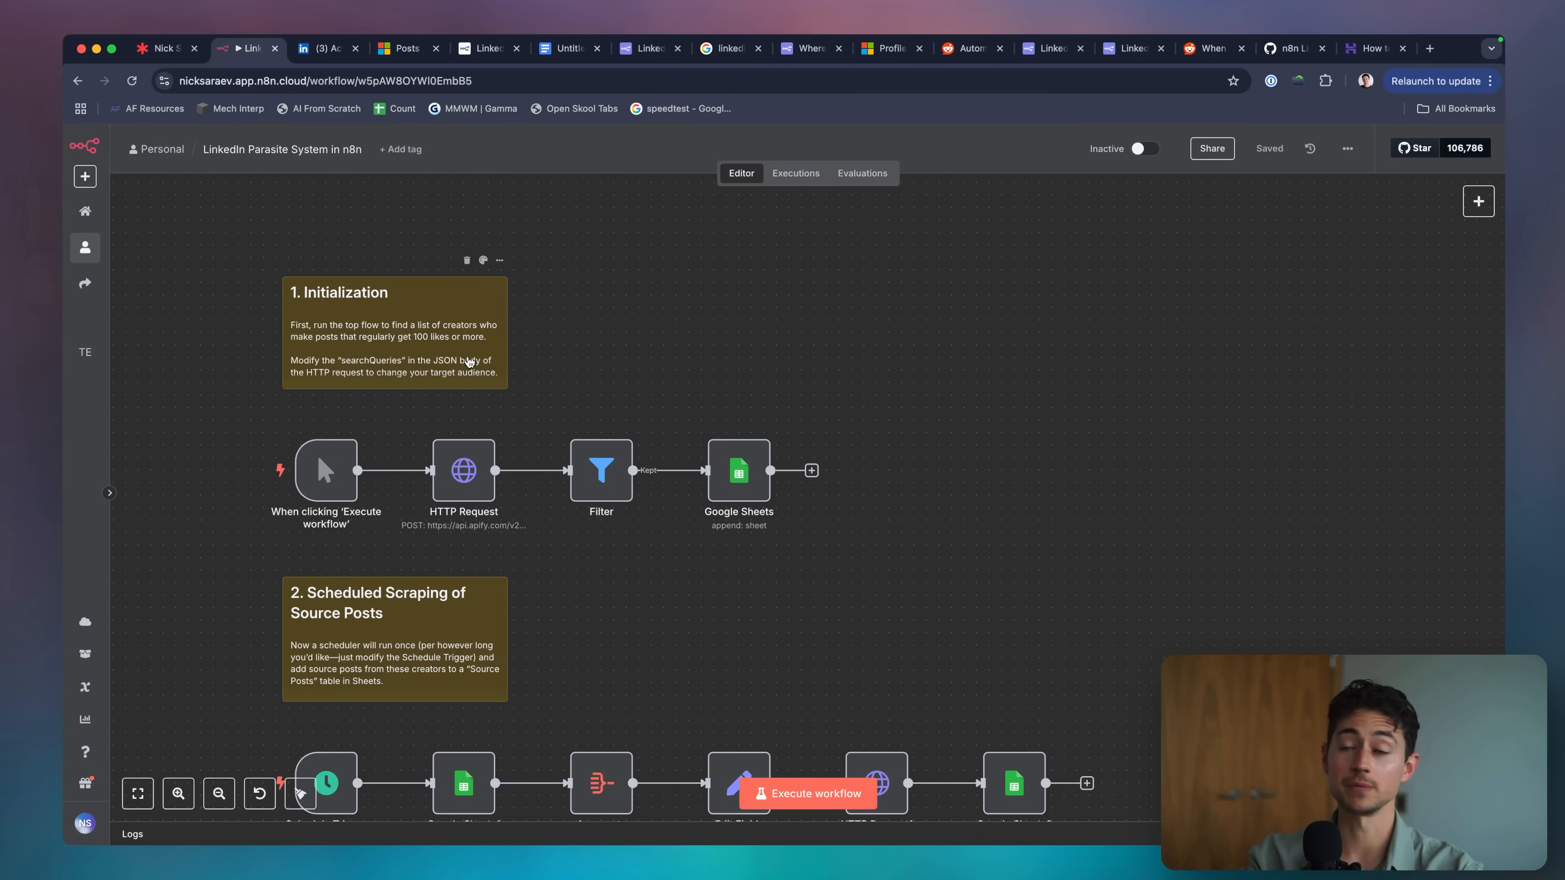
Run the Initialization flow to find creators and scrape their LinkedIn posts.
click(810, 793)
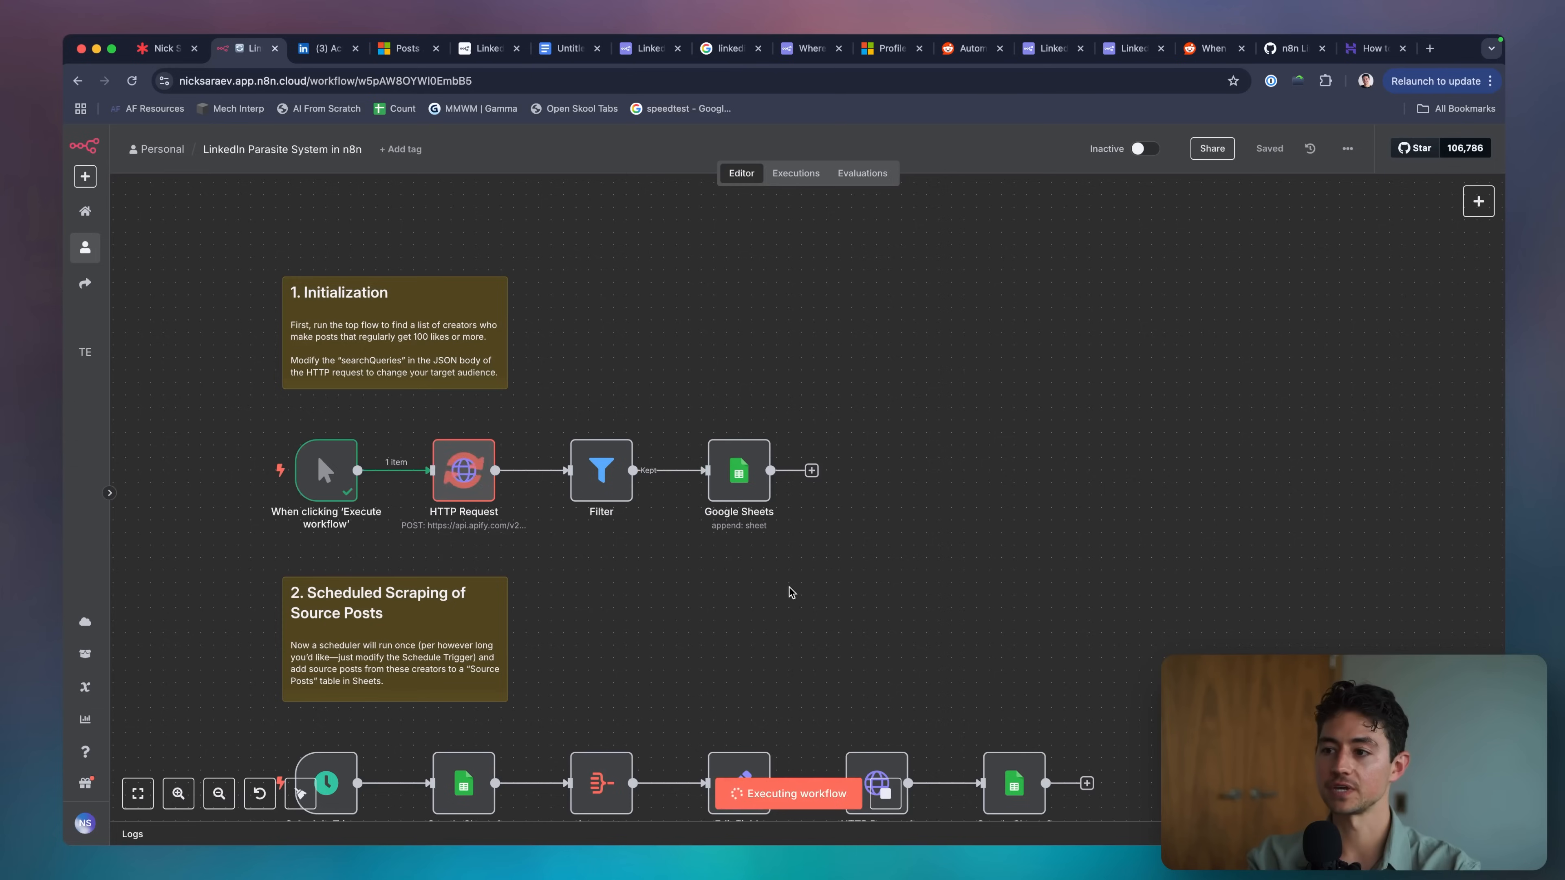
key(ctrl+alt+a)
drag(414, 534, 494, 535)
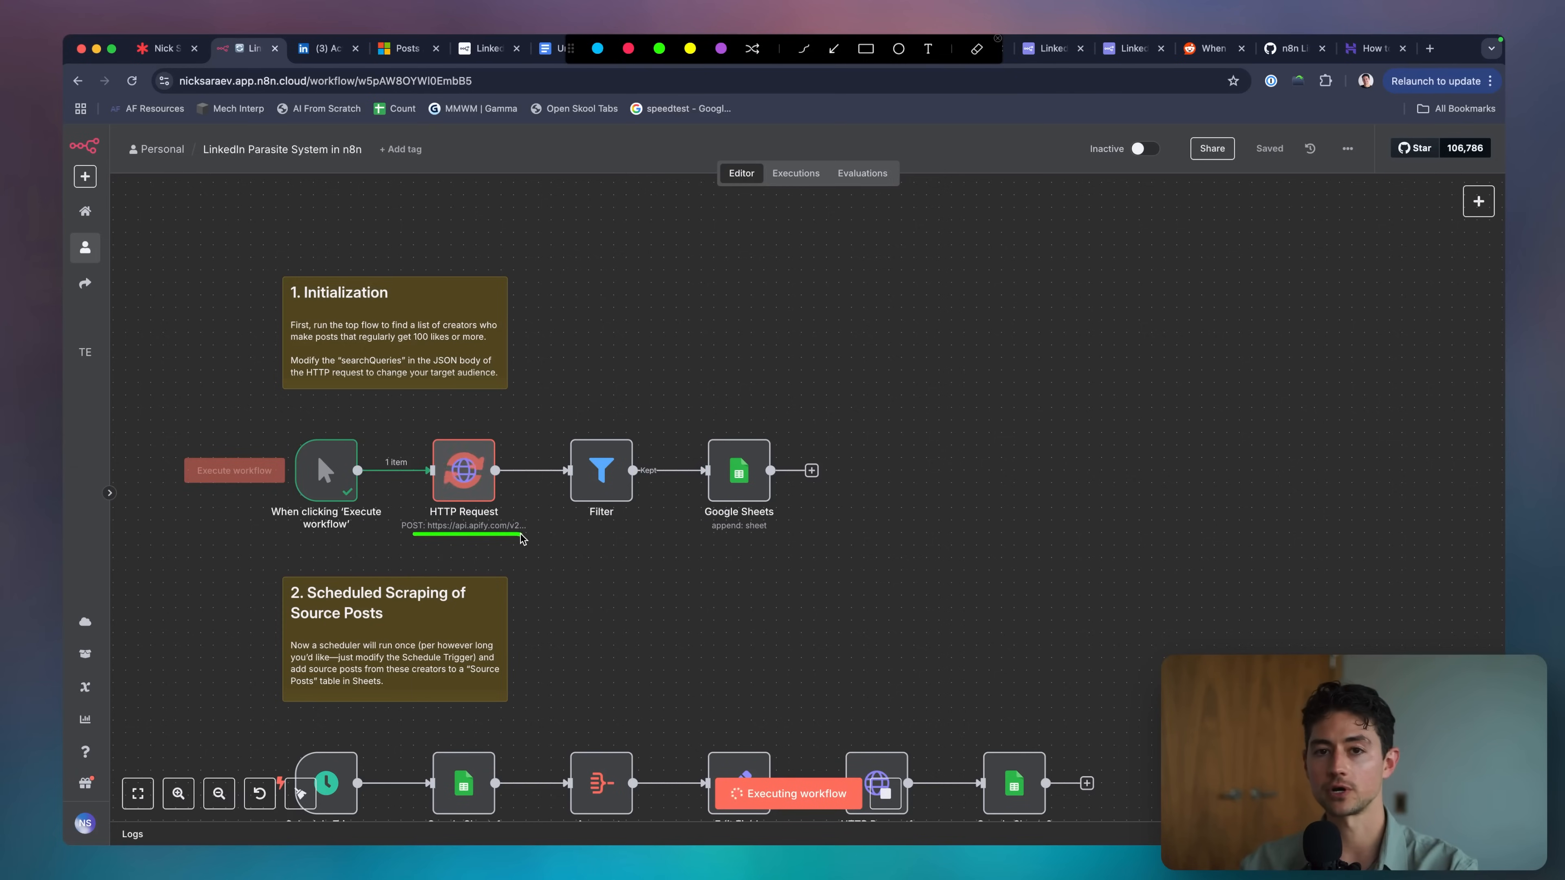
key(Escape)
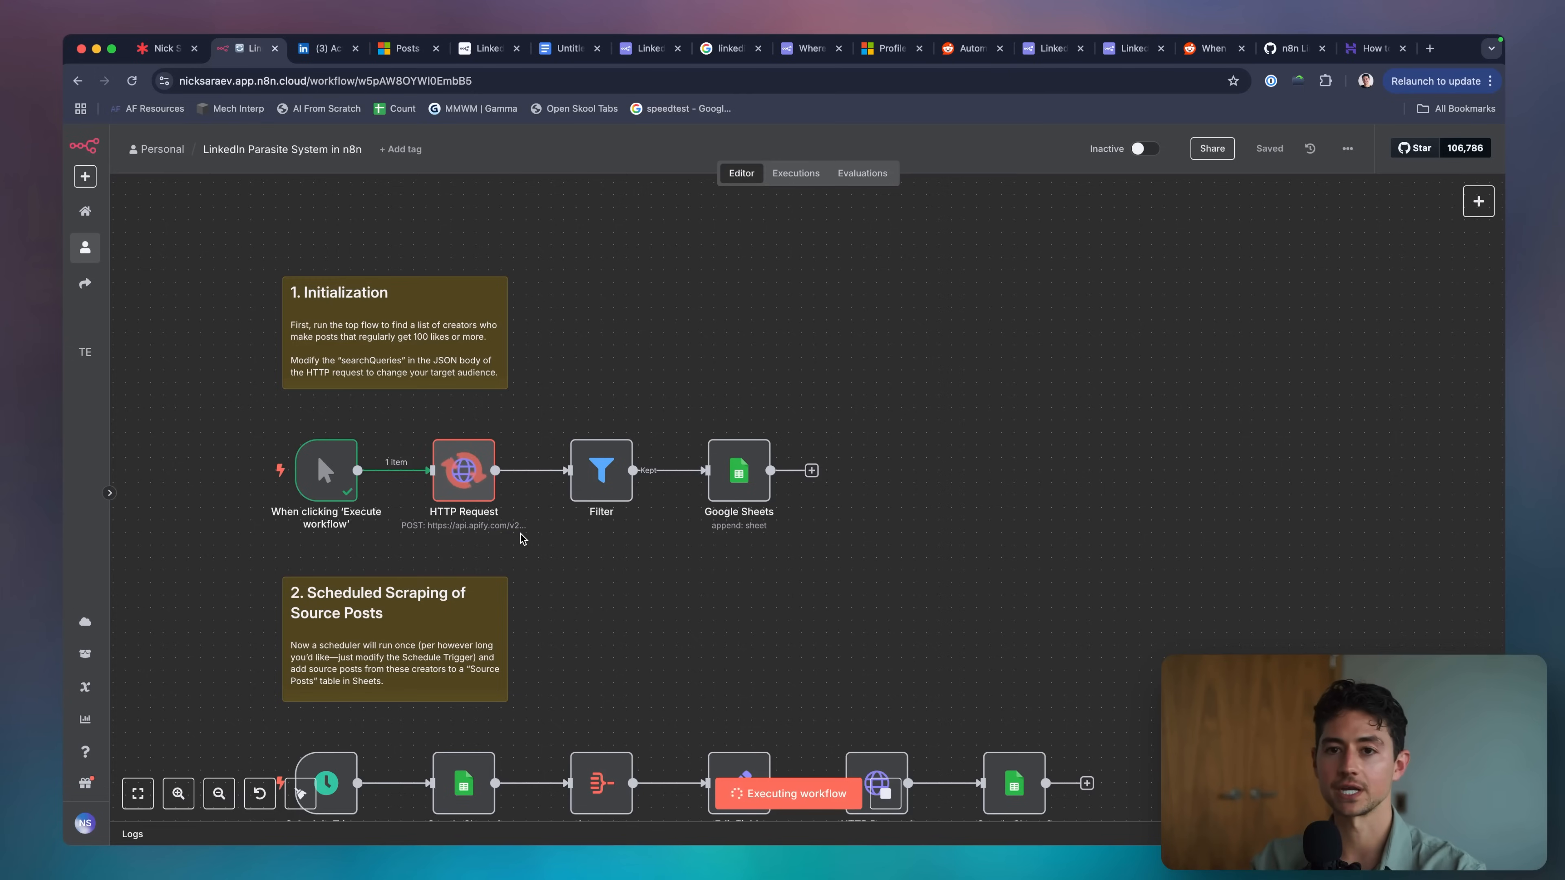
Inspect the HTTP Request node's 200 scraped posts down to the engagement fields.
double_click(474, 474)
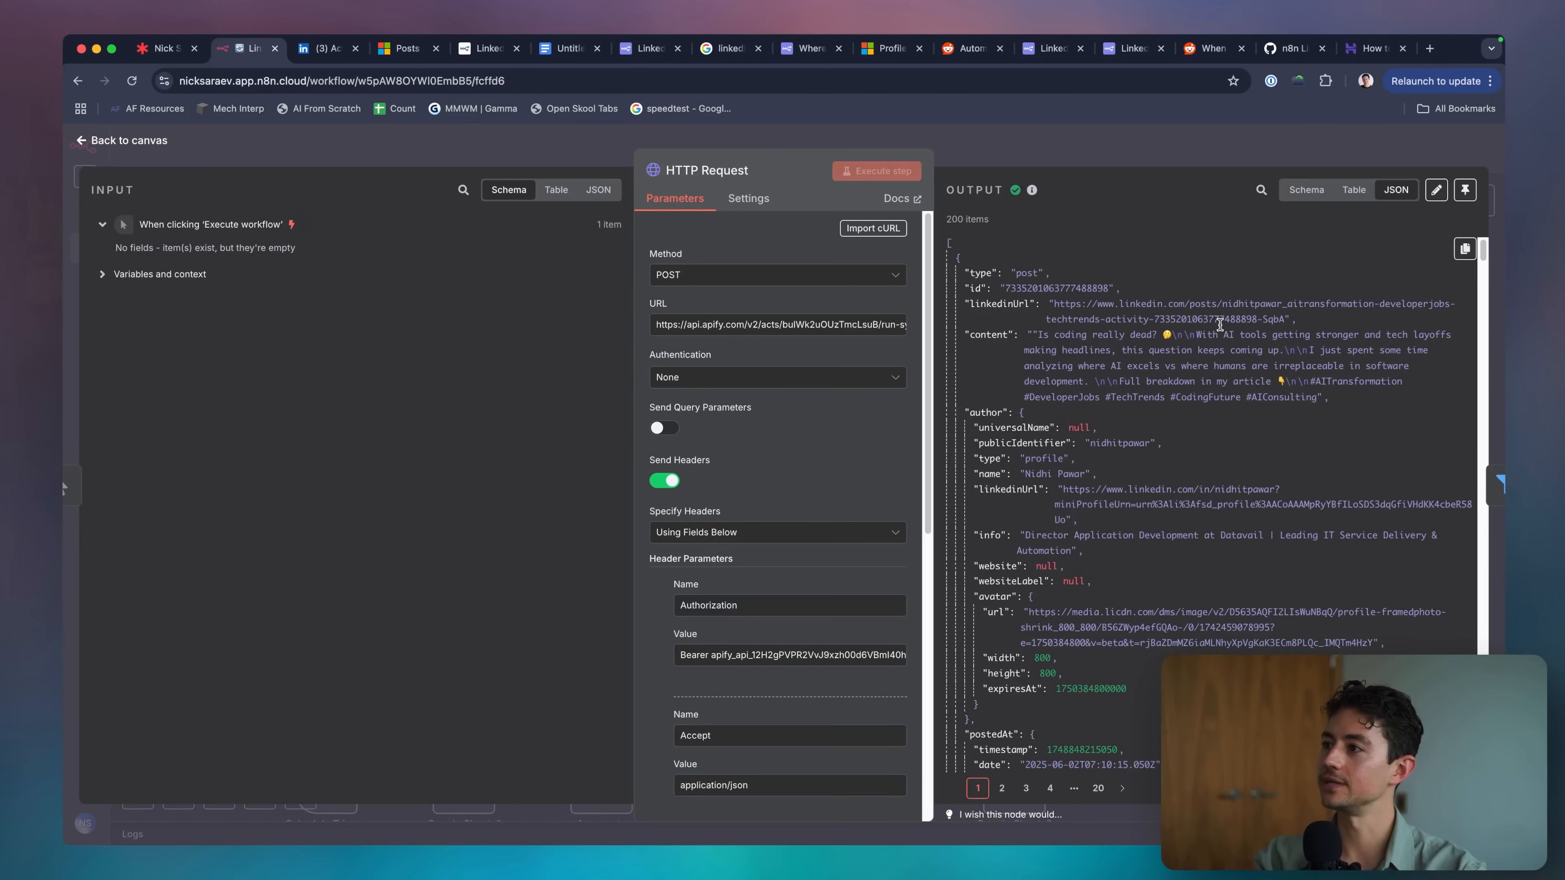
scroll(1121, 320, down, 2)
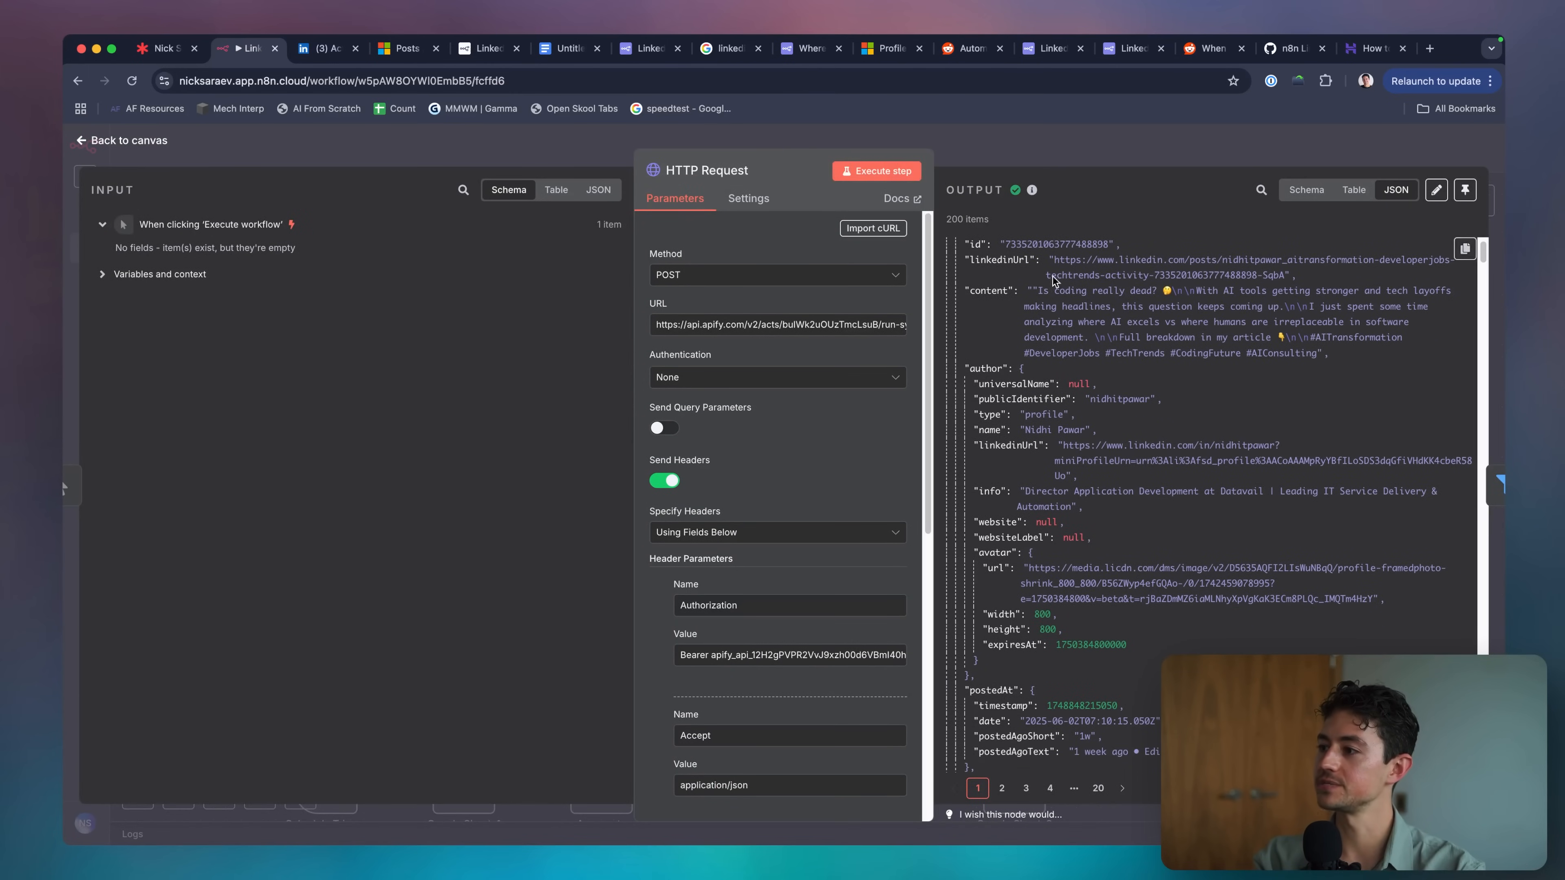
scroll(1142, 373, down, 10)
scroll(1142, 373, down, 6)
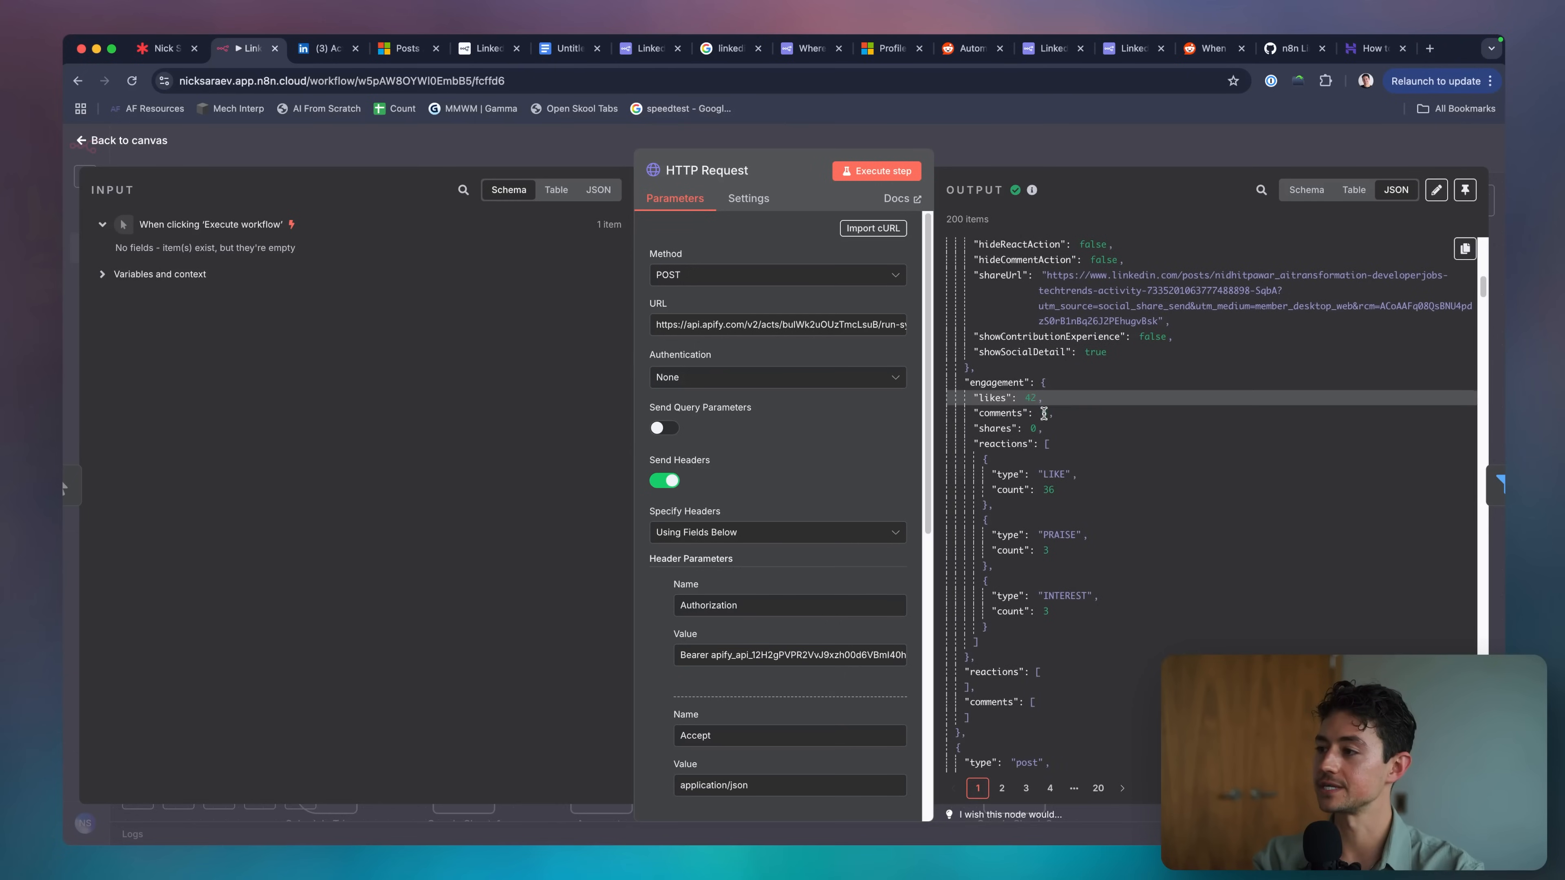
Check the Filter node's likes > 100 condition, which kept 6 of 200 posts, then go to Google Sheets.
click(1087, 156)
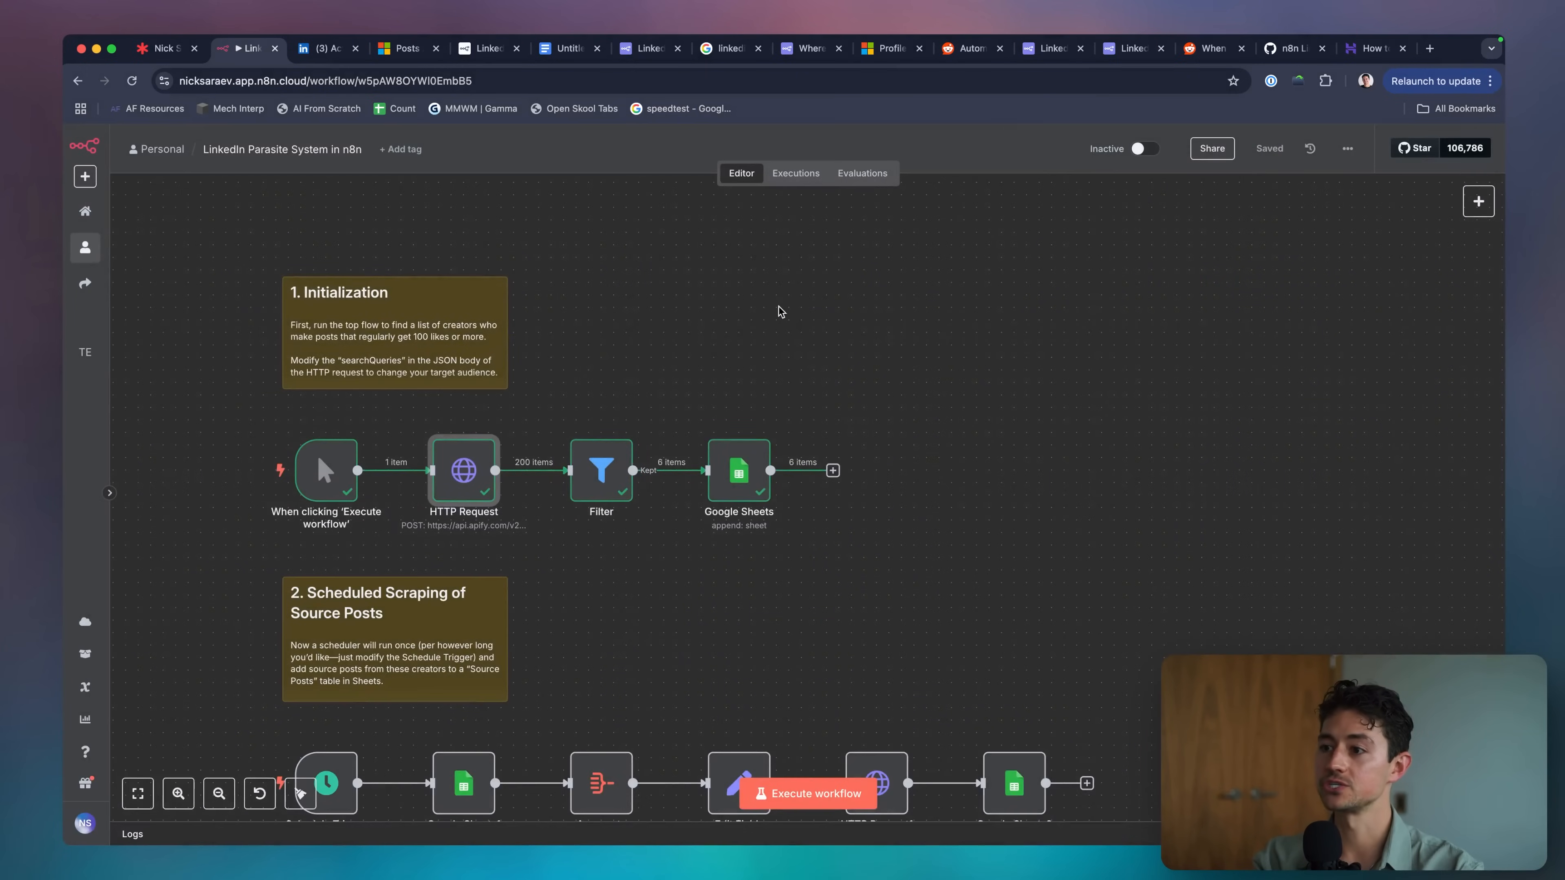
scroll(779, 306, down, 1)
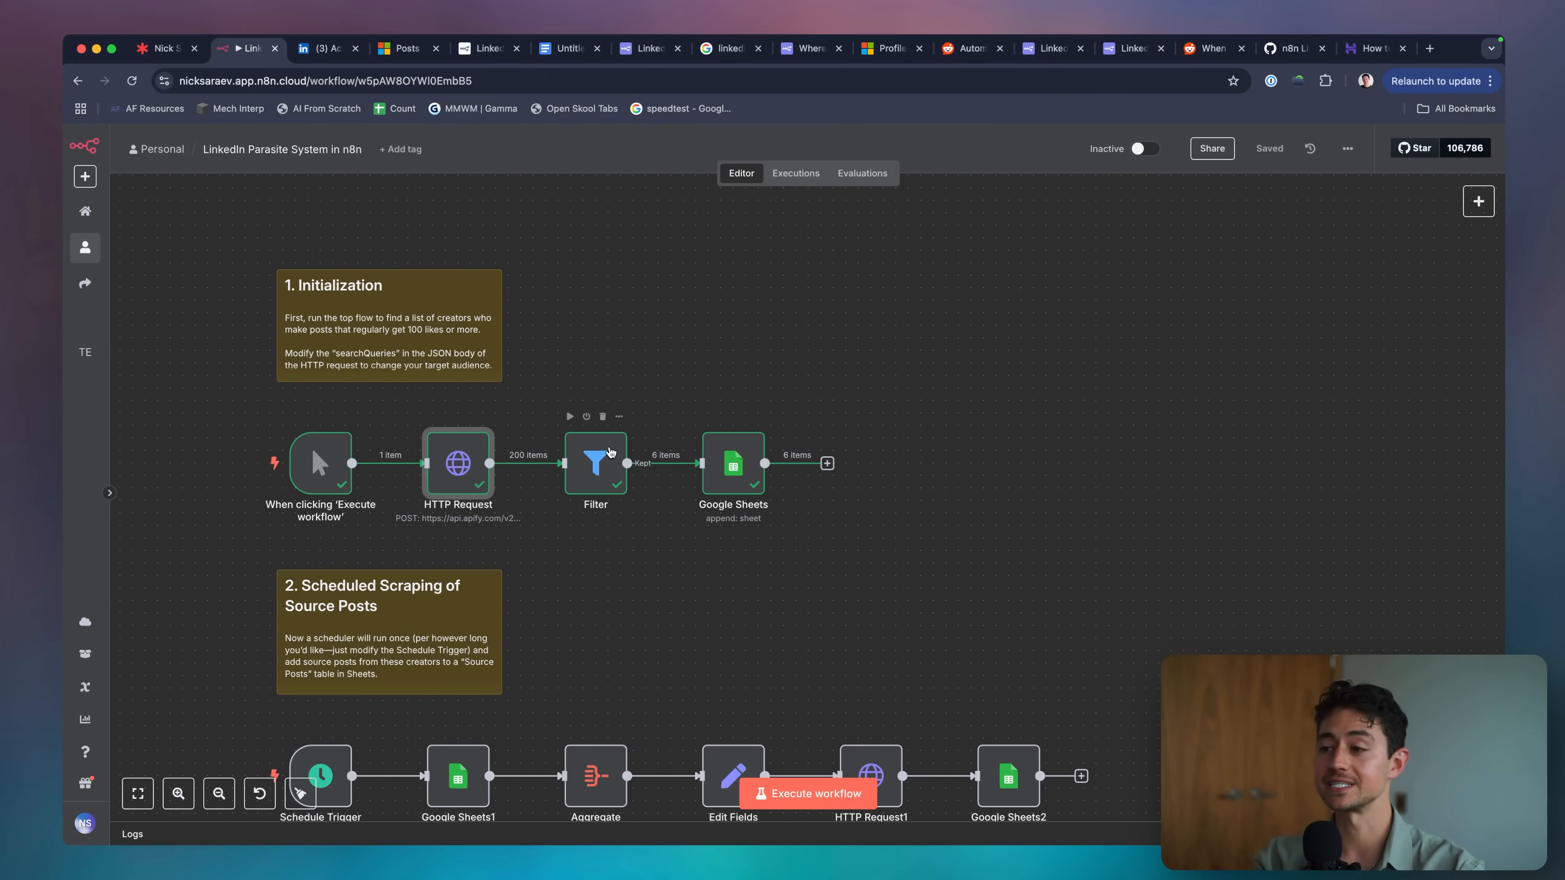
double_click(604, 464)
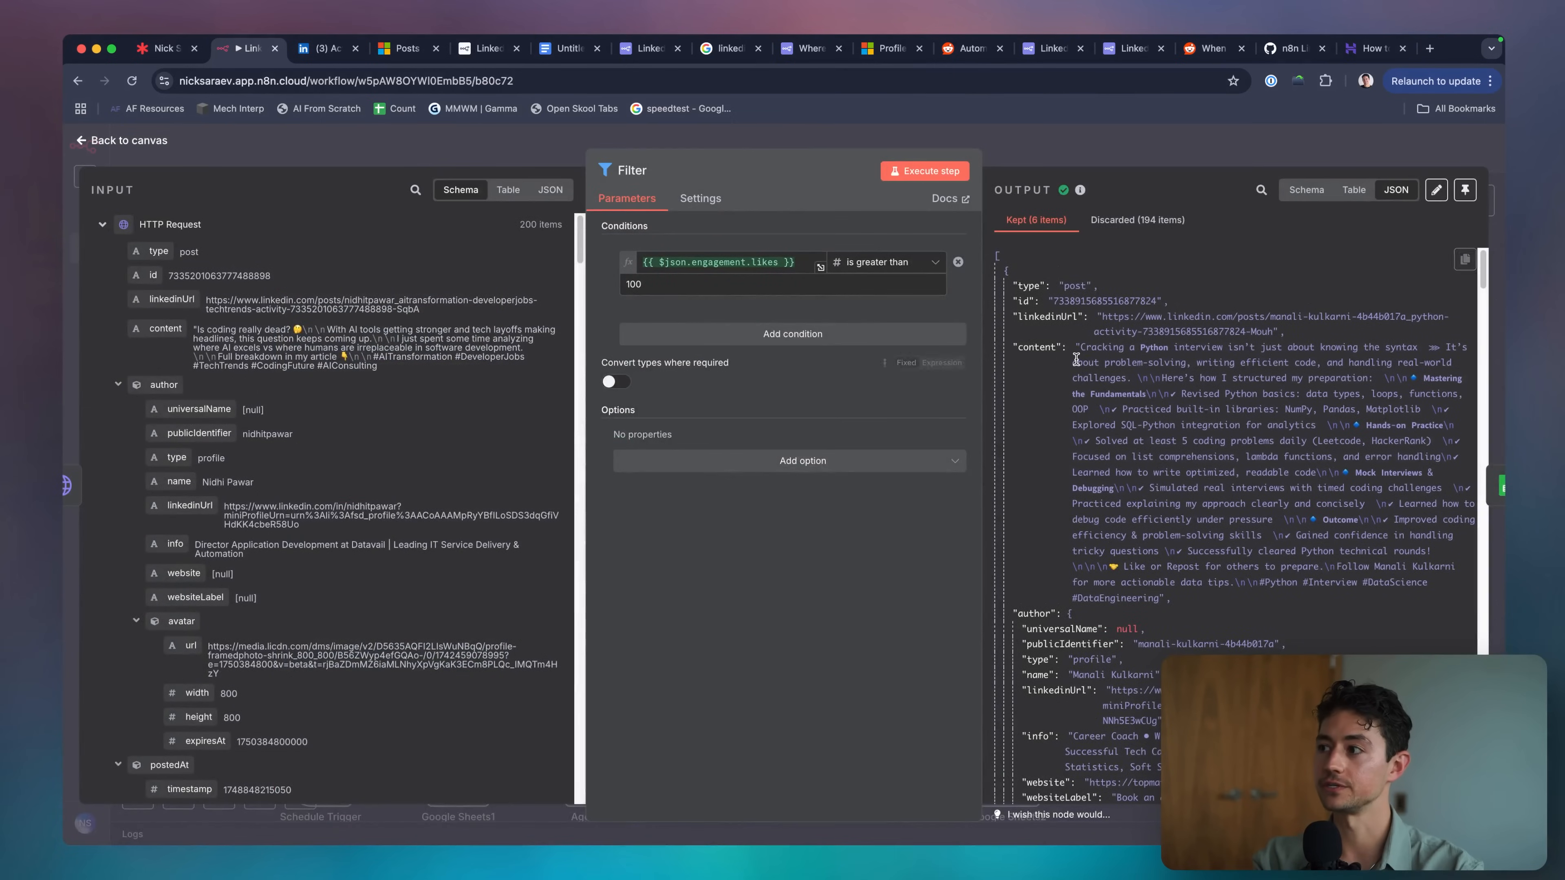
key(Escape)
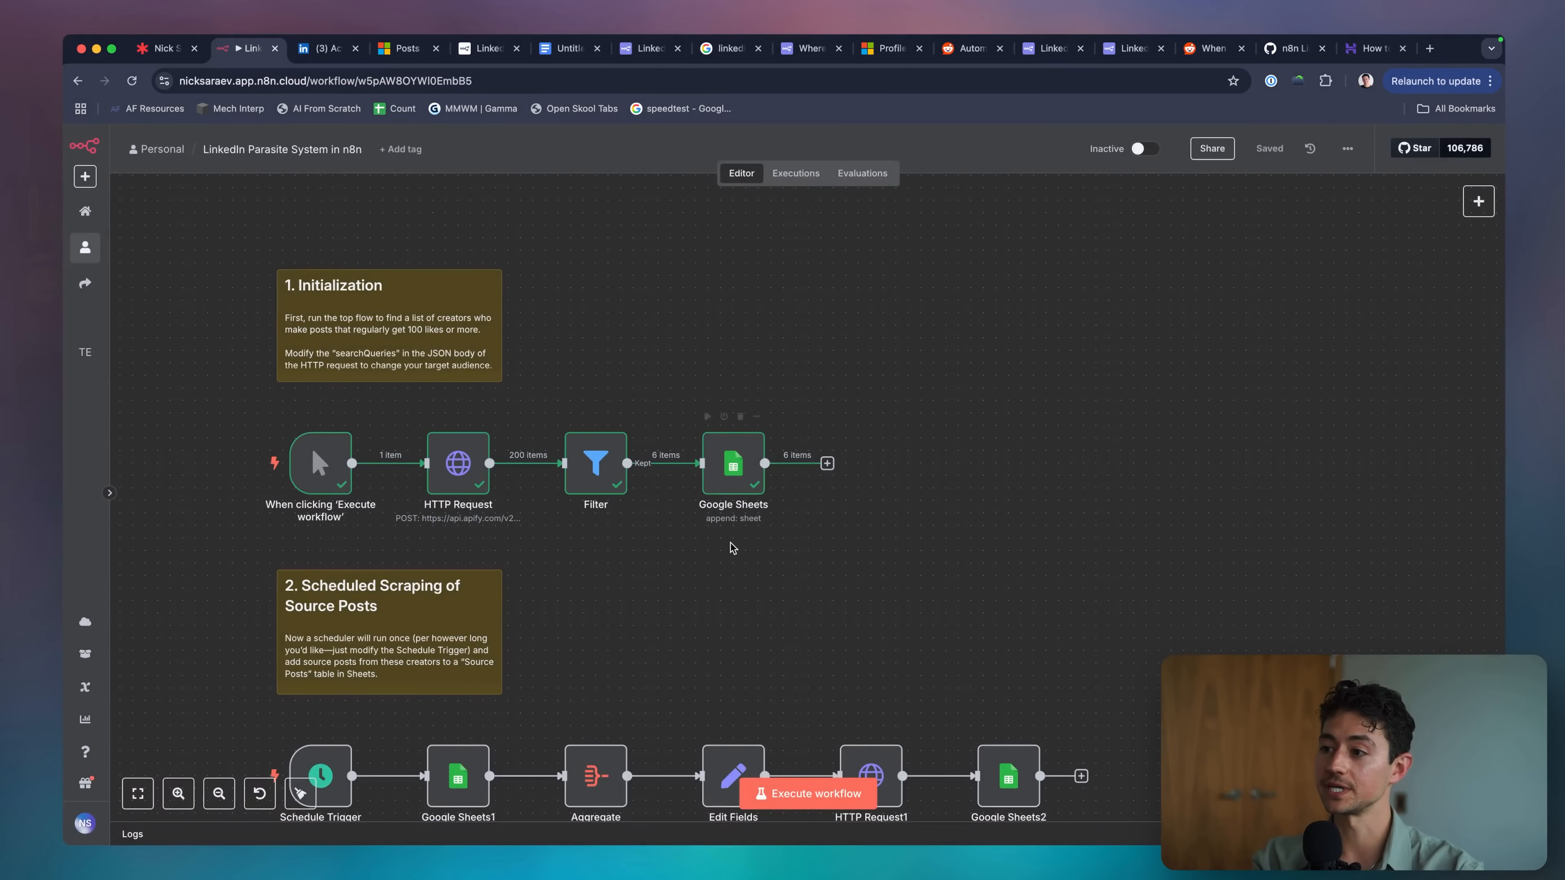
key(ctrl+alt+a)
key(Escape)
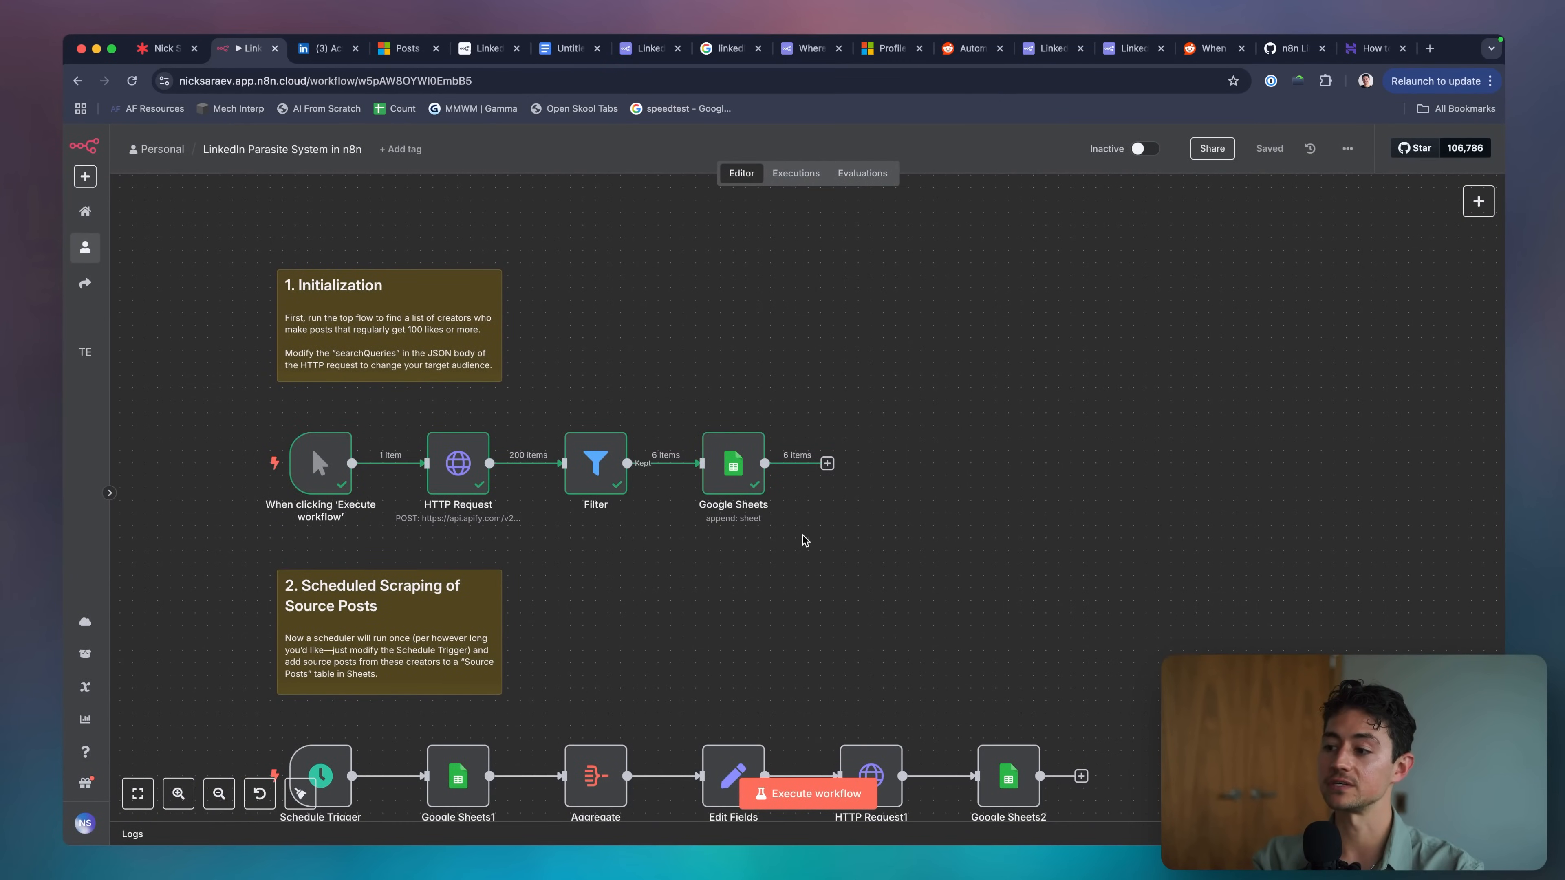
key(super+grave)
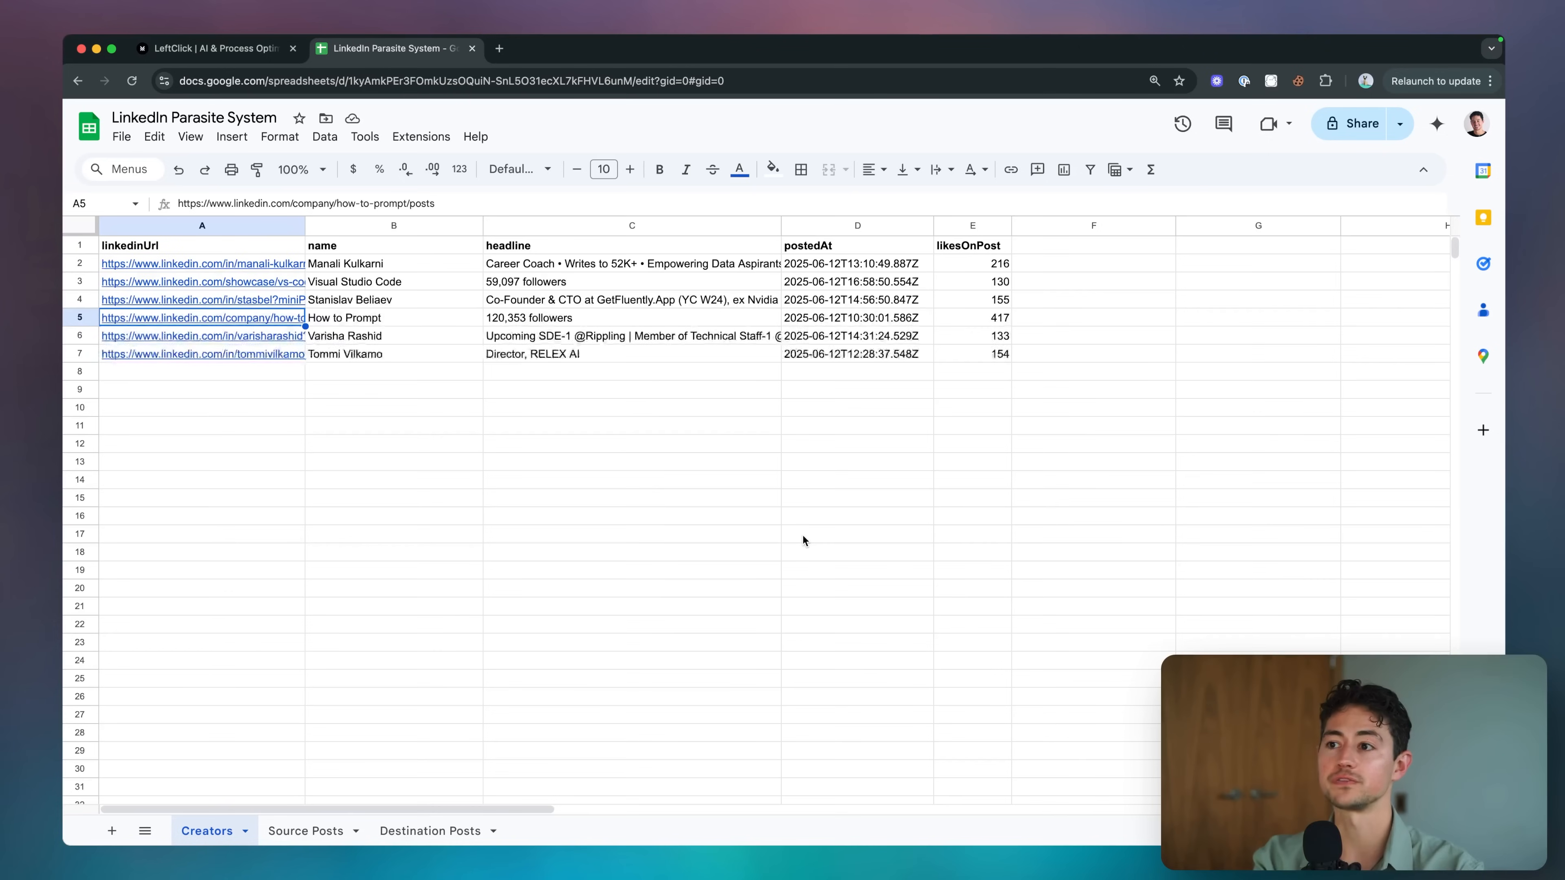
Review the six creators' names, URLs and likesOnPost counts (130–417) in the Creators sheet.
click(522, 442)
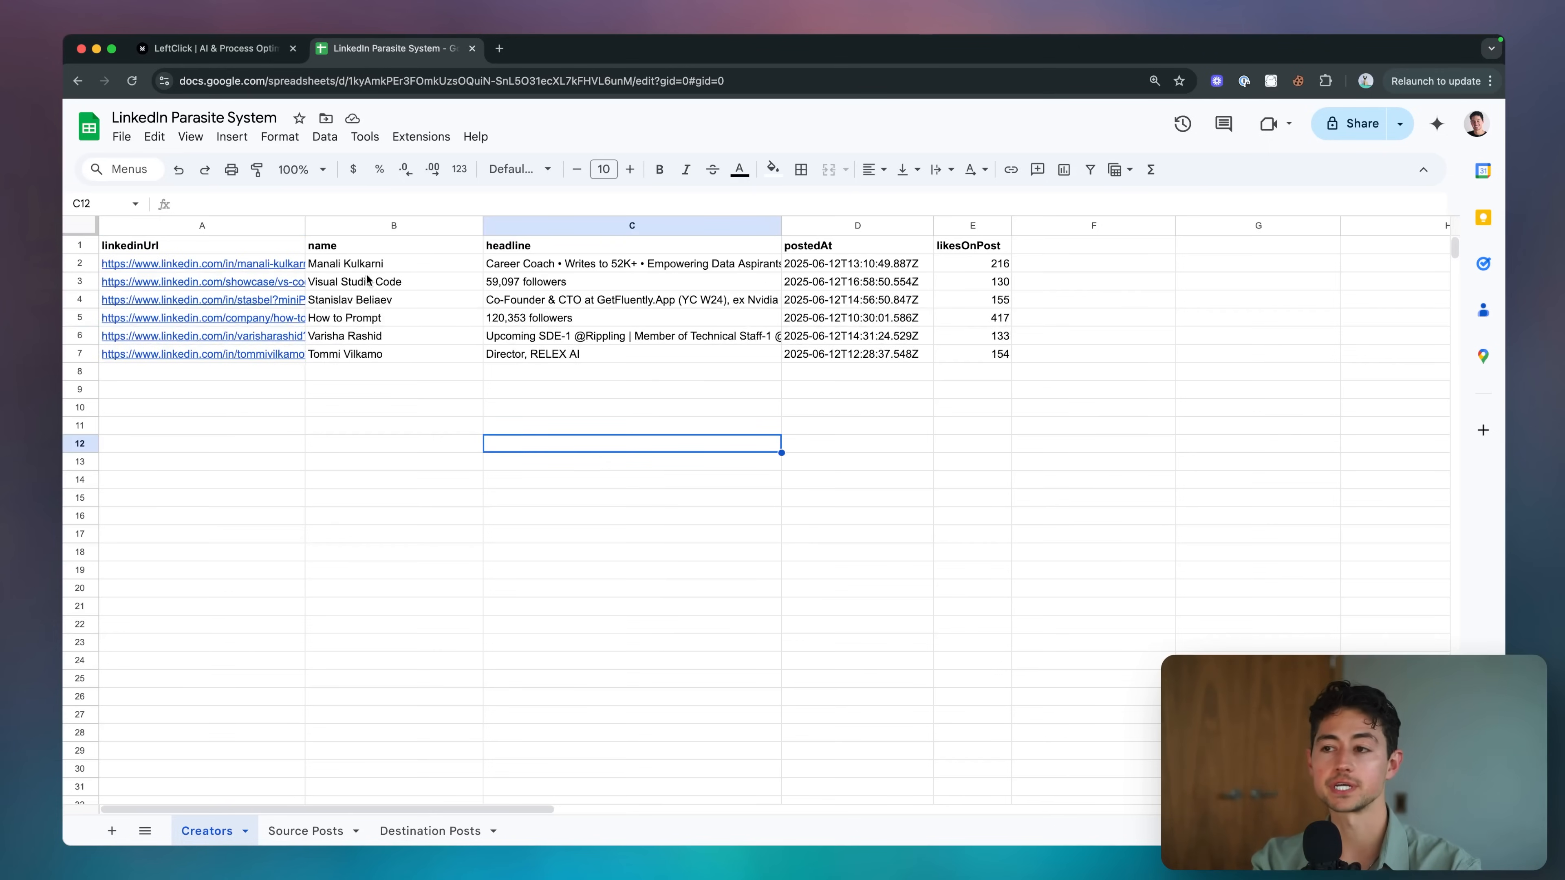
drag(367, 269, 364, 360)
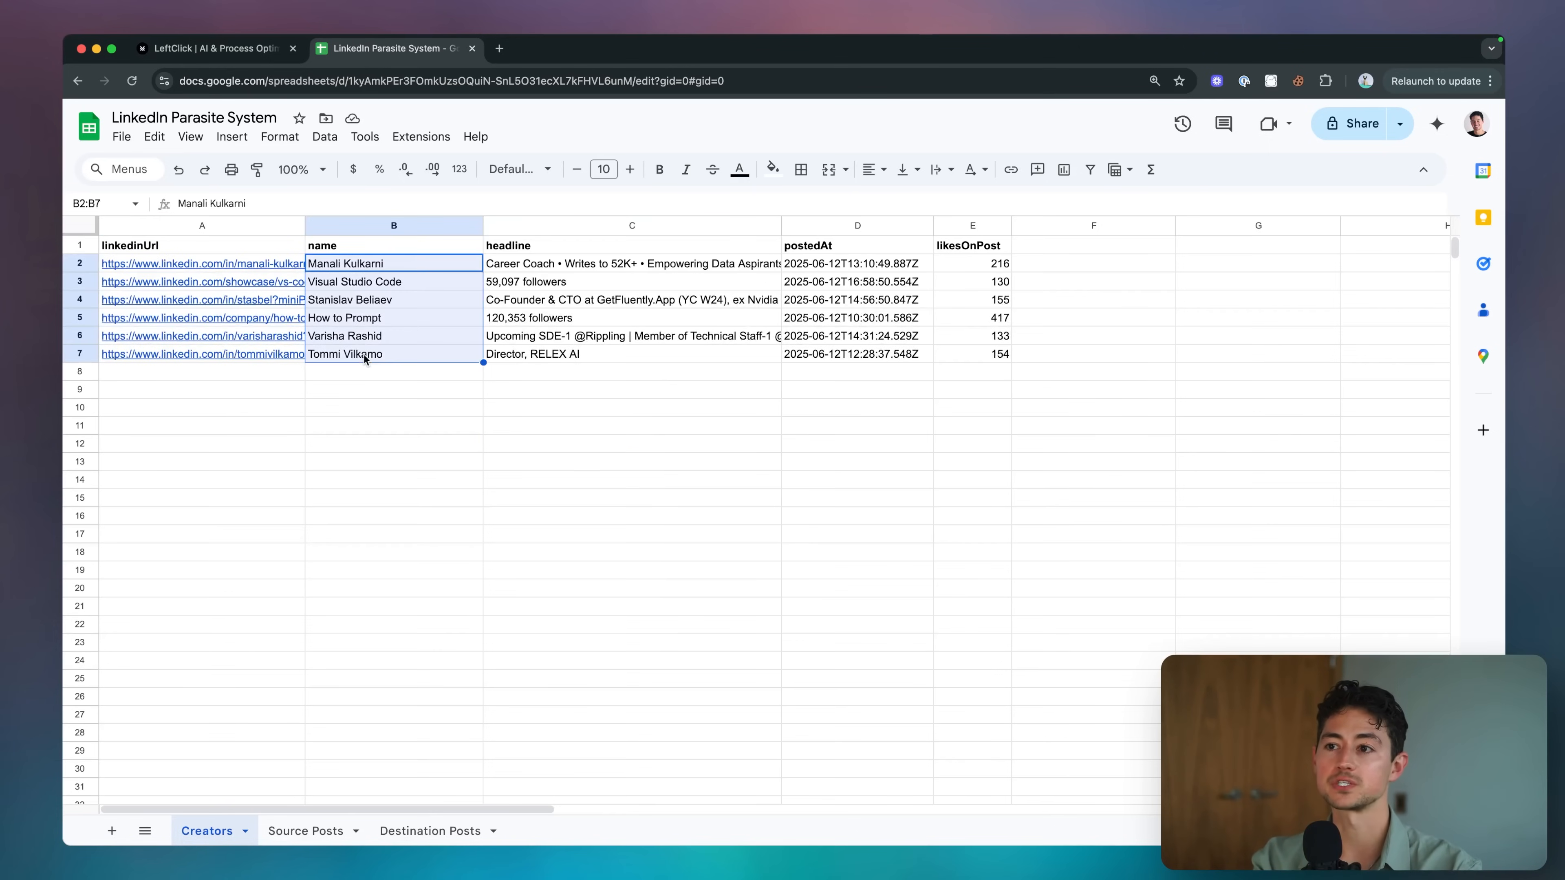
click(250, 270)
shift+click(963, 358)
click(682, 387)
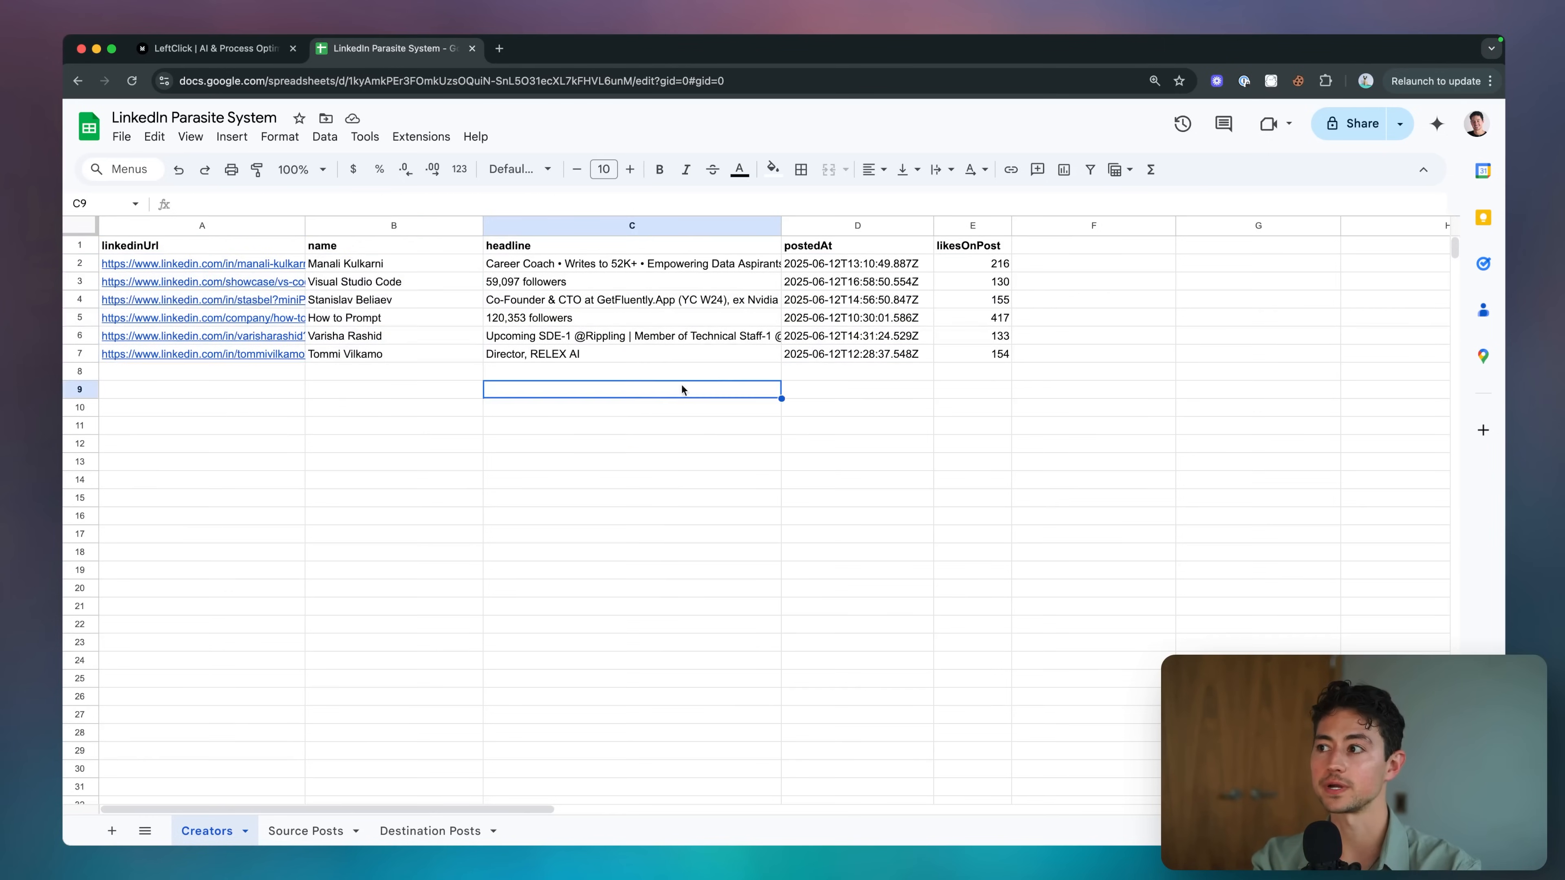
click(978, 263)
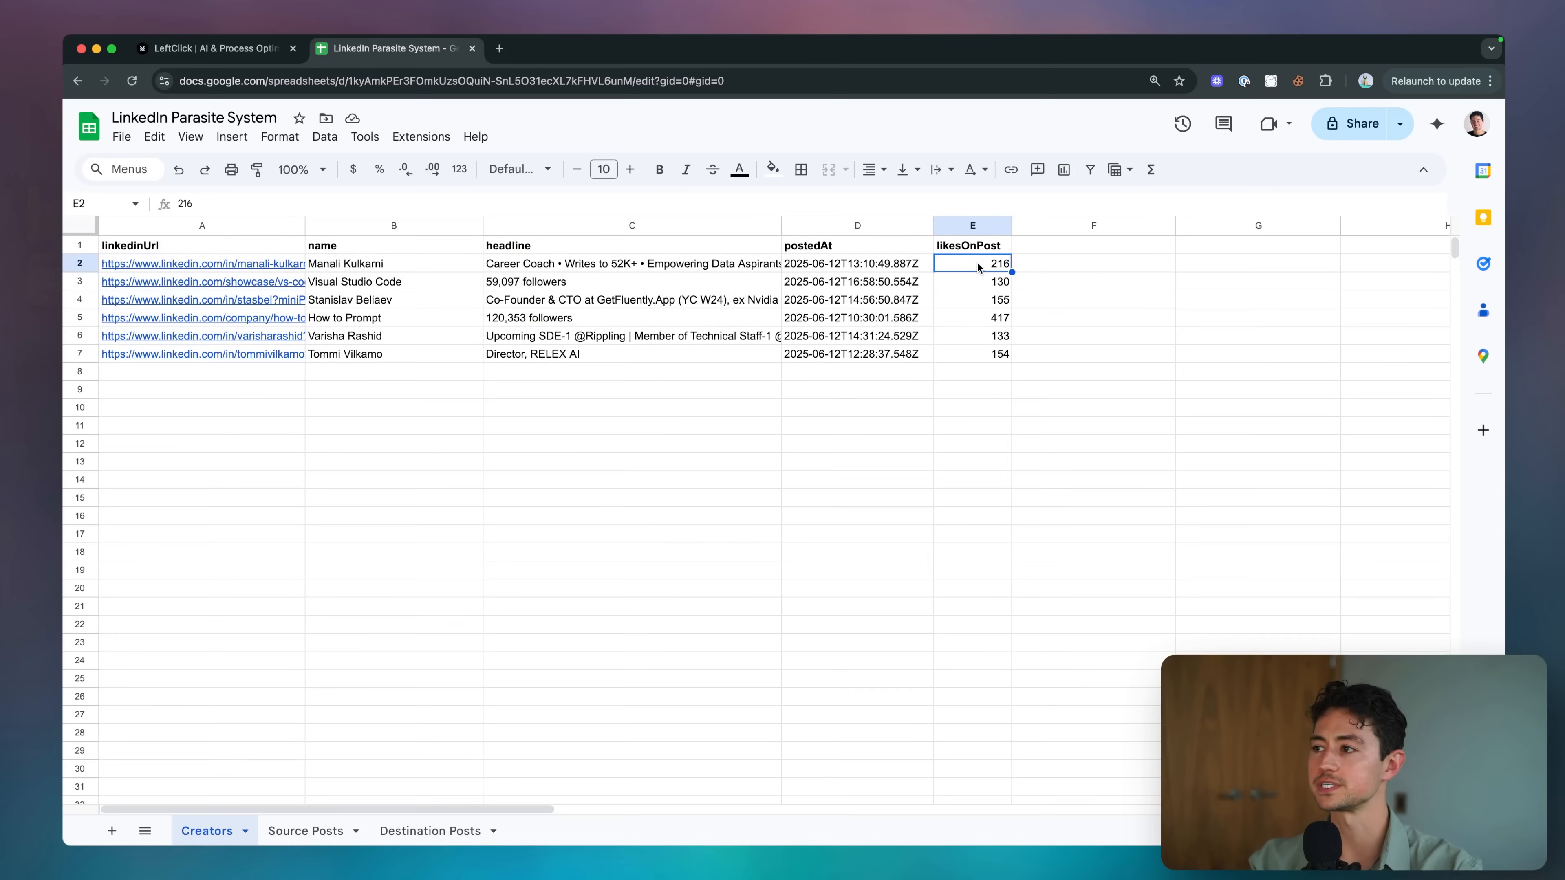
click(998, 318)
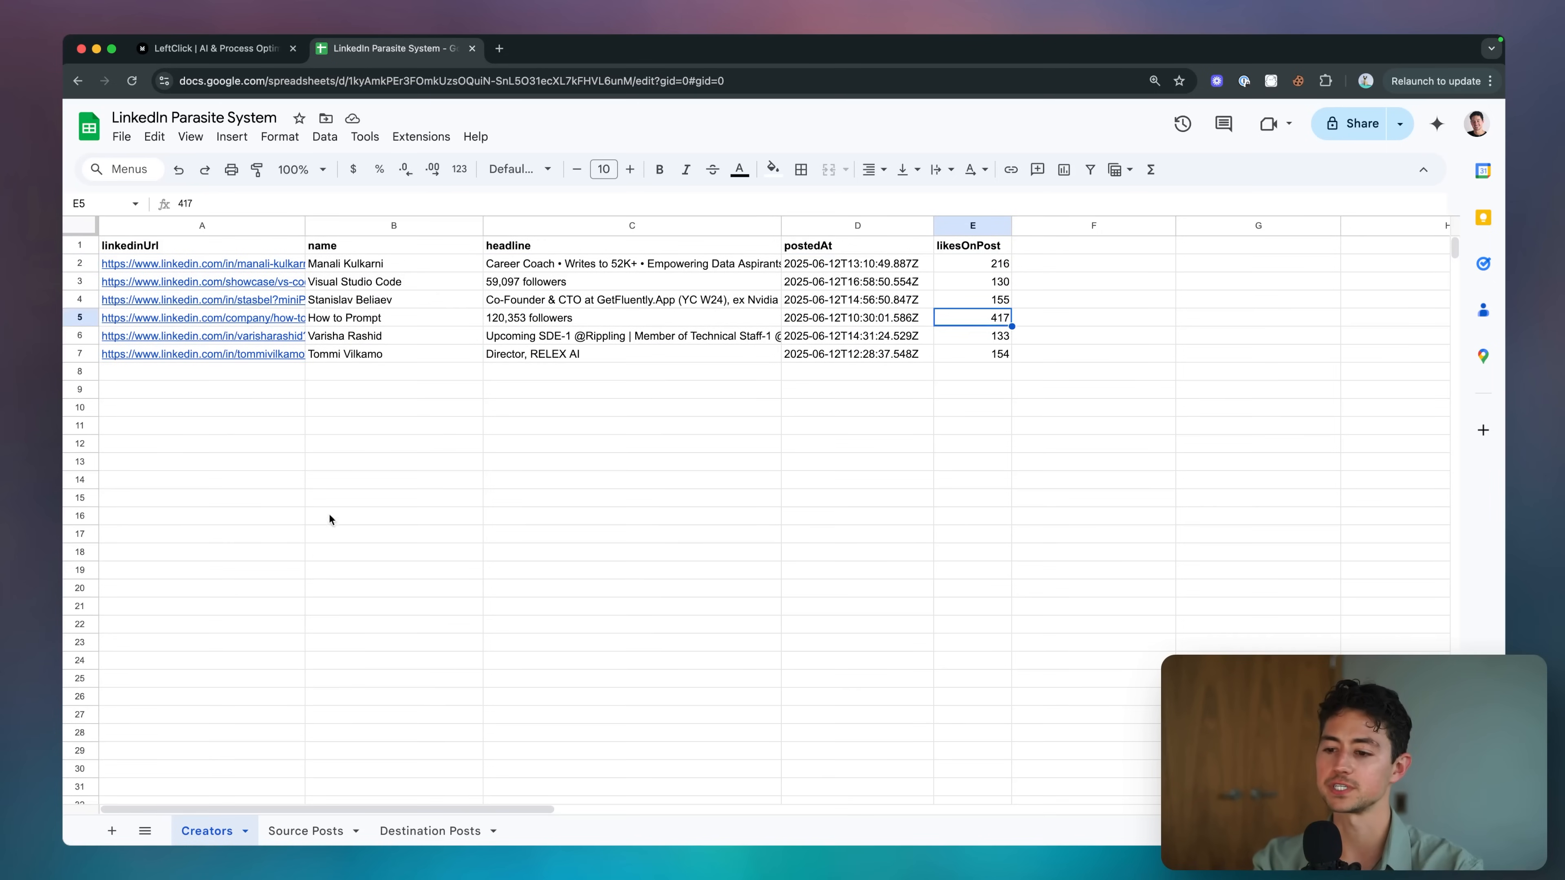
click(331, 370)
key(super+grave)
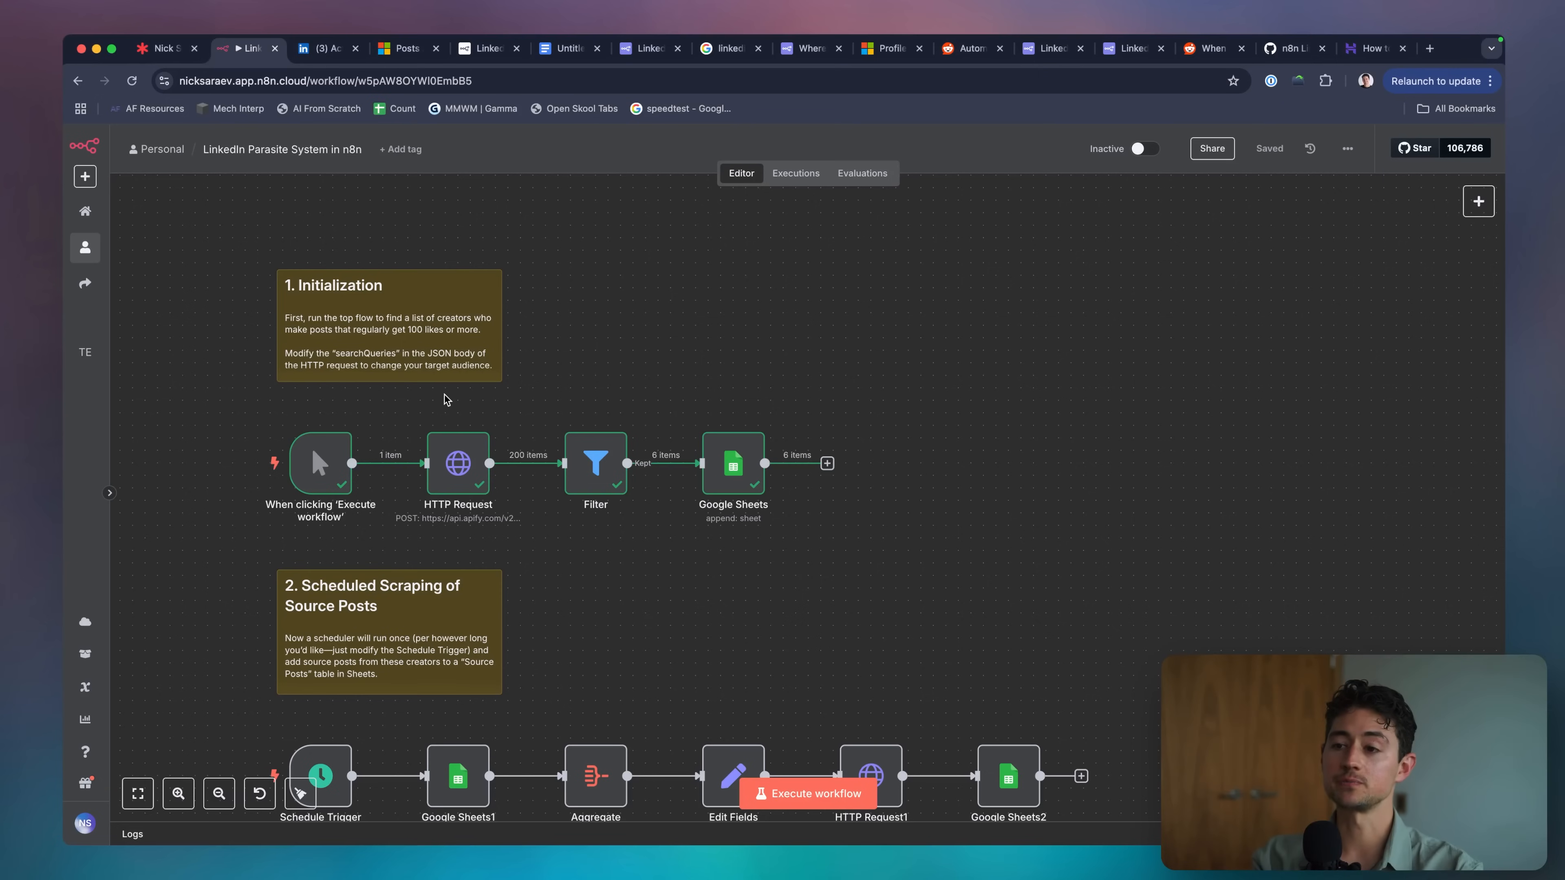
Detach the Schedule Trigger and connect the manual trigger to Google Sheets1 in the scraping flow.
scroll(444, 396, down, 2)
scroll(237, 525, down, 3)
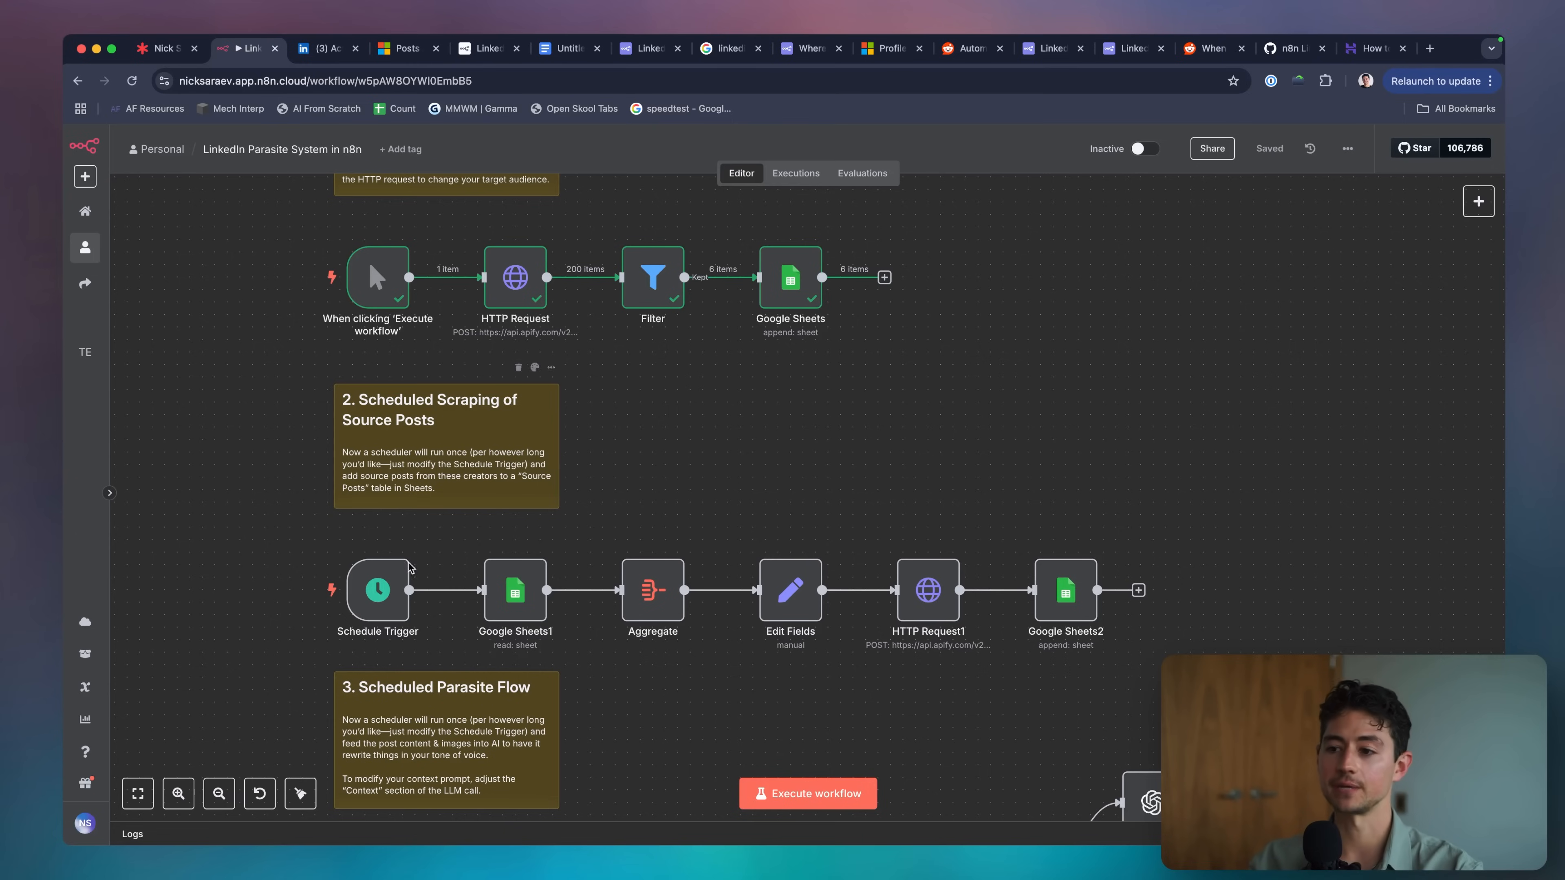
double_click(365, 609)
key(Escape)
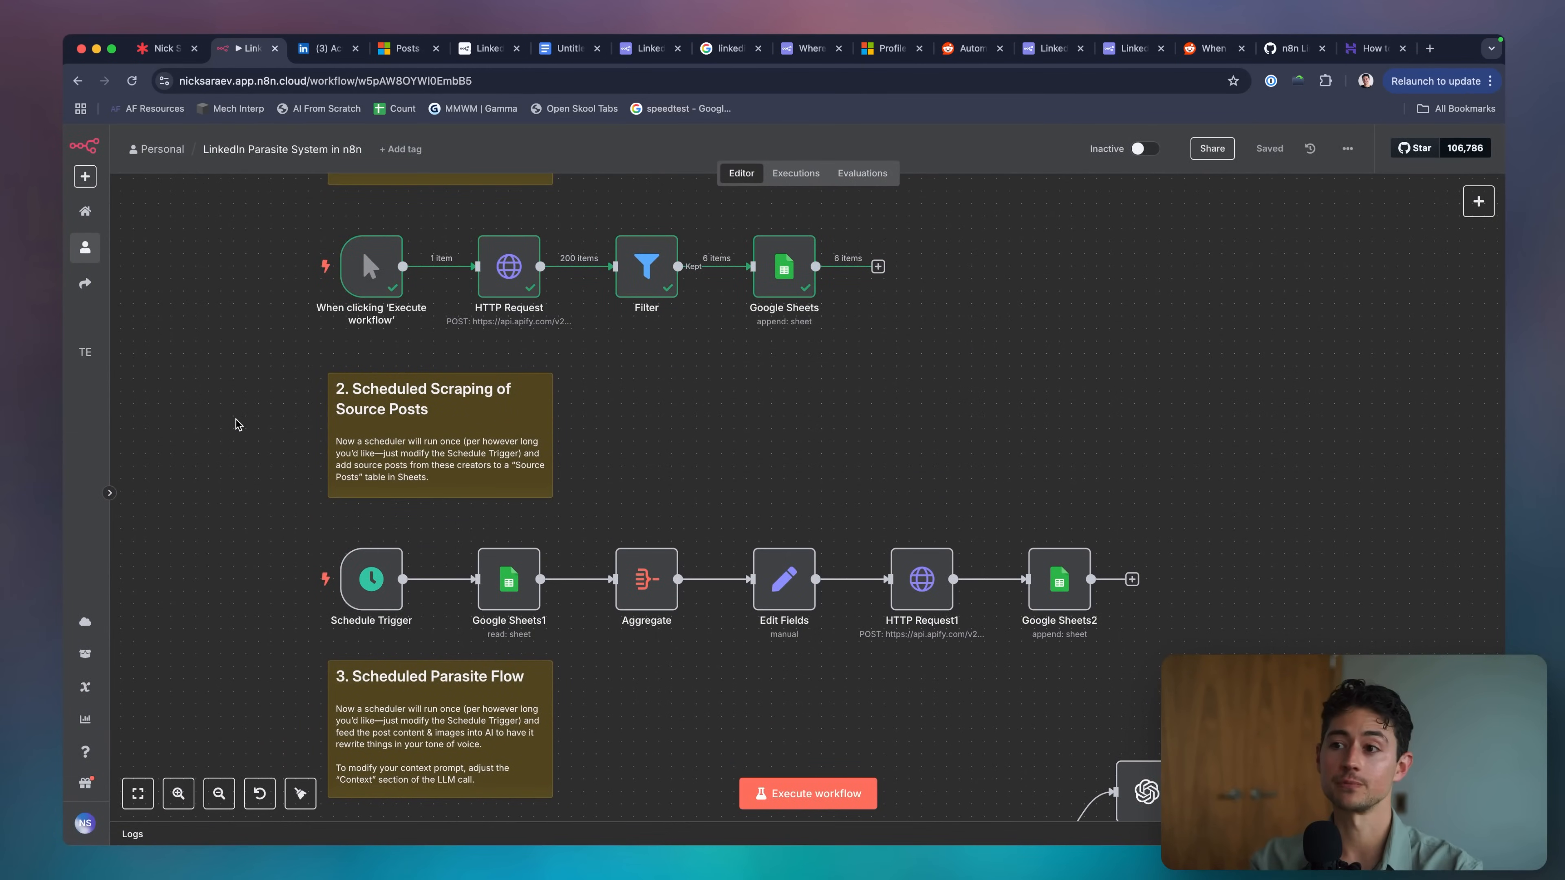
scroll(236, 424, down, 1)
click(446, 558)
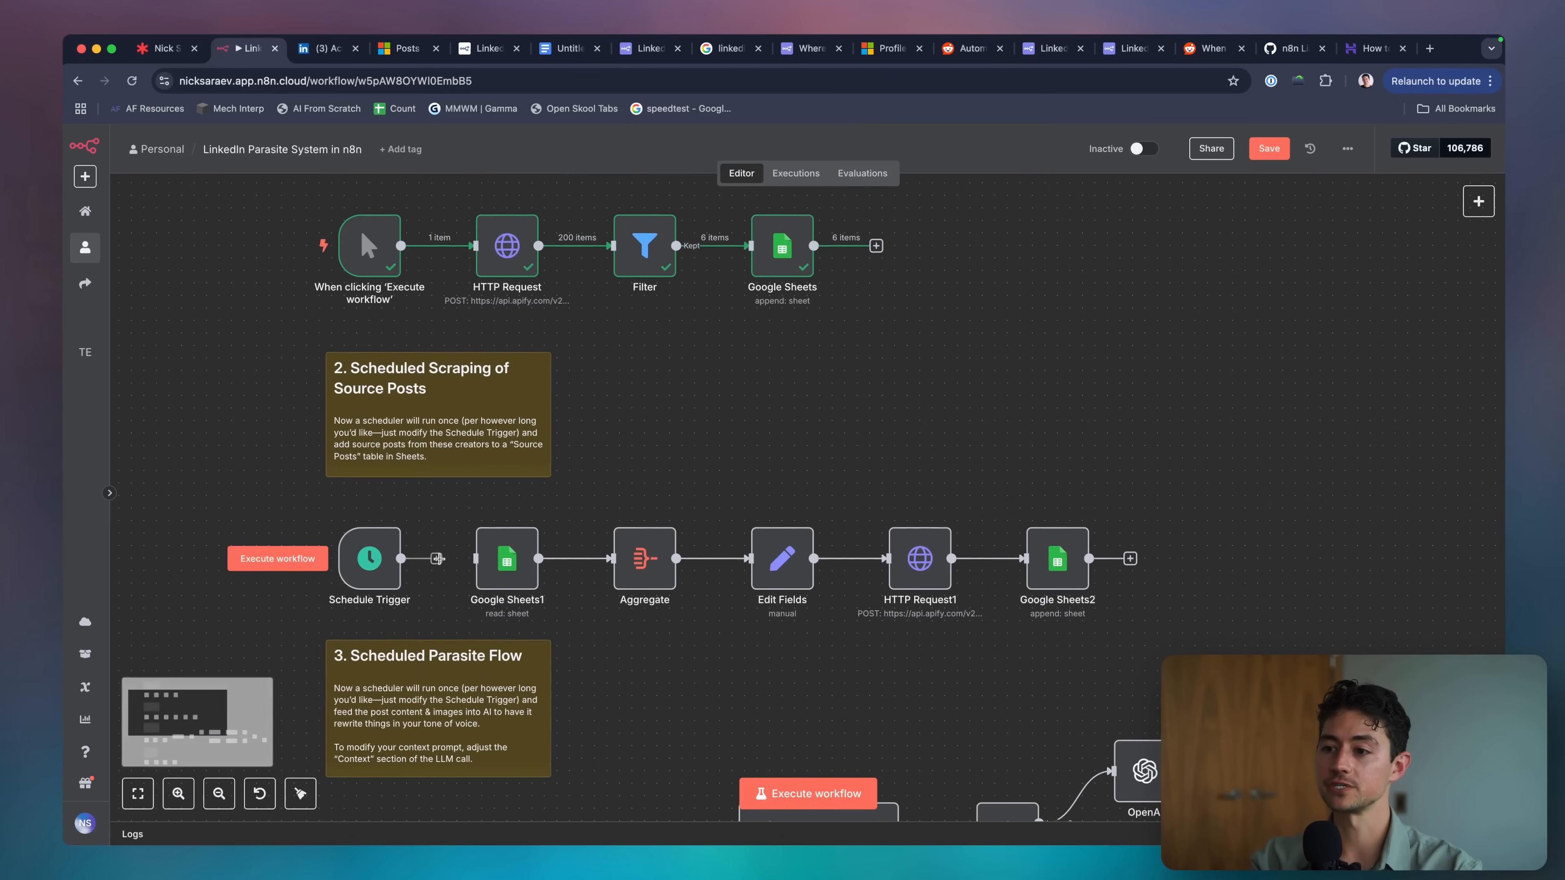
drag(373, 570, 187, 557)
click(450, 246)
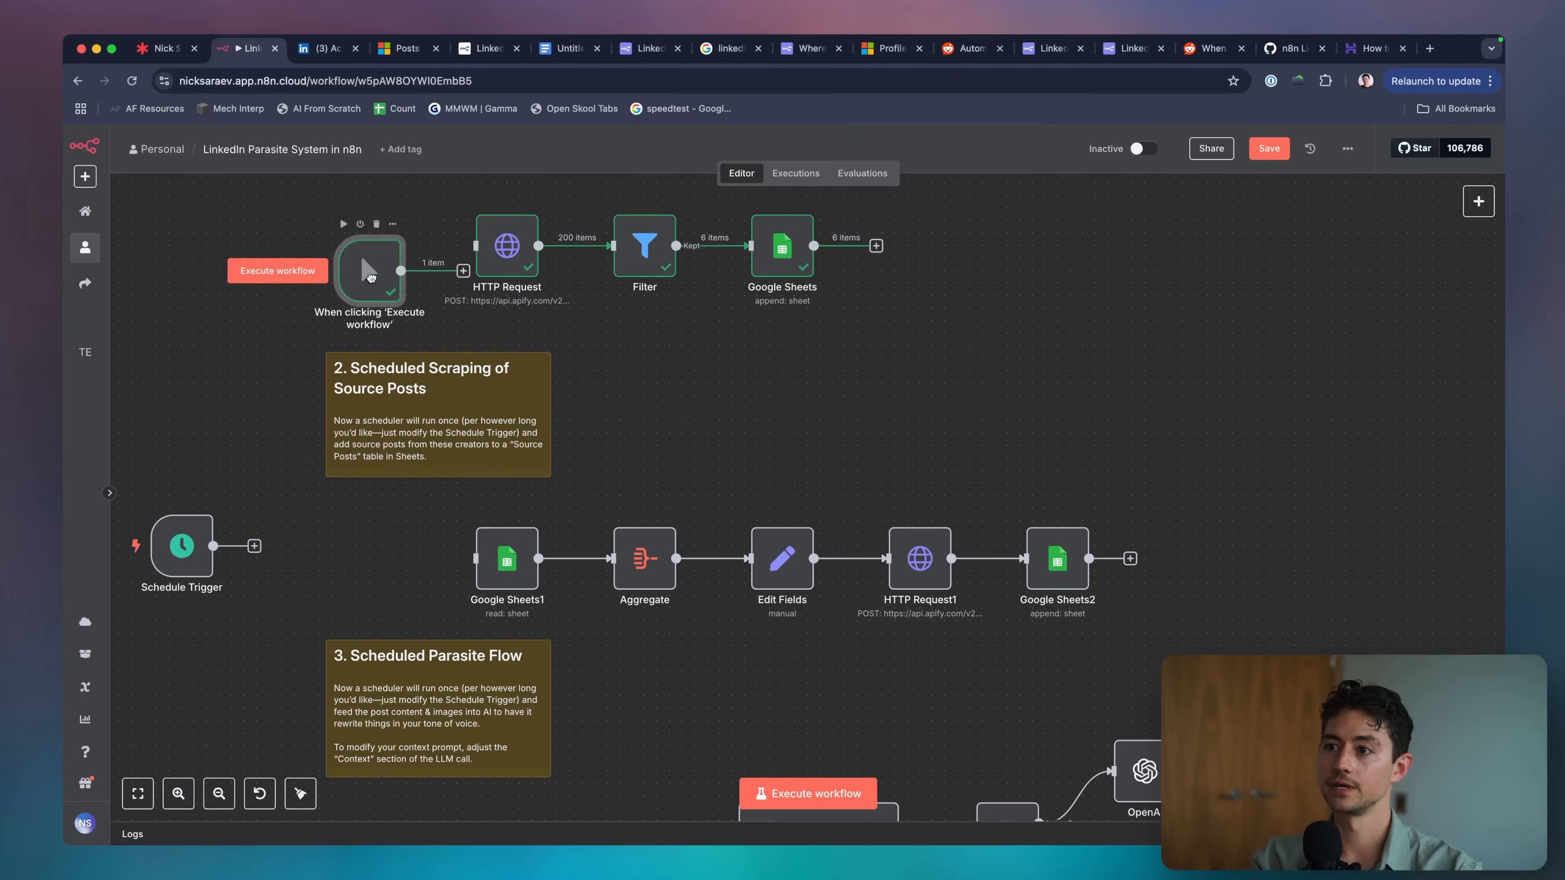
drag(367, 261, 368, 565)
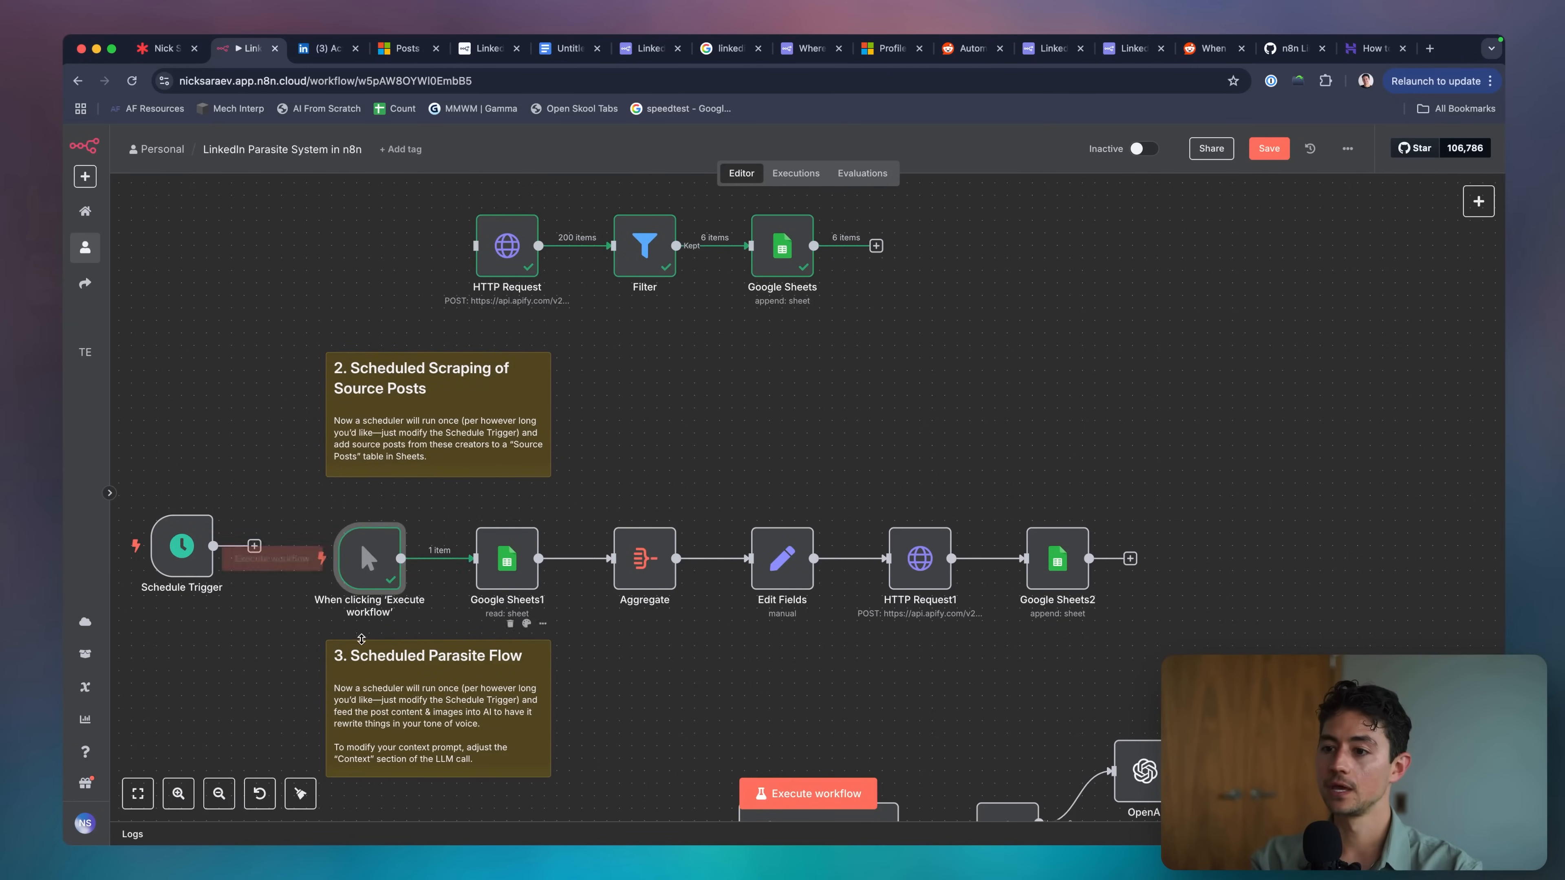
Run the source-post scraping workflow and bring the Creators sheet back into view.
key(super+Return)
scroll(616, 586, down, 1)
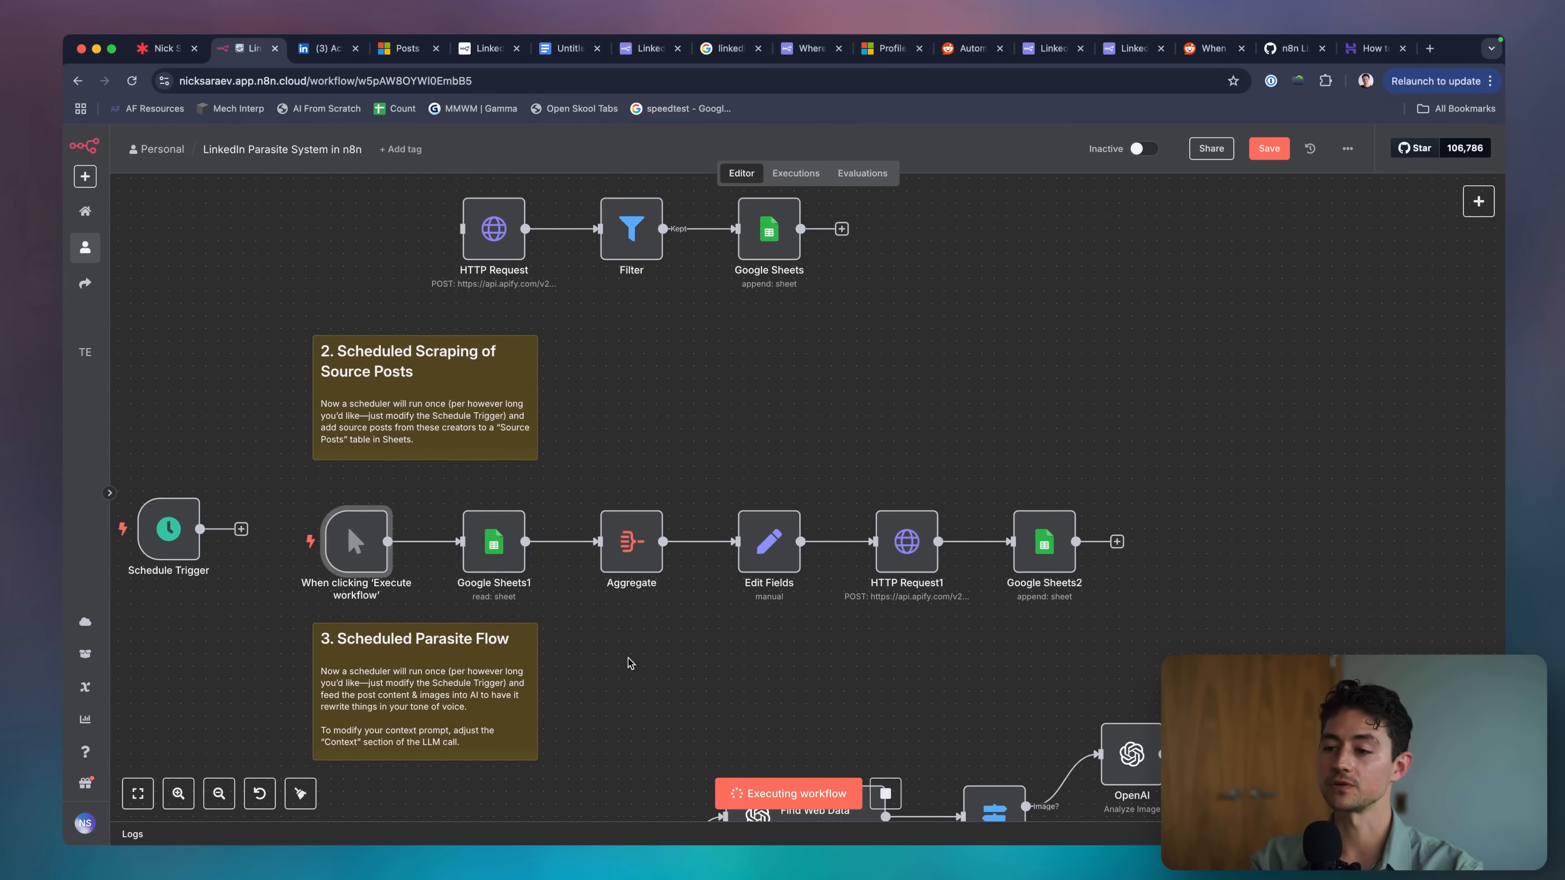
key(super+grave)
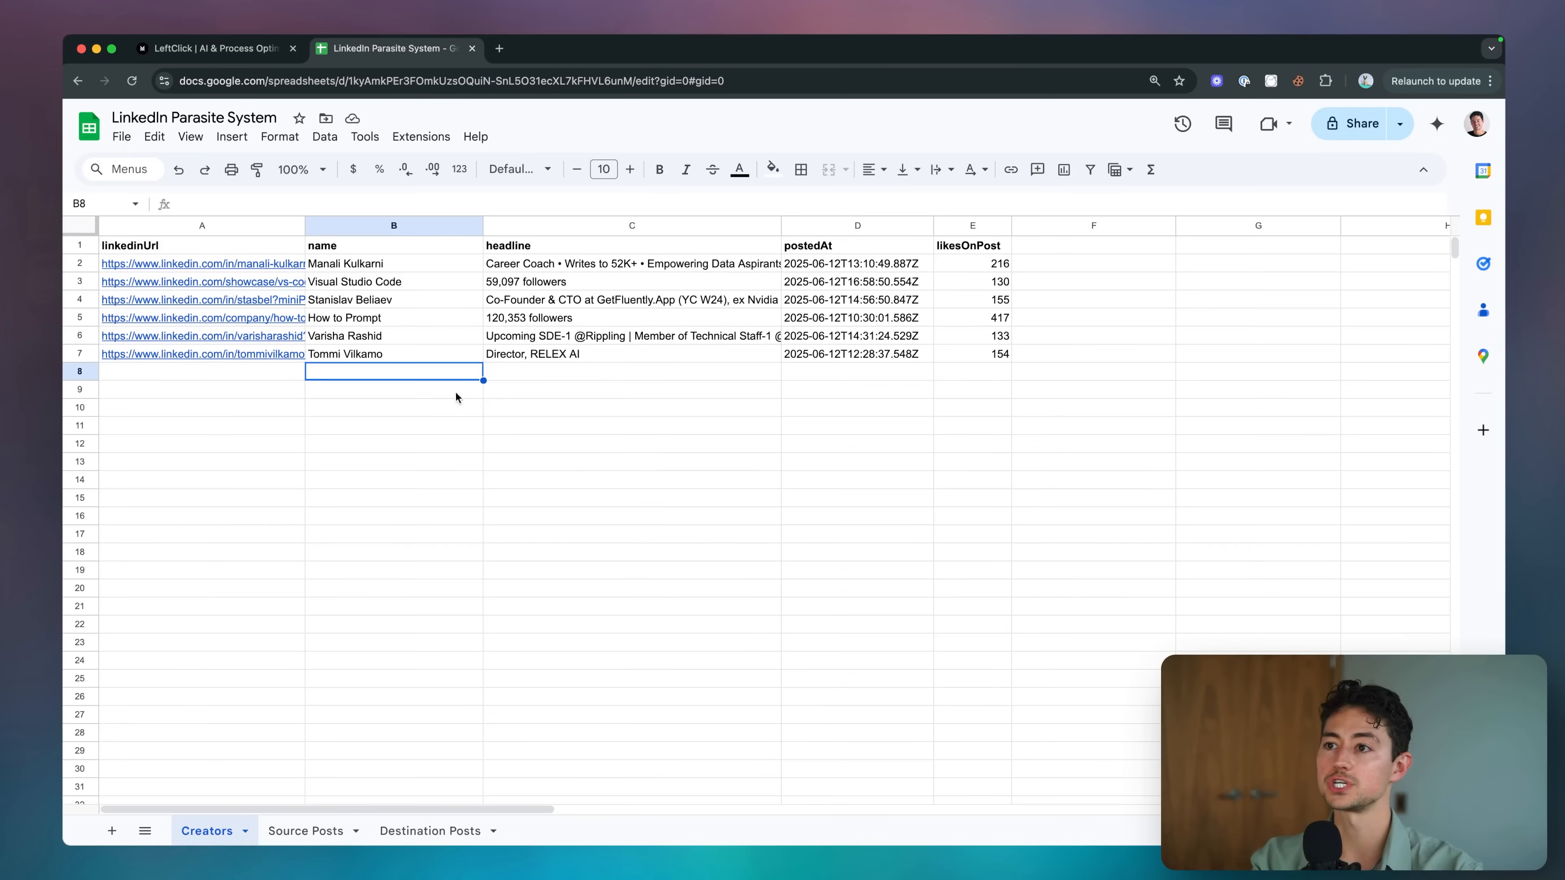
Step through the creator names, let the scraping run finish, and open the Source Posts tab.
click(408, 265)
key(Down)
key(Down)
key(Down)
key(Down)
key(Down)
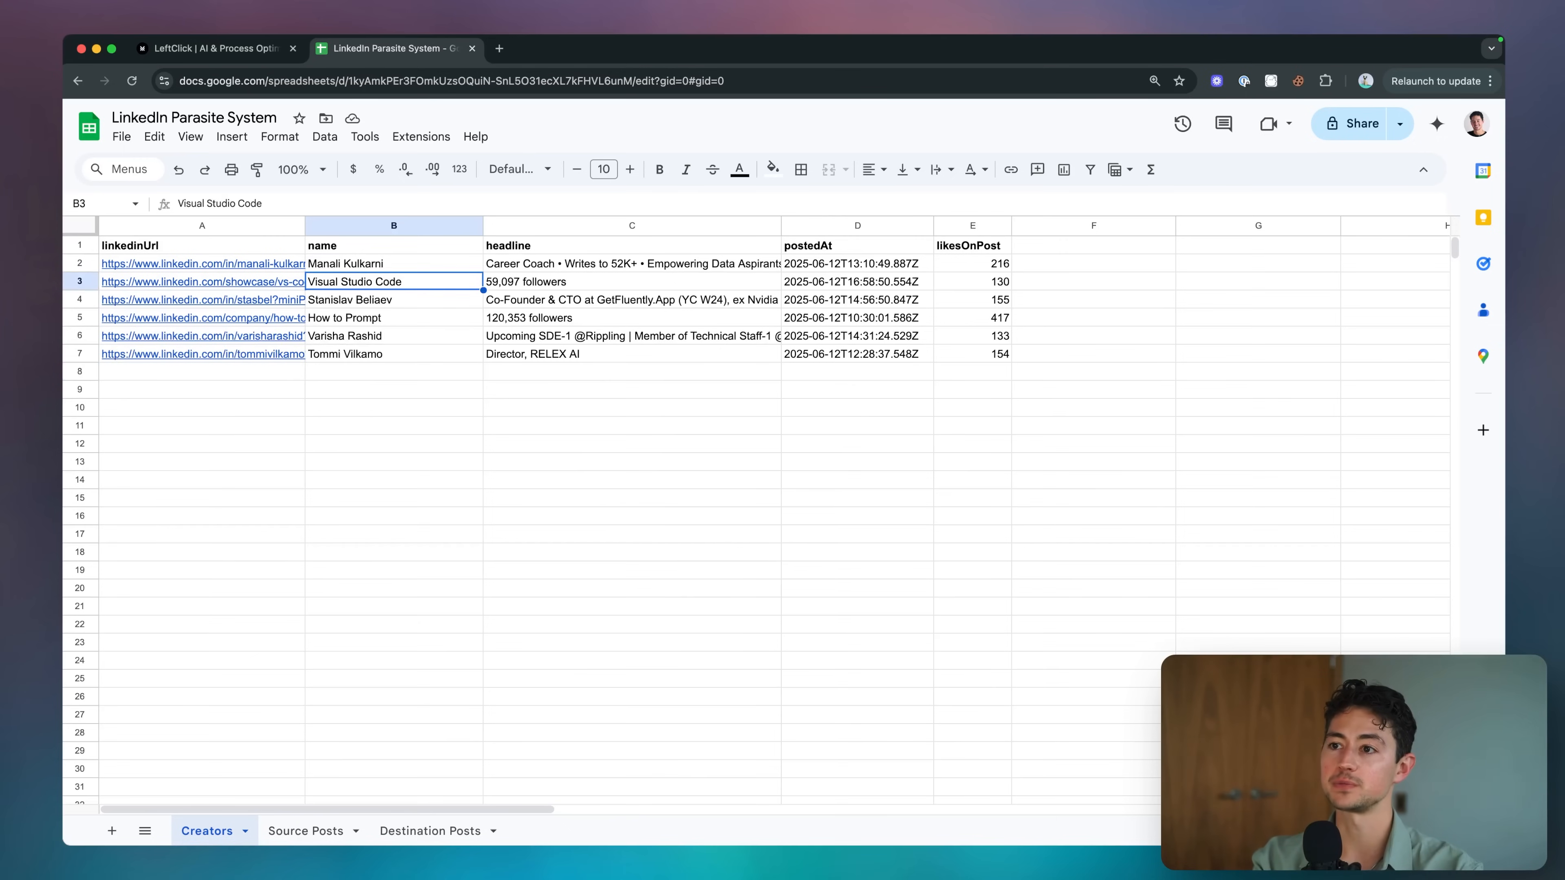
key(super+grave)
scroll(514, 448, right, 5)
scroll(514, 449, down, 2)
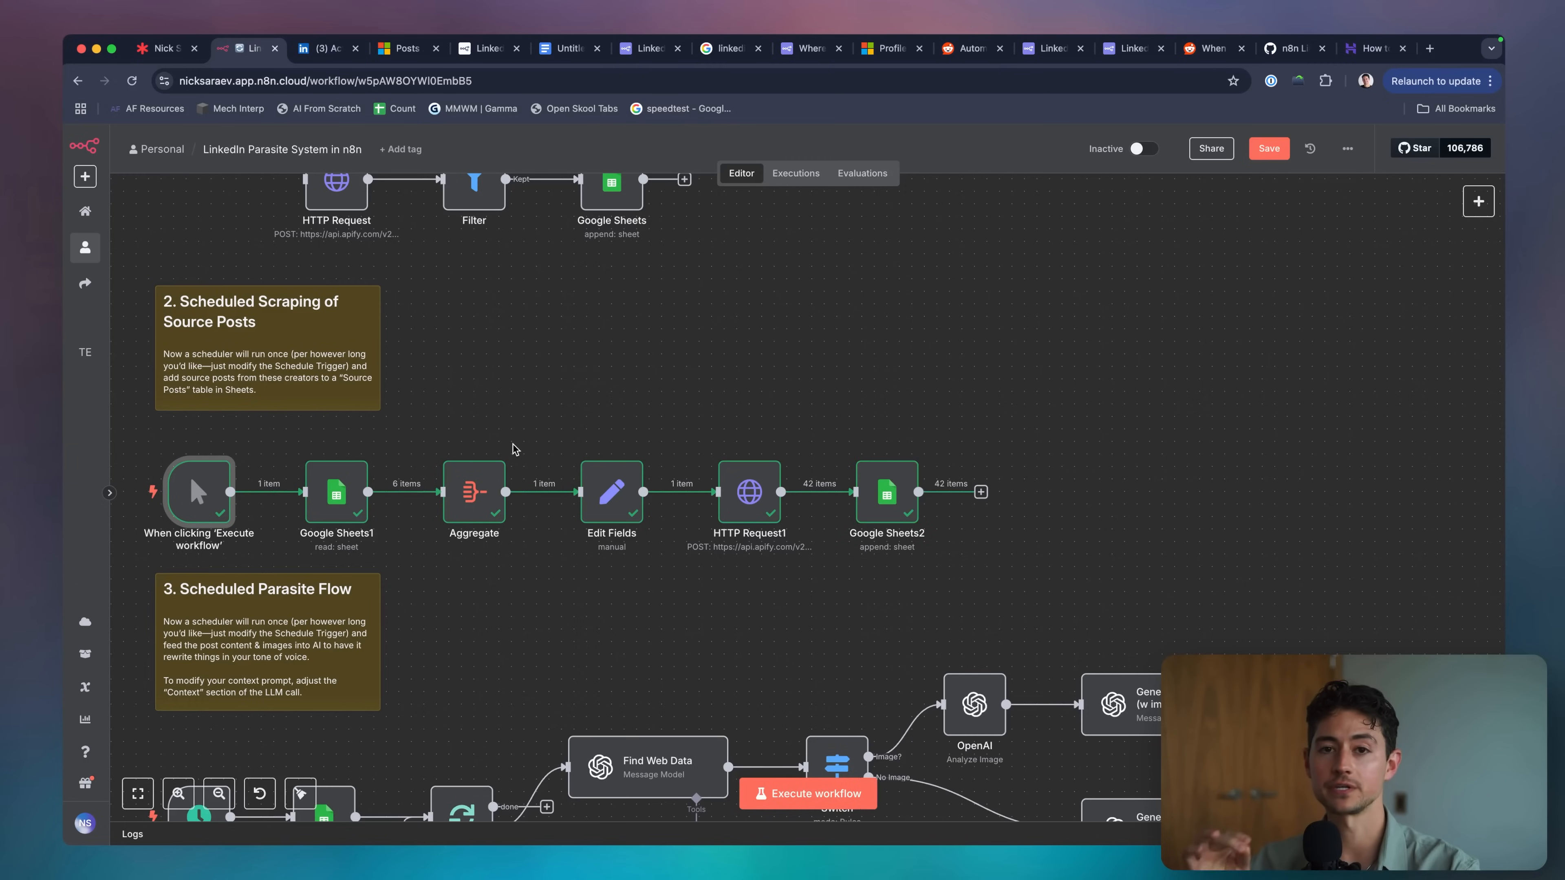
scroll(744, 453, down, 1)
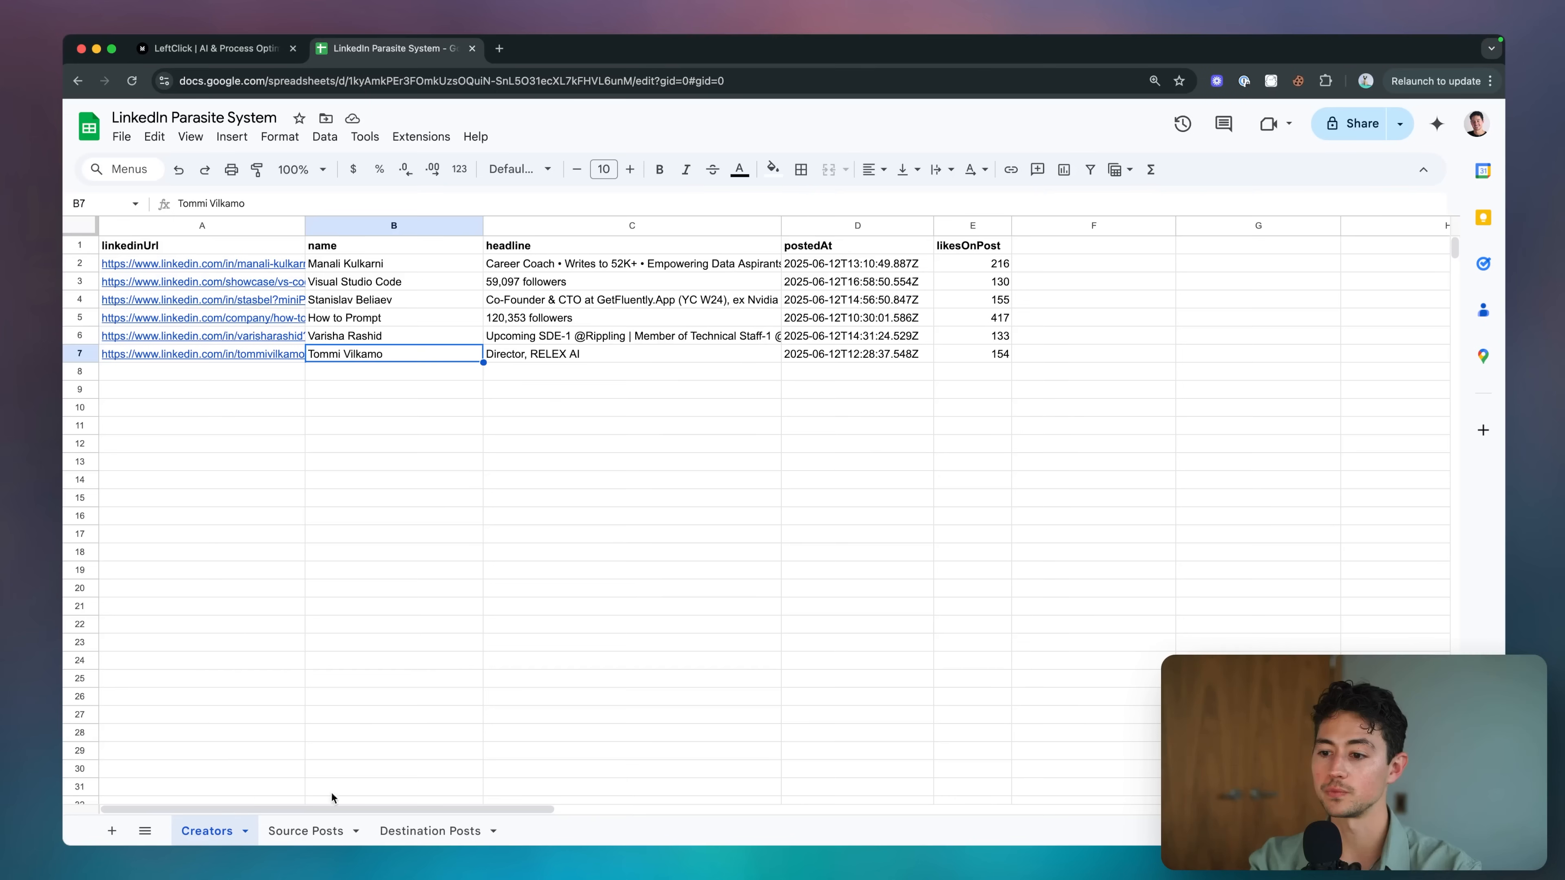
click(308, 831)
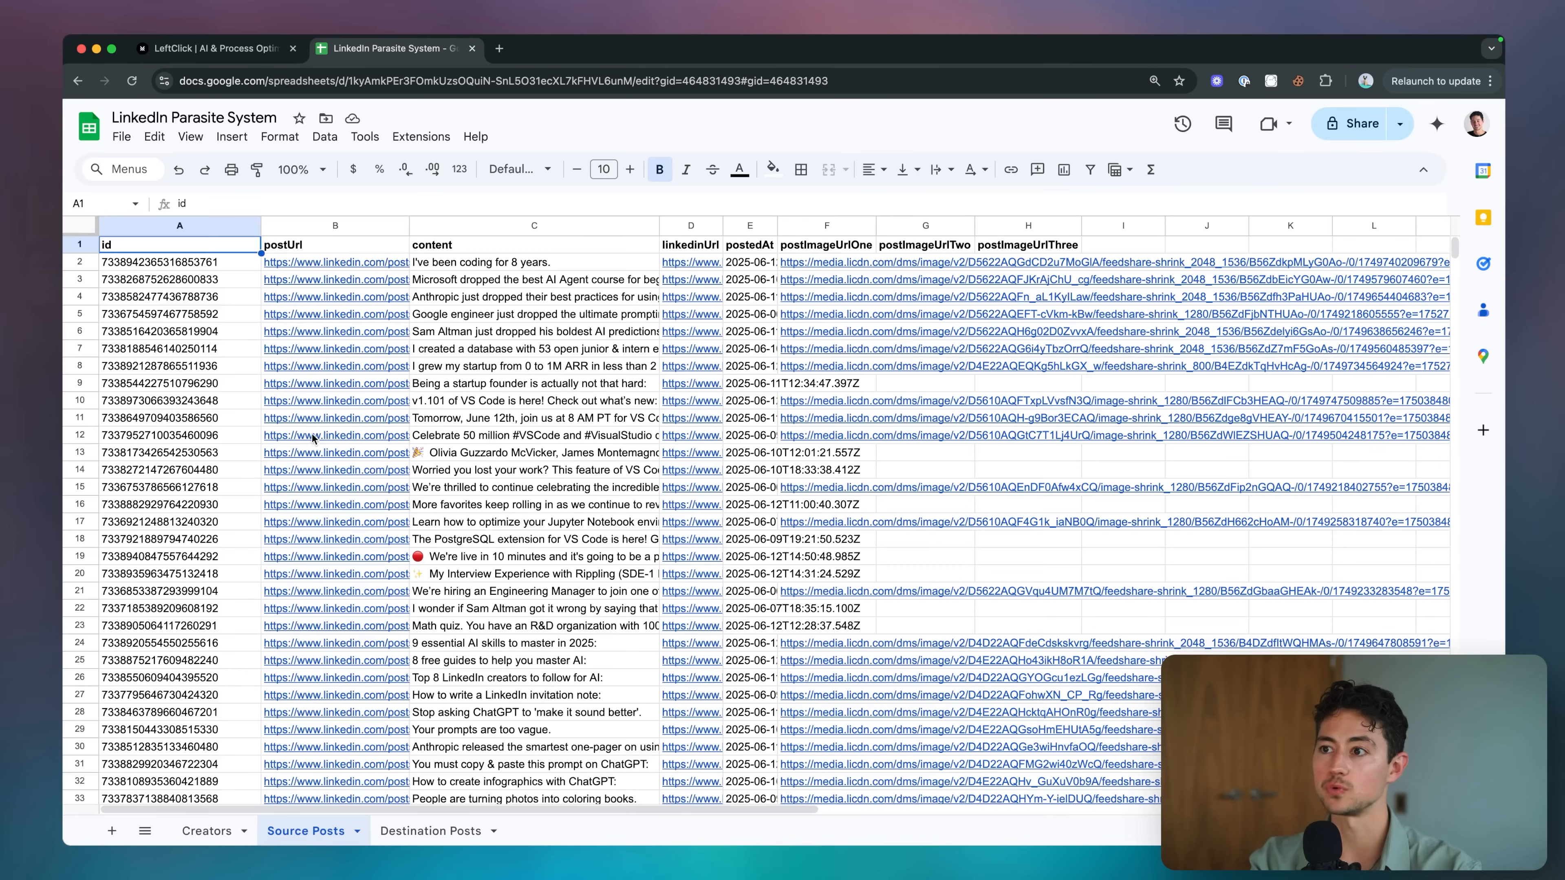
Inspect the first scraped post's id, content and image link among the 42 Source Posts rows.
click(194, 264)
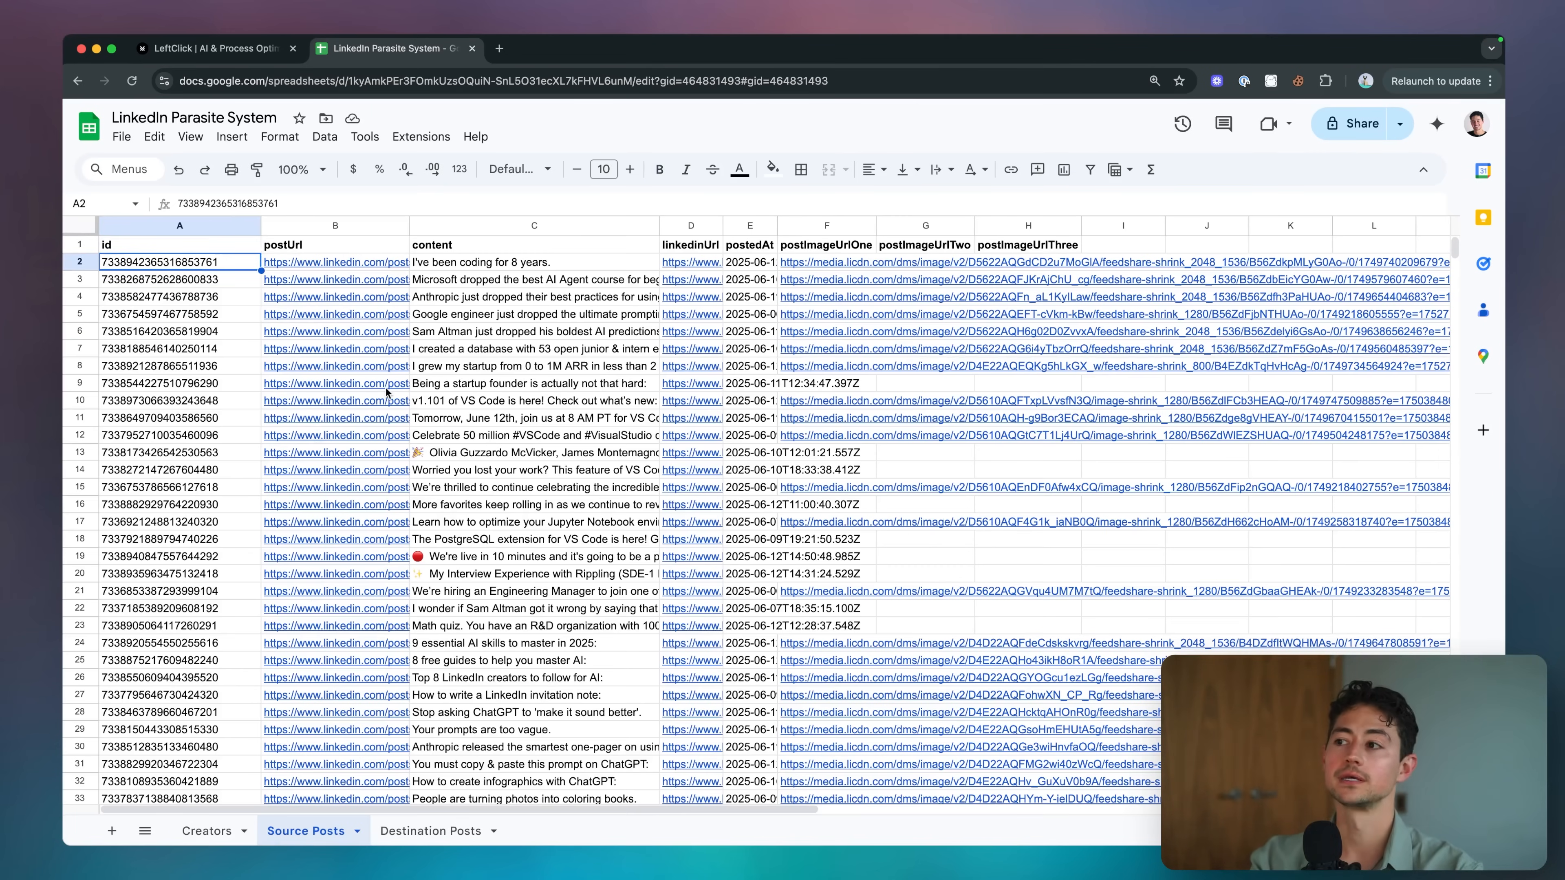
mouse_move(386, 392)
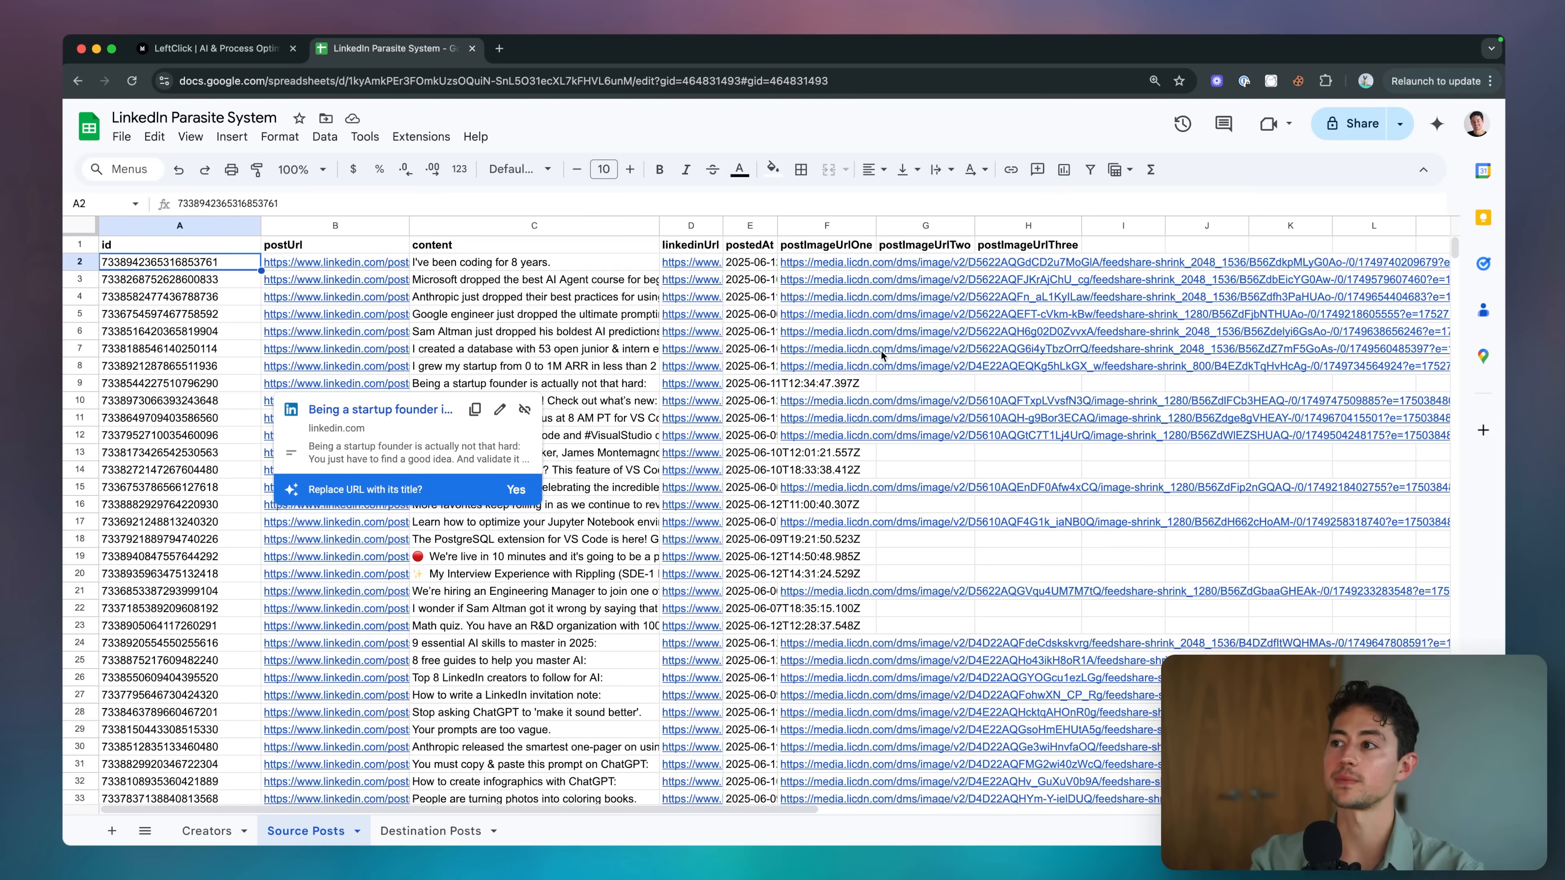
click(531, 265)
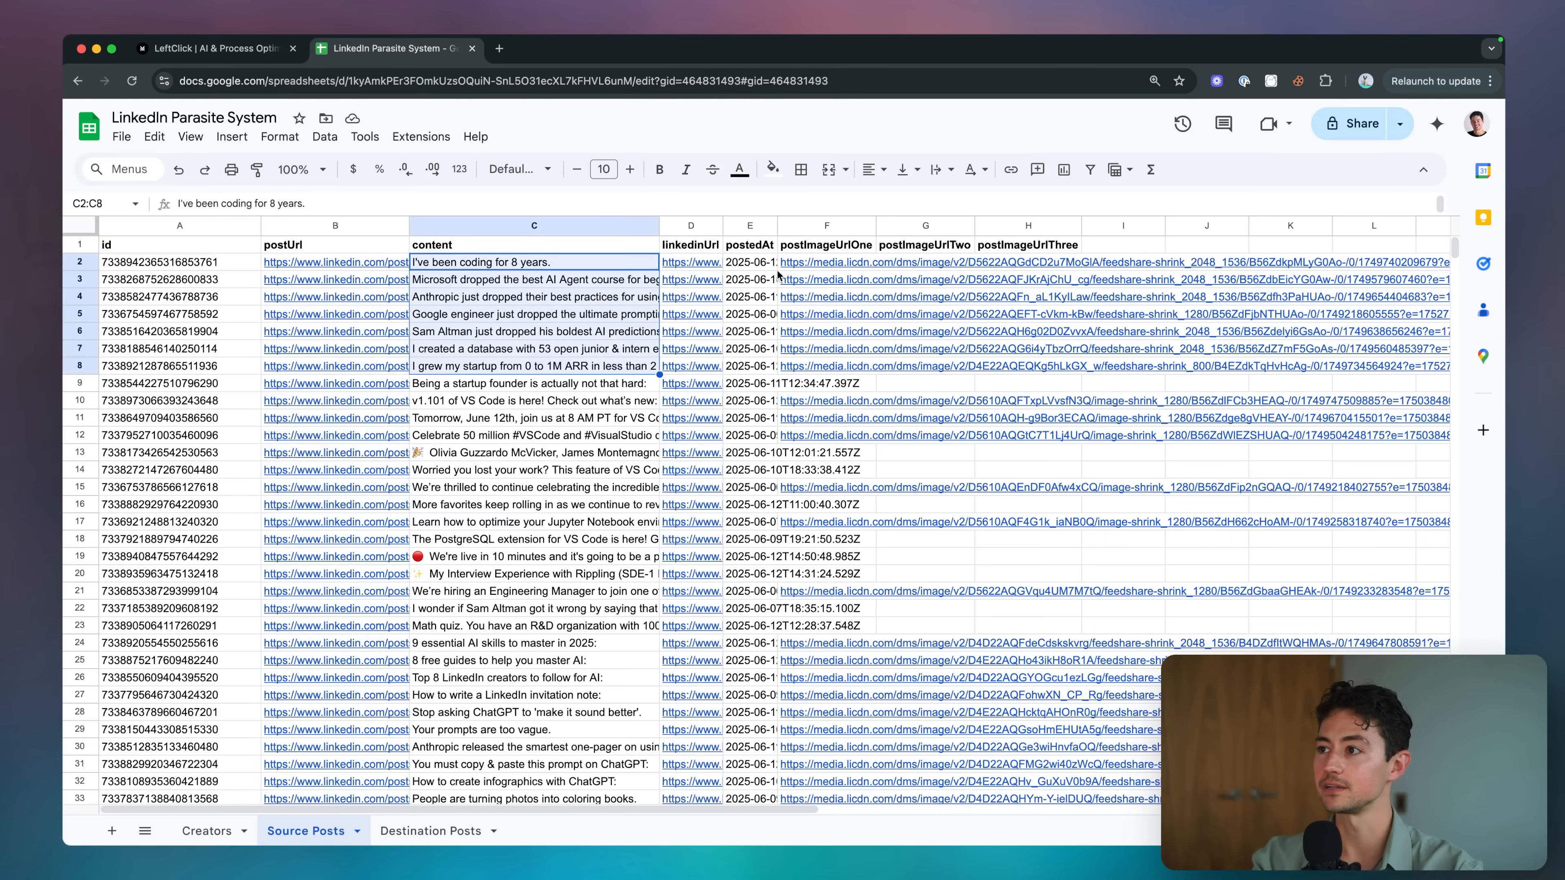
click(801, 262)
scroll(616, 401, down, 3)
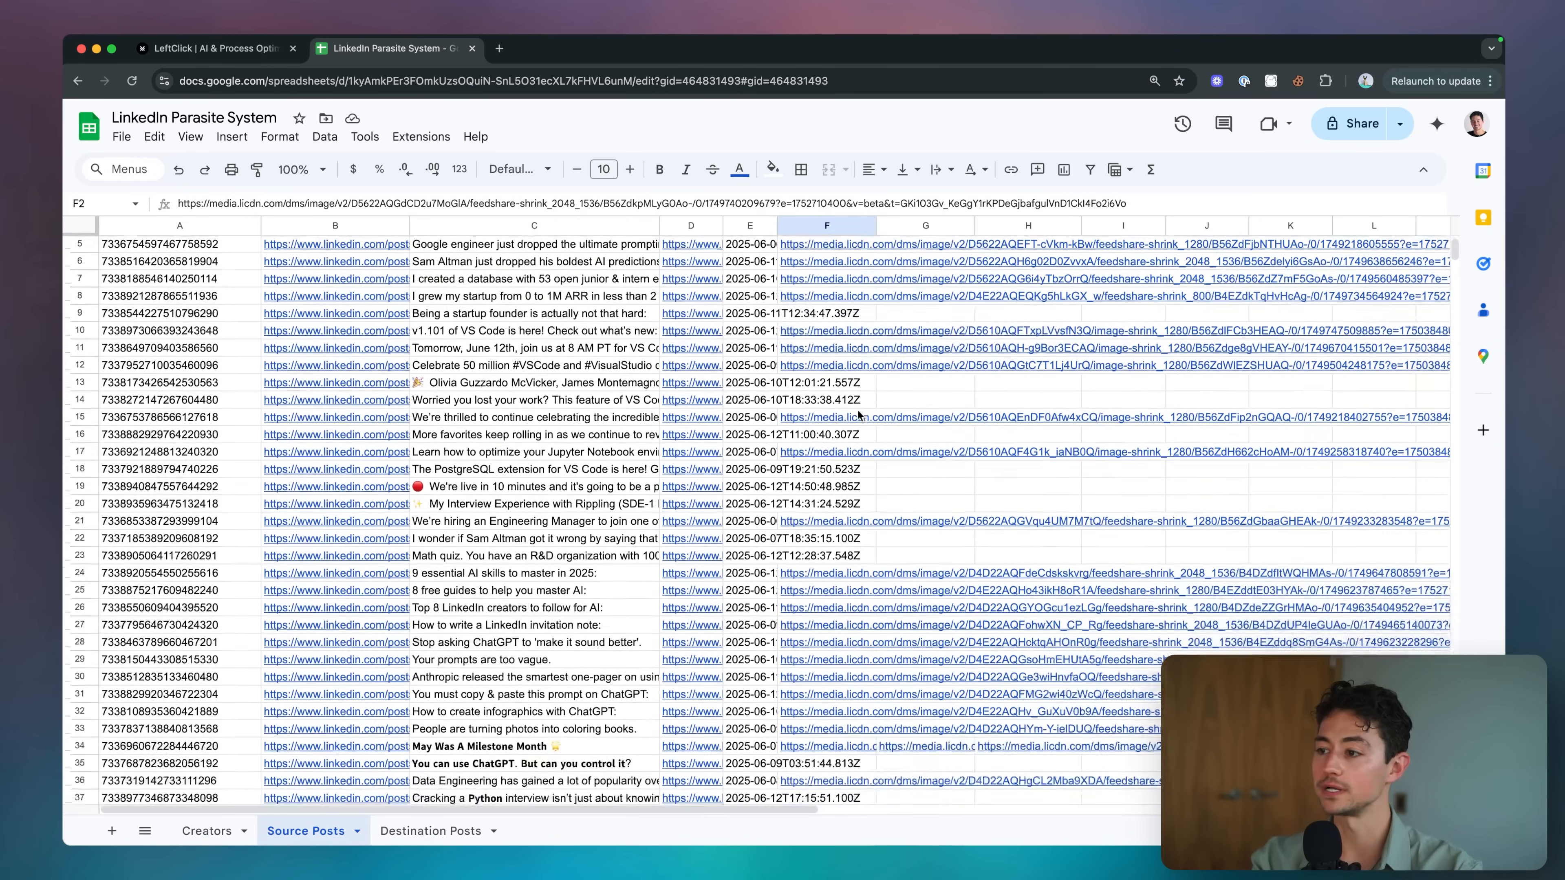
scroll(487, 420, up, 3)
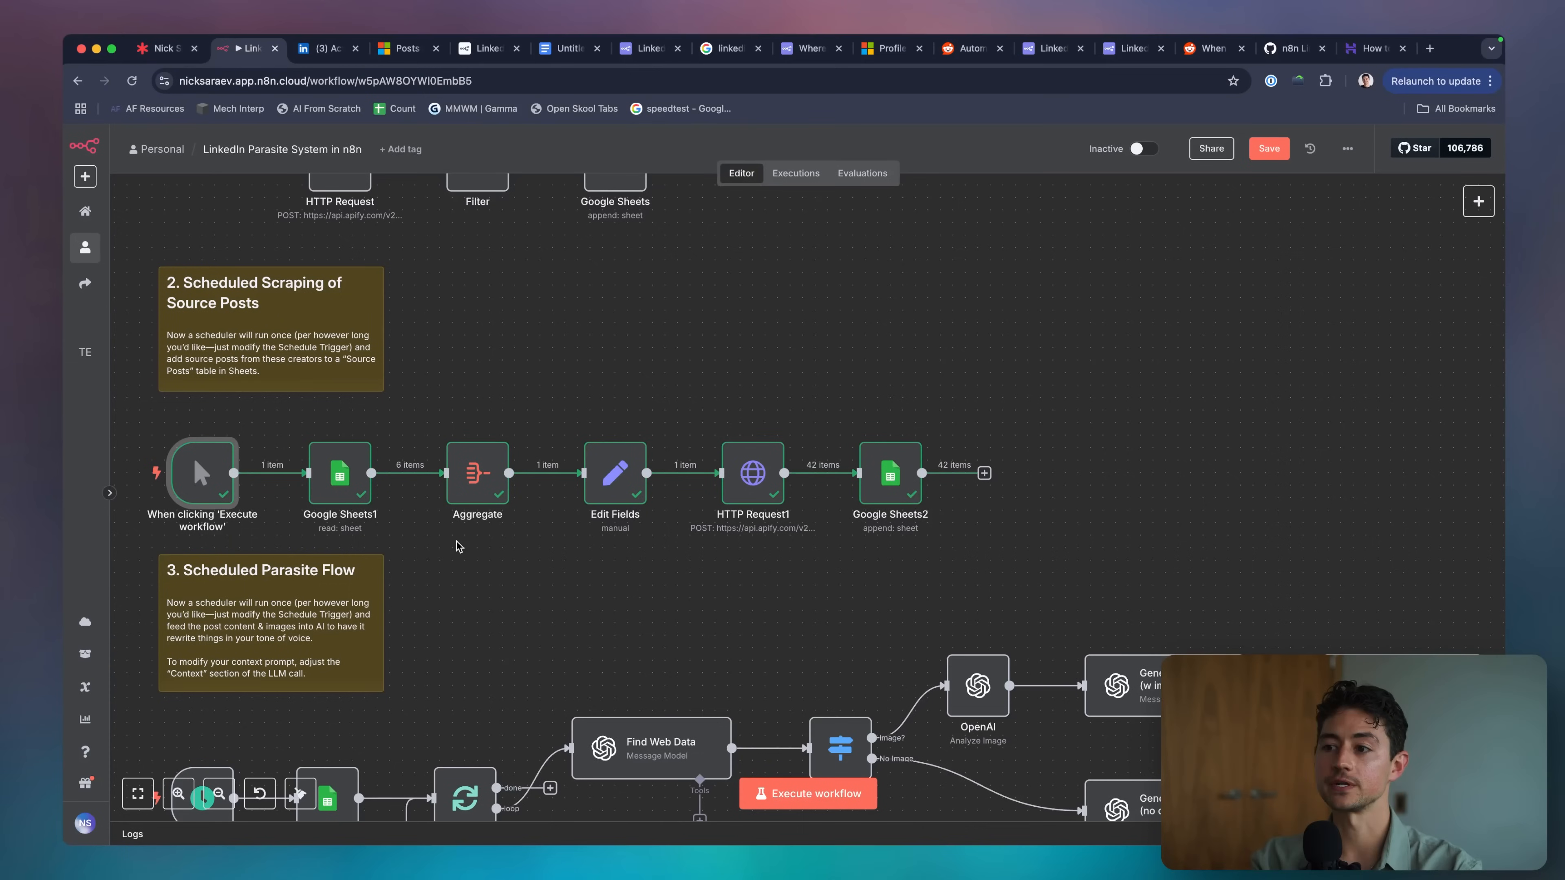
Move Schedule Trigger2 aside and wire the manual trigger into Google Sheets3 of the Parasite Flow.
scroll(412, 548, down, 3)
scroll(412, 548, down, 3)
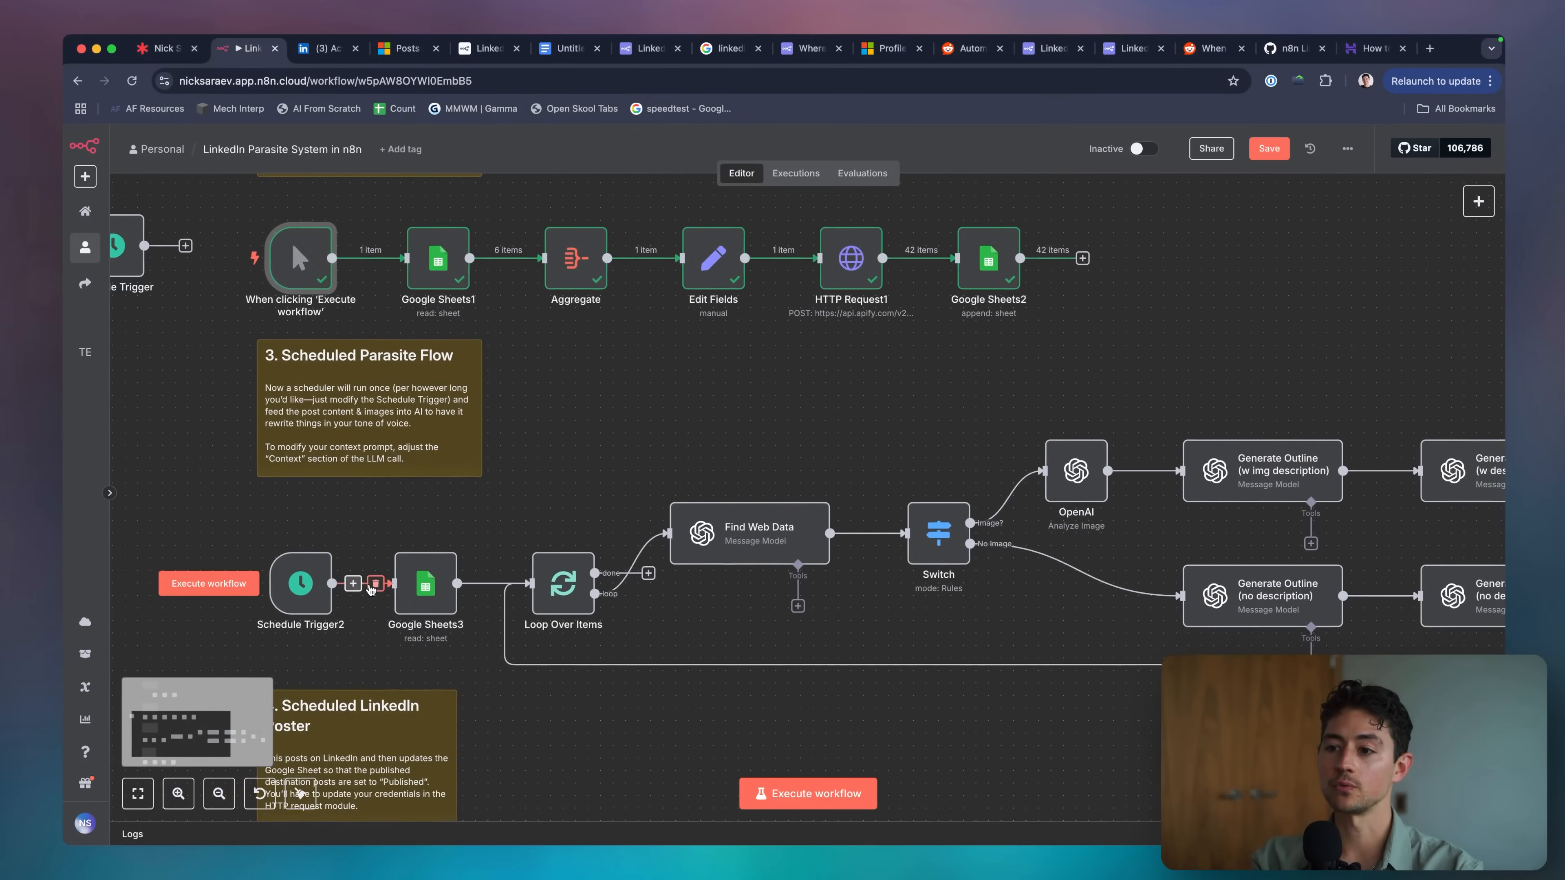
drag(301, 582, 162, 583)
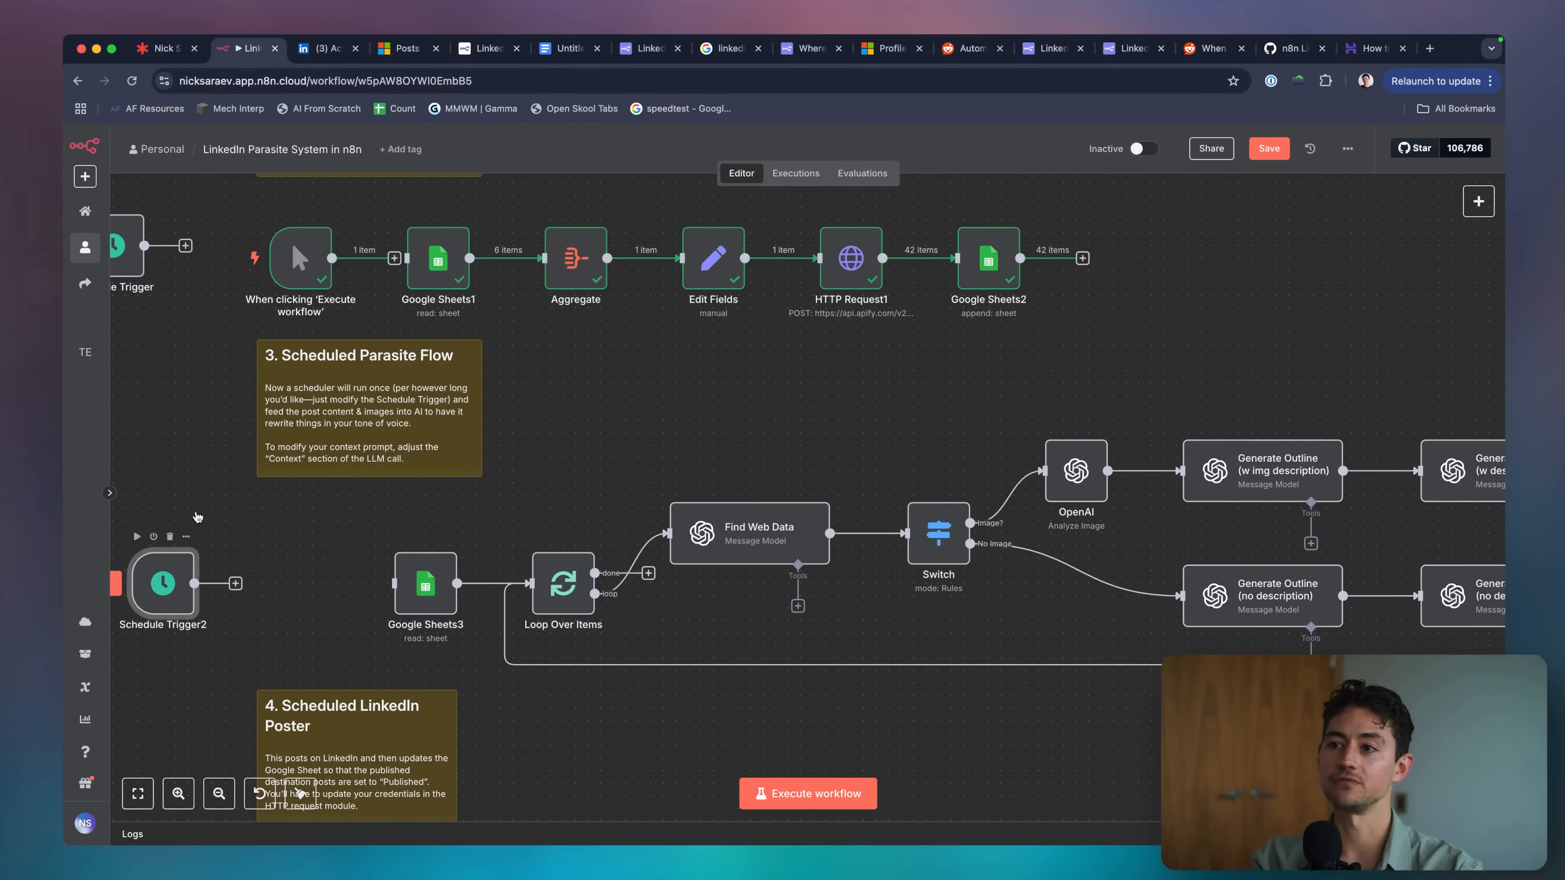
drag(318, 249, 304, 574)
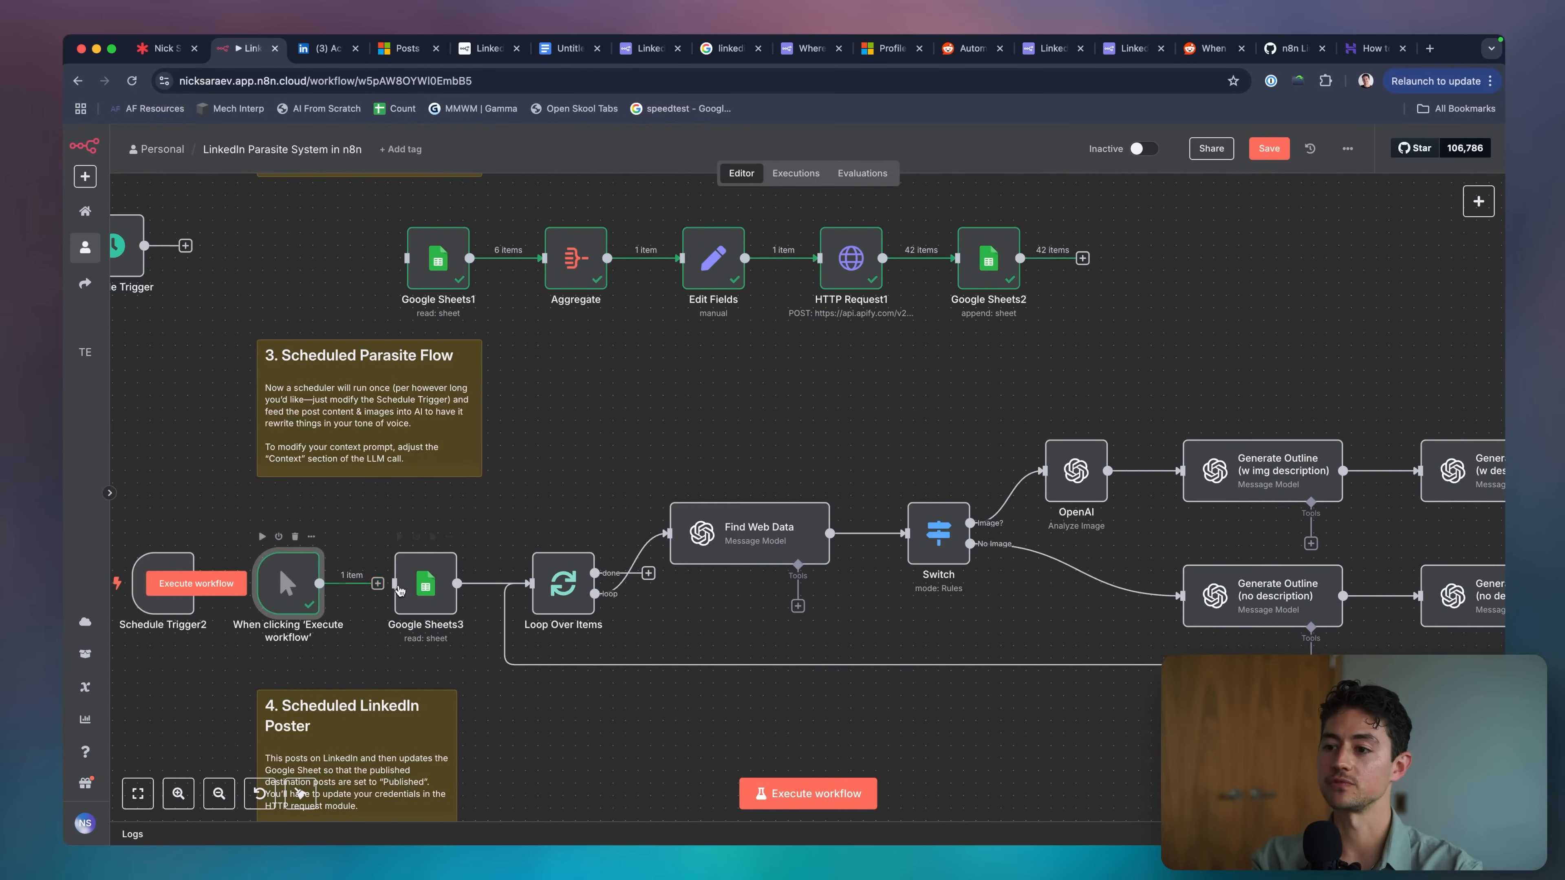
scroll(545, 484, down, 1)
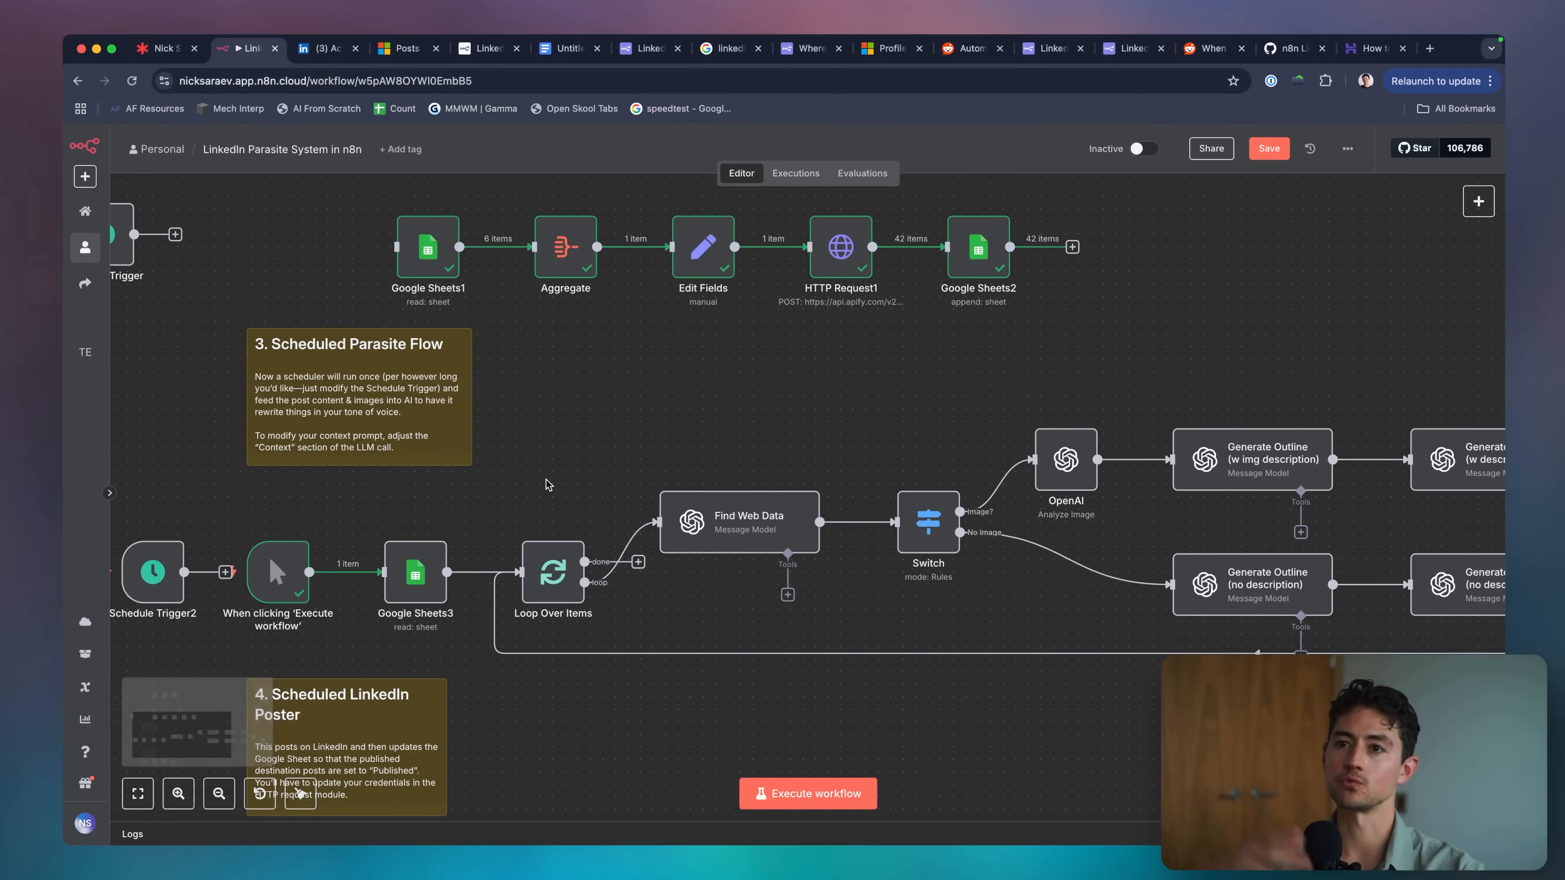
scroll(698, 663, right, 5)
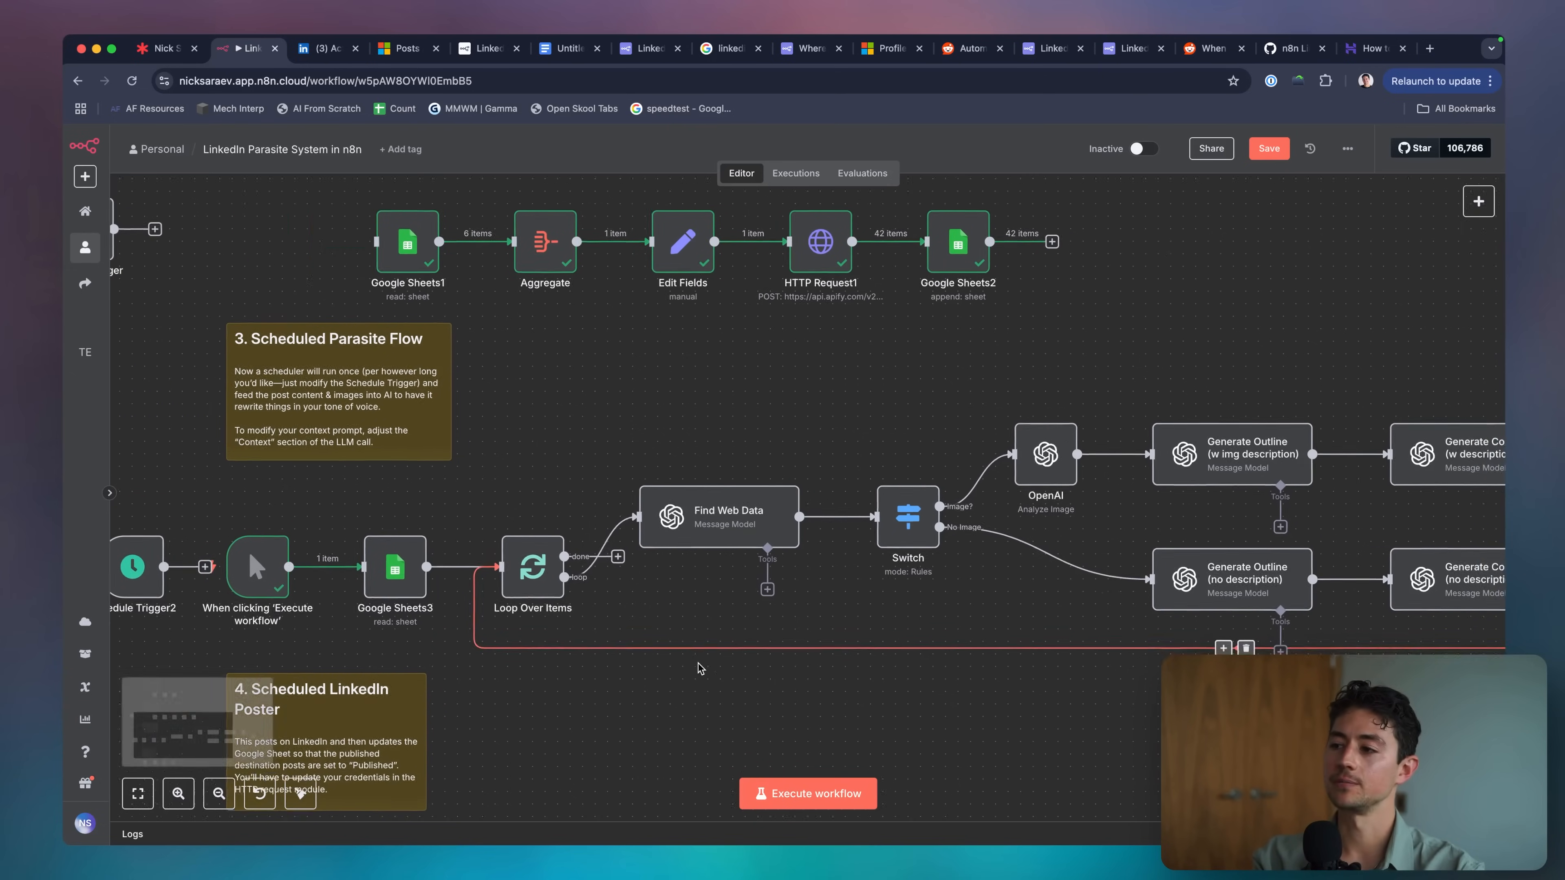
scroll(698, 663, down, 3)
scroll(548, 472, left, 4)
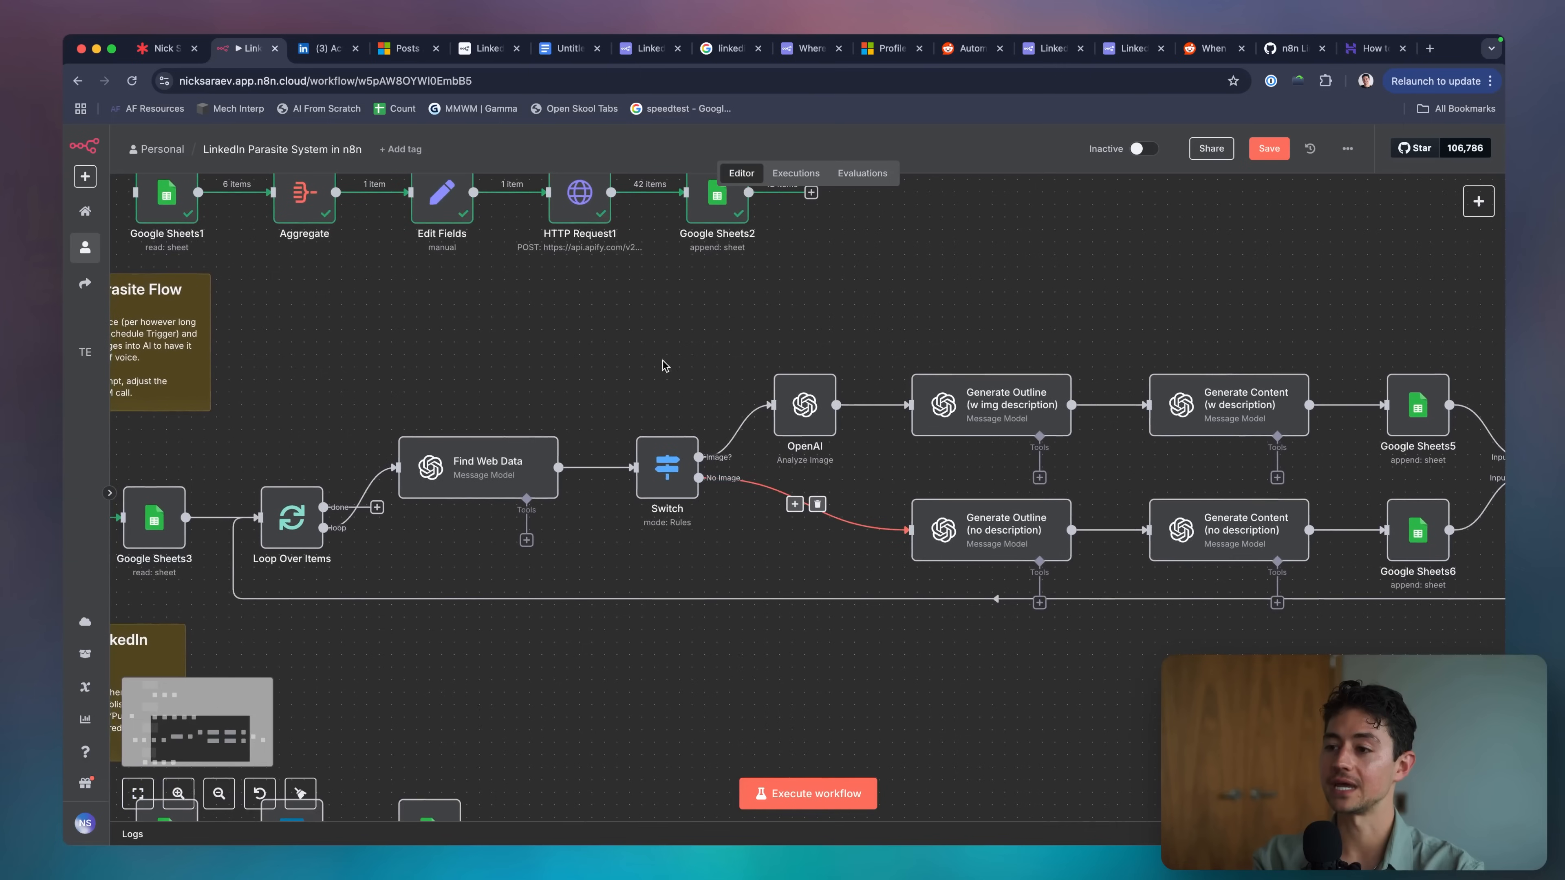
scroll(548, 471, left, 4)
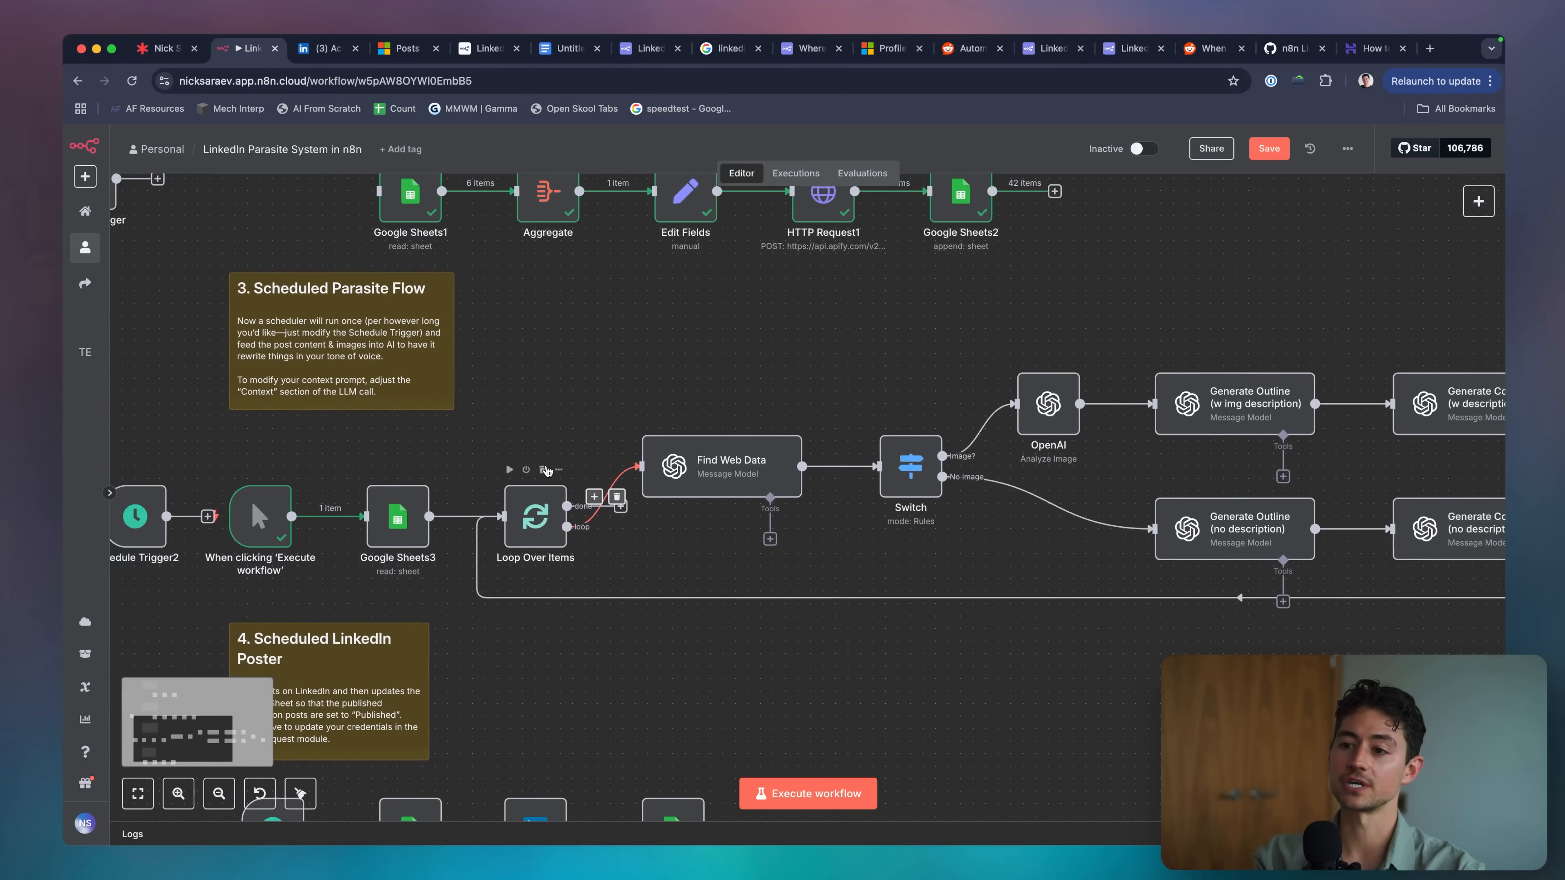
Run the Scheduled Parasite Flow from the manual trigger and follow its progress across the canvas.
click(801, 793)
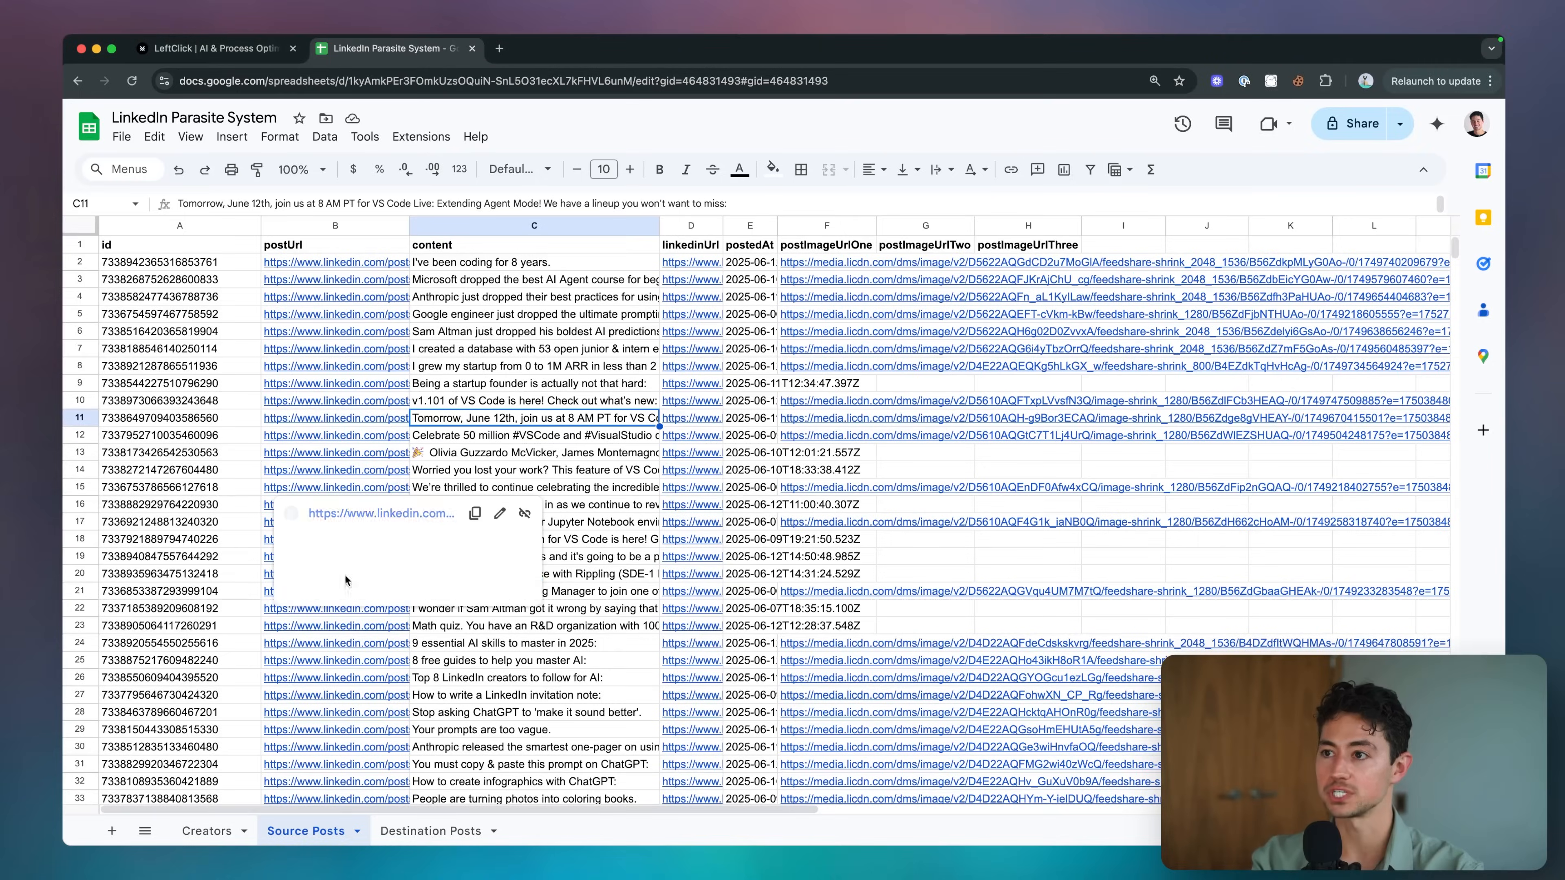
click(450, 336)
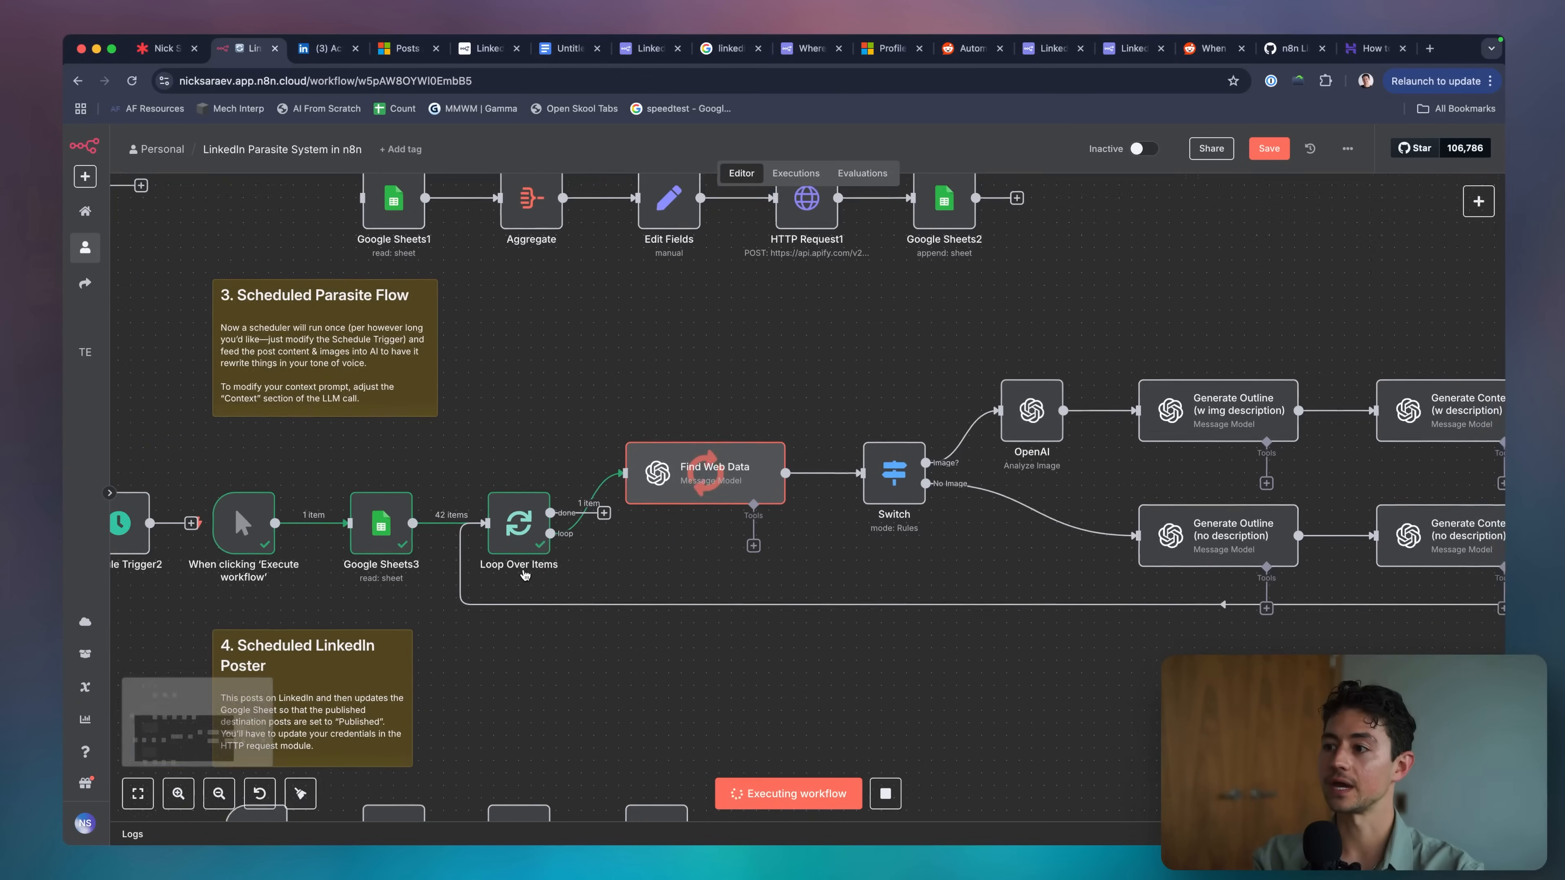
scroll(498, 543, right, 5)
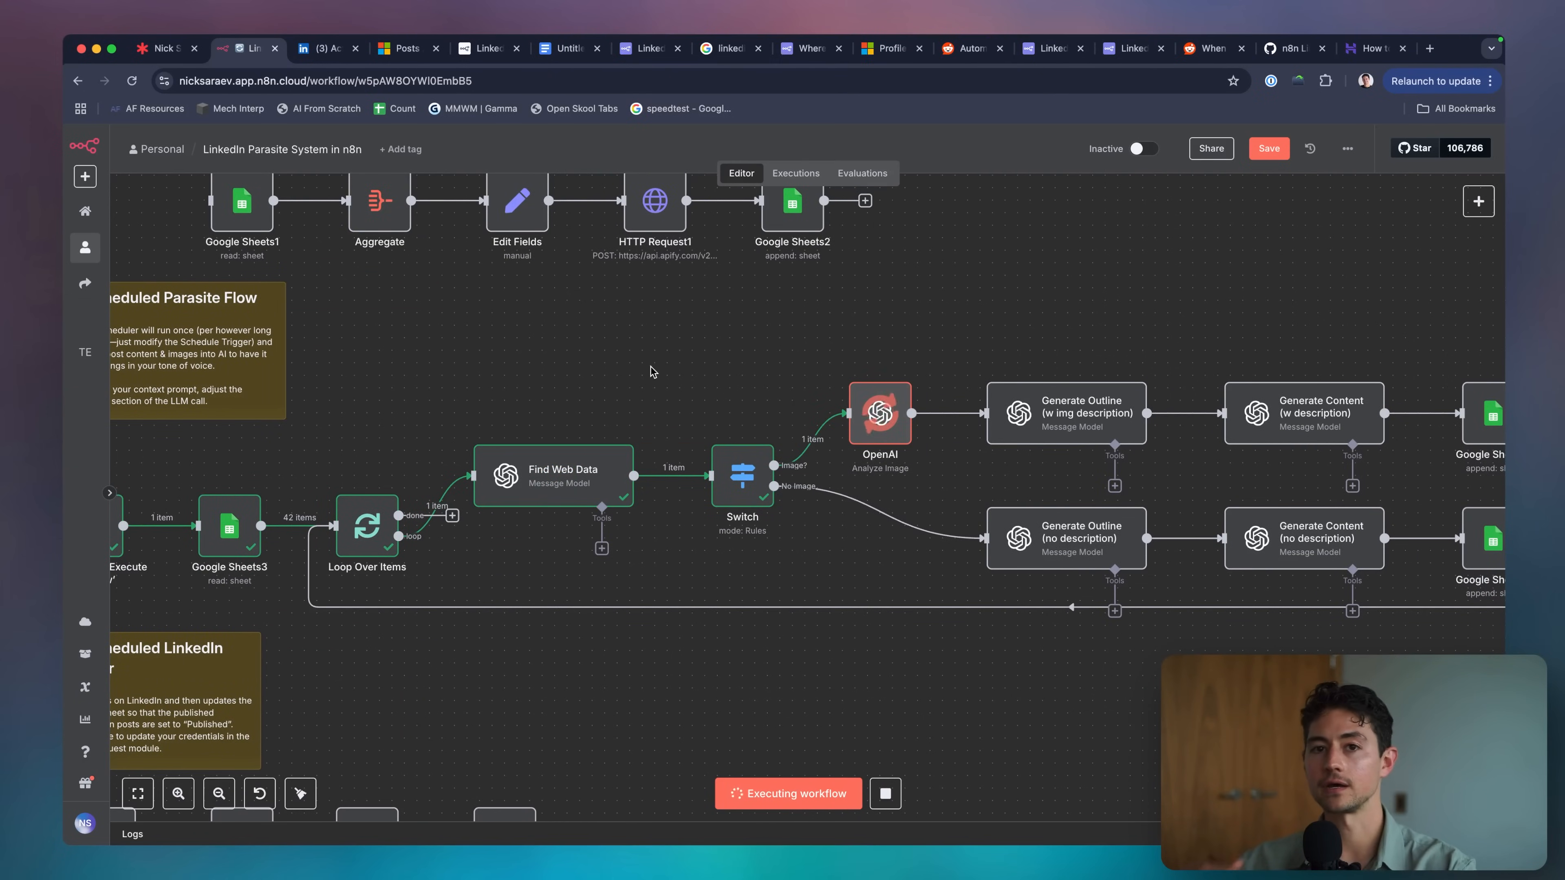
scroll(651, 367, right, 5)
scroll(650, 368, right, 6)
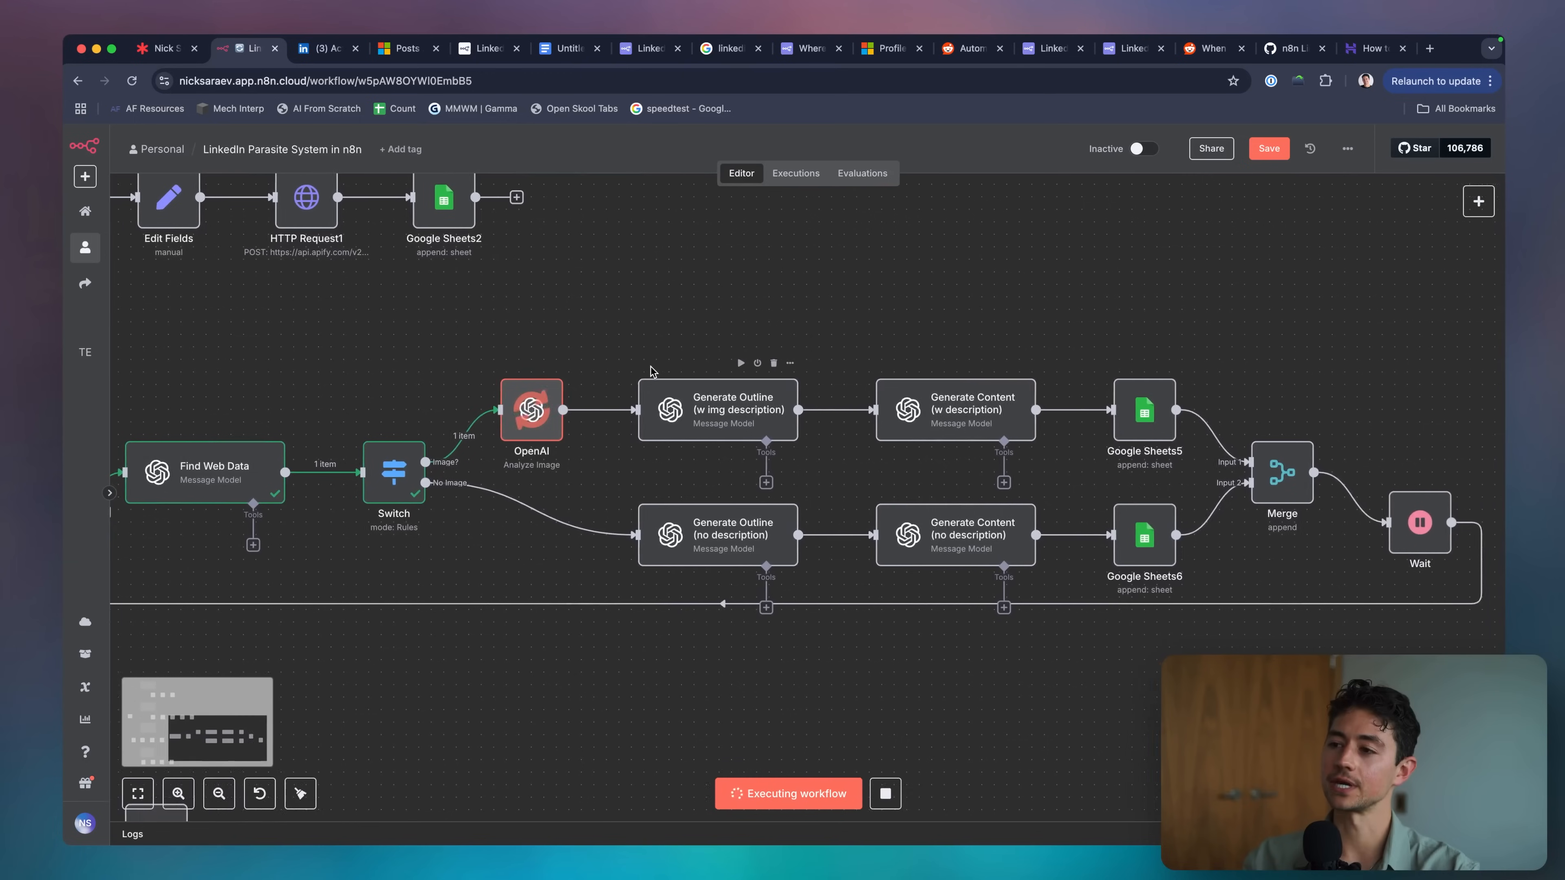
scroll(672, 345, down, 2)
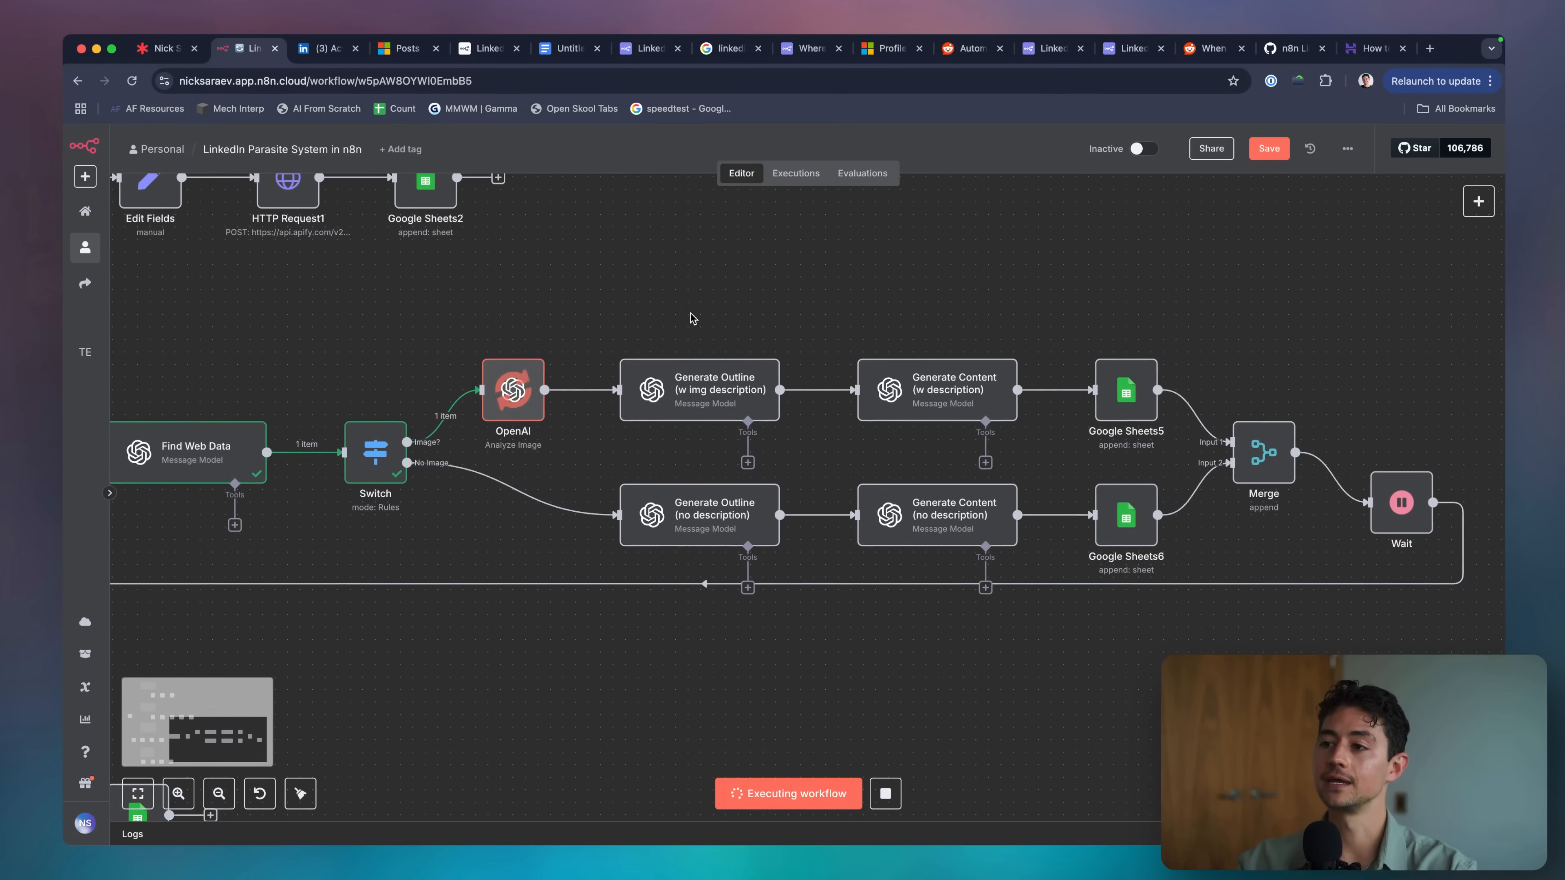
Mark the image analysis step with arrows as the flow reaches Google Sheets5 and Wait.
drag(557, 280, 515, 338)
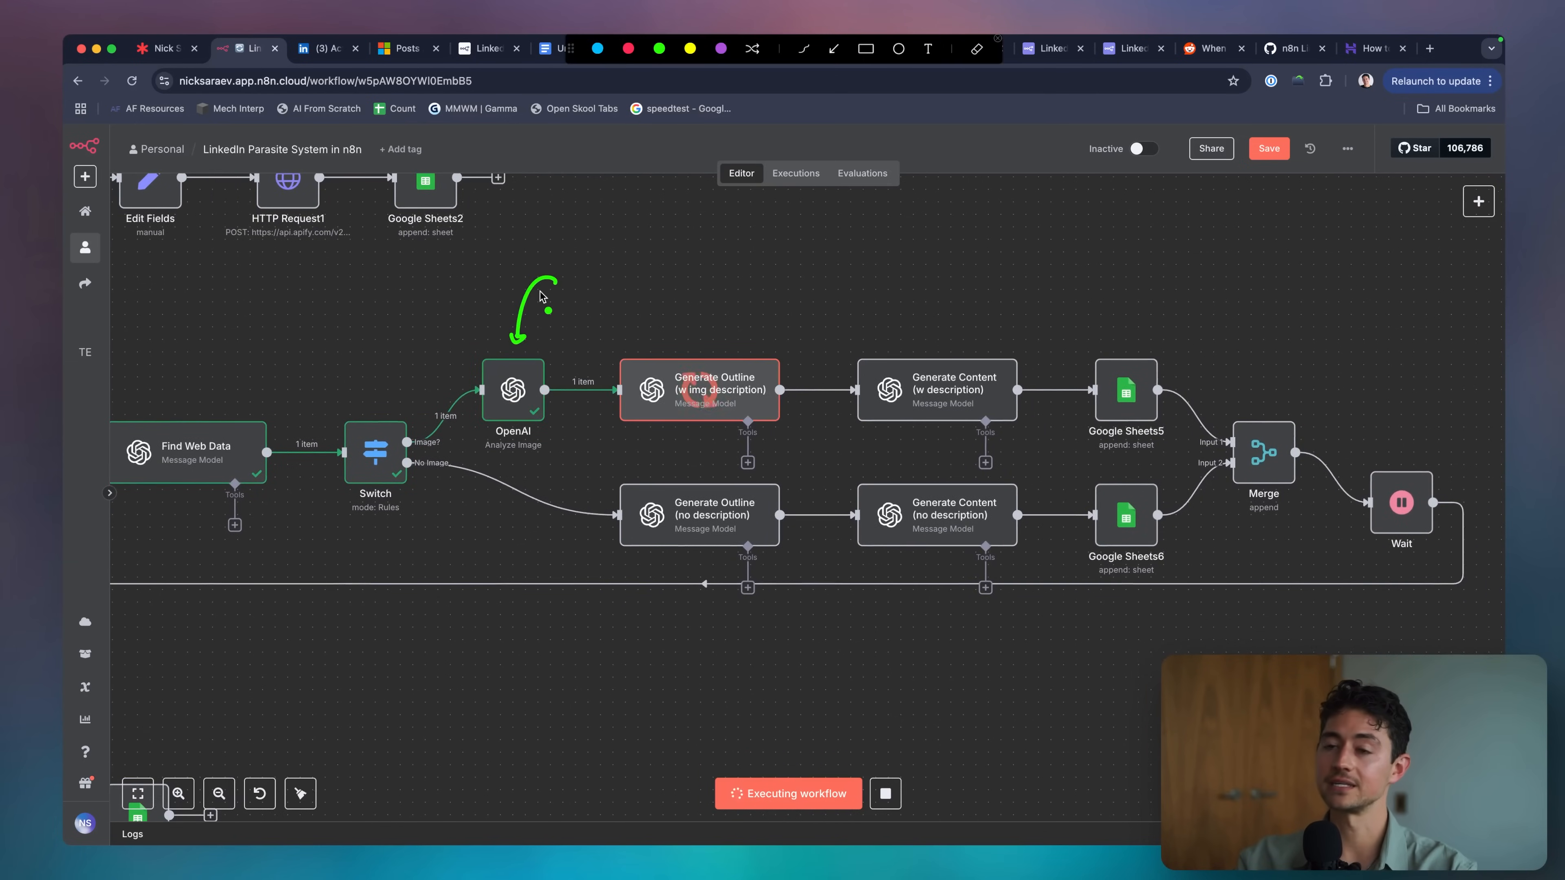
key(Escape)
scroll(613, 325, right, 5)
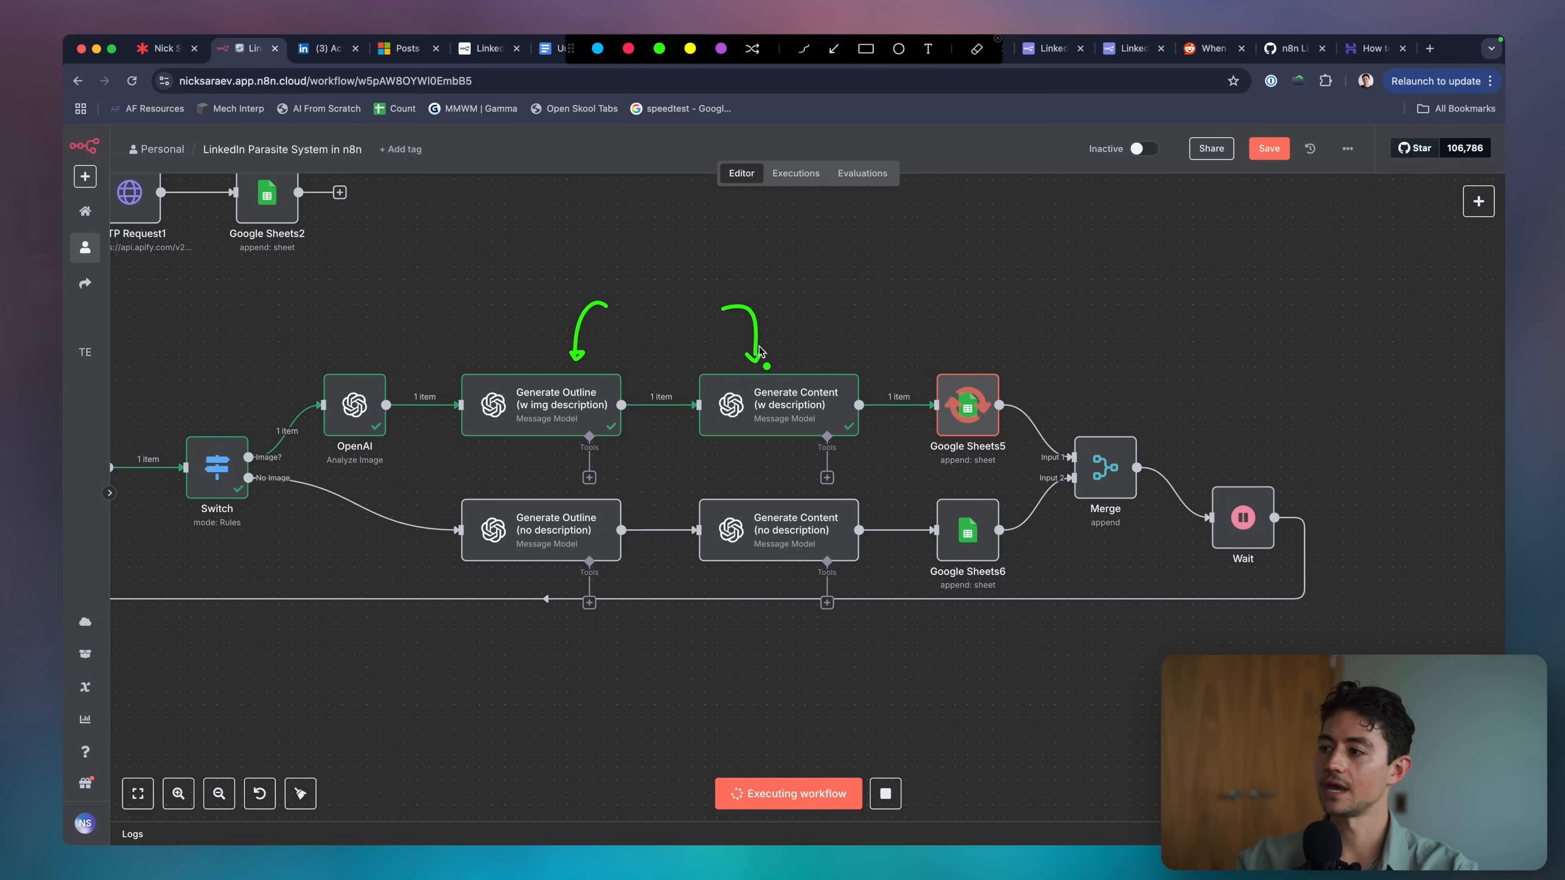
key(Escape)
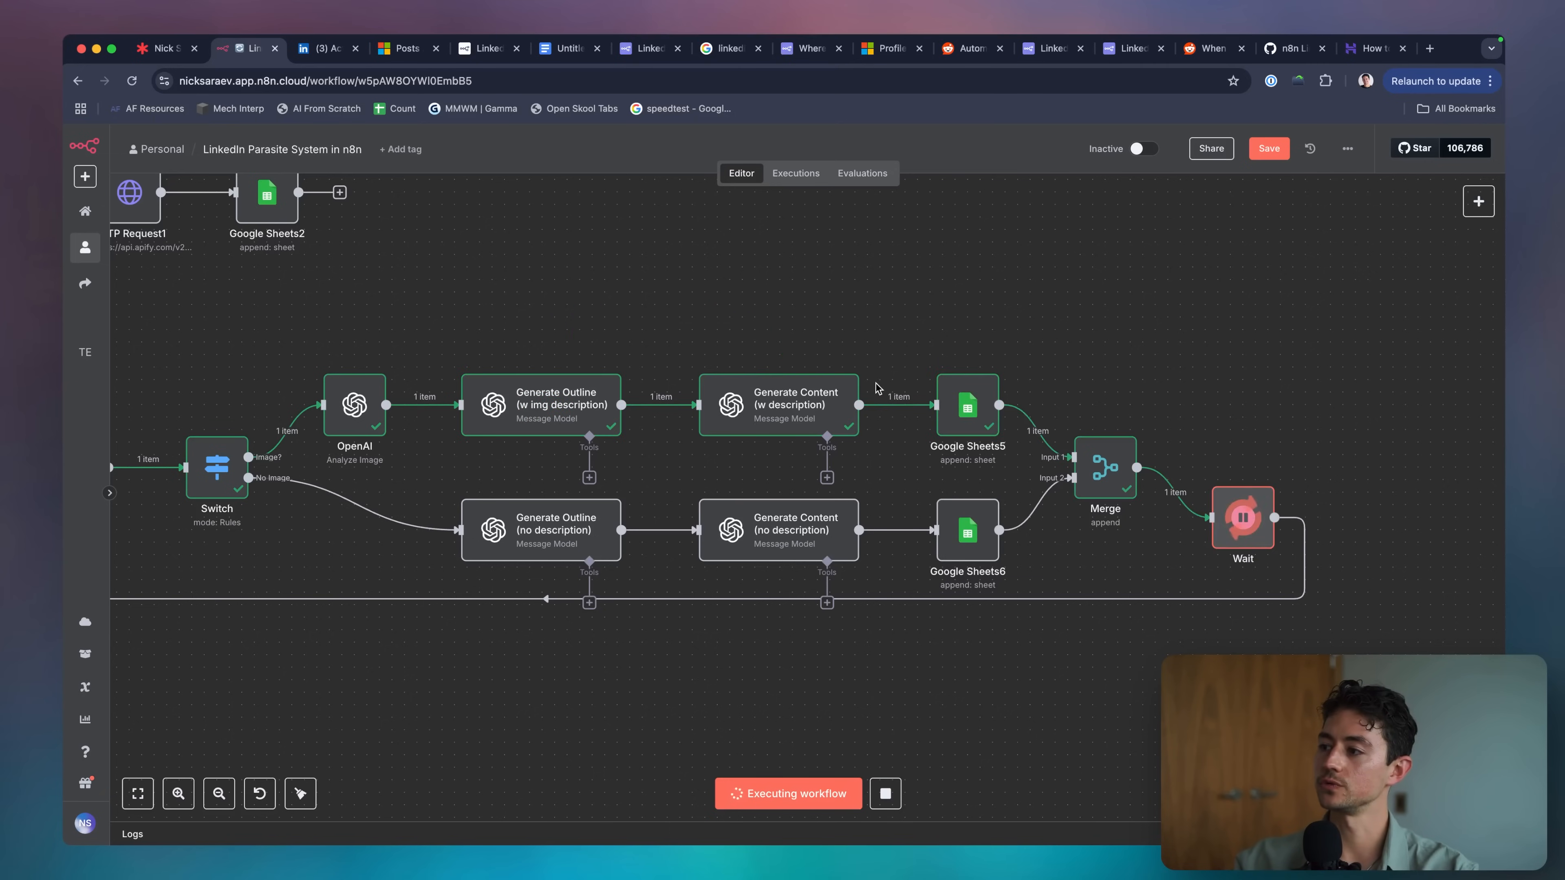
scroll(877, 388, down, 5)
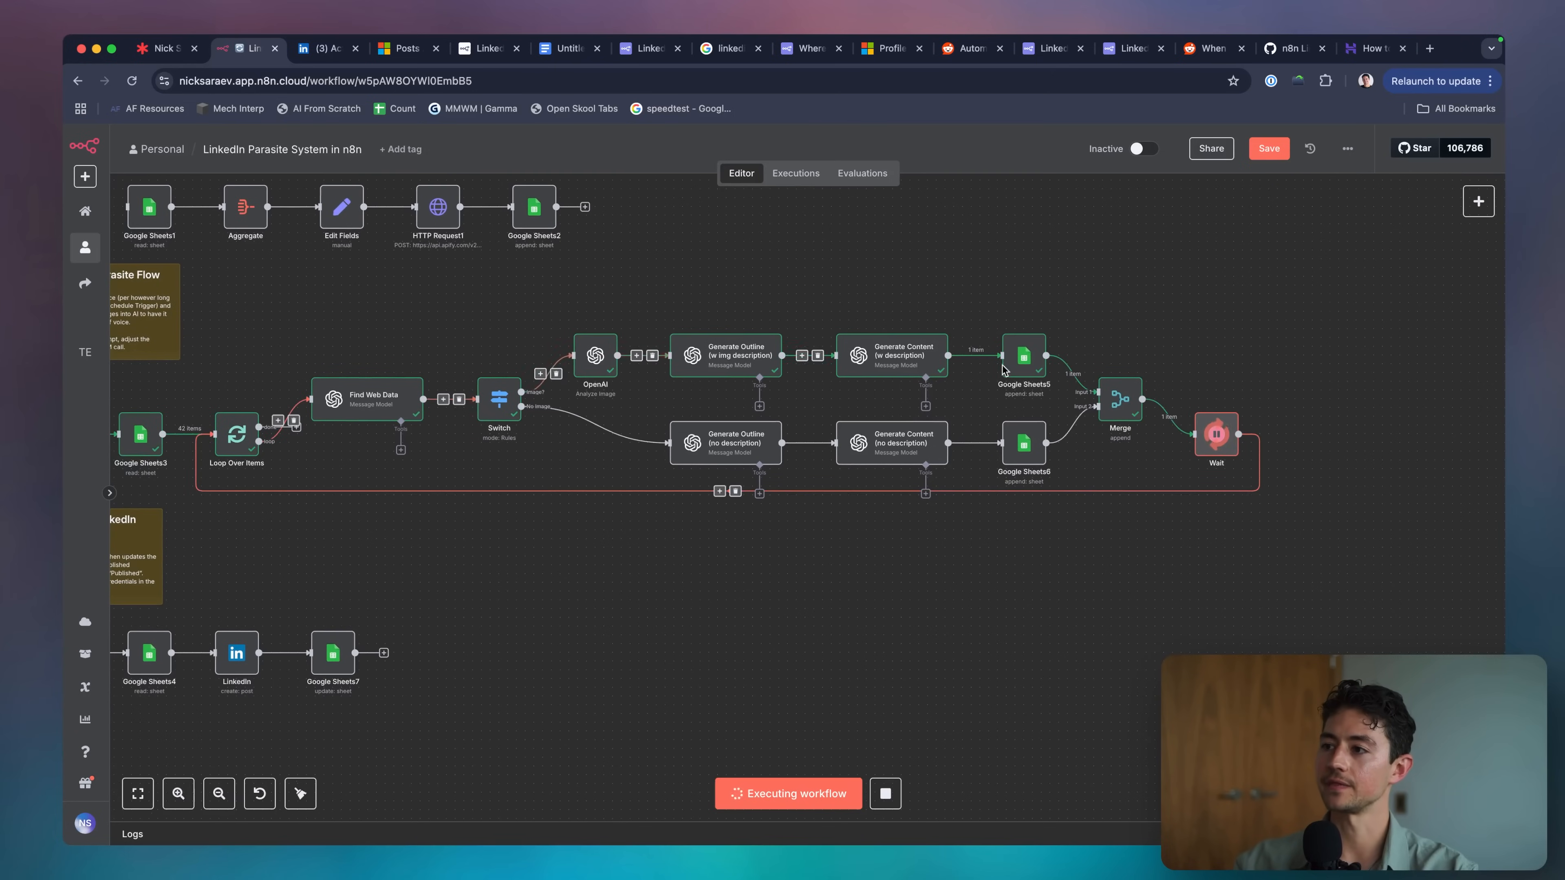
Read the full AI-rewritten post in generatedContent cell C2 of Destination Posts.
key(super+grave)
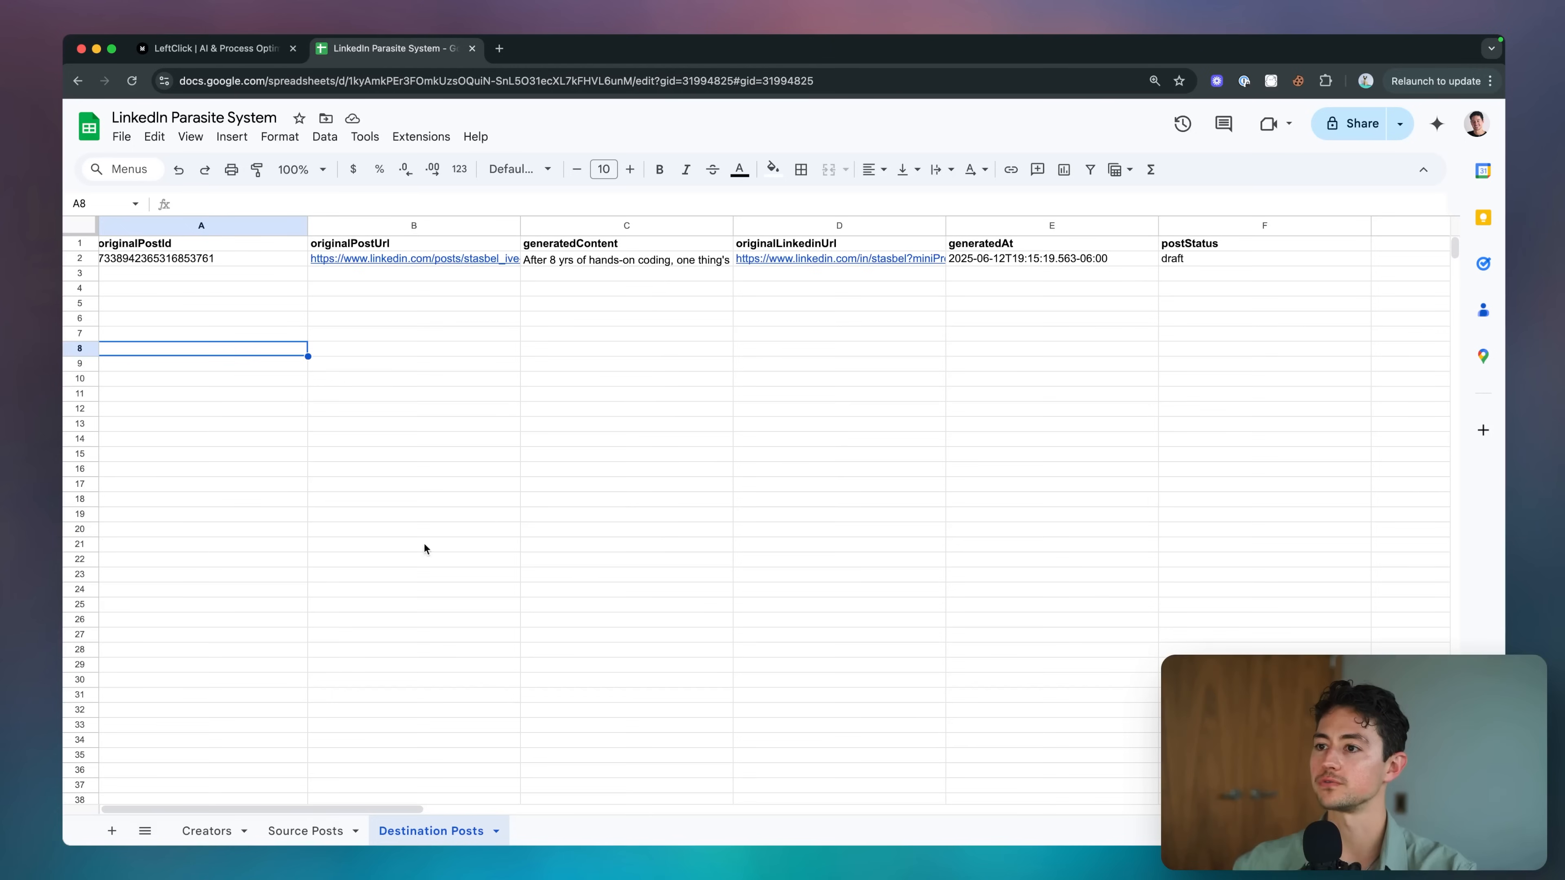
click(523, 305)
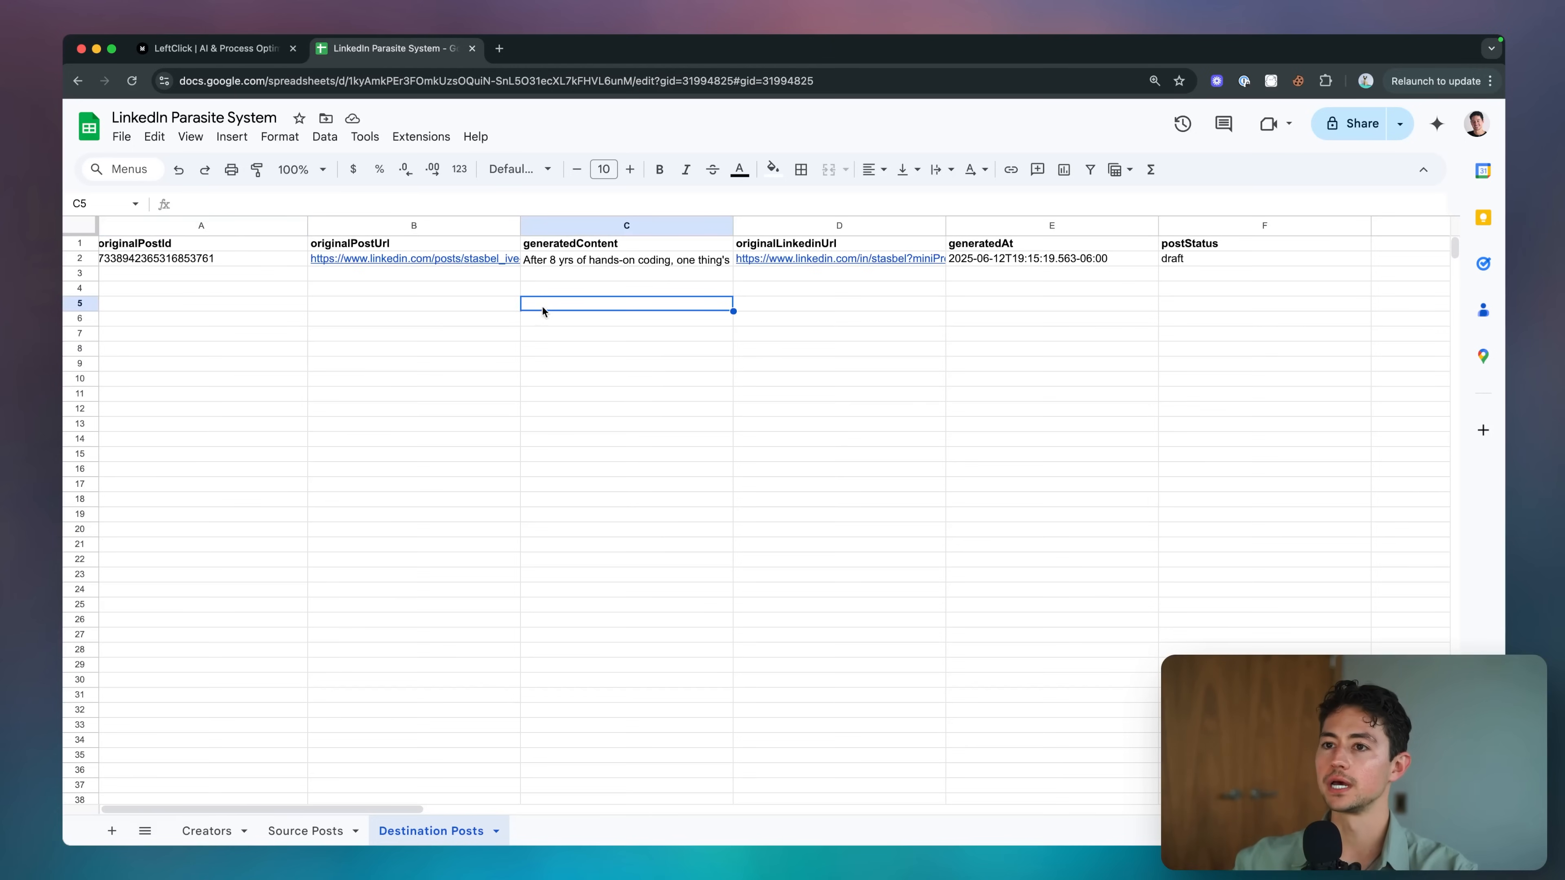
click(615, 260)
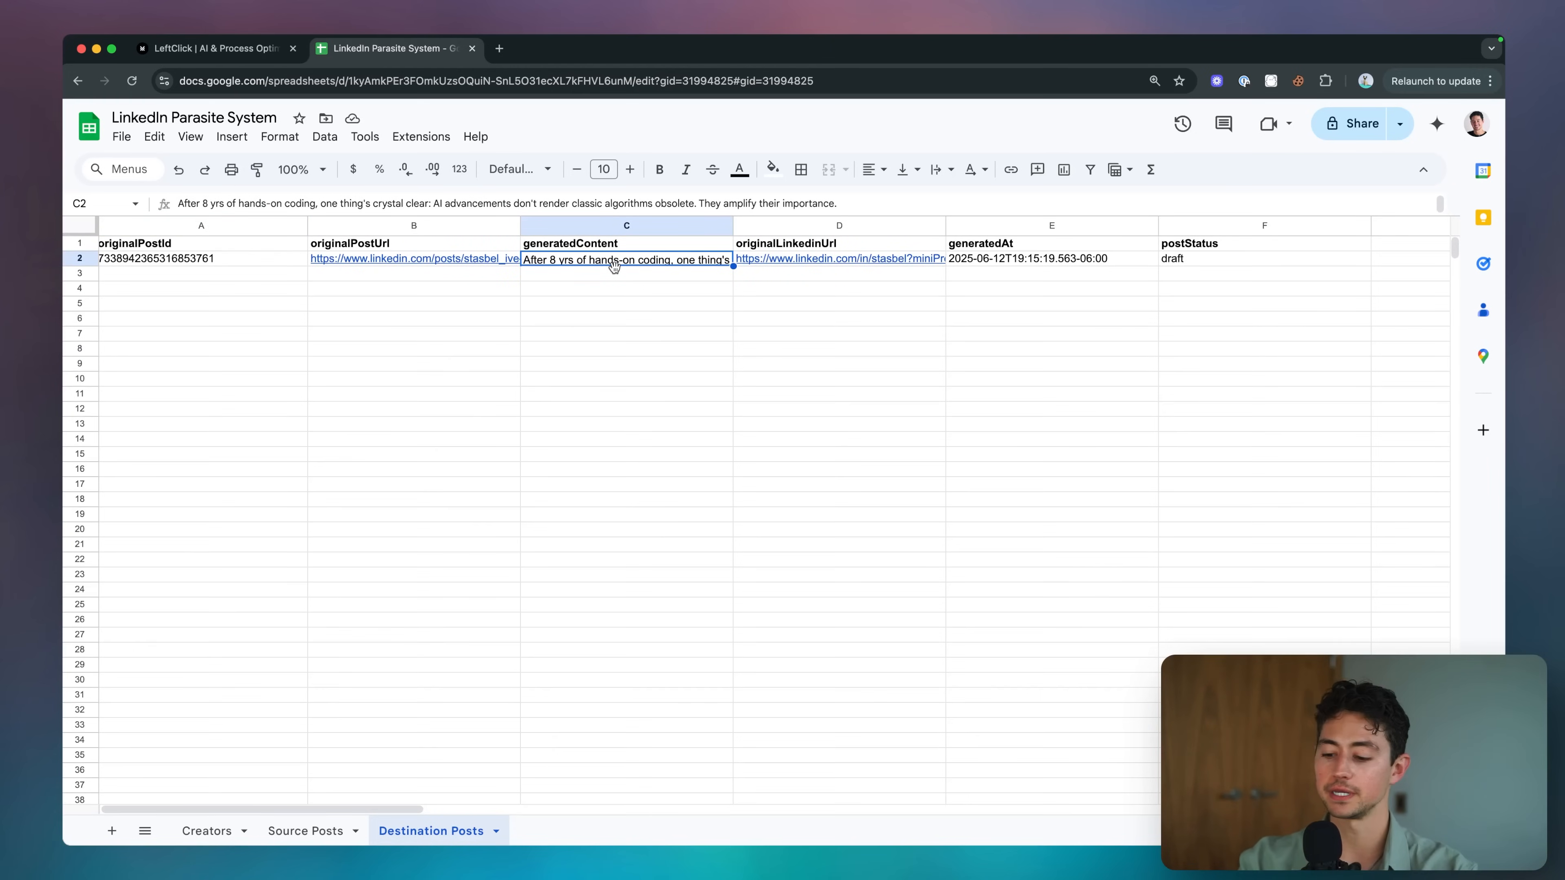
double_click(614, 264)
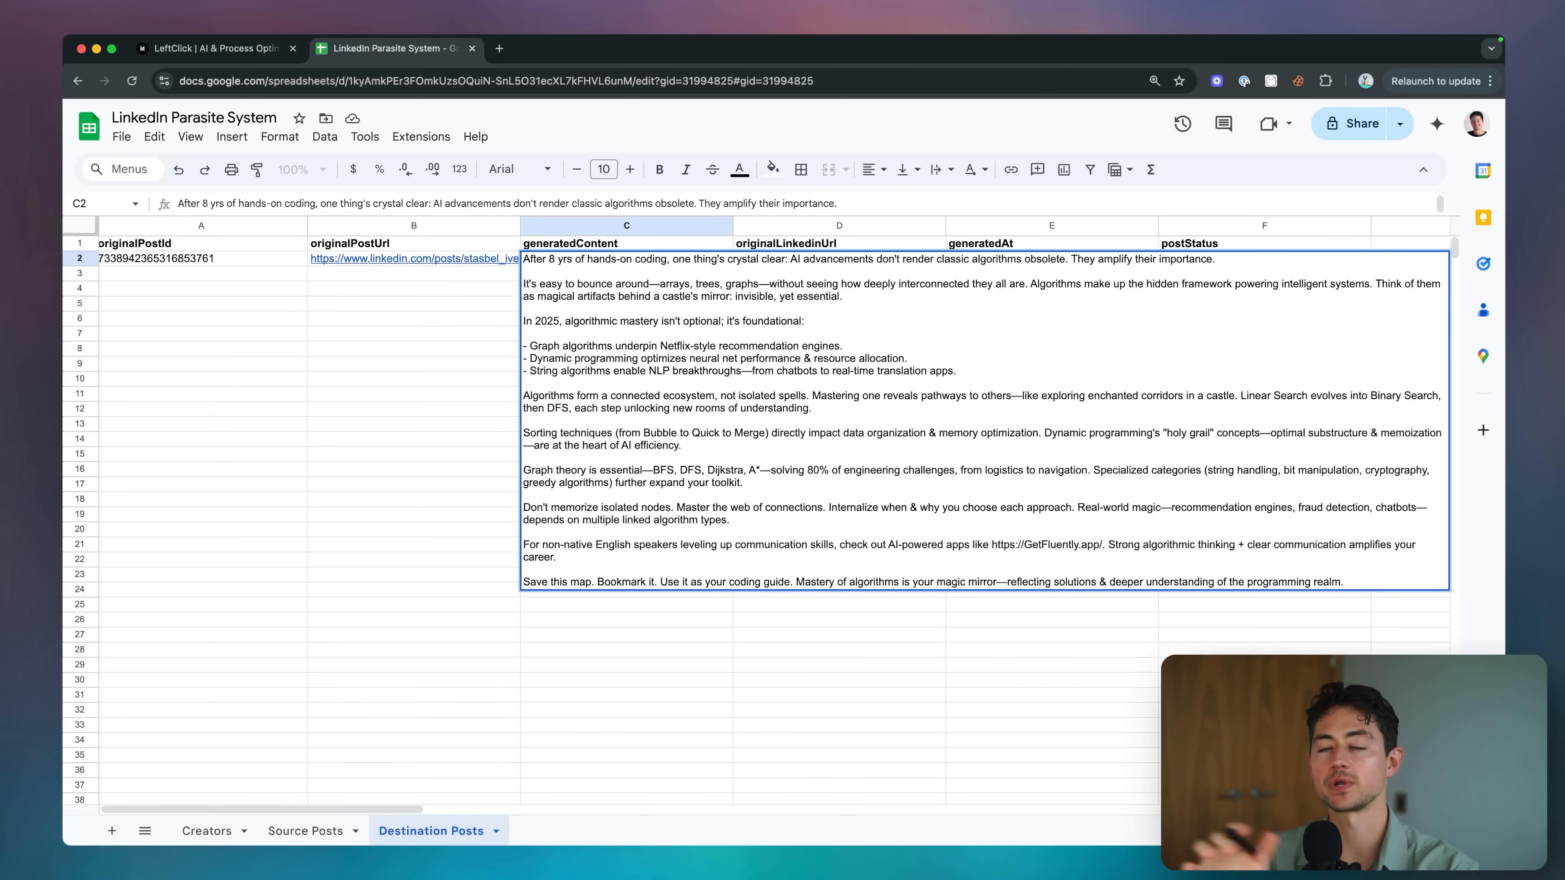
key(Escape)
key(super+Tab)
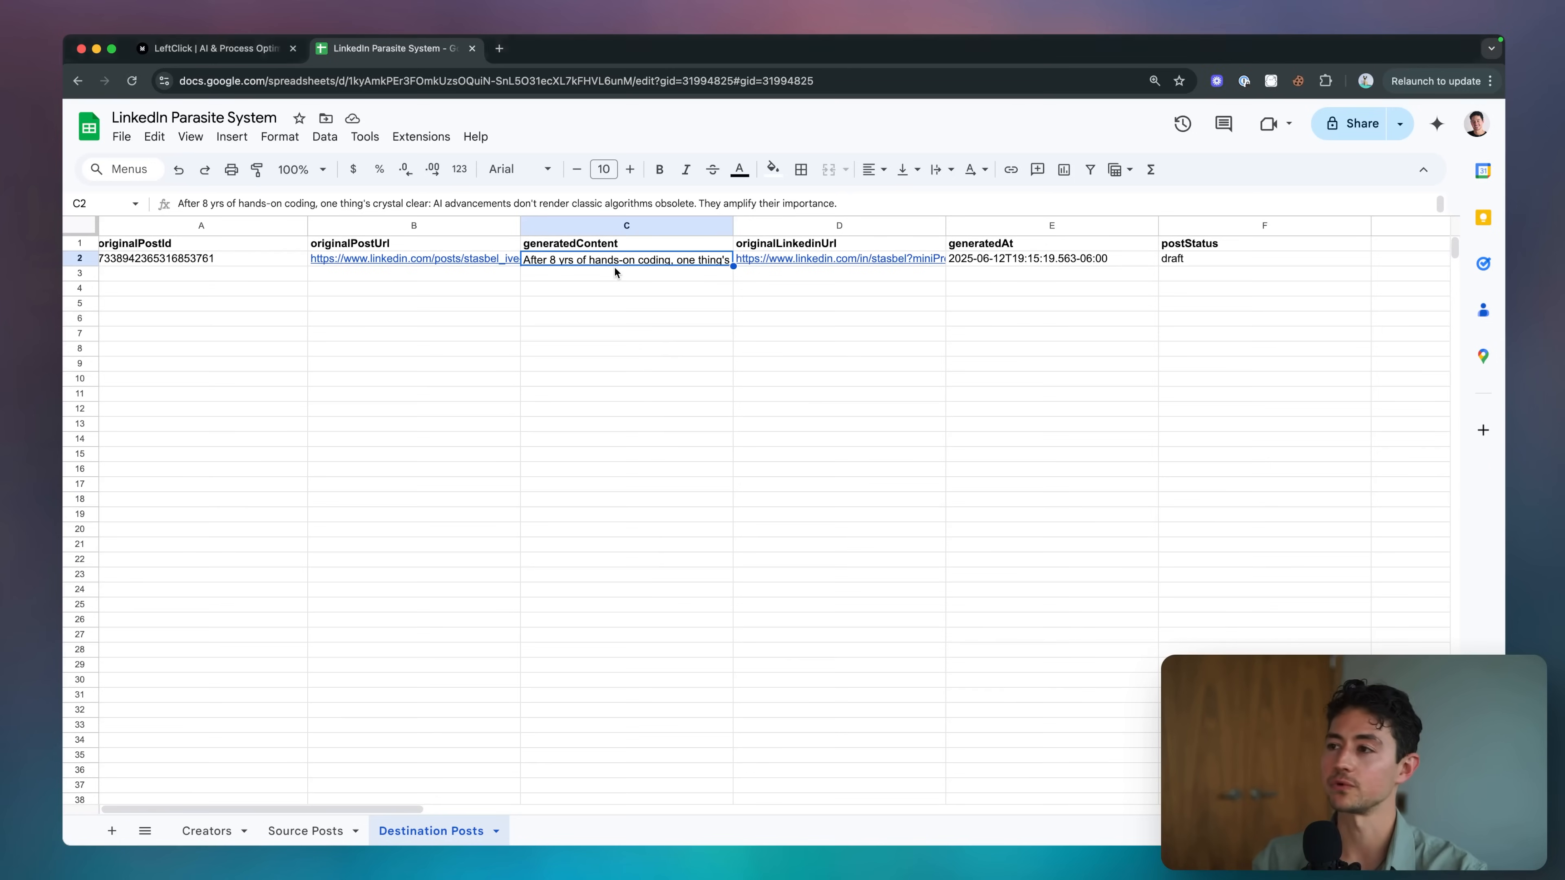
Check the generatedAt timestamp in E2 and the draft postStatus in F2.
key(super+grave)
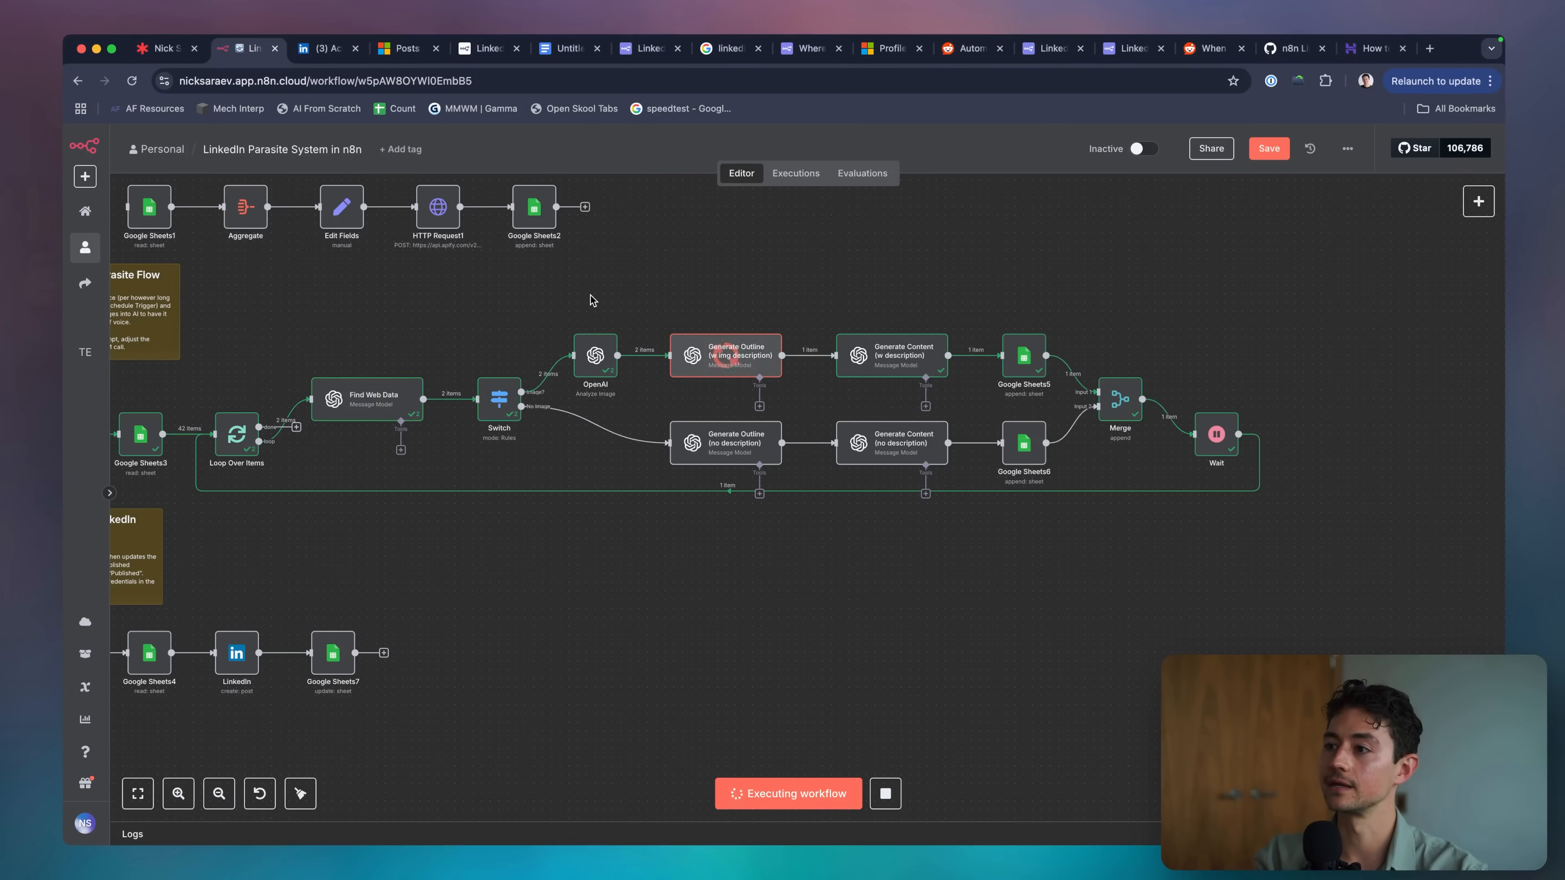
scroll(587, 387, left, 3)
key(super+grave)
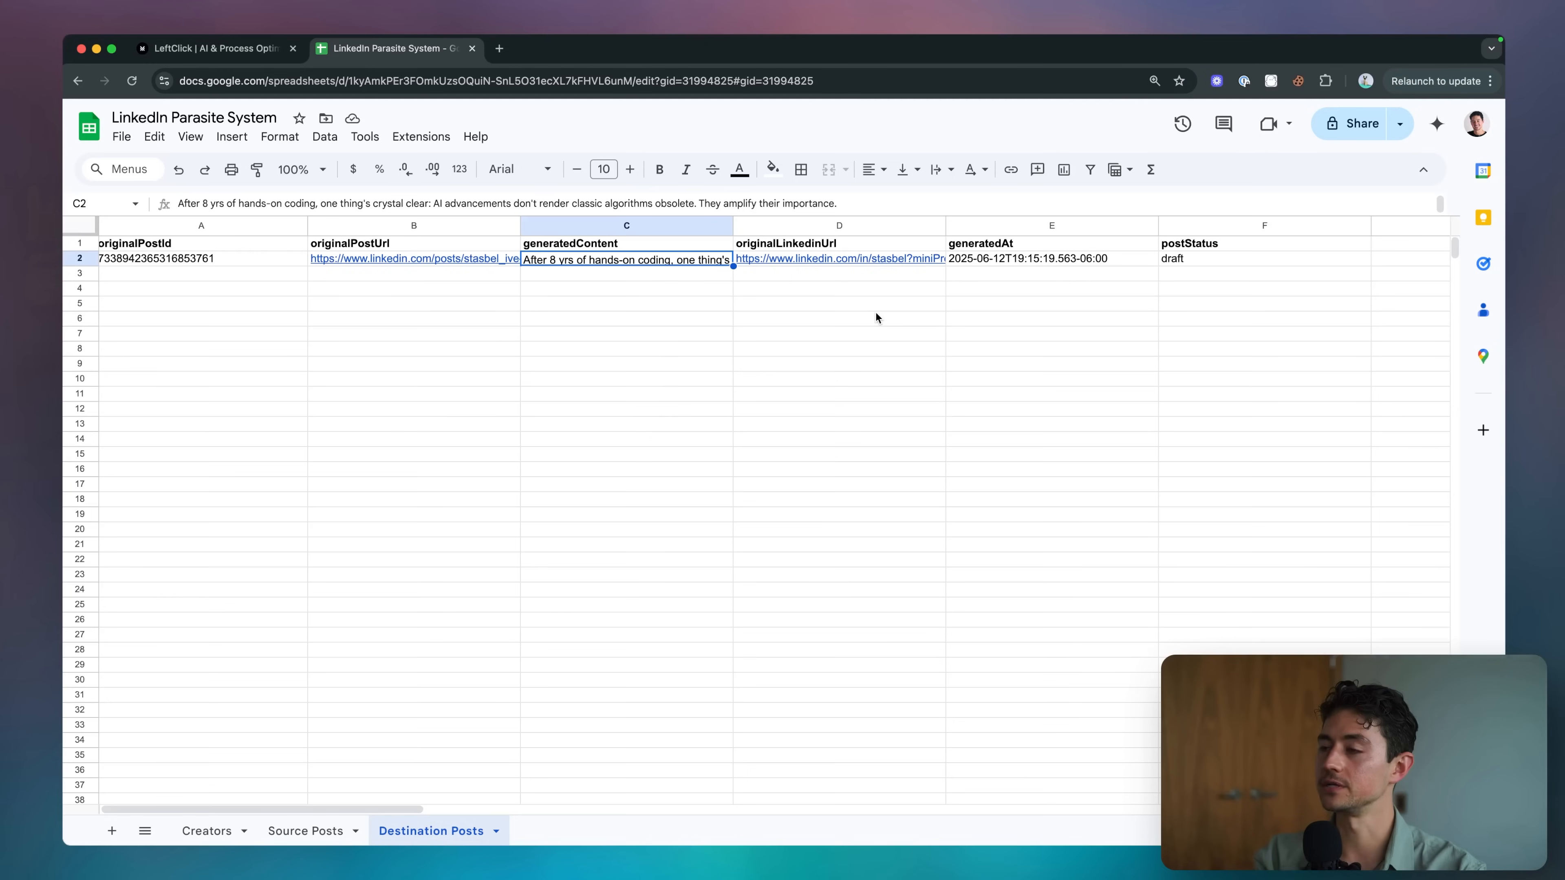
click(1153, 263)
click(1178, 262)
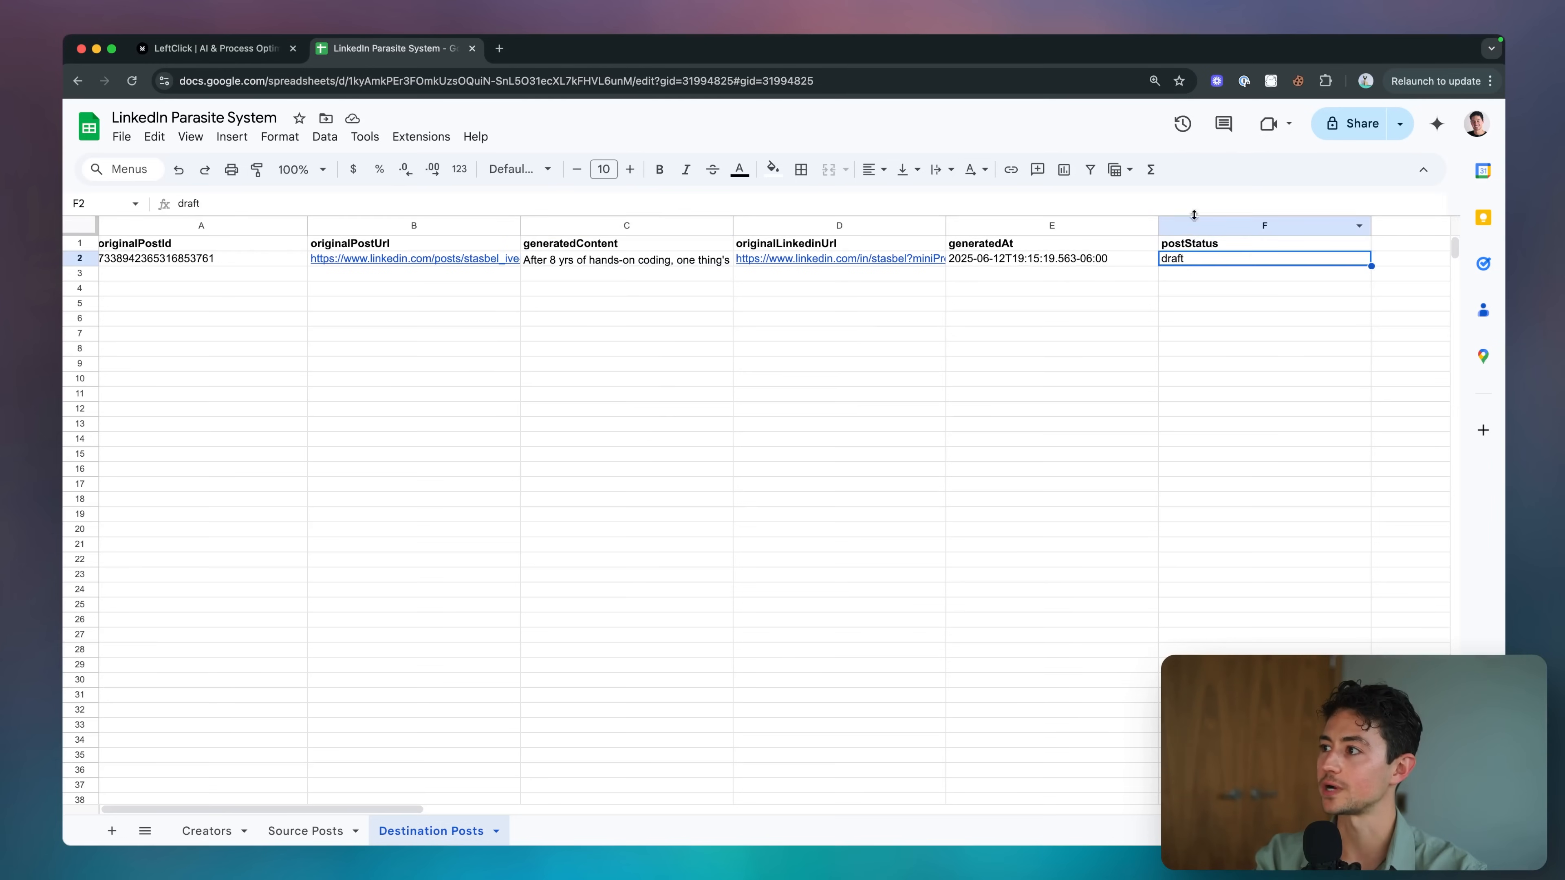
key(super+grave)
scroll(870, 632, left, 5)
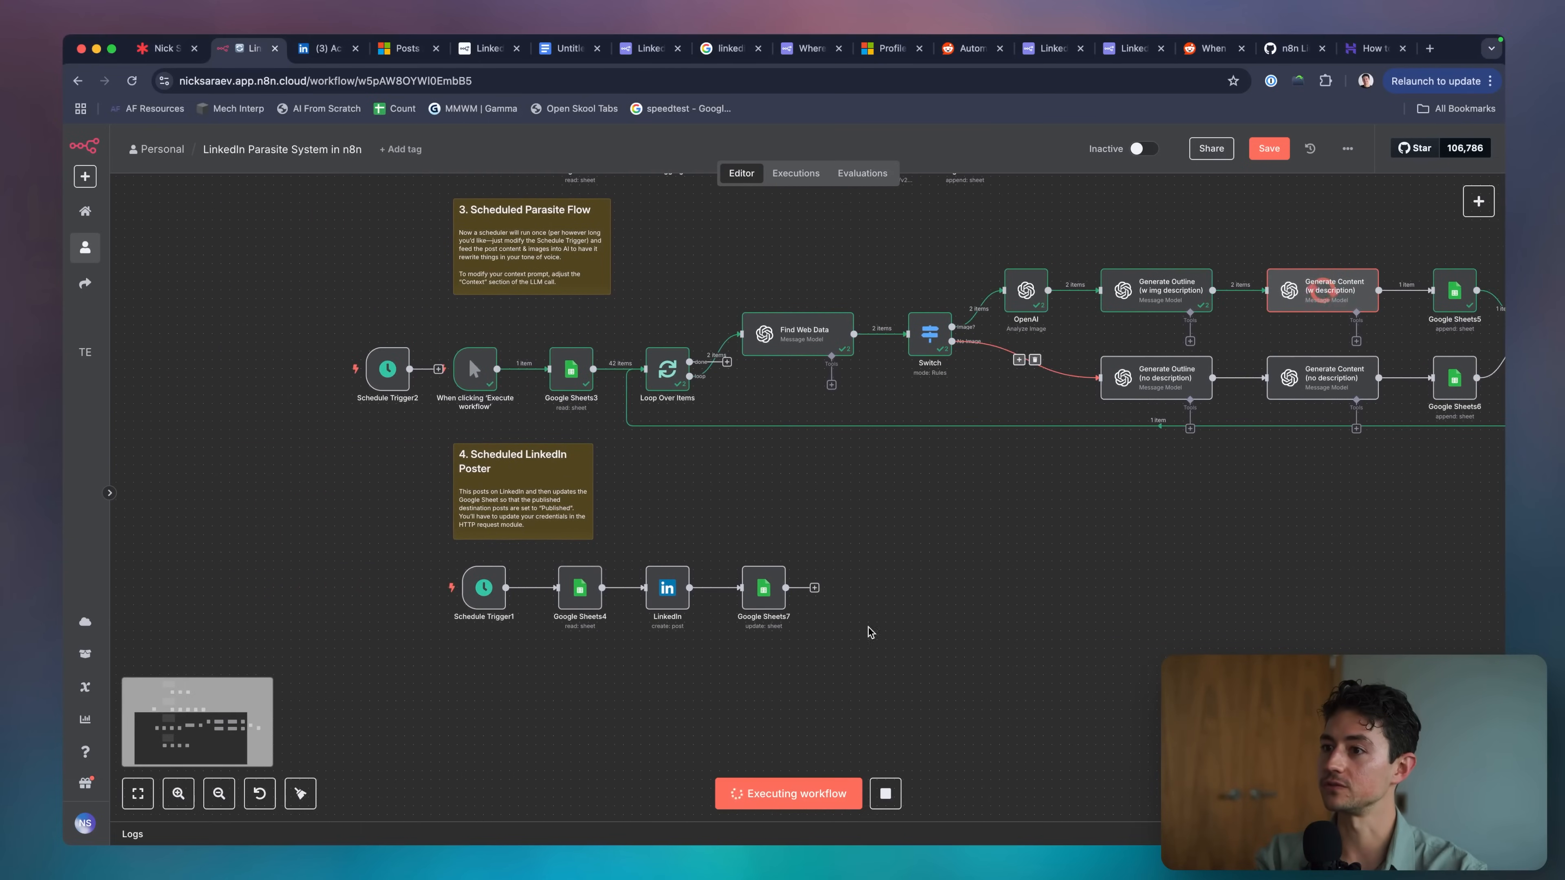
Wire the manual trigger into the LinkedIn Poster flow, run it, and open LinkedIn's activity page.
click(884, 794)
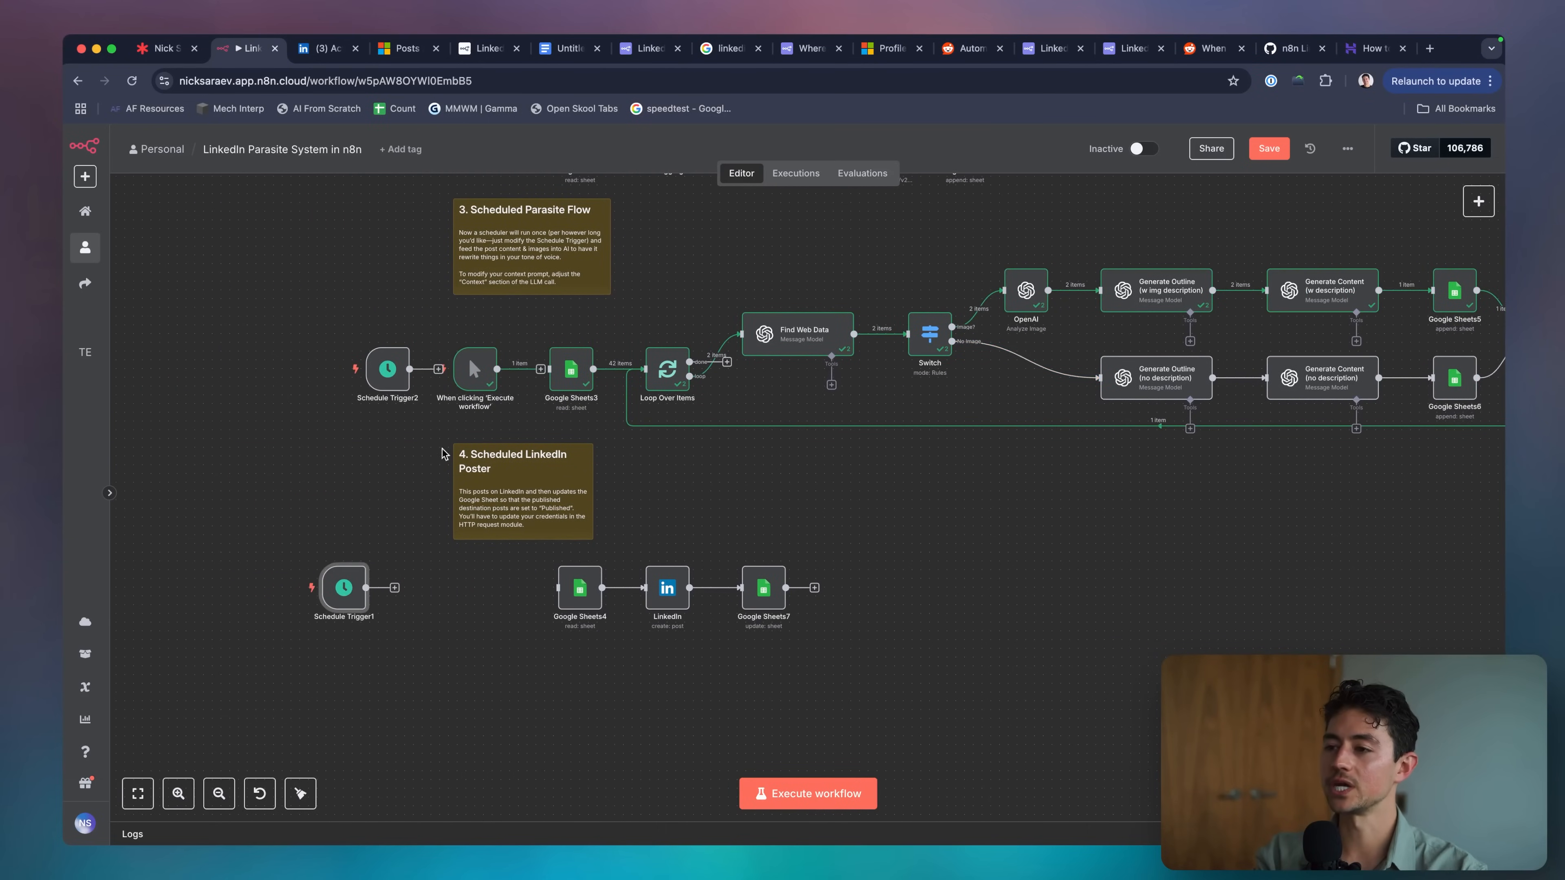
drag(483, 387, 569, 592)
scroll(558, 638, up, 5)
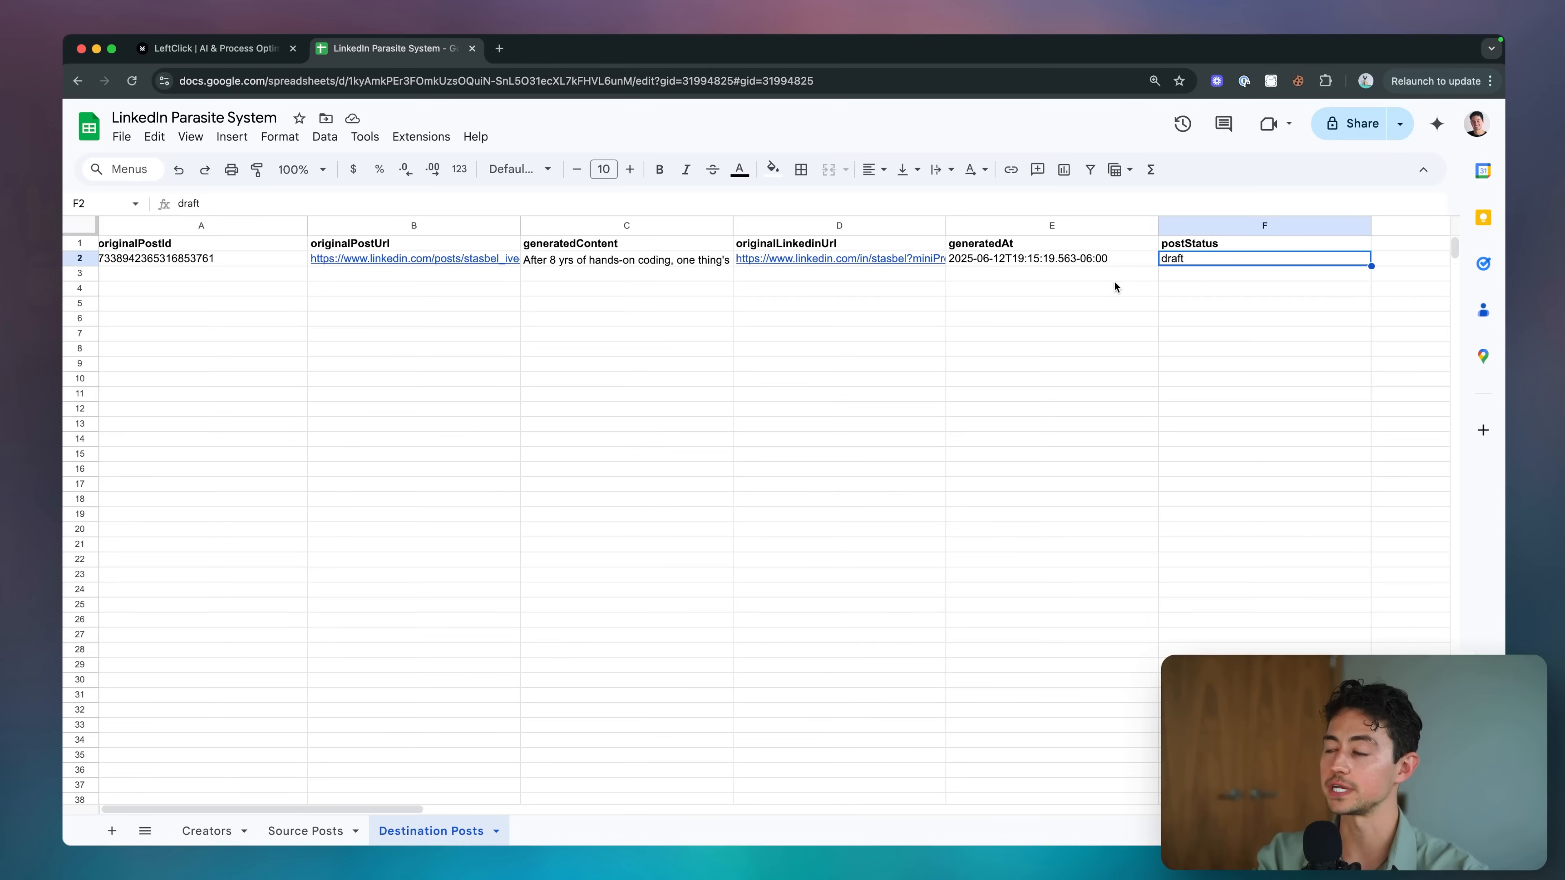
click(1119, 262)
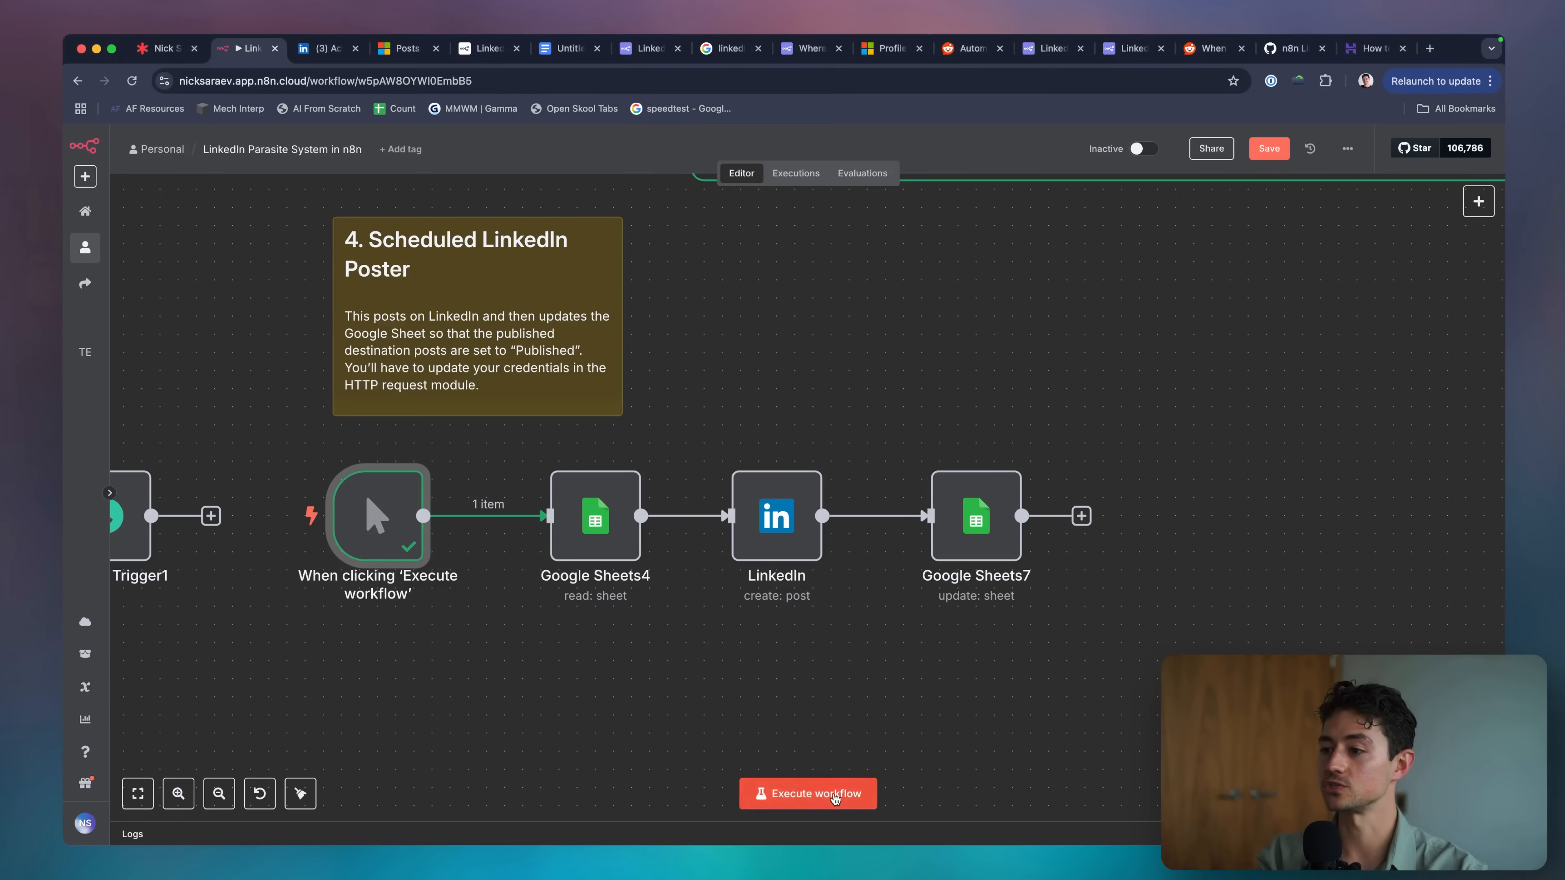
click(835, 799)
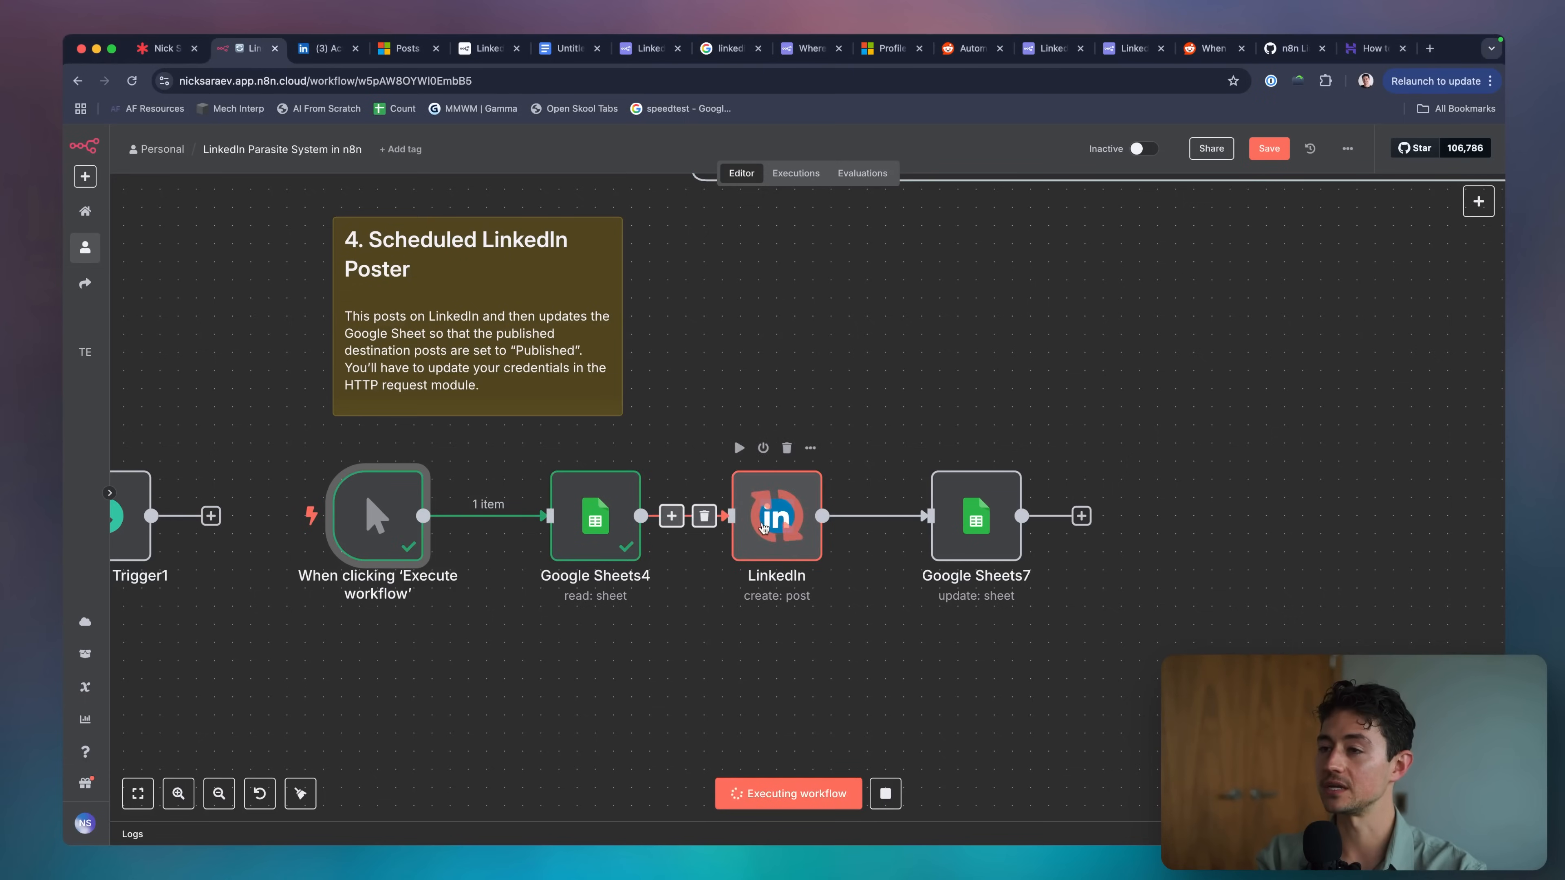
click(333, 55)
Reload the LinkedIn activity page and permanently delete the newly published AI-rewritten post.
click(390, 82)
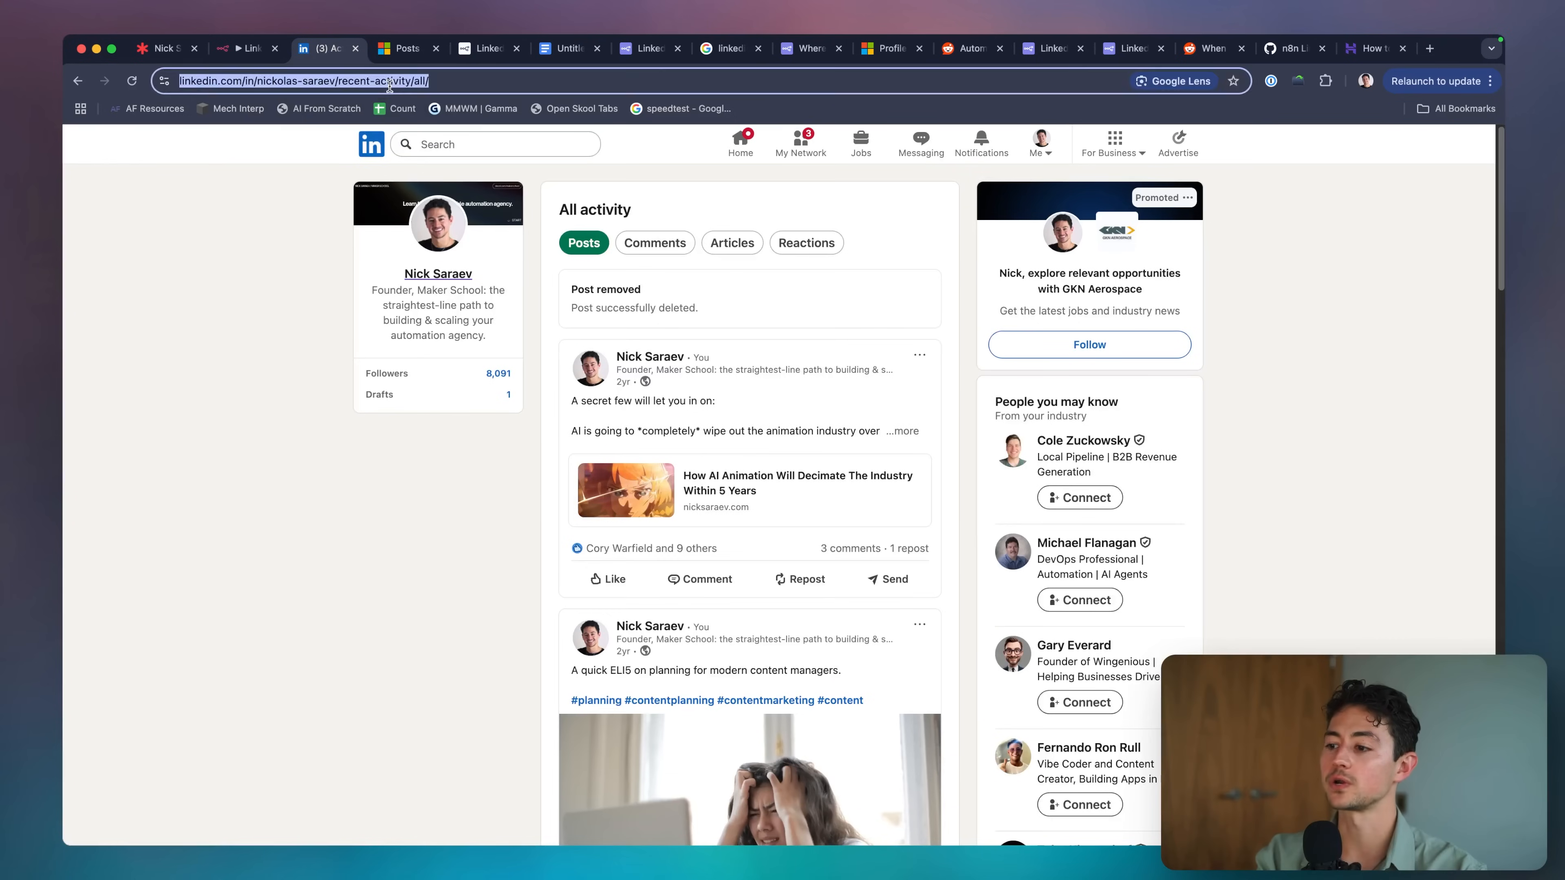
key(Return)
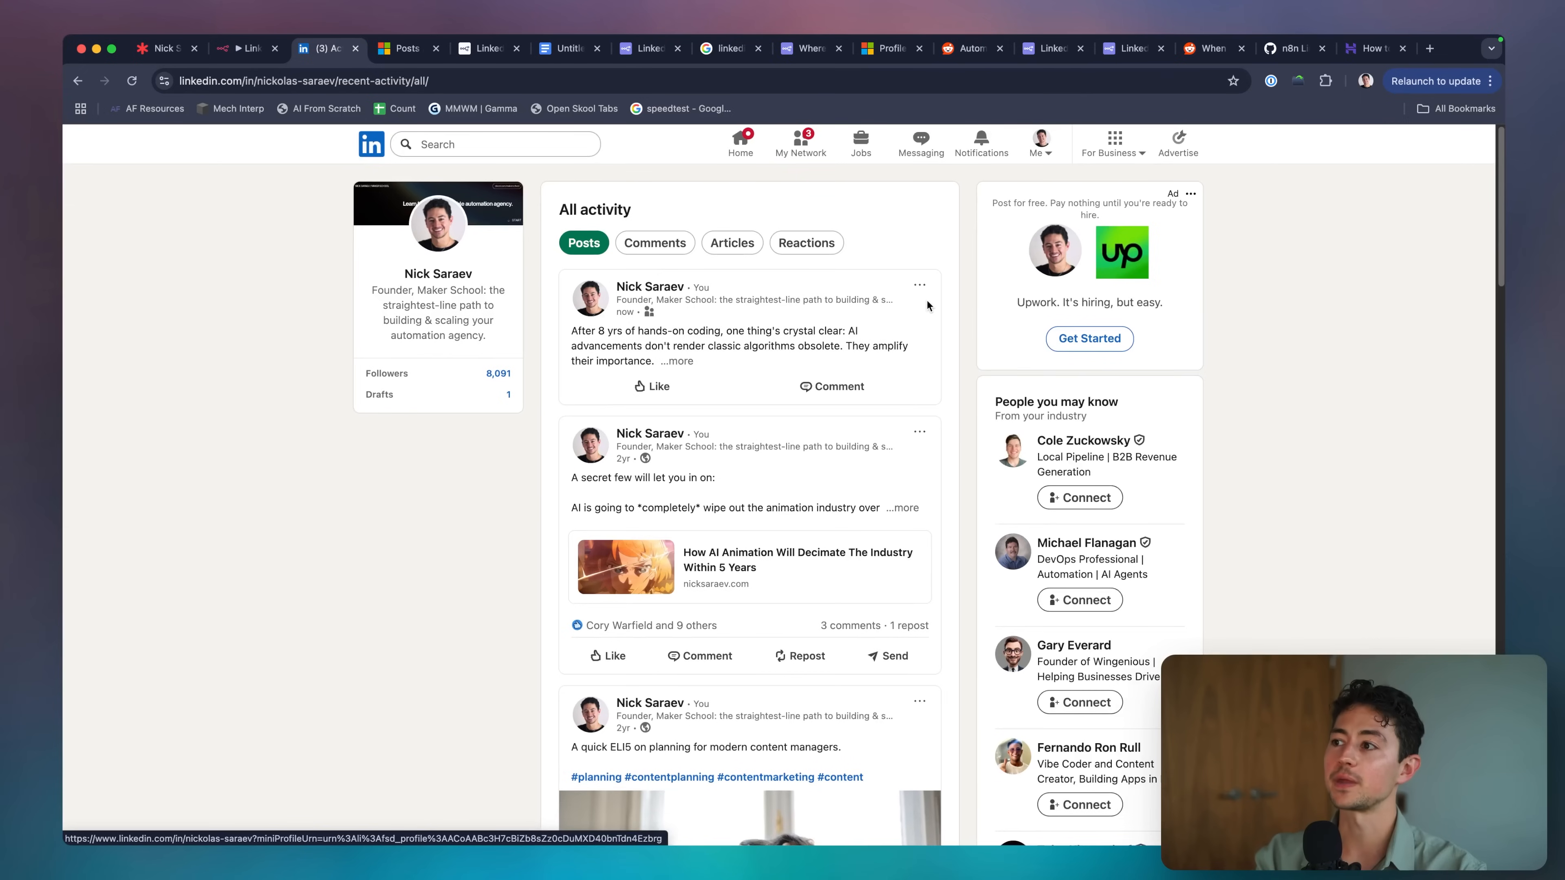
click(919, 285)
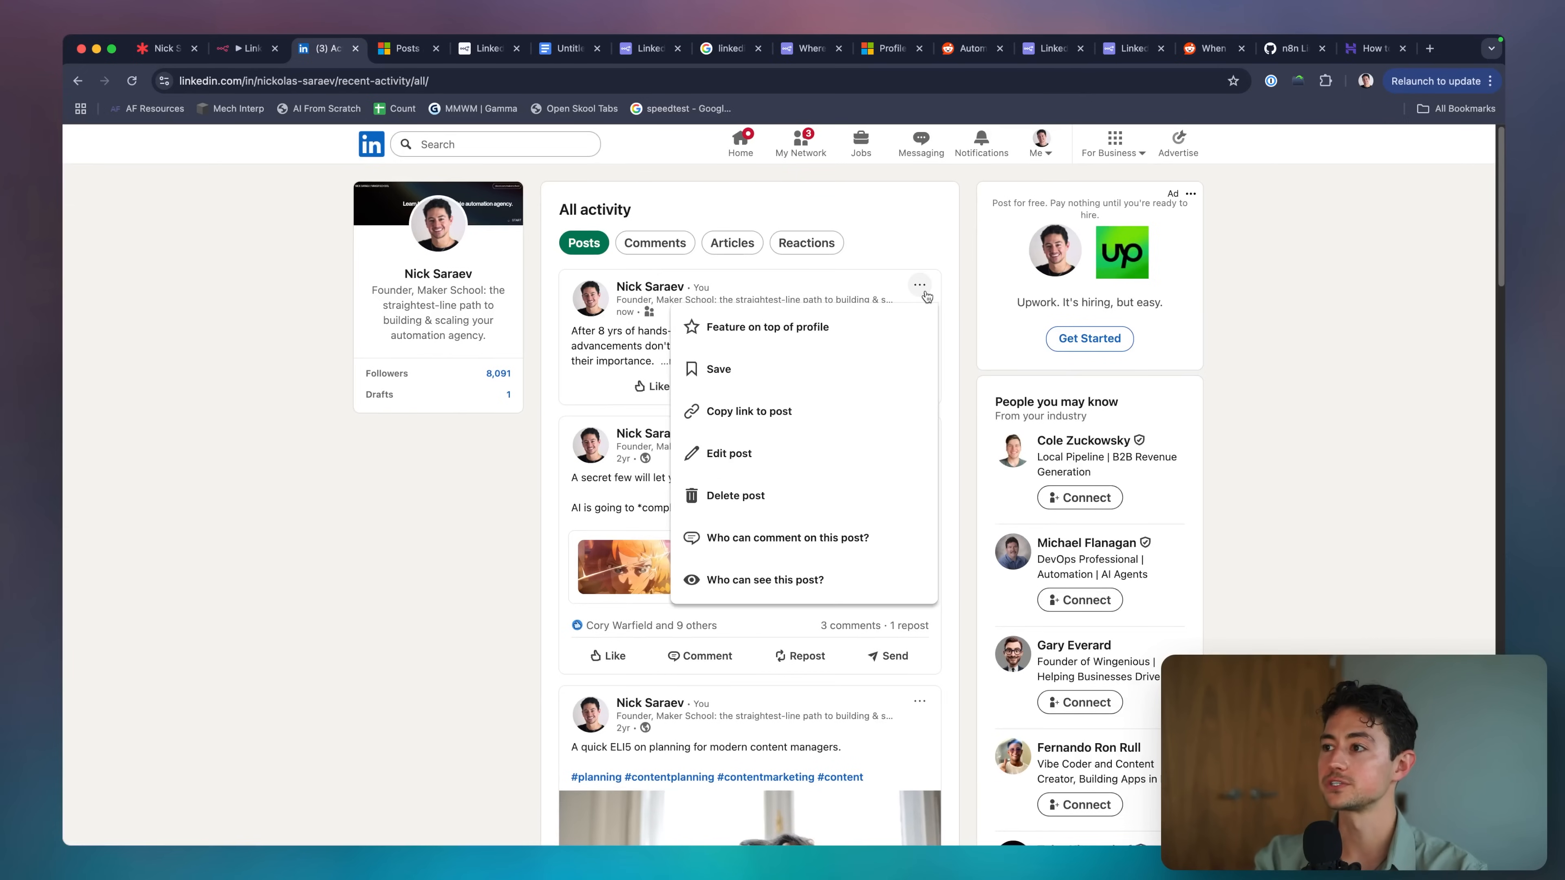
click(861, 495)
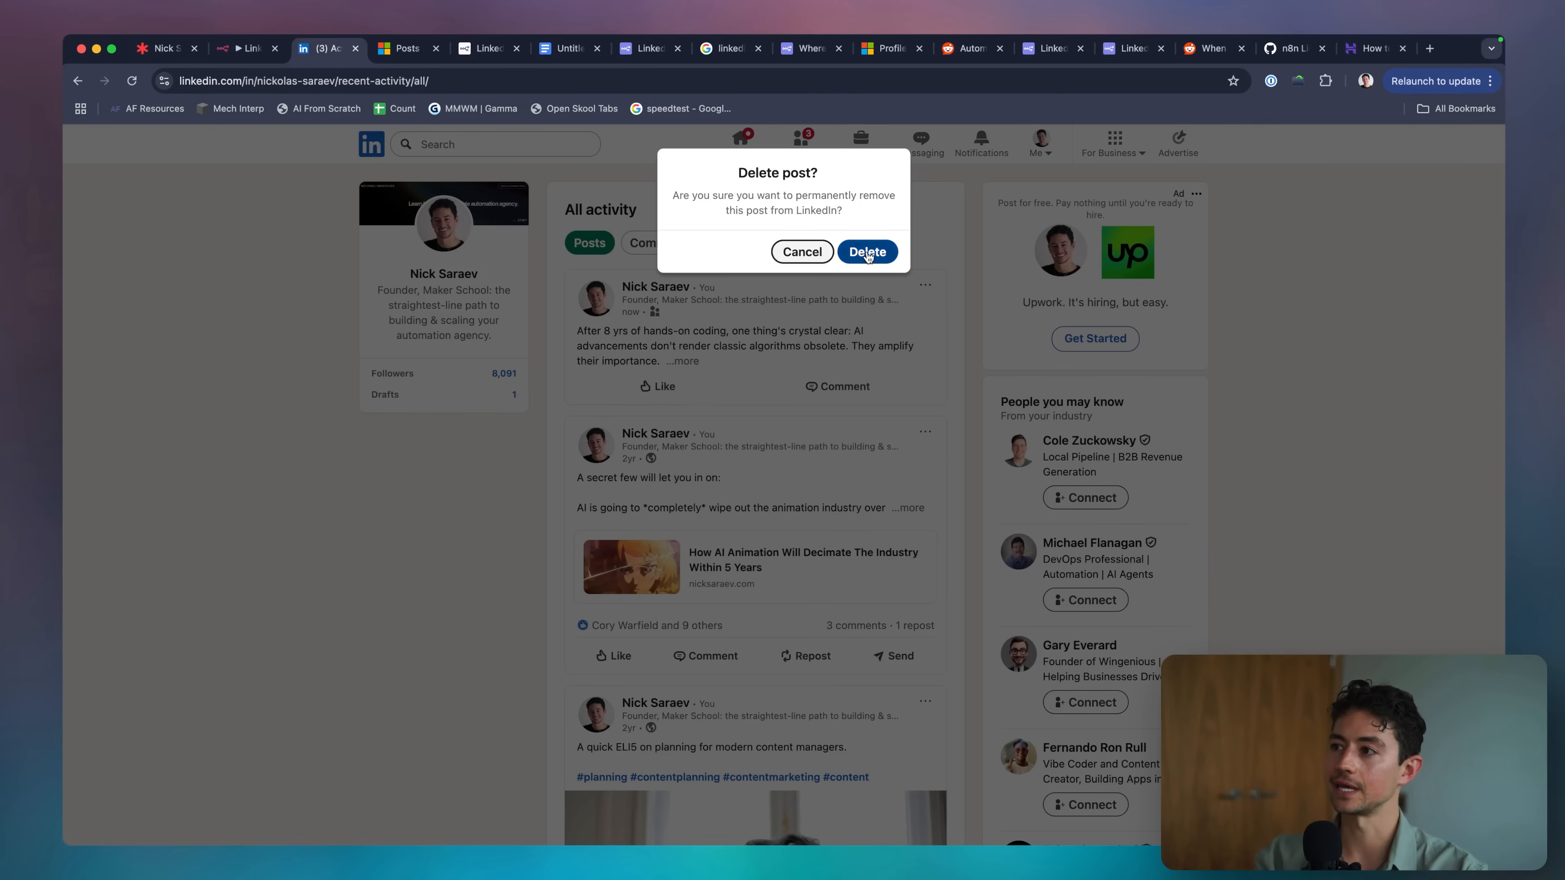
click(867, 252)
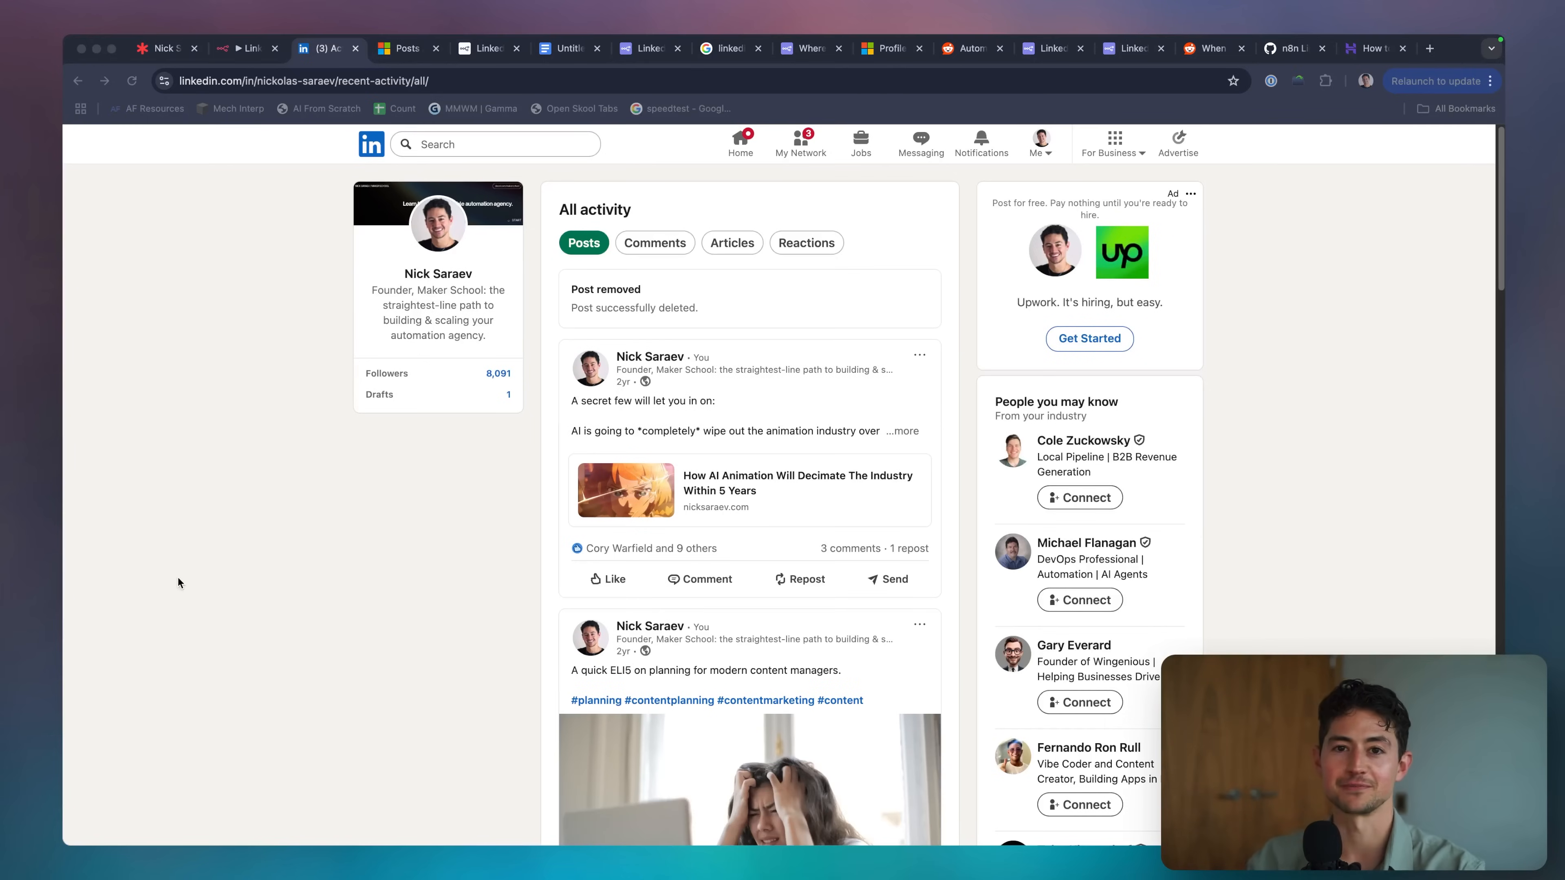
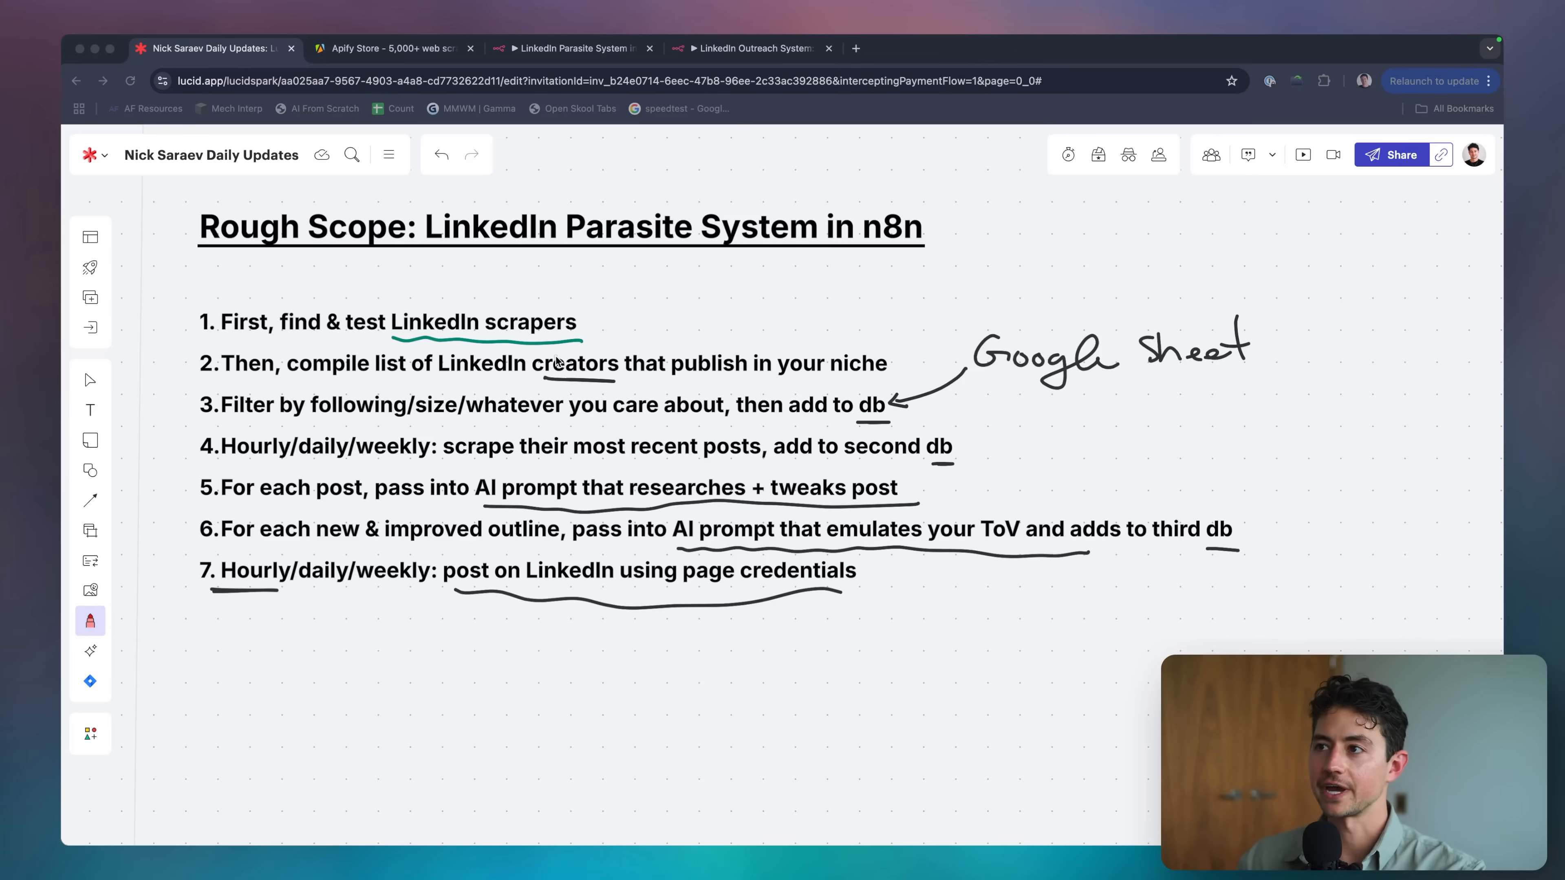
Bring up the Apify Store tab showing the 'linkedin' search results with 286 Actors.
click(556, 357)
key(ctrl+Tab)
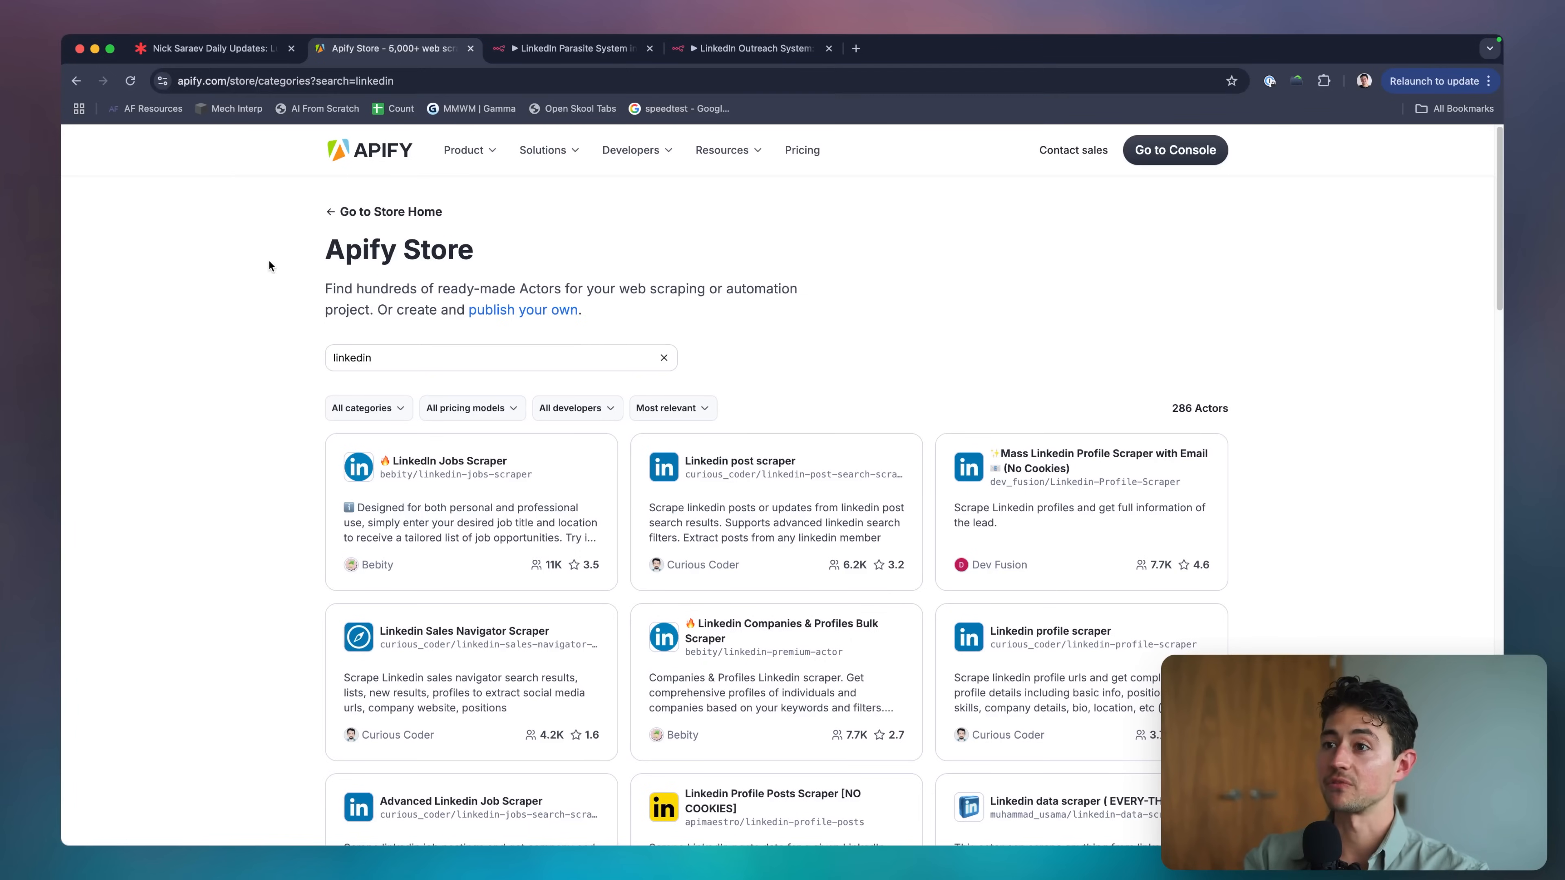
Search the Apify Store for 'linkedin' actors and browse the results.
click(368, 212)
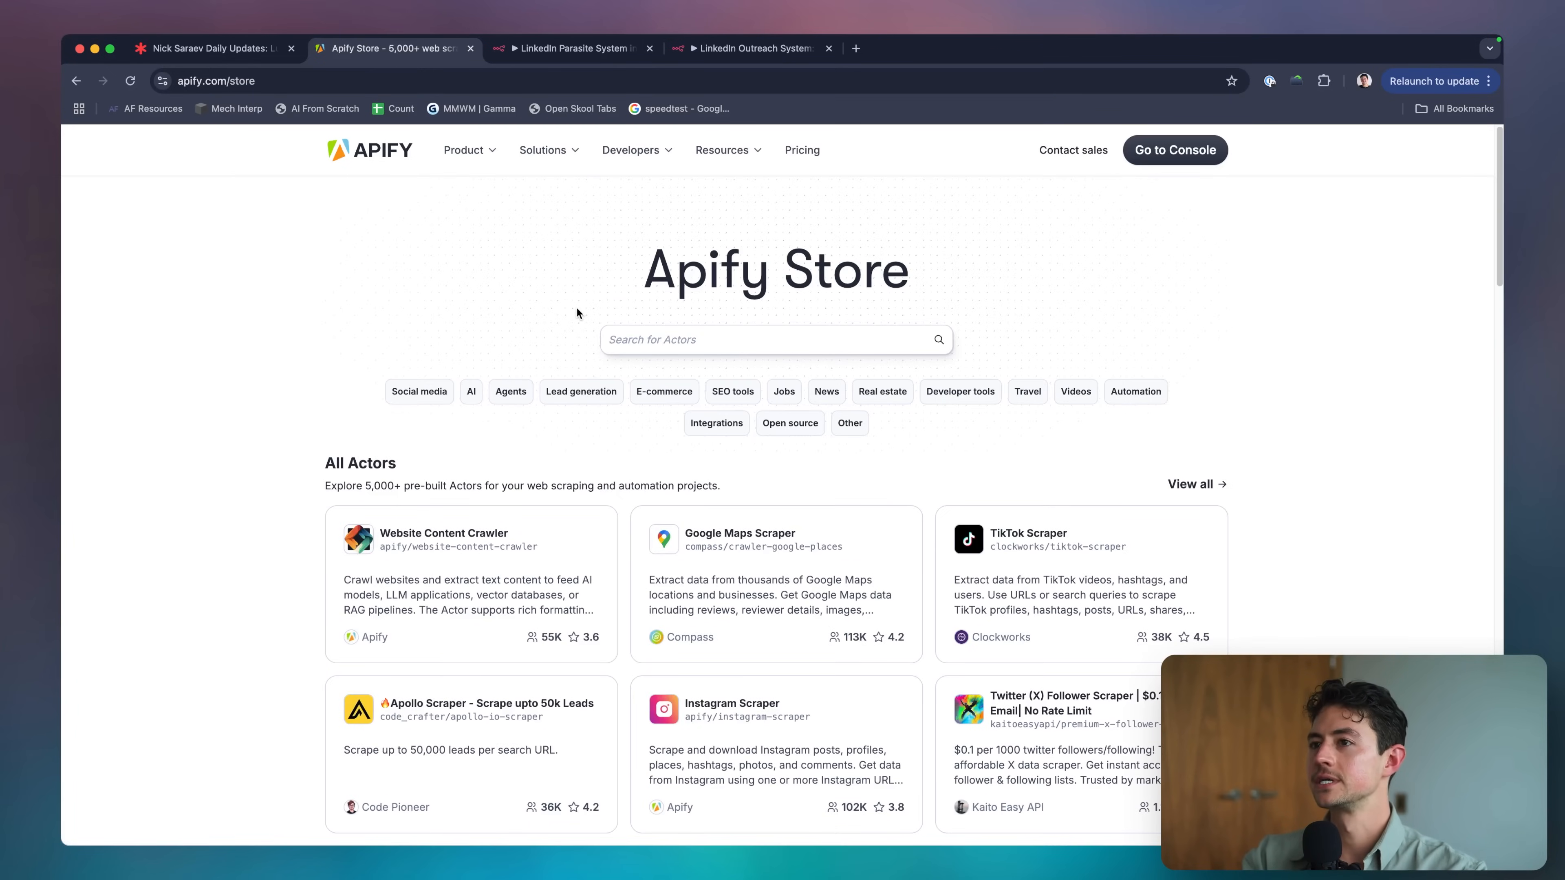
scroll(865, 441, down, 10)
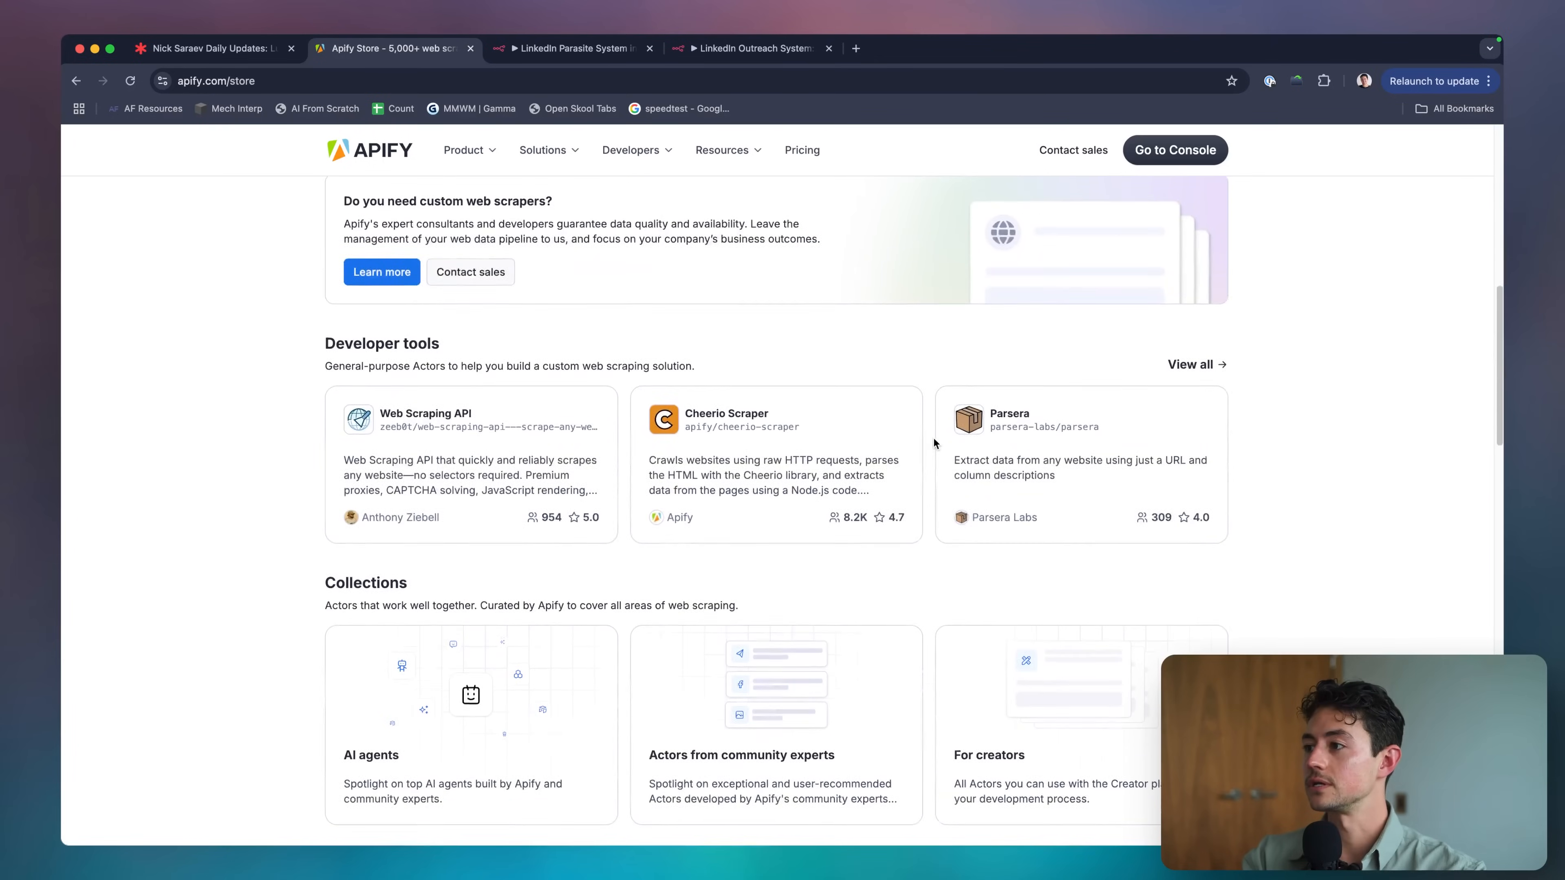
scroll(894, 332, up, 10)
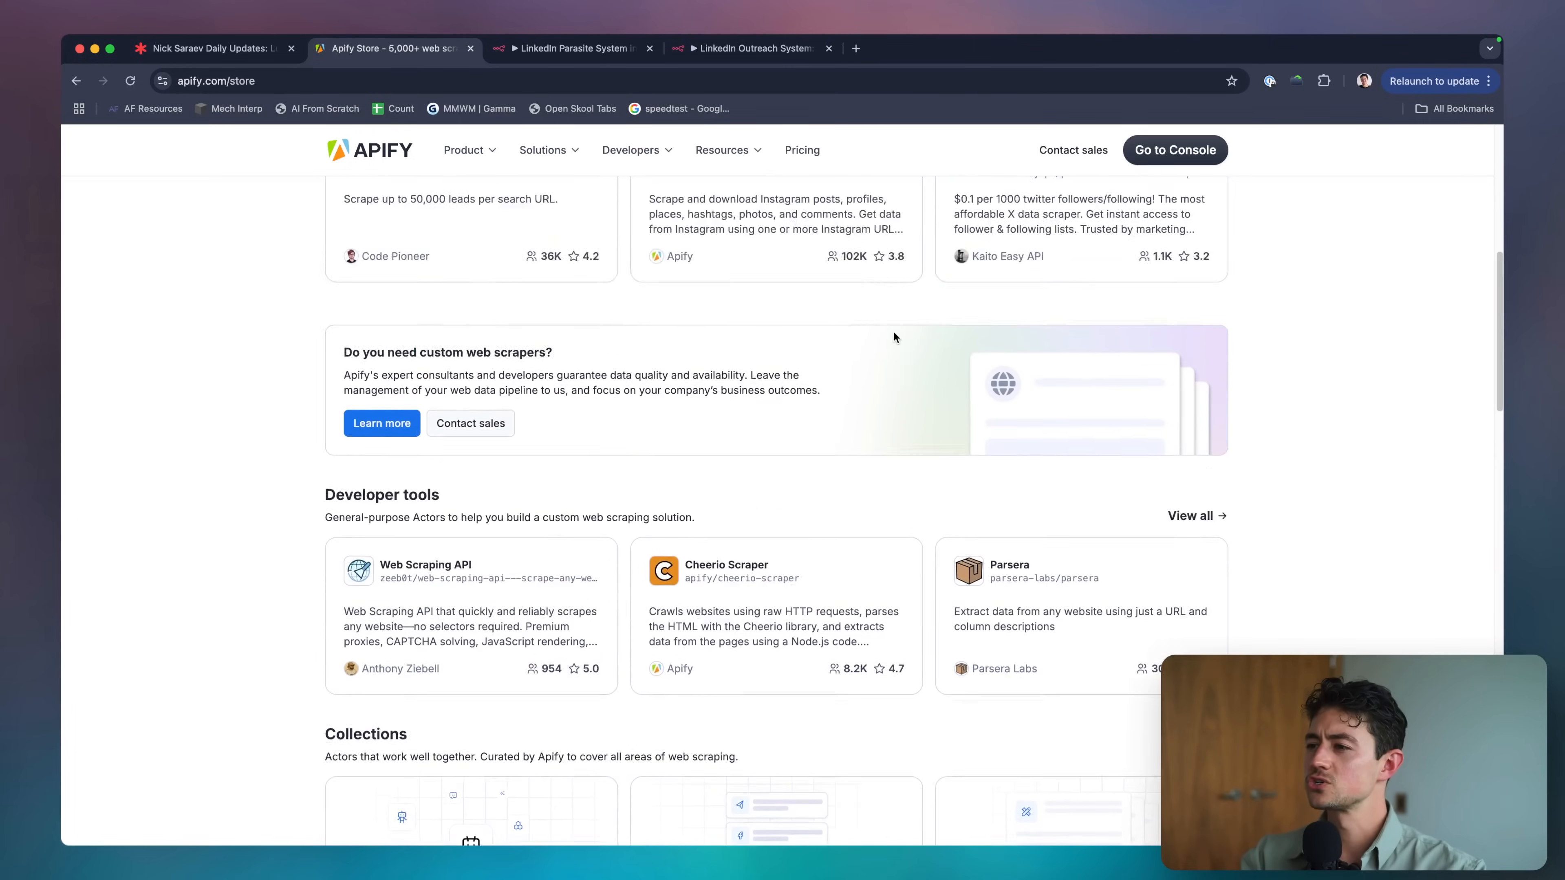
click(799, 280)
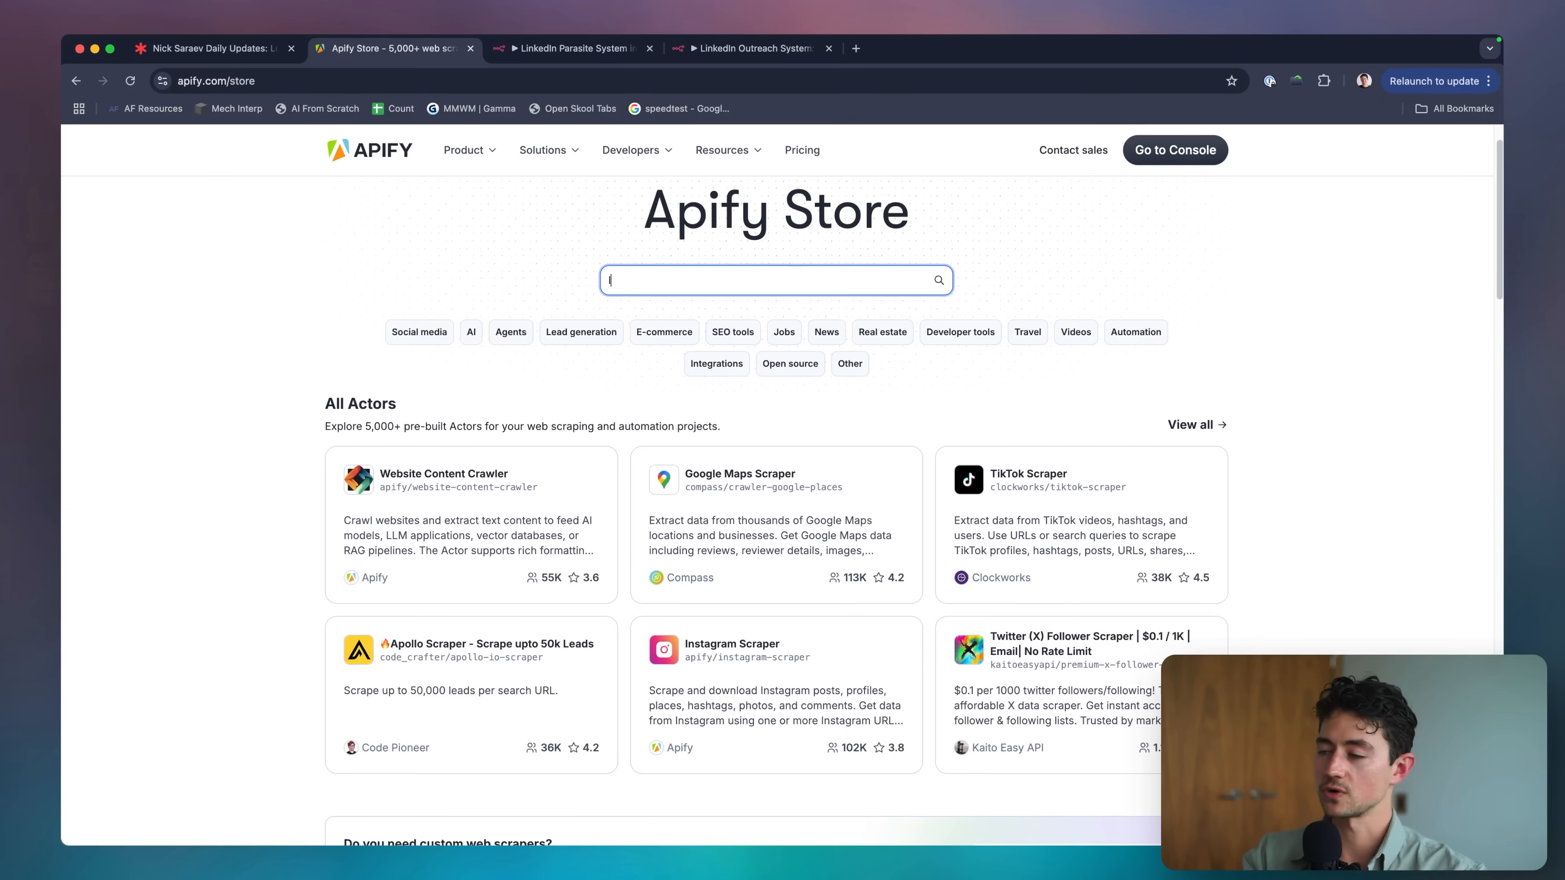
key(Return)
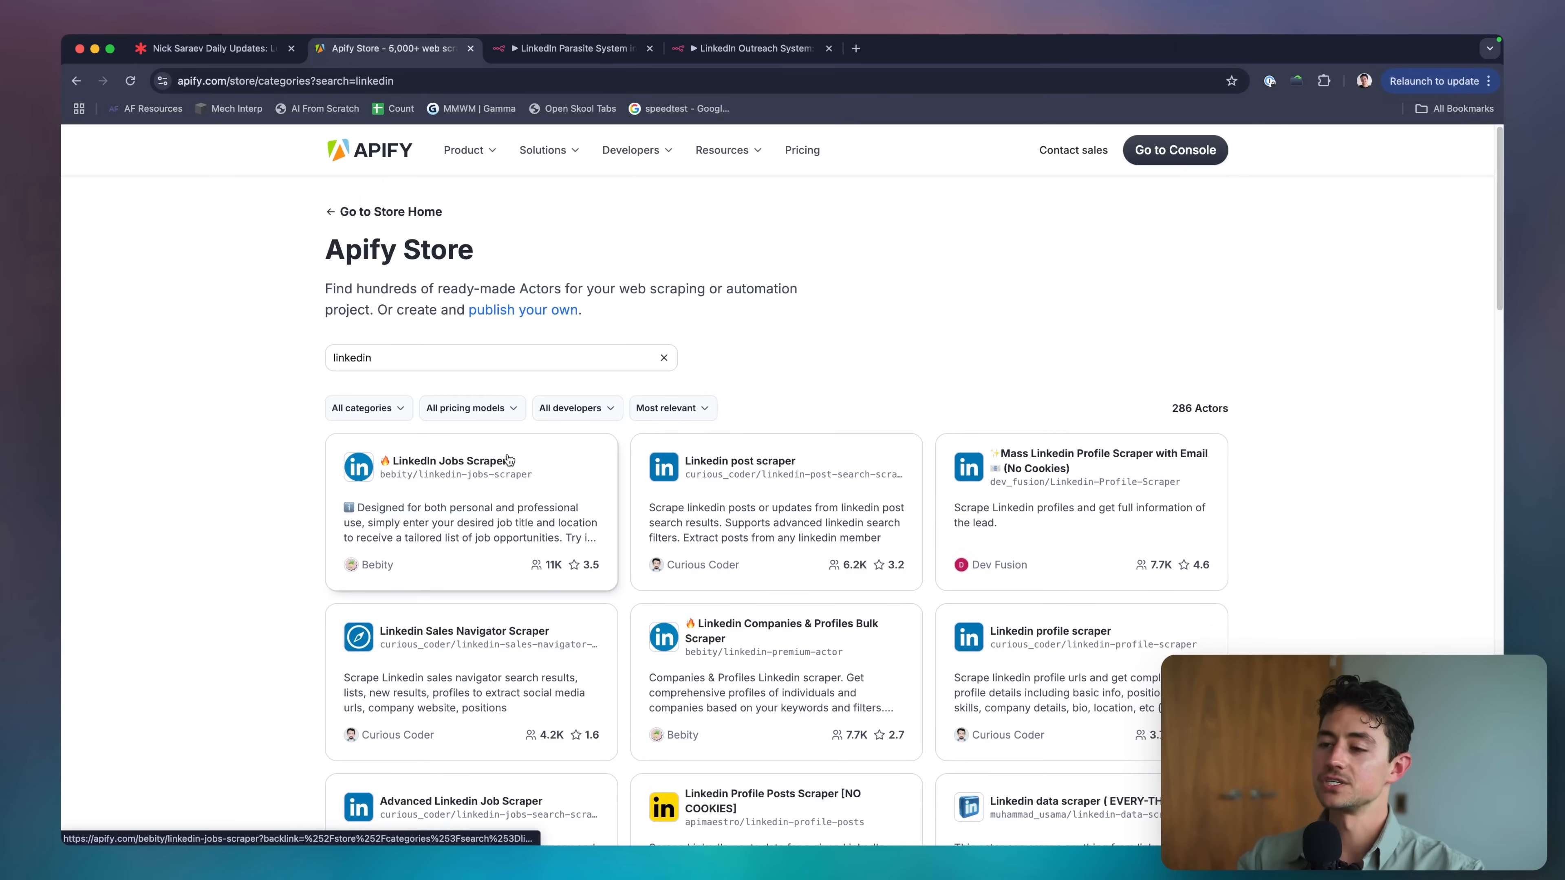
scroll(431, 288, down, 3)
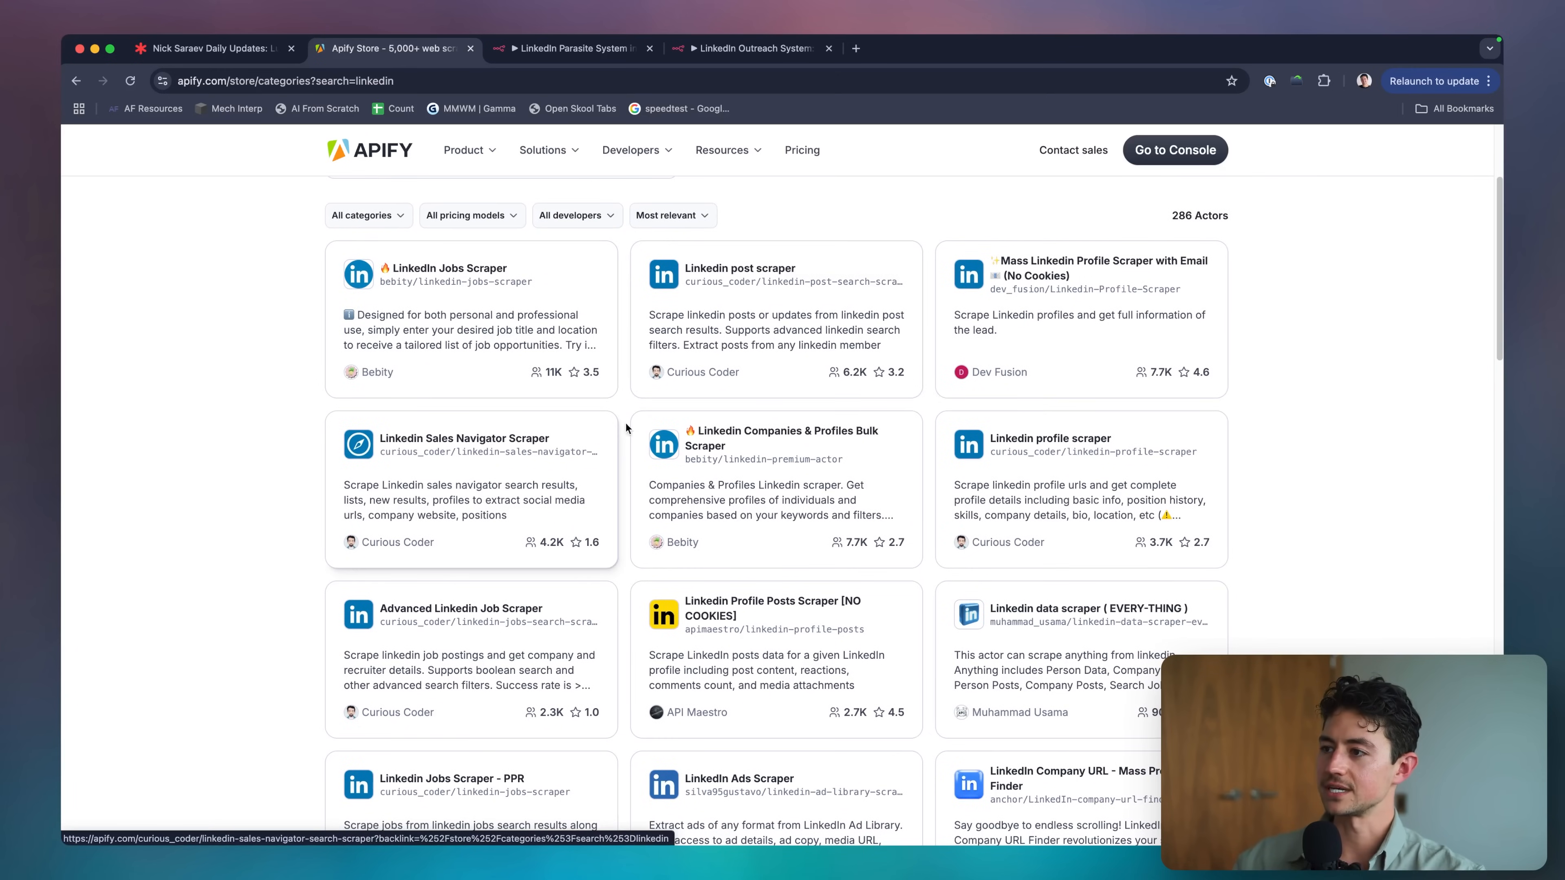
scroll(787, 439, down, 7)
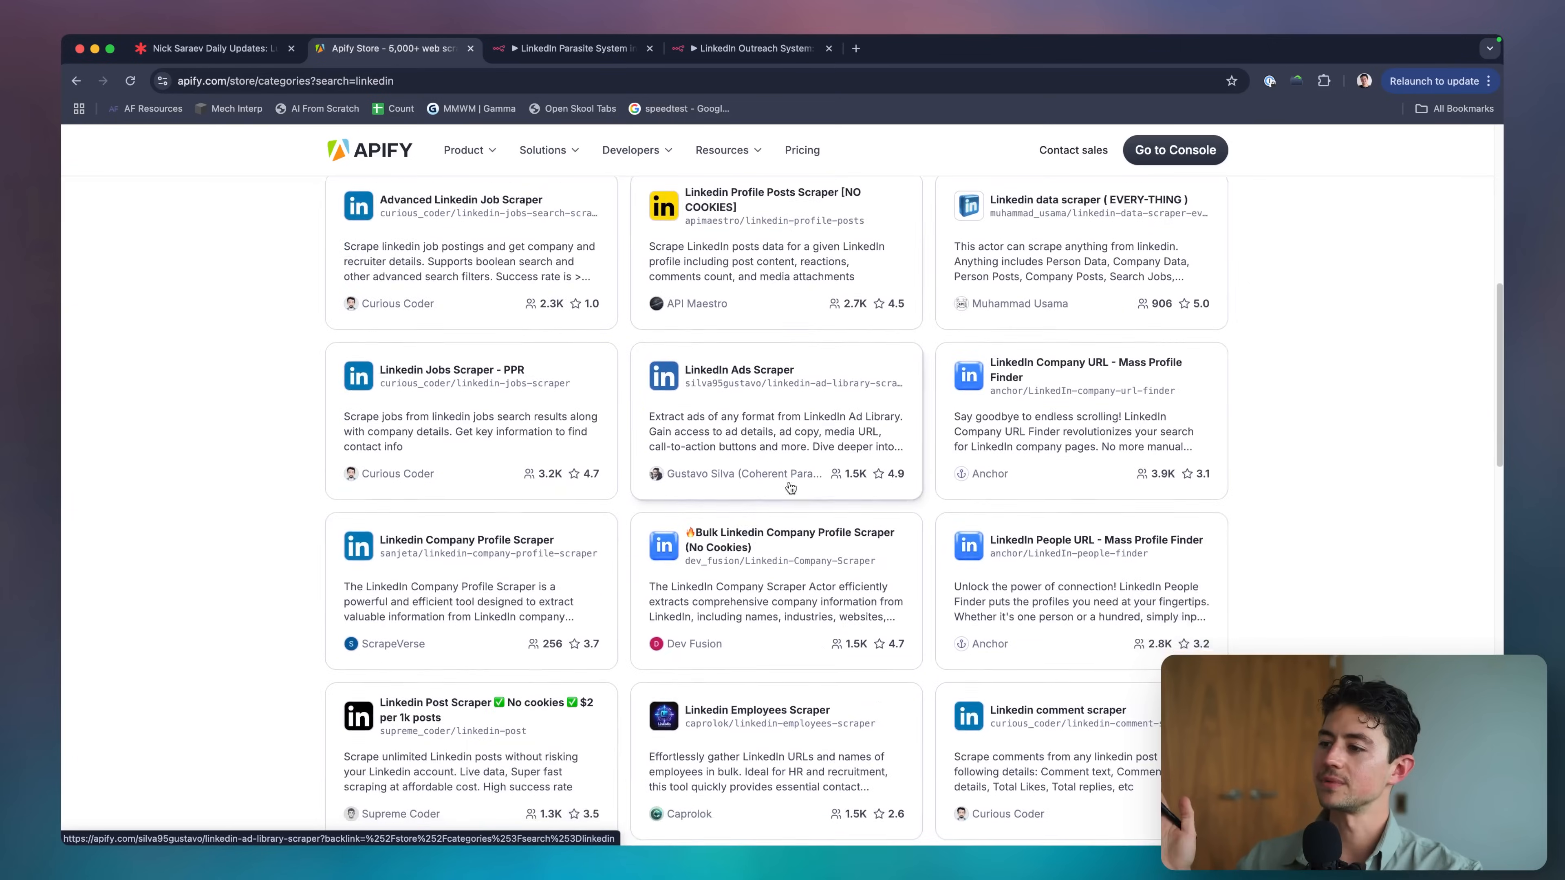
scroll(791, 489, up, 10)
Try an 'instagram' actor search, then return to the LinkedIn results.
click(599, 362)
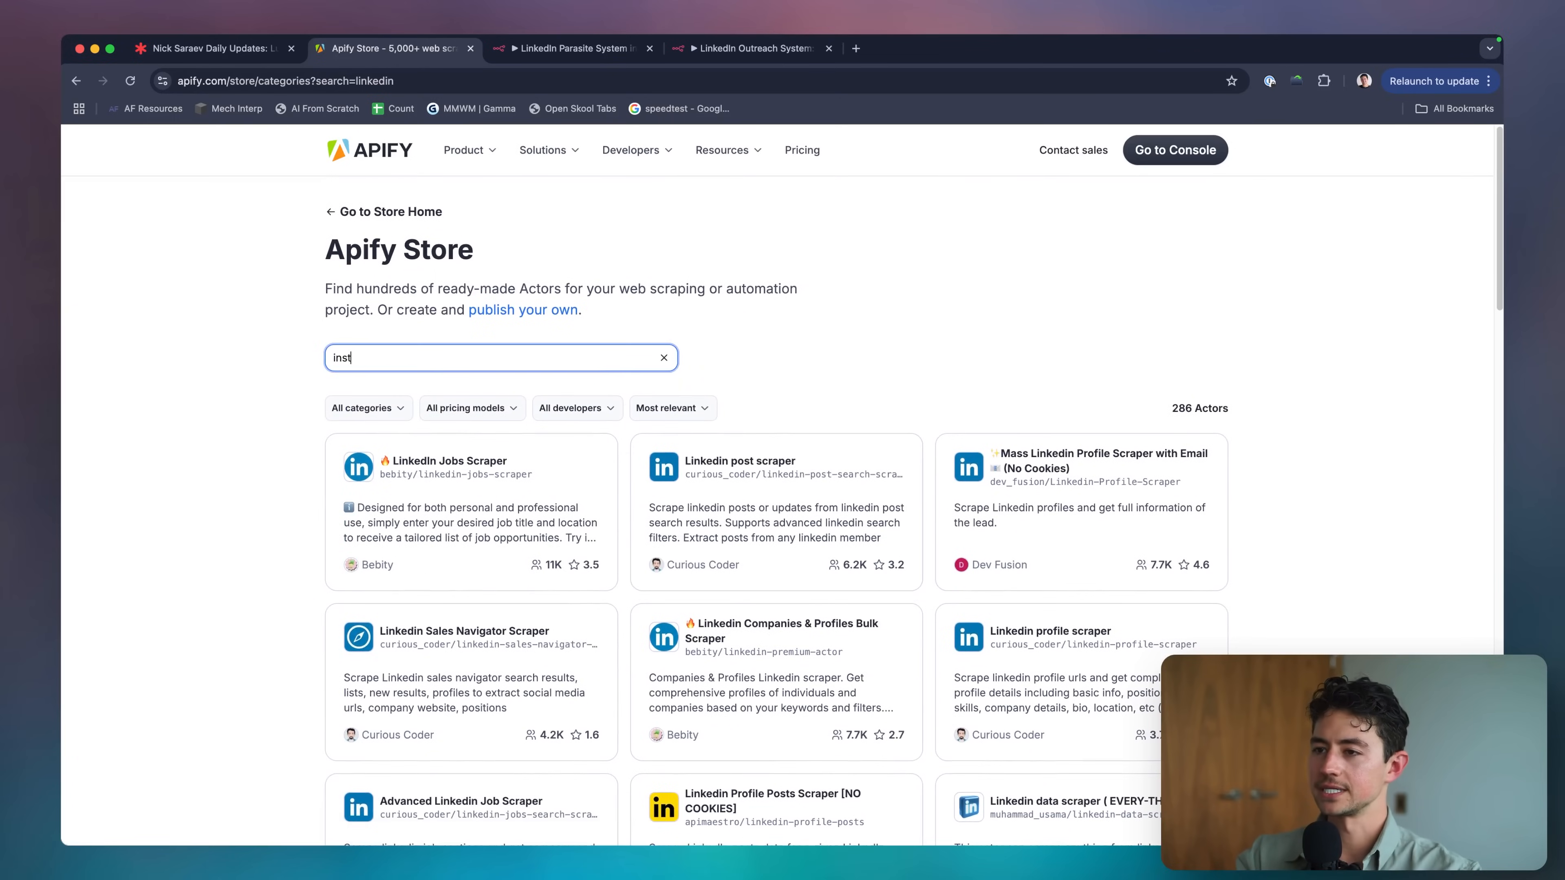
text(instagram)
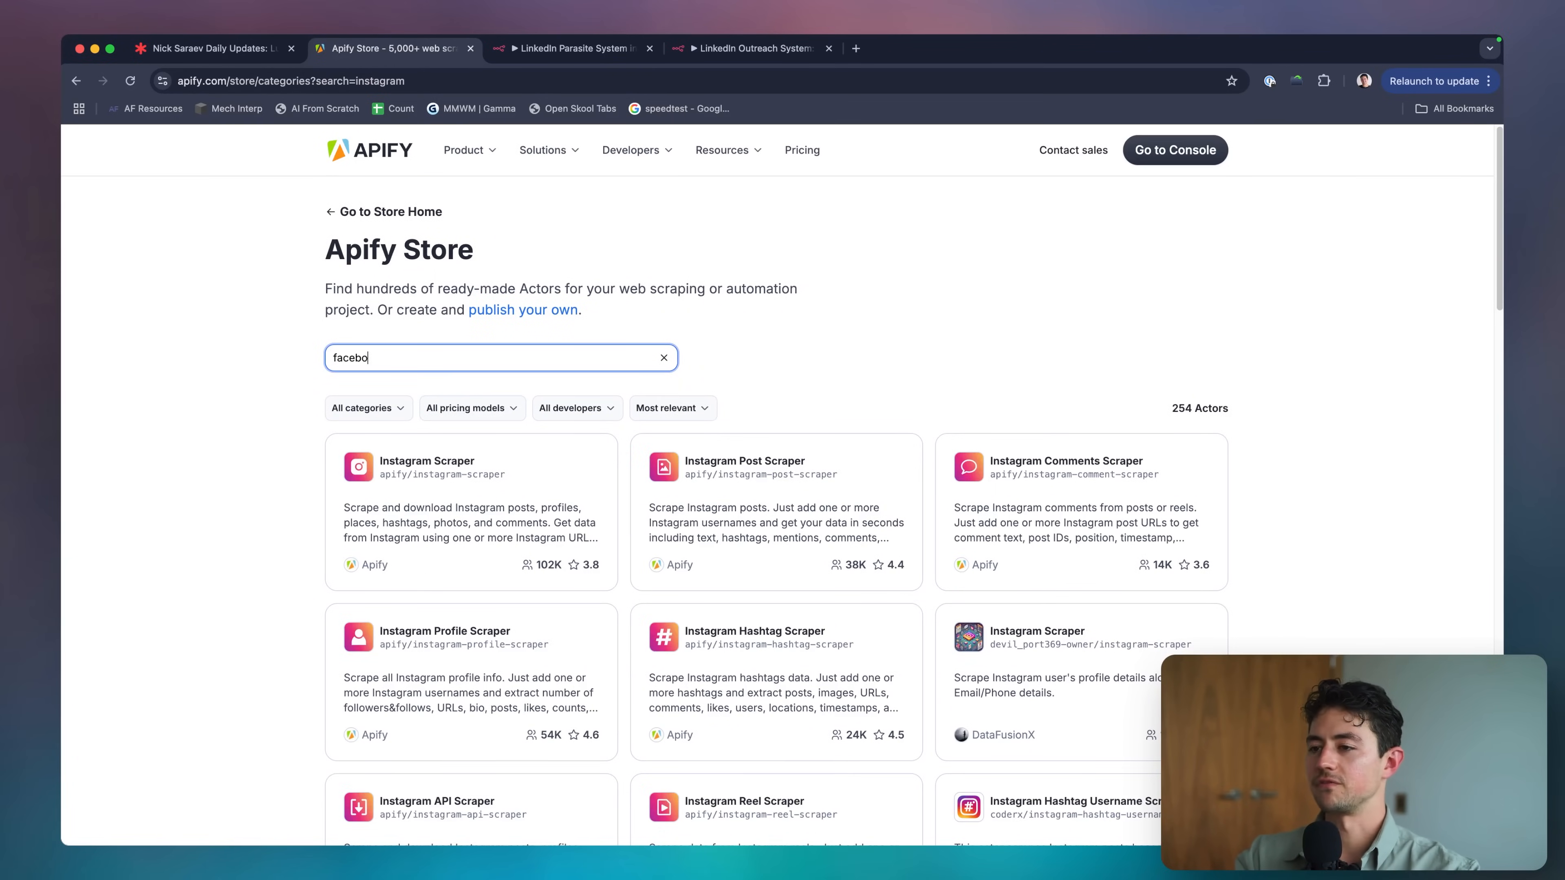
click(66, 81)
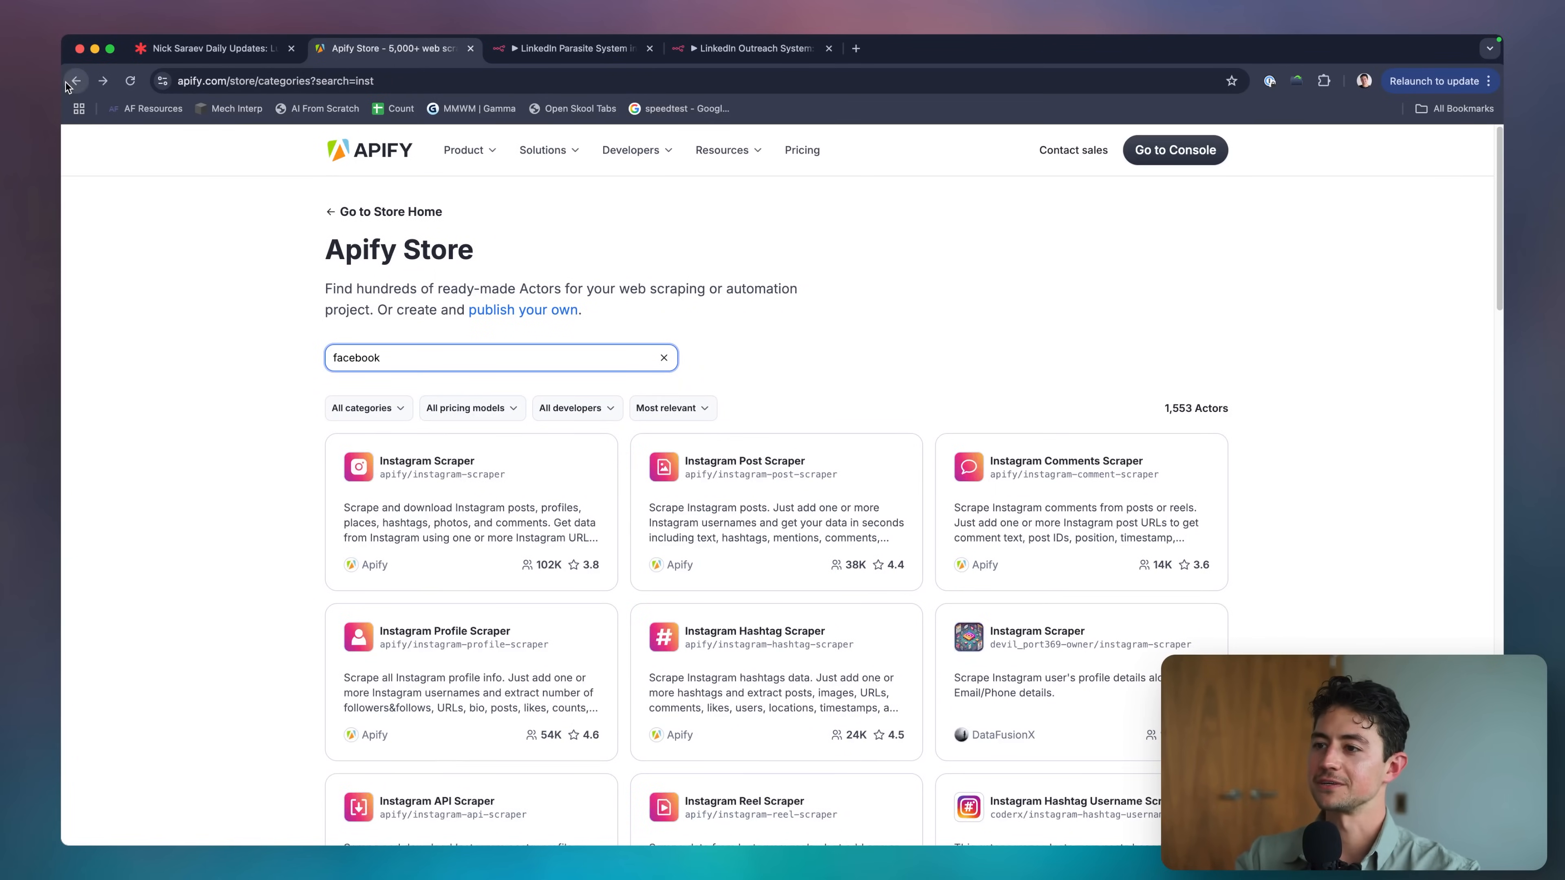
click(839, 294)
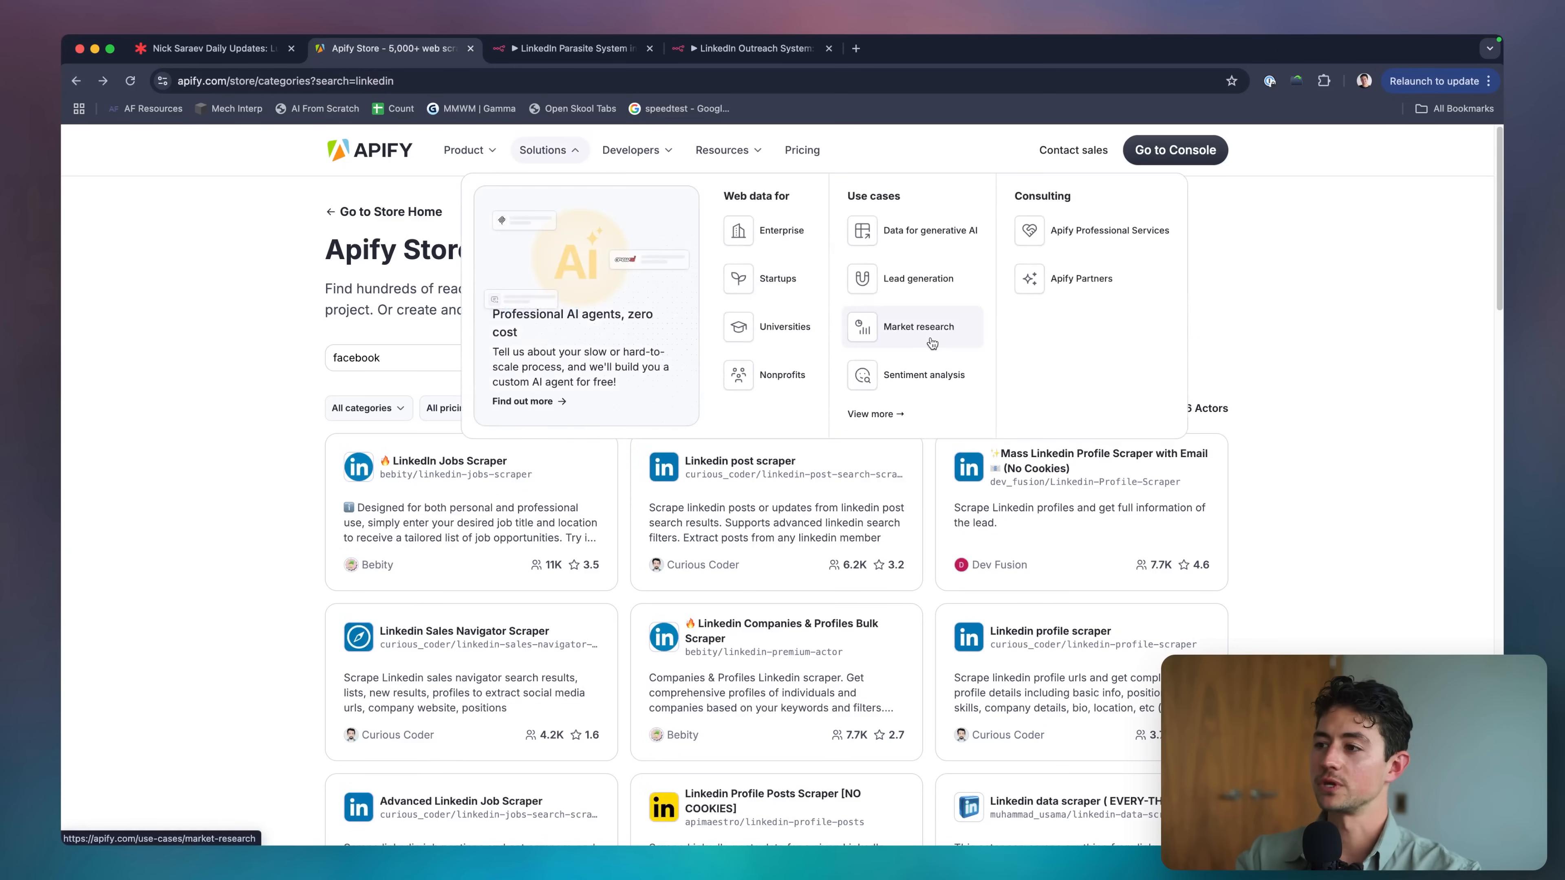
scroll(820, 462, down, 2)
Preview the Linkedin post scraper actor, go back, and open the pricing model filter.
click(818, 462)
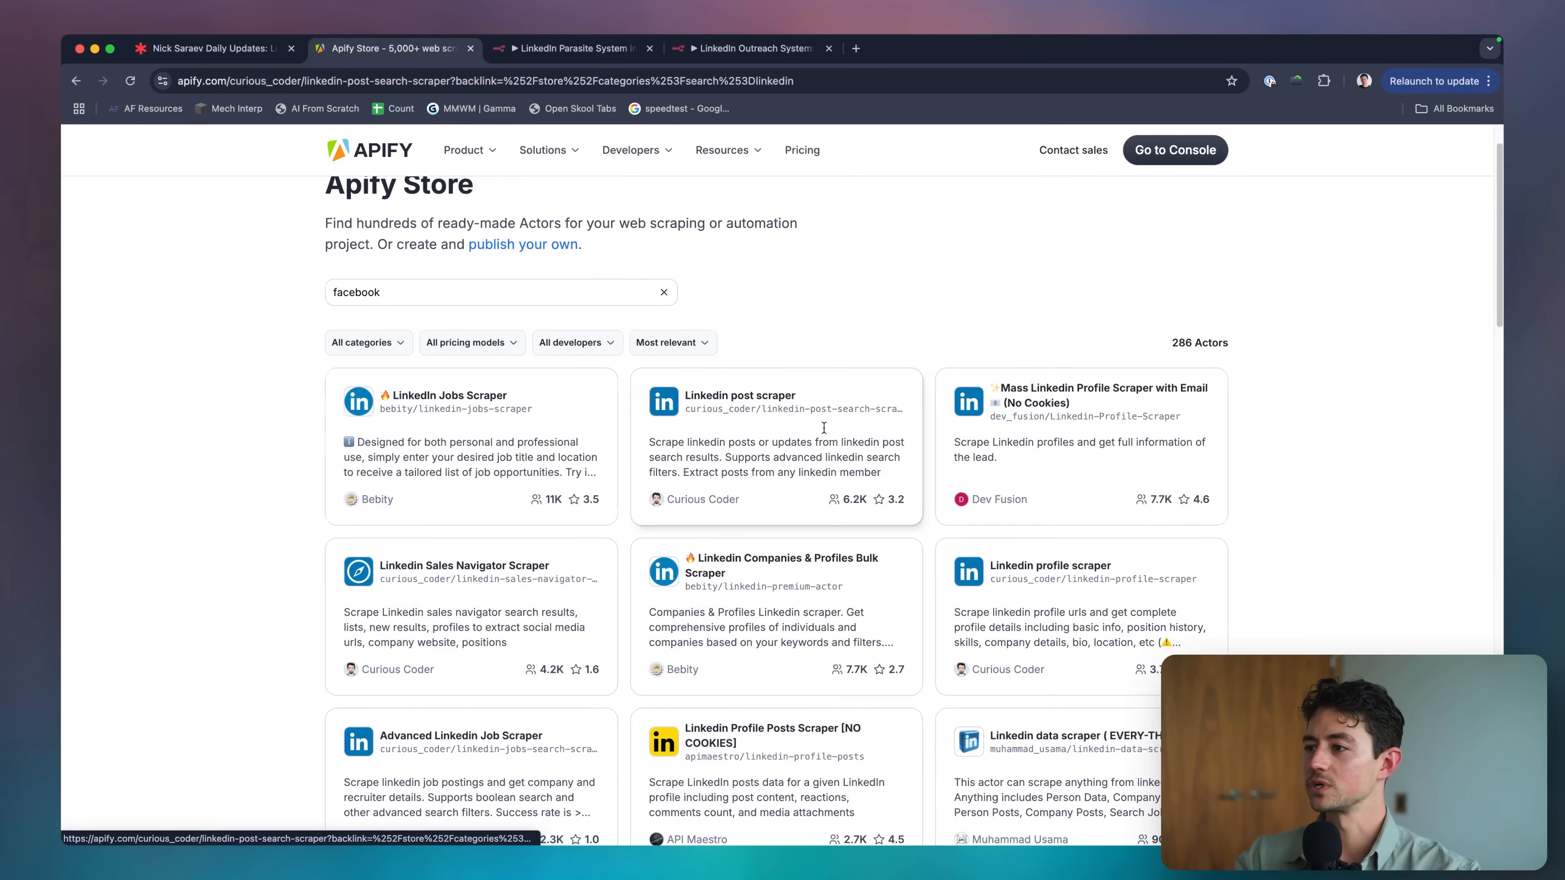
triple_click(535, 255)
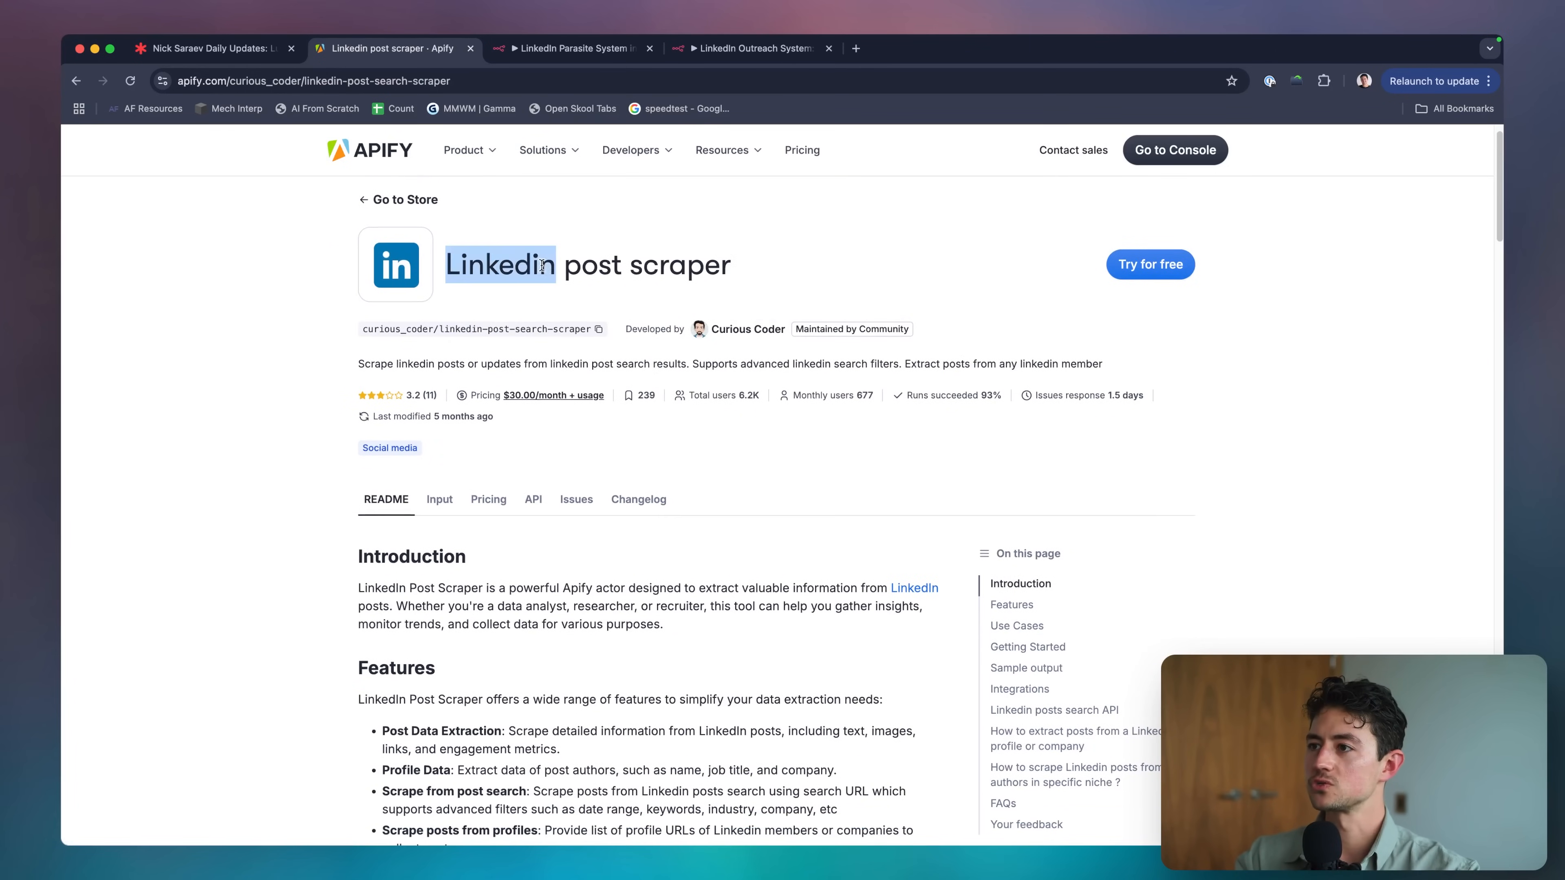
click(613, 322)
scroll(586, 363, up, 5)
scroll(585, 363, down, 5)
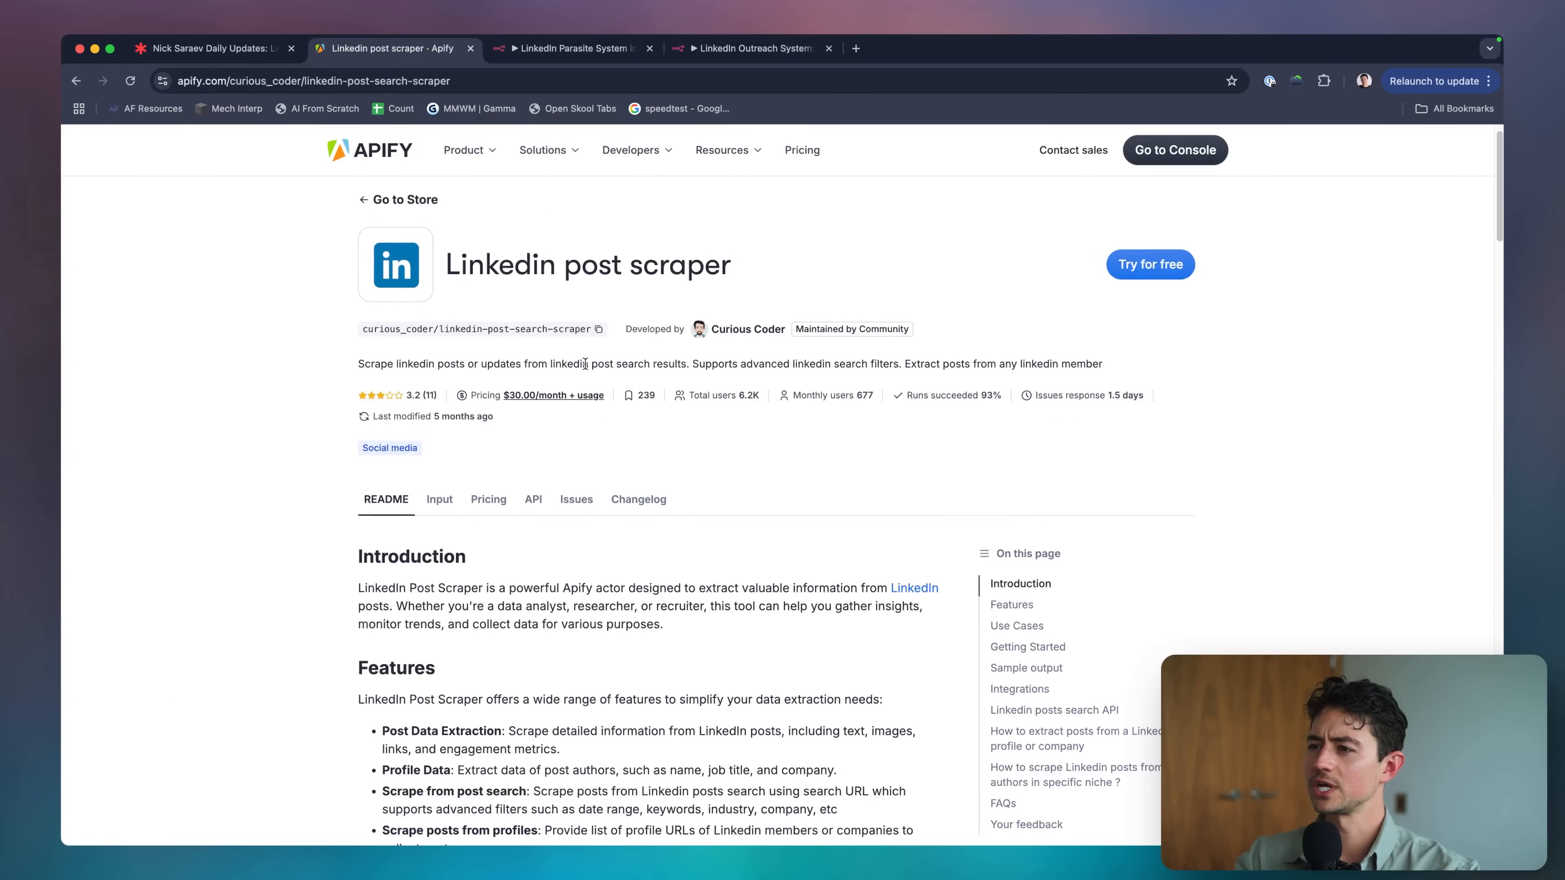
key(super+bracketleft)
click(484, 407)
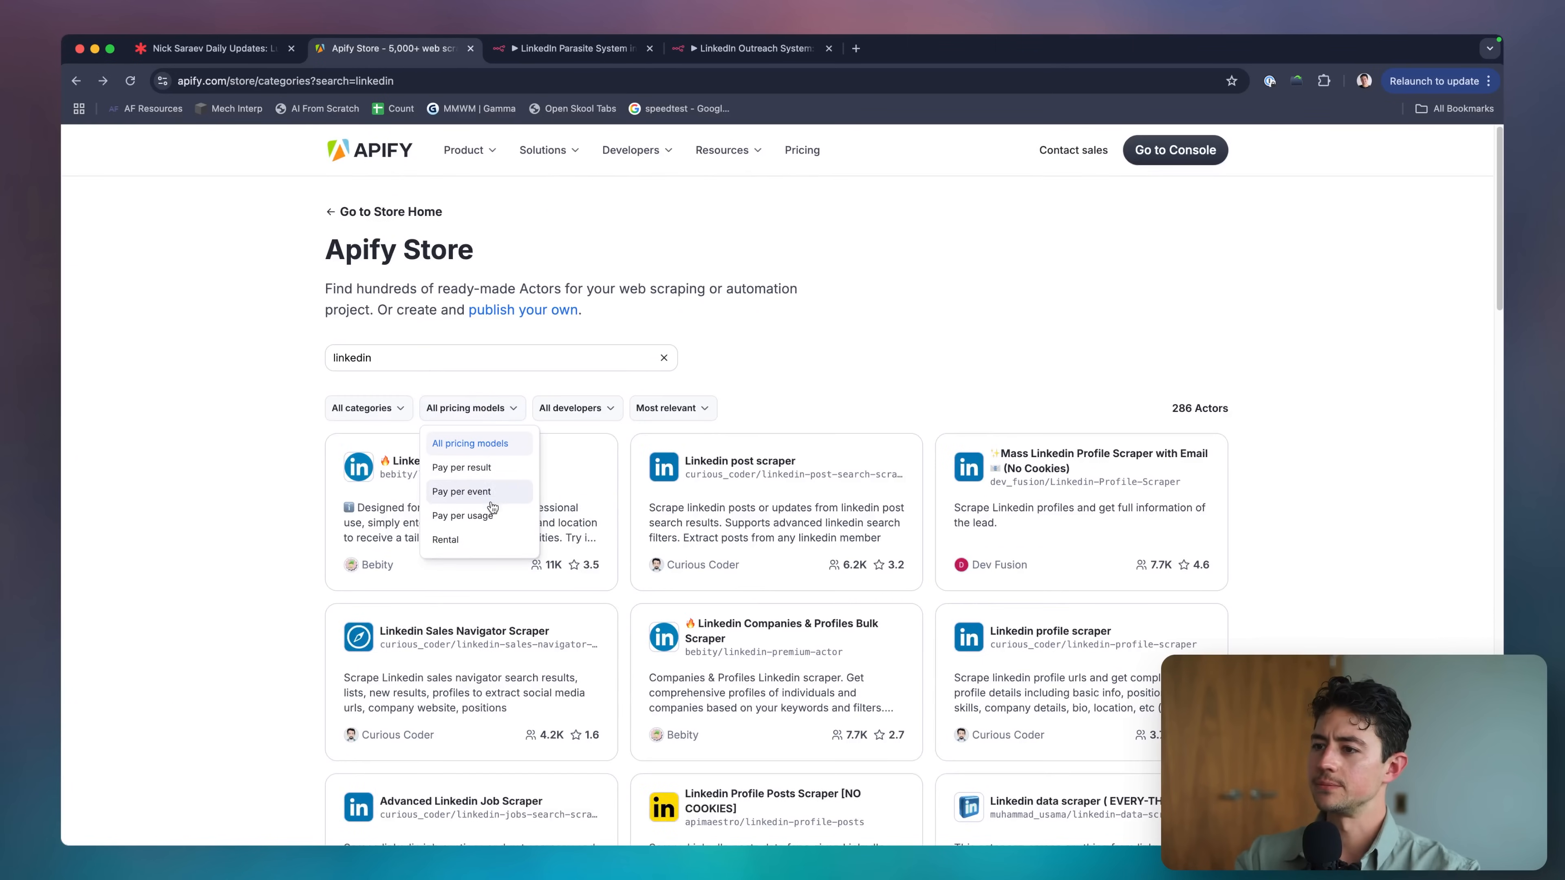
Filter results to pay-per-result actors and glance at the Mass Linkedin Profile Scraper.
click(475, 491)
scroll(880, 296, down, 2)
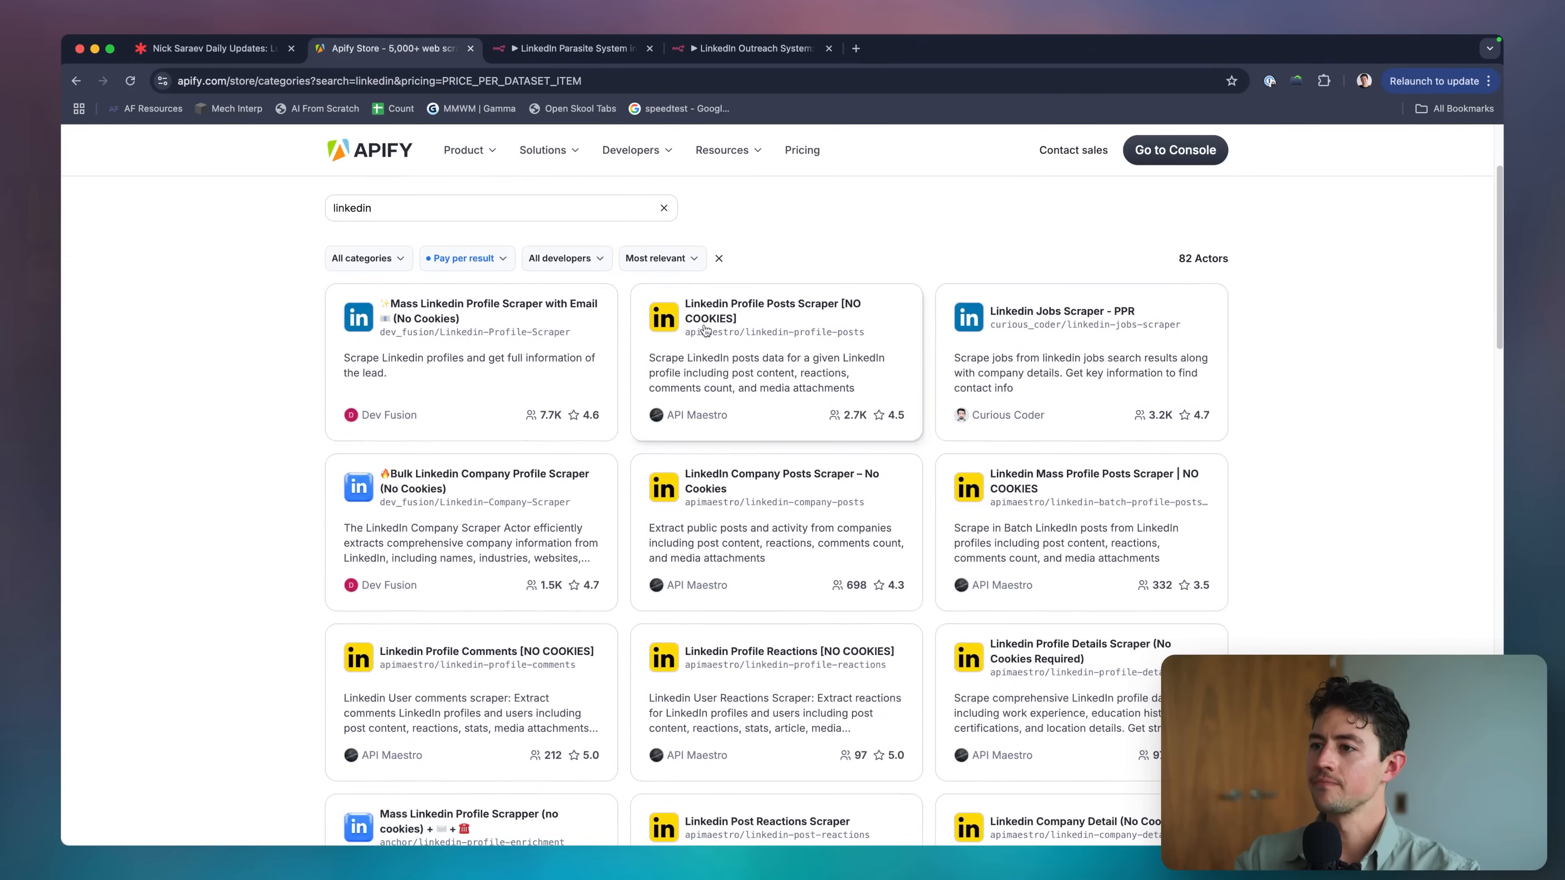
click(549, 345)
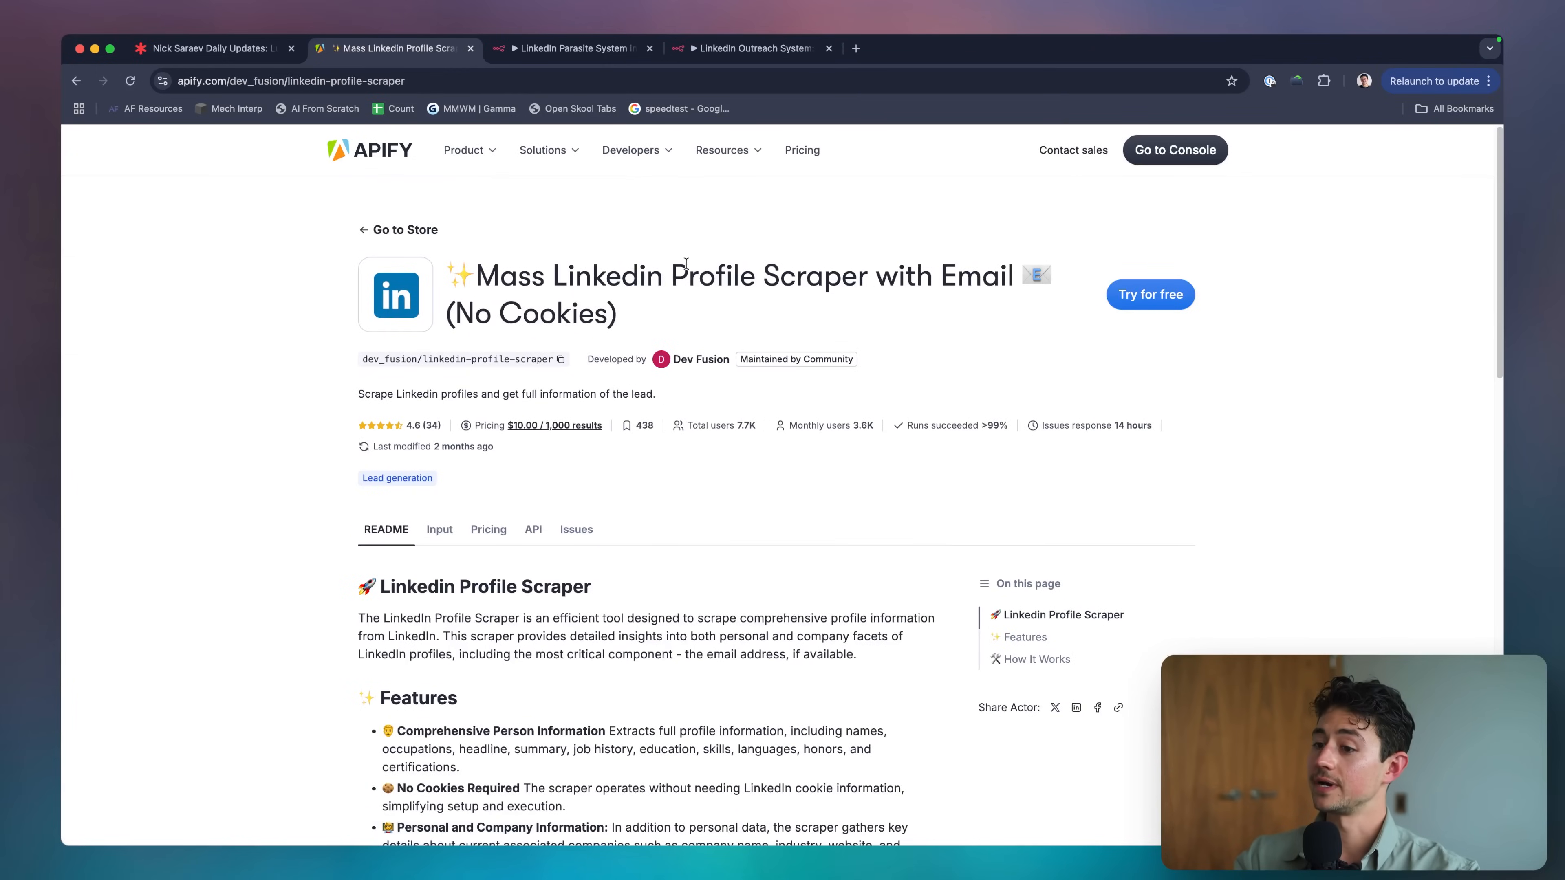
key(super+bracketleft)
Refine the search with 'post' and preview the Linkedin Profile Posts Scraper.
click(530, 363)
text(ps)
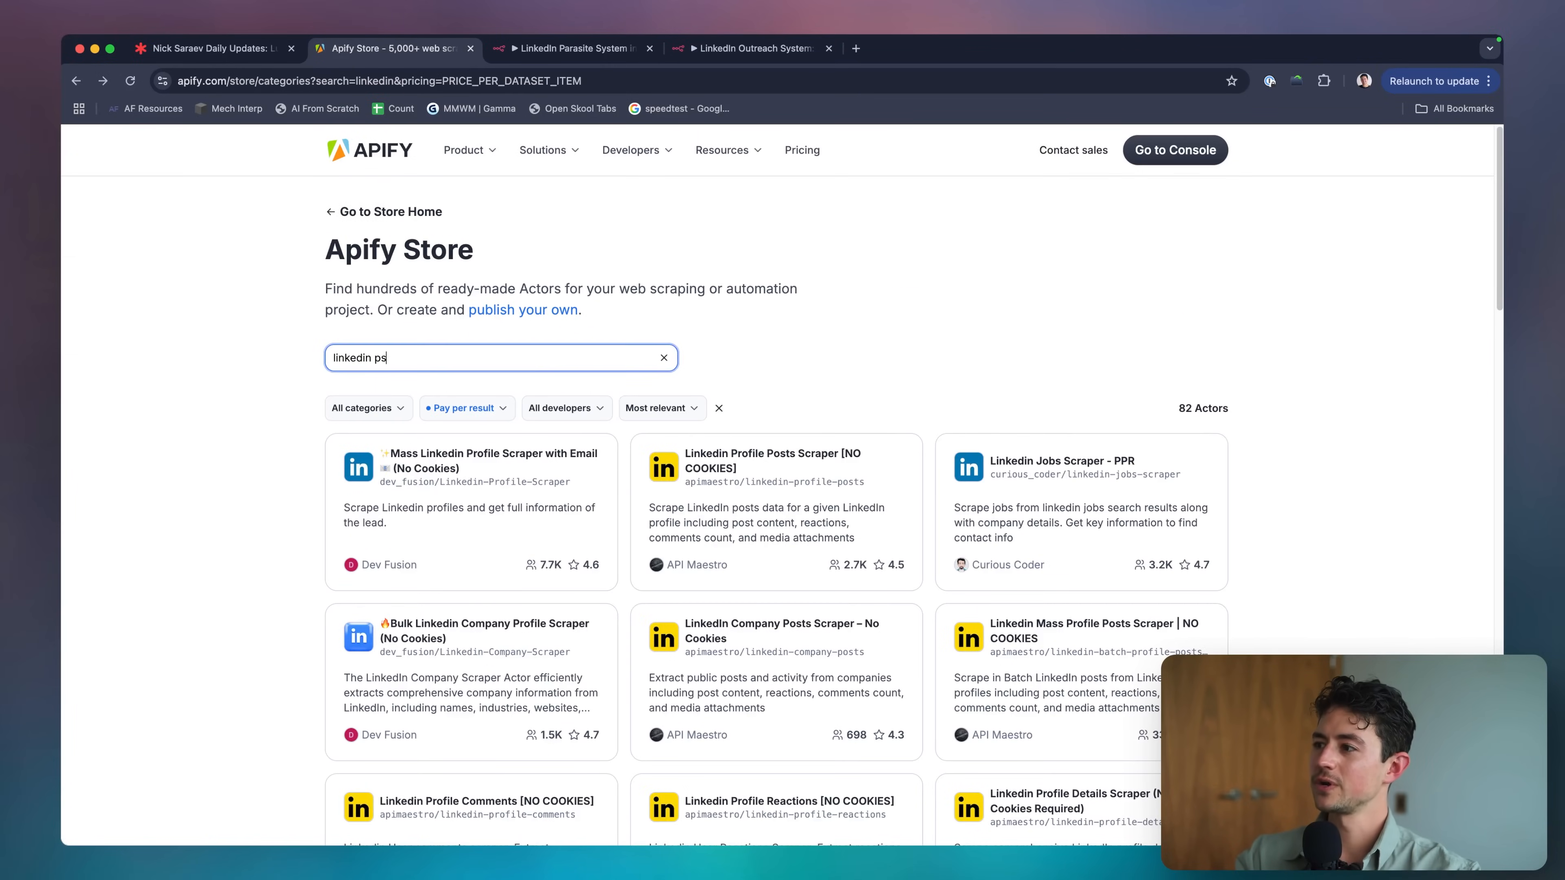
key(BackSpace)
text(ost)
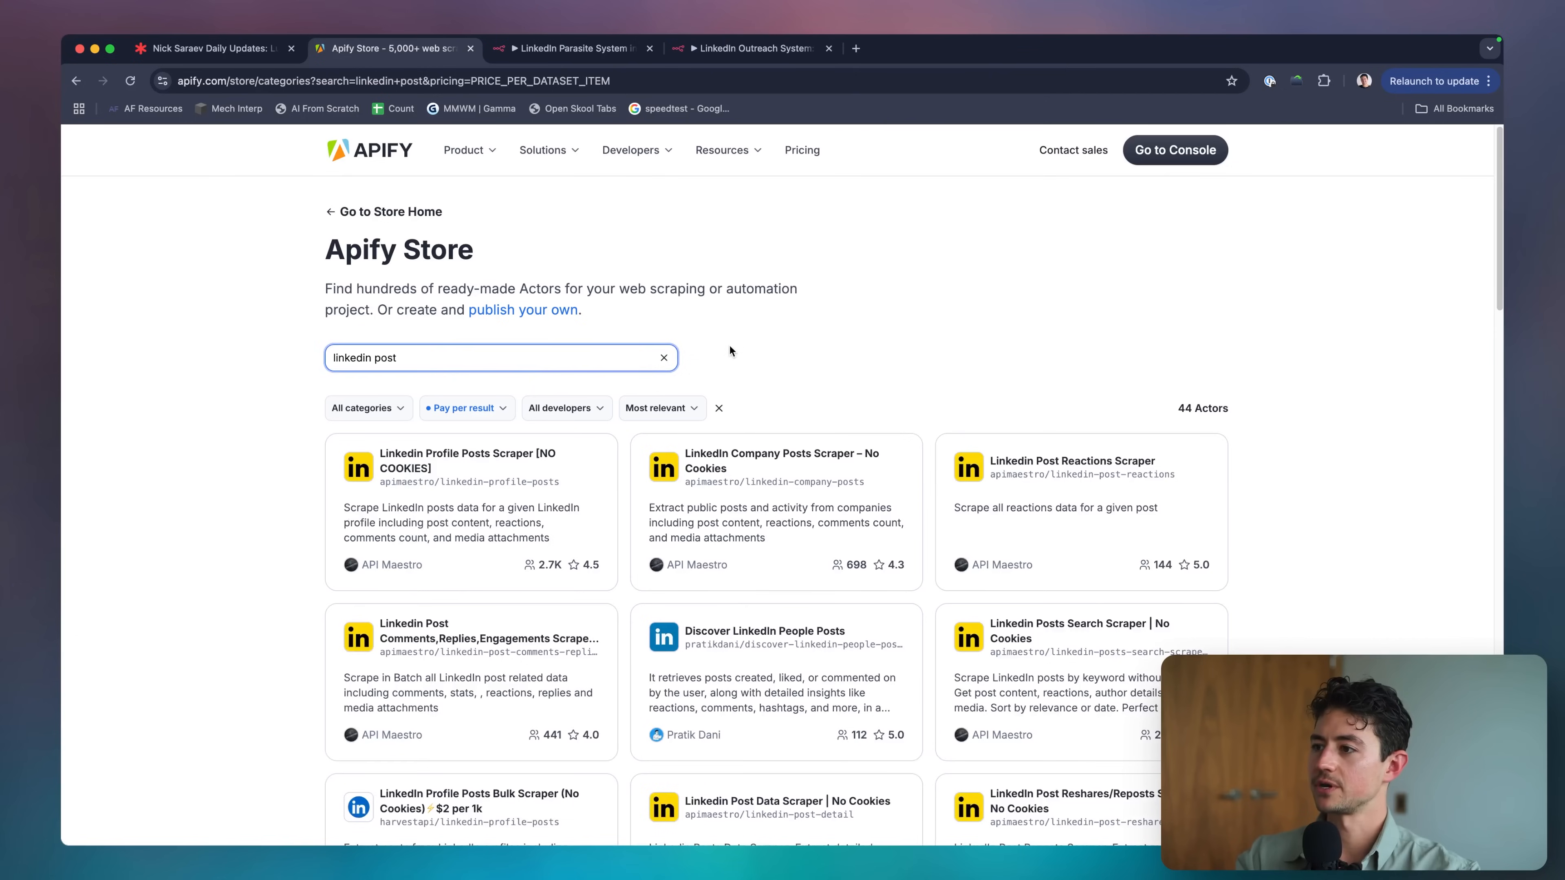
click(730, 350)
scroll(617, 370, down, 2)
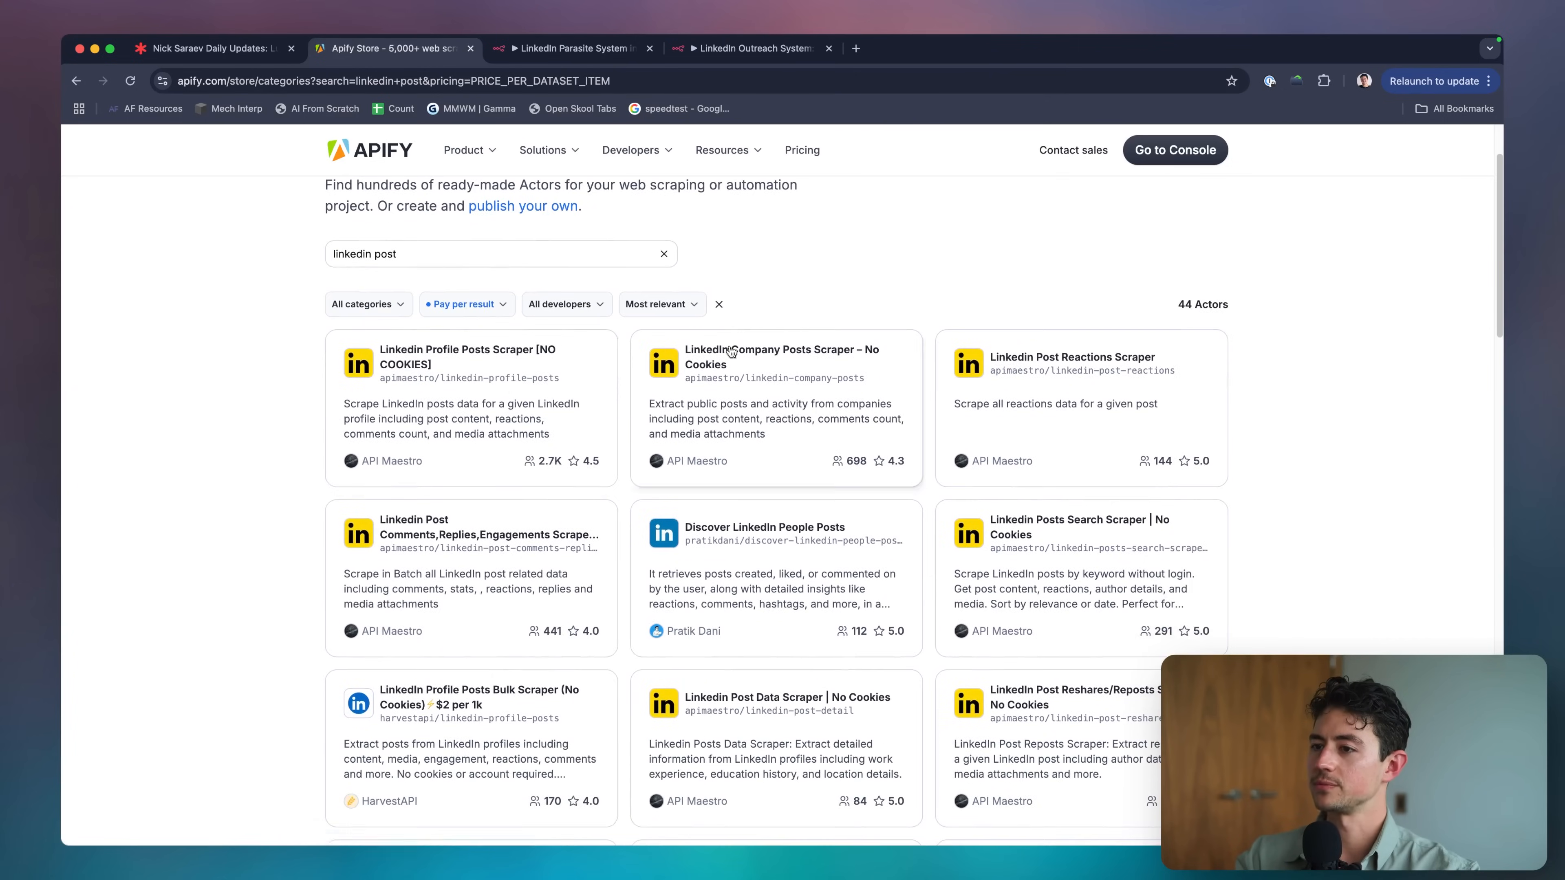
click(501, 389)
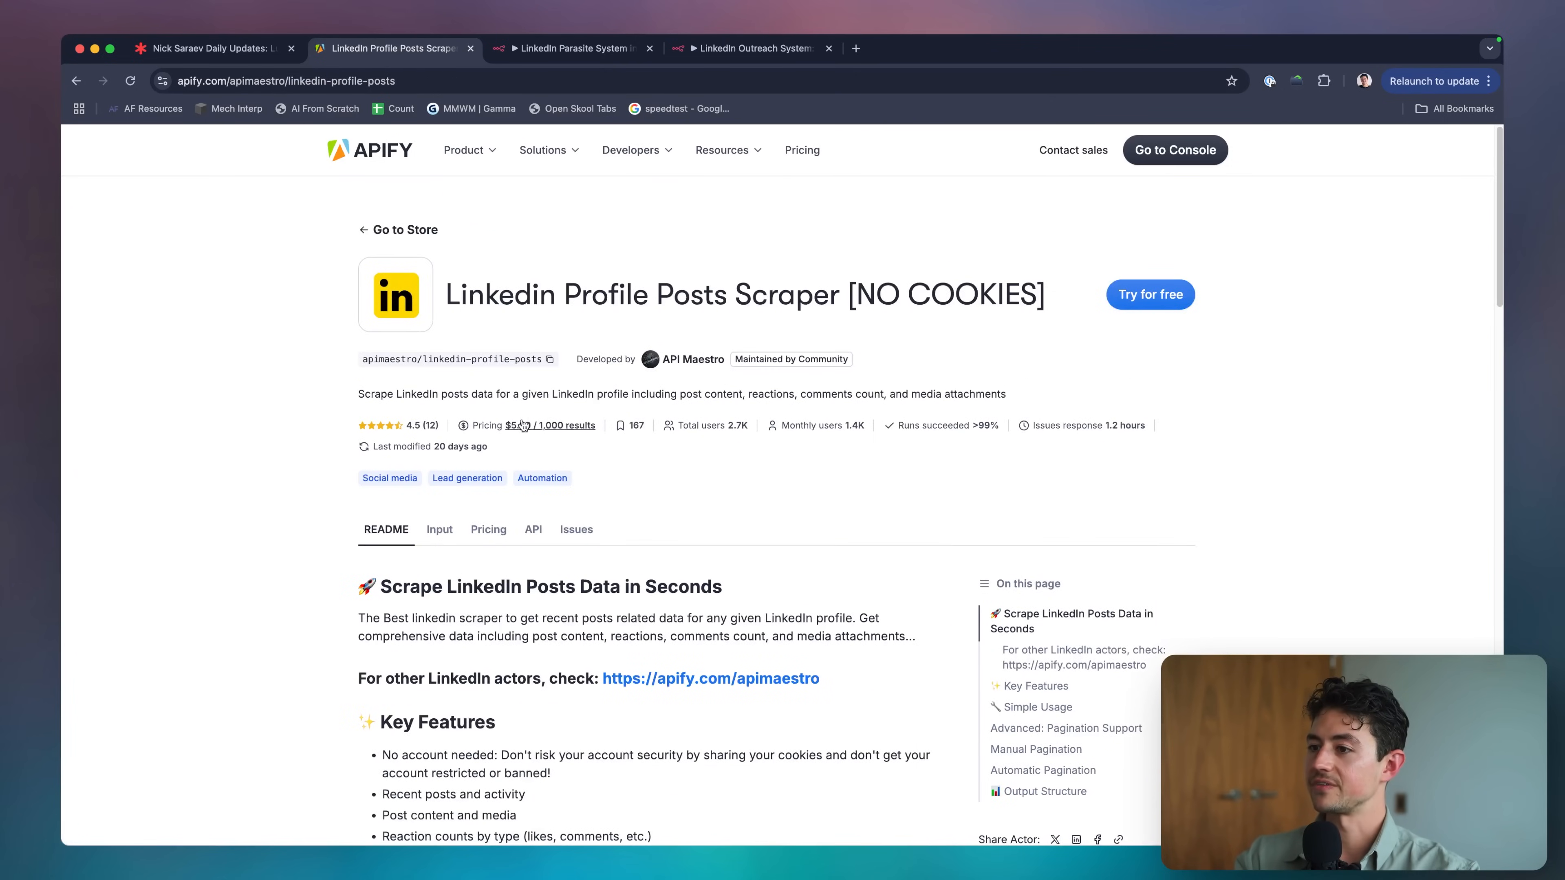
click(1134, 297)
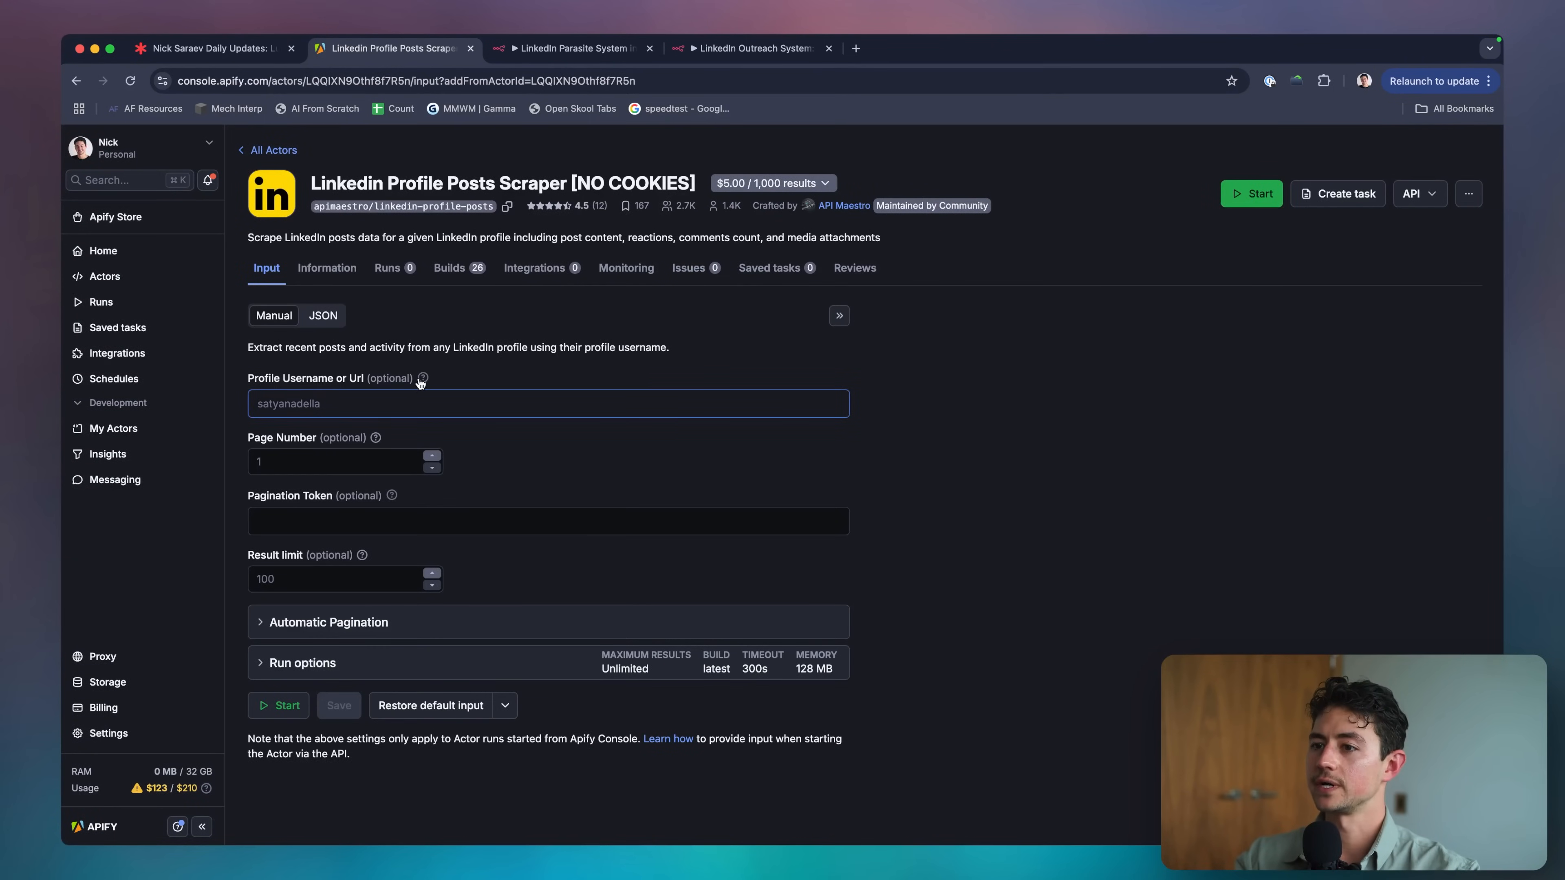
mouse_move(421, 382)
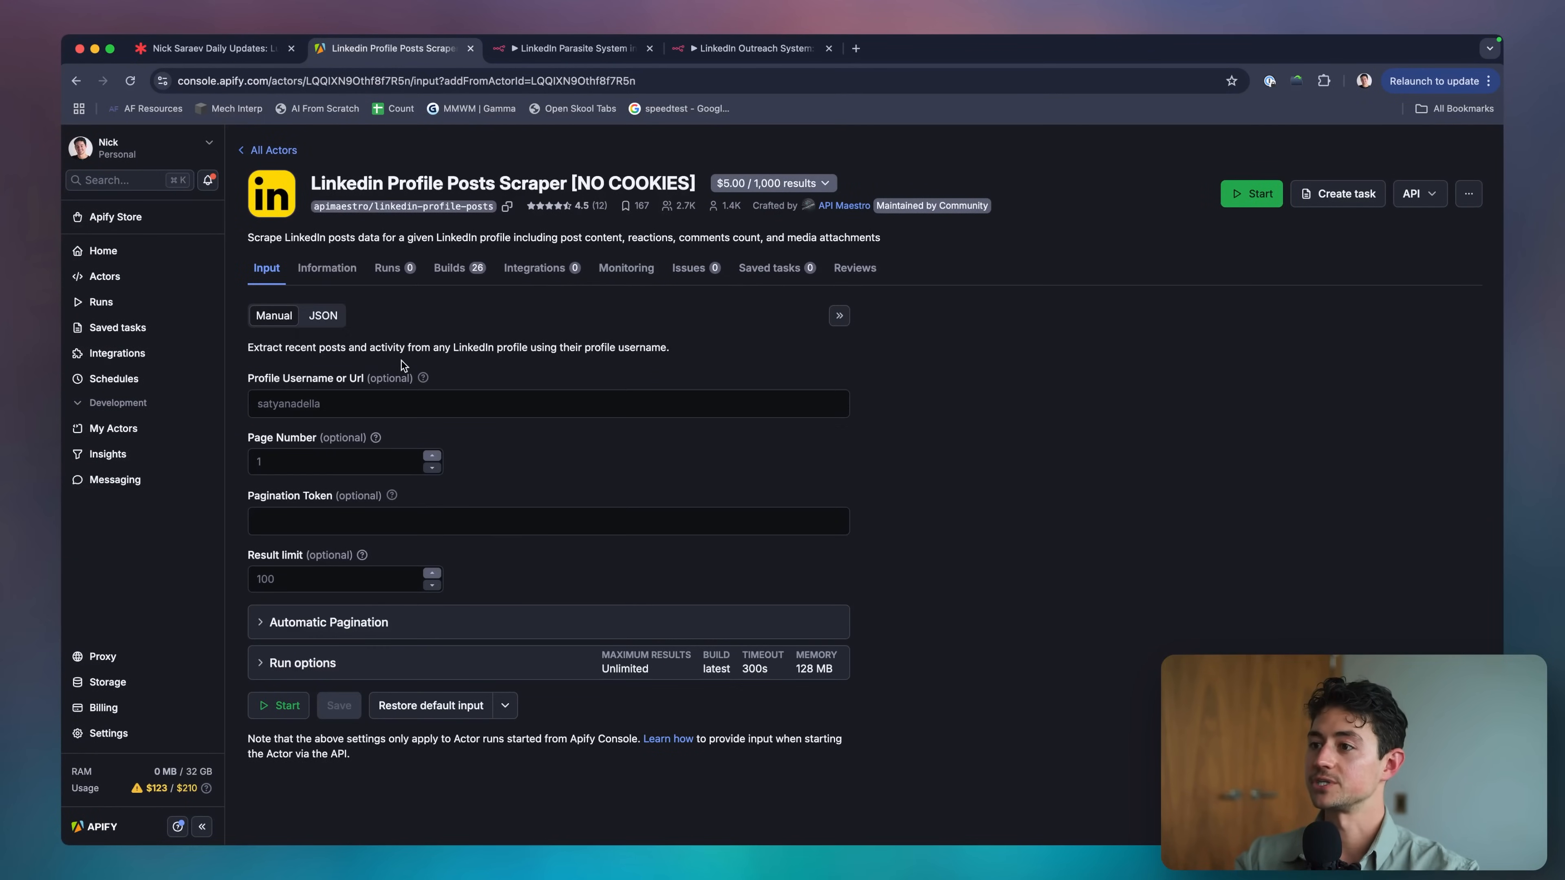
key(super+bracketleft)
key(super+bracketleft)
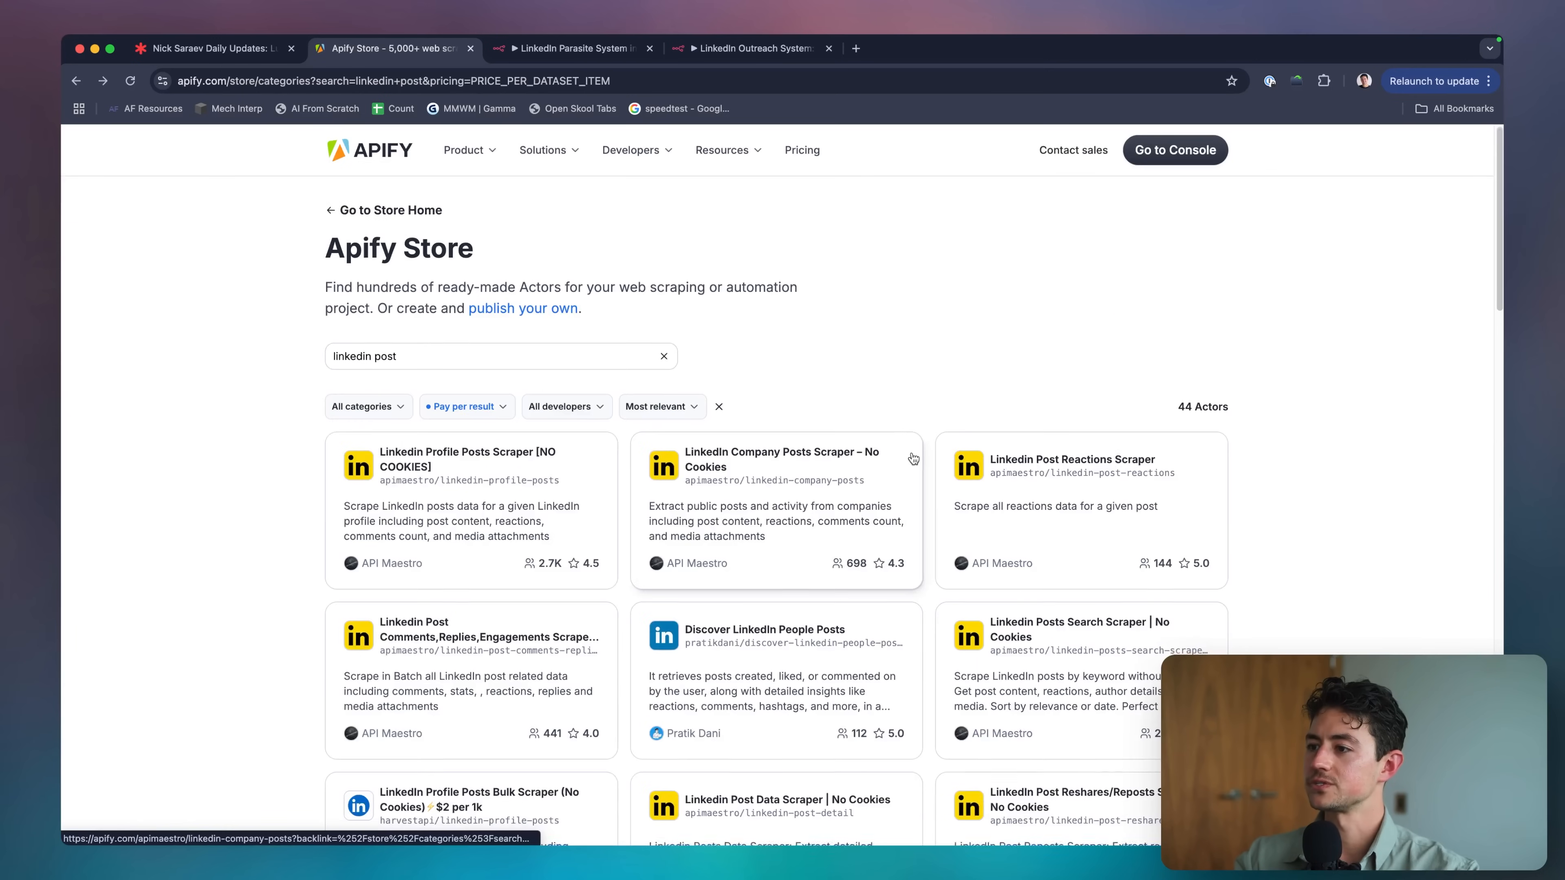
Preview the Discover LinkedIn People Posts and post comments and replies scraper pages.
scroll(913, 459, down, 3)
click(818, 470)
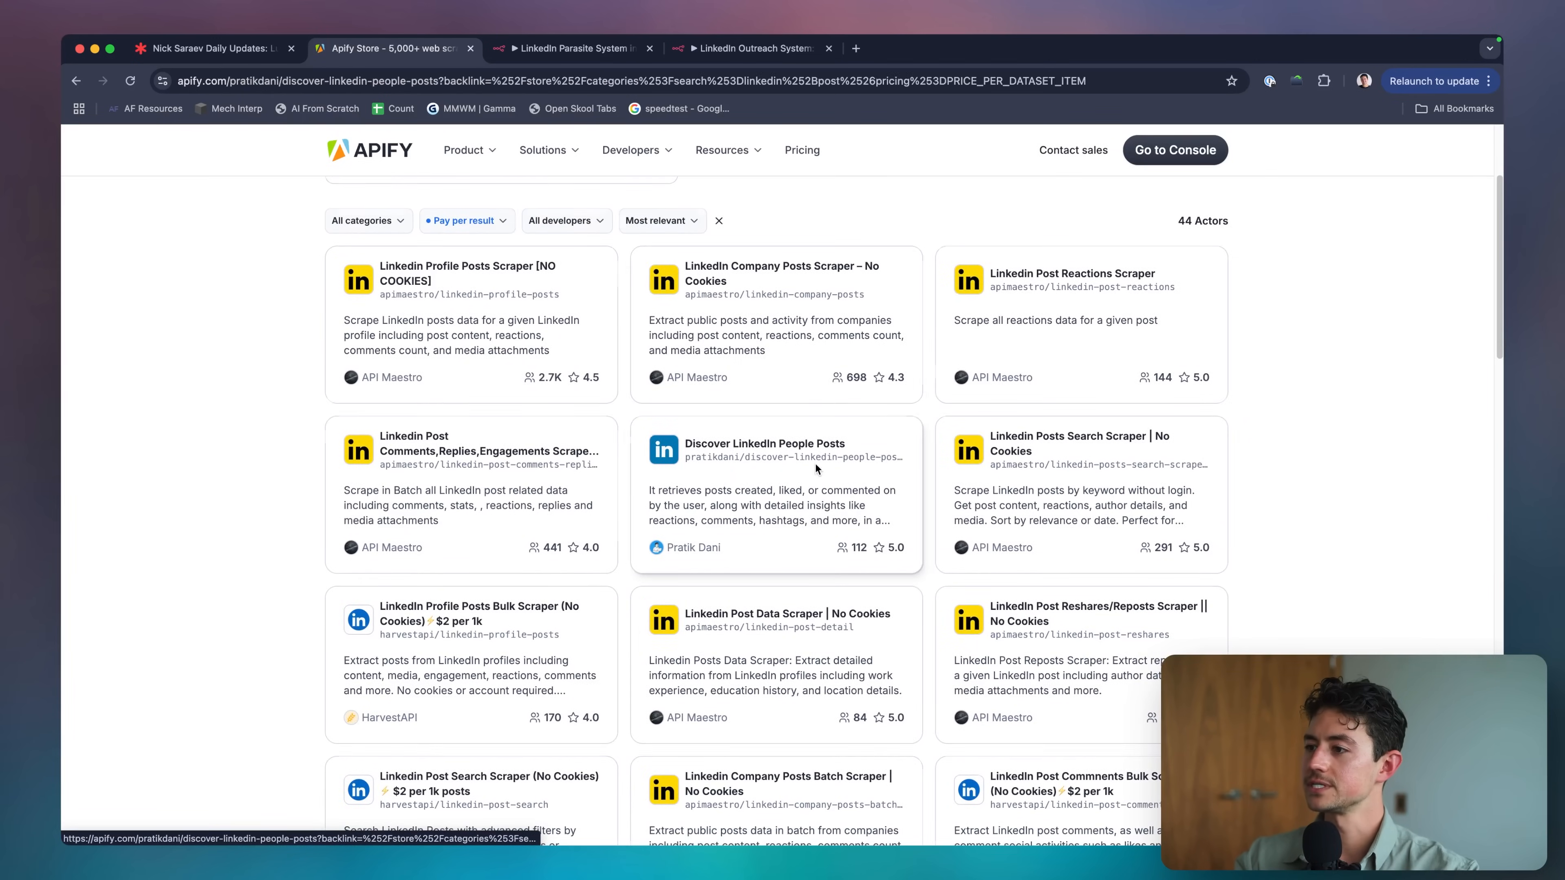
scroll(616, 405, down, 2)
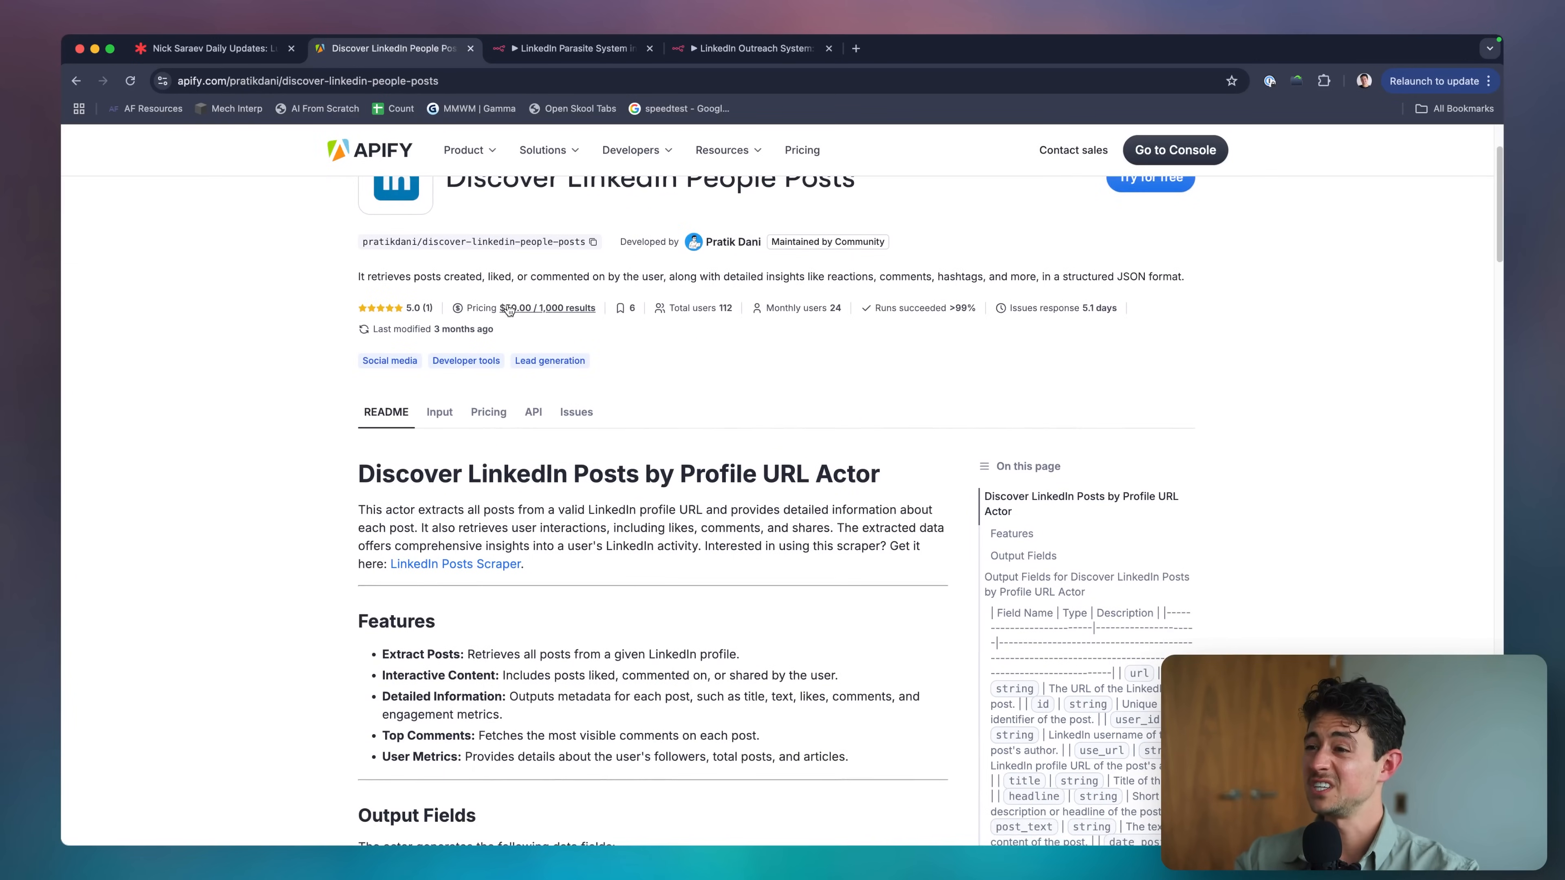
key(super+bracketleft)
scroll(920, 551, down, 1)
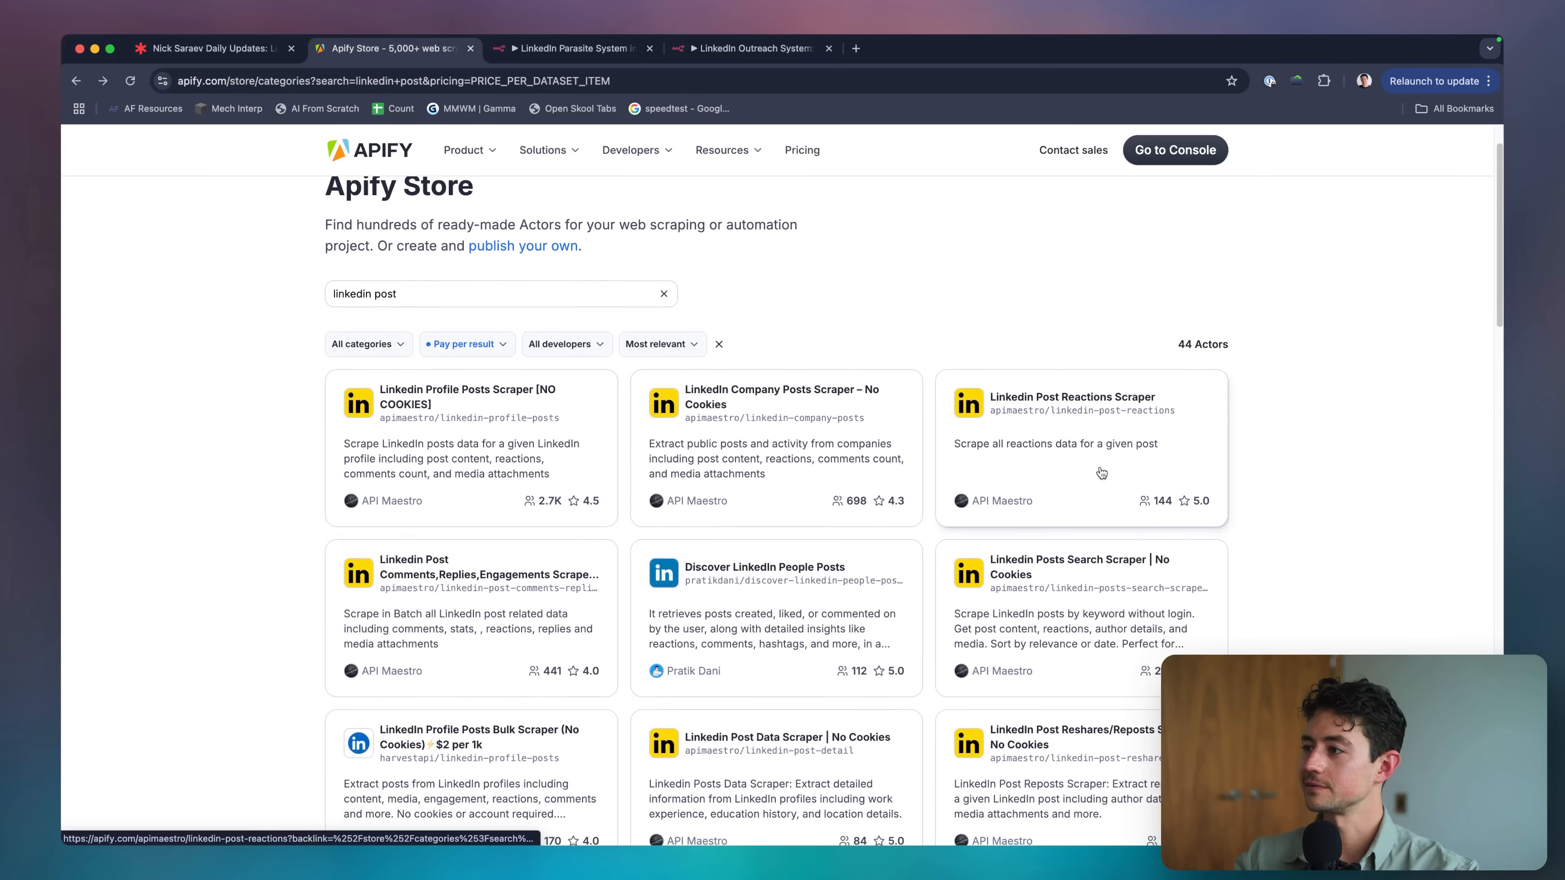
click(538, 576)
scroll(753, 540, down, 3)
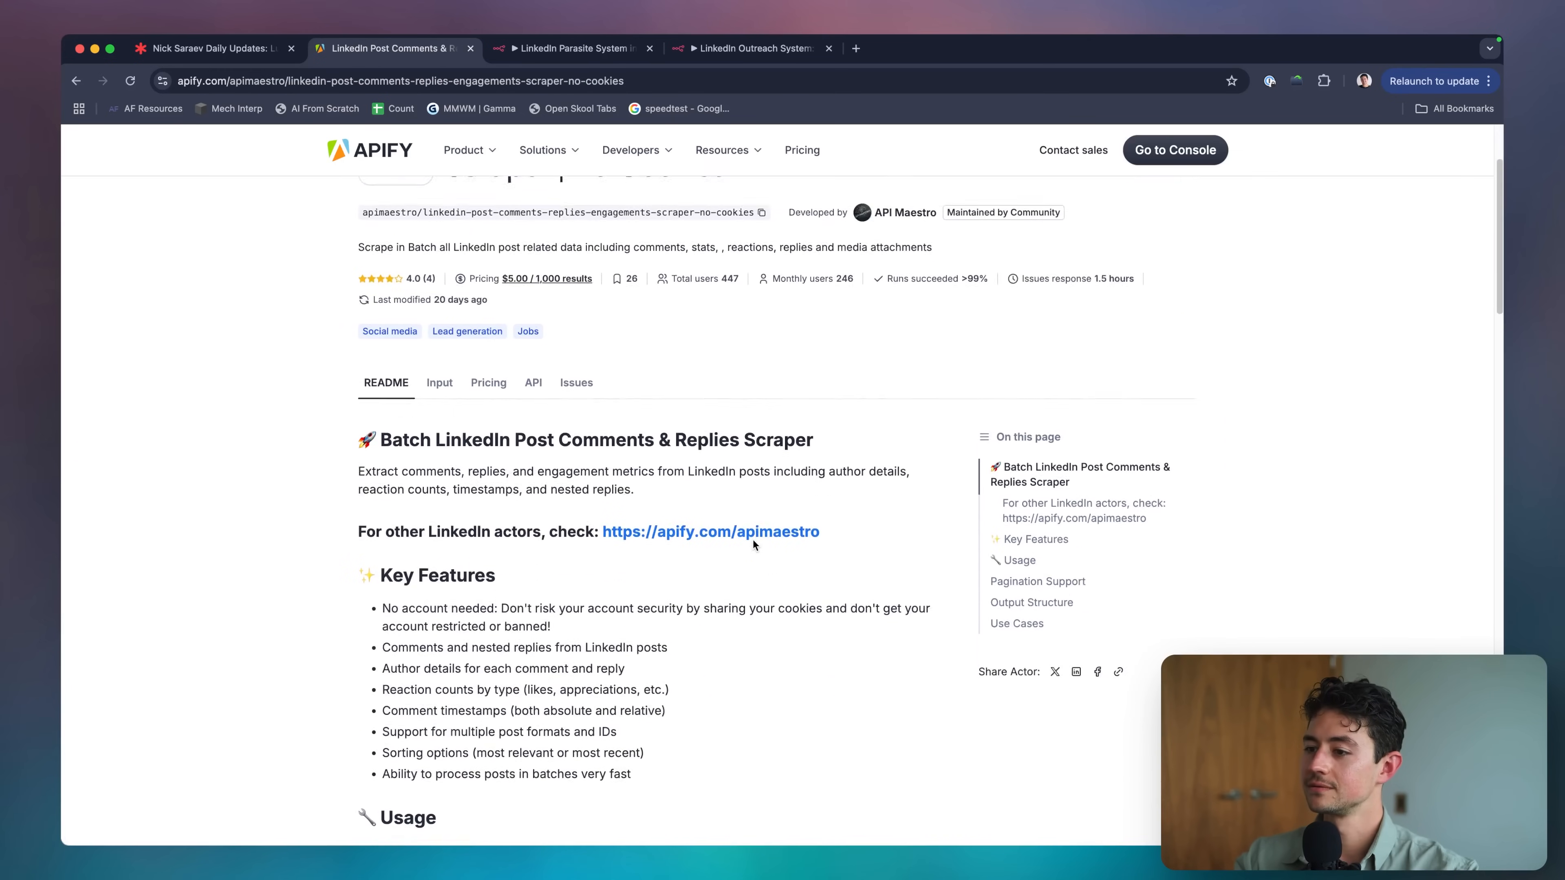
key(super+bracketleft)
Open the Linkedin Posts Search Scraper | No Cookies and try it in Apify Console.
click(583, 364)
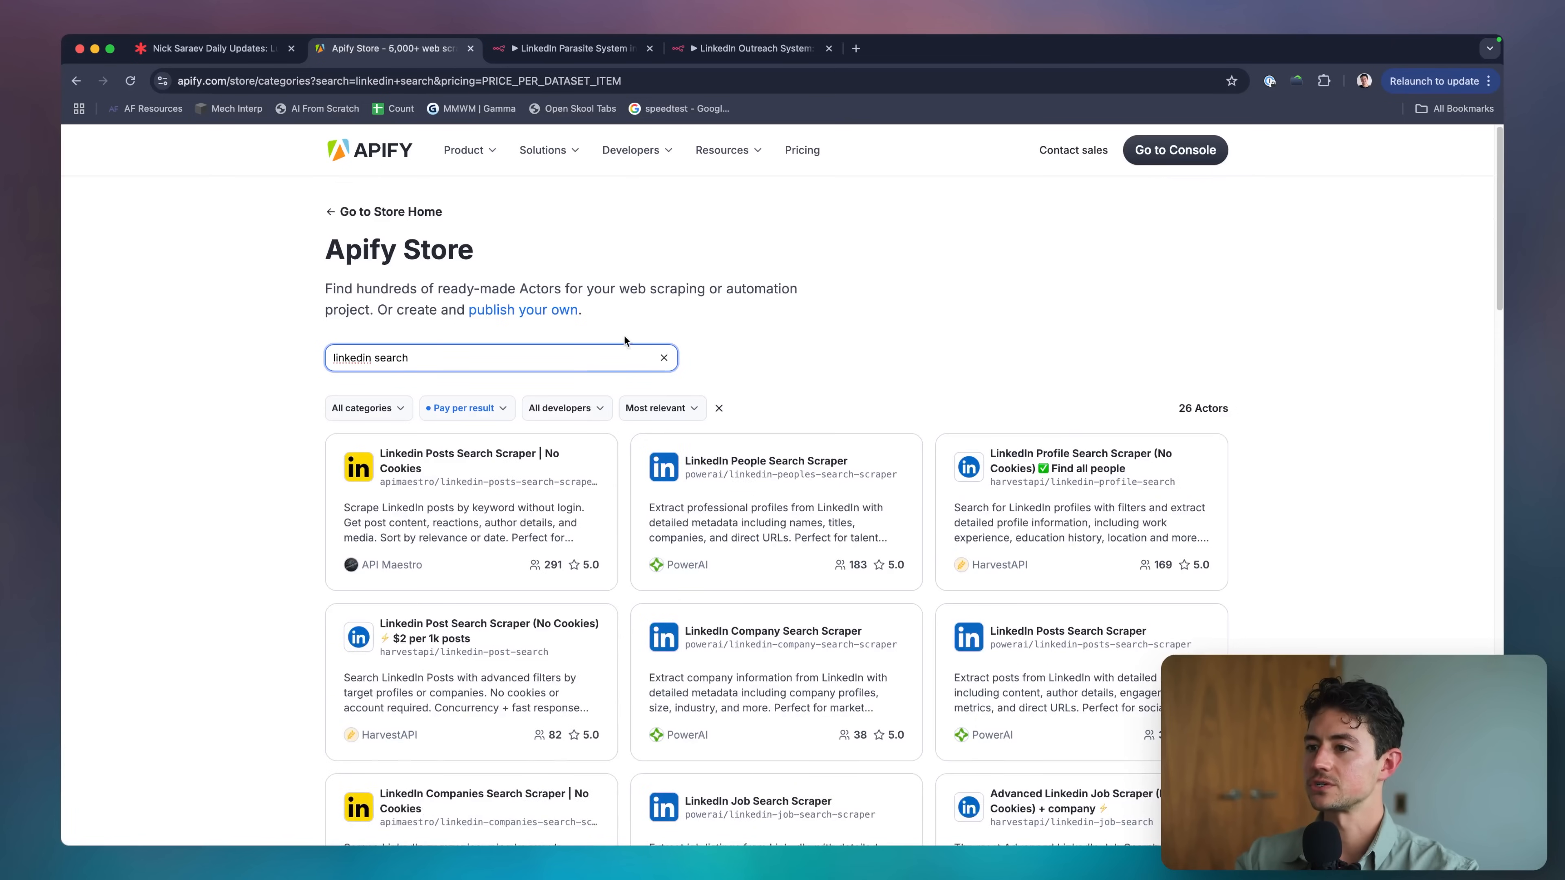
click(471, 507)
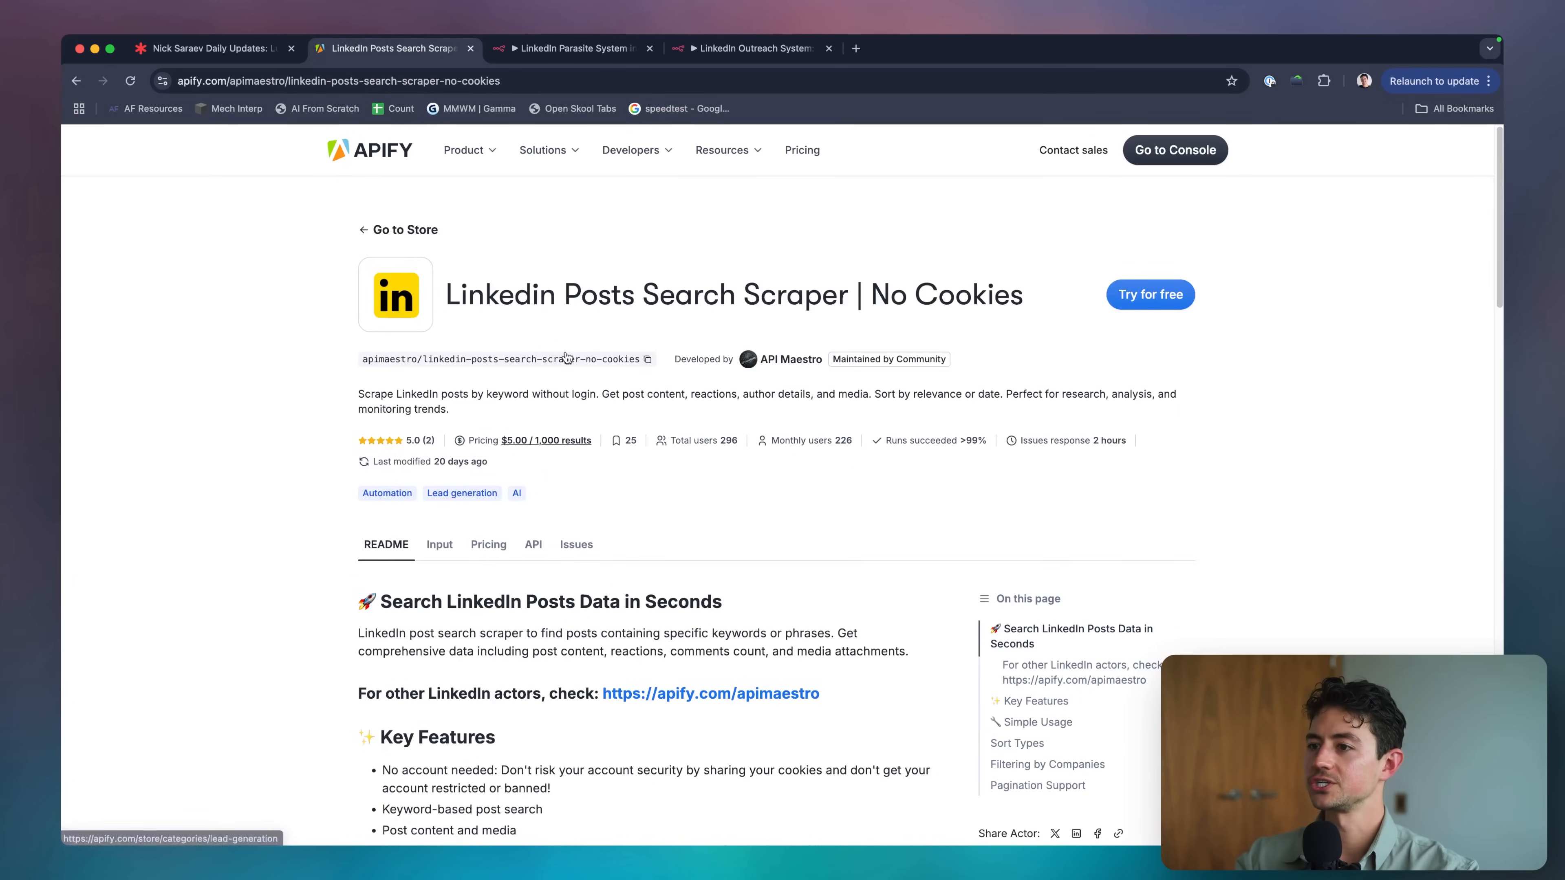
scroll(524, 542, down, 3)
scroll(524, 542, up, 2)
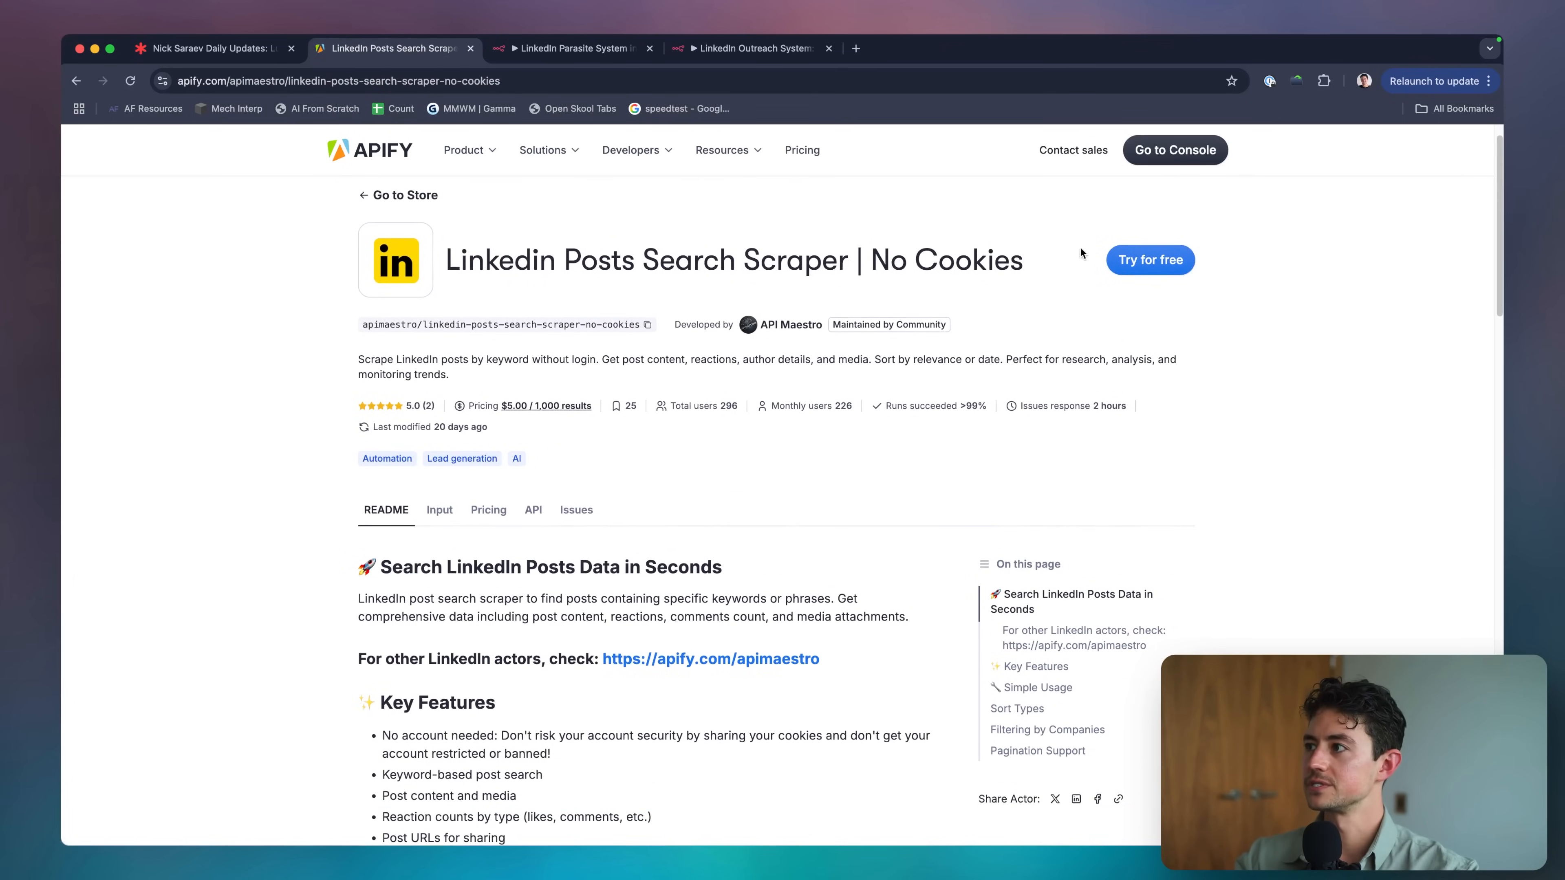
click(1139, 260)
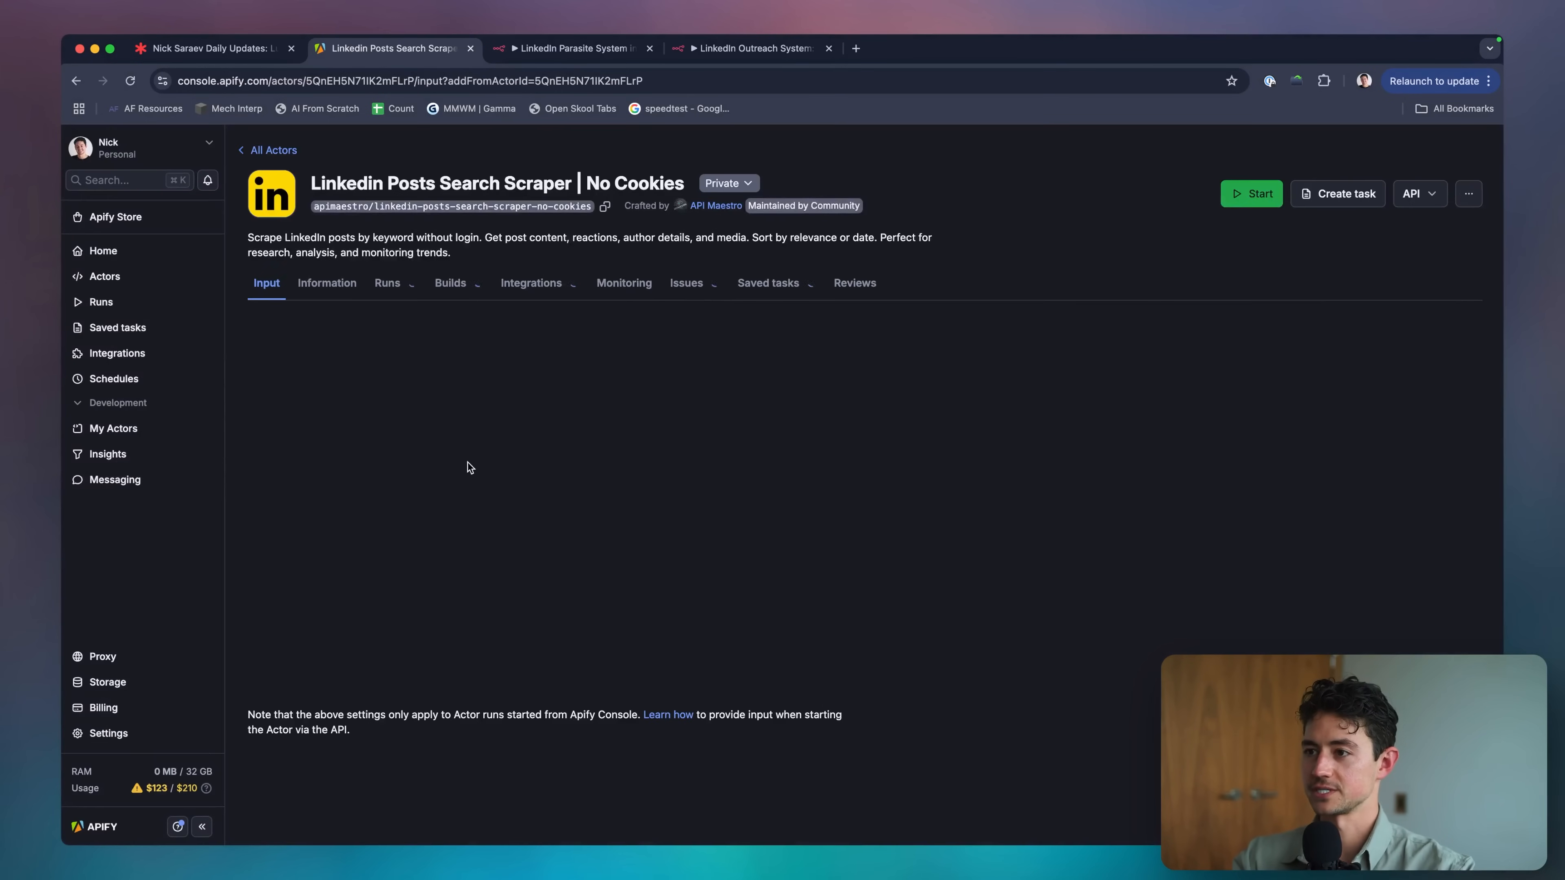
Run the scraper with search keyword 'coding', sort type Relevance, using Save & Start.
click(342, 435)
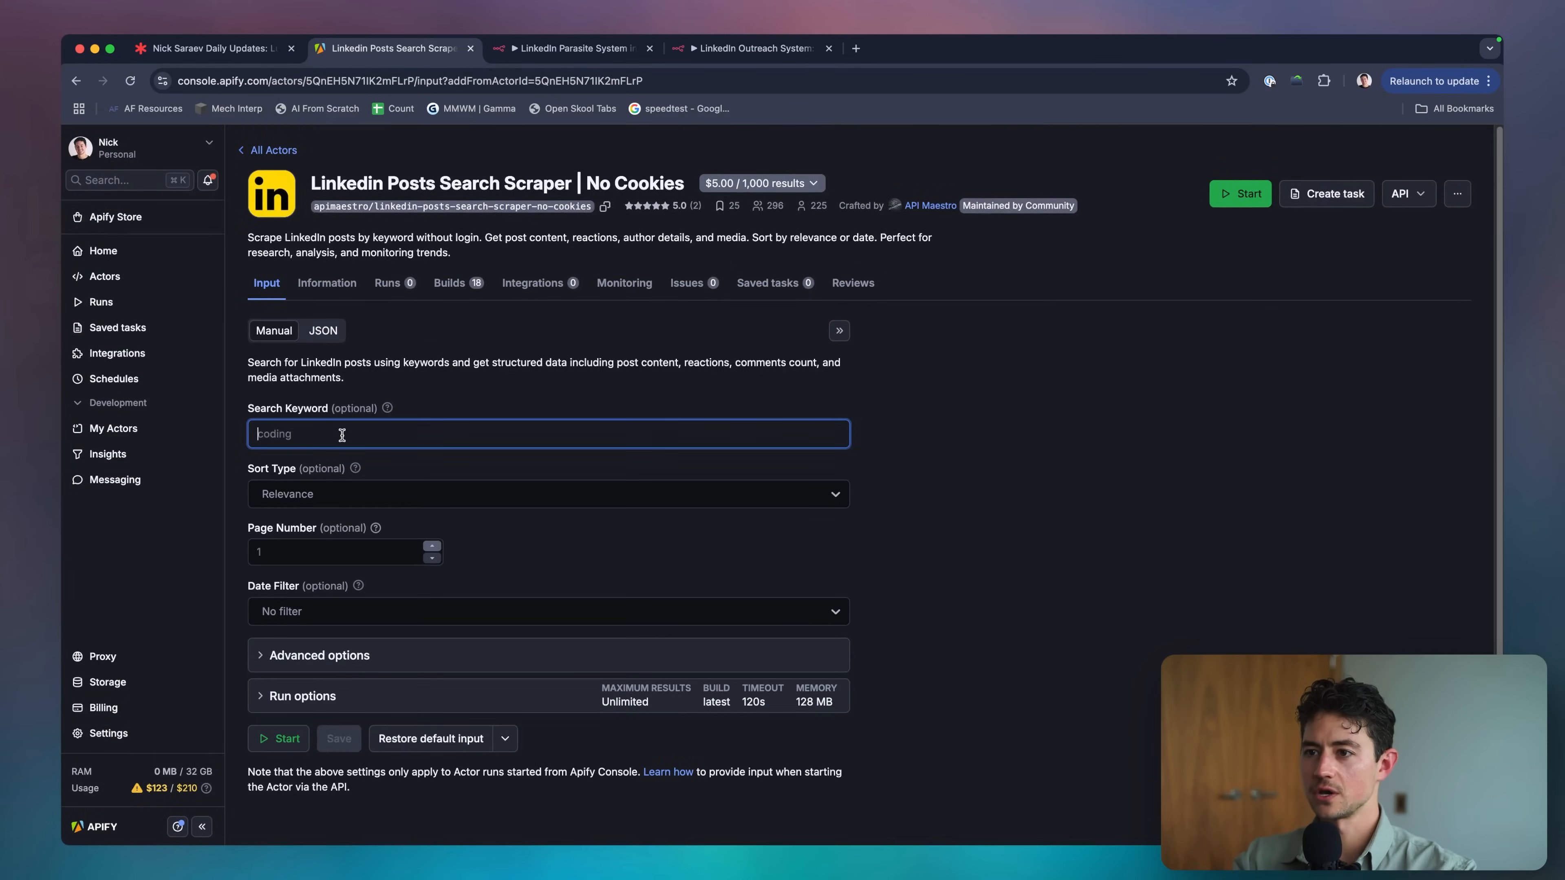
text(coding)
click(408, 493)
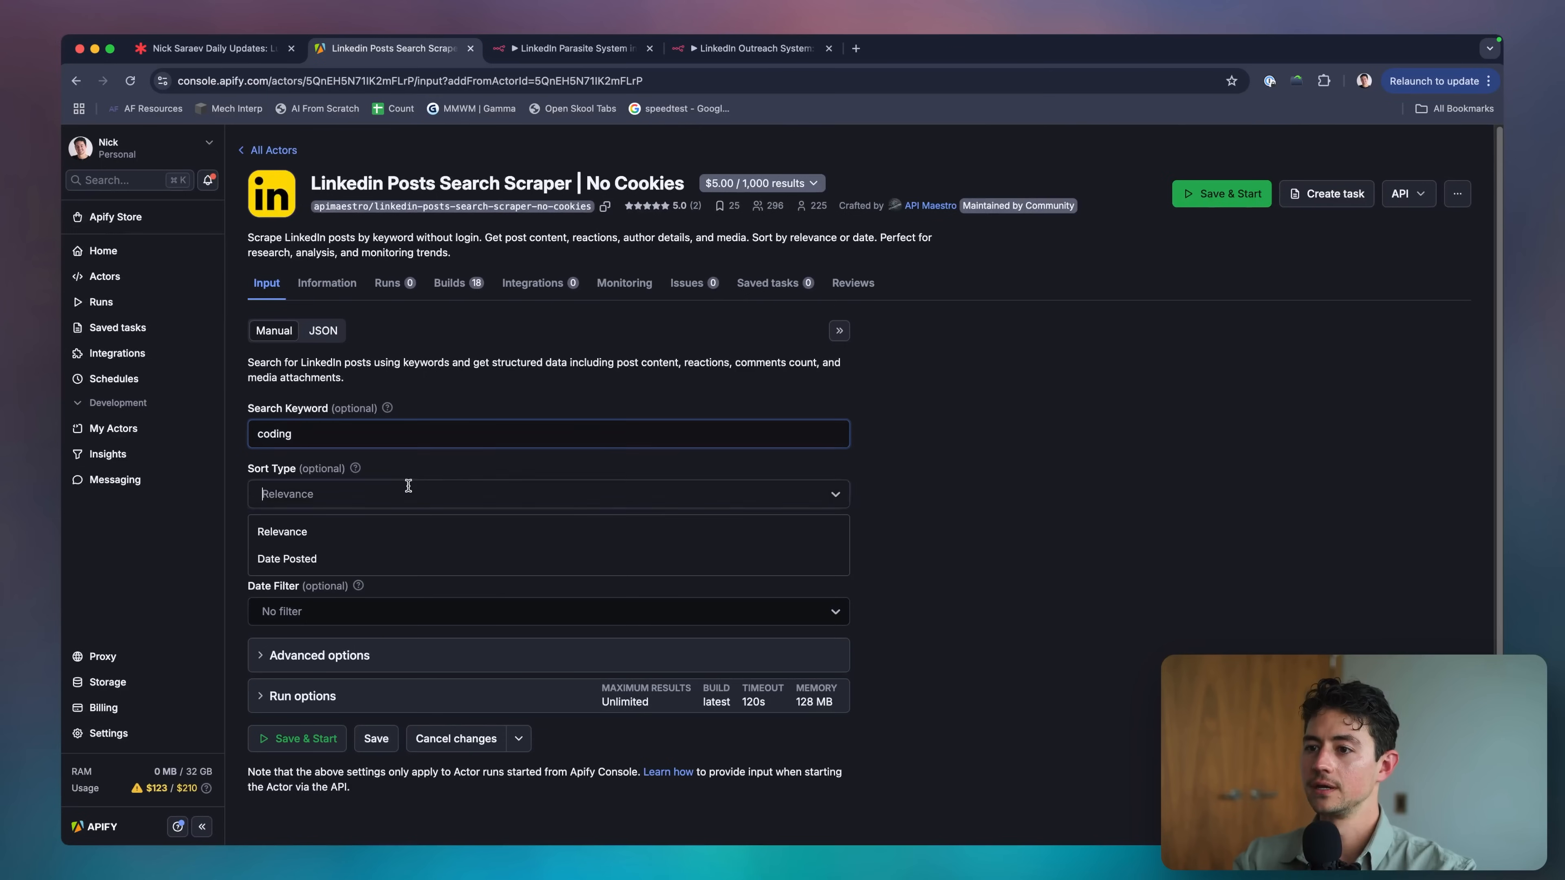
click(357, 524)
click(355, 541)
mouse_move(377, 531)
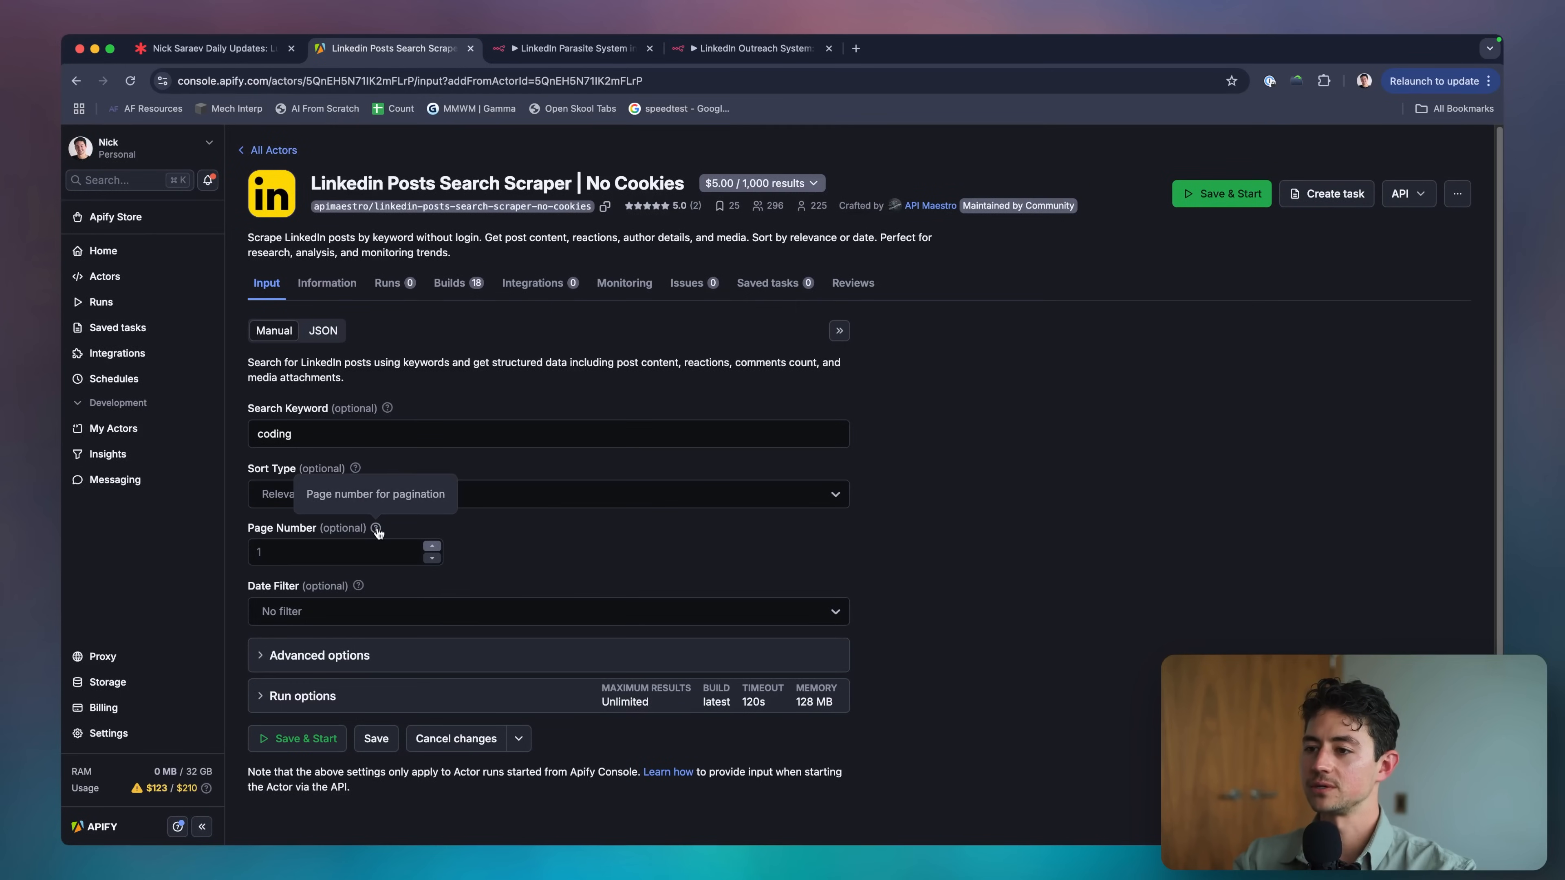
click(456, 653)
scroll(450, 641, down, 5)
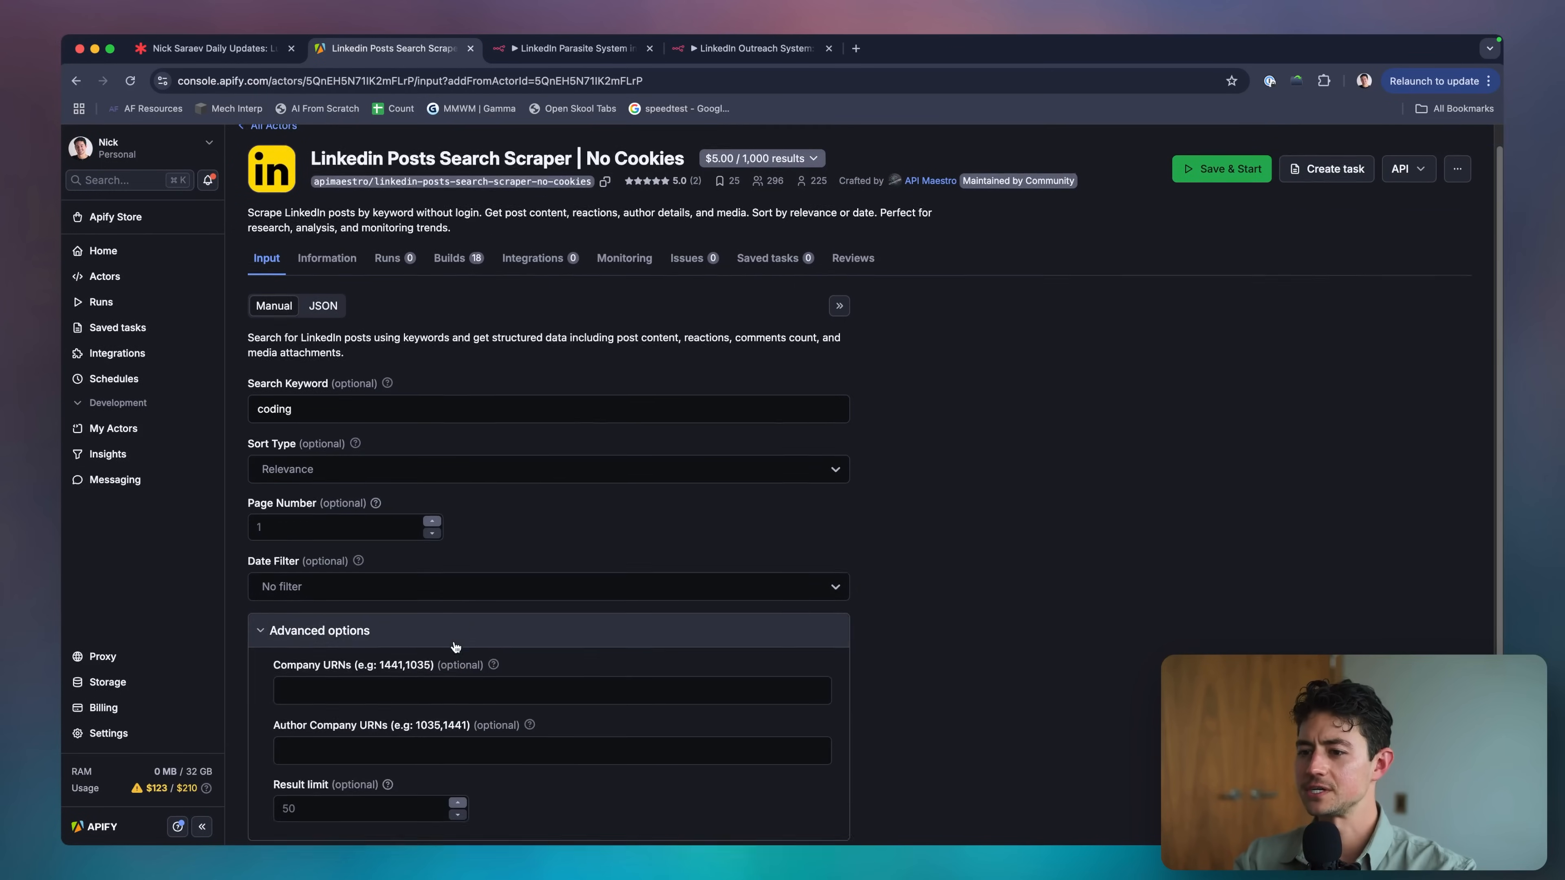
click(297, 735)
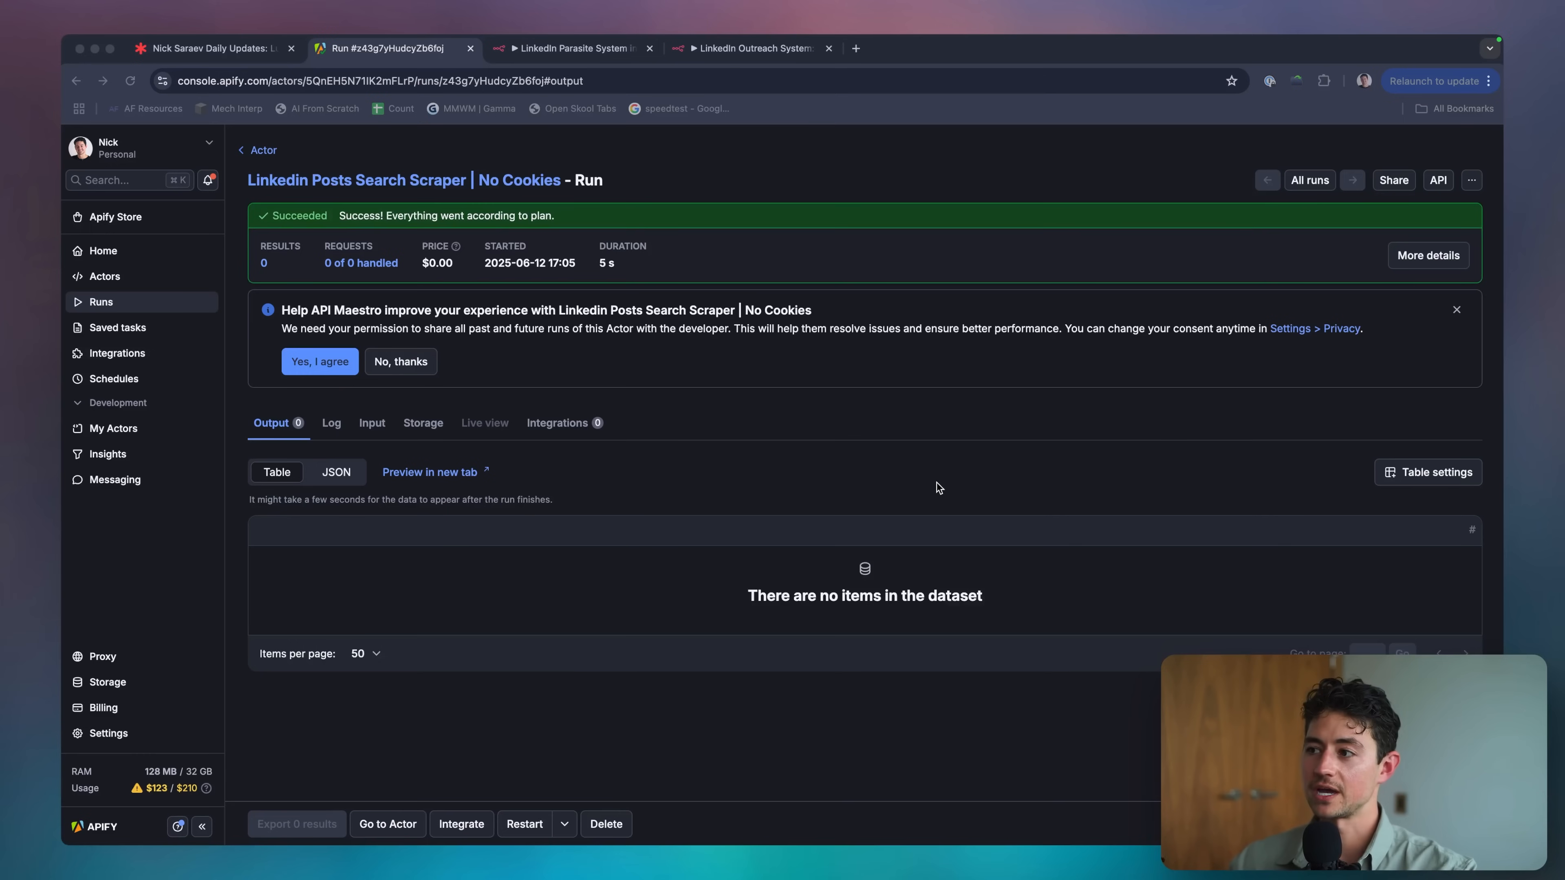
Check the run log, then open the first of the 50 output posts on LinkedIn.
click(937, 487)
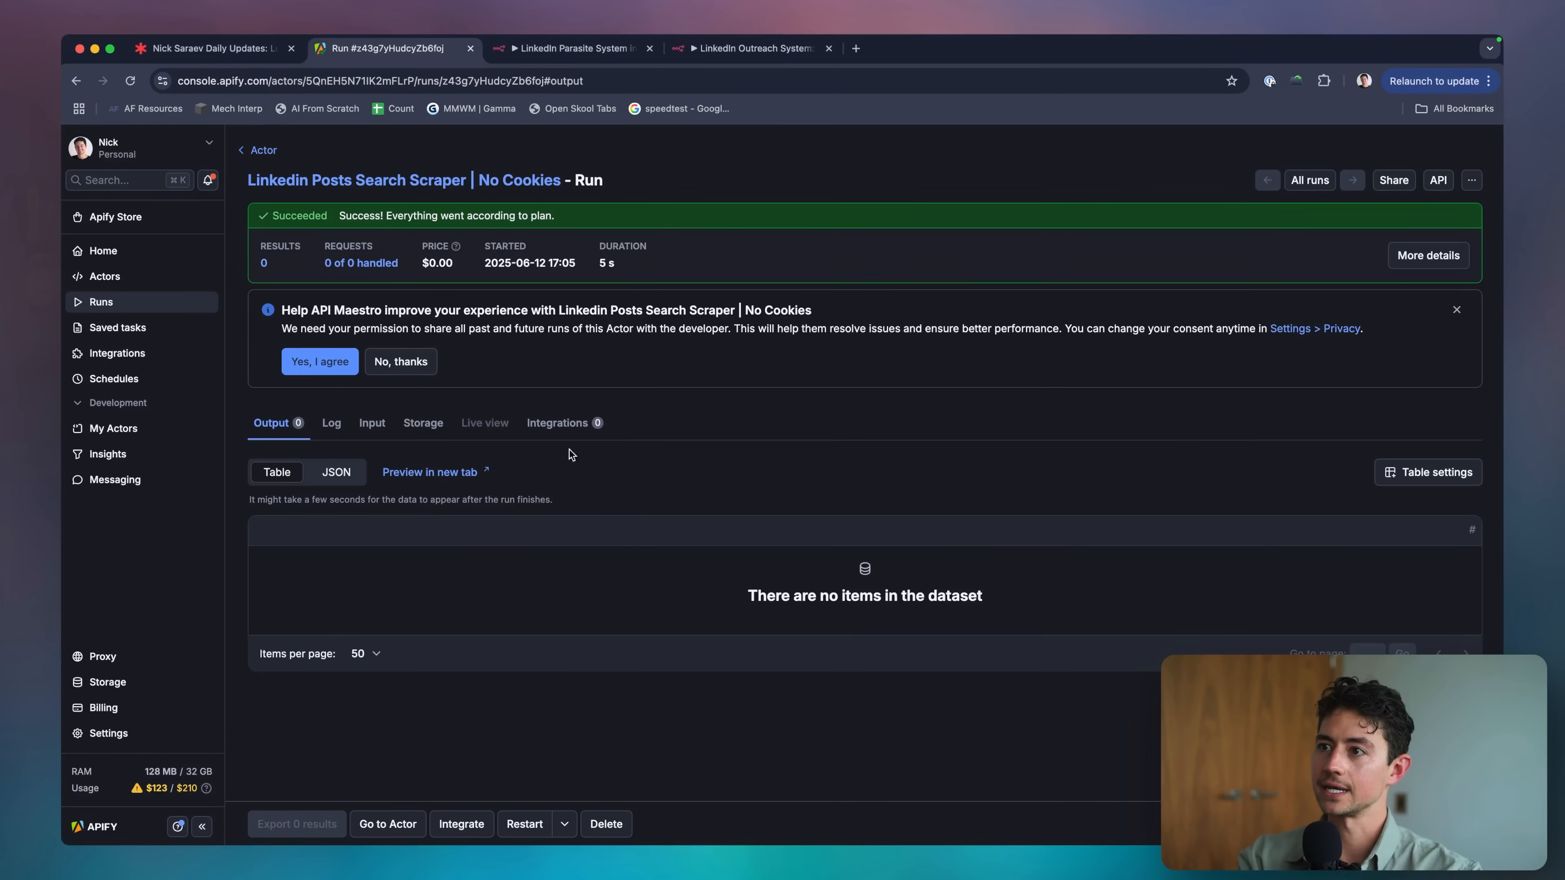
click(336, 431)
click(282, 427)
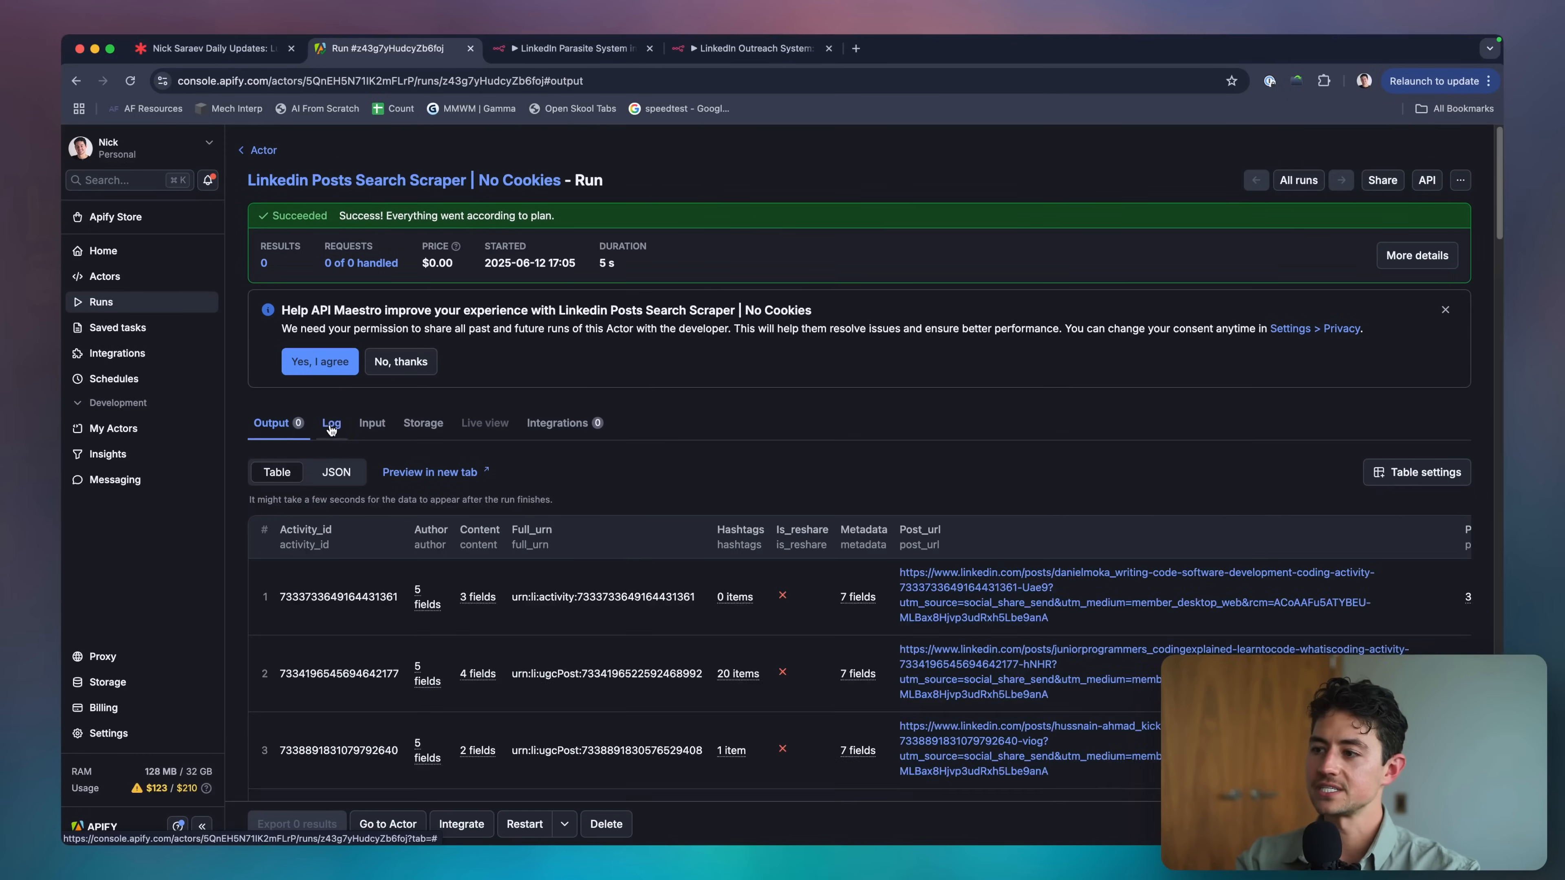
scroll(296, 339, down, 3)
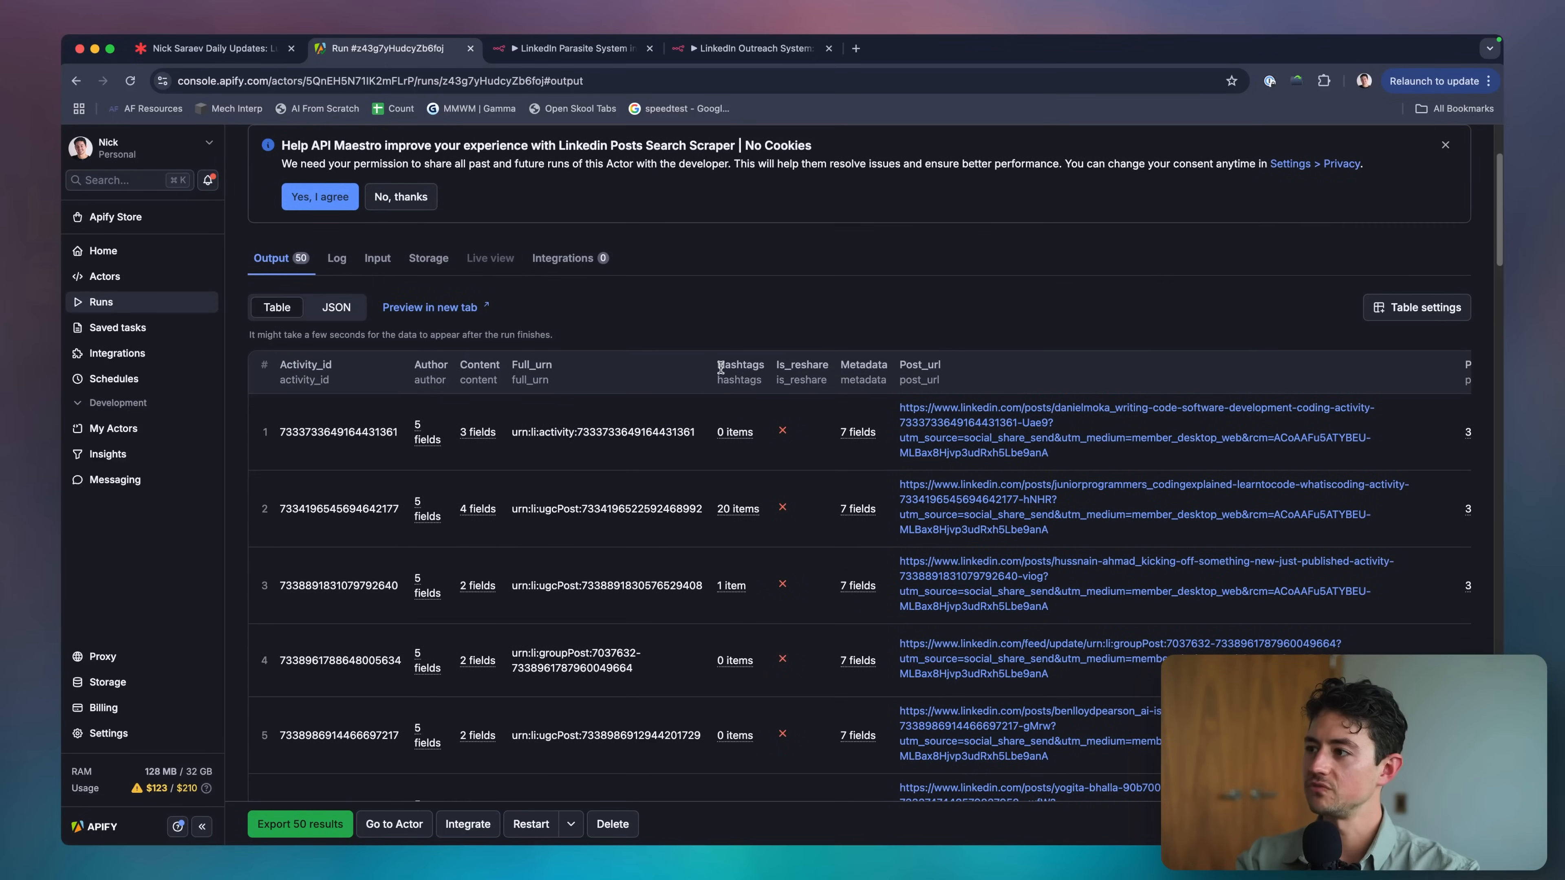
scroll(721, 368, down, 1)
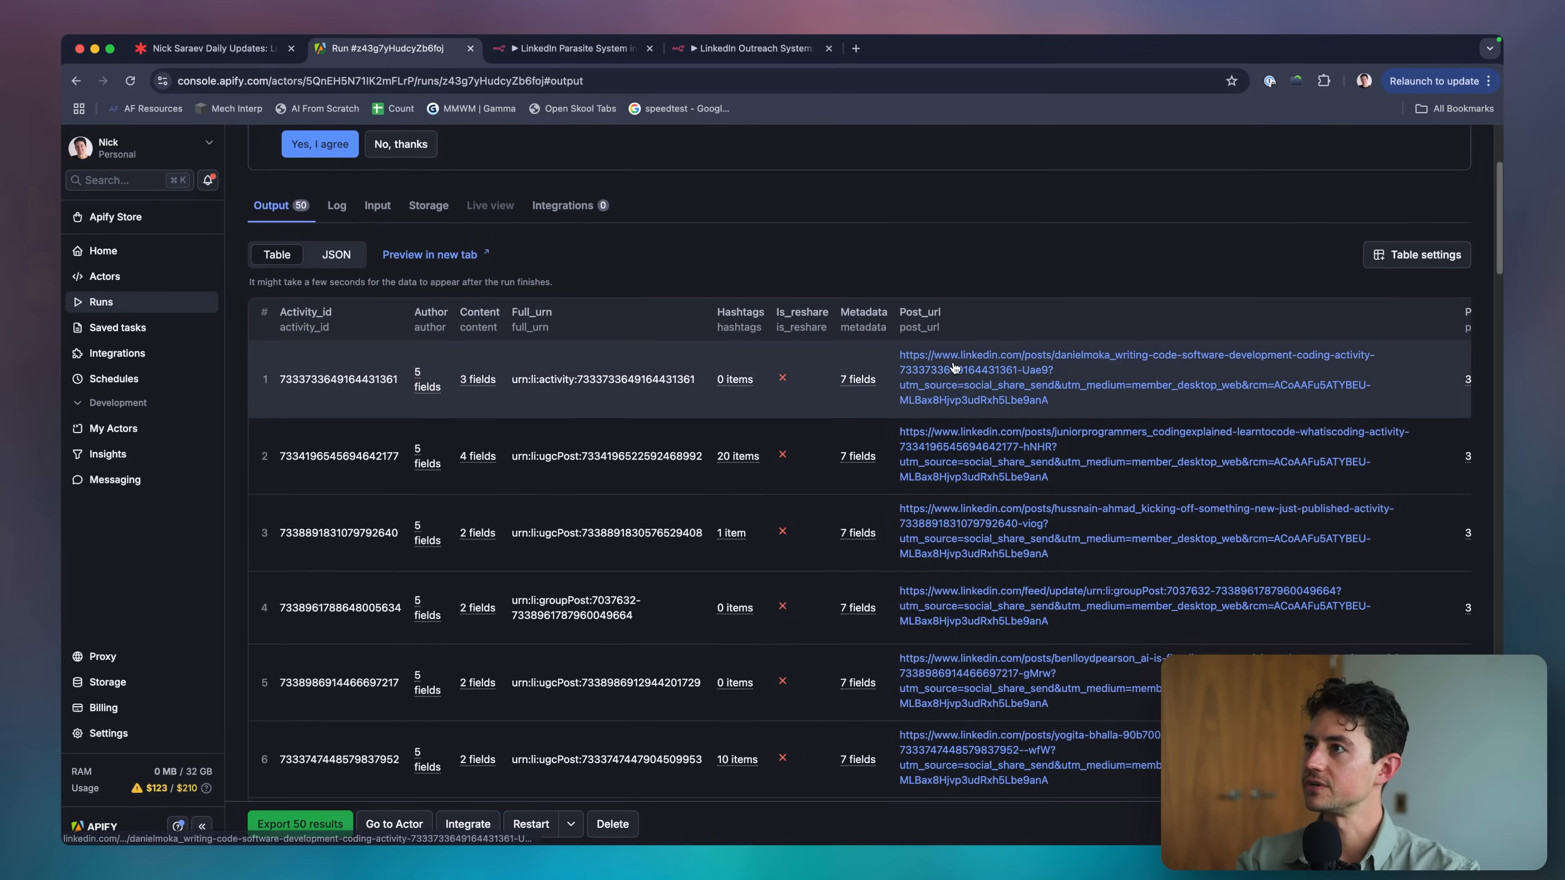
click(949, 370)
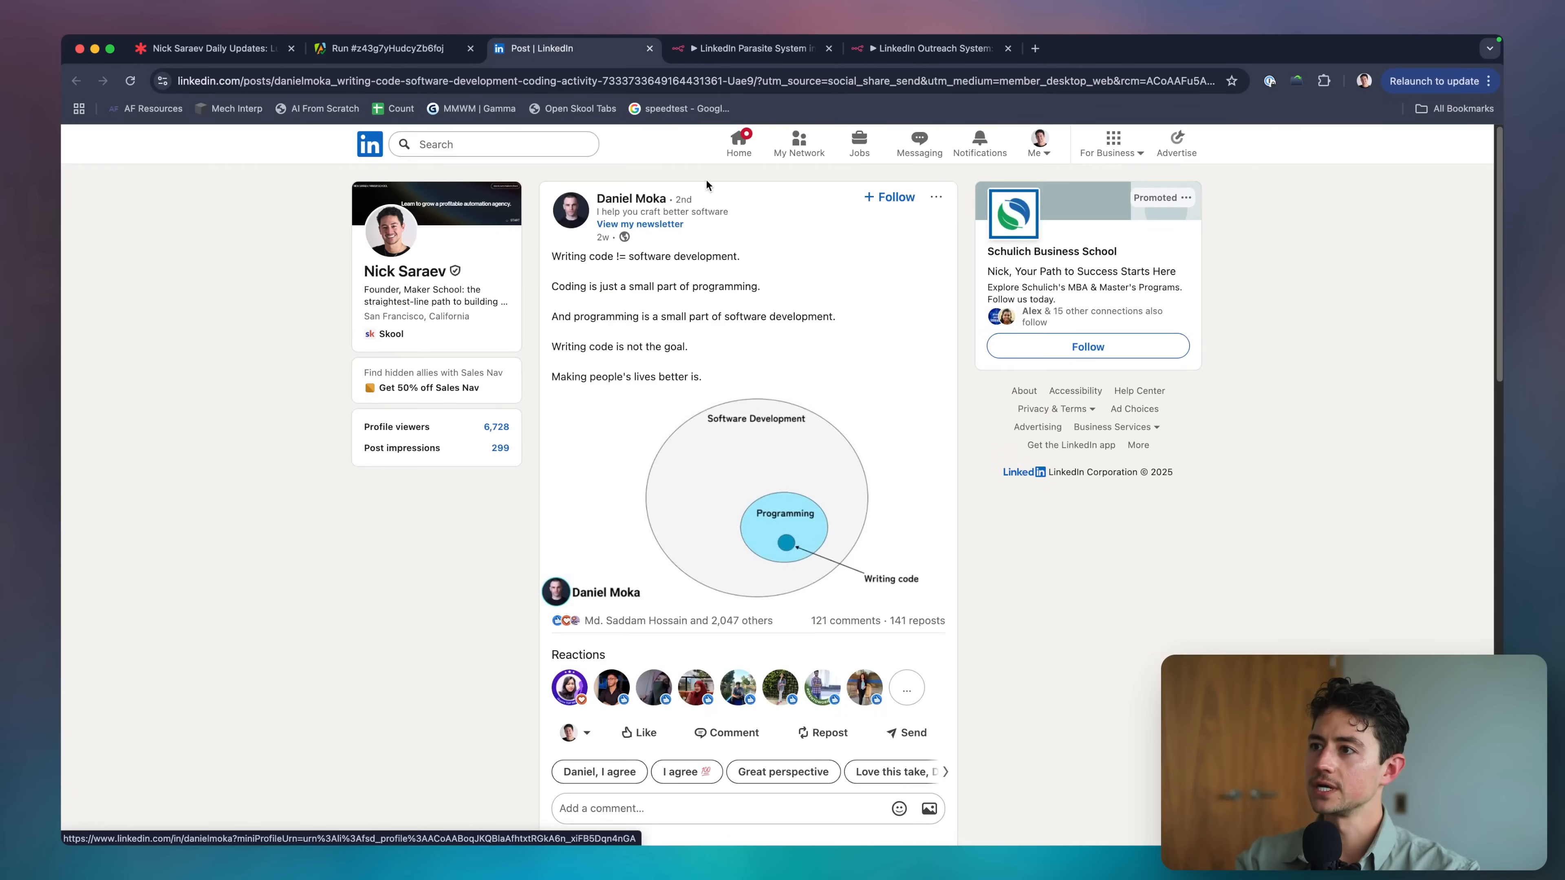
Read the first post, close it, and open posts 2–5 in background tabs.
scroll(764, 284, down, 3)
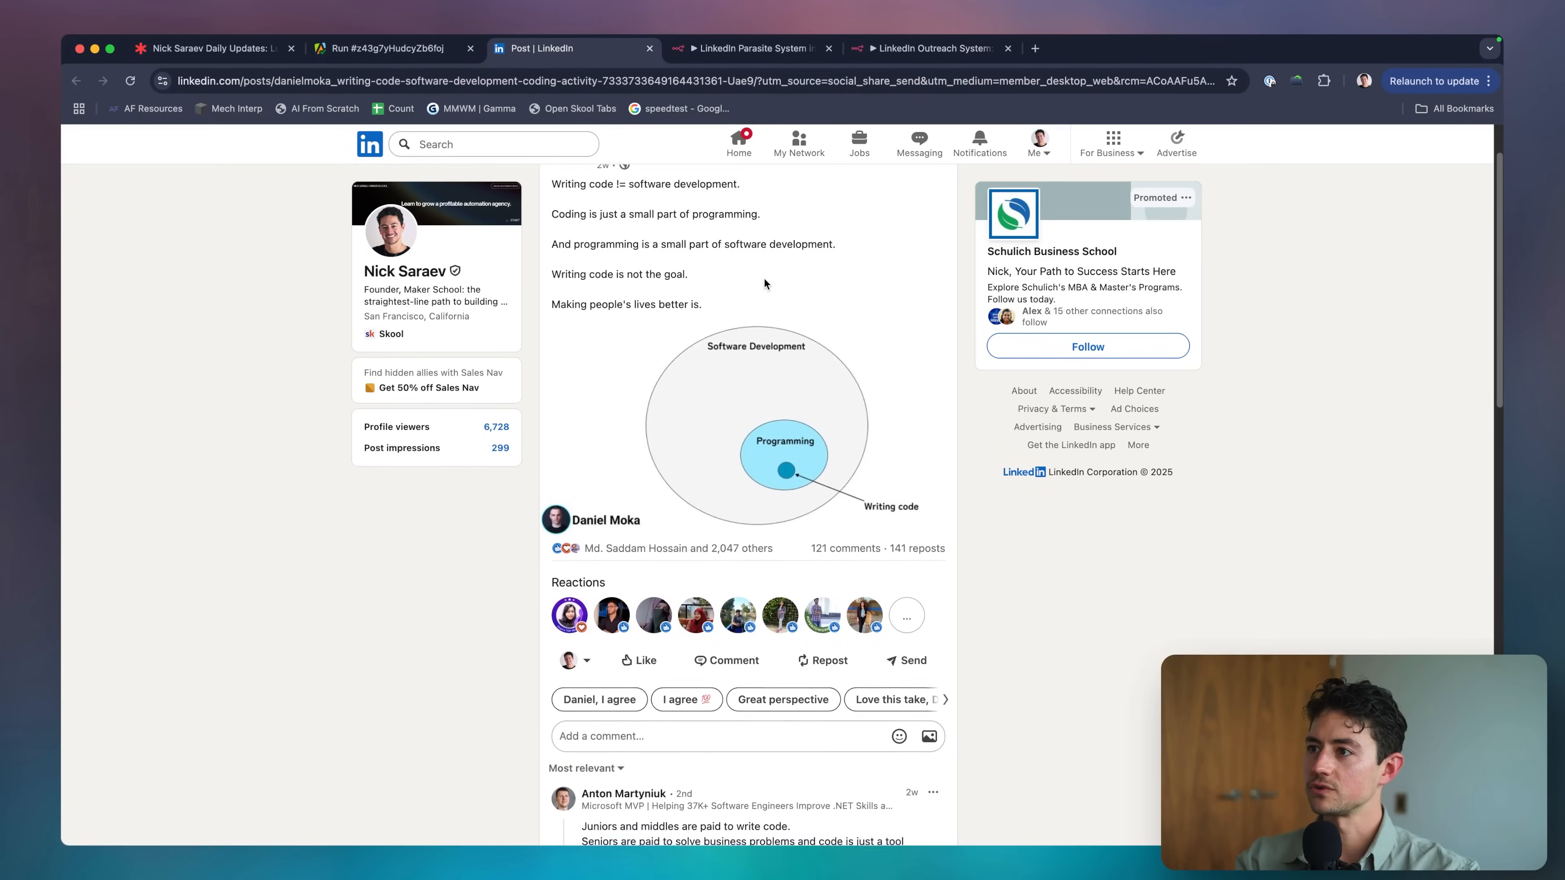
scroll(842, 398, down, 7)
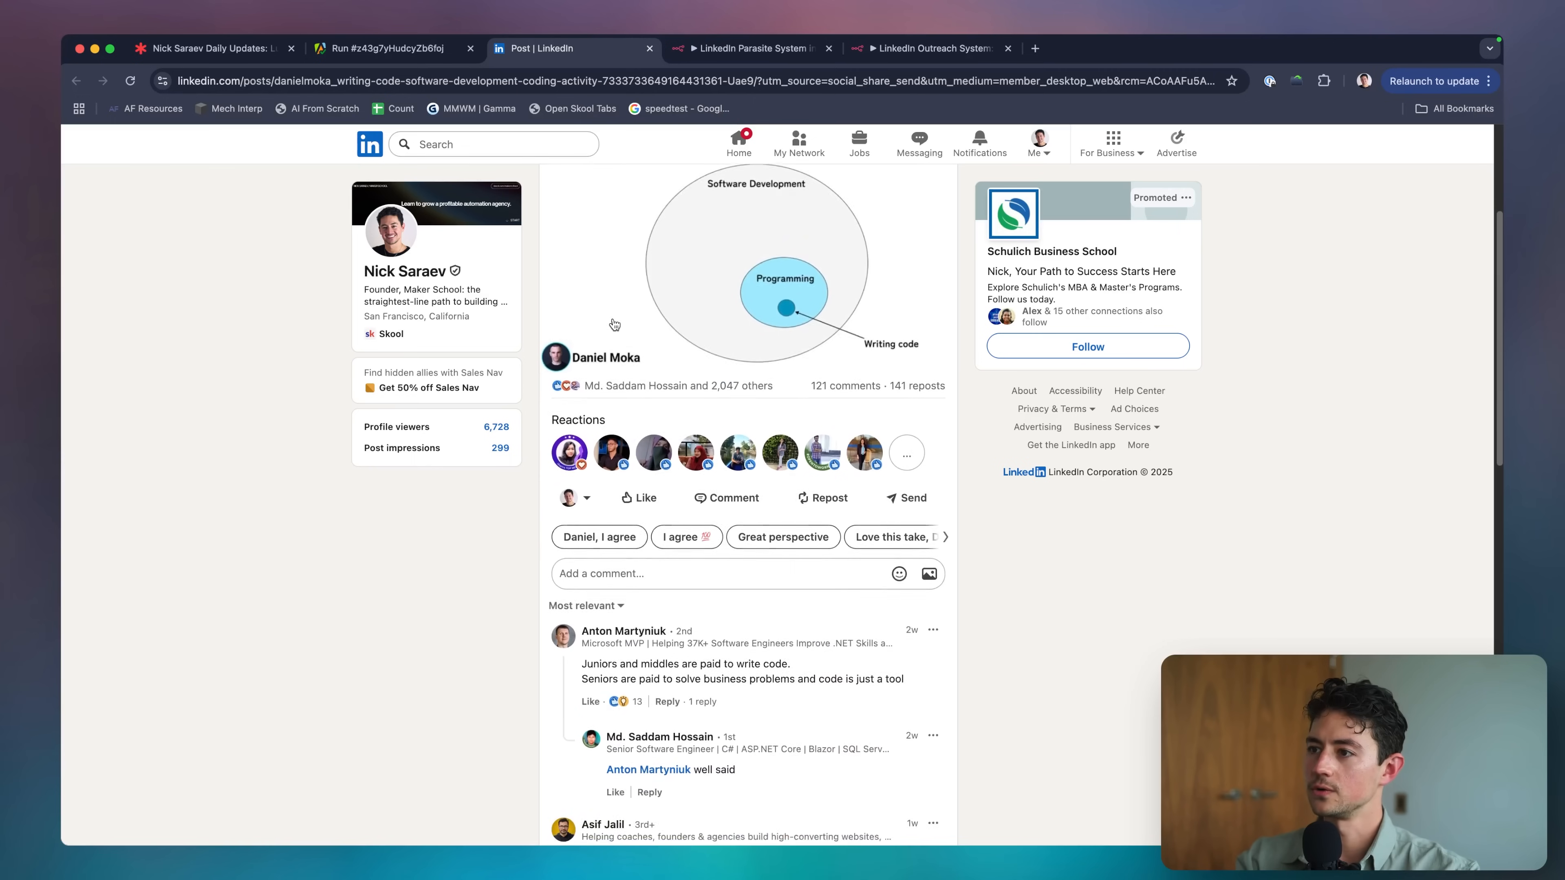
key(super+w)
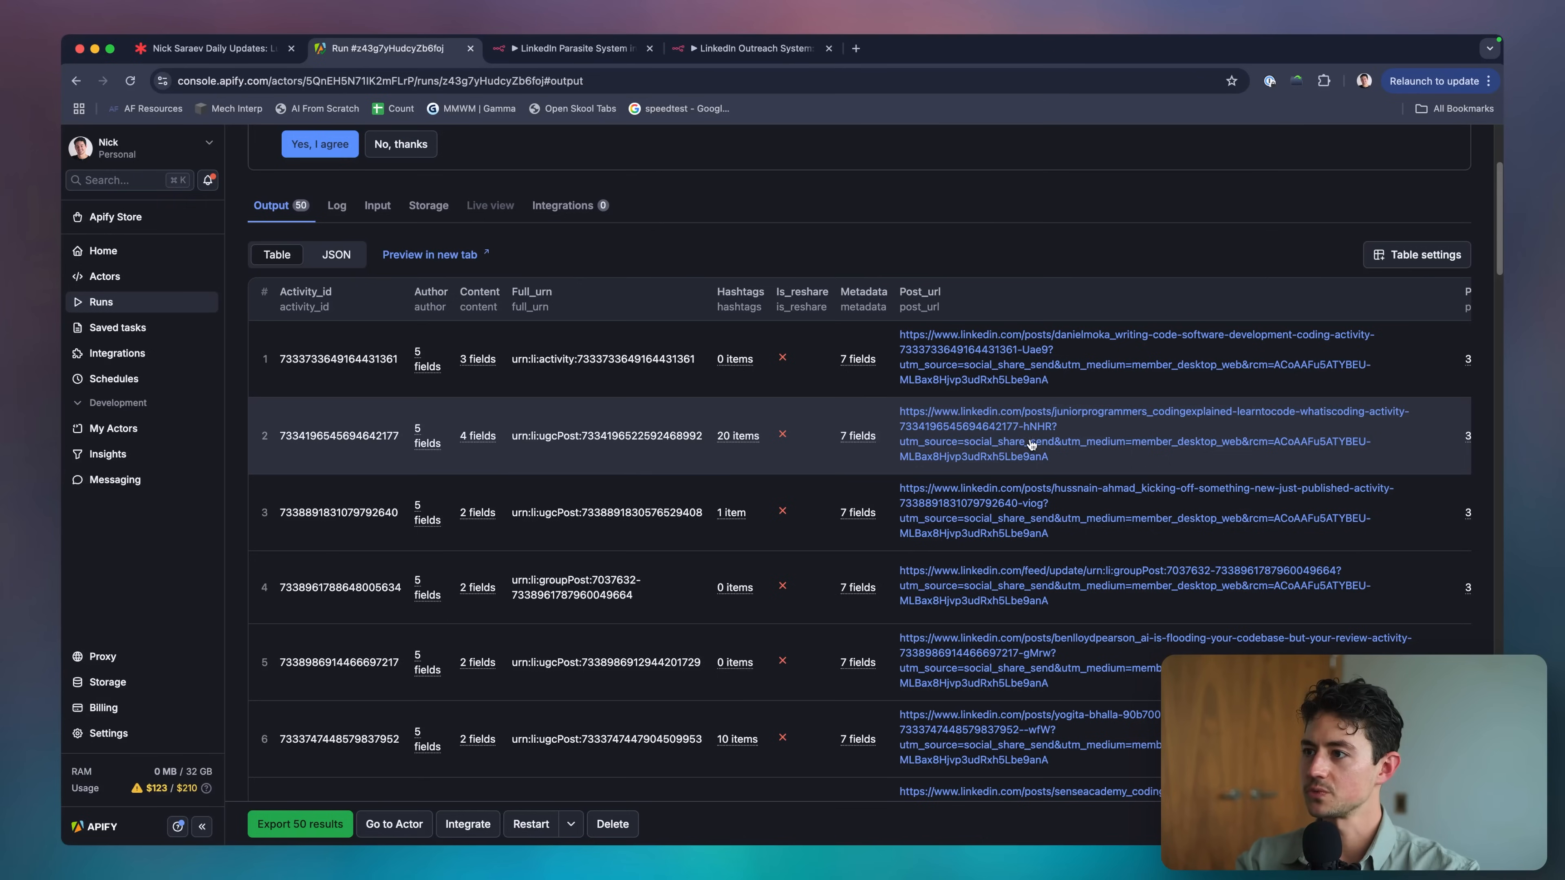
super+click(1025, 447)
super+click(1013, 506)
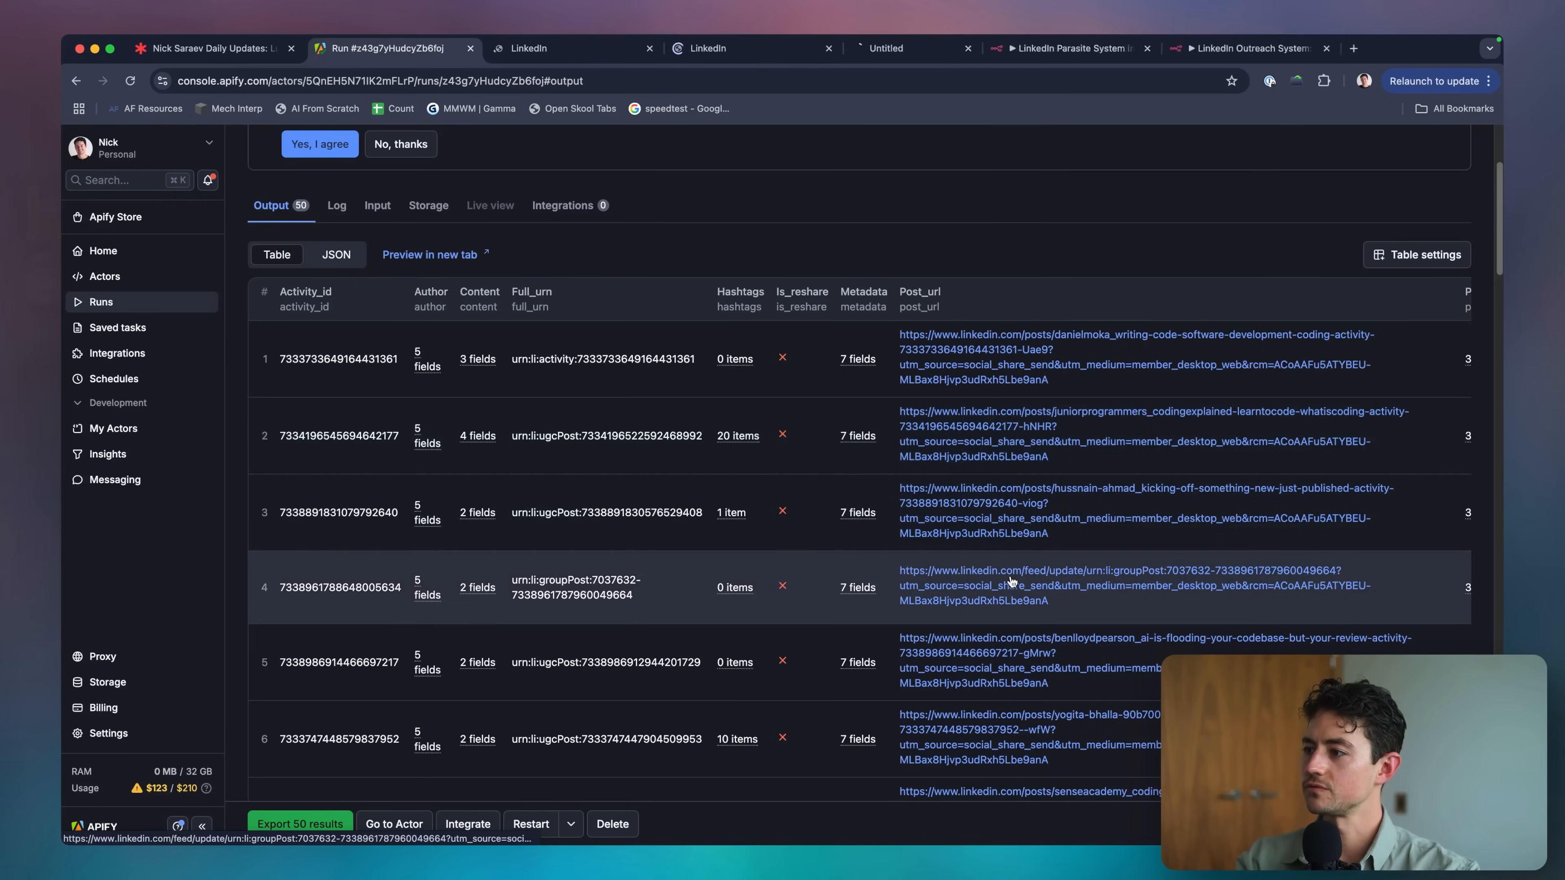
super+click(1013, 586)
super+click(1013, 666)
Review the four opened coding posts, close their tabs, and return to the Rough Scope board.
key(ctrl+Tab)
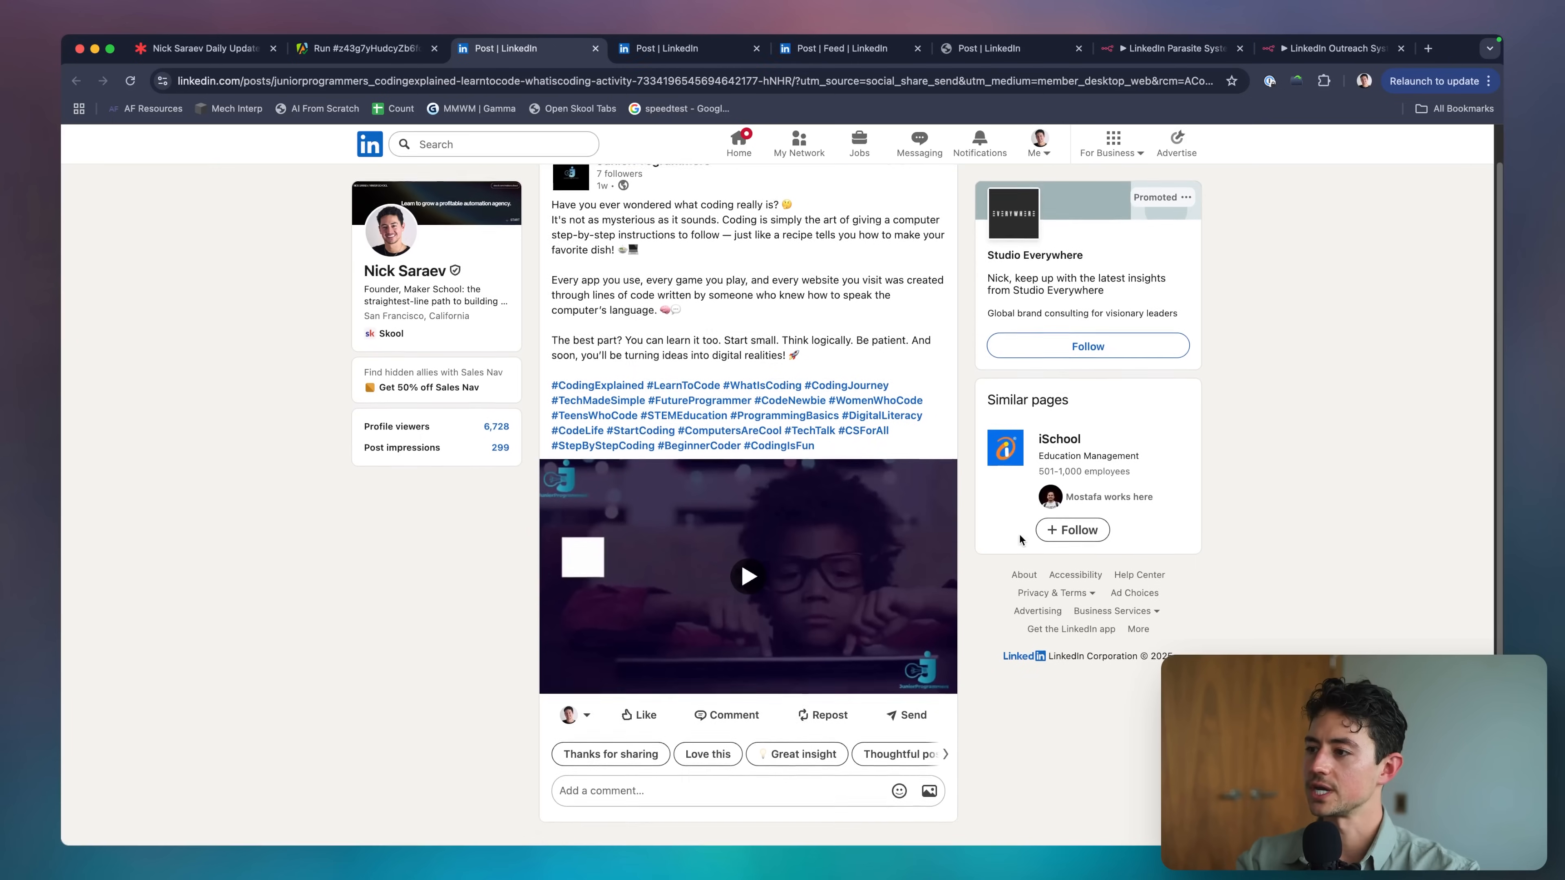
key(ctrl+Tab)
scroll(938, 462, down, 3)
key(ctrl+Tab)
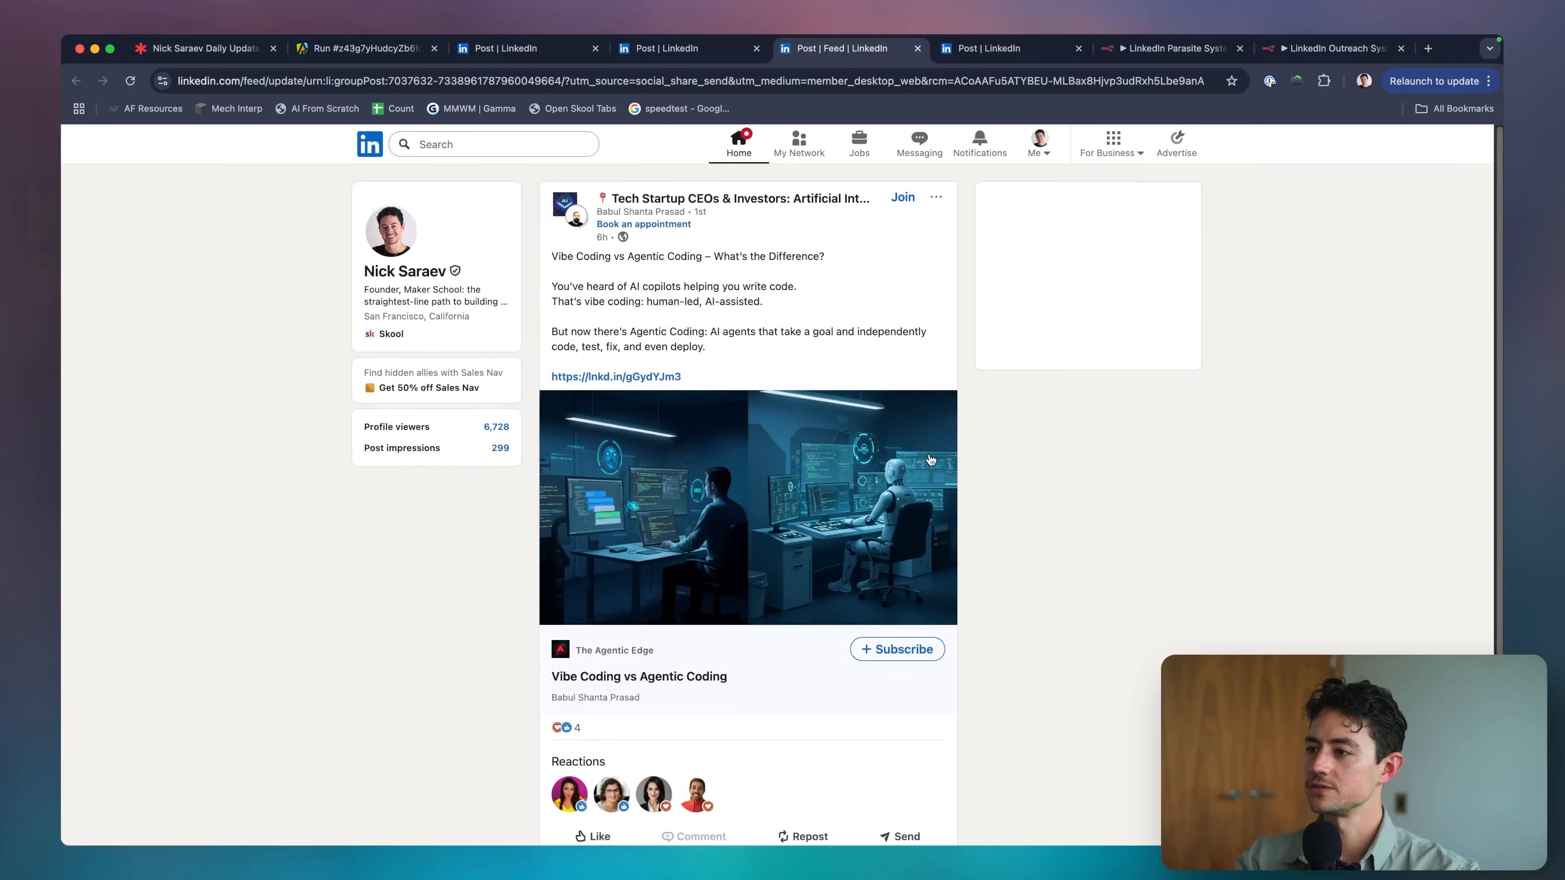
key(ctrl+Tab)
scroll(930, 454, down, 4)
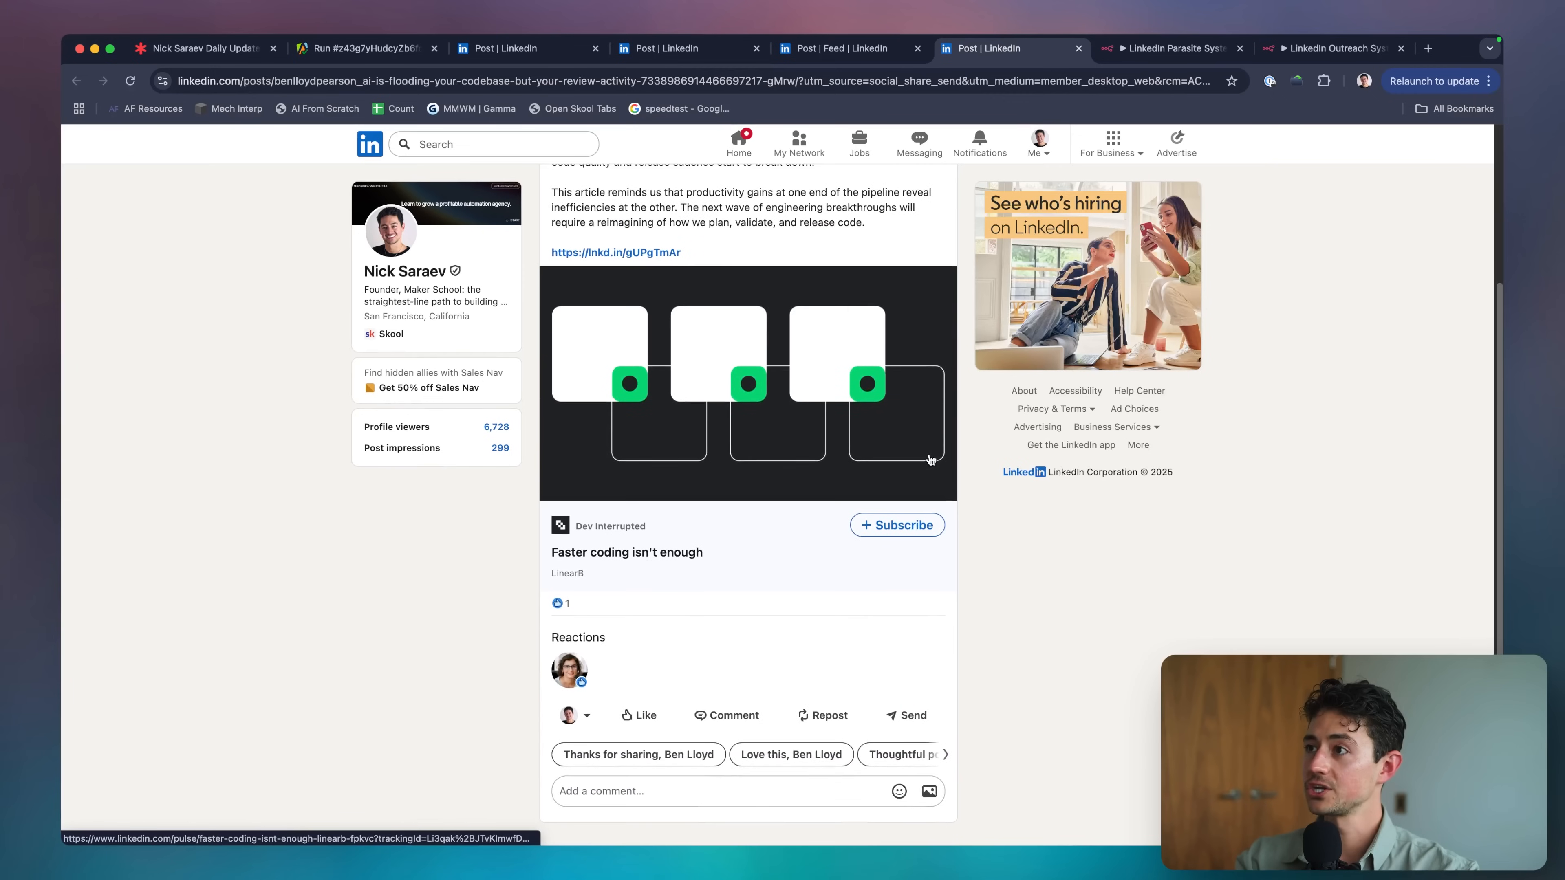
key(ctrl+shift+Tab)
key(ctrl+shift+Tab)
key(ctrl+shift+Tab)
key(super+w)
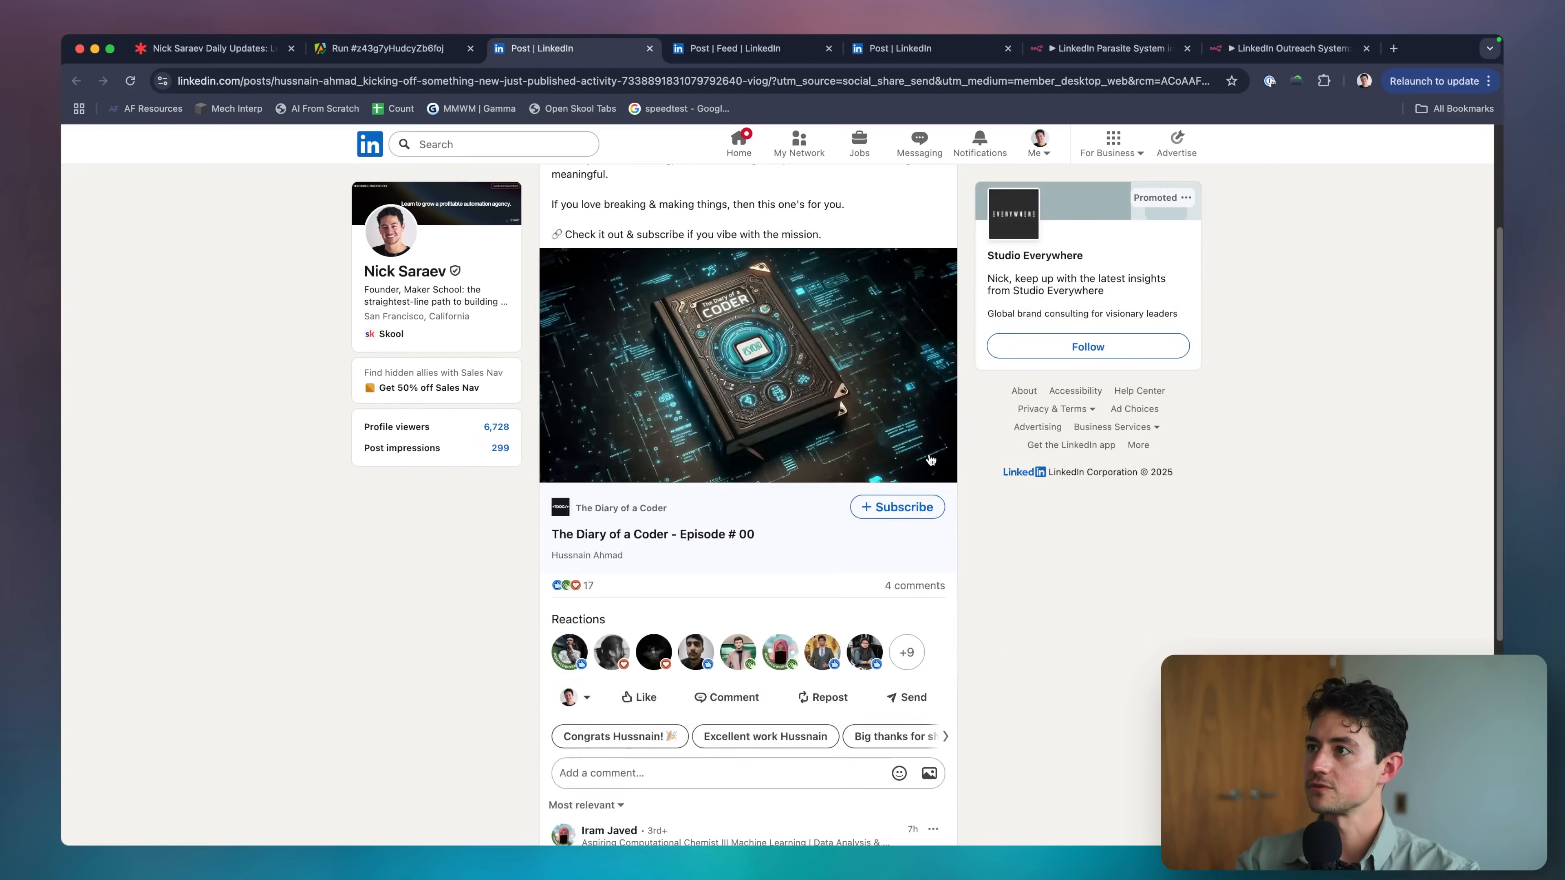
key(super+w)
key(super+w)
key(super+w)
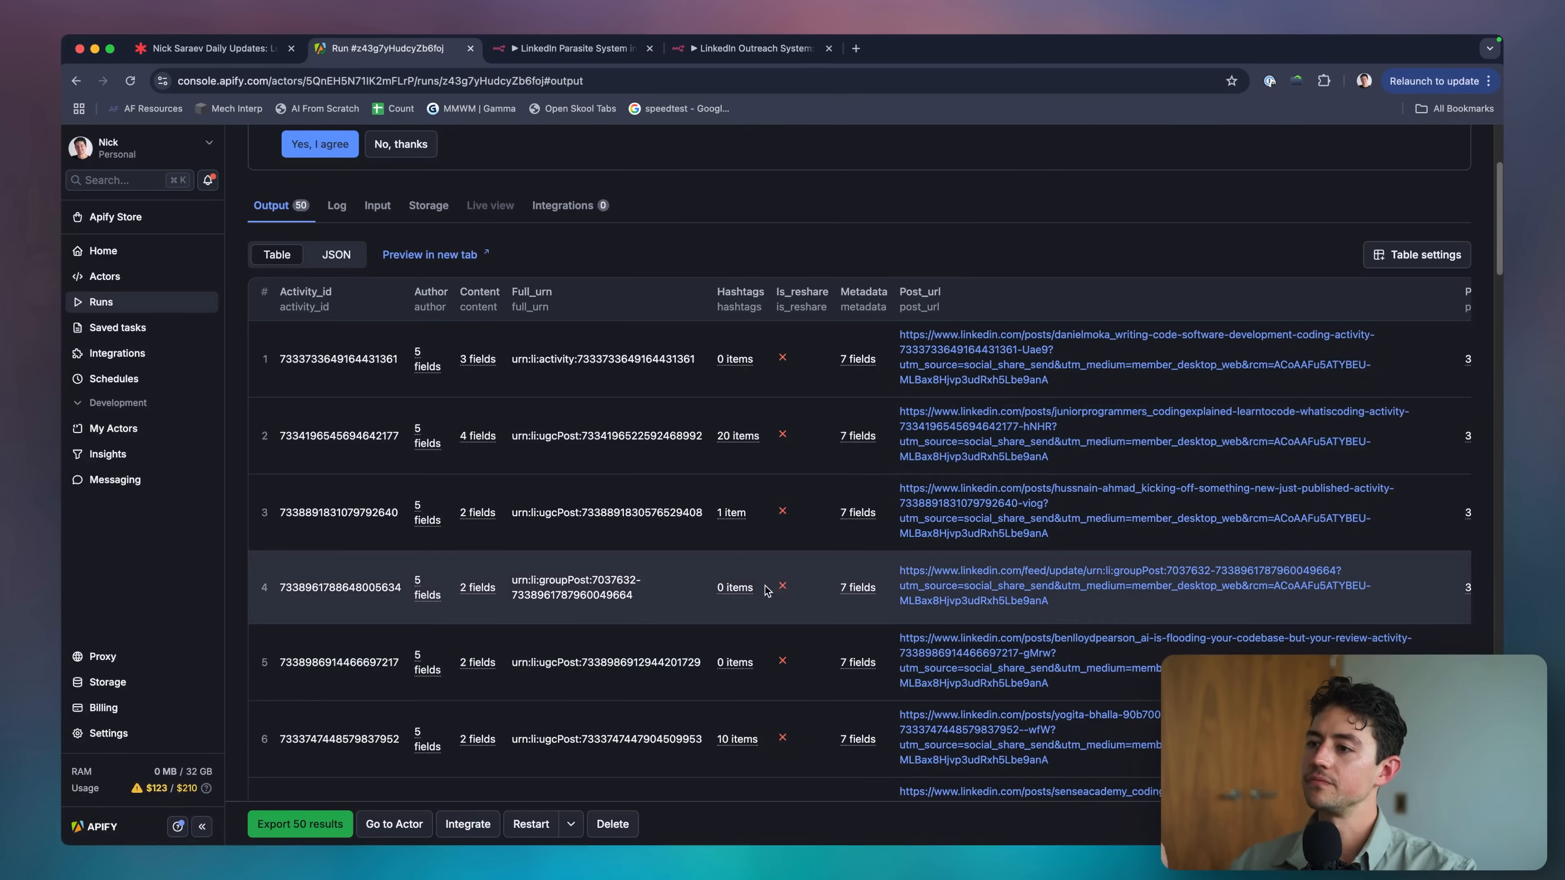
scroll(766, 590, down, 2)
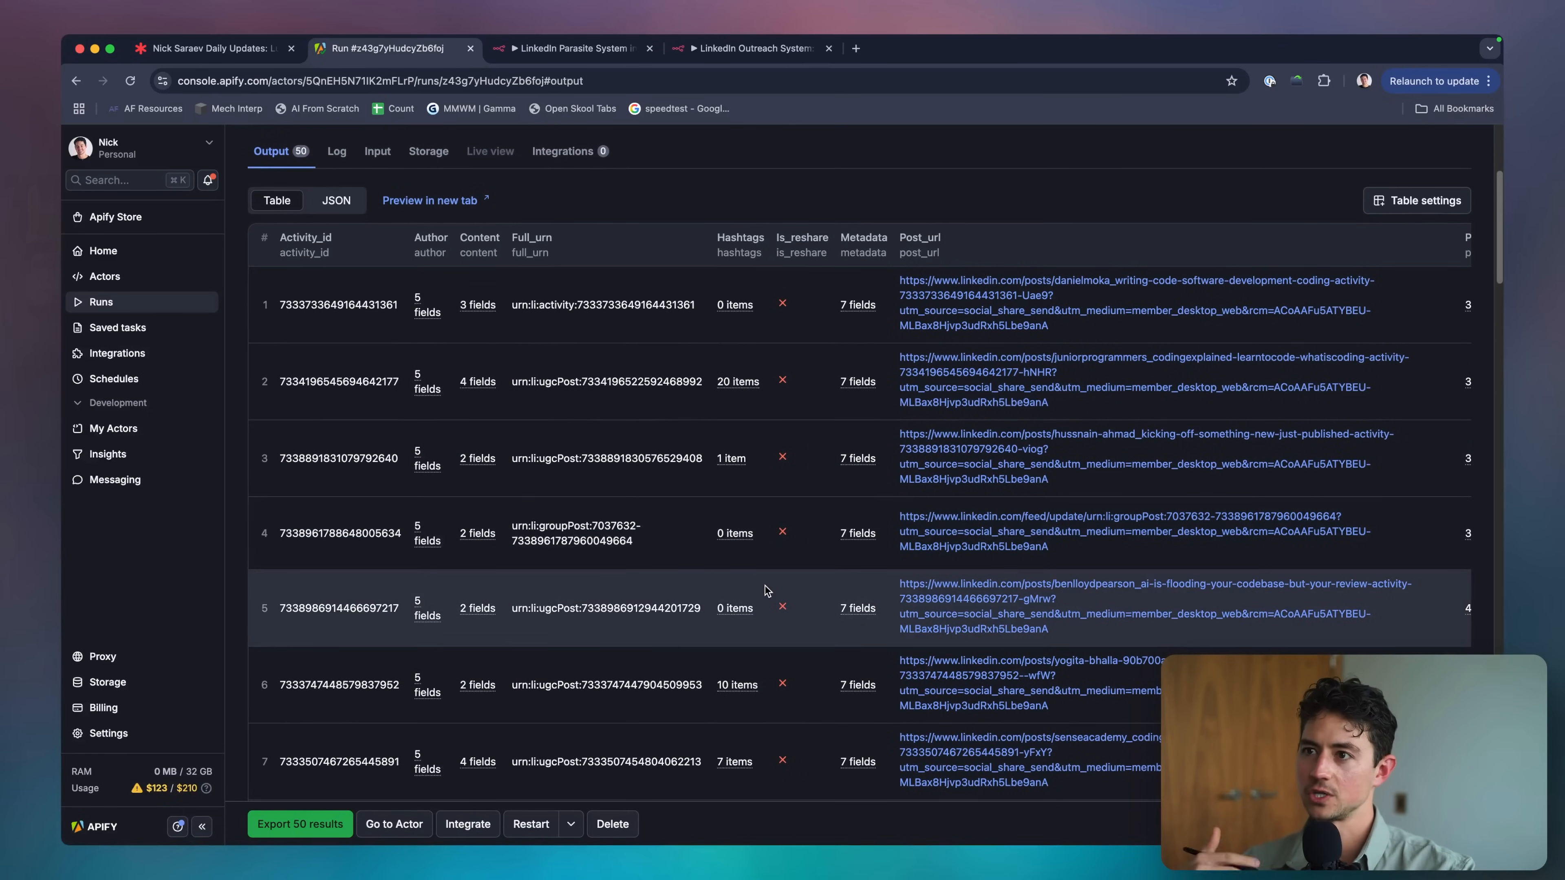
key(ctrl+shift+Tab)
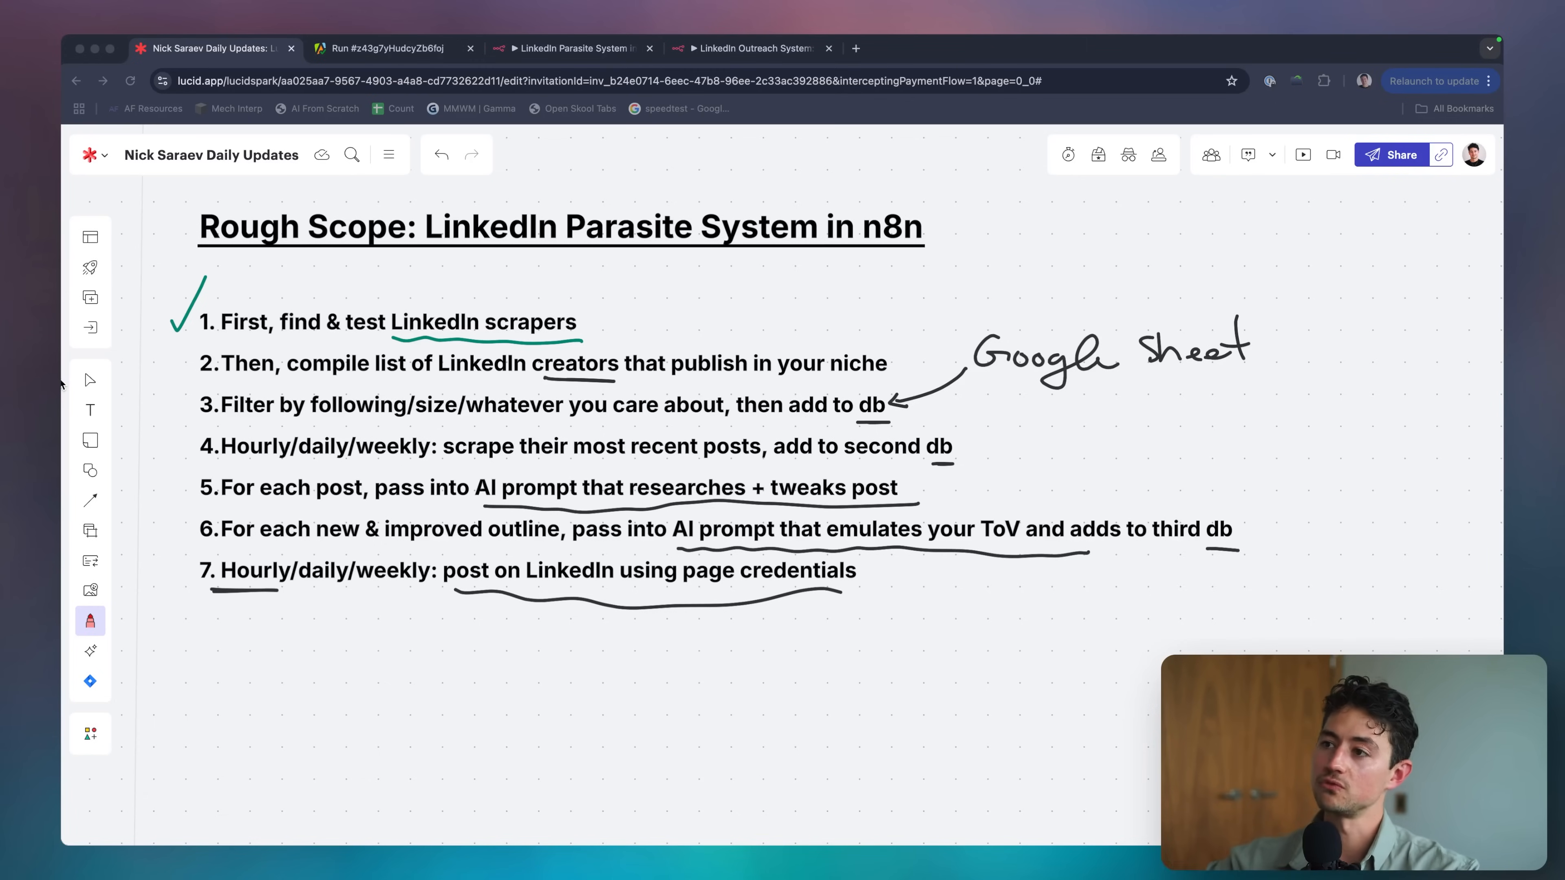
Decline Apify's data-sharing request with 'No, thanks' and switch to the empty LinkedIn Parasite System workflow.
key(super+Tab)
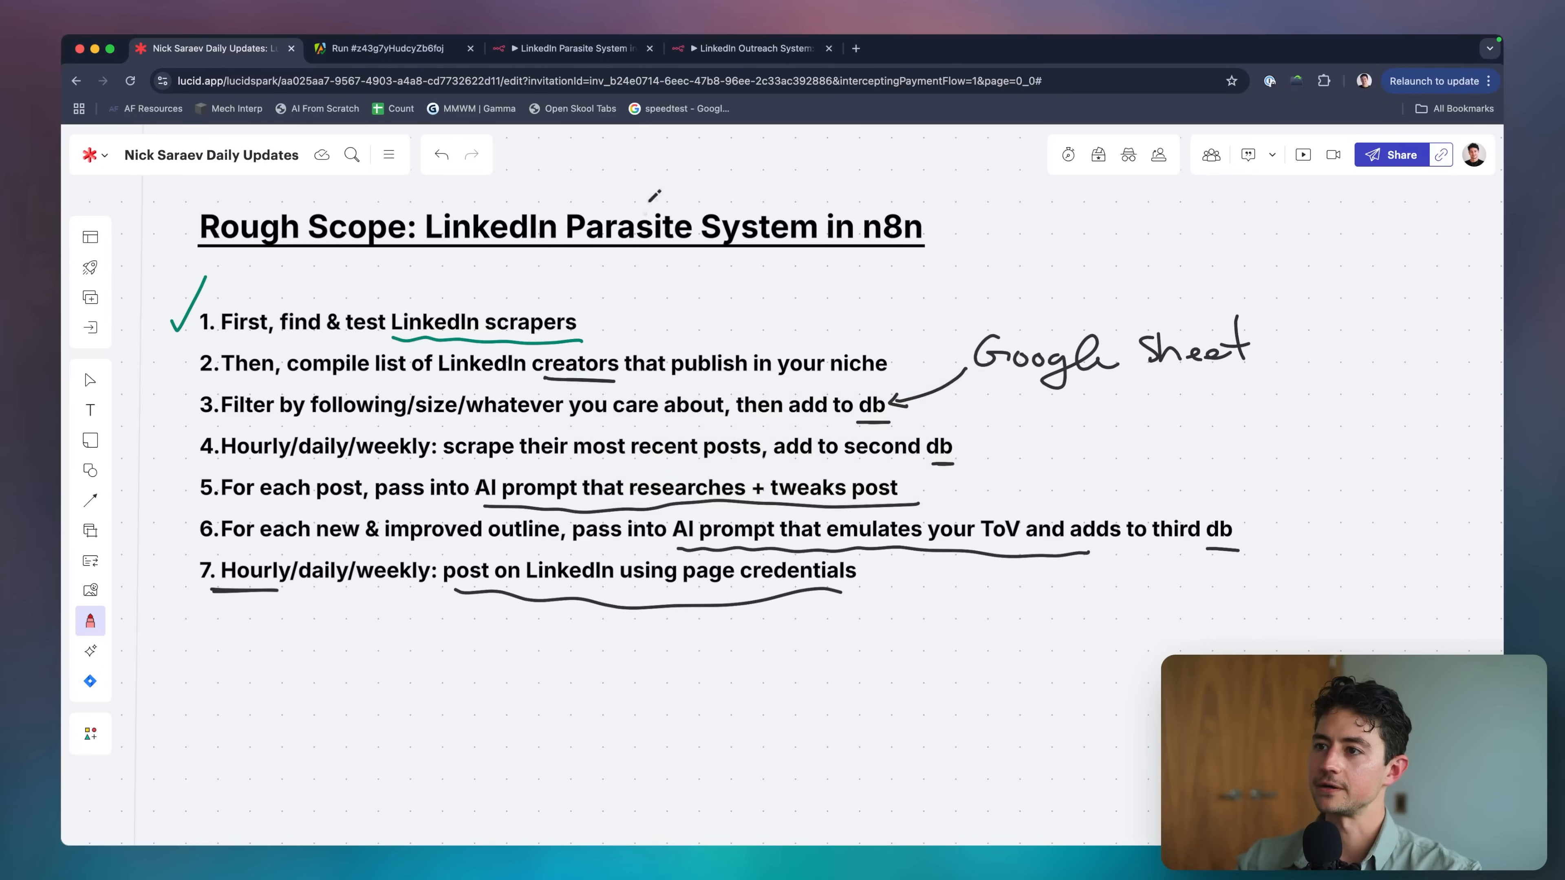
key(ctrl+Tab)
scroll(597, 286, up, 5)
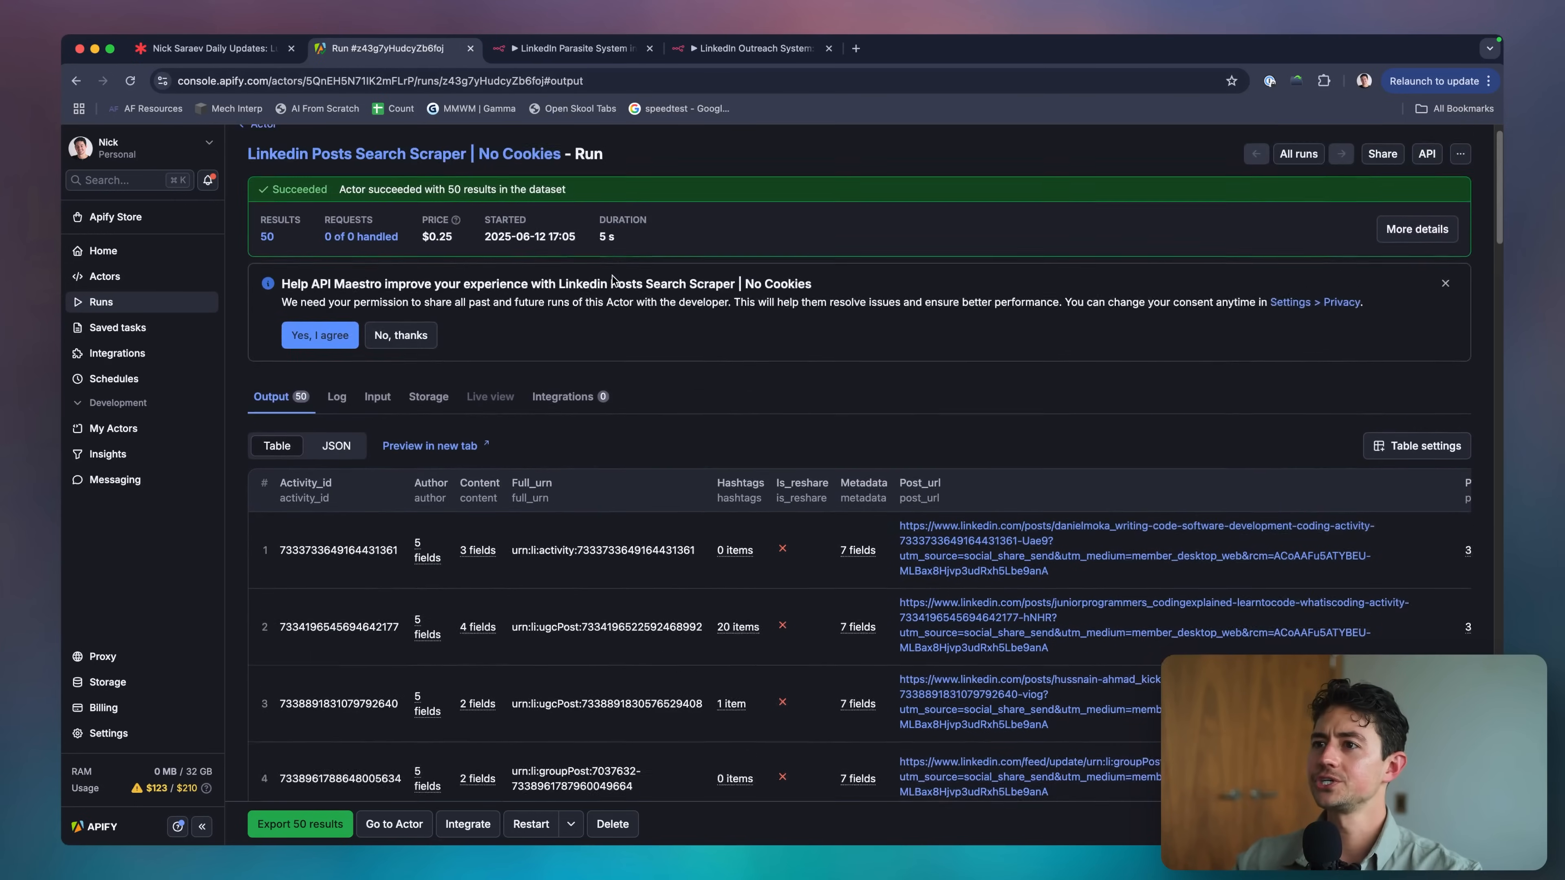
click(402, 360)
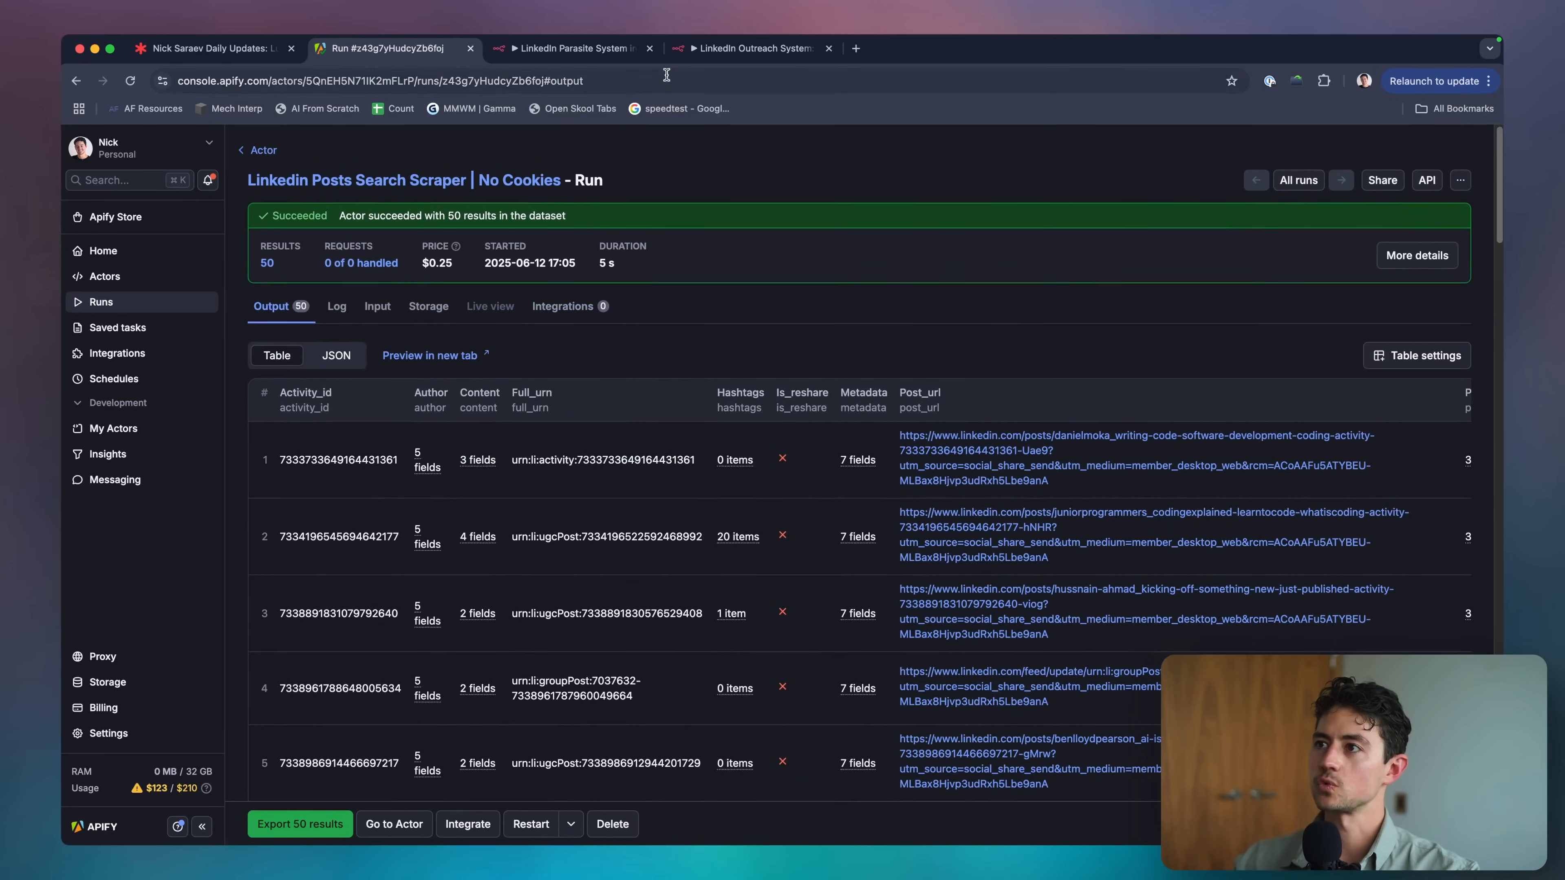
click(573, 48)
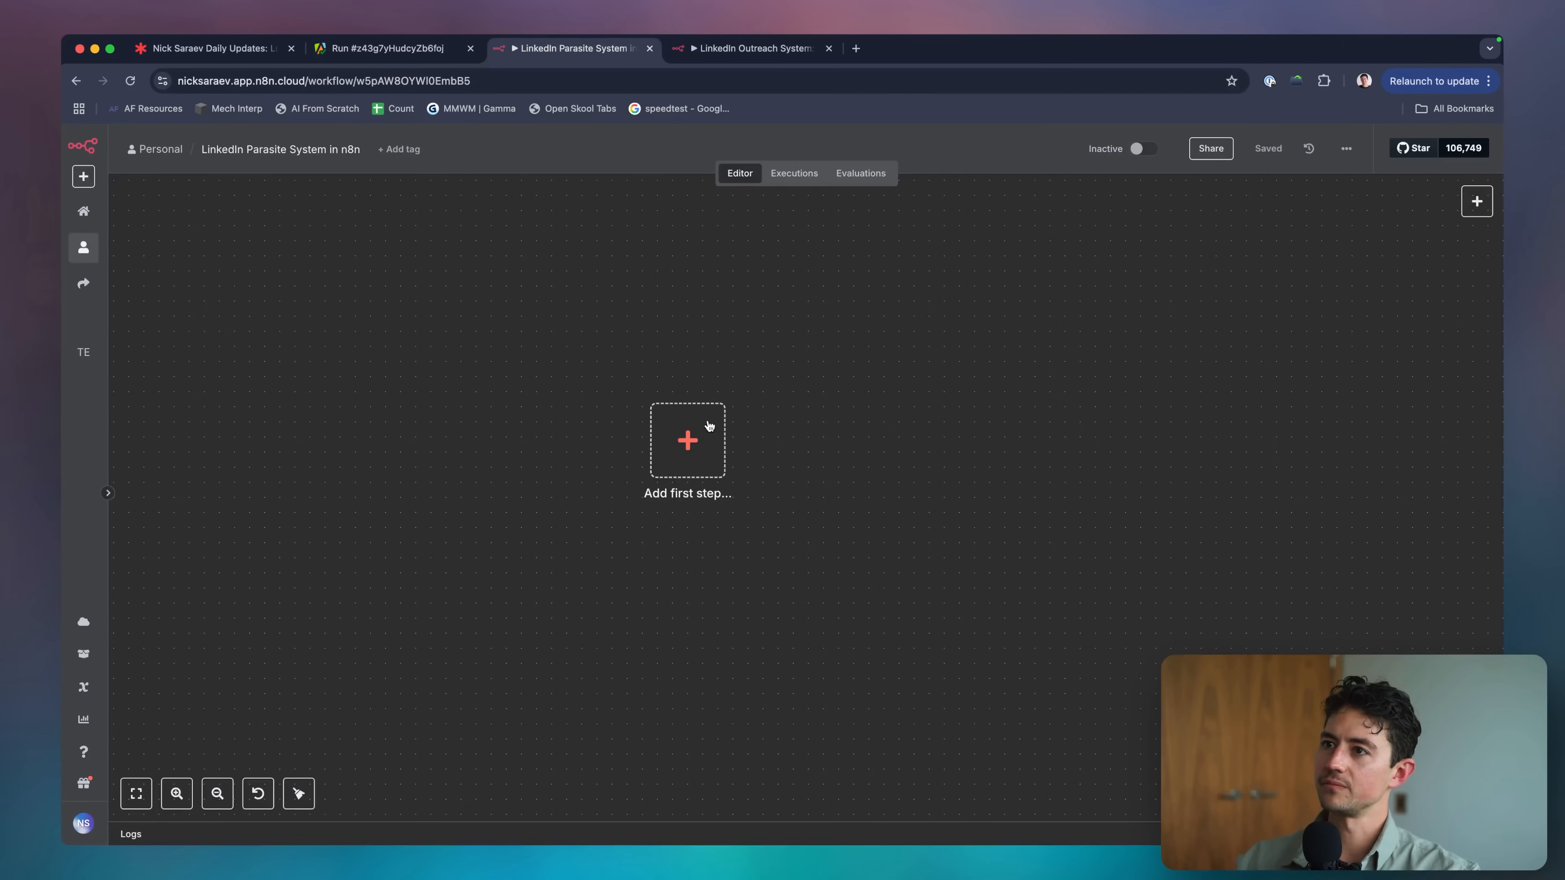
Add an HTTP Request node to the workflow and return to the Apify run's 50 results.
key(Tab)
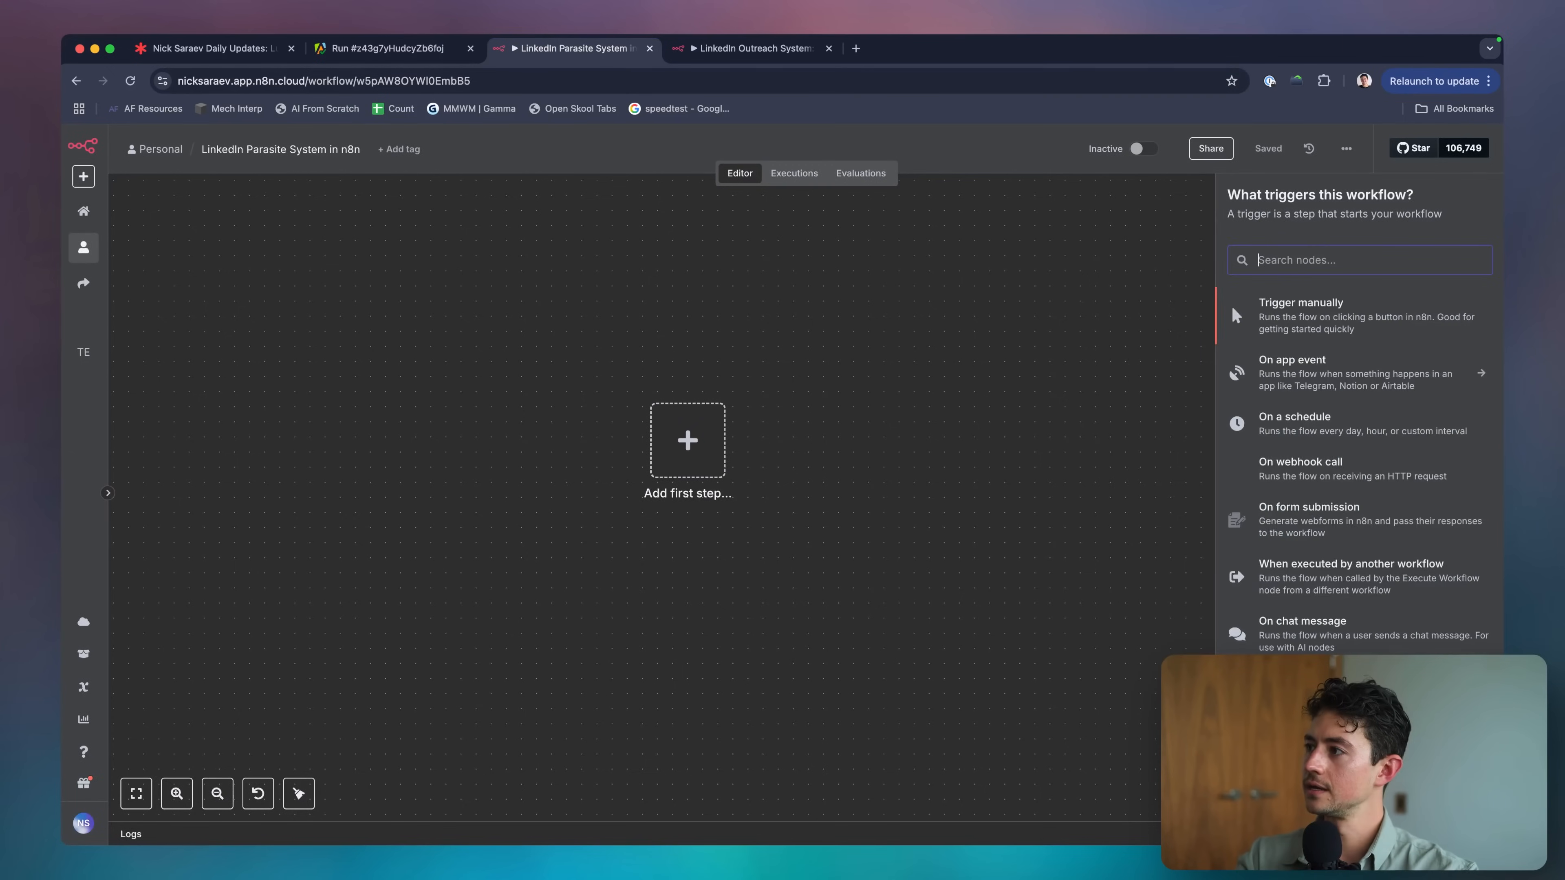
text(apify)
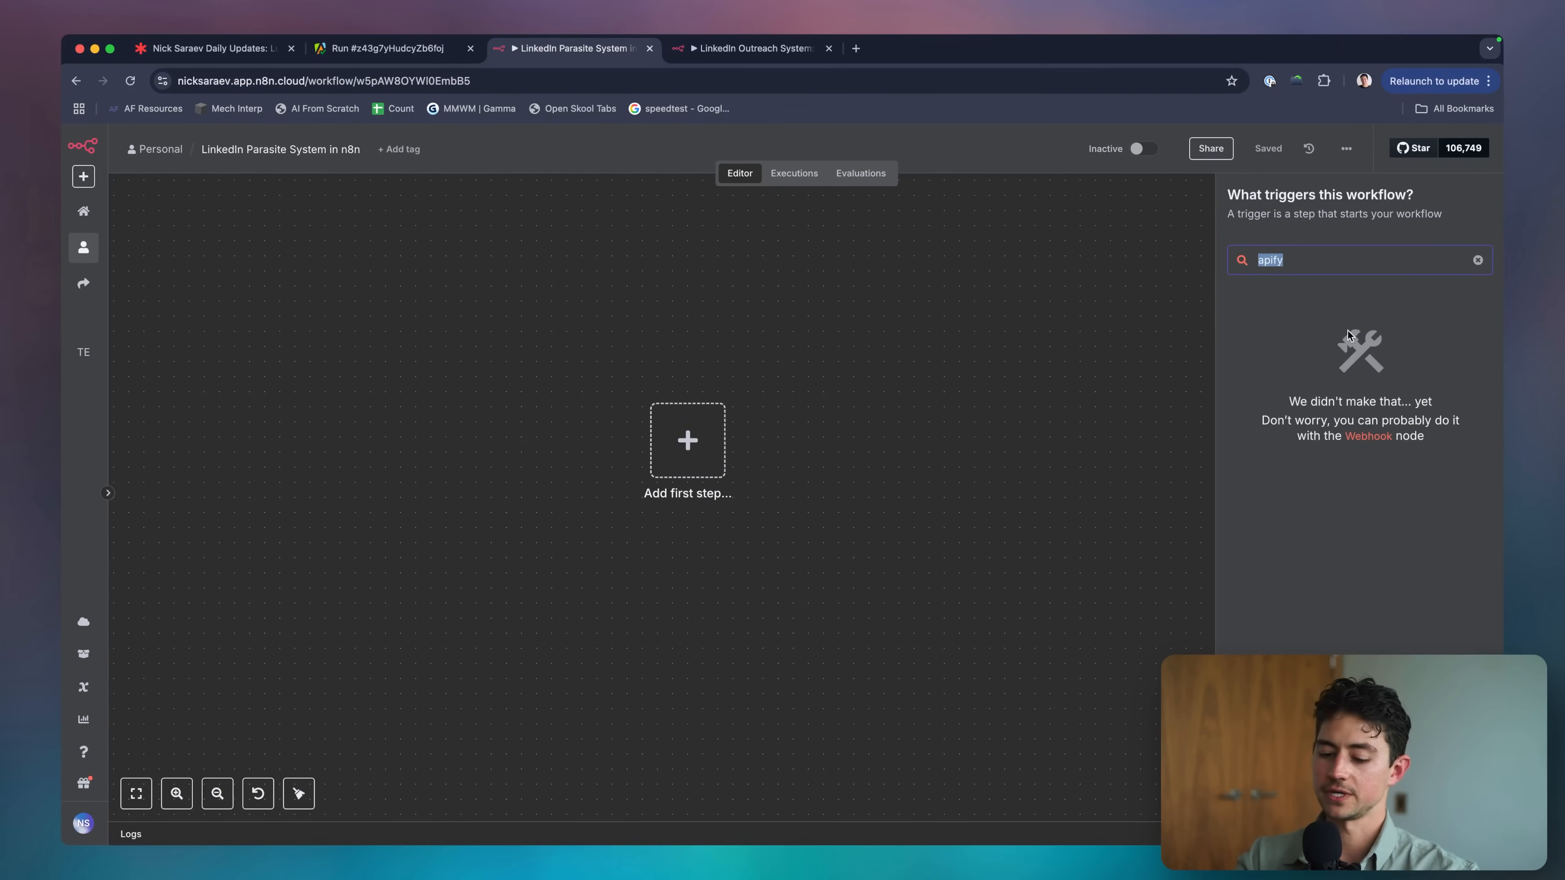
text(http)
key(Return)
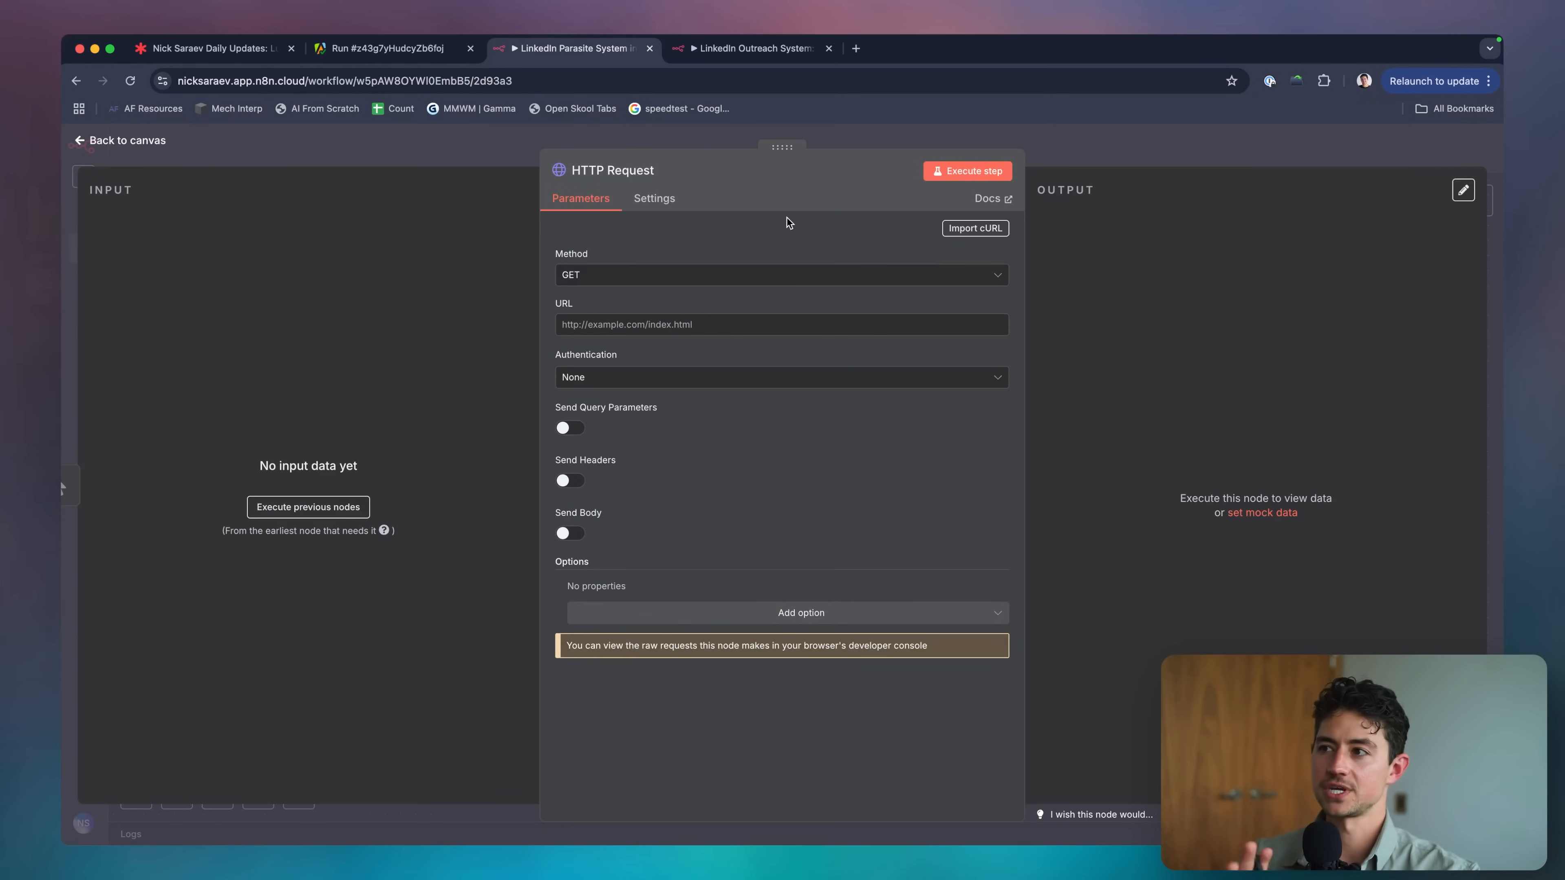
key(ctrl+shift+Tab)
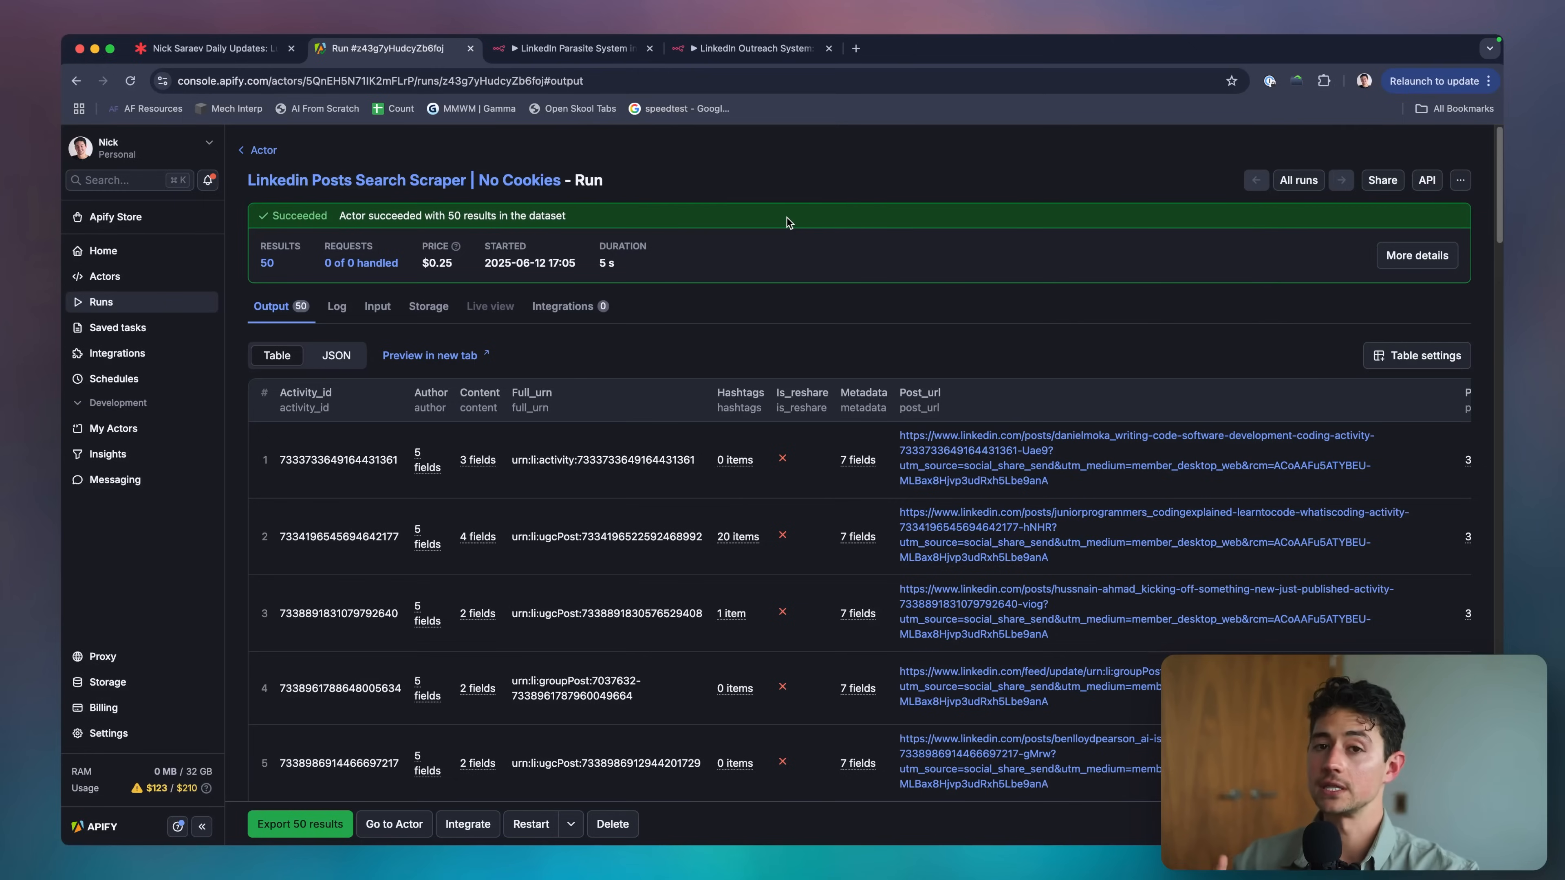
Look up 'apify docs api', read the Authentication section, and open Apify Console's API token settings.
text(y docs api)
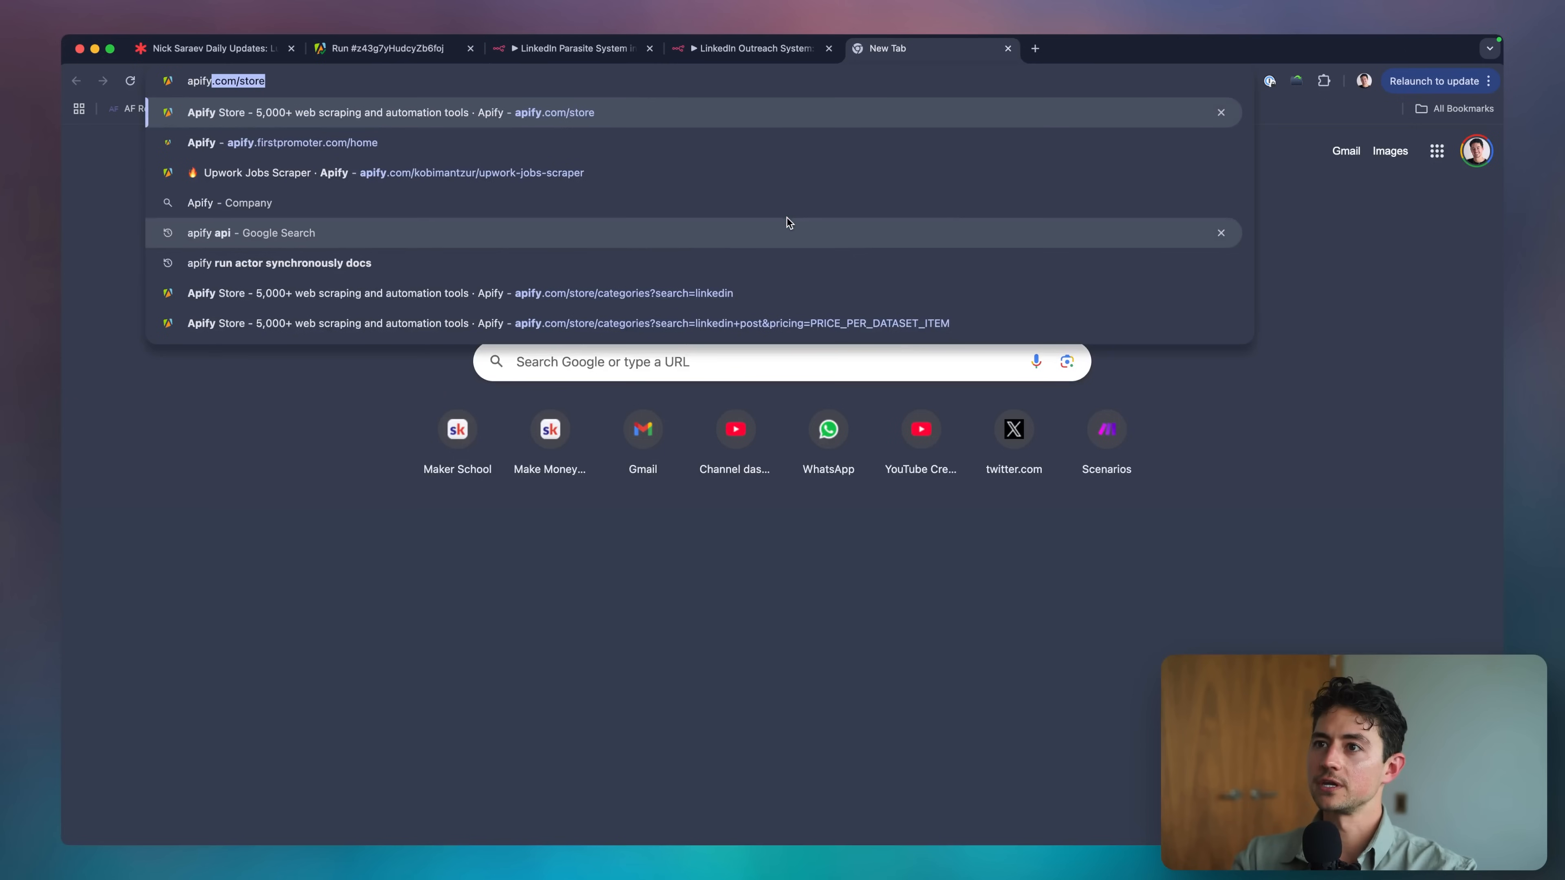
key(Return)
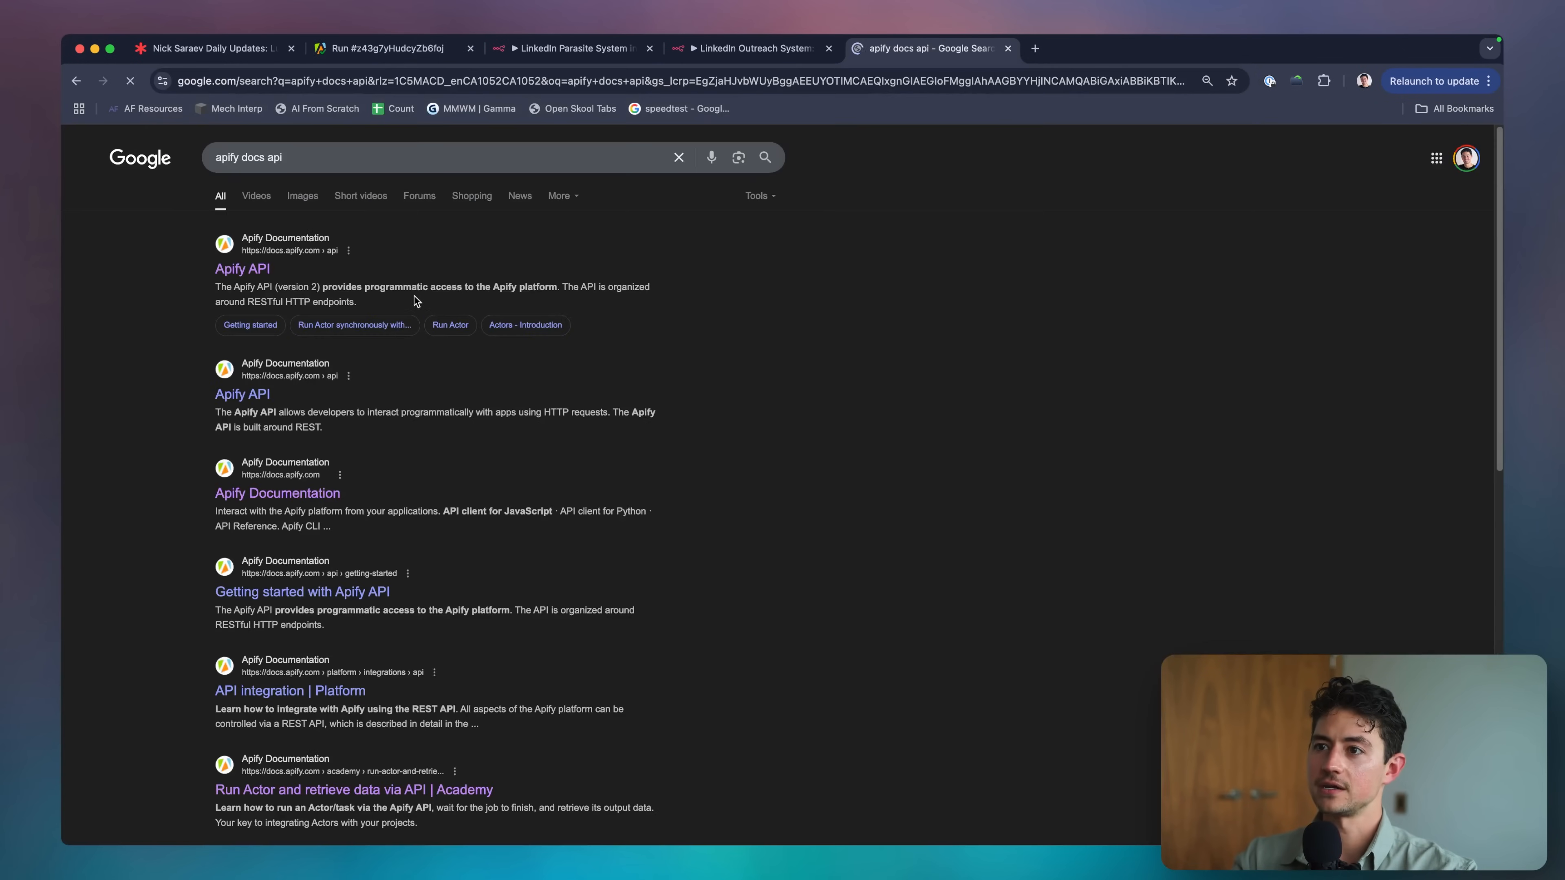
click(246, 266)
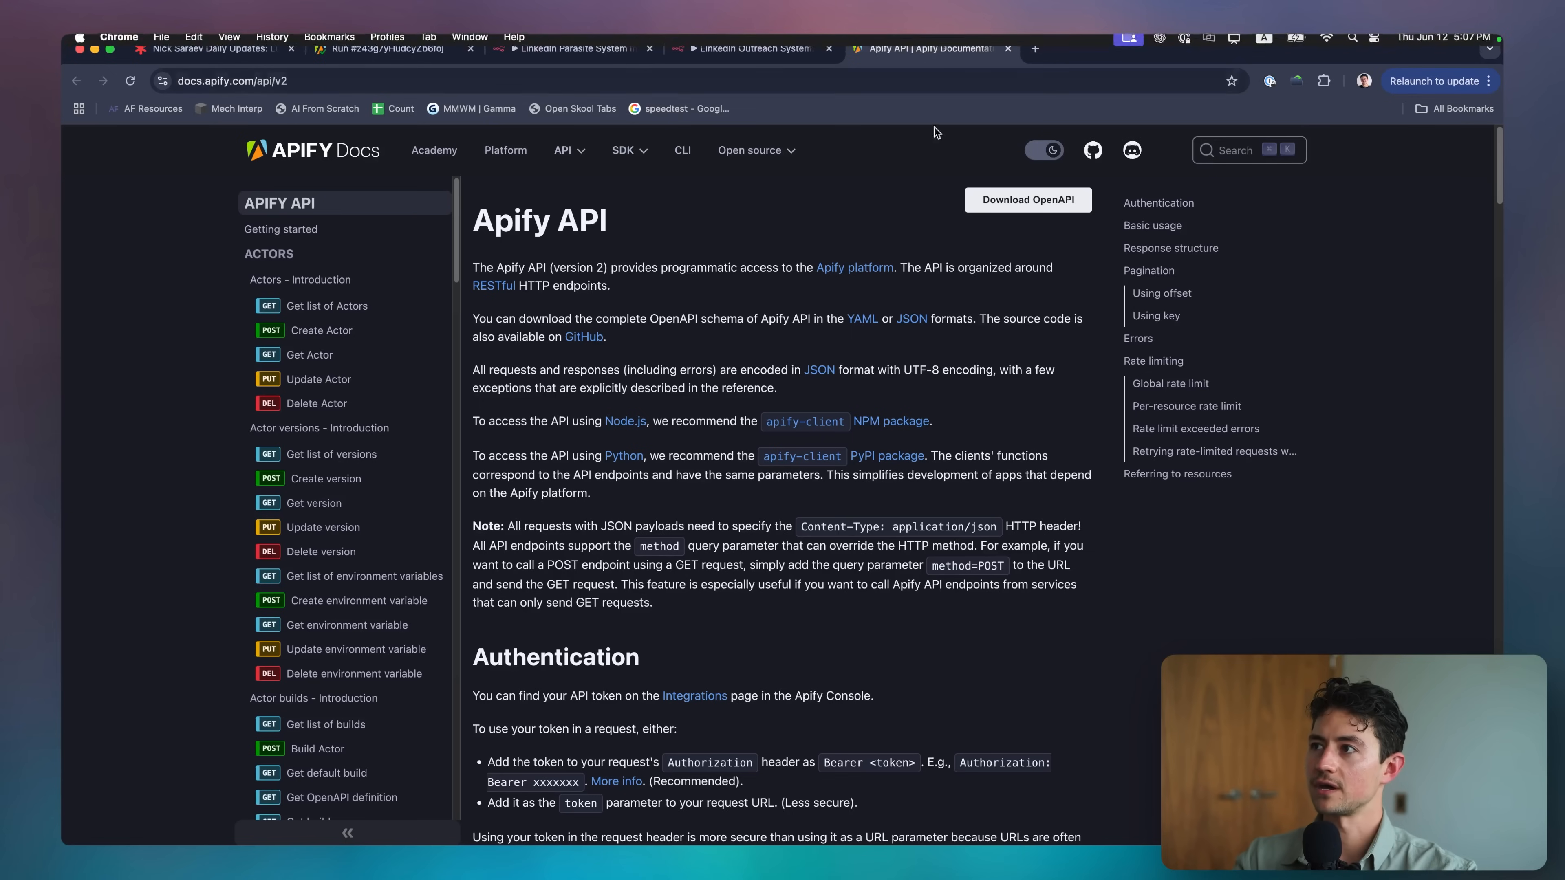
key(super+Tab)
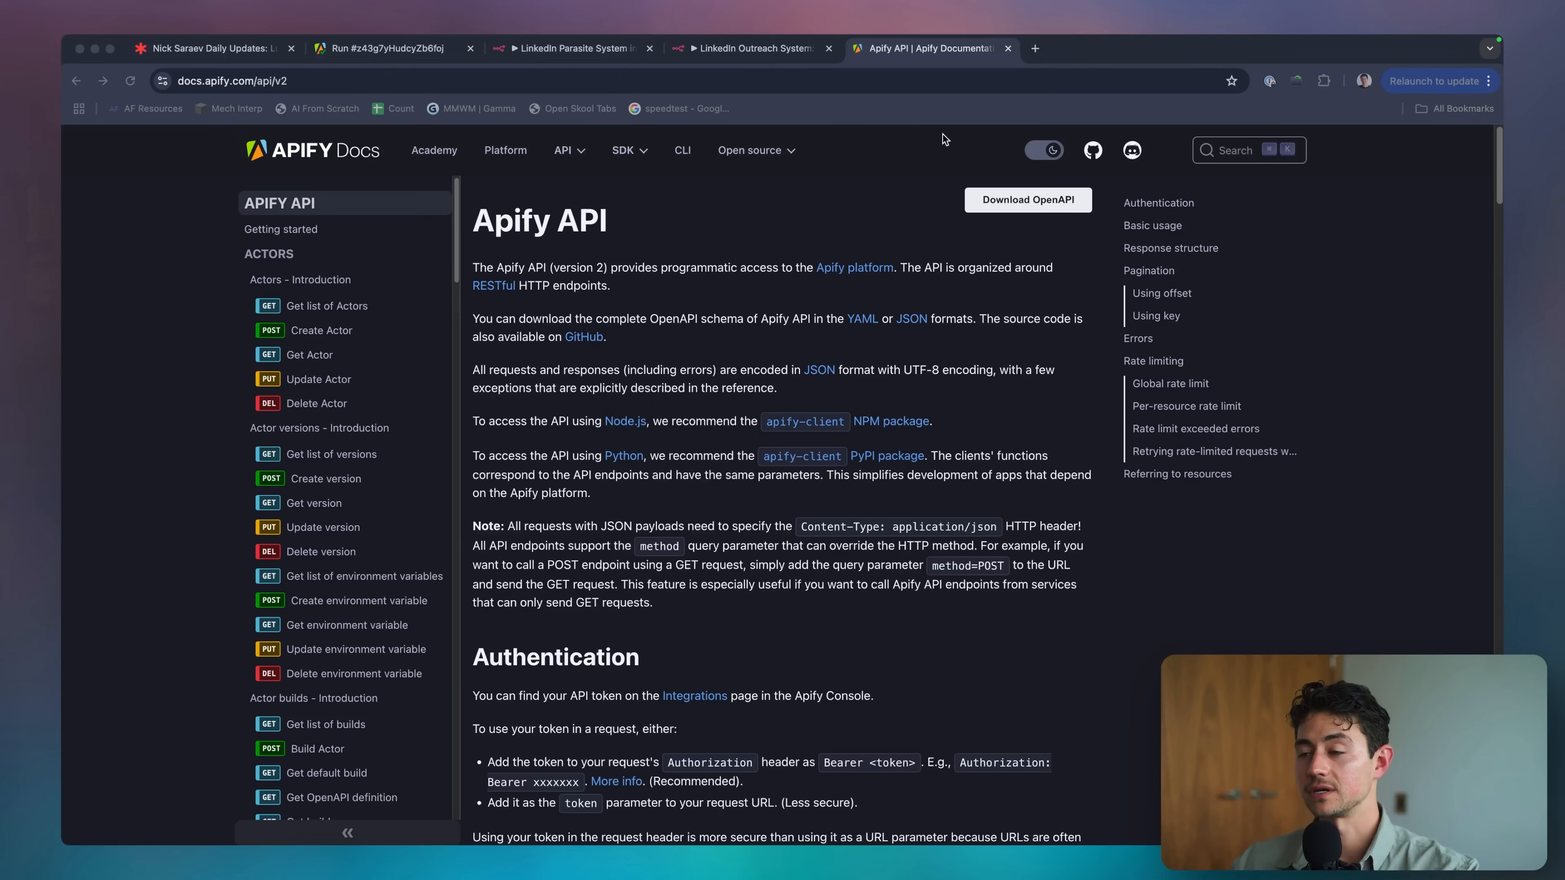
click(945, 140)
scroll(740, 290, down, 4)
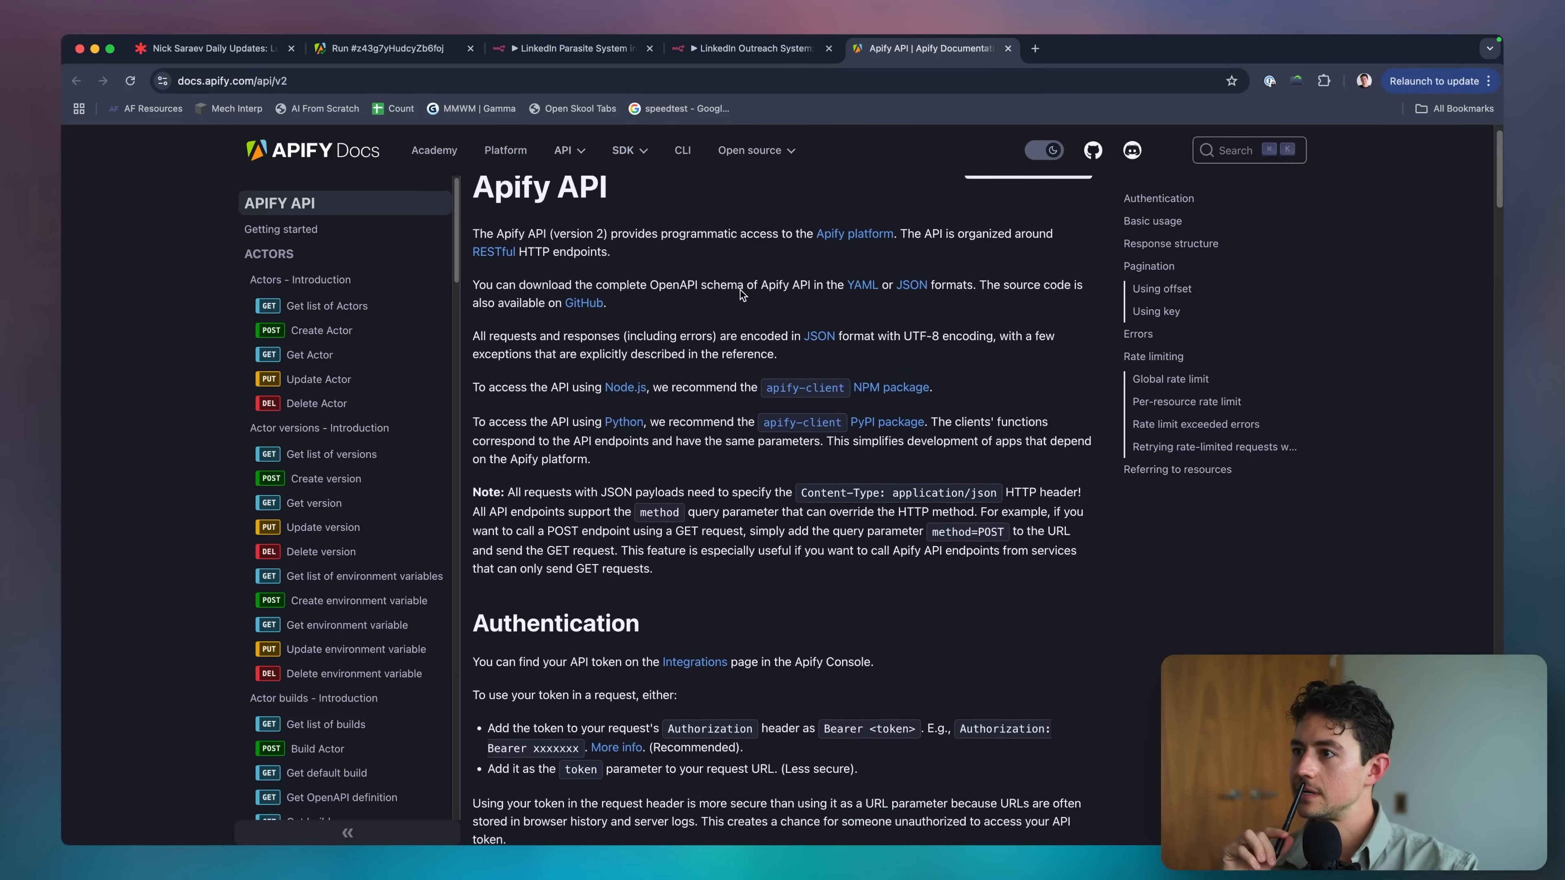
scroll(741, 290, down, 5)
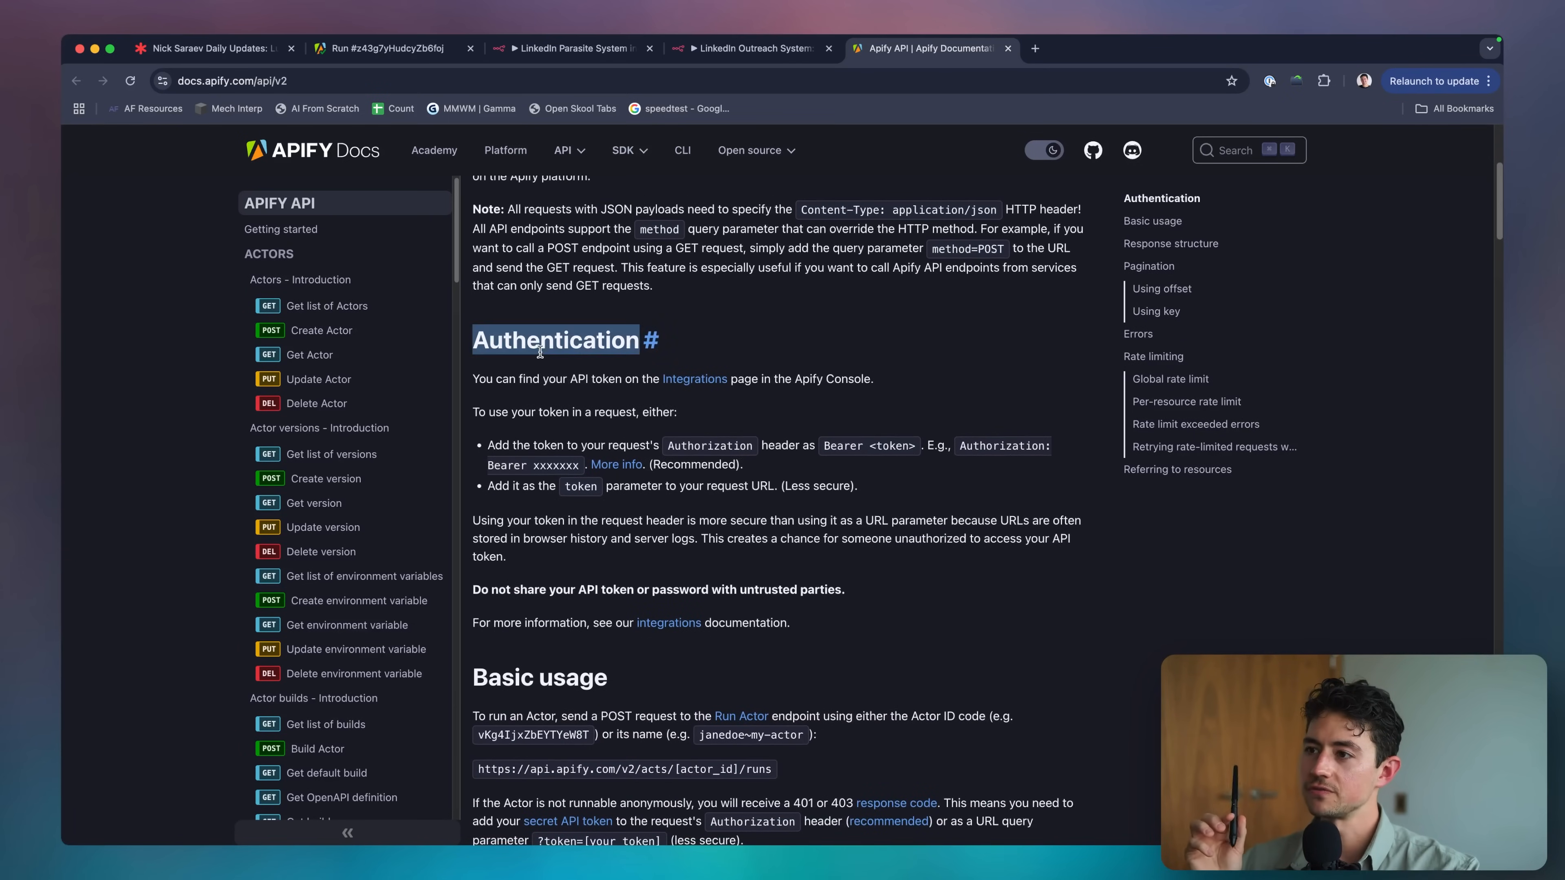
scroll(744, 370, up, 3)
scroll(744, 370, down, 3)
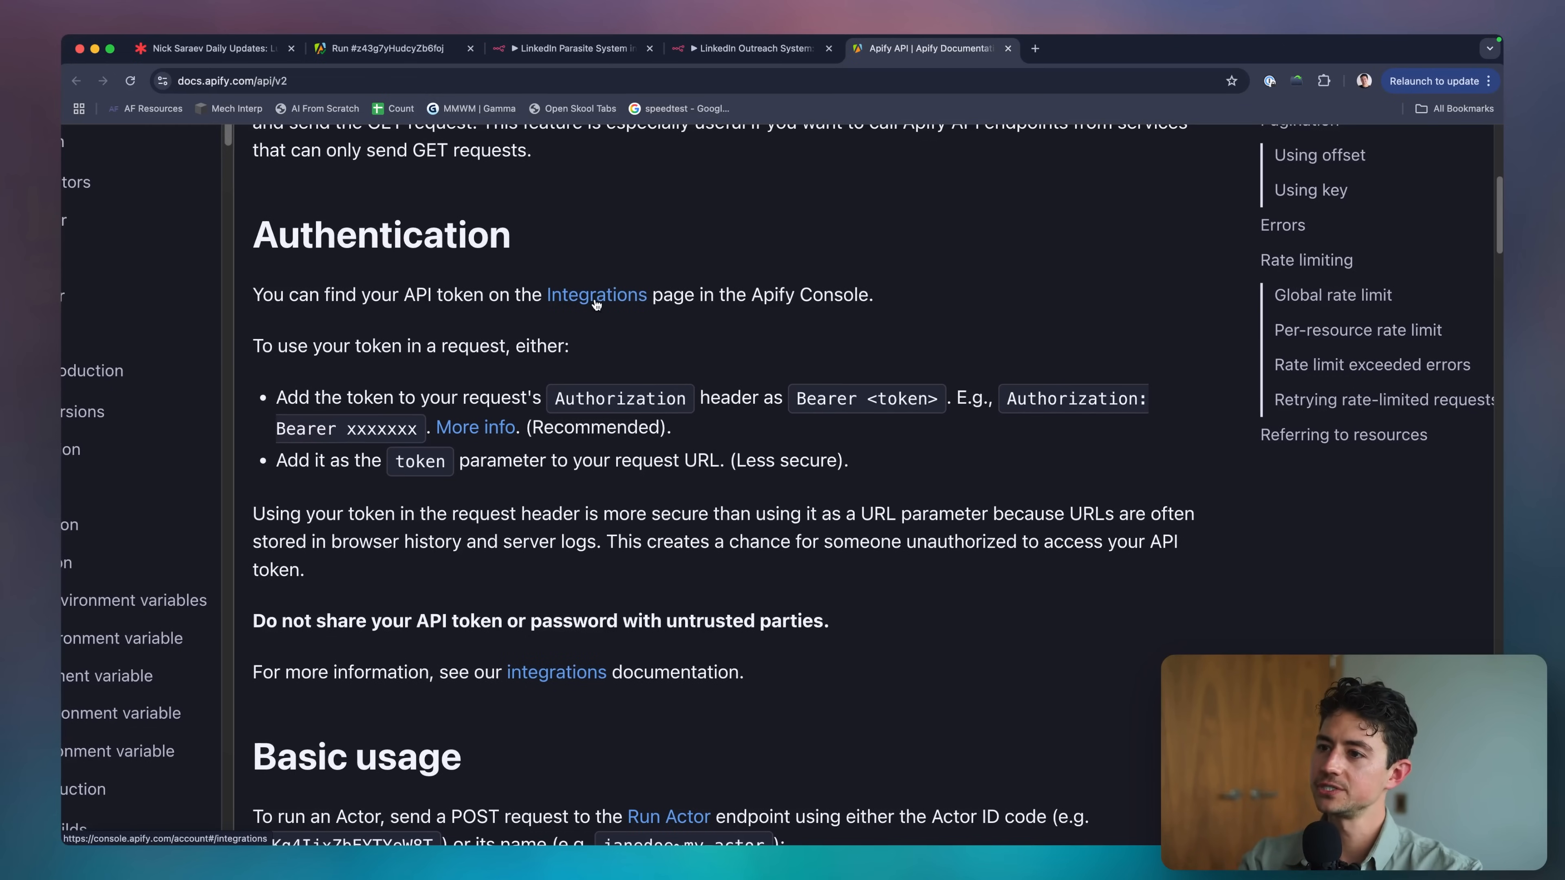
click(1054, 55)
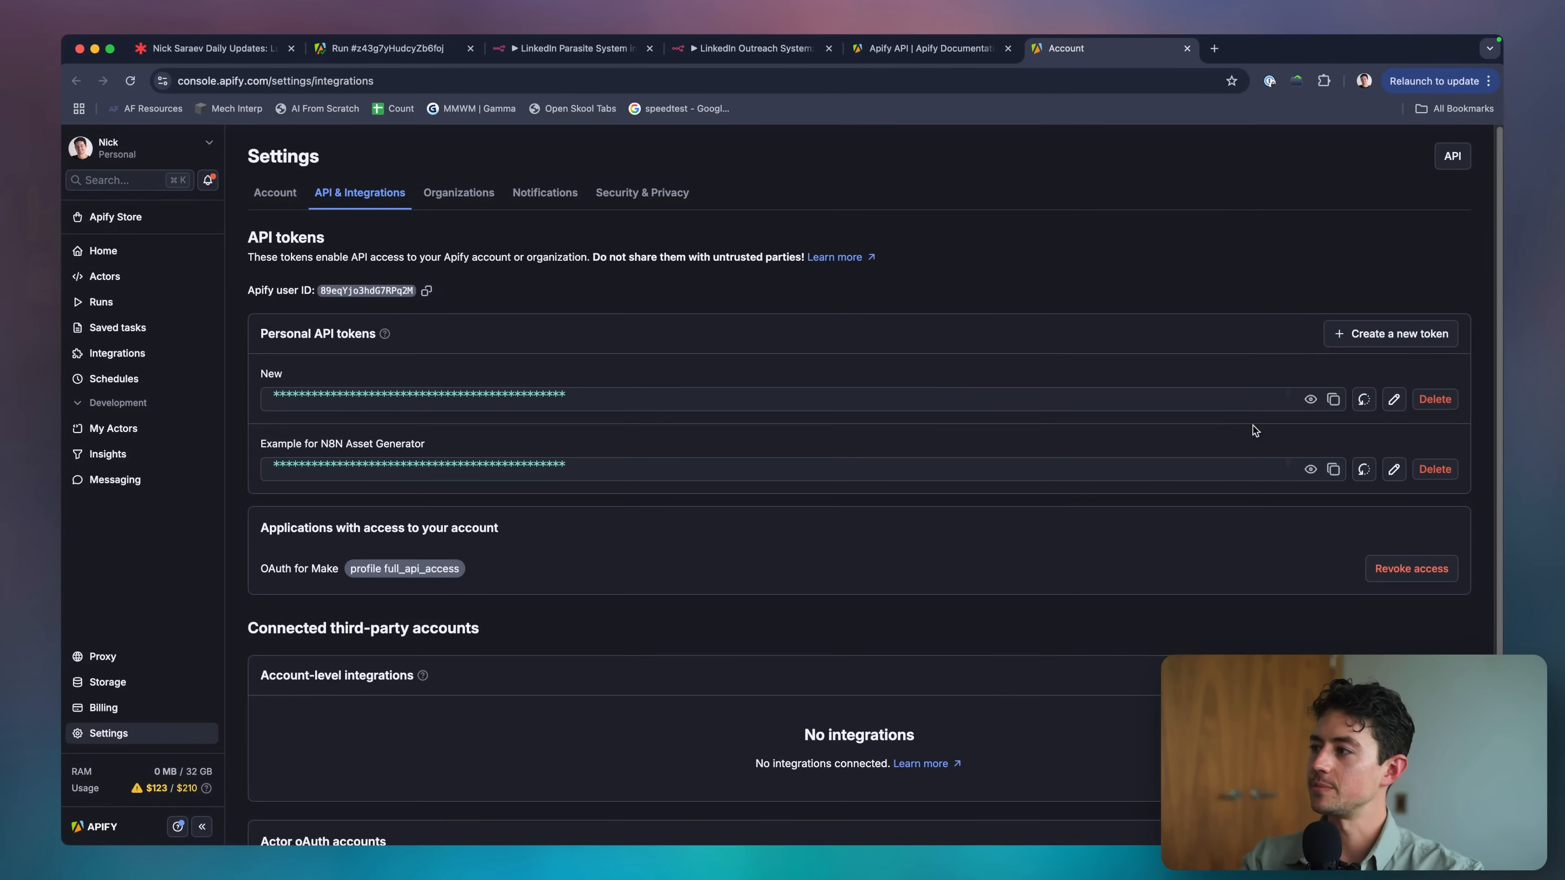
Delete the Example for N8N Asset Generator token, confirming with 'delete my token'.
click(1435, 469)
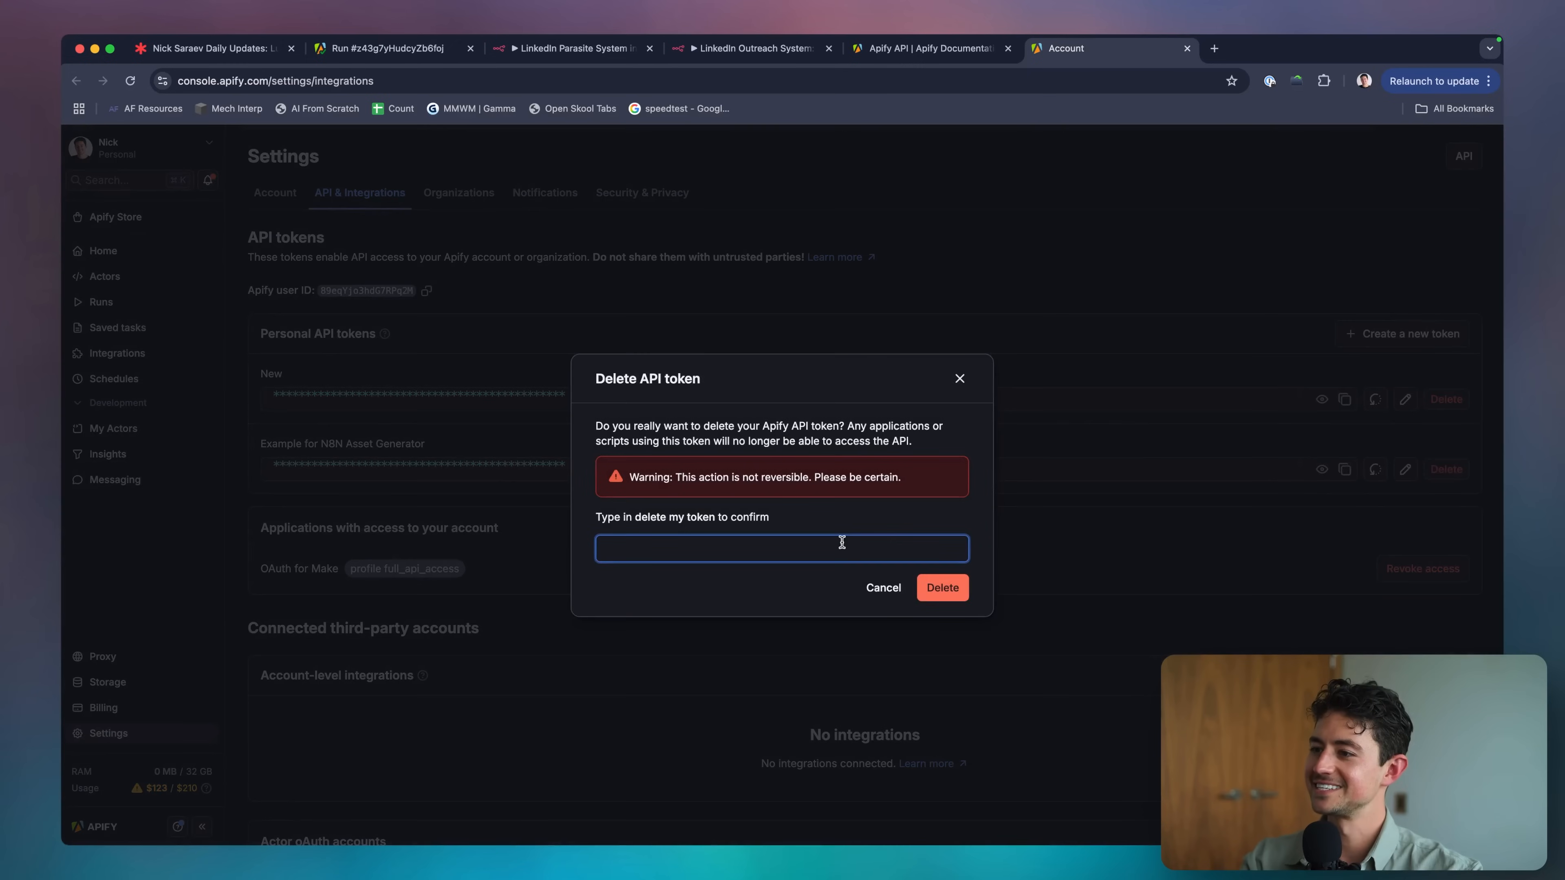
text(delete)
click(961, 589)
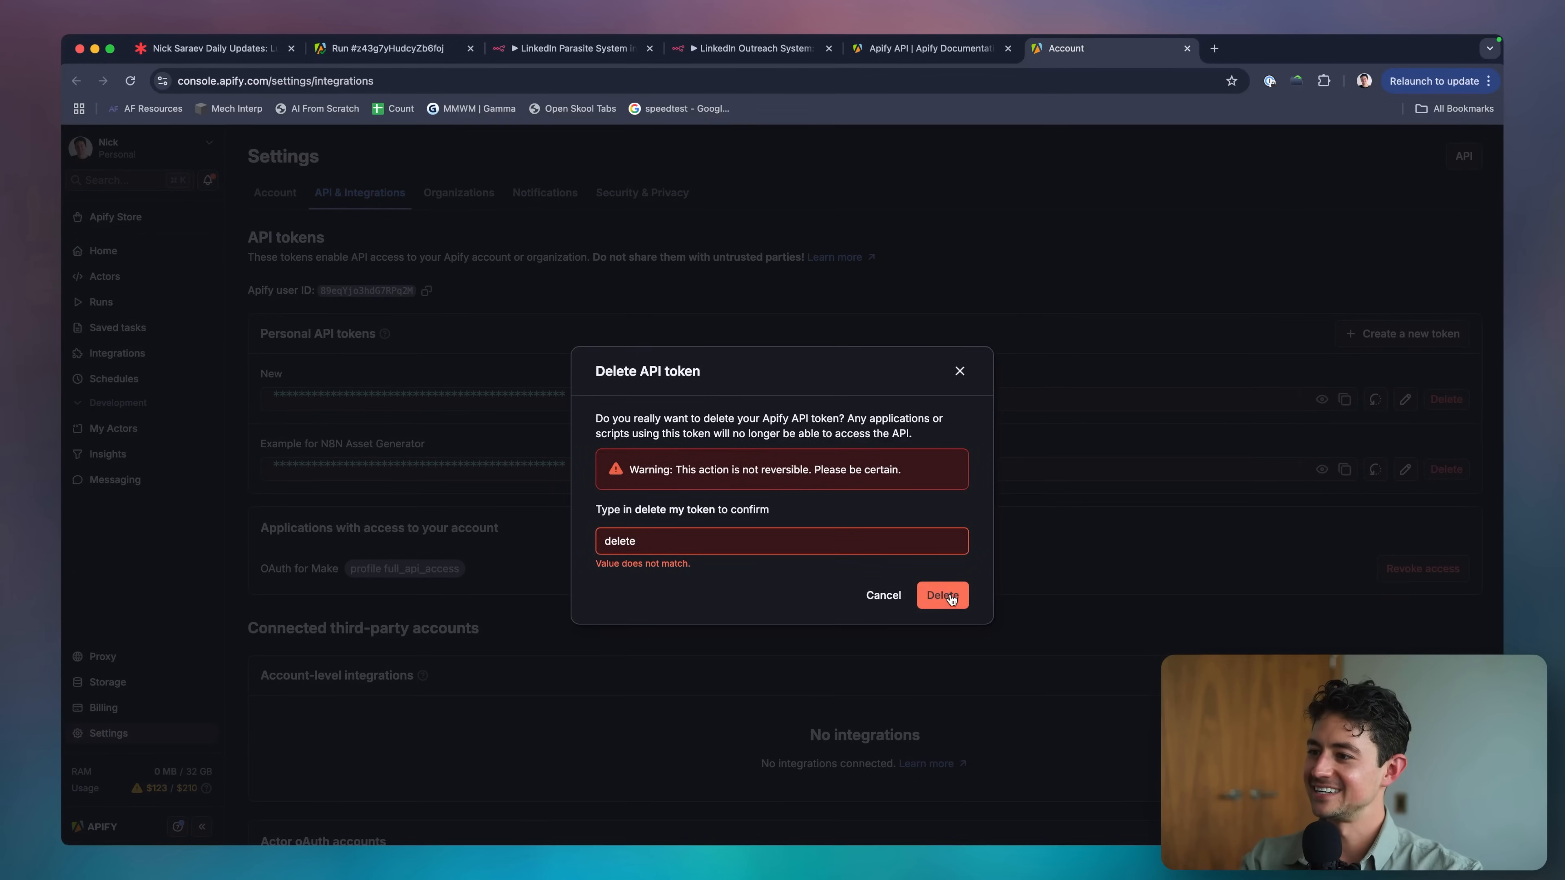
click(863, 541)
text(my token)
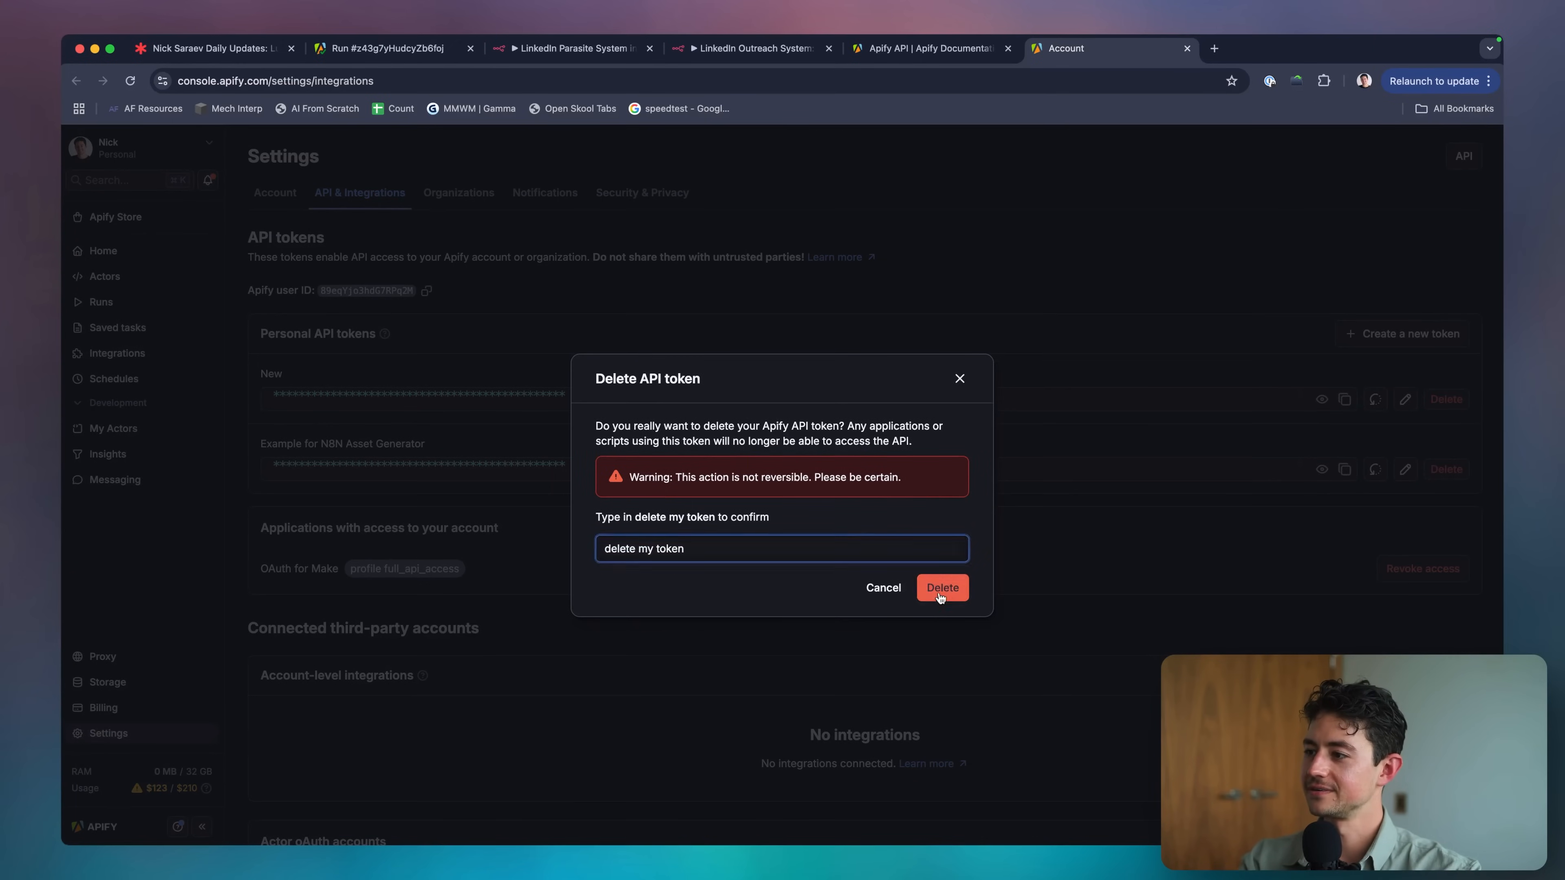
click(941, 593)
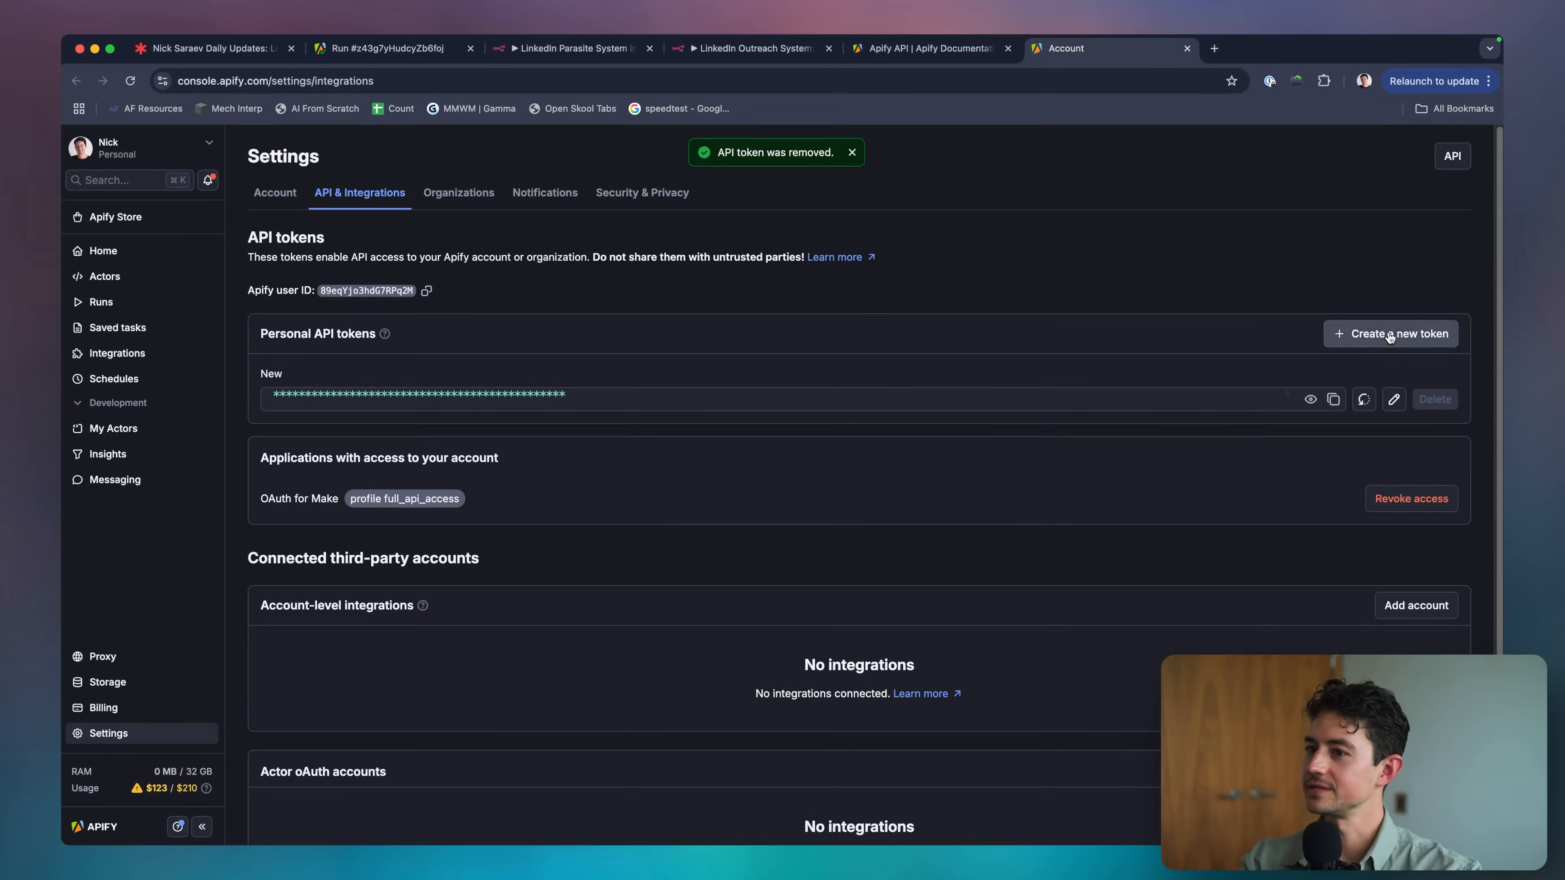
Create a new personal API token named 'LinkedIn Parasite System' and return to the API docs.
click(1351, 330)
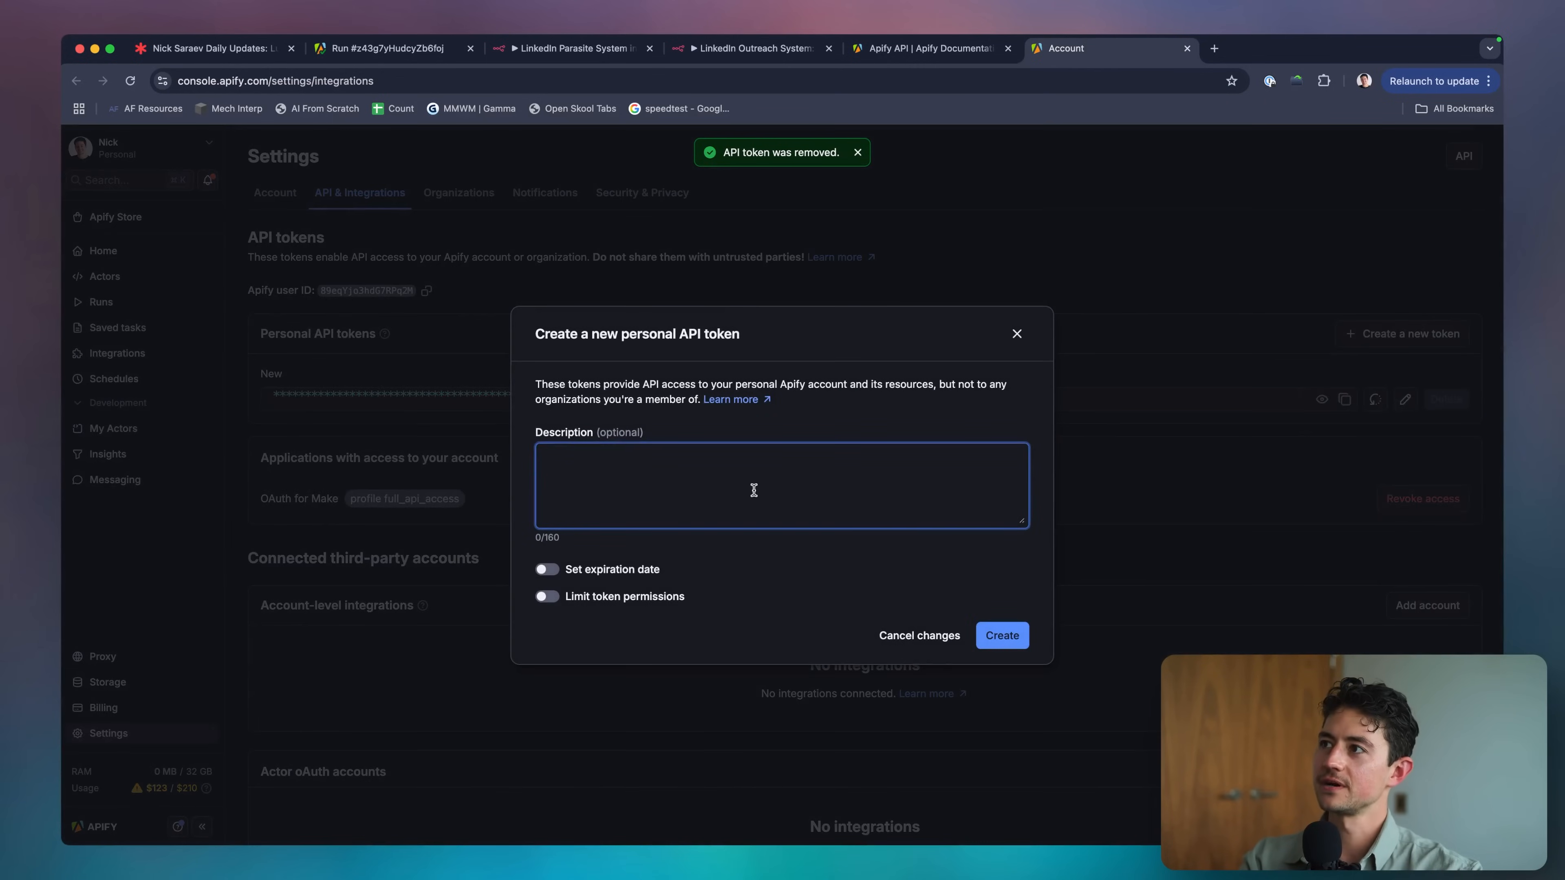
text(Linkedi)
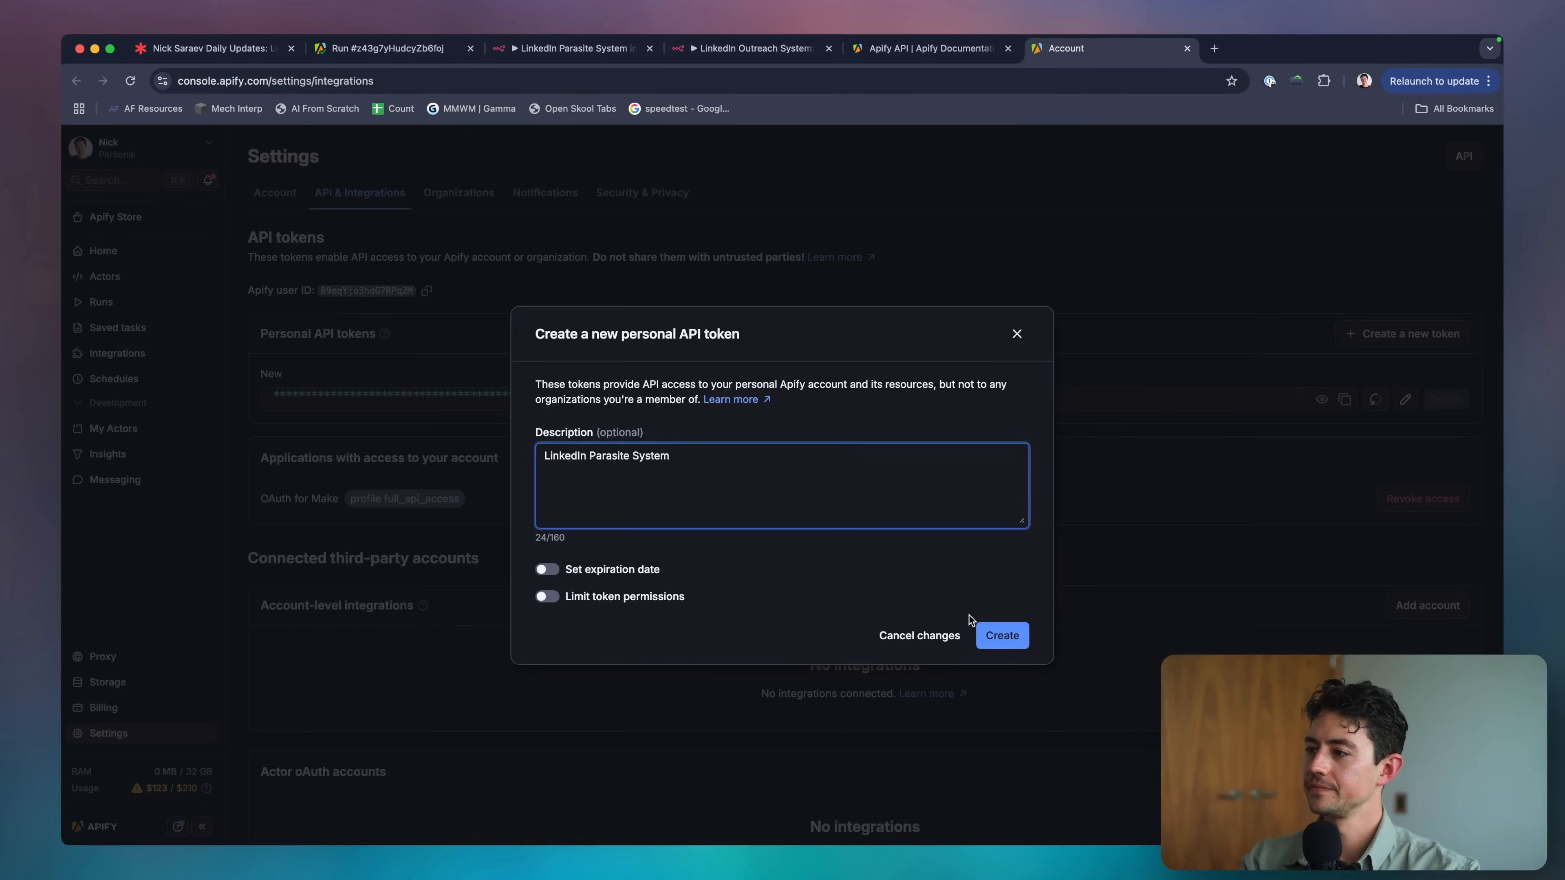
click(994, 635)
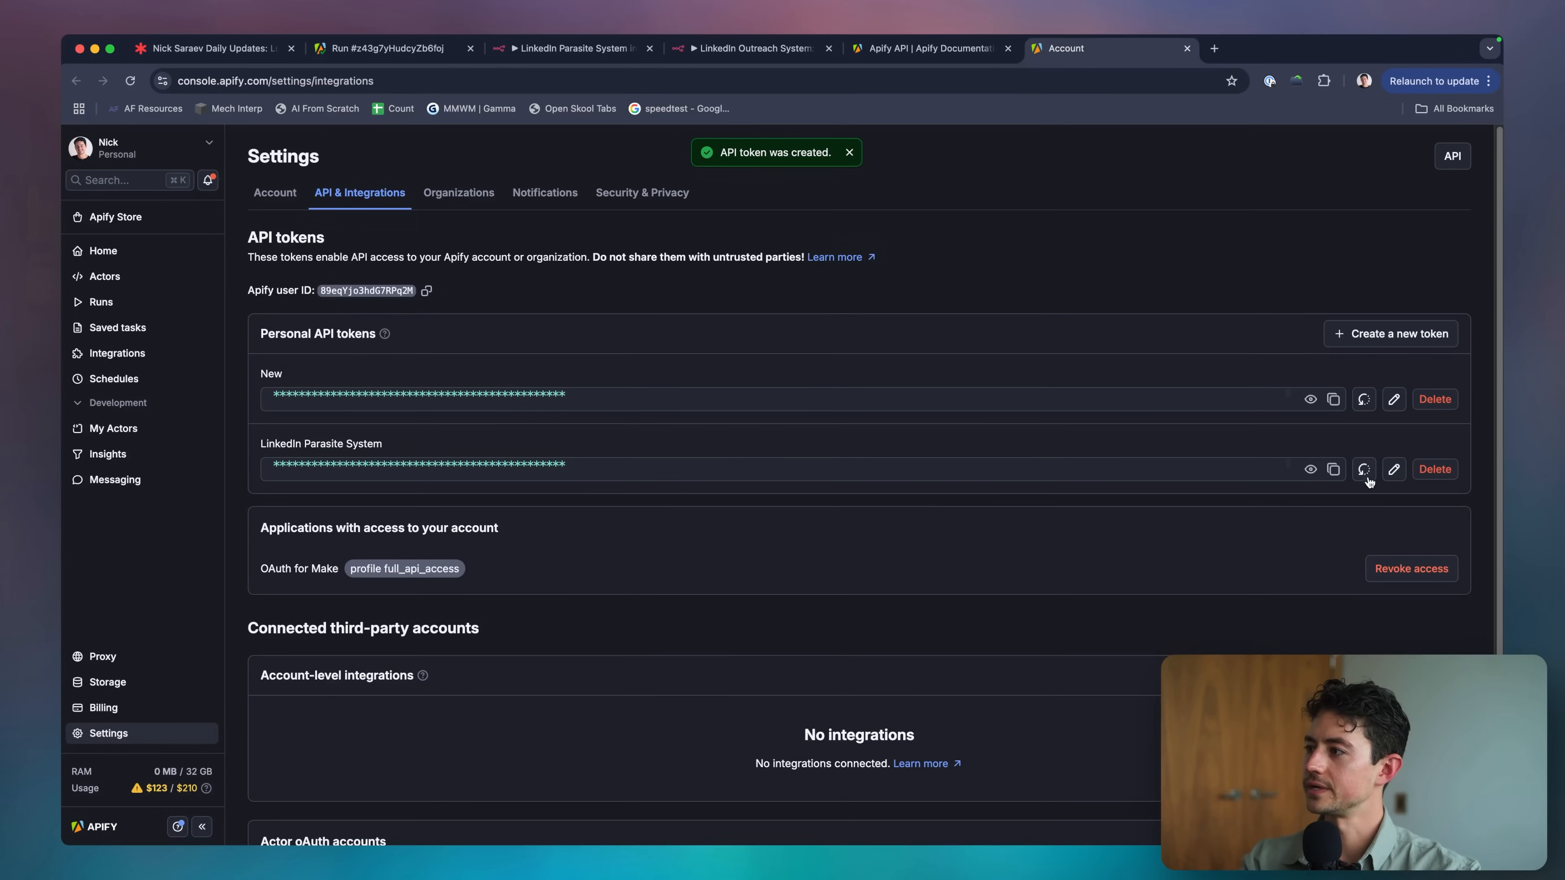
click(896, 53)
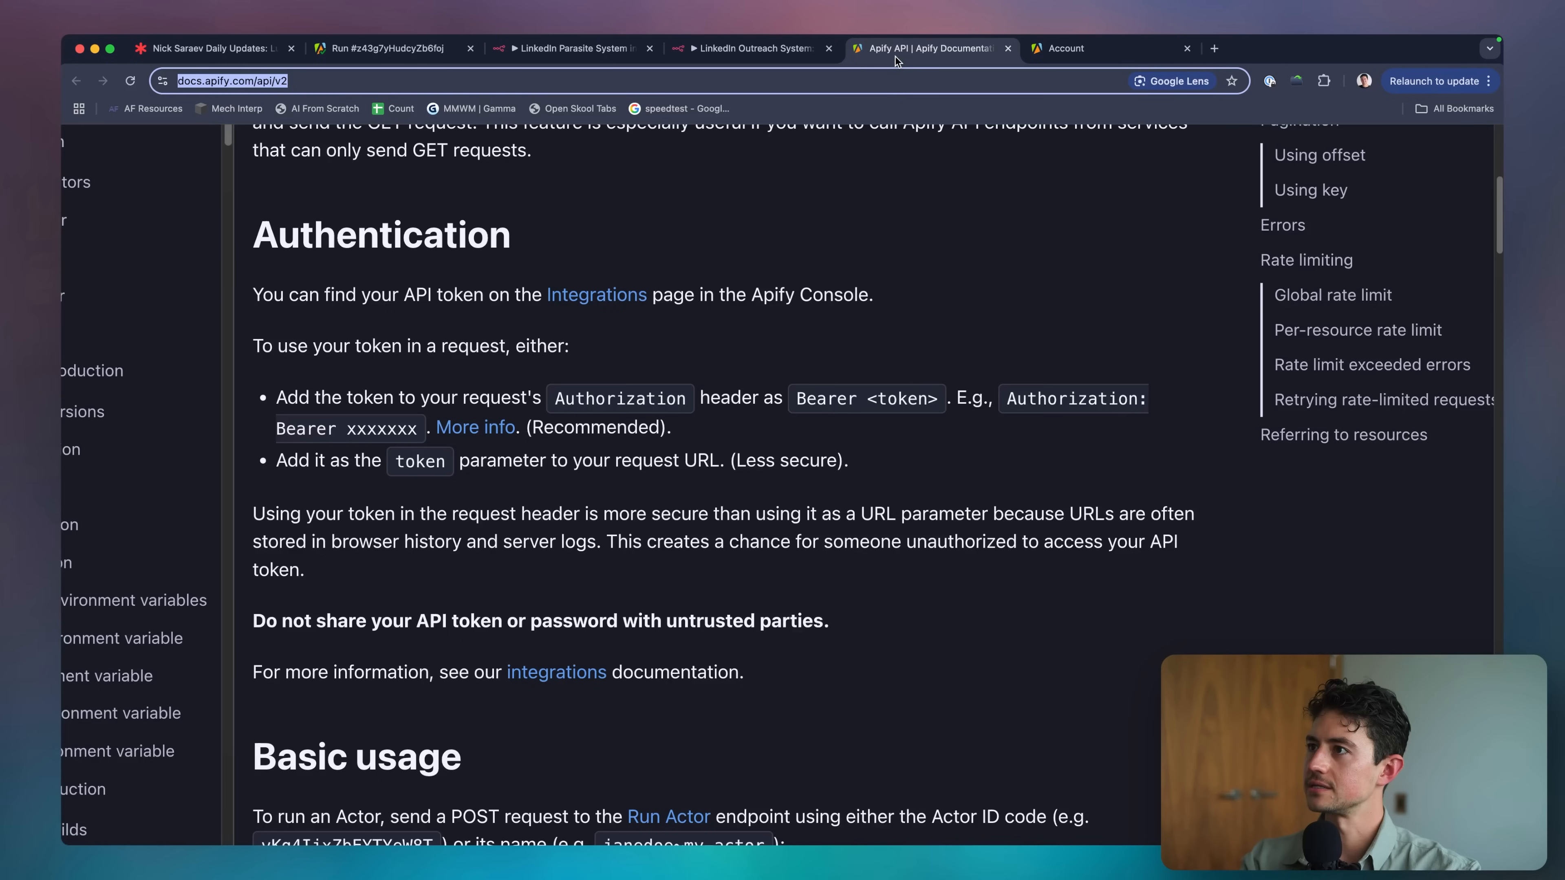
click(770, 322)
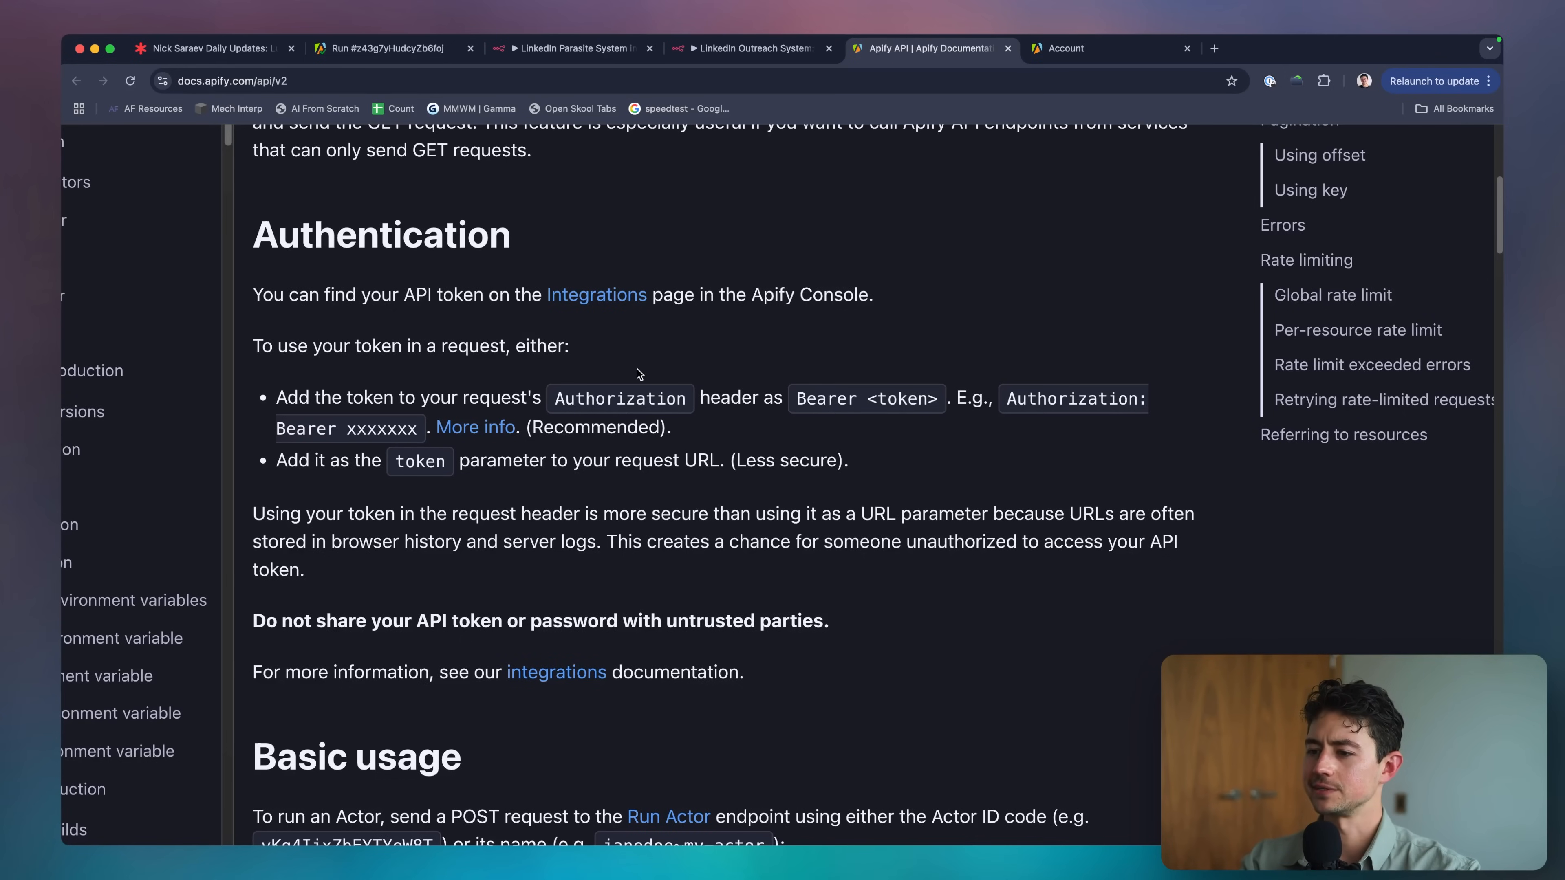
scroll(689, 447, down, 3)
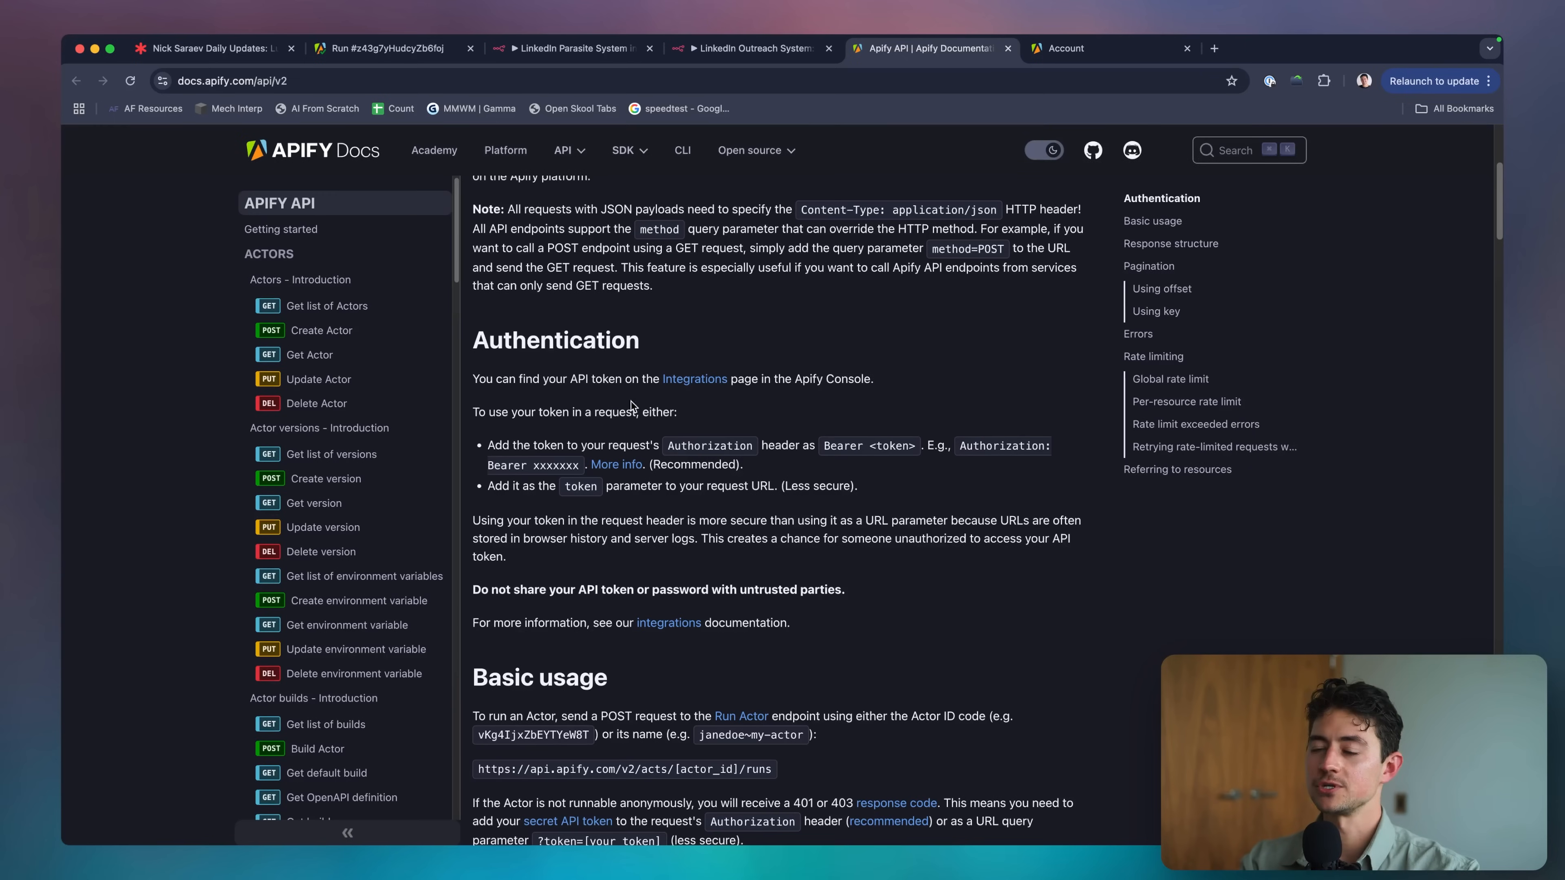
scroll(390, 405, down, 2)
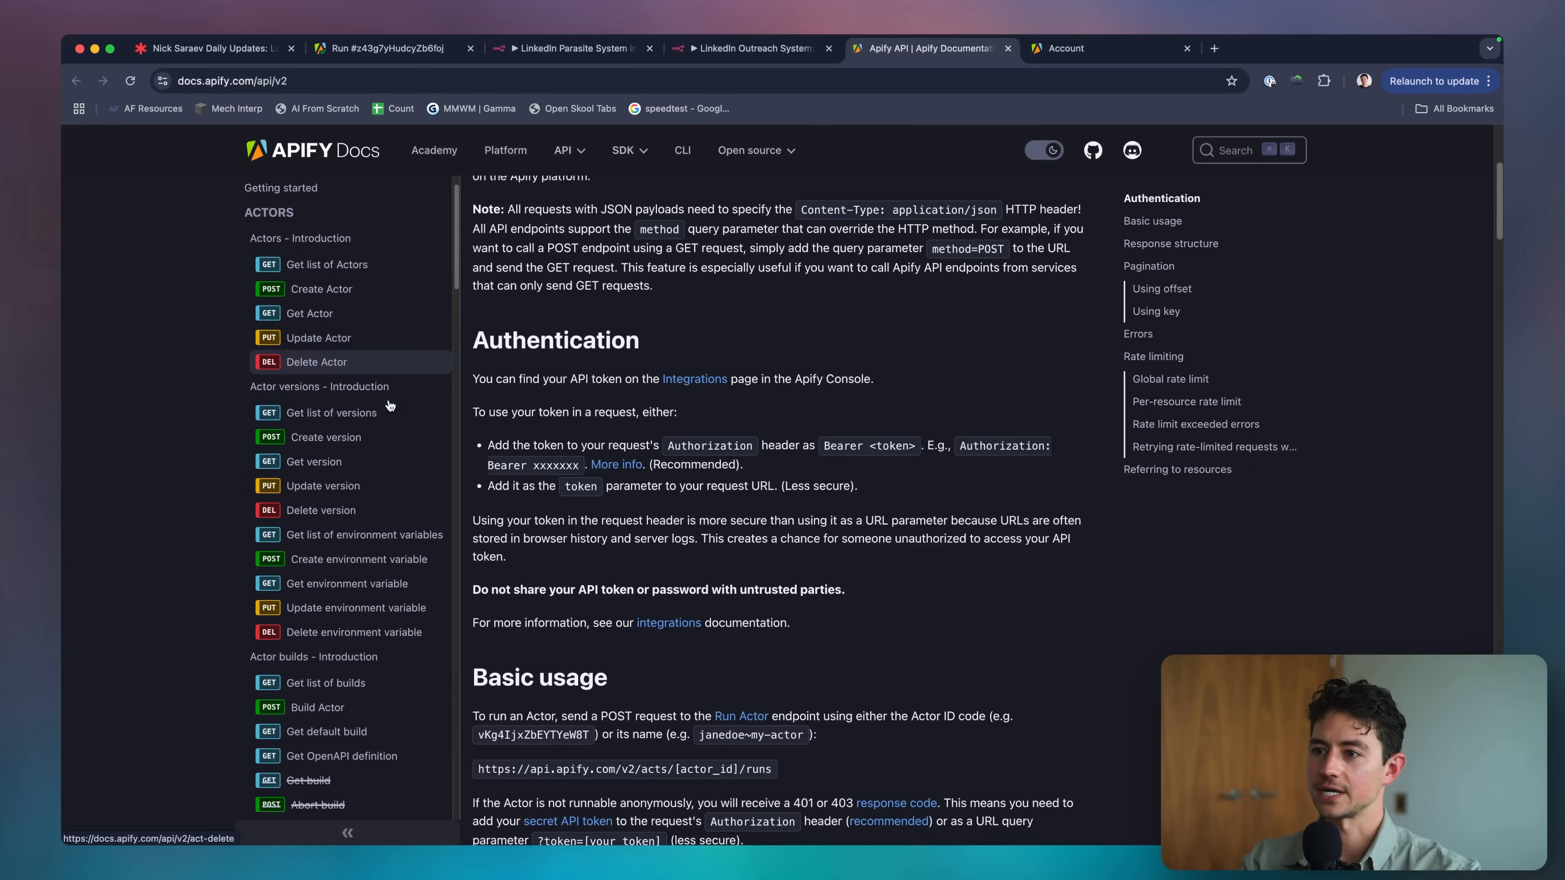
scroll(390, 404, down, 5)
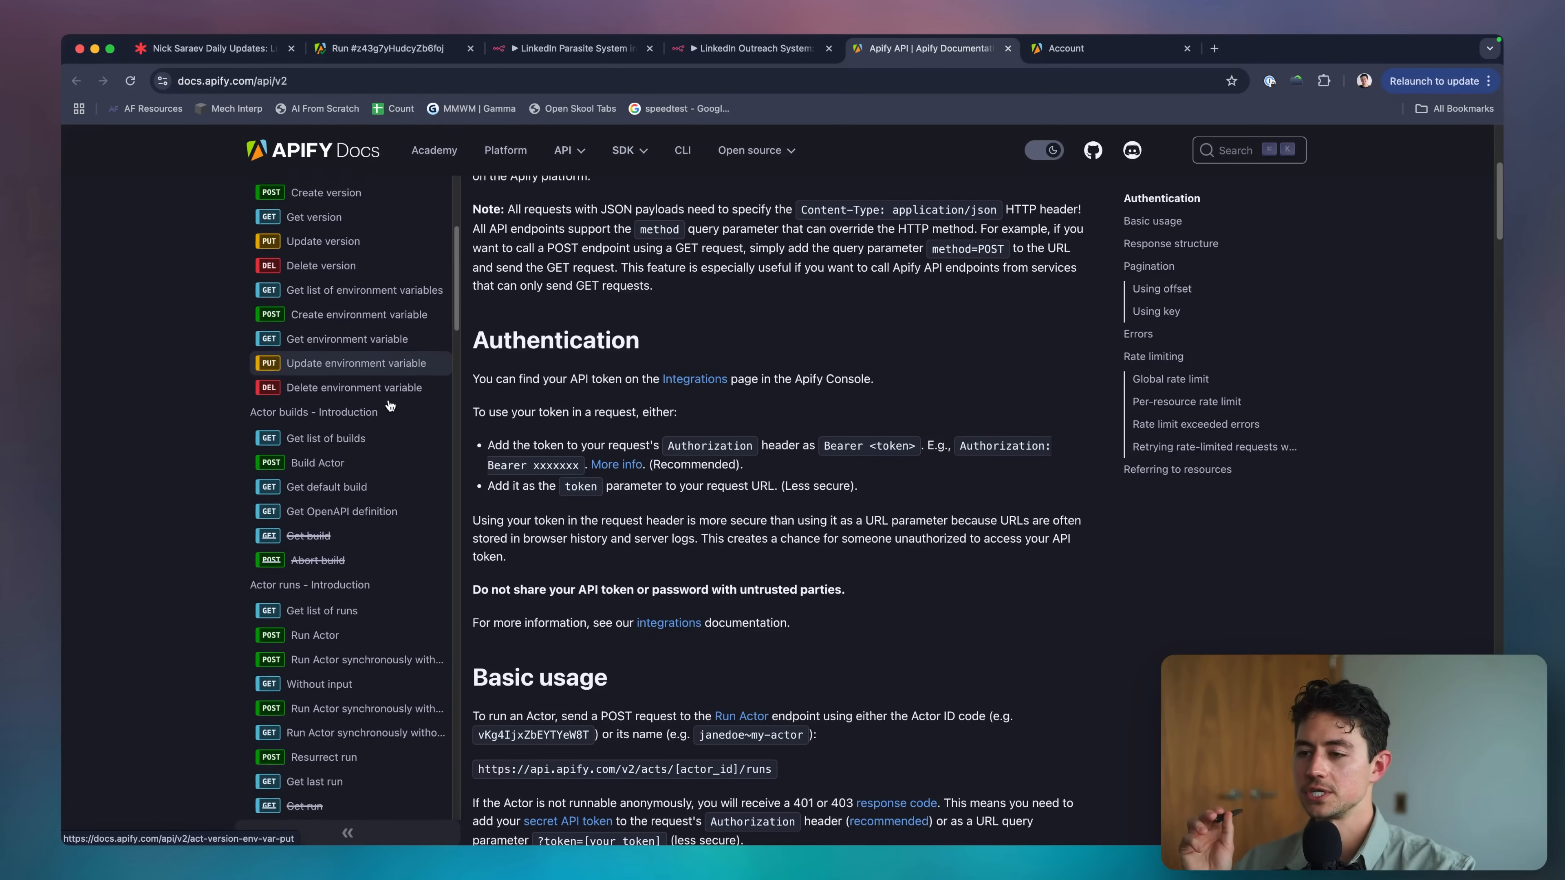
scroll(390, 405, down, 1)
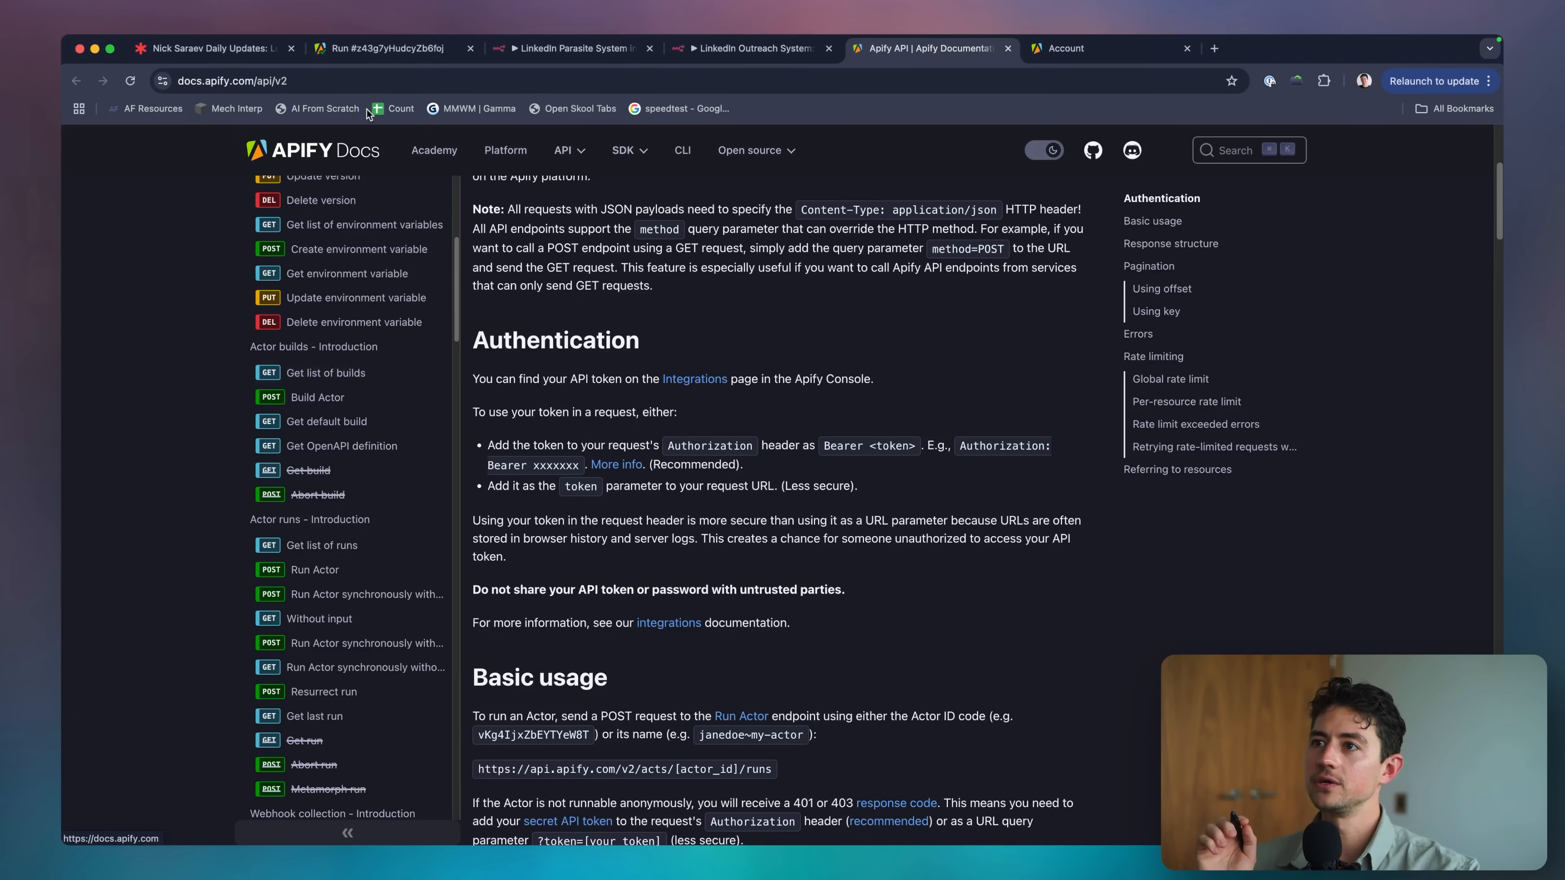
click(358, 50)
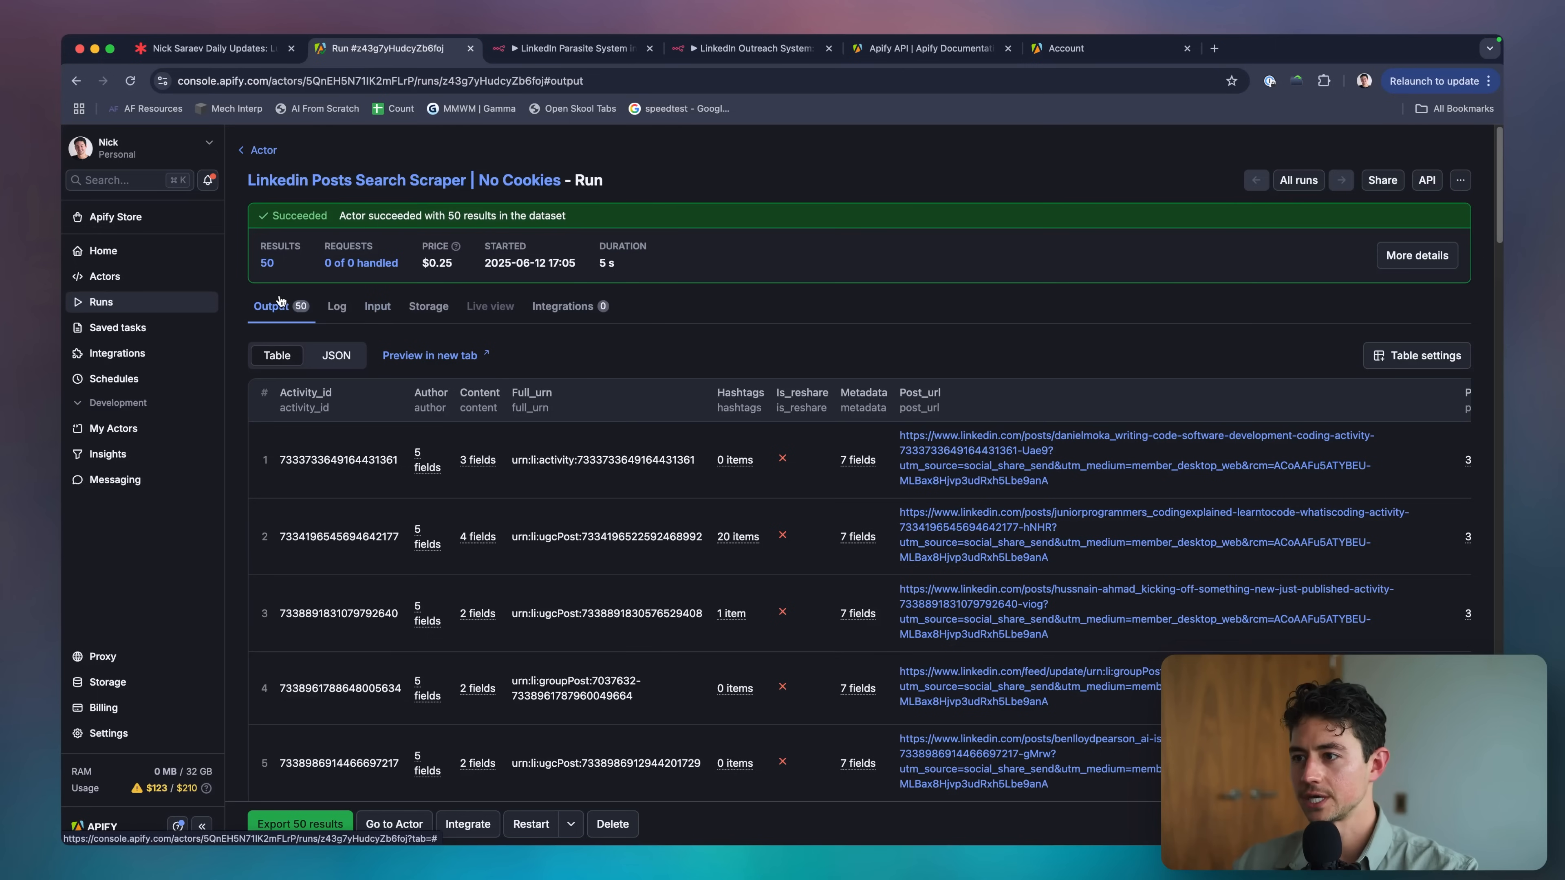
scroll(766, 579, down, 10)
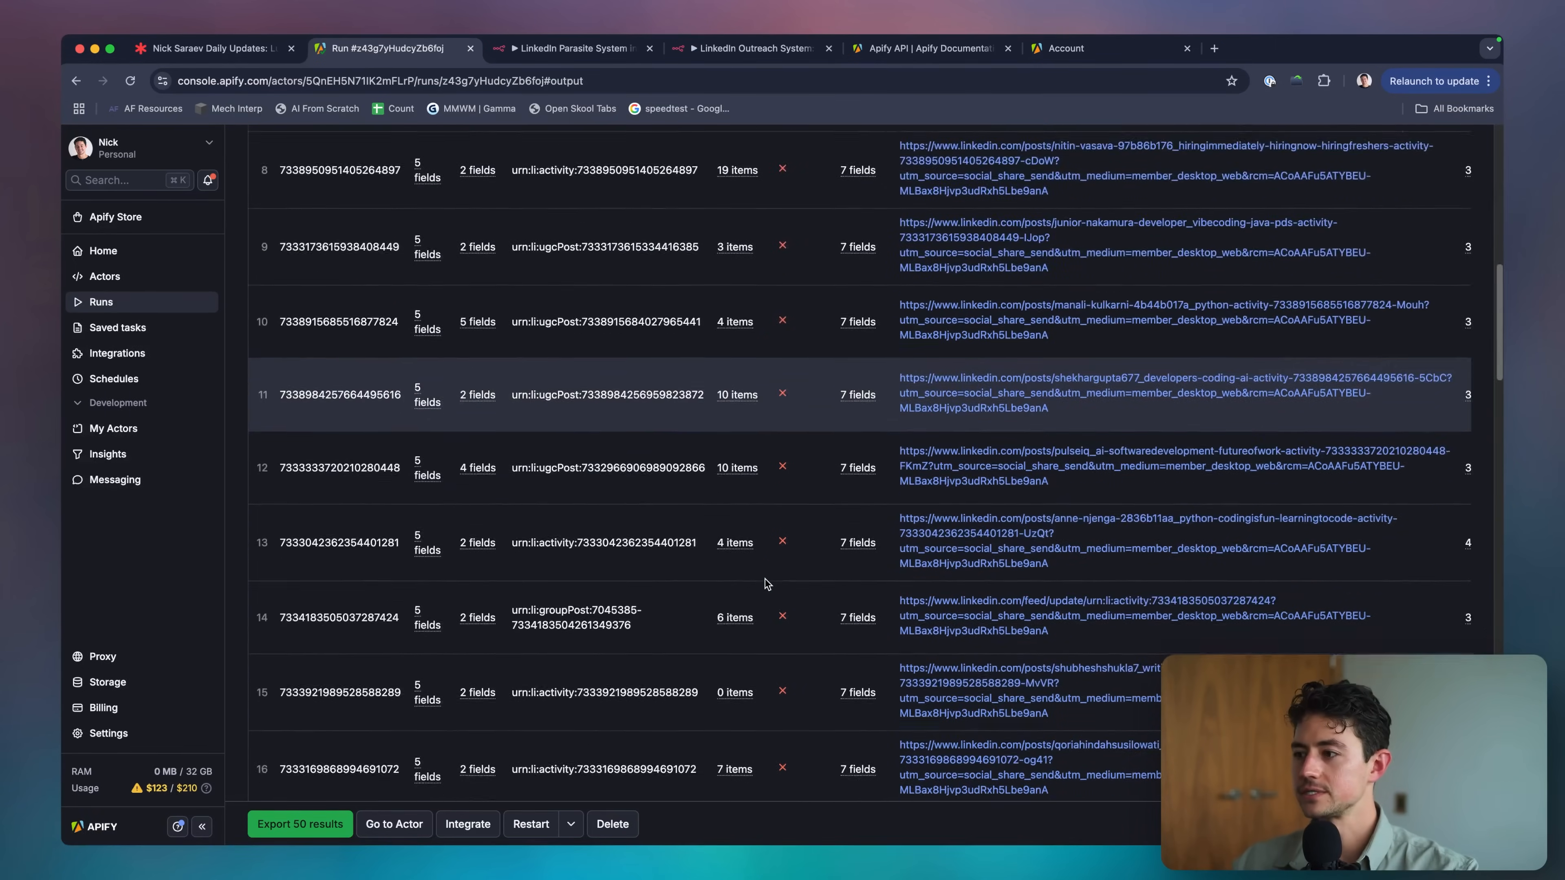
scroll(765, 583, up, 10)
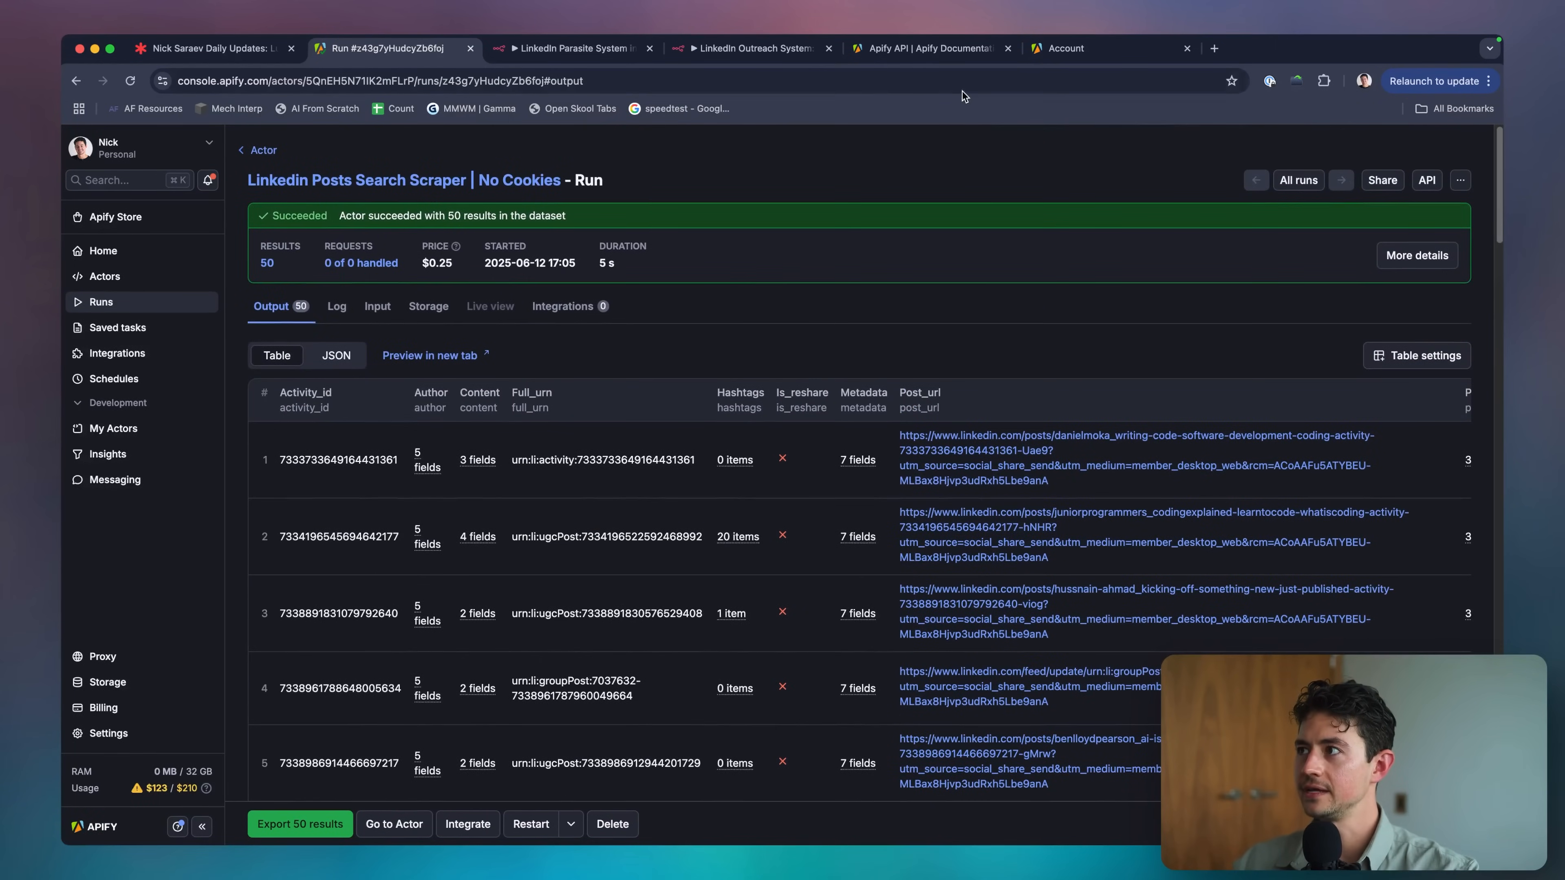
click(934, 49)
scroll(370, 331, down, 3)
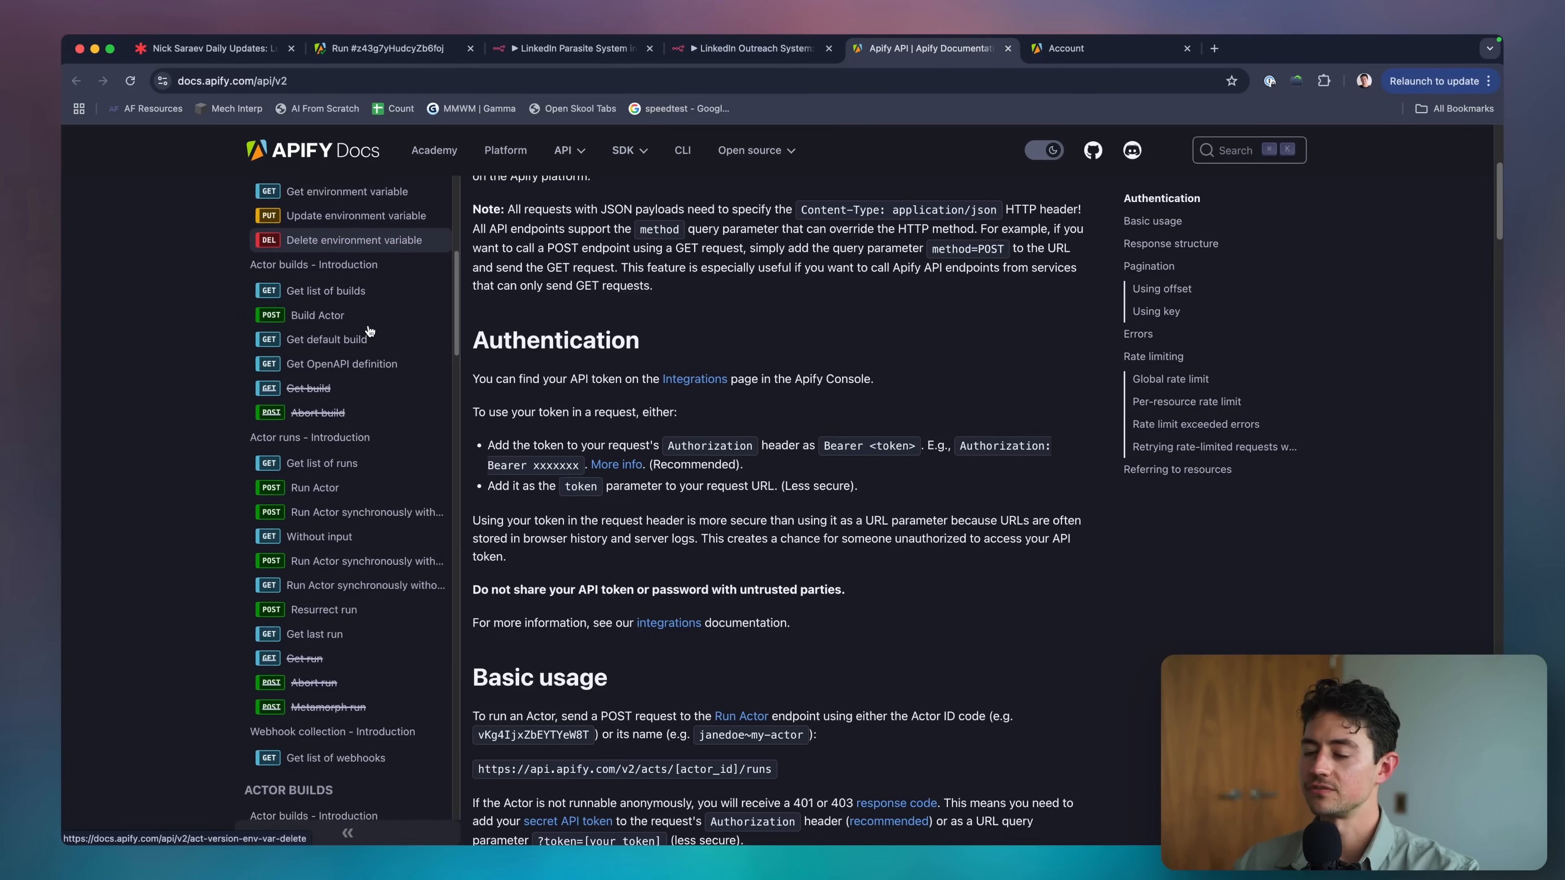
scroll(370, 331, down, 5)
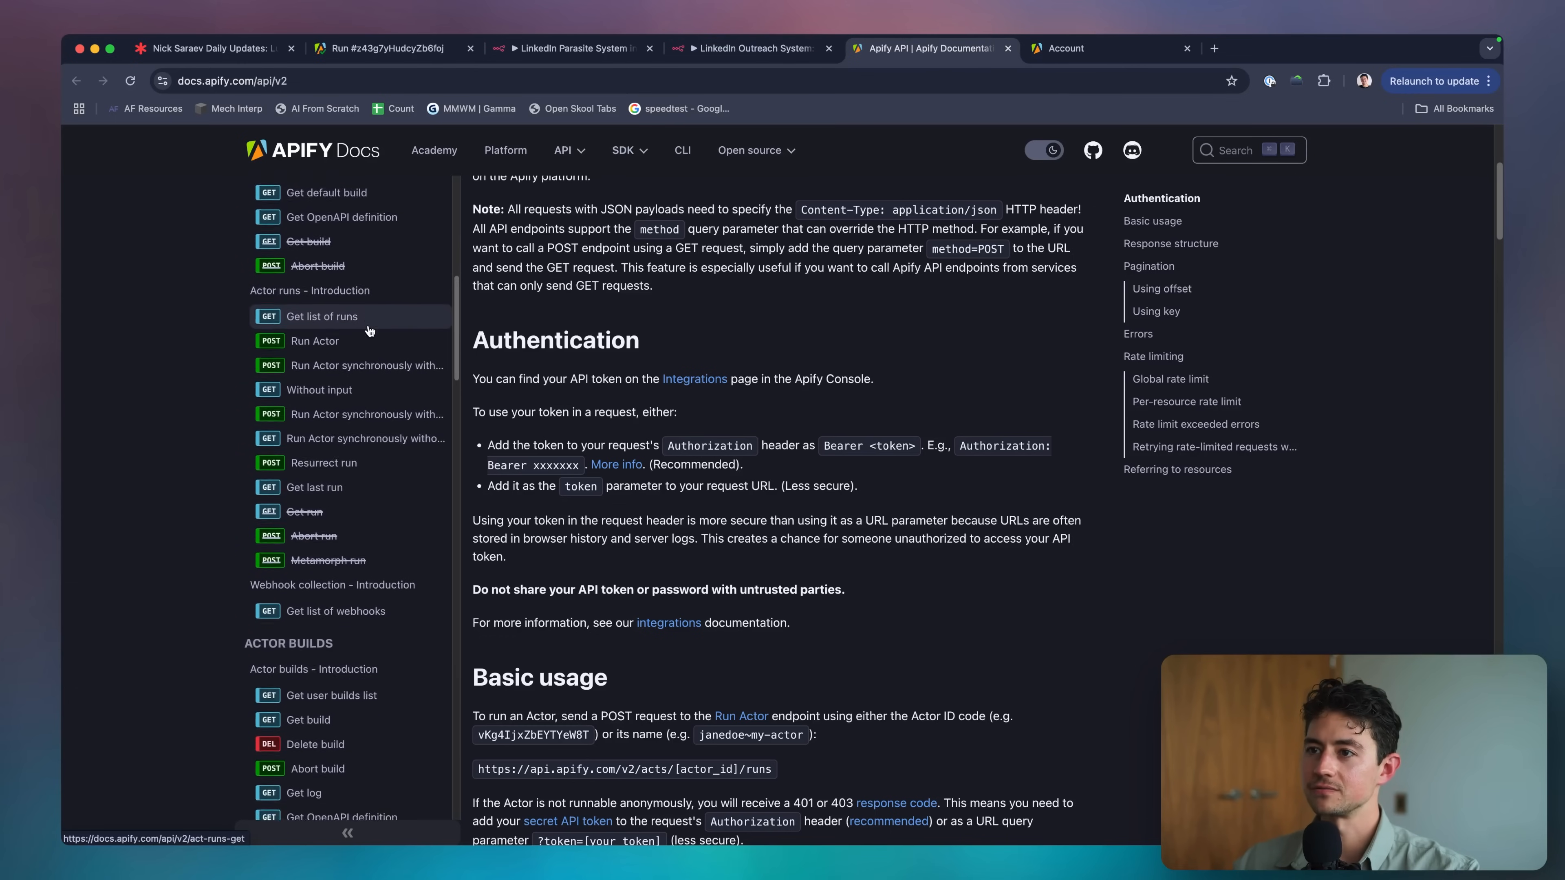
scroll(370, 331, down, 1)
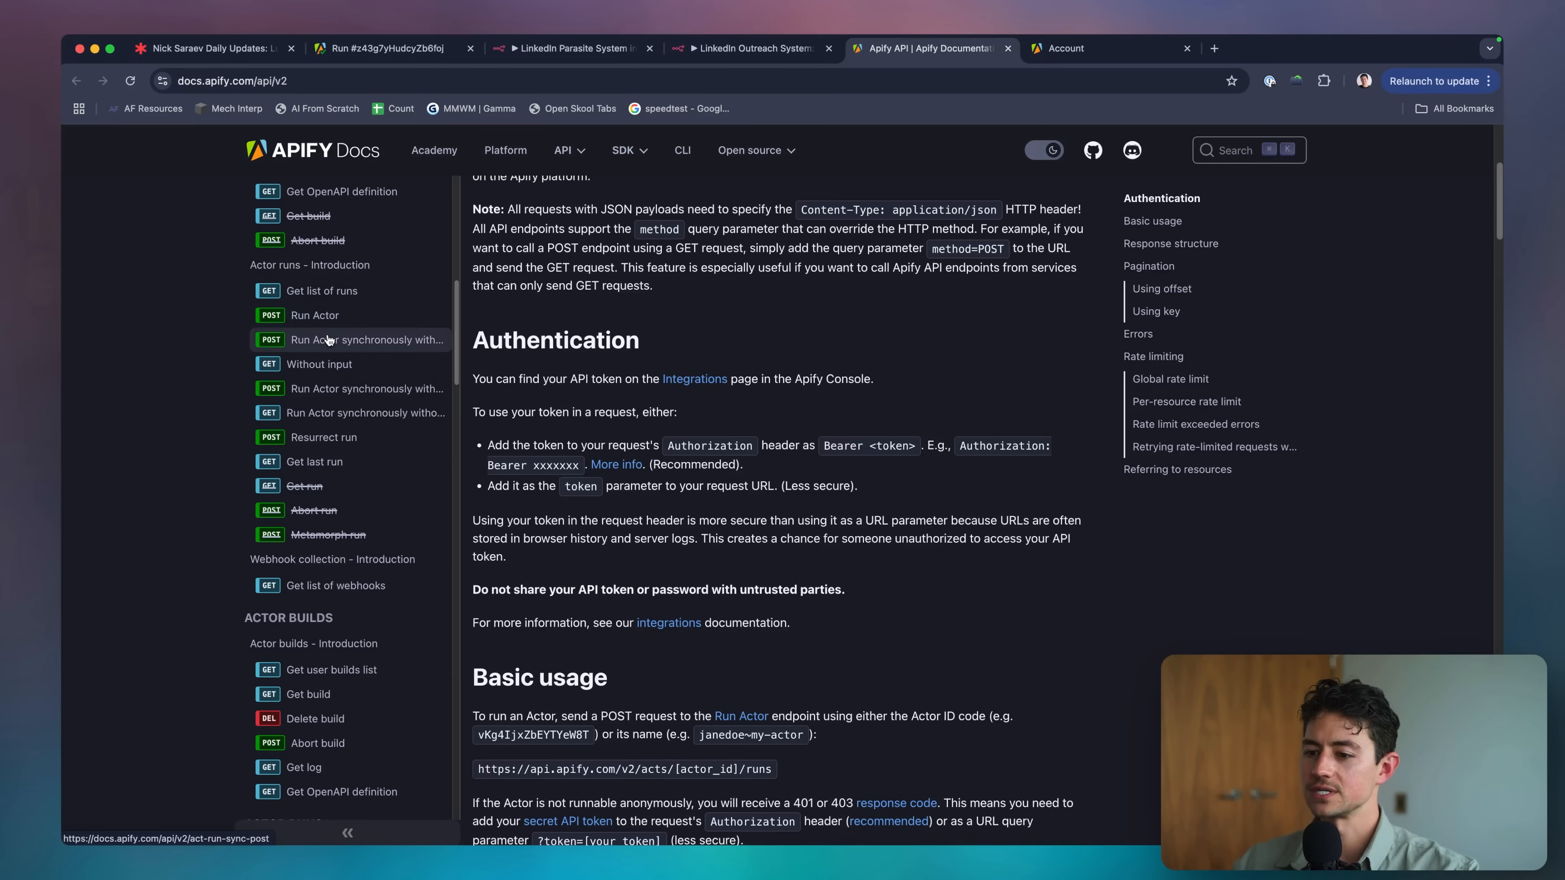
Open the Apify docs page for running an Actor synchronously and getting dataset items.
click(336, 398)
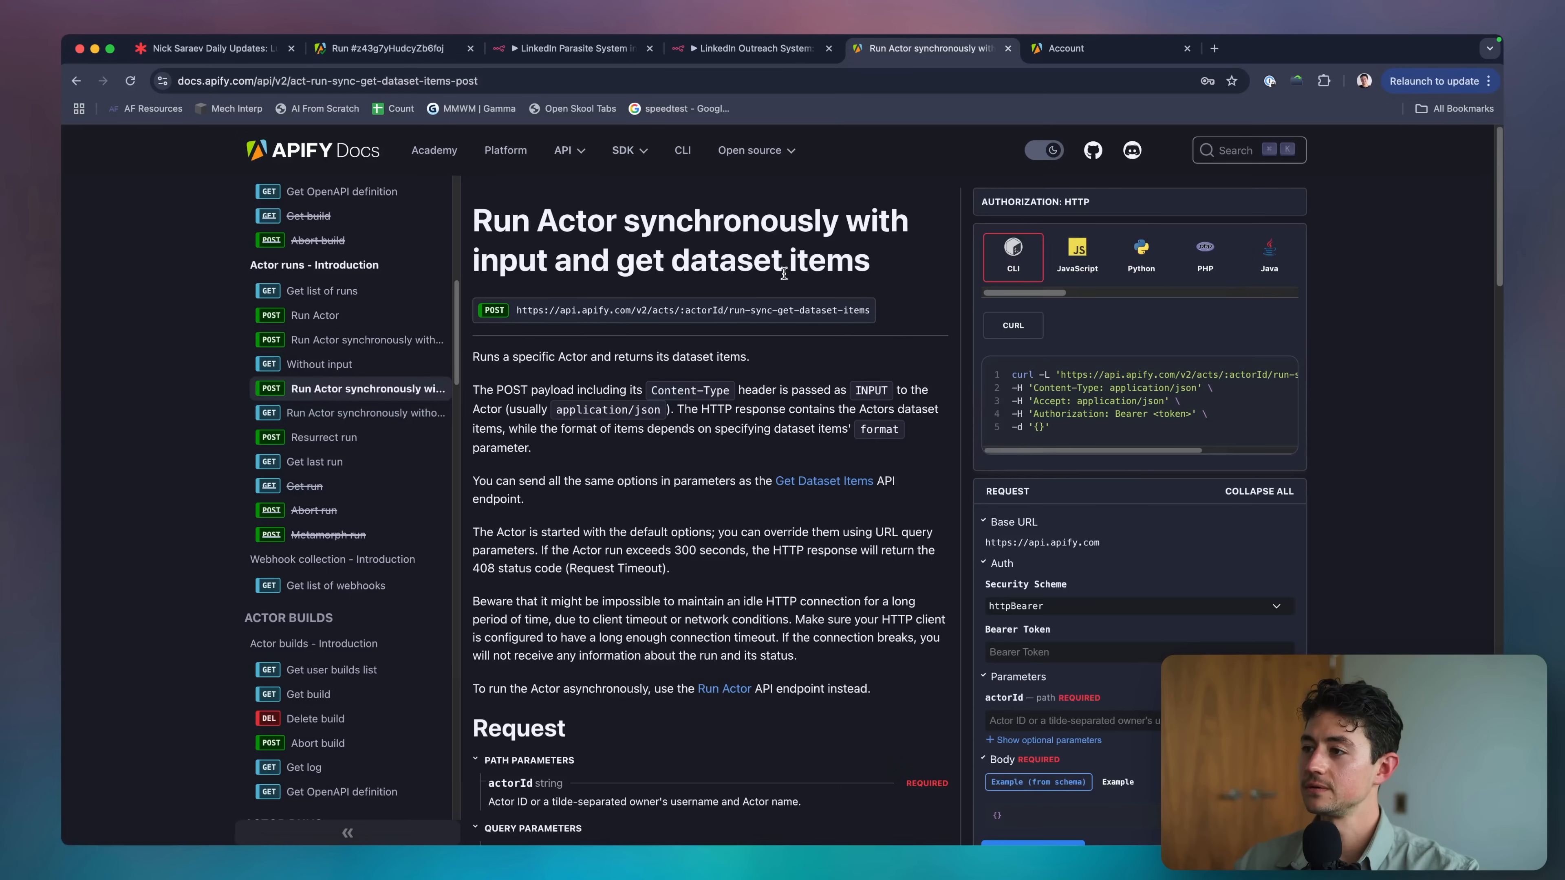
drag(877, 270, 636, 272)
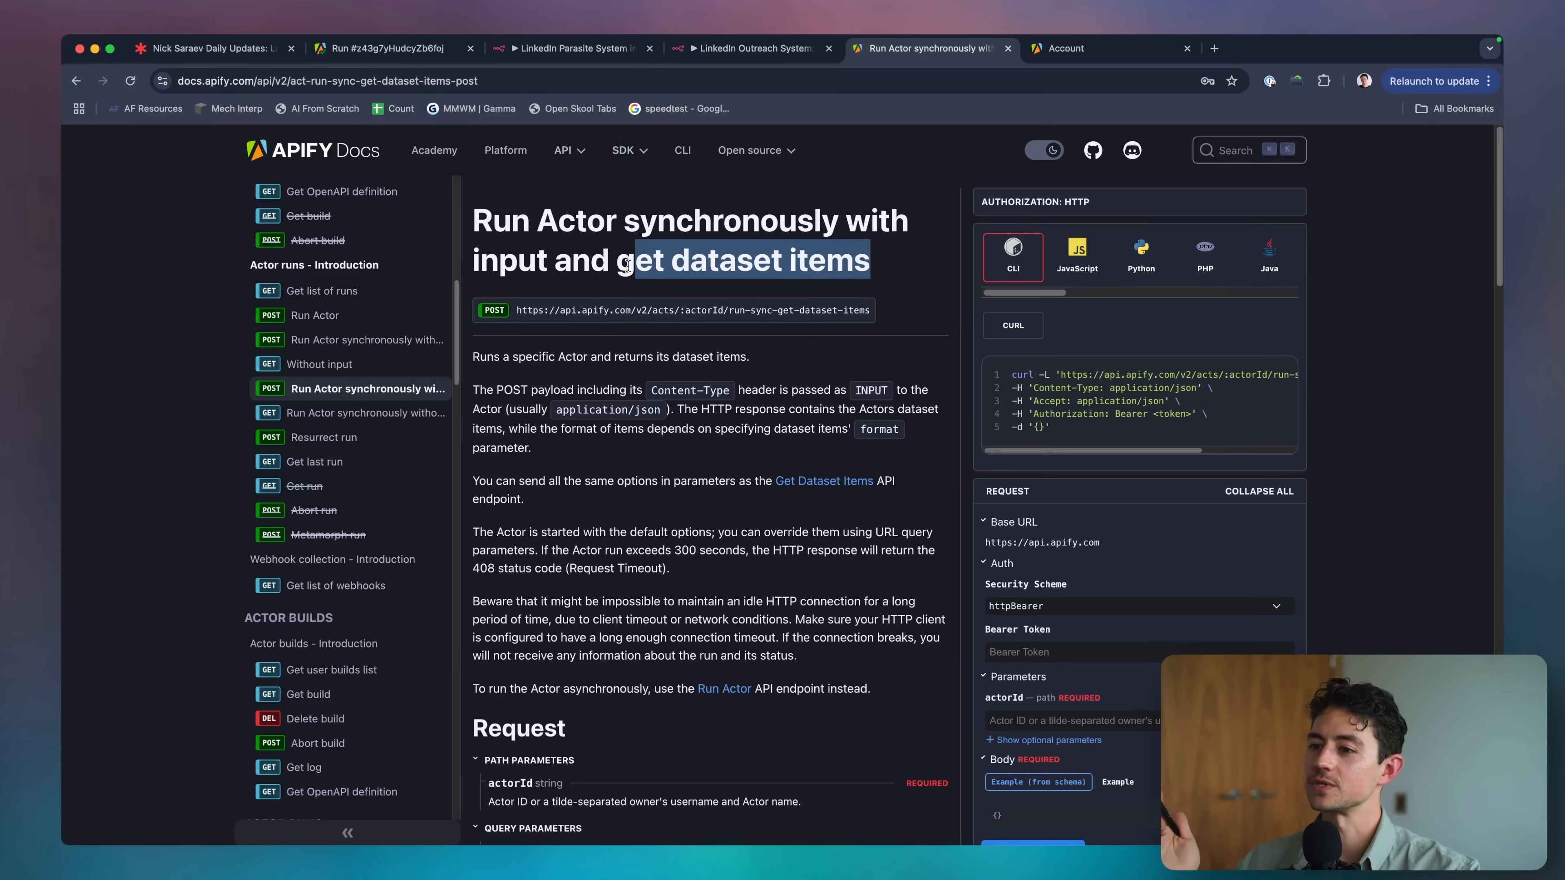
click(501, 247)
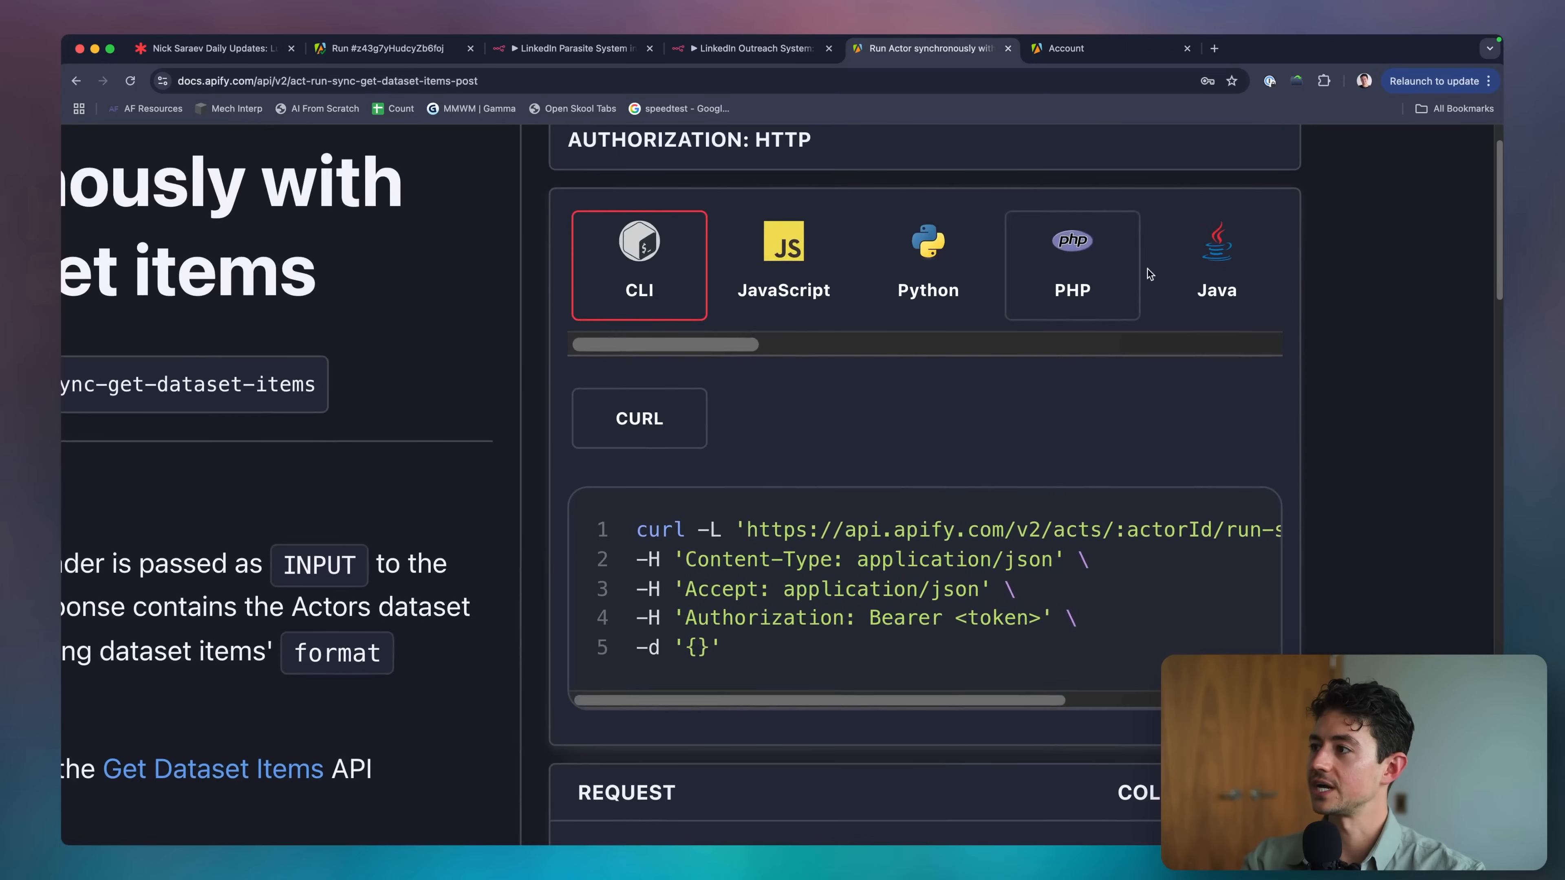
Copy the curl request example and bring up the LinkedIn Outreach System workflow.
click(795, 271)
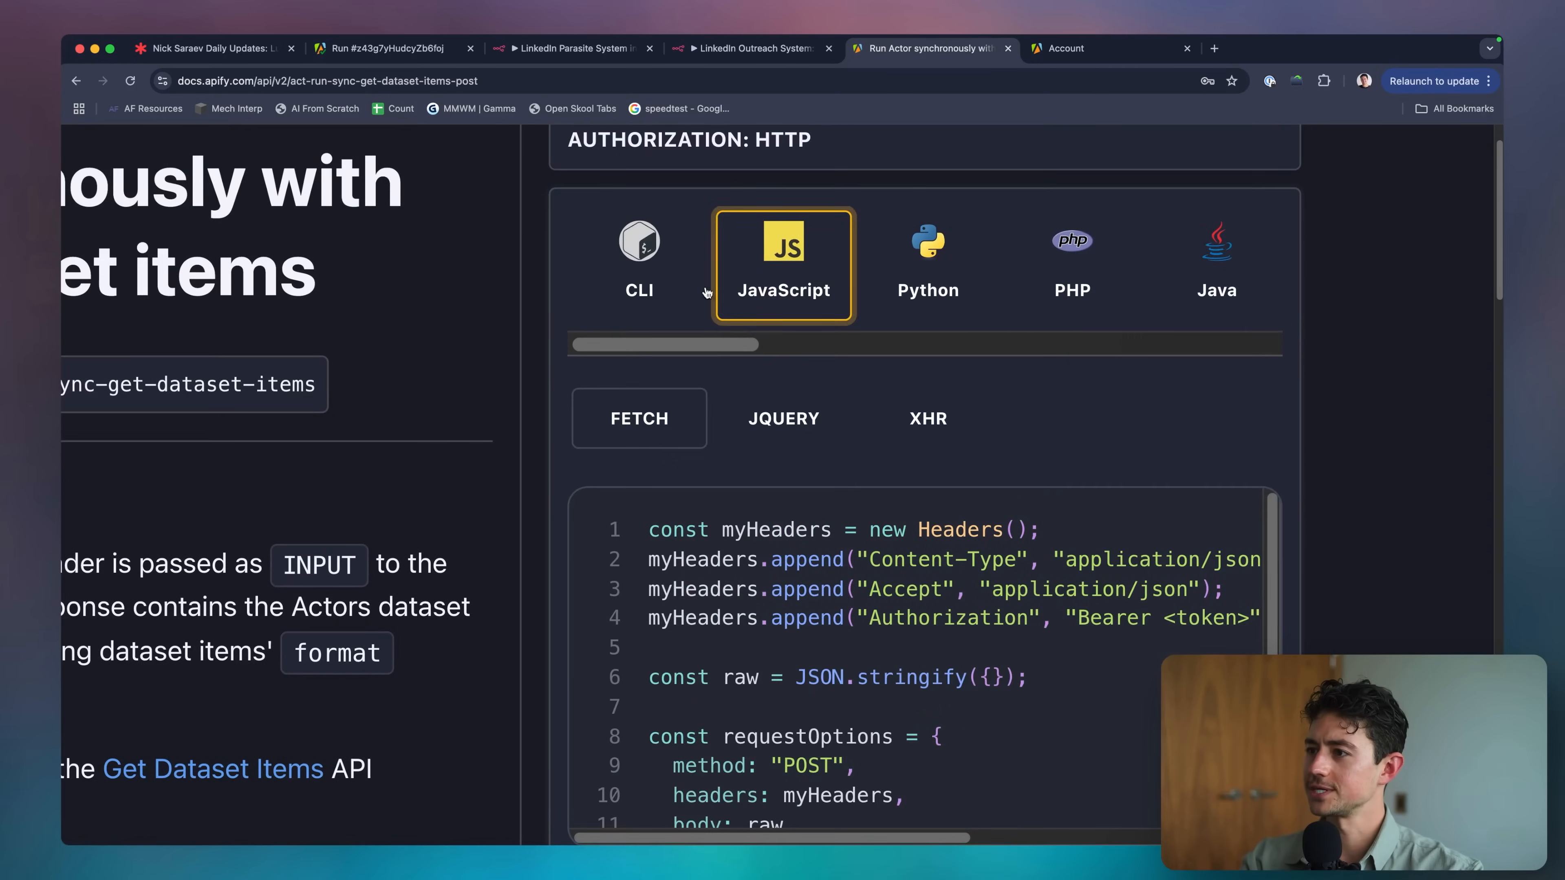
click(662, 291)
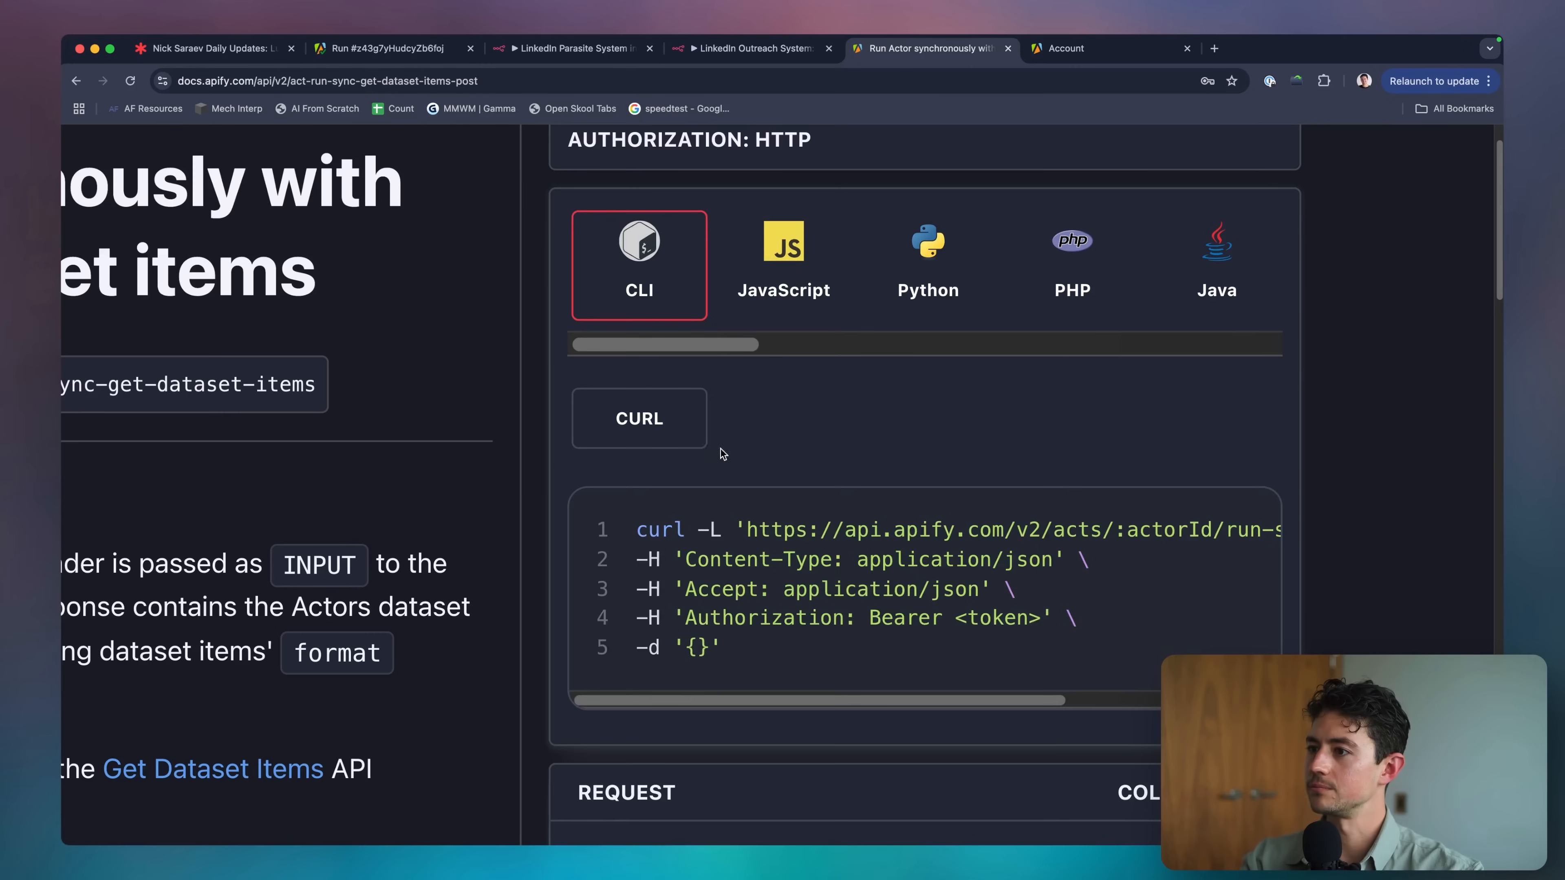
mouse_move(1076, 505)
click(1211, 526)
scroll(1211, 528, down, 5)
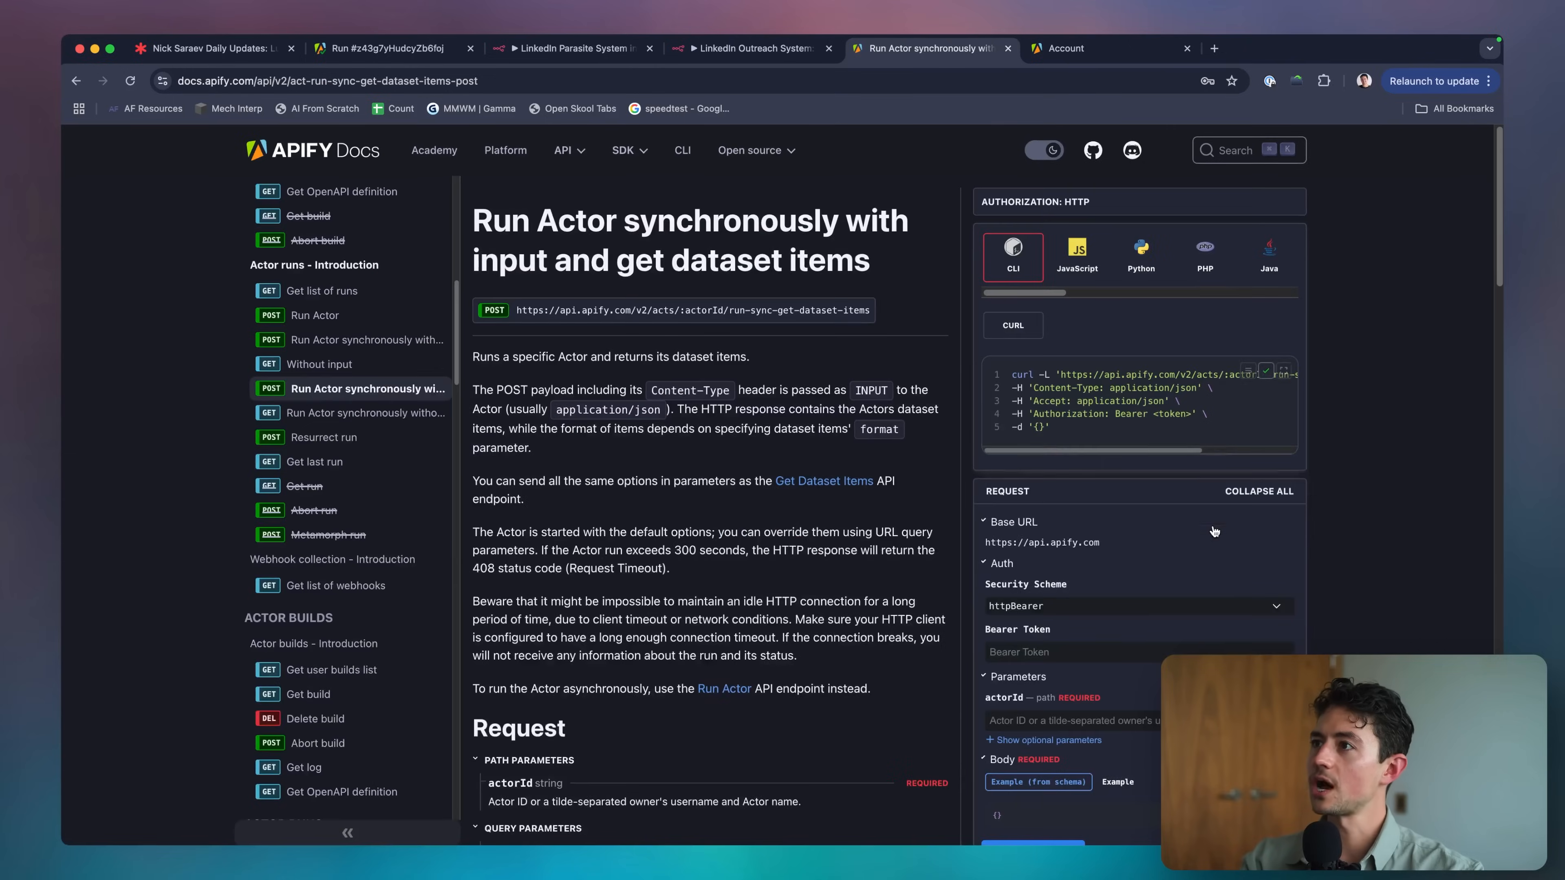
click(761, 60)
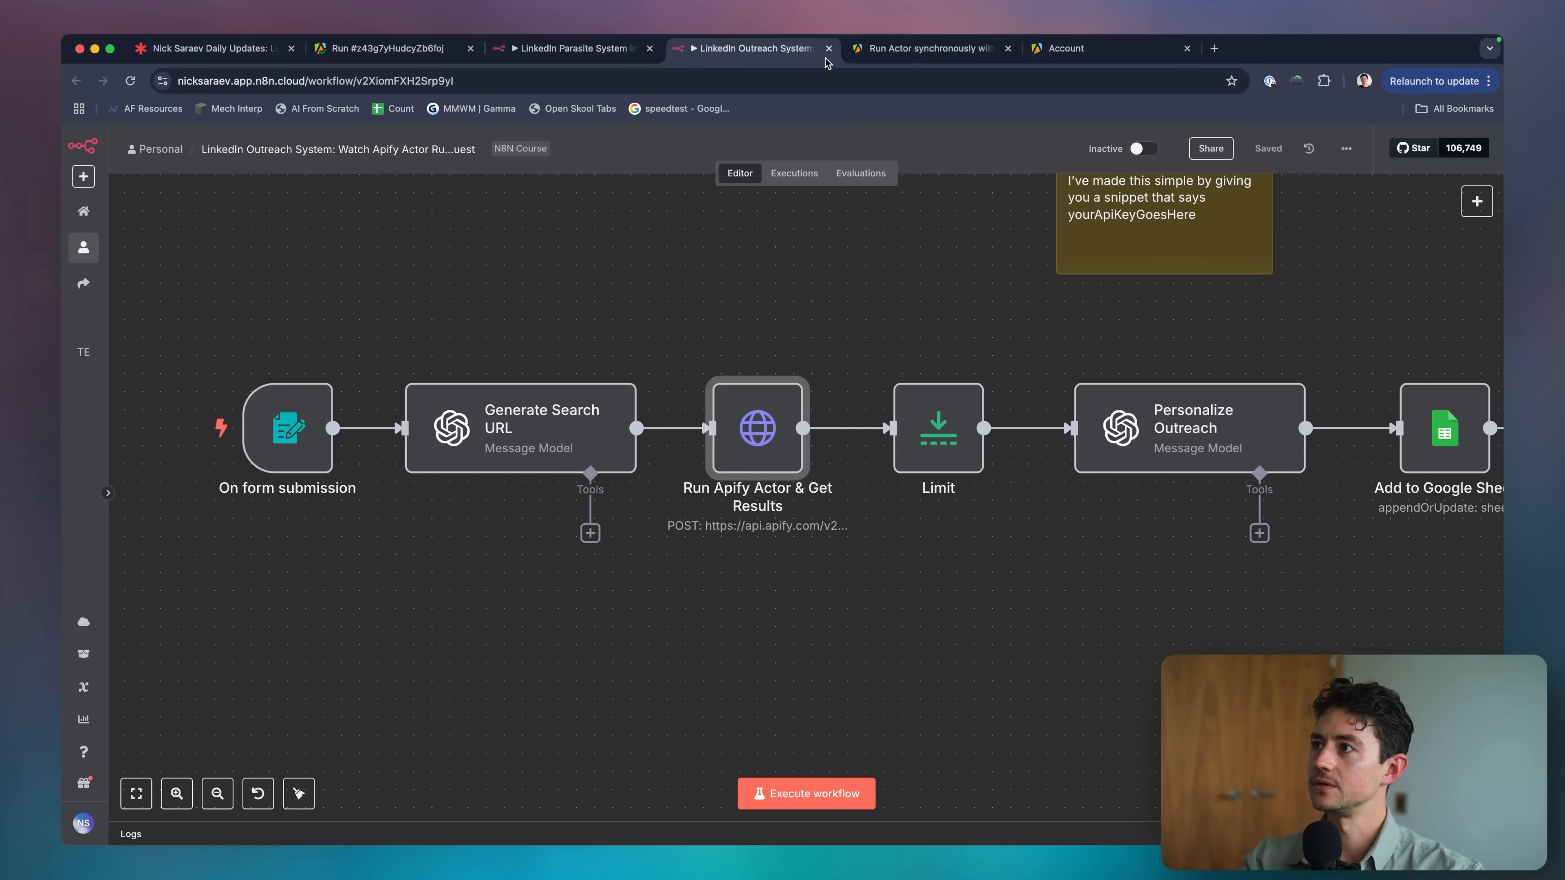
Close the LinkedIn Outreach System workflow and switch to the LinkedIn Parasite System workflow.
scroll(831, 340, down, 5)
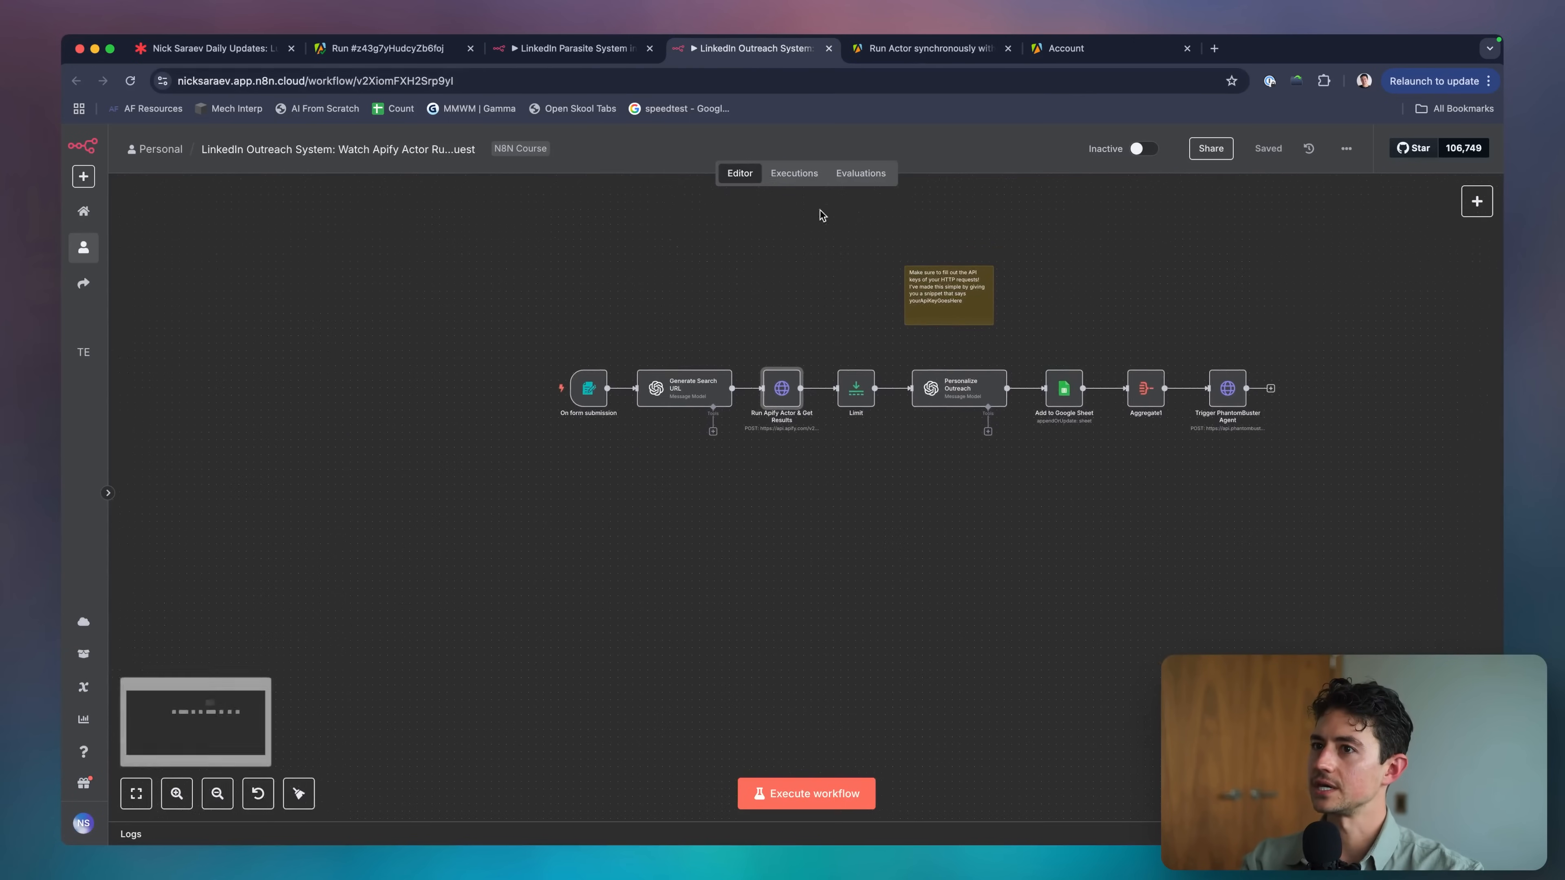
key(super+w)
click(603, 62)
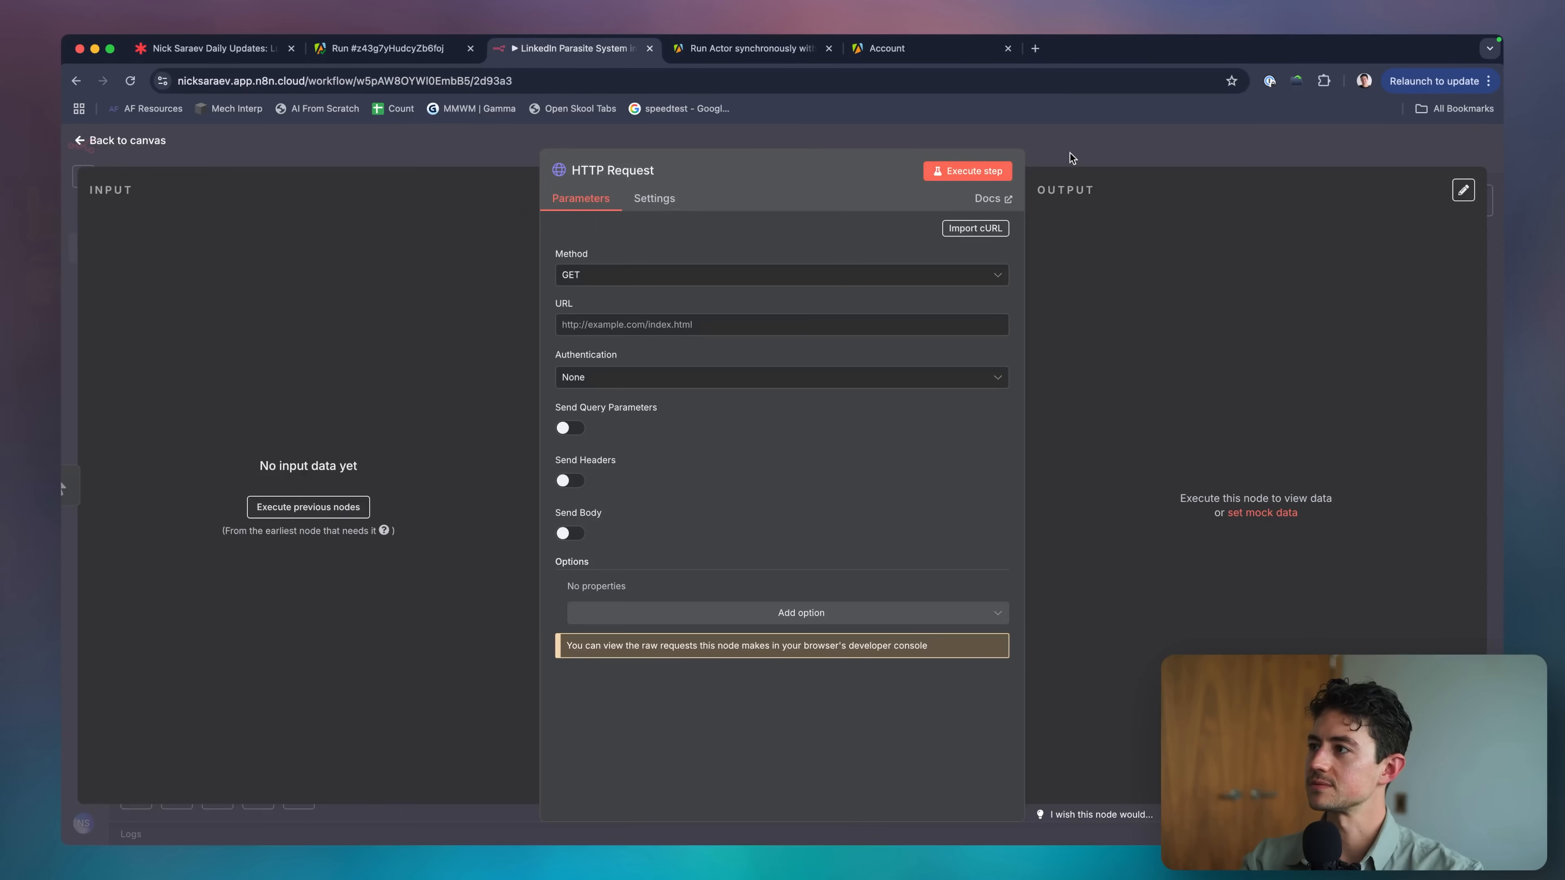
Import the copied Apify curl into the HTTP Request node, keeping Method as POST.
click(1006, 230)
key(super+v)
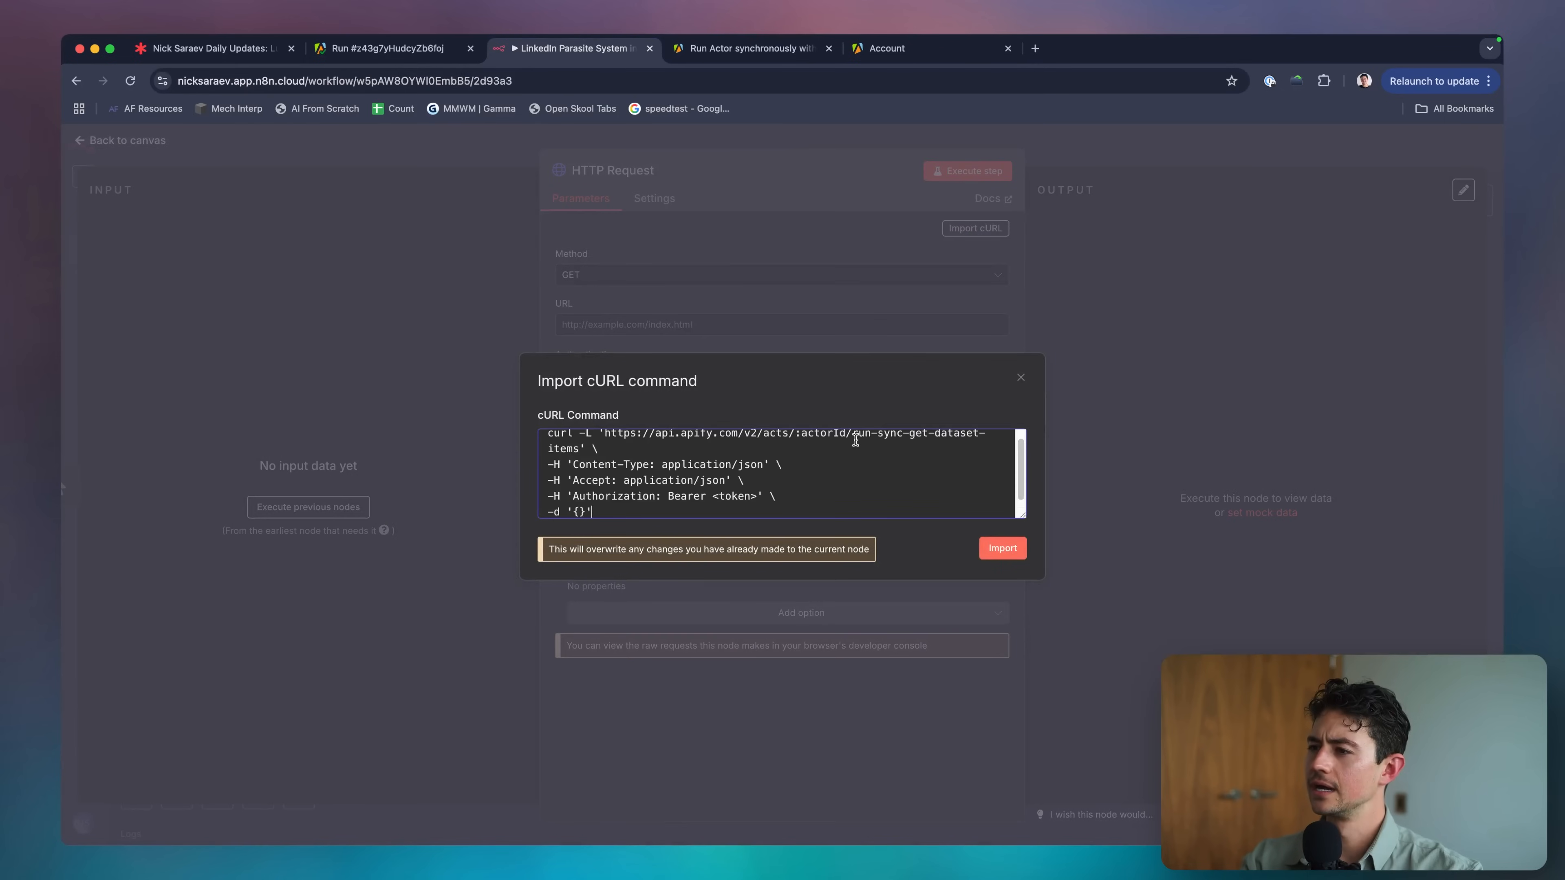
scroll(920, 474, up, 1)
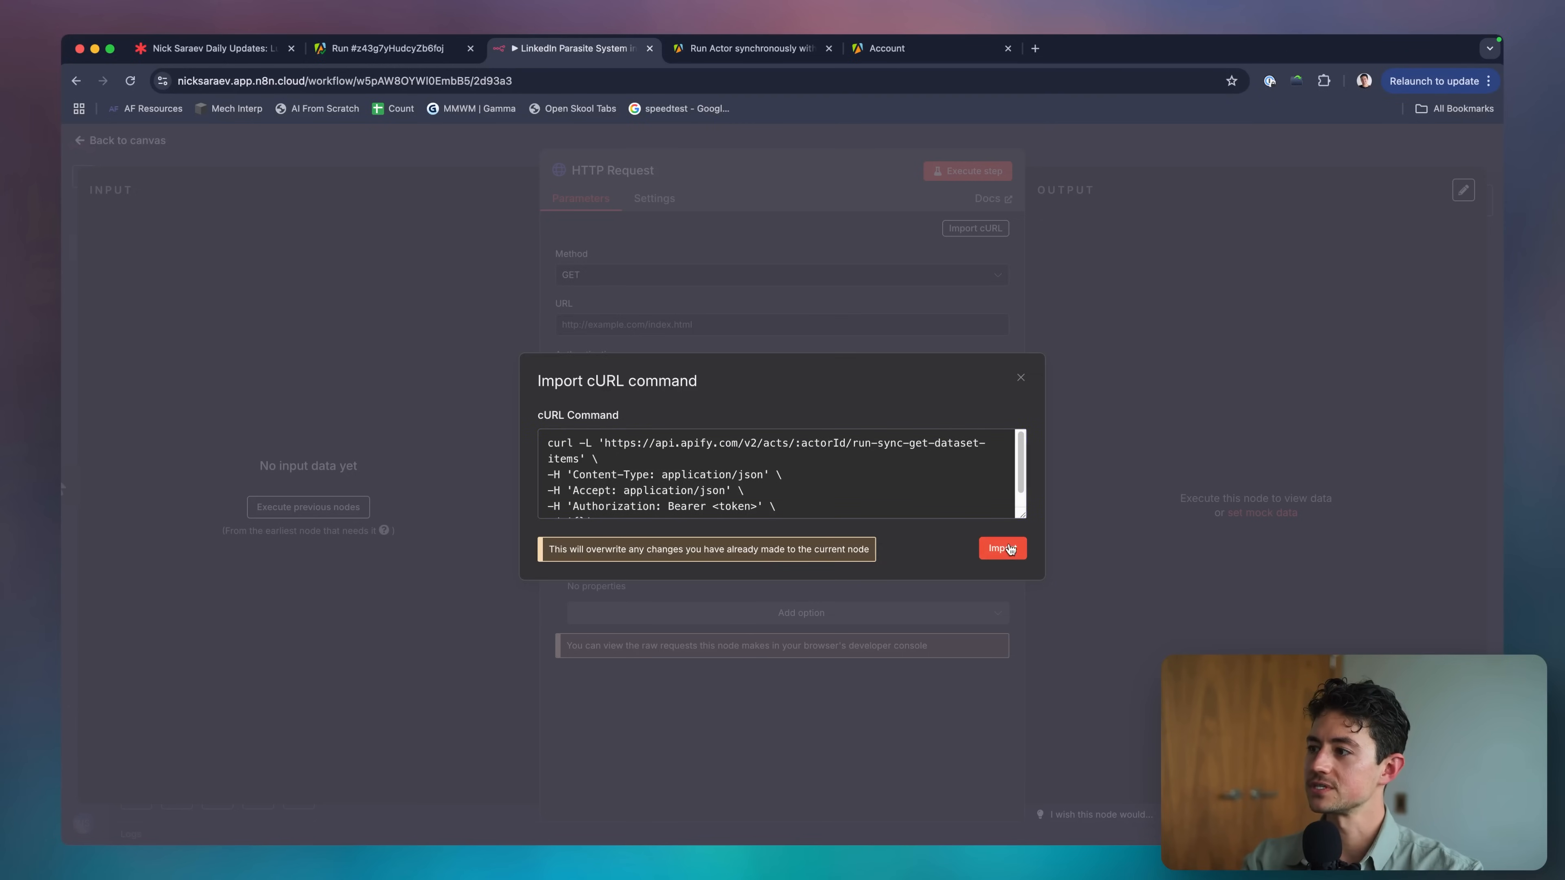
scroll(865, 487, down, 1)
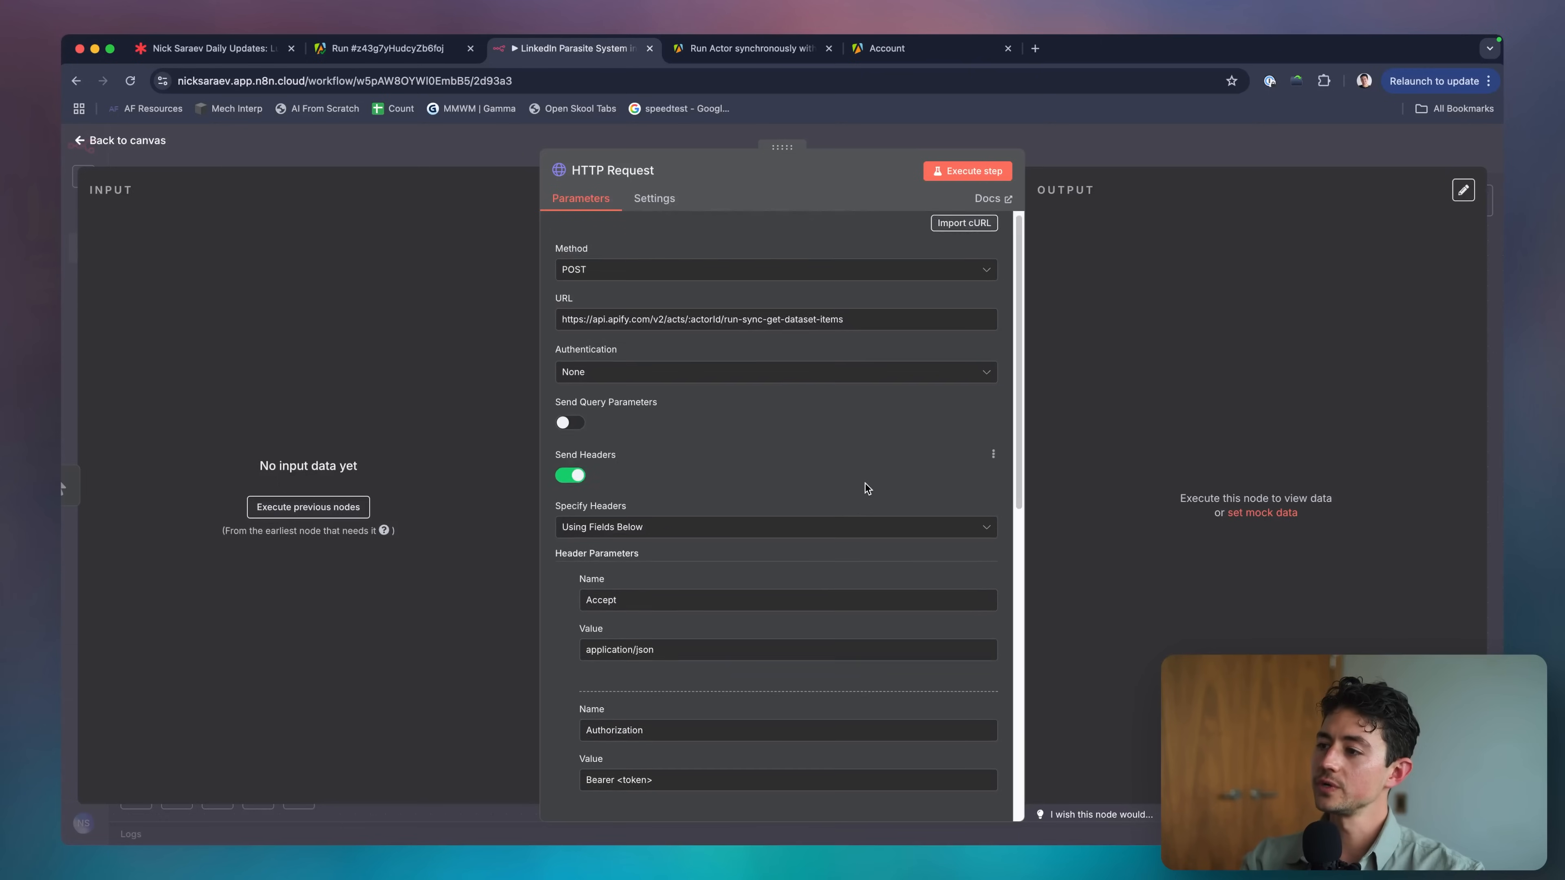
scroll(866, 488, up, 1)
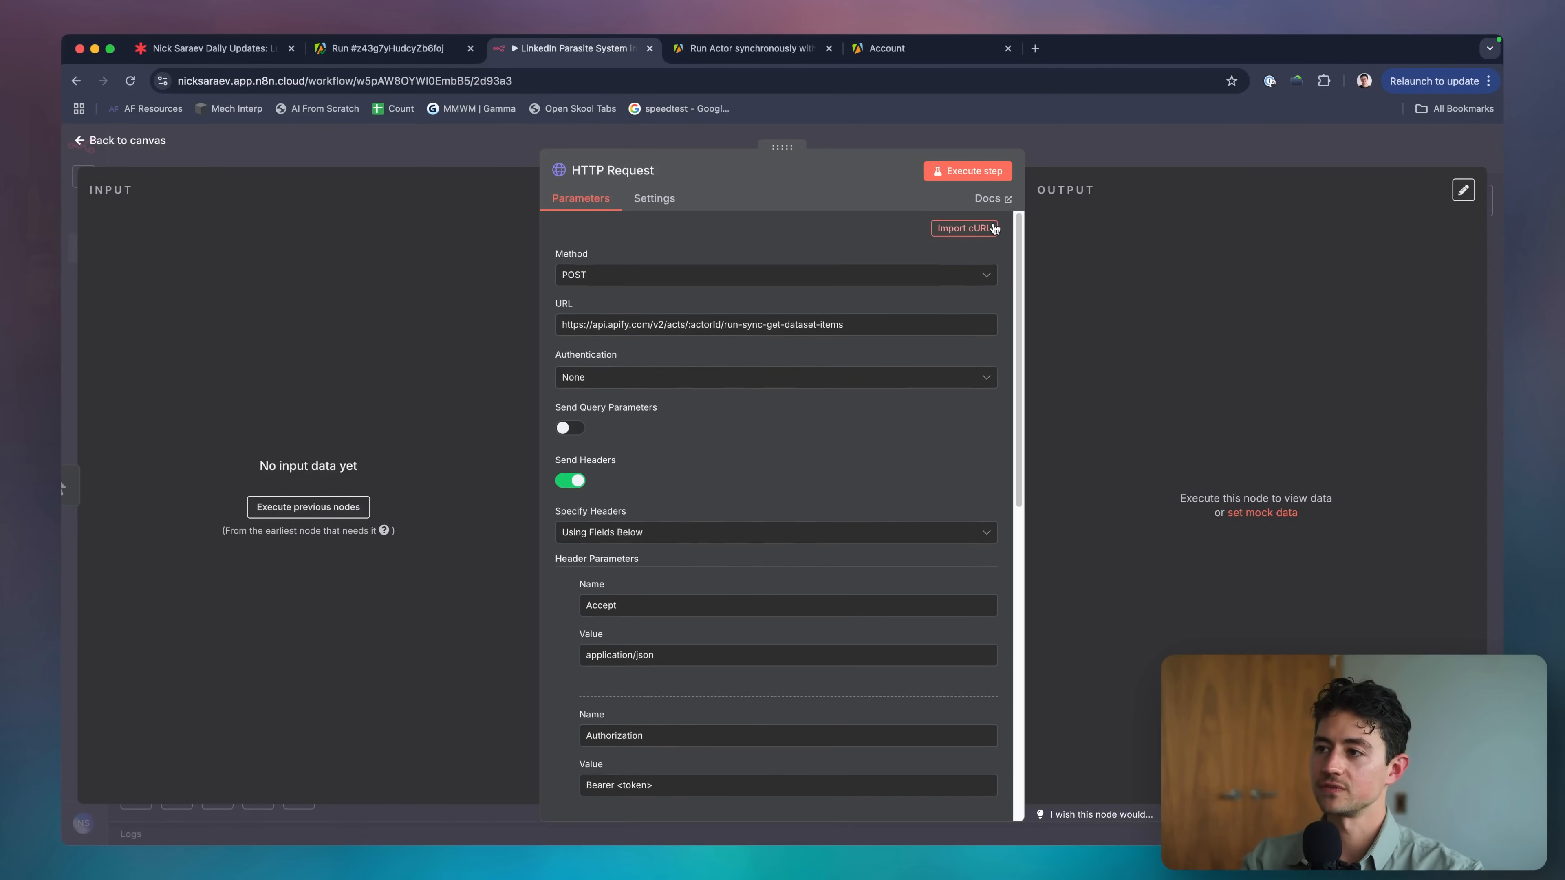
triple_click(616, 325)
click(629, 275)
click(689, 262)
scroll(709, 339, down, 5)
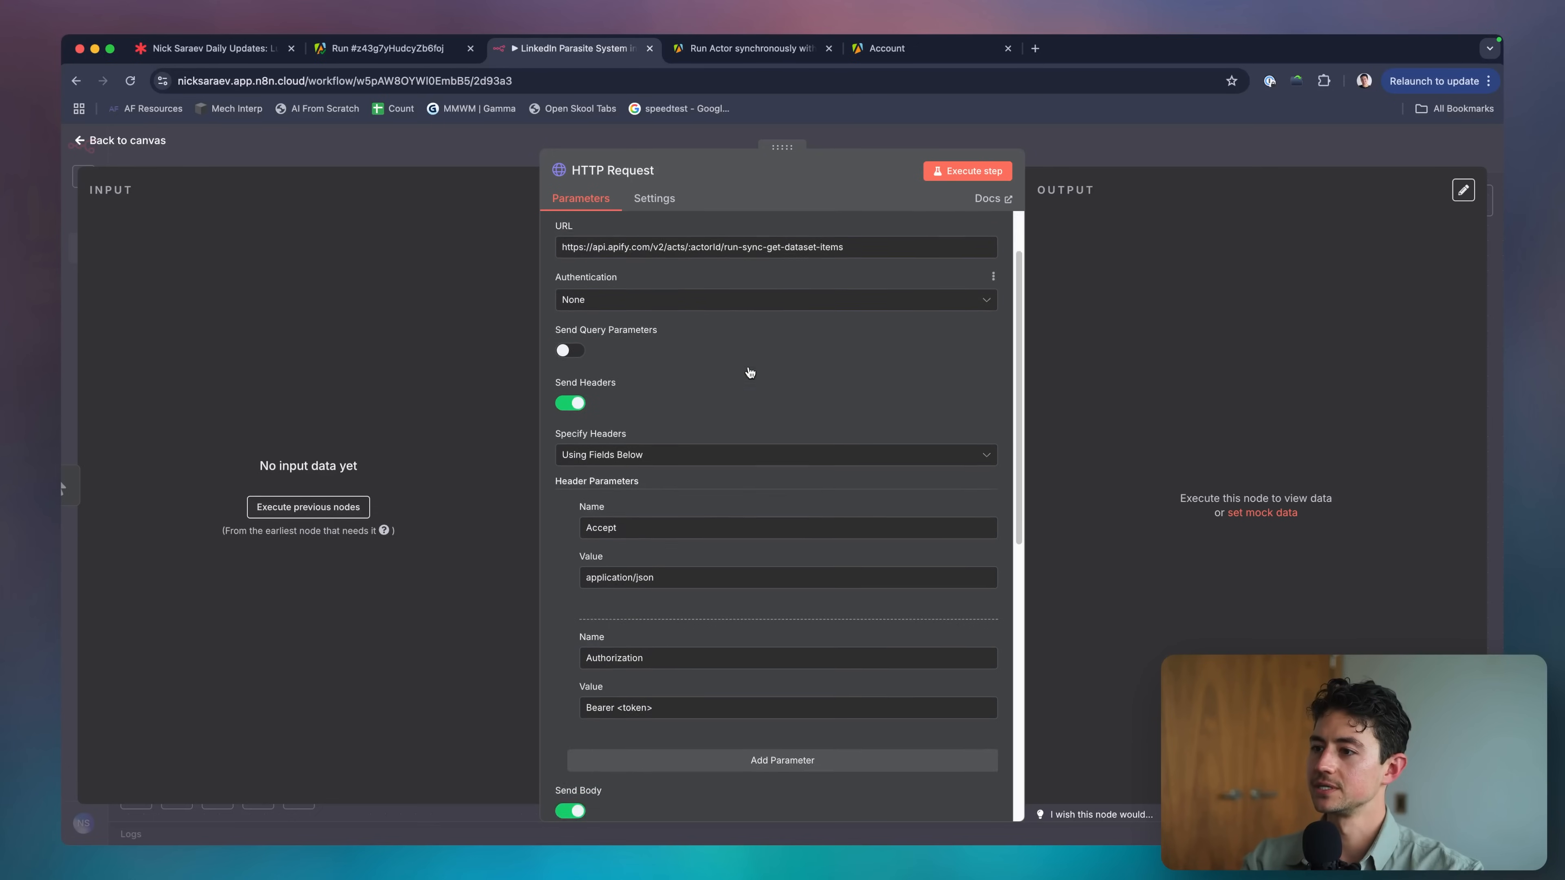
Replace the <token> placeholder after Bearer with the API token copied from Apify settings.
ctrl+scroll(746, 429, up, 5)
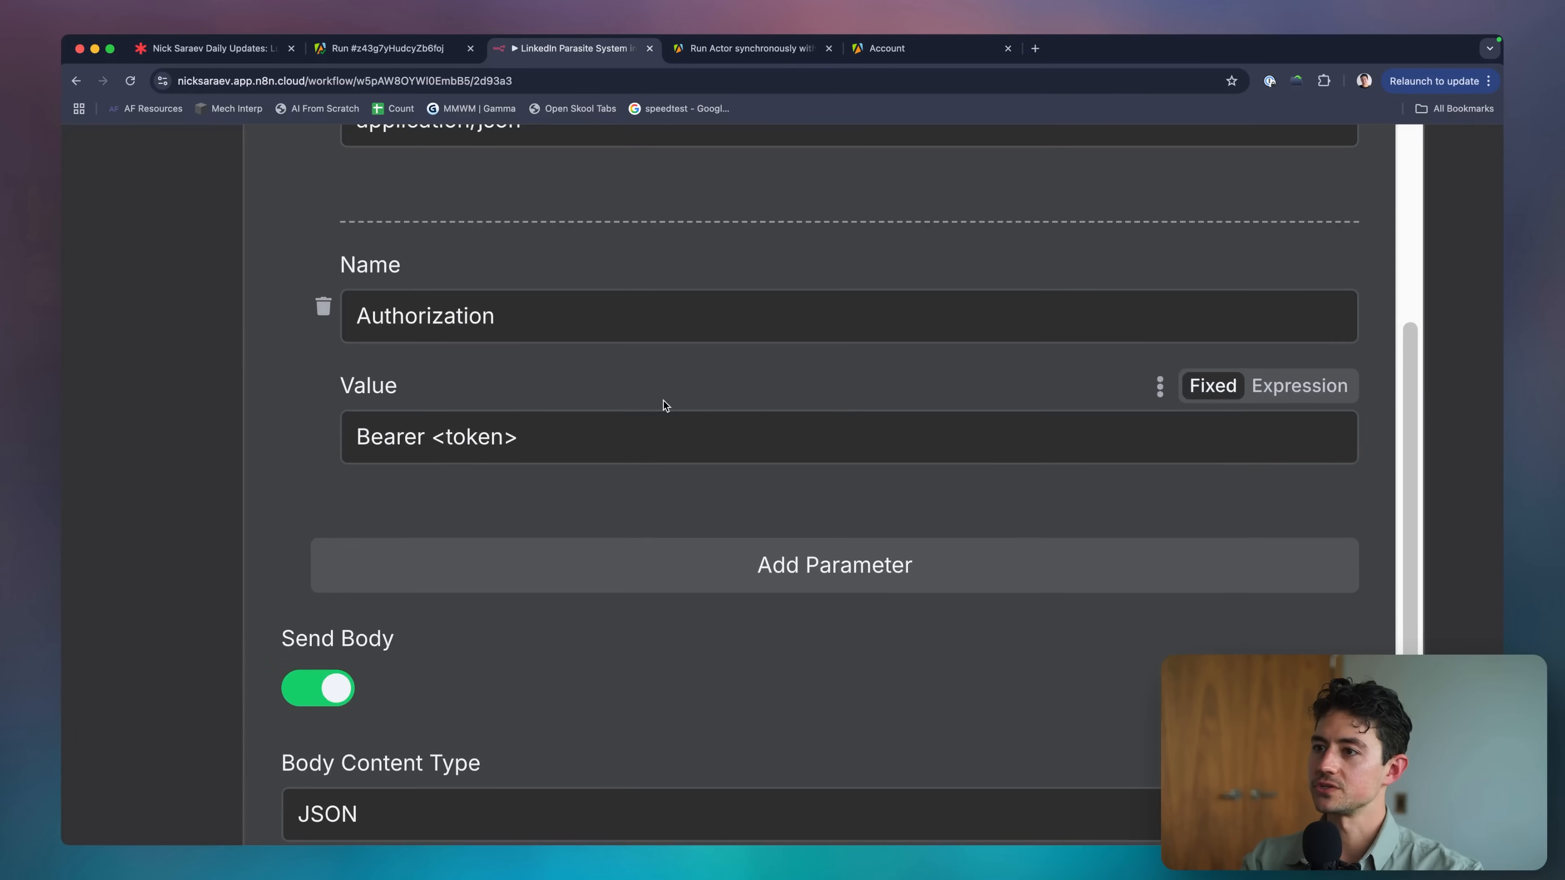
drag(432, 434, 513, 435)
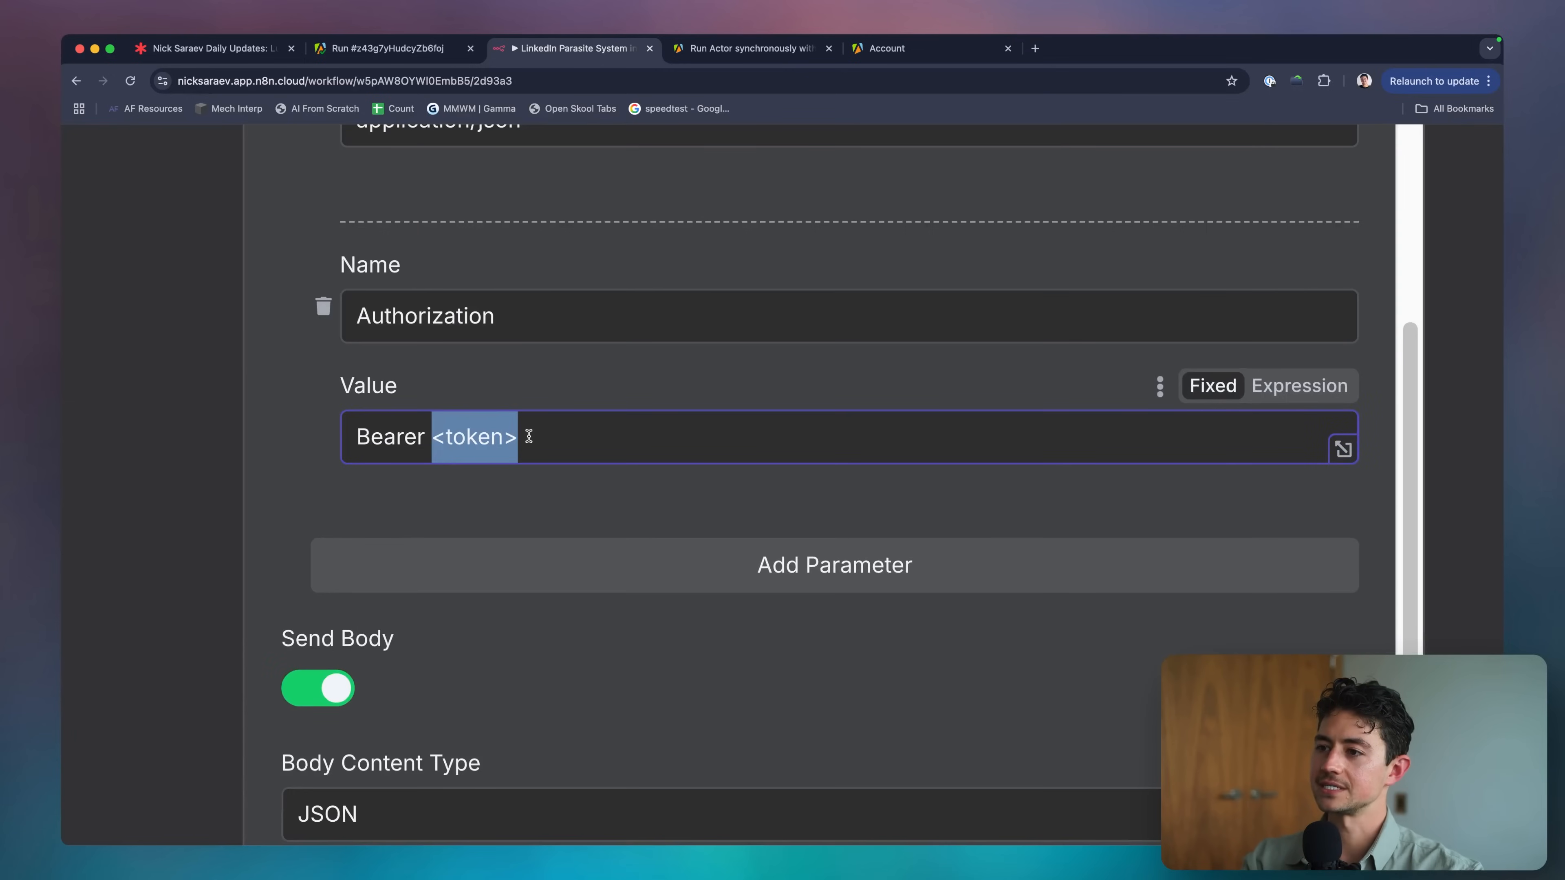
key(BackSpace)
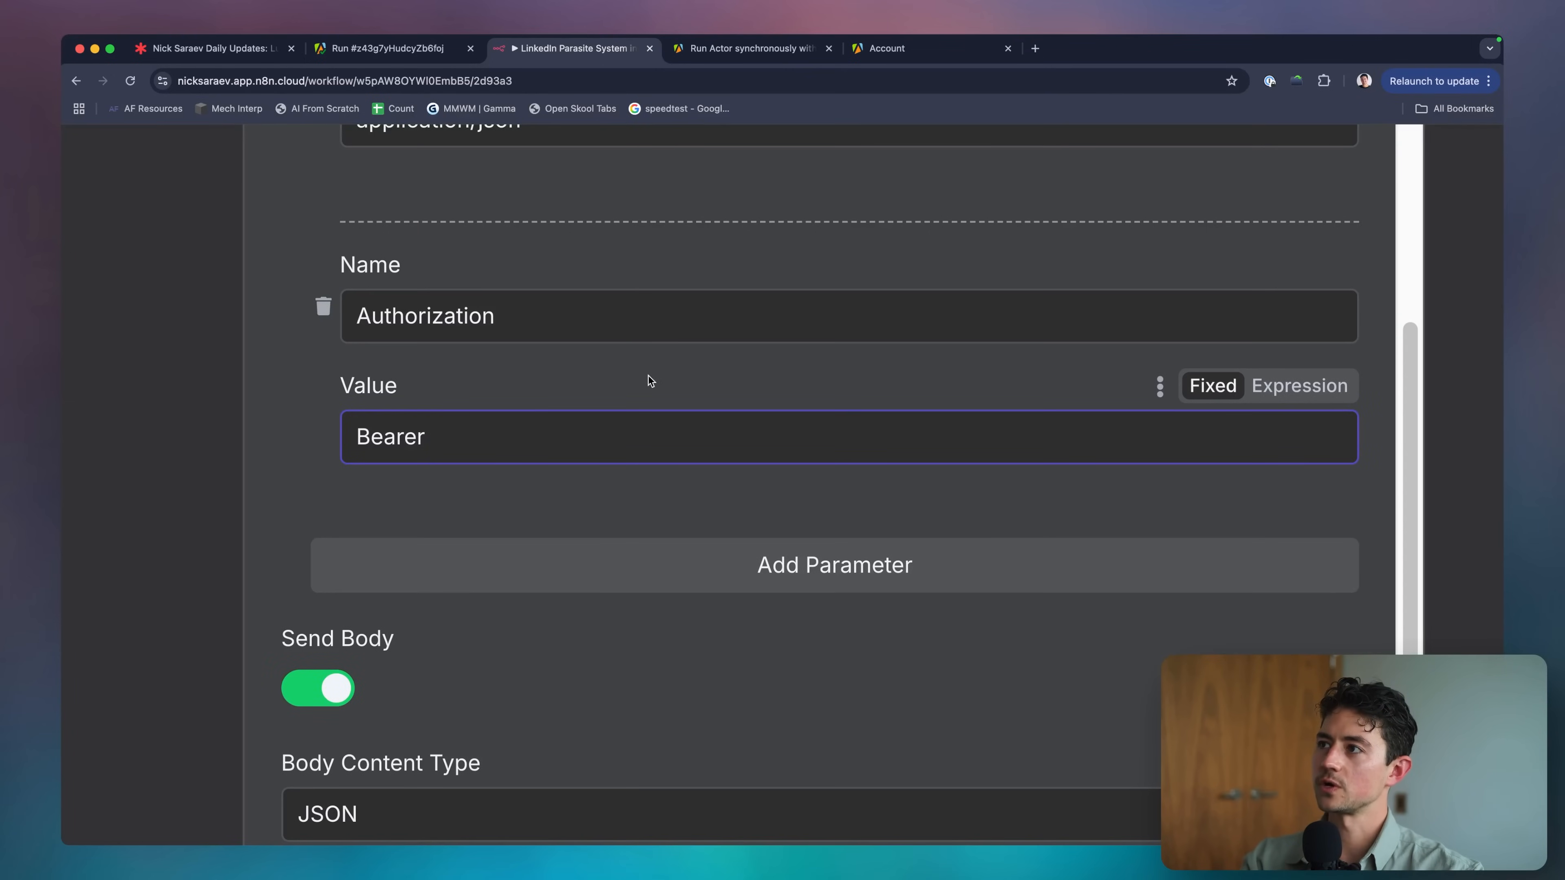
click(880, 50)
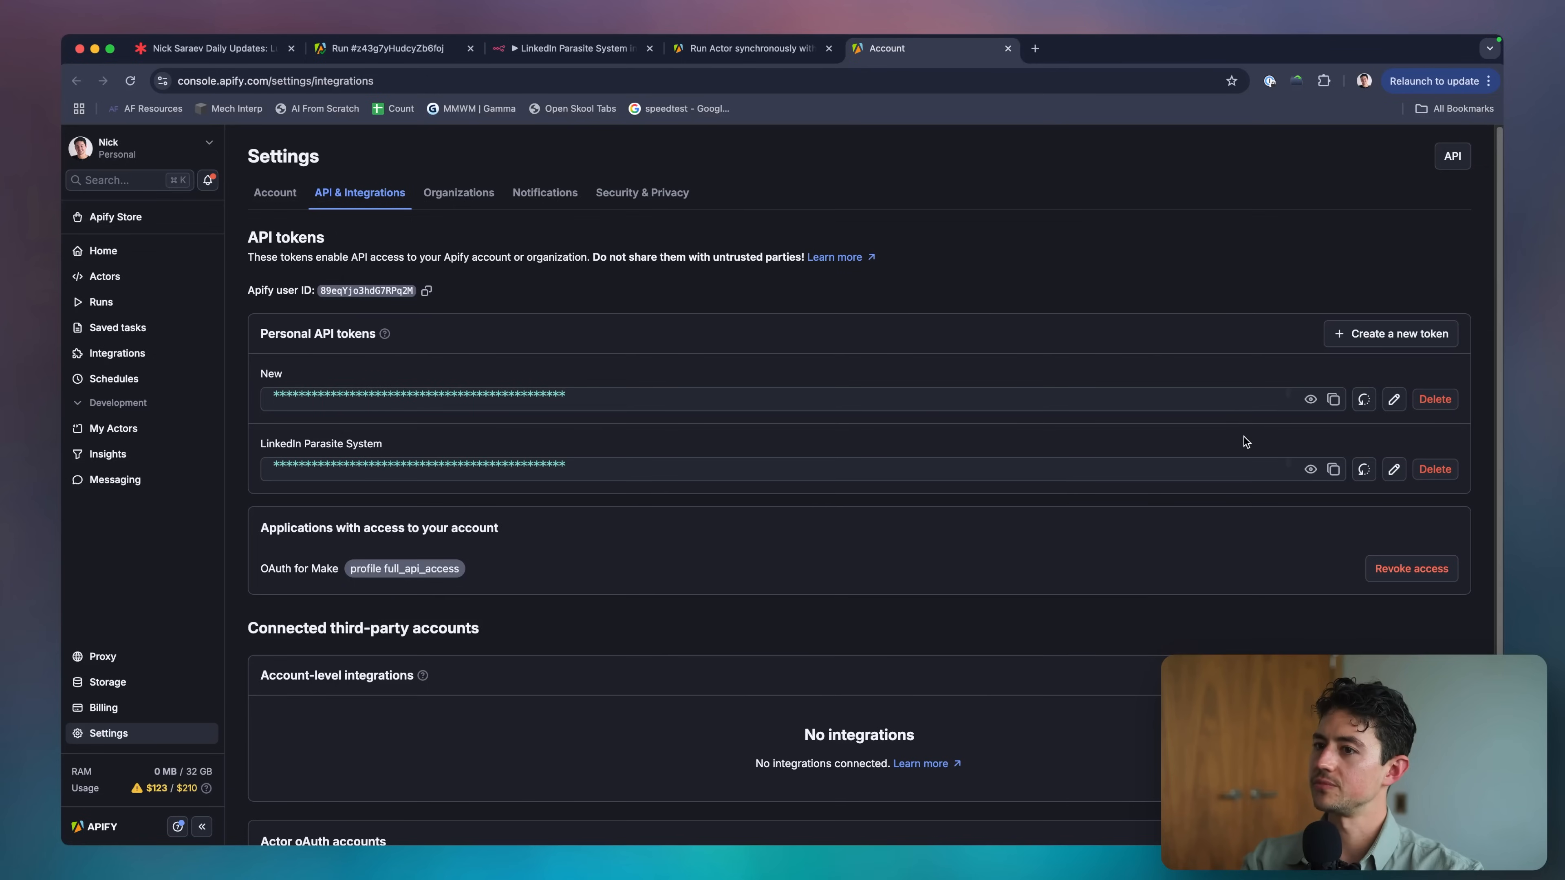
click(1333, 469)
key(ctrl+shift+Tab)
key(ctrl+shift+Tab)
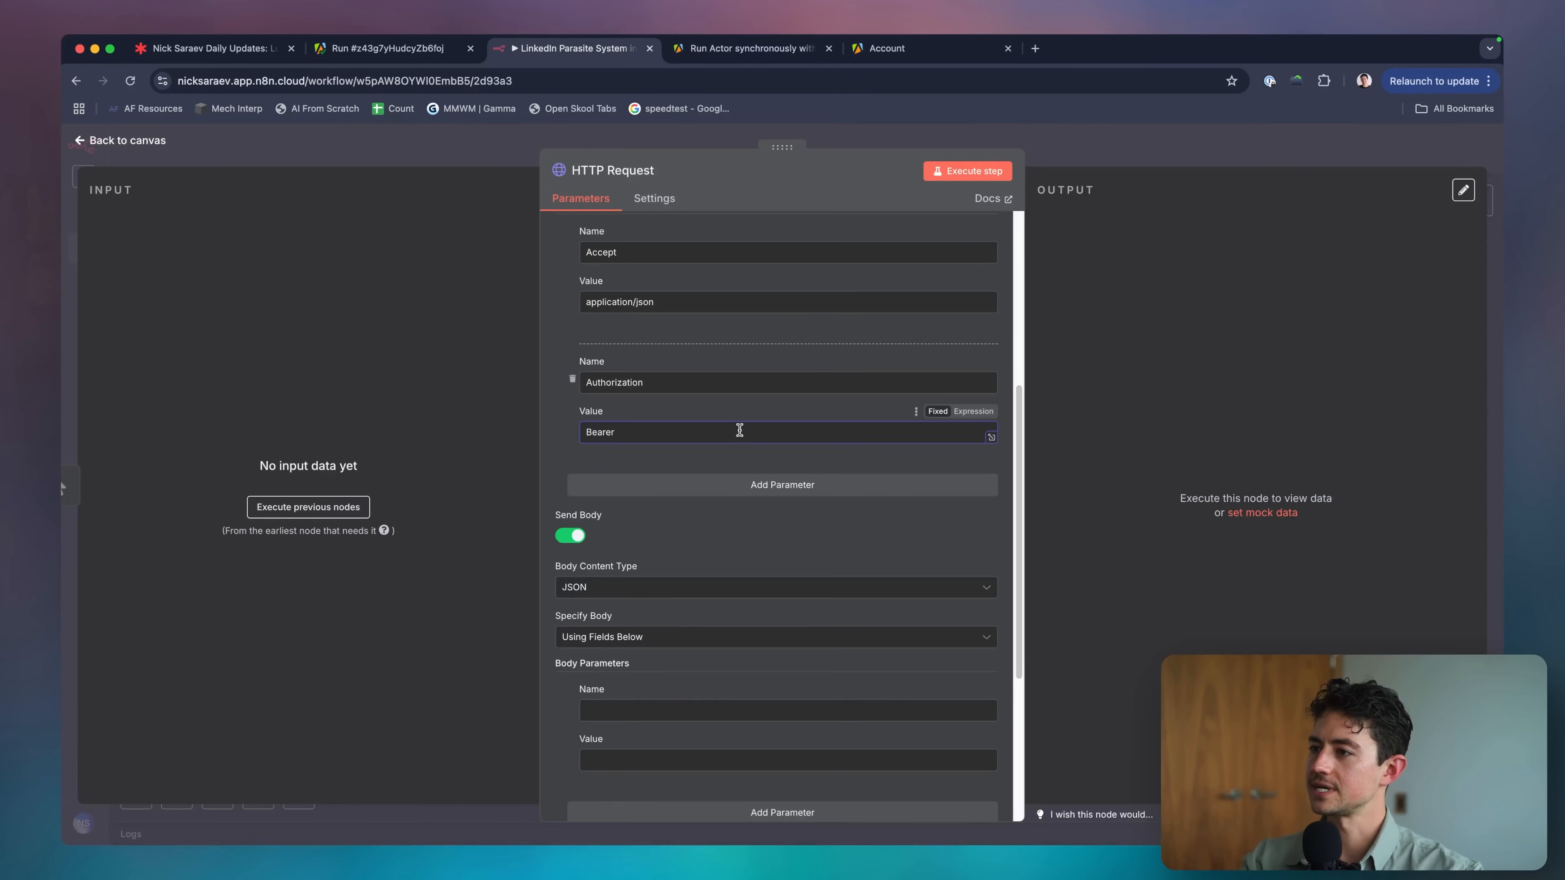
key(super+v)
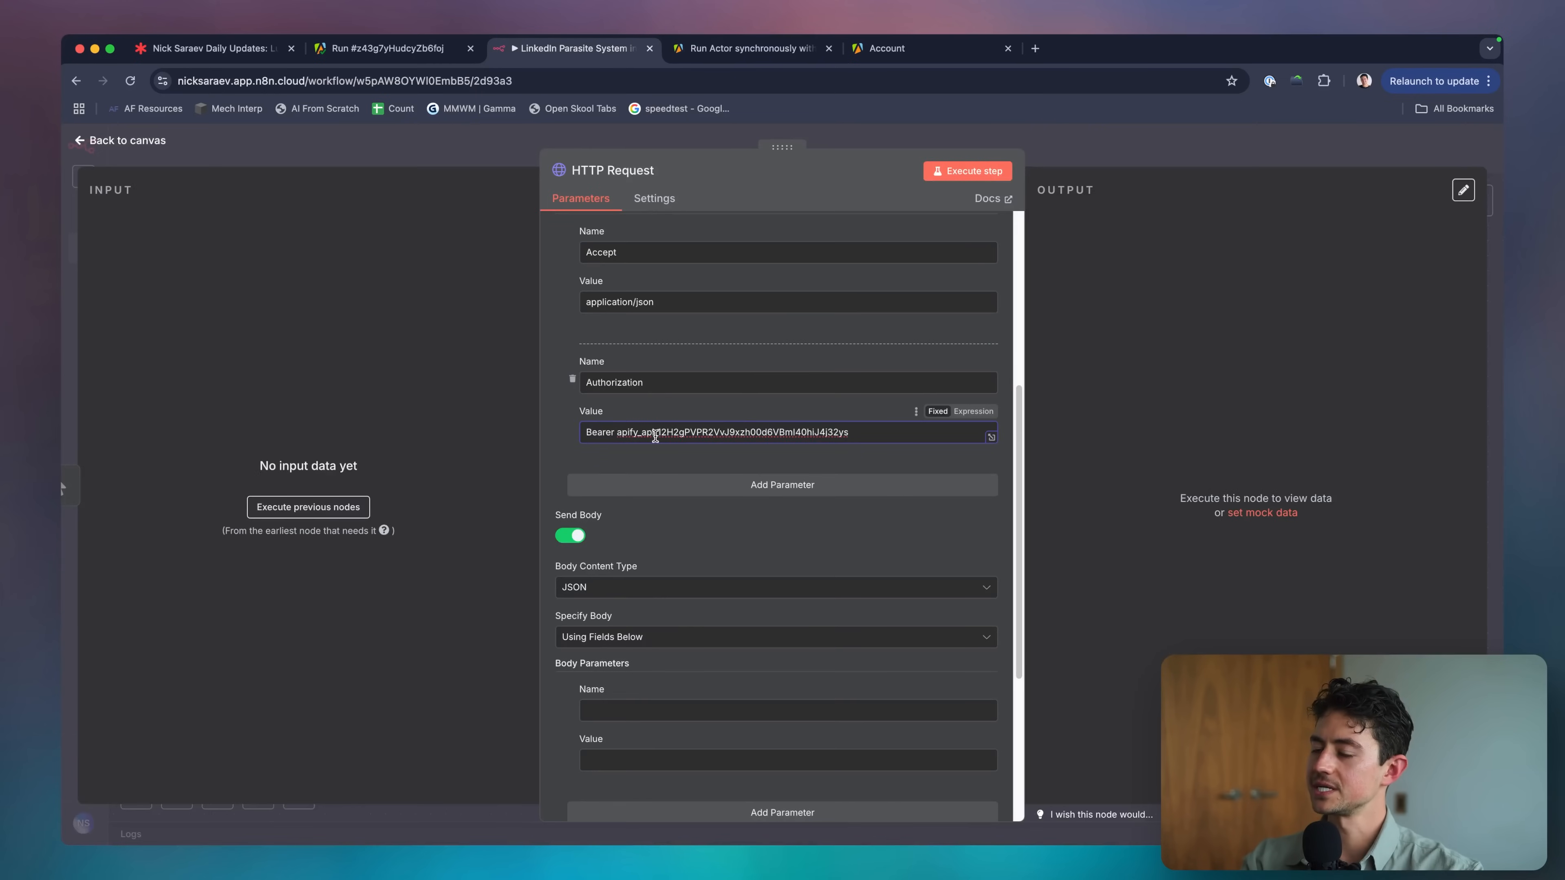
scroll(726, 428, up, 5)
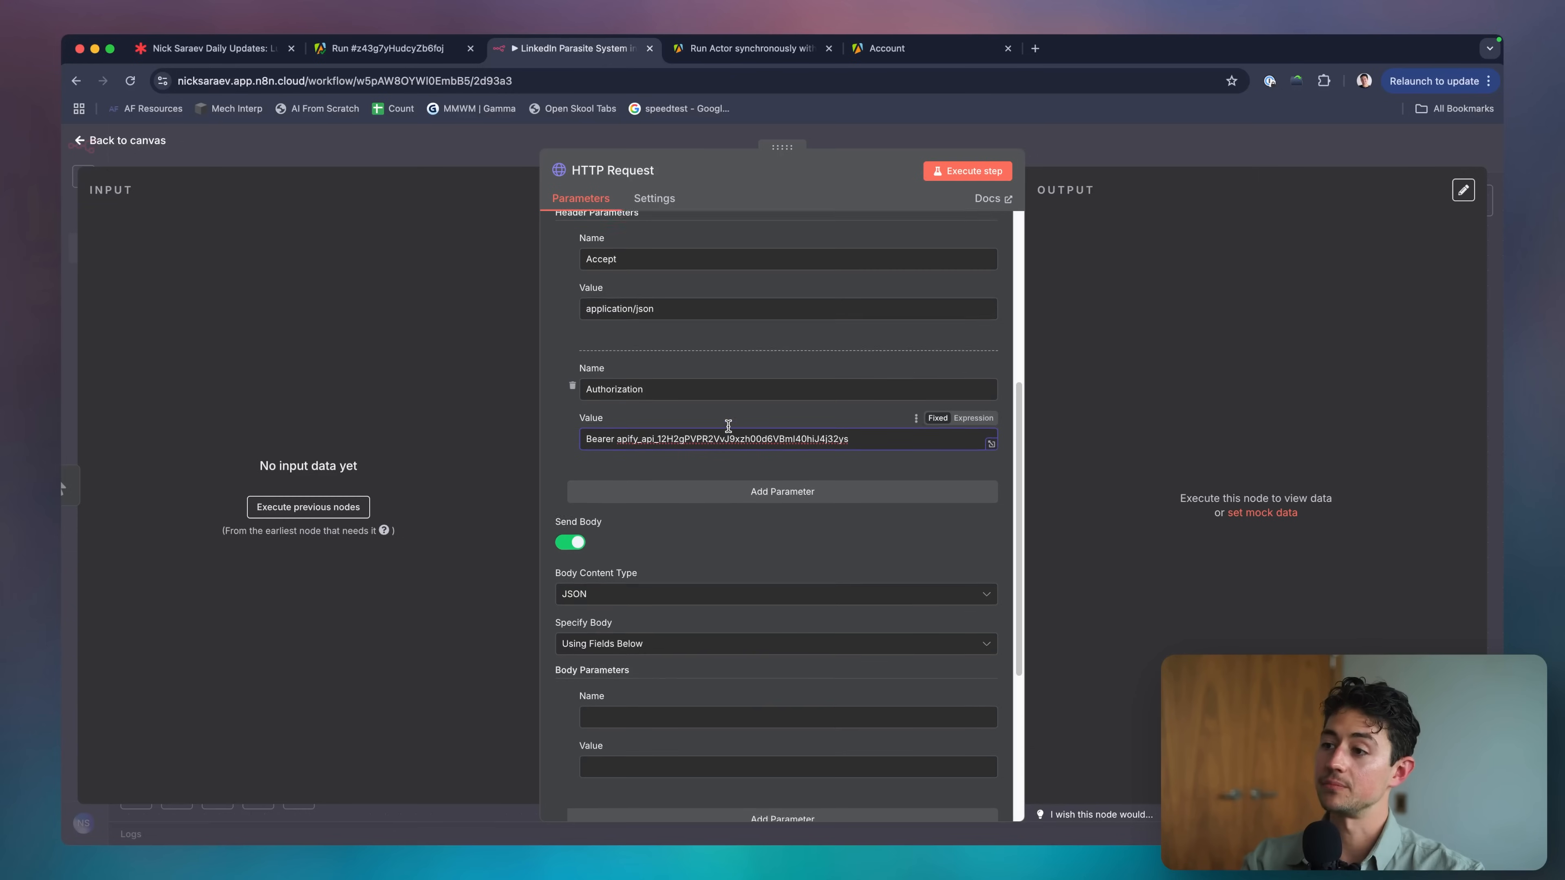
scroll(721, 564, up, 3)
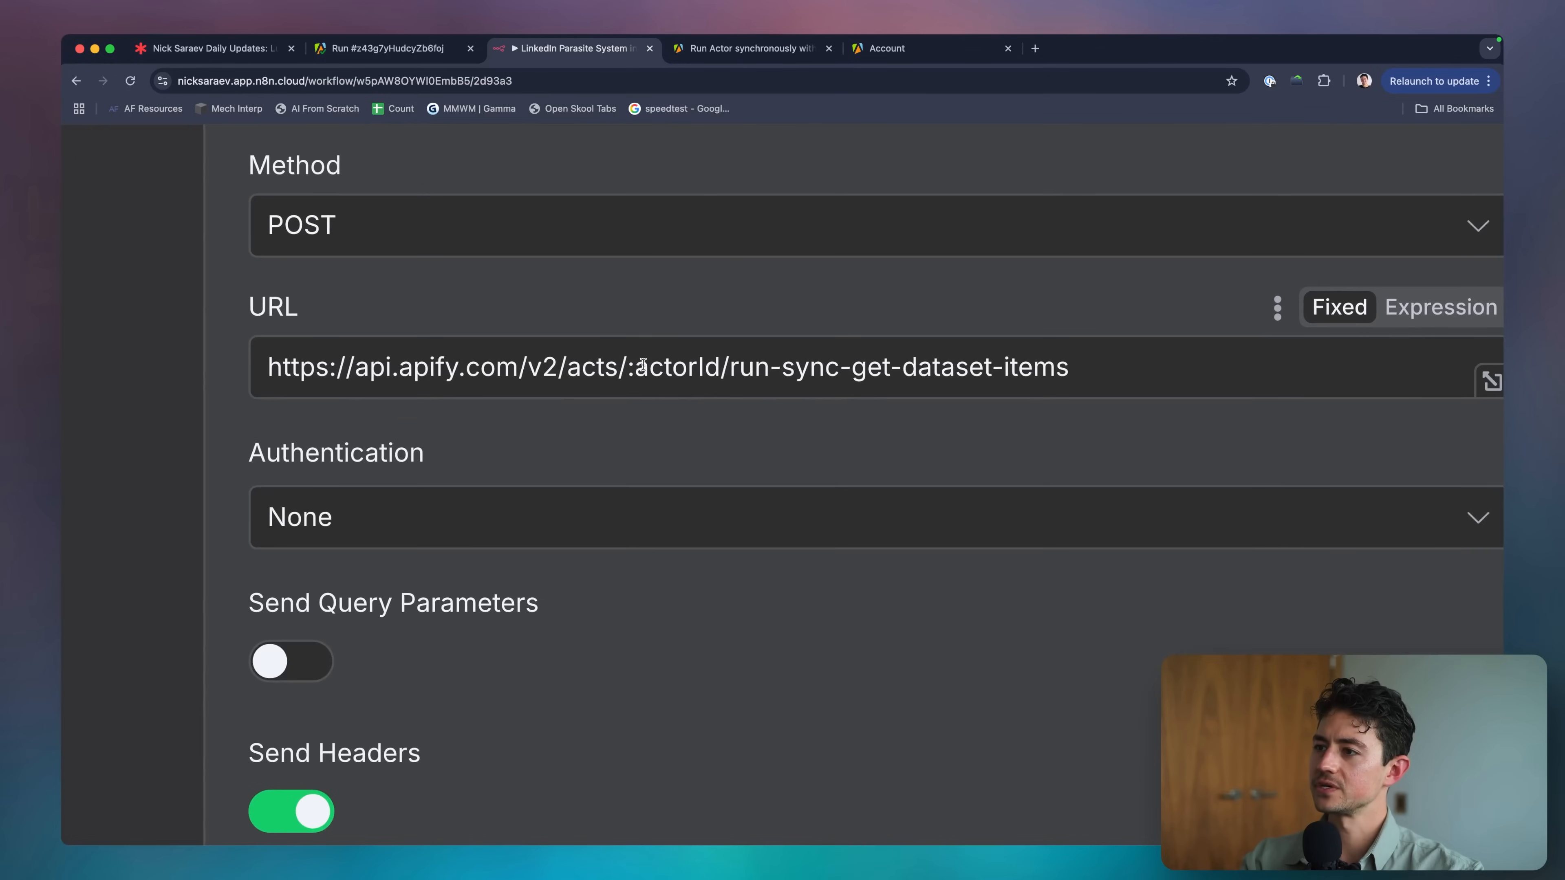
Select the :actorId placeholder in the request URL, then return to the Apify scraper run page.
click(640, 364)
drag(720, 369, 635, 370)
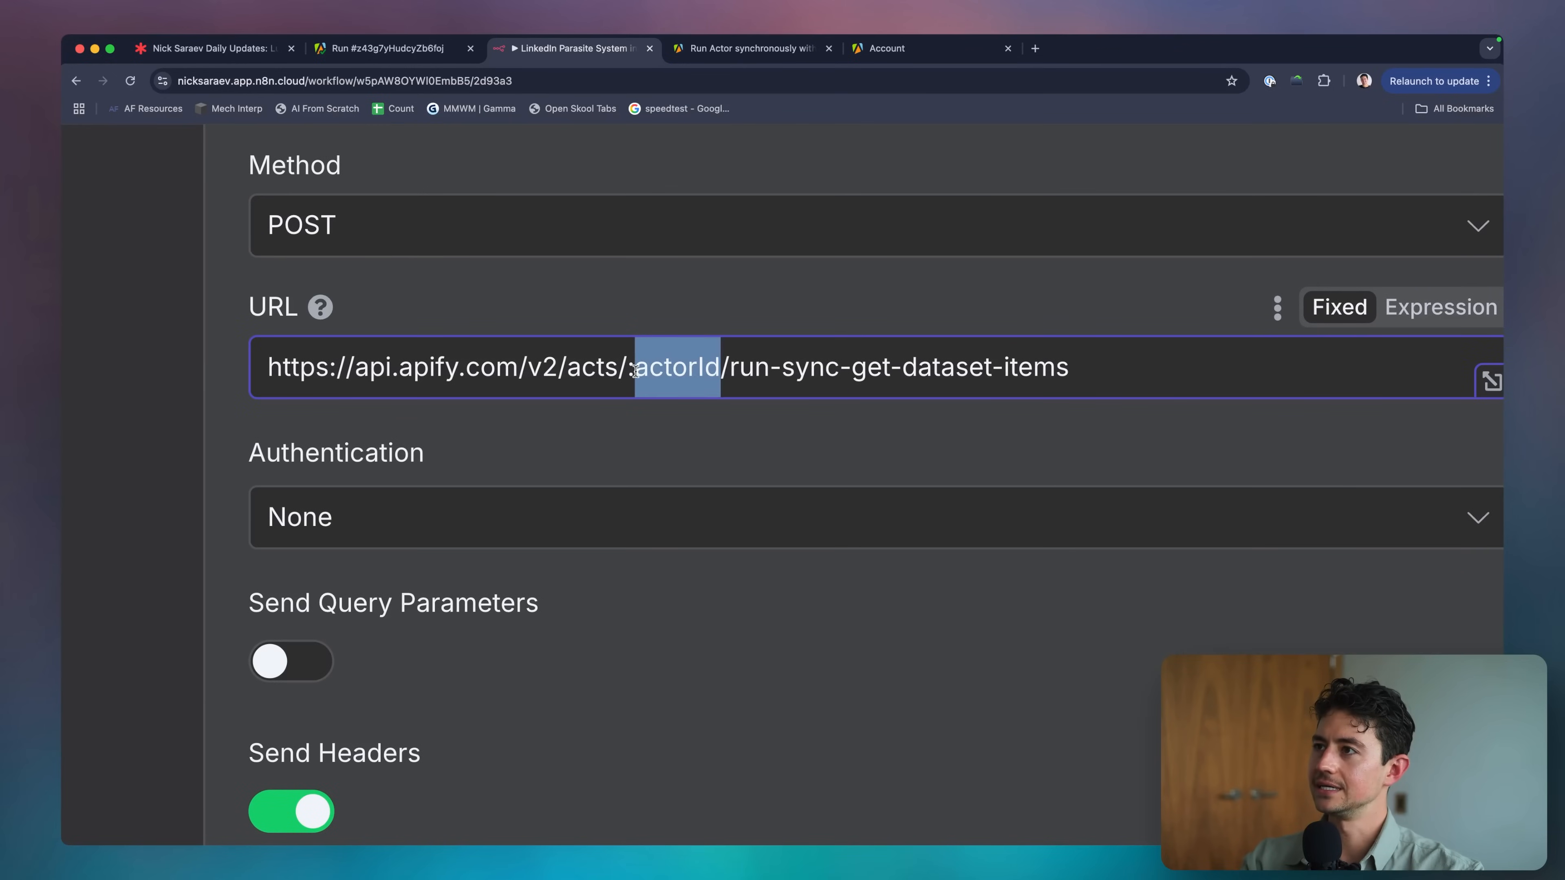
click(719, 362)
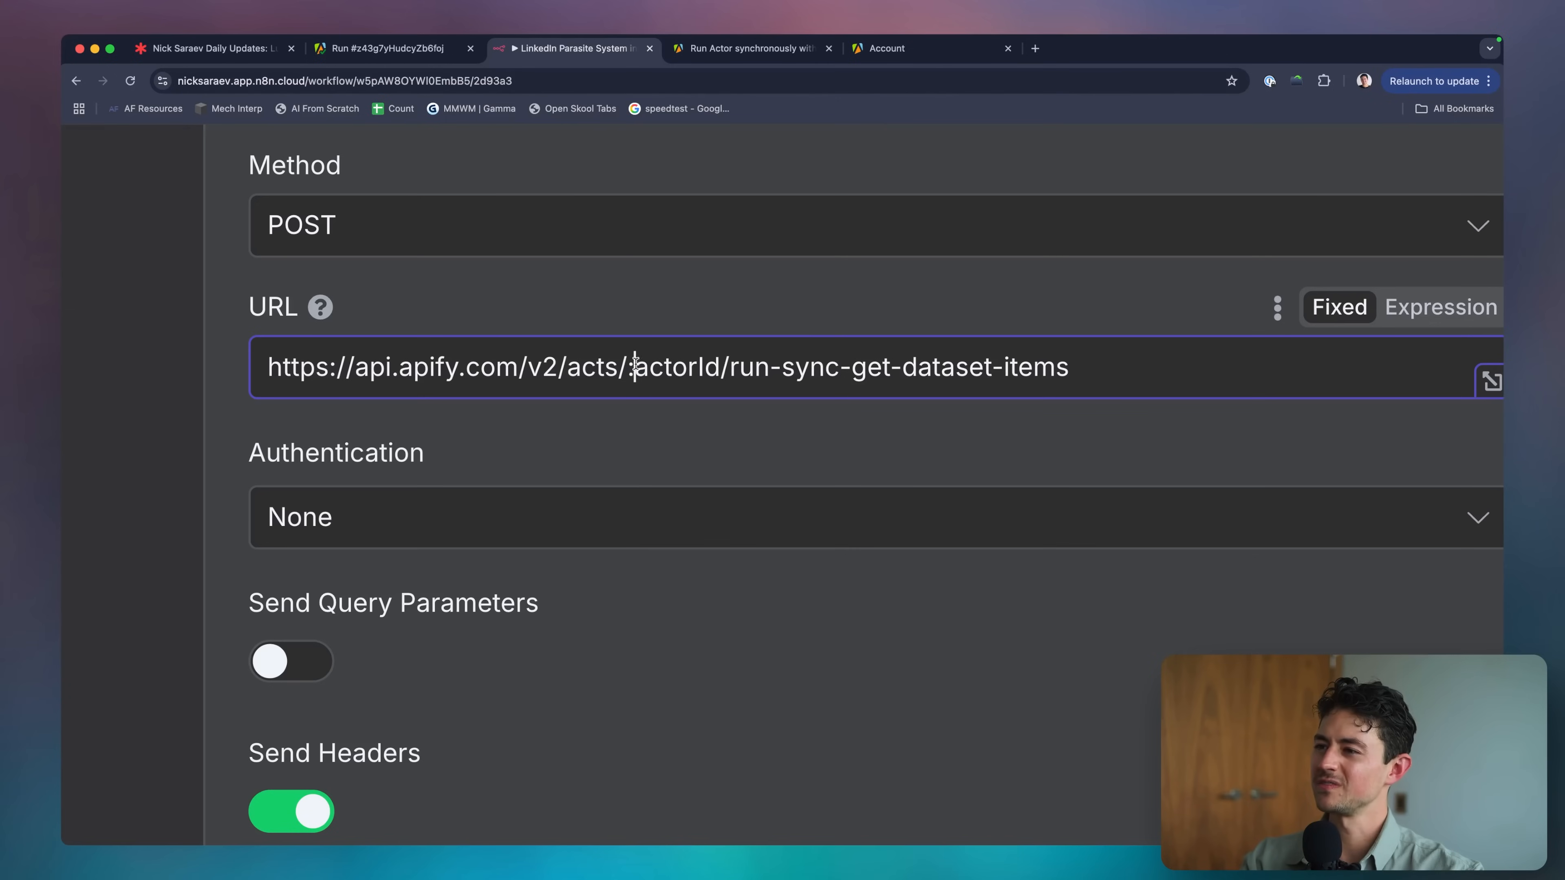
double_click(681, 363)
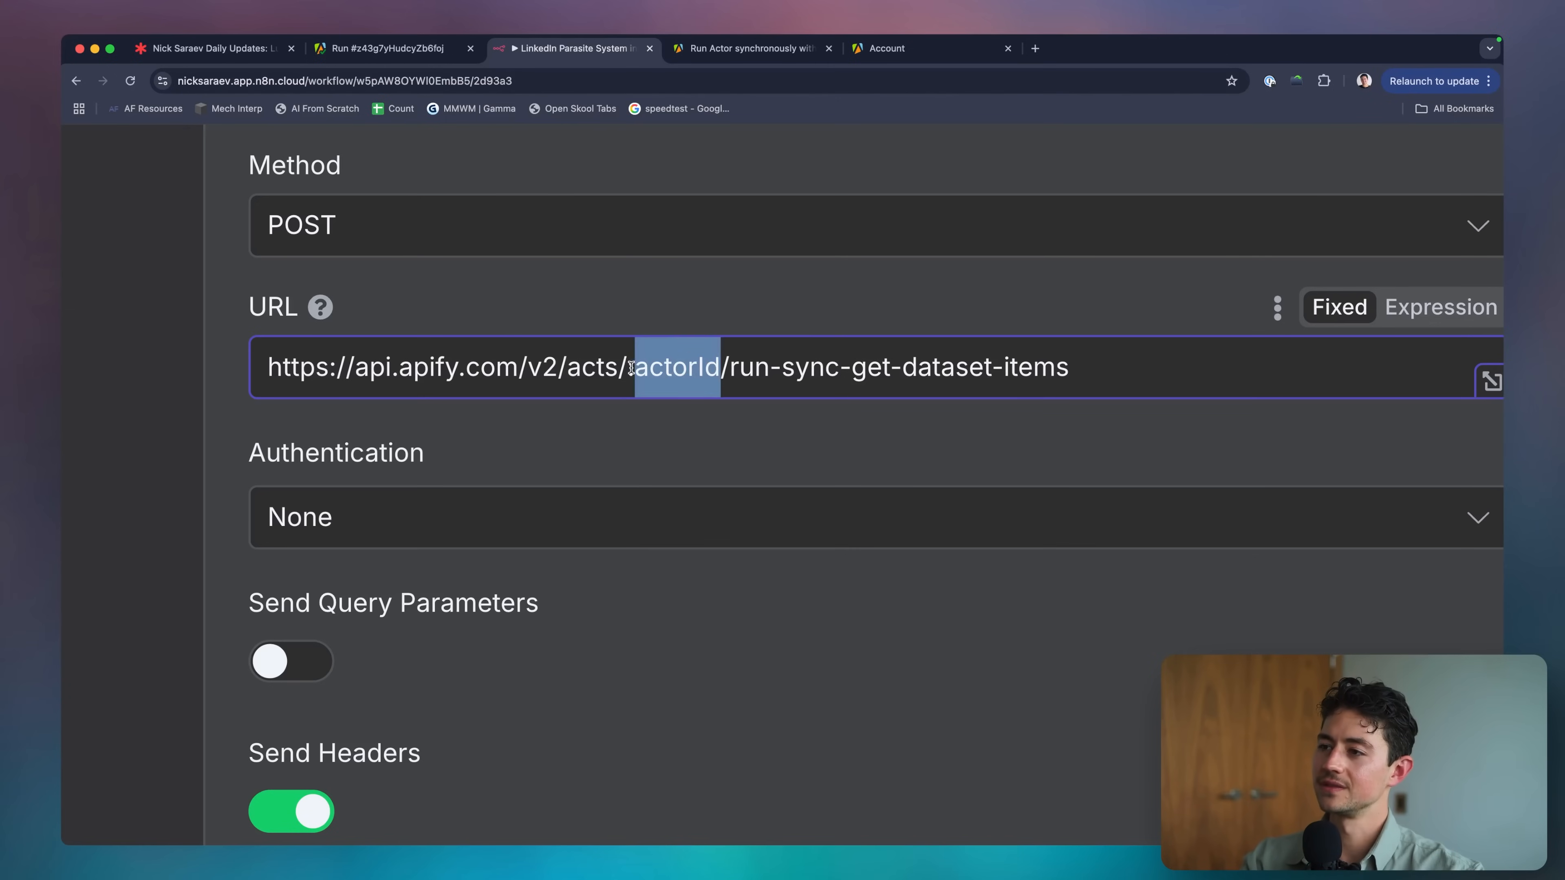
drag(631, 368, 722, 368)
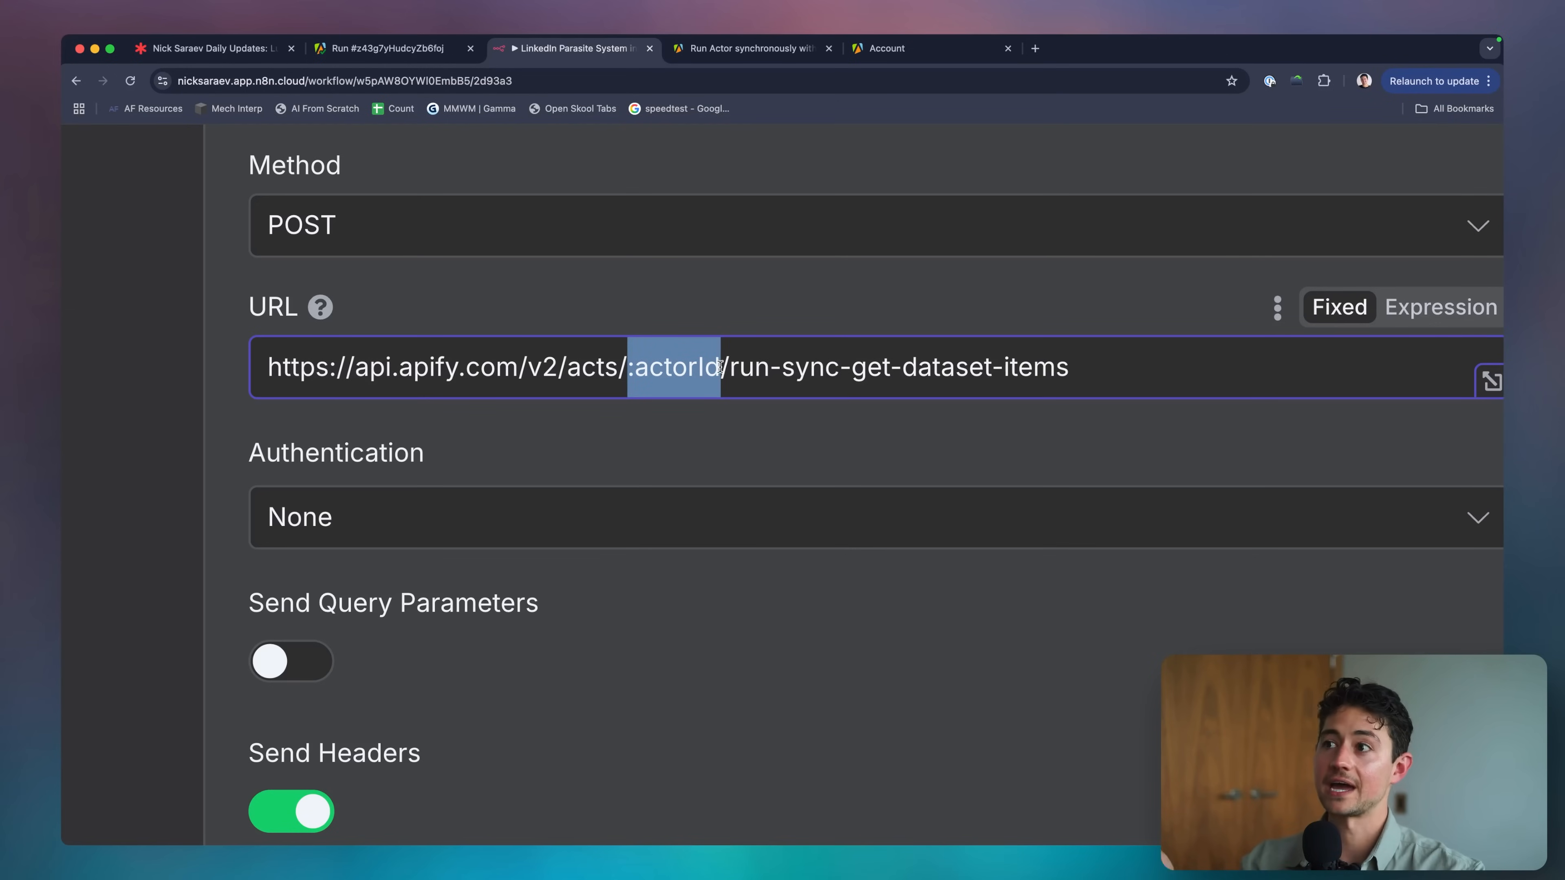
click(401, 48)
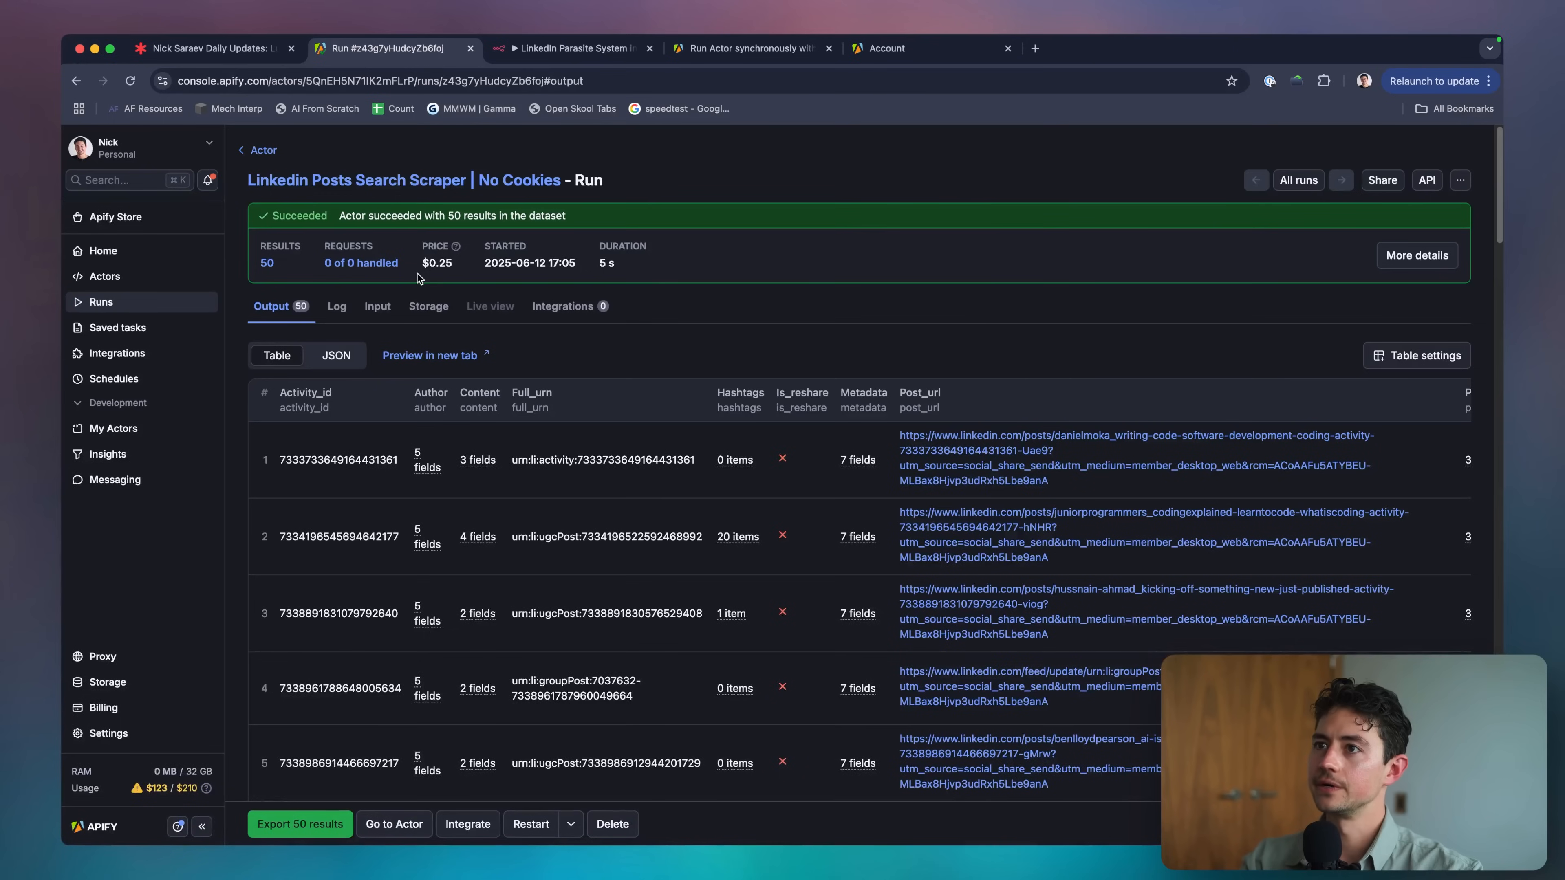
Open the LinkedIn Posts Search Scraper actor page and select its web address.
click(362, 180)
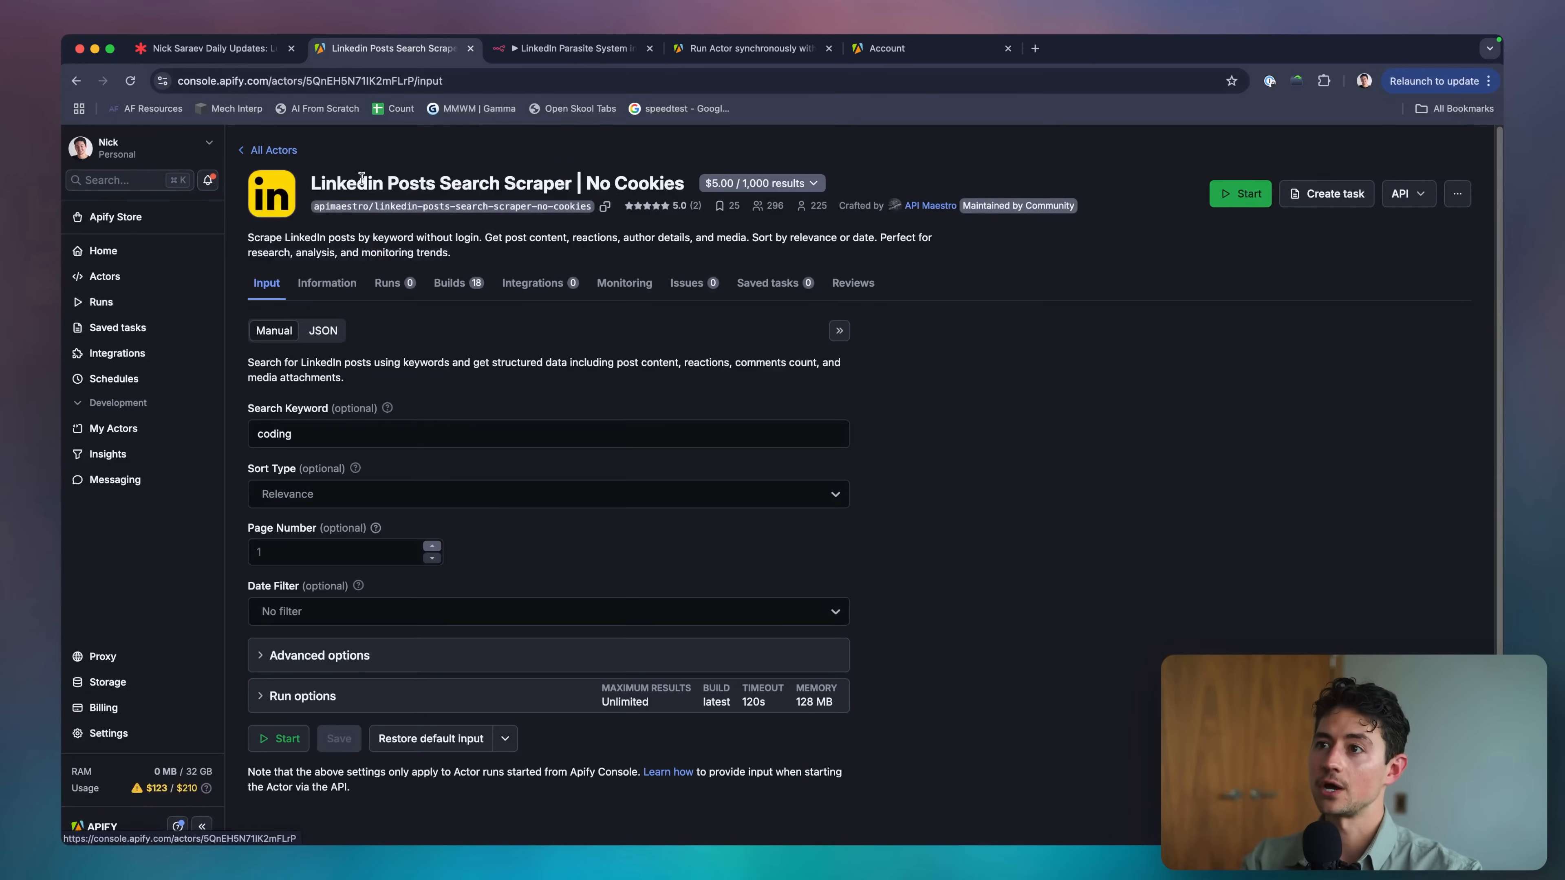
click(178, 78)
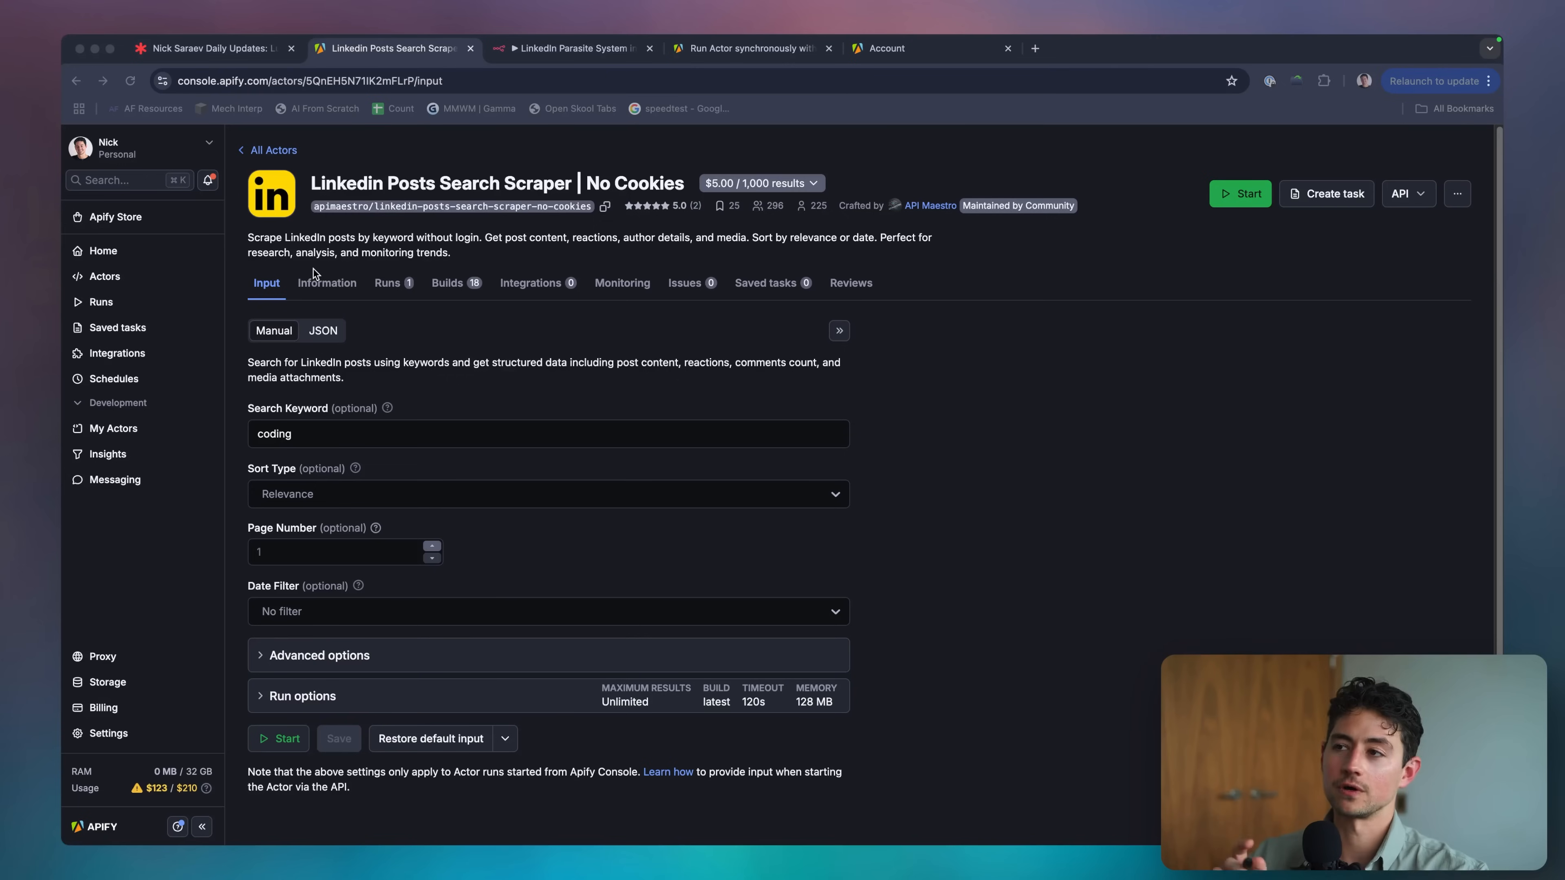
click(314, 271)
click(291, 84)
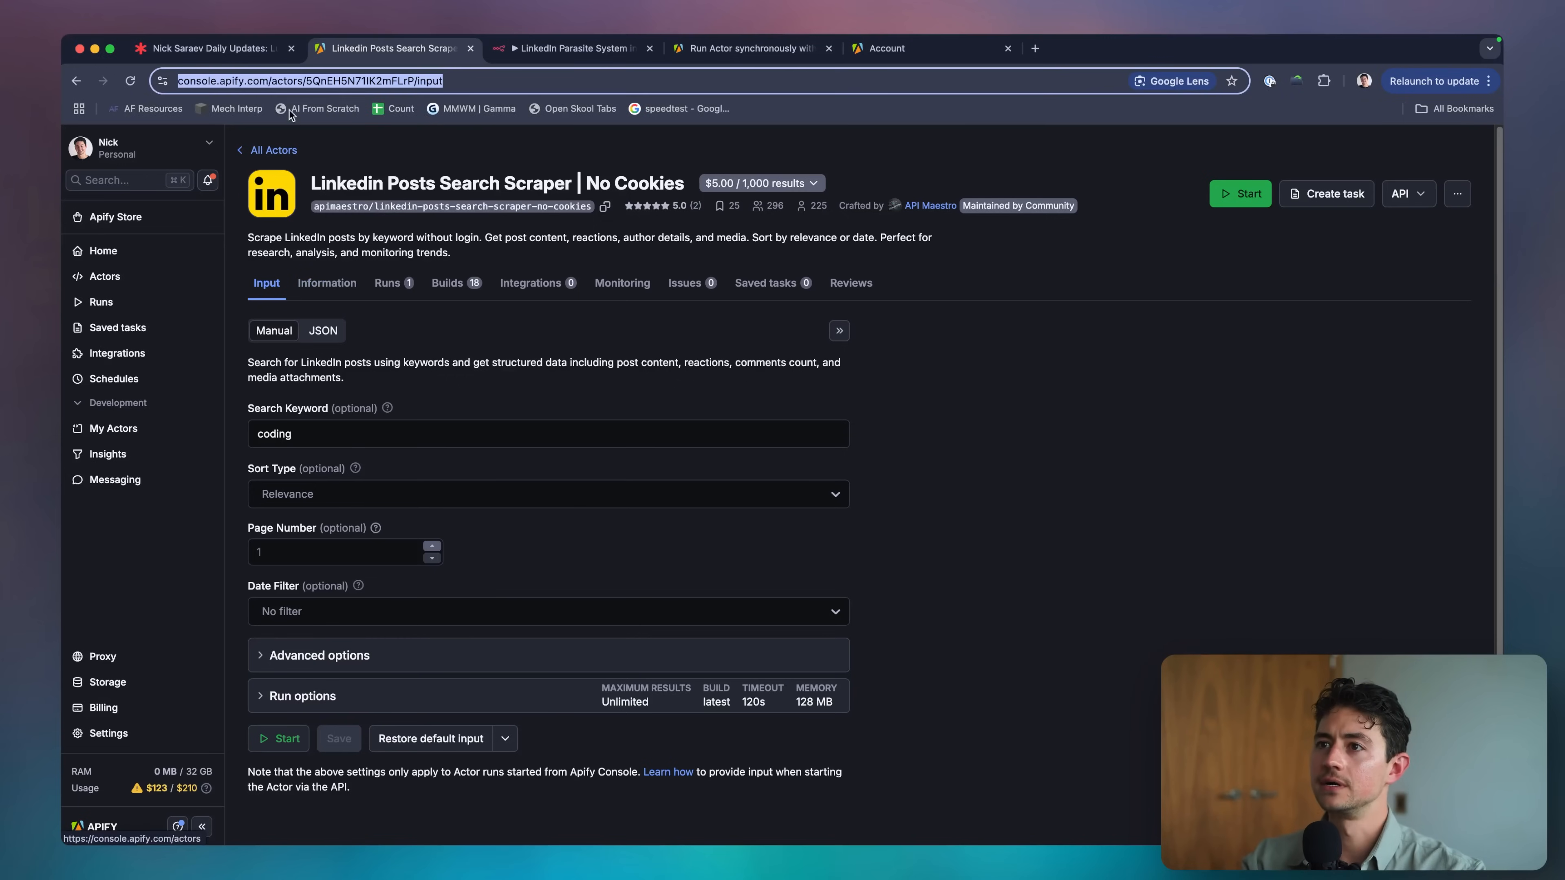
click(291, 83)
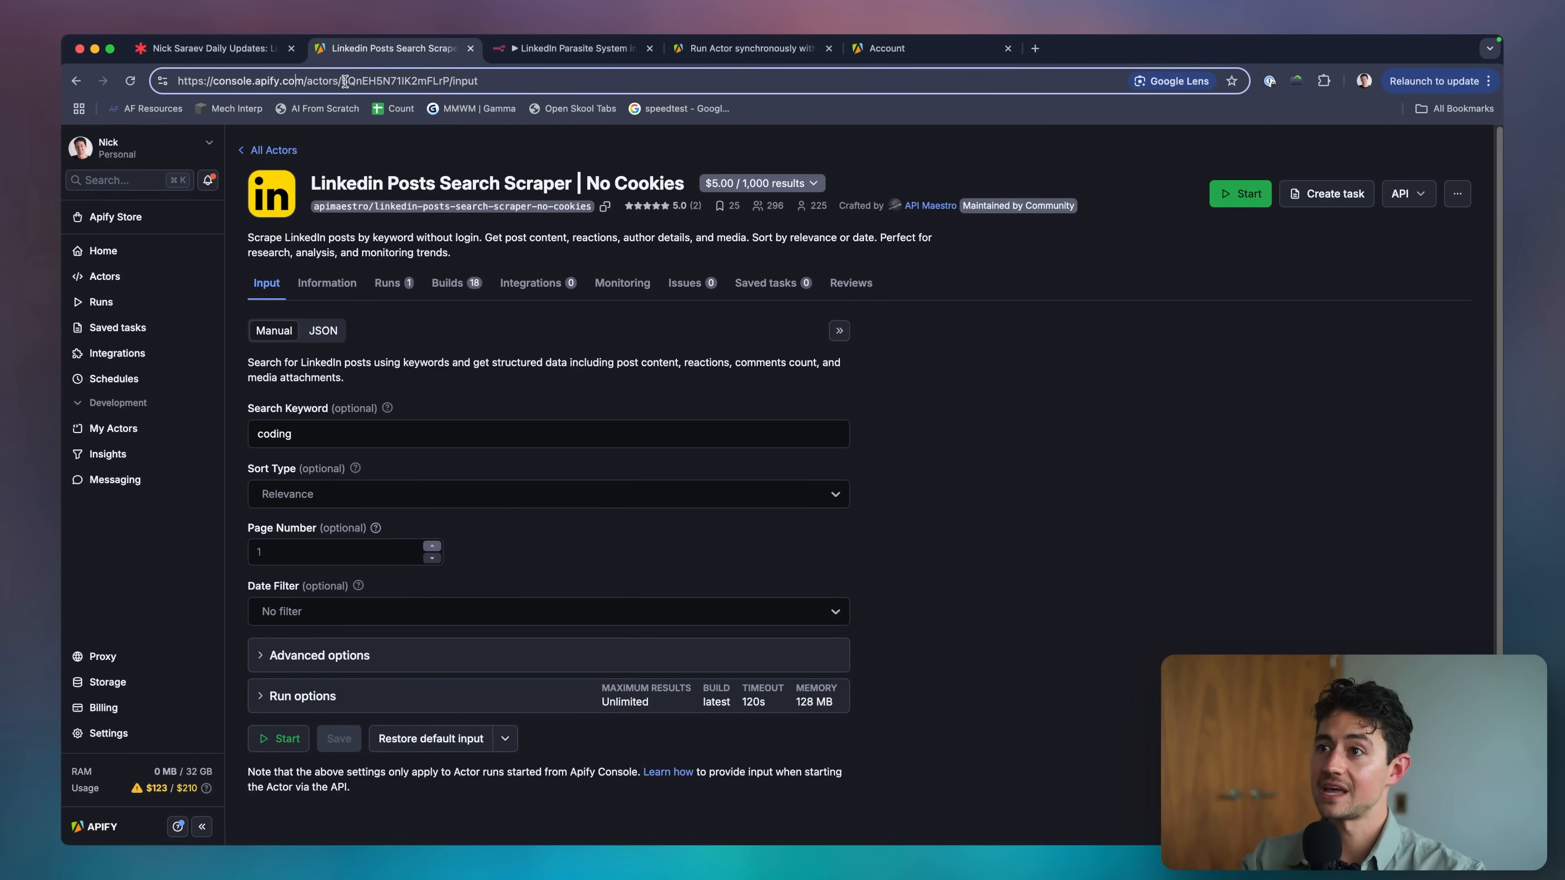
Copy actor ID 5QnEH5N71IK2mFLrP from the address and paste it into the n8n request URL.
drag(343, 80, 453, 81)
click(498, 82)
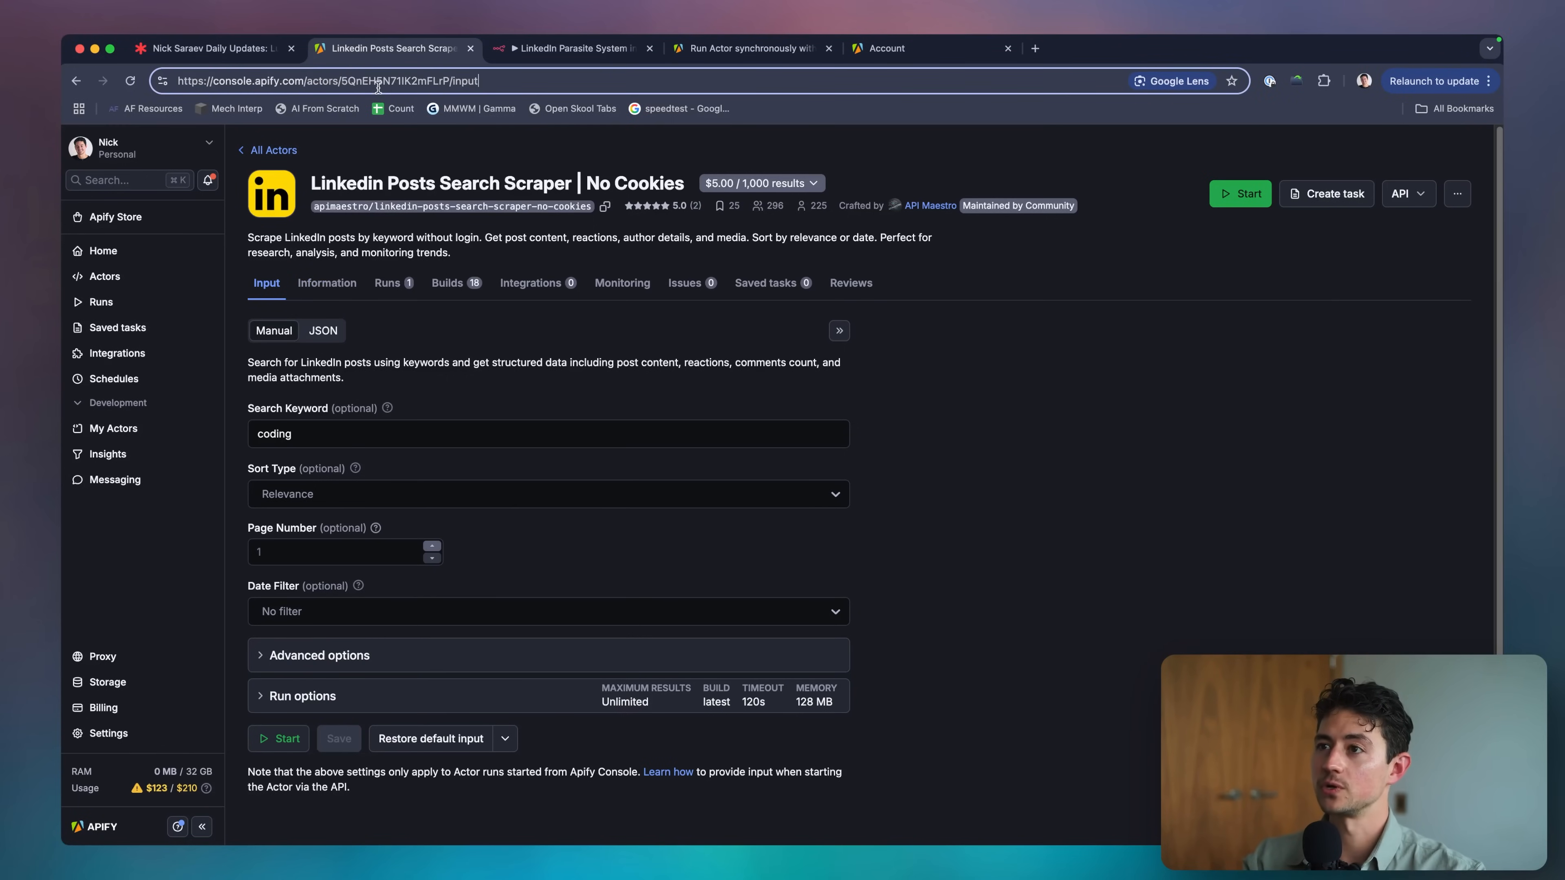
double_click(379, 82)
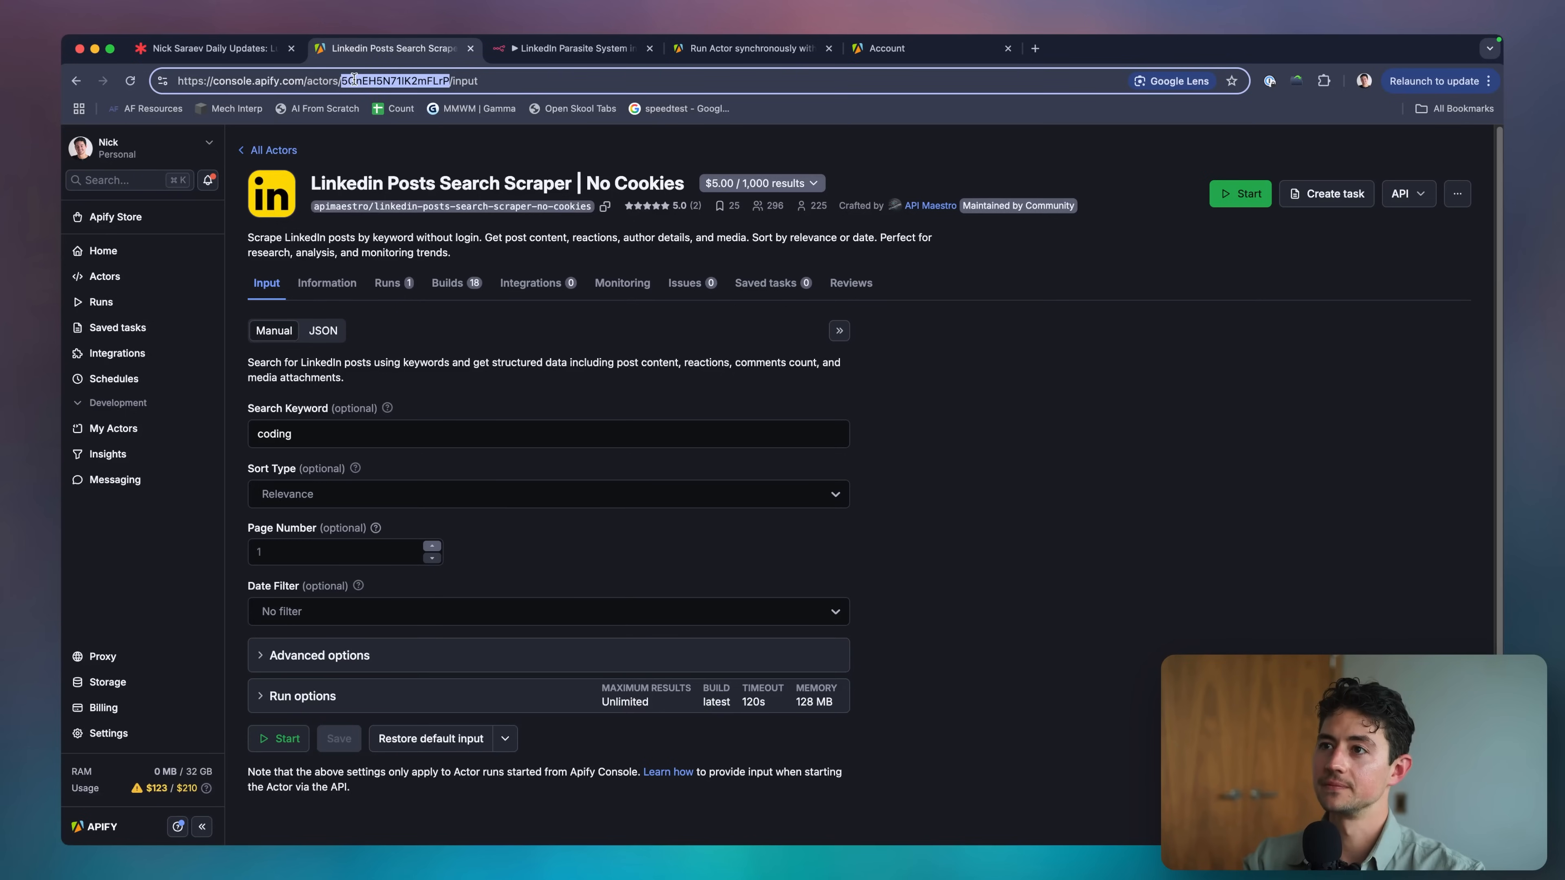
double_click(321, 80)
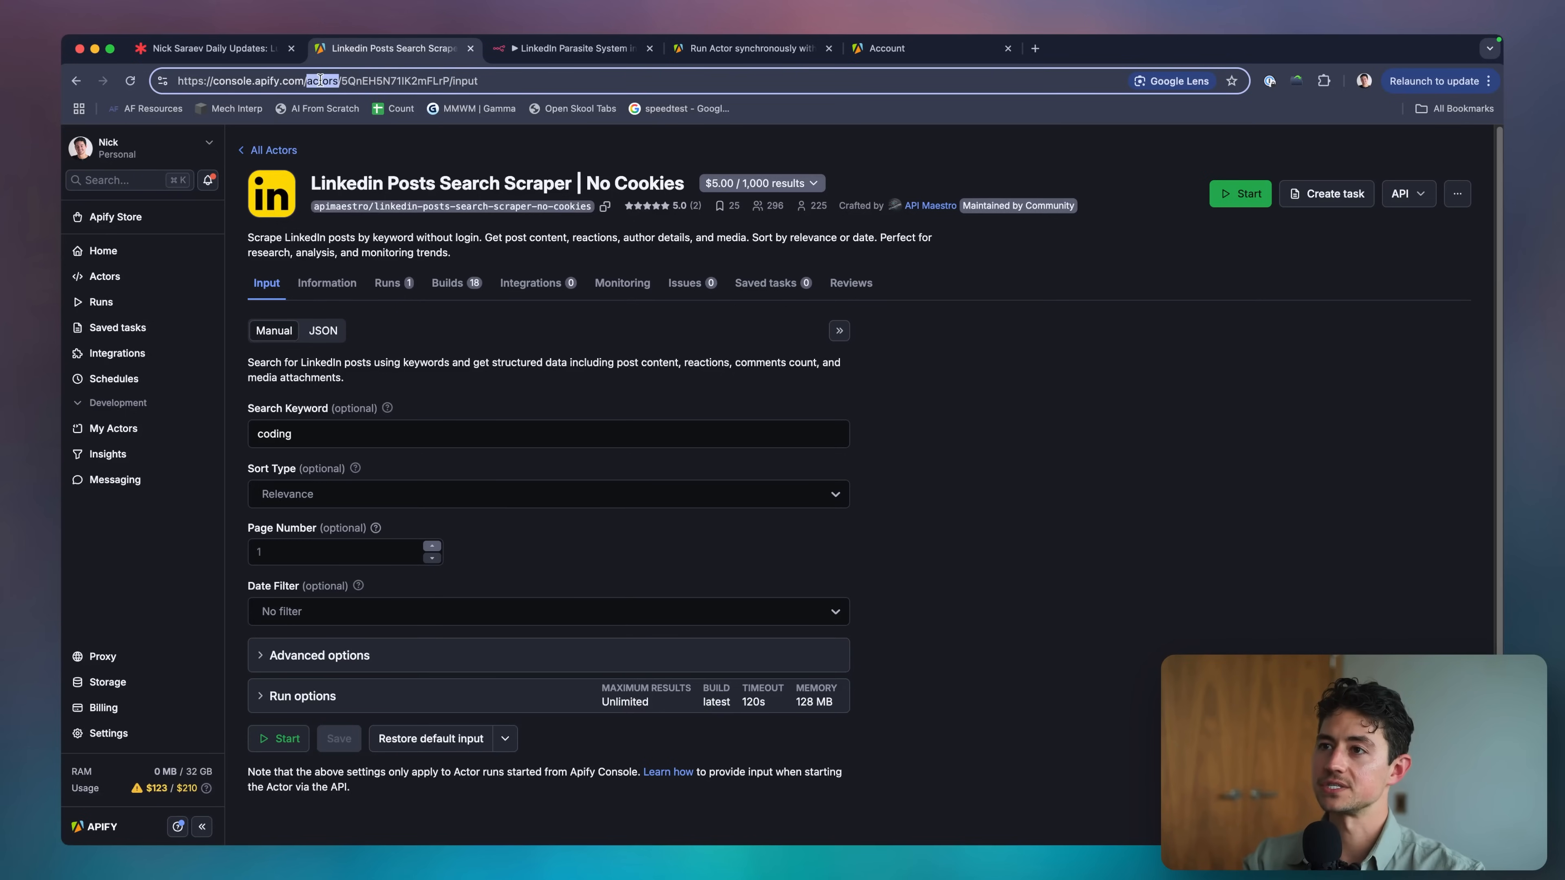
double_click(348, 80)
key(ctrl+c)
double_click(467, 80)
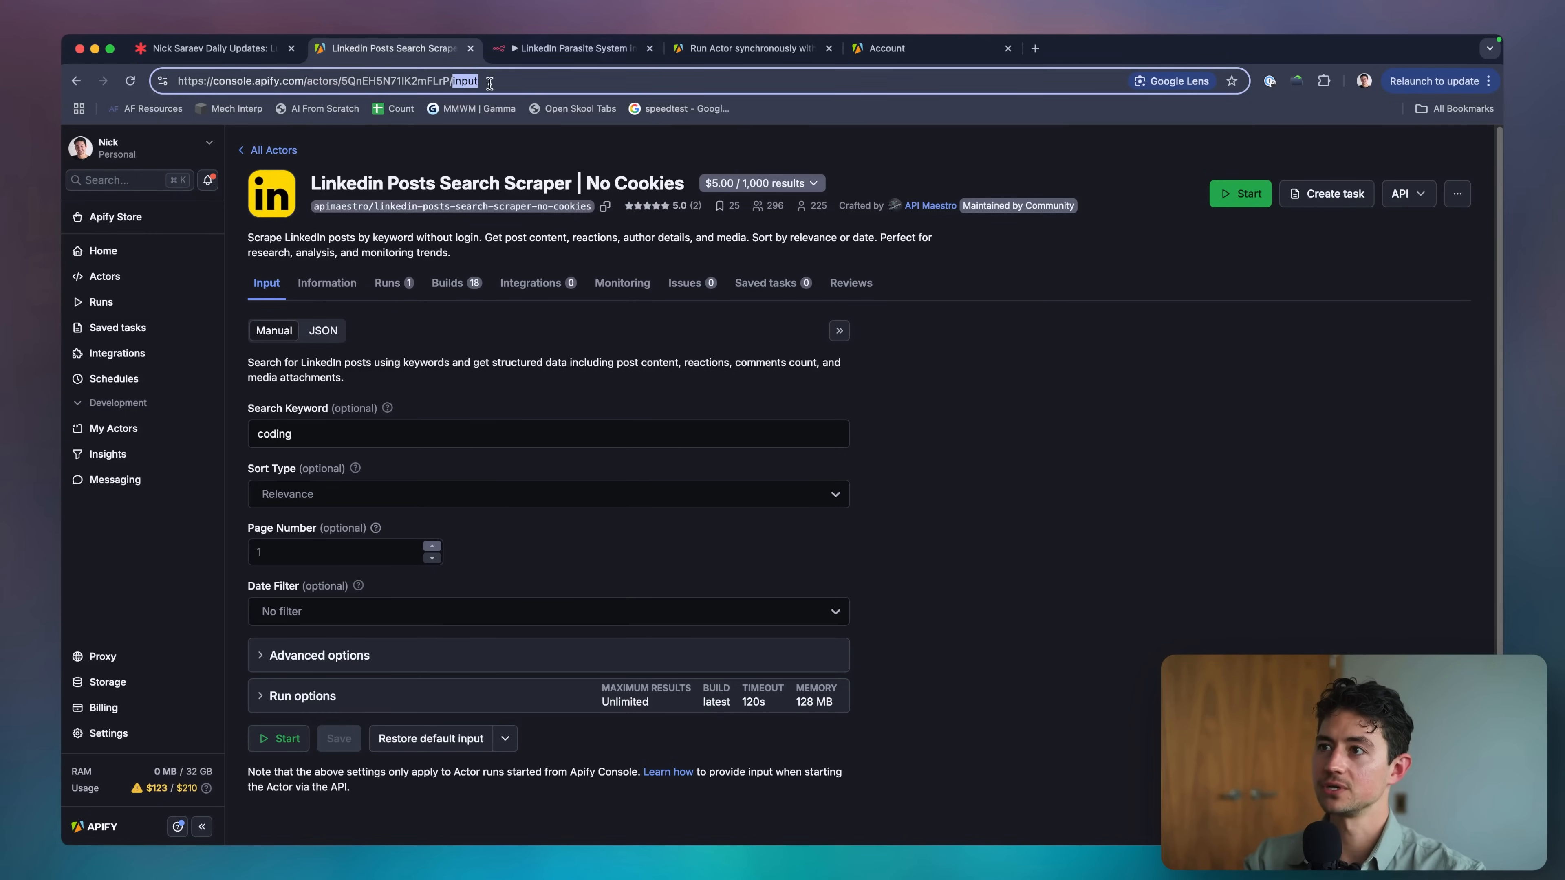
text(/f230f2k30f2)
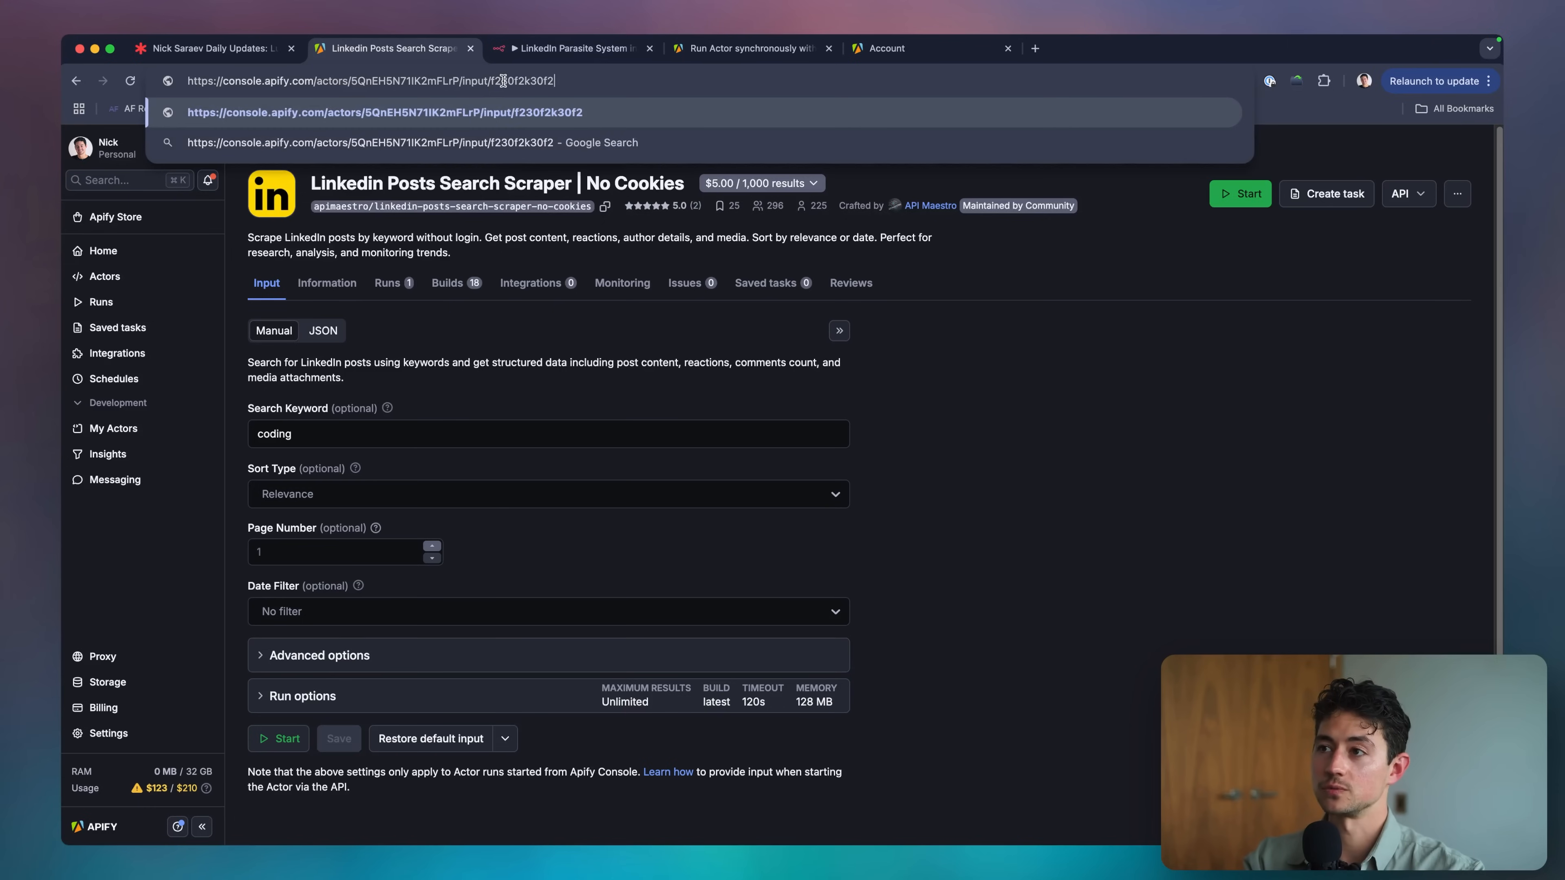
double_click(507, 82)
key(BackSpace)
key(BackSpace)
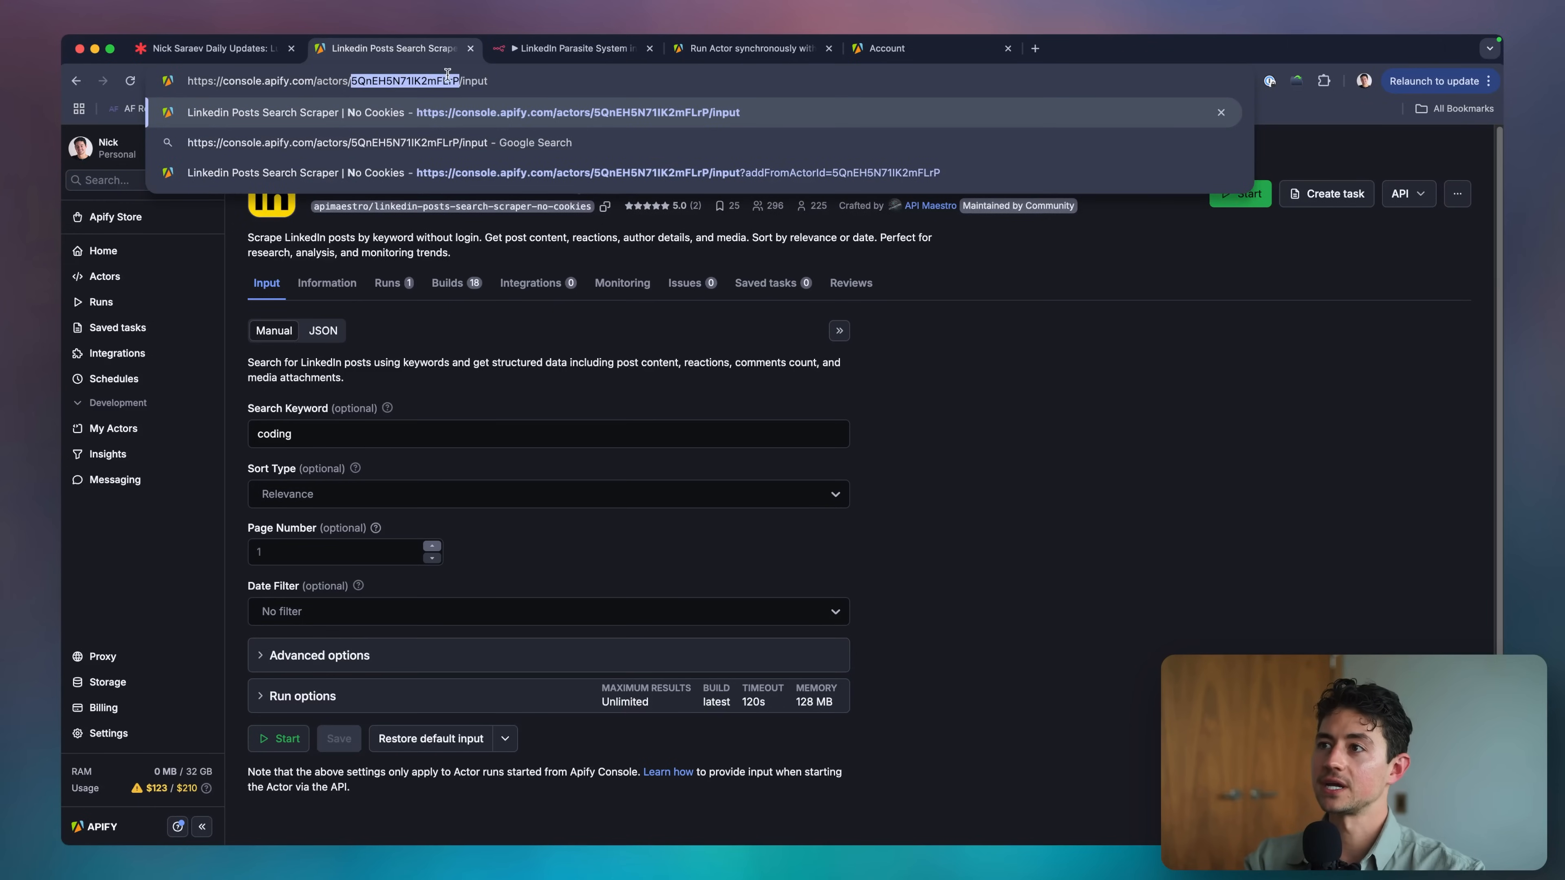
click(573, 48)
key(ctrl+v)
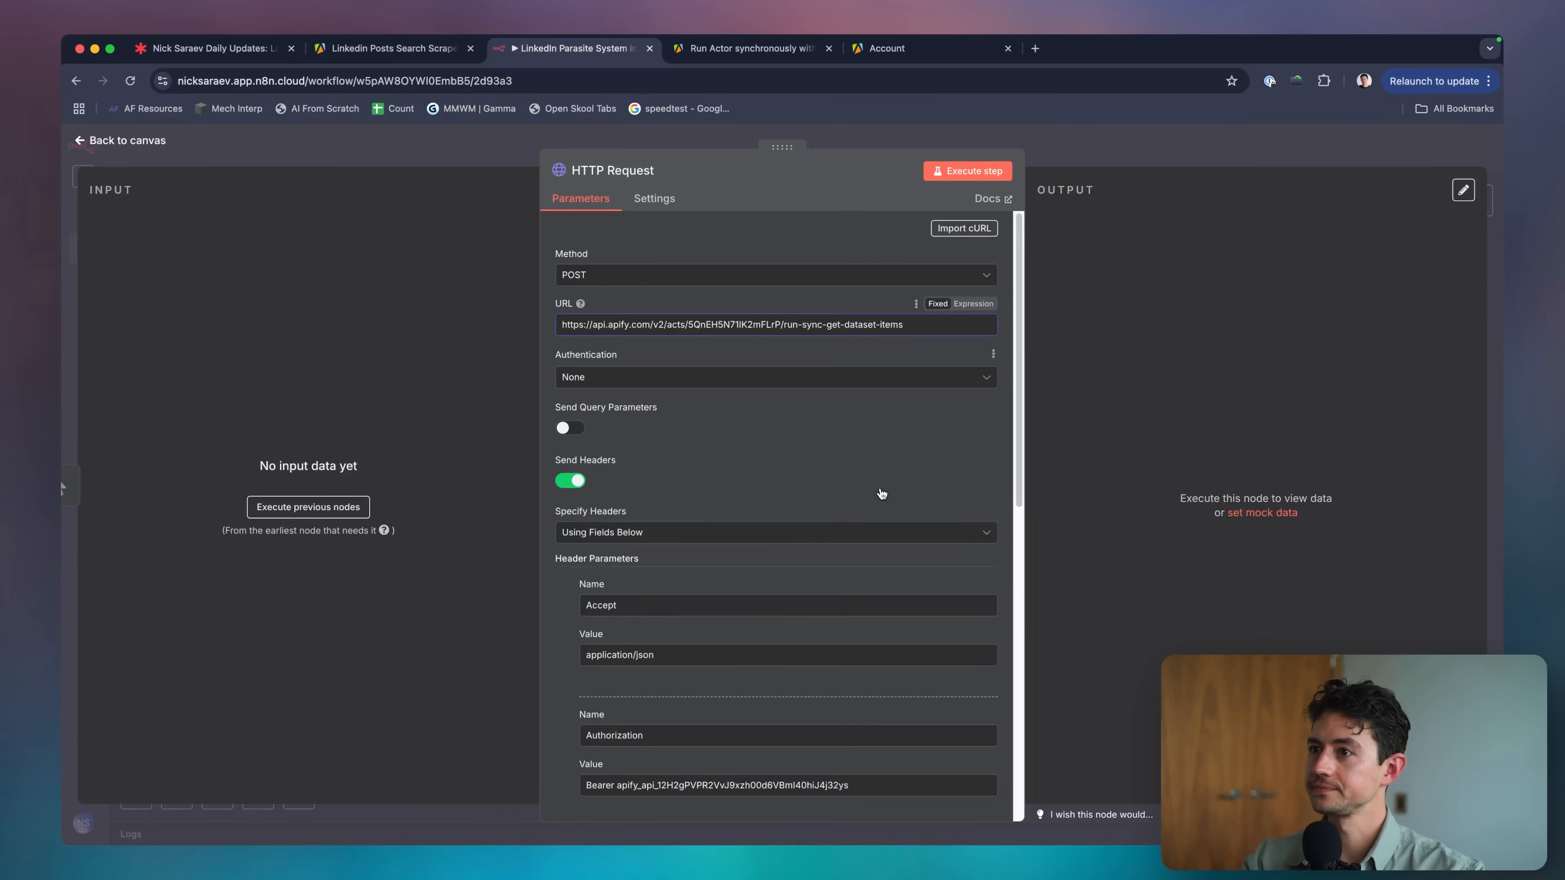
Copy the scraper's JSON input {"keyword": "coding"} from the Apify input page.
scroll(881, 492, down, 10)
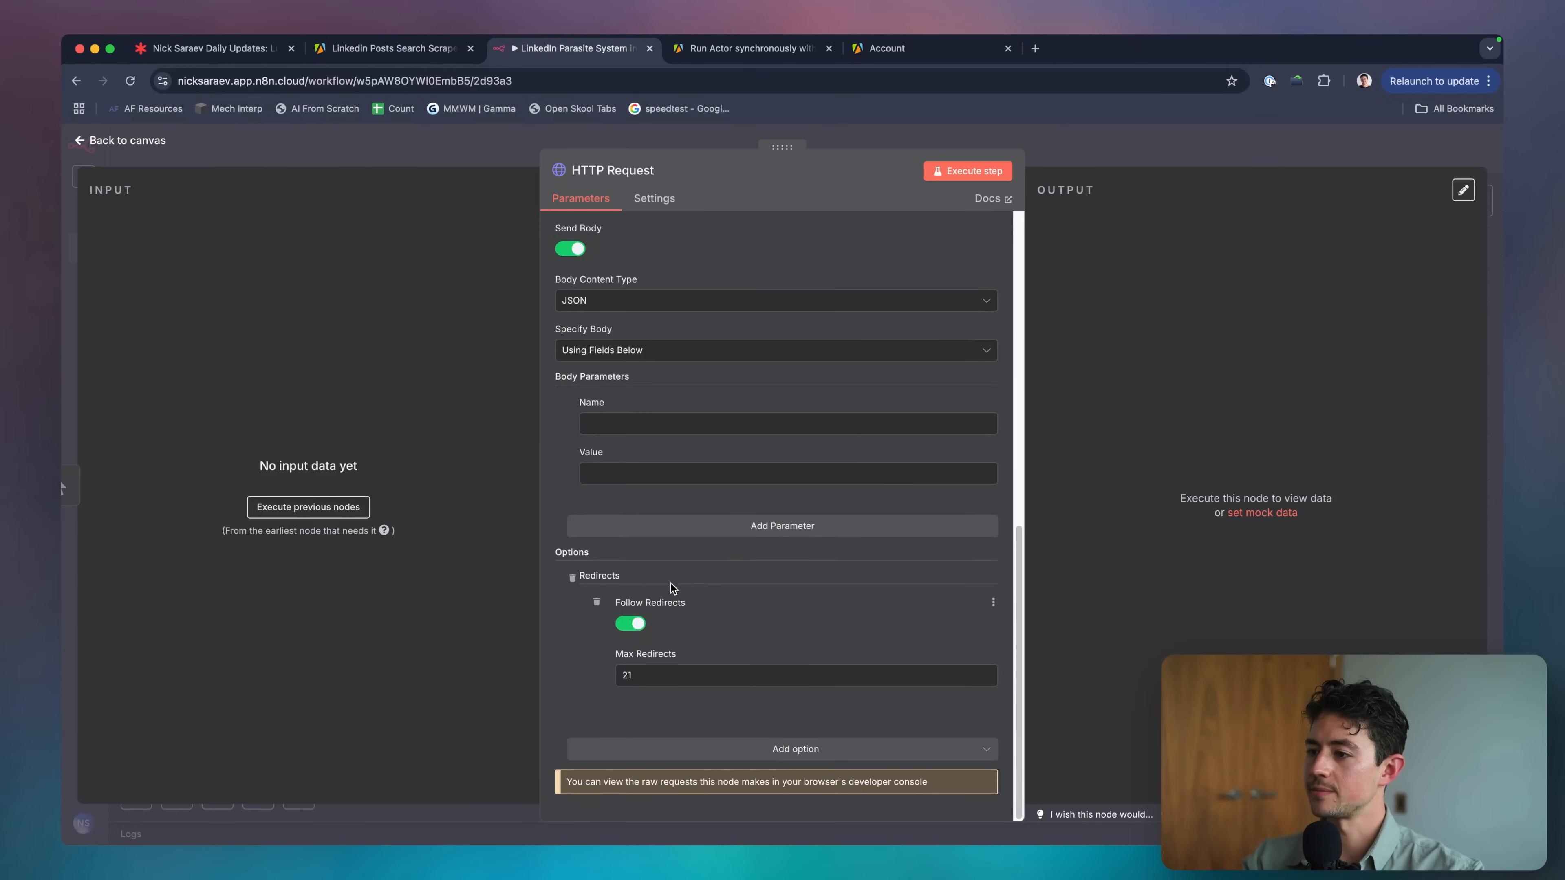
scroll(709, 315, up, 10)
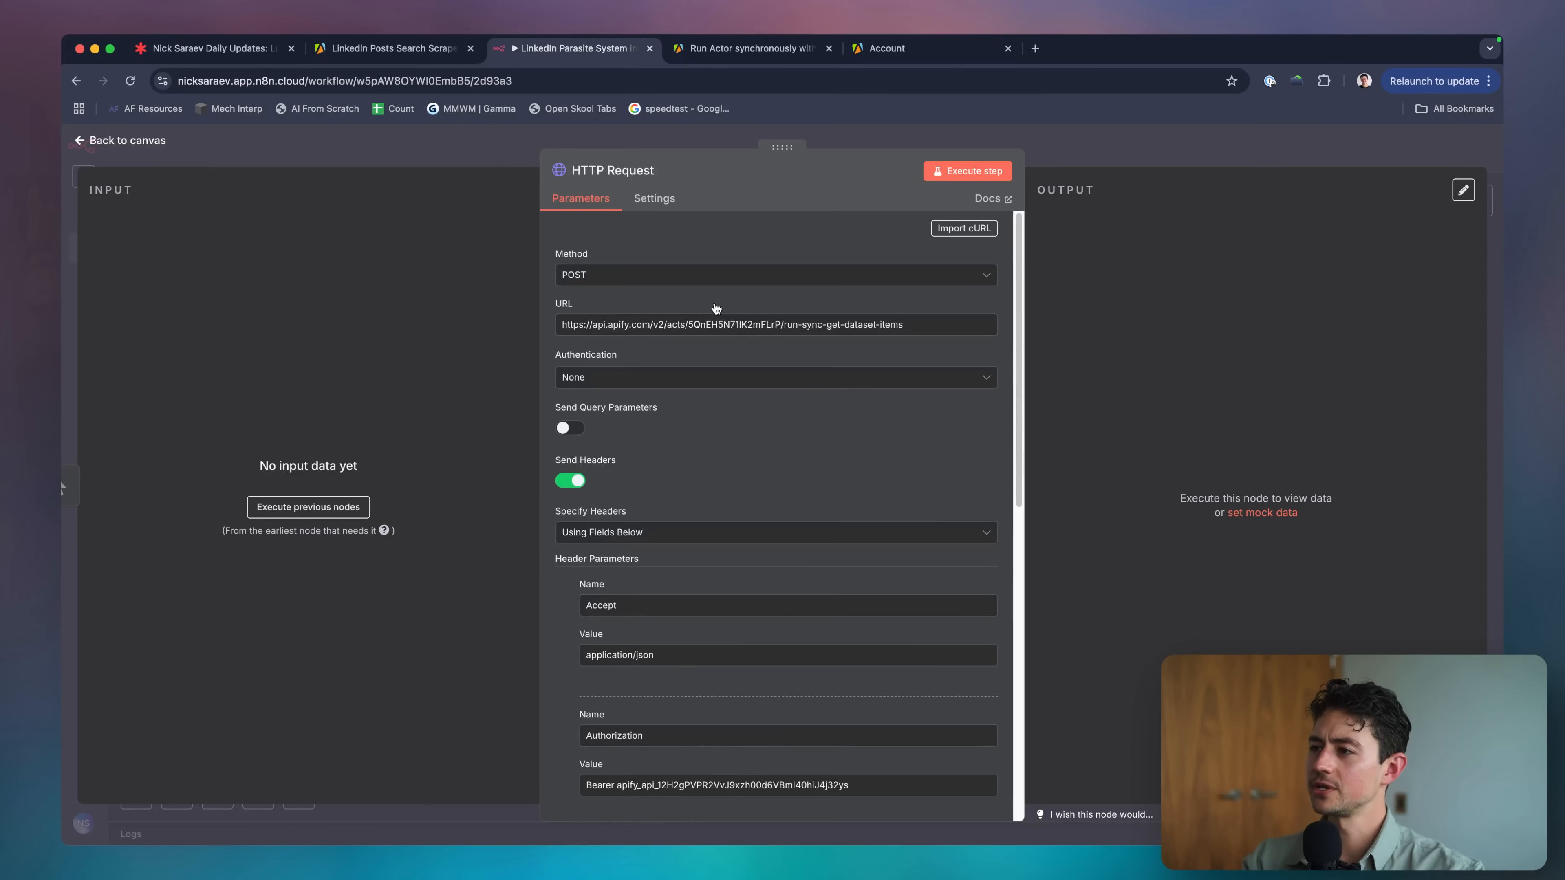
scroll(715, 302, down, 1)
double_click(710, 294)
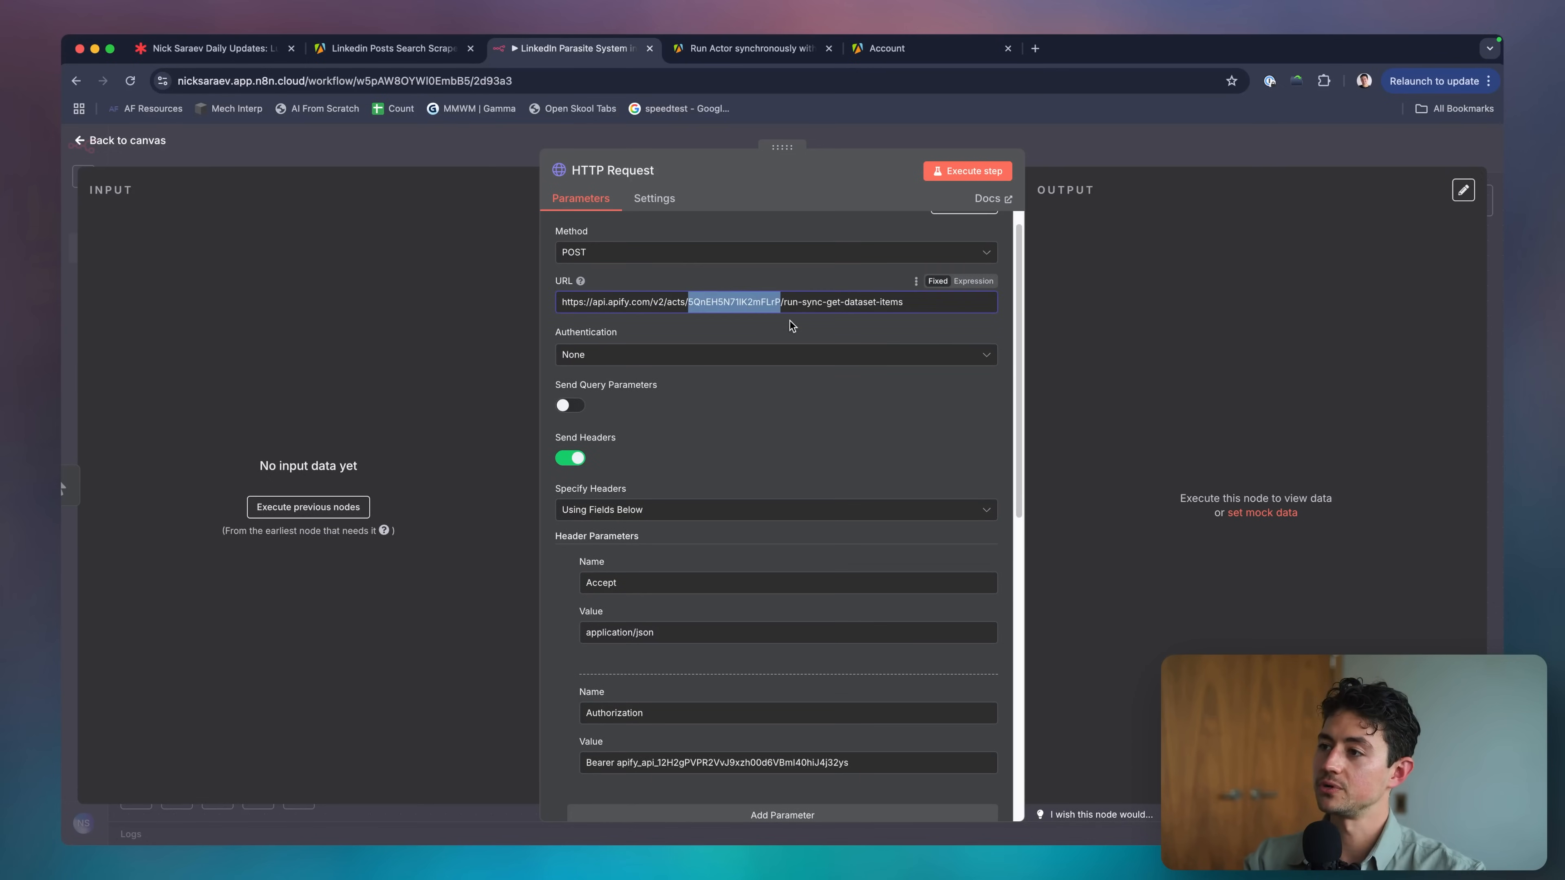
scroll(792, 326, down, 1)
click(419, 49)
double_click(311, 439)
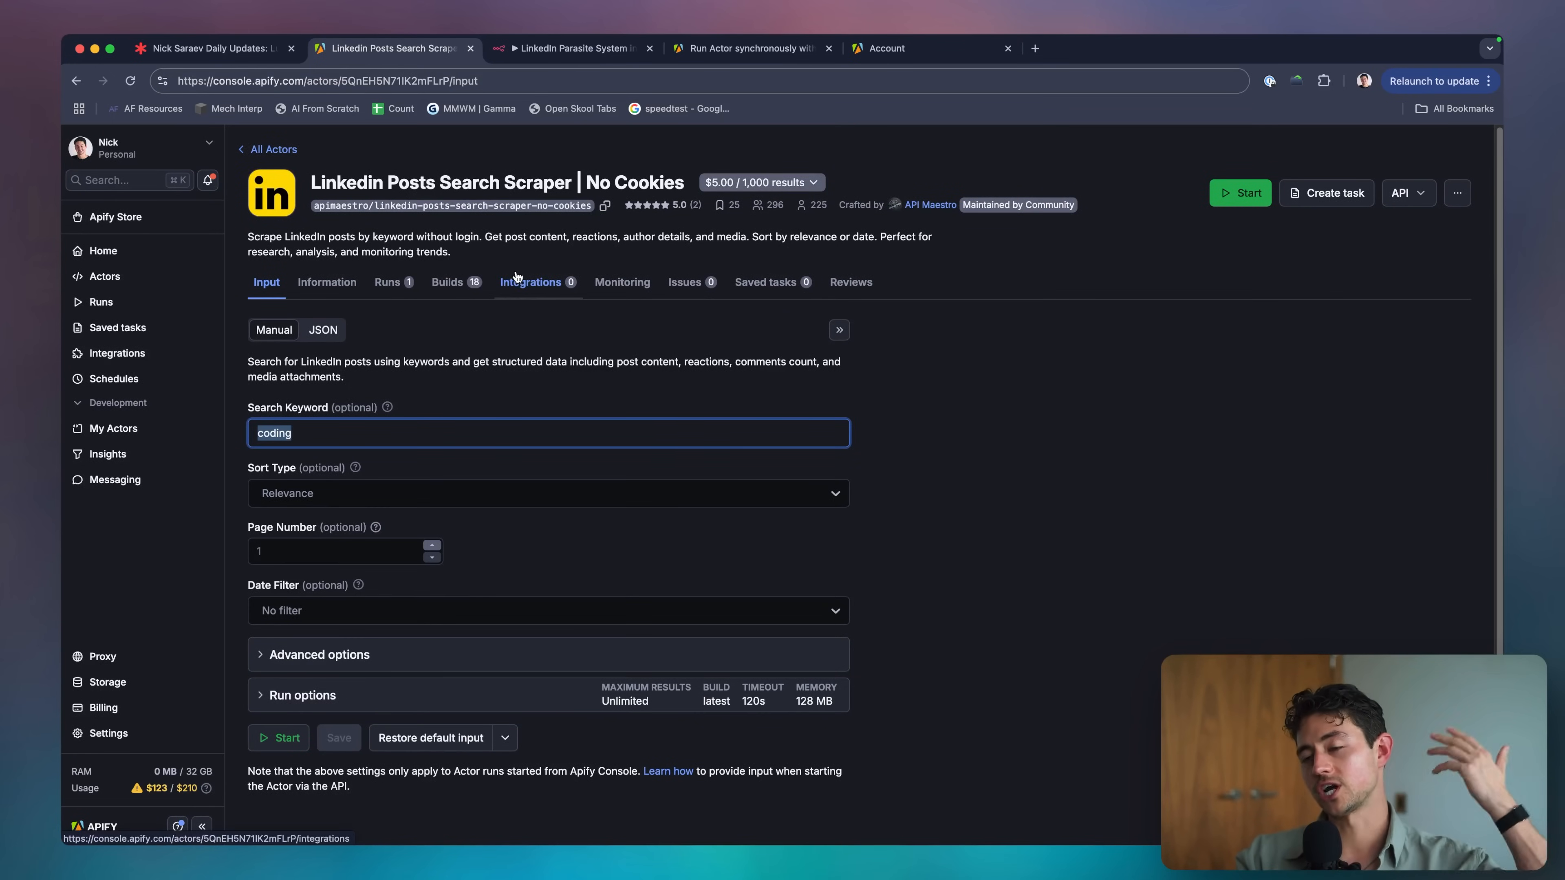
click(323, 331)
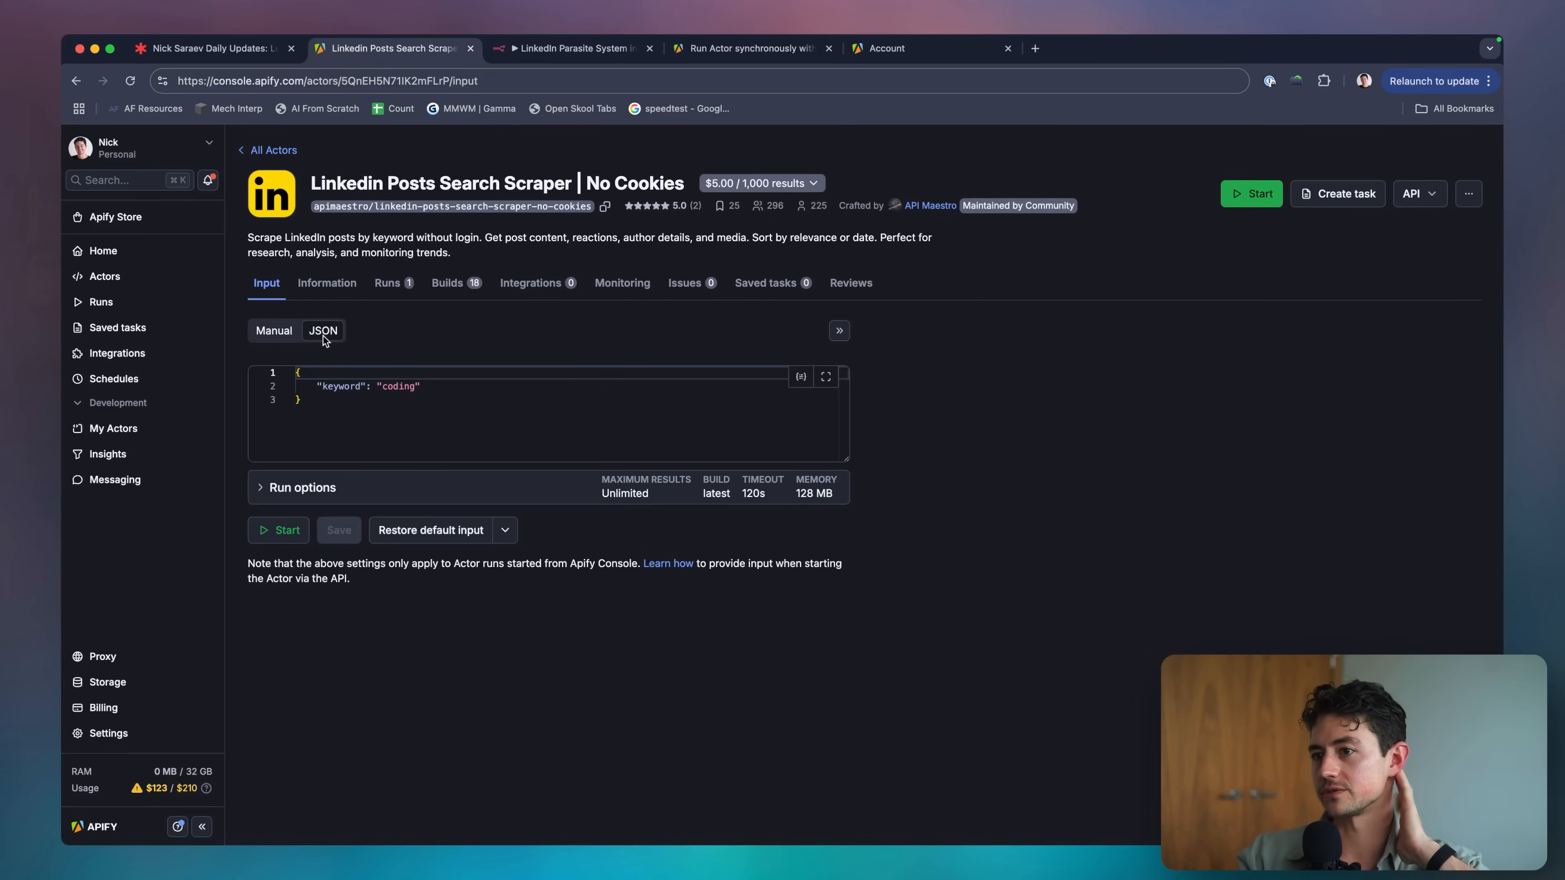
key(super+a)
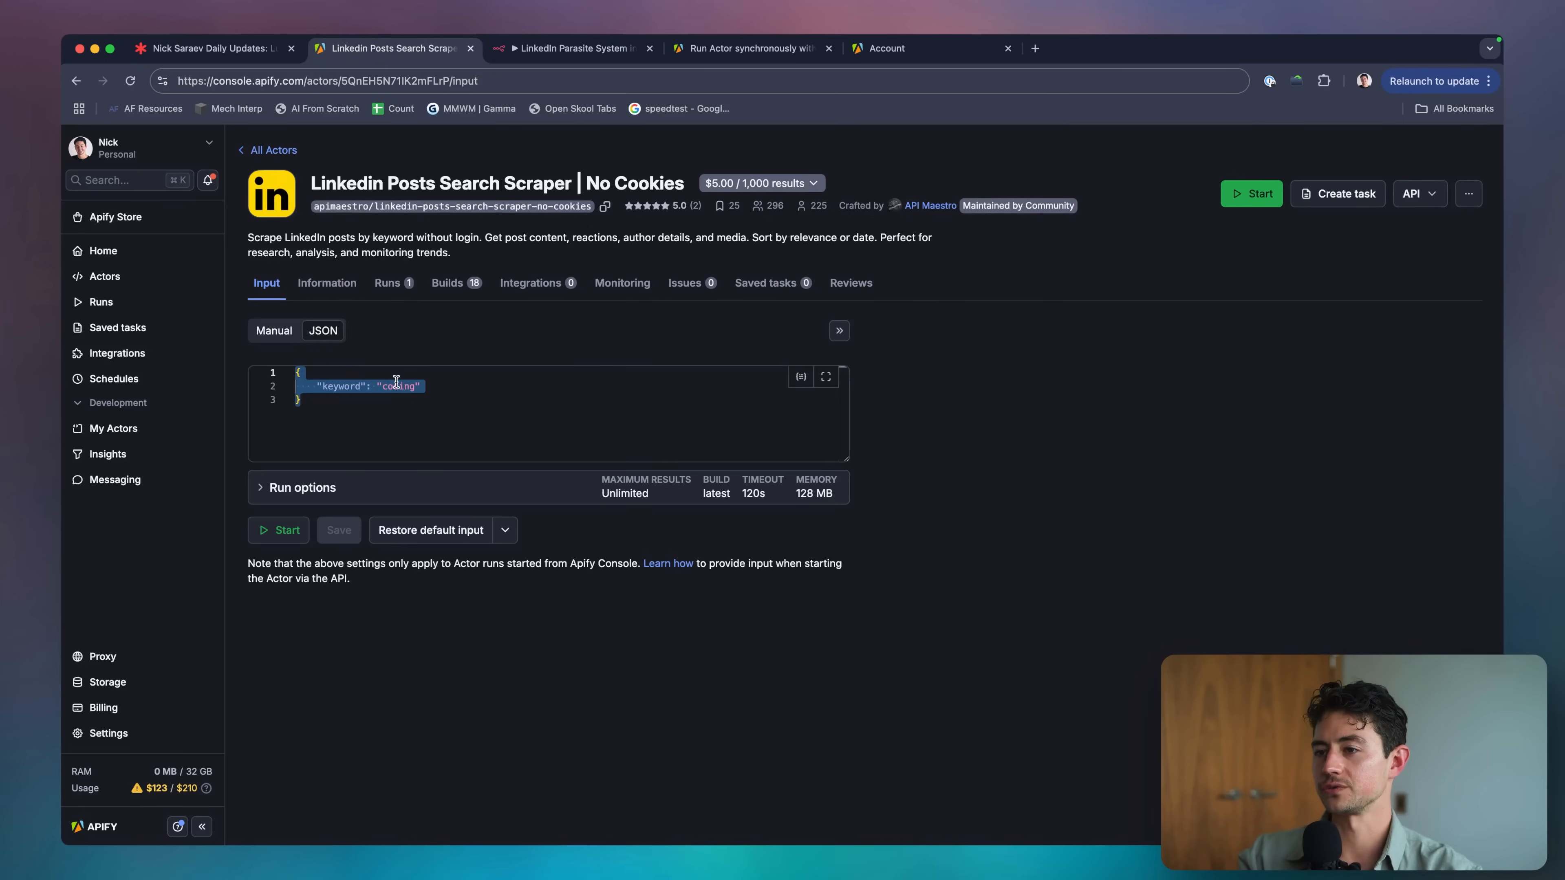
Set the HTTP Request body to Using JSON with the copied input.
click(550, 49)
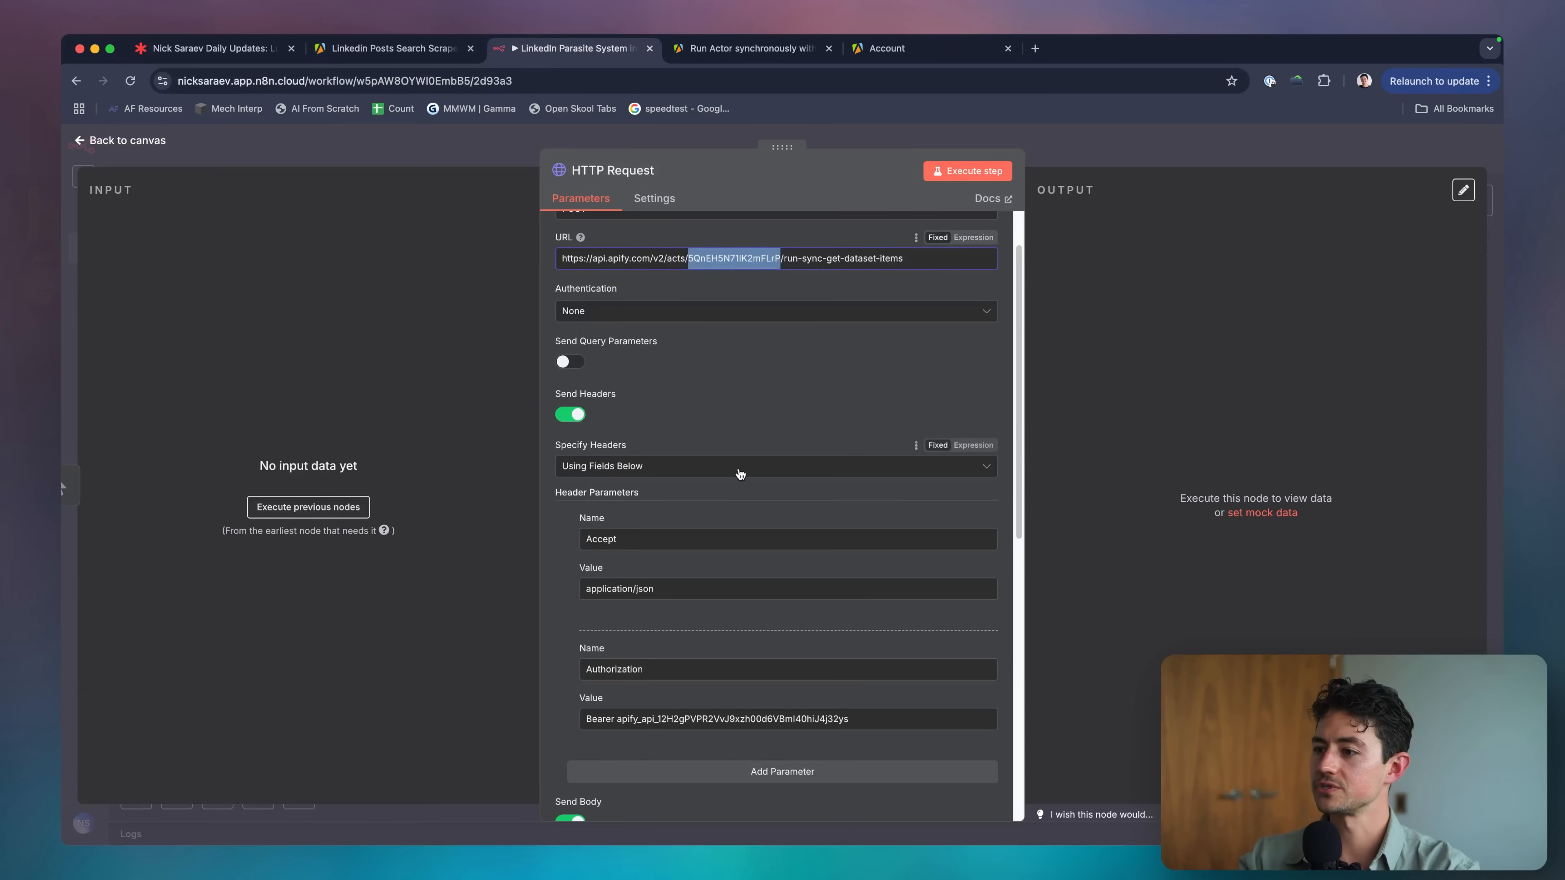
scroll(739, 473, down, 10)
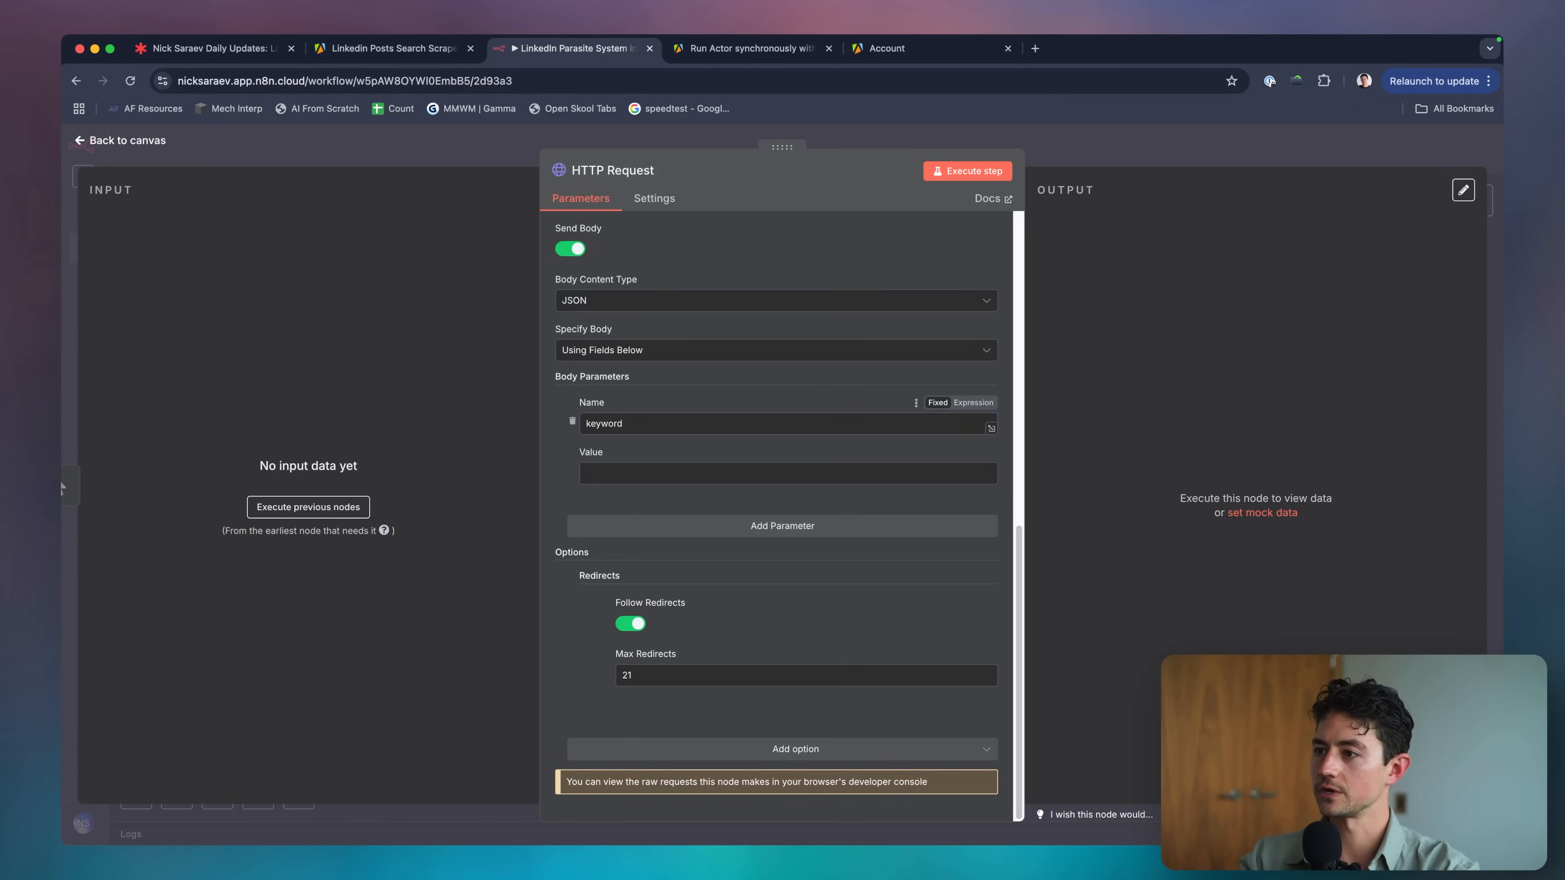
click(671, 350)
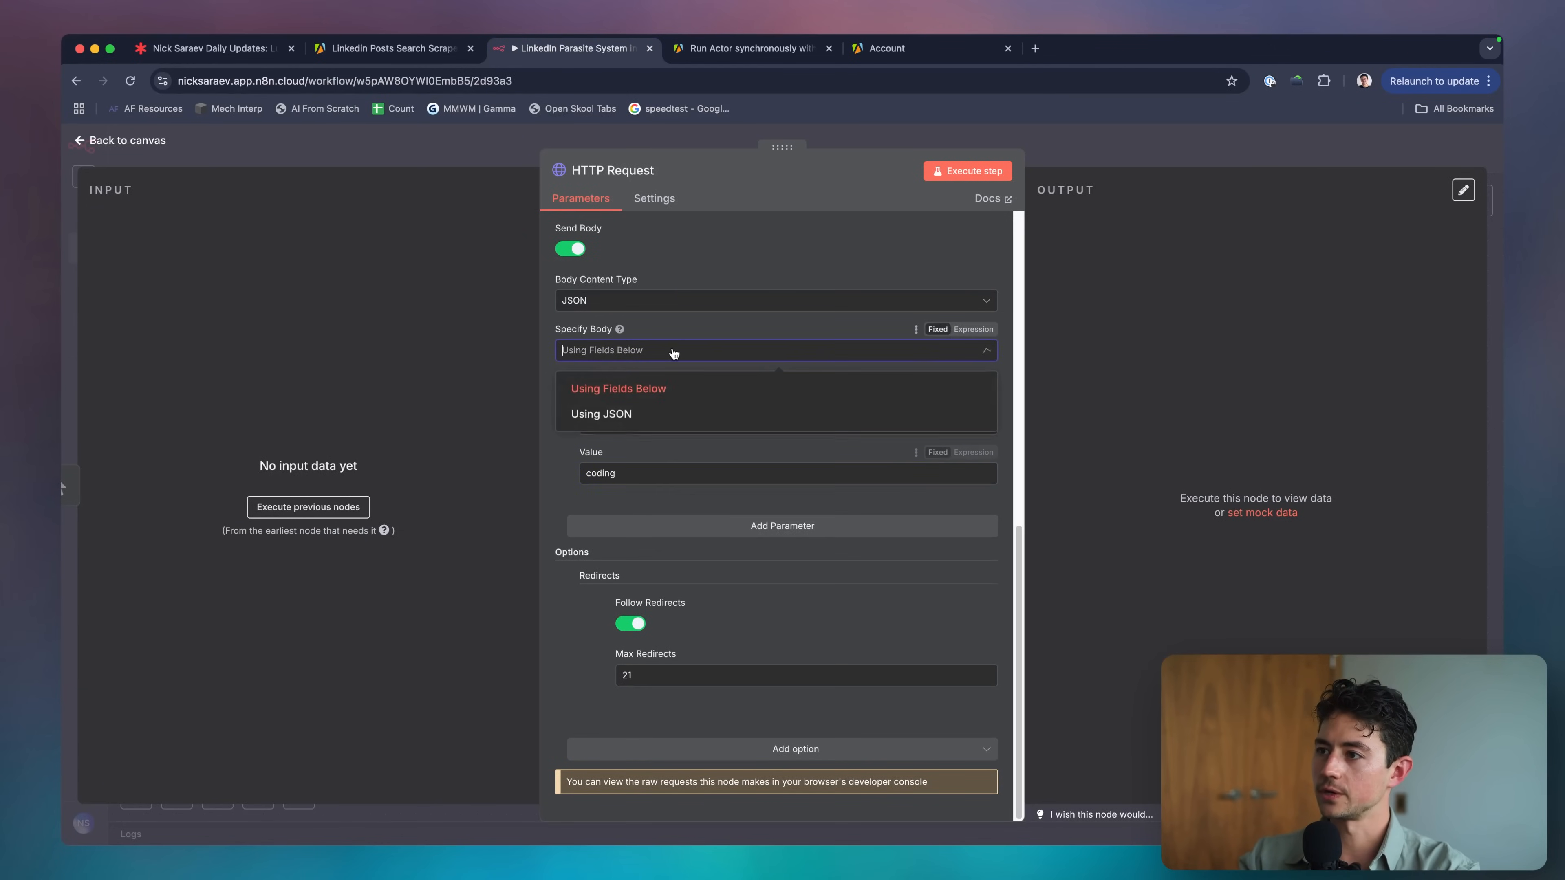
click(654, 410)
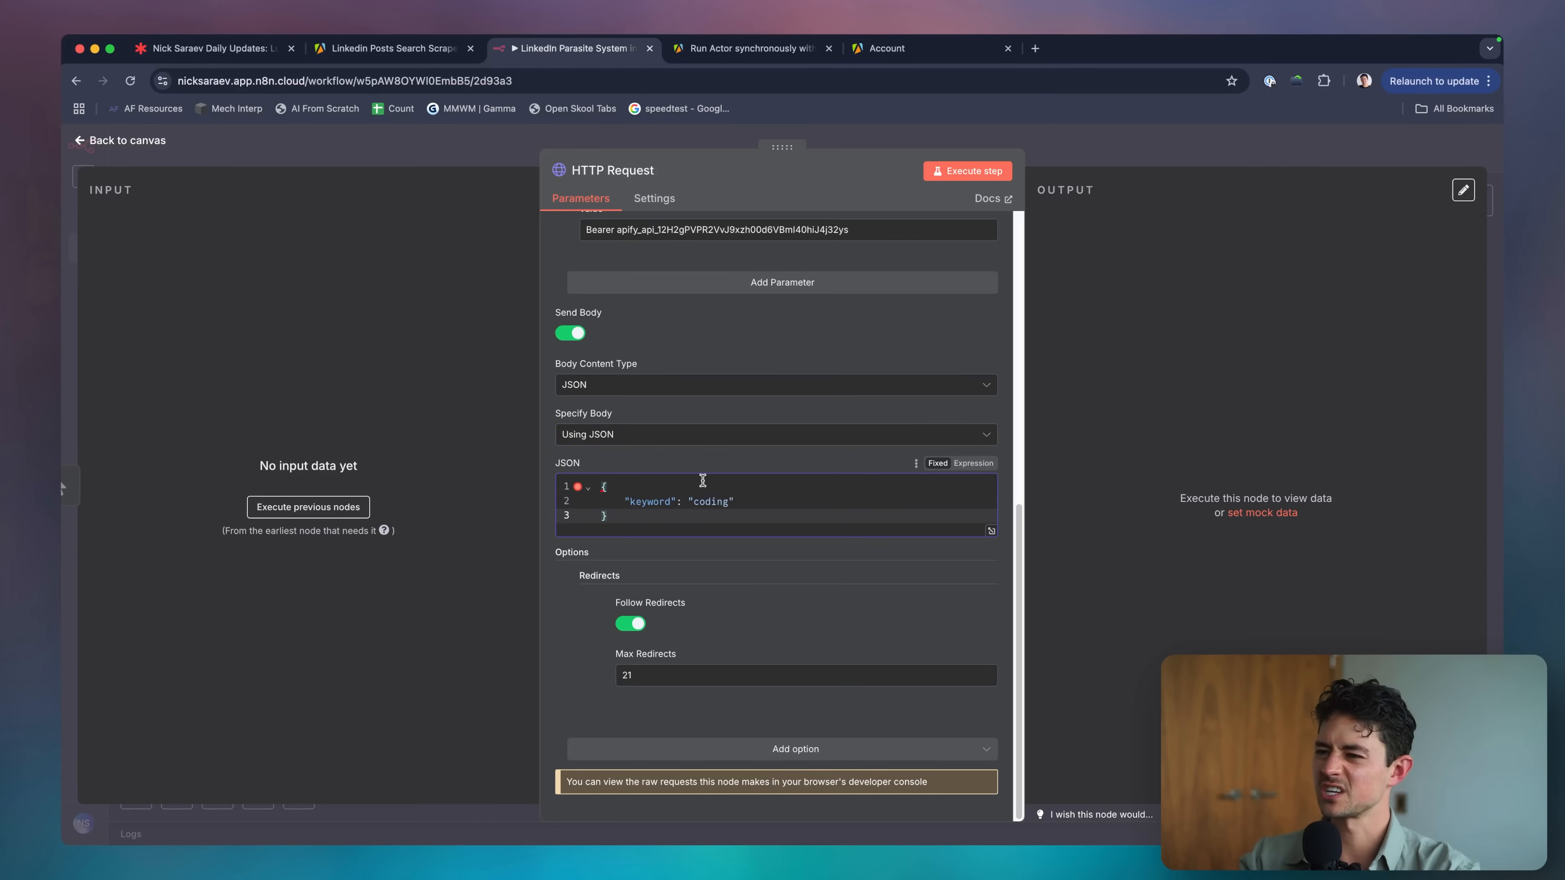
Execute the HTTP Request step and page through the 50 returned LinkedIn post items.
click(941, 176)
scroll(839, 316, up, 10)
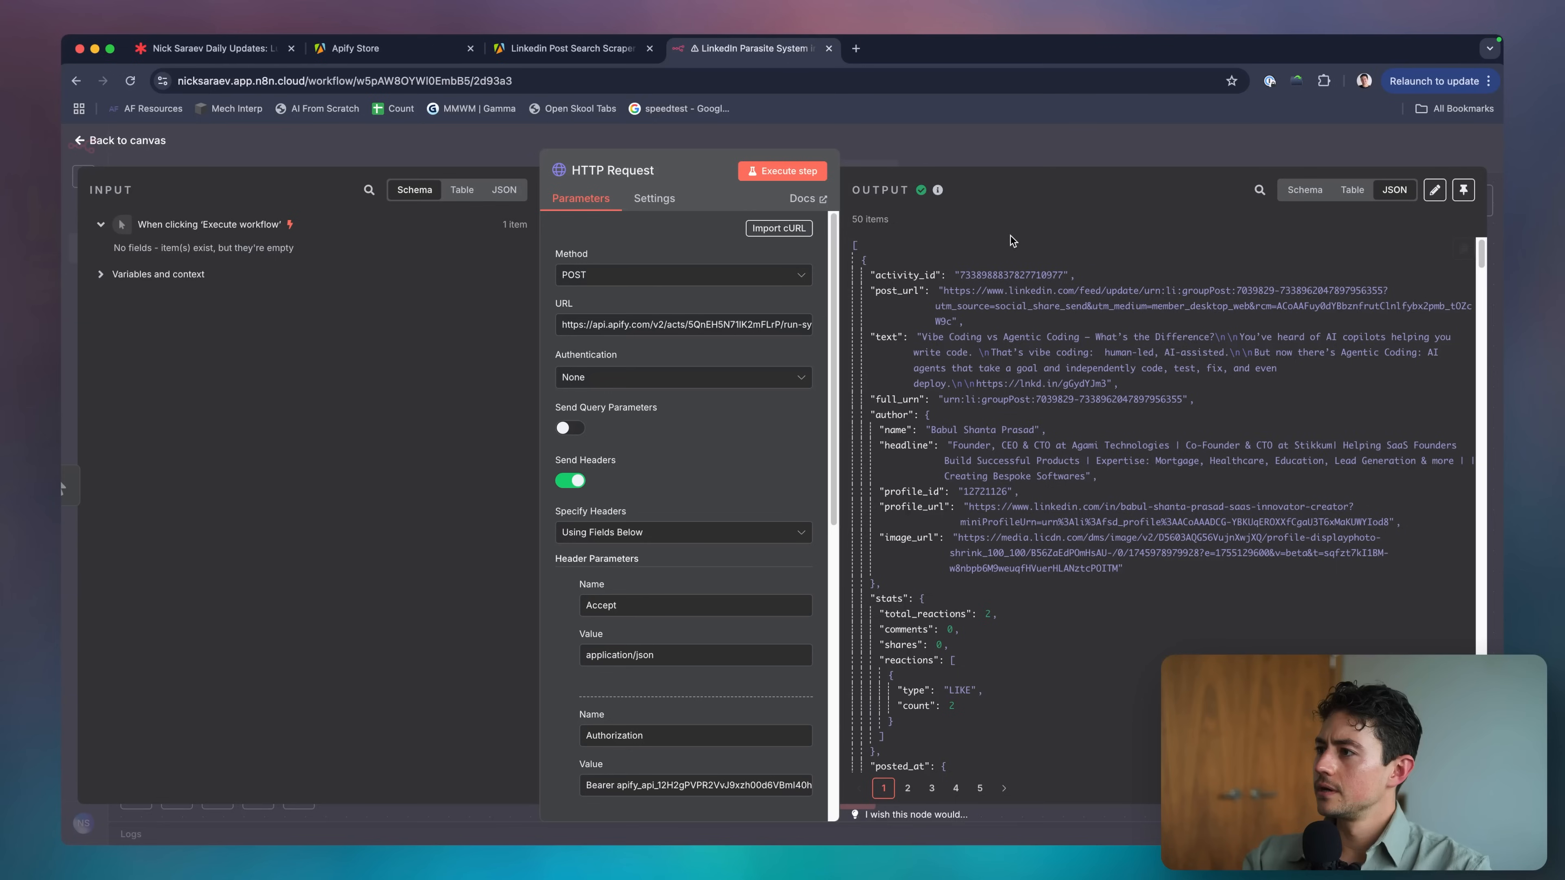
scroll(1130, 247, down, 5)
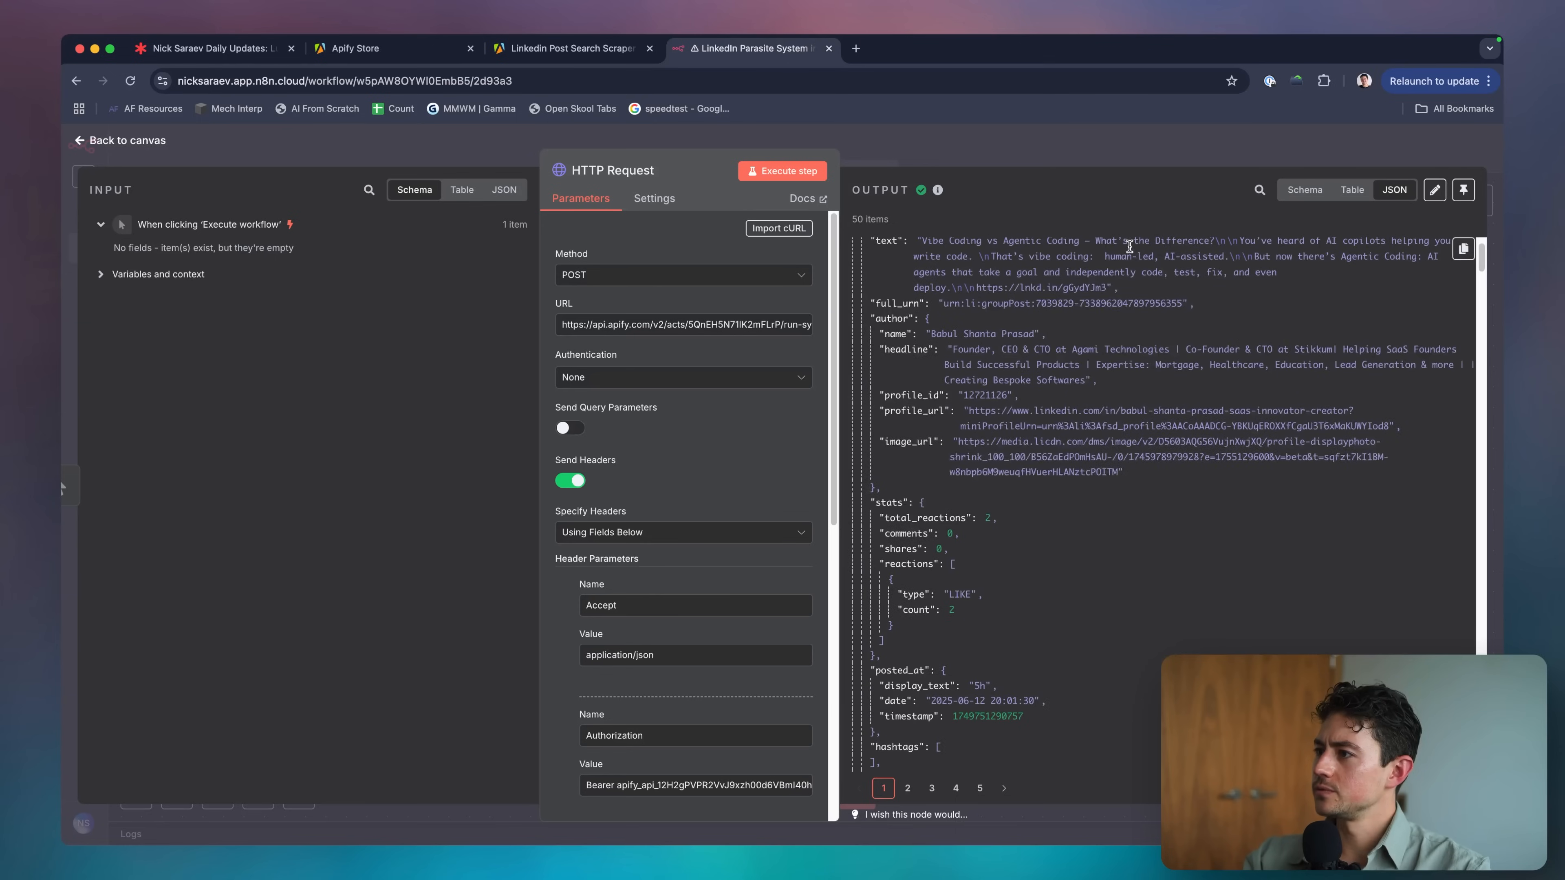
scroll(1182, 300, down, 6)
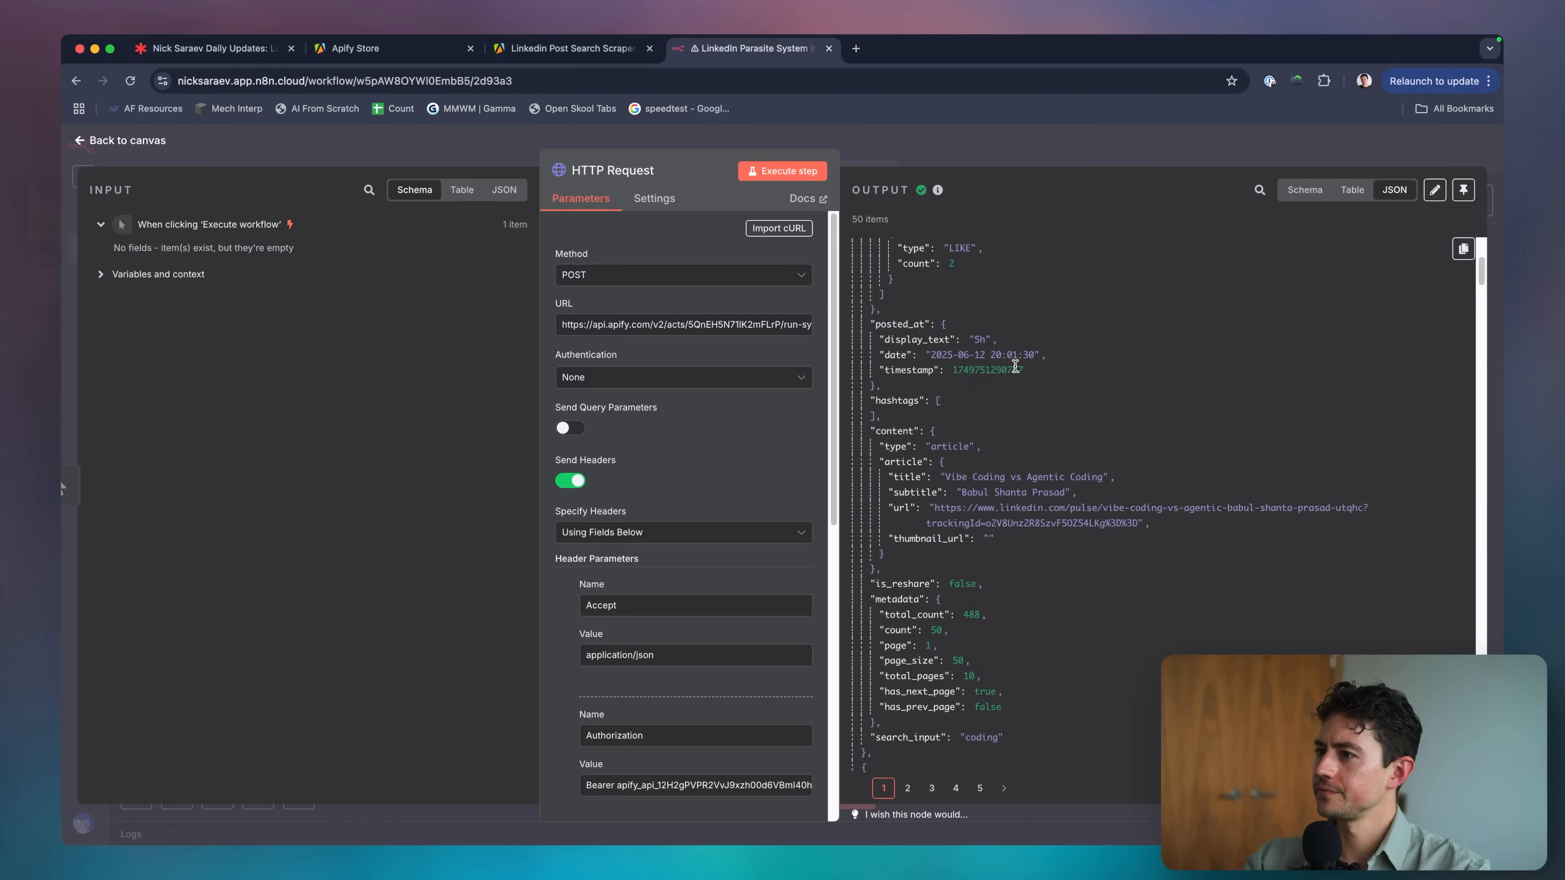
scroll(1021, 370, down, 2)
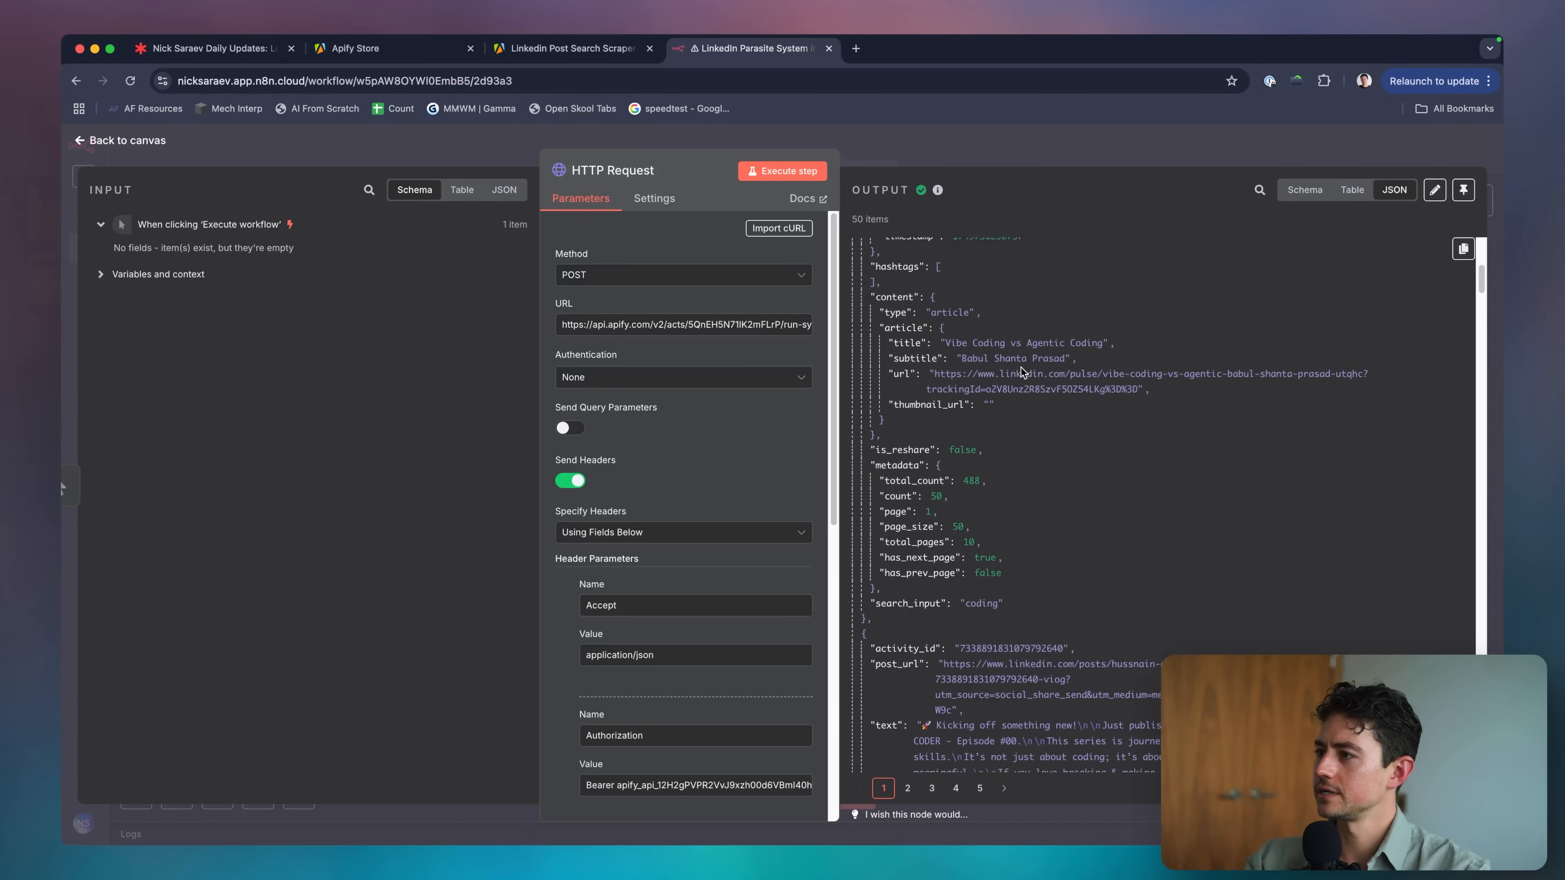
click(907, 788)
click(932, 789)
Open the Linkedin Posts Search Scraper | No Cookies actor and expand its run and advanced options.
click(387, 47)
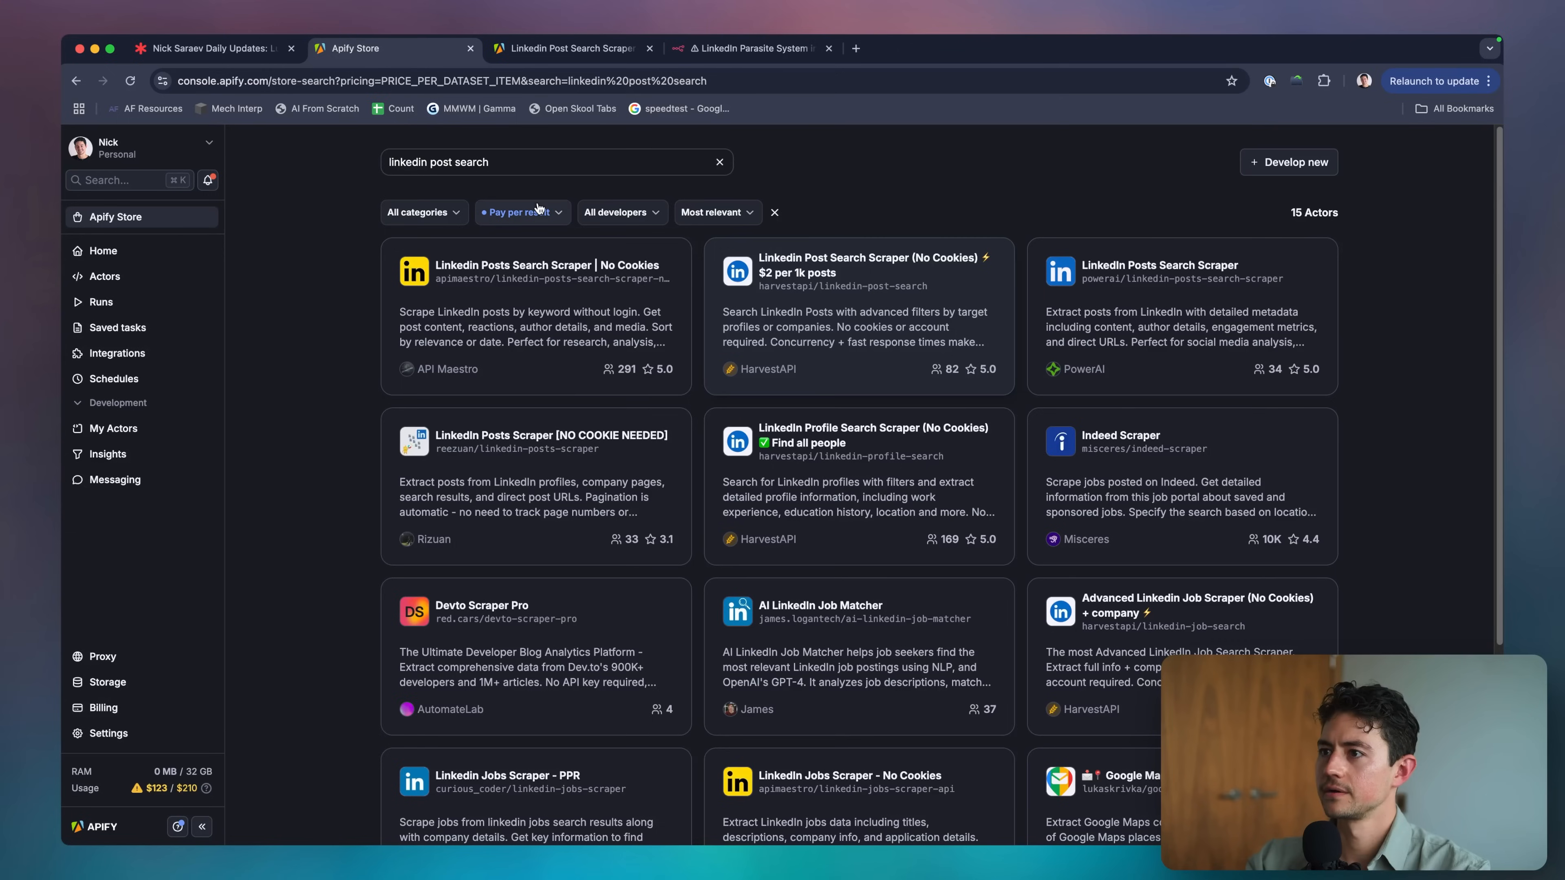
click(568, 371)
scroll(569, 370, down, 4)
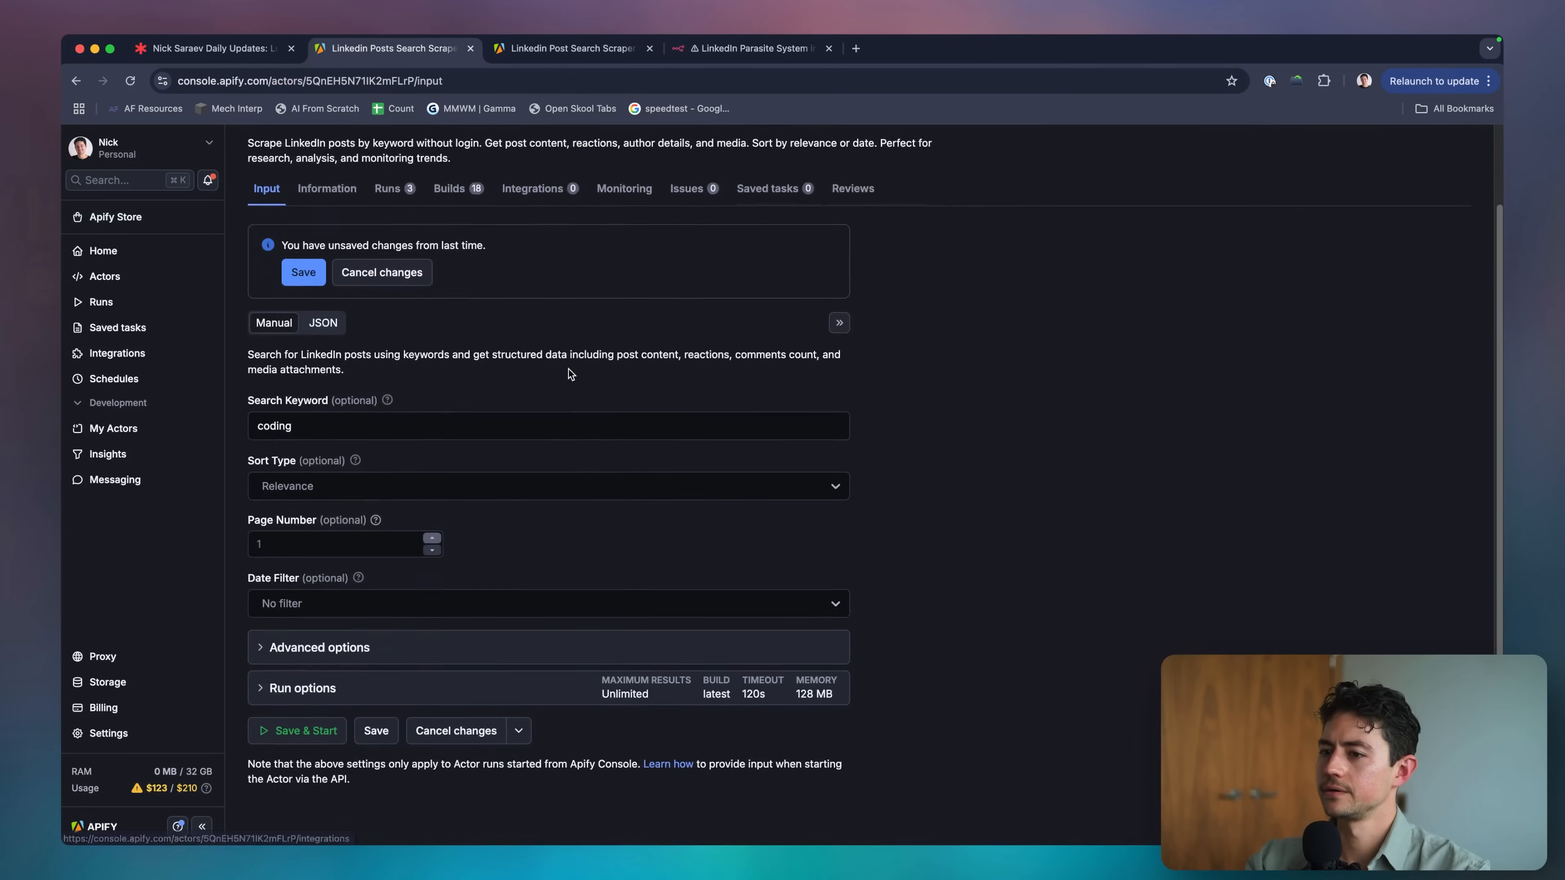
click(345, 694)
scroll(369, 653, down, 4)
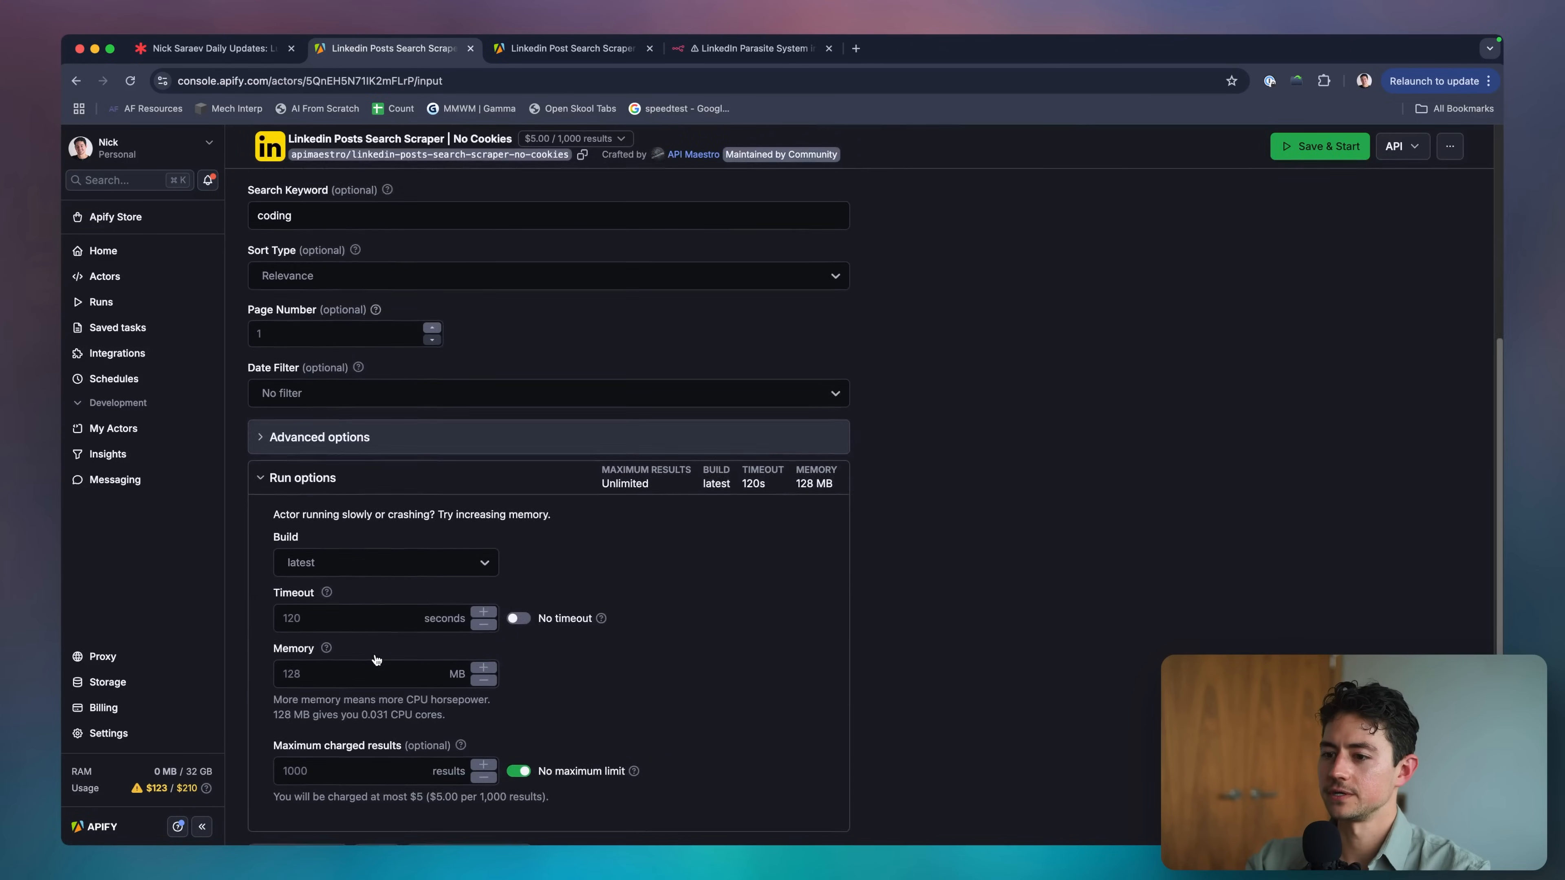
click(337, 422)
Confirm Result limit caps at 50 by trying 51, then restore it to 50.
double_click(306, 530)
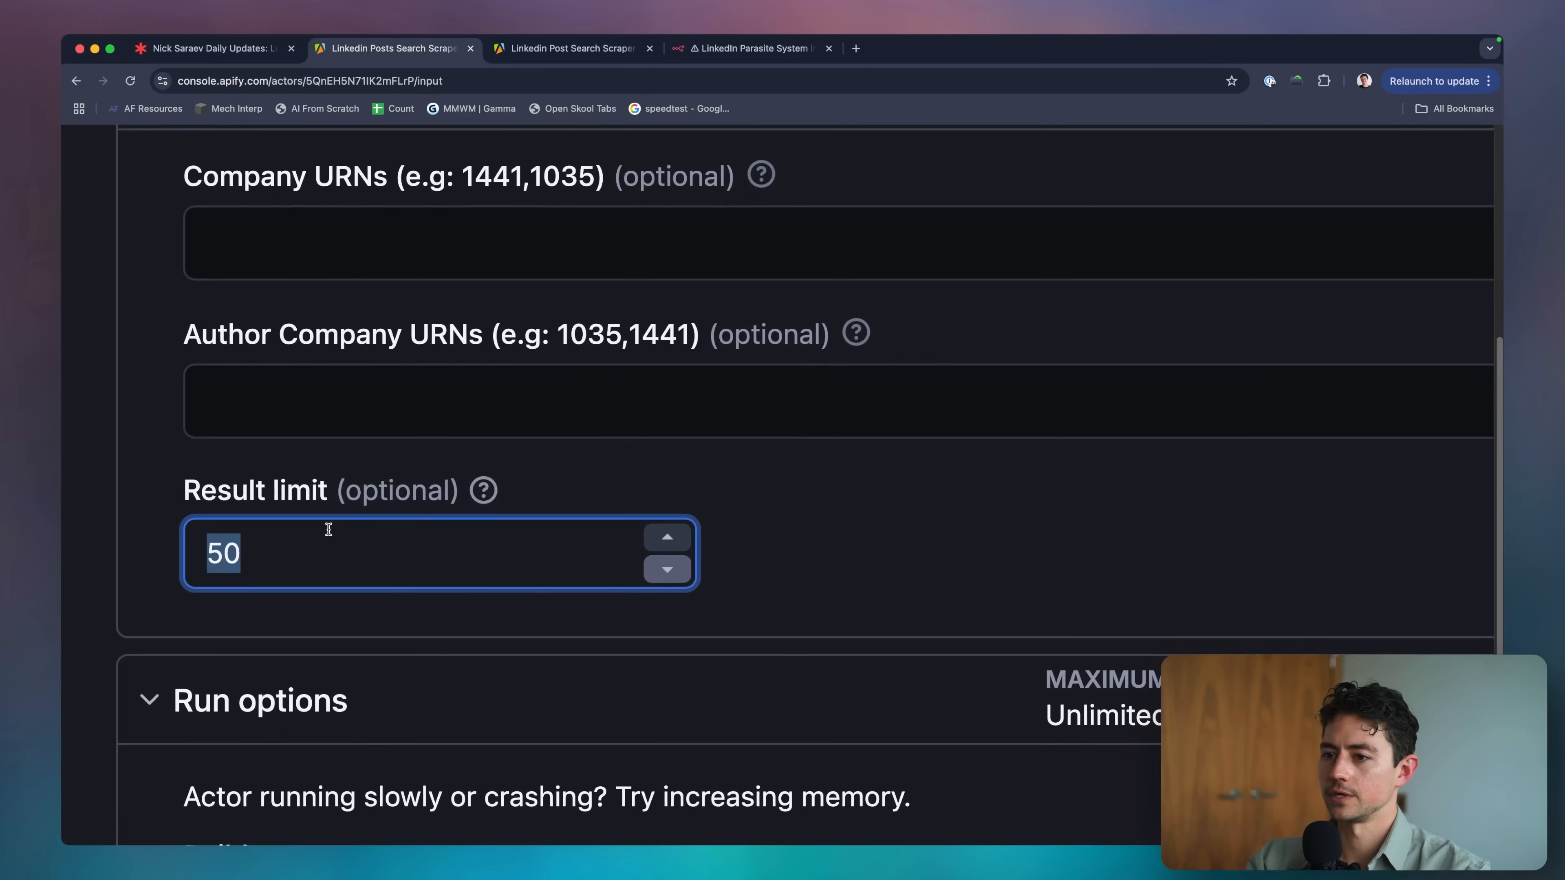
click(668, 536)
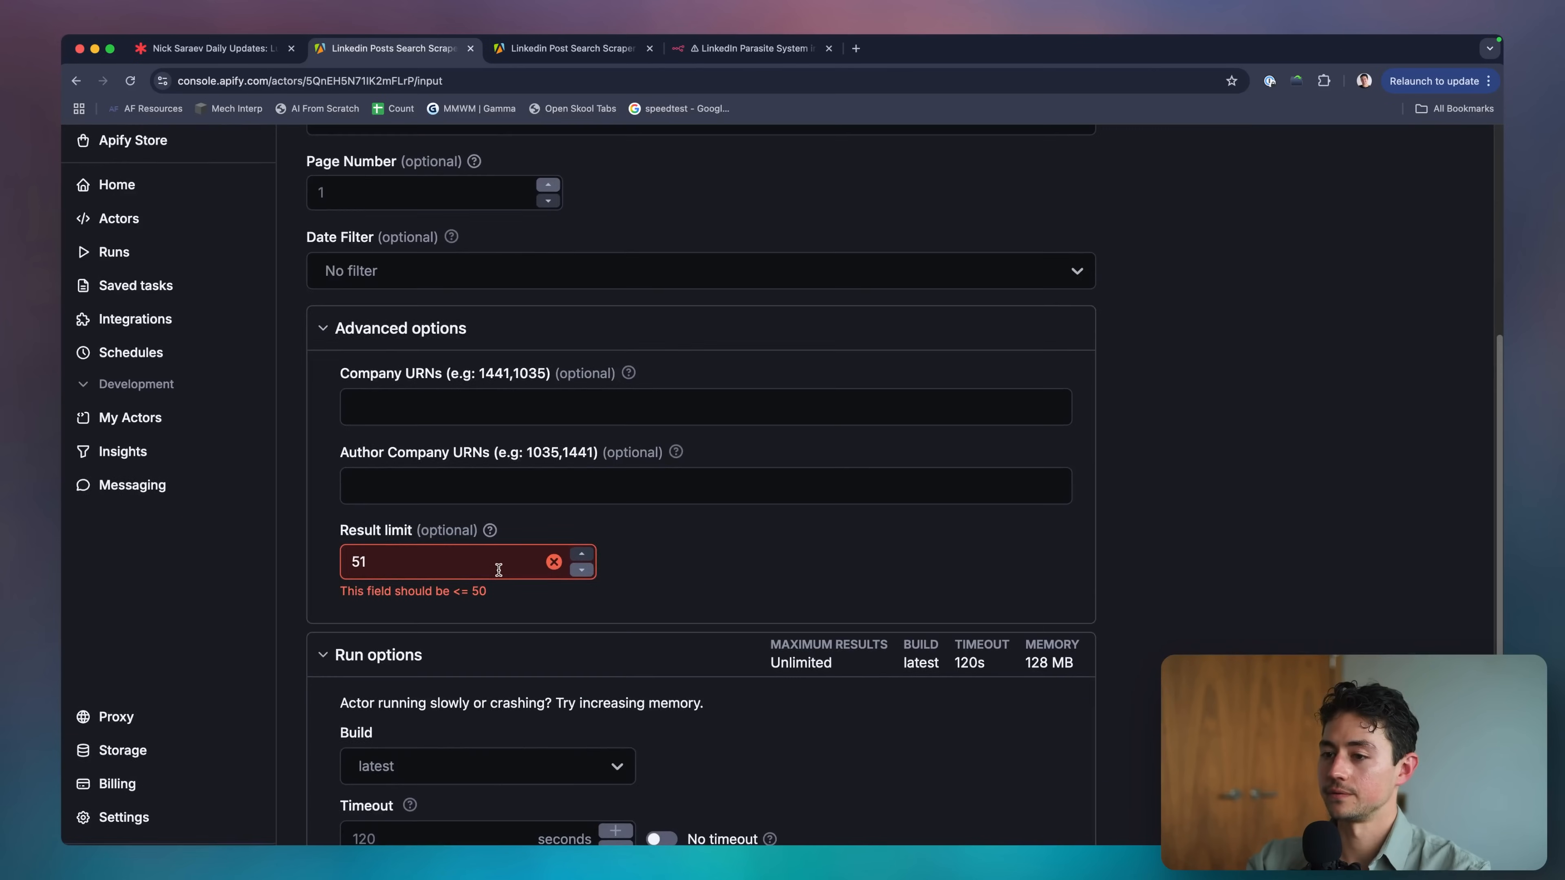
double_click(438, 551)
text(50)
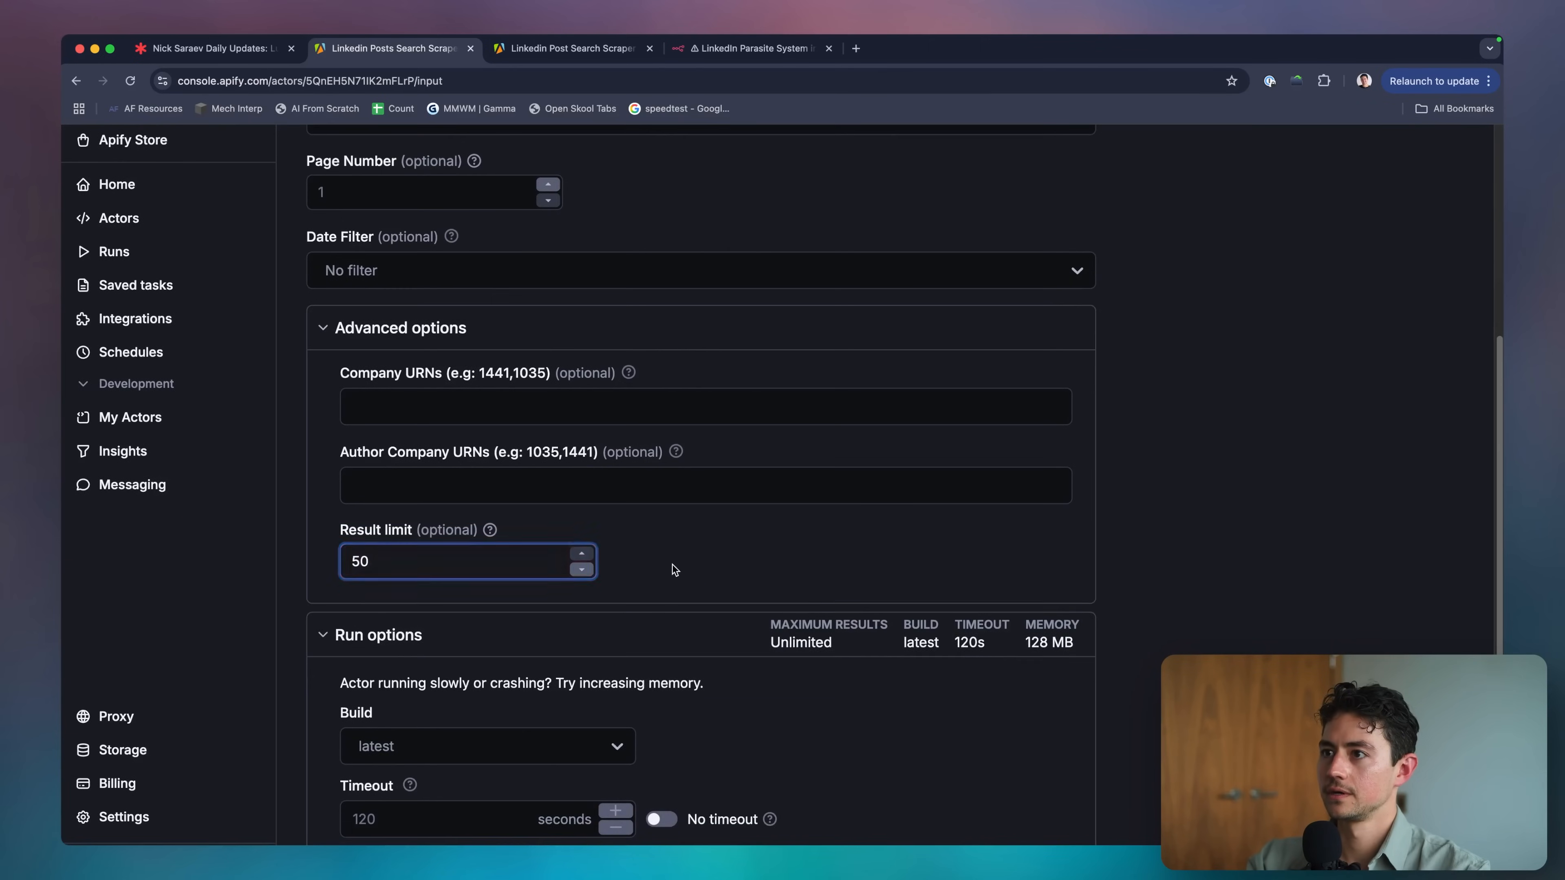
scroll(561, 549, down, 1)
scroll(560, 549, down, 5)
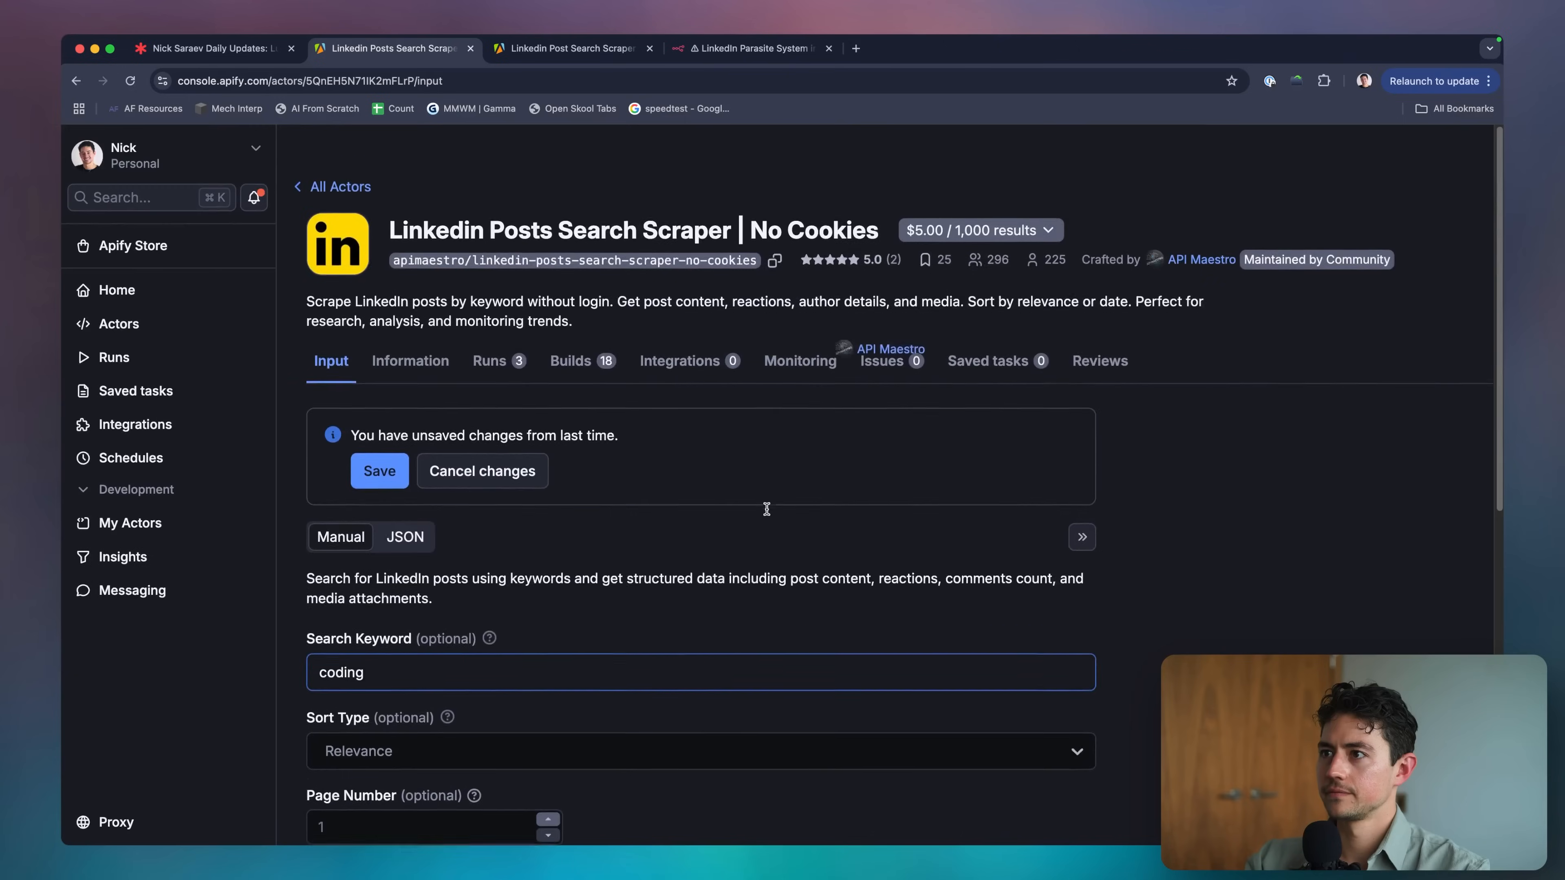
scroll(767, 509, down, 1)
click(681, 334)
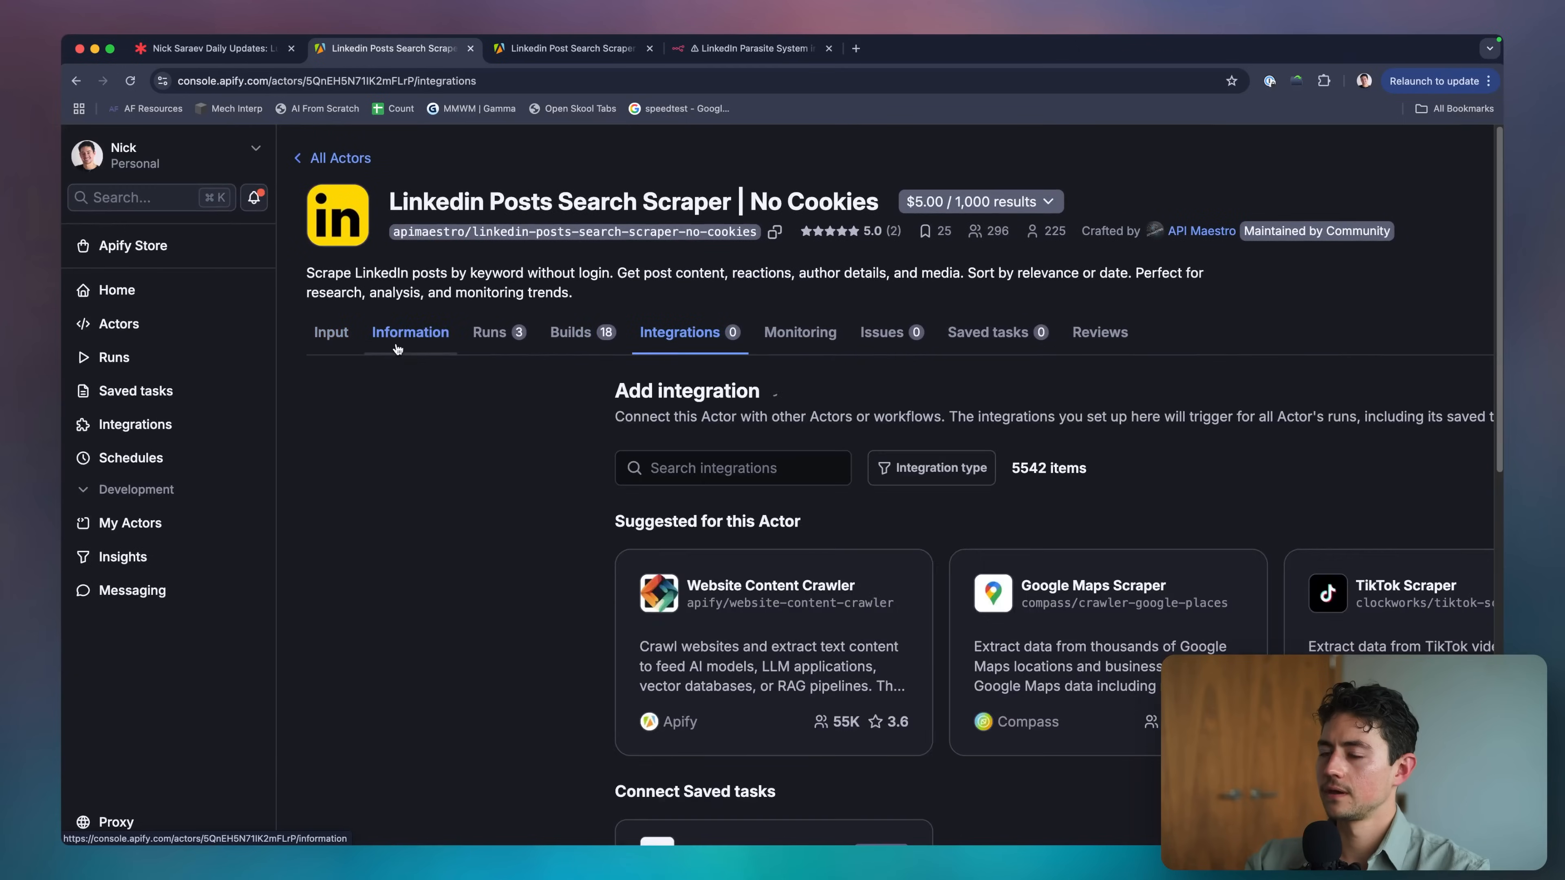
click(573, 48)
Raise the HarvestAPI scraper's maximum posts per search query from 100 to 200 and start it.
scroll(900, 380, down, 3)
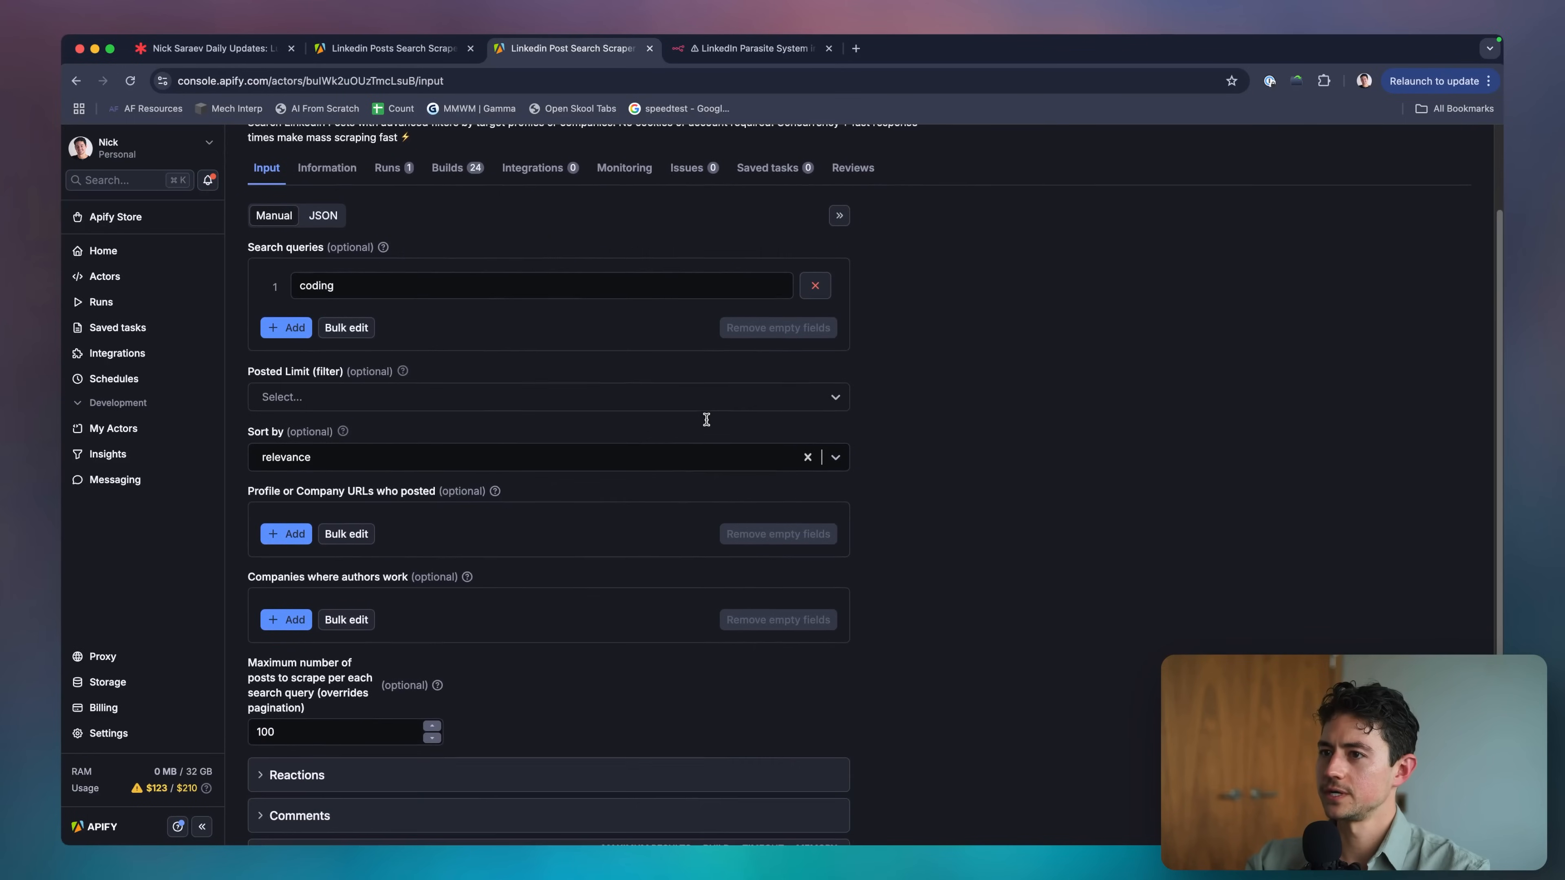
click(328, 273)
scroll(329, 274, up, 3)
scroll(430, 342, down, 4)
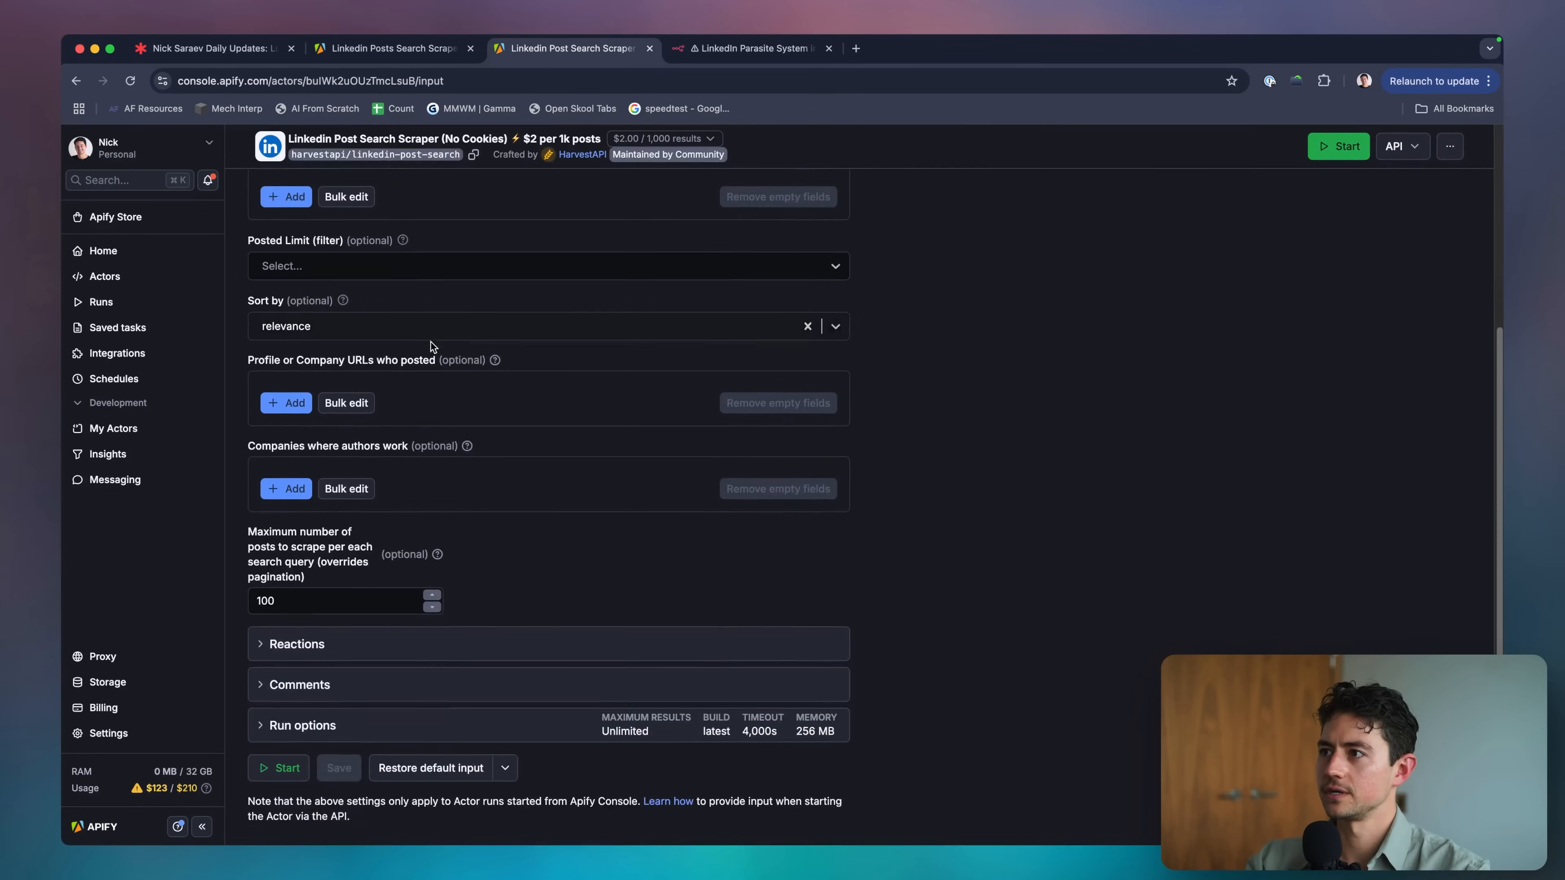
scroll(444, 357, up, 2)
scroll(475, 393, down, 2)
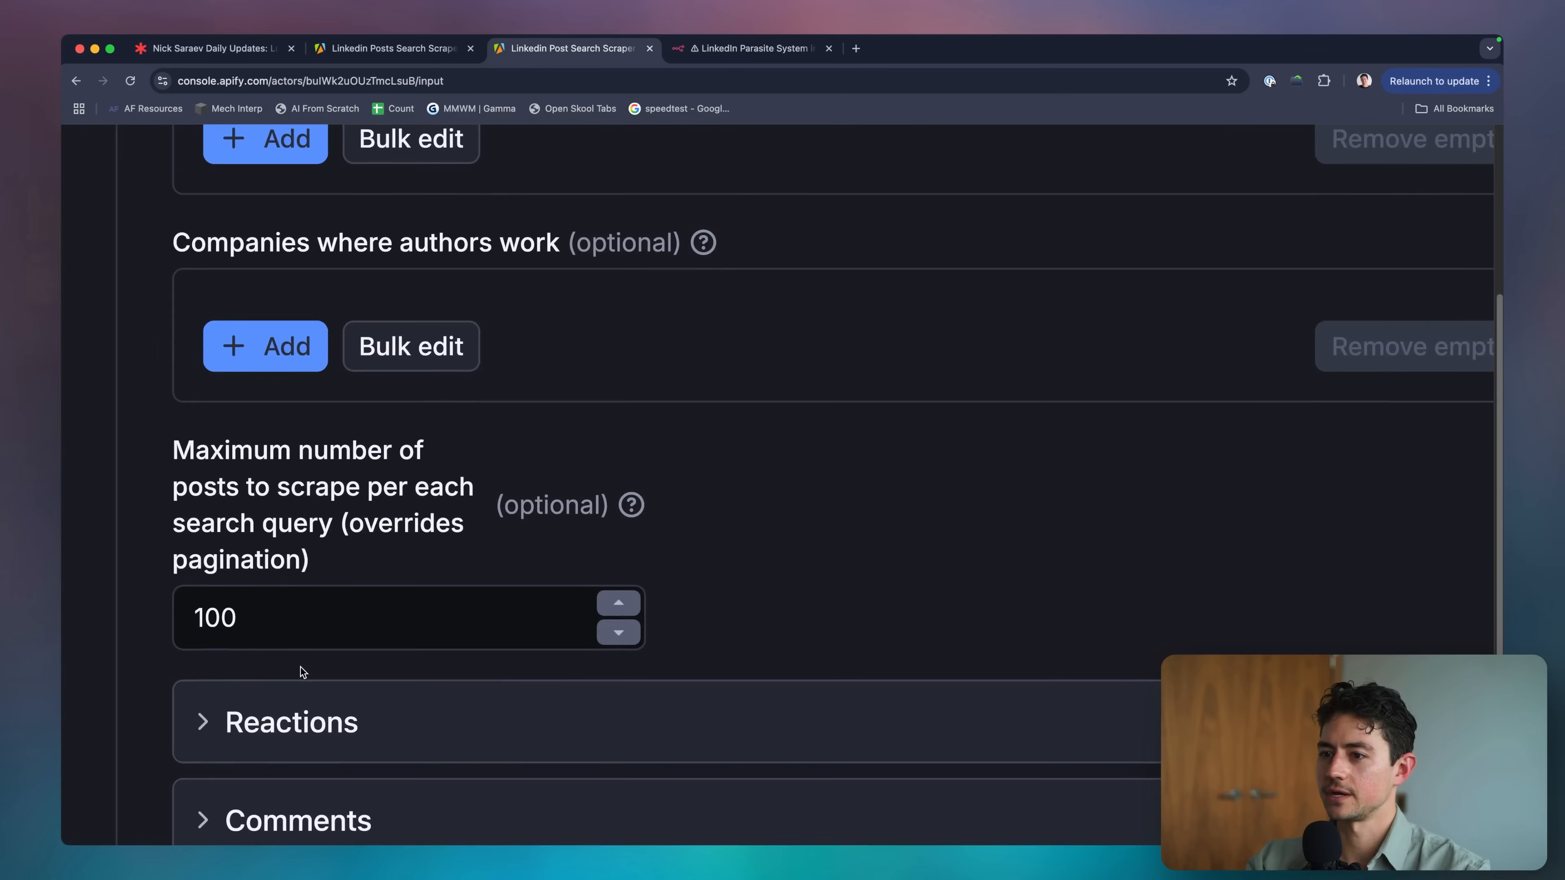
click(298, 651)
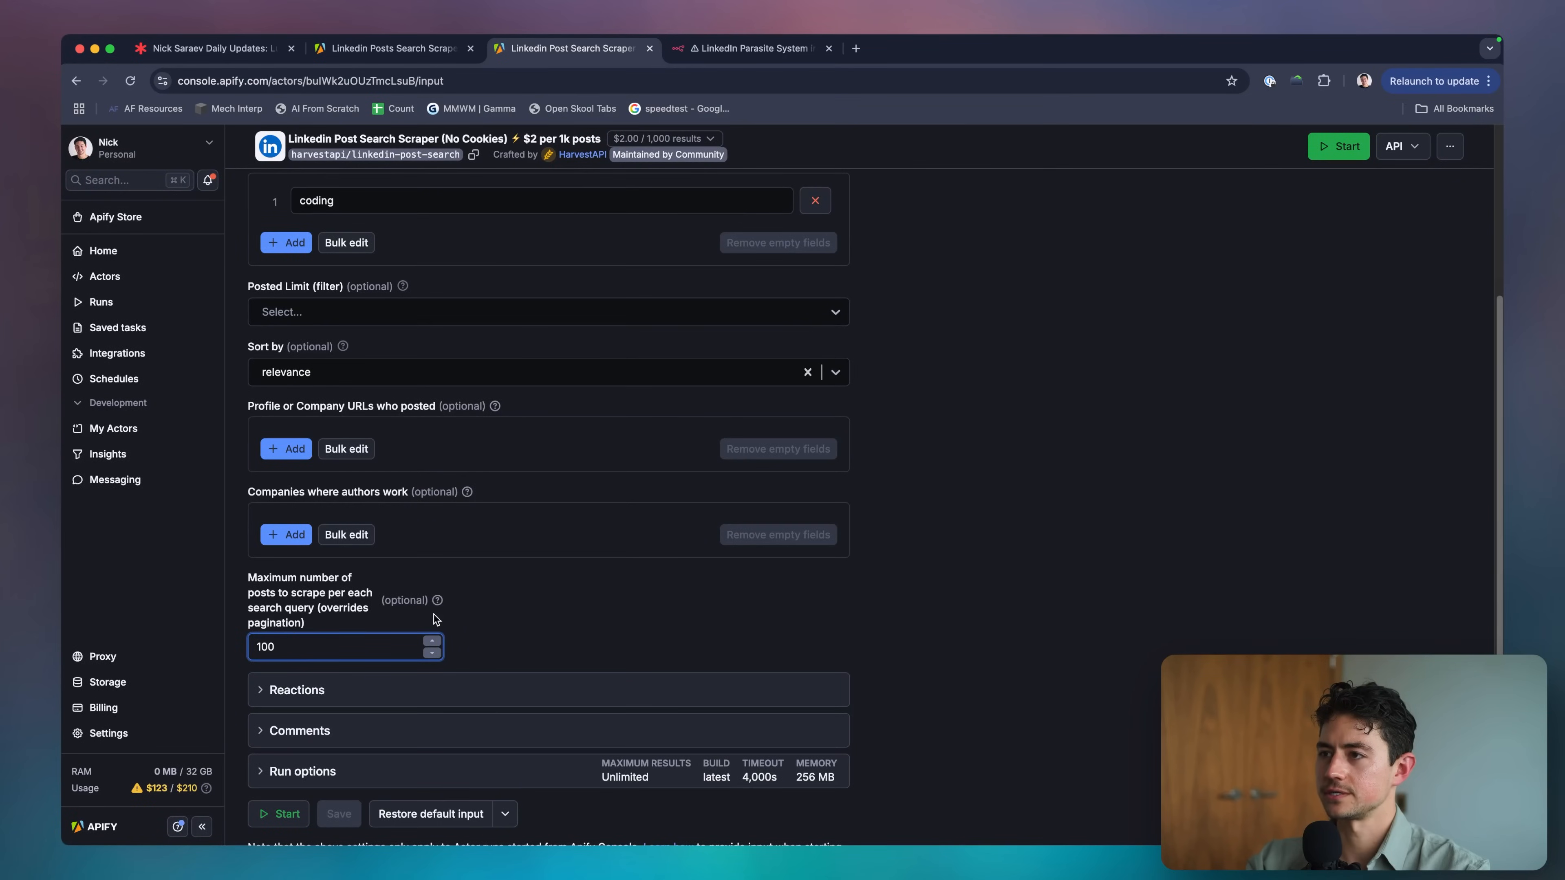
key(super+a)
text(200)
click(521, 609)
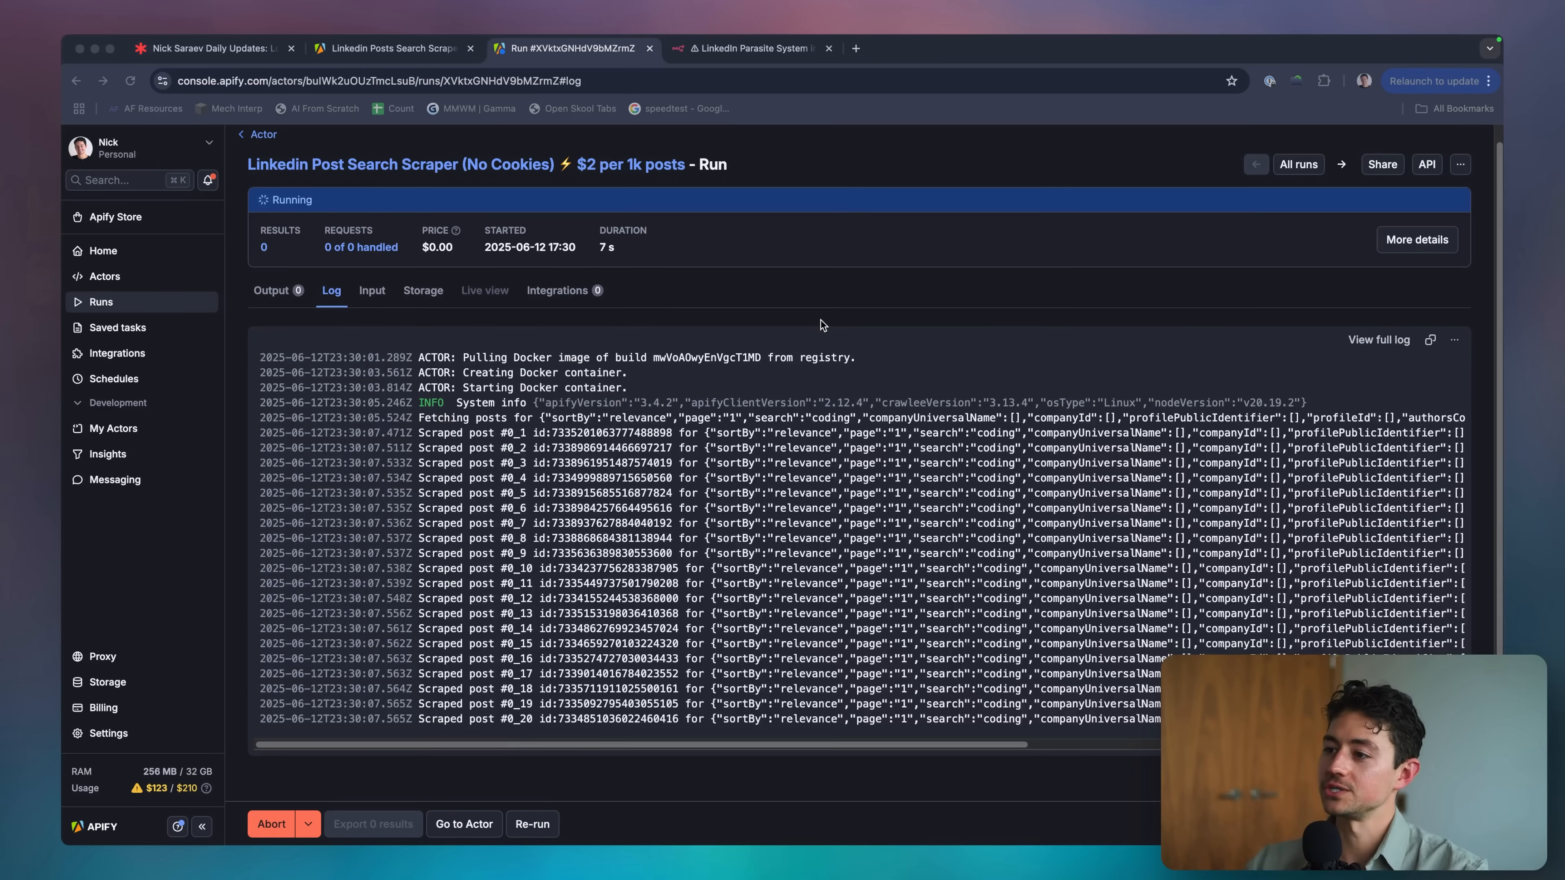
Open the run's Output results and browse to the third page of scraped posts.
click(821, 319)
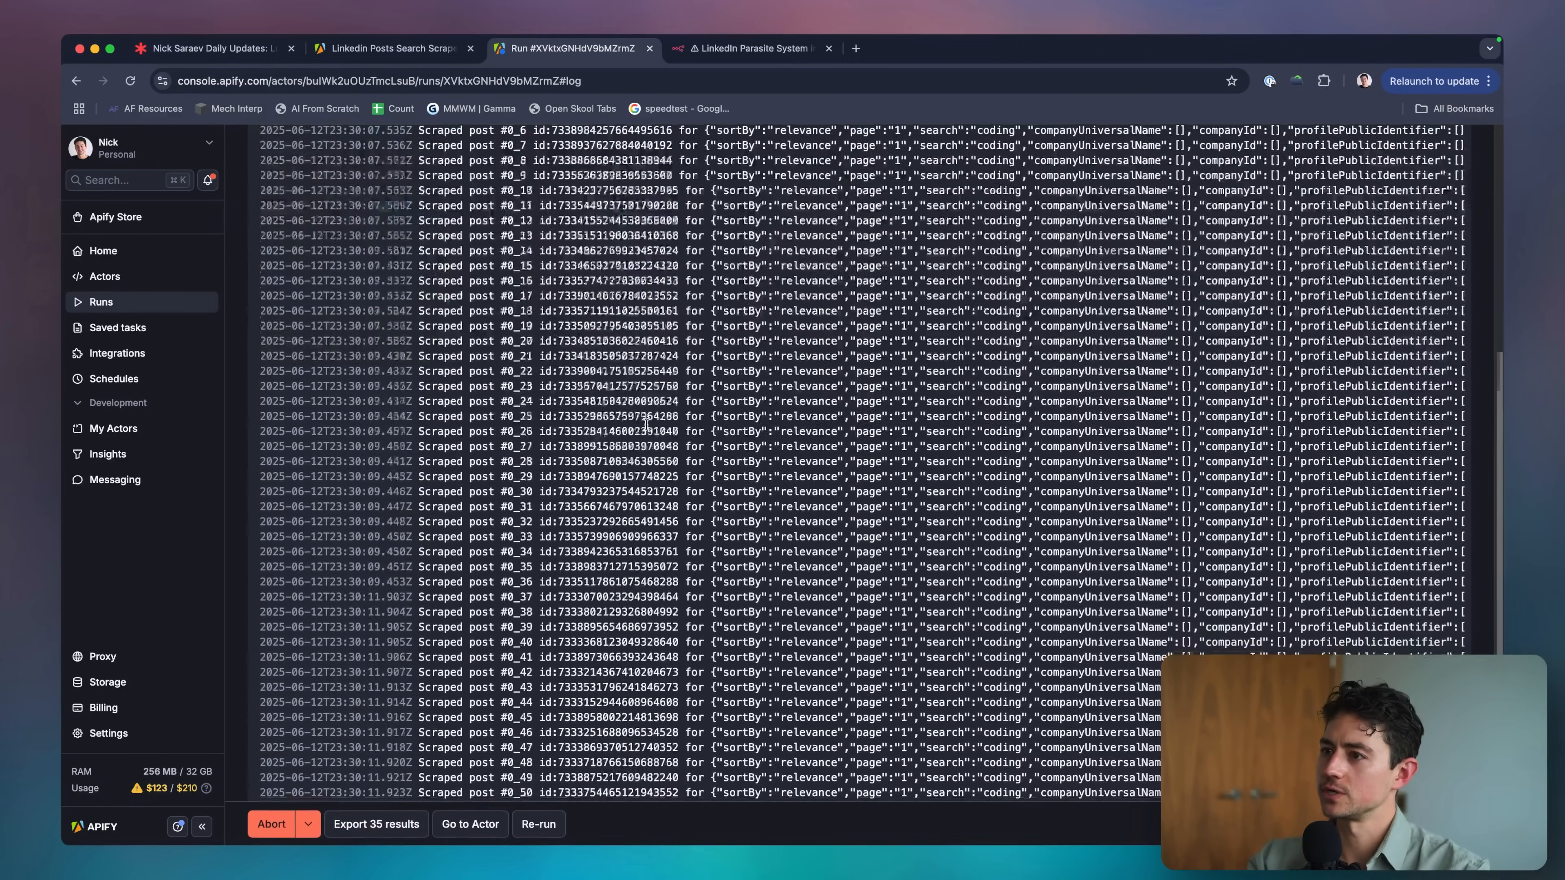
click(271, 306)
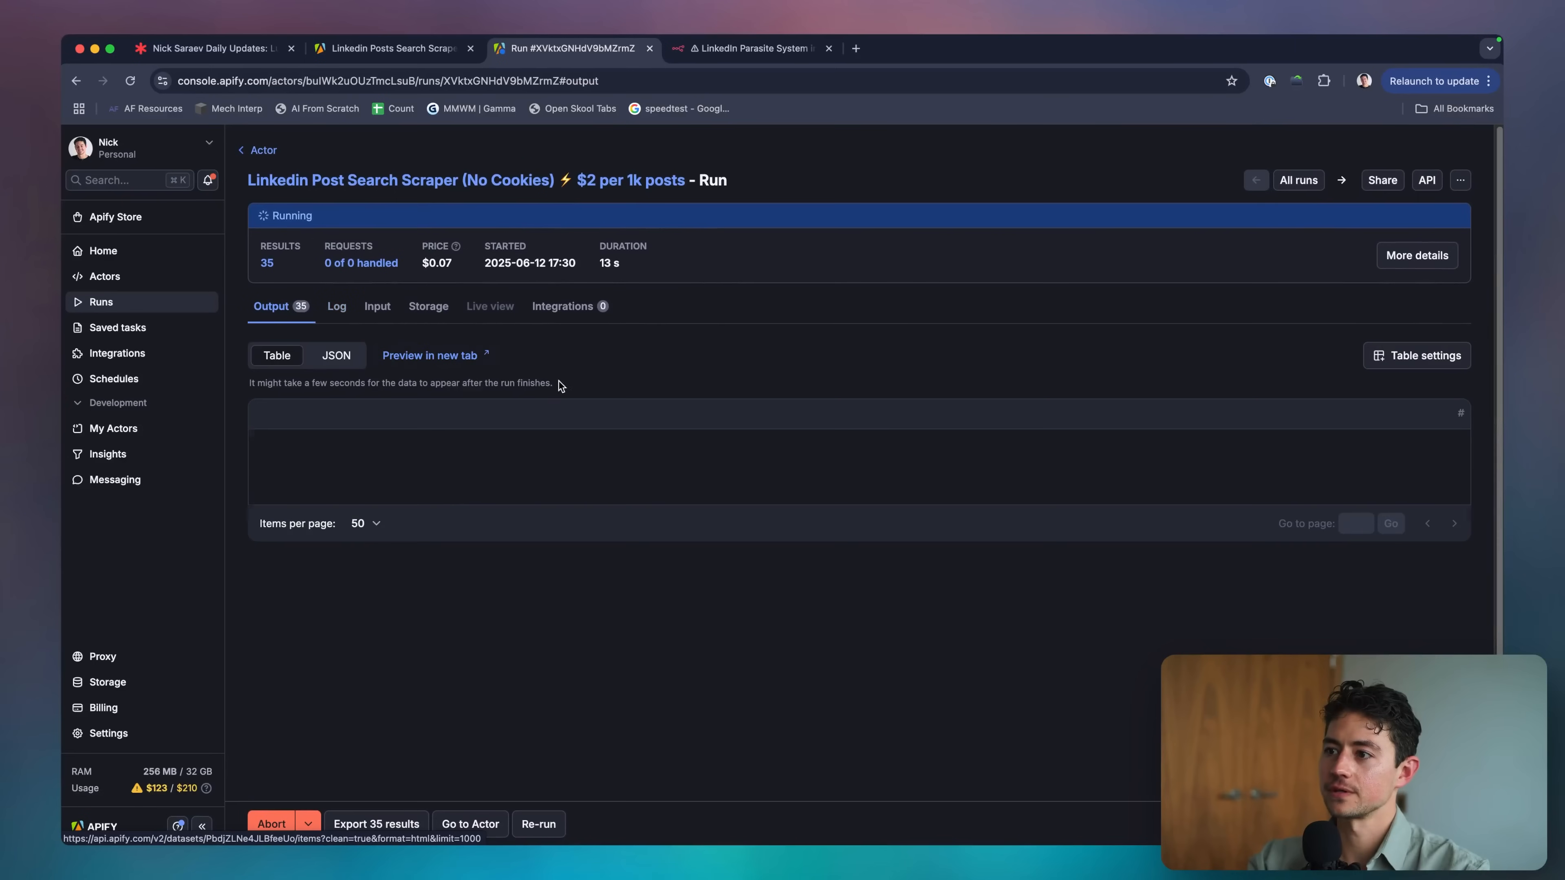
scroll(562, 419, down, 2)
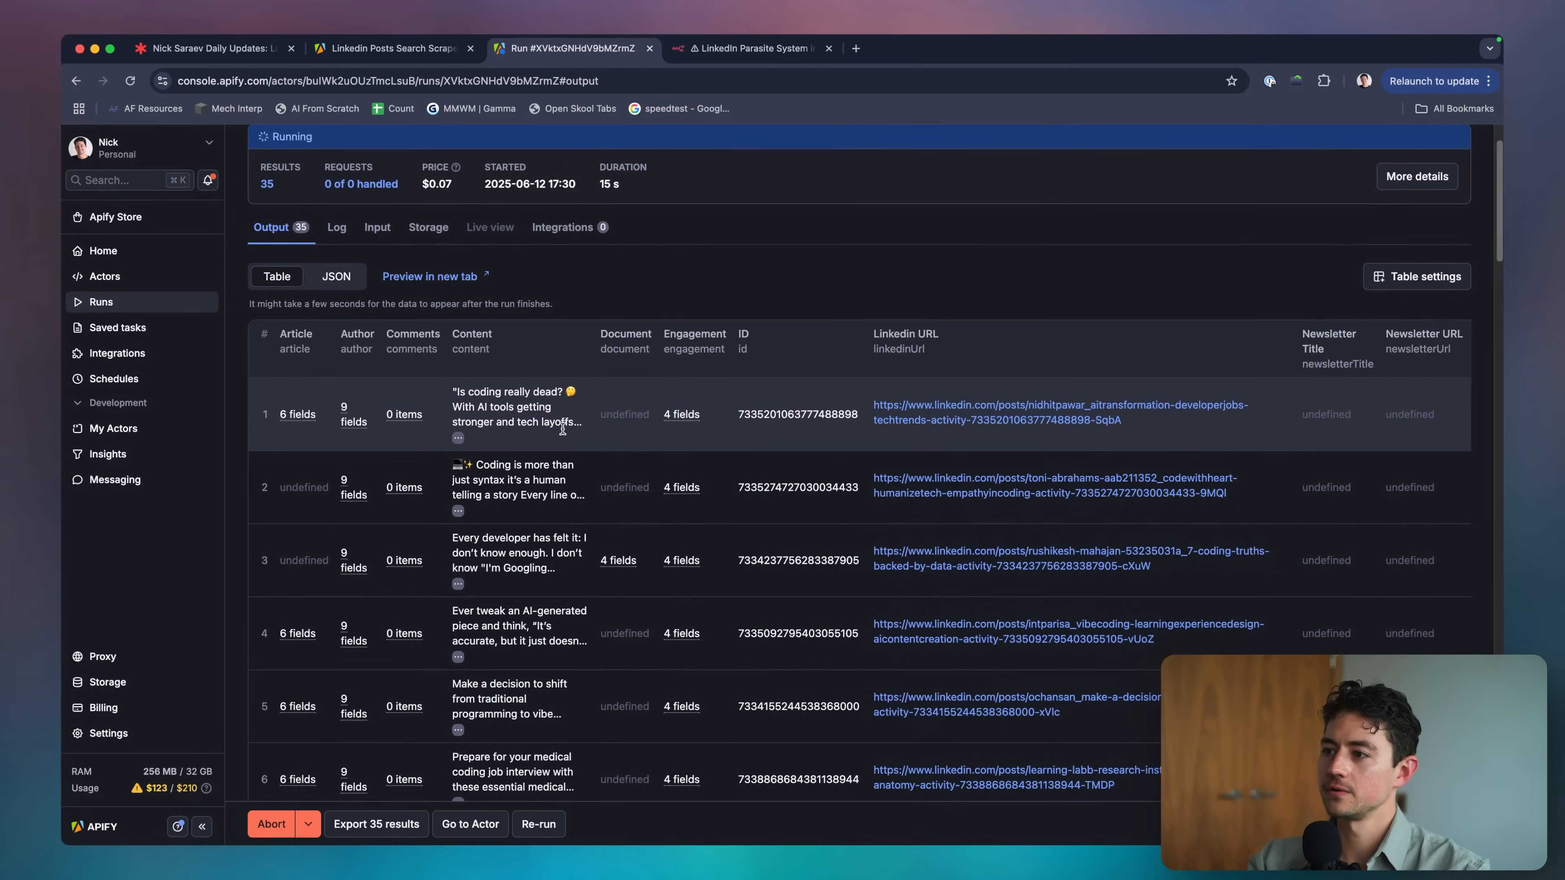
scroll(563, 430, down, 1)
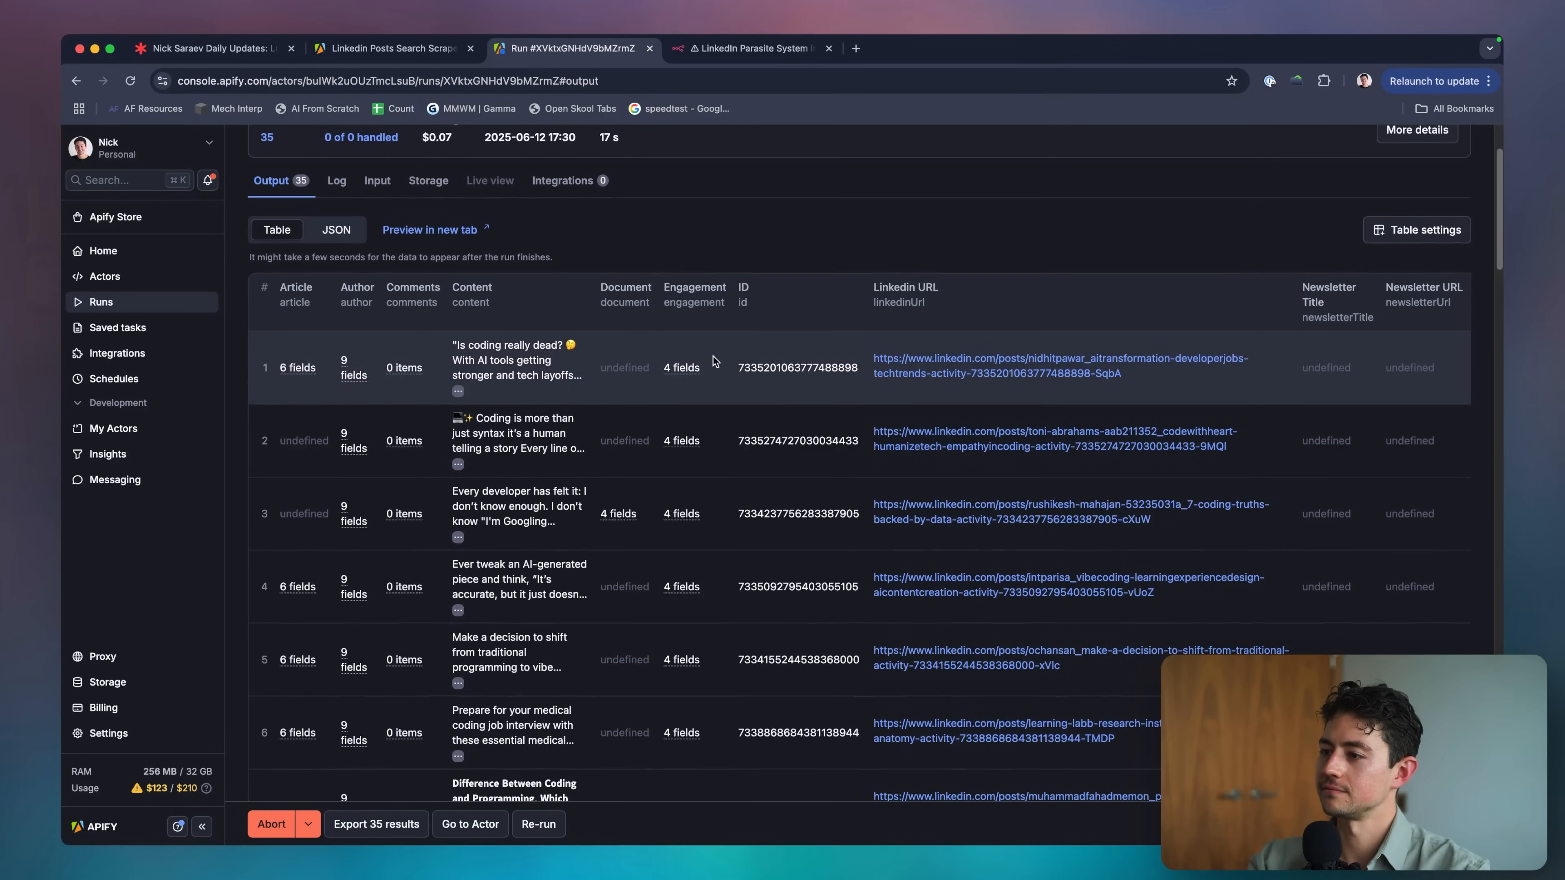
scroll(715, 361, down, 1)
scroll(711, 379, down, 1)
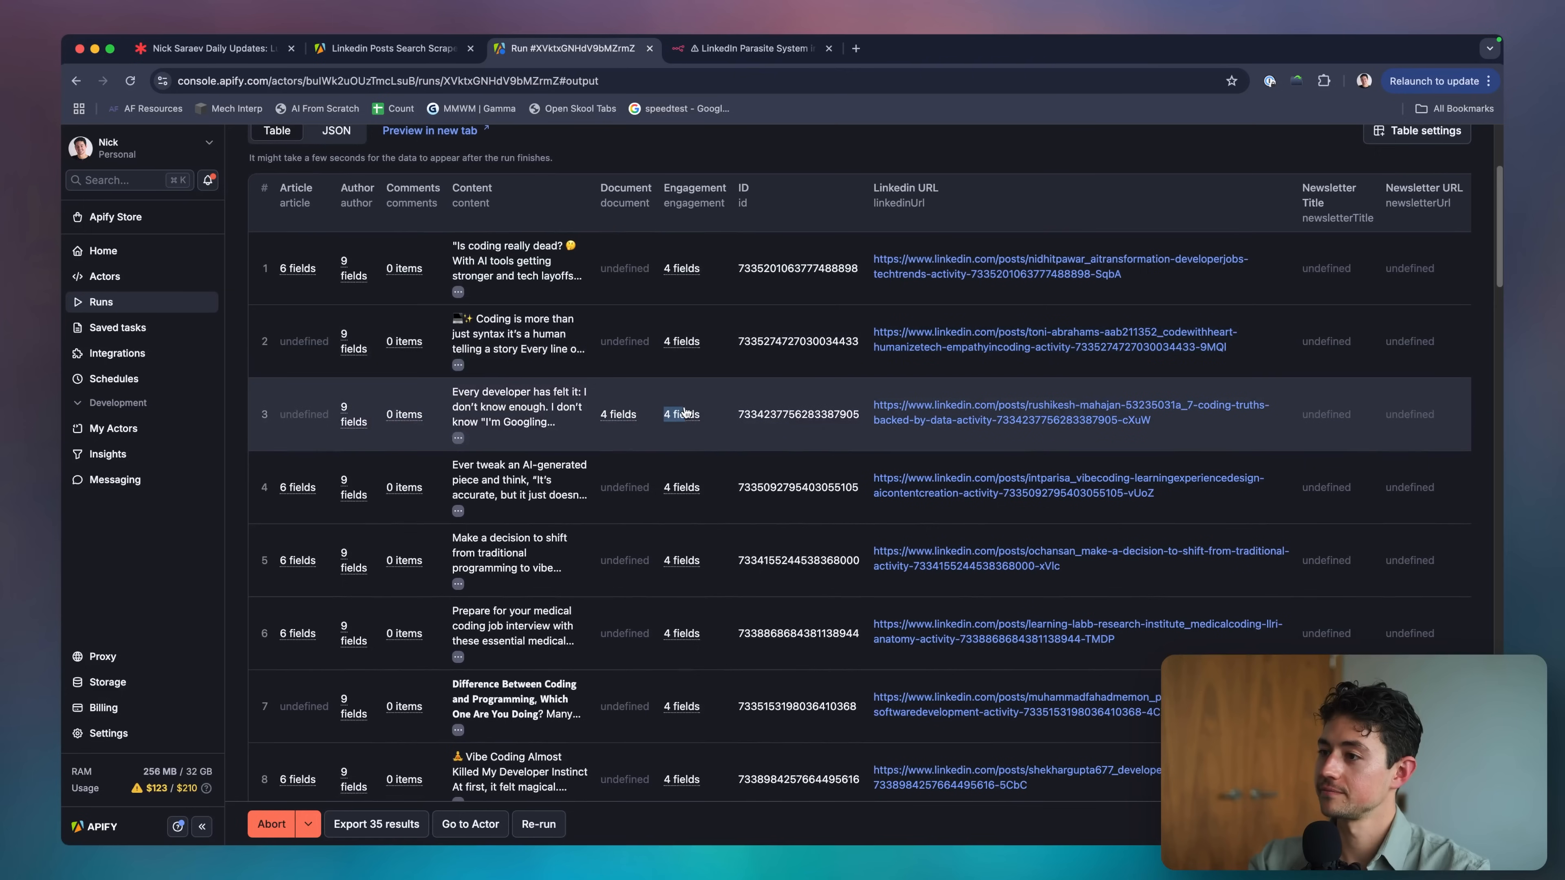
scroll(717, 405, down, 20)
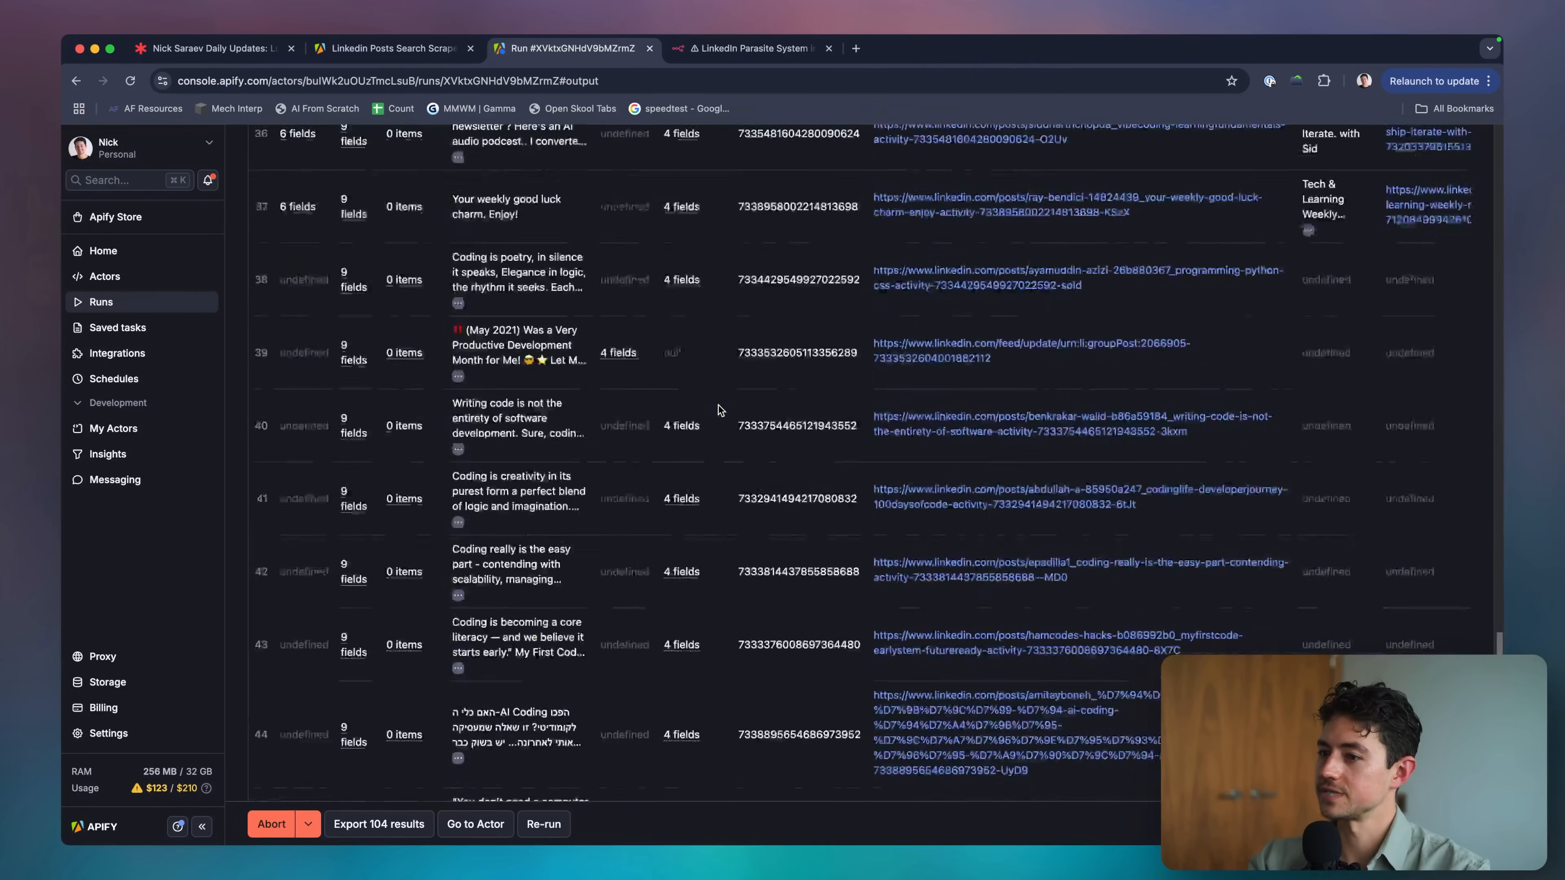
scroll(718, 410, down, 8)
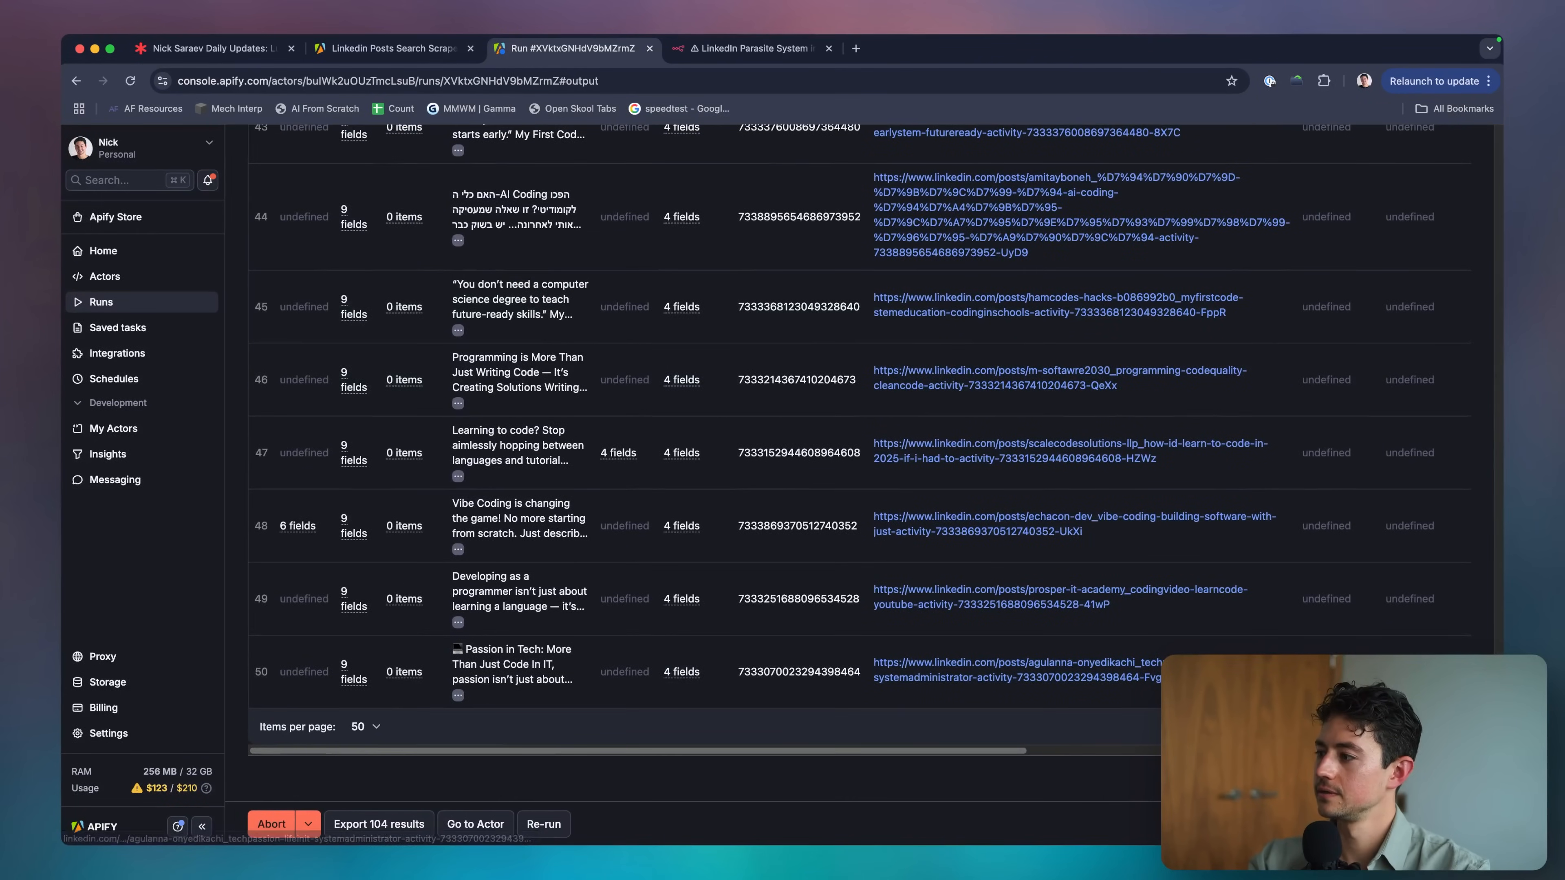
click(1427, 726)
scroll(618, 300, up, 20)
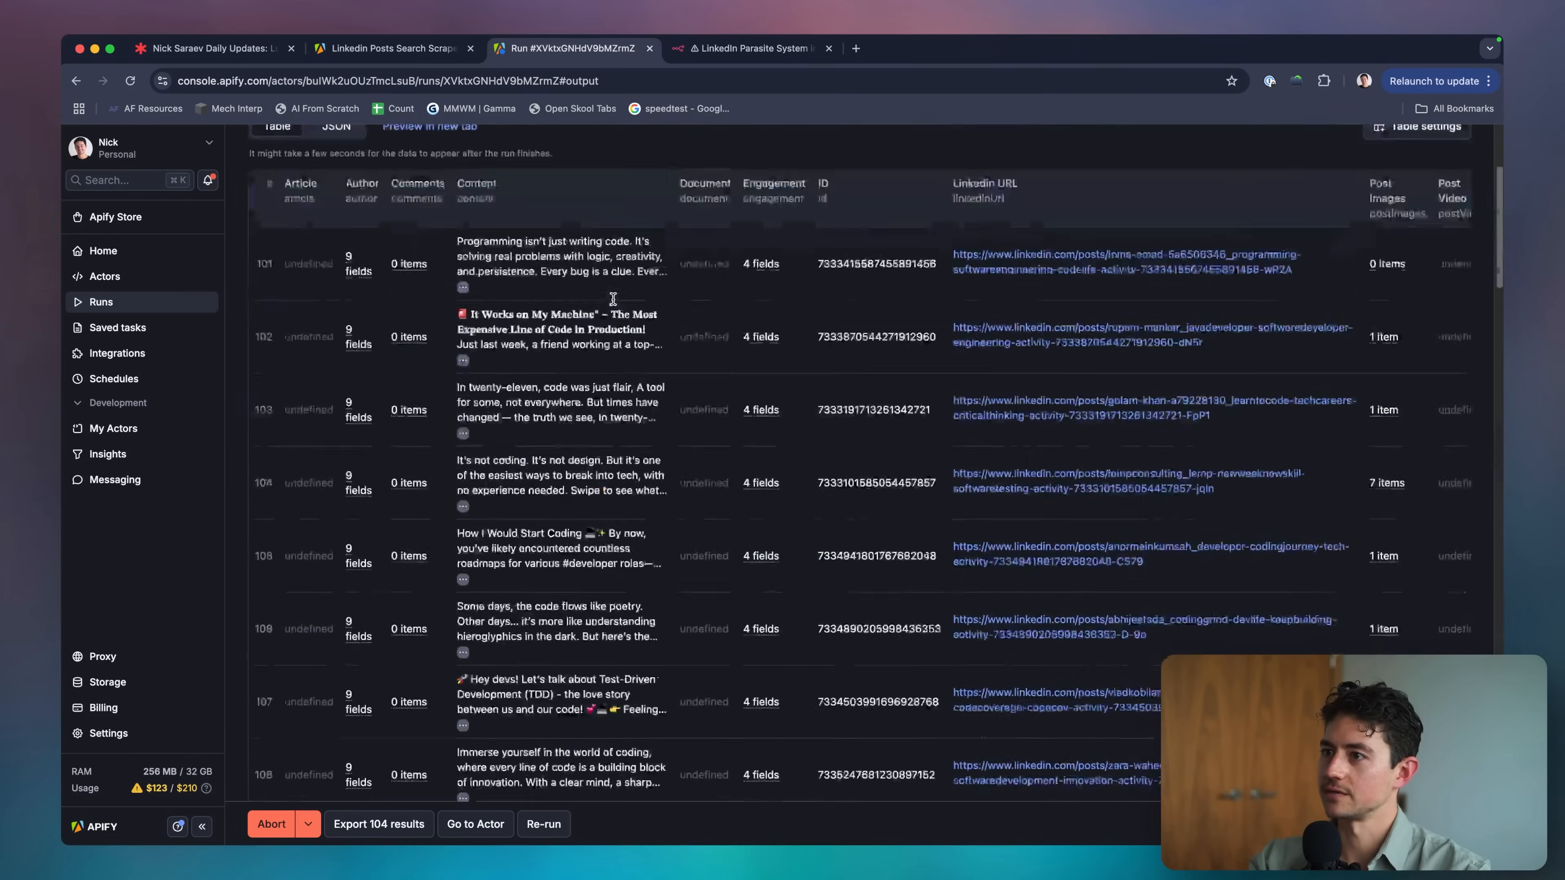
scroll(613, 299, up, 4)
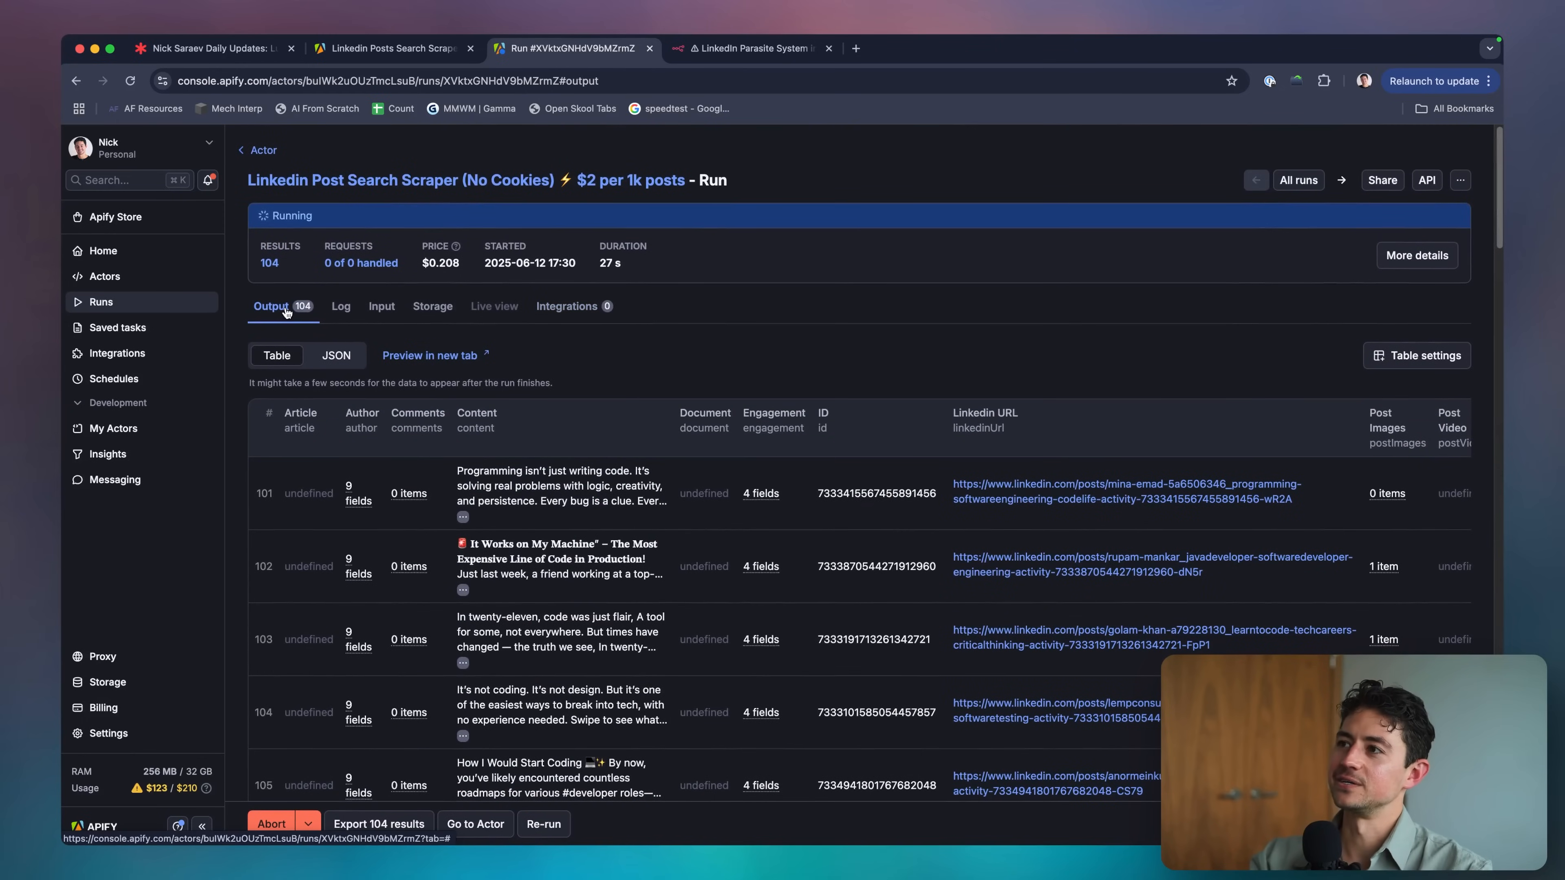
Pick out actor ID bulWk2uOUzTmcLsuB from the run page's web address.
click(530, 80)
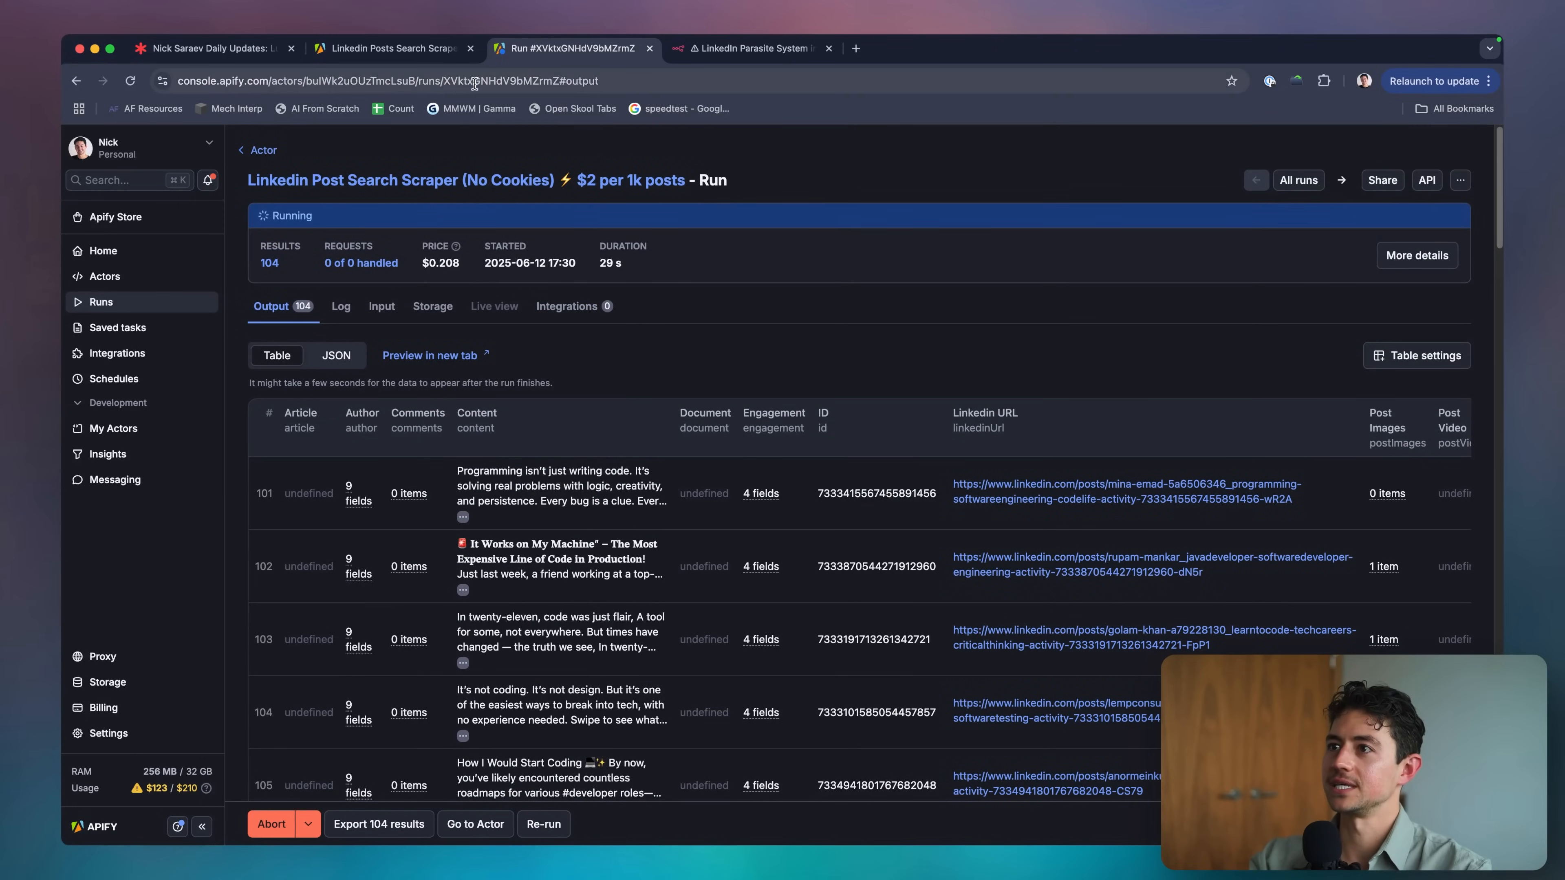
double_click(530, 81)
double_click(403, 80)
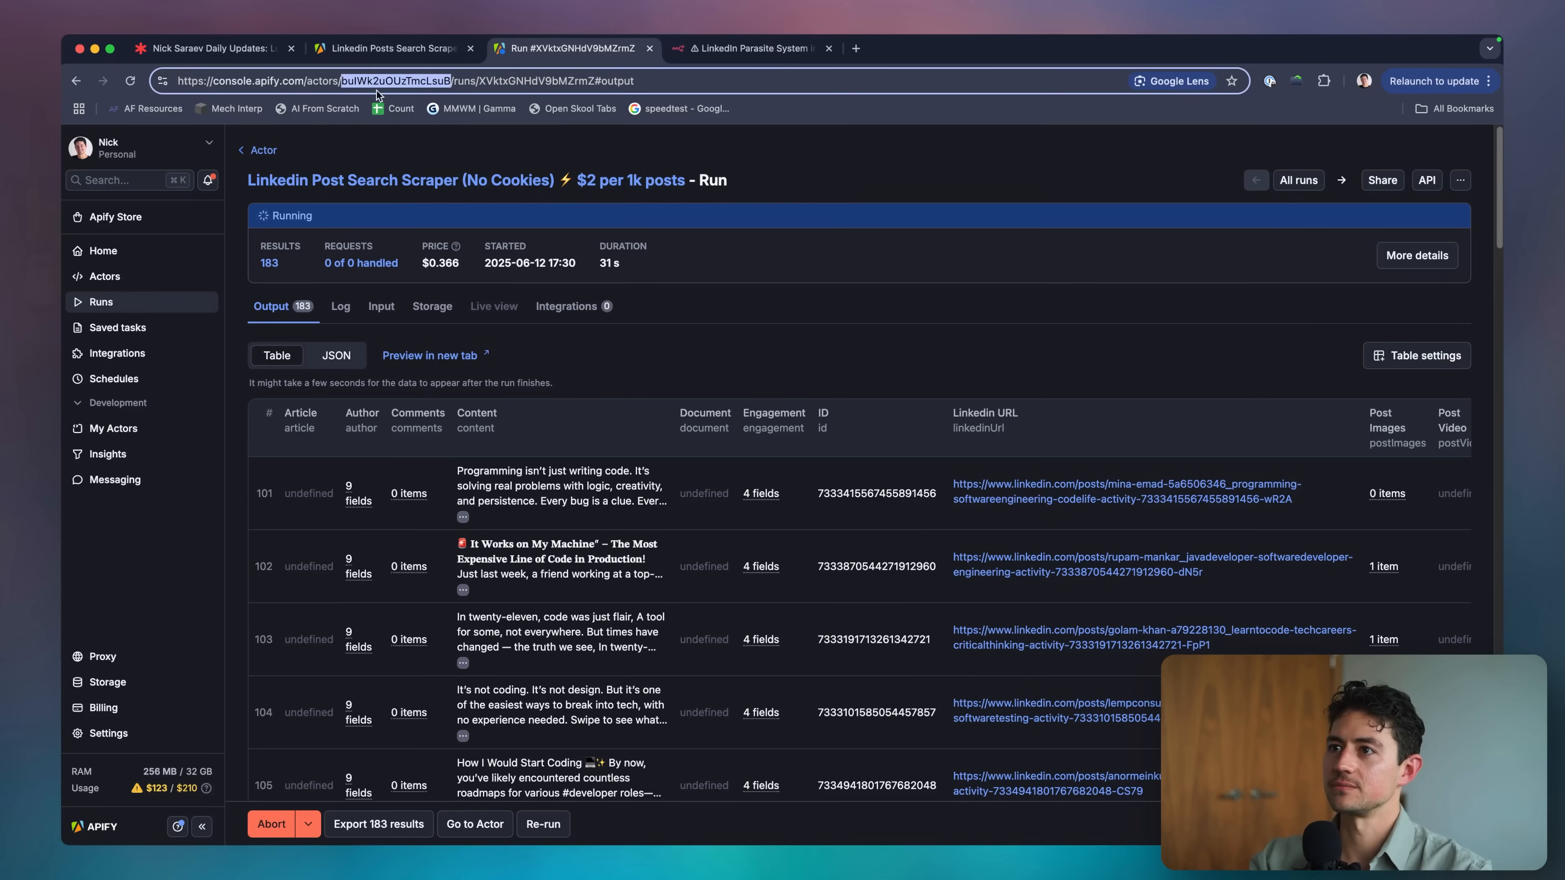
click(741, 50)
Paste actor ID bulWk2uOUzTmcLsuB into the n8n request URL and reopen the HTTP Request node.
double_click(709, 322)
text(buIWk2uOUzTmcLsuB)
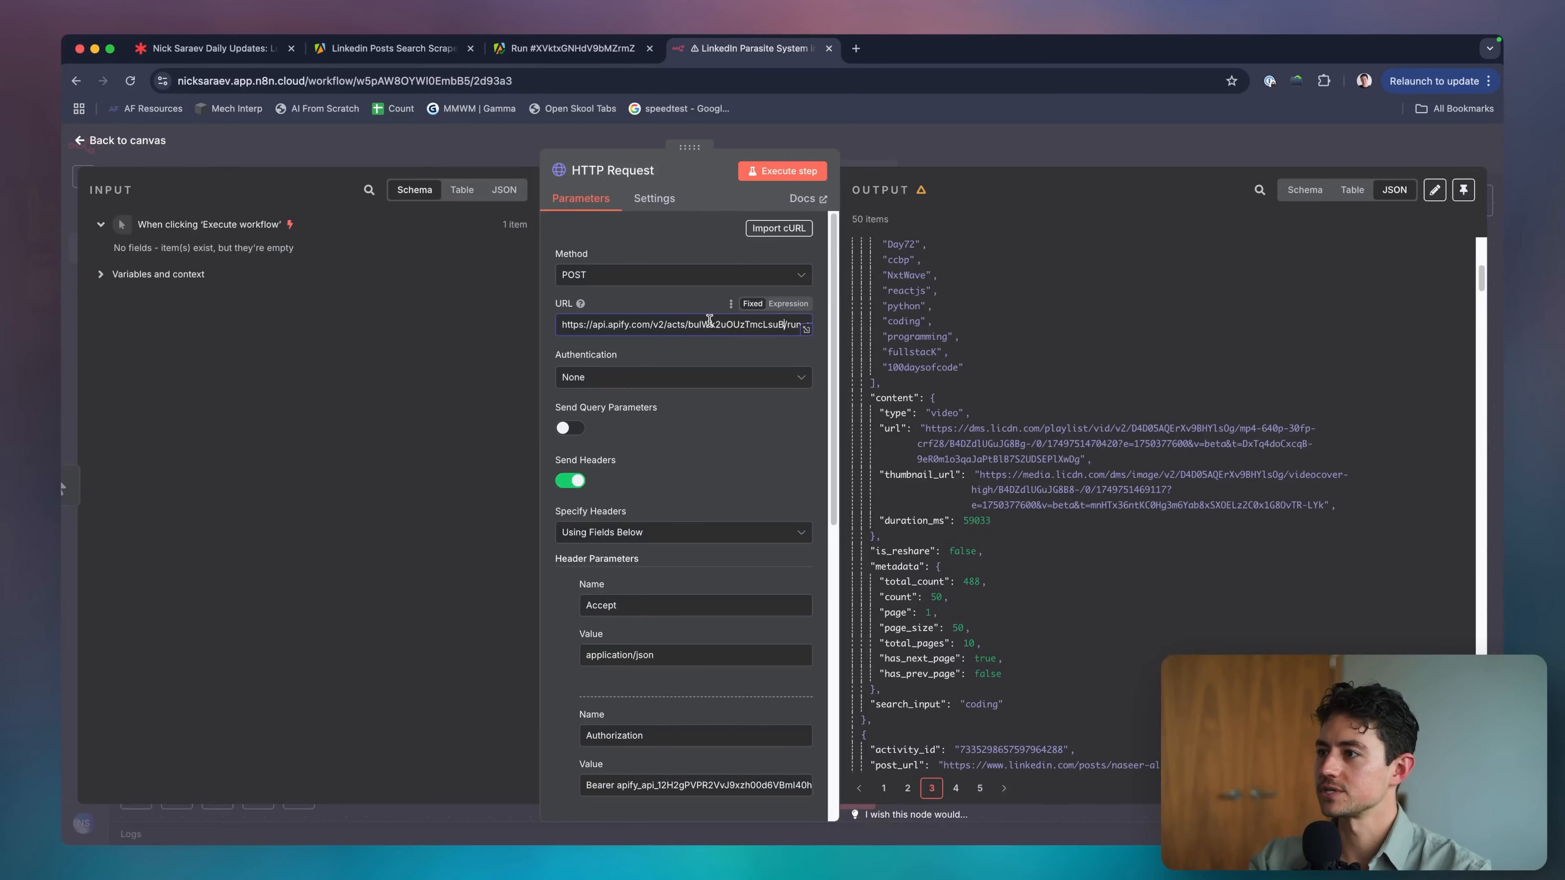
click(916, 154)
click(615, 49)
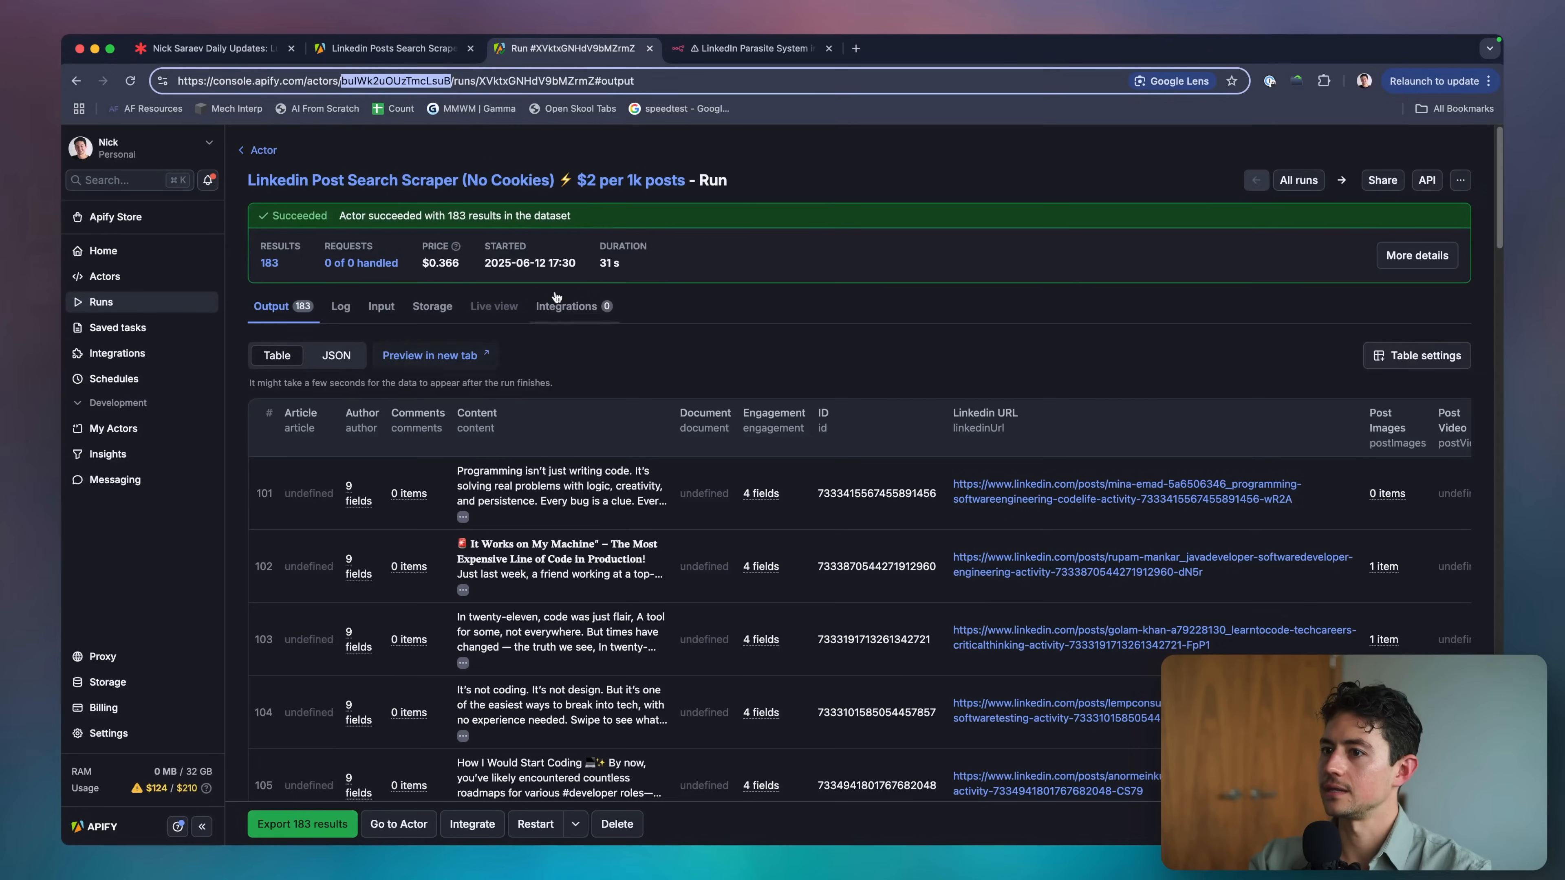
click(320, 318)
key(ctrl+Tab)
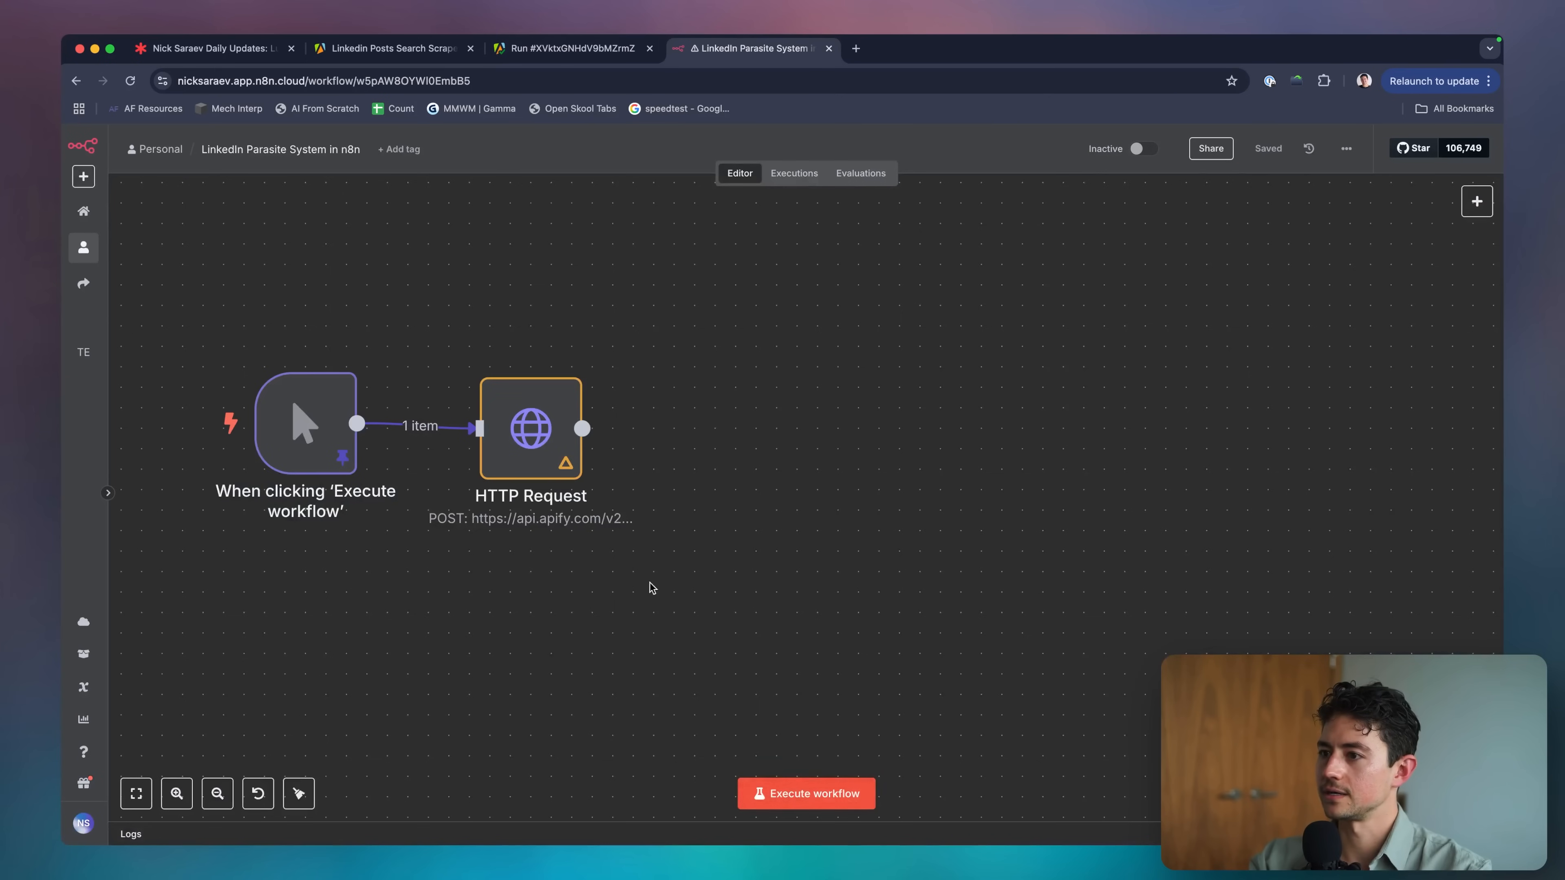
double_click(530, 431)
scroll(779, 466, down, 5)
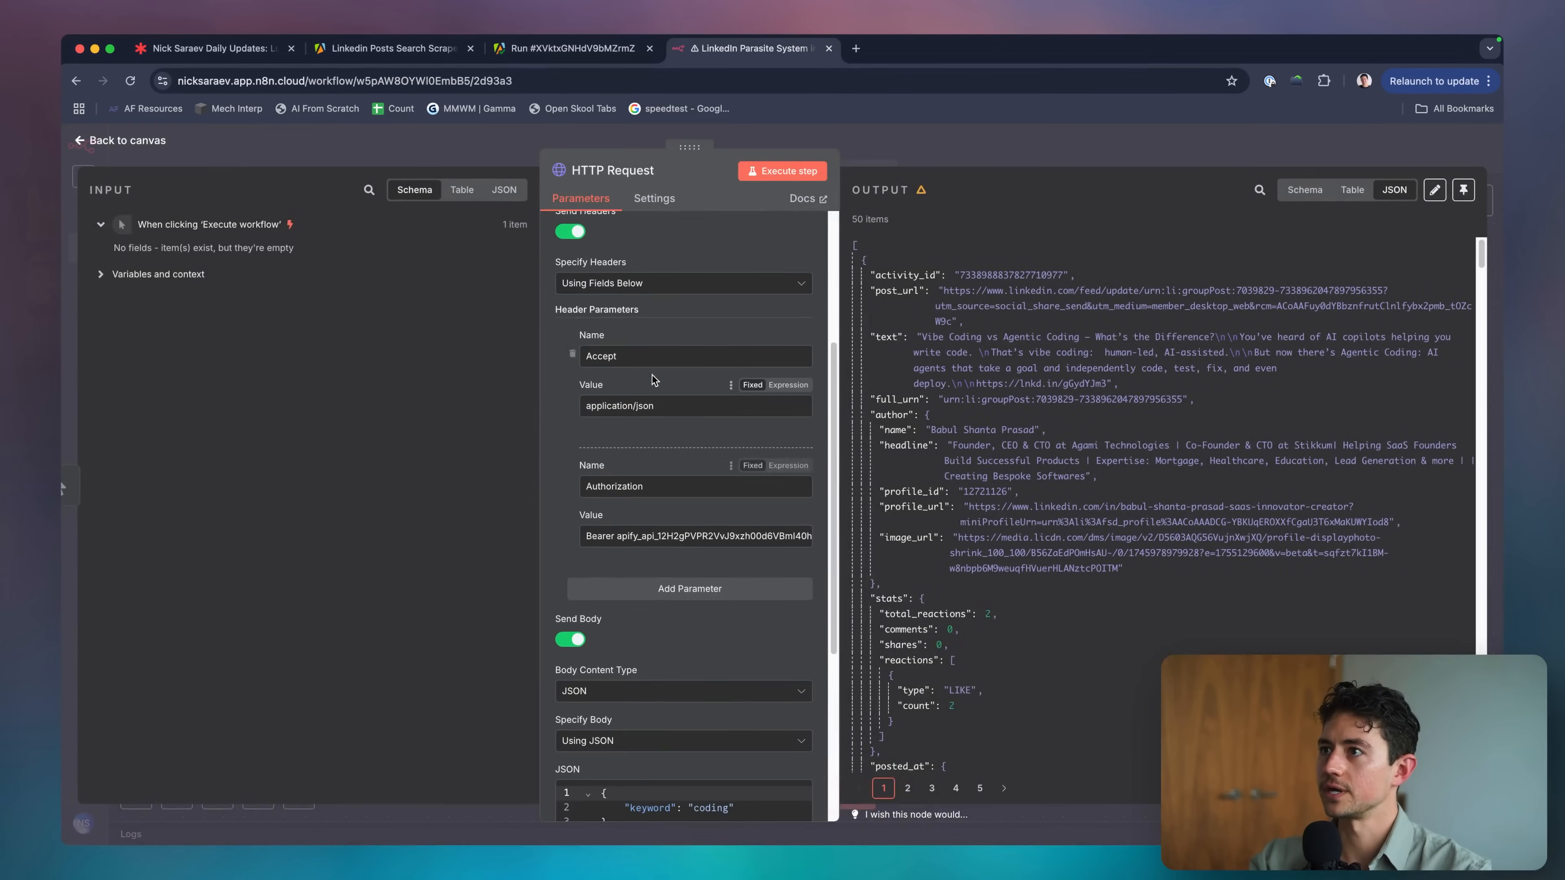
Copy the finished run's input JSON from its Input tab and focus the n8n JSON body.
key(ctrl+shift+Tab)
click(274, 305)
scroll(333, 296, down, 2)
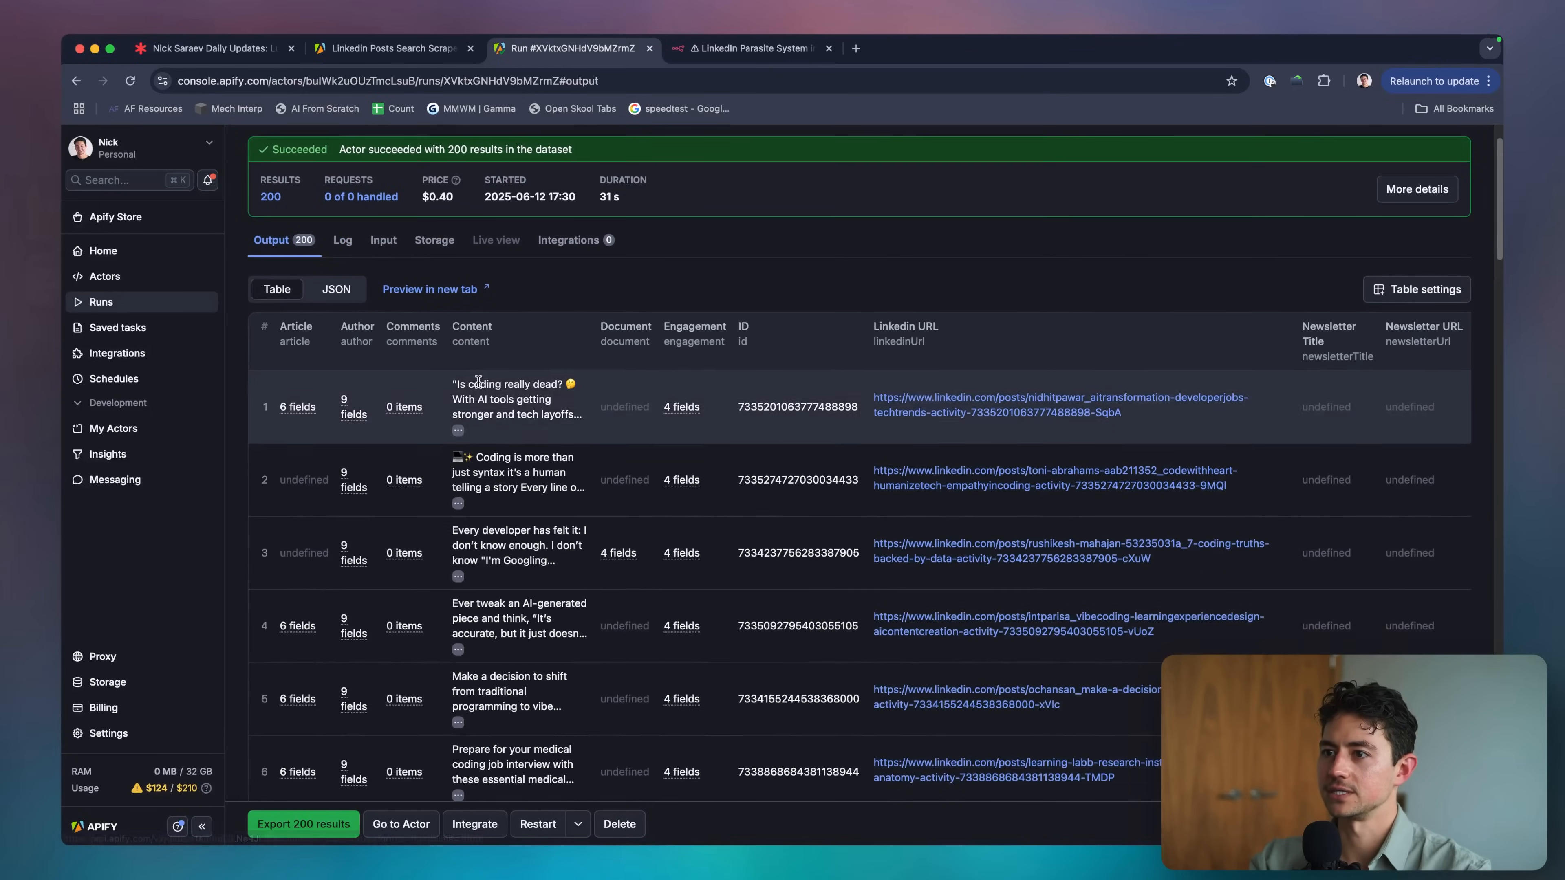
click(375, 240)
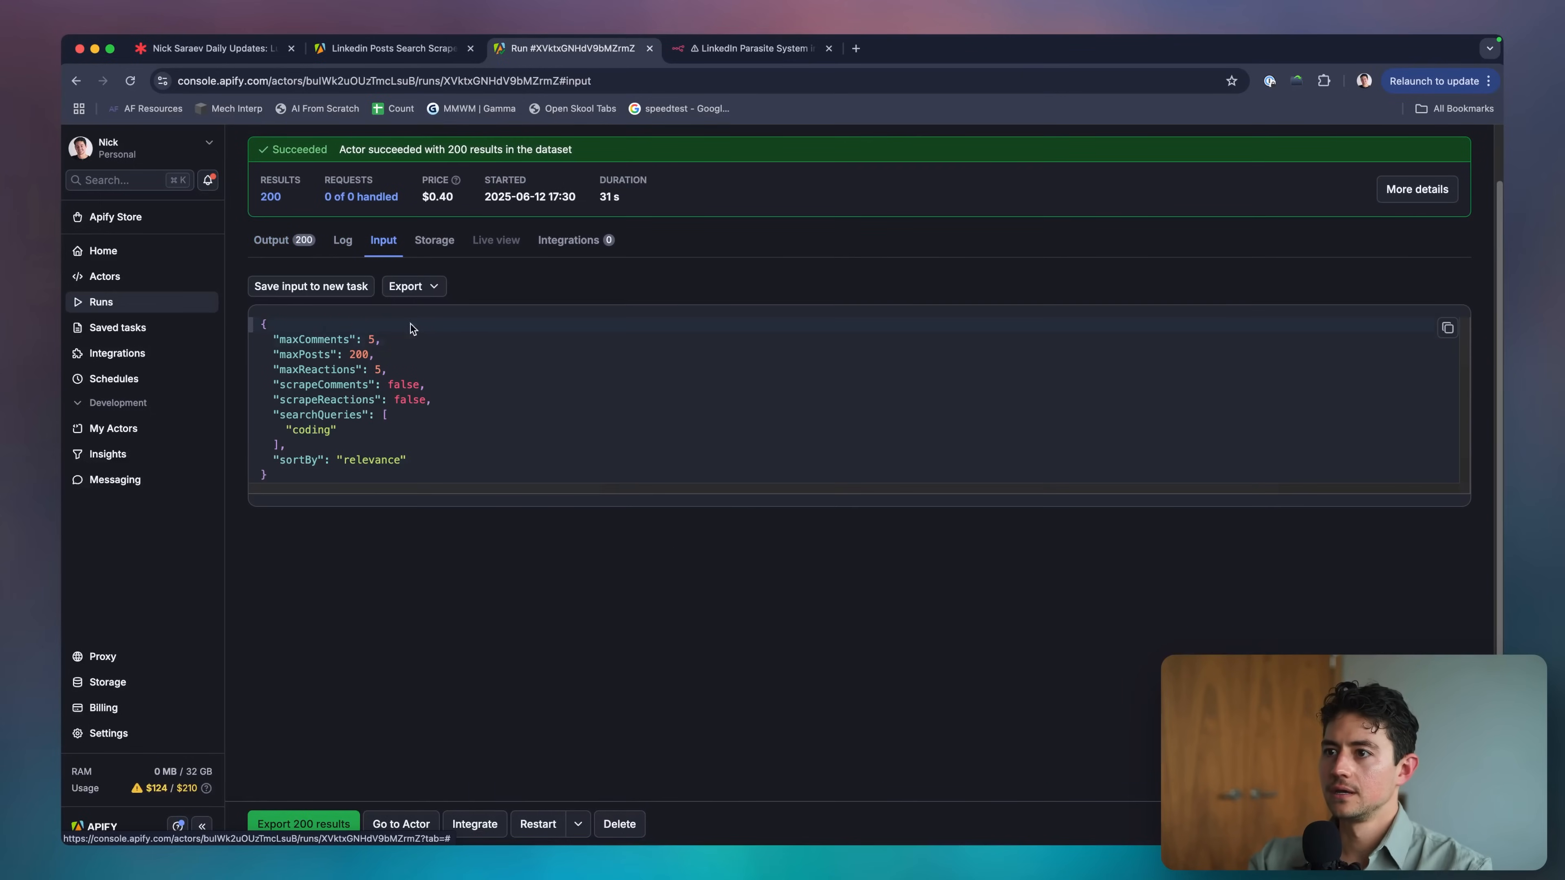
drag(358, 481, 256, 333)
key(super+c)
click(556, 354)
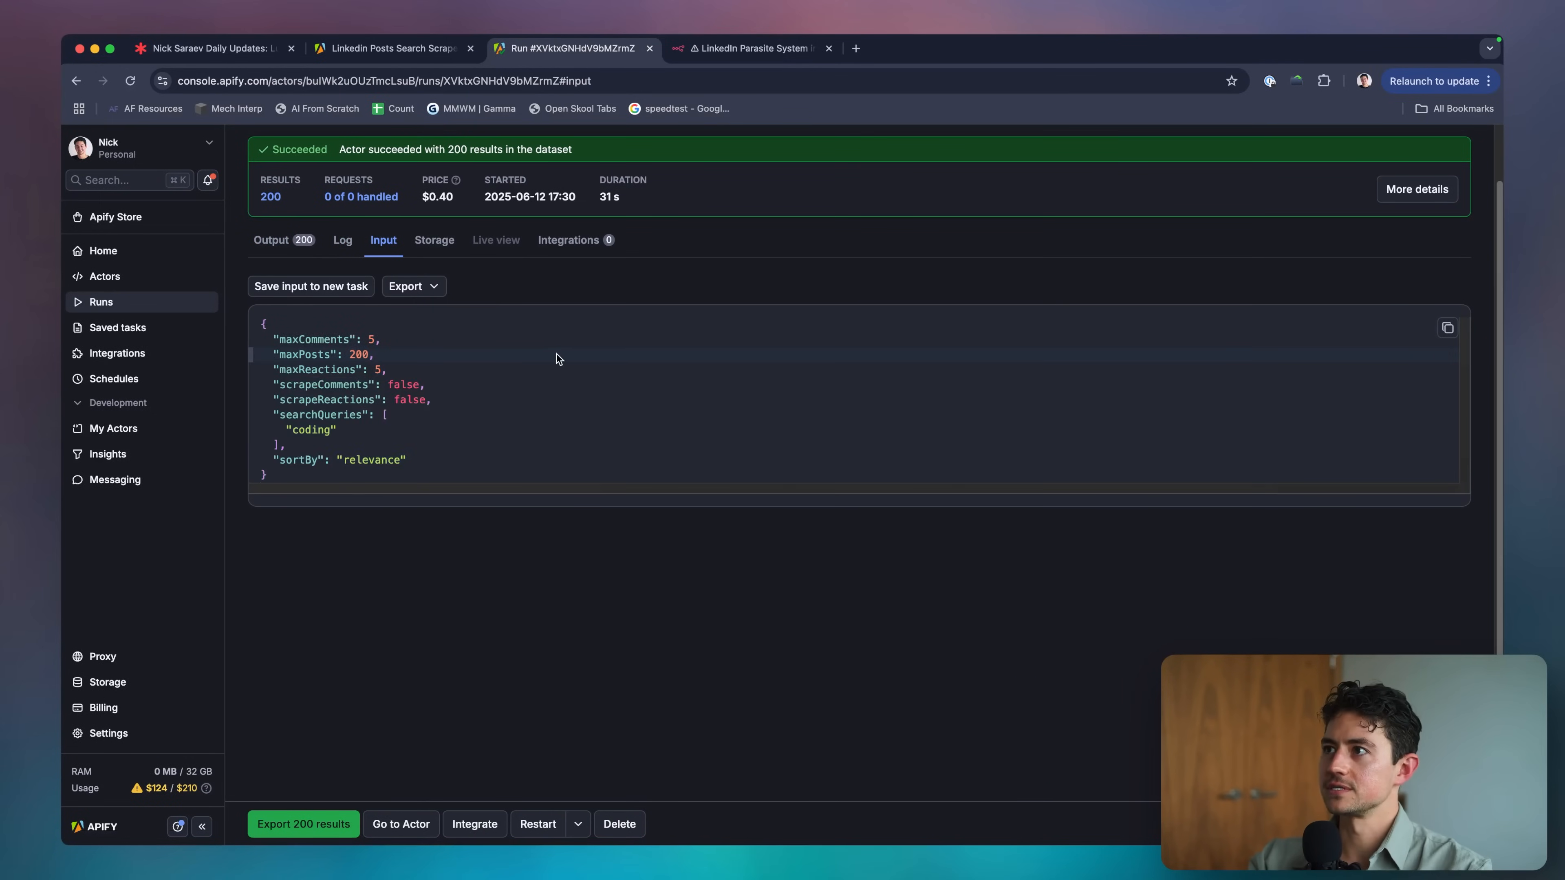
key(ctrl+Tab)
scroll(652, 431, down, 5)
click(624, 518)
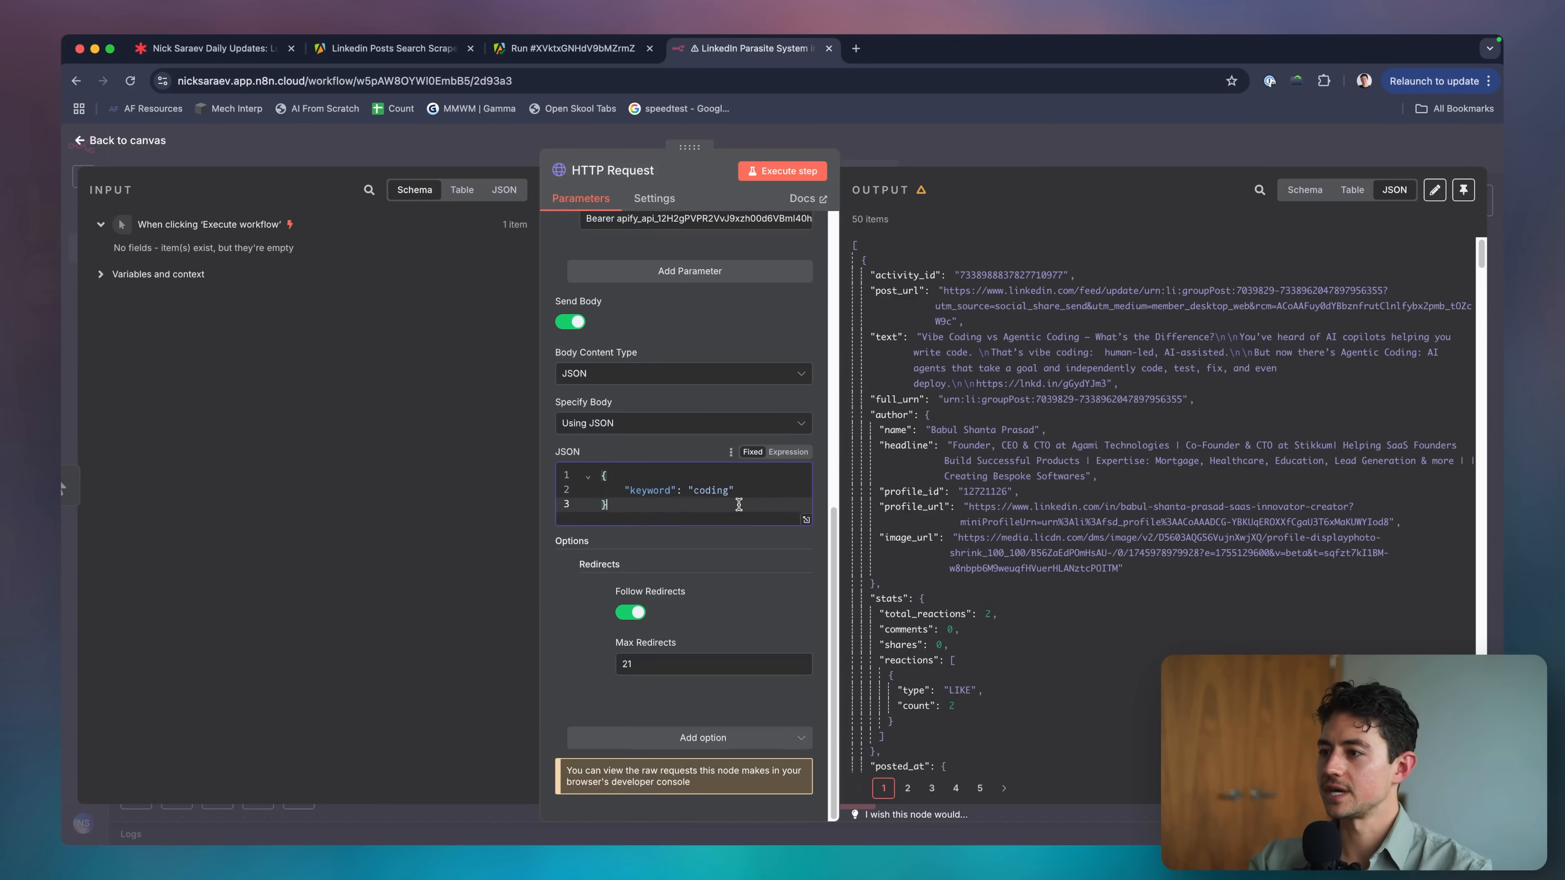
Replace the HTTP Request body with the Apify input JSON and review values like maxComments and searchQueries.
key(super+a)
key(super+v)
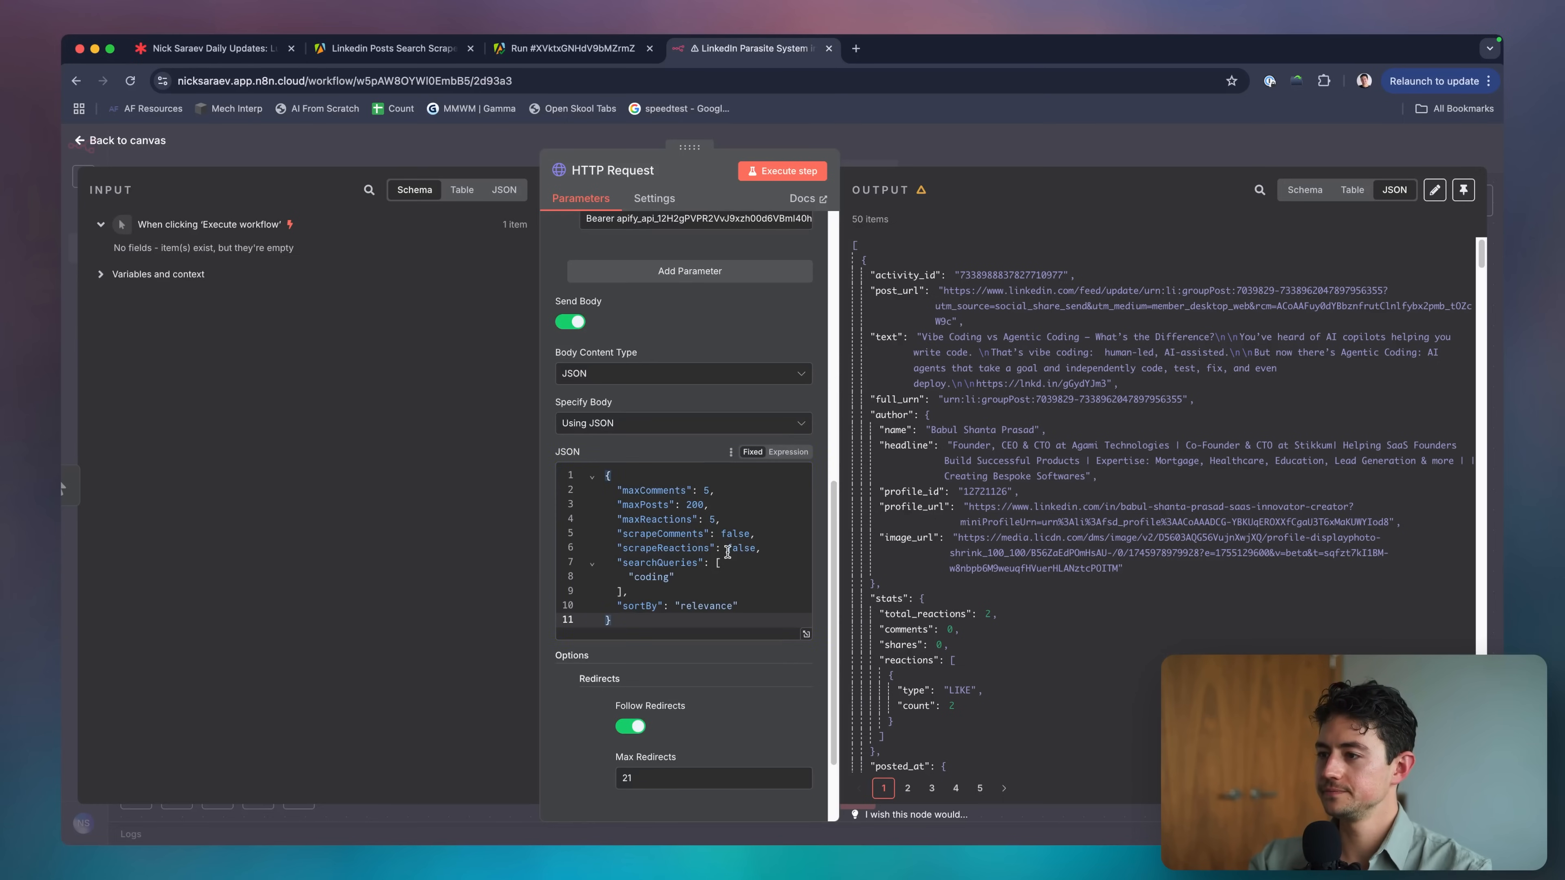
scroll(728, 551, up, 5)
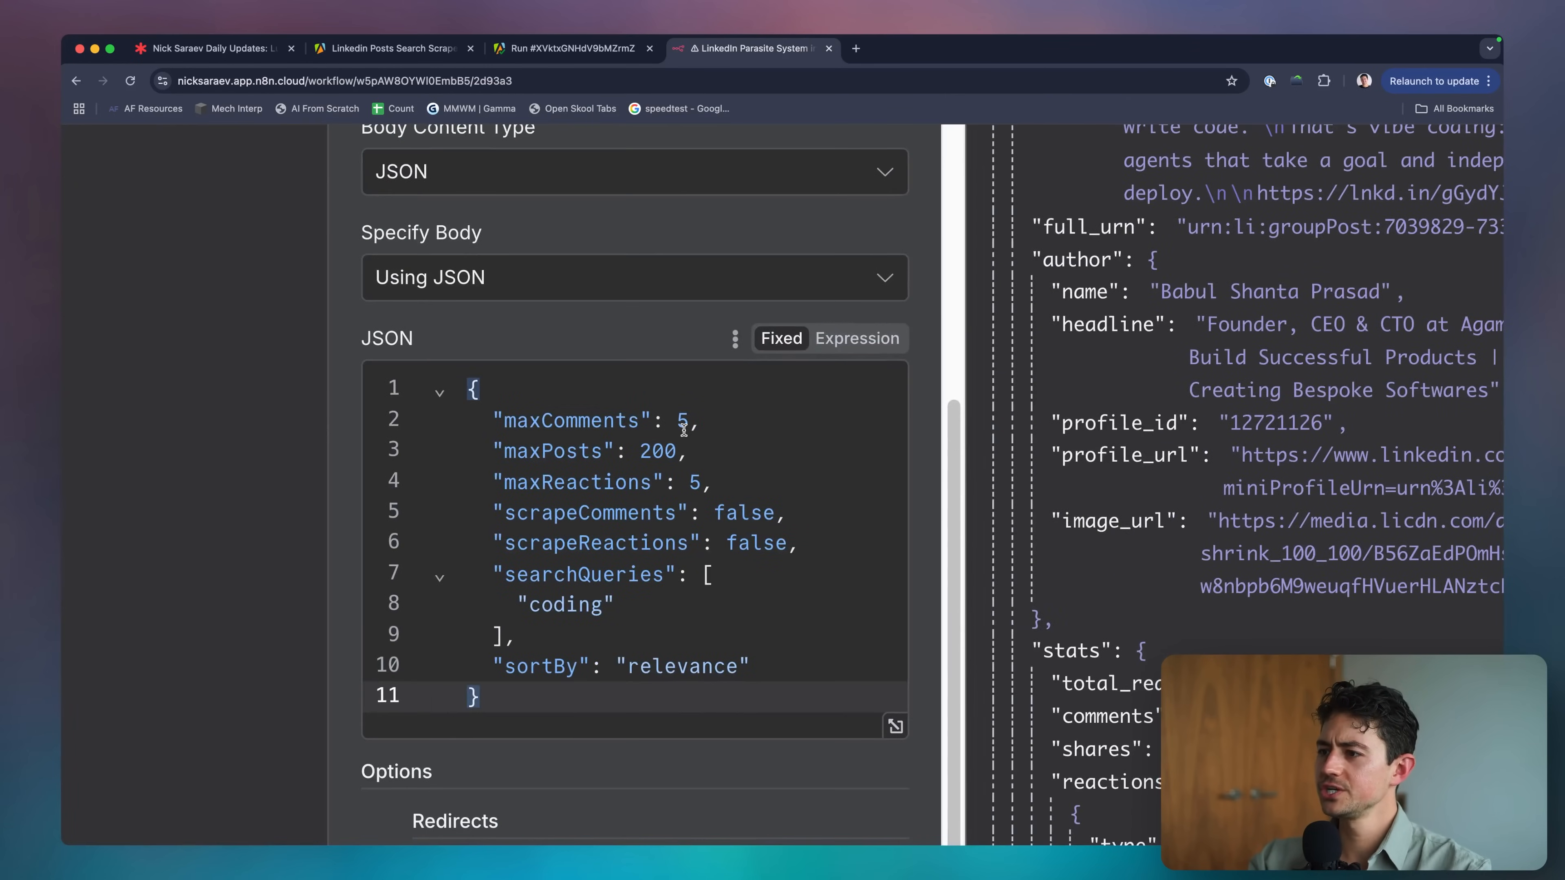
click(684, 430)
double_click(666, 515)
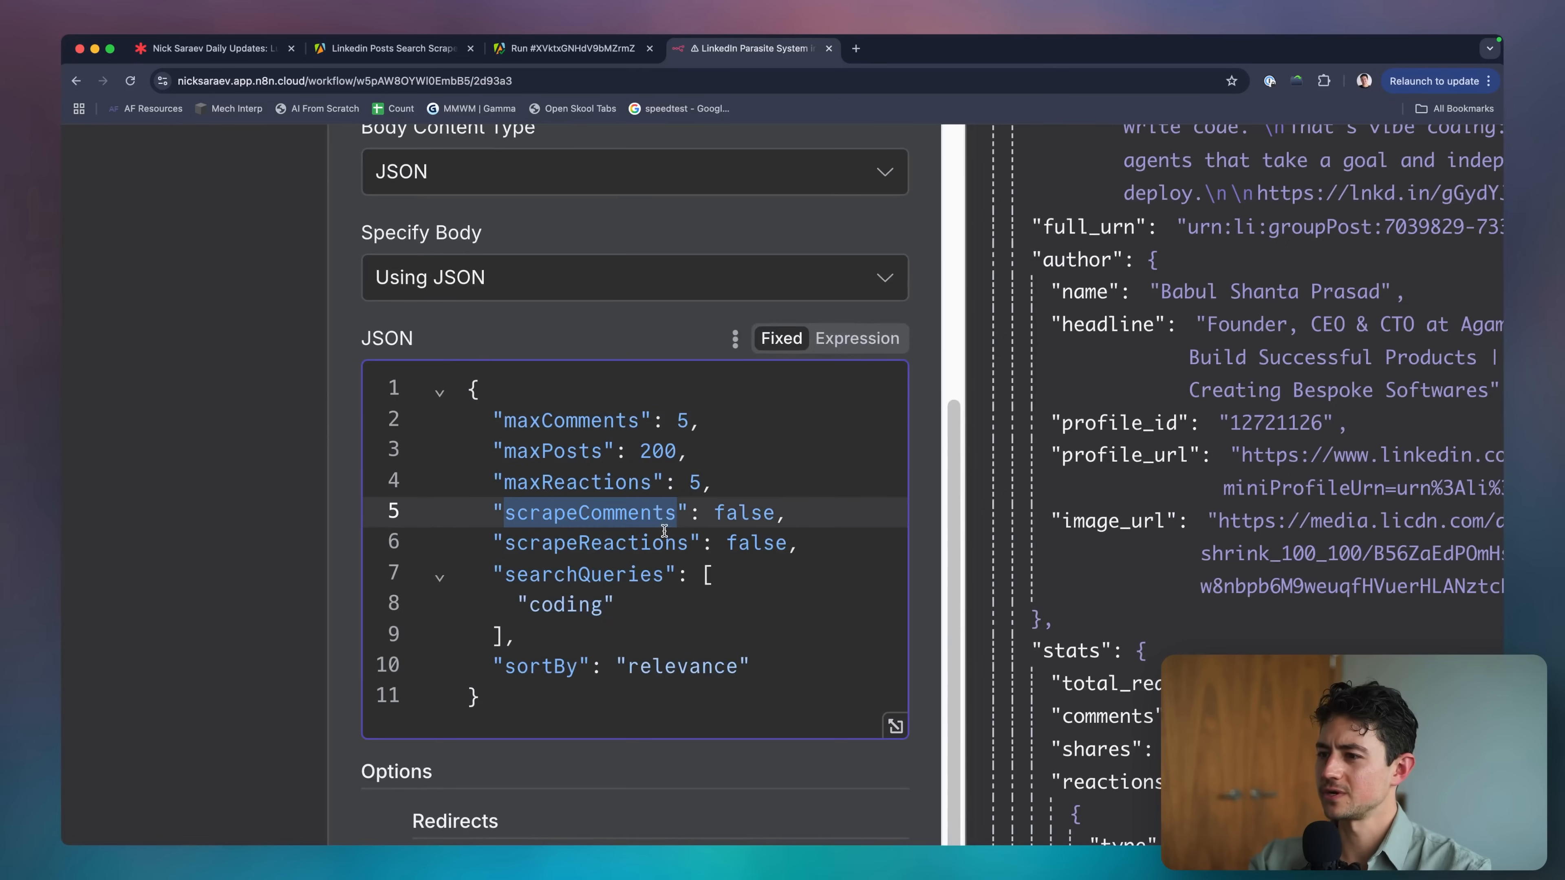
double_click(661, 539)
double_click(645, 570)
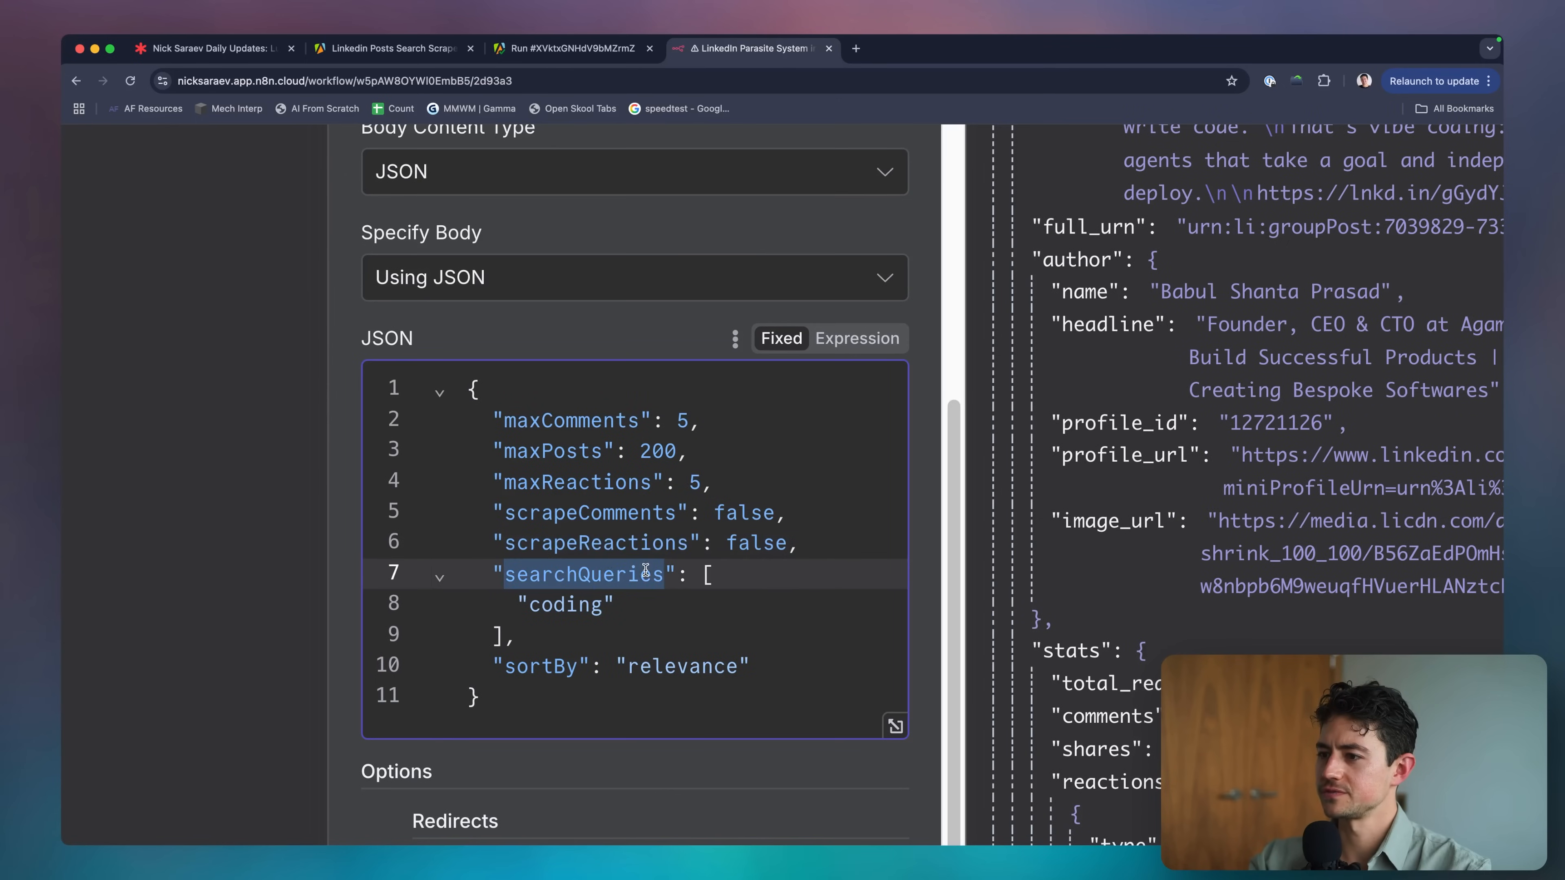
click(597, 598)
key(super+0)
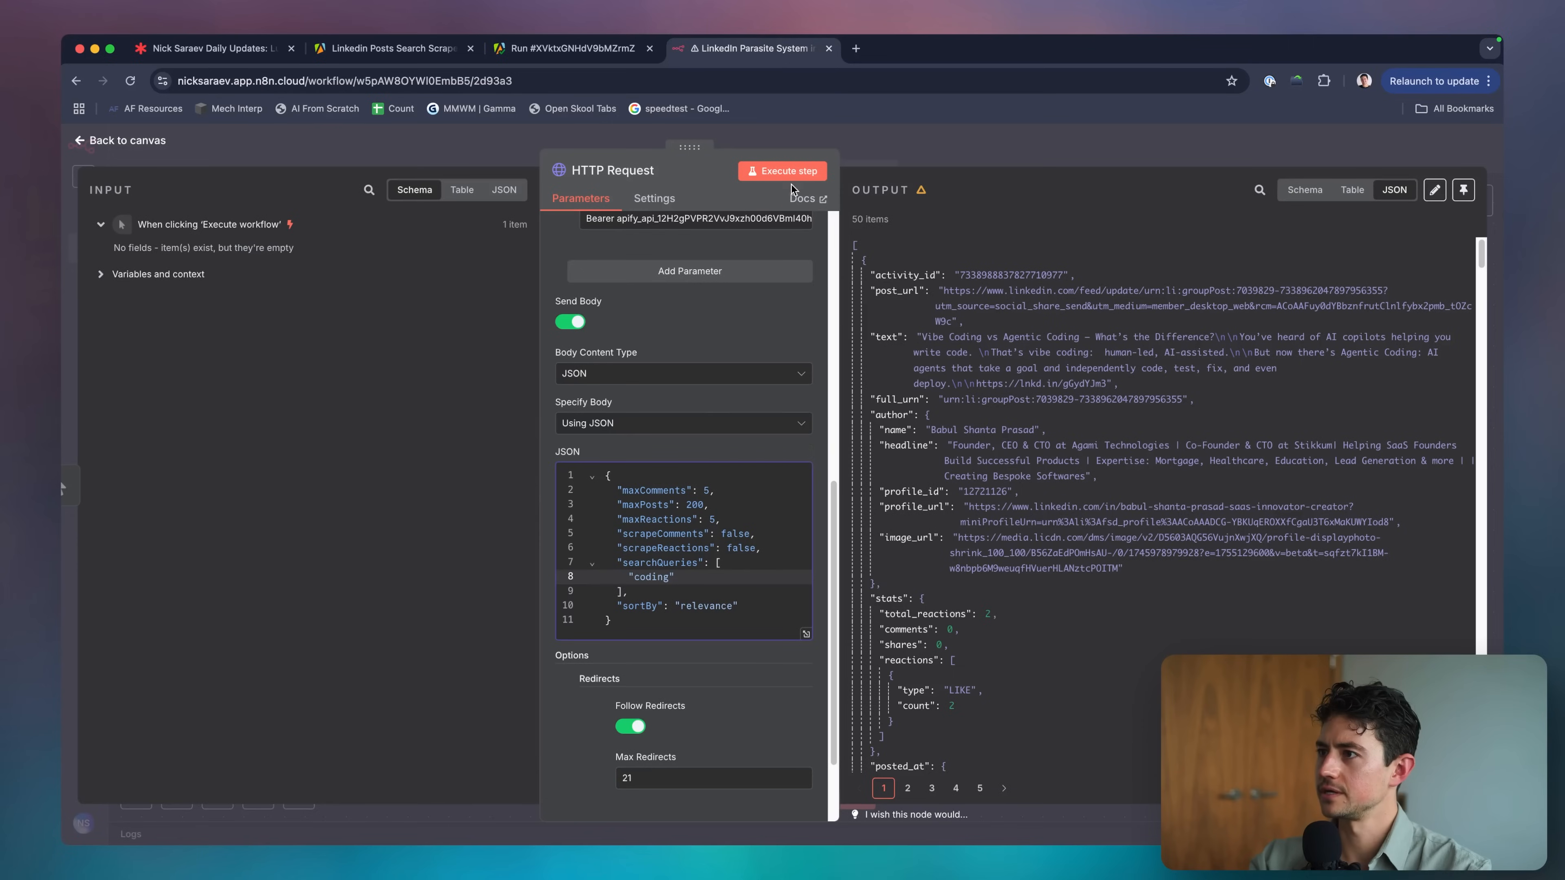
Test the HTTP Request step, read the falsy-expression error, and return to the canvas.
click(790, 180)
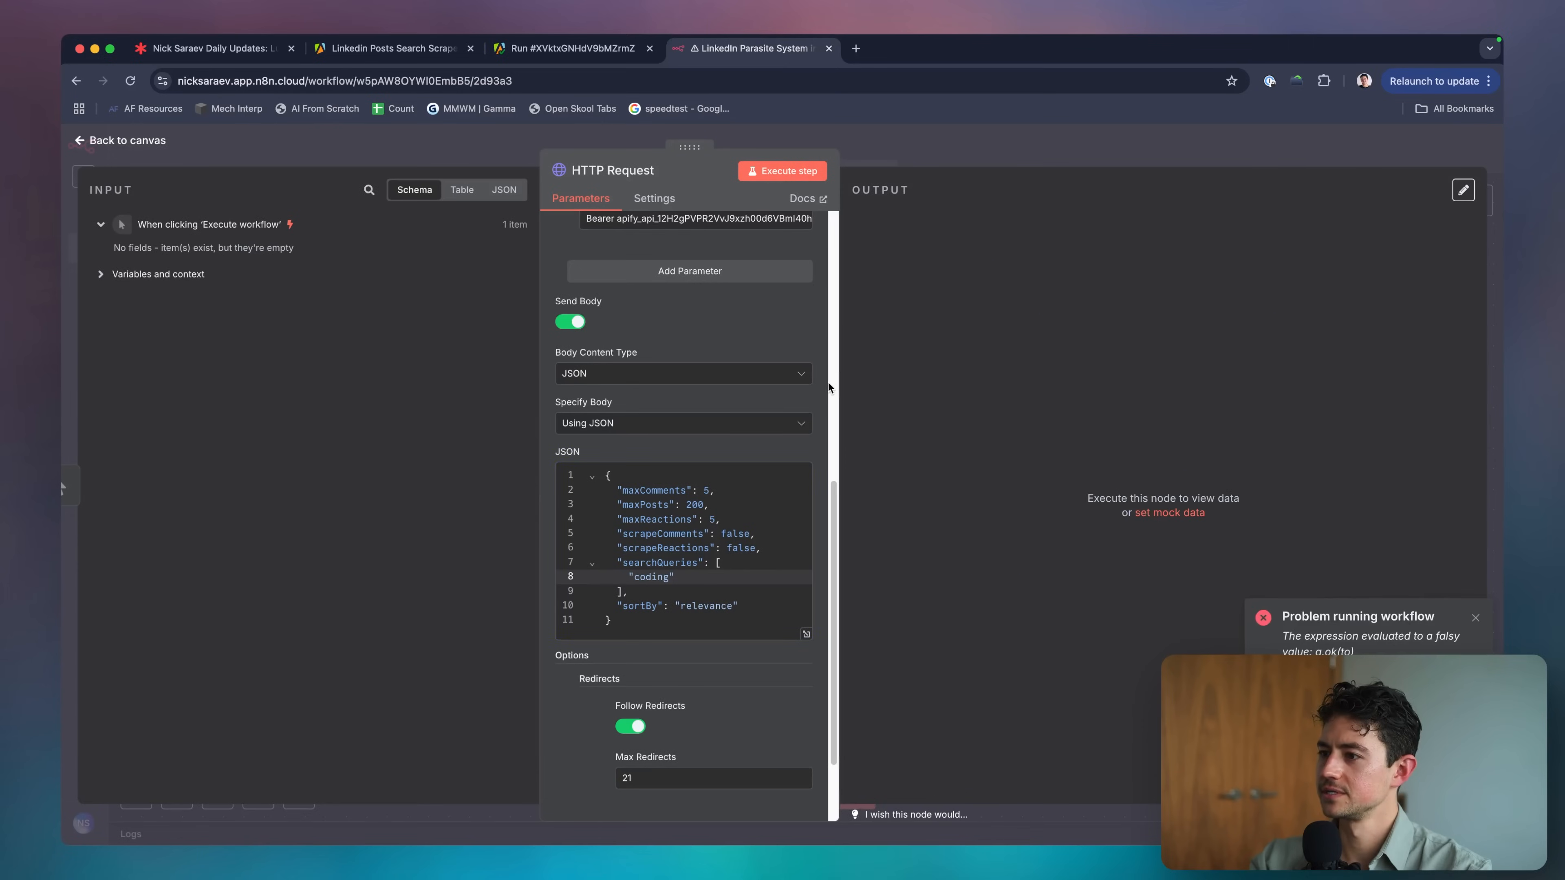
scroll(828, 383, up, 15)
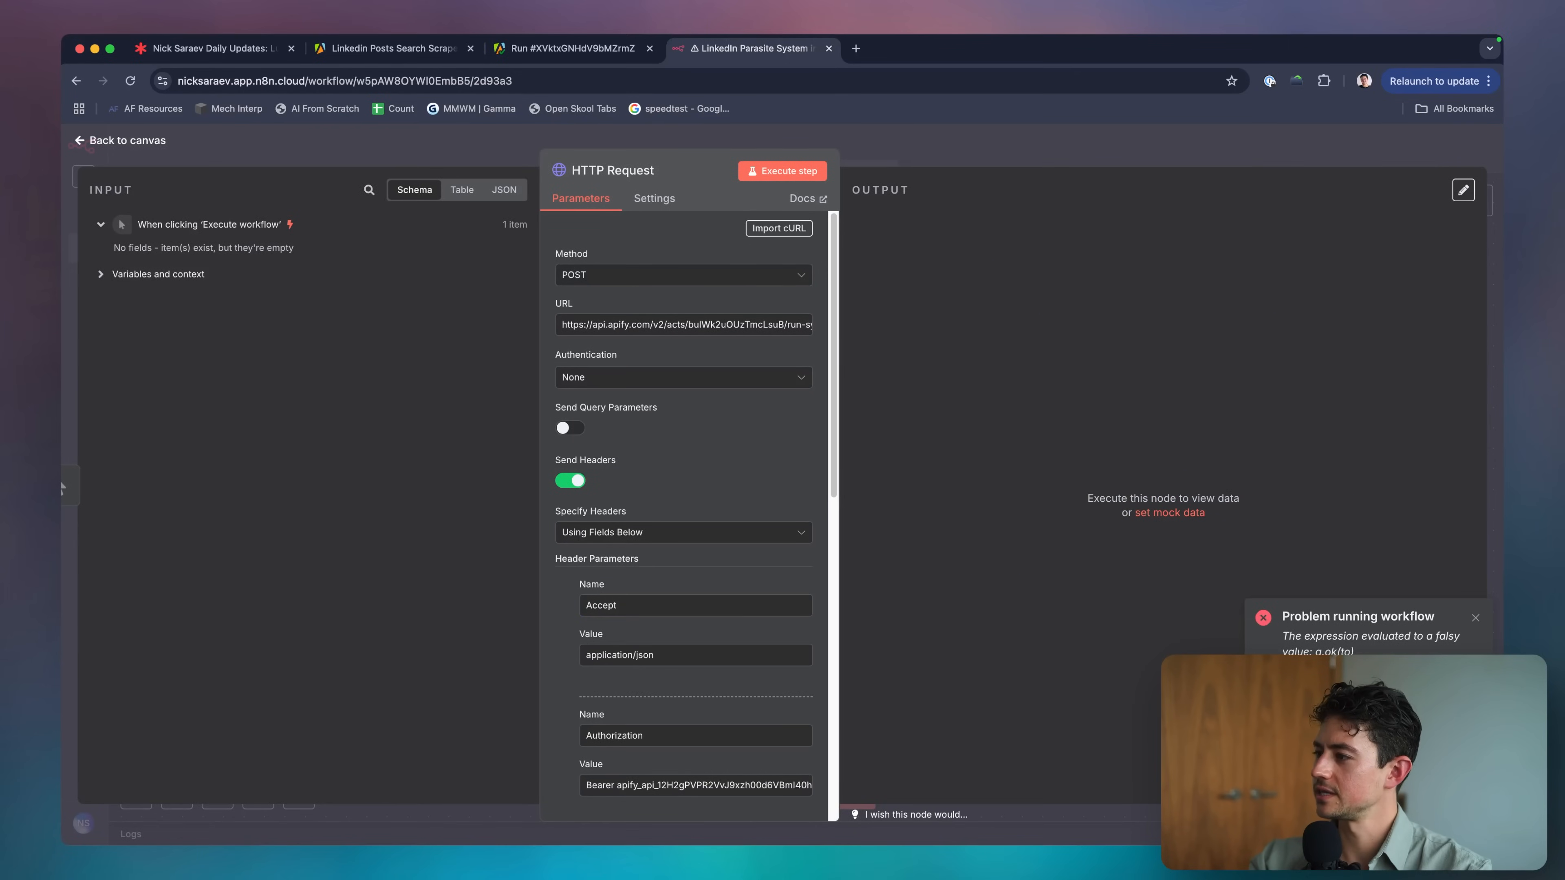
key(super+equal)
key(super+equal)
key(super+equal)
key(super+equal)
key(super+equal)
key(super+equal)
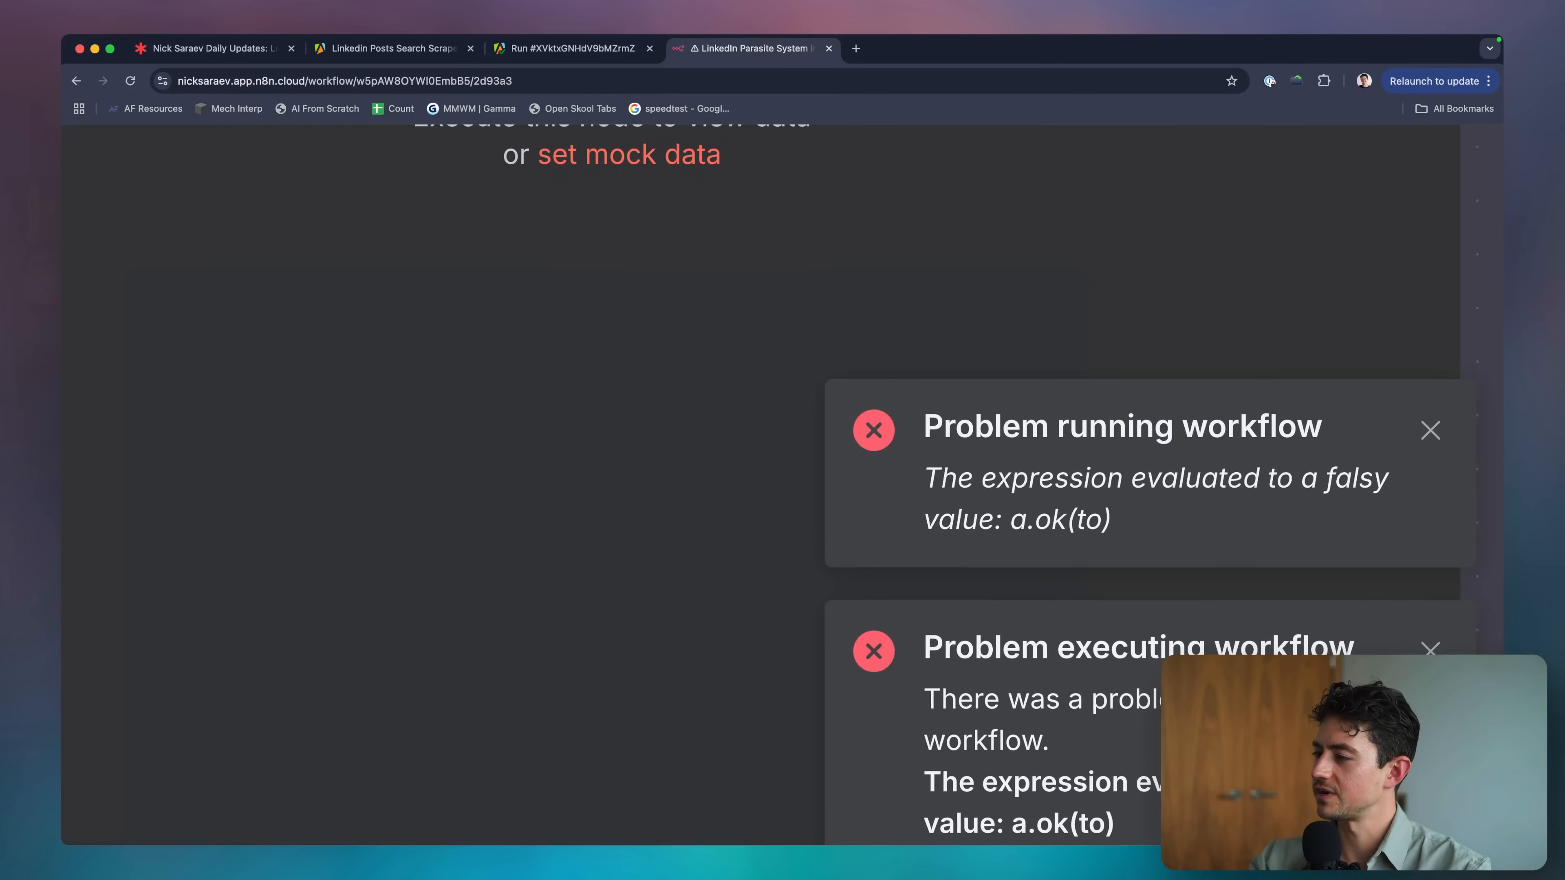
key(super+0)
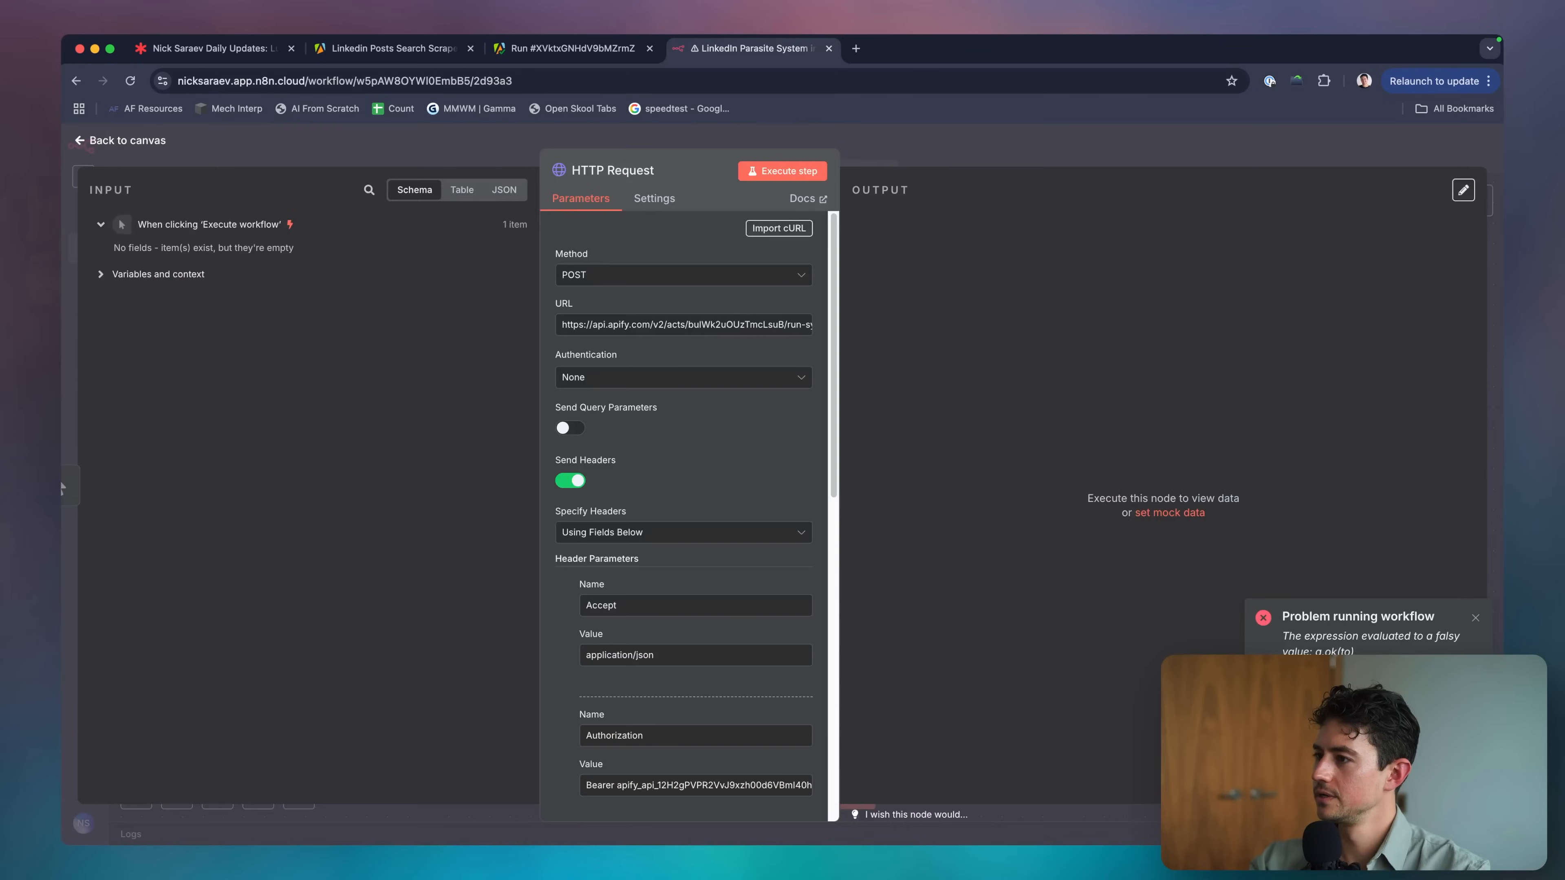
click(933, 132)
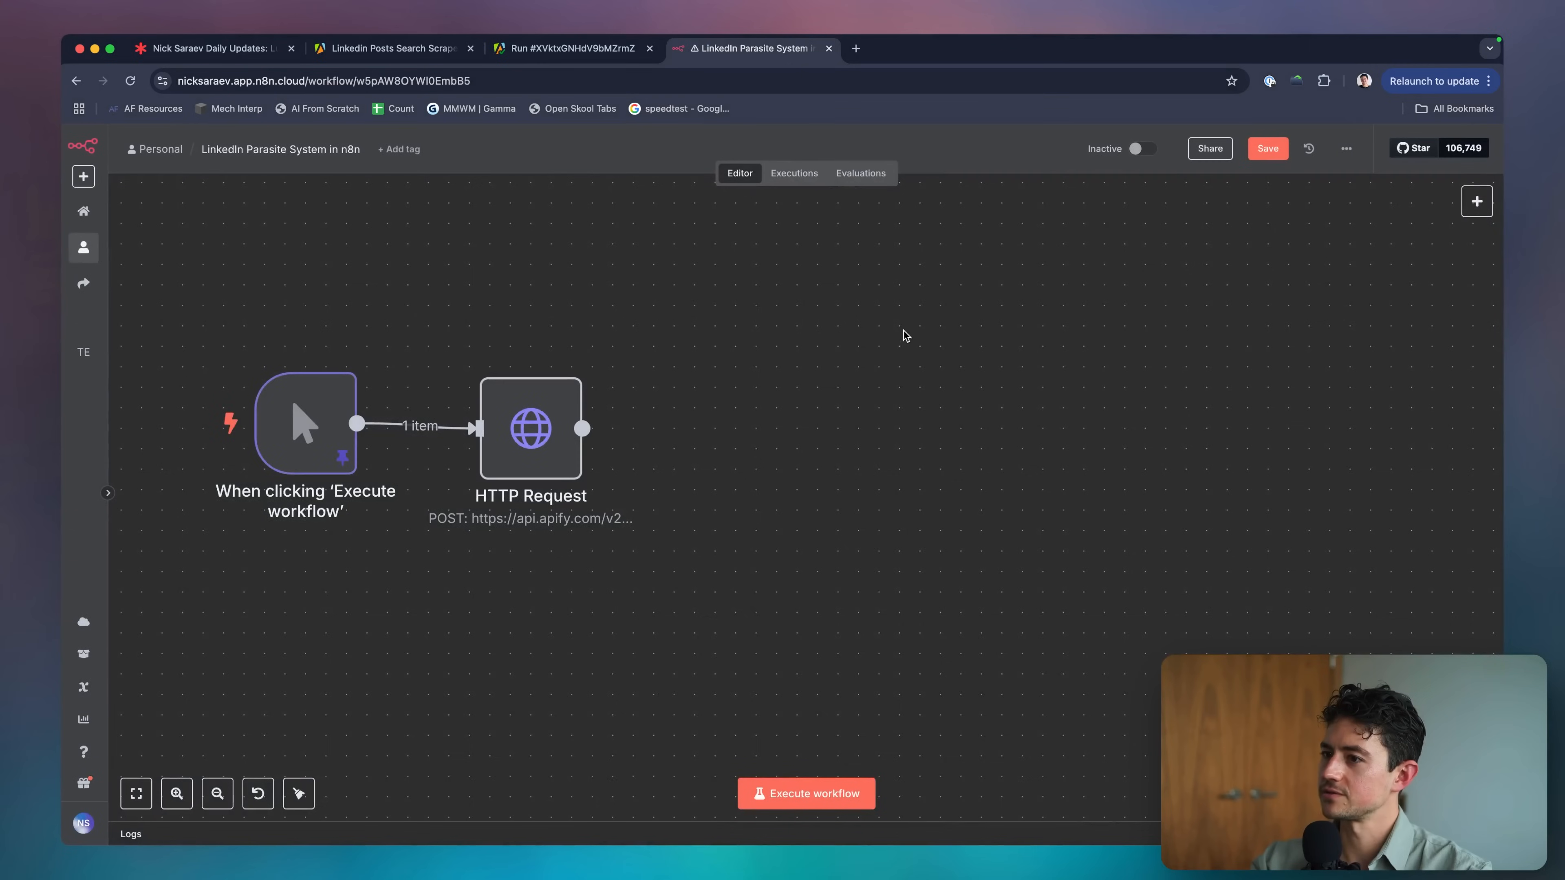
scroll(903, 330, left, 3)
Replace the actor ID in the n8n request URL with the one from the Apify address bar.
double_click(644, 428)
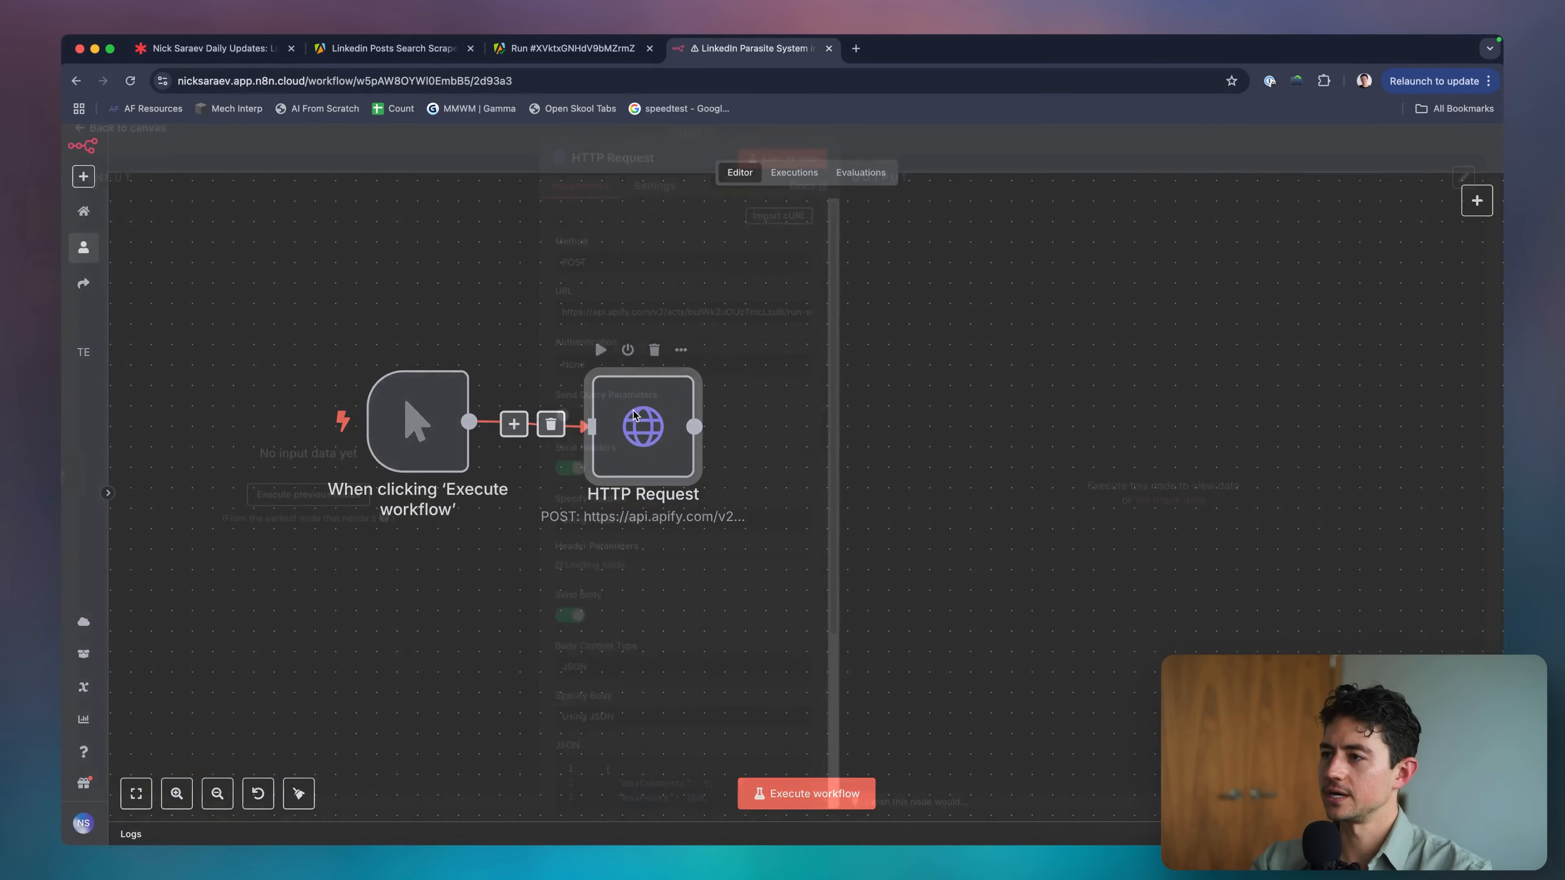
click(609, 50)
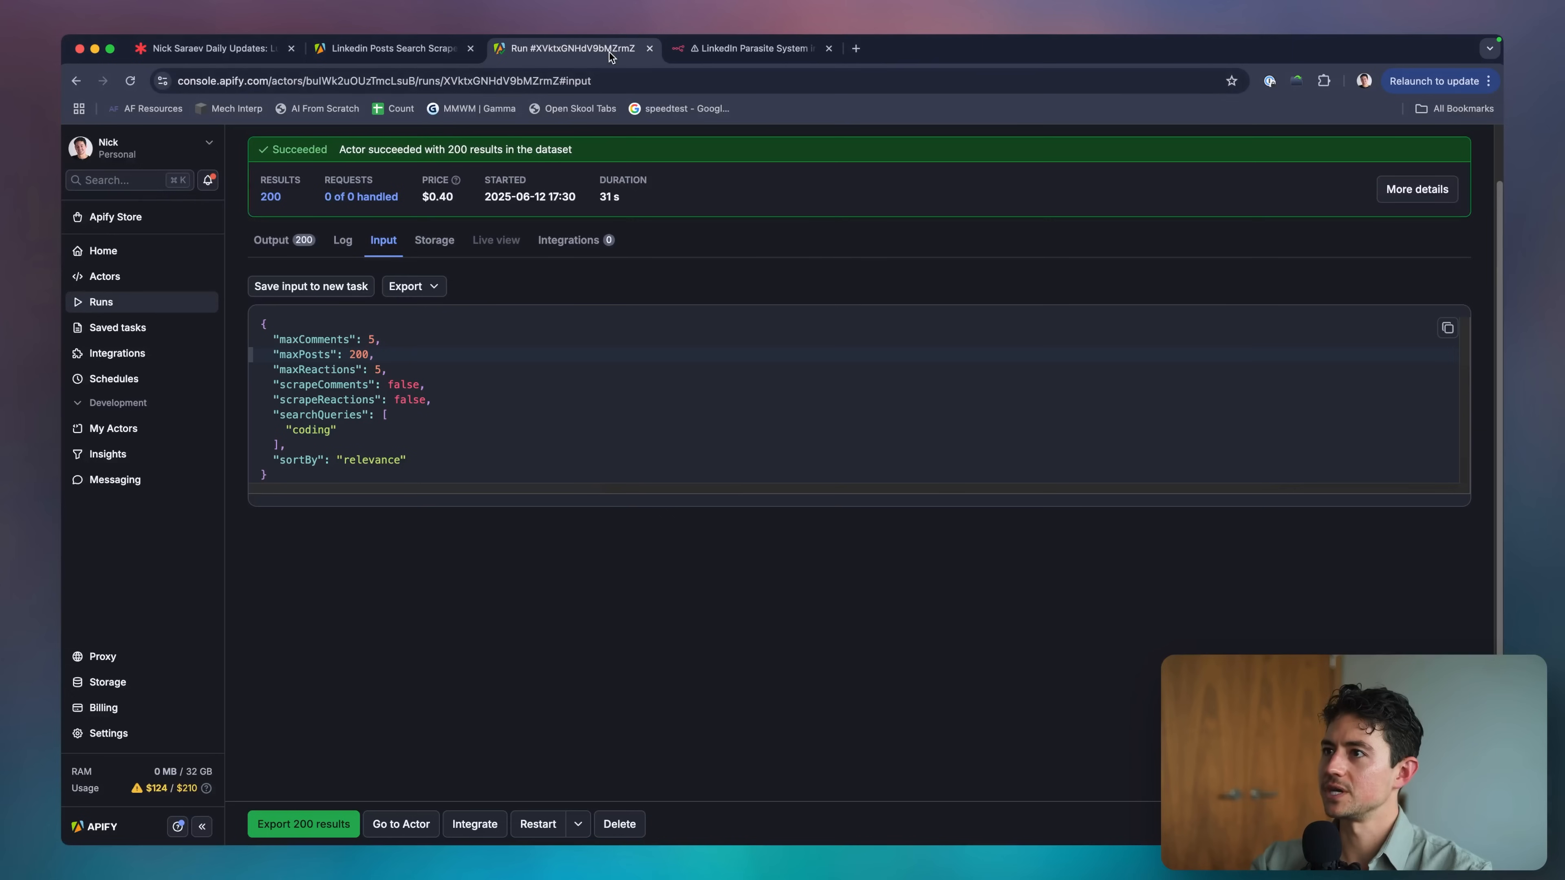
click(345, 153)
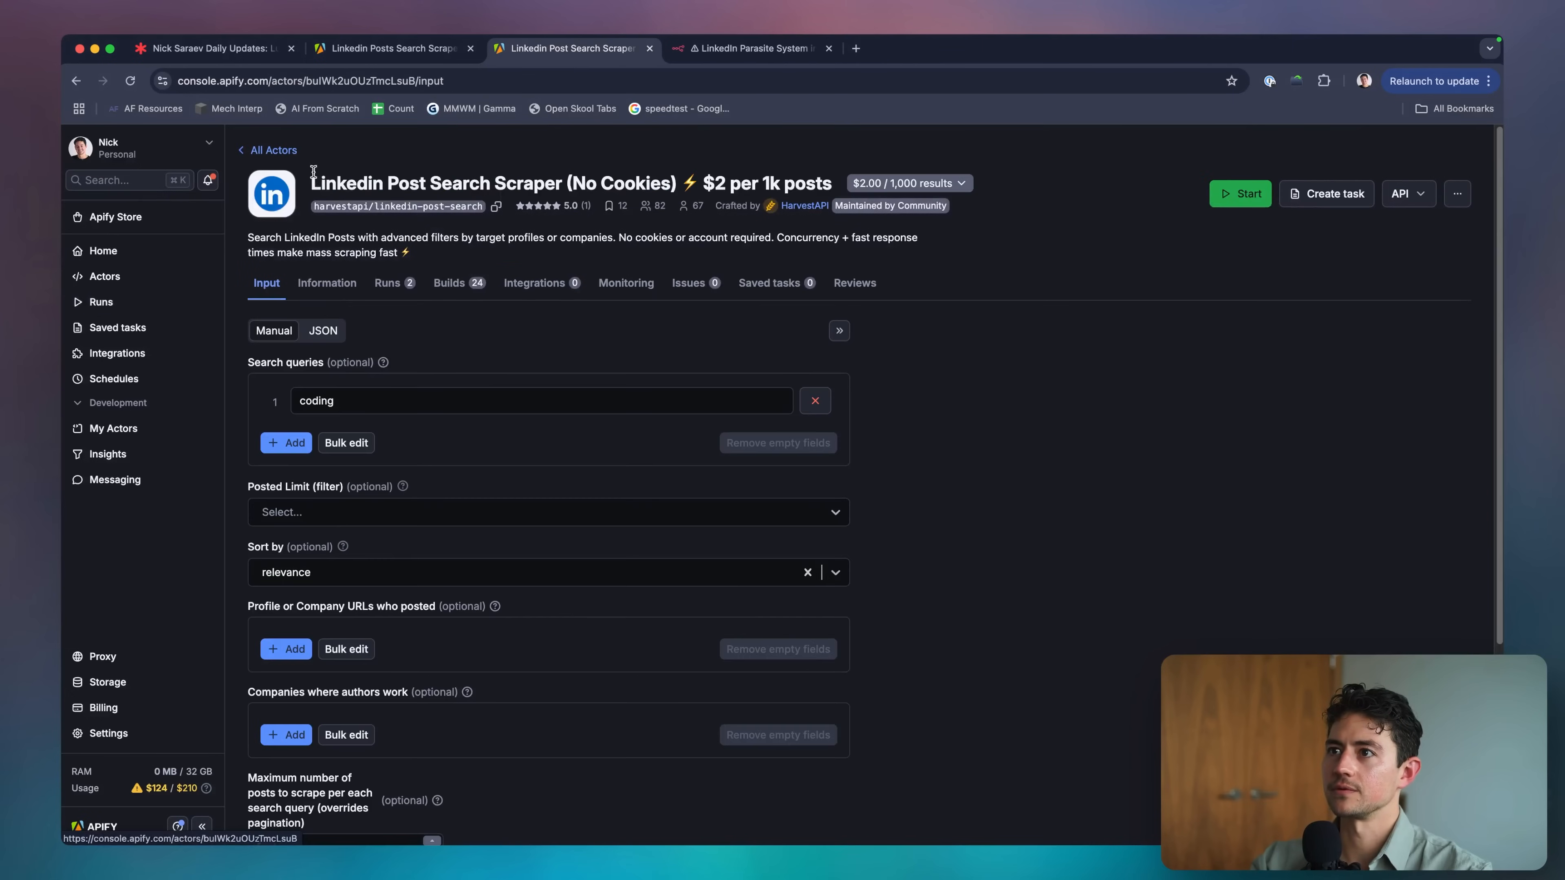
double_click(364, 81)
key(super+c)
click(755, 48)
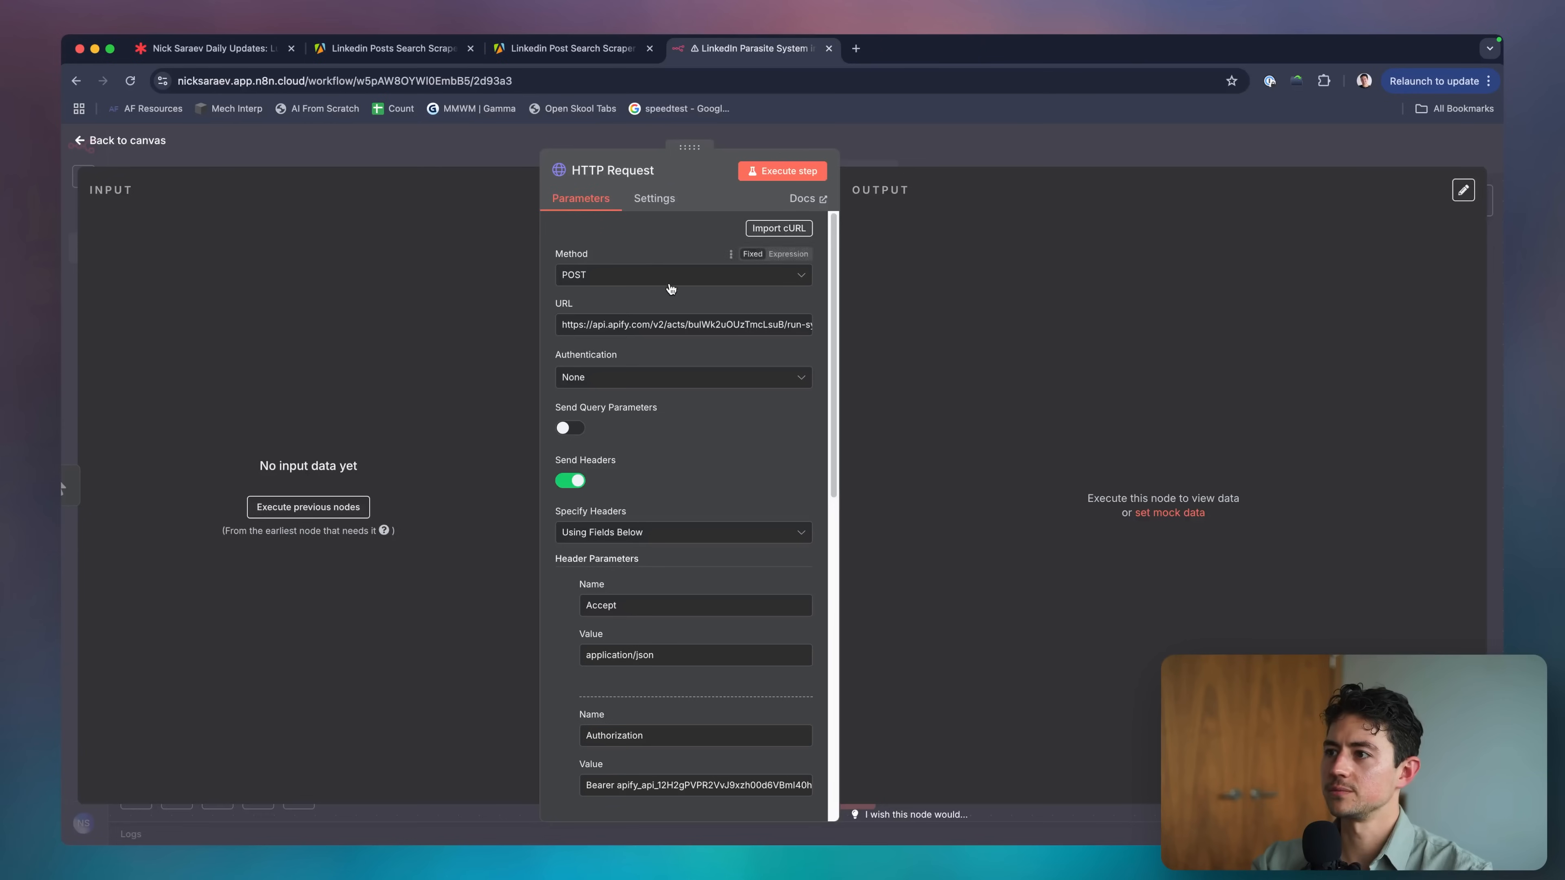
double_click(696, 324)
key(super+v)
Copy the Apify actor's full input as JSON and bring it back to n8n.
click(573, 48)
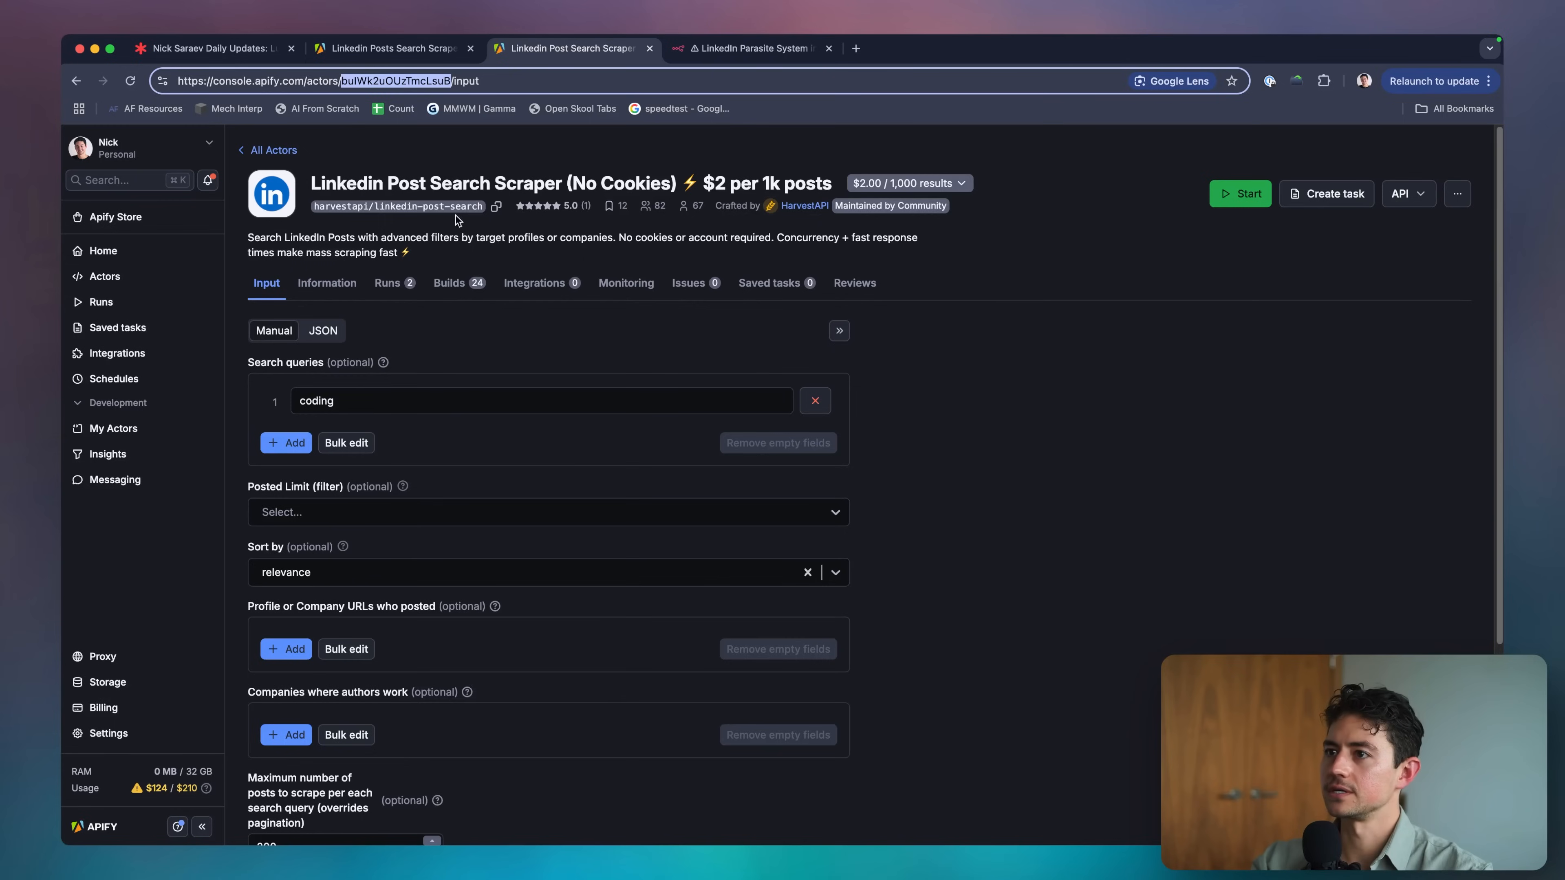
click(323, 331)
click(465, 421)
key(super+a)
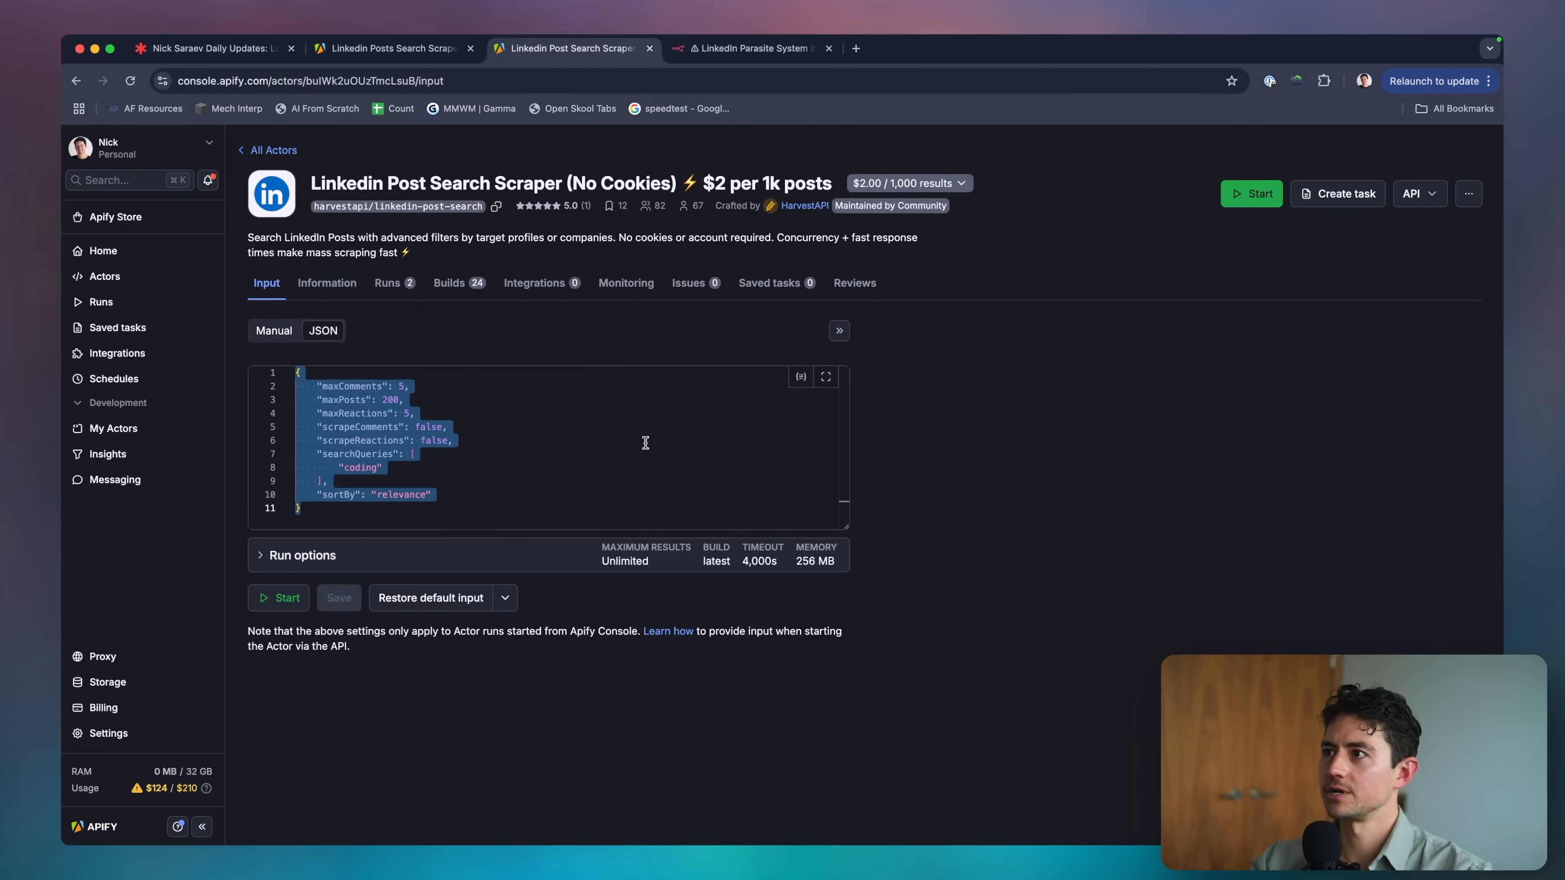
key(super+c)
key(ctrl+Tab)
scroll(671, 493, down, 10)
Replace the HTTP Request's JSON body with the copied Apify input JSON.
click(701, 482)
key(super+a)
key(super+v)
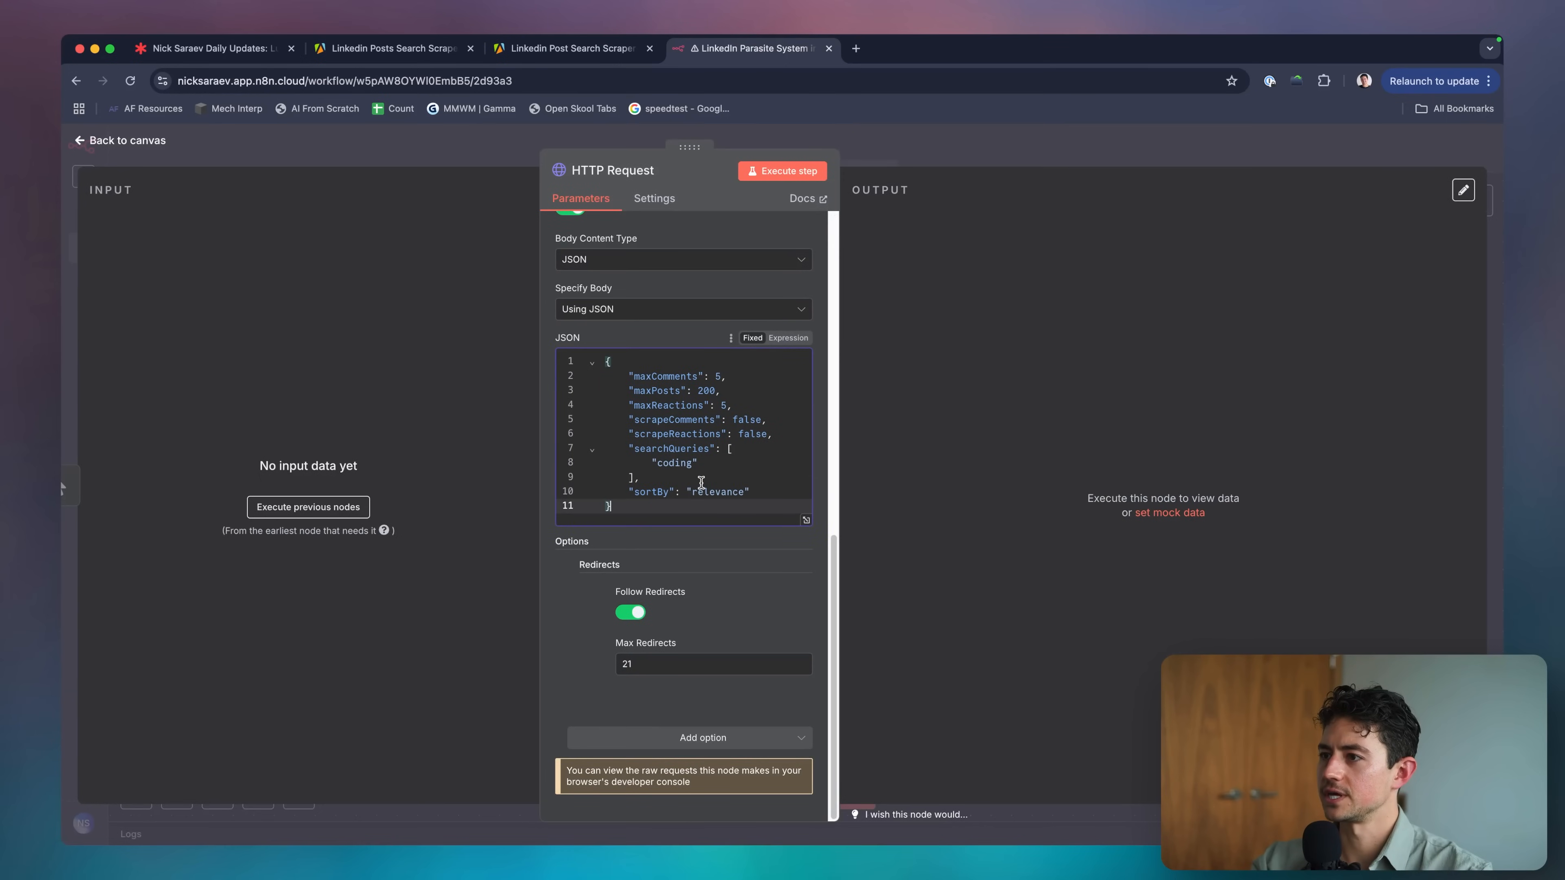
key(super+a)
key(super+v)
key(super+a)
key(super+v)
key(super+a)
key(super+v)
scroll(696, 421, up, 8)
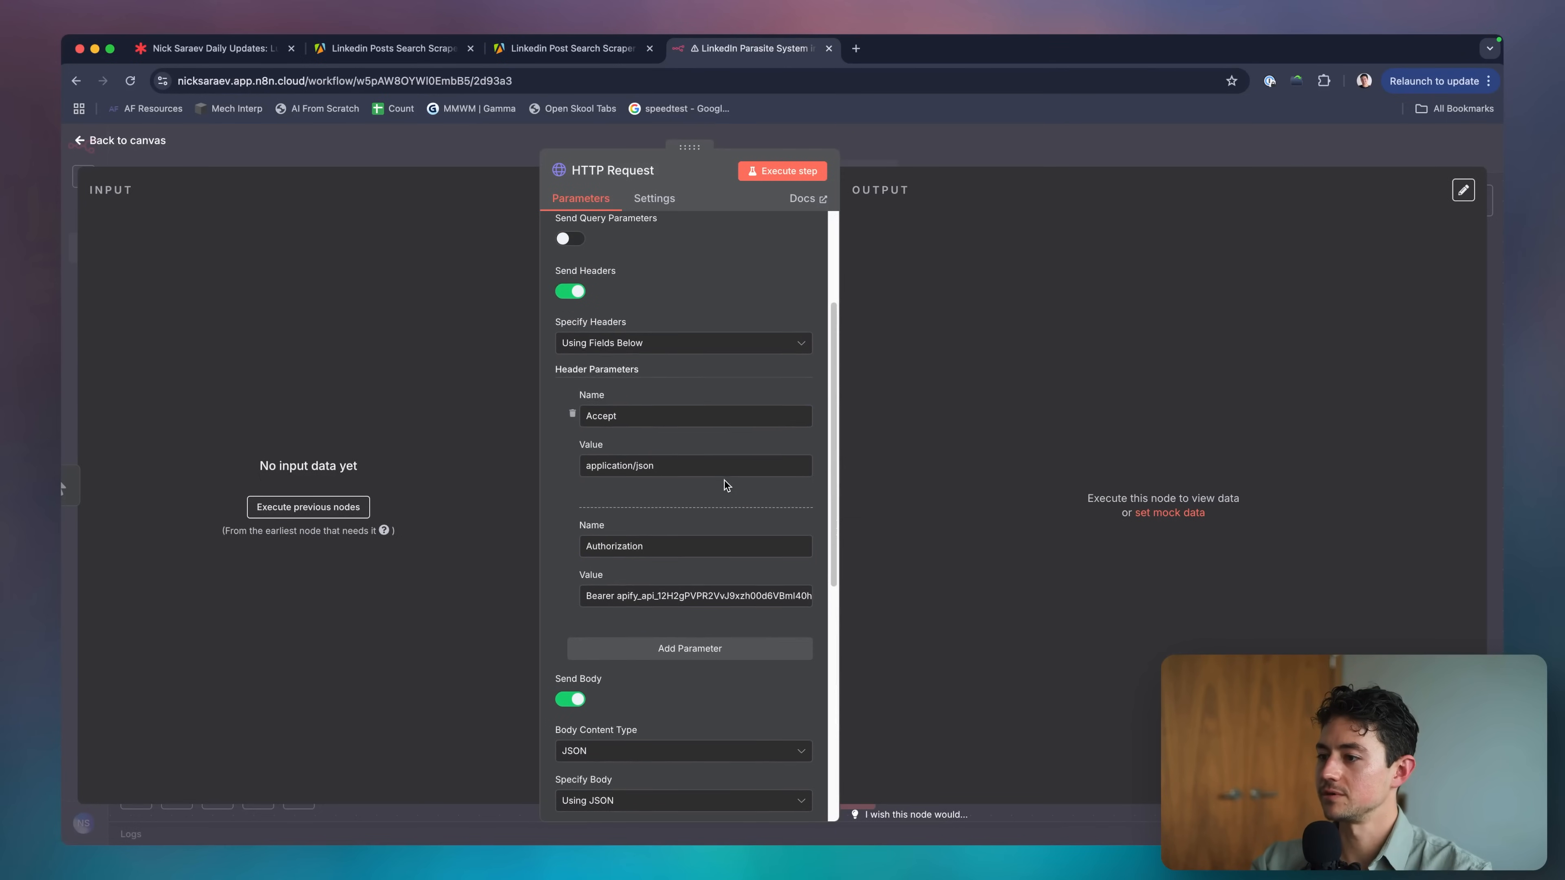
scroll(678, 586, up, 4)
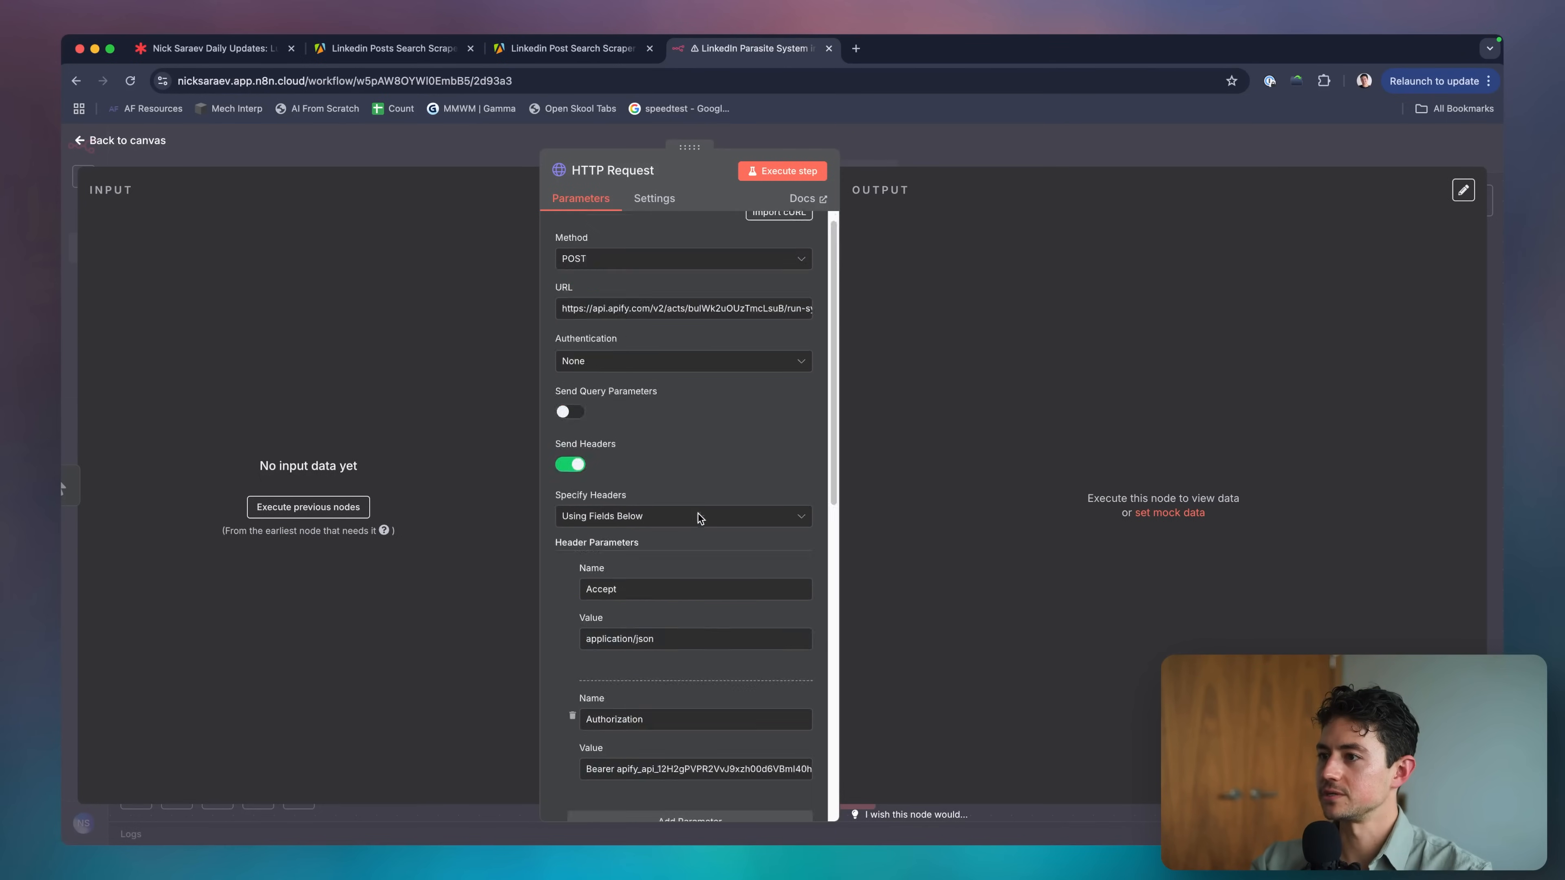
Test the HTTP Request step, close the duplicate Apify tab, and review the 200 returned post items.
click(785, 175)
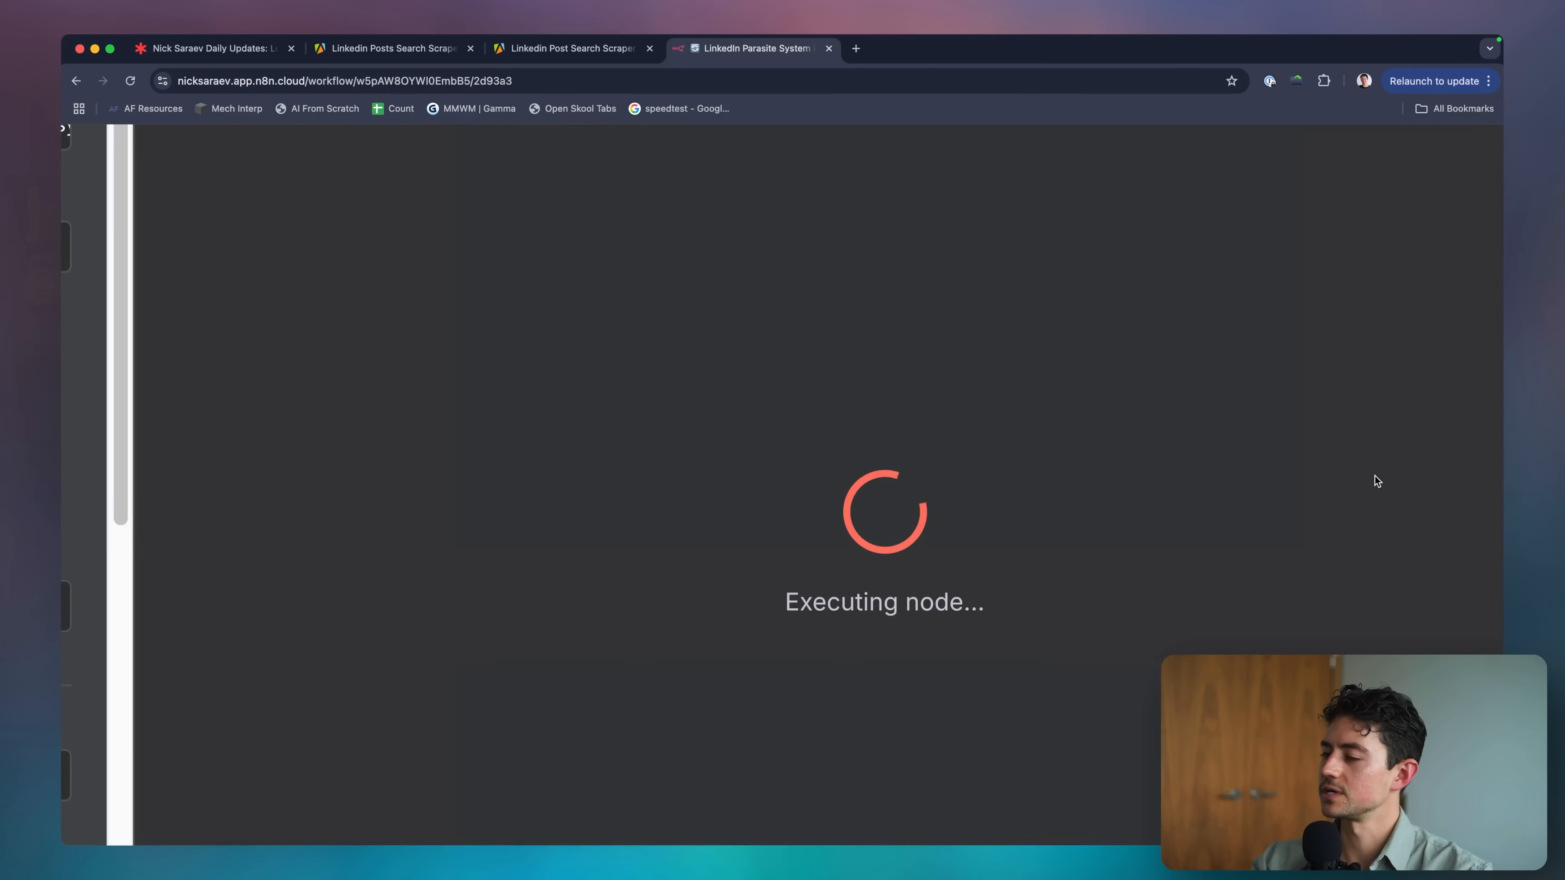
click(547, 50)
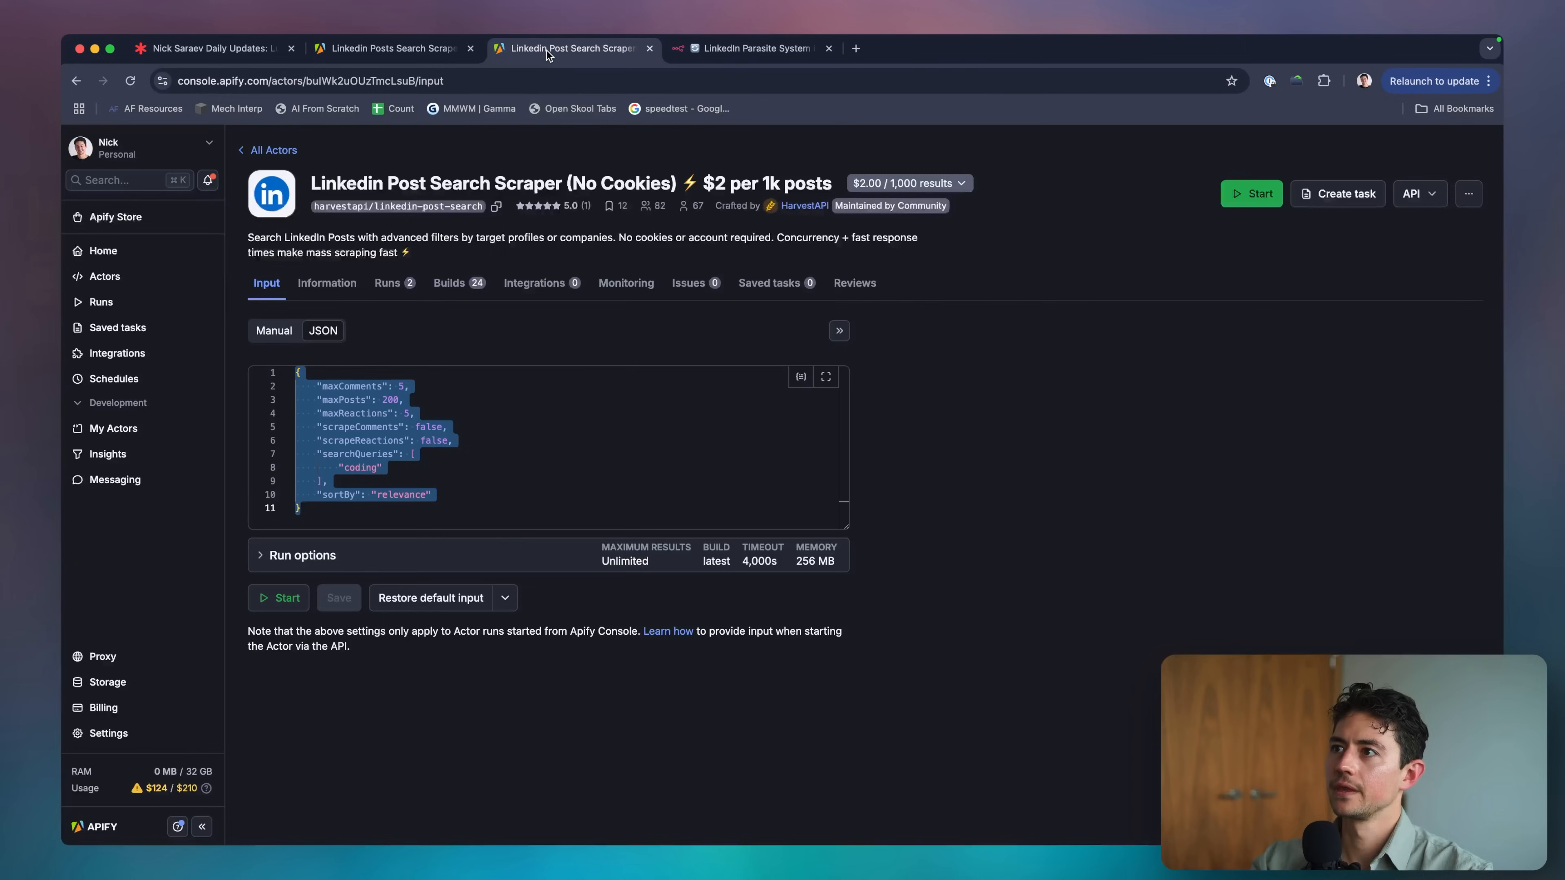
click(471, 49)
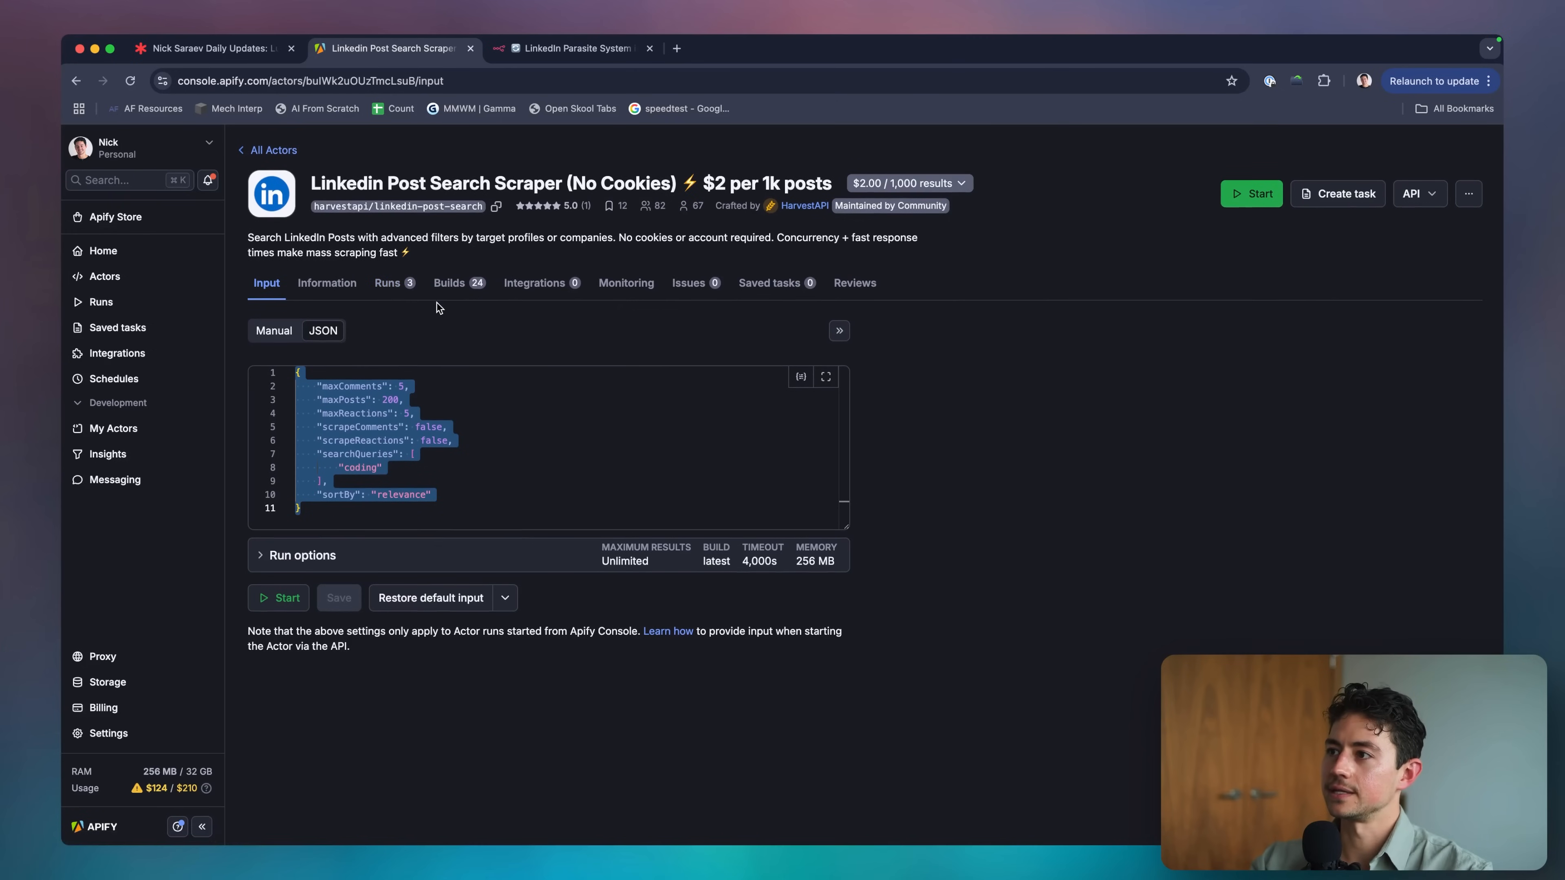
click(522, 57)
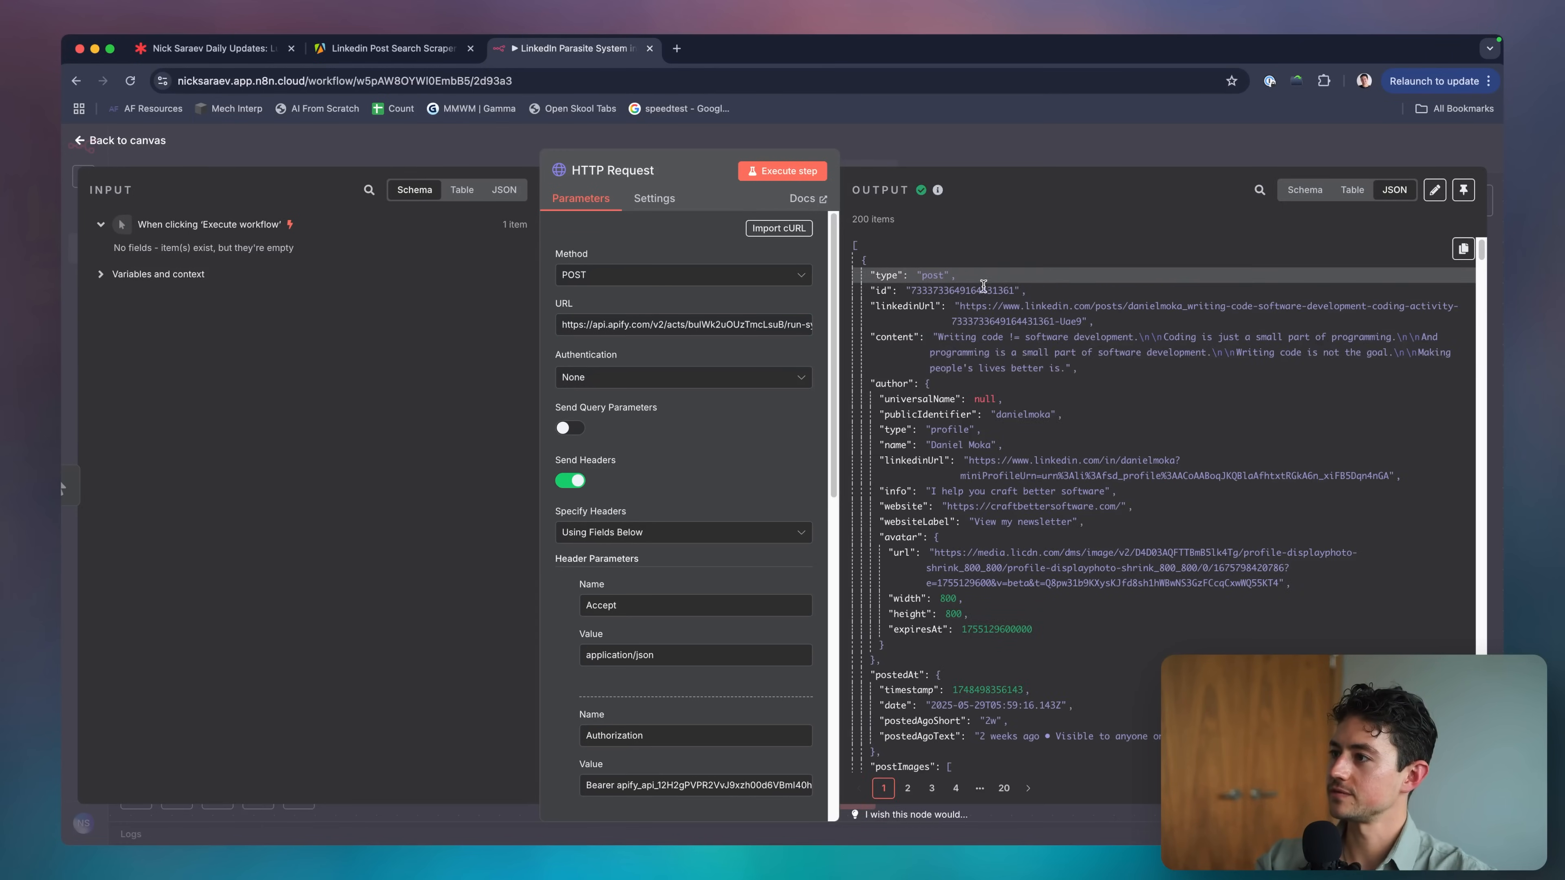
scroll(1116, 333, down, 5)
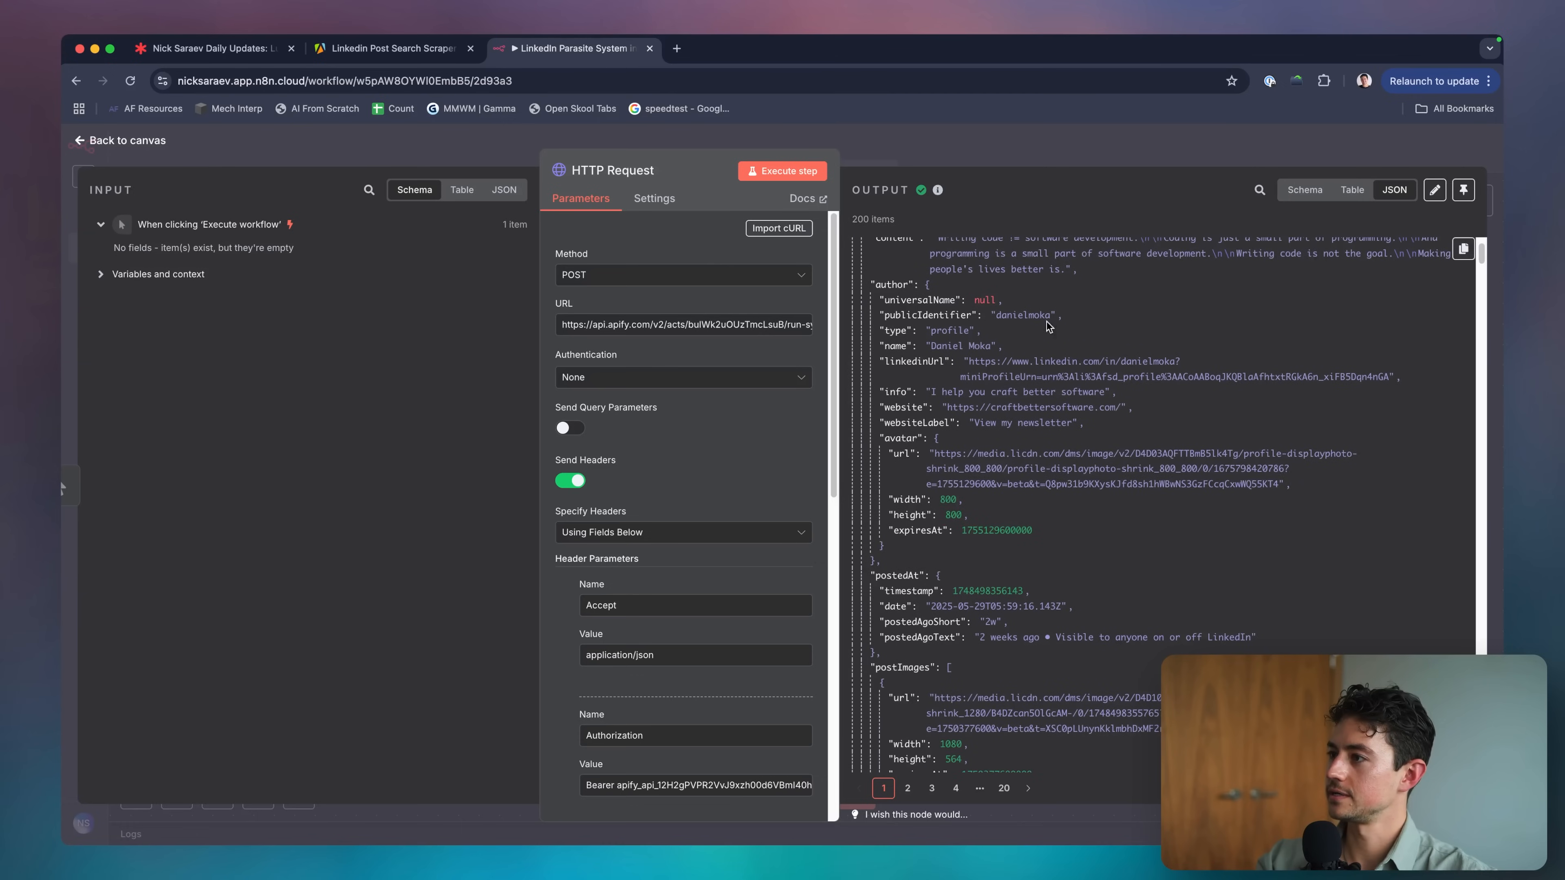
scroll(1140, 352, down, 13)
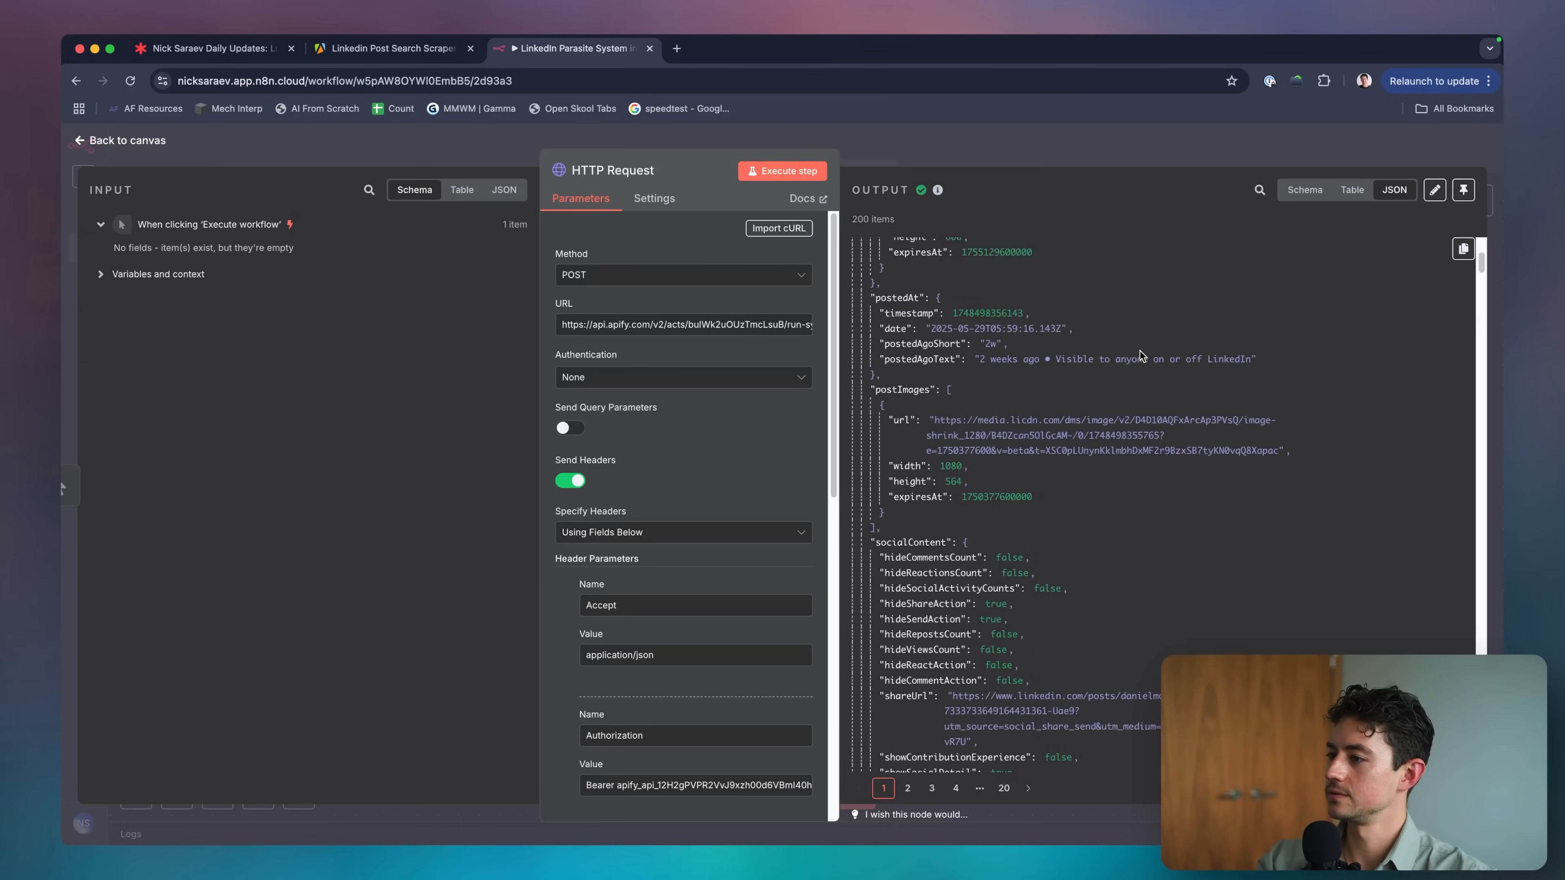
scroll(1139, 352, down, 14)
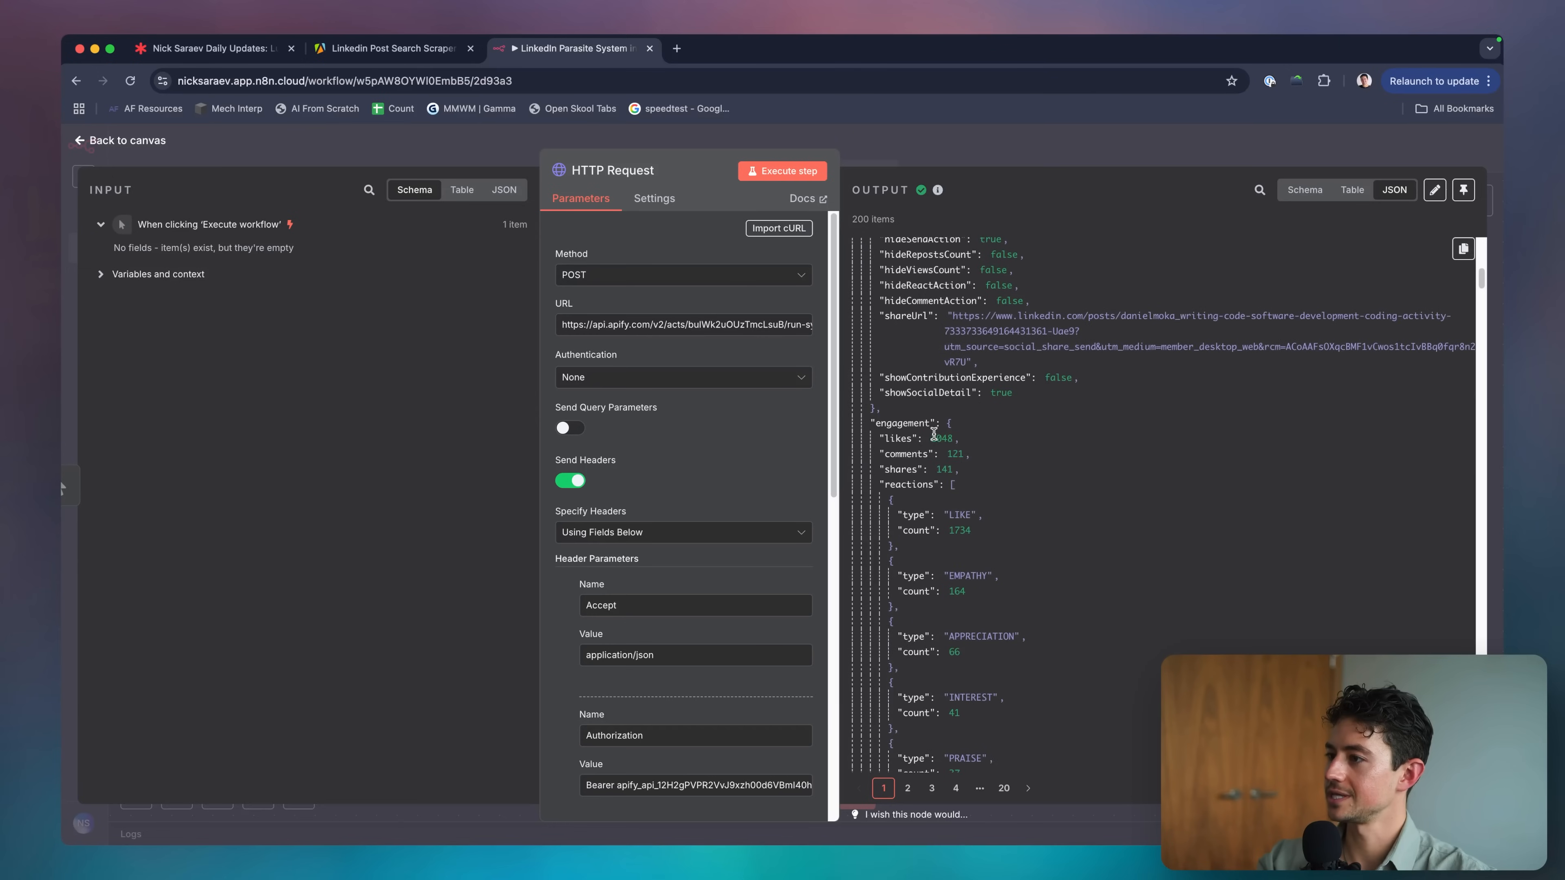
scroll(1000, 437, down, 10)
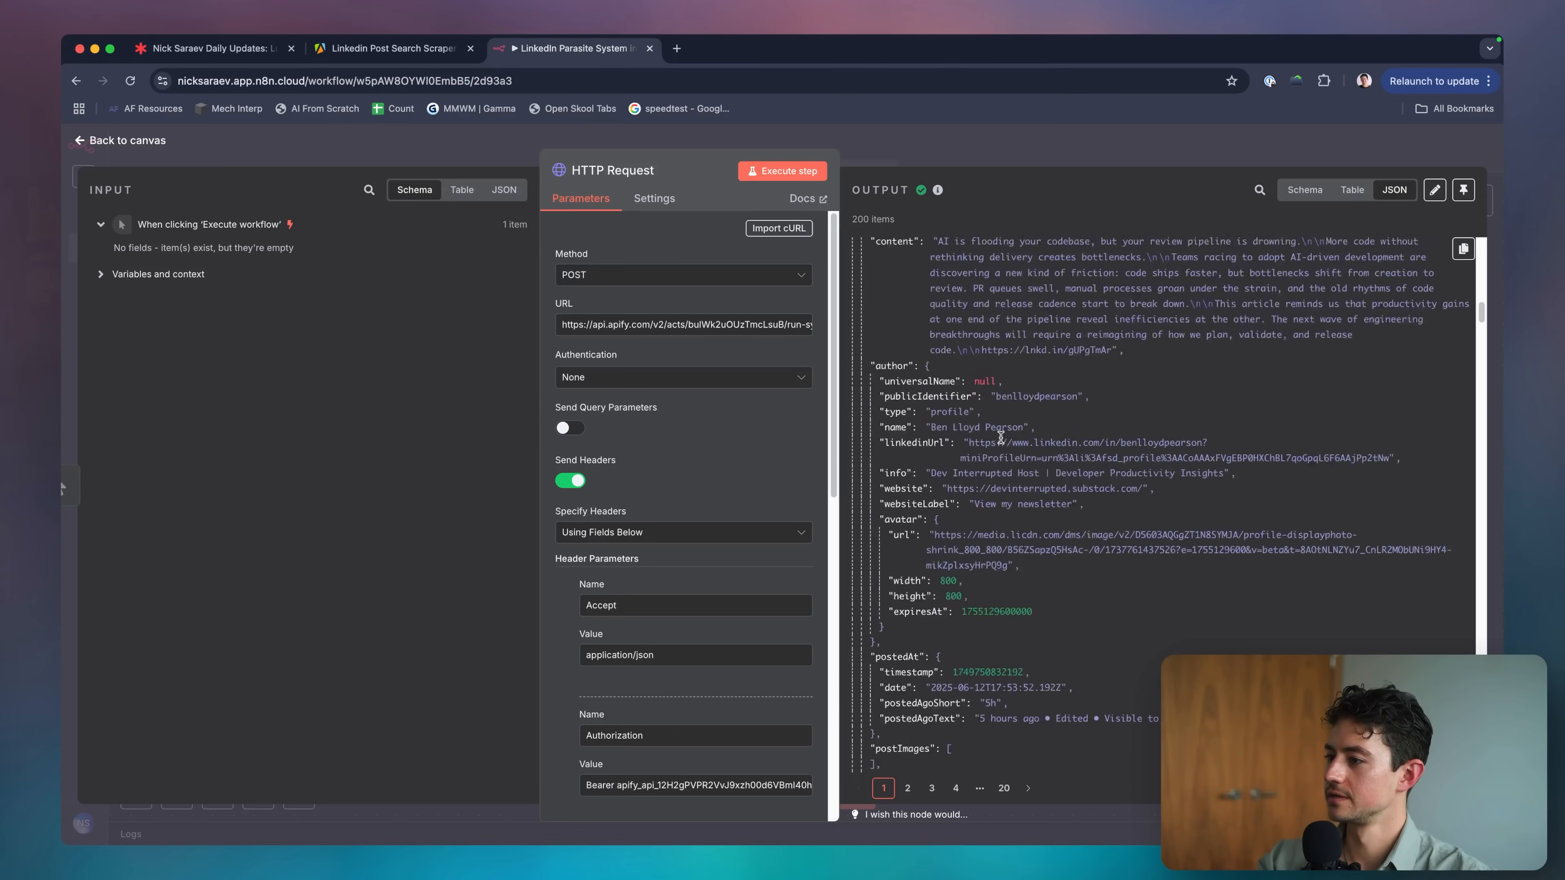
click(1000, 151)
scroll(936, 321, right, 3)
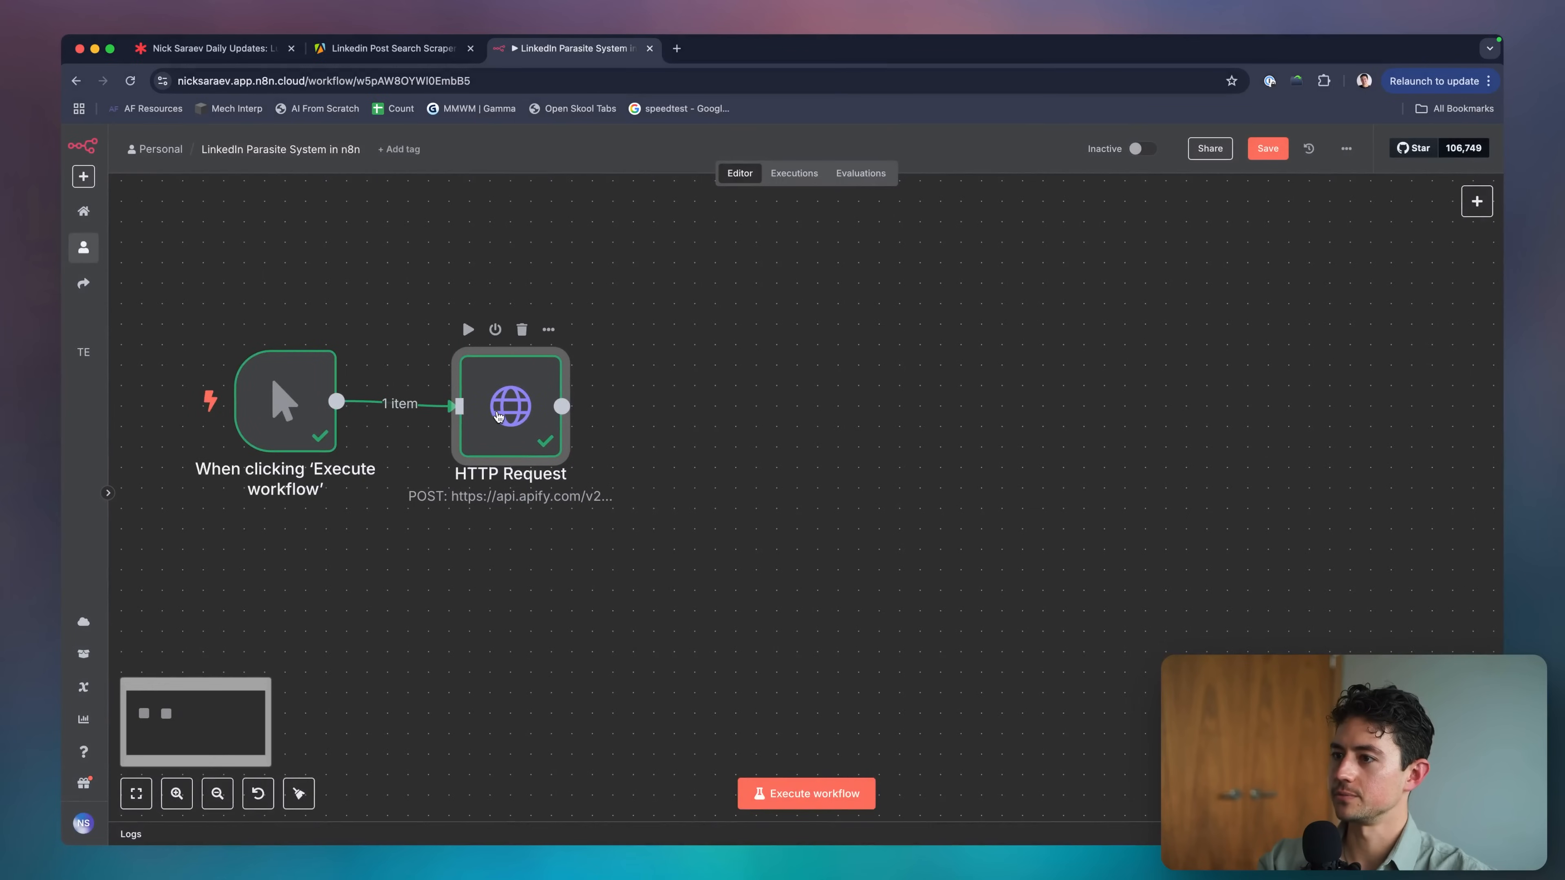
Add a Sort node after the HTTP Request step.
key(Tab)
text(sort)
key(Return)
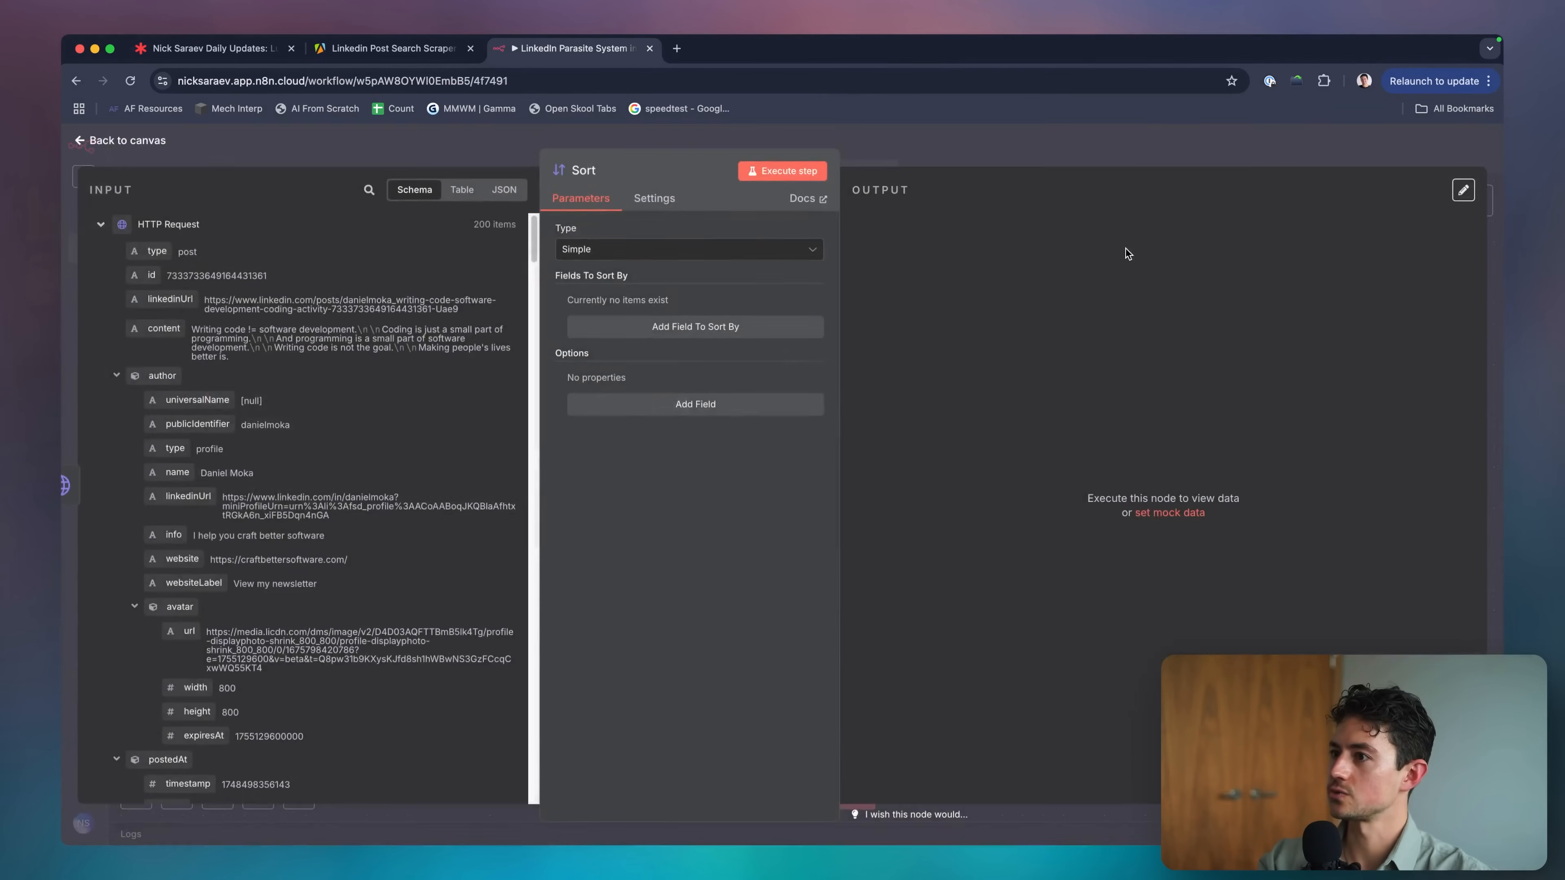
key(Escape)
double_click(708, 417)
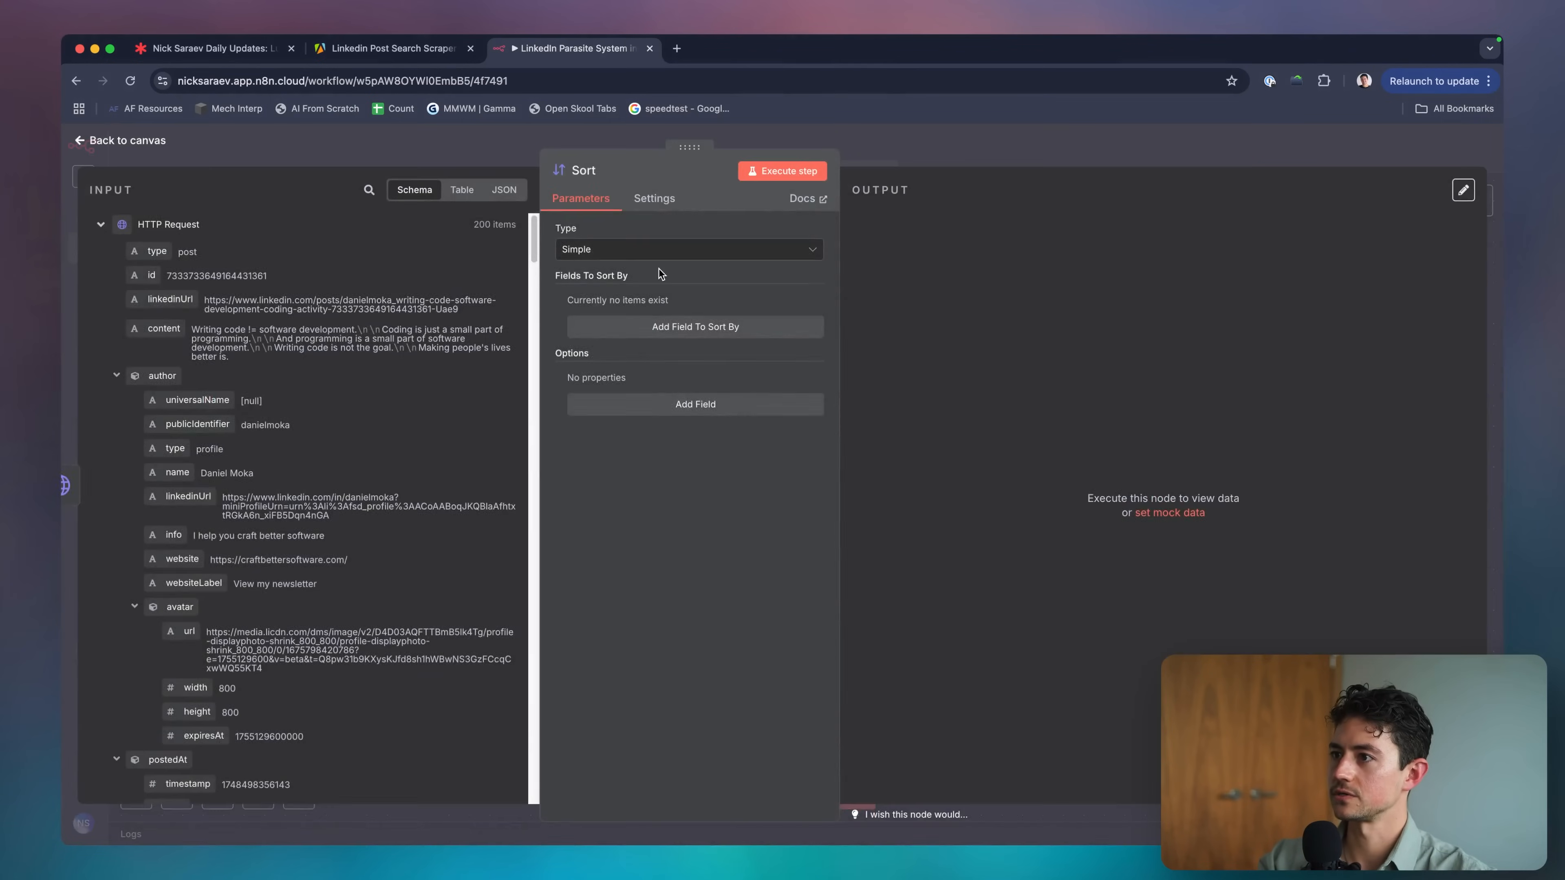
key(Escape)
click(338, 402)
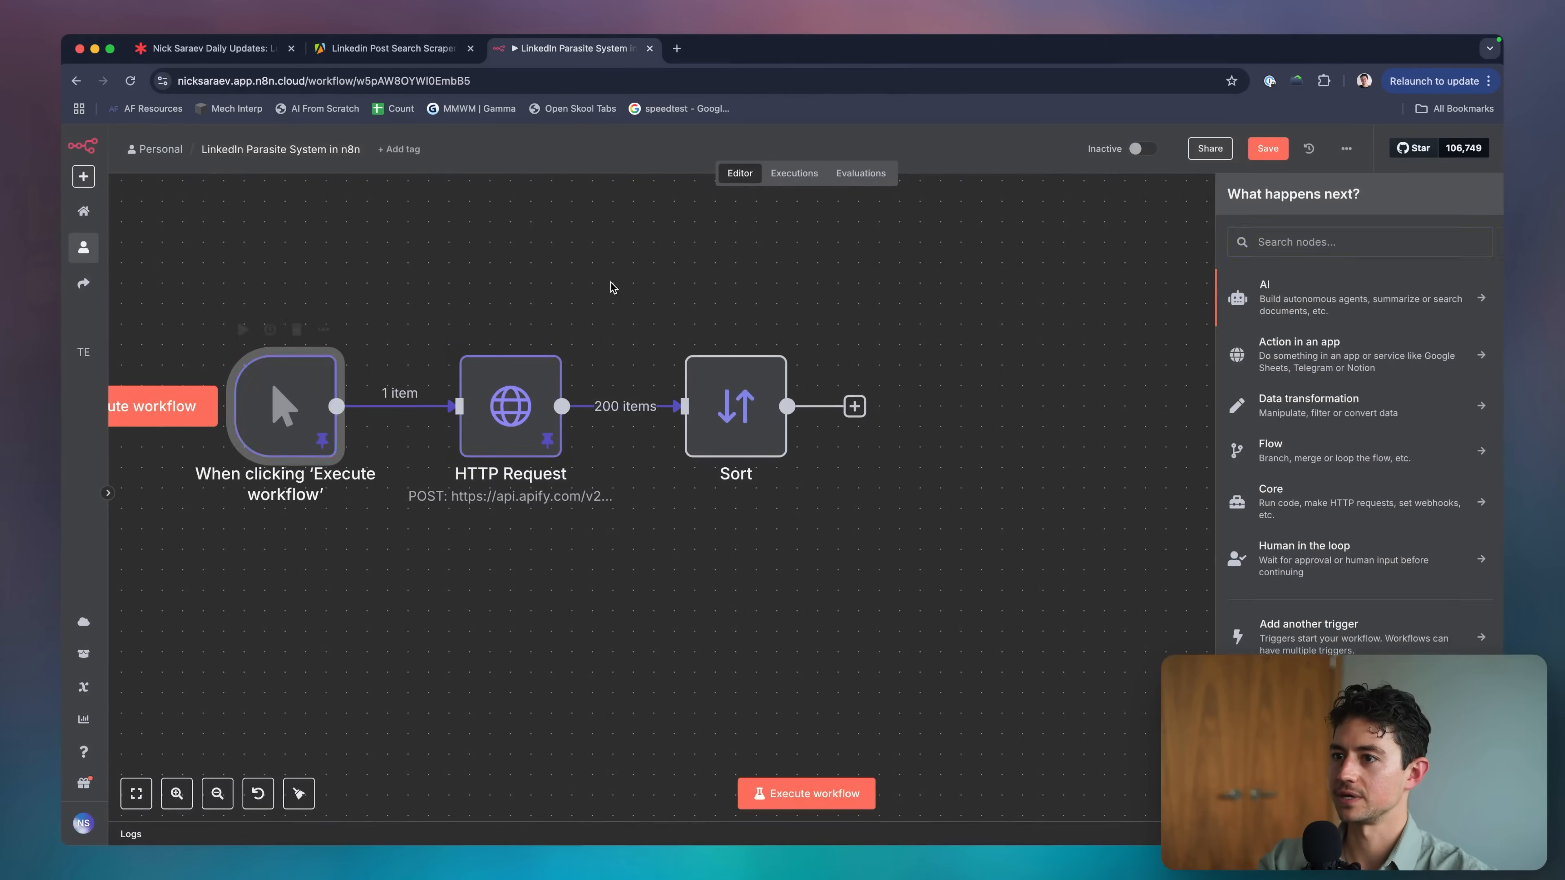
click(611, 287)
double_click(735, 402)
Configure a Simple sort on engagement.likes in Descending order and test the Sort step.
click(641, 250)
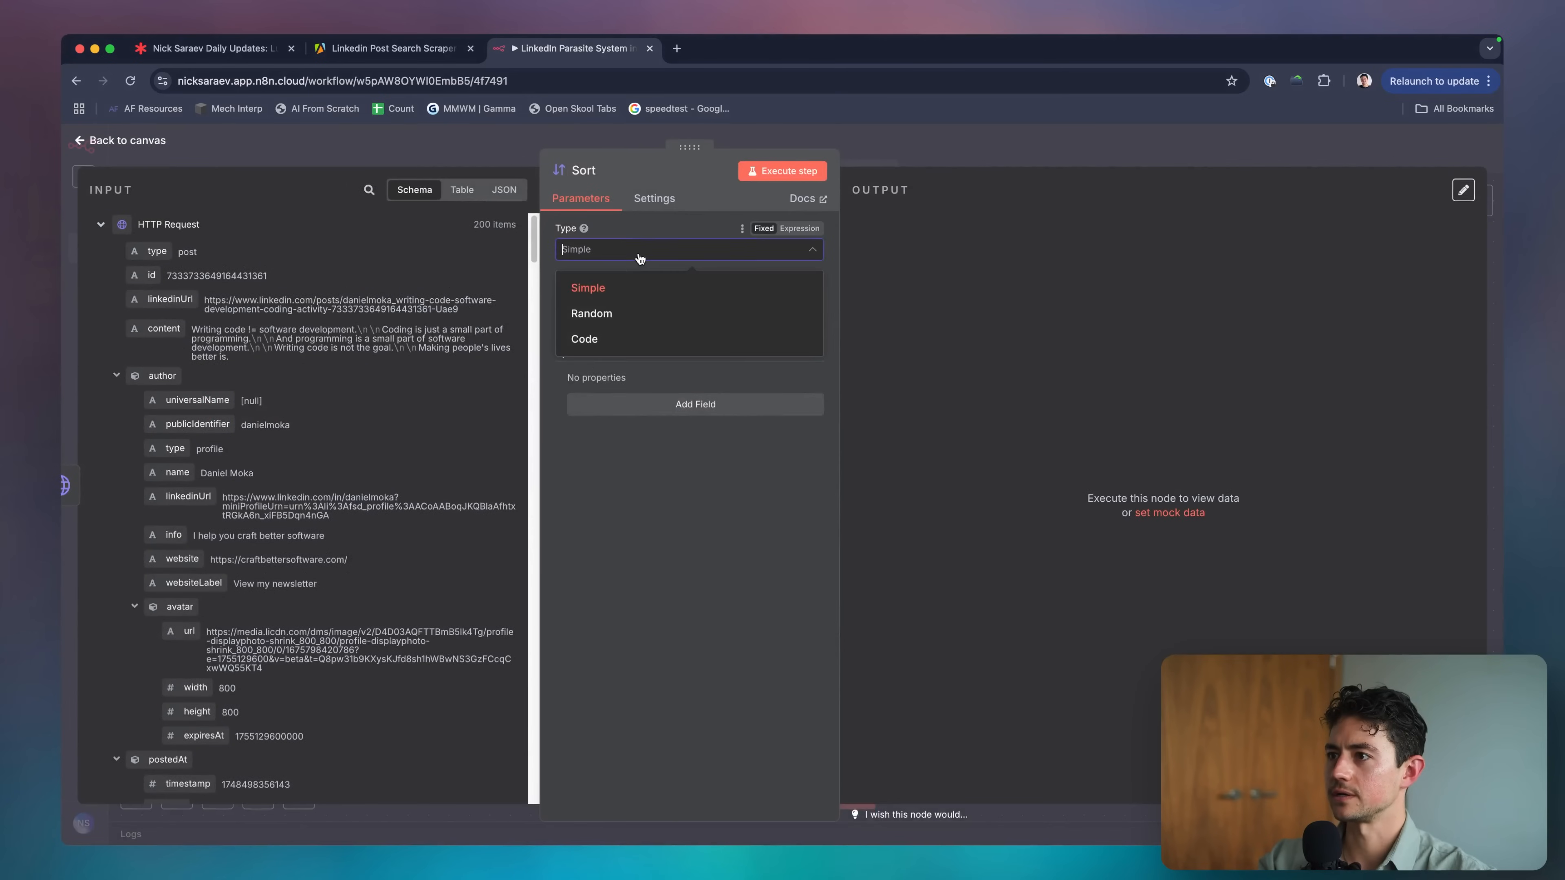
click(644, 284)
click(662, 330)
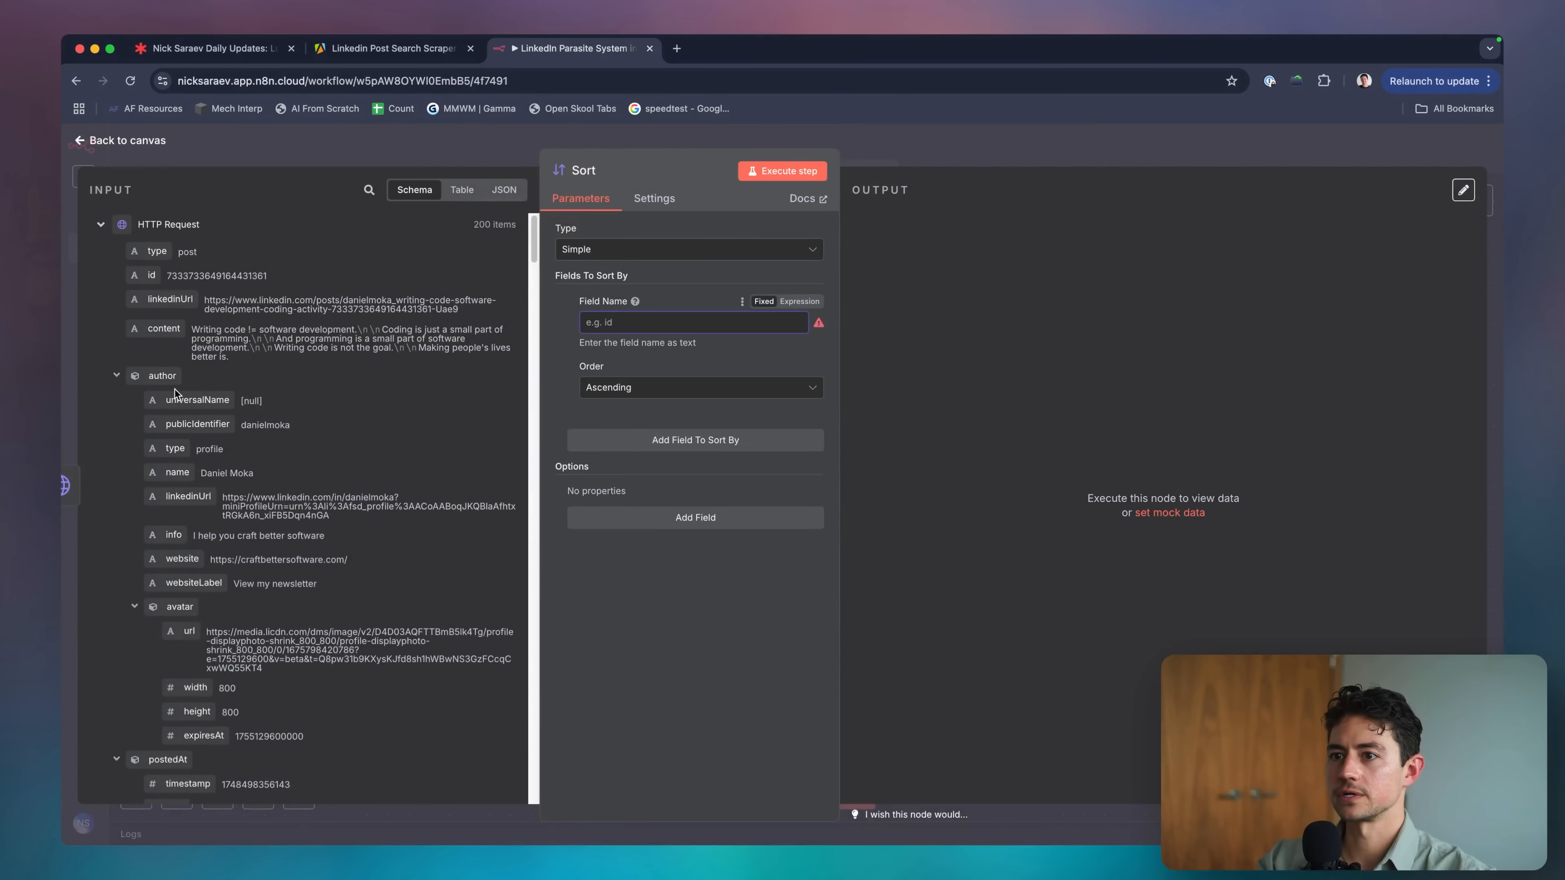
scroll(175, 392, down, 10)
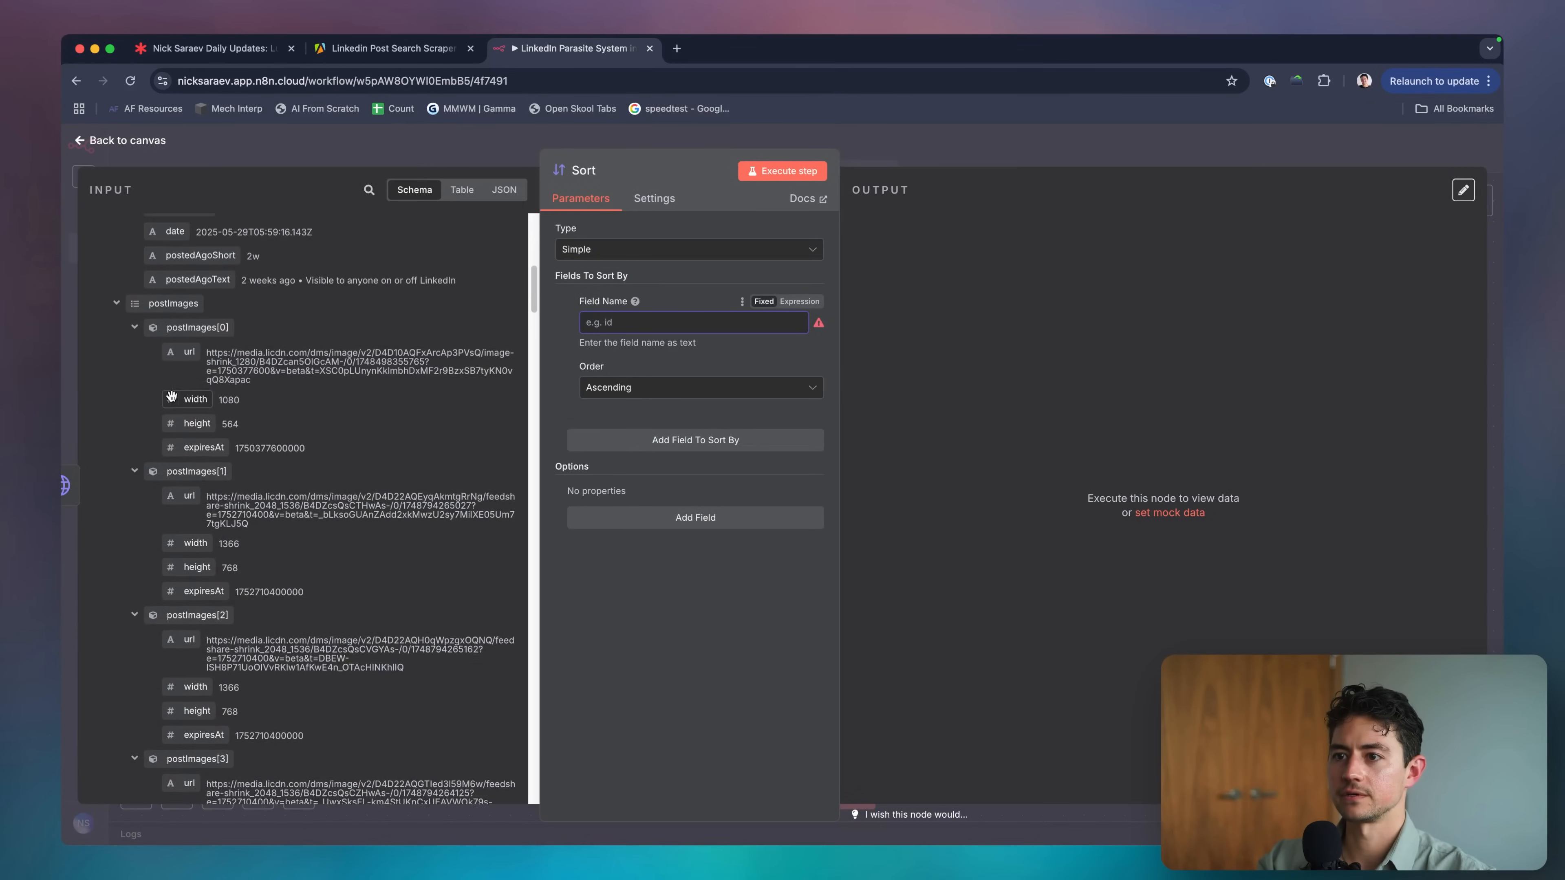
scroll(173, 400, down, 20)
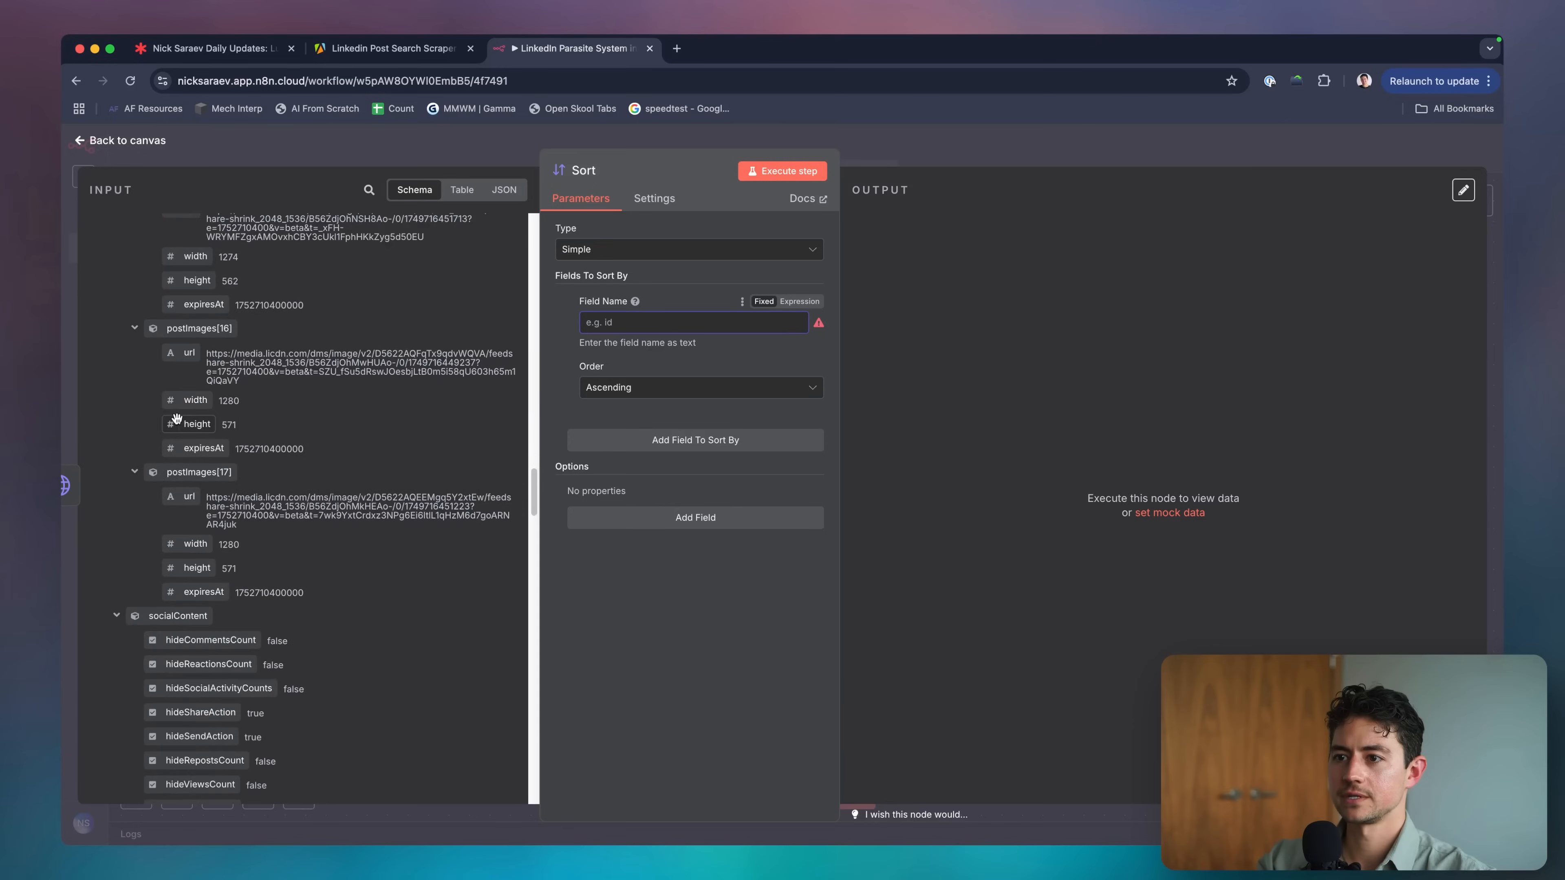
scroll(177, 419, down, 20)
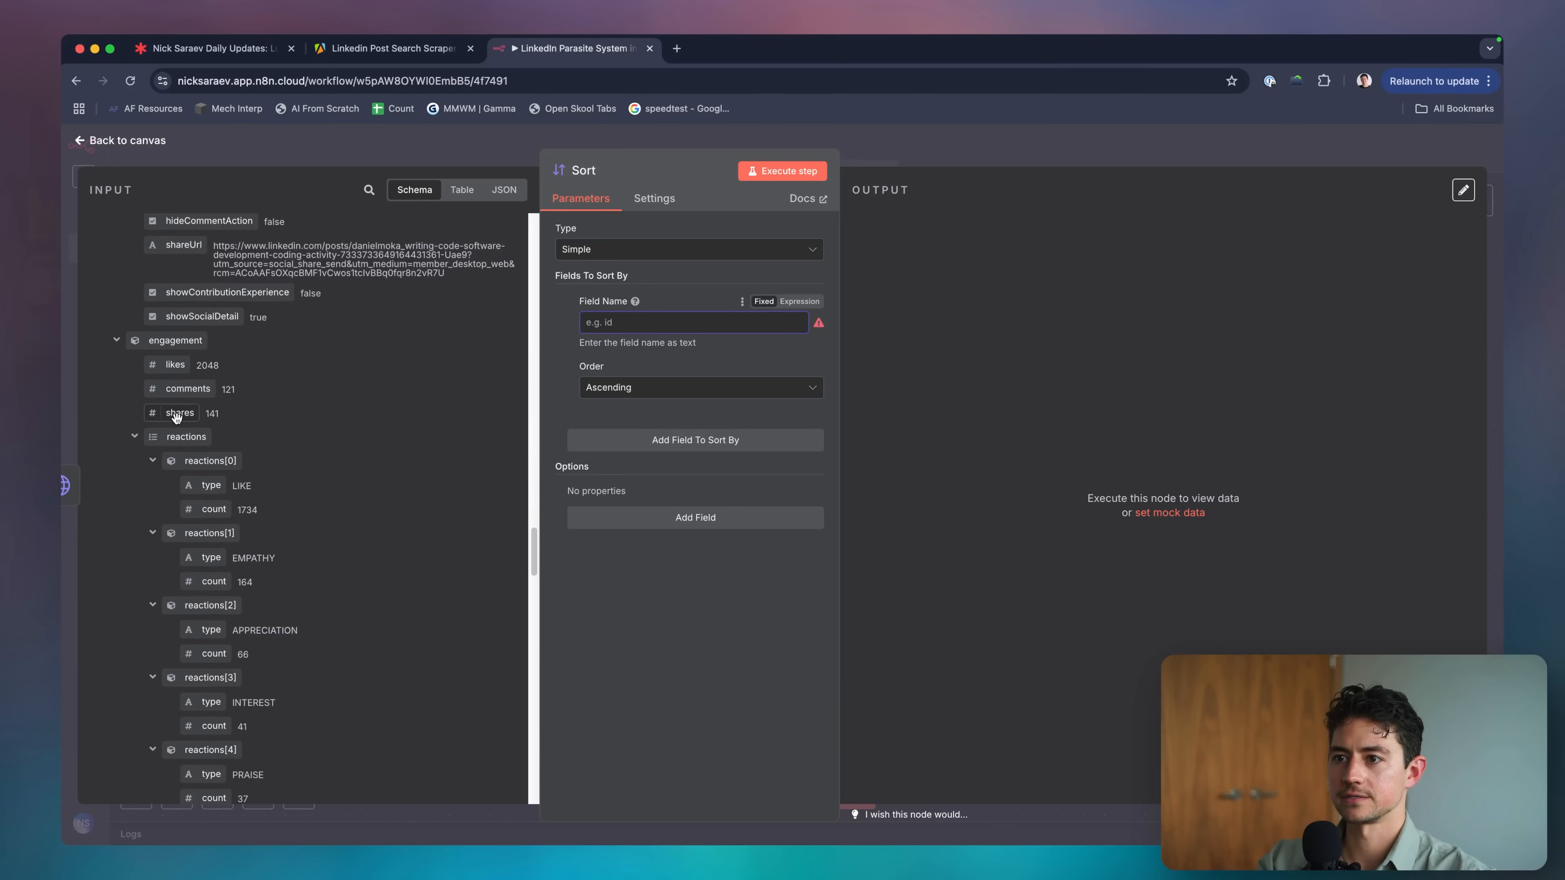
scroll(446, 384, down, 2)
drag(174, 330, 678, 317)
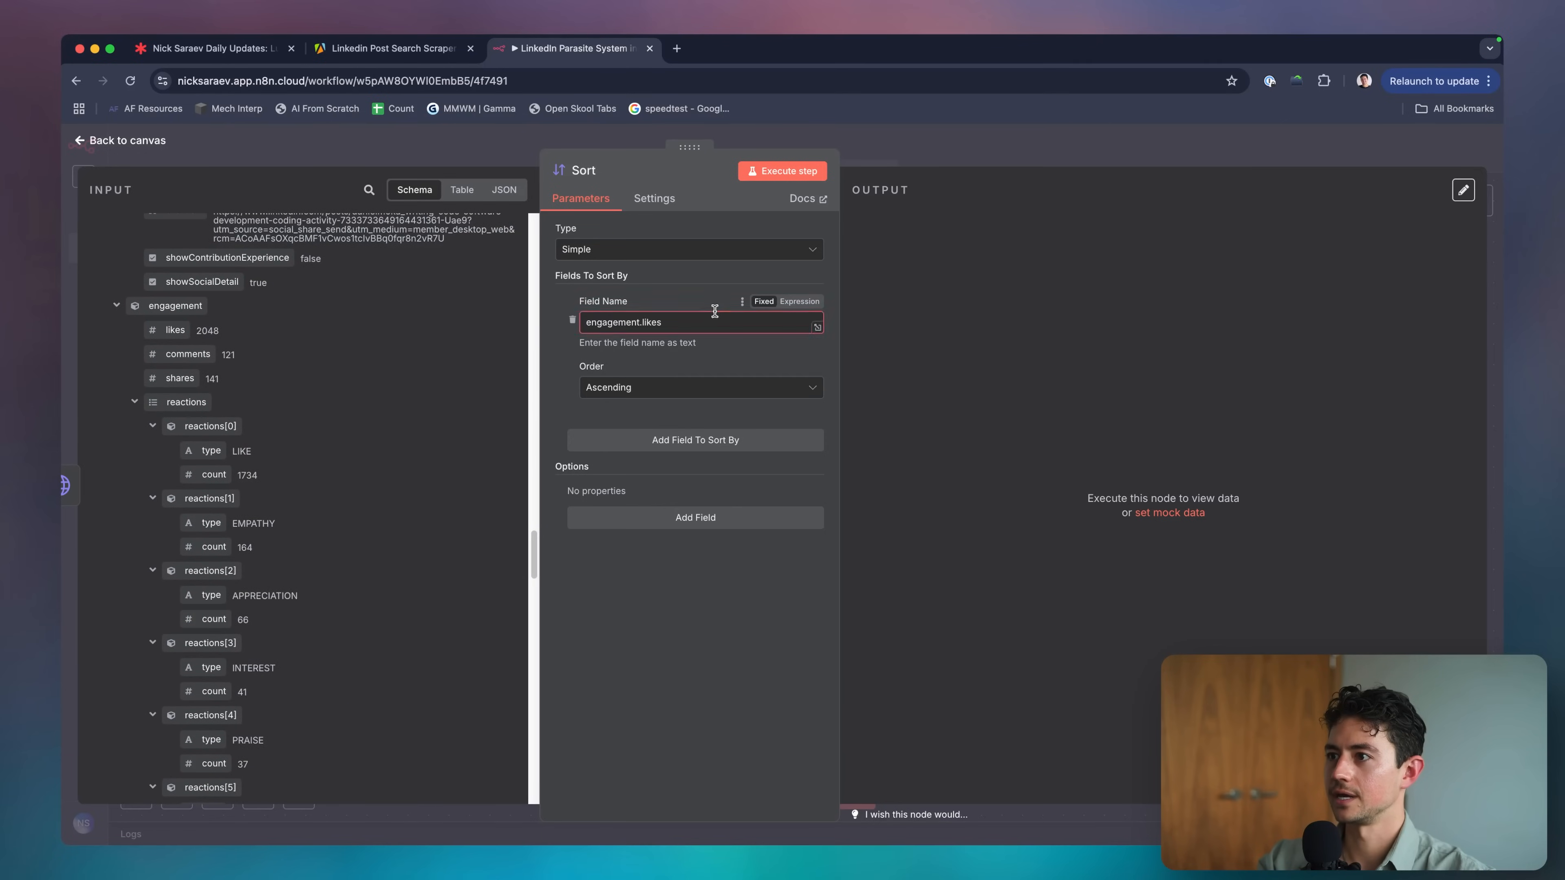
click(654, 386)
click(647, 445)
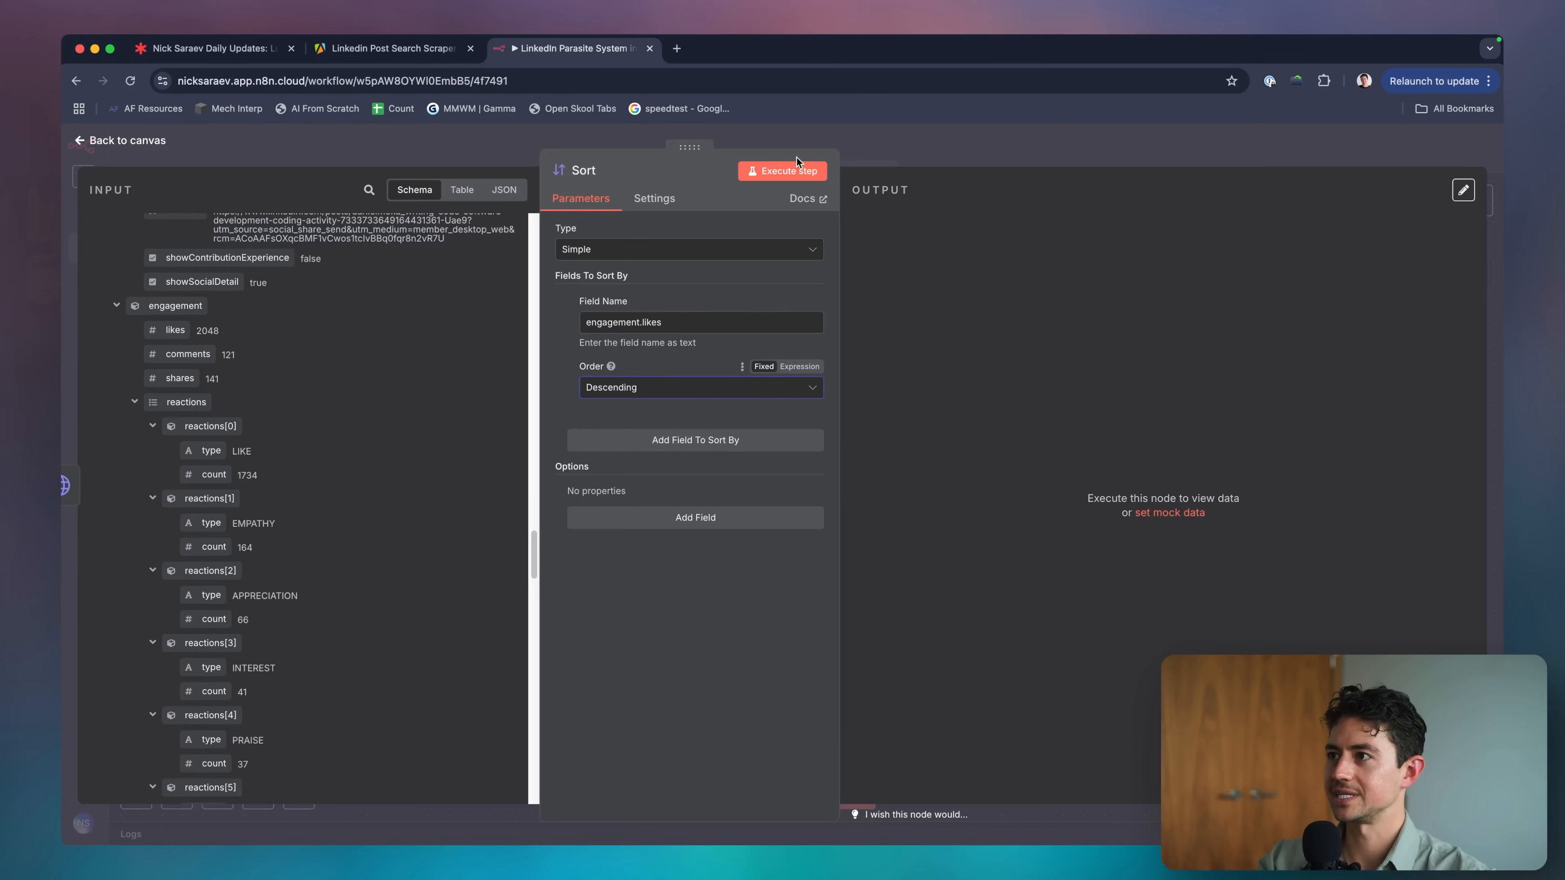
click(781, 171)
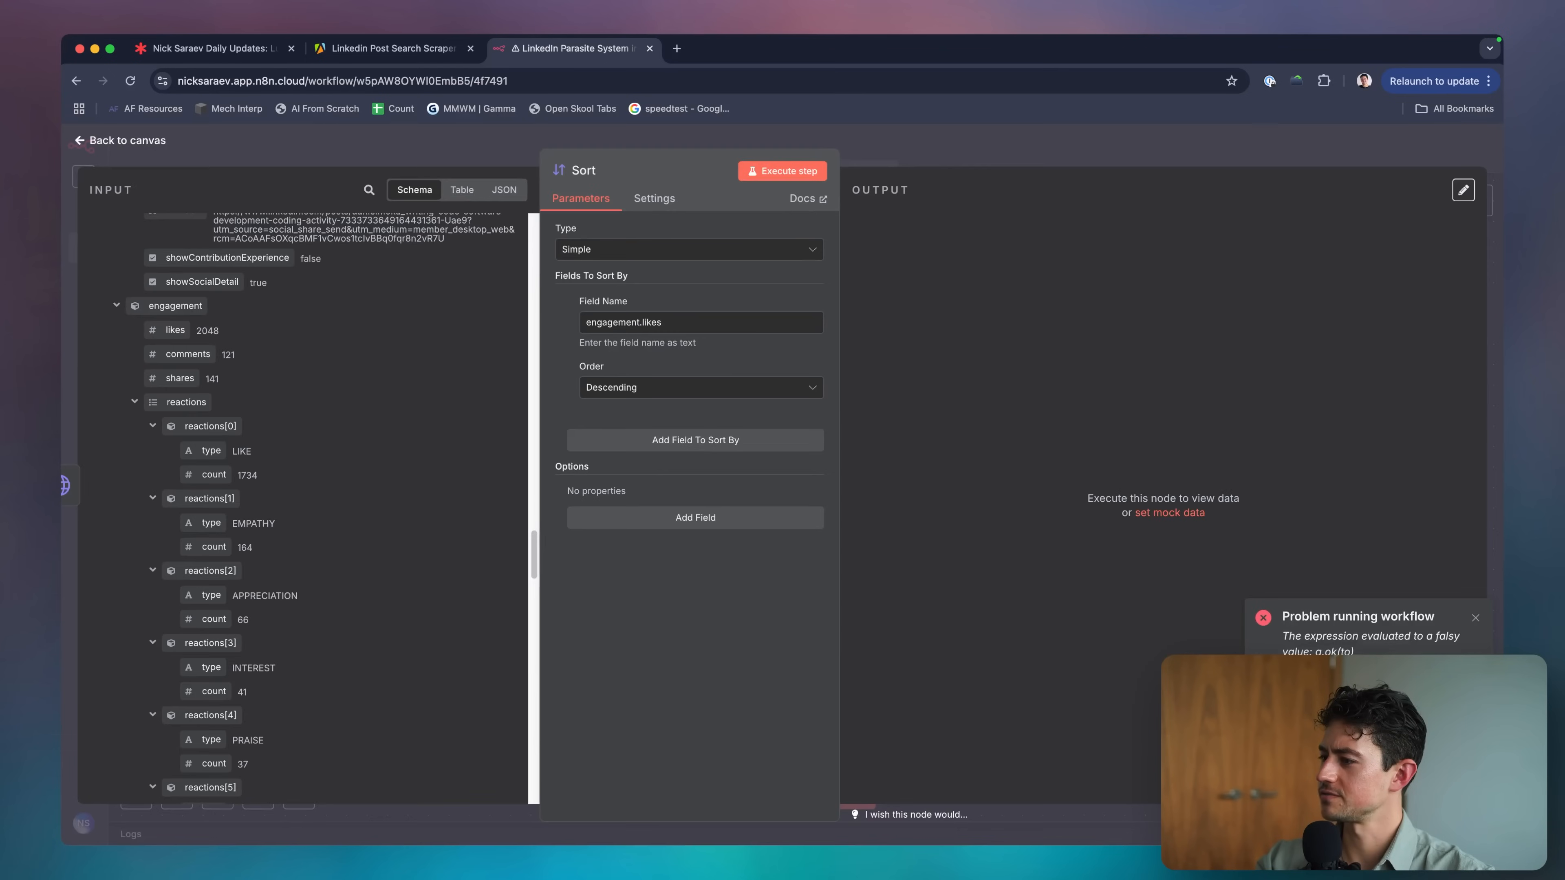
key(Escape)
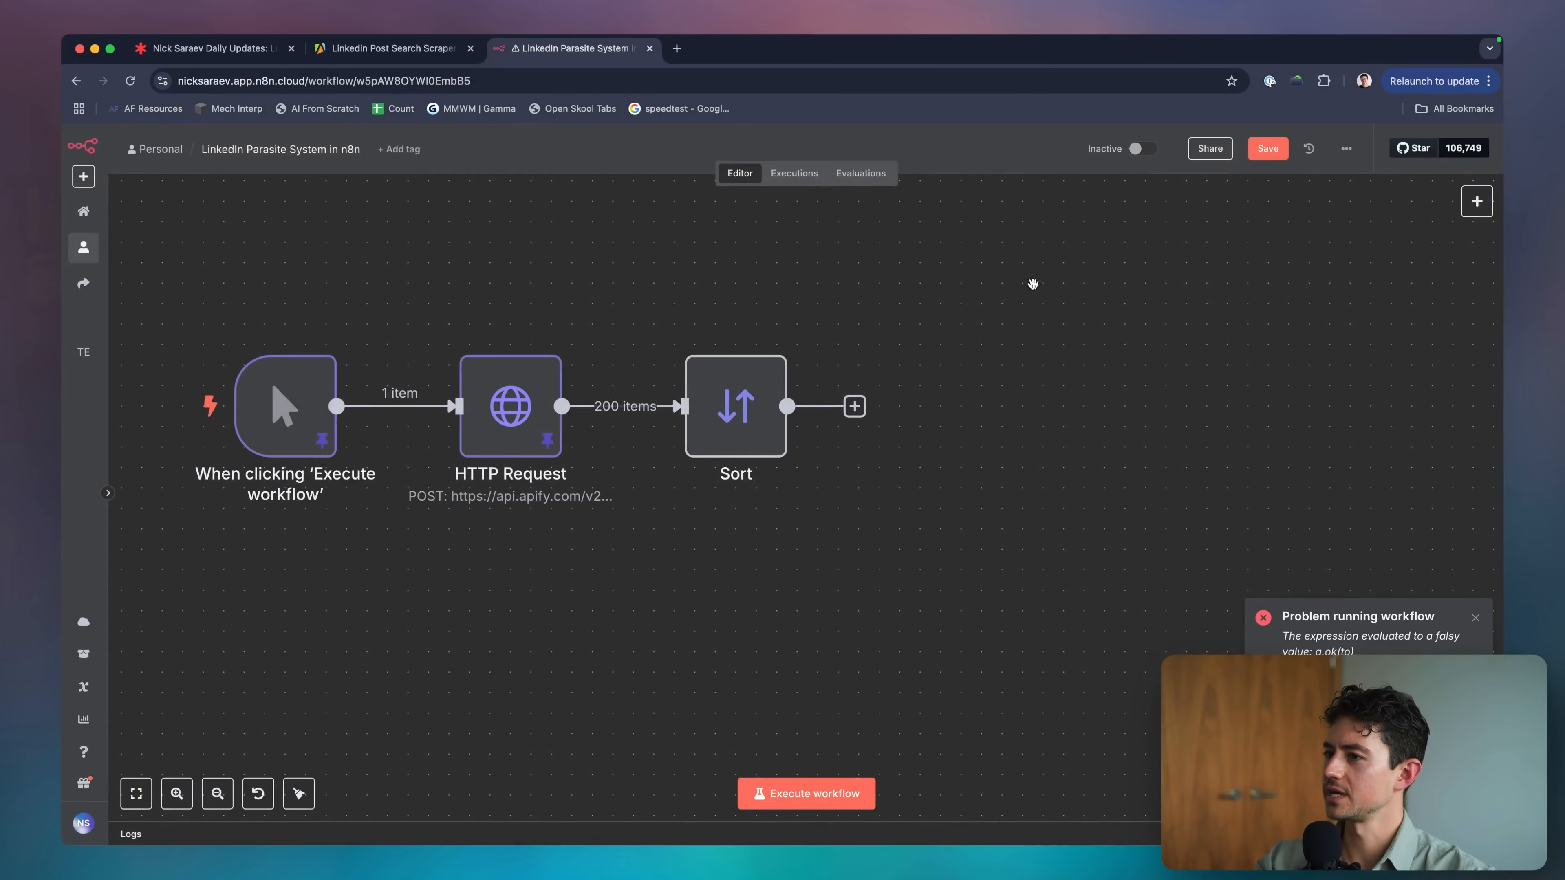
Save the workflow and reload the n8n page.
key(ctrl+s)
scroll(964, 324, up, 2)
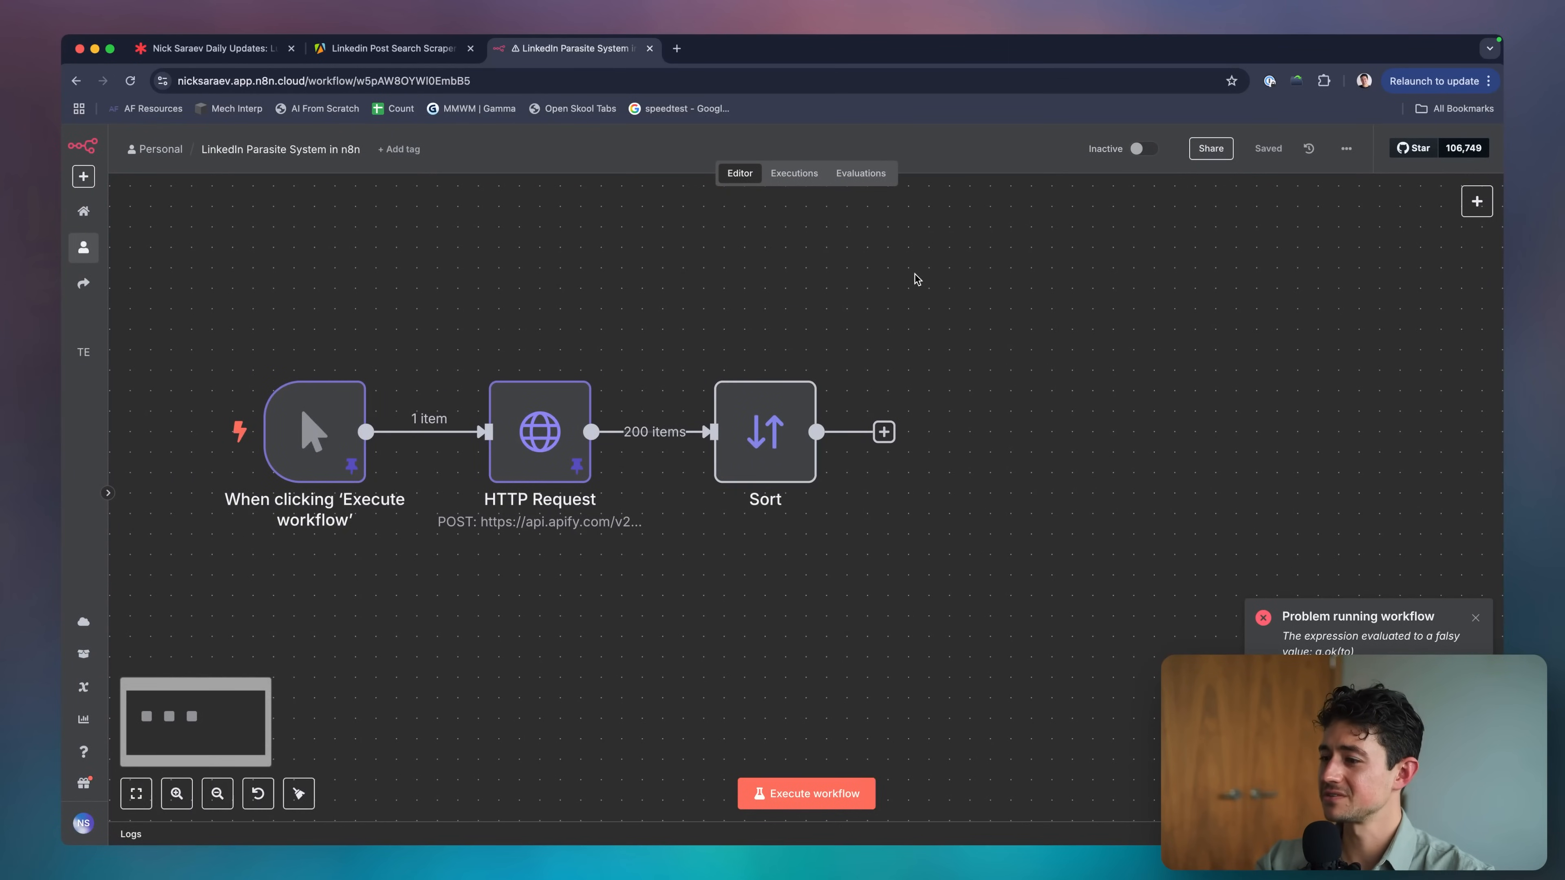
click(694, 80)
key(Return)
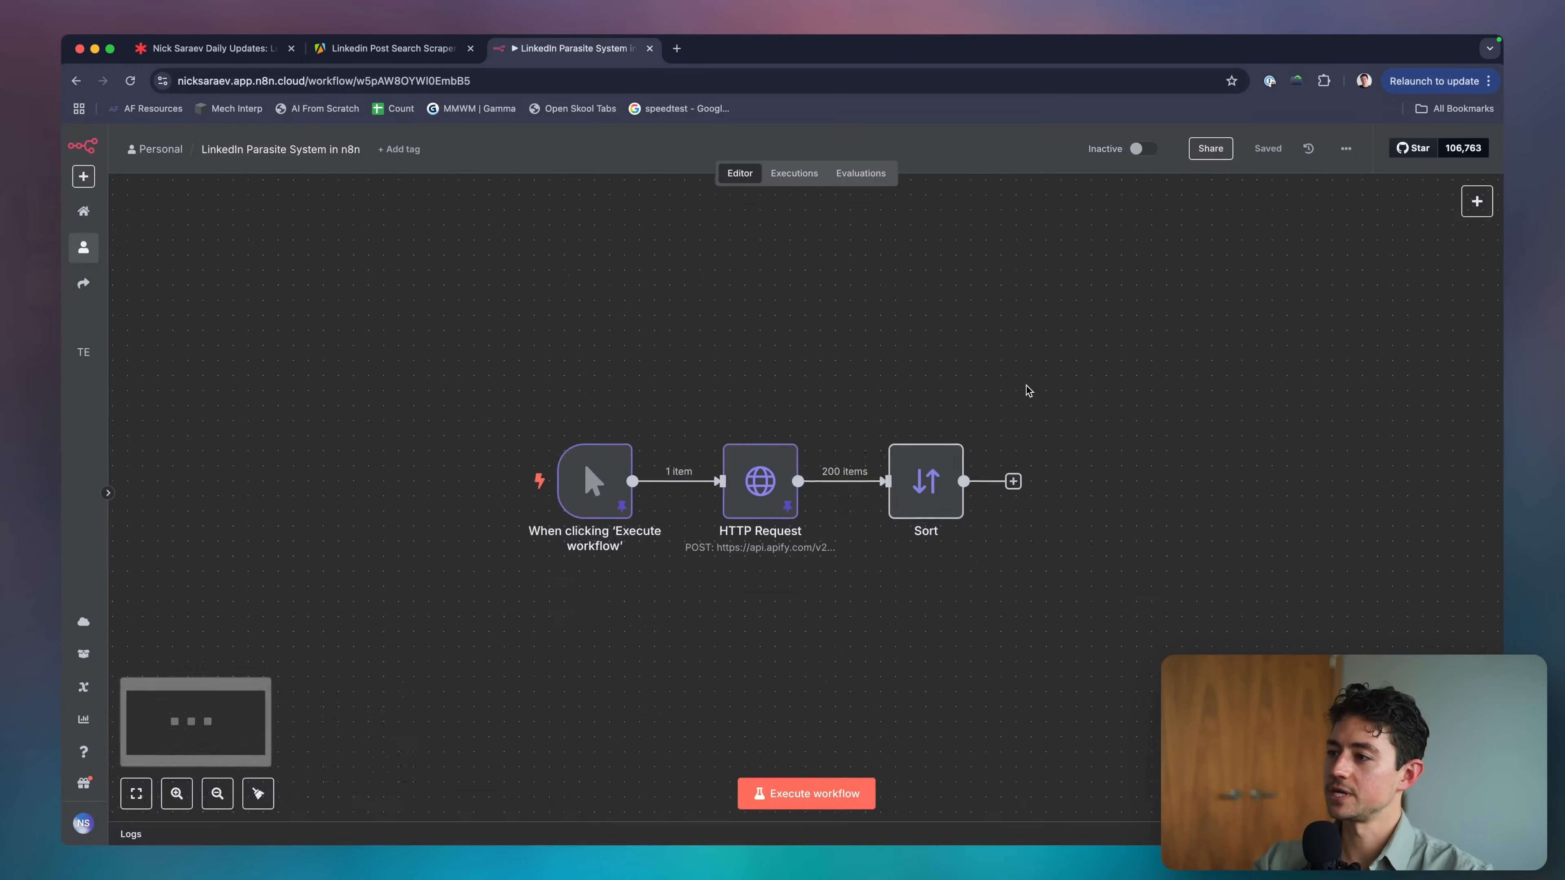
double_click(809, 441)
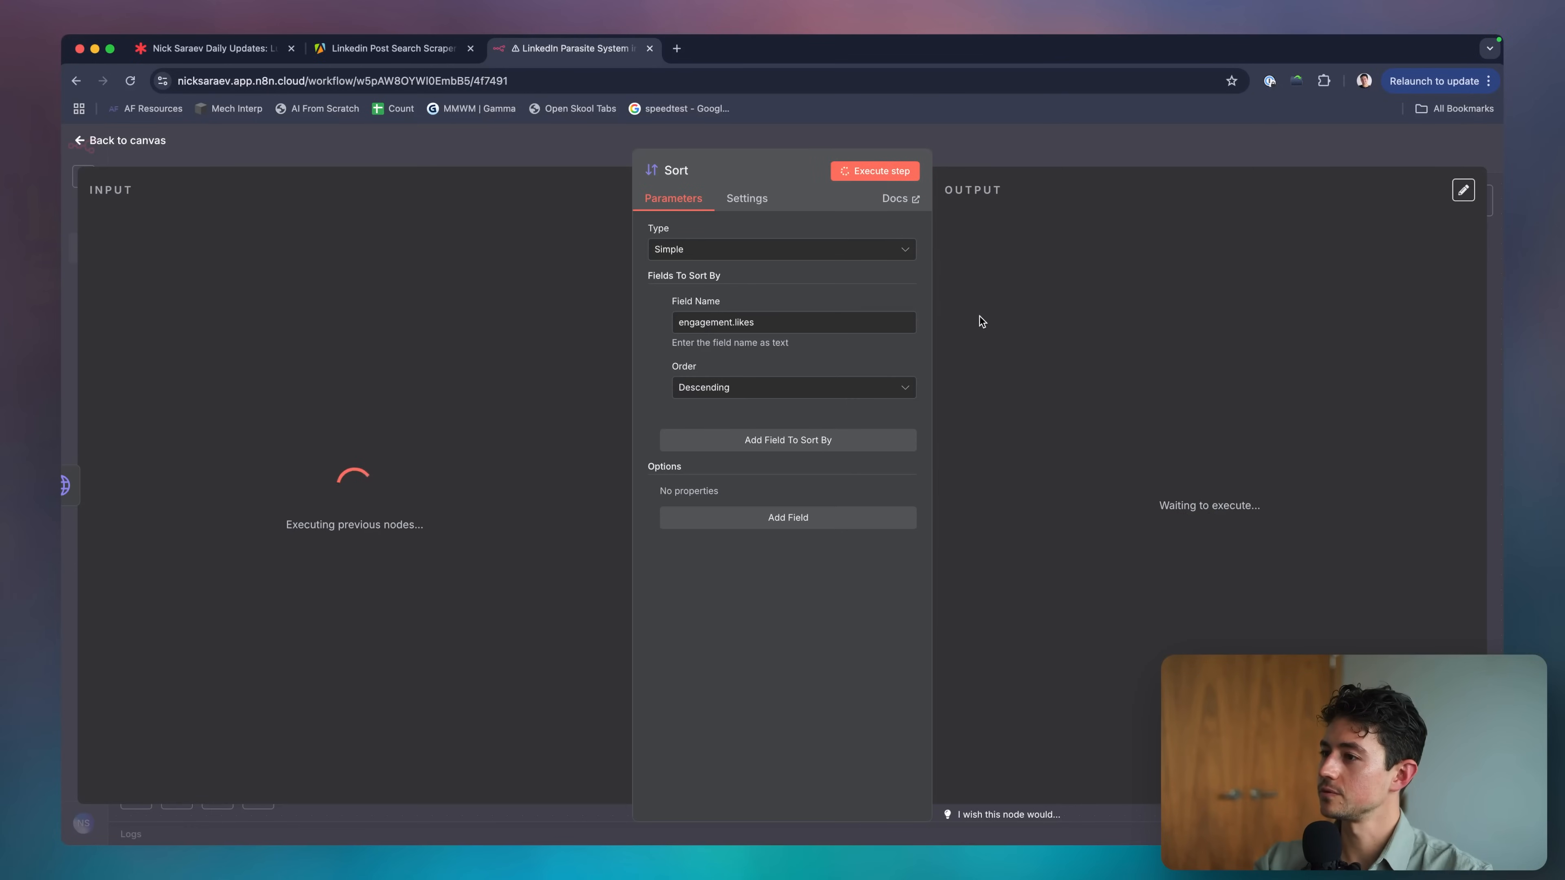
click(1003, 144)
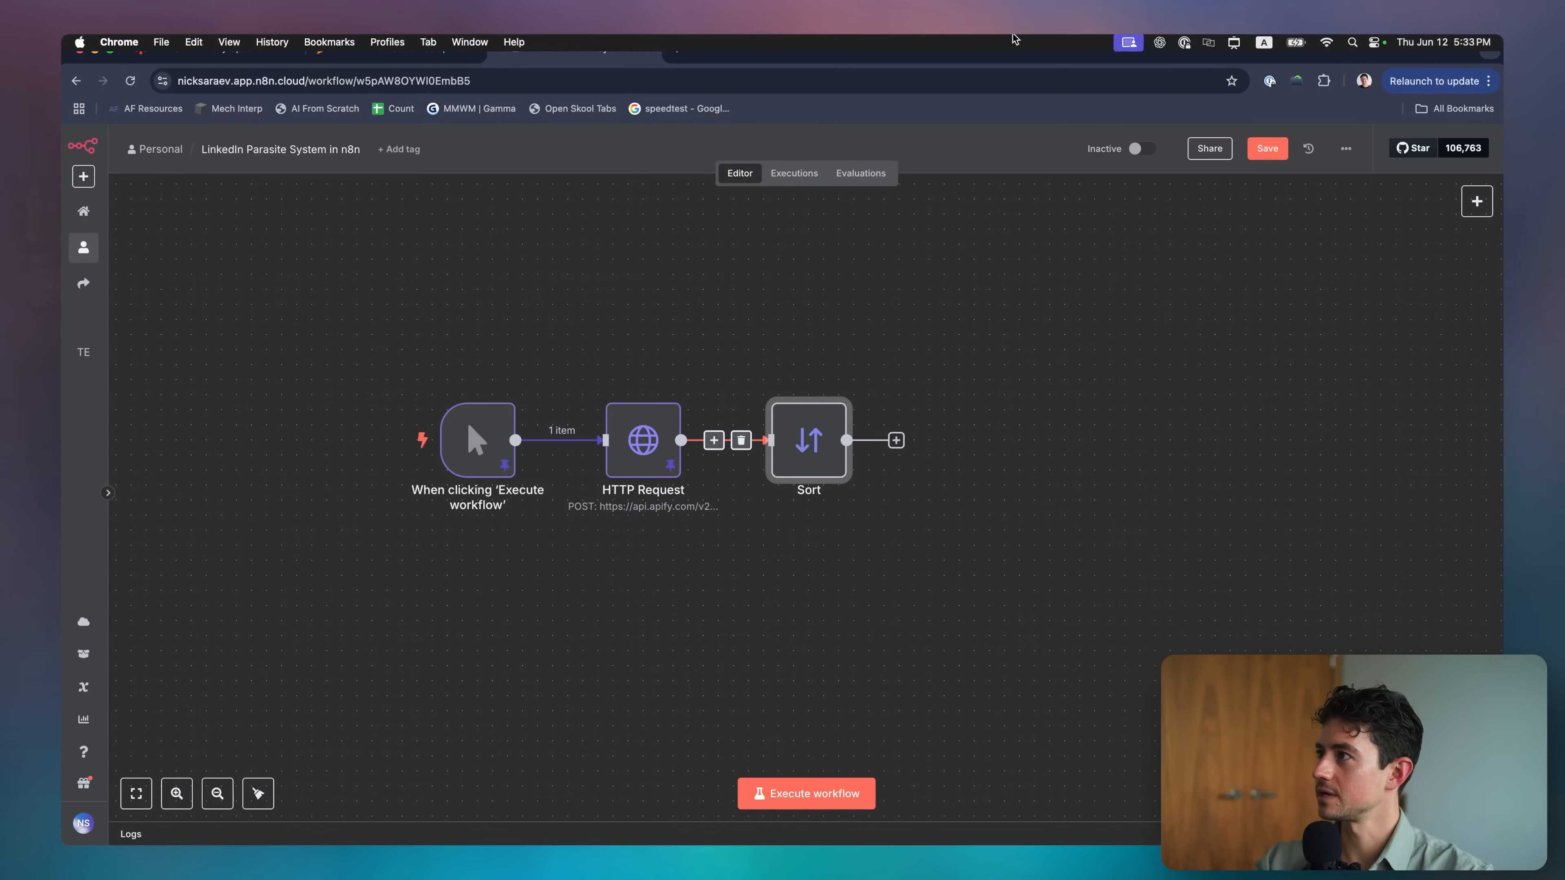
Collapse author, postedAt and socialContent to reach engagement.likes, then test the Sort step.
double_click(803, 436)
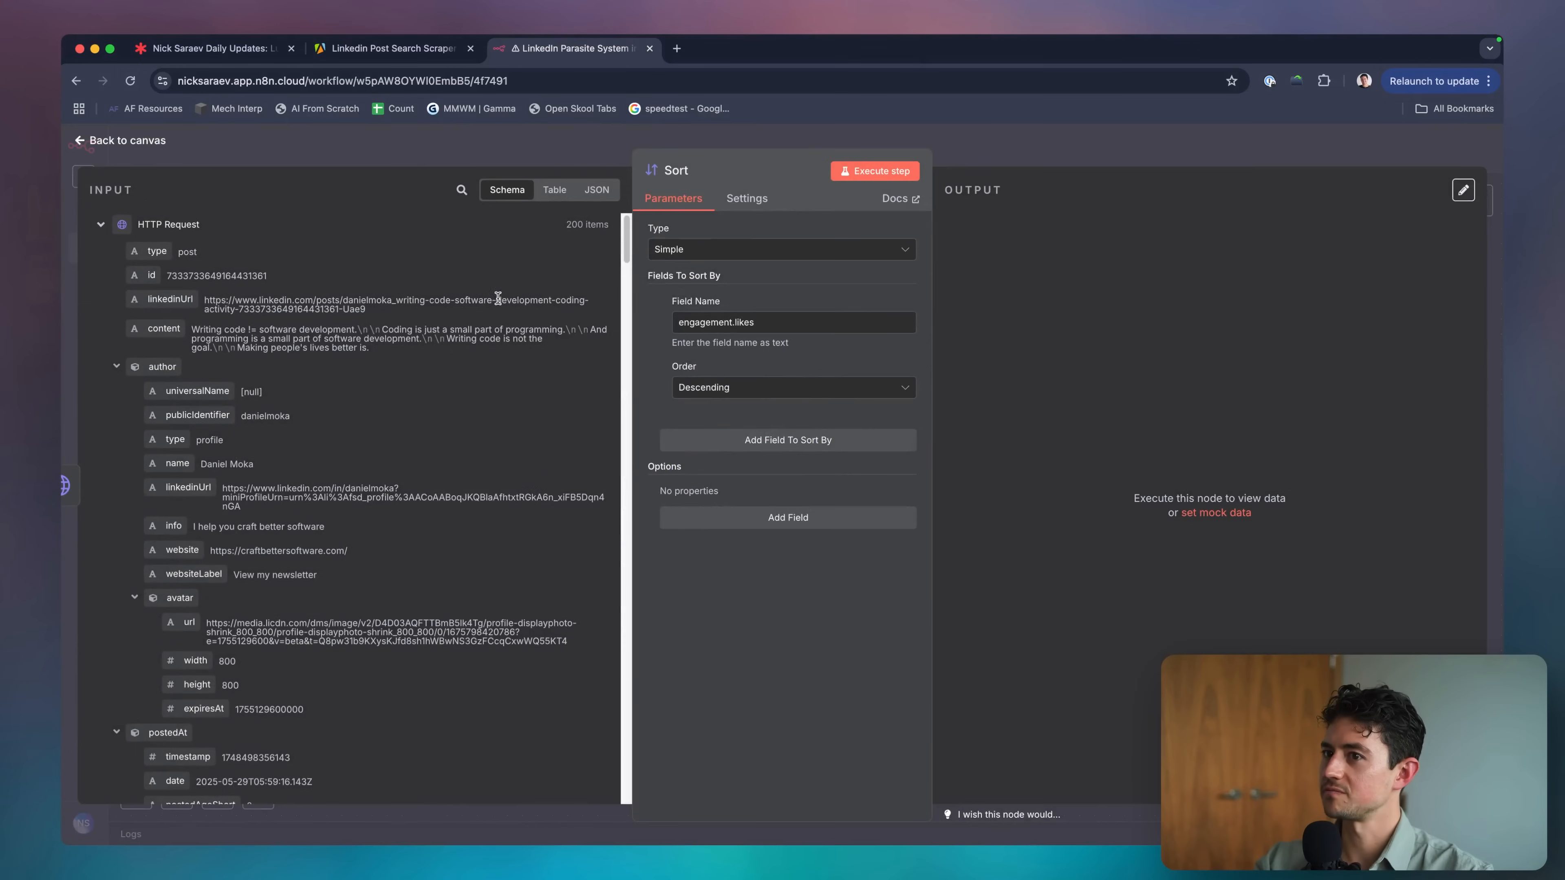
click(116, 365)
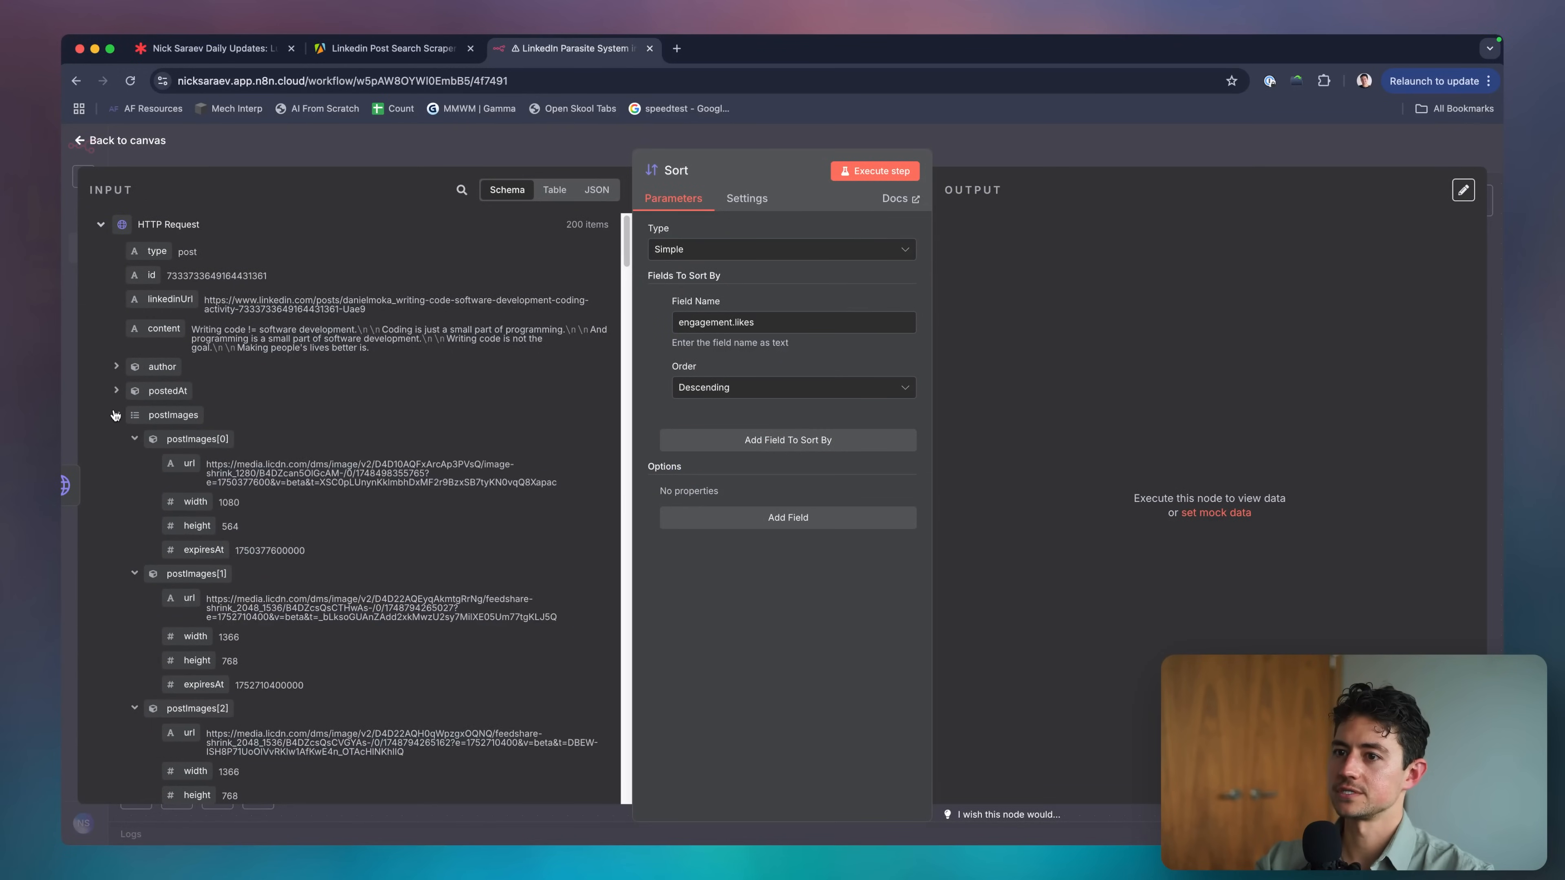
click(116, 390)
click(116, 438)
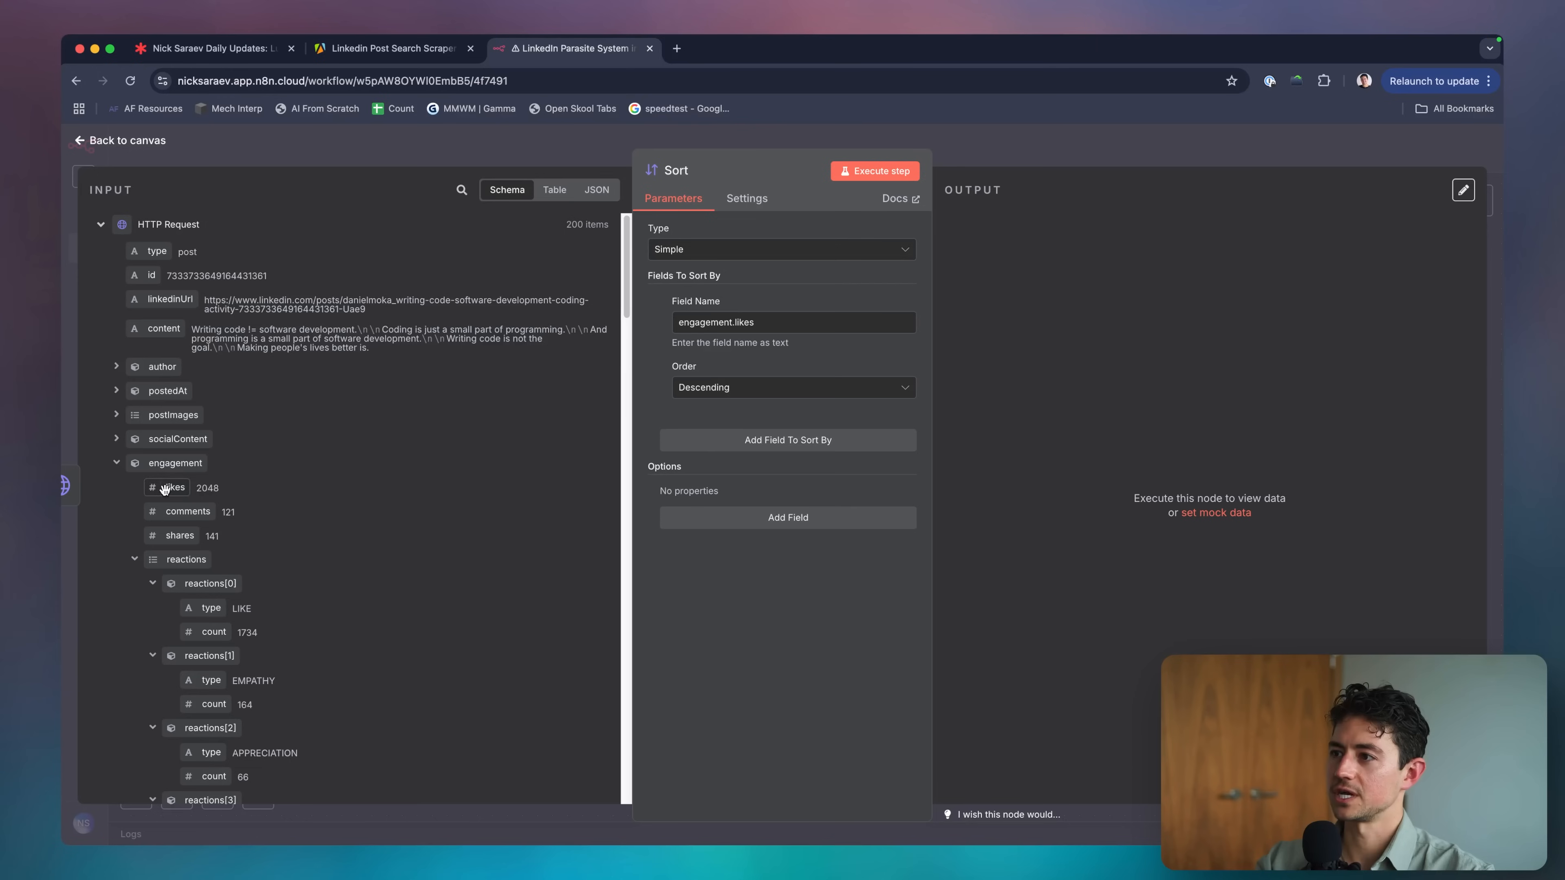
click(850, 178)
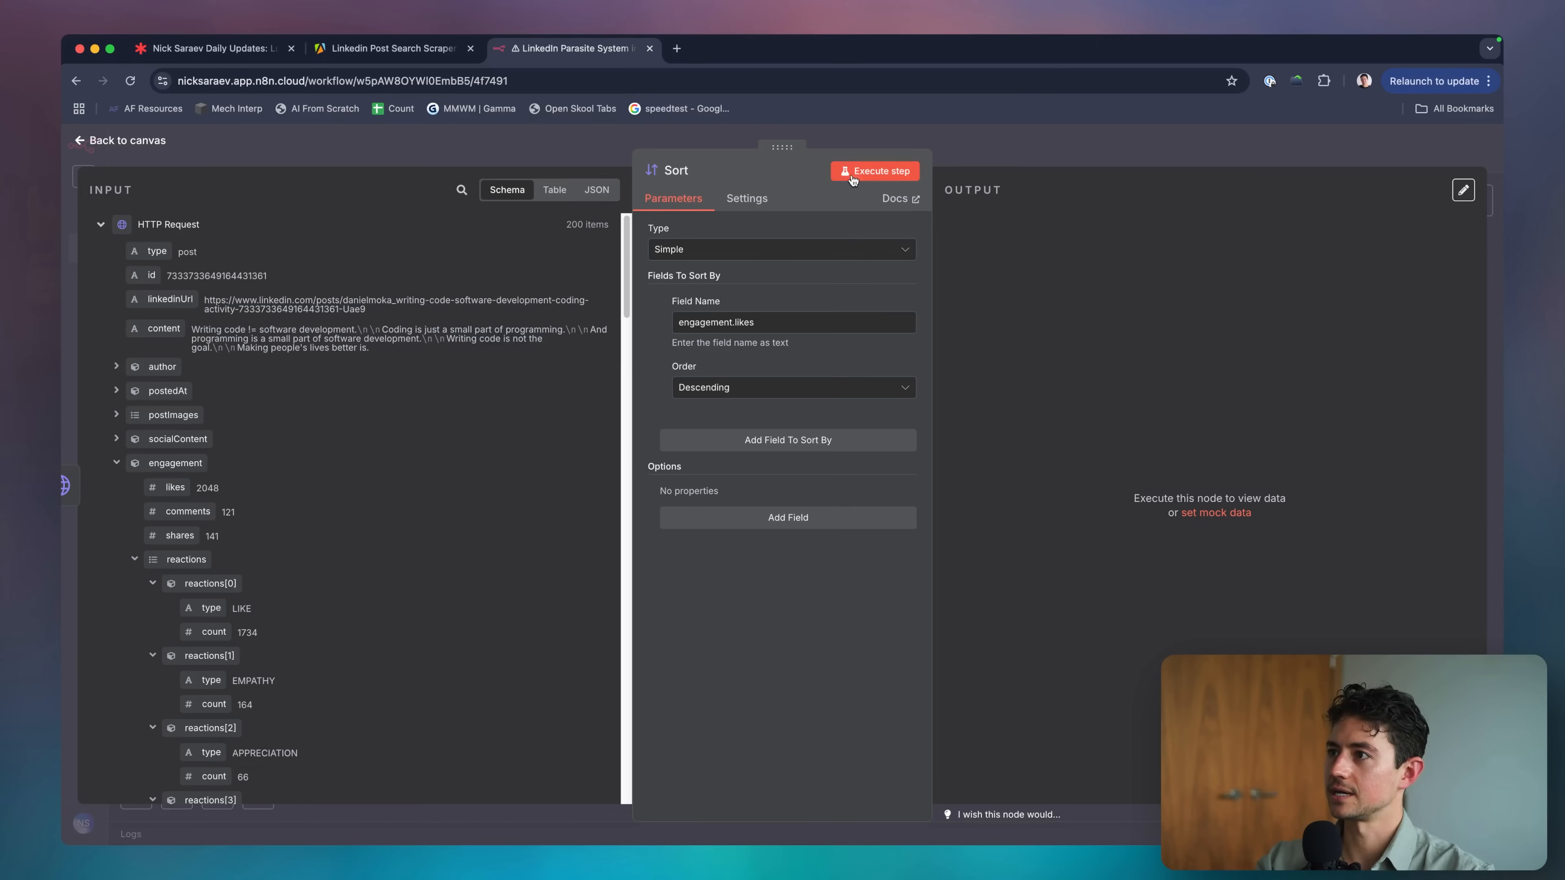
click(980, 157)
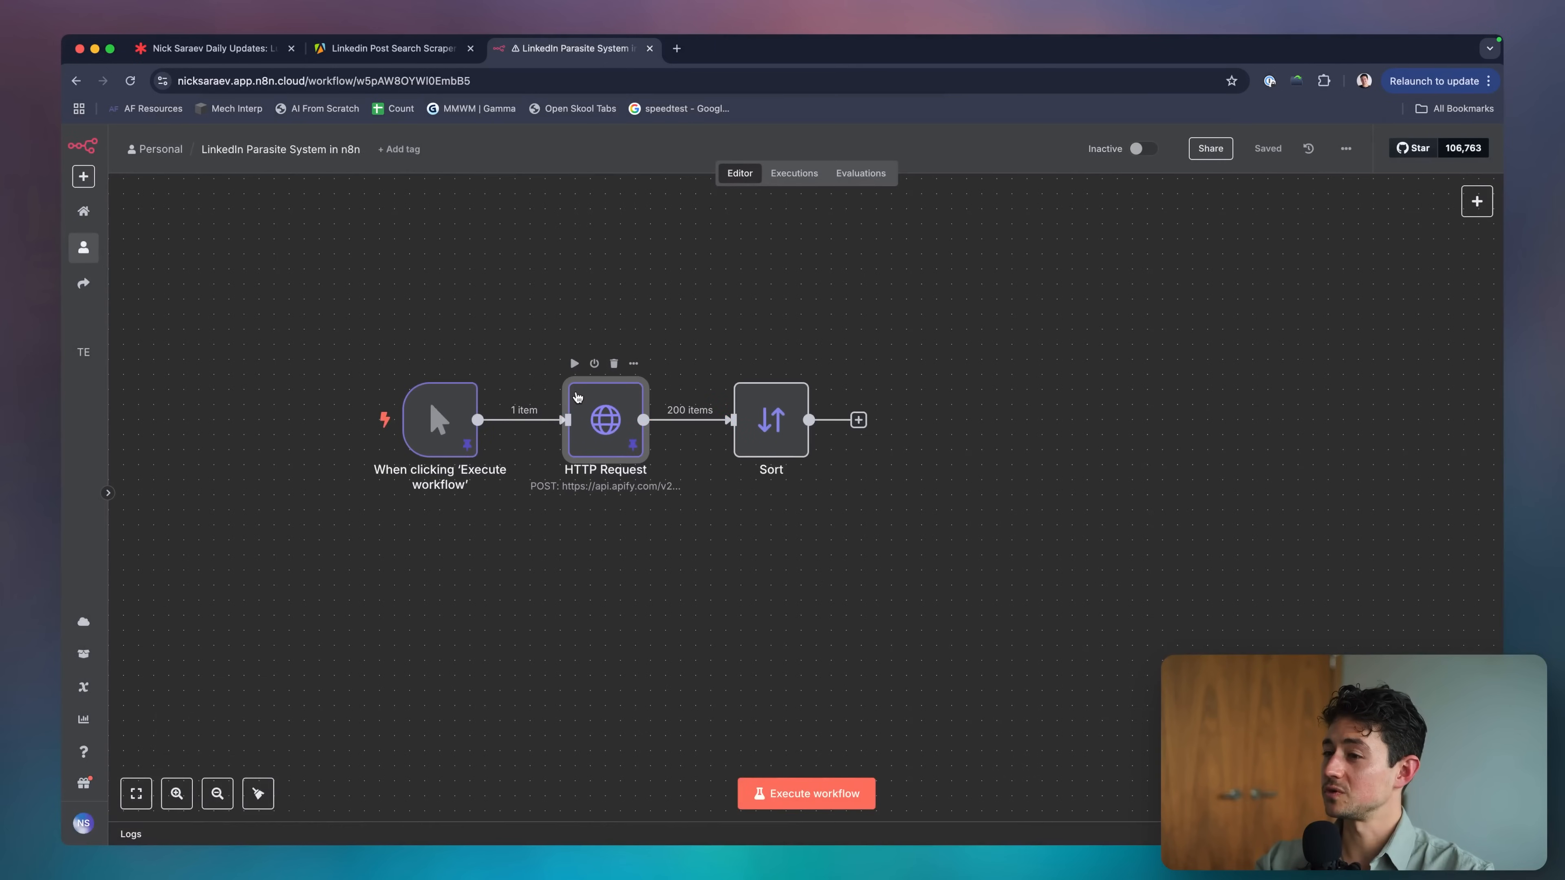
Unpin the trigger and HTTP Request data, execute the whole workflow, and save it.
double_click(594, 409)
scroll(755, 399, down, 10)
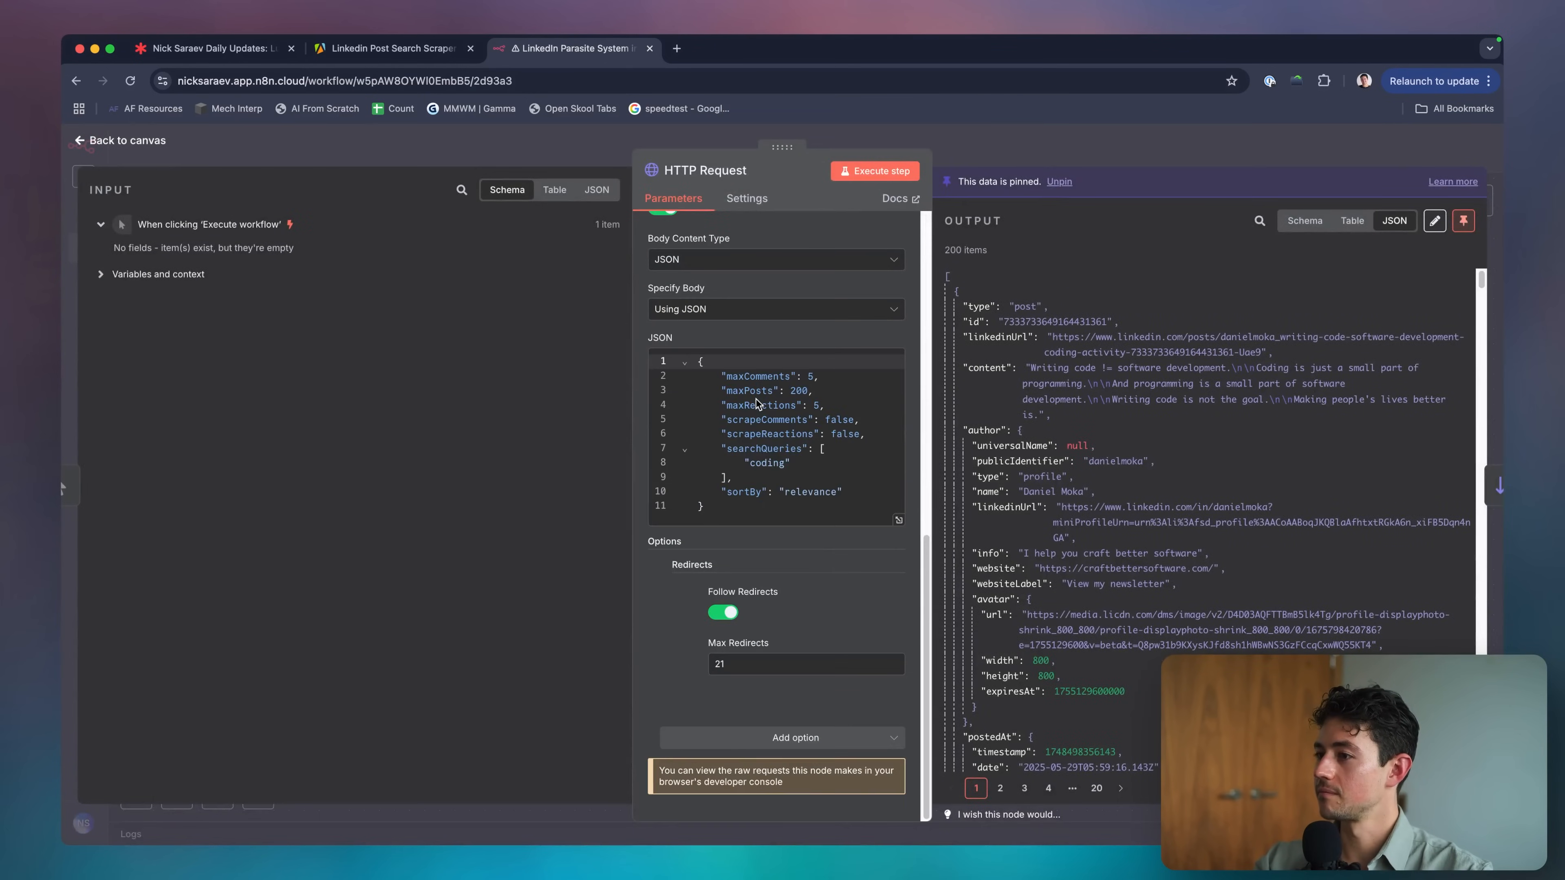
scroll(669, 624, up, 10)
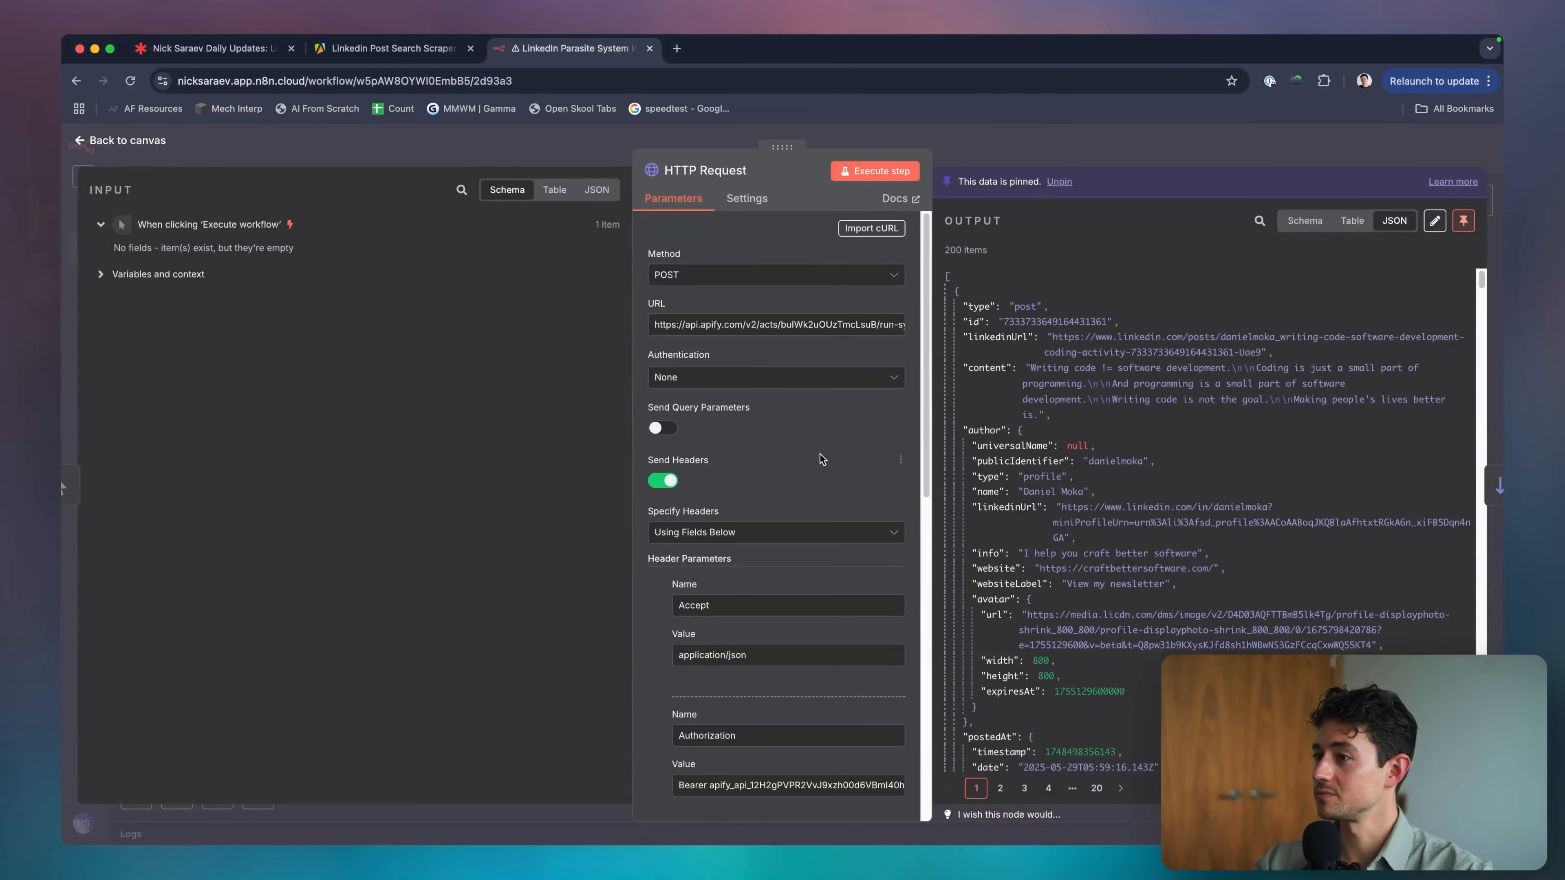
key(Escape)
click(458, 452)
key(p)
click(636, 444)
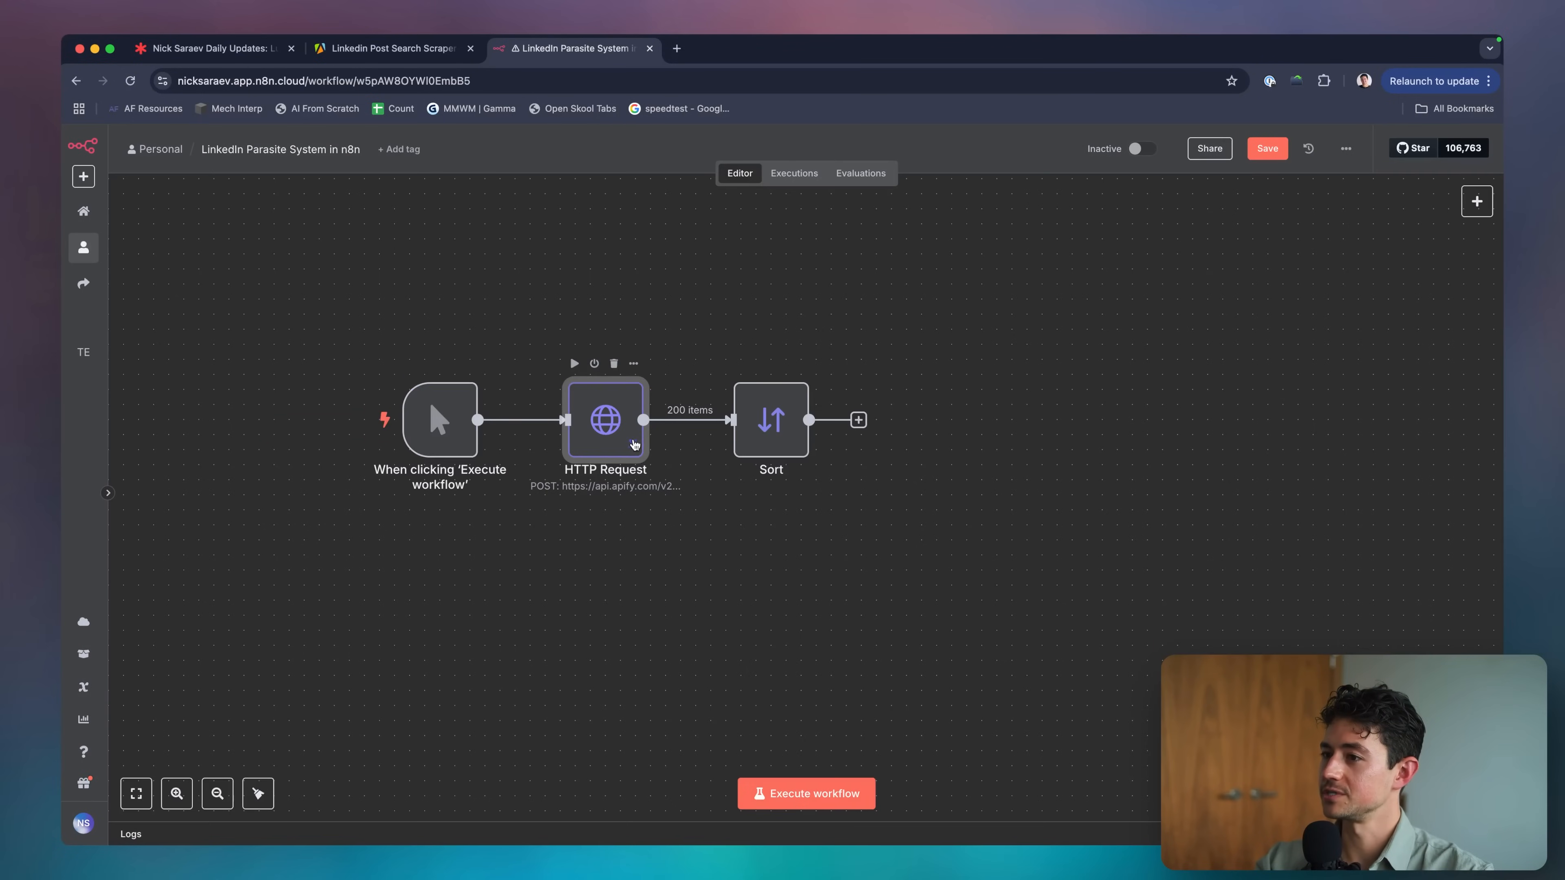
key(p)
click(781, 438)
click(813, 793)
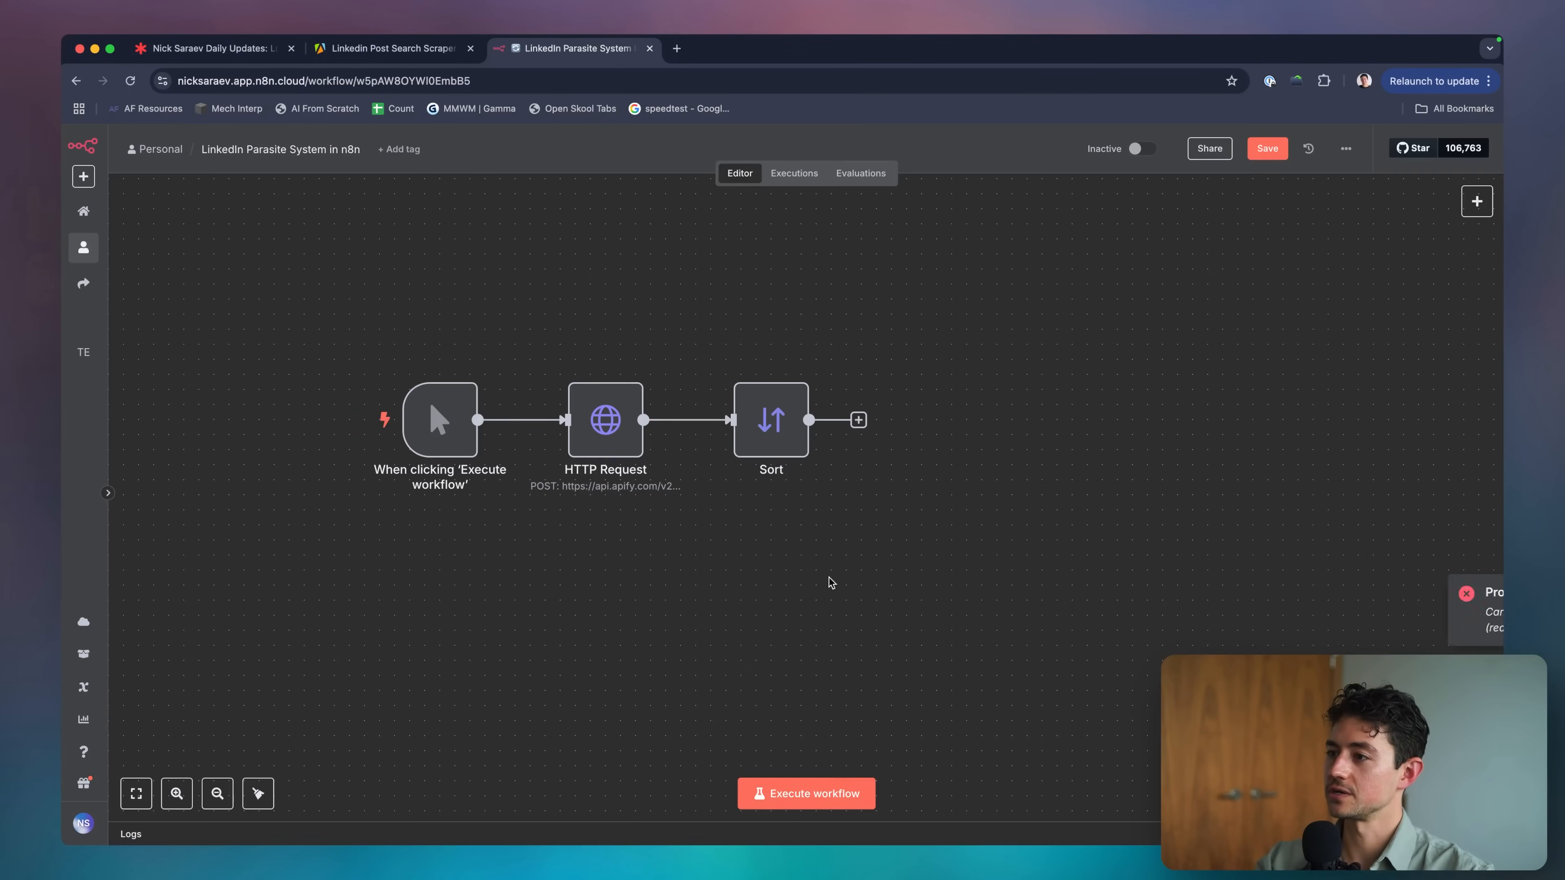
key(super+s)
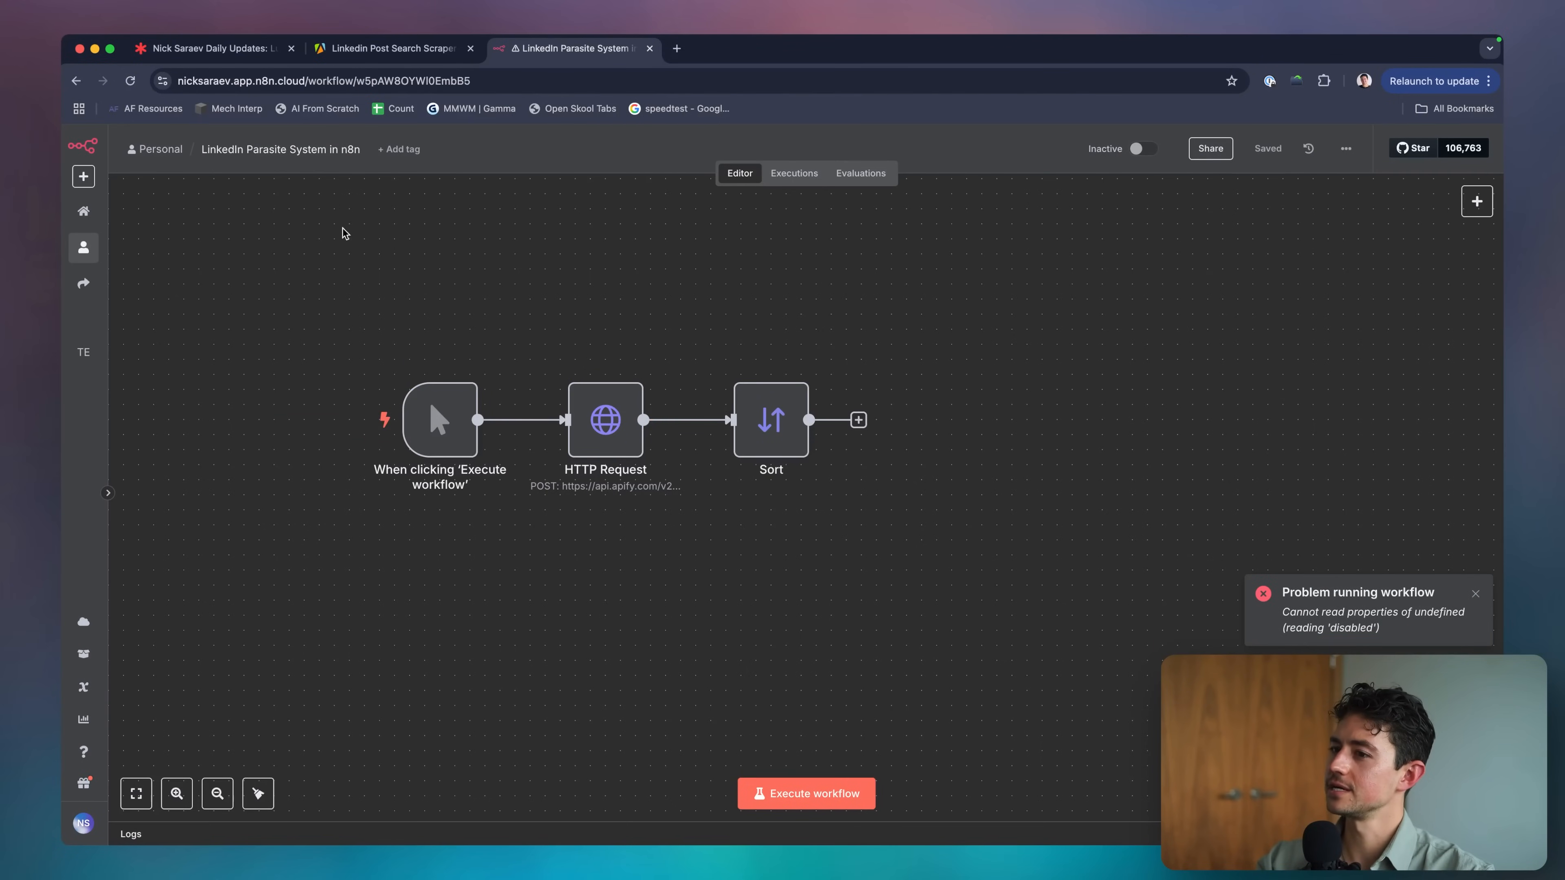
Replace the old trigger with a new manual trigger placed left of HTTP Request.
click(437, 418)
key(Delete)
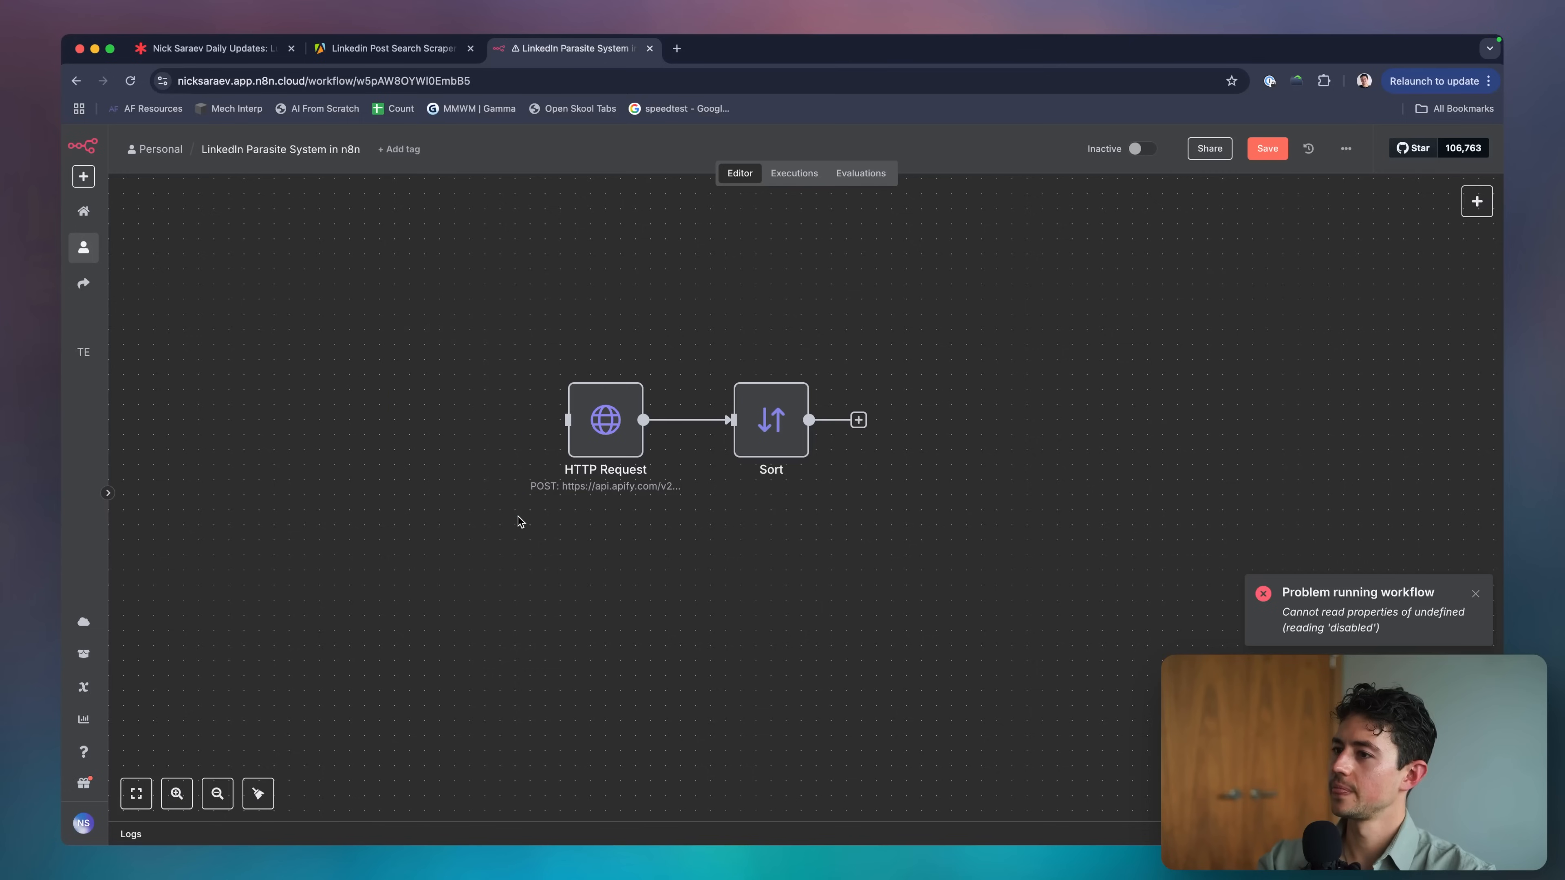
key(Tab)
text(trigger)
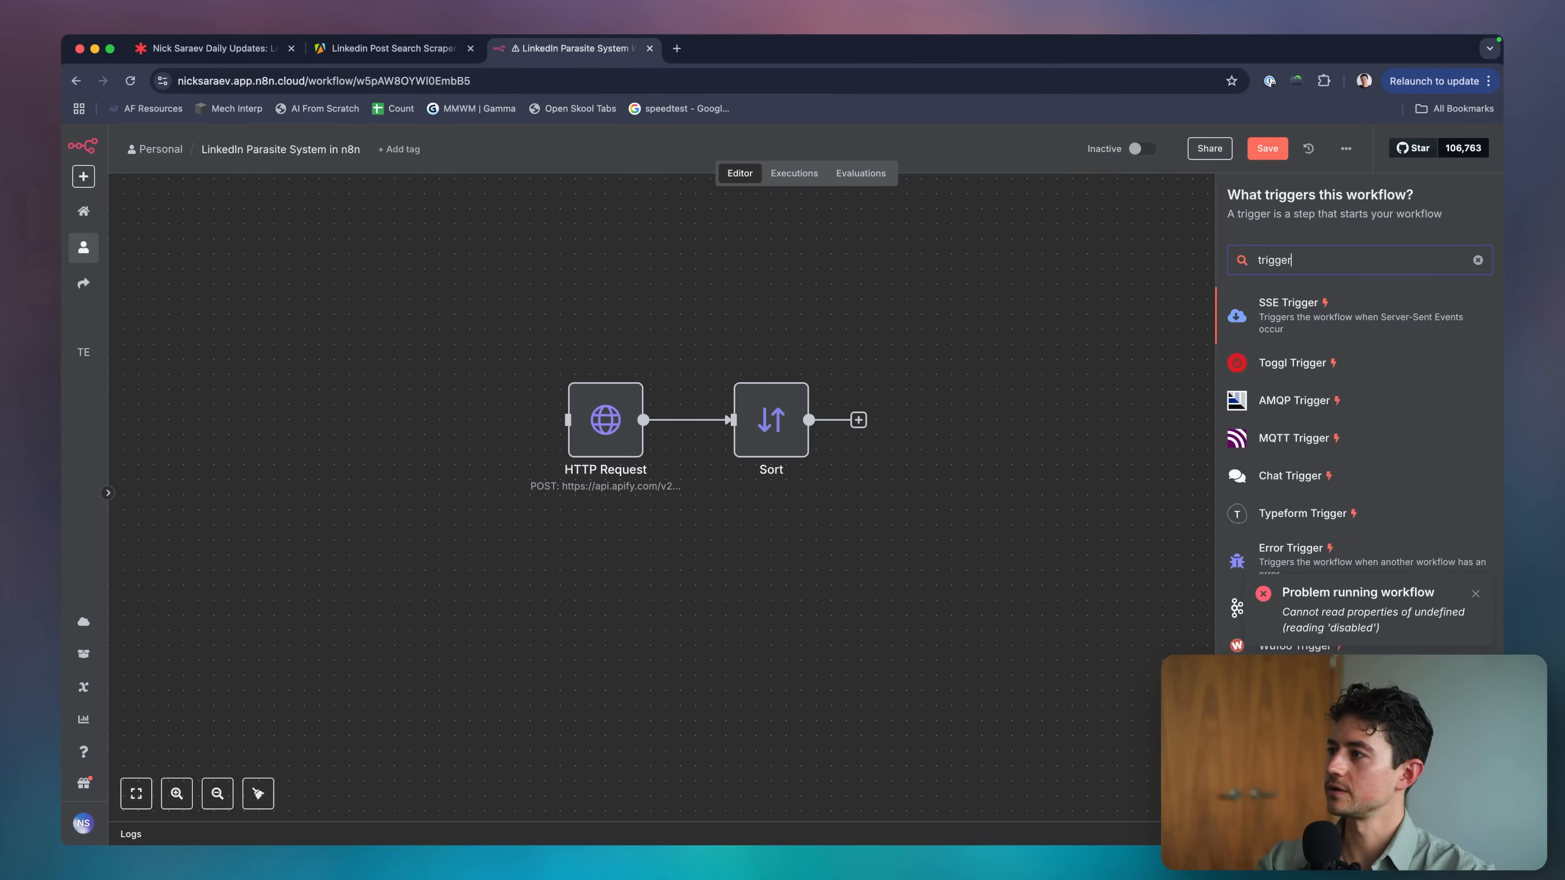
key(alt+BackSpace)
text(manual)
key(Return)
drag(447, 524, 457, 409)
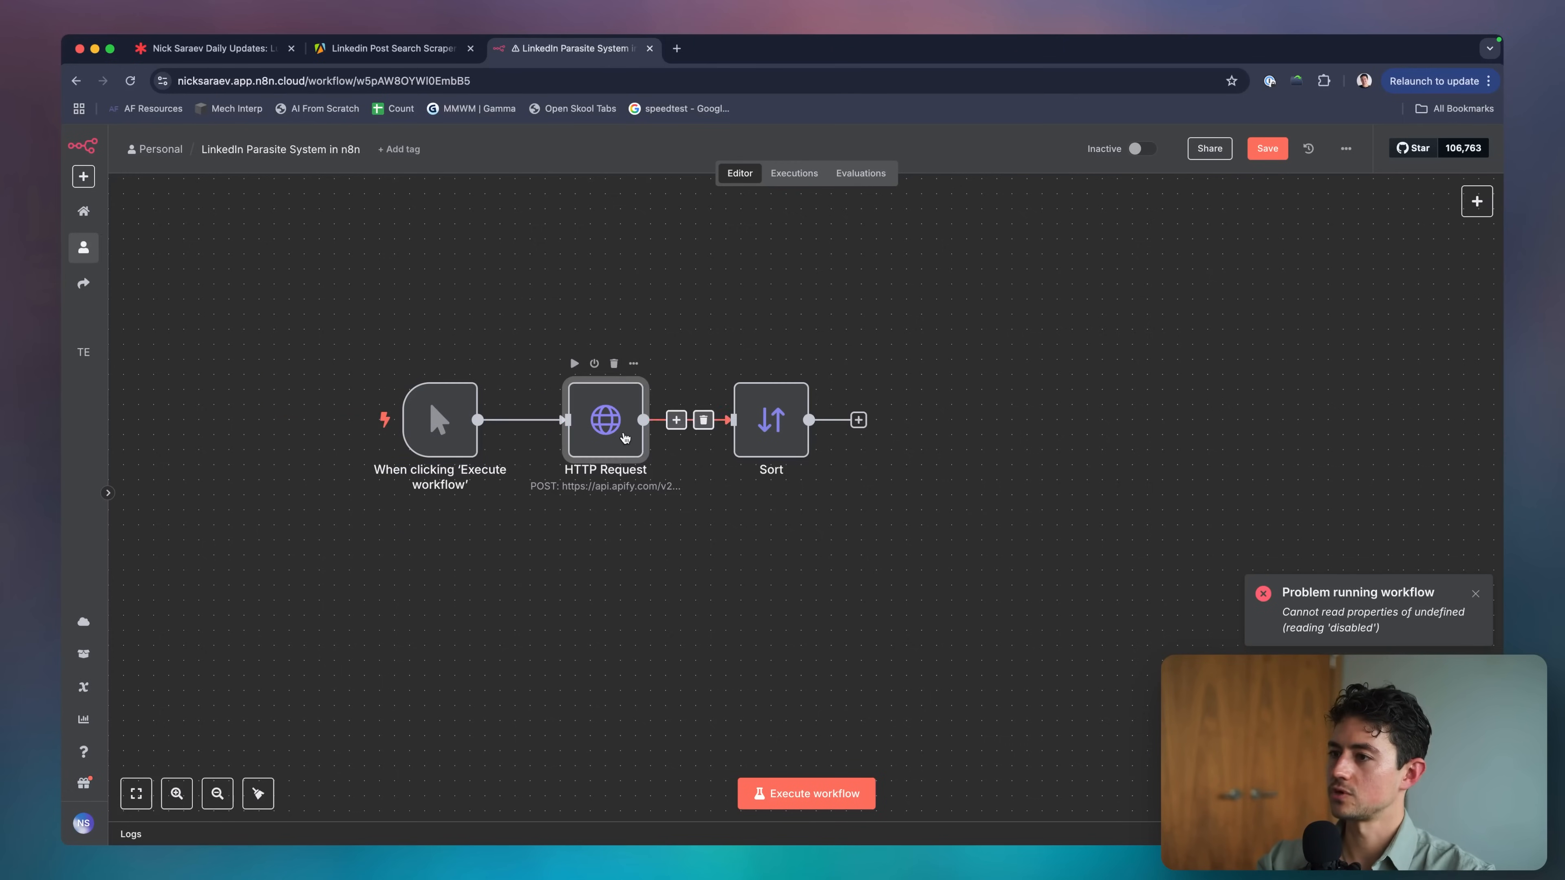
Remove the Redirects option from the HTTP Request node and rerun the workflow.
double_click(606, 423)
triple_click(746, 326)
scroll(747, 388, down, 5)
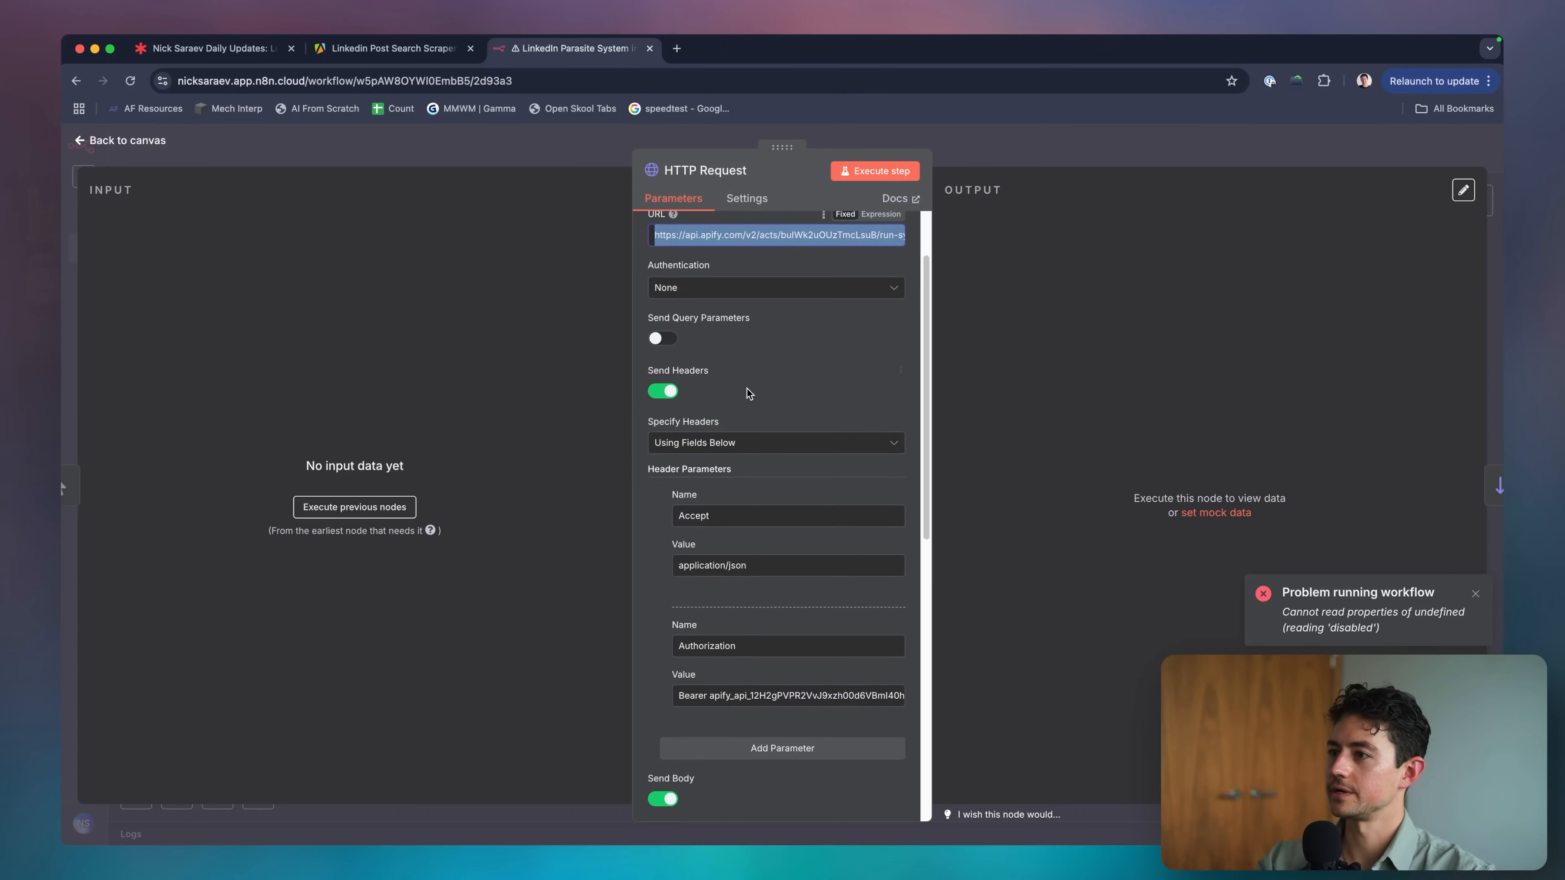
scroll(747, 388, down, 8)
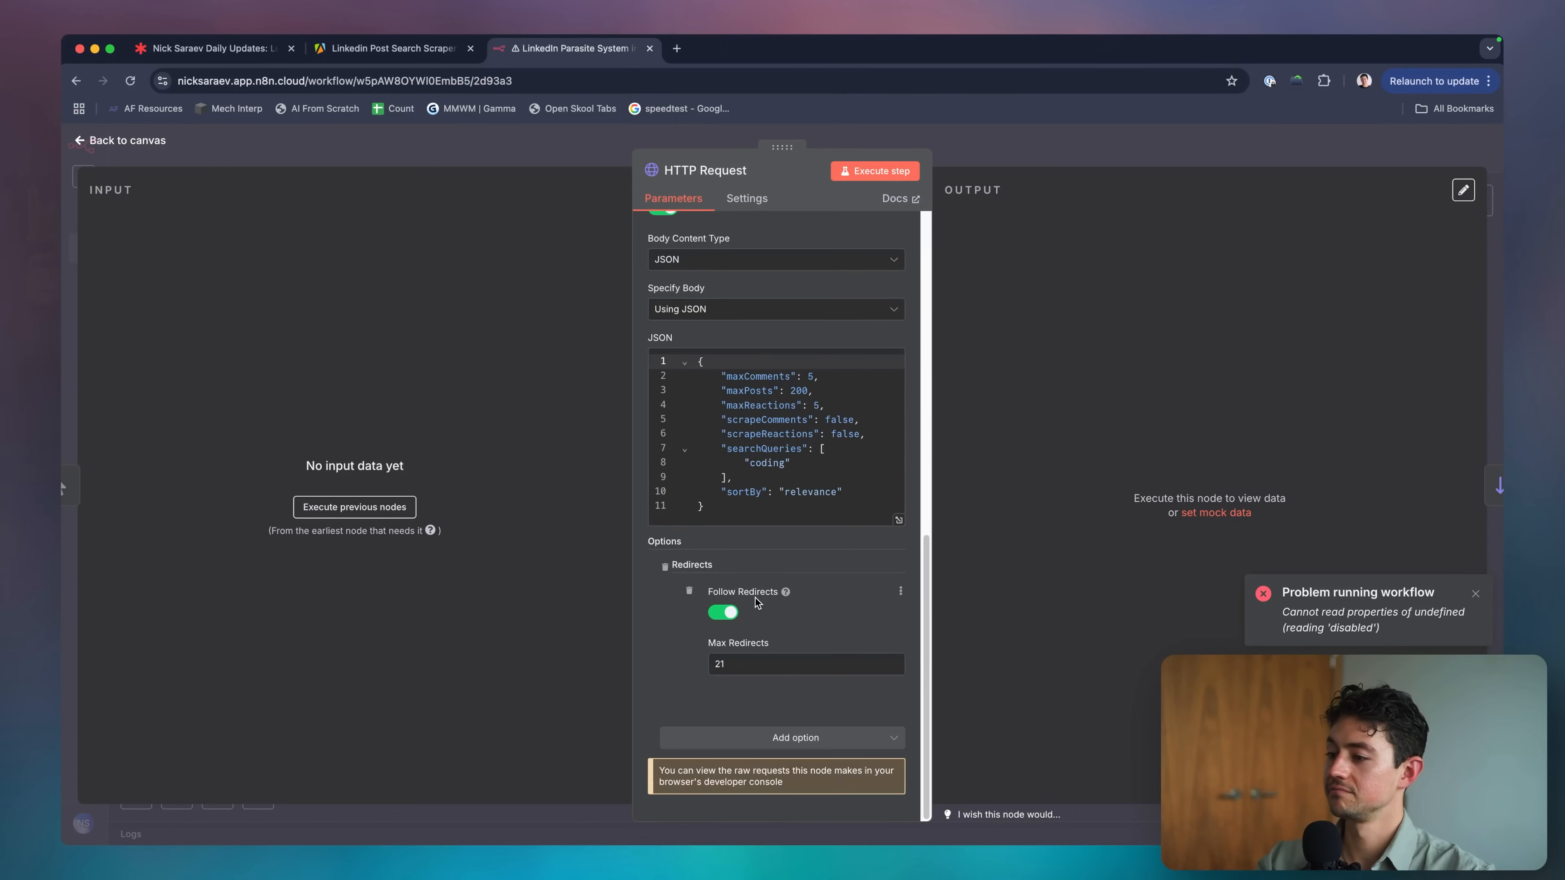
click(666, 575)
key(Escape)
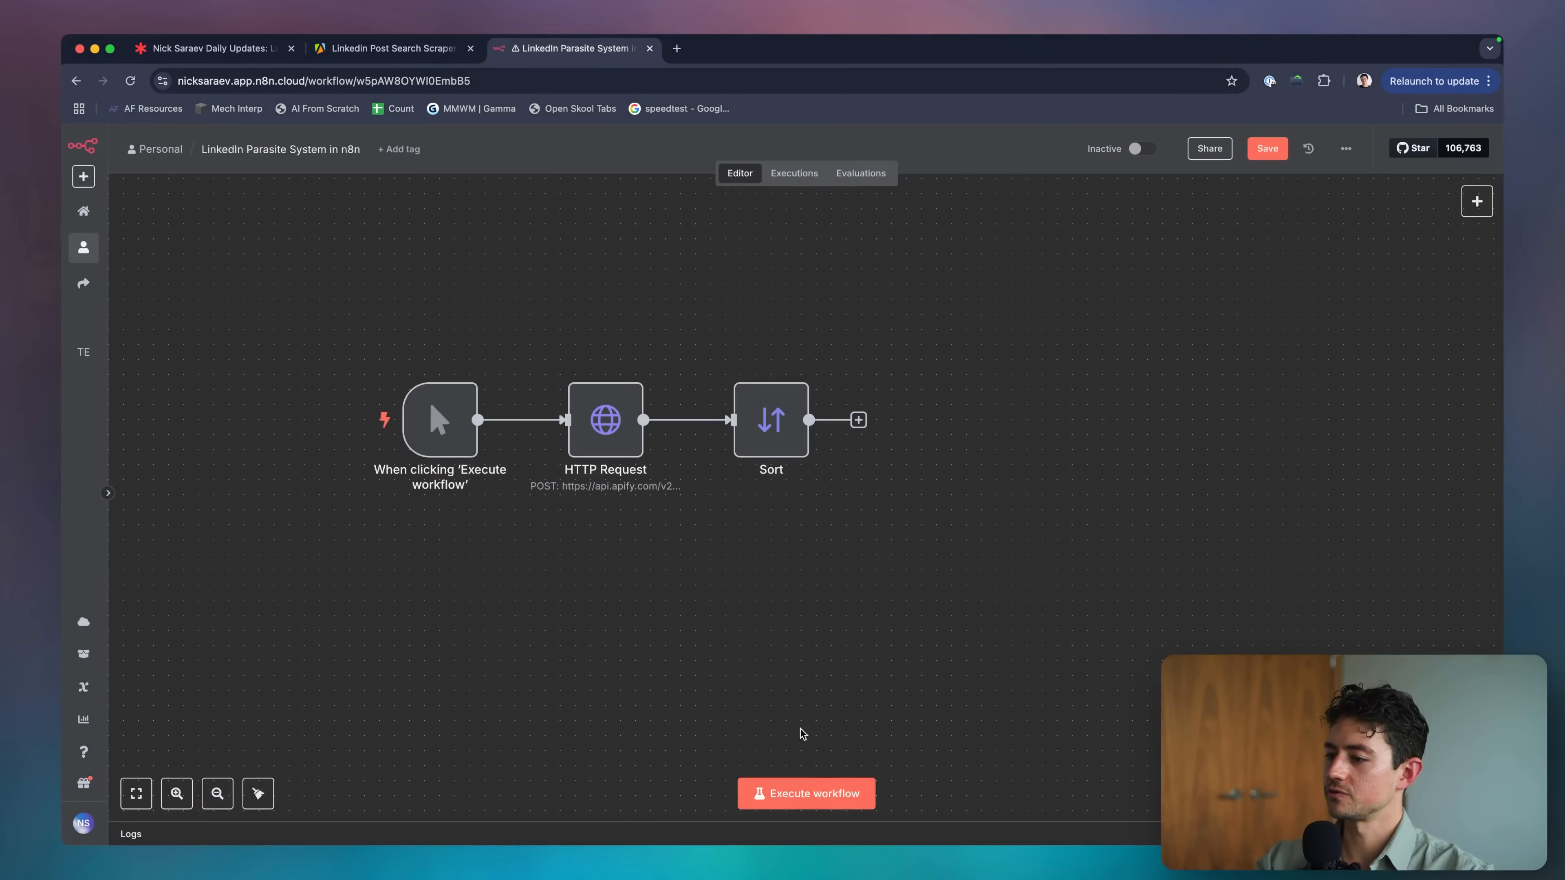
click(820, 800)
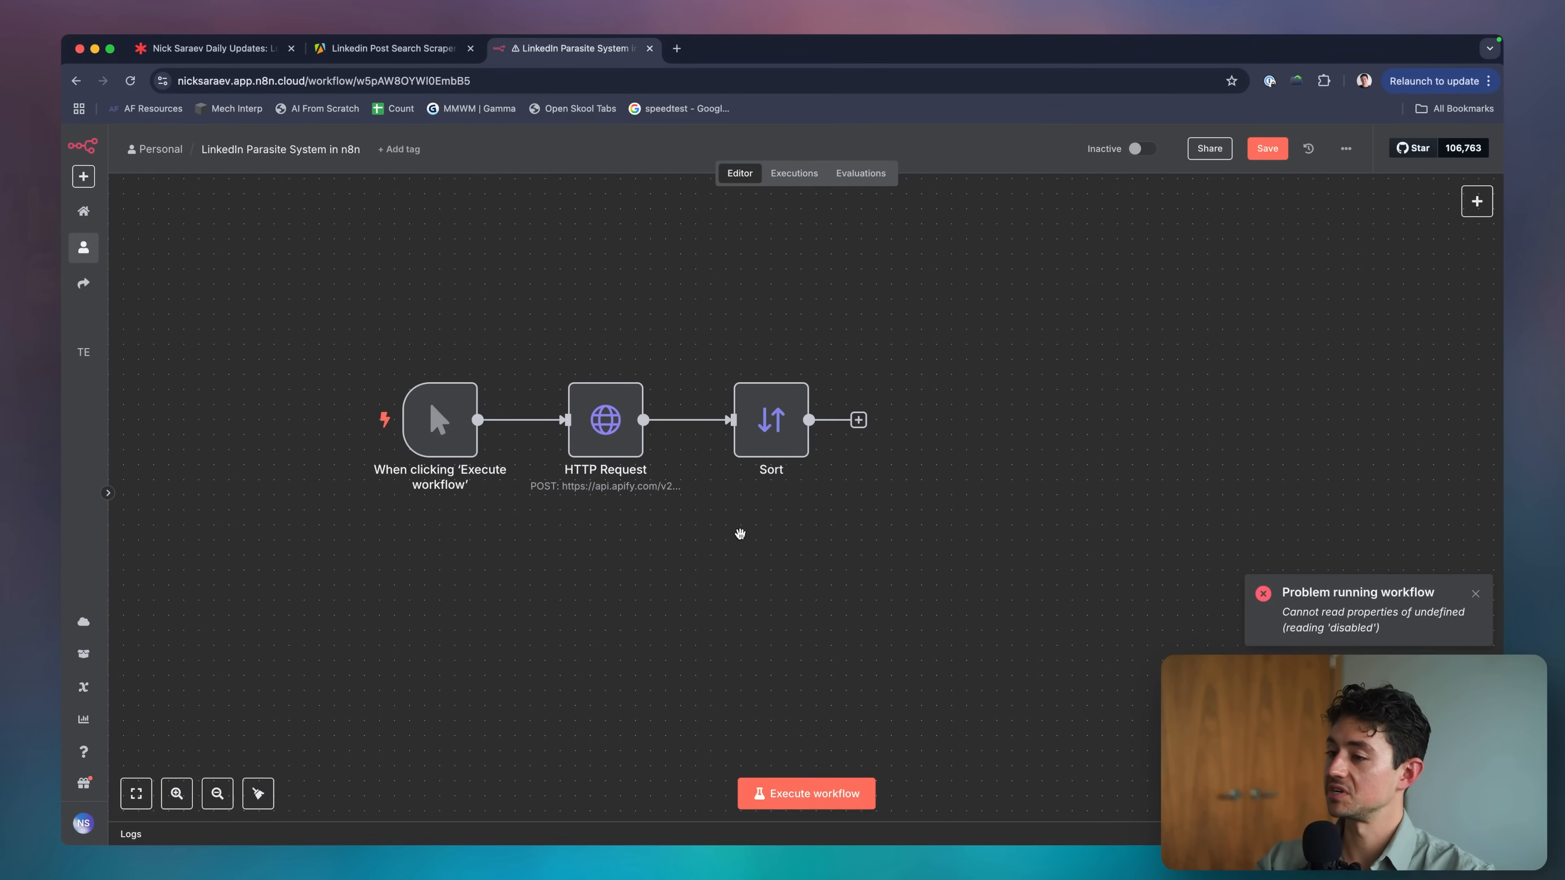
Copy and delete the HTTP Request node, run with only Sort, then delete Sort too.
drag(559, 369, 706, 552)
key(ctrl+c)
drag(606, 420, 606, 314)
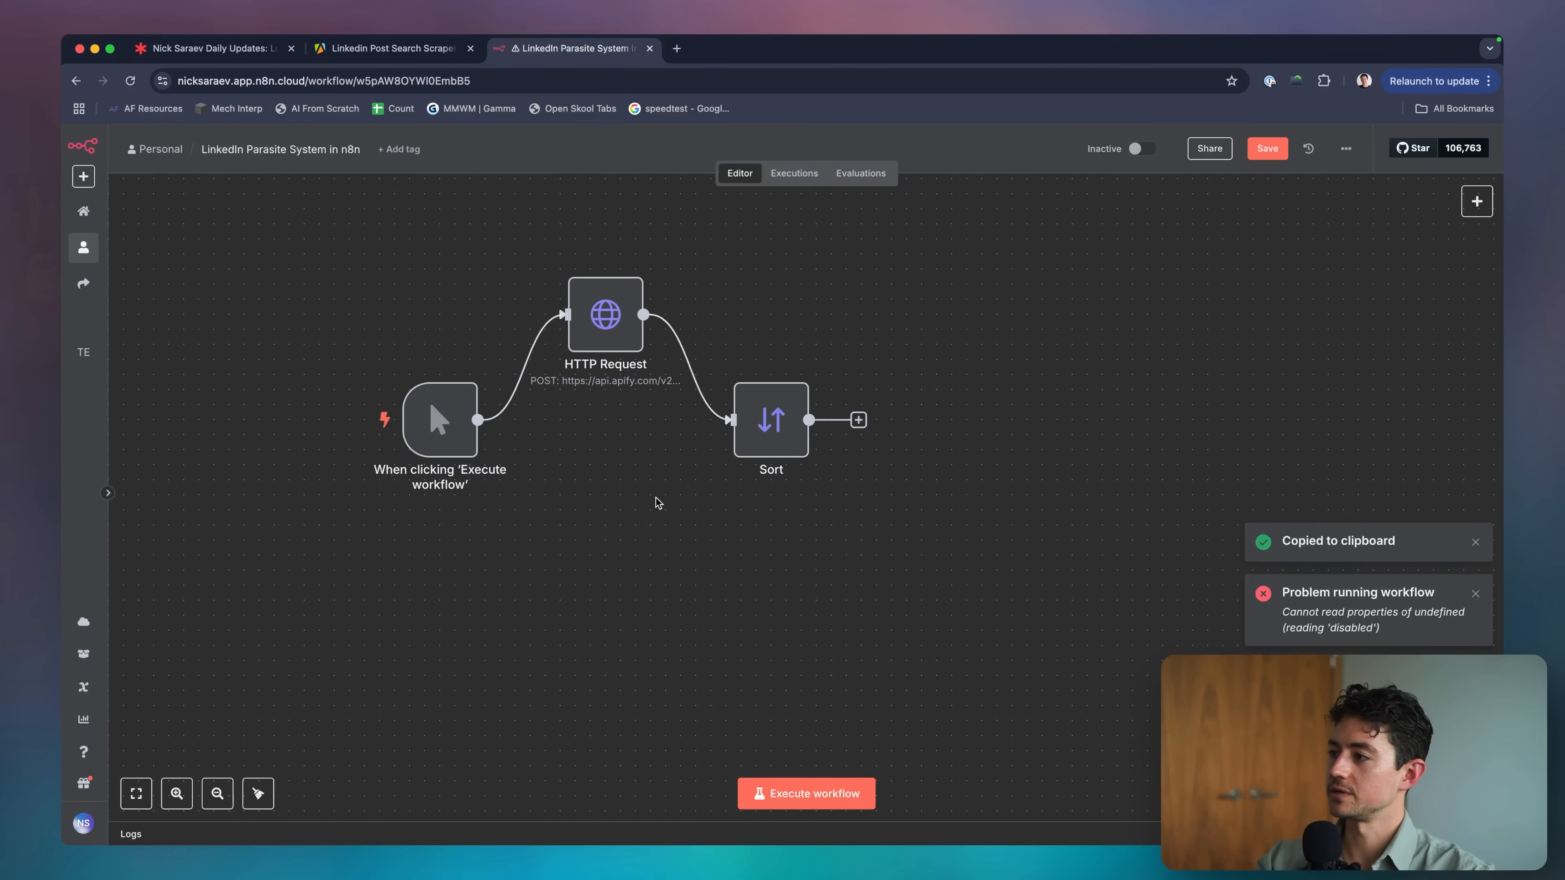
key(Tab)
key(Escape)
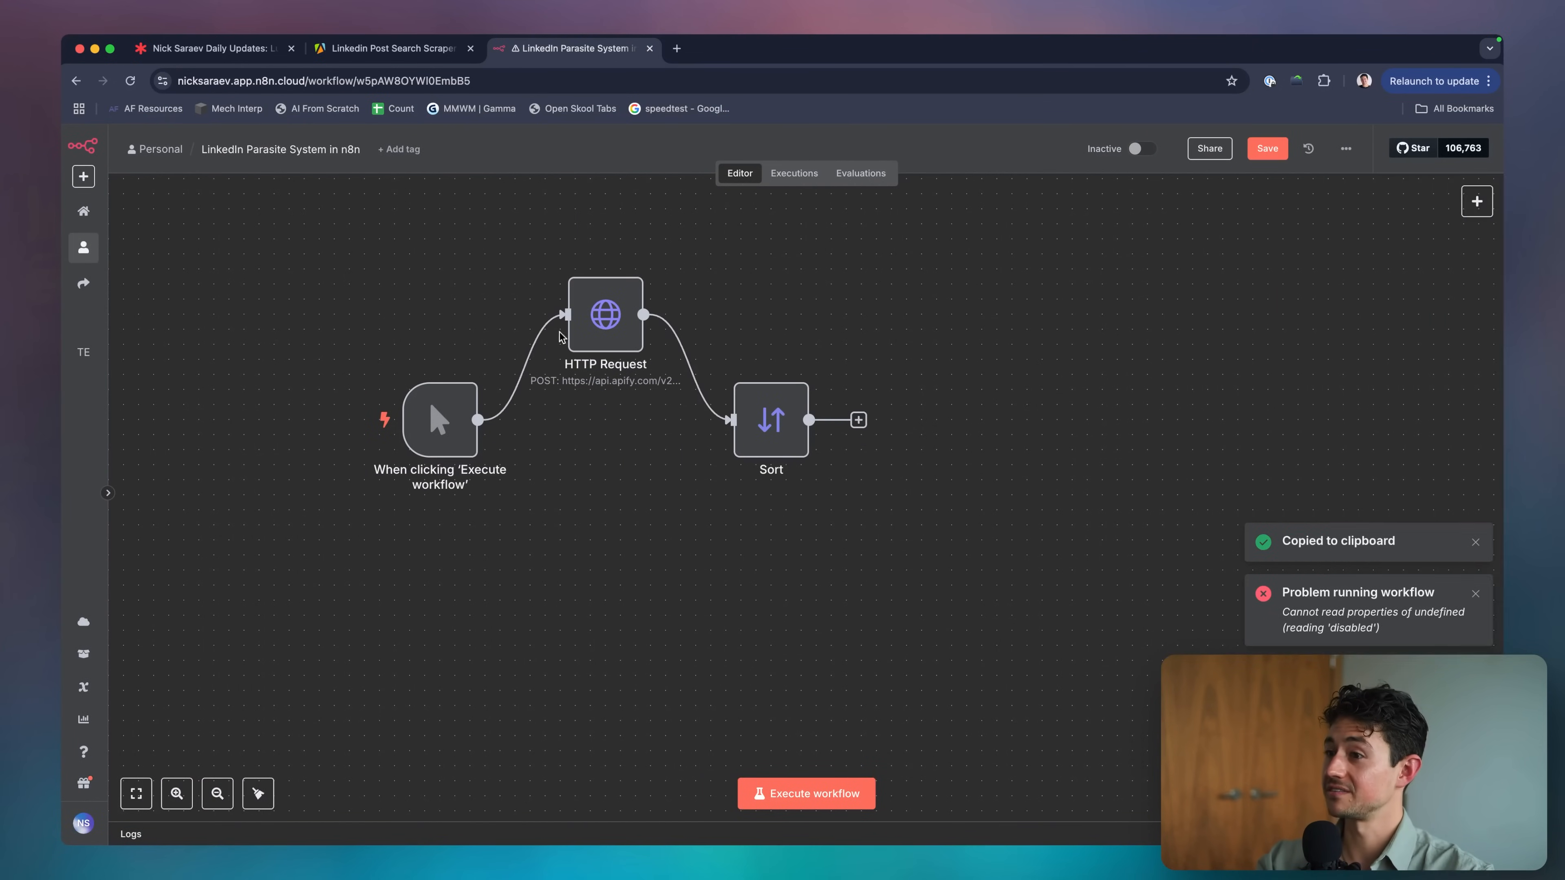
key(Delete)
drag(758, 443, 608, 443)
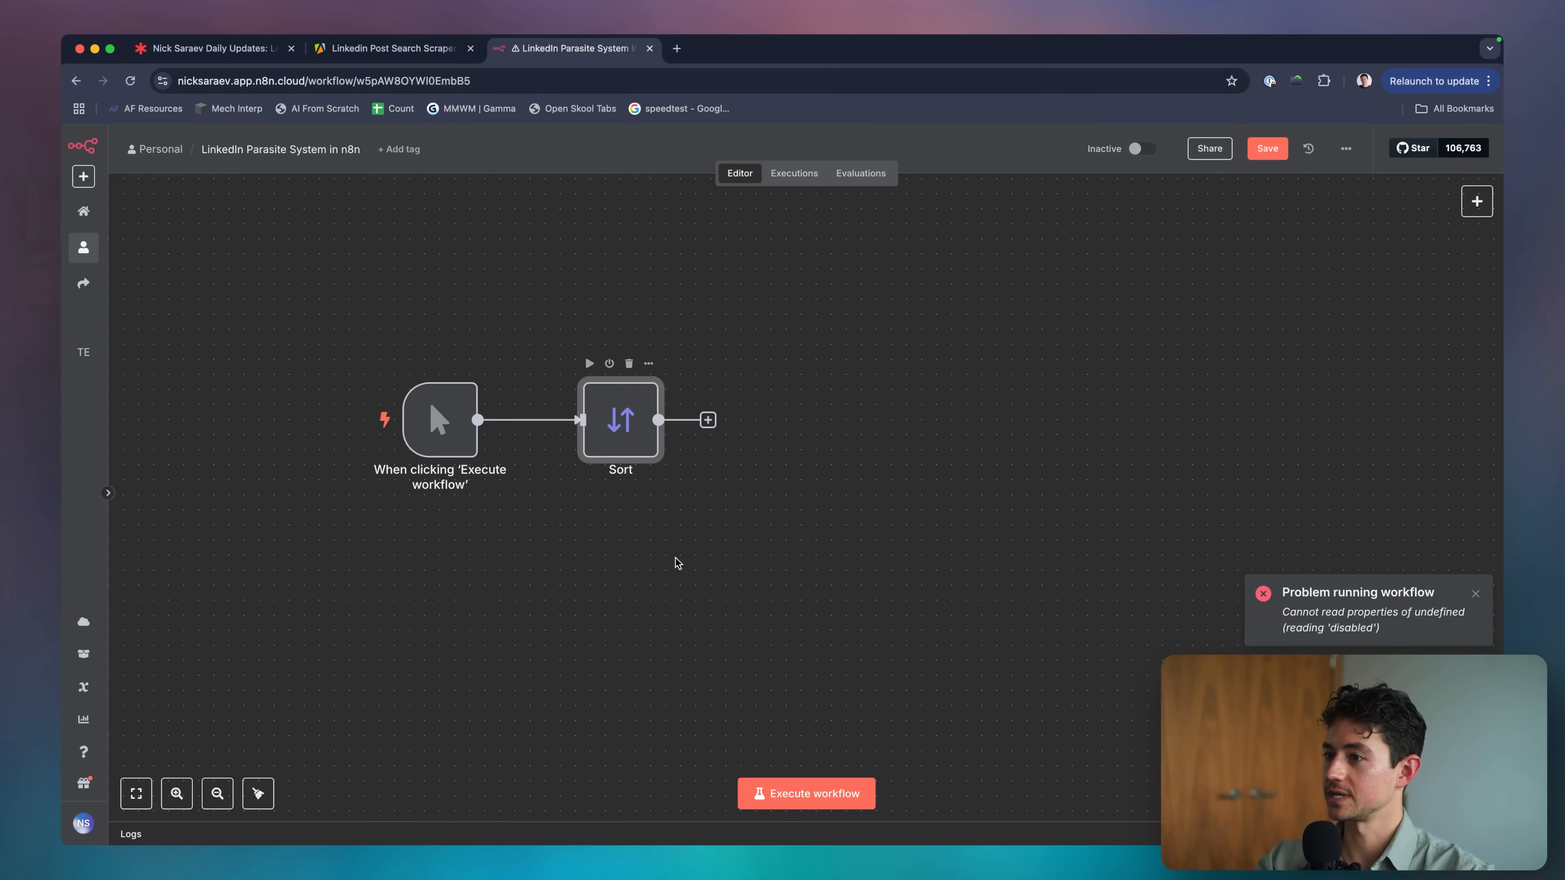
click(783, 793)
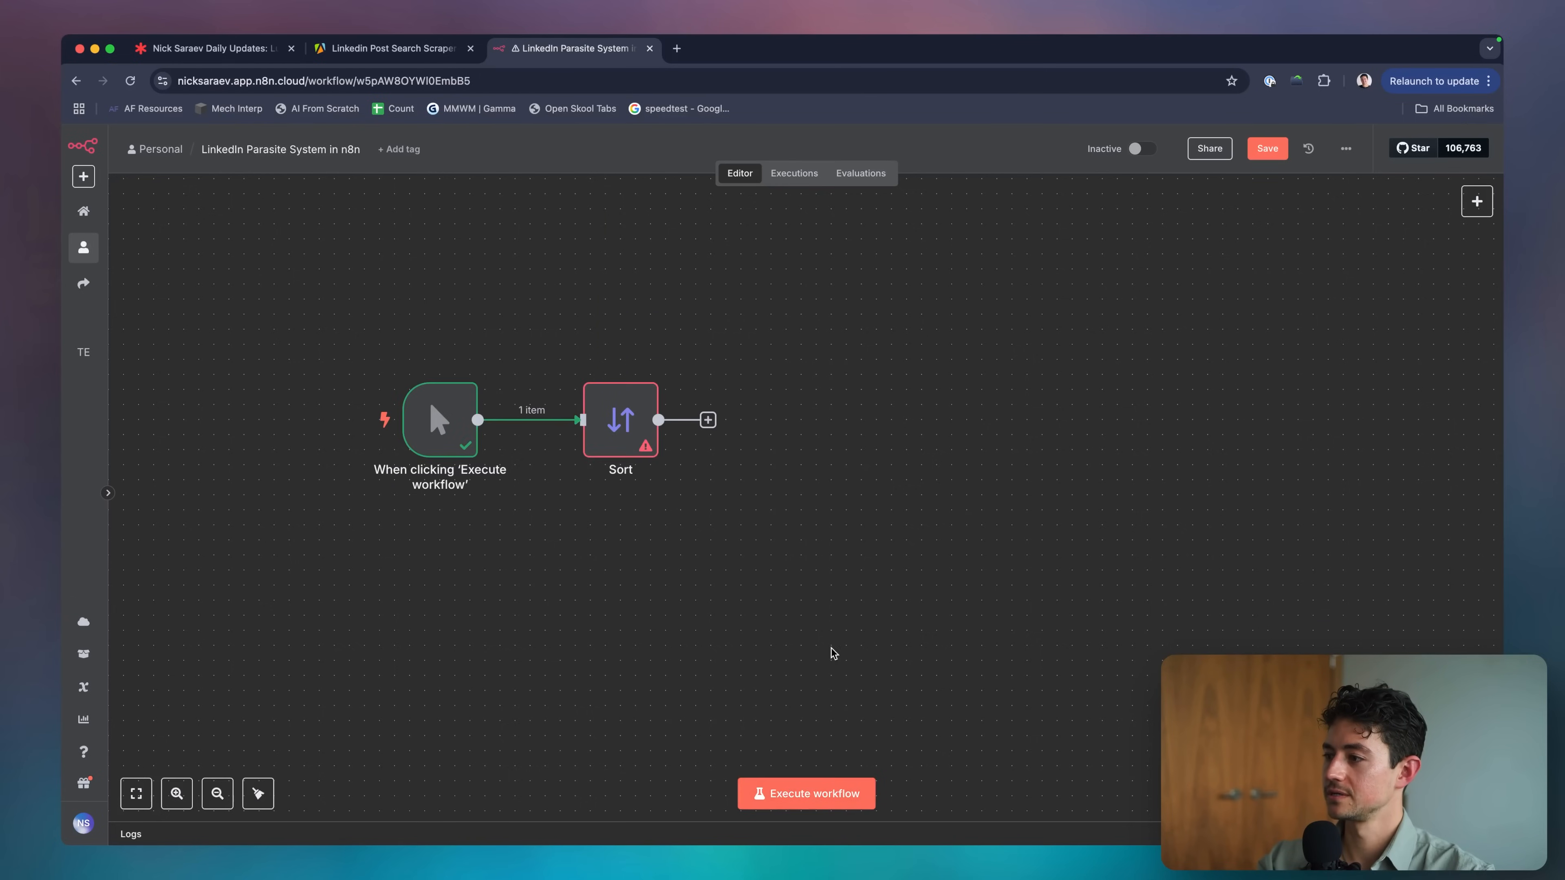
key(Delete)
key(Tab)
Add a new HTTP Request node and paste the copied HTTP Request1 node onto the canvas.
text(http)
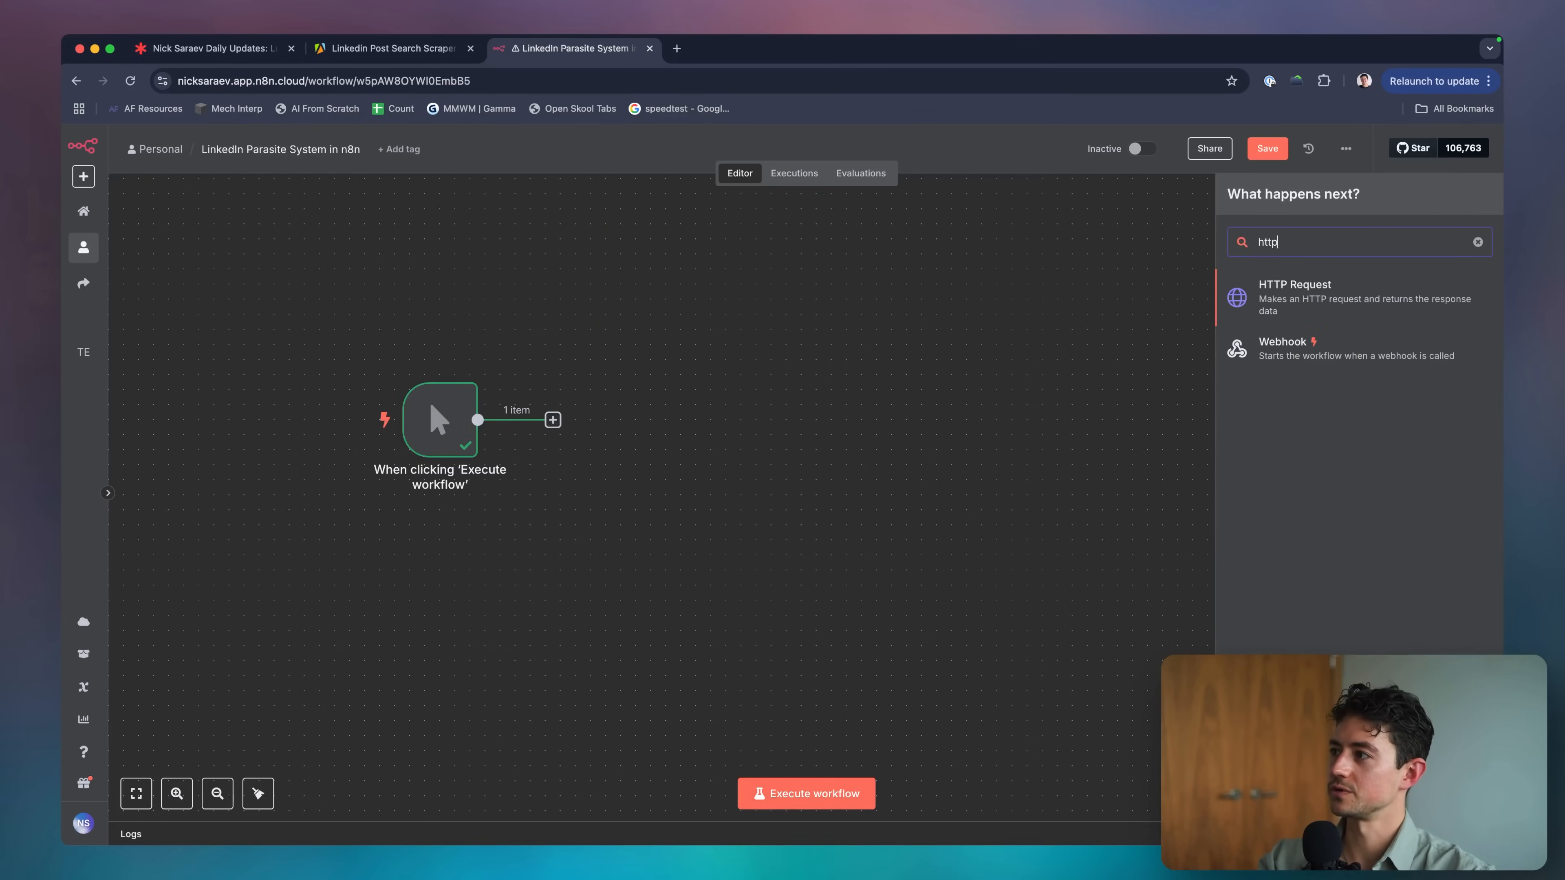
key(Return)
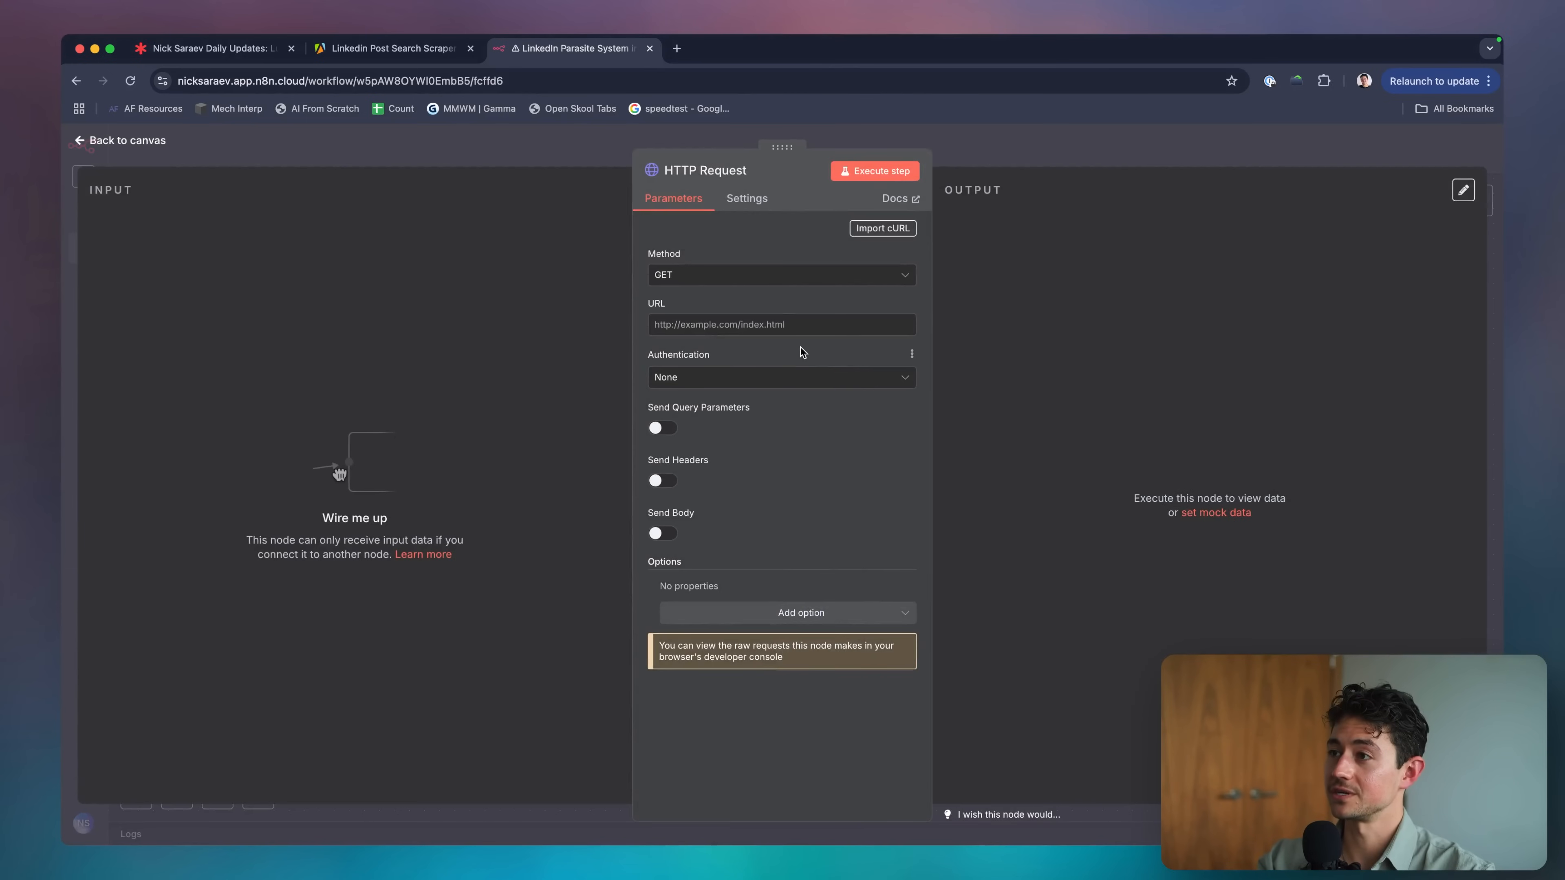
key(Escape)
key(cmd+v)
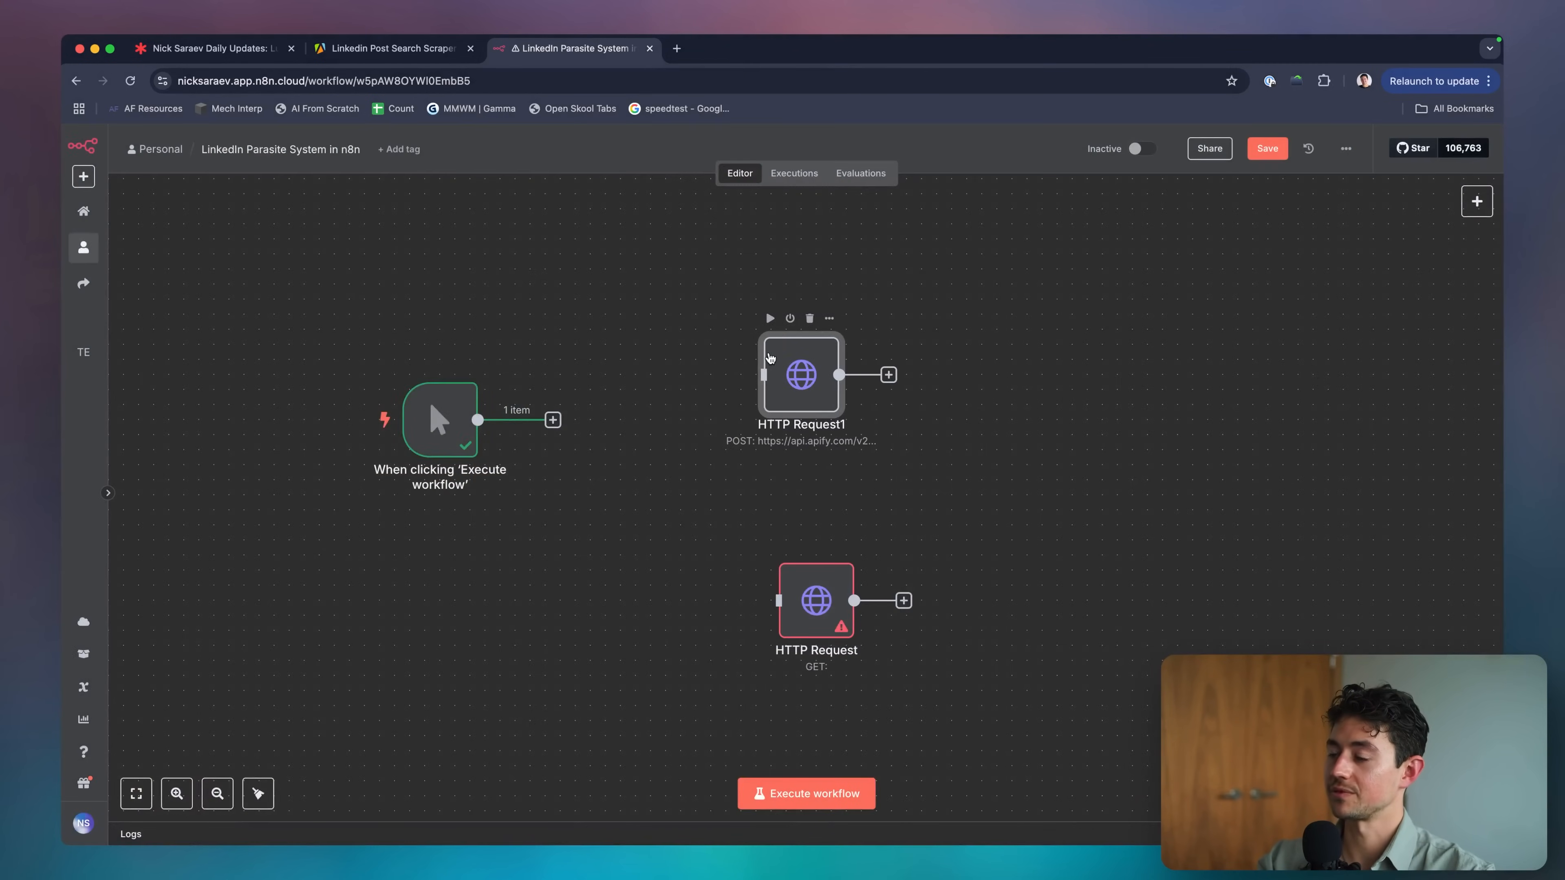
Give the new HTTP Request the Apify actor URL and POST method, checking against HTTP Request1.
double_click(792, 363)
triple_click(744, 323)
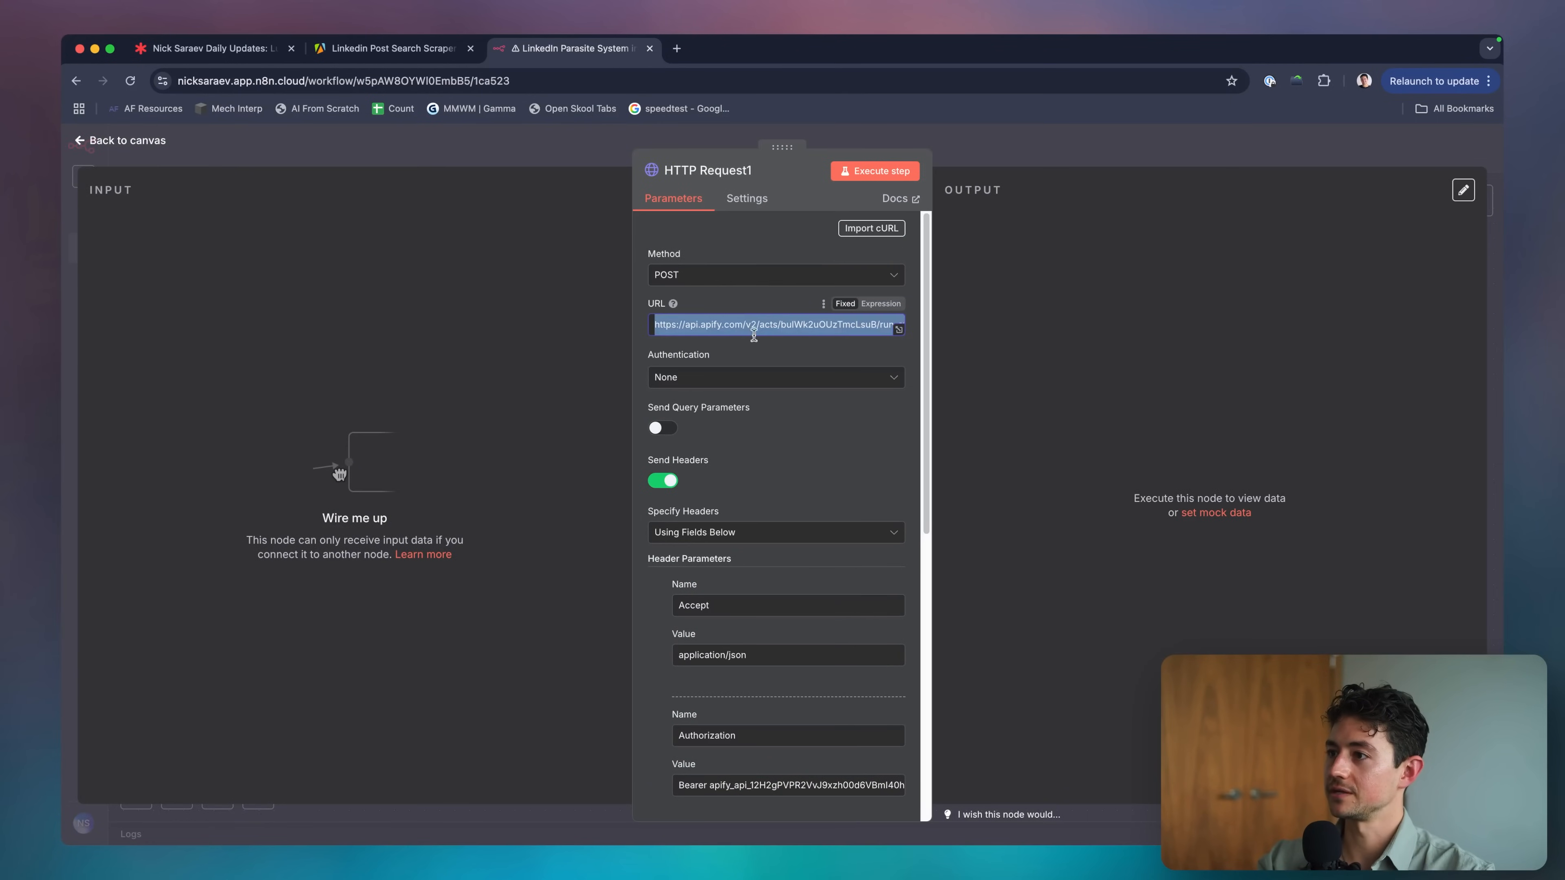
key(Escape)
double_click(812, 601)
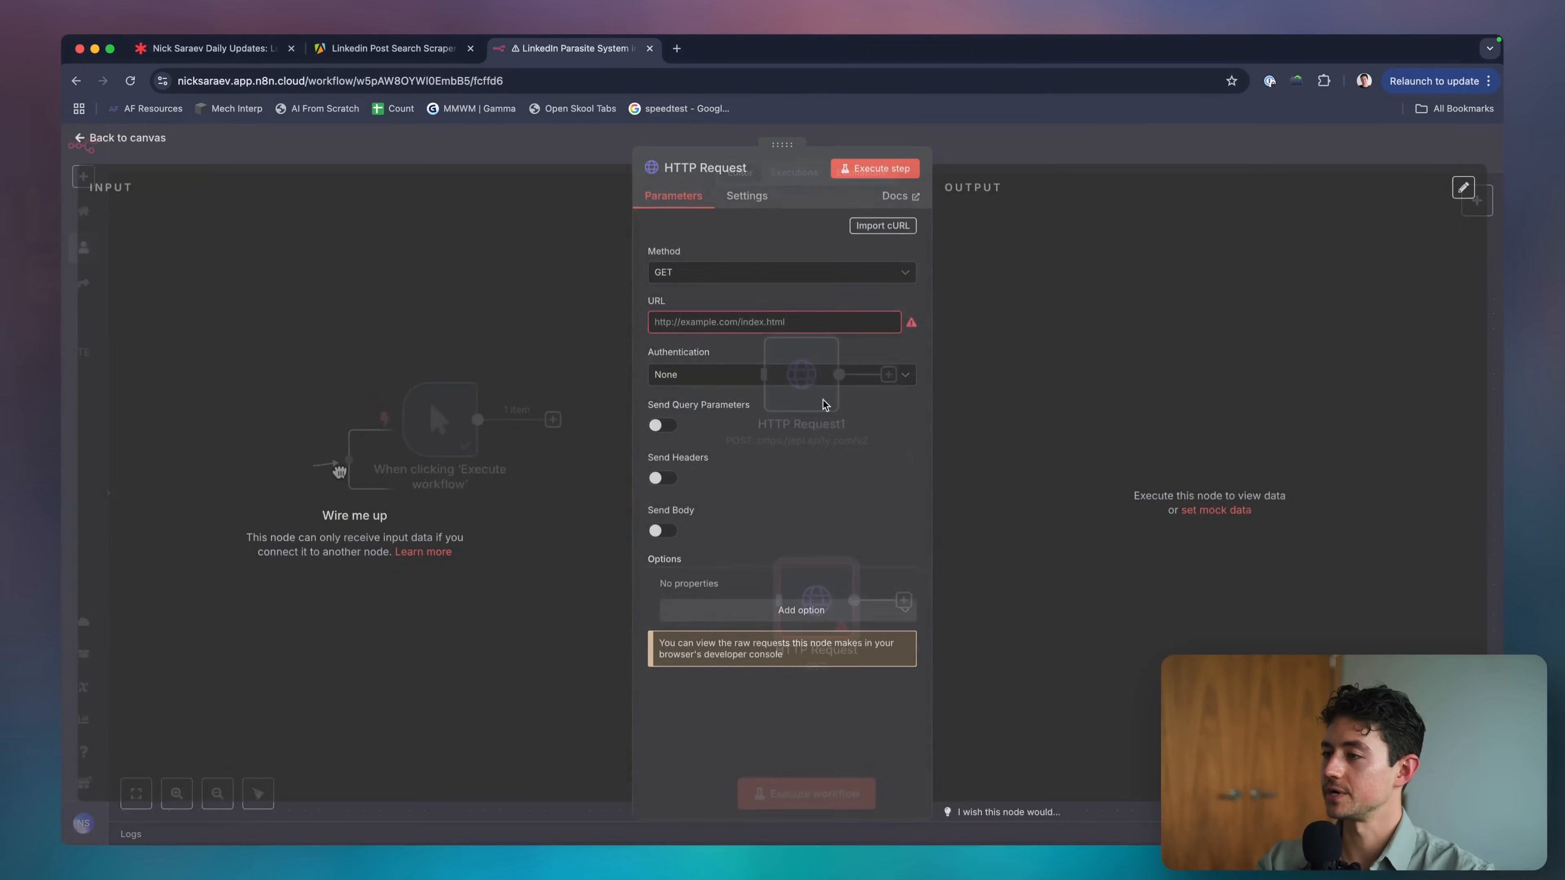
key(cmd+v)
click(764, 274)
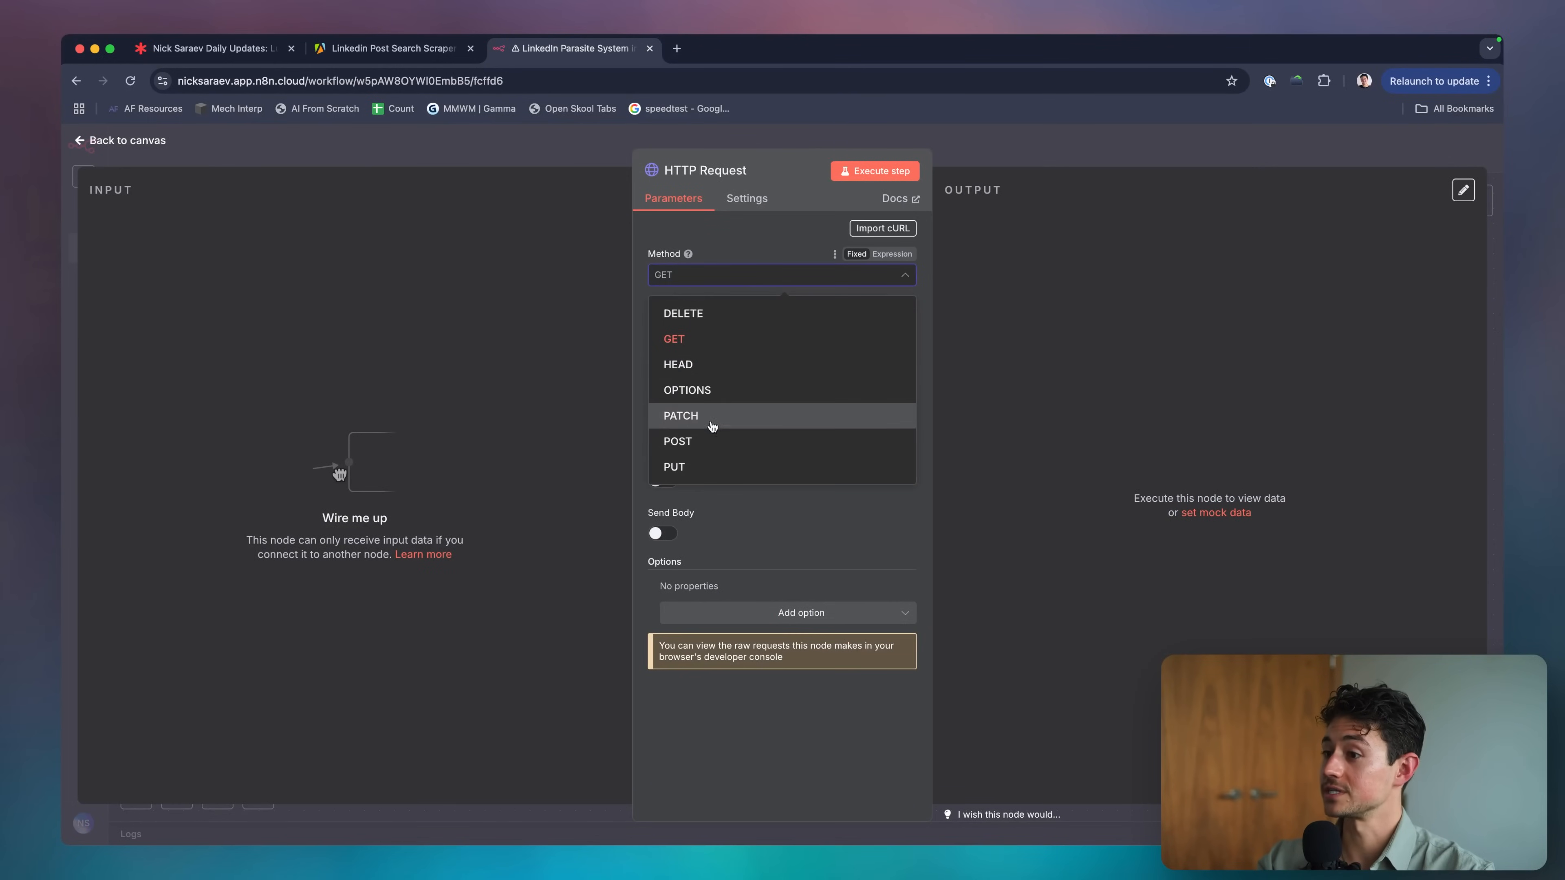
click(715, 441)
key(Escape)
double_click(795, 370)
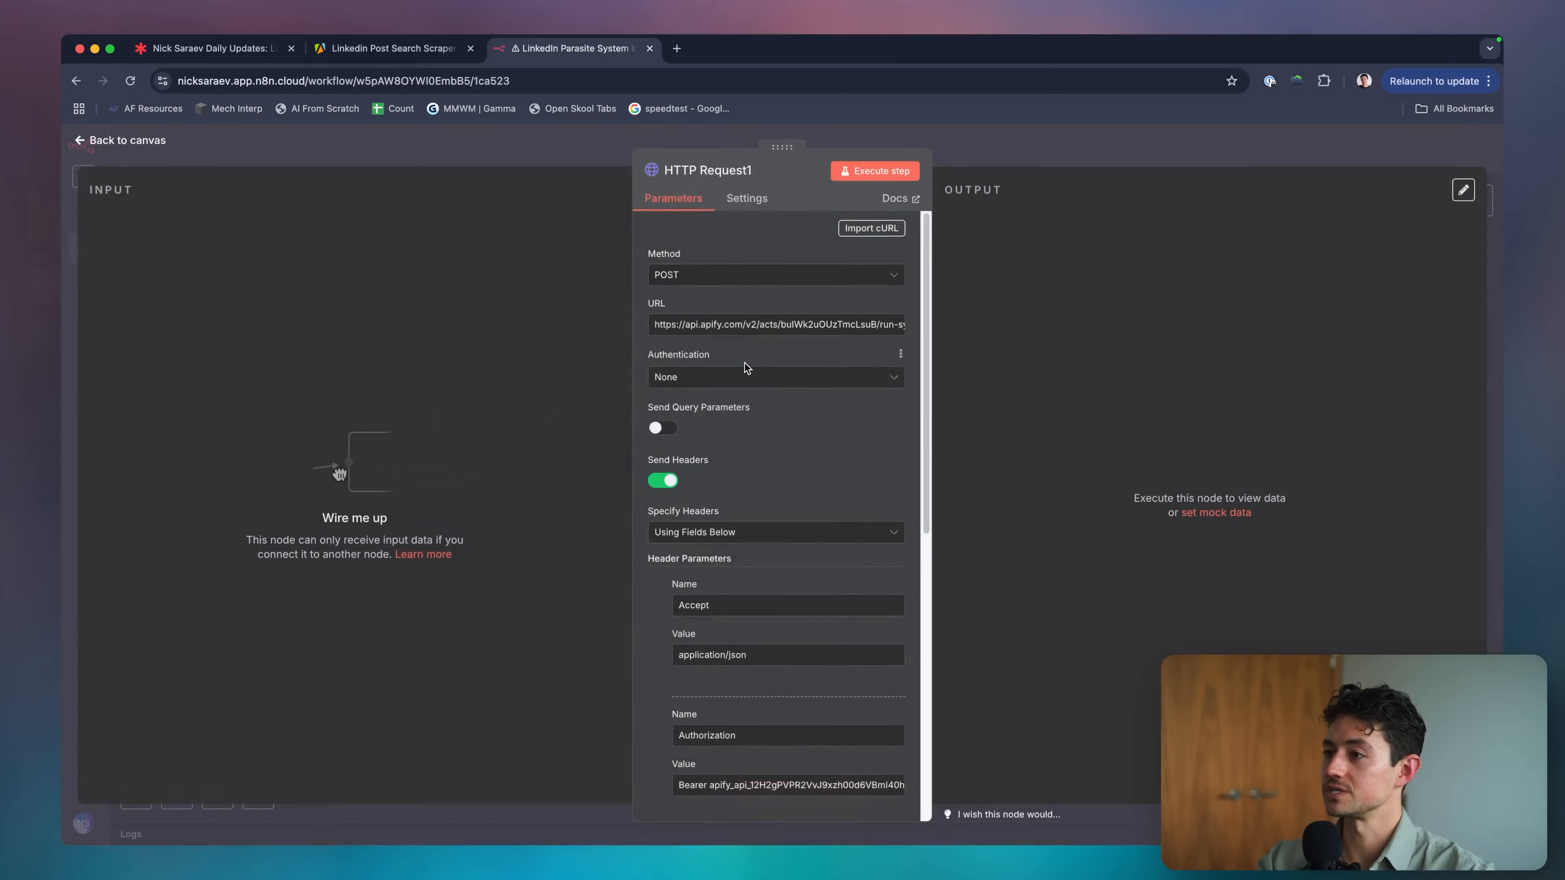
scroll(747, 368, down, 2)
scroll(747, 368, down, 2)
key(Escape)
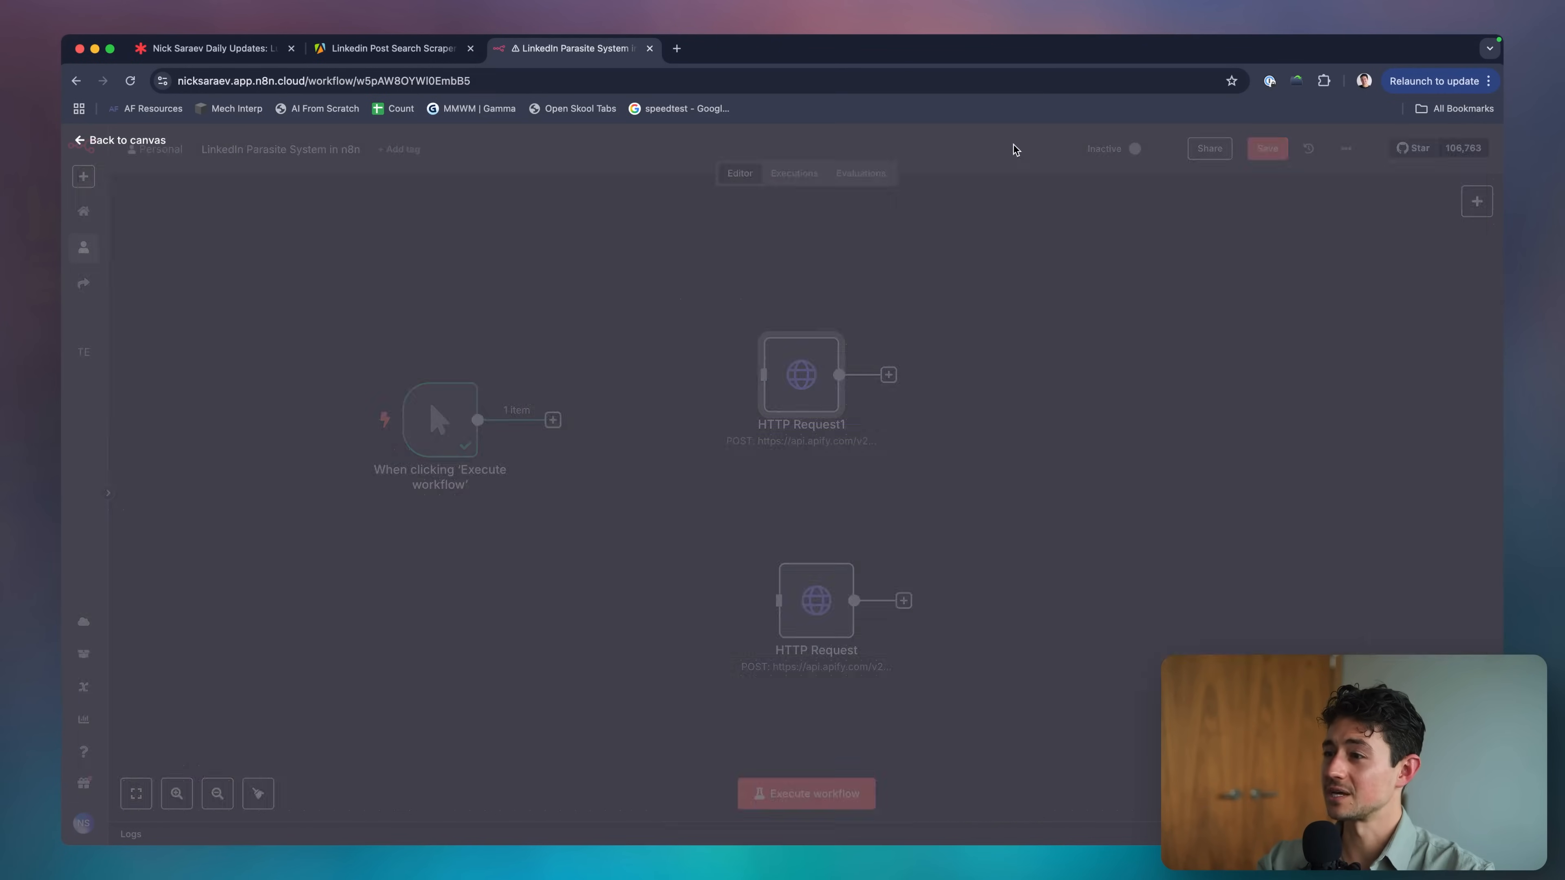
In the new HTTP Request node, enable query parameters and start a parameter named 'Accept'.
double_click(810, 589)
click(662, 428)
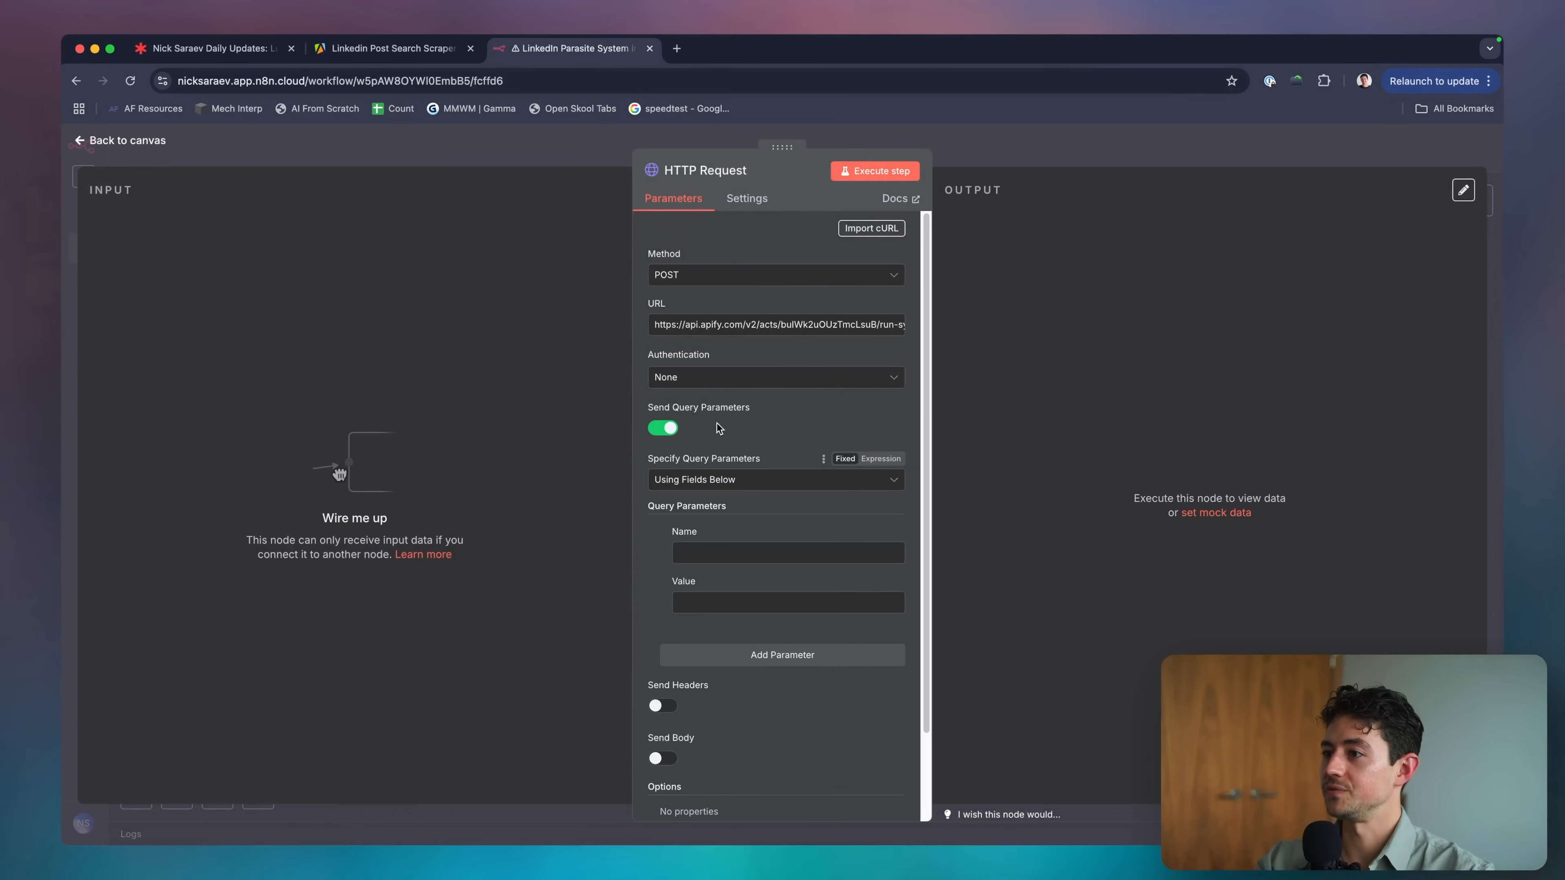
scroll(745, 488, down, 2)
click(745, 488)
text(Accept)
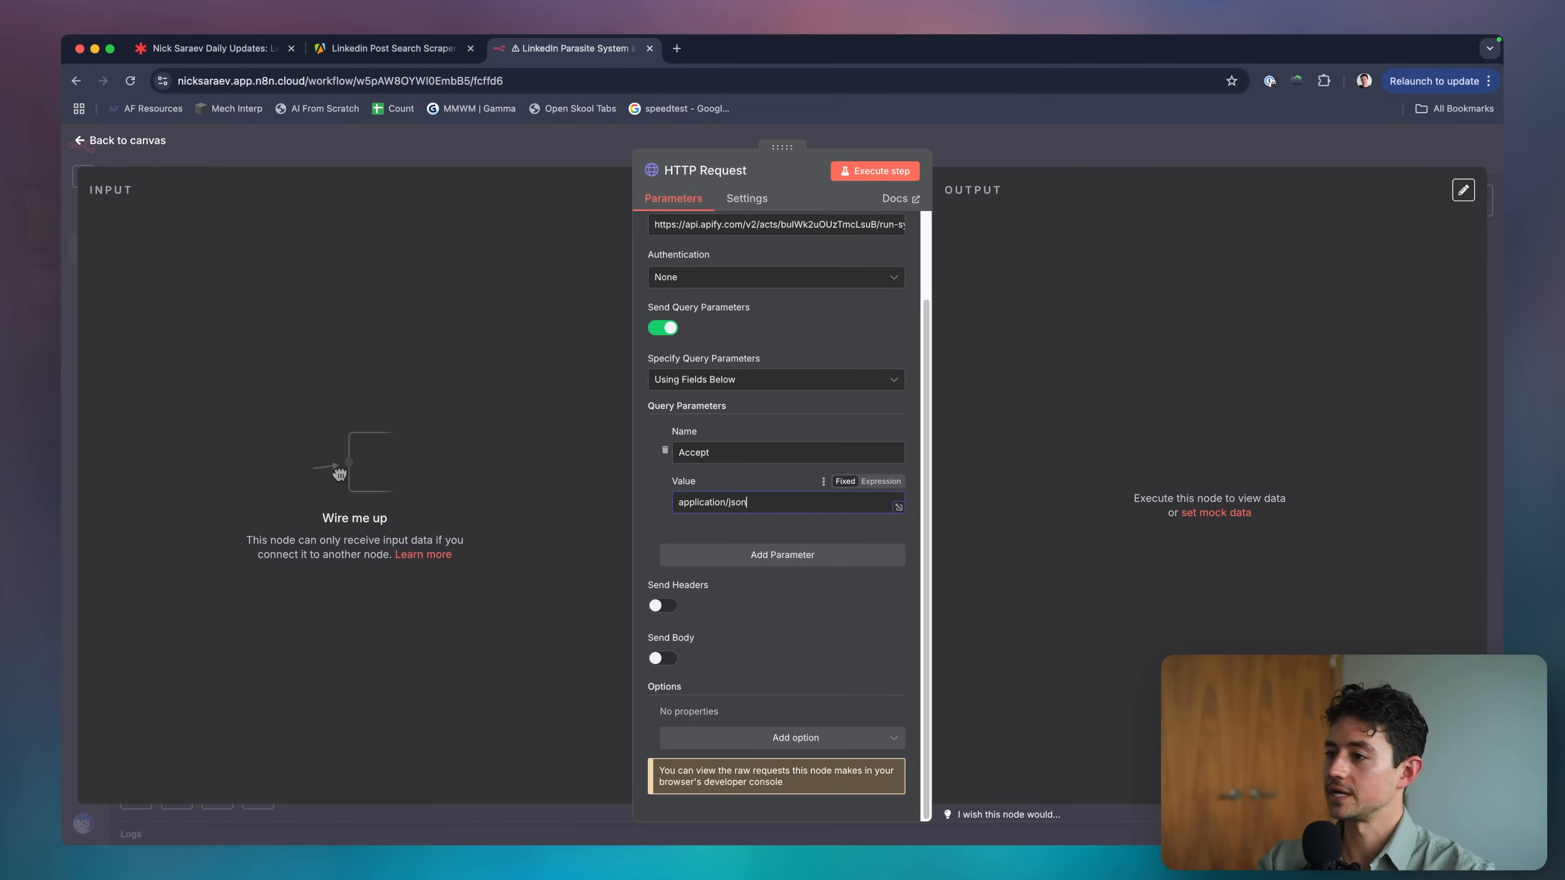
key(Escape)
Copy the Authorization bearer token value from the HTTP Request1 node.
double_click(799, 377)
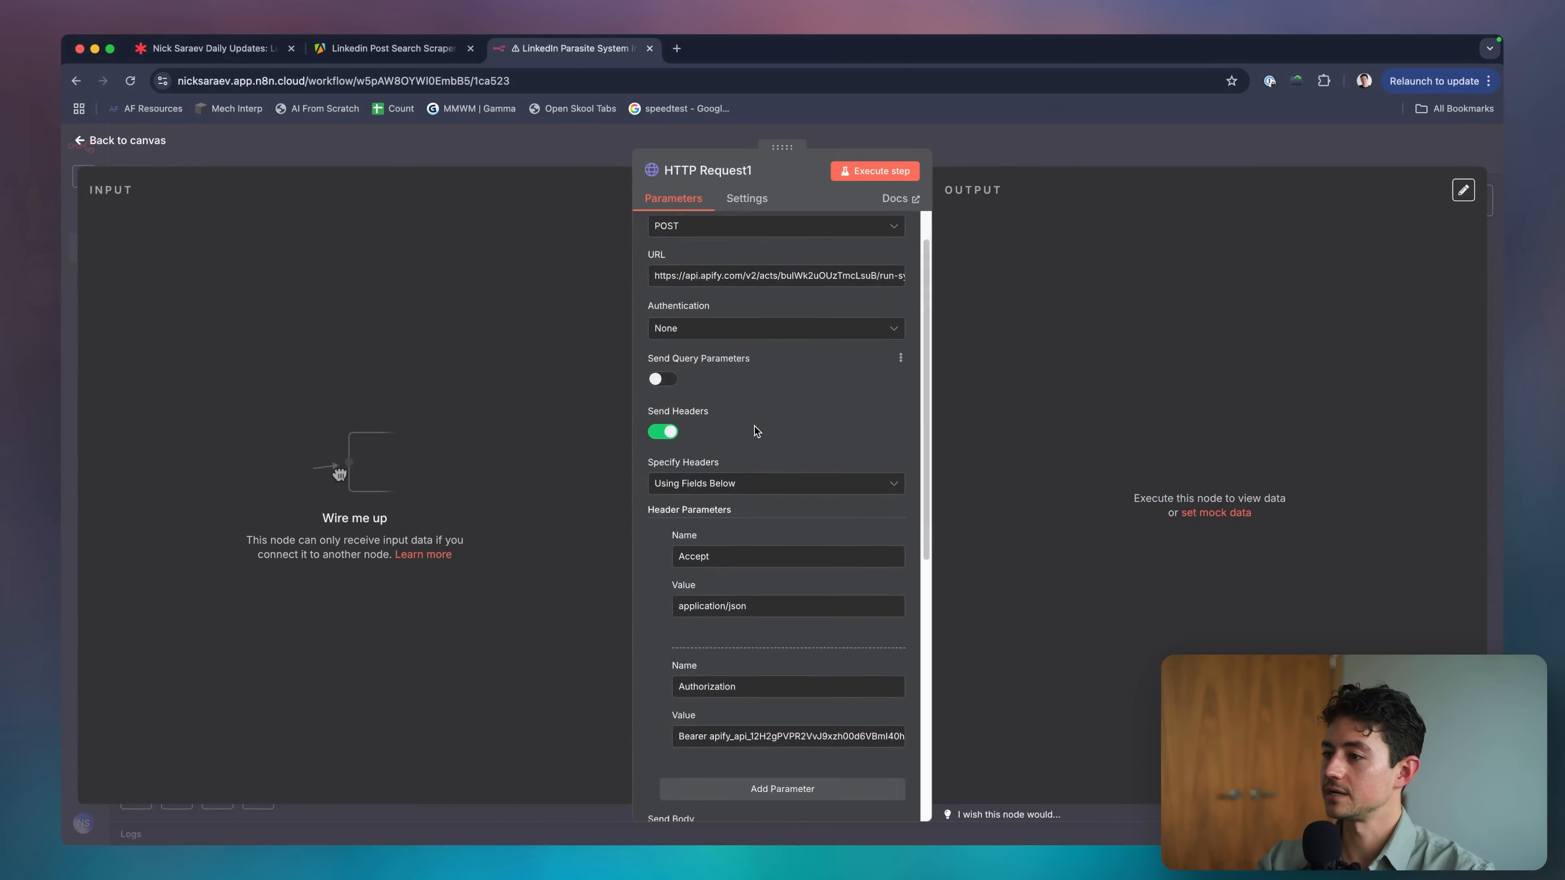
scroll(756, 430, down, 2)
click(747, 420)
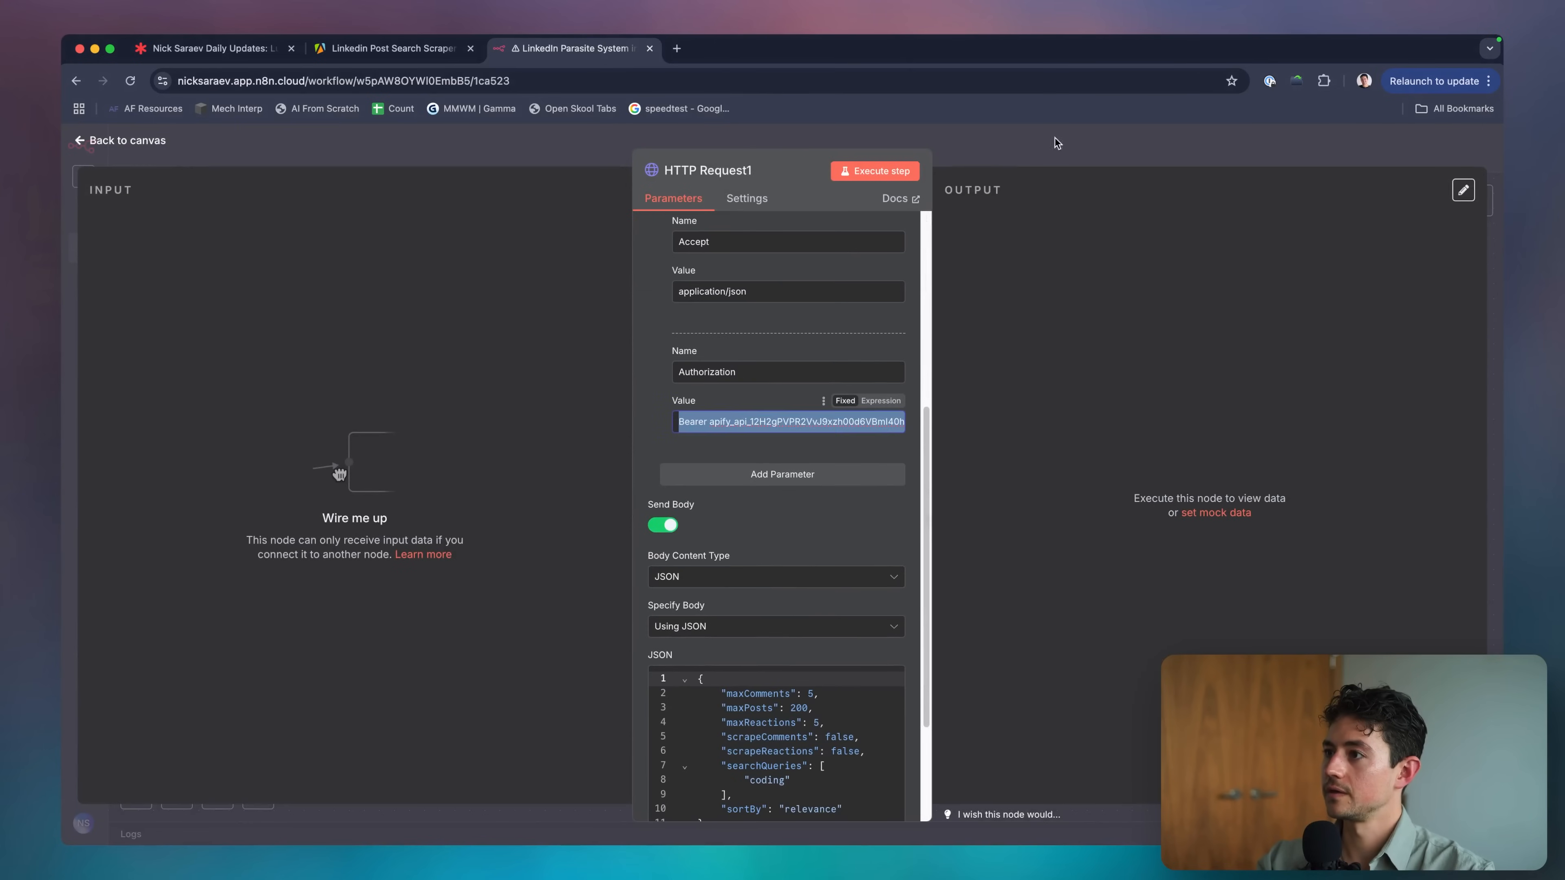
key(Escape)
Add another query parameter row and paste the bearer token as its value.
double_click(814, 597)
click(740, 554)
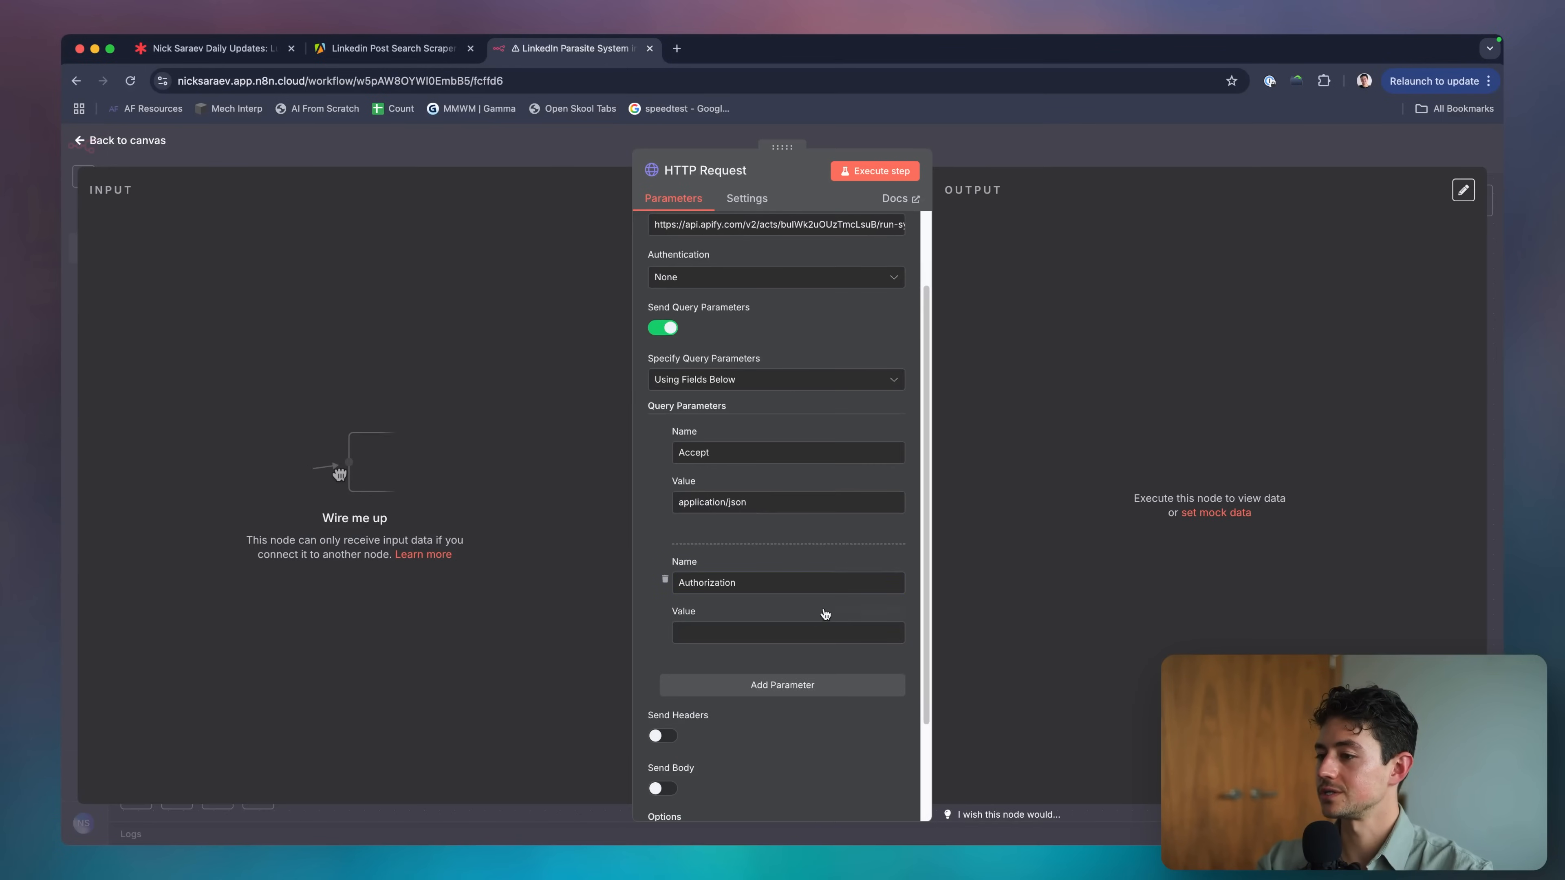
click(825, 633)
key(cmd+v)
scroll(816, 624, down, 2)
Enable Send Headers and copy the bearer token into the header value.
click(666, 610)
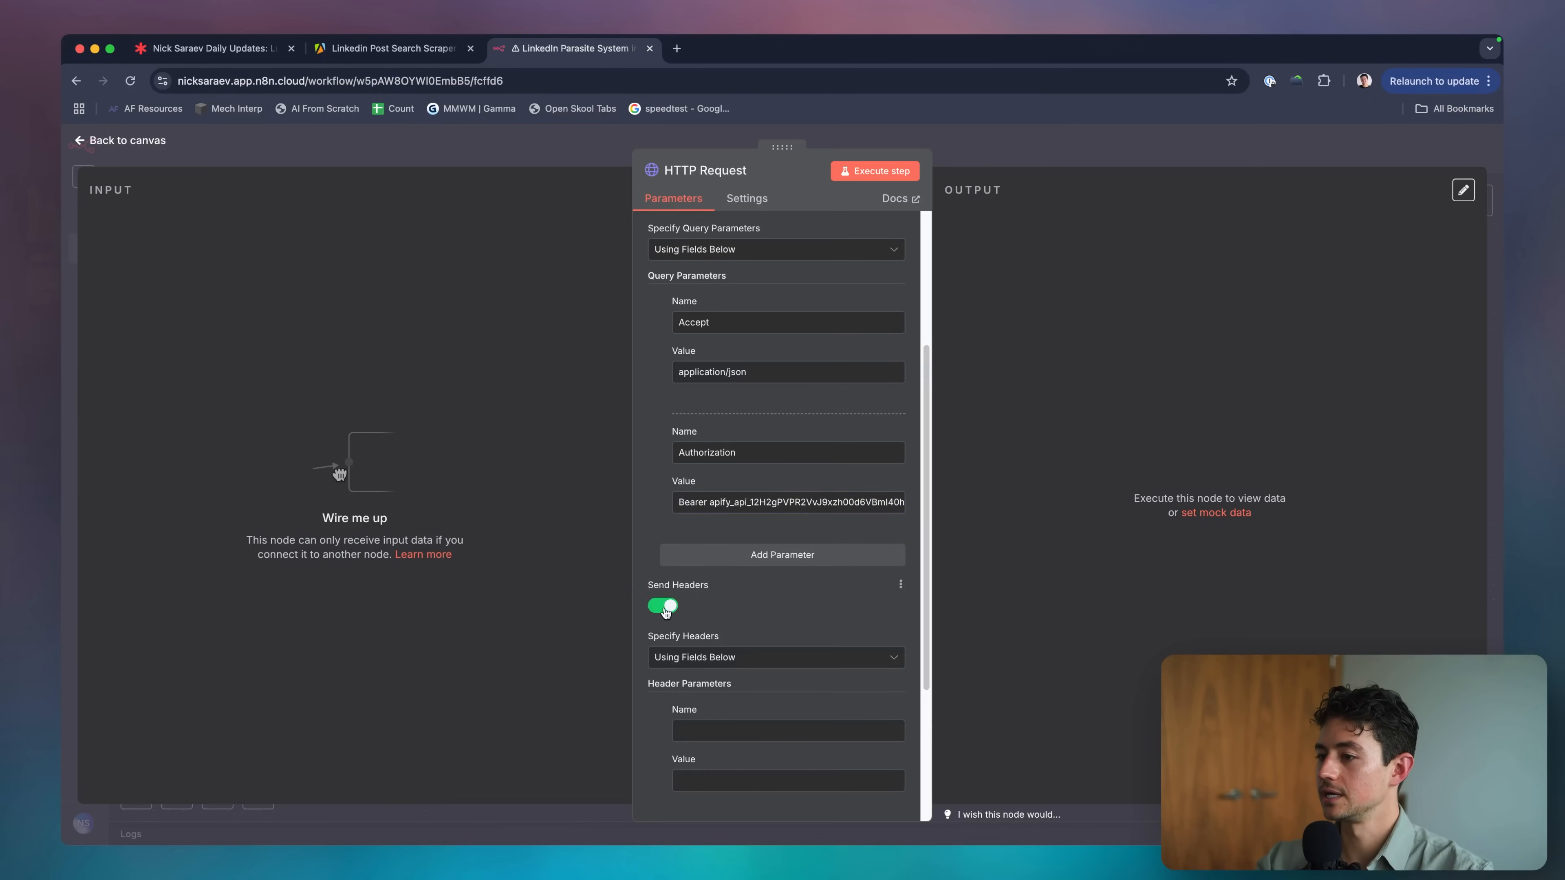
scroll(710, 617, down, 2)
scroll(717, 510, up, 4)
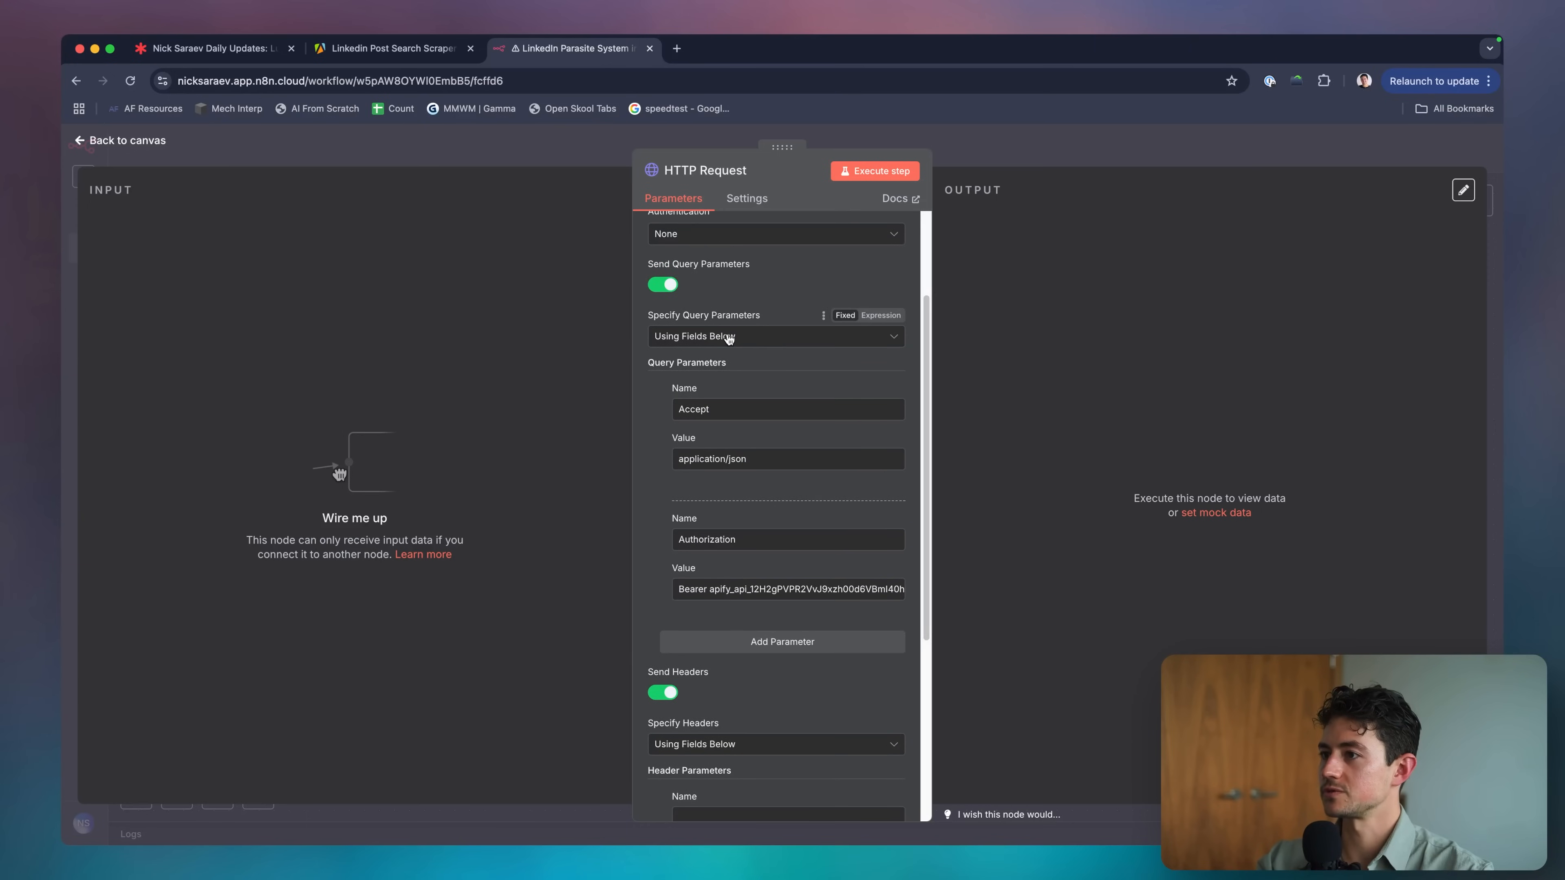
triple_click(762, 589)
scroll(758, 589, down, 5)
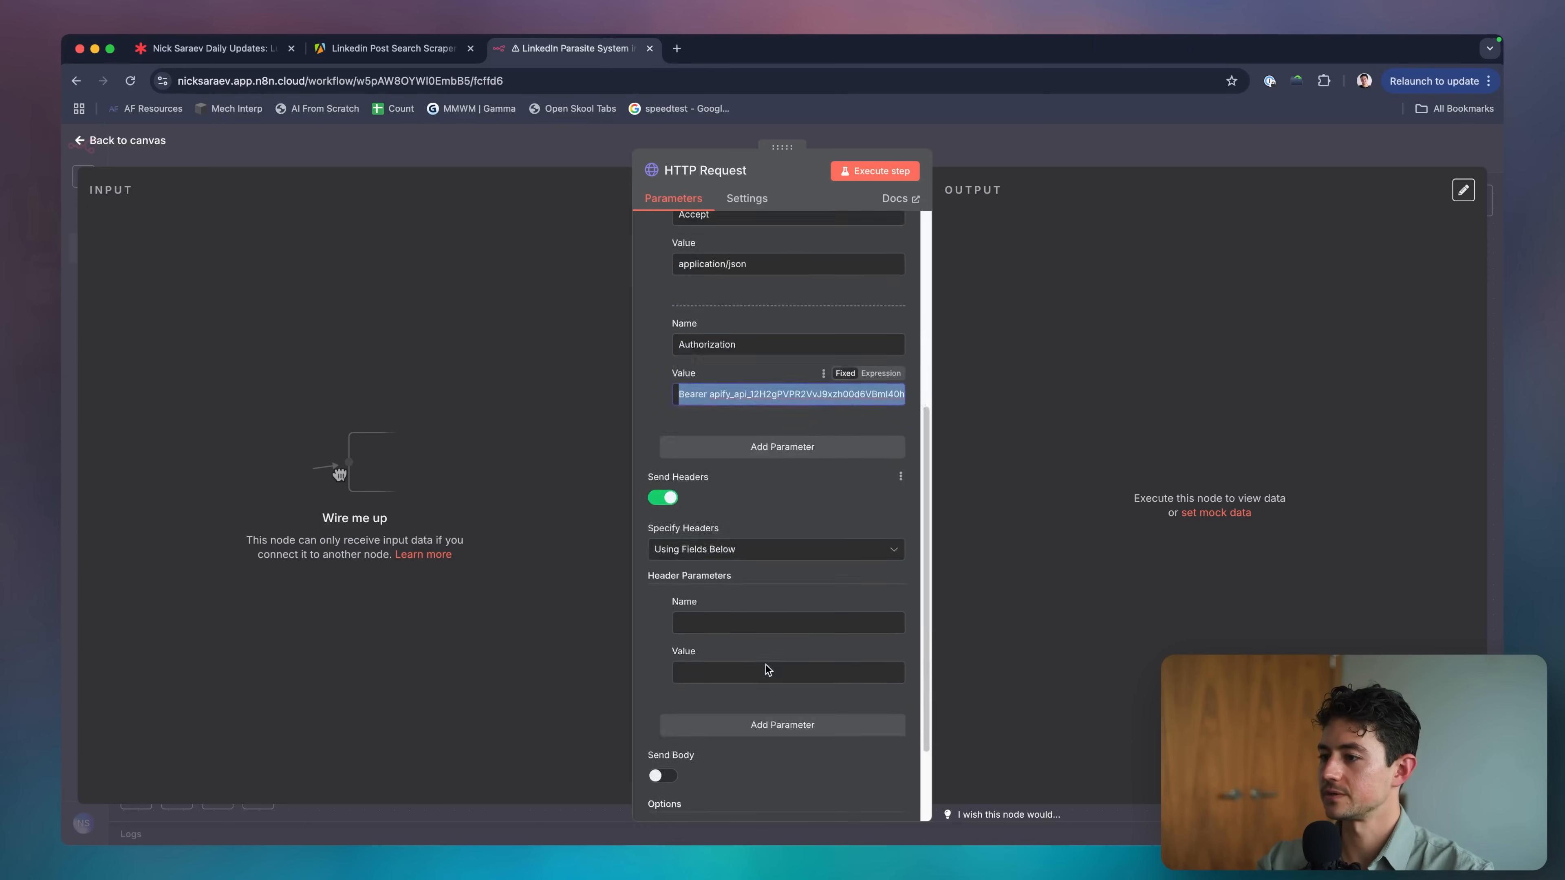
key(ctrl+c)
click(752, 588)
key(ctrl+v)
Move the Authorization name from the query parameters to the header name.
double_click(678, 258)
key(ctrl+x)
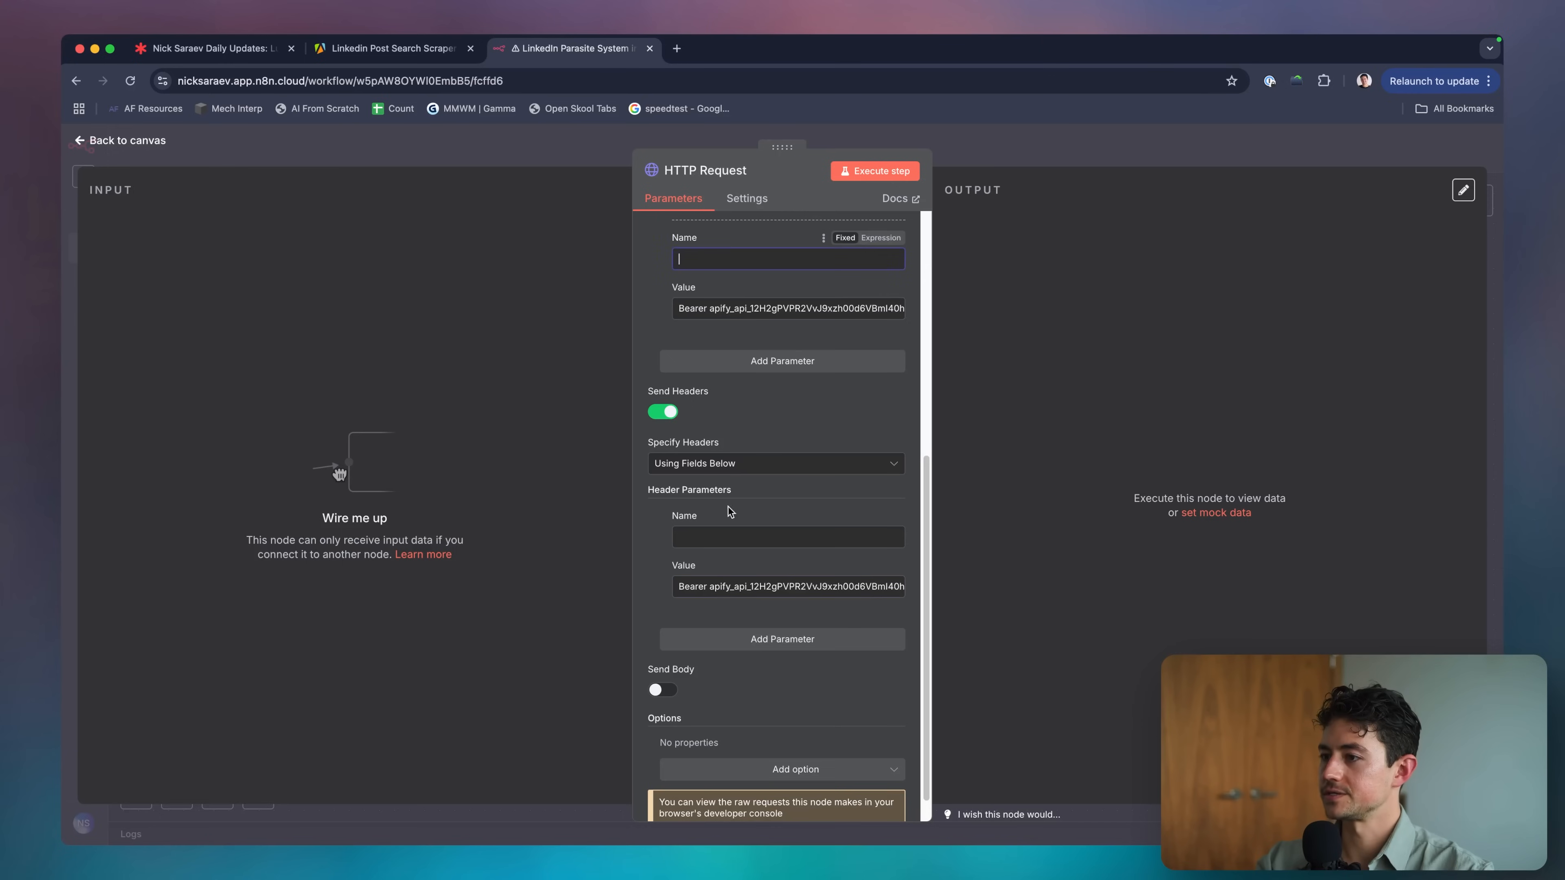
click(730, 535)
key(ctrl+v)
scroll(726, 446, up, 5)
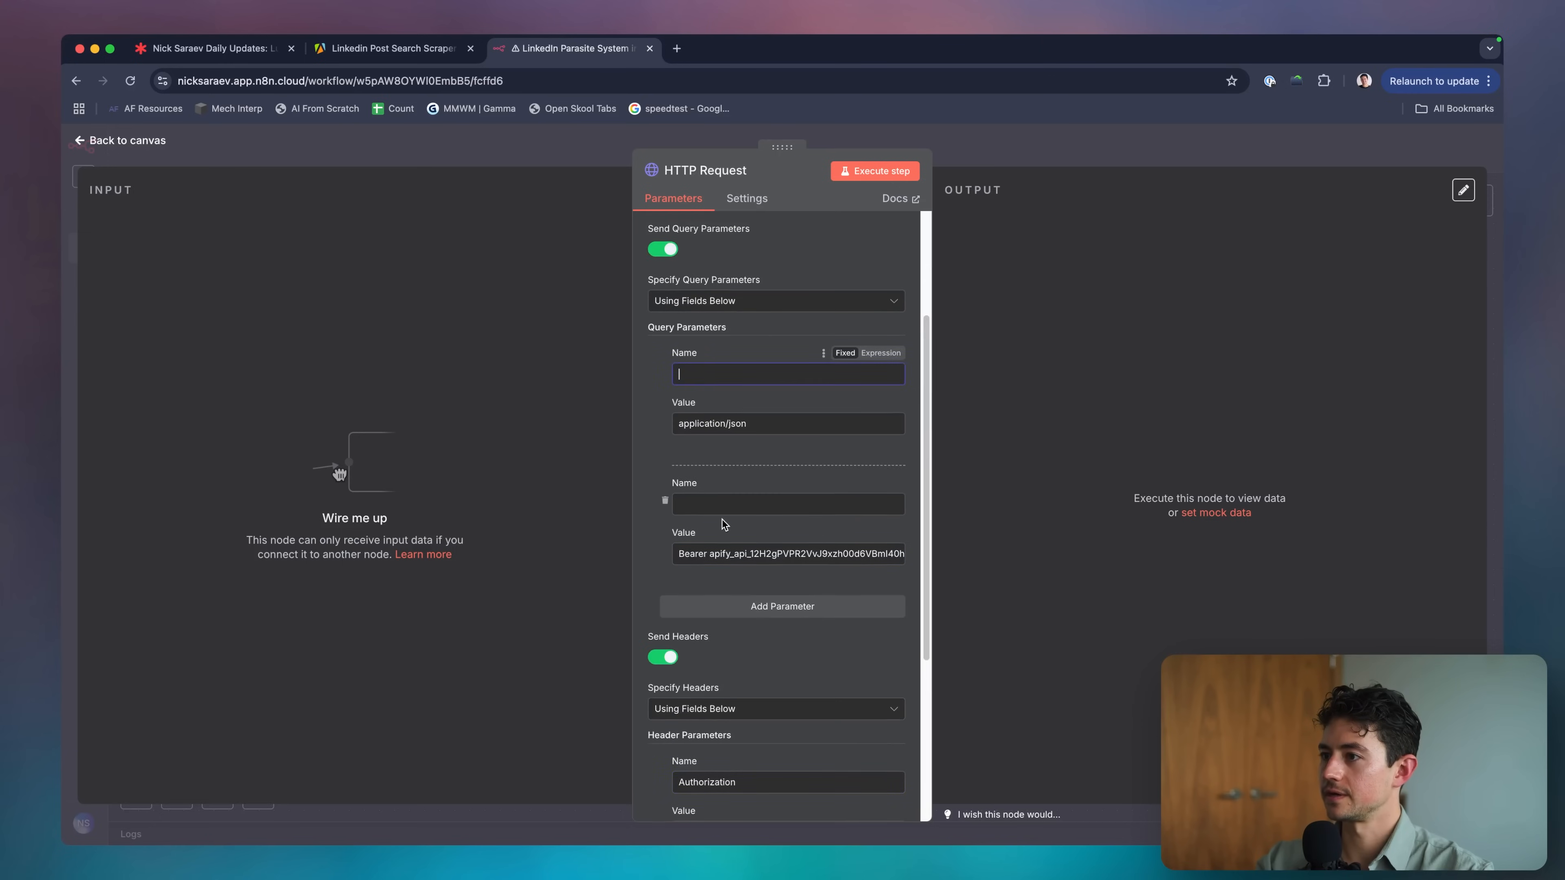
scroll(723, 511, down, 6)
Add a second header and move application/json into the Accept header value.
click(783, 608)
scroll(724, 608, down, 1)
scroll(727, 555, up, 4)
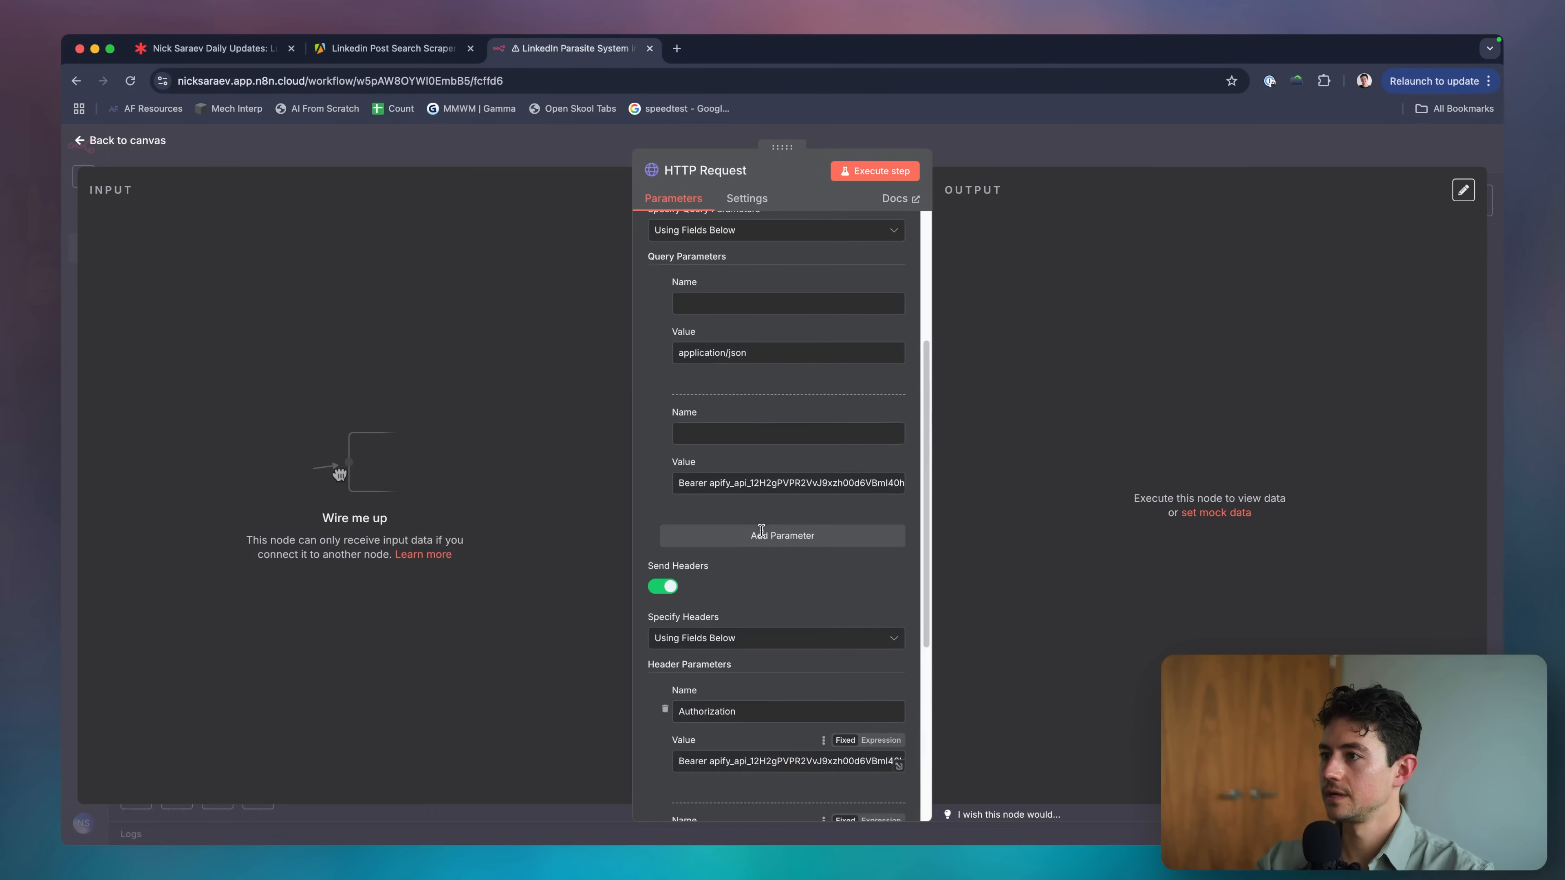
click(760, 354)
key(ctrl+a)
key(ctrl+x)
scroll(760, 353, down, 5)
click(754, 640)
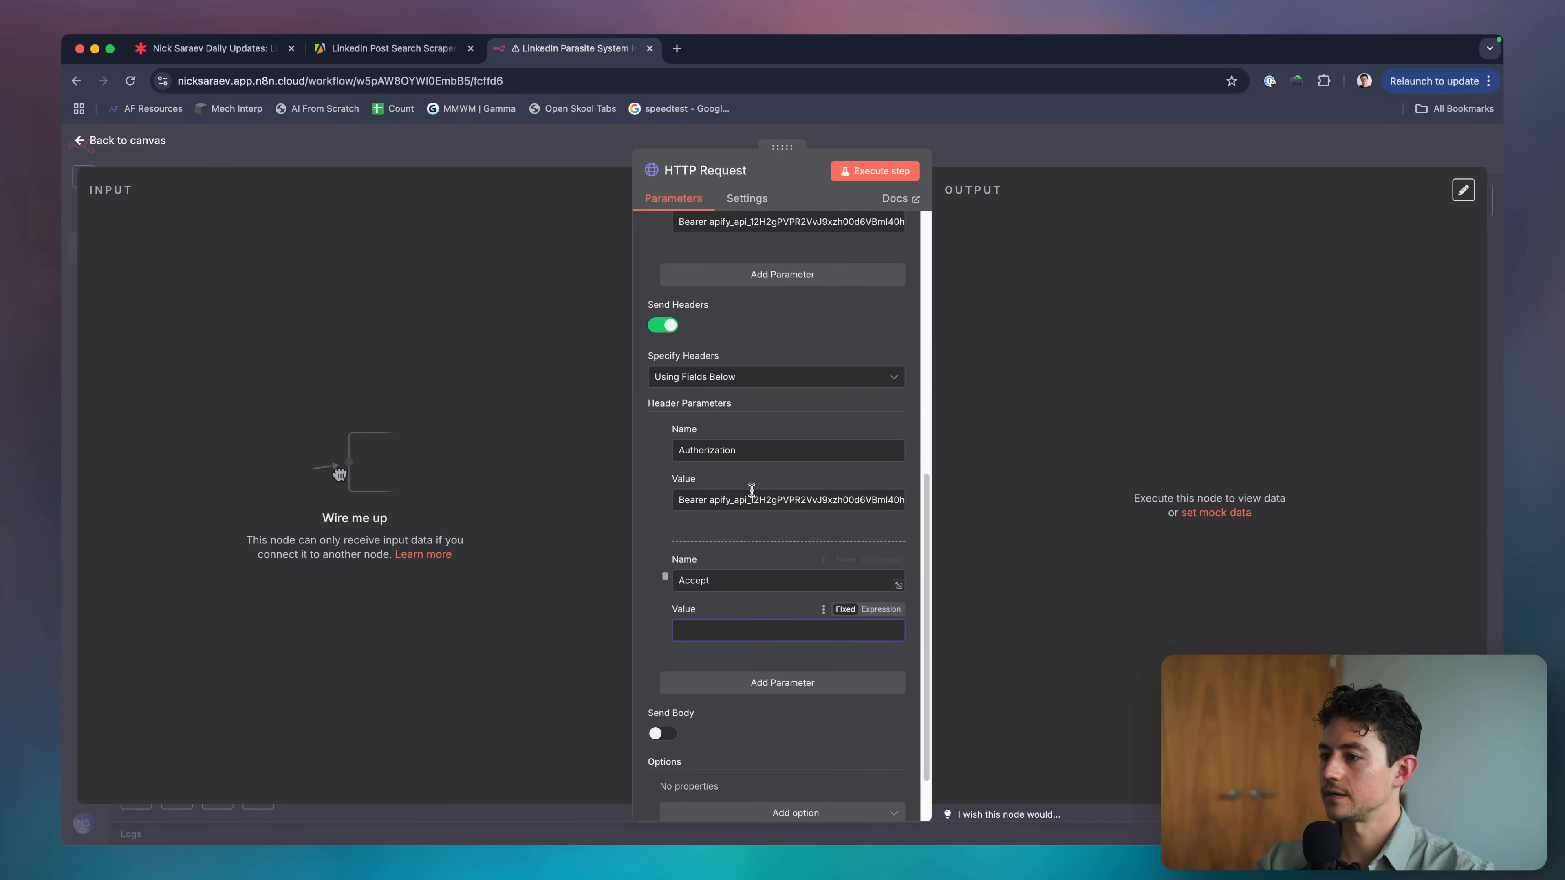
key(ctrl+v)
scroll(752, 489, up, 5)
Delete both query parameter pairs, enable Send Body, and specify the body using JSON.
click(666, 534)
click(665, 364)
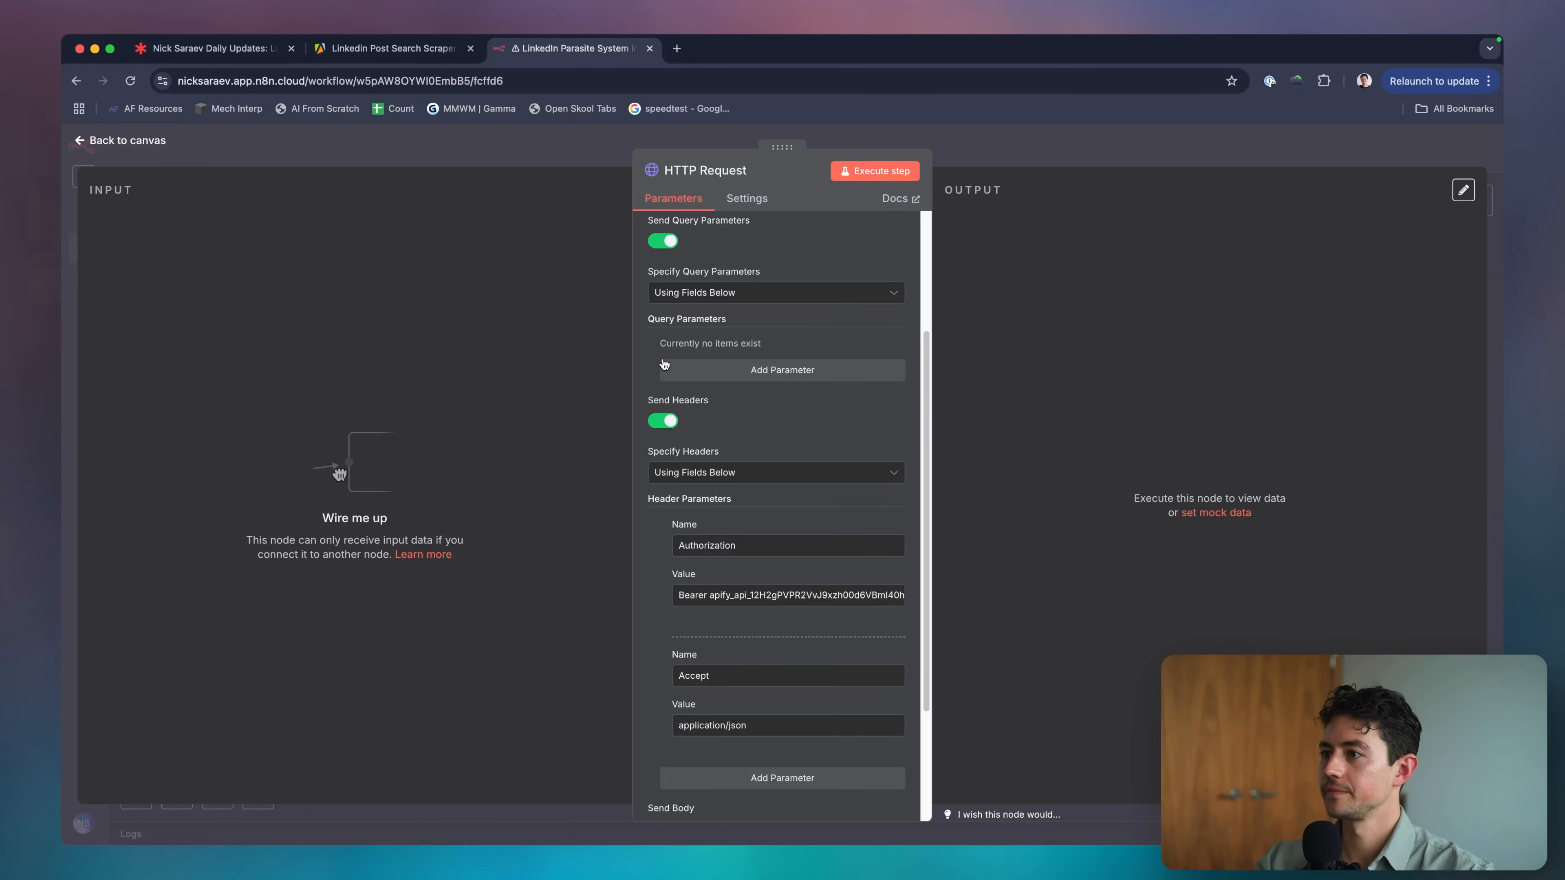
scroll(672, 617, down, 4)
click(664, 658)
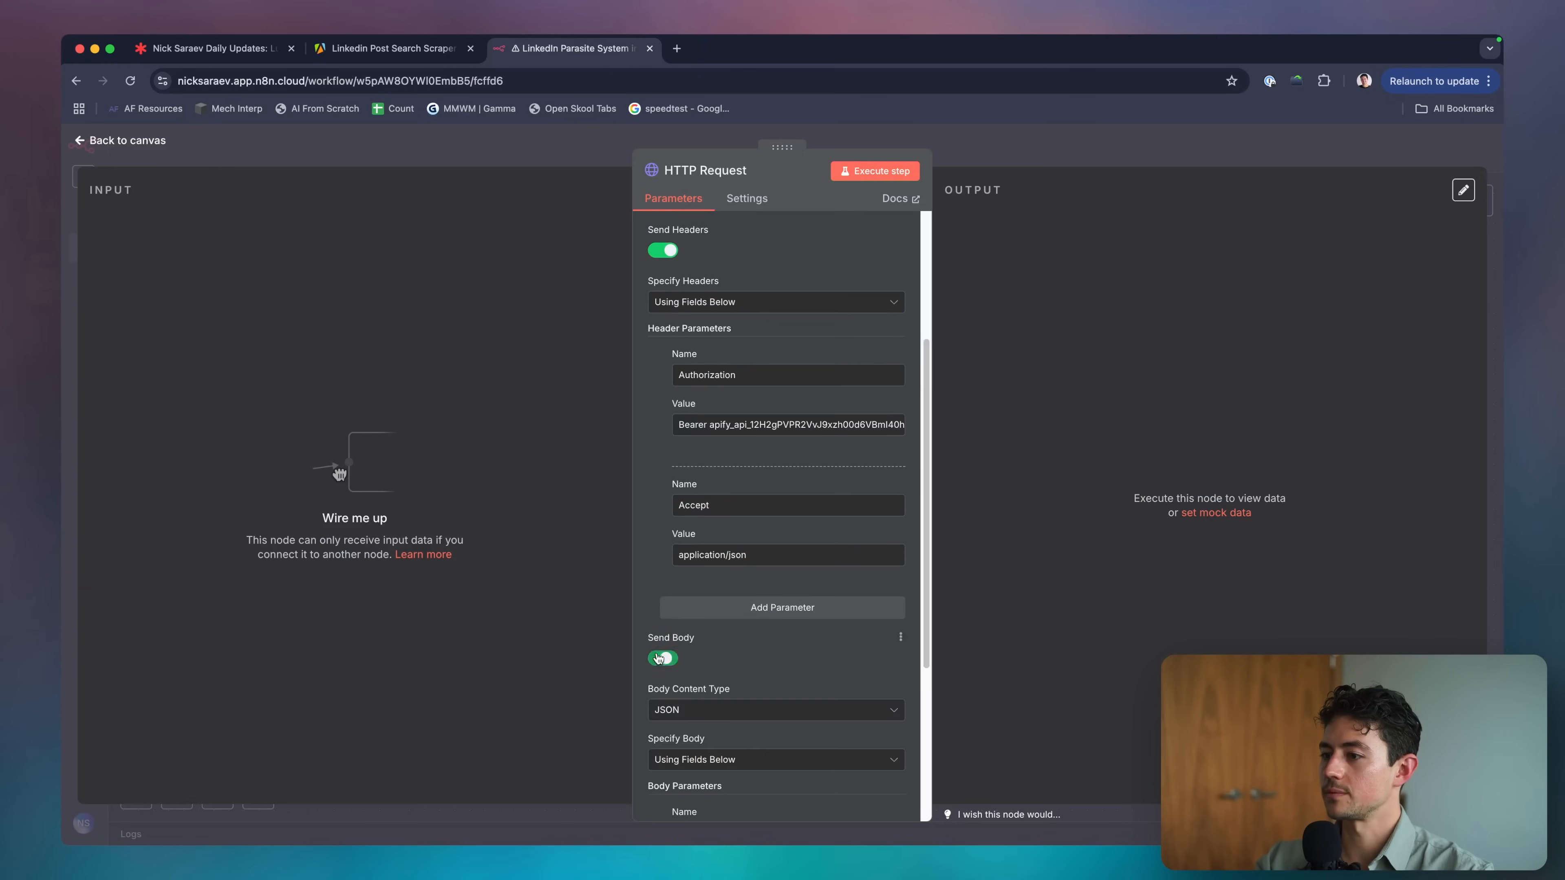
scroll(681, 649, down, 5)
click(776, 536)
click(696, 601)
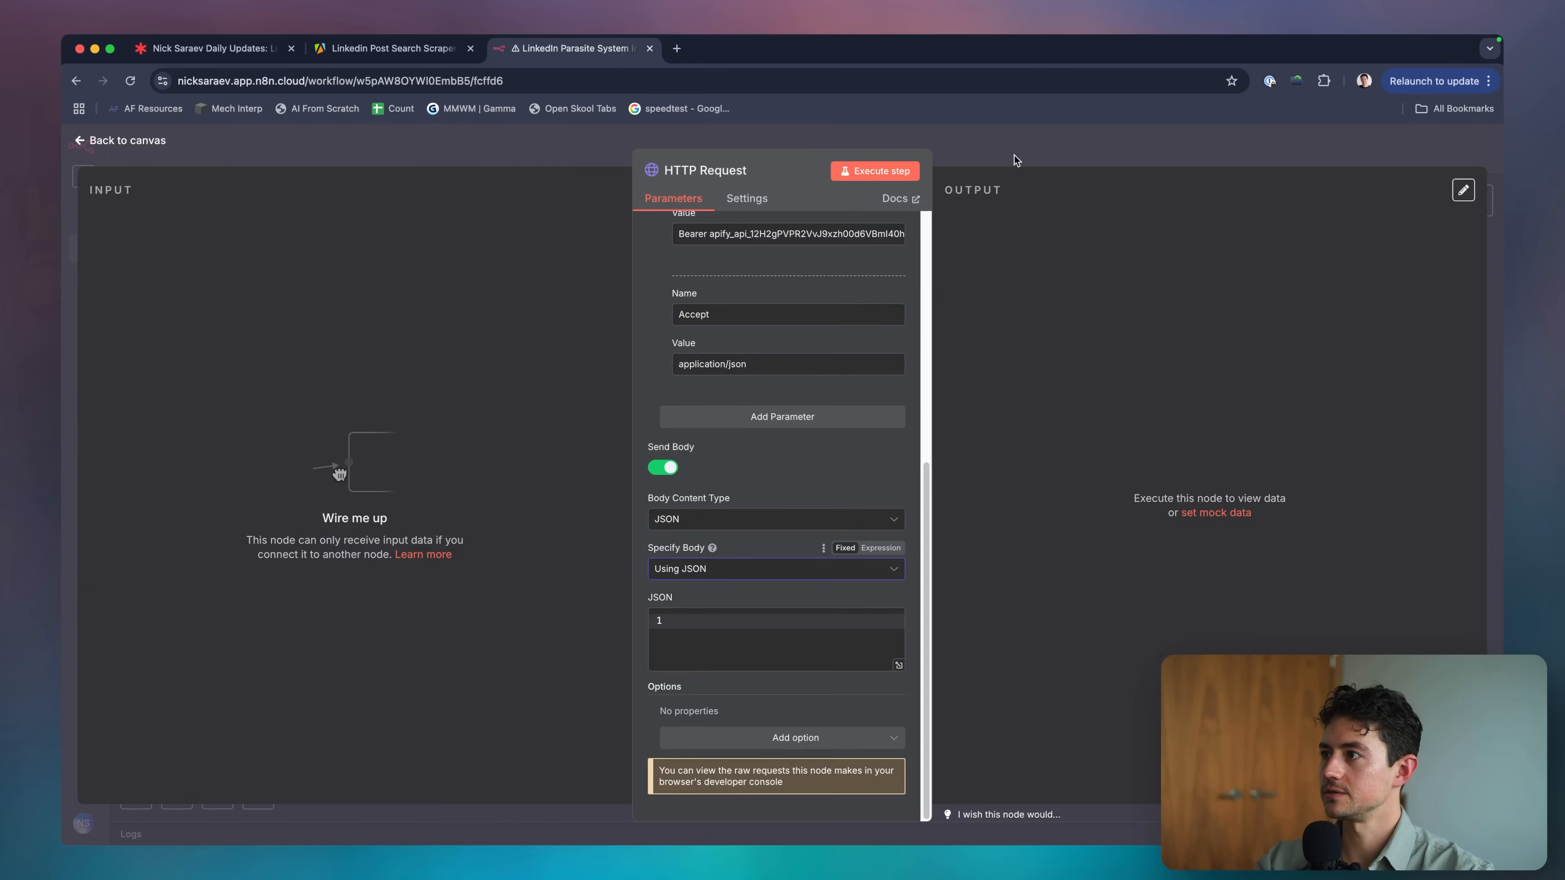
Copy the entire JSON body from HTTP Request1 and reopen the rebuilt HTTP Request node.
click(1014, 155)
double_click(813, 386)
click(812, 544)
key(ctrl+a)
key(super+c)
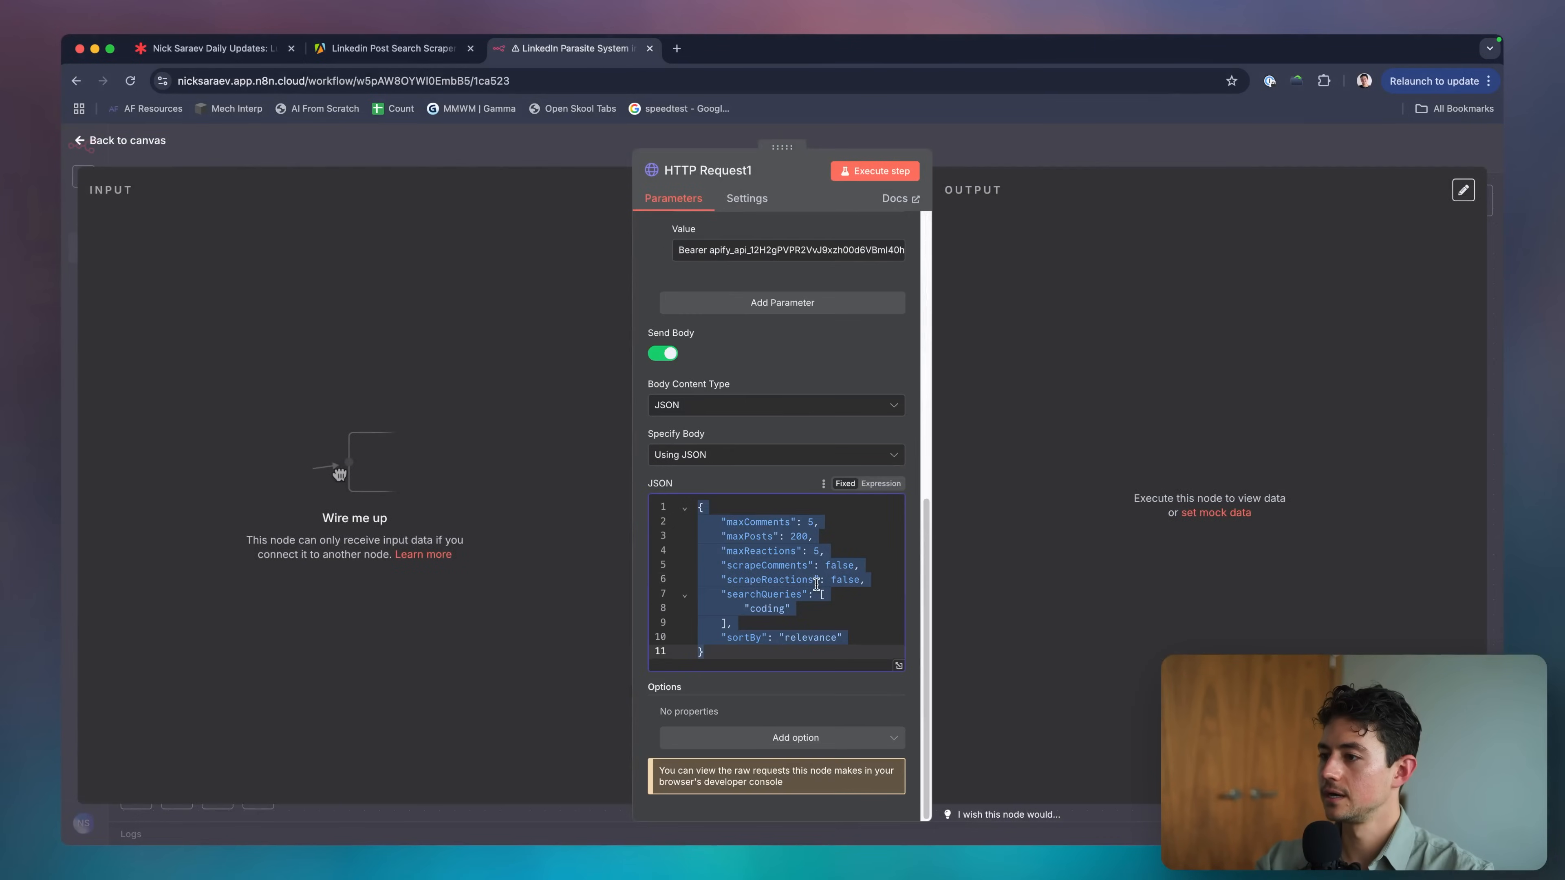
click(998, 173)
double_click(810, 593)
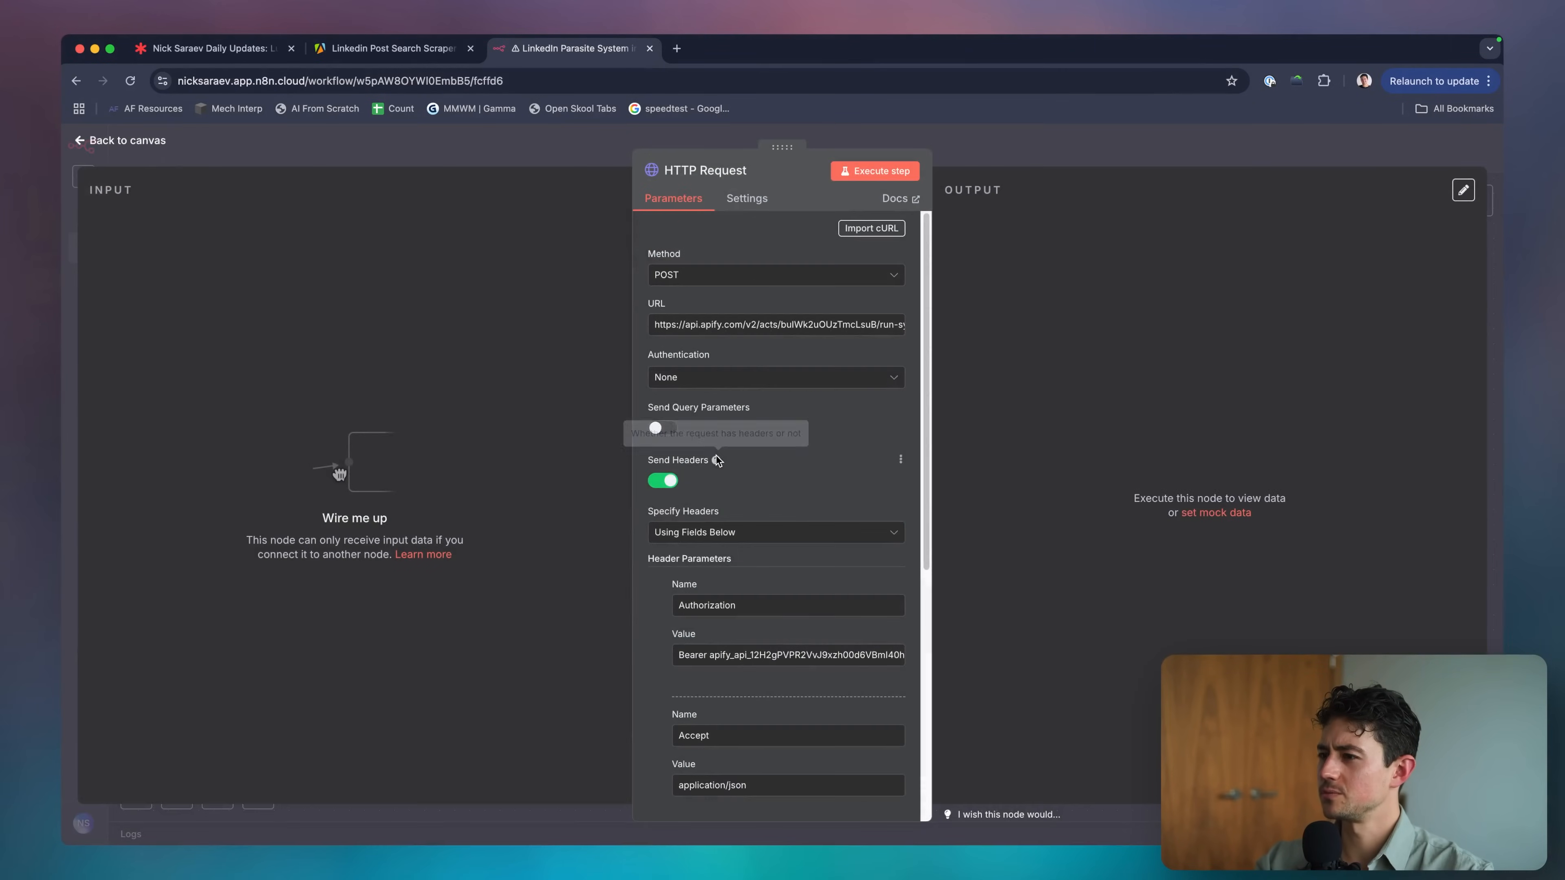
Beautify the copied JSON at jsonformatter.org and copy the formatted output.
scroll(716, 455, down, 3)
key(super+t)
text(jsonformatter.org)
key(Return)
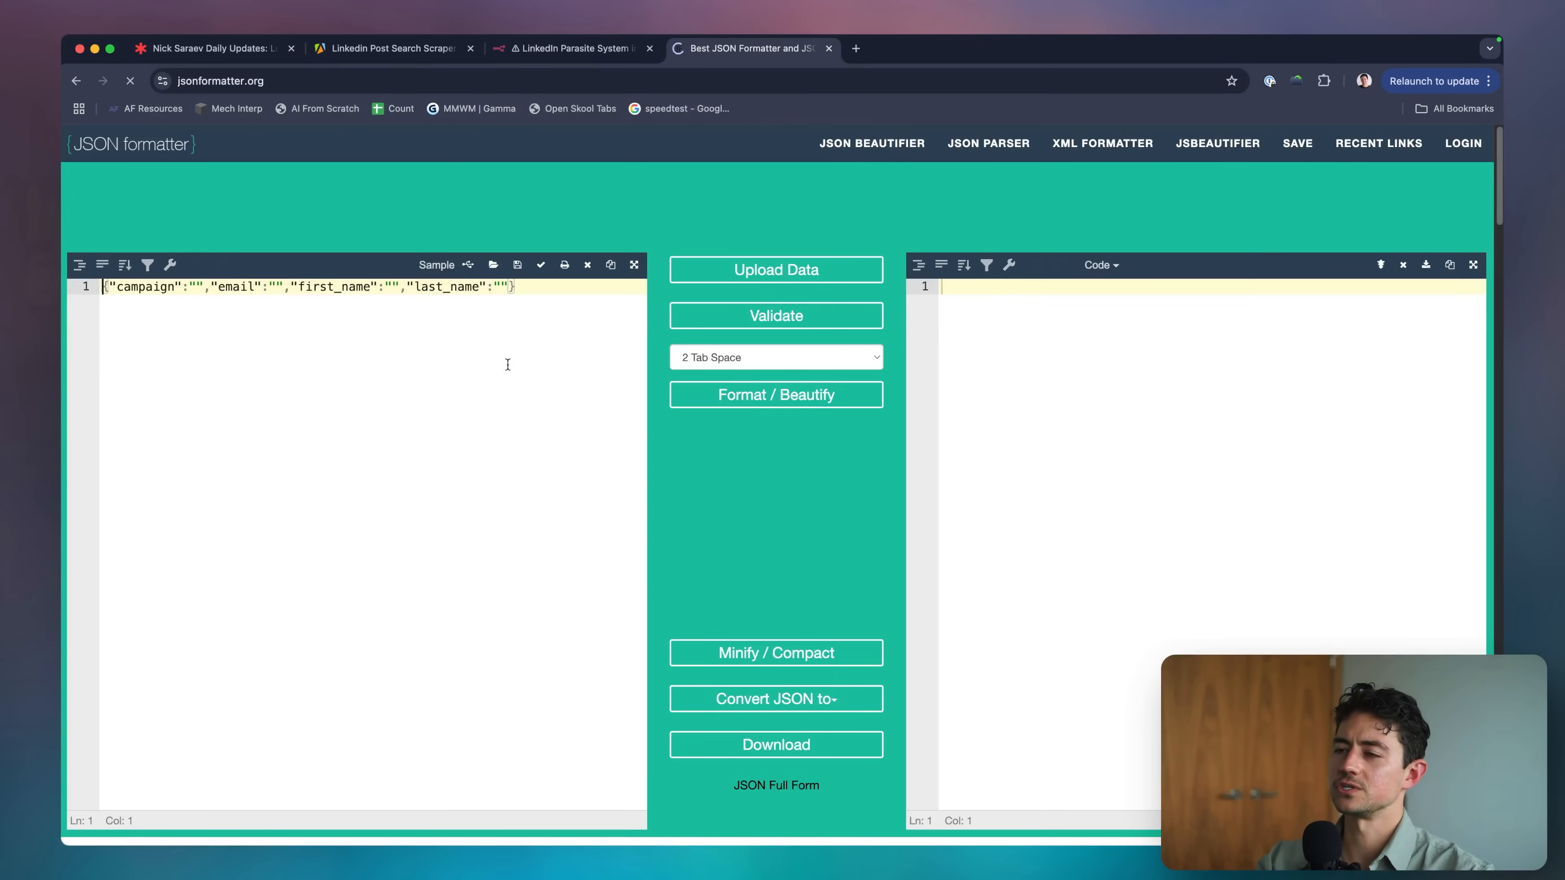
key(super+v)
click(777, 395)
click(1116, 436)
key(super+a)
key(super+c)
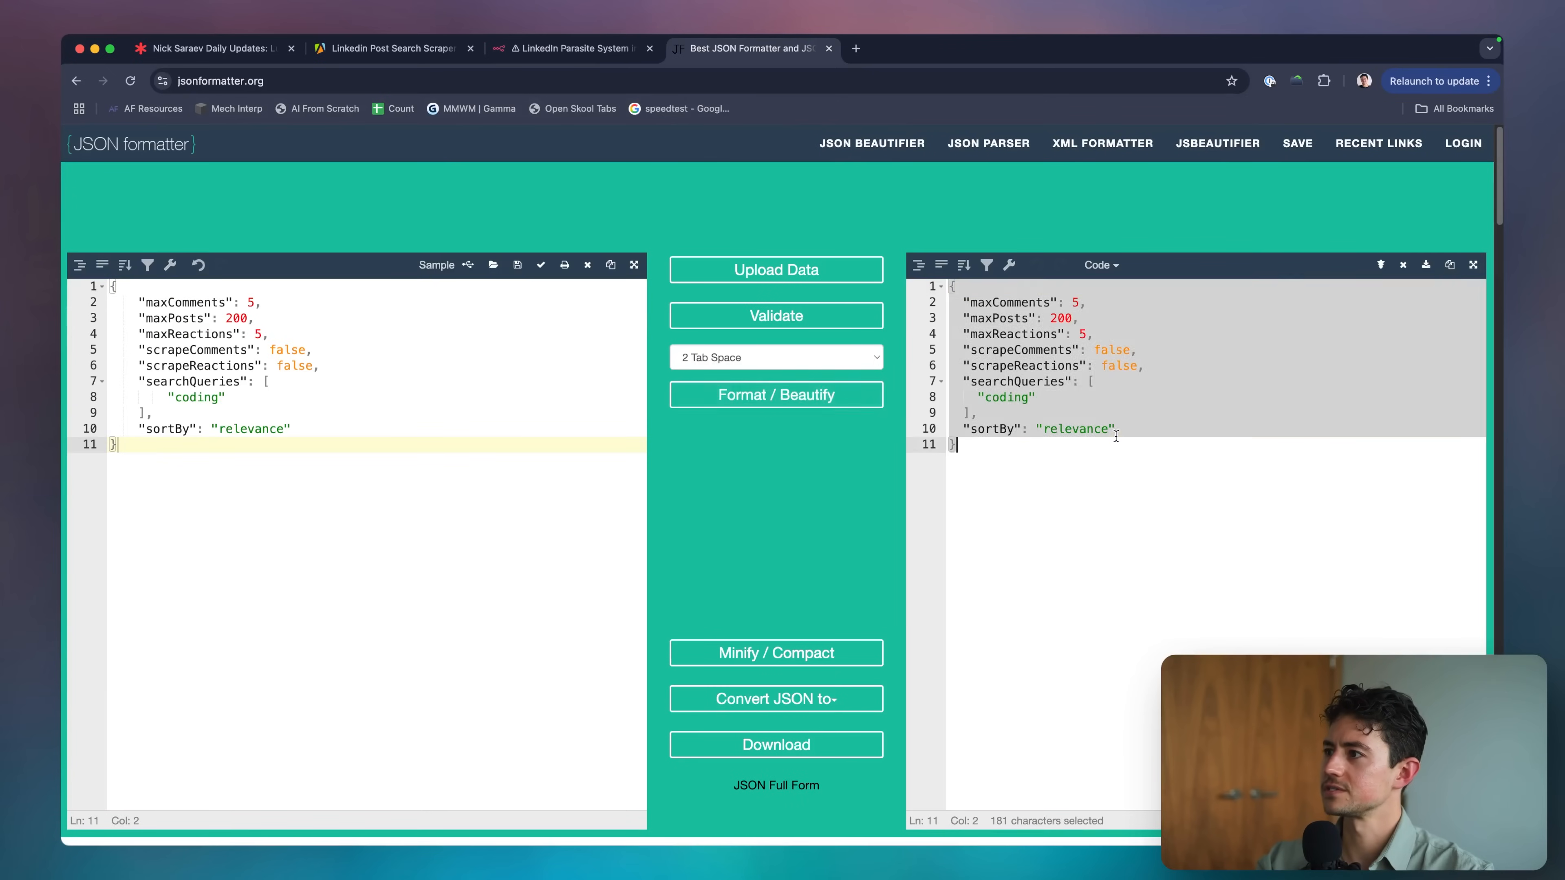
key(super+w)
Paste the formatted JSON into the body and add the missing comma after the searchQueries bracket.
click(777, 613)
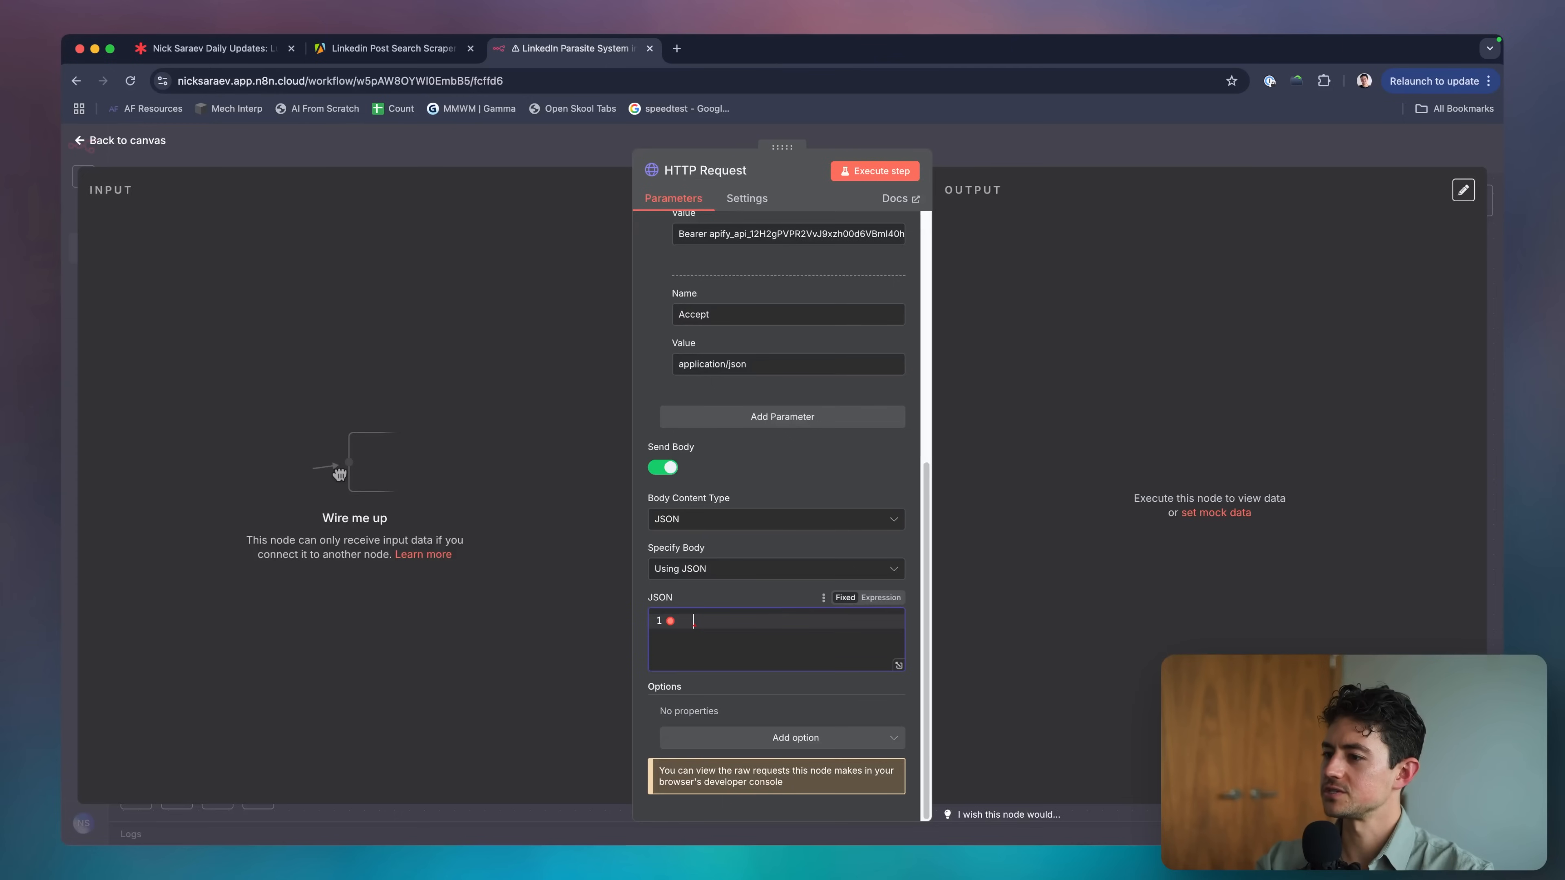
key(super+v)
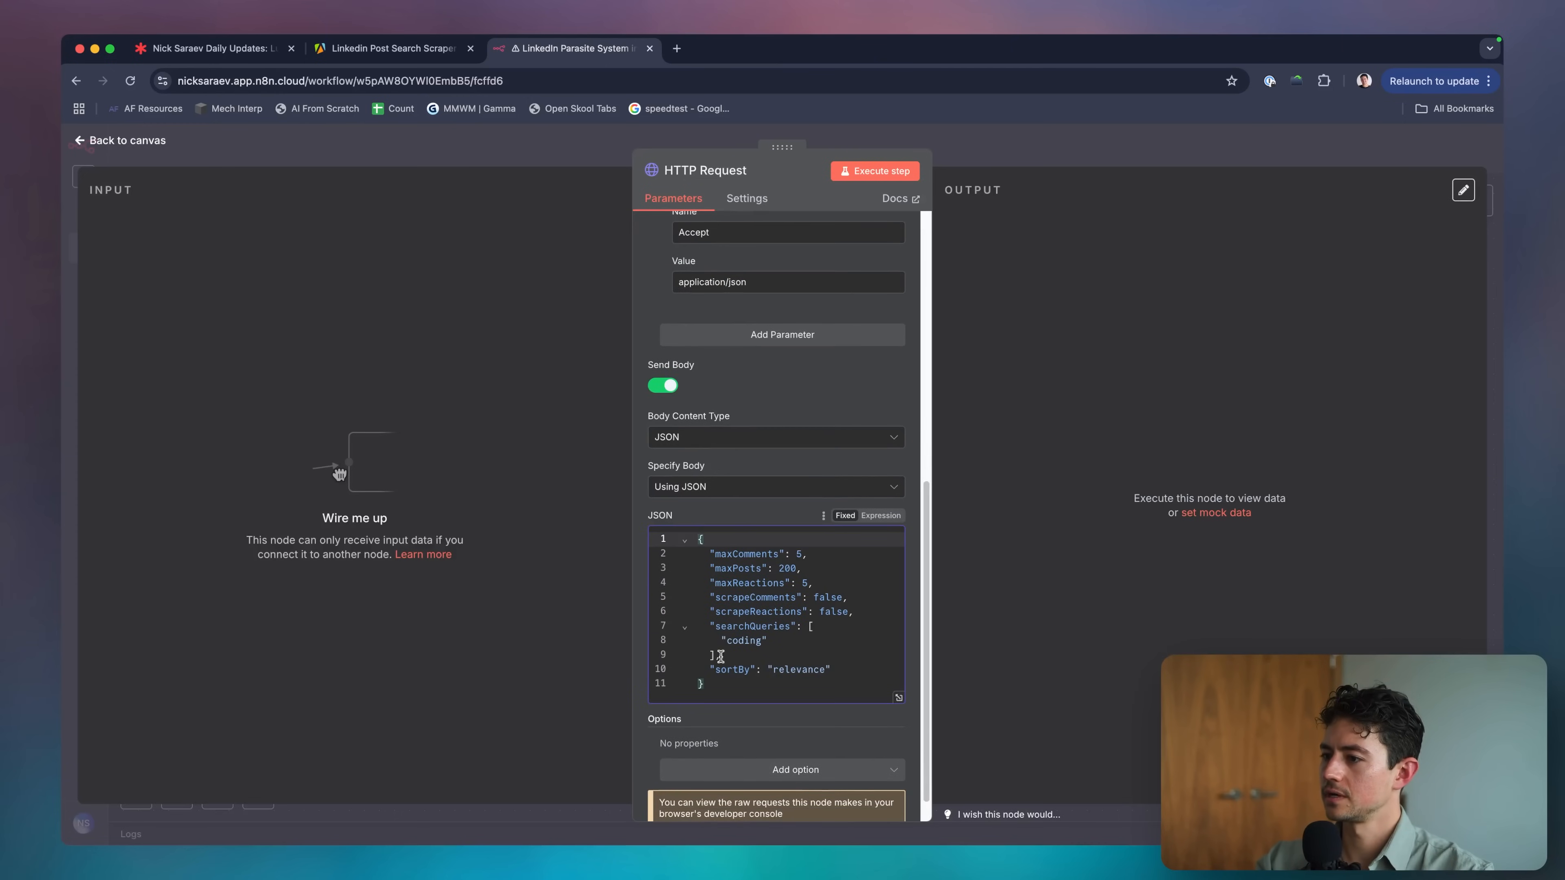
click(720, 656)
text(,)
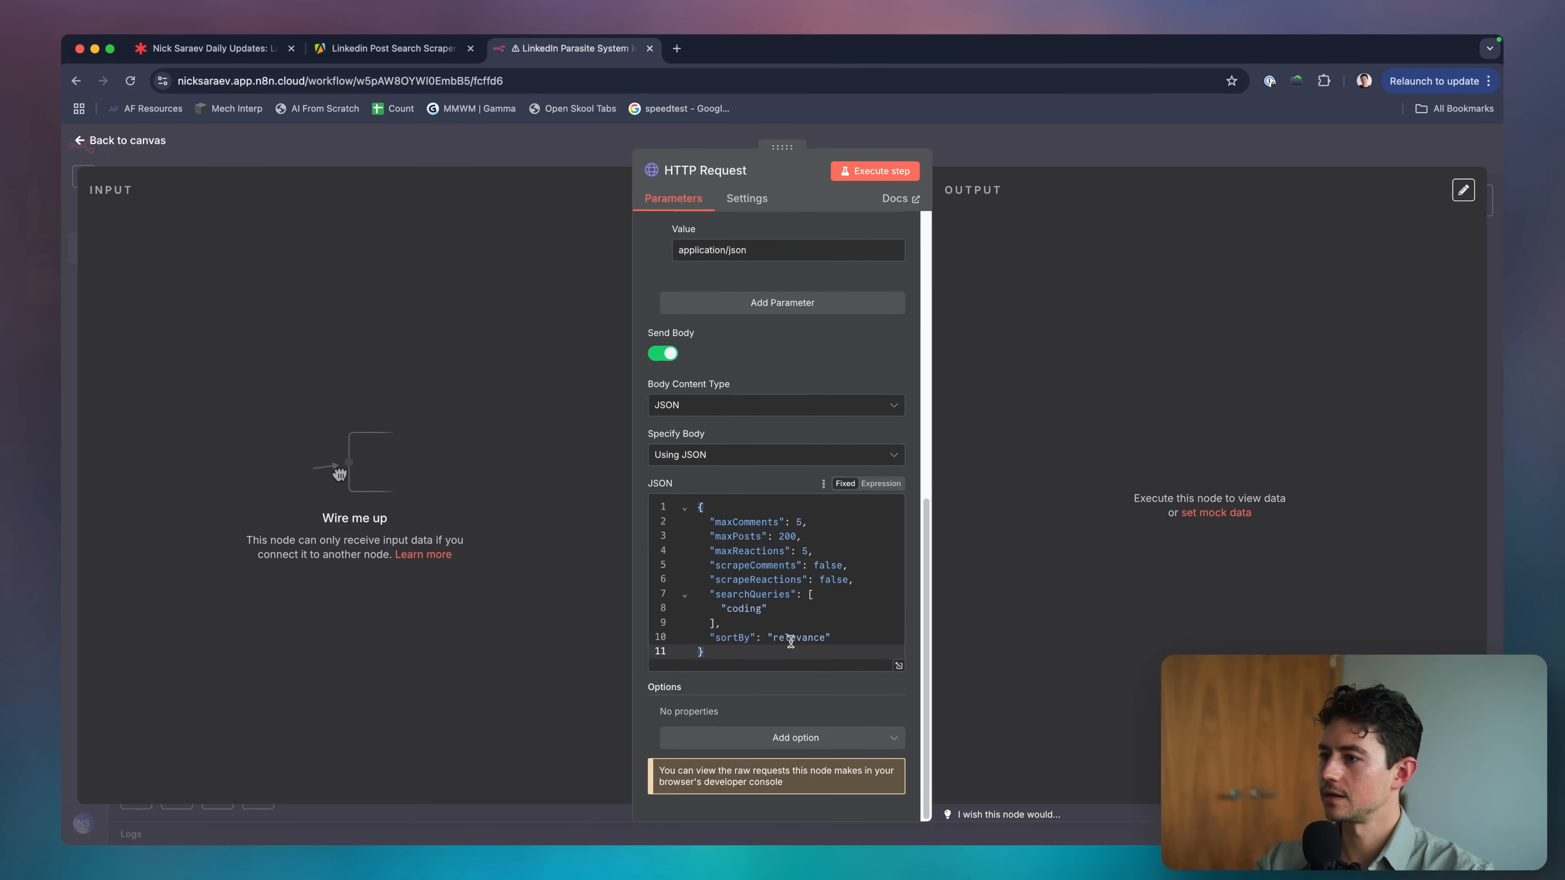
scroll(781, 496, up, 10)
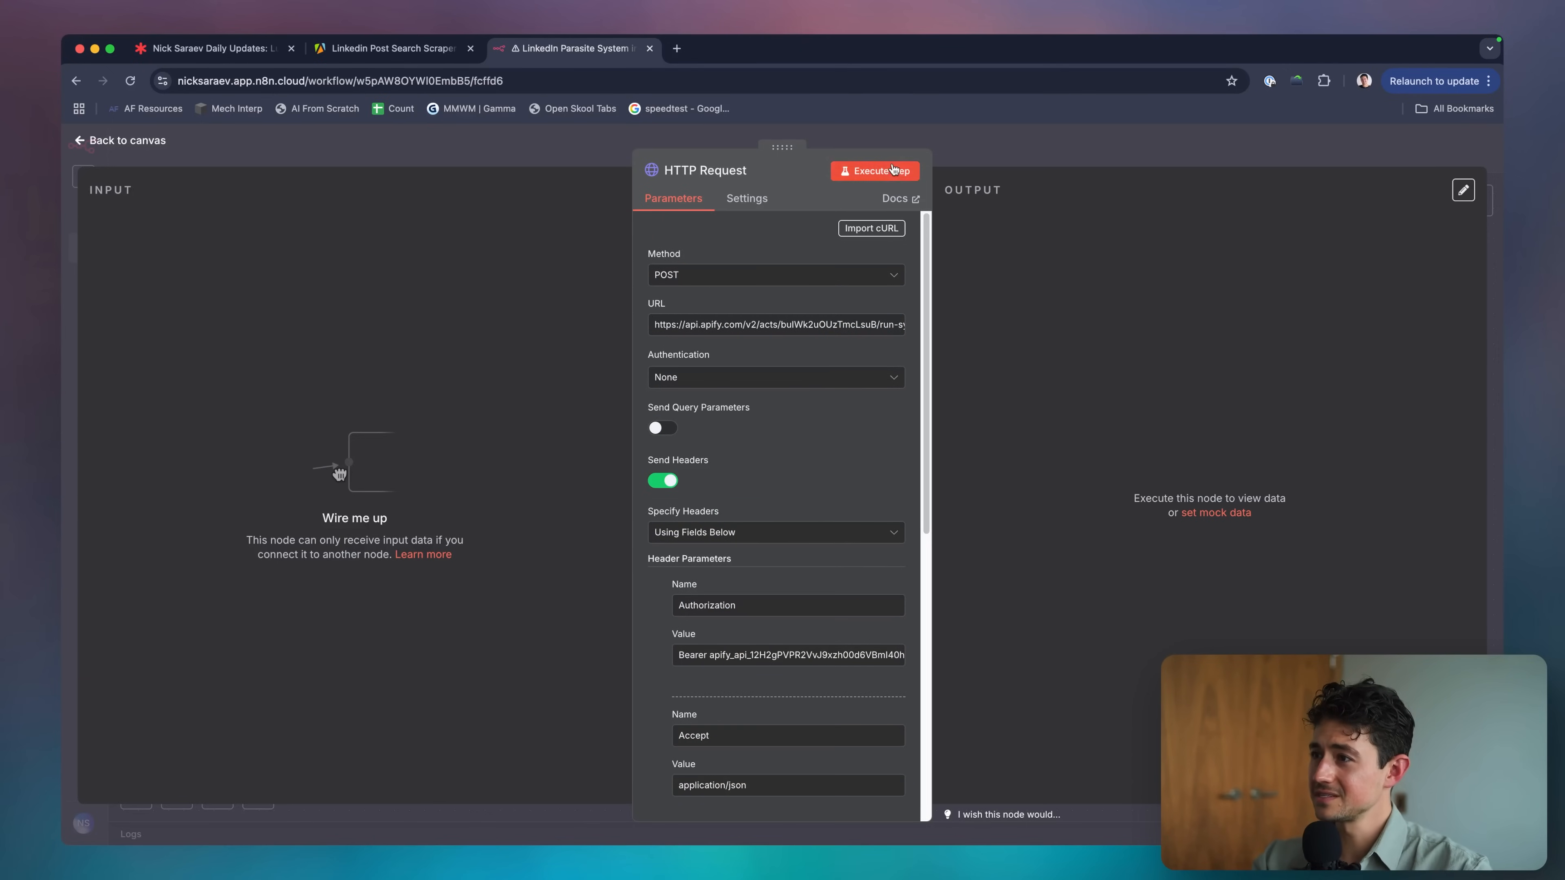
Execute the HTTP Request step, then align the node with the manual trigger and reopen it.
click(875, 171)
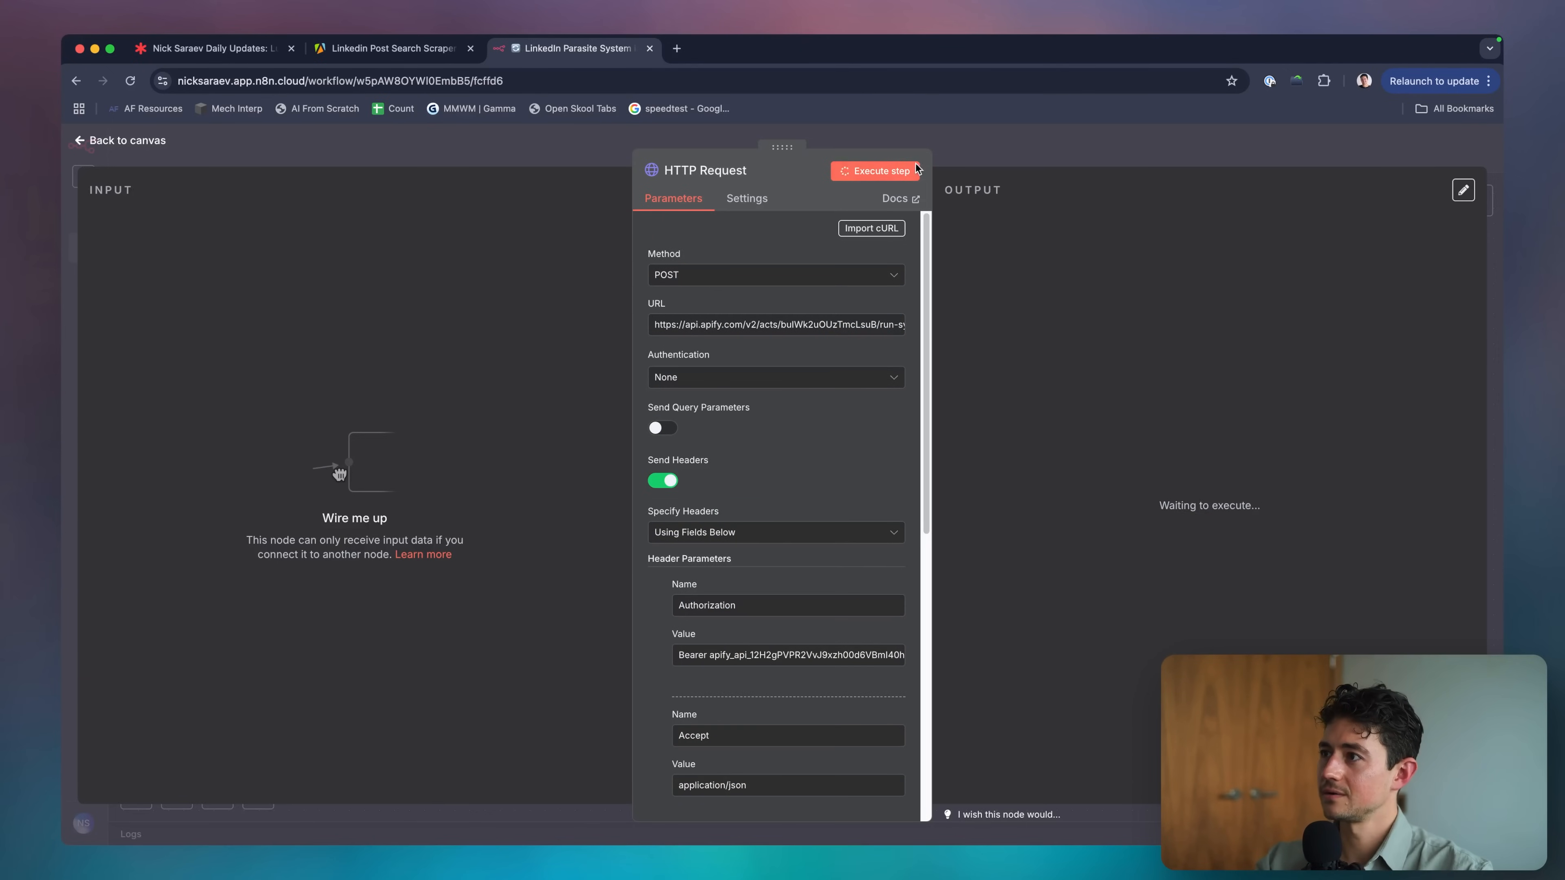
click(963, 158)
drag(602, 452, 599, 420)
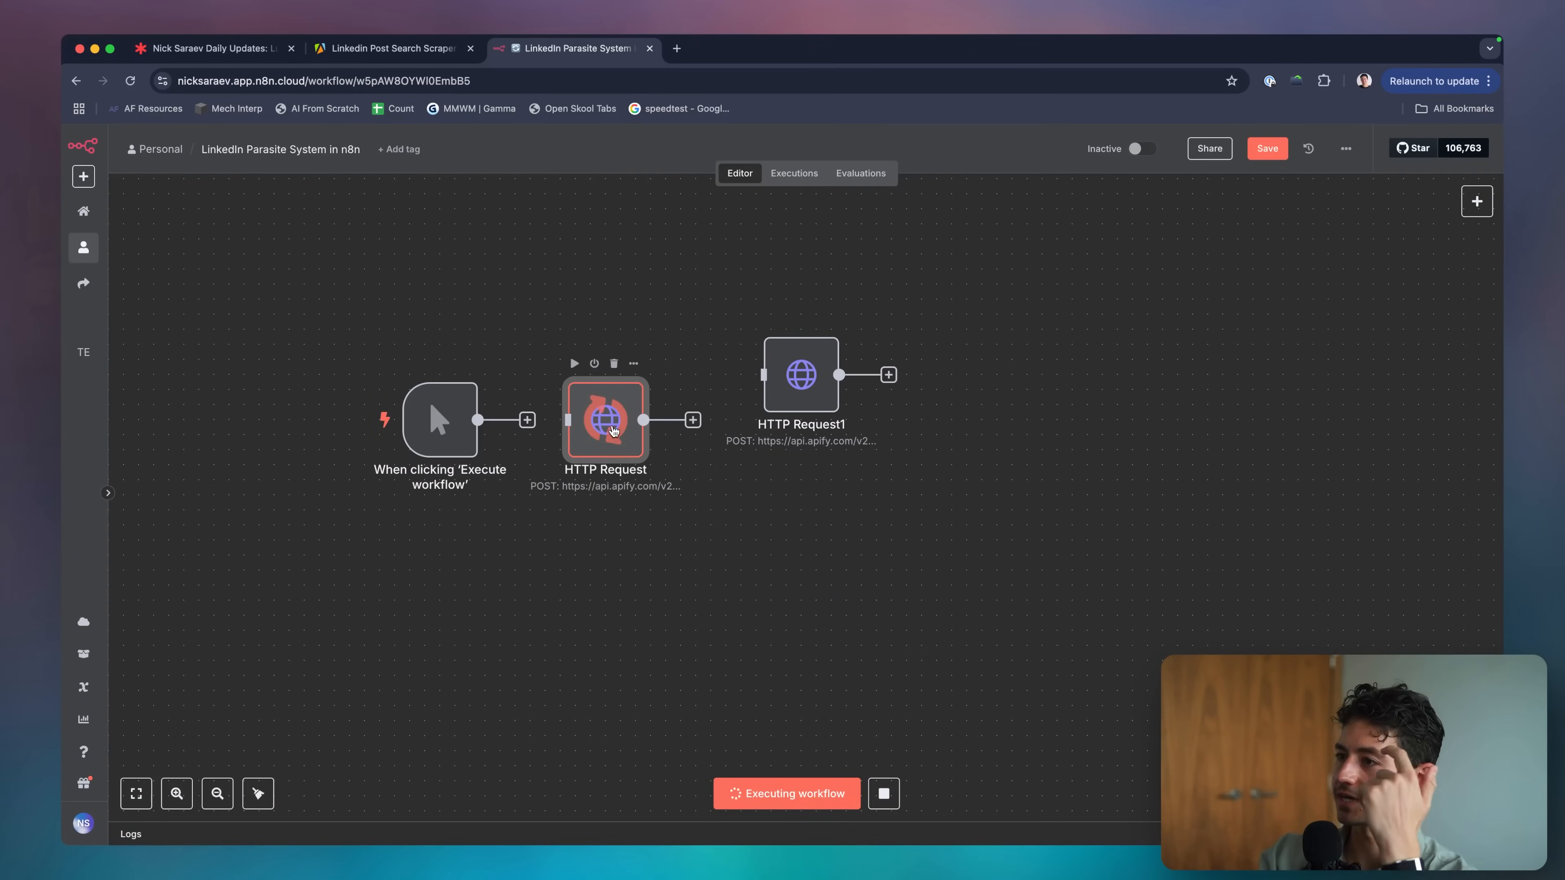
double_click(614, 431)
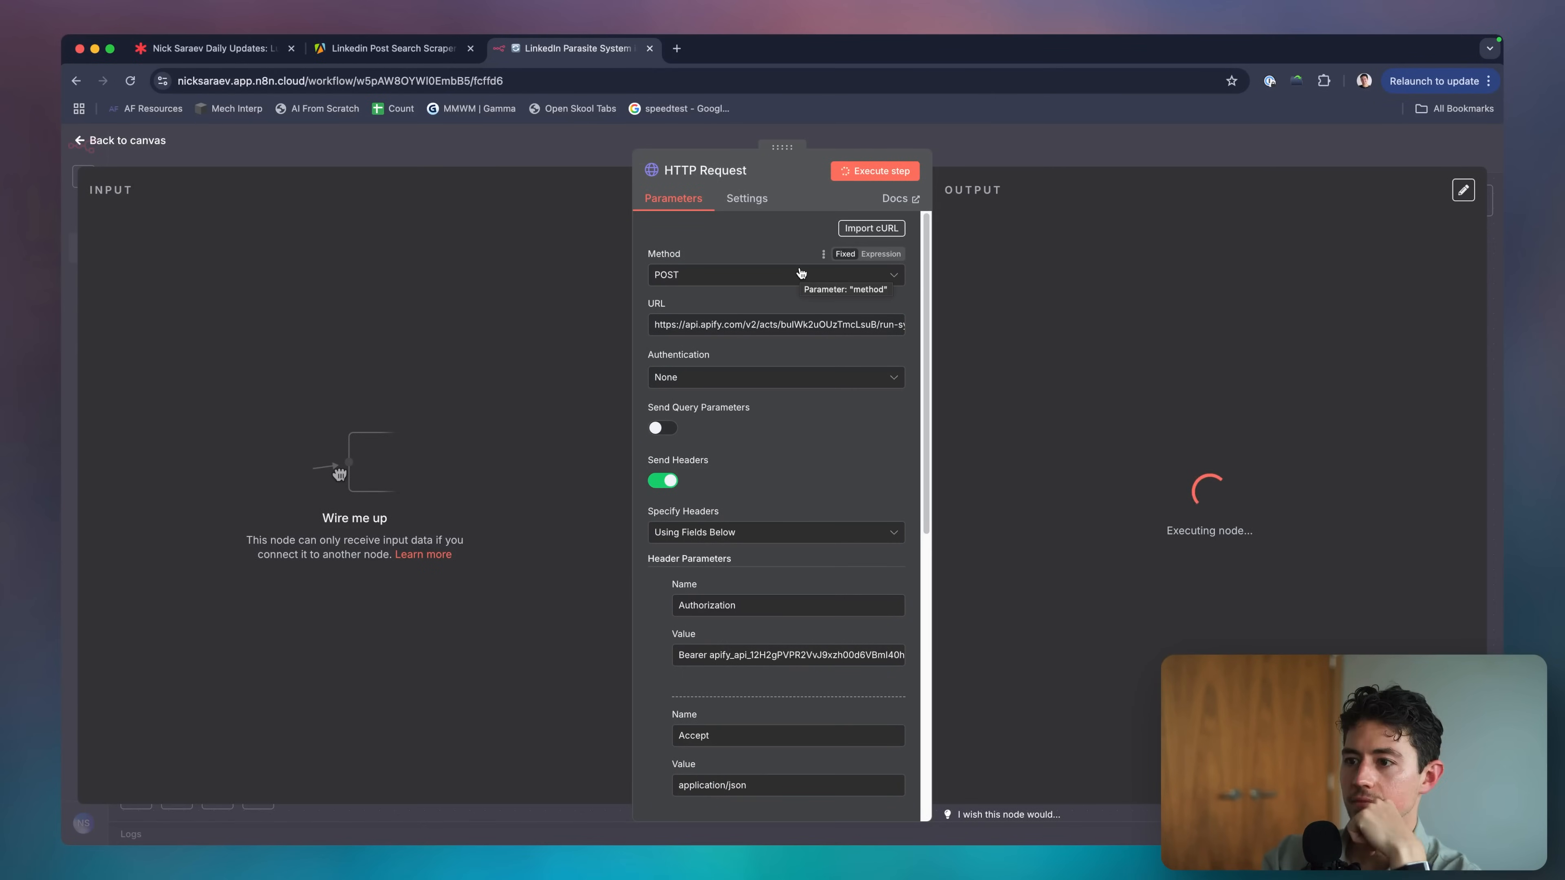
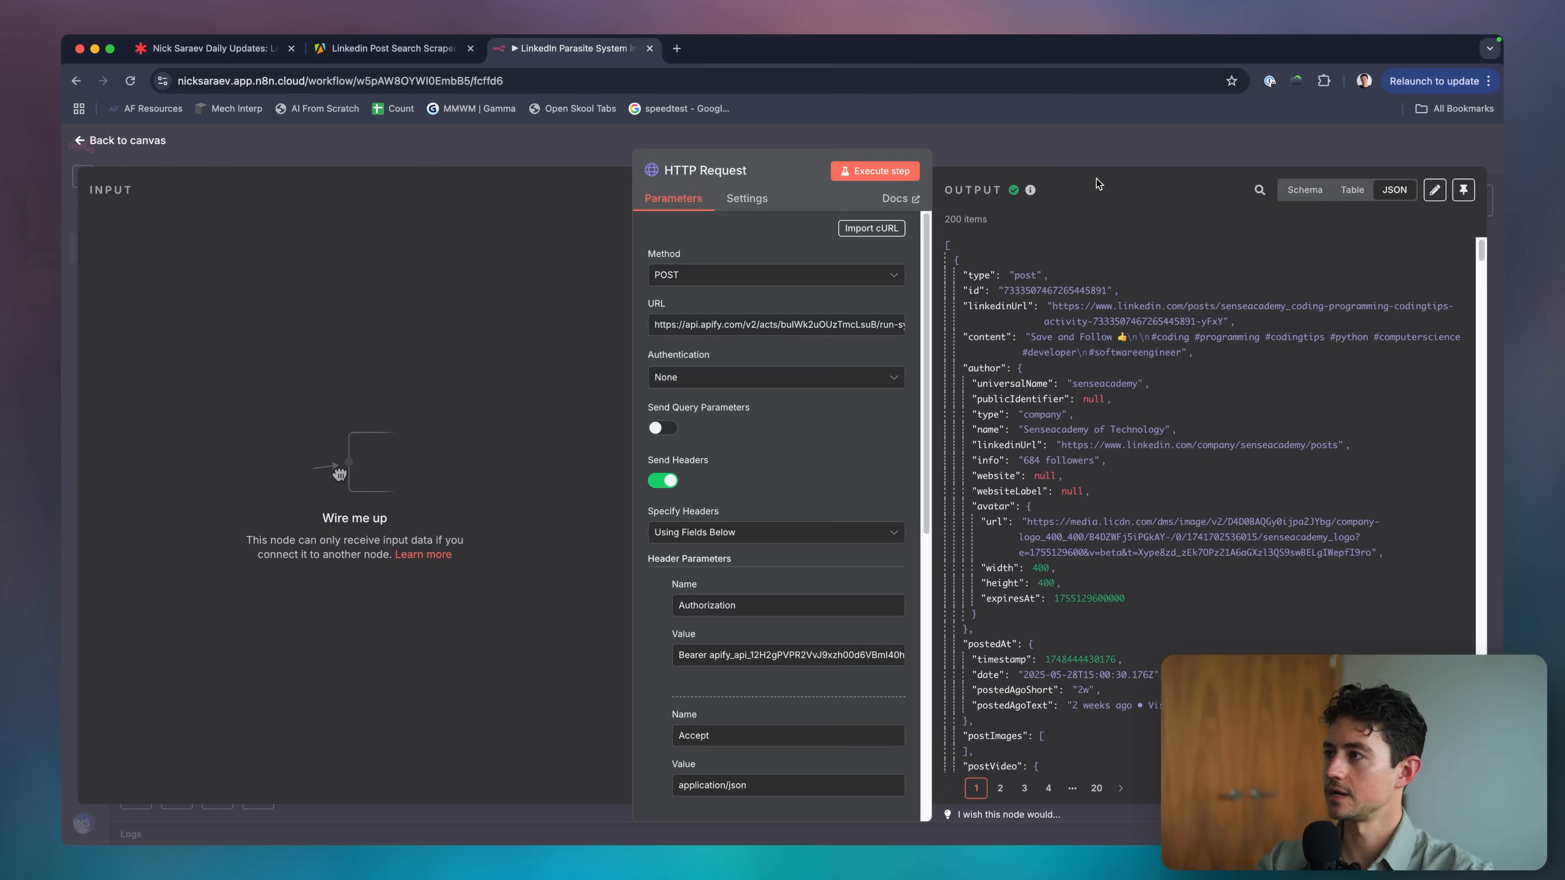
Connect the manual trigger to HTTP Request, run the workflow, and delete the spare HTTP Request1 node.
key(Escape)
drag(478, 420, 567, 420)
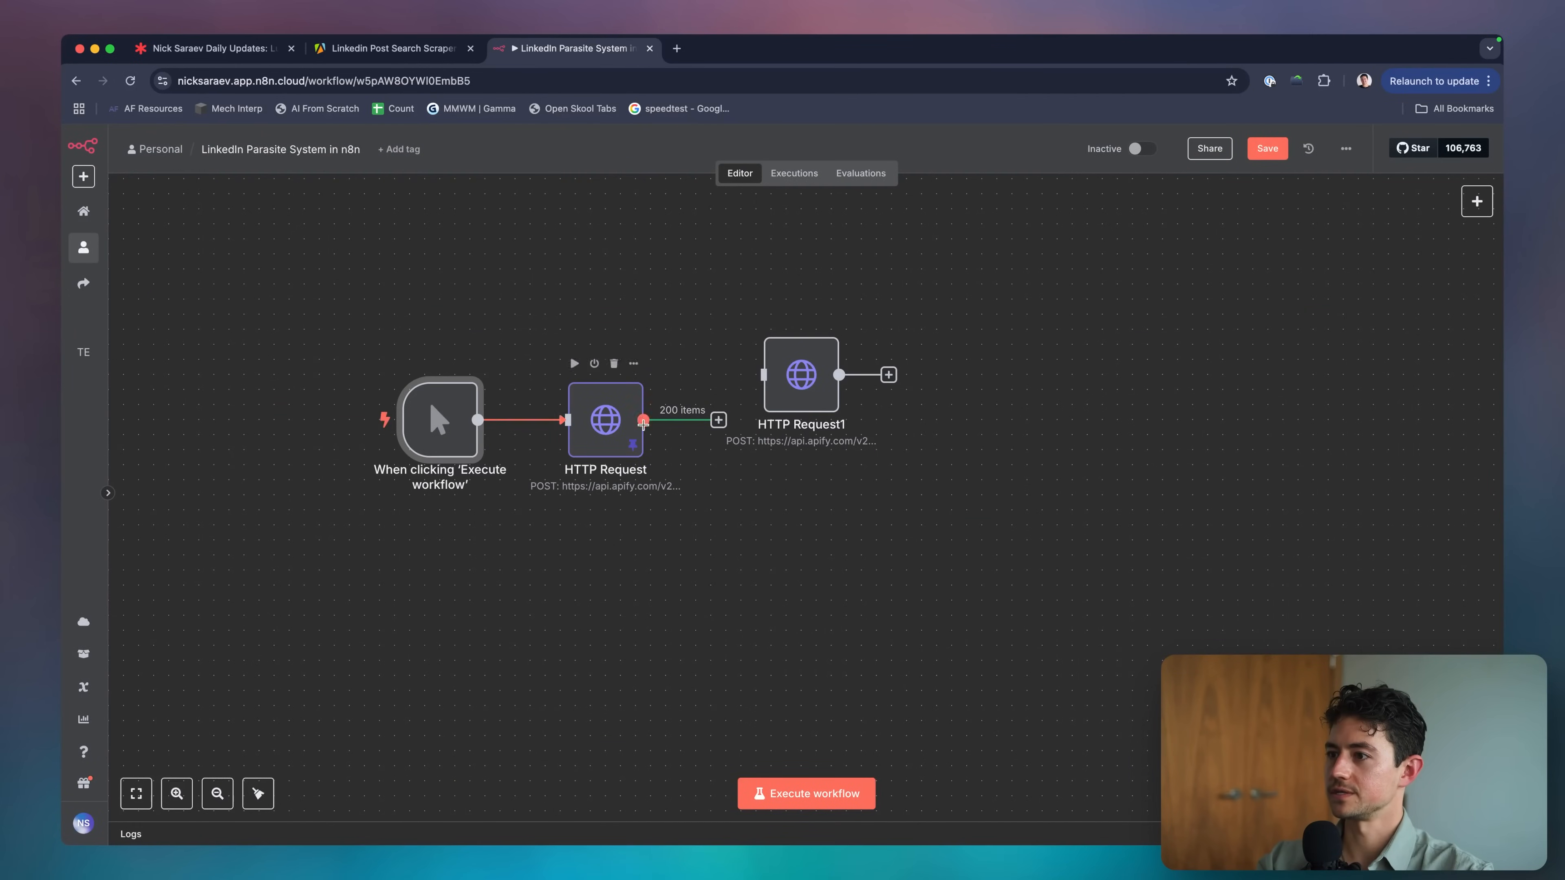
click(358, 420)
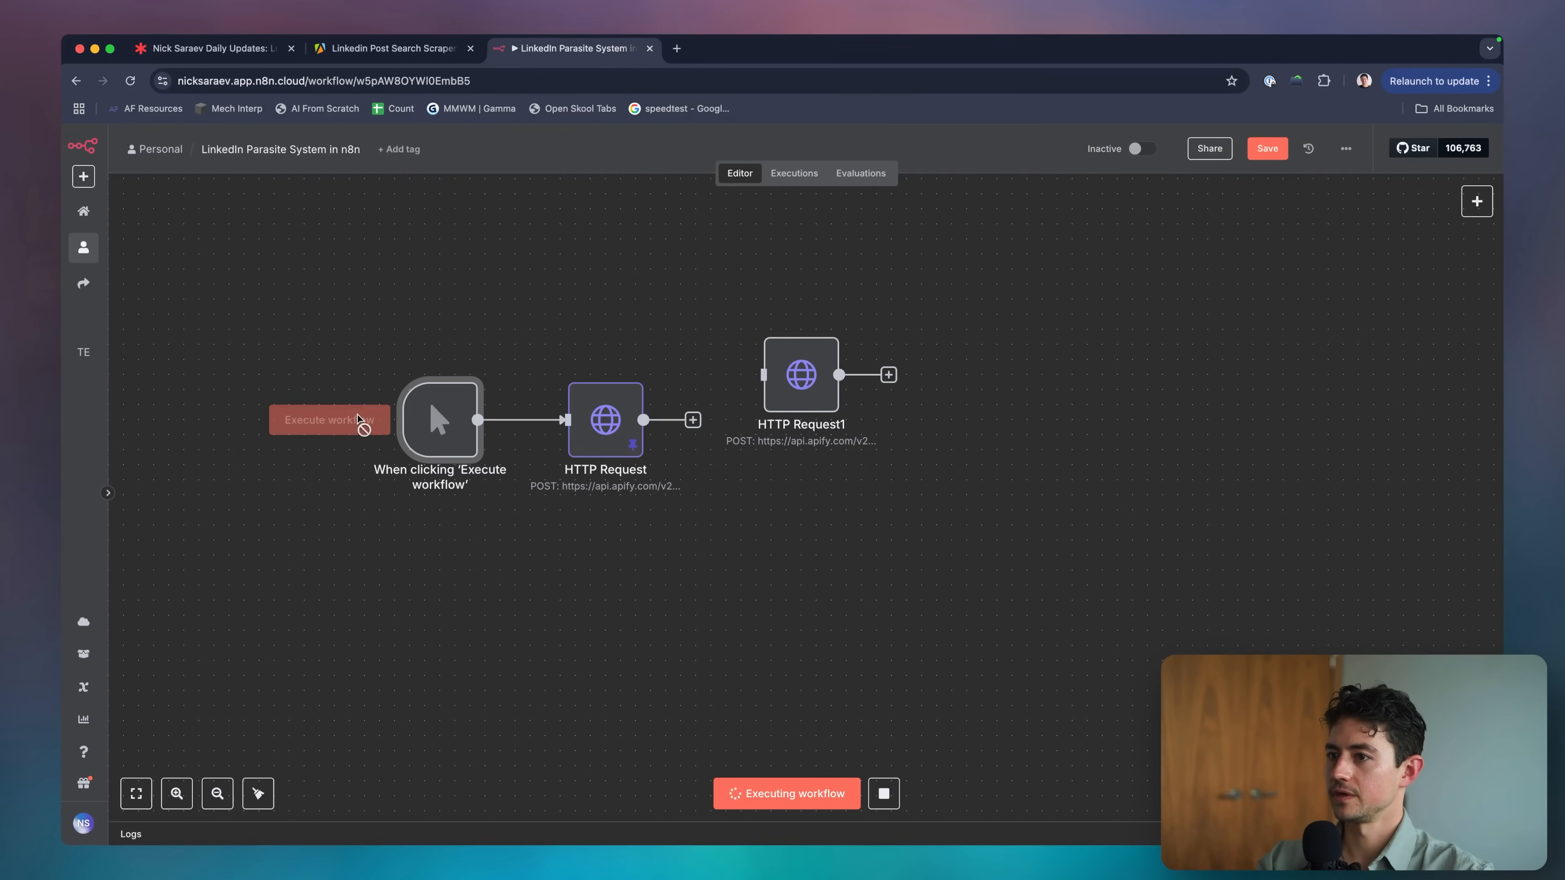
scroll(678, 346, up, 1)
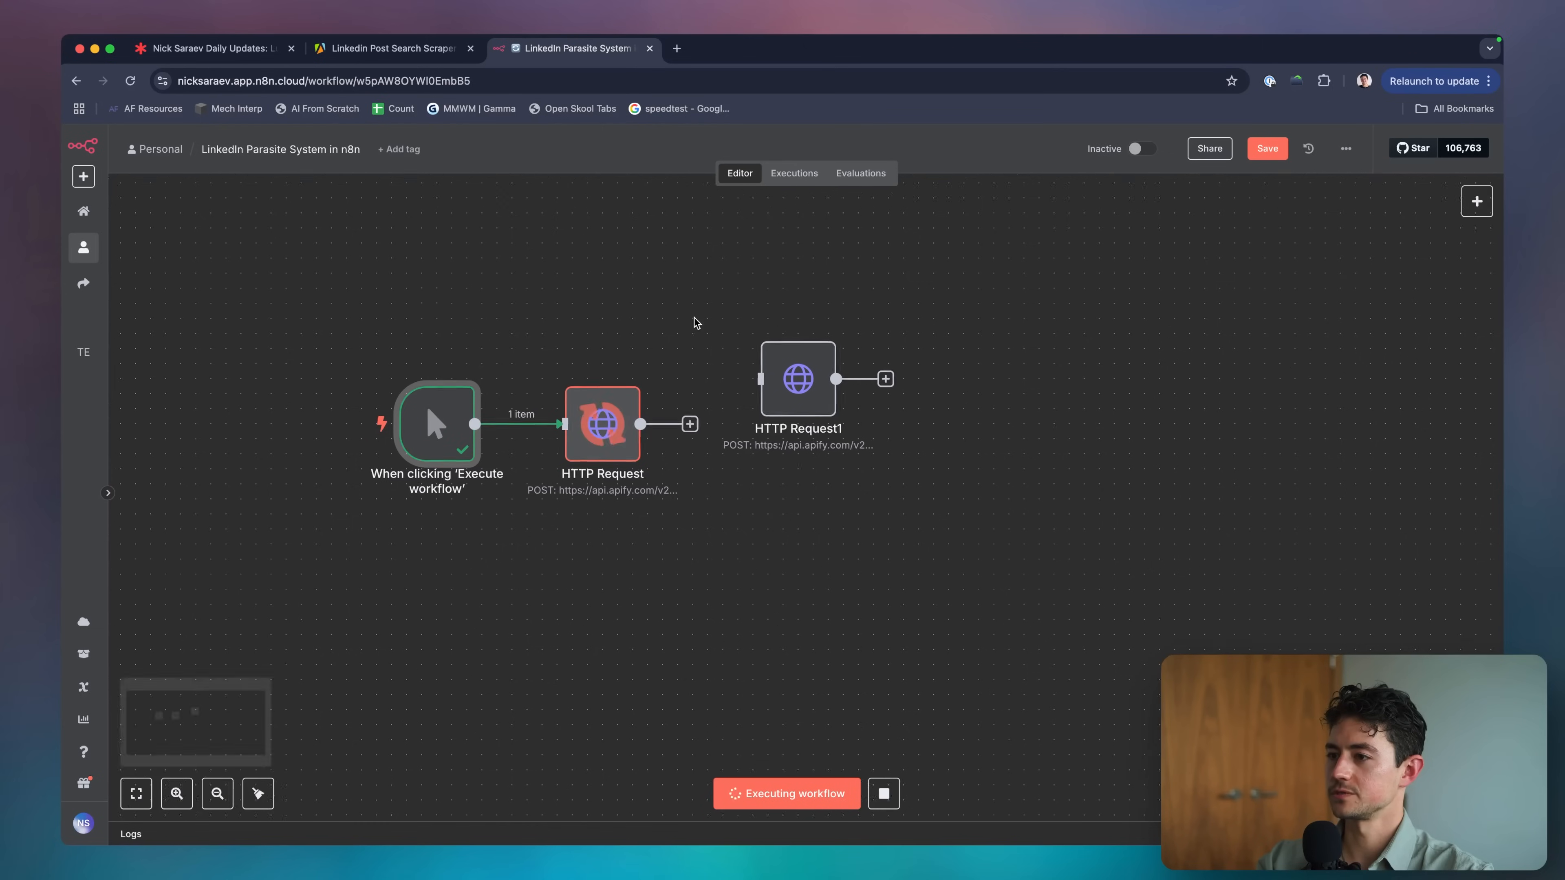
drag(856, 450, 911, 470)
key(Delete)
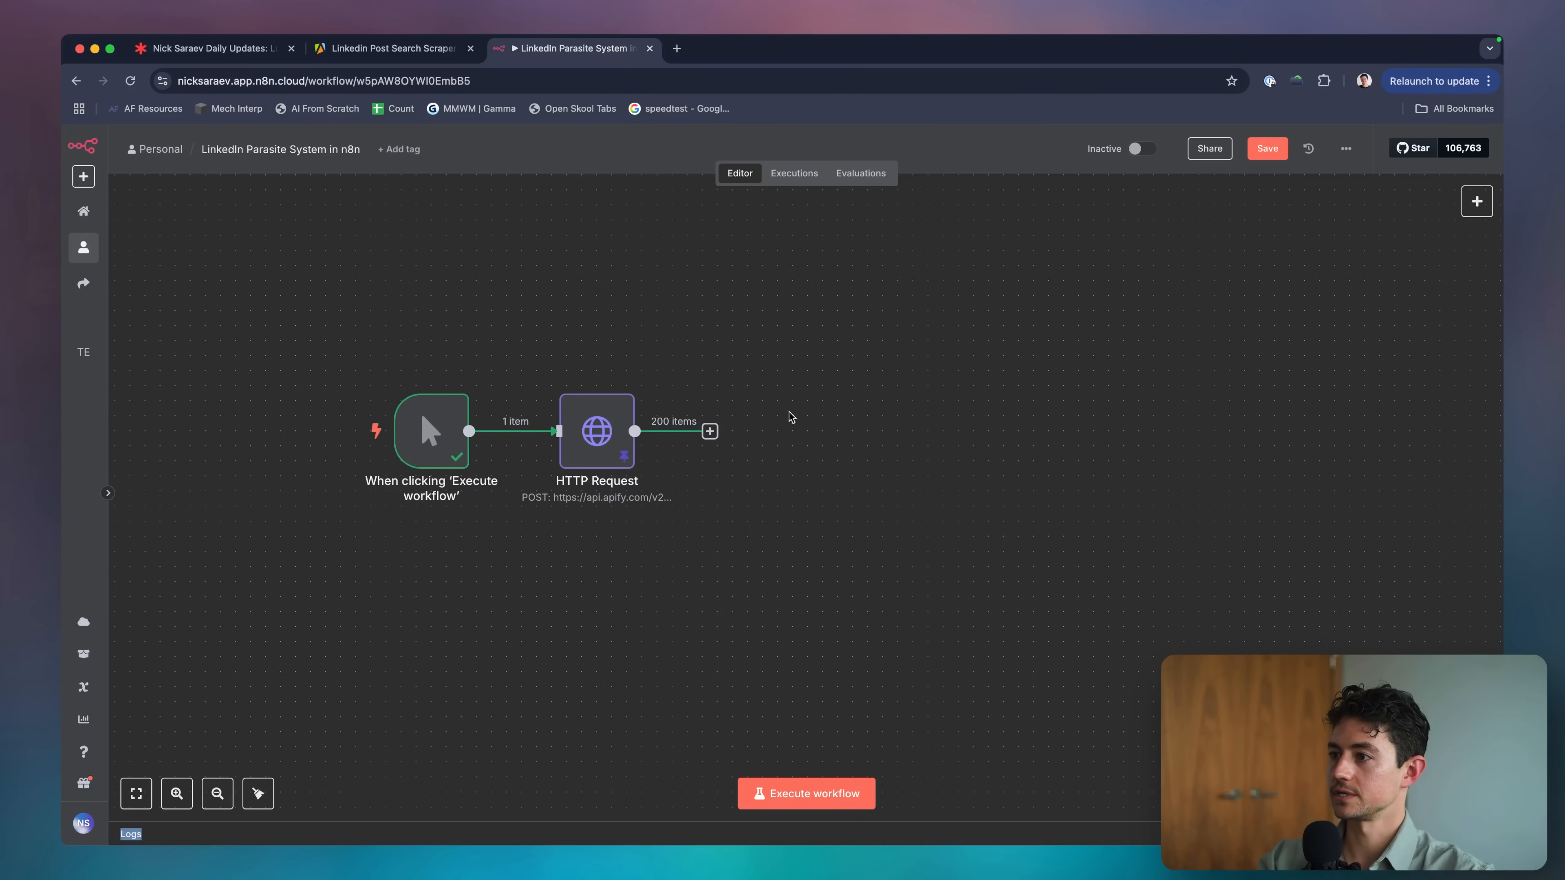
Add a Sort step after the HTTP Request node.
click(711, 431)
text(trigg)
key(BackSpace)
key(BackSpace)
key(BackSpace)
key(BackSpace)
key(BackSpace)
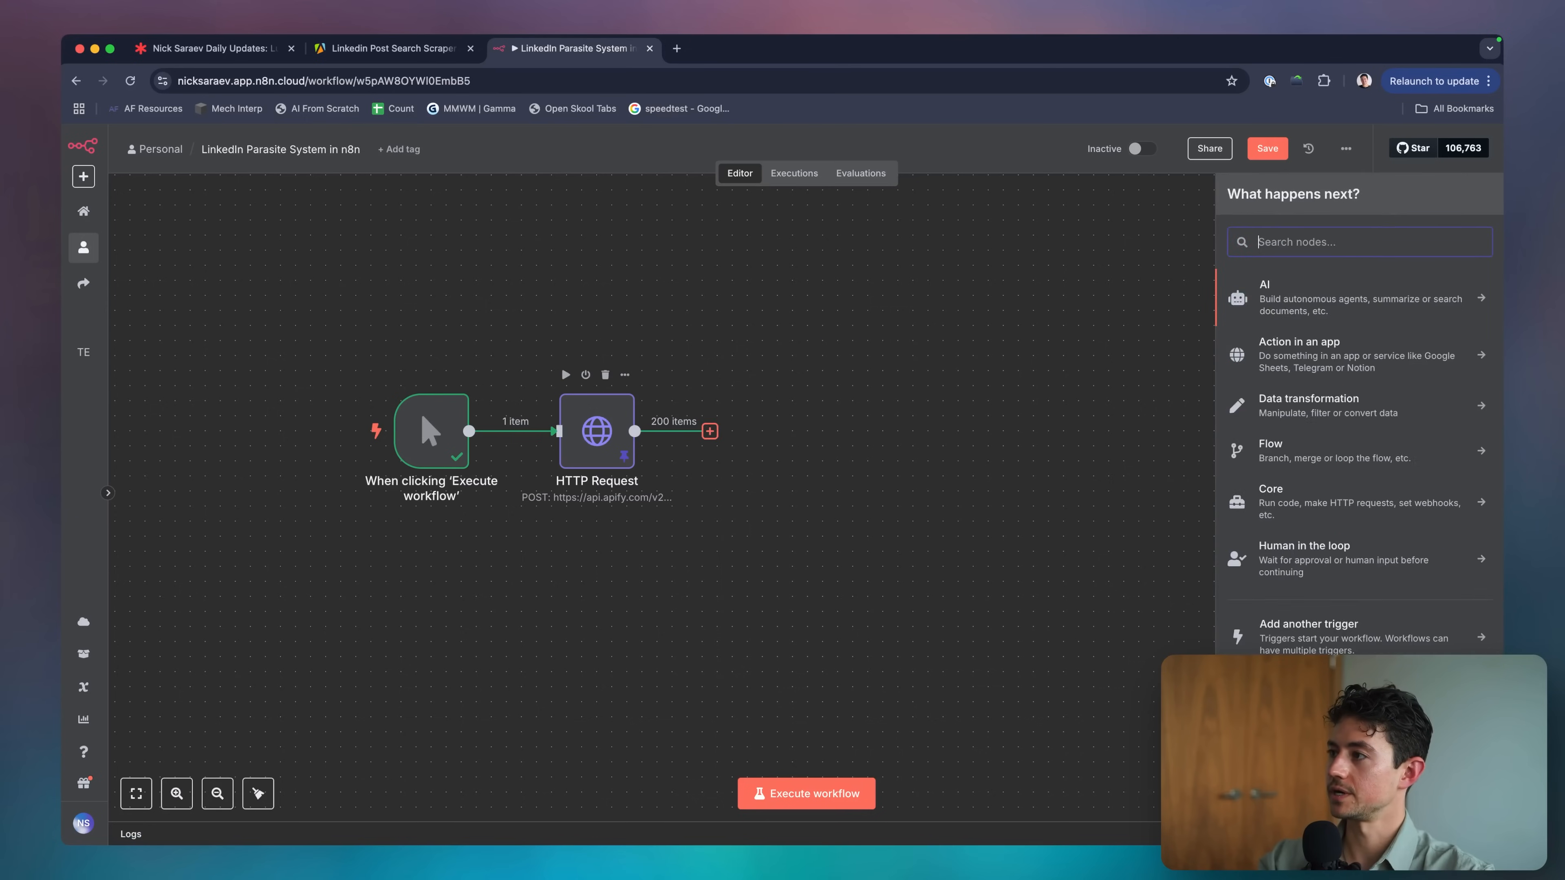
text(sort)
key(Return)
Sort the 200 posts by engagement.likes descending and run it, giving a 2048-like post first.
click(745, 338)
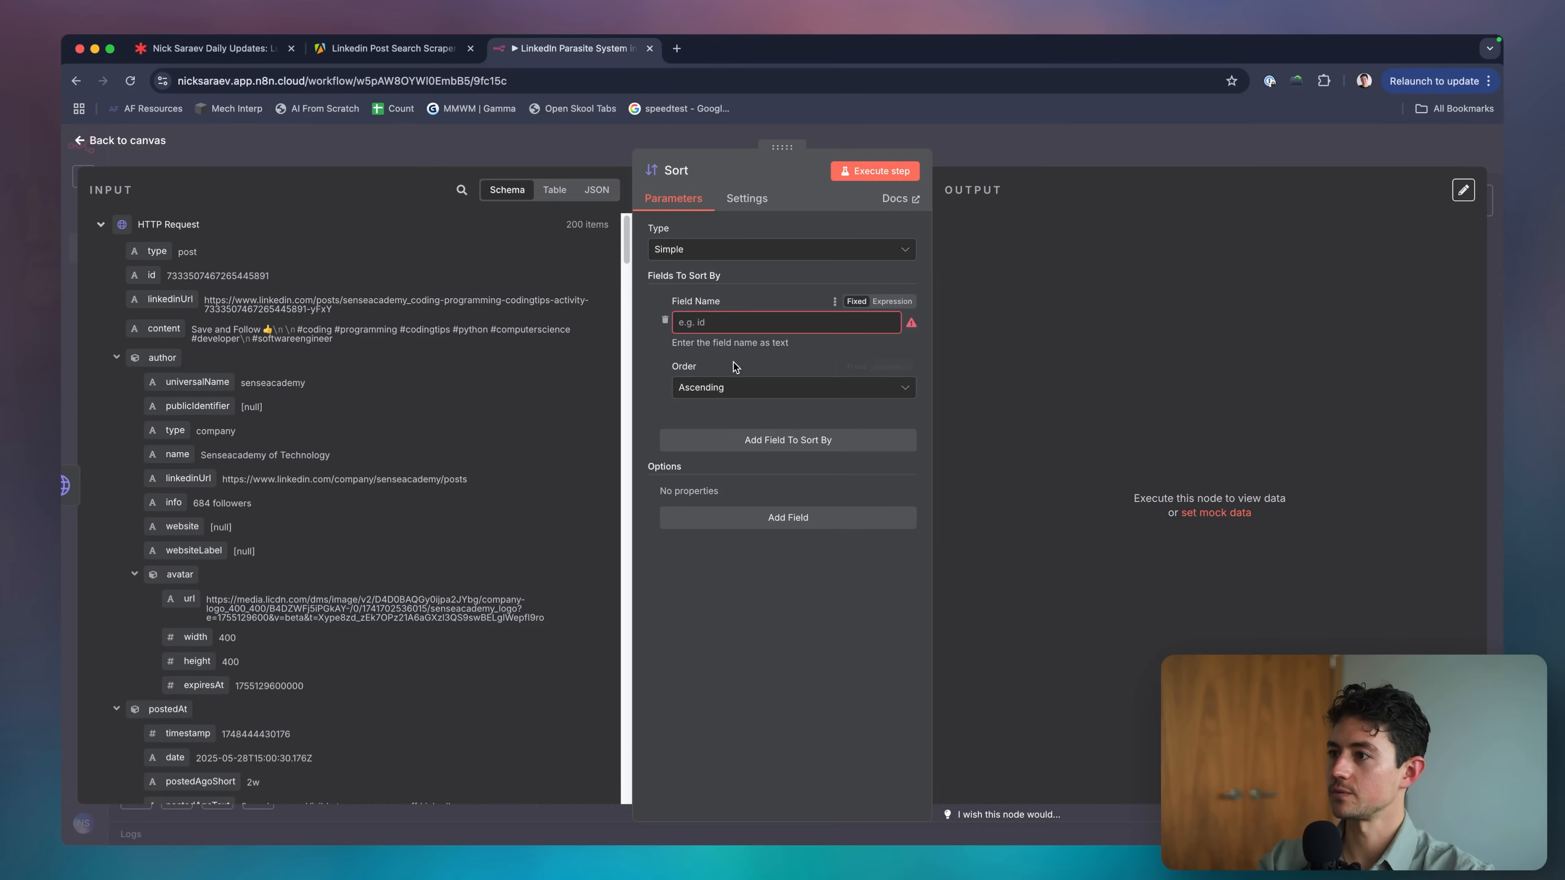
scroll(422, 402, down, 15)
scroll(422, 402, down, 12)
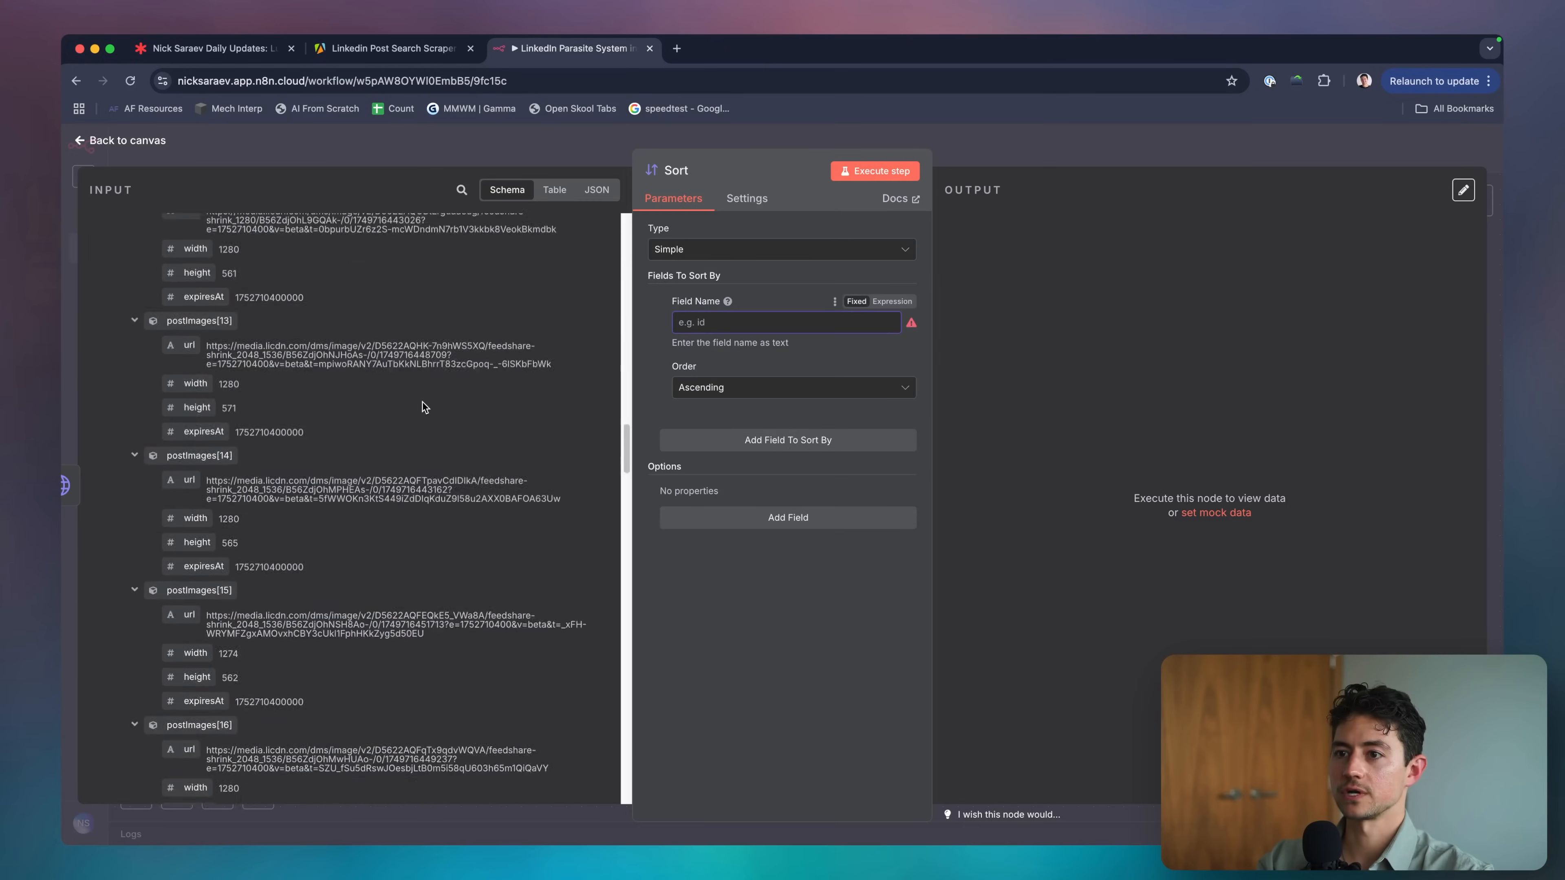
scroll(250, 393, down, 5)
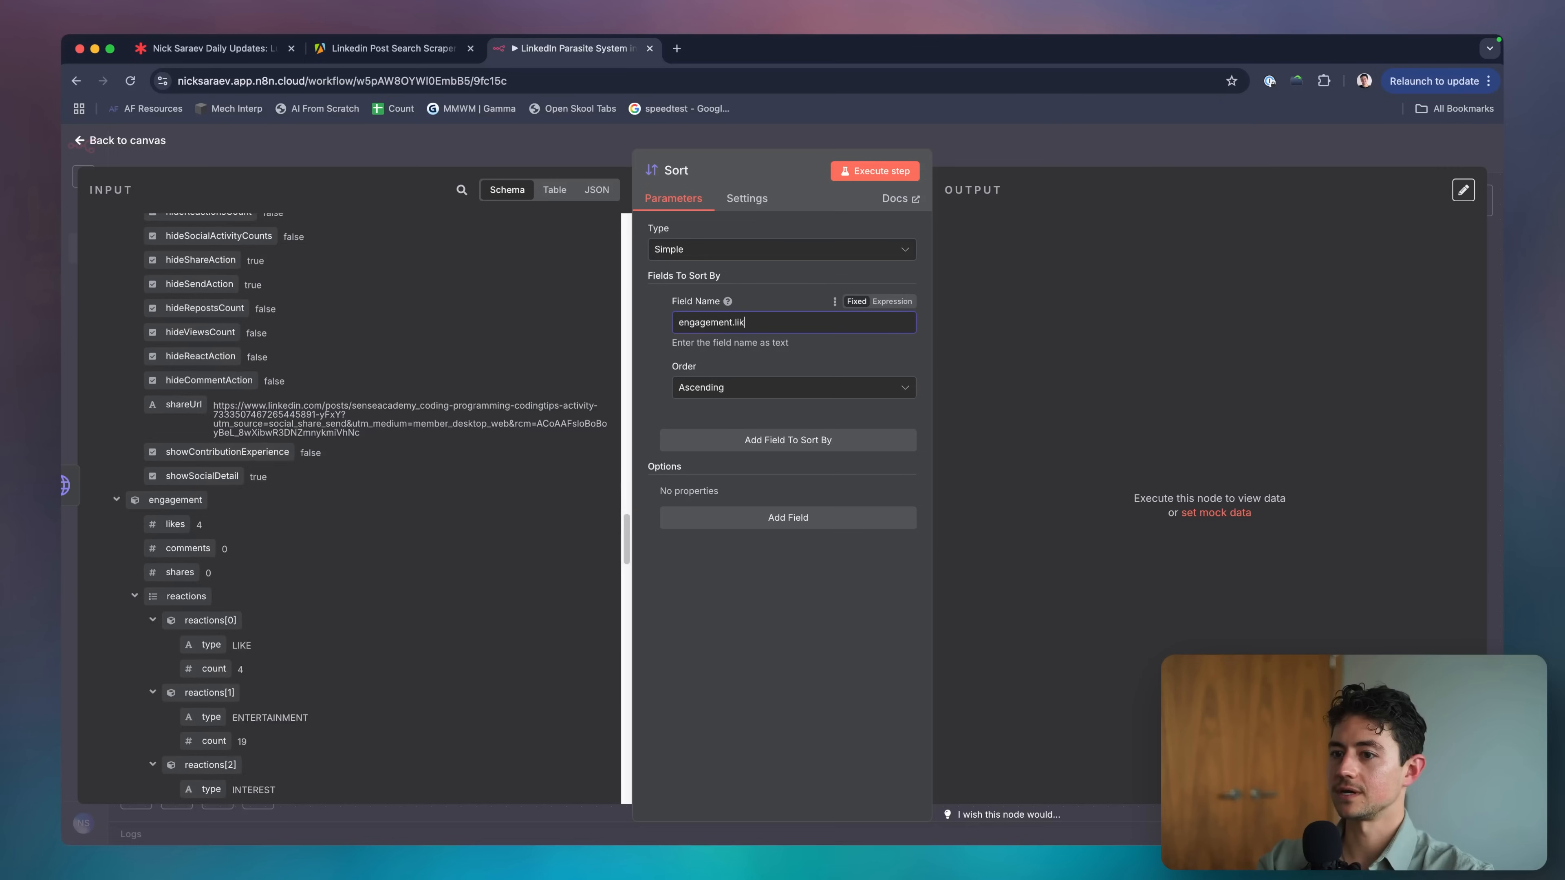
click(766, 451)
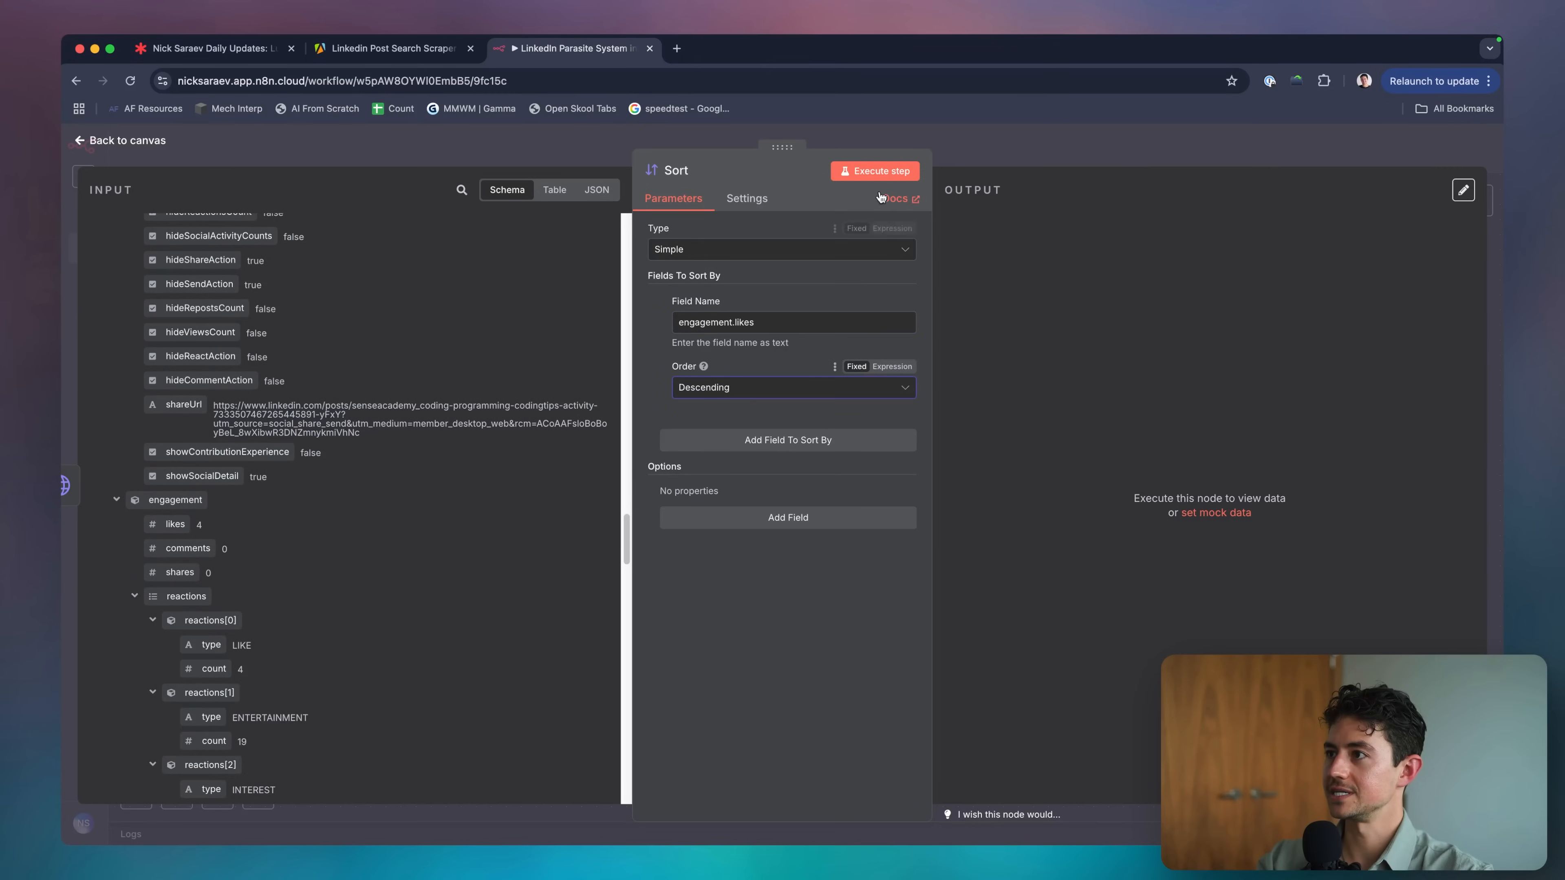
click(878, 171)
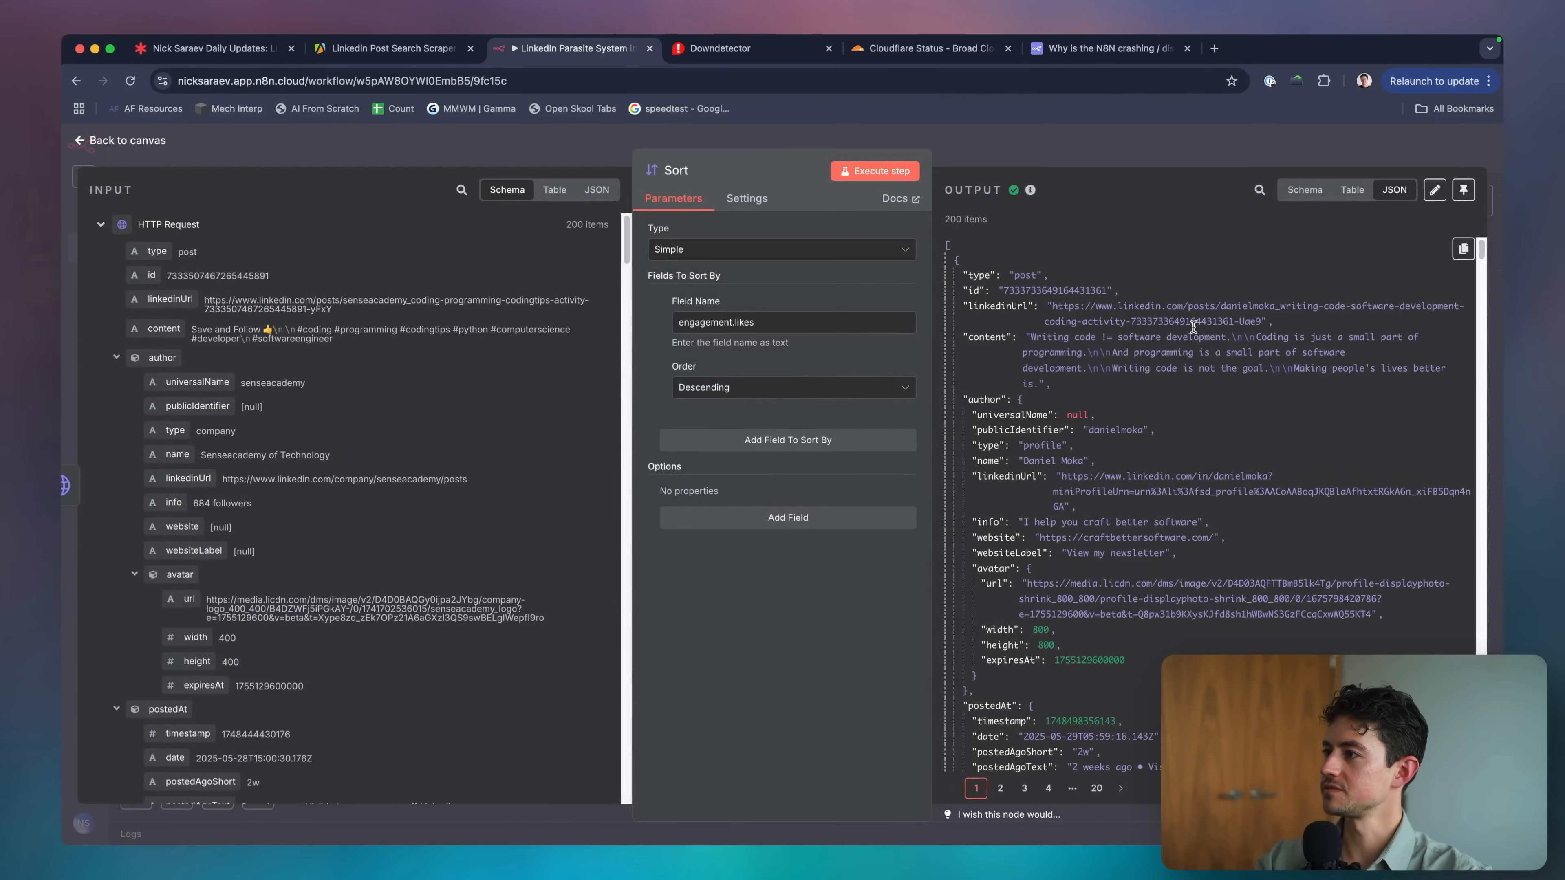
scroll(1218, 498, down, 5)
scroll(1218, 498, down, 9)
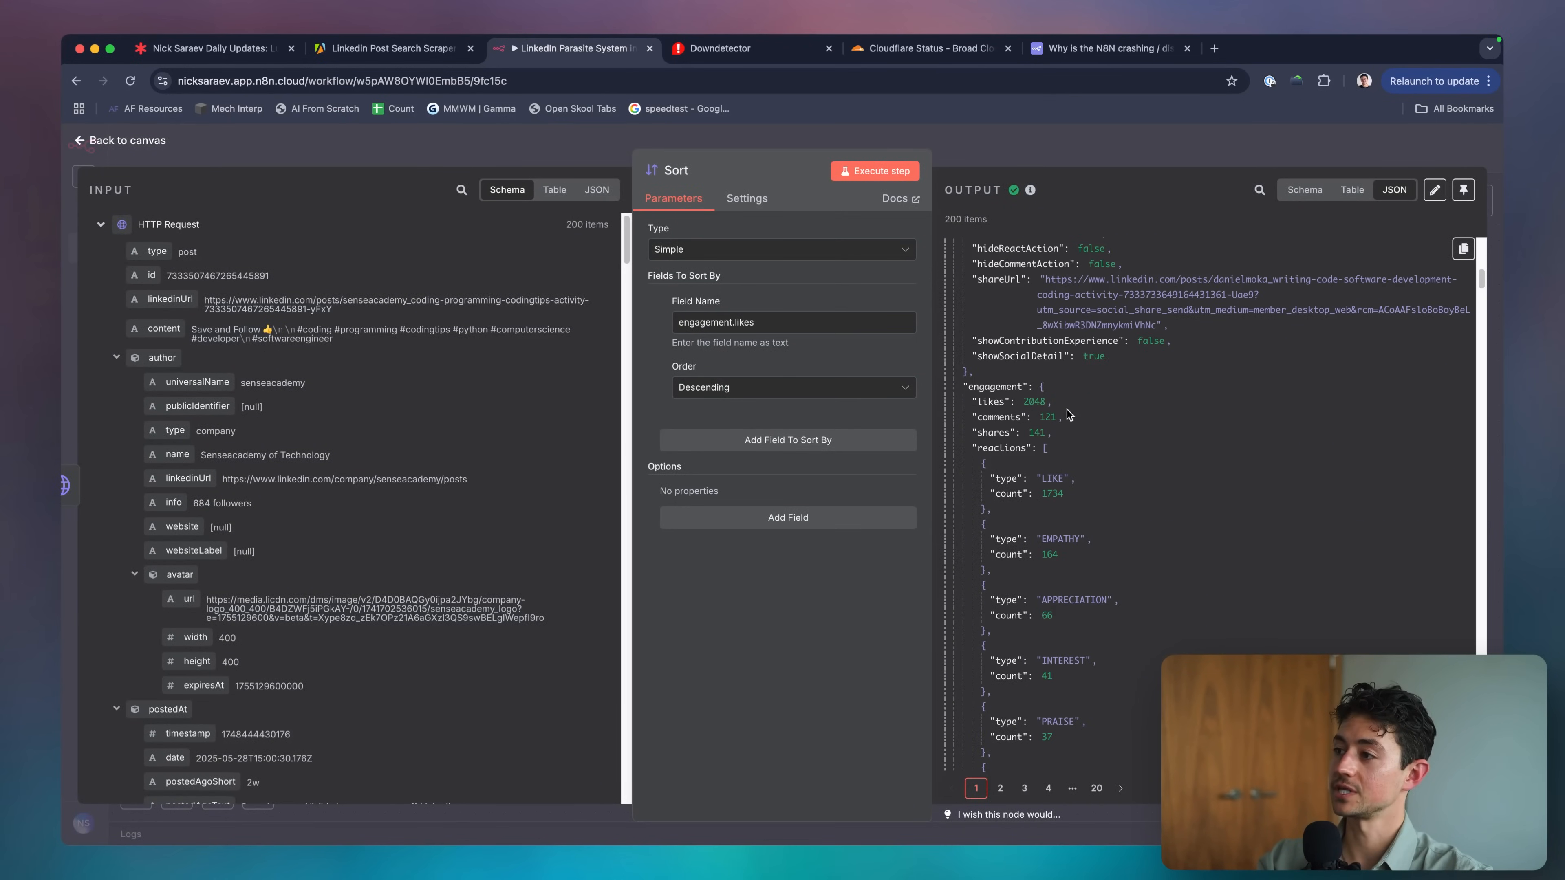
scroll(1061, 393, up, 15)
click(1101, 159)
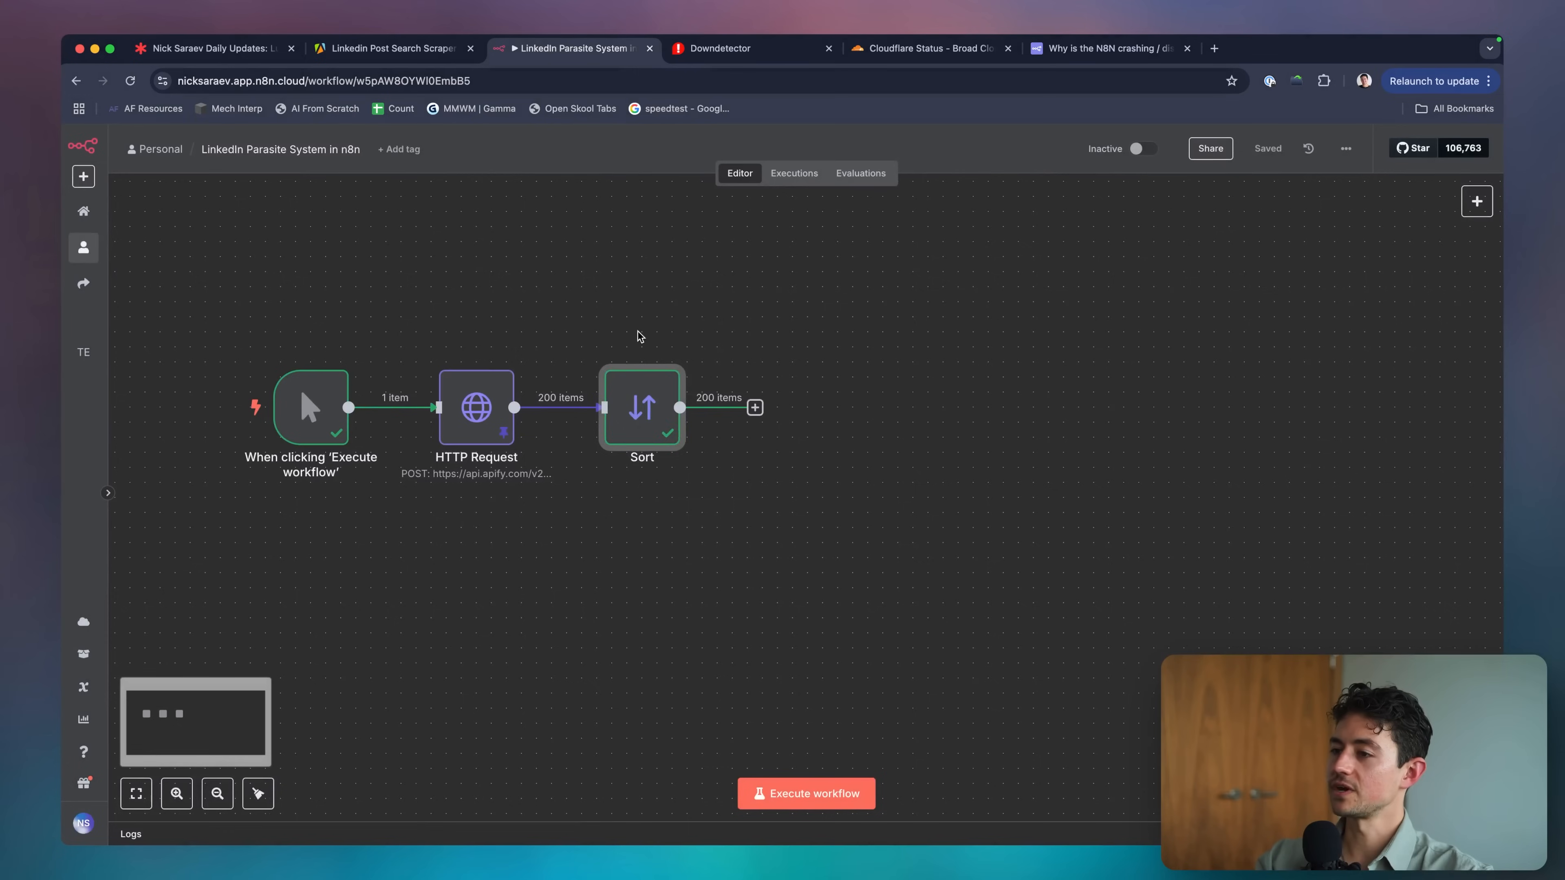
Delete the Sort node and add a Filter step after HTTP Request.
key(Delete)
click(589, 408)
text(fi)
key(Return)
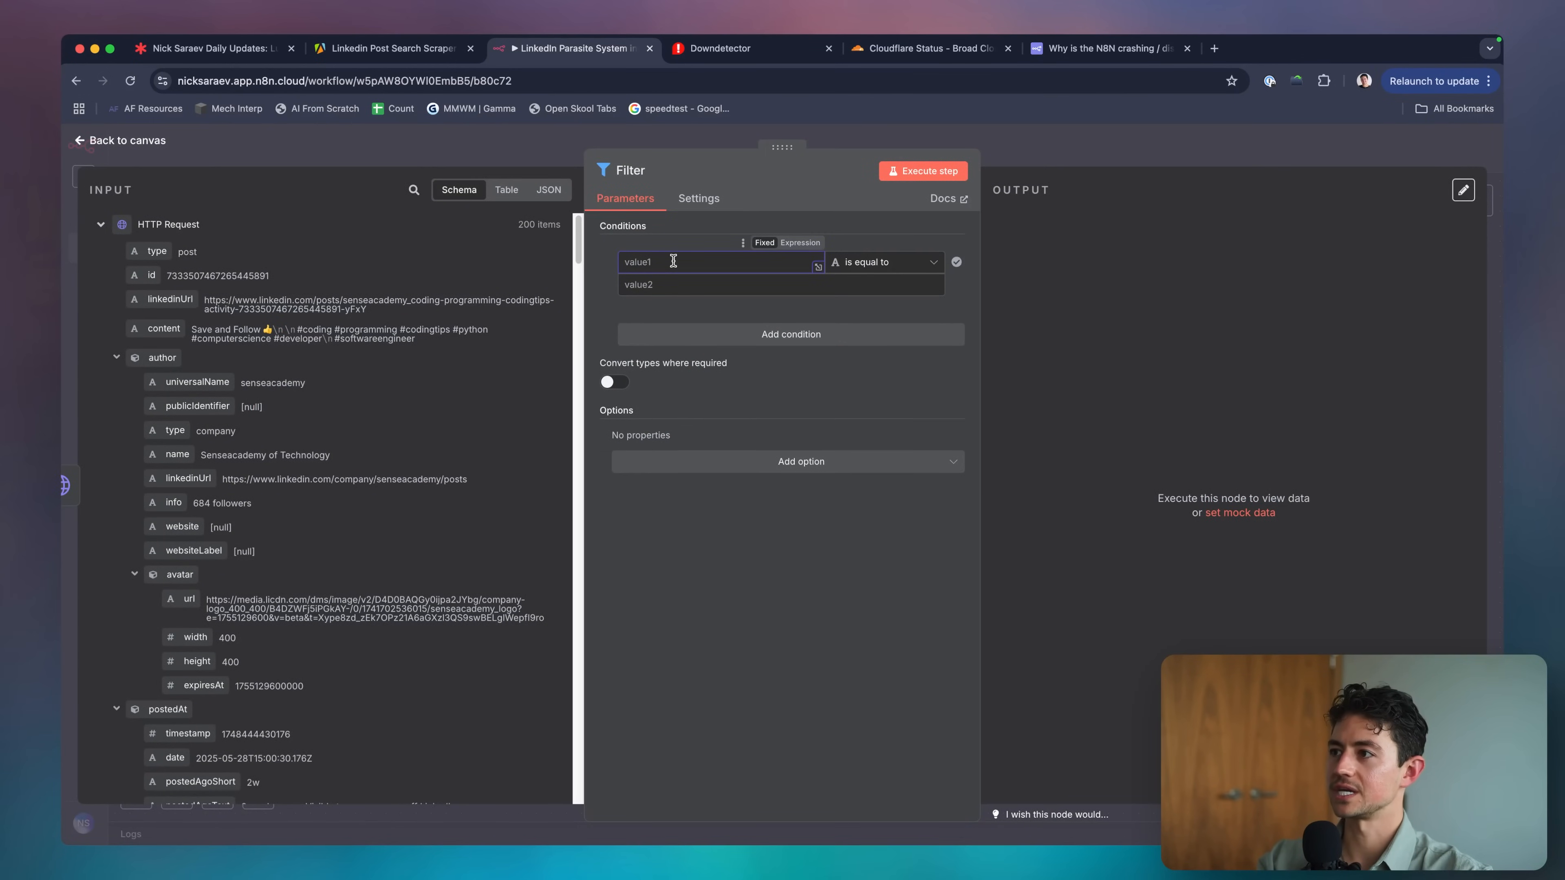
Set the Filter condition to {{ $json.engagement.likes }} is greater than 100.
click(800, 243)
text({{ $json.)
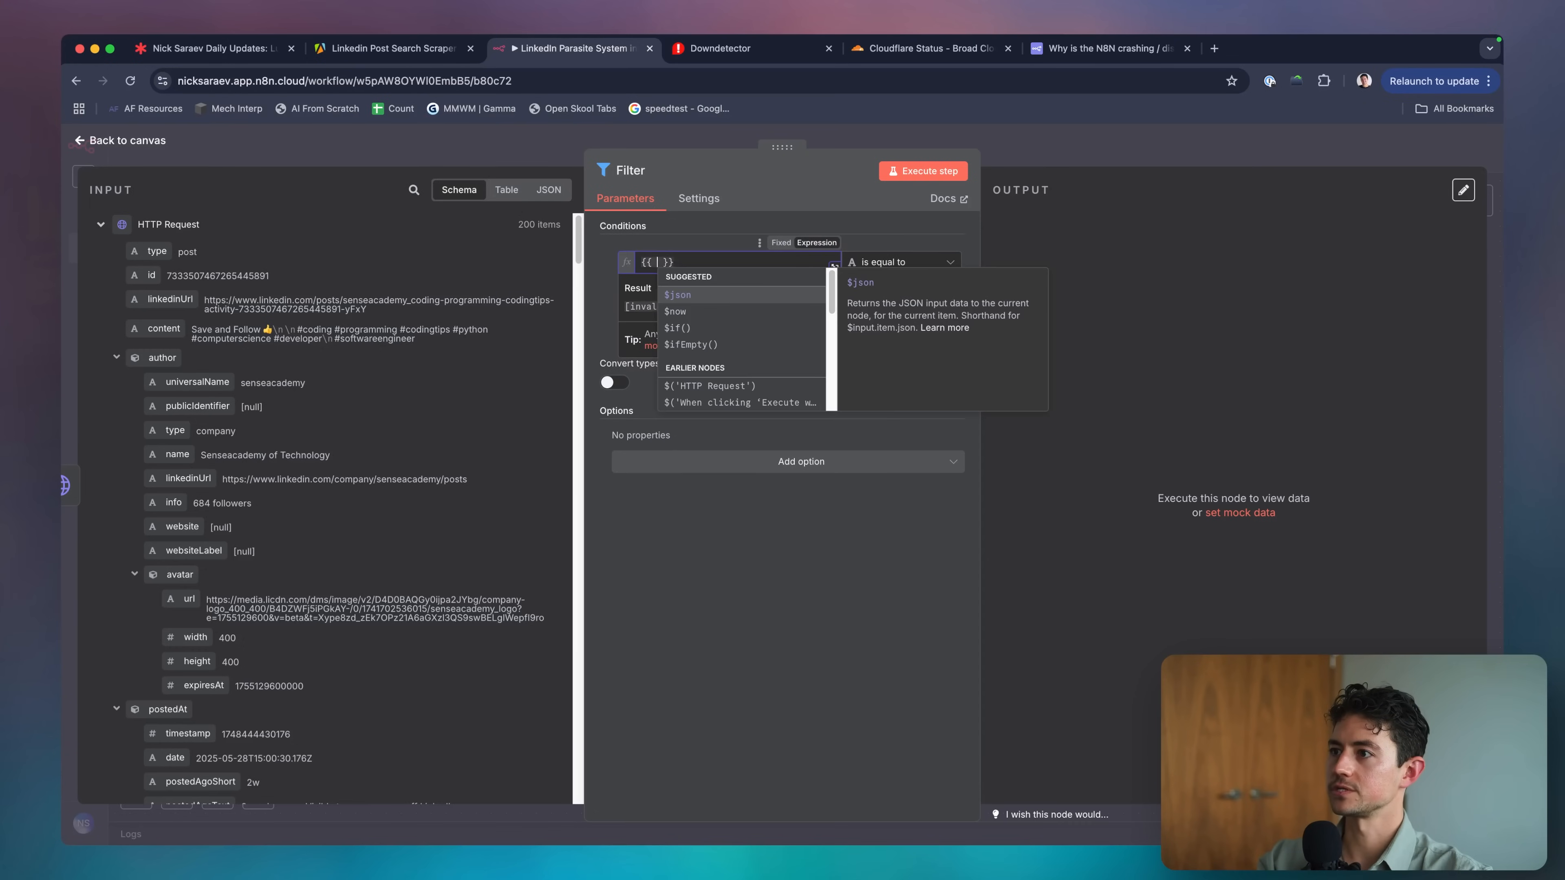
text(engagement.l)
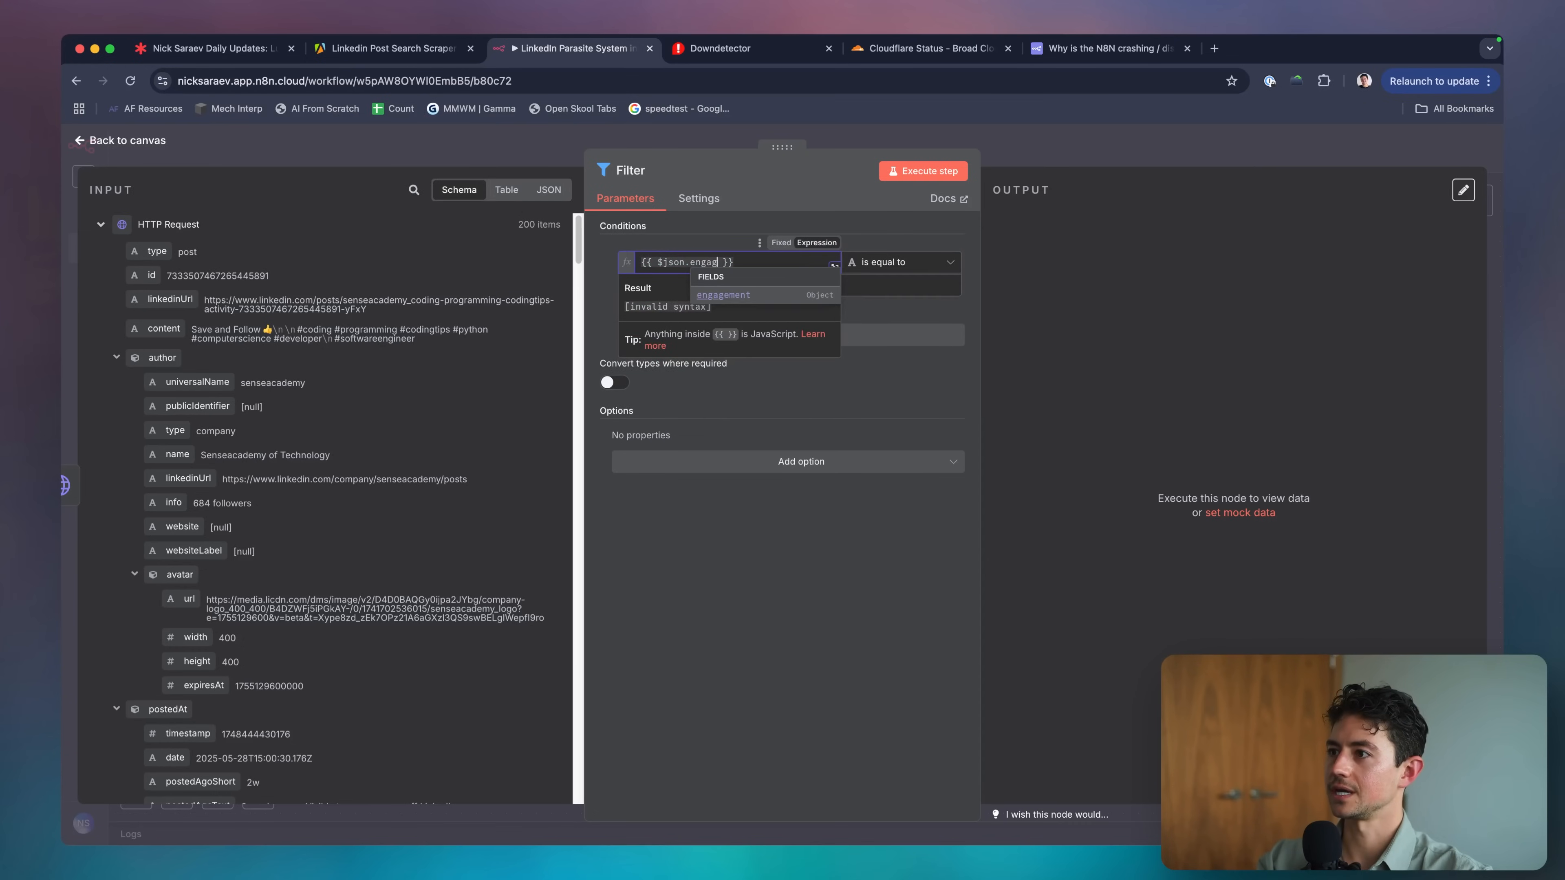
key(Return)
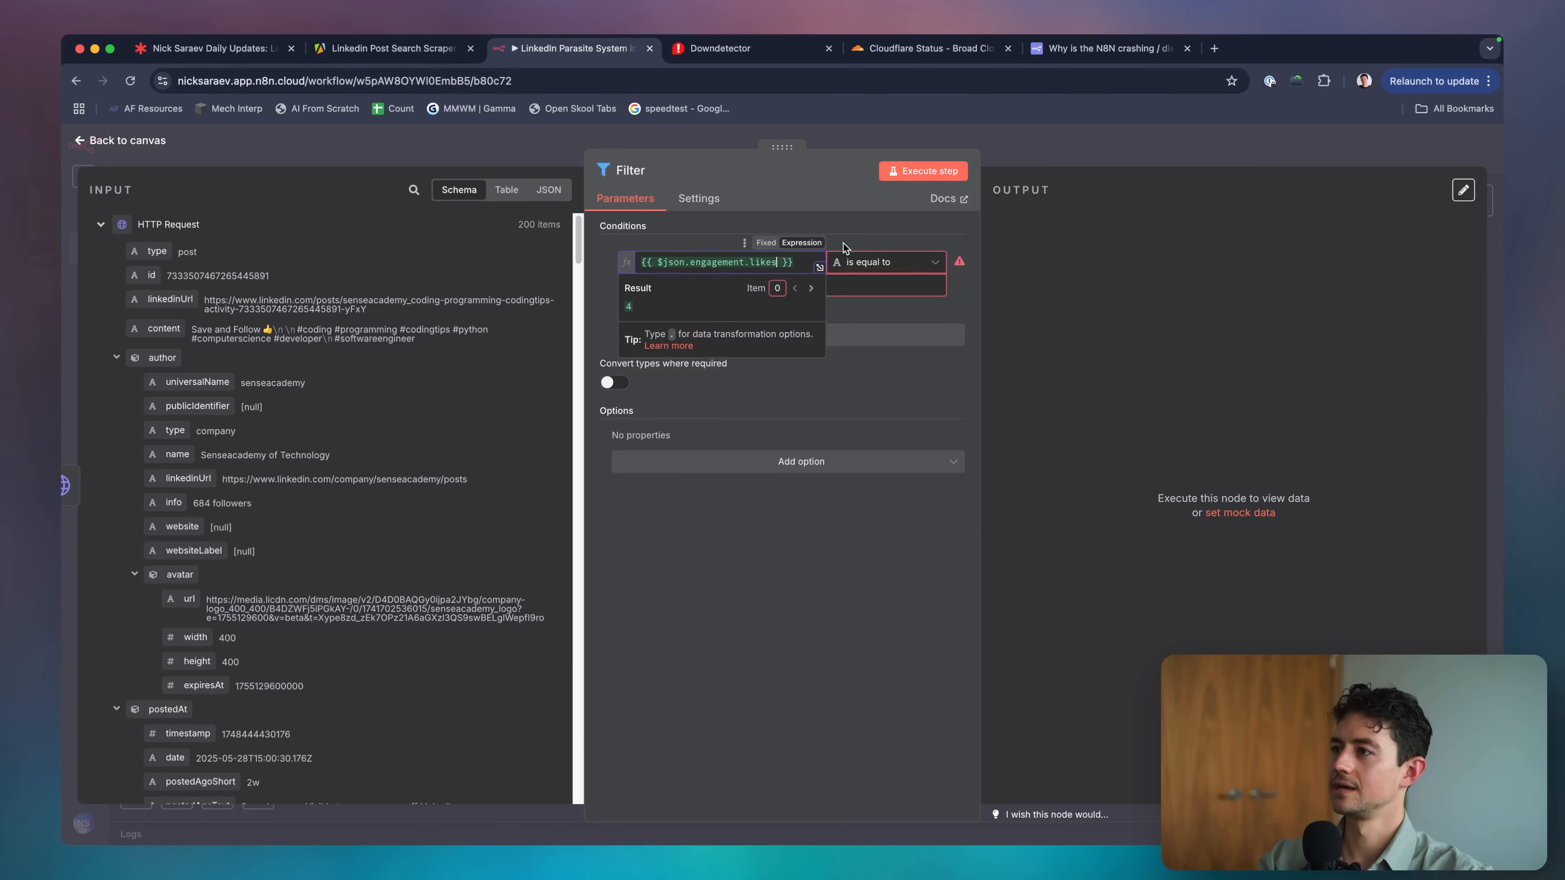
click(887, 262)
mouse_move(925, 324)
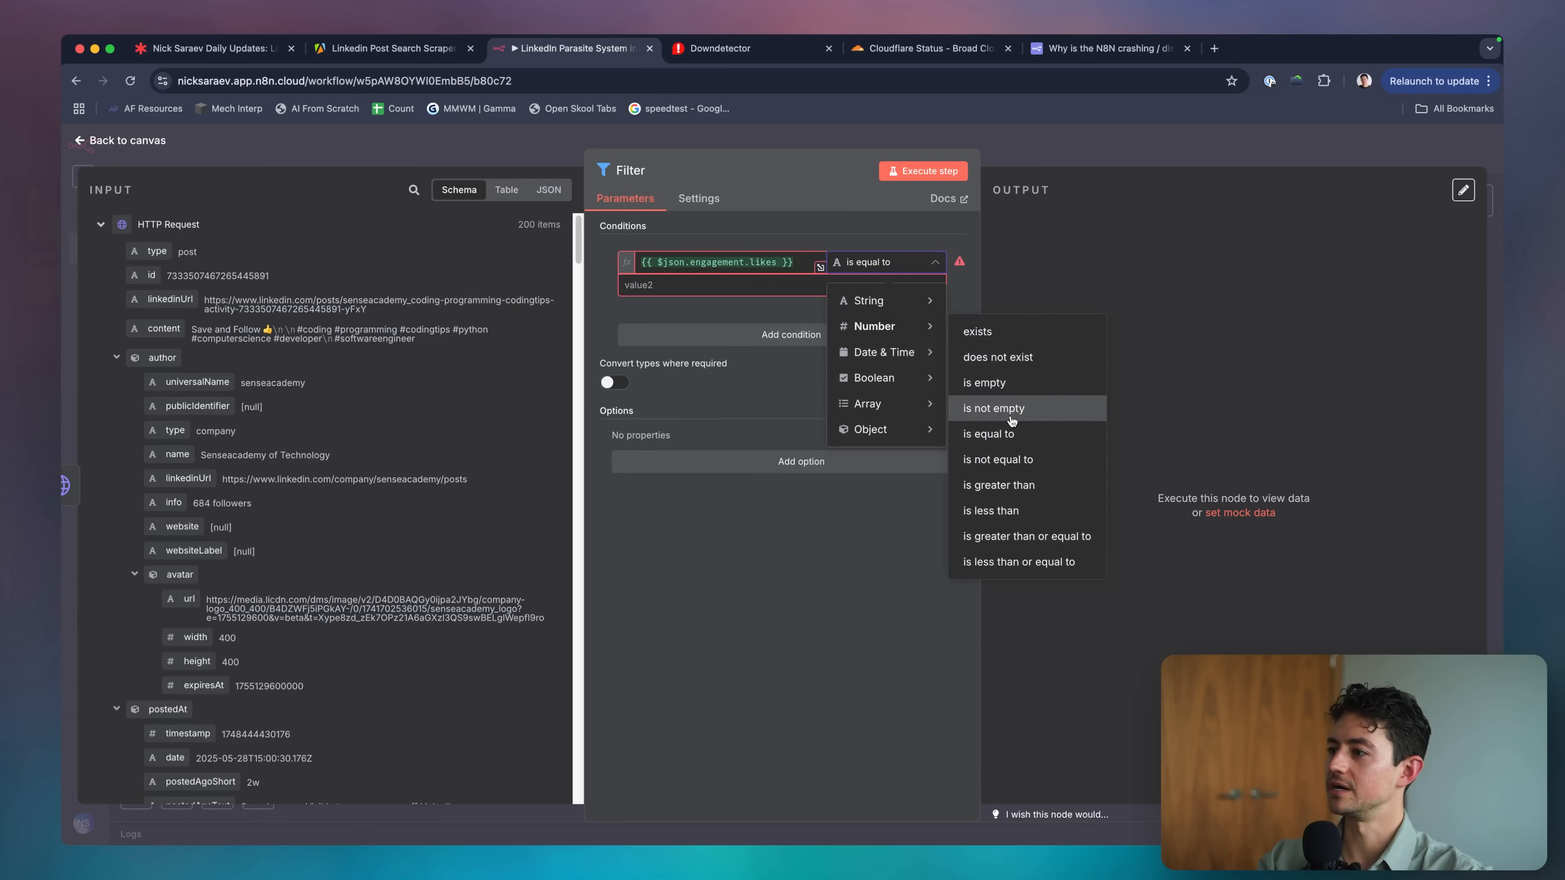
click(1010, 487)
double_click(847, 289)
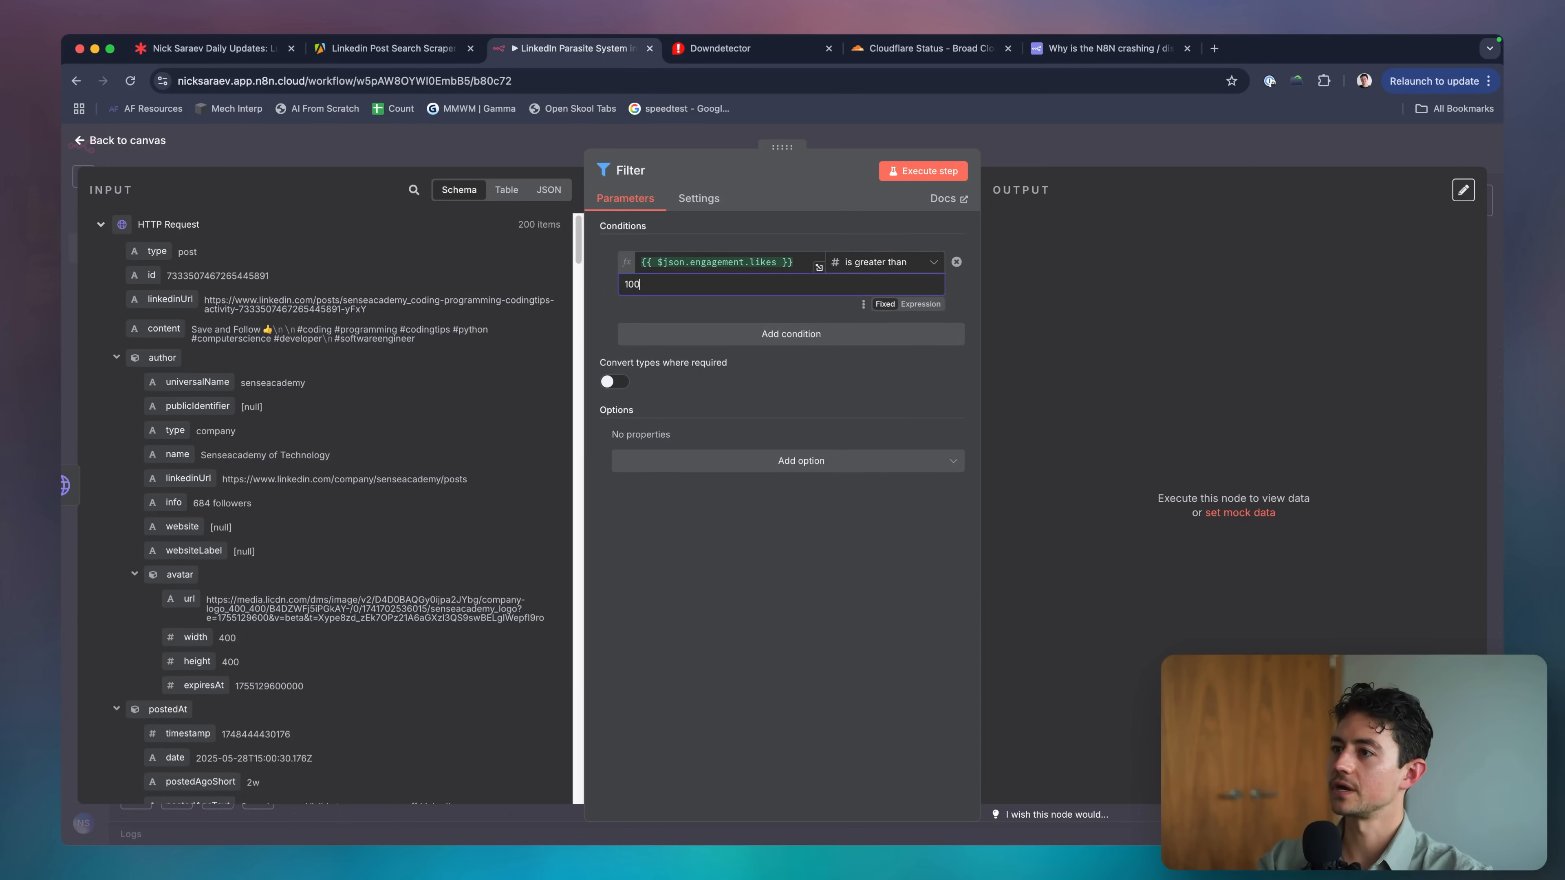
text(100)
click(723, 307)
Run the Filter step and review the 14 kept posts.
click(903, 172)
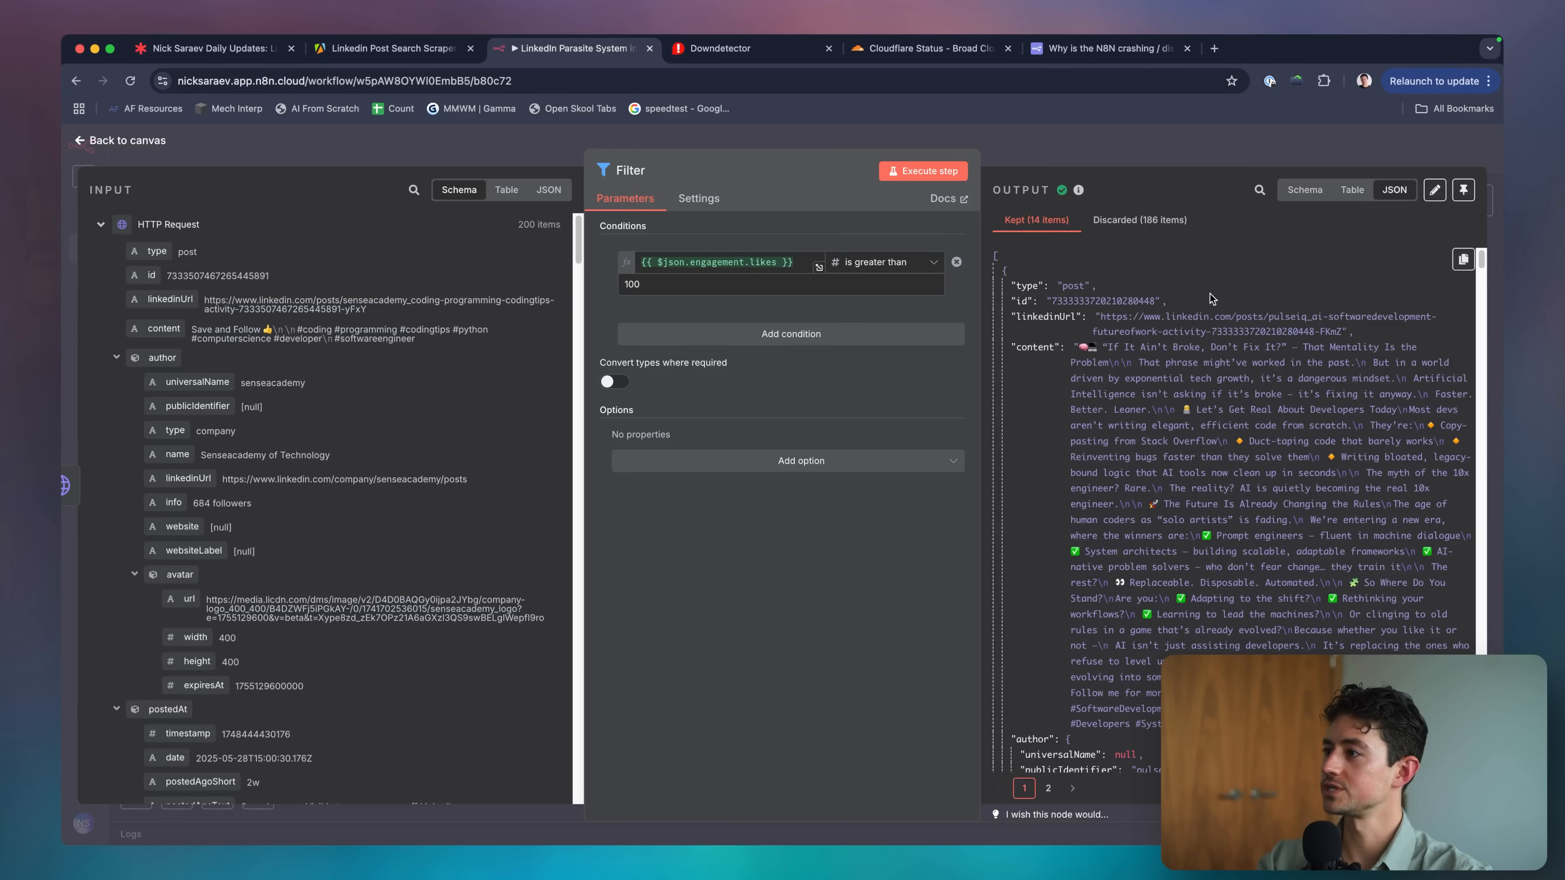
scroll(1211, 293, down, 10)
scroll(1211, 294, up, 15)
key(Escape)
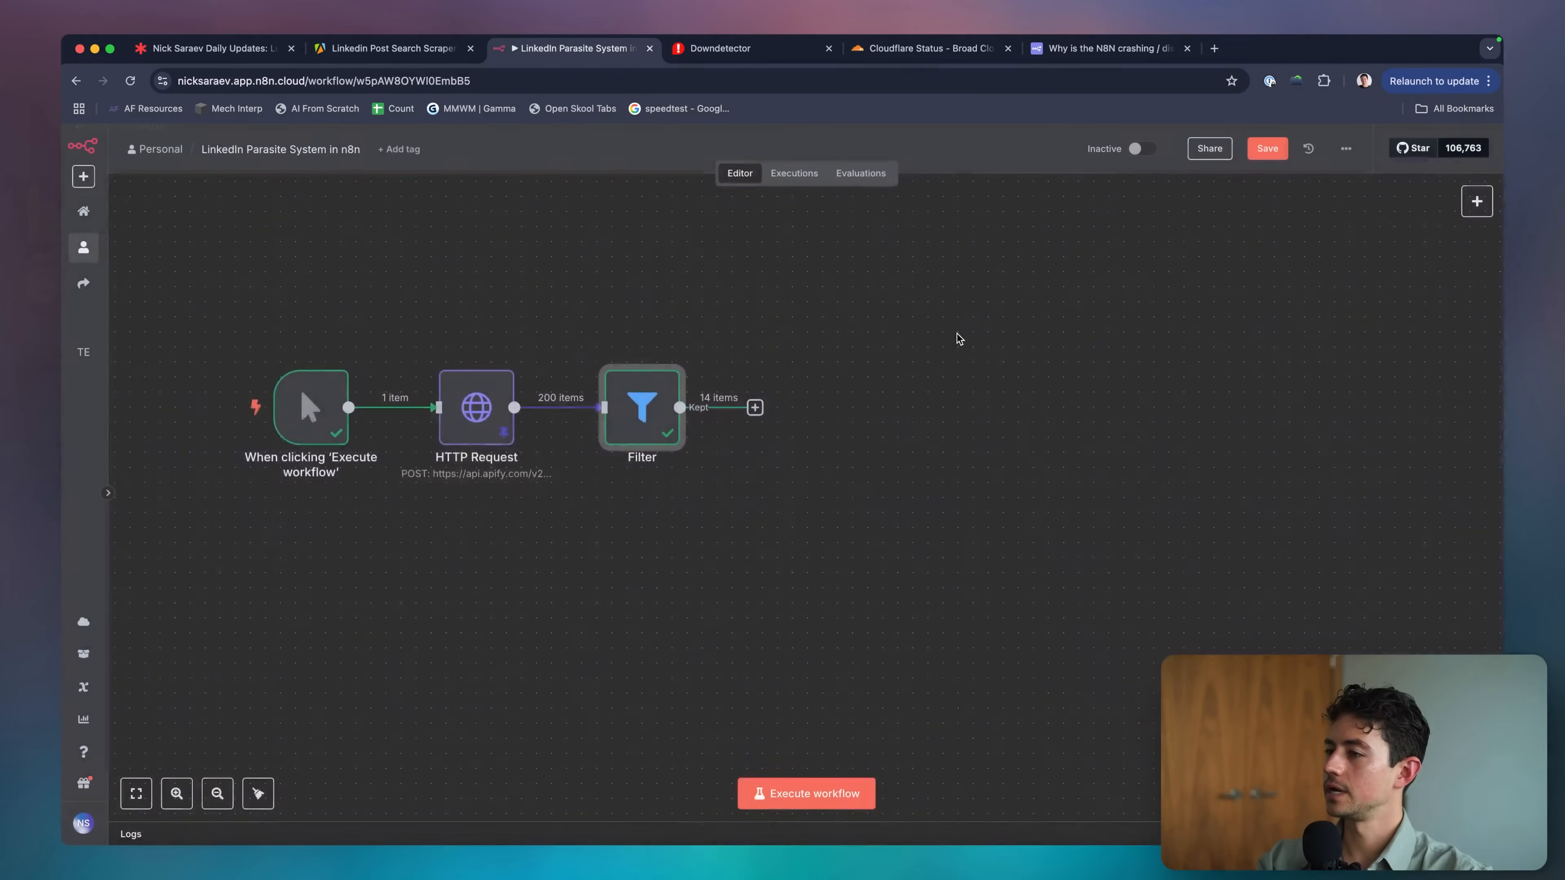
Add a Google Sheets 'Append row in sheet' step after the Filter node.
drag(957, 338, 845, 364)
scroll(533, 425, right, 2)
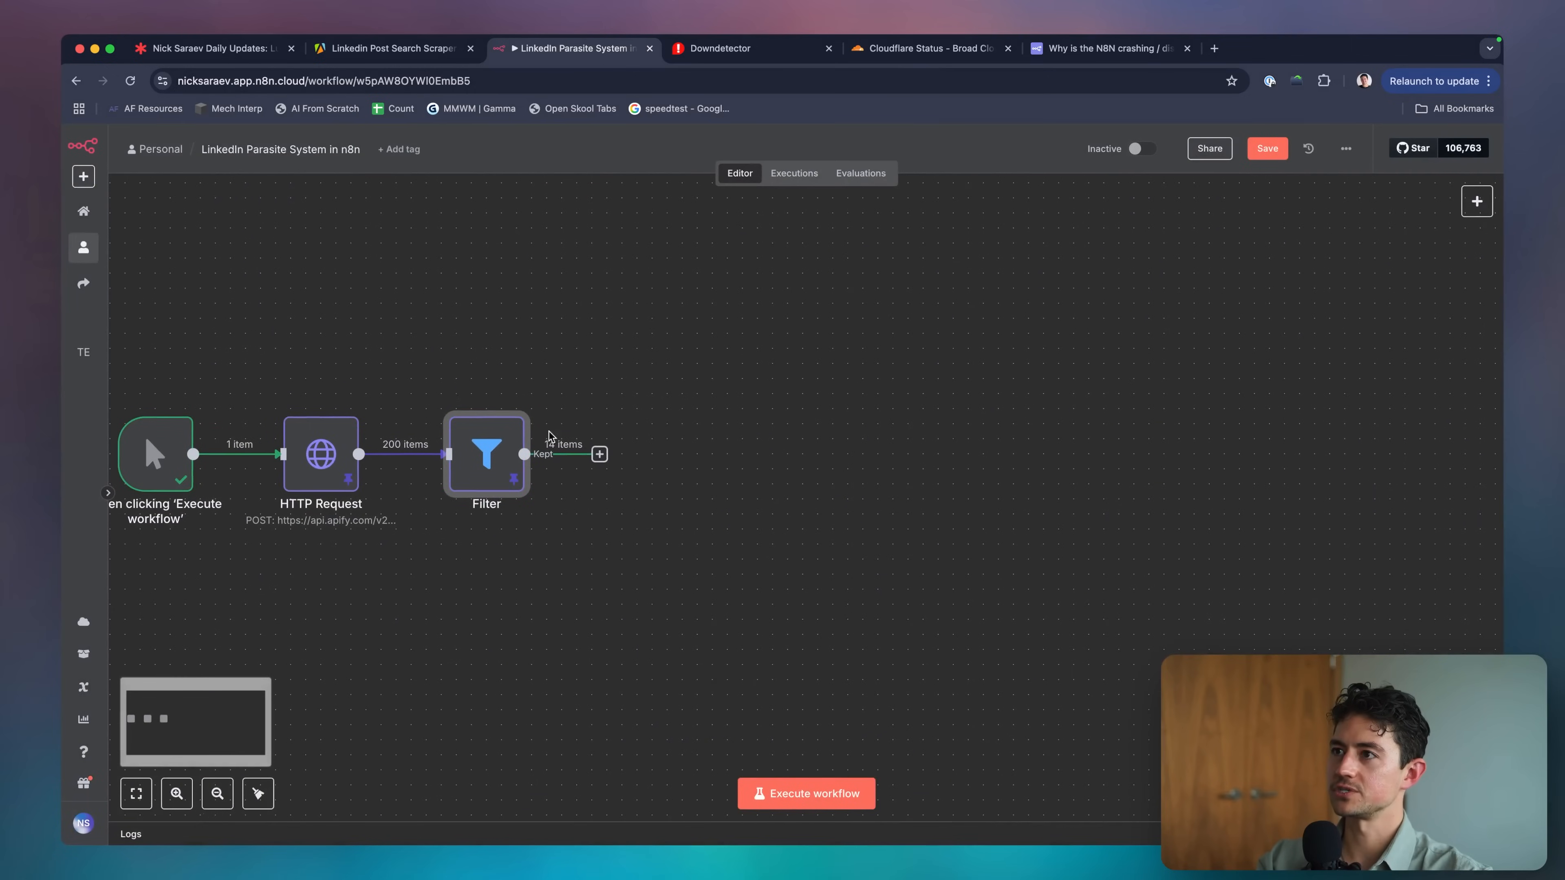
click(599, 453)
text(sheet)
key(Return)
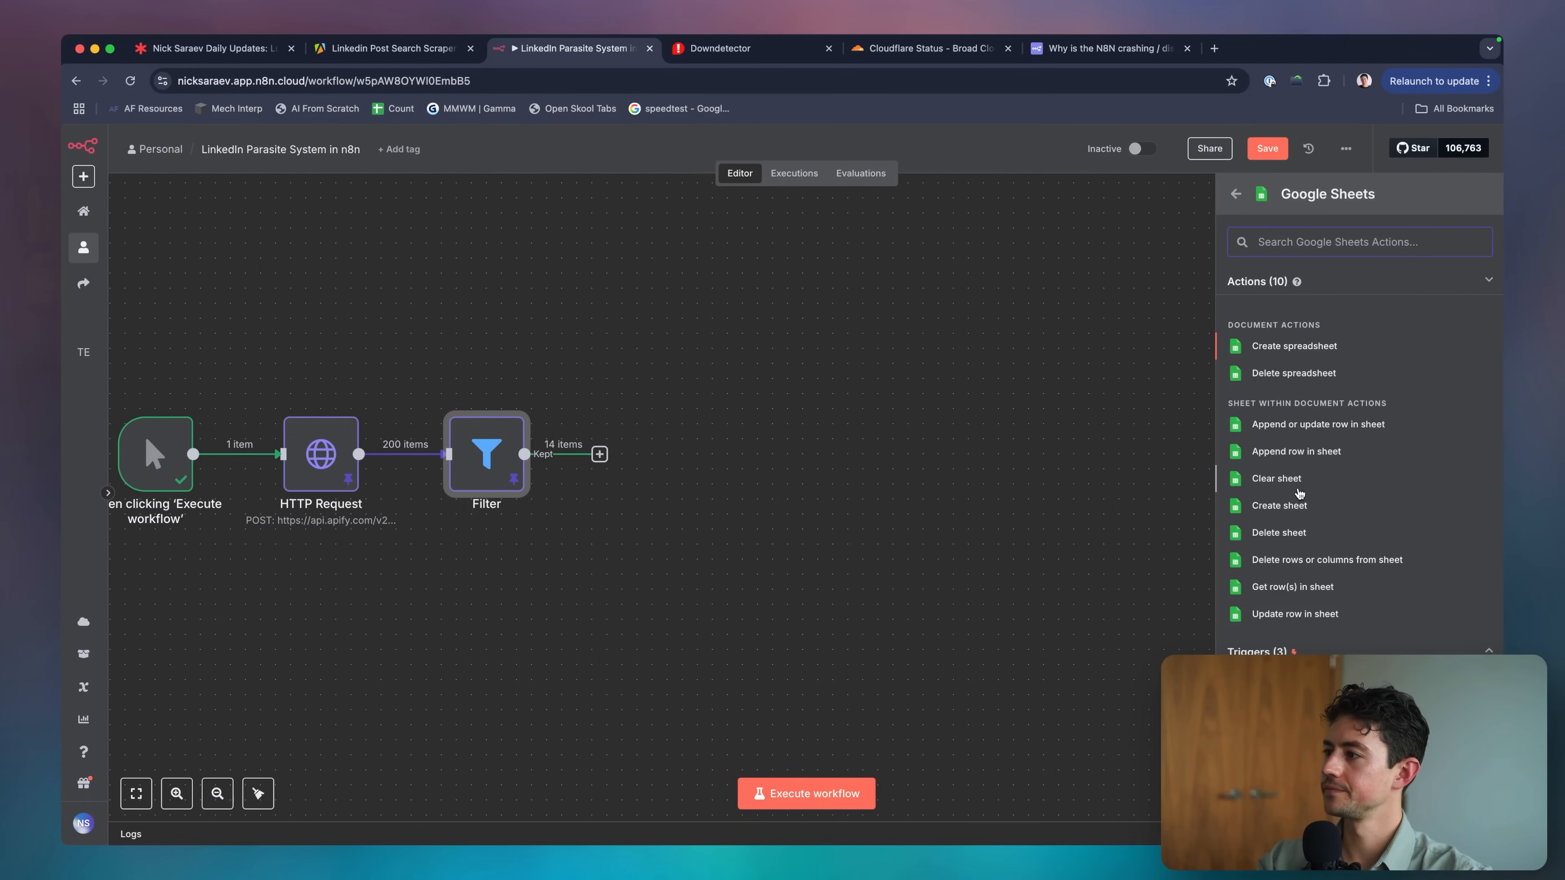
text(add)
text(append)
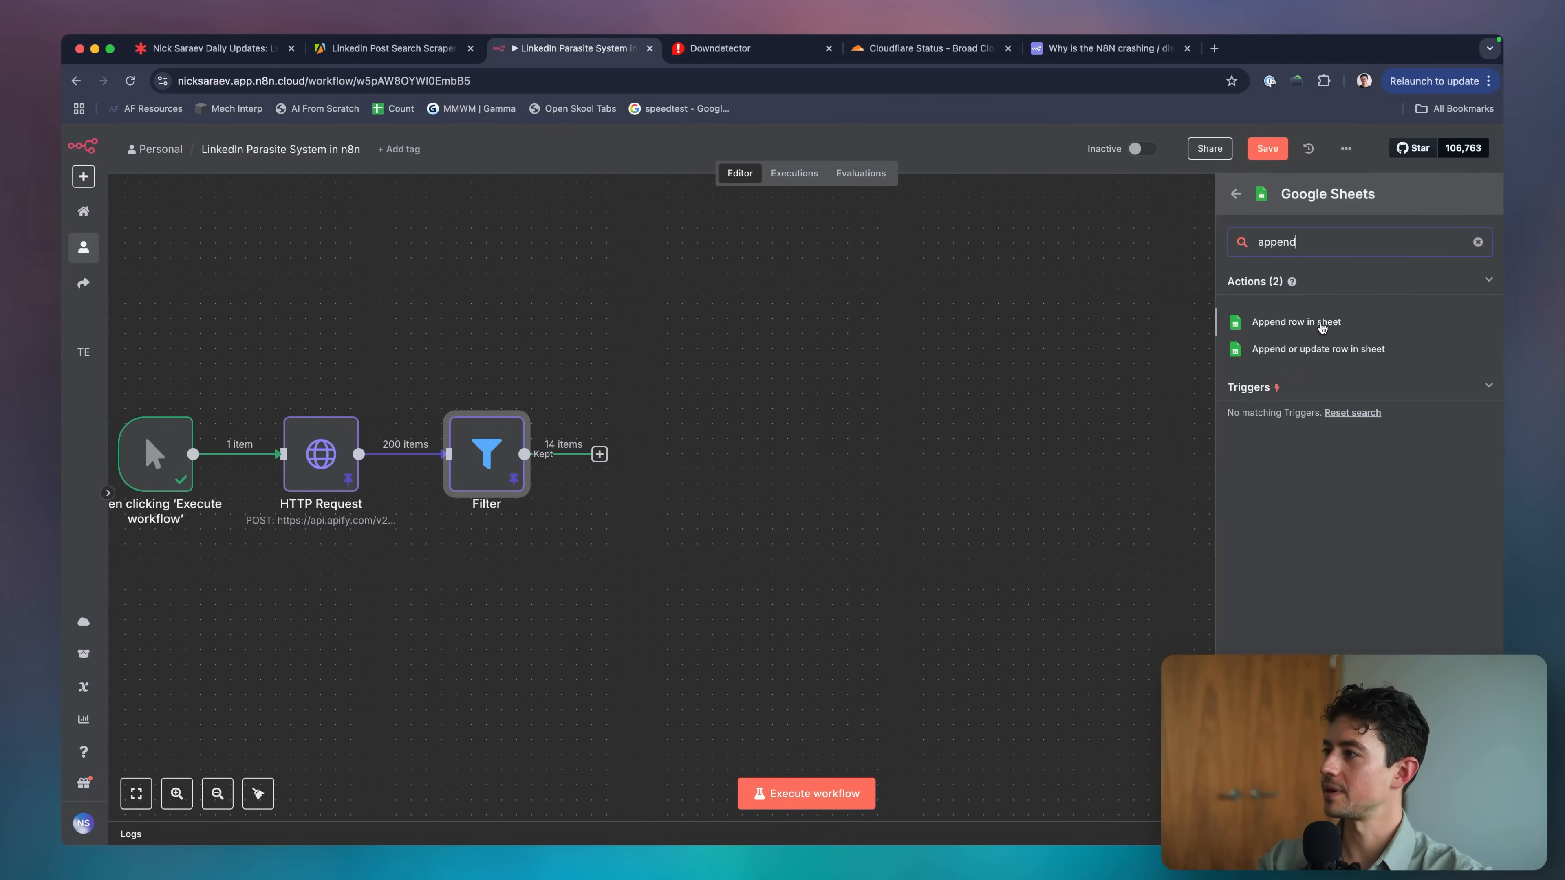
click(1329, 323)
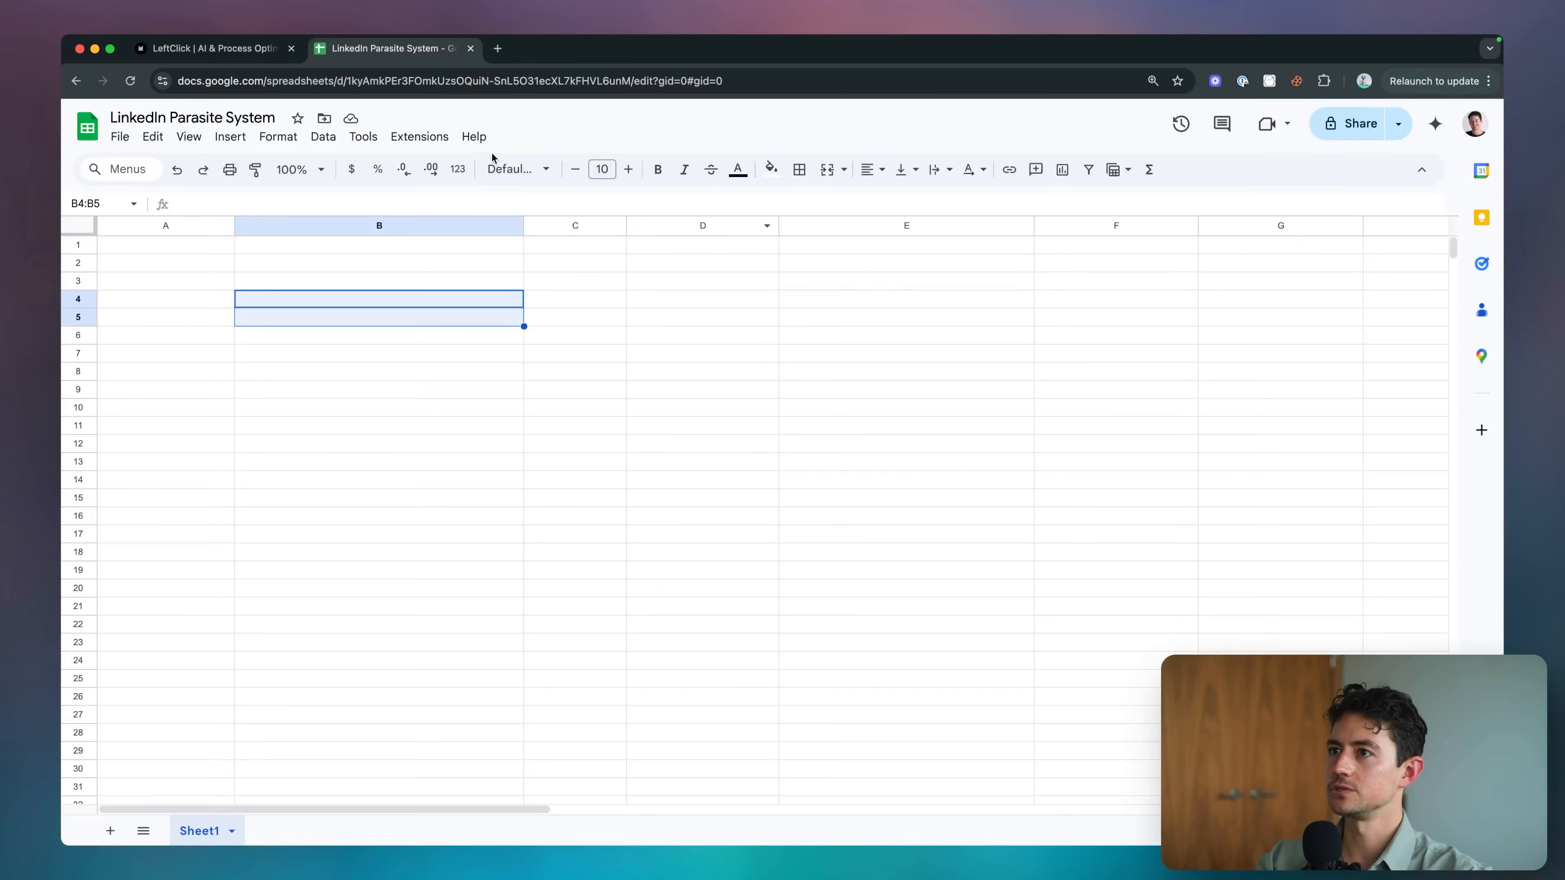
Target the LinkedIn Parasite System spreadsheet, Sheet1, in the Google Sheets node.
click(237, 117)
click(416, 354)
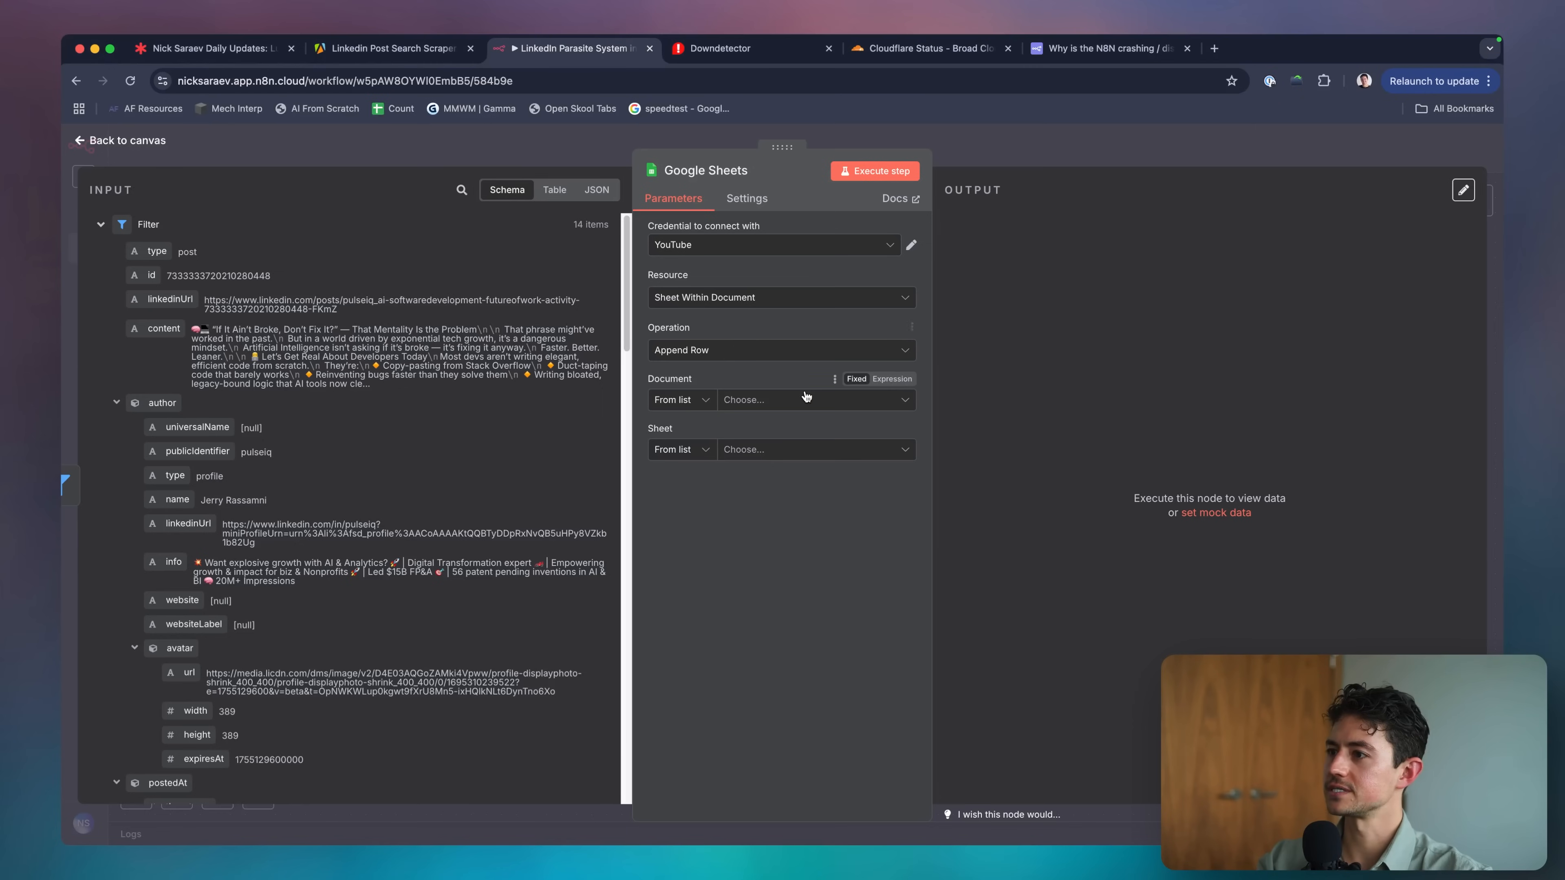
click(806, 397)
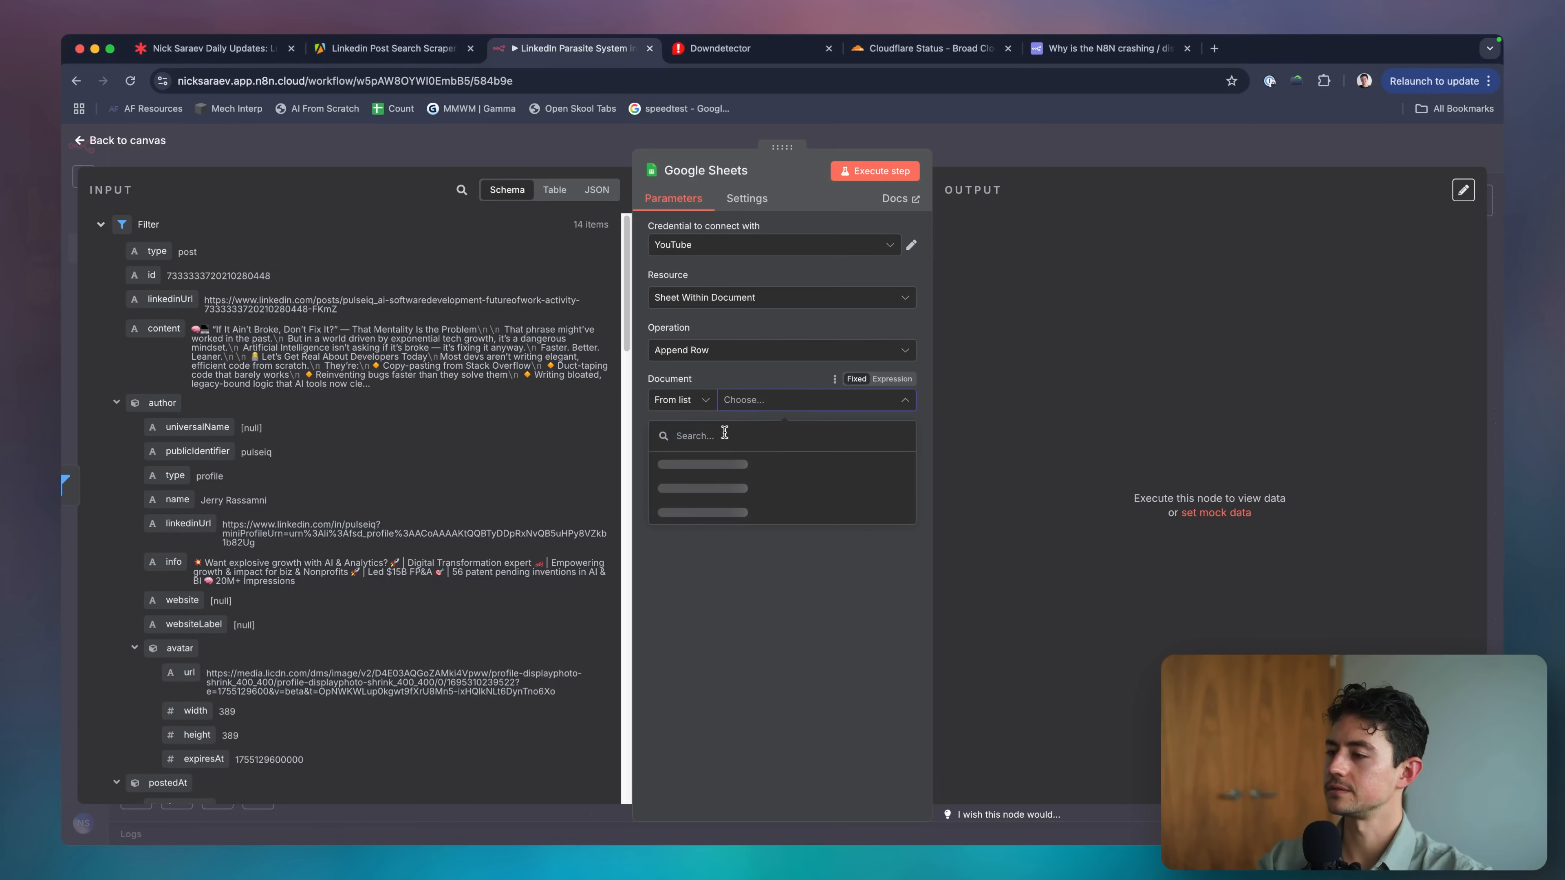
click(737, 460)
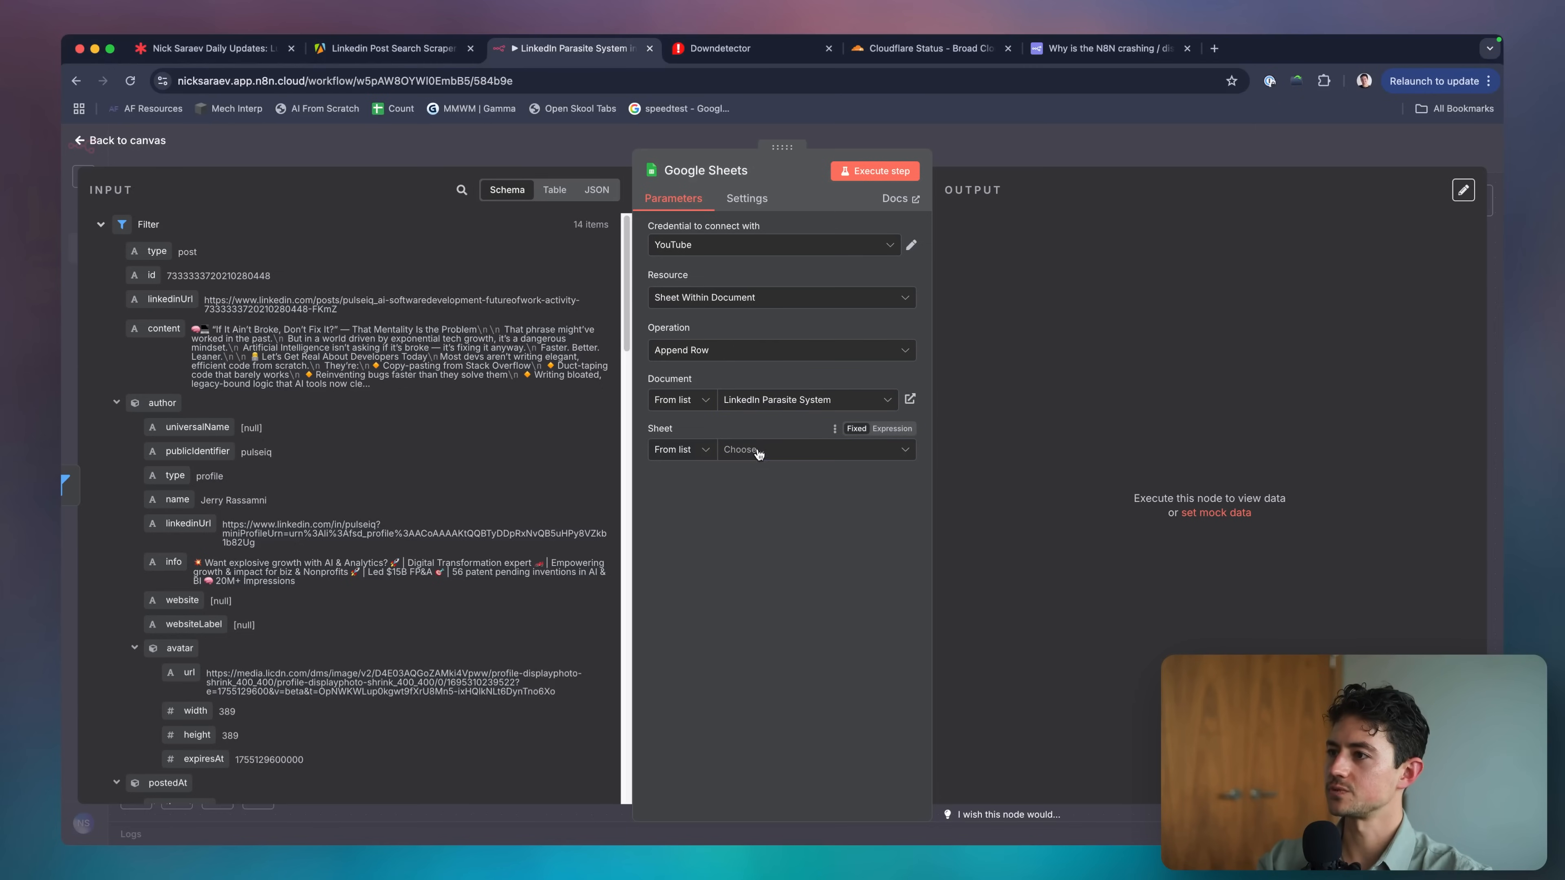
click(733, 456)
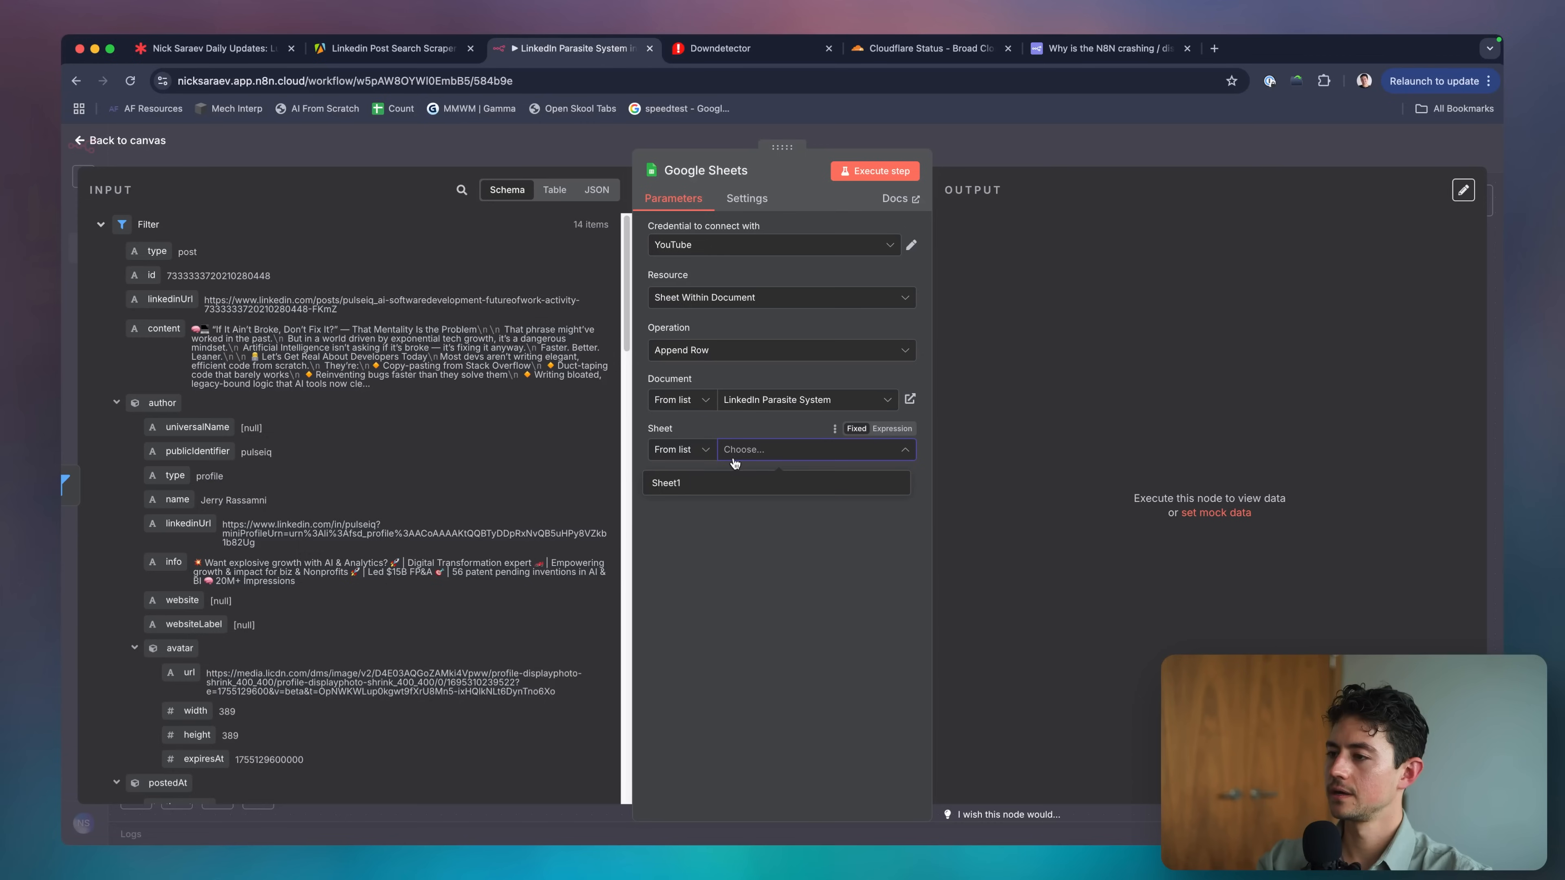
click(727, 482)
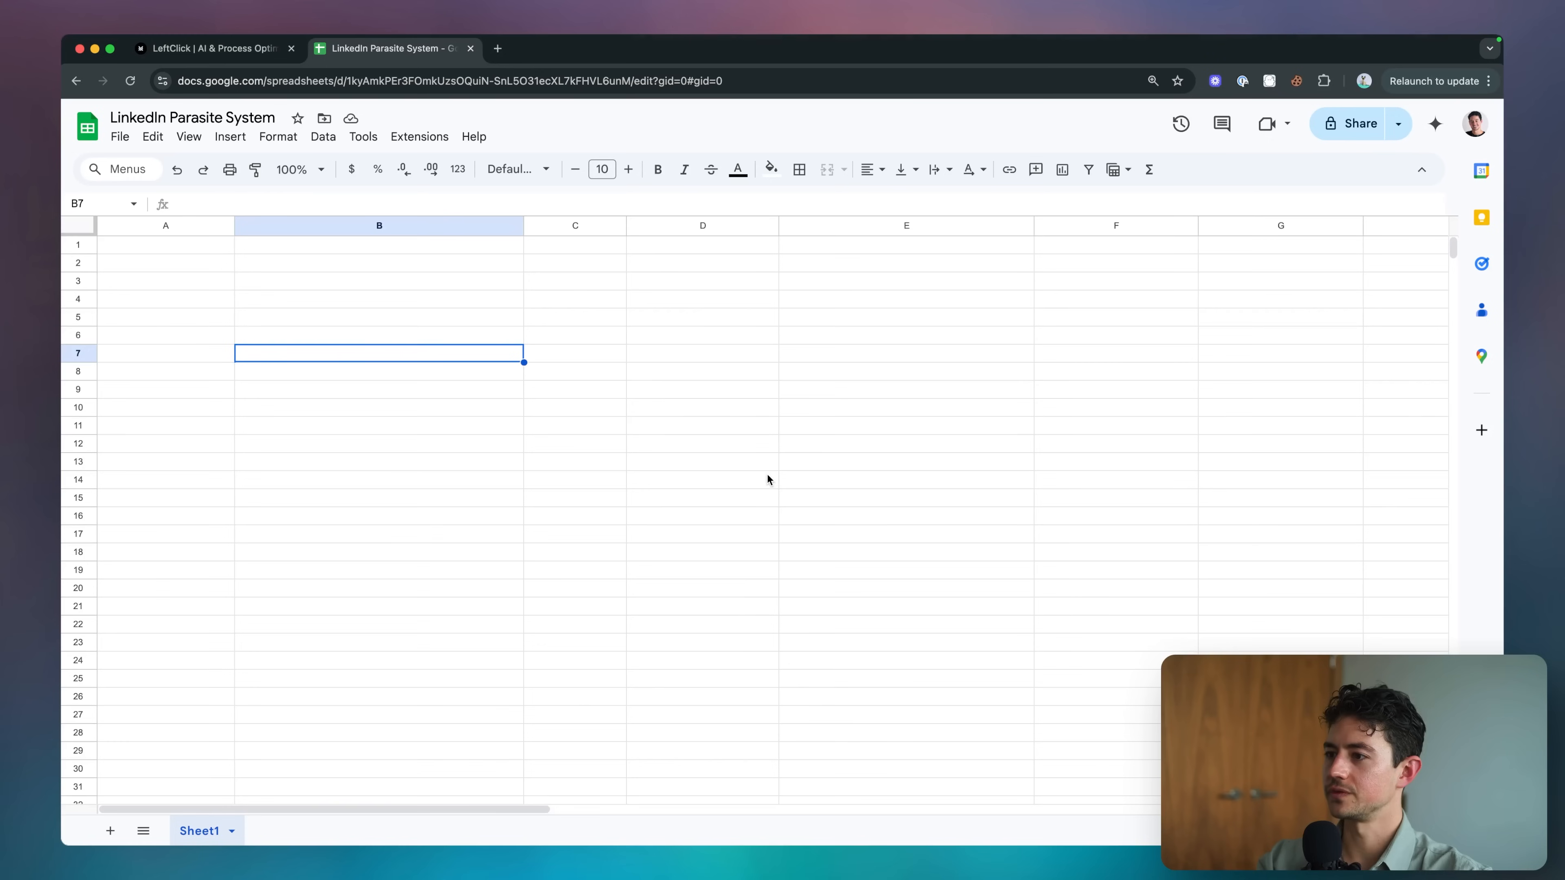
Rename the sheet tab to Creators and enter linkedinUrl as the A1 header.
click(223, 569)
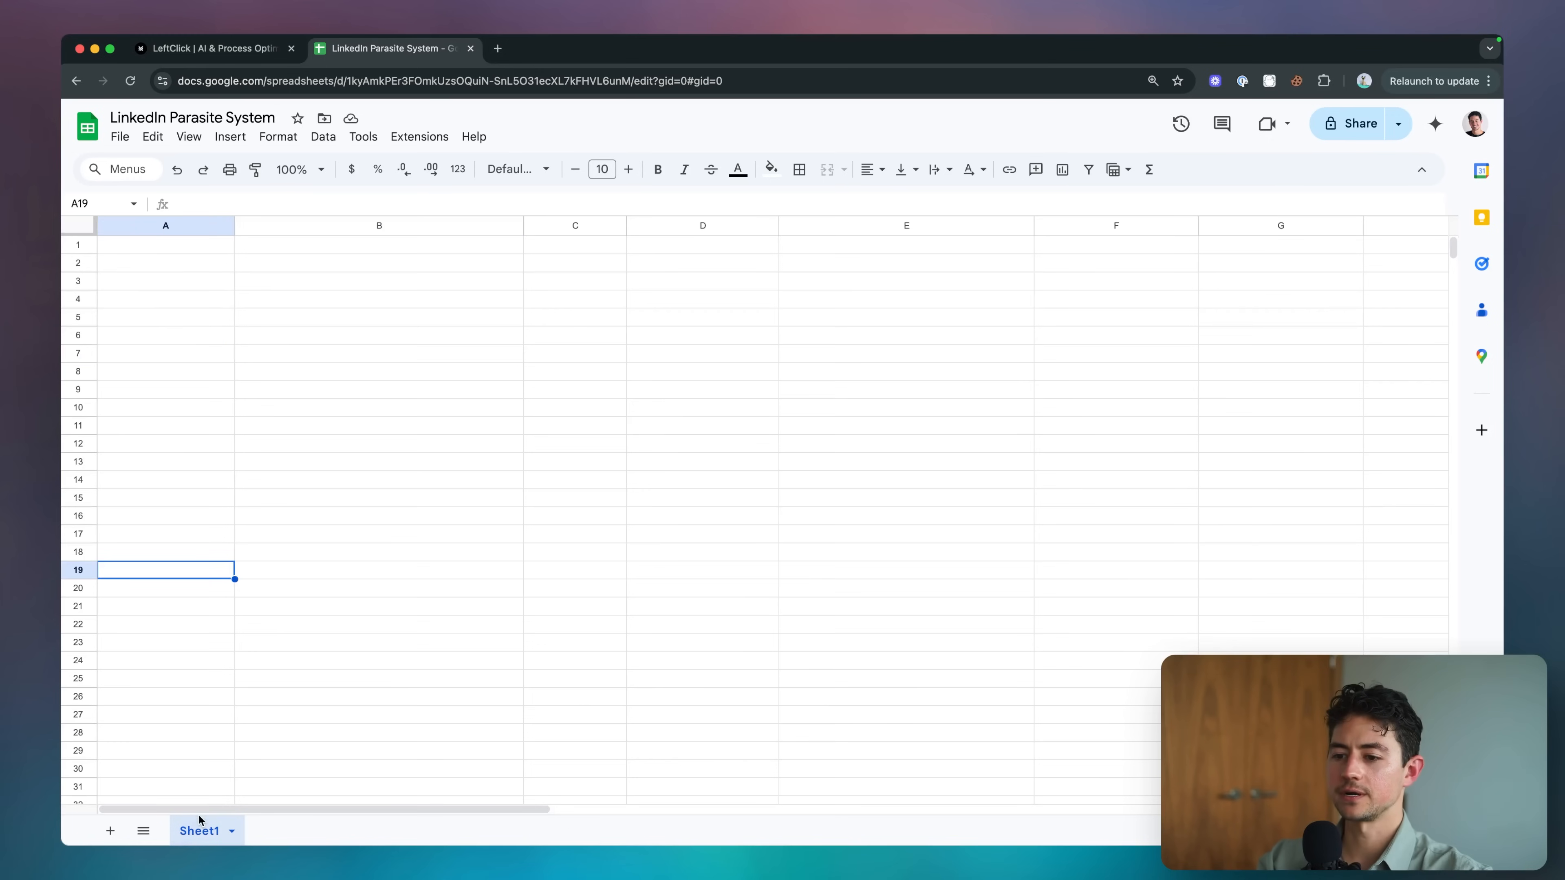
double_click(199, 830)
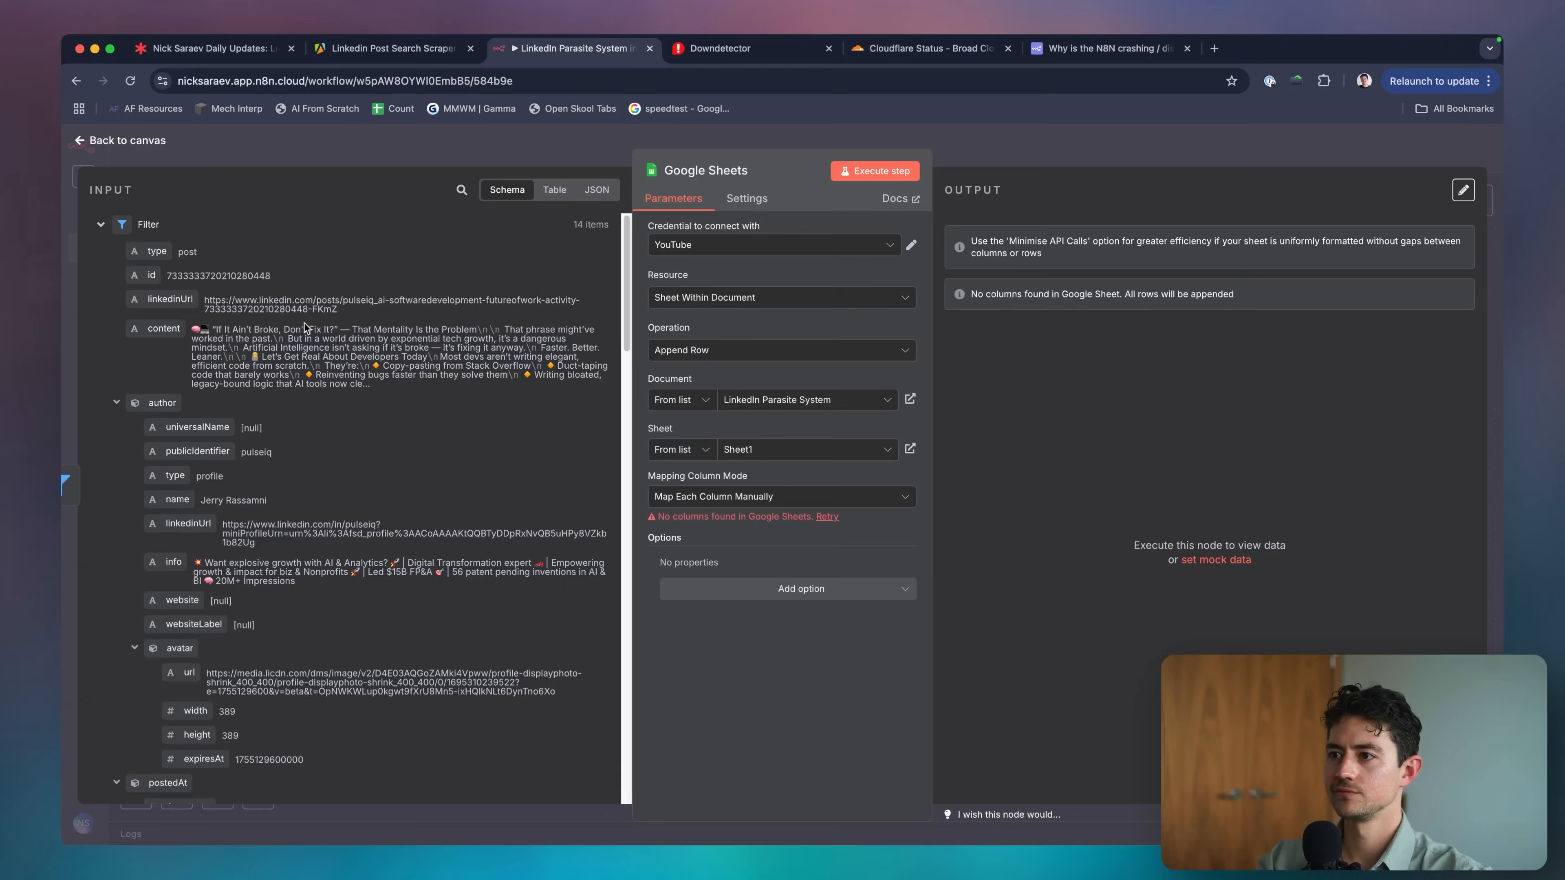
double_click(162, 403)
scroll(172, 451, down, 2)
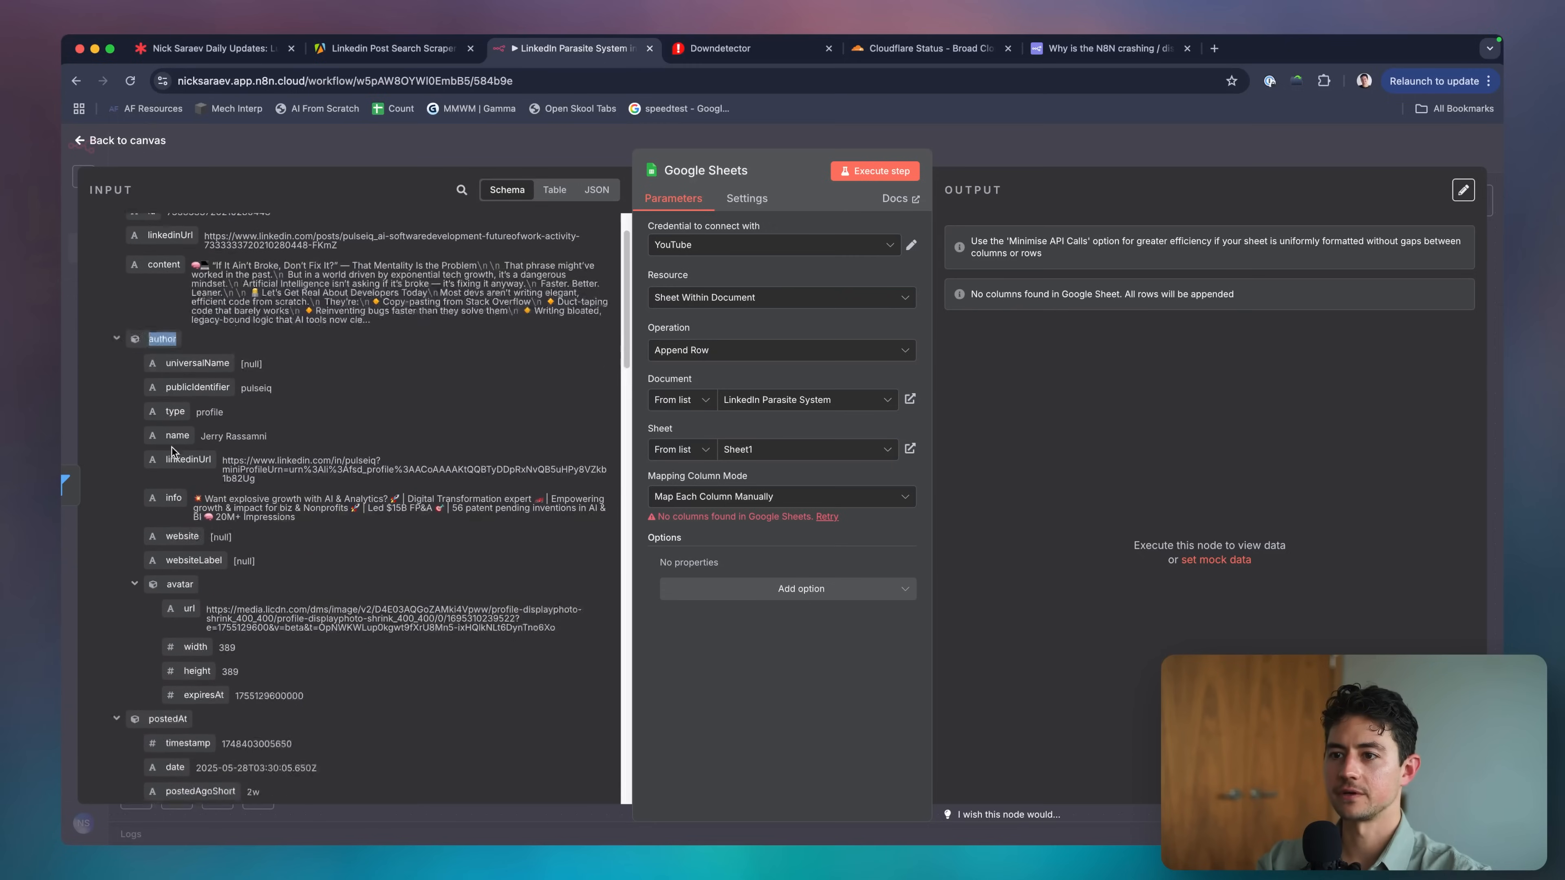
scroll(172, 452, down, 1)
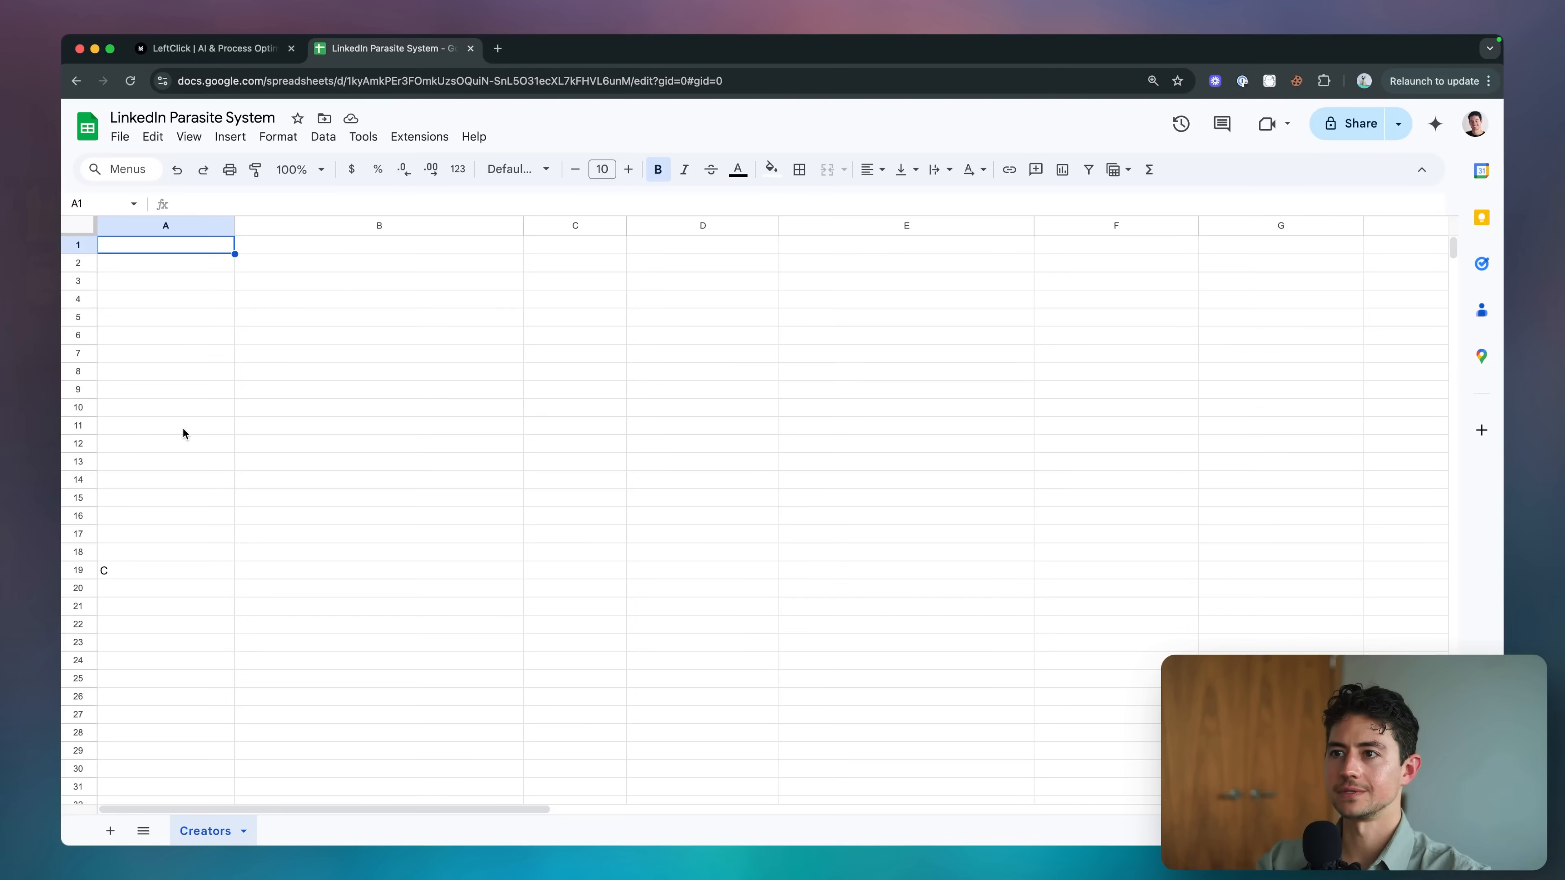
text(linkedinUrl)
key(Return)
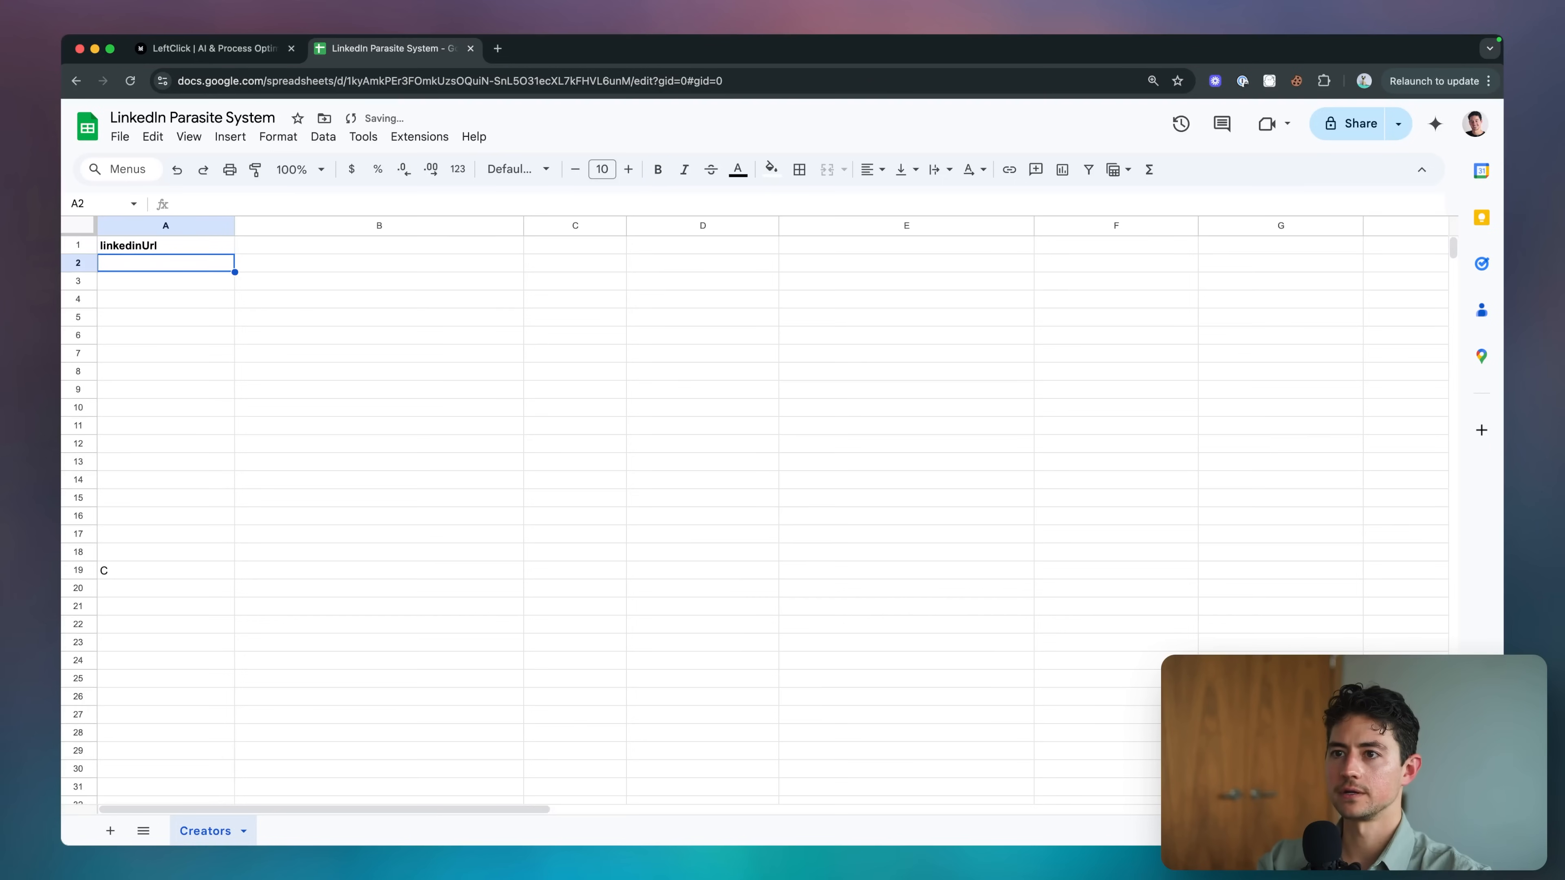
Clear the stray C from A19 and type name into B1.
click(188, 566)
key(Delete)
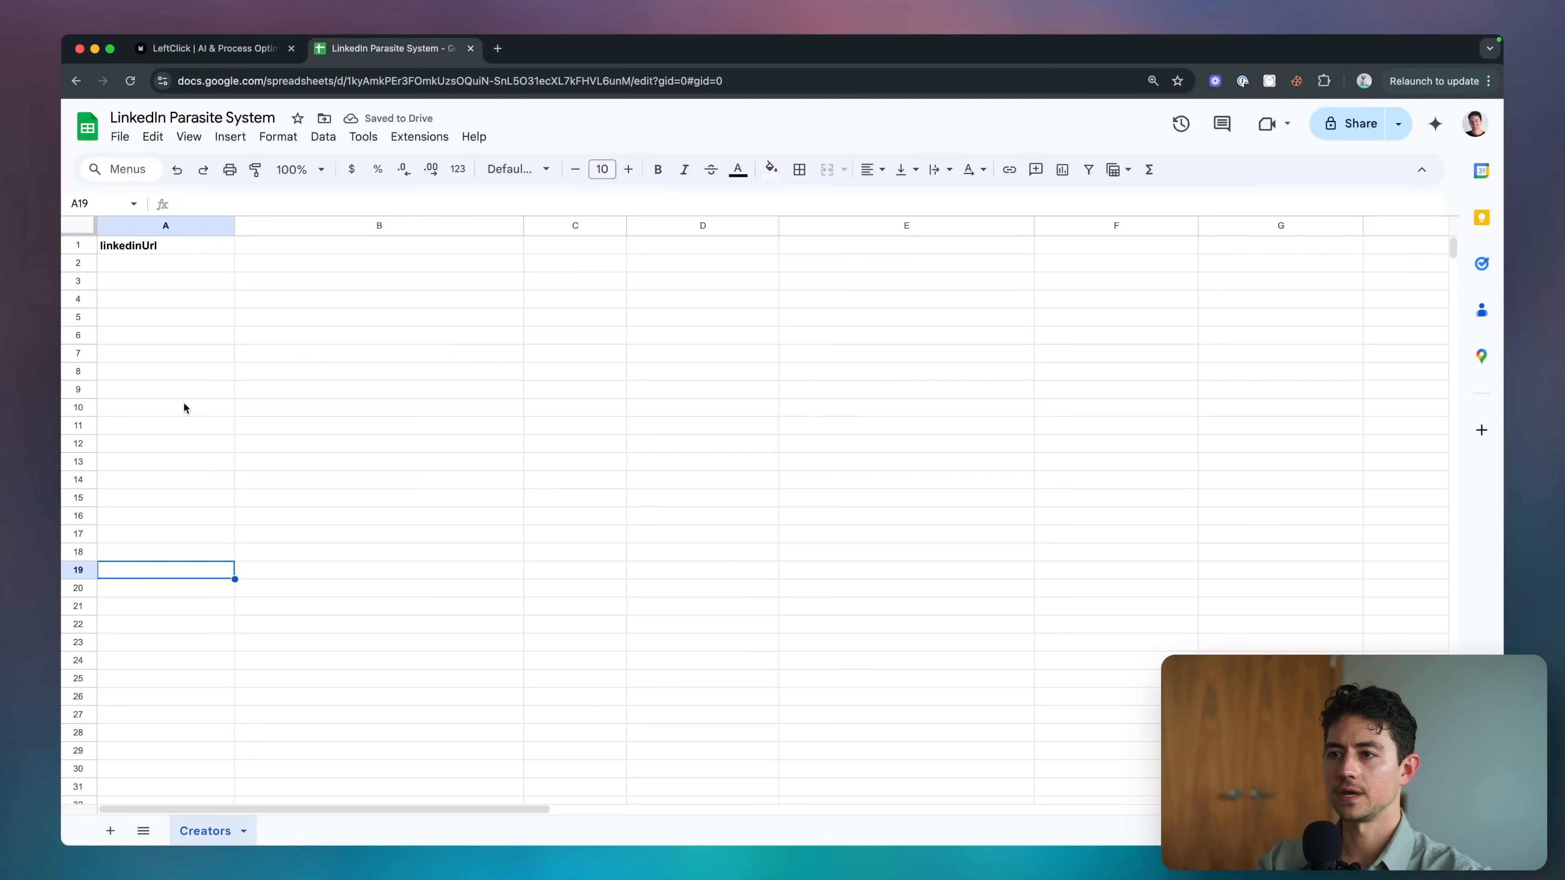
click(380, 245)
text(name)
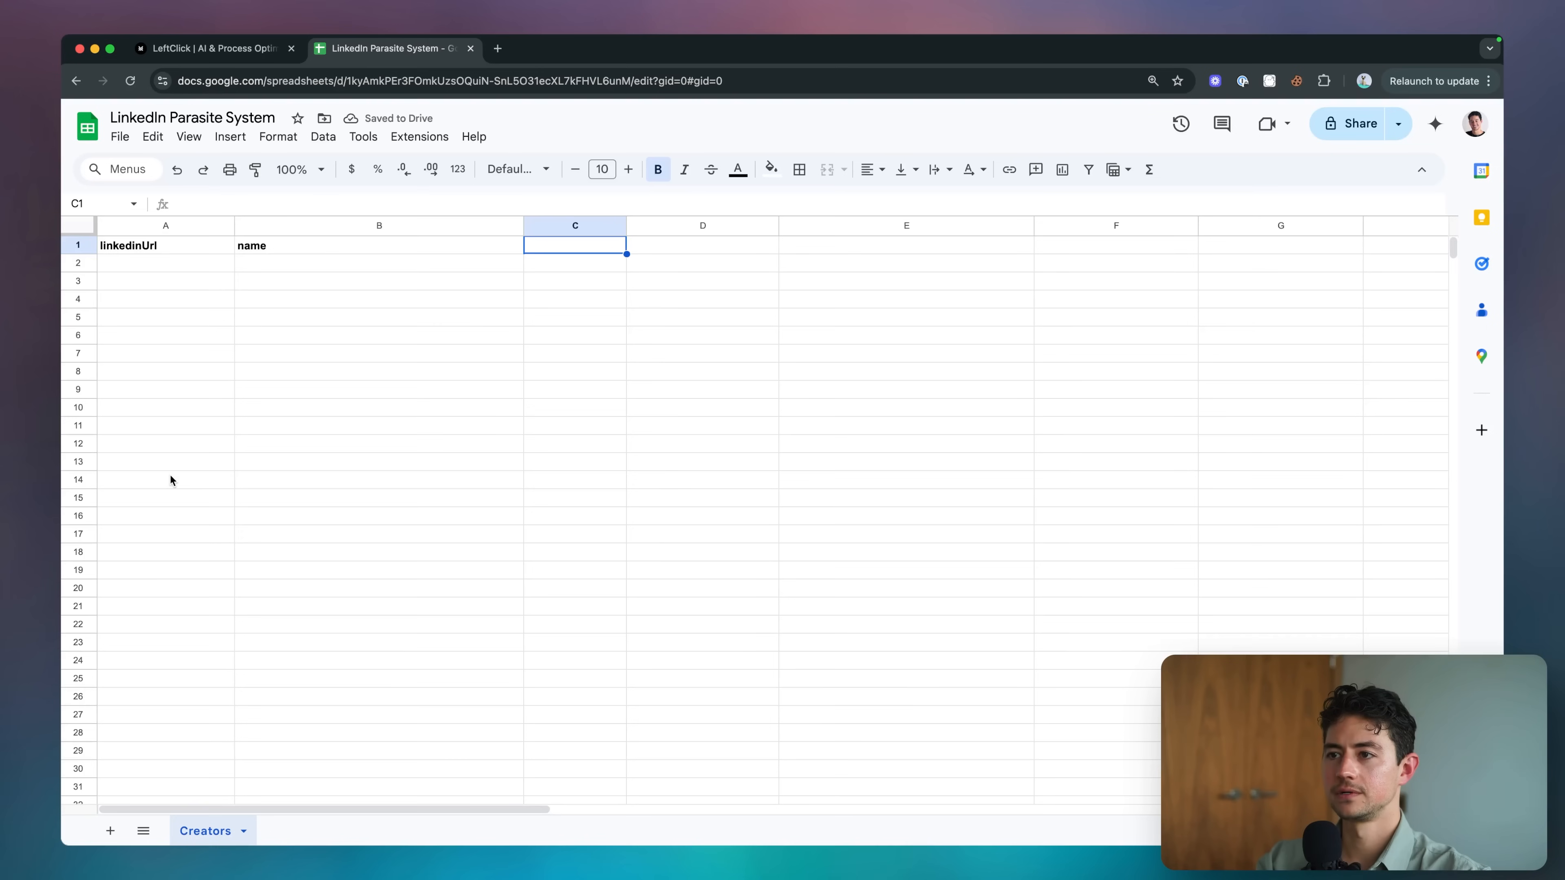
Add headline in C1 and postedAt in D1 as headers.
text(headline)
key(Return)
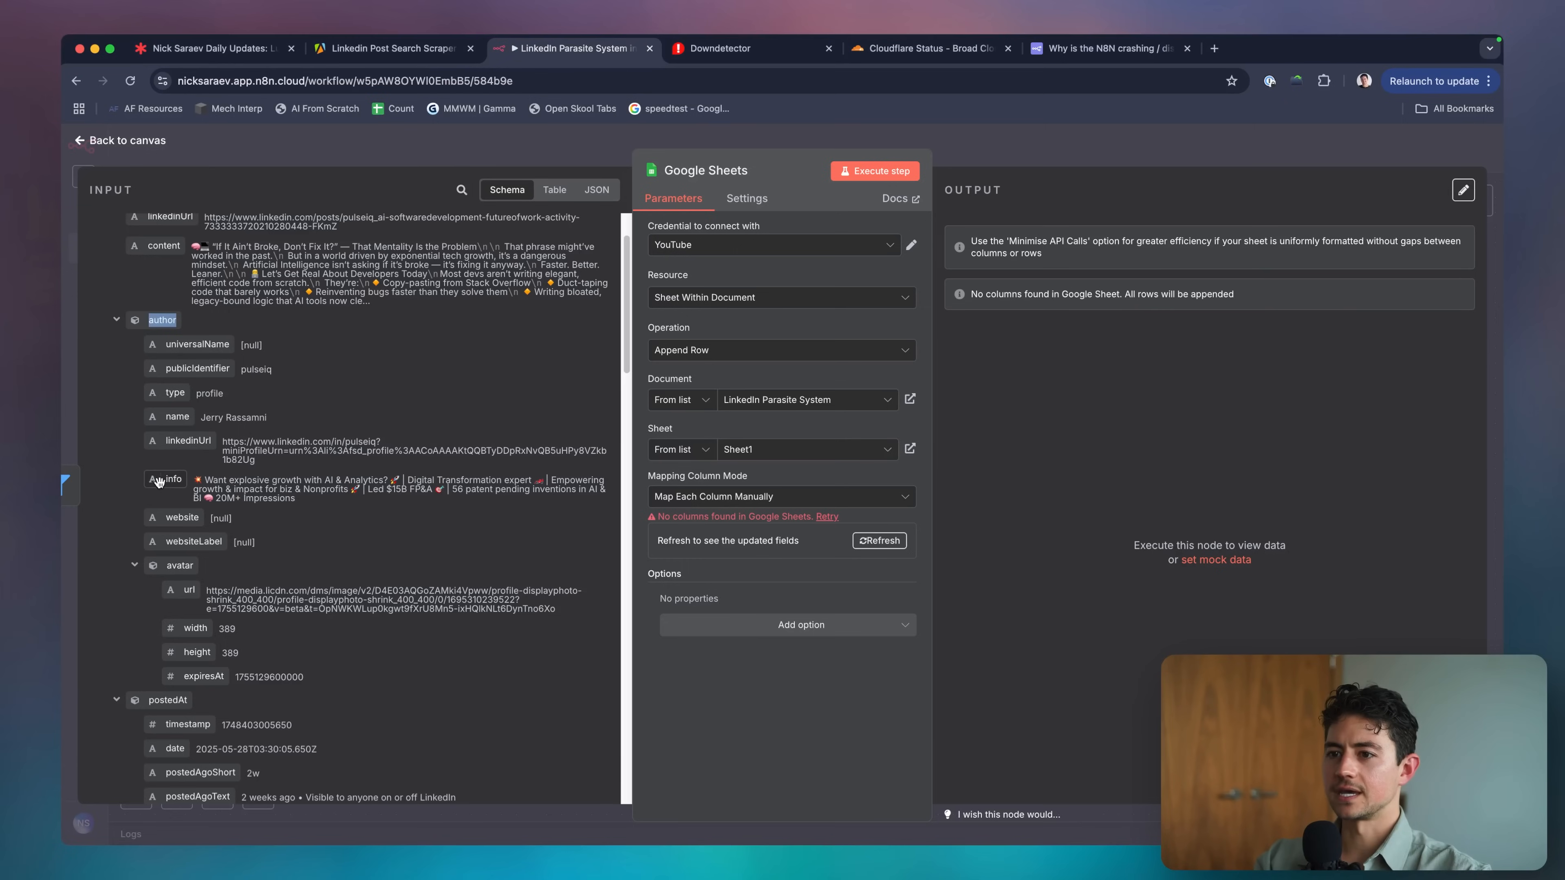
scroll(238, 538, down, 5)
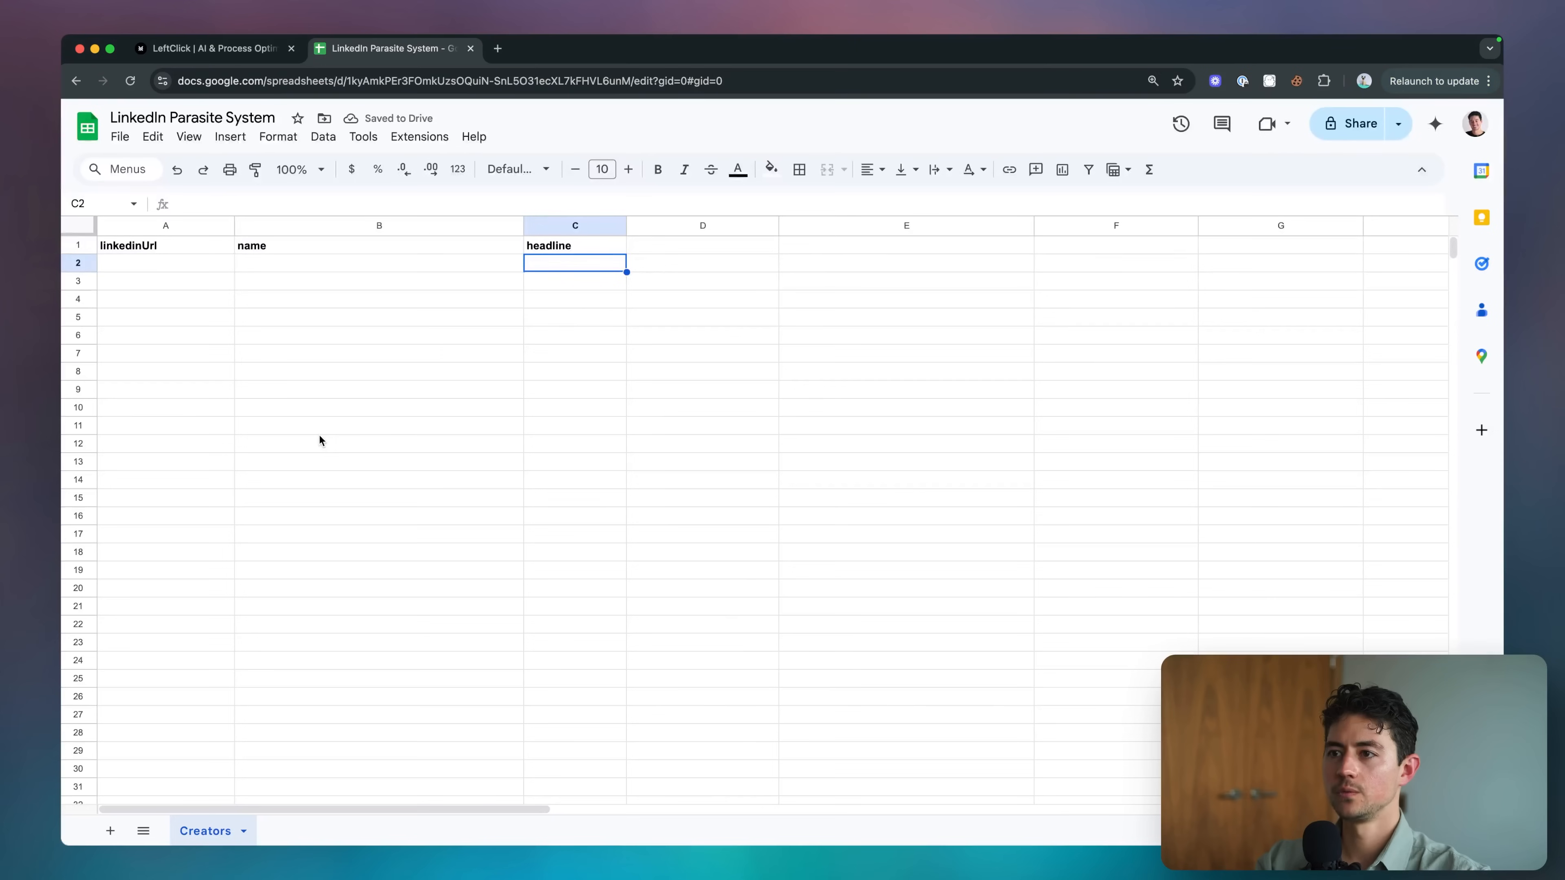
key(Right)
text(postedAt)
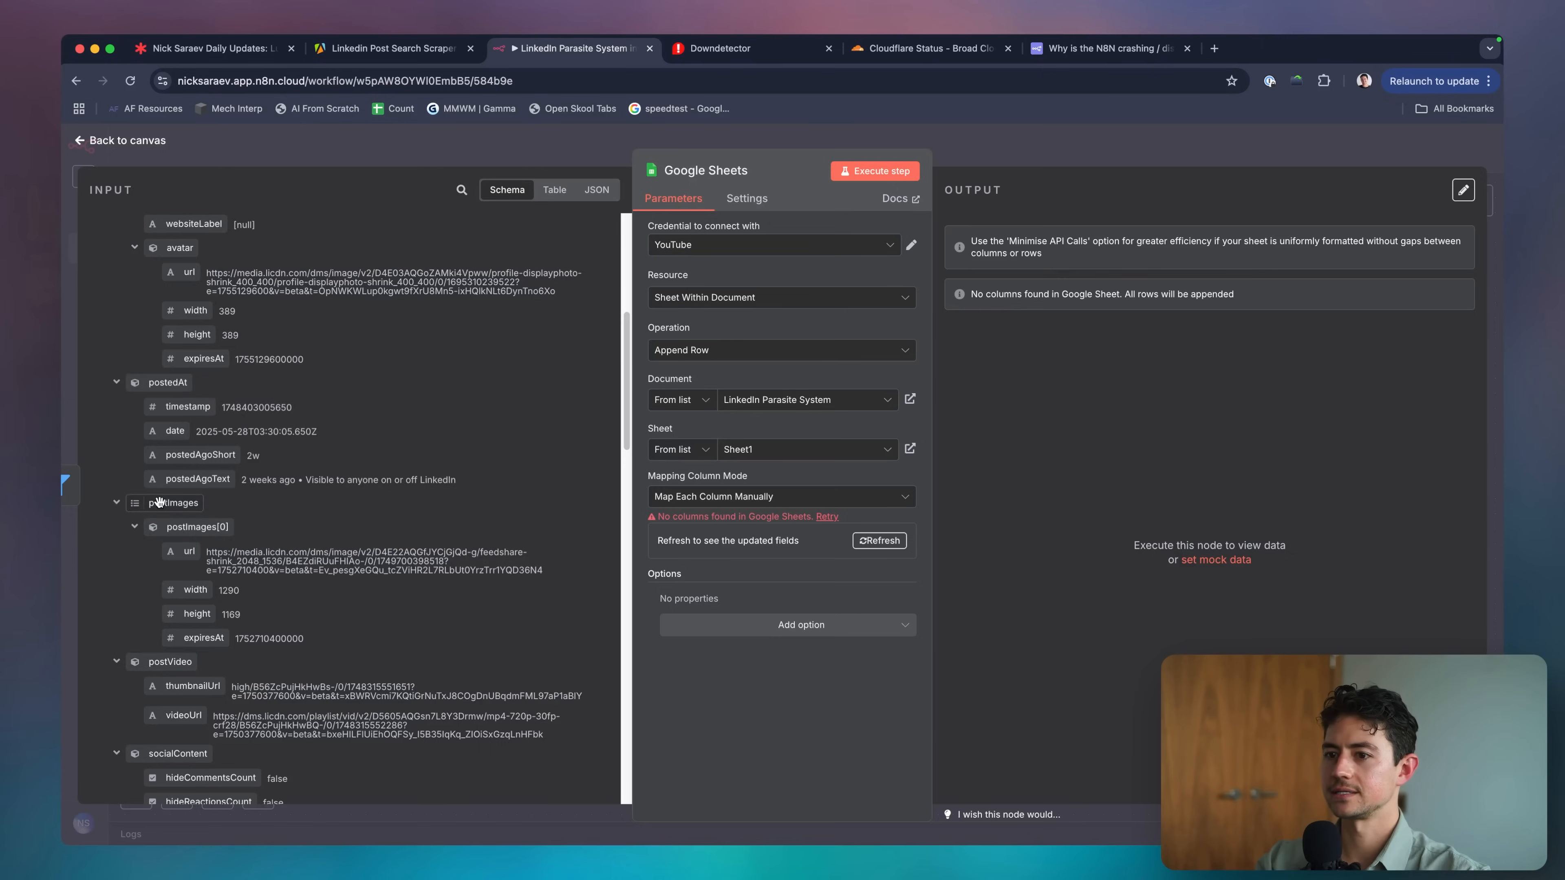
Enter engagementOnPost in E1, then rename that header to likesOnPost.
scroll(159, 502, down, 4)
scroll(159, 503, down, 6)
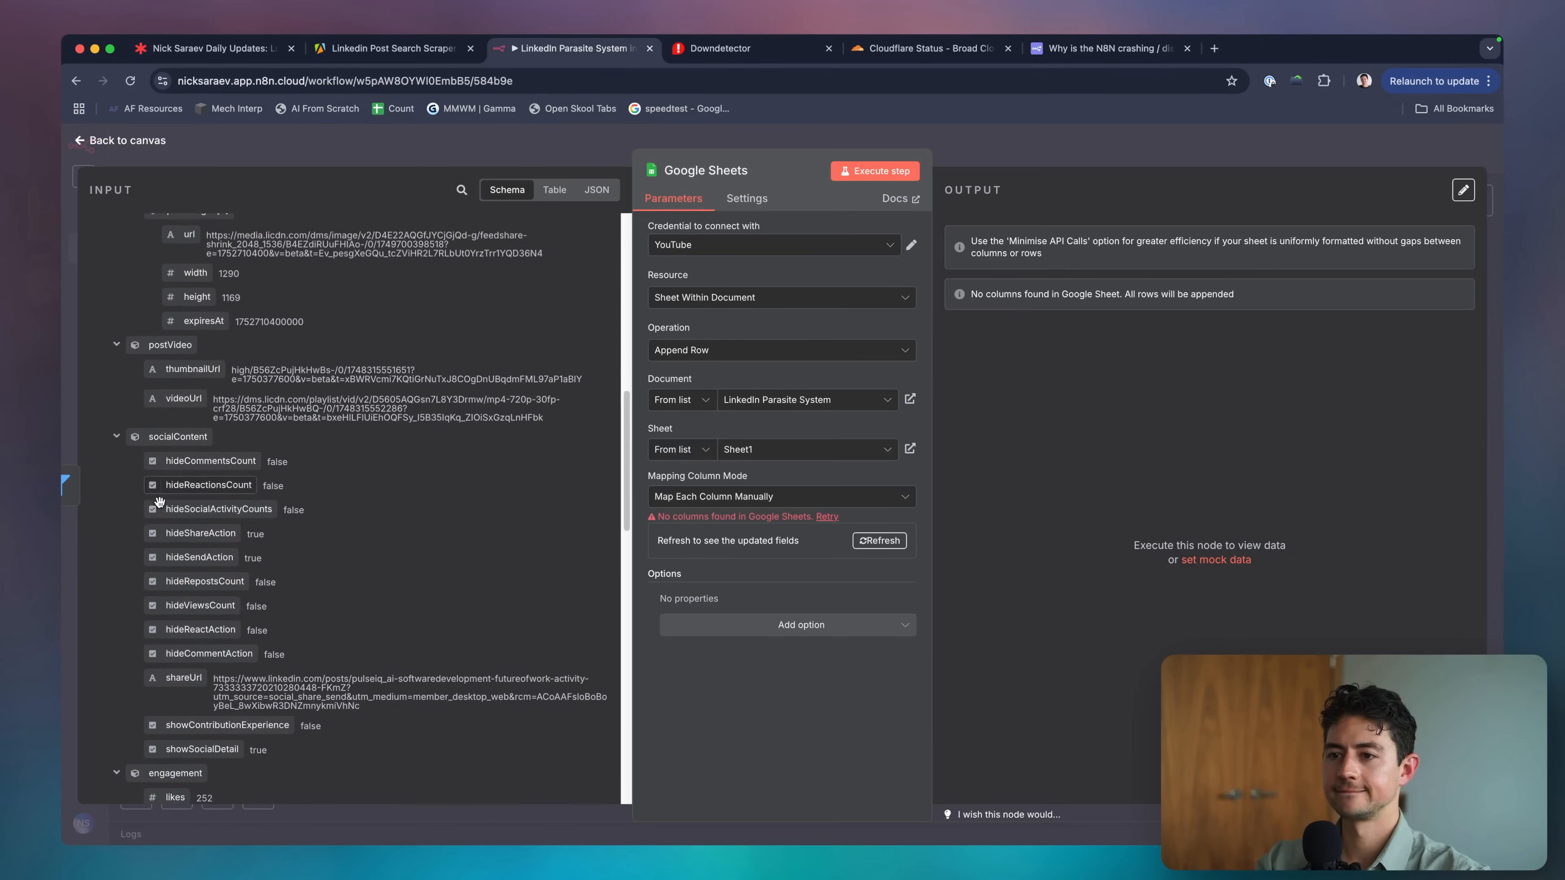
scroll(379, 515, up, 7)
scroll(379, 515, down, 5)
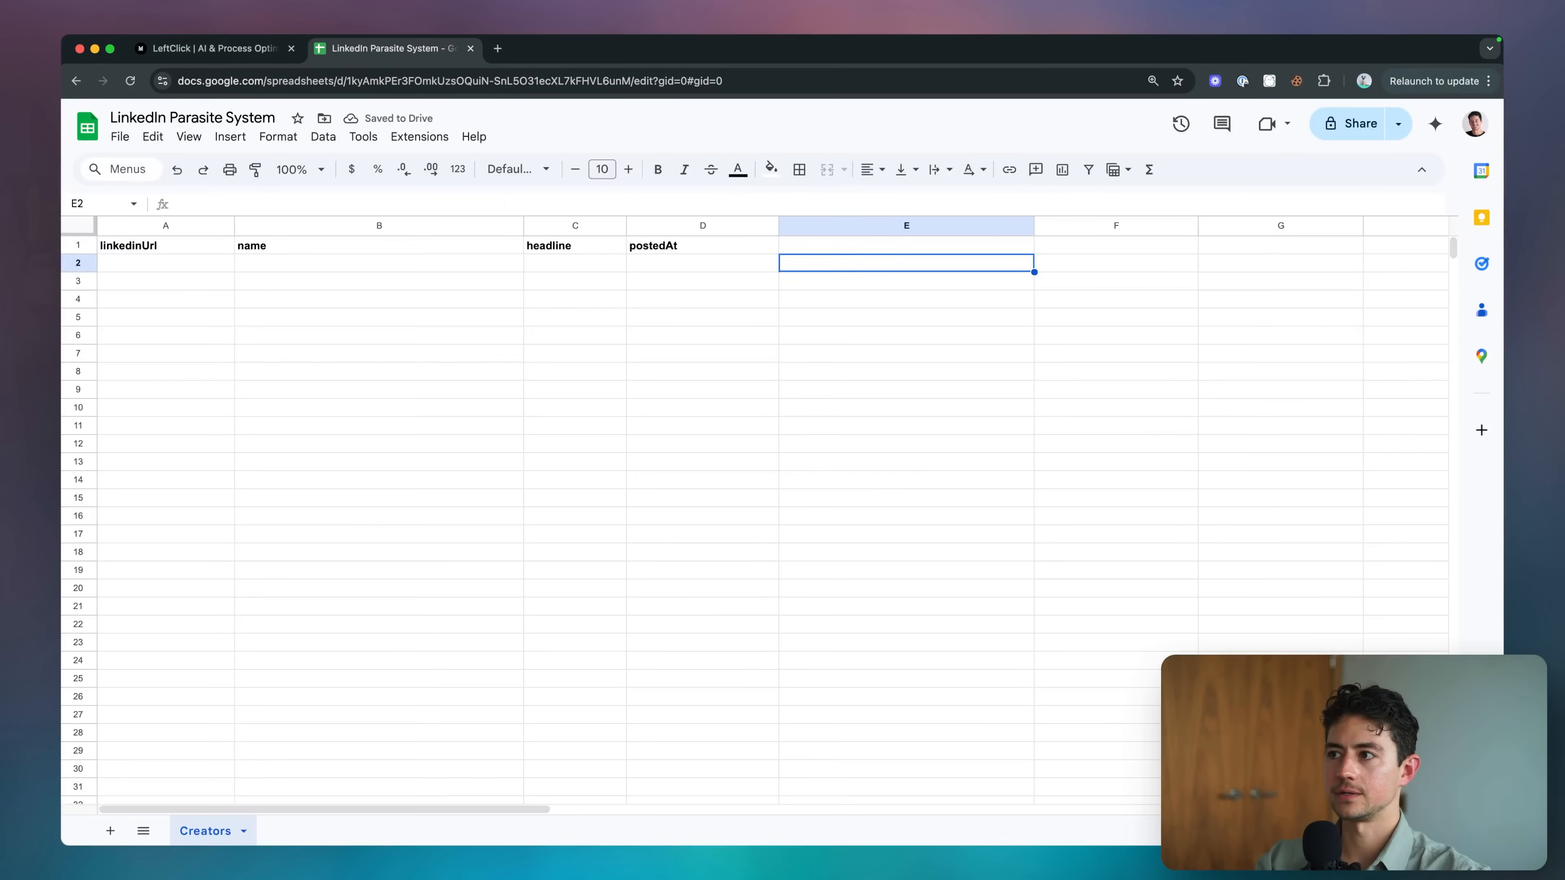
text(engageme)
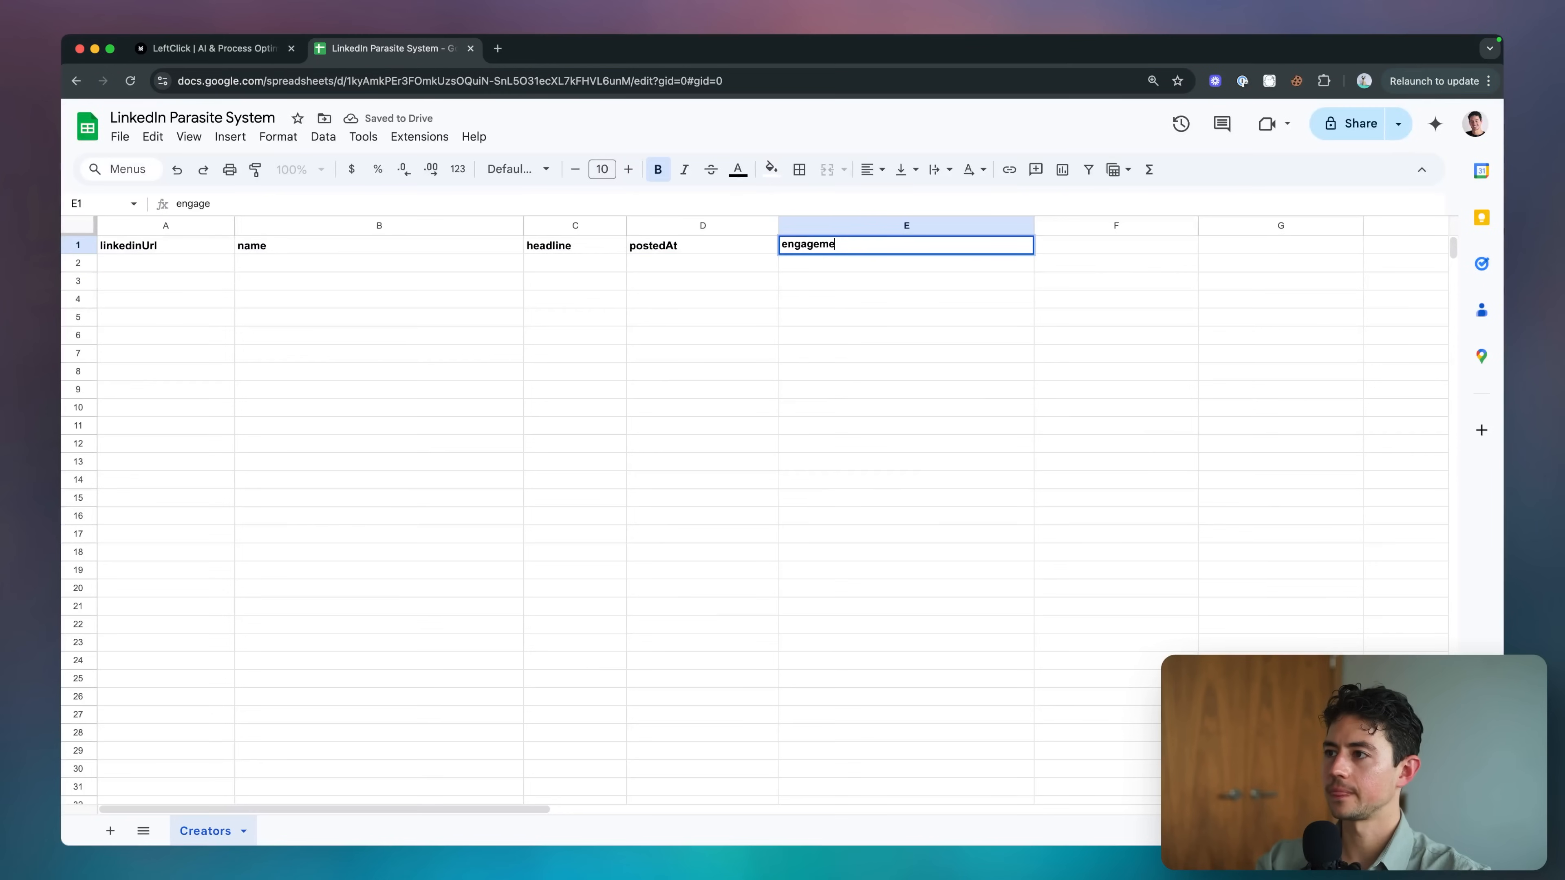
text(ntOnPost)
key(Return)
key(Up)
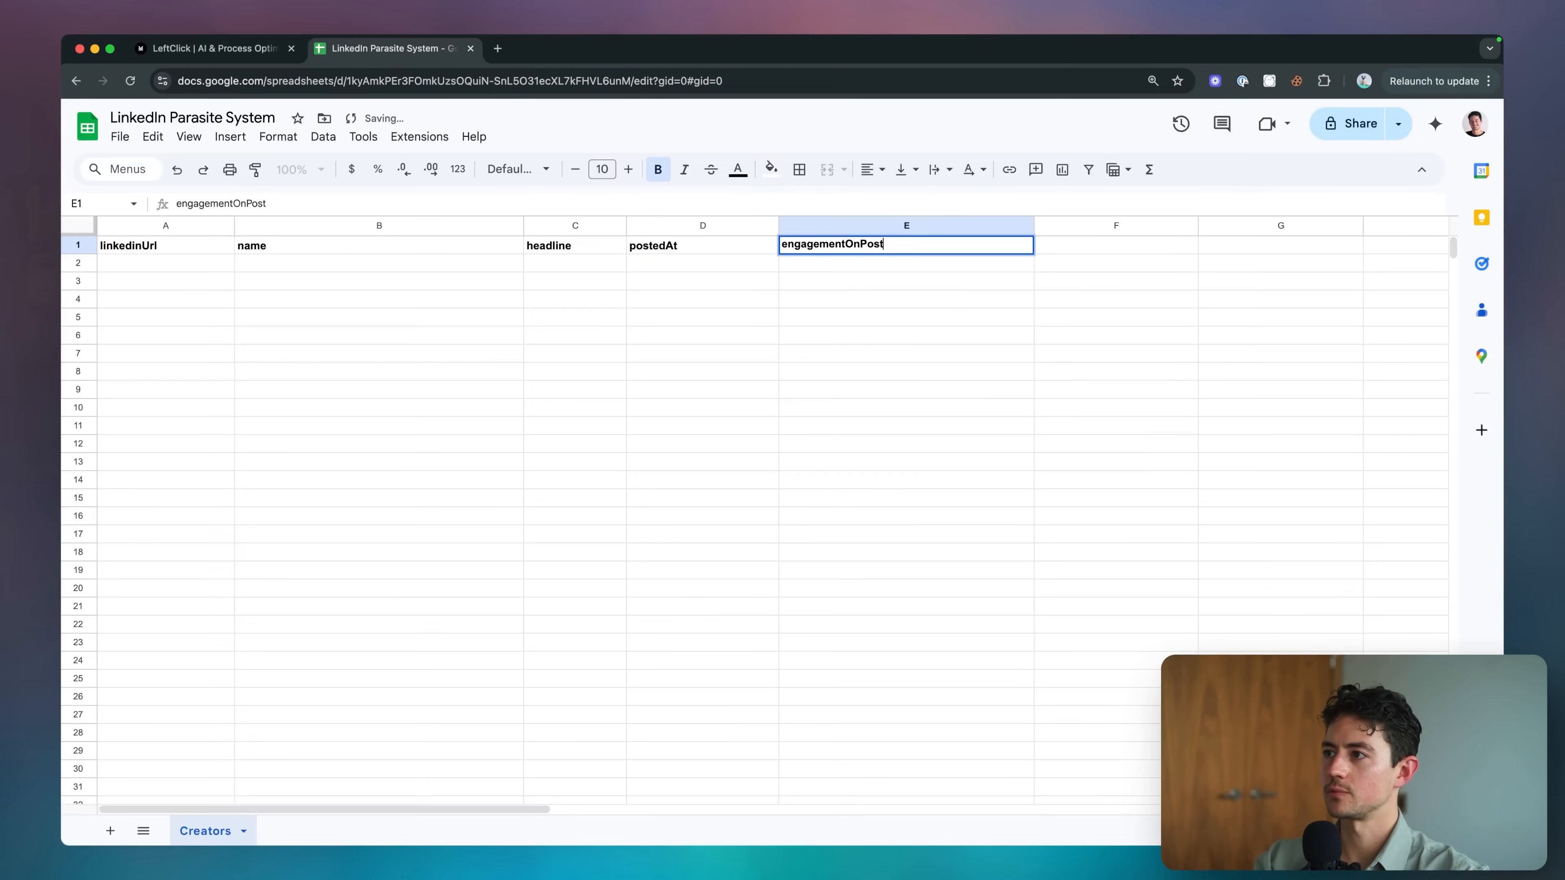
text(likesOnPost)
key(Return)
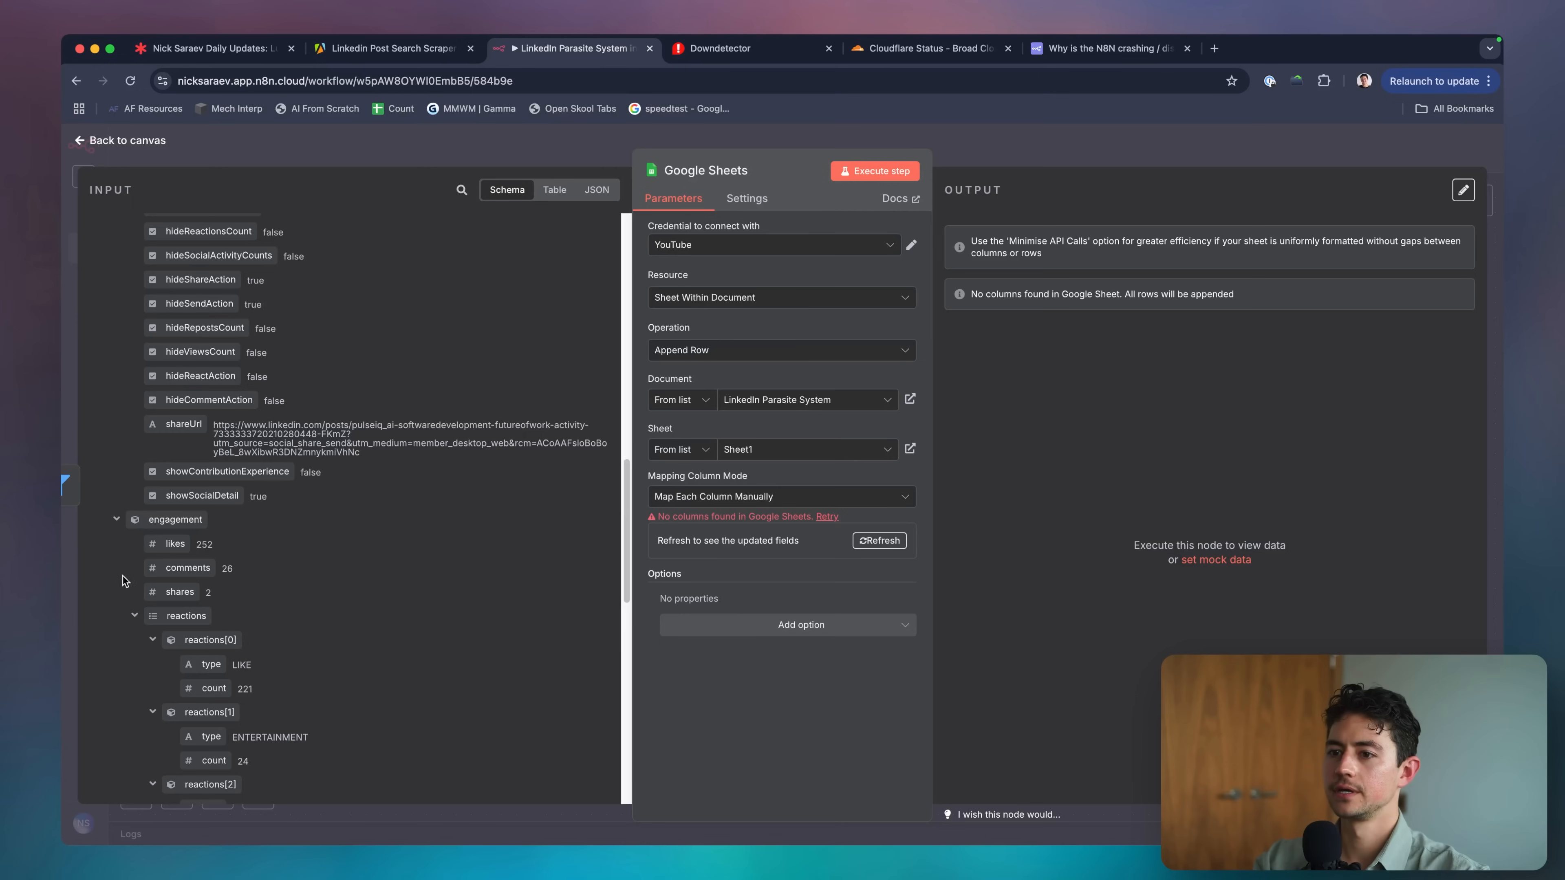
scroll(196, 572, down, 5)
scroll(170, 344, down, 10)
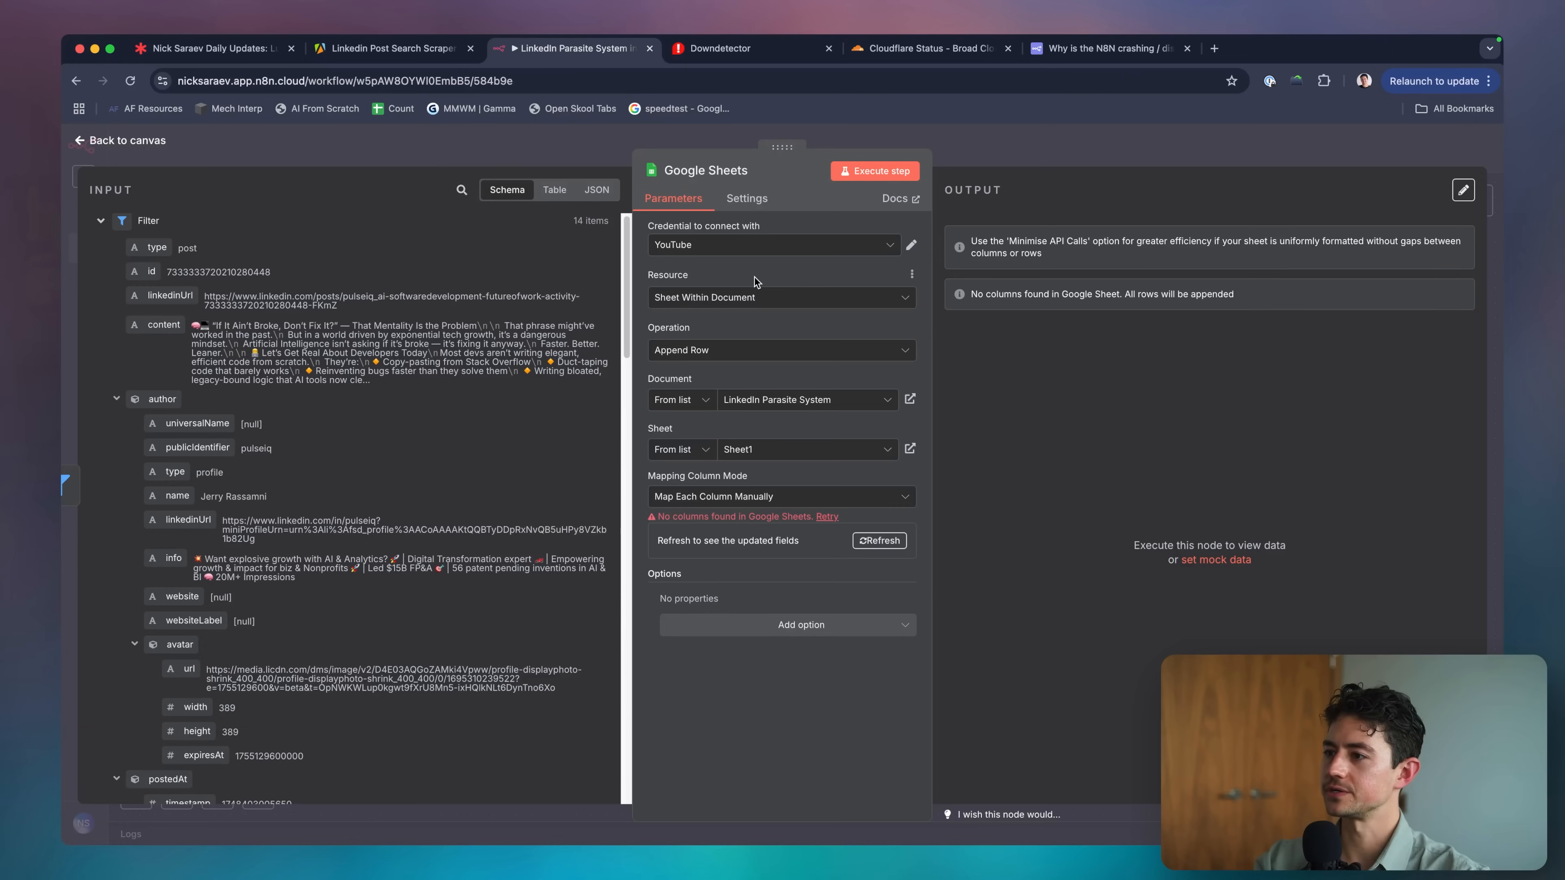
Reload the sheet columns and map author linkedinUrl, name and info to linkedinUrl, name, headline.
click(824, 518)
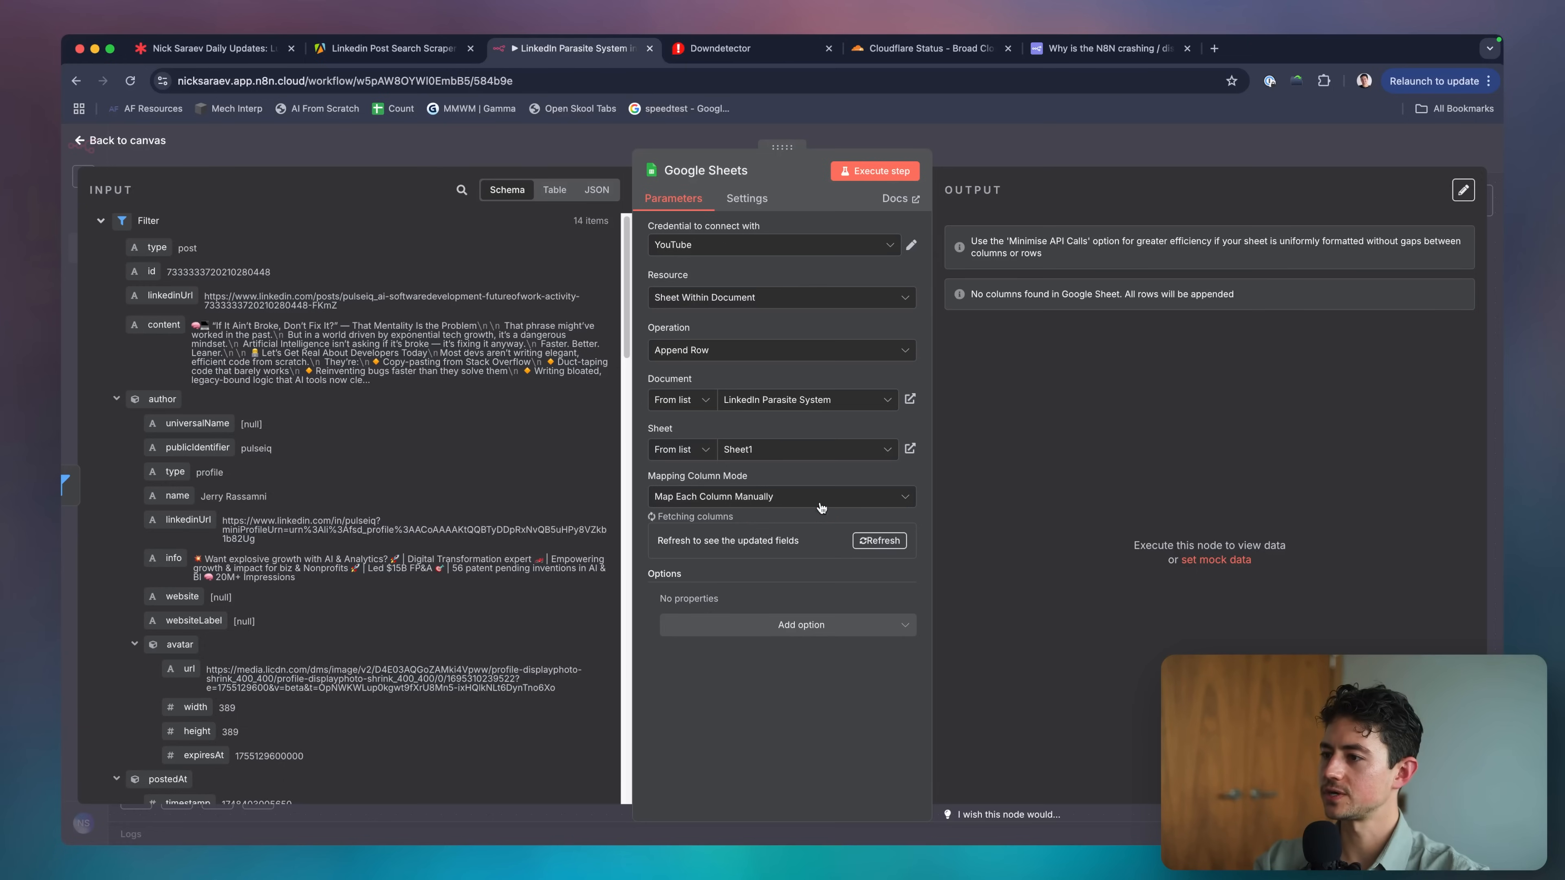
scroll(775, 525, down, 1)
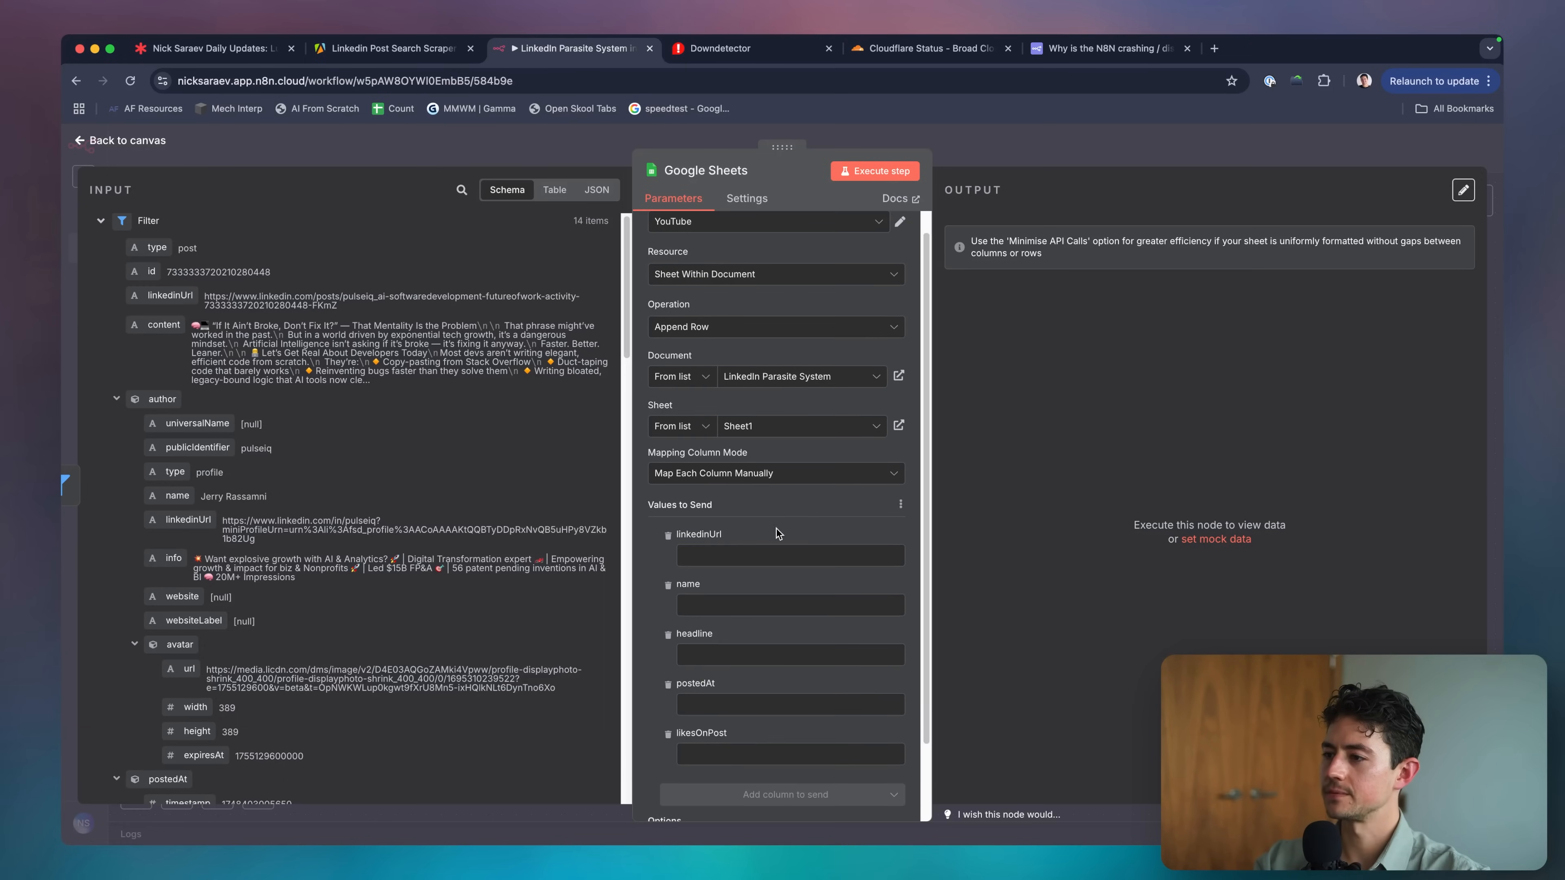
scroll(291, 387, down, 1)
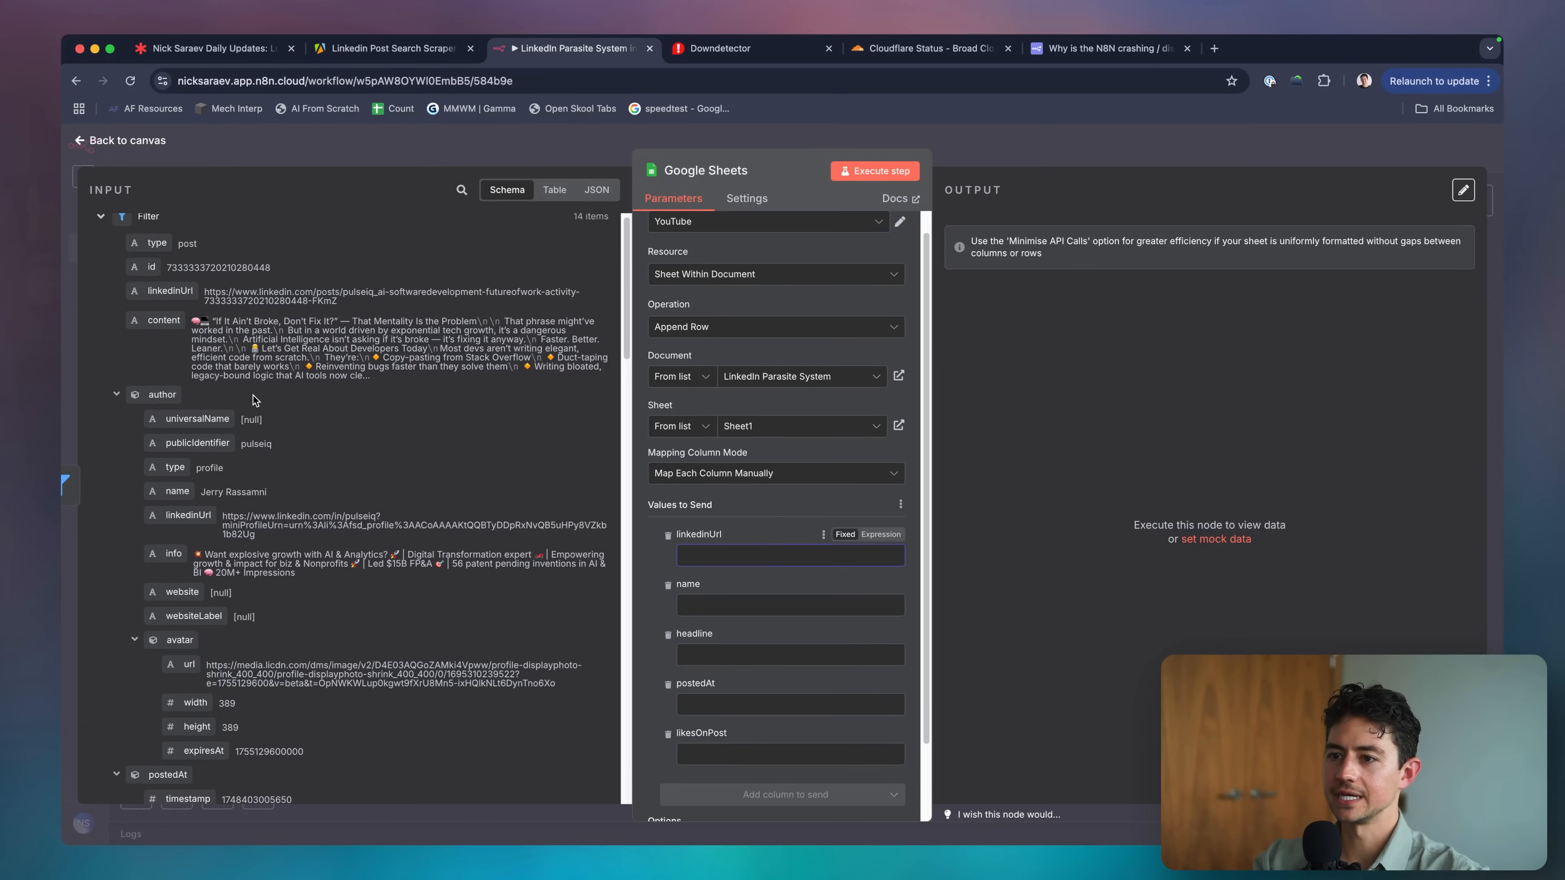
scroll(256, 400, down, 2)
drag(184, 455, 739, 555)
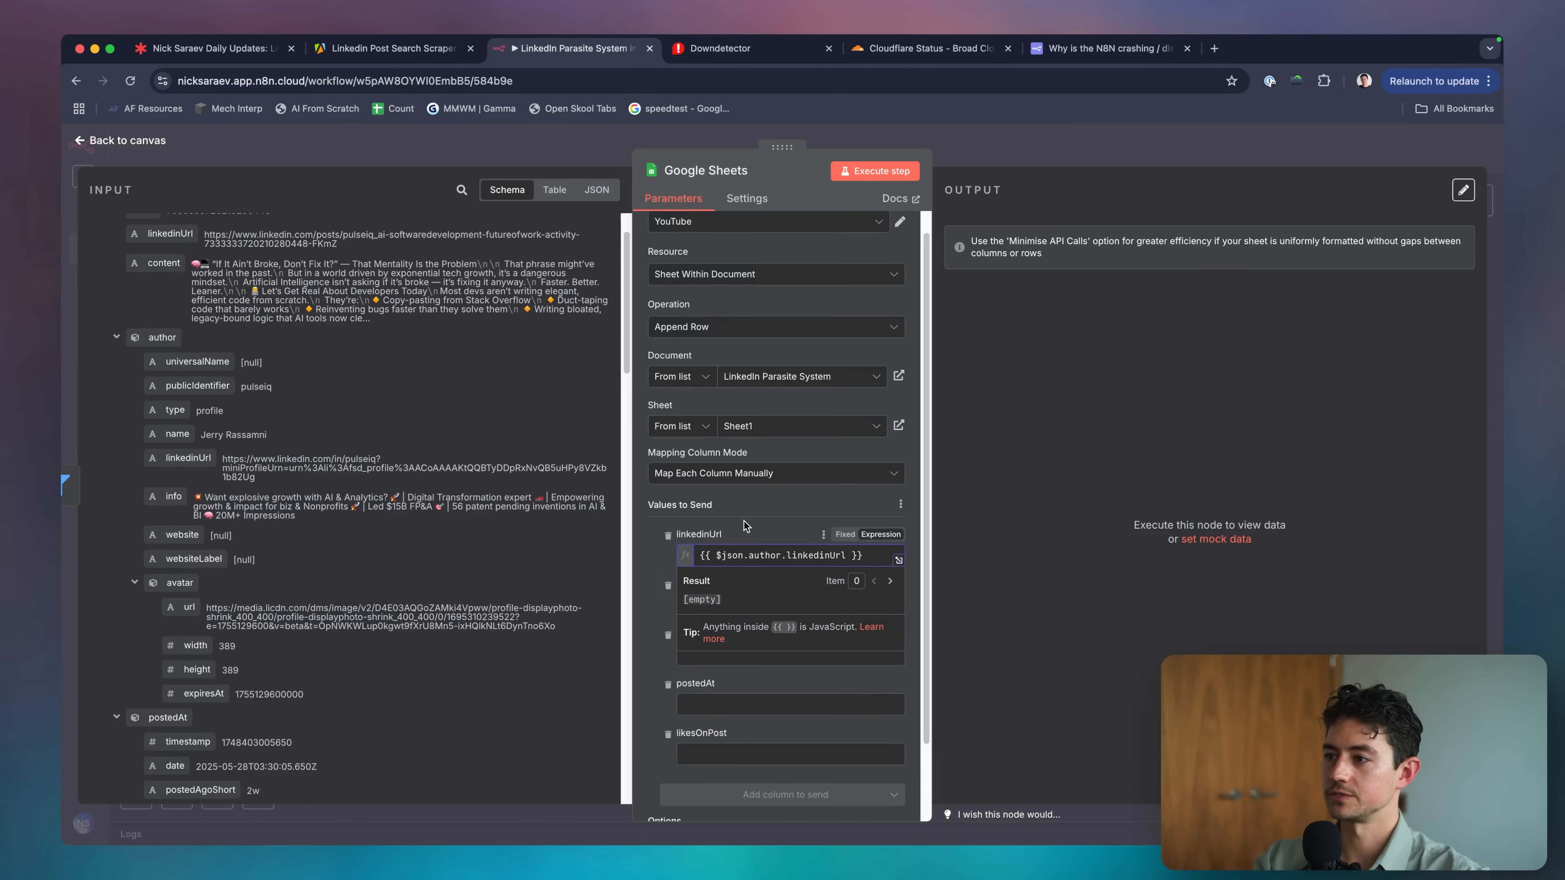
scroll(733, 513, down, 3)
drag(178, 433, 749, 503)
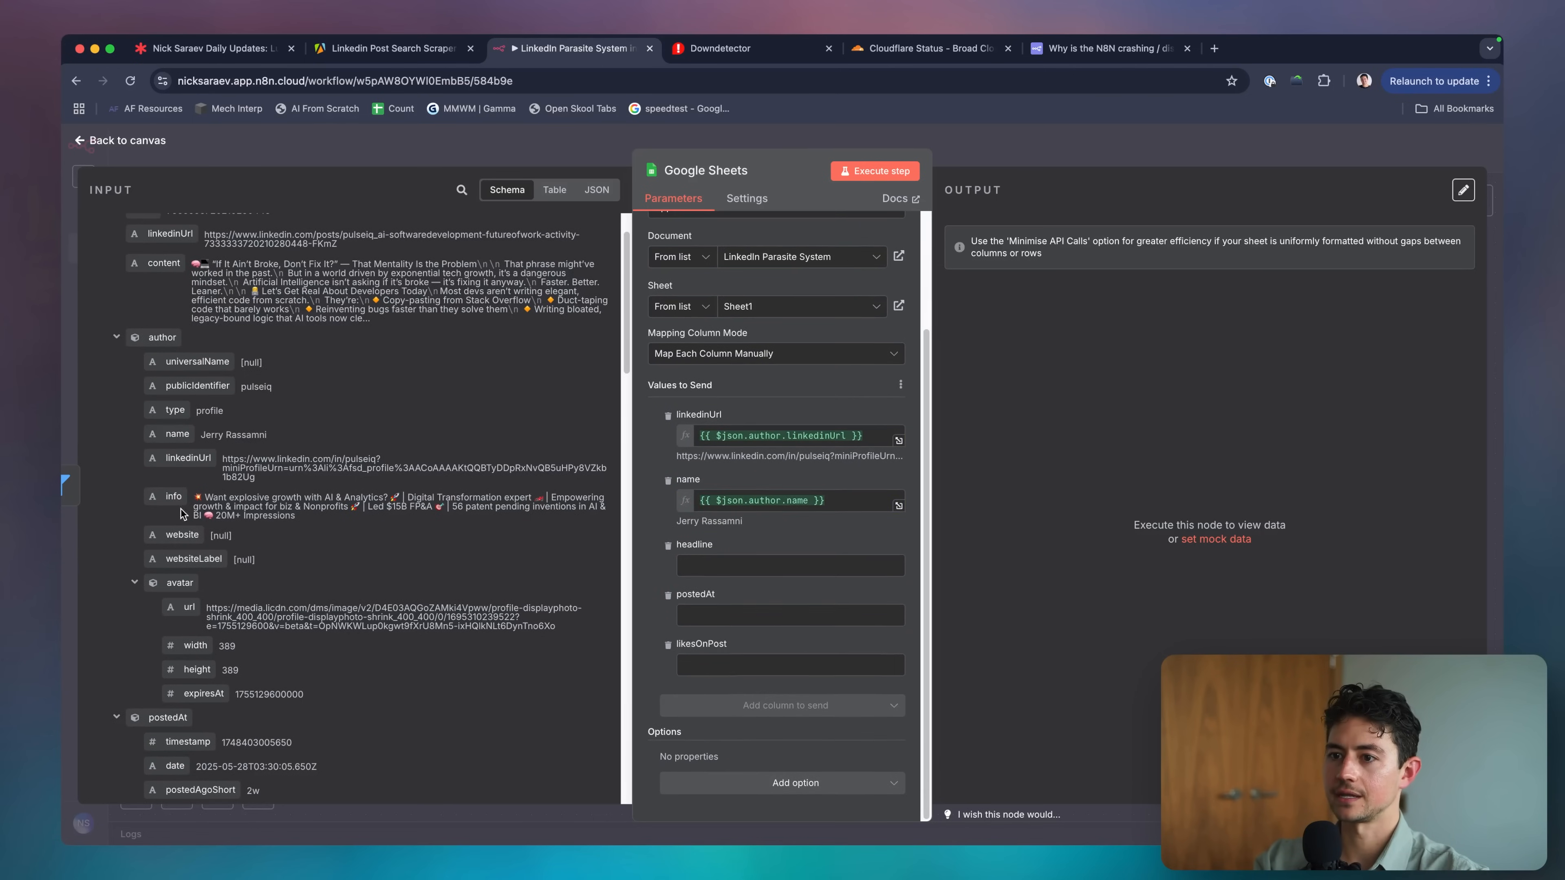
drag(175, 497, 746, 569)
Map postedAt.date to postedAt and engagement.likes to likesOnPost, then close the node.
click(739, 615)
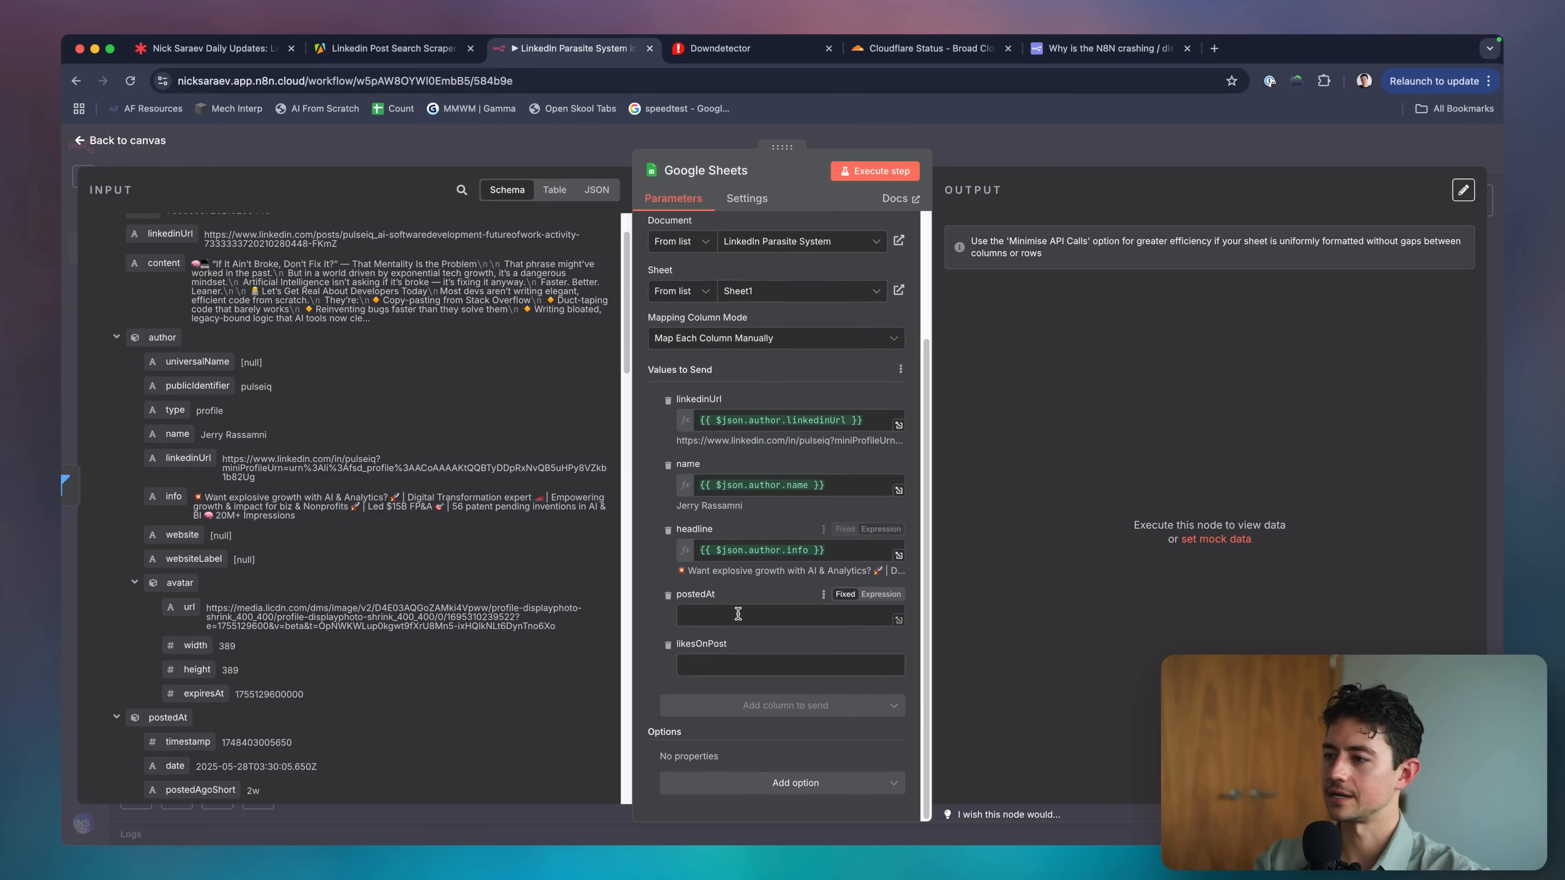
scroll(278, 481, down, 5)
drag(188, 465, 758, 610)
click(767, 662)
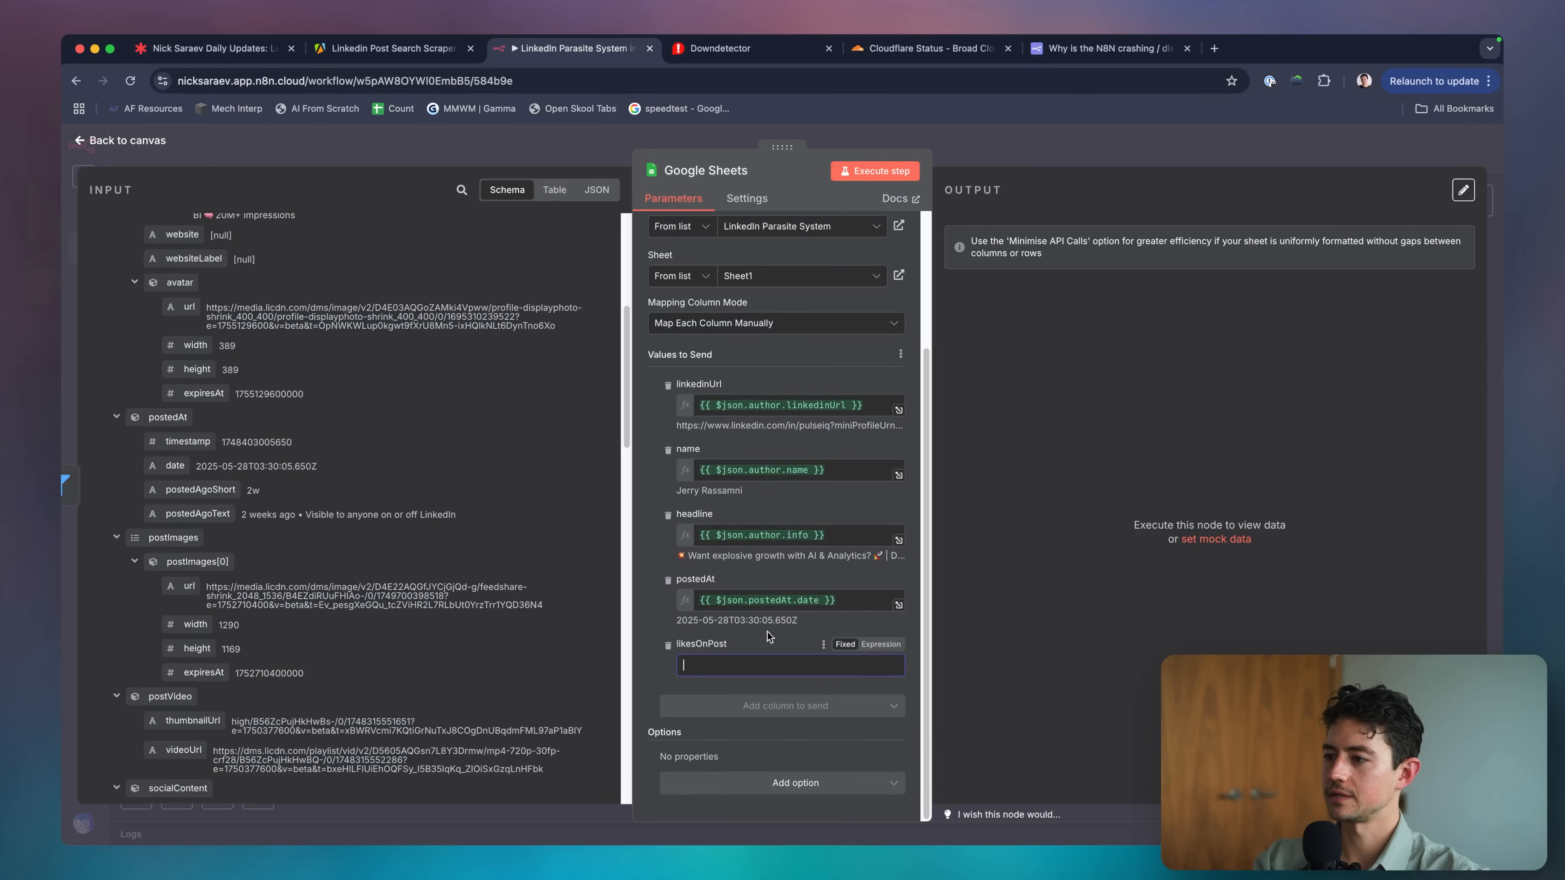
scroll(424, 586, down, 6)
scroll(424, 586, down, 6)
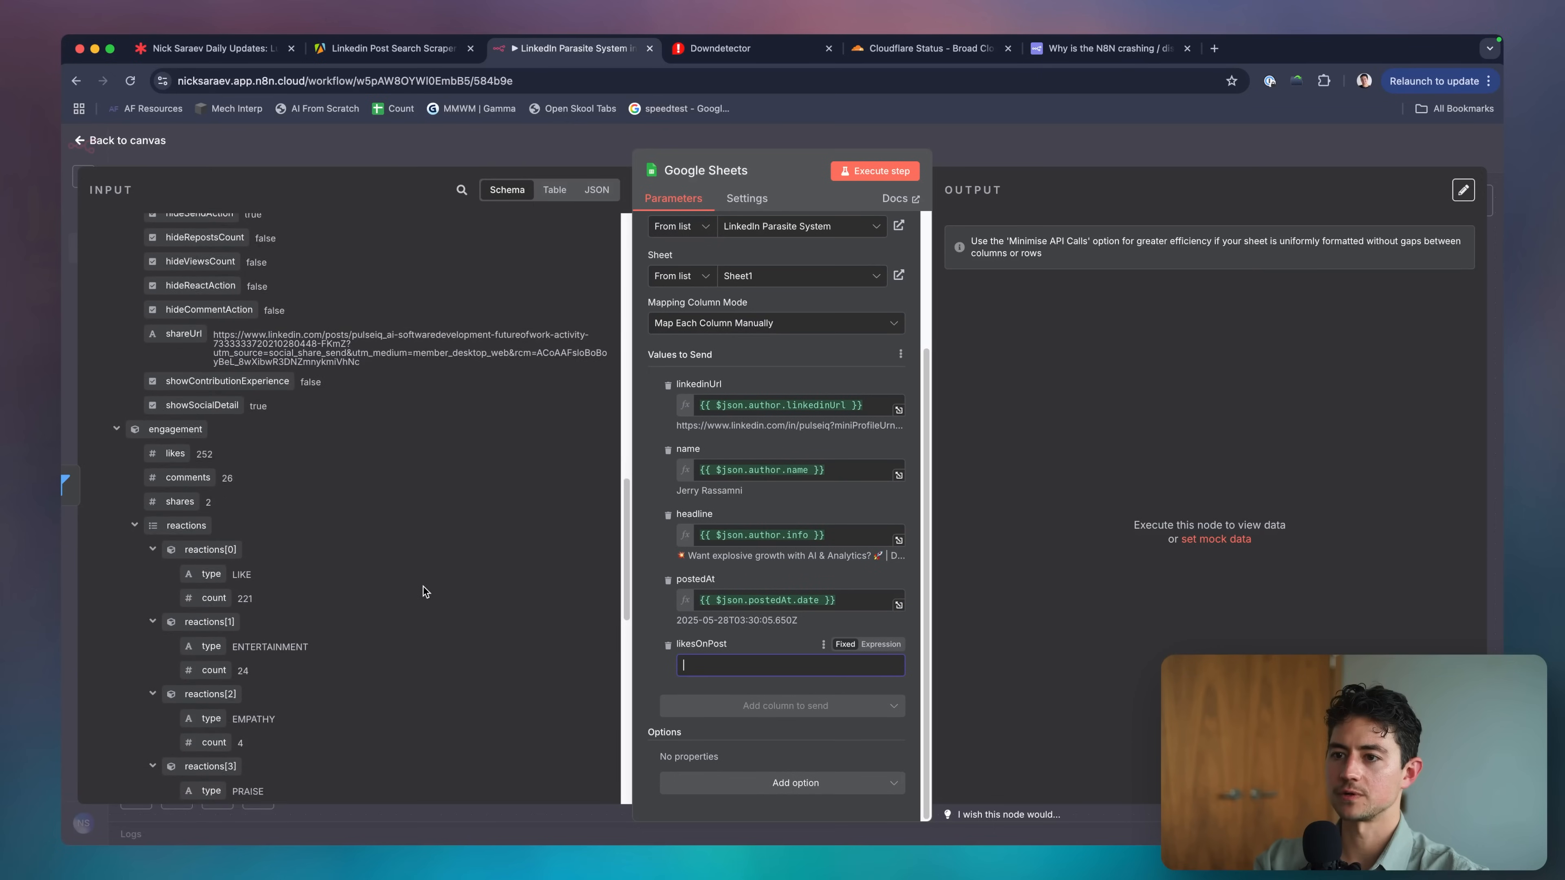
drag(196, 393, 765, 670)
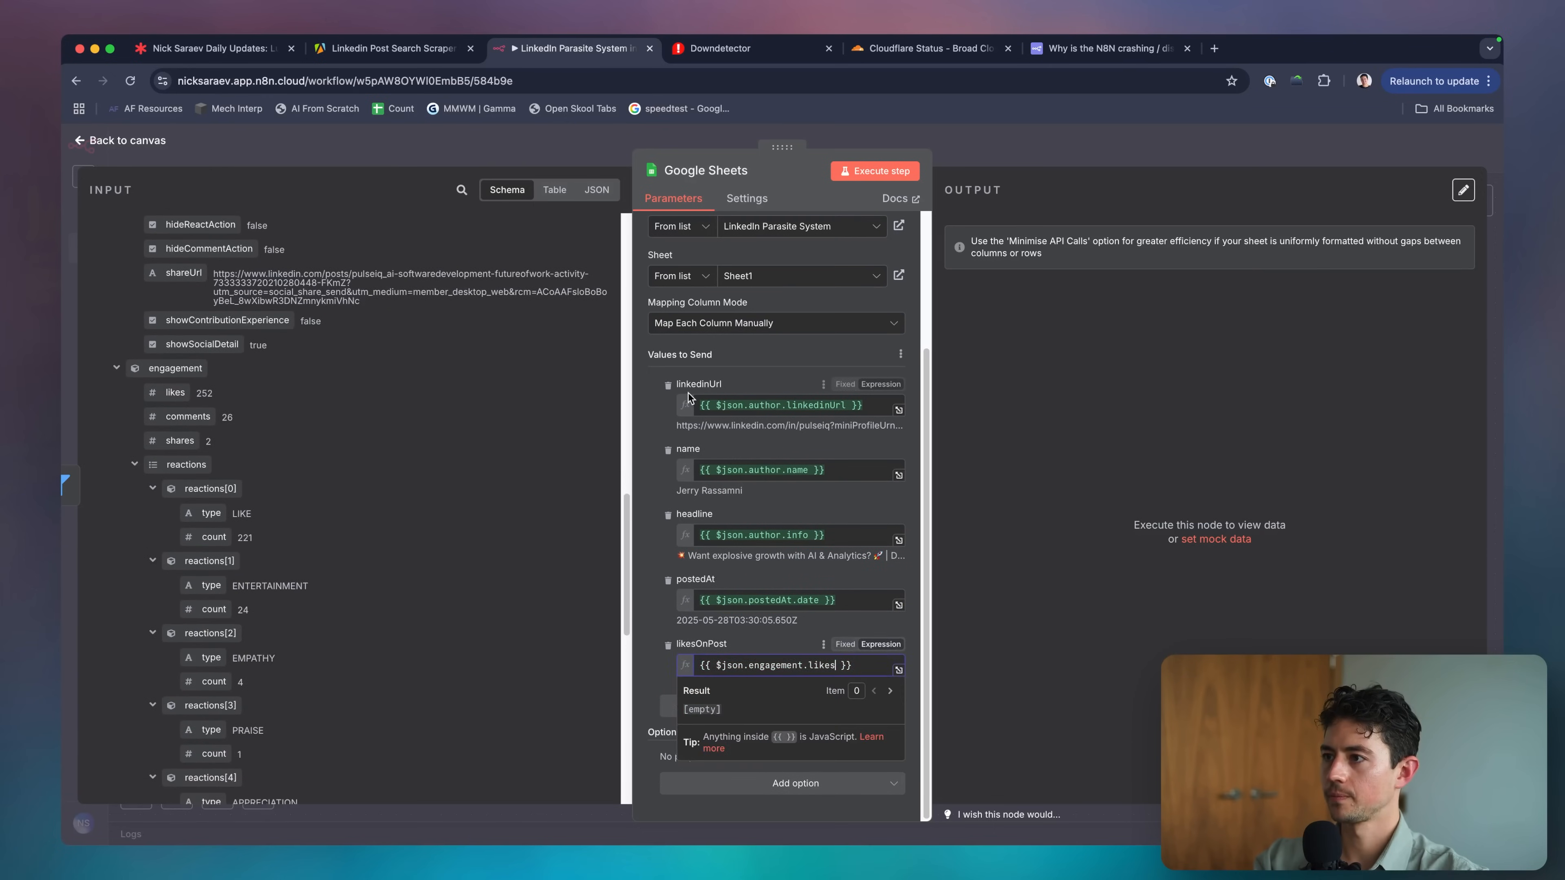
scroll(798, 568, up, 5)
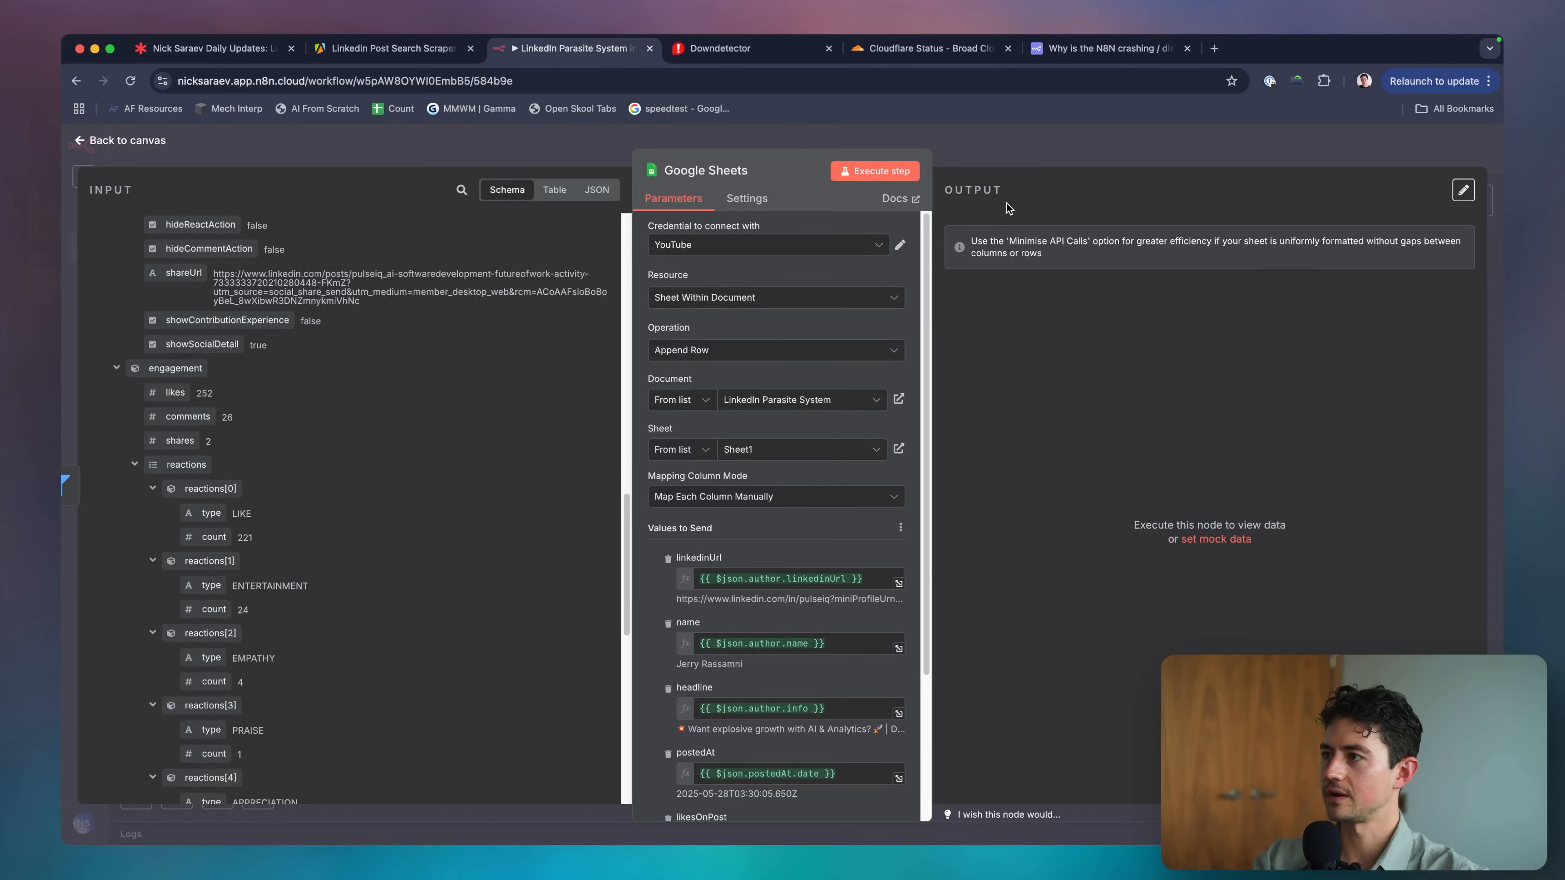
key(Escape)
scroll(831, 390, left, 4)
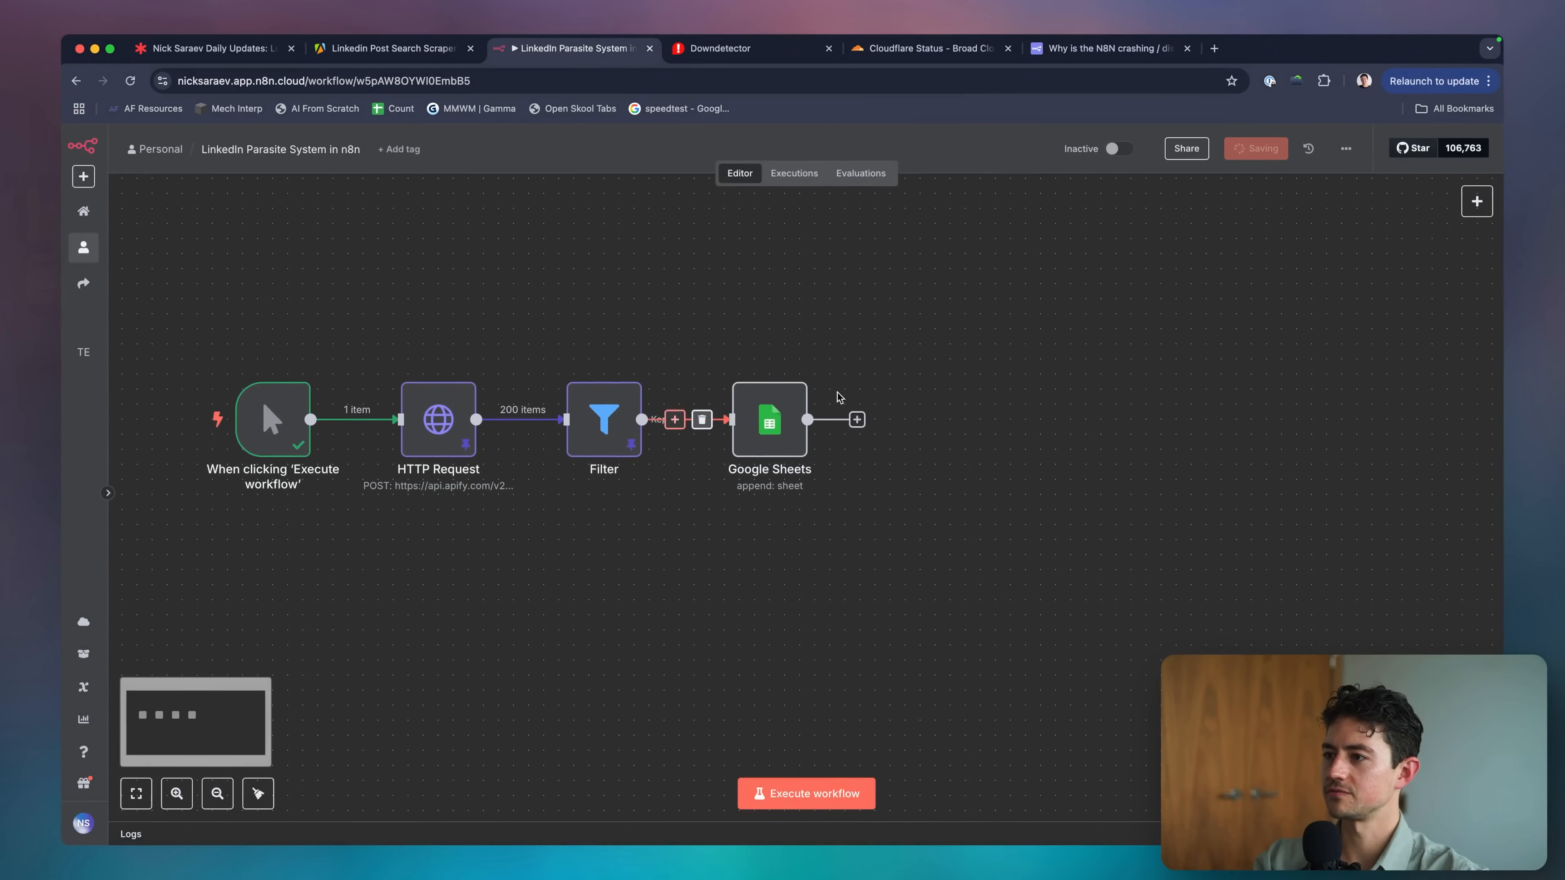
Run the whole workflow, then narrow column B and widen column A in the Creators sheet.
click(816, 783)
key(super+grave)
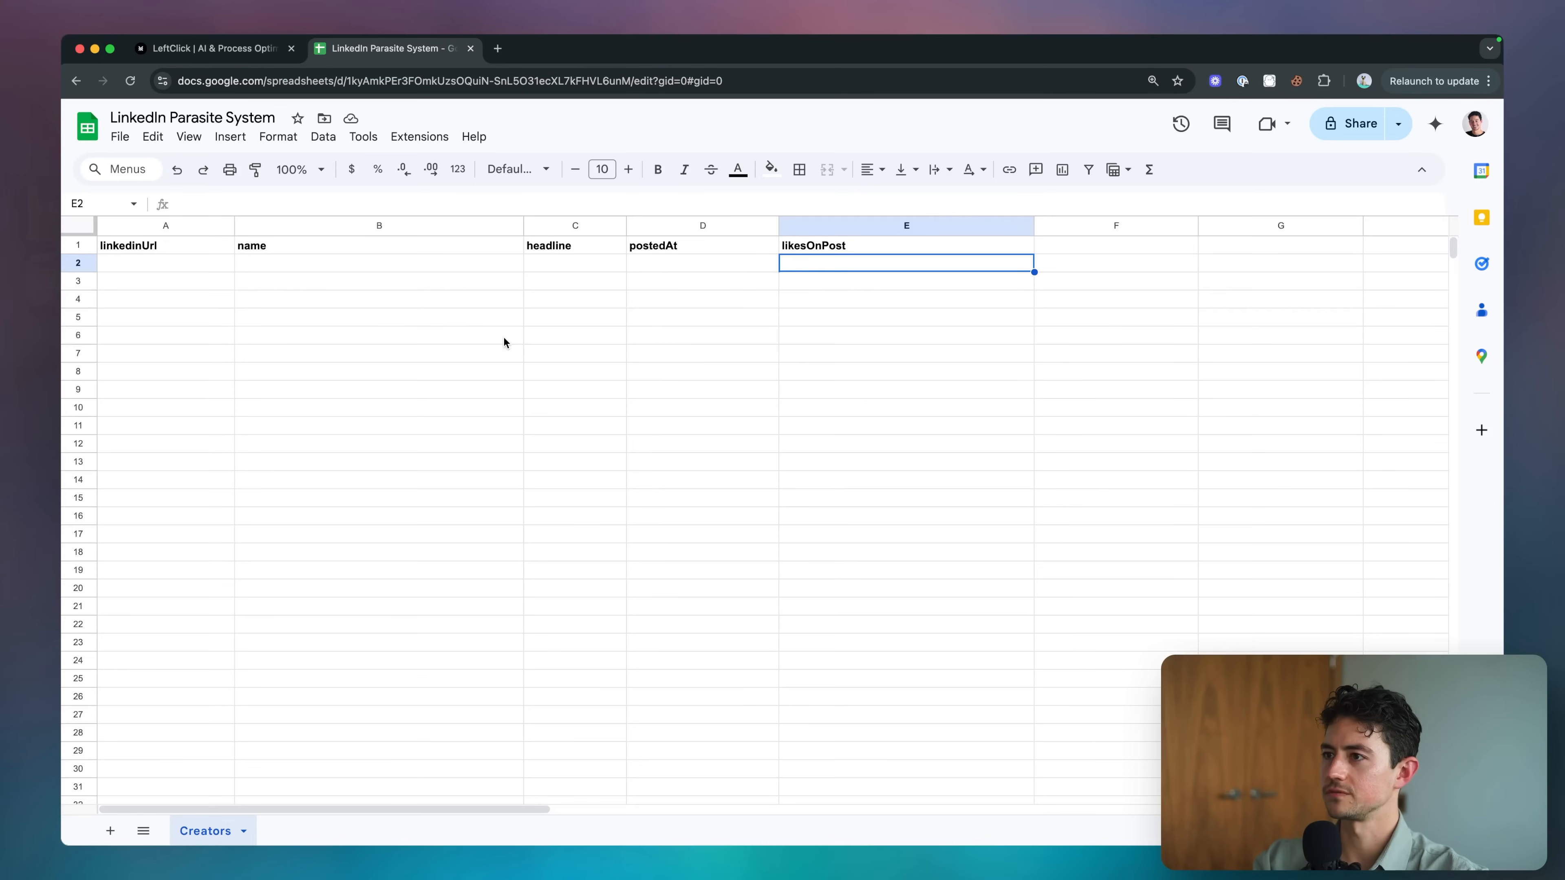
click(394, 319)
drag(523, 226, 412, 226)
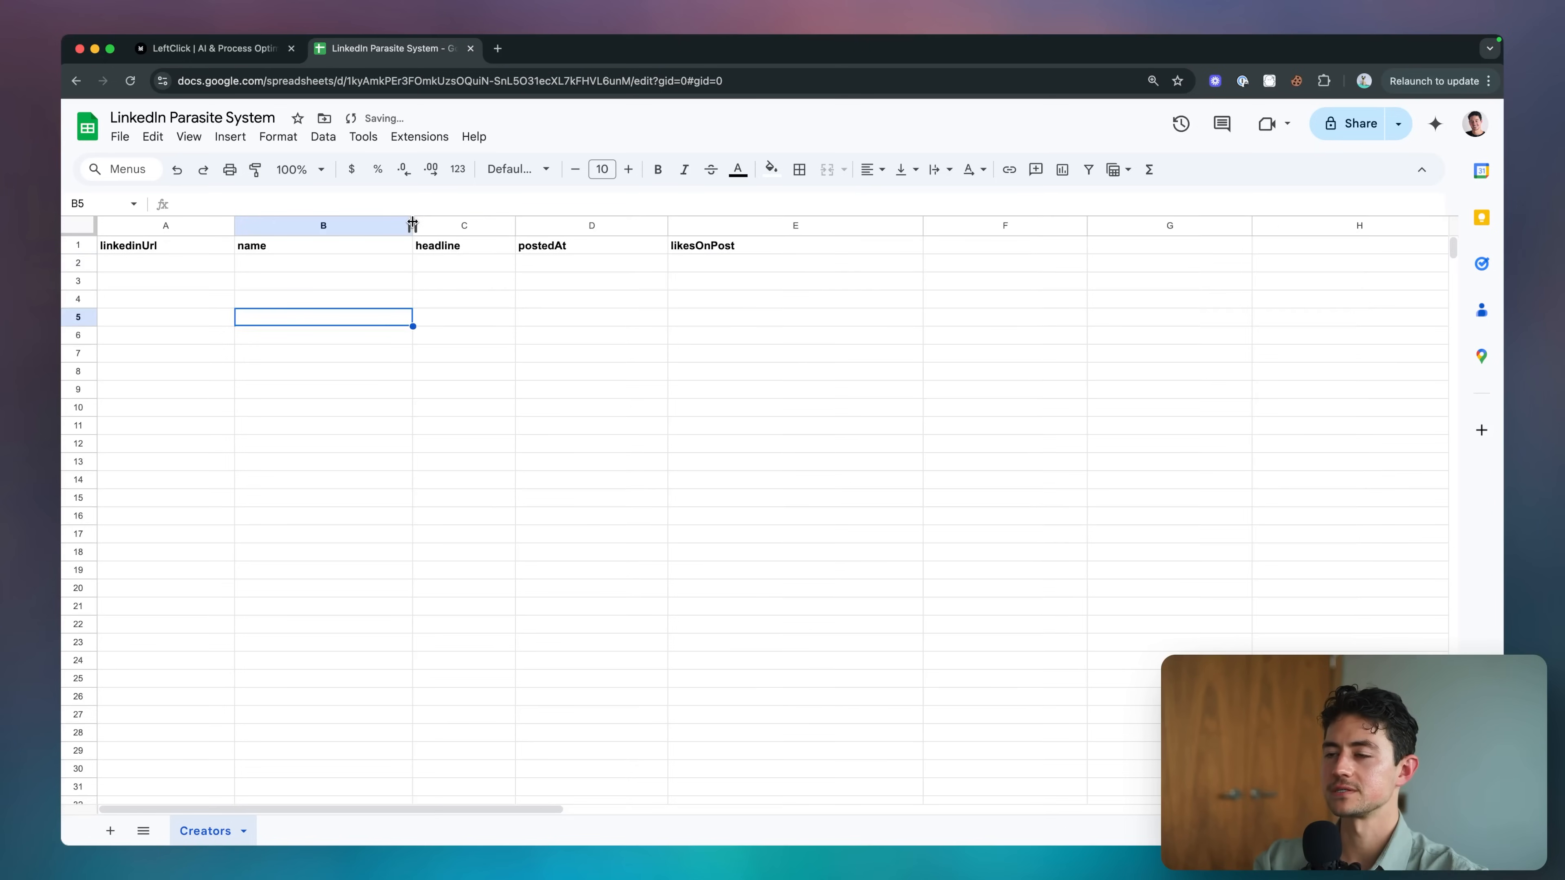
click(486, 285)
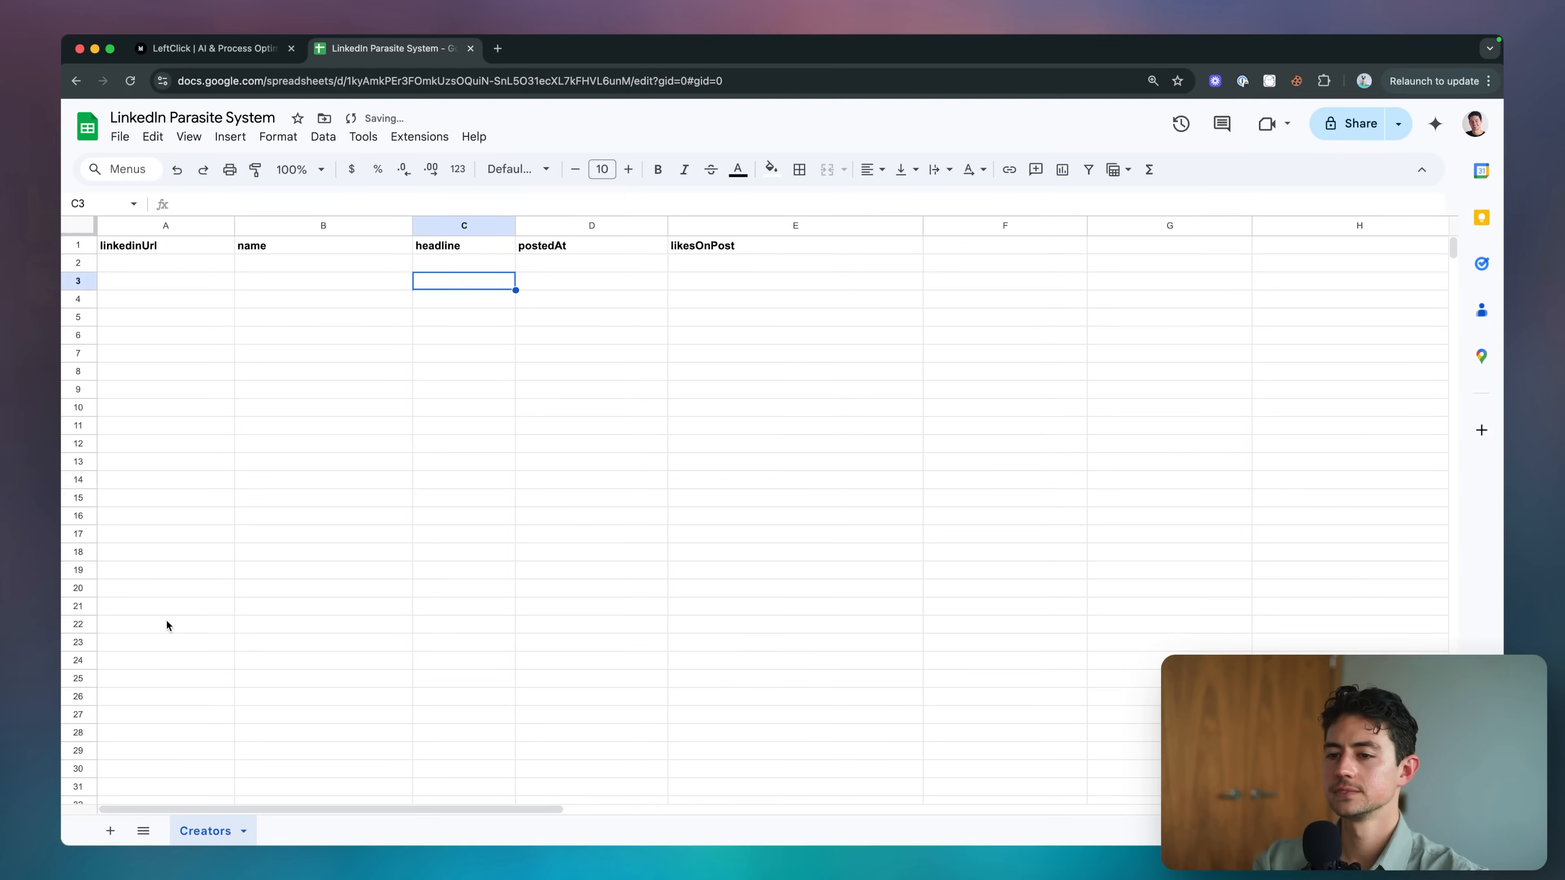
click(171, 572)
mouse_move(236, 226)
mouse_down()
mouse_move(569, 226)
mouse_move(231, 226)
mouse_up()
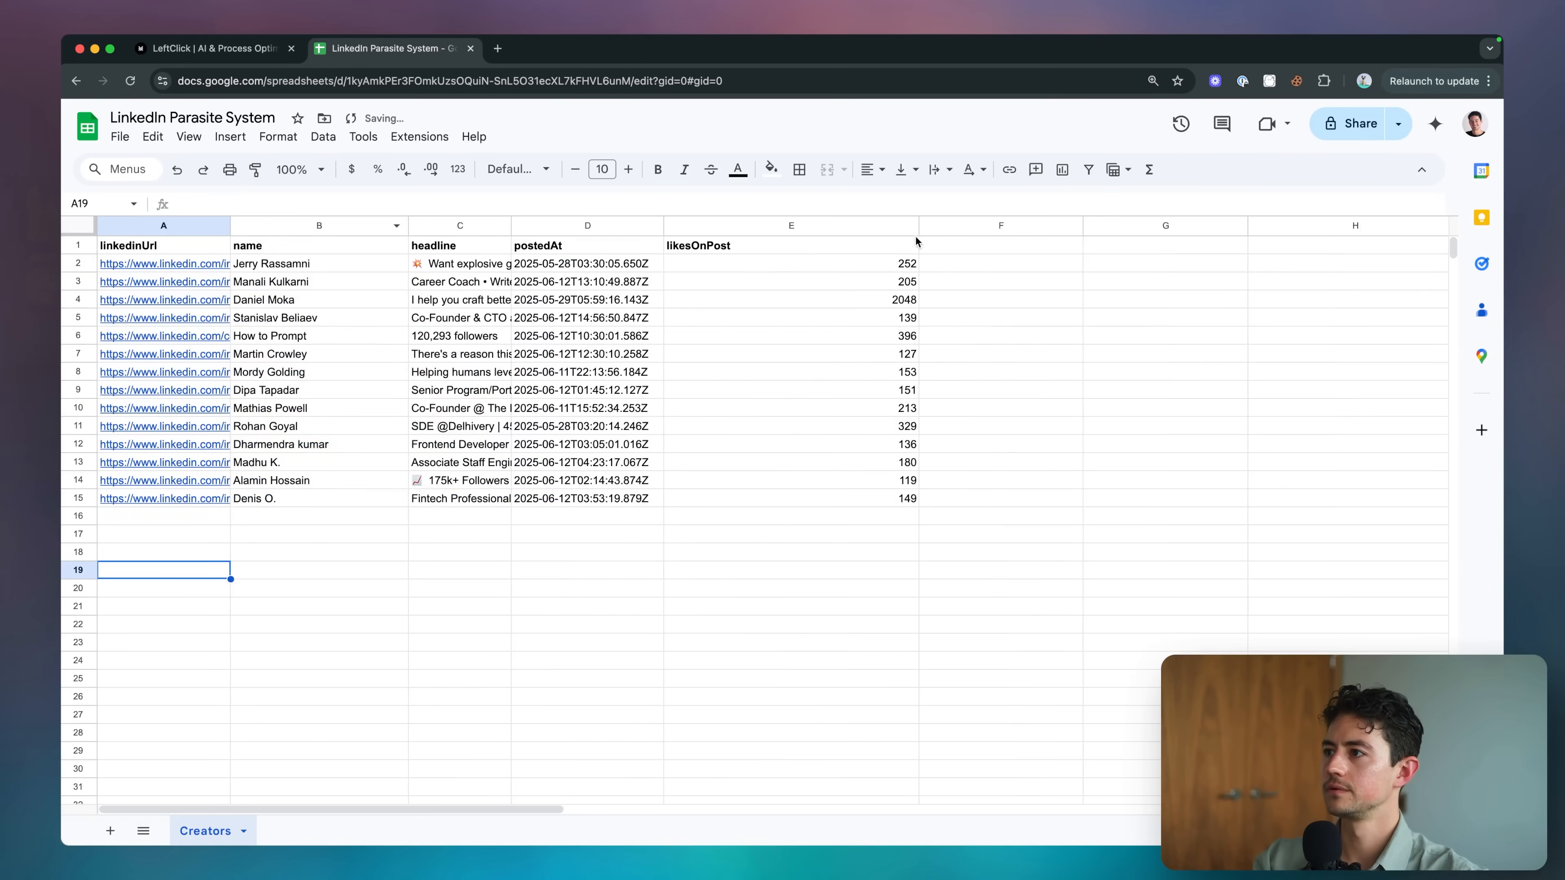
Narrow the likesOnPost column E and widen the headline column C to read headlines.
drag(919, 226, 733, 501)
click(808, 279)
click(732, 498)
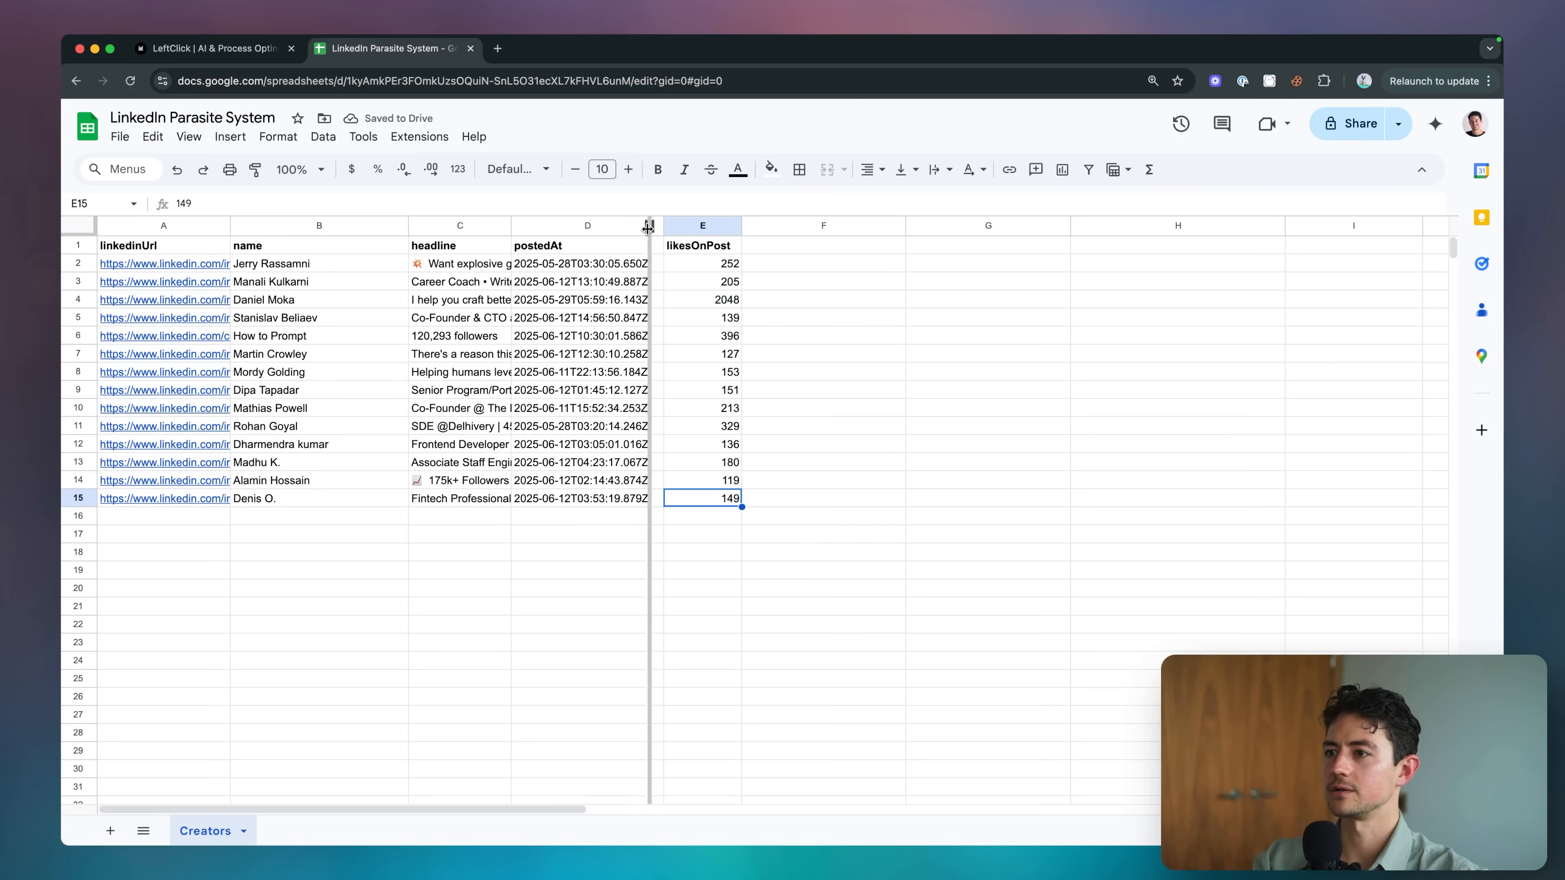
drag(648, 225, 706, 226)
click(633, 302)
key(Return)
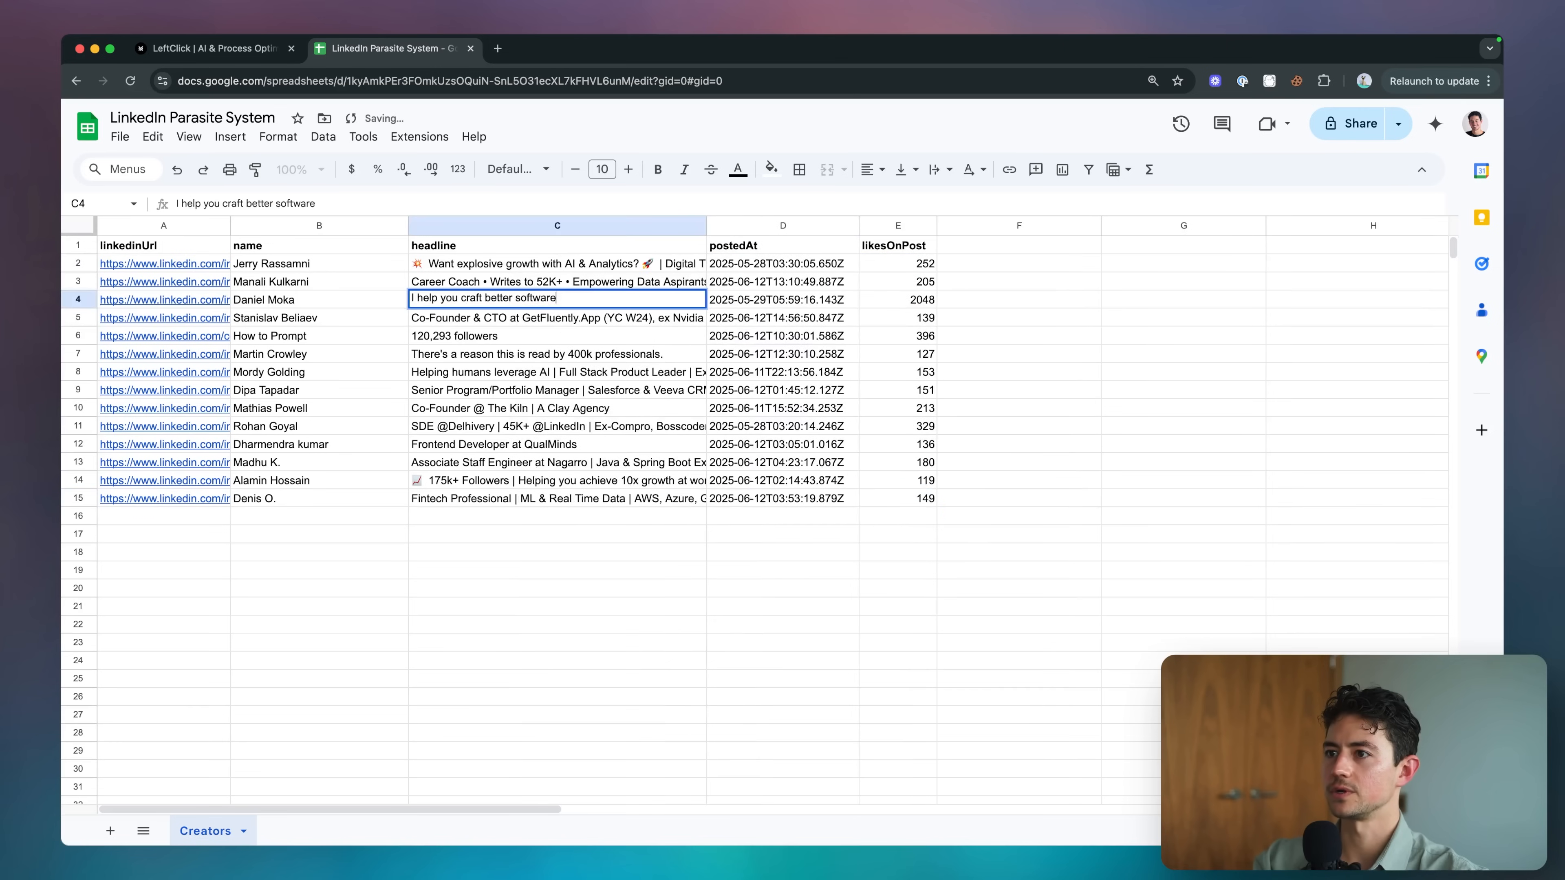
key(Escape)
key(Left)
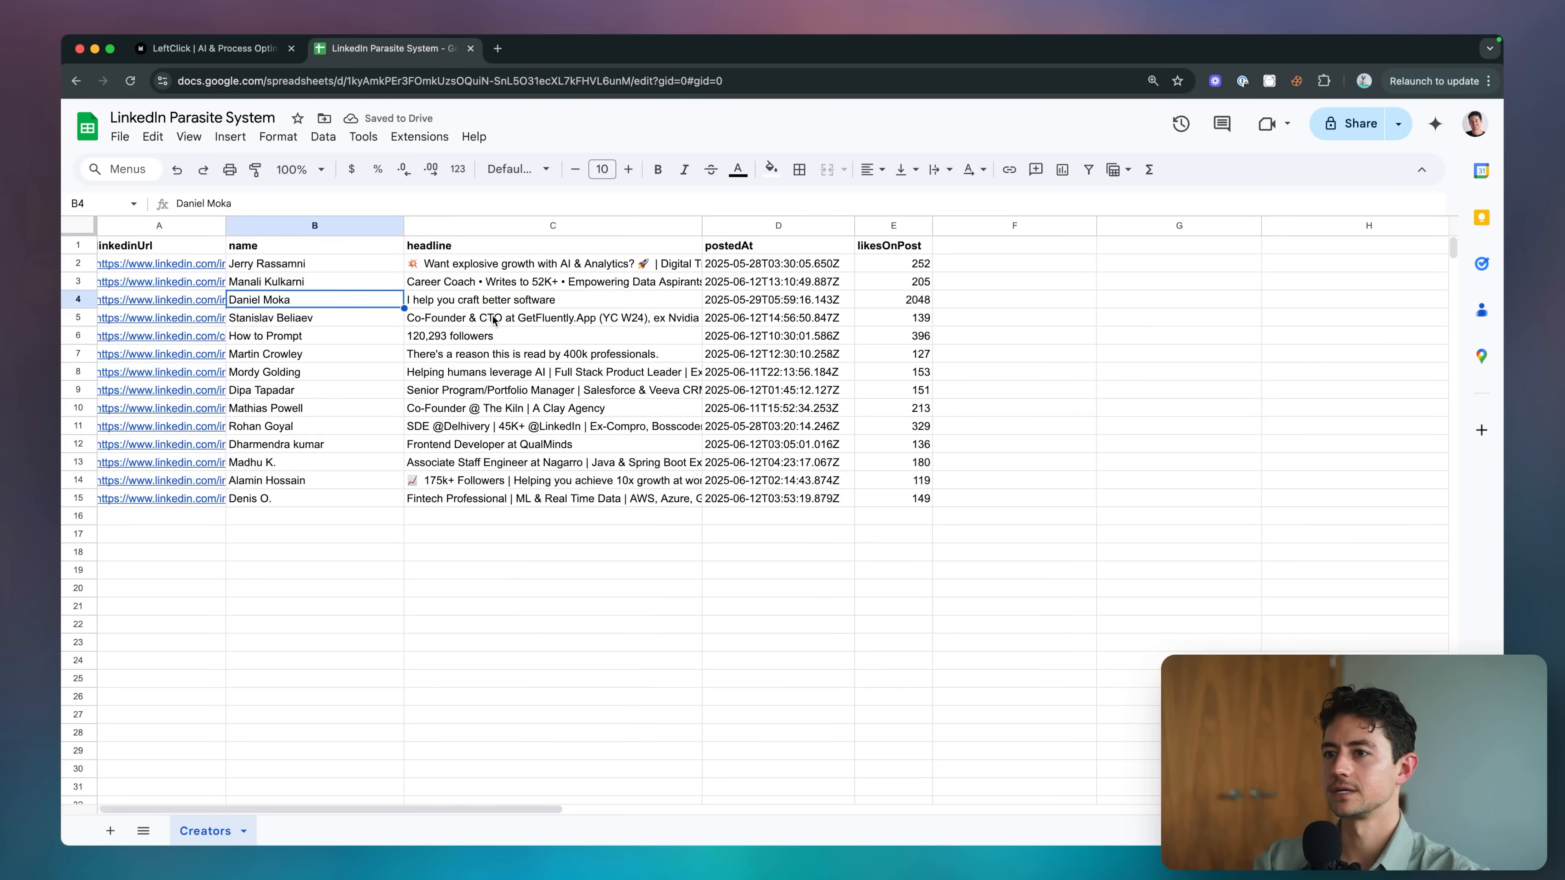
Adjust the linkedinUrl column width and browse the headlines in rows 3 and 4.
drag(229, 226, 342, 226)
drag(342, 226, 276, 226)
key(Right)
key(Up)
key(Down)
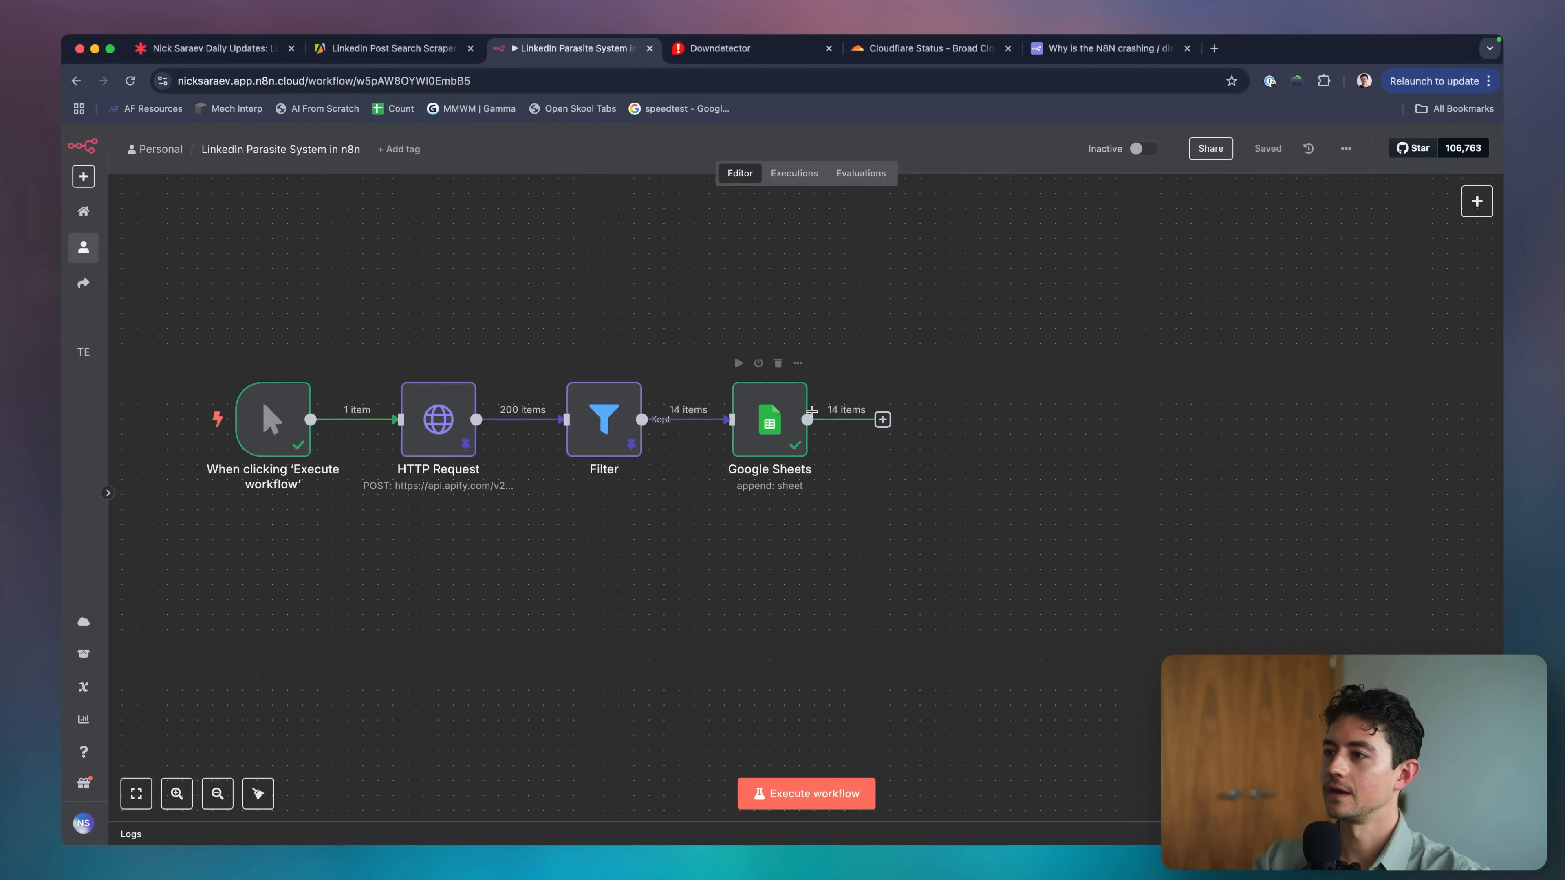
click(812, 411)
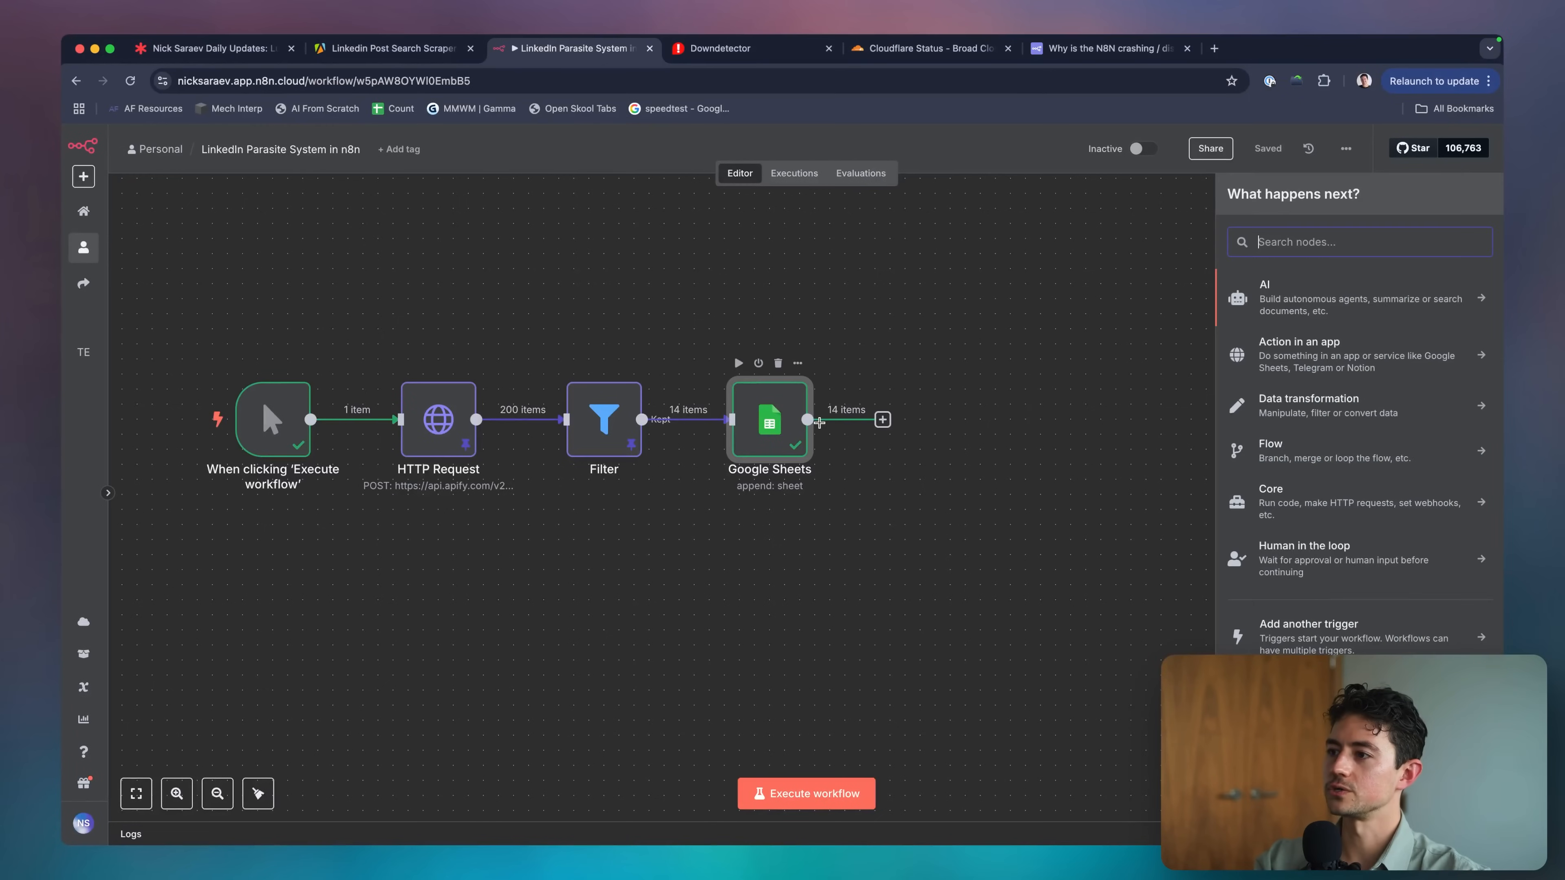
Pin the Google Sheets and manual trigger output data, then bring up the node search panel.
click(762, 392)
key(p)
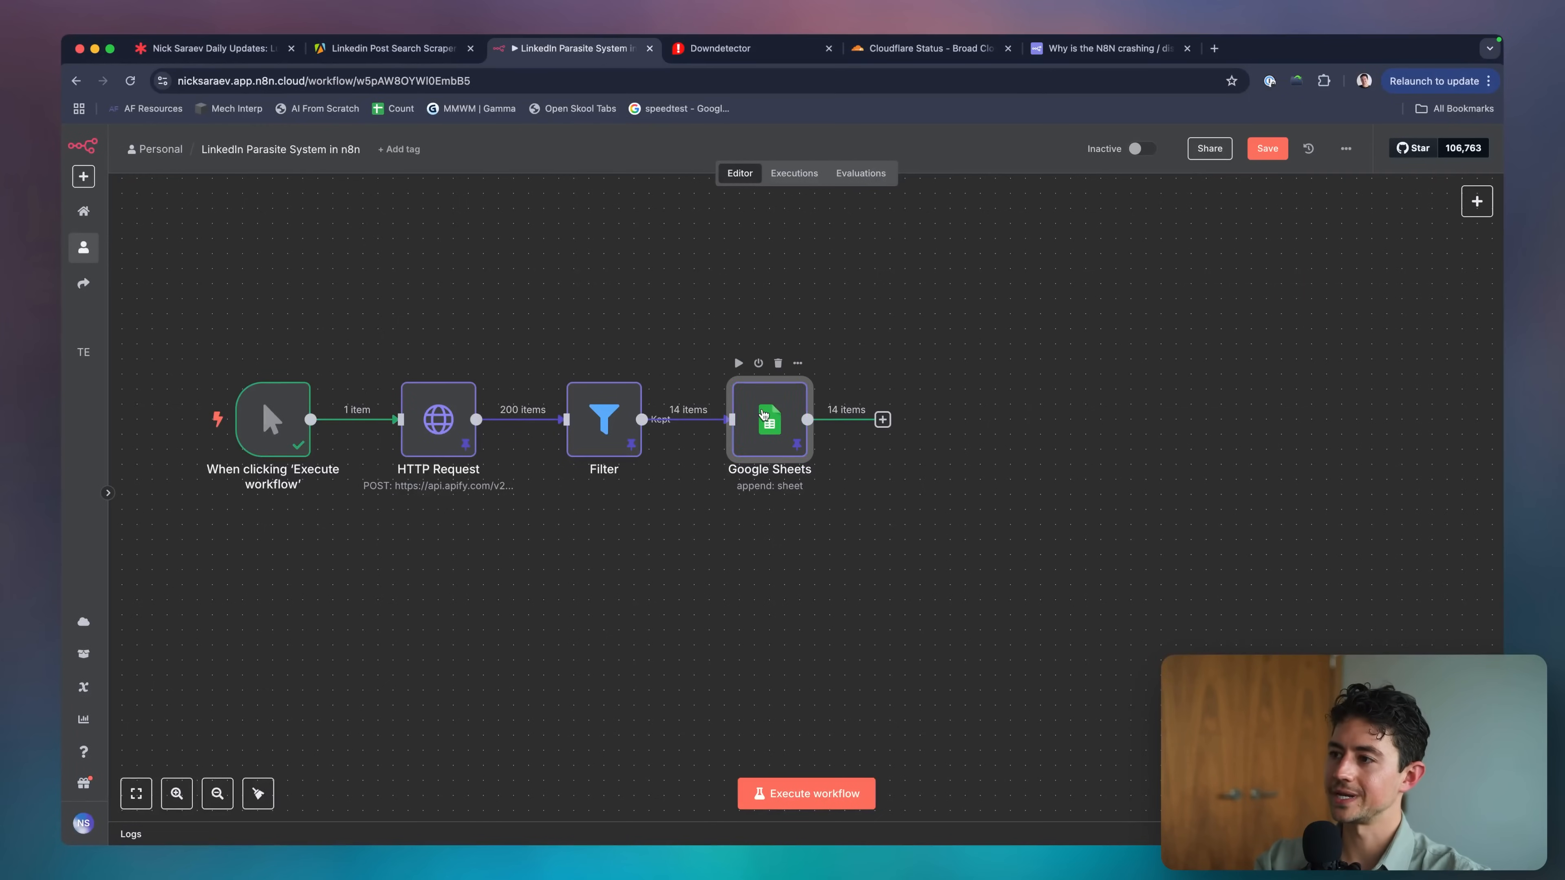
click(717, 311)
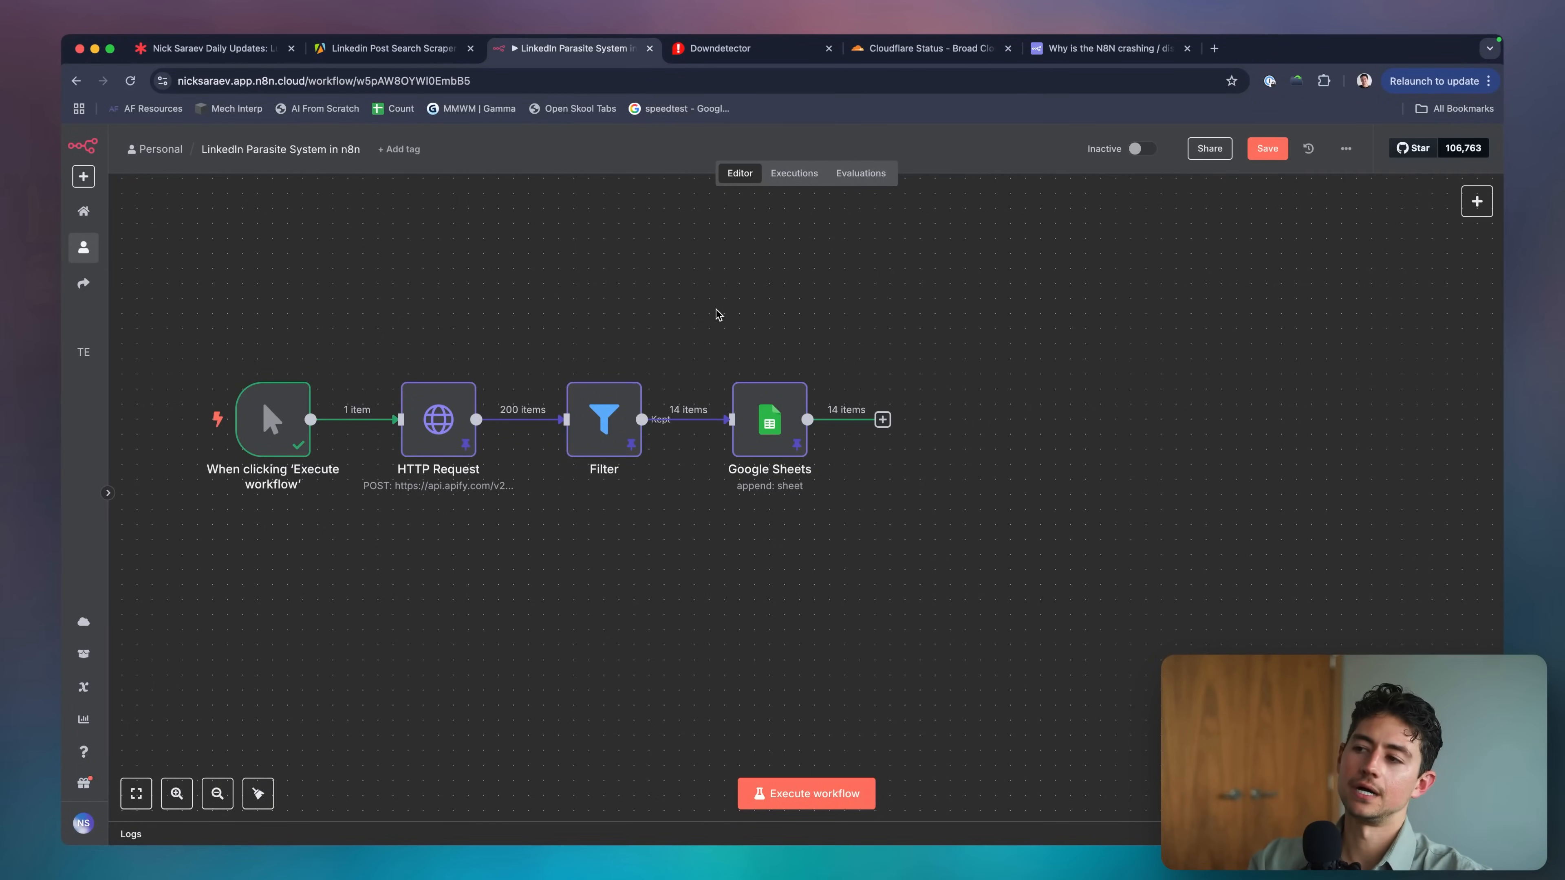
scroll(709, 310, left, 3)
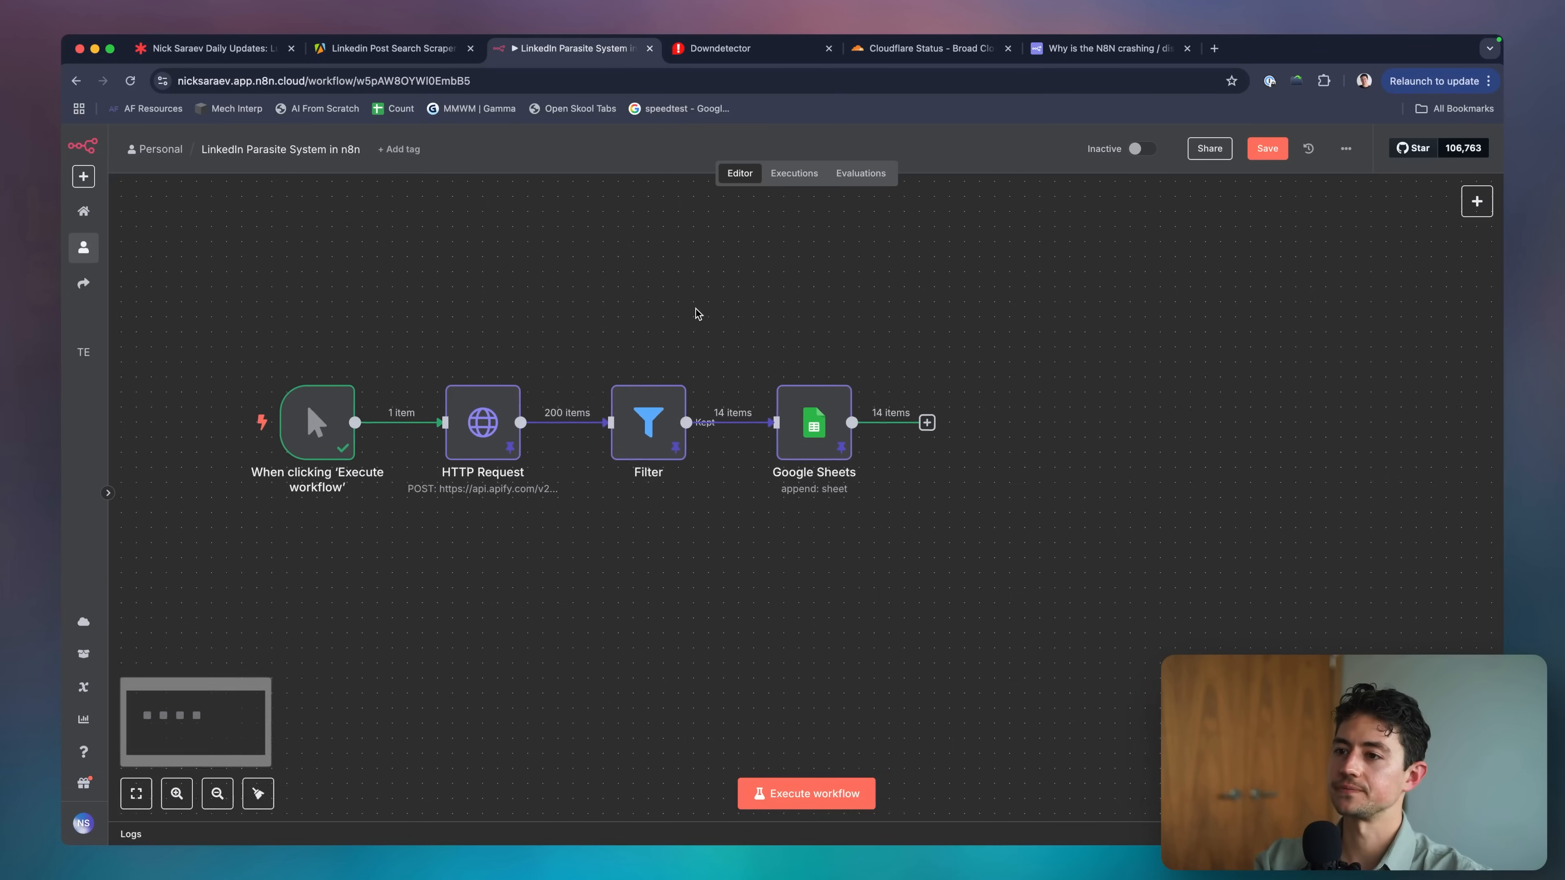
click(357, 419)
key(p)
click(450, 511)
scroll(476, 314, up, 2)
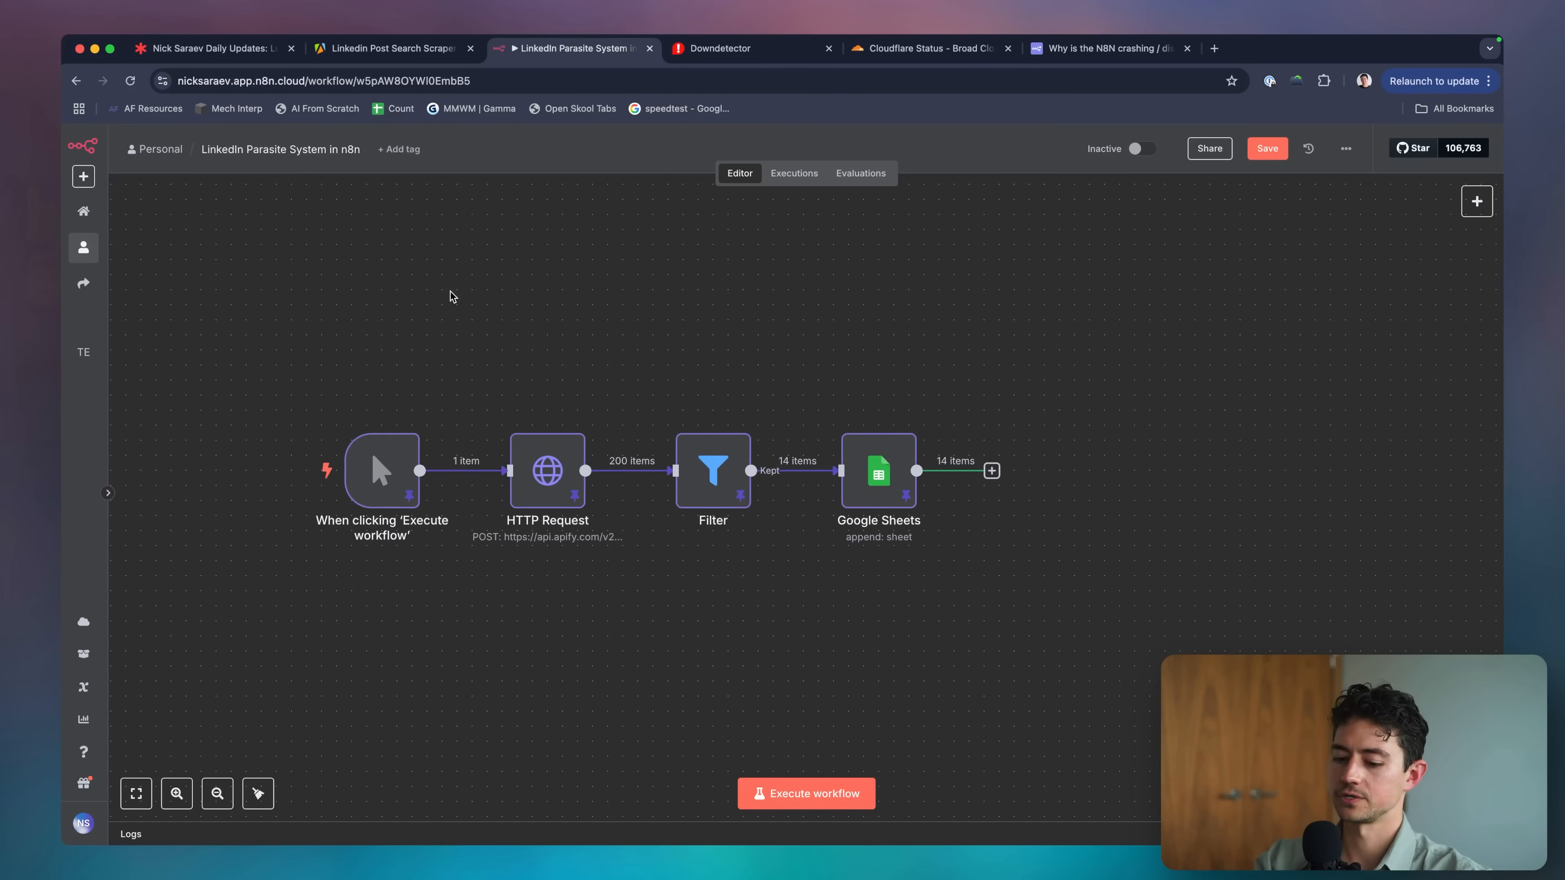
key(Tab)
Add a sticky note and move it above the workflow.
text(note)
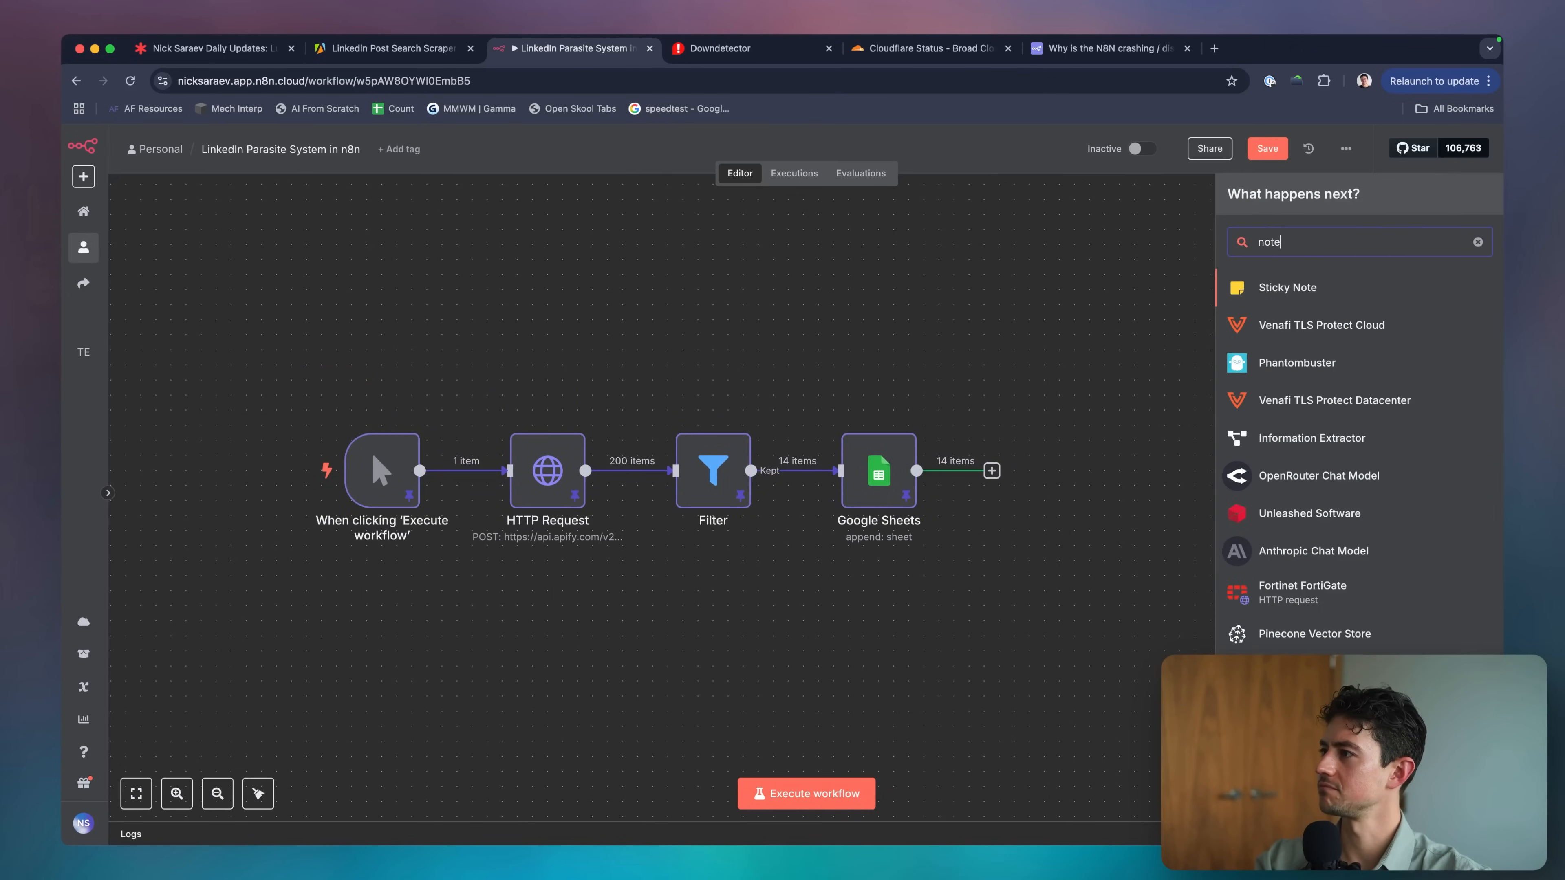
click(1305, 289)
drag(589, 358, 417, 253)
scroll(303, 269, up, 5)
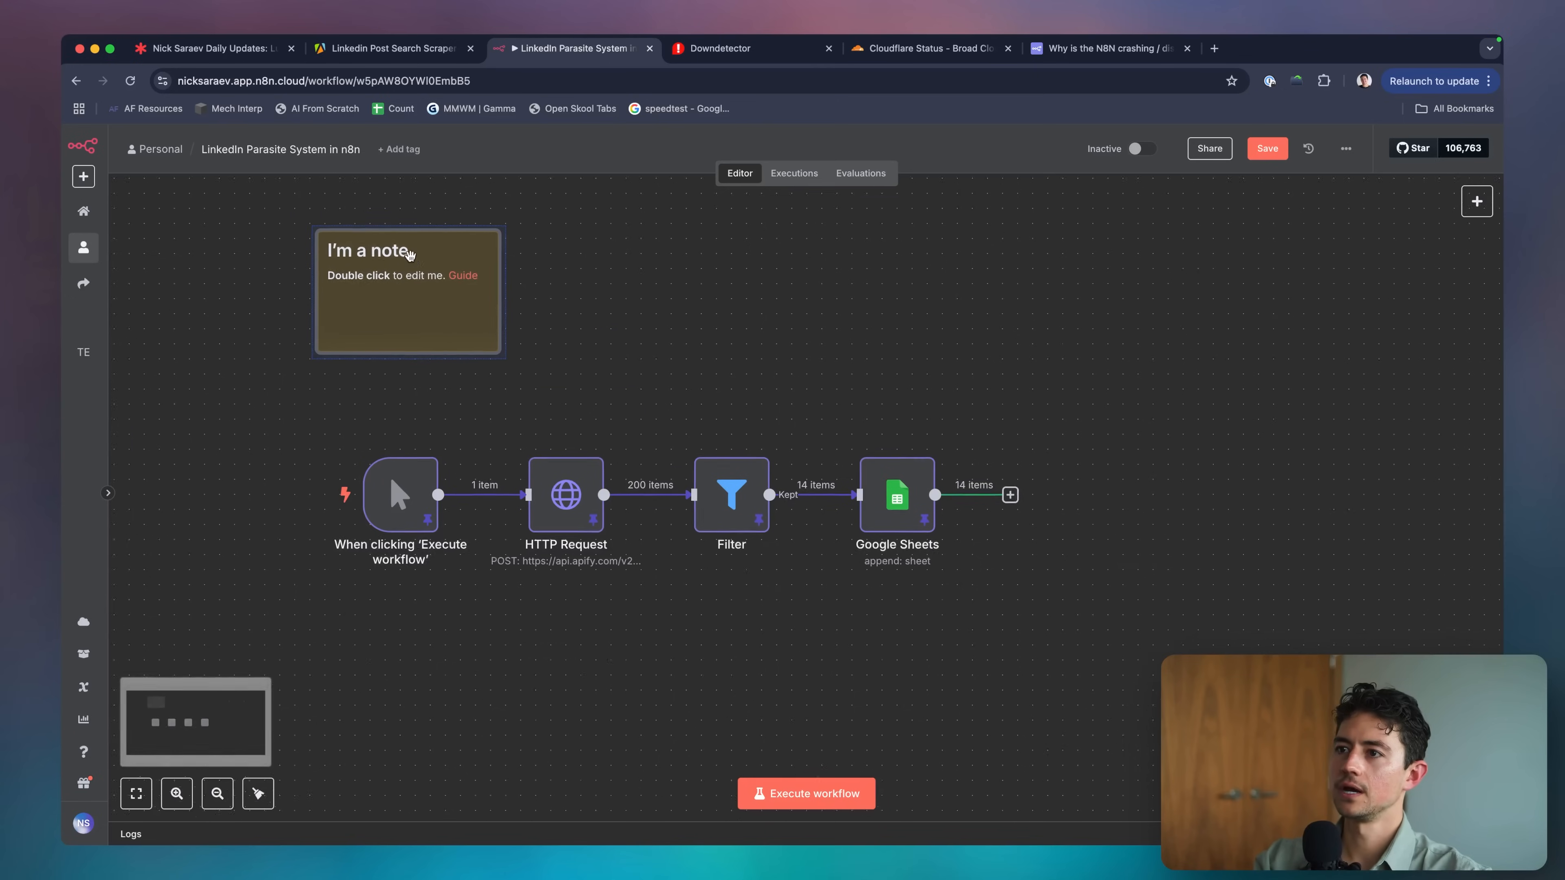
scroll(304, 268, down, 5)
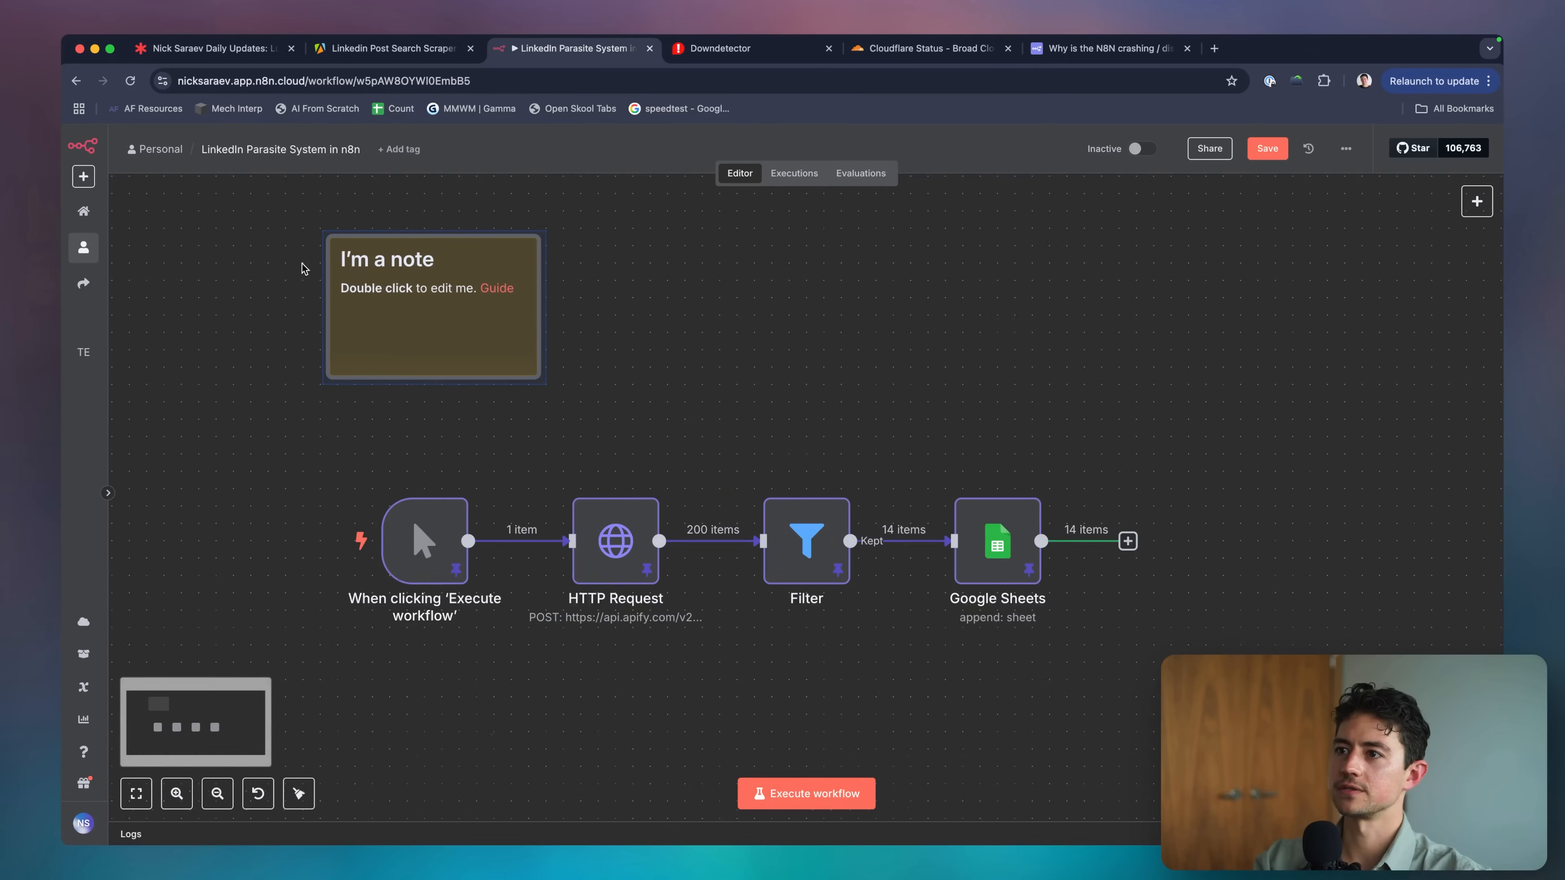
Replace the note's placeholder with a markdown heading and text about creators whose posts regularly get 100+ likes.
double_click(424, 265)
key(super+a)
text(##)
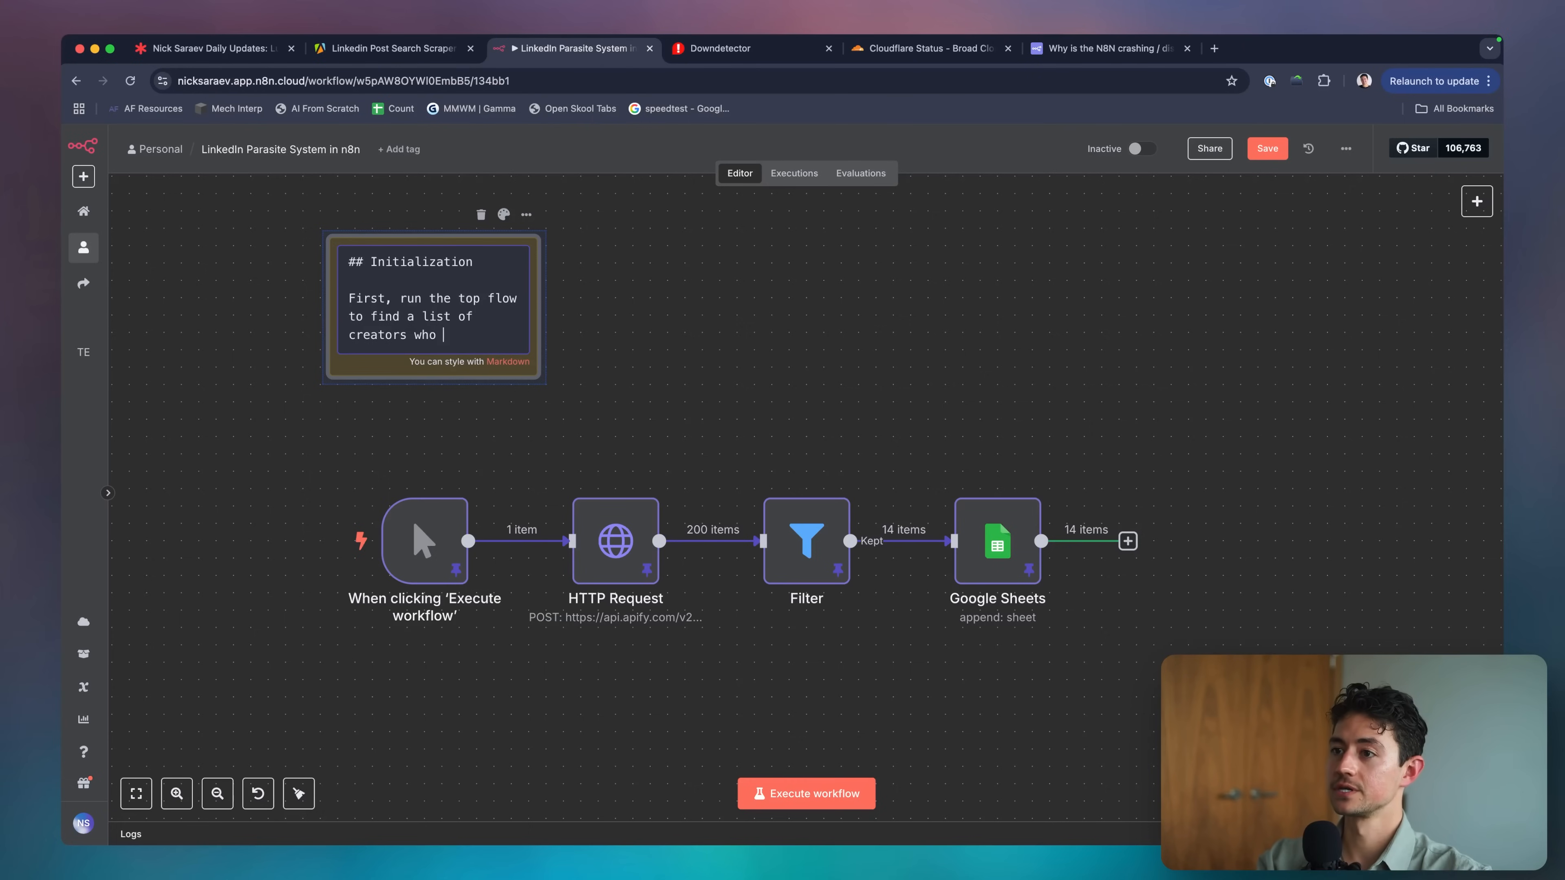
text(that regular)
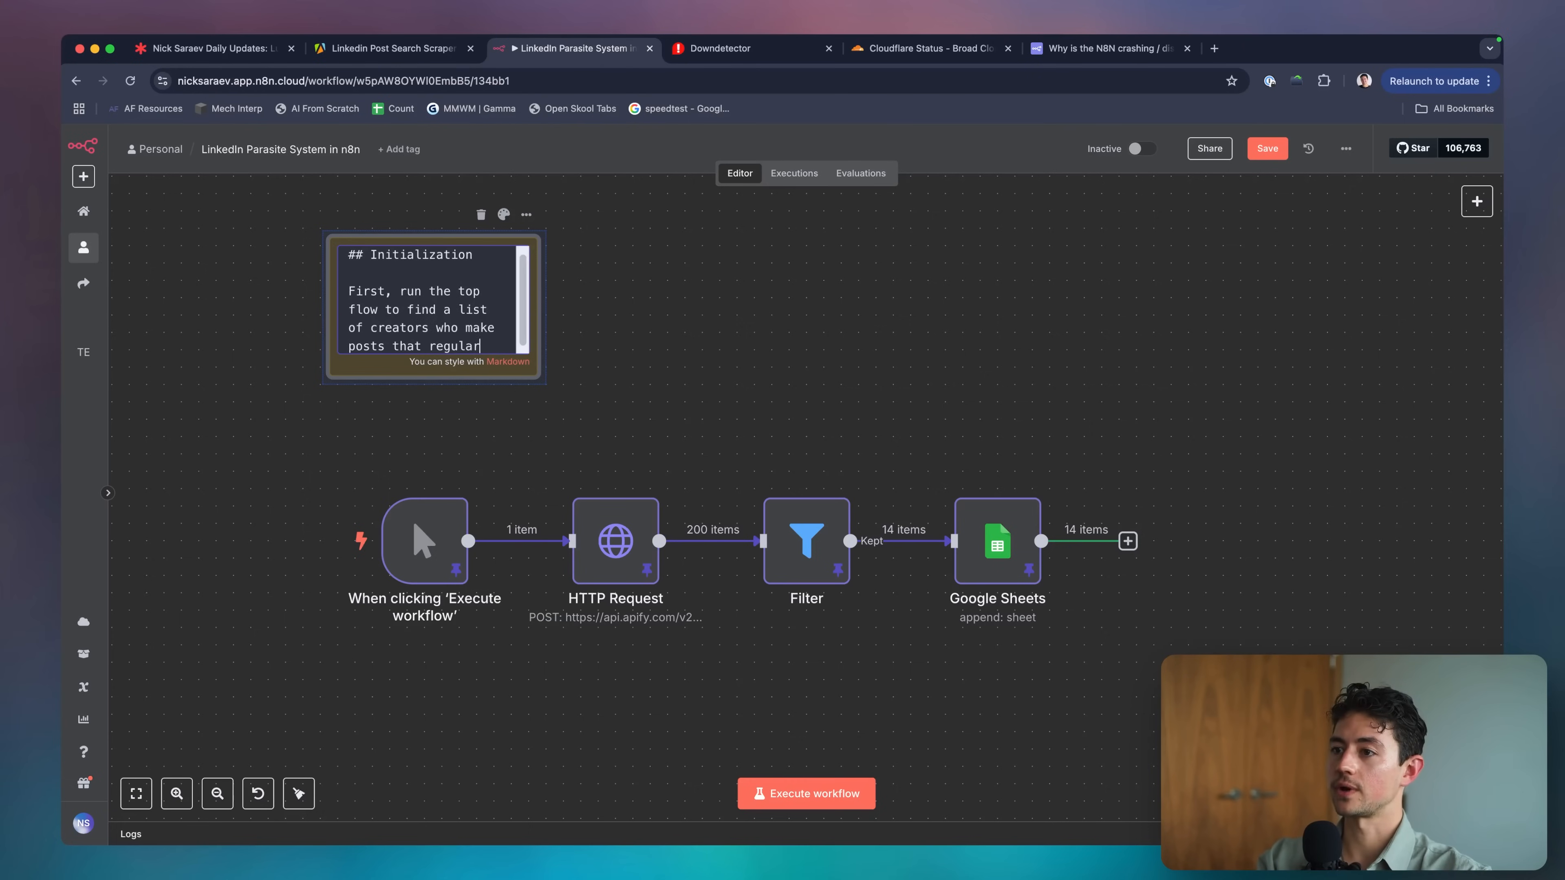
text(ly get 100 likes or)
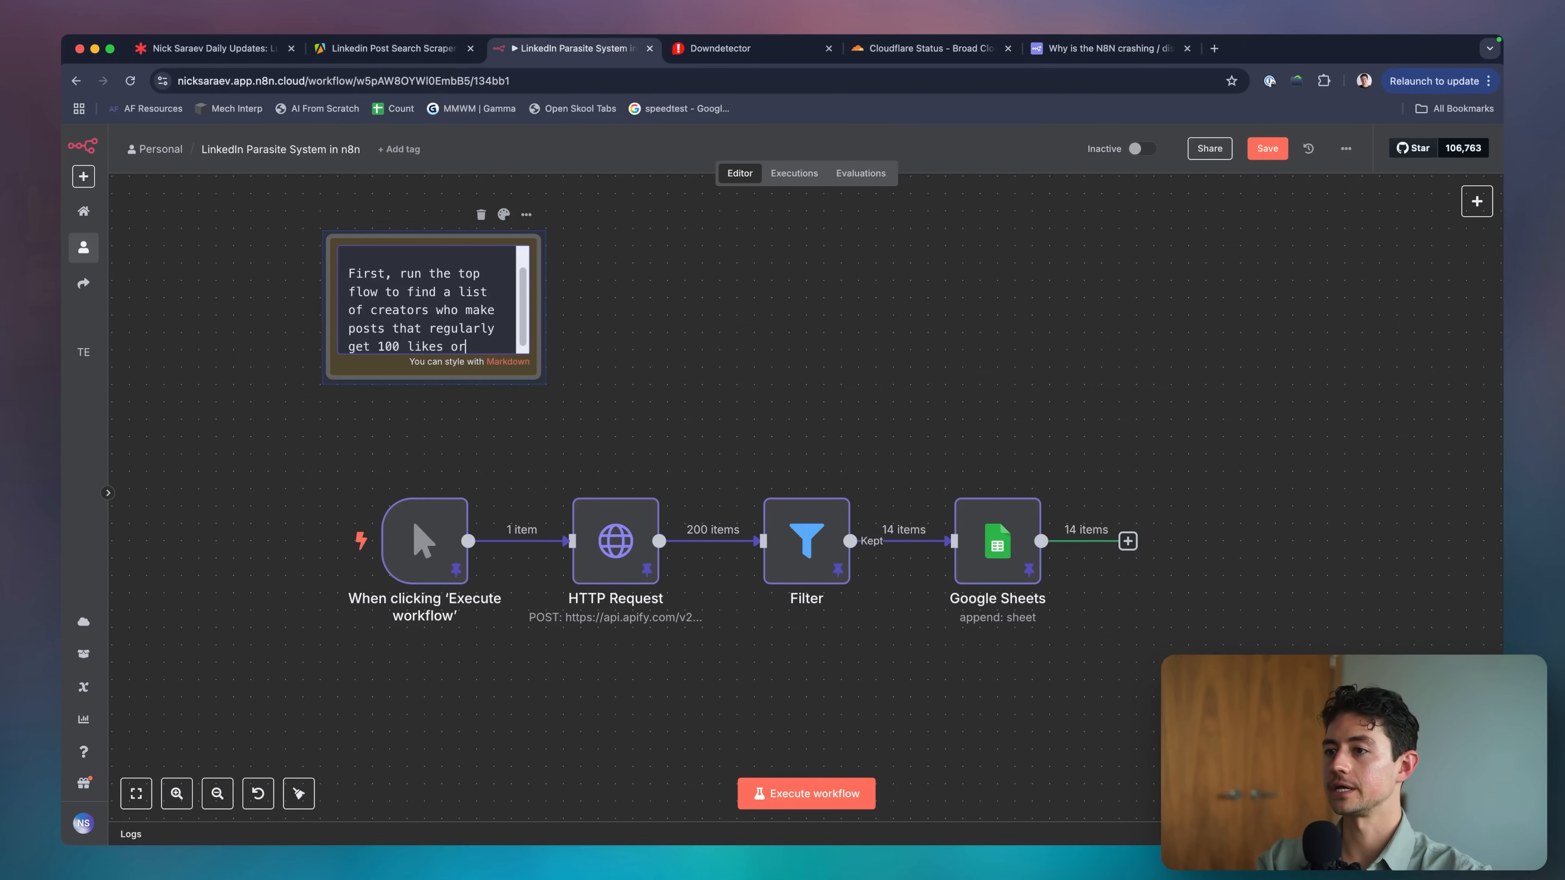
text( more.)
click(633, 378)
scroll(555, 370, down, 2)
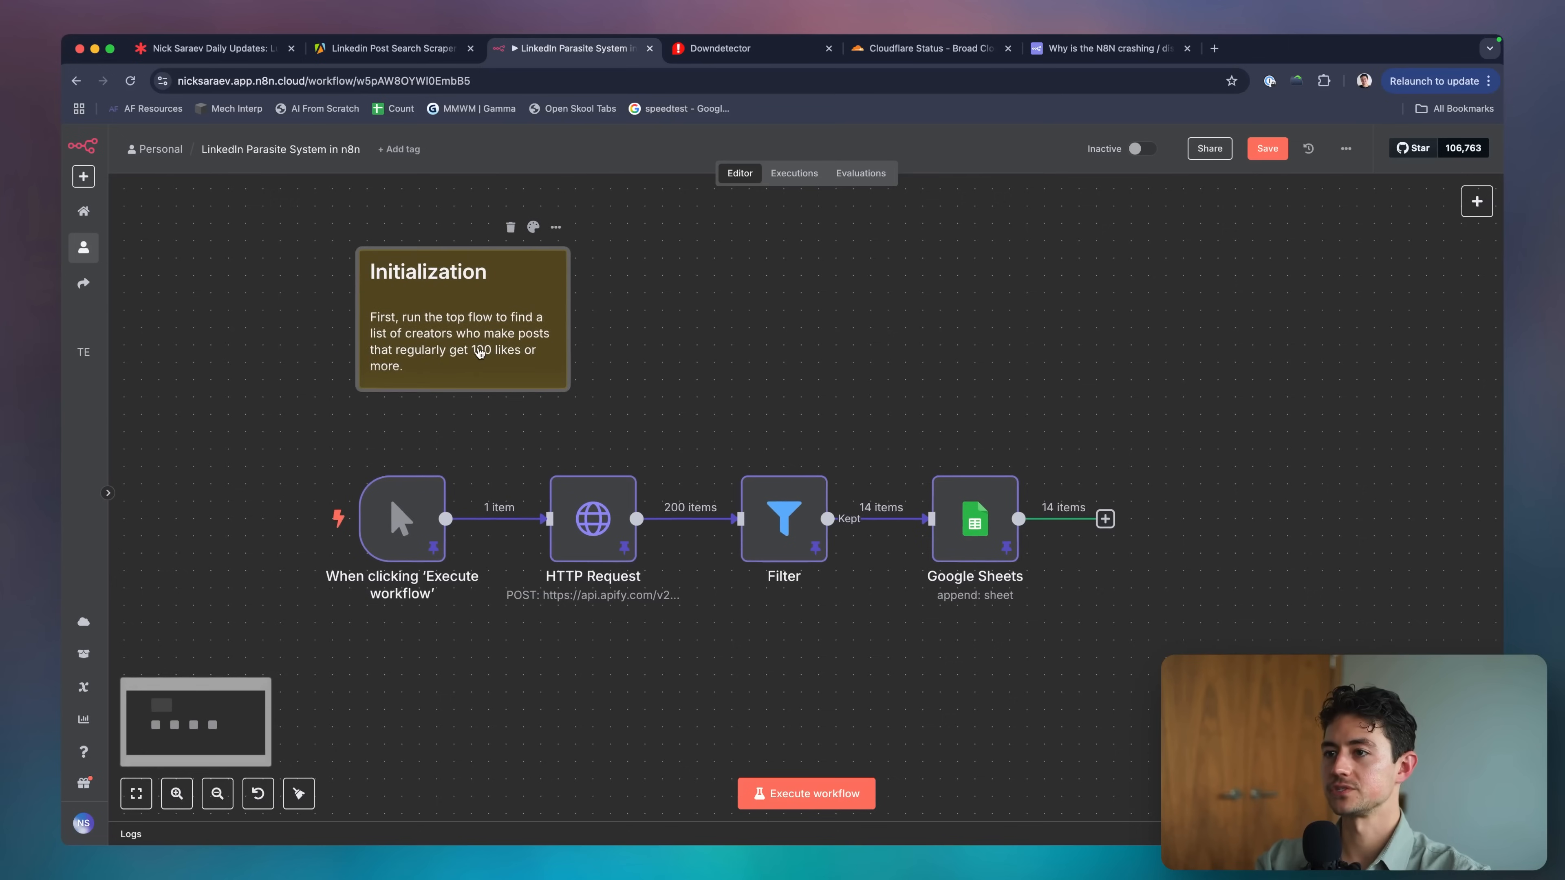
Number the note heading so it reads '1. Initialization'.
double_click(480, 352)
key(super+Up)
key(Right)
key(Right)
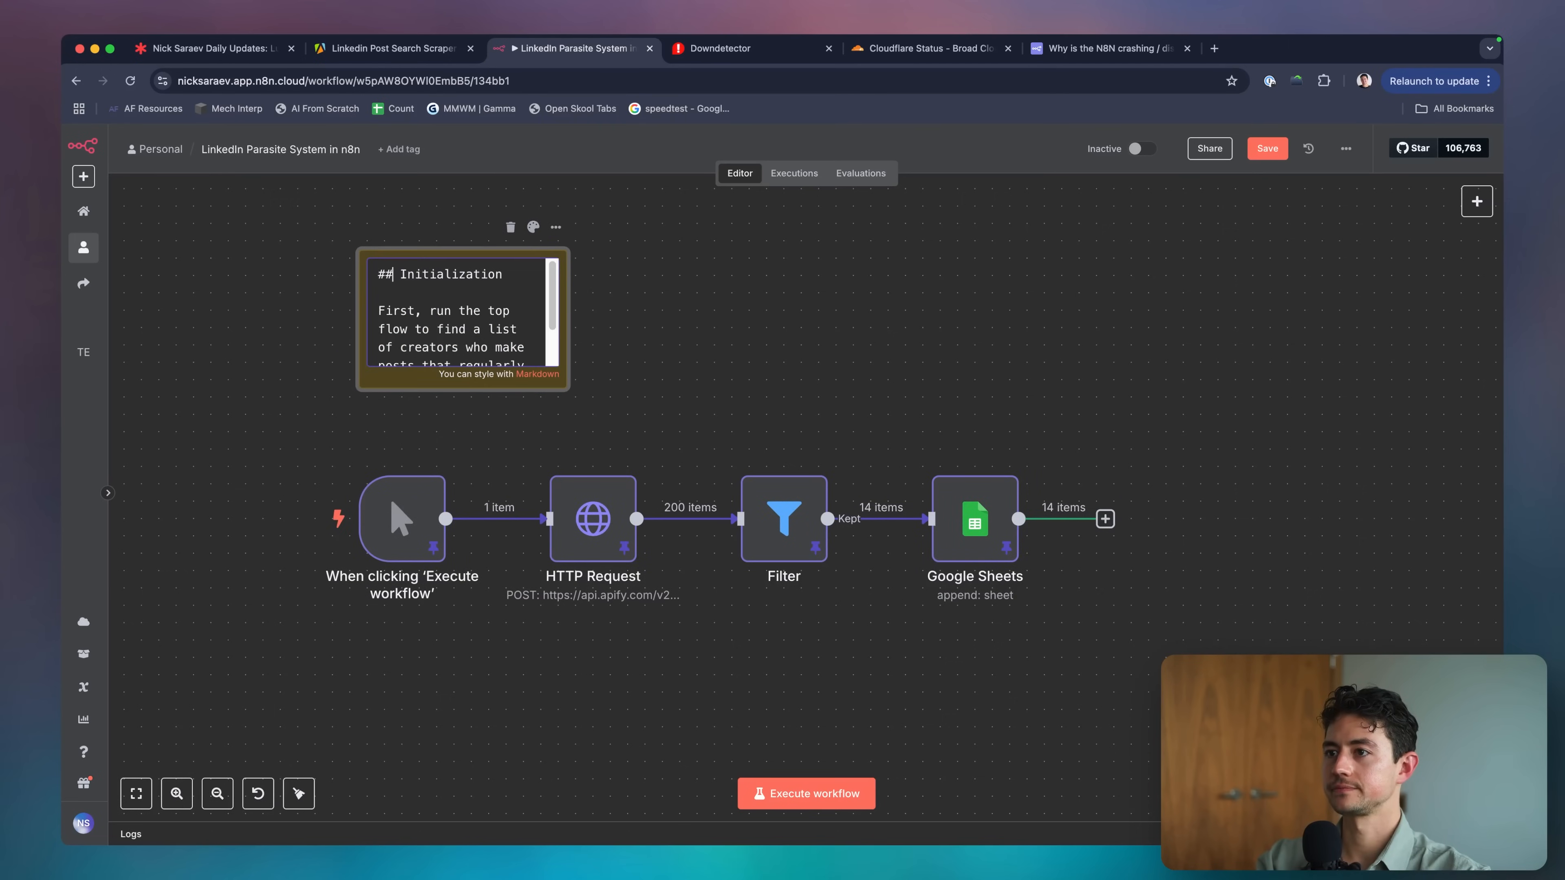
text(1.)
click(745, 340)
scroll(740, 340, down, 3)
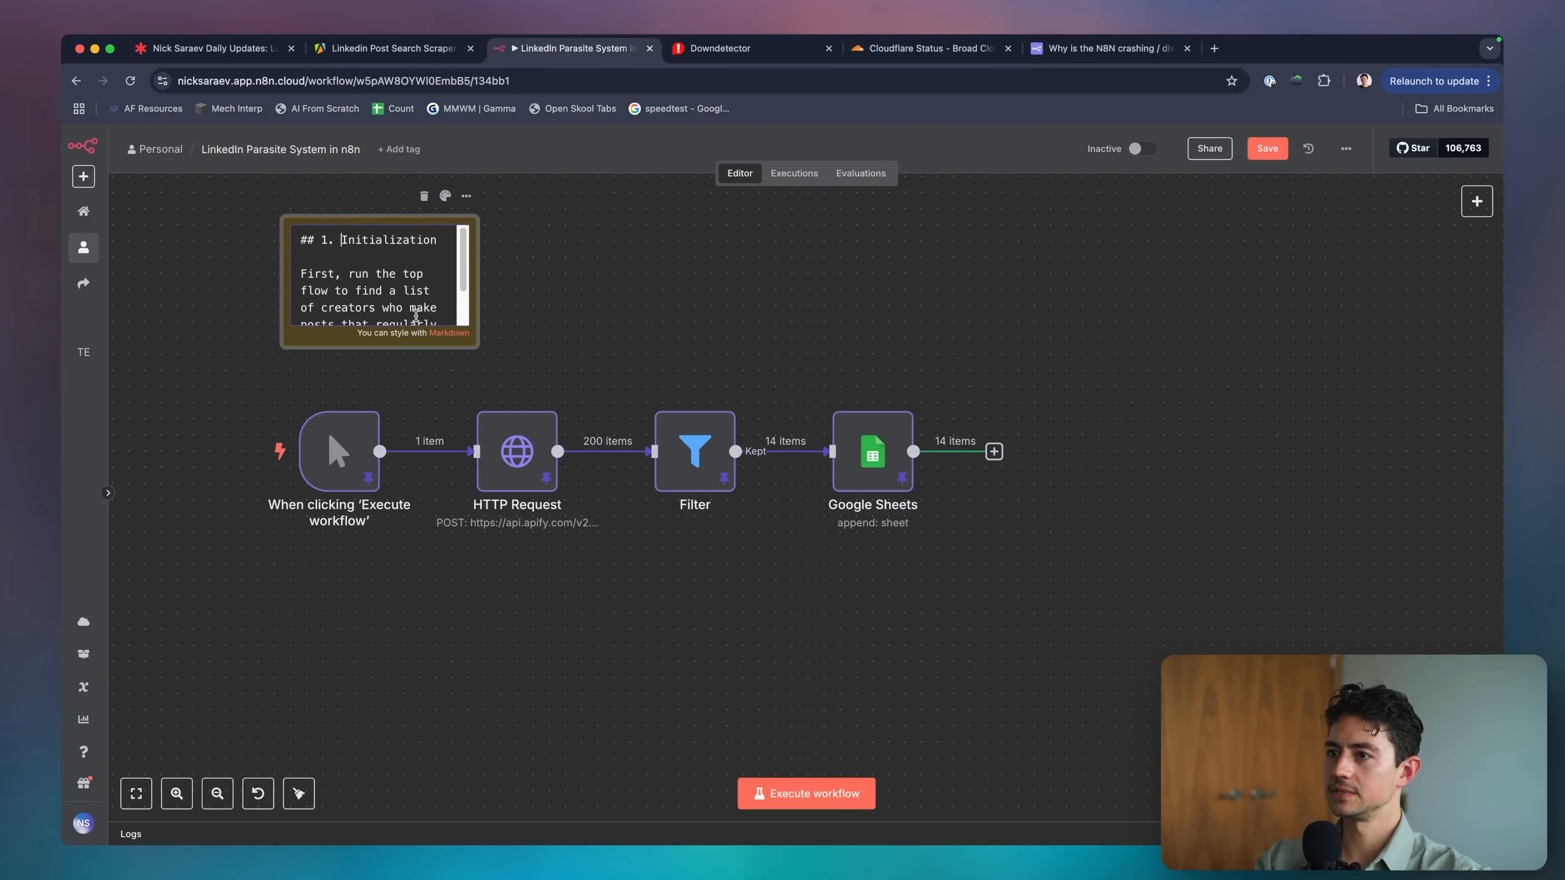
Append 'Modify the "search term" to your a…' to the note and enlarge it to show all text.
key(super+a)
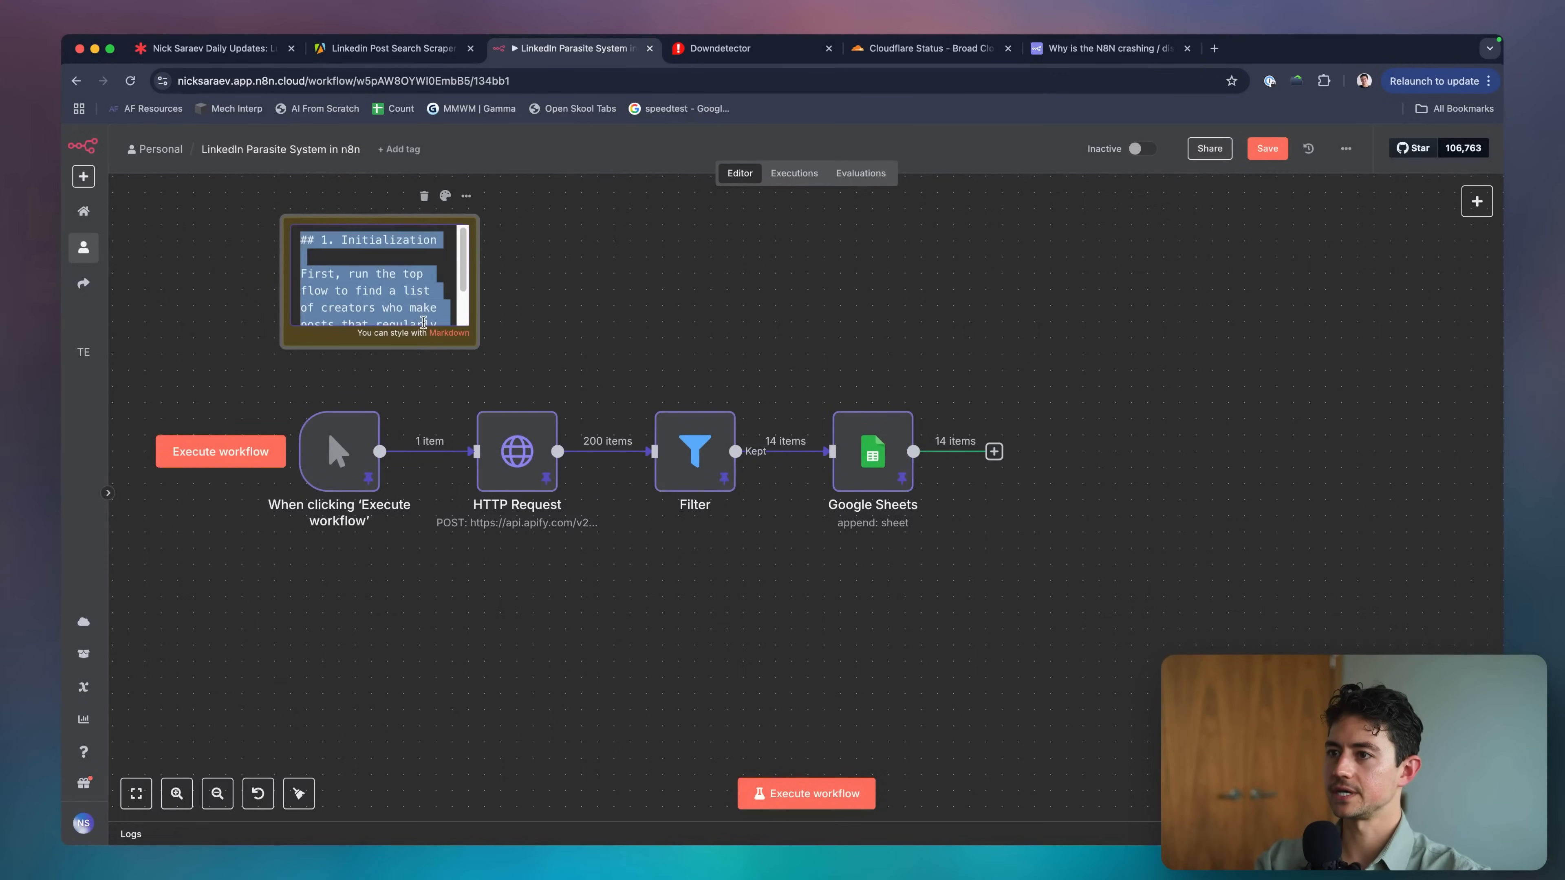
key(super+Down)
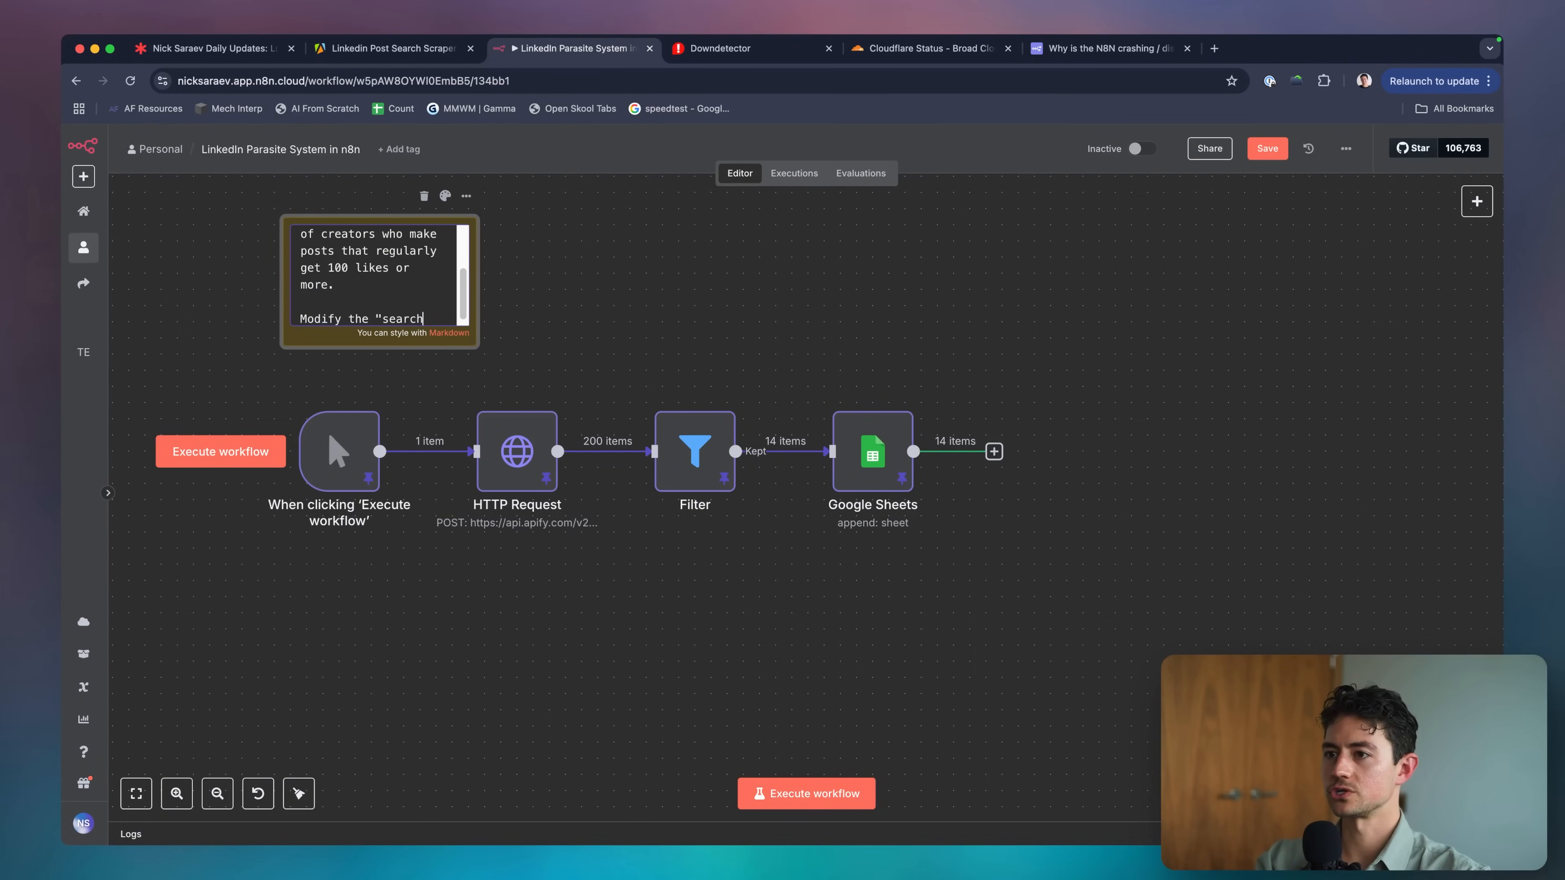
text(Modify the "search term" to)
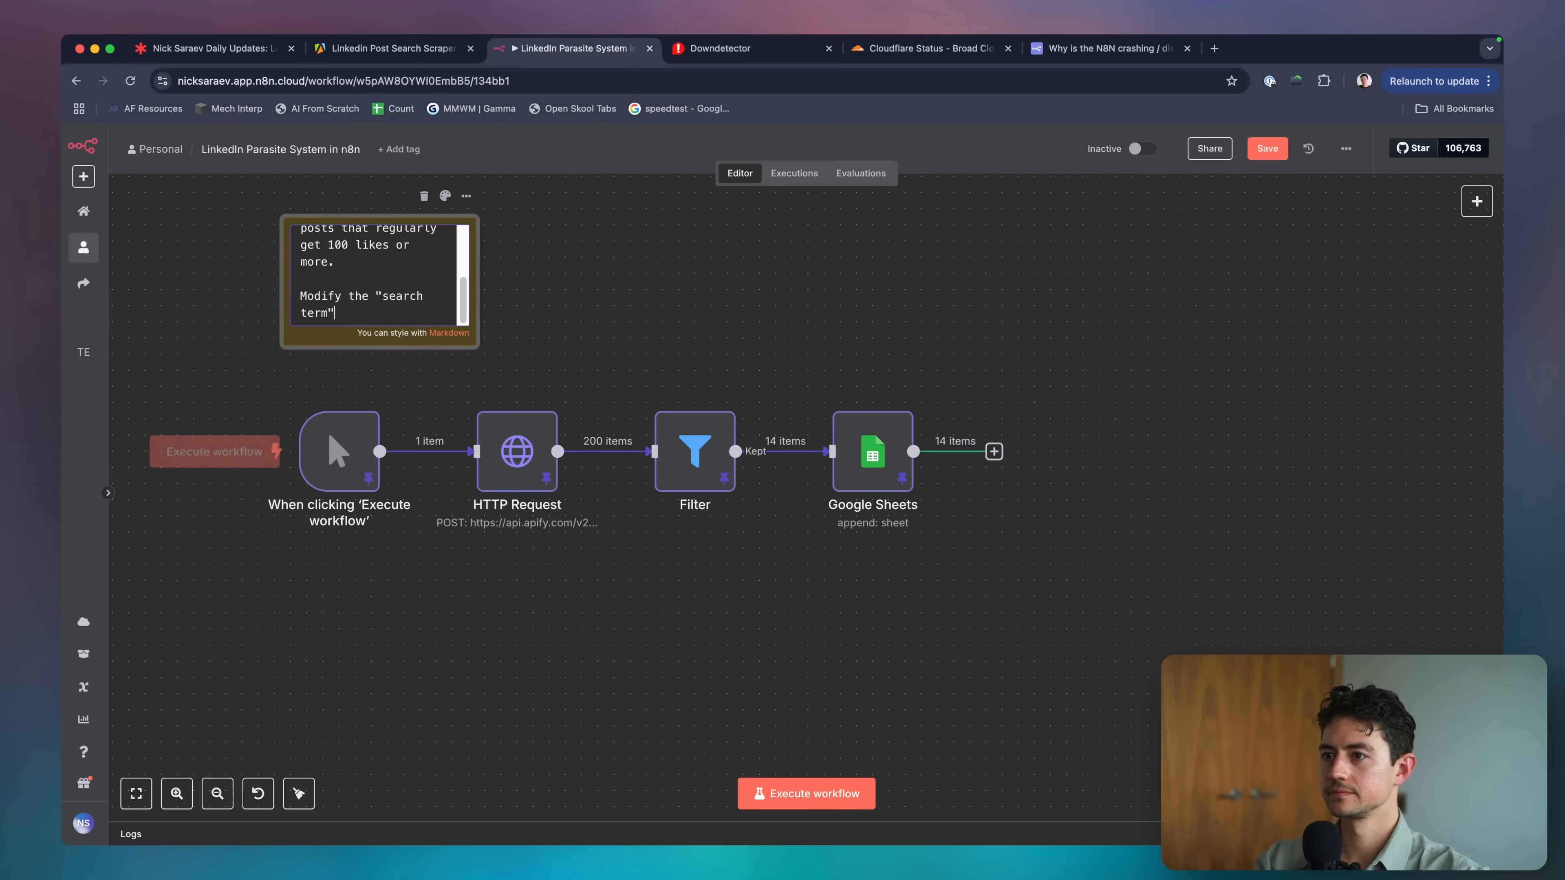
text(your a)
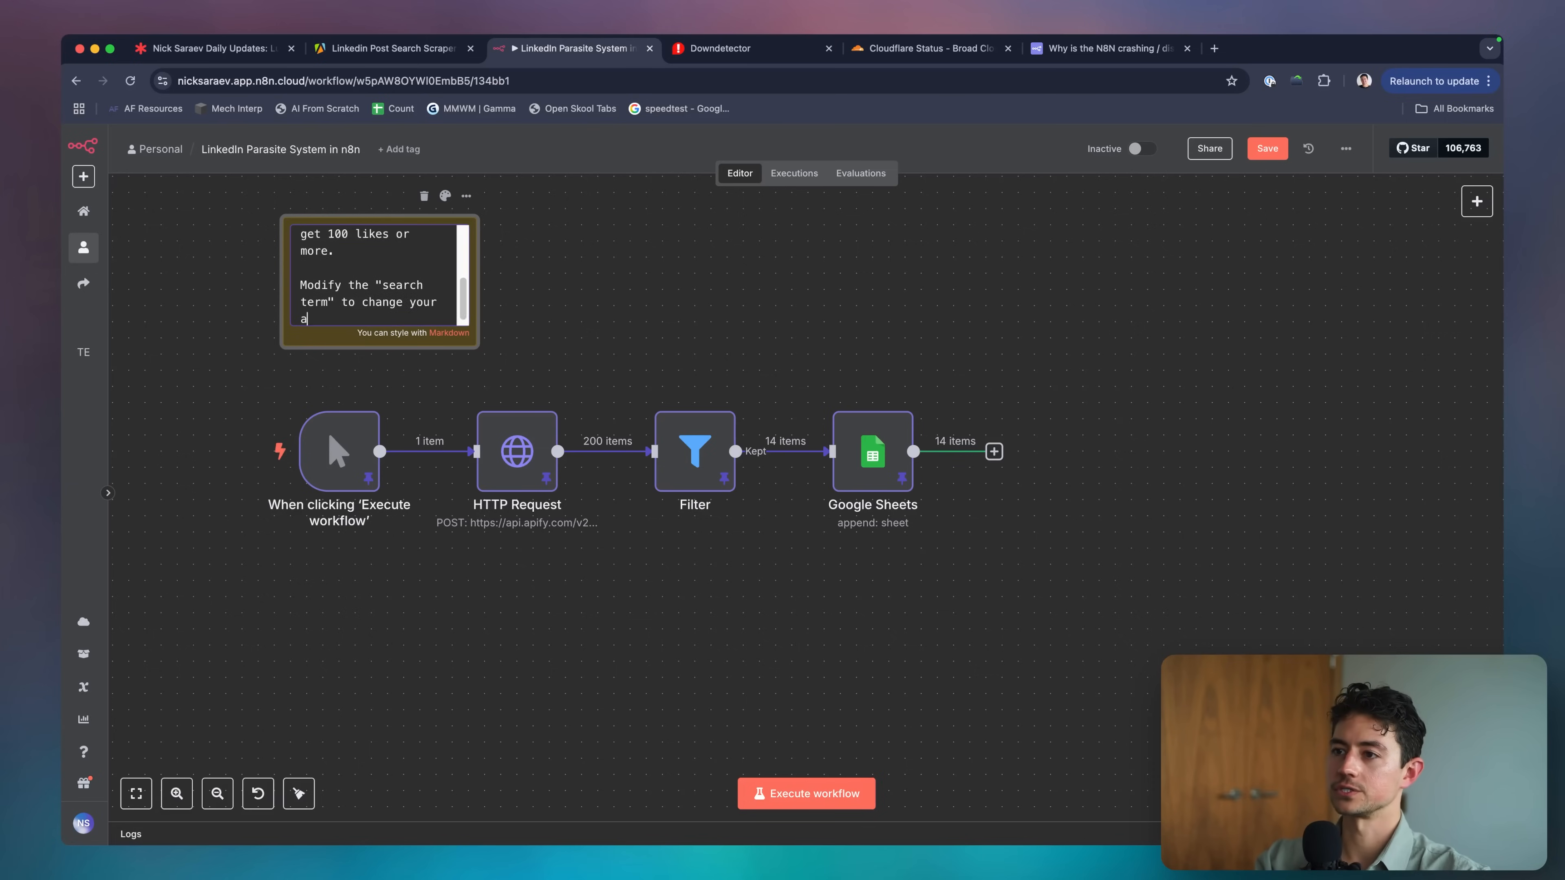
click(804, 334)
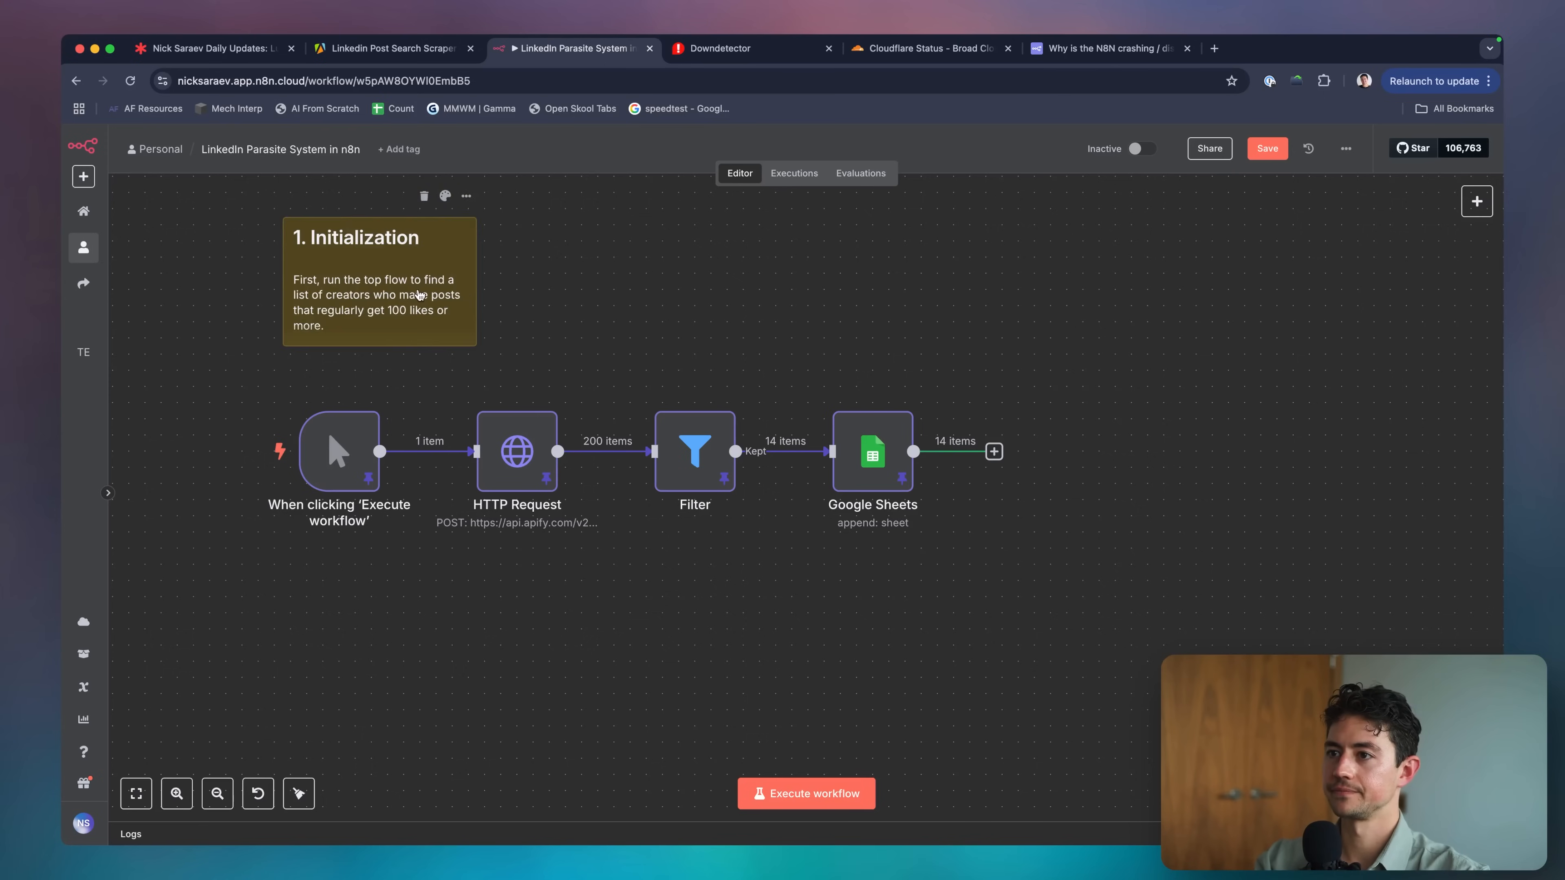
drag(472, 324, 568, 352)
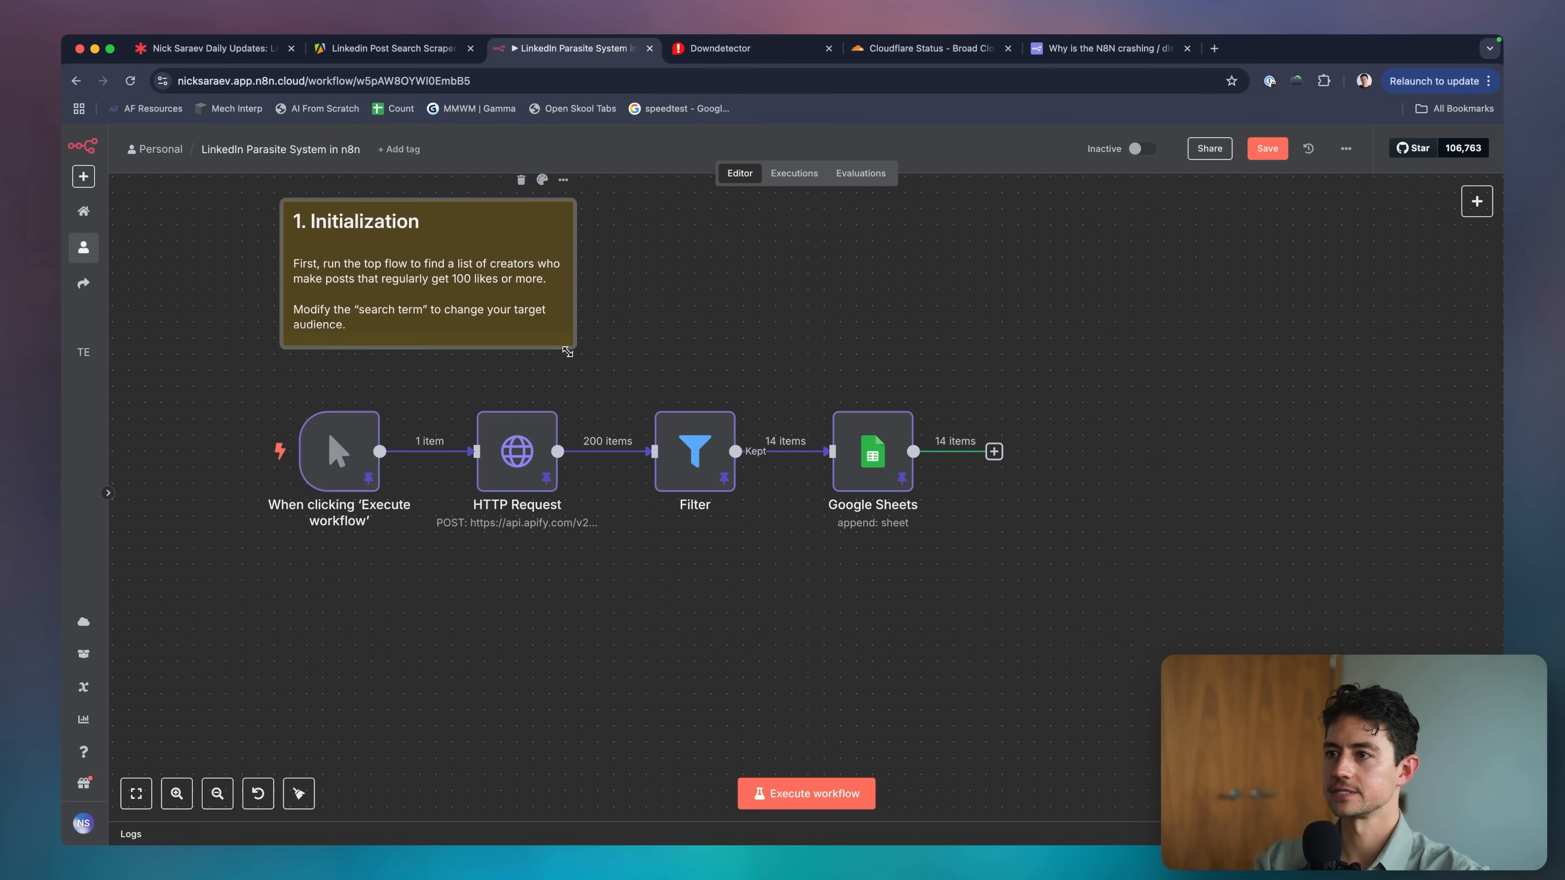
Look up the searchQueries key in the HTTP Request node's JSON body.
double_click(517, 451)
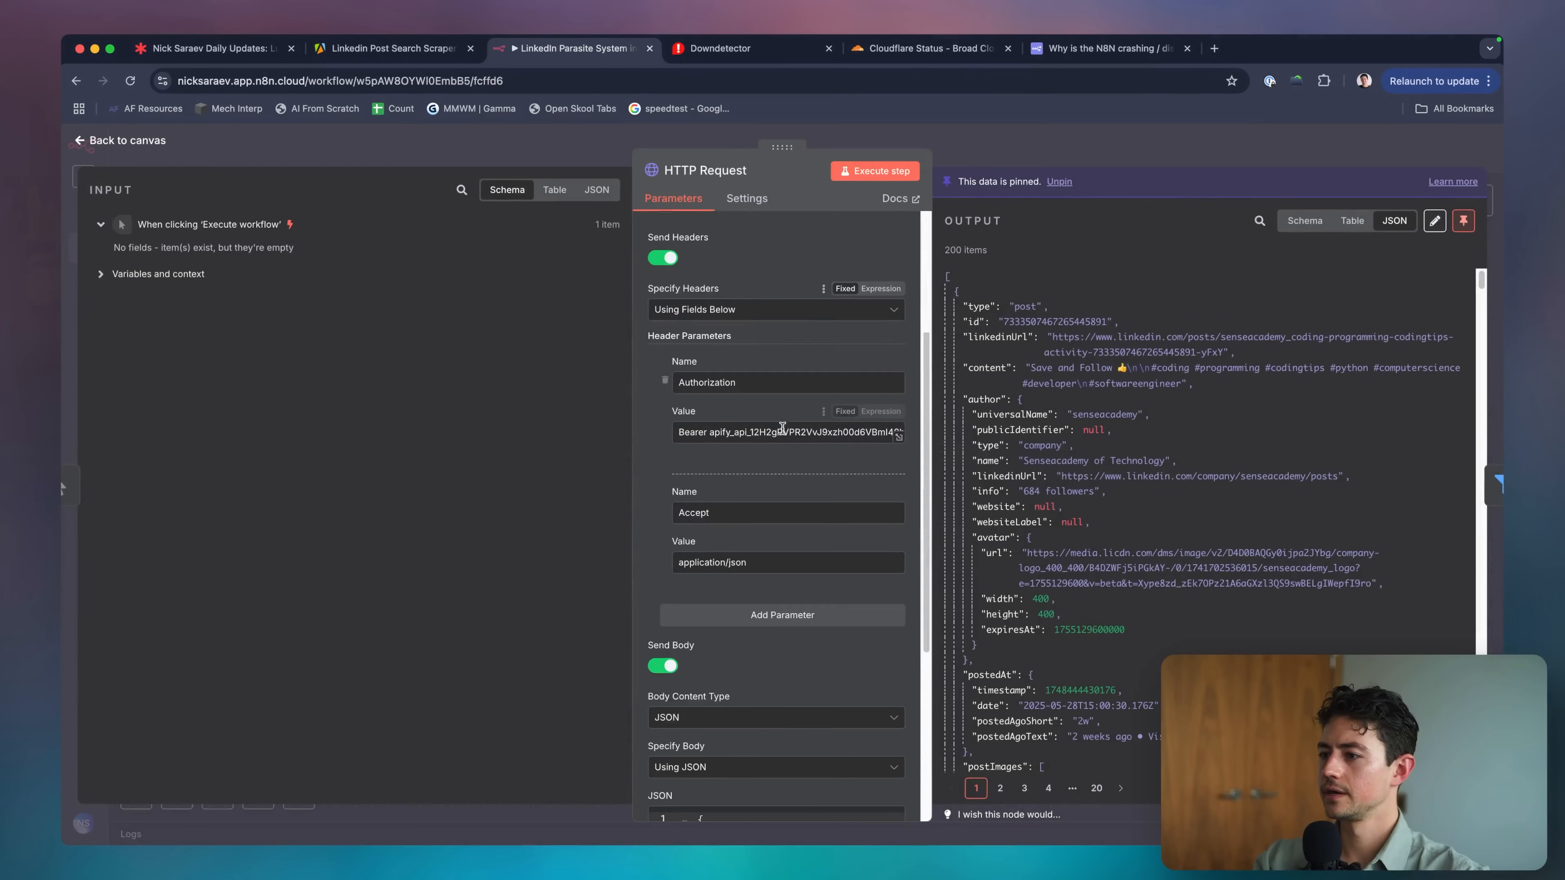
scroll(782, 432, down, 5)
scroll(782, 432, down, 1)
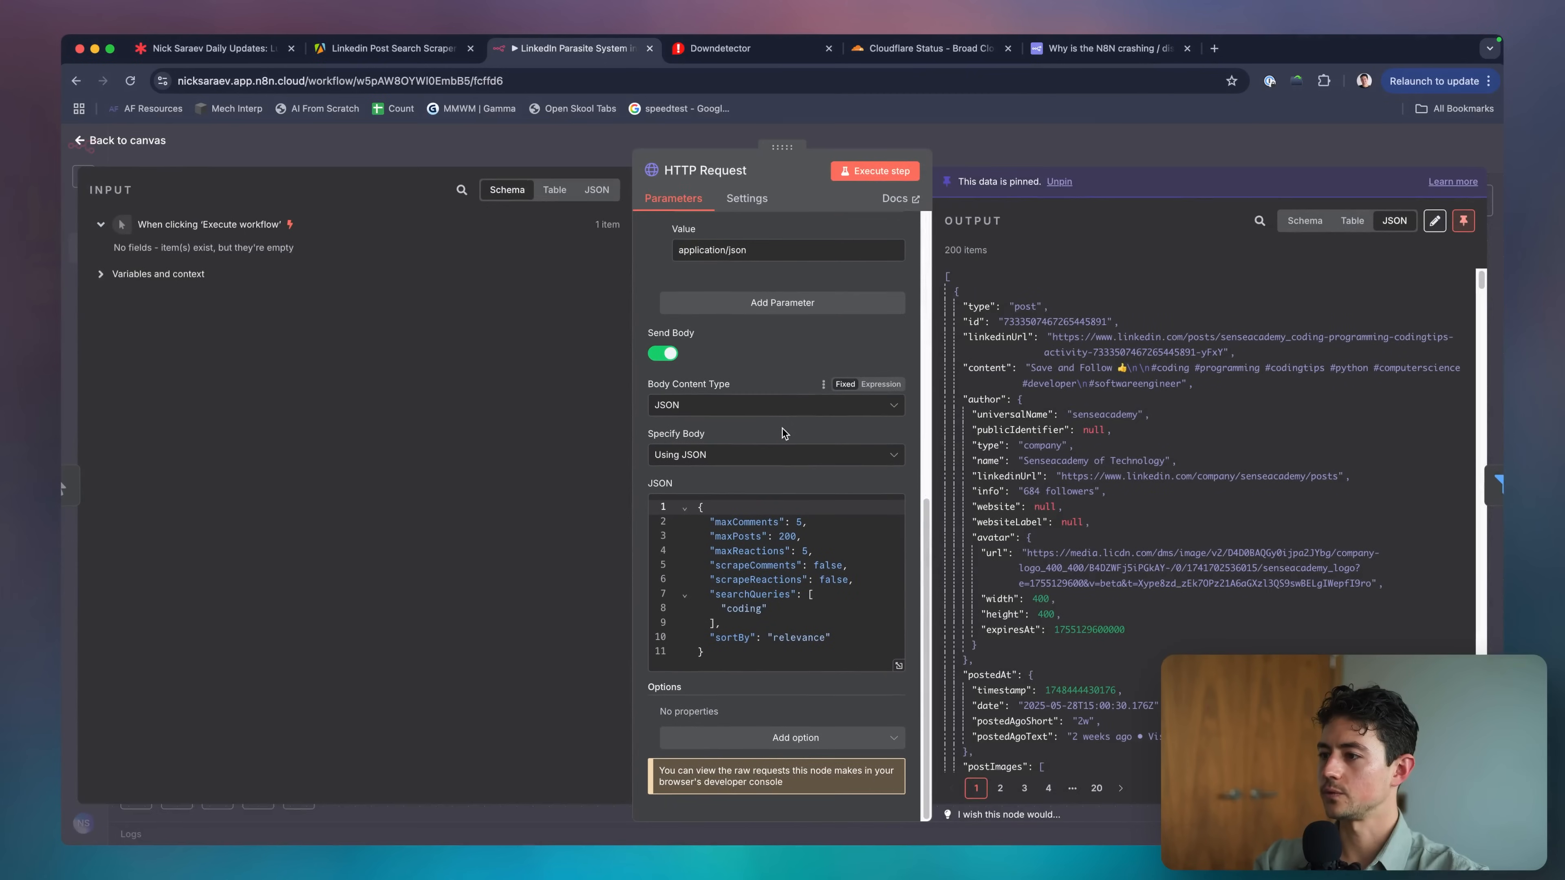
double_click(750, 595)
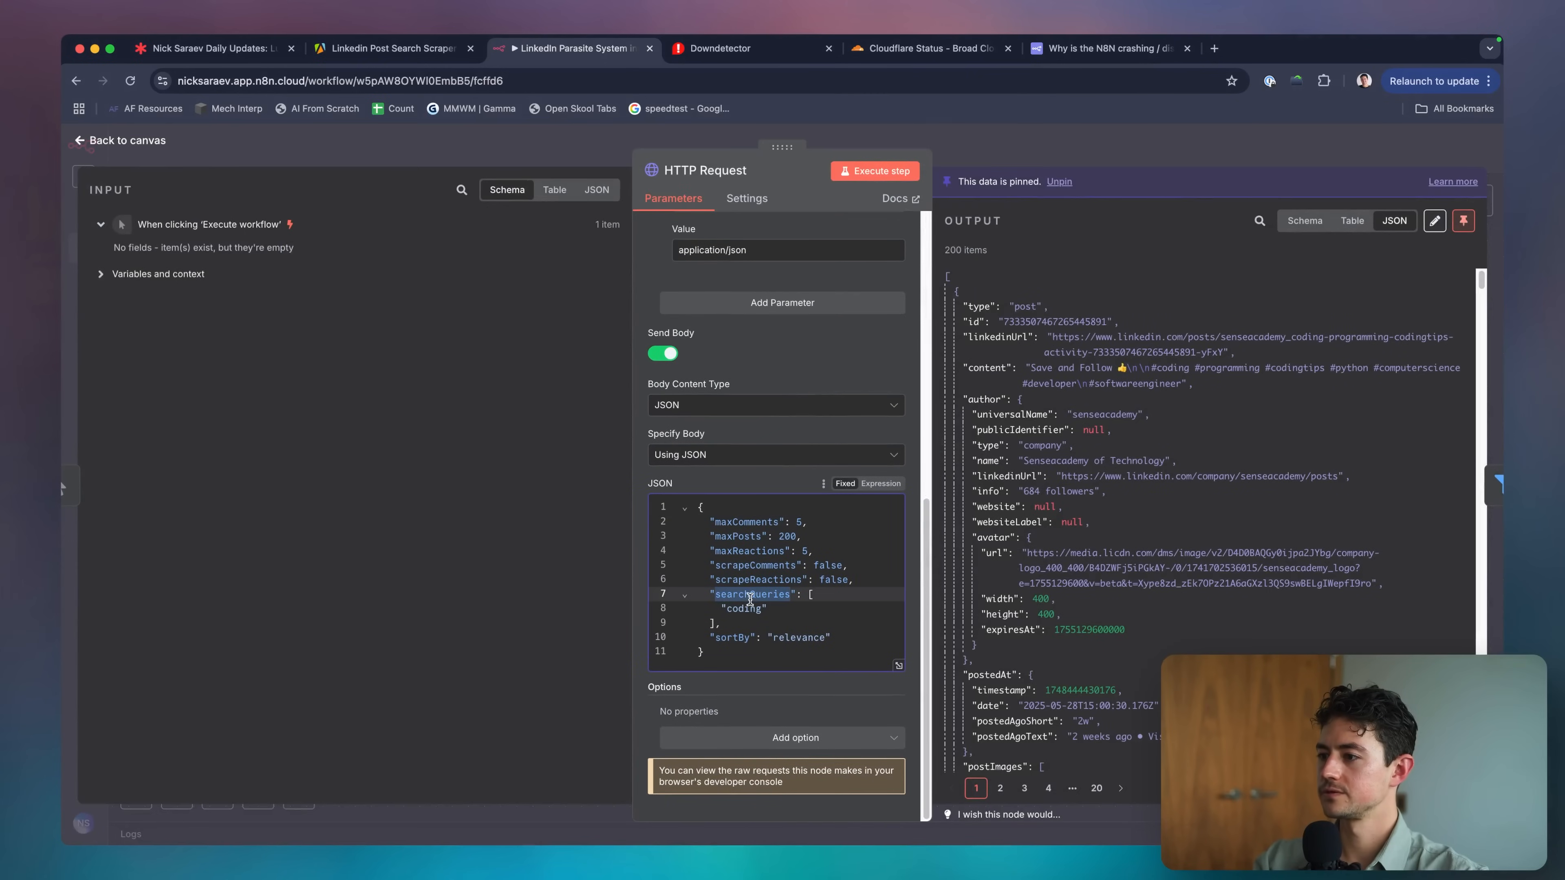
click(556, 143)
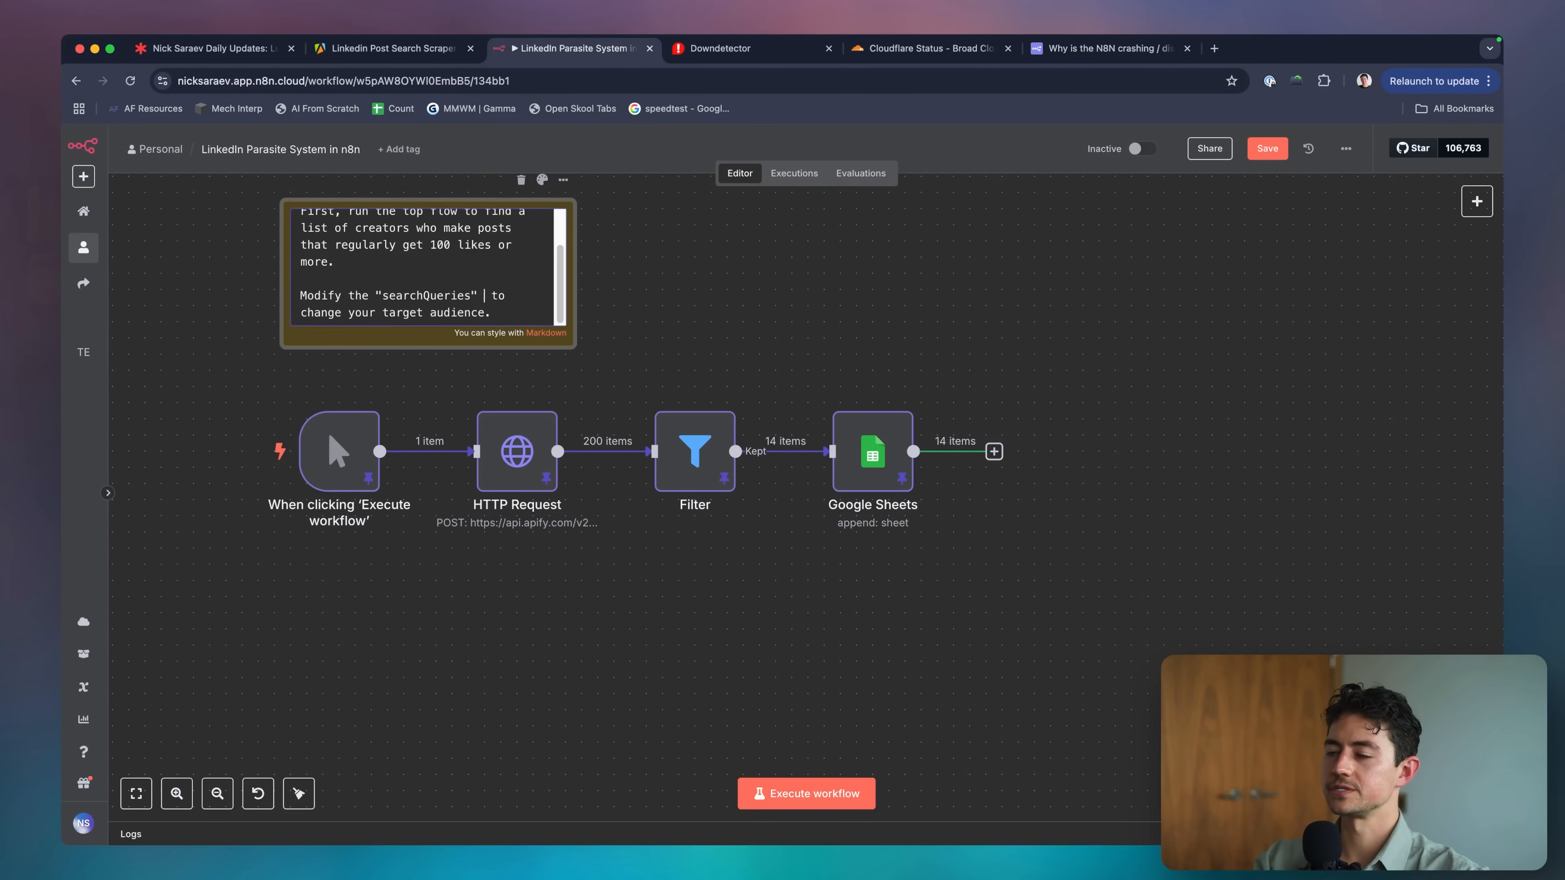
Add 'in the JSON body of the HTTP request' to the note and zoom out.
text(in the JSON body of the HTTP request)
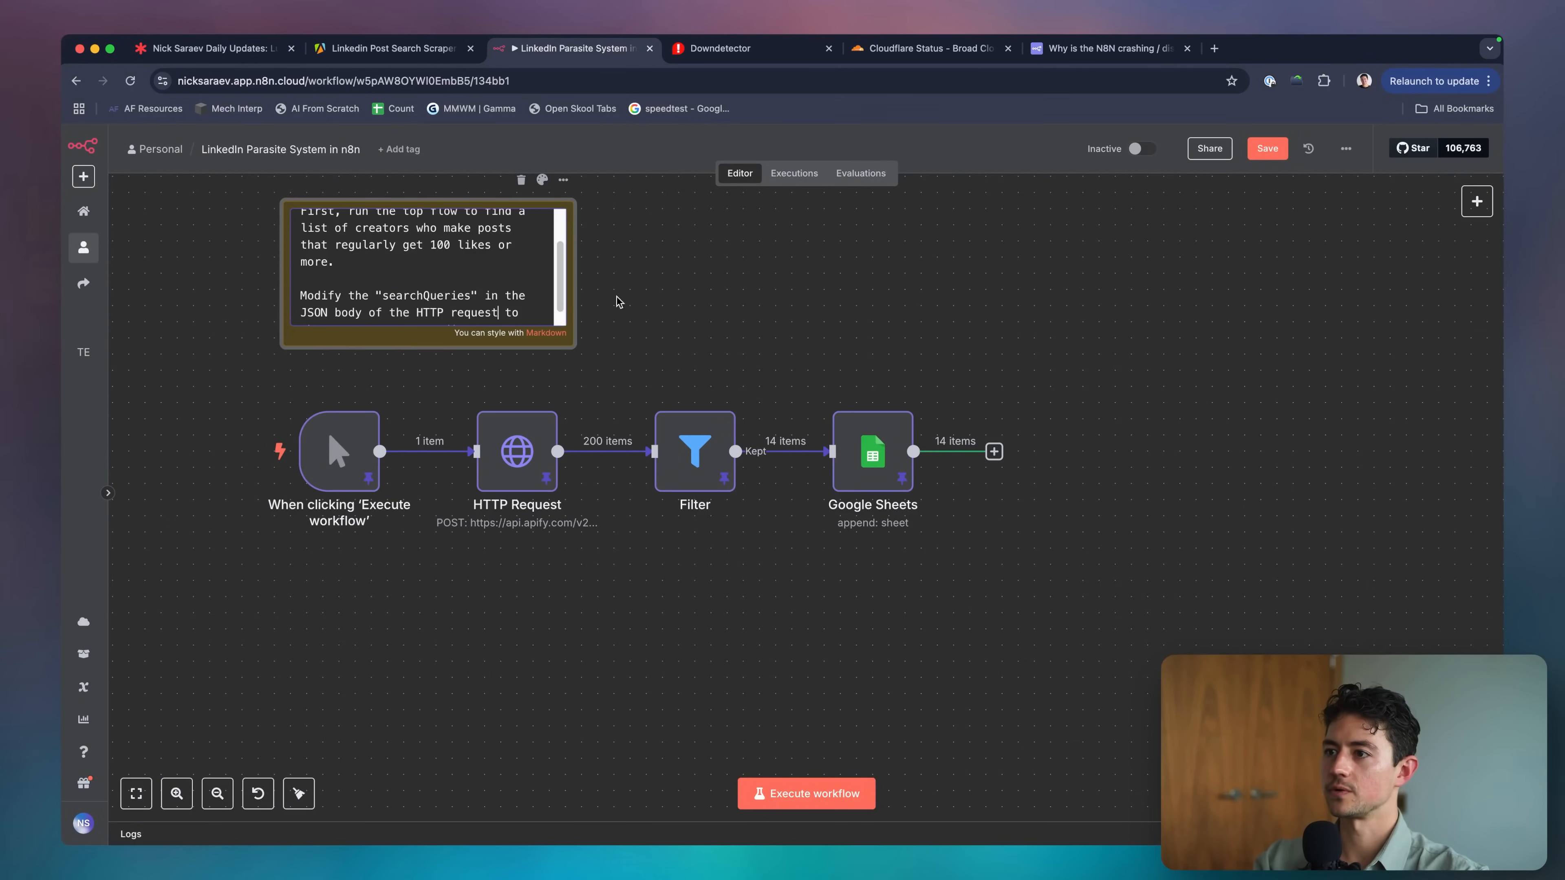
click(618, 301)
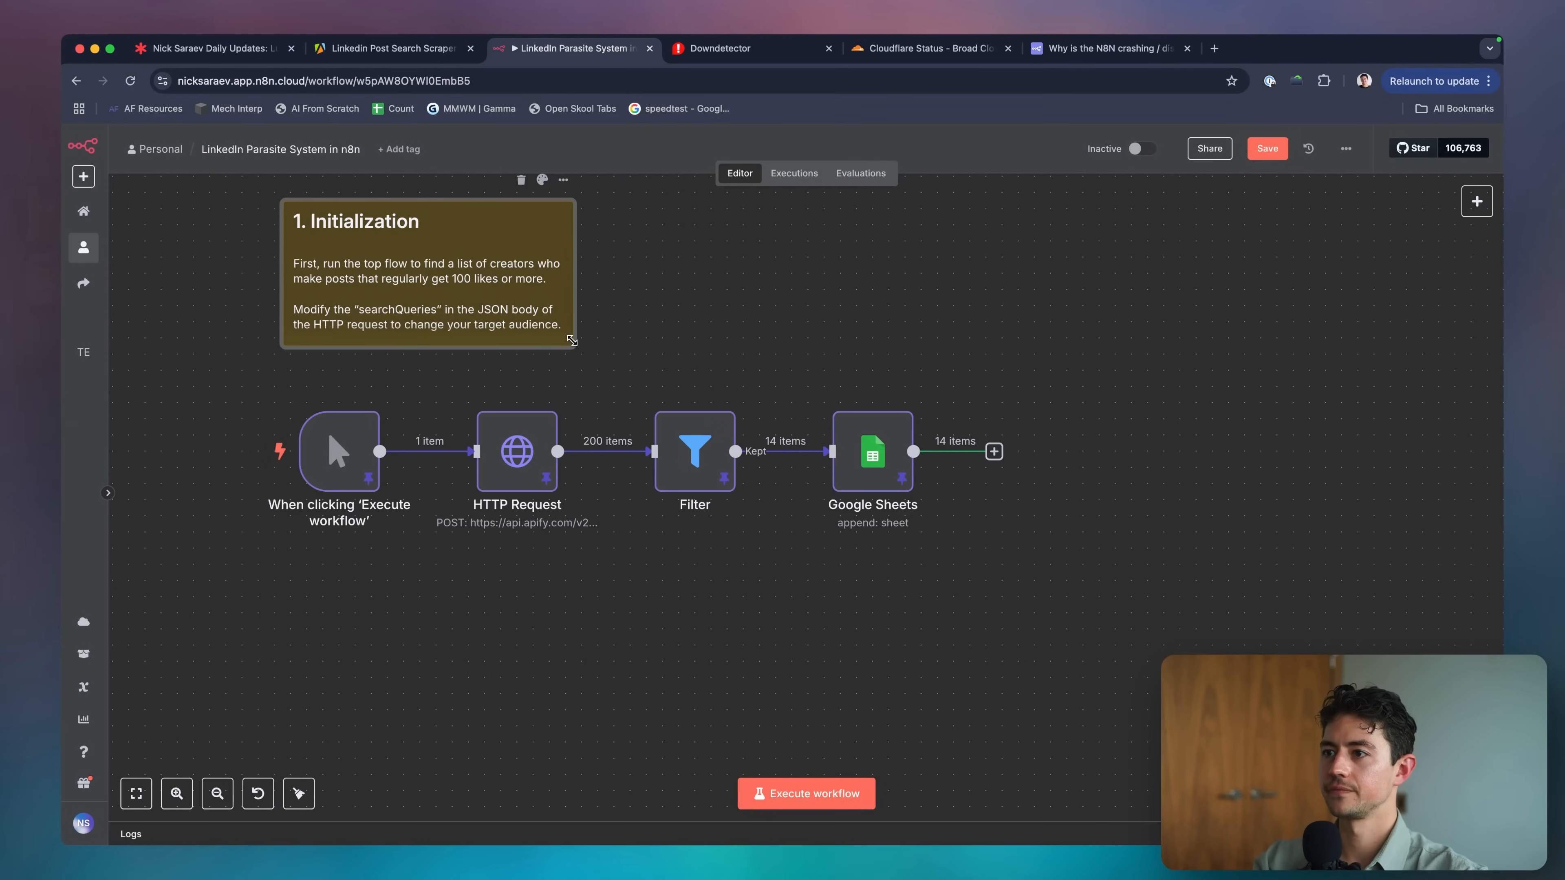
scroll(642, 346, down, 2)
scroll(642, 345, down, 5)
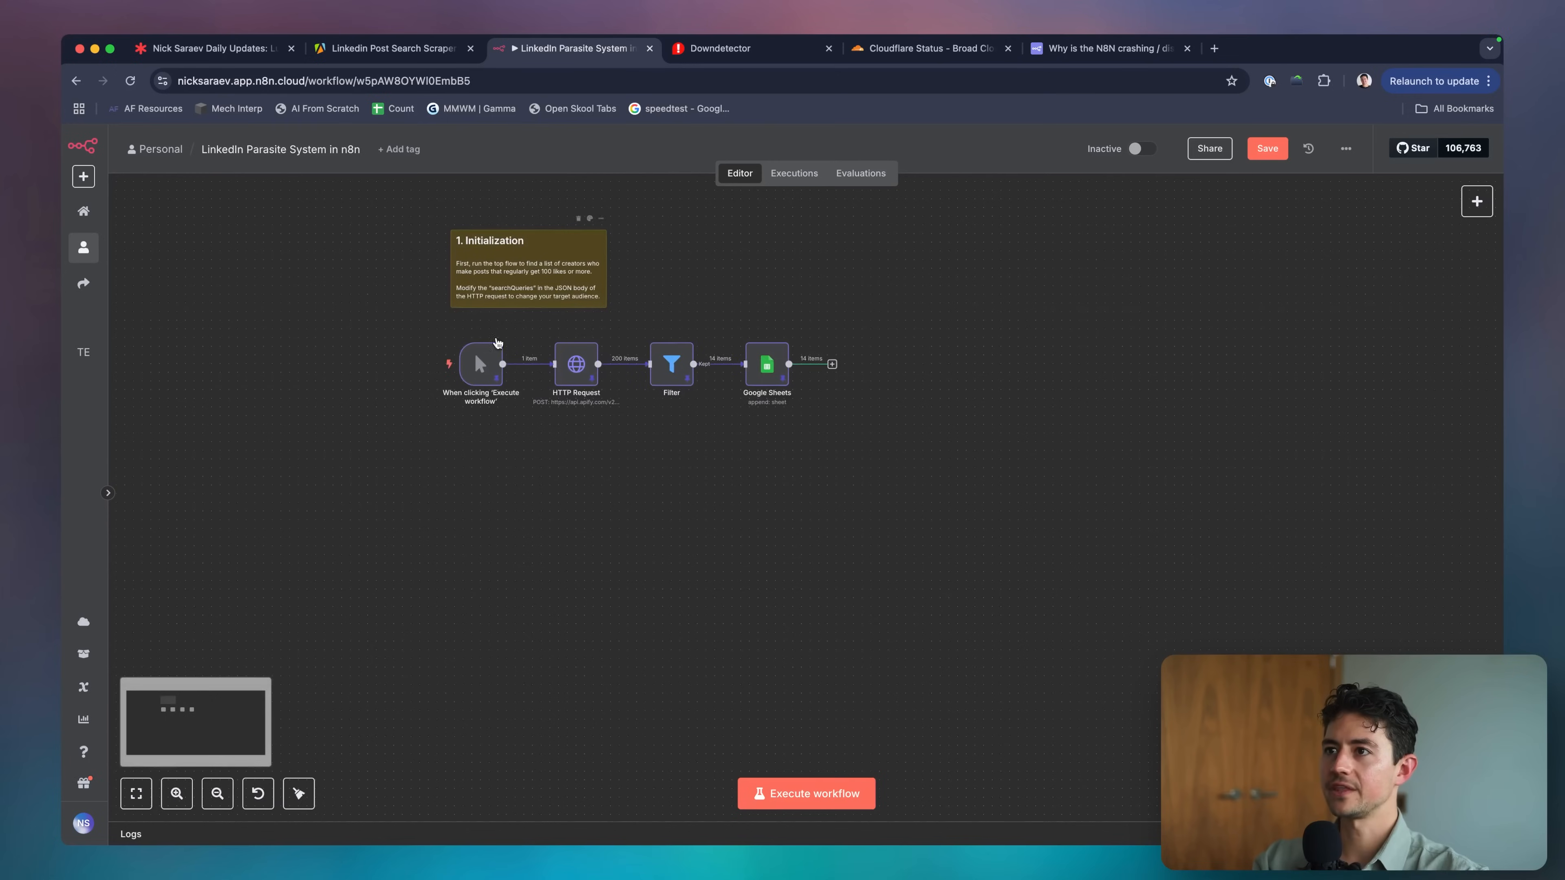
click(223, 54)
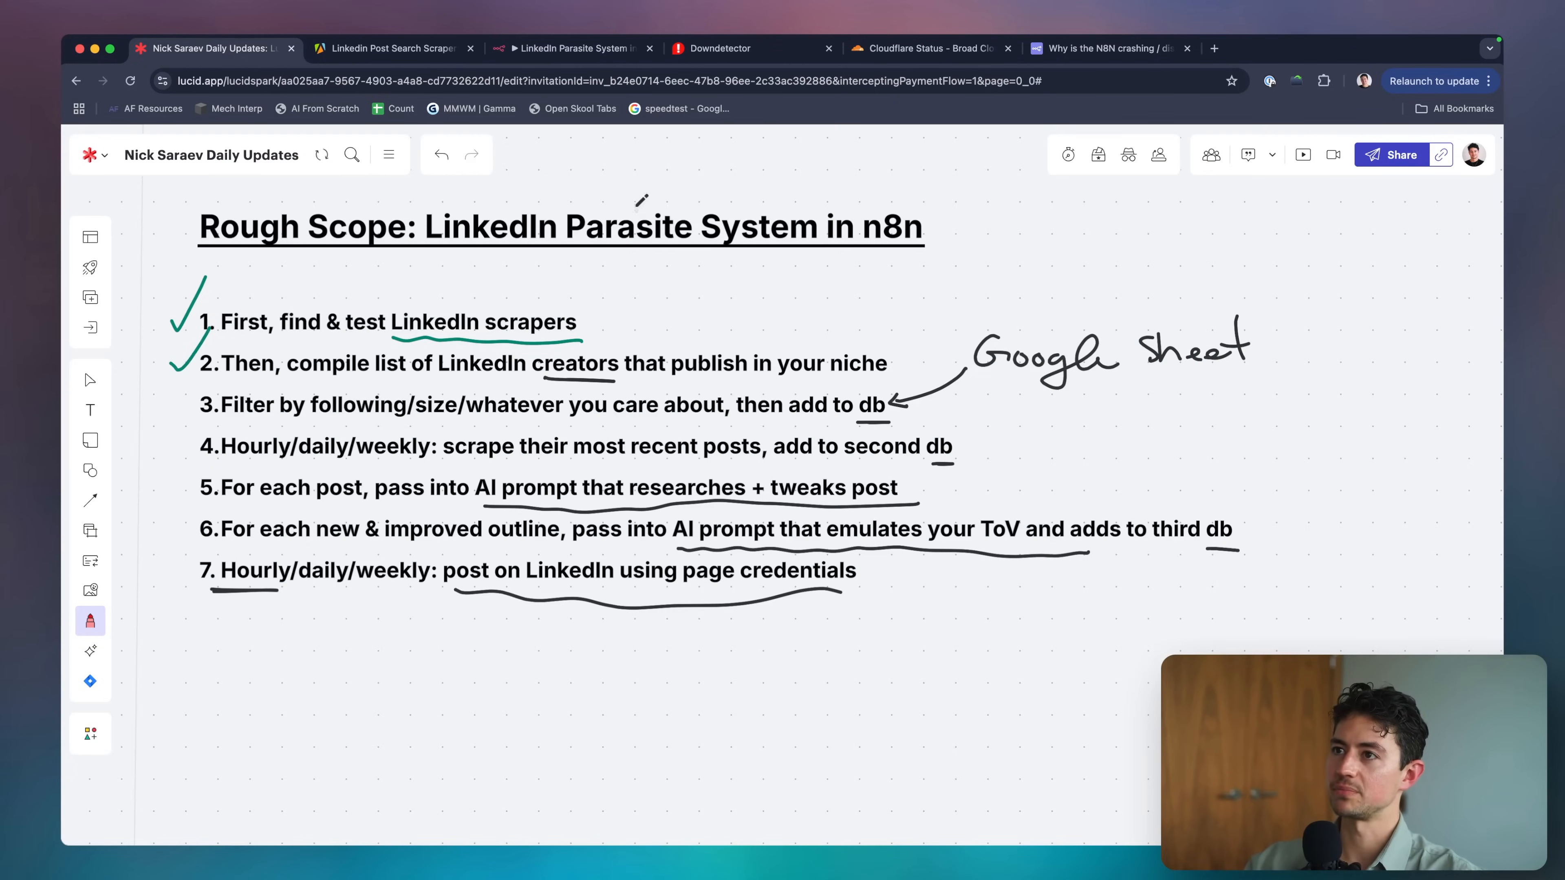
Widen the linkedinUrl column A in the Creators sheet.
key(ctrl+Tab)
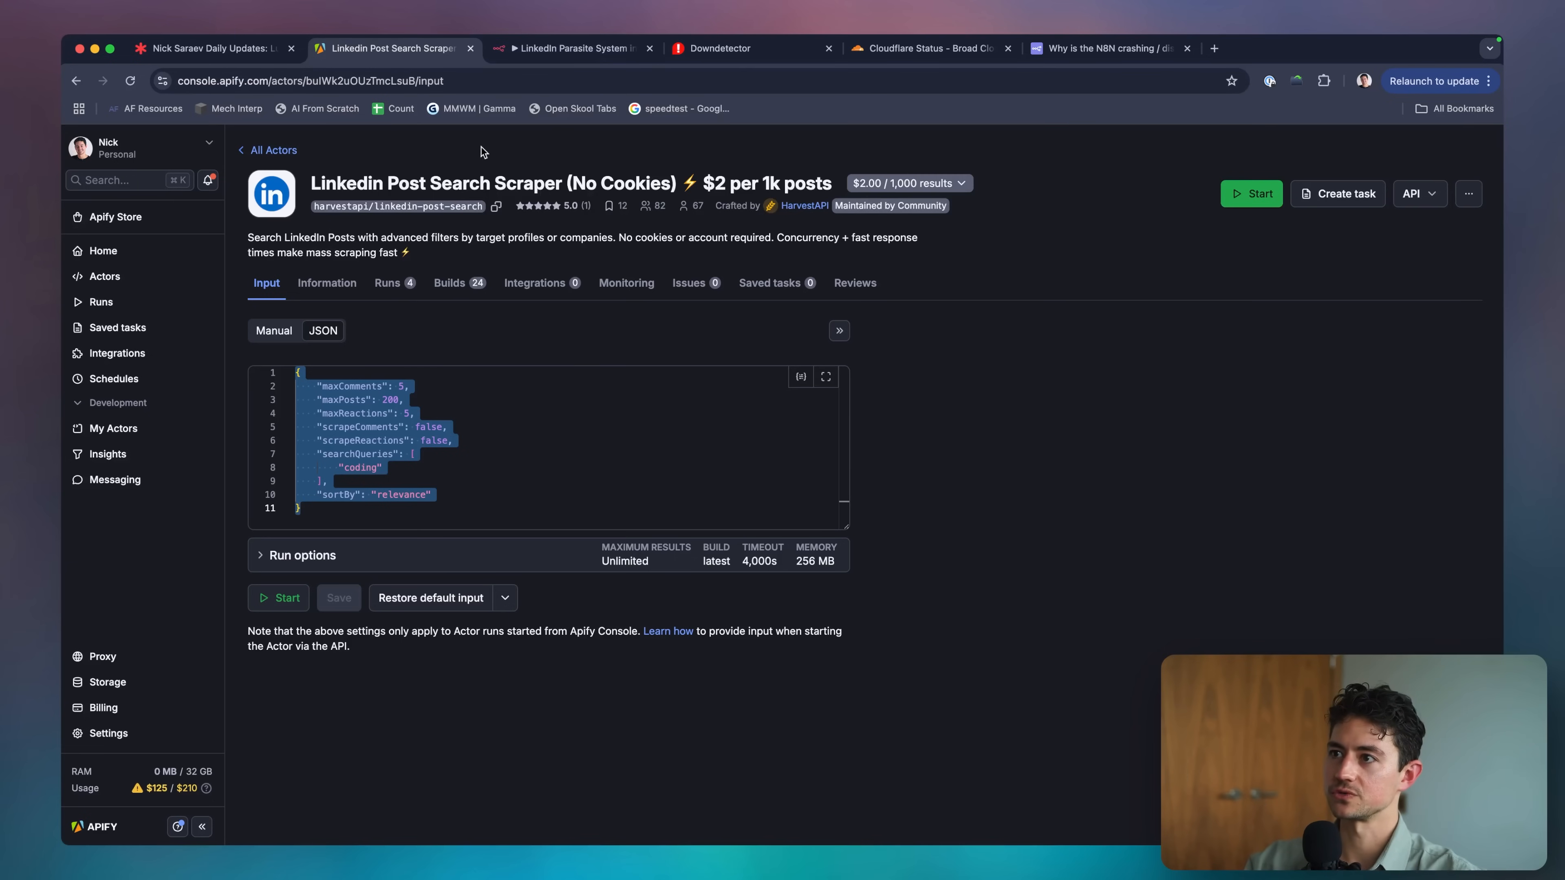
click(520, 50)
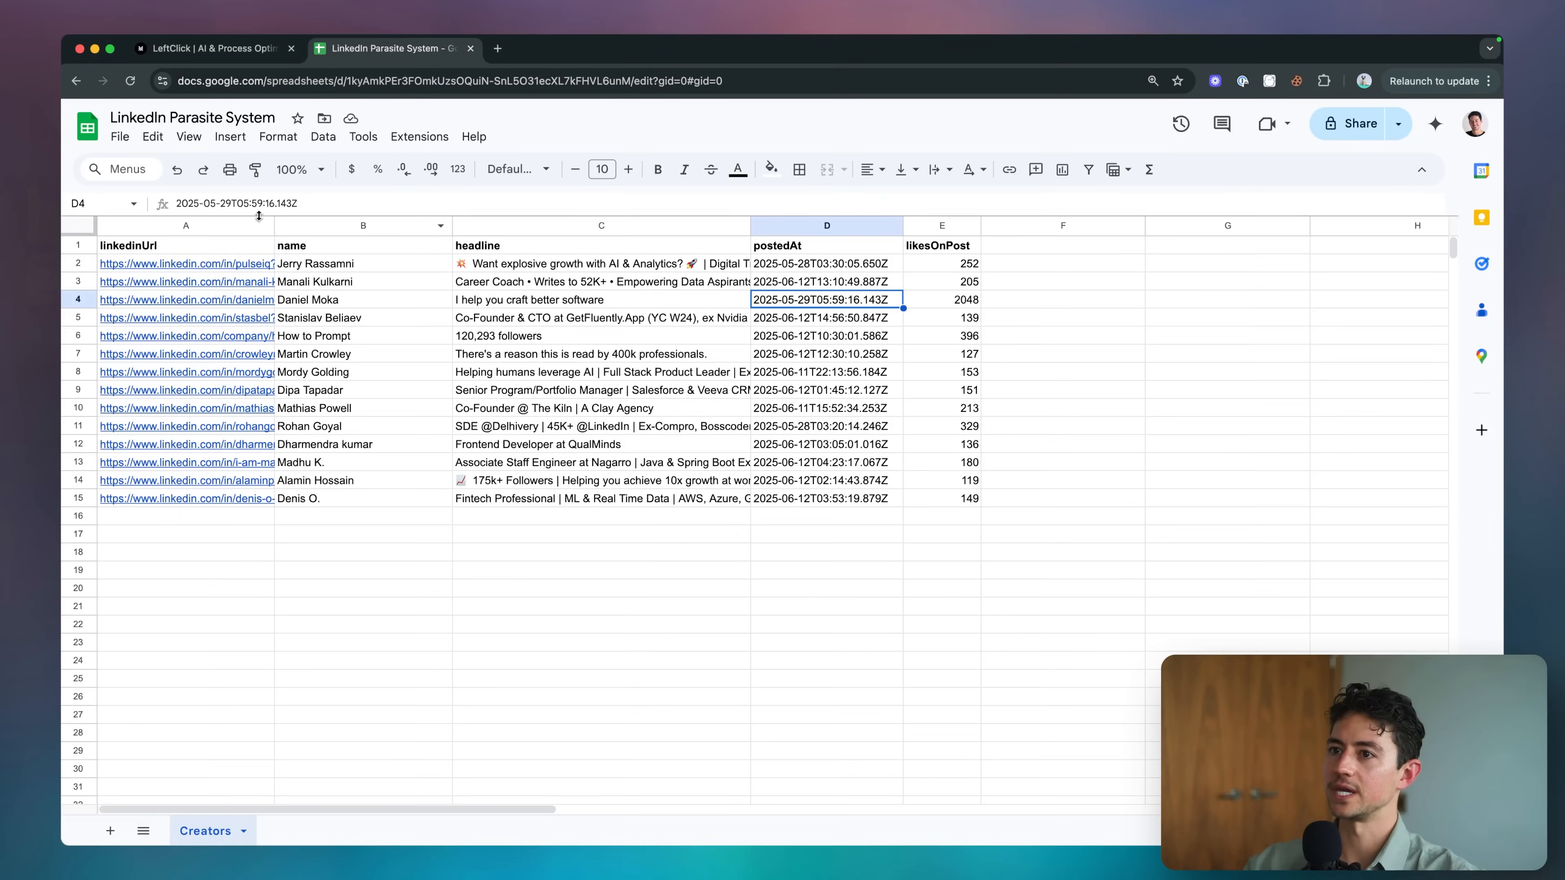
drag(274, 225, 304, 225)
click(393, 320)
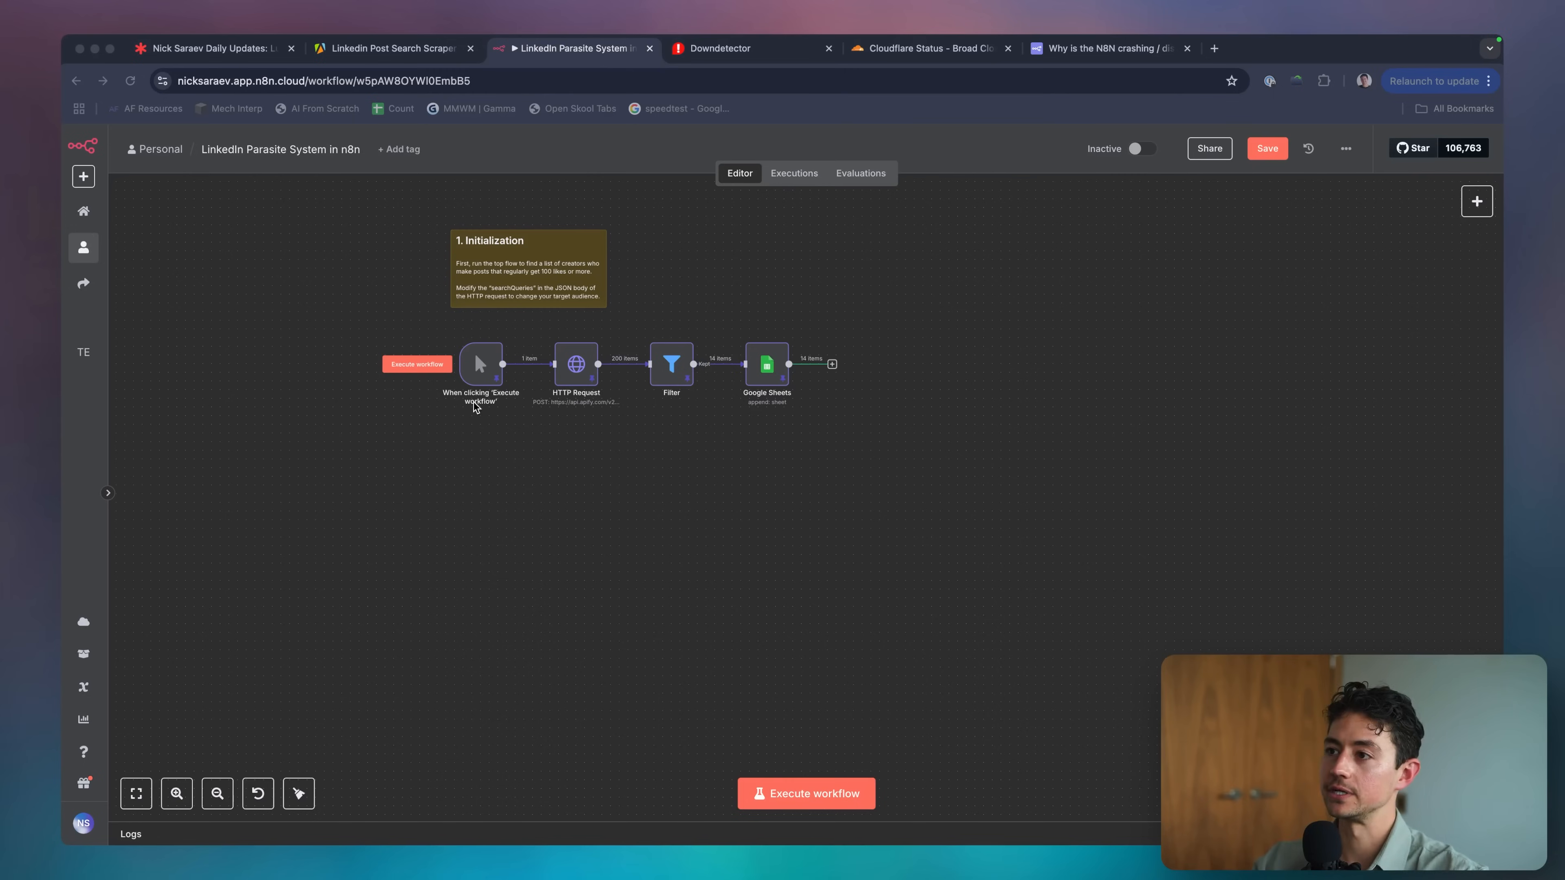
Review the Rough Scope planning board against the 1. Initialization note.
click(476, 408)
click(533, 288)
key(super+1)
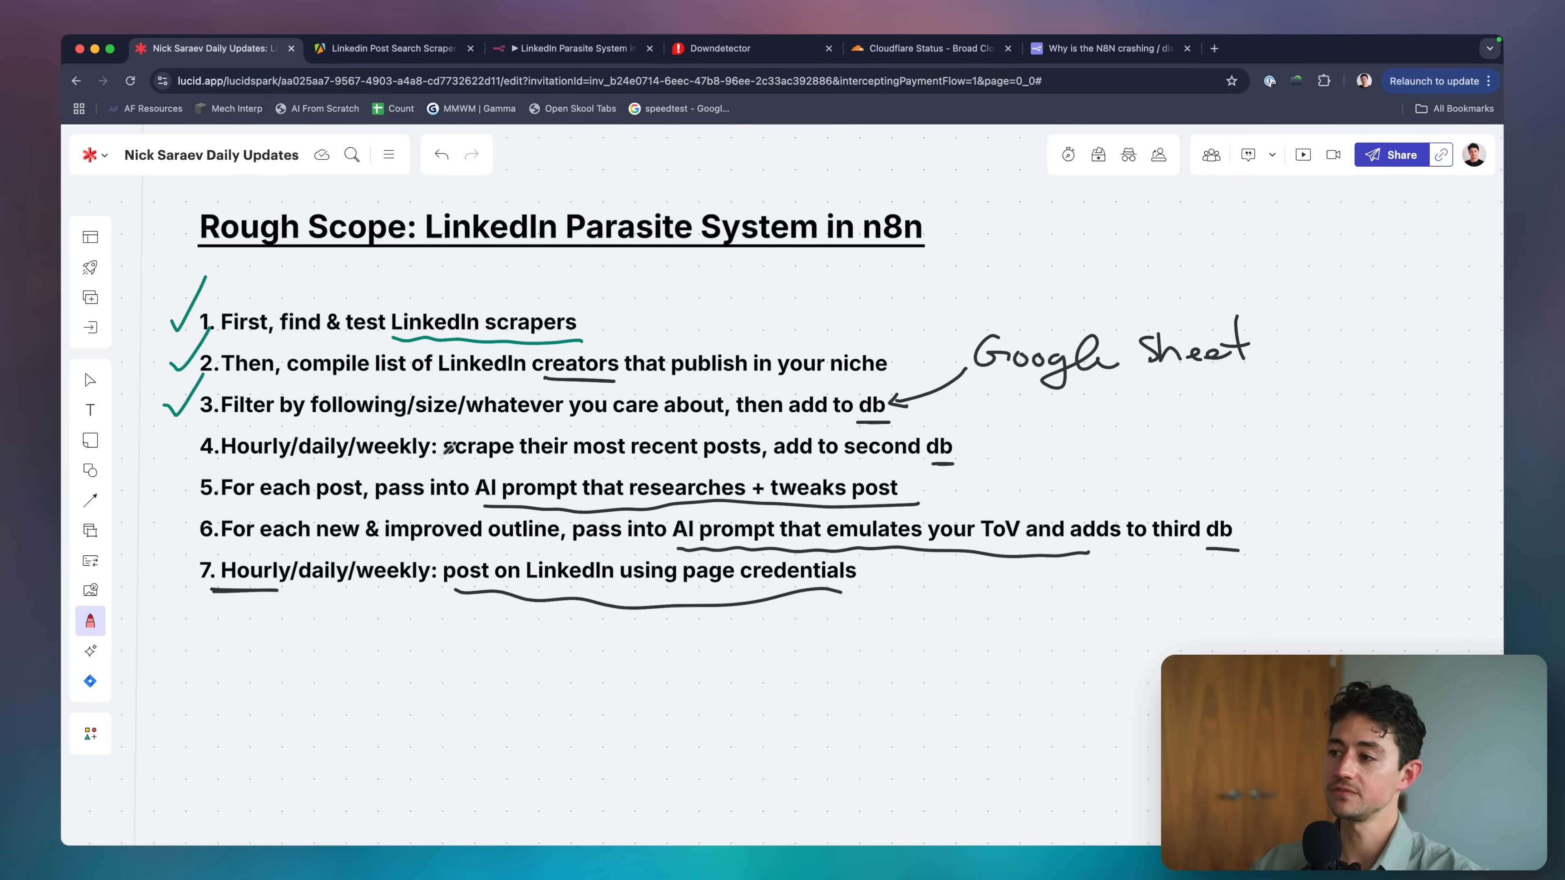
key(ctrl+Tab)
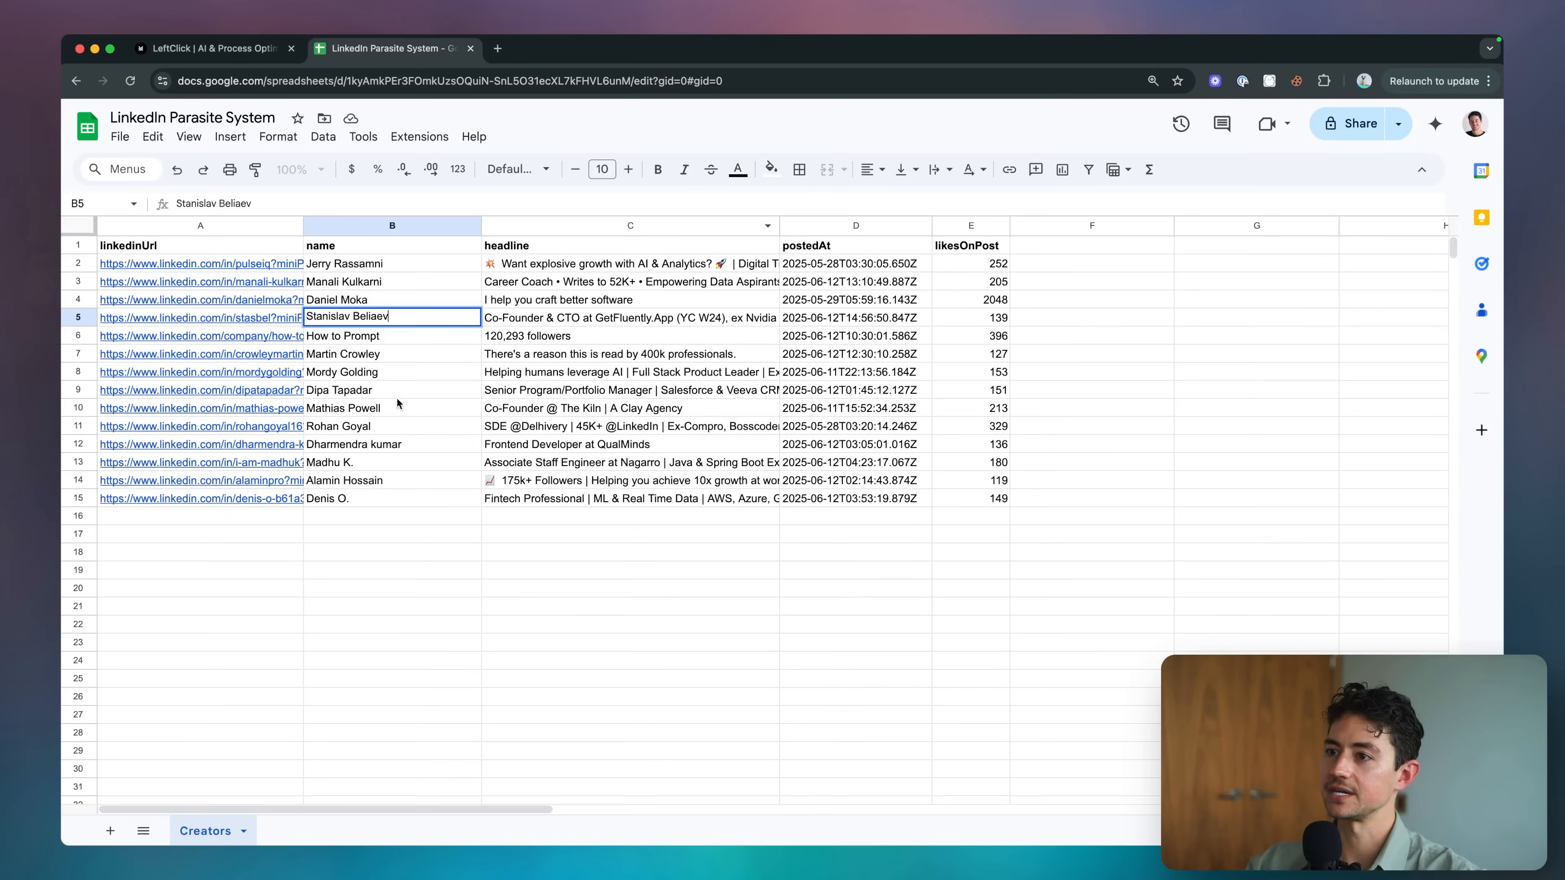
Create sheet tabs 'Source Posts' and 'Destination Posts' next to Creators.
click(107, 832)
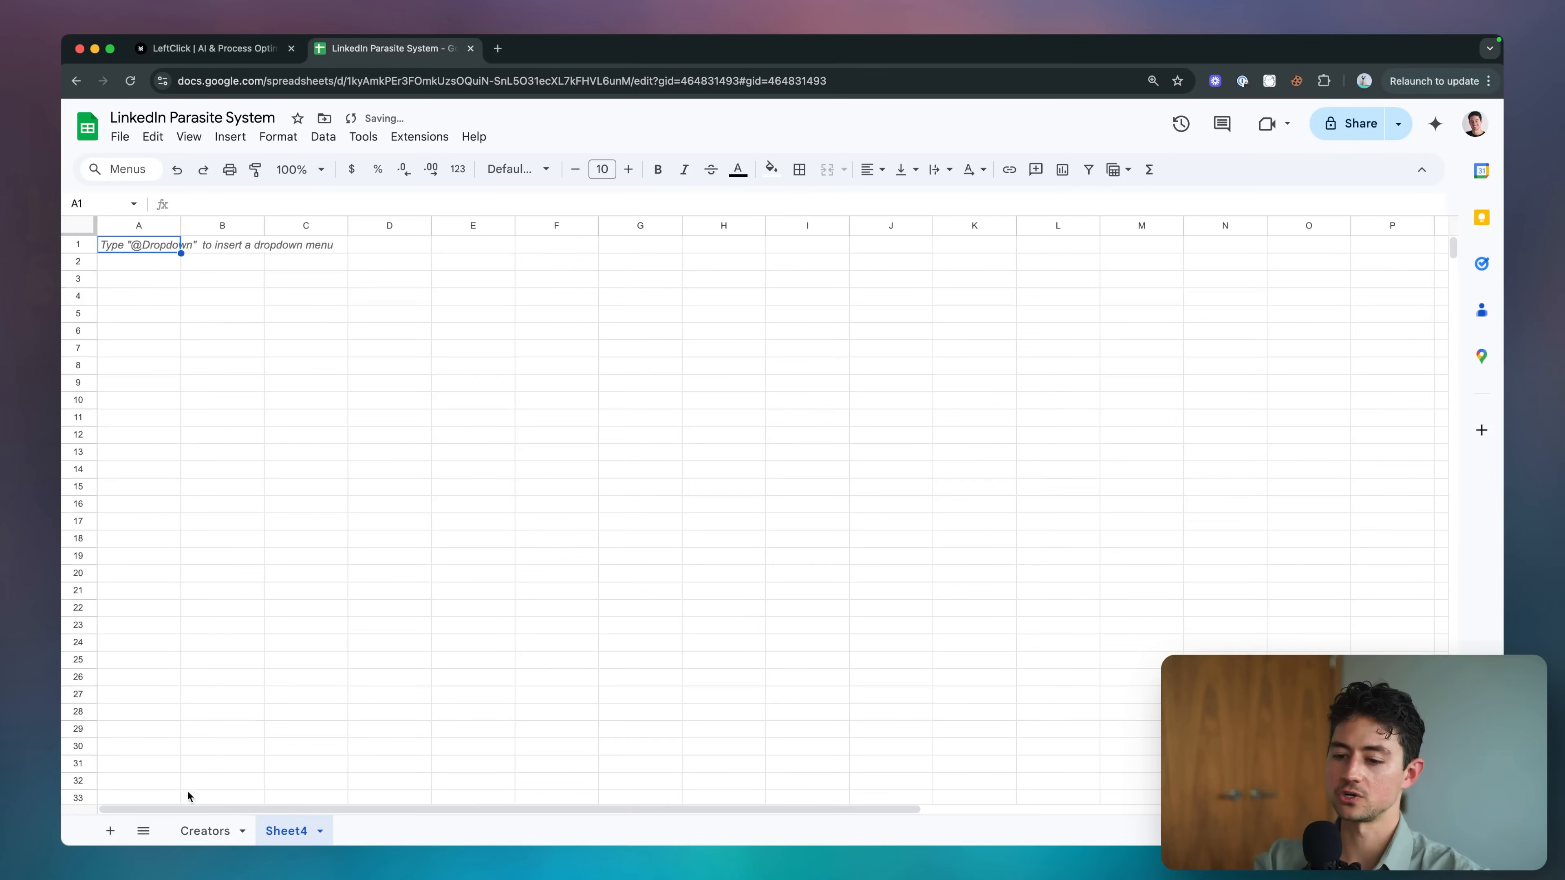
double_click(289, 831)
text(Posts)
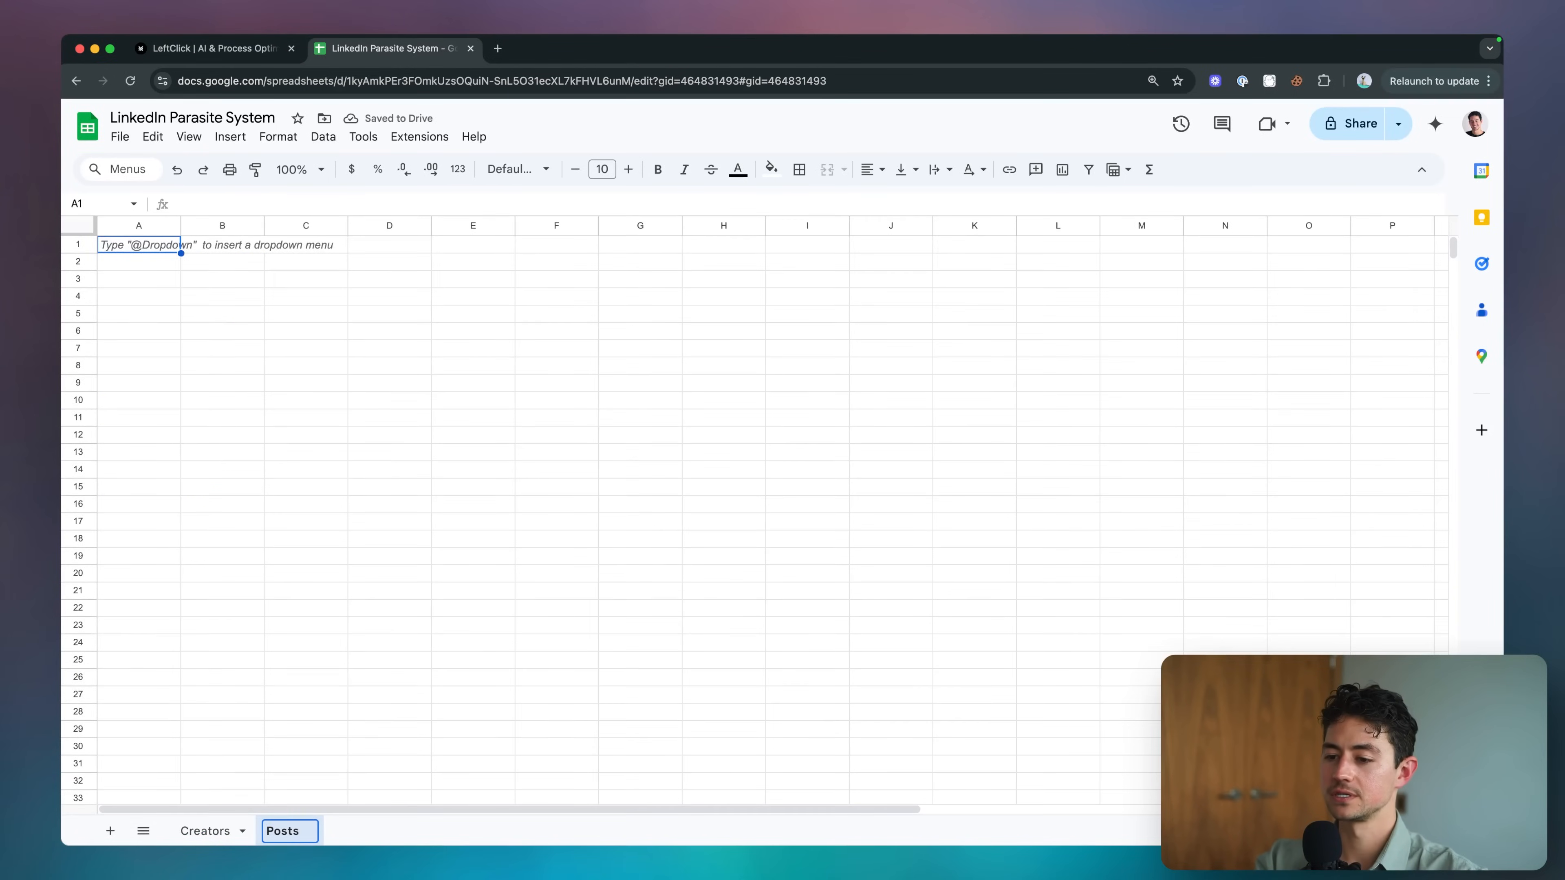
text(rce Posts)
key(Return)
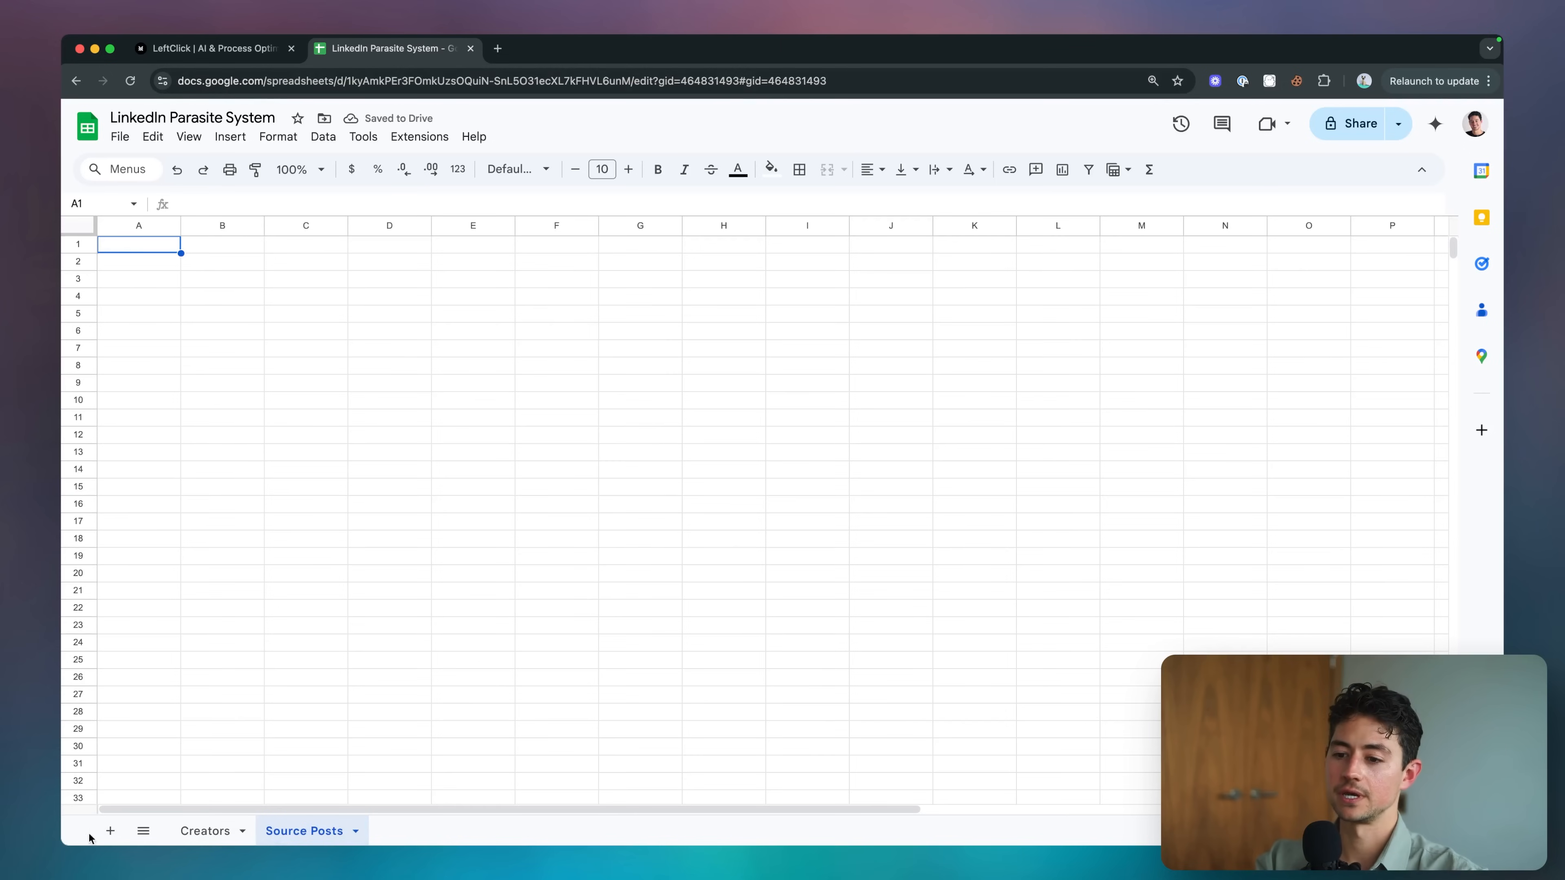
click(110, 831)
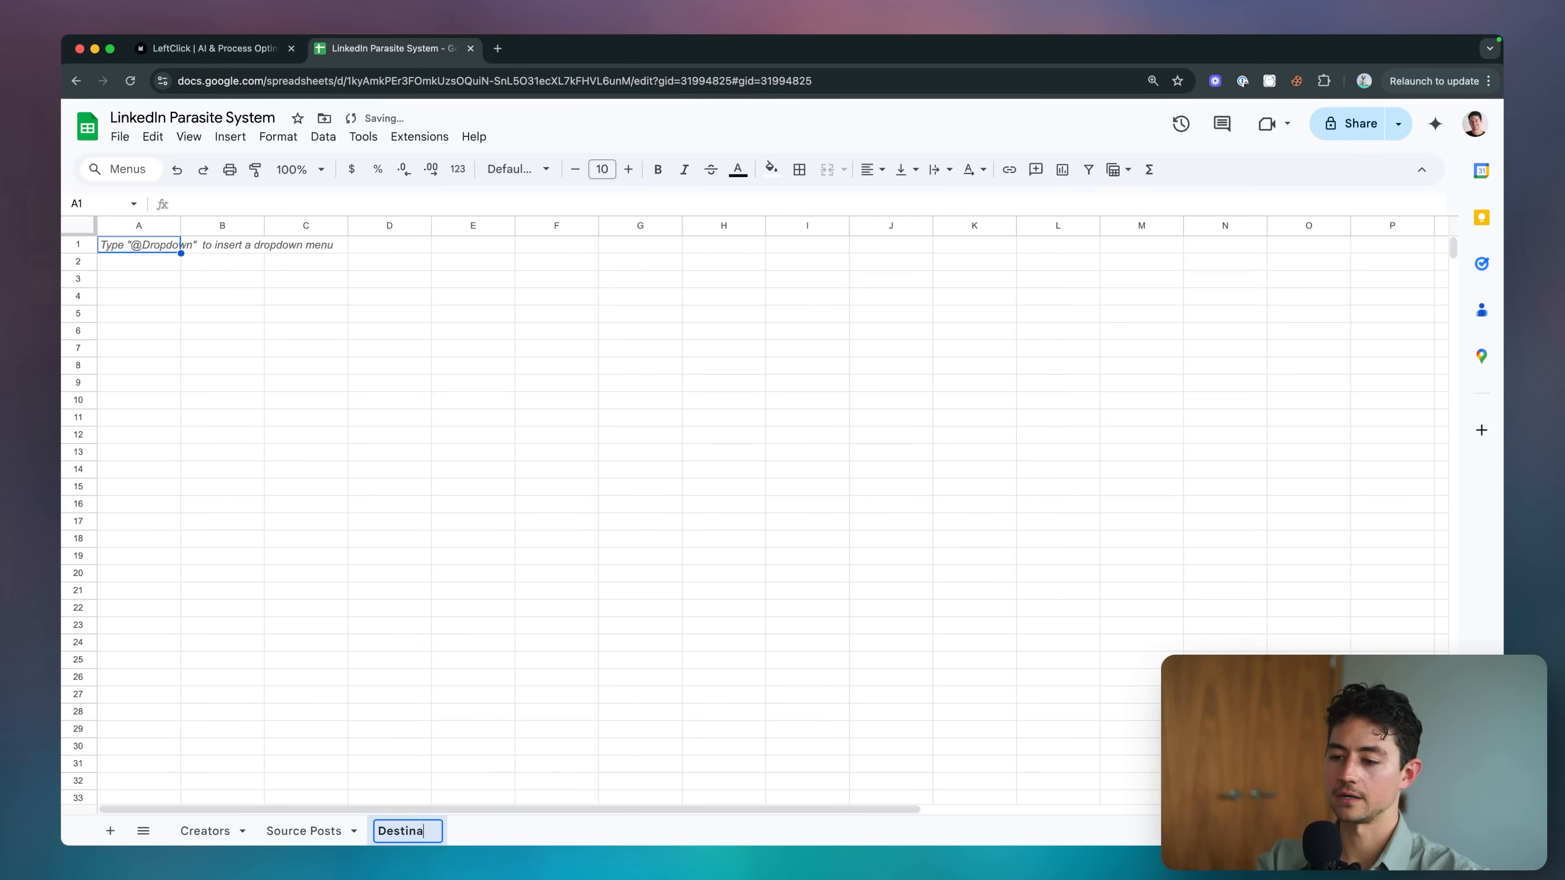
text(Destination Posts)
key(Return)
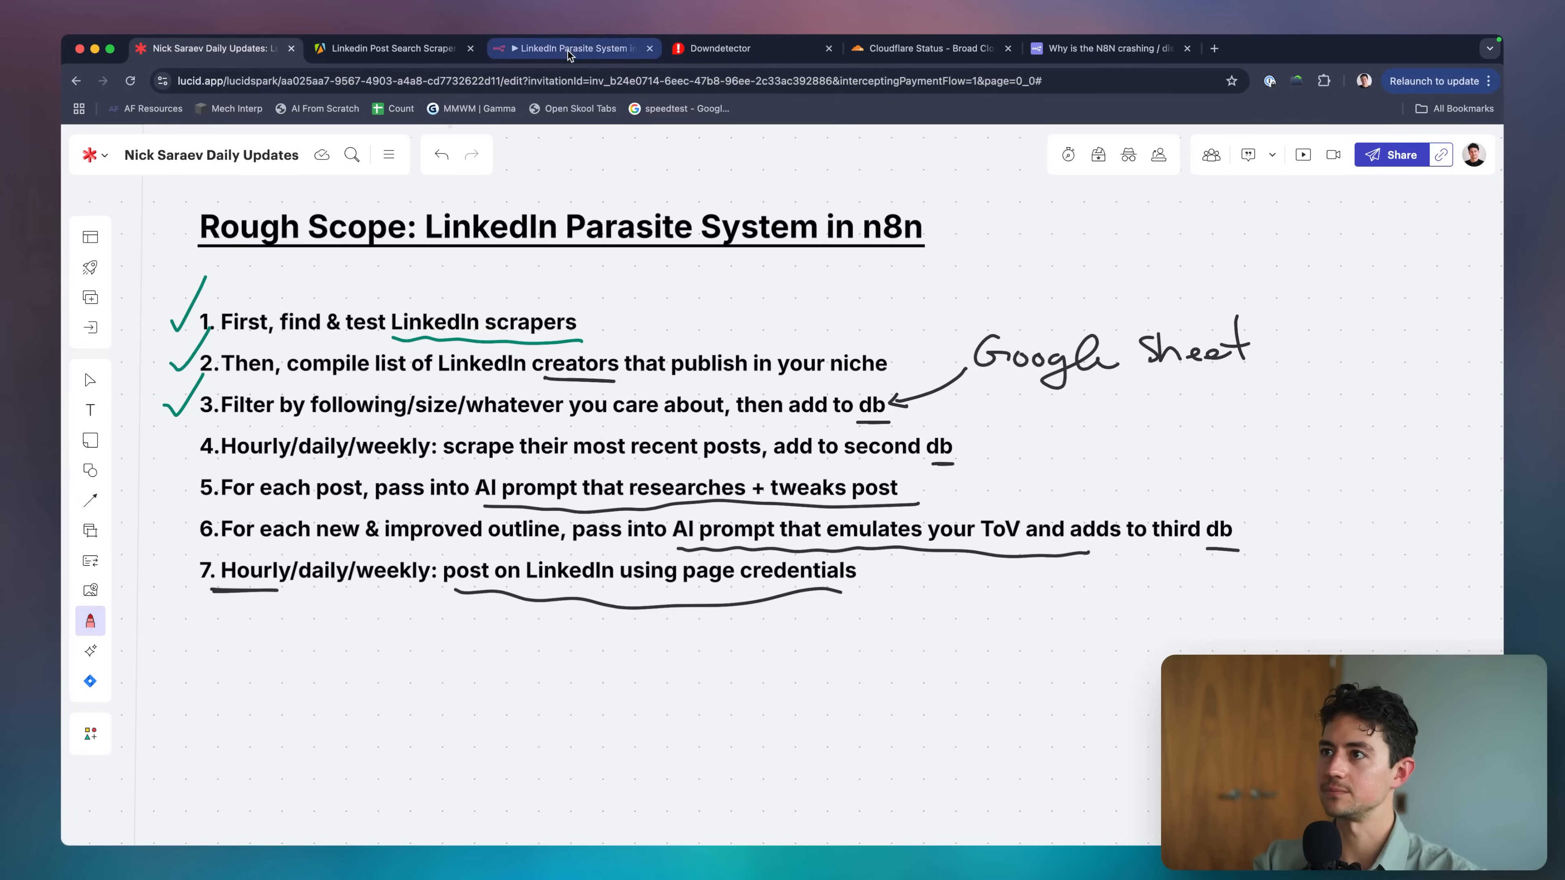
Duplicate the 1. Initialization sticky note below the workflow.
drag(573, 48, 397, 48)
click(492, 271)
key(ctrl+c)
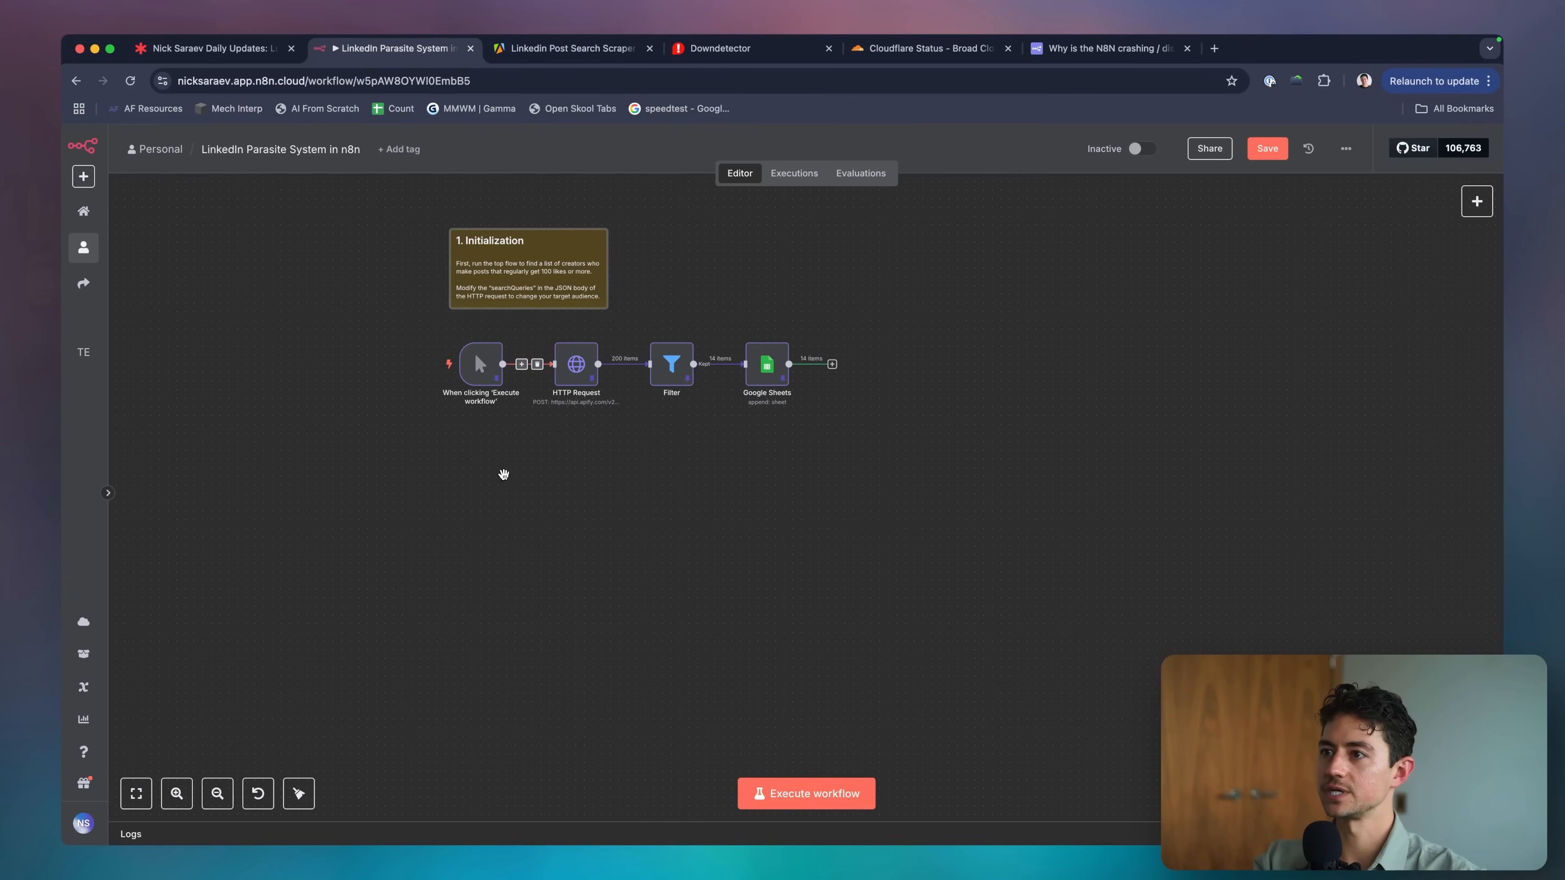
key(ctrl+v)
Retitle the copied note '## 2. Scheduled Scraping' and delete its body text.
double_click(499, 493)
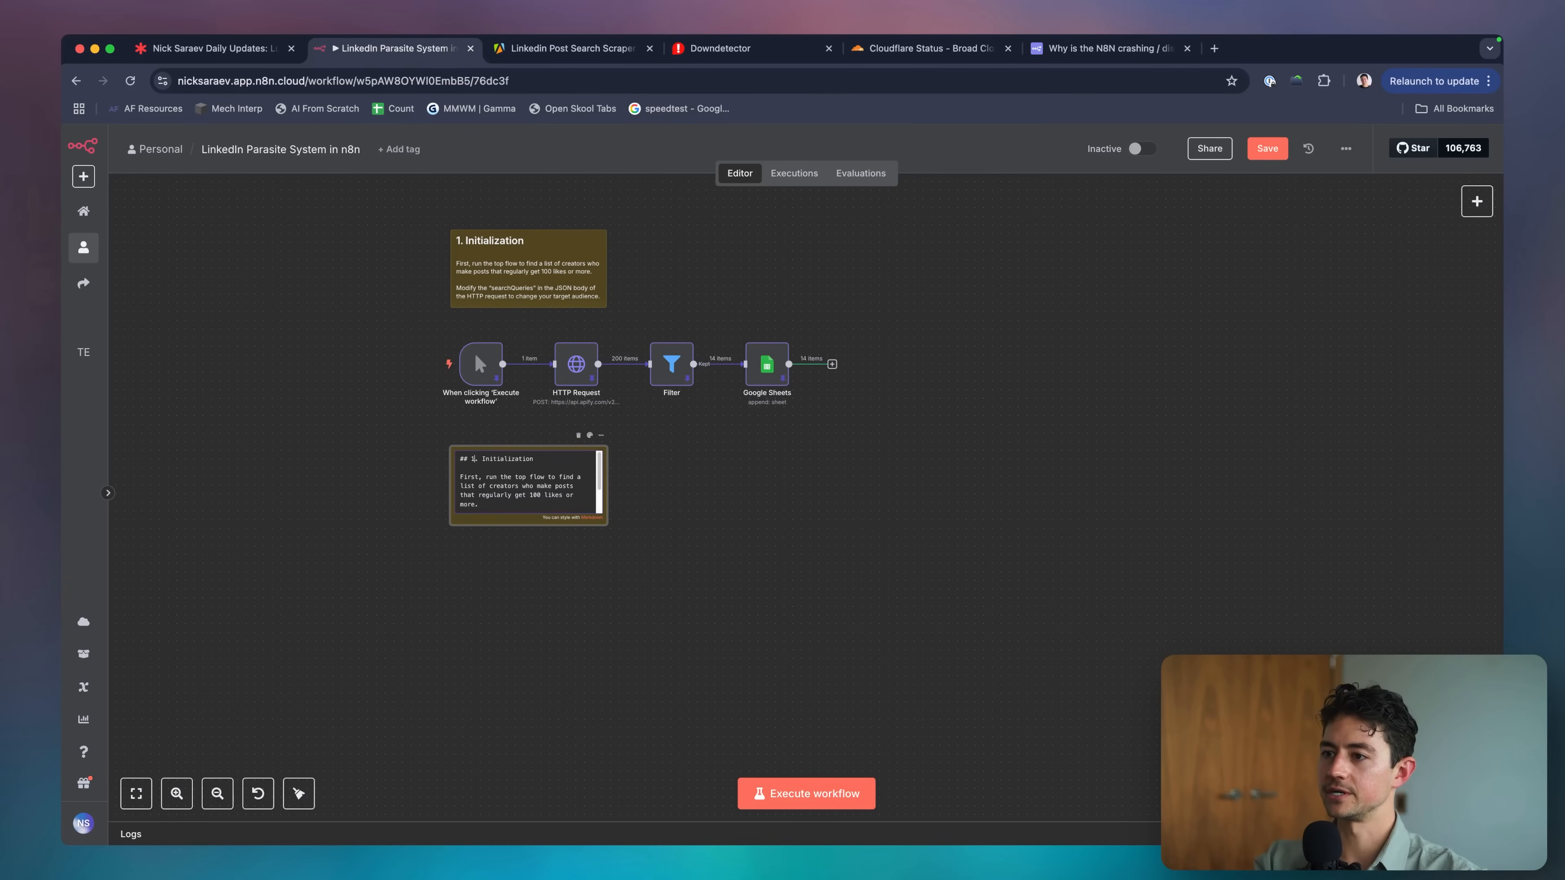
text(2)
key(Right)
key(shift+End)
text(Sche)
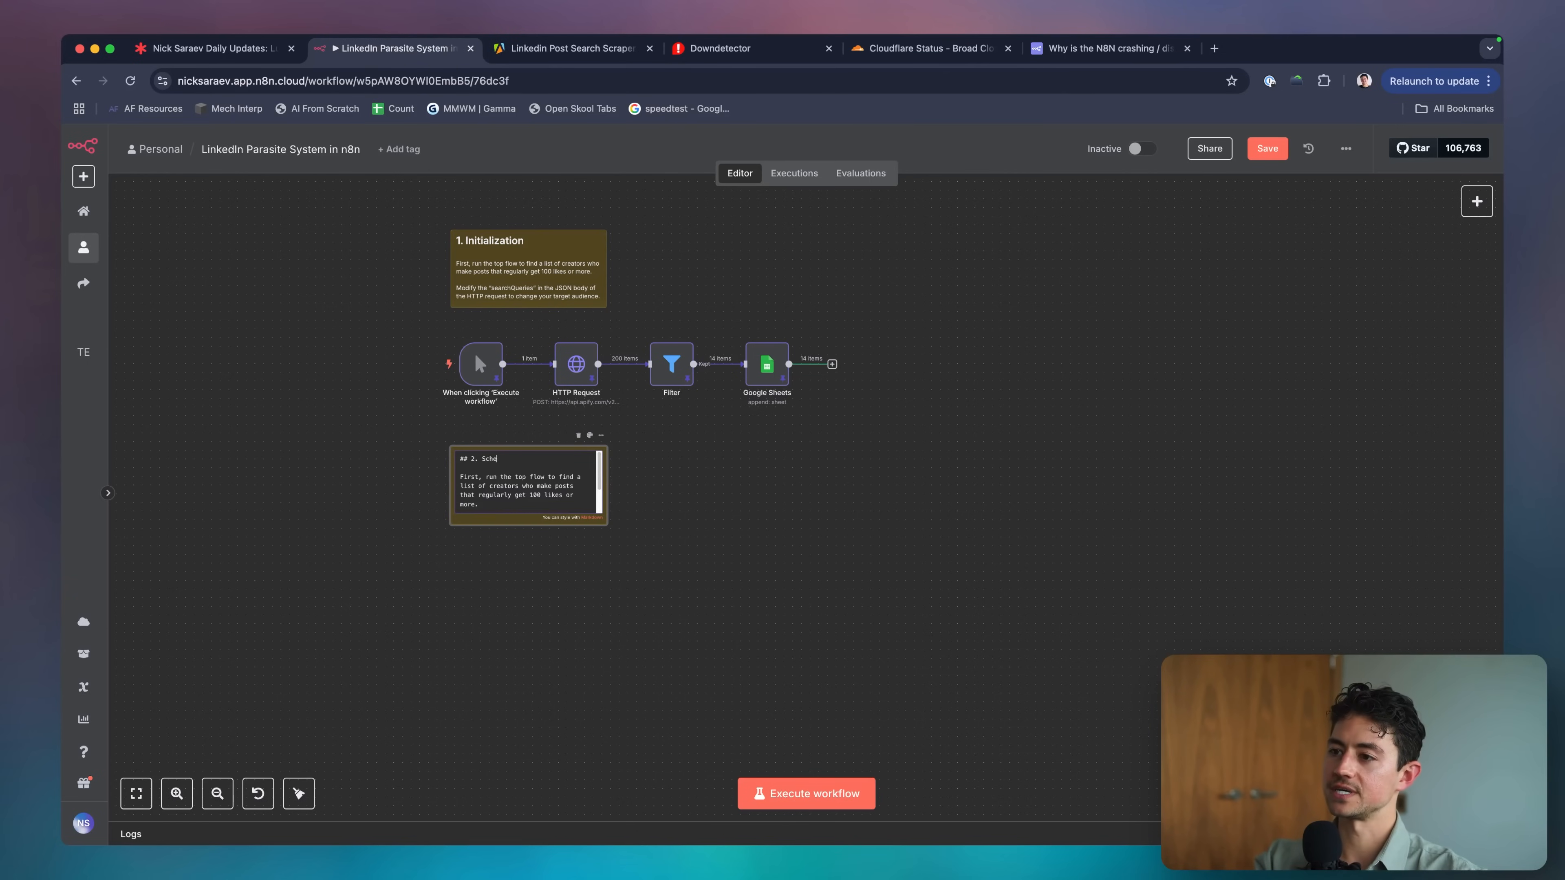
text(duled Scraping)
key(Down)
key(Down)
key(Home)
key(shift+Down)
key(shift+Down)
key(shift+Down)
key(shift+Down)
key(shift+Down)
key(shift+Down)
key(shift+Down)
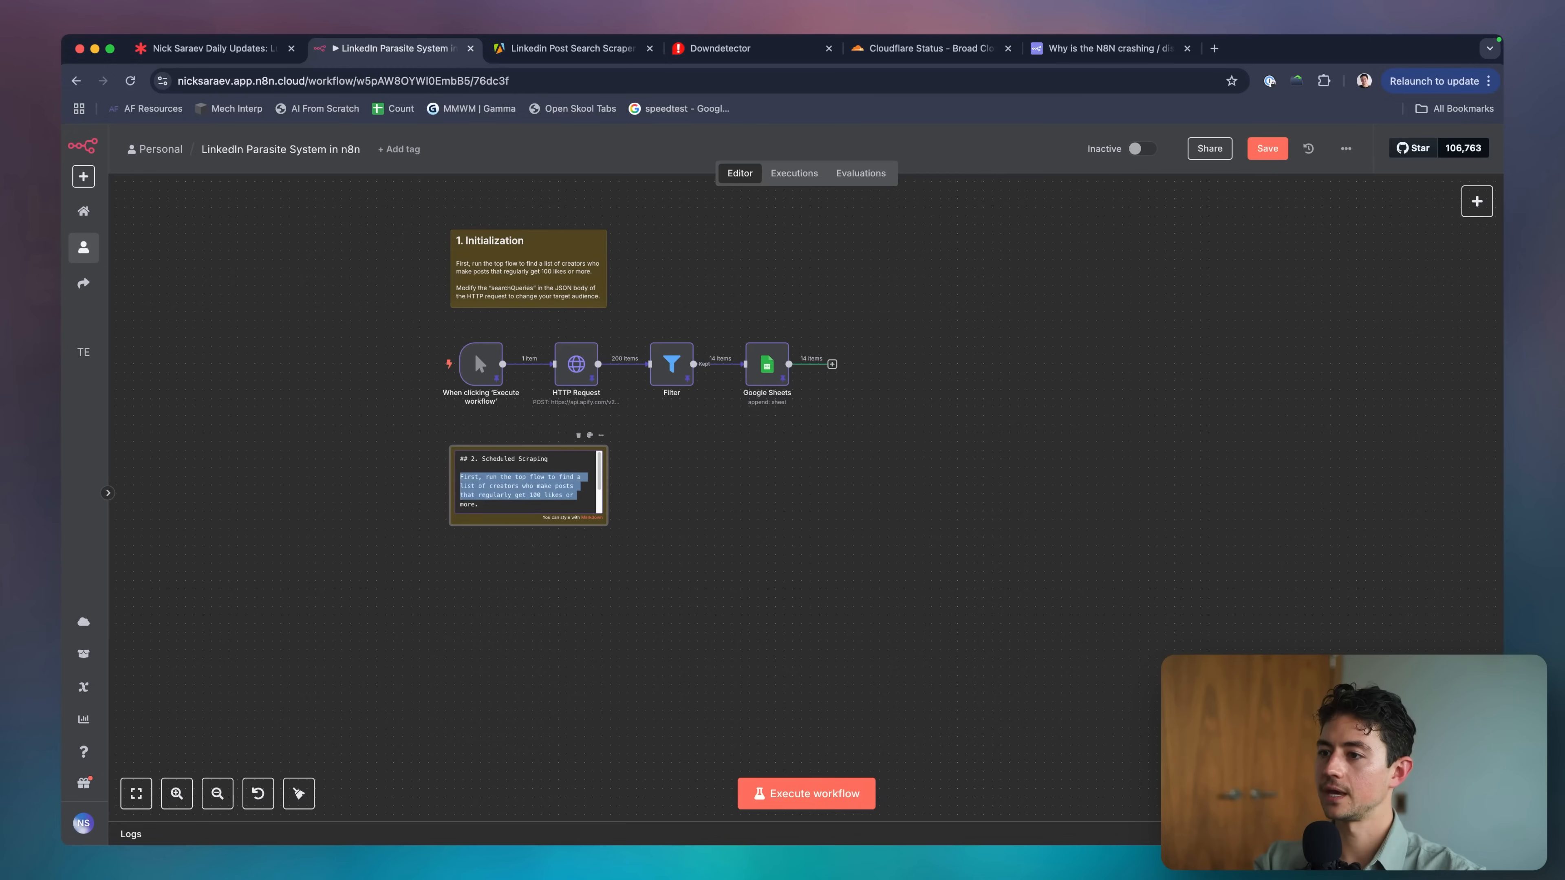
key(shift+Down)
key(BackSpace)
click(716, 594)
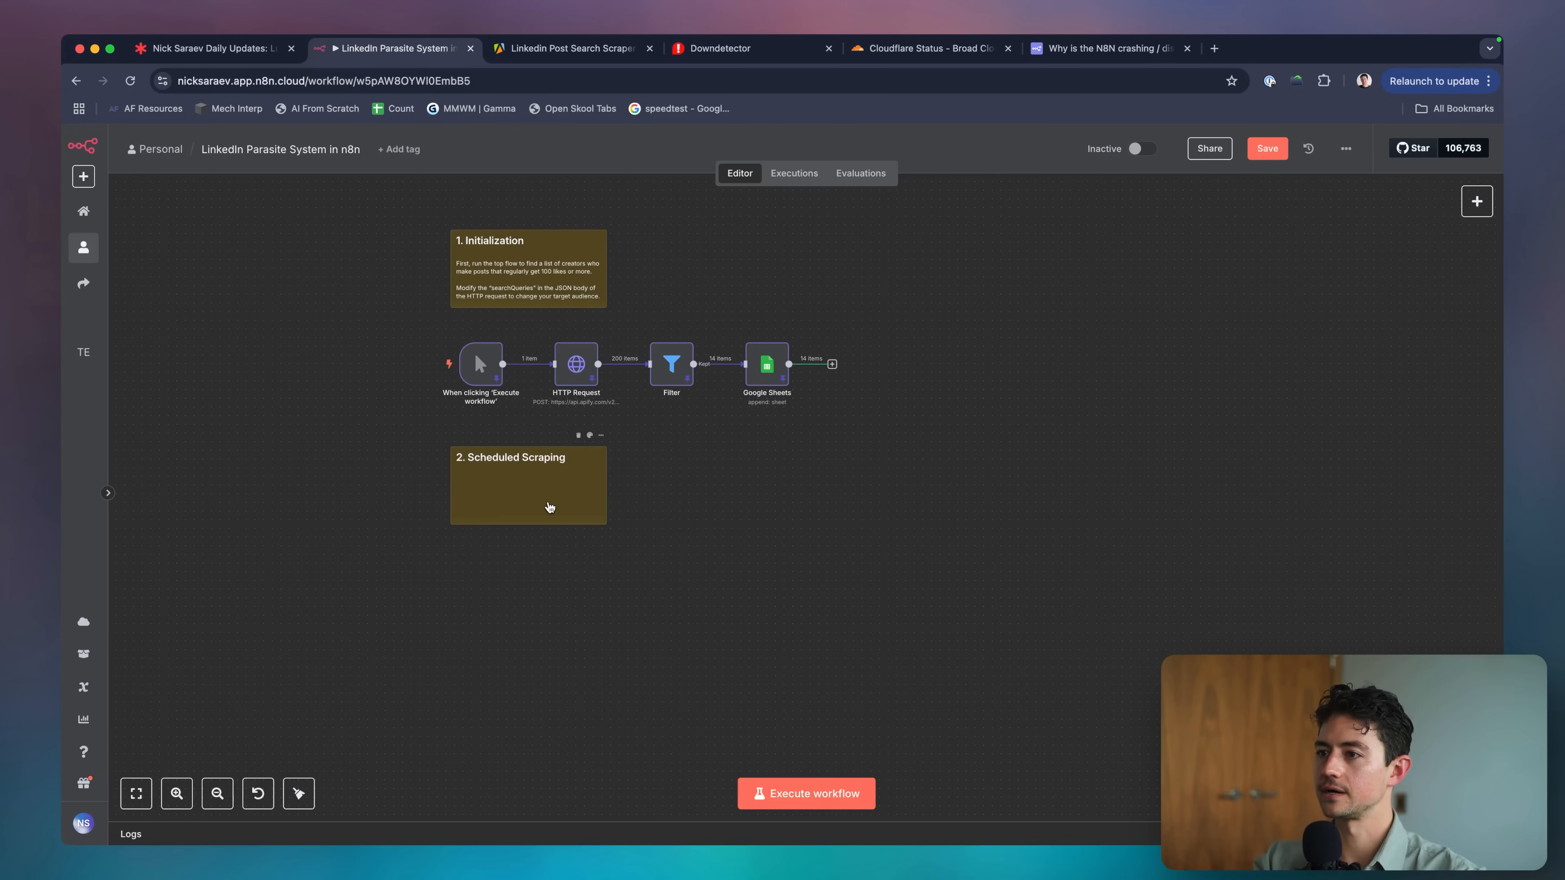
Add a Schedule Trigger node beneath the 2. Scheduled Scraping note and check its settings.
key(Tab)
text(sche)
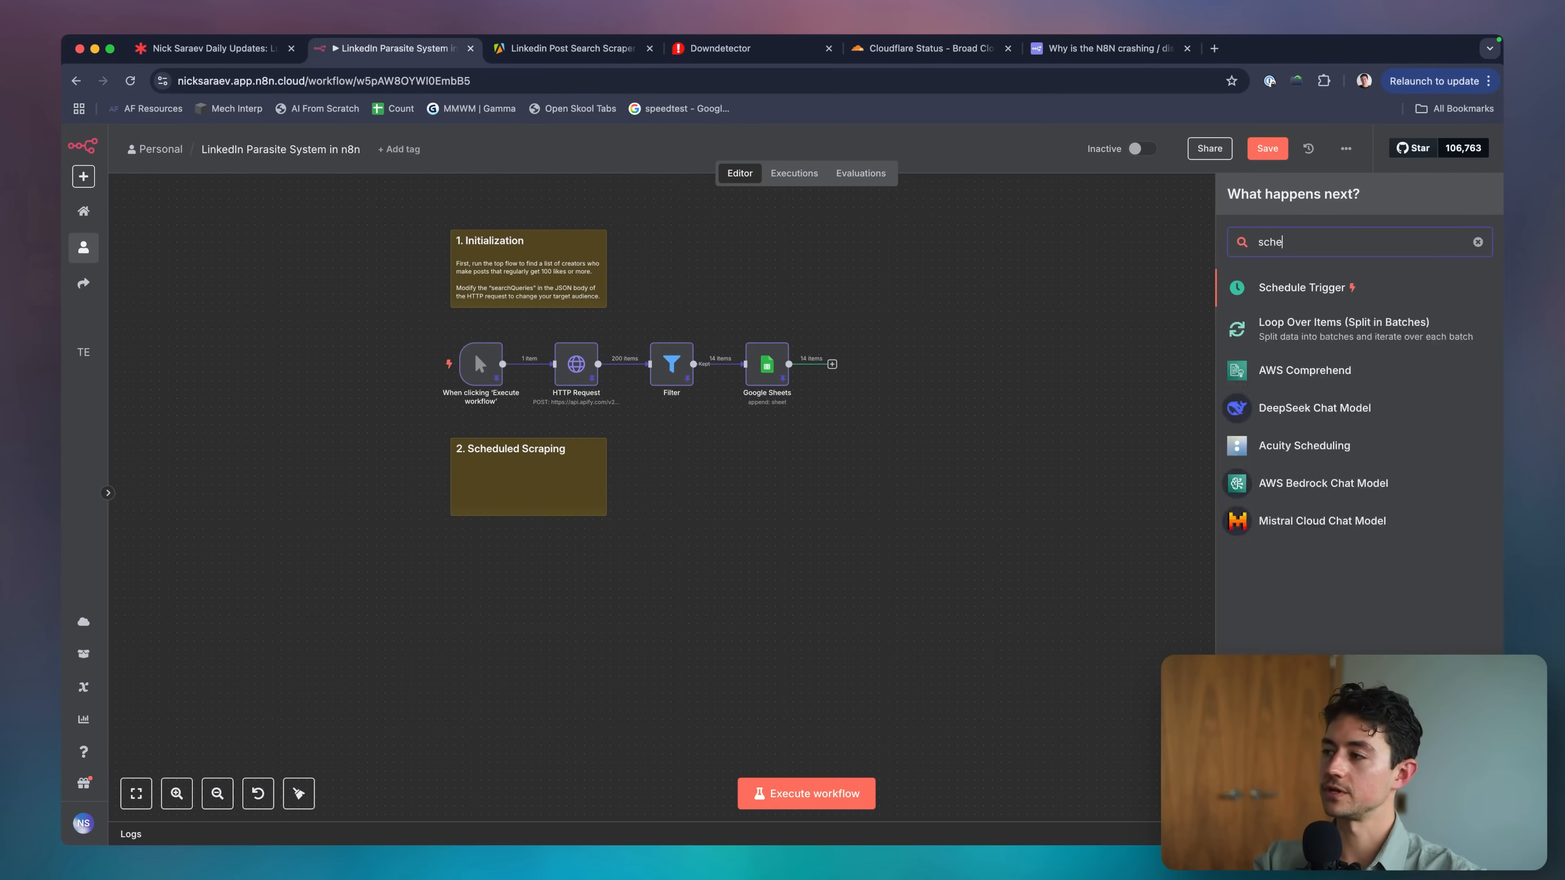
key(Return)
key(Escape)
drag(1111, 349, 486, 604)
double_click(481, 596)
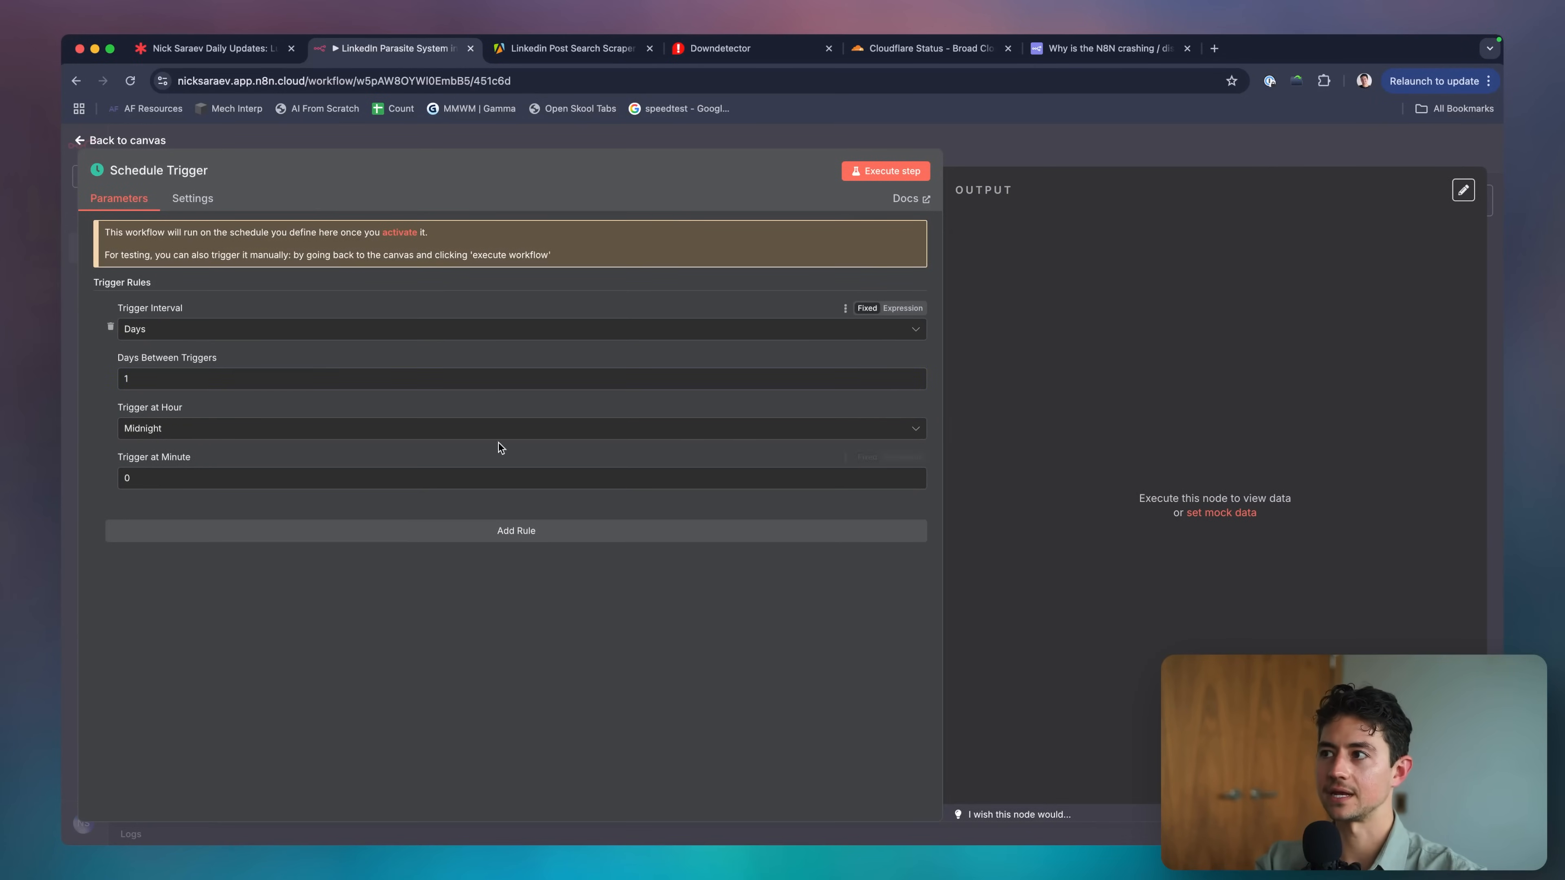
click(1028, 156)
scroll(475, 354, down, 2)
scroll(509, 559, up, 5)
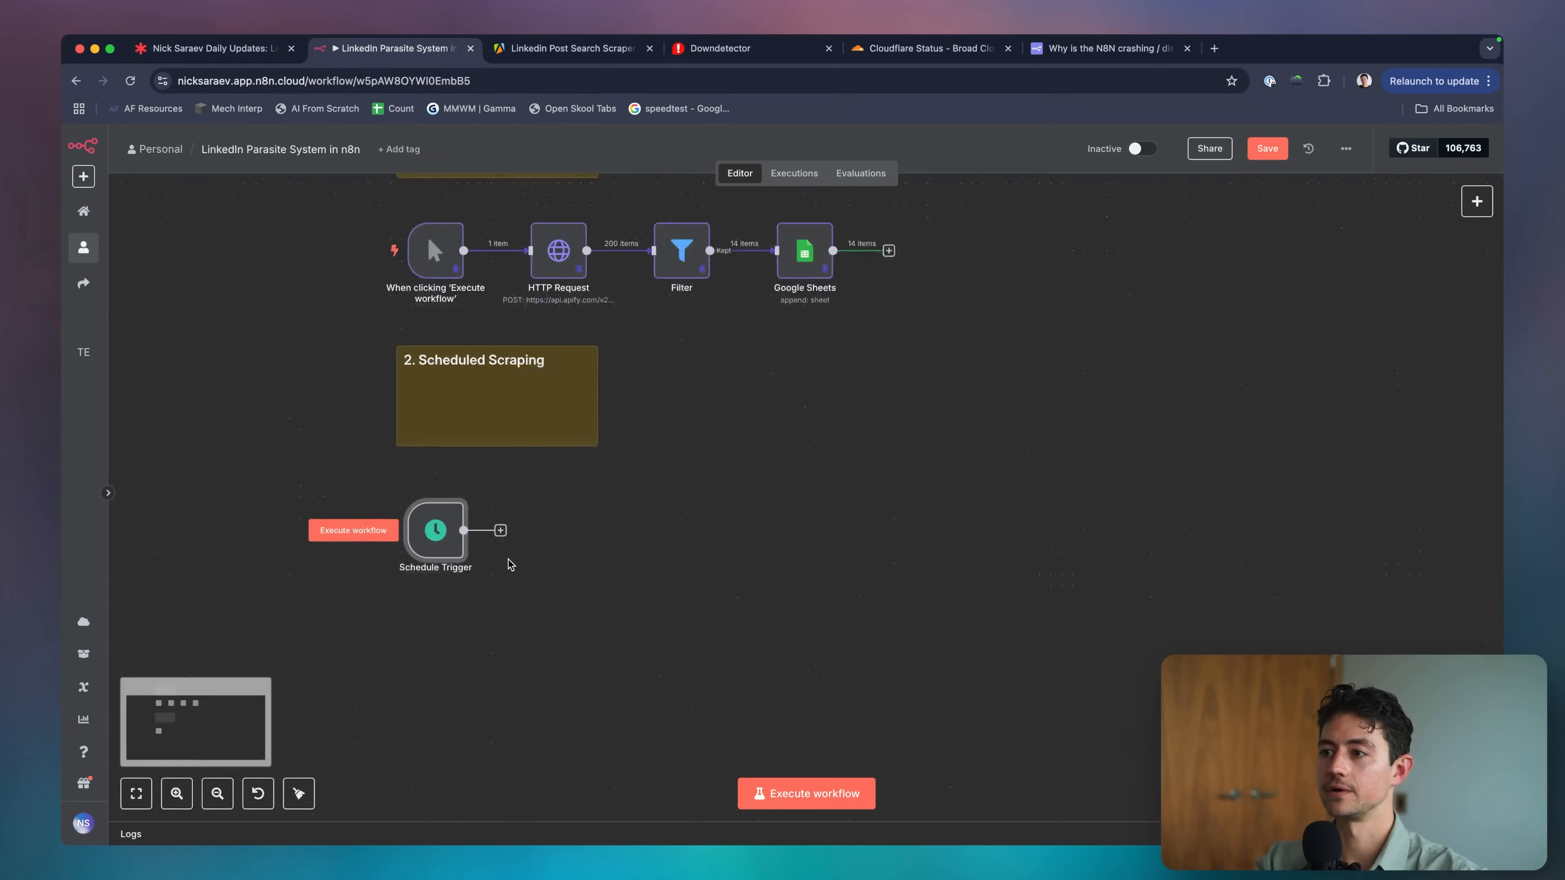
scroll(509, 559, up, 1)
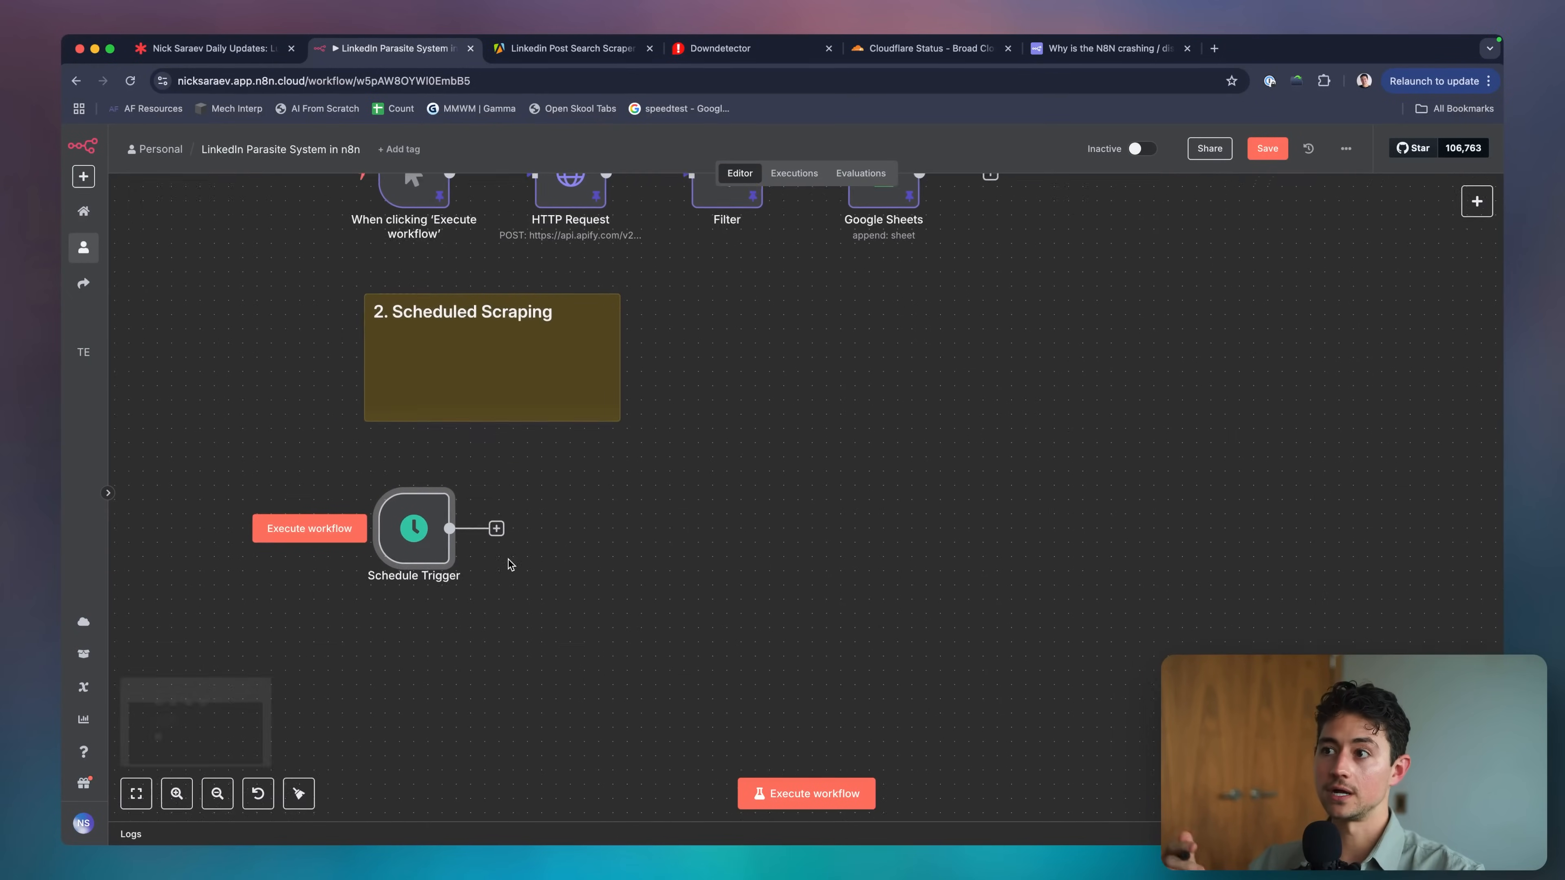
click(564, 50)
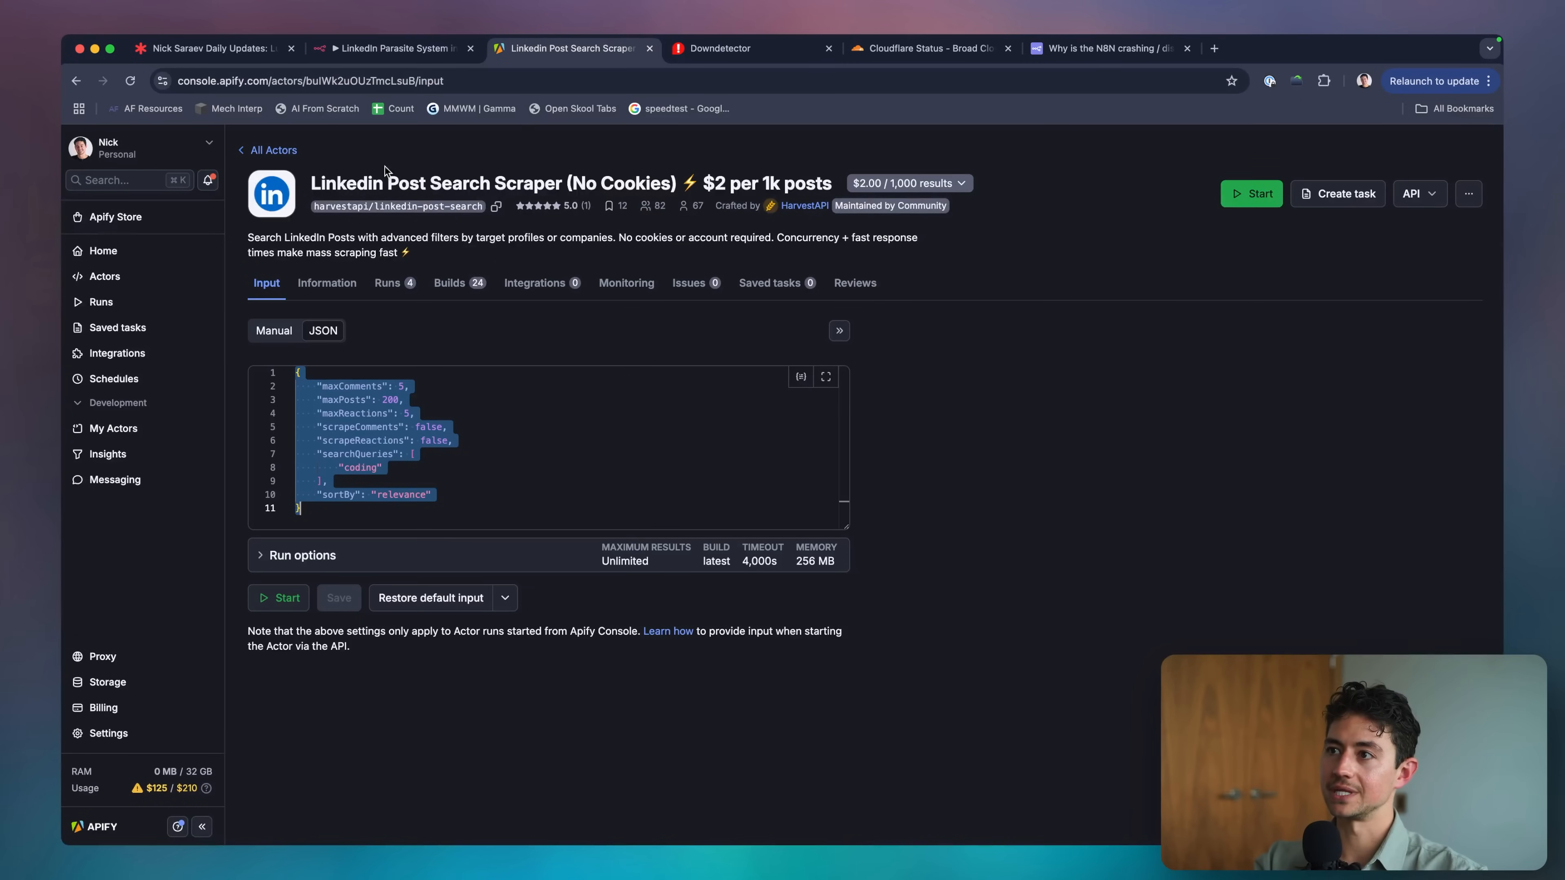
Open the Apify Store in a new tab beside Actors.
click(287, 151)
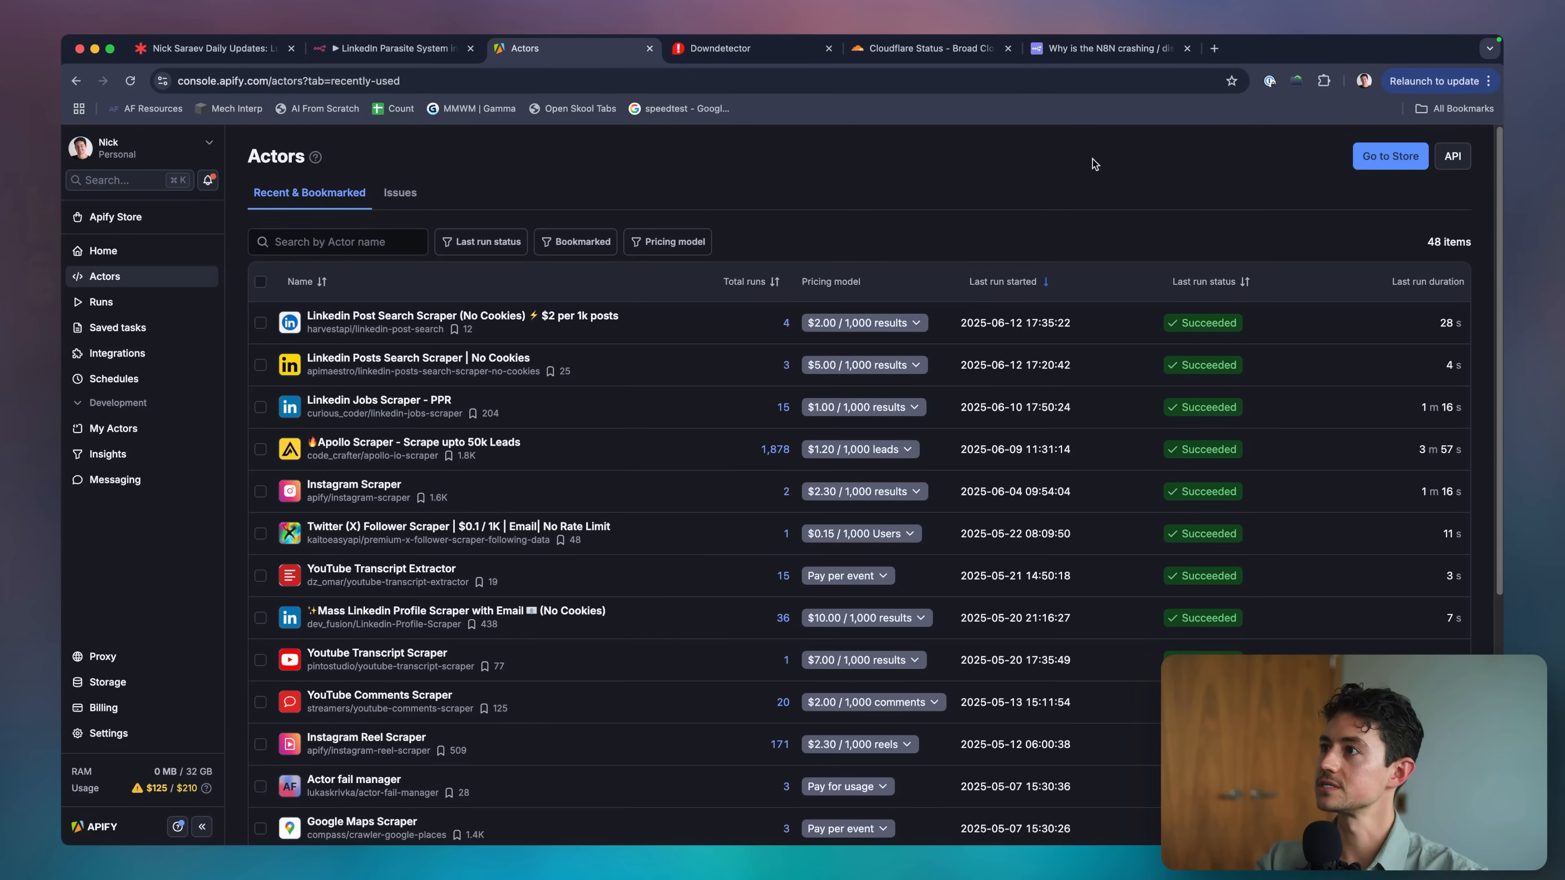
key(super+t)
text(apify)
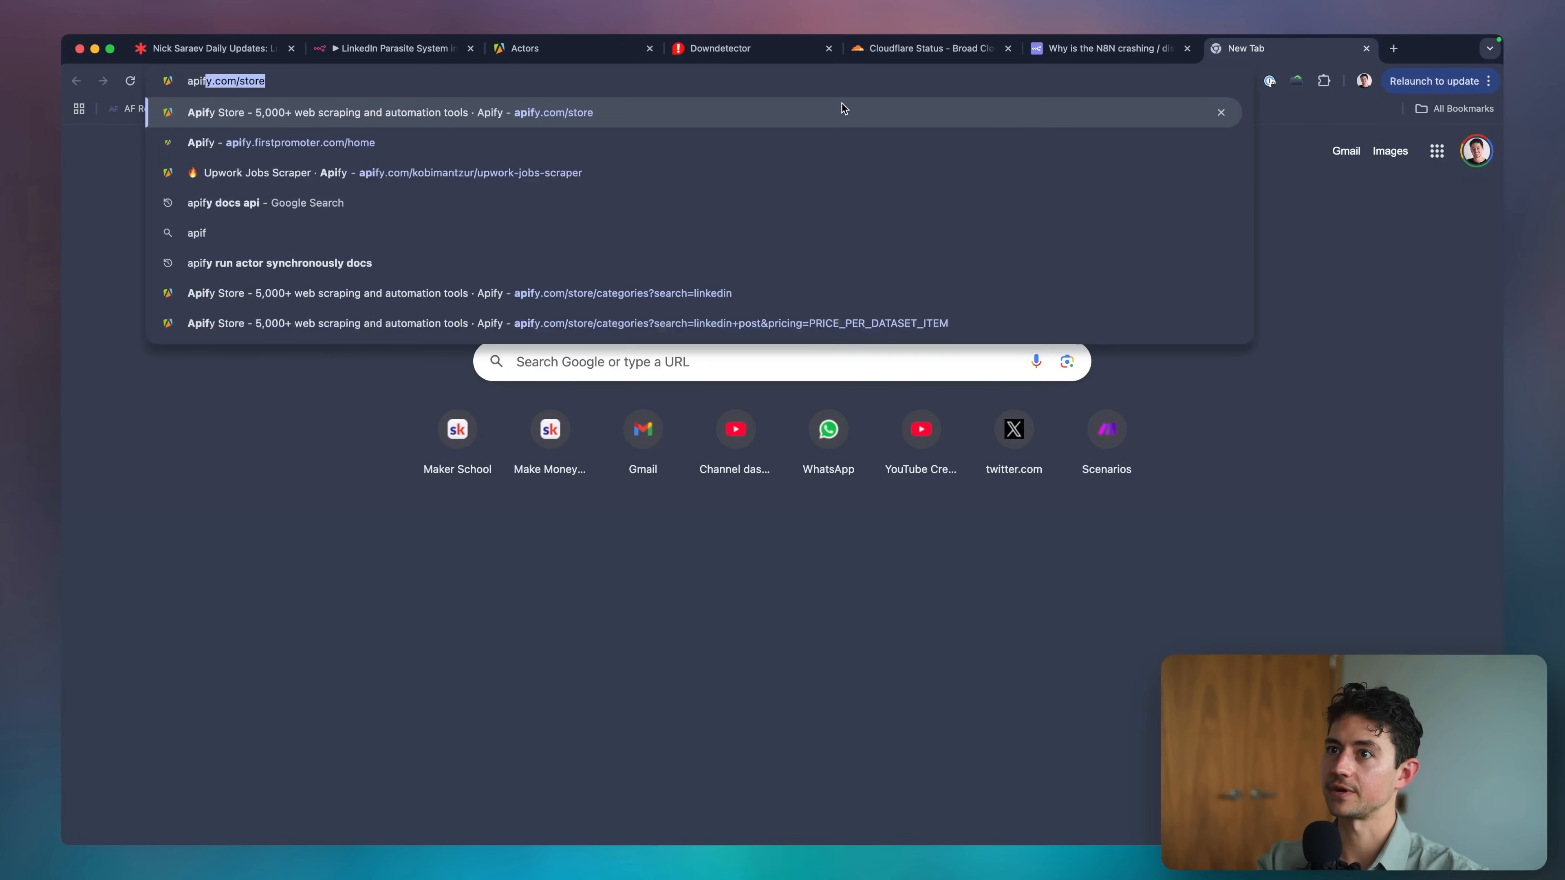
key(Return)
drag(1285, 48, 668, 51)
Search the store for 'linkedin post' actors, filtered to pay-per-result pricing.
mouse_move(636, 150)
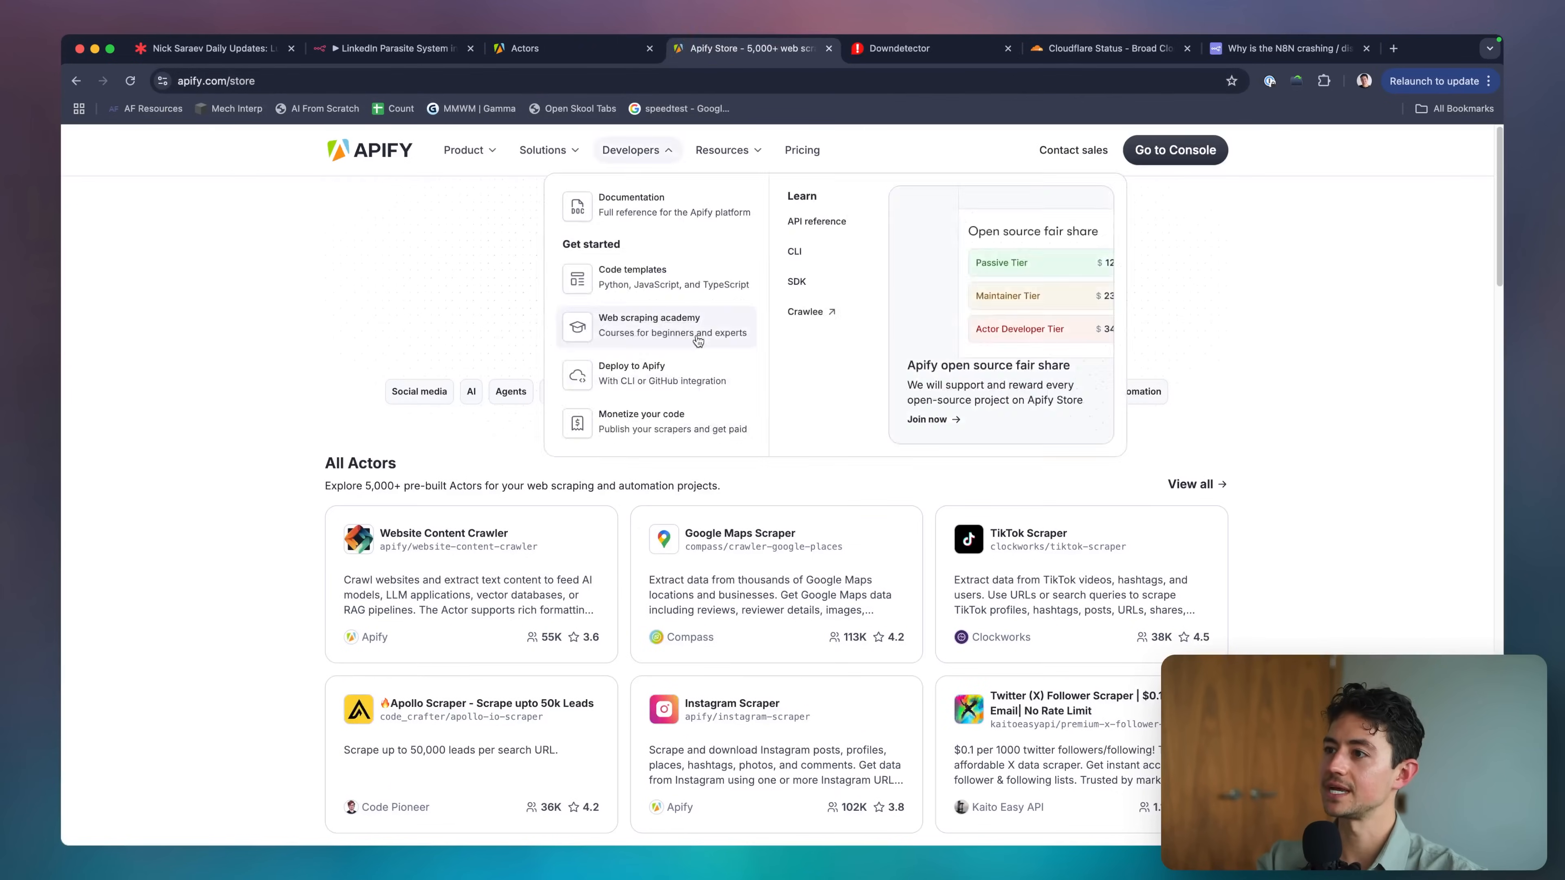
click(644, 319)
key(super+w)
click(616, 340)
text(li)
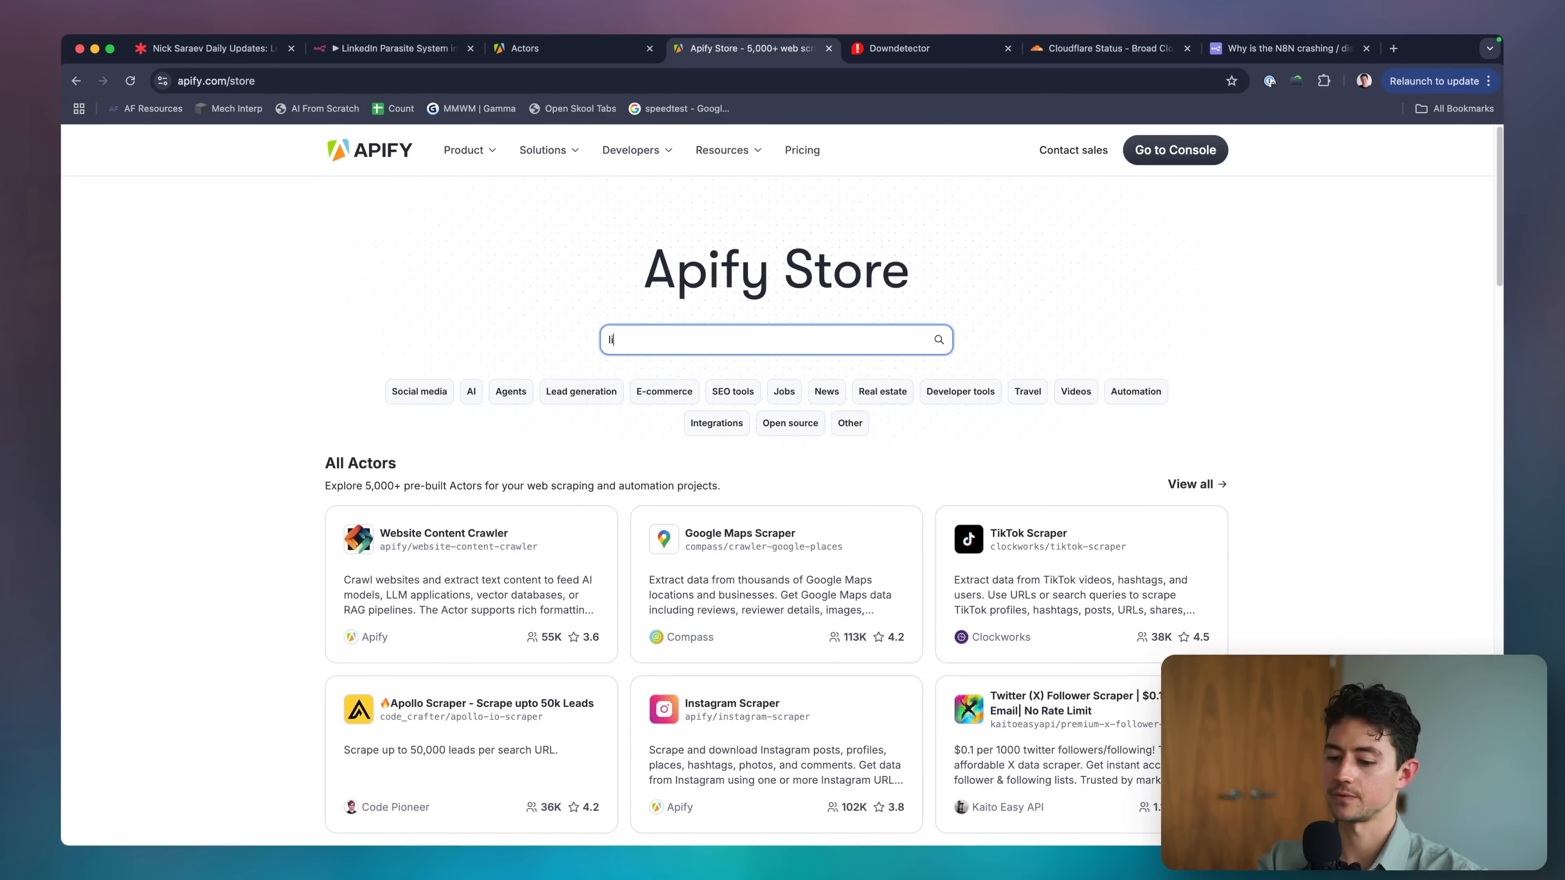
text(nkedin post)
key(Return)
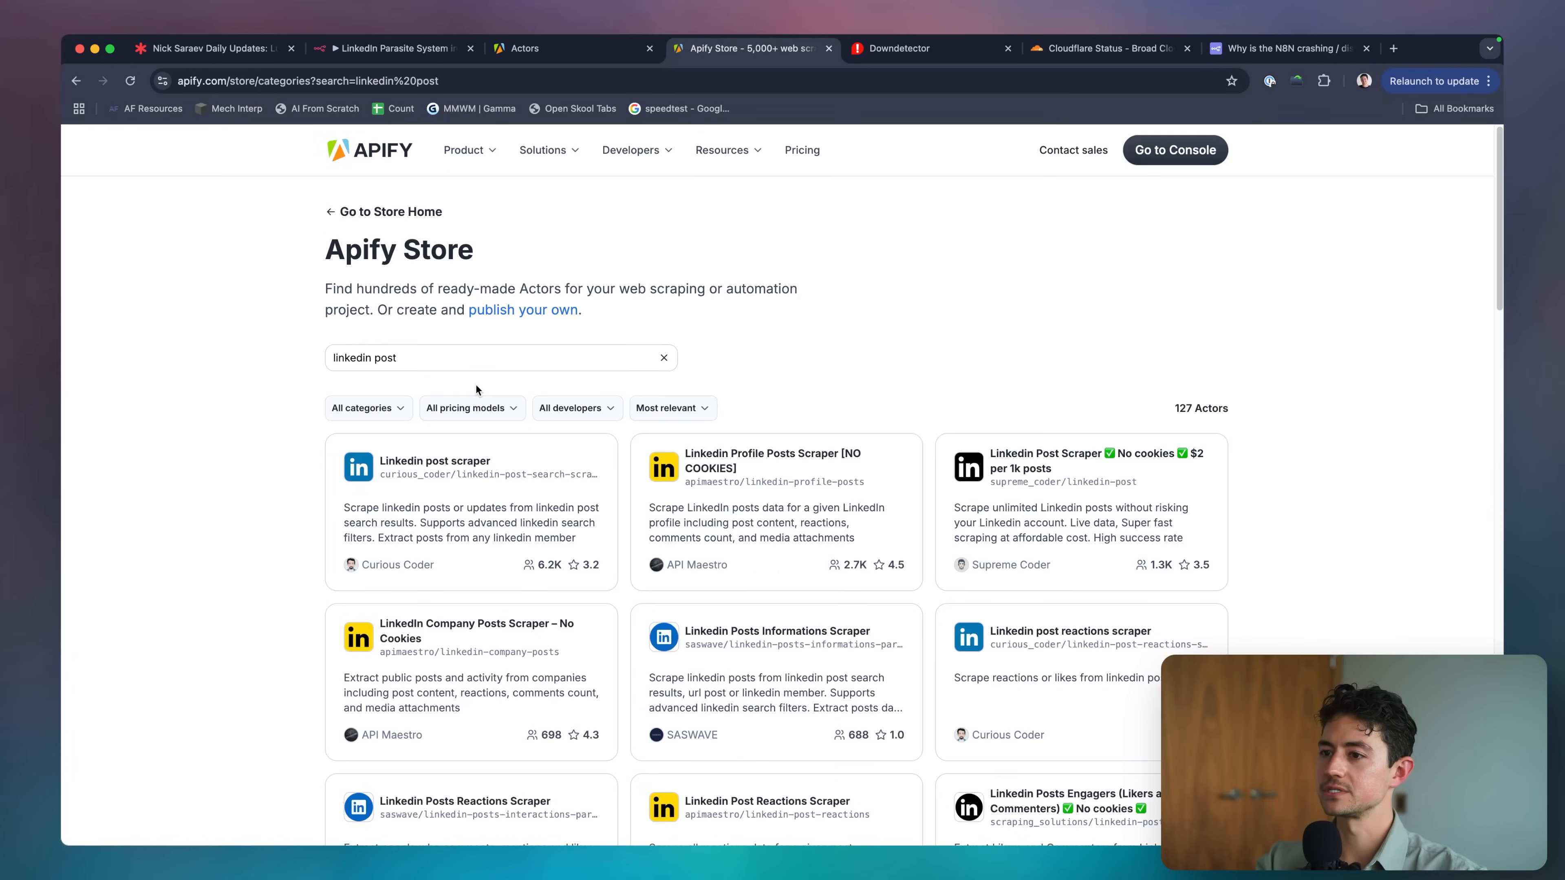
click(472, 407)
click(456, 488)
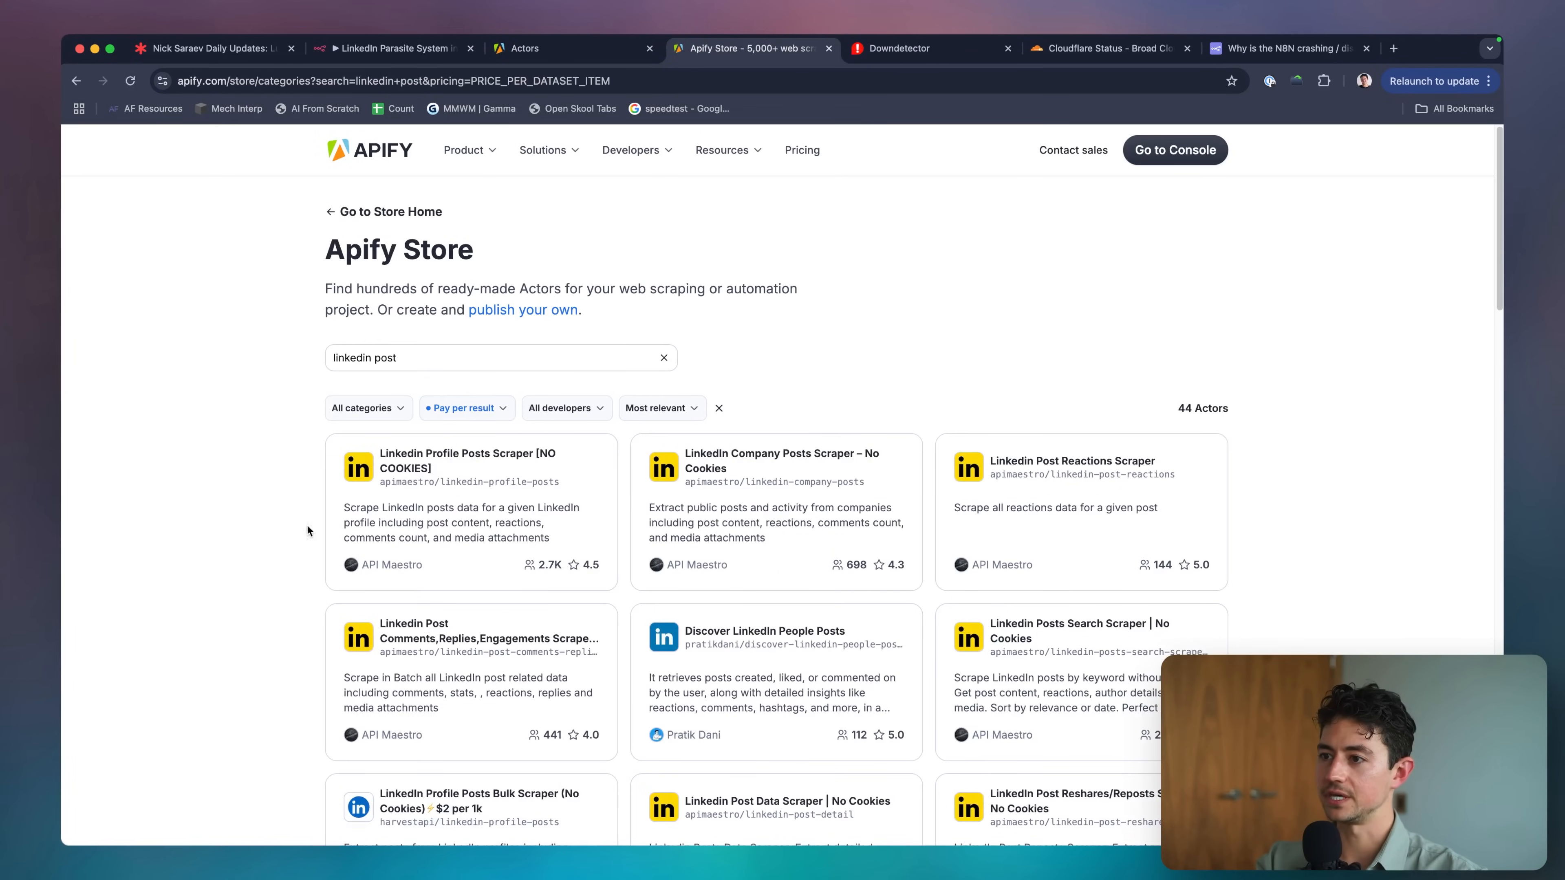
Compare LinkedIn scrapers: Profile Posts, Company Posts, Post Reactions and Discover People Posts.
click(502, 529)
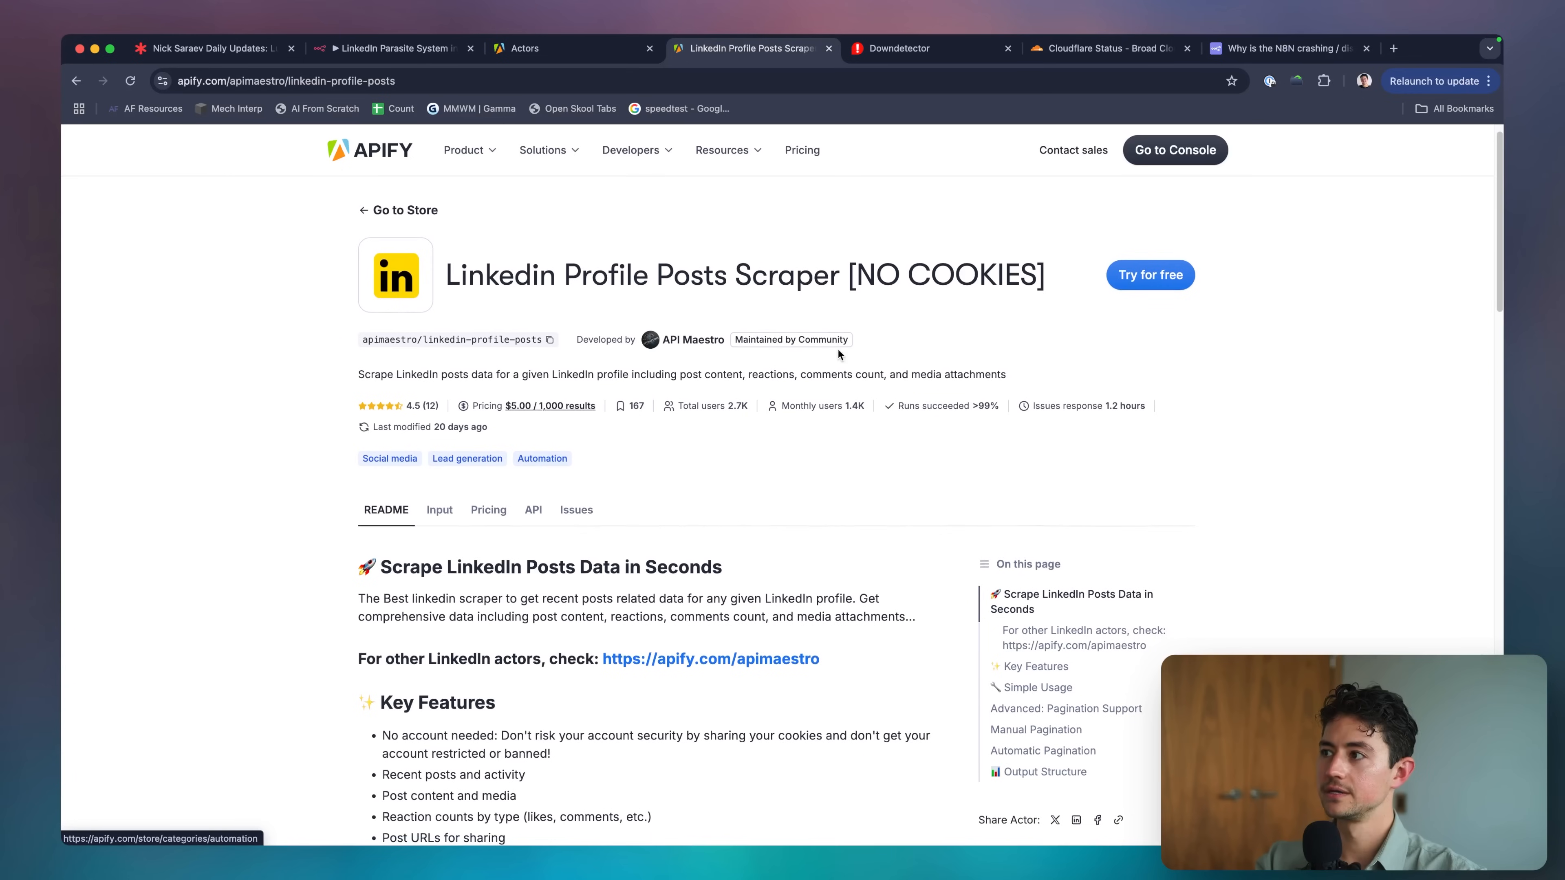
click(1164, 282)
scroll(217, 451, left, 5)
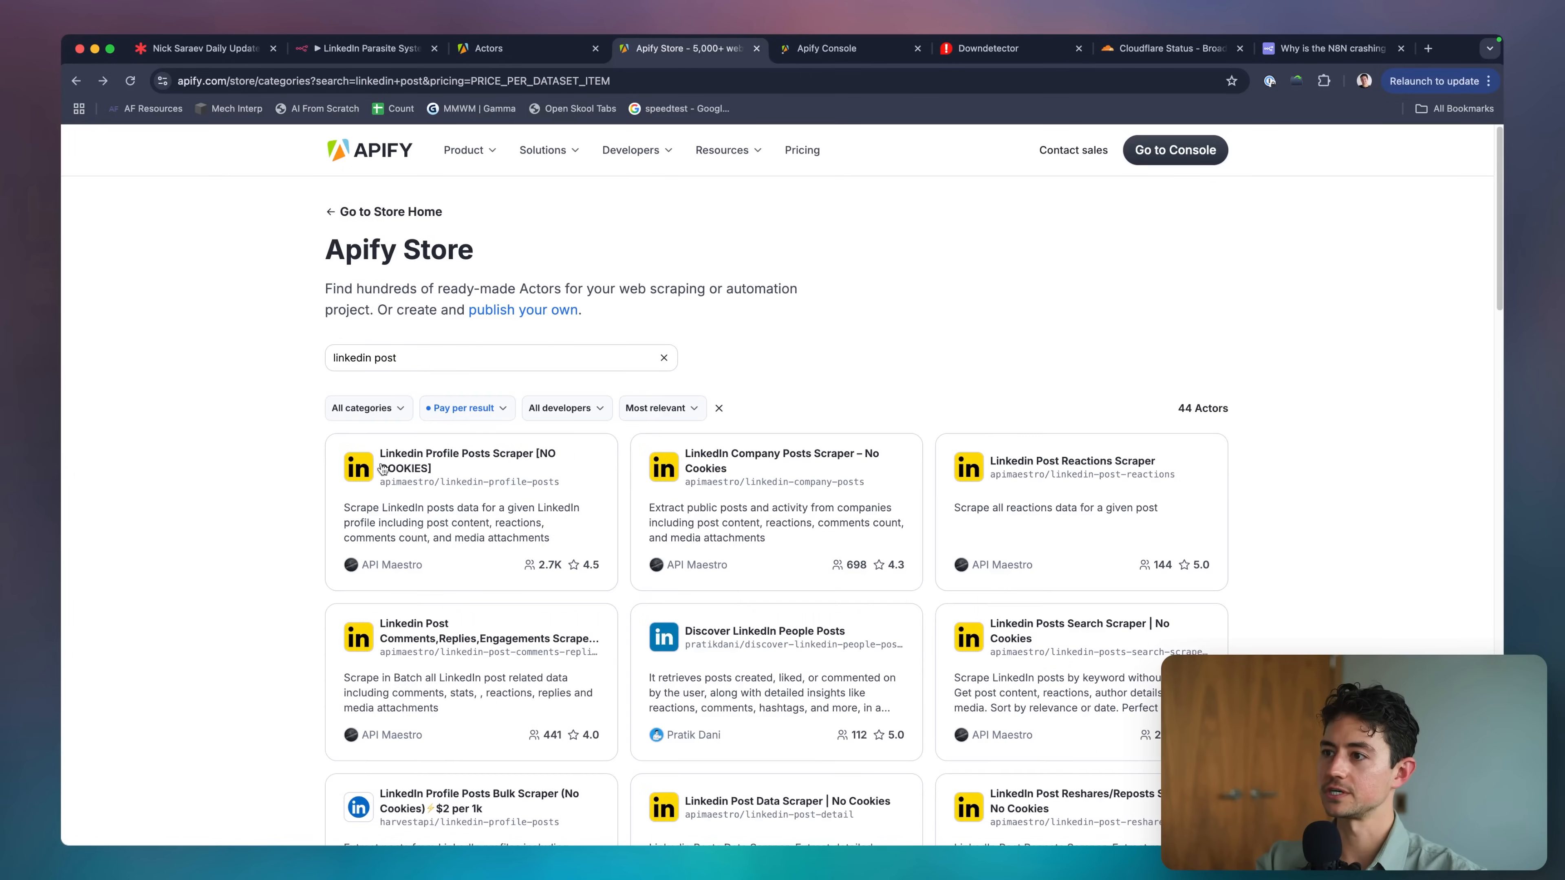
click(784, 479)
click(1153, 297)
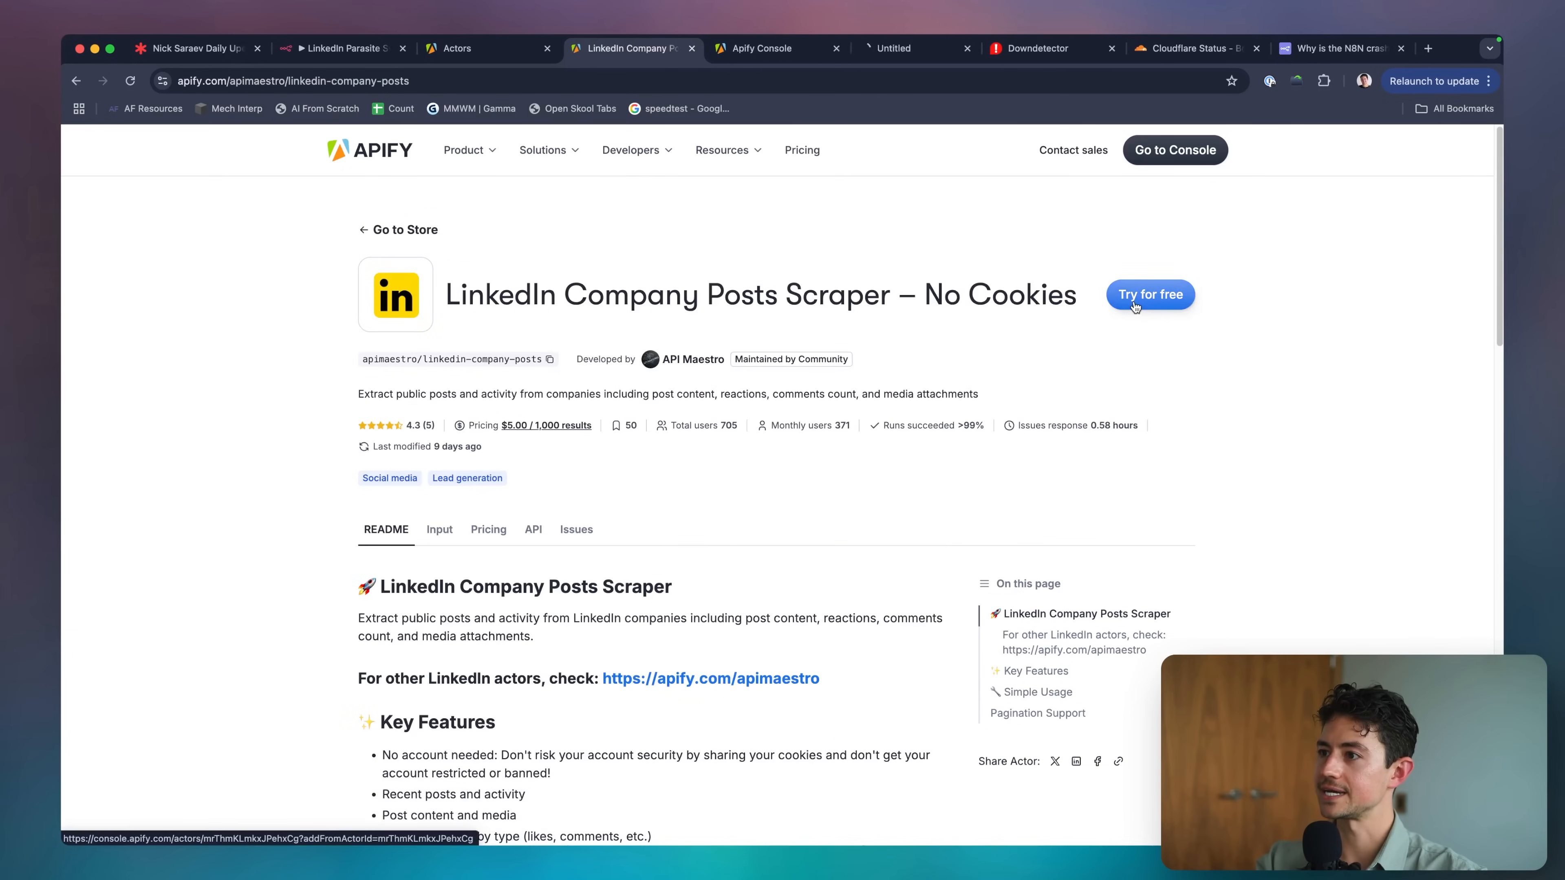
scroll(1075, 467, left, 5)
click(1075, 466)
click(1150, 295)
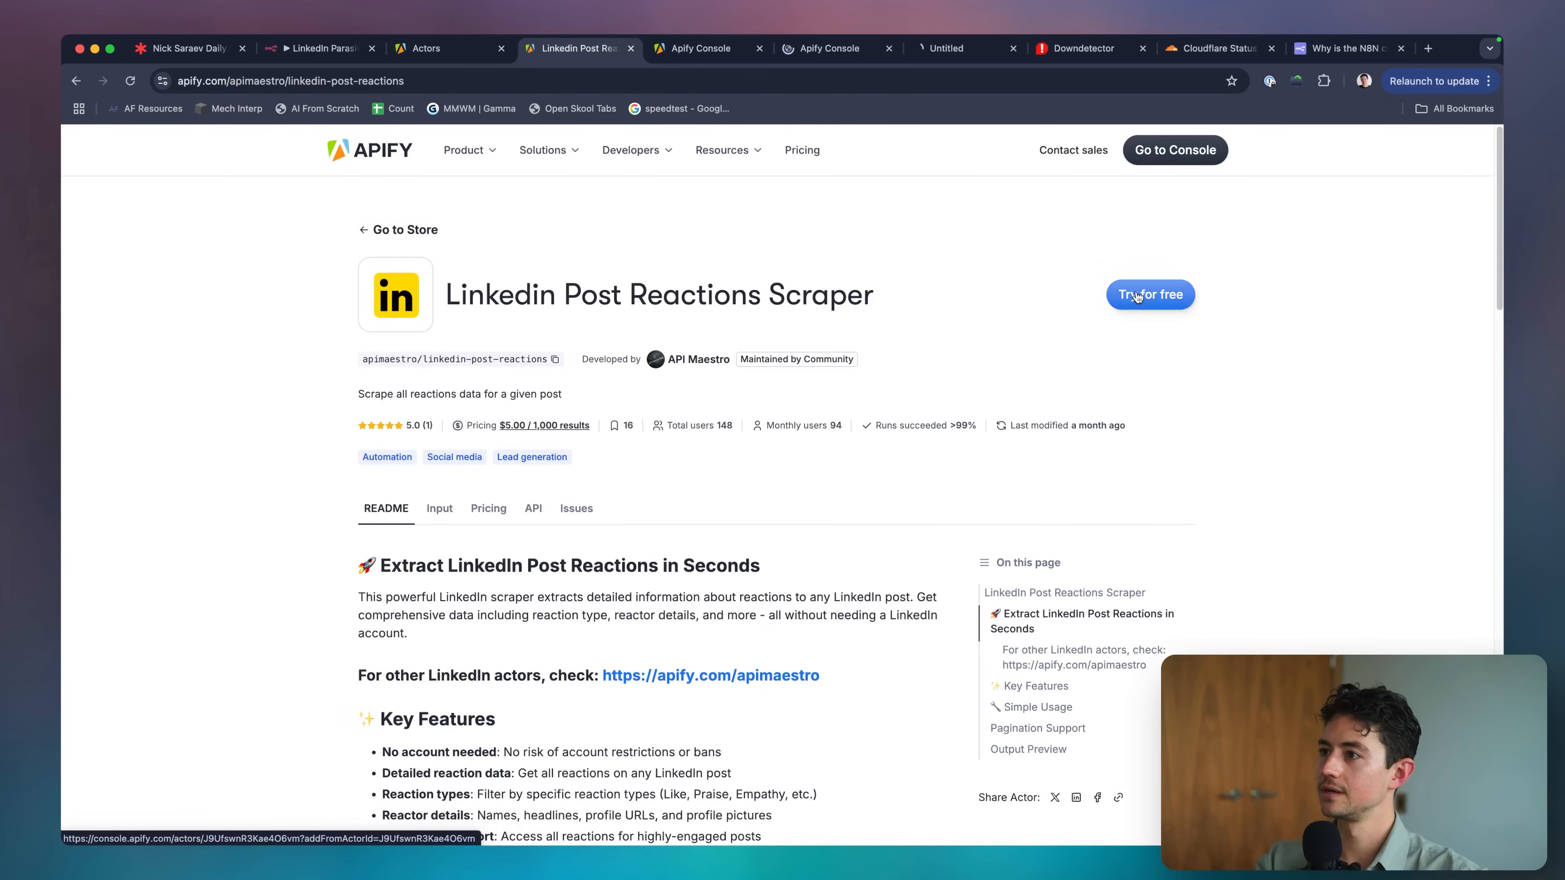
scroll(750, 489, left, 5)
scroll(751, 488, down, 5)
click(770, 438)
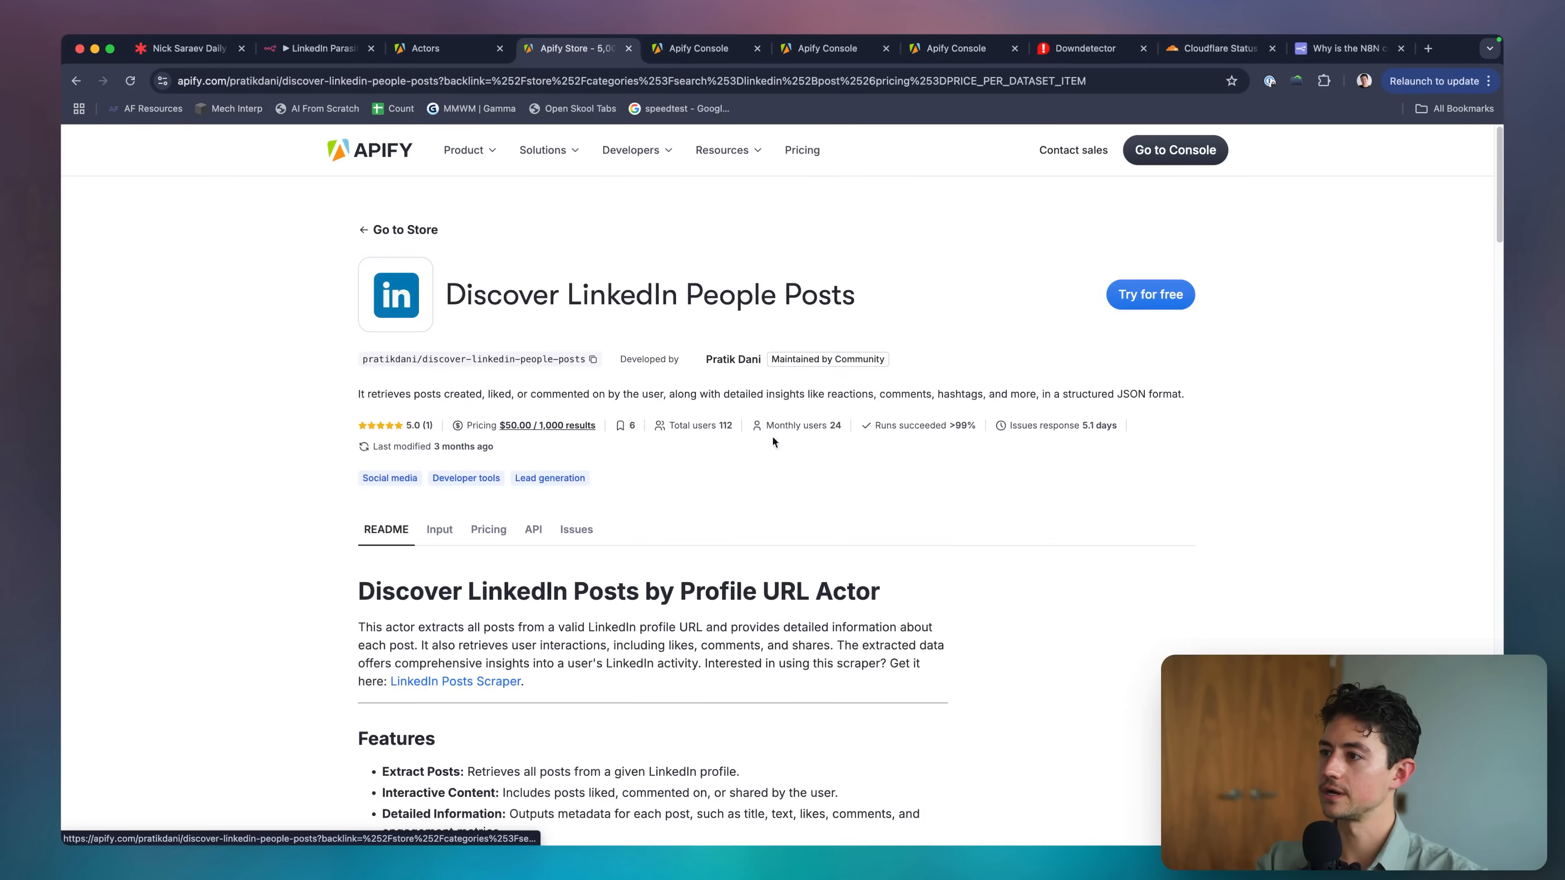
click(1129, 294)
scroll(1129, 289, left, 5)
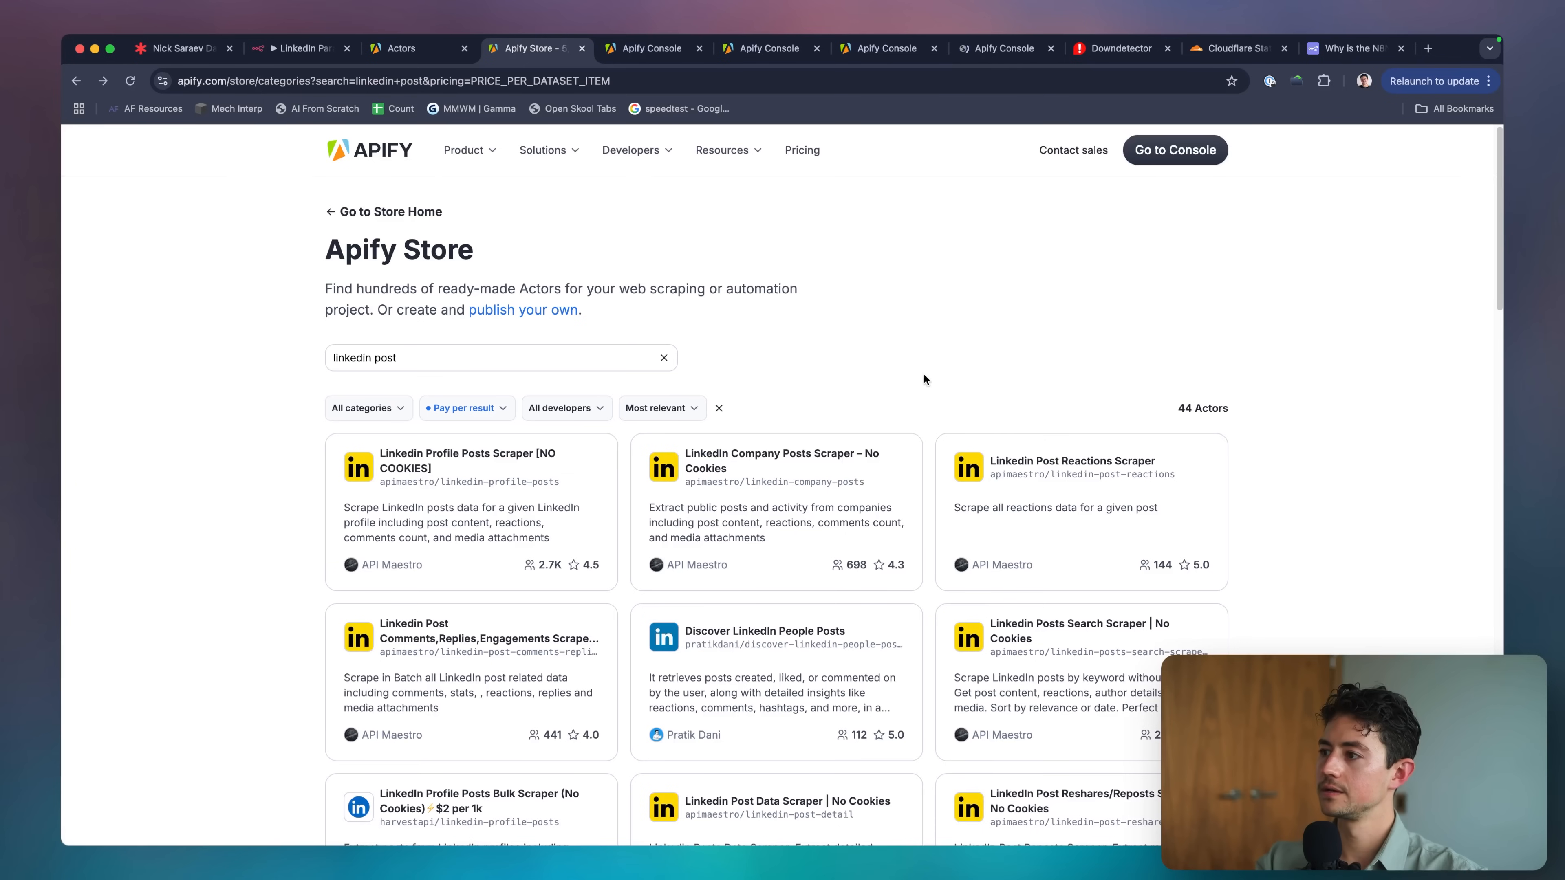
scroll(924, 377, down, 5)
scroll(925, 378, down, 3)
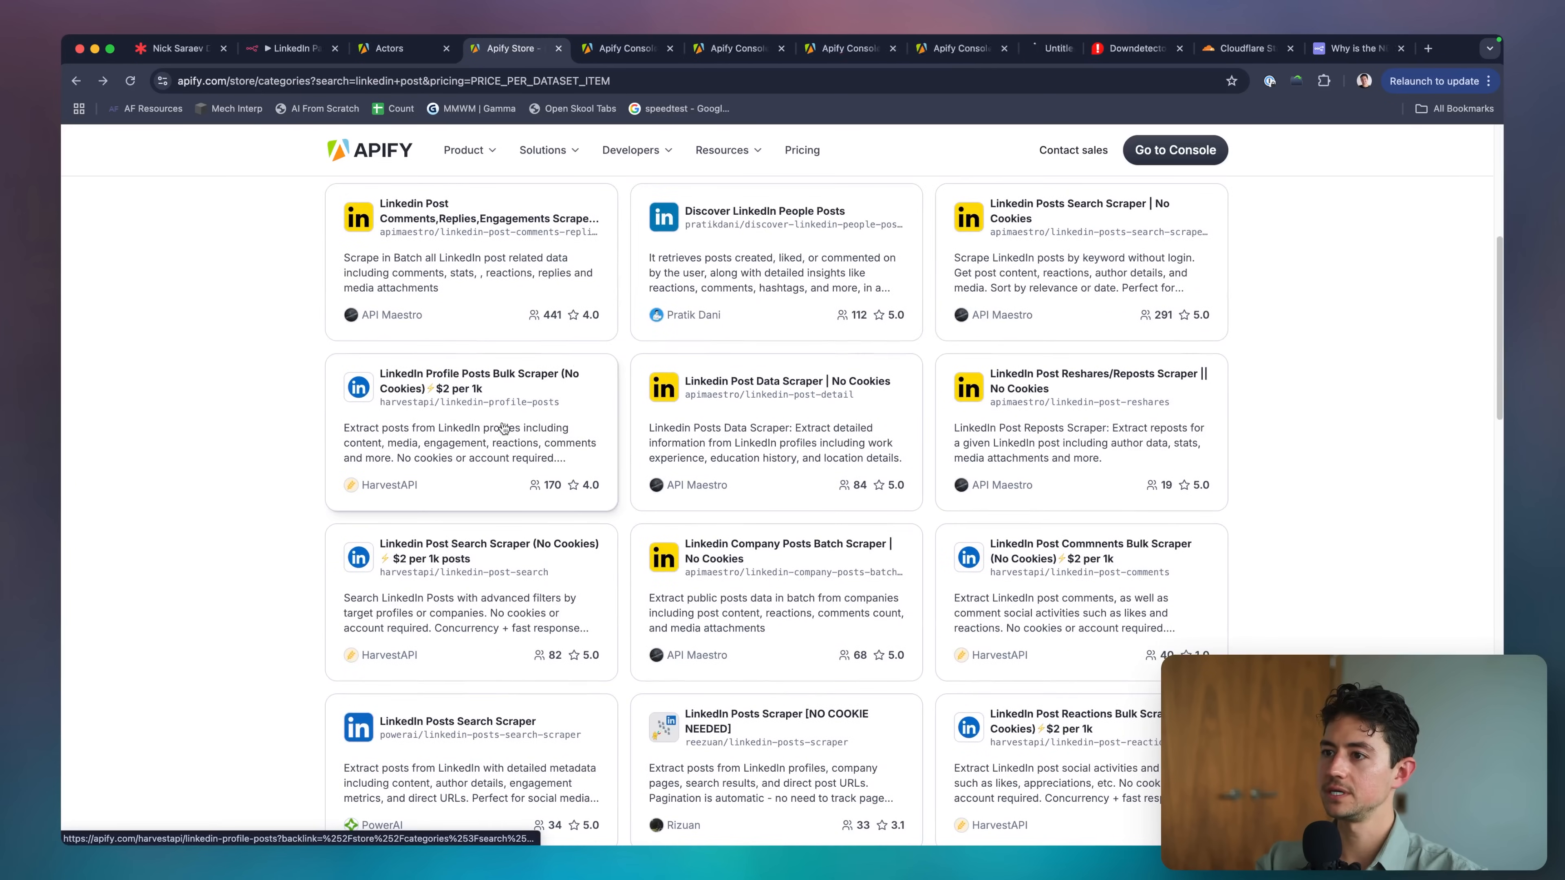
Open the chosen scraper's input setup in the Apify console and inspect sample target URLs.
drag(1036, 48, 632, 51)
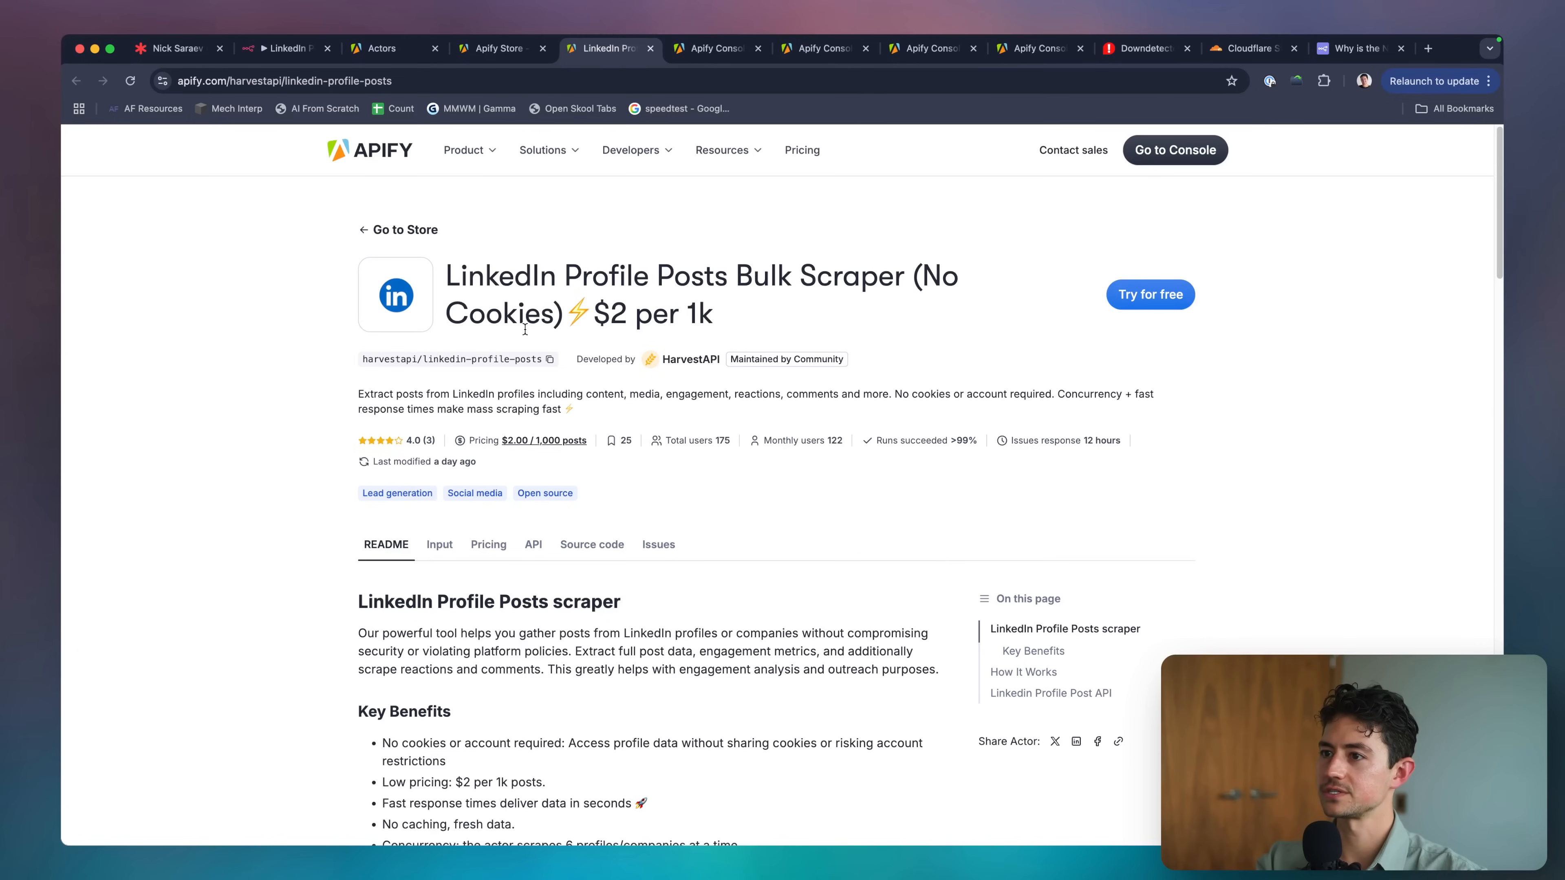
click(1160, 310)
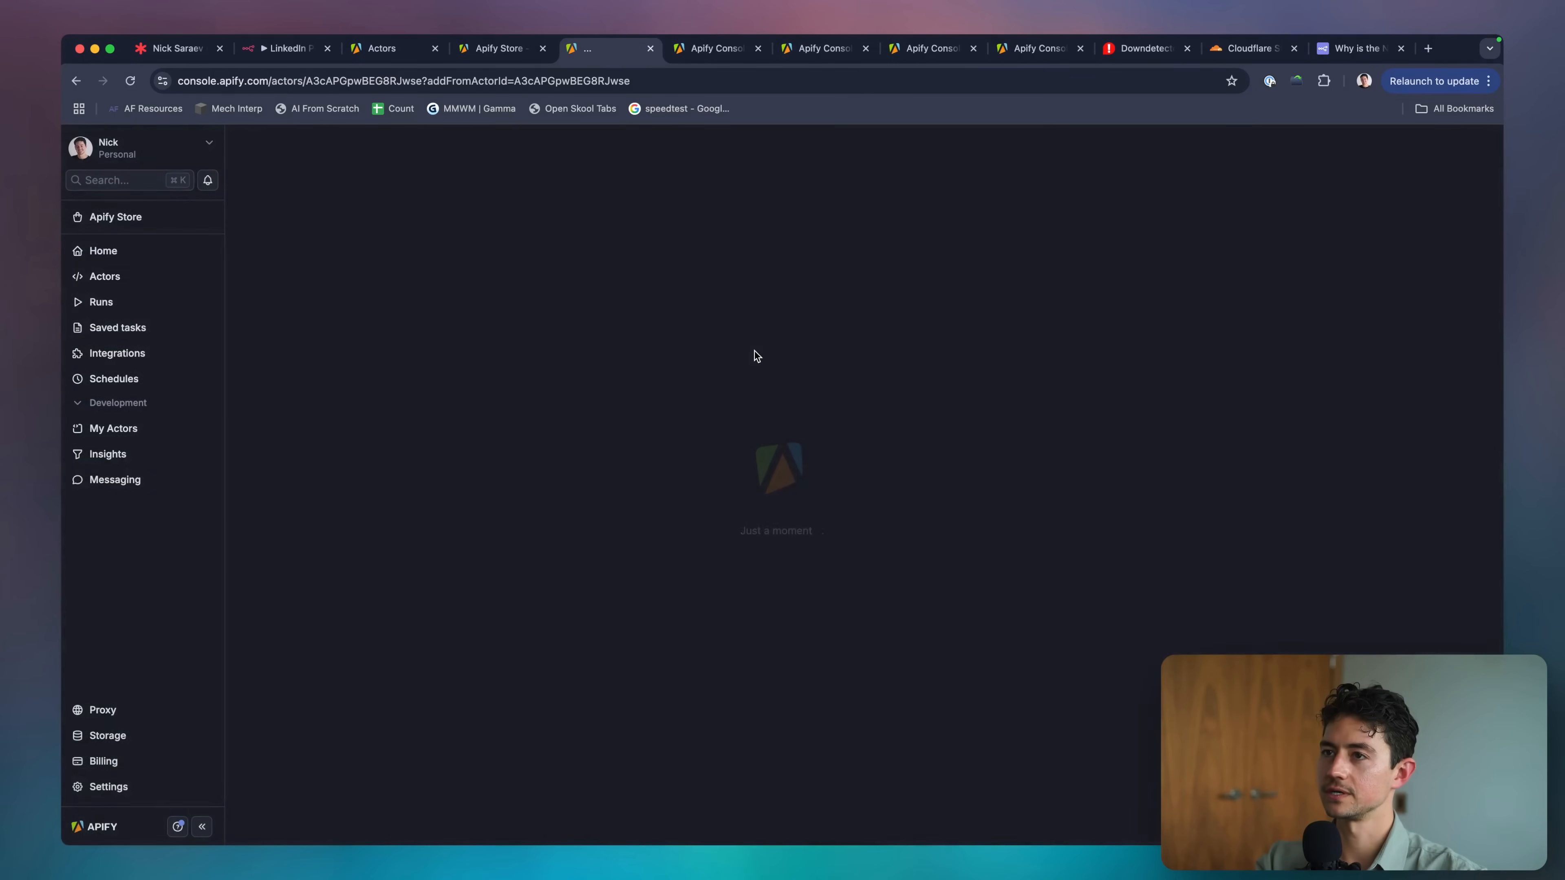
scroll(542, 370, down, 1)
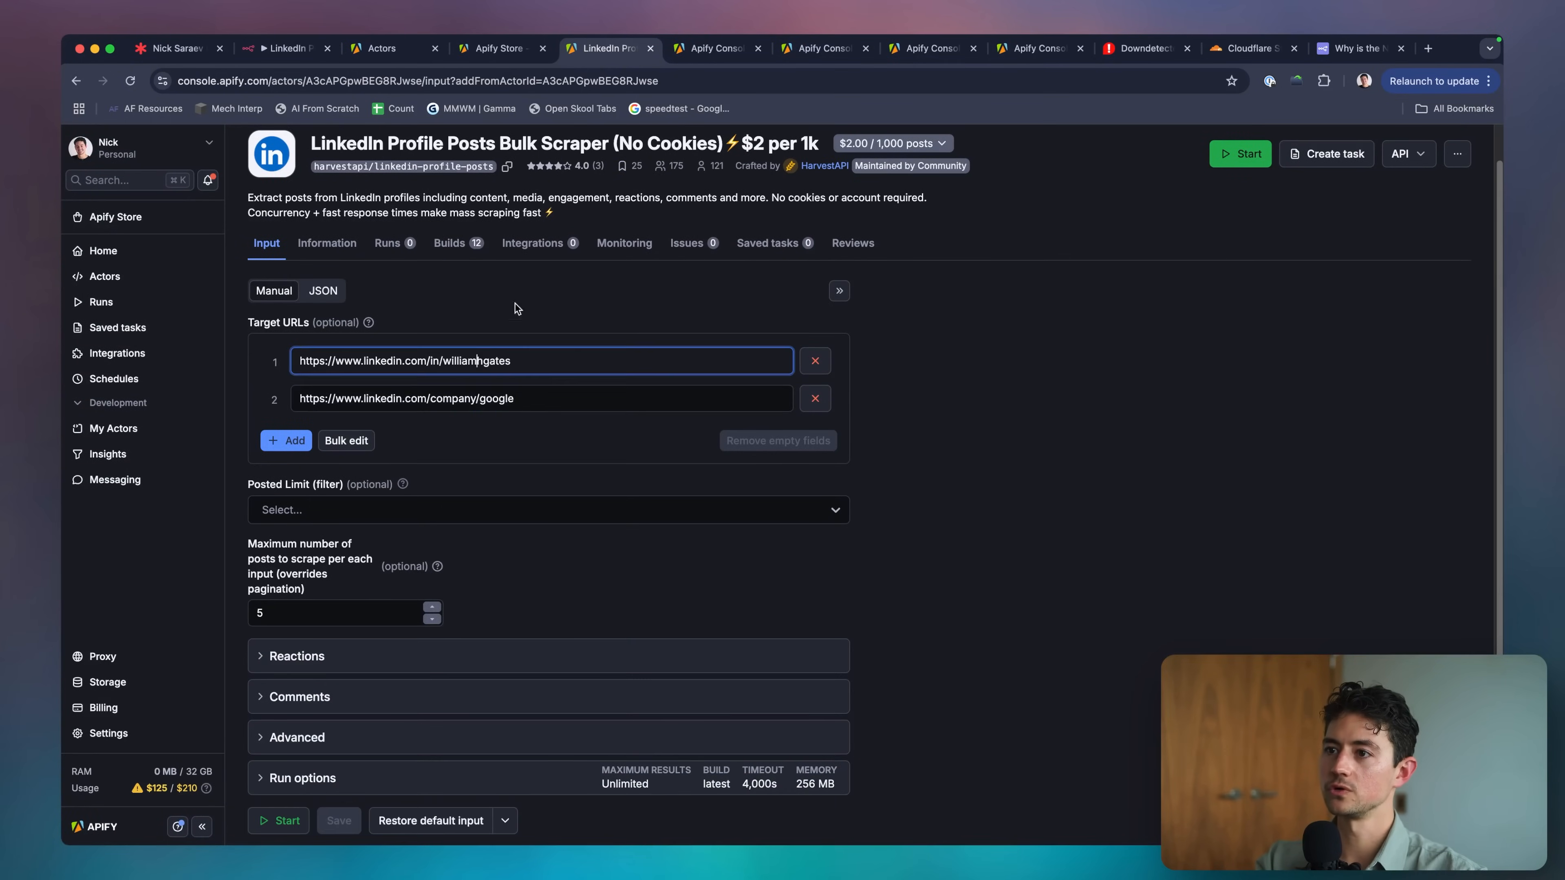
click(478, 398)
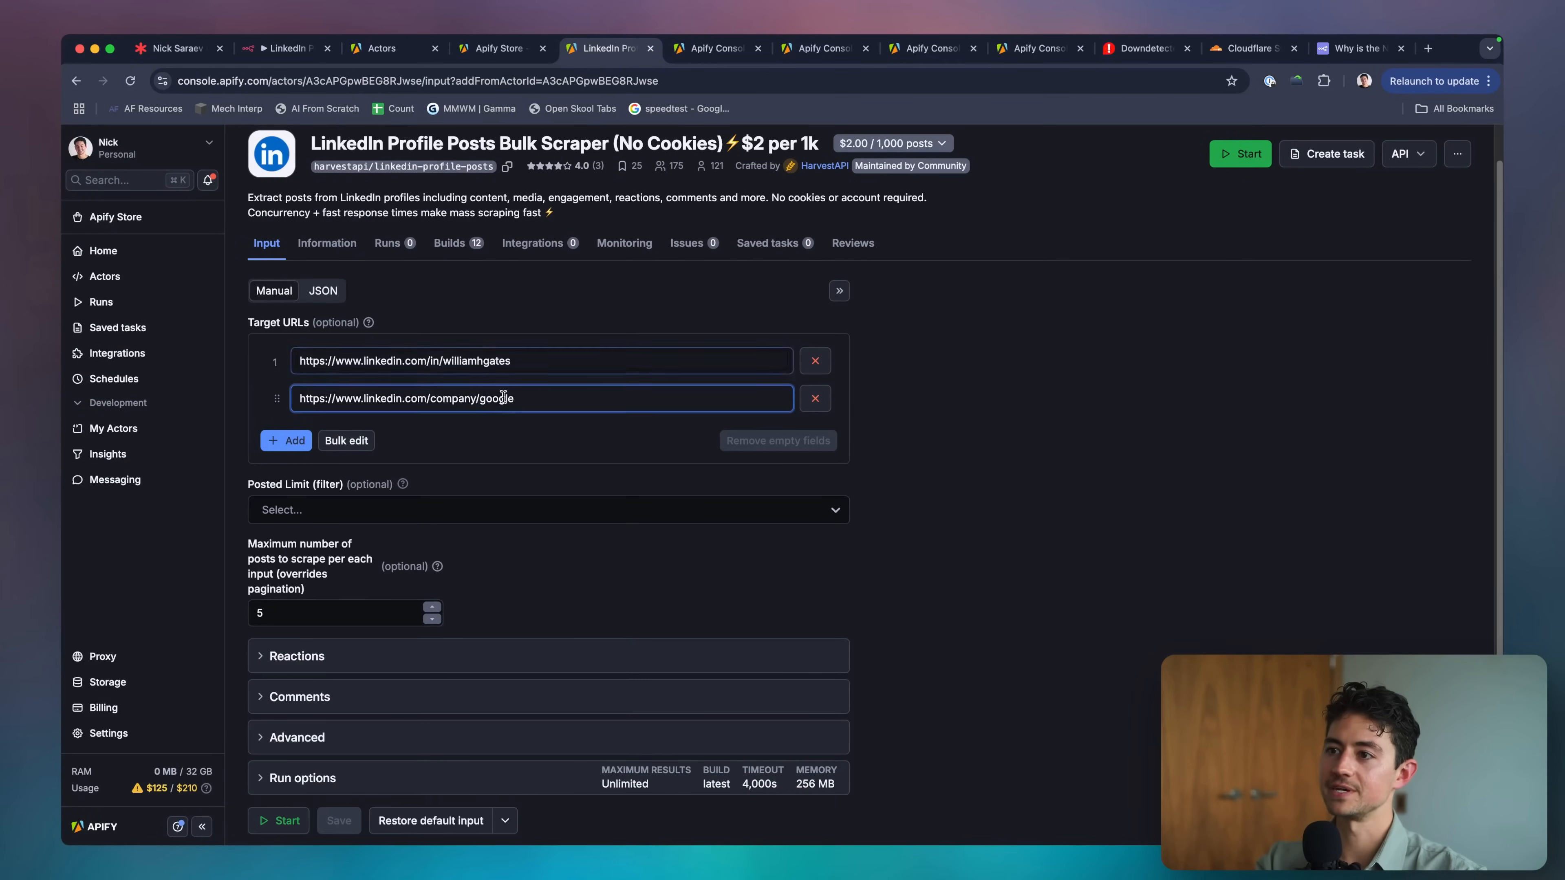
Close the leftover store and console tabs, keeping the scraper's input page.
drag(607, 48, 392, 49)
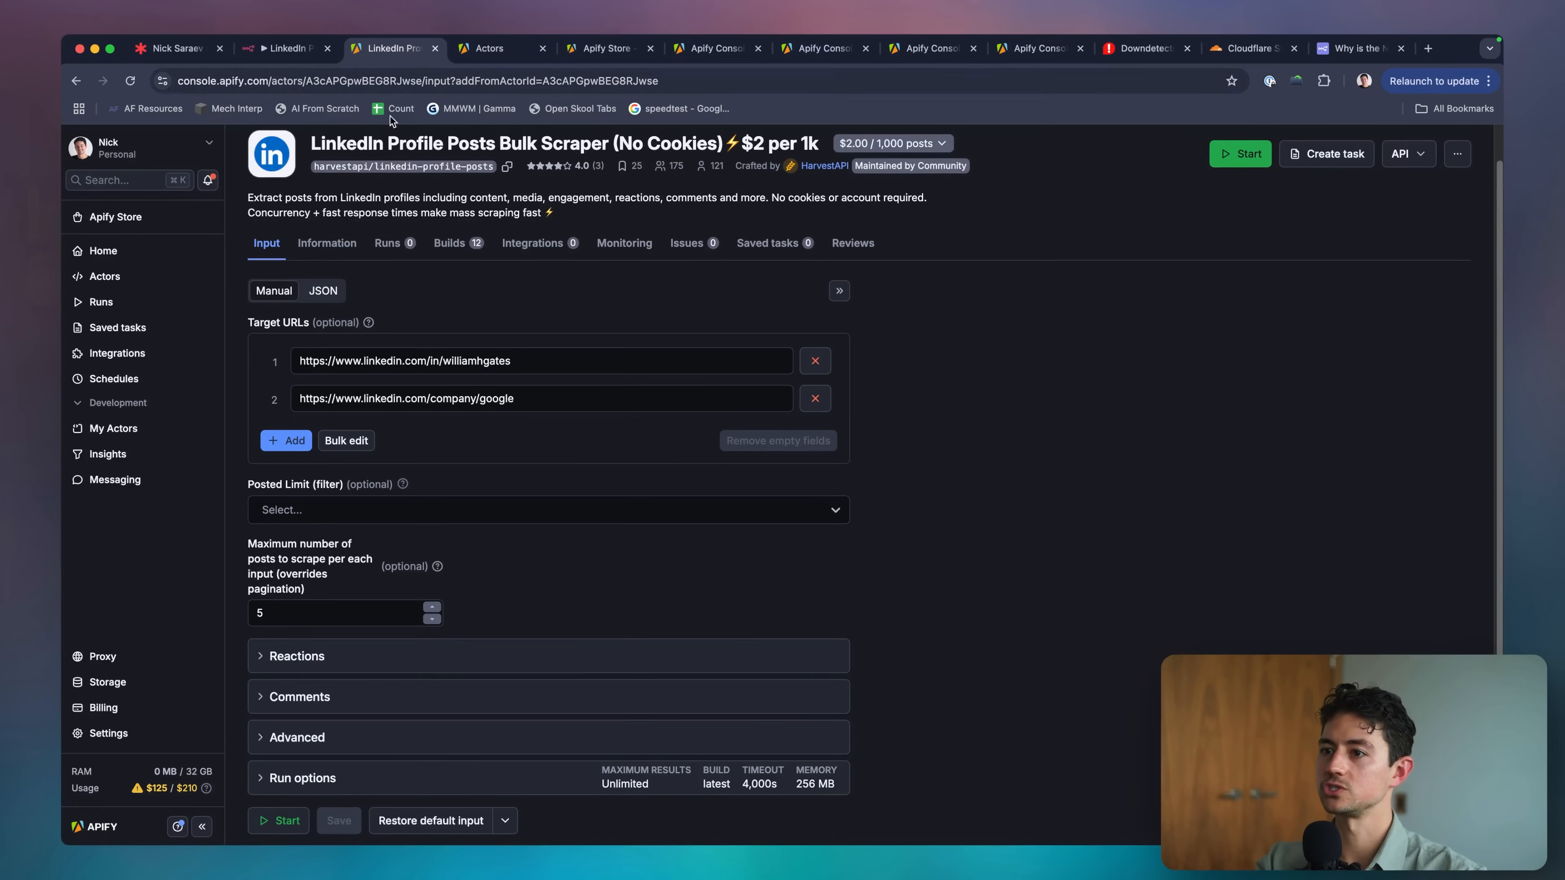
scroll(477, 206, up, 1)
click(623, 54)
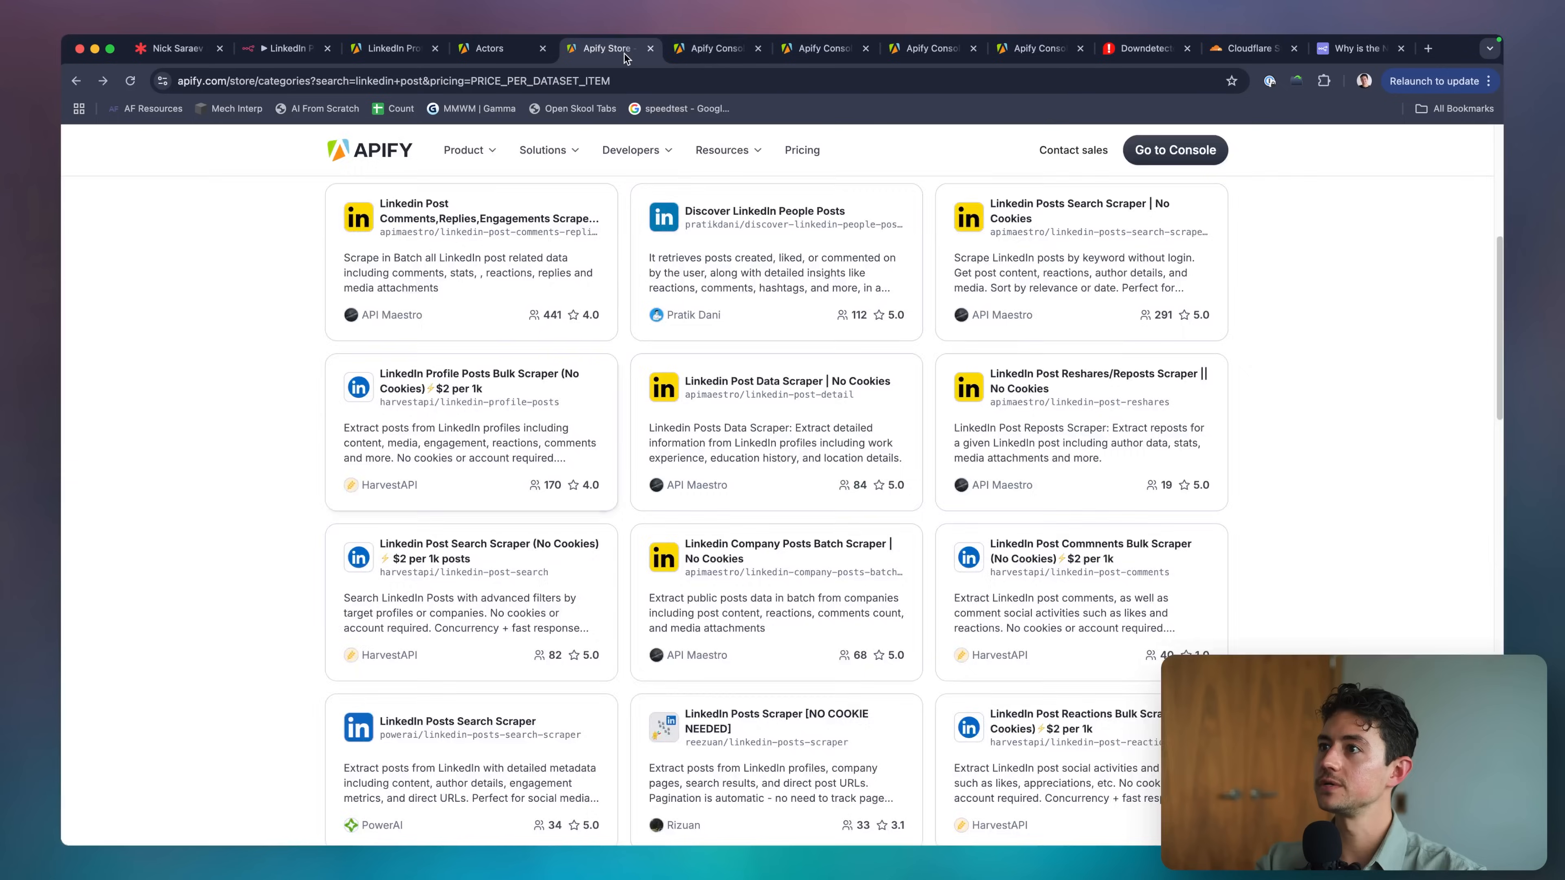
key(super+w)
key(super+w)
key(super+w)
key(super+w)
key(super+w)
click(734, 55)
key(super+w)
key(super+w)
key(super+w)
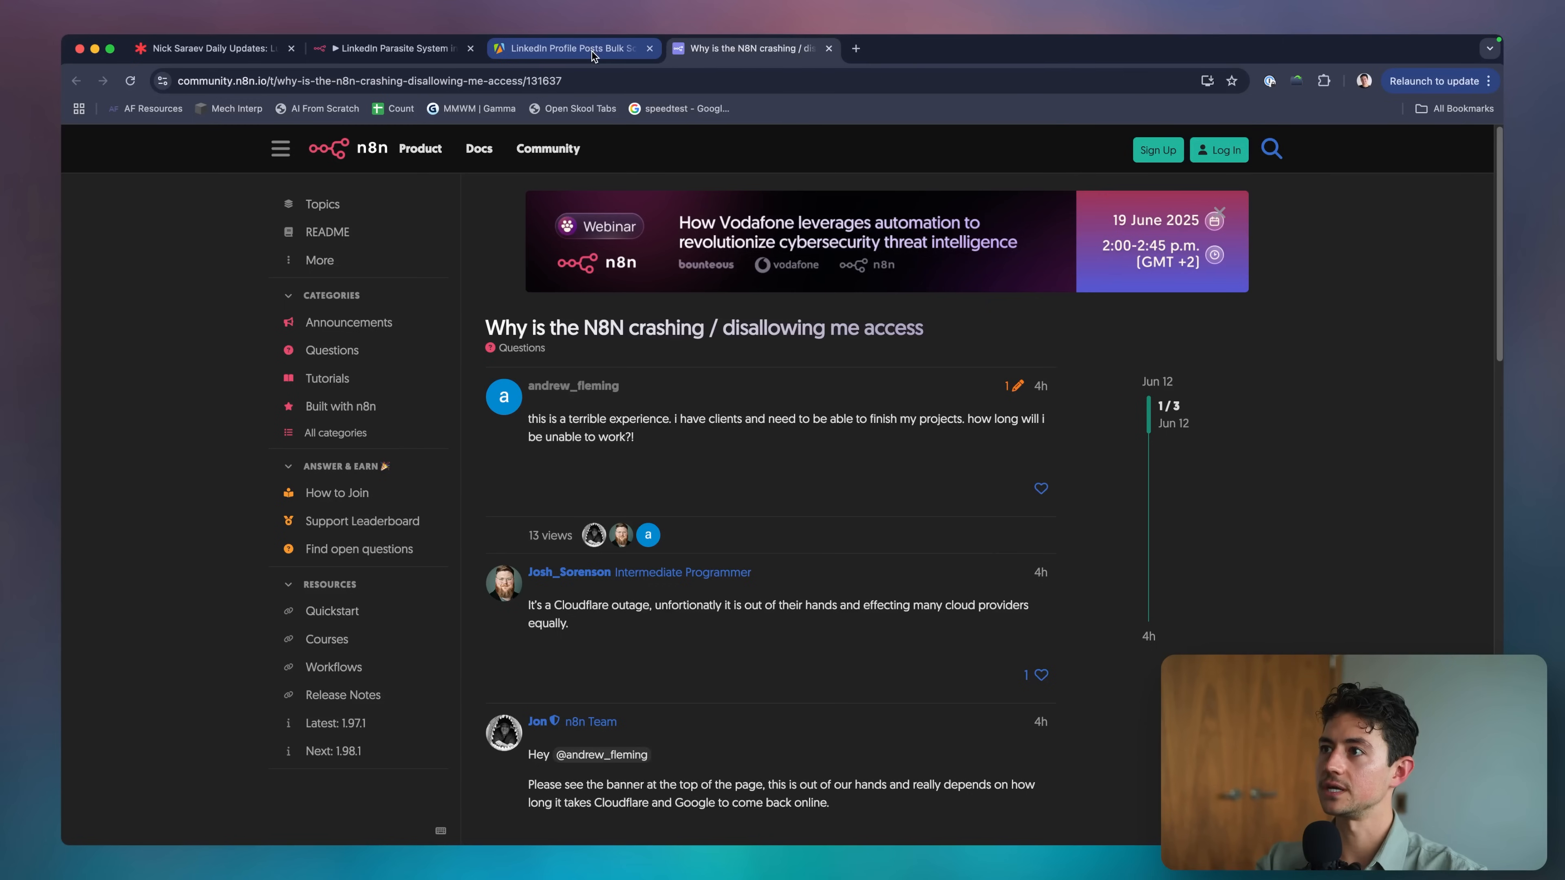
click(591, 52)
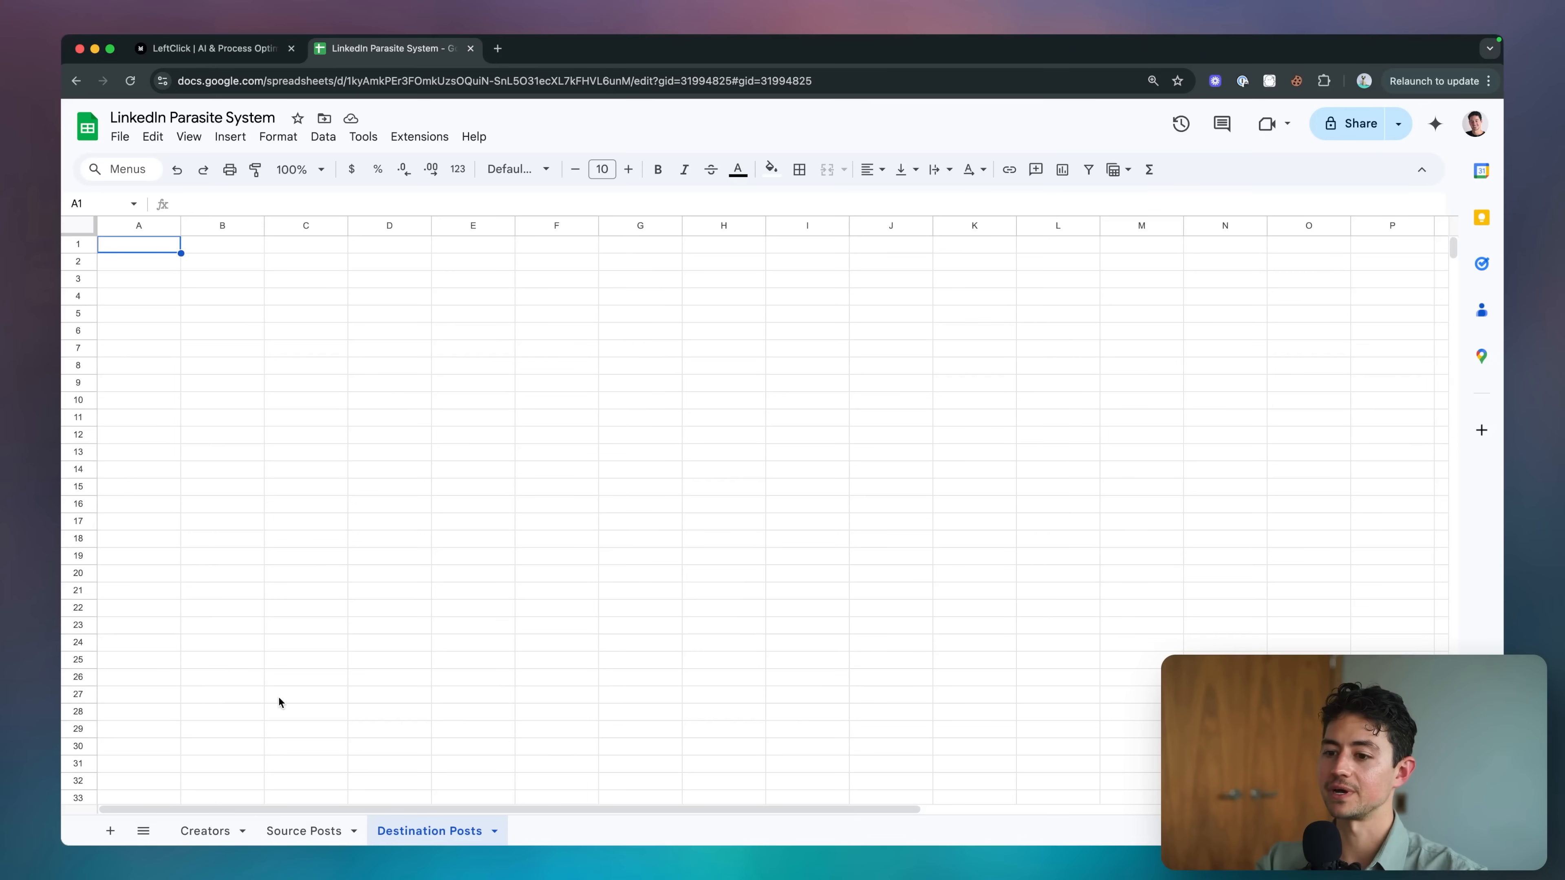
Paste two creator profile URLs from the Creators sheet into Target URLs 1 and 2.
click(205, 831)
click(301, 281)
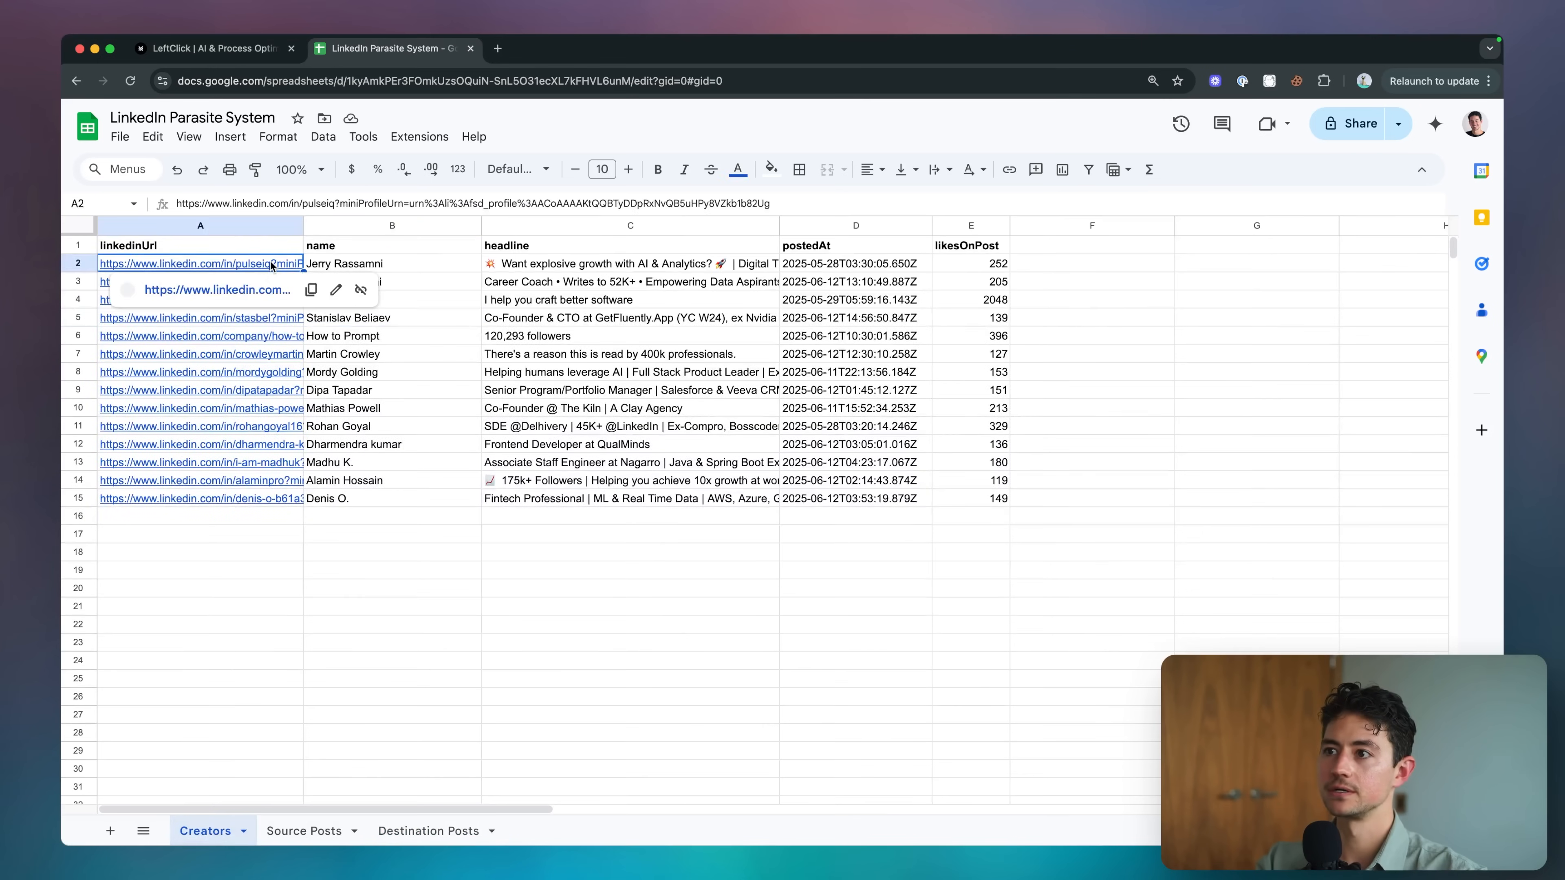
click(247, 302)
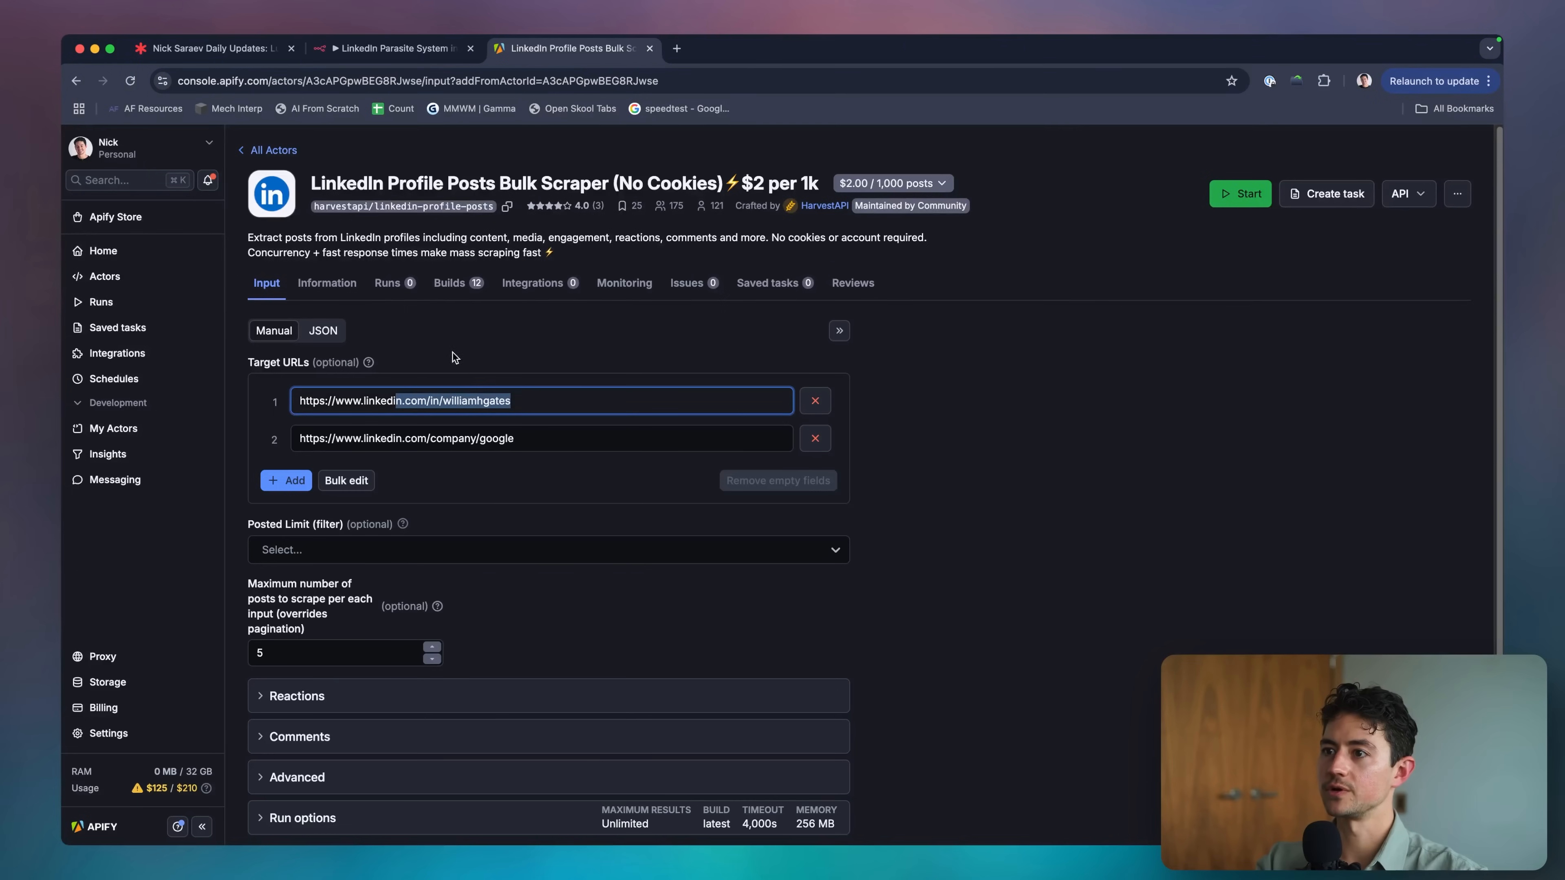
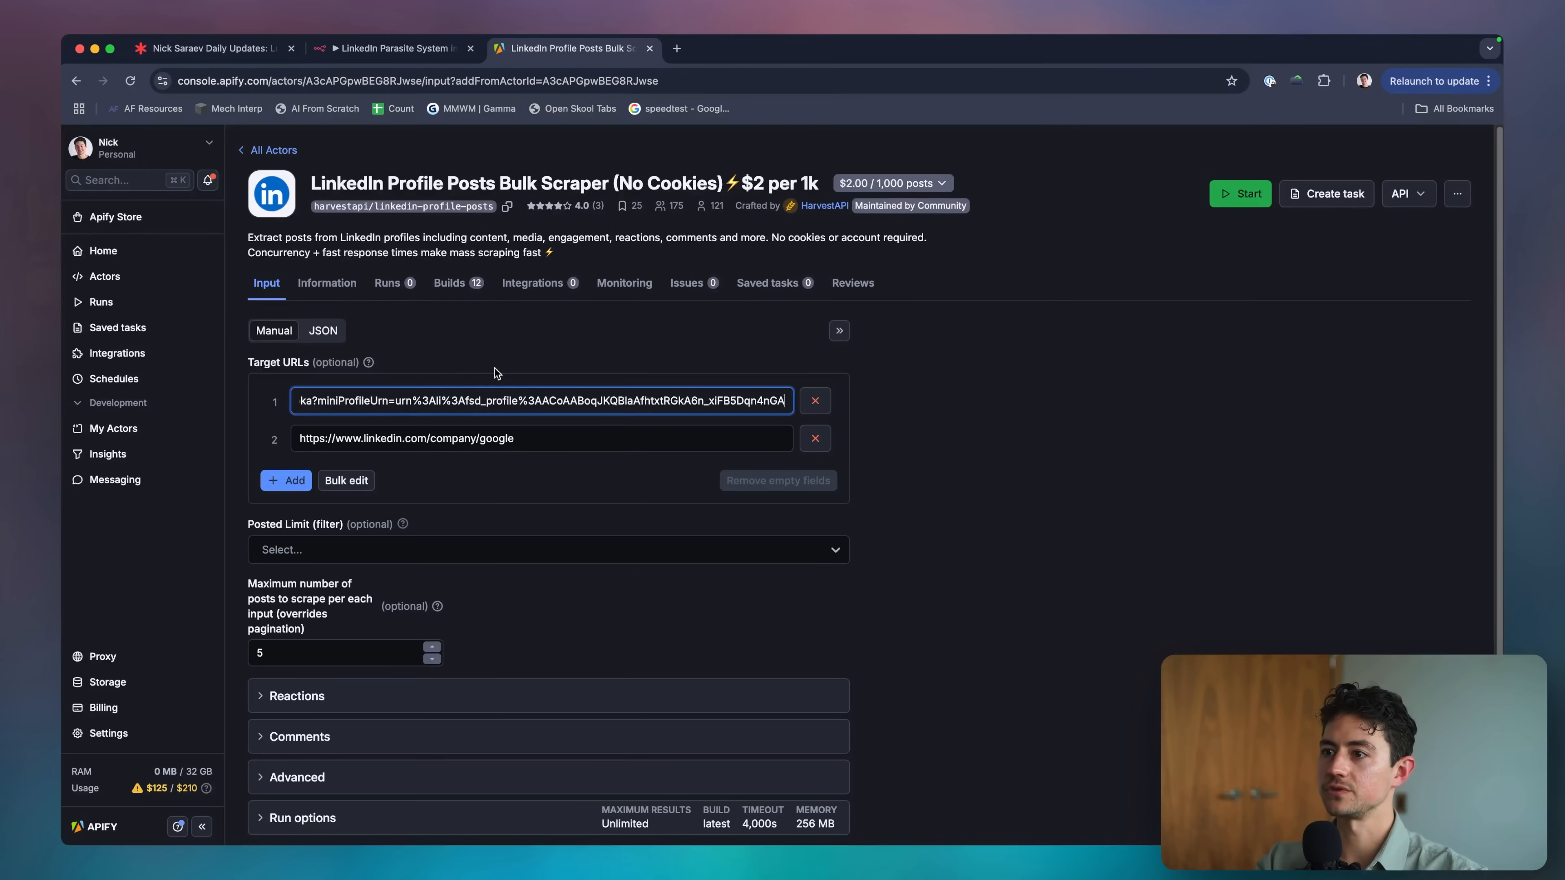
click(503, 400)
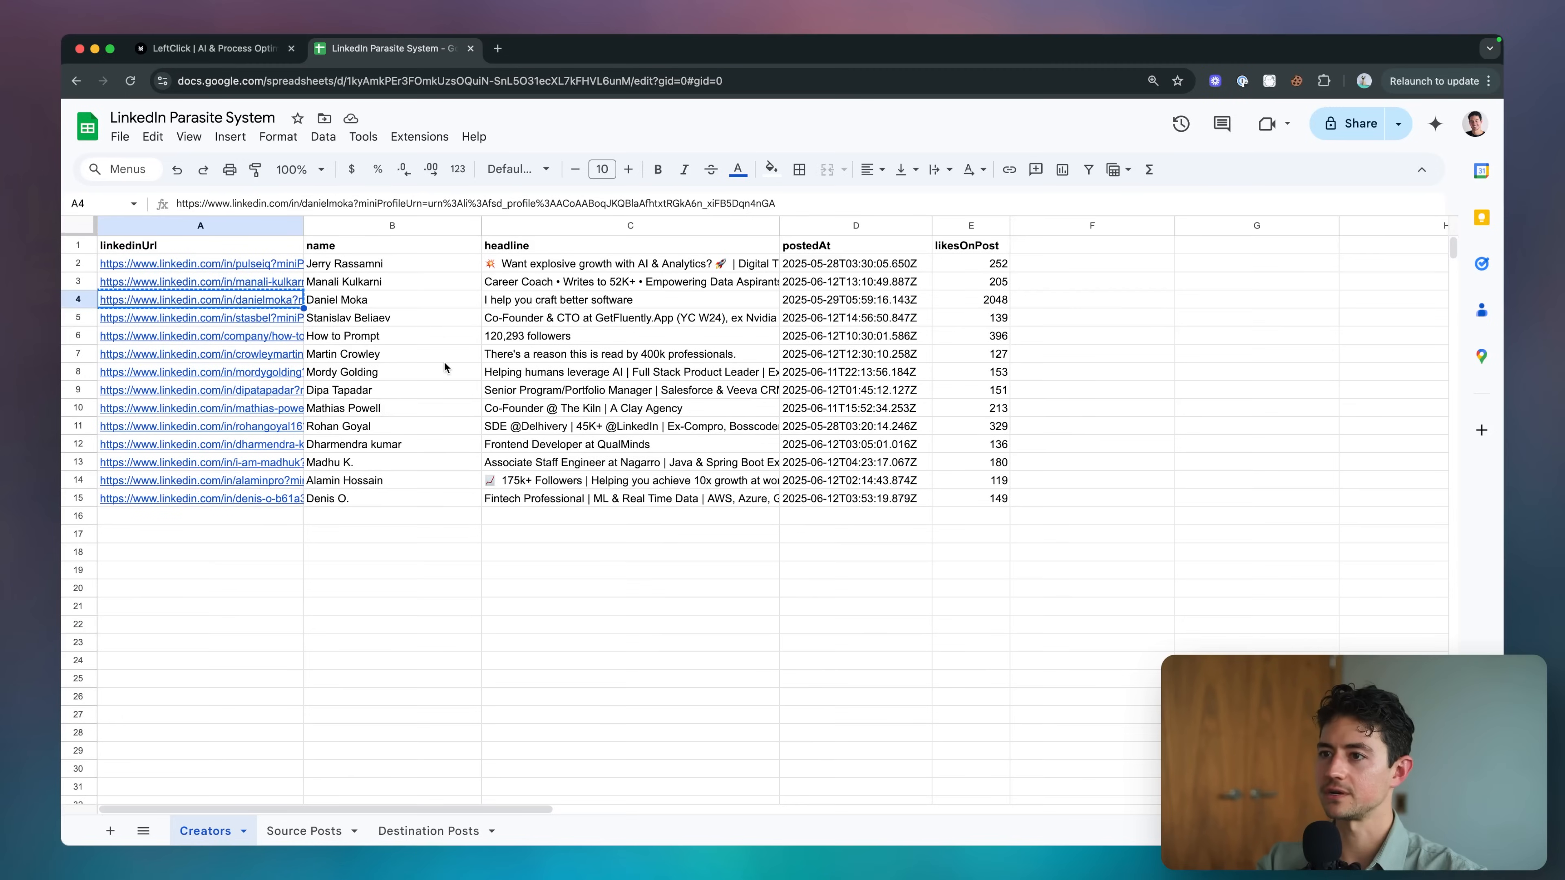
click(200, 318)
key(Up)
key(Up)
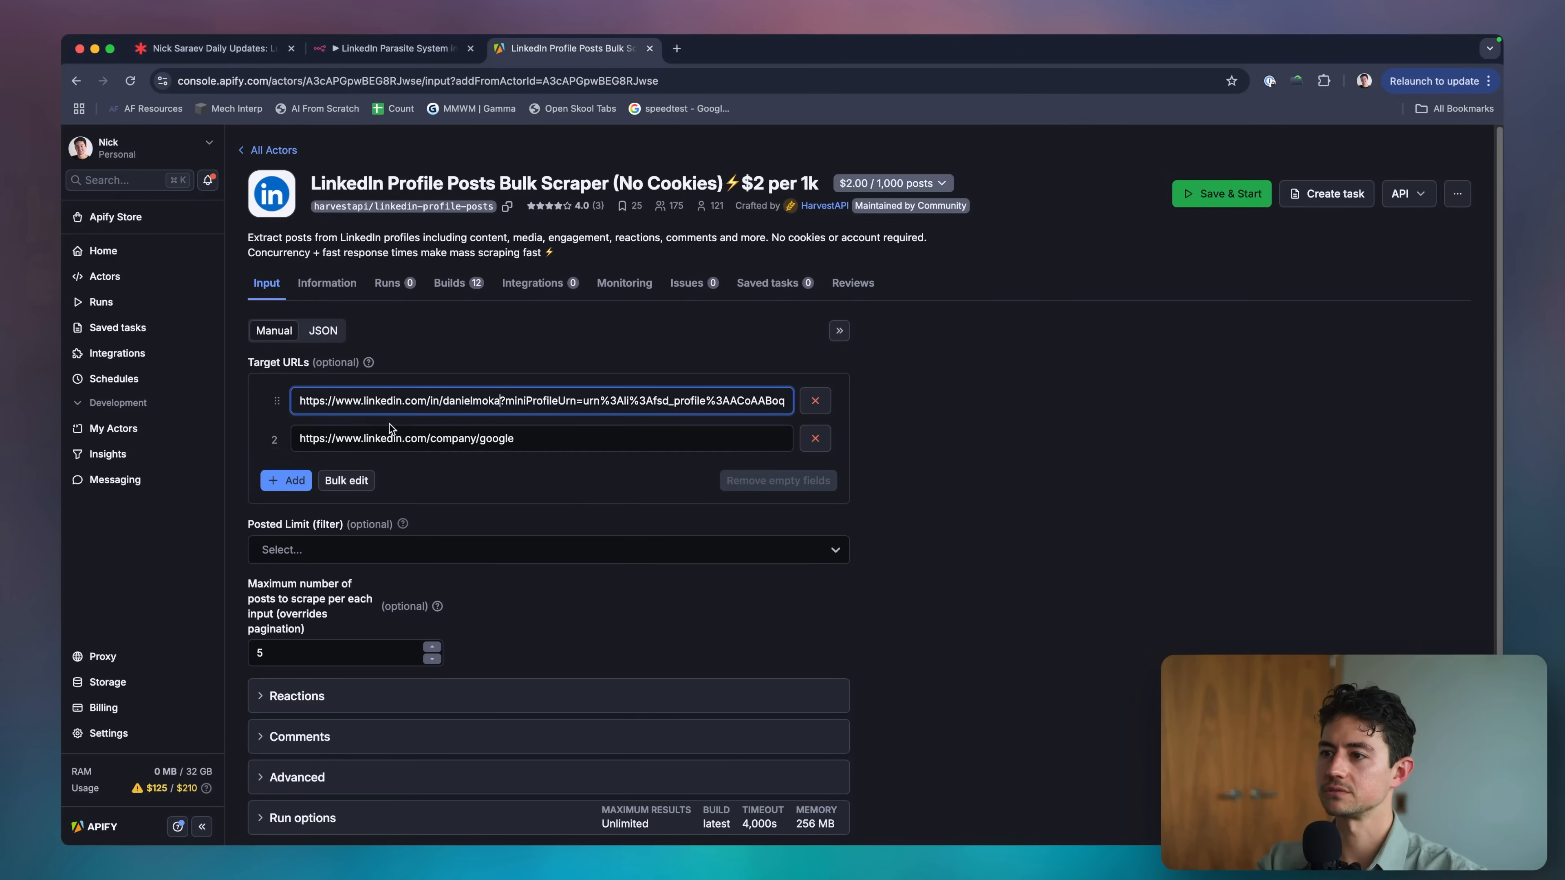
click(389, 437)
key(cmd+v)
Set the maximum posts per profile to 10 and review the post-age filter choices.
scroll(276, 511, down, 2)
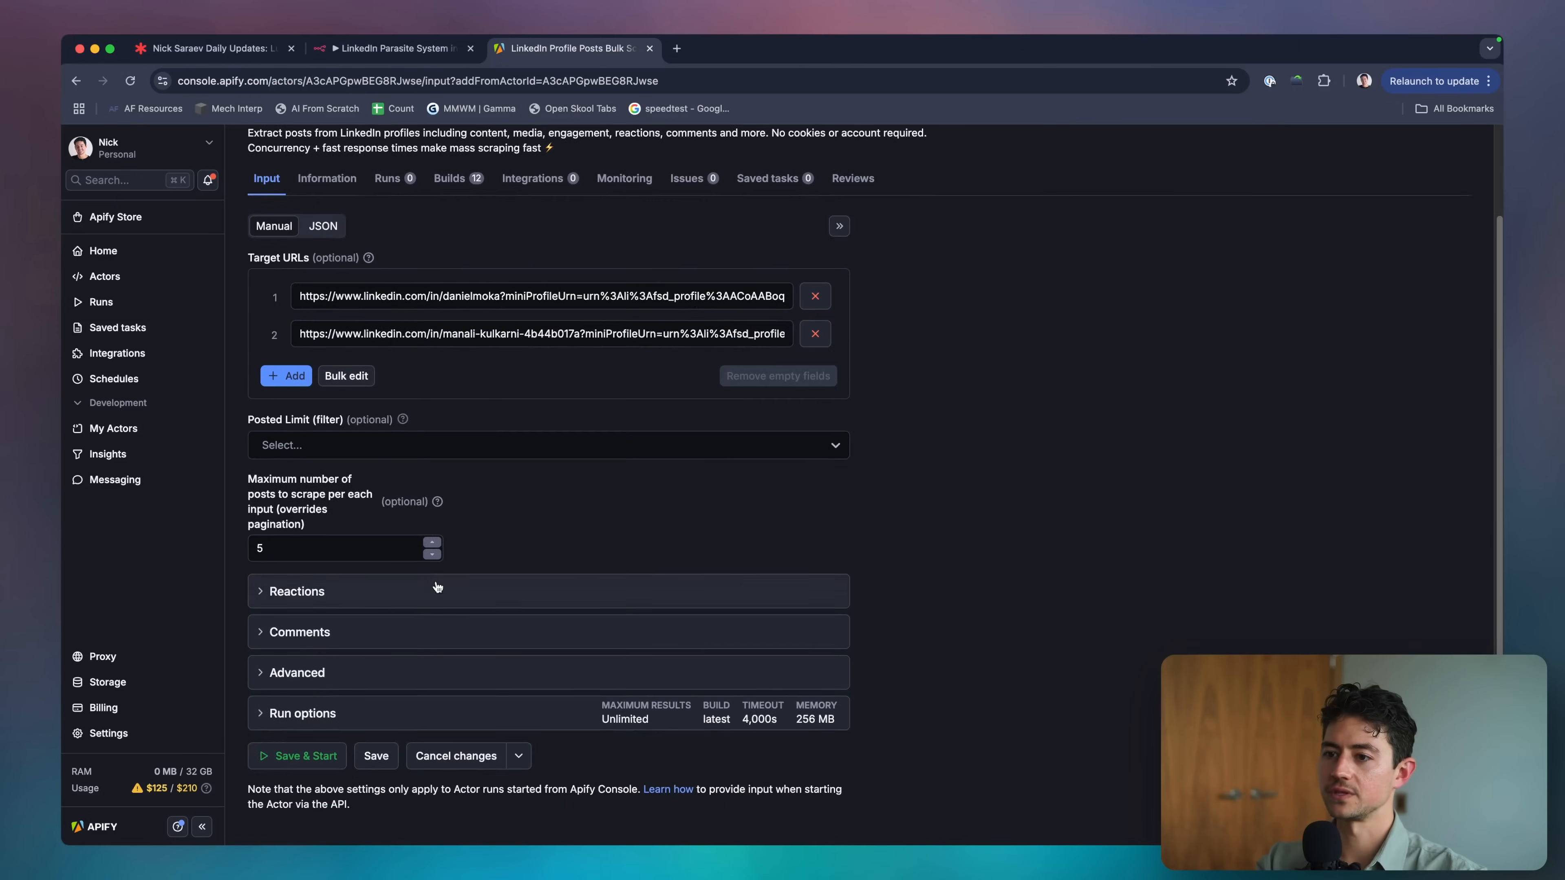
scroll(276, 512, up, 5)
scroll(276, 511, down, 5)
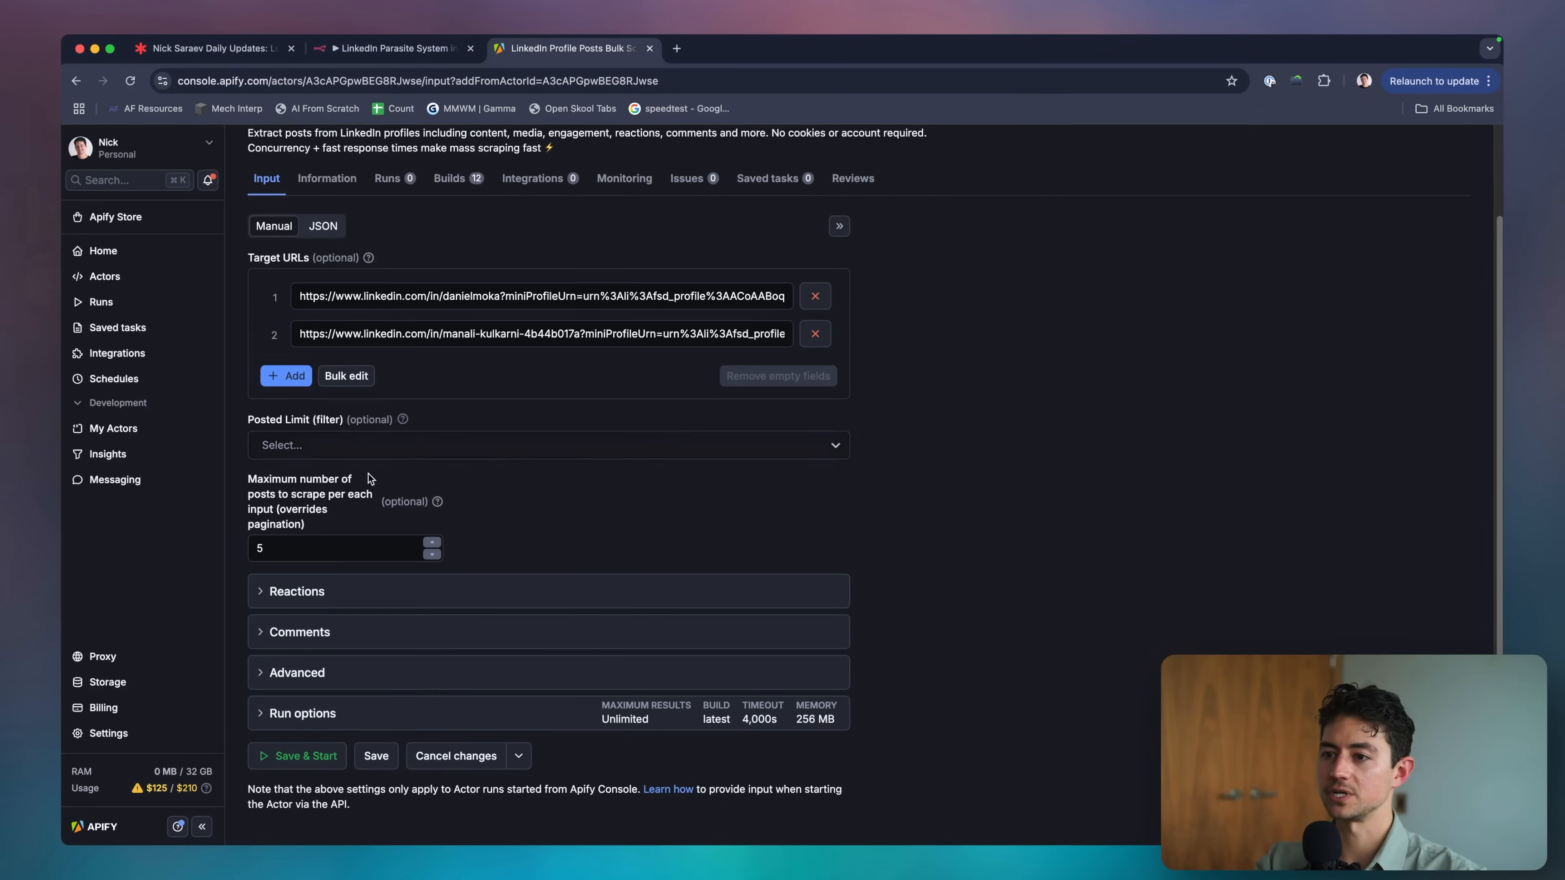
mouse_move(437, 502)
click(383, 545)
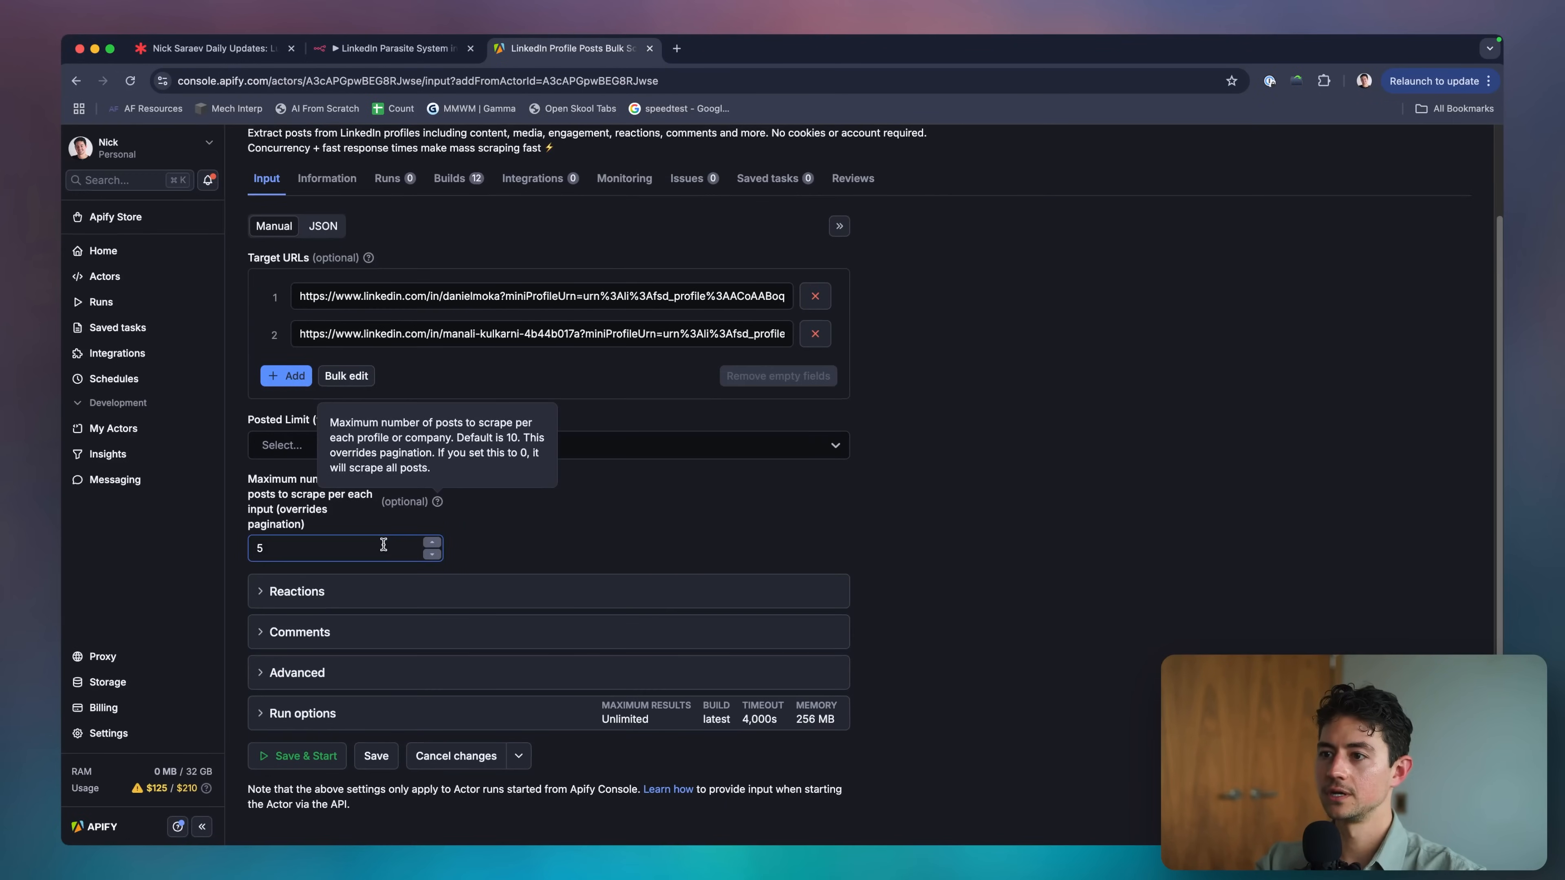
click(482, 445)
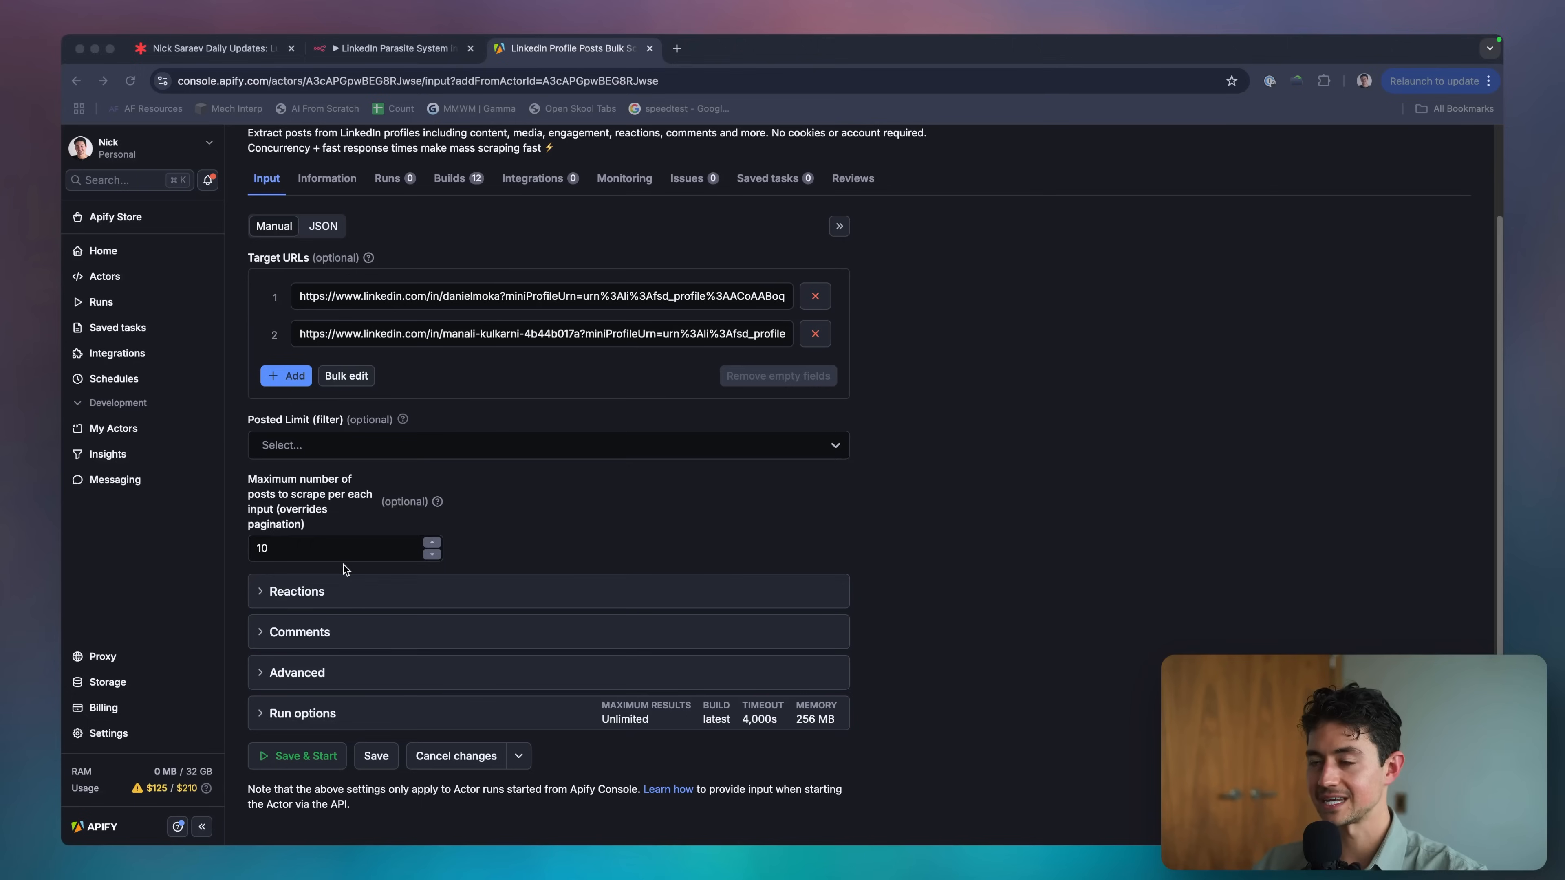
click(345, 568)
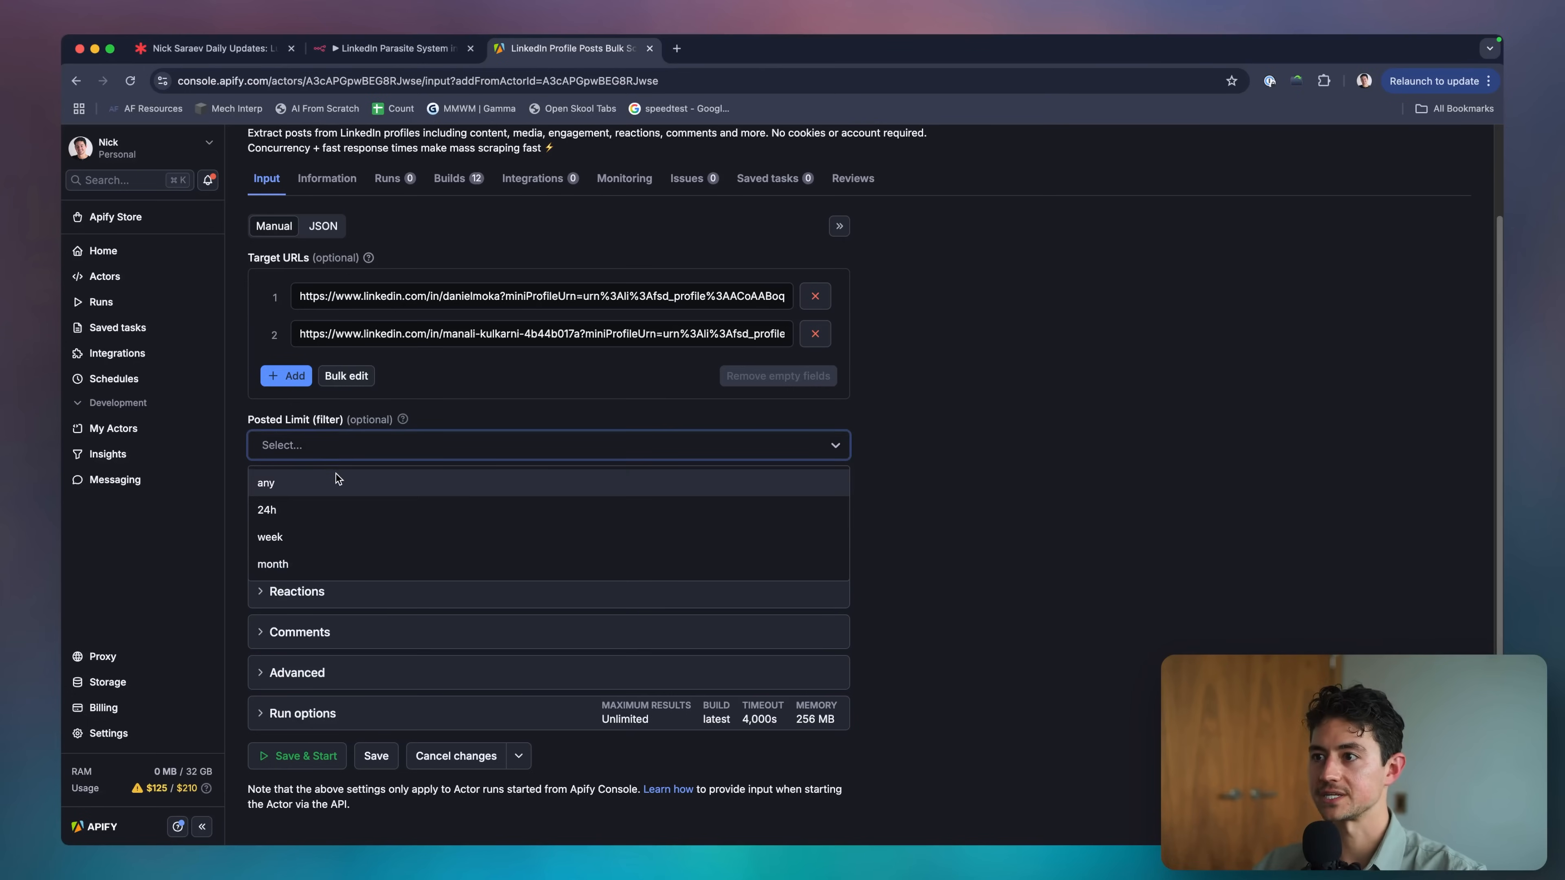
triple_click(509, 301)
key(super+c)
key(super+t)
key(super+v)
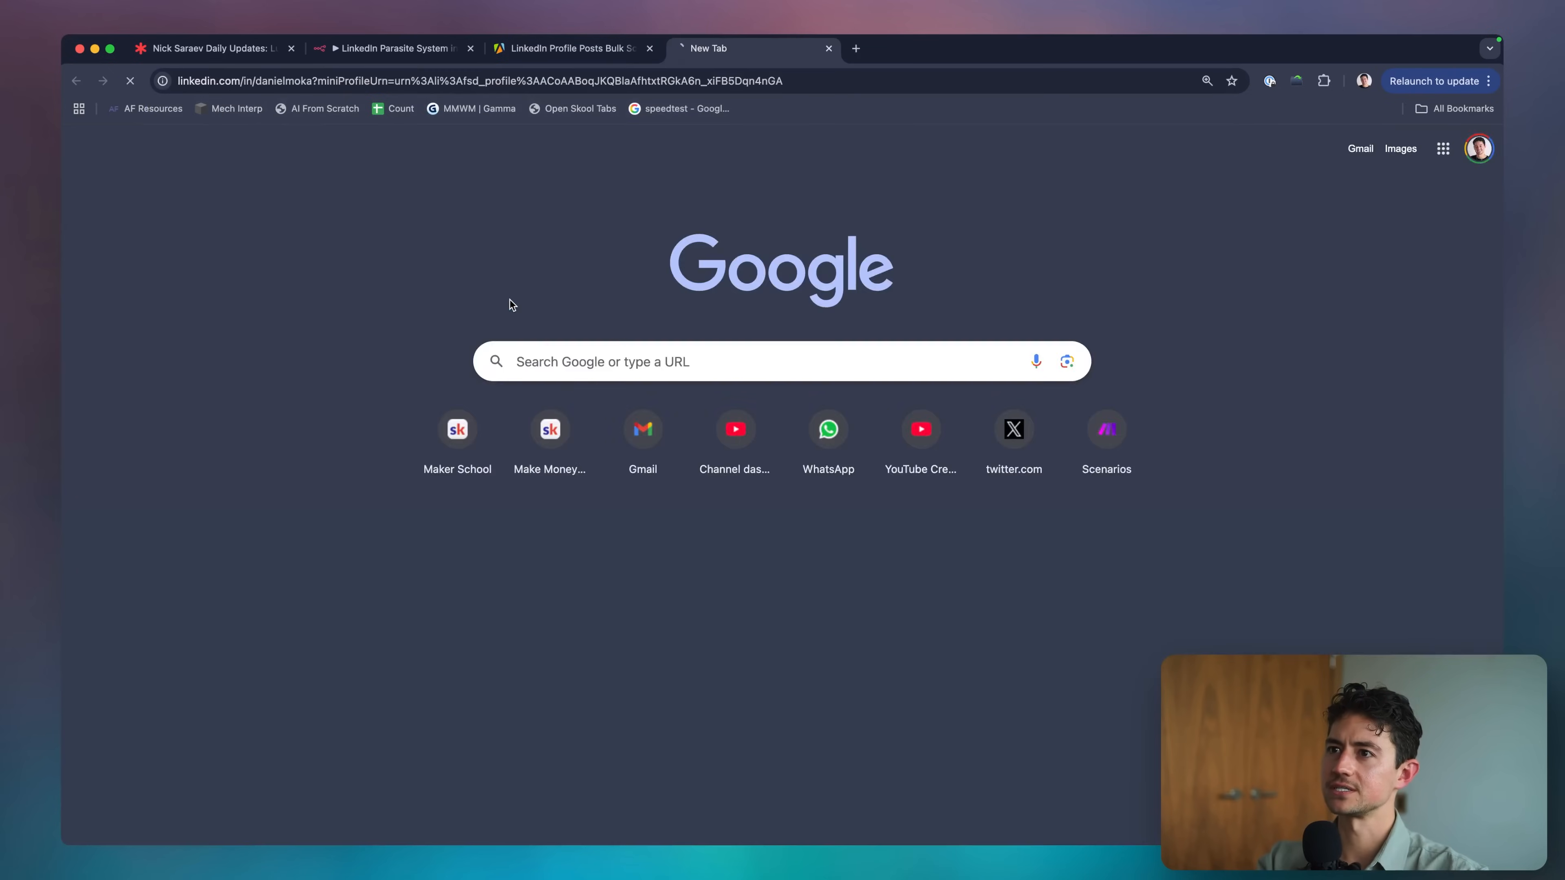
key(Return)
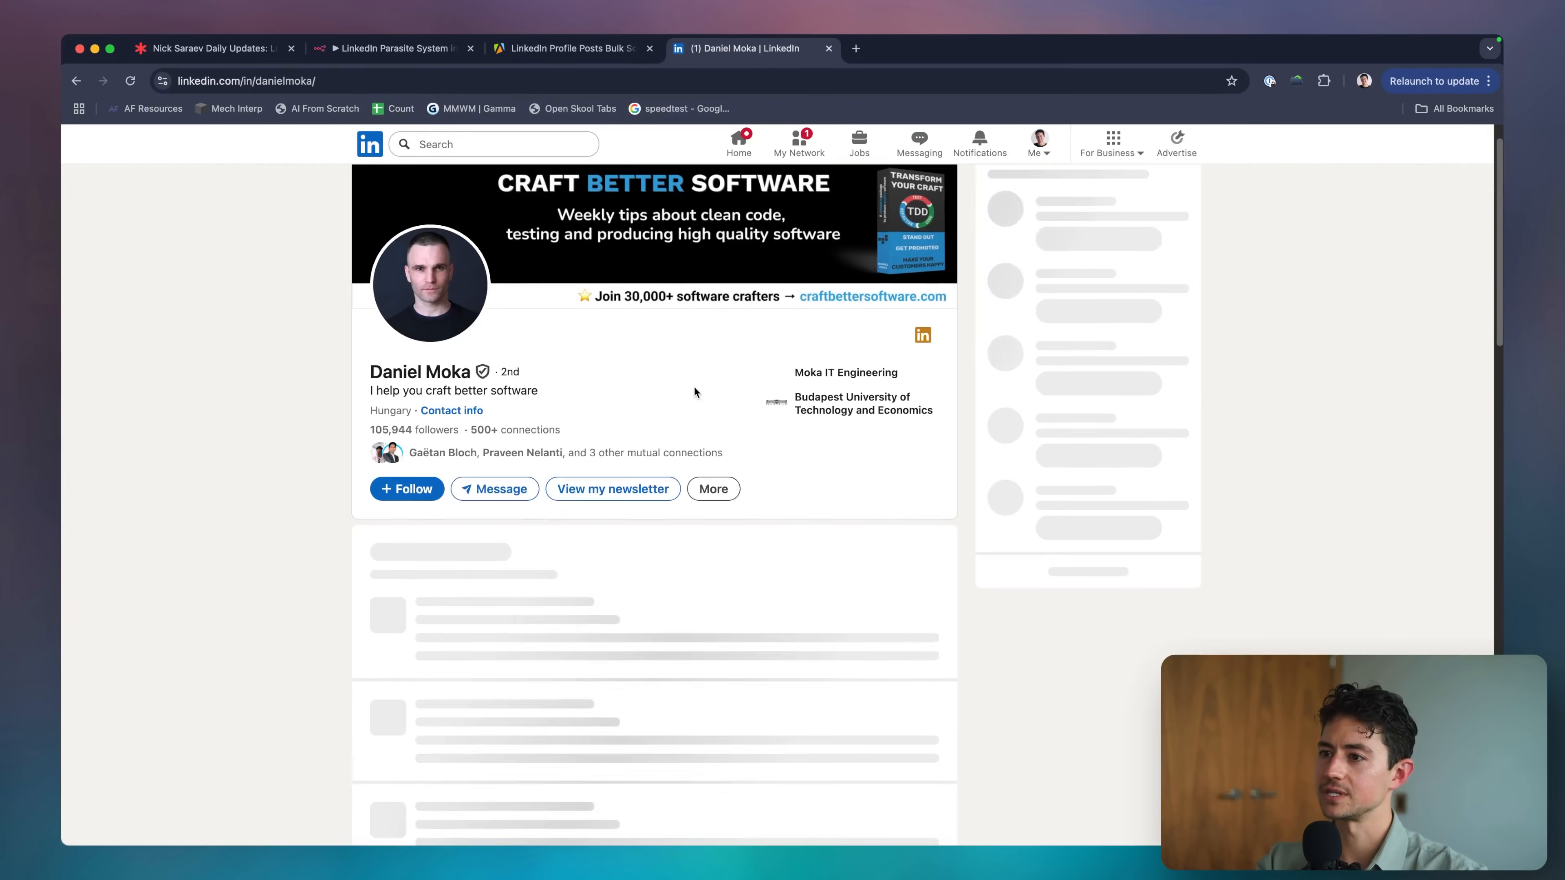
scroll(696, 393, down, 10)
scroll(696, 393, down, 3)
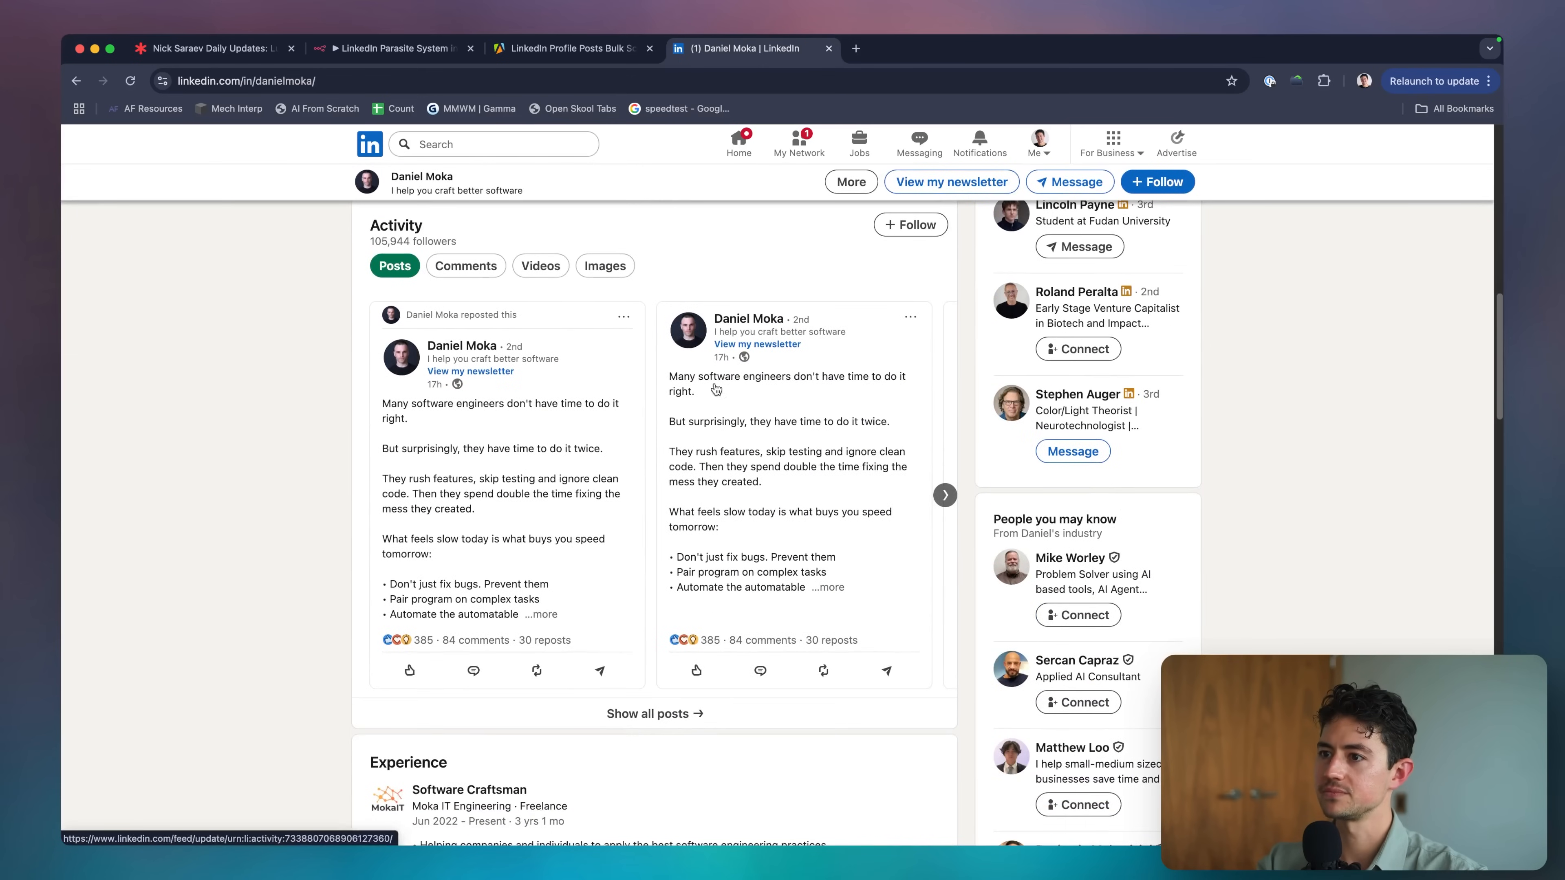
click(945, 495)
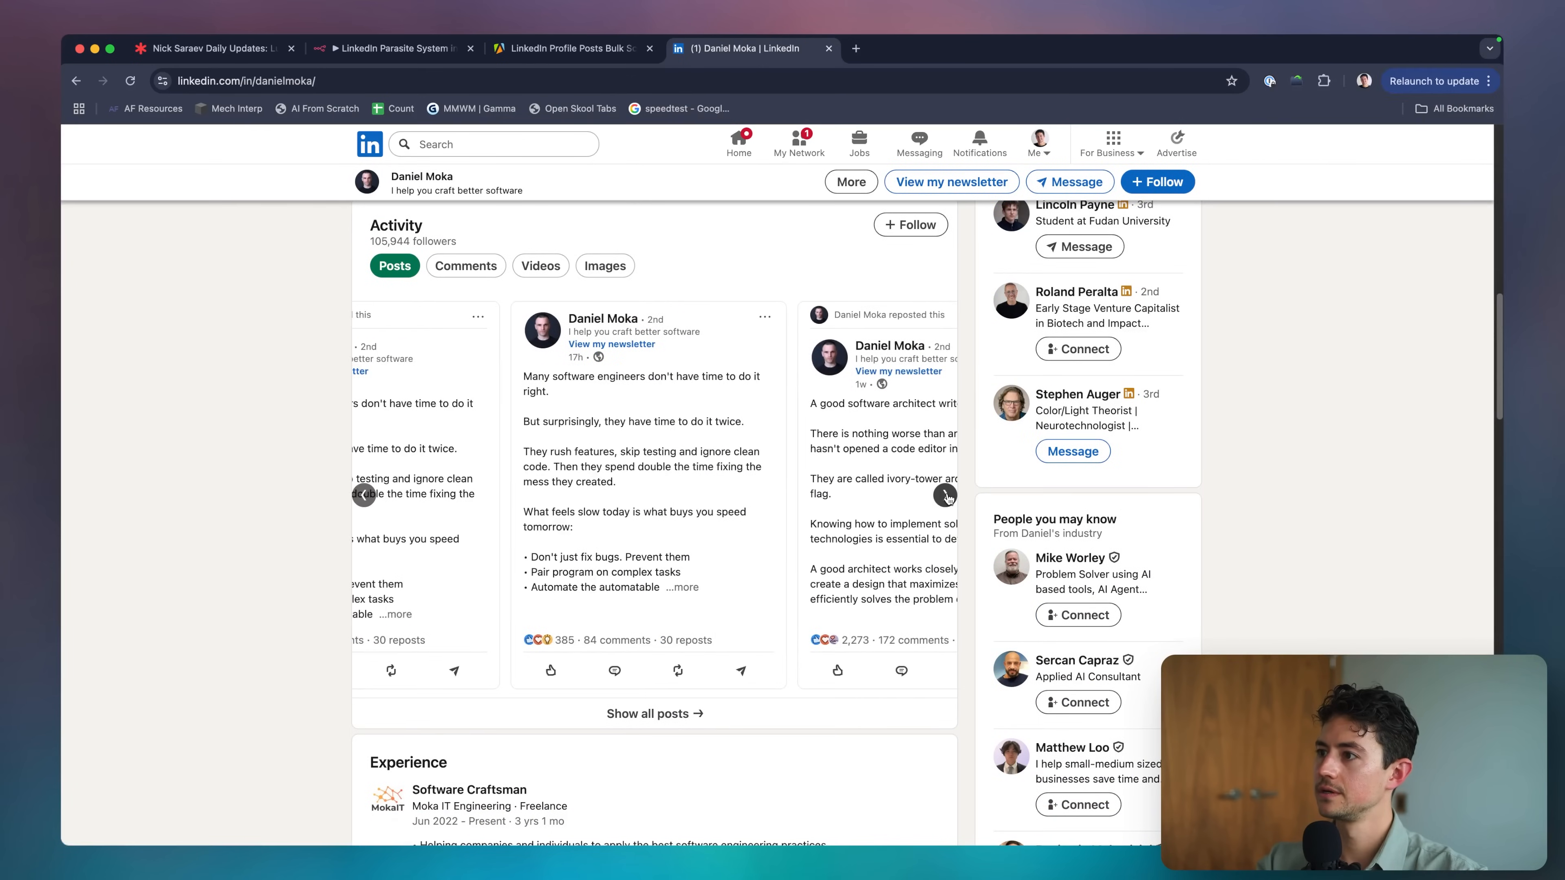
click(946, 496)
key(super+w)
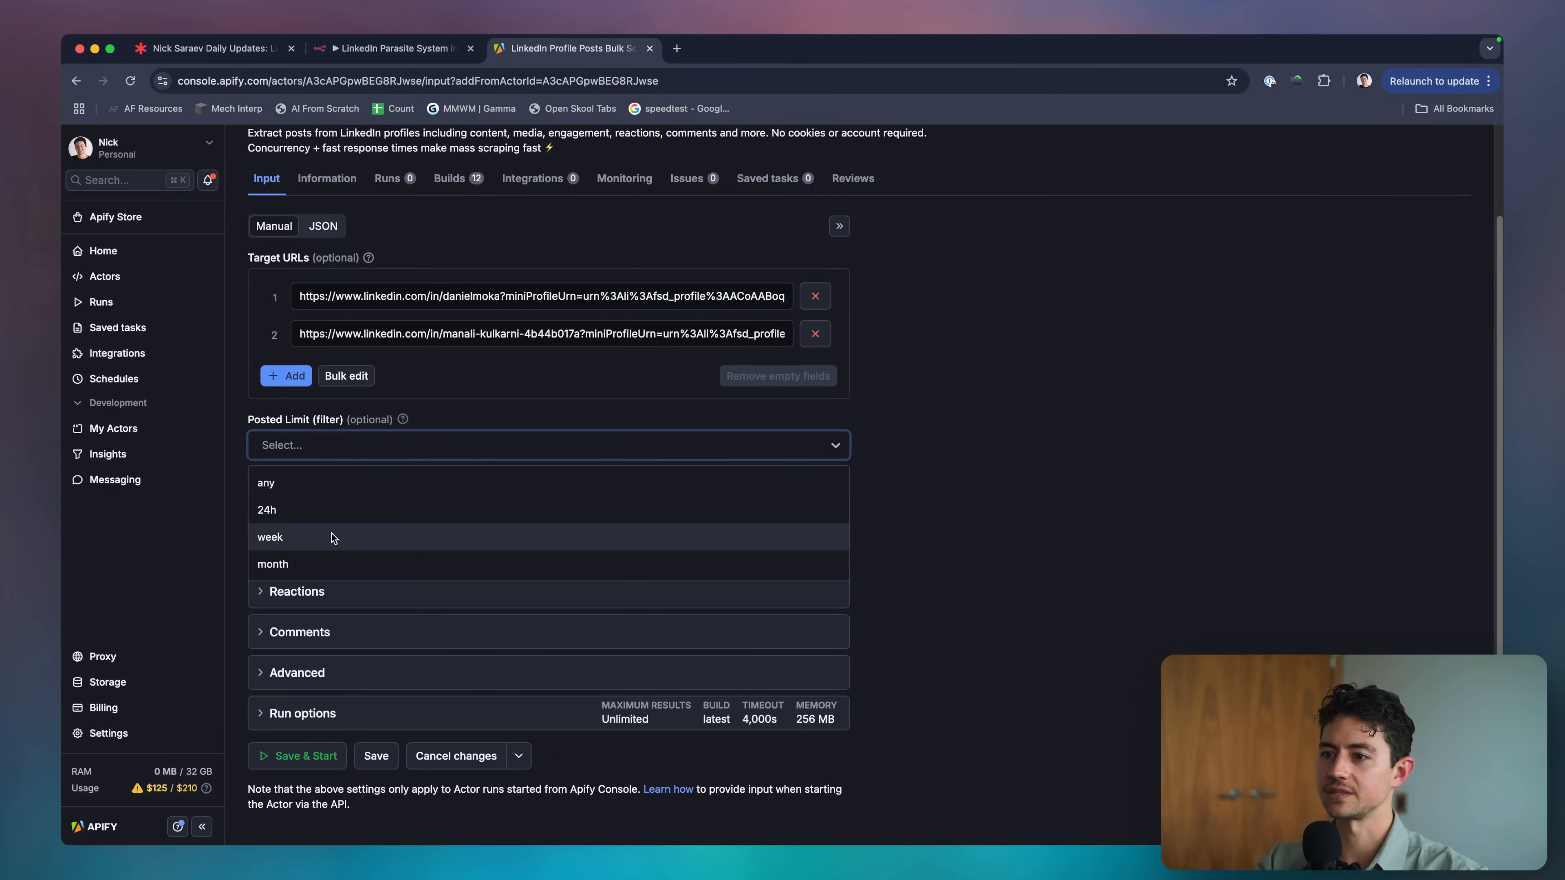
Limit scraping to posts from the past week and check the Schedule Trigger's day interval in n8n.
click(331, 537)
click(397, 50)
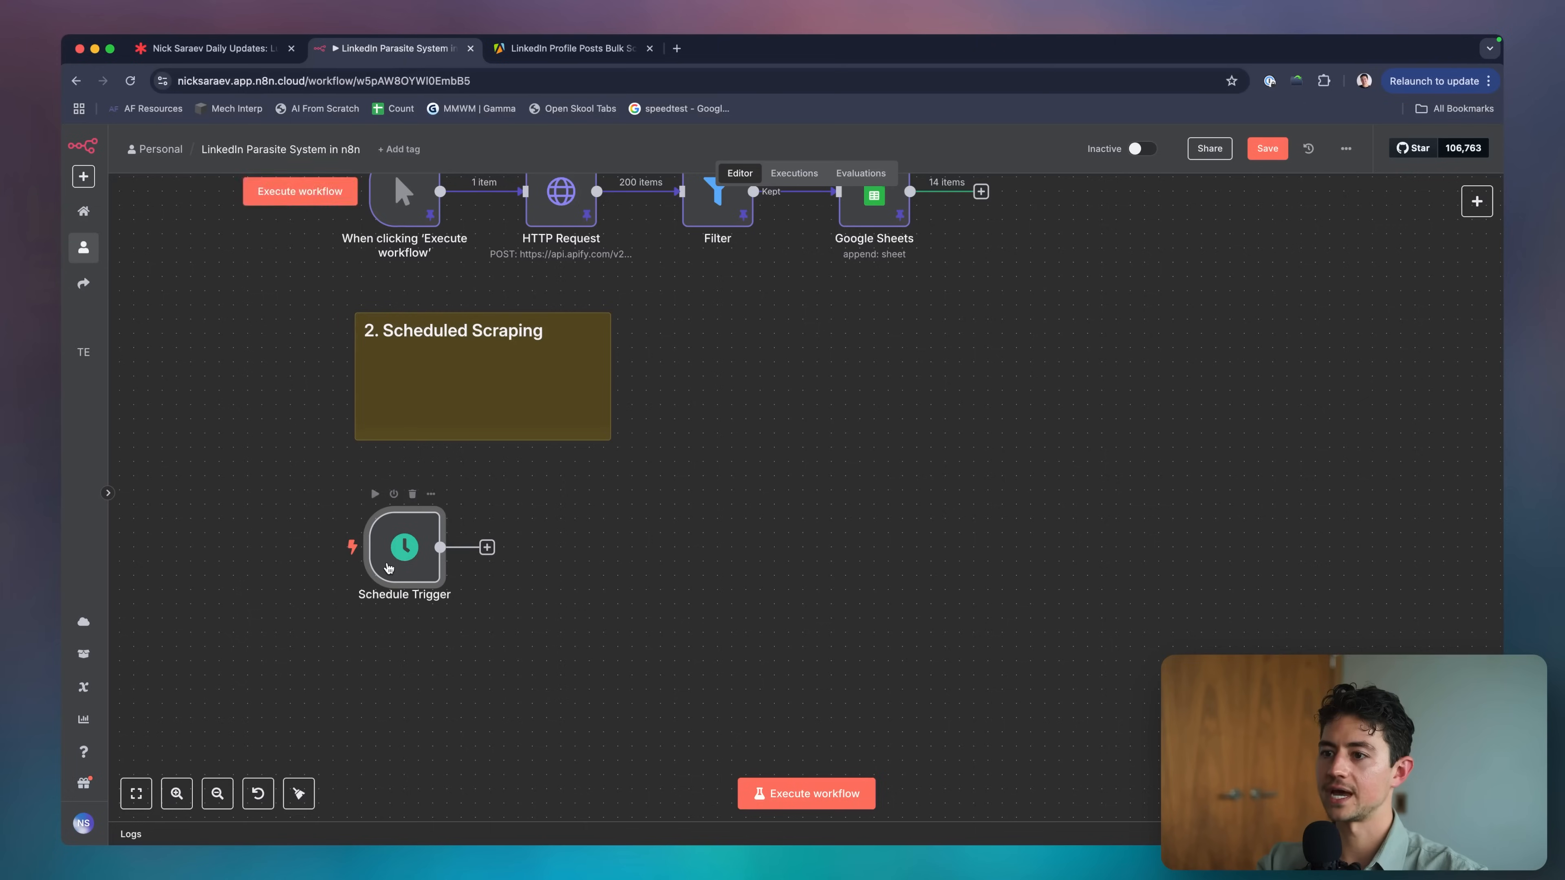
double_click(402, 549)
click(225, 386)
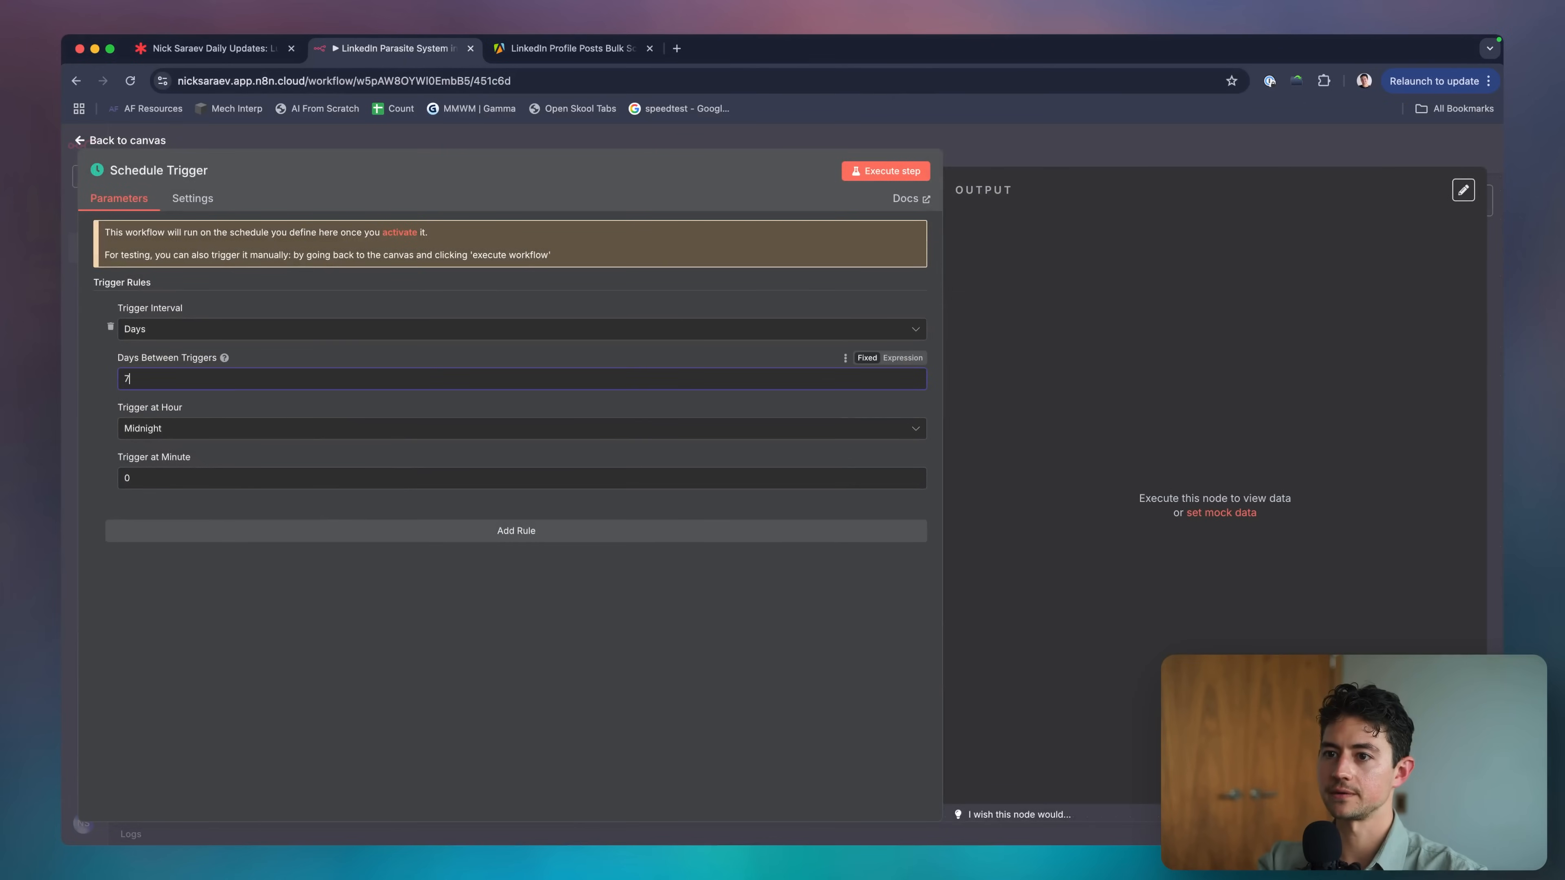
click(988, 147)
Review the second target URL in the scraper input form, leaving it unchanged.
click(573, 49)
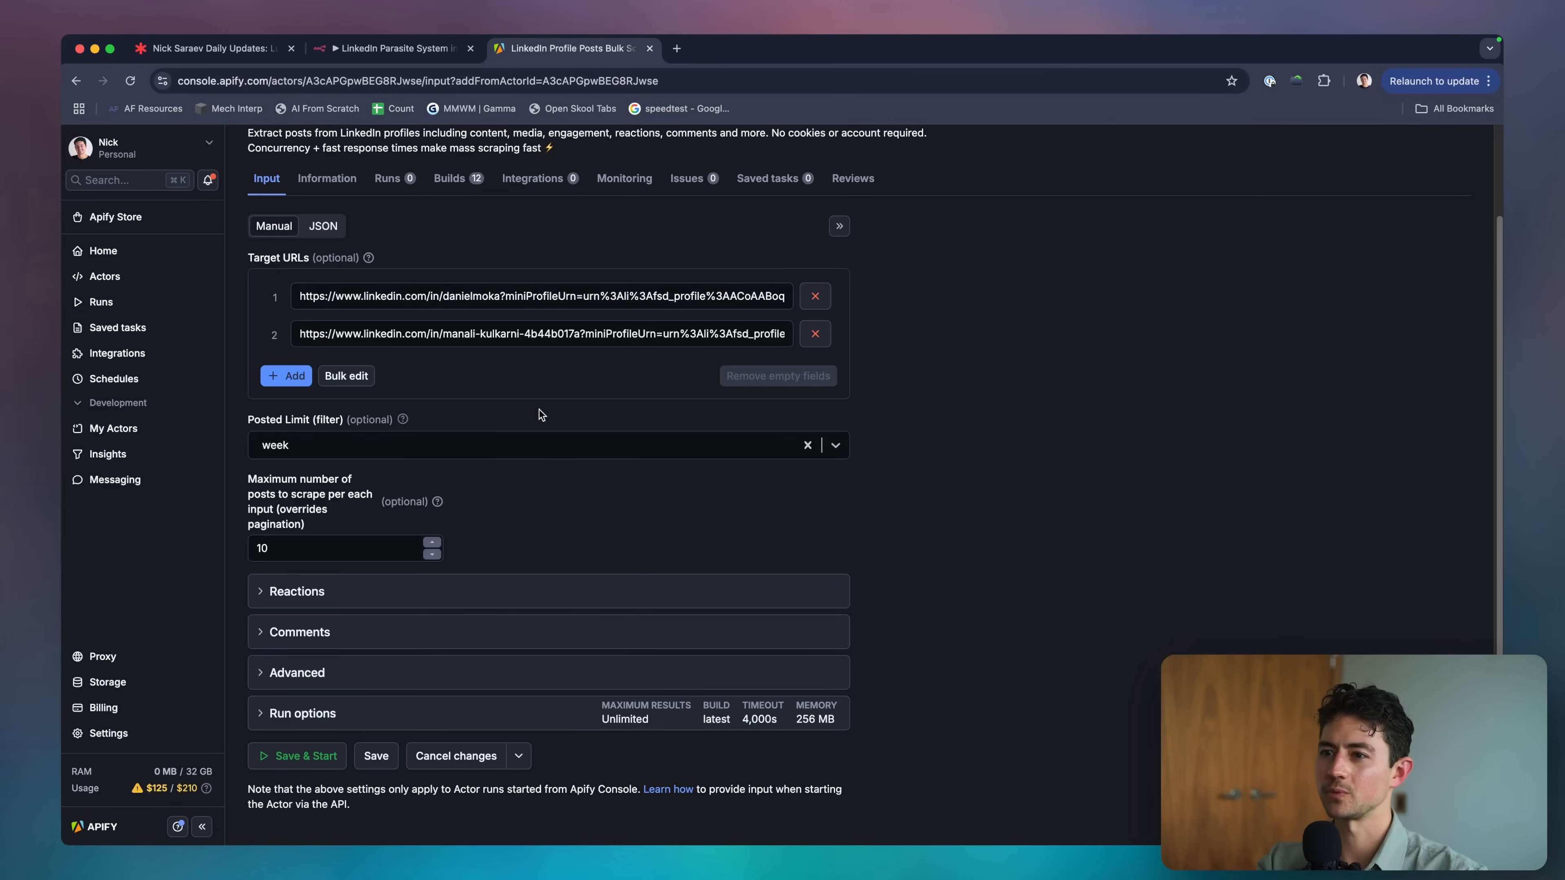
click(382, 340)
key(super+a)
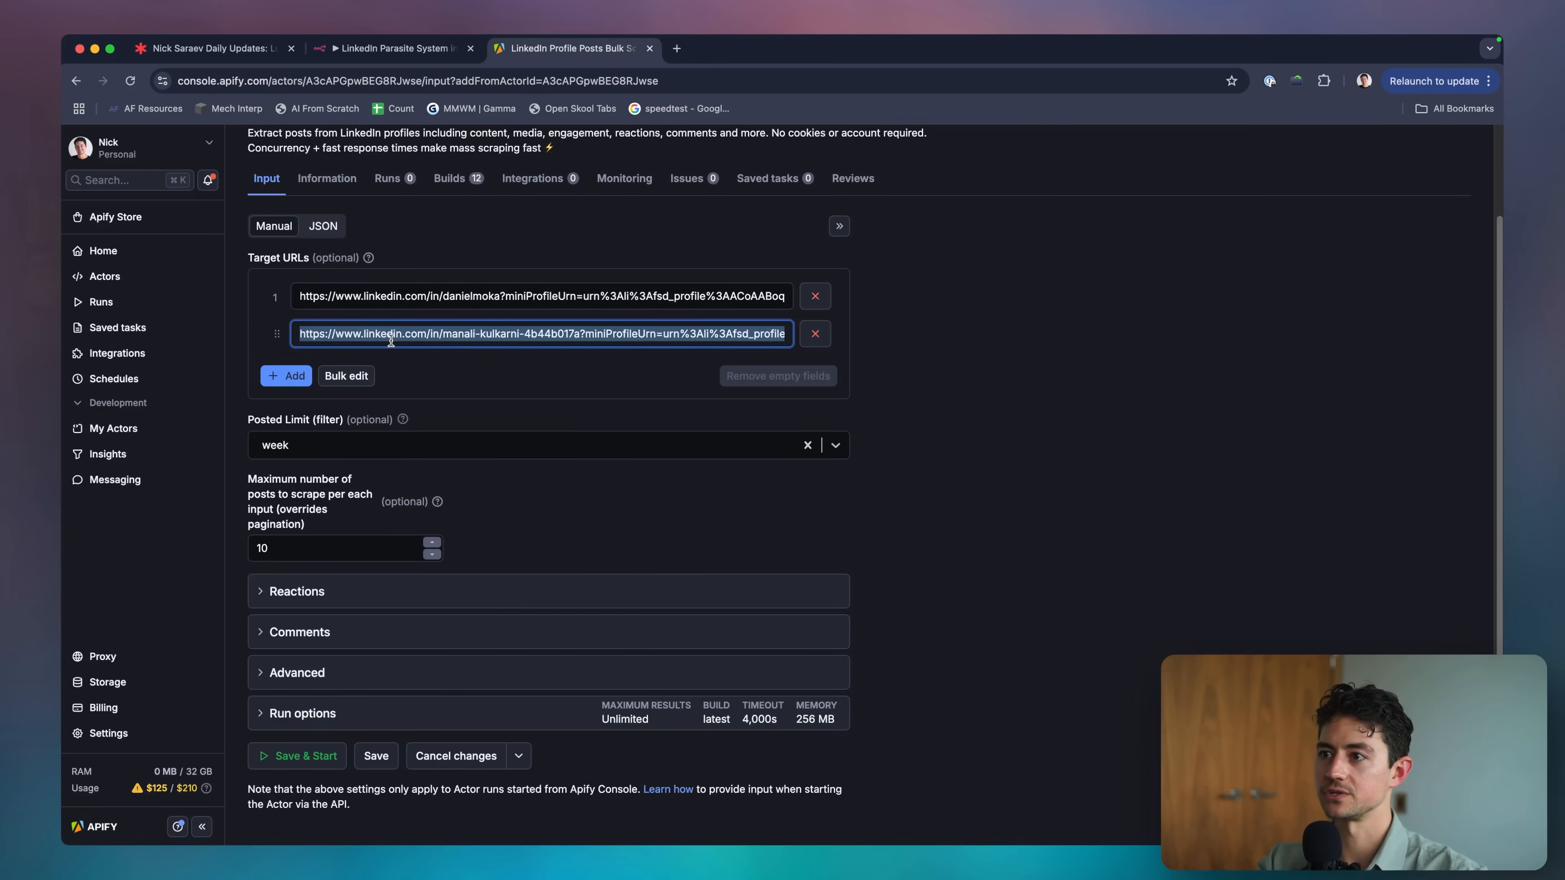
click(488, 381)
scroll(468, 443, up, 3)
scroll(468, 442, down, 3)
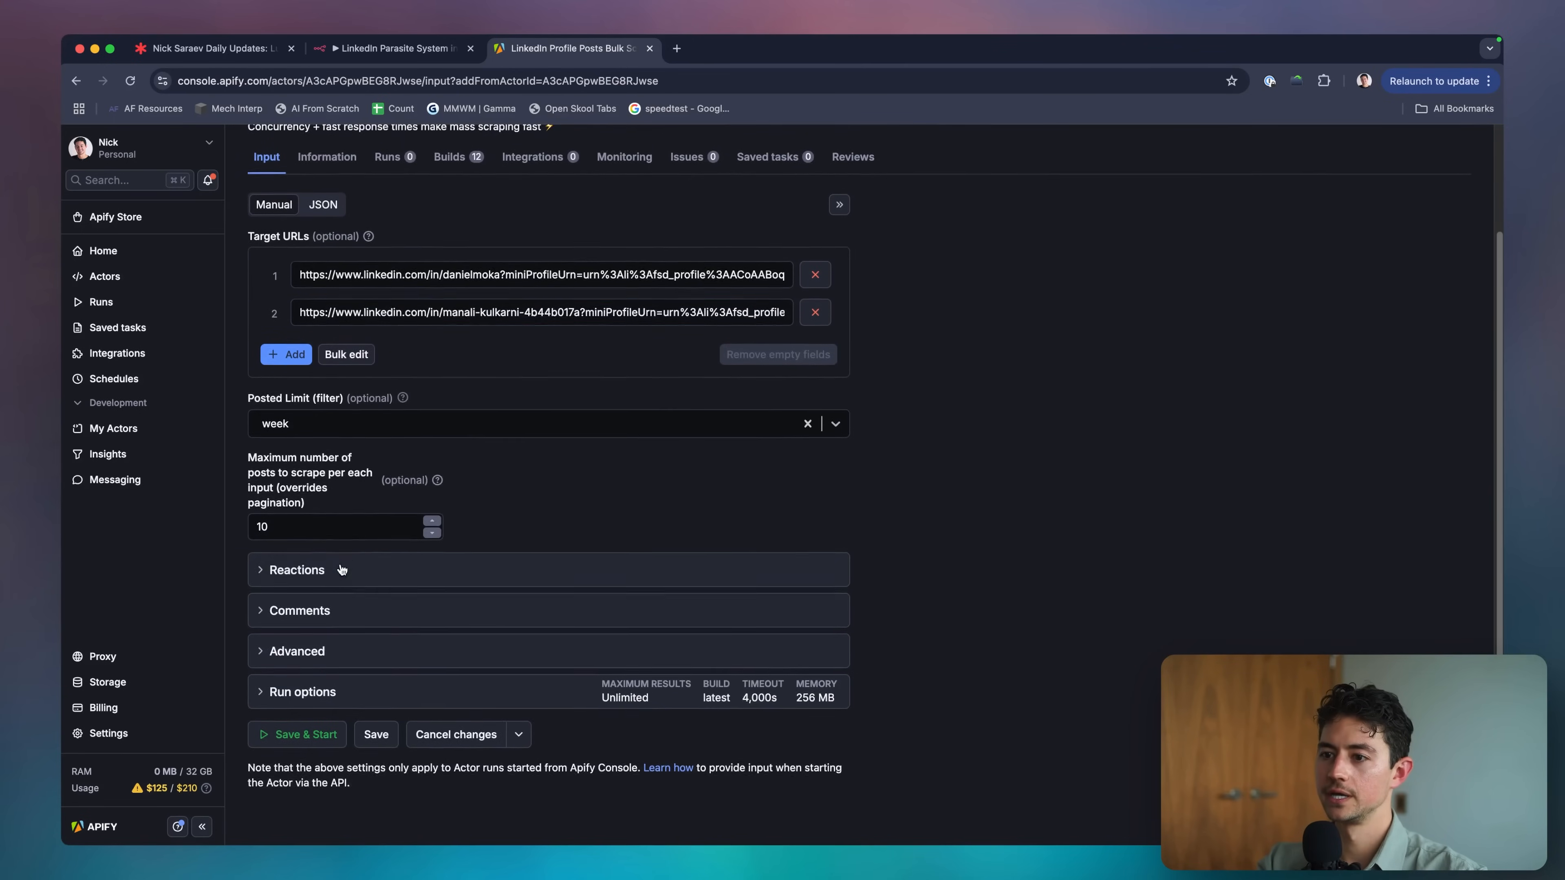
Review the Reactions, Comments, Advanced and Run options sections, then Save & Start the run.
click(281, 592)
scroll(281, 591, down, 2)
click(294, 641)
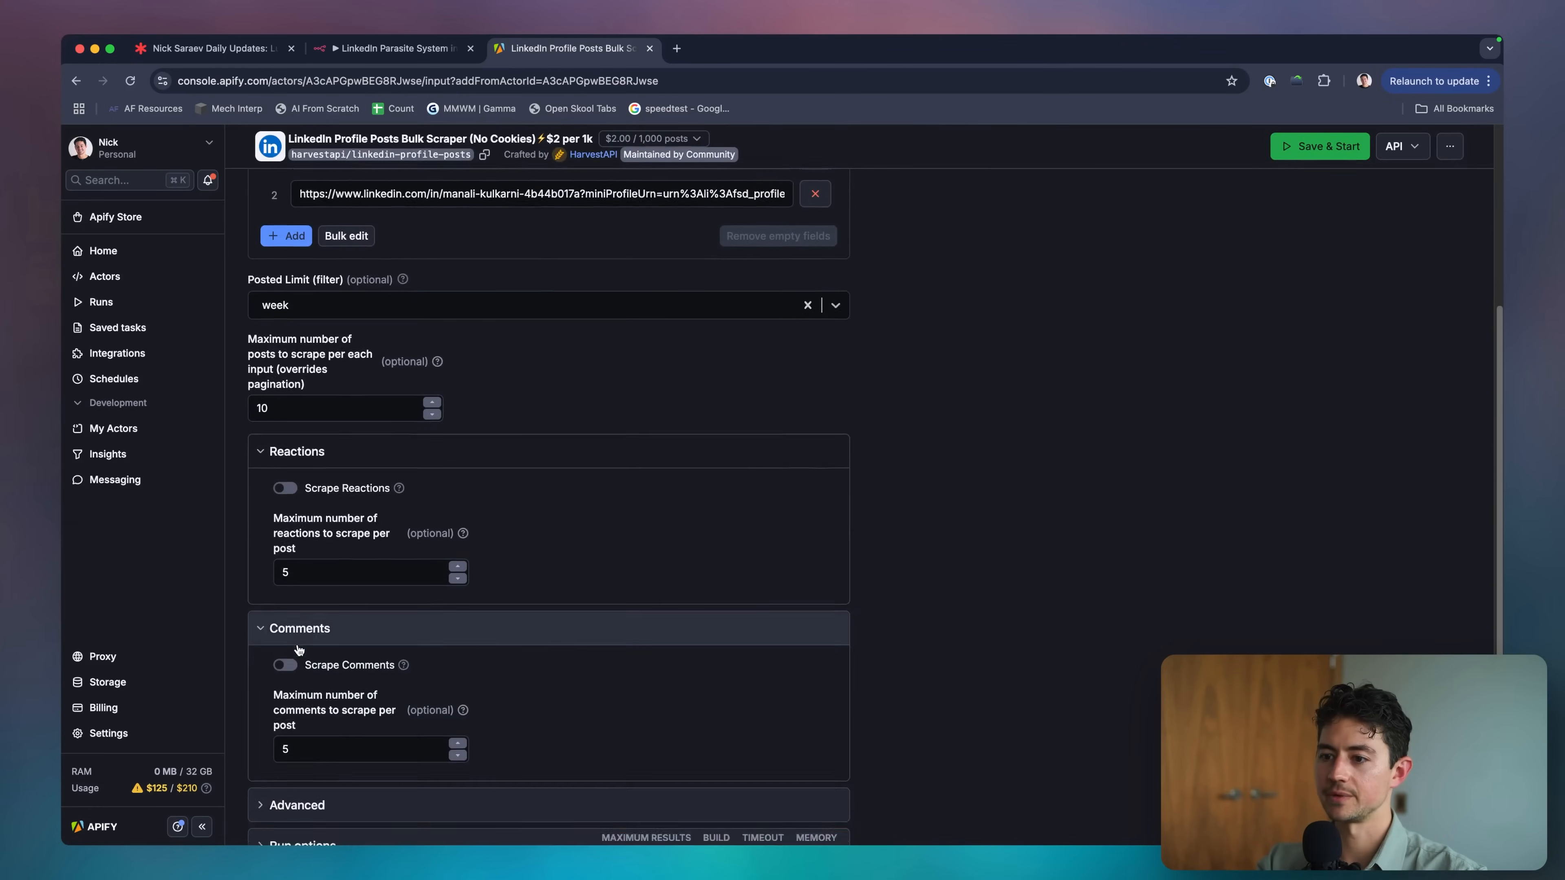
scroll(302, 655, down, 3)
click(309, 650)
scroll(308, 655, down, 3)
double_click(314, 685)
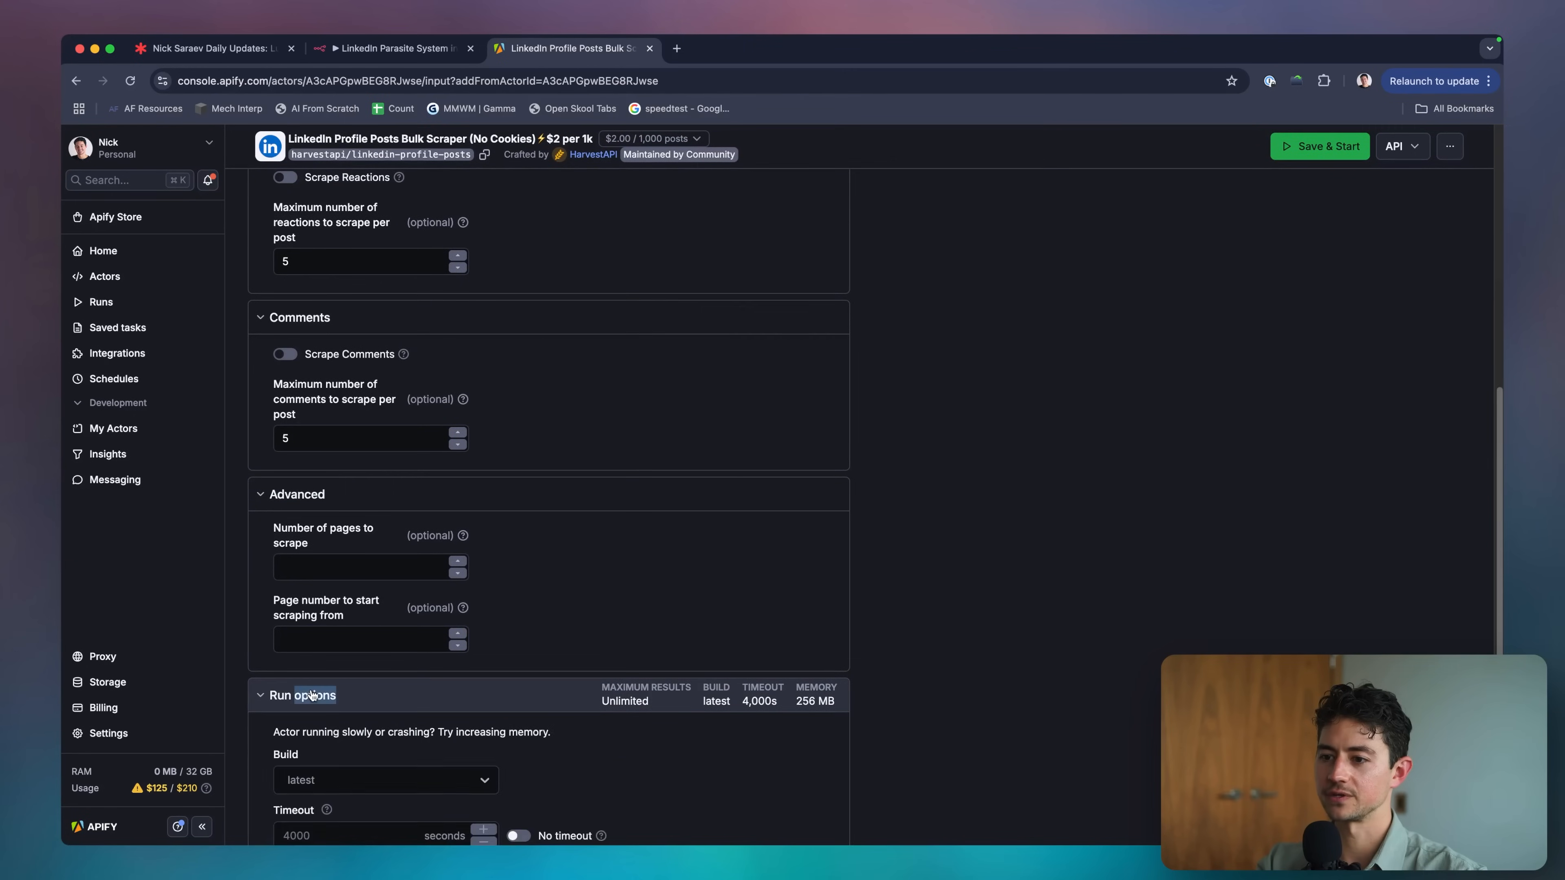
click(302, 727)
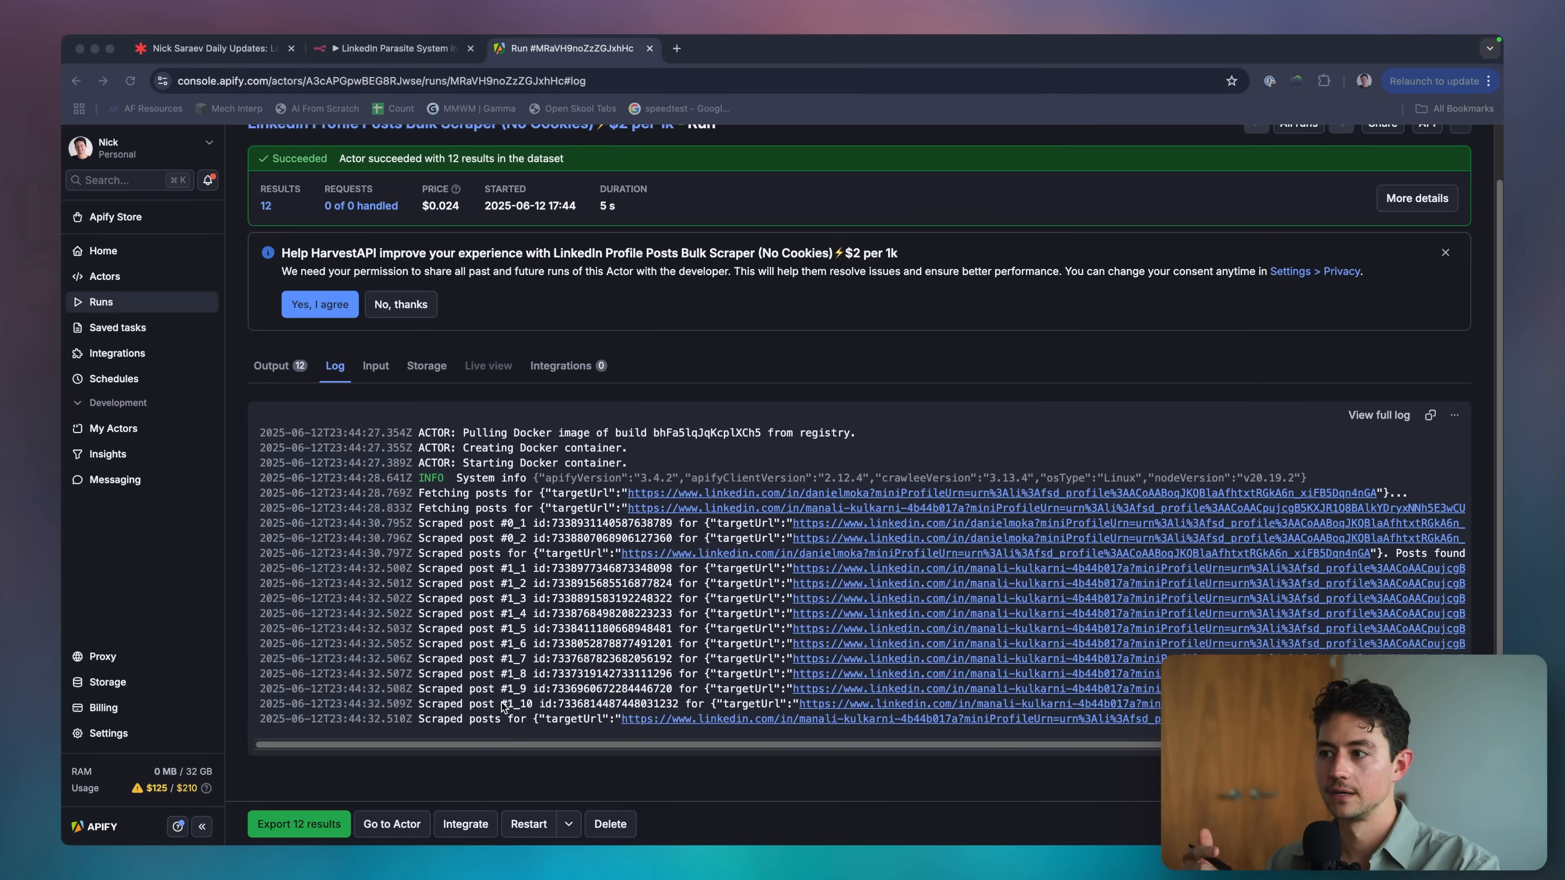
Decline sharing run data with 'No, thanks' and open the run's Output results.
click(502, 706)
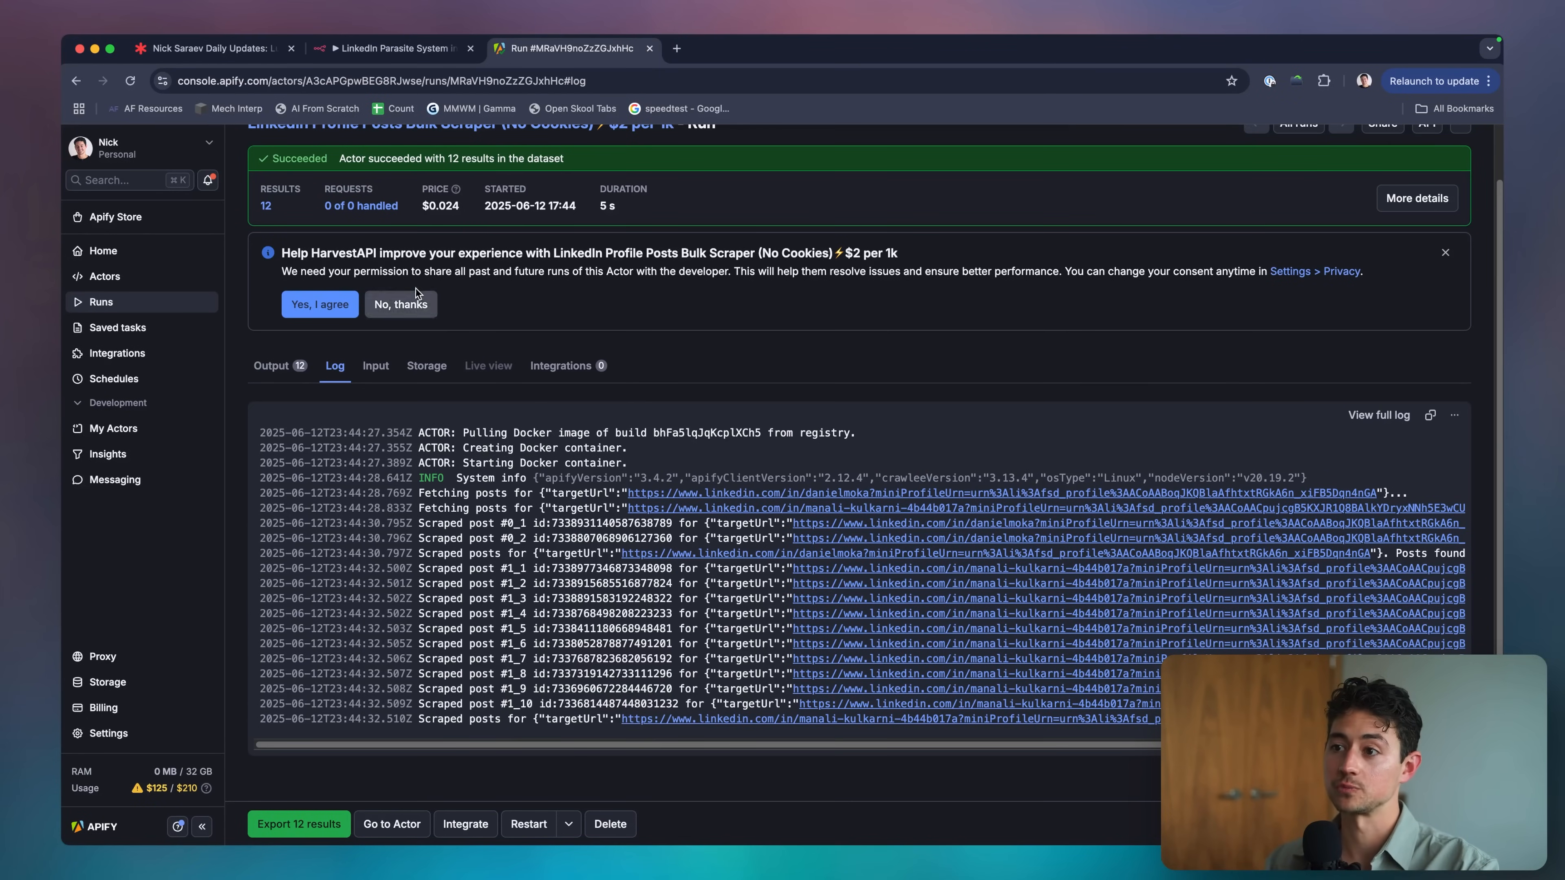
click(413, 304)
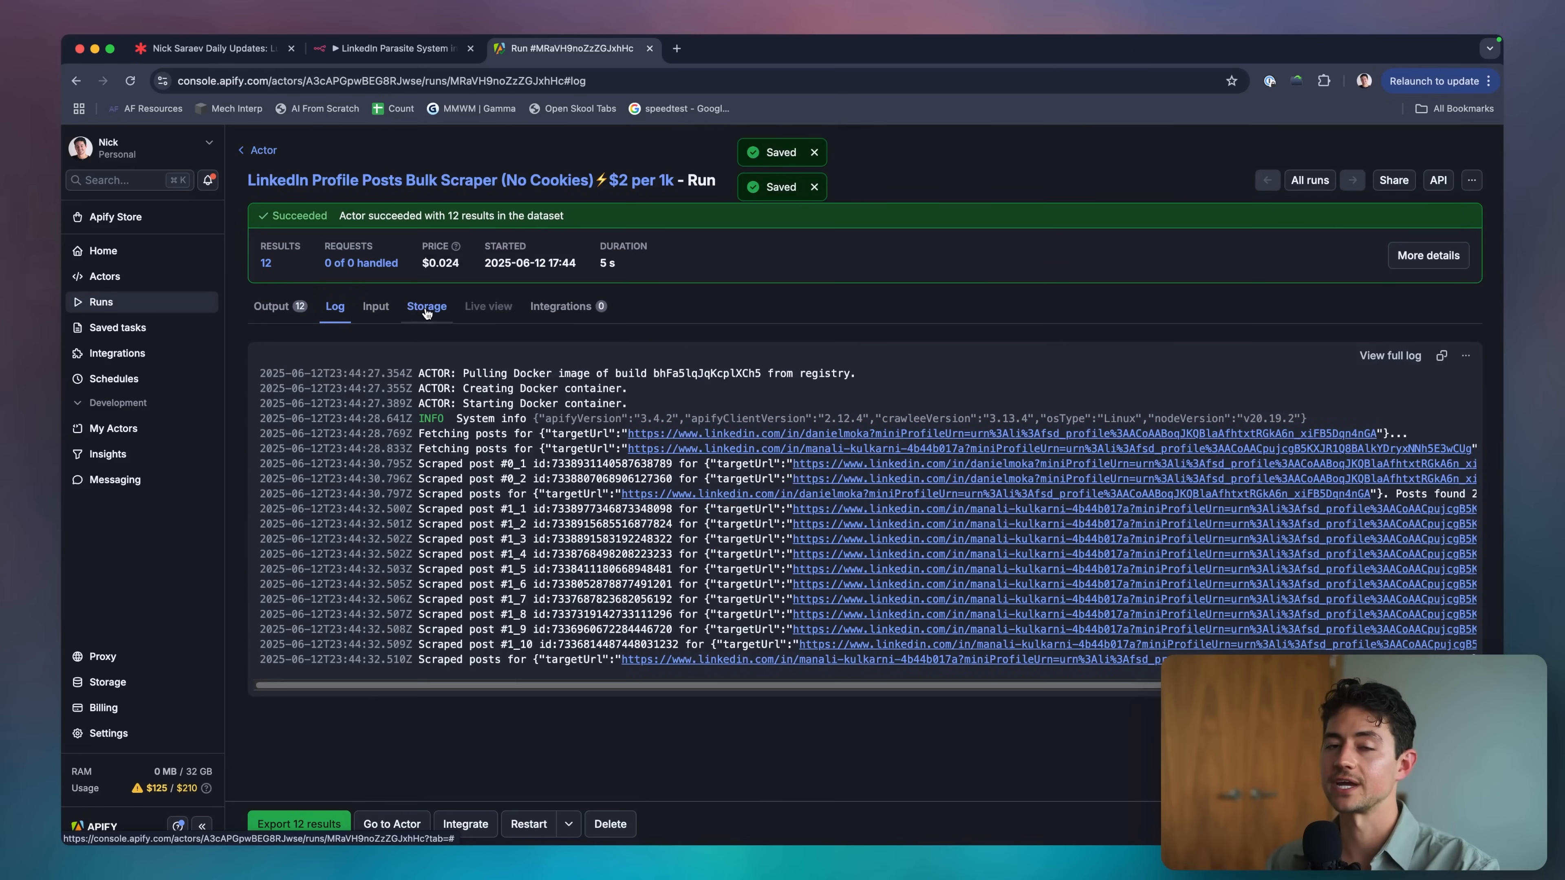
click(274, 306)
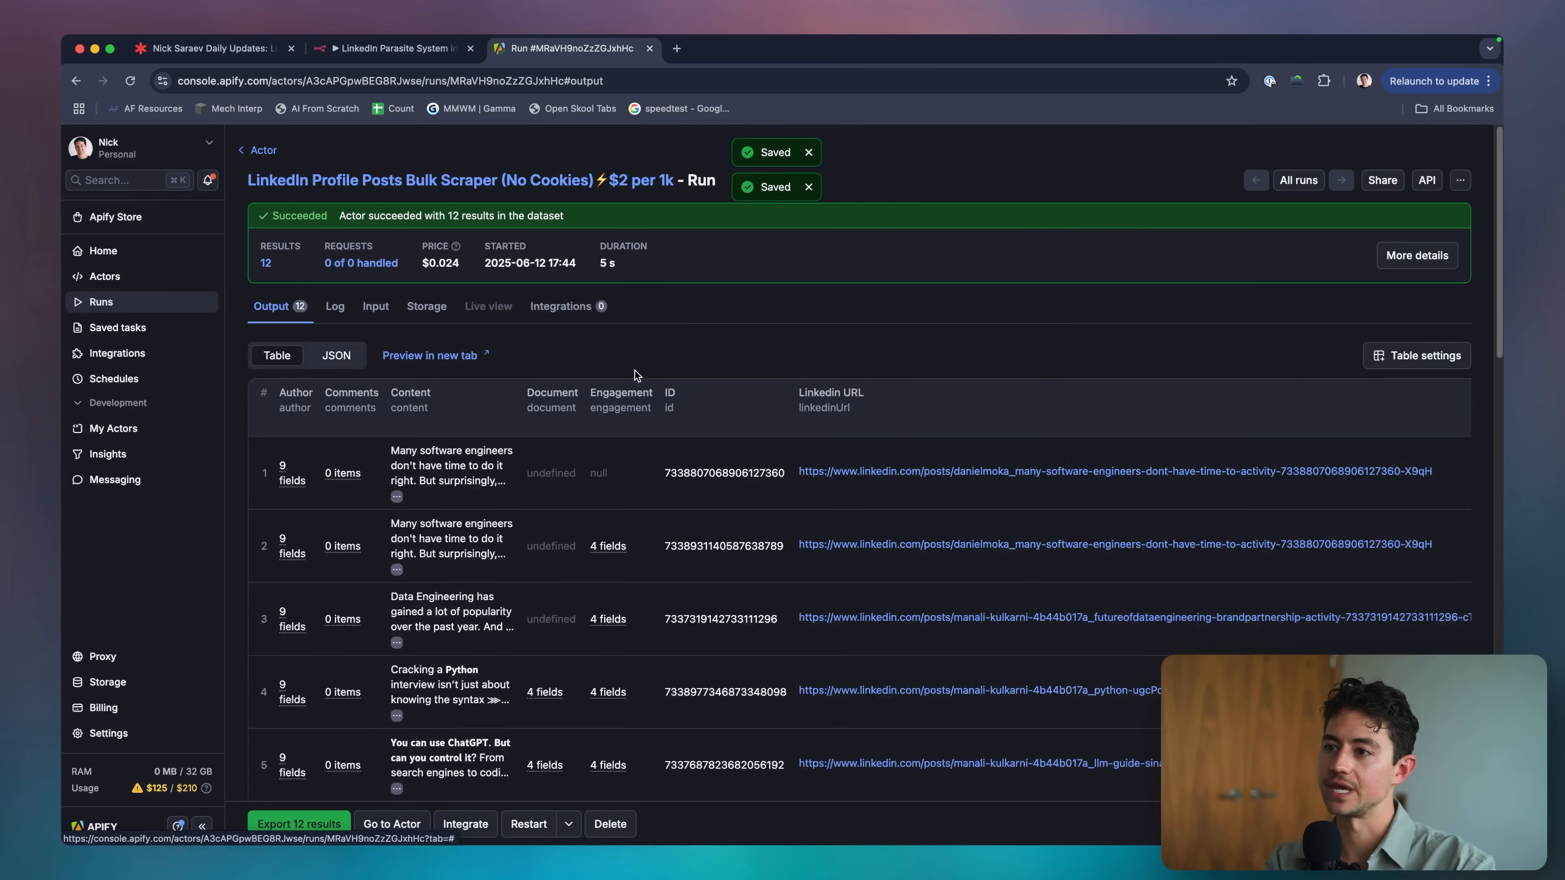
Scroll through the 12 scraped LinkedIn post results, then return to the n8n workflow.
scroll(701, 487, down, 1)
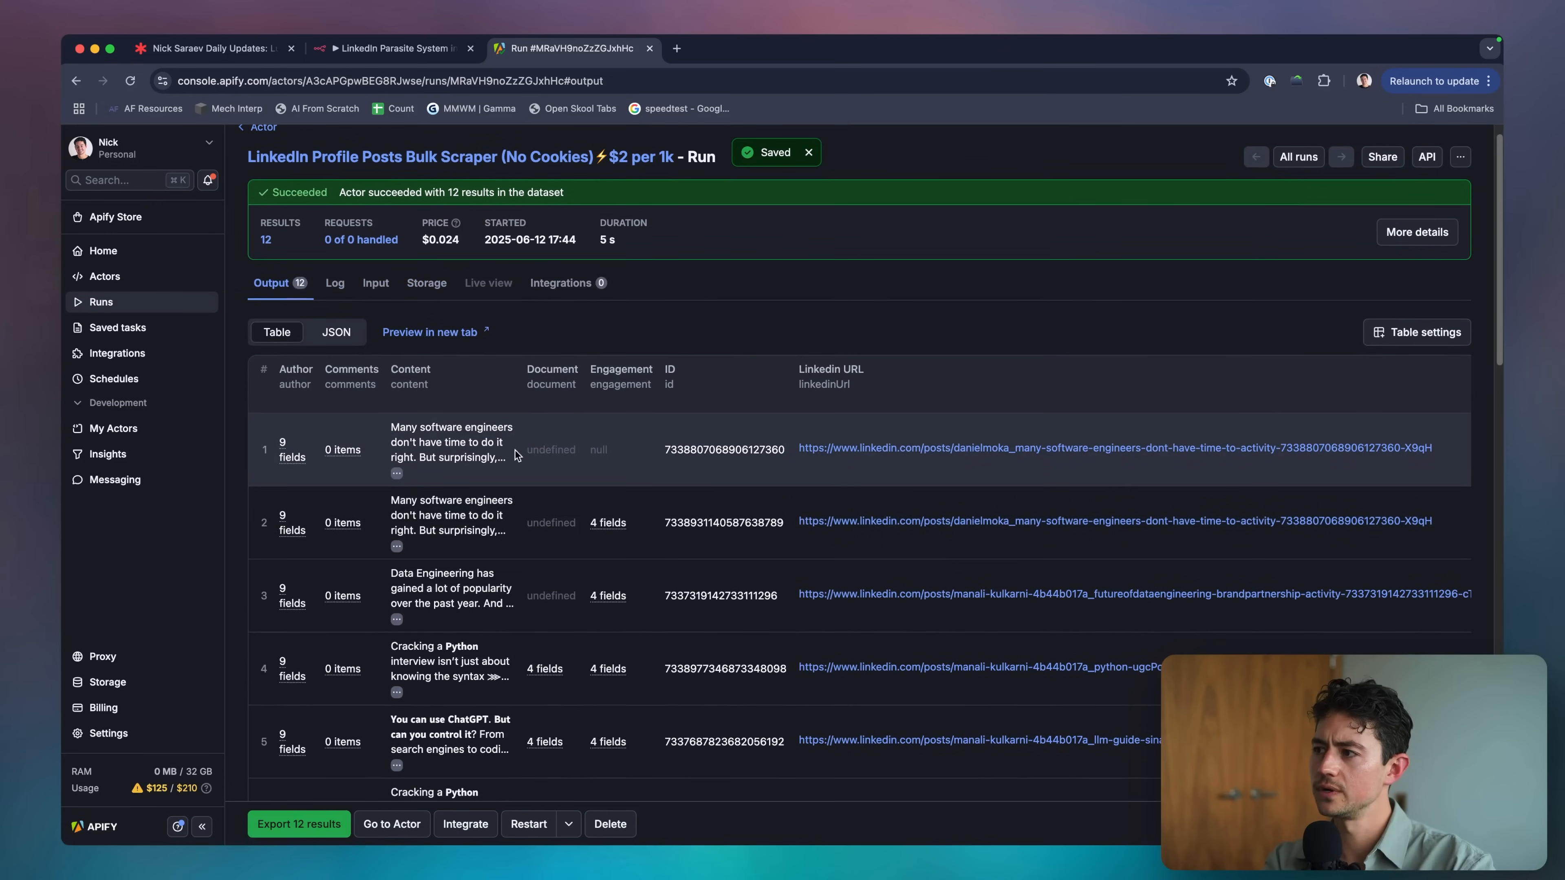
scroll(431, 406, down, 3)
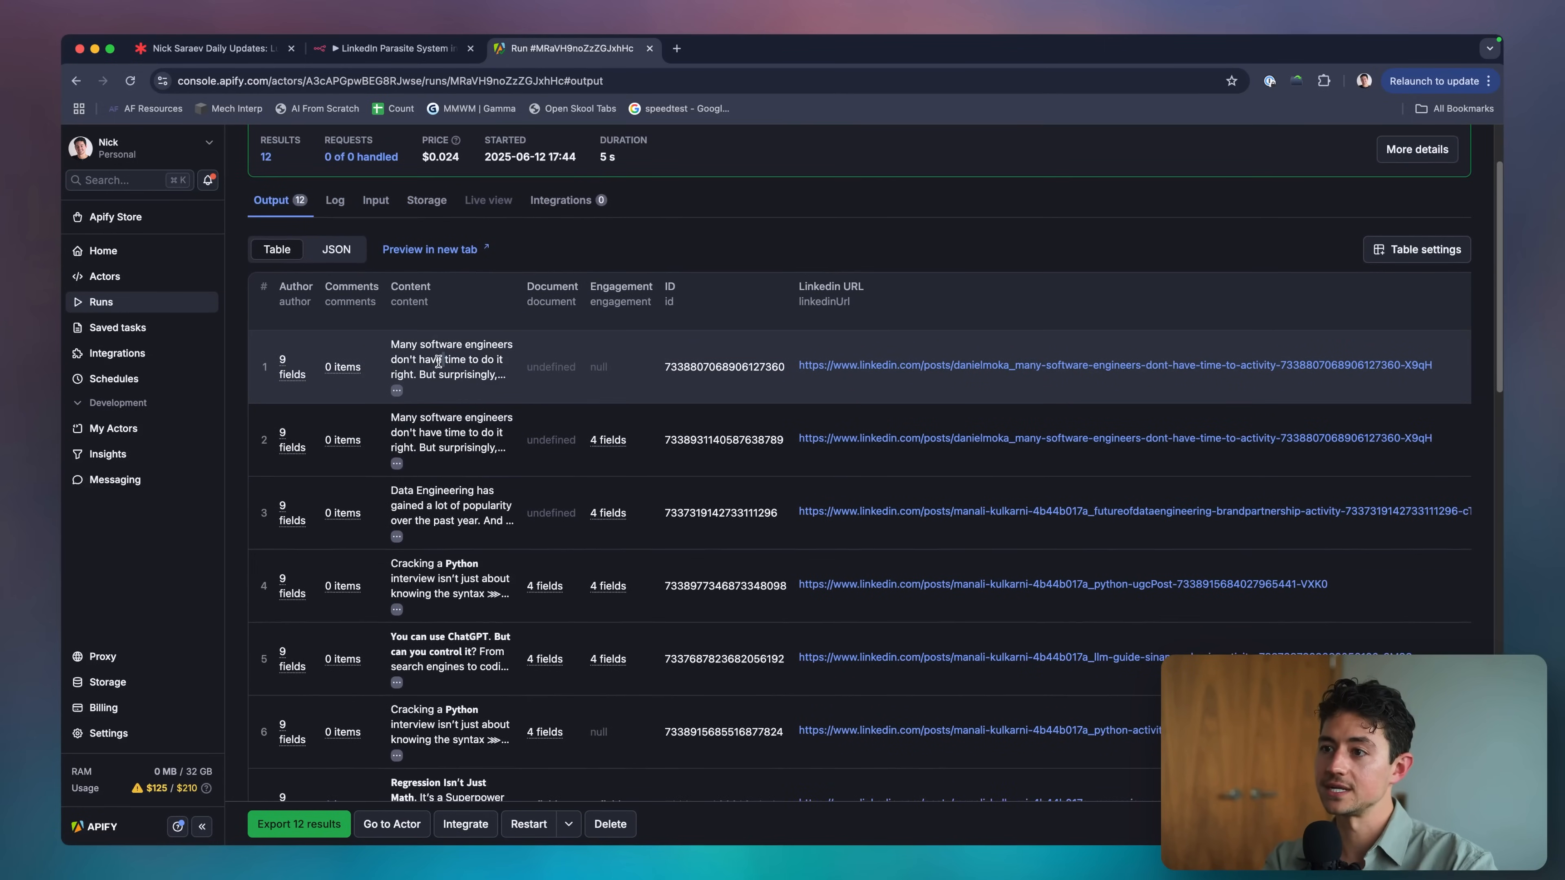
scroll(431, 340, down, 9)
mouse_move(401, 426)
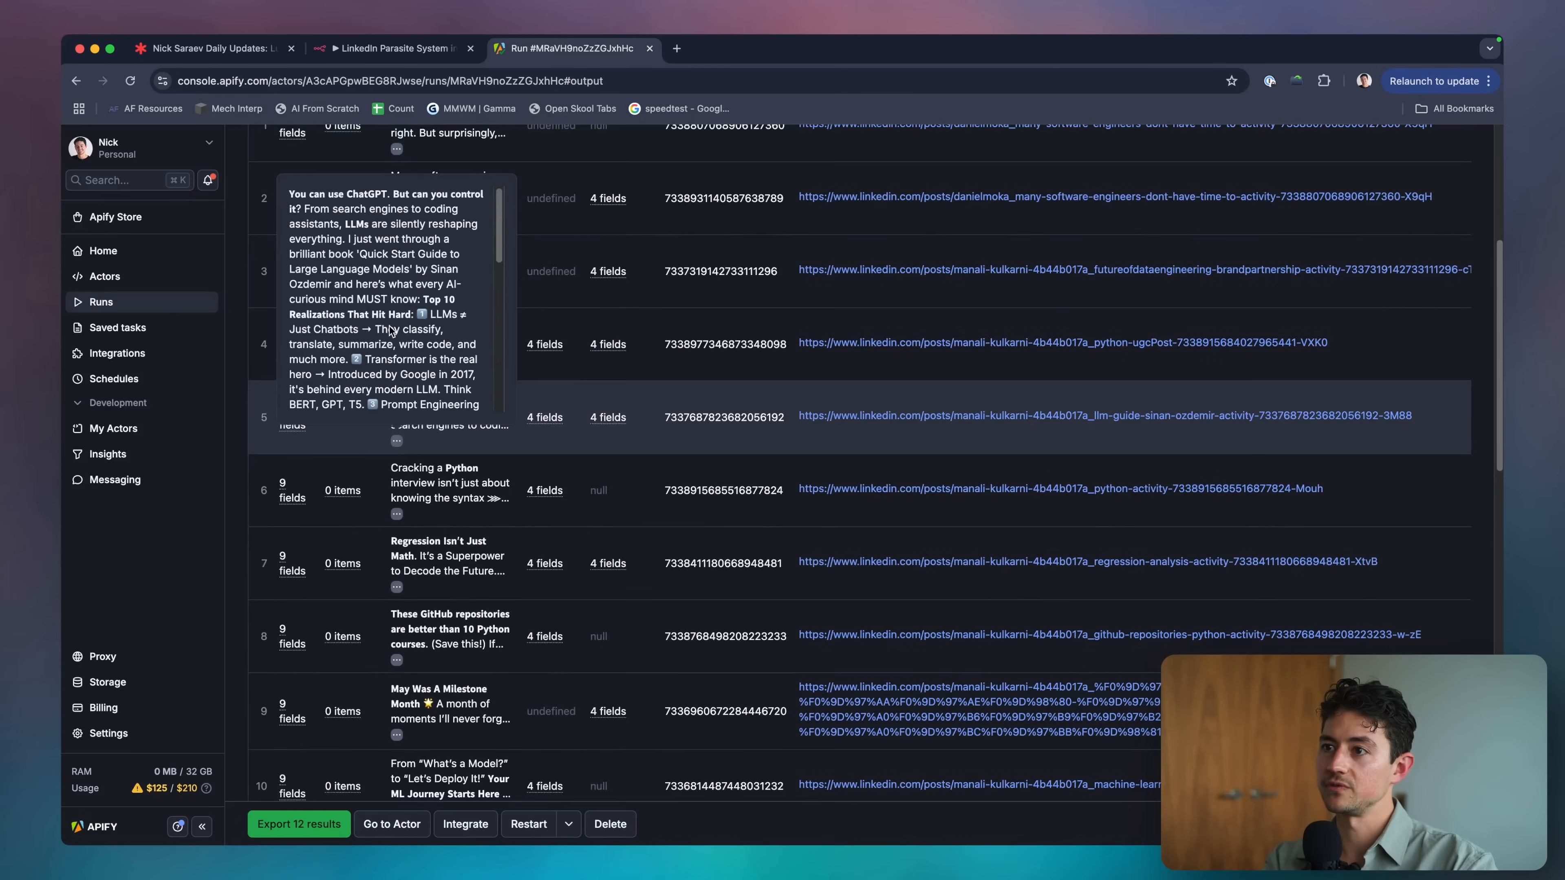
scroll(390, 331, down, 5)
mouse_move(408, 495)
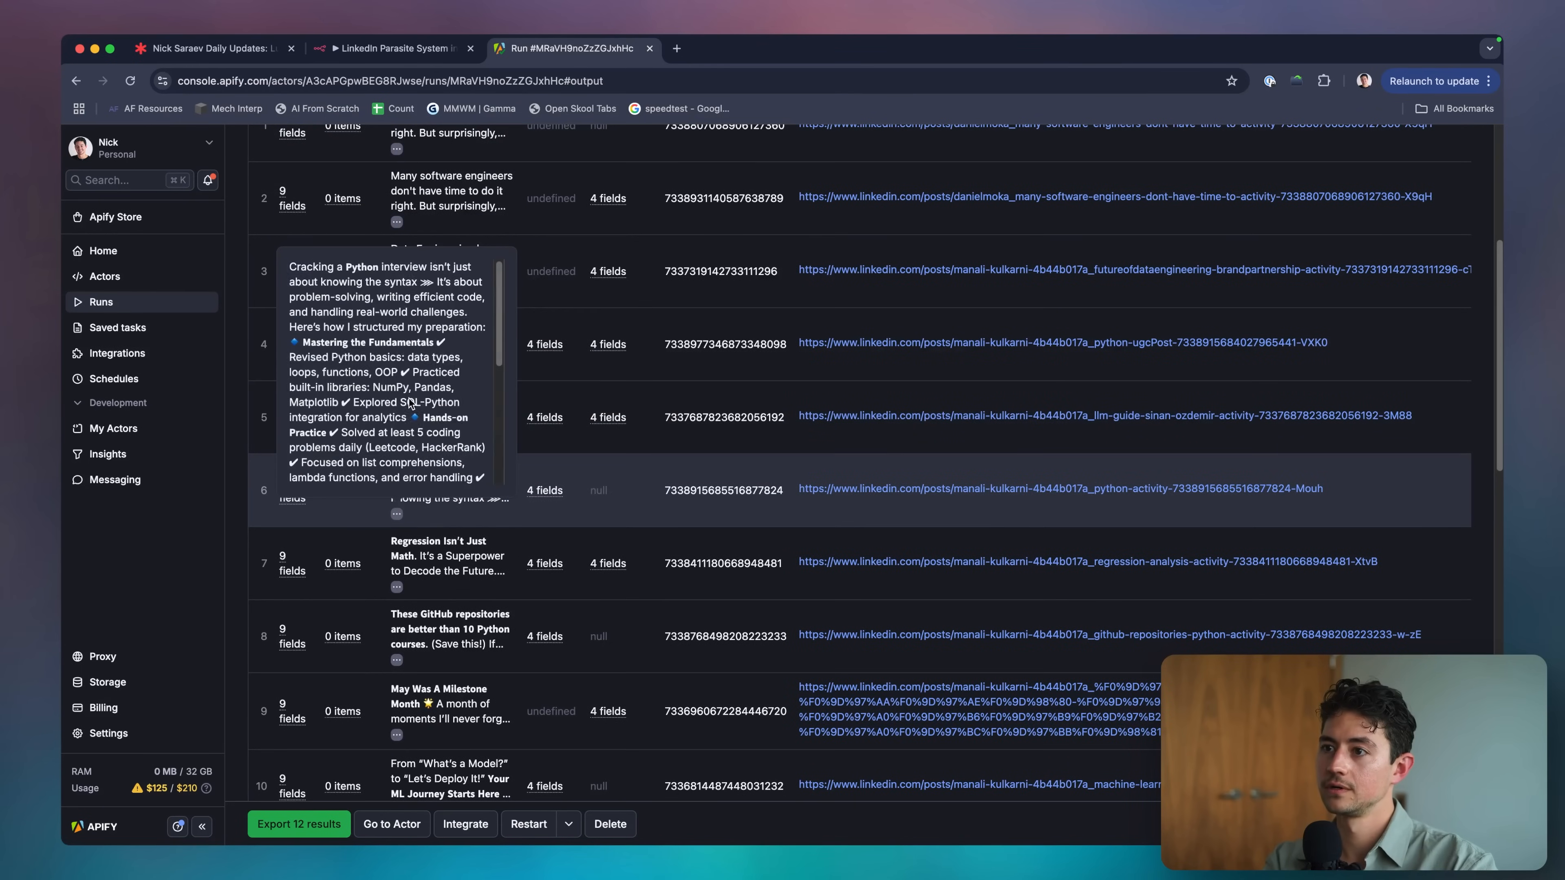
scroll(409, 402, down, 3)
mouse_move(401, 566)
scroll(399, 477, down, 3)
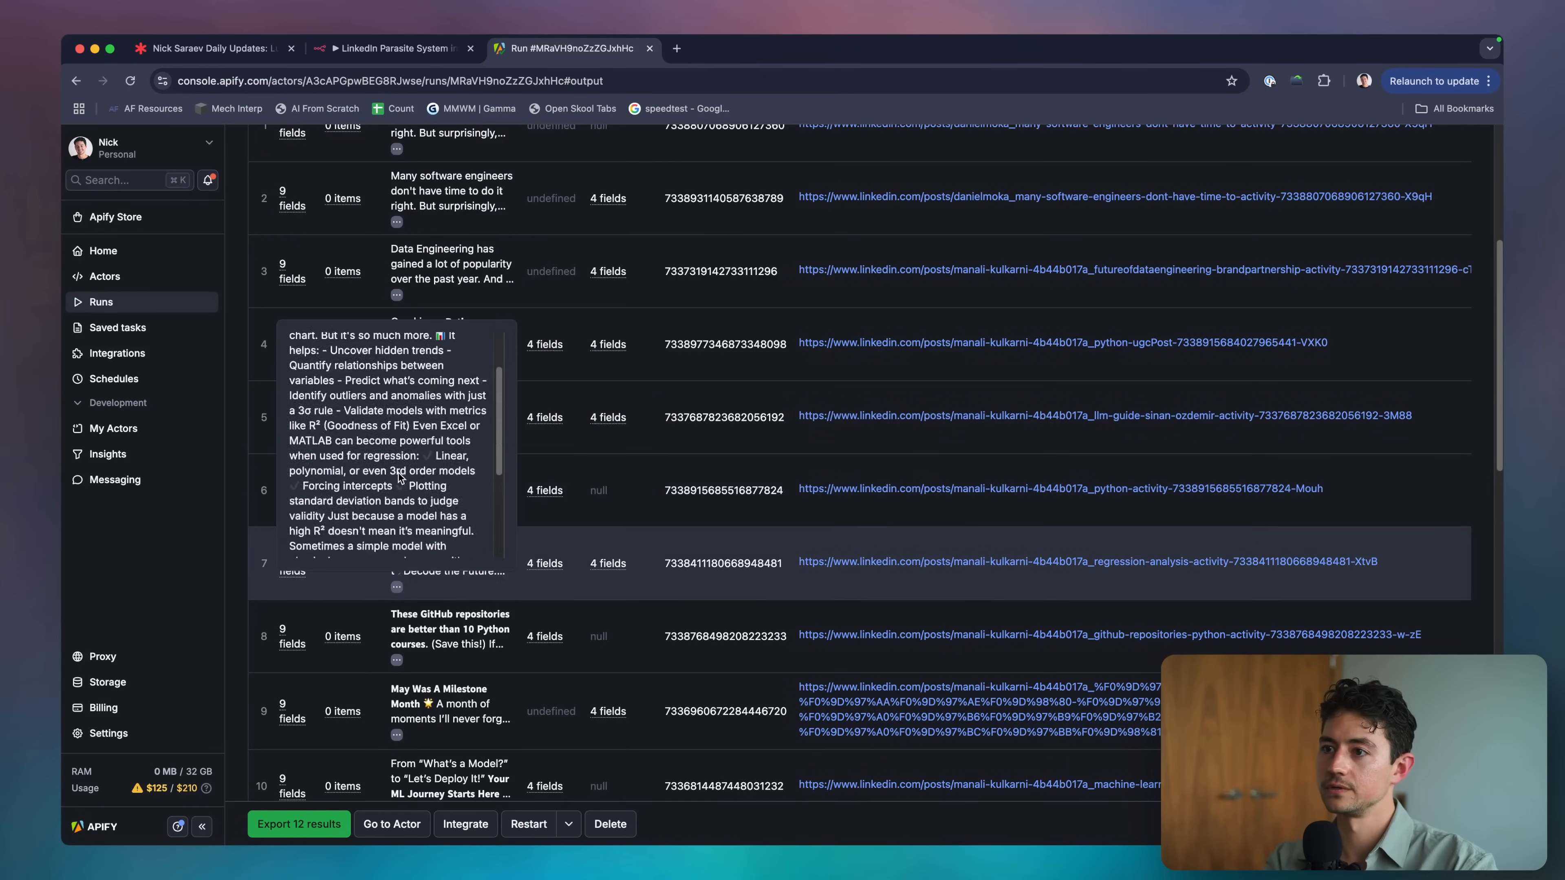
scroll(399, 477, down, 3)
scroll(530, 534, up, 13)
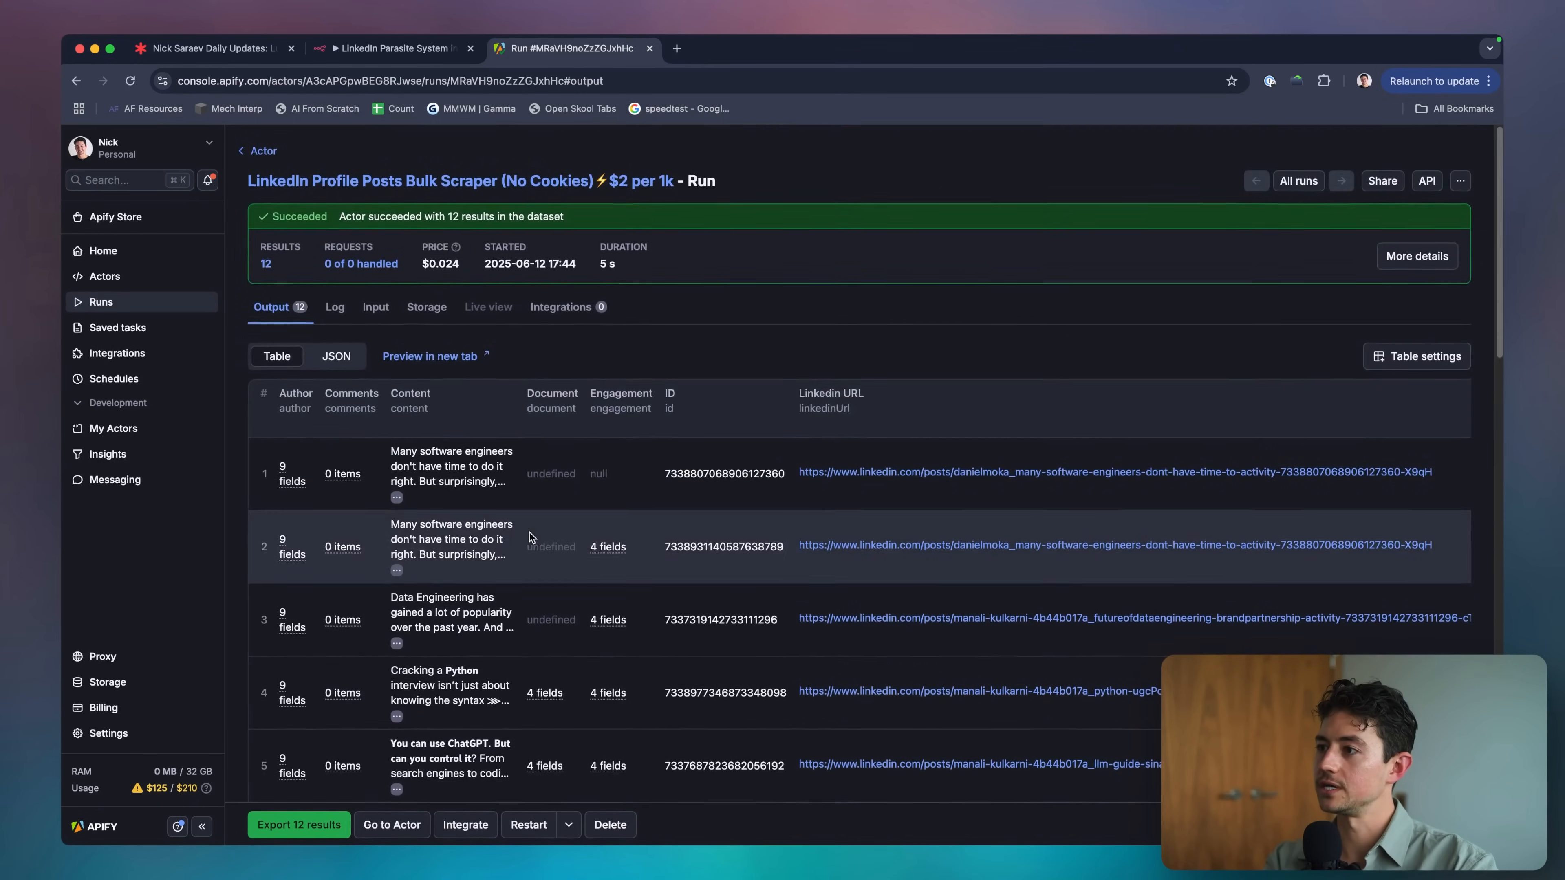
scroll(529, 536, right, 8)
scroll(529, 536, down, 2)
mouse_move(1122, 498)
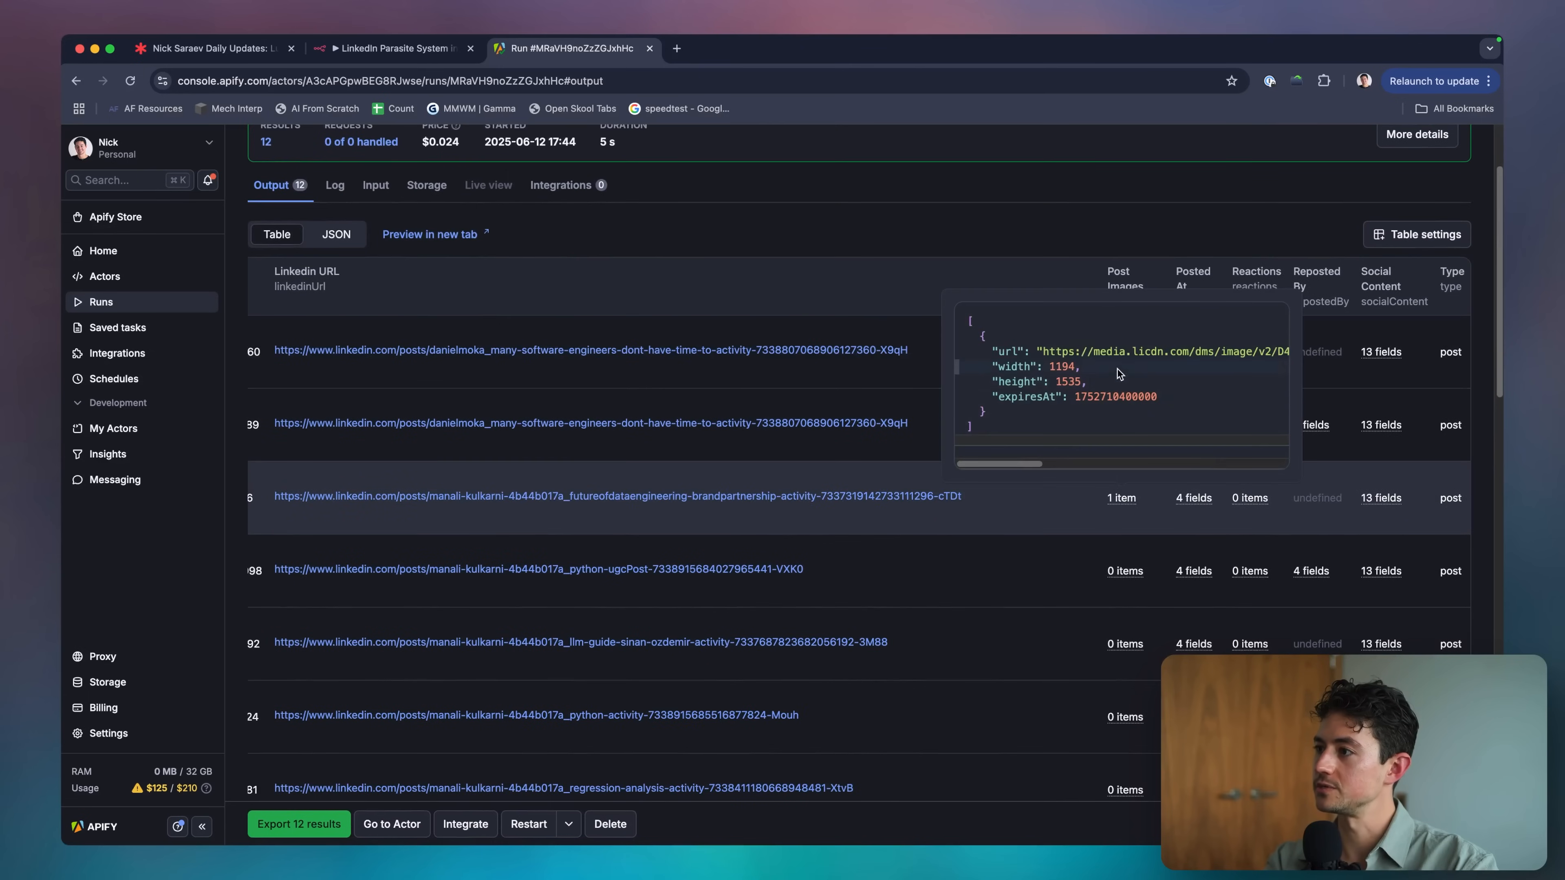
scroll(1082, 511, down, 3)
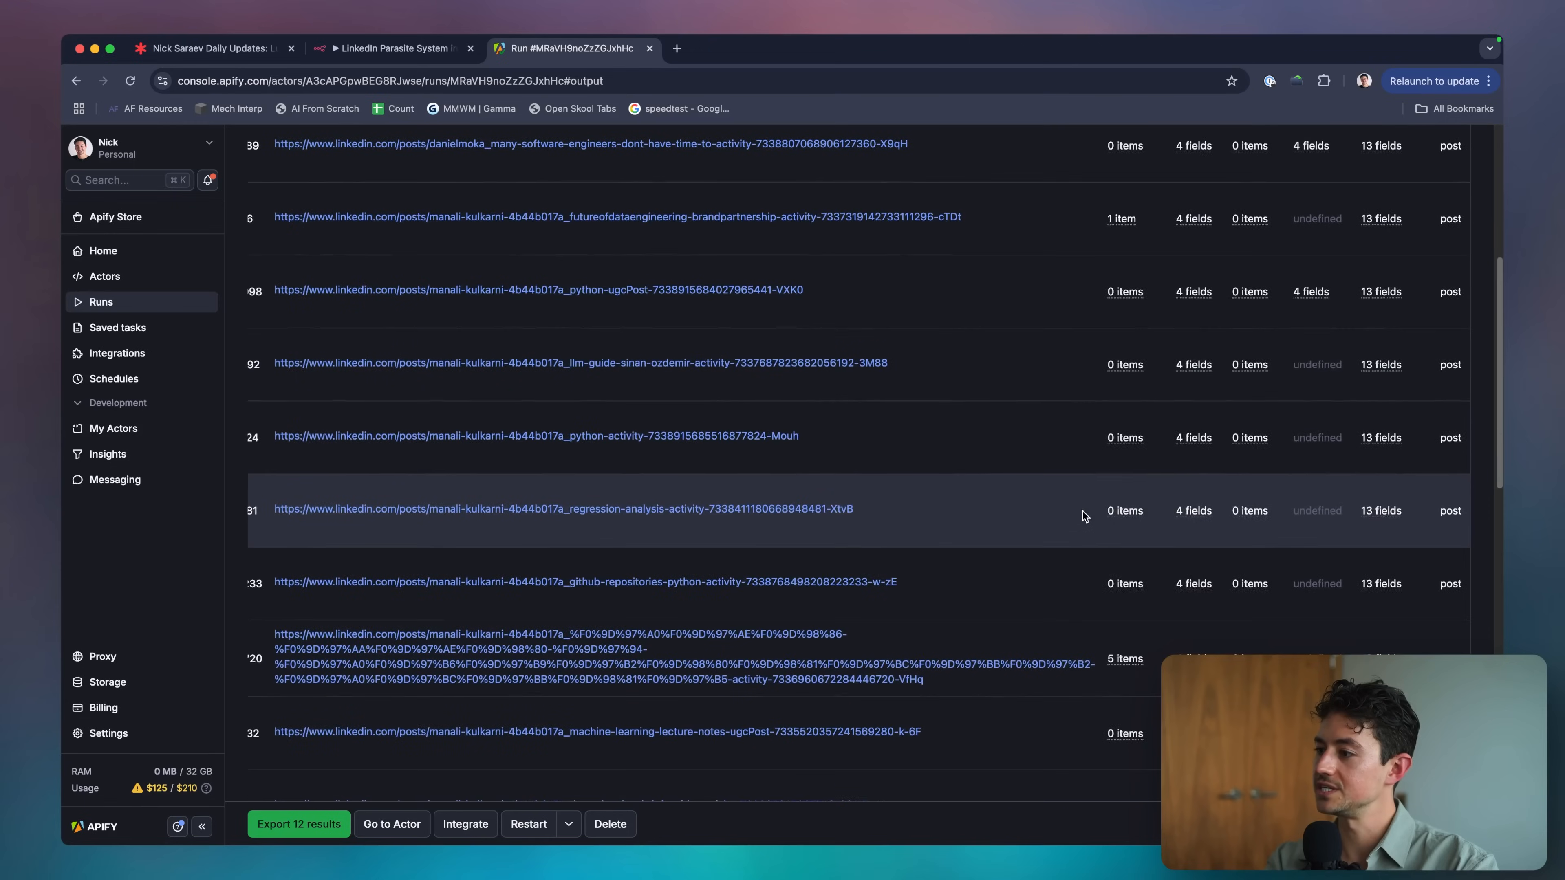
scroll(1083, 511, up, 2)
scroll(1082, 511, up, 2)
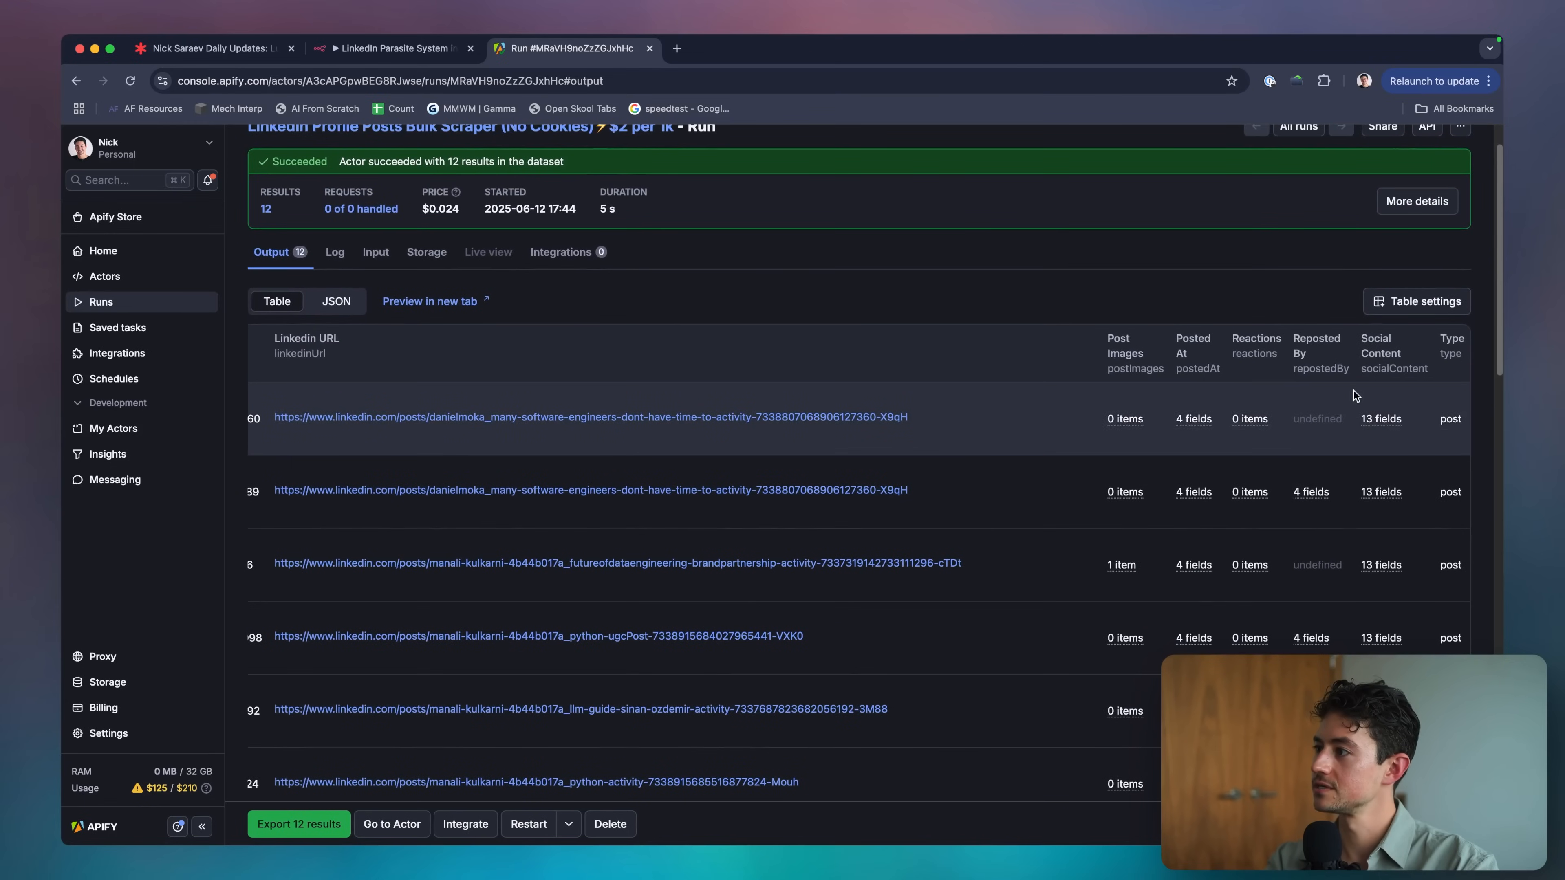
scroll(1379, 419, left, 8)
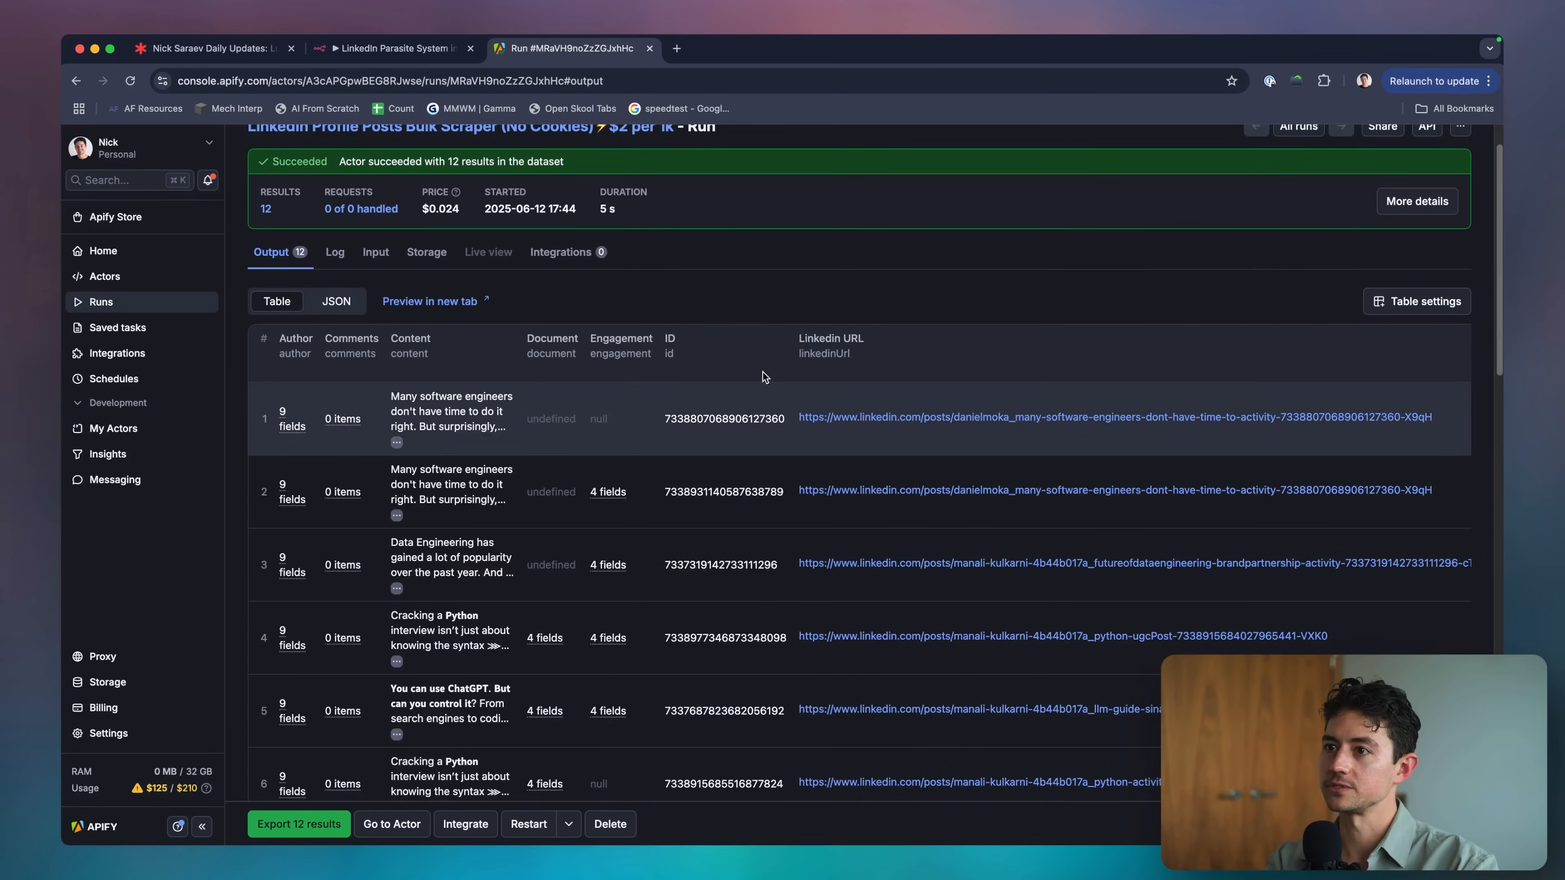
click(400, 49)
scroll(709, 379, up, 2)
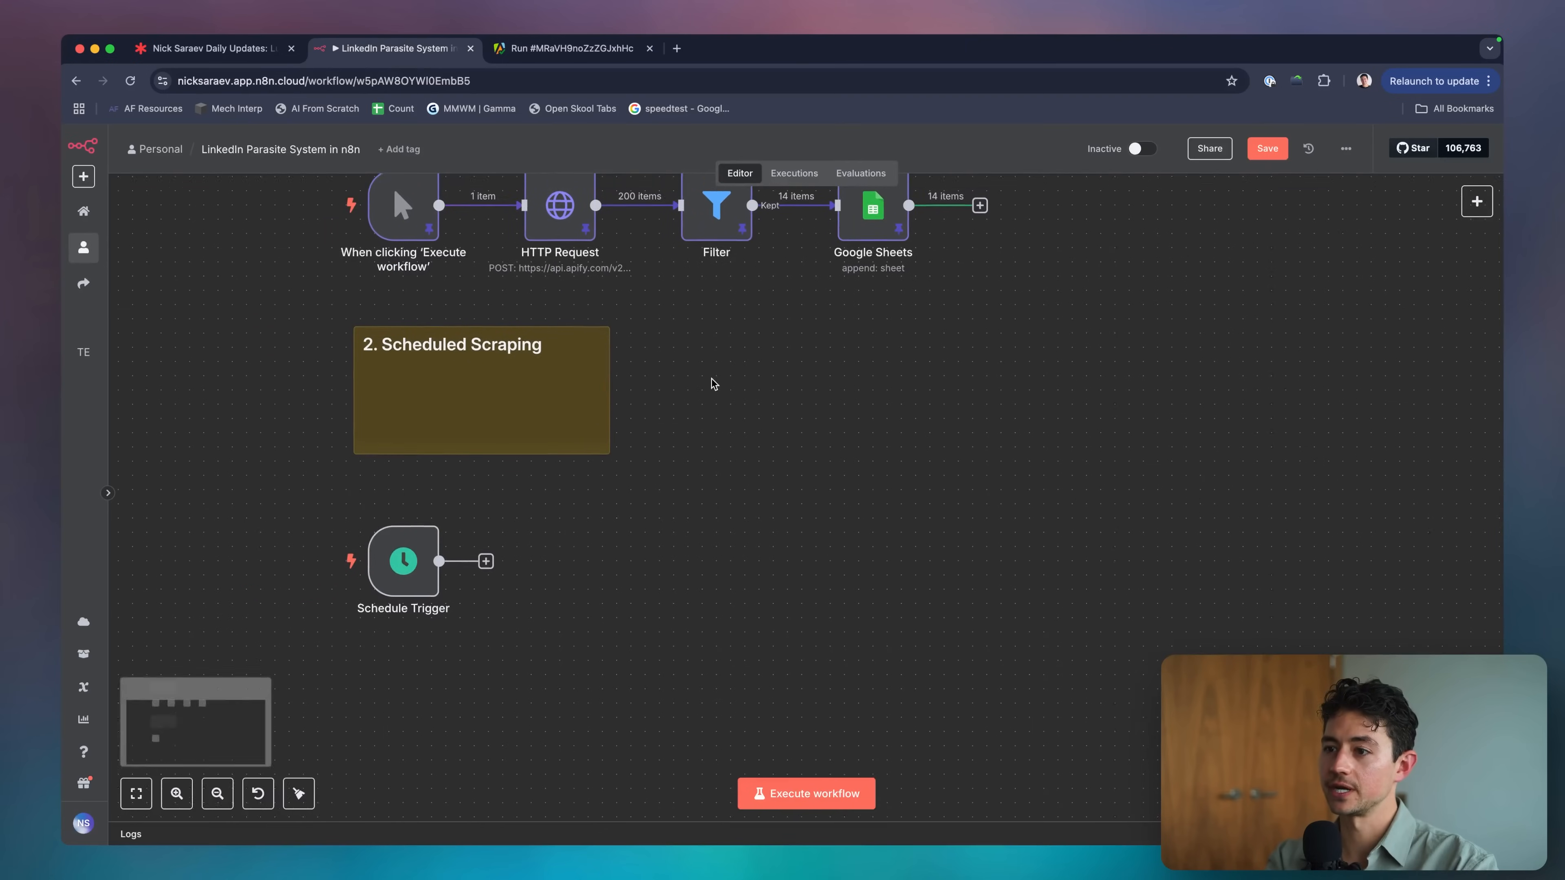
Paste a copy of the HTTP Request node into the n8n workflow.
scroll(856, 340, up, 1)
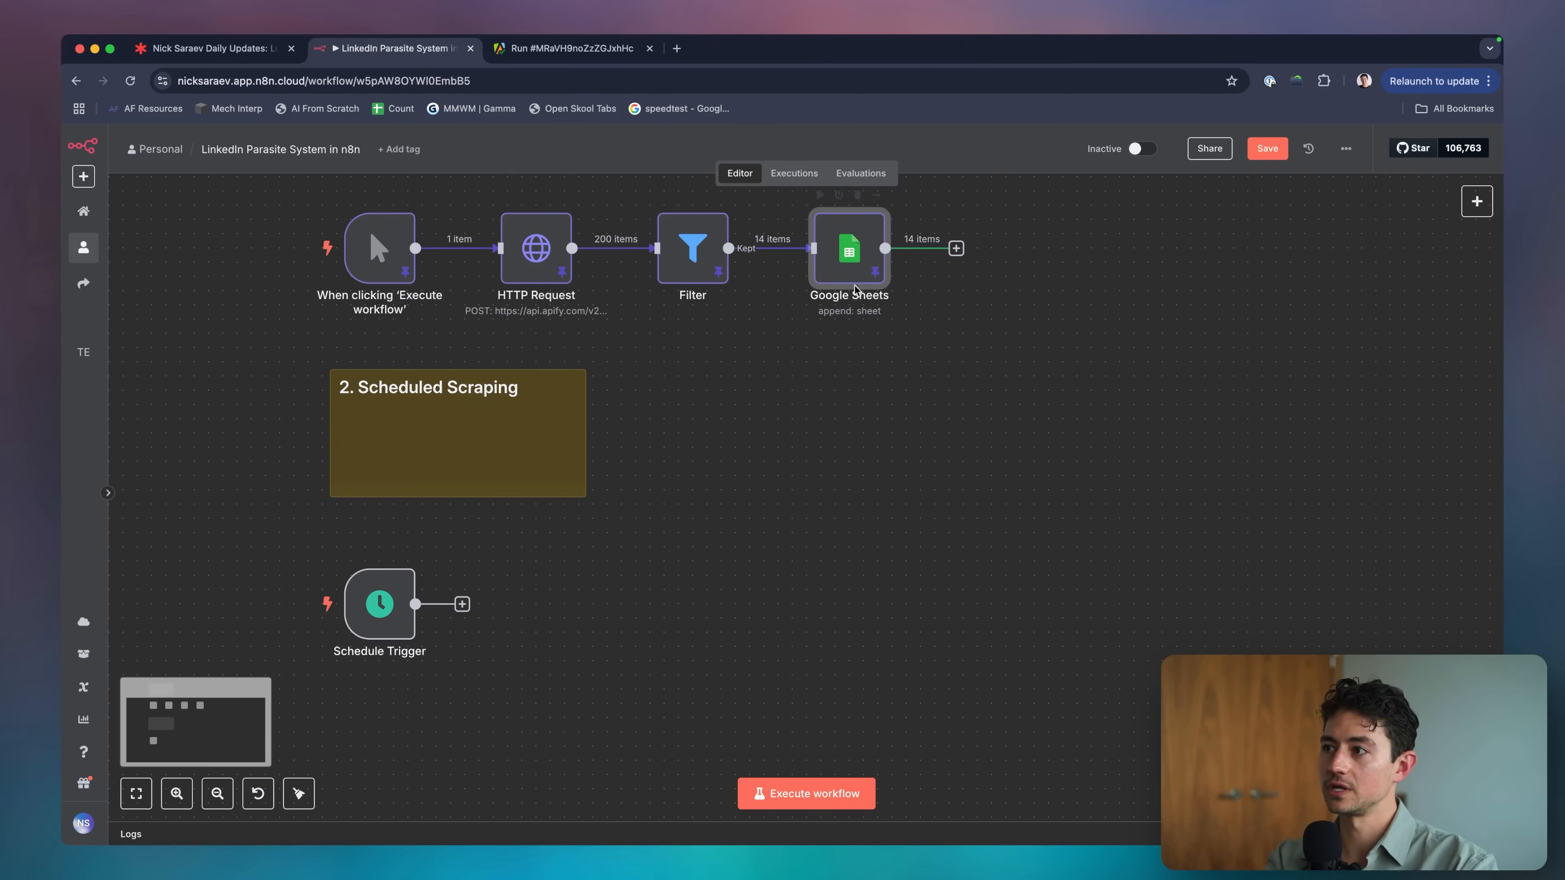
key(ctrl+Tab)
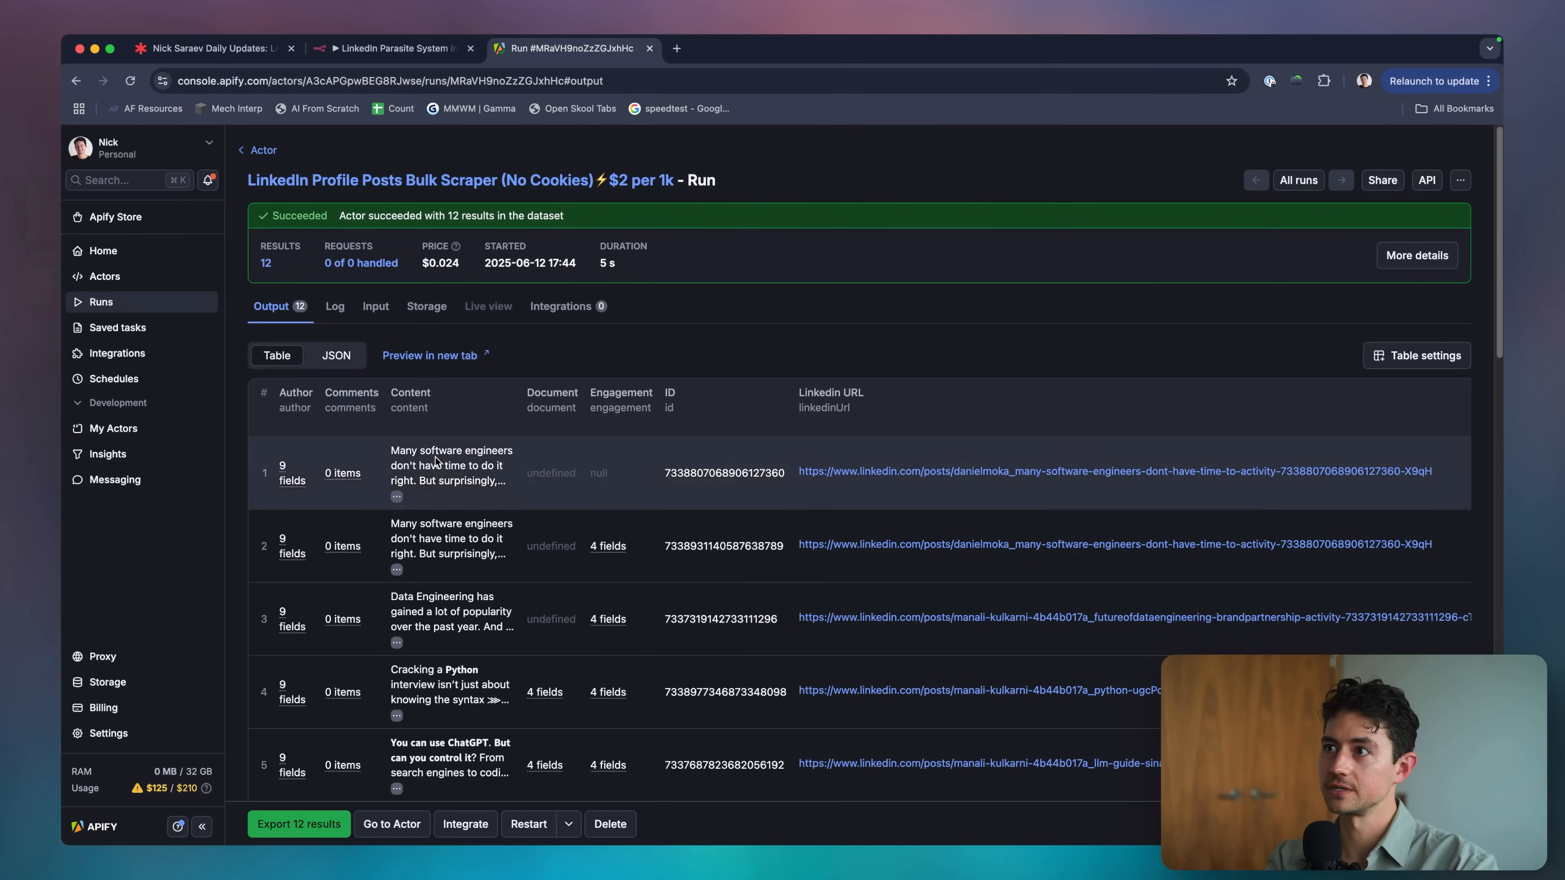
key(ctrl+shift+Tab)
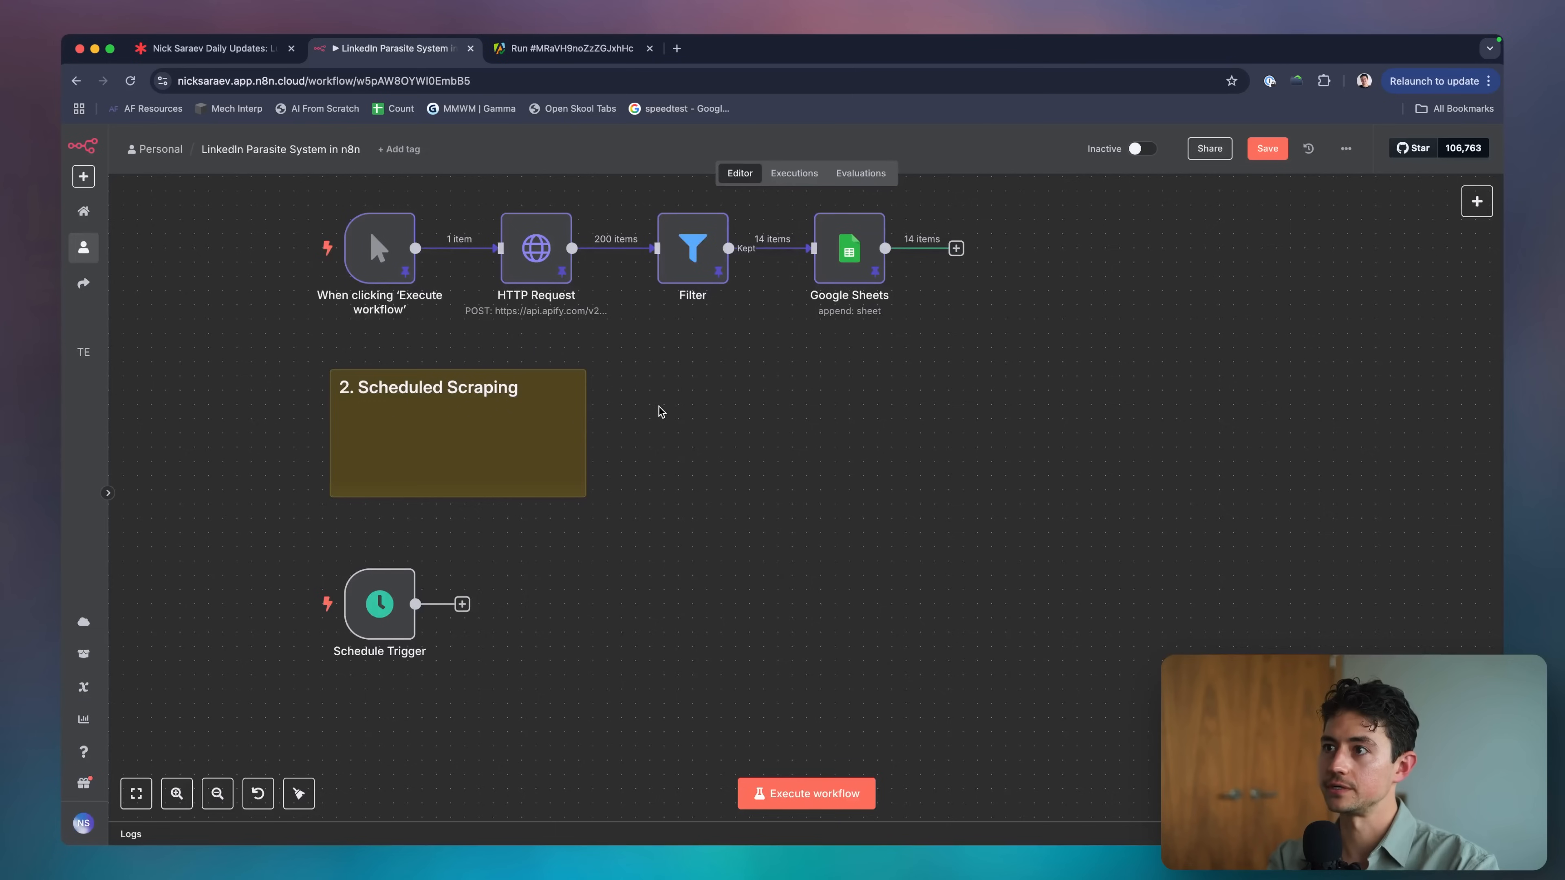
scroll(659, 405, up, 2)
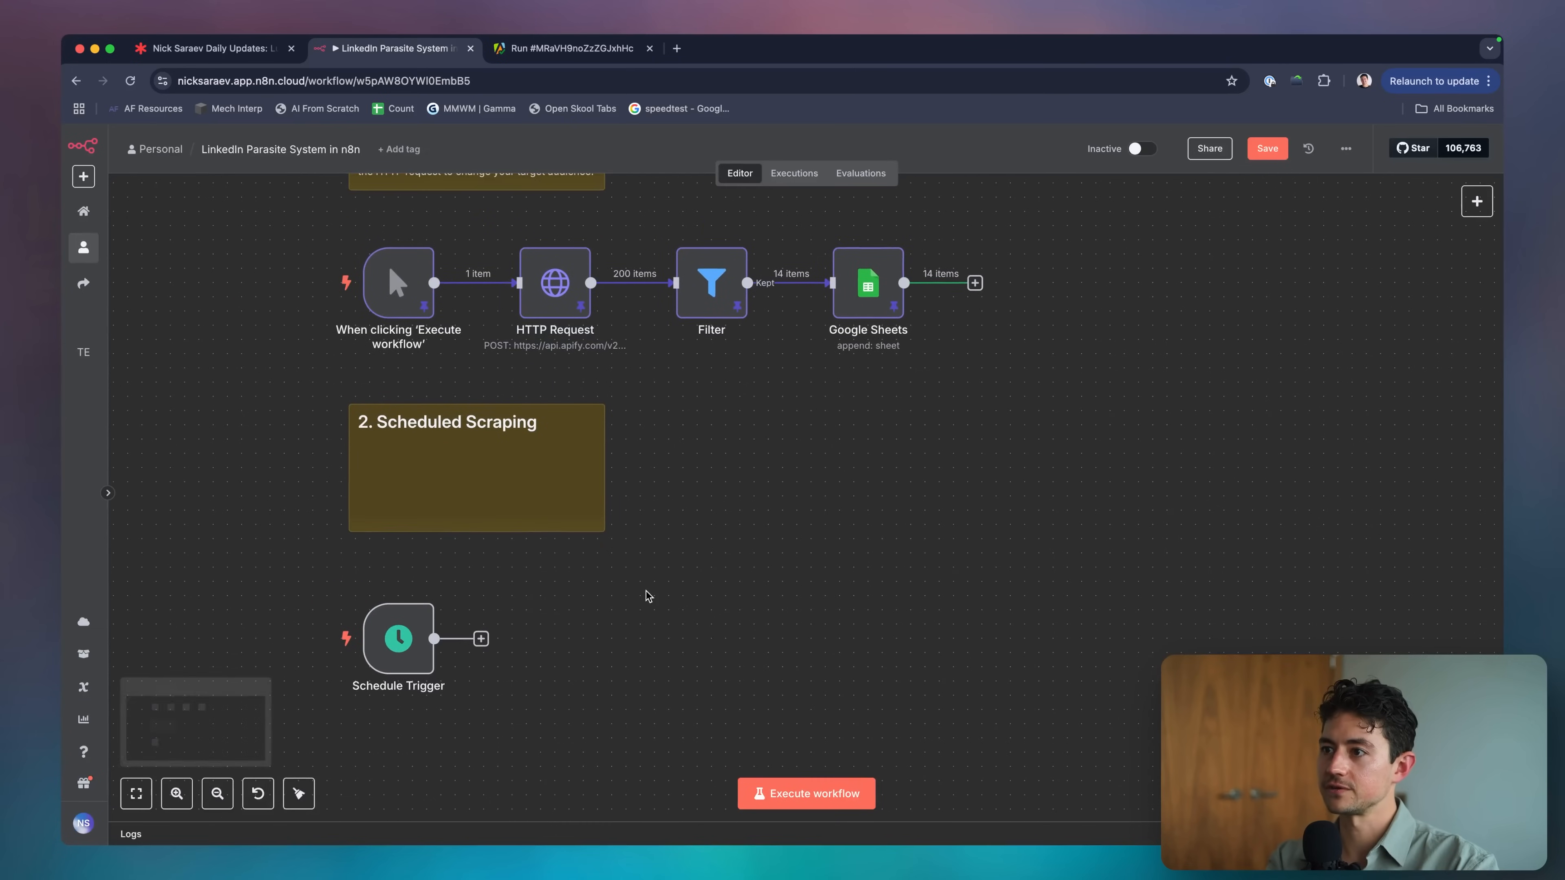
key(ctrl+v)
scroll(646, 647, down, 2)
Copy the Bulk Scraper actor ID from Apify and replace the old actor ID in the request URL.
key(ctrl+Tab)
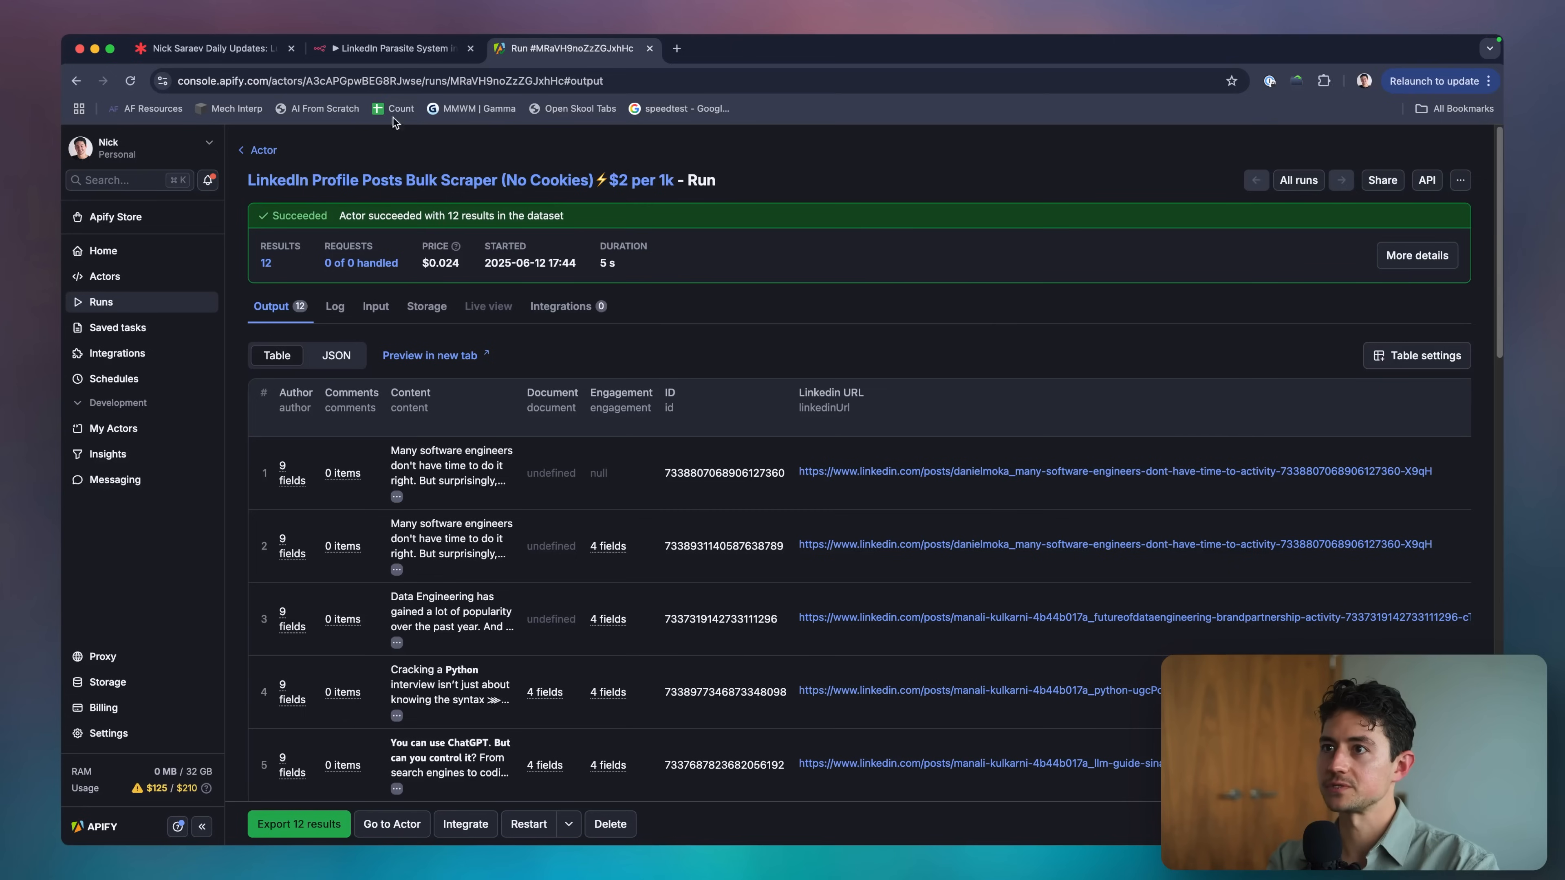
click(369, 180)
double_click(347, 82)
key(super+c)
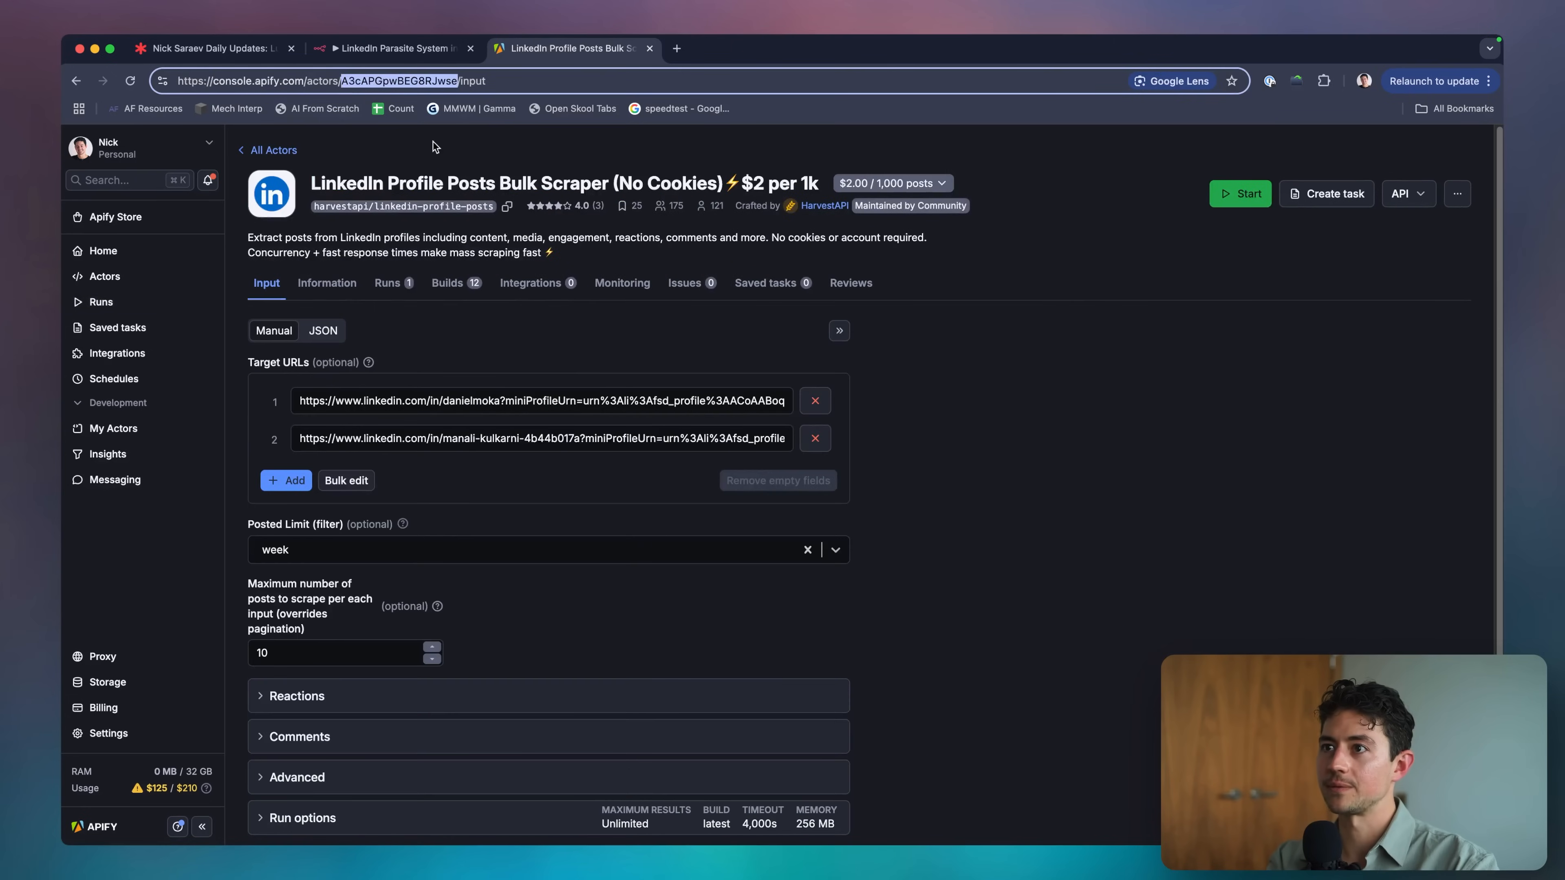
key(ctrl+shift+Tab)
key(Return)
scroll(804, 312, down, 2)
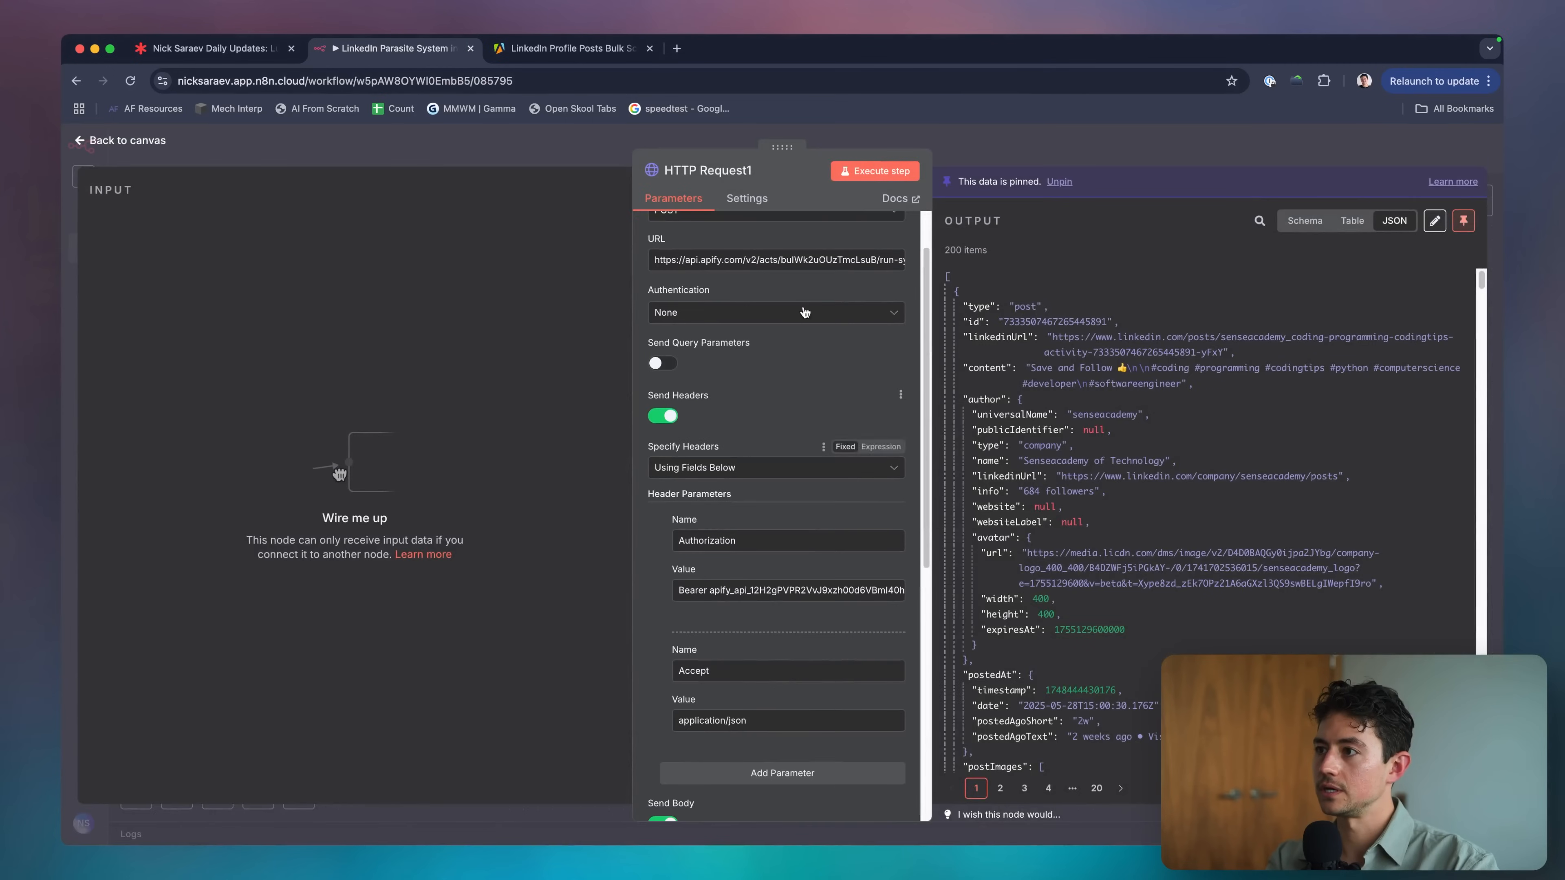
double_click(805, 260)
key(super+v)
scroll(785, 457, down, 3)
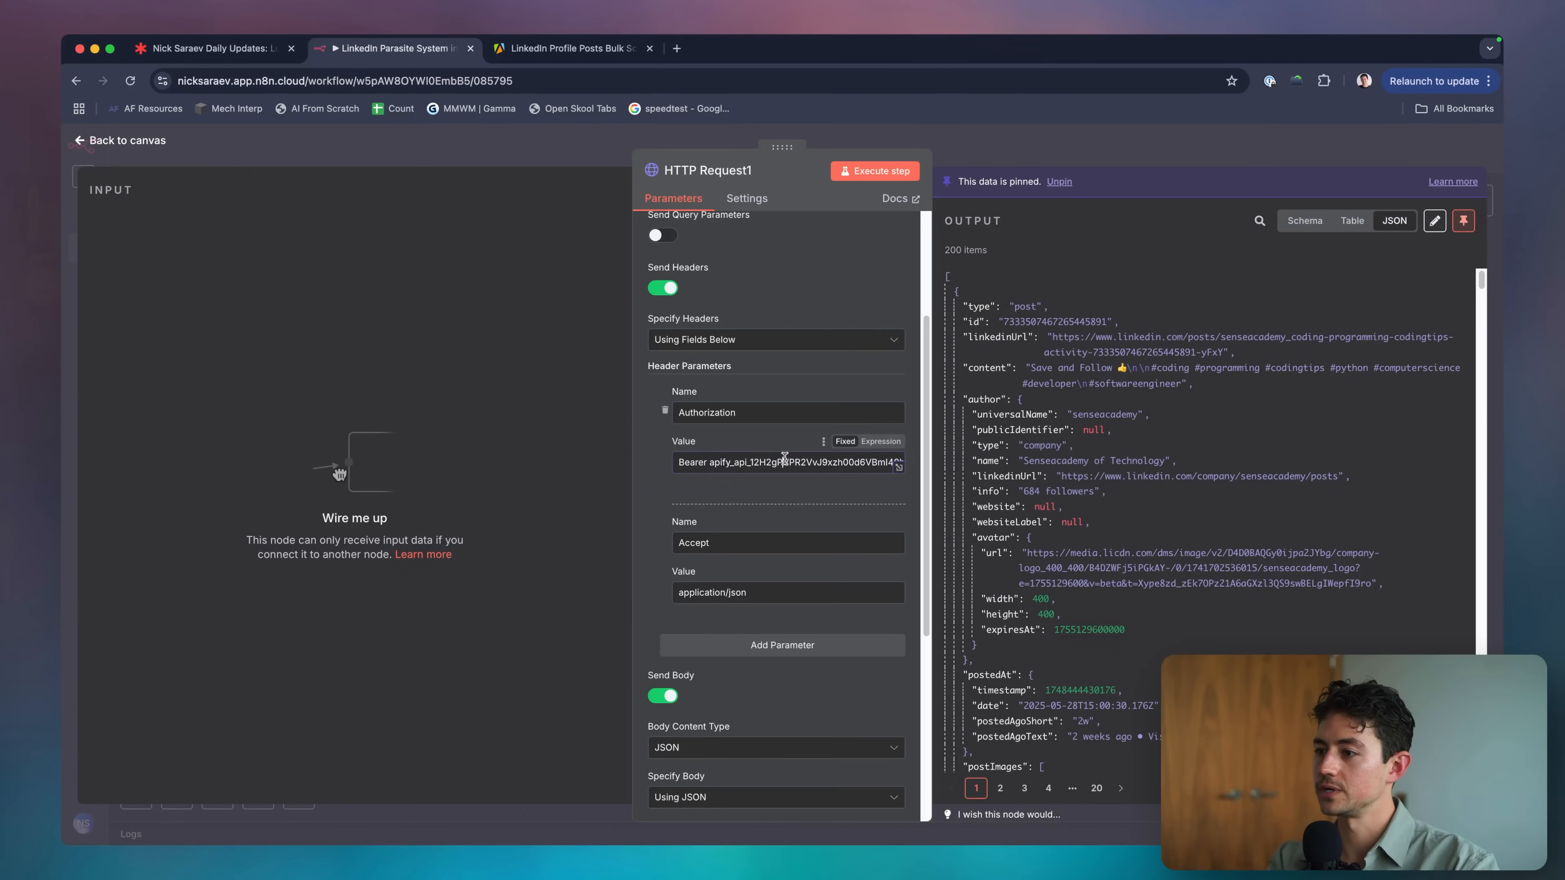
scroll(780, 522, down, 5)
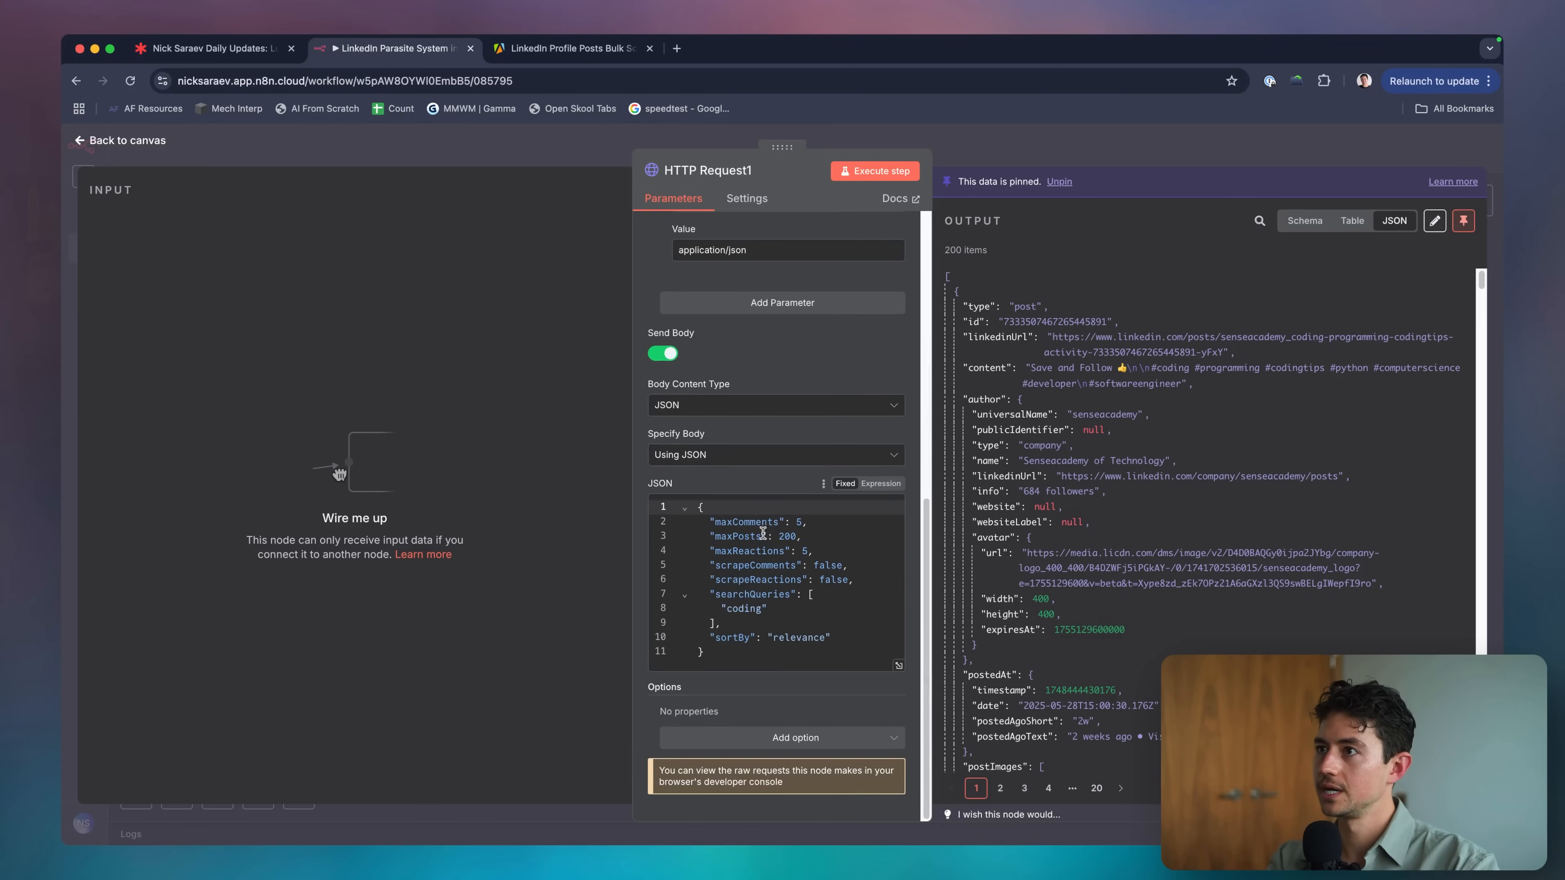
Copy the actor's input JSON from Apify and paste it as the HTTP request body.
key(ctrl+Tab)
click(327, 330)
click(523, 453)
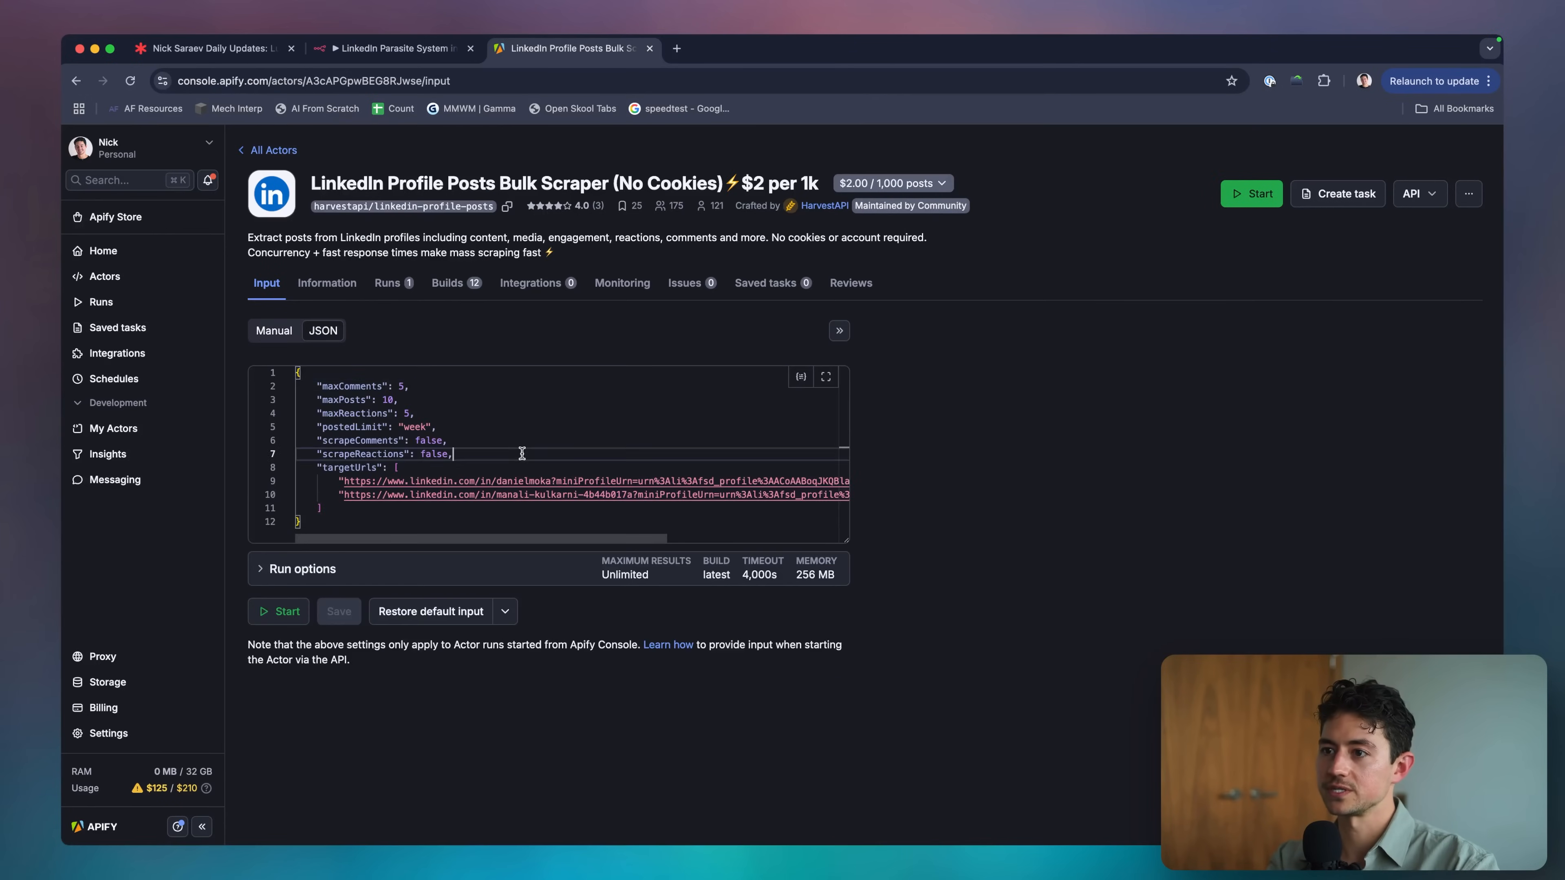
key(ctrl+a)
key(ctrl+shift+Tab)
click(780, 610)
key(ctrl+a)
key(ctrl+v)
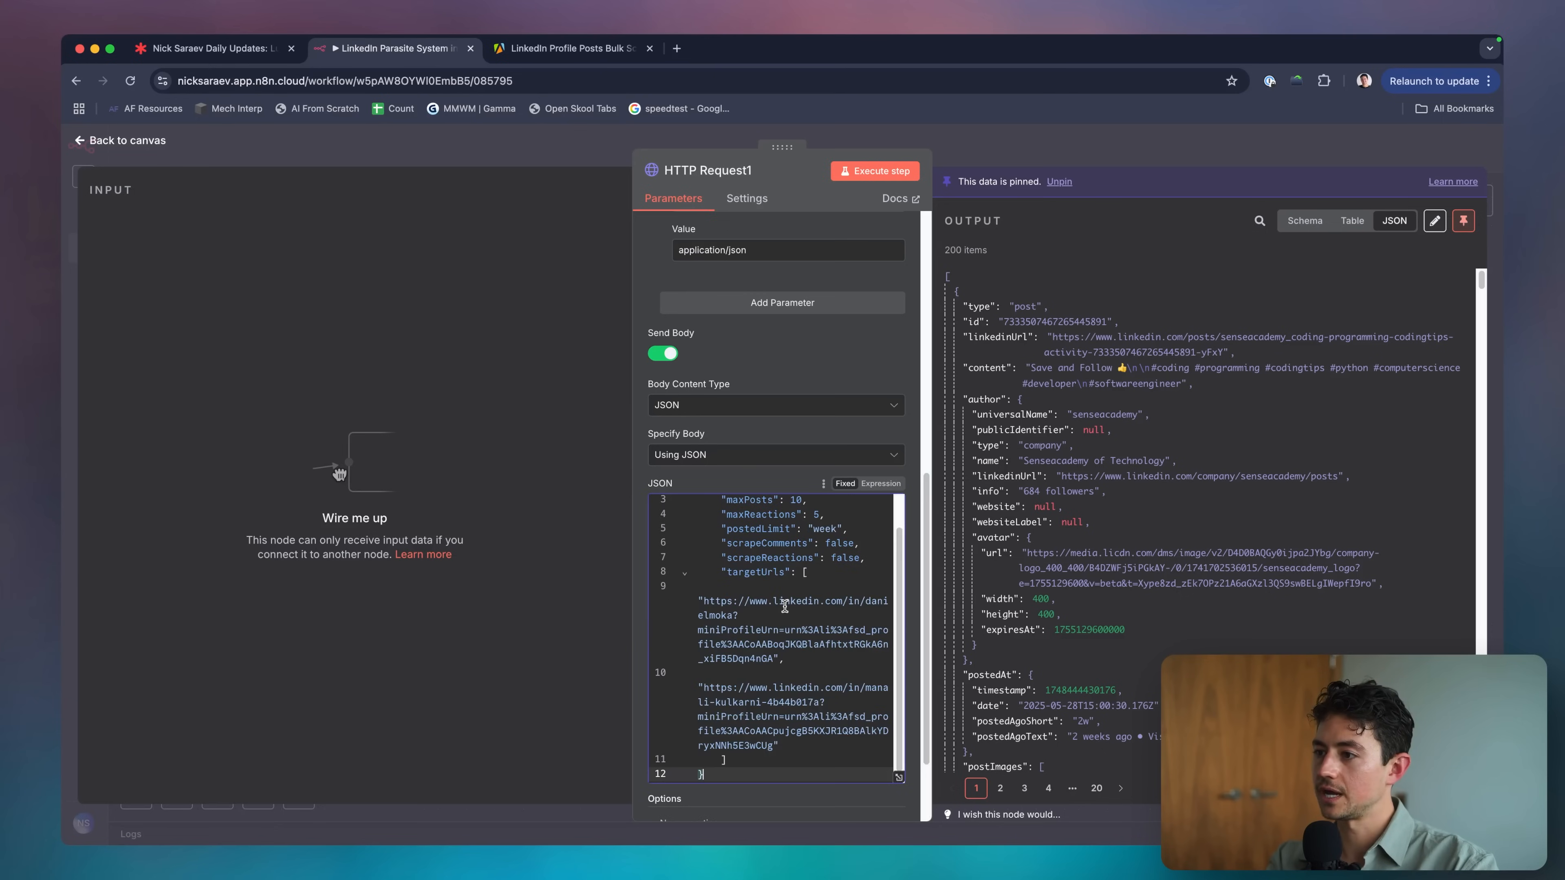
Beautify the body JSON on jsonformatter.org and paste the 2-space indented version back.
key(ctrl+t)
text(json)
key(Return)
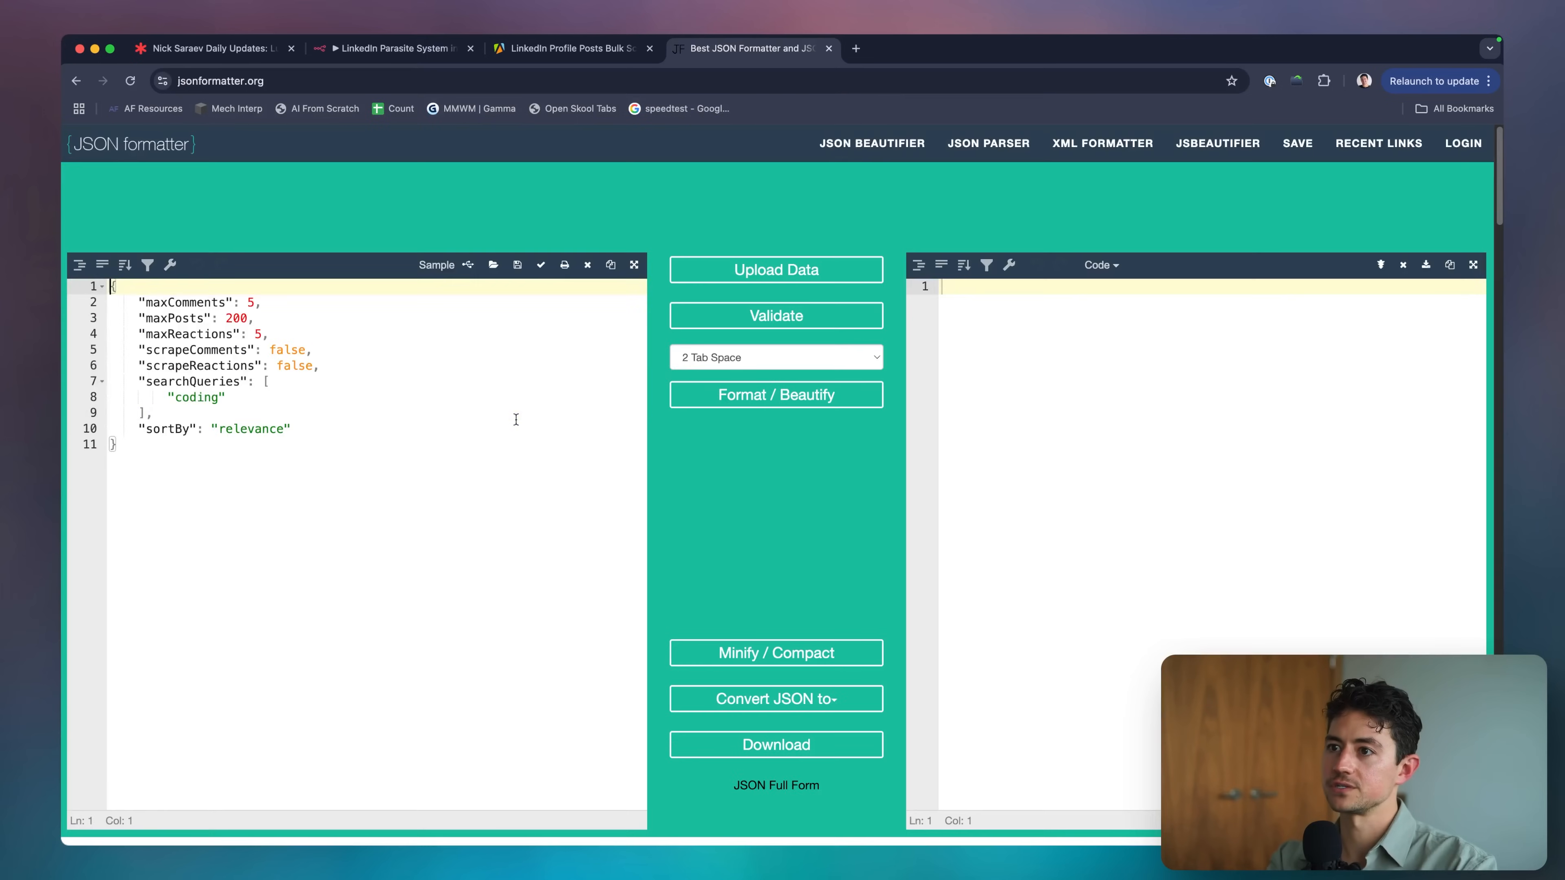
key(ctrl+a)
key(ctrl+v)
click(739, 395)
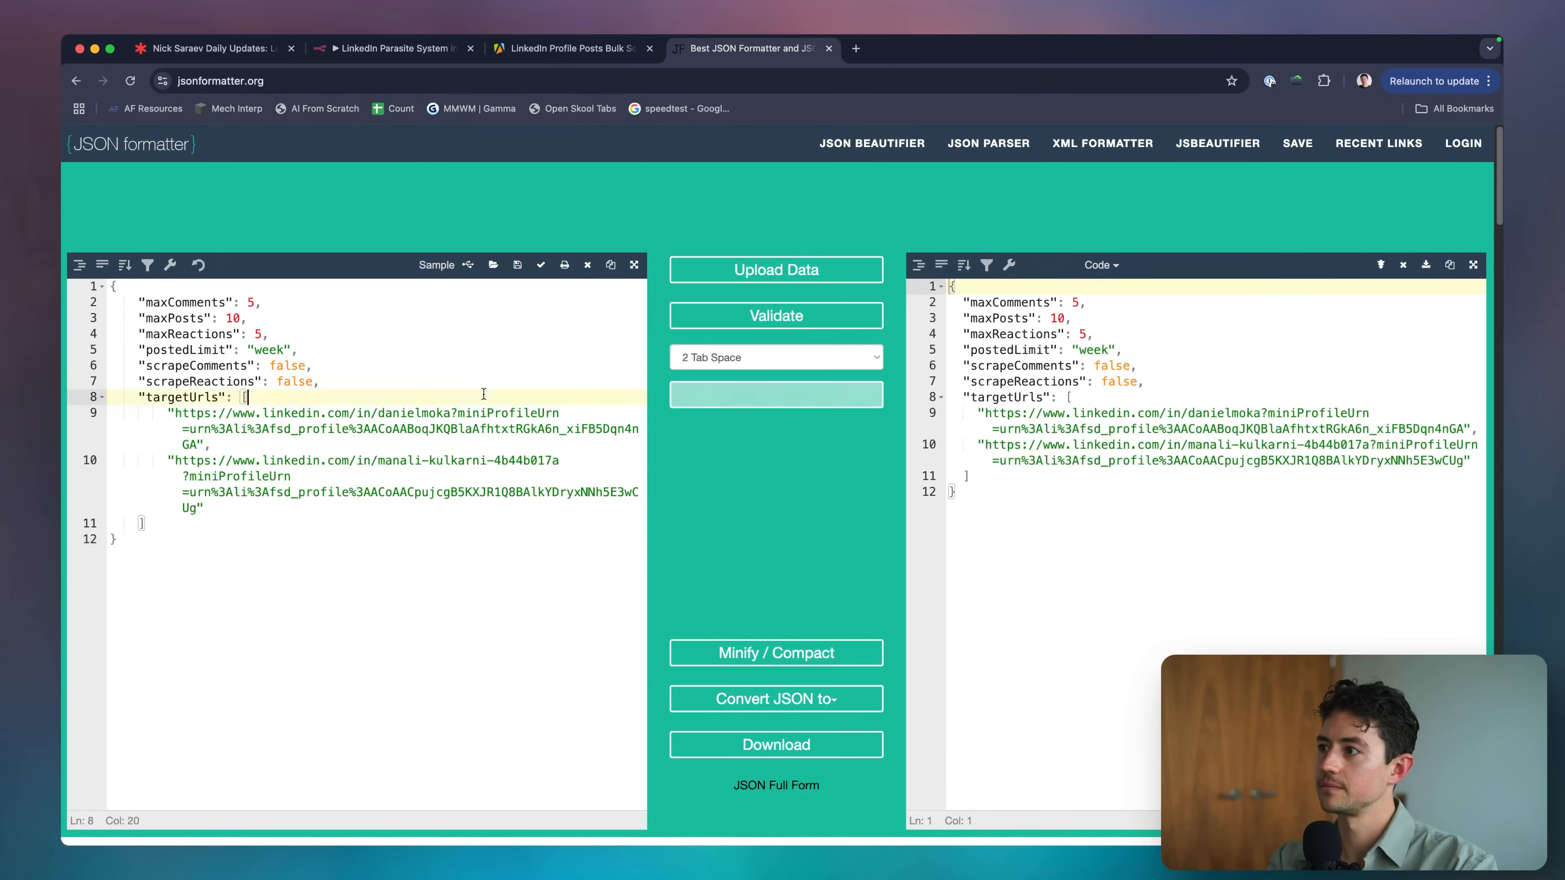
key(ctrl+2)
key(ctrl+v)
key(ctrl+a)
key(ctrl+v)
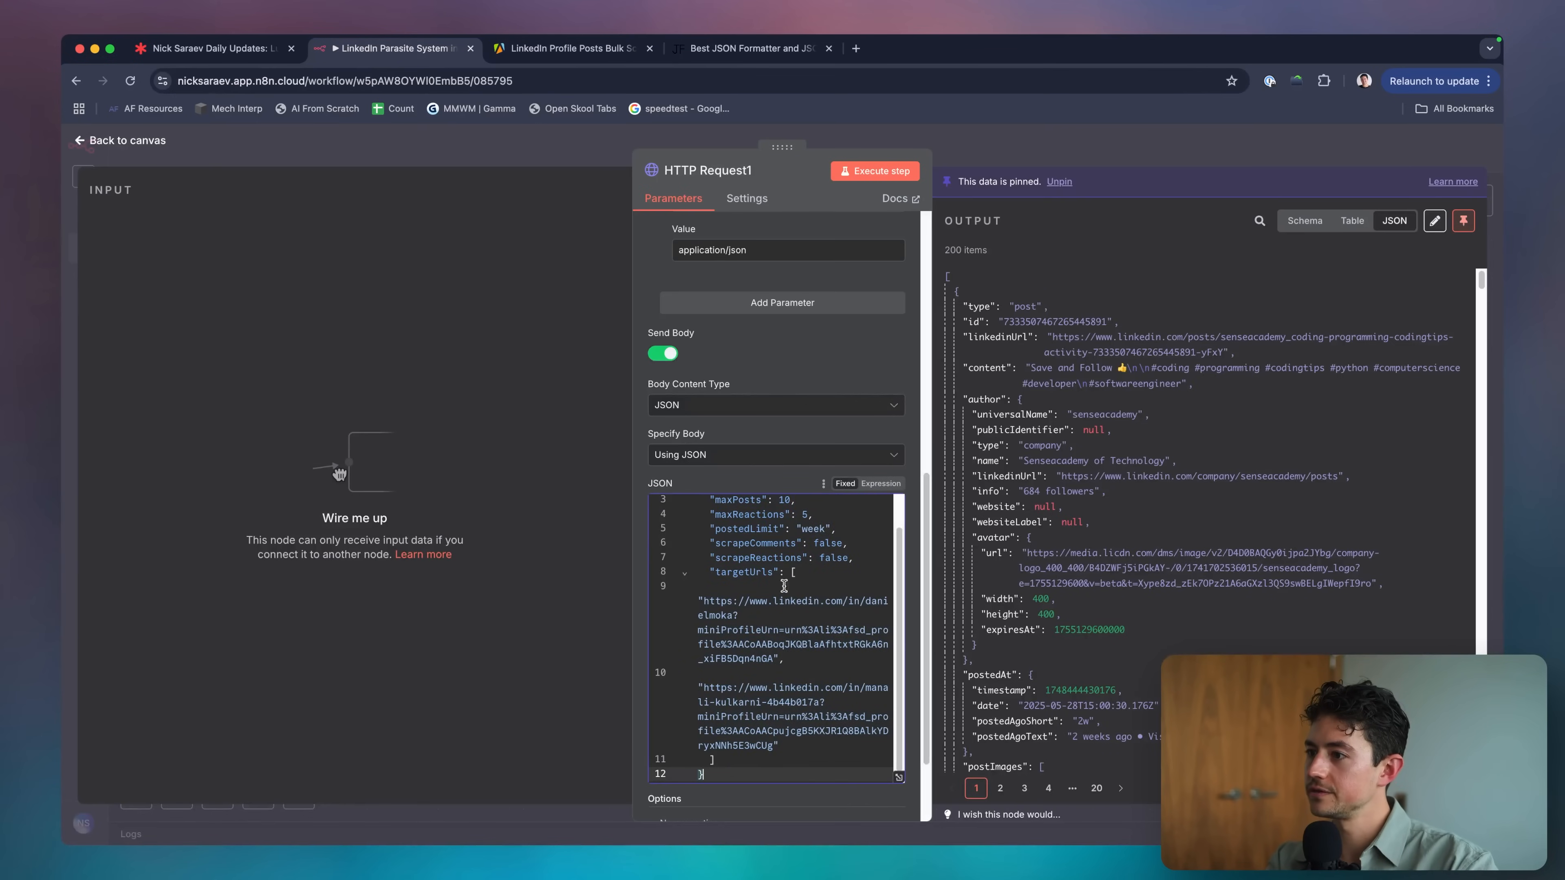
Remove the extra indentation before both profile URLs in the targetUrls array.
scroll(792, 593, up, 1)
scroll(791, 594, down, 2)
click(798, 560)
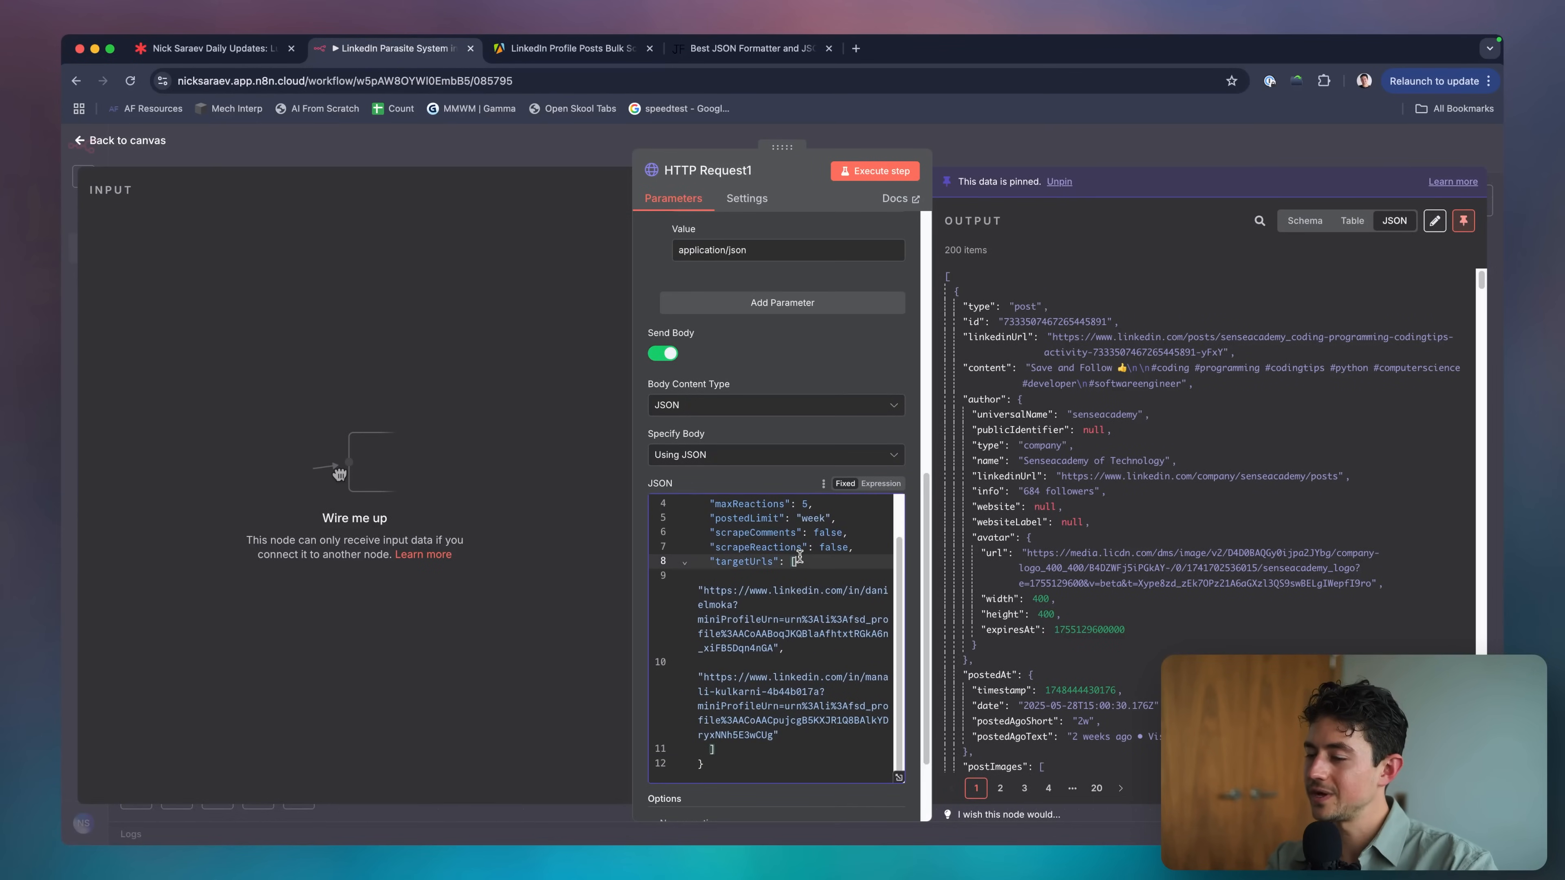
click(702, 591)
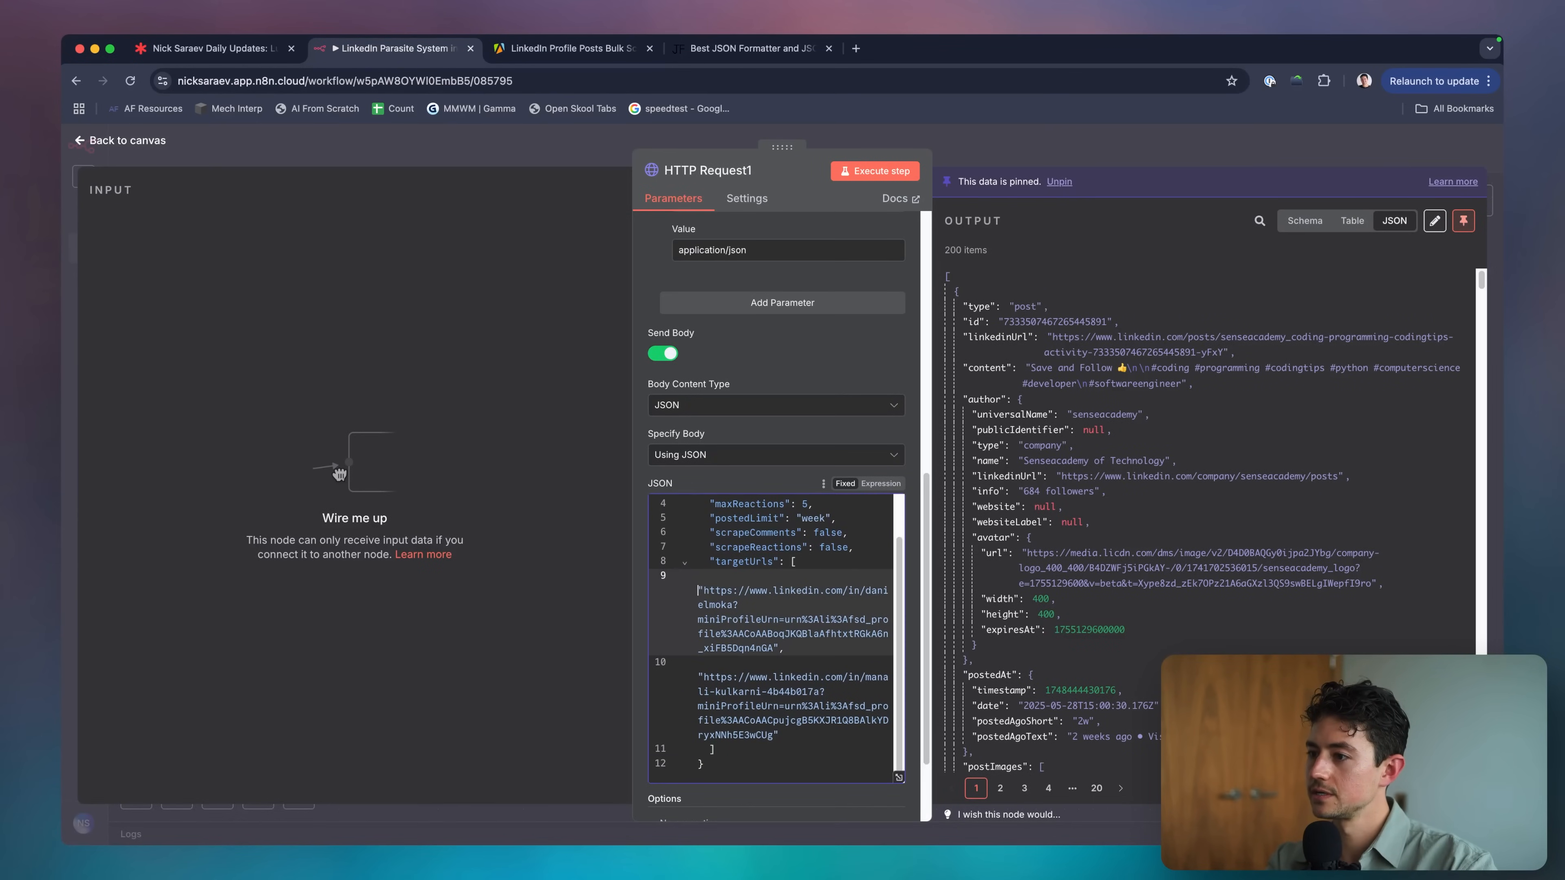
key(BackSpace)
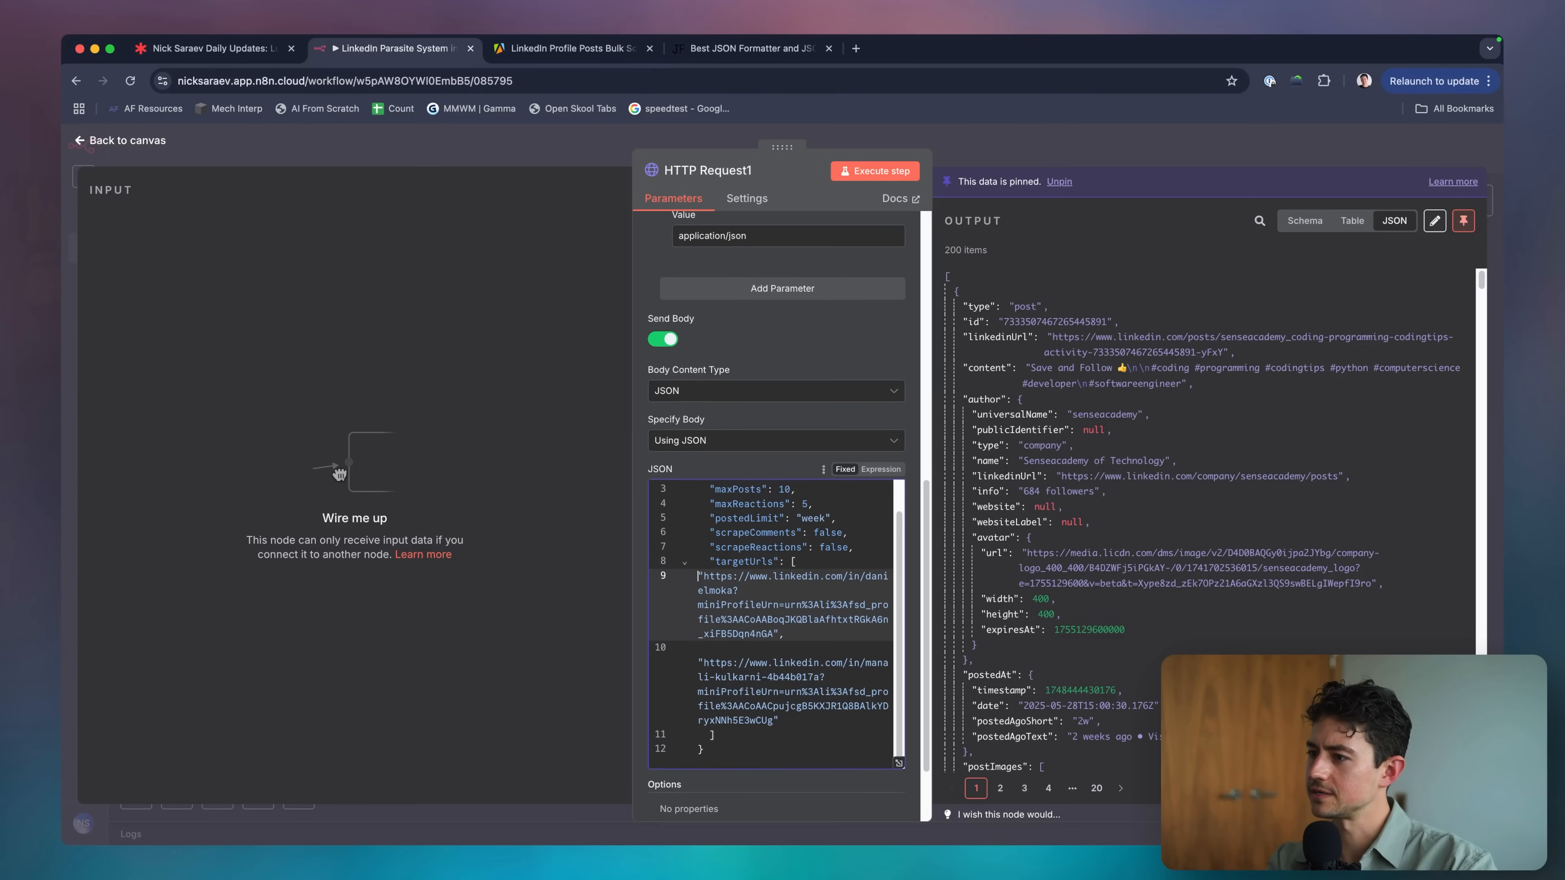
click(781, 647)
key(BackSpace)
drag(755, 720, 682, 570)
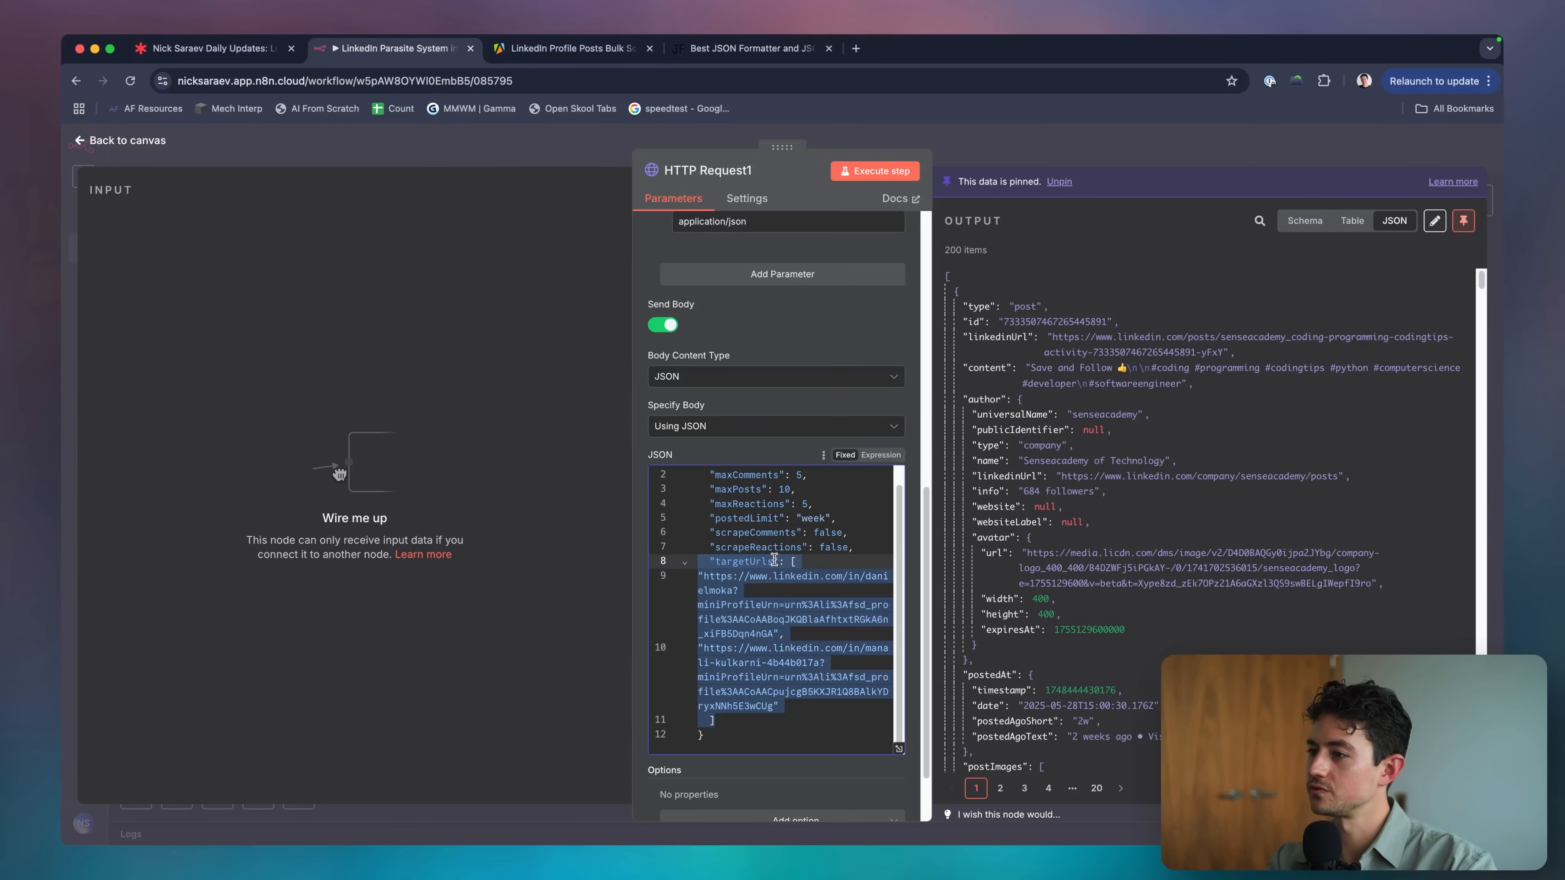
click(899, 749)
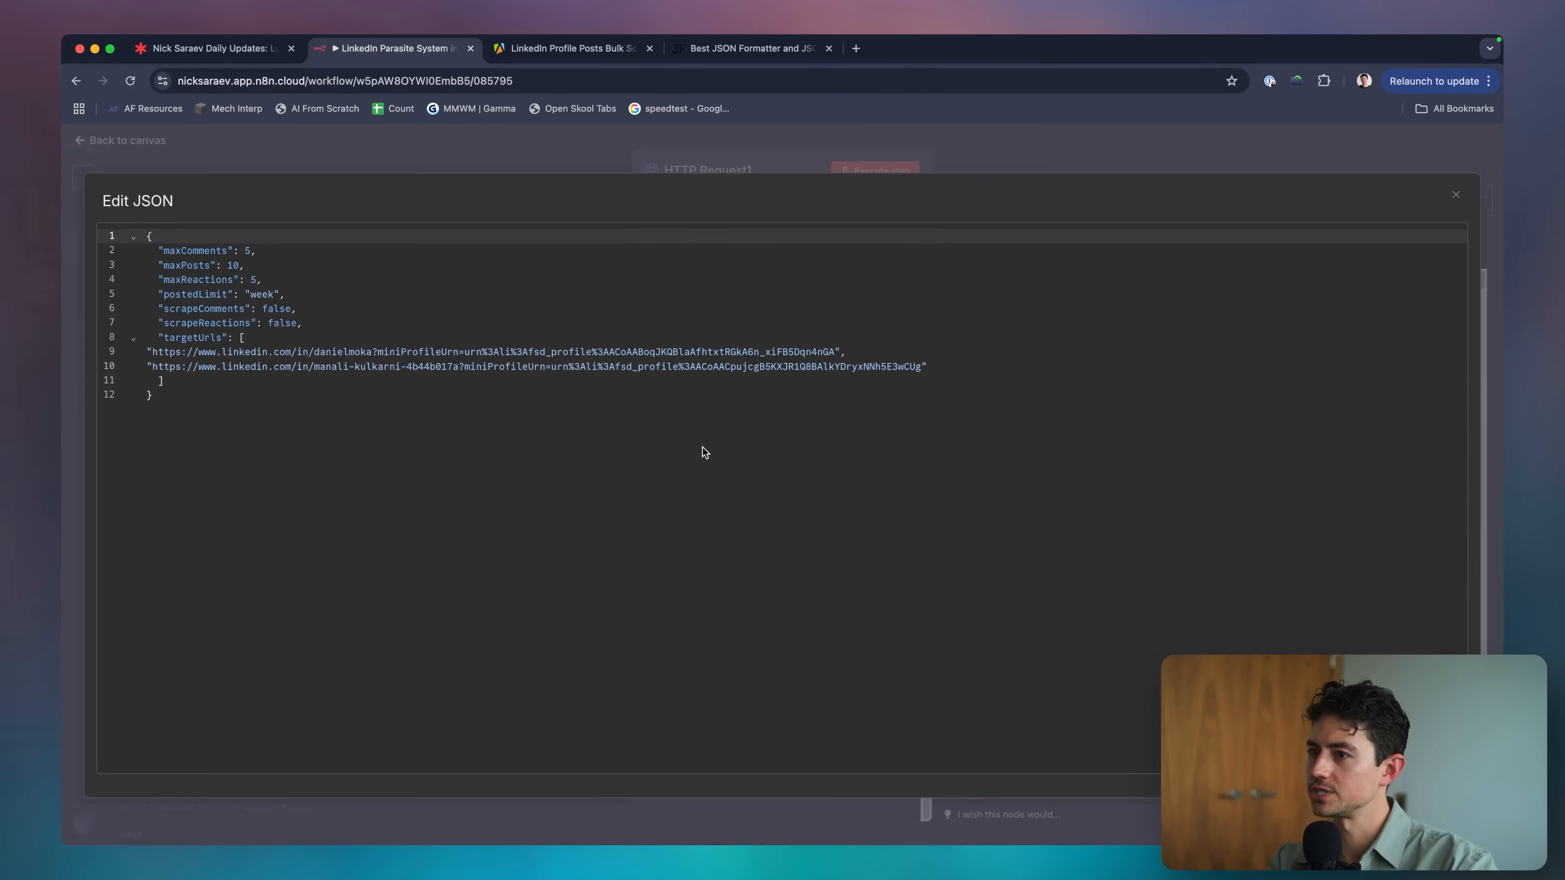
double_click(365, 350)
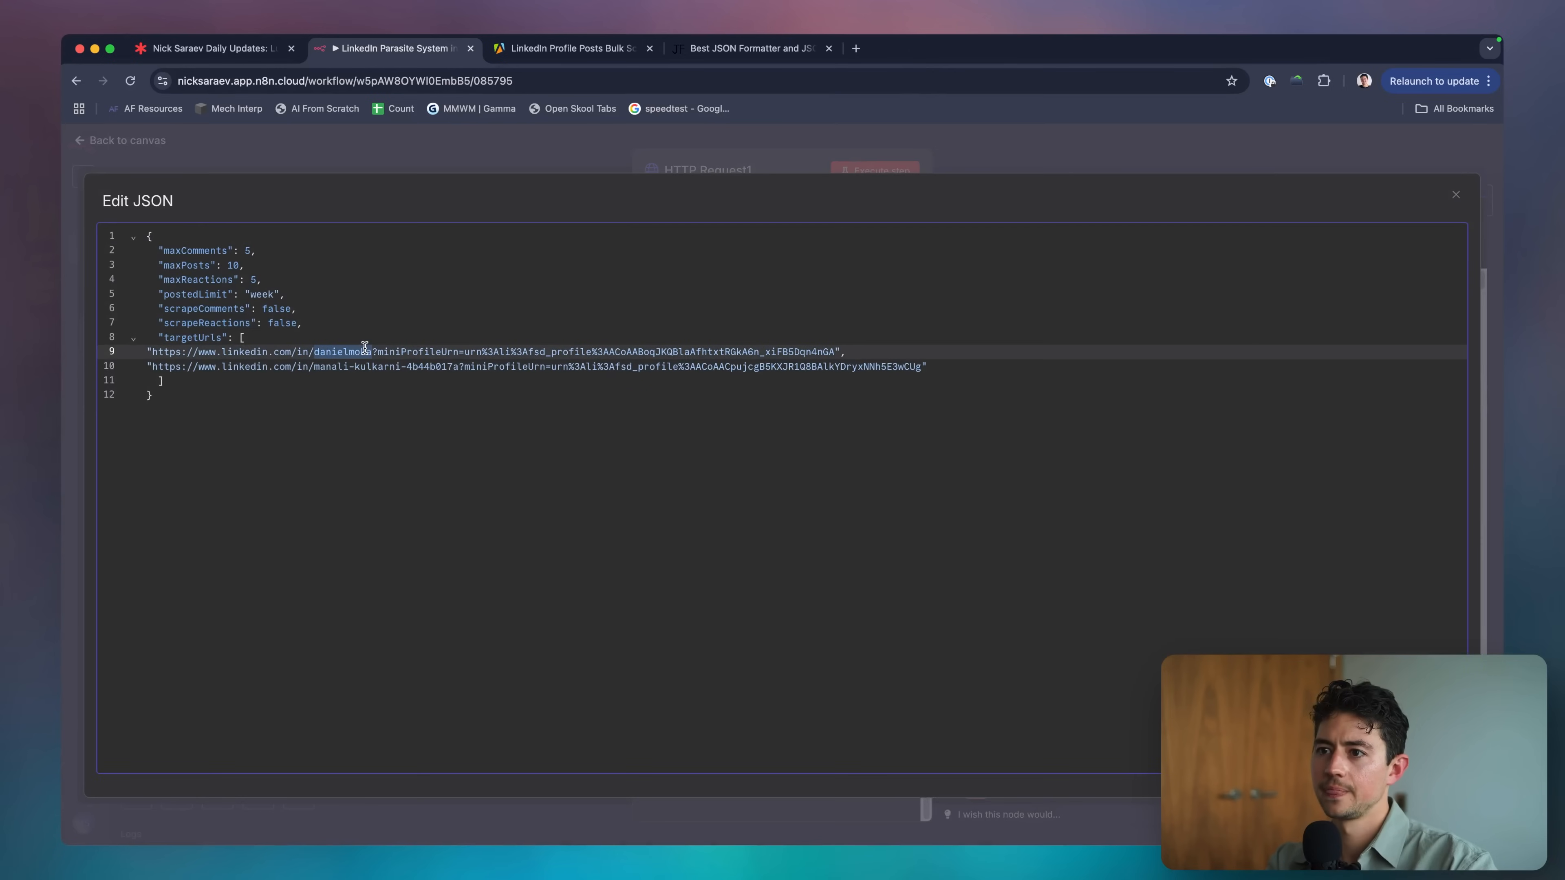
click(981, 160)
Execute HTTP Request1, confirm Unpin, check the 12 returned post items, and close the node.
scroll(785, 477, down, 1)
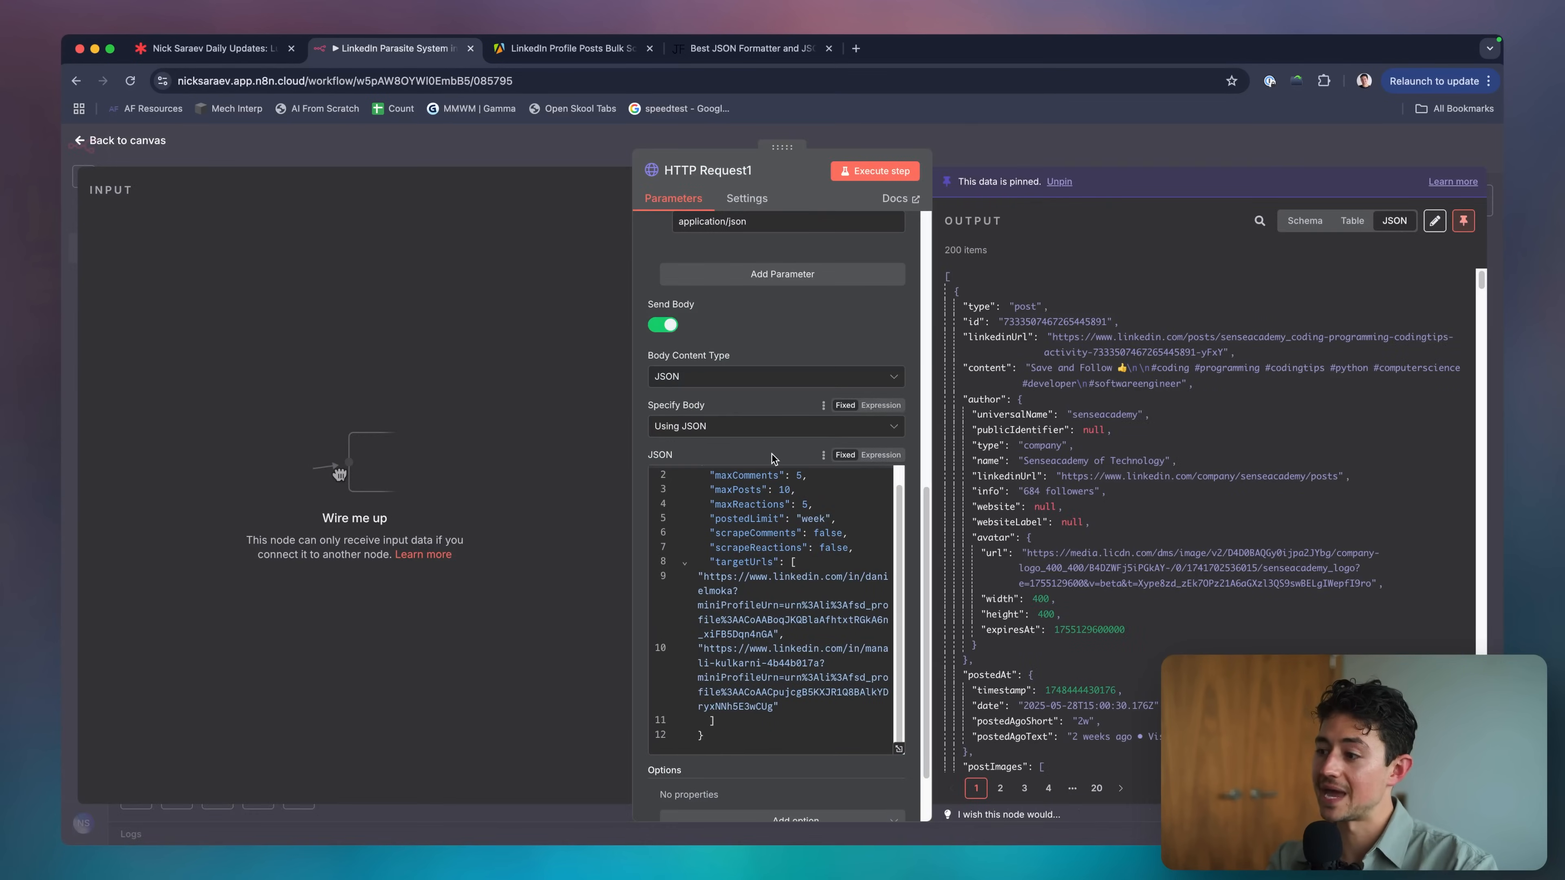
click(869, 173)
click(888, 518)
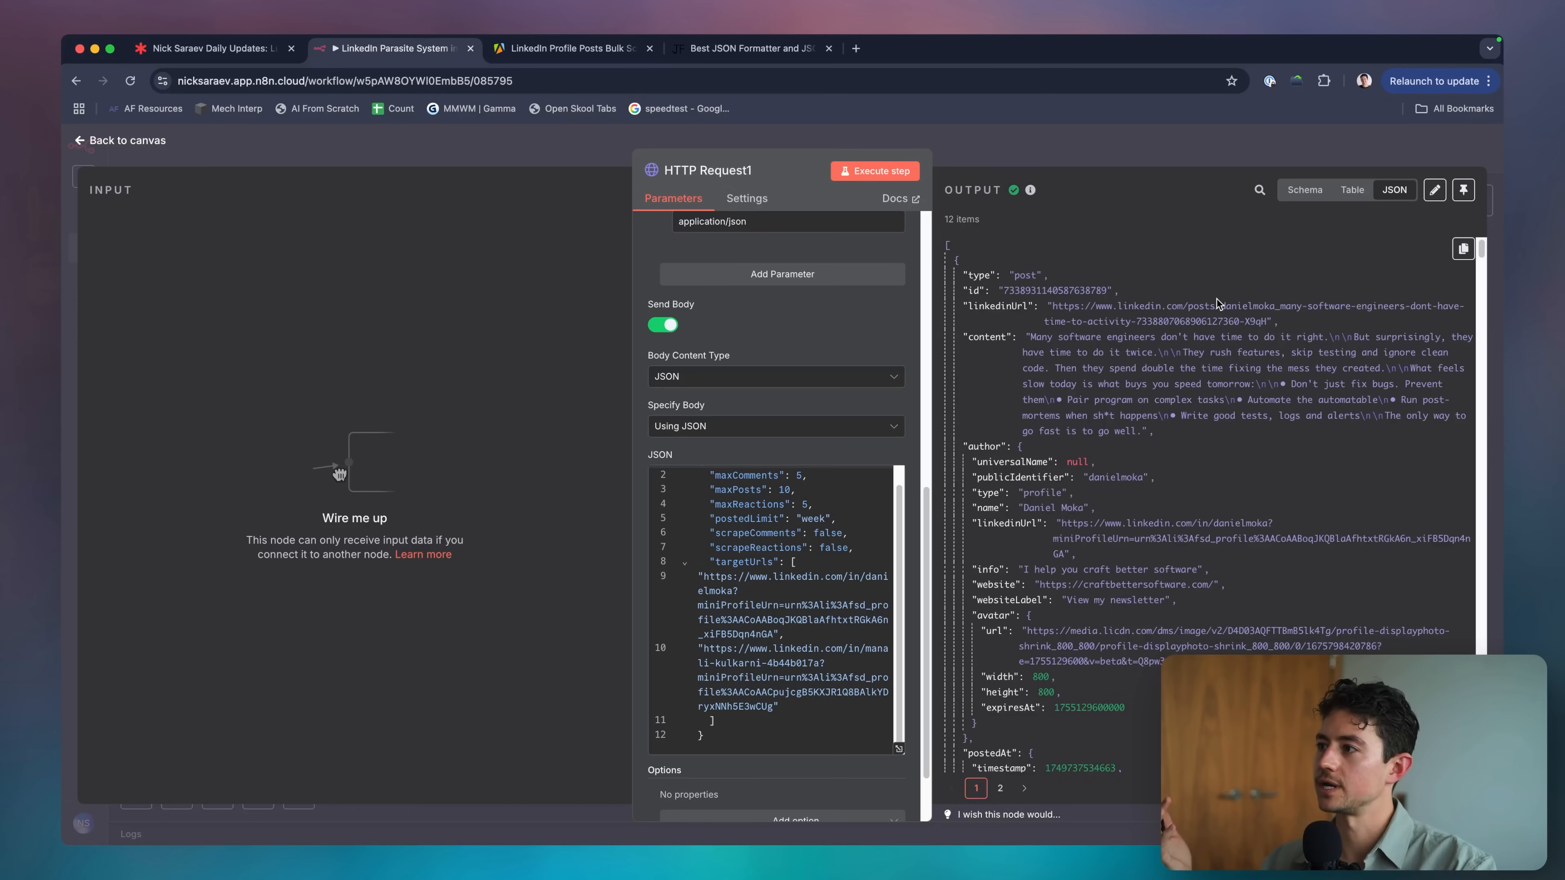
scroll(1217, 302, down, 10)
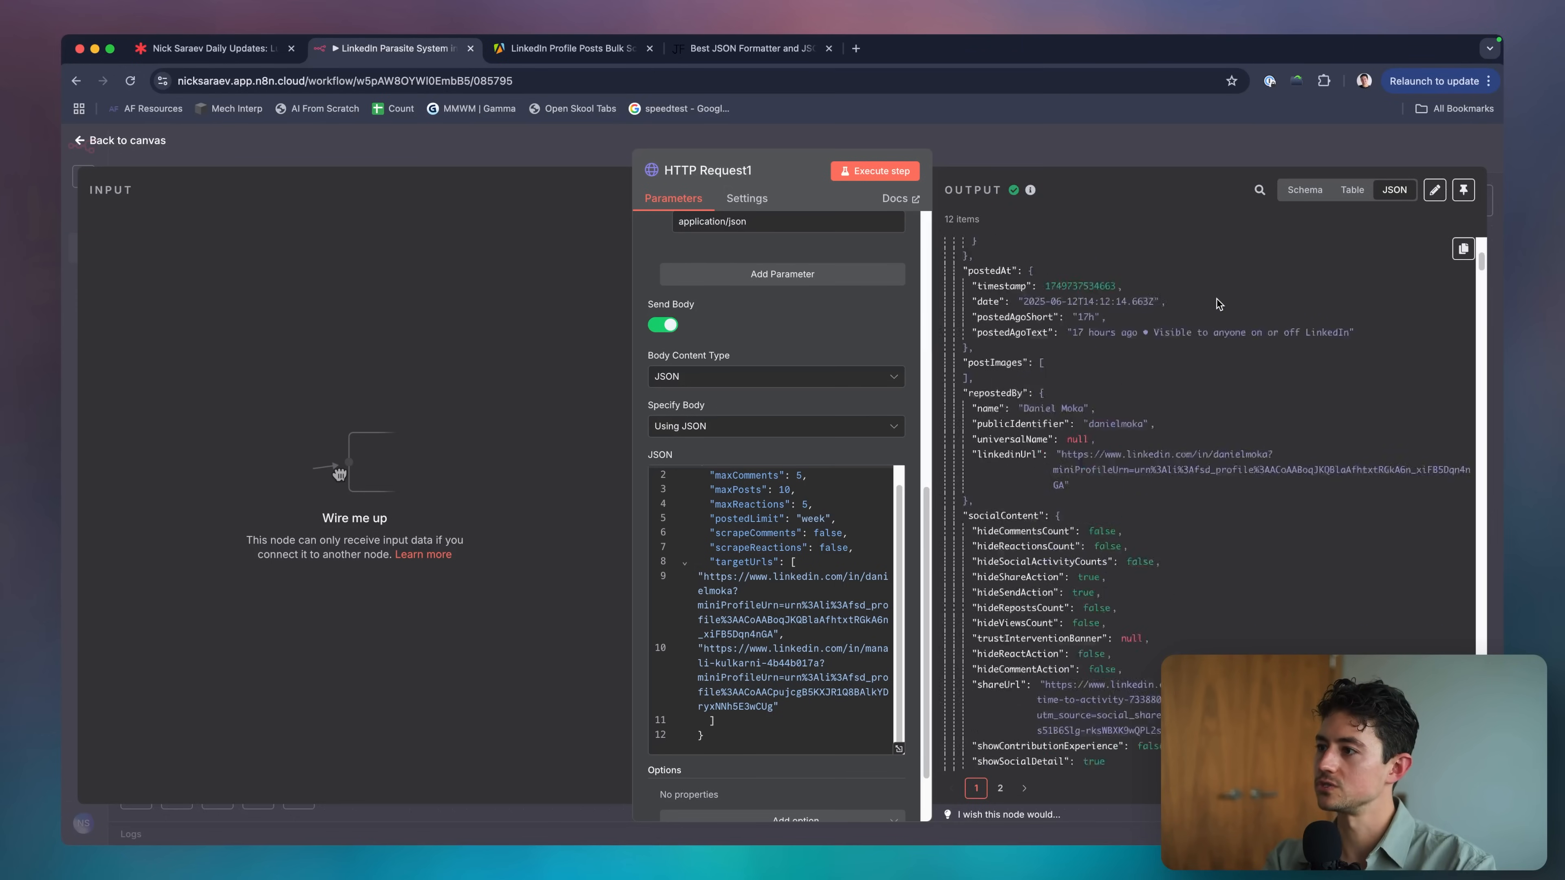
key(Escape)
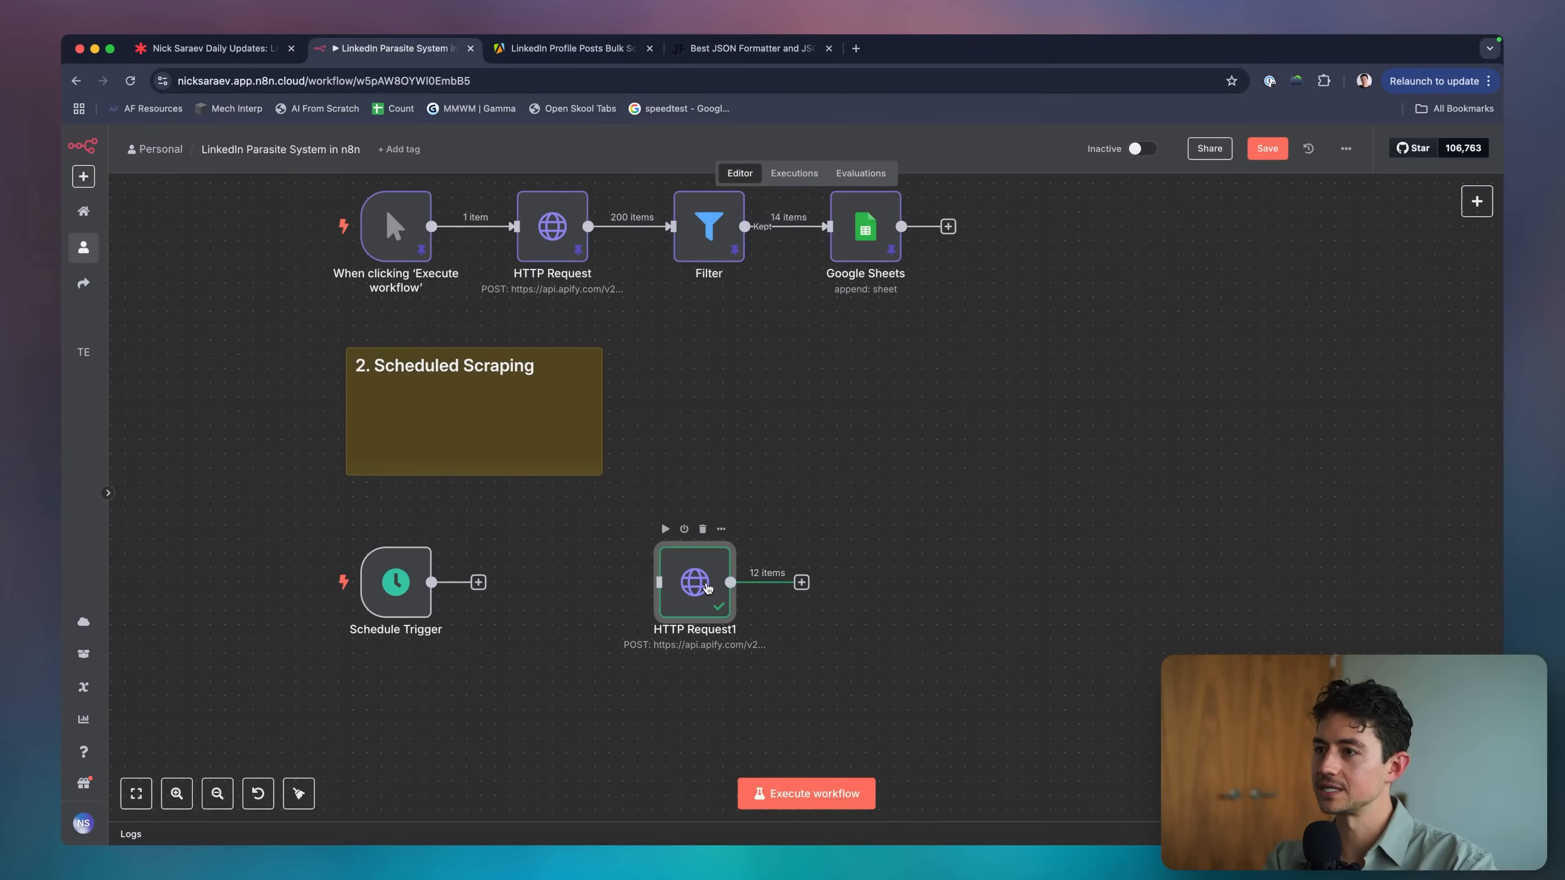
Glance at the Lucid project scope board, then bring up n8n's add-node panel with Tab.
click(271, 49)
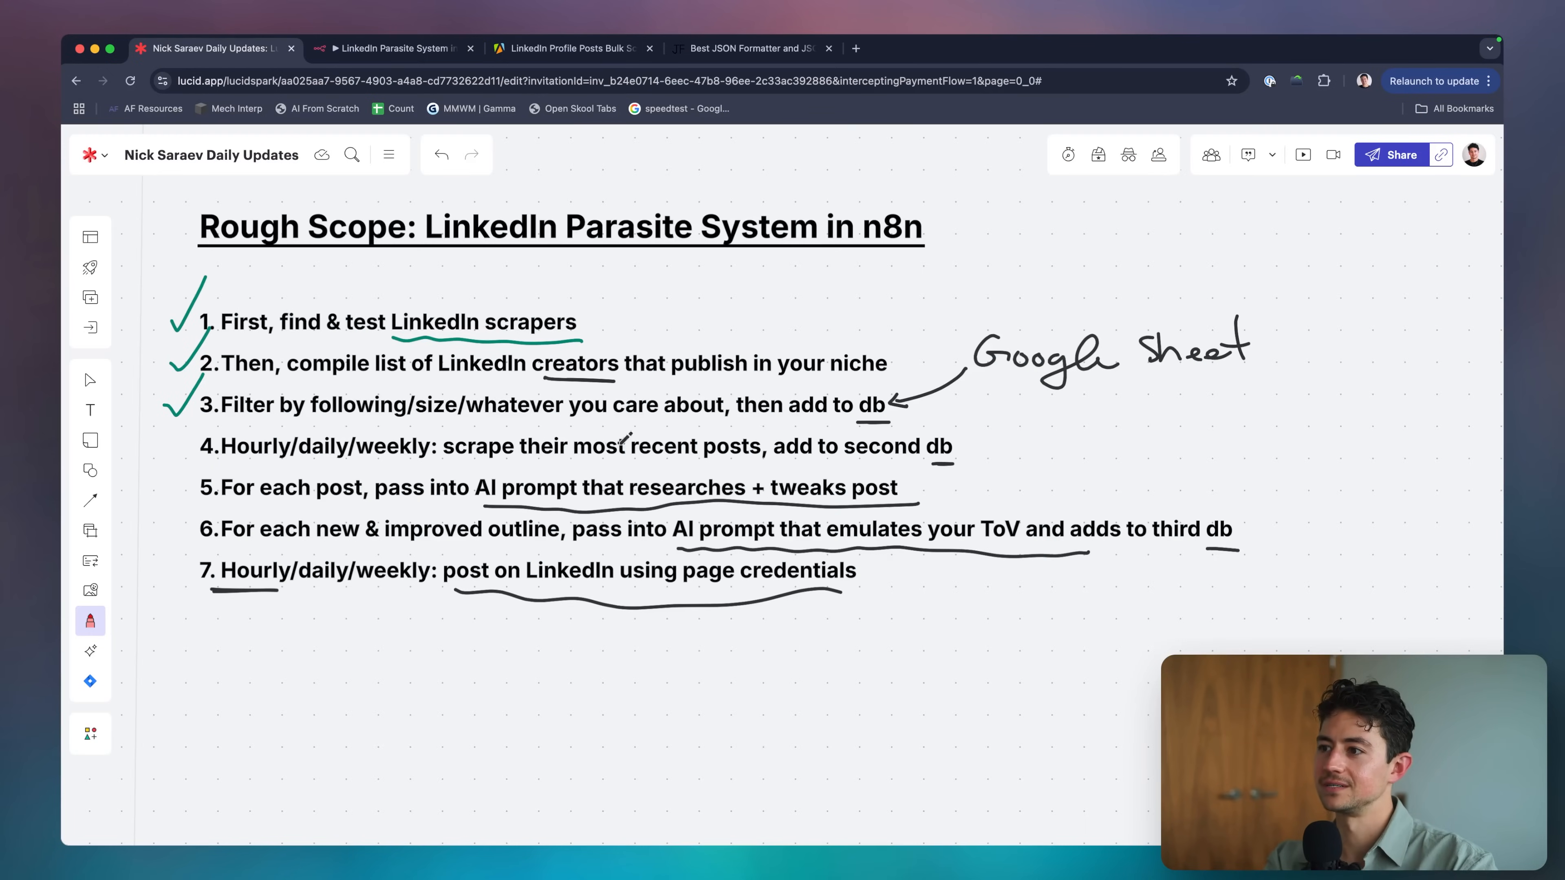
key(ctrl+Tab)
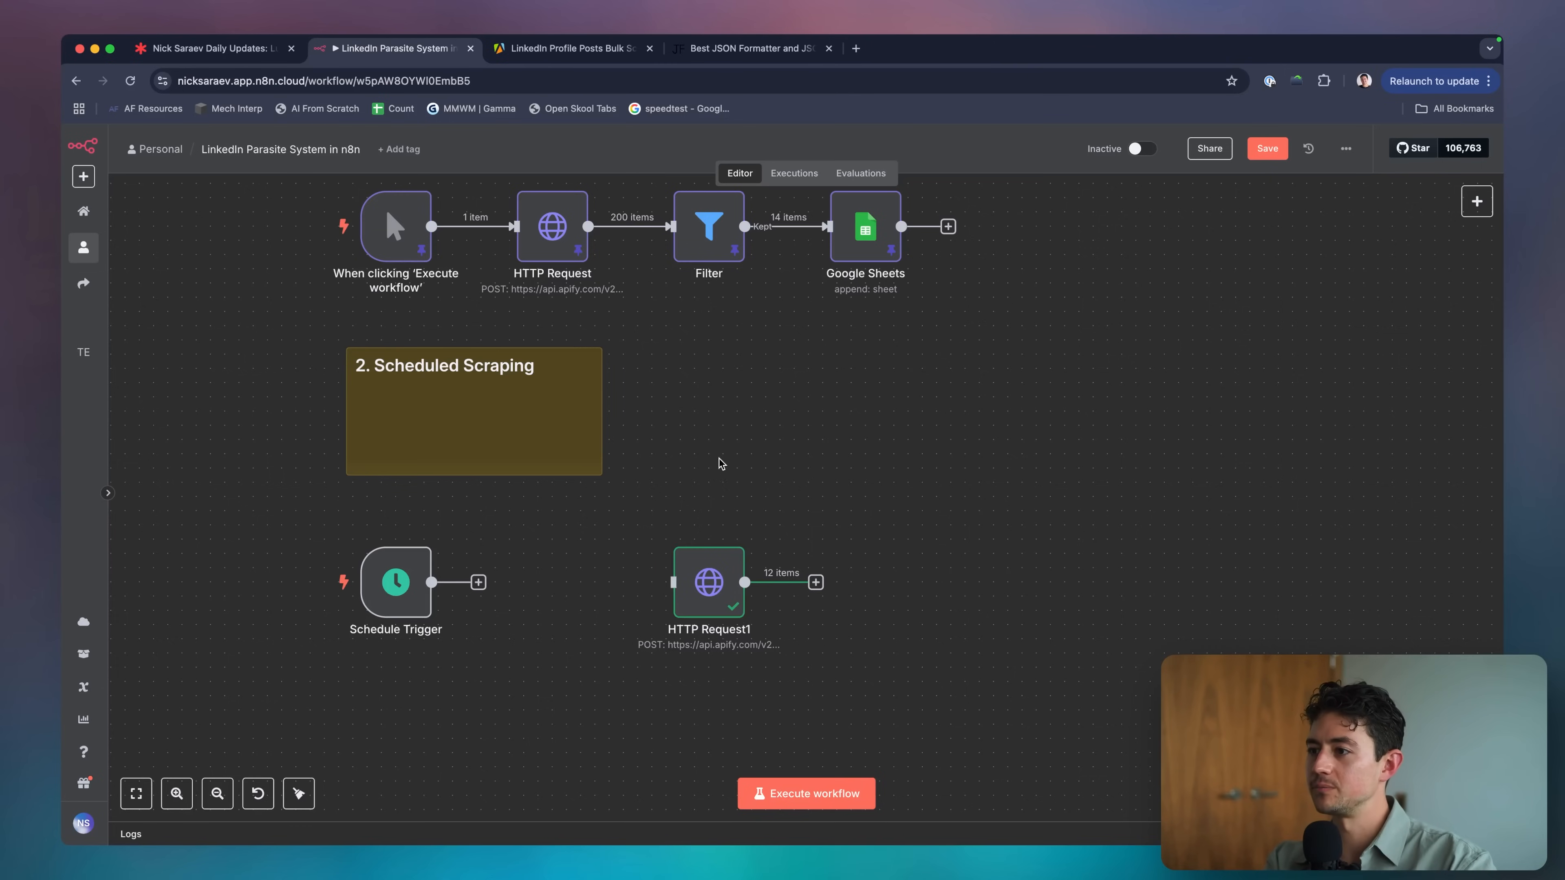
key(ctrl+a)
key(Escape)
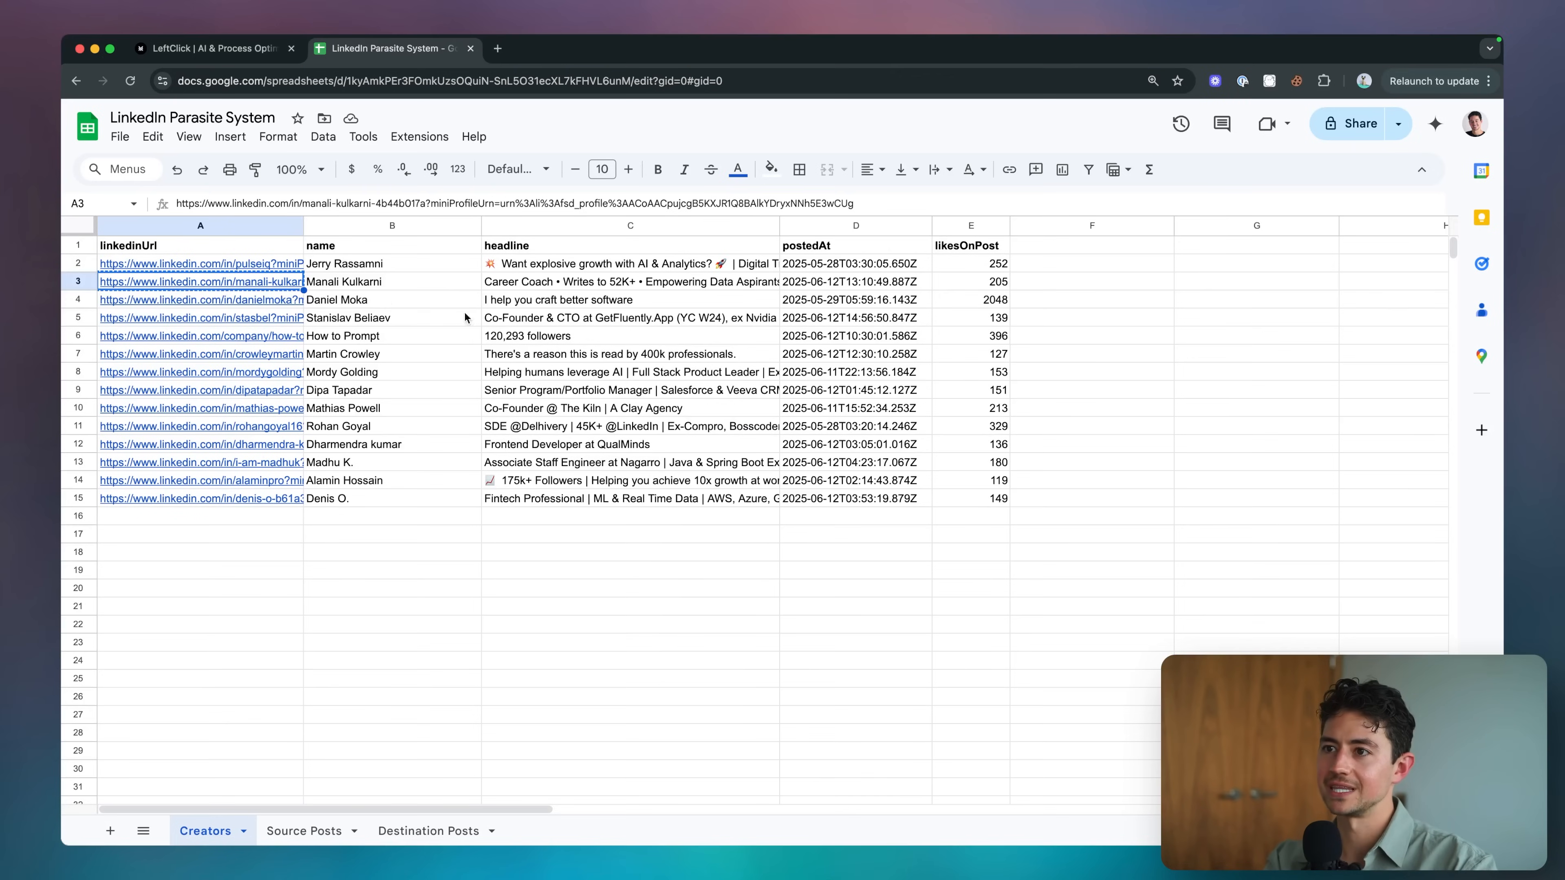
click(464, 319)
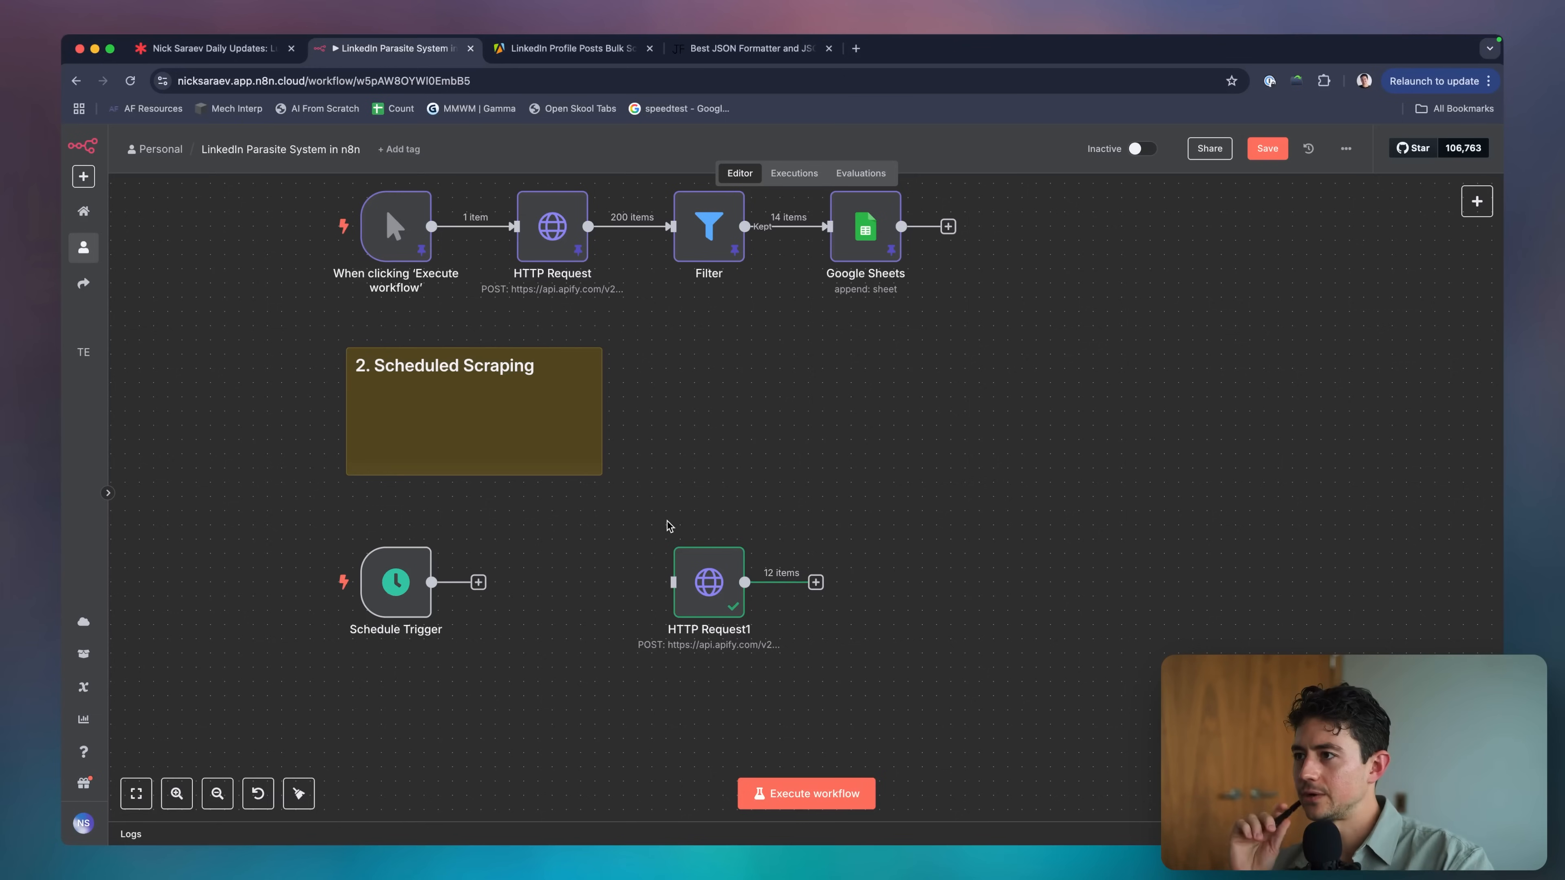
key(Tab)
Search 'shet', add a Google Sheets Get row(s) node, and connect Schedule Trigger to it.
text(shet)
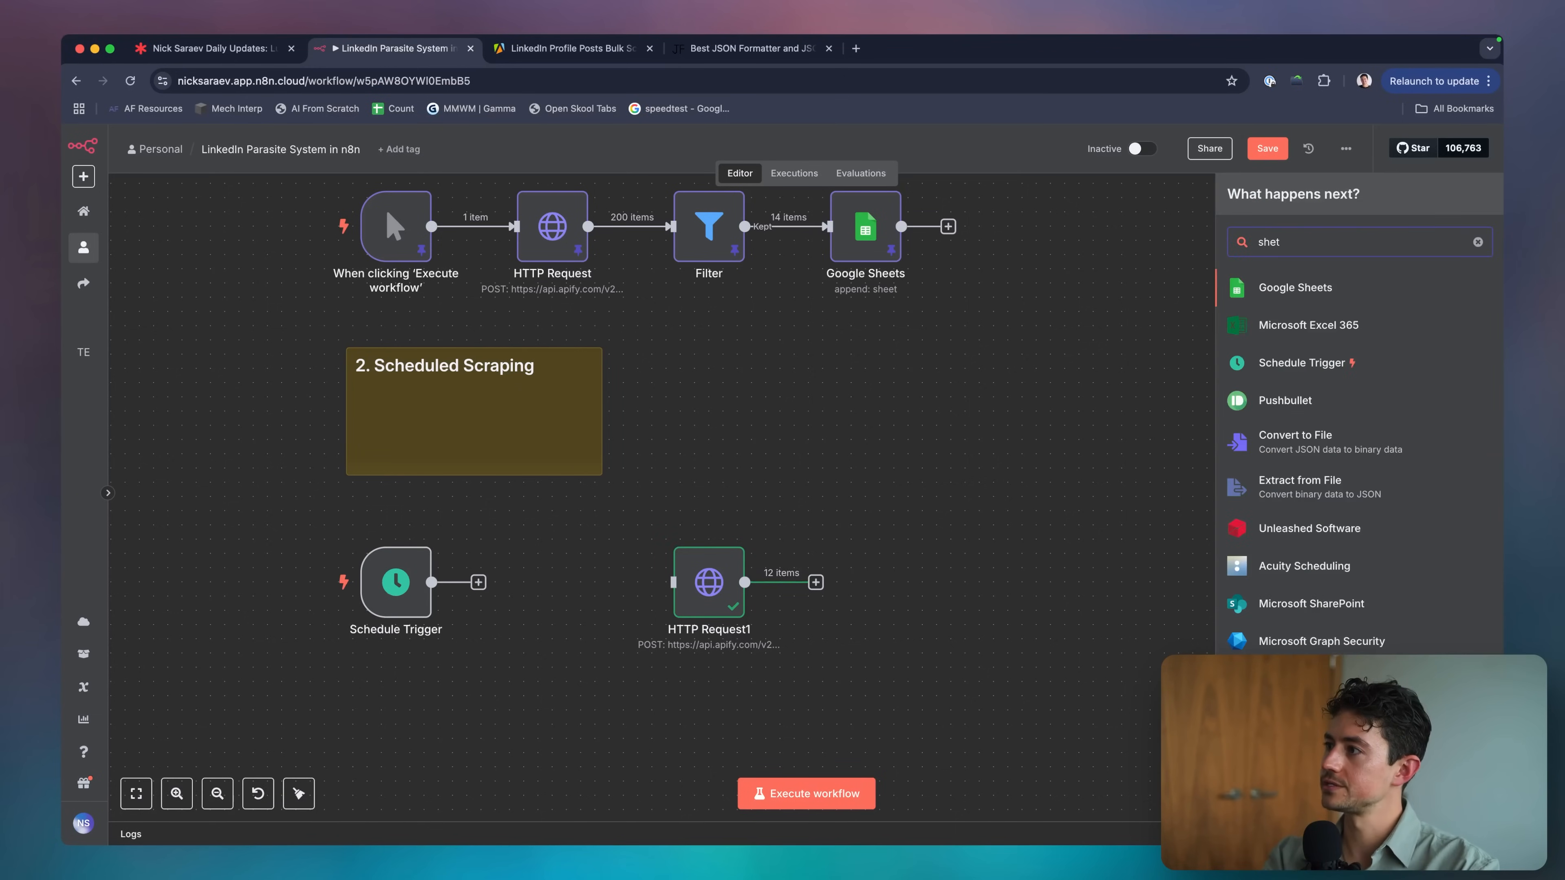
key(Return)
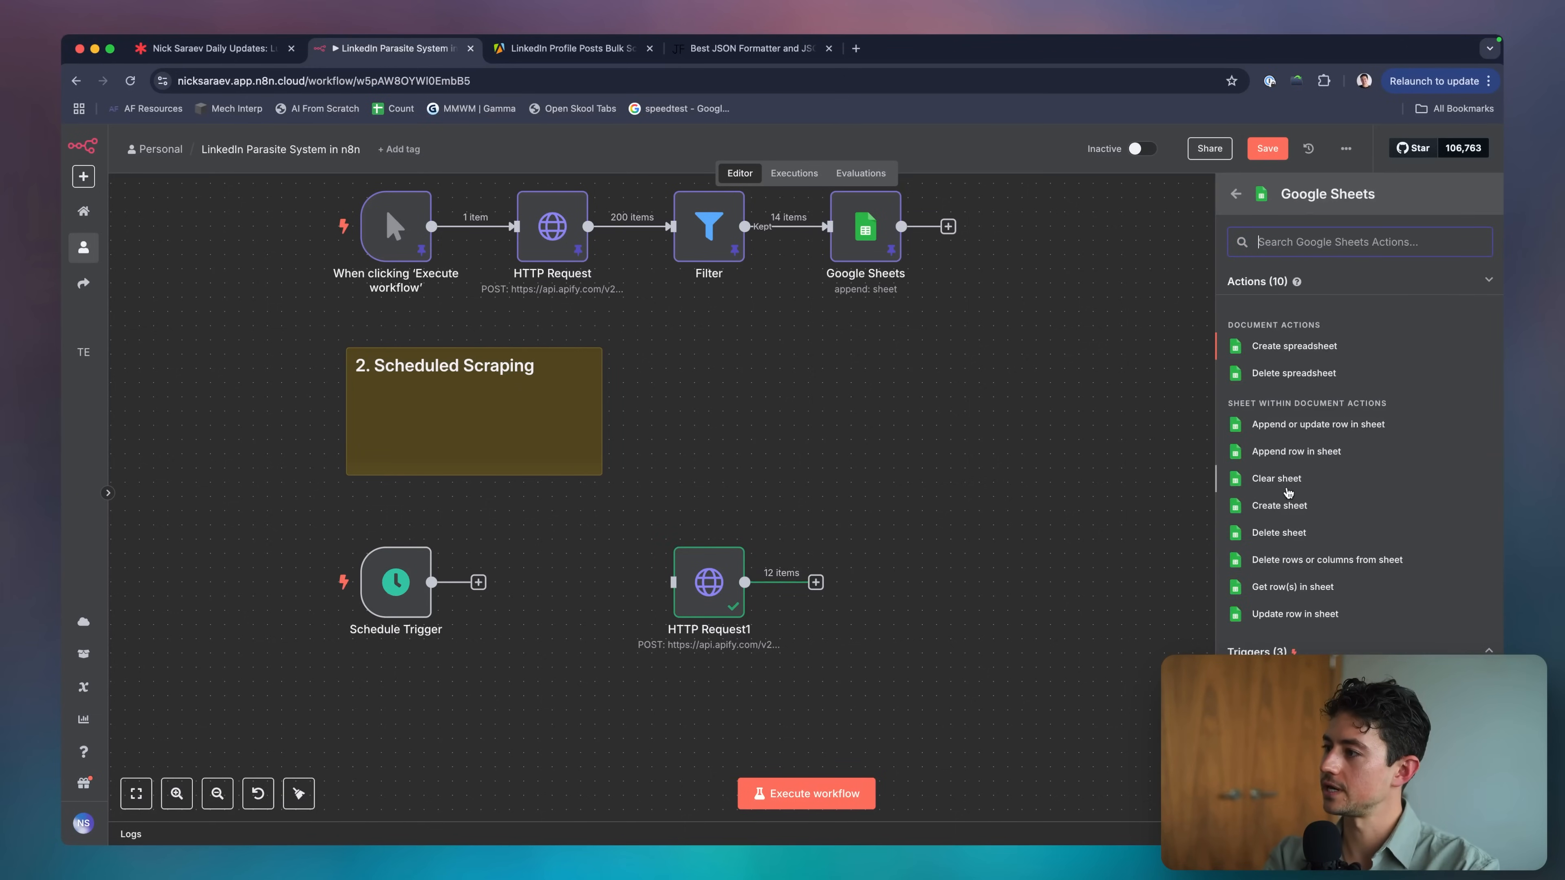
click(1291, 589)
key(Escape)
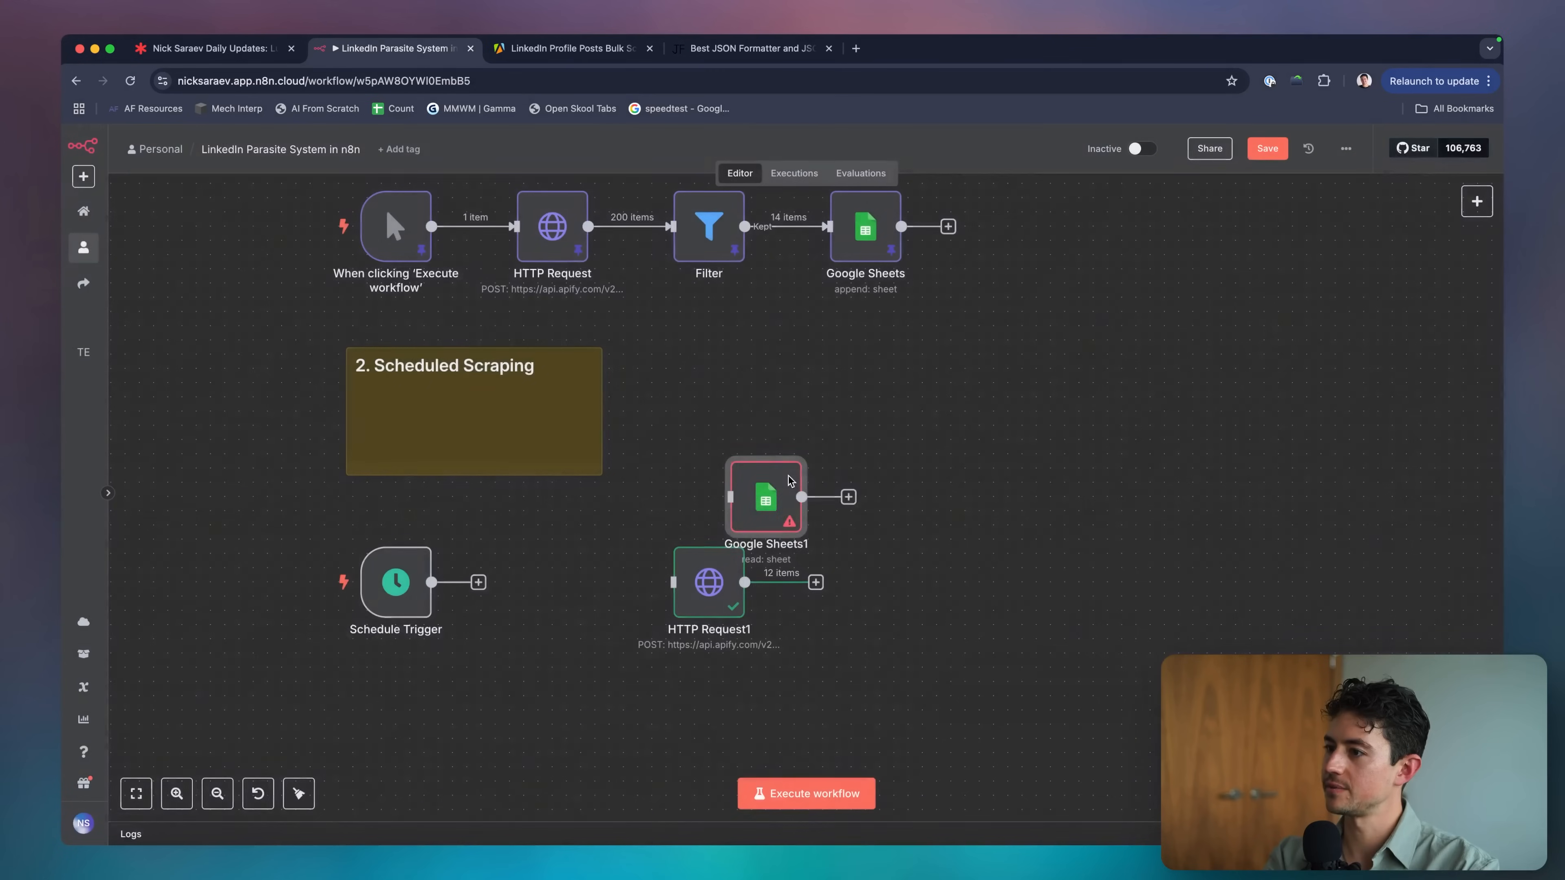
drag(777, 492, 565, 552)
drag(481, 583, 549, 586)
Review the linkedinUrl column and the Source/Destination Posts sheets, then connect Google Sheets1 to HTTP Request1.
key(super+grave)
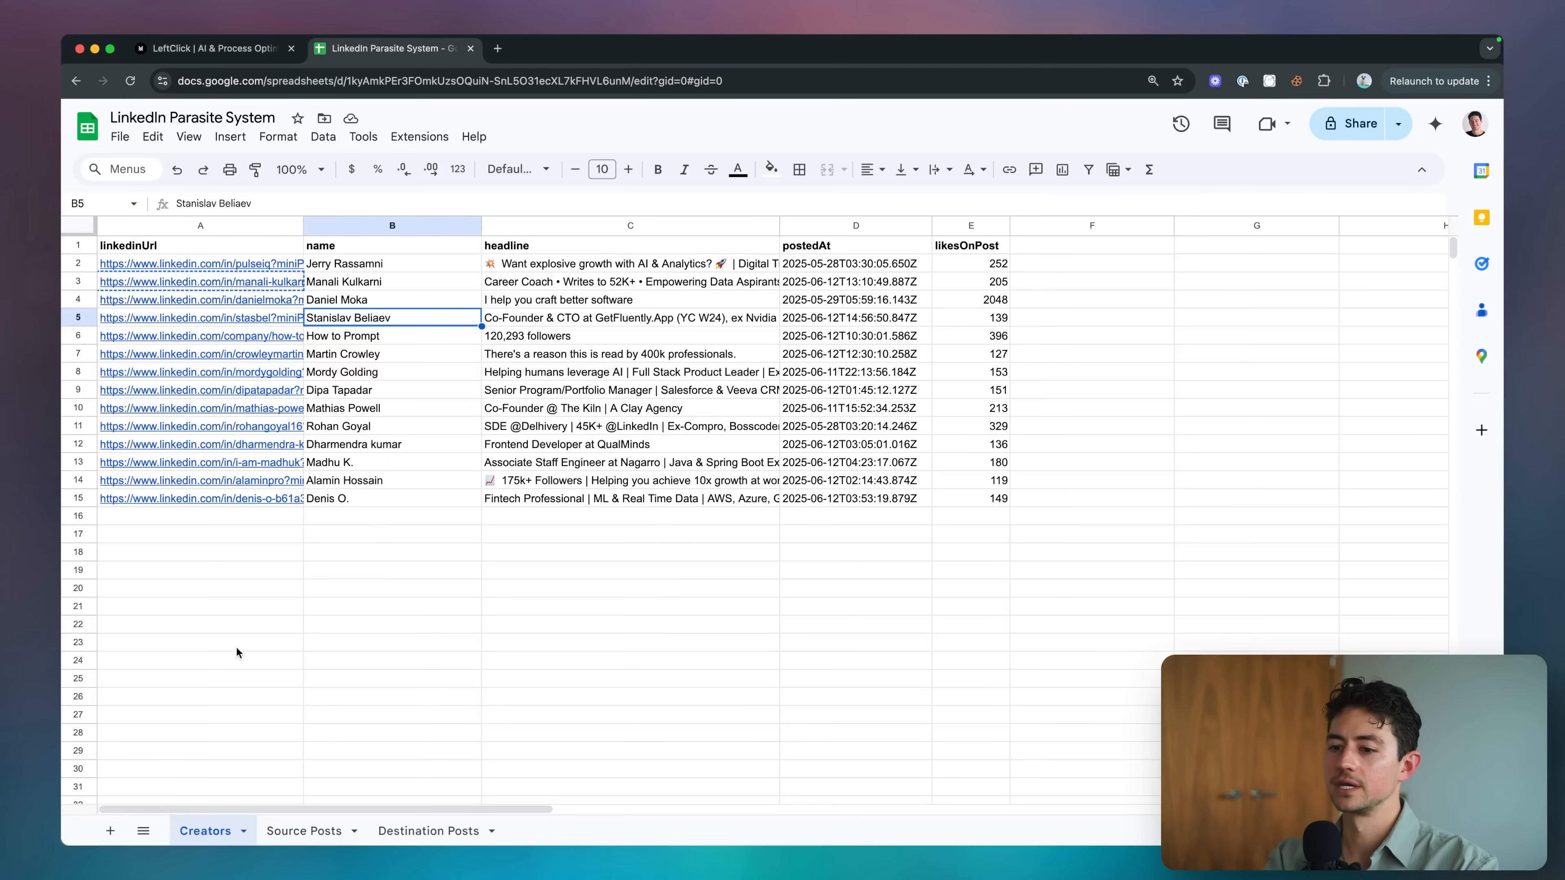
click(234, 570)
drag(197, 263, 204, 482)
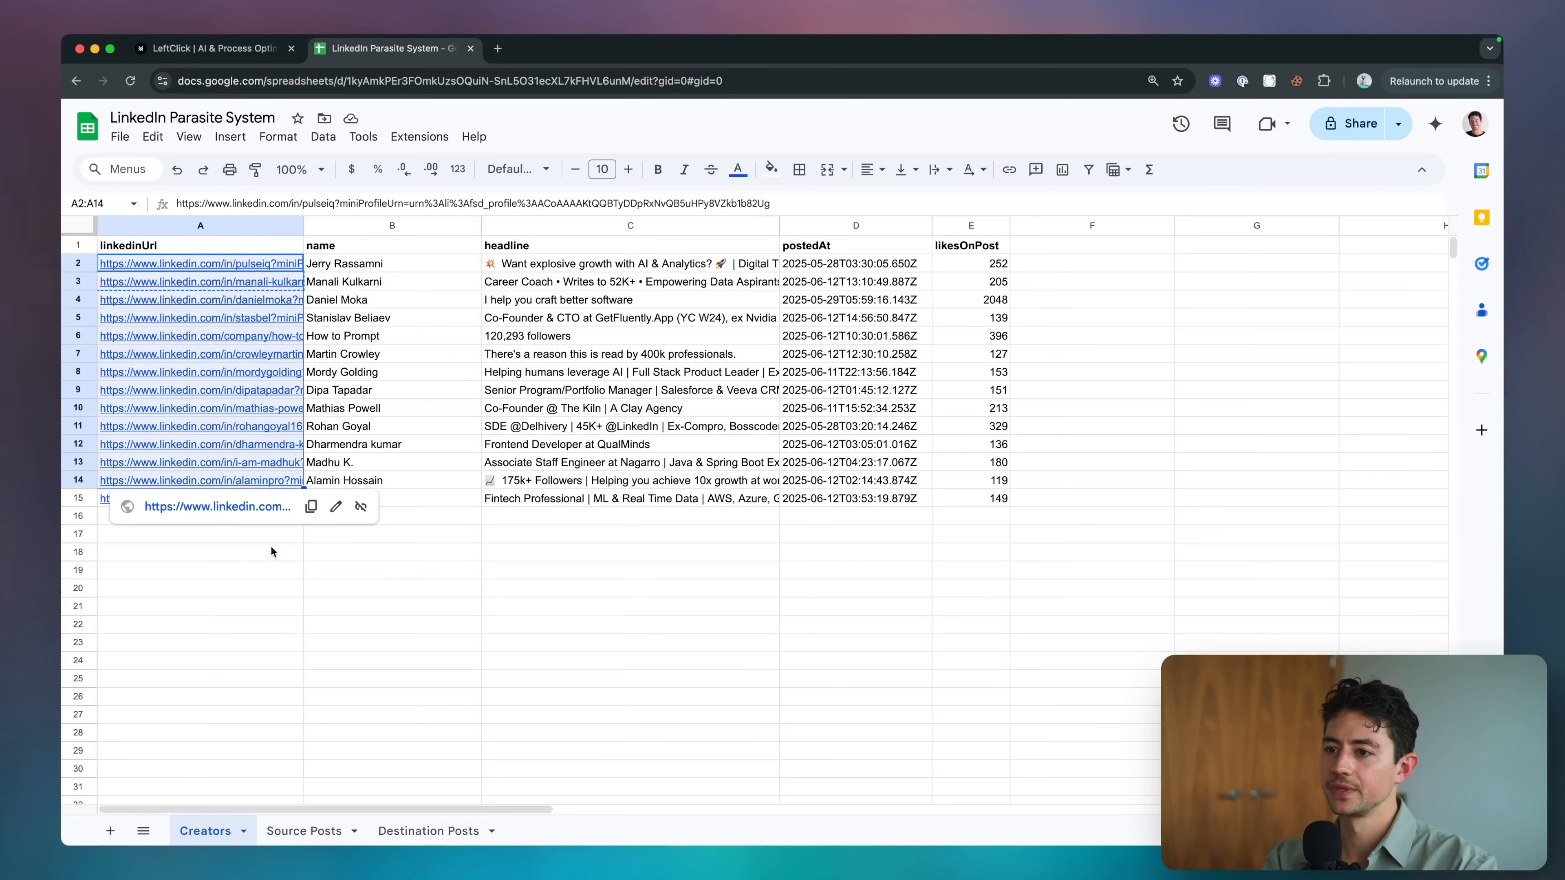
click(304, 830)
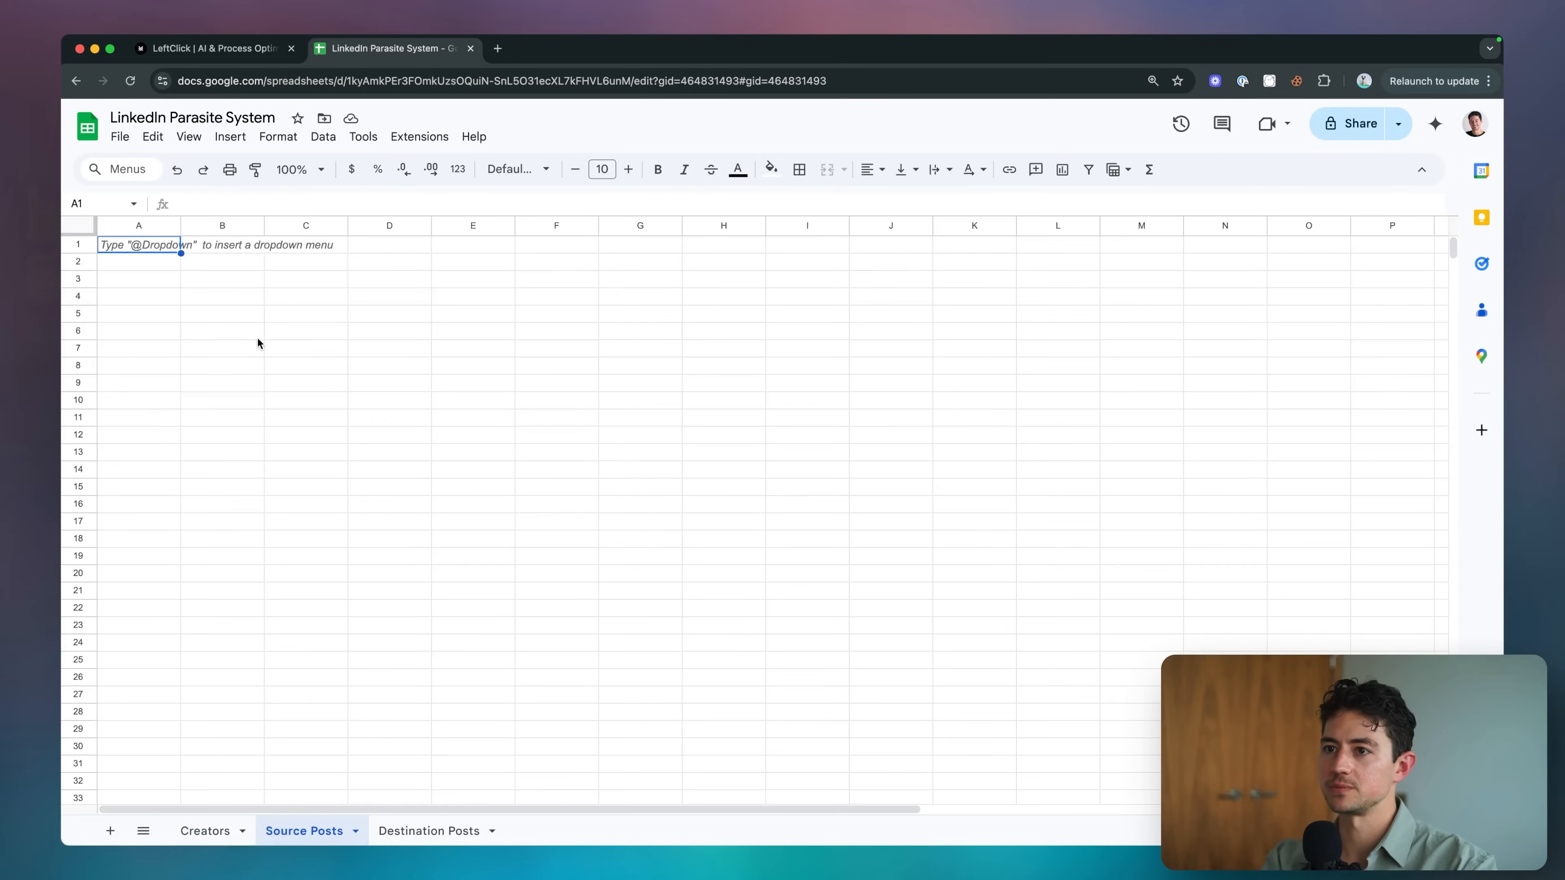
drag(138, 260, 128, 630)
click(128, 630)
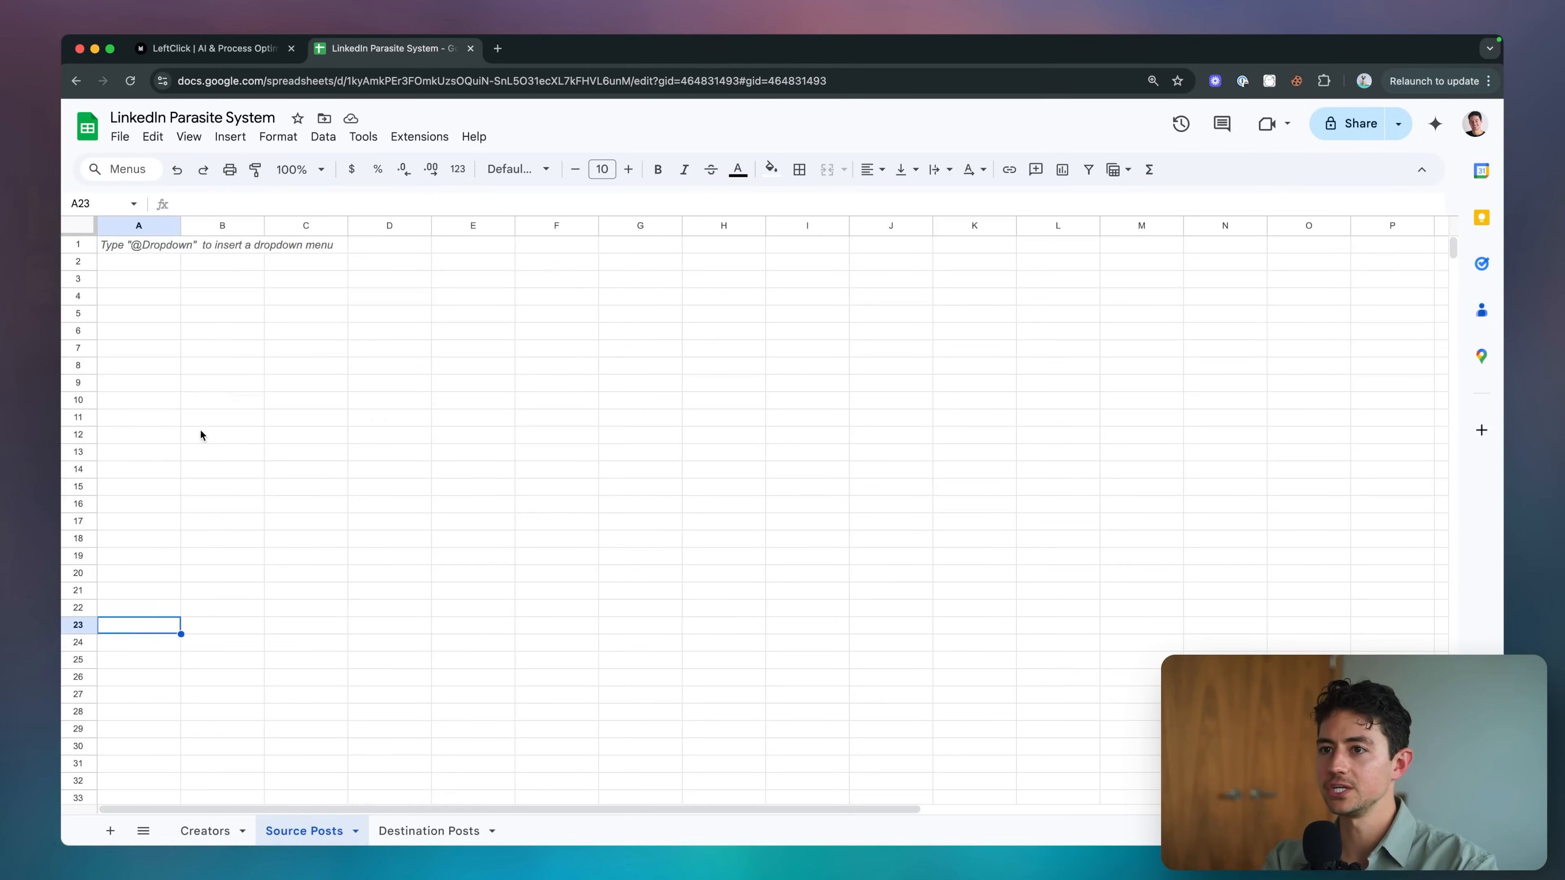
click(426, 830)
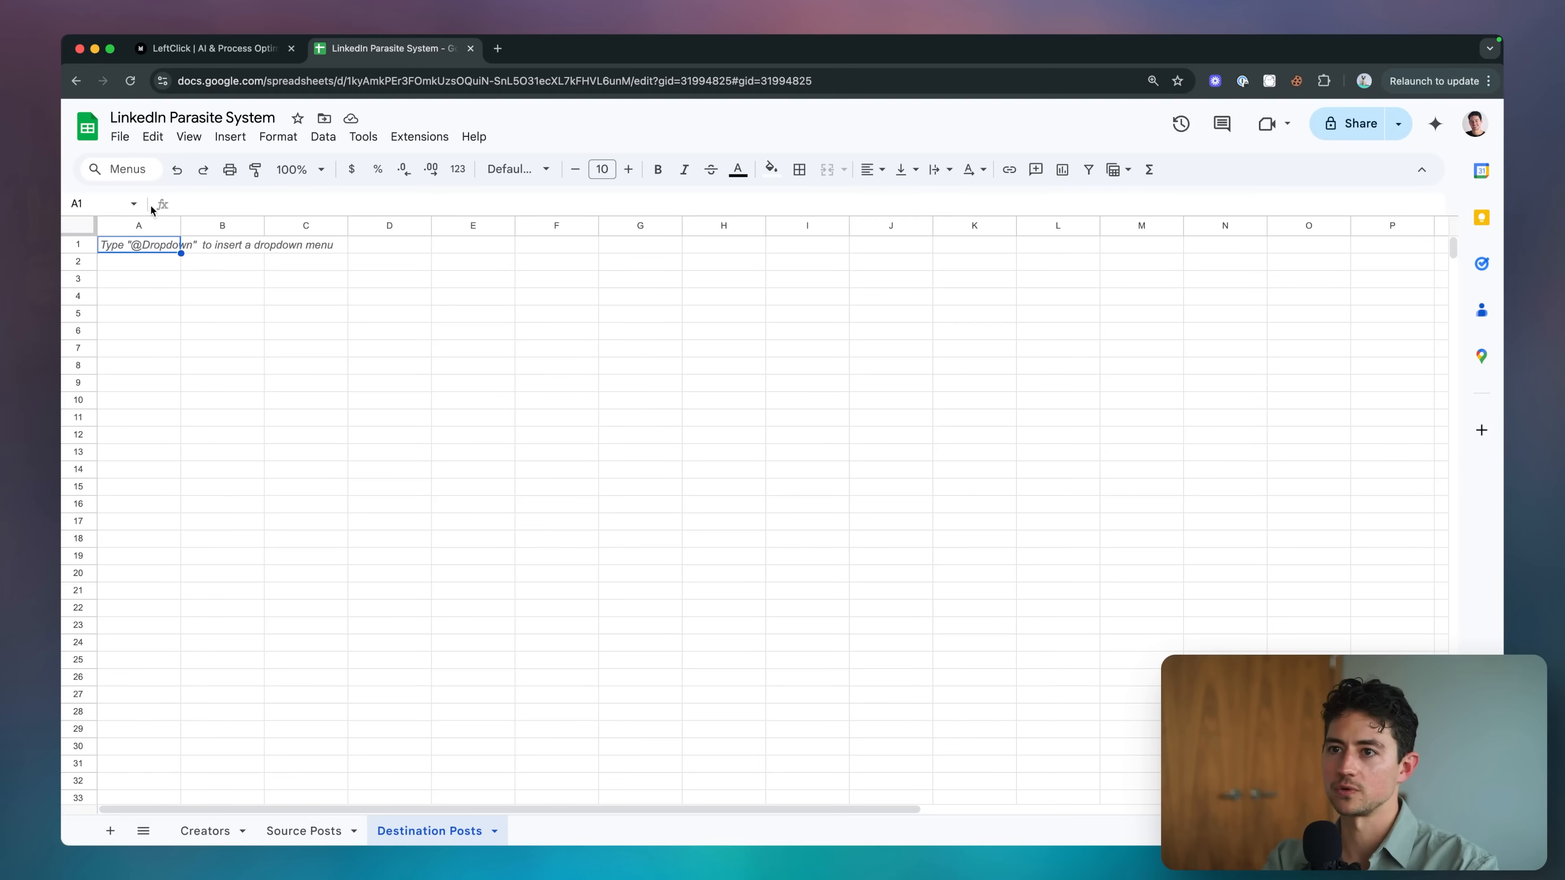
drag(140, 260, 139, 612)
click(138, 609)
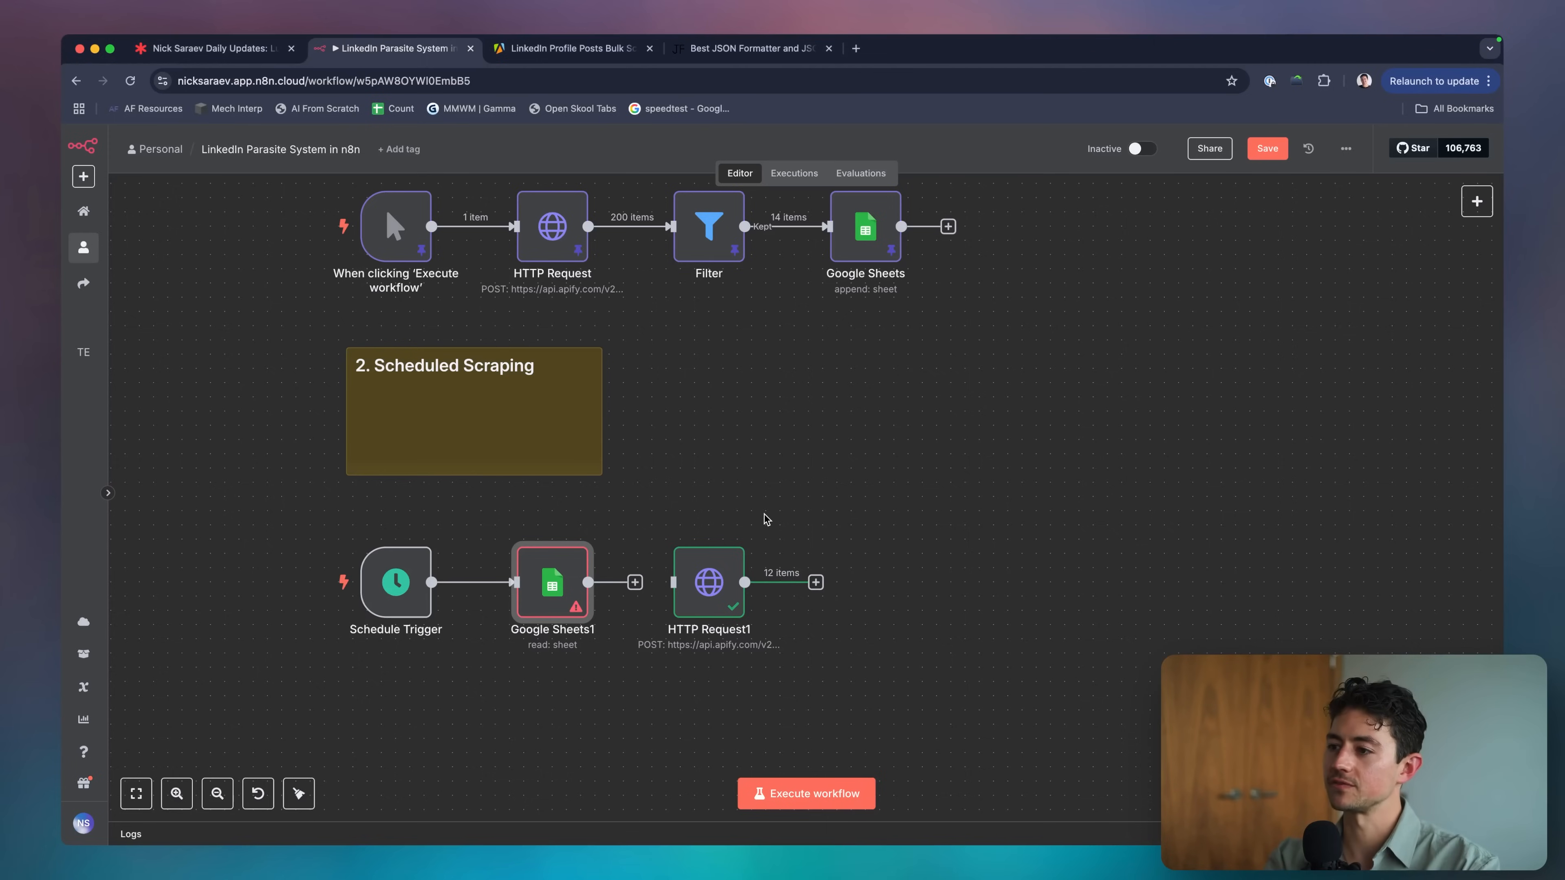
drag(589, 582, 703, 590)
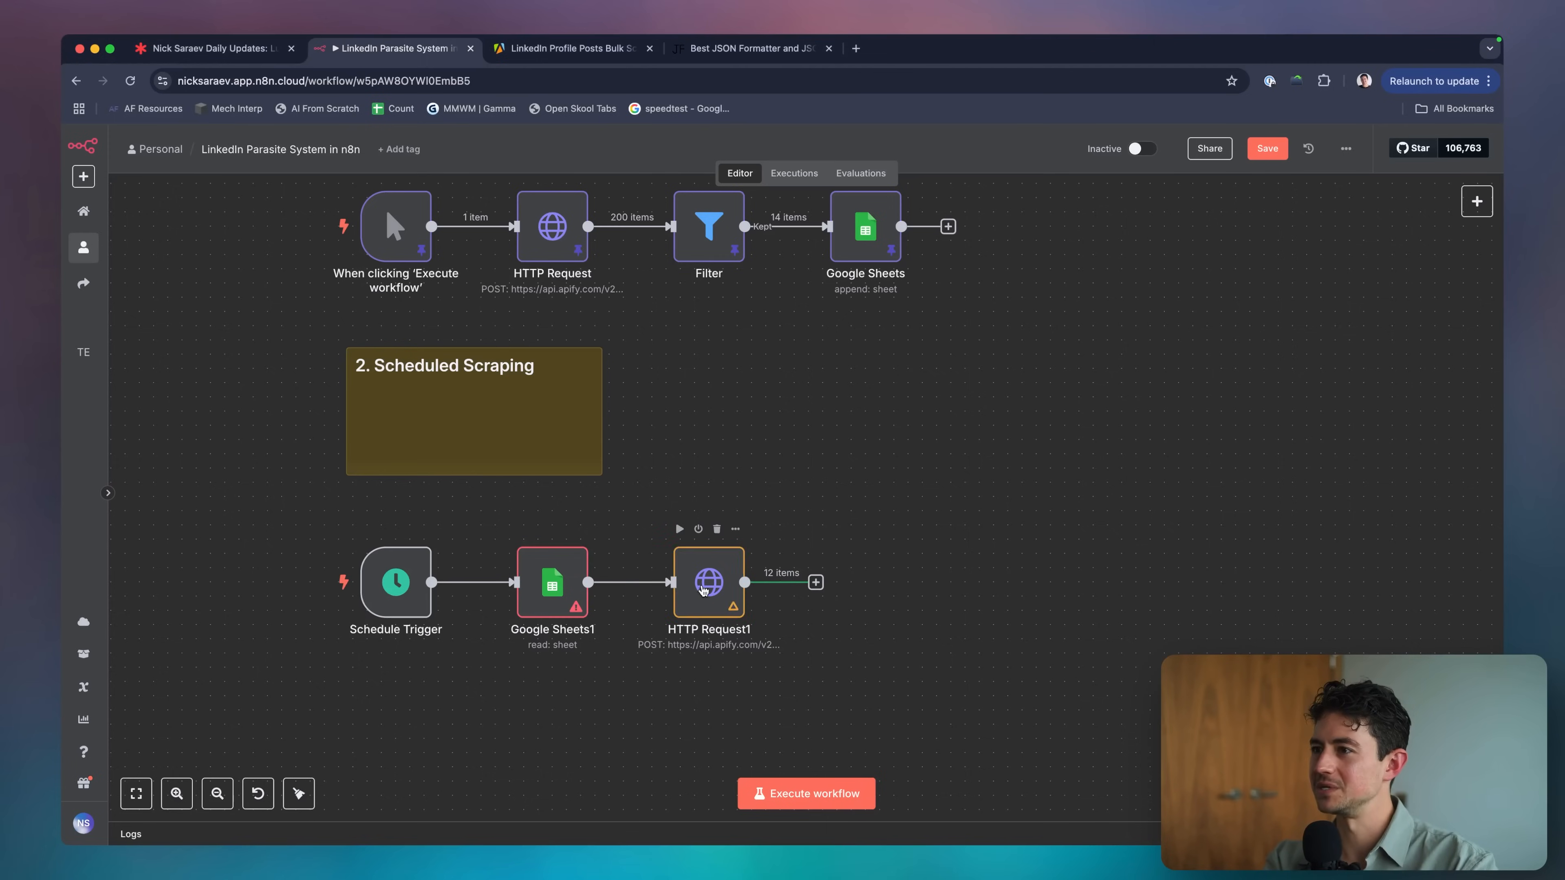
scroll(723, 497, down, 1)
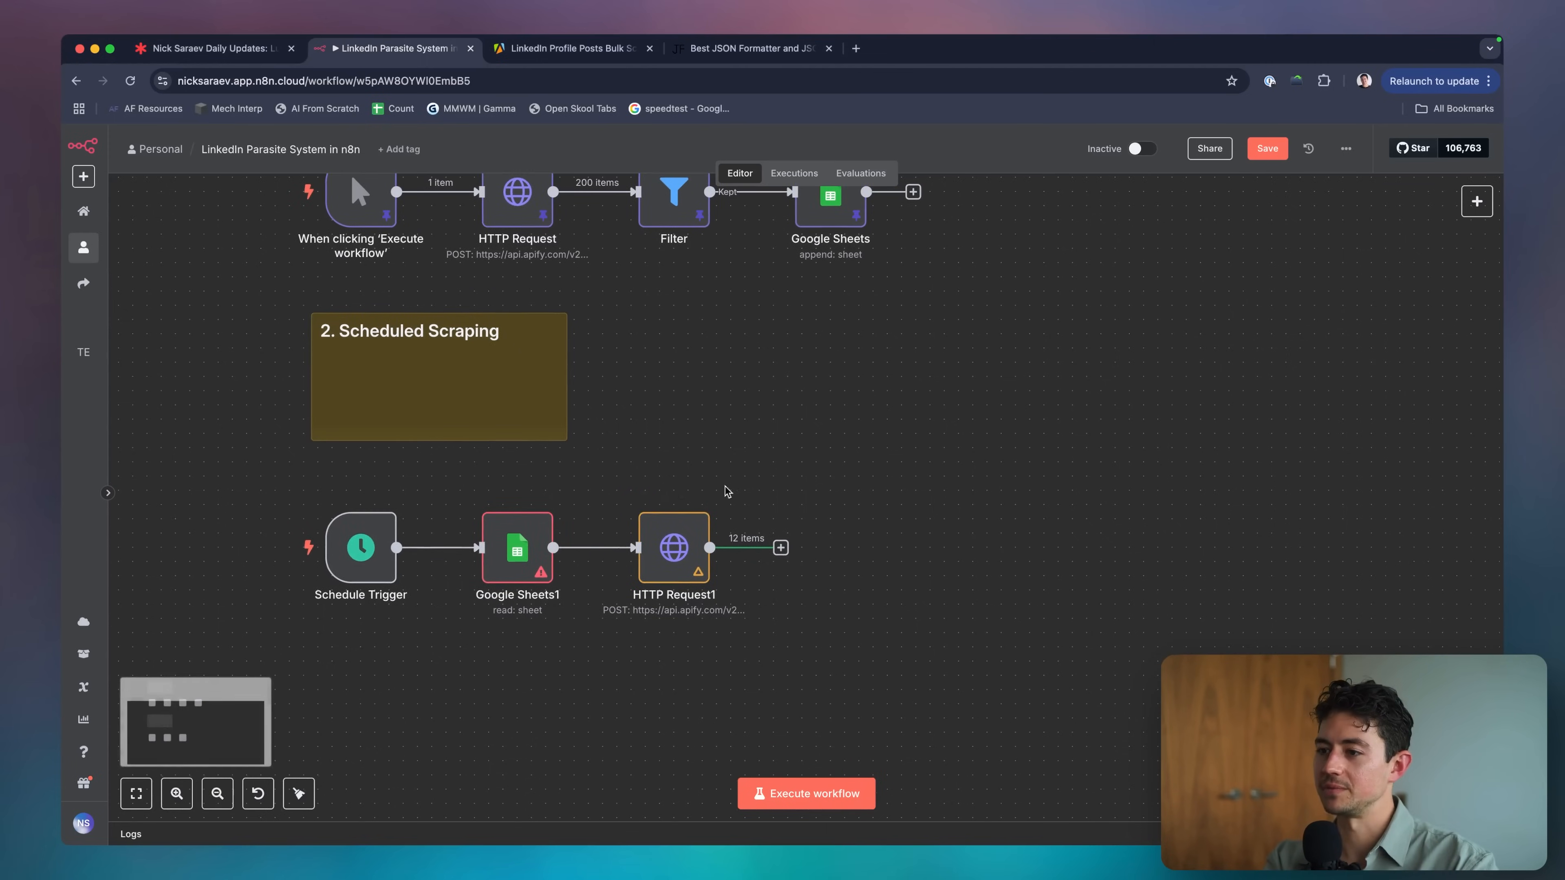
Point Google Sheets1 at the LinkedIn Parasite System spreadsheet's Creators sheet and check its data.
double_click(517, 553)
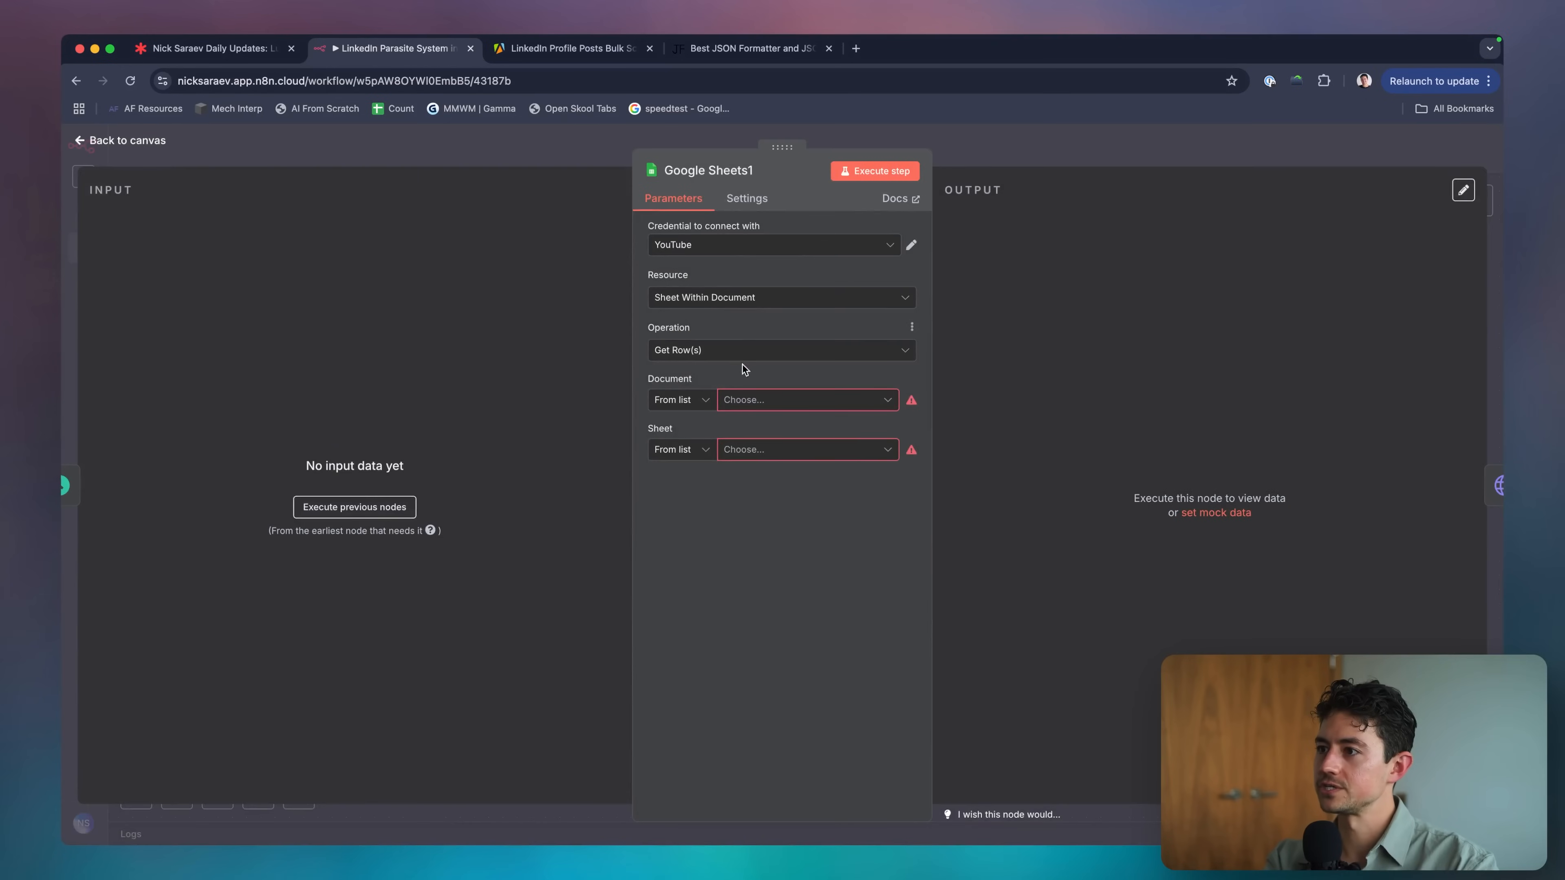
click(767, 399)
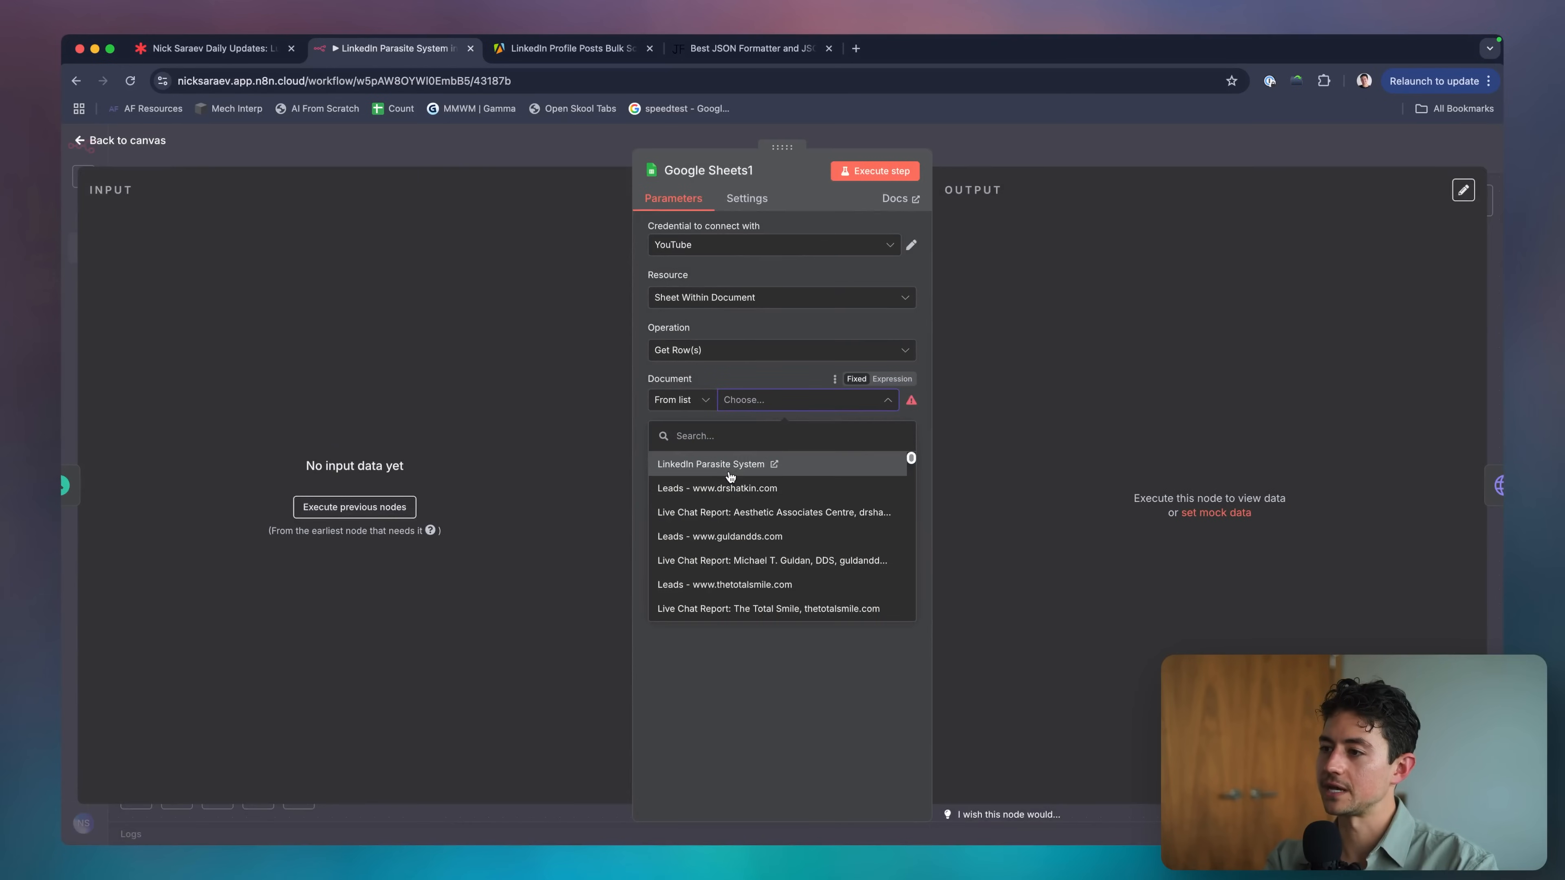
click(730, 475)
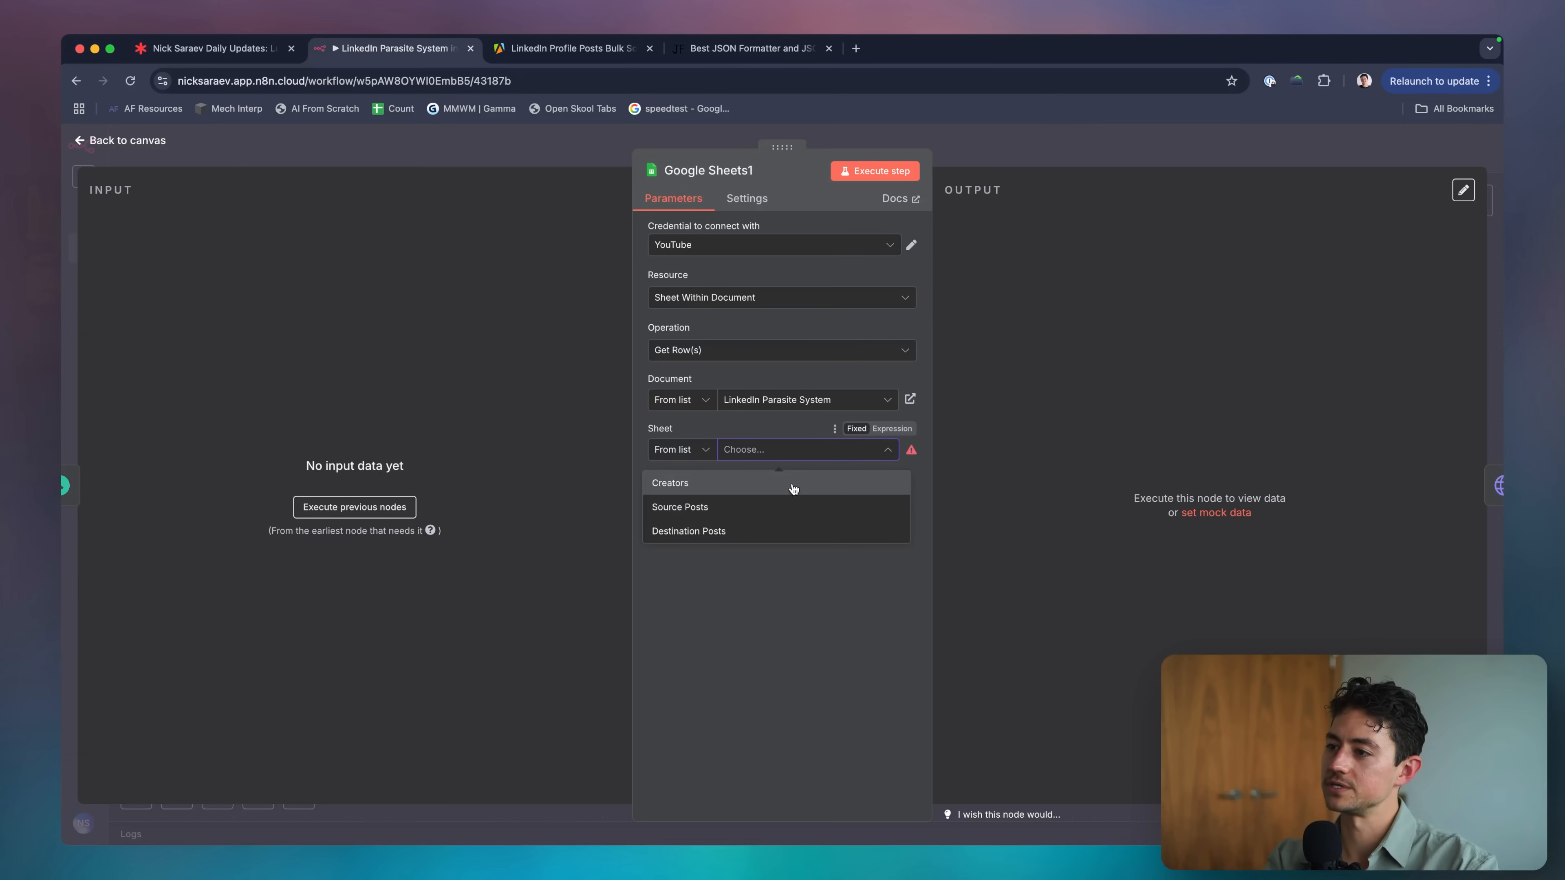
click(792, 482)
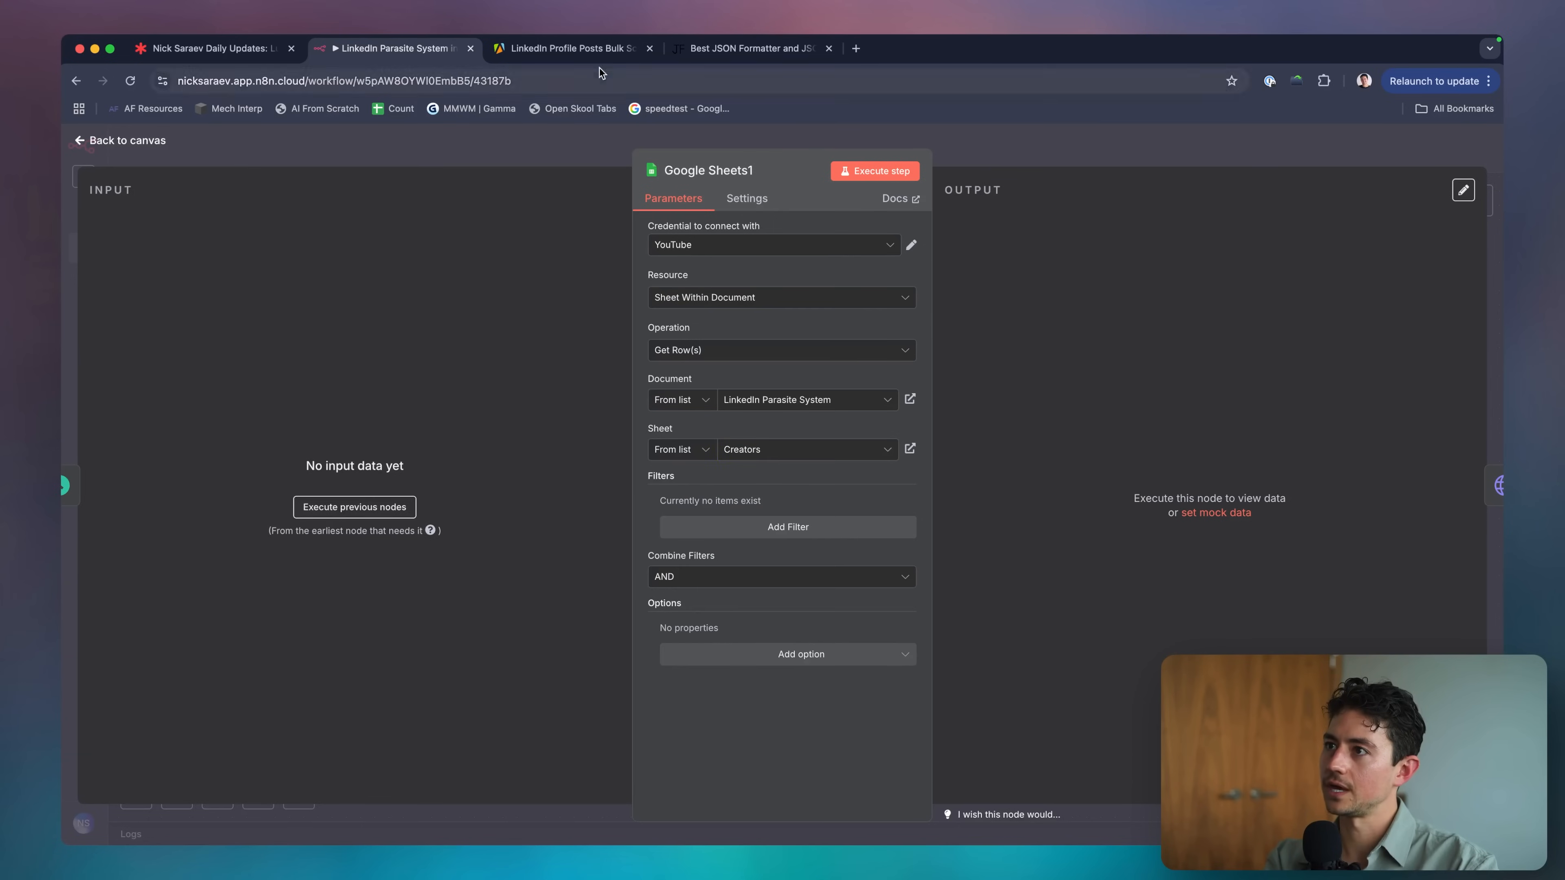
click(588, 50)
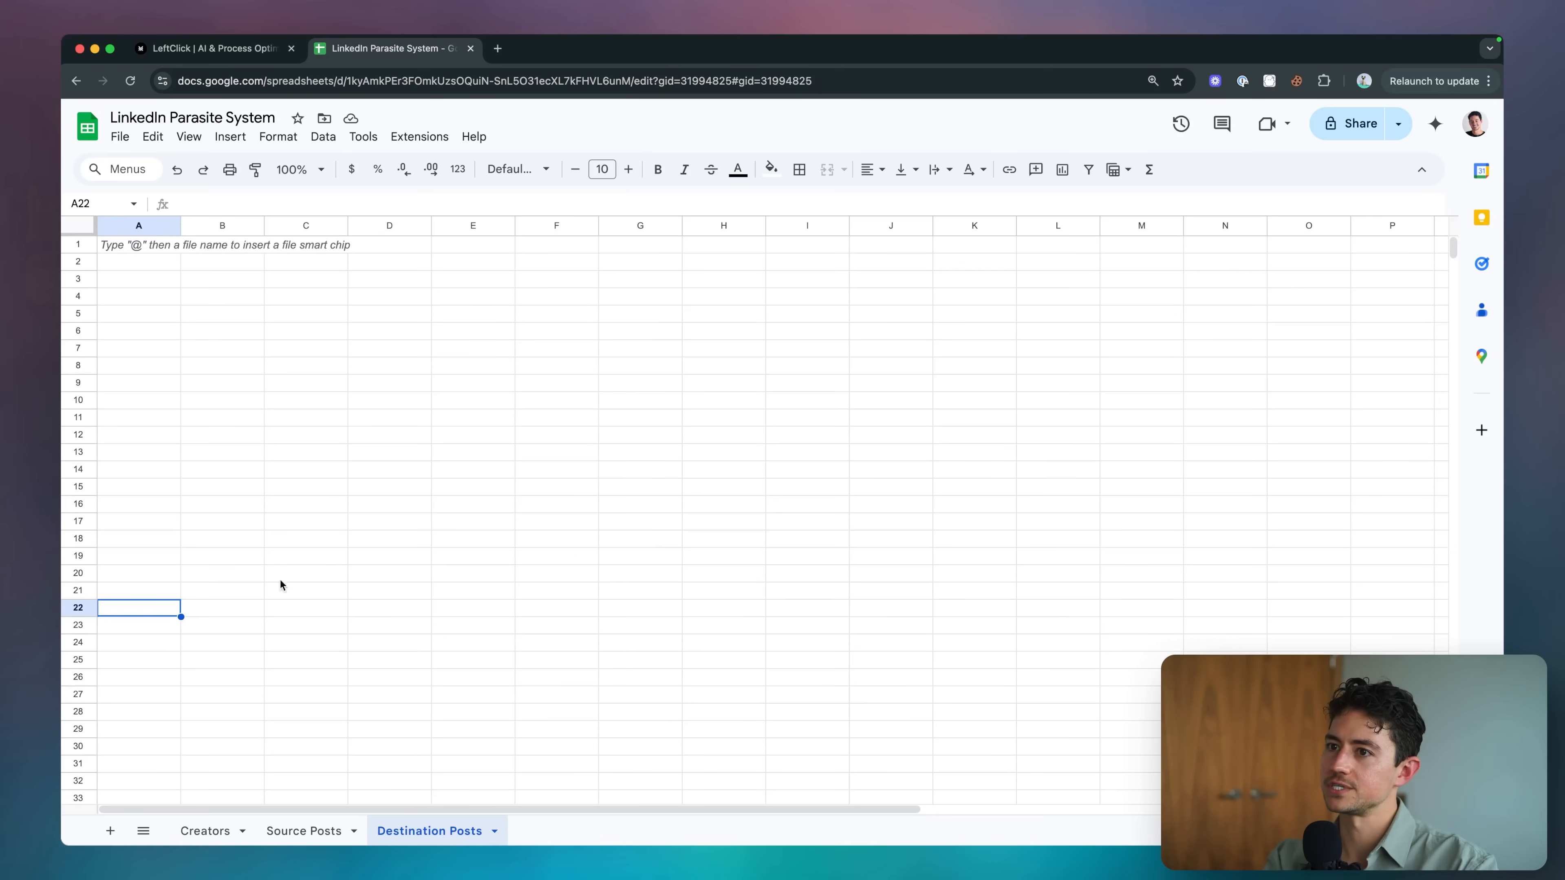
click(205, 830)
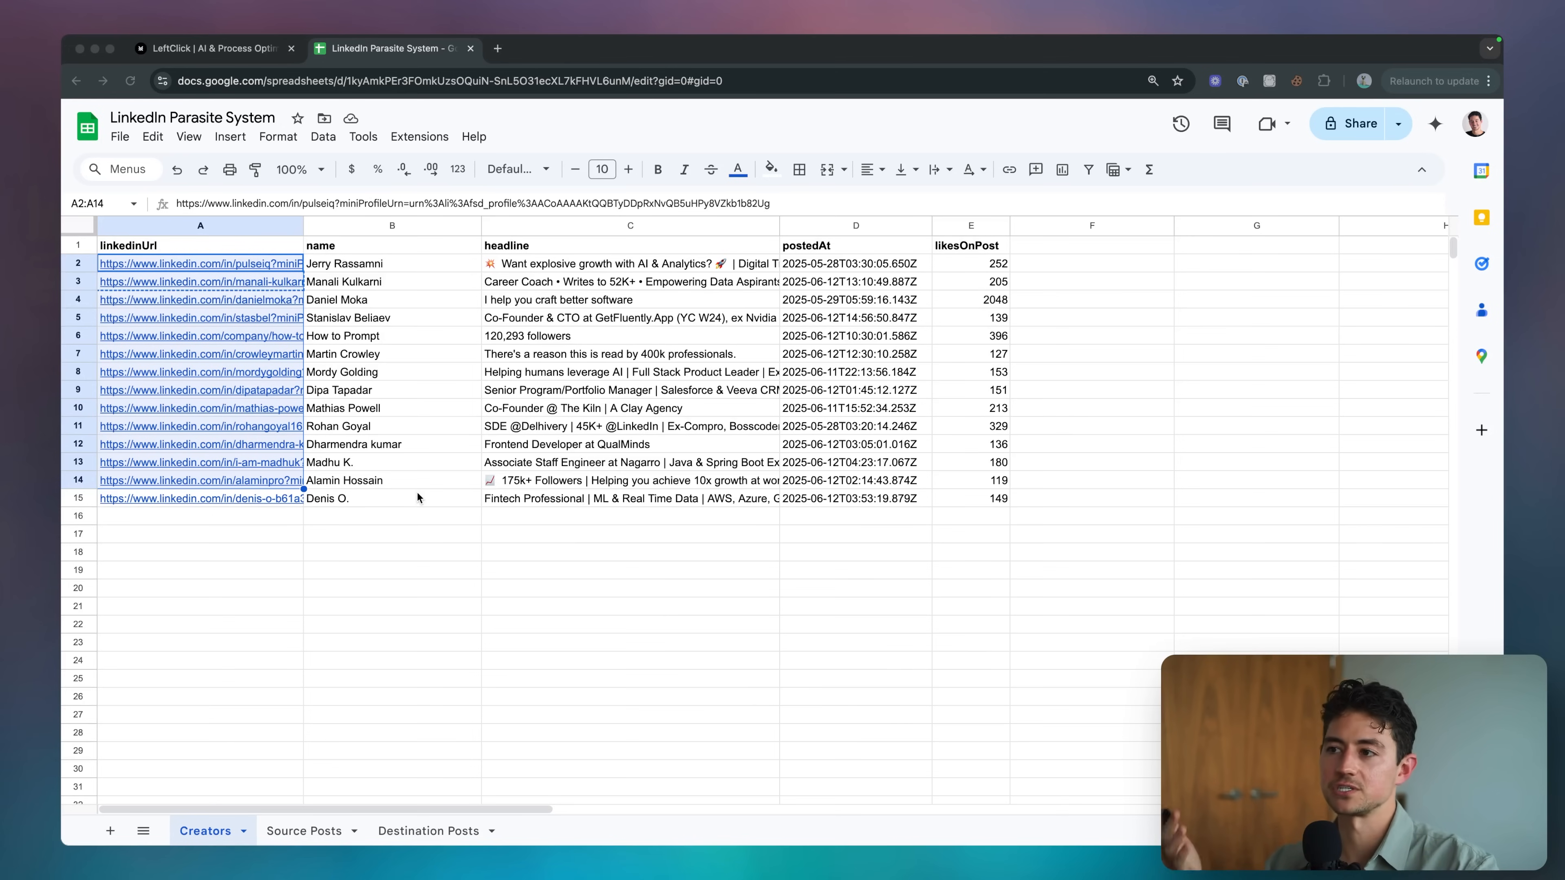
click(417, 492)
key(super+grave)
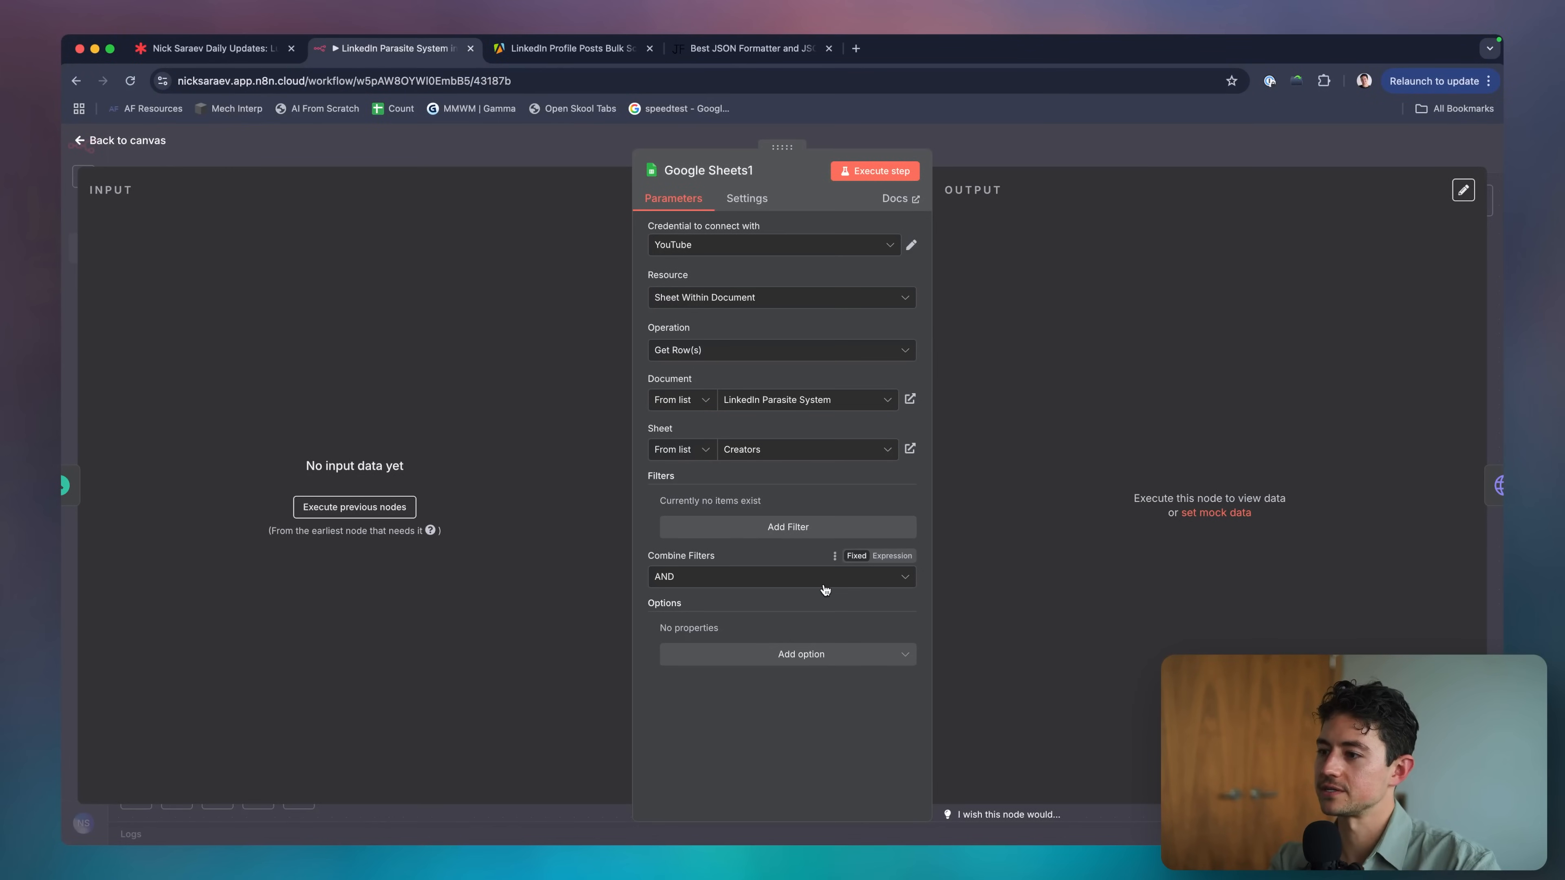
Execute Google Sheets1, review the 14 creator rows, and go back to the canvas.
click(825, 654)
click(817, 630)
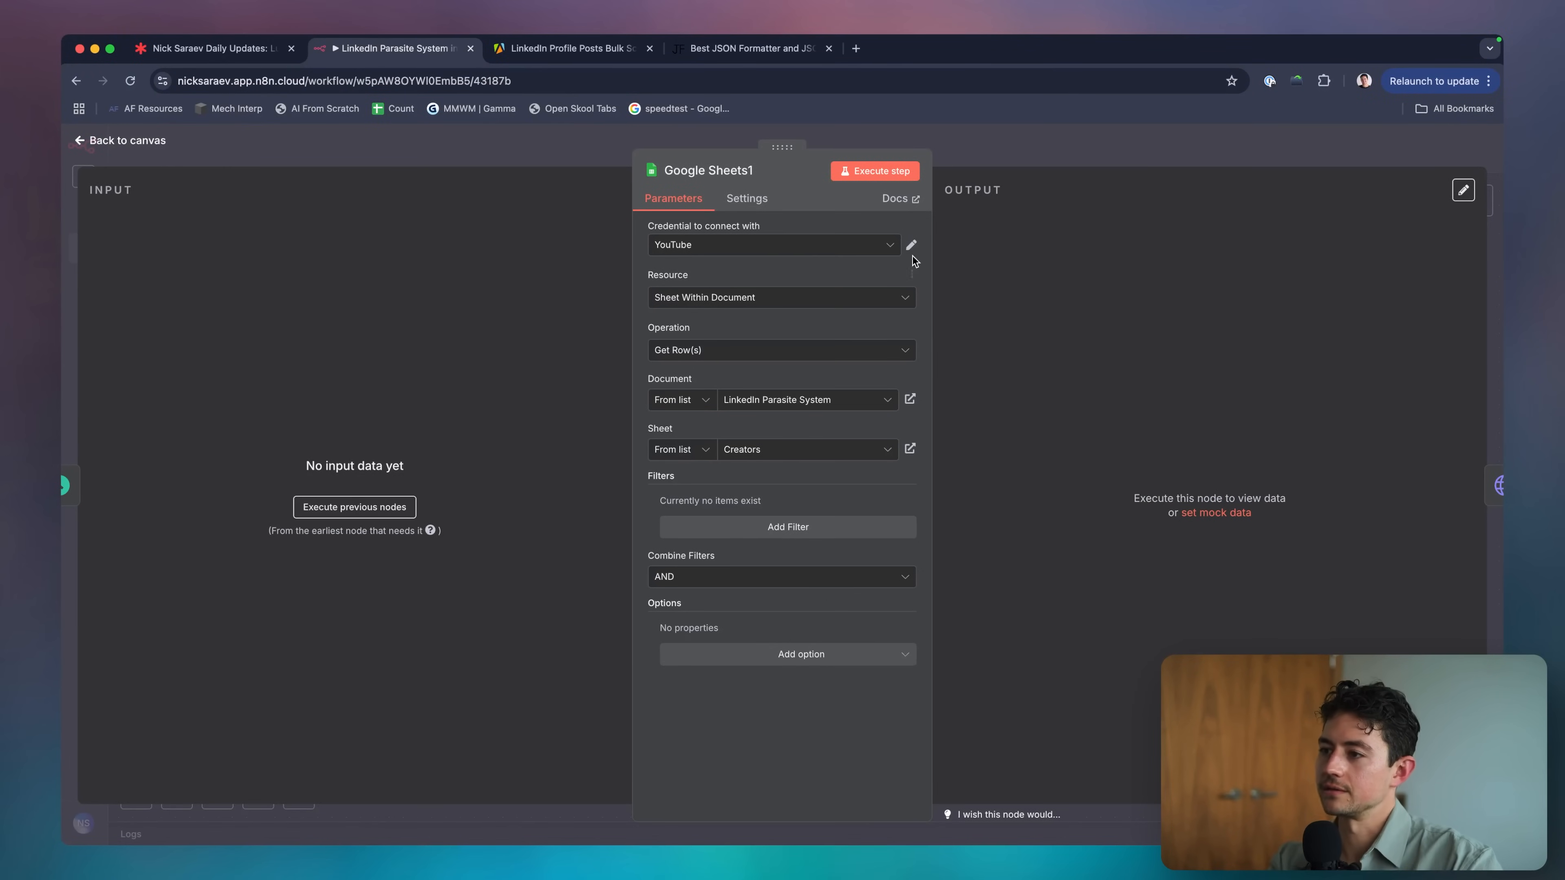
click(899, 172)
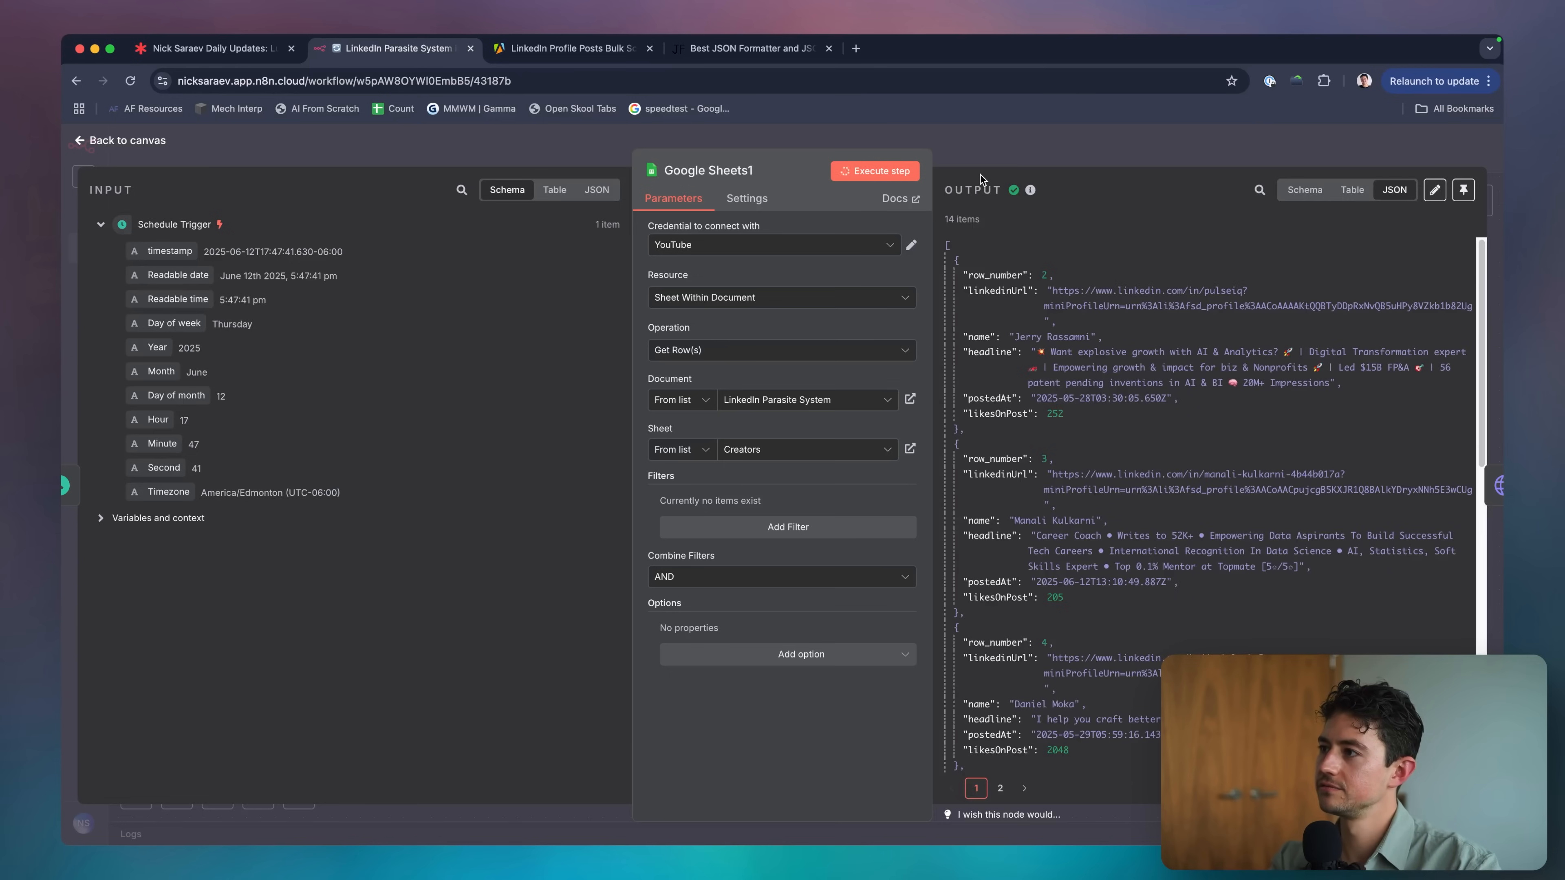
scroll(1109, 277, down, 1)
scroll(1140, 294, up, 1)
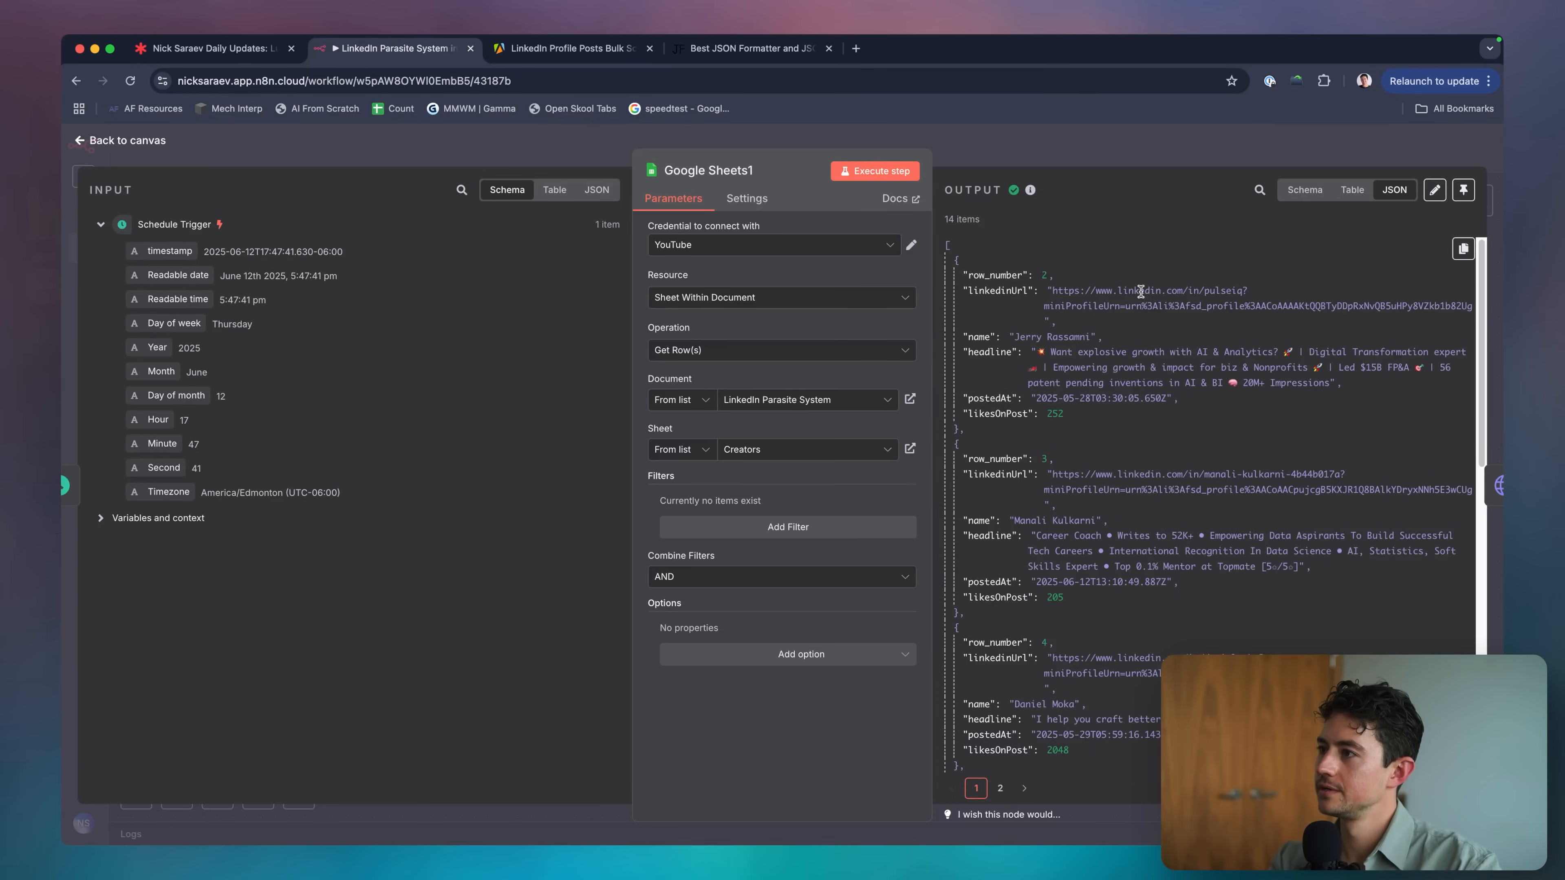
click(1193, 162)
scroll(934, 330, down, 1)
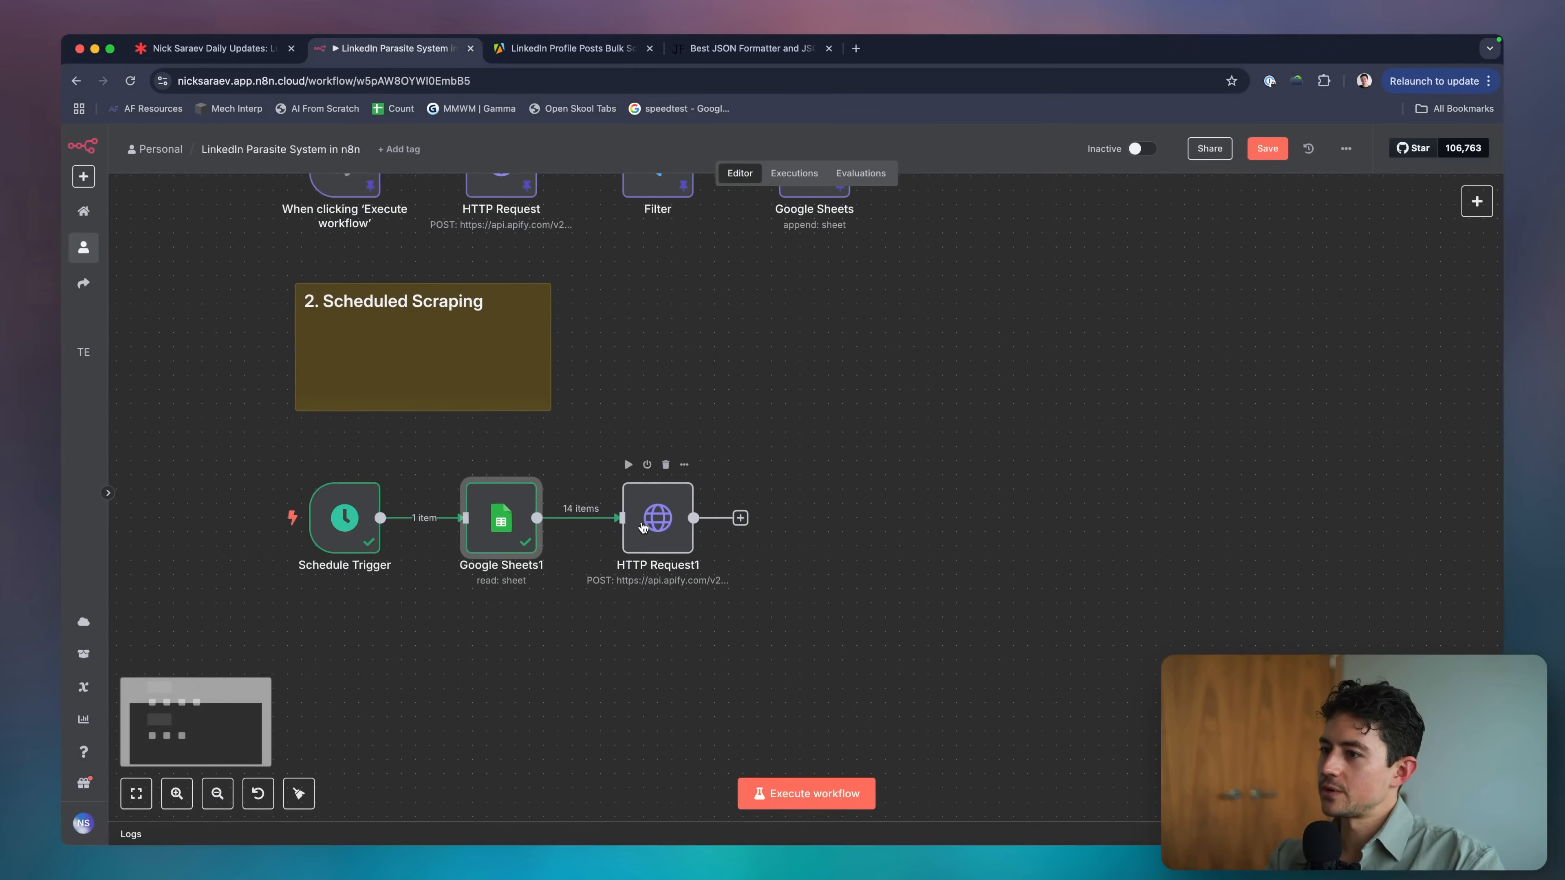
Check HTTP Request1's JSON body, then drag the node further right to make room.
double_click(659, 521)
scroll(729, 462, down, 5)
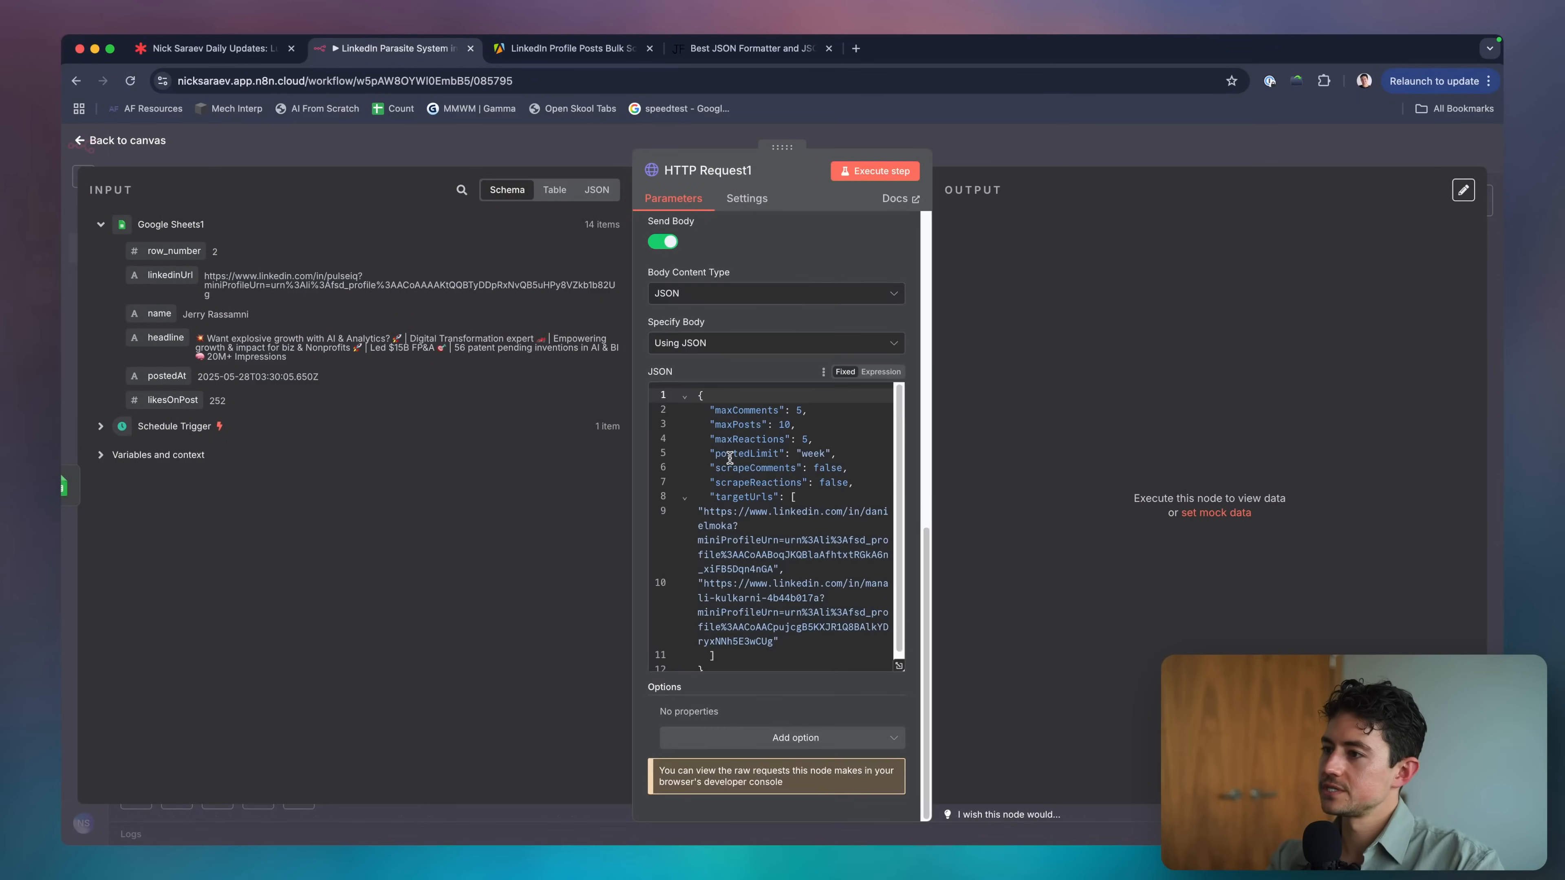
click(997, 144)
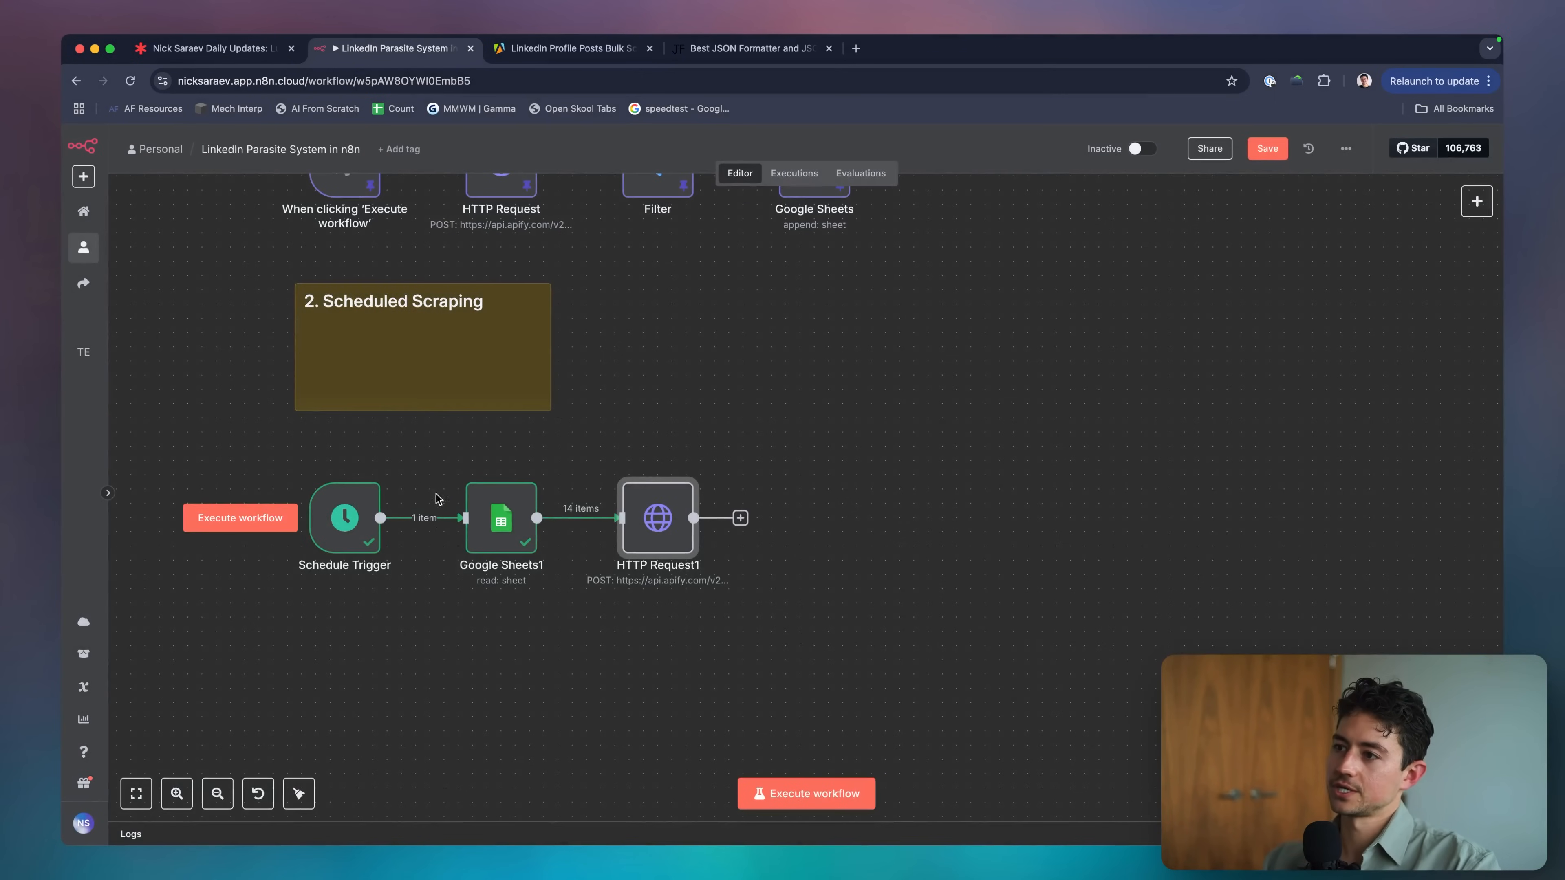
key(alt+shift+a)
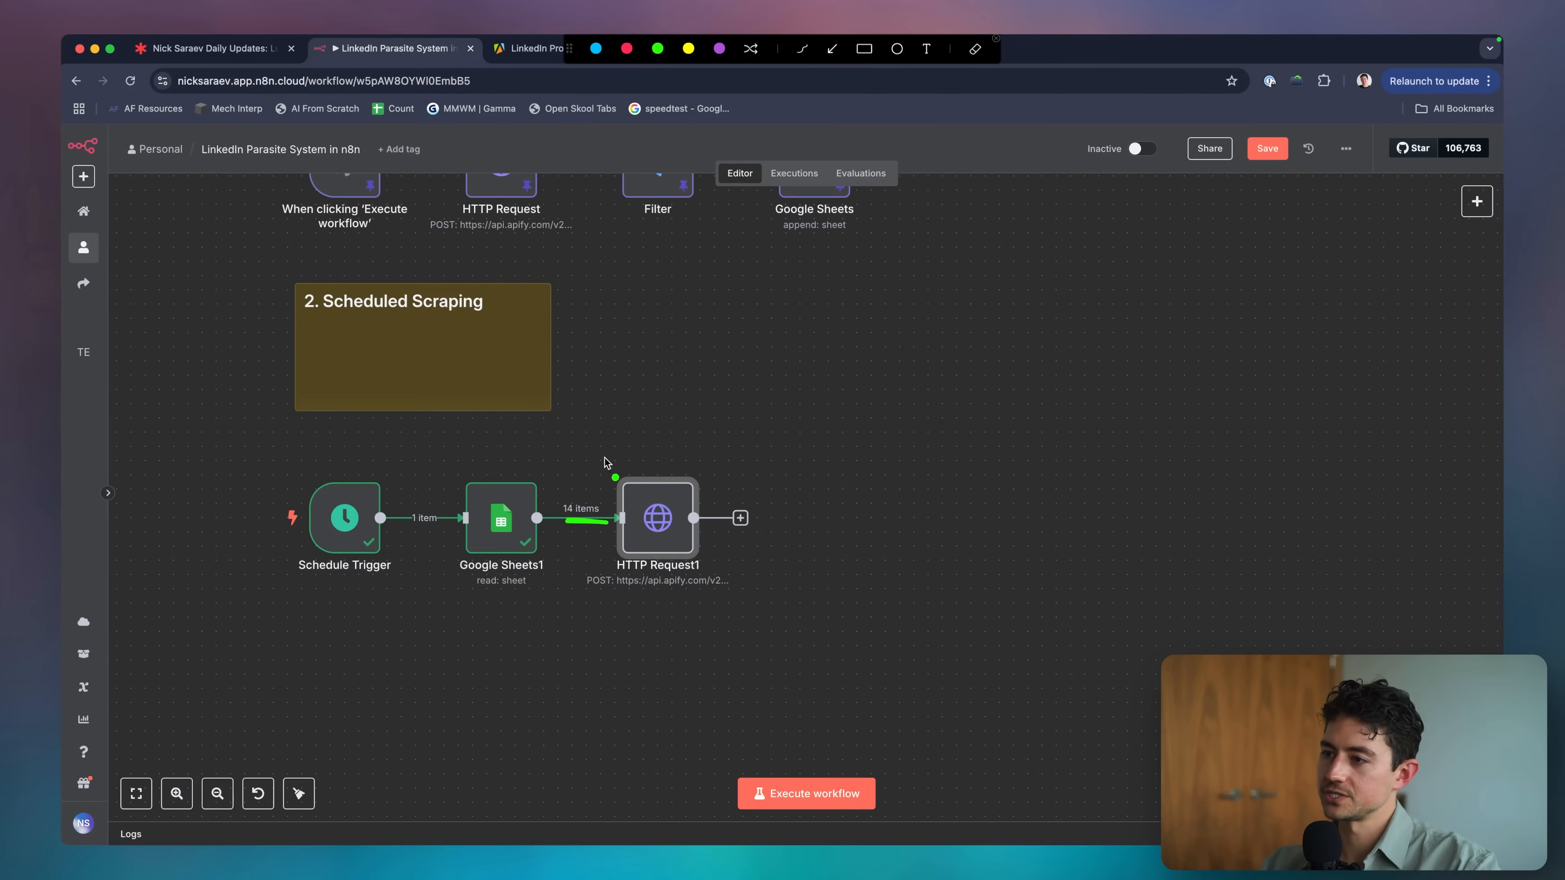
drag(573, 467, 614, 470)
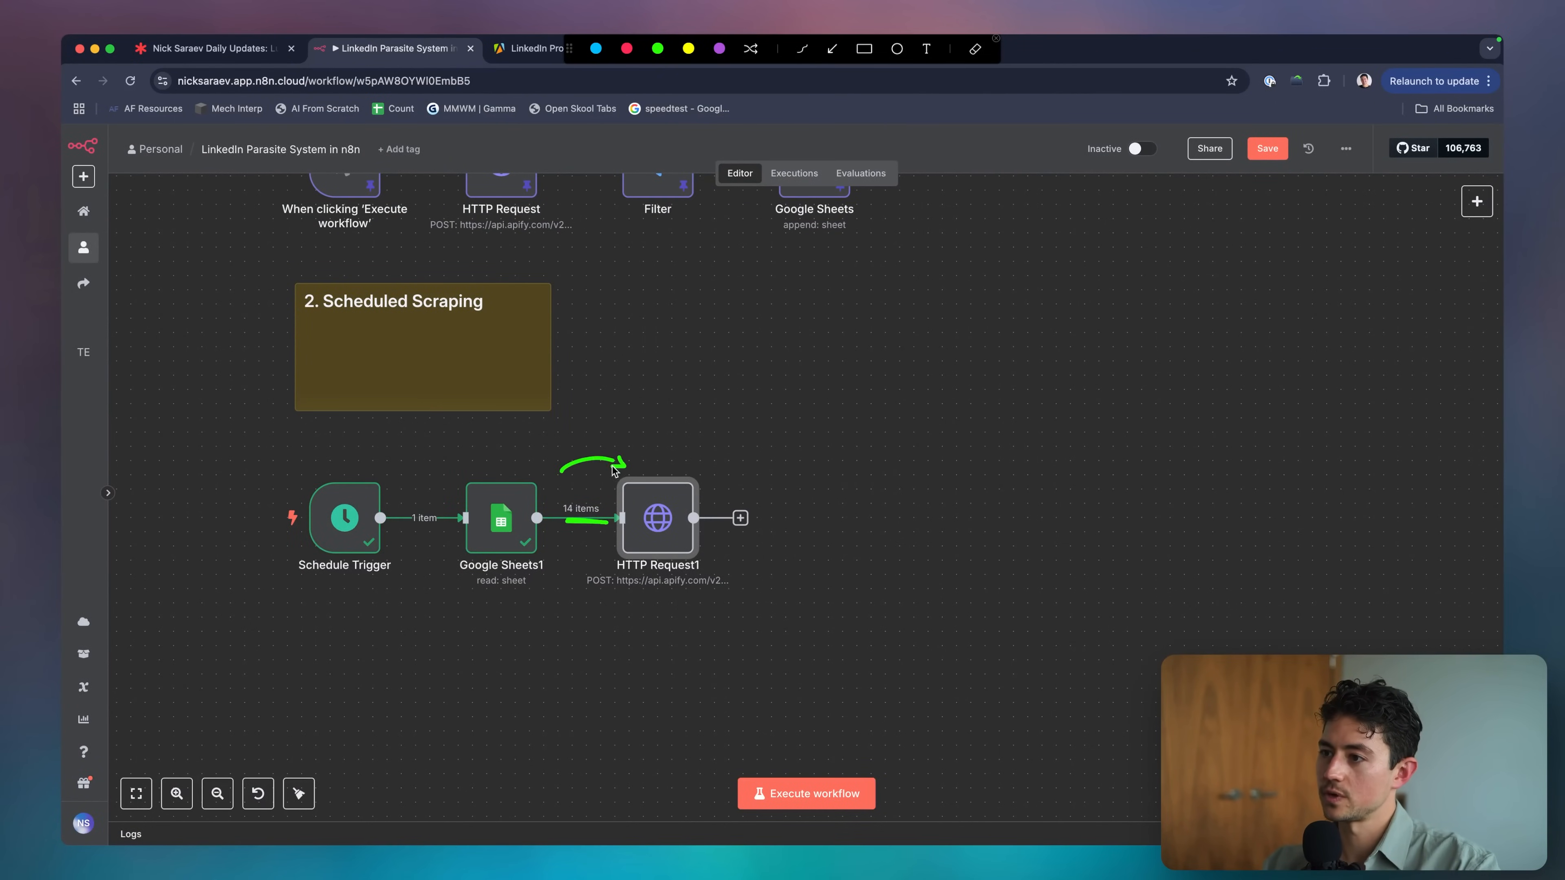
key(Escape)
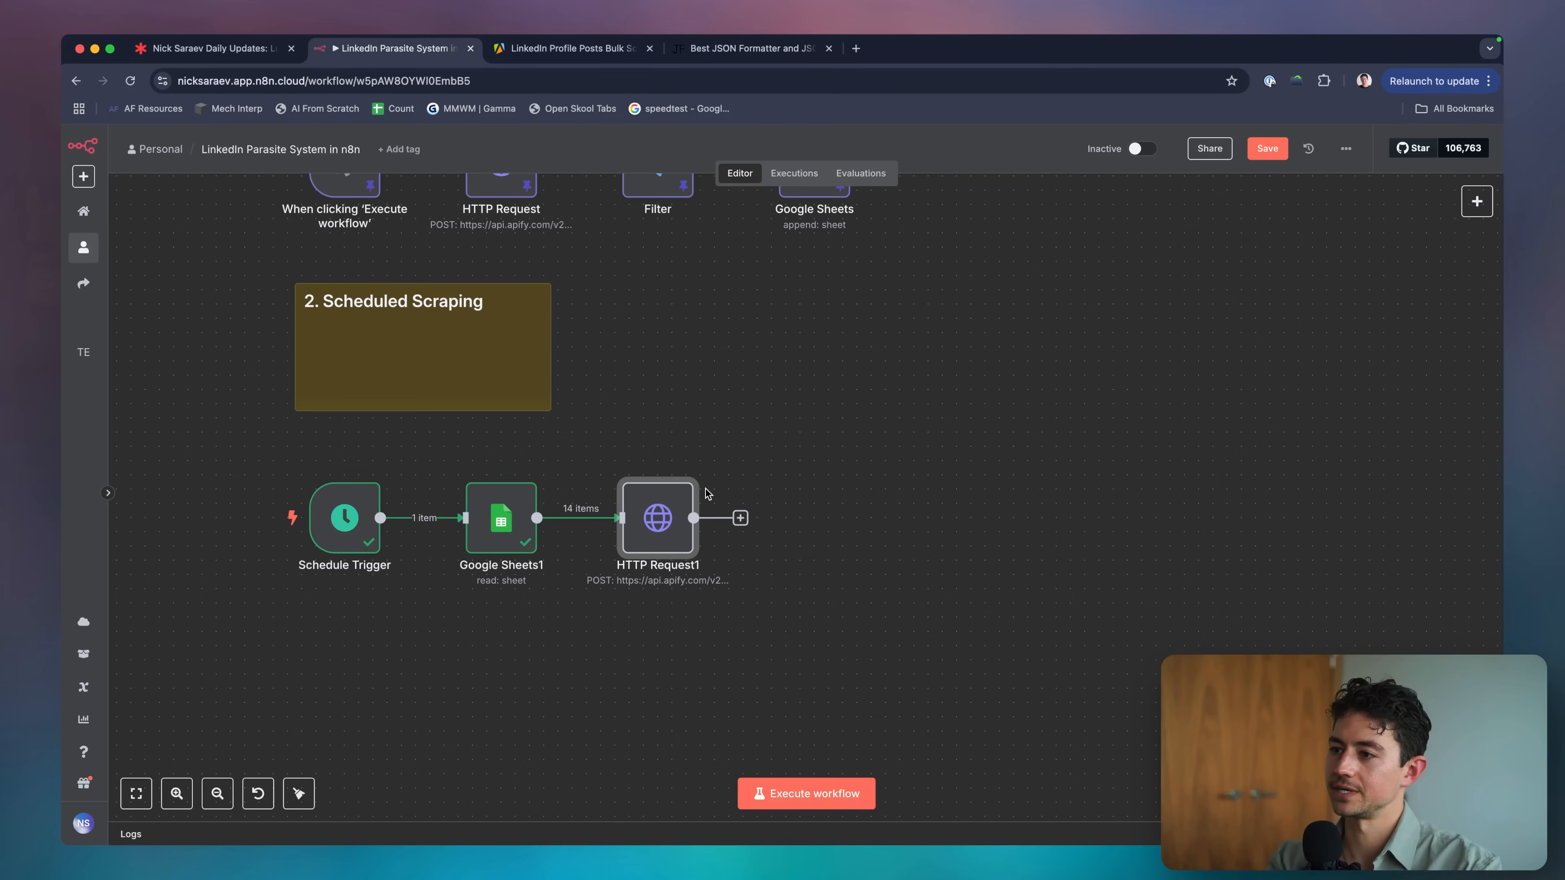
drag(657, 518, 842, 518)
Add an Aggregate node after Google Sheets1 and move HTTP Request1 closer to it.
click(660, 518)
text(aggregate)
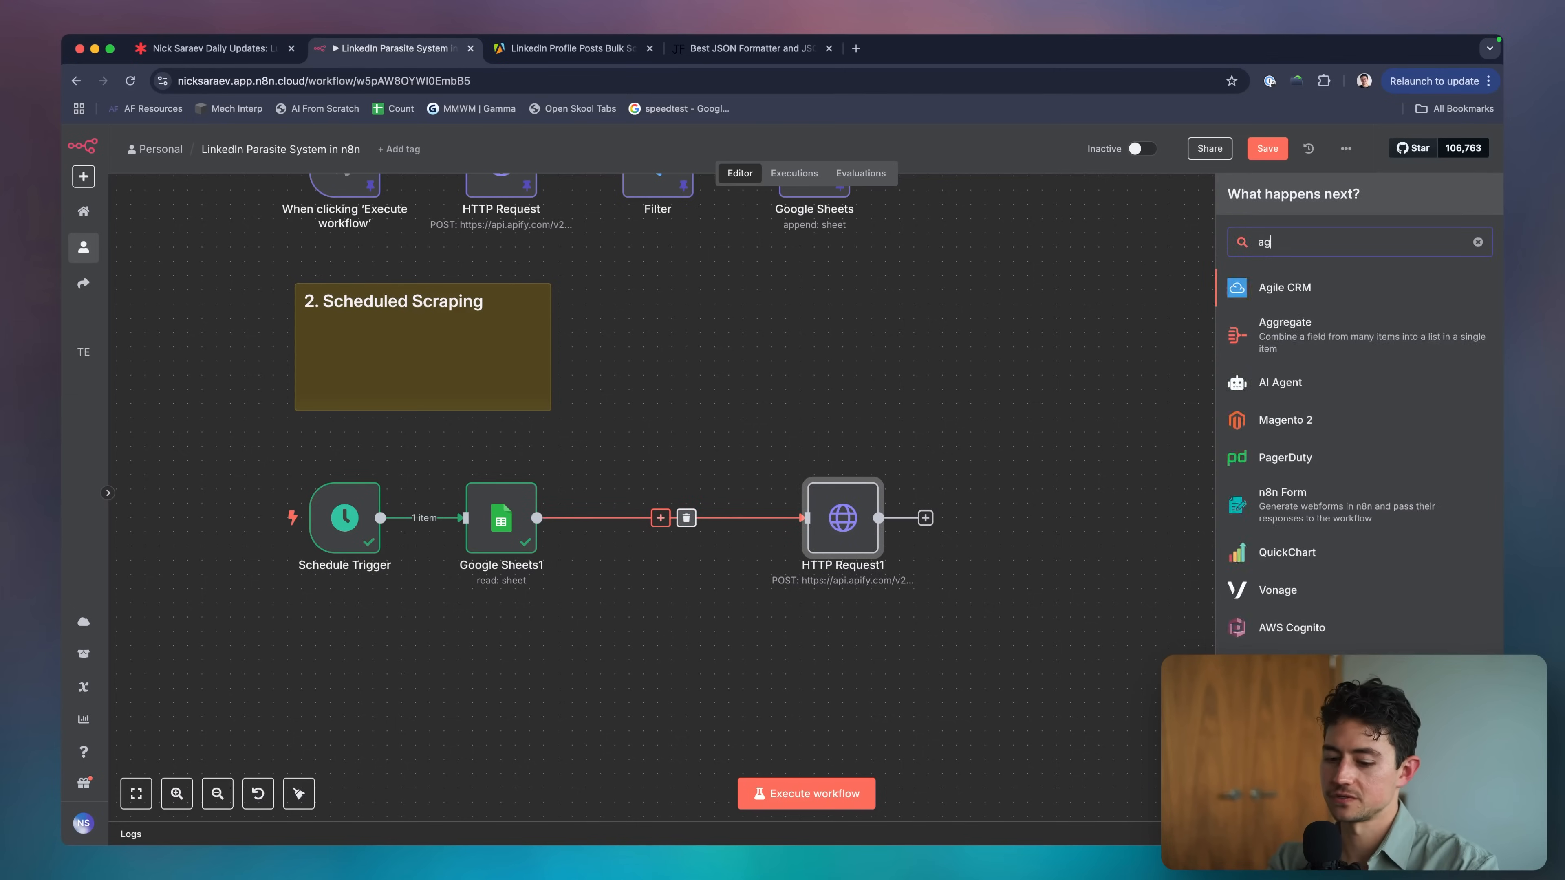
key(Return)
key(Escape)
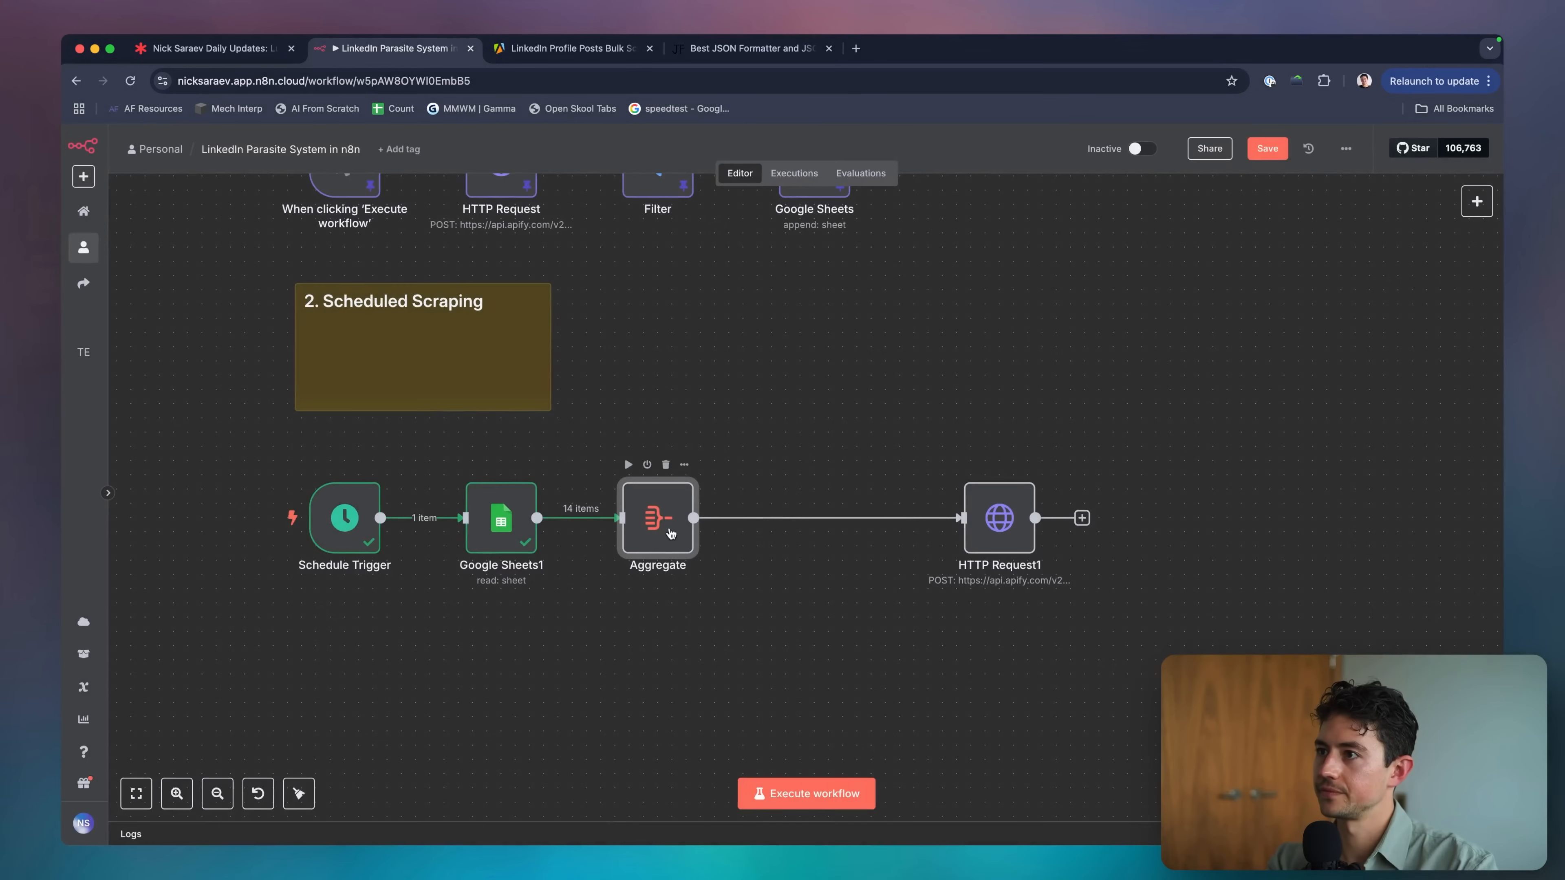
drag(1001, 523, 830, 523)
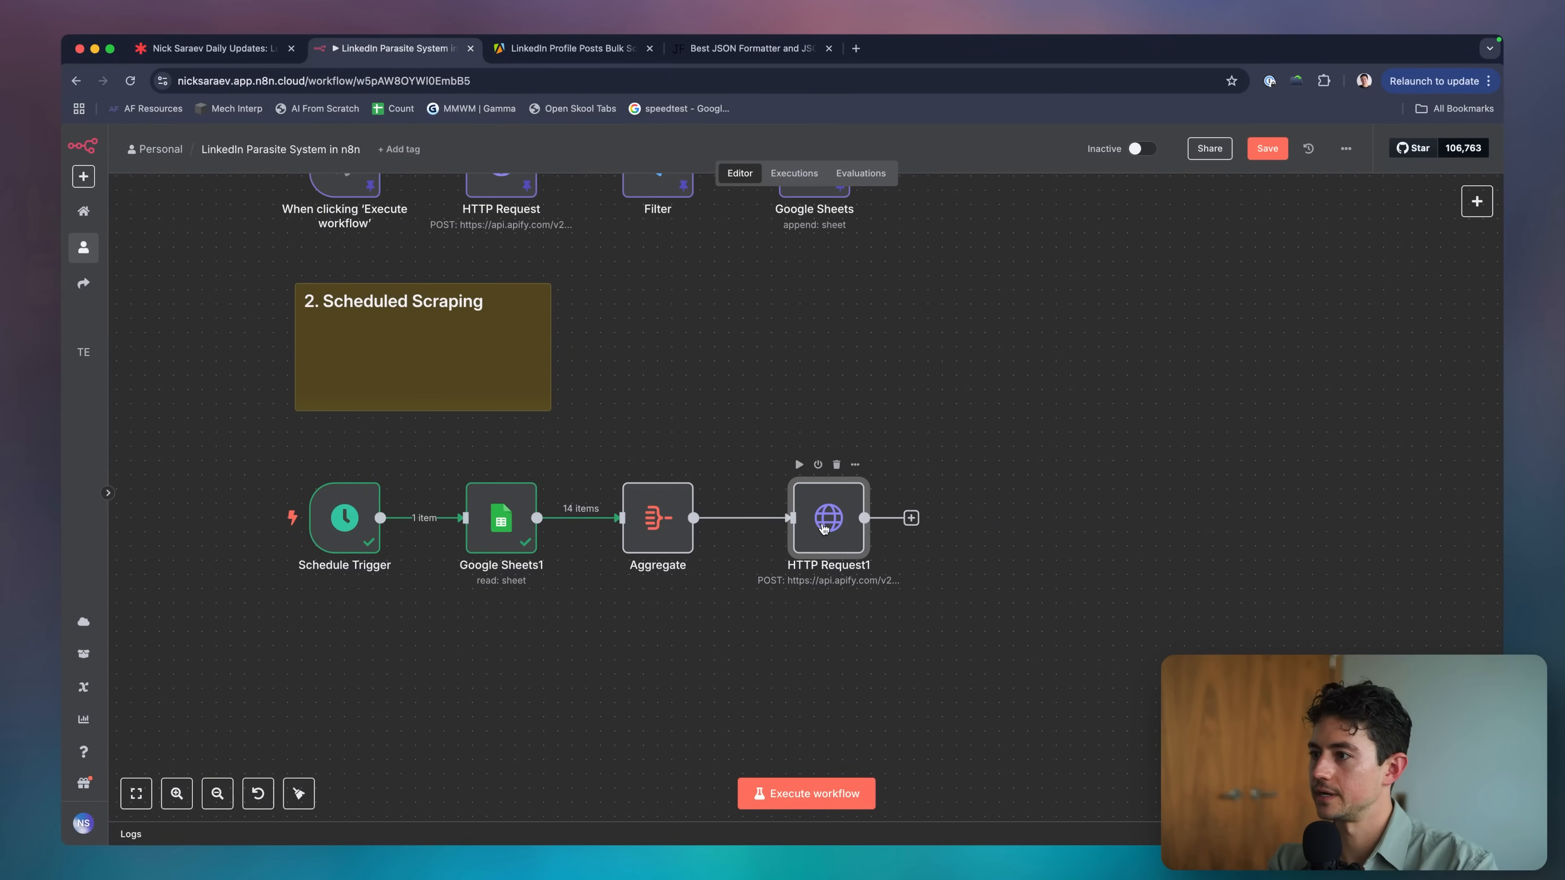
Set Aggregate to All Item Data (Into a Single List) and run the step.
double_click(668, 519)
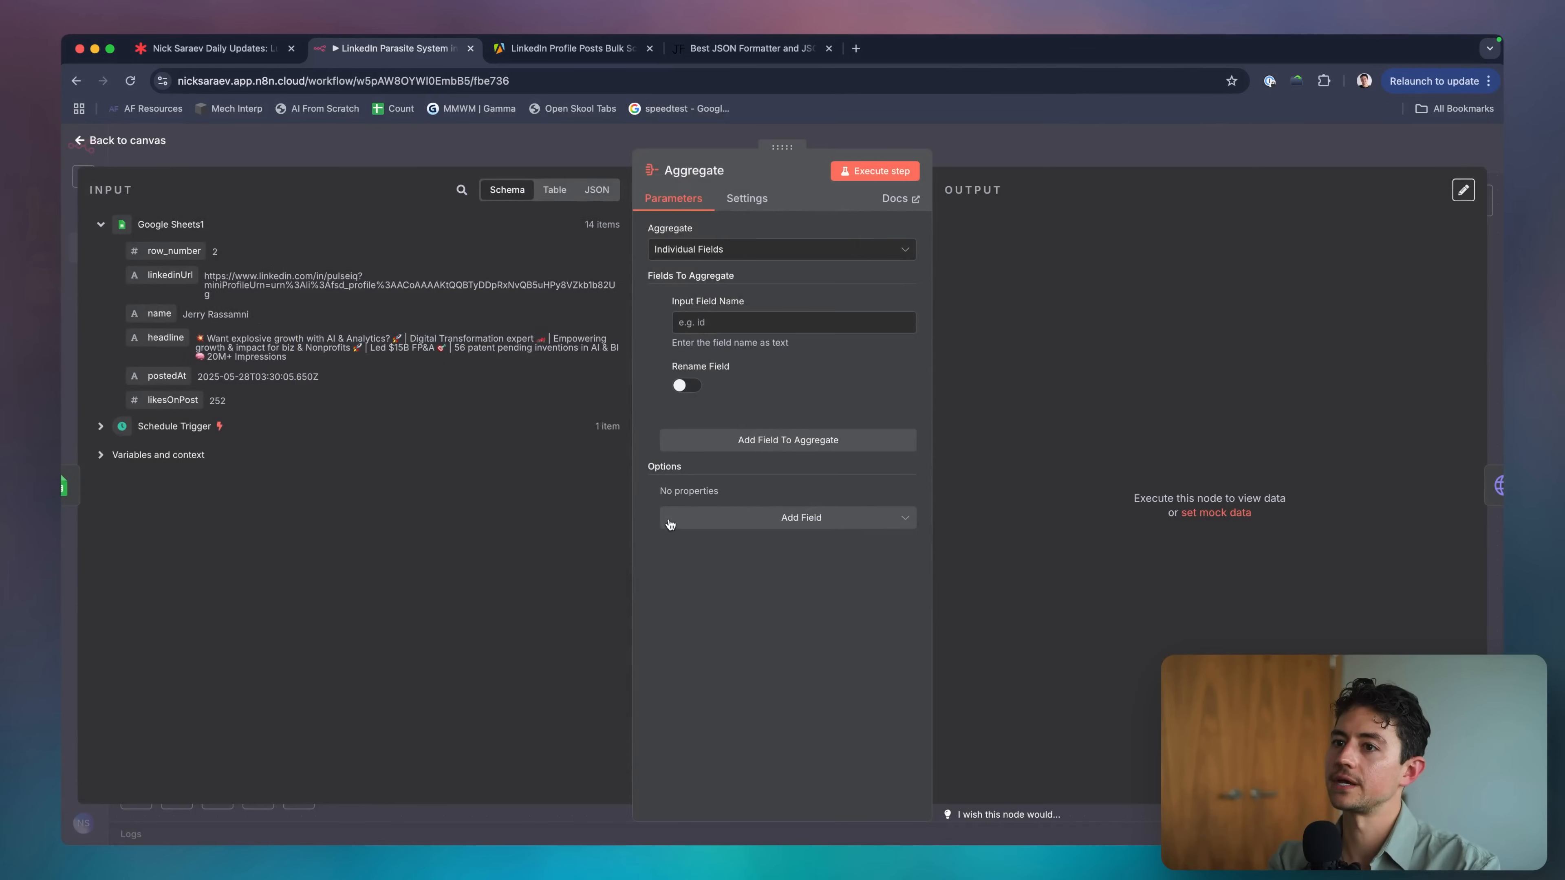
click(729, 249)
click(725, 313)
click(888, 172)
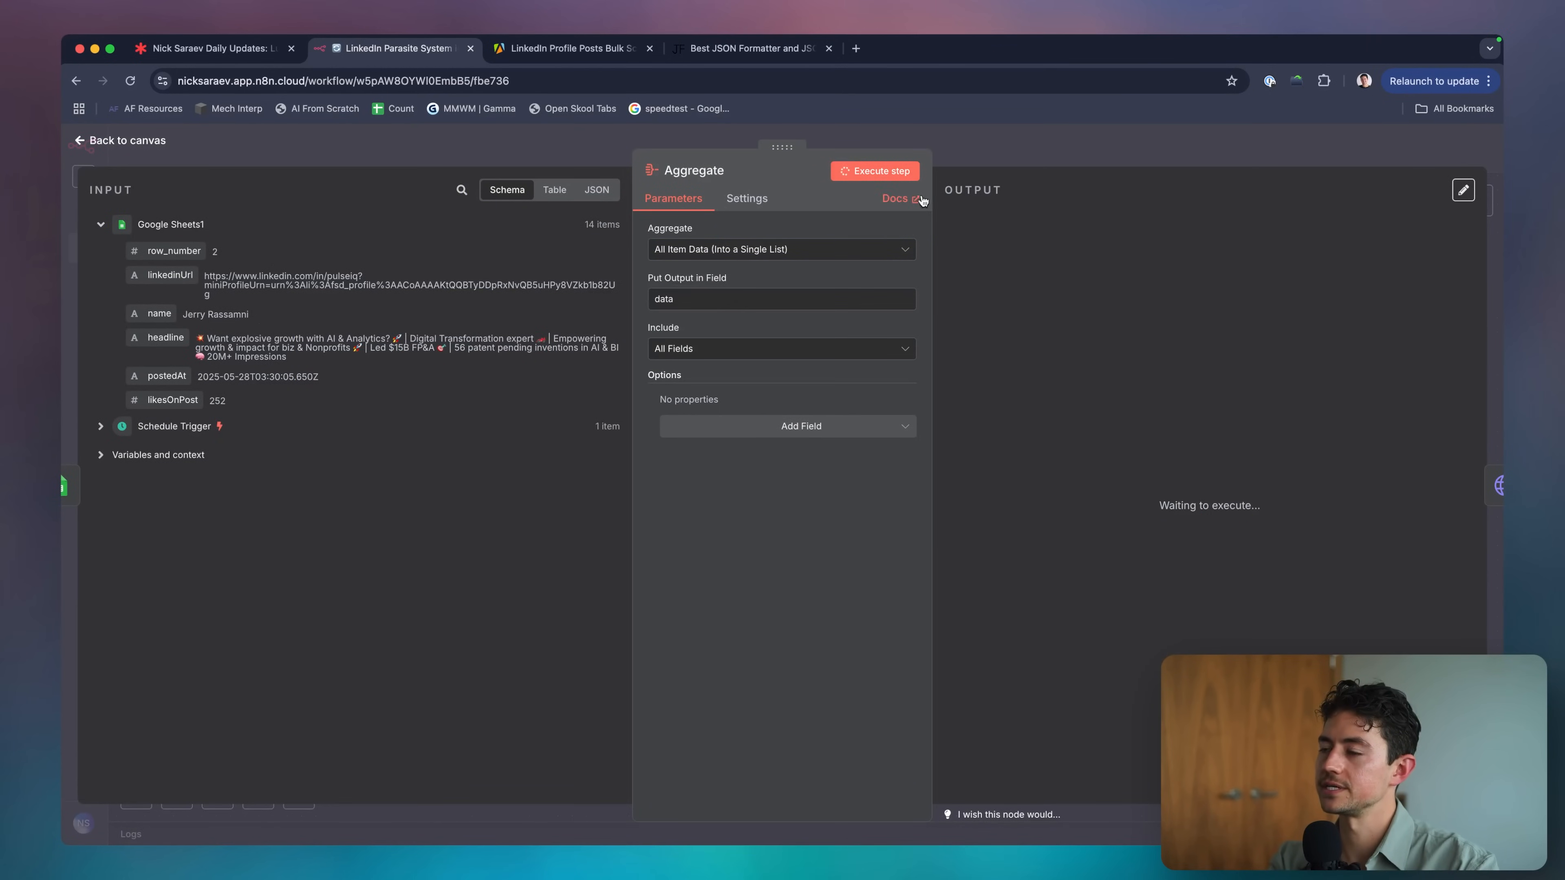
click(982, 155)
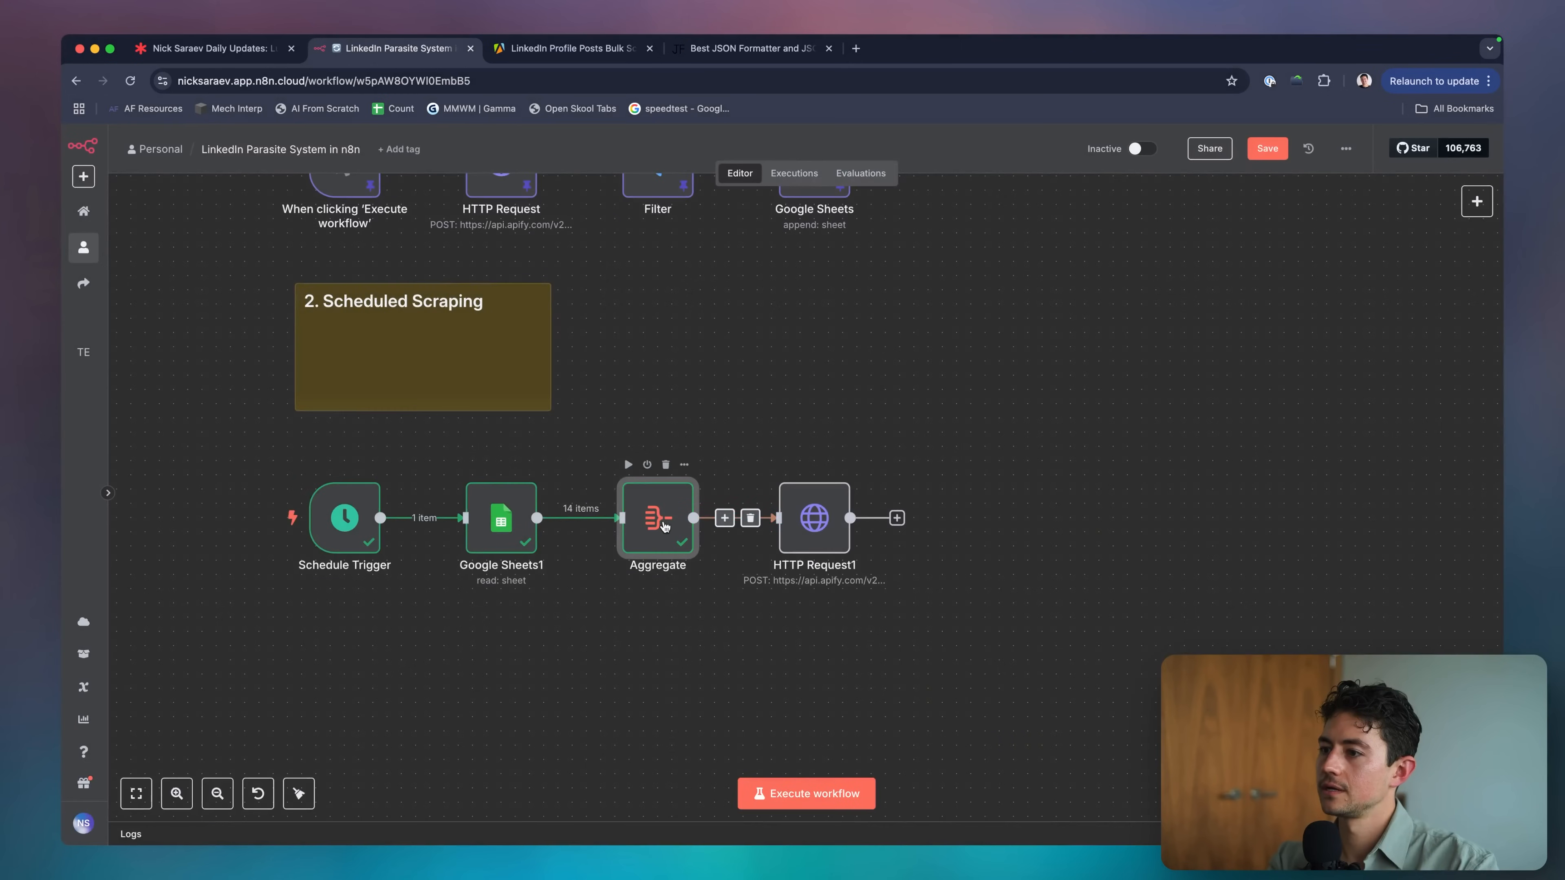
Inspect the Aggregate output, then pin the Google Sheets1 output data.
double_click(664, 525)
scroll(1092, 354, down, 2)
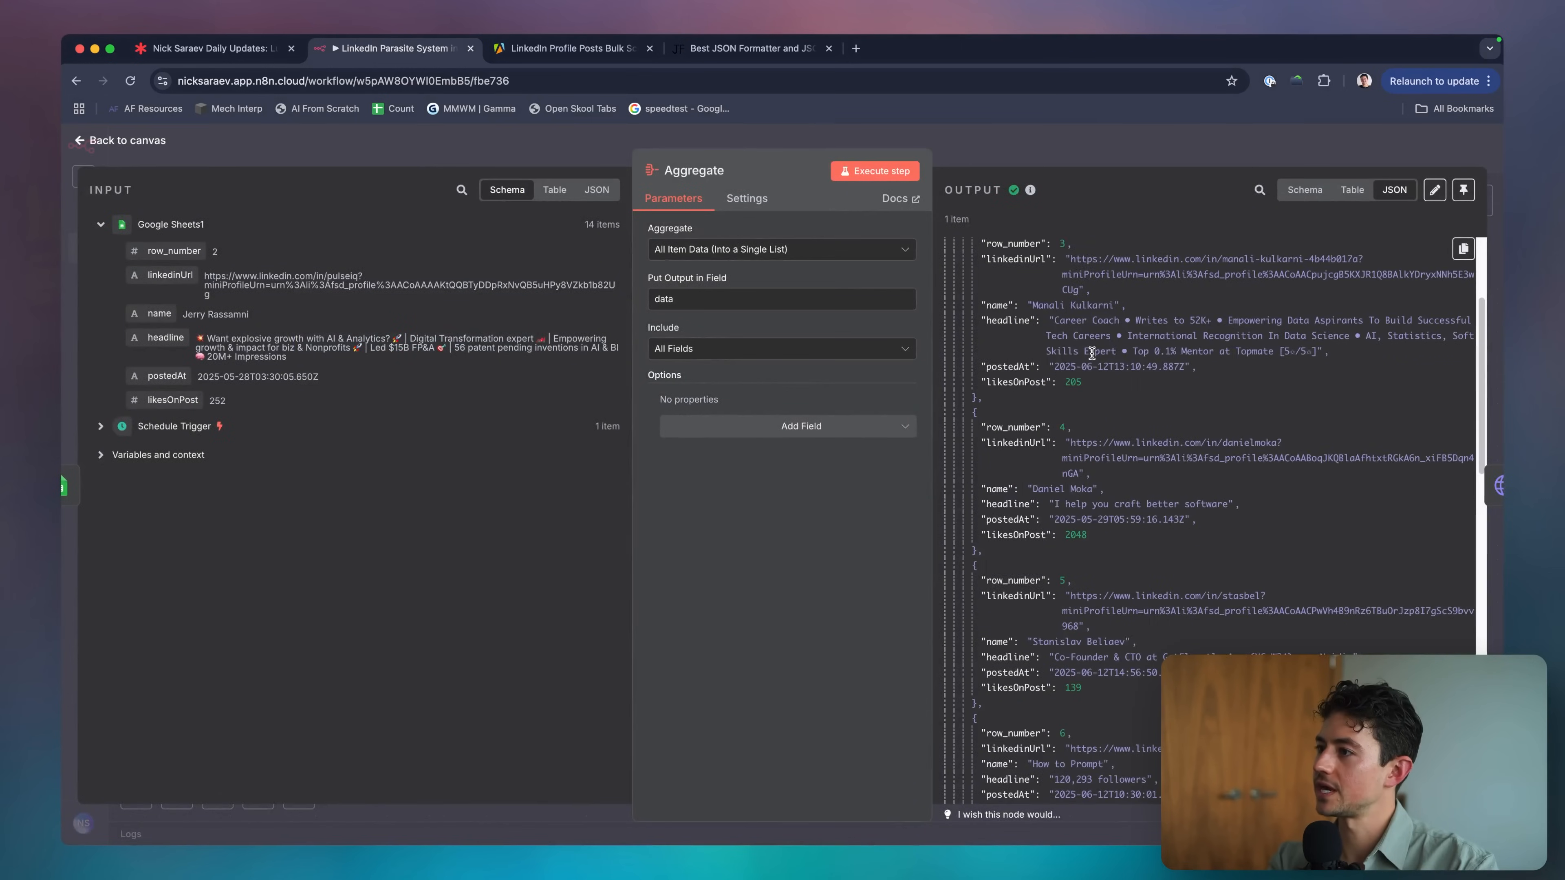
scroll(1092, 353, up, 2)
key(Escape)
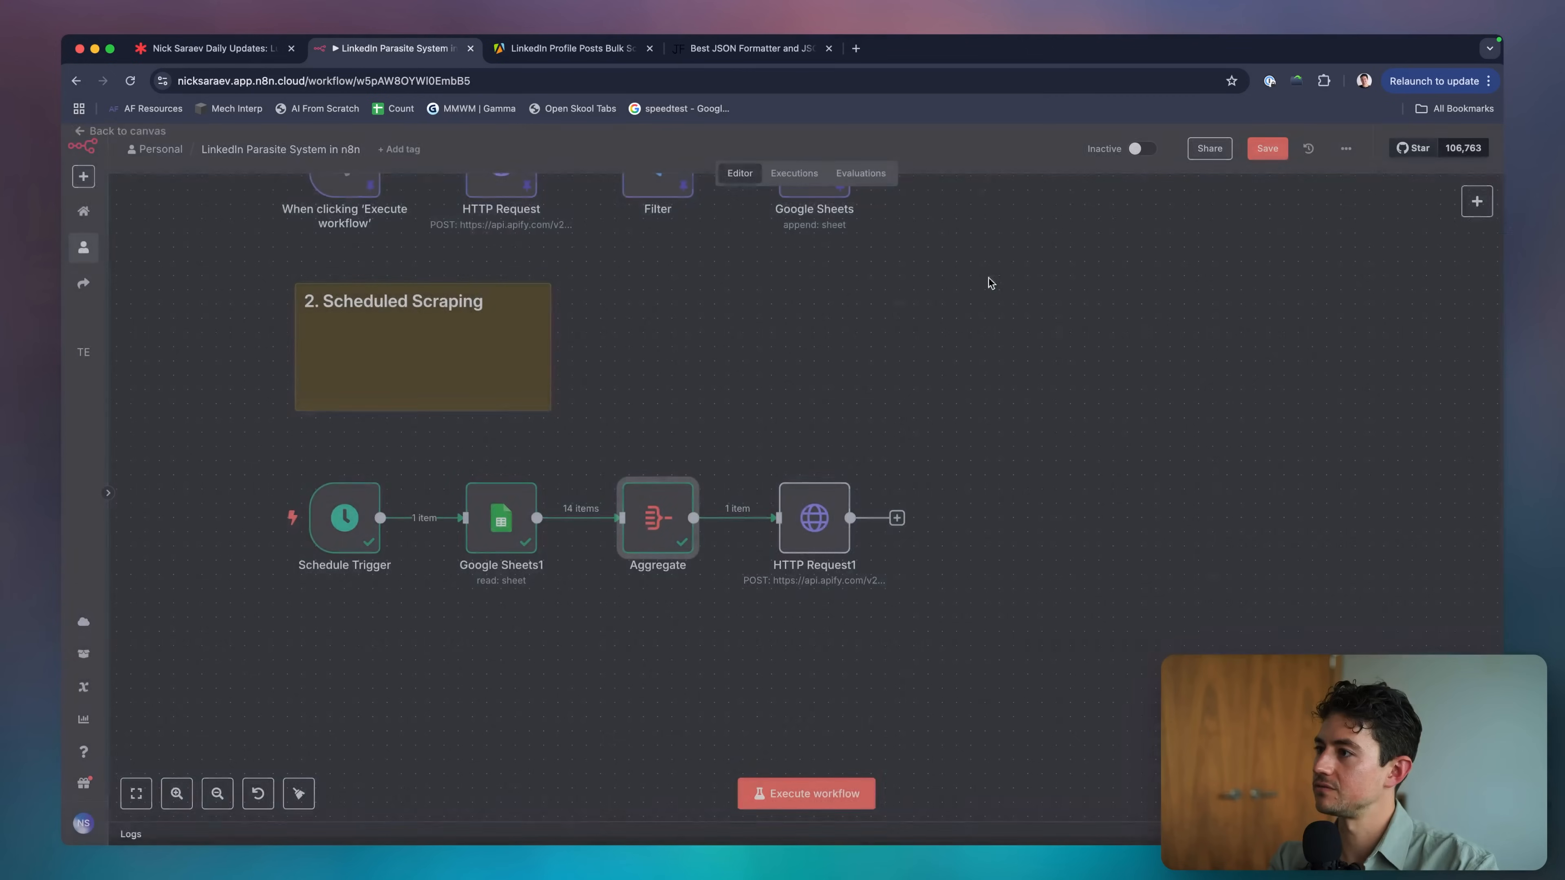
key(p)
mouse_move(349, 521)
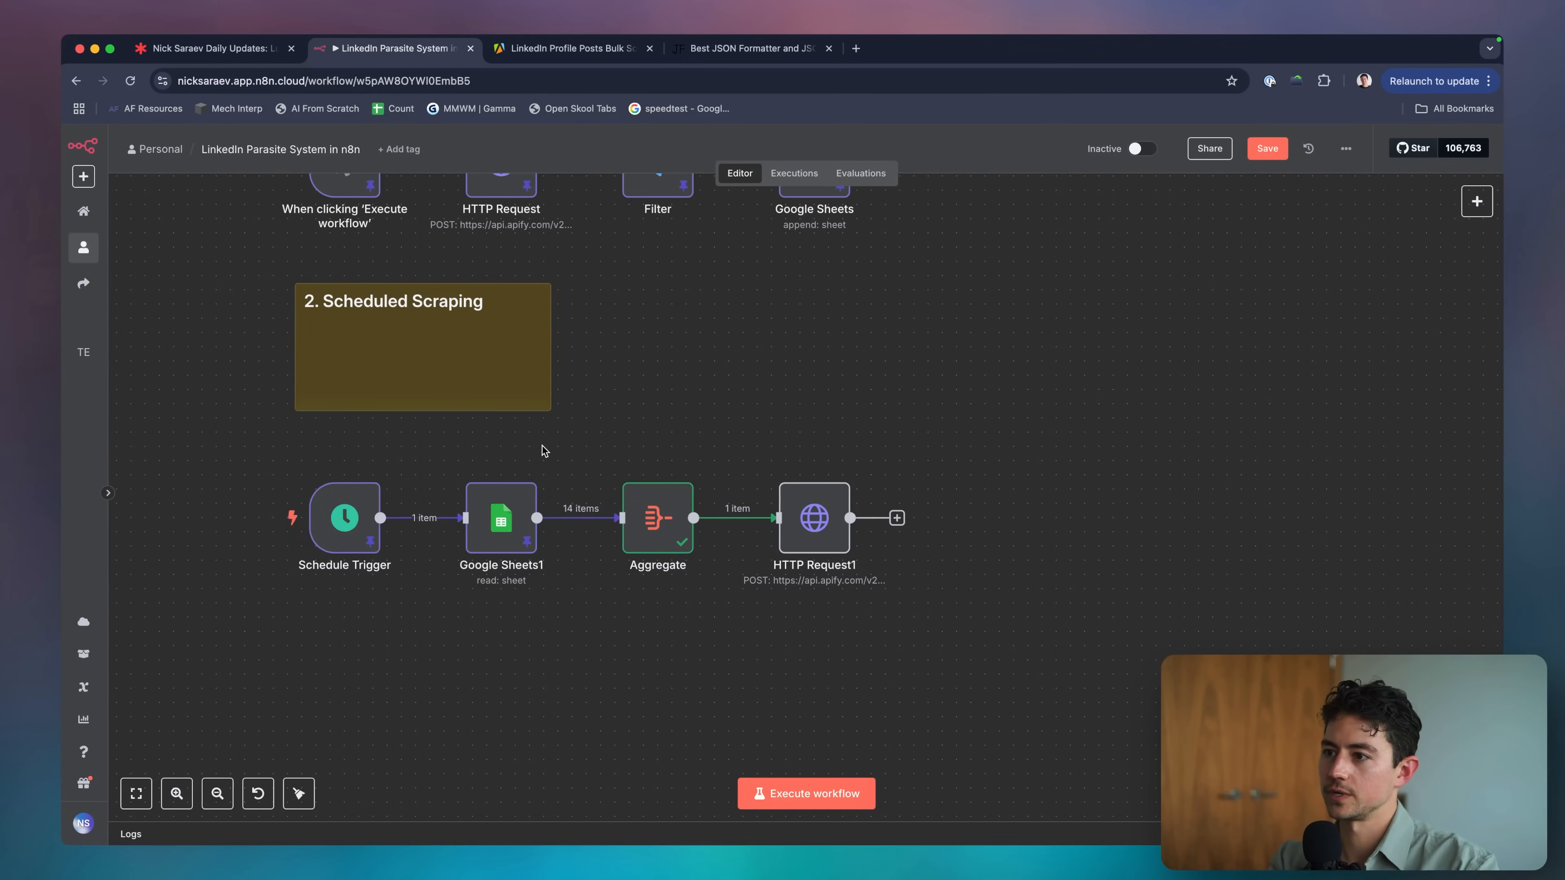
scroll(542, 445, right, 5)
Limit Aggregate to the specified field linkedinUrl and re-run it.
double_click(493, 487)
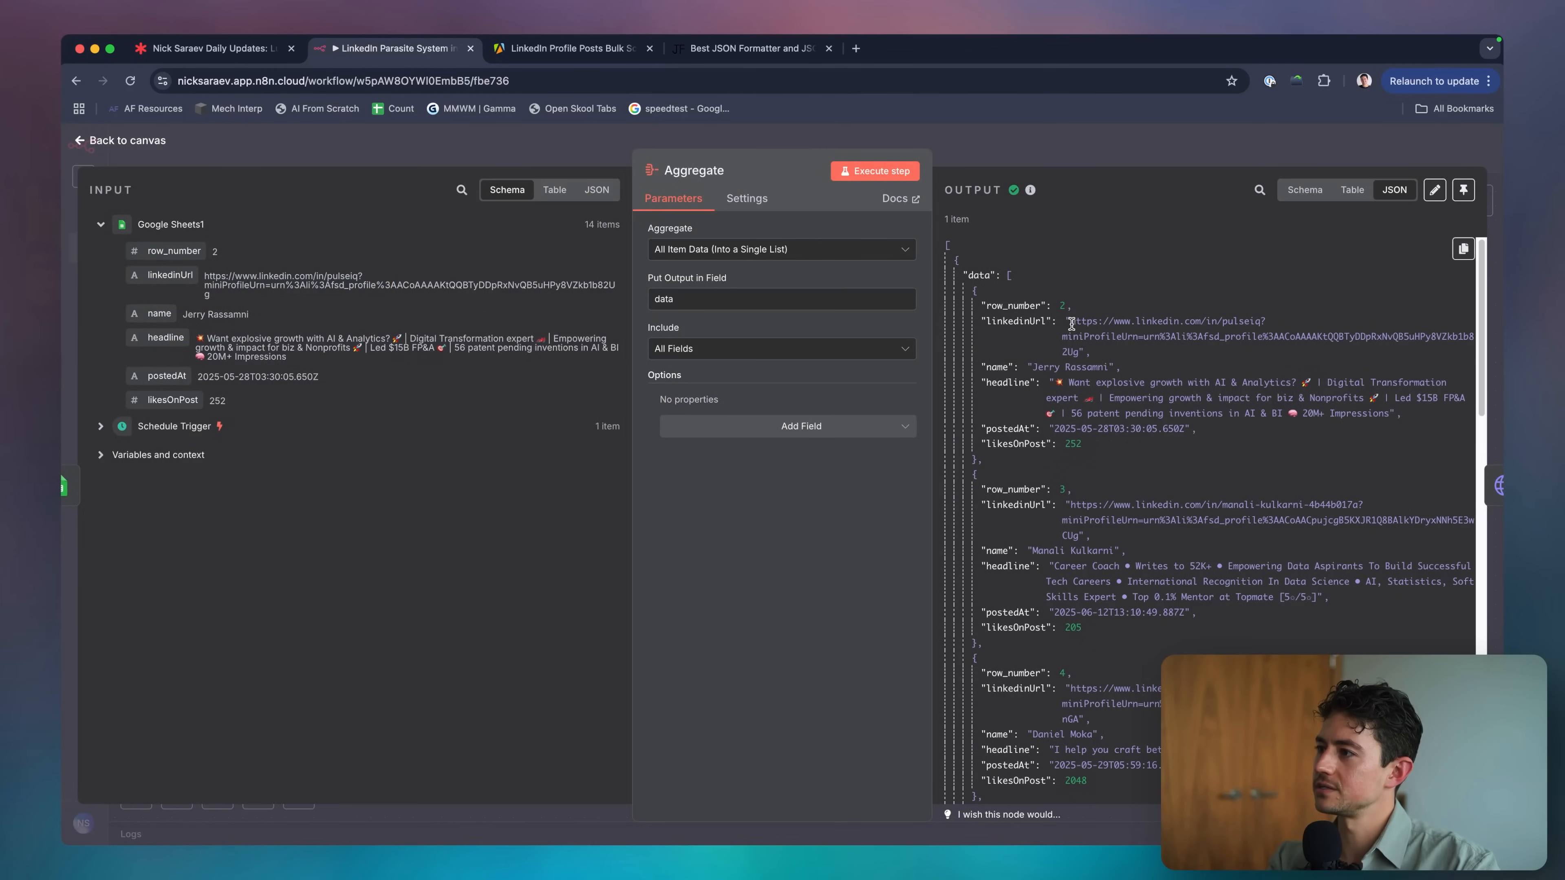
click(771, 348)
click(788, 409)
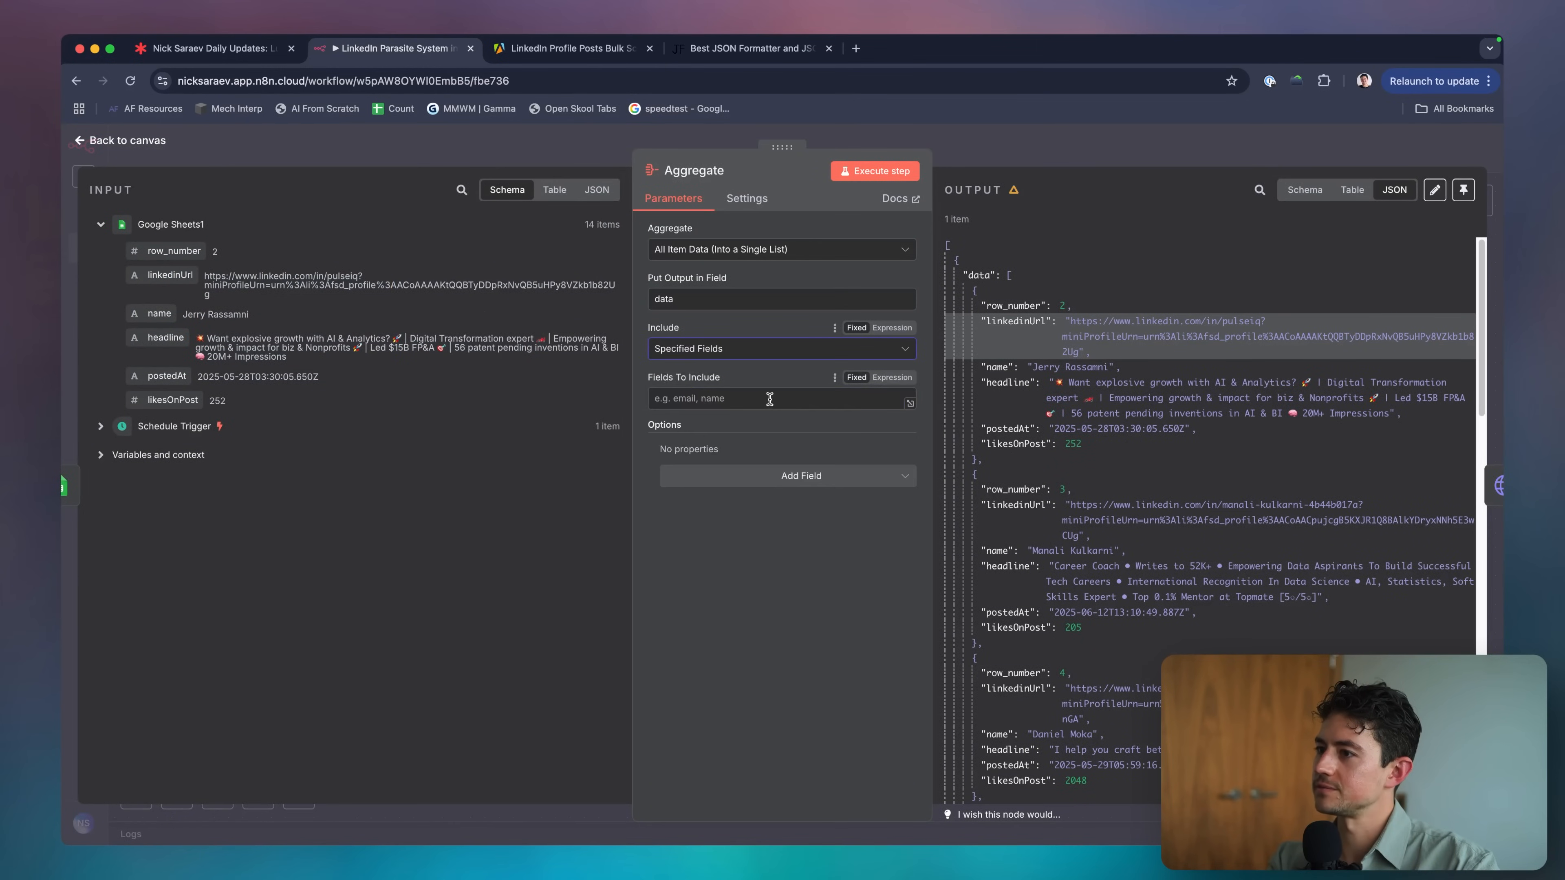
click(769, 400)
text(linkedI)
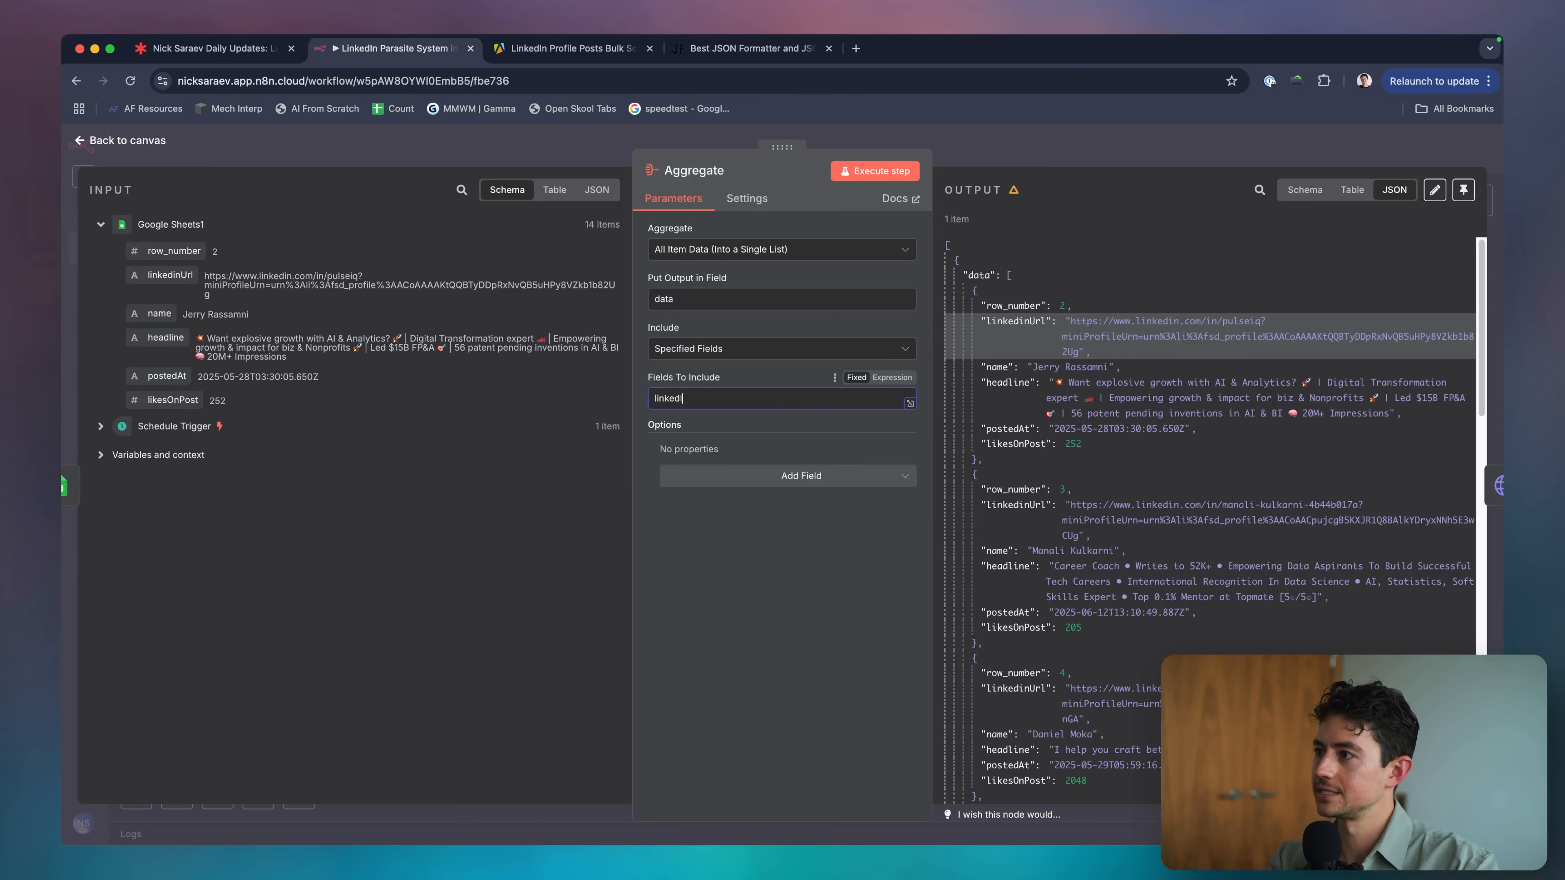
click(888, 170)
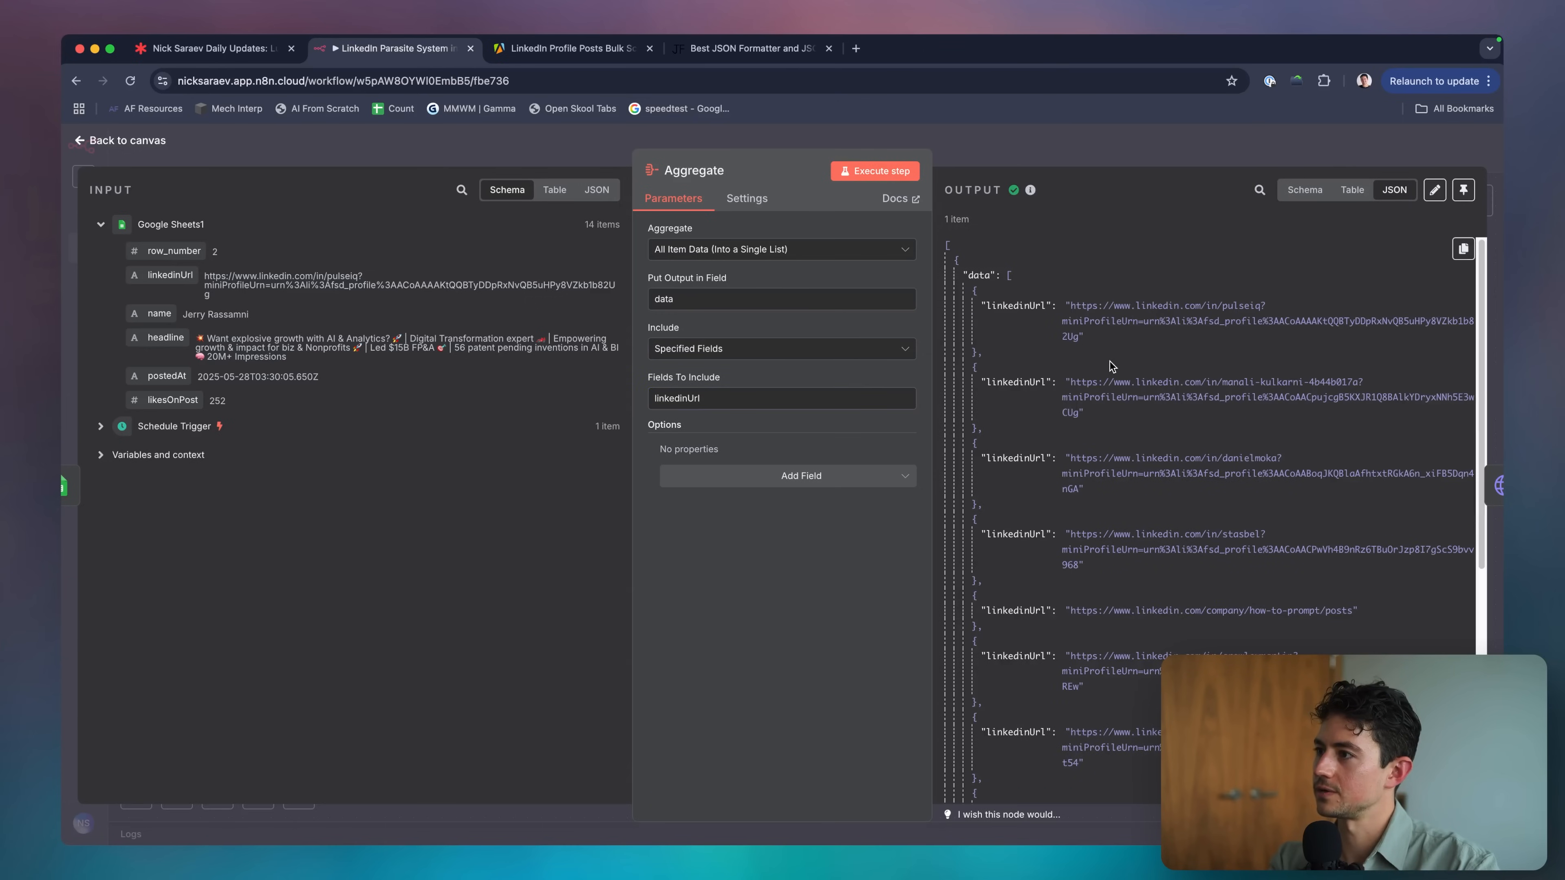
scroll(1110, 361, down, 1)
scroll(1110, 361, up, 1)
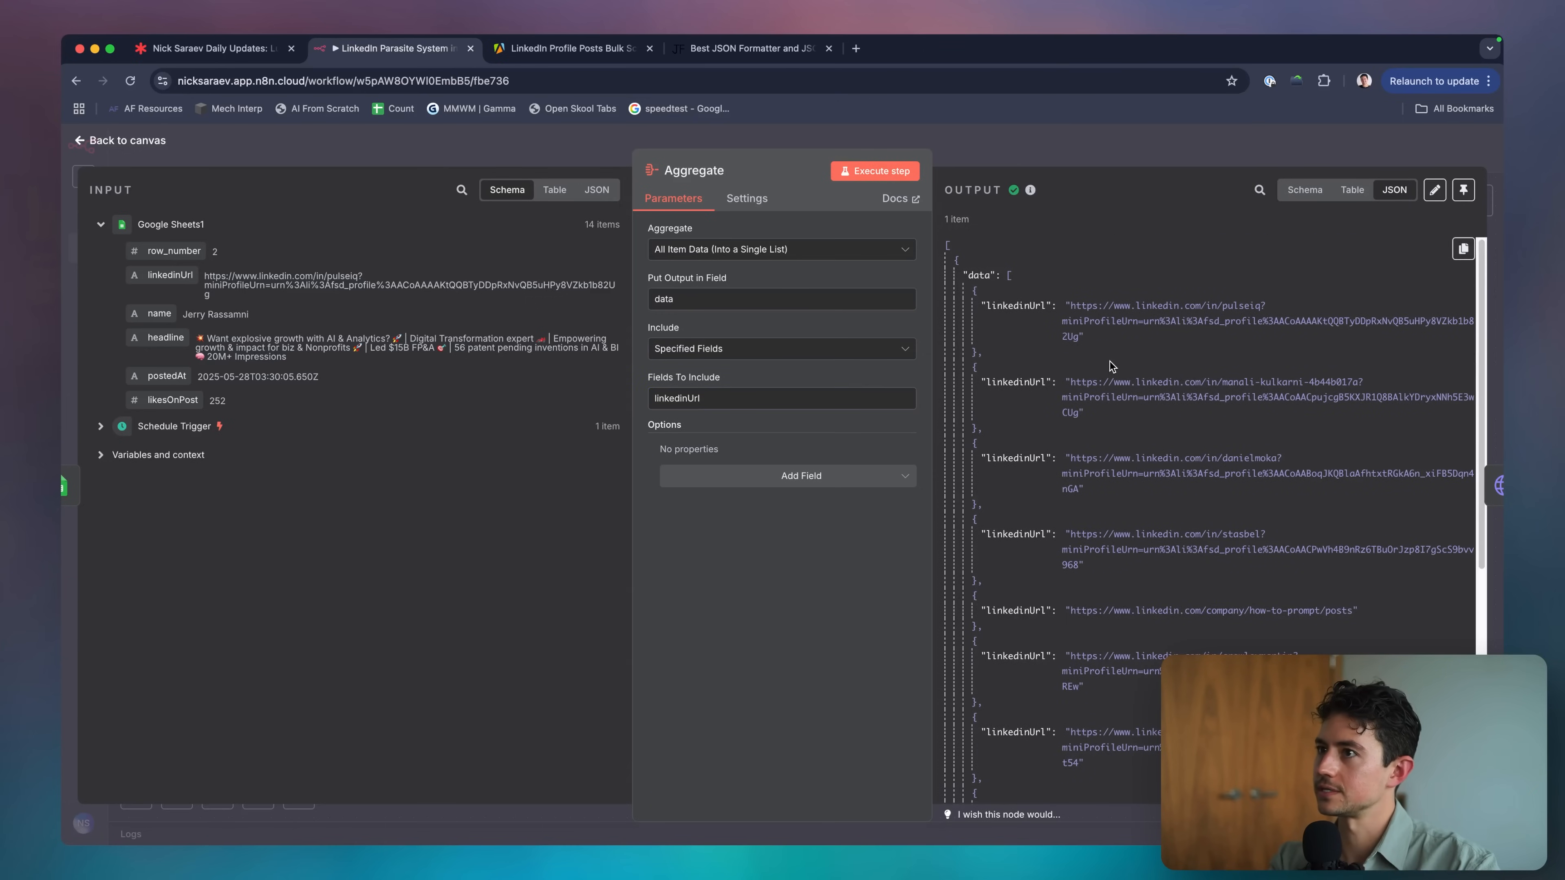
click(1010, 143)
Review HTTP Request1's settings, then keep Aggregate on All Item Data (Into a Single List).
double_click(655, 477)
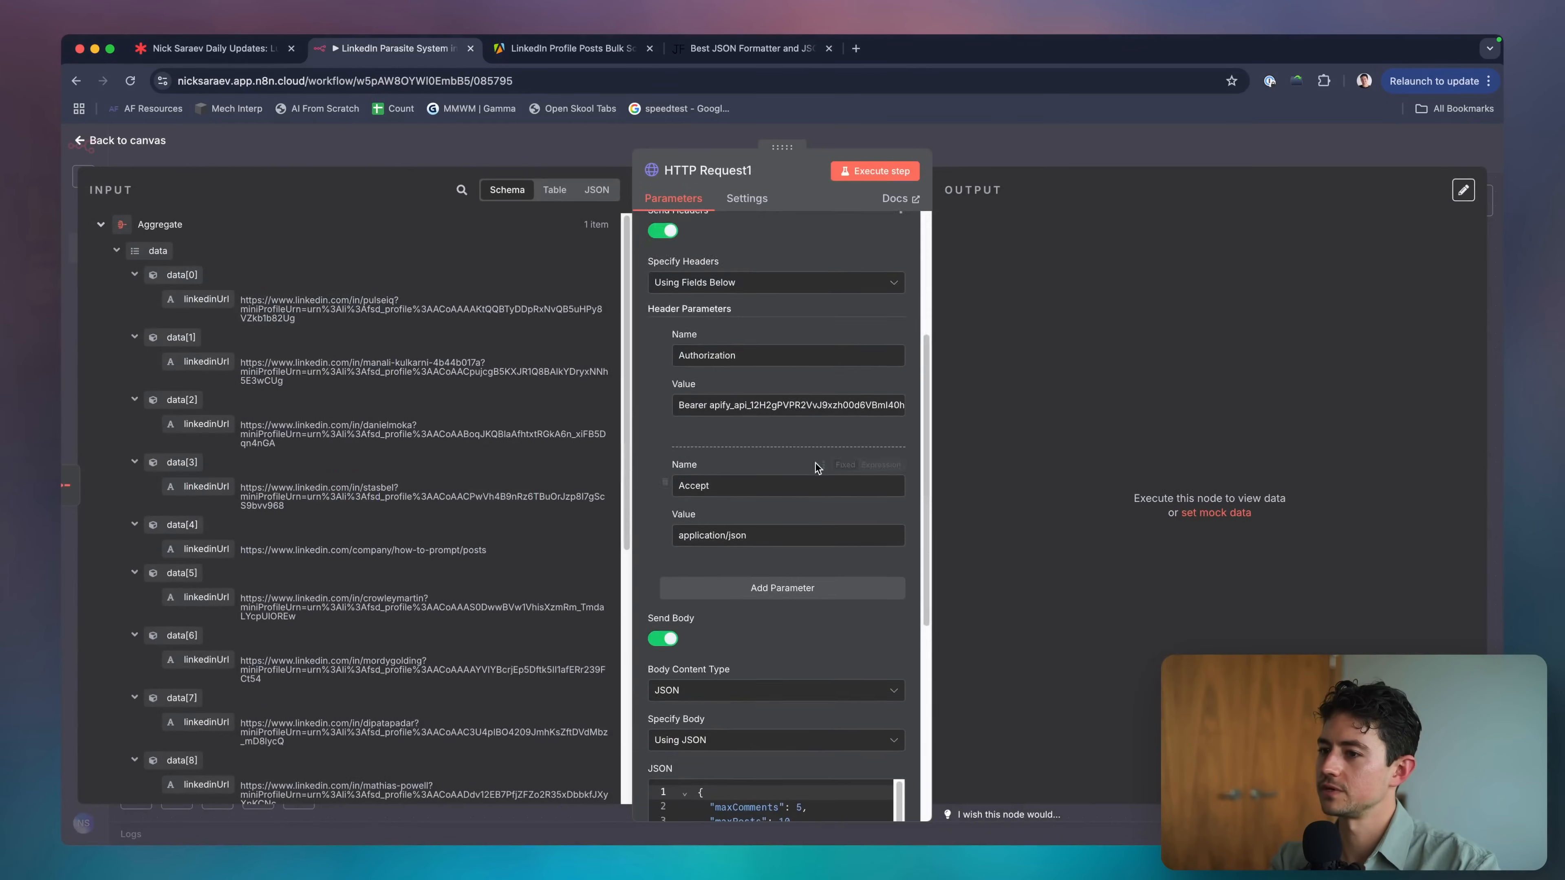
scroll(816, 468, down, 6)
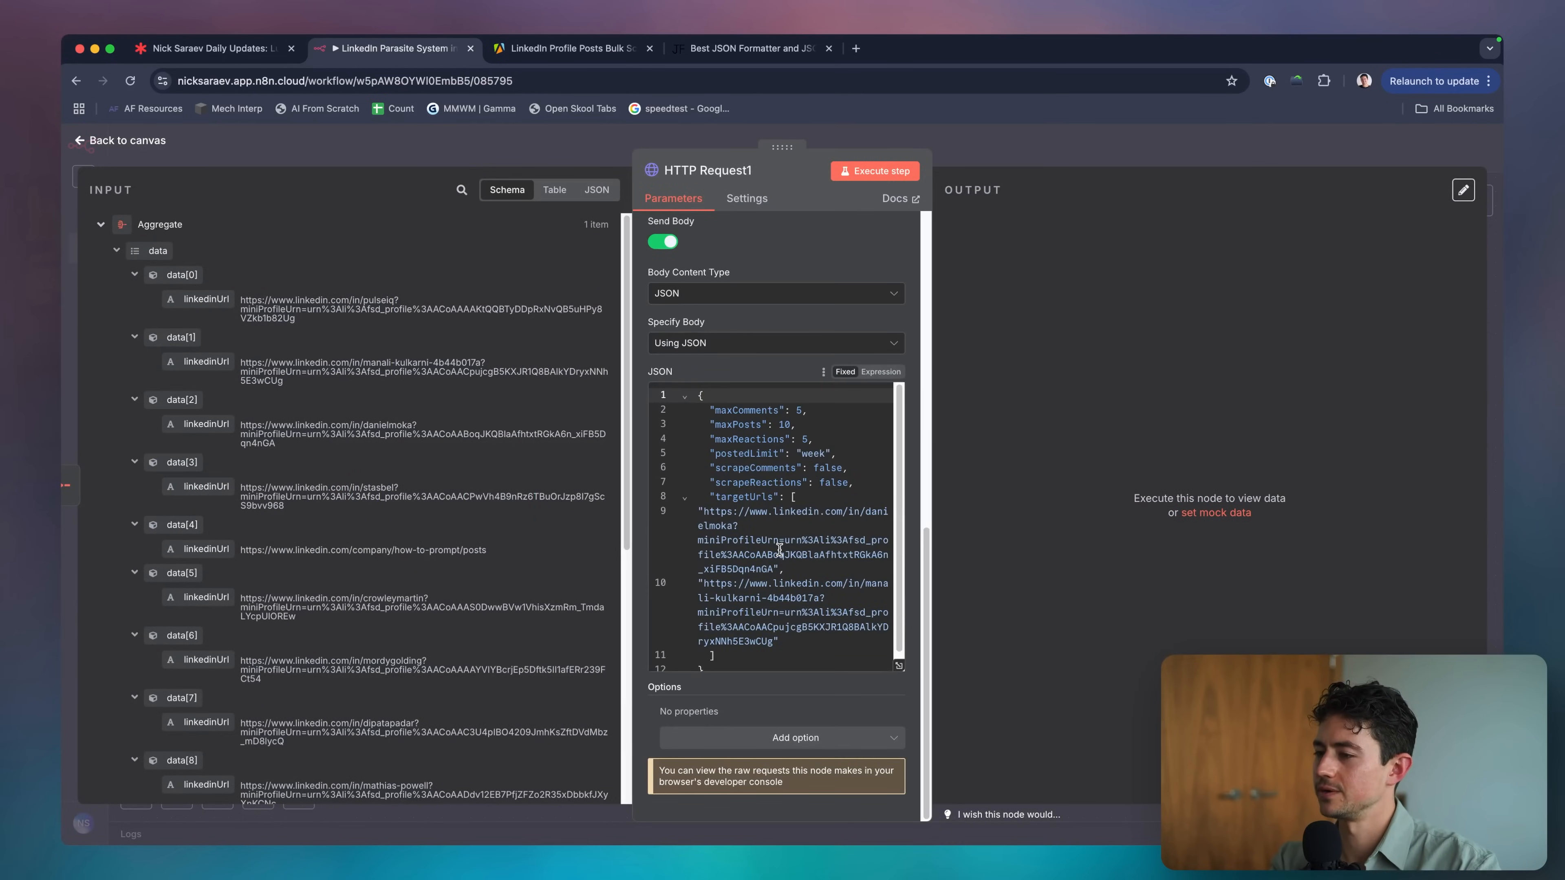
key(Escape)
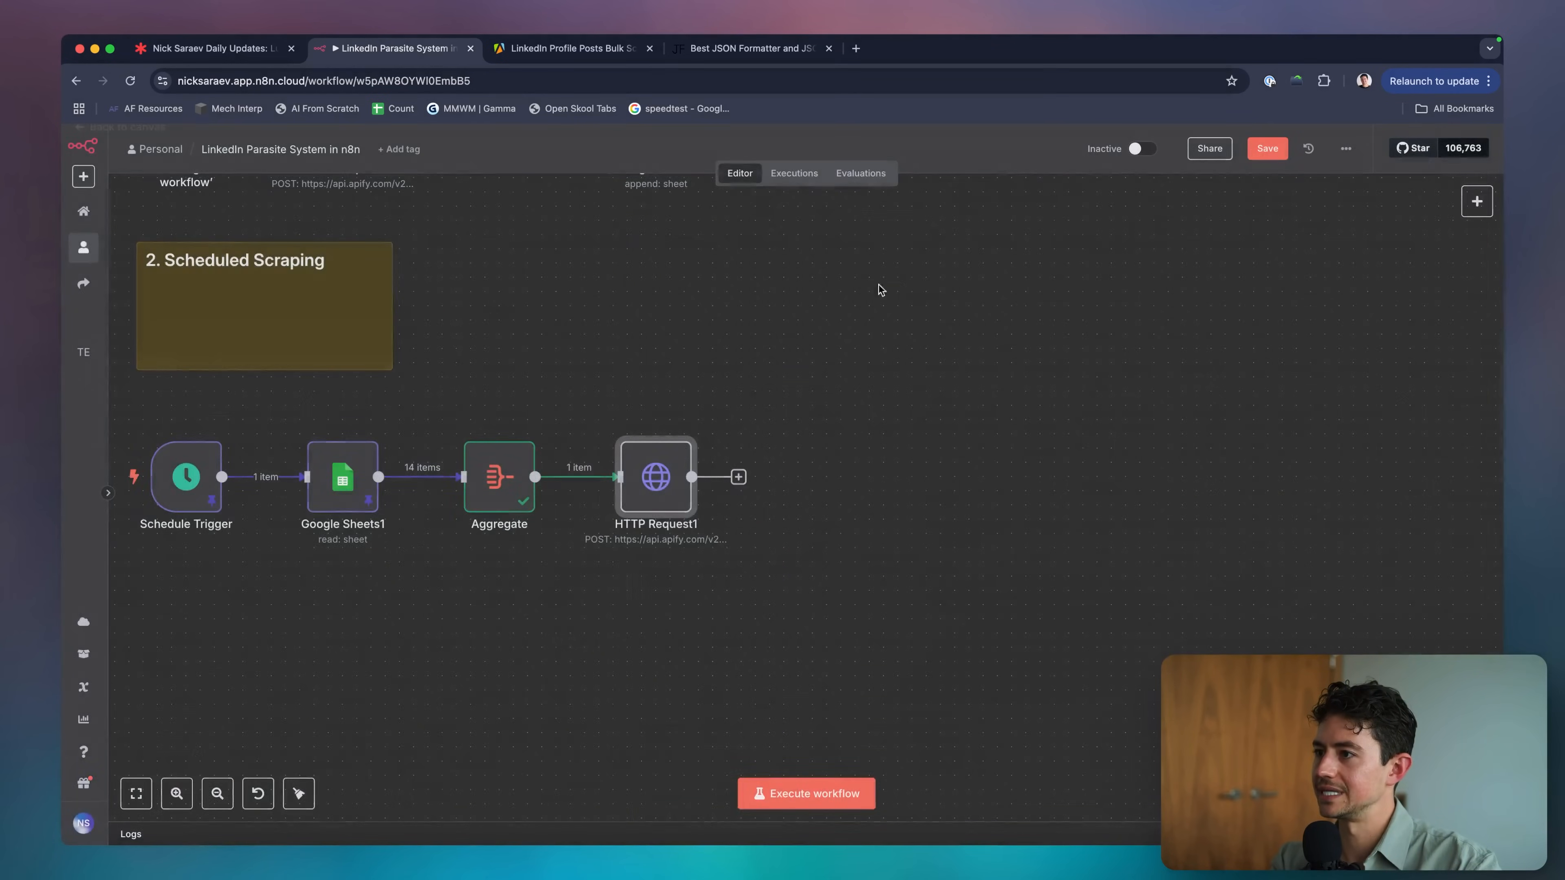
double_click(502, 477)
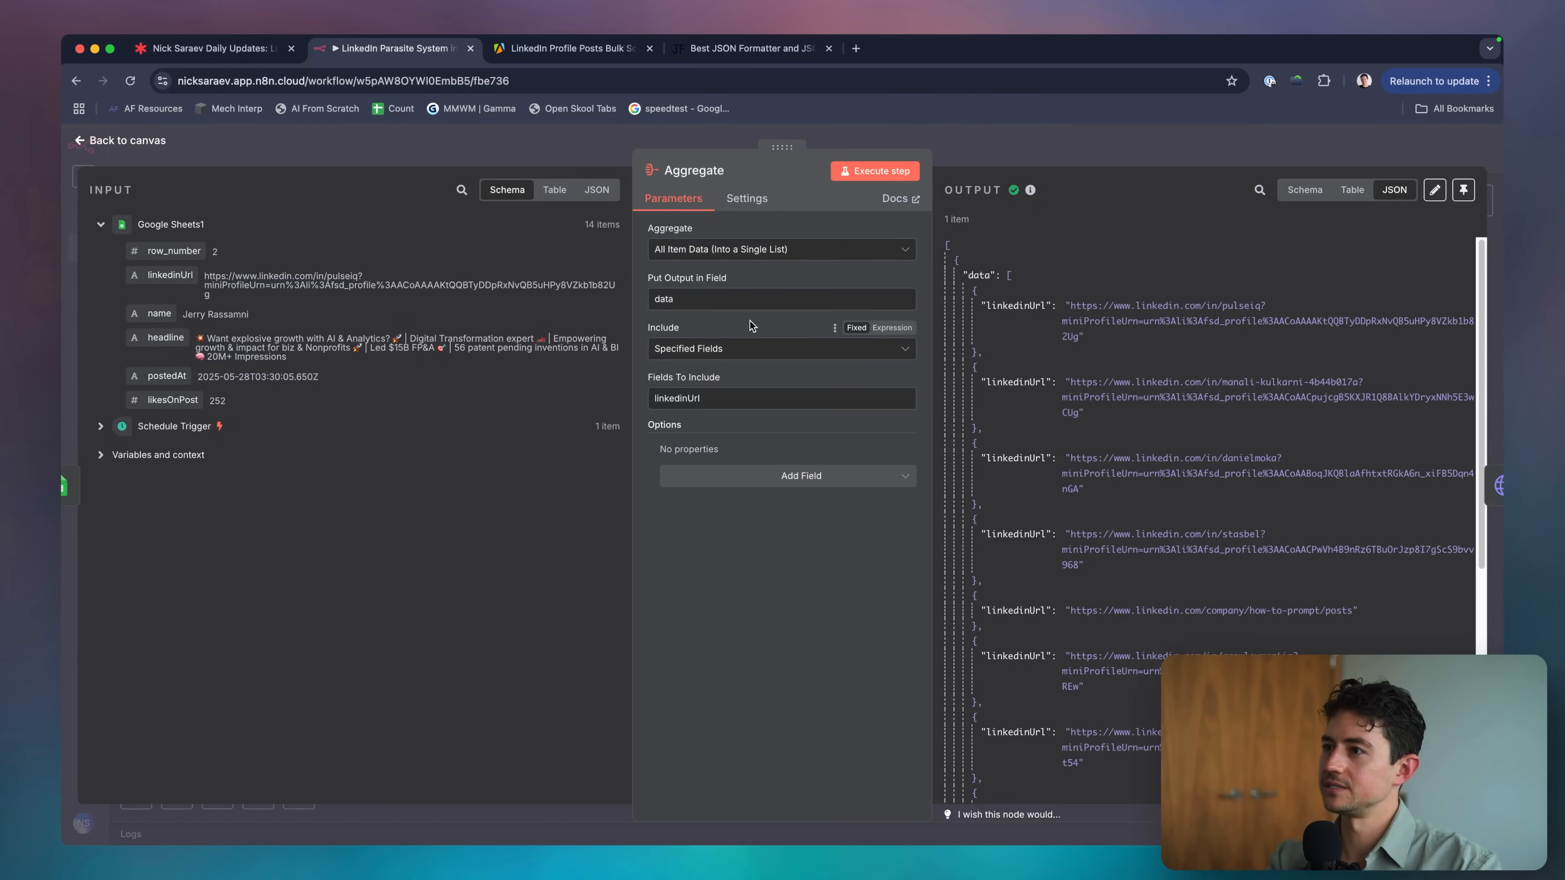
click(765, 244)
click(767, 232)
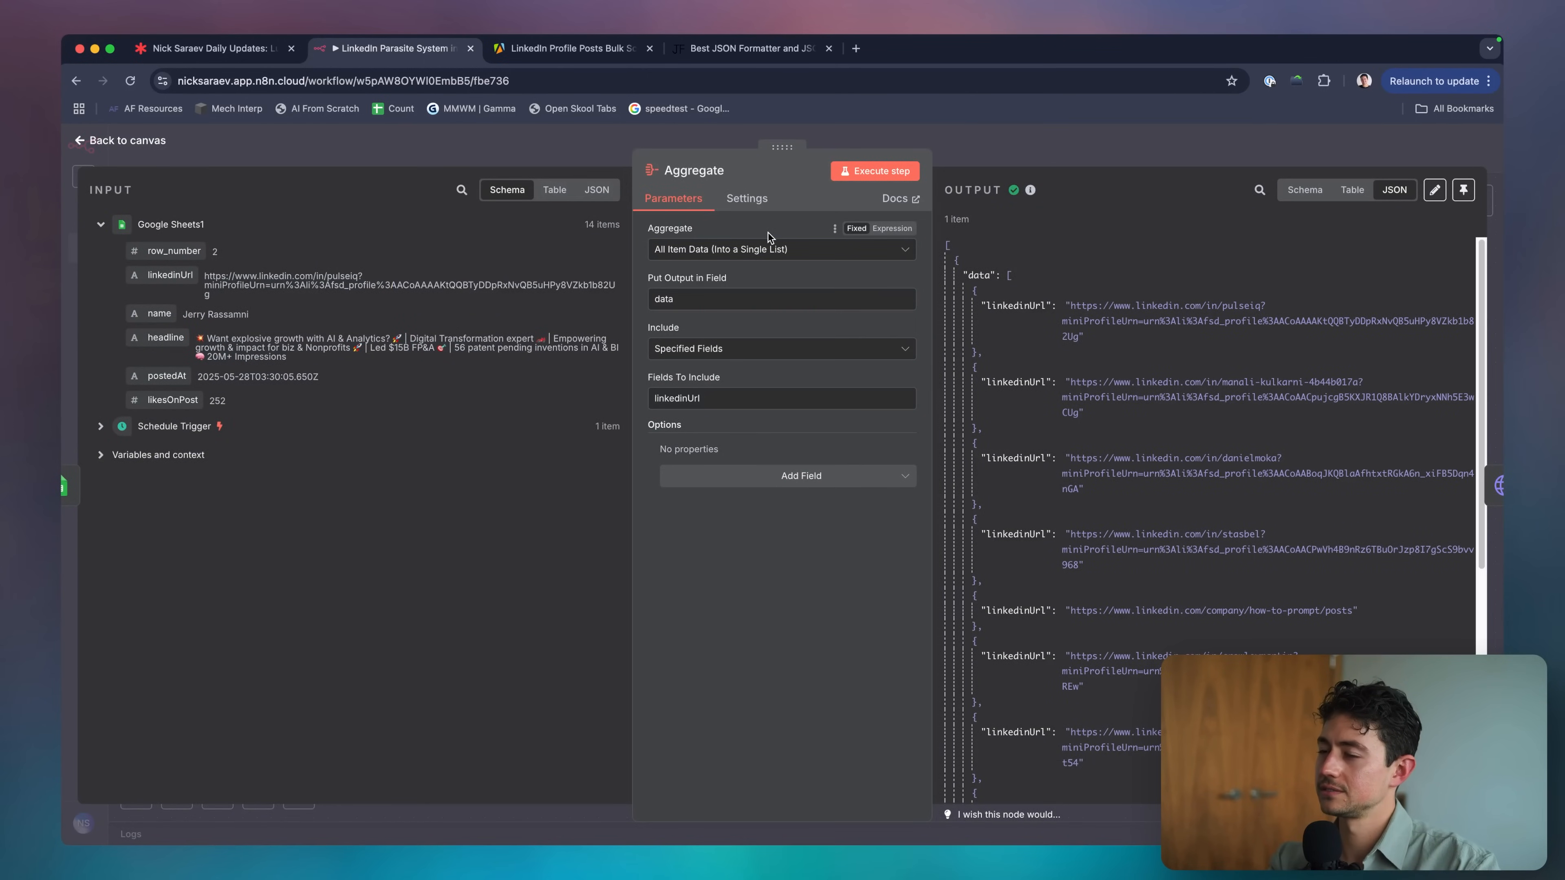
click(766, 251)
click(767, 253)
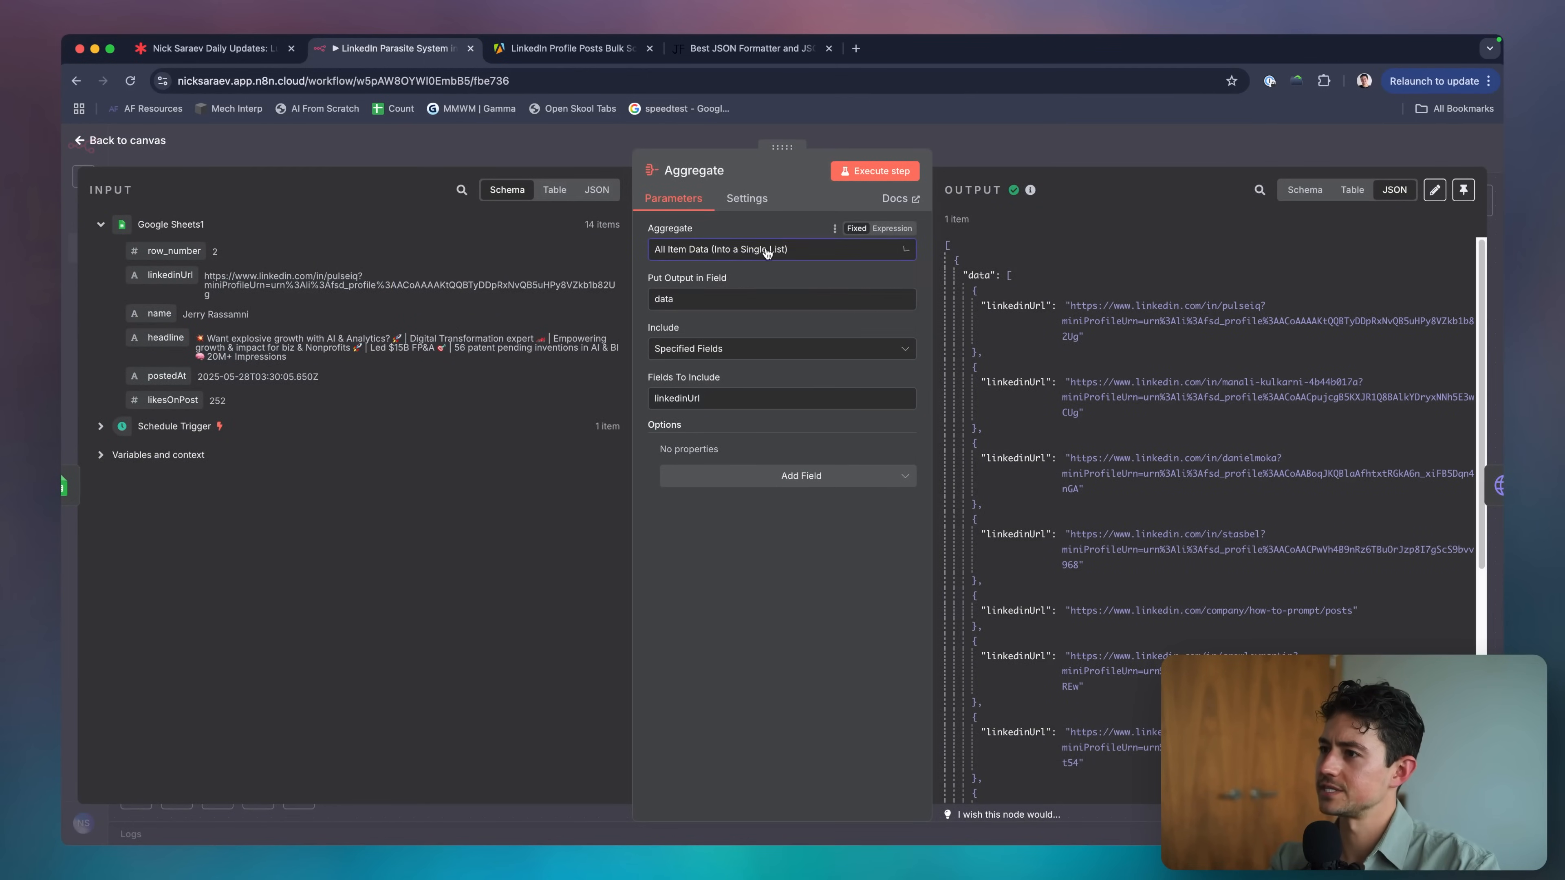
Clear the Aggregate output field name and re-run the step.
click(744, 298)
key(super+a)
key(BackSpace)
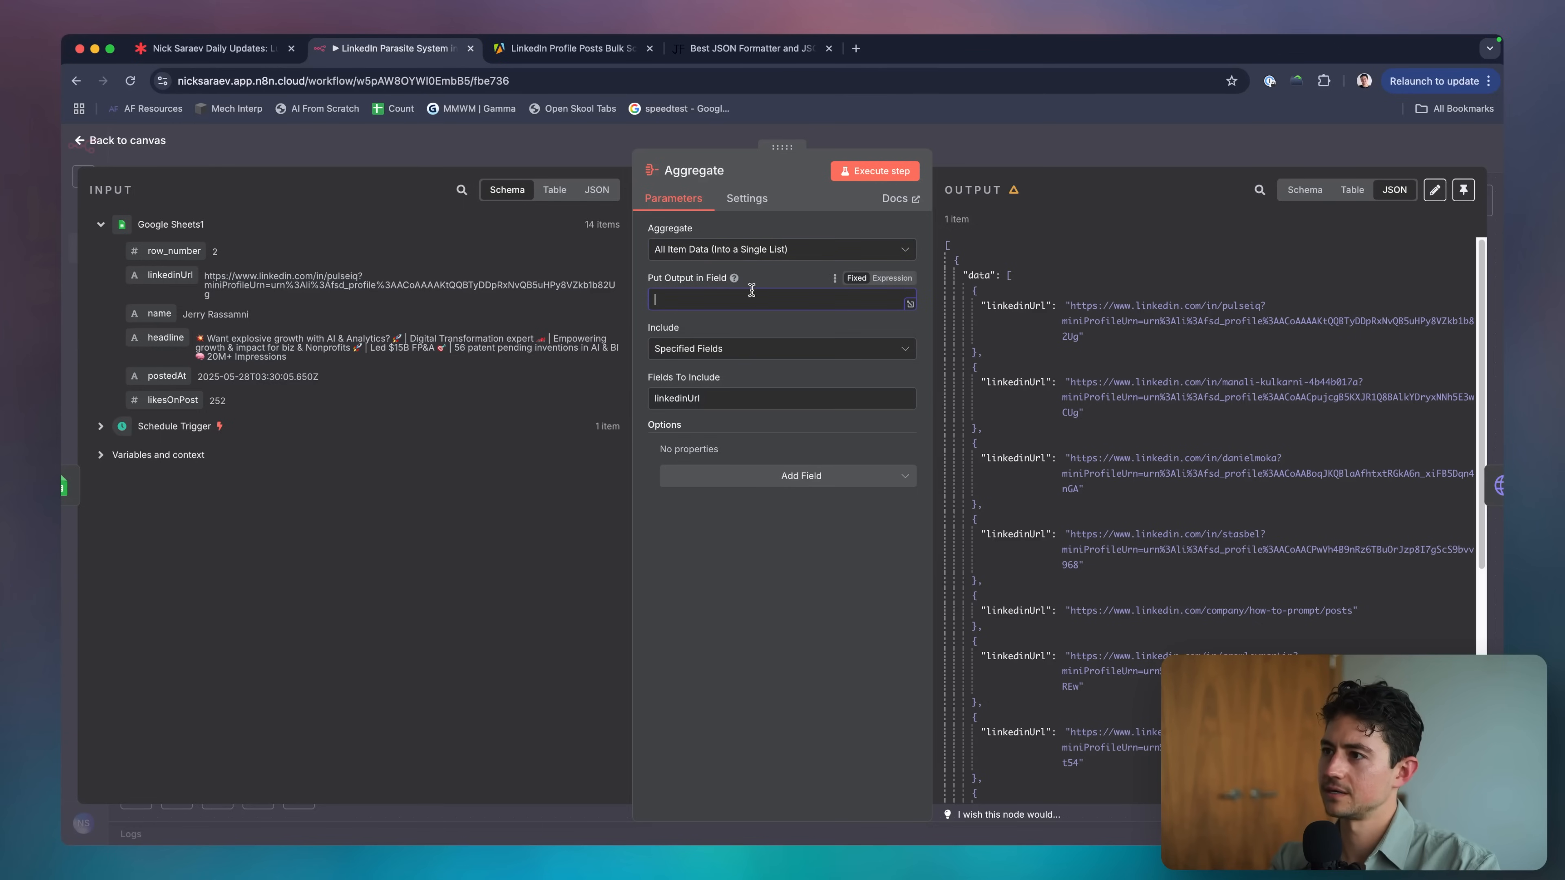
mouse_move(733, 281)
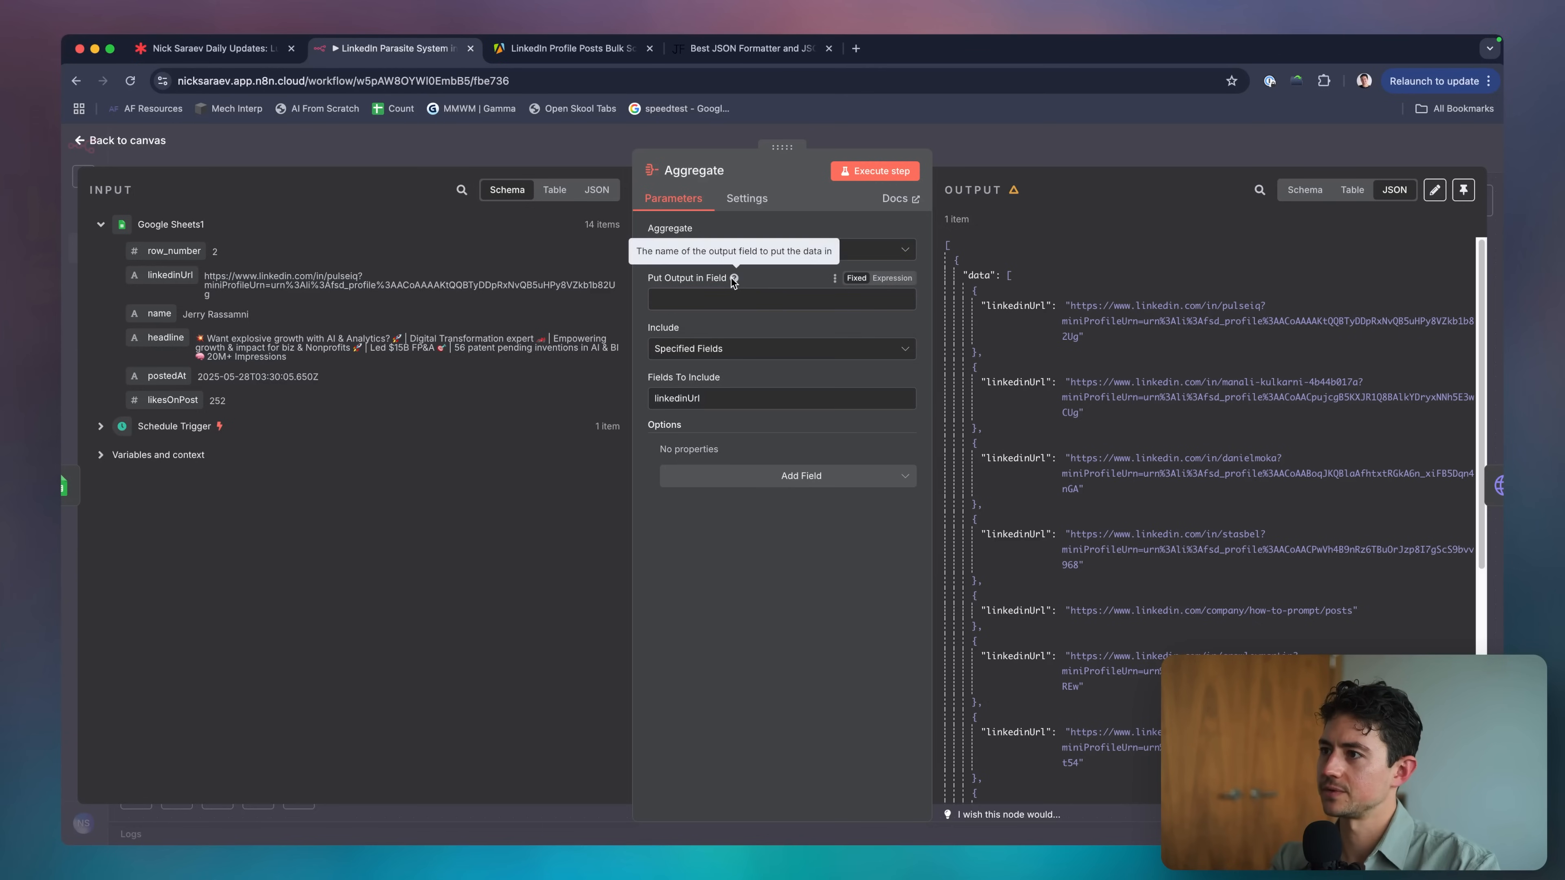
click(869, 177)
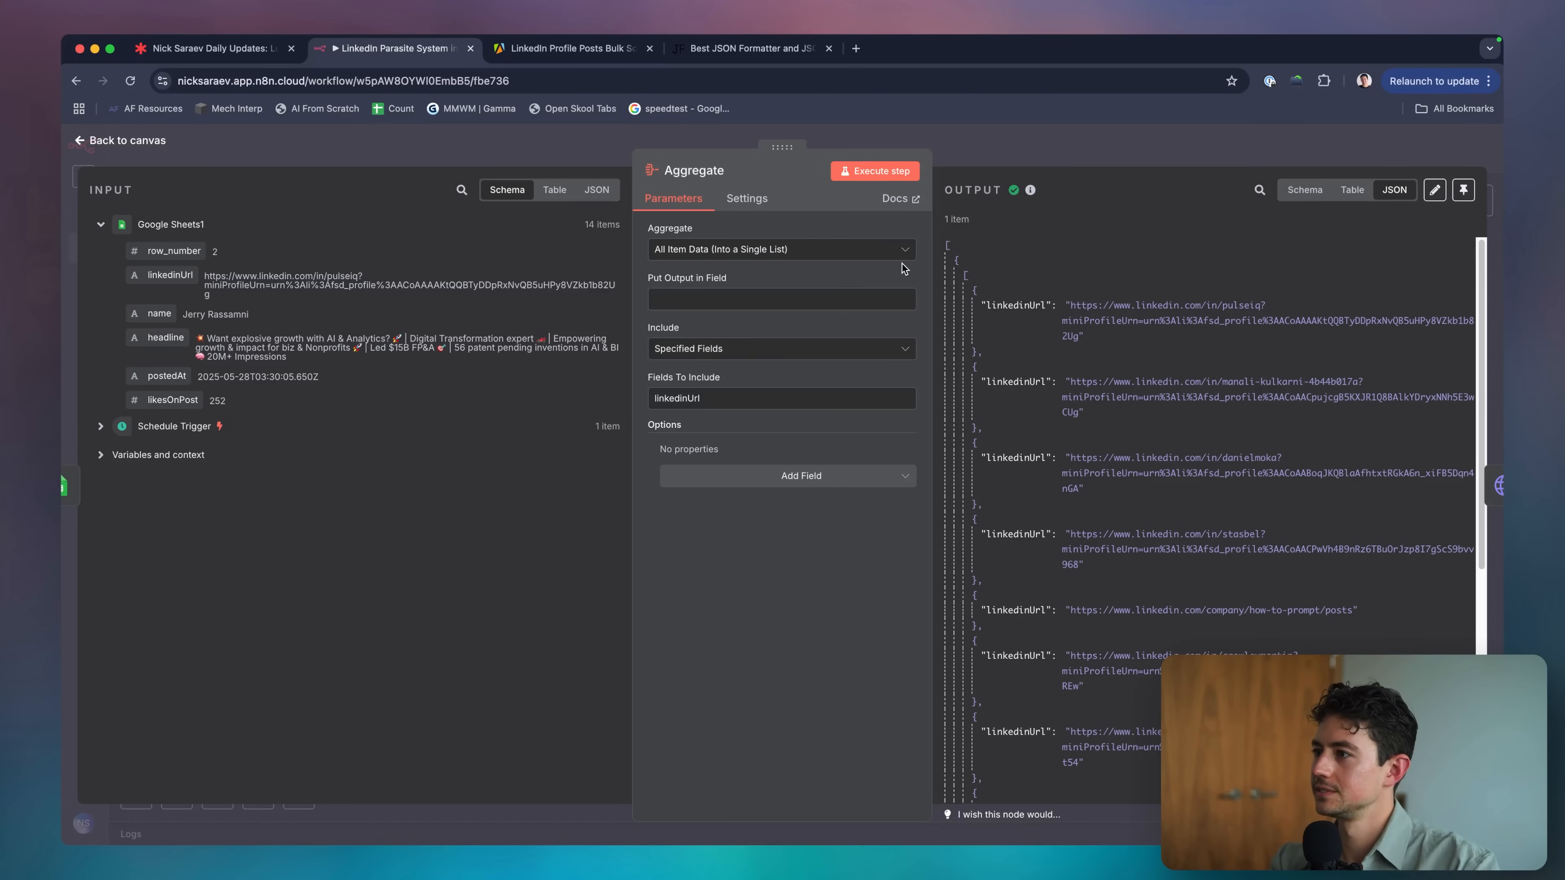
Name the Aggregate output field 'data', run it and return to the canvas.
click(828, 295)
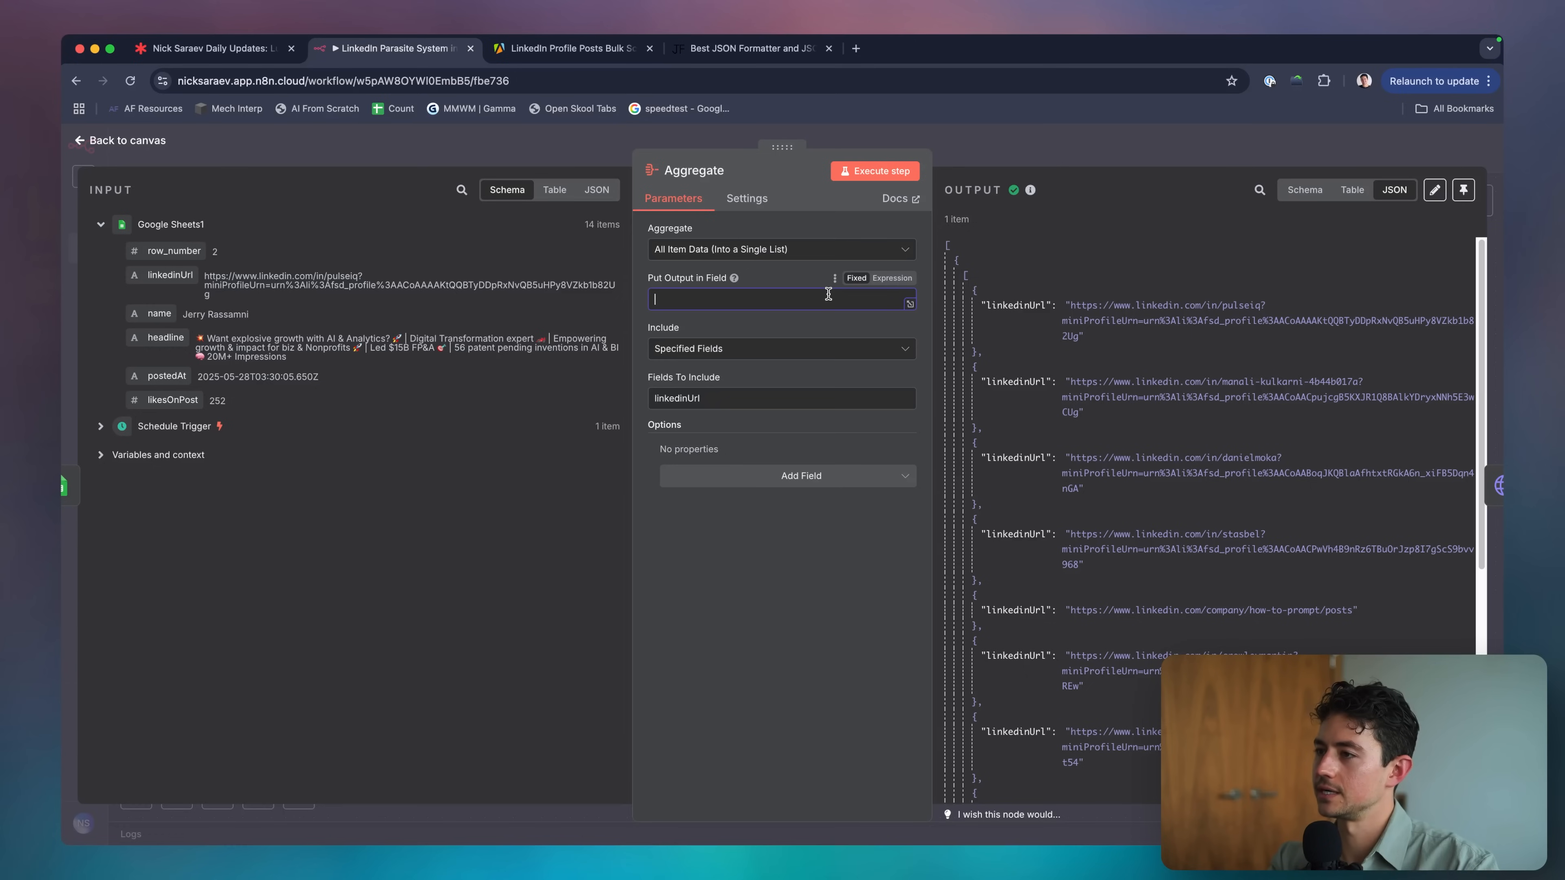
text(data)
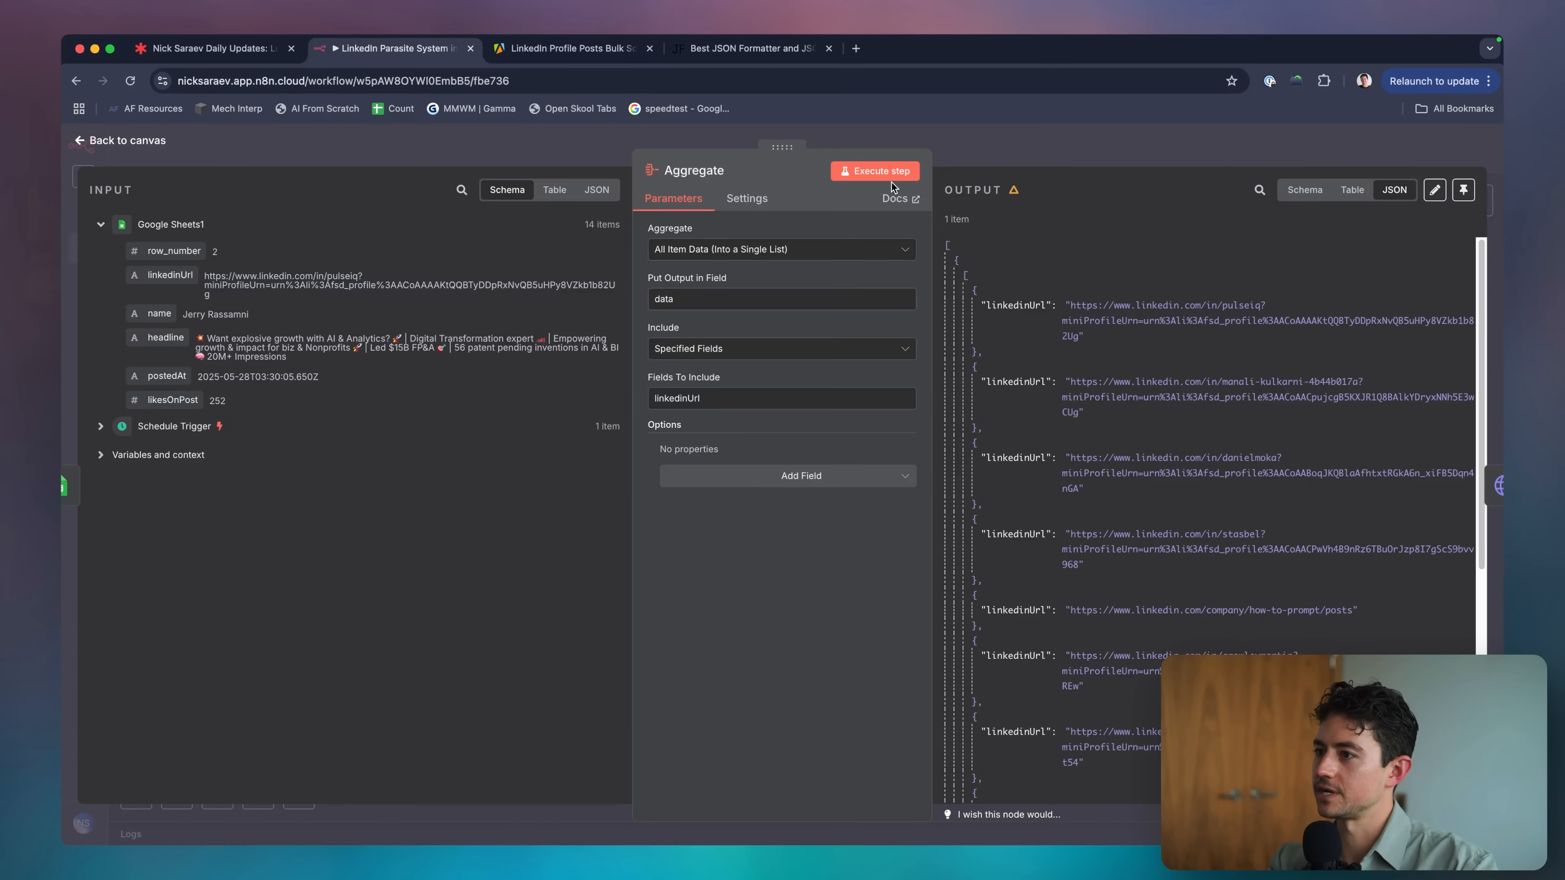
click(892, 186)
click(1001, 128)
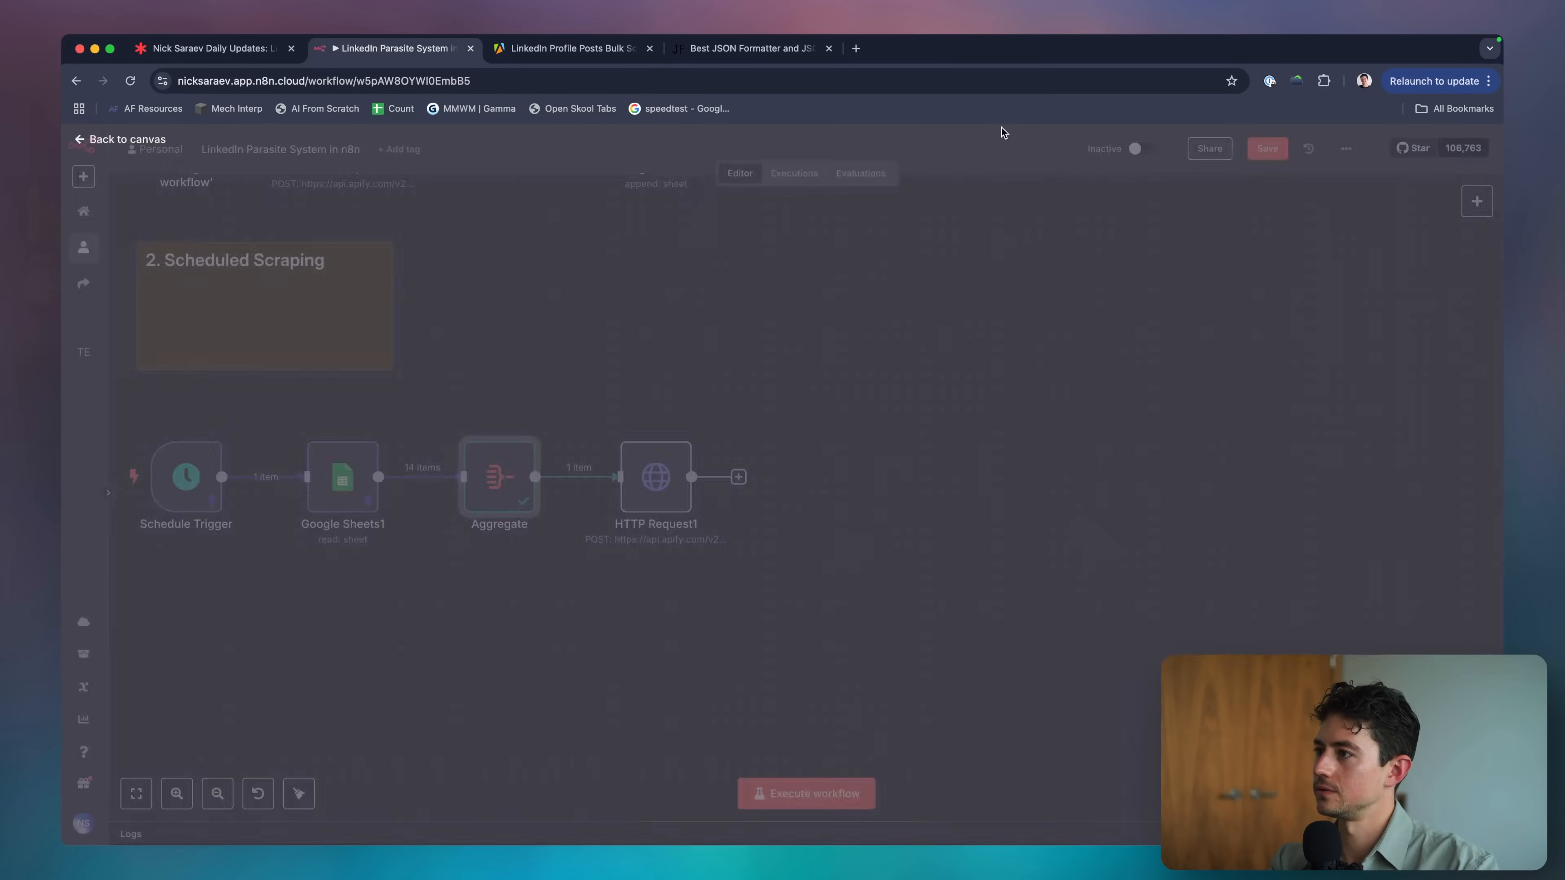
scroll(801, 382, right, 2)
scroll(801, 381, down, 1)
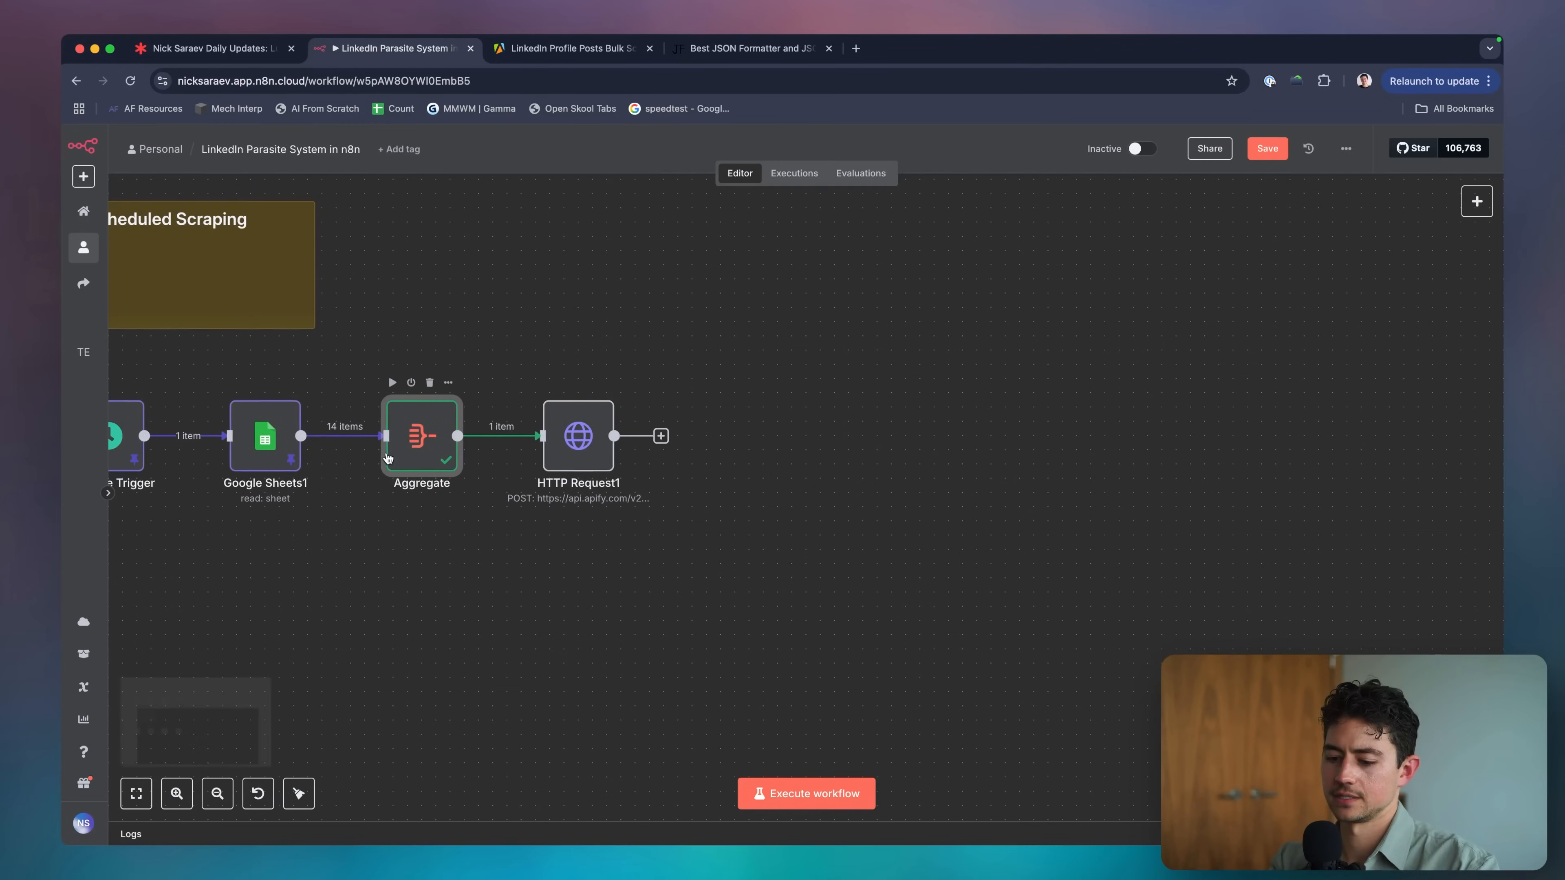
click(492, 436)
Add an Edit Fields node with a new Array field named targetUrls.
text(edit)
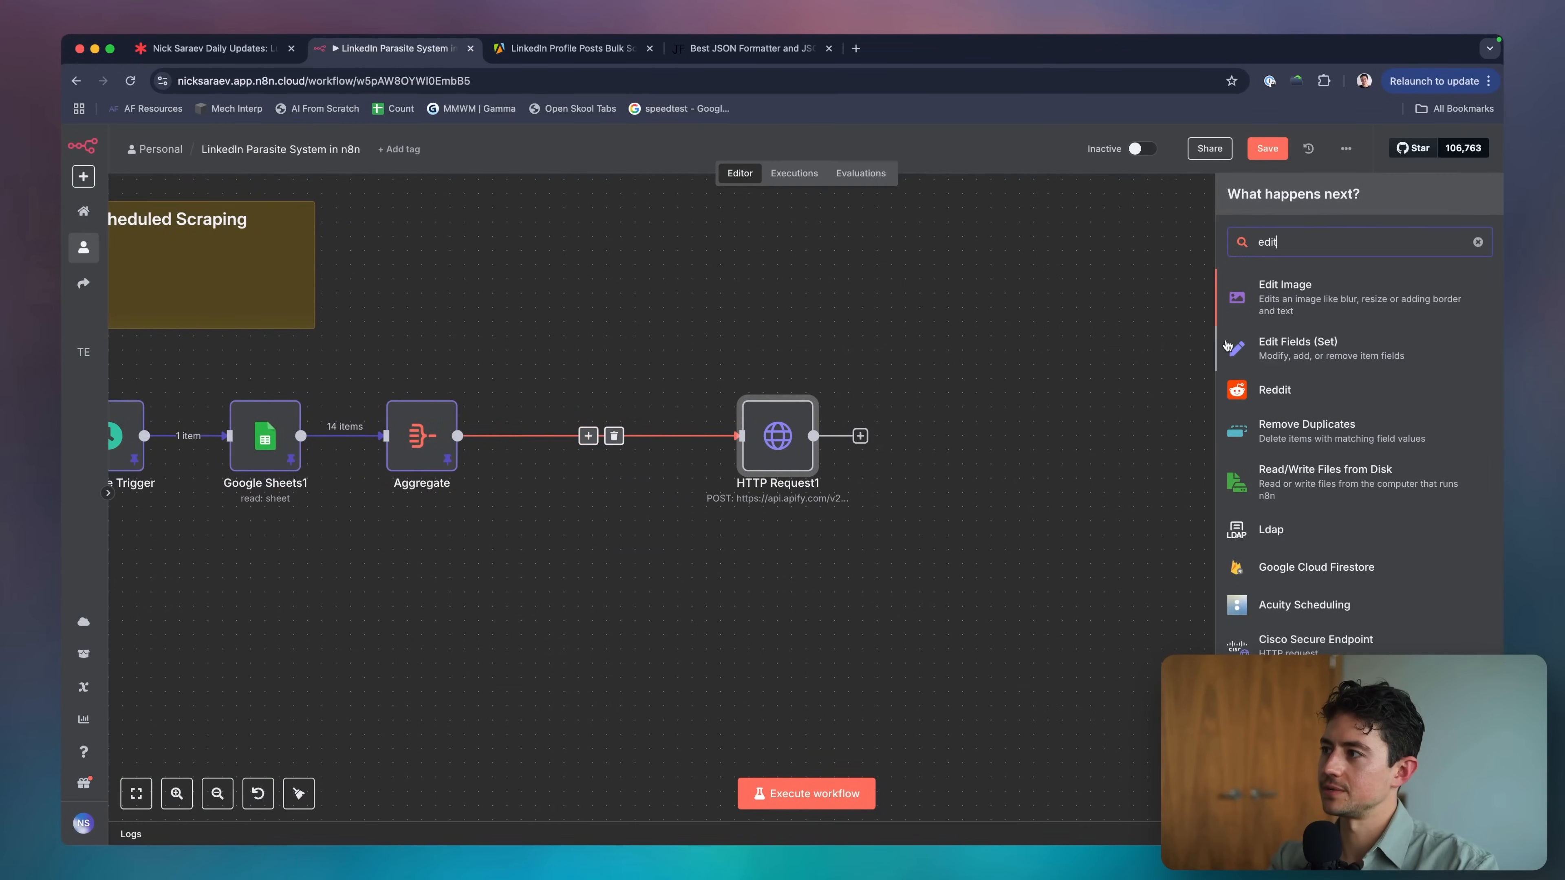
click(1416, 346)
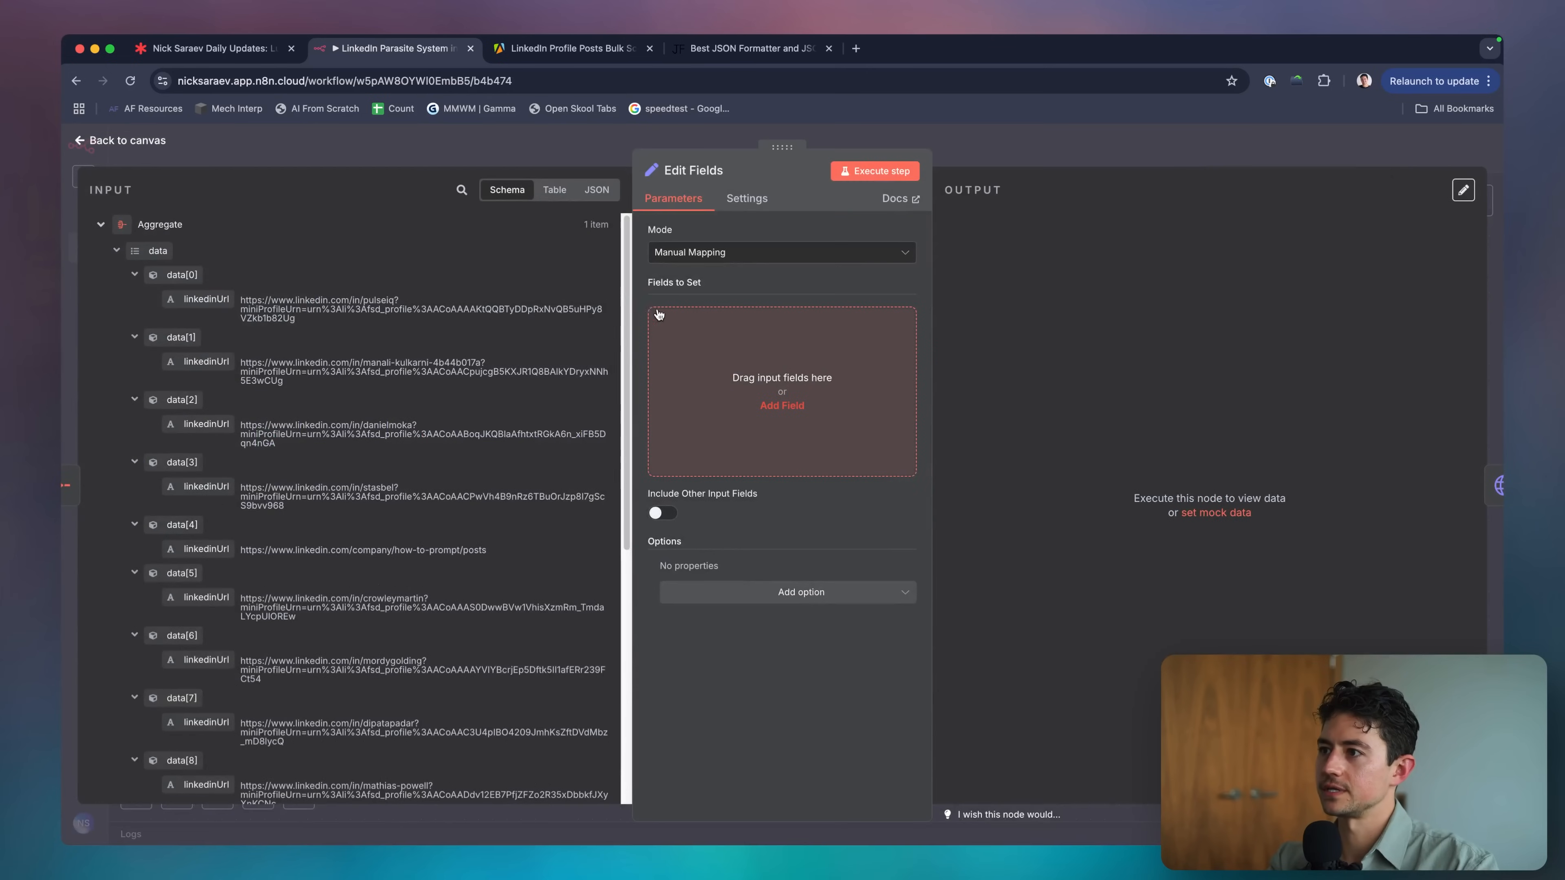
click(659, 314)
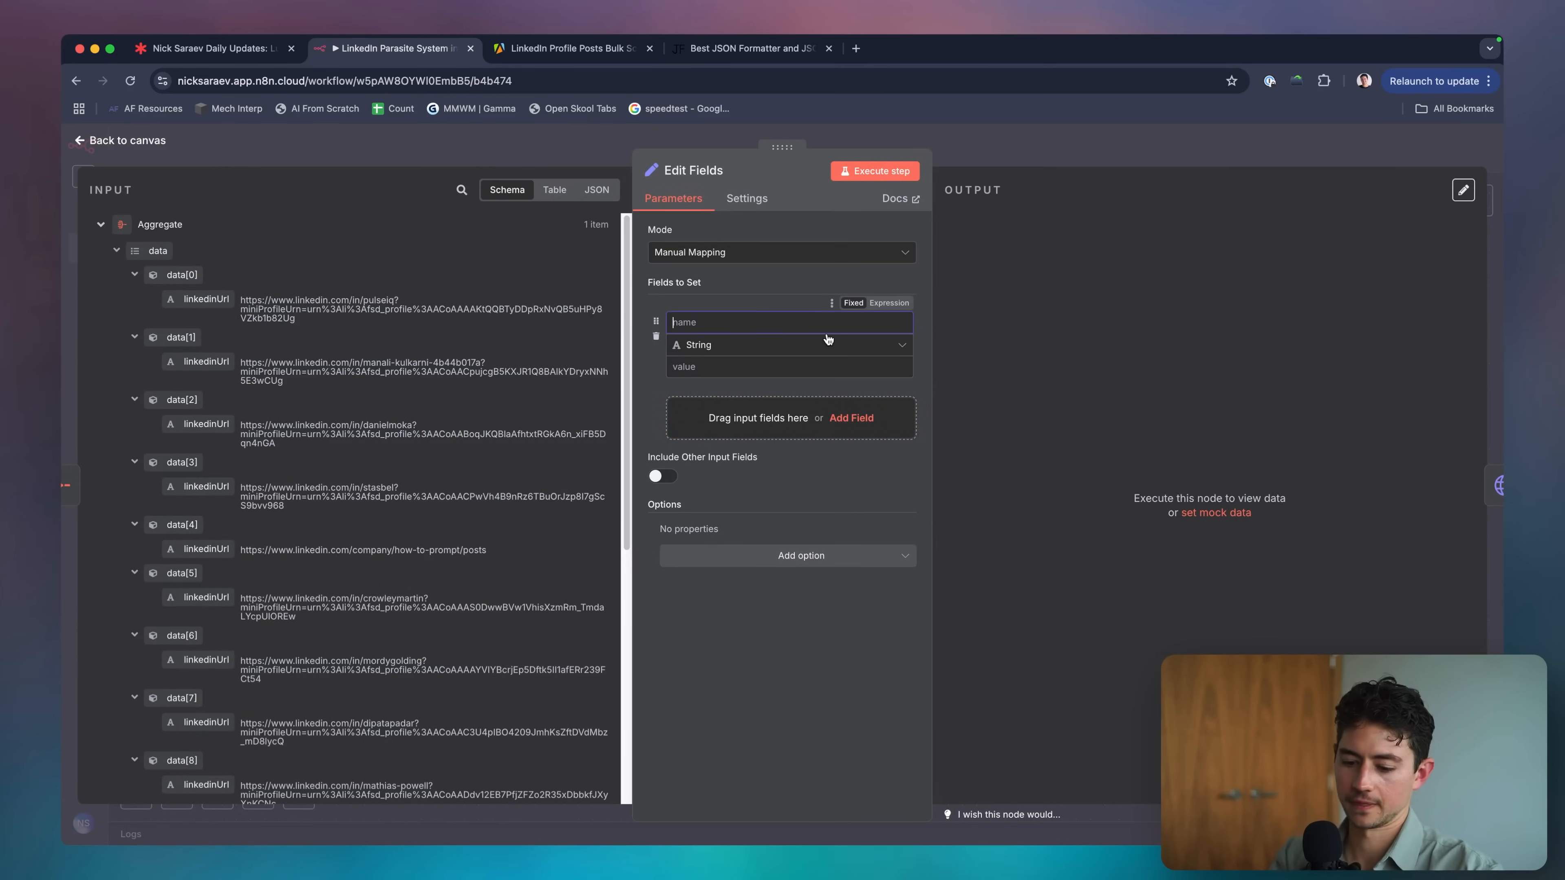
text(targetUrls)
click(819, 366)
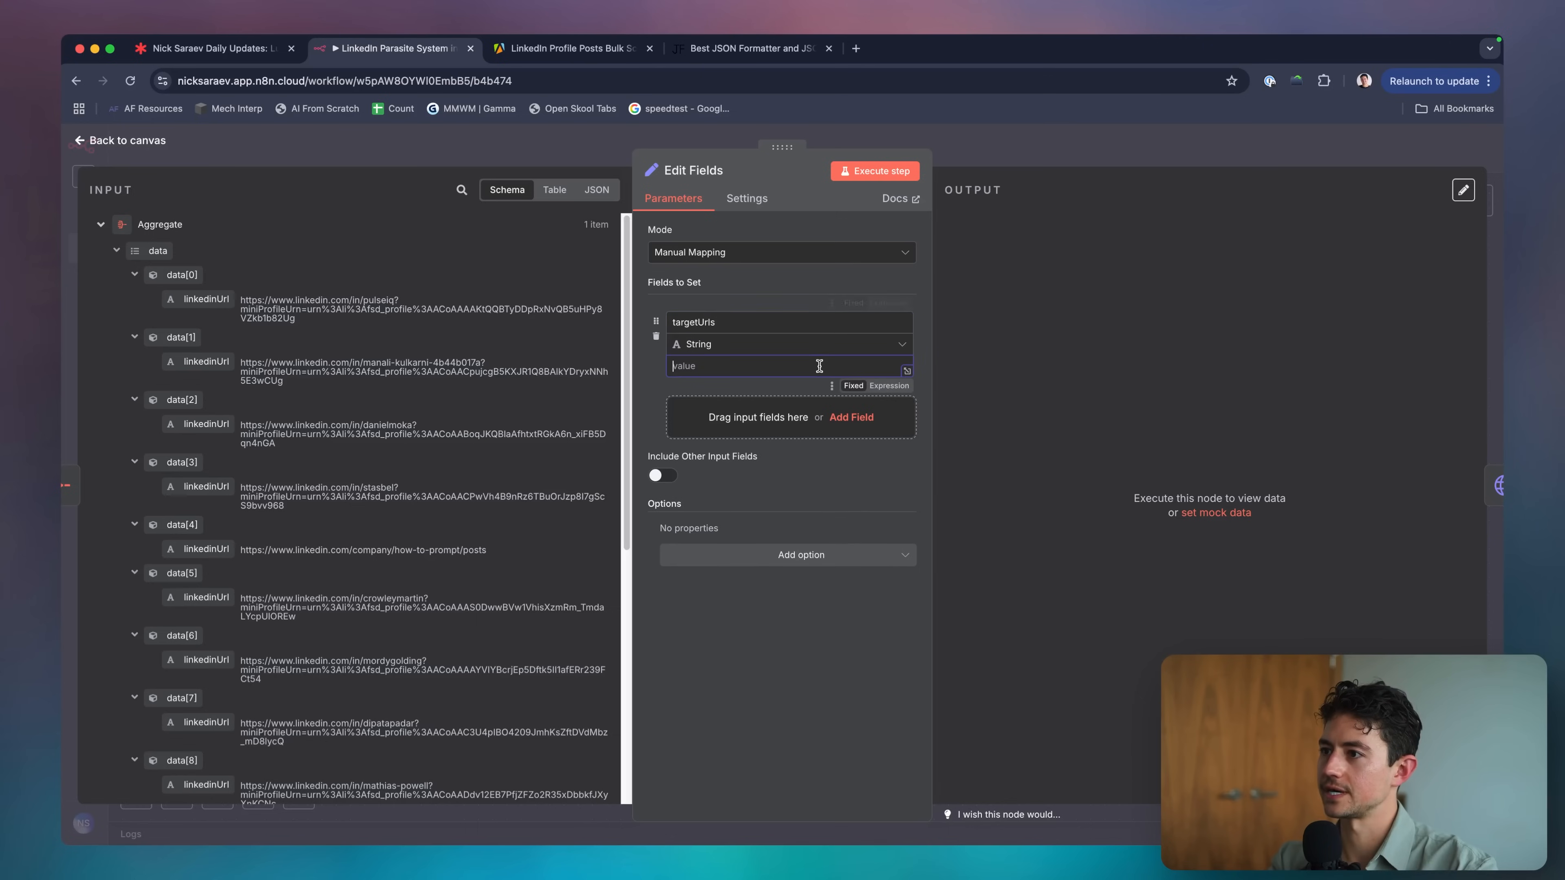
click(816, 347)
click(801, 454)
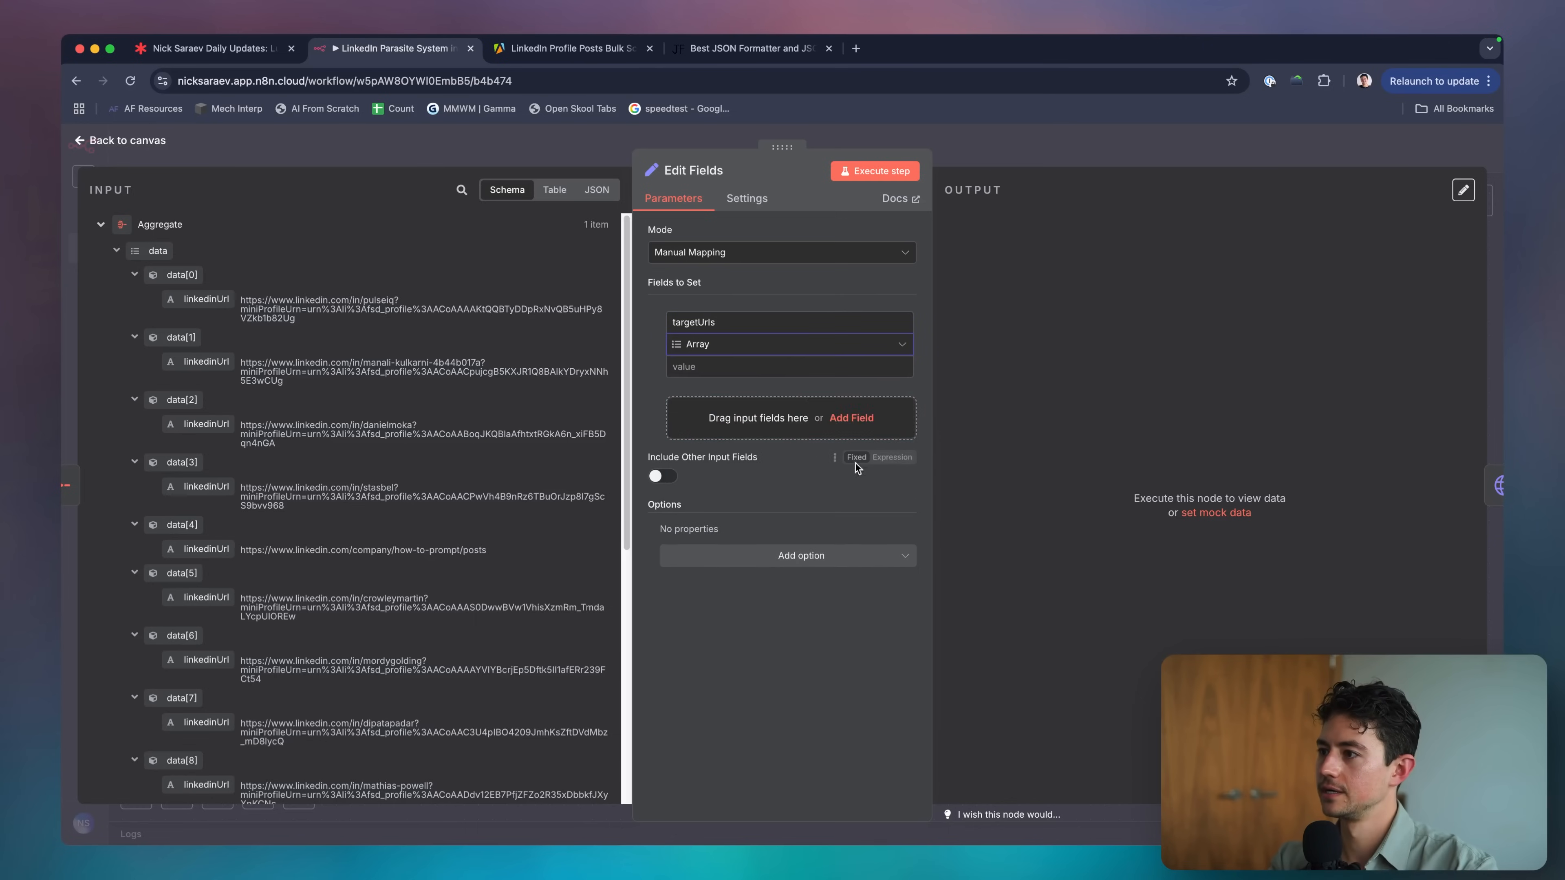
Set targetUrls to the expression {{ $json.data.map(item => item.linkedinUrl) }}.
click(890, 387)
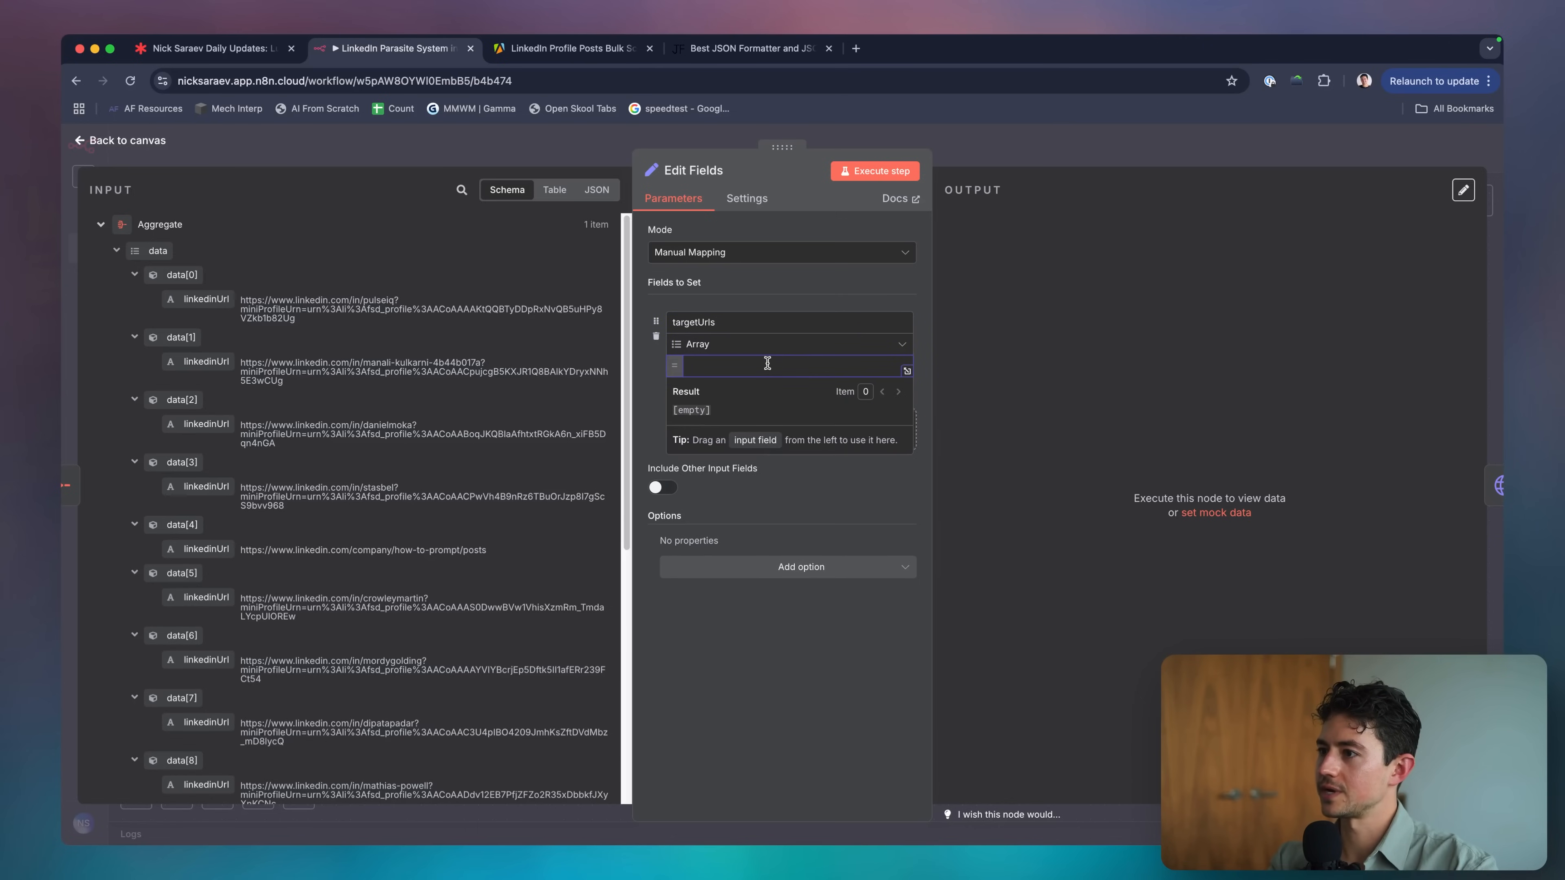
text({{m)
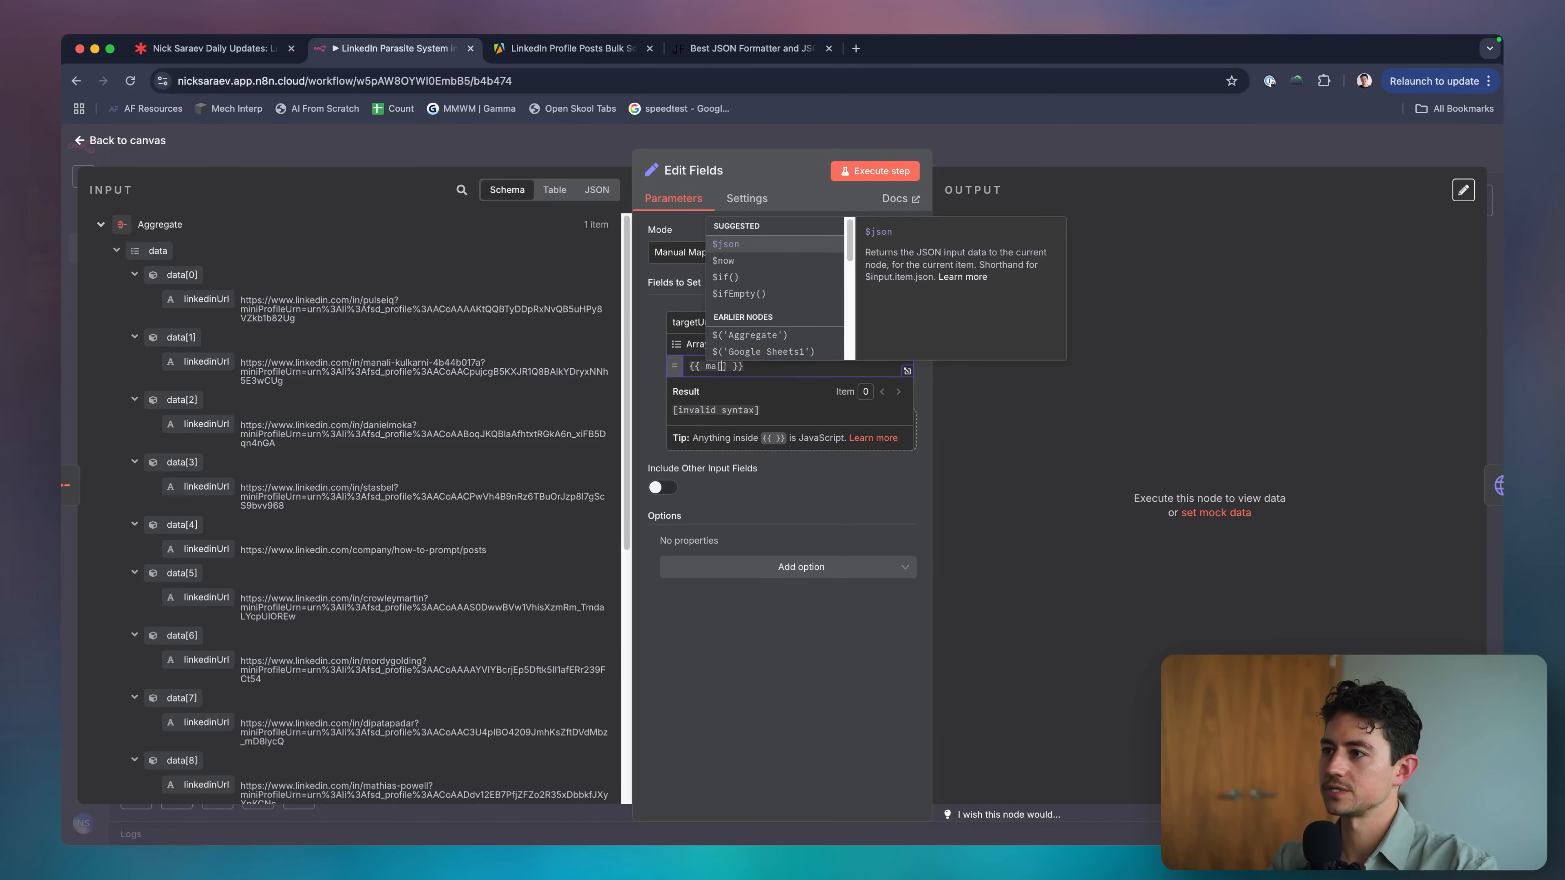
click(152, 252)
click(695, 368)
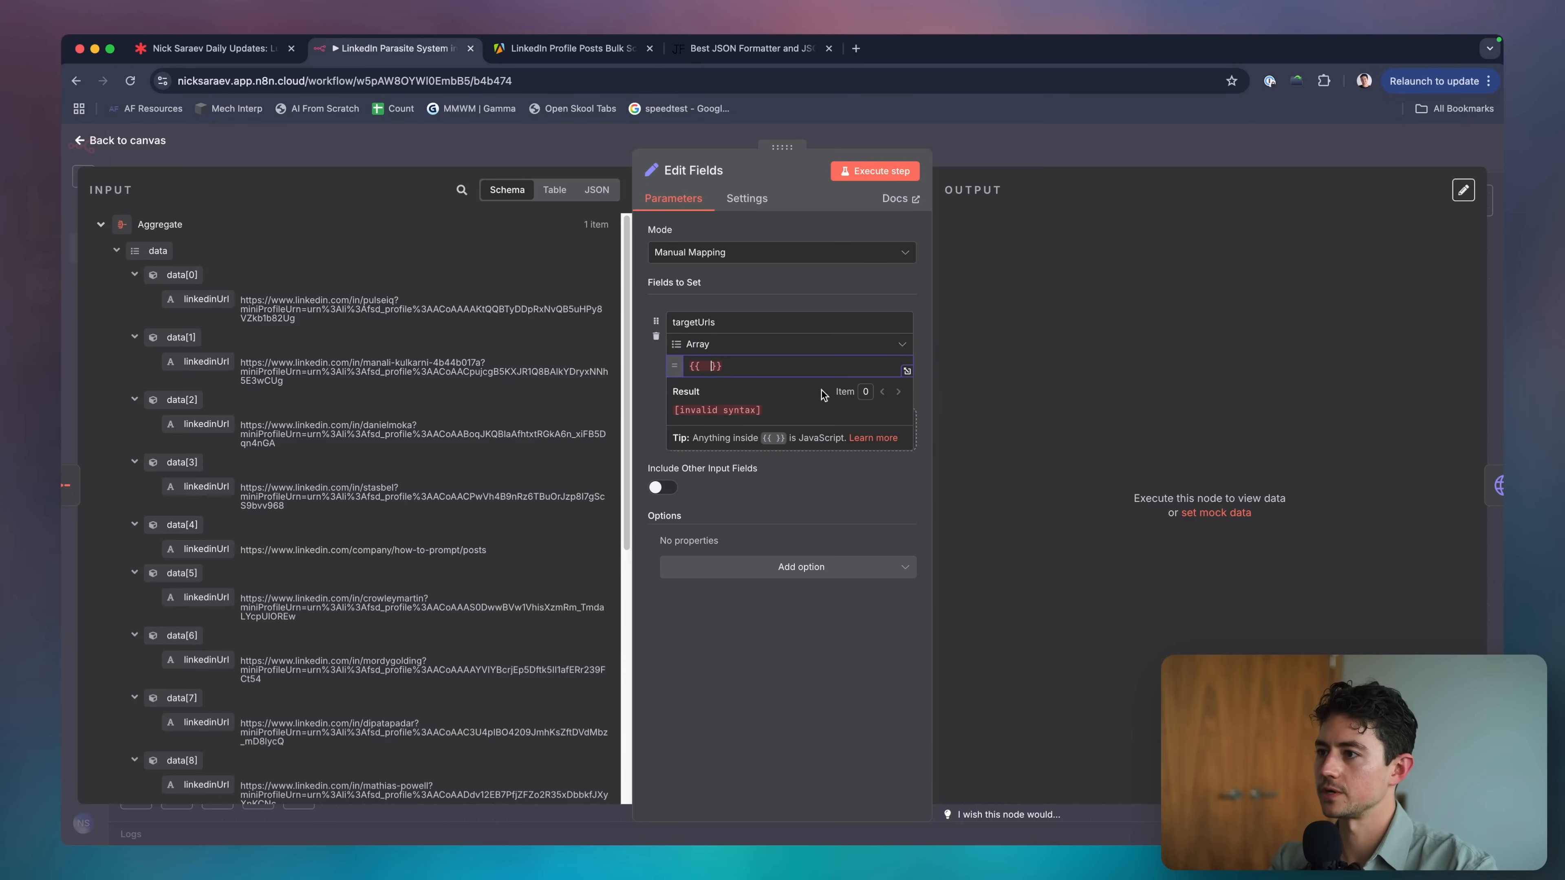
text($json.data.)
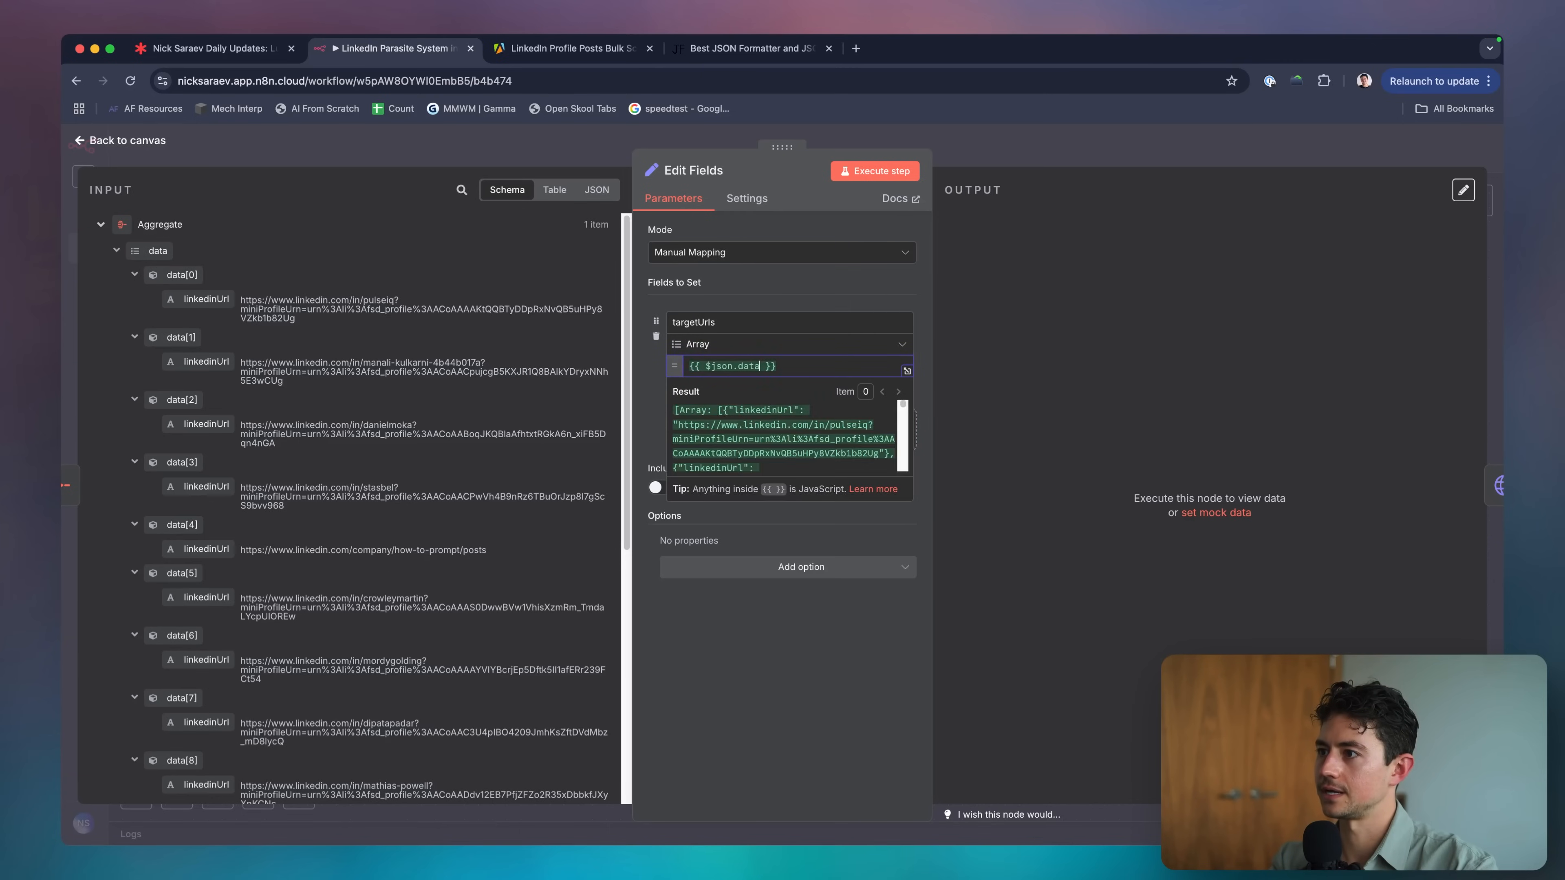
key(BackSpace)
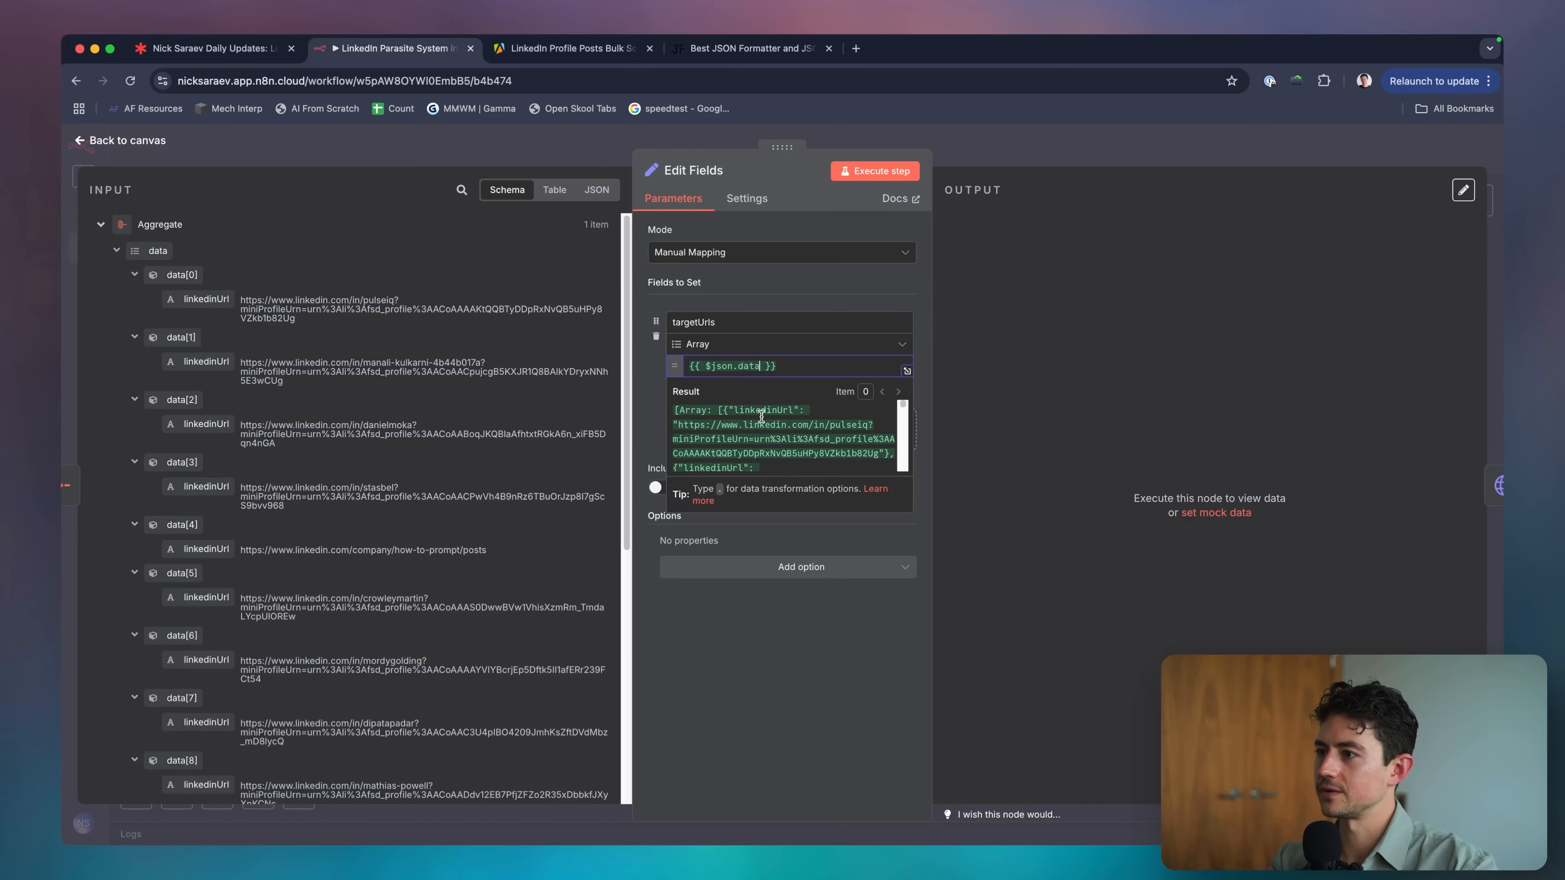
text(.map()
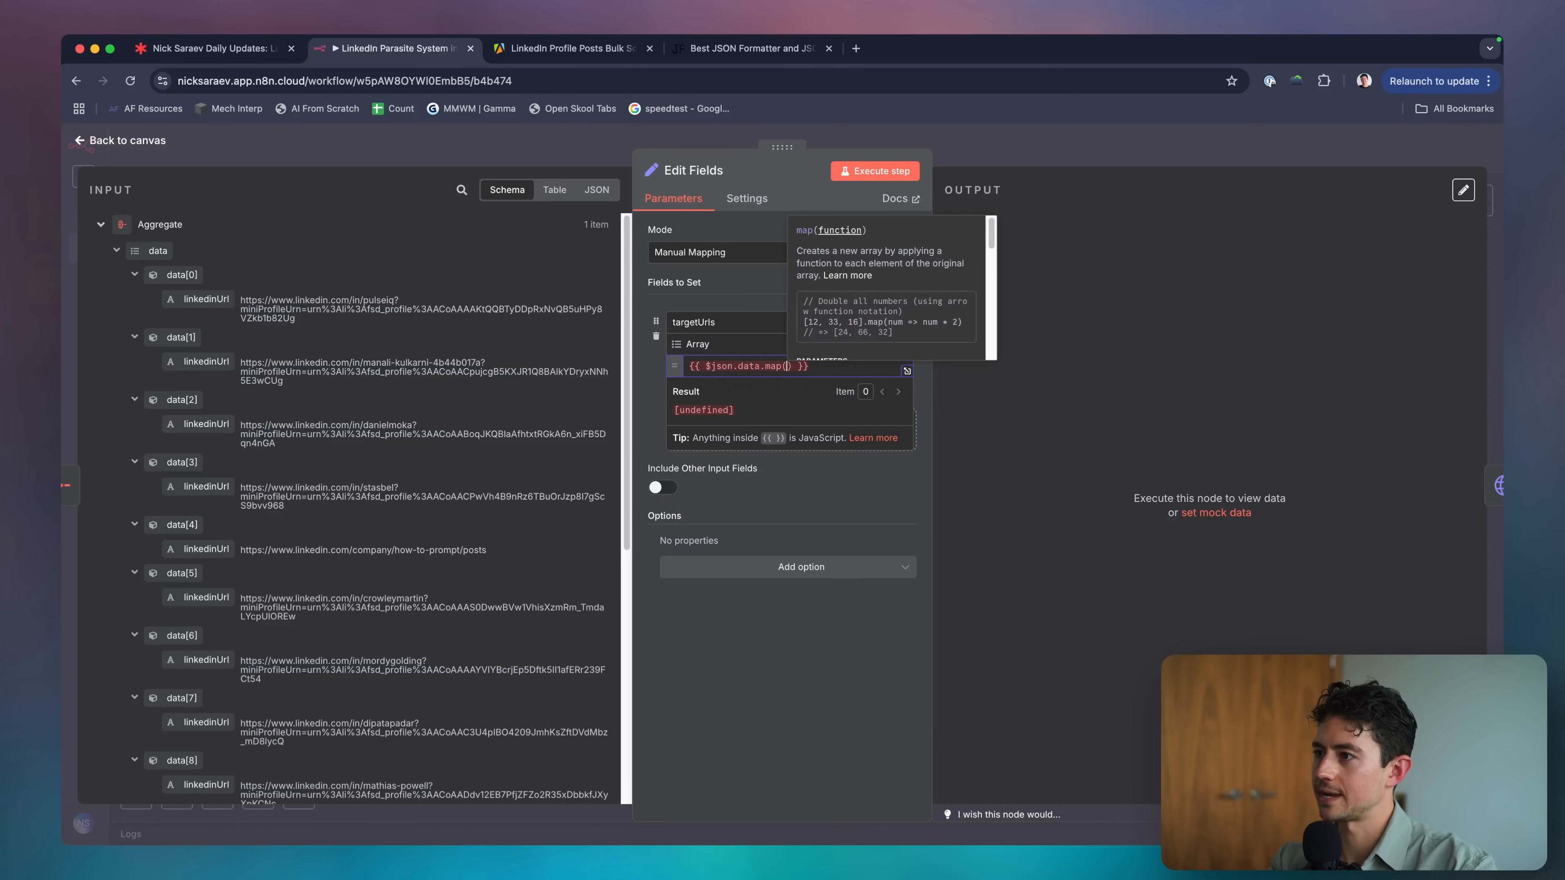
text(item =>)
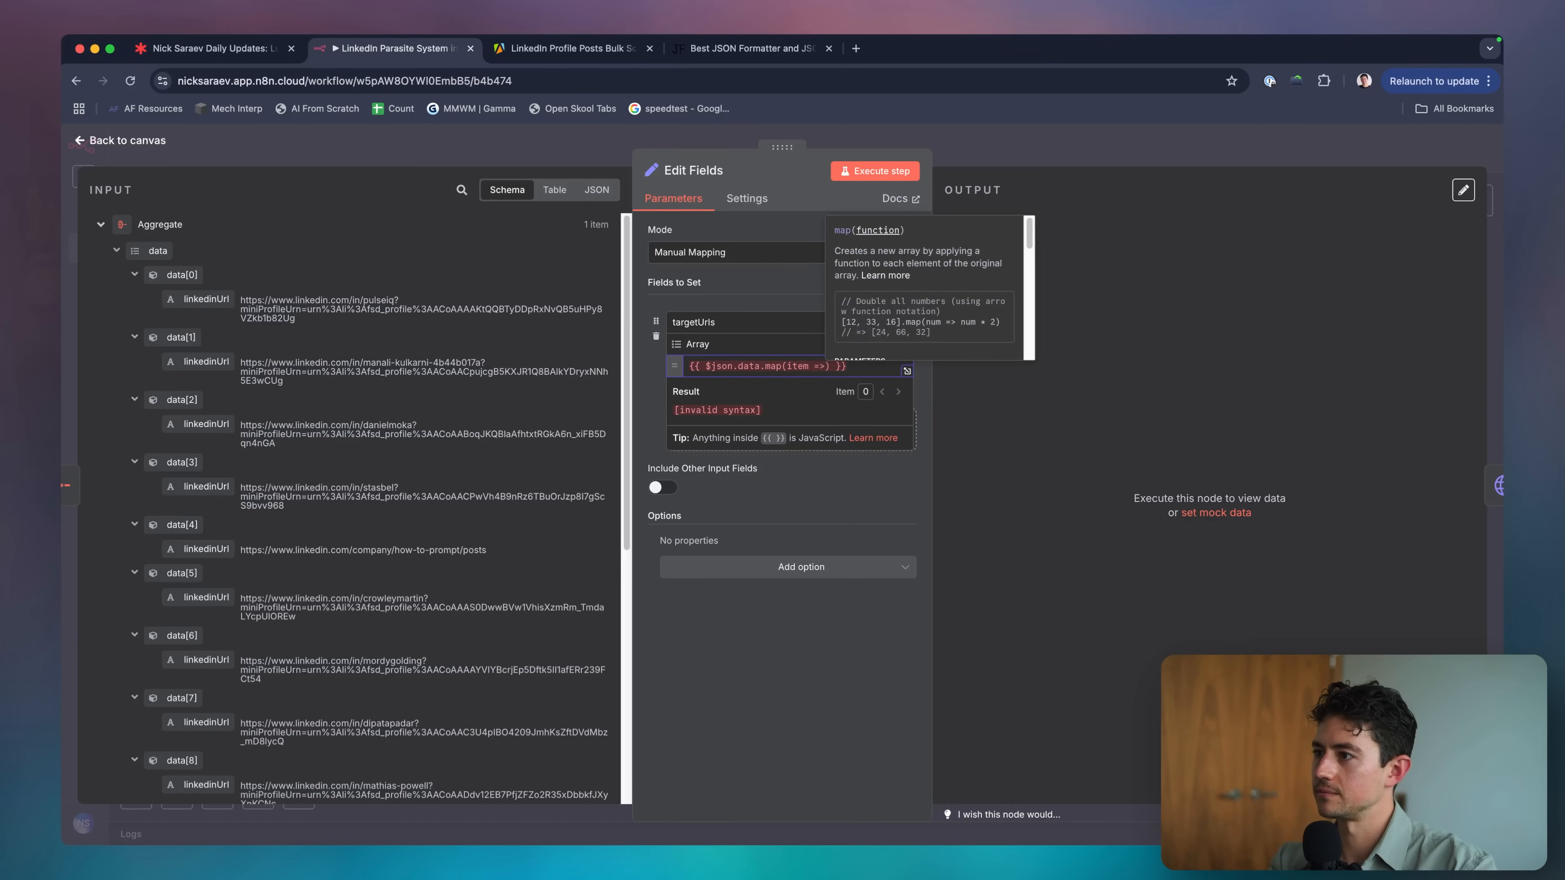
text( item.linkedin)
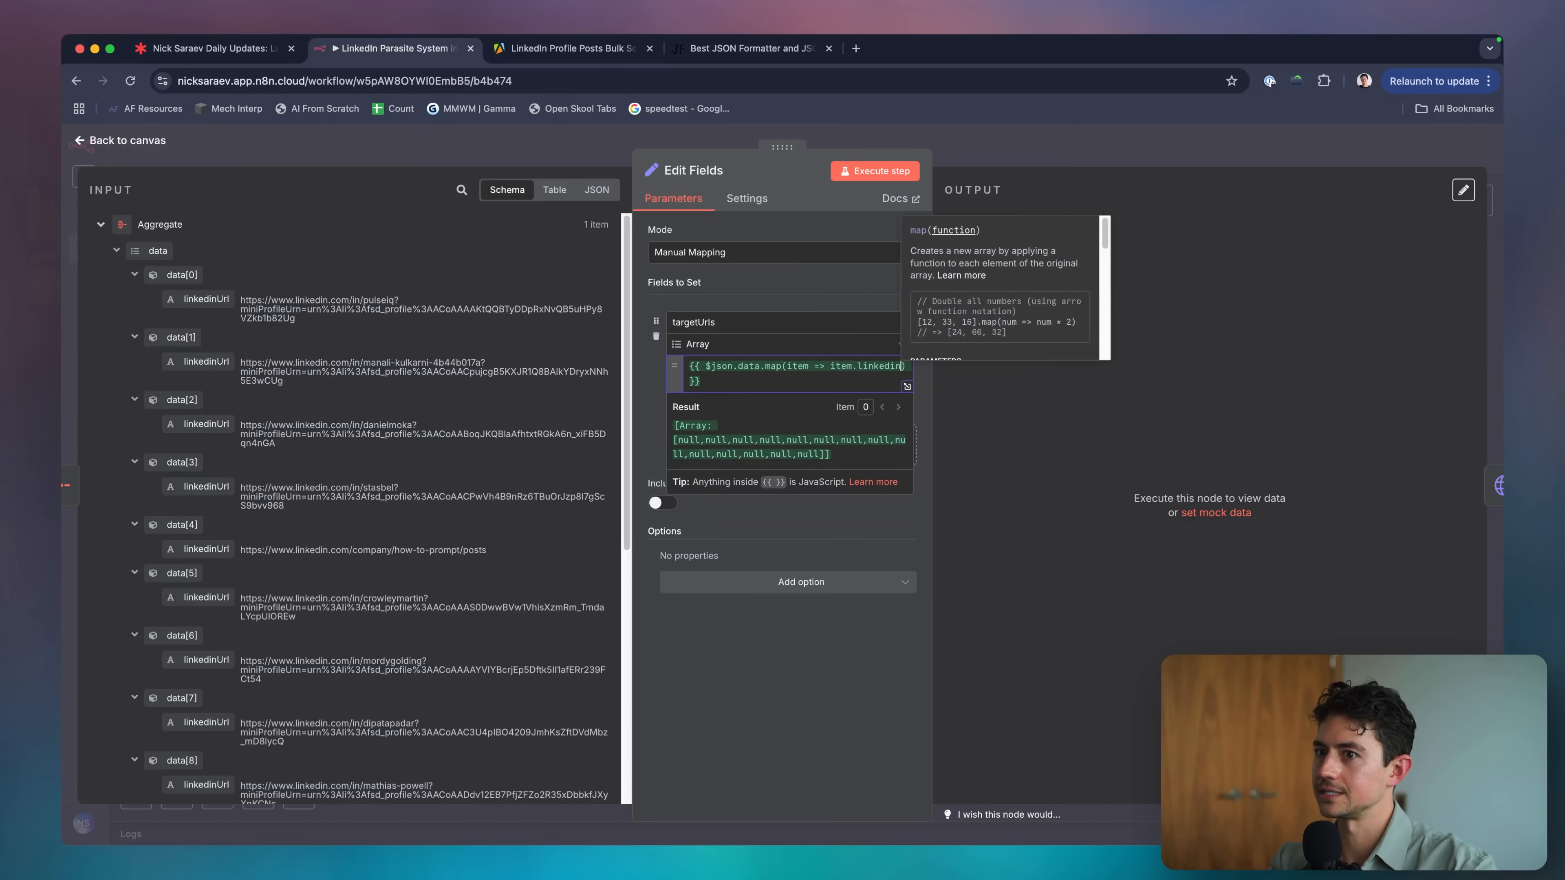
text(Url)
key(Escape)
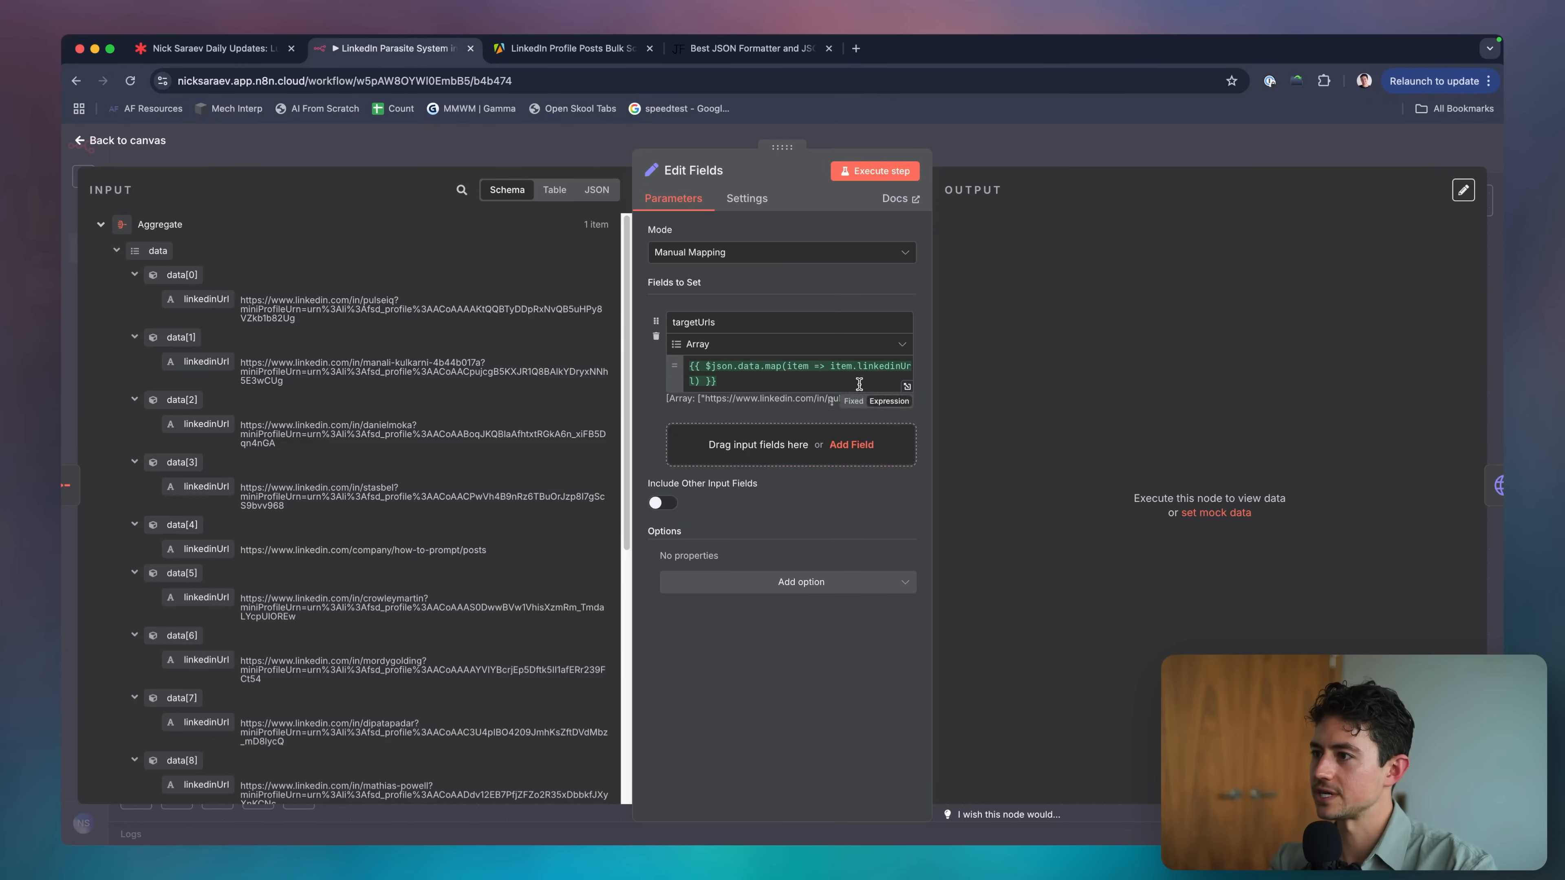
Check the expression result, run Edit Fields, and place HTTP Request1 beside it.
click(859, 384)
scroll(810, 456, down, 2)
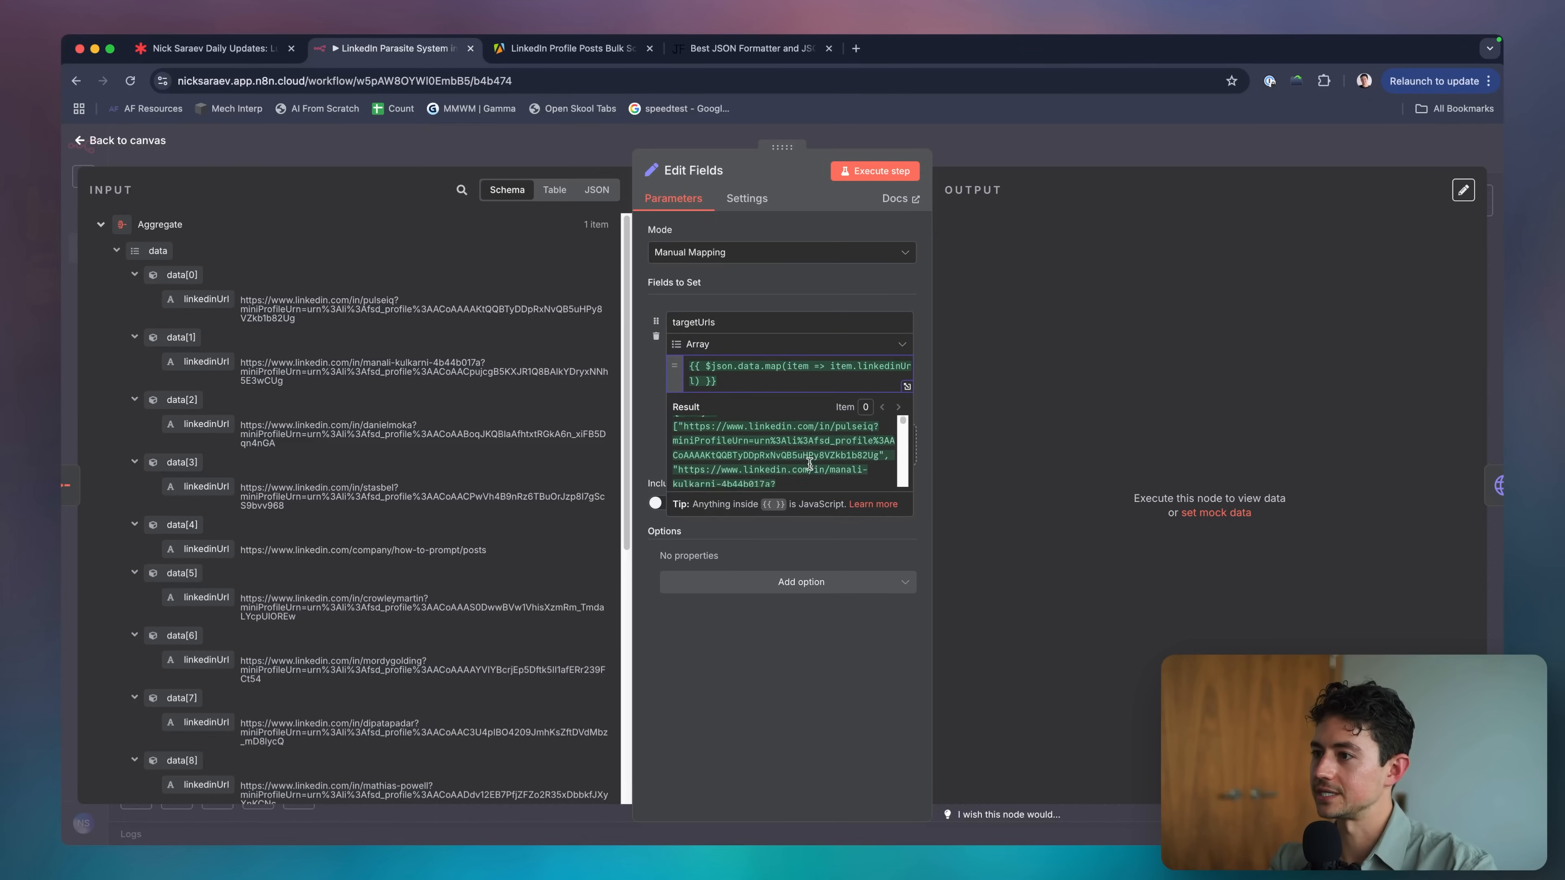
scroll(809, 464, up, 1)
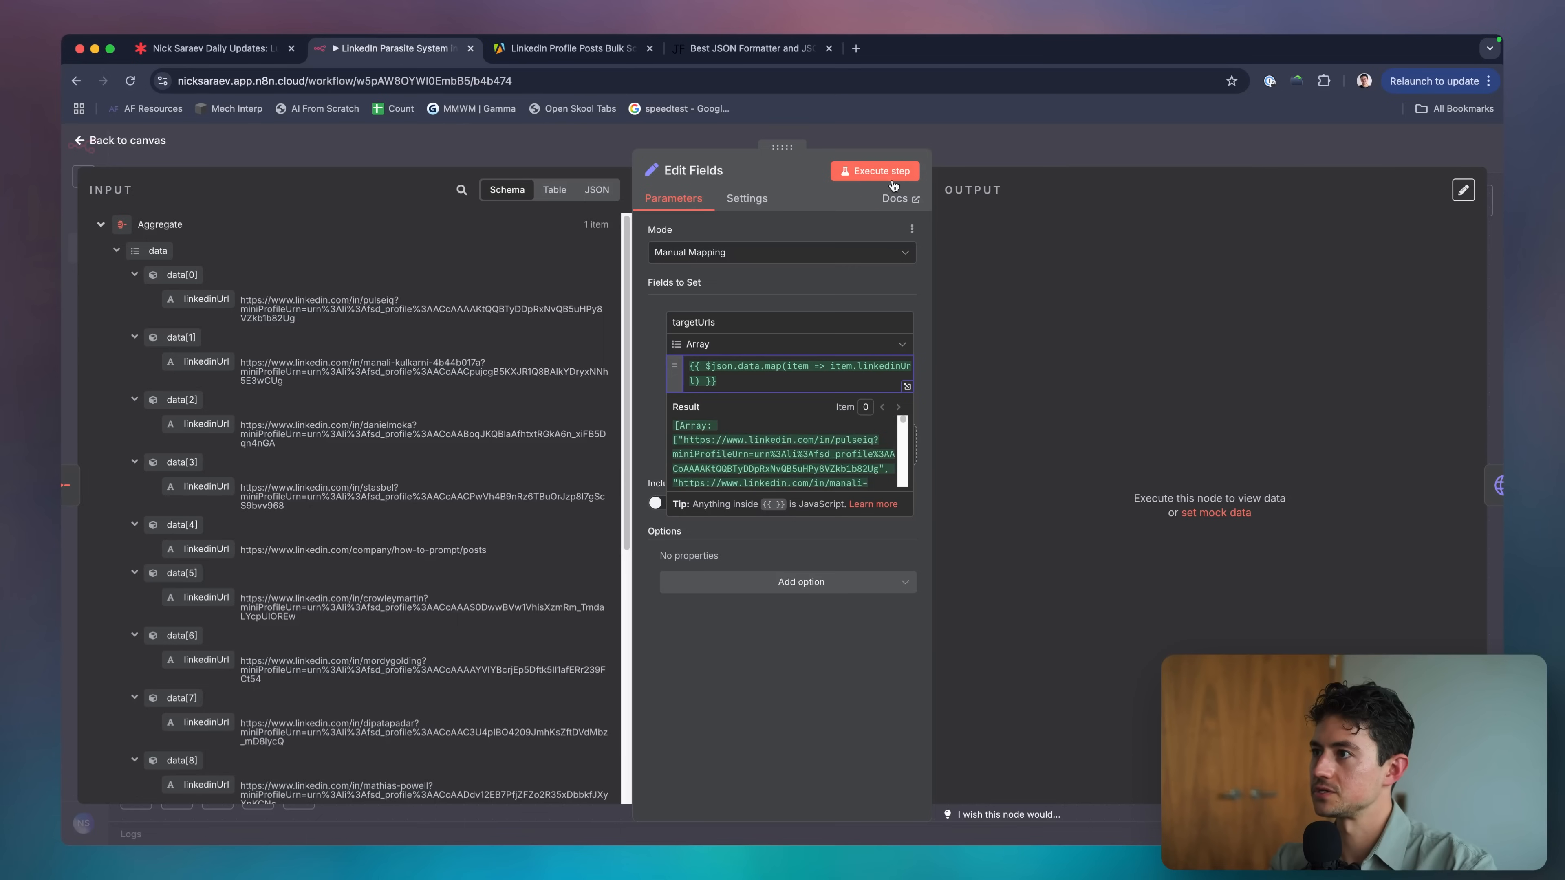
click(881, 172)
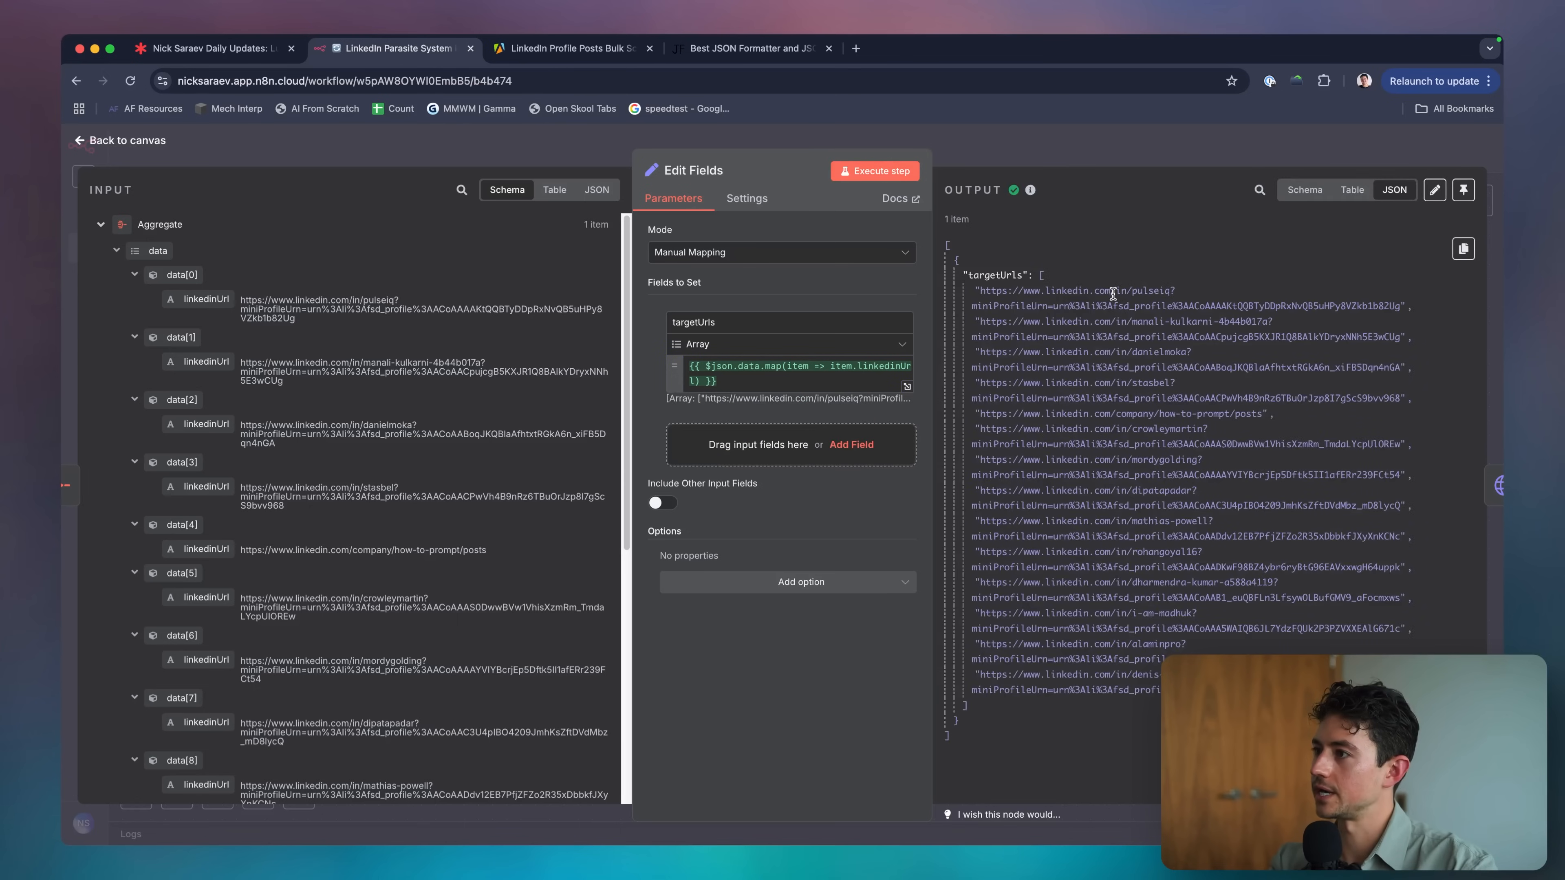
click(1128, 159)
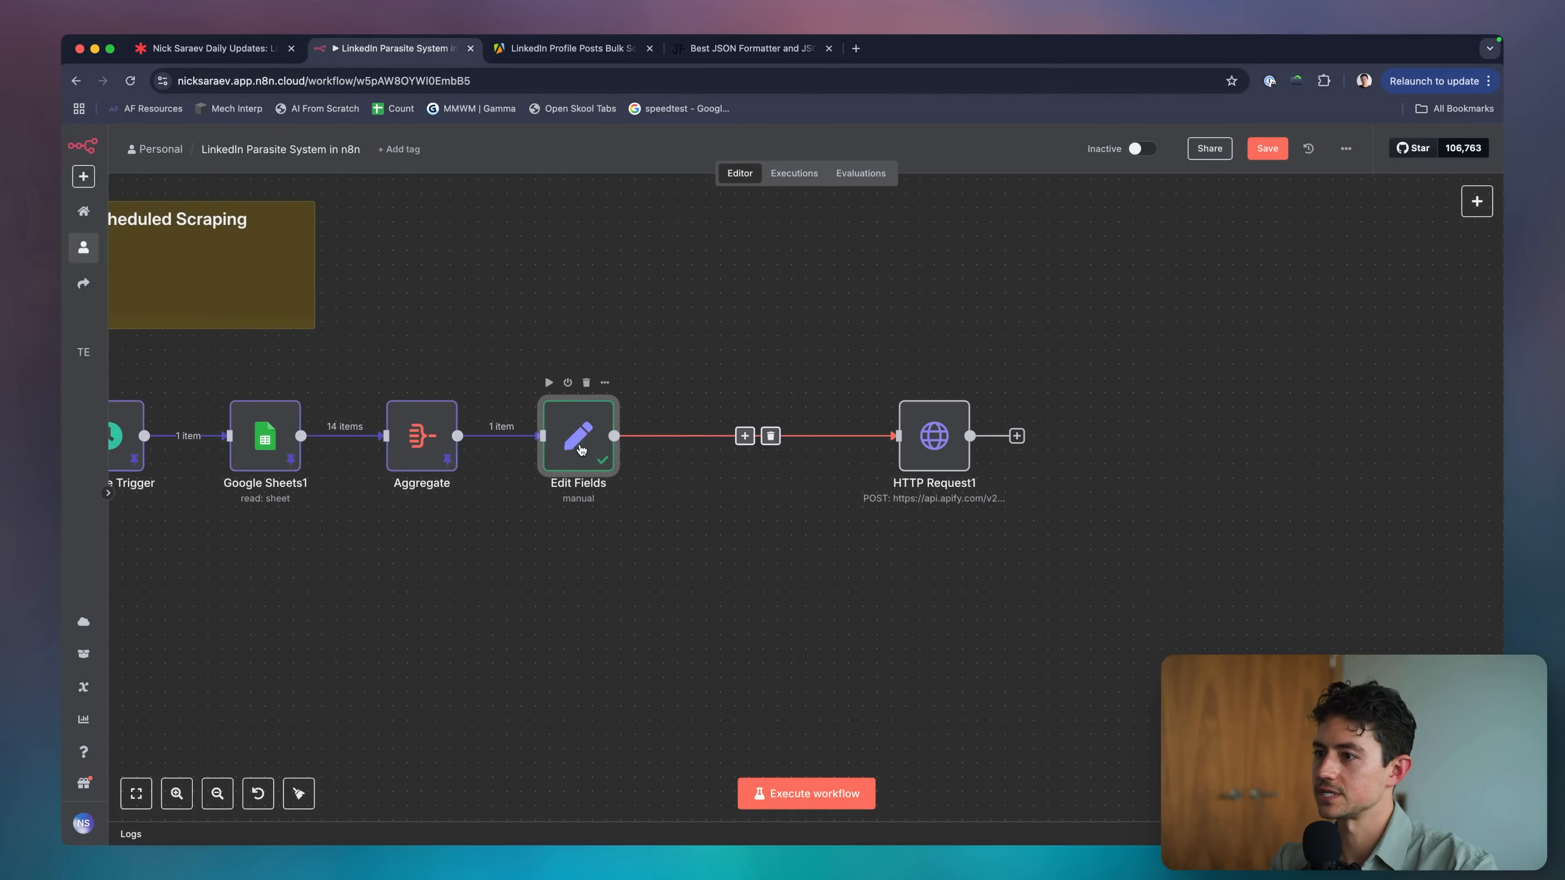
drag(930, 453, 731, 454)
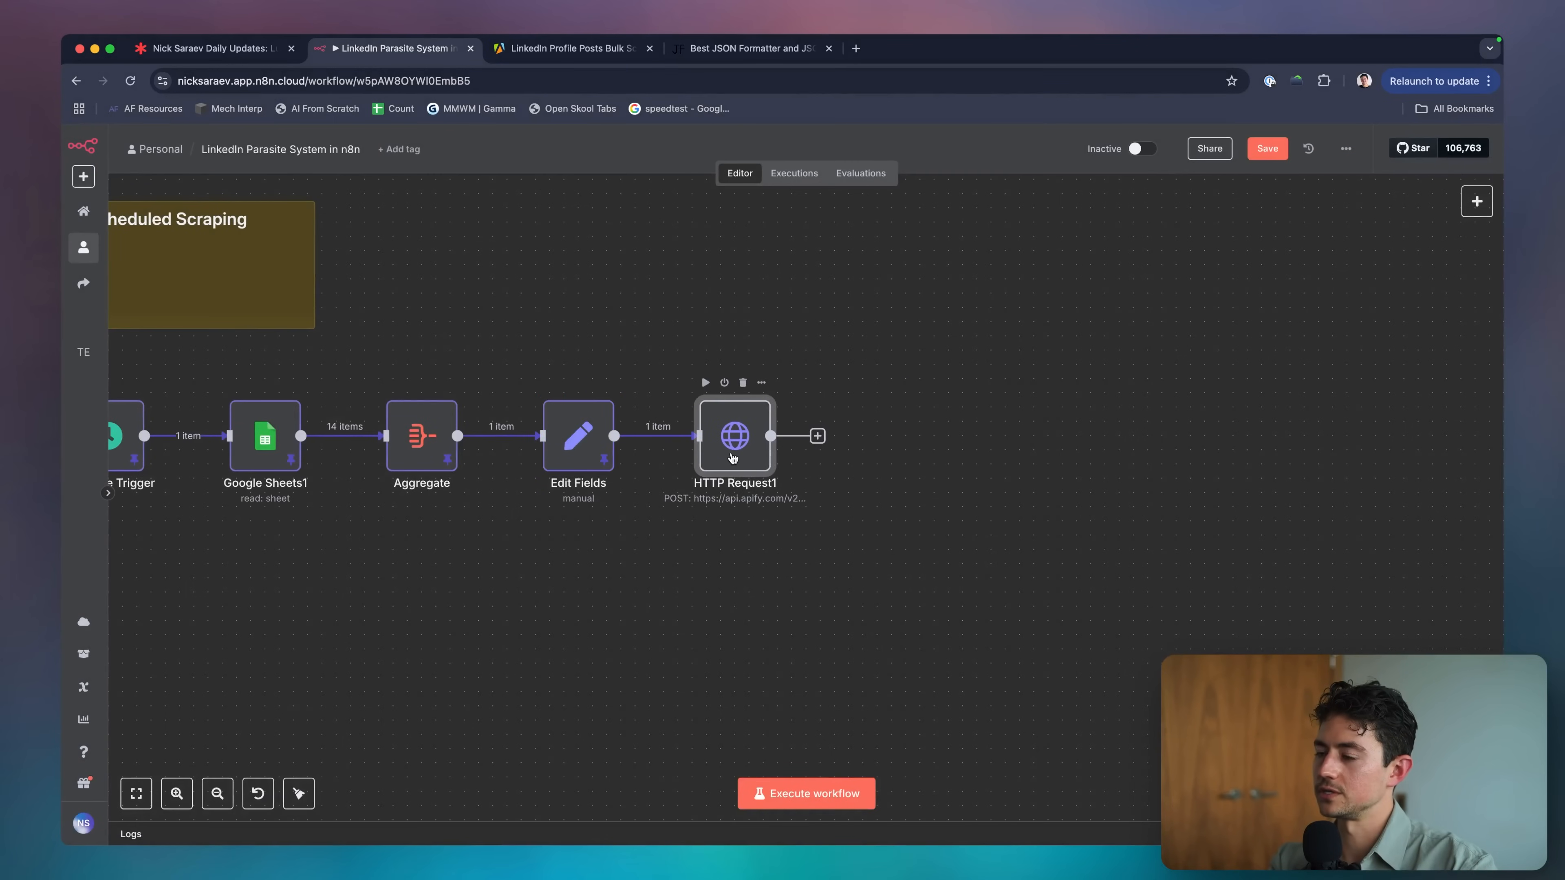
Delete the hardcoded targetUrls list from HTTP Request1's JSON body.
double_click(733, 457)
scroll(789, 469, down, 10)
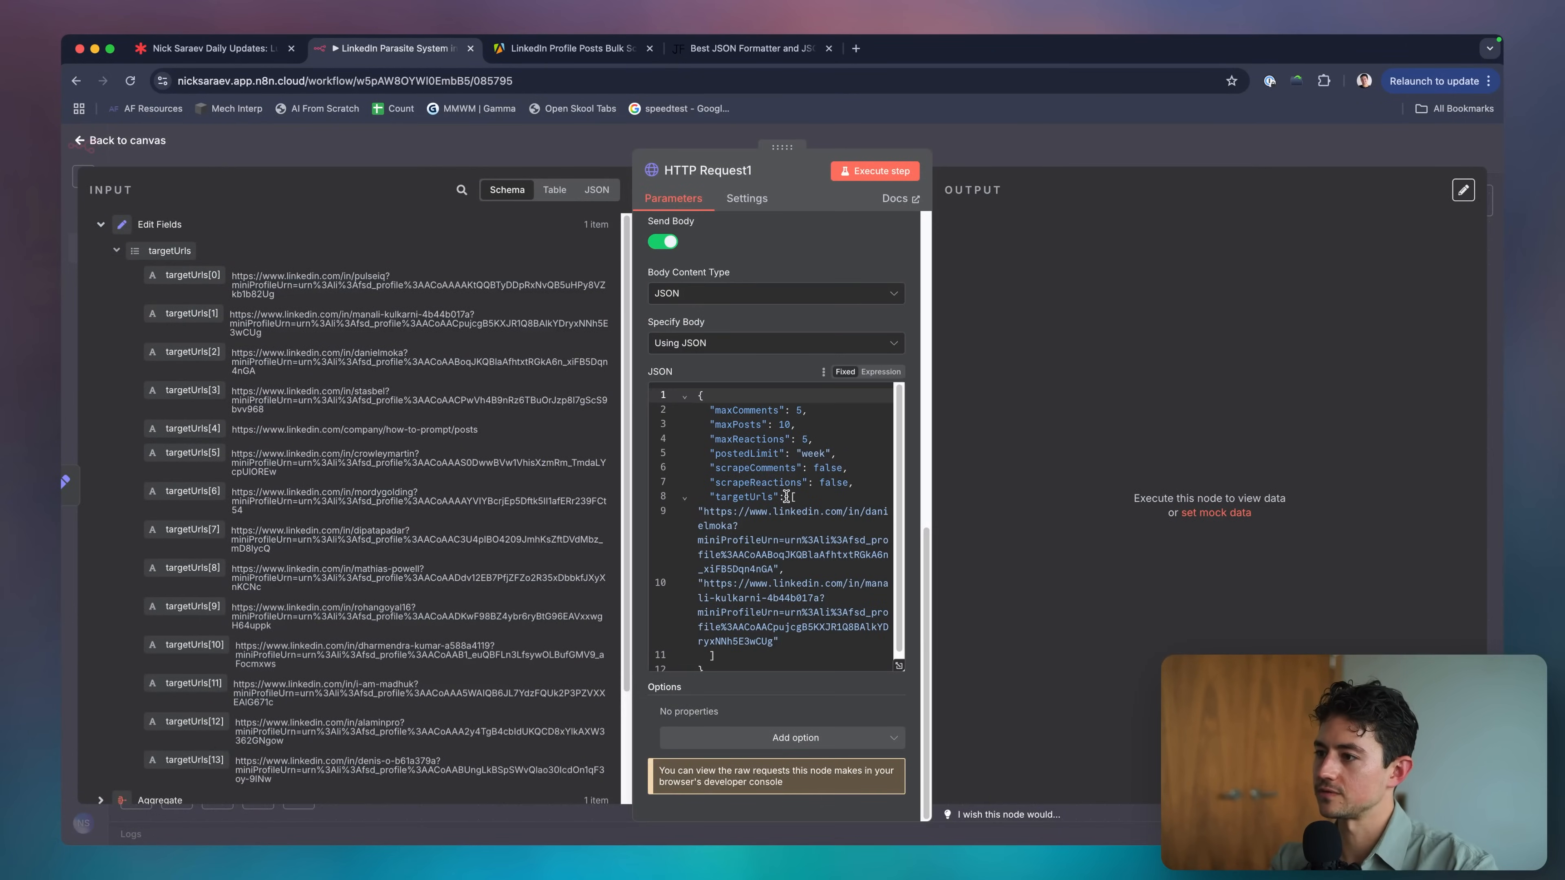
drag(787, 497, 721, 656)
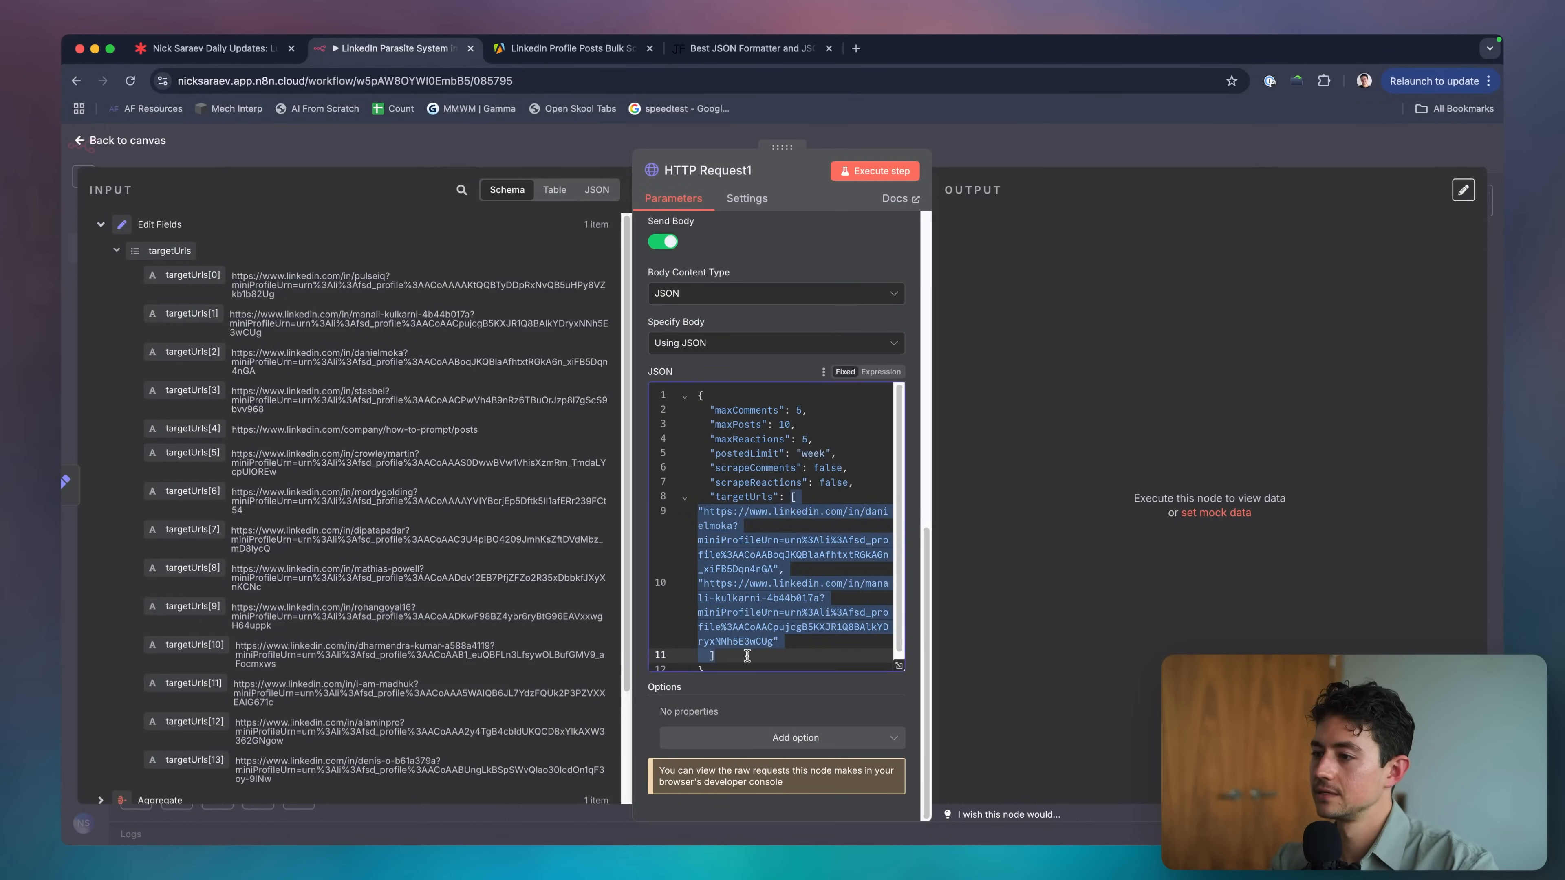
key(BackSpace)
Insert {{ $json.targetUrls }} as the value after "targetUrls": in the JSON body.
drag(170, 251, 807, 638)
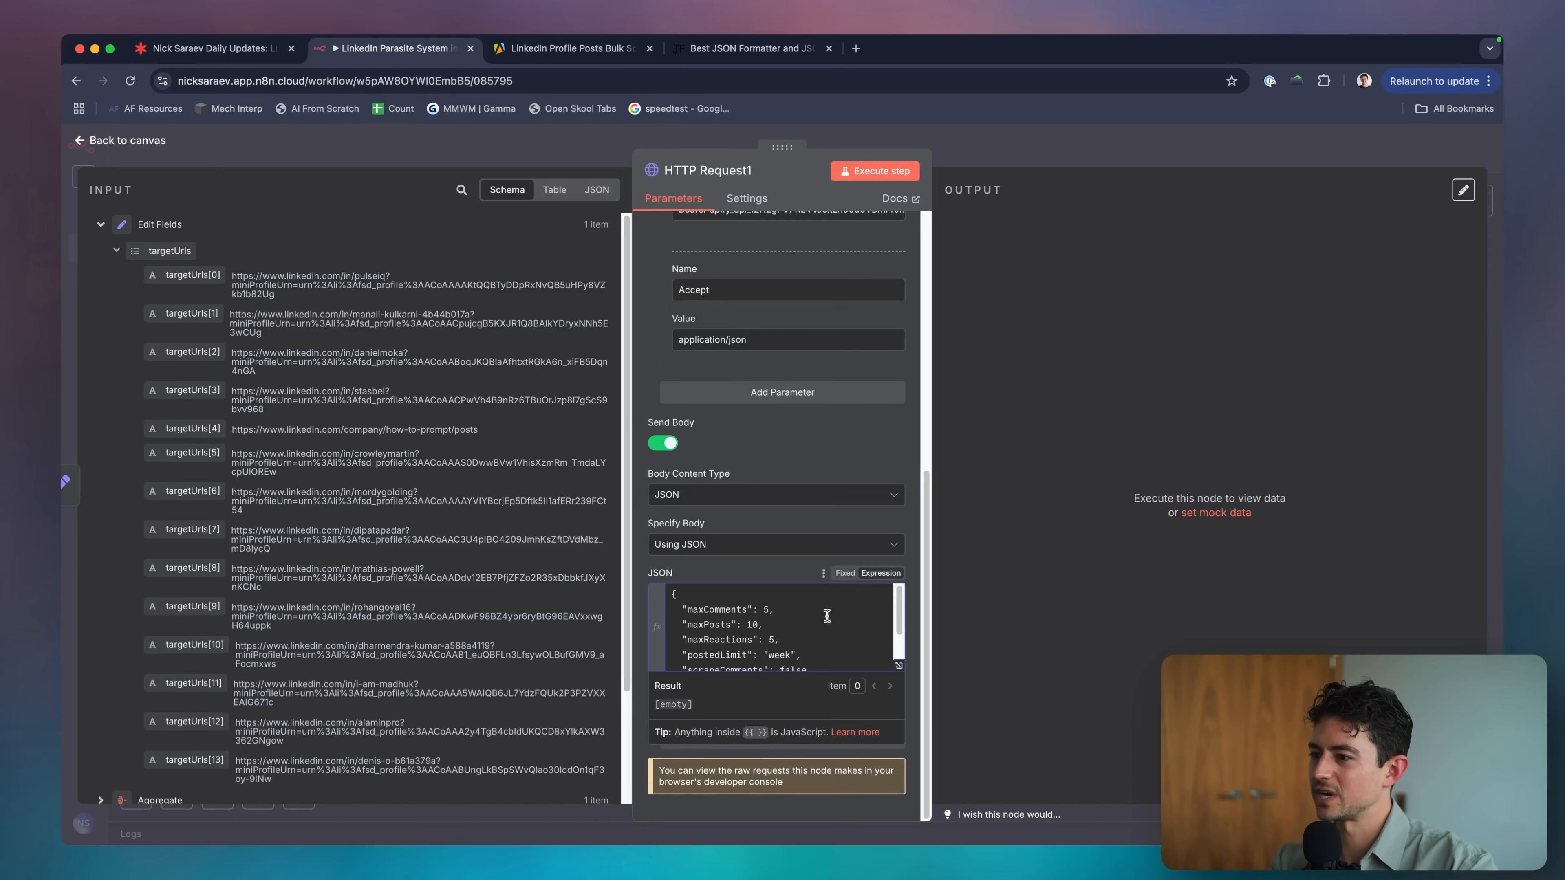
click(897, 666)
drag(550, 355, 405, 354)
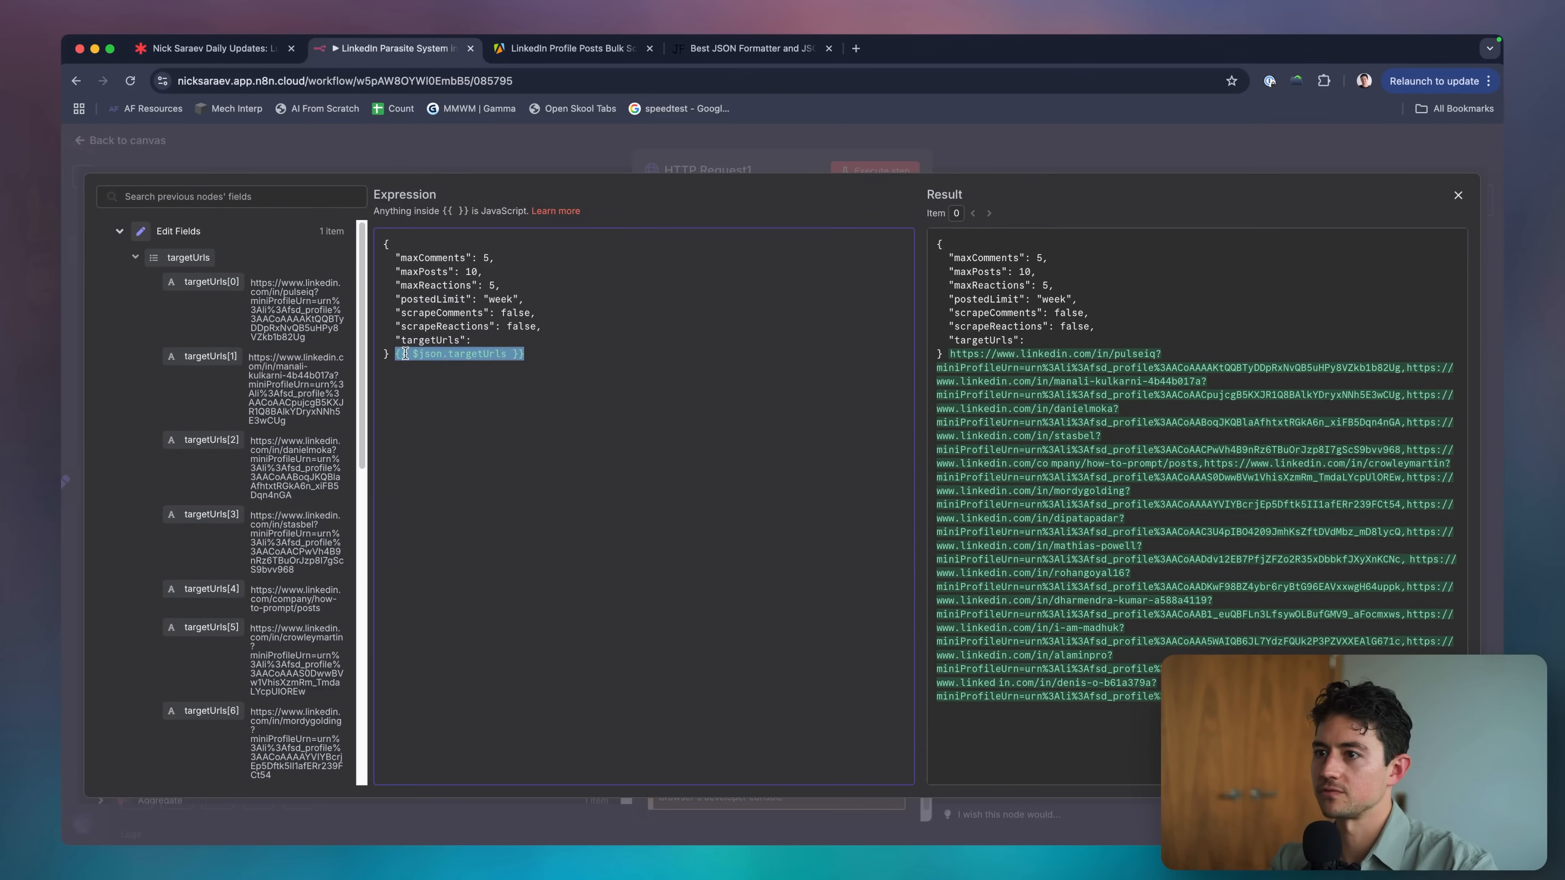
key(cmd+x)
click(474, 340)
key(cmd+v)
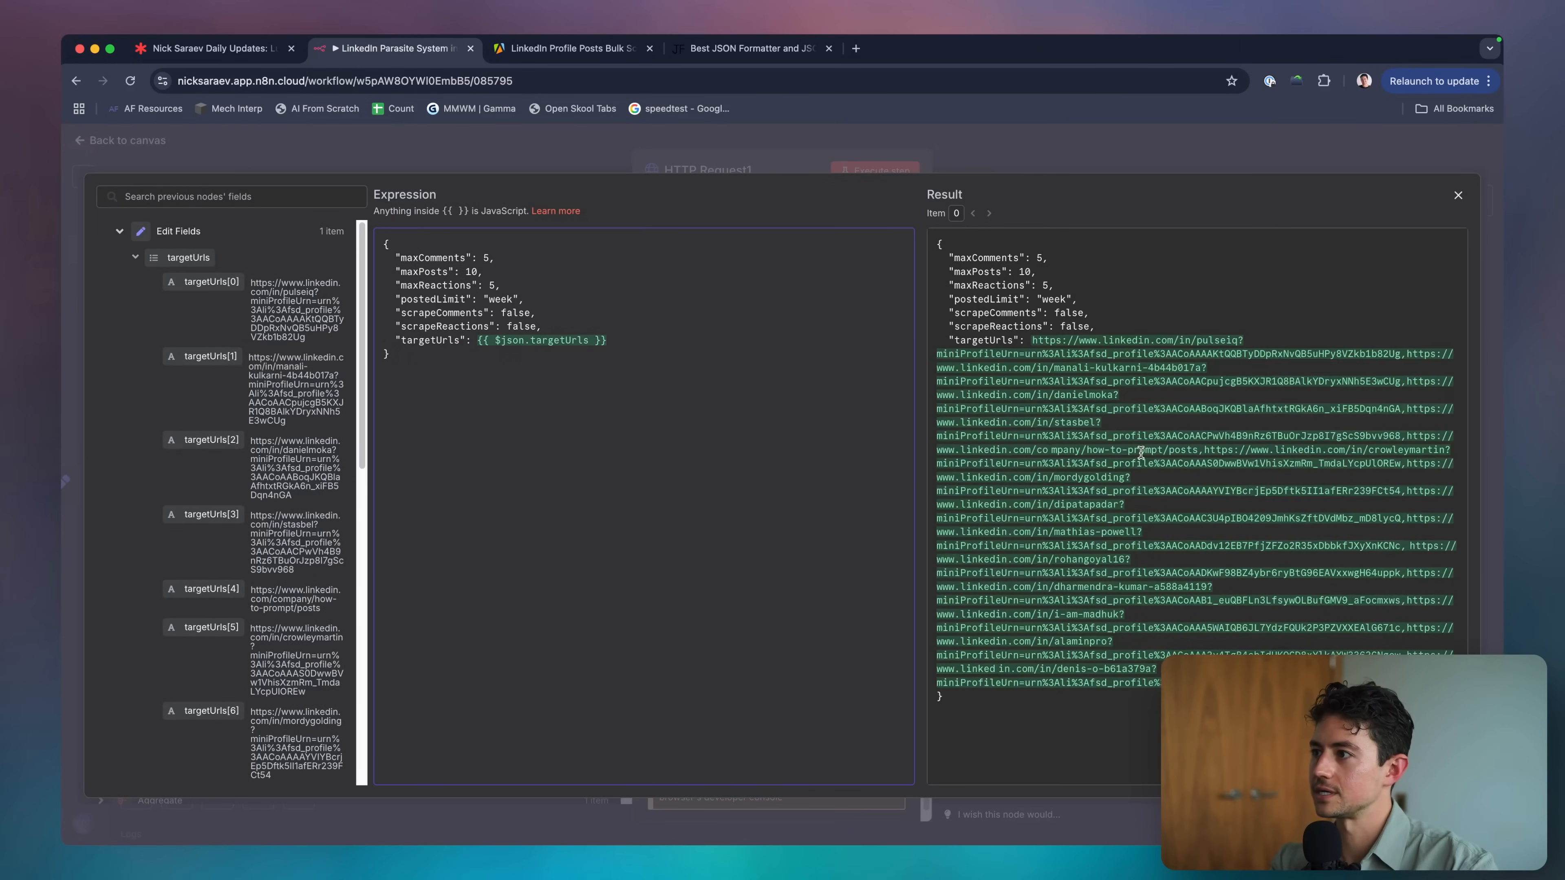
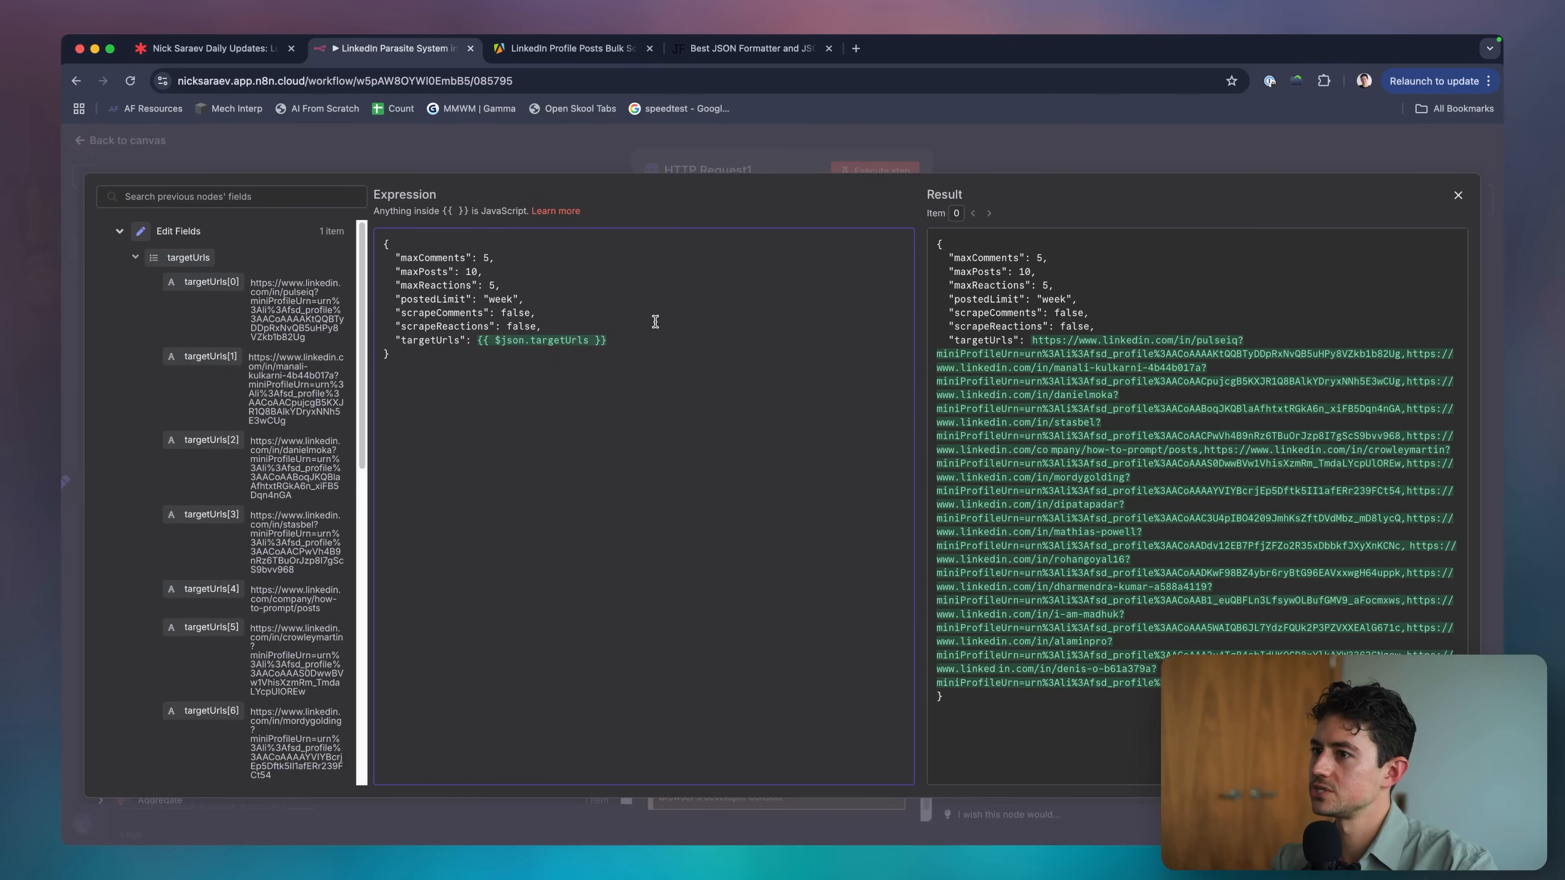
Browse the autocomplete methods offered on $json.targetUrls in the JSON body expression.
text(.)
scroll(649, 292, down, 5)
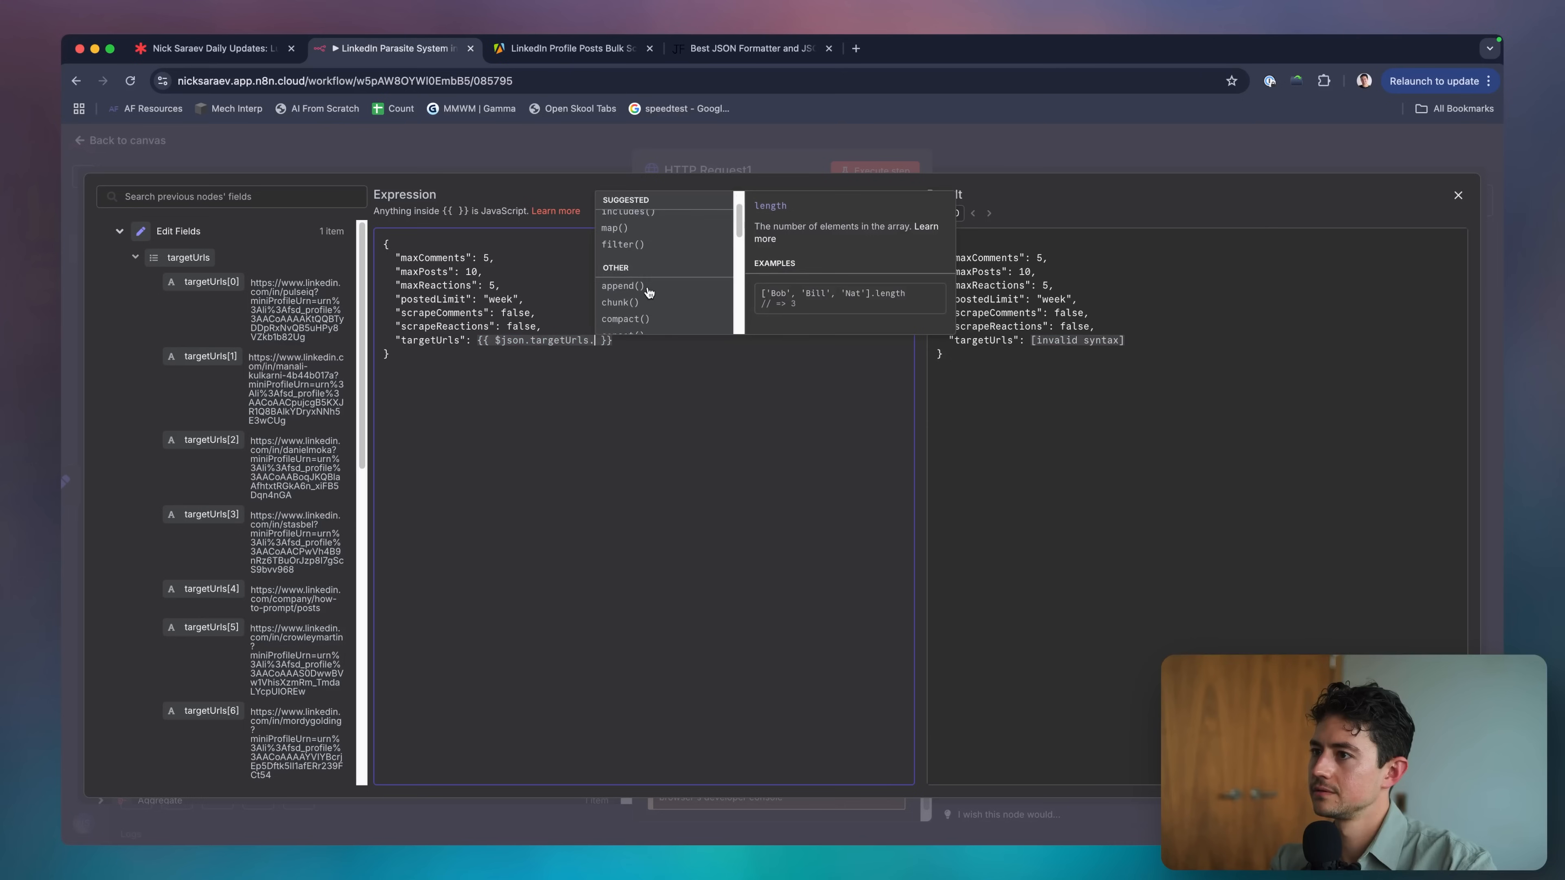
text(to)
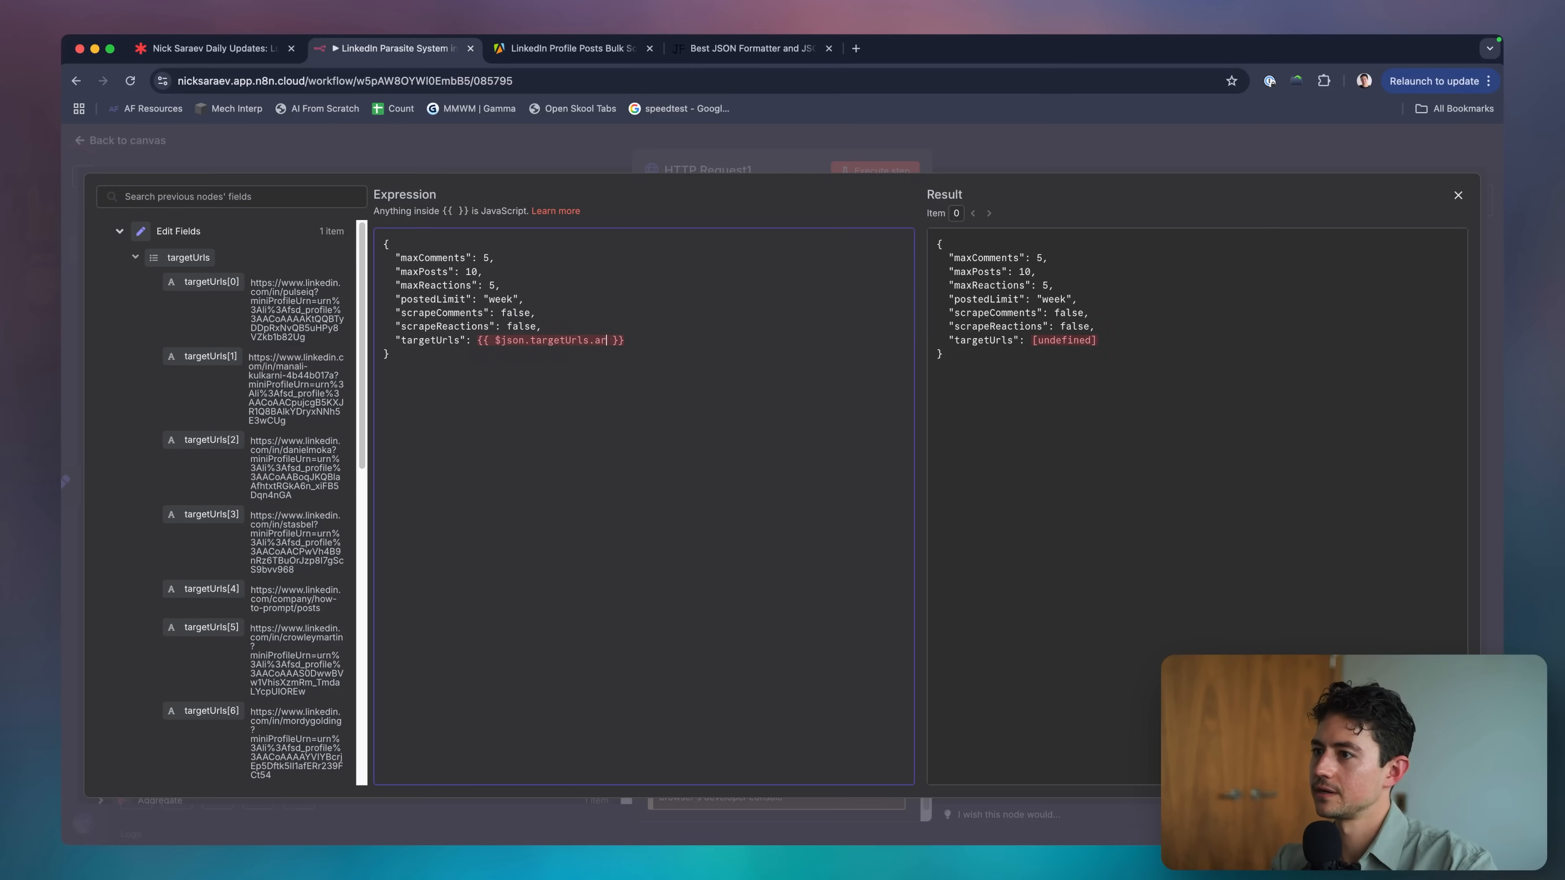
key(BackSpace)
key(BackSpace)
key(BackSpace)
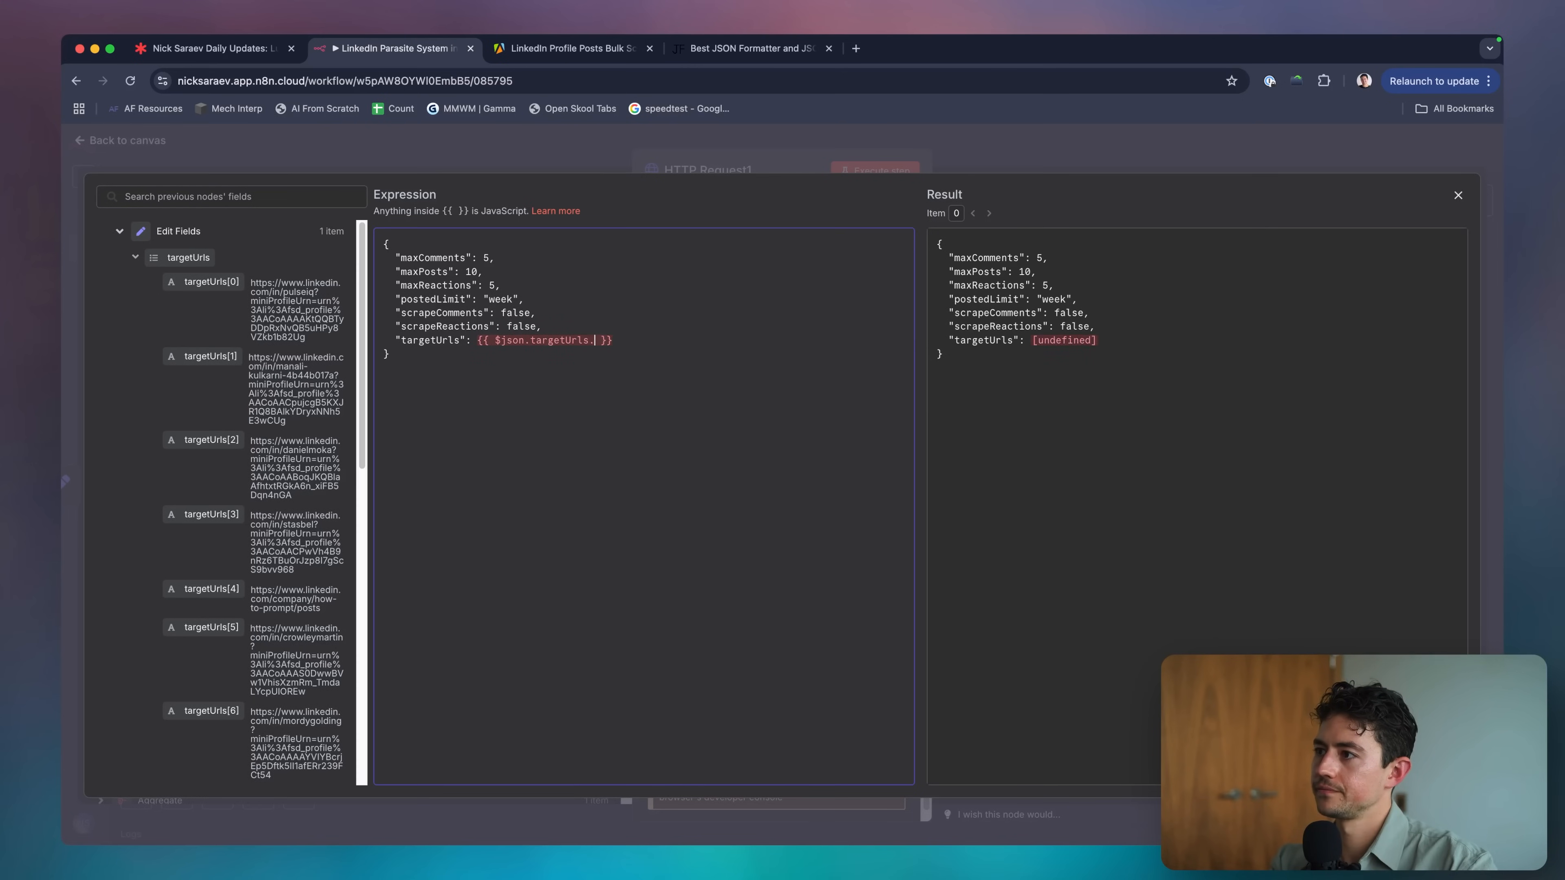
text(.)
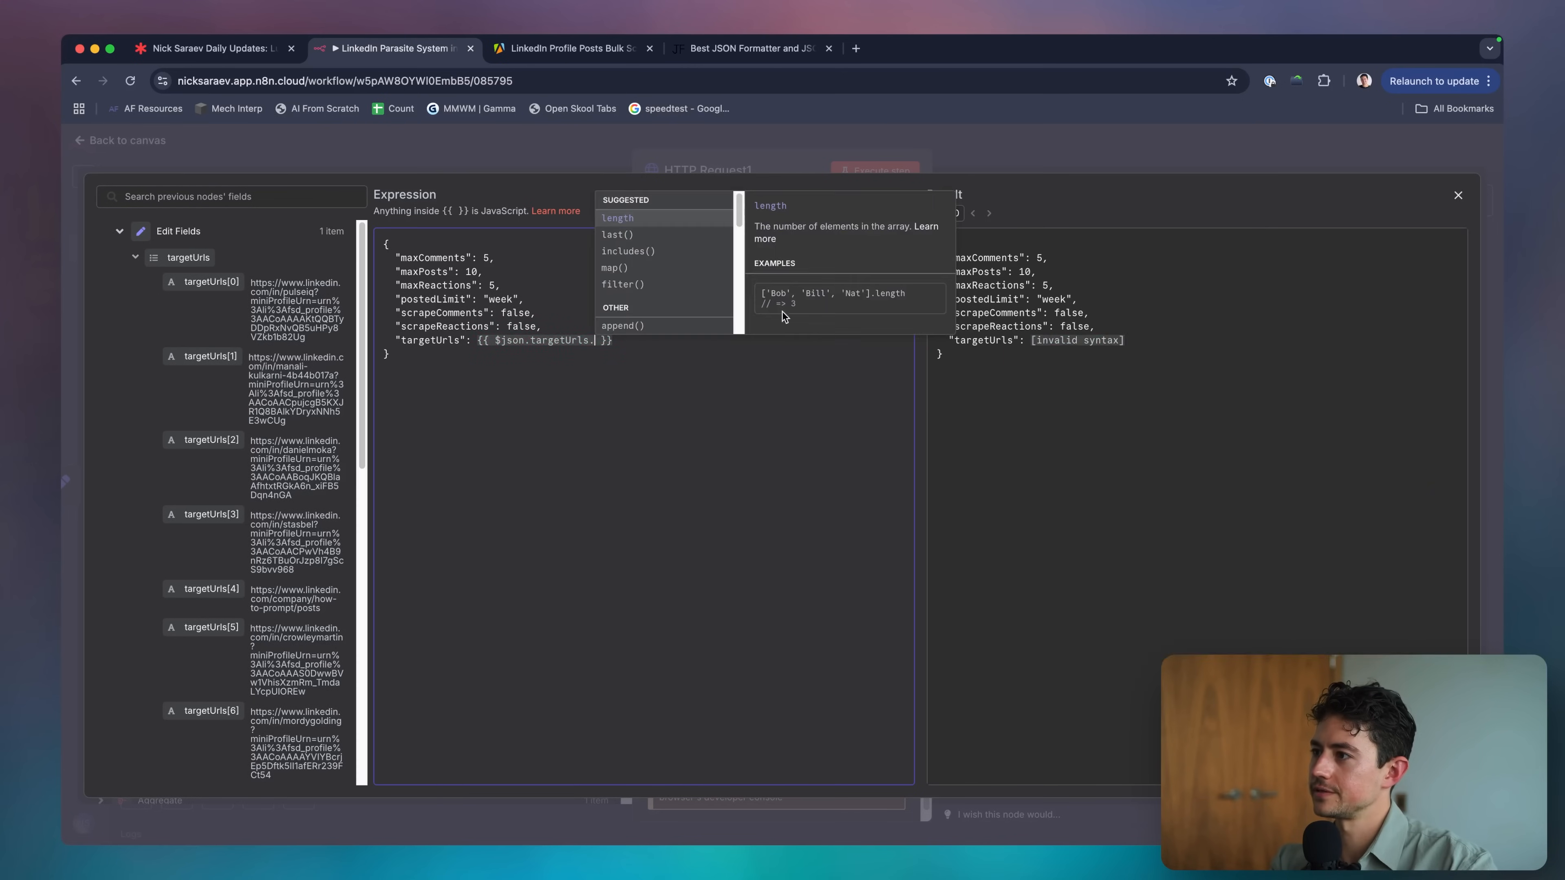
scroll(663, 282, down, 1)
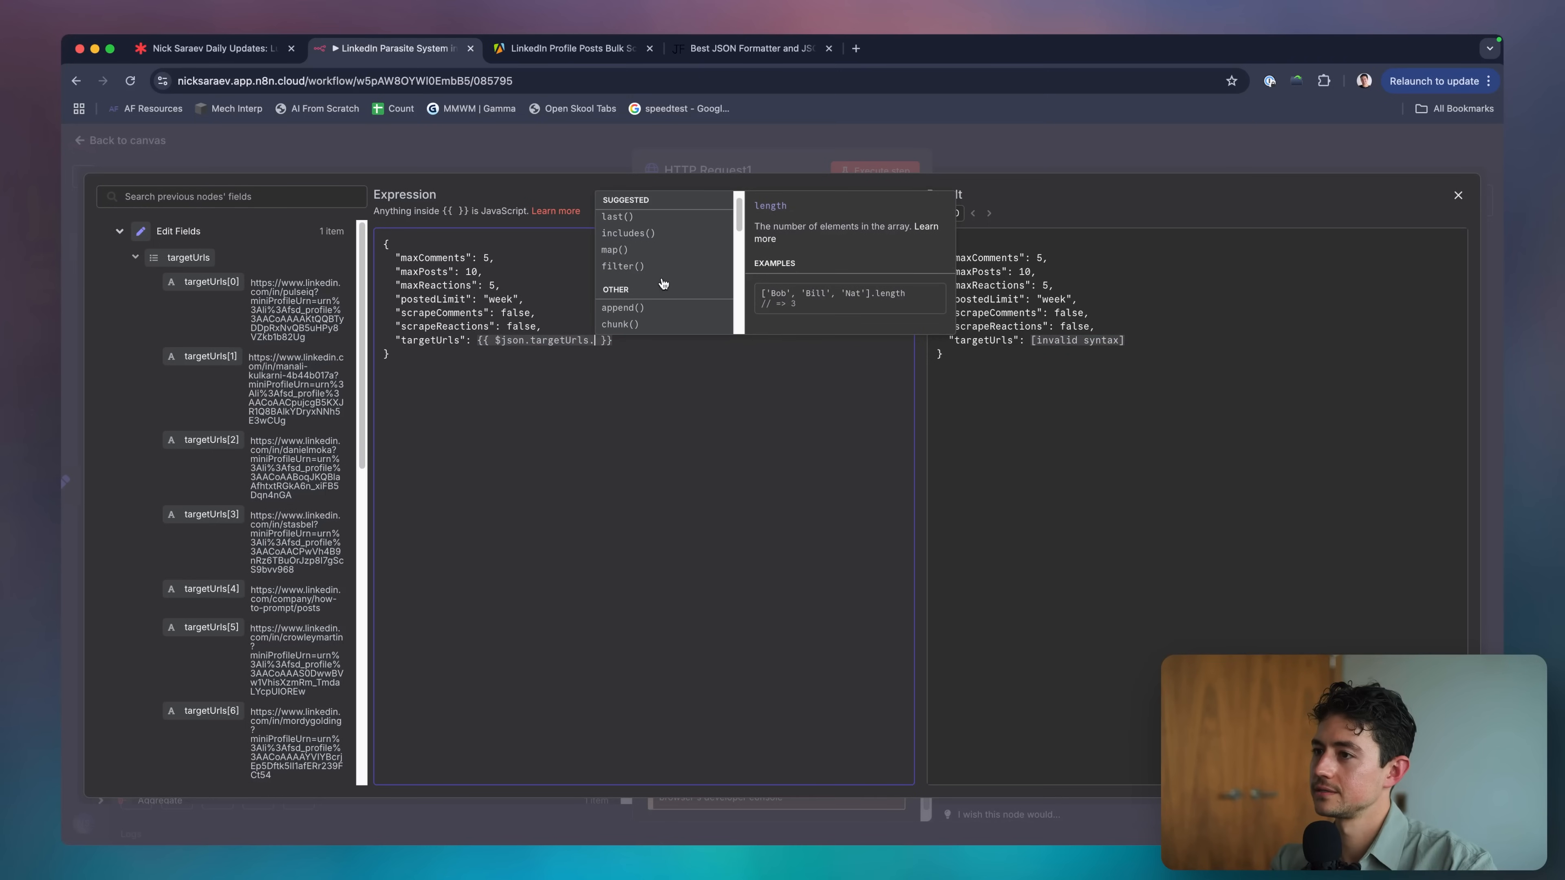
Insert map(item => item) after targetUrls, delete it again, and return to the canvas.
click(641, 264)
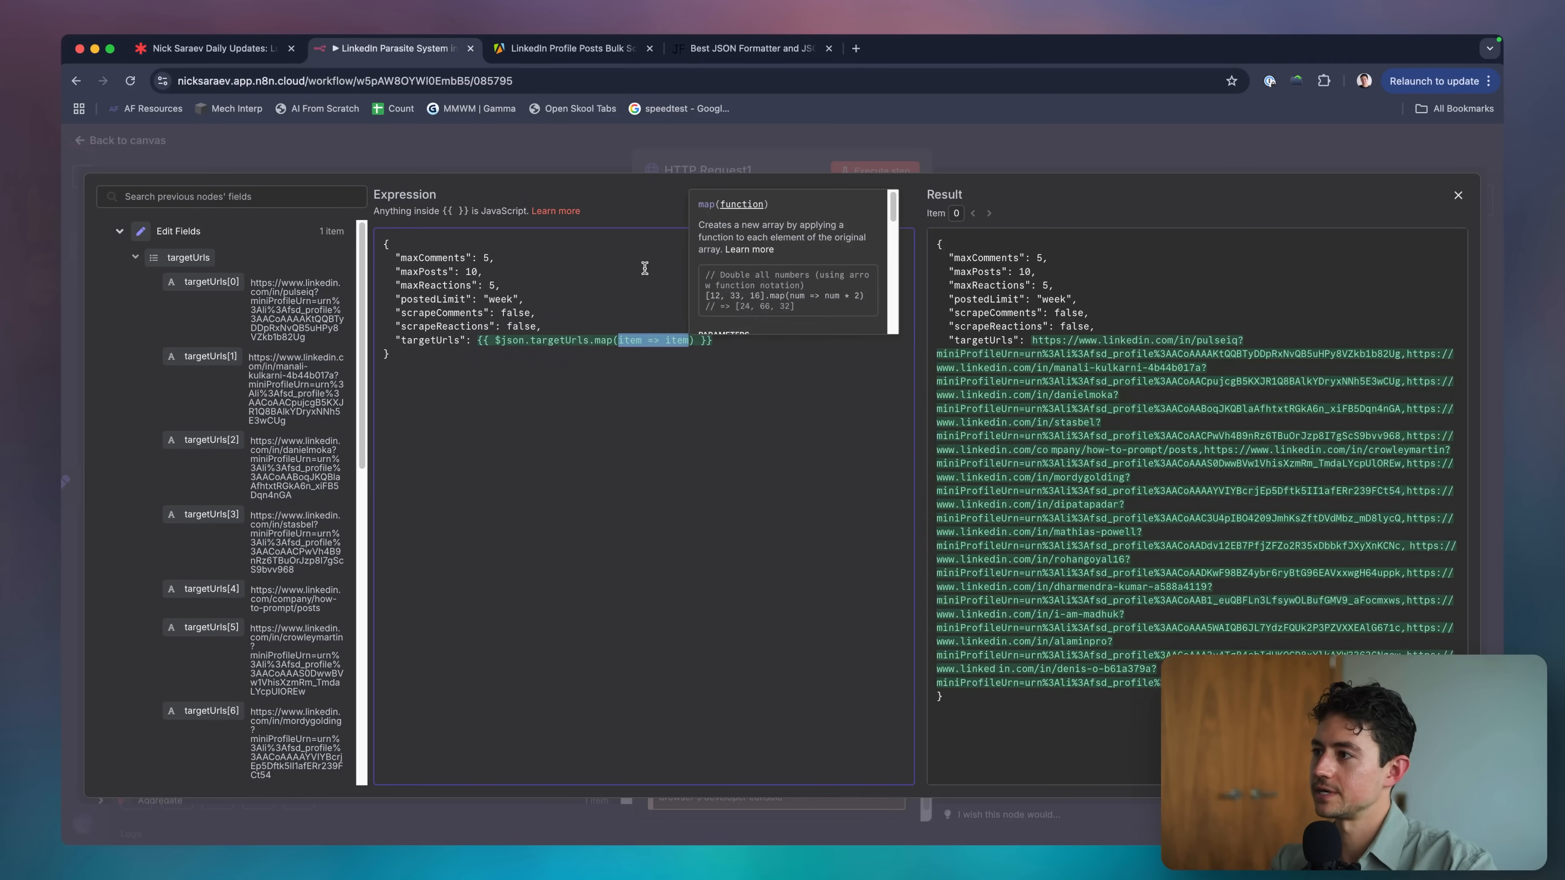
click(644, 268)
drag(705, 333, 595, 339)
key(BackSpace)
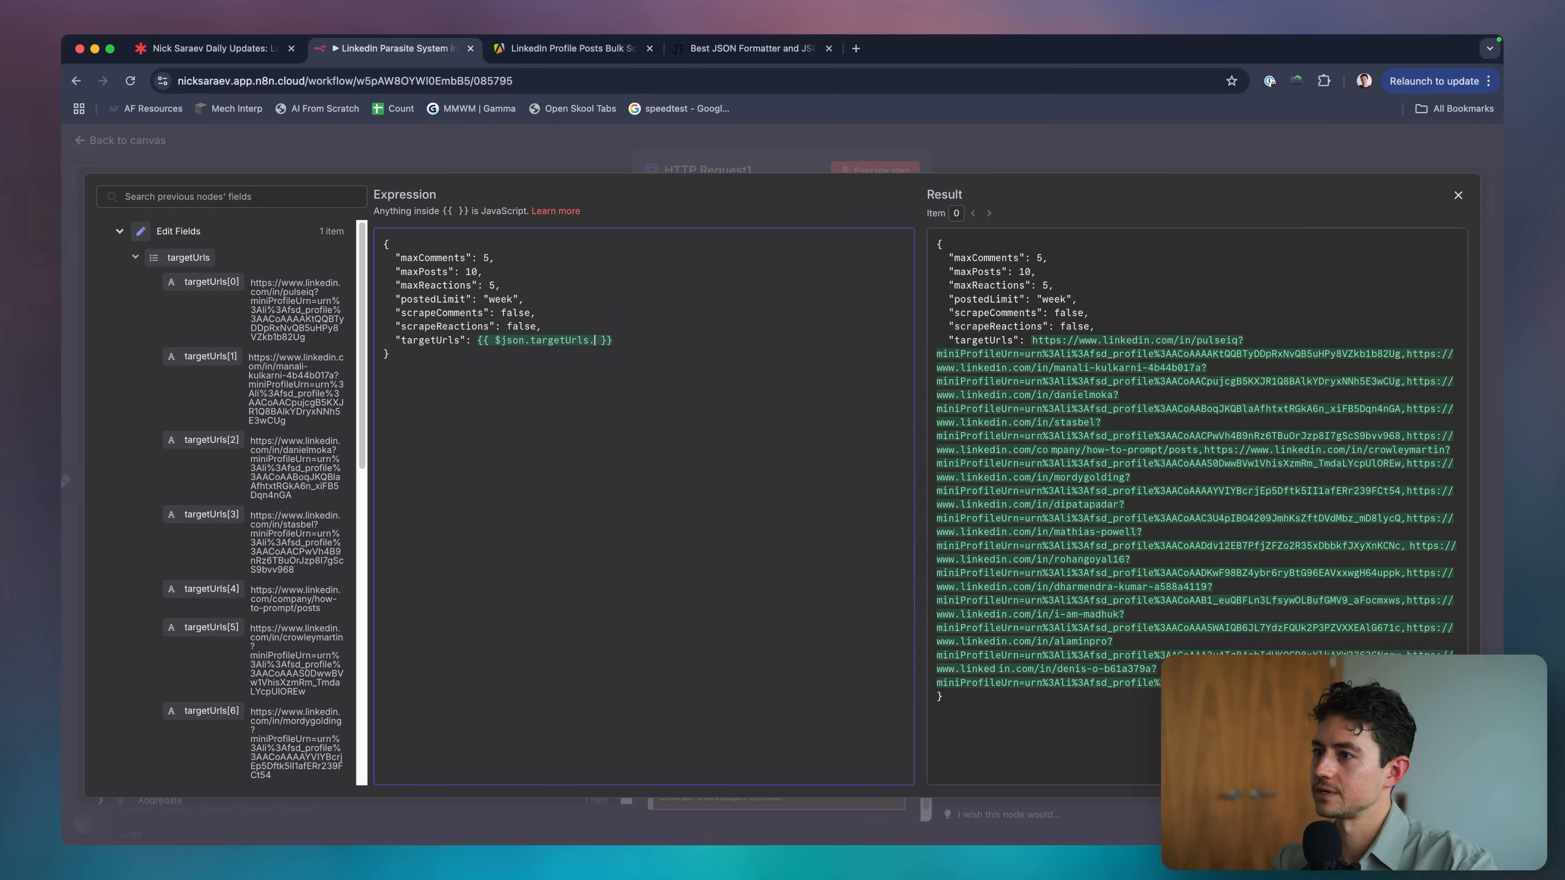
scroll(702, 298, down, 4)
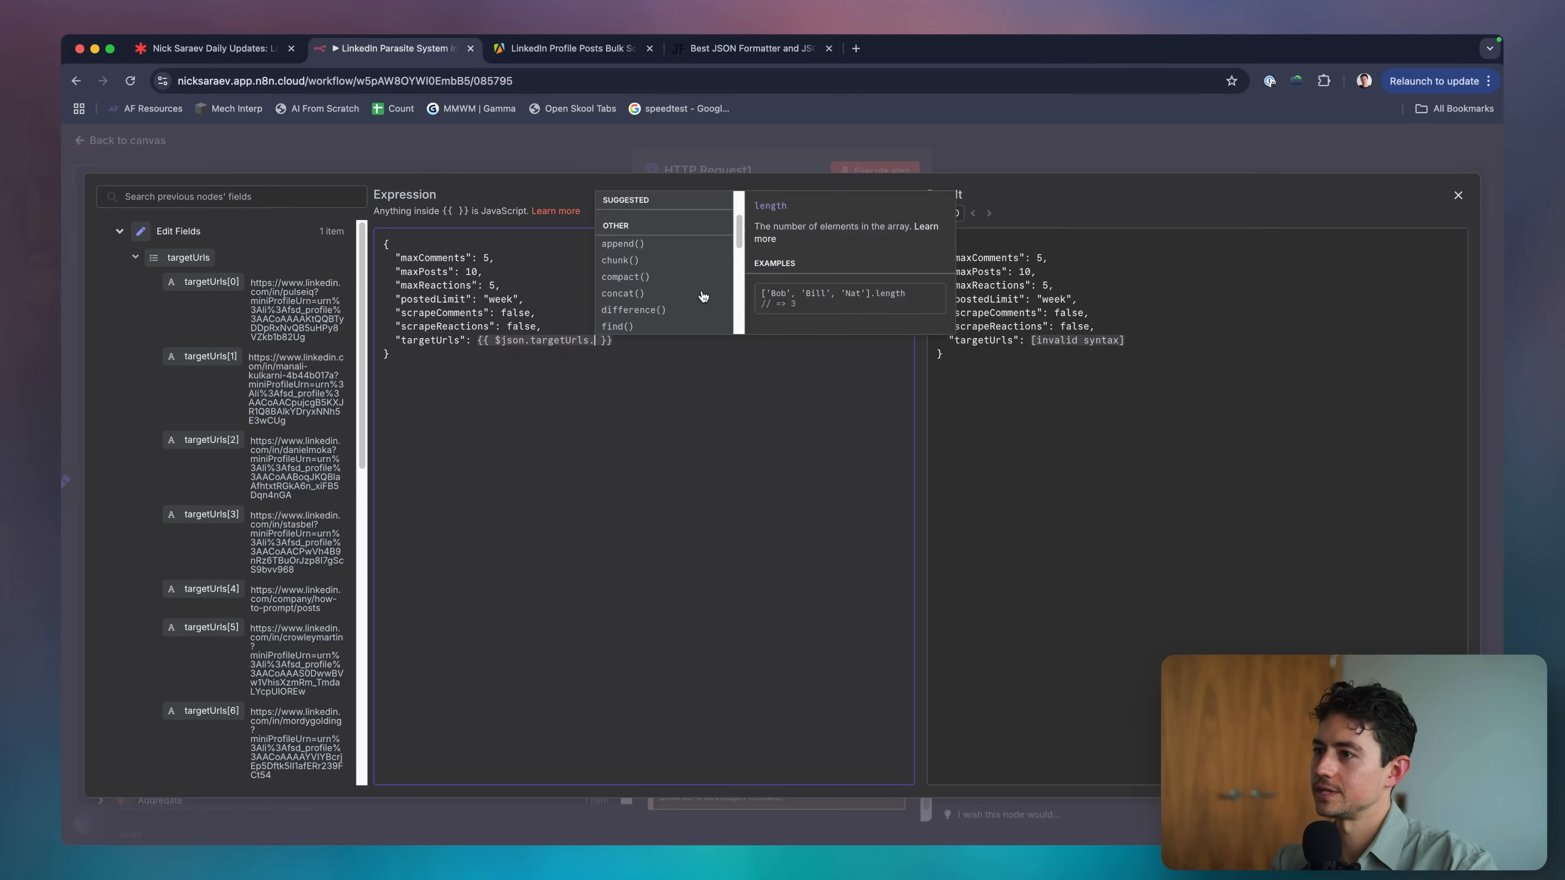
scroll(703, 297, down, 2)
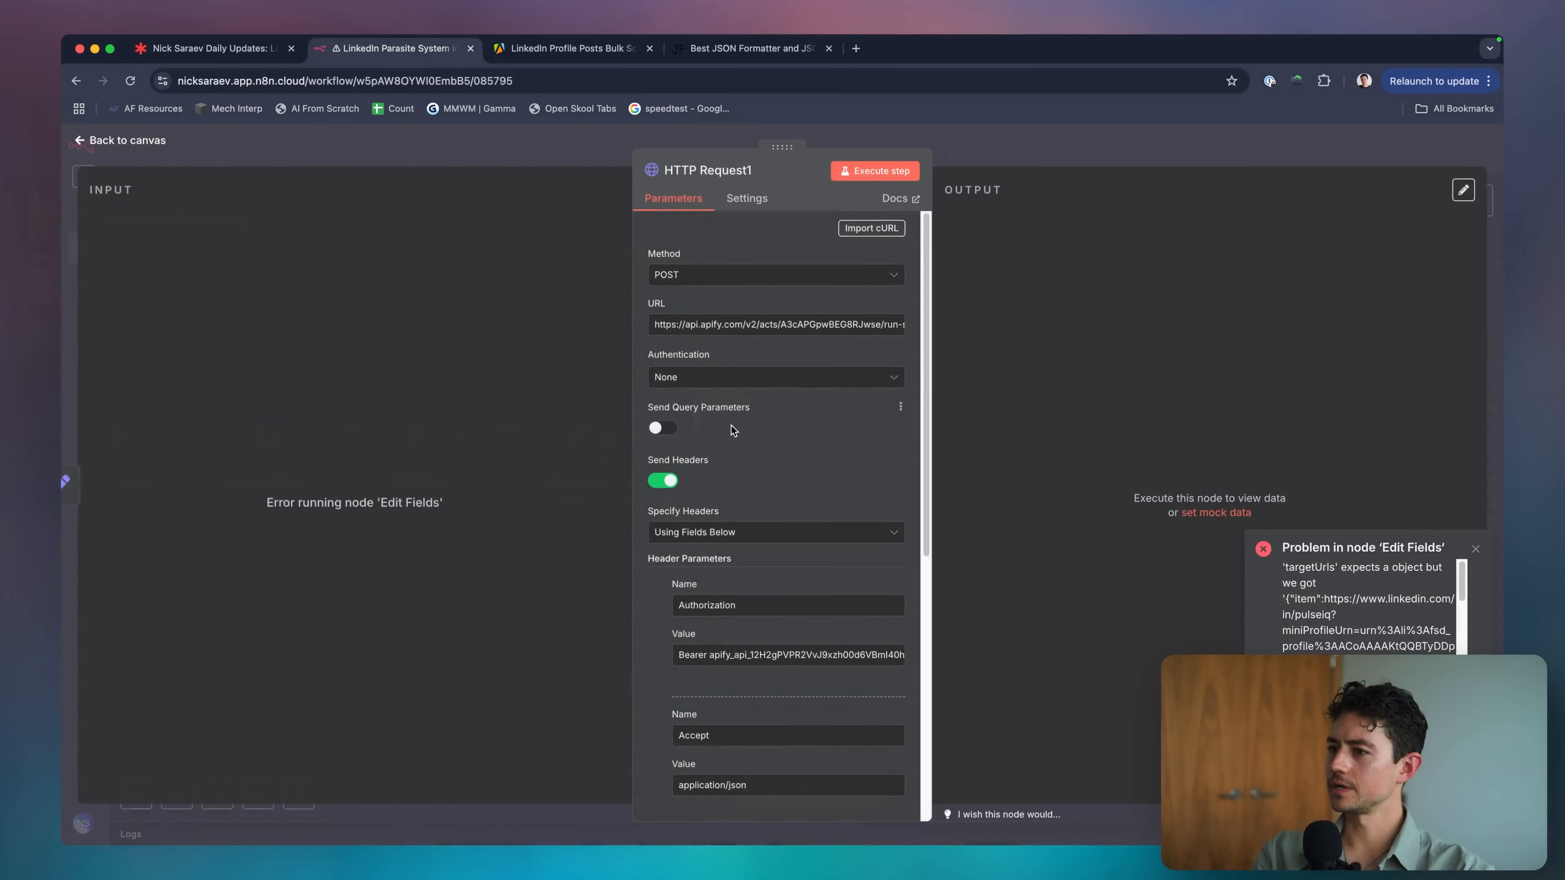
key(Escape)
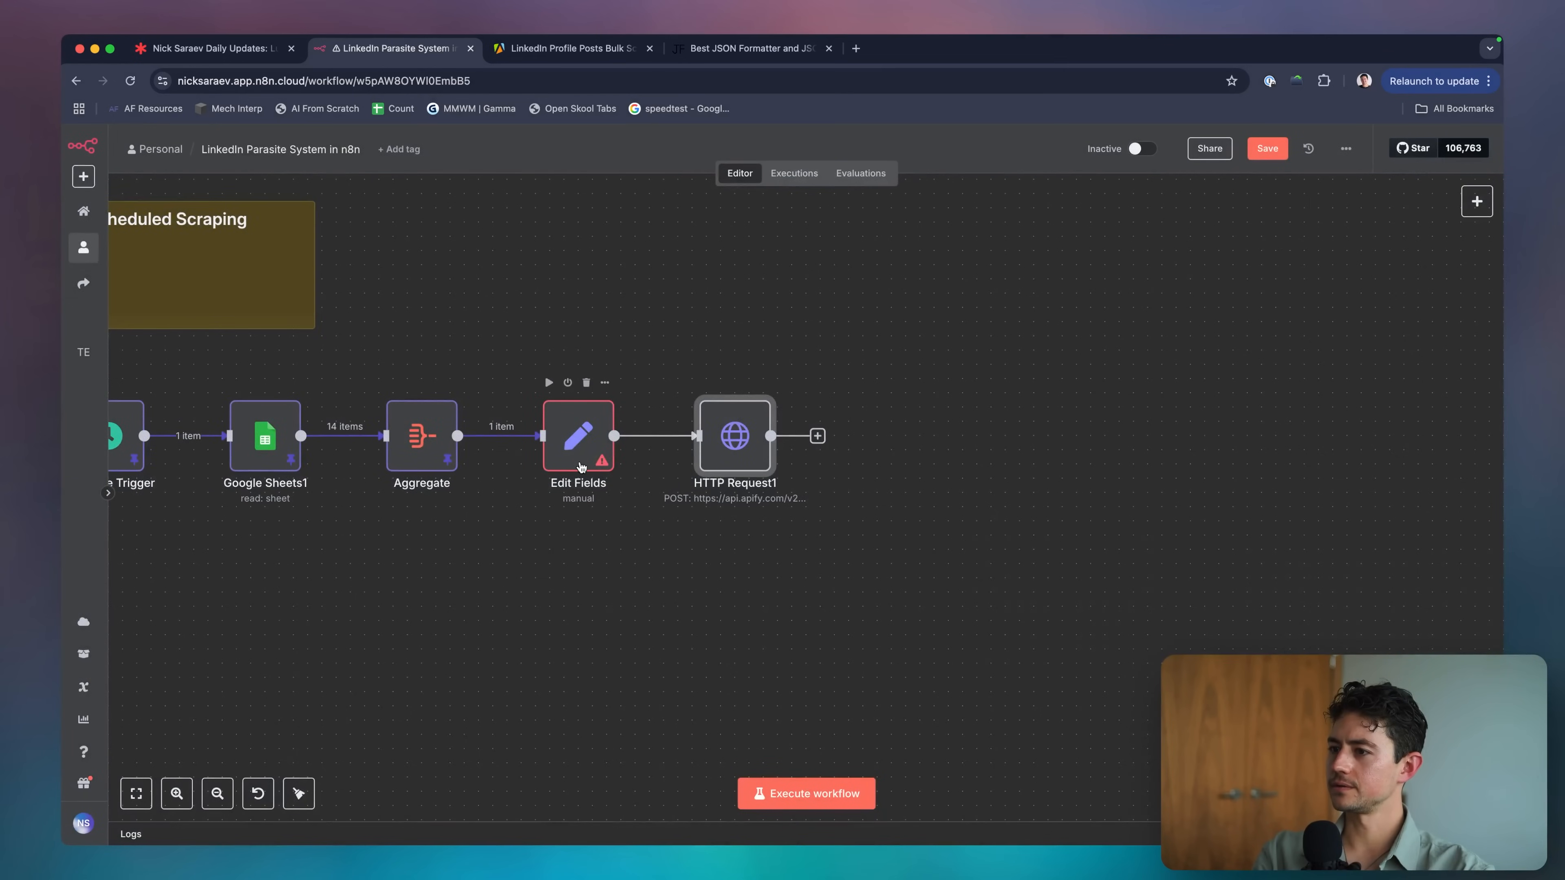
Switch Edit Fields' targetUrls type from Object to Array and rerun it so it outputs 1 item.
double_click(578, 424)
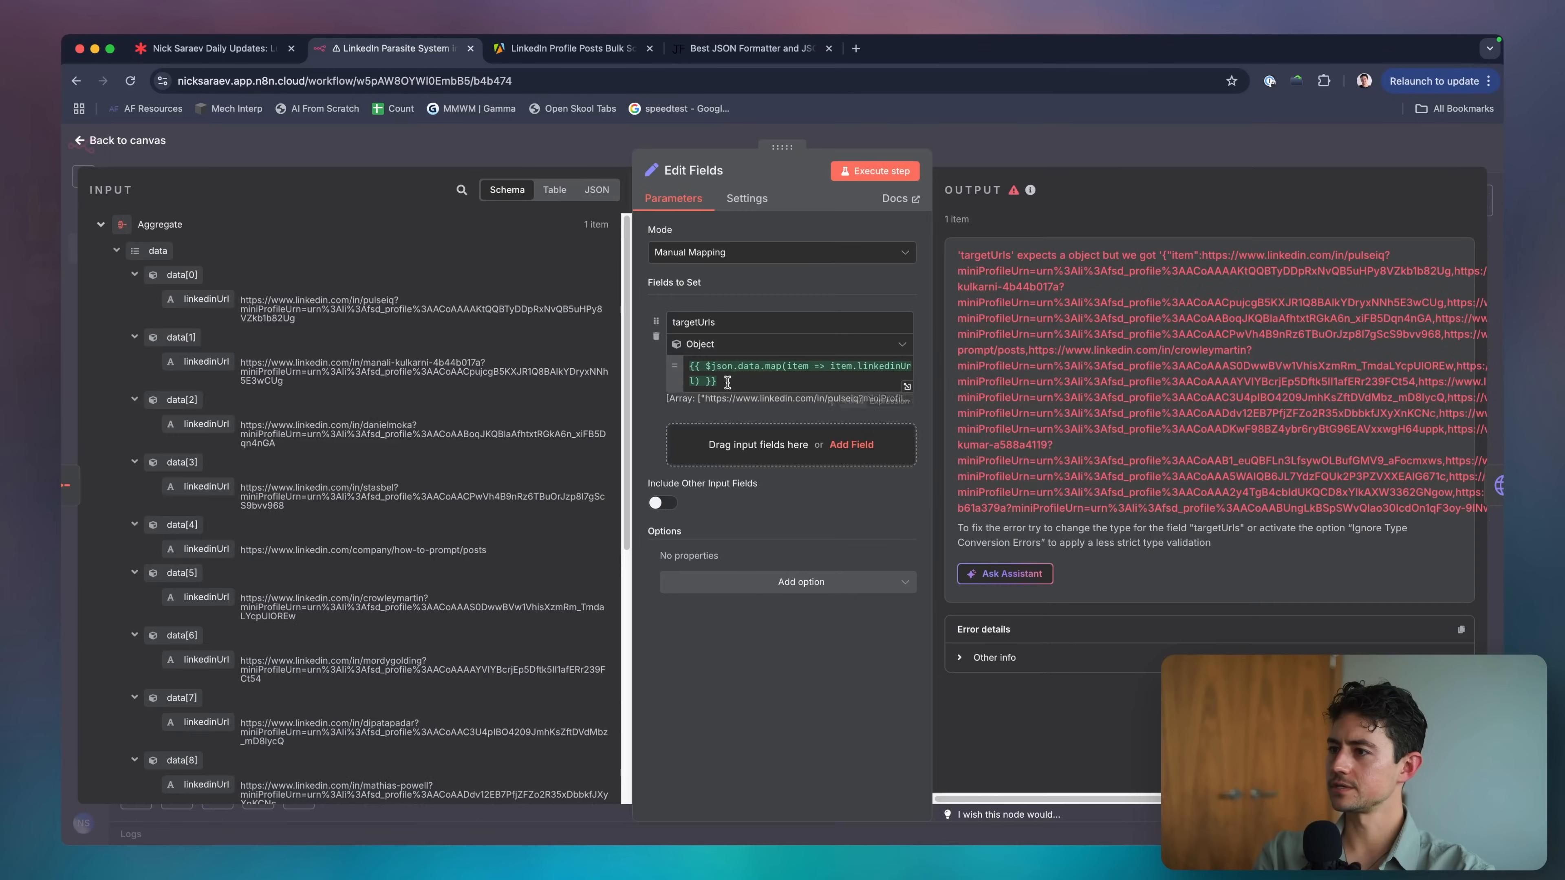
click(907, 176)
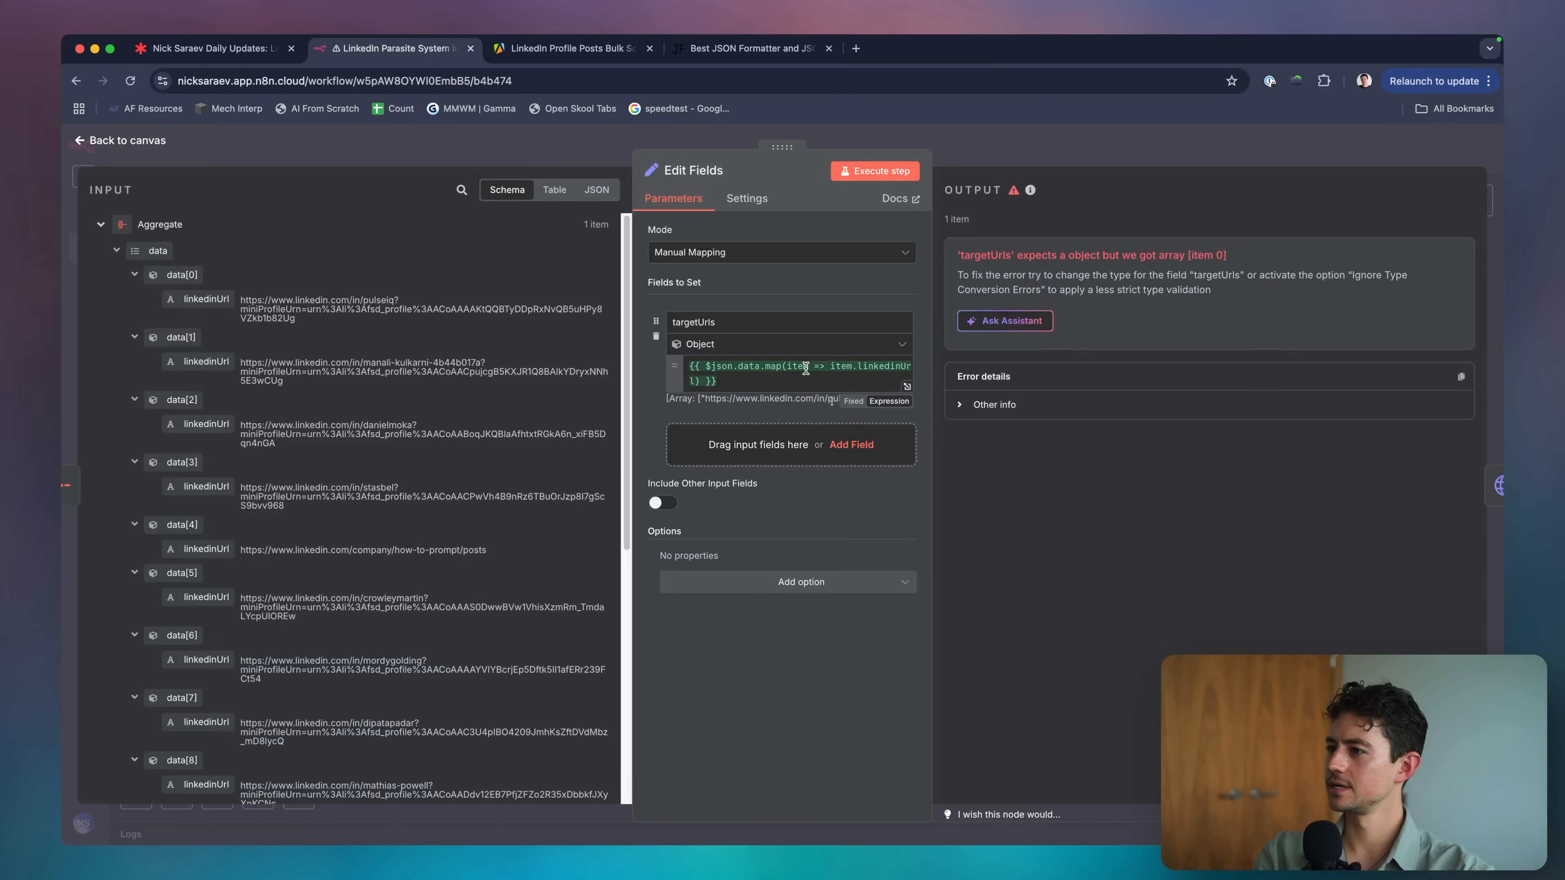
click(806, 384)
key(Left)
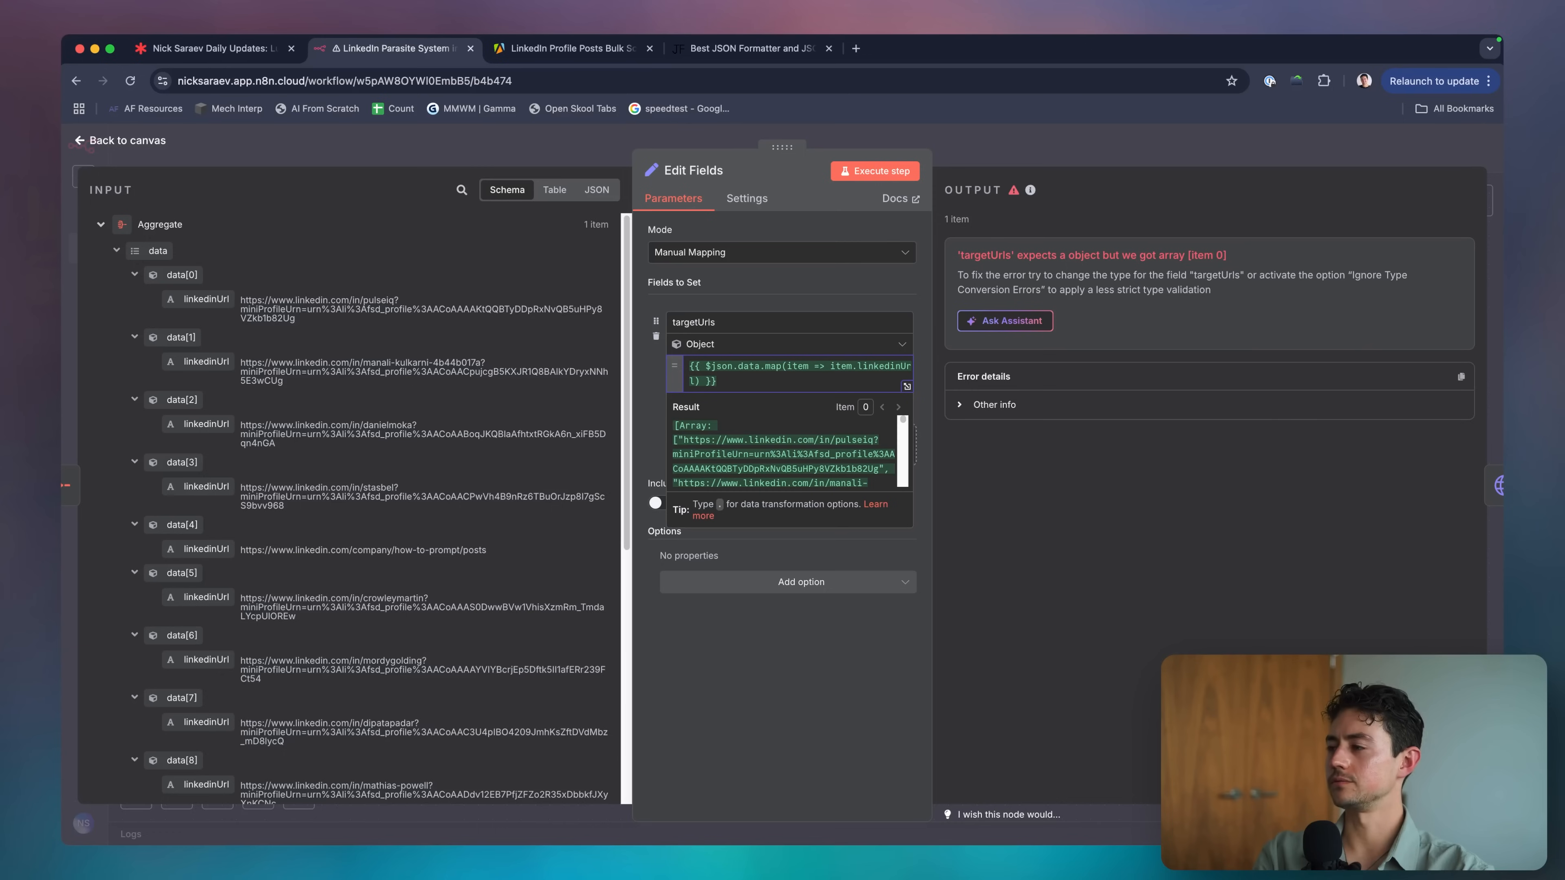
click(783, 344)
click(734, 453)
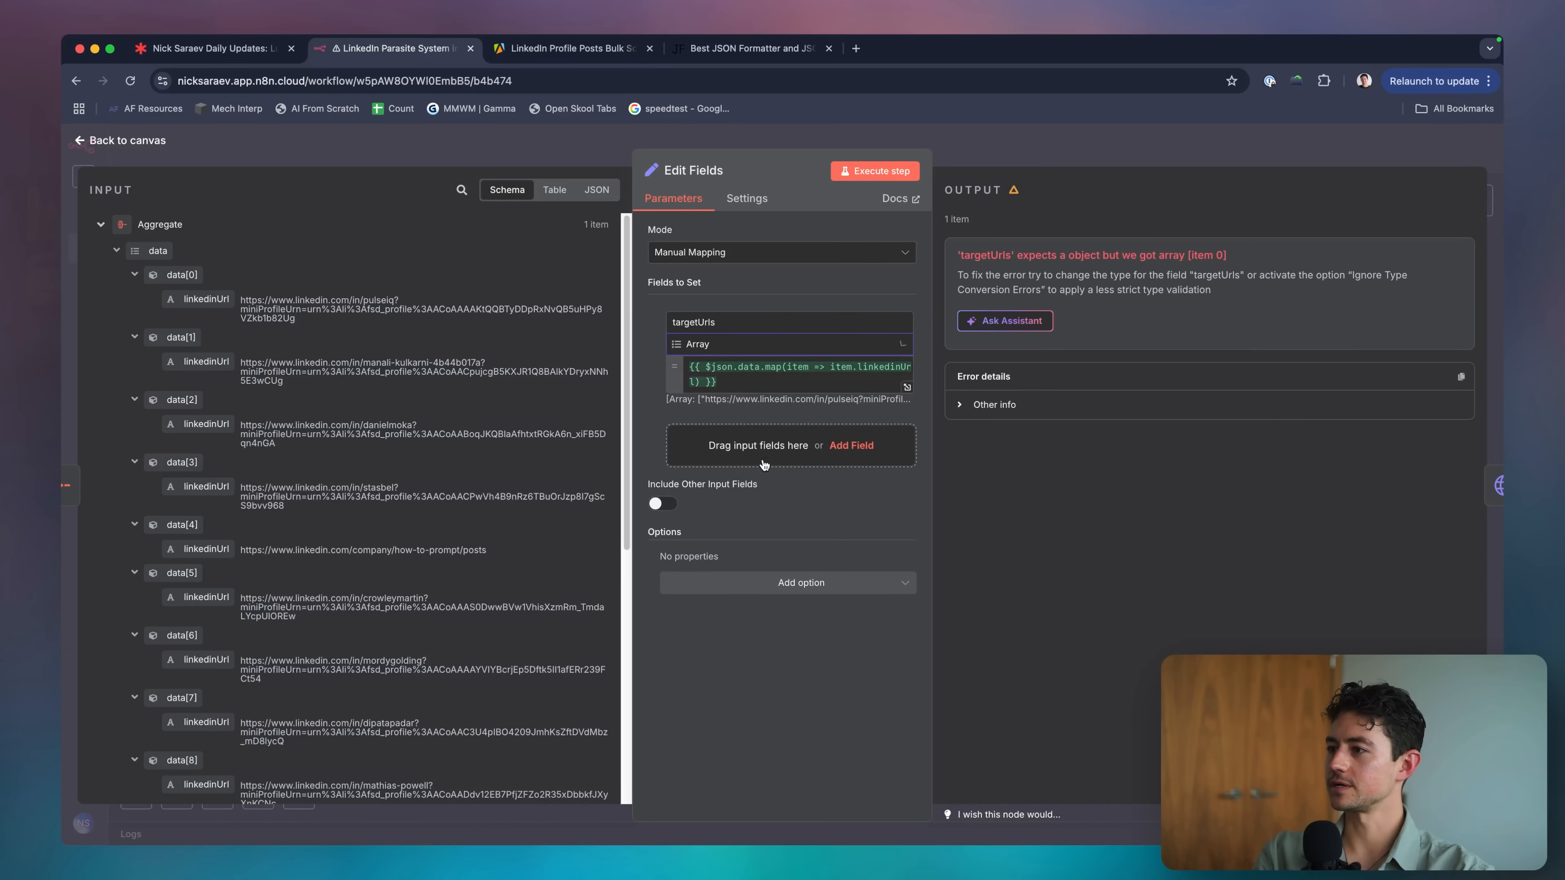
click(875, 171)
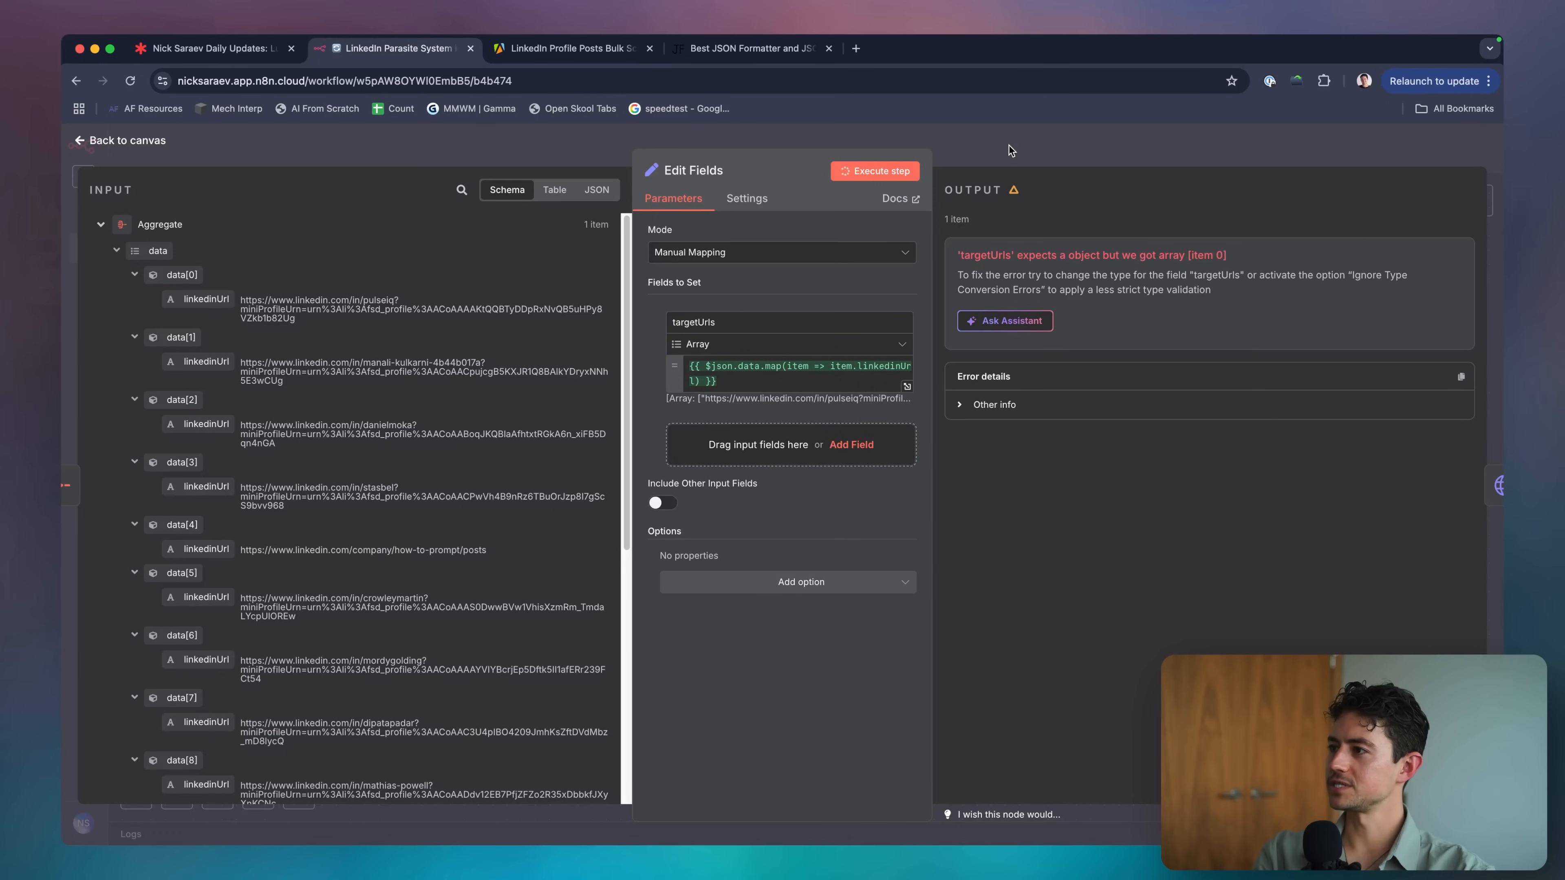
click(1047, 137)
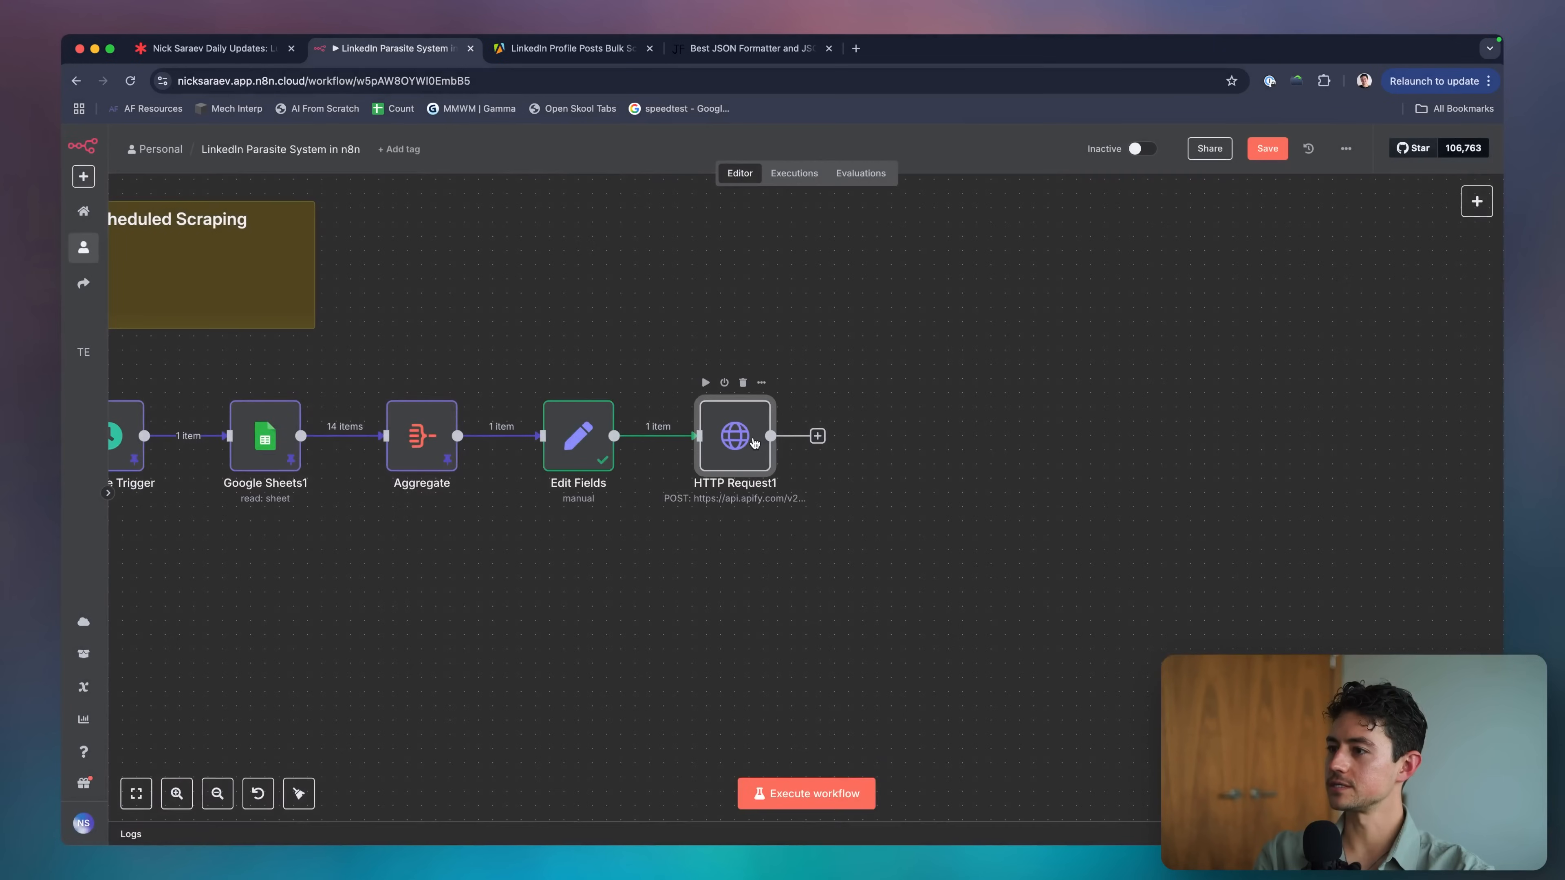
Map the incoming targetUrls into HTTP Request1's JSON body and append .toJsonString().
double_click(765, 404)
scroll(753, 469, down, 5)
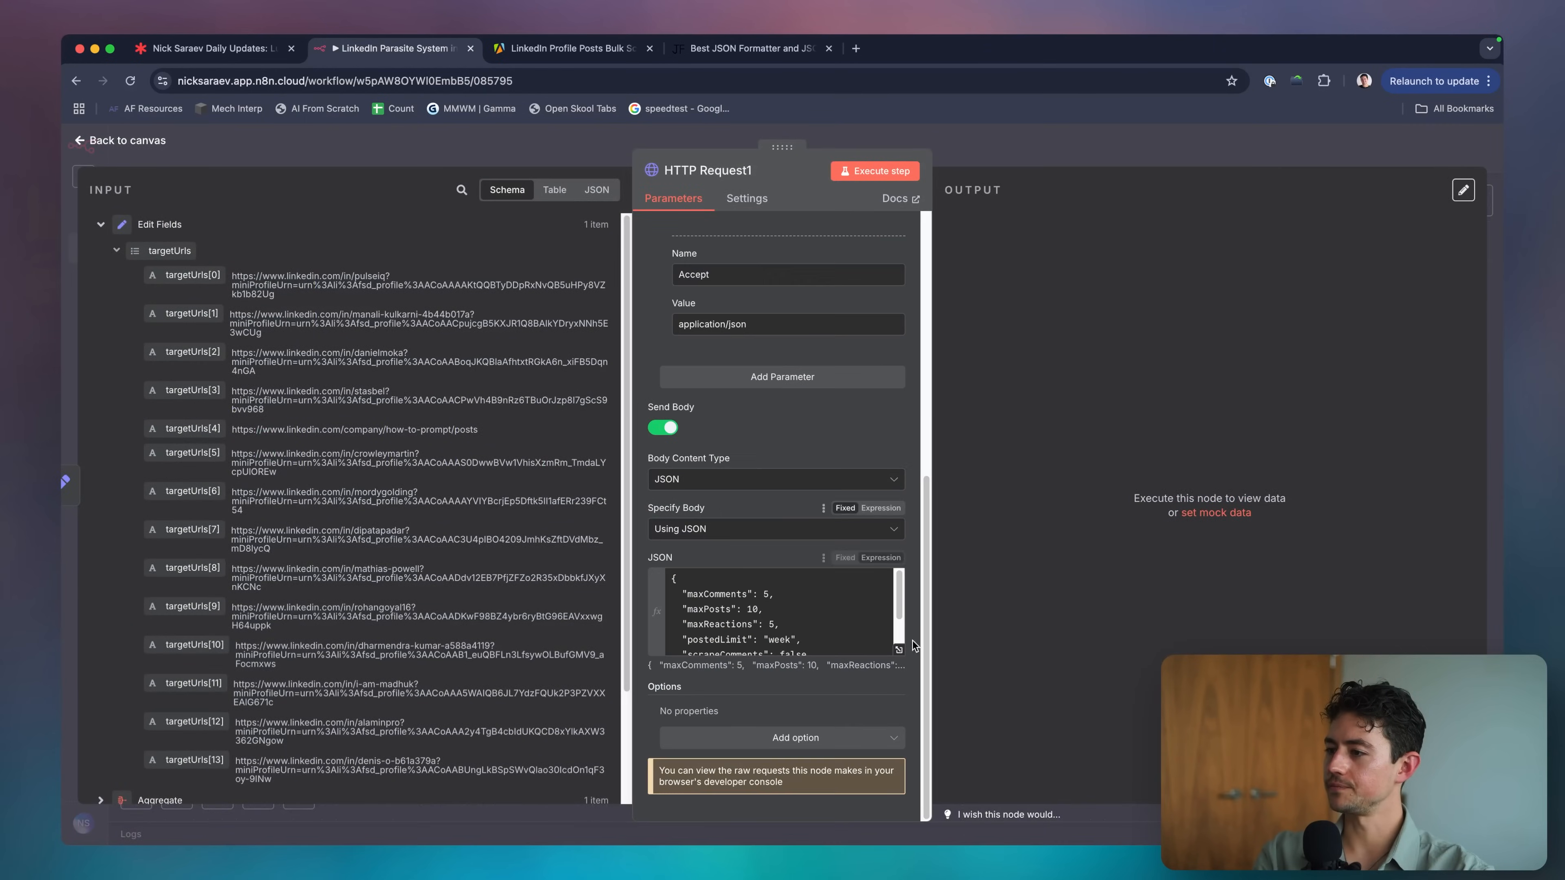
click(899, 647)
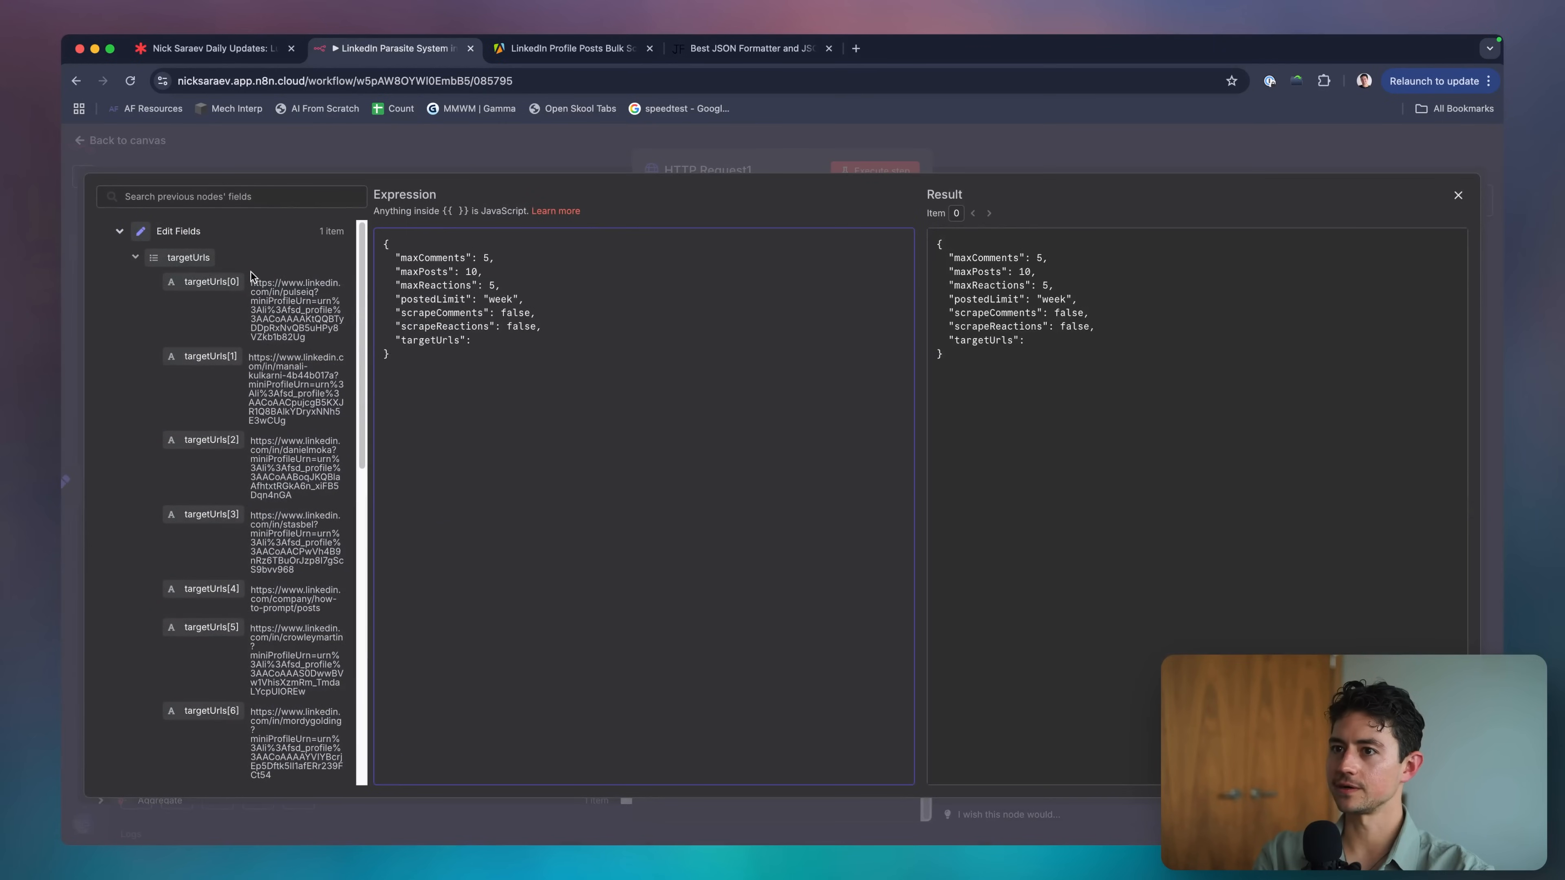
drag(185, 257, 592, 344)
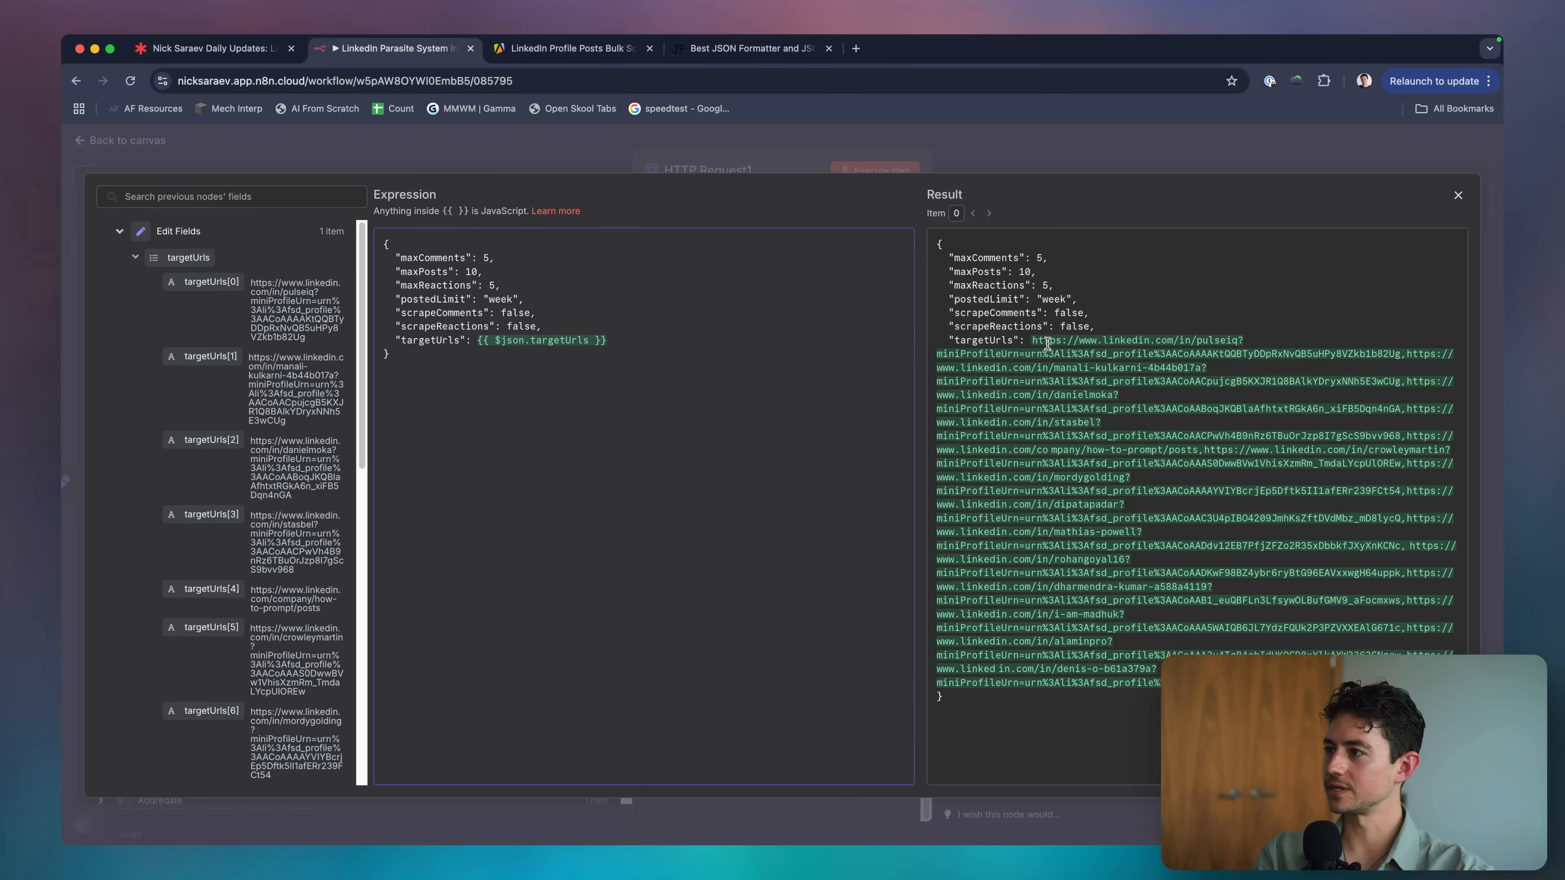
click(1048, 343)
key(super+a)
click(1138, 487)
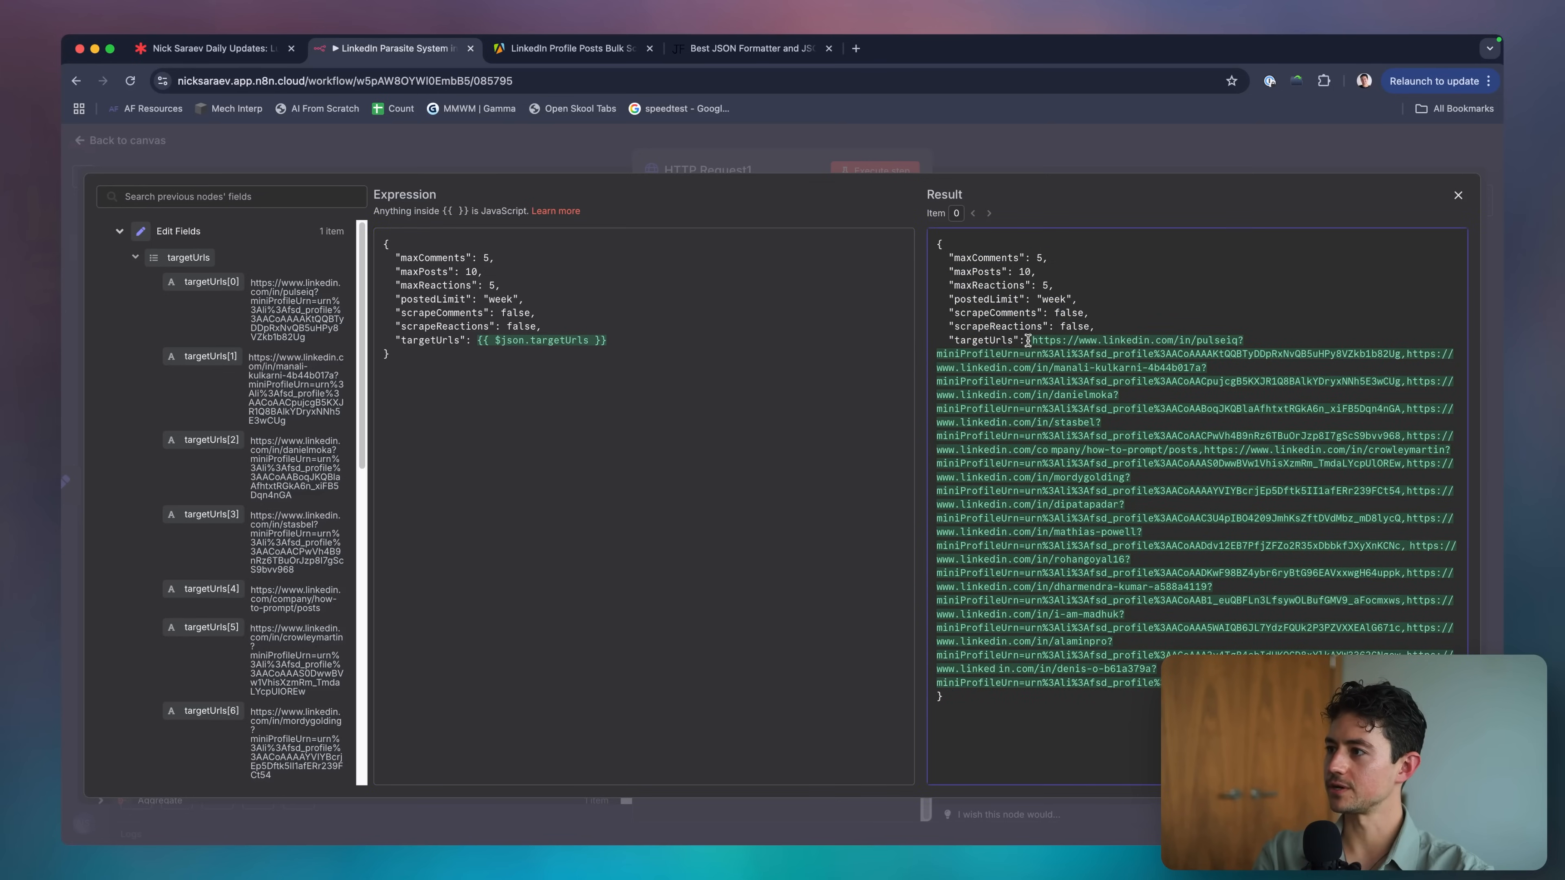
text(.toJsonString())
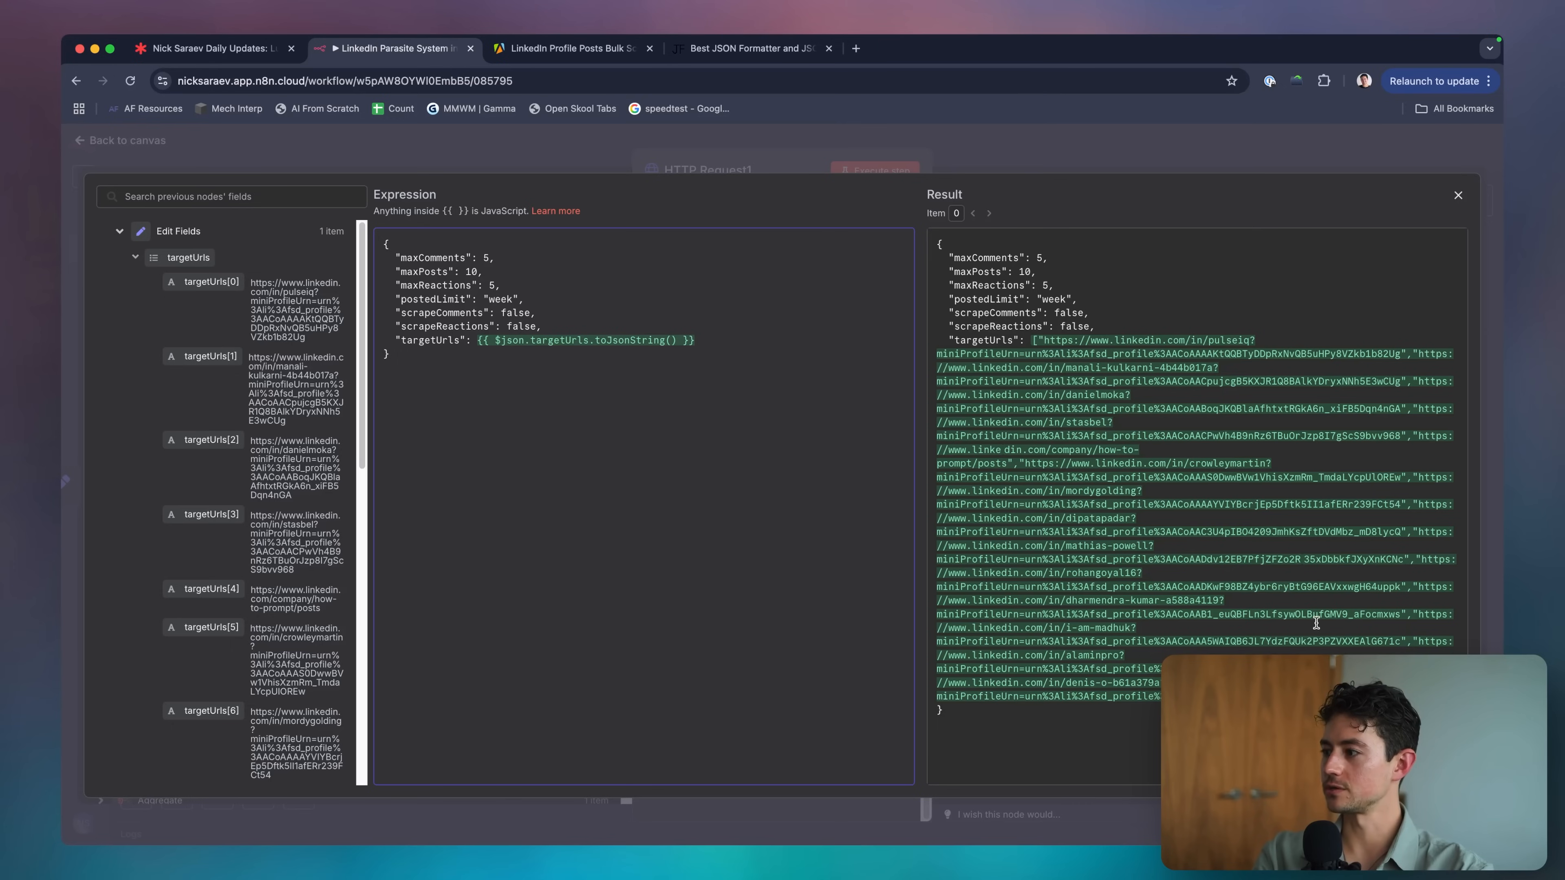
Paste the rendered body into a JSON formatter to confirm it is valid, then return to n8n.
key(super+a)
key(super+c)
click(779, 56)
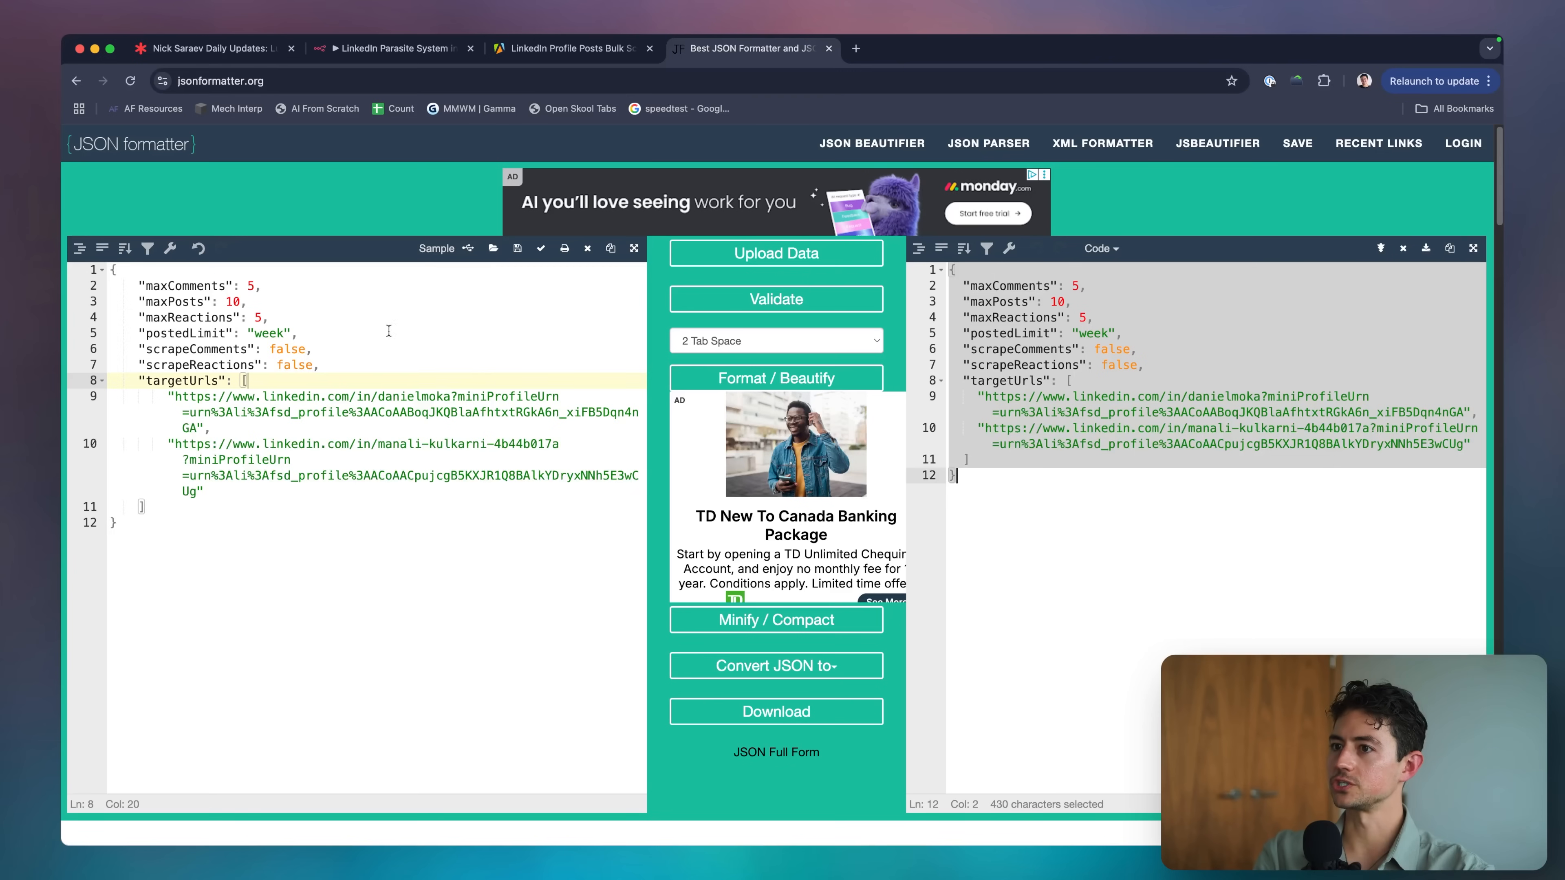
click(360, 363)
key(super+a)
key(super+v)
click(777, 377)
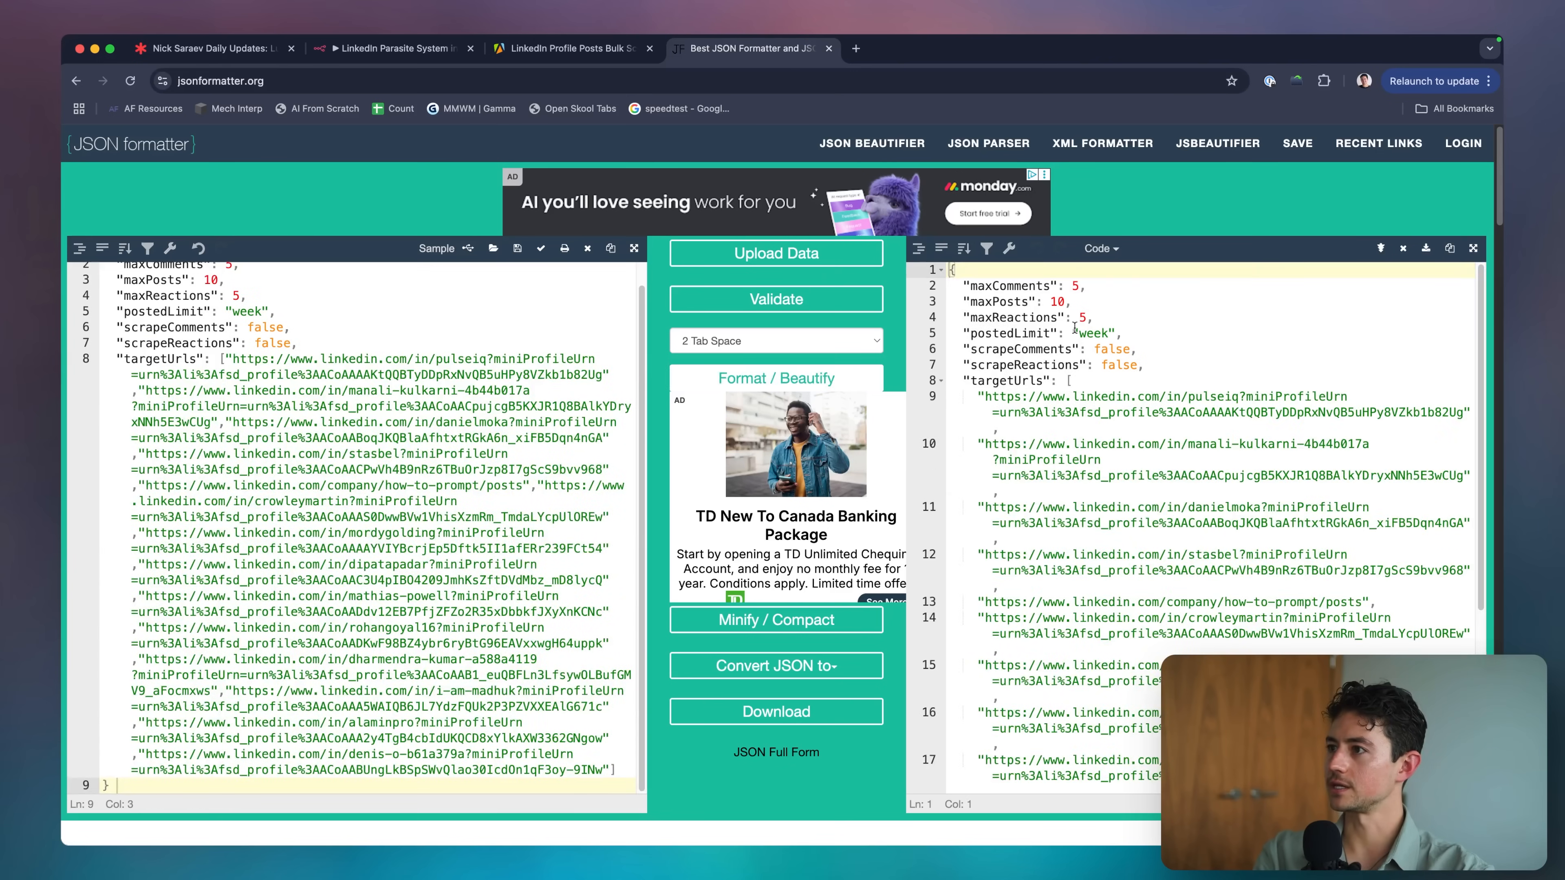
key(super+w)
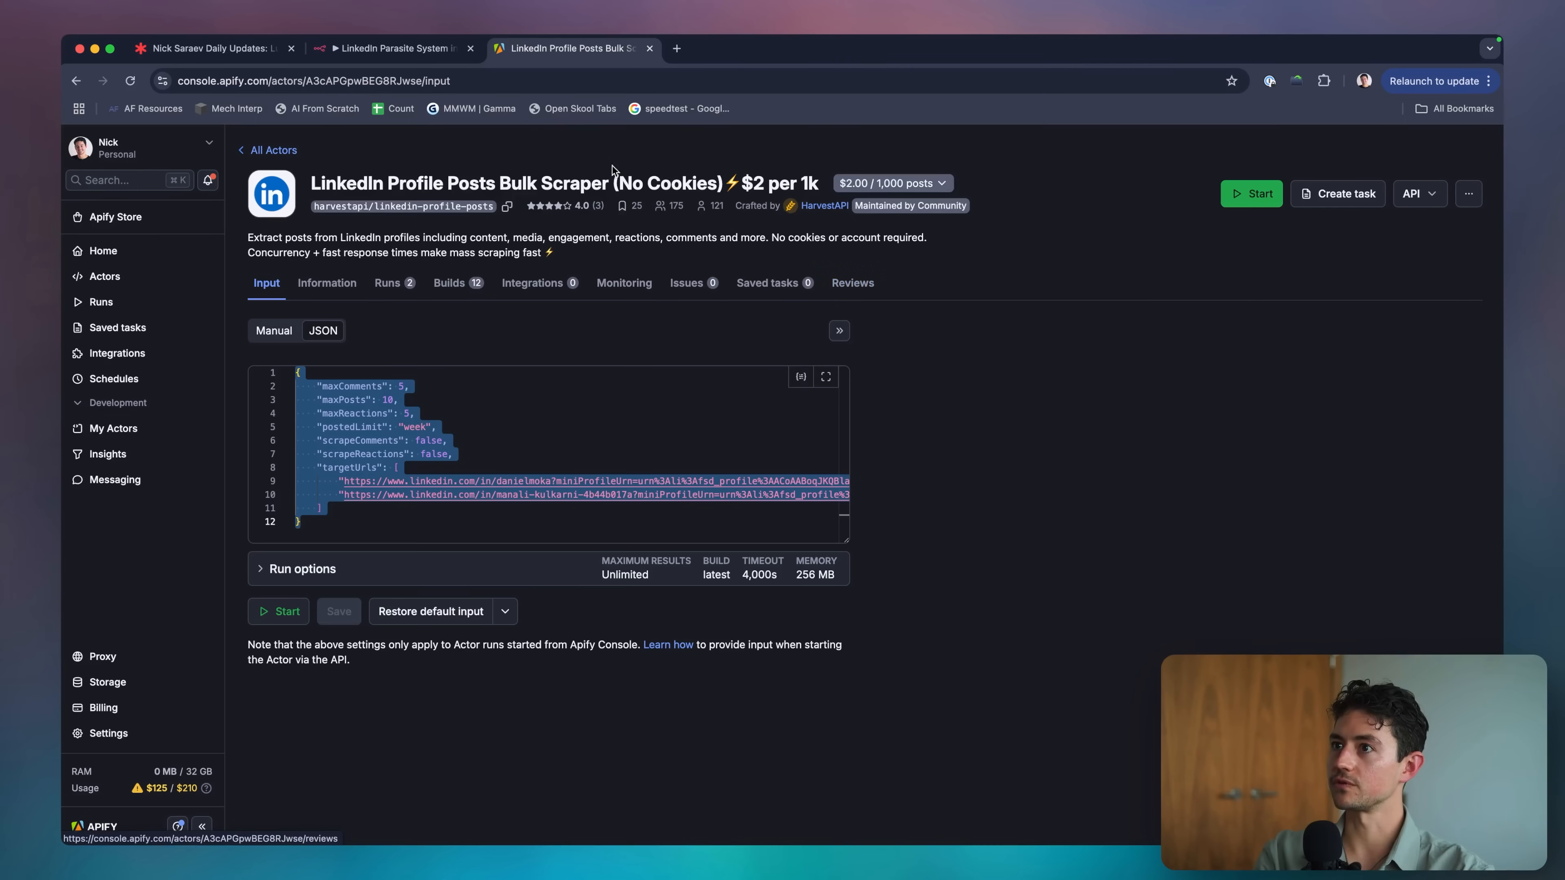
key(super+alt+Left)
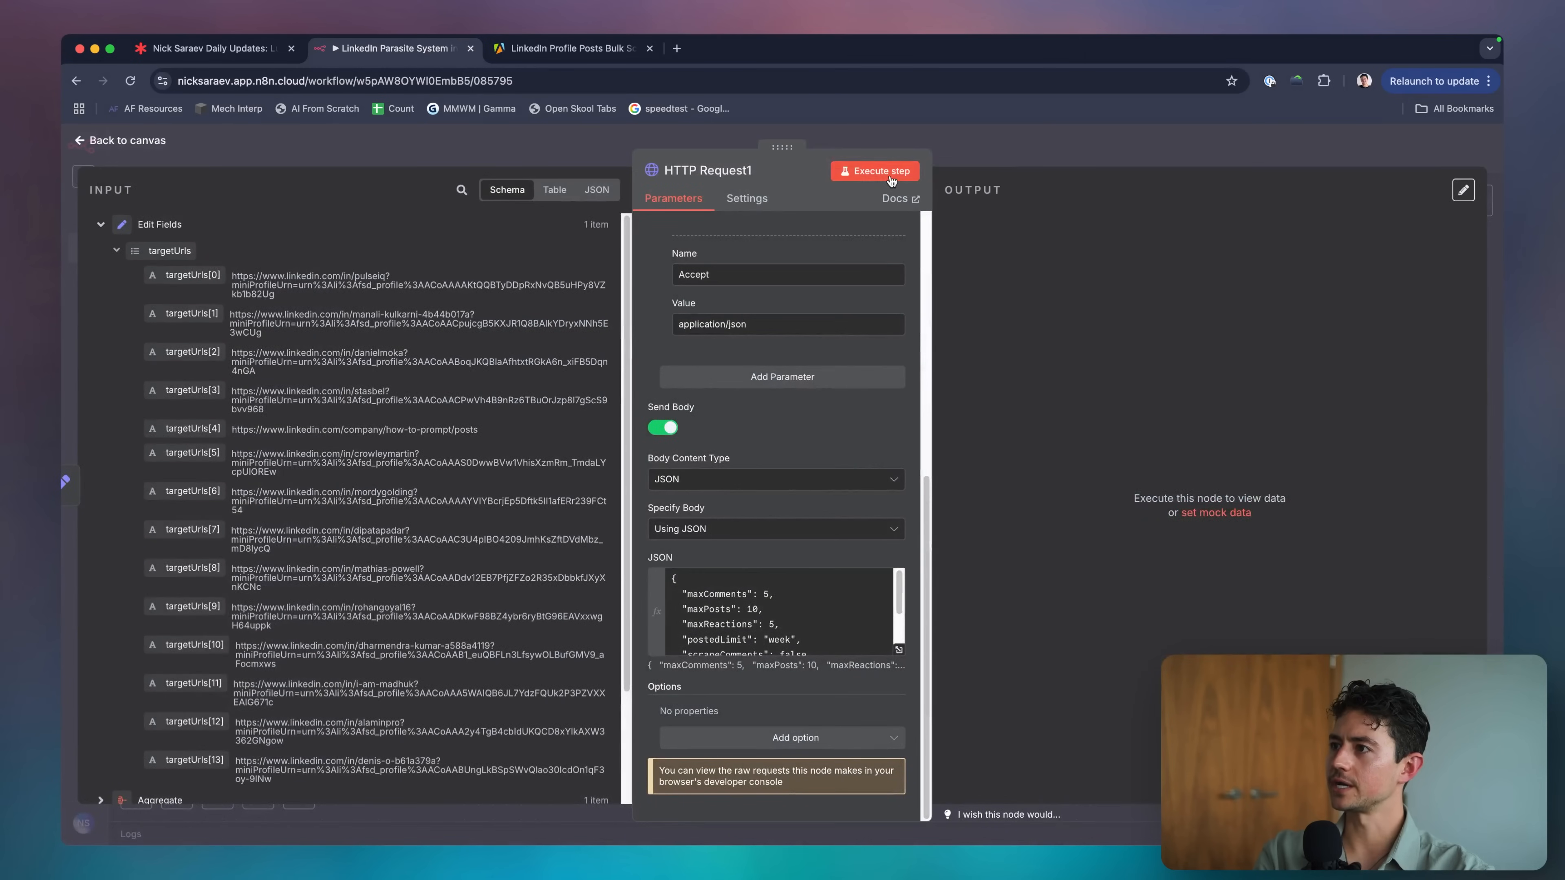
Run HTTP Request1, review its 99 returned LinkedIn post items, and close the panel.
click(872, 171)
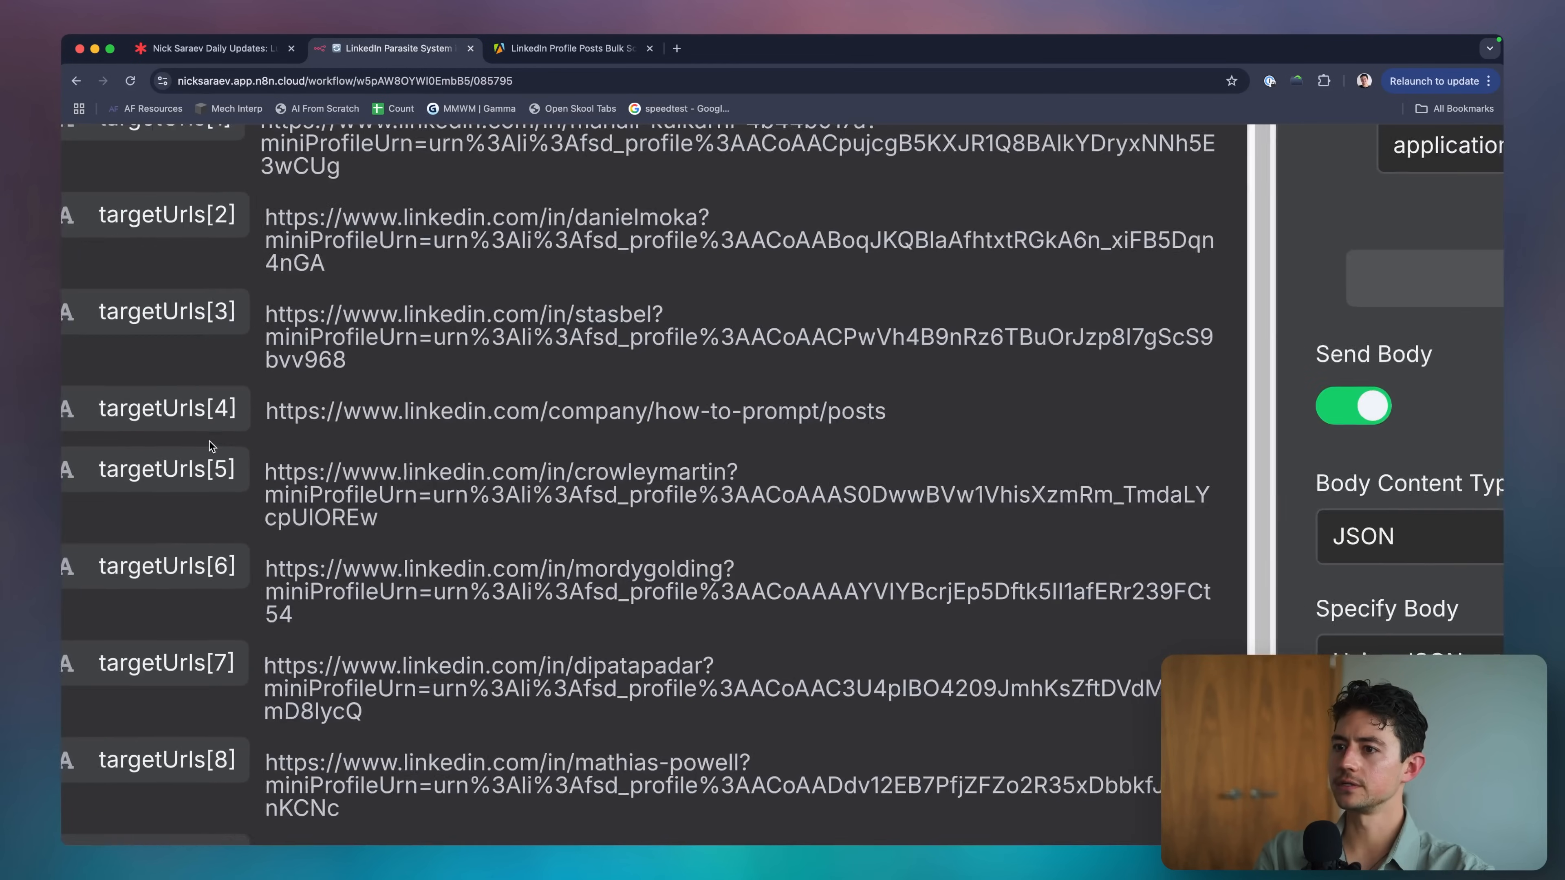
triple_click(266, 430)
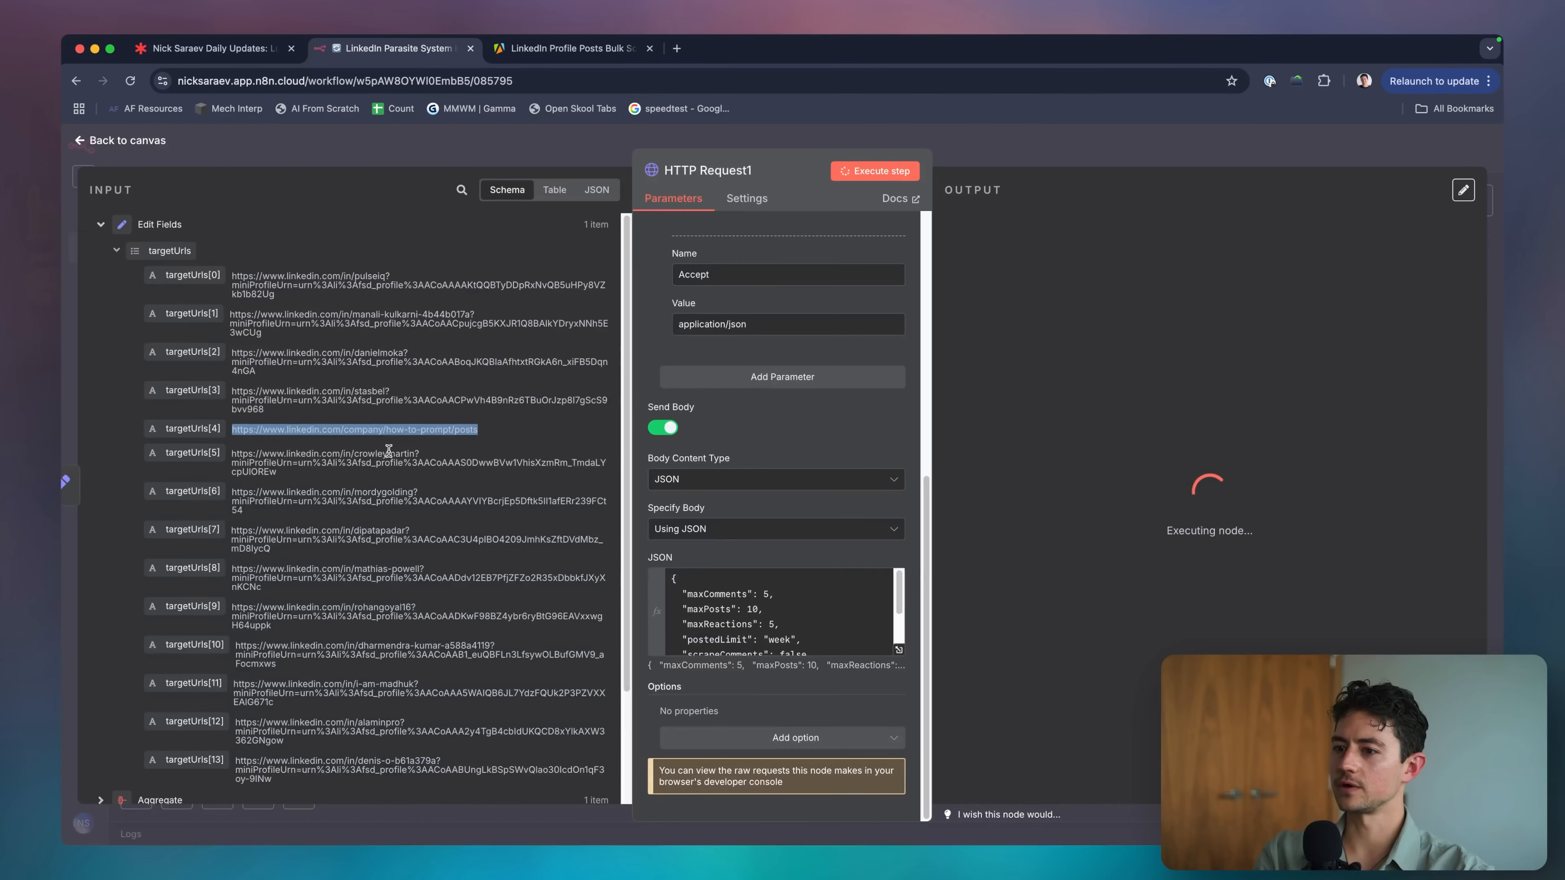
scroll(345, 412, down, 2)
scroll(290, 441, up, 2)
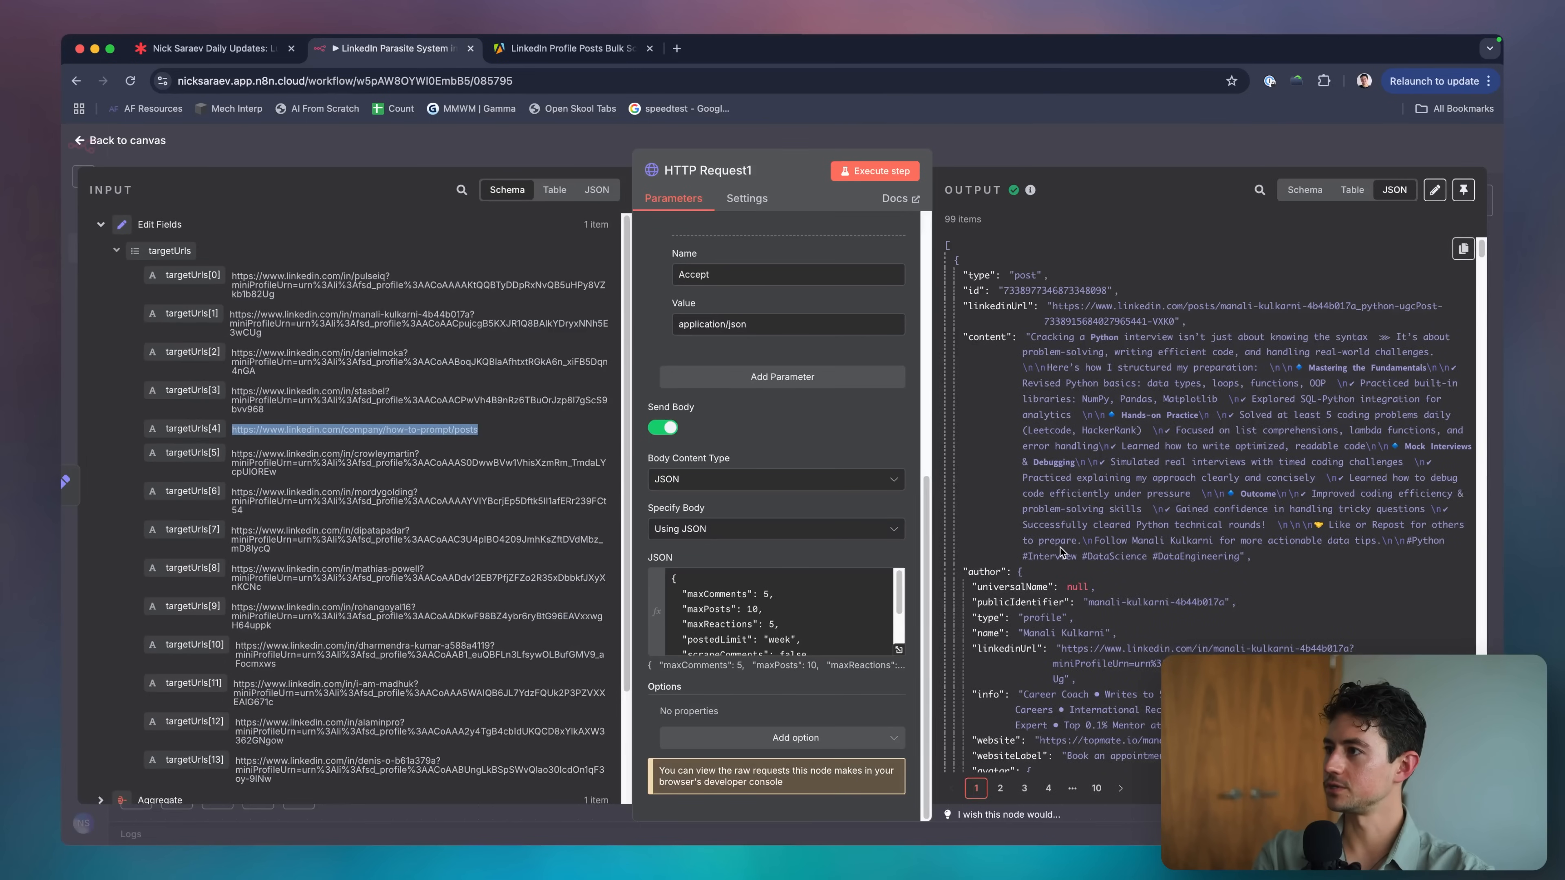
scroll(1060, 547, down, 8)
scroll(1060, 547, down, 15)
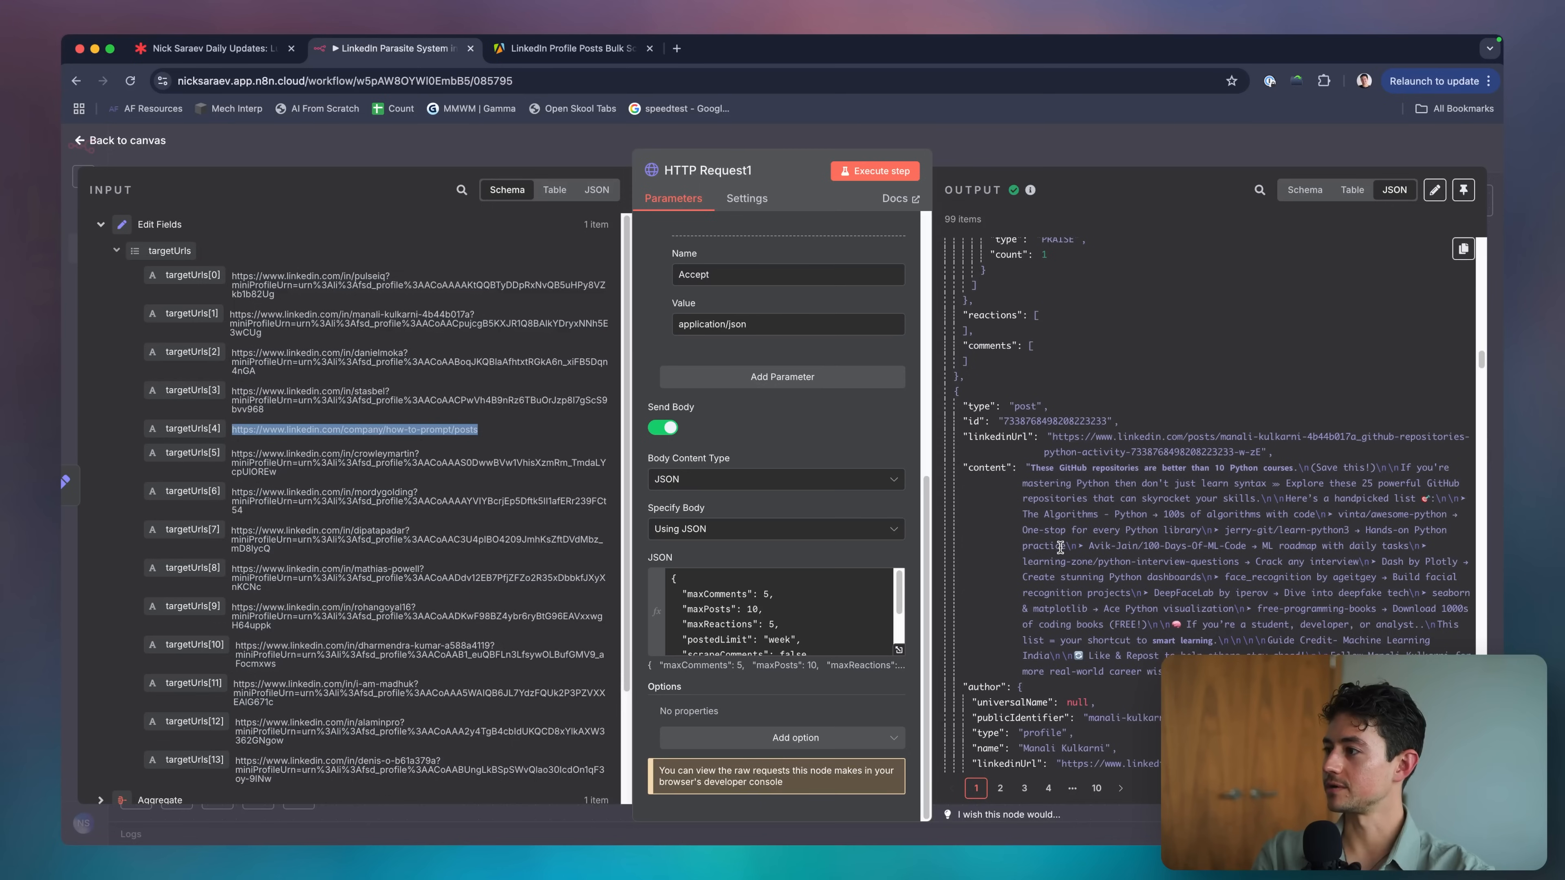
scroll(1060, 547, down, 5)
scroll(1060, 547, up, 15)
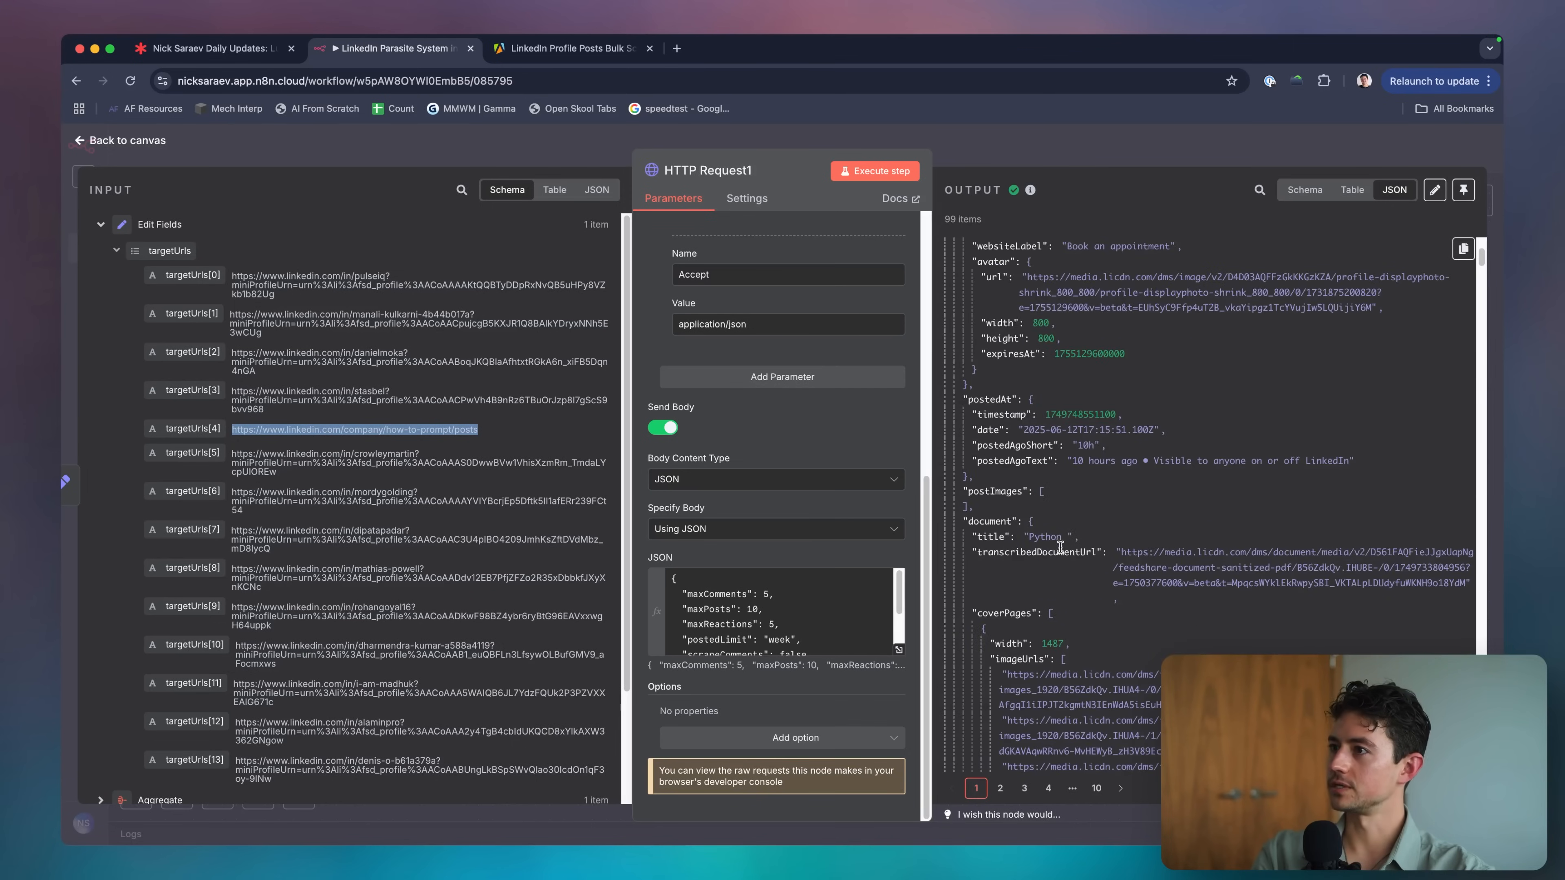
click(1140, 151)
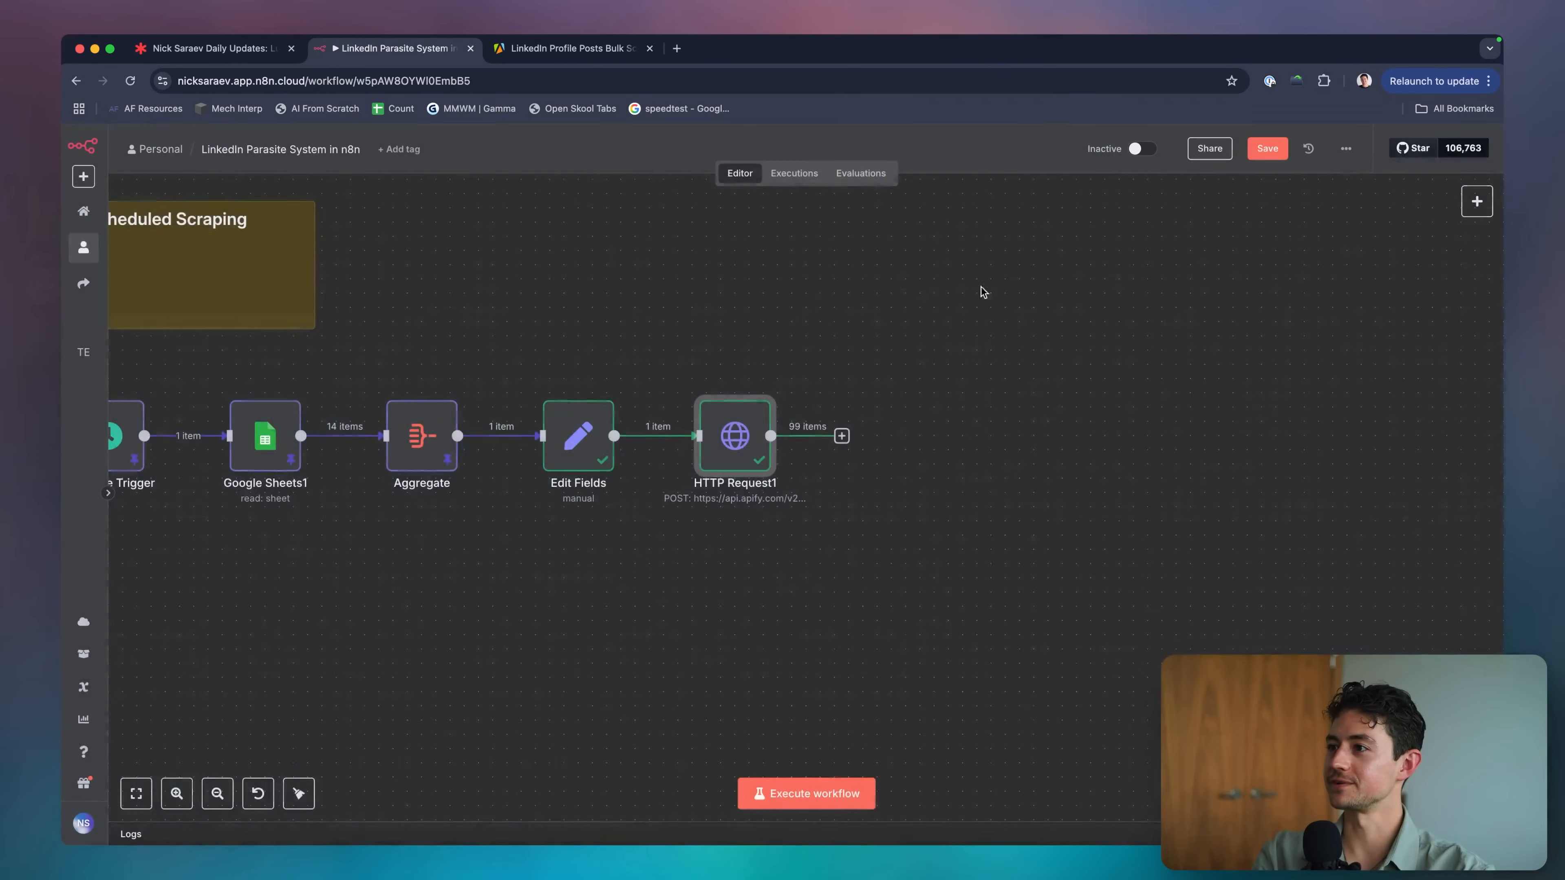
scroll(770, 370, right, 1)
click(534, 434)
scroll(688, 507, left, 1)
click(711, 430)
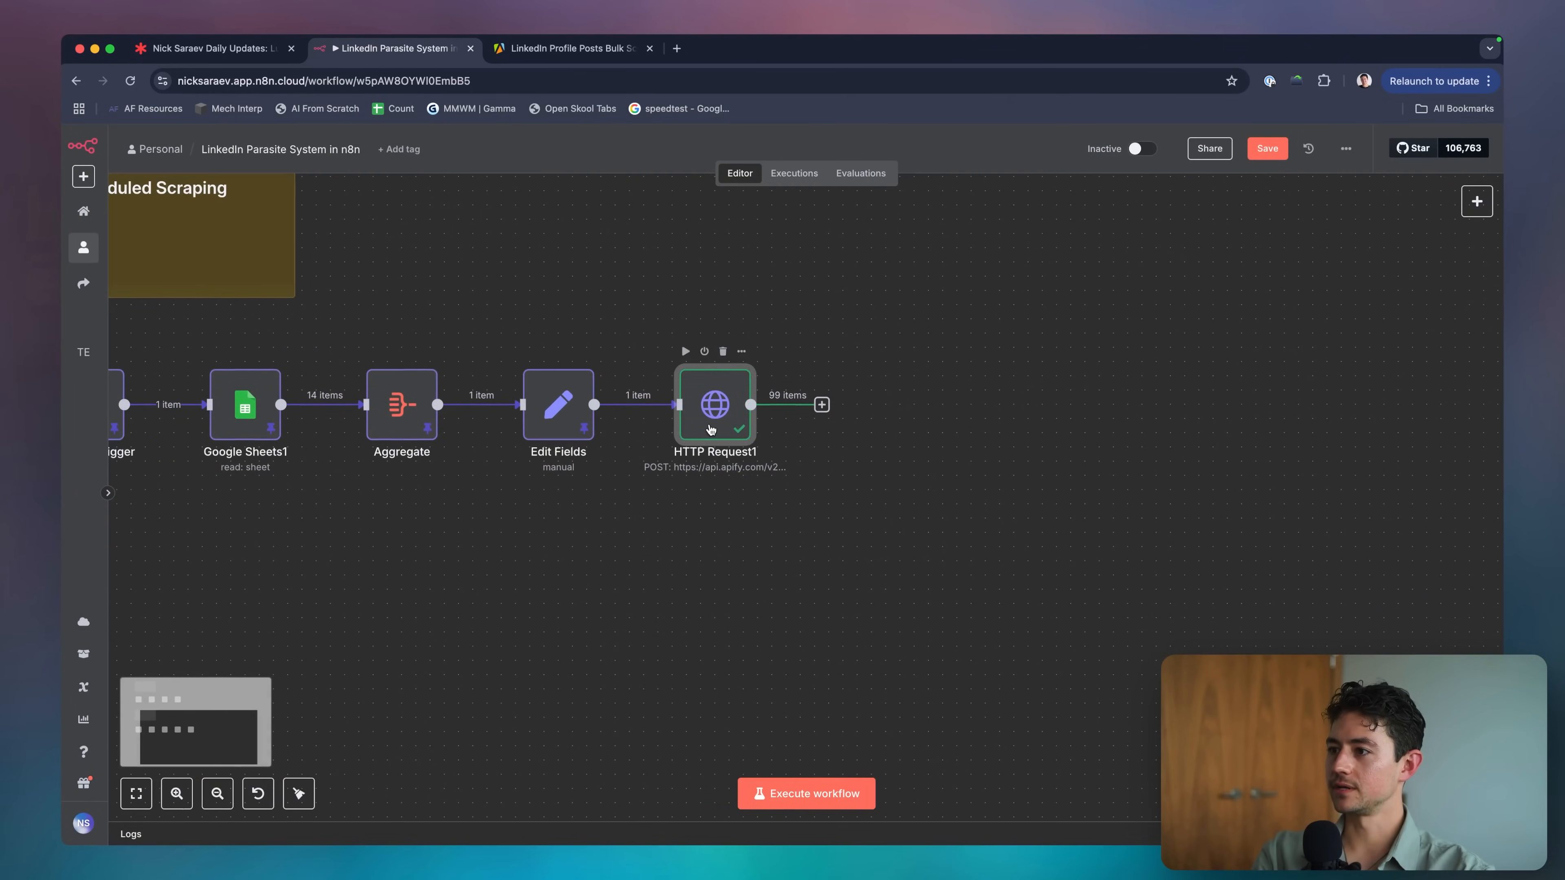
scroll(636, 293, left, 3)
scroll(606, 387, right, 3)
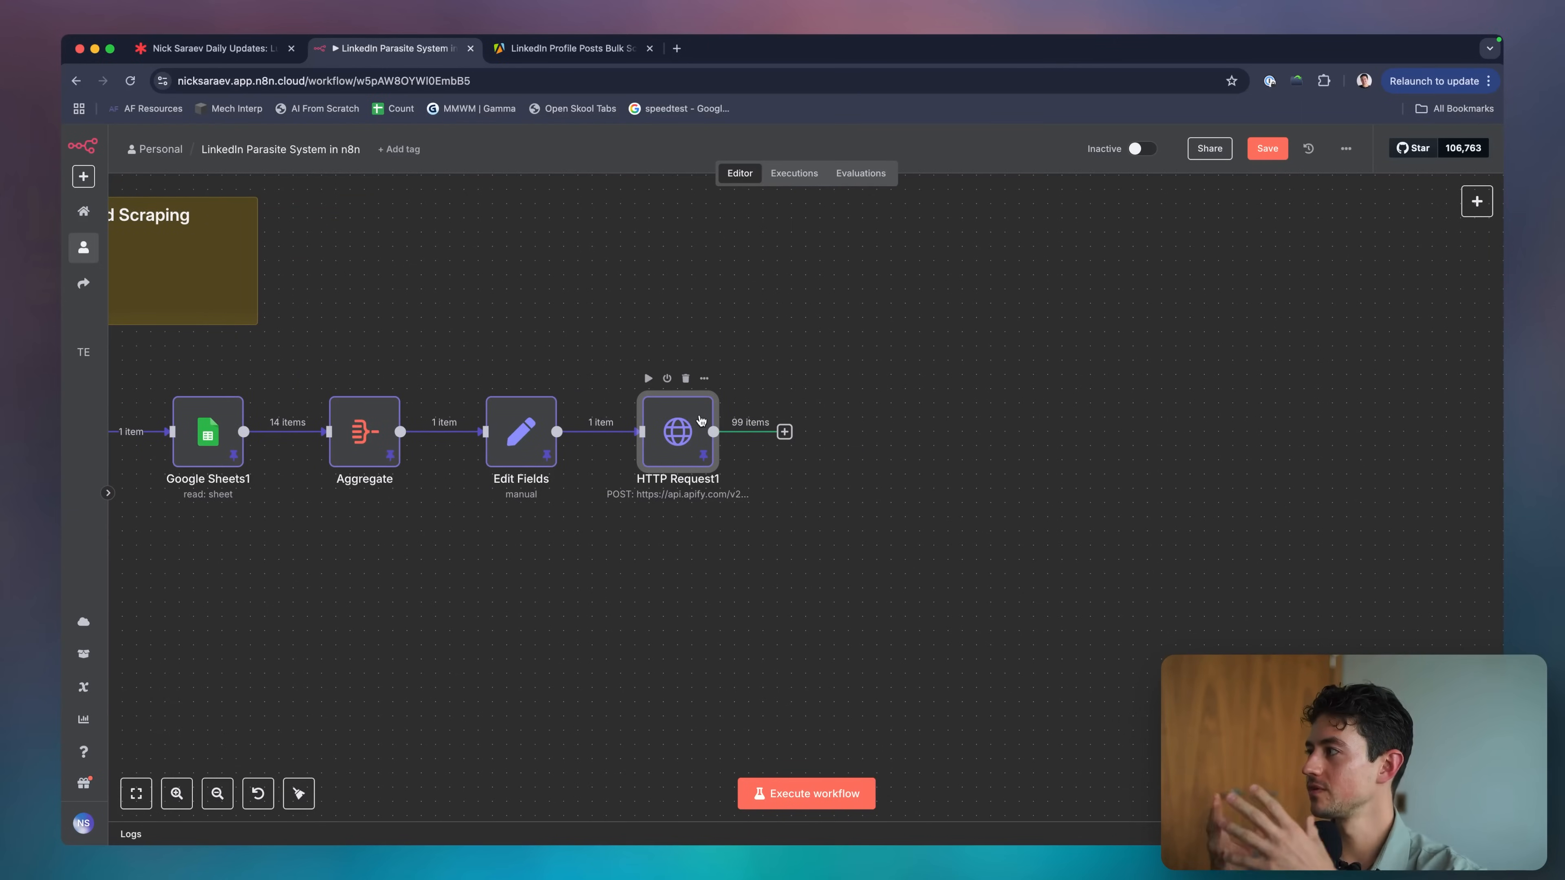
mouse_move(701, 420)
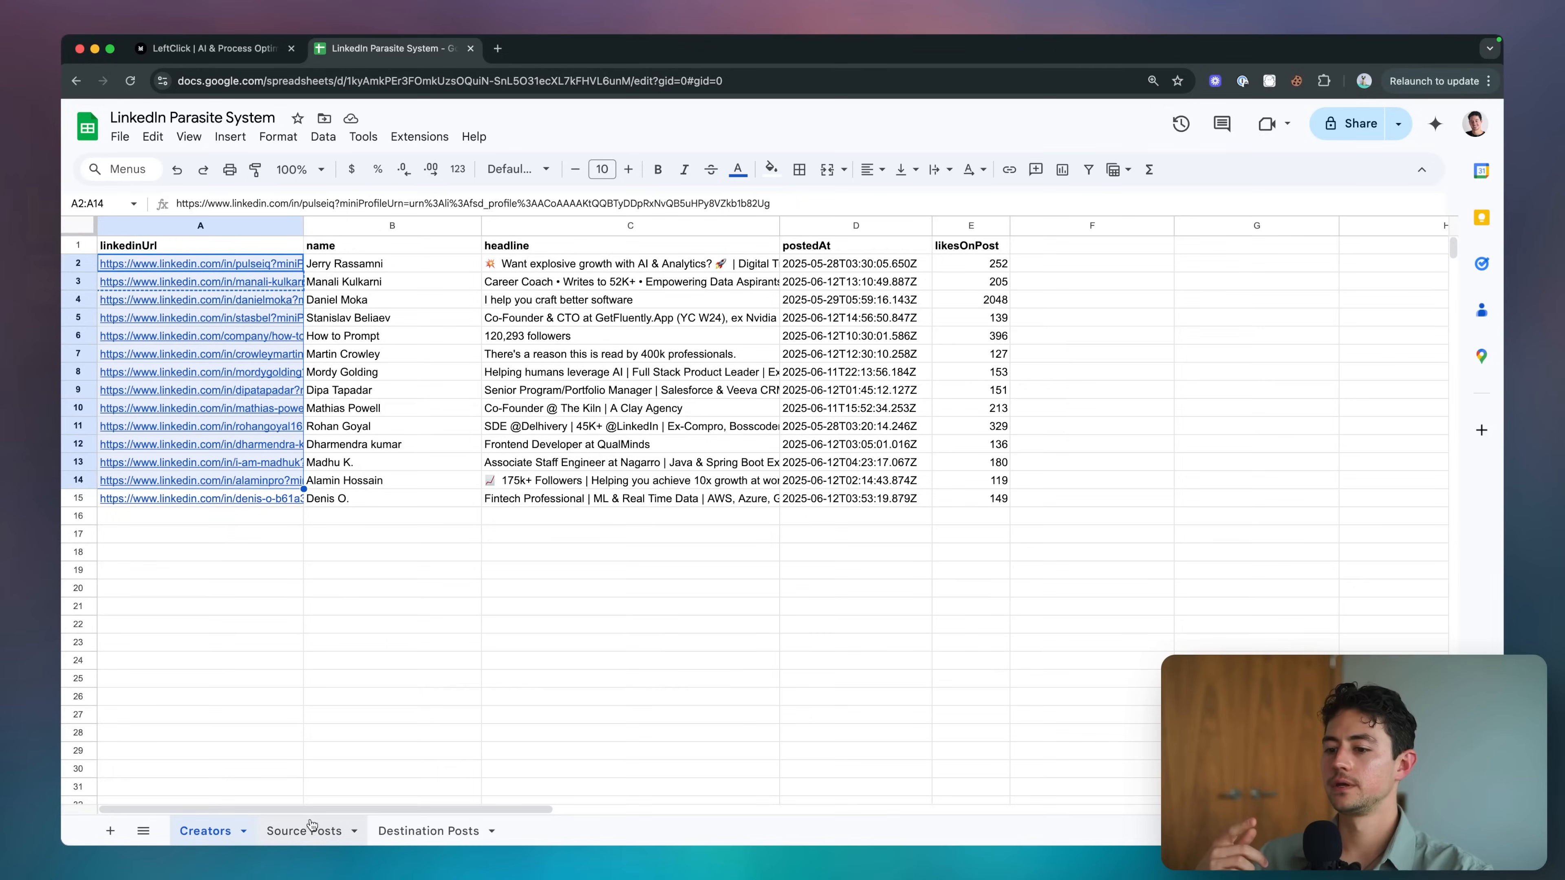
click(311, 829)
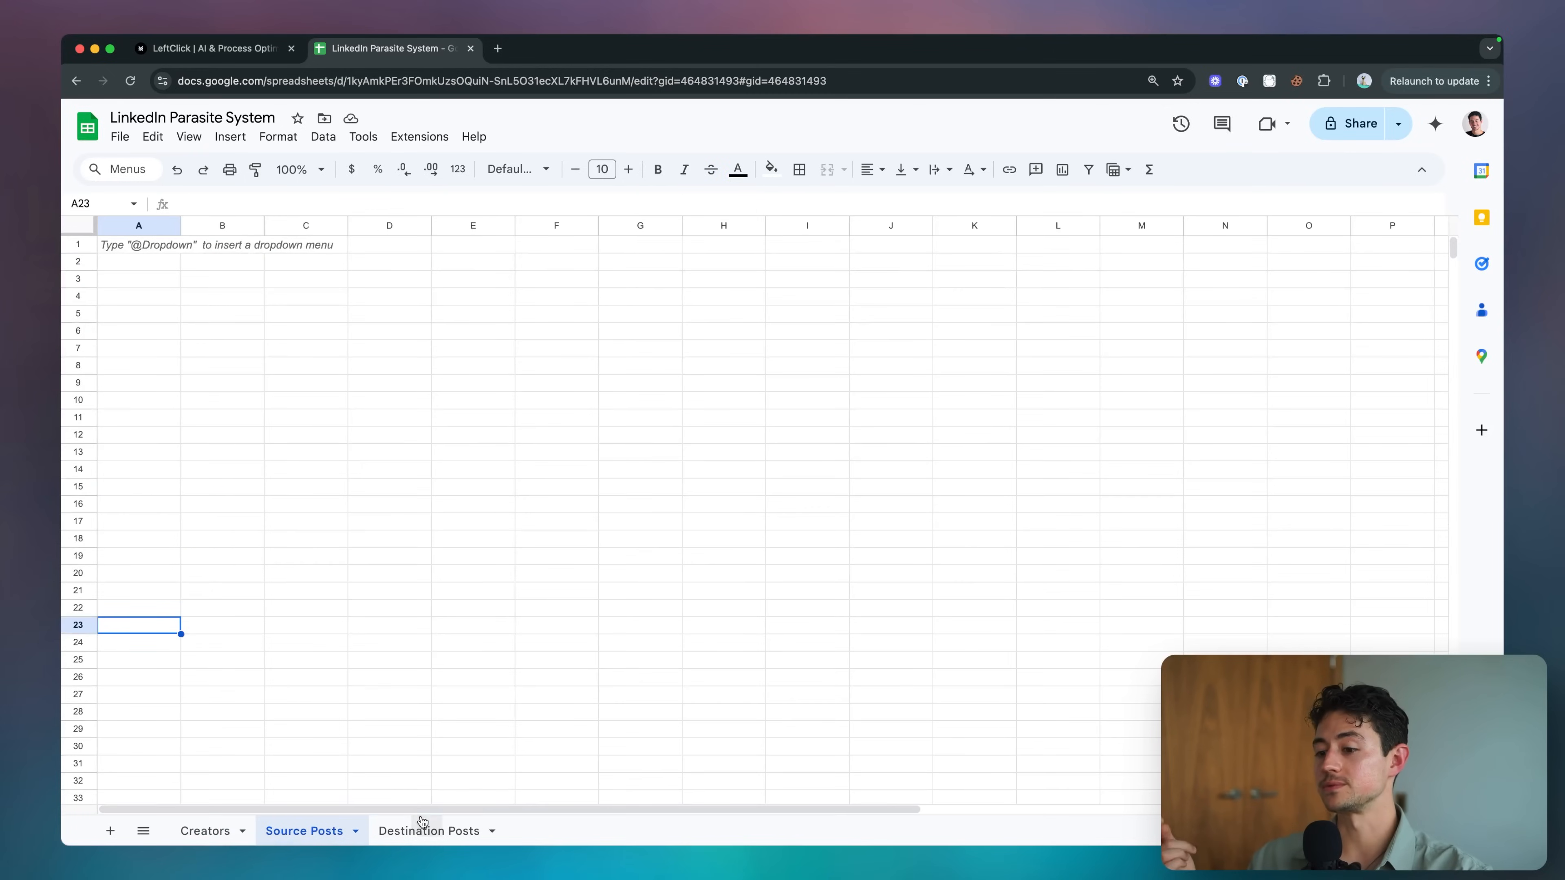
Look through the Destination Posts, Creators and Source Posts tabs, then switch back to n8n.
click(429, 831)
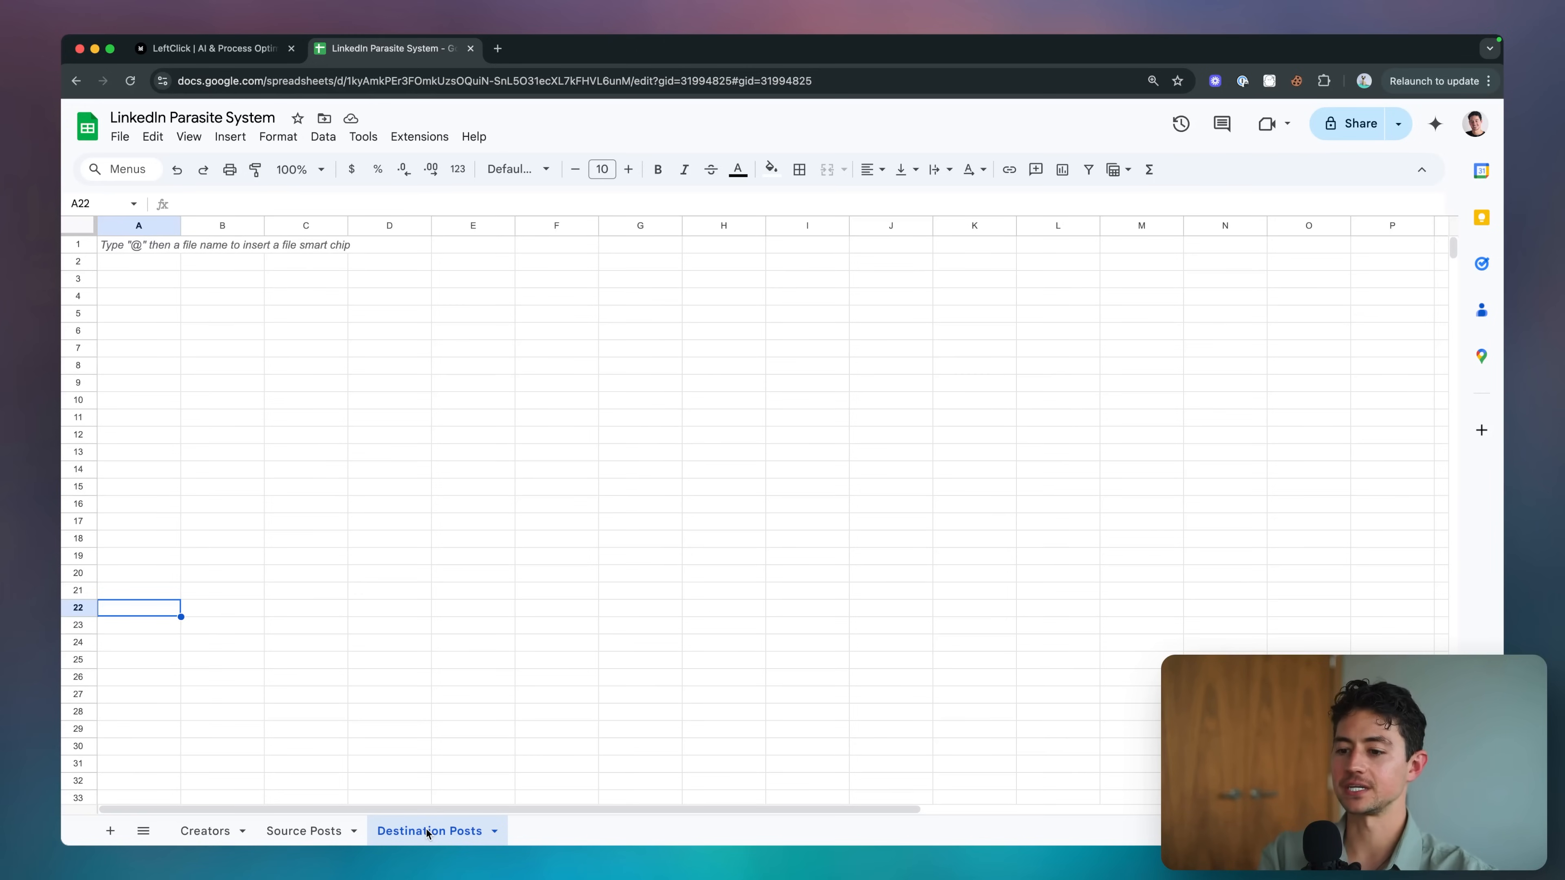
click(222, 832)
click(313, 832)
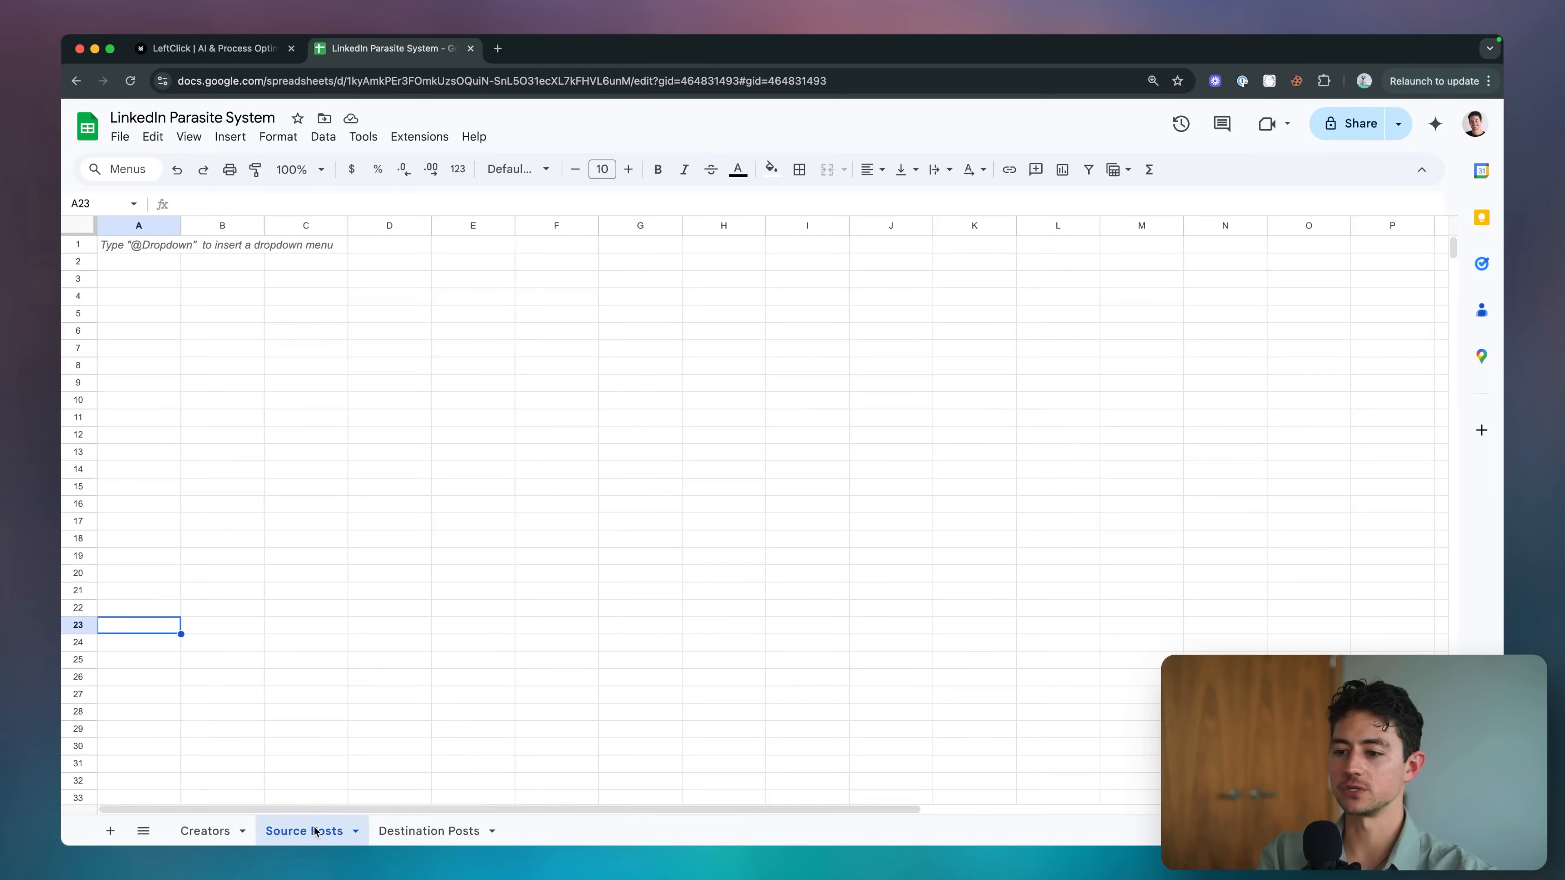
click(417, 833)
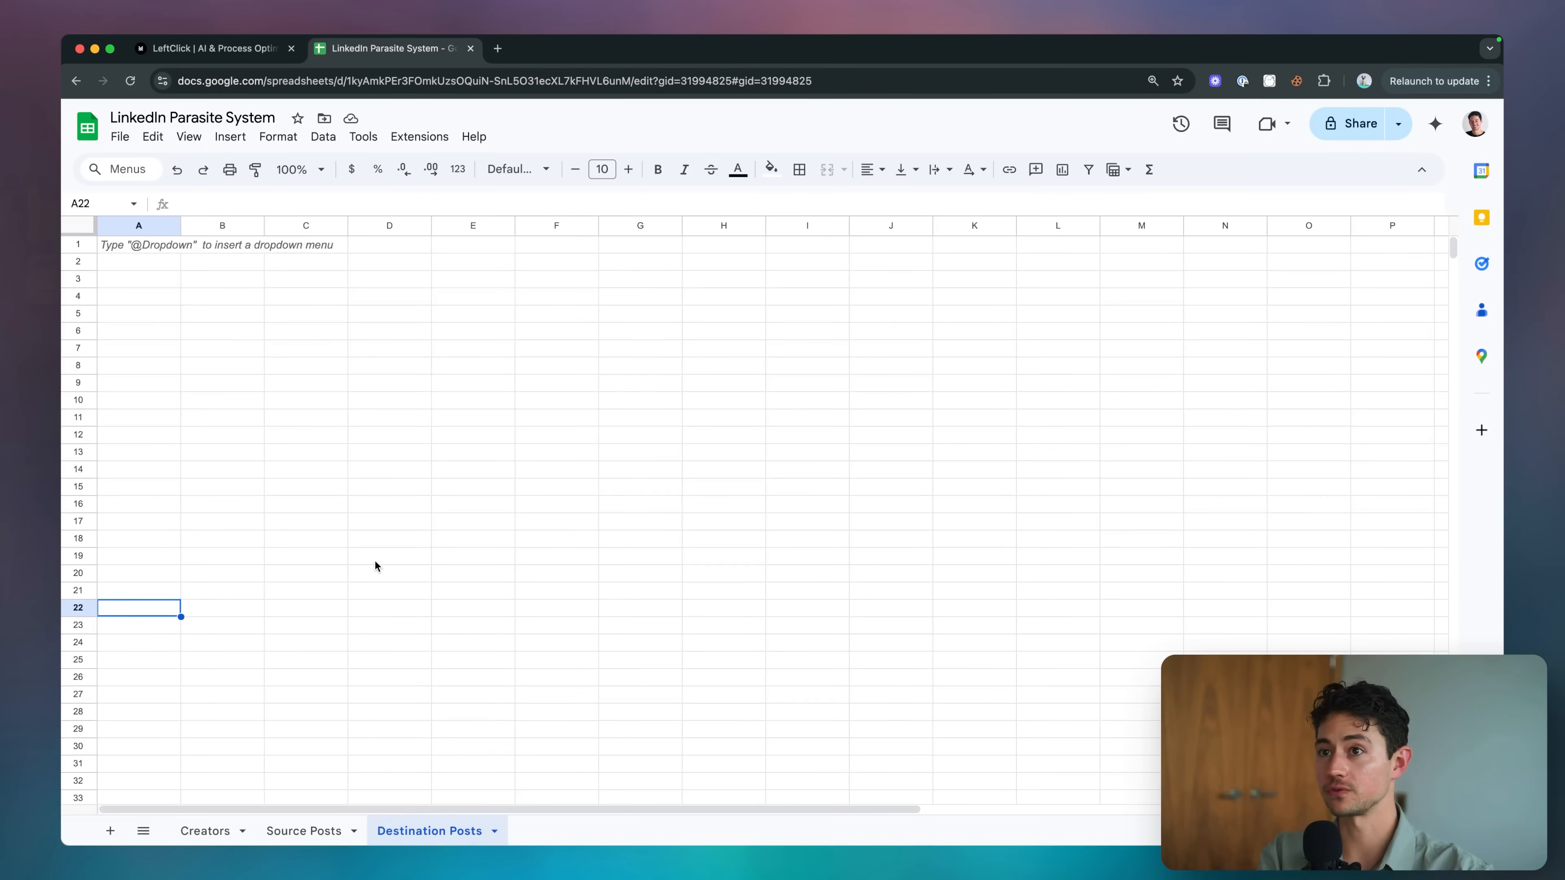
key(super+grave)
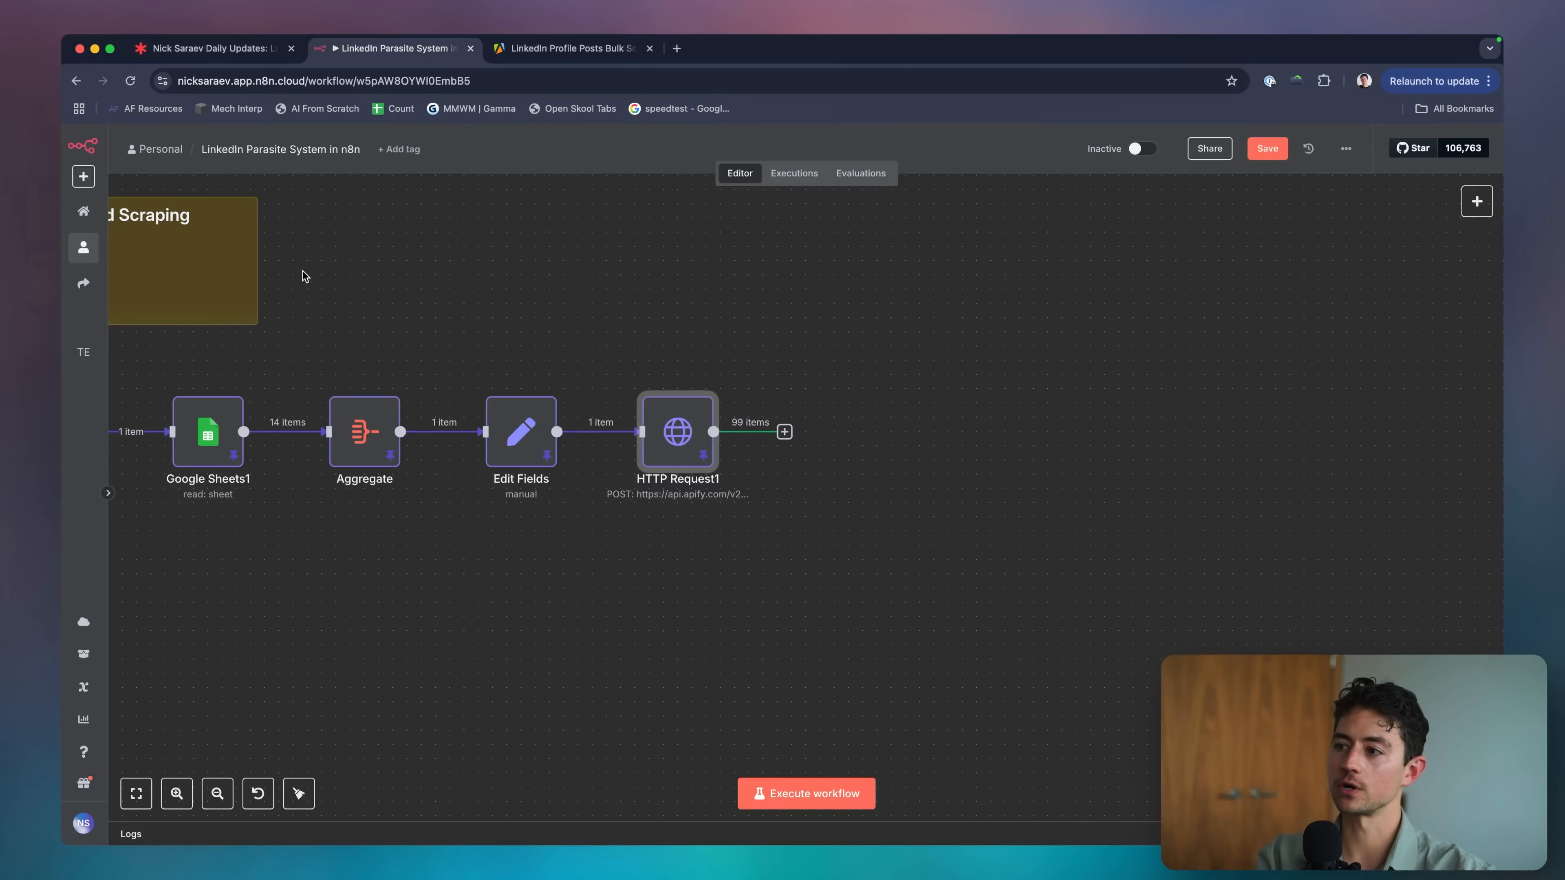
Zoom and pan the canvas until both workflow rows and the Scheduled Scraping note are visible.
scroll(781, 397, left, 1)
scroll(782, 395, down, 3)
scroll(774, 364, left, 2)
scroll(773, 364, up, 1)
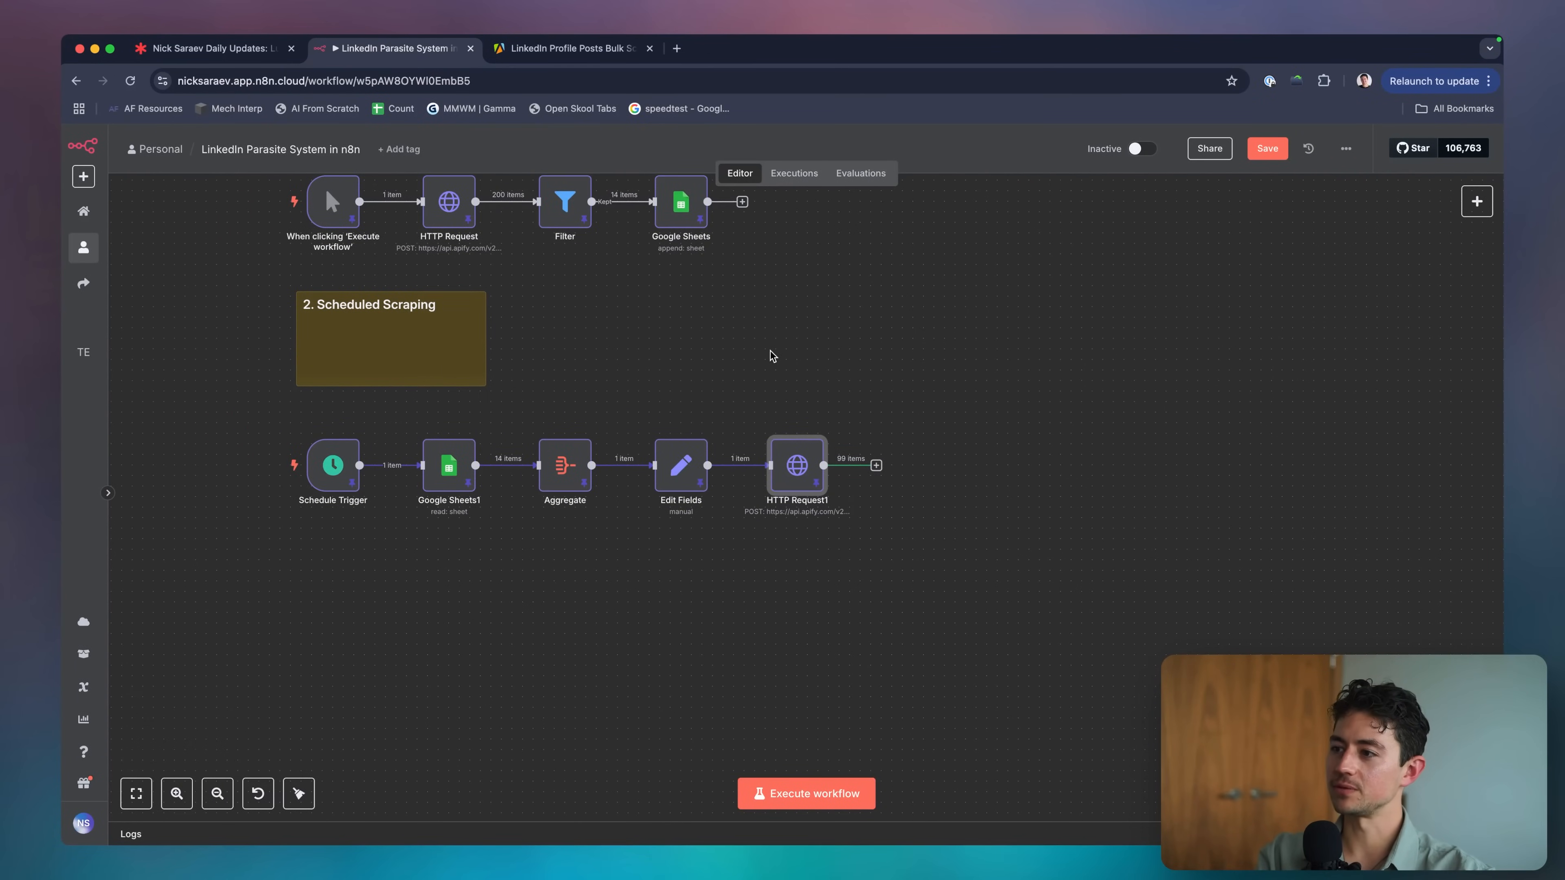
scroll(773, 356, up, 1)
scroll(773, 356, right, 1)
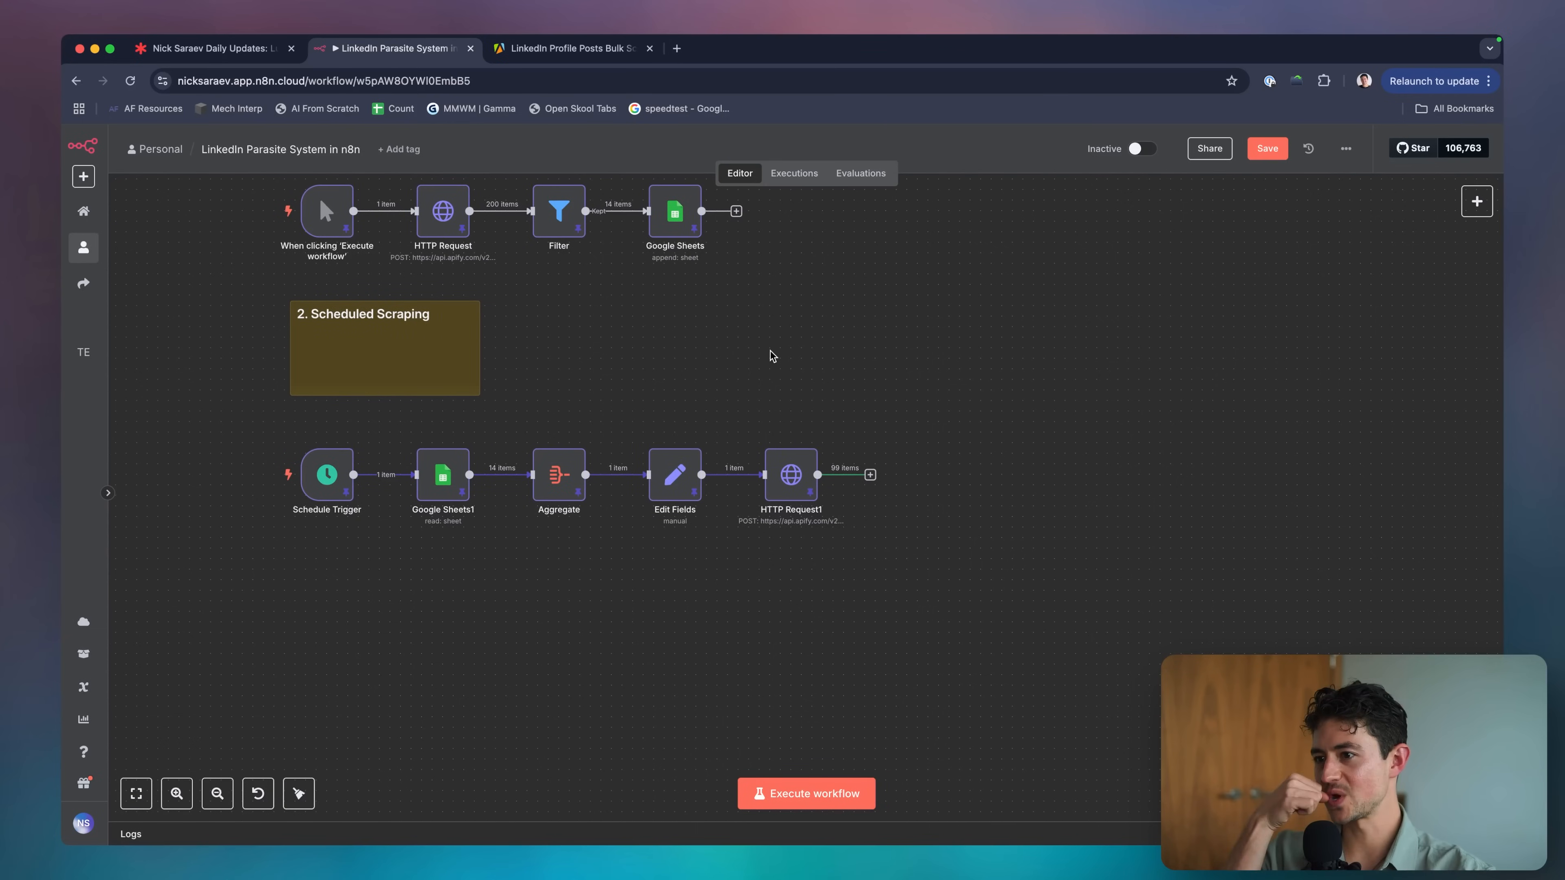
scroll(794, 396, right, 3)
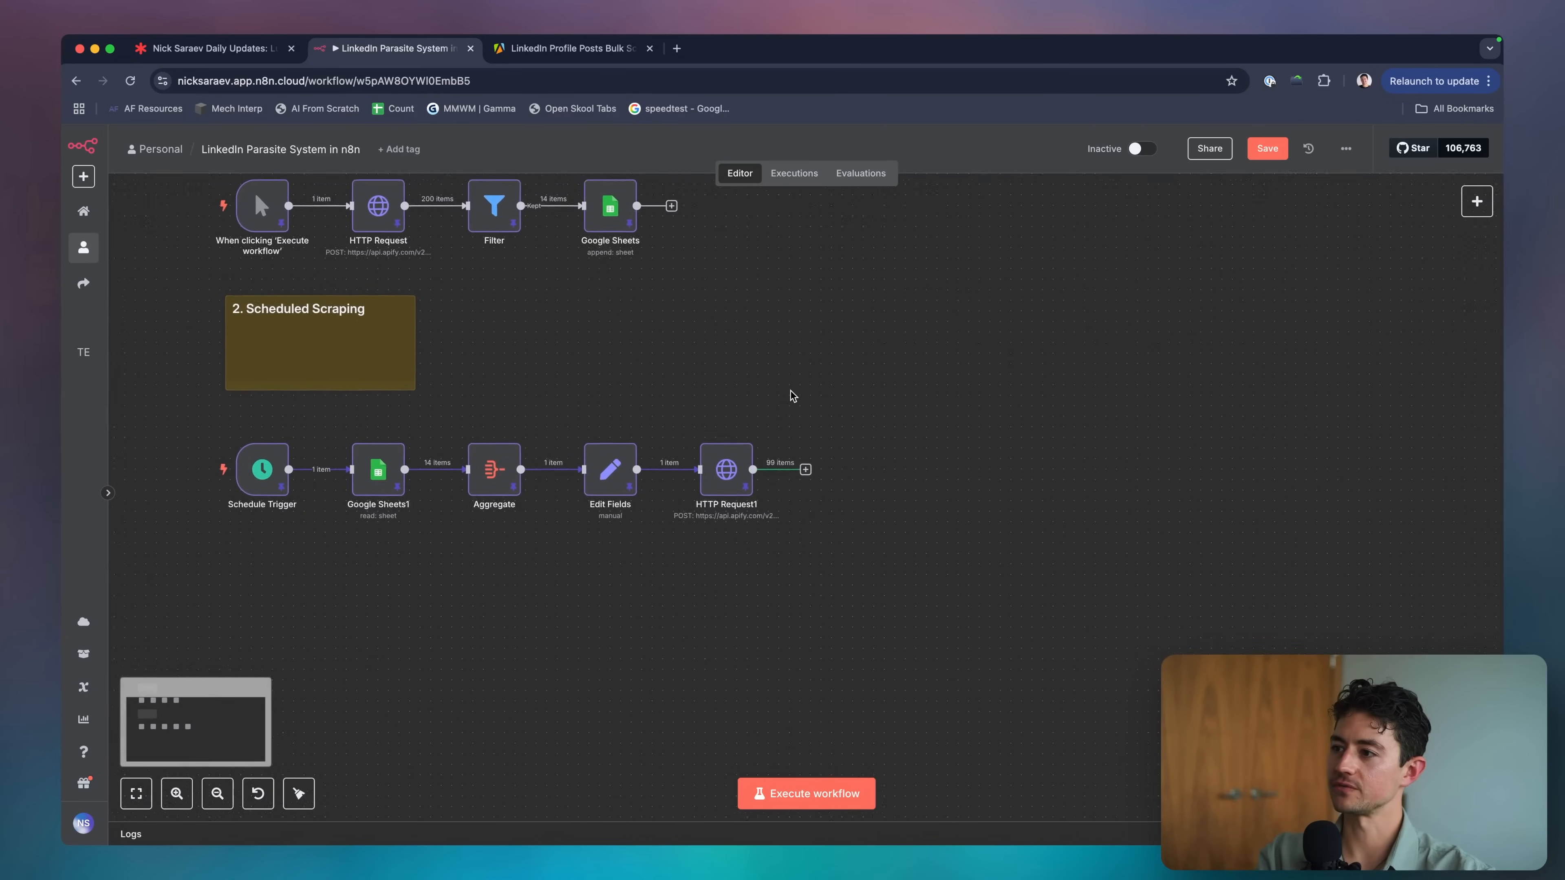
scroll(794, 396, up, 2)
scroll(793, 396, right, 1)
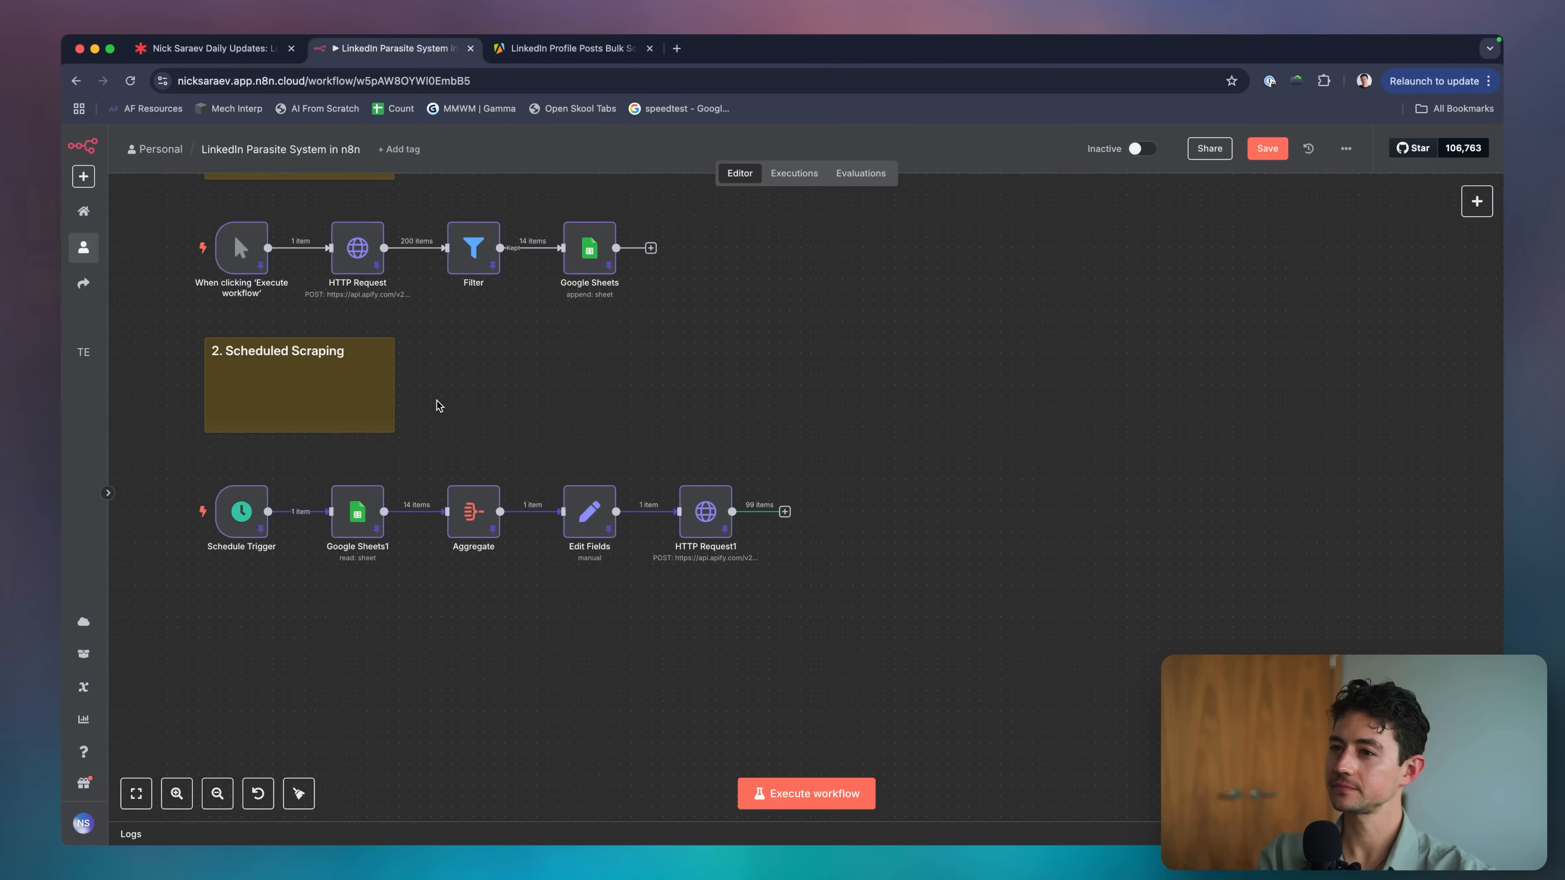
scroll(548, 420, down, 2)
scroll(548, 419, left, 1)
scroll(634, 404, up, 2)
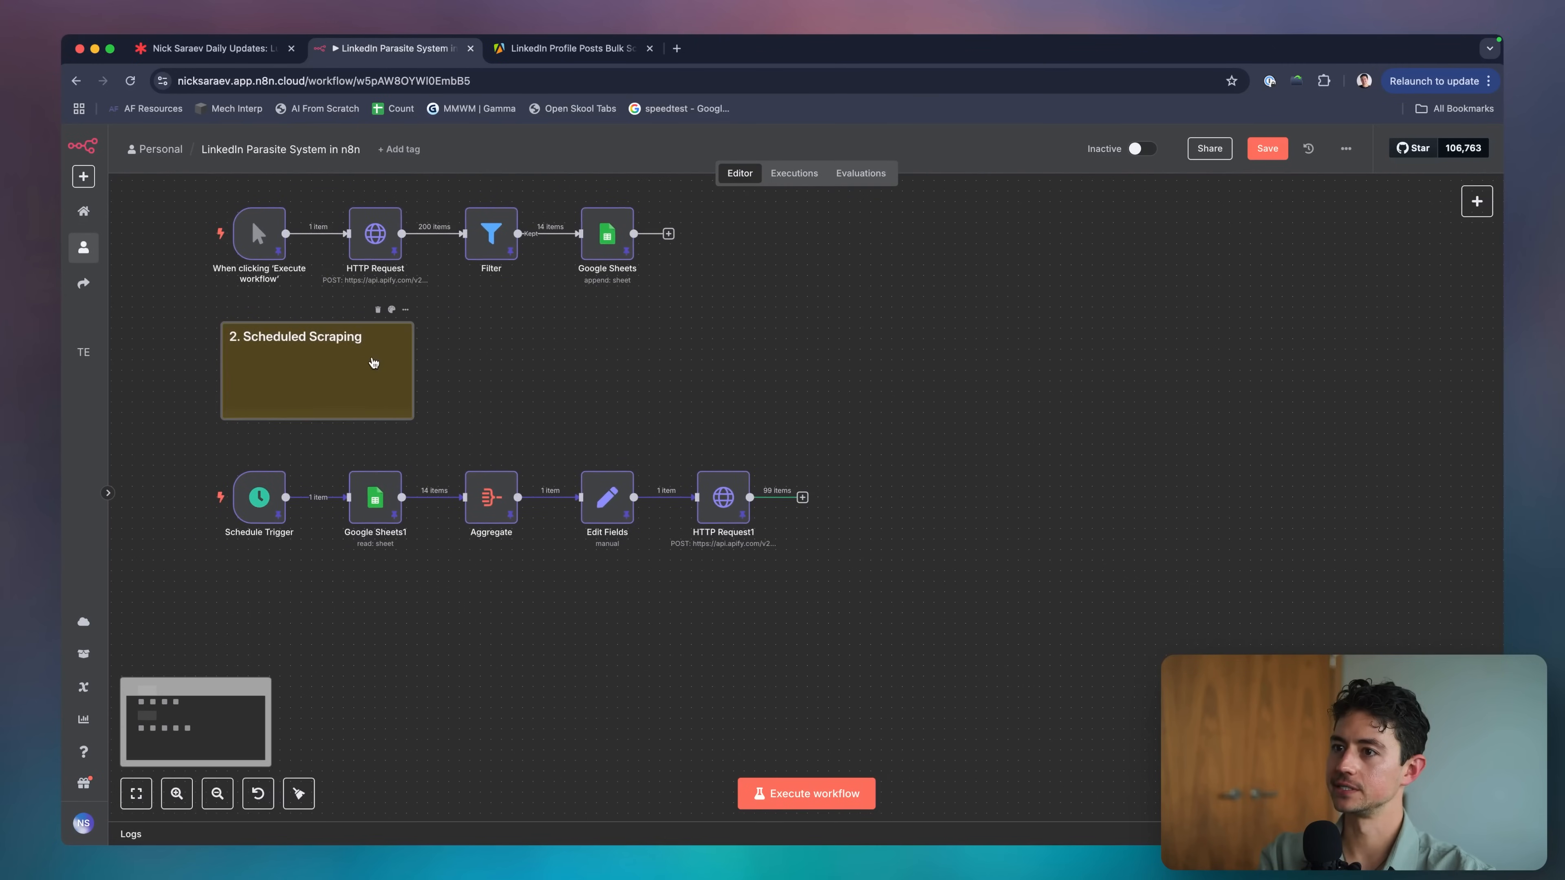
Edit the note to say it adds creators' source posts to a "Source Posts" table, then enlarge it slightly.
double_click(374, 356)
text(o)
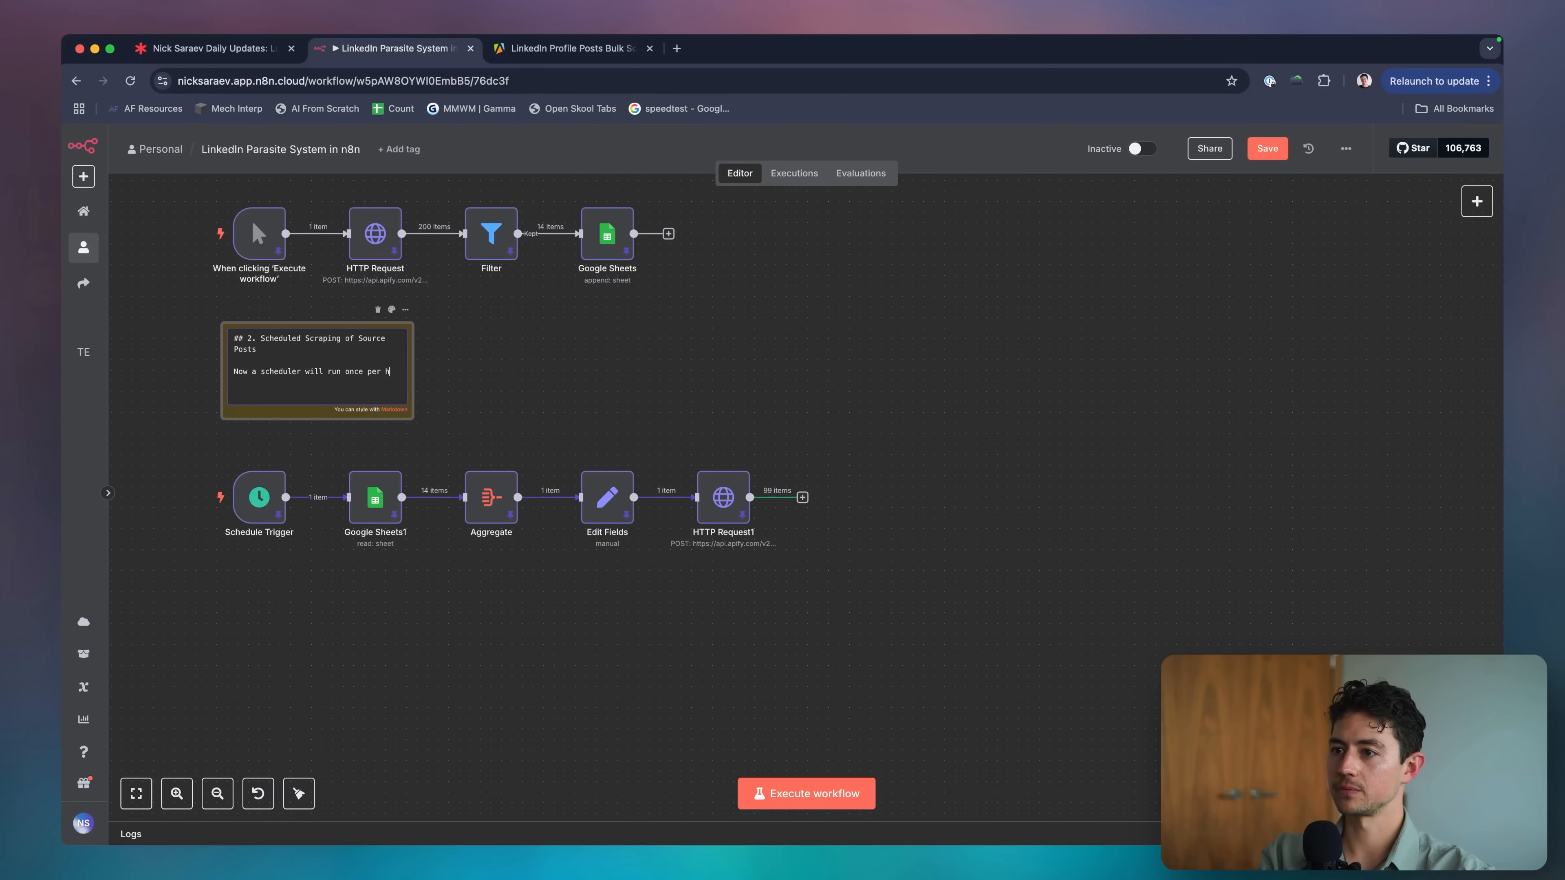
text(owever long you'd like—just modify the Schedule Trigg)
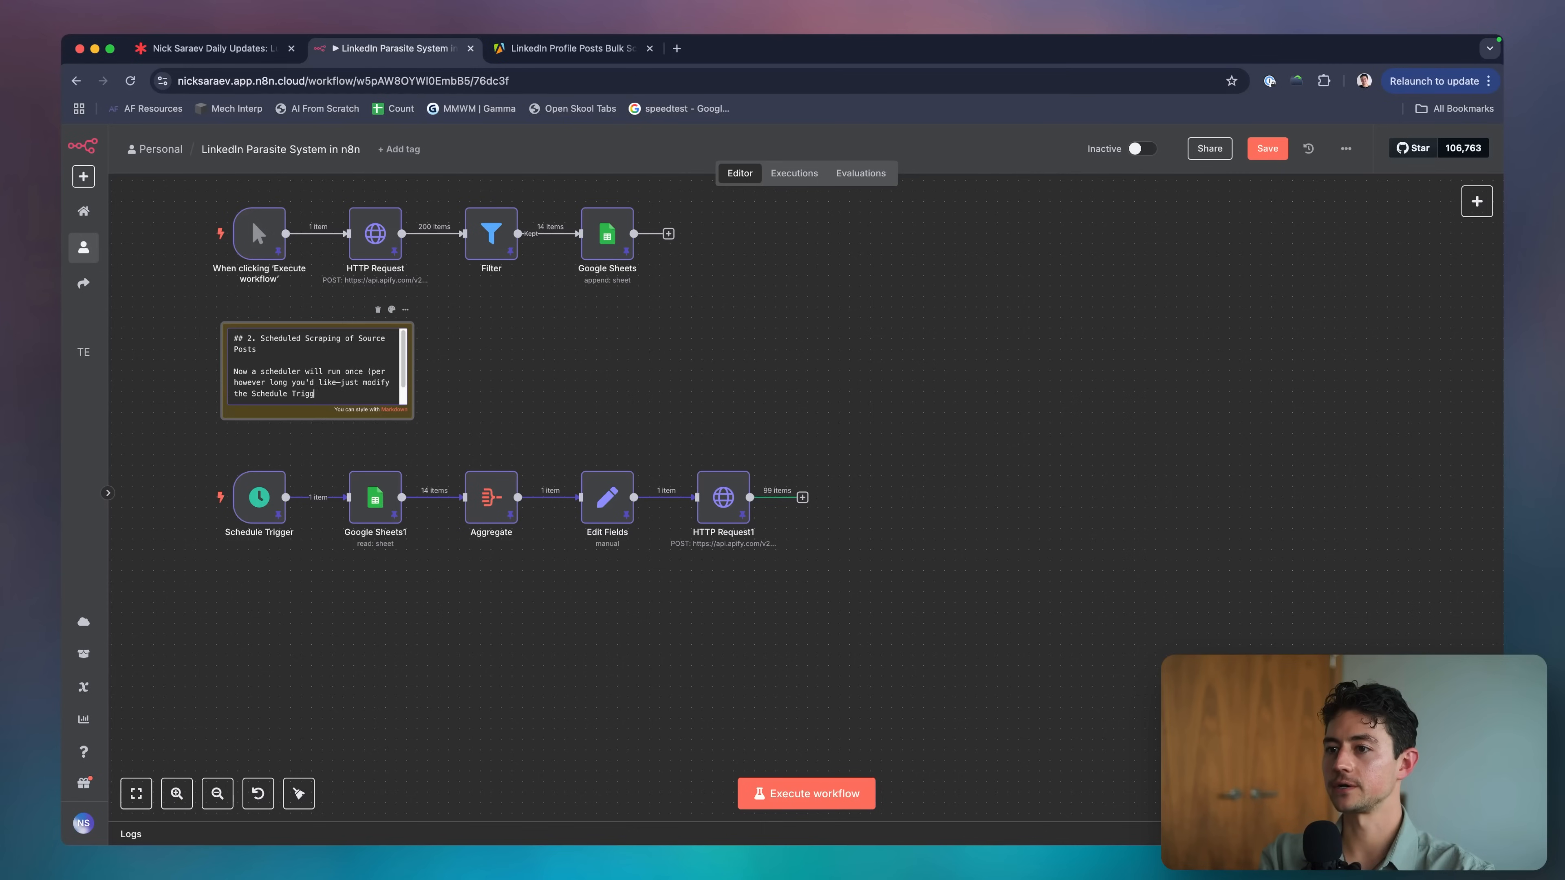
text(er) and add source posts from these c)
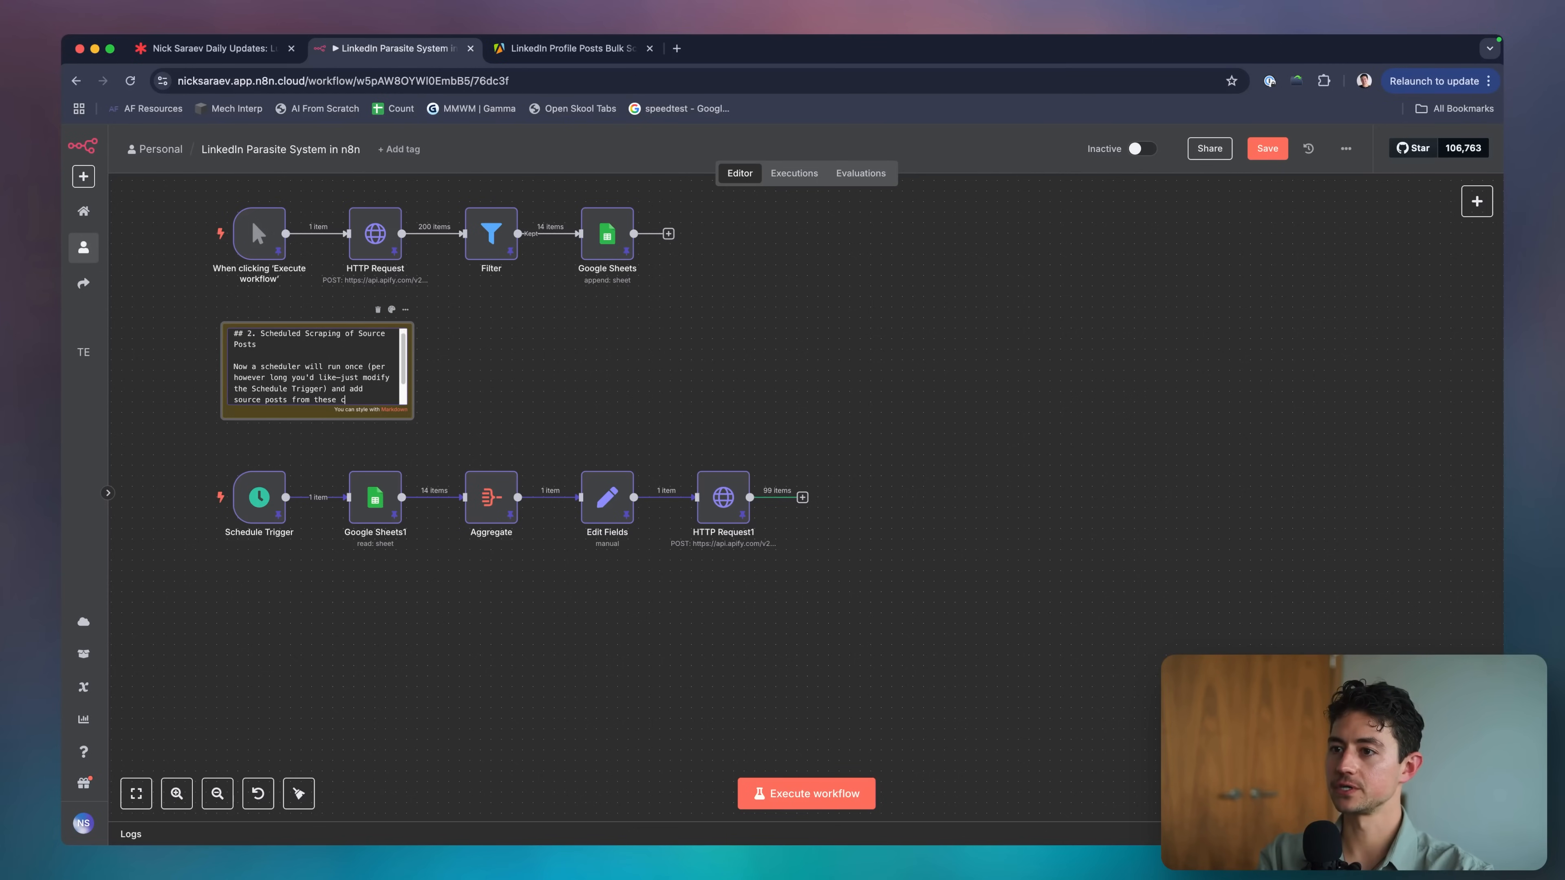
text(reators to a )
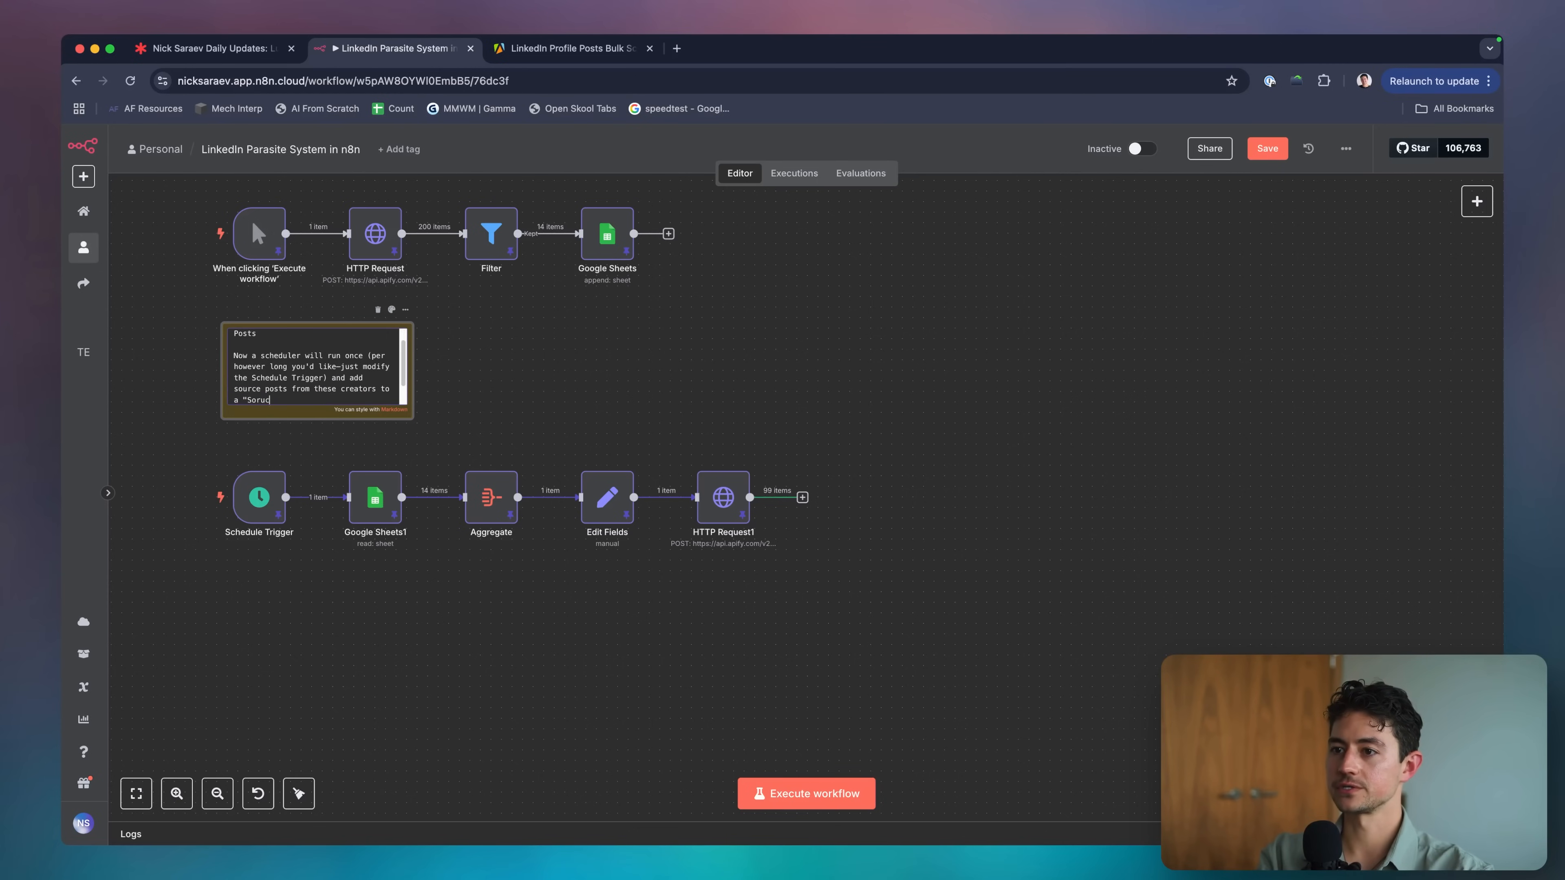
text("Source Posts" table in Sheets.)
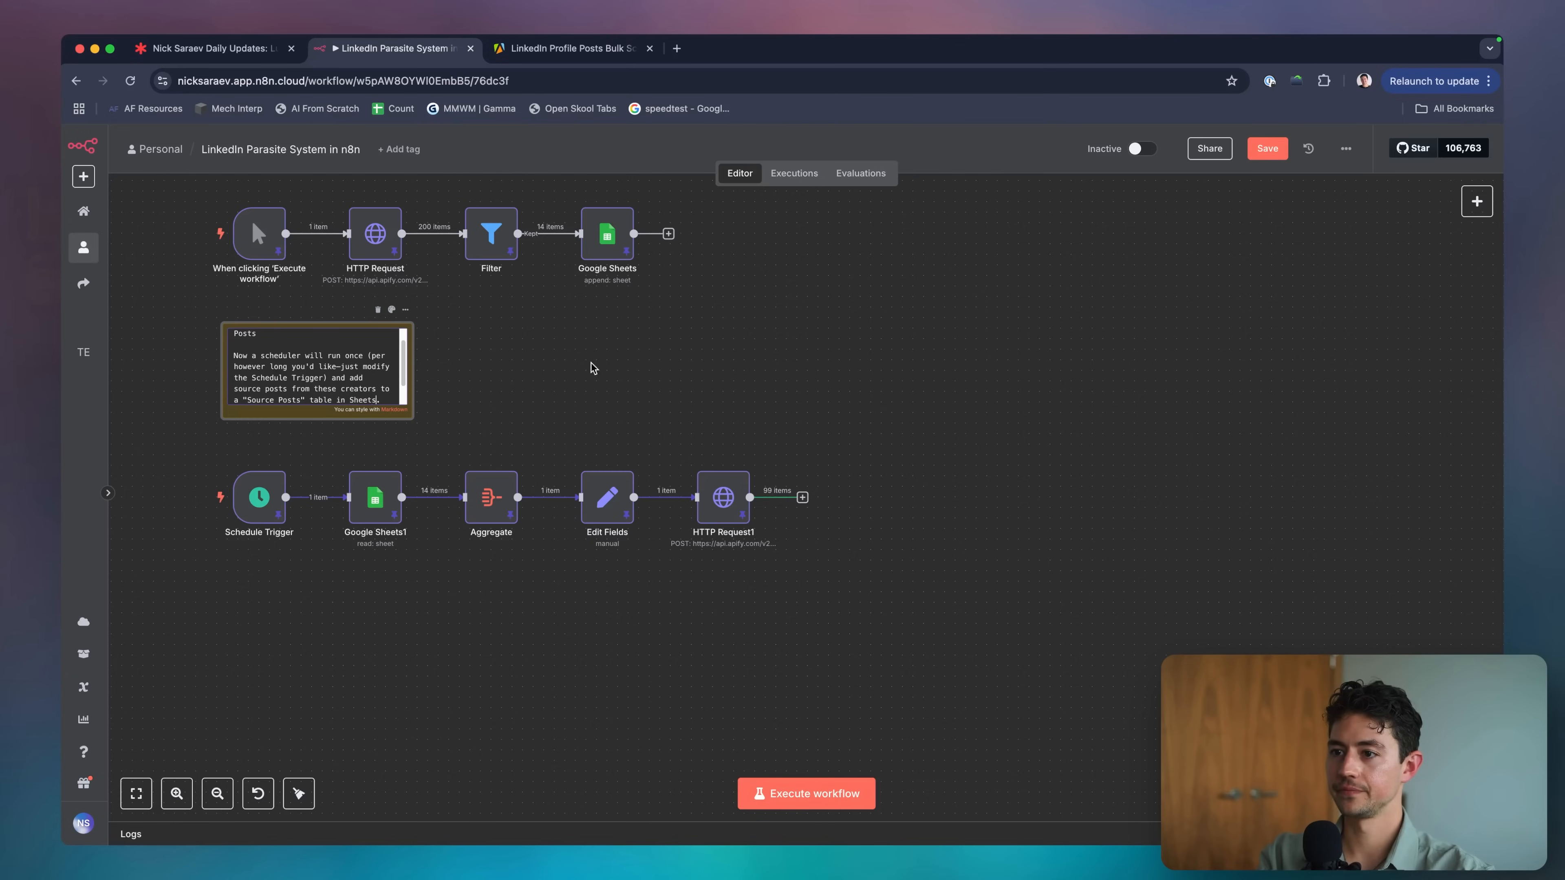
click(592, 368)
drag(413, 421, 412, 428)
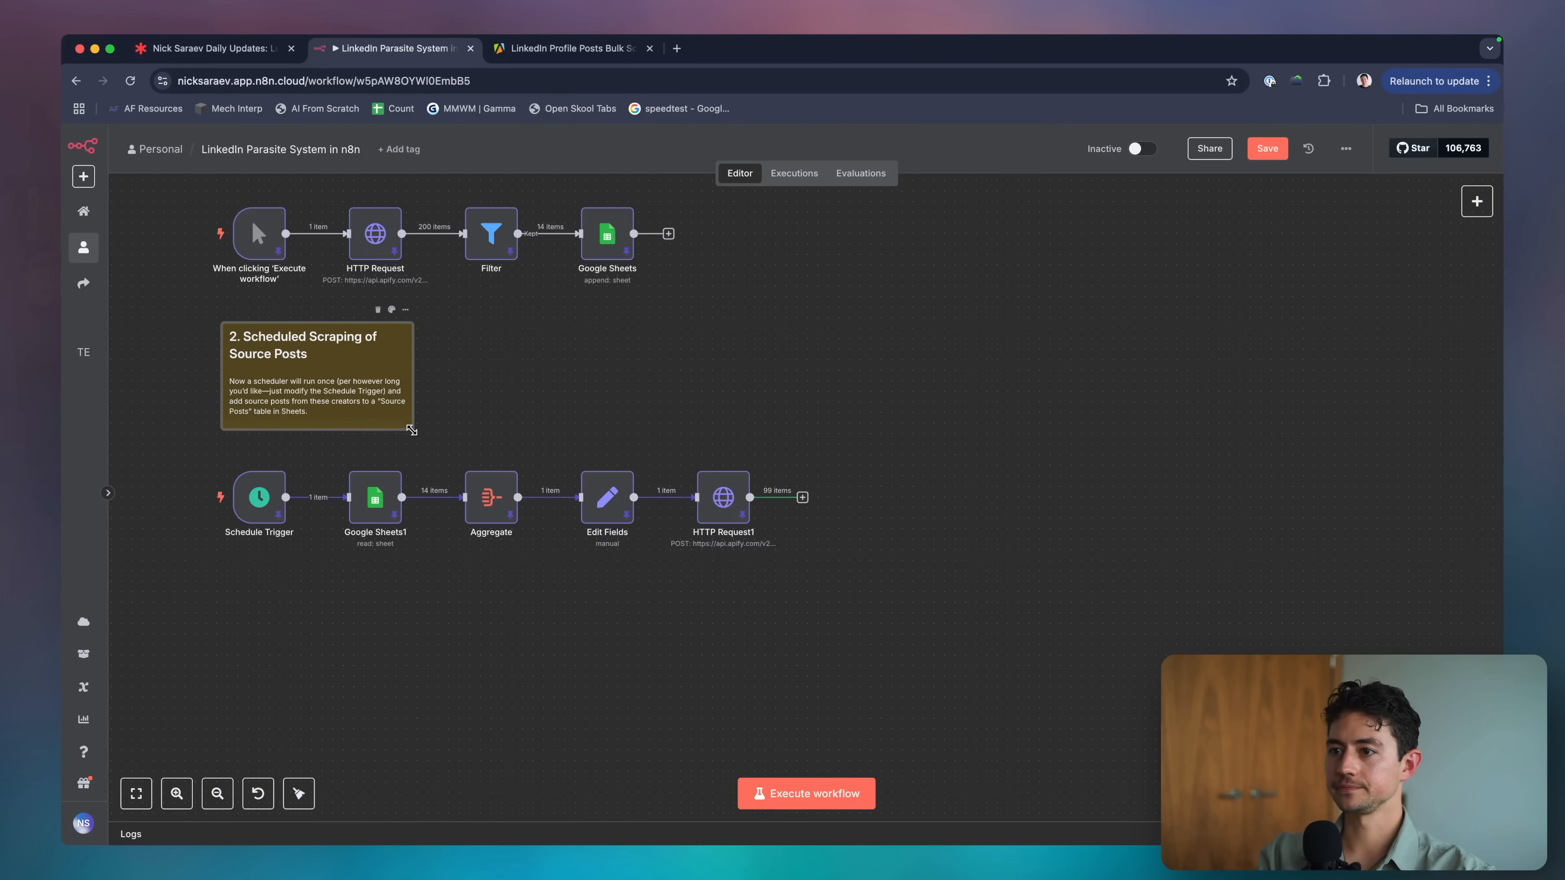
scroll(524, 430, up, 3)
scroll(524, 429, down, 5)
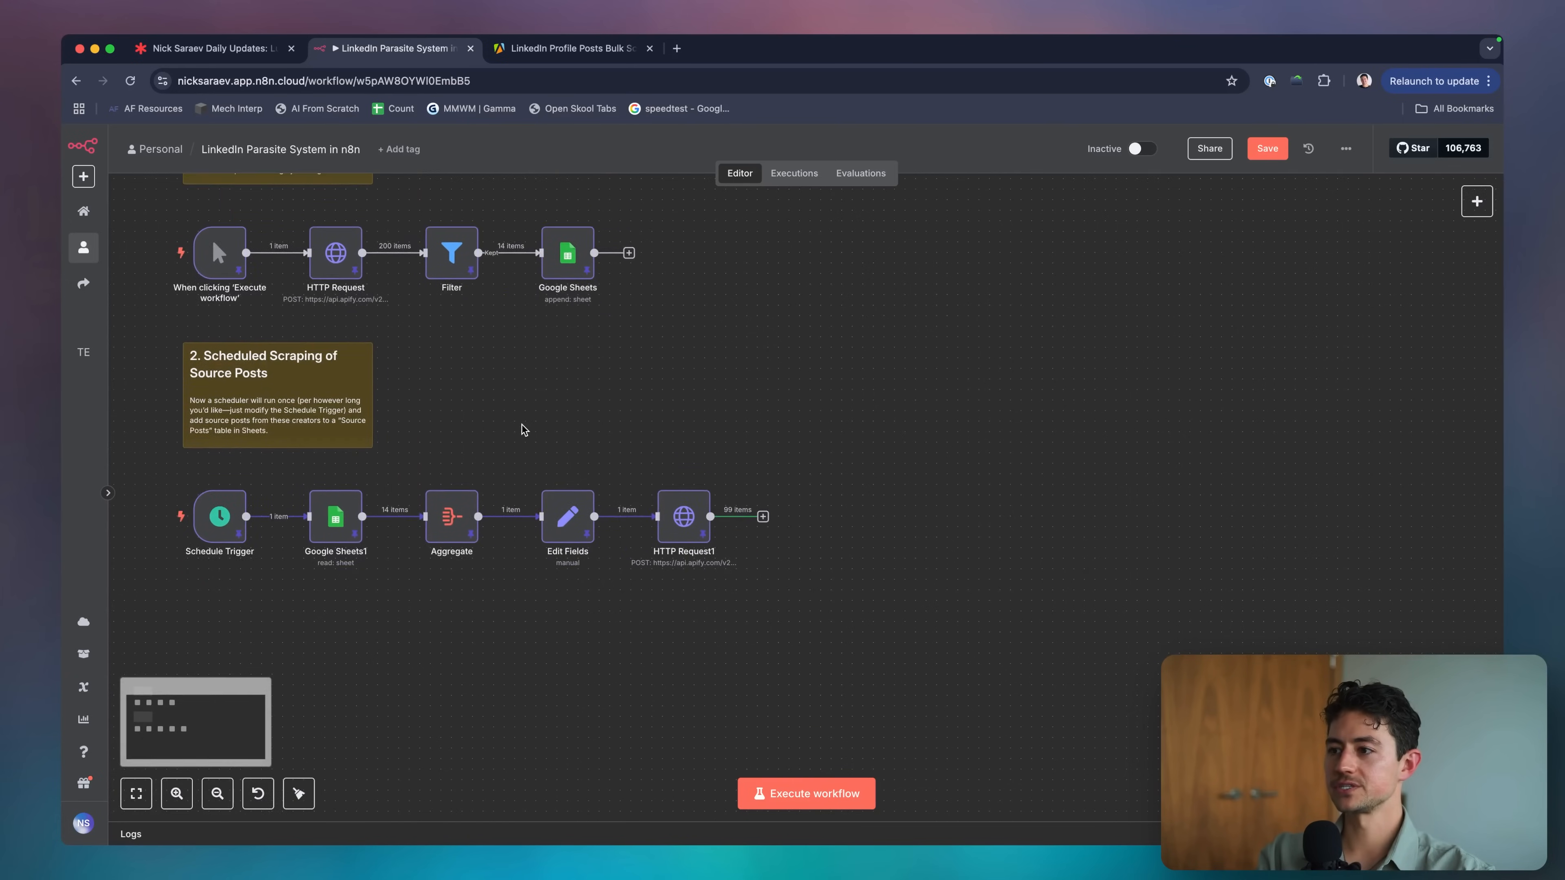
scroll(841, 521, right, 5)
Add a Google Sheets2 node connected after HTTP Request1.
click(695, 471)
text(sheet)
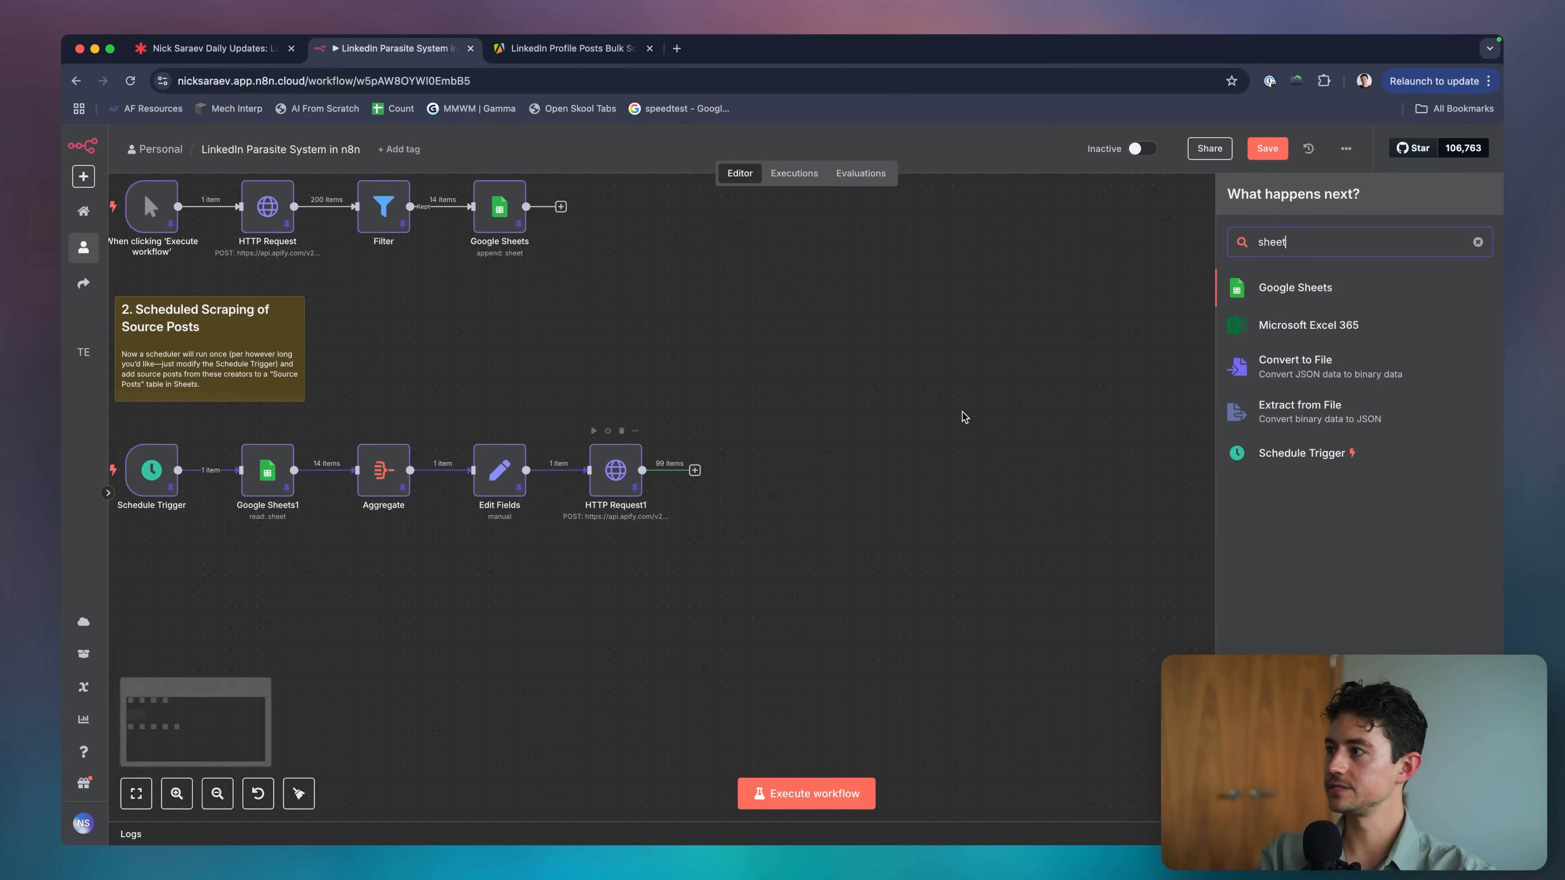
click(1275, 294)
drag(618, 296, 441, 163)
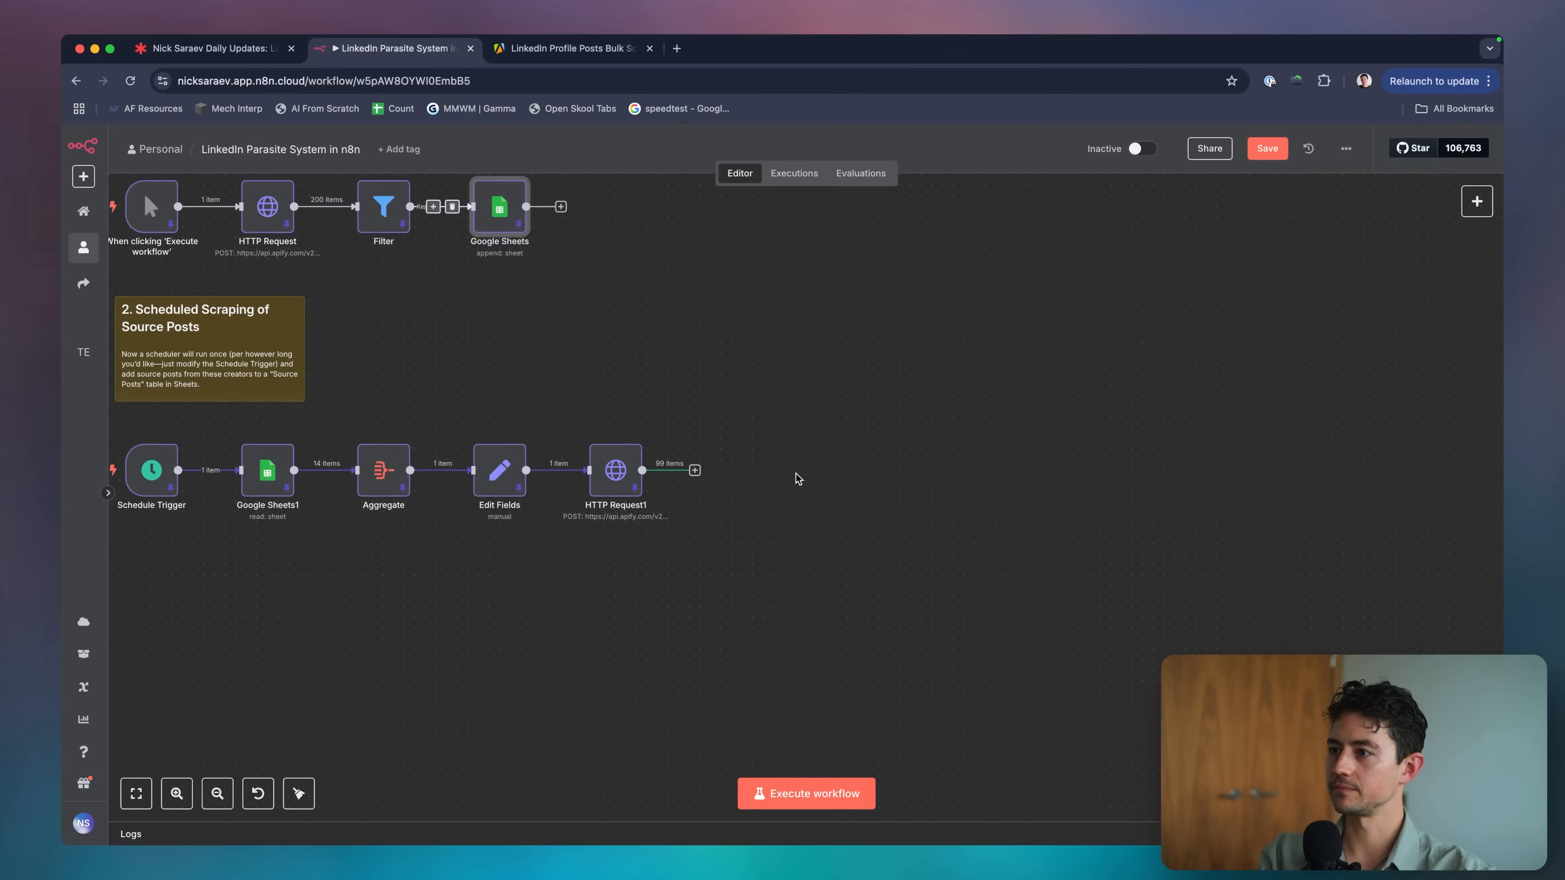
drag(799, 479, 715, 469)
Open Google Sheets2 and scan the incoming post's author and posting-date fields.
double_click(716, 469)
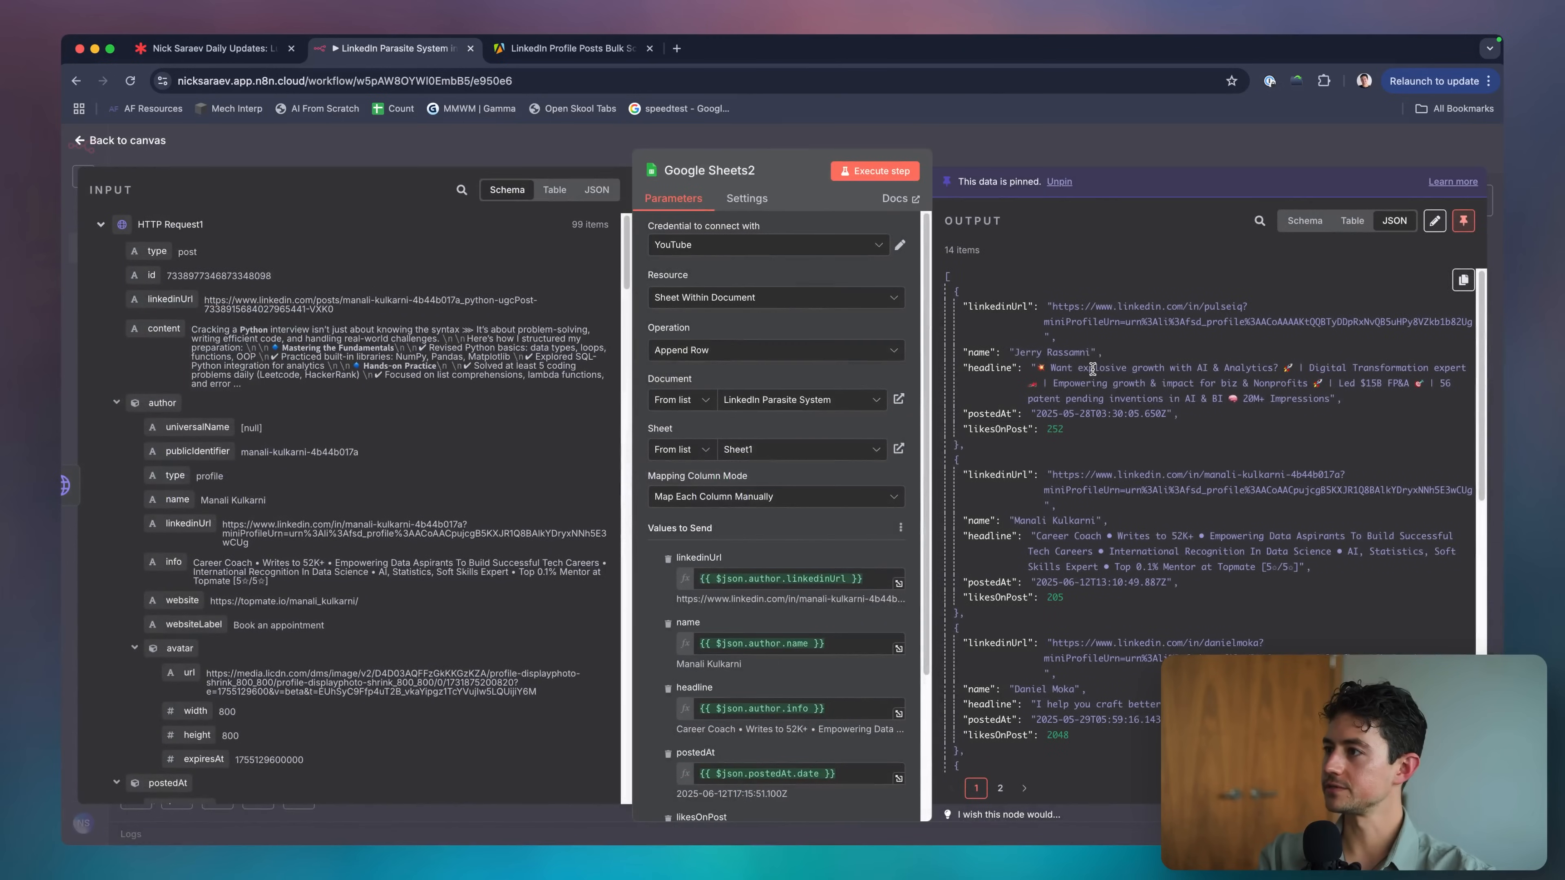
key(Escape)
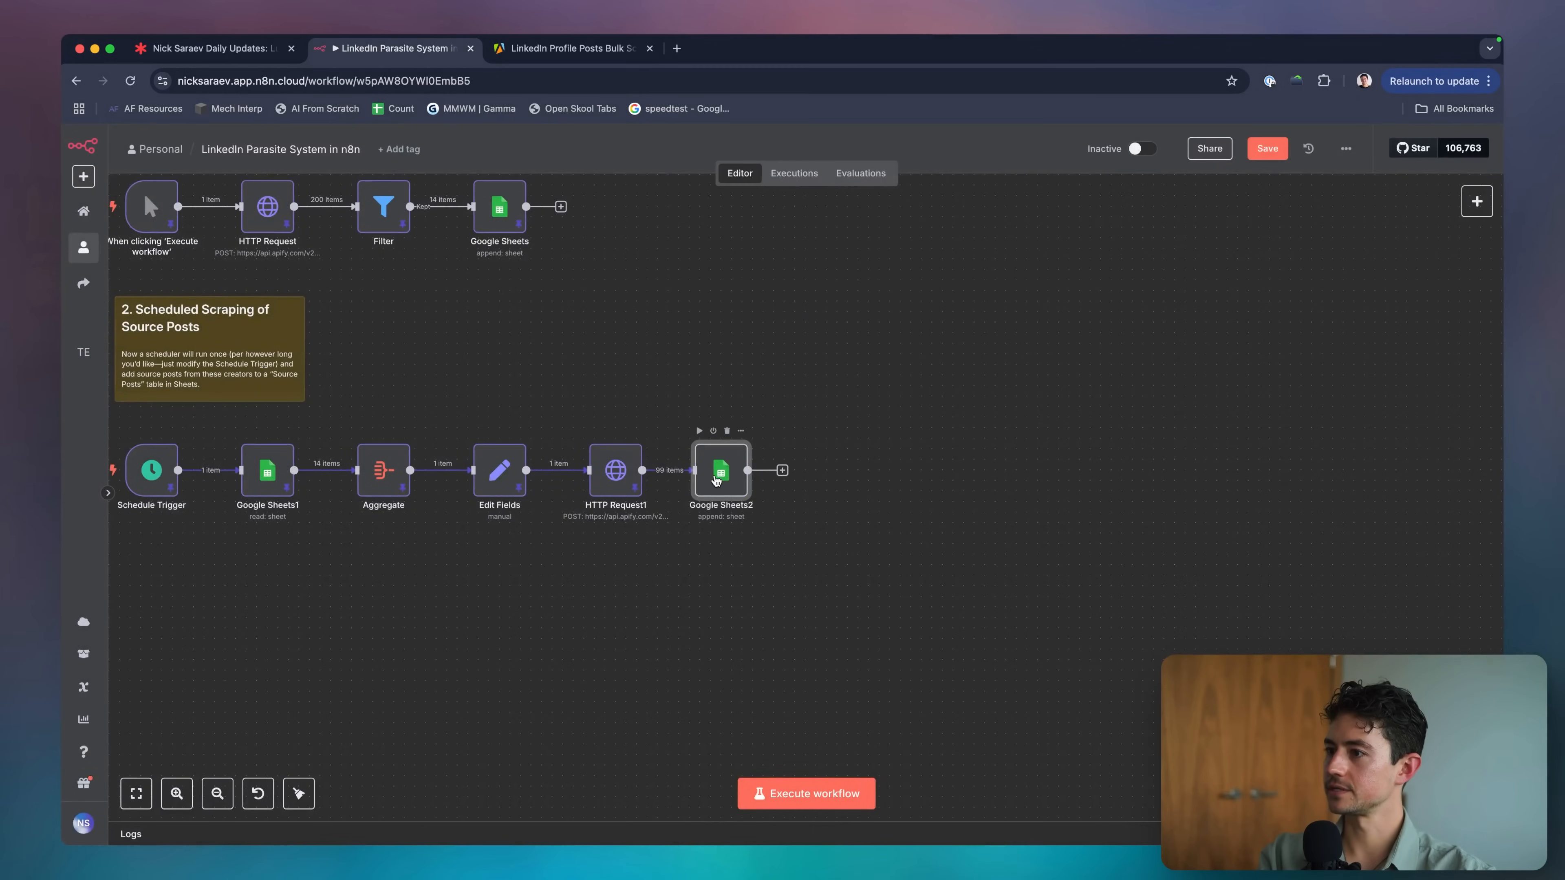
double_click(717, 480)
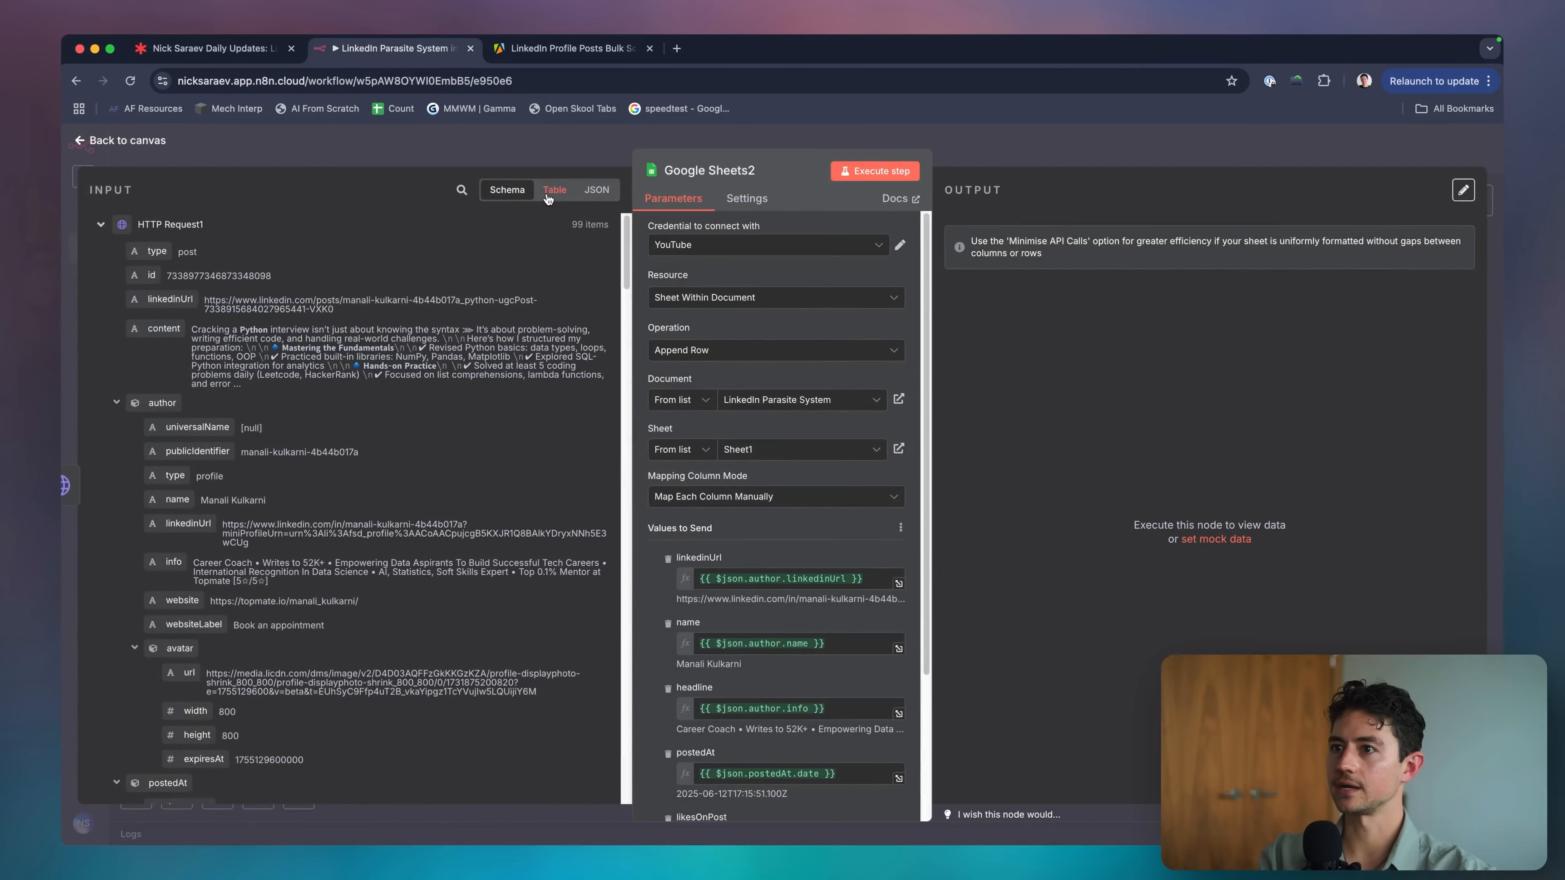
scroll(291, 237, down, 5)
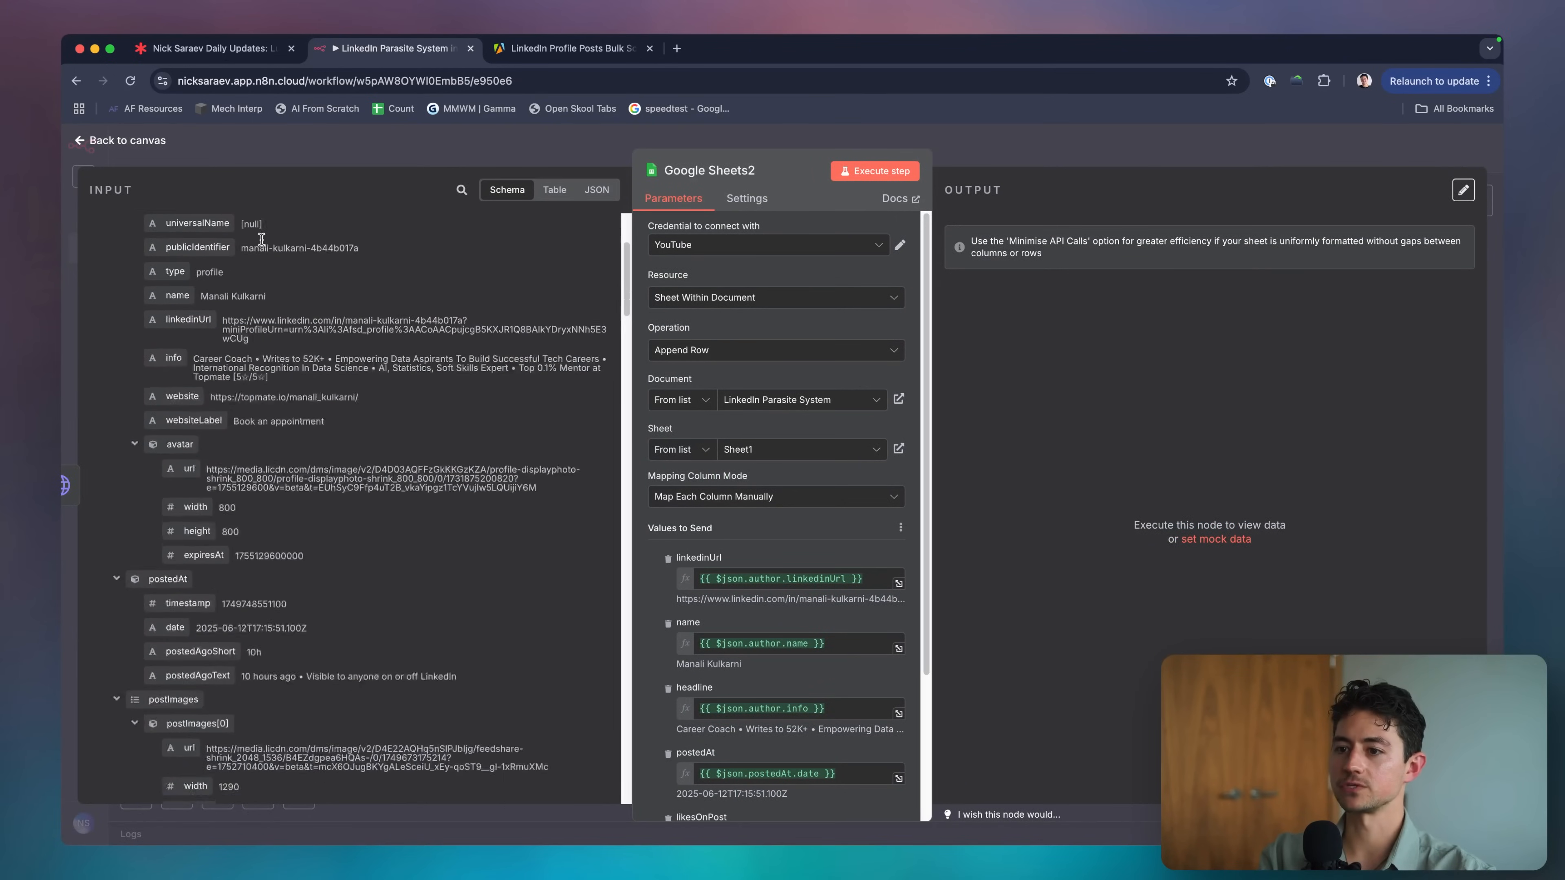
scroll(262, 240, up, 5)
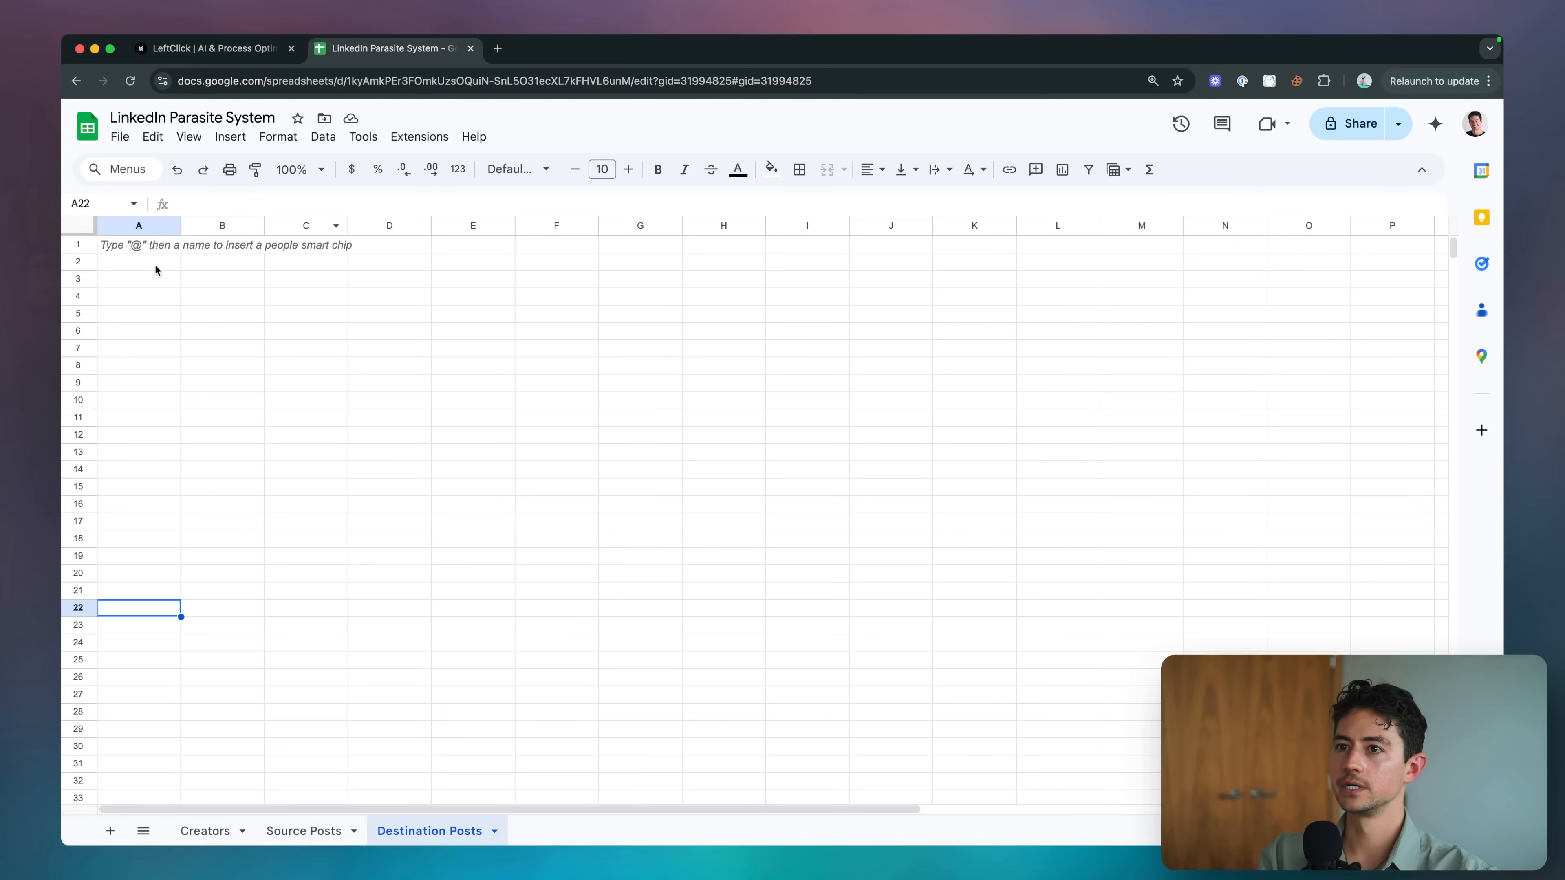
key(super+Up)
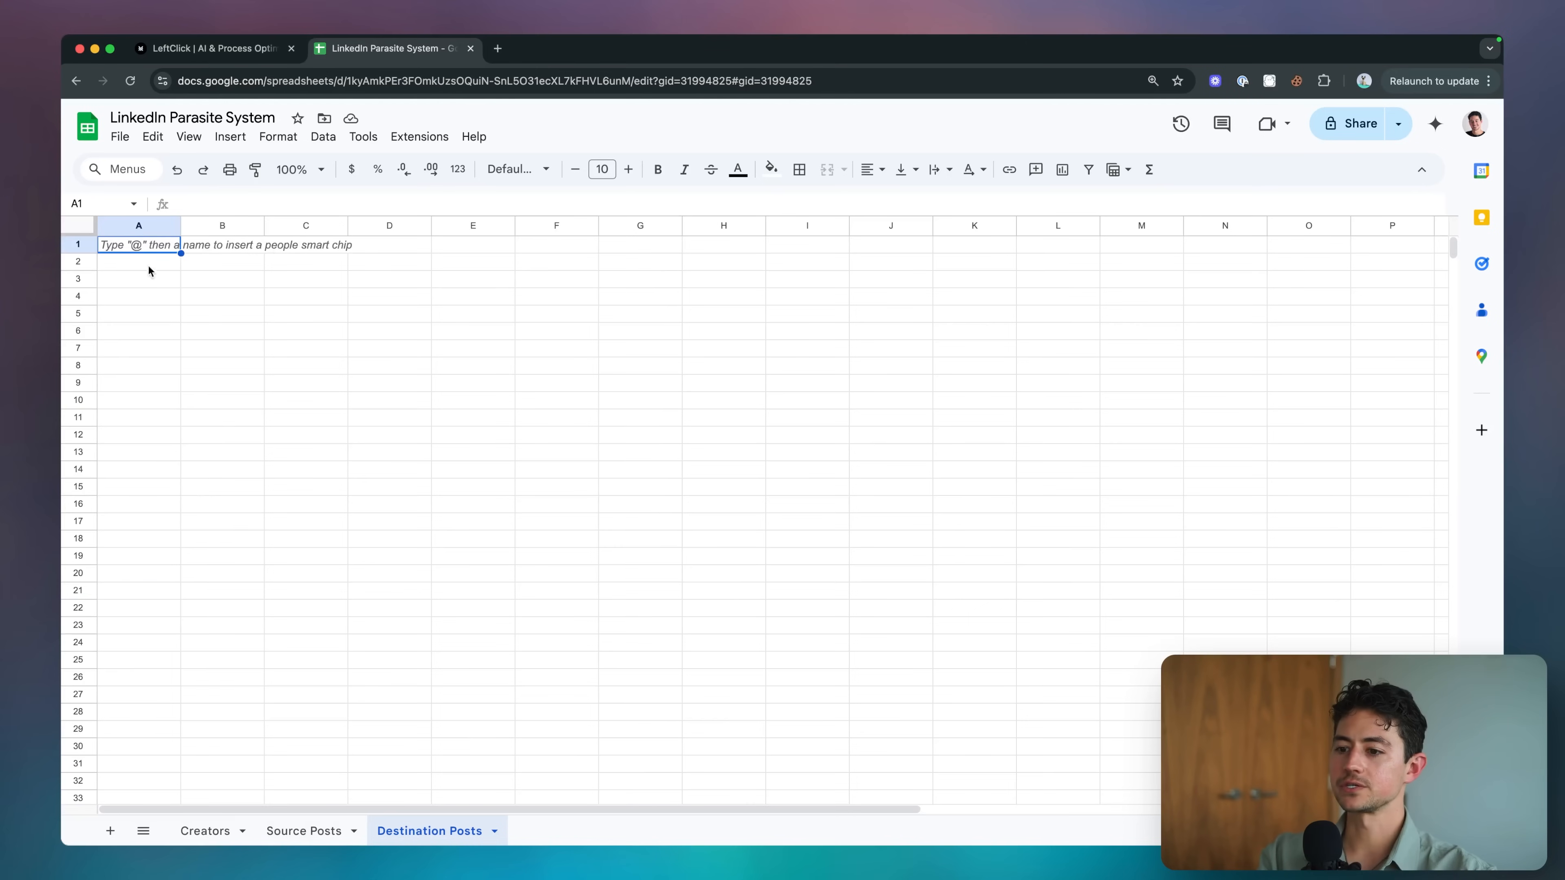
Enter the headers id, postUrl and content in A1–C1 of the Source Posts sheet.
key(alt+Up)
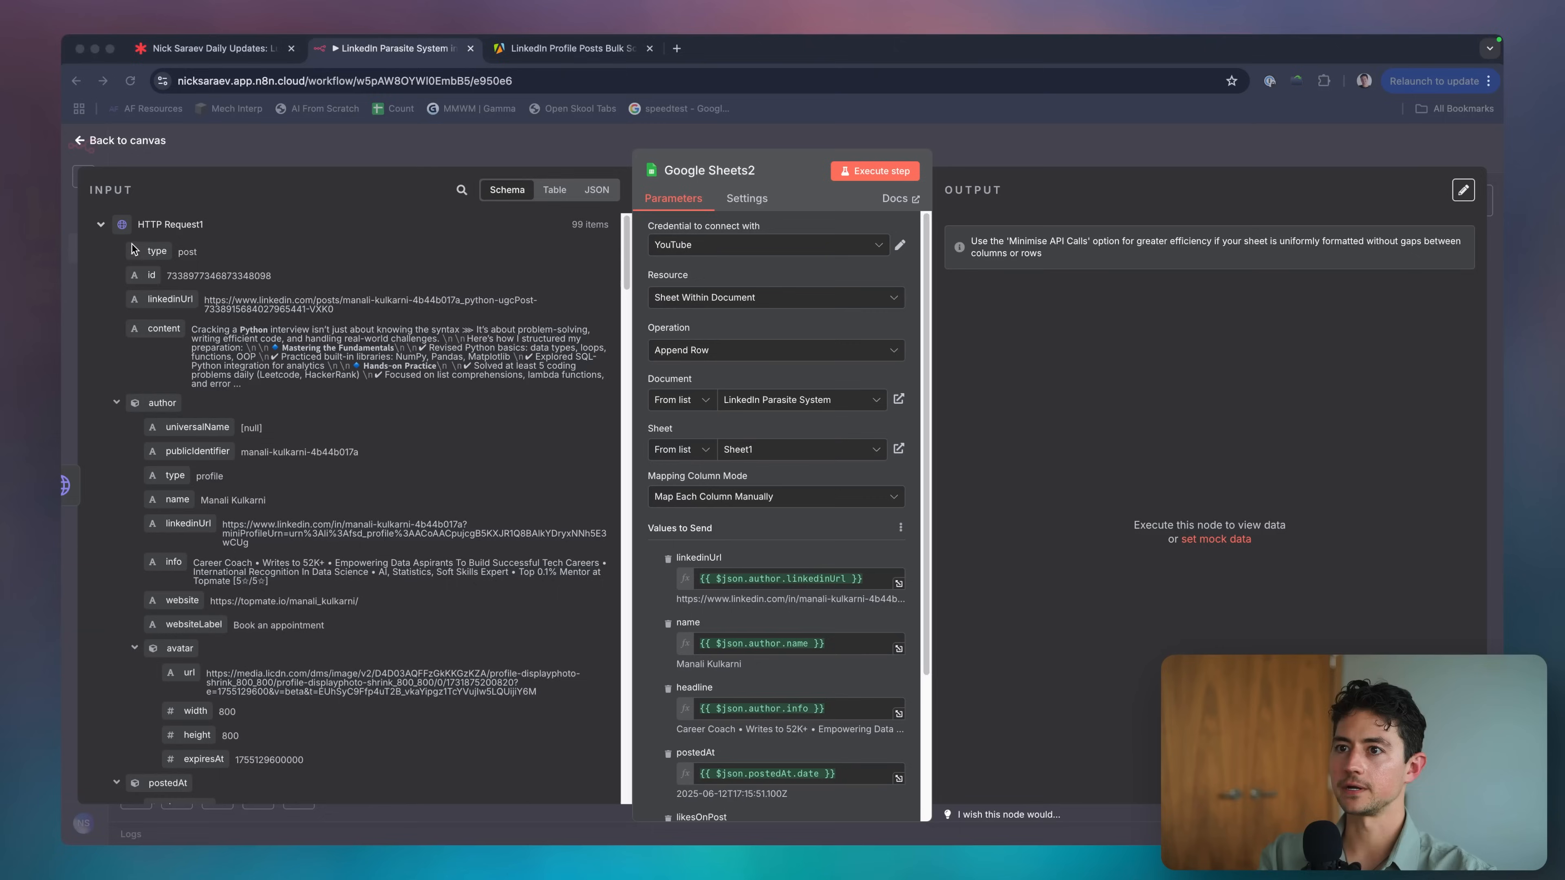
click(132, 245)
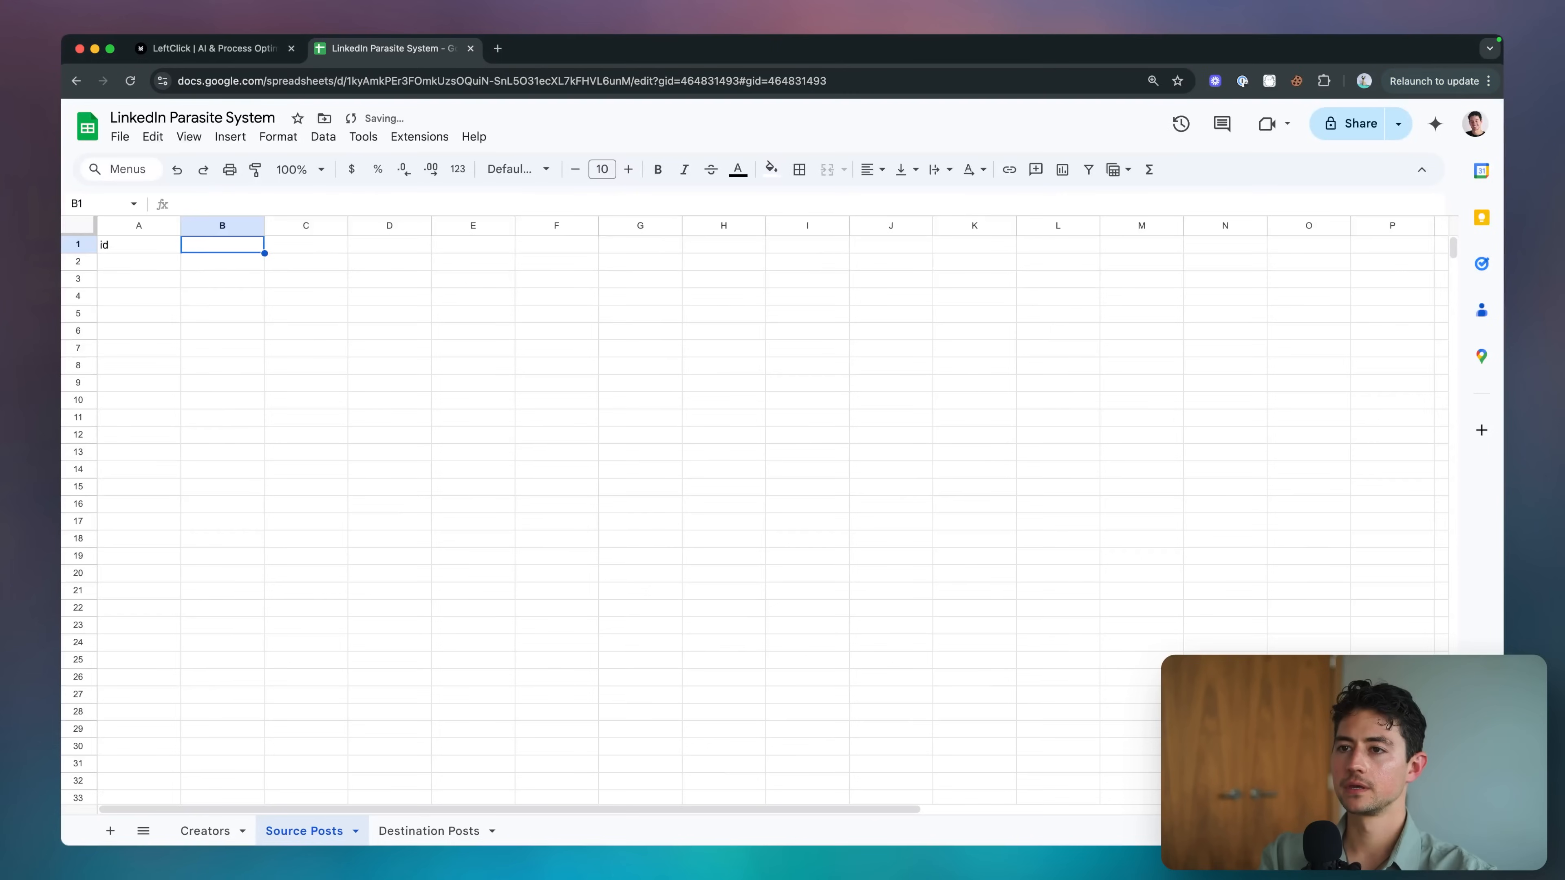
text(postUrl)
key(Tab)
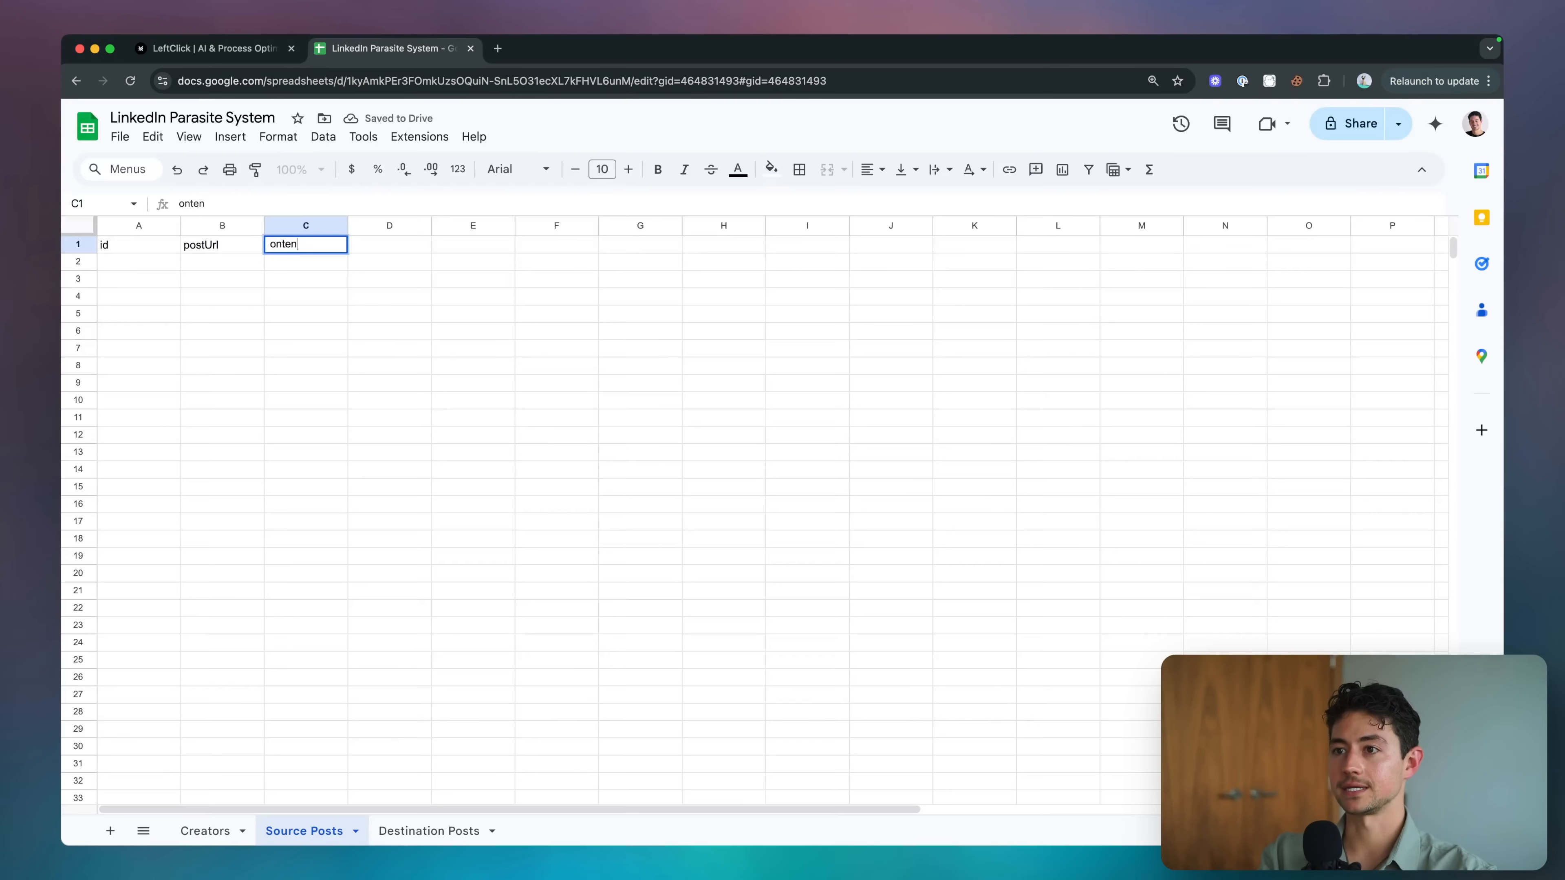
text(conten)
text(t)
key(Return)
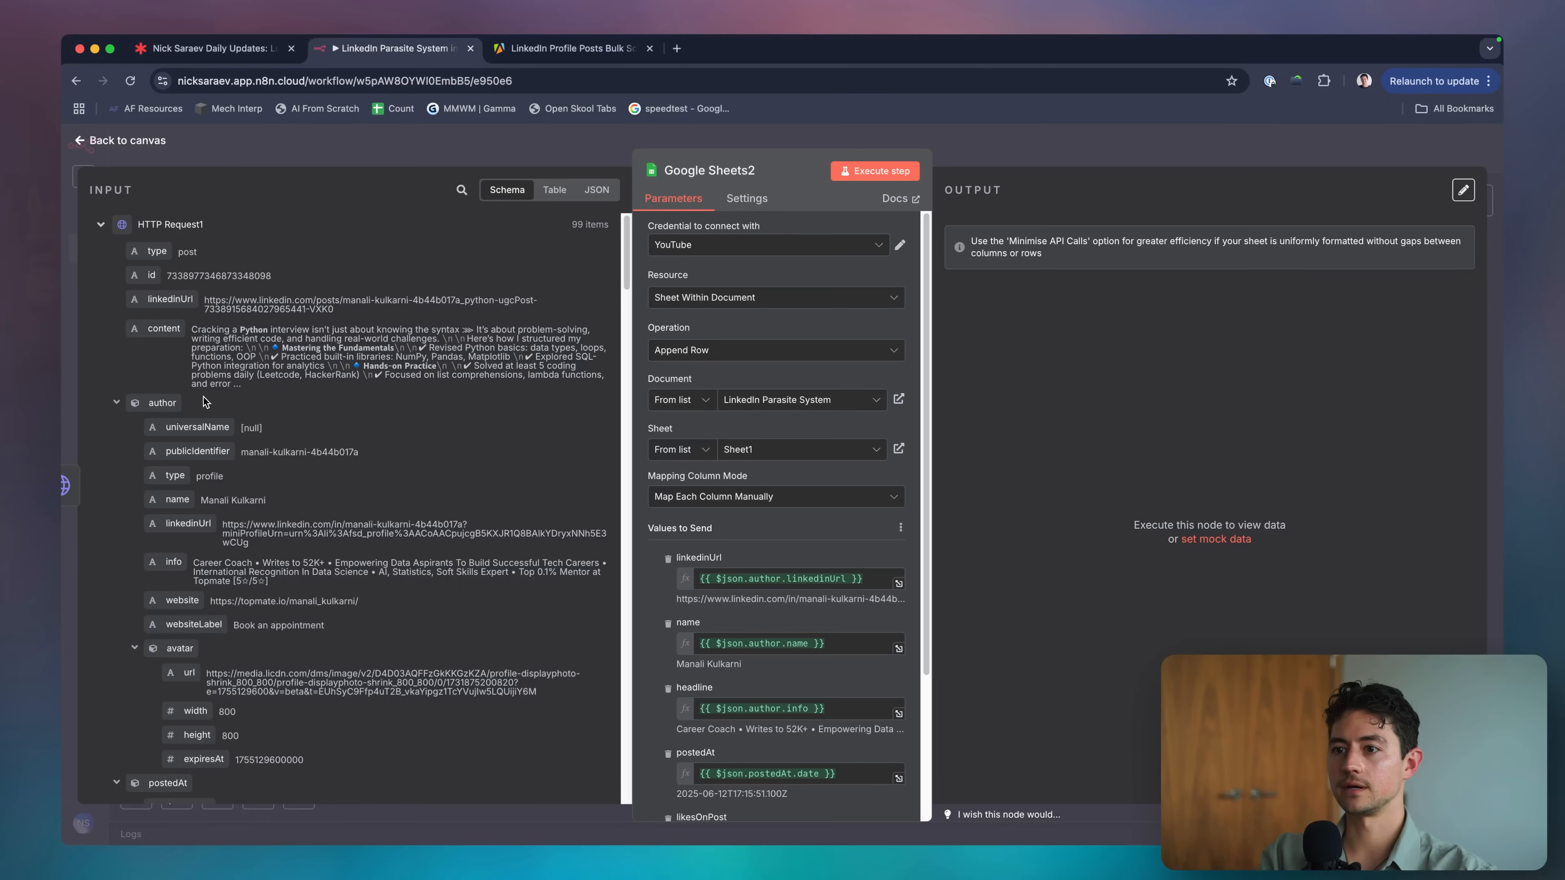
scroll(202, 396, down, 1)
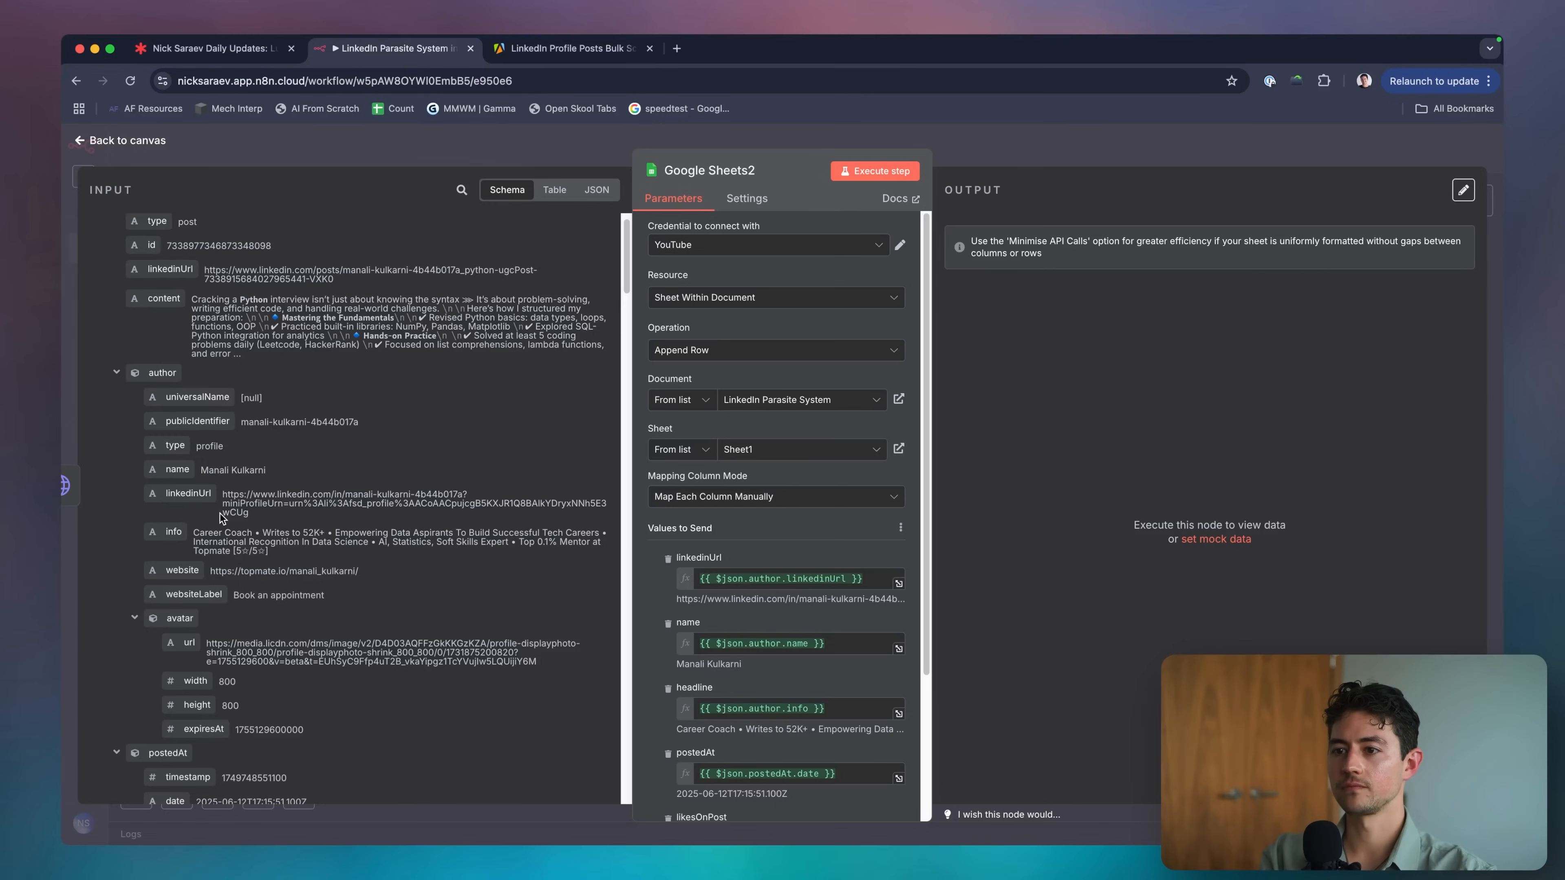
scroll(221, 515, down, 2)
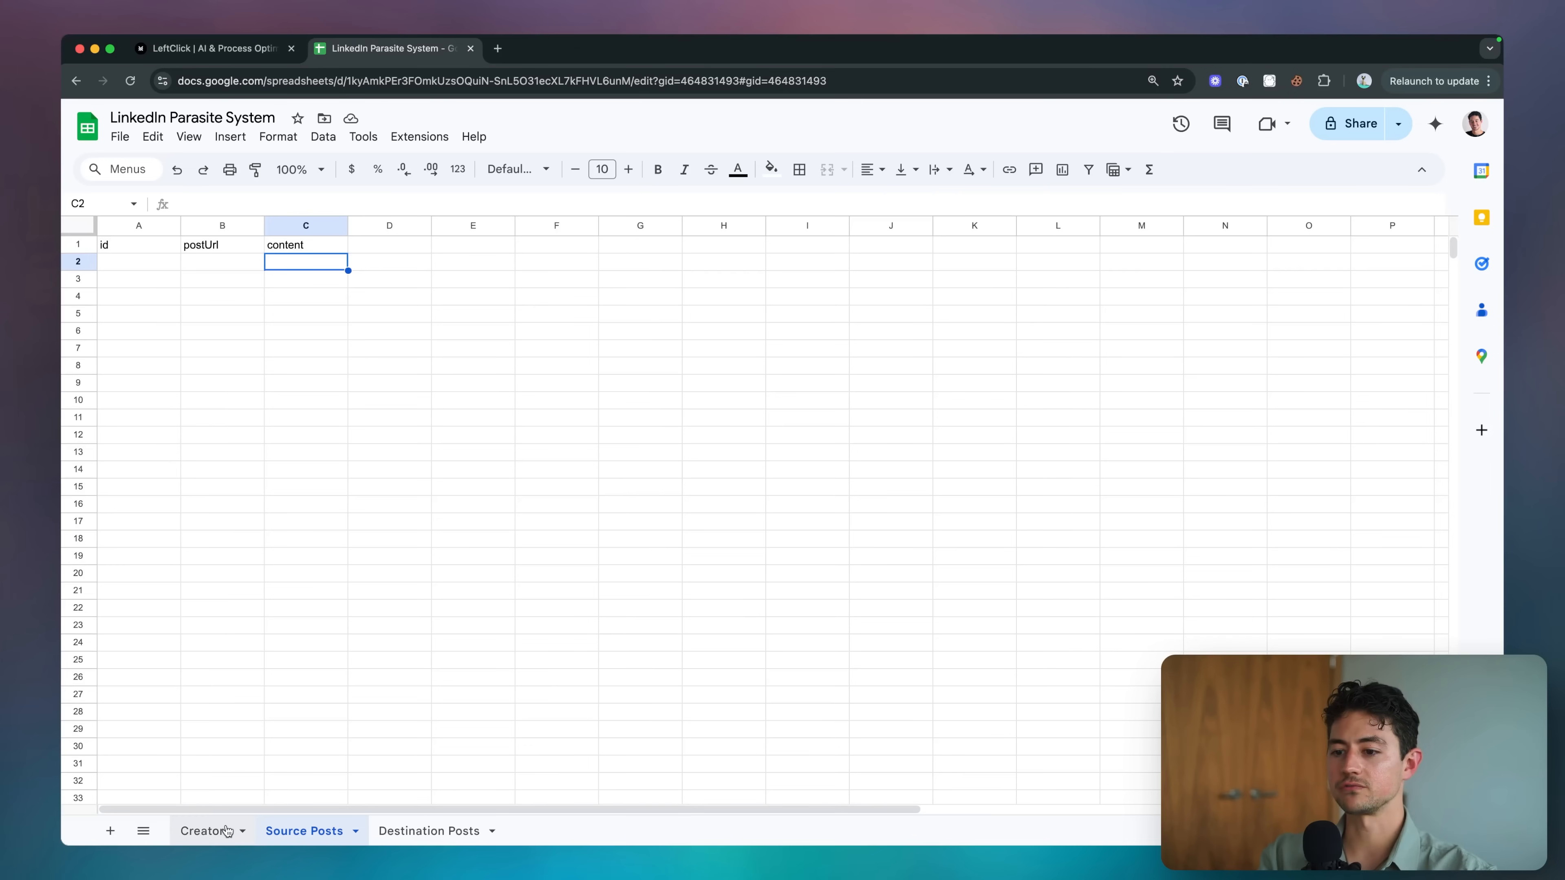
Check the Creators tab's linkedinUrl header, then add linkedinUrl as the D1 header in Source Posts.
click(226, 831)
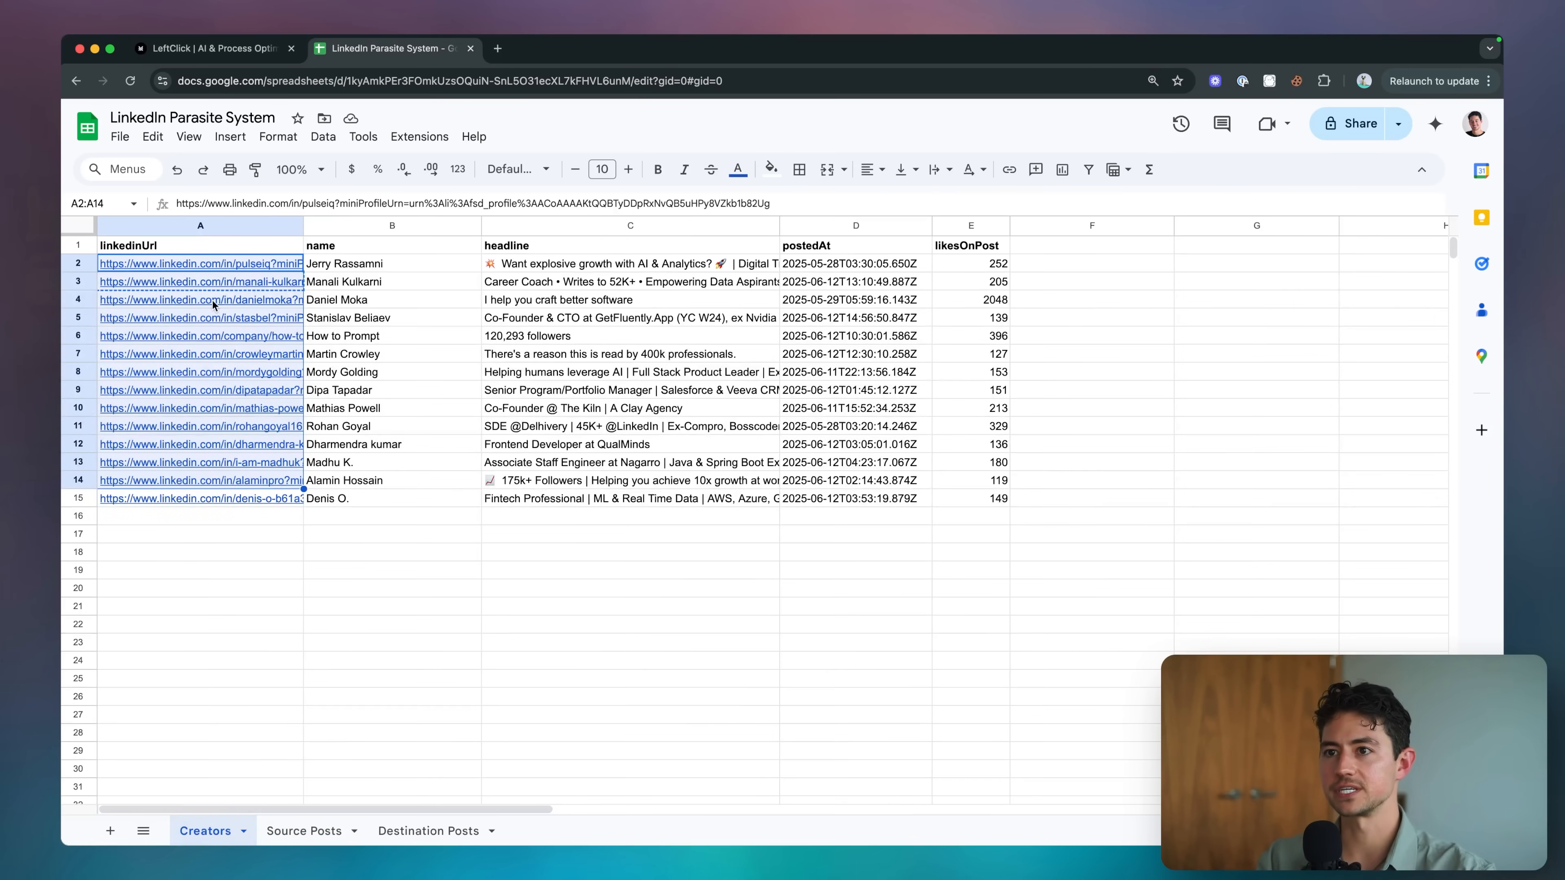
click(212, 248)
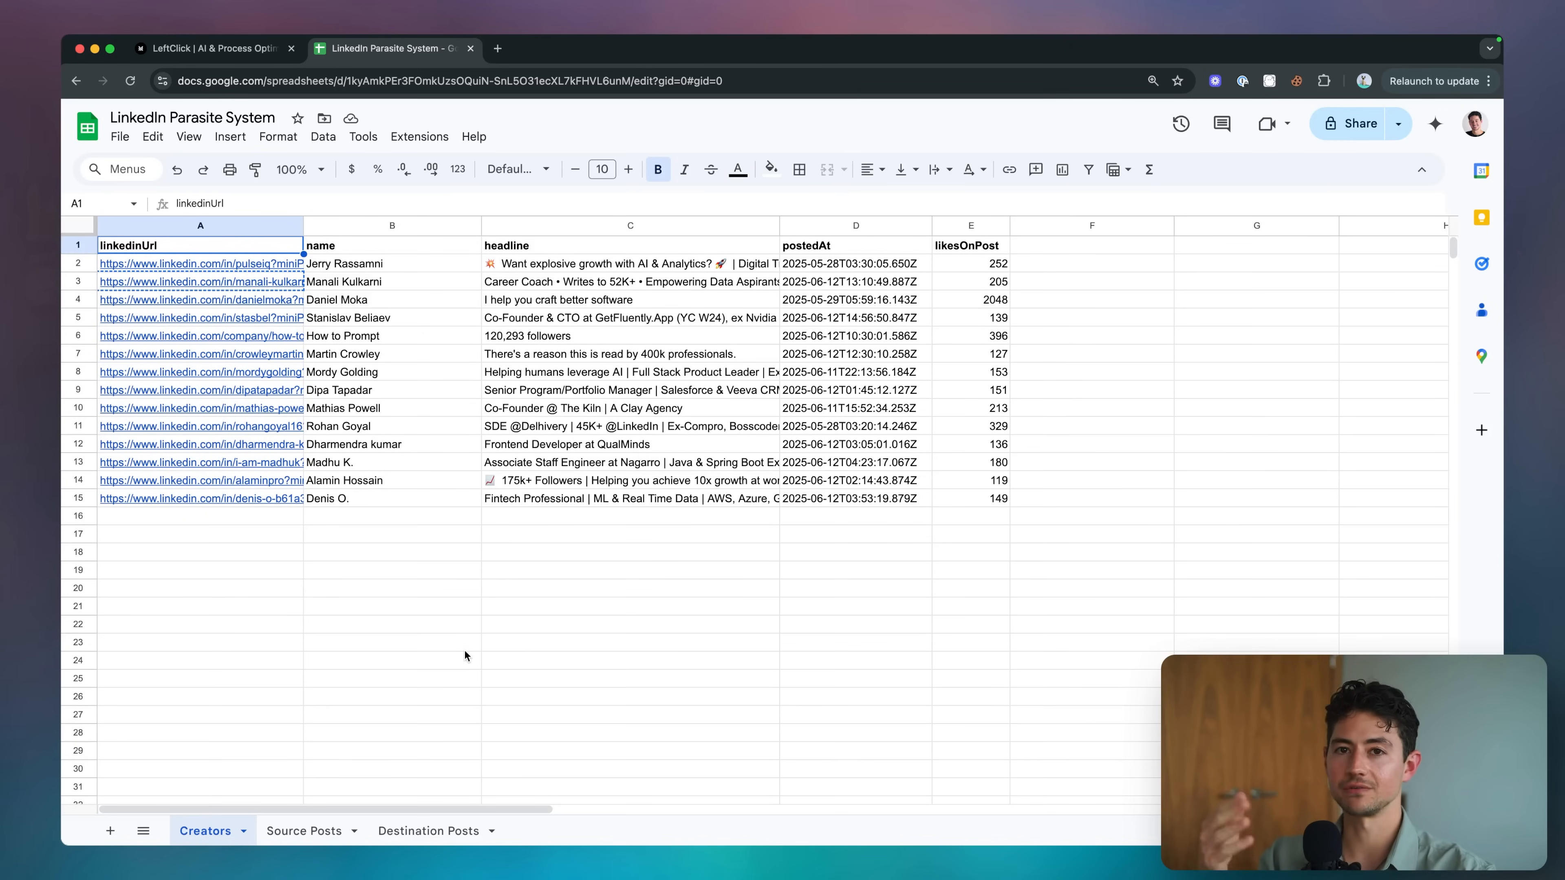
click(304, 831)
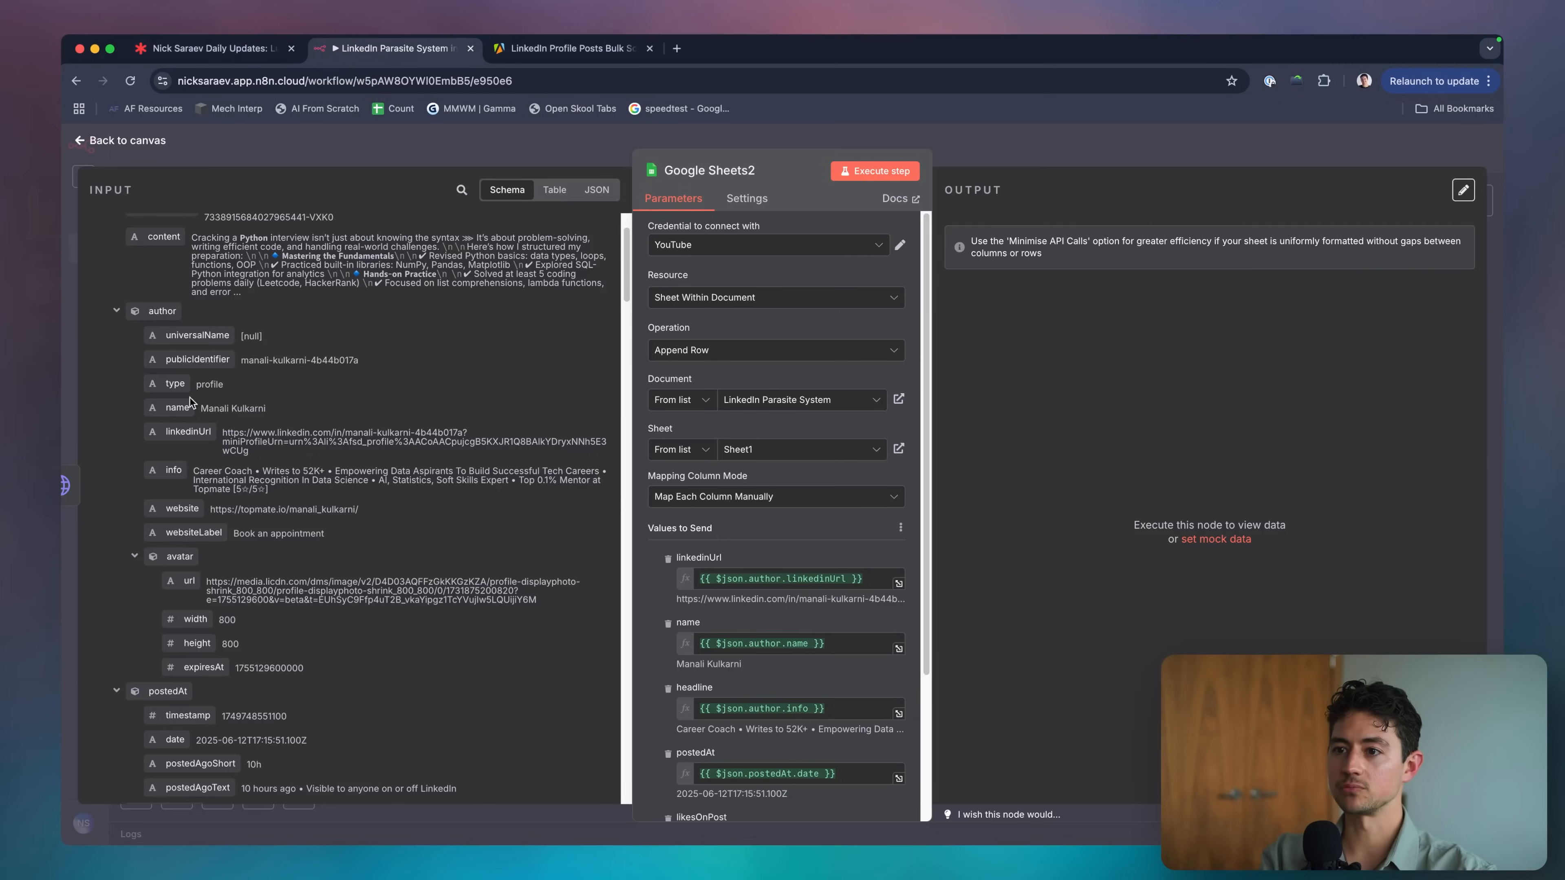
click(389, 244)
text(linkedi)
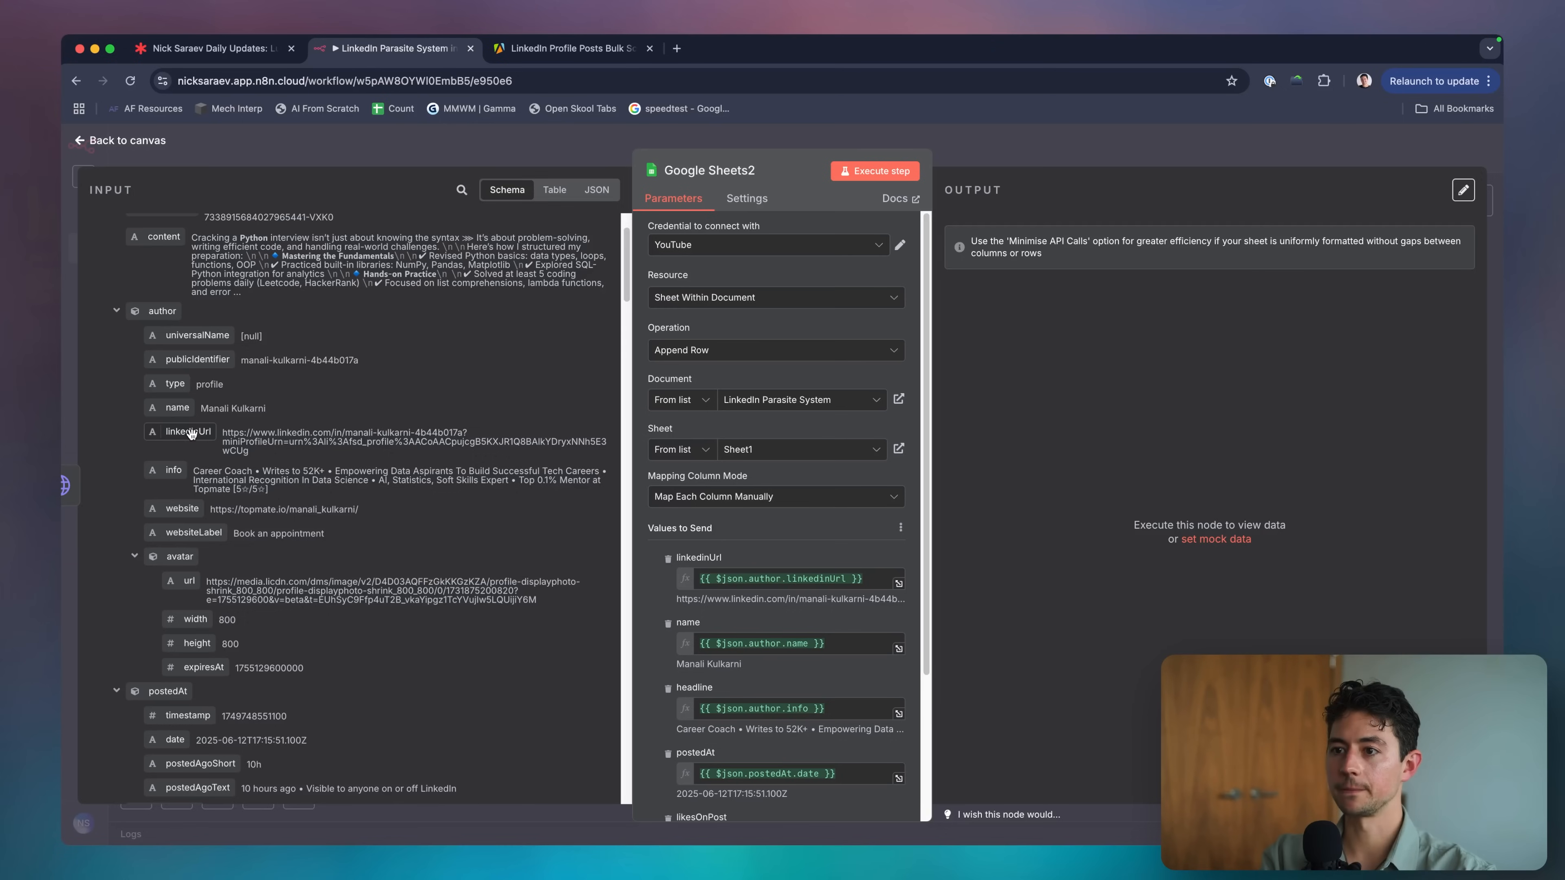
scroll(220, 481, down, 5)
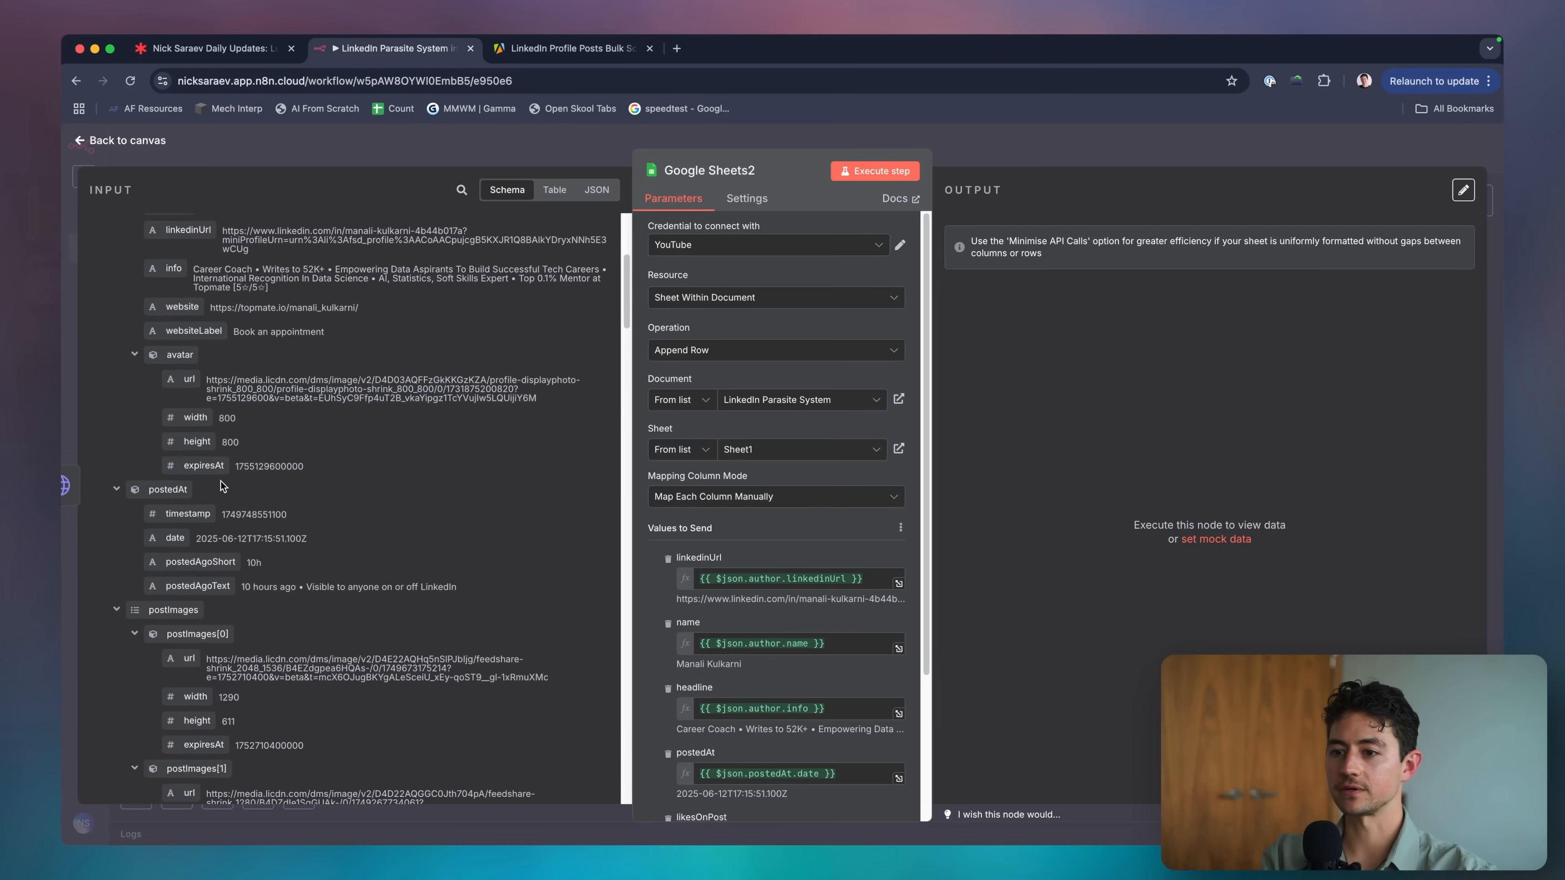
scroll(220, 481, down, 1)
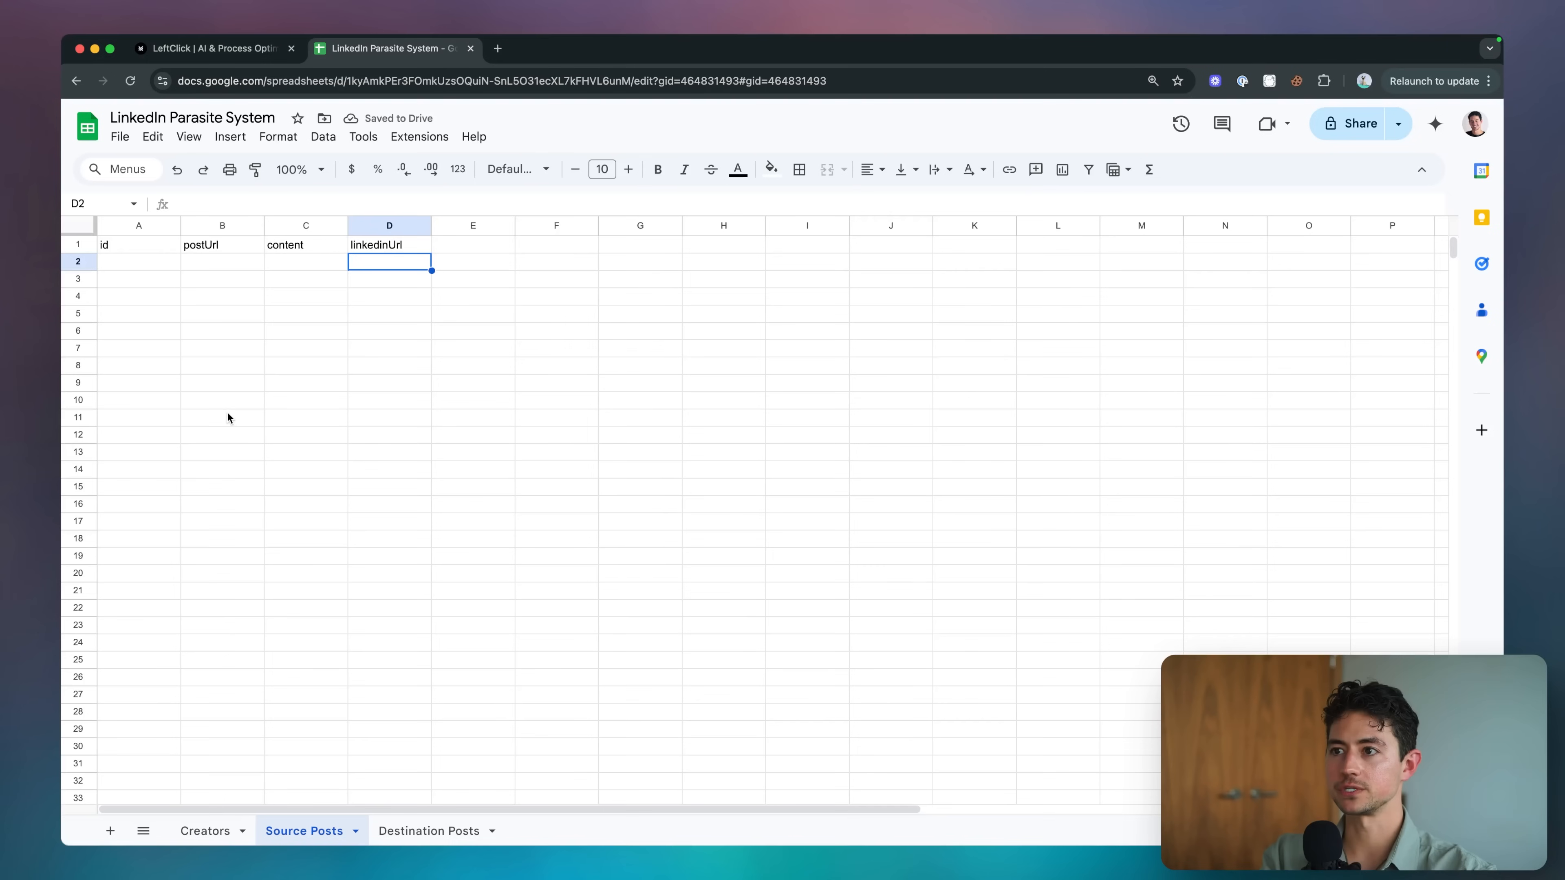
key(Tab)
Add postedAt as the E1 header while reviewing the scraped post's fields and postImages list.
text(postedAt)
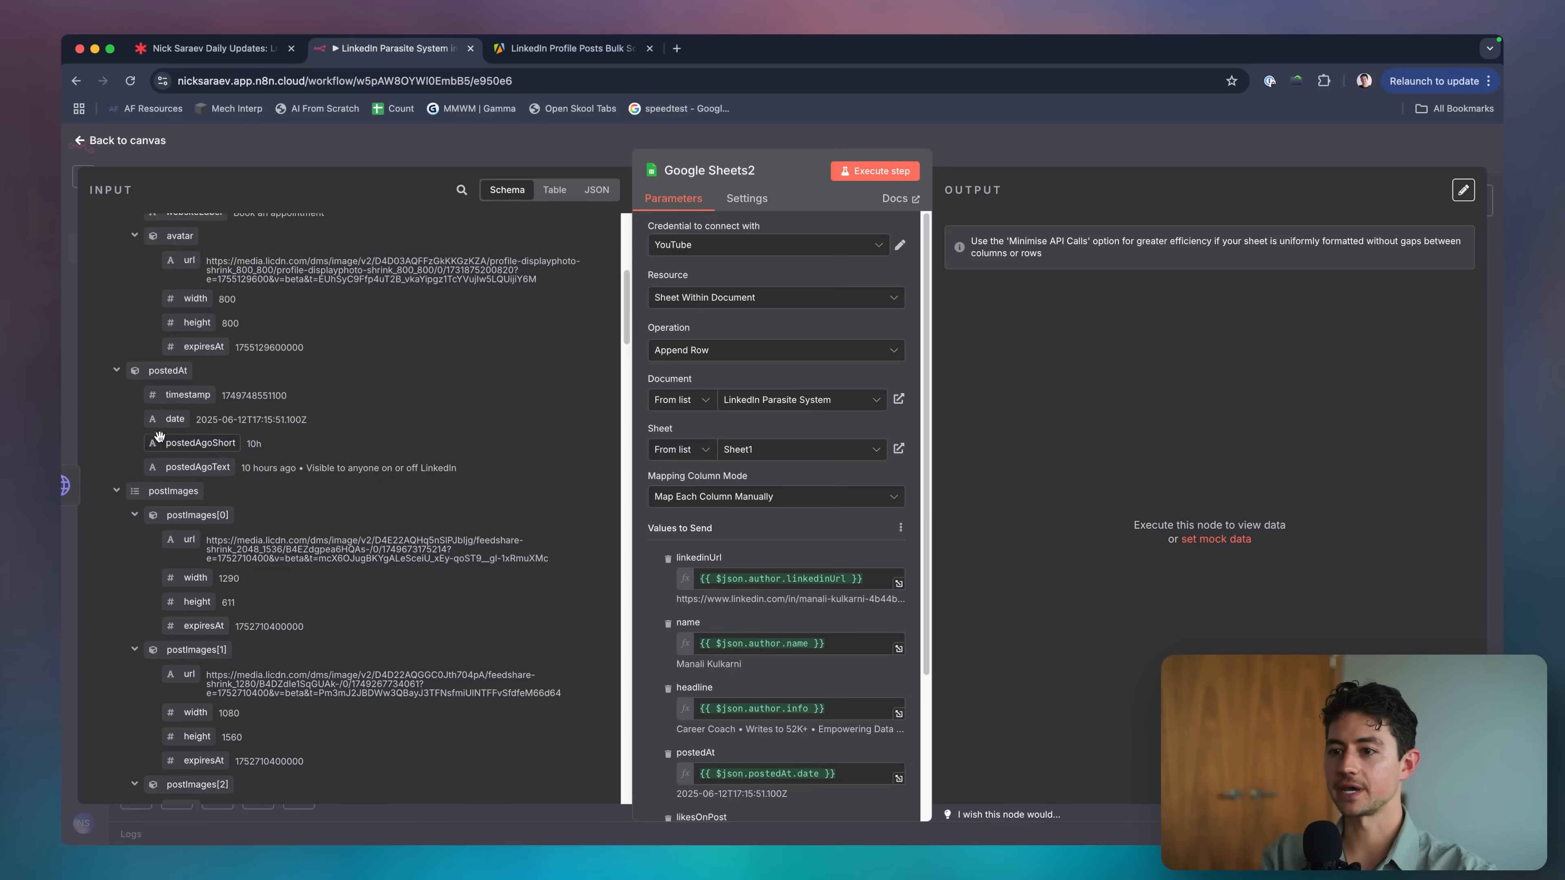
scroll(159, 437, down, 3)
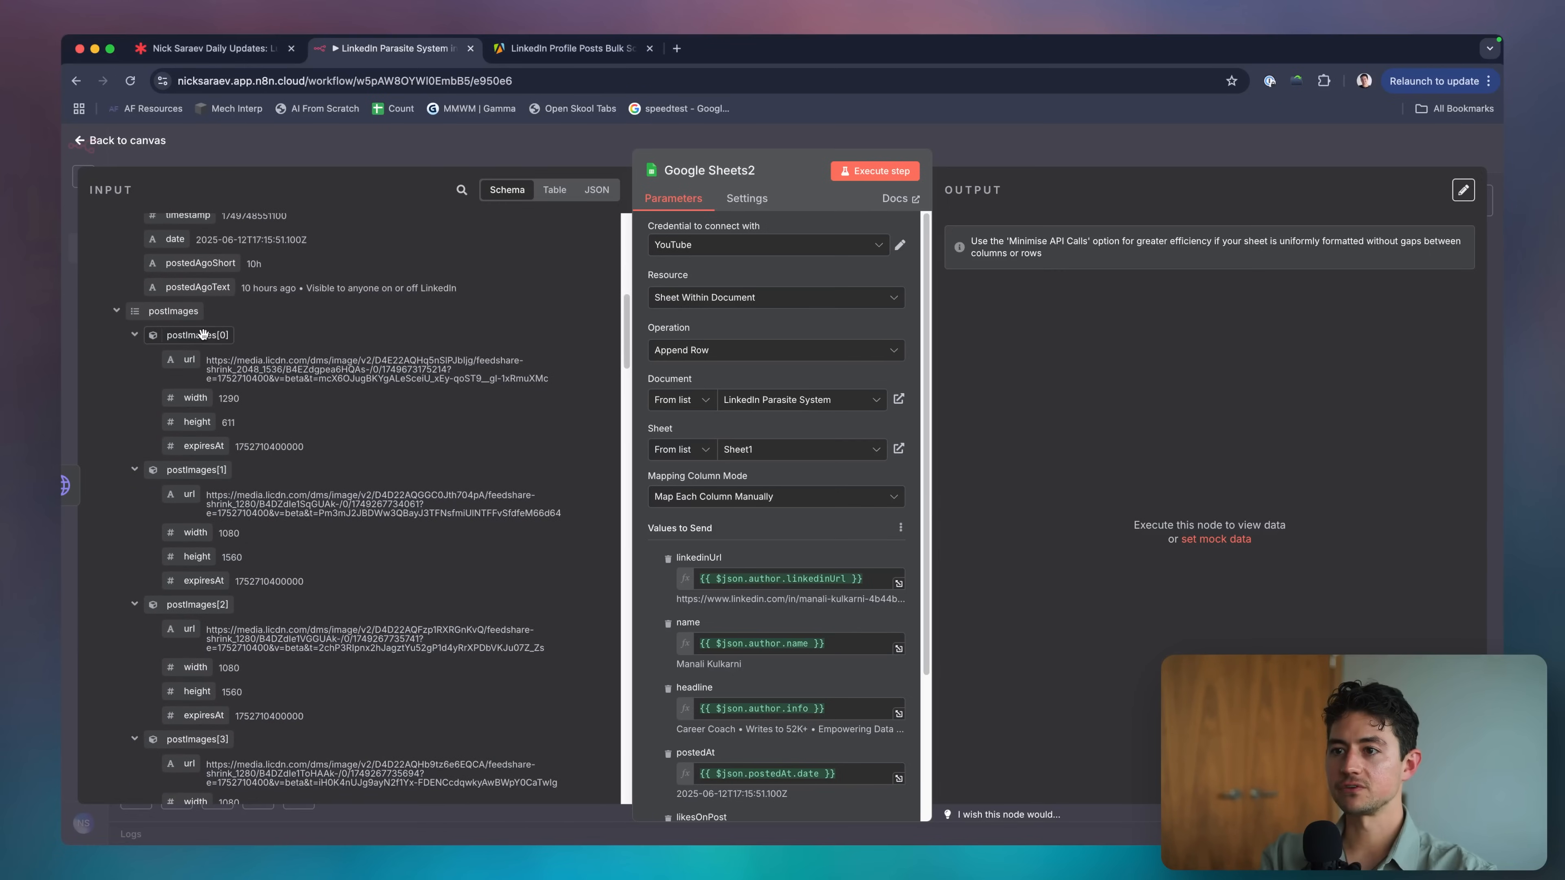
scroll(270, 338, down, 1)
scroll(271, 338, up, 5)
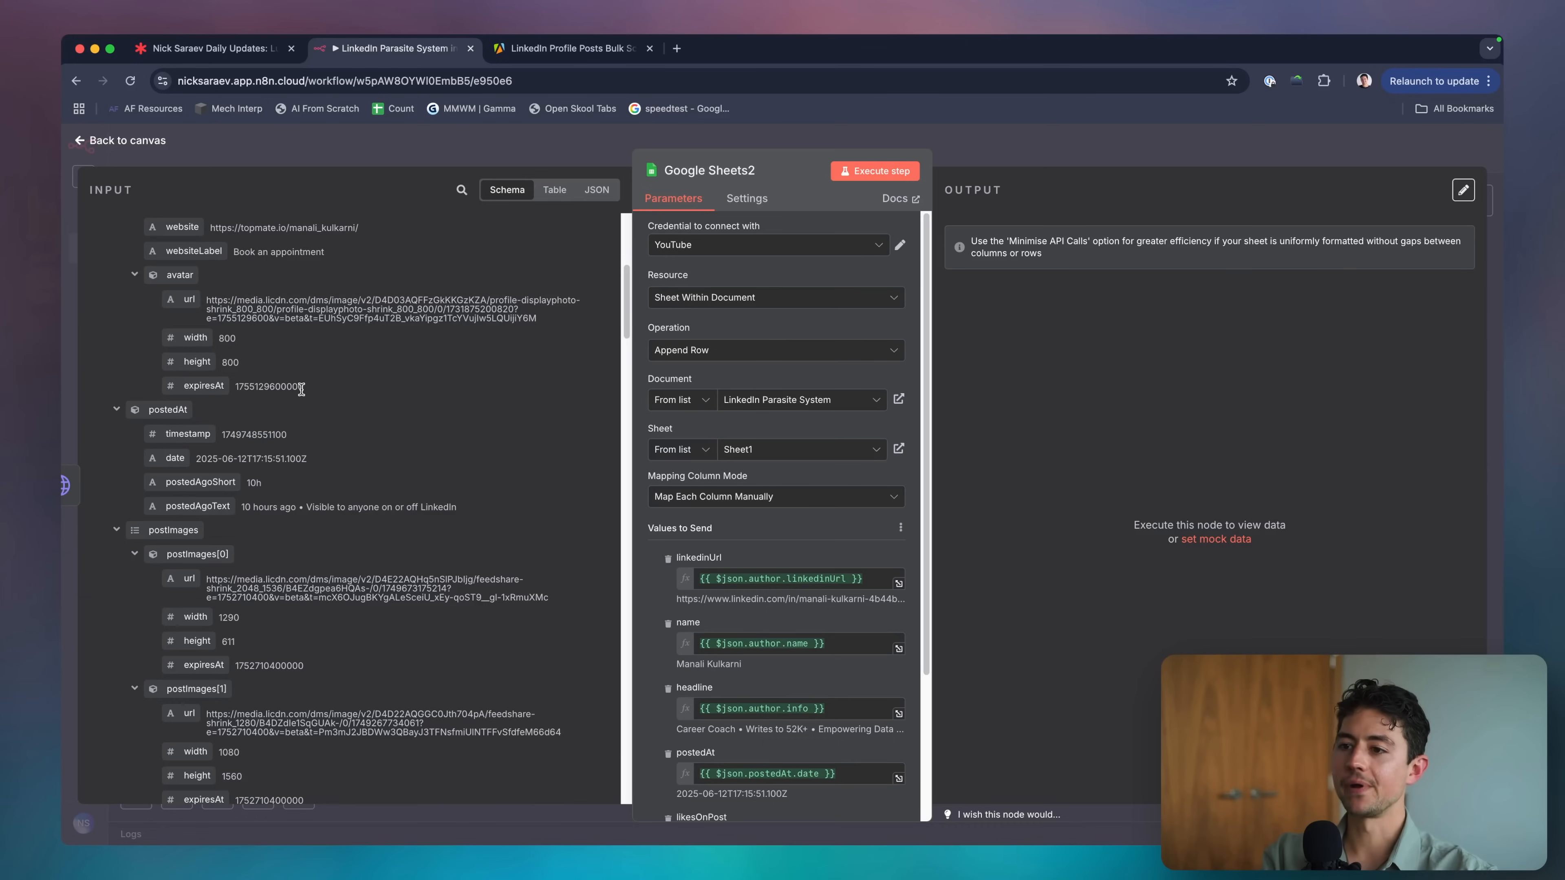
scroll(387, 441, down, 5)
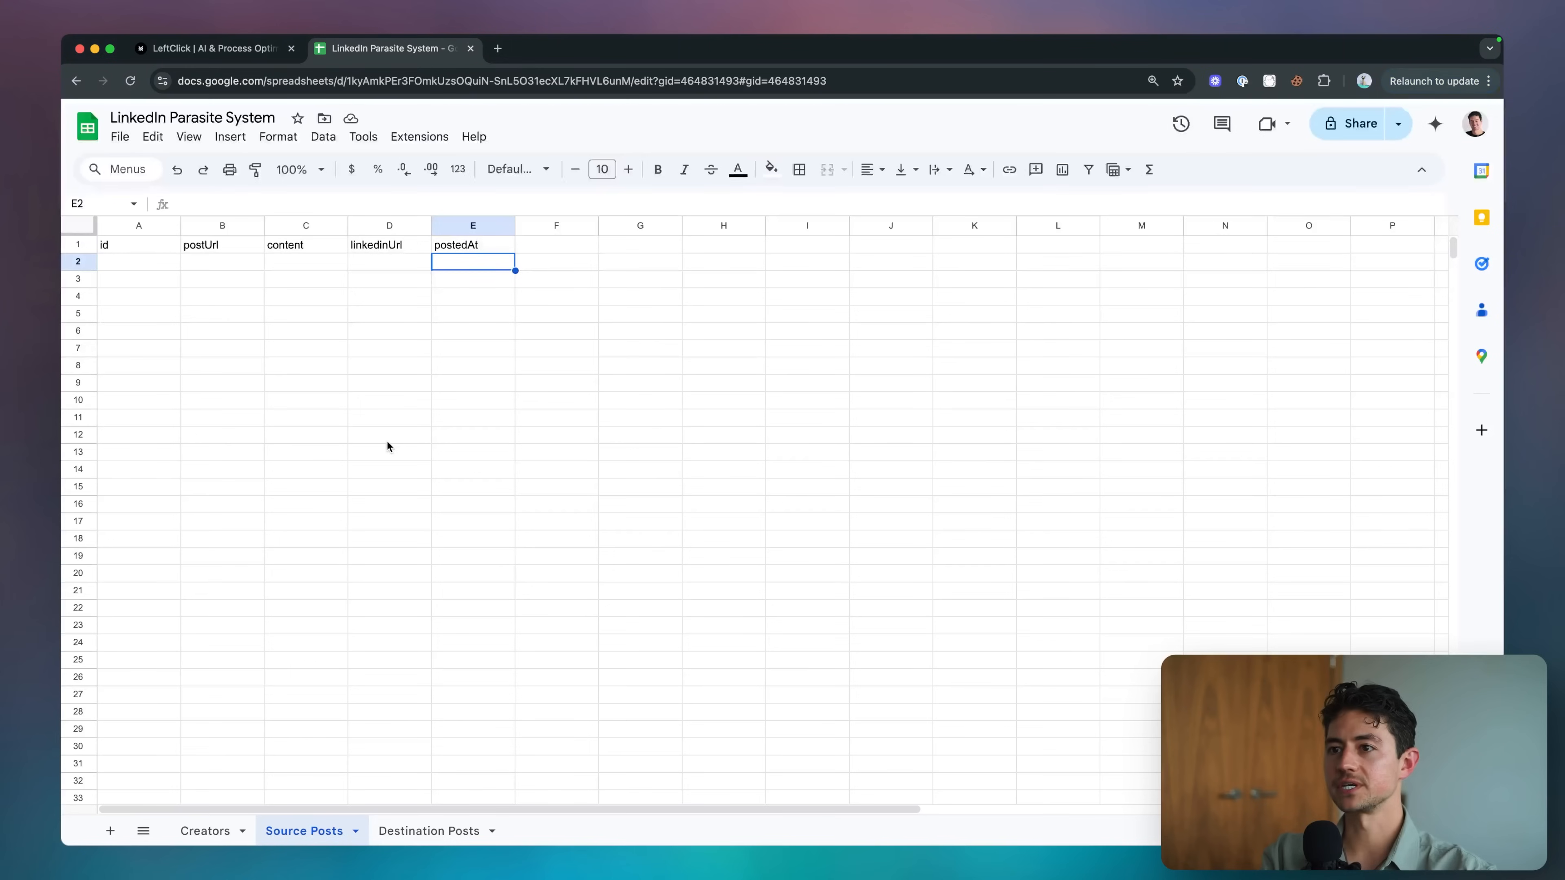
key(Tab)
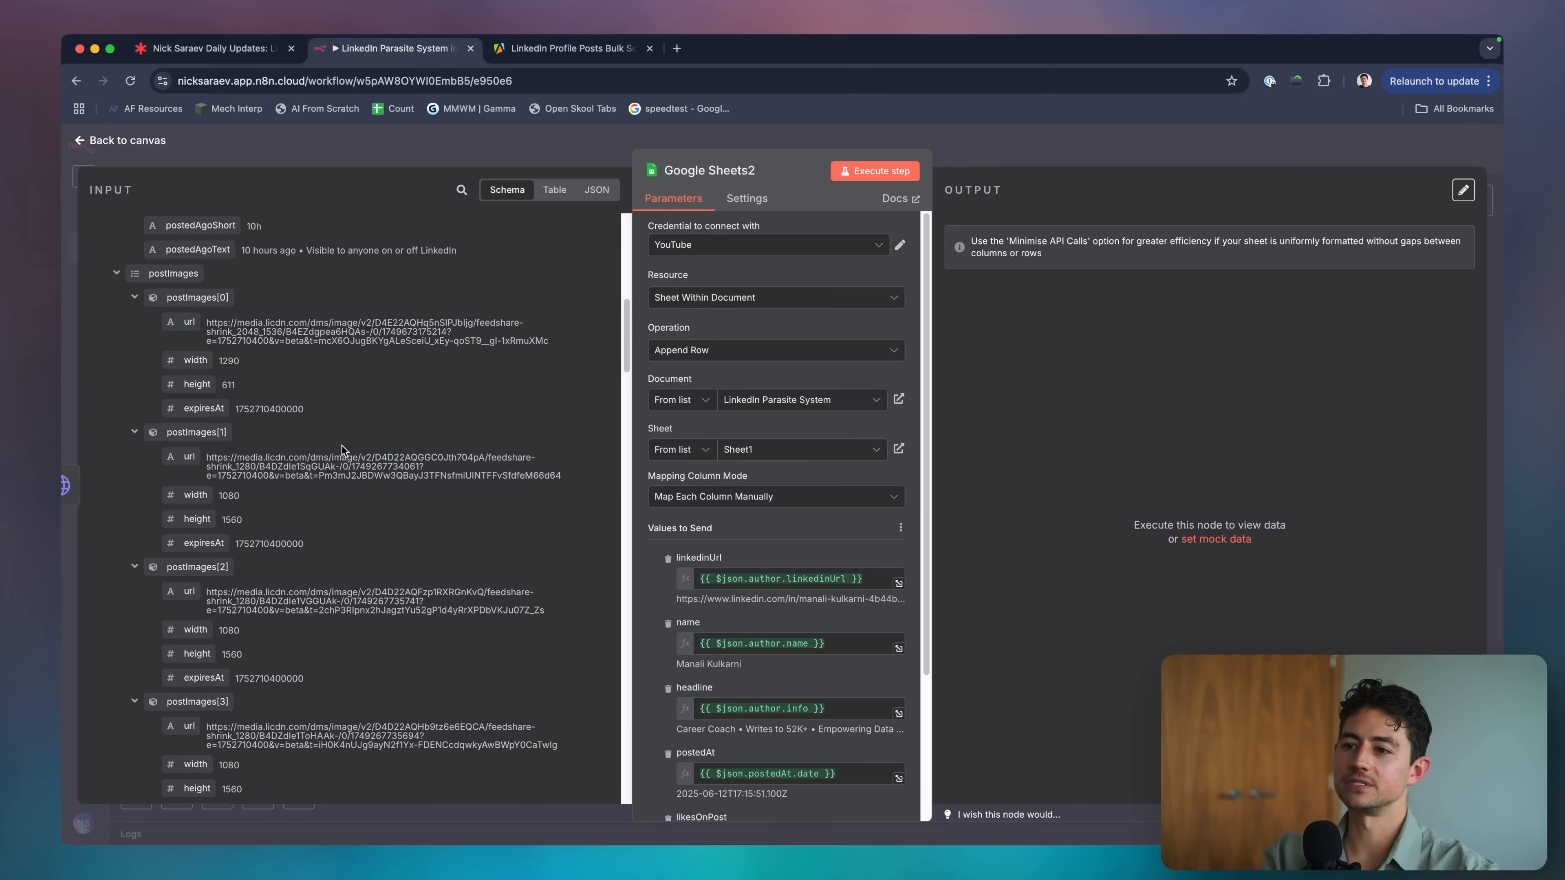
scroll(343, 445, down, 10)
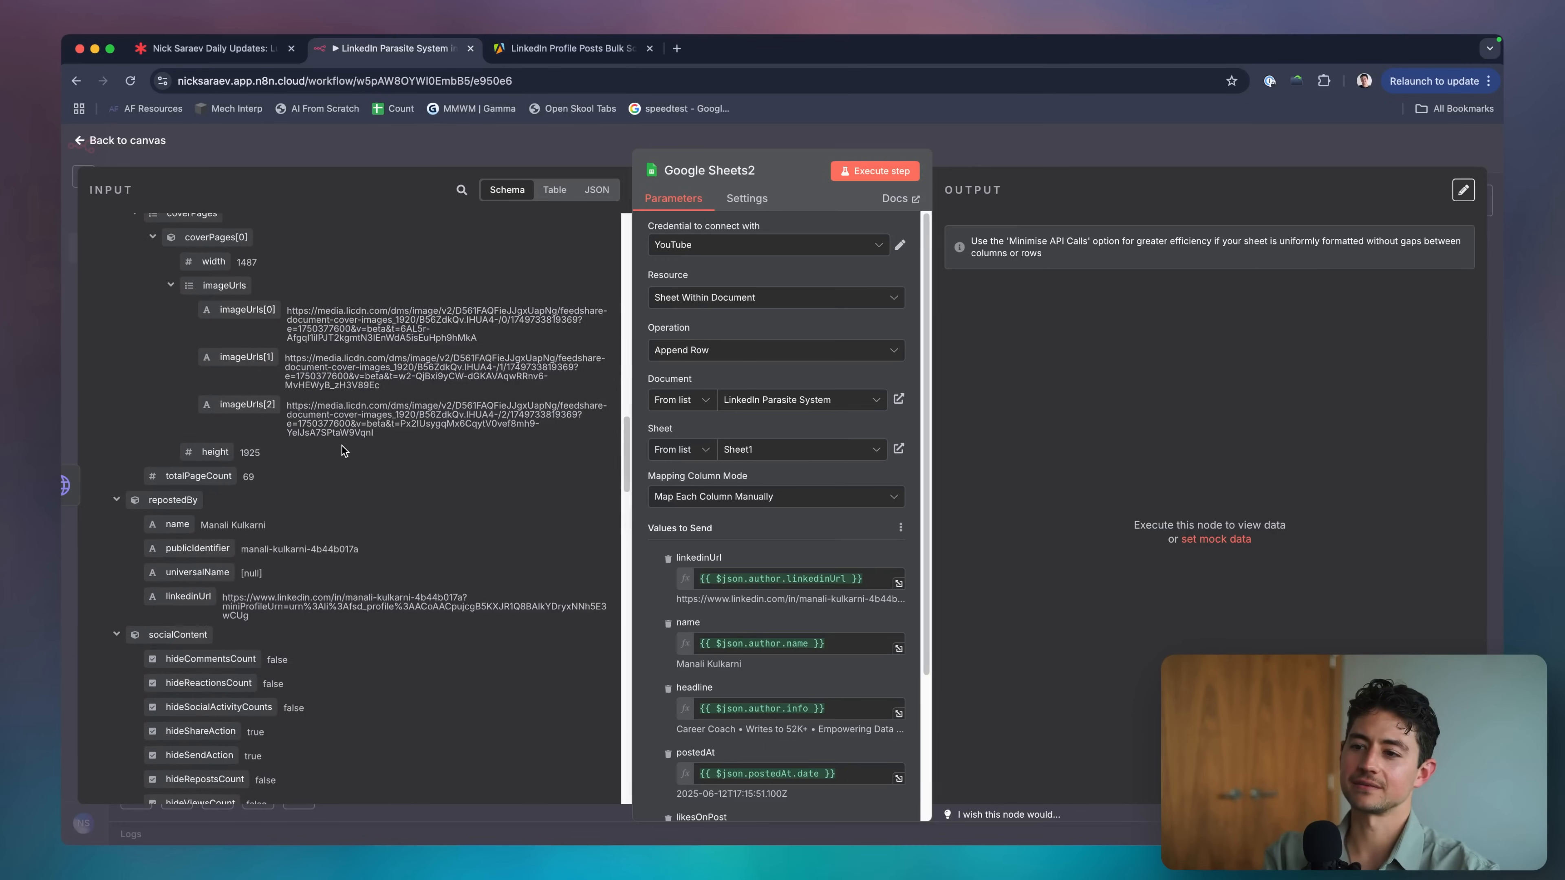
scroll(343, 445, up, 5)
scroll(343, 446, up, 10)
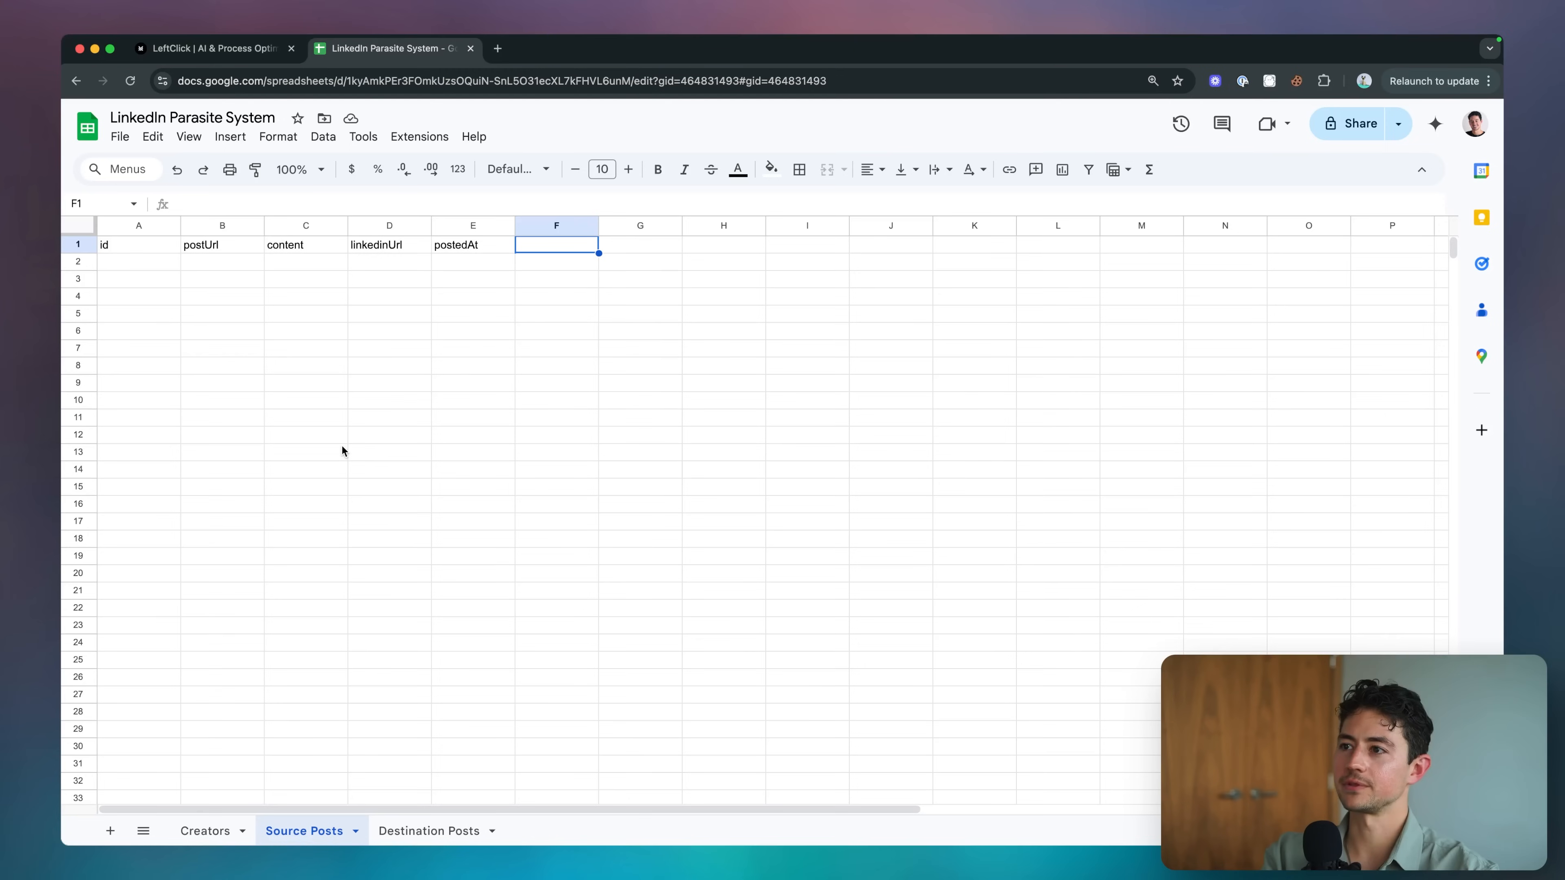
Add the headers postImageOne, postImageTwo and postImageThree in cells F1 to H1.
text(postImageOne)
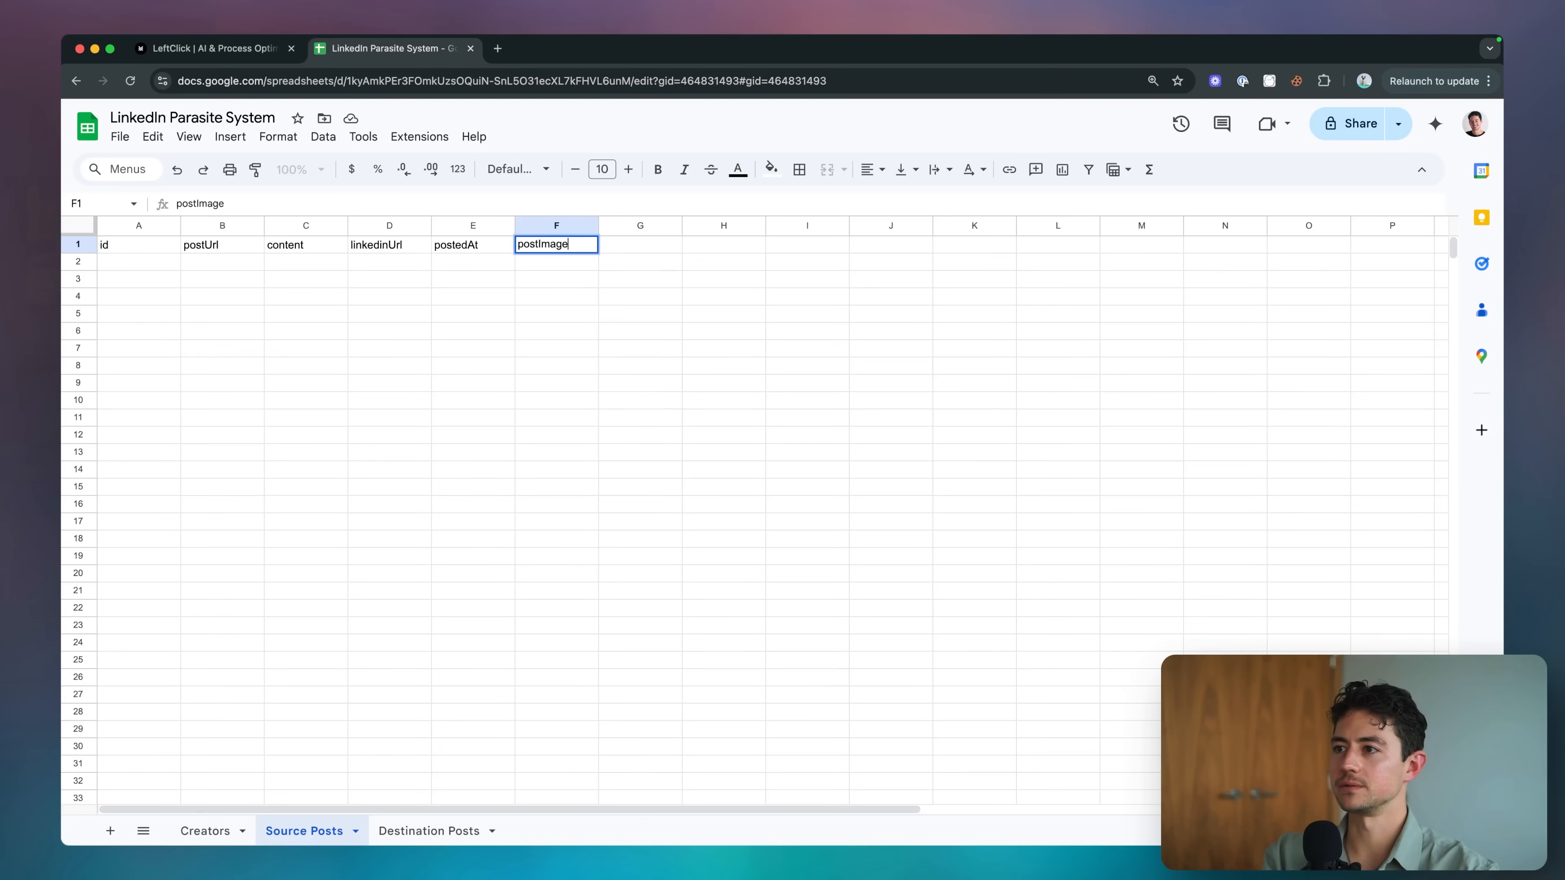
key(Return)
click(641, 244)
text(postImageTwo)
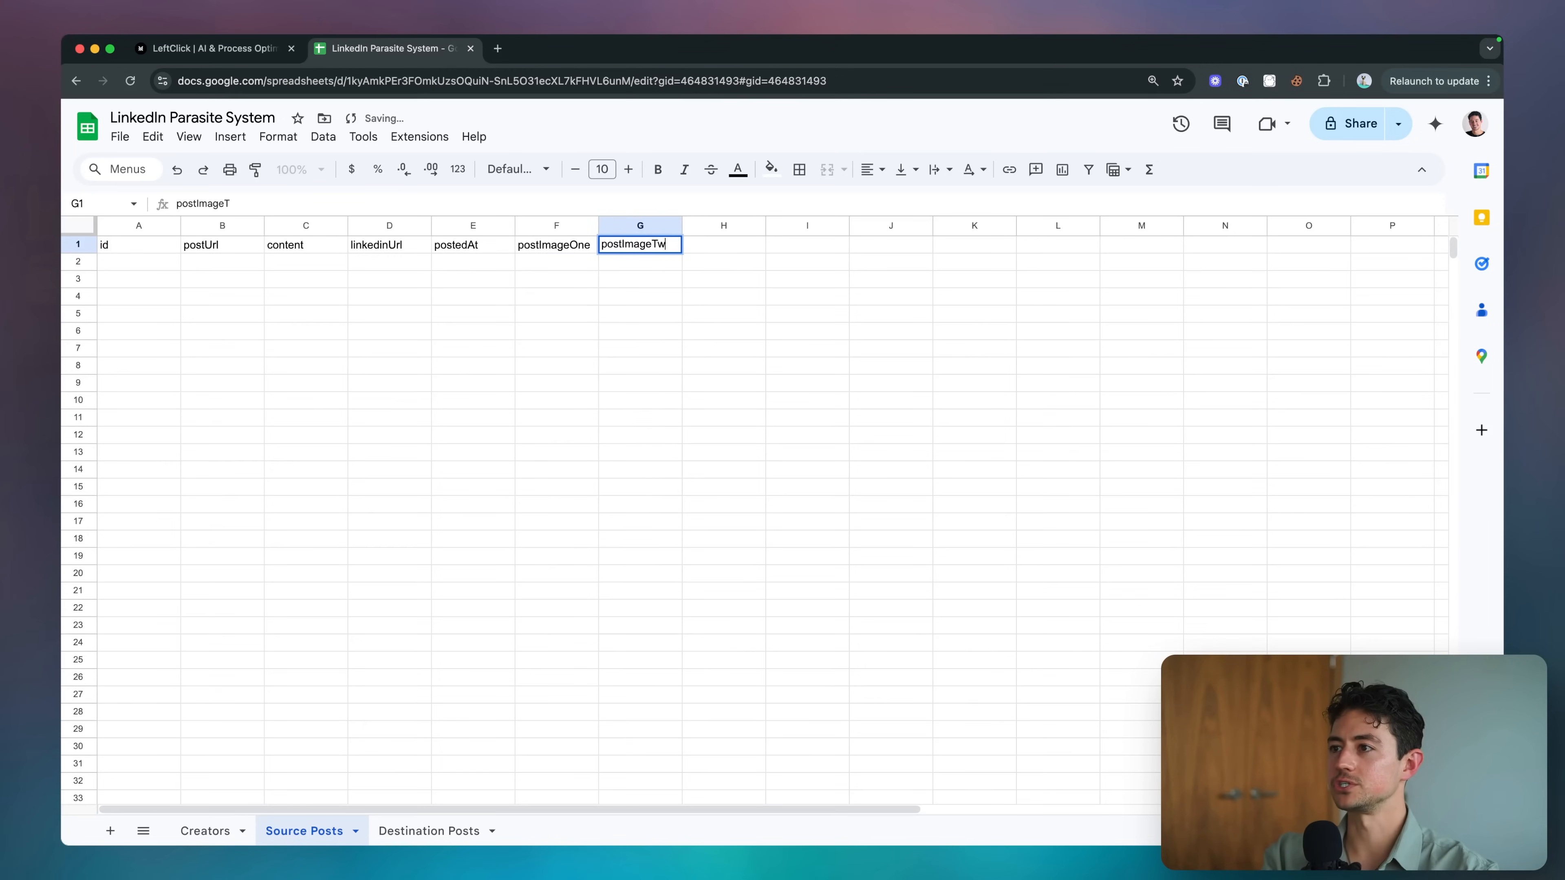
key(Return)
key(Up)
key(Left)
key(shift+Right)
key(Right)
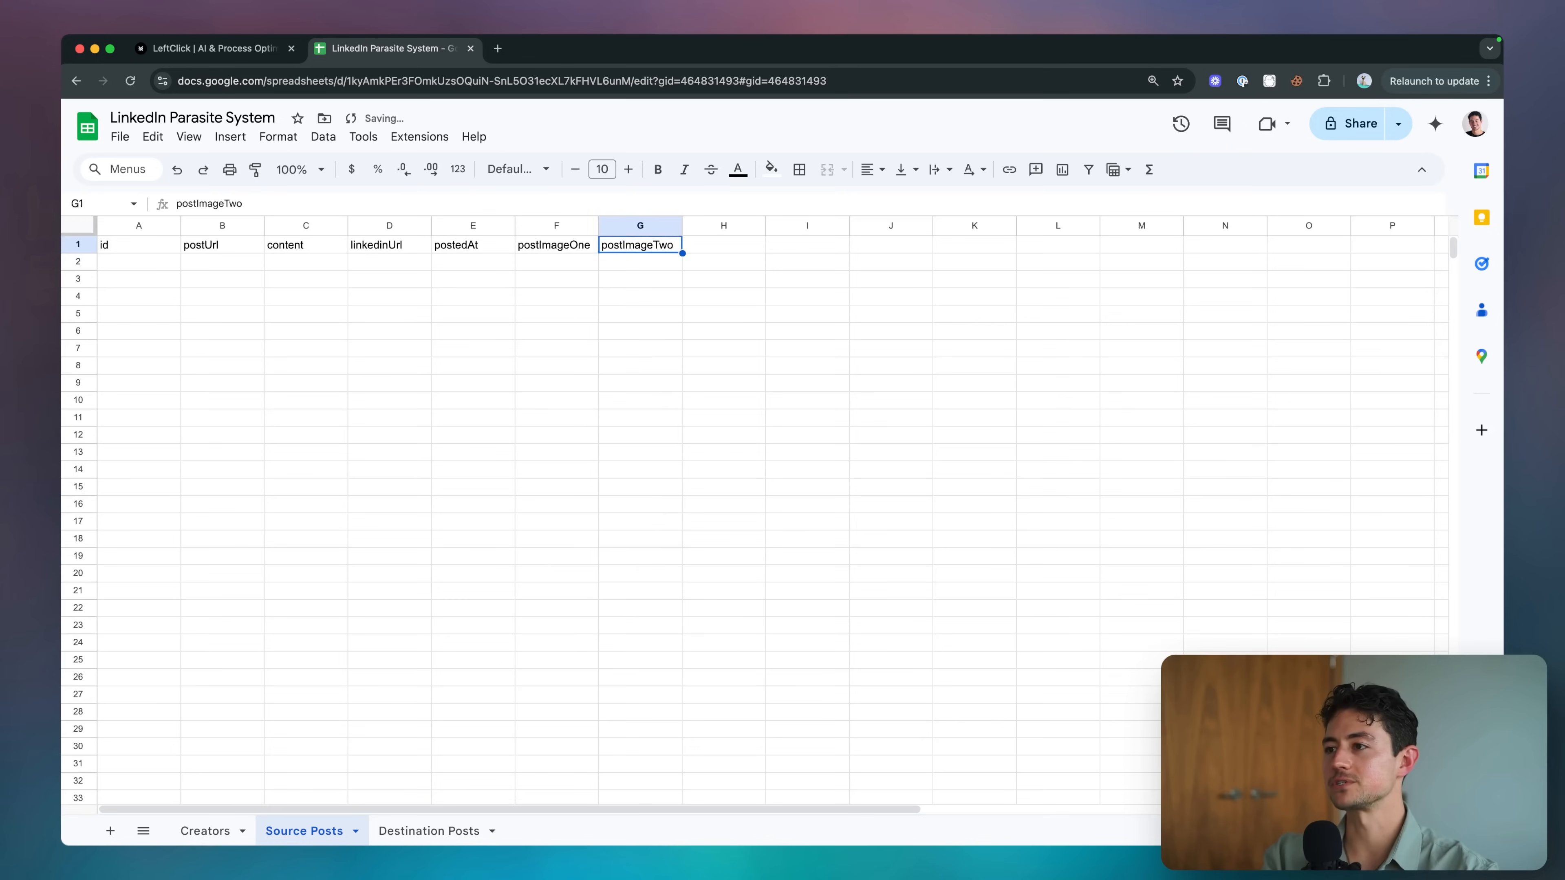
key(Right)
text(postImageThree)
key(Return)
key(Up)
key(Left)
key(Left)
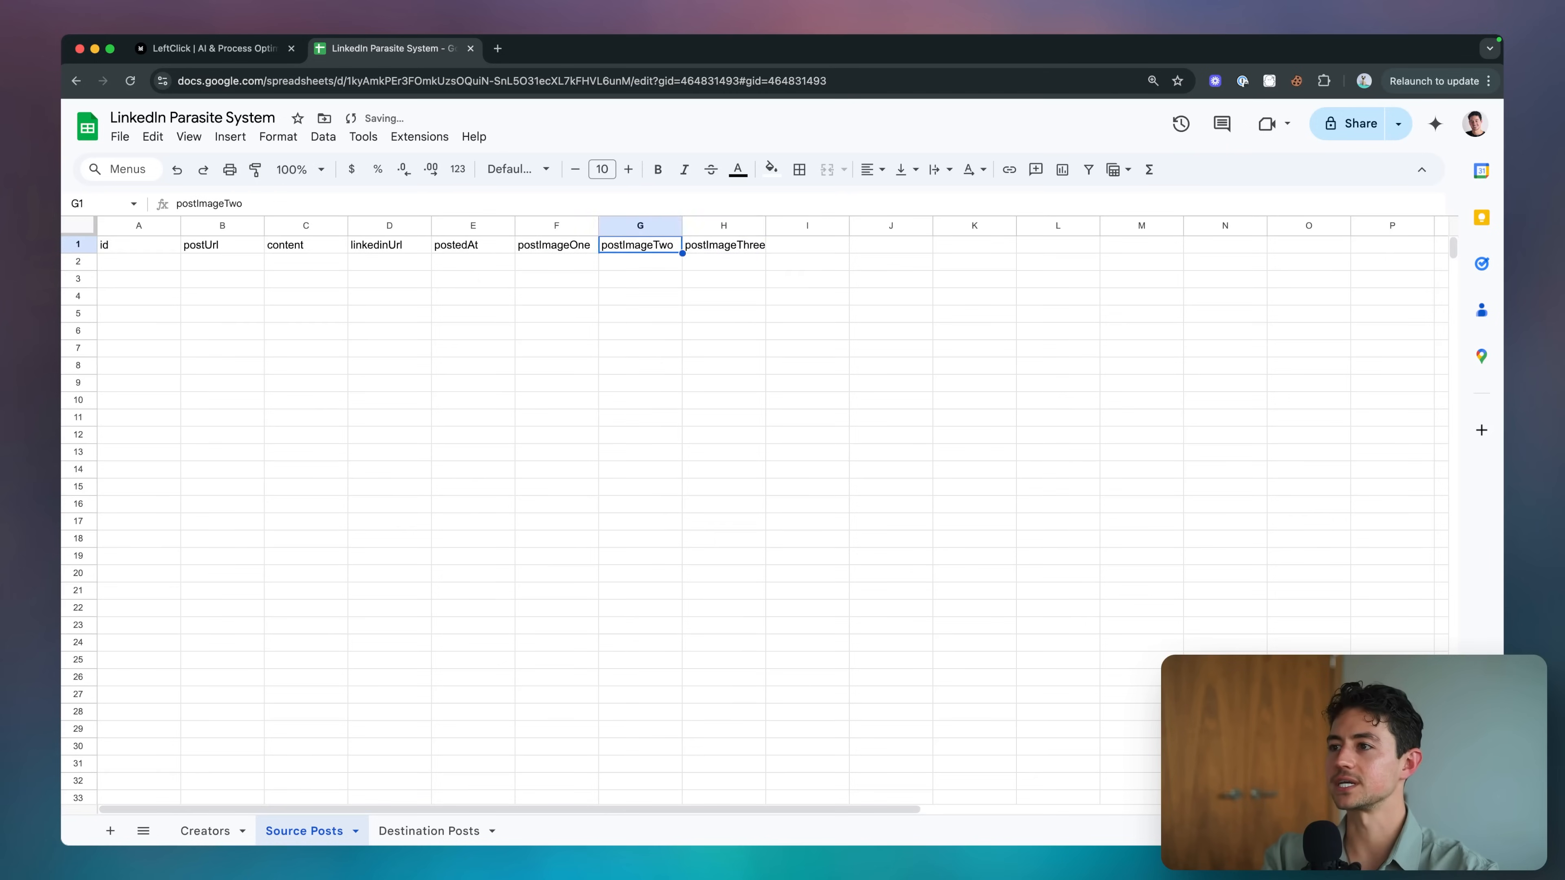
key(super+grave)
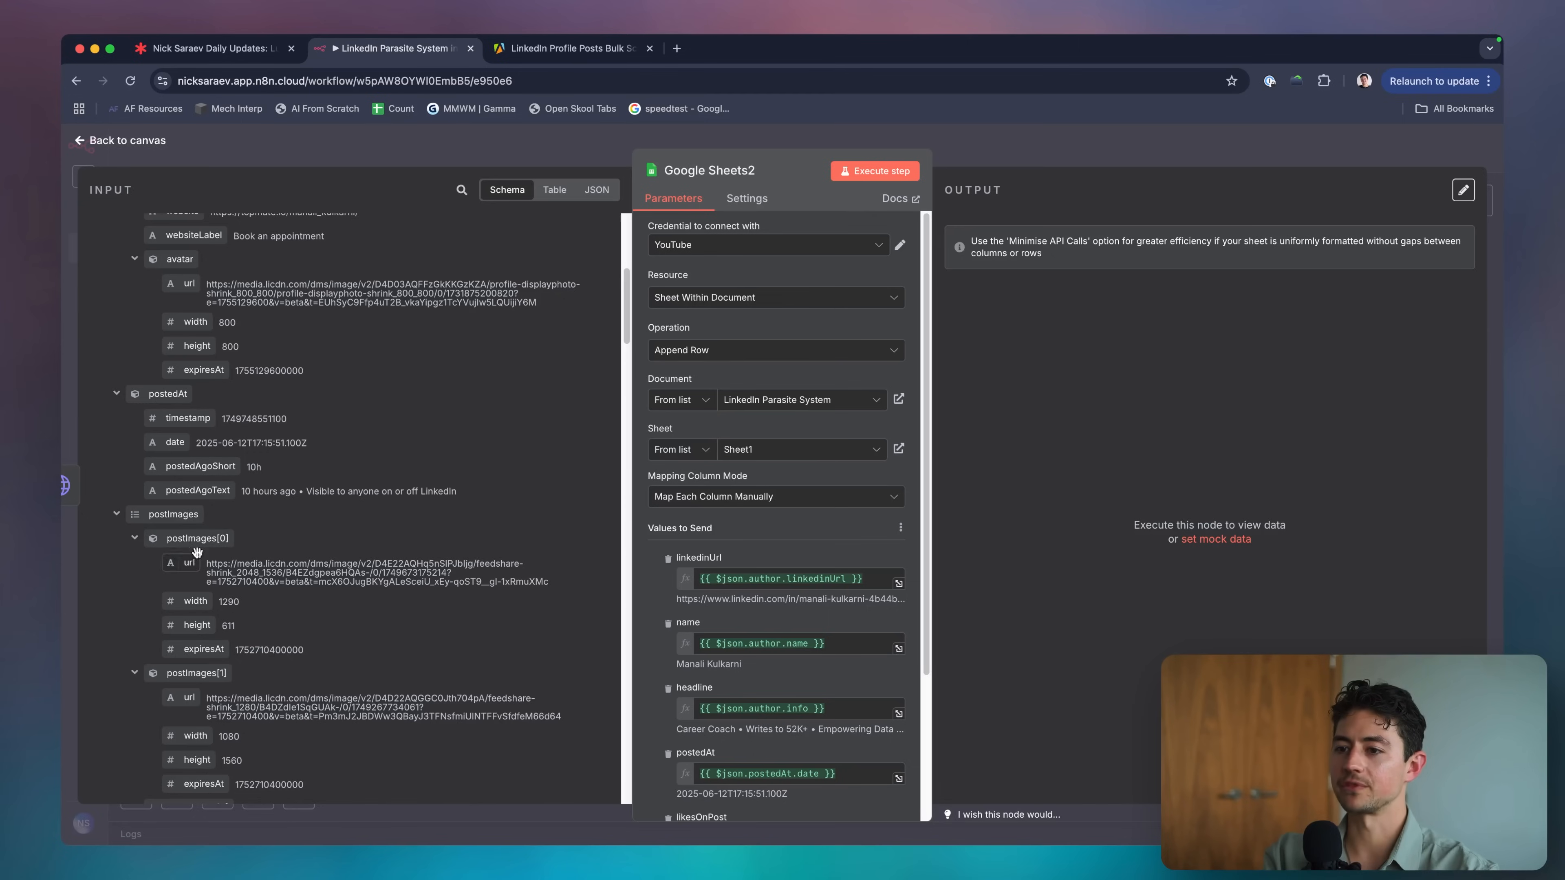
Rename the image headers to postImageUrlOne, postImageUrlTwo and postImageUrlThree.
key(super+grave)
double_click(584, 245)
text(U)
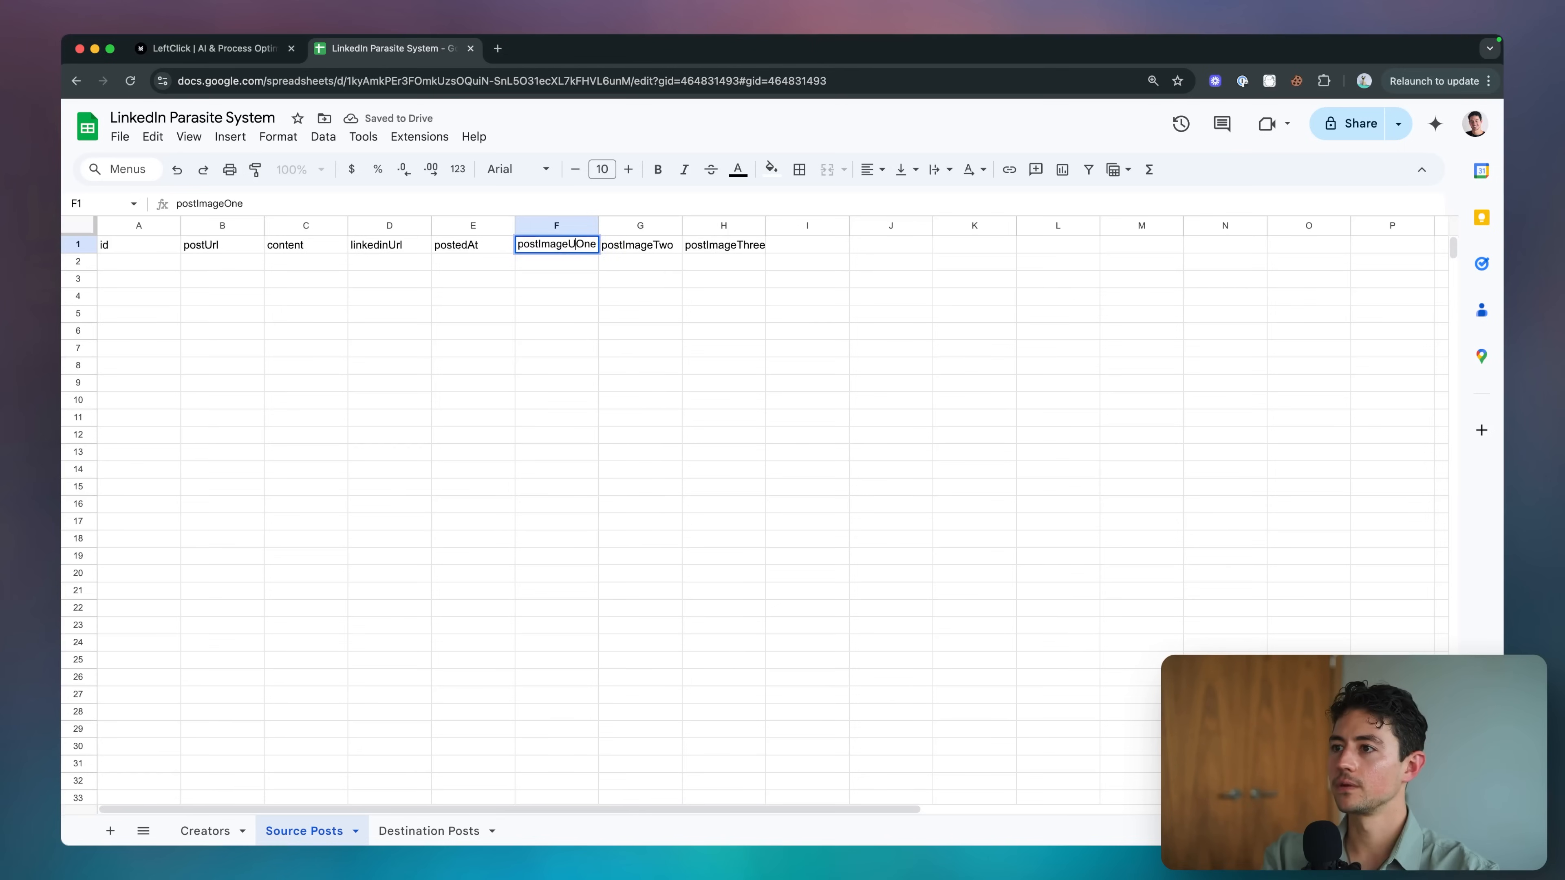
text(rl)
key(Tab)
text(postImageUrlOne)
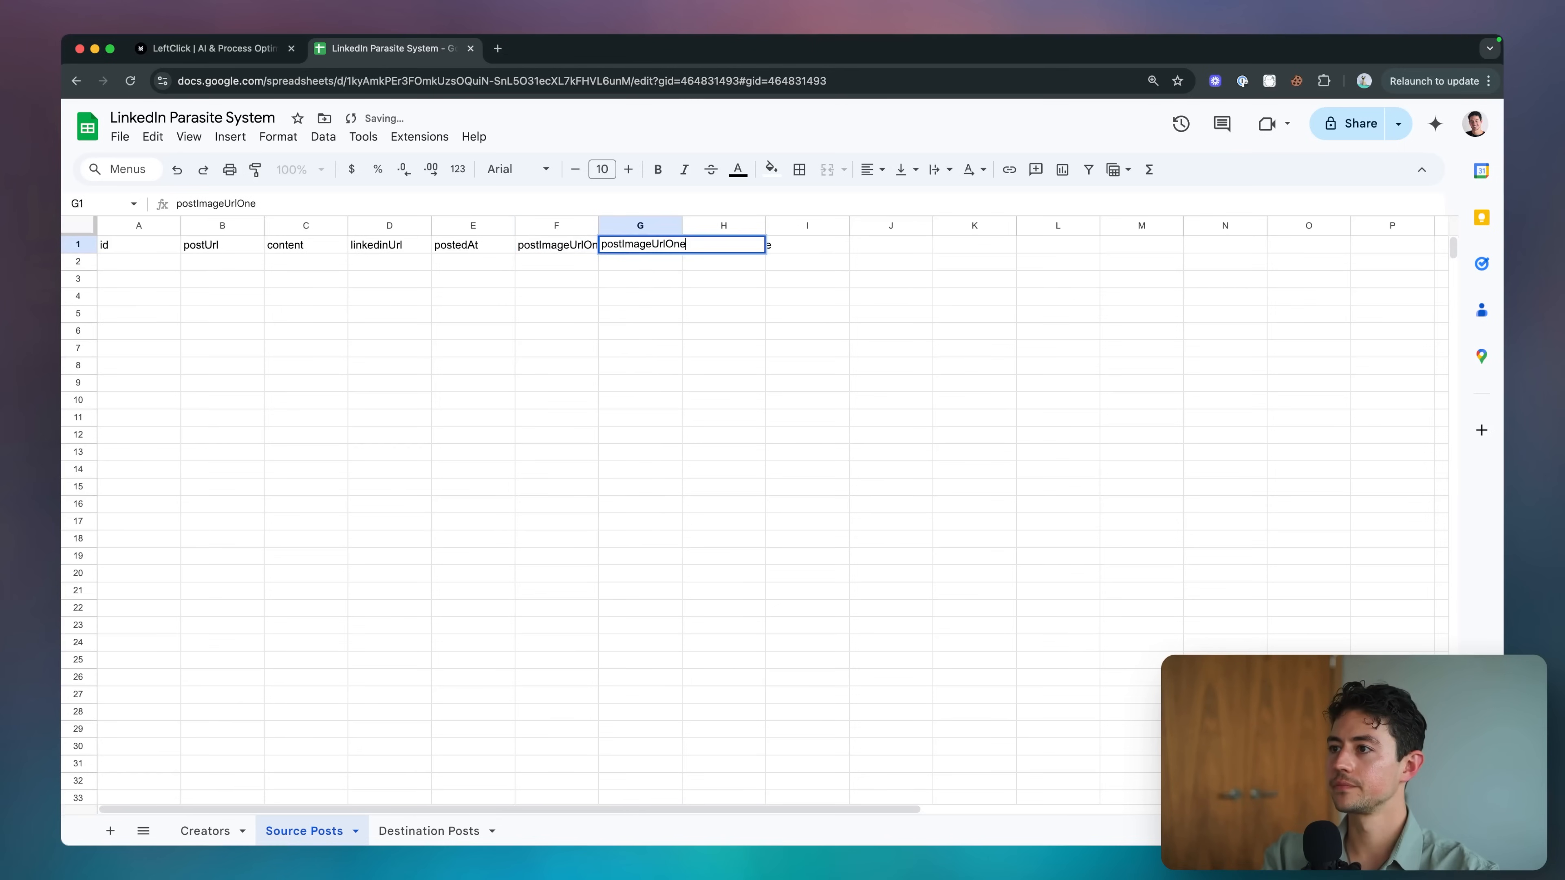
key(Tab)
text(postImageUrlOne)
key(BackSpace)
key(BackSpace)
key(BackSpace)
text(Three)
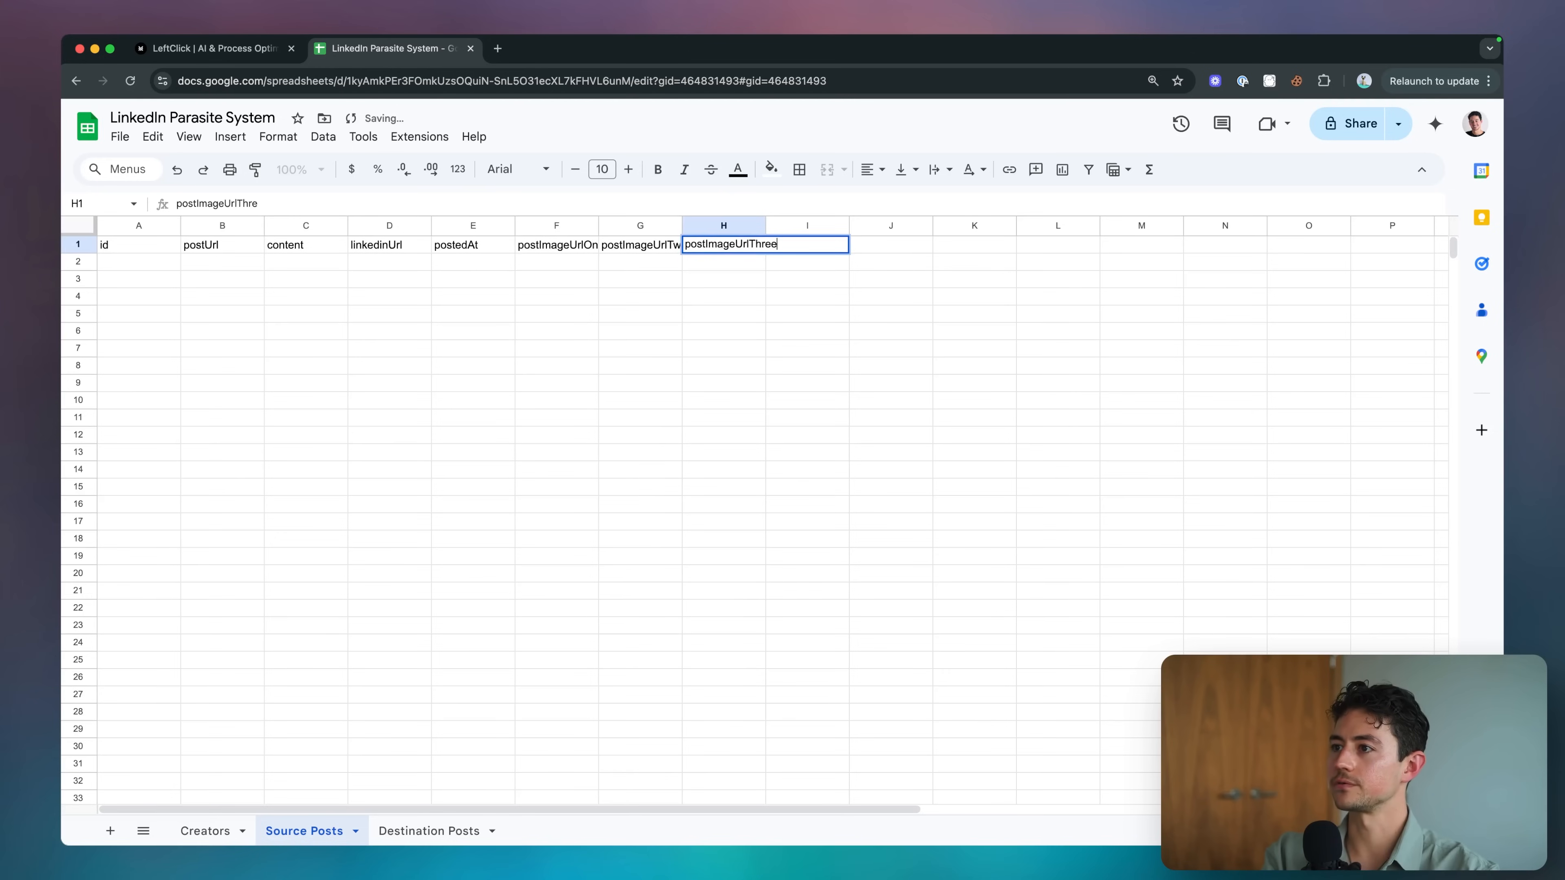
click(407, 542)
Bold the header row and auto-fit every column width to its header.
click(219, 251)
key(super+a)
key(super+b)
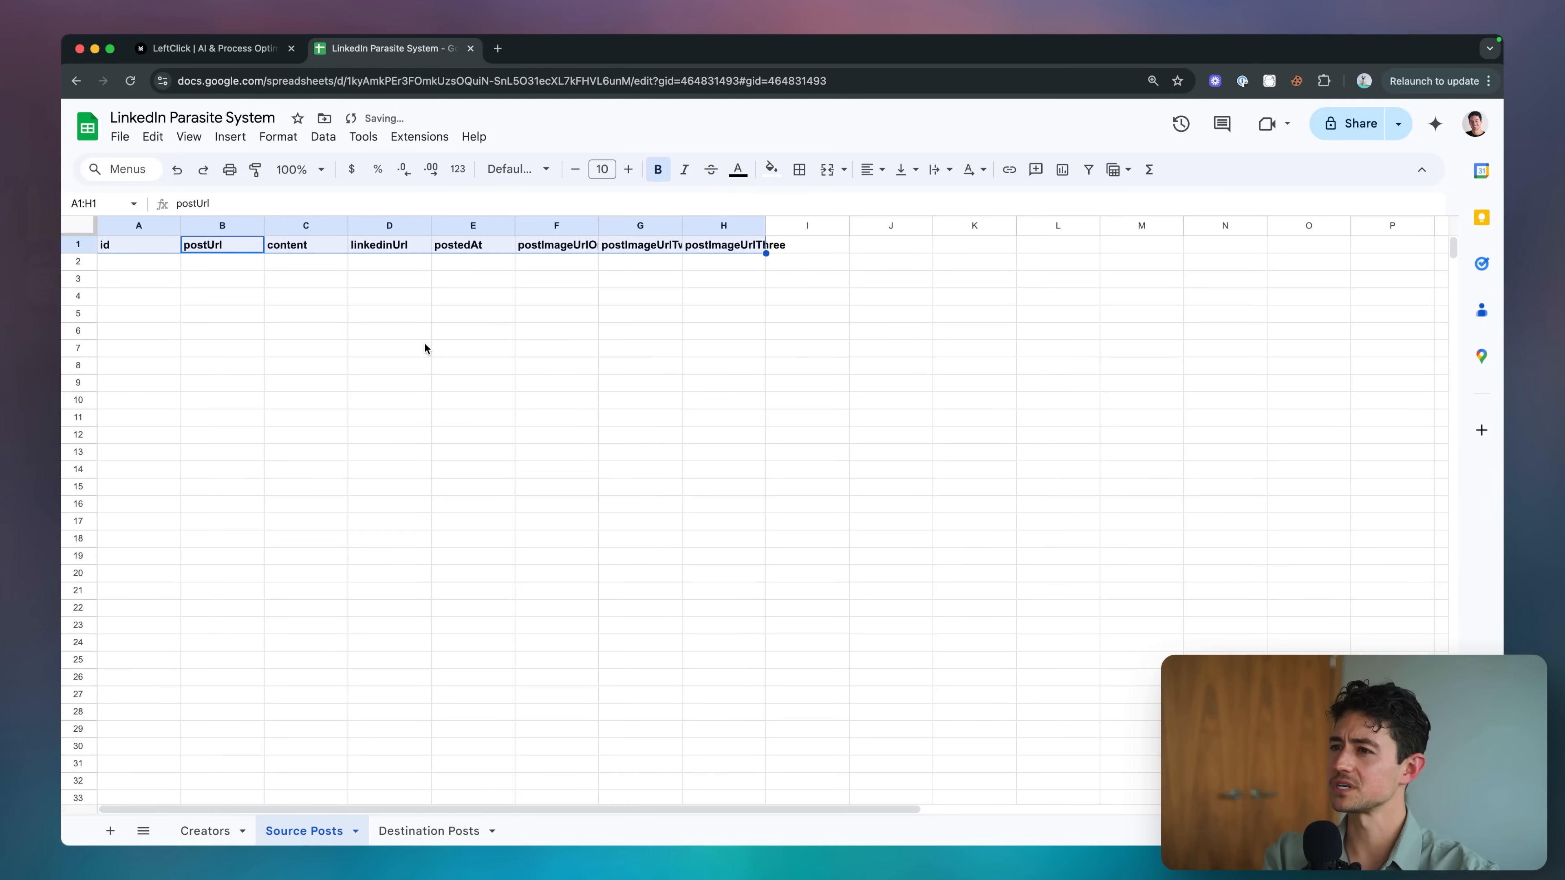
click(427, 347)
key(super+a)
double_click(597, 228)
click(598, 287)
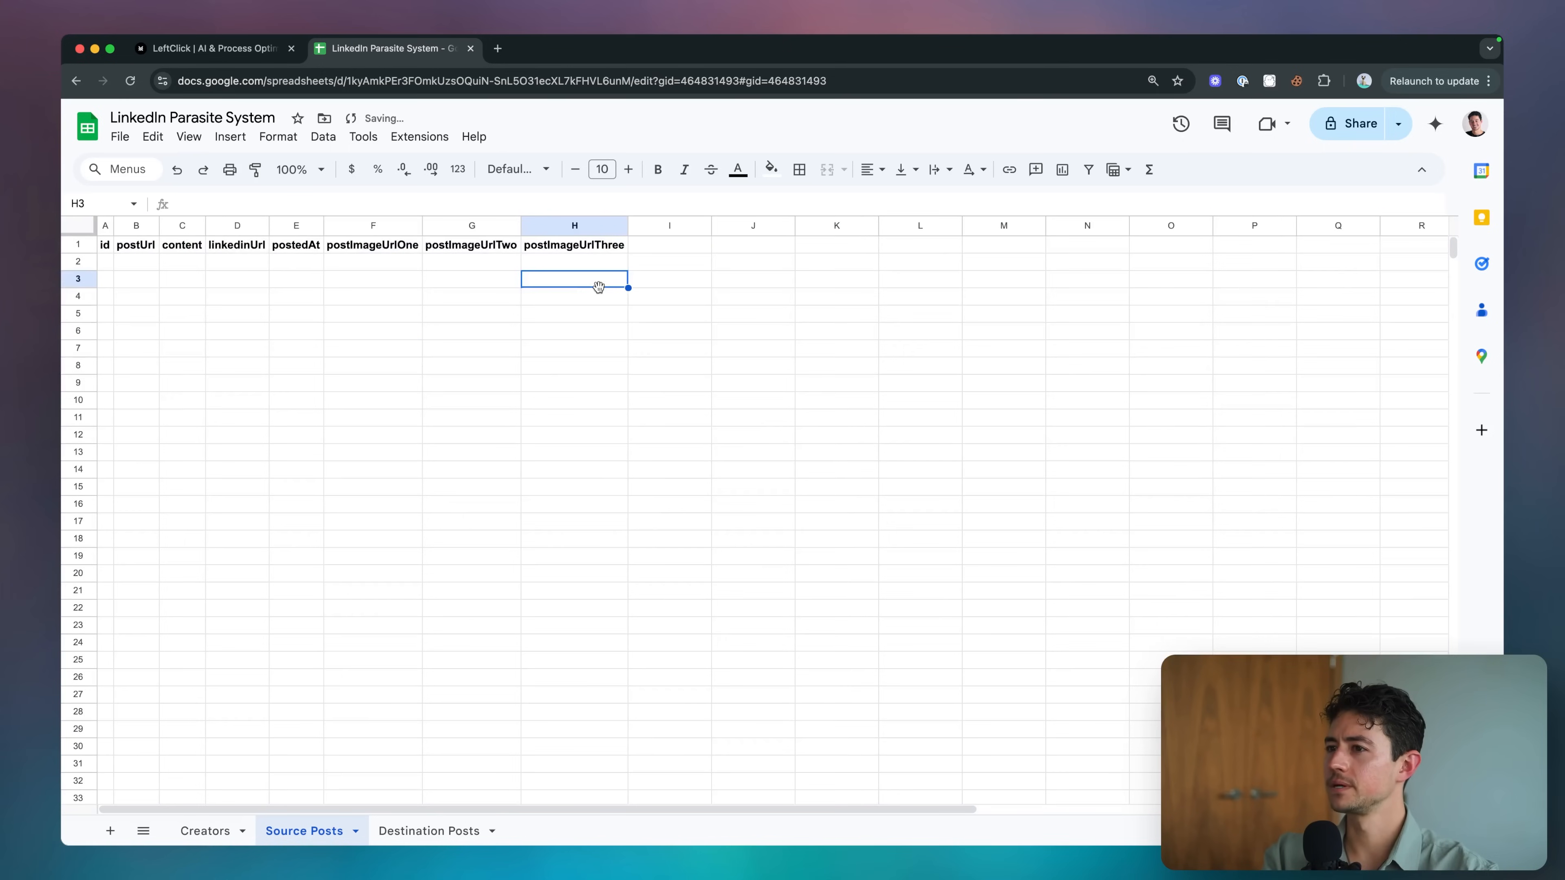
drag(104, 245, 514, 247)
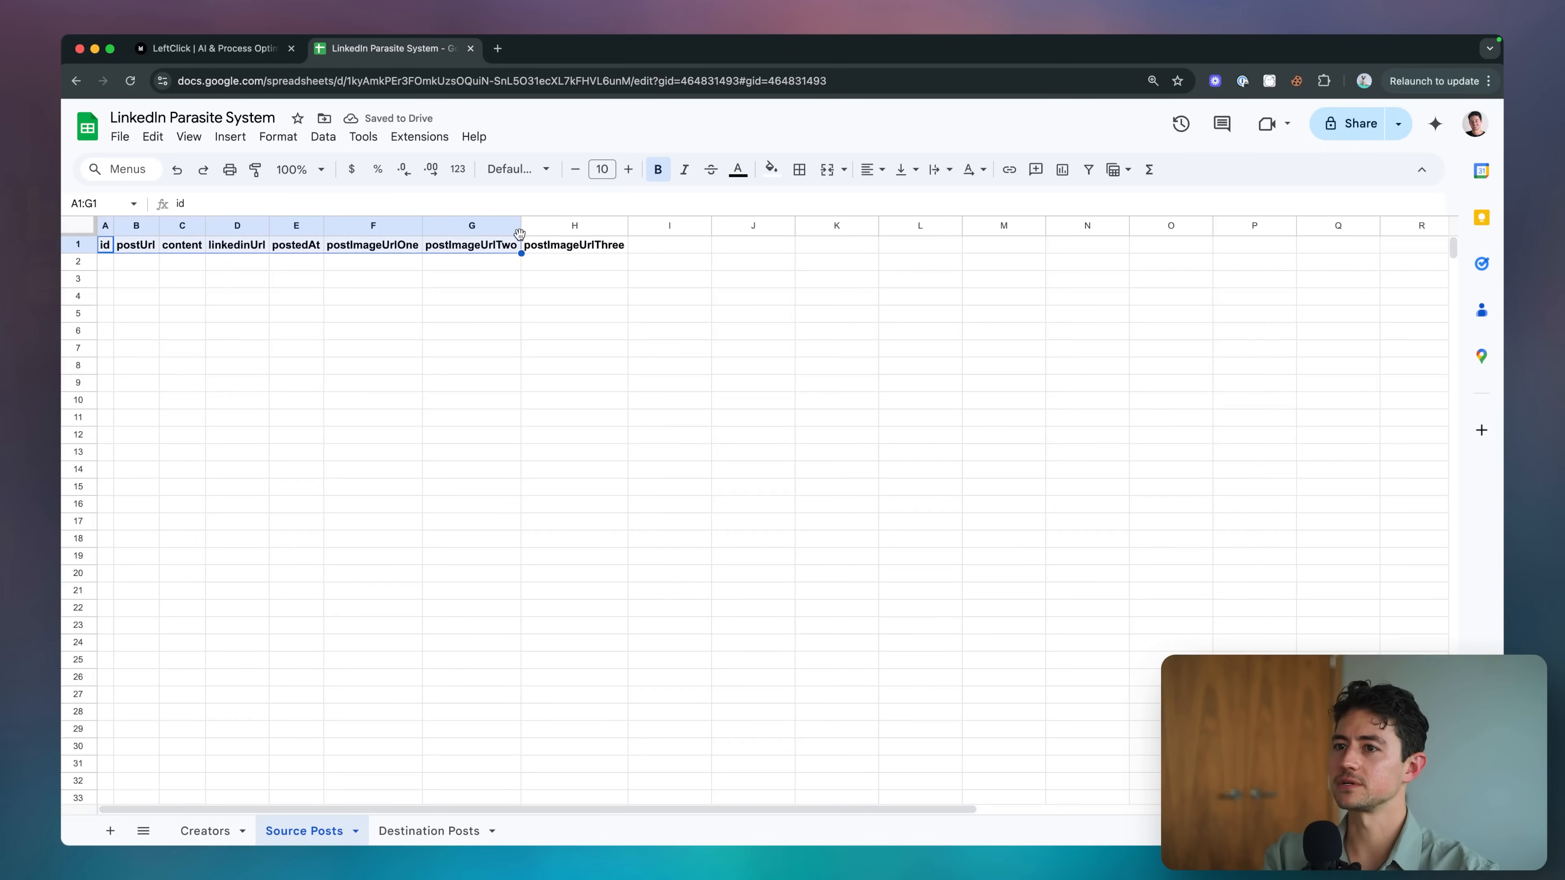
click(514, 255)
click(570, 245)
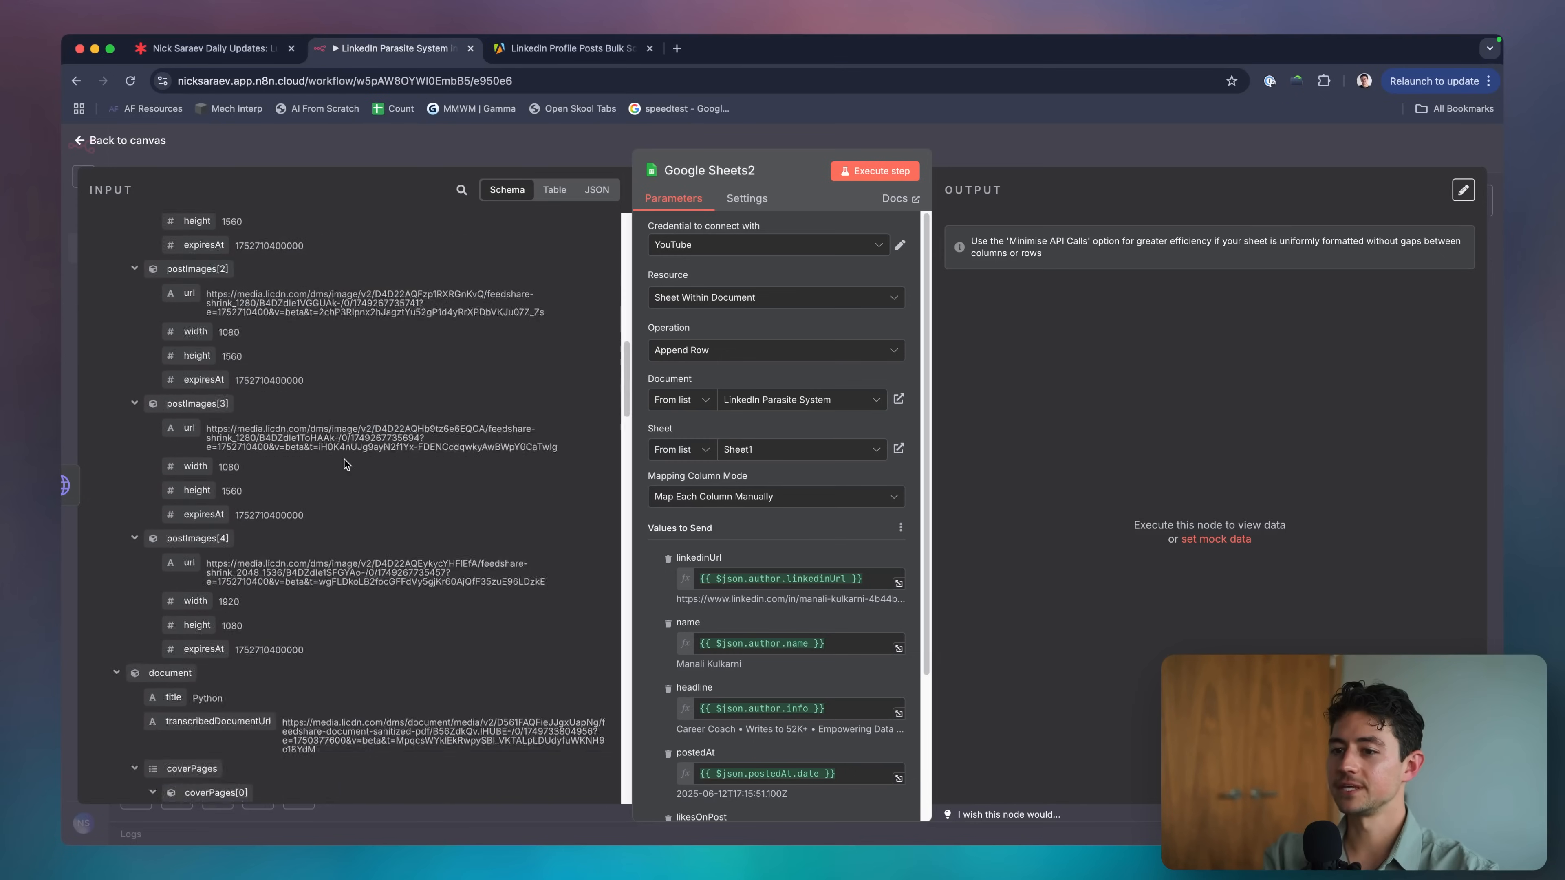
scroll(344, 462, down, 6)
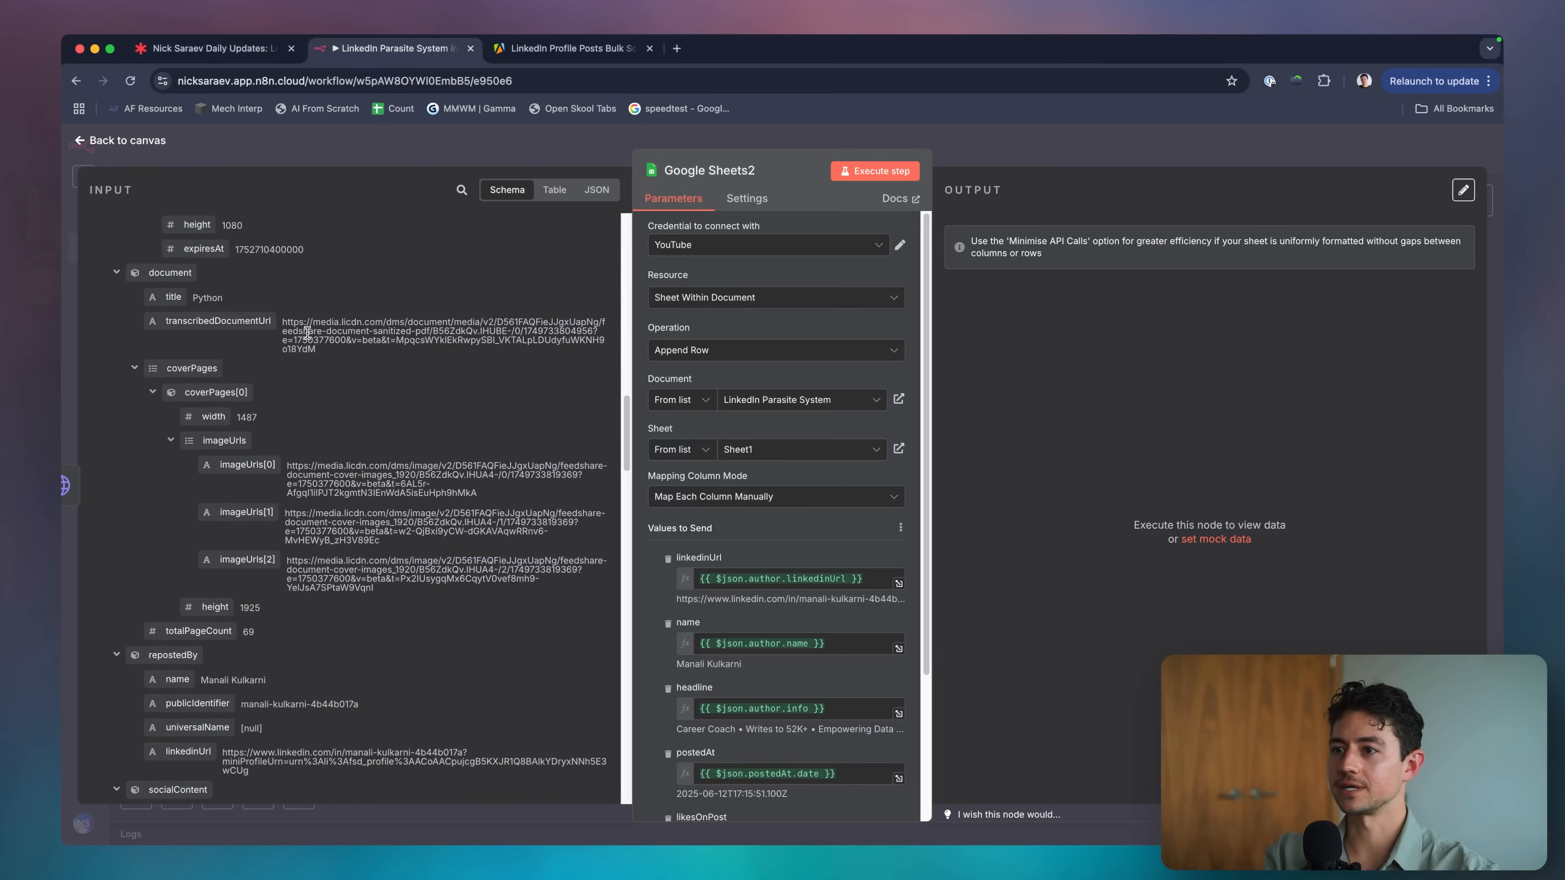
click(309, 337)
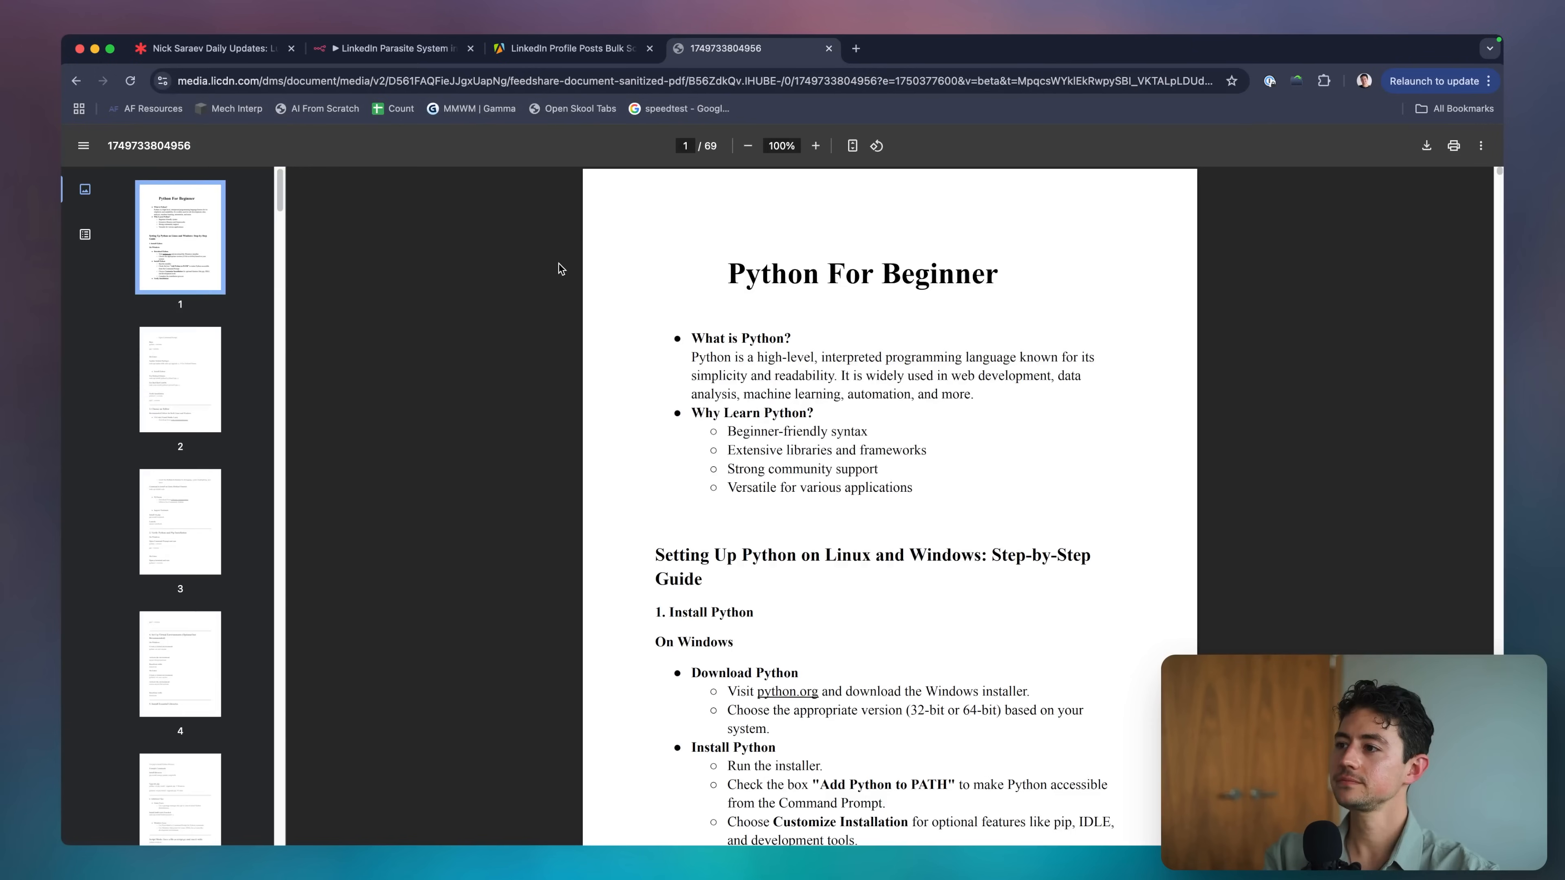
scroll(810, 348, down, 5)
scroll(809, 349, down, 20)
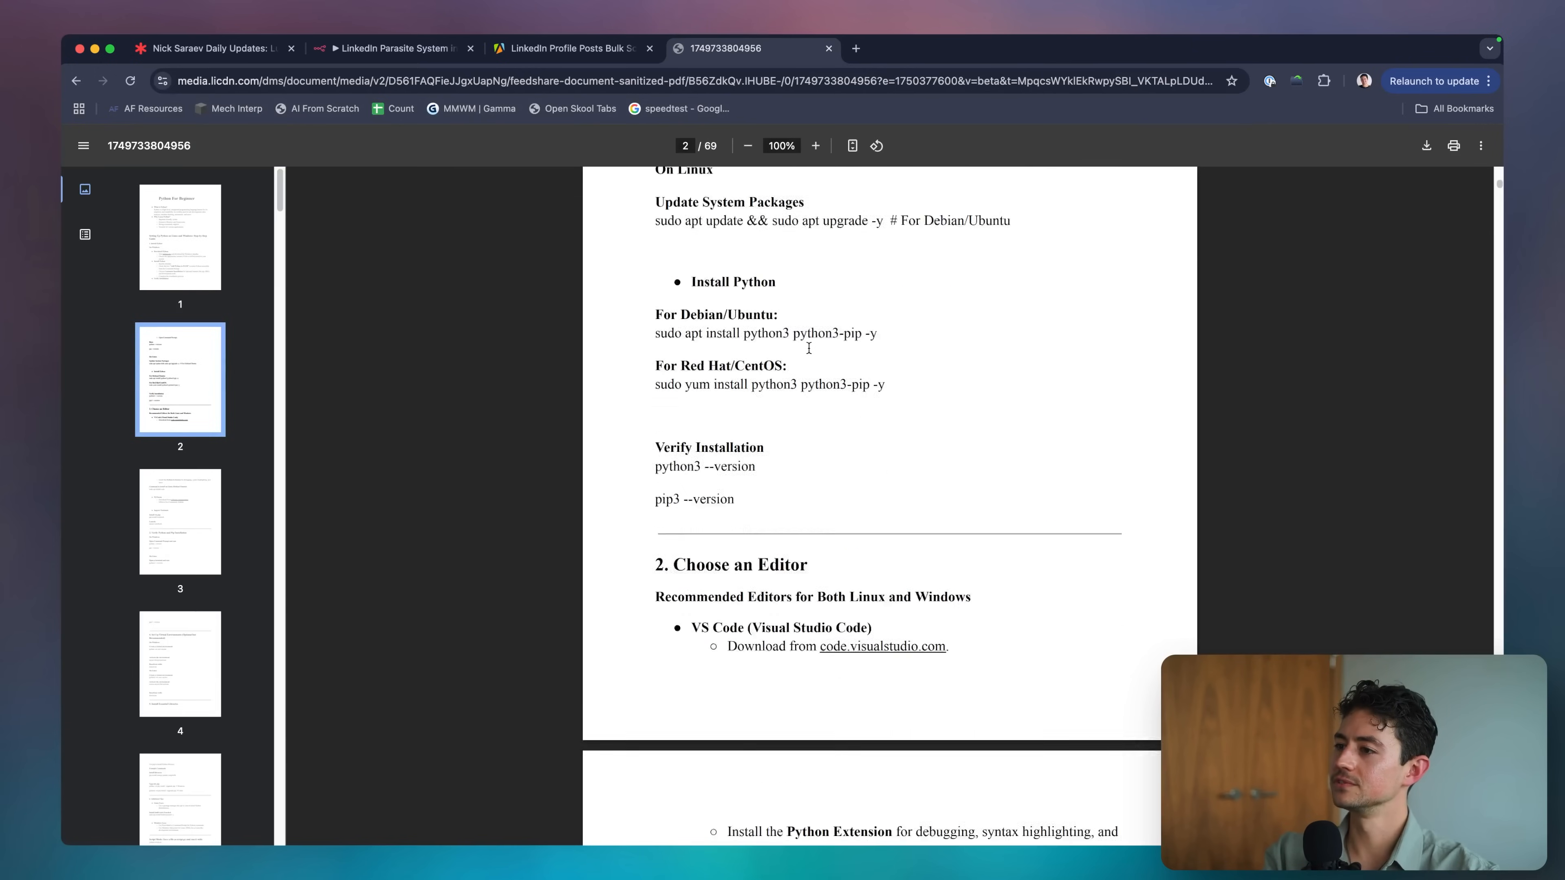
scroll(809, 349, down, 20)
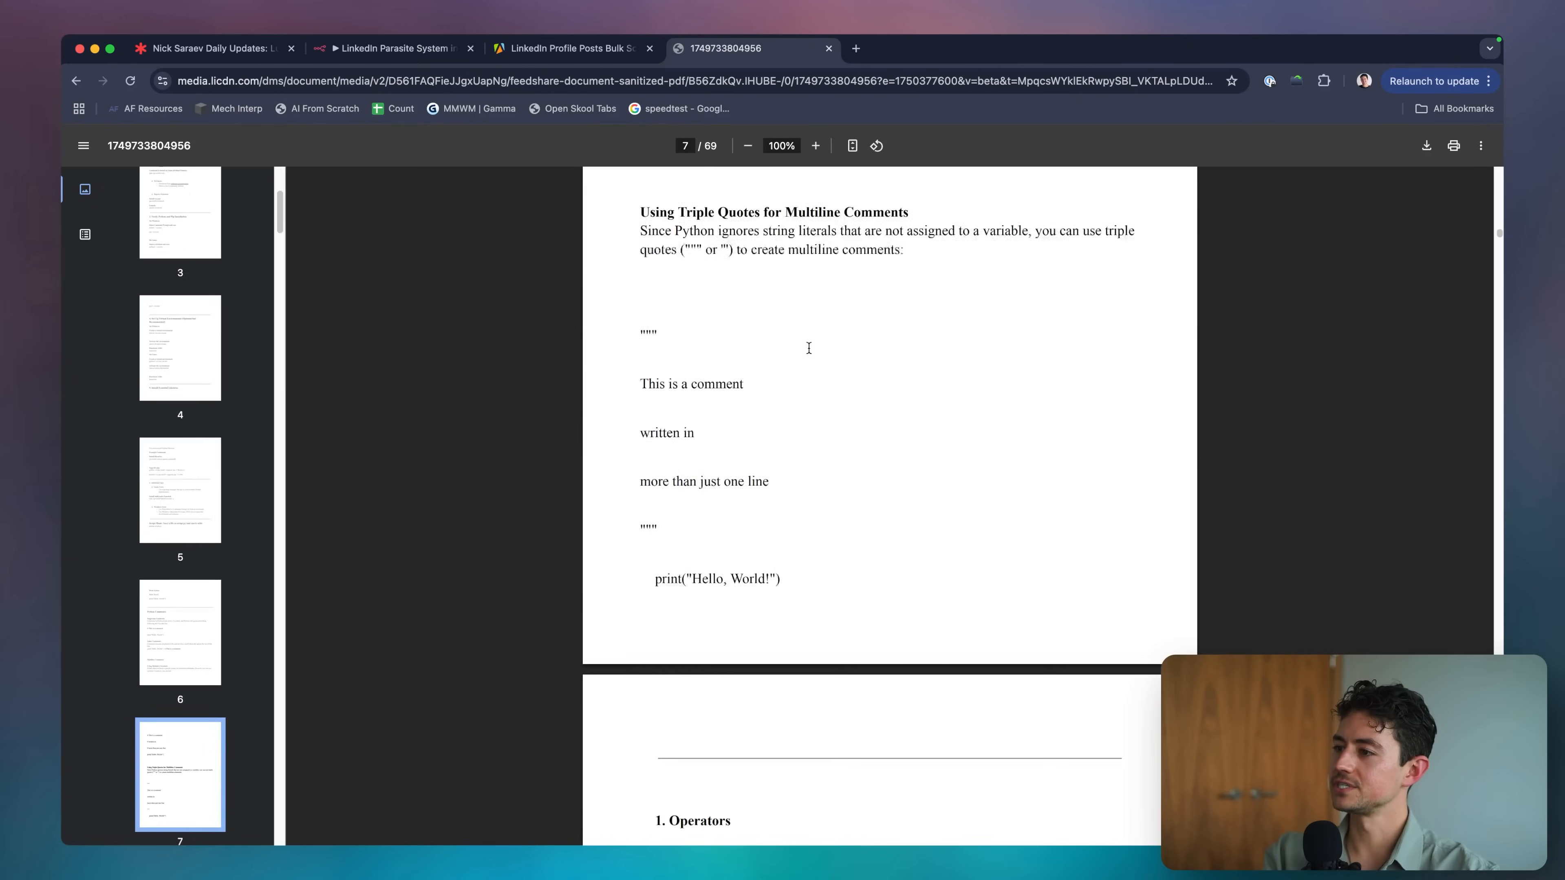
key(super+w)
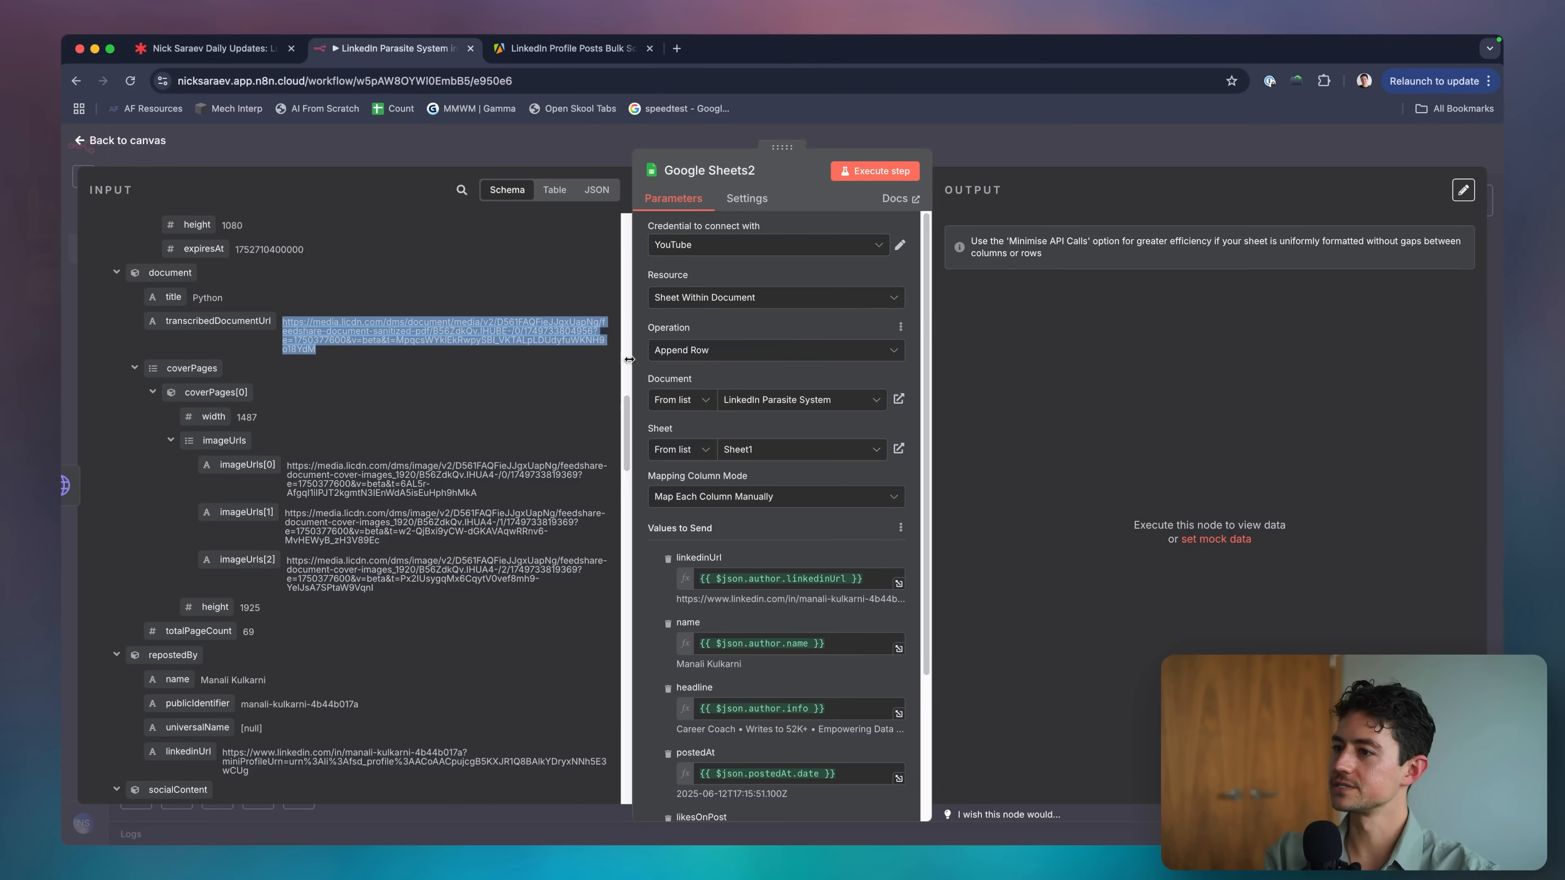
scroll(376, 396, down, 5)
scroll(375, 396, down, 2)
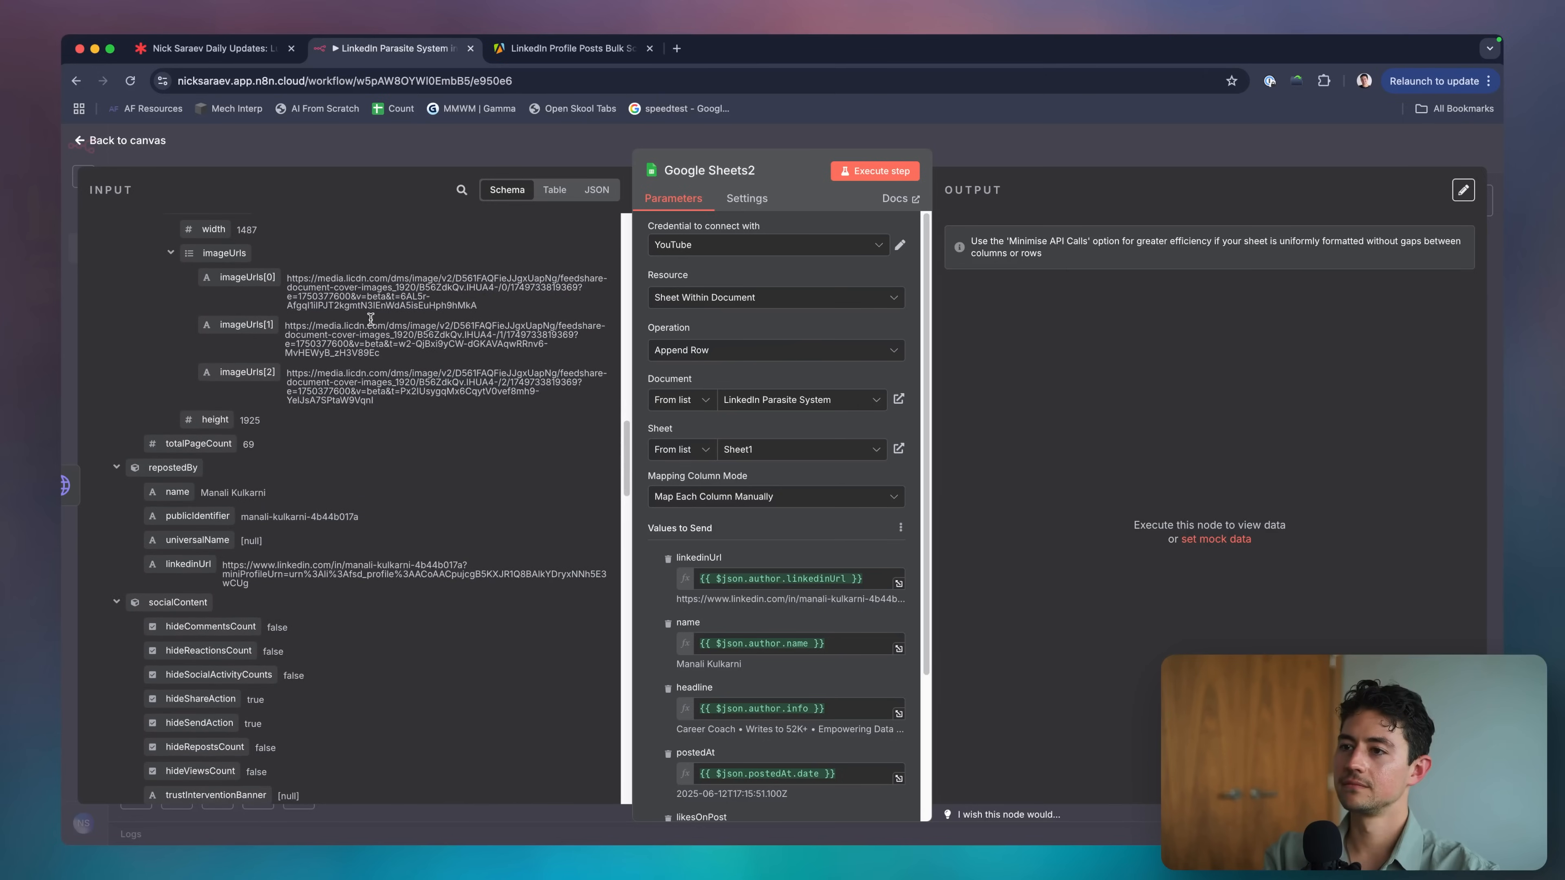
triple_click(369, 288)
key(super+c)
key(super+t)
key(super+v)
key(Return)
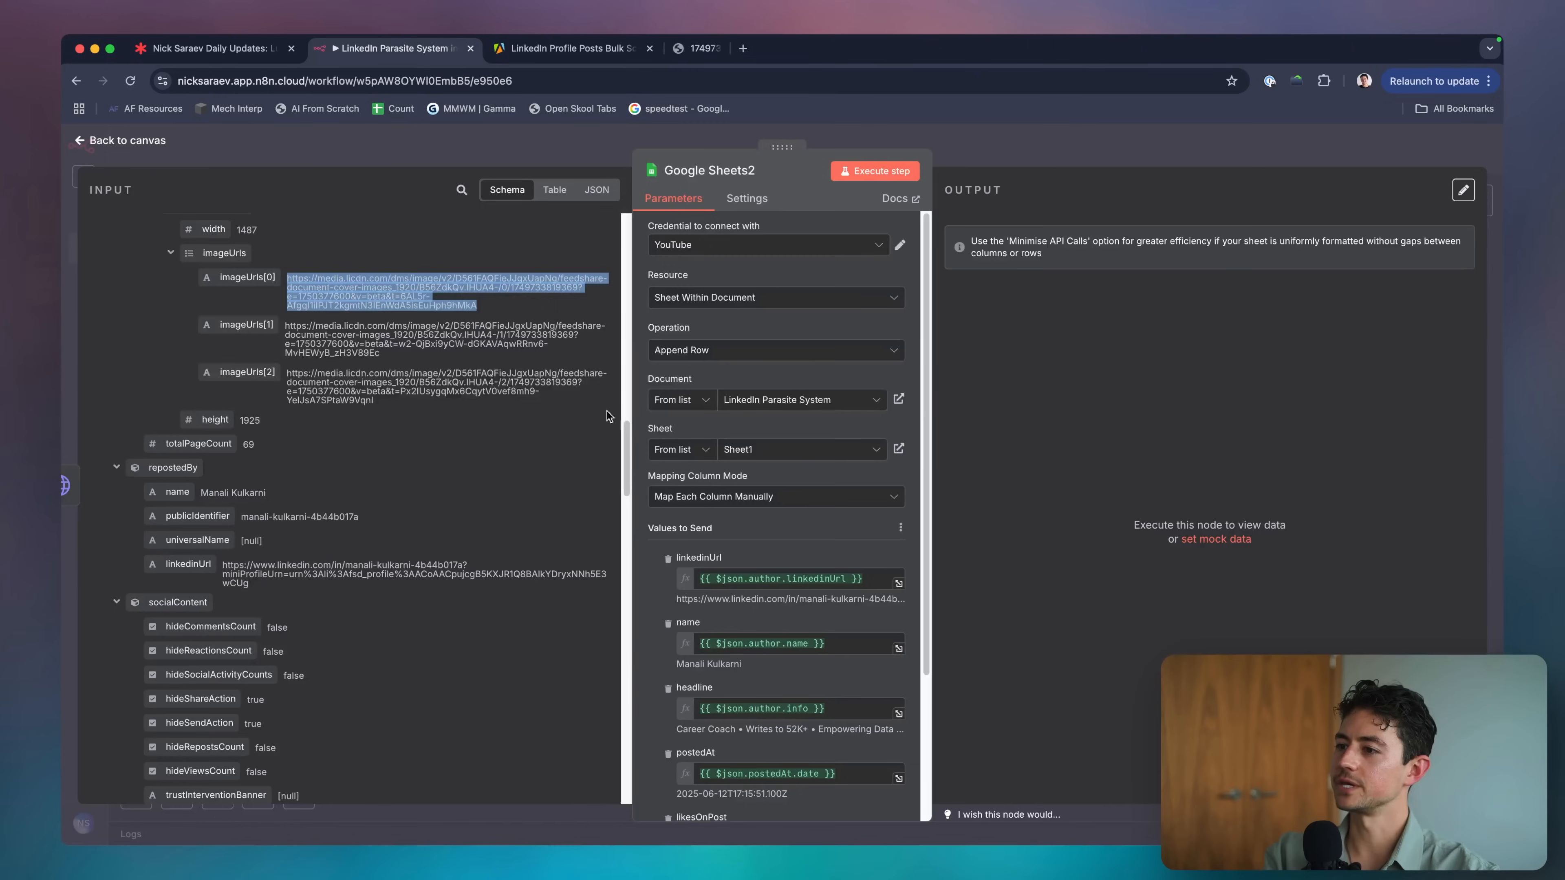
key(super+w)
double_click(419, 338)
triple_click(420, 338)
key(super+c)
key(super+t)
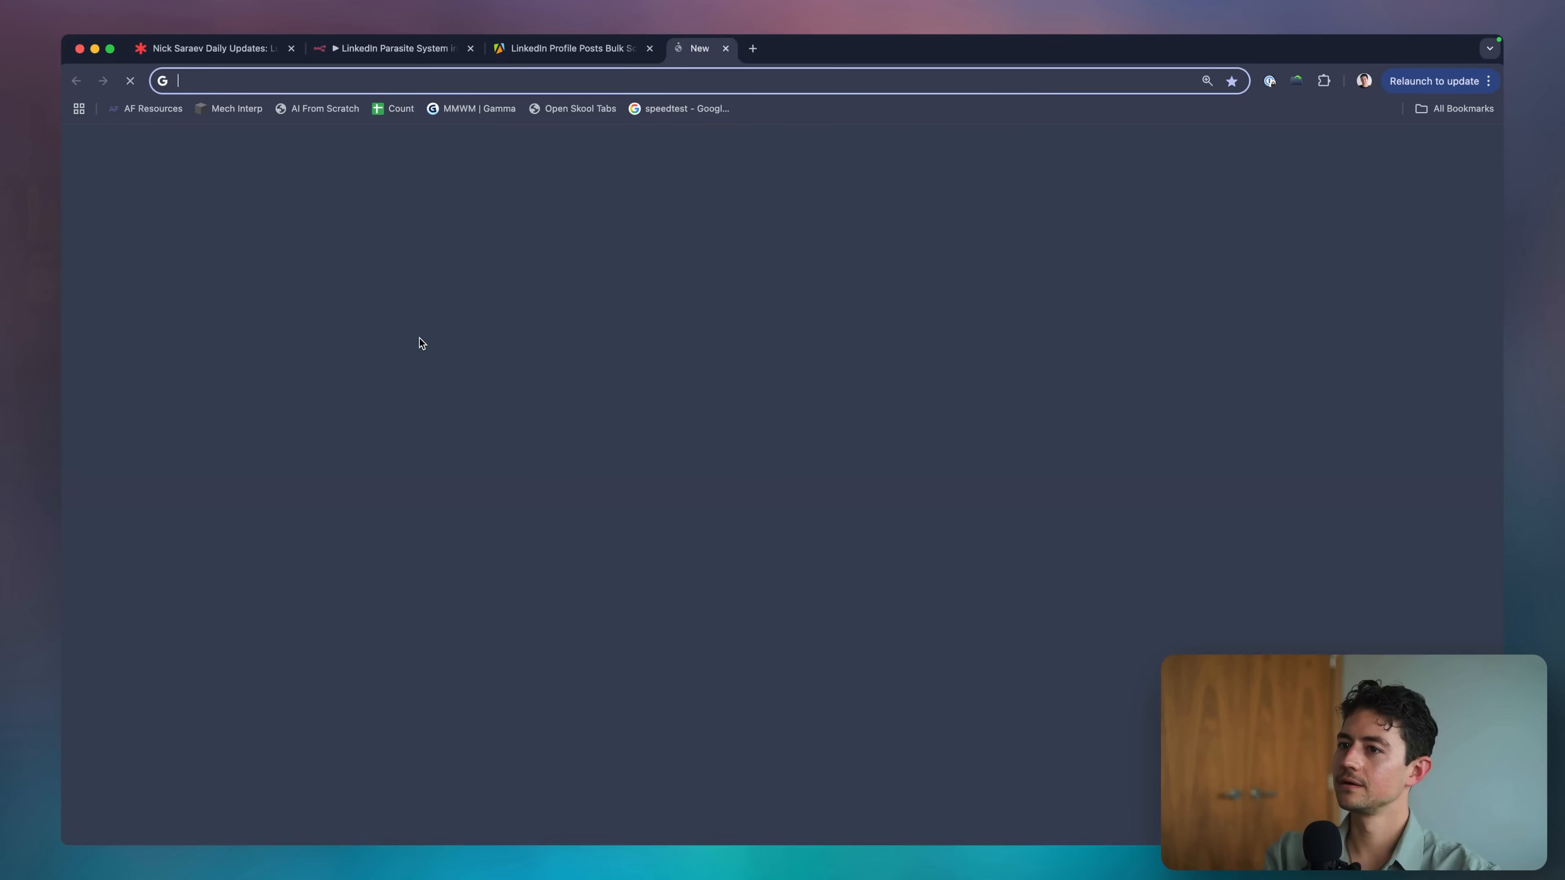
key(super+v)
key(Return)
key(super+w)
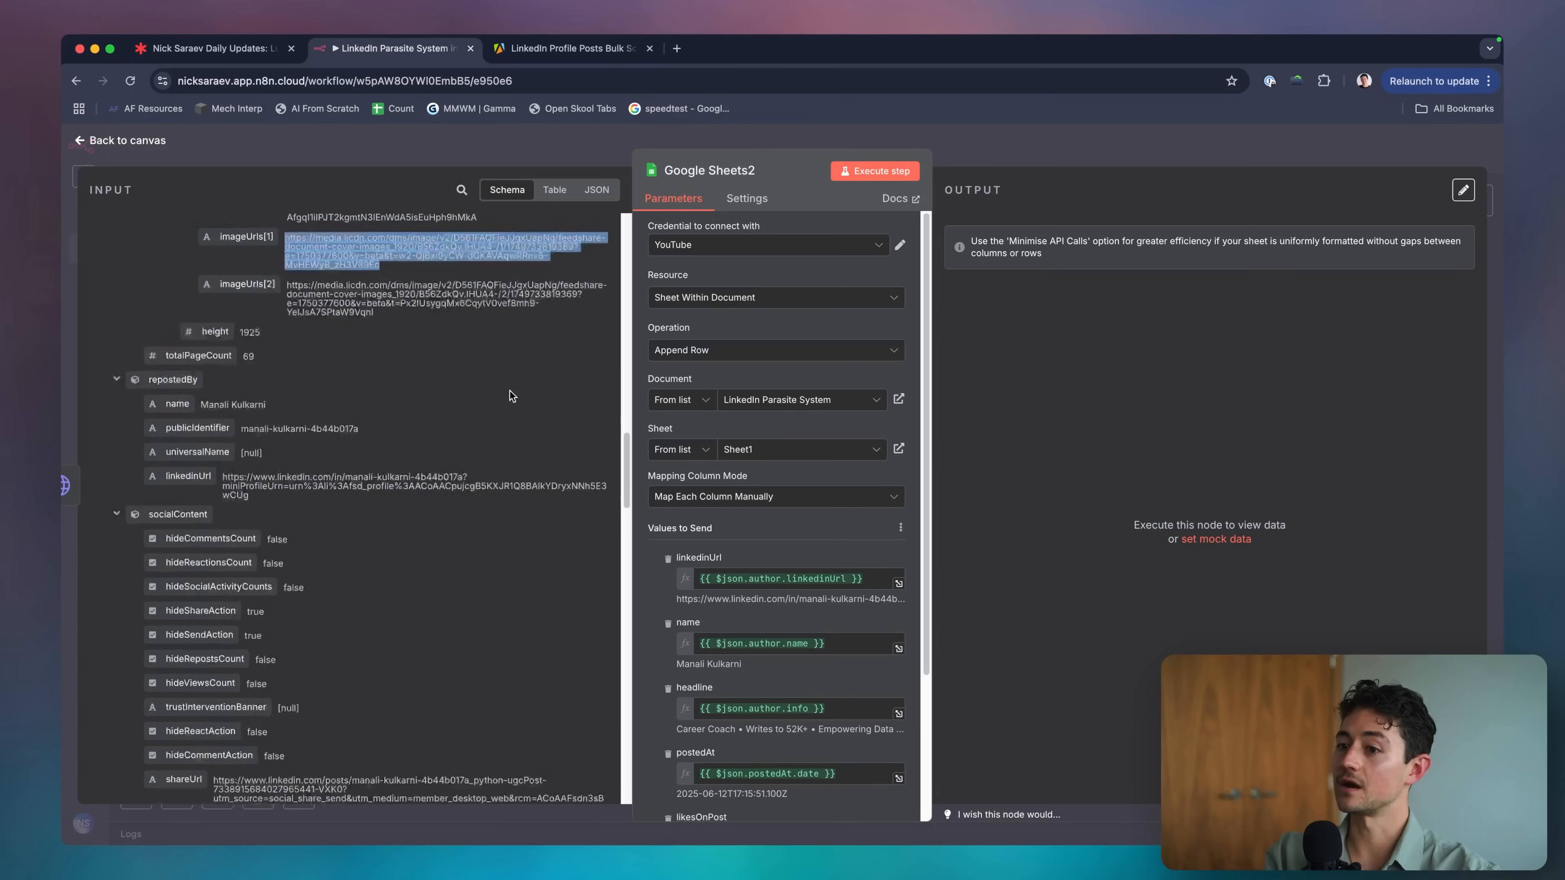
Remove the old linkedinUrl, name, headline, postedAt and likesOnPost mappings from Google Sheets2.
scroll(509, 390, down, 5)
scroll(393, 356, down, 15)
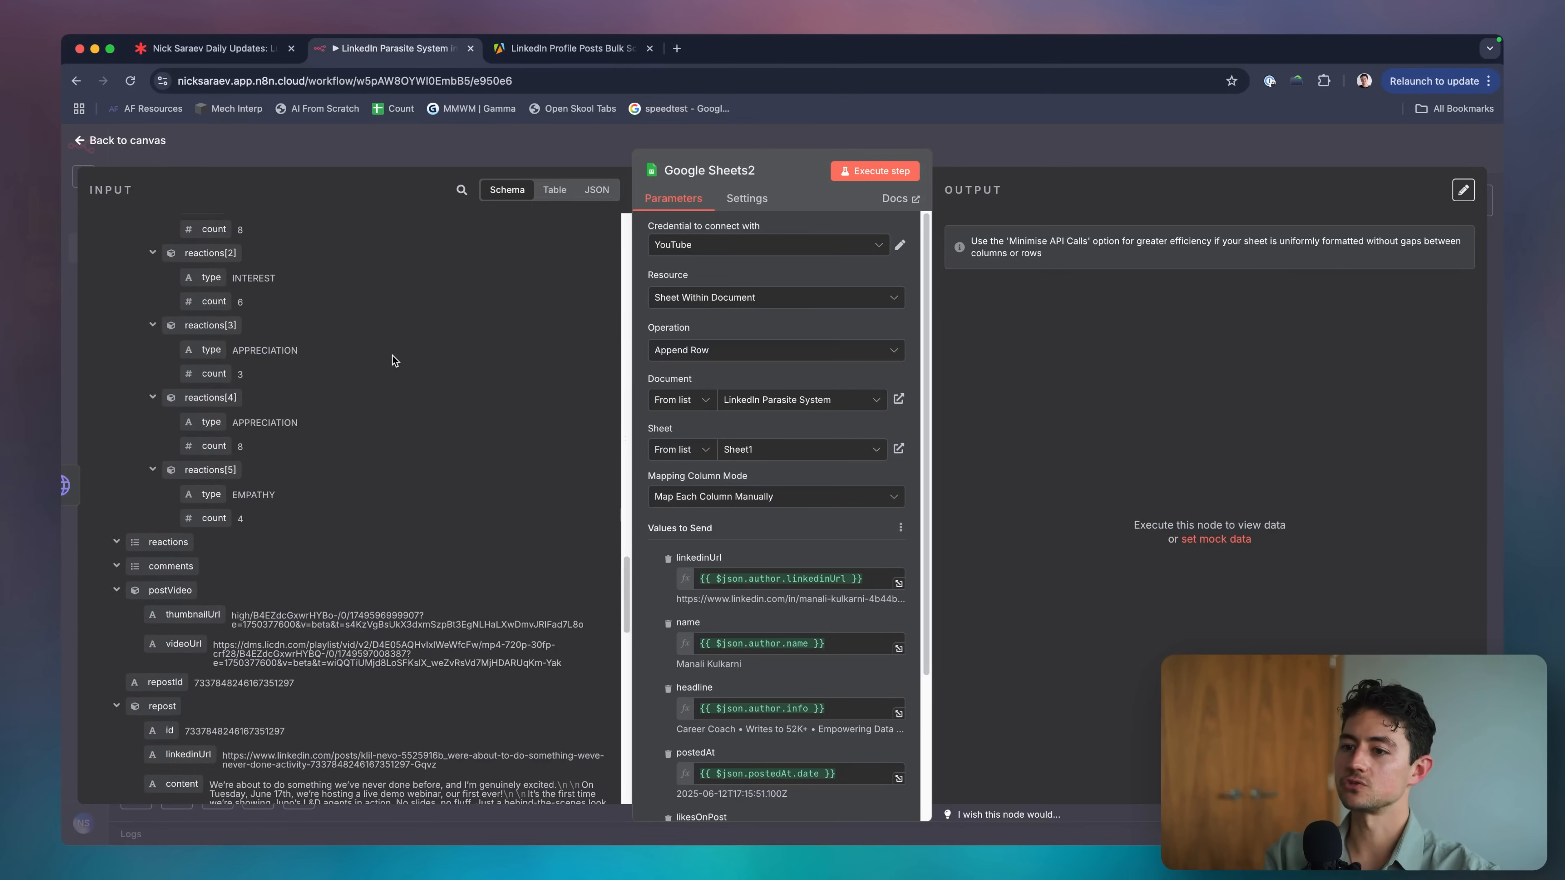
scroll(392, 356, up, 1)
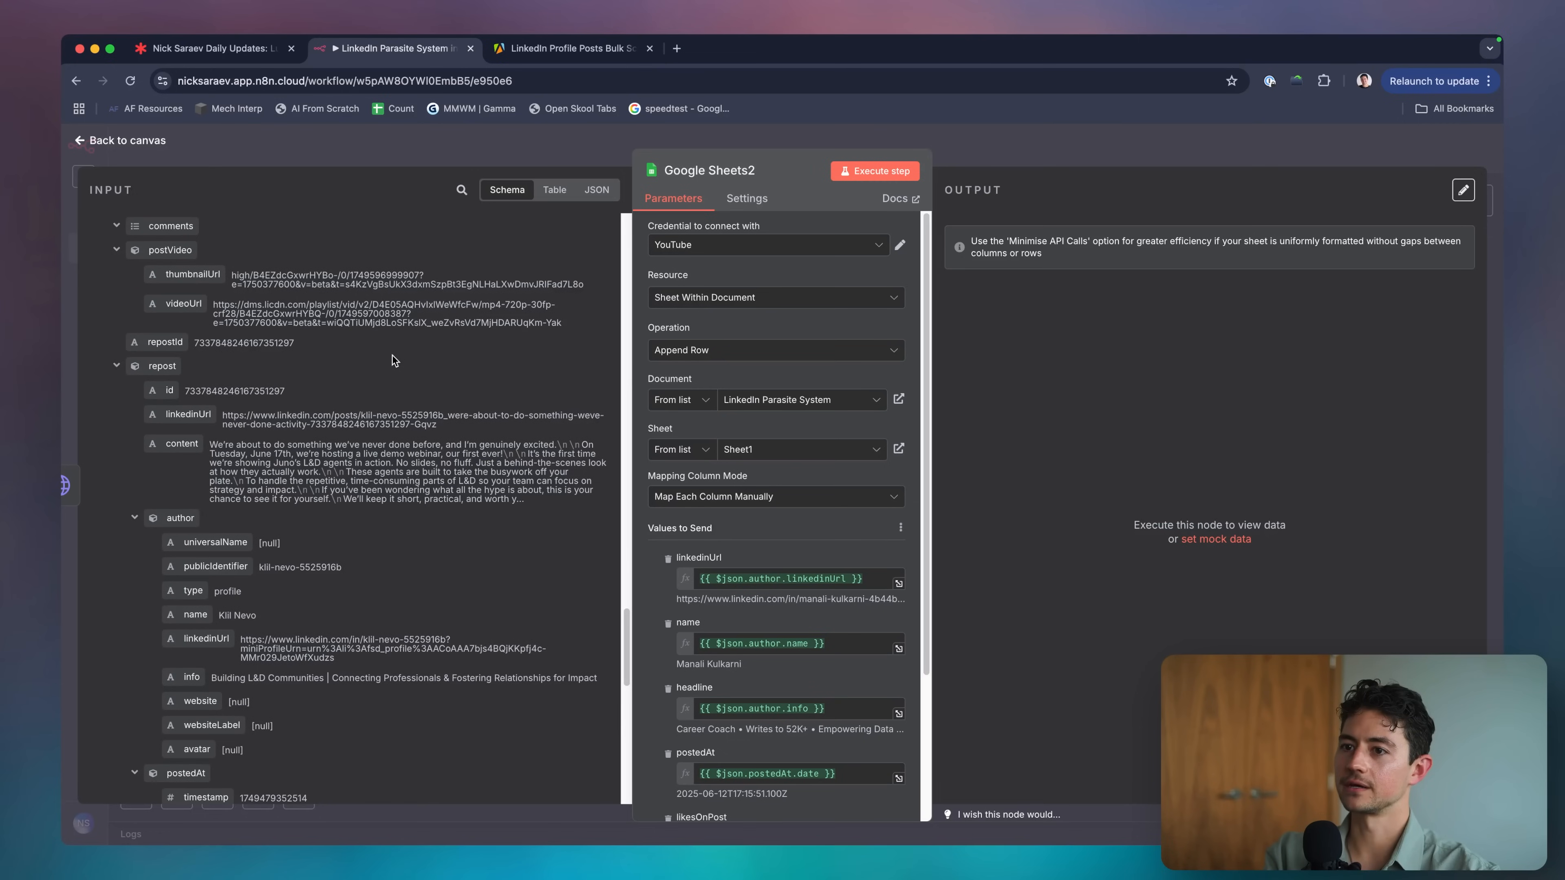
scroll(382, 450, up, 3)
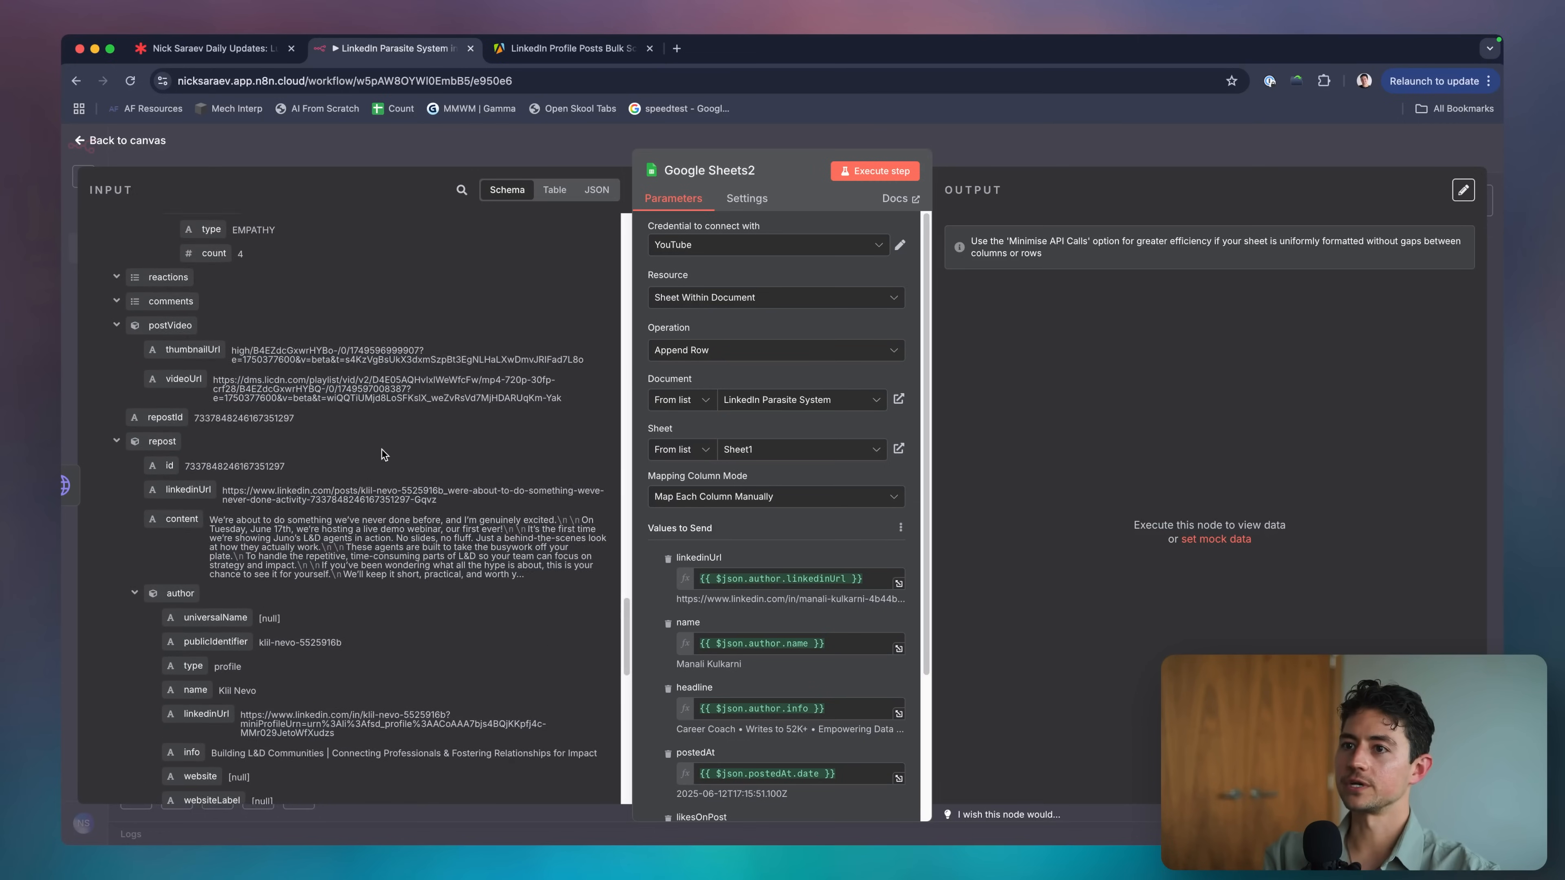
key(Escape)
double_click(717, 480)
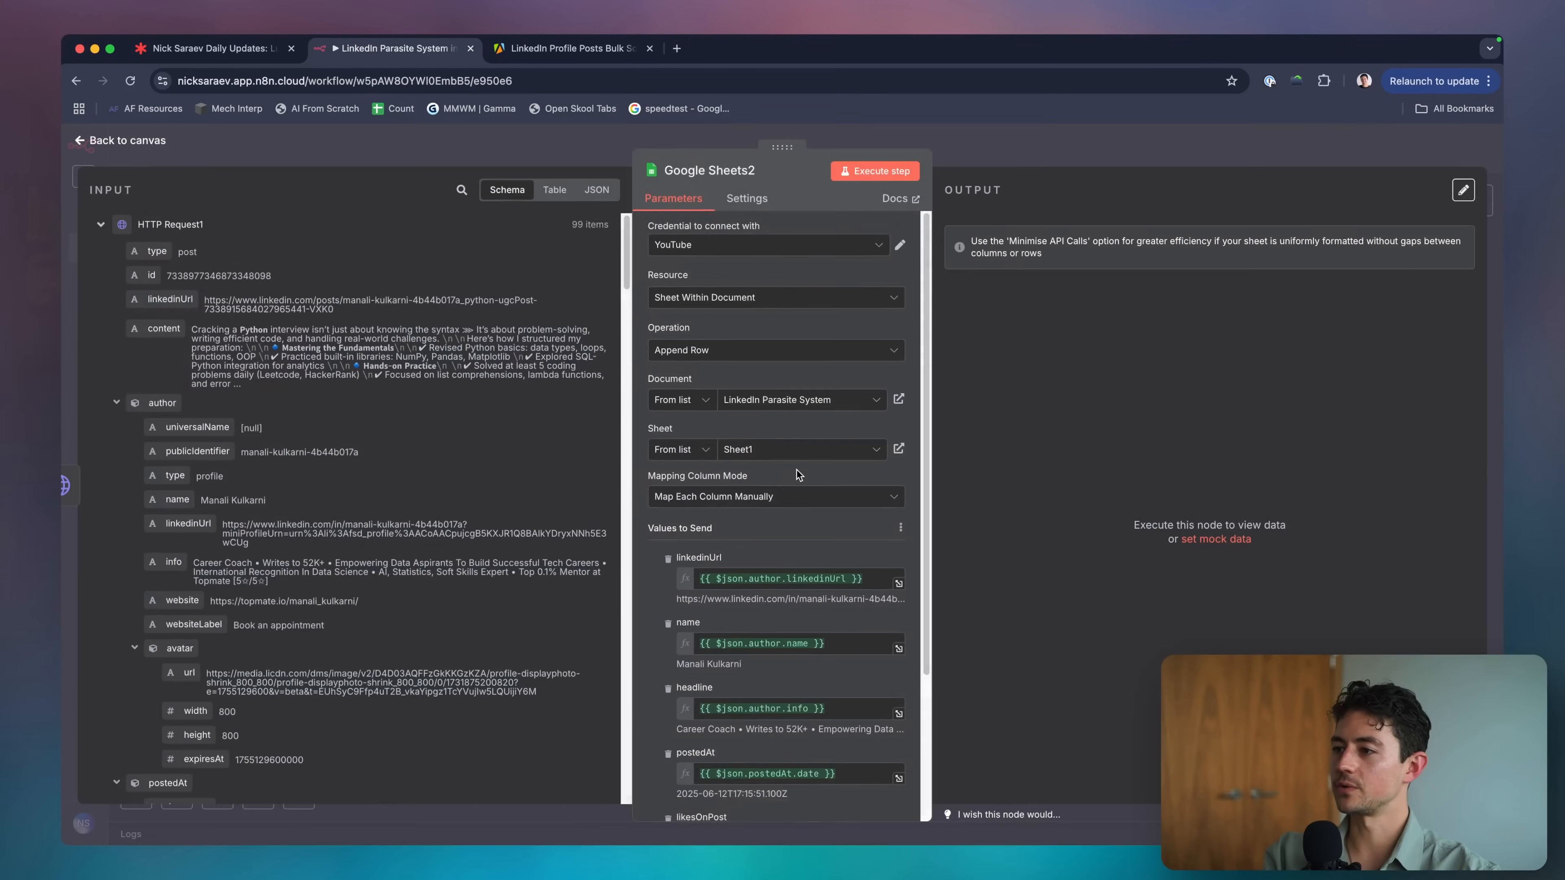
click(668, 370)
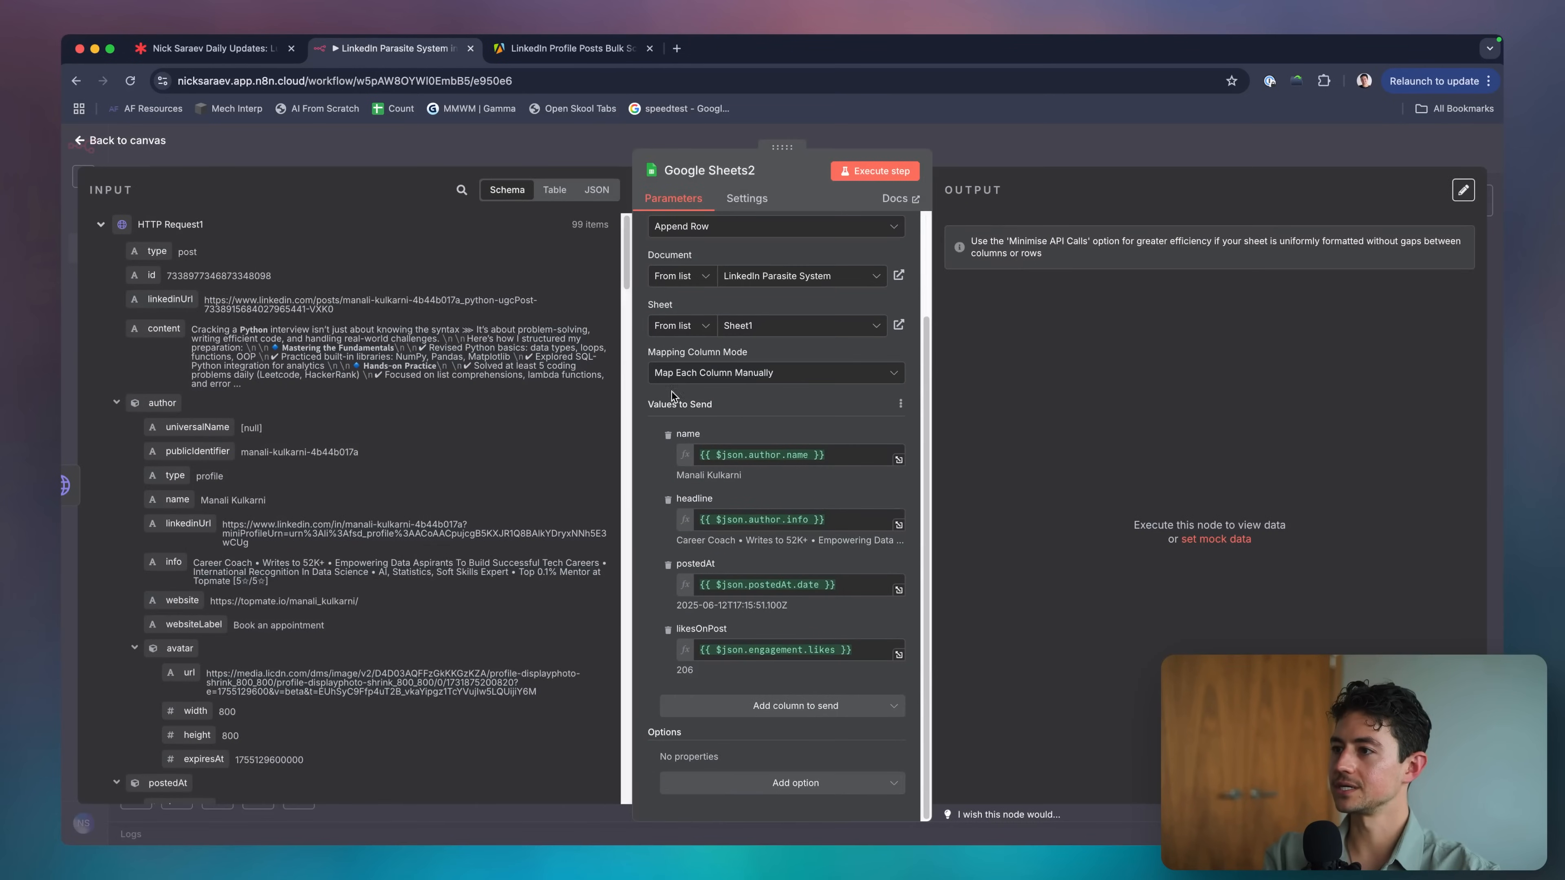
click(668, 435)
click(668, 500)
click(668, 562)
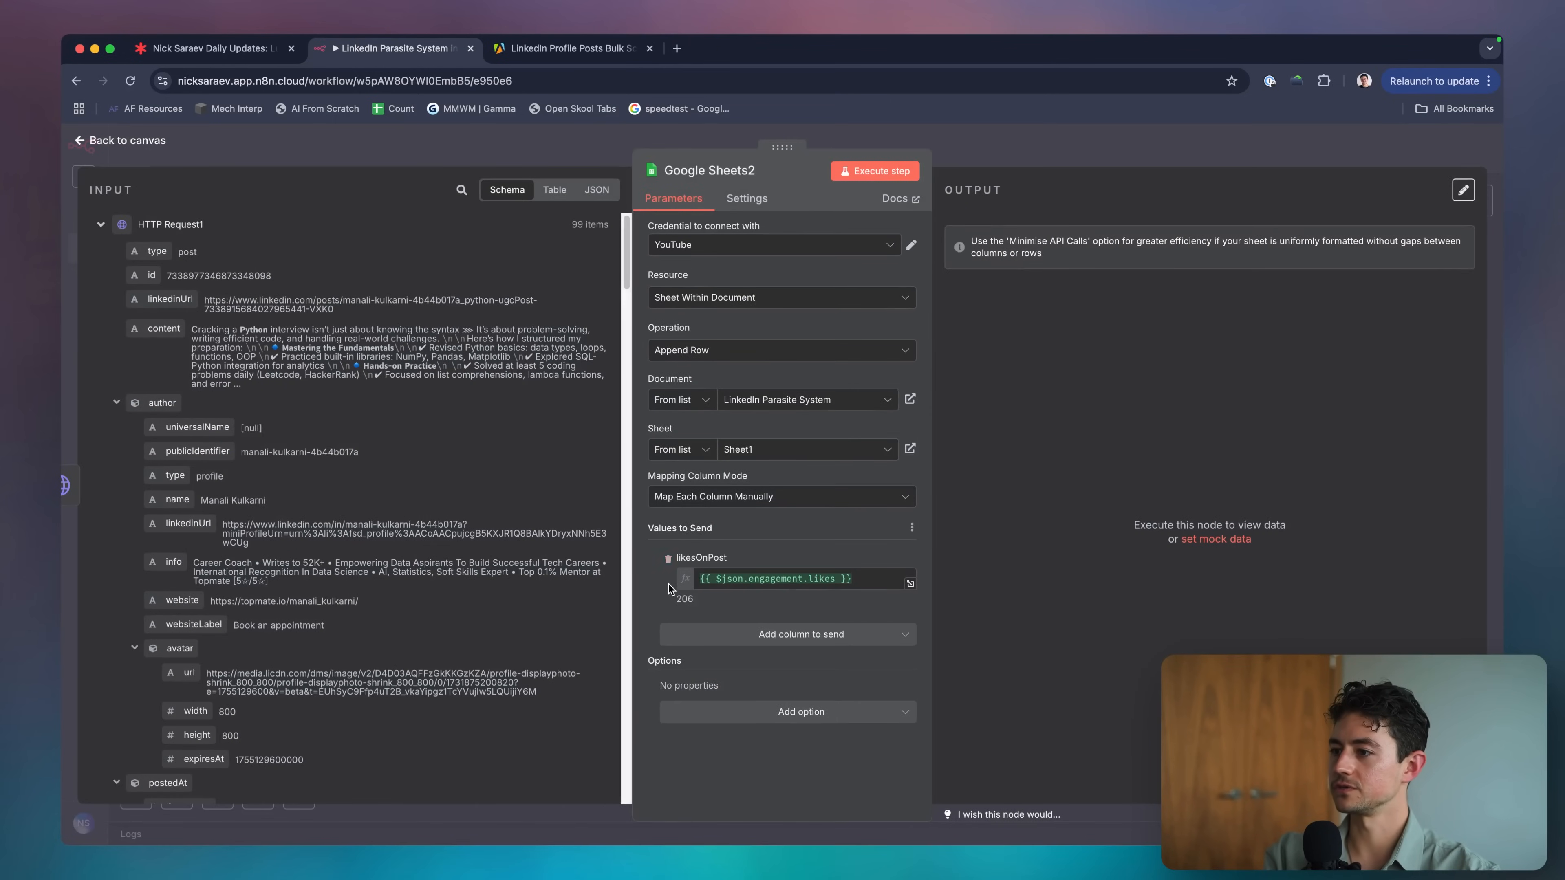
click(669, 557)
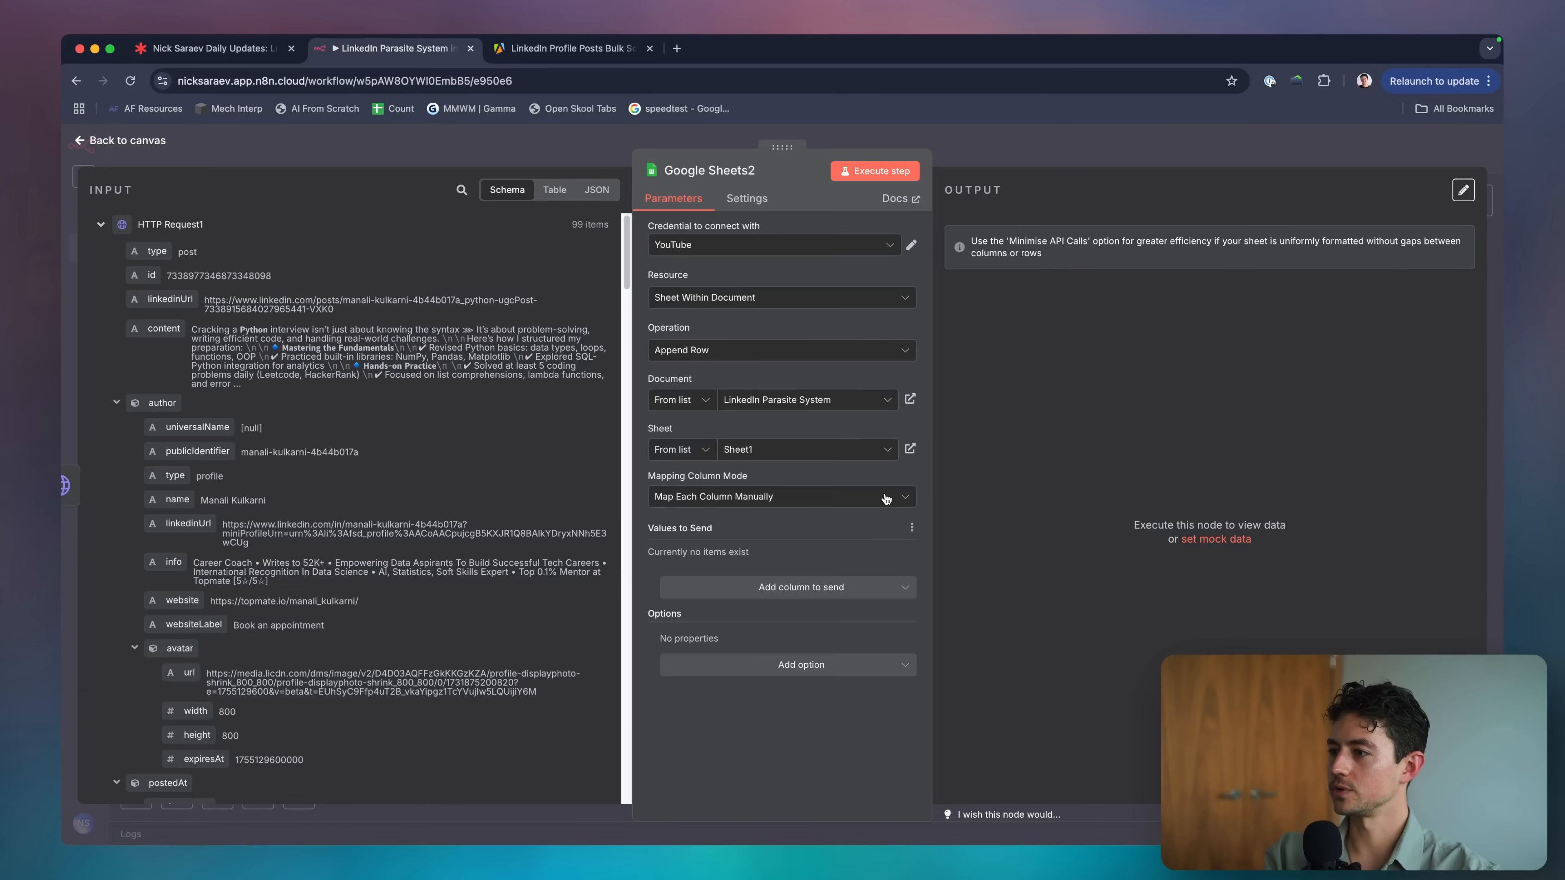
Refresh the column list and switch the target sheet from Sheet1 to Source Posts.
click(912, 527)
click(884, 543)
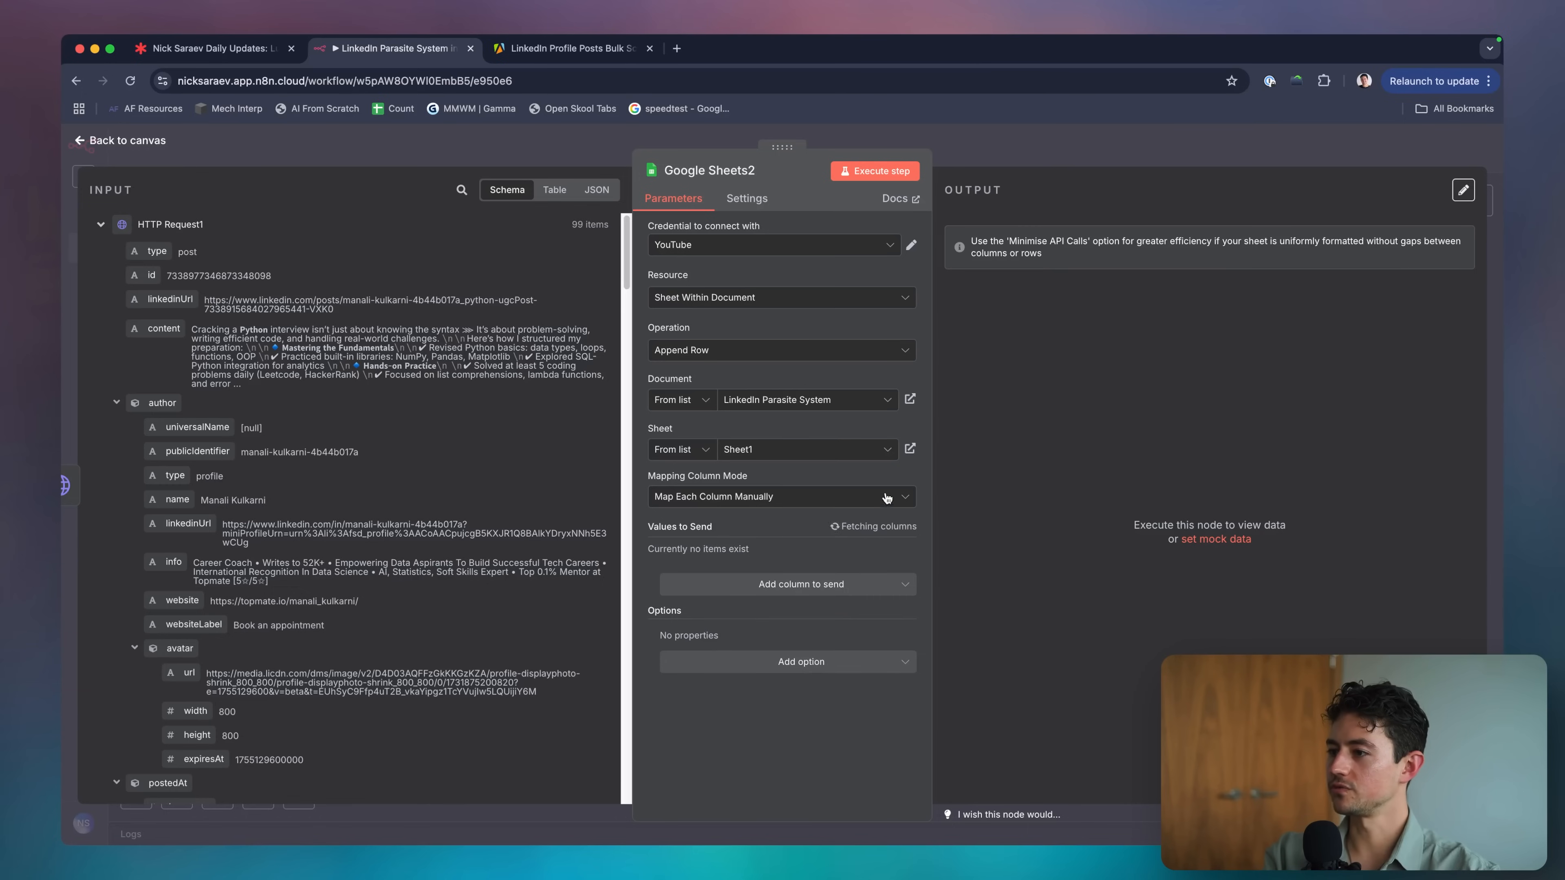
click(767, 451)
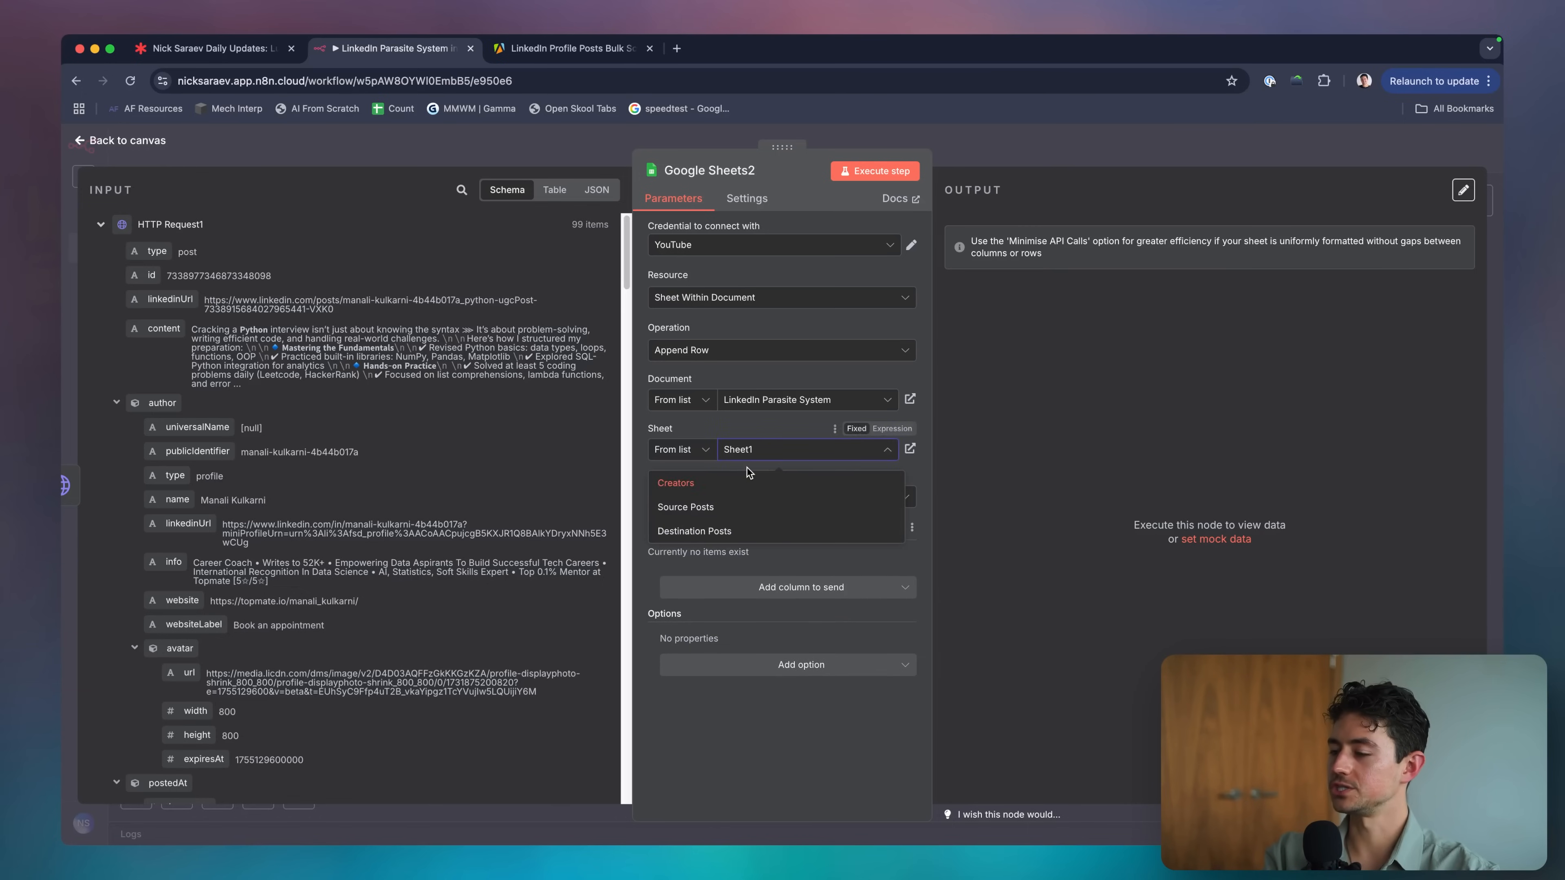
click(691, 507)
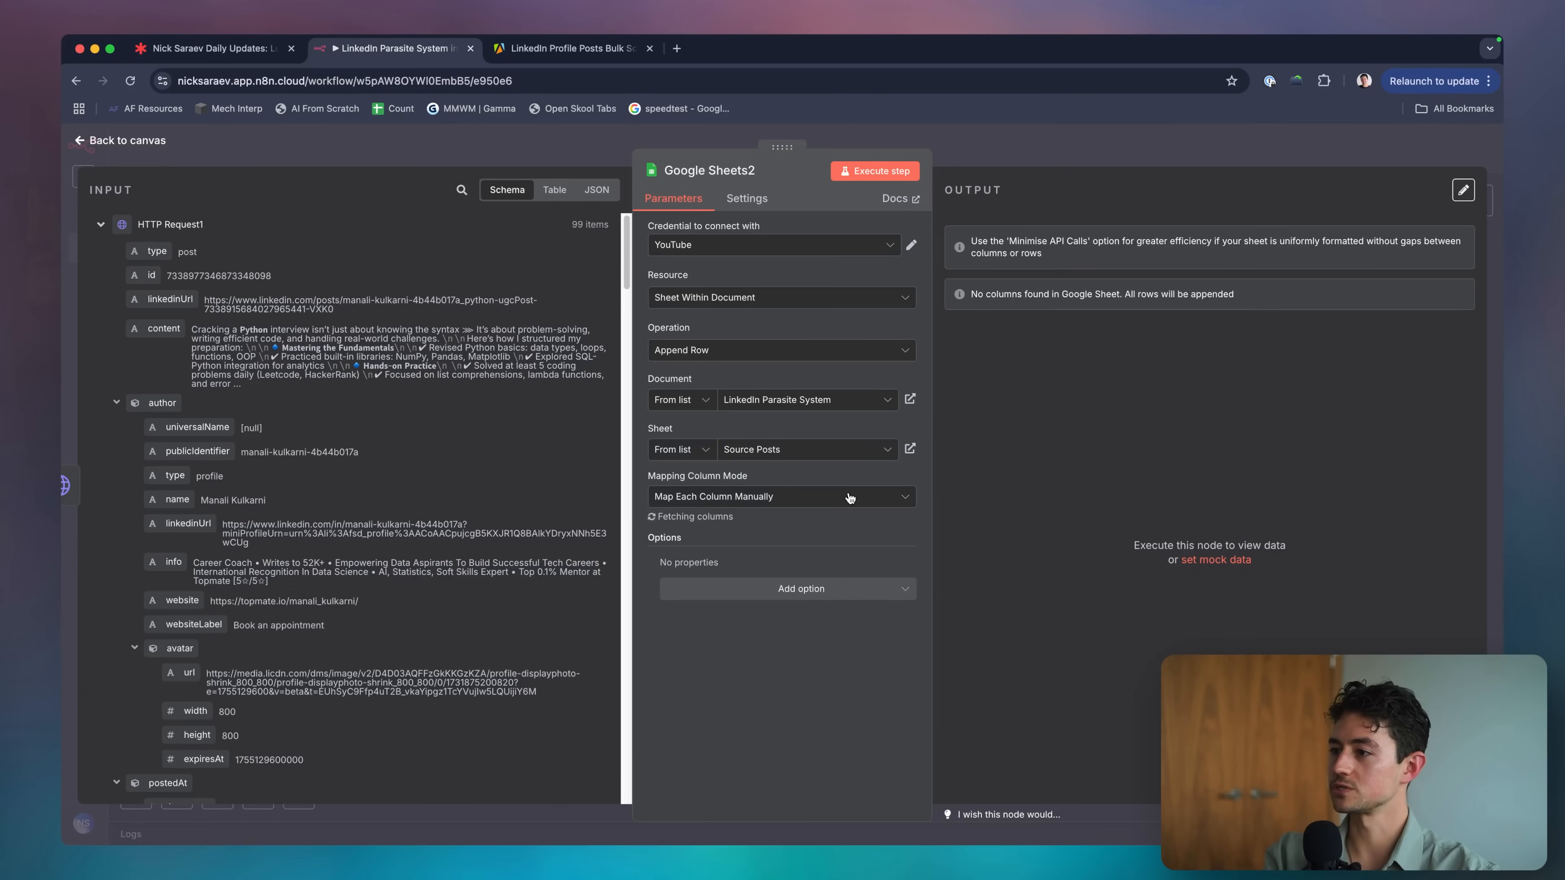
Map the incoming id, post content, author profile URL and post date into their columns.
scroll(777, 567, down, 2)
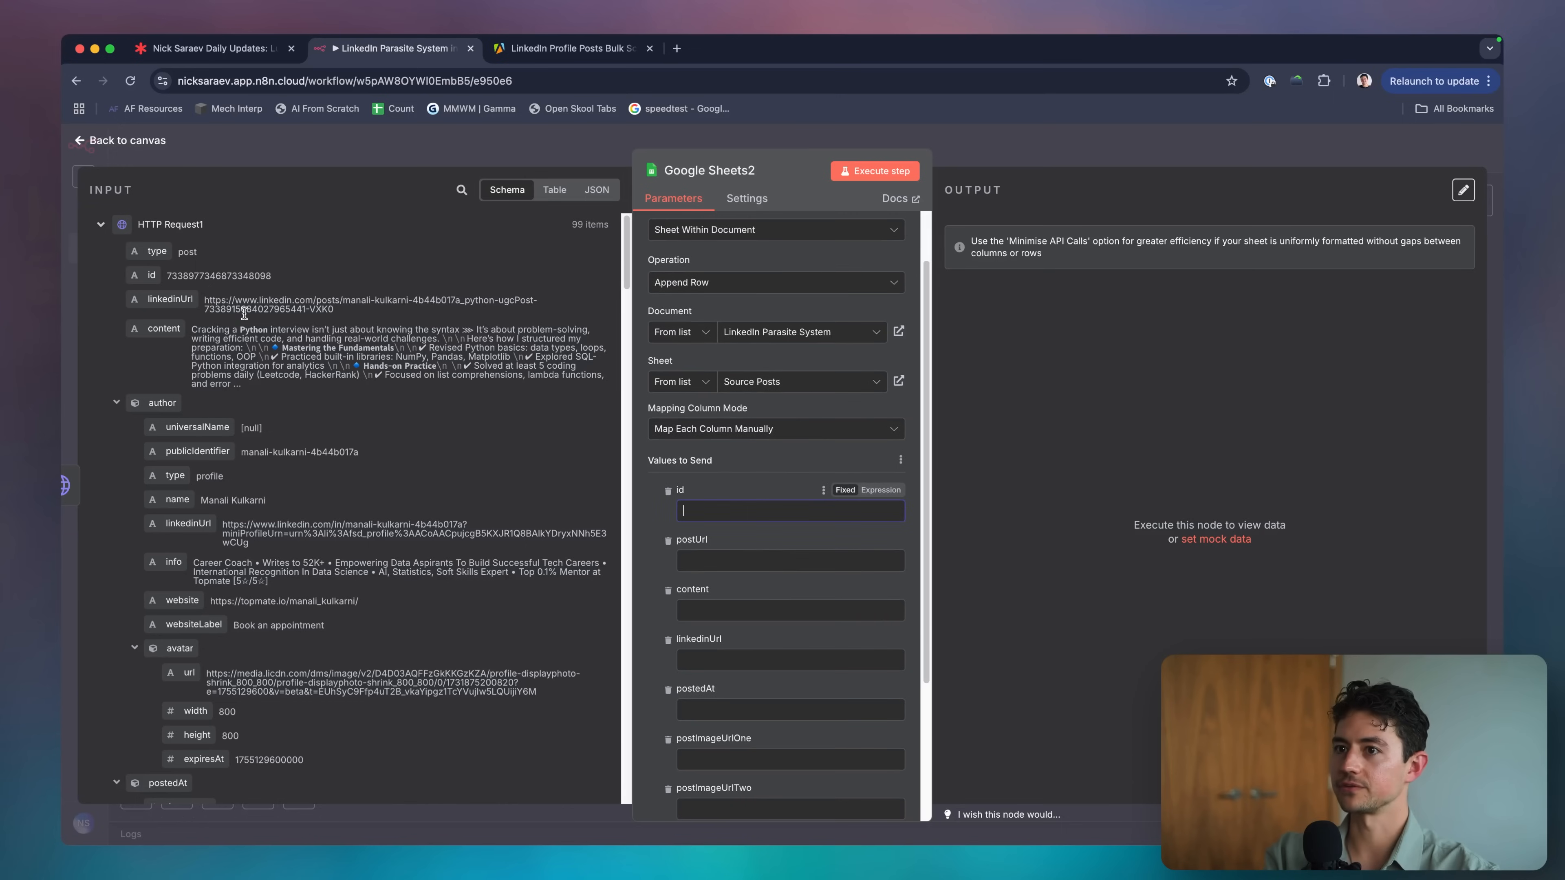
drag(148, 266, 780, 509)
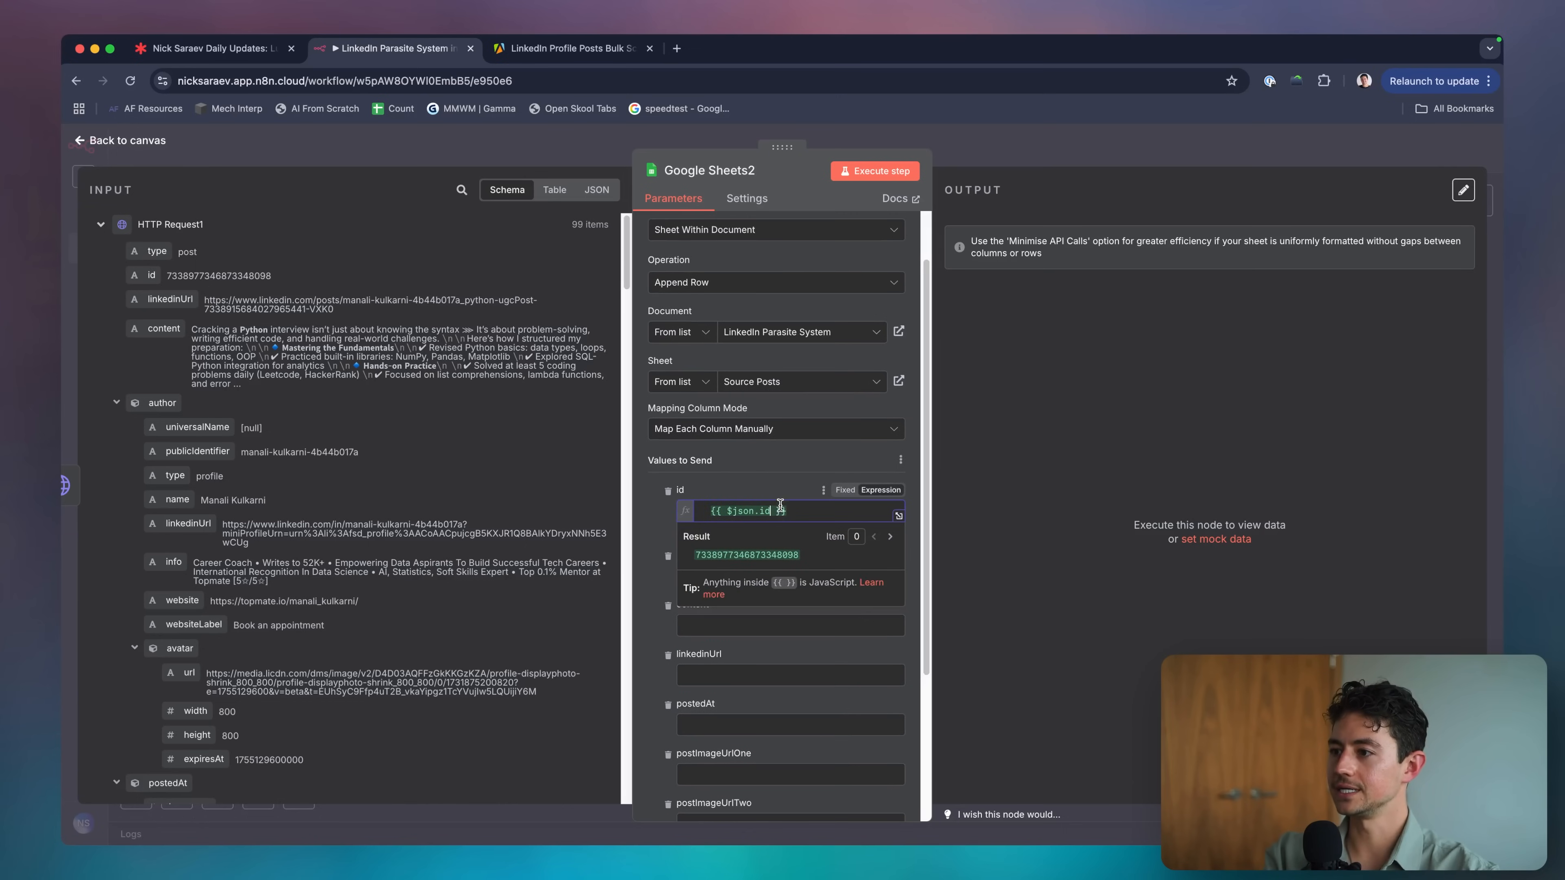
click(584, 493)
scroll(165, 320, down, 2)
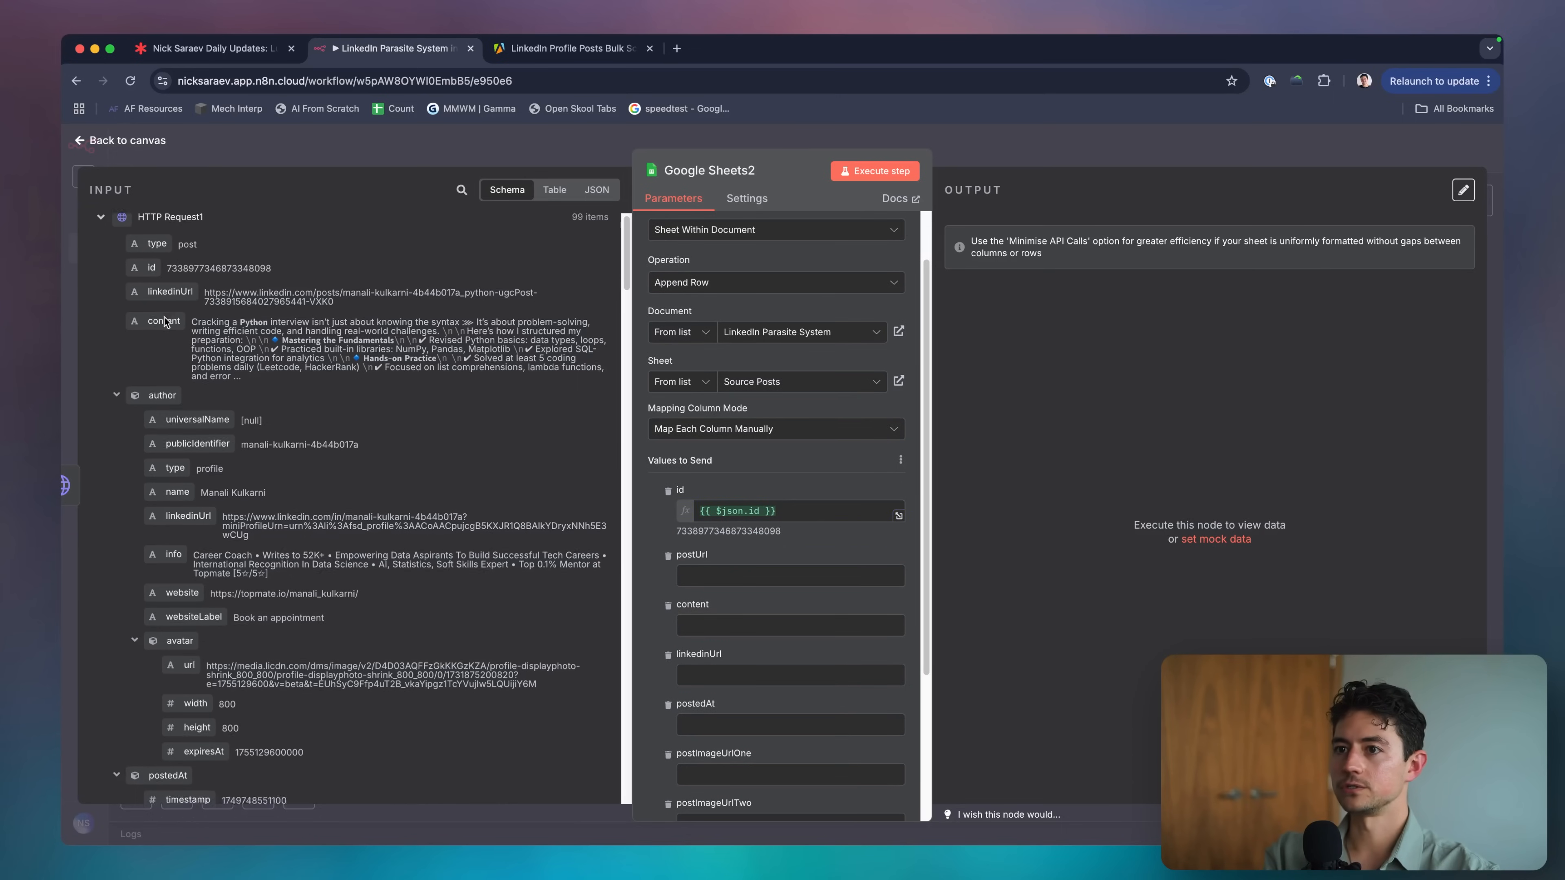
scroll(170, 261, up, 1)
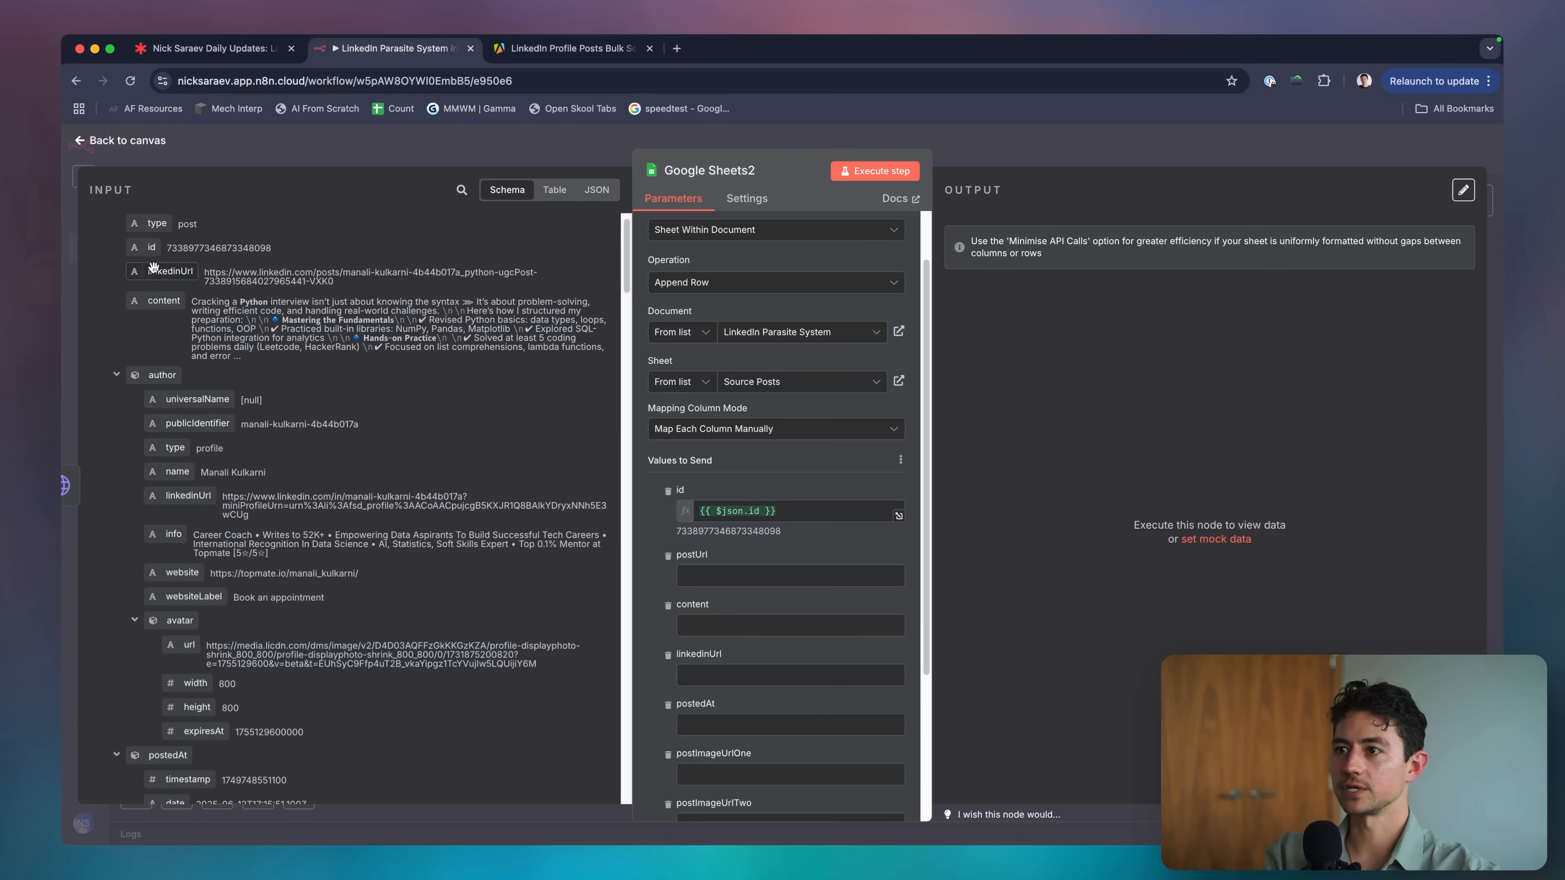
drag(154, 267, 845, 595)
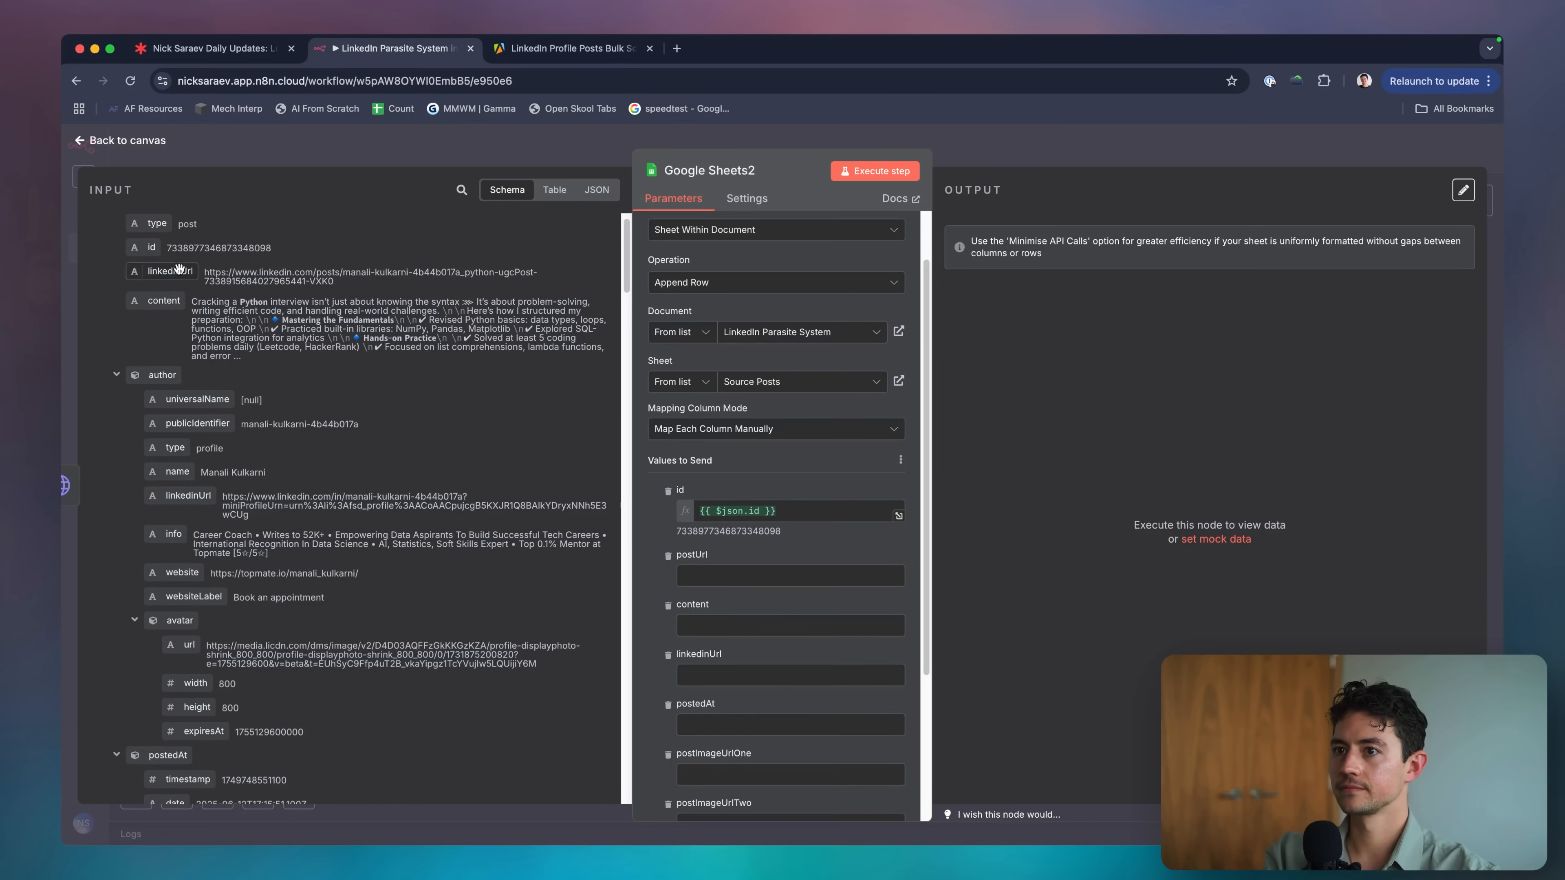
drag(178, 267, 789, 575)
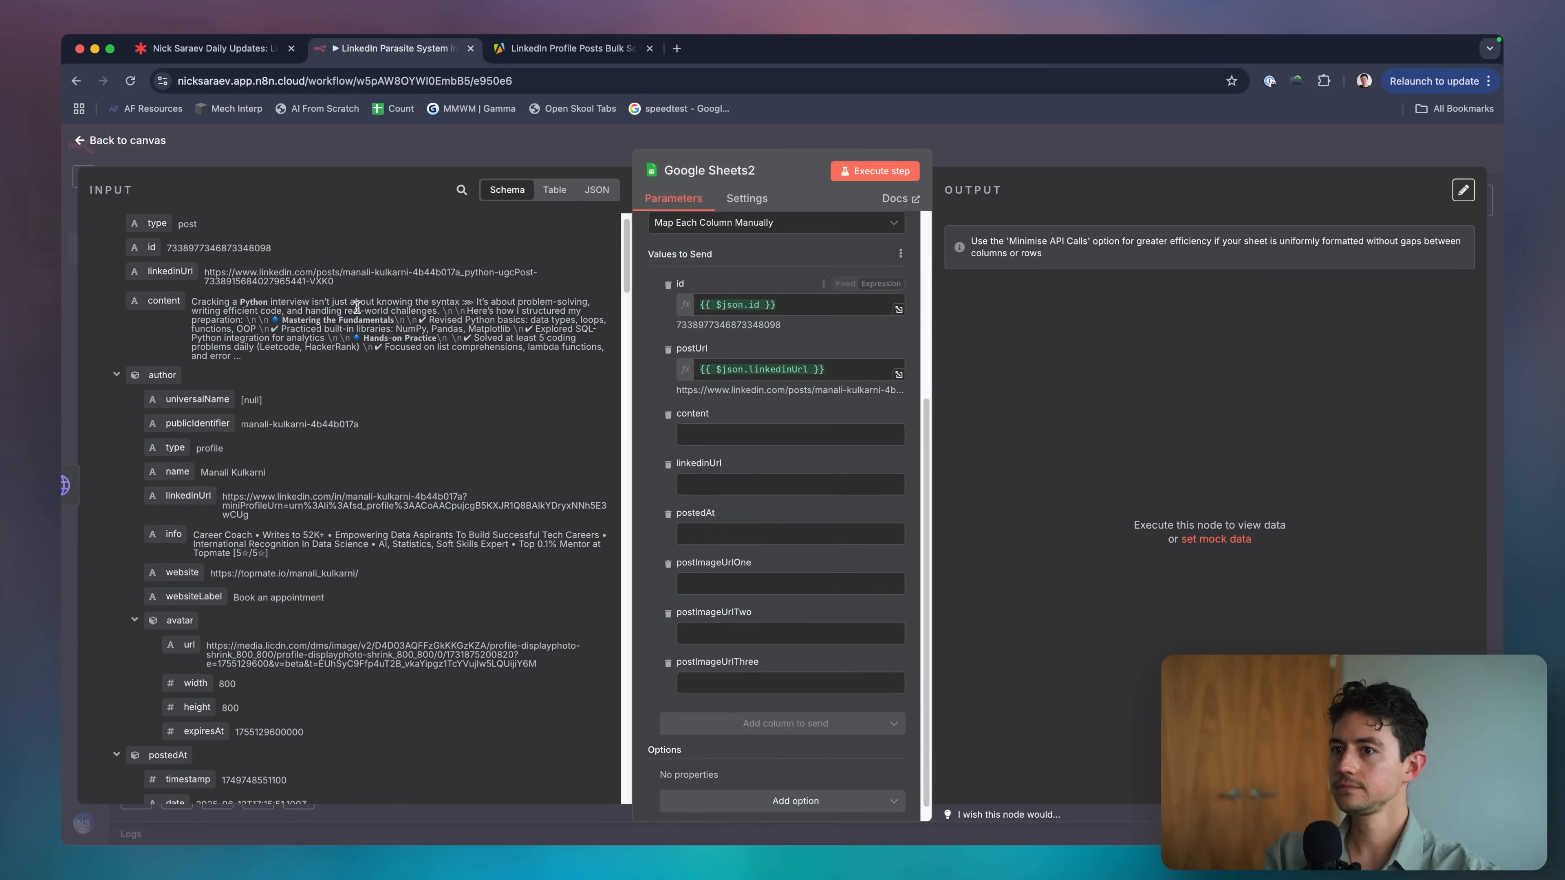
drag(154, 318, 789, 438)
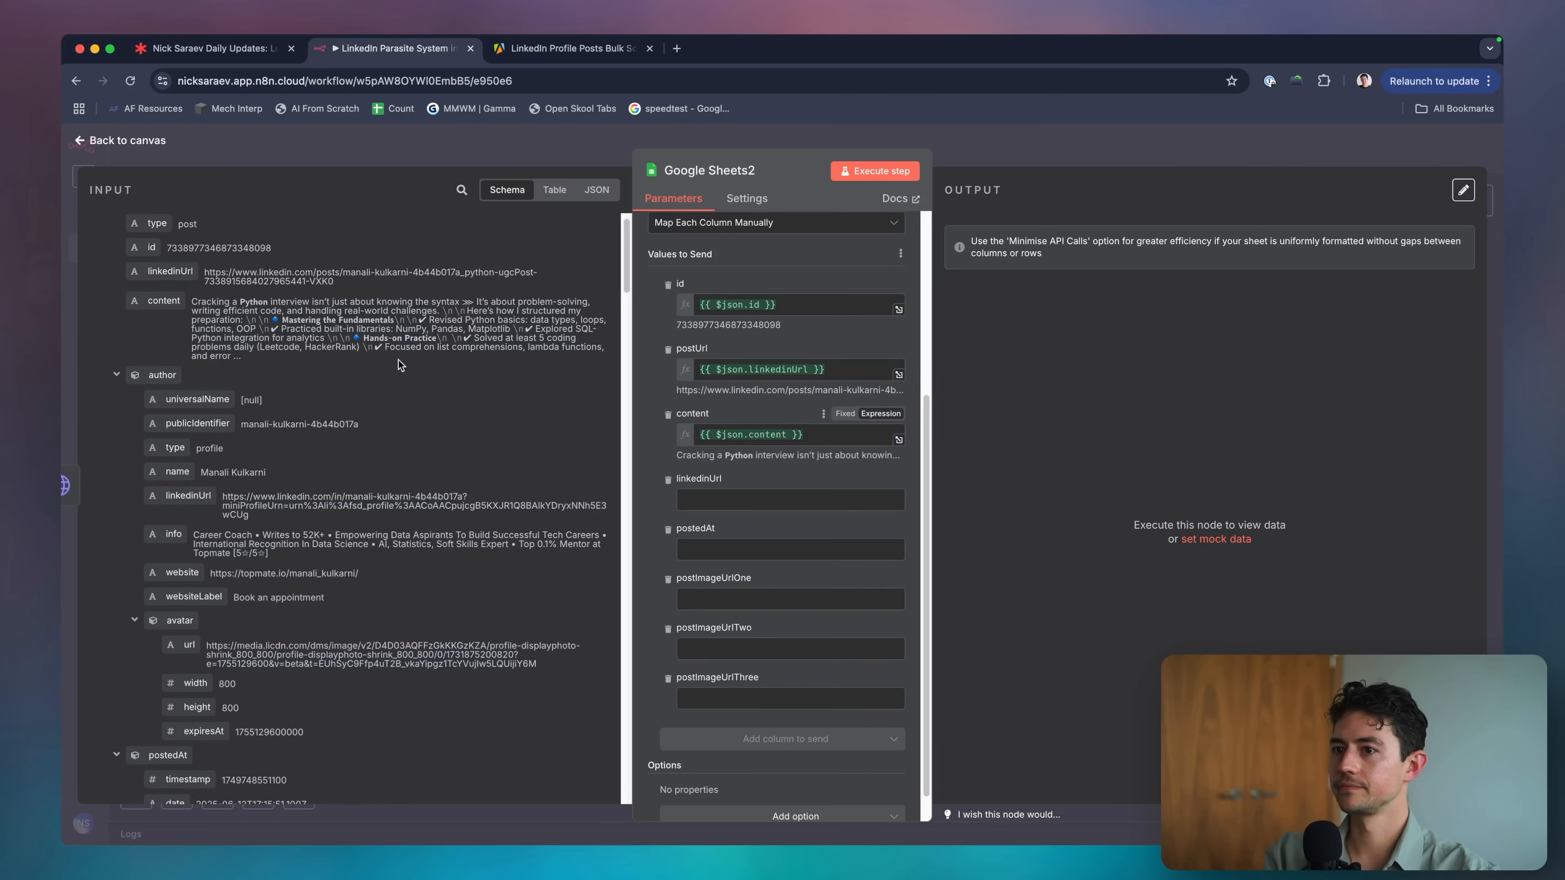
scroll(273, 377, down, 3)
scroll(273, 378, down, 2)
drag(193, 320, 747, 478)
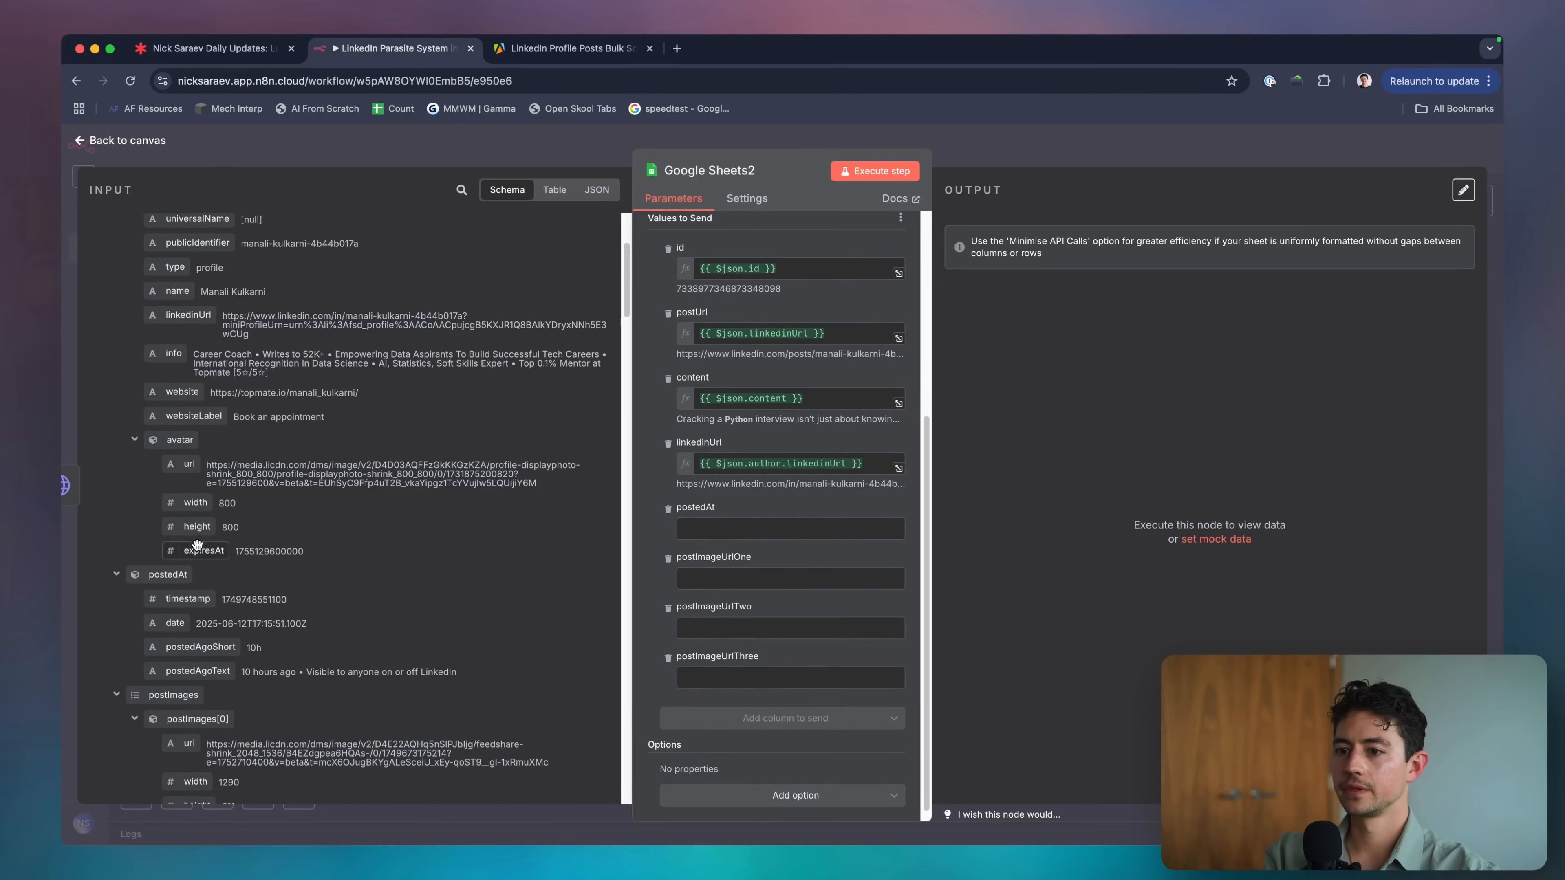
scroll(247, 392, down, 1)
drag(175, 607, 762, 536)
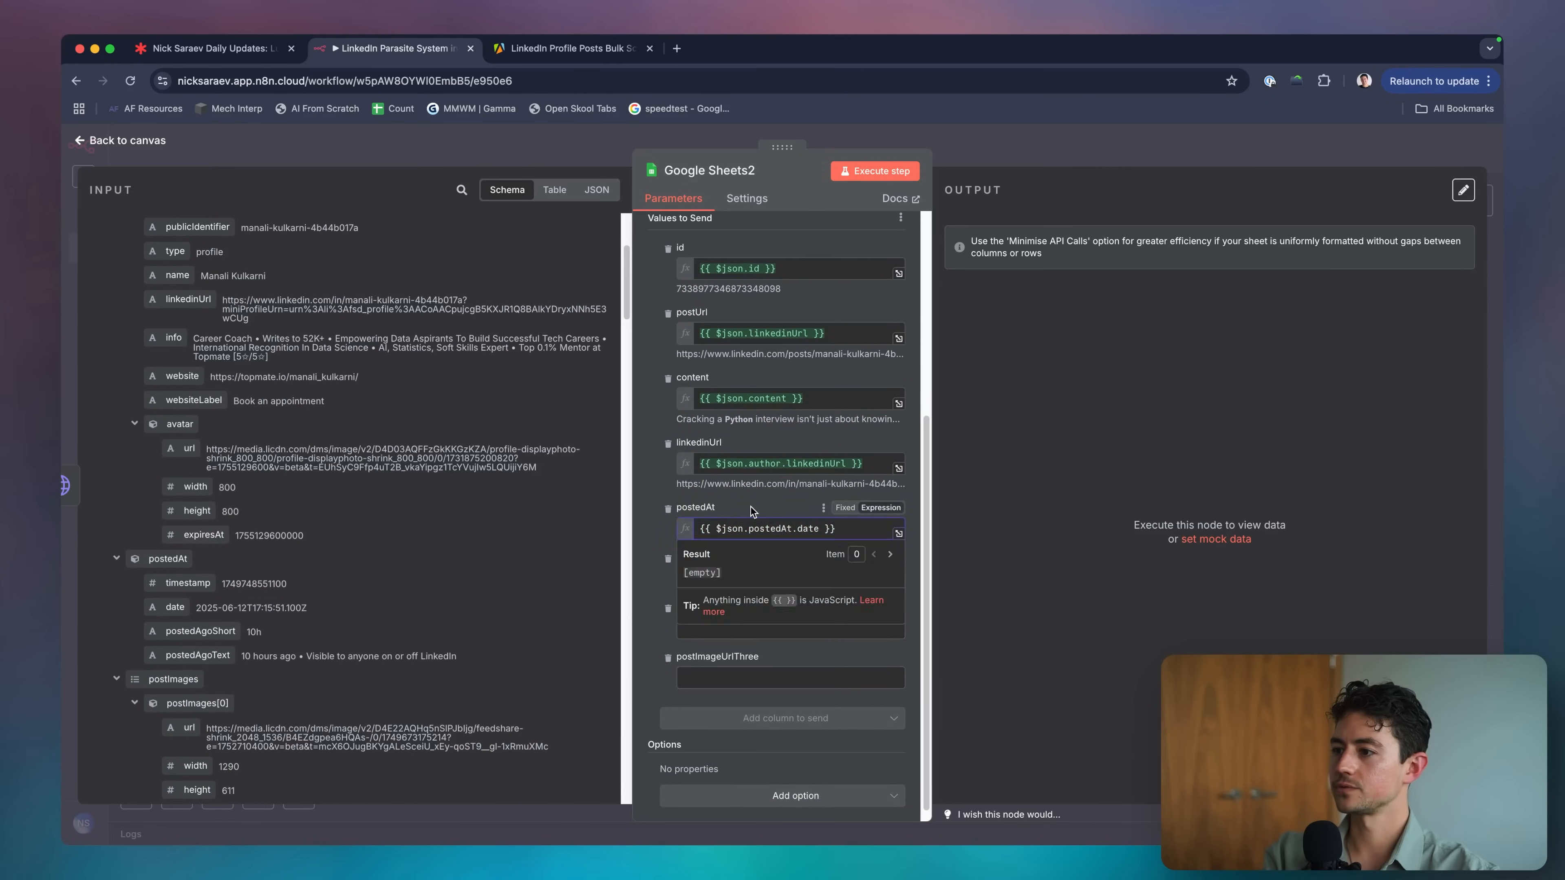
scroll(363, 542, down, 6)
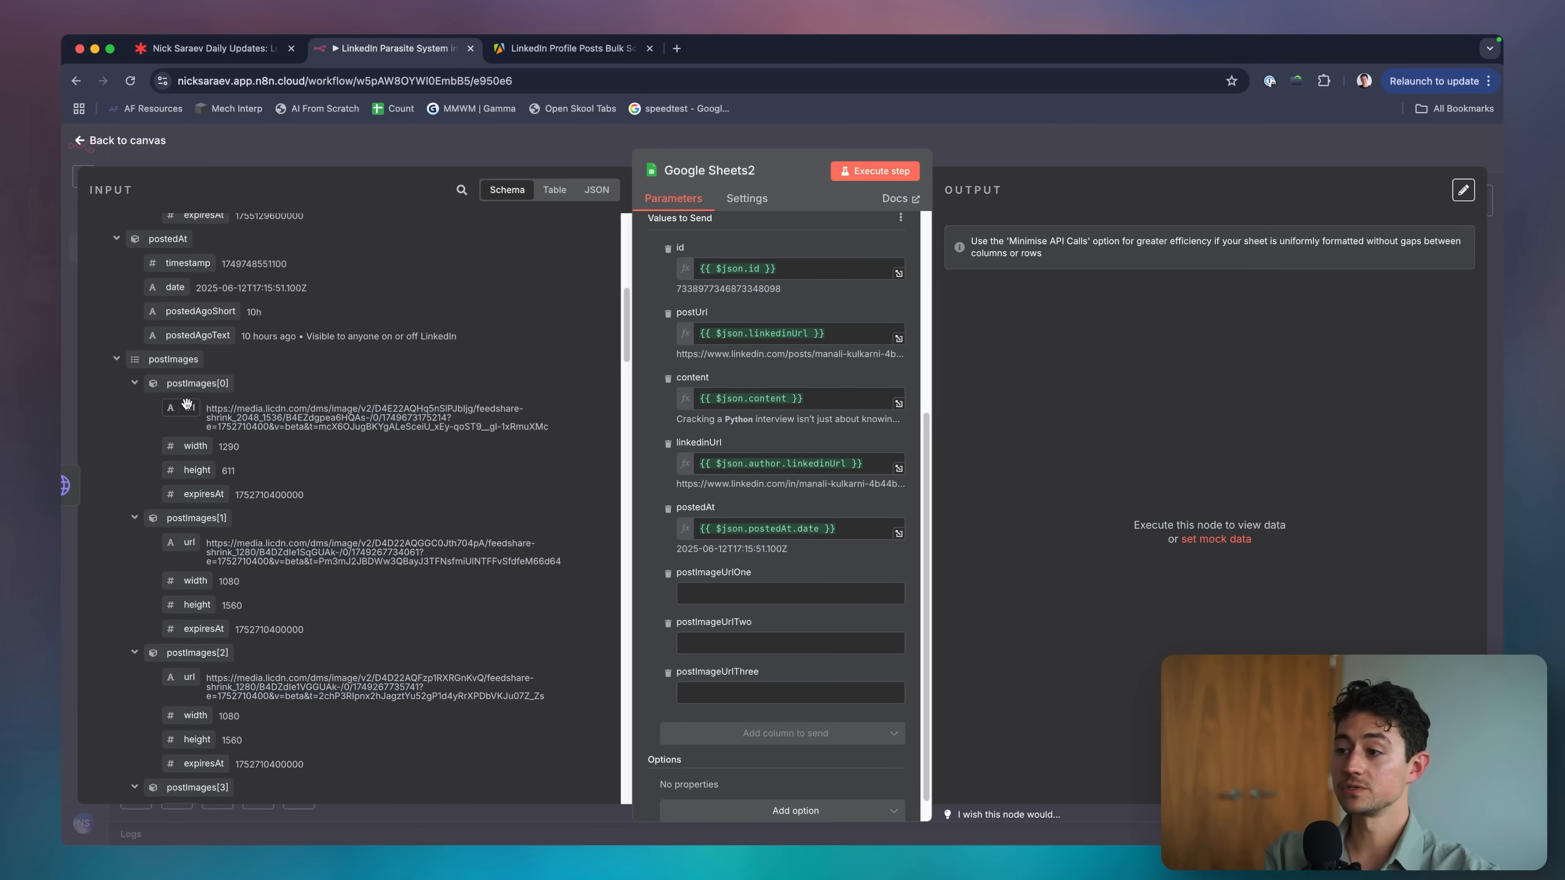
Map the three post image URLs into postImageUrlOne, postImageUrlTwo and postImageUrlThree.
drag(186, 404, 736, 591)
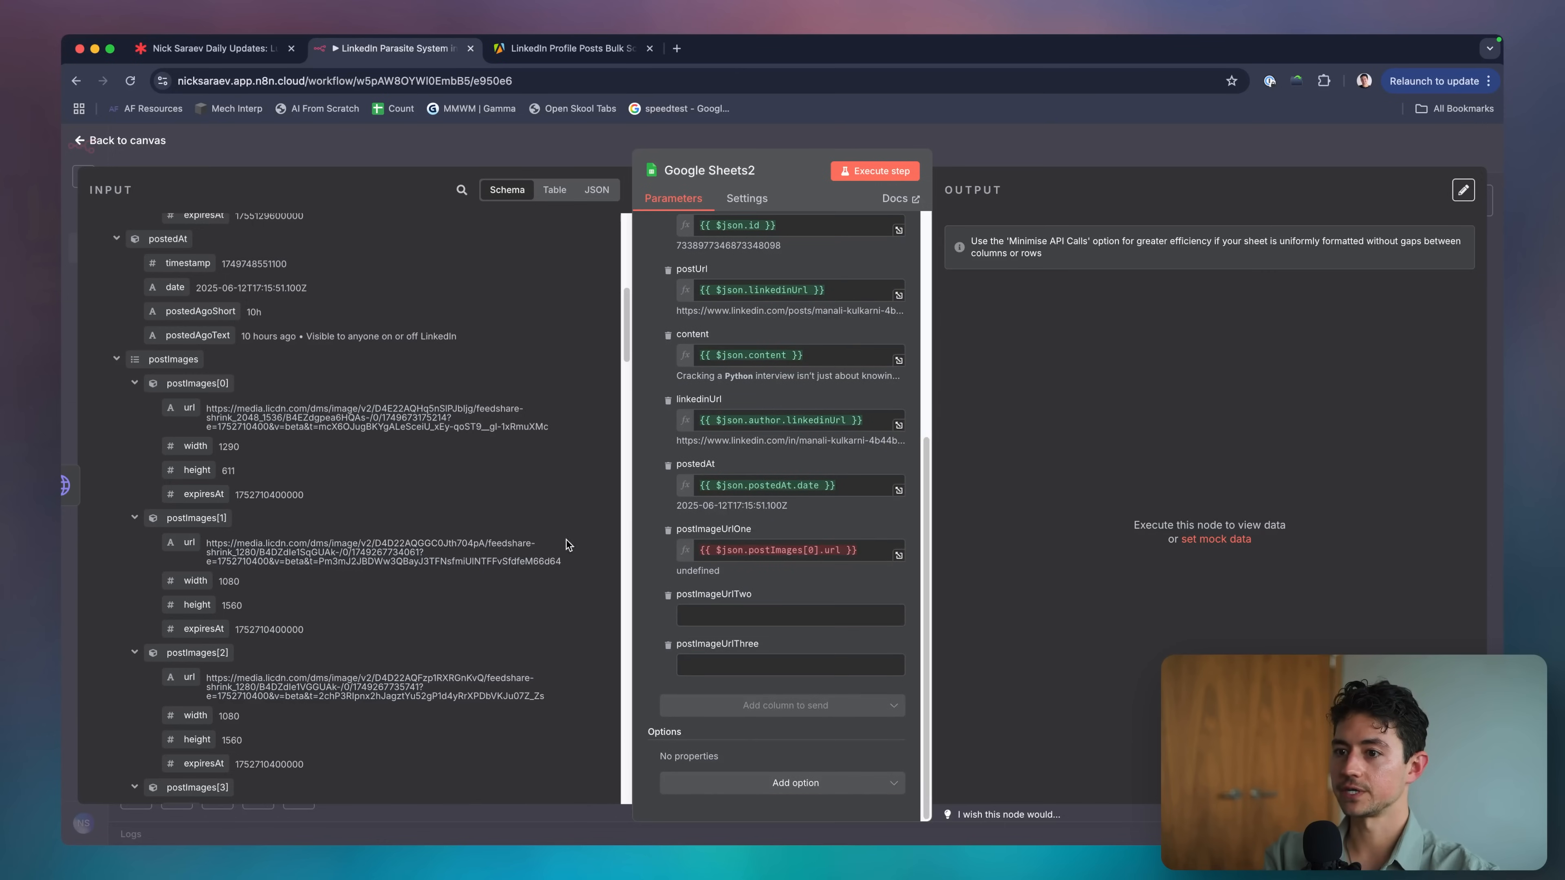
click(768, 556)
scroll(441, 493, down, 2)
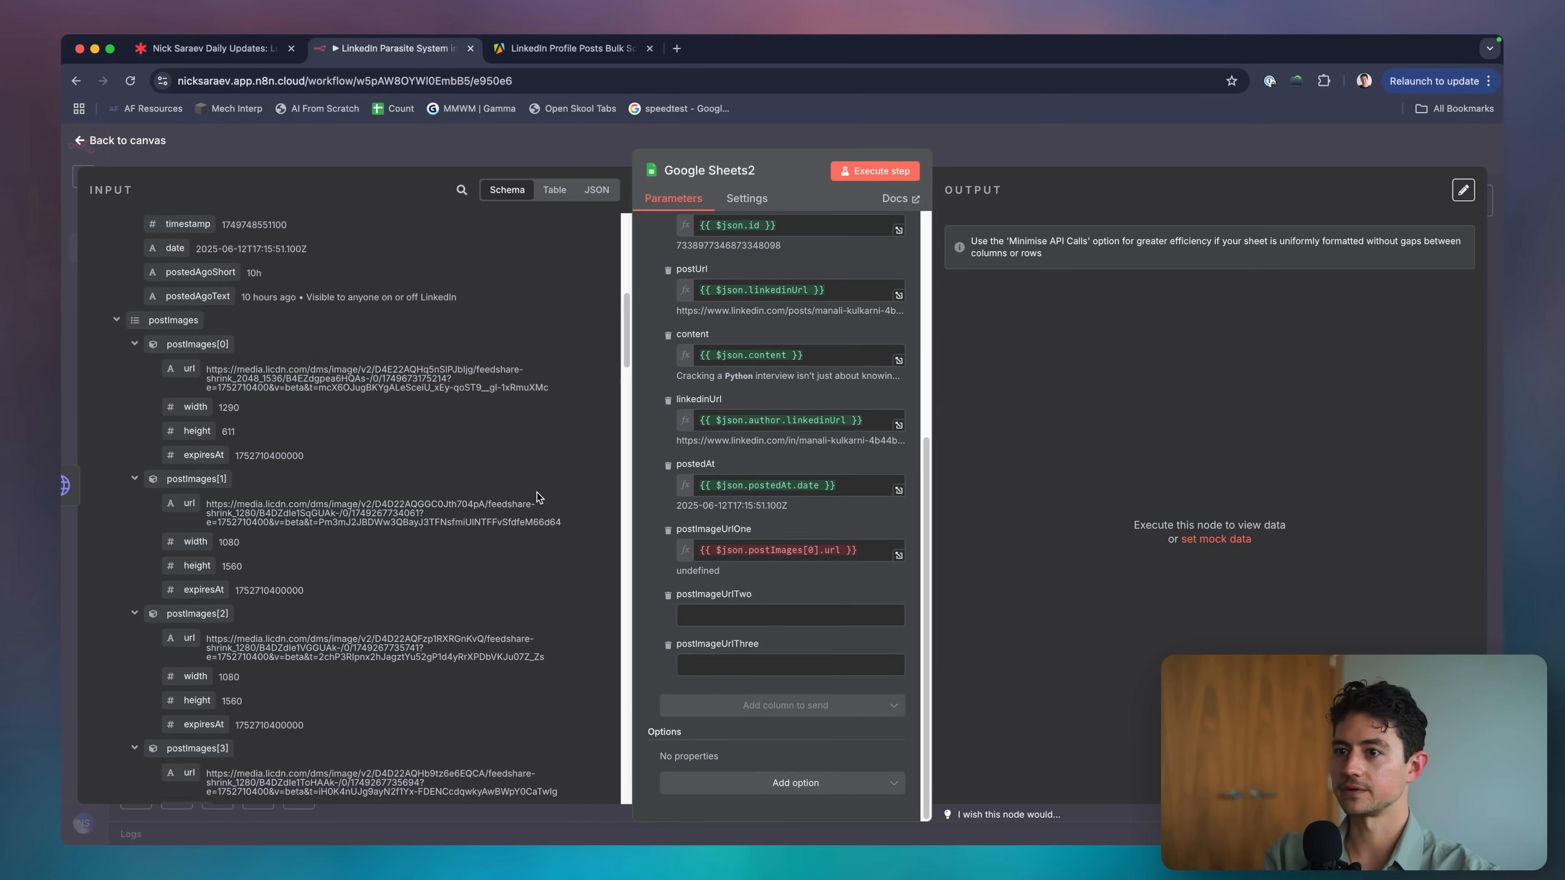
scroll(440, 493, down, 3)
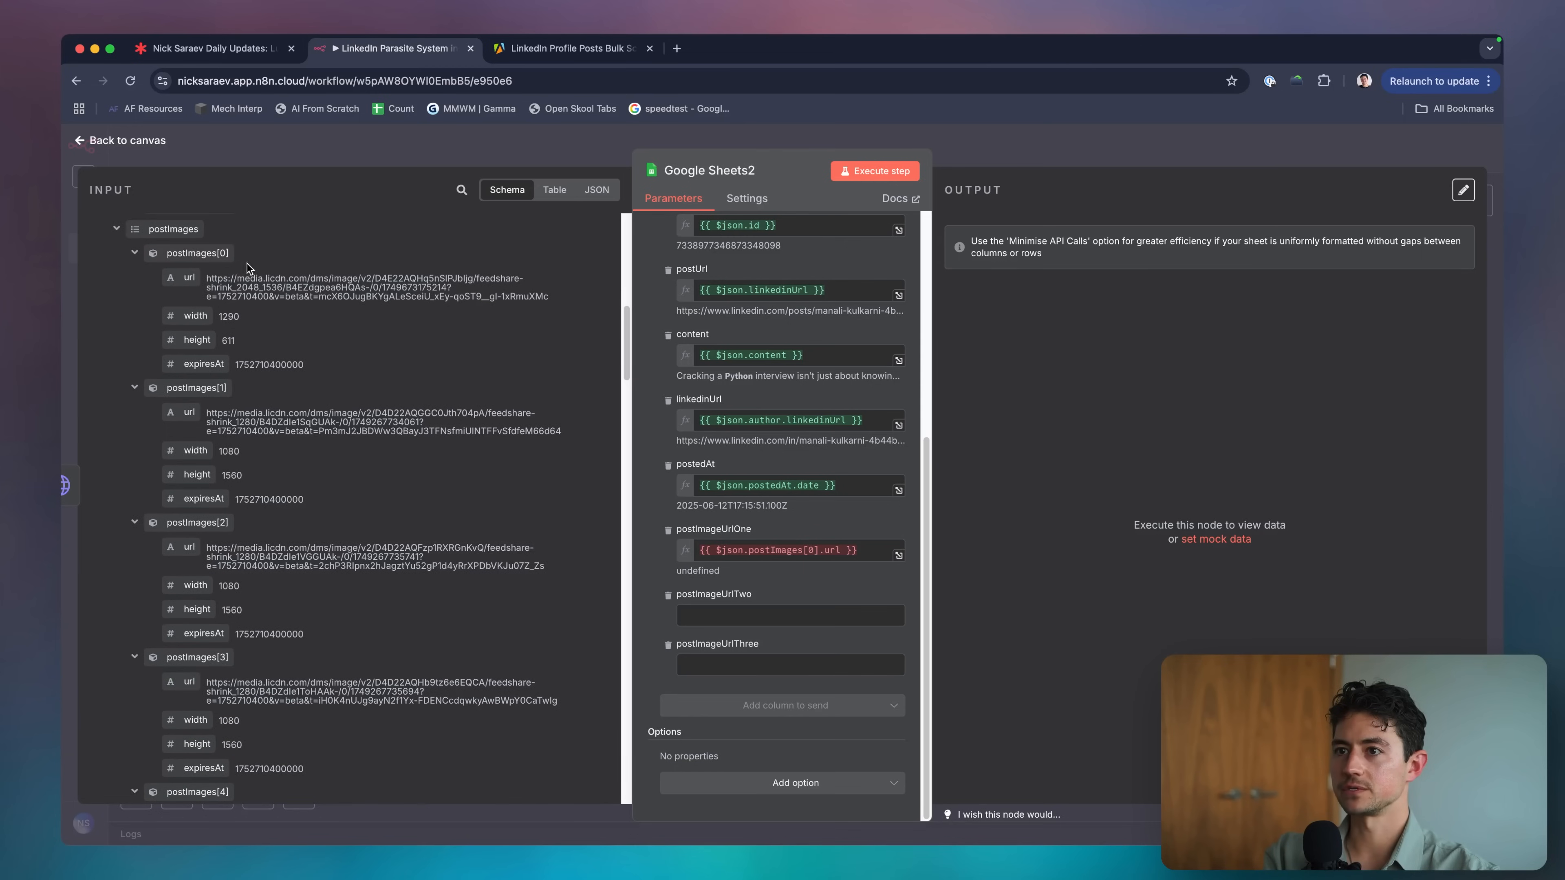
drag(189, 412, 789, 615)
click(652, 589)
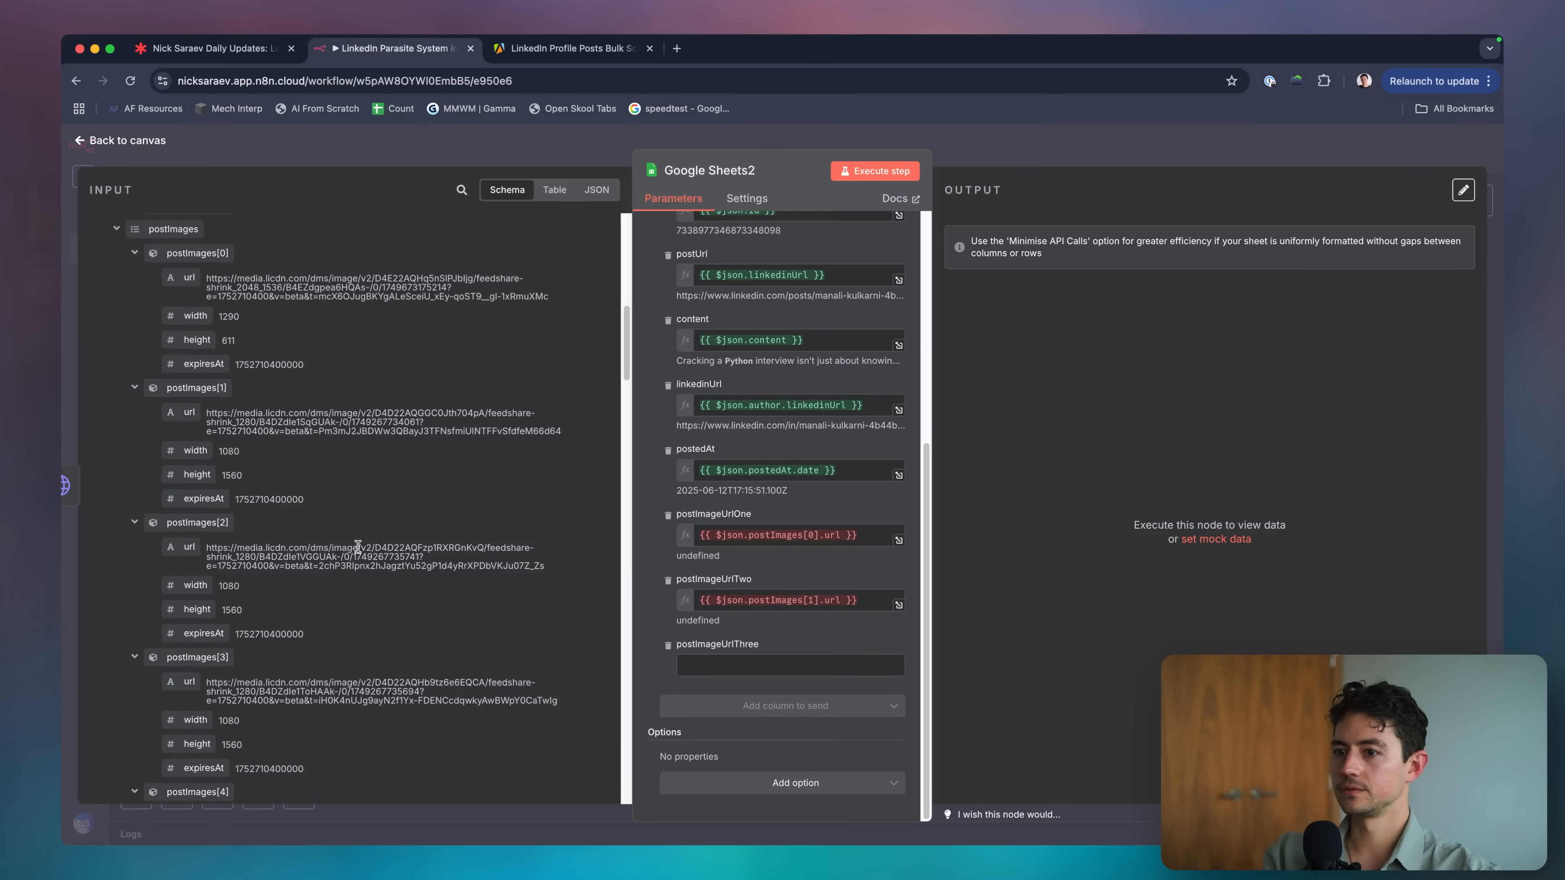
scroll(197, 506, down, 3)
drag(190, 490, 550, 559)
drag(740, 663, 740, 669)
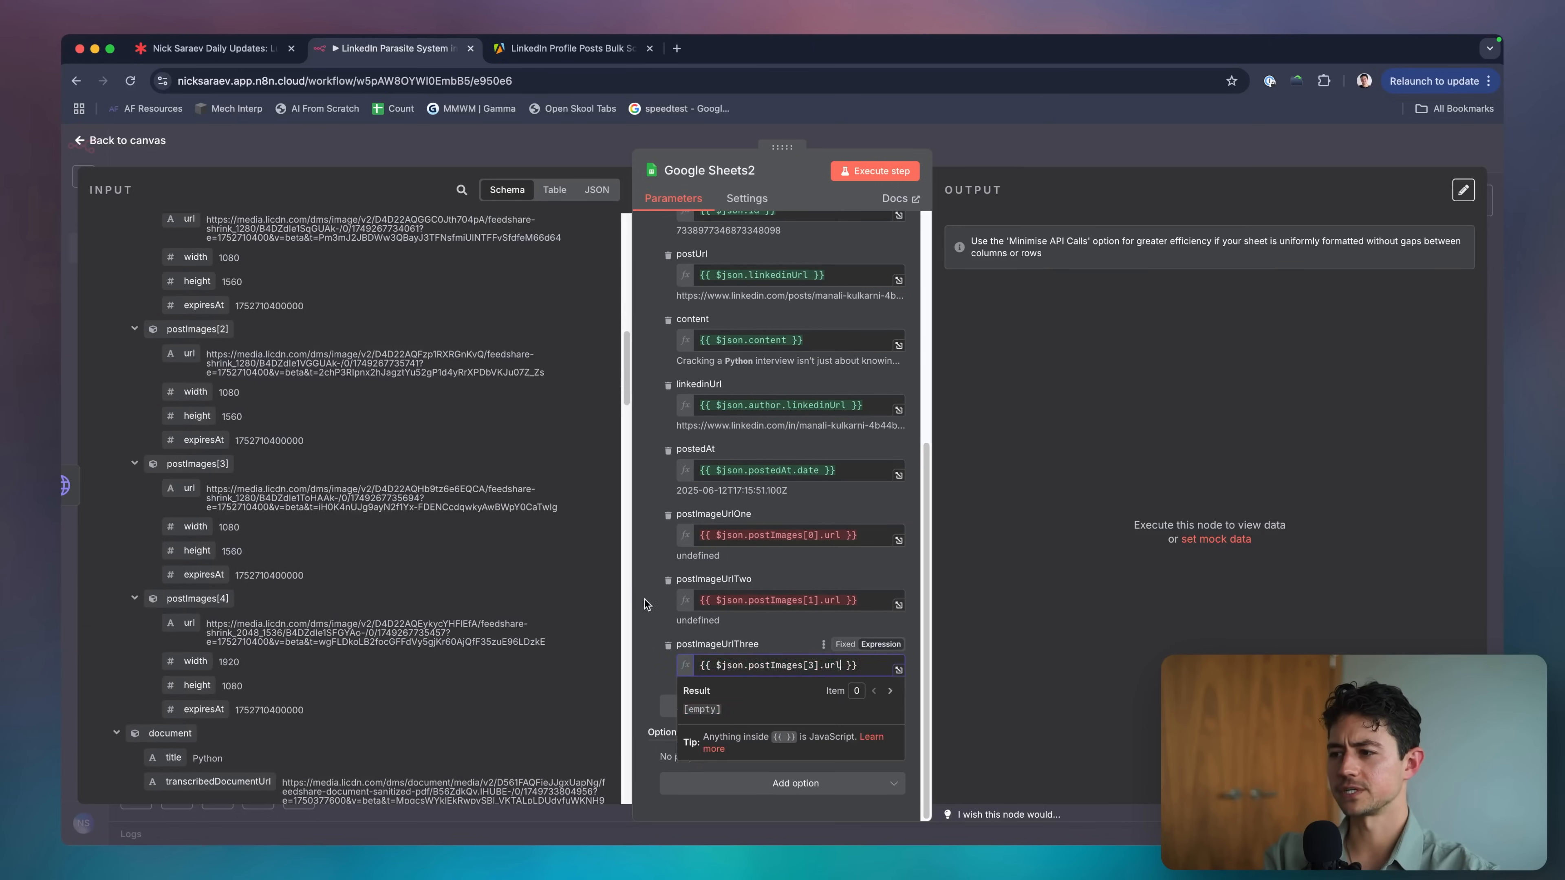
click(652, 600)
scroll(435, 597, down, 10)
scroll(434, 597, up, 15)
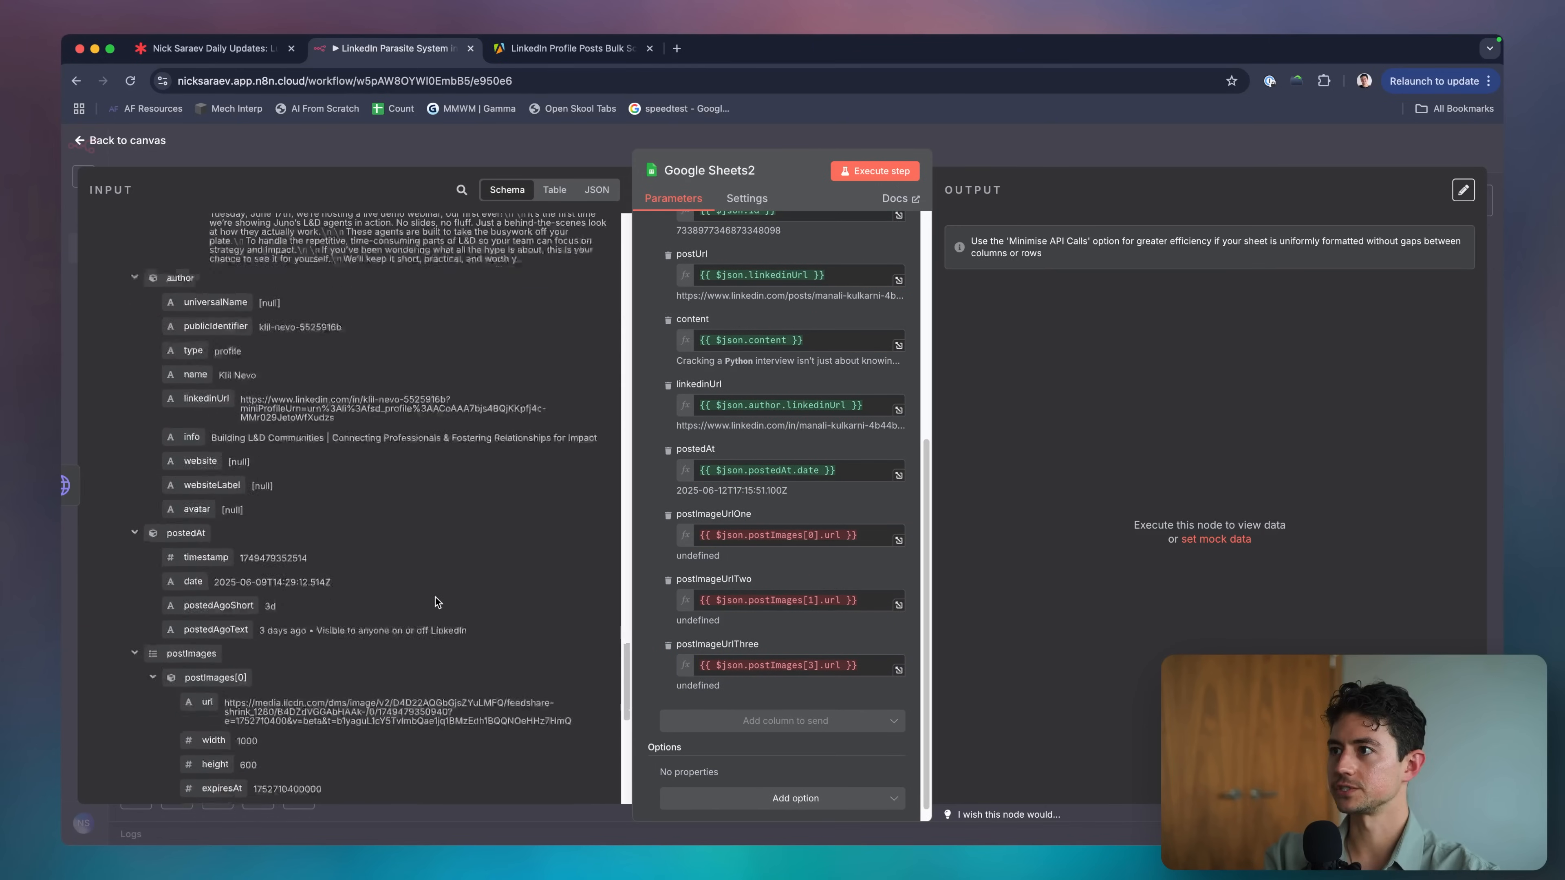
Add the Minimise API Calls option and switch it on.
click(778, 800)
click(752, 757)
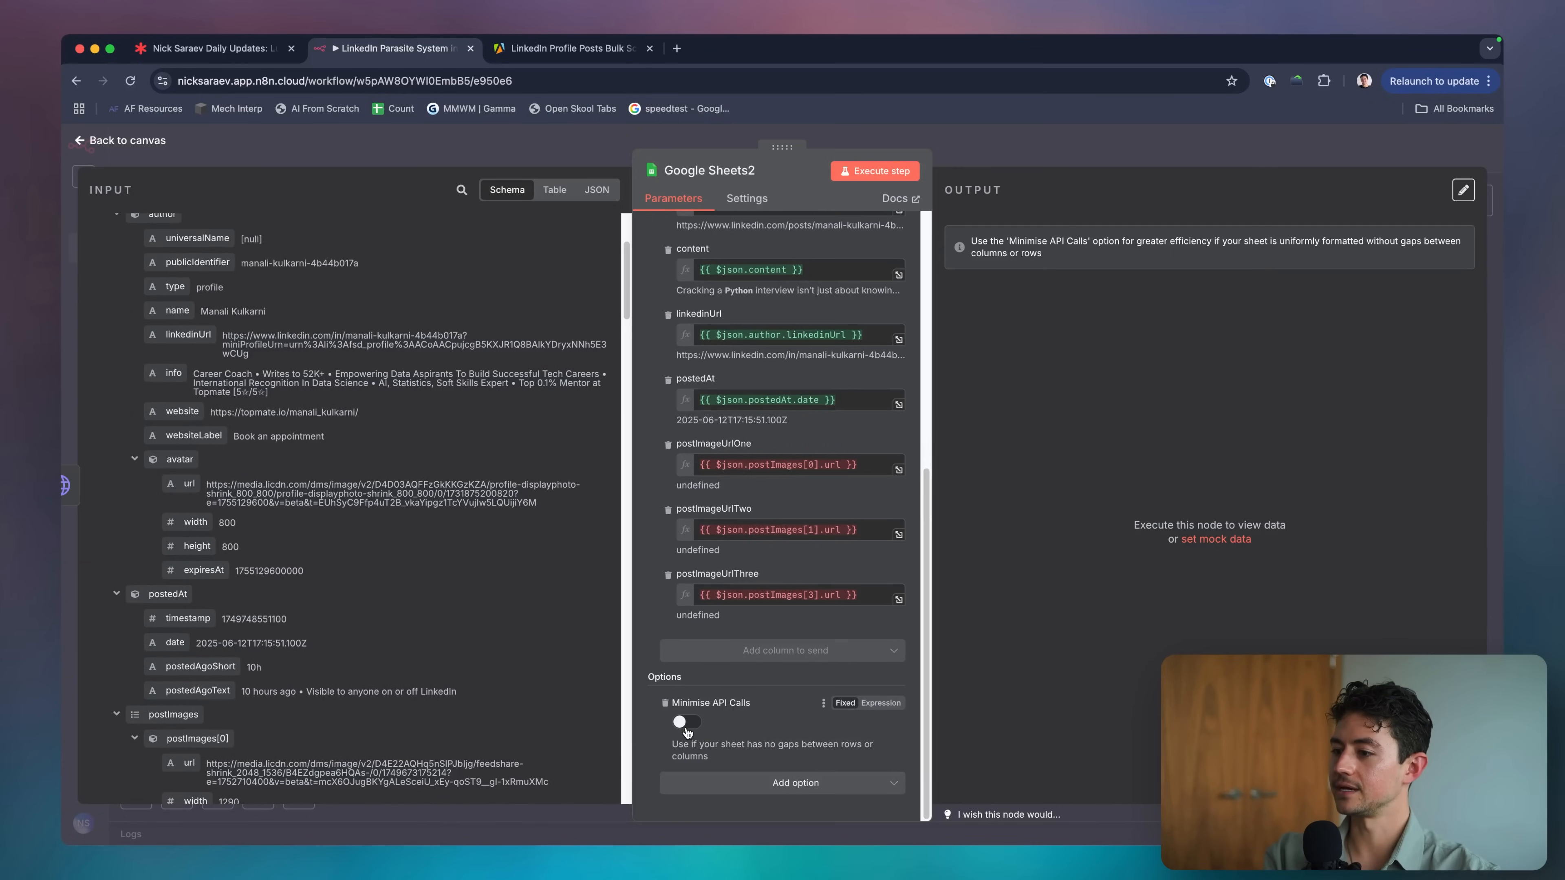
click(684, 723)
Save the workflow and execute the Google Sheets2 step to append the 99 posts.
click(1018, 163)
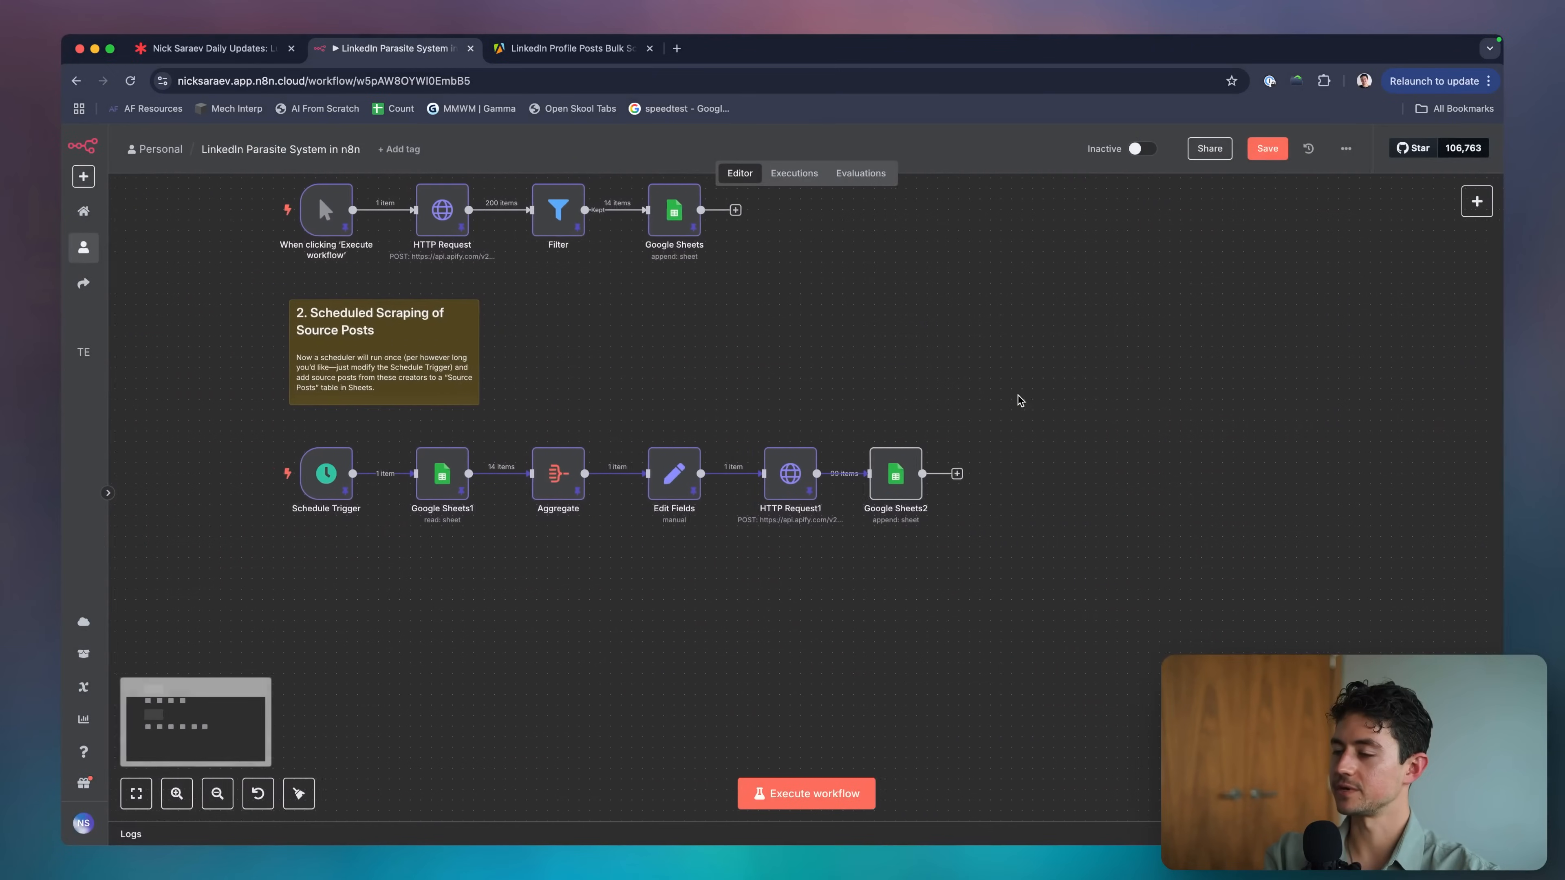
key(super+s)
scroll(925, 431, right, 3)
scroll(830, 465, up, 5)
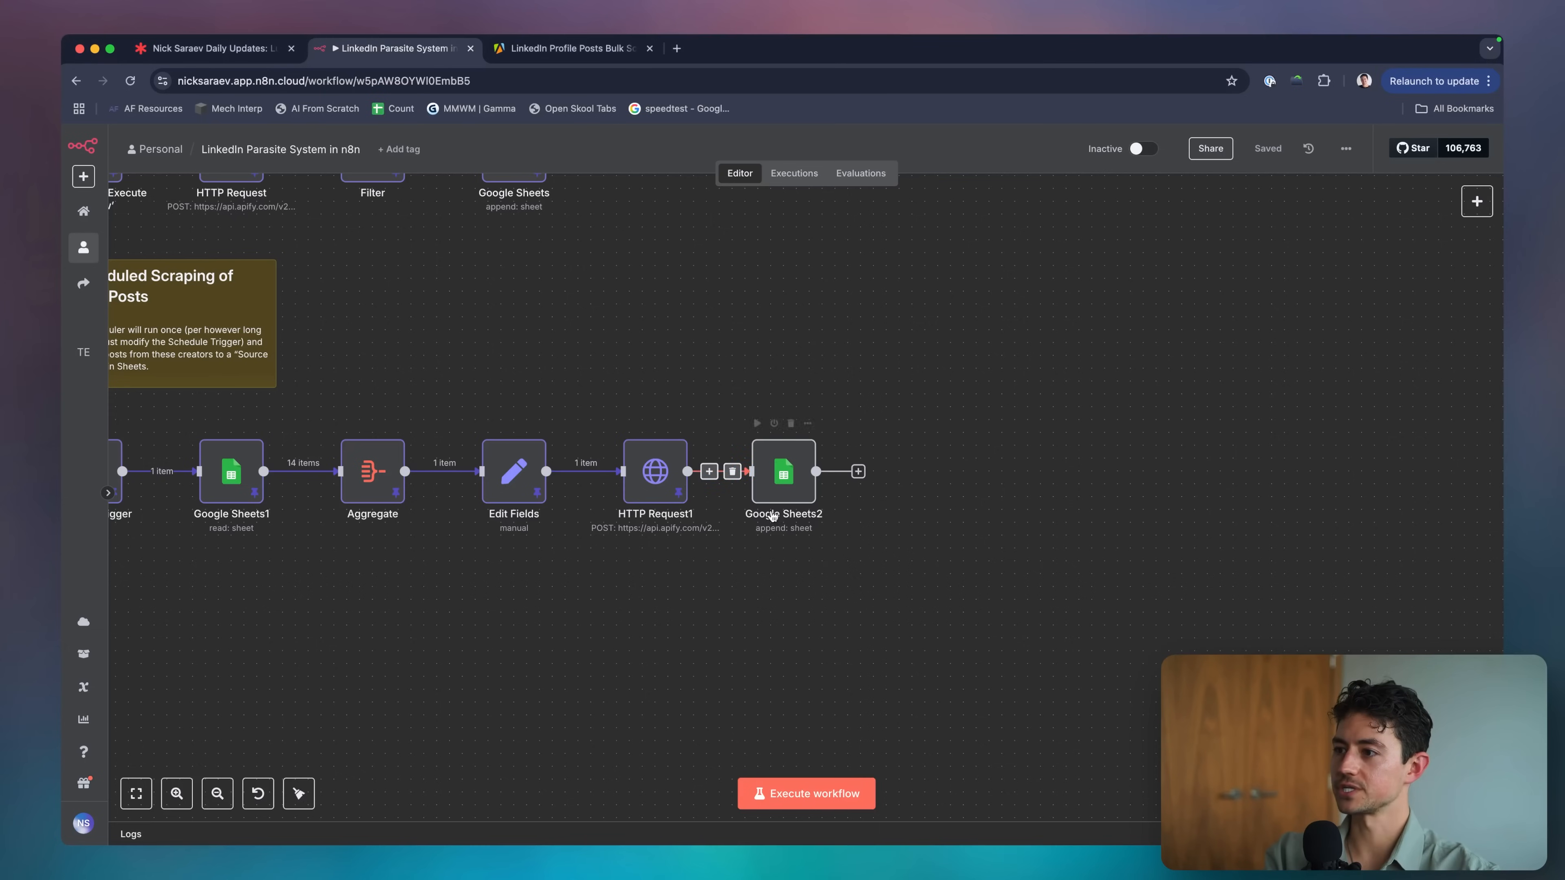
double_click(795, 489)
click(850, 174)
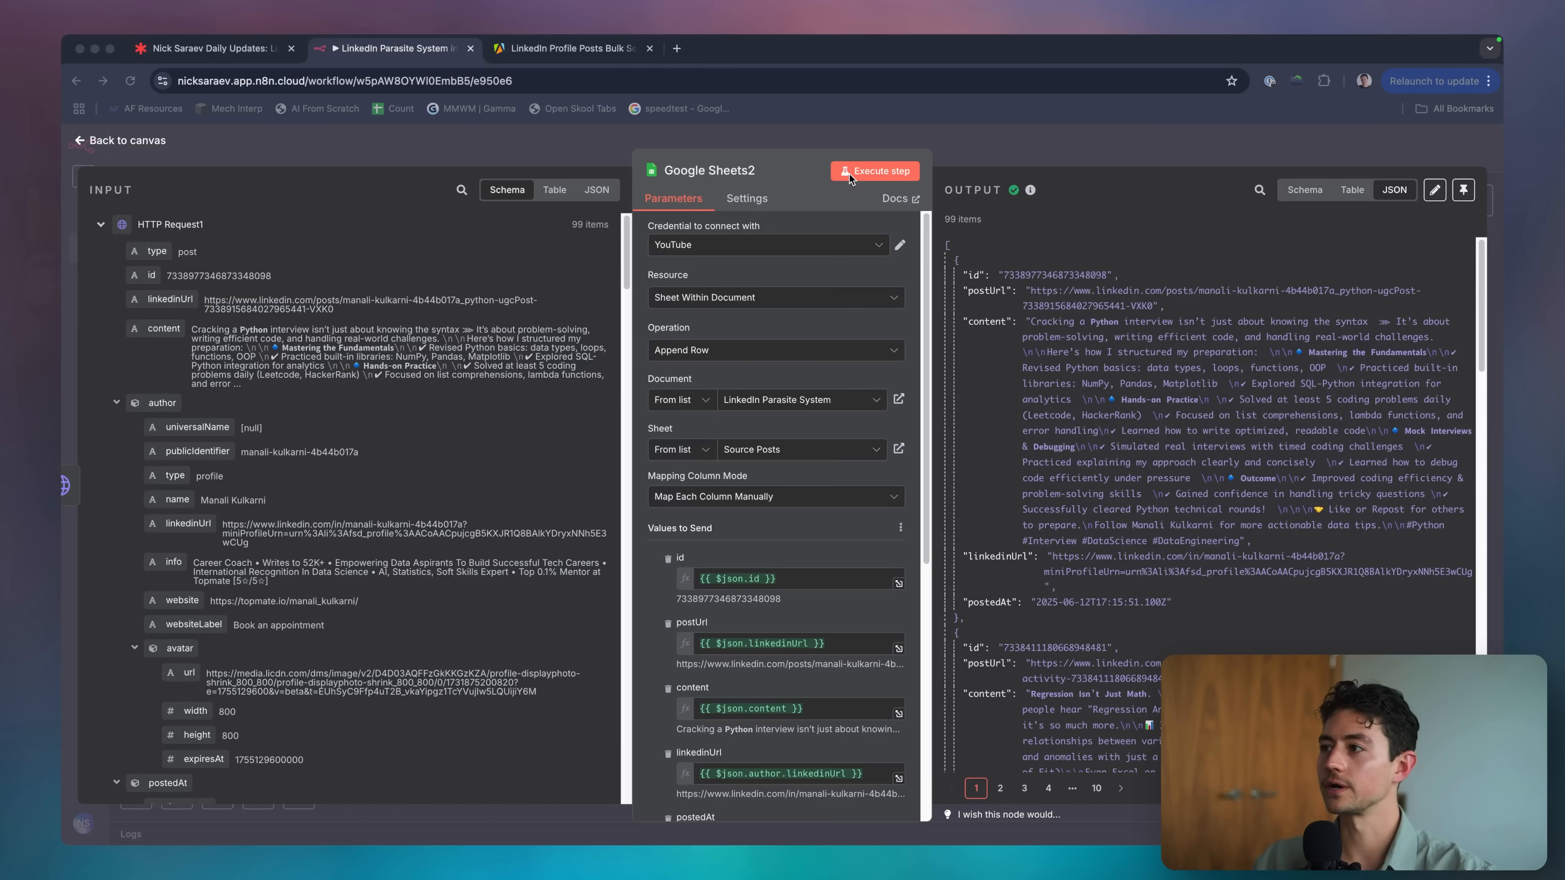
Reset every row of the Source Posts sheet to normal height.
key(super+grave)
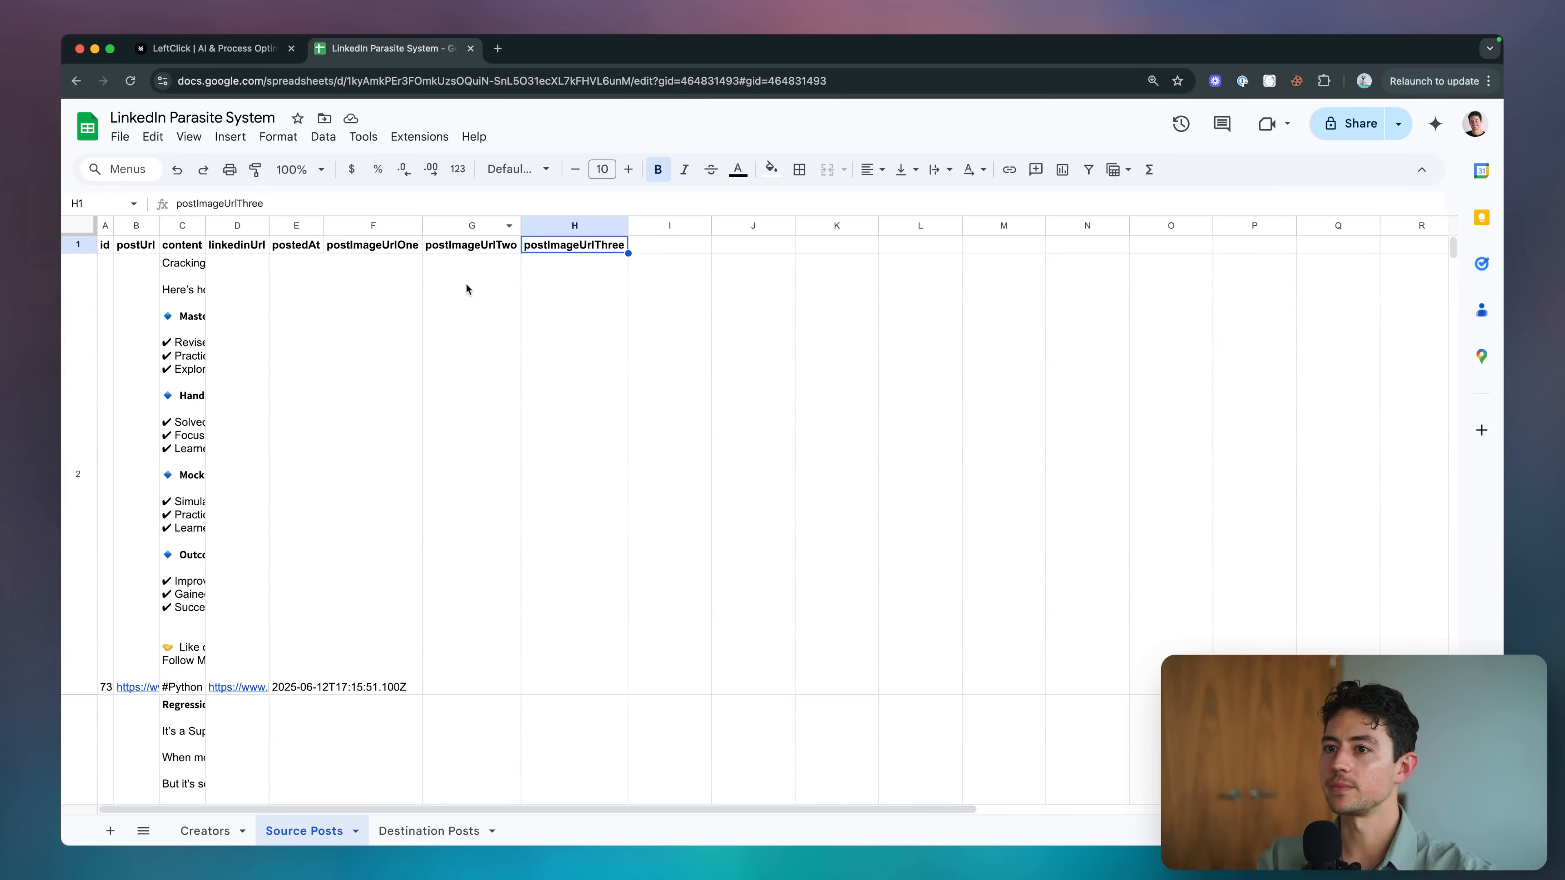
click(307, 325)
key(super+a)
key(super+a)
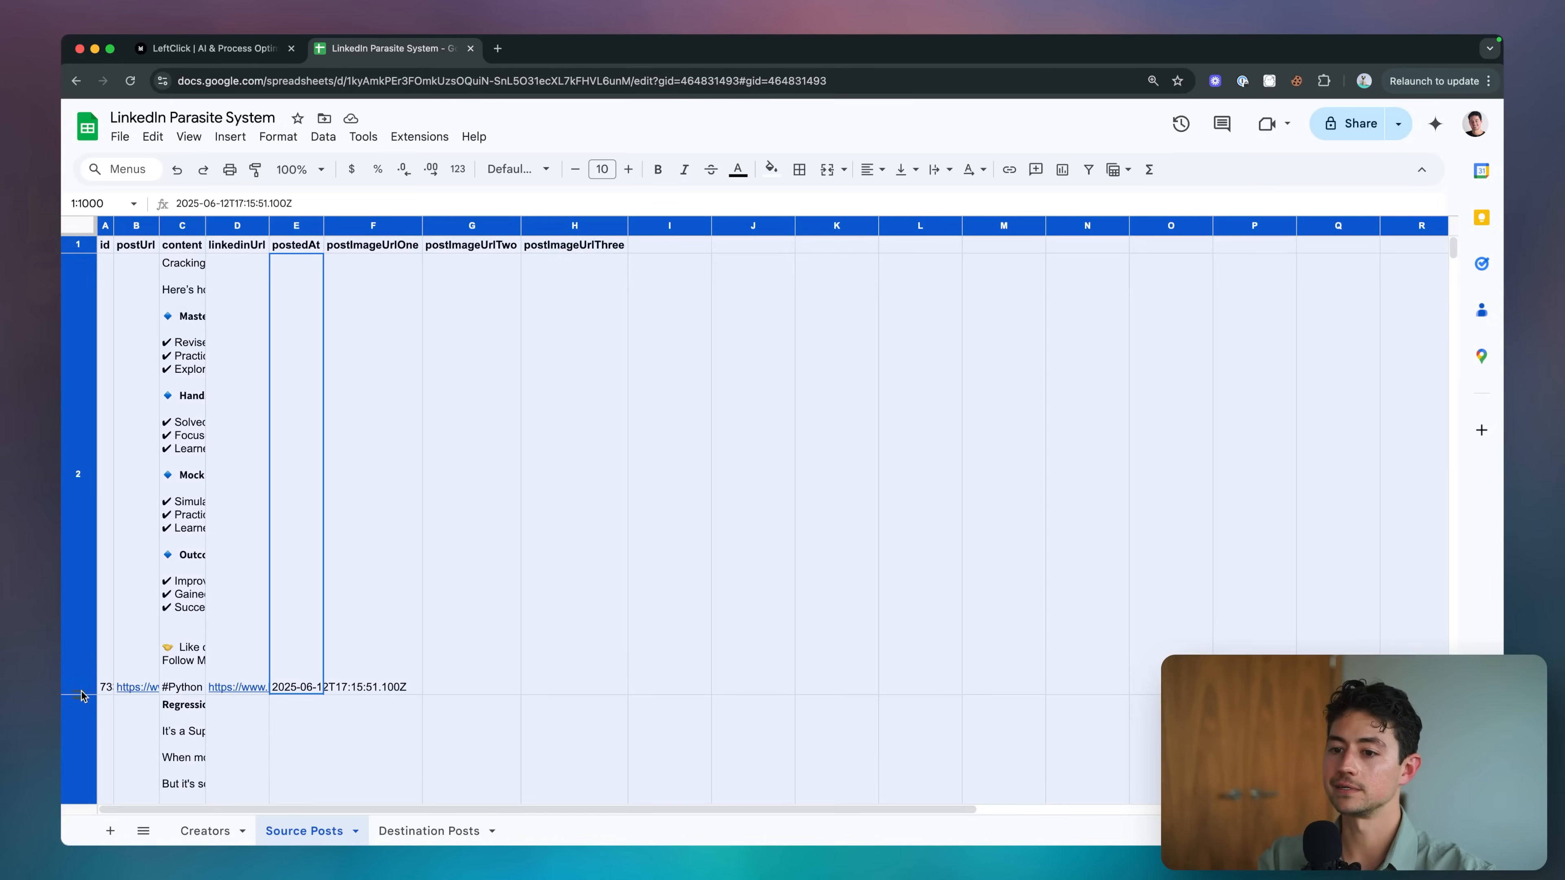
drag(80, 693, 74, 265)
click(274, 322)
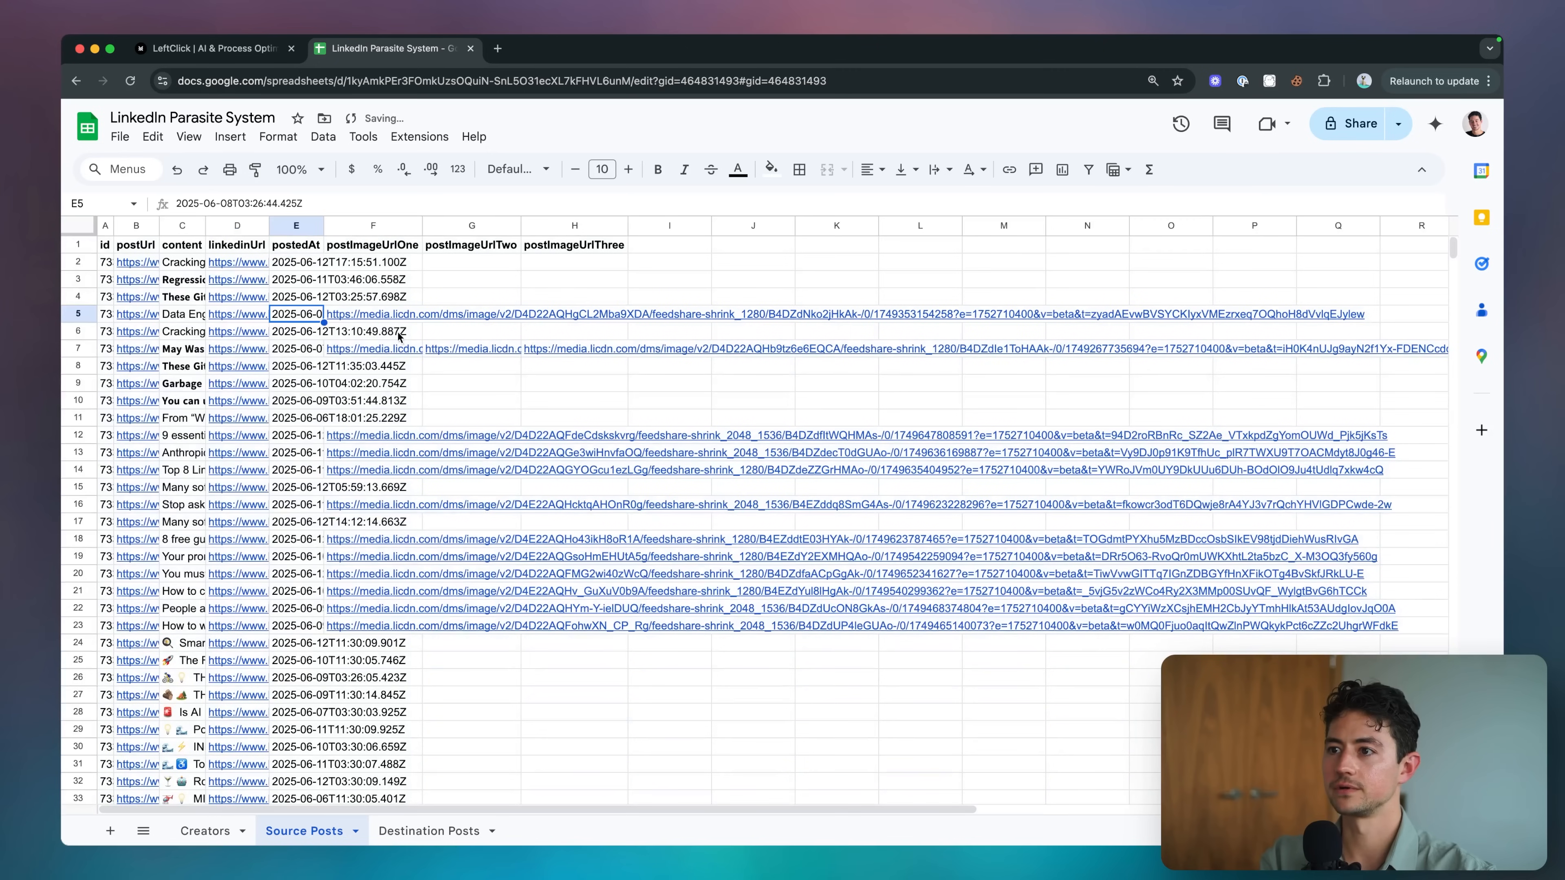
Open the image link from cell F7 in a new browser tab.
scroll(431, 321, down, 1)
scroll(442, 311, down, 20)
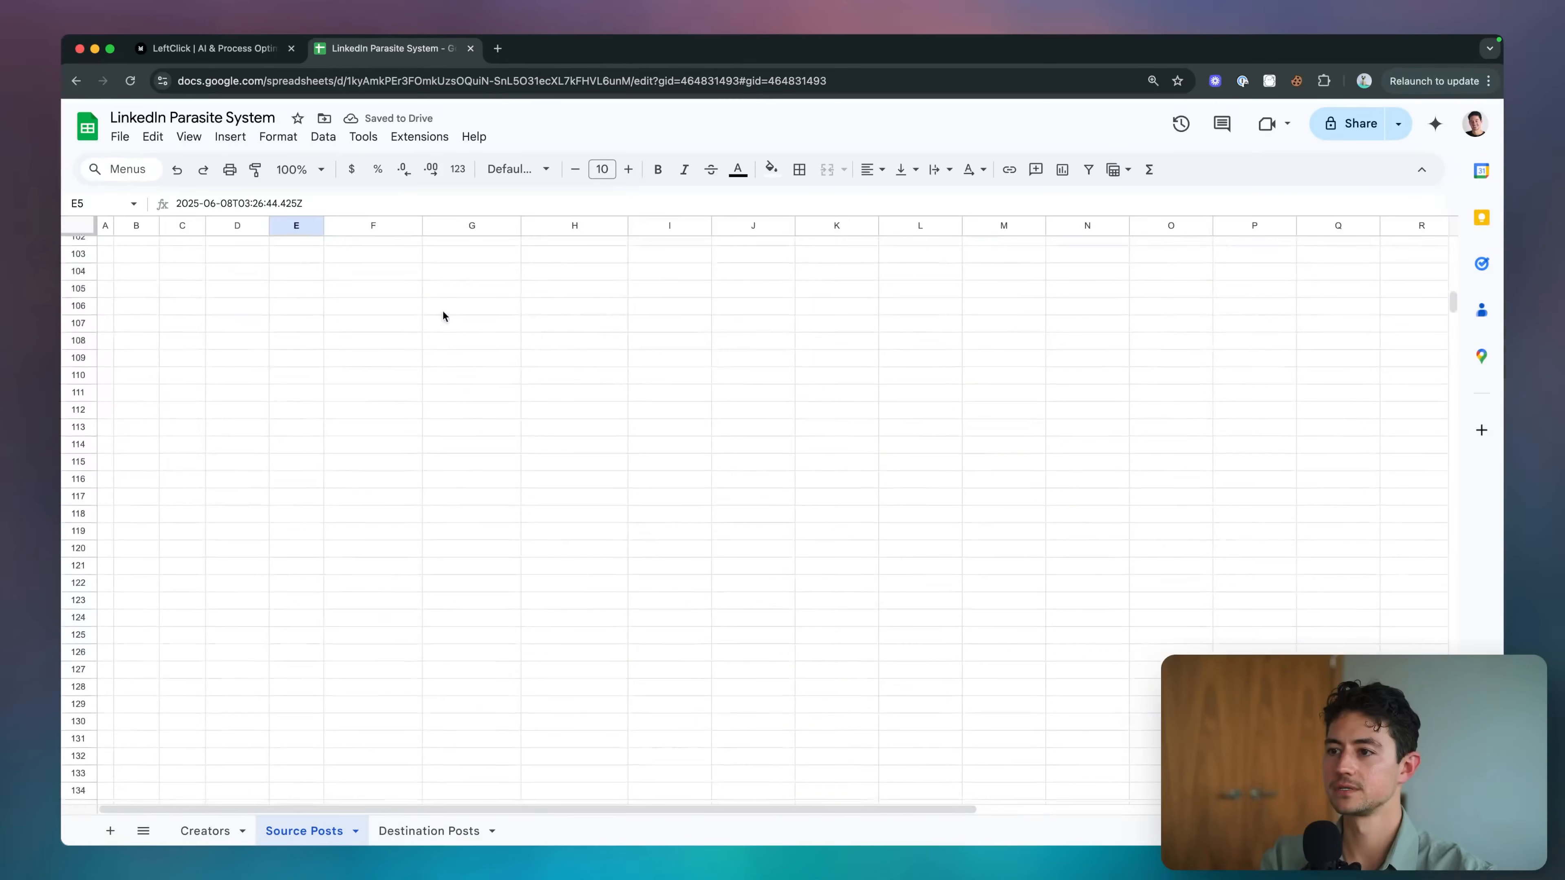
scroll(519, 368, up, 20)
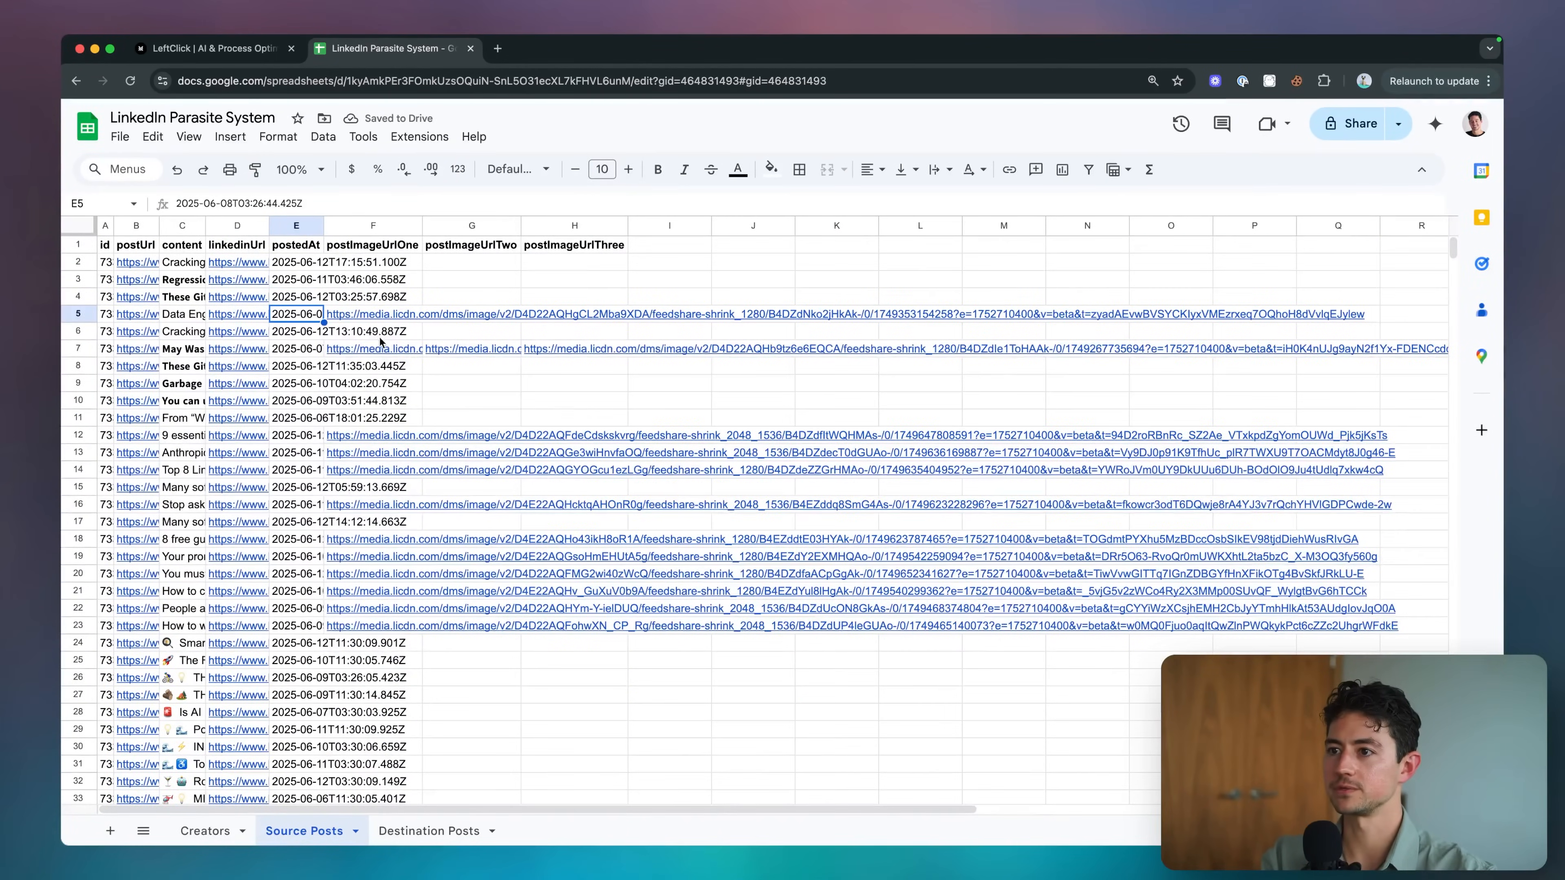
click(366, 352)
key(super+t)
key(super+v)
key(Return)
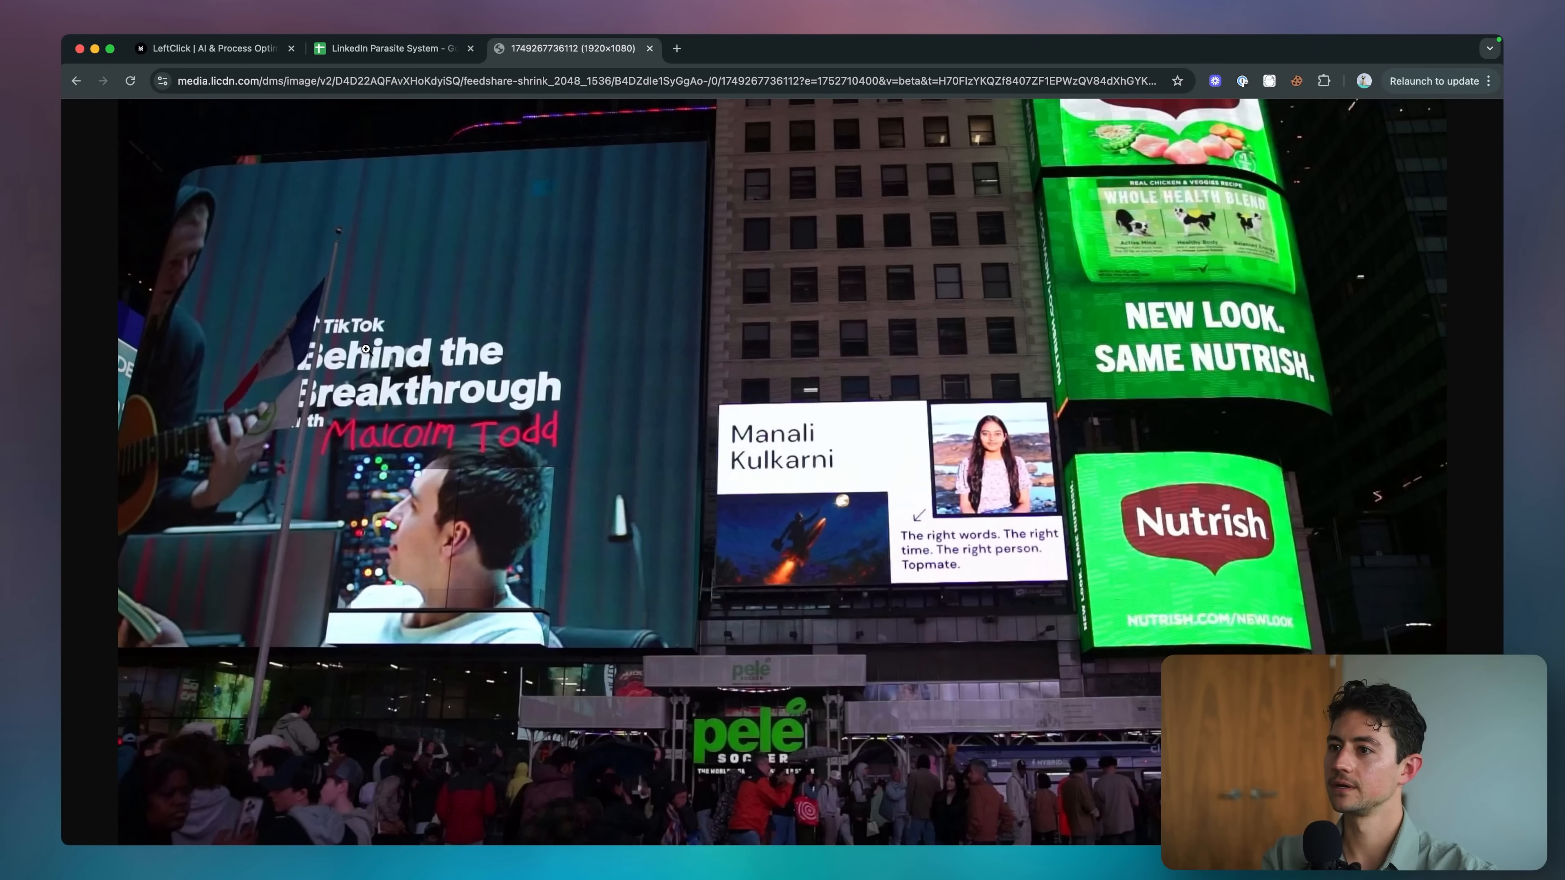
Preview the next three image links from column F, then close the preview tab.
key(super+alt+Left)
key(Down)
key(super+c)
key(super+alt+Right)
key(super+l)
key(super+v)
key(Return)
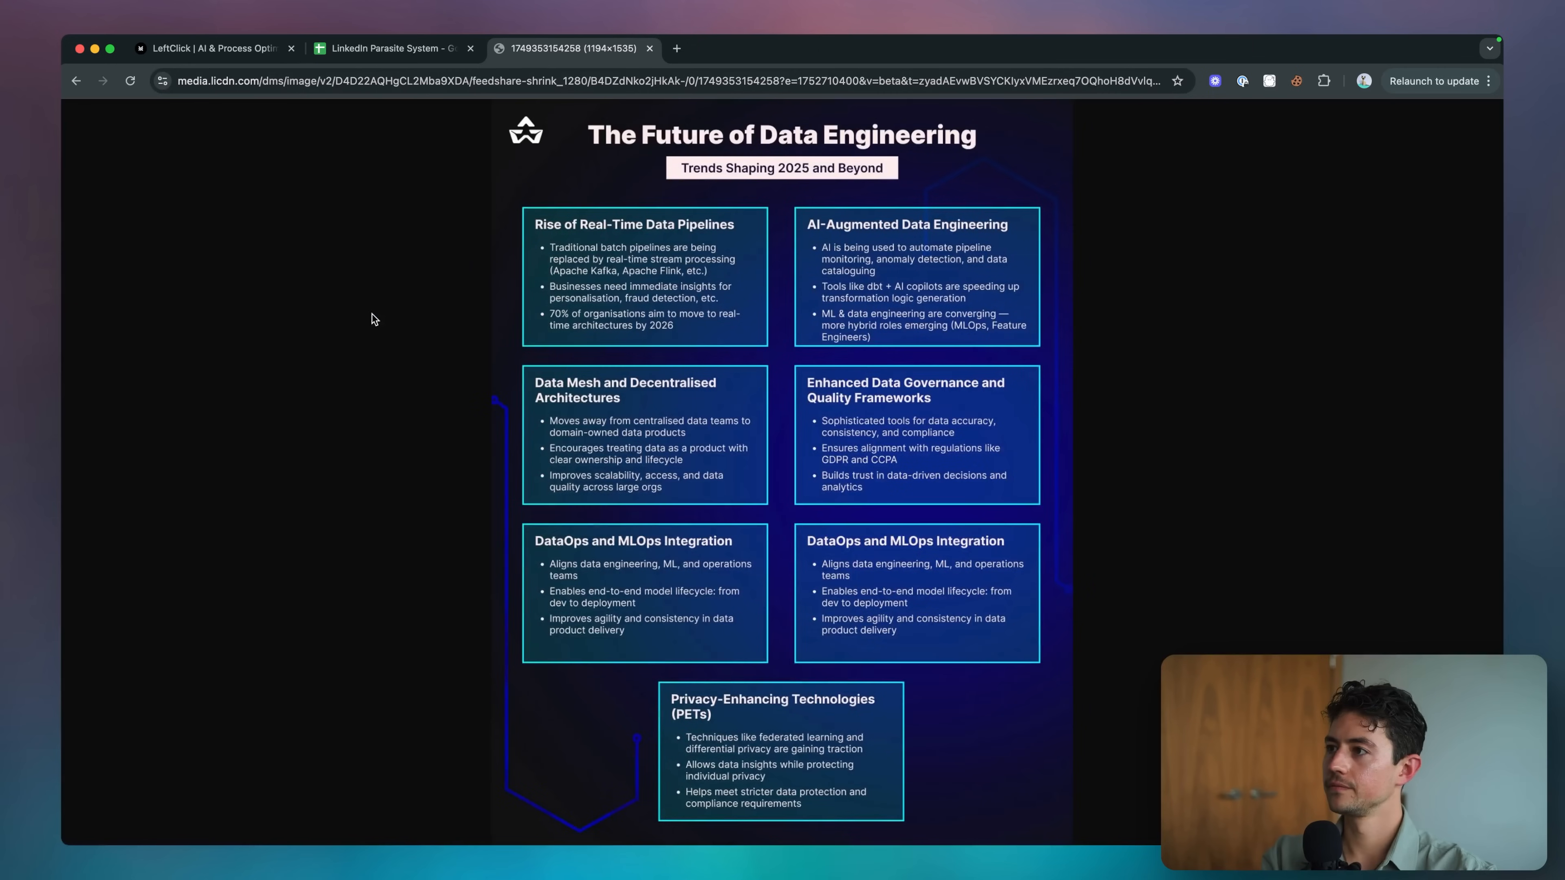
key(super+alt+Left)
key(Down)
key(super+c)
key(super+alt+Right)
key(super+l)
key(super+v)
key(Return)
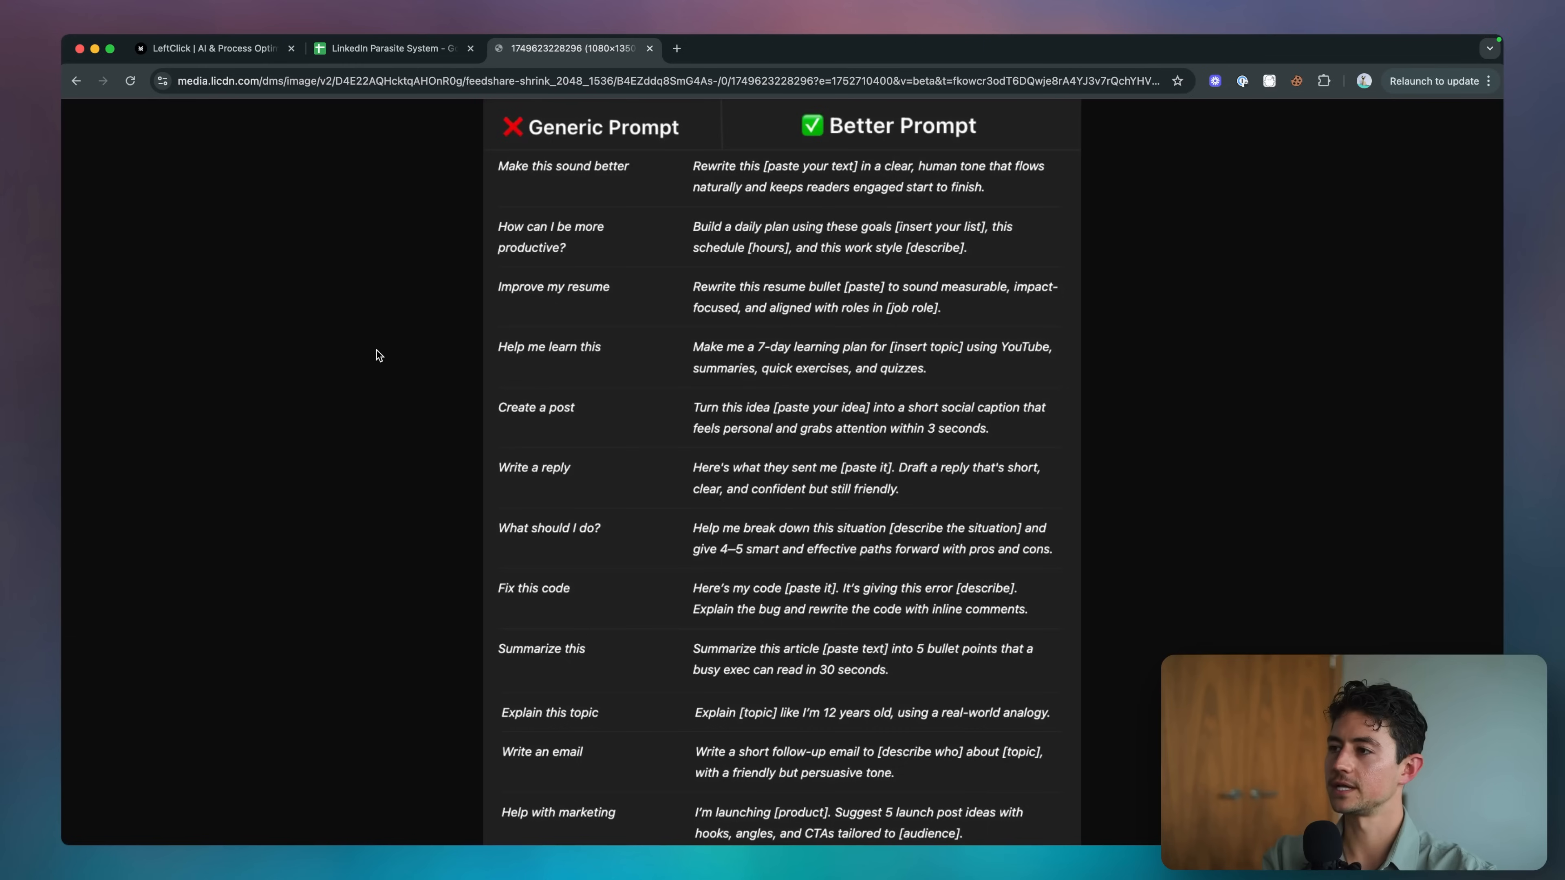
key(super+alt+Left)
key(Down)
key(super+c)
key(super+alt+Right)
key(super+l)
key(super+v)
key(Return)
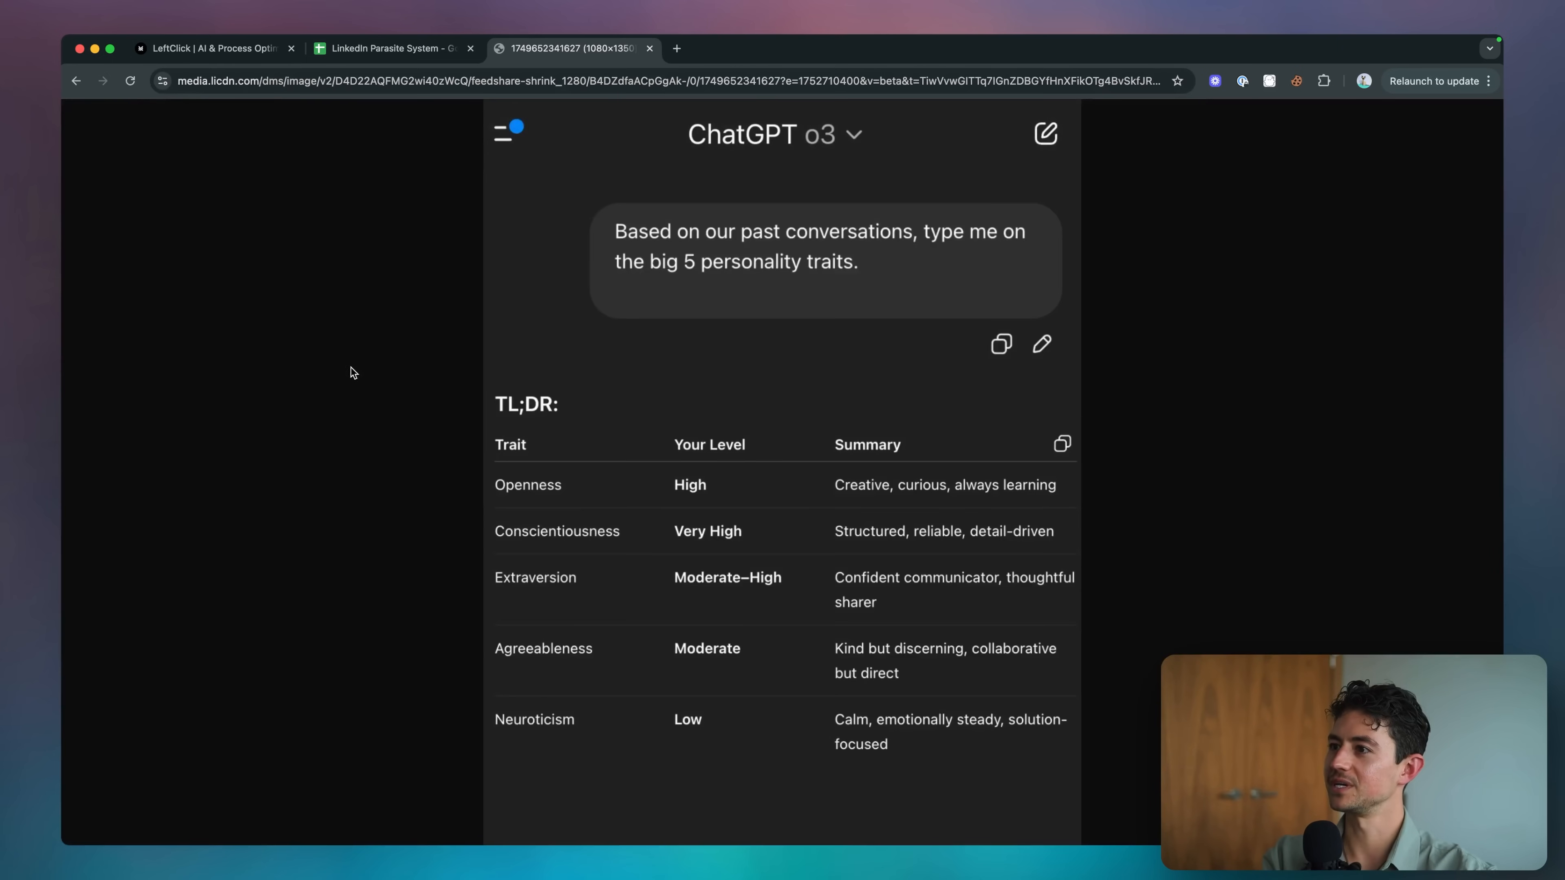
key(super+w)
Widen the content, postUrl and id columns, then return to the Rough Scope board.
click(217, 264)
drag(201, 226, 409, 226)
click(177, 298)
drag(156, 225, 255, 226)
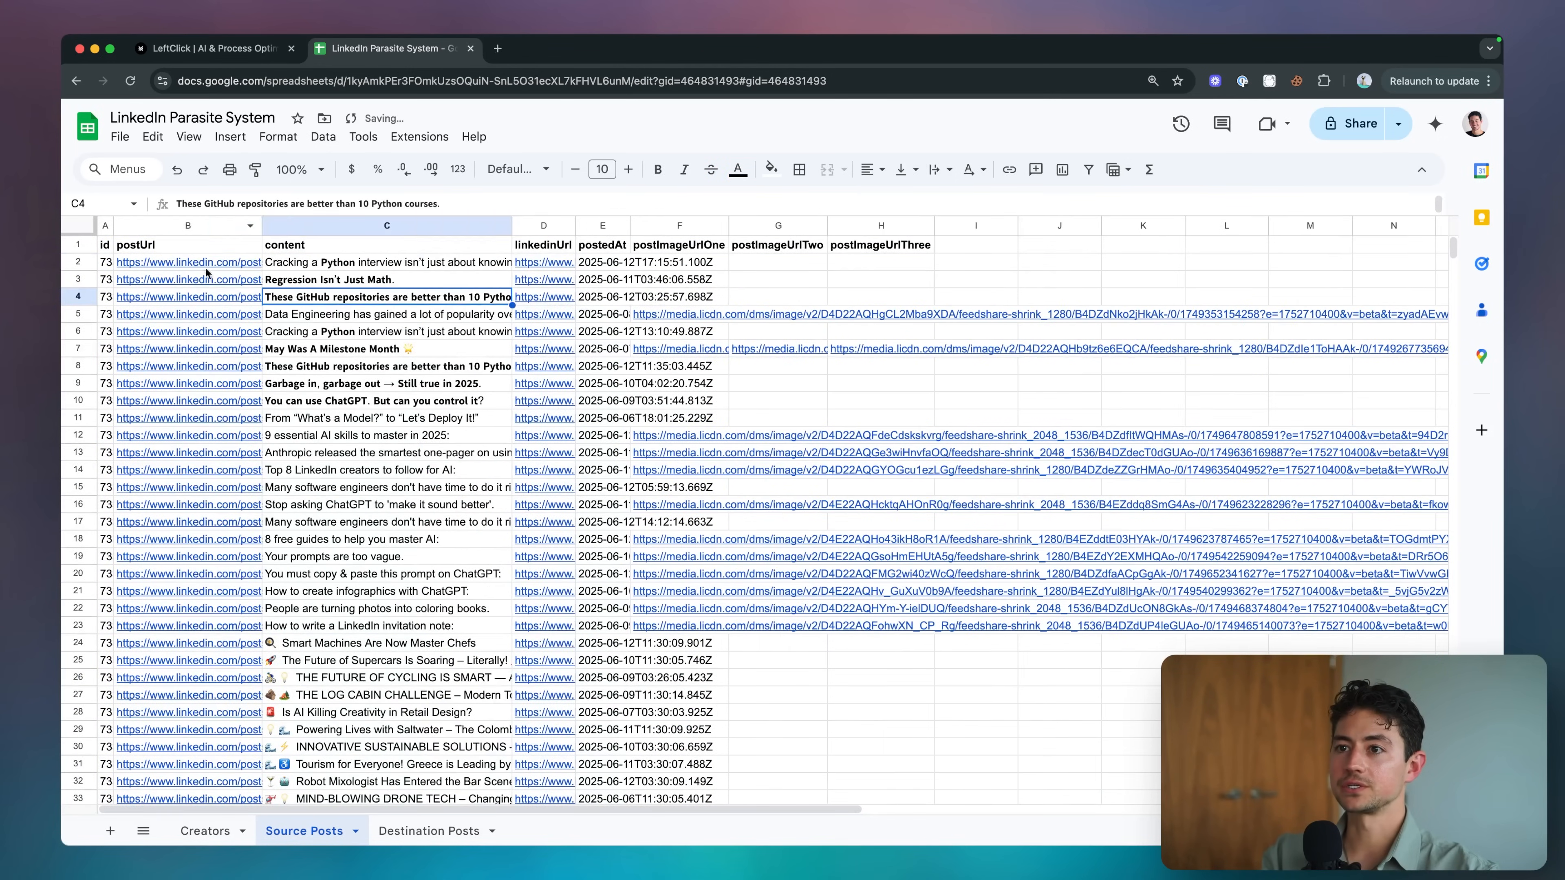
click(185, 280)
drag(113, 226, 258, 226)
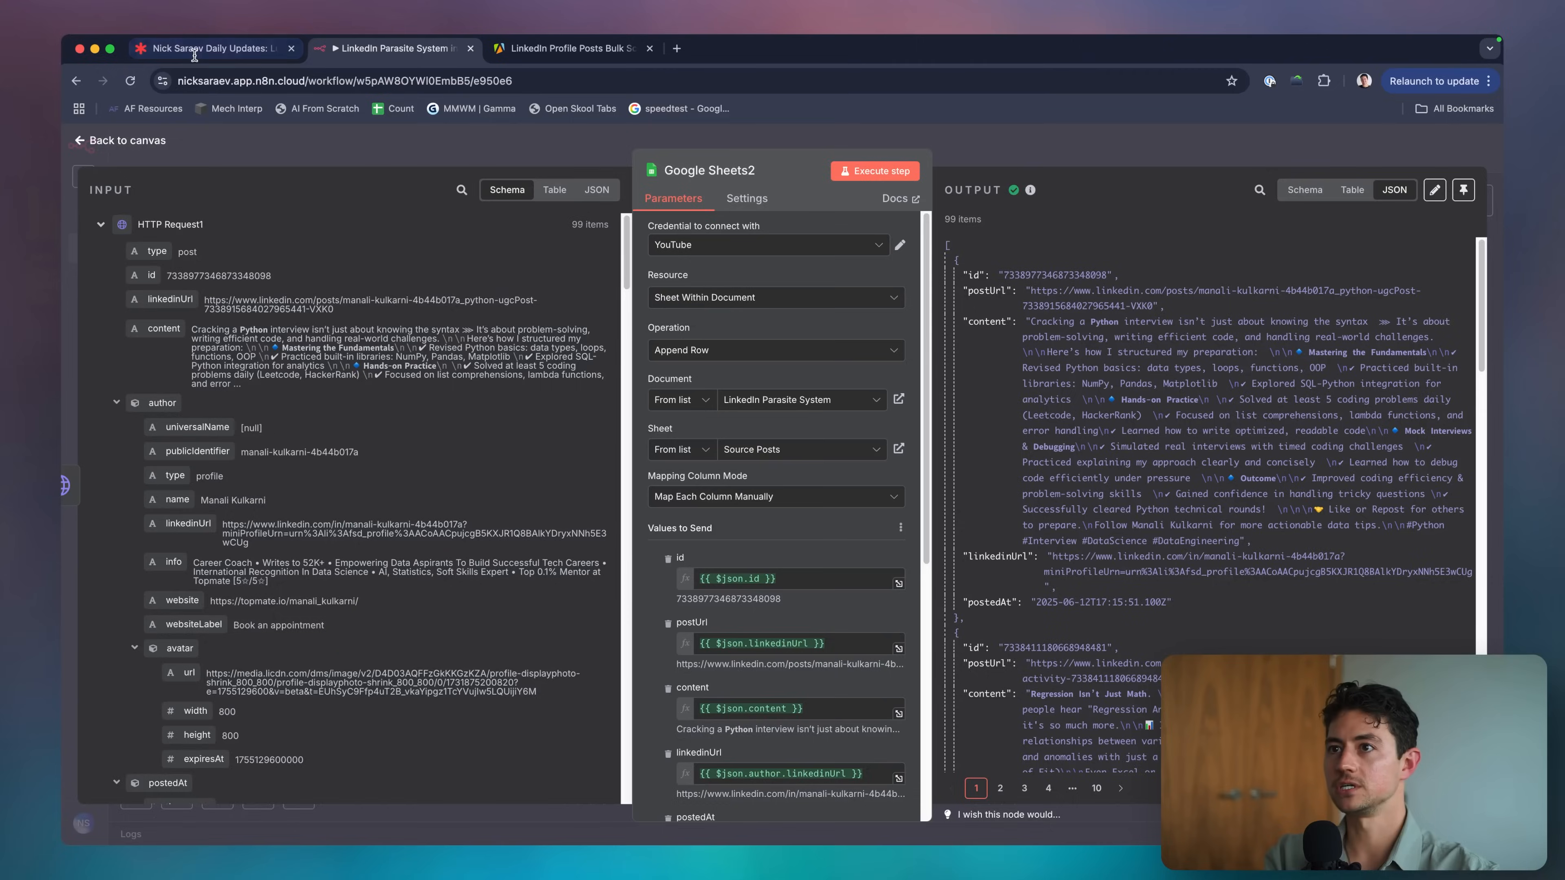
click(183, 53)
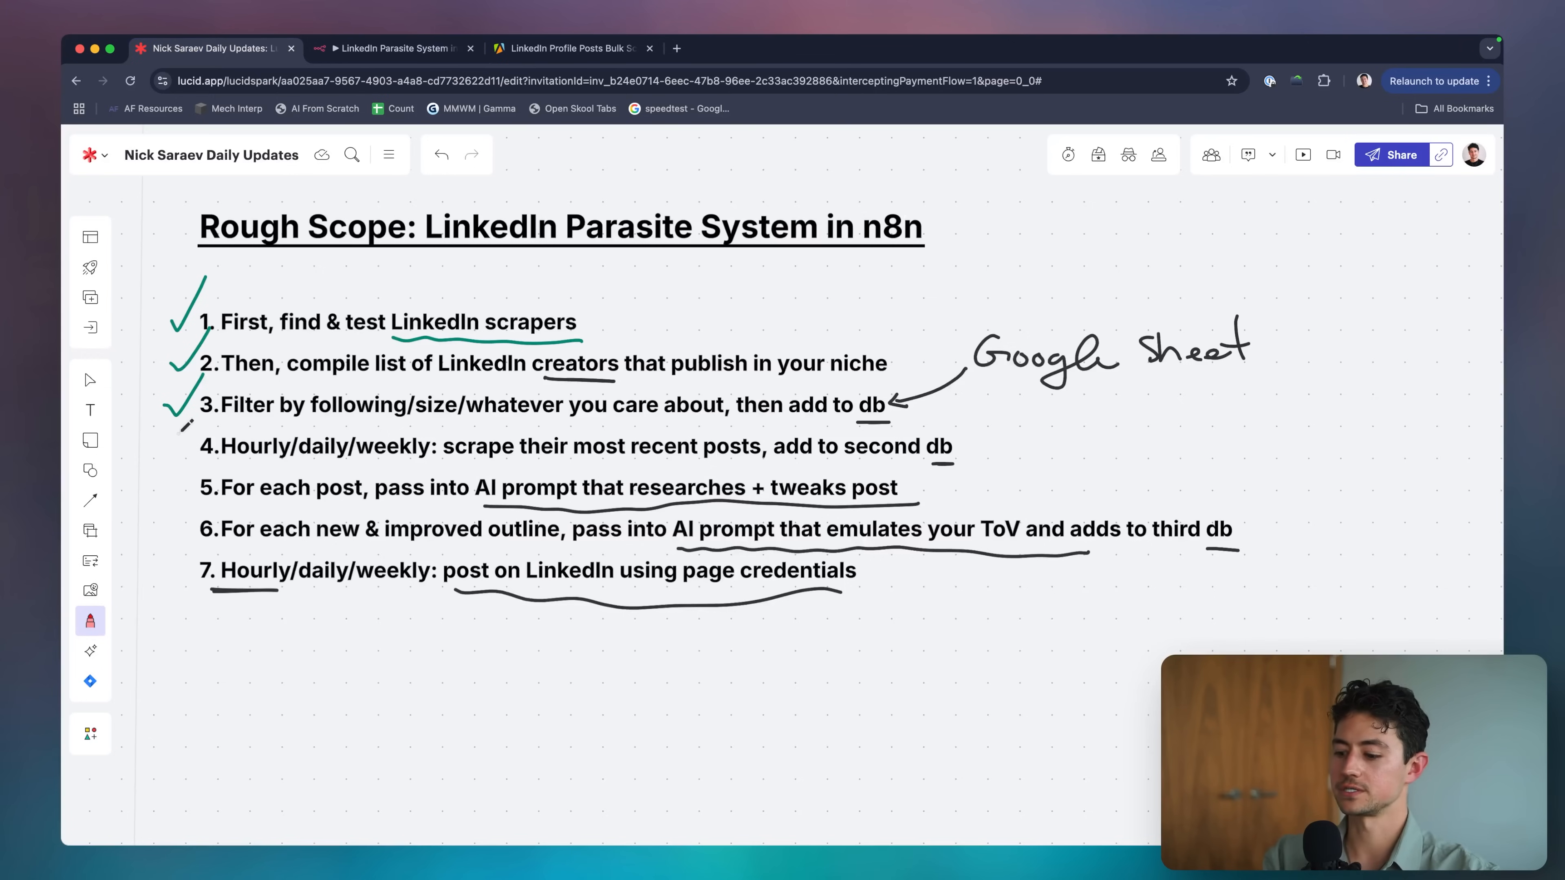
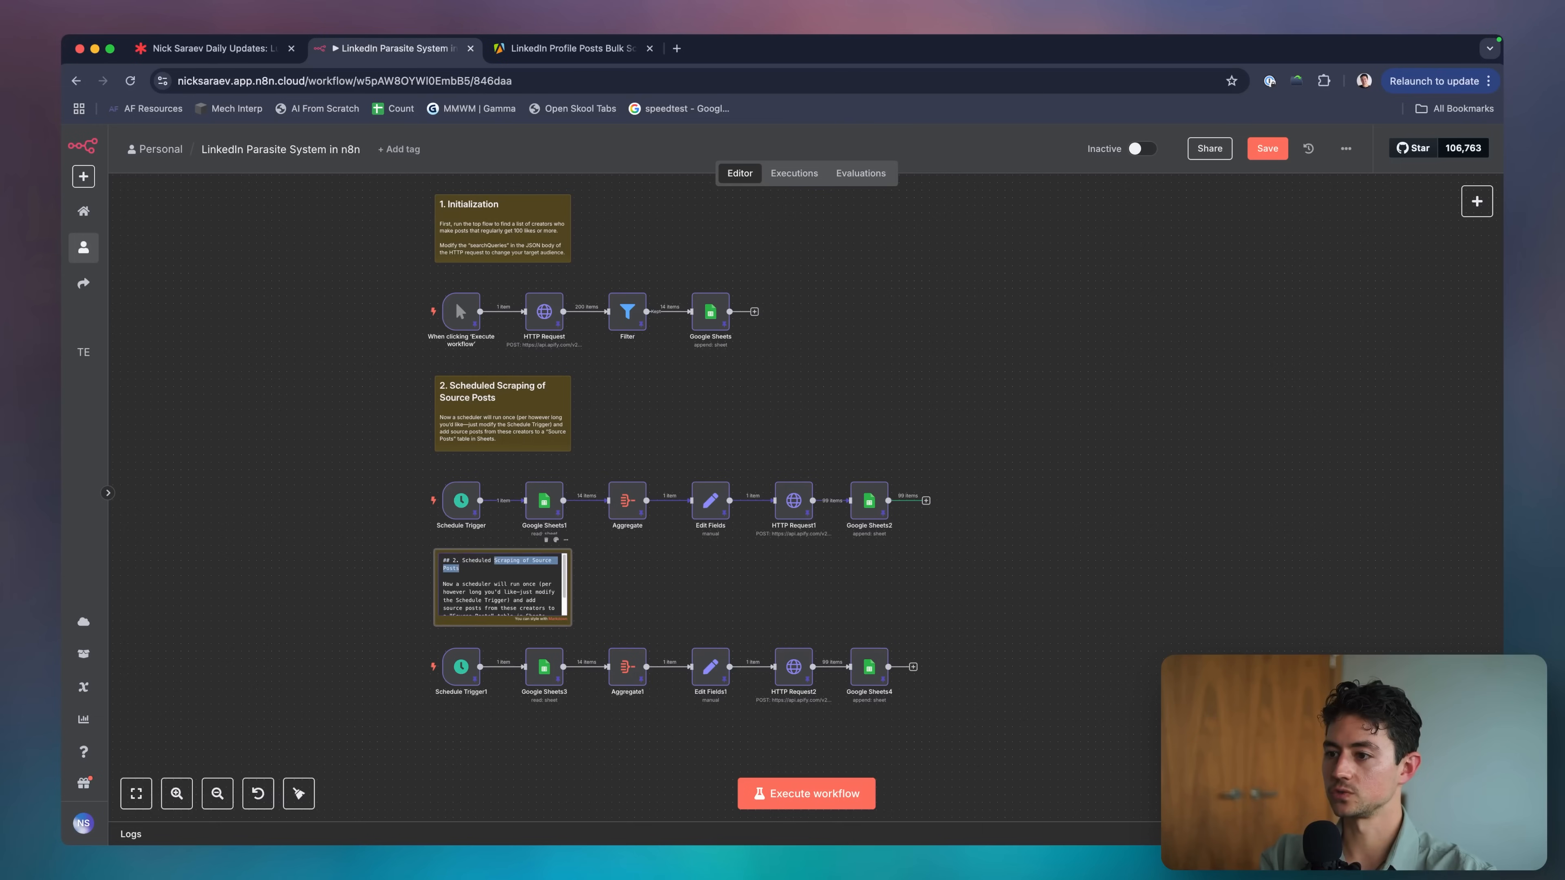
Rewrite the note body about feeding post content to AI and adjusting the AI call's "Context" section.
text(Parasit)
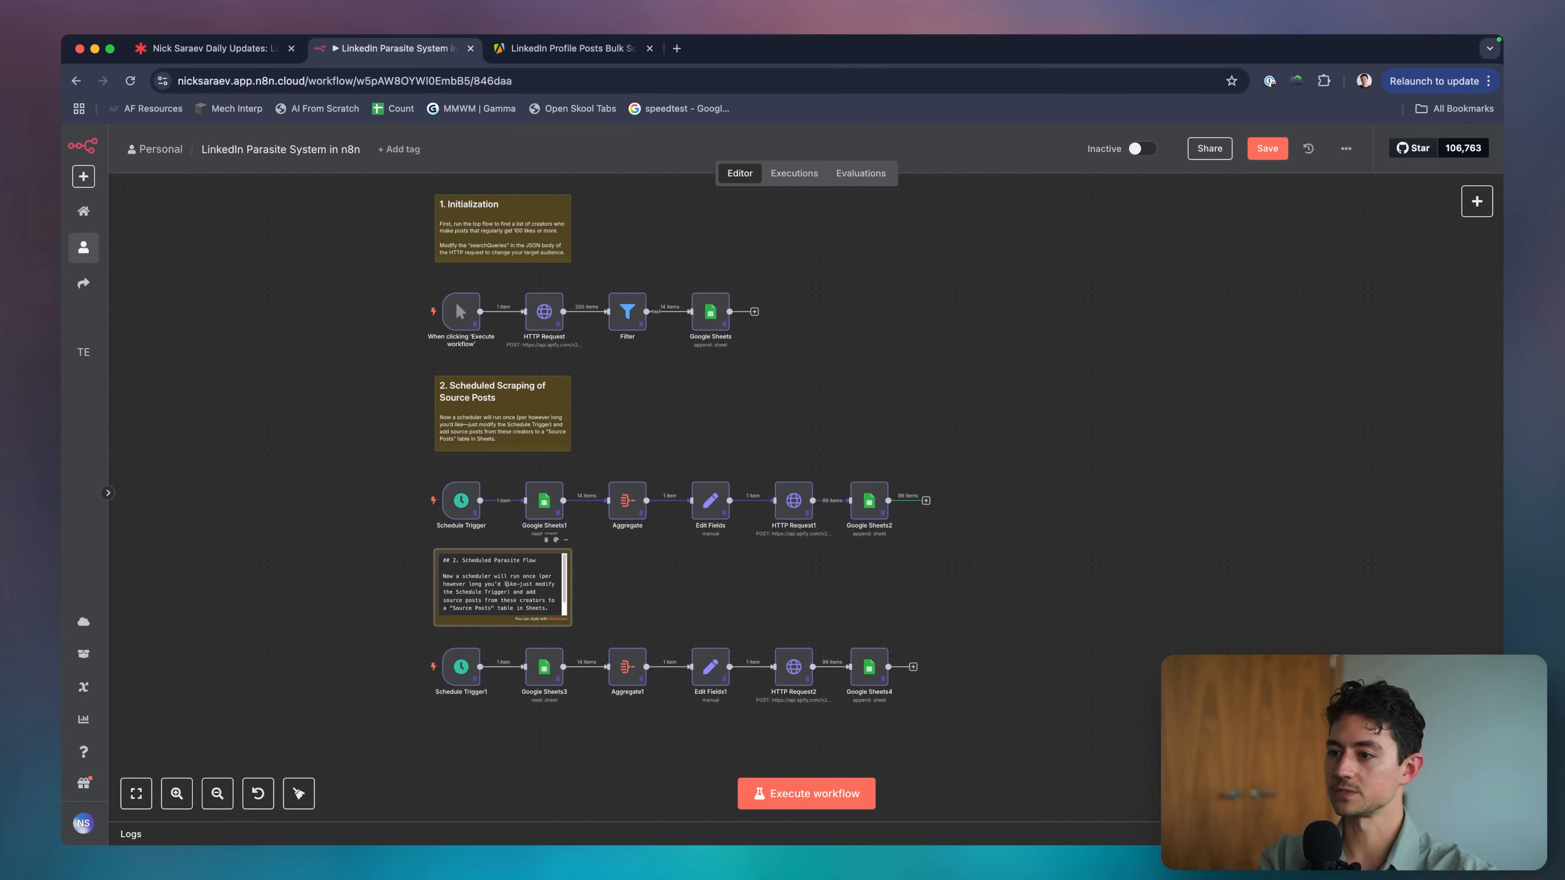
key(shift+Down)
key(Down)
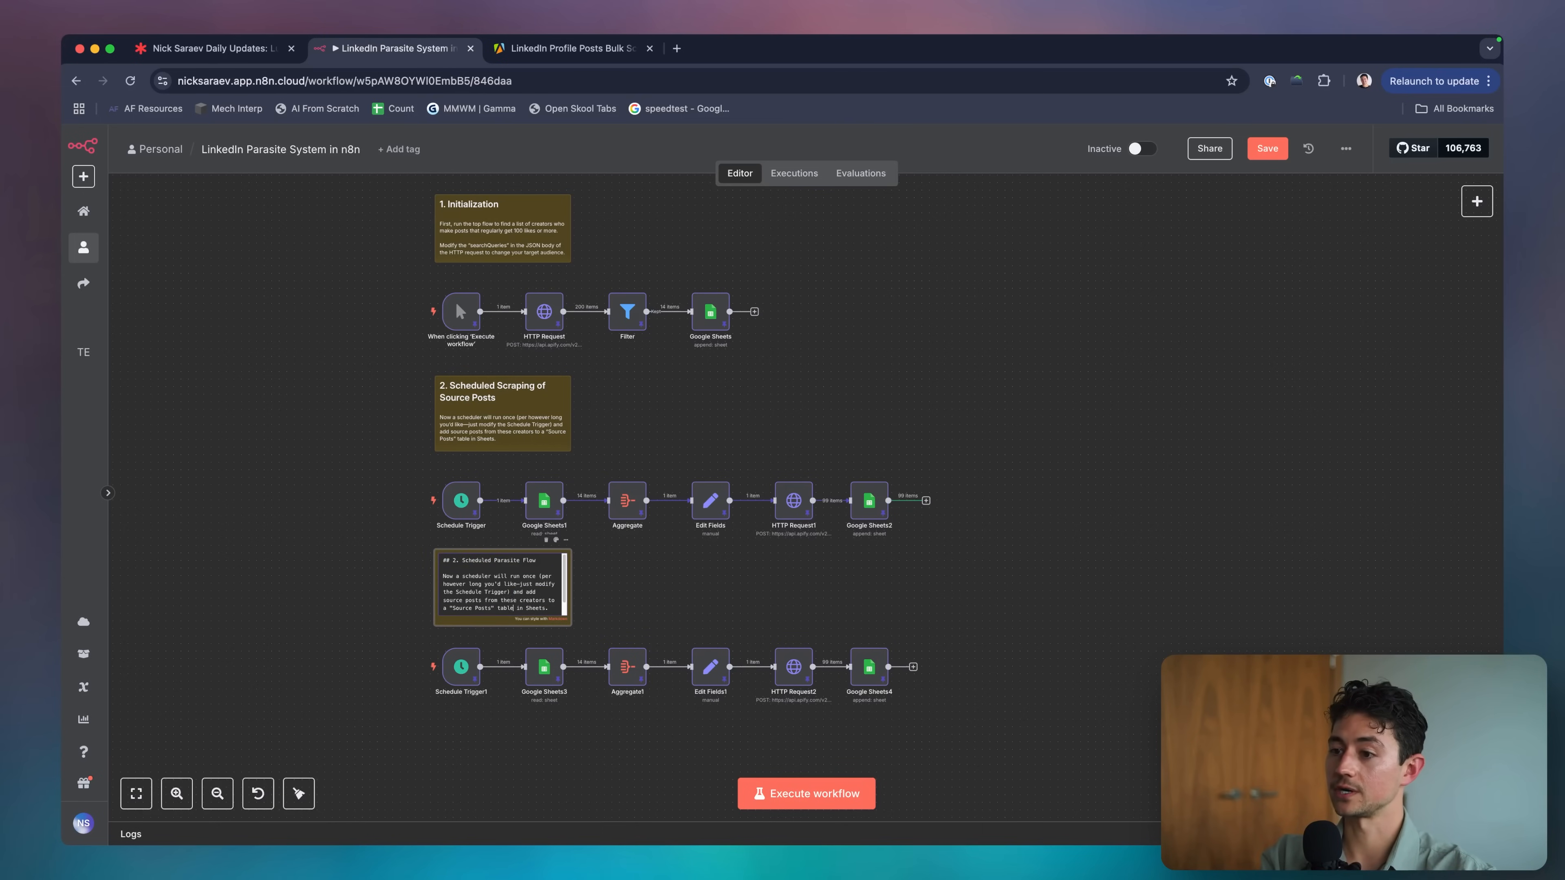
double_click(528, 590)
text(feed)
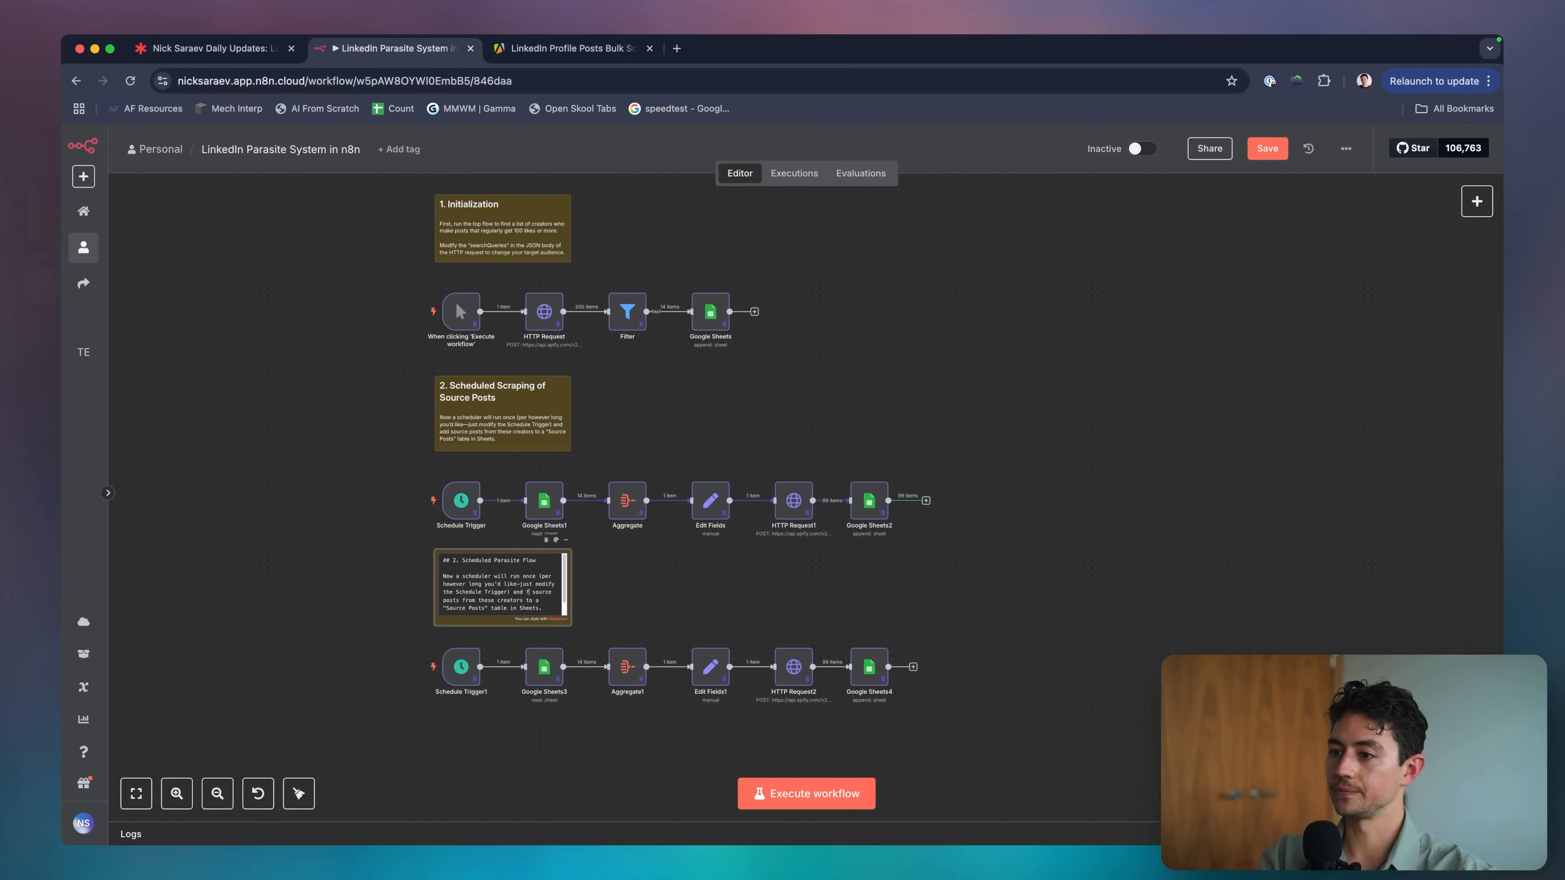
text( th)
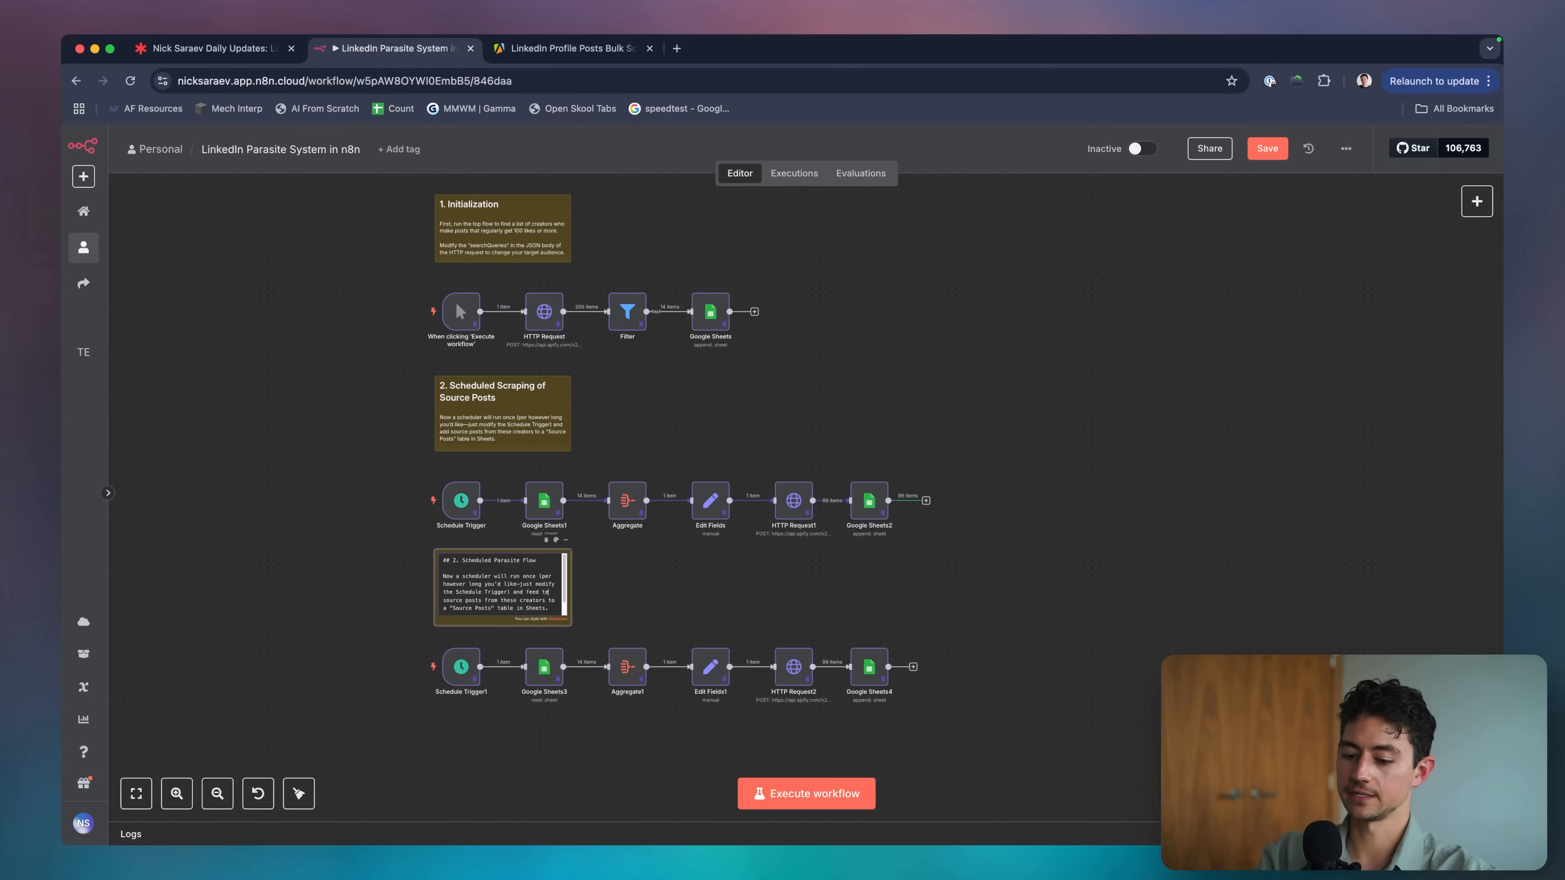
text(e post content & images into AI to have it rewri)
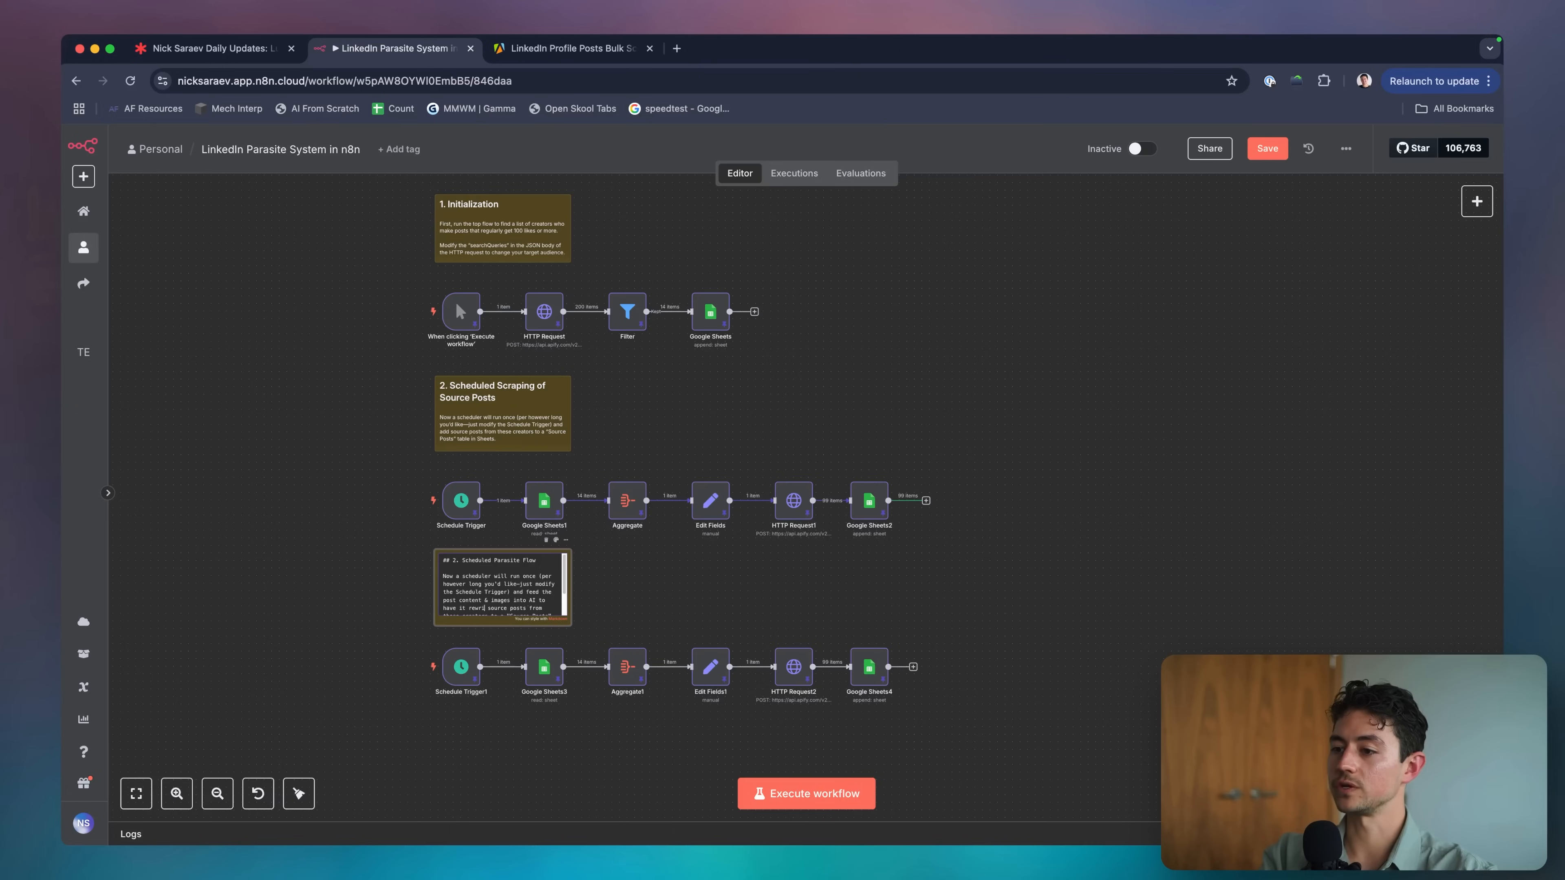
text(ne of voice.)
key(Return)
key(Return)
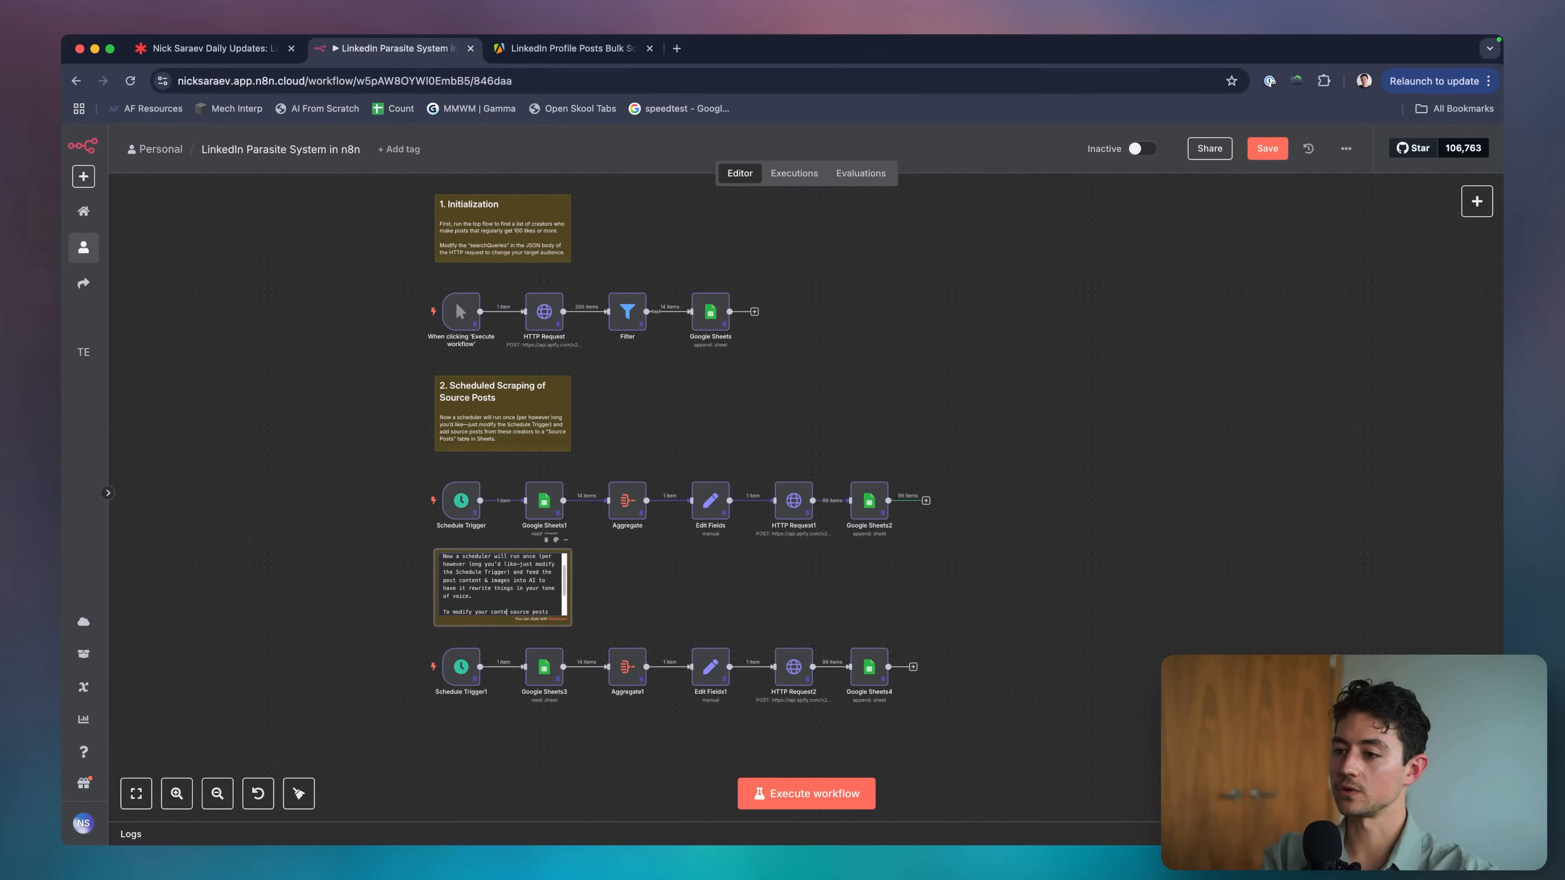
text(,)
key(Return)
text(adjust the "Context" secti)
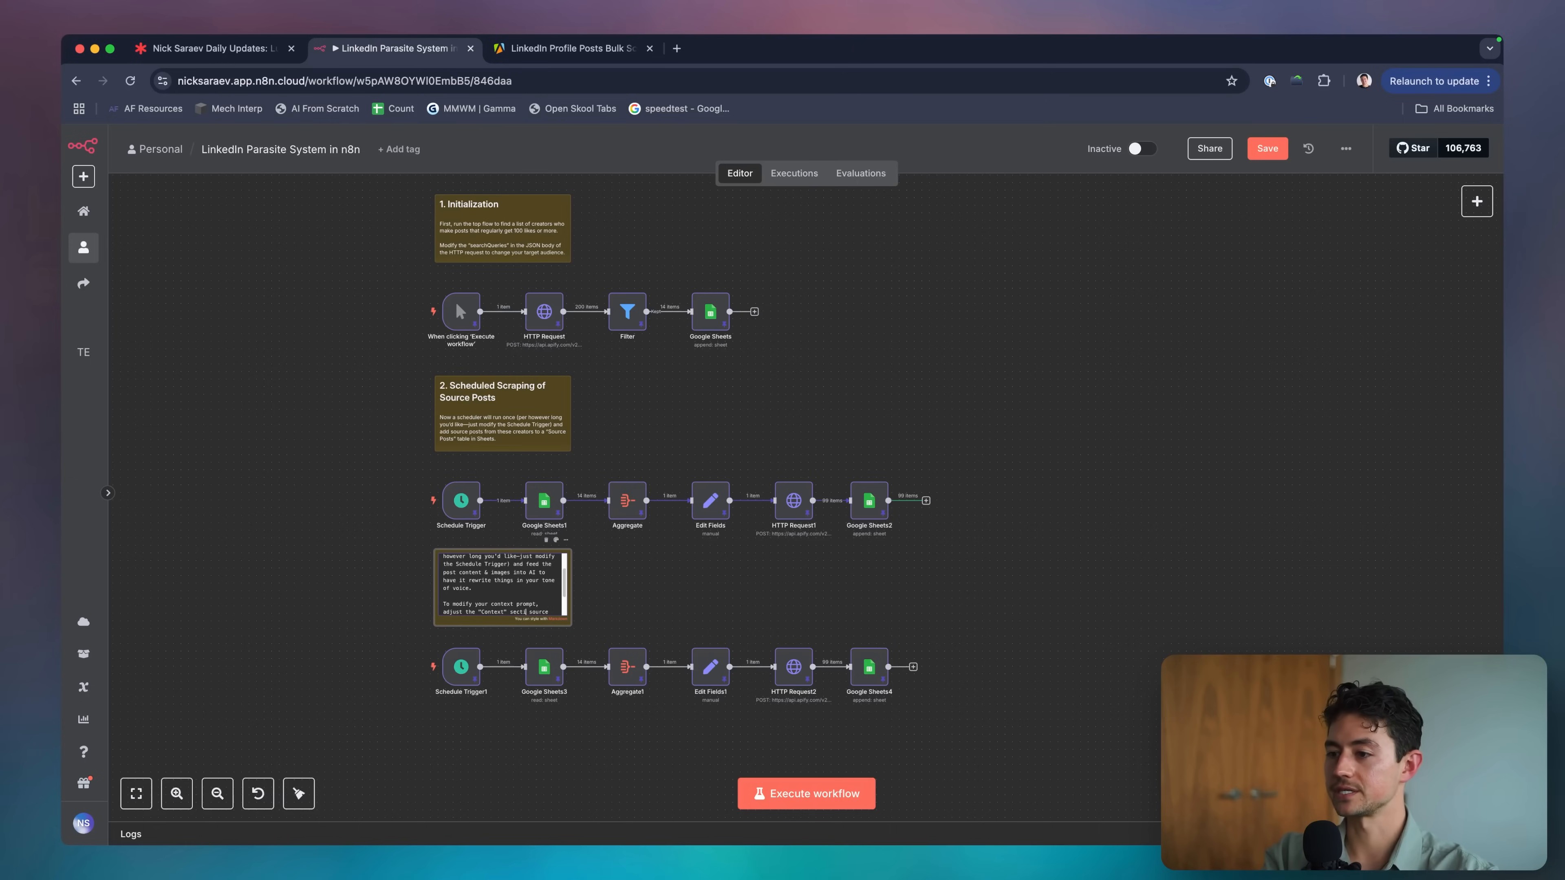
text(on of the AI)
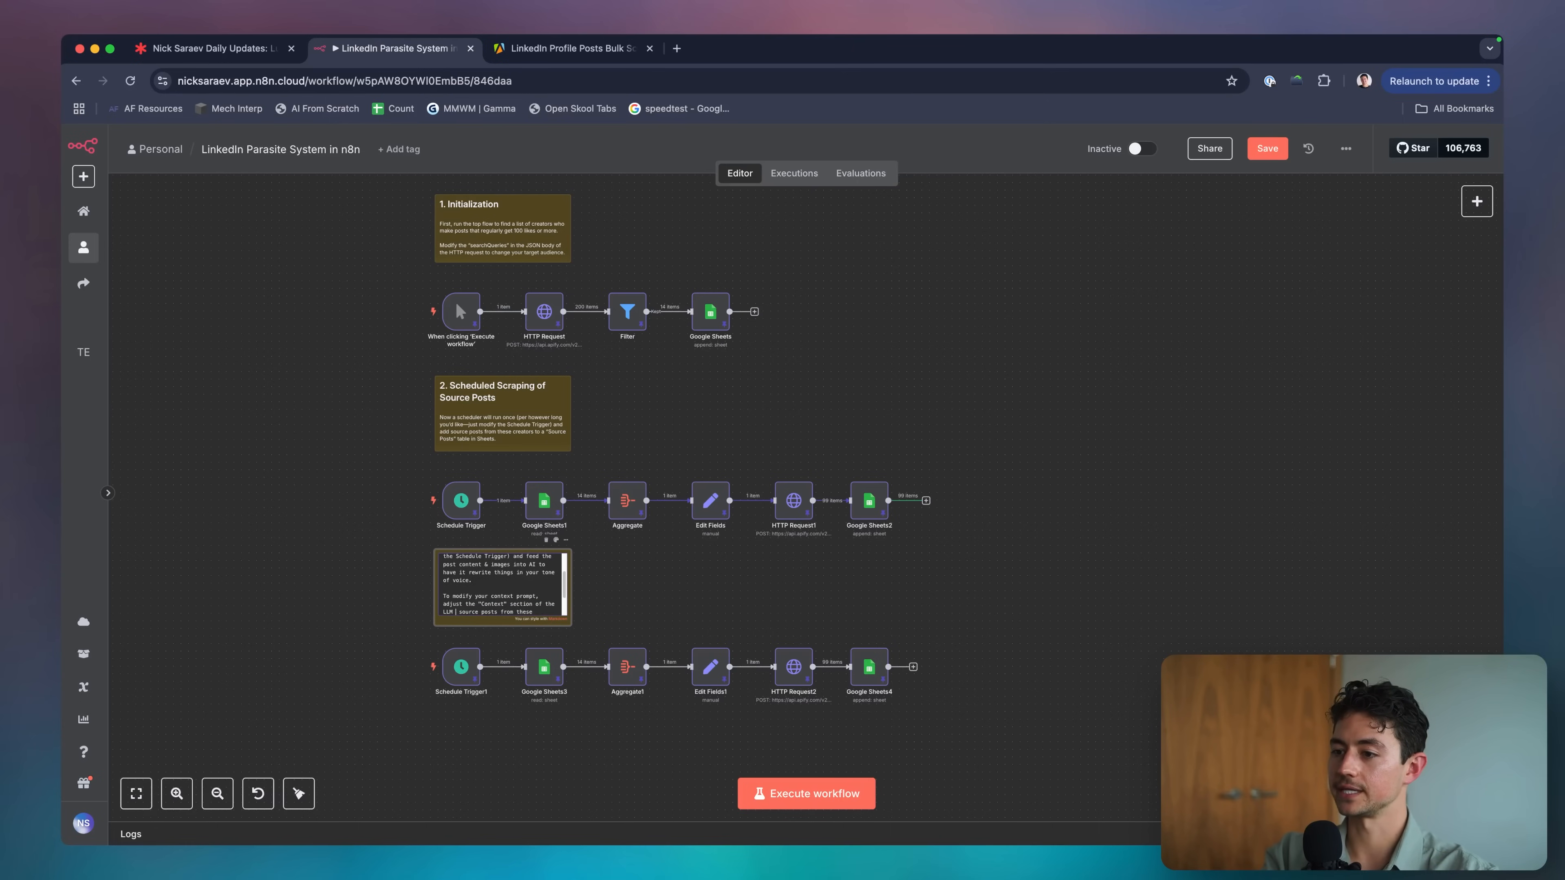
text( call.)
key(shift+super+Down)
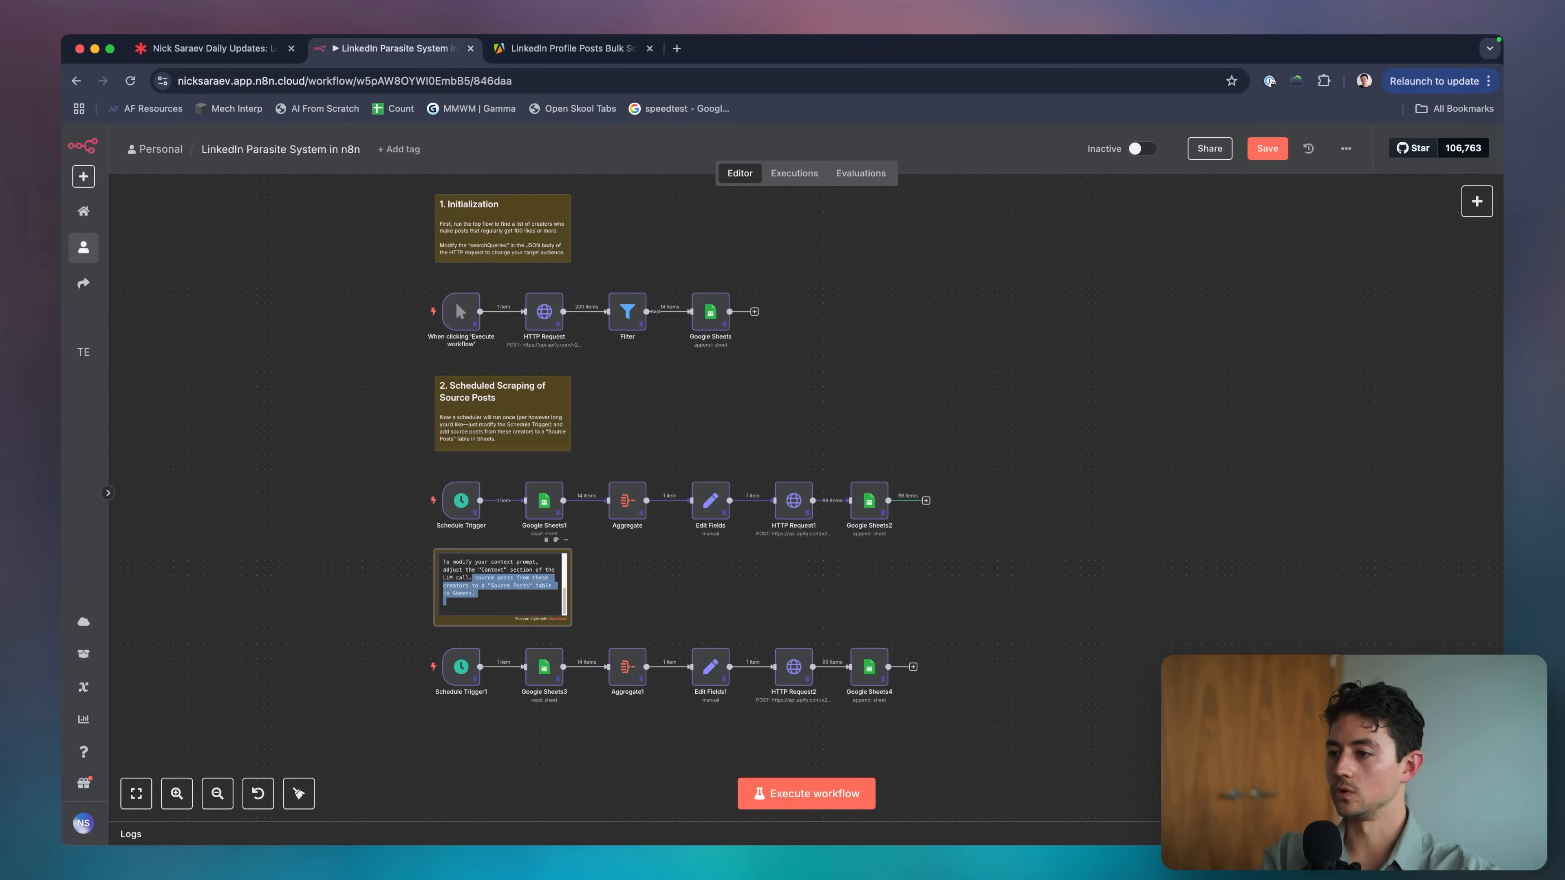
key(BackSpace)
Finish editing and recheck the '3. Scheduled Parasite Flow' sticky note.
click(641, 602)
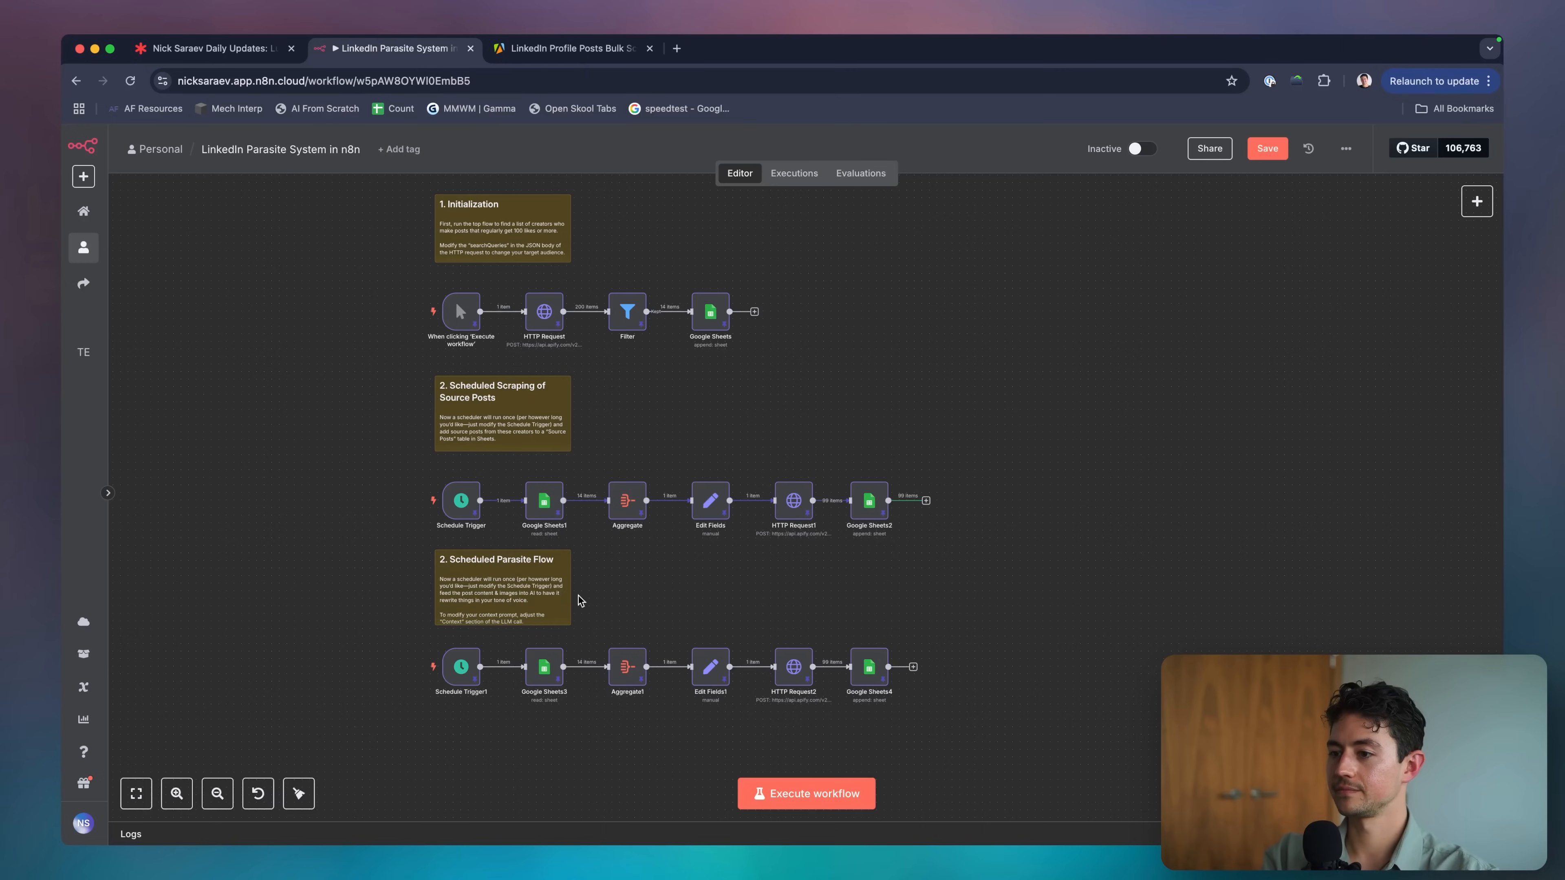
scroll(573, 592, down, 3)
double_click(496, 476)
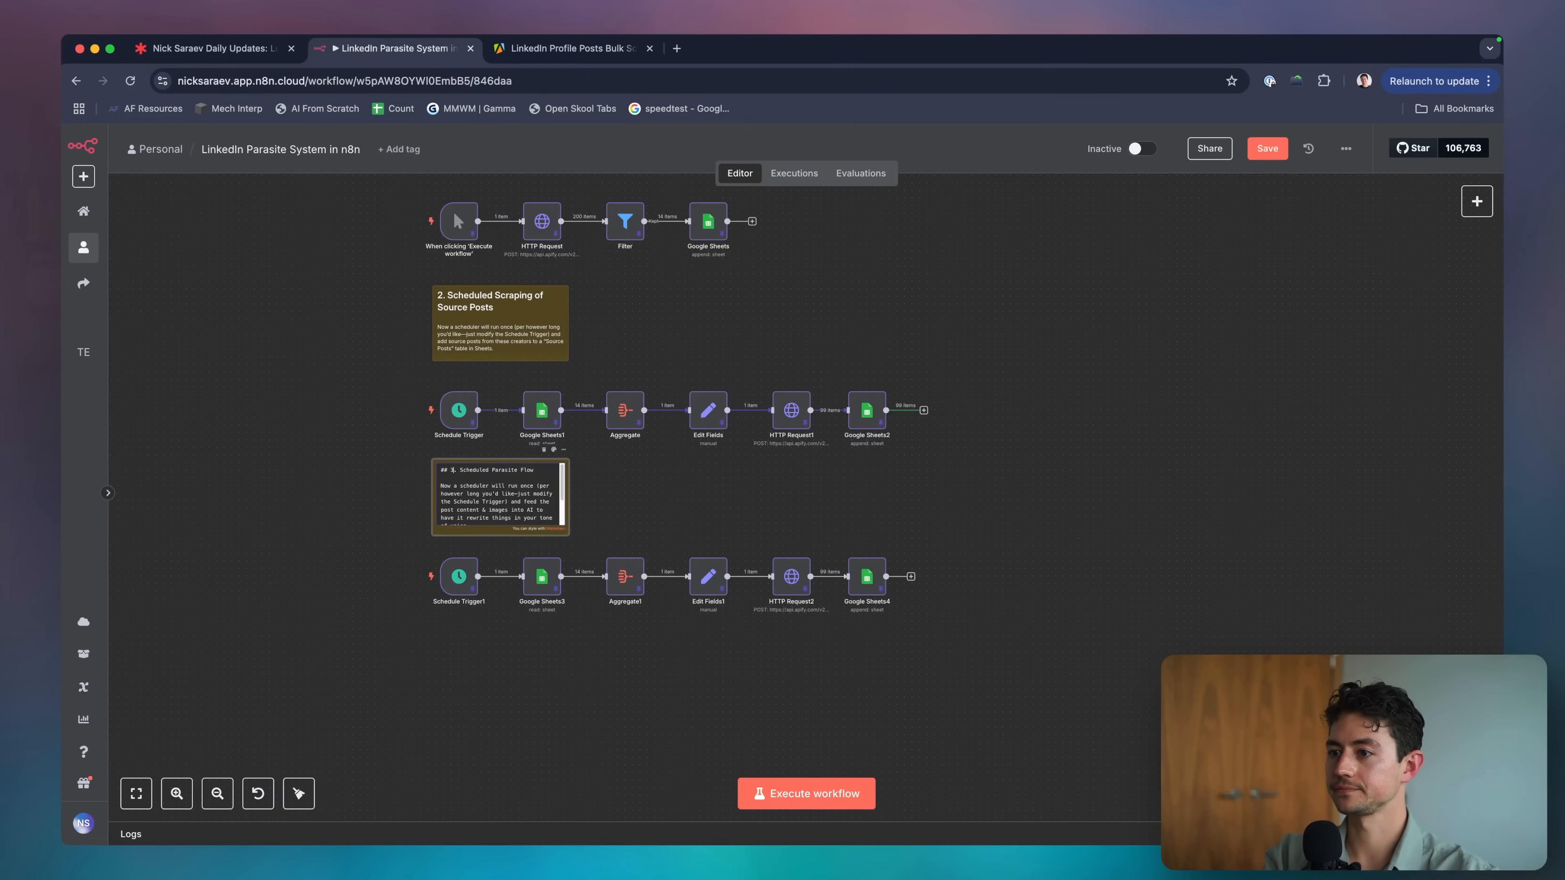
click(581, 553)
Make the sticky note slightly taller and shift the lower flow's nodes down beneath it.
drag(570, 537, 572, 545)
drag(941, 670, 459, 605)
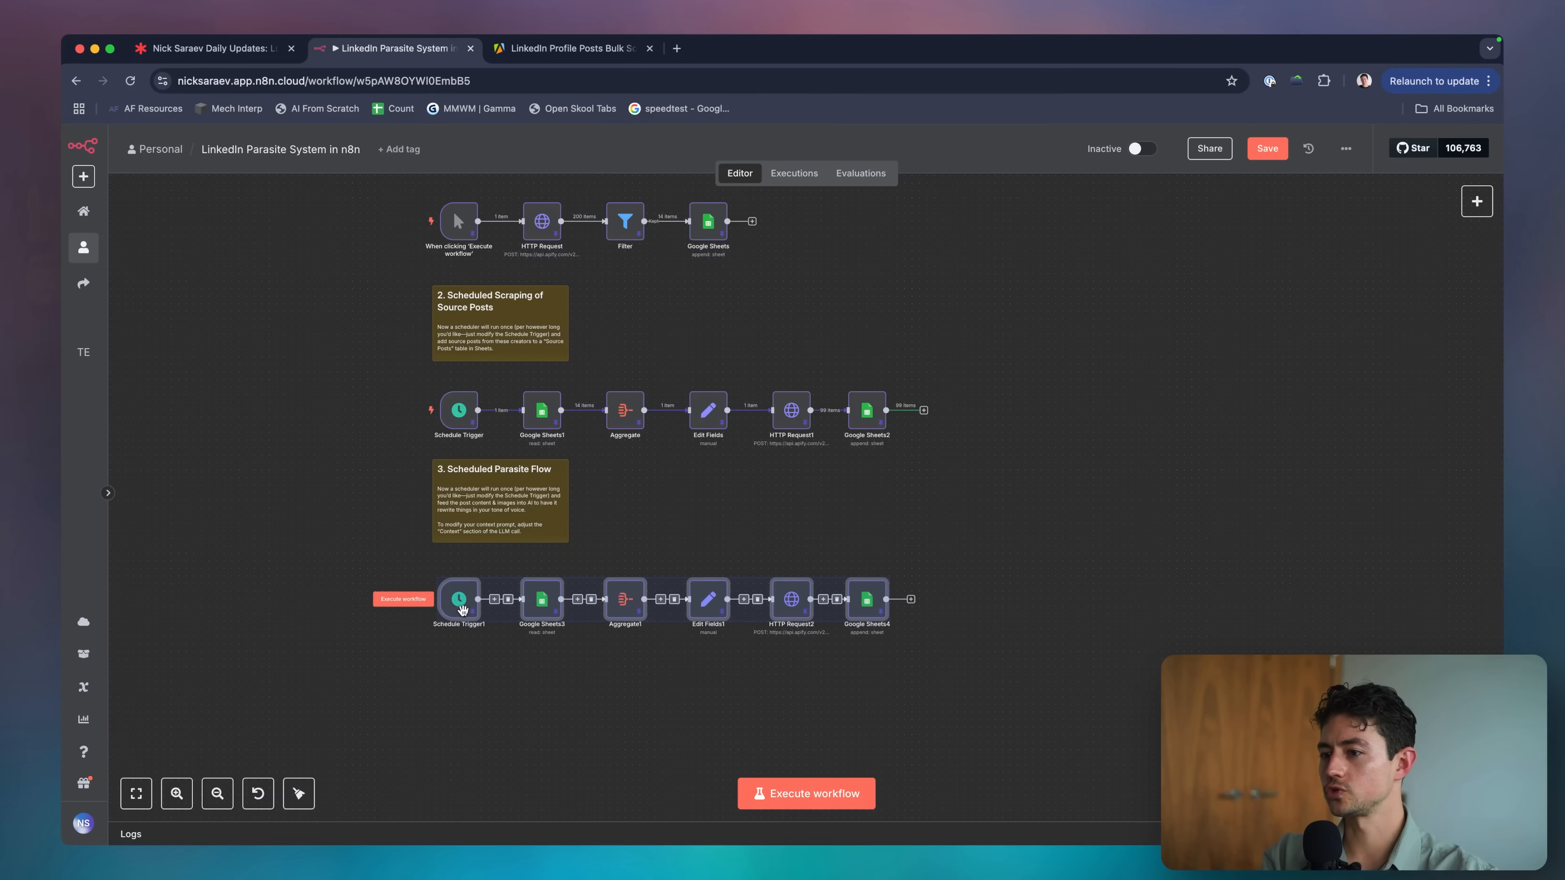
scroll(592, 660, up, 3)
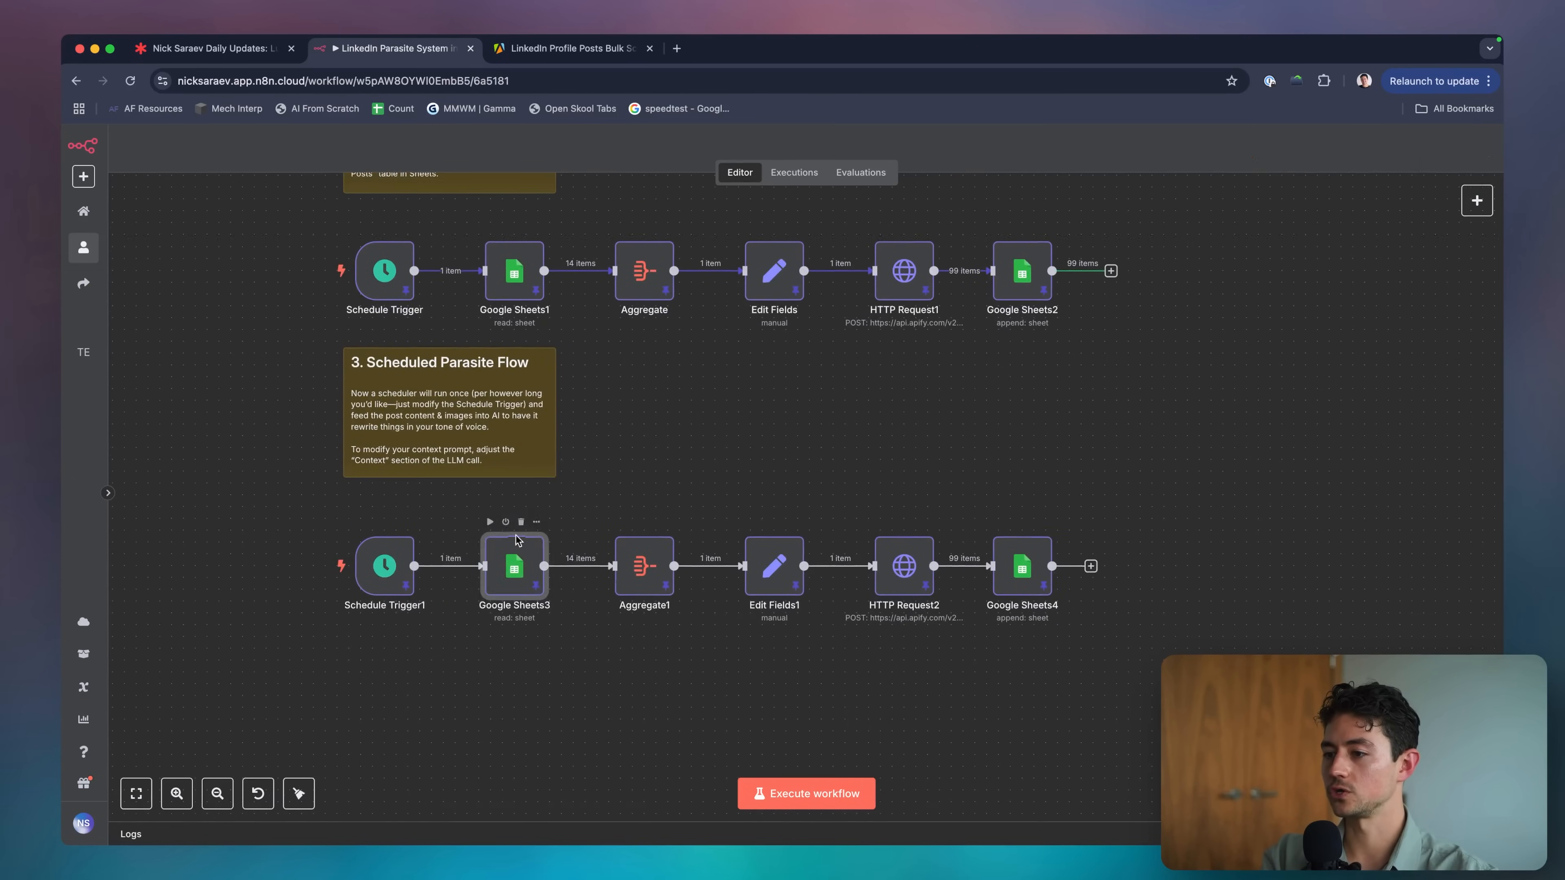
Check Google Sheets3's sheet list, reselect the lower flow, and reopen Google Sheets3.
double_click(522, 550)
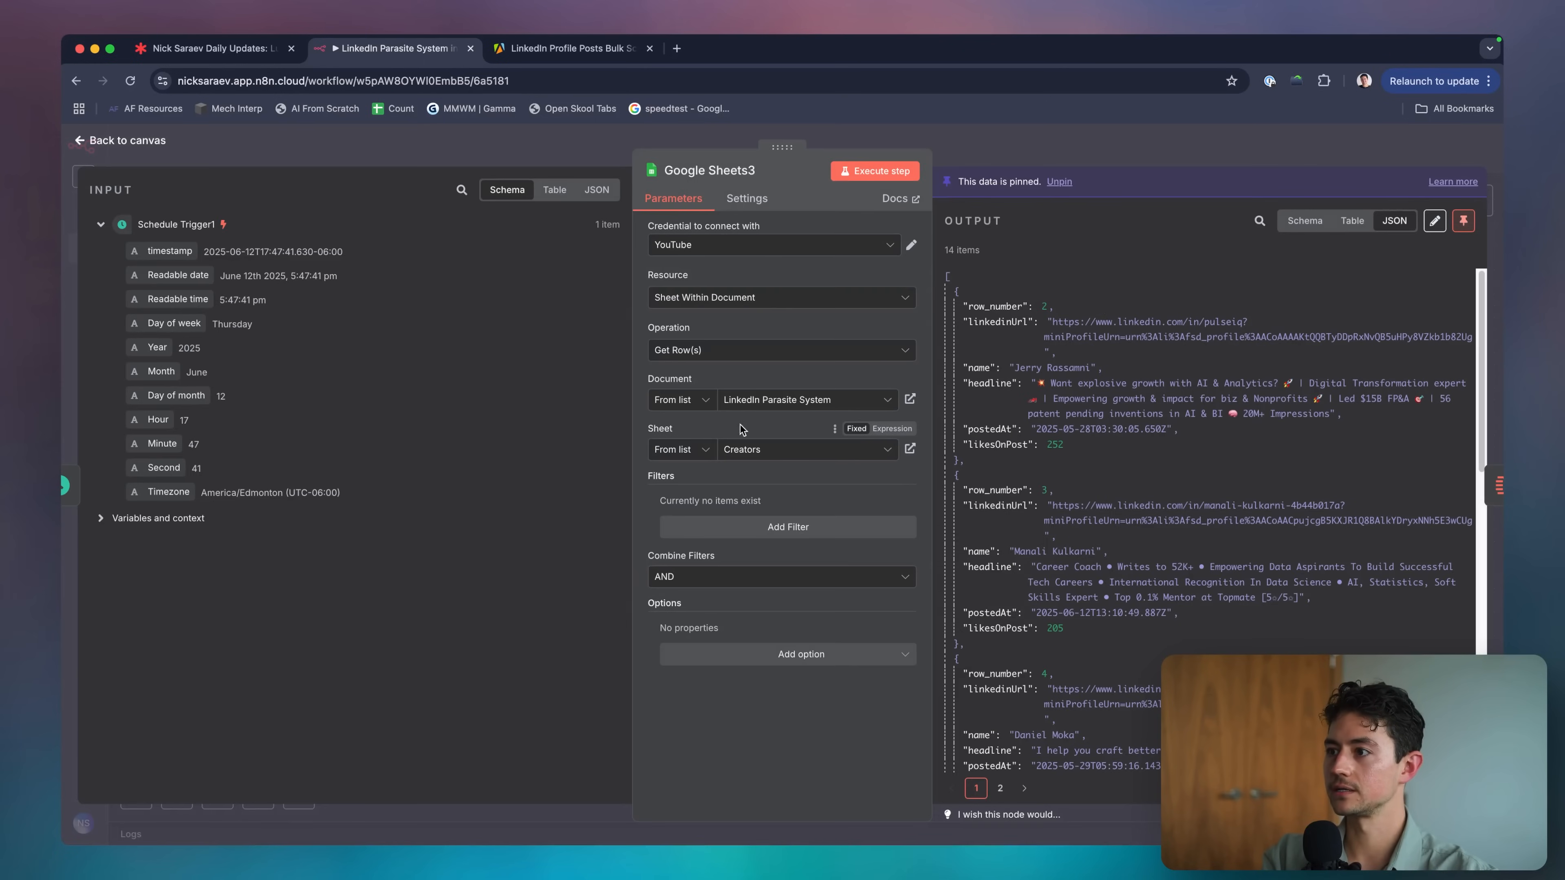
click(747, 454)
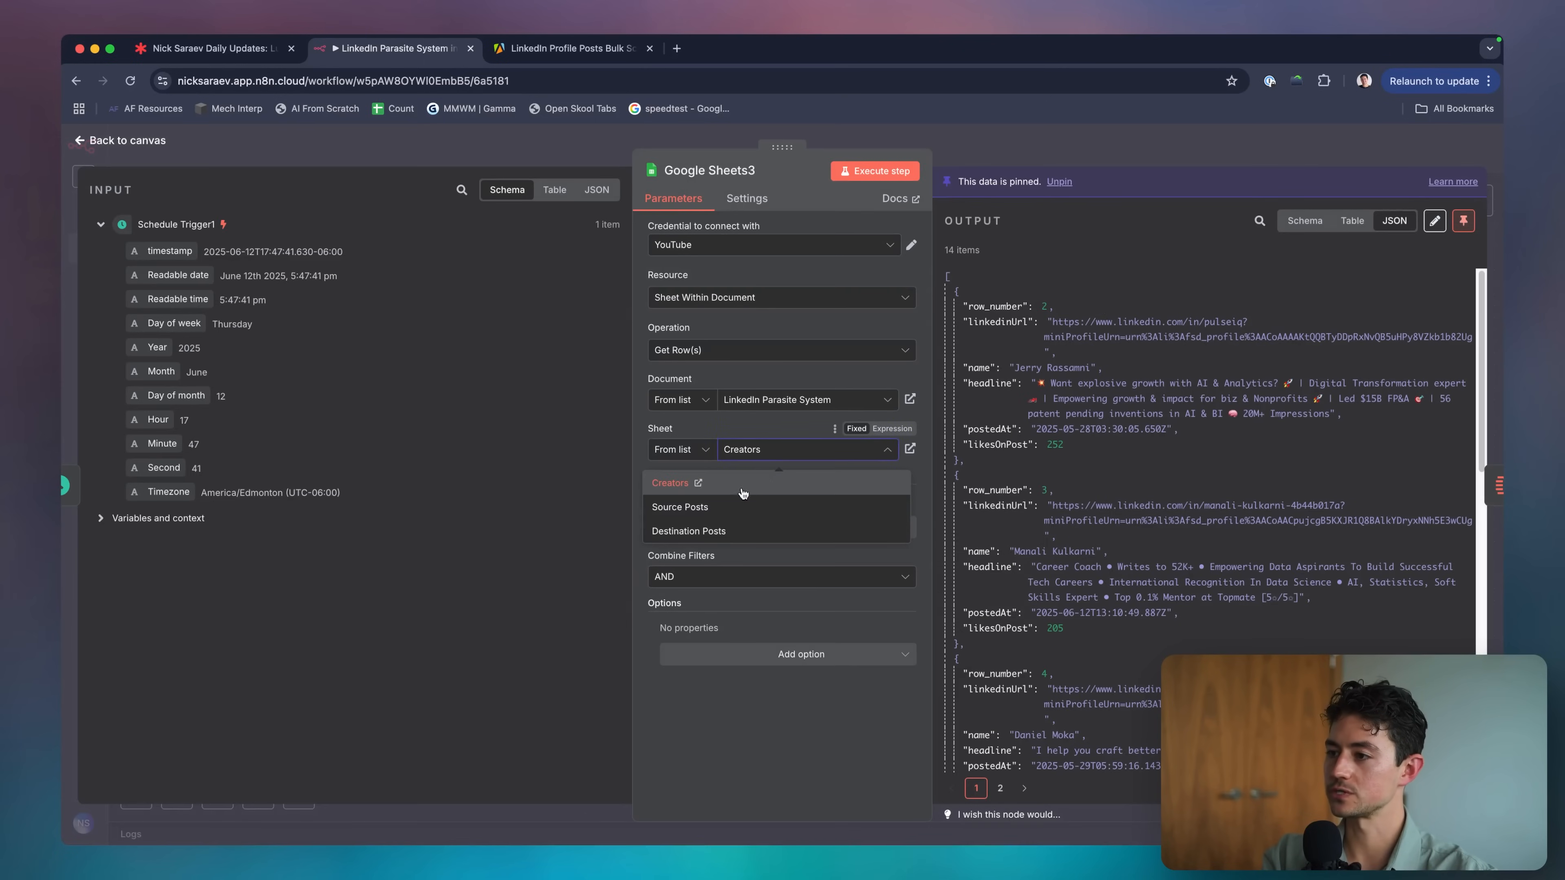
key(Escape)
key(Escape)
drag(1095, 653, 293, 508)
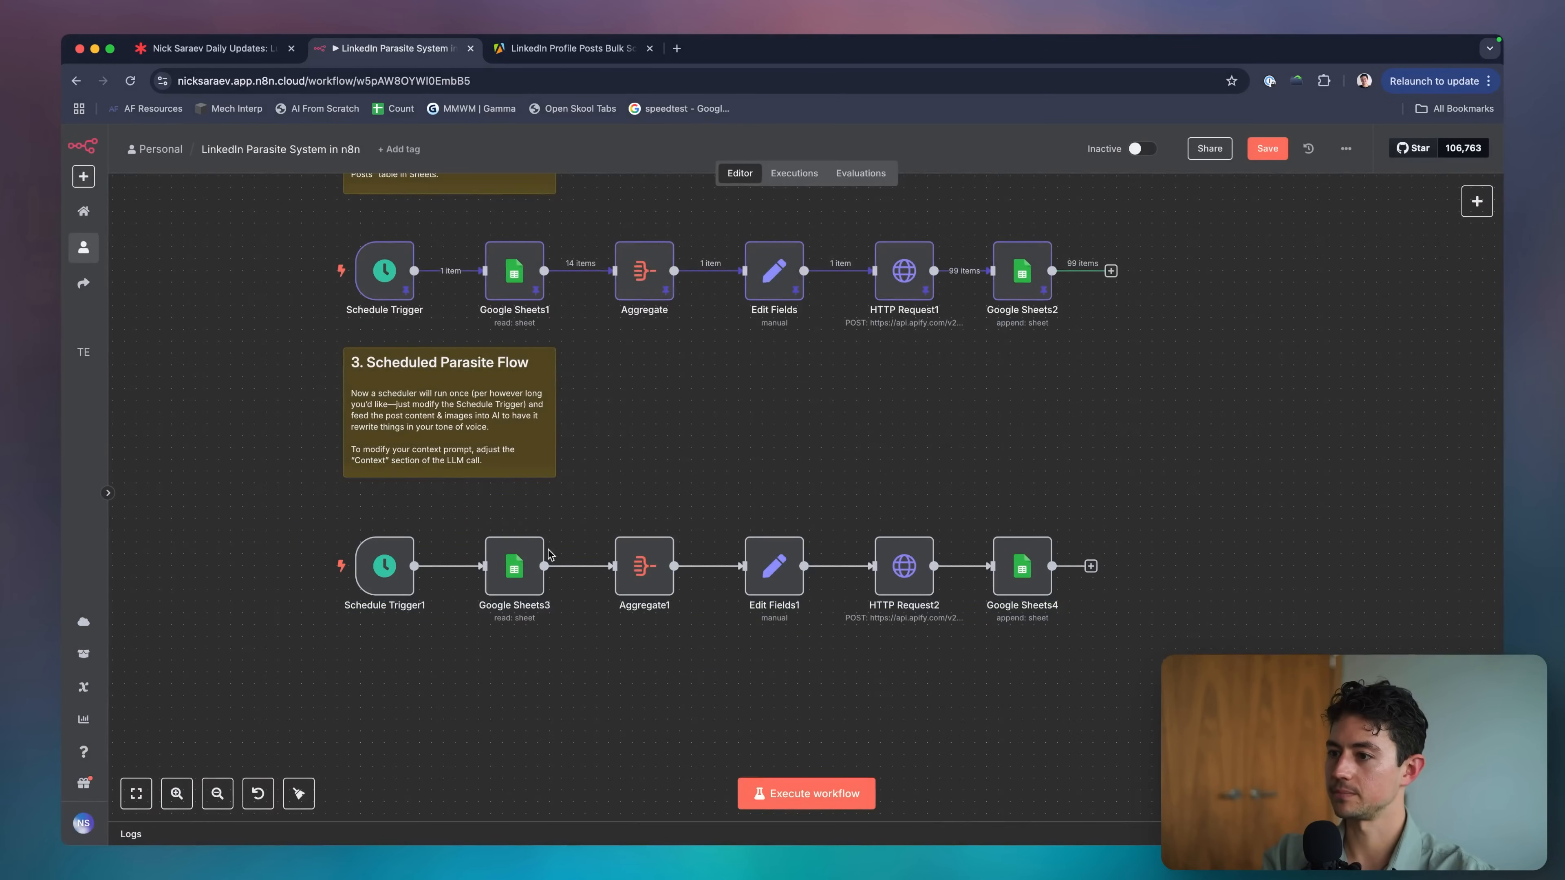
double_click(506, 573)
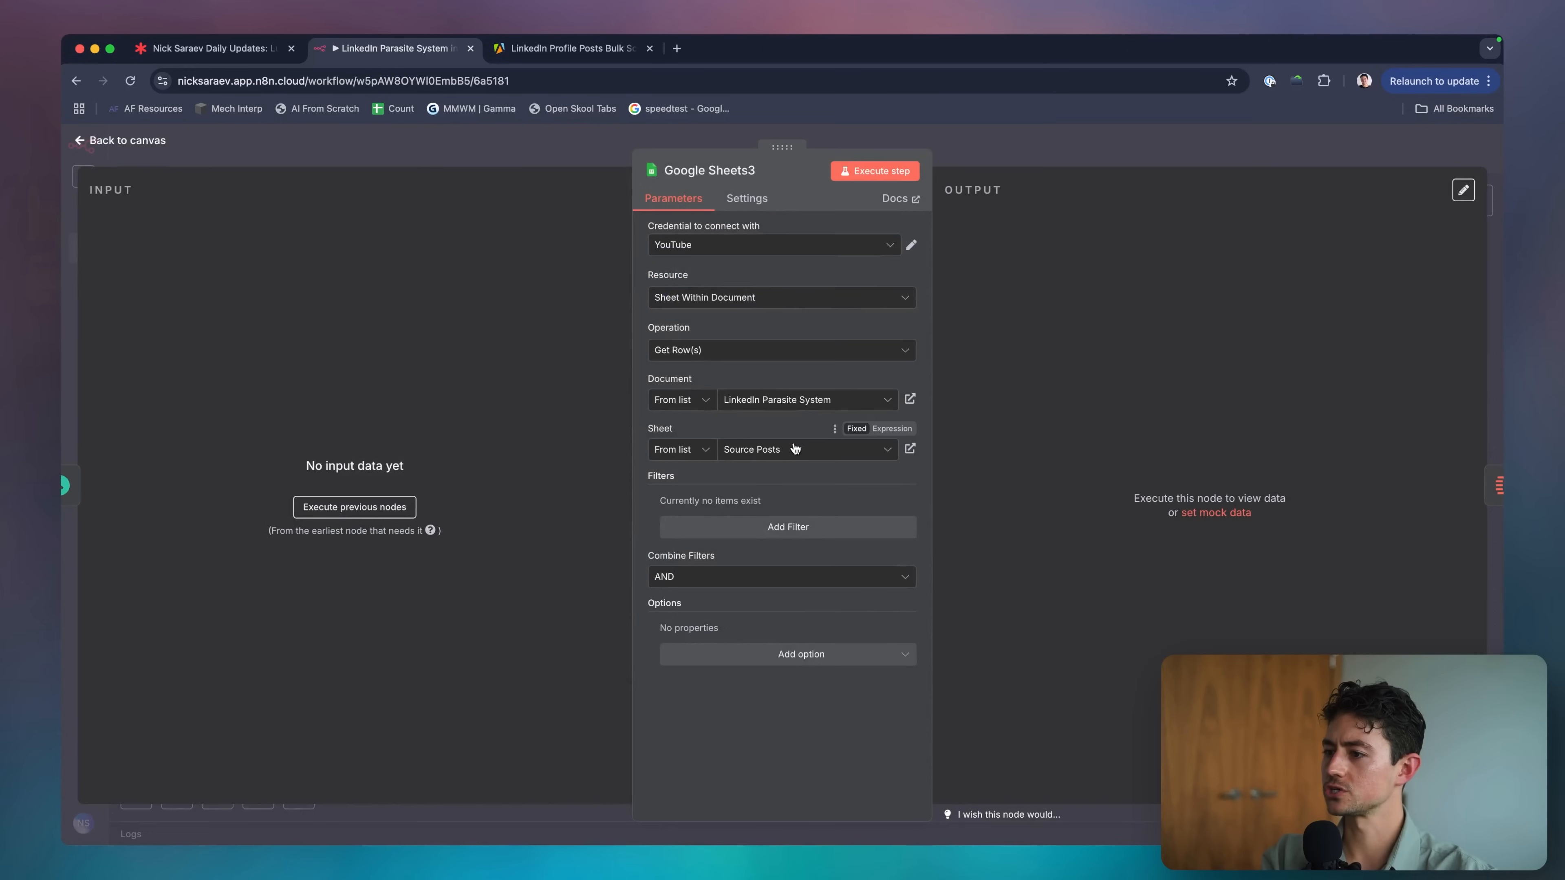
Enable Return only First Matching Row, run Google Sheets3, and page through the returned post rows.
click(740, 655)
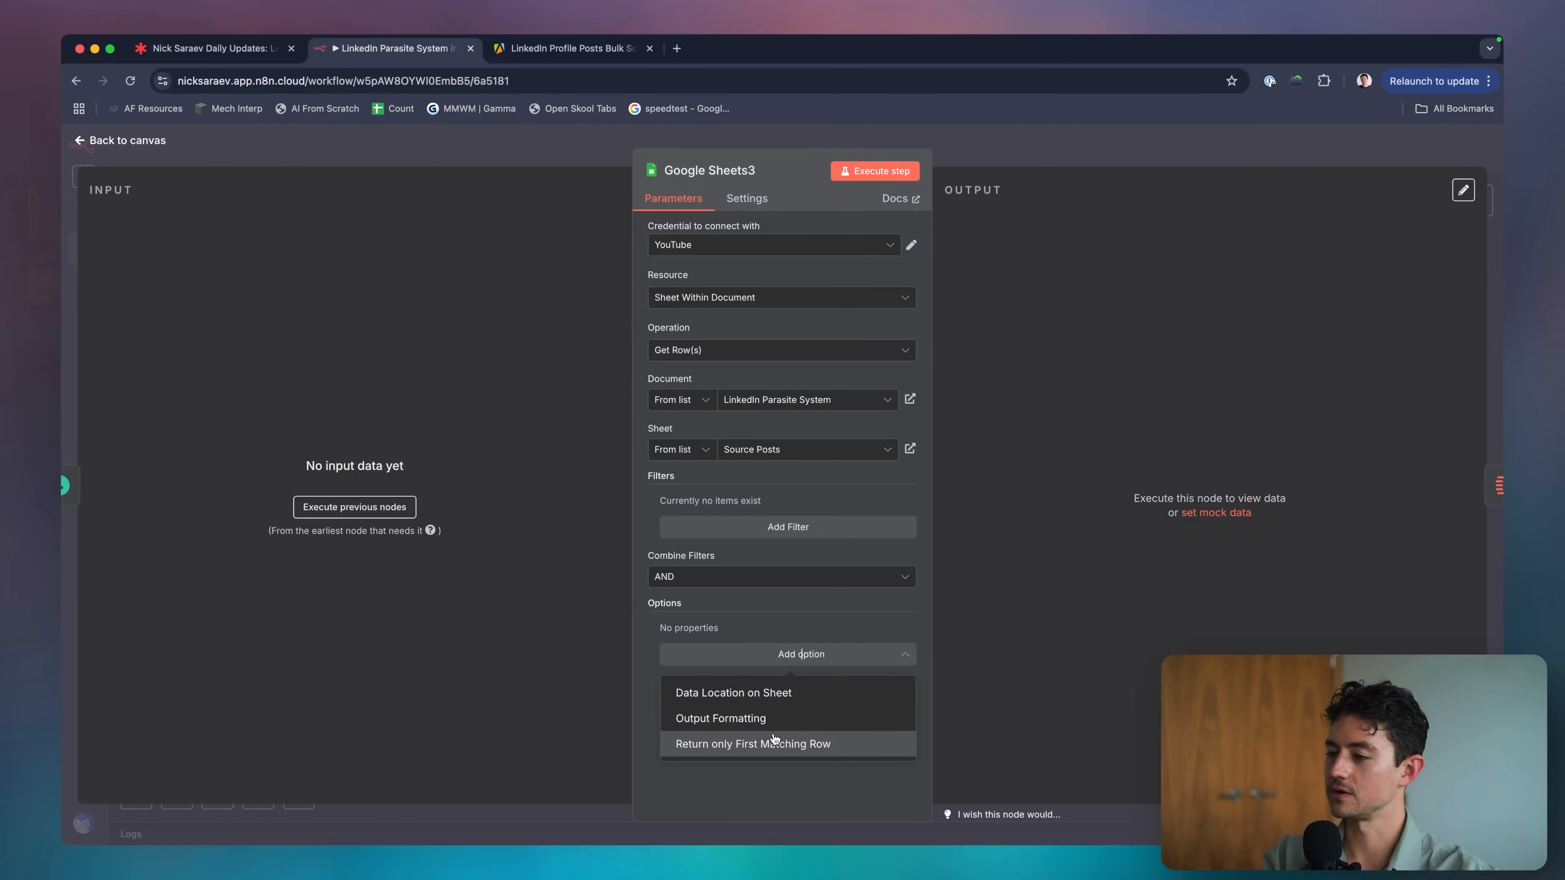
click(725, 744)
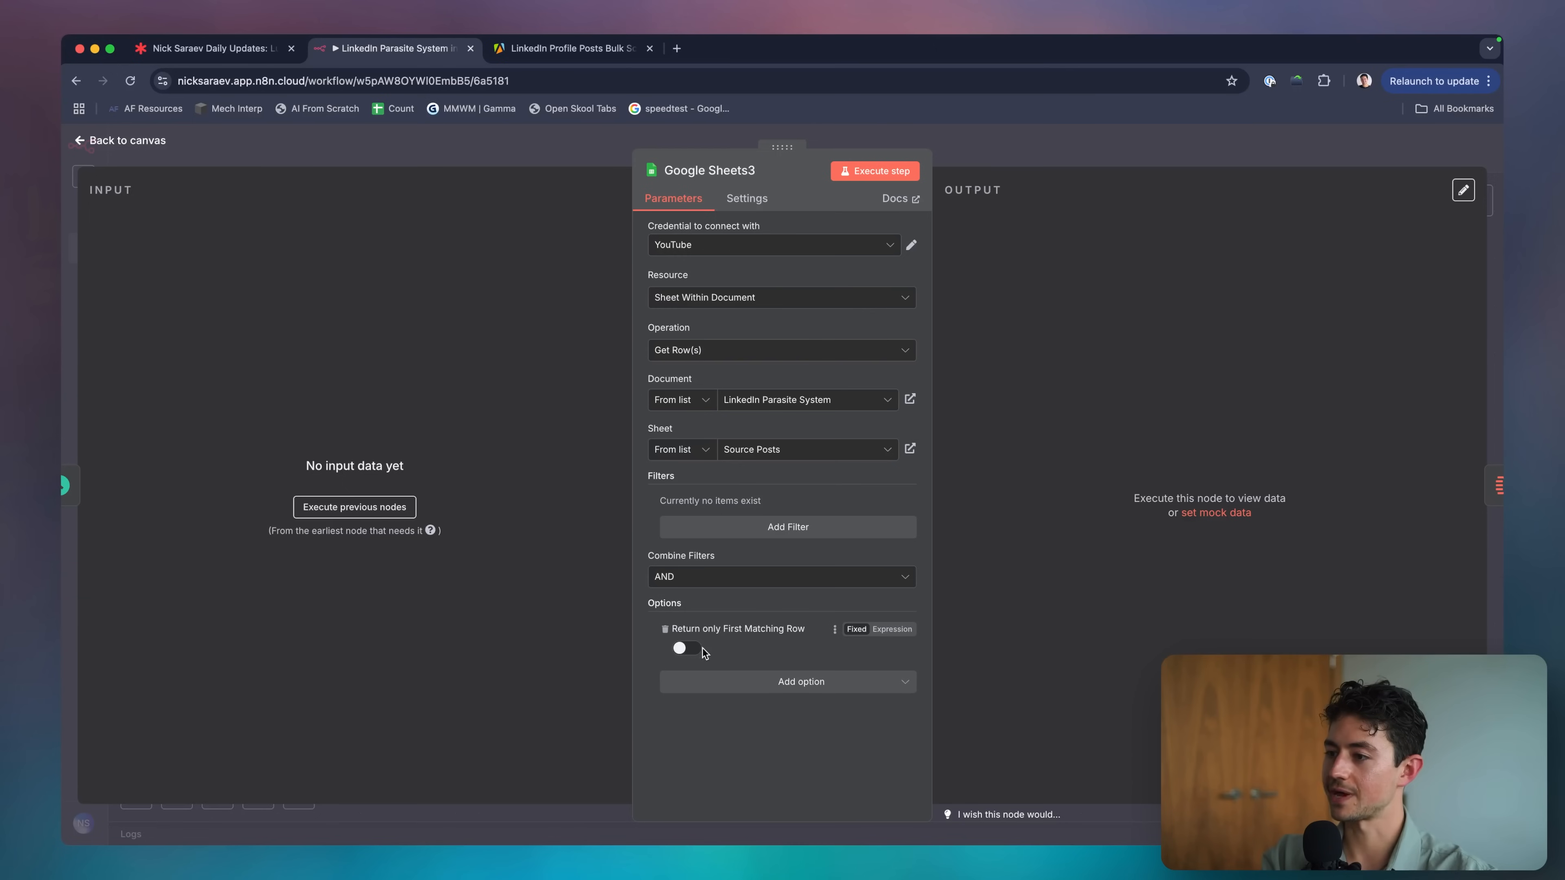
click(685, 648)
click(875, 171)
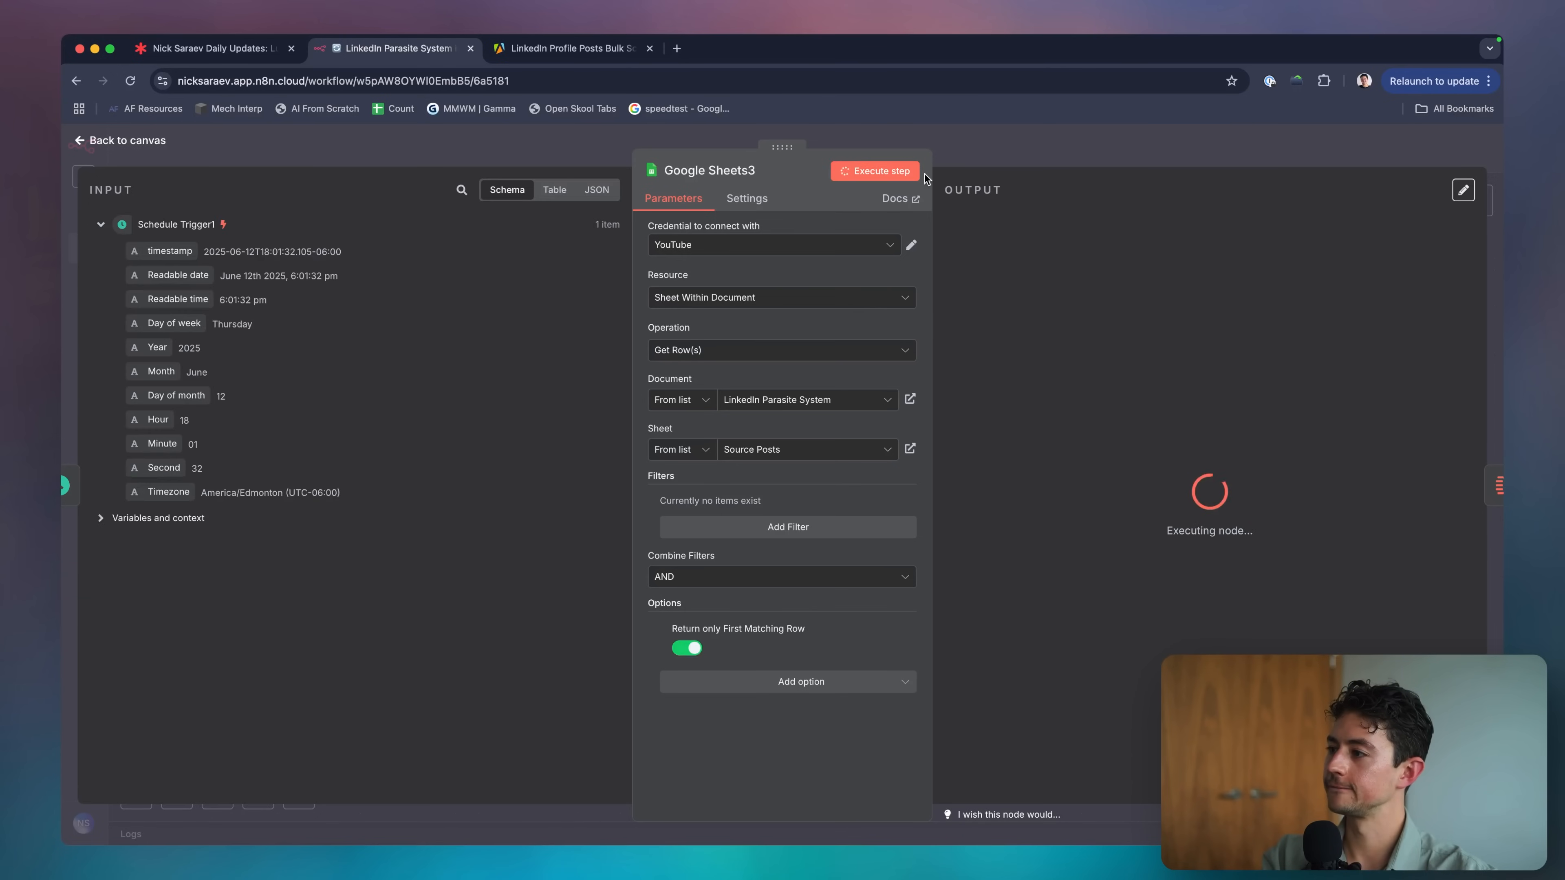
scroll(1264, 354, down, 15)
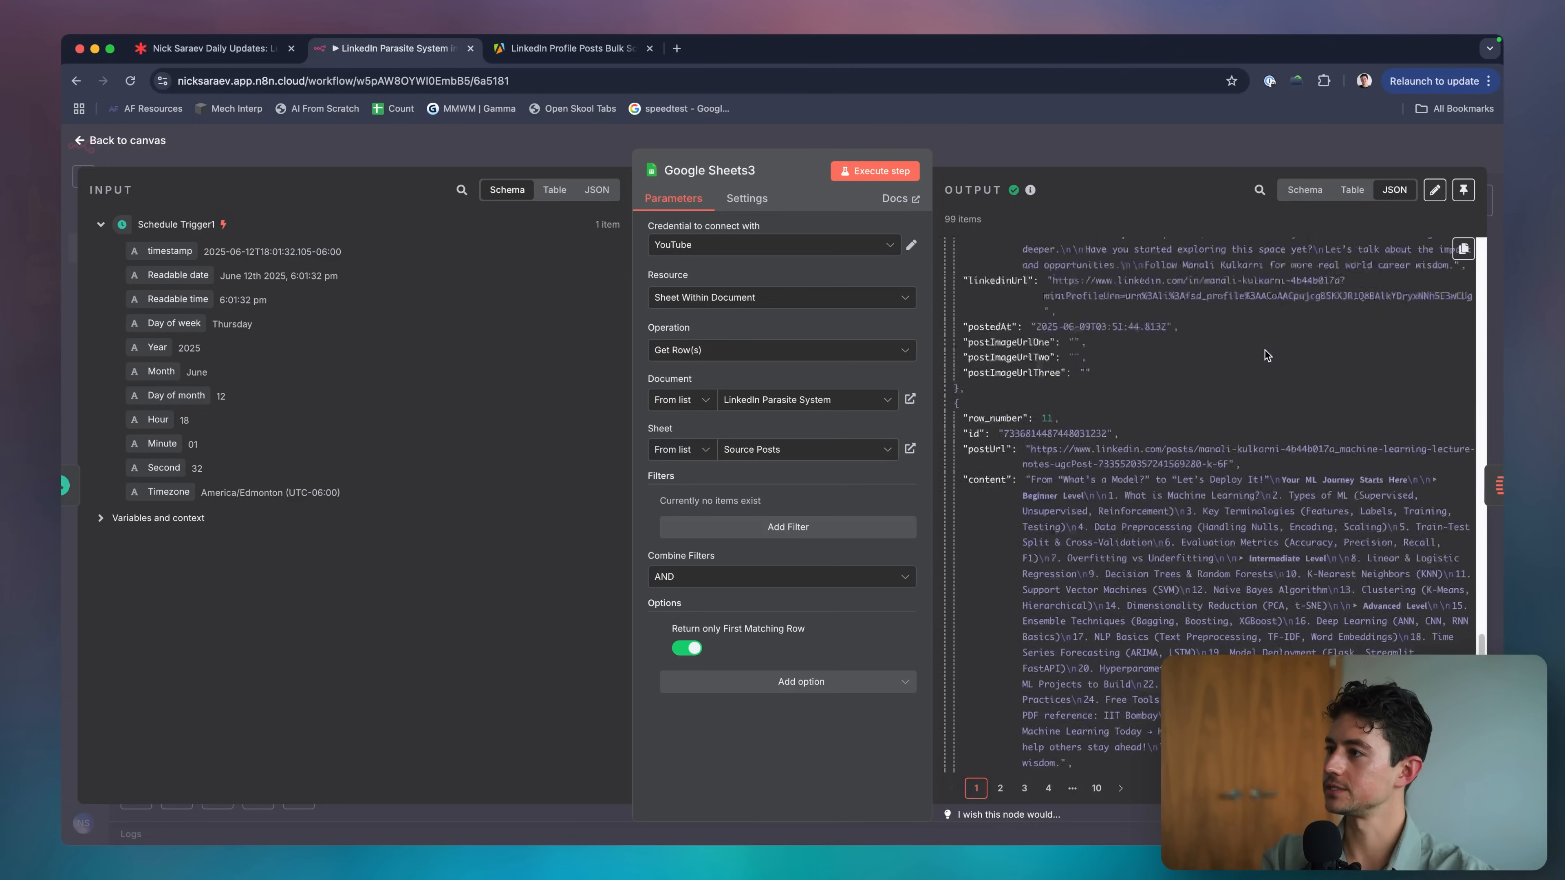
click(1023, 788)
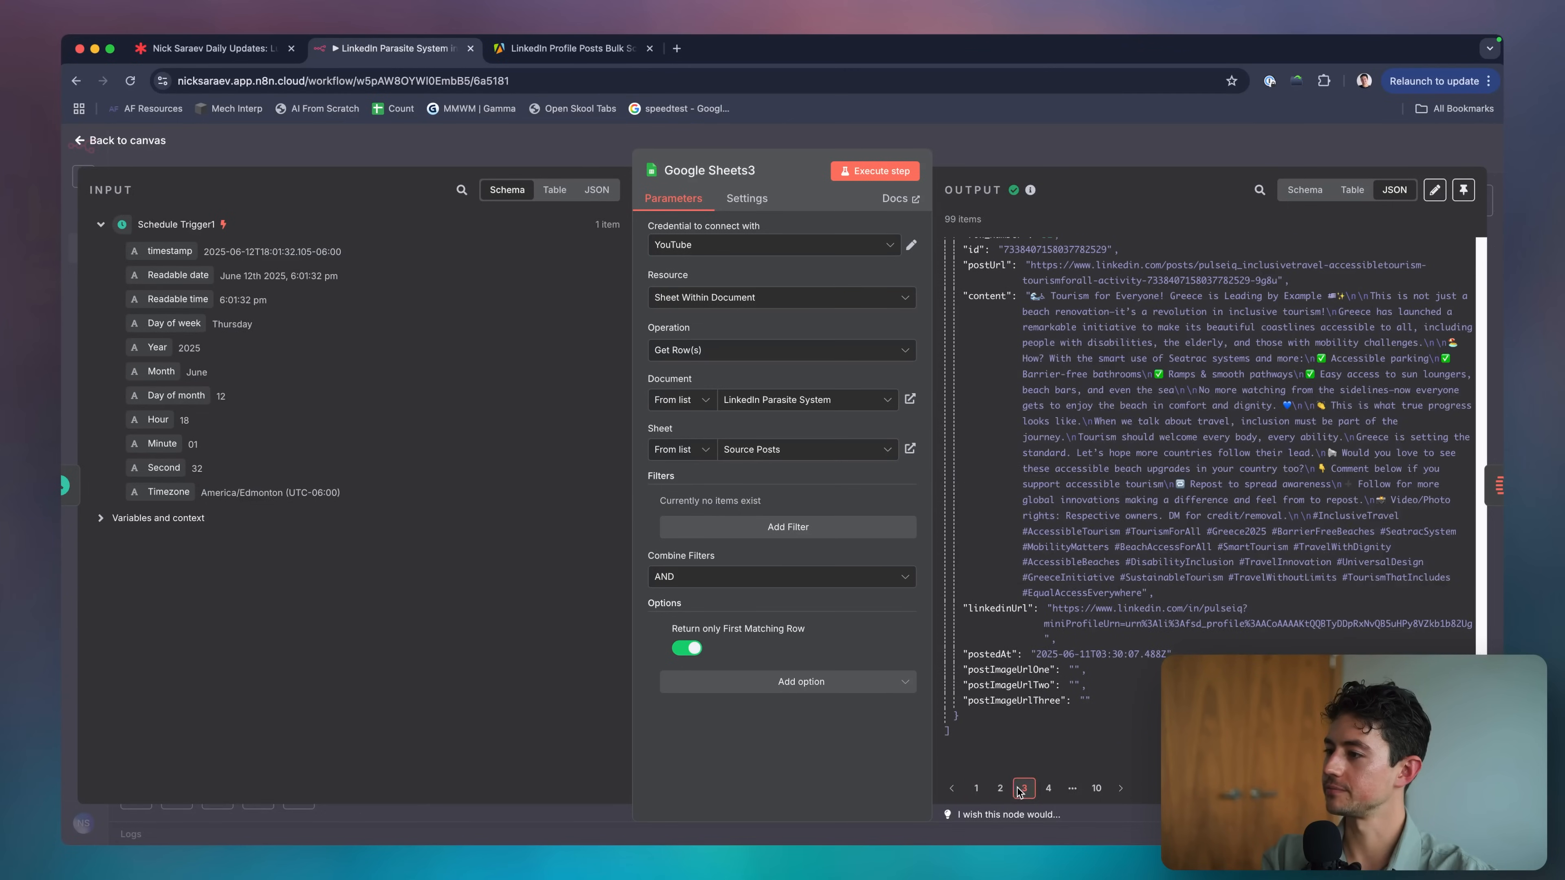
click(976, 788)
scroll(1057, 553, up, 3)
key(Escape)
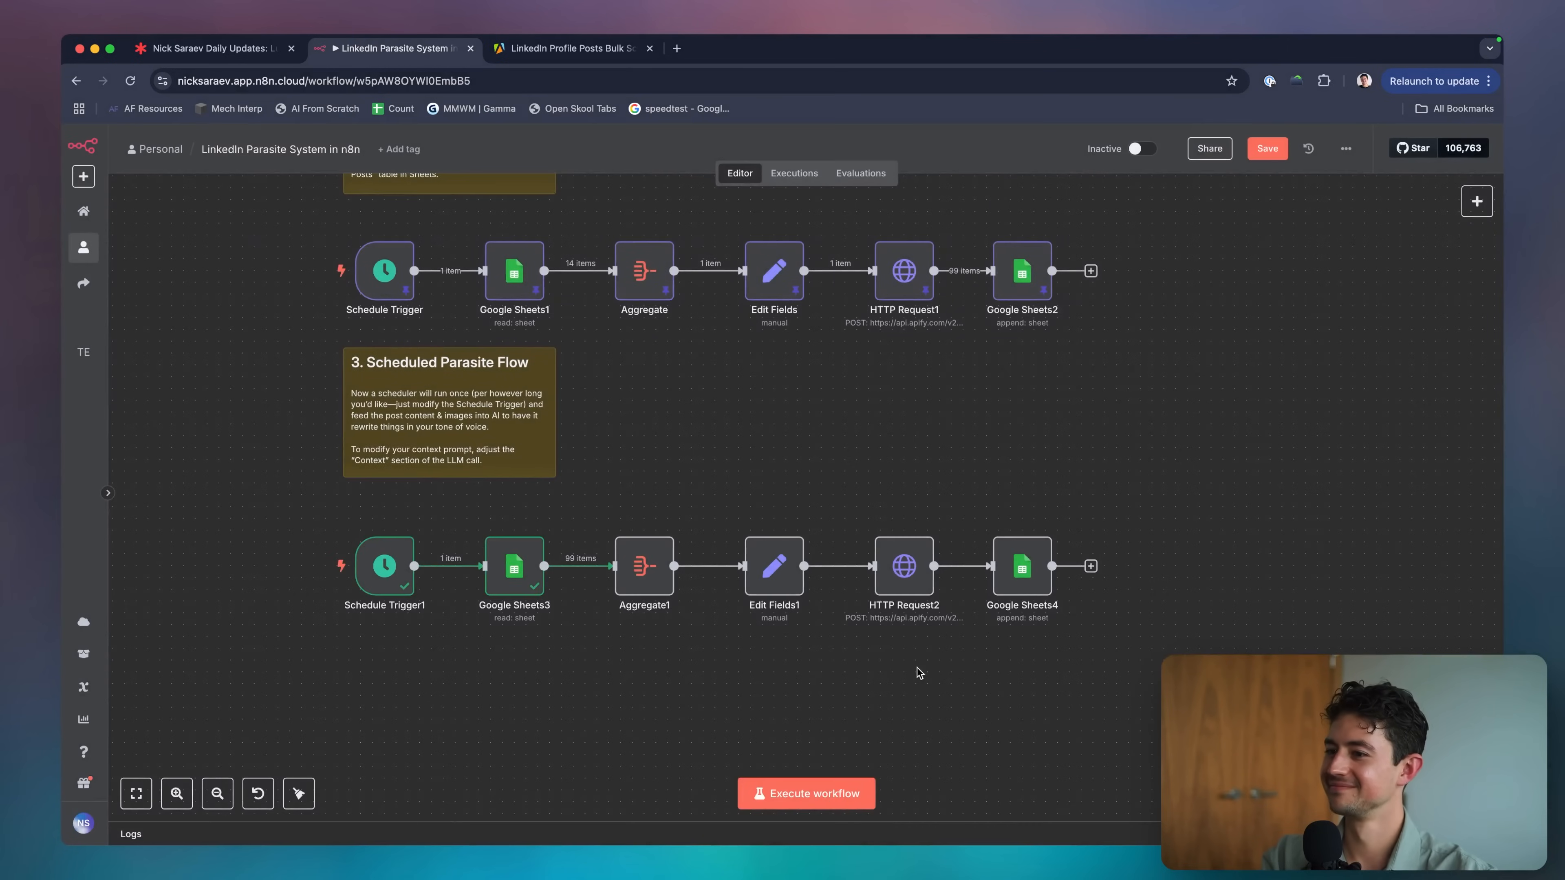
Remove the Return only First Matching Row option from Google Sheets3.
scroll(622, 629, up, 3)
double_click(456, 535)
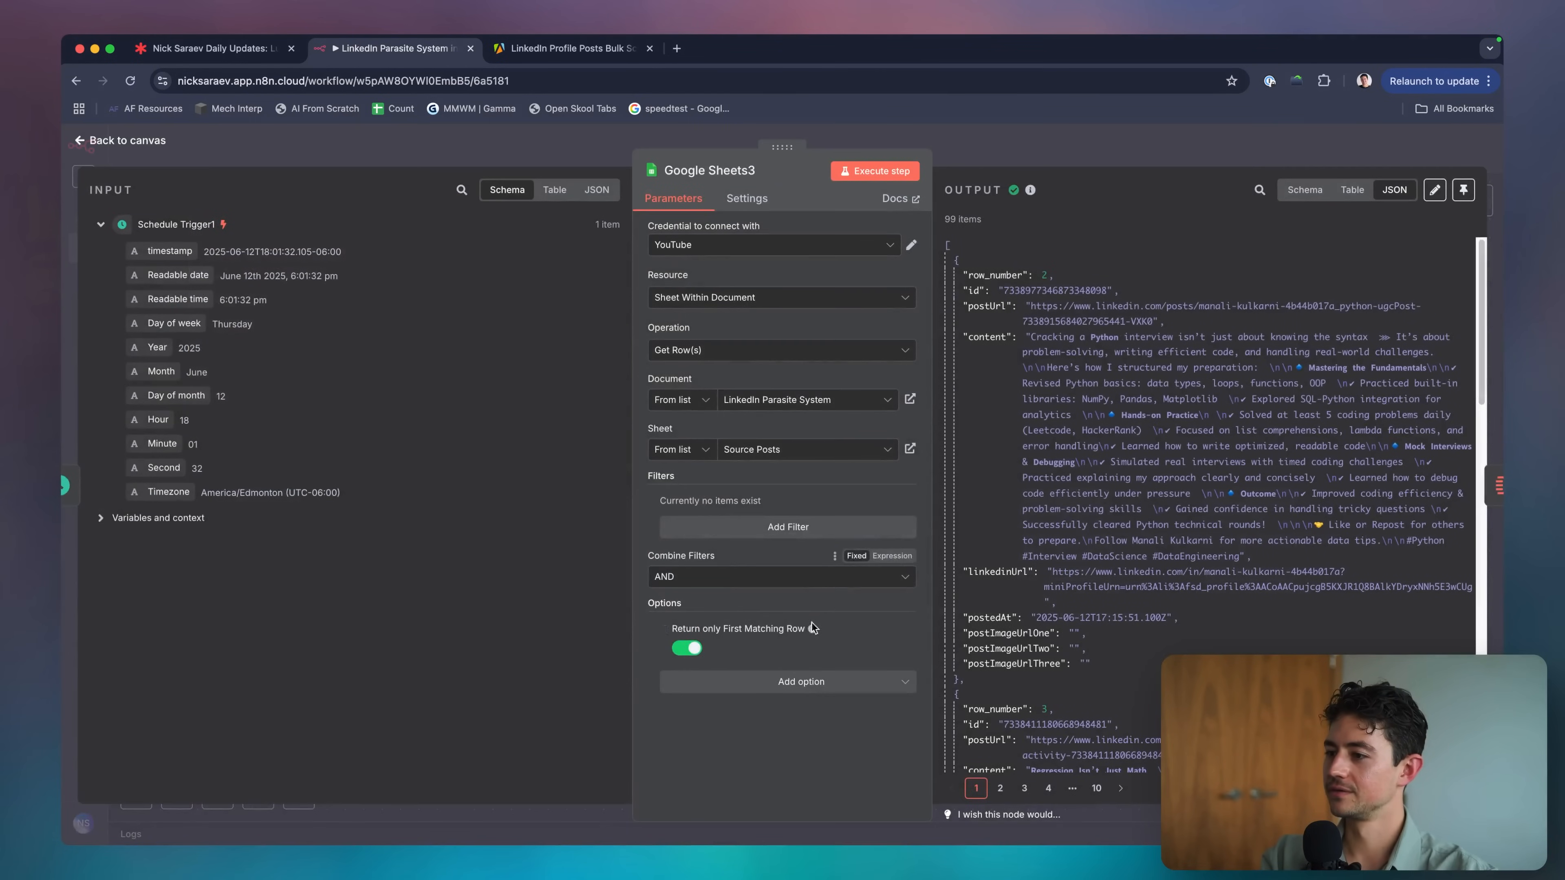
click(664, 628)
key(Escape)
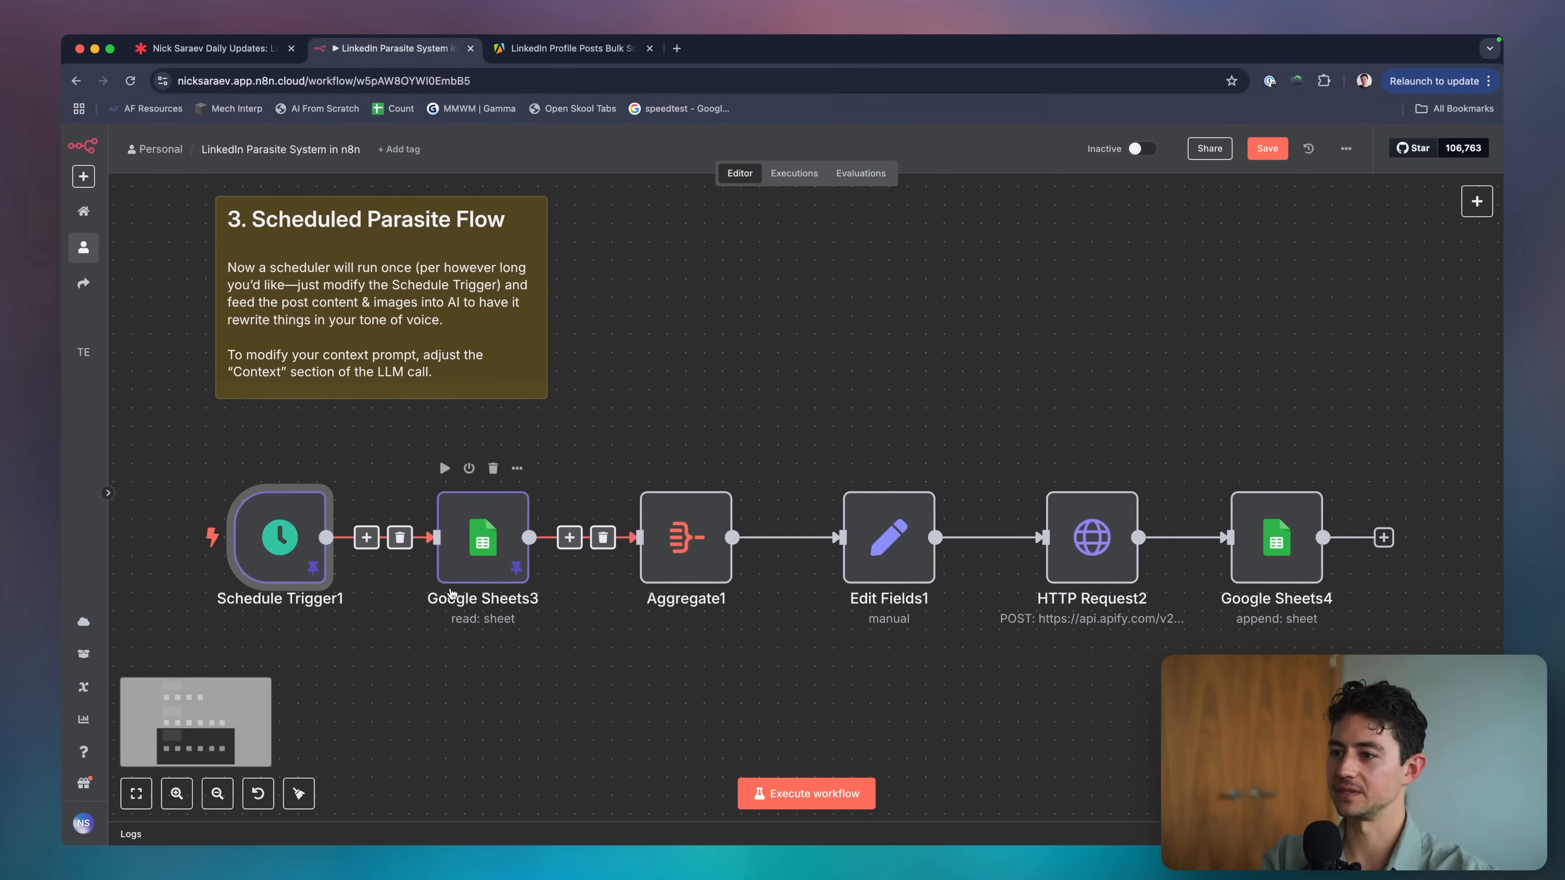
Delete Aggregate1, leaving Google Sheets3 wired directly to Edit Fields1.
scroll(487, 537, right, 5)
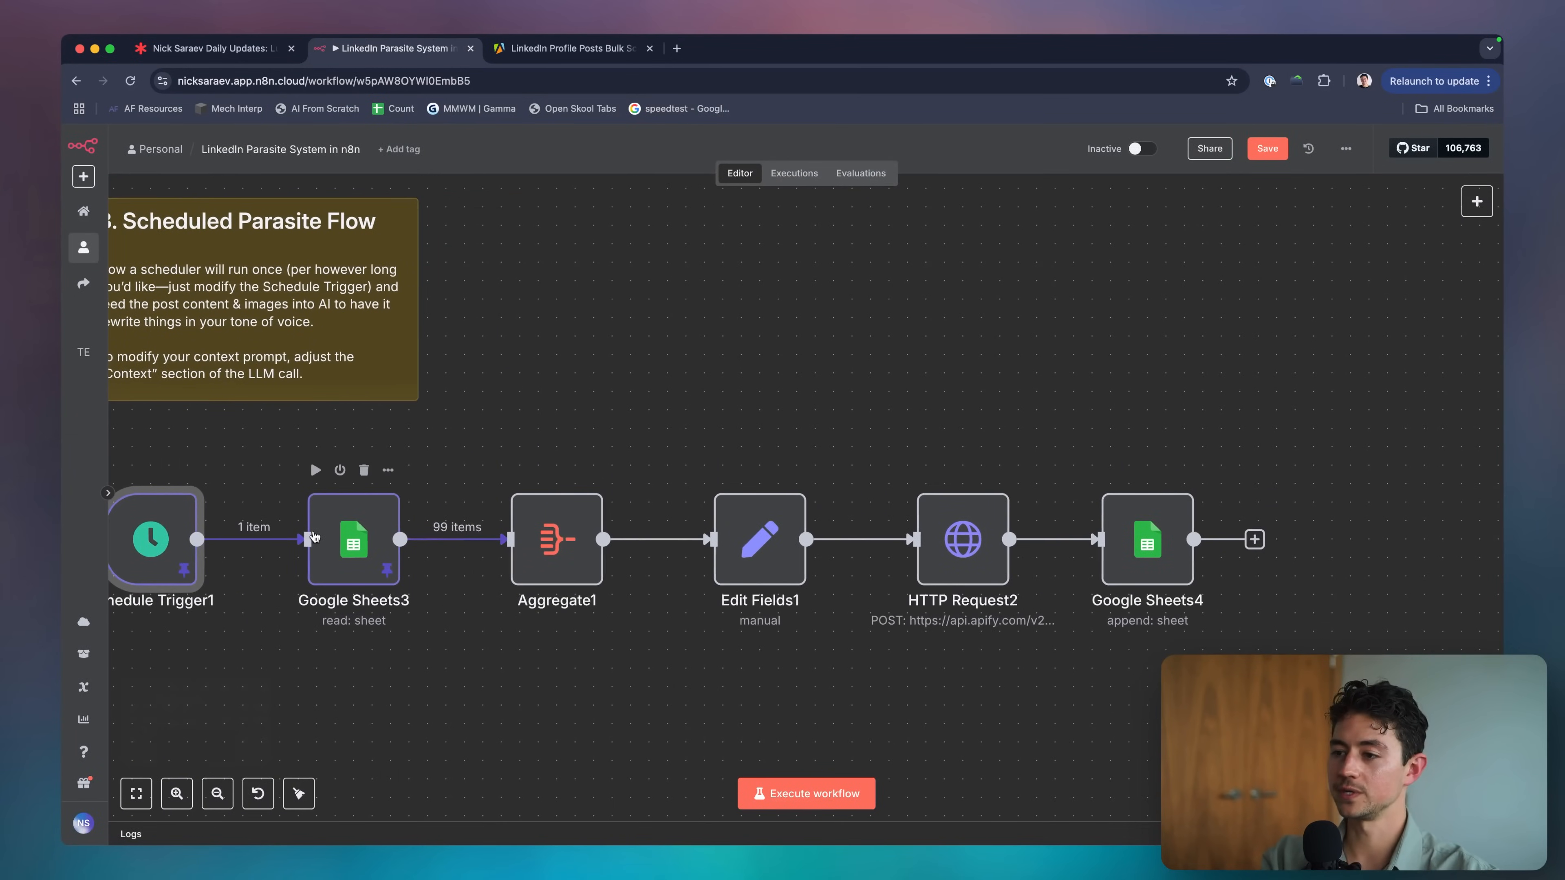
scroll(554, 580, right, 3)
scroll(555, 580, down, 1)
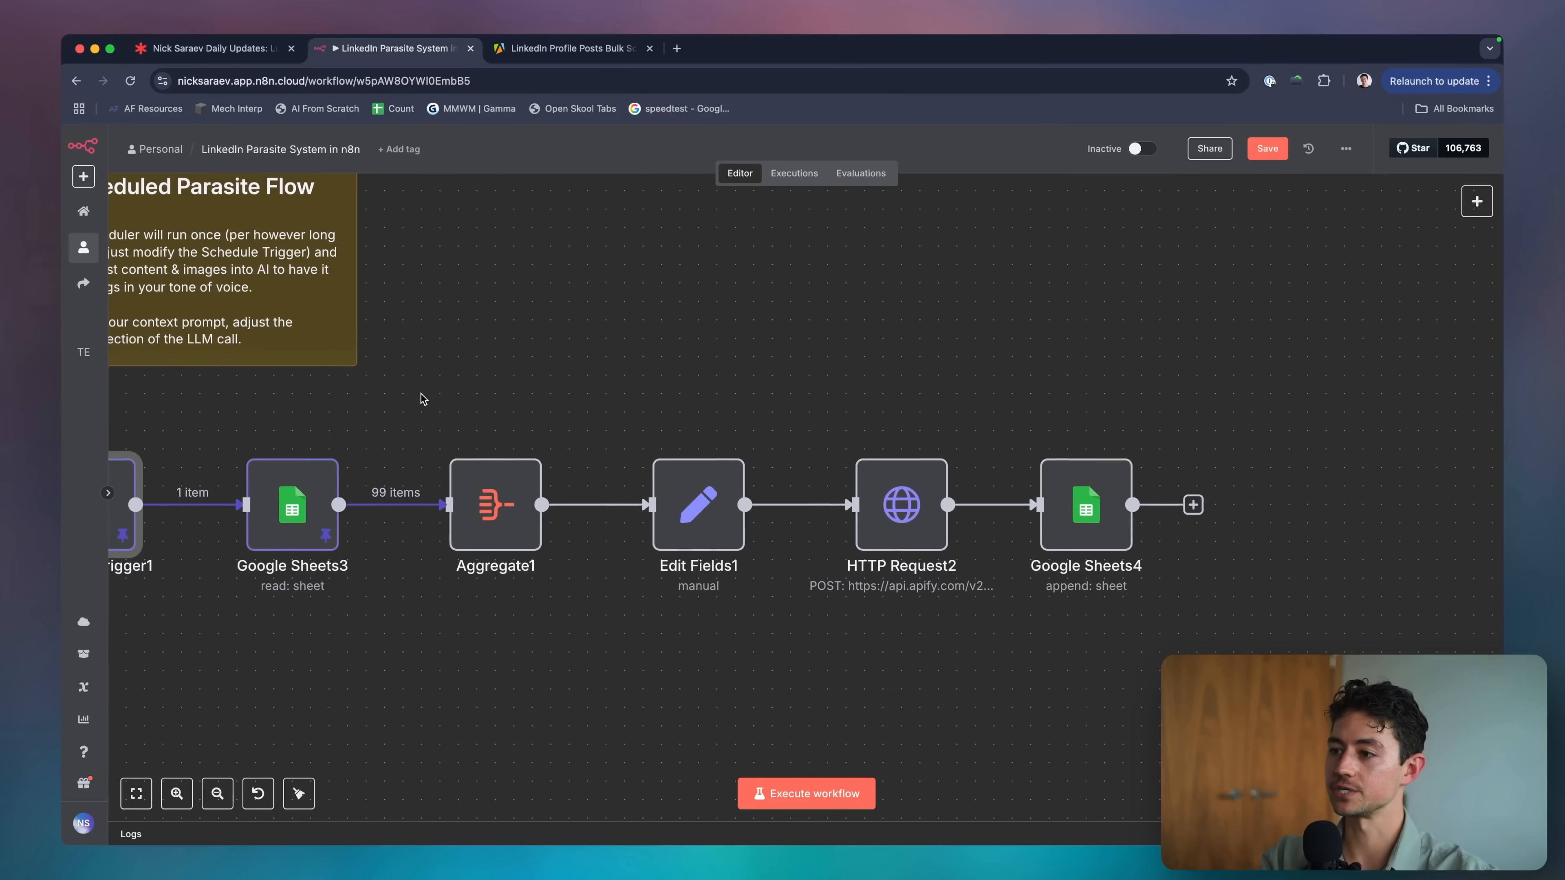
drag(419, 394, 596, 582)
key(Delete)
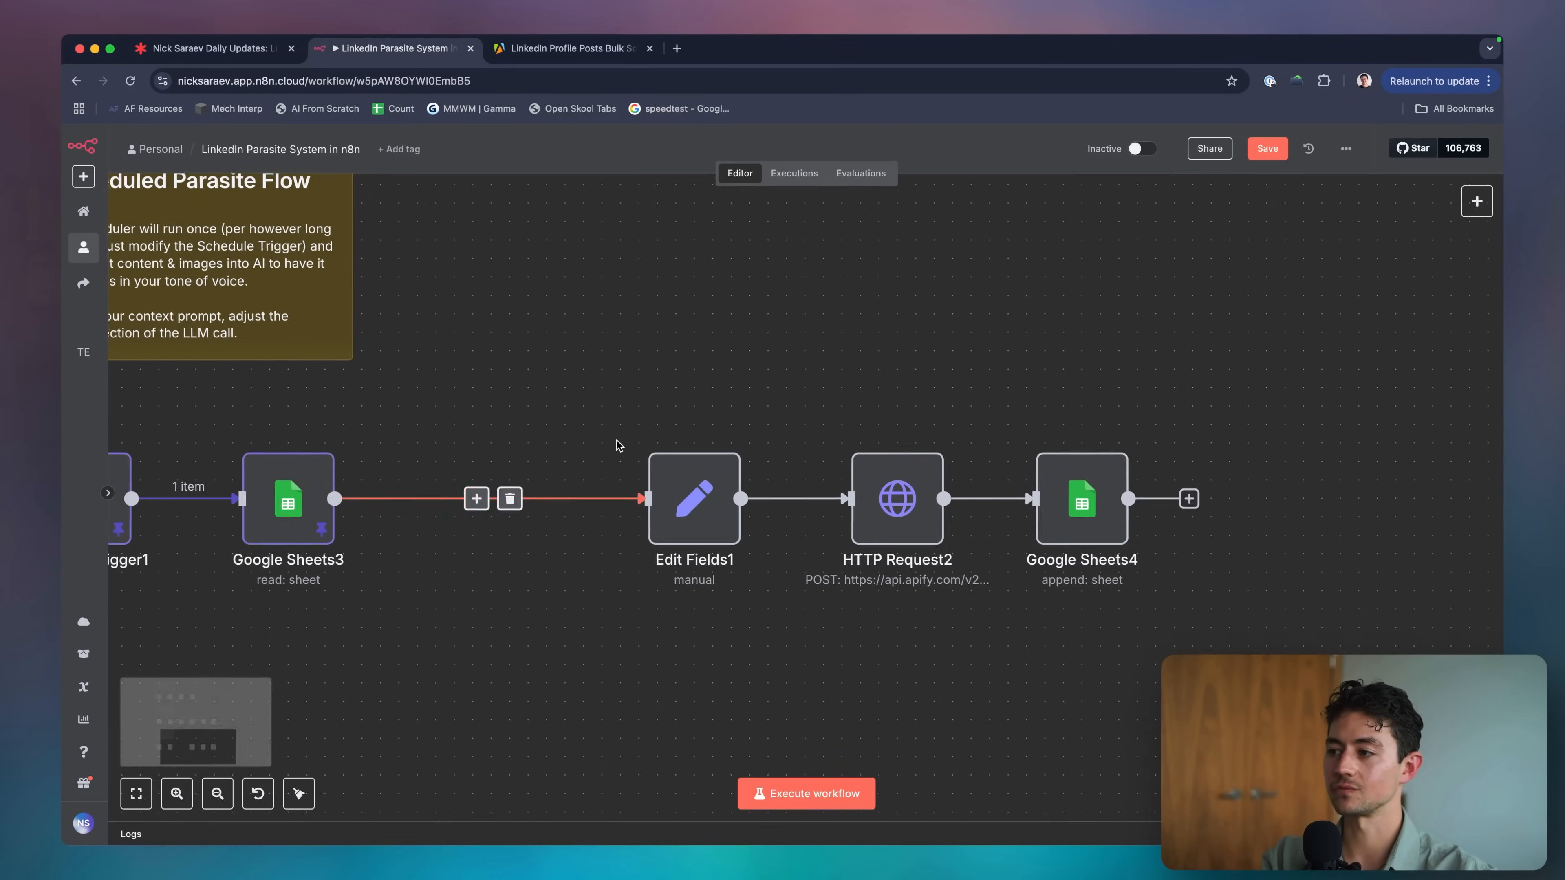
scroll(617, 440, down, 5)
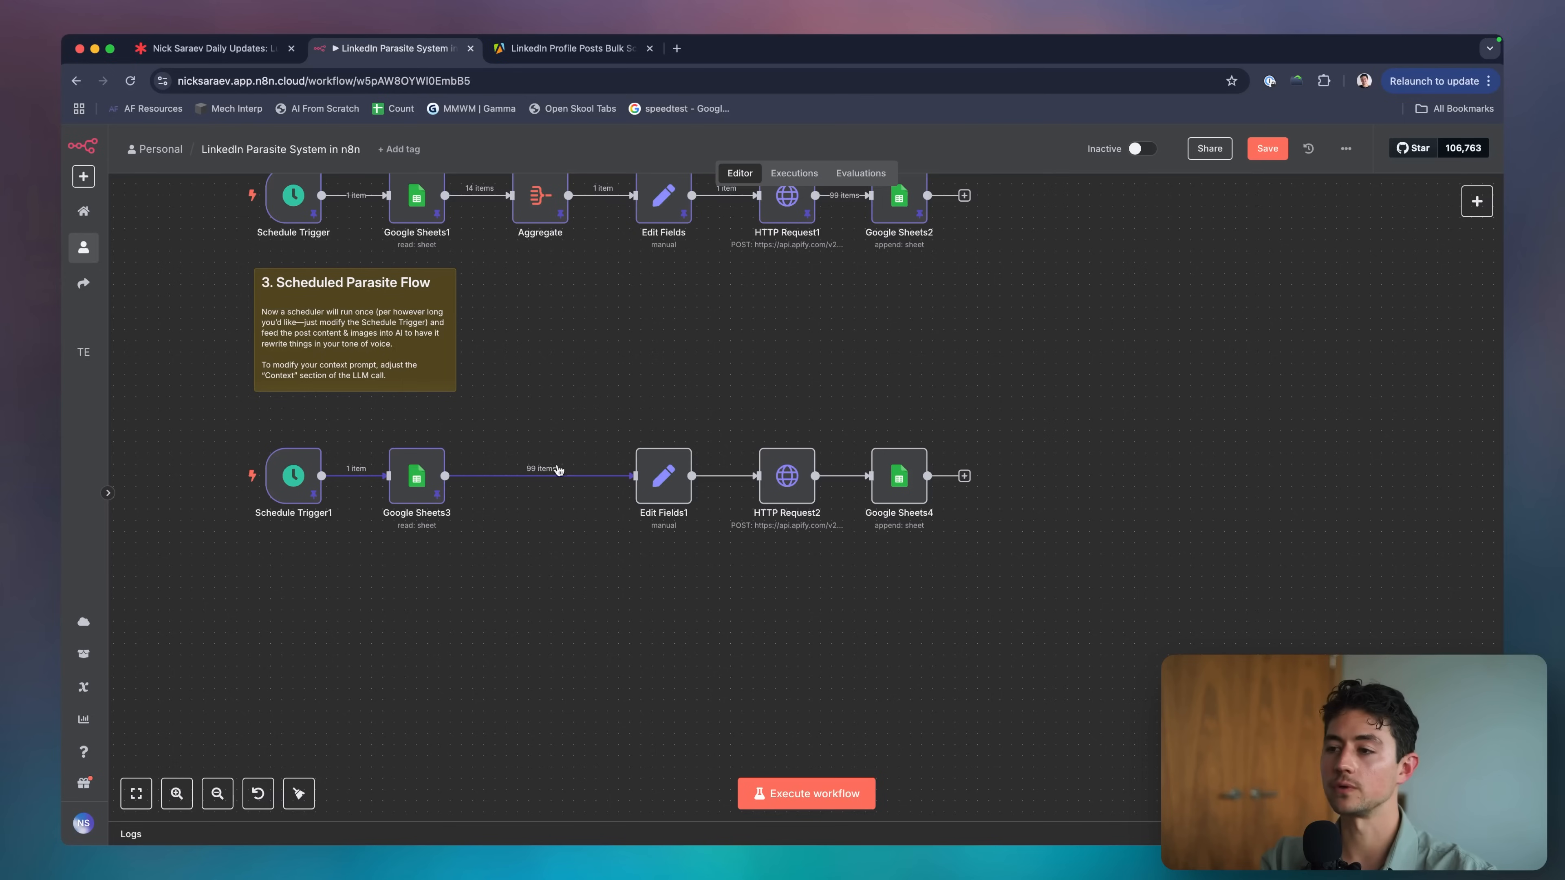
Insert a Loop Over Items node after Google Sheets3 and delete its Replace Me placeholder.
click(531, 477)
text(loop)
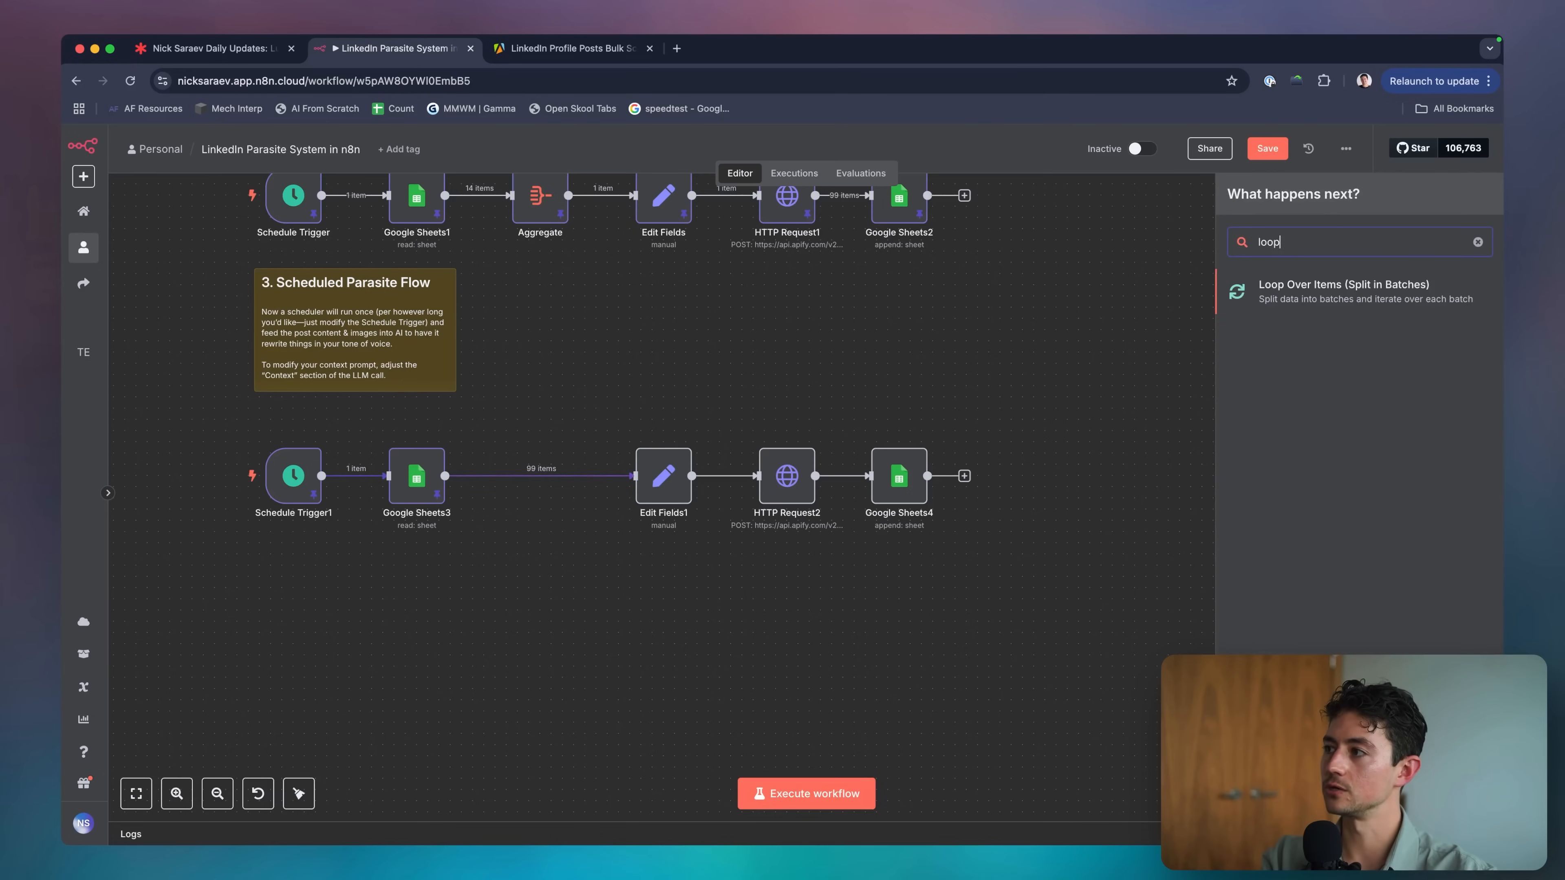
click(1282, 299)
key(Escape)
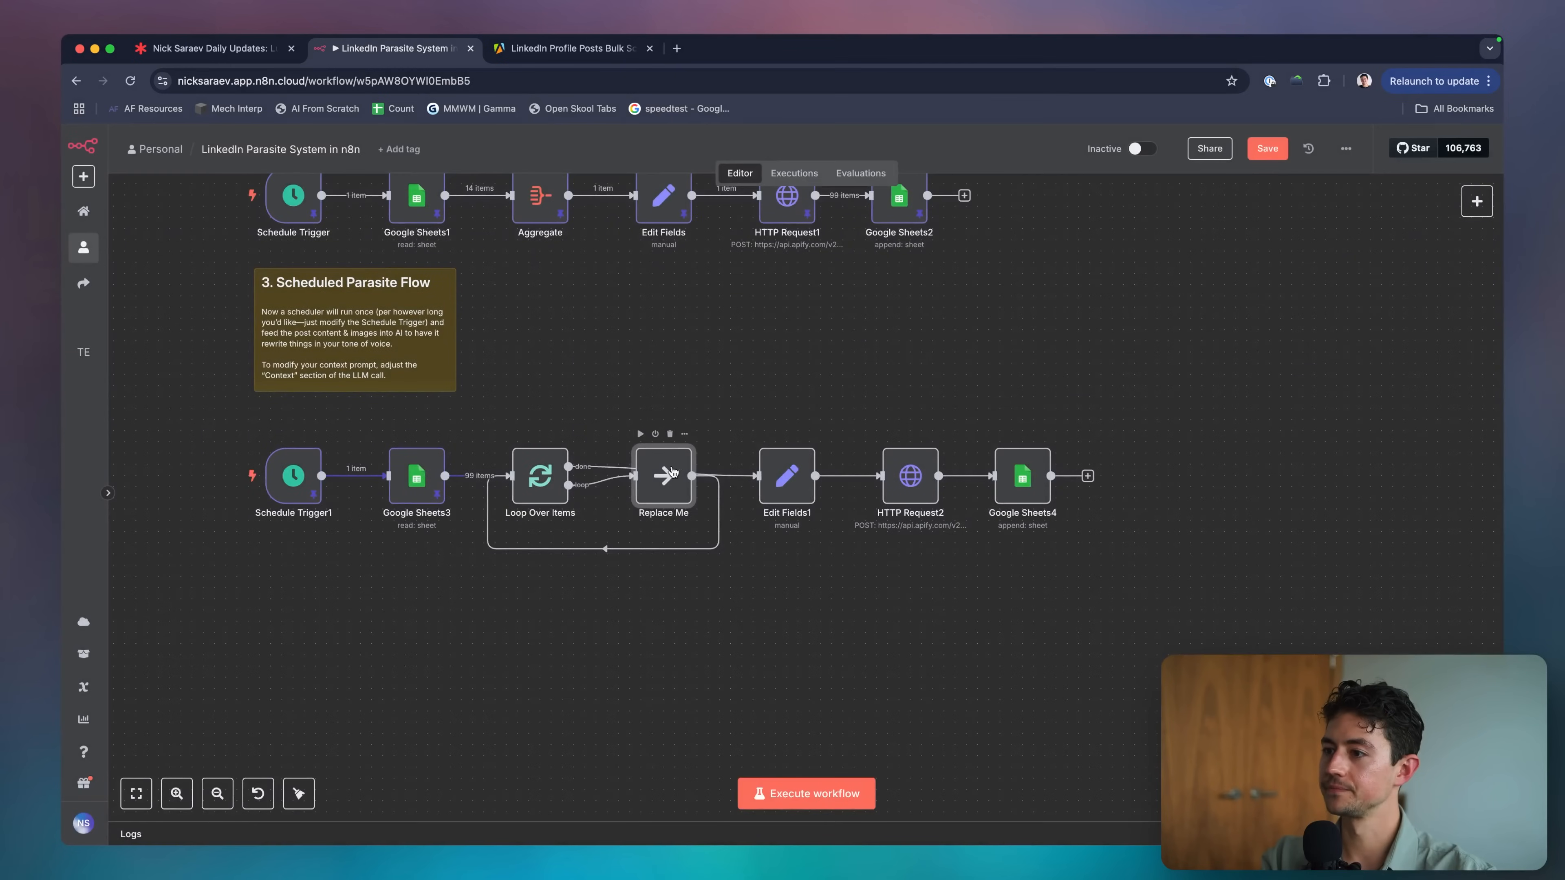
drag(673, 472, 666, 523)
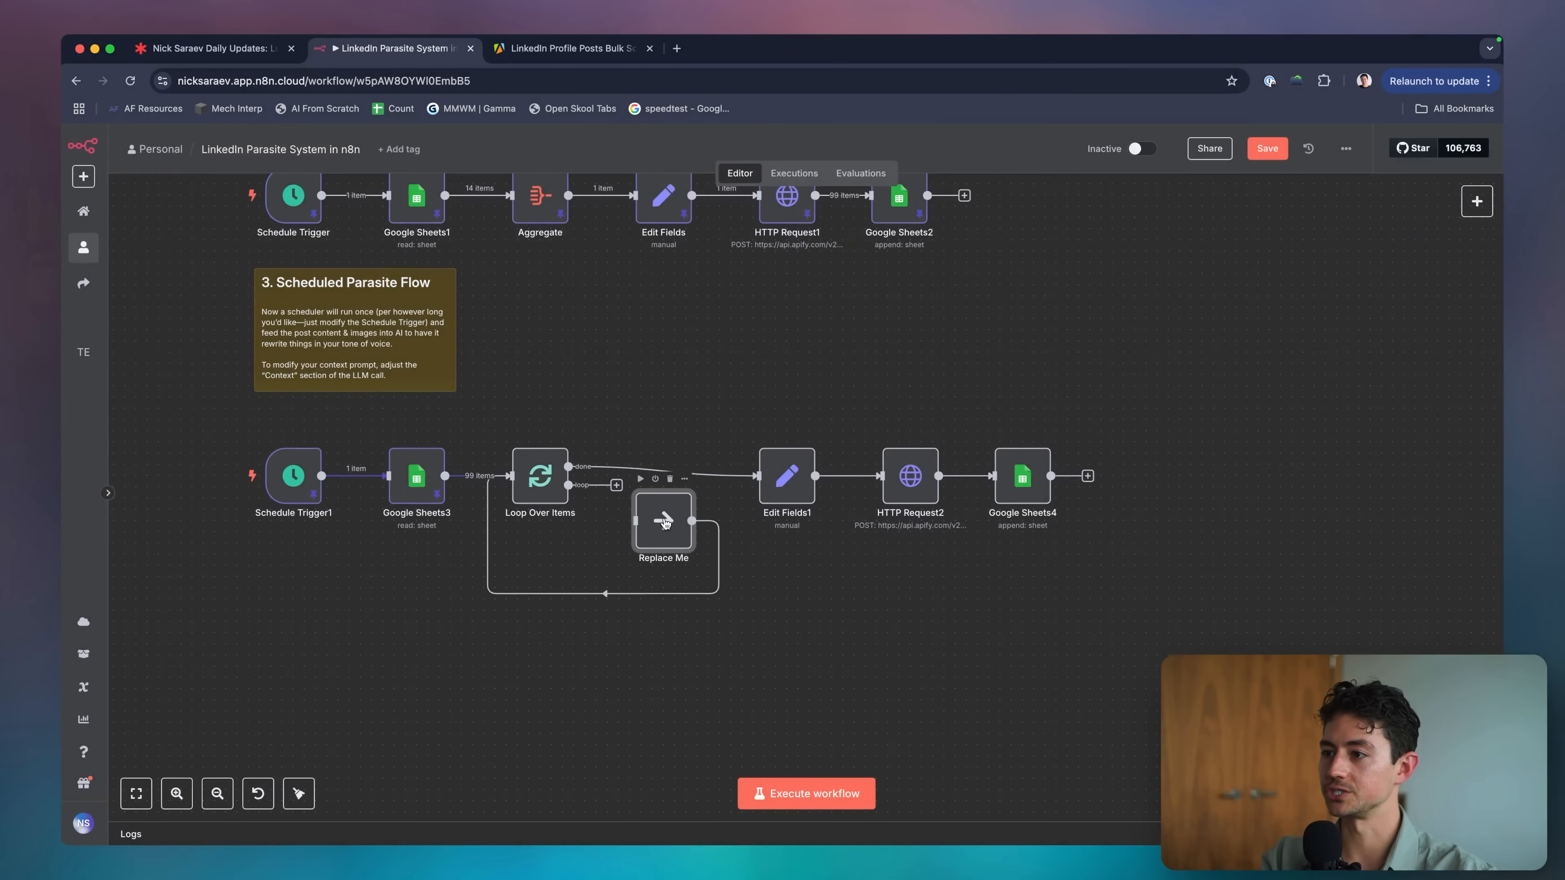
key(Delete)
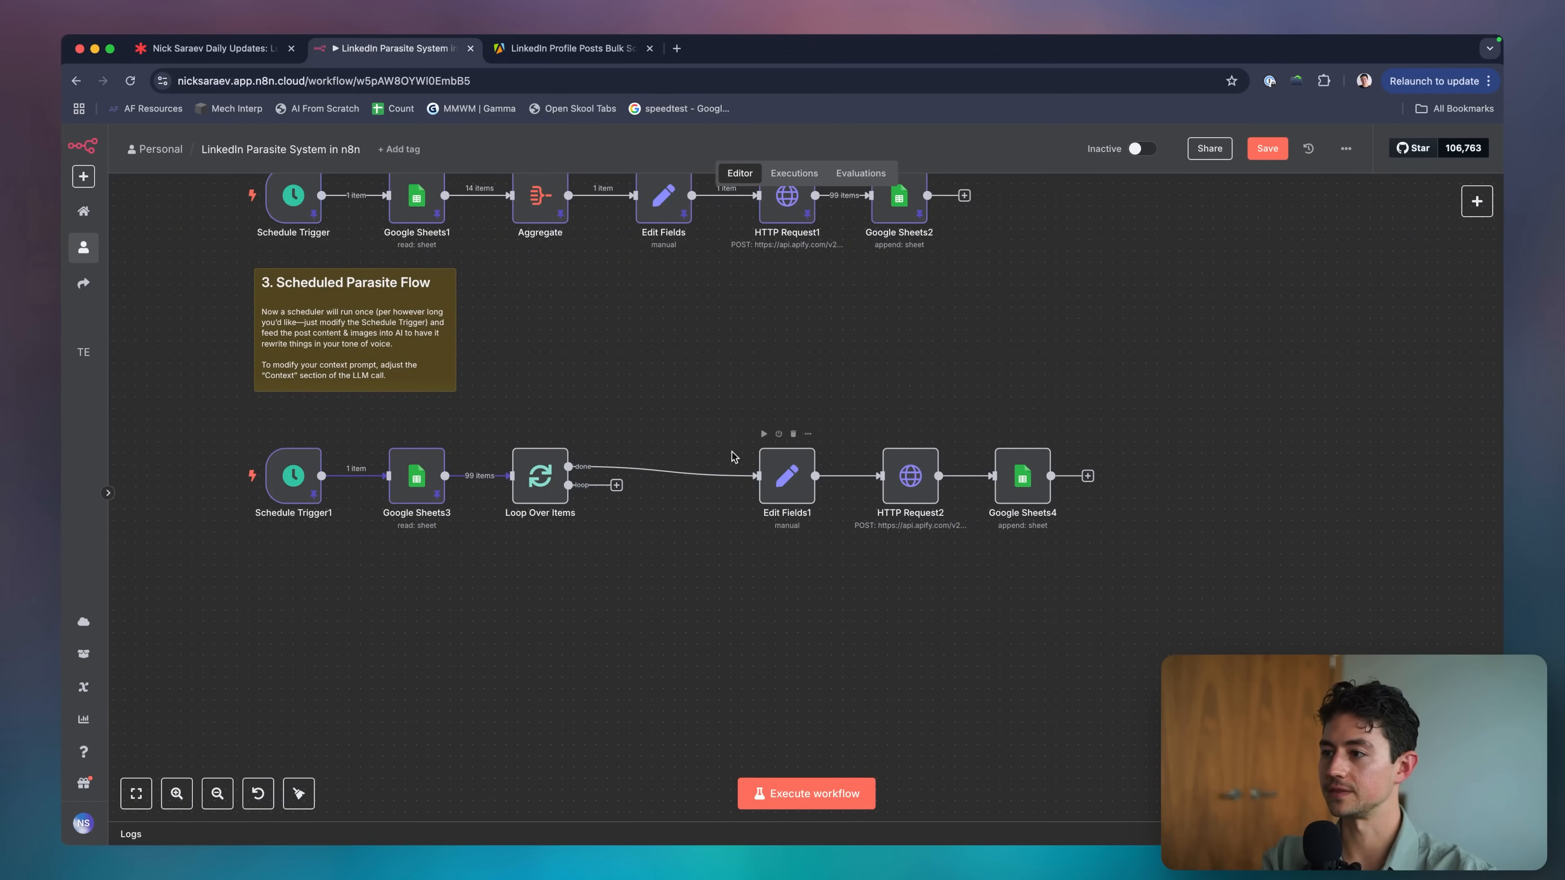
Unlink the loop's done output and move Edit Fields1, HTTP Request2 and Google Sheets4 aside.
click(675, 474)
drag(709, 407, 1155, 609)
drag(1049, 463, 1273, 442)
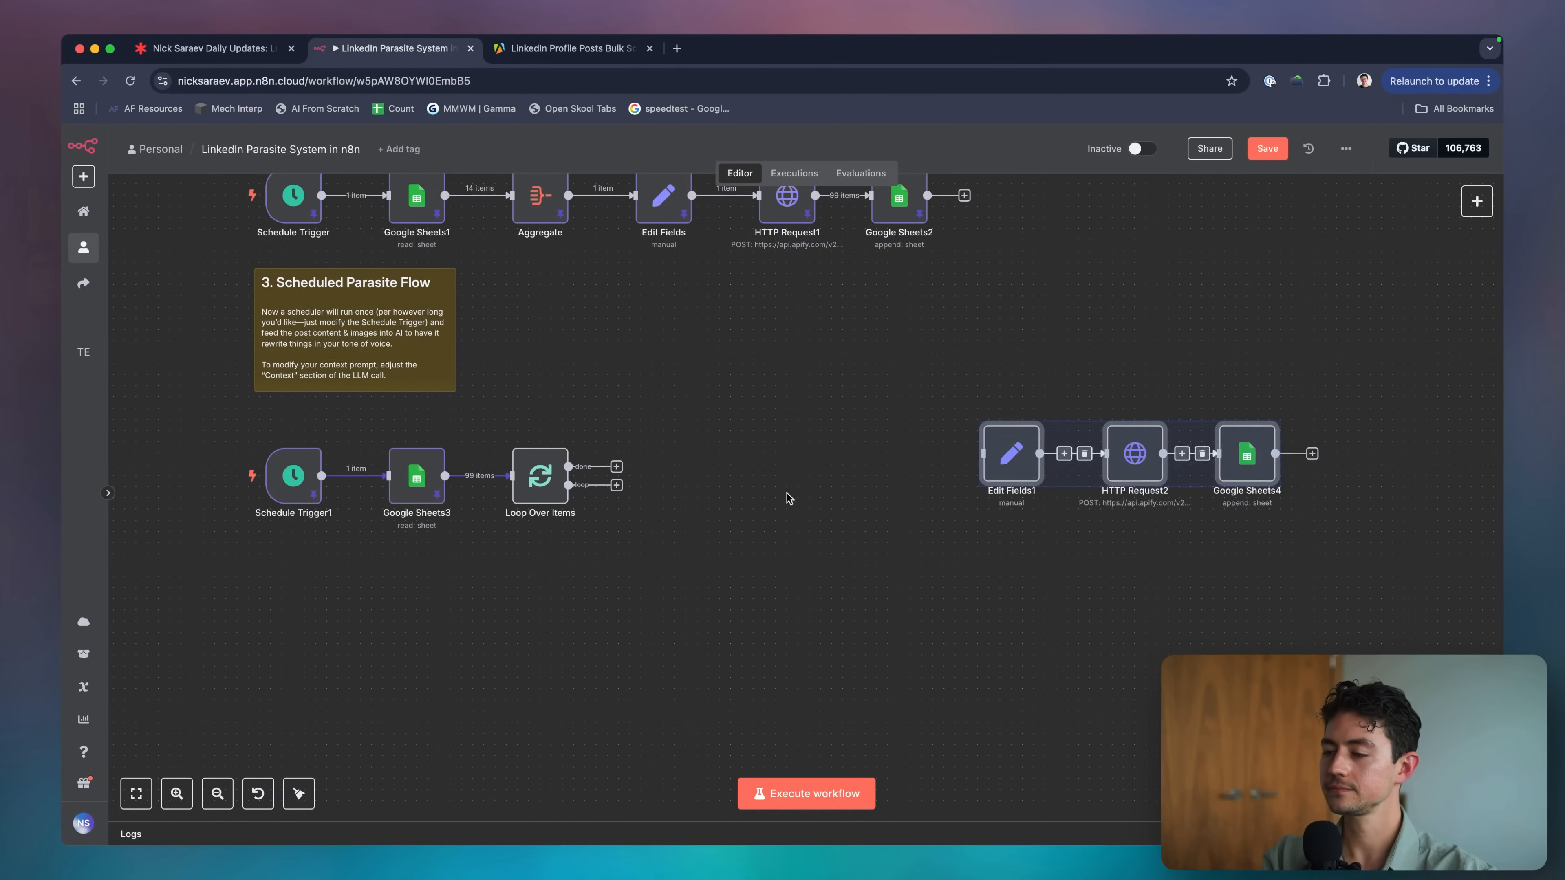
click(790, 499)
Review the Loop Over Items settings, adding then removing the Reset option.
click(551, 495)
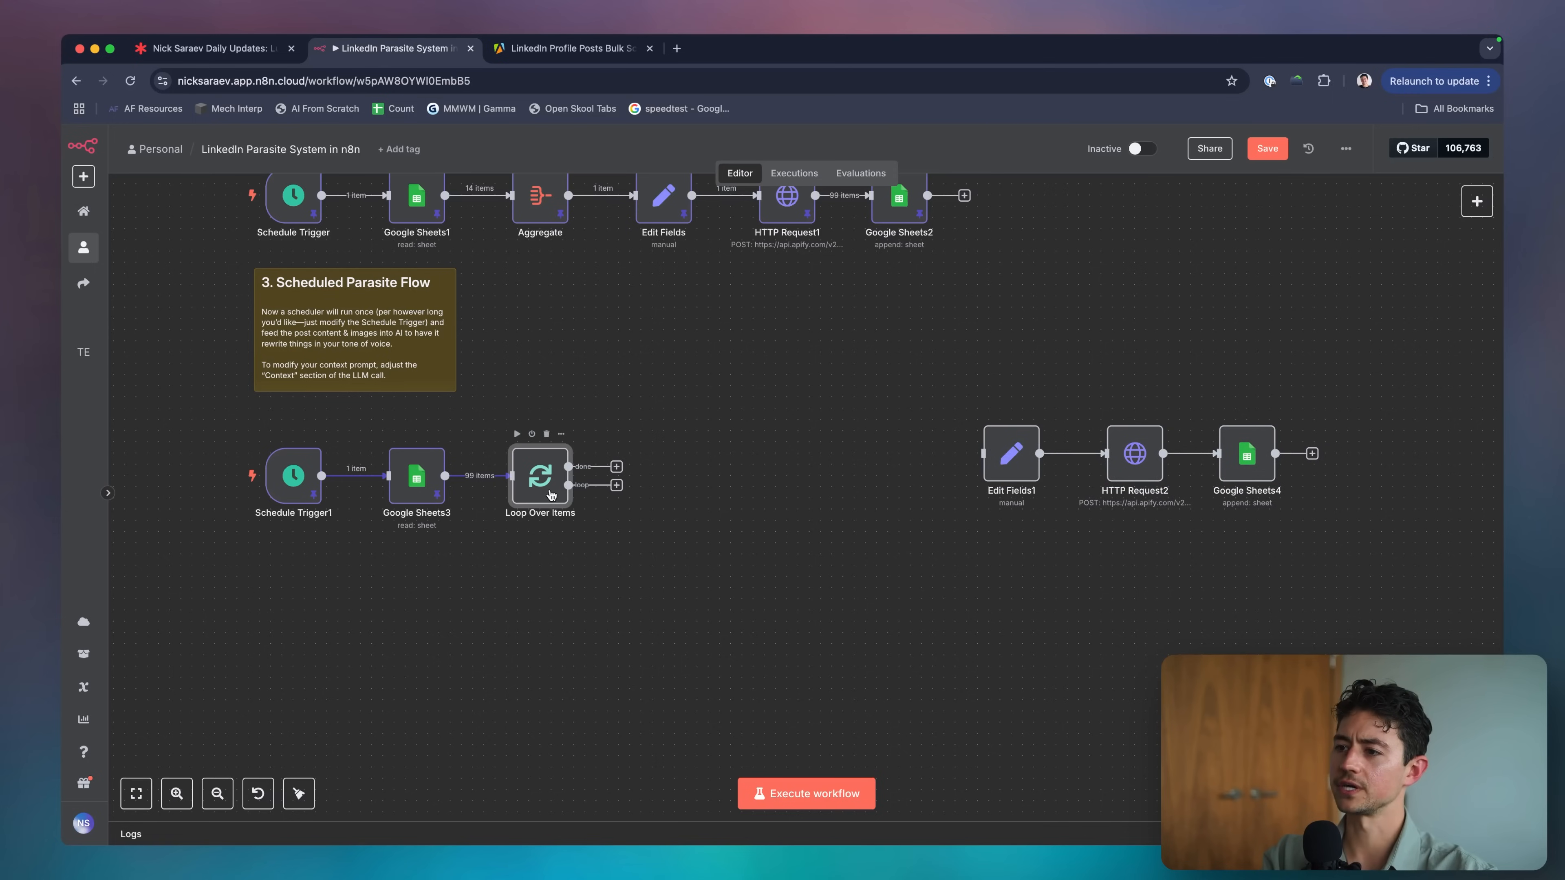
click(617, 489)
double_click(541, 481)
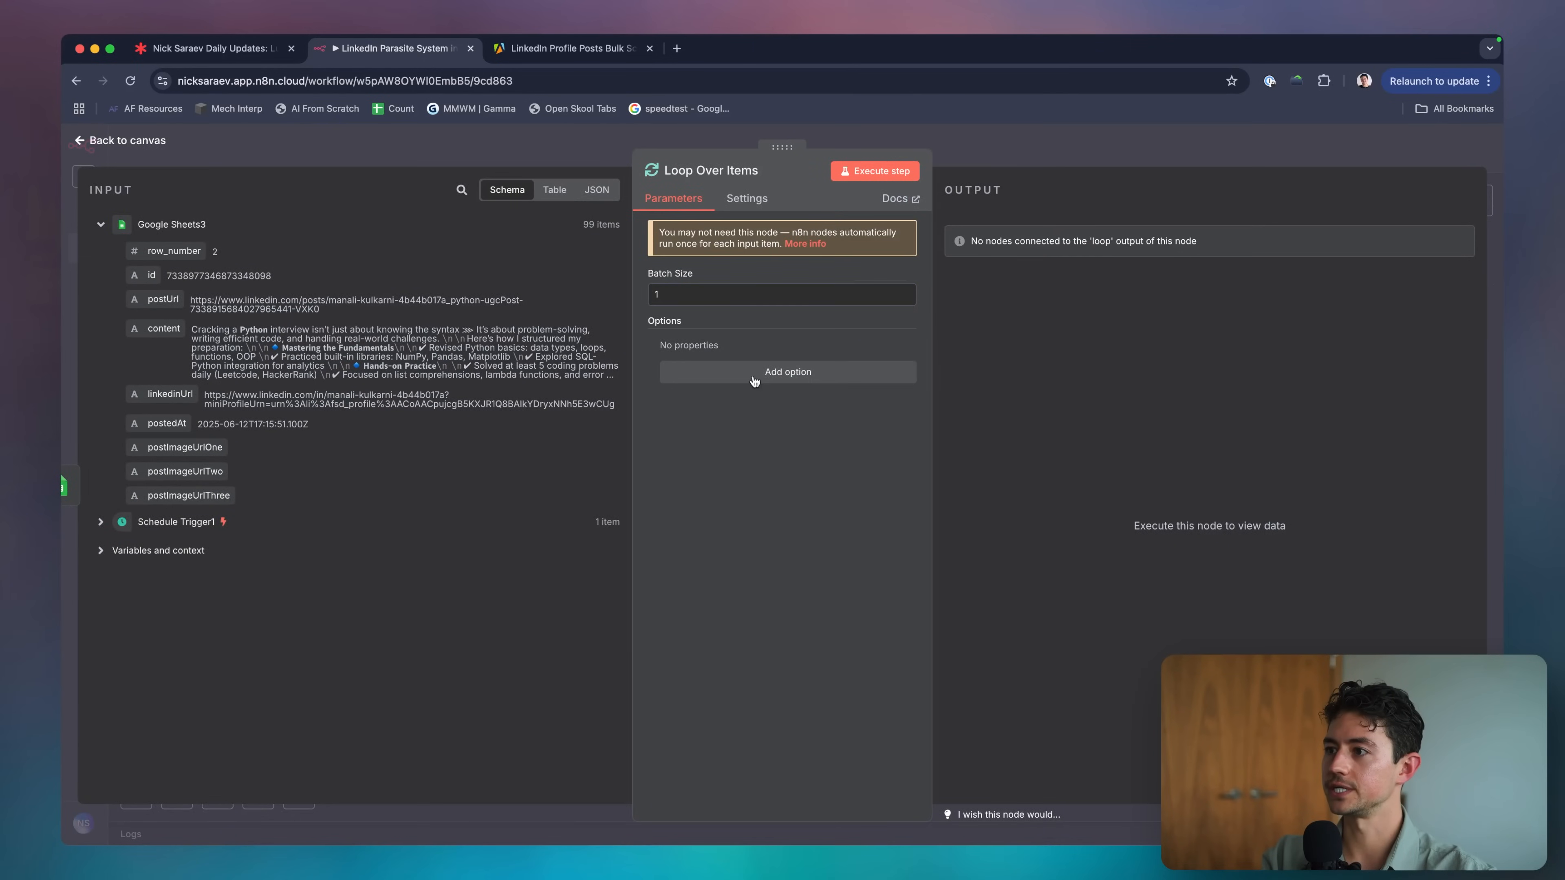
click(714, 373)
click(666, 348)
key(Escape)
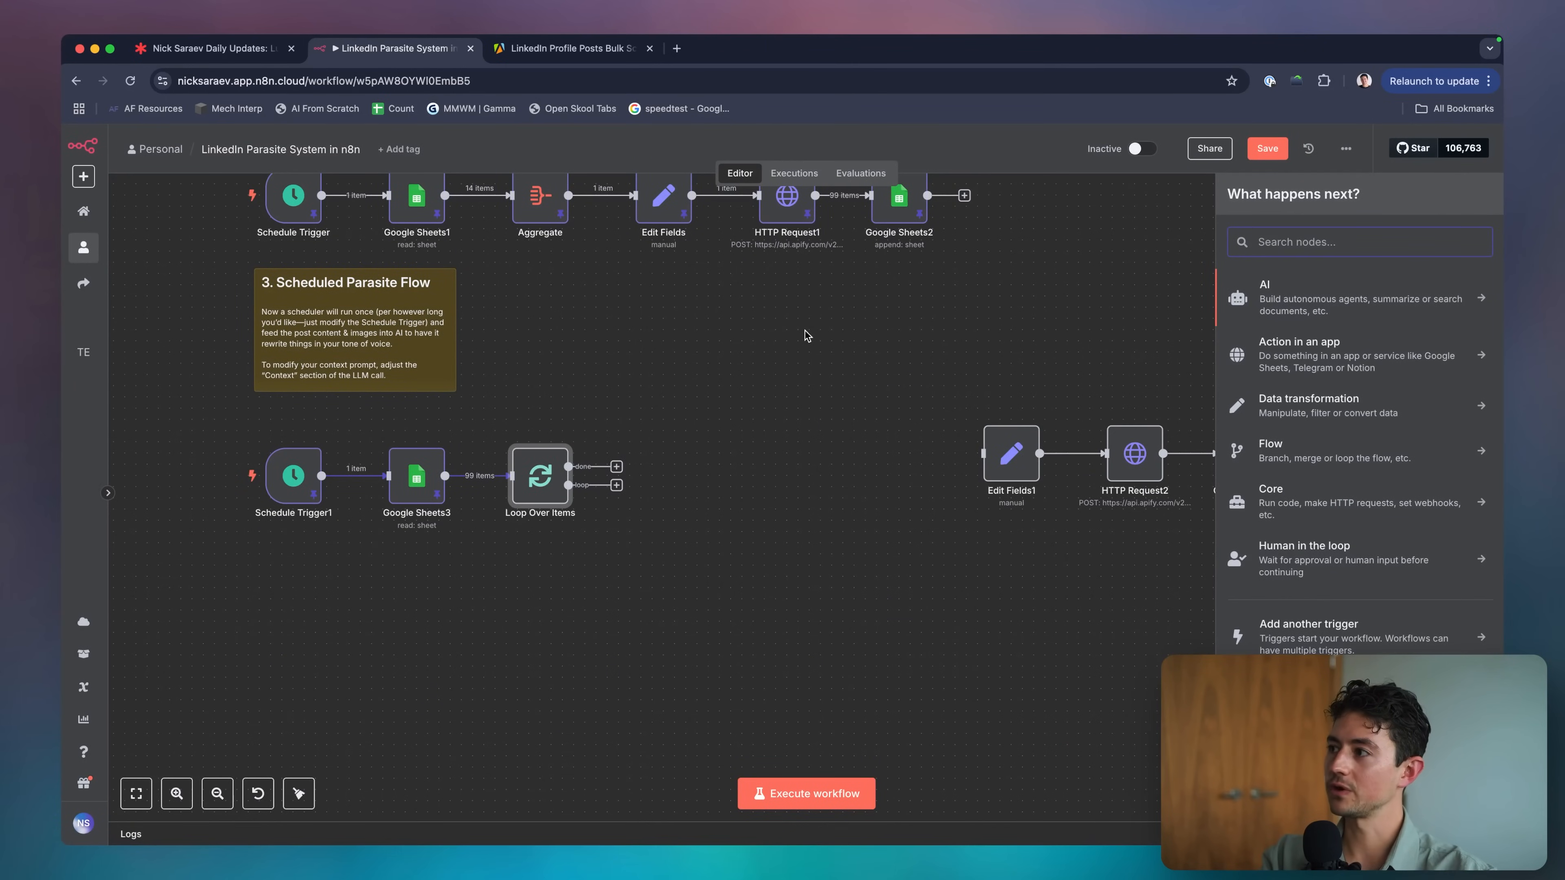
Add an OpenAI 'Message a model' node after the loop and open its credential docs.
text(openai)
click(1276, 288)
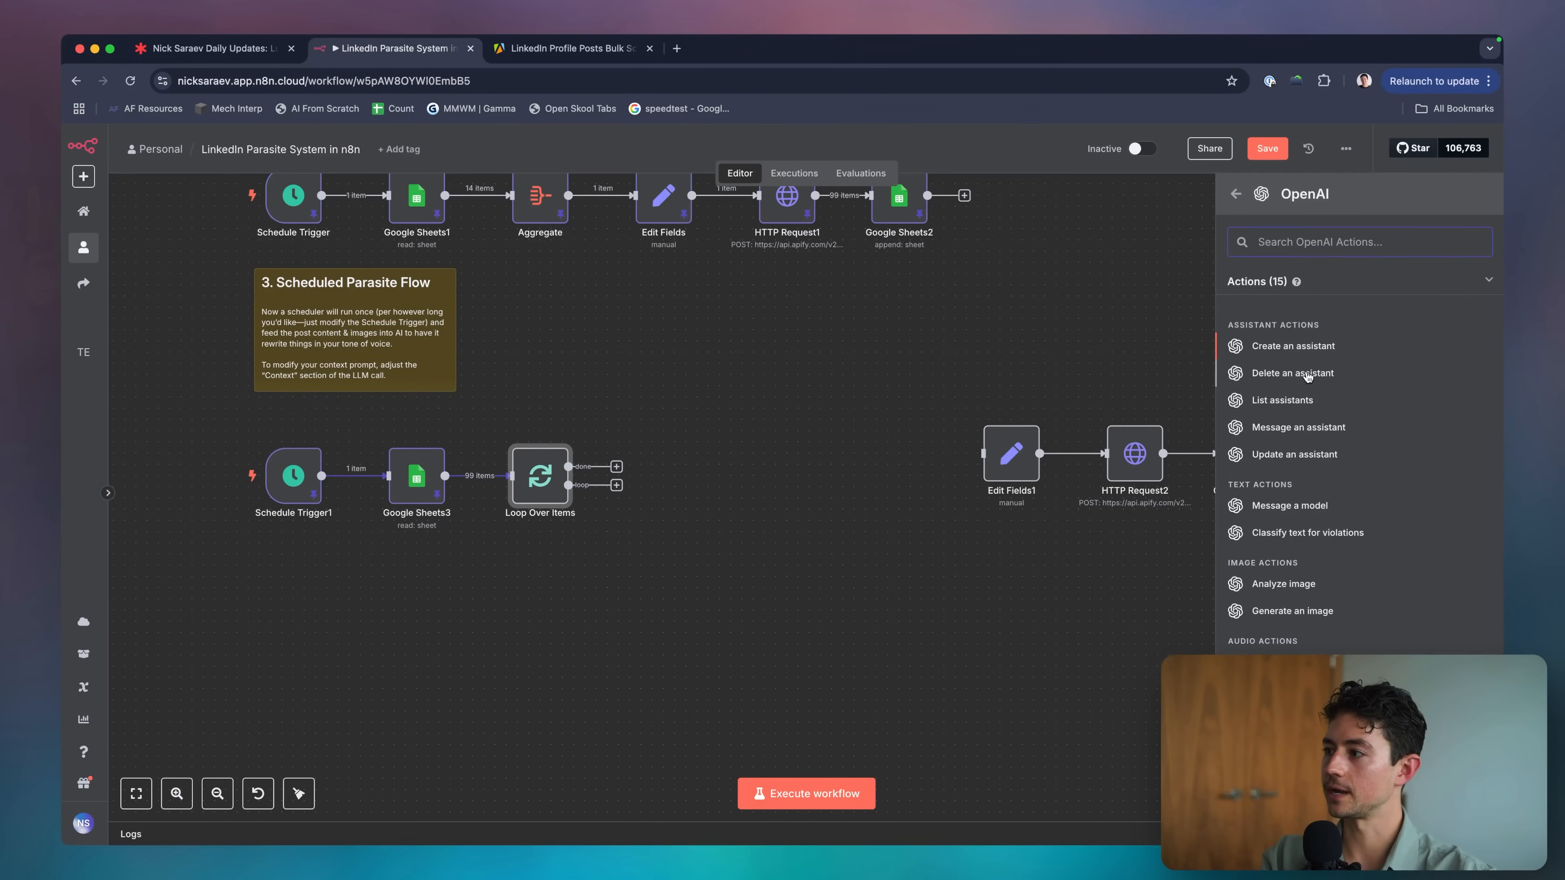
scroll(1307, 388, down, 2)
click(1316, 470)
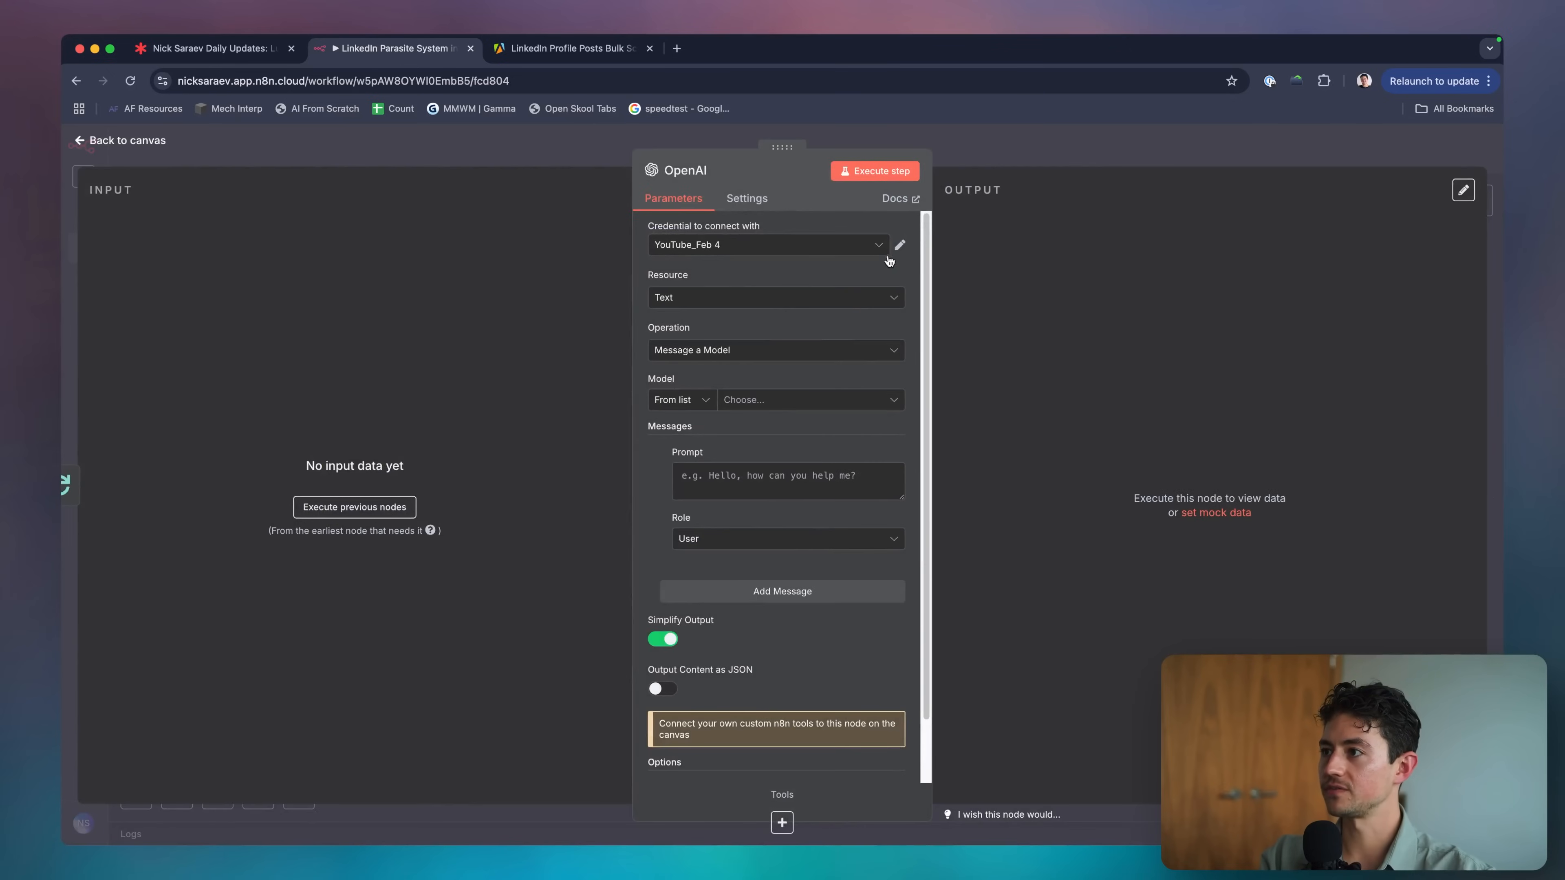
click(900, 246)
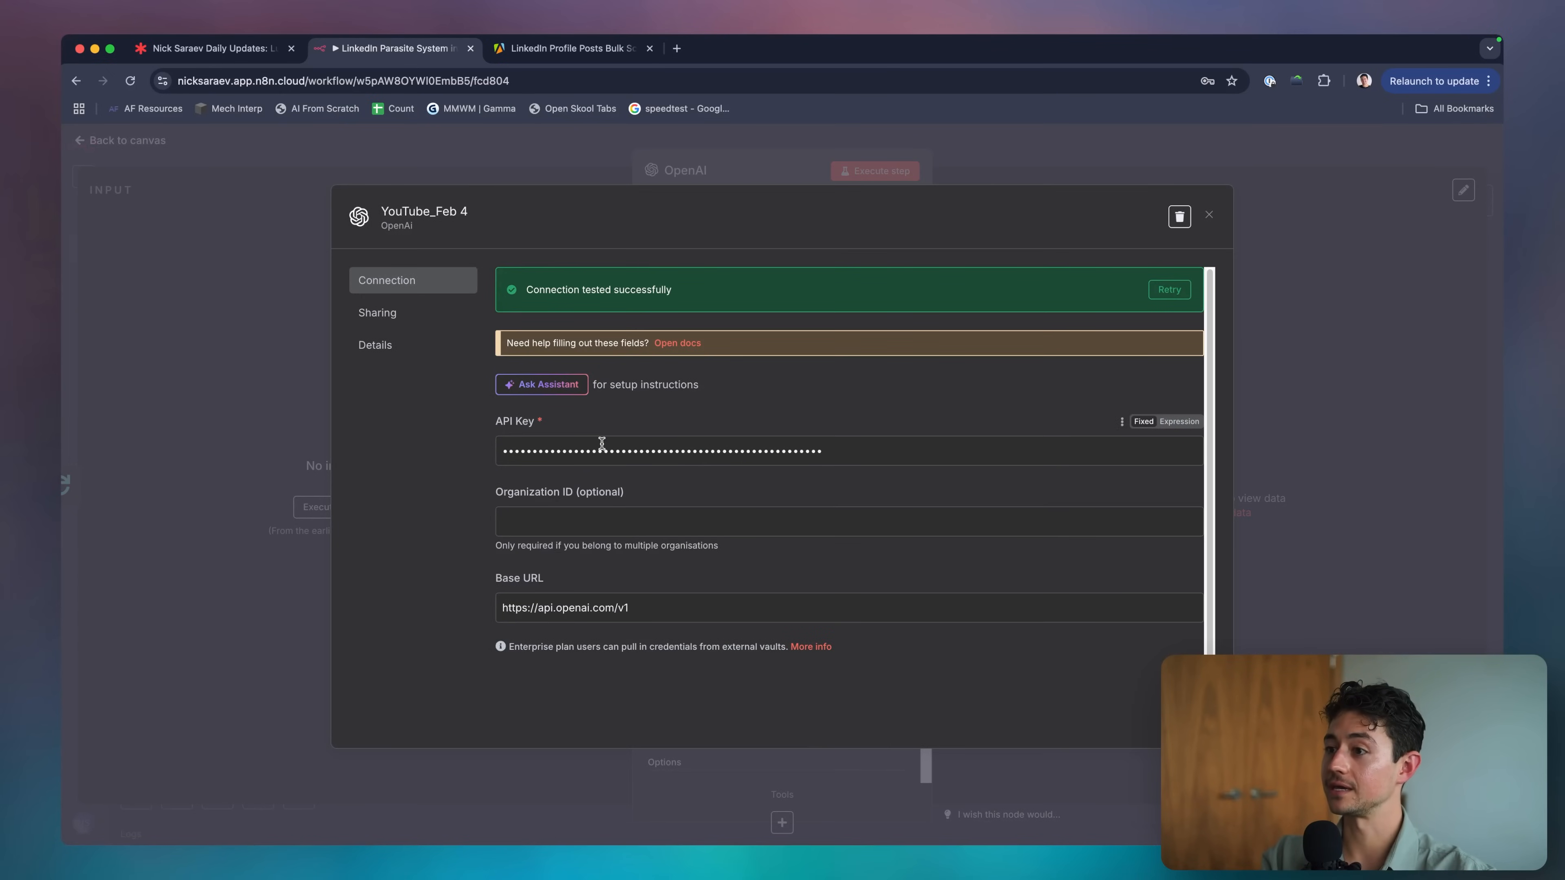
click(660, 343)
Open the OpenAI Platform API keys page in a new tab, then close the n8n docs tab.
key(super+t)
text(p)
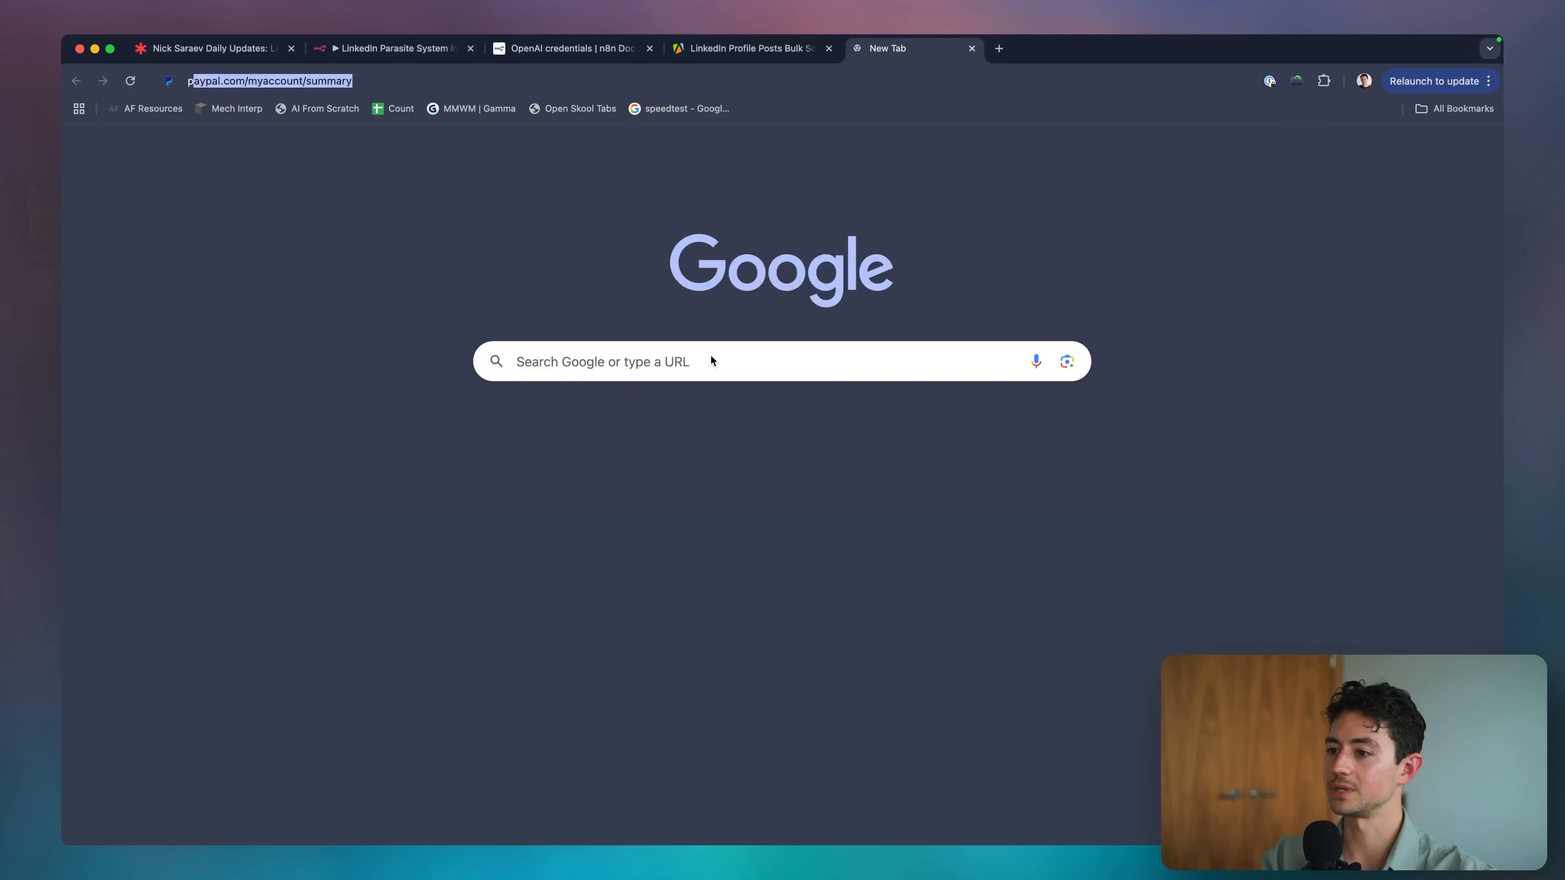
text(latform)
key(Return)
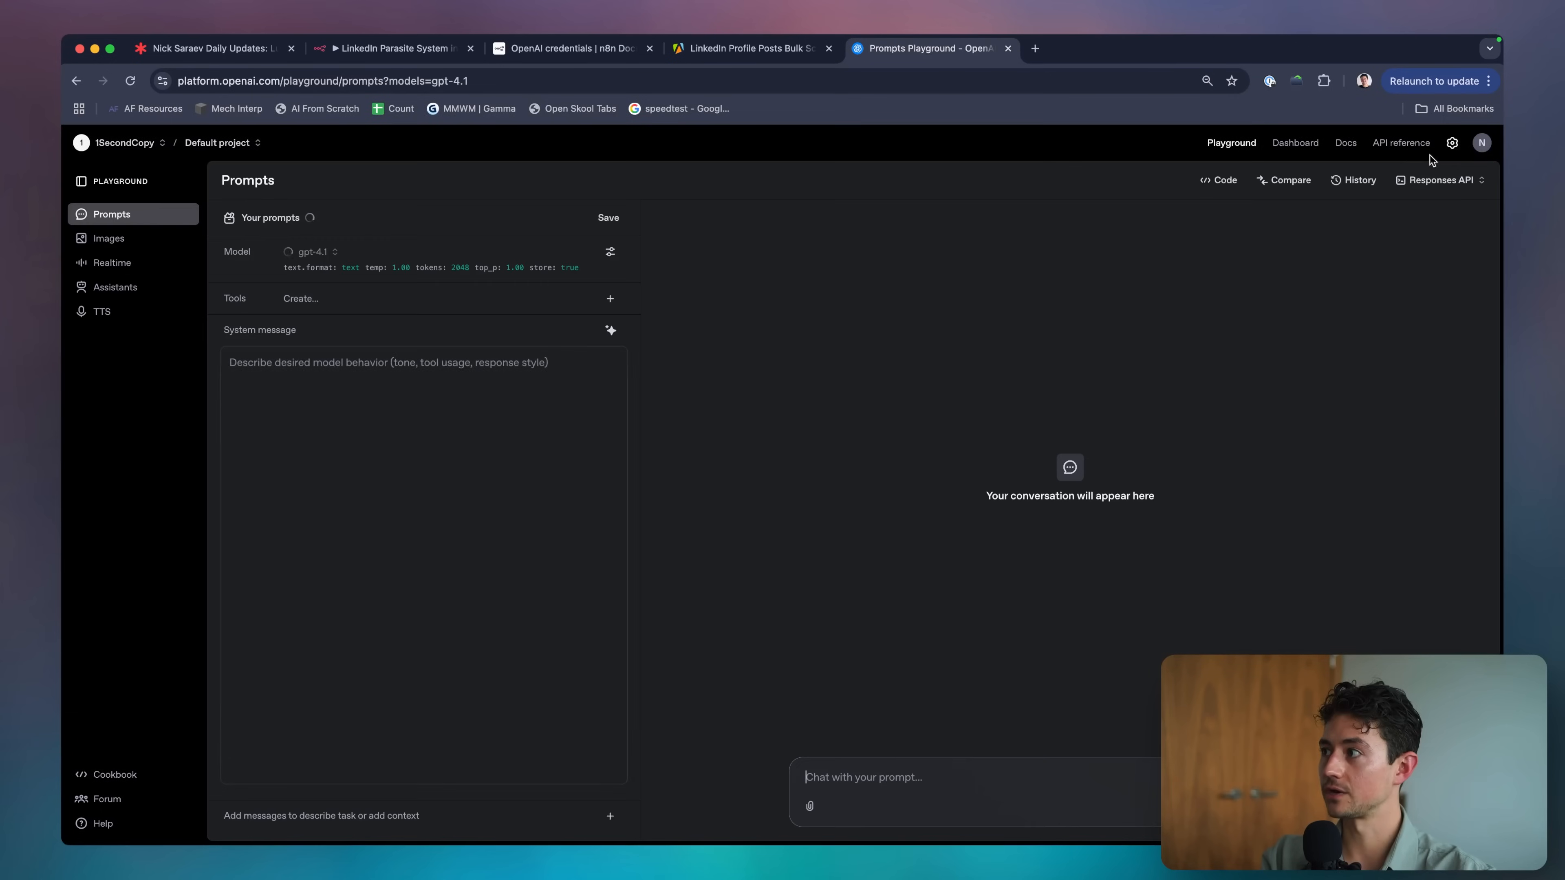
click(1452, 144)
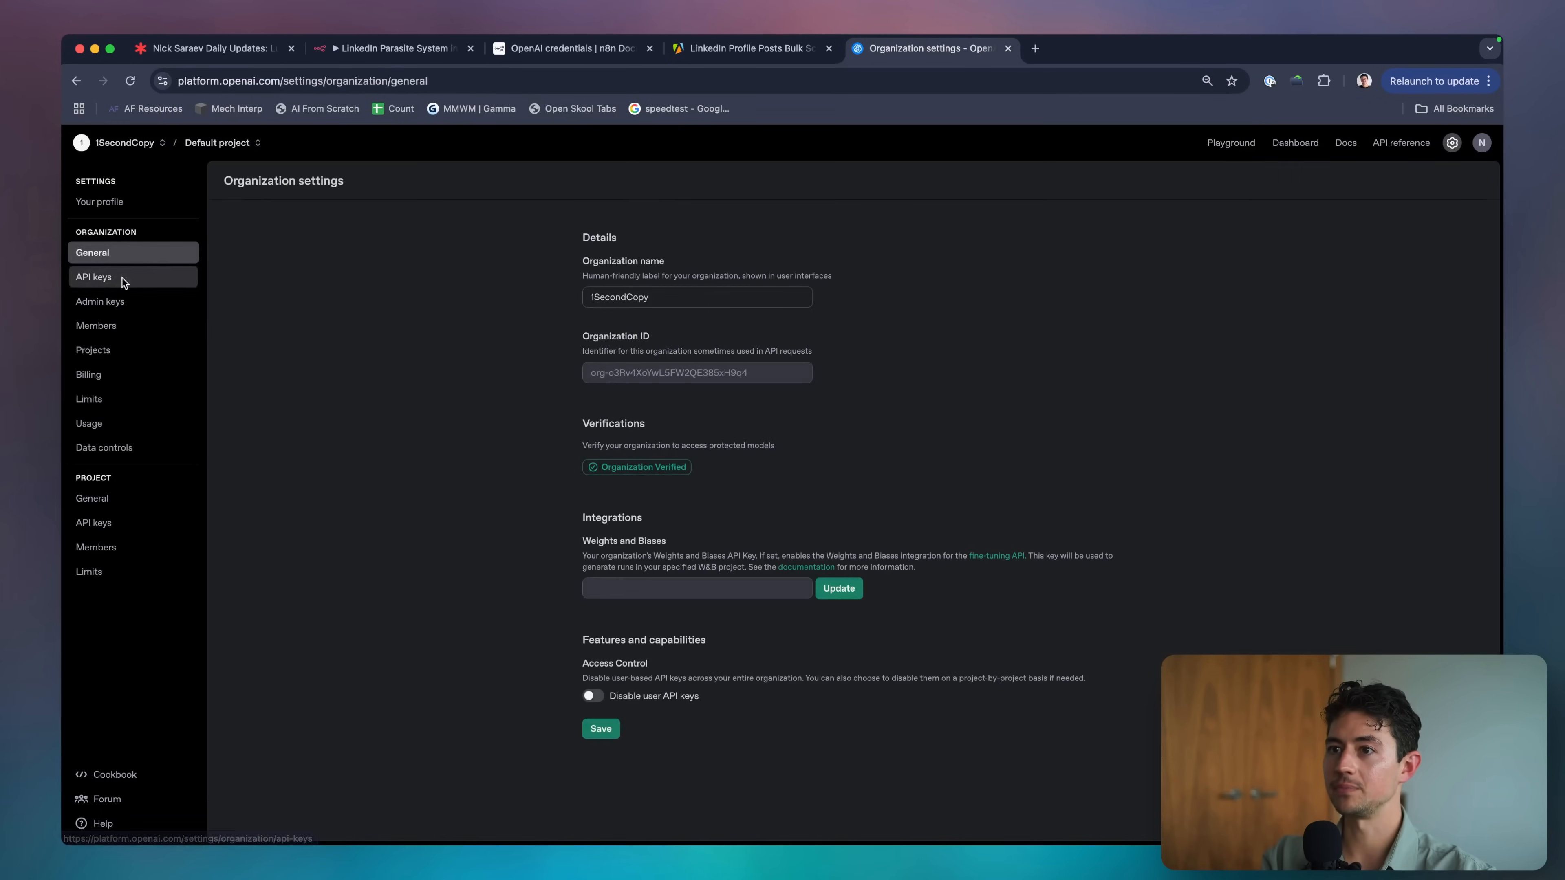
click(123, 279)
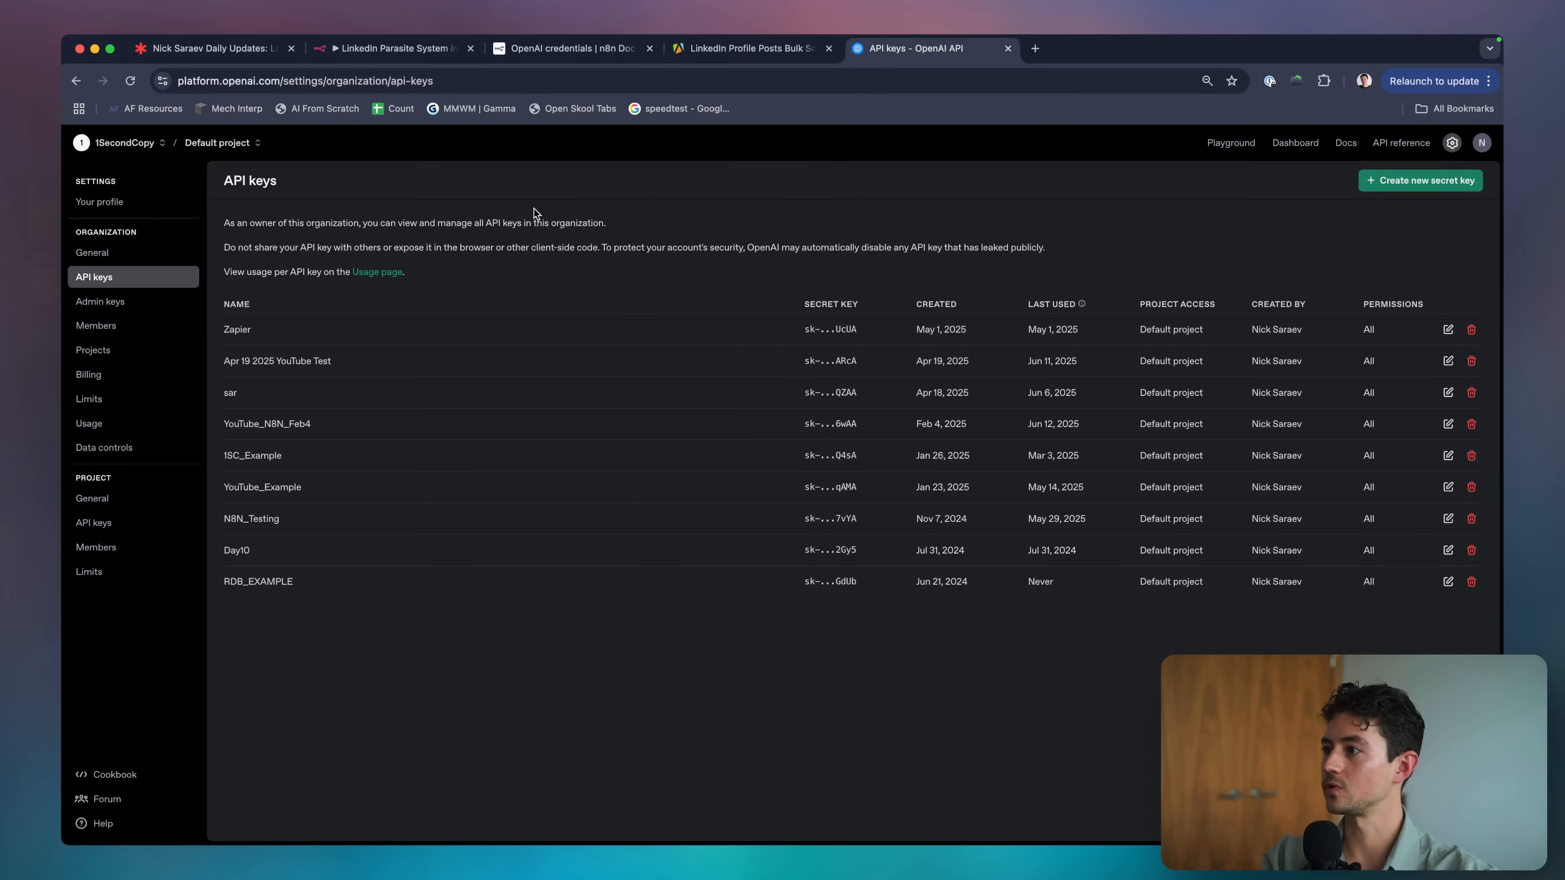
click(614, 59)
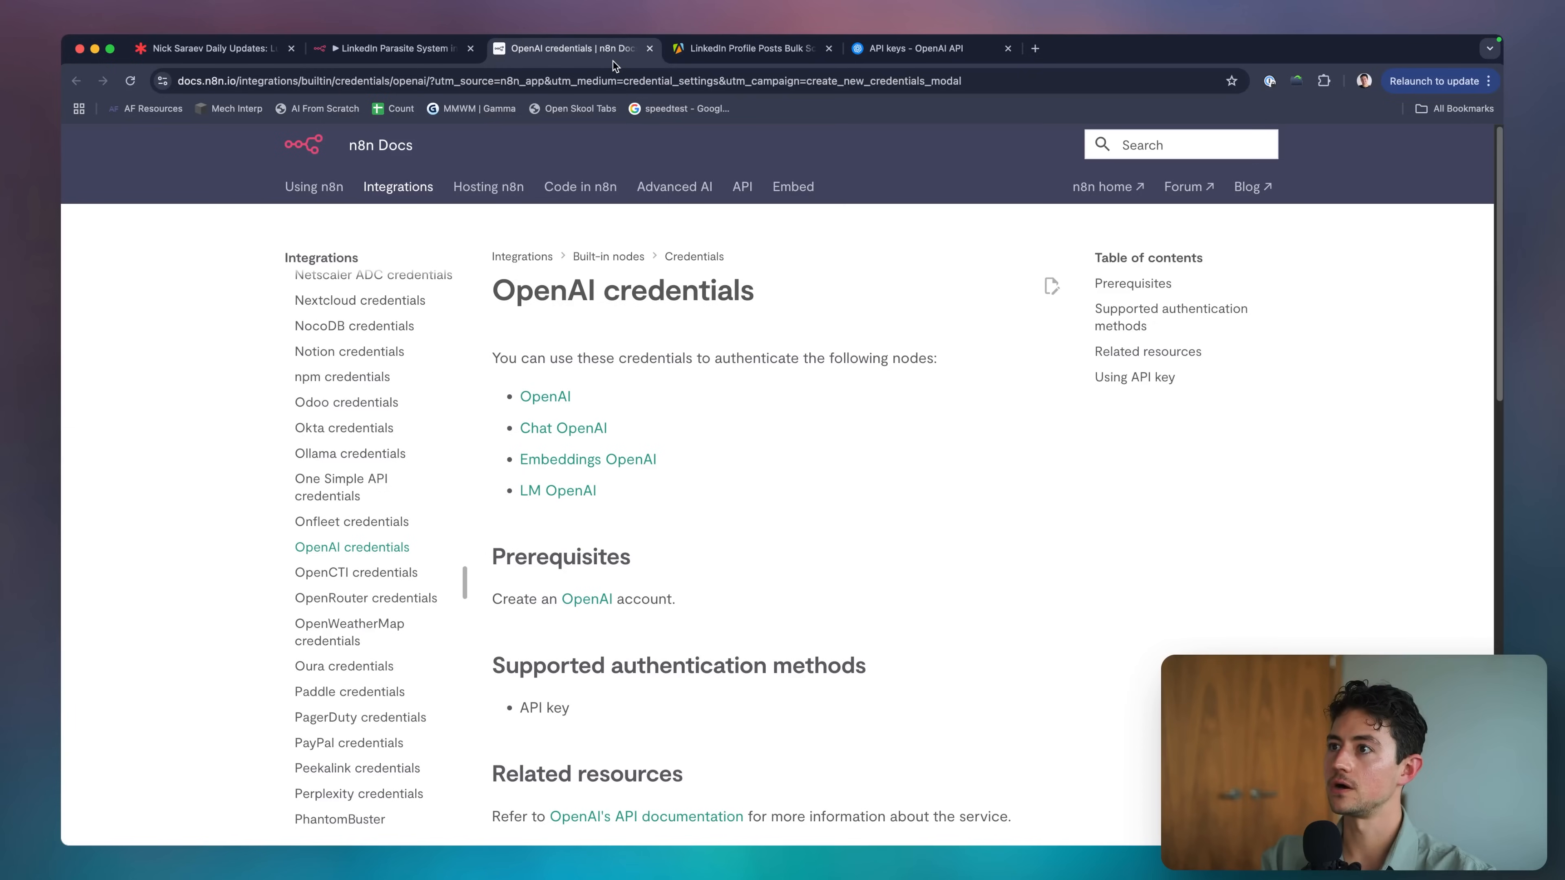
key(super+w)
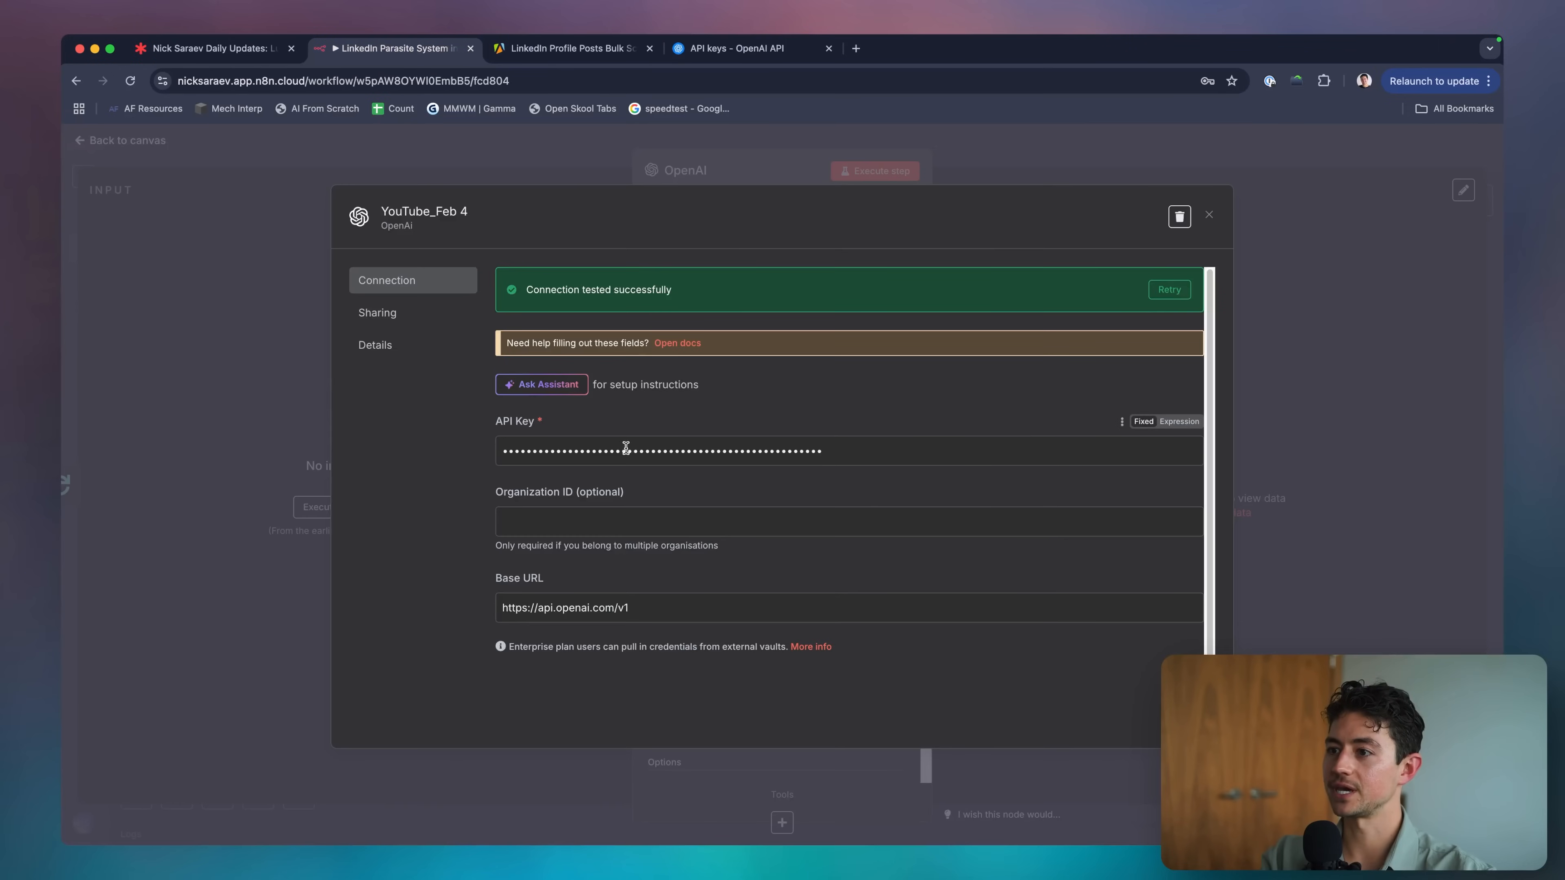
Close the credential dialog and pick GPT-4O-SEARCH-PREVIEW as the OpenAI node's model.
click(1240, 247)
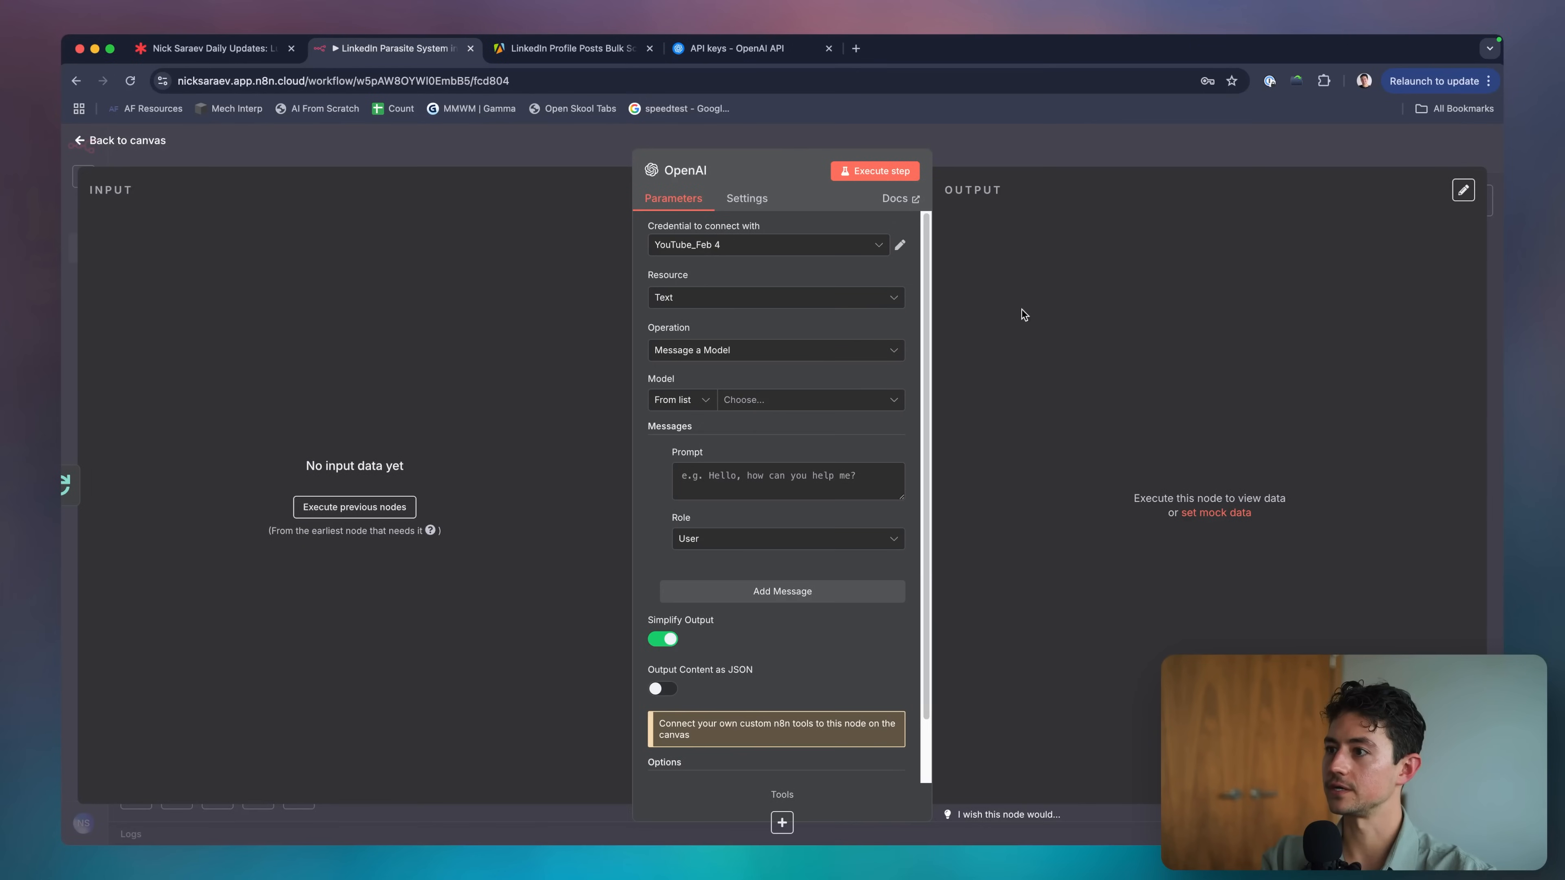
scroll(728, 373, down, 1)
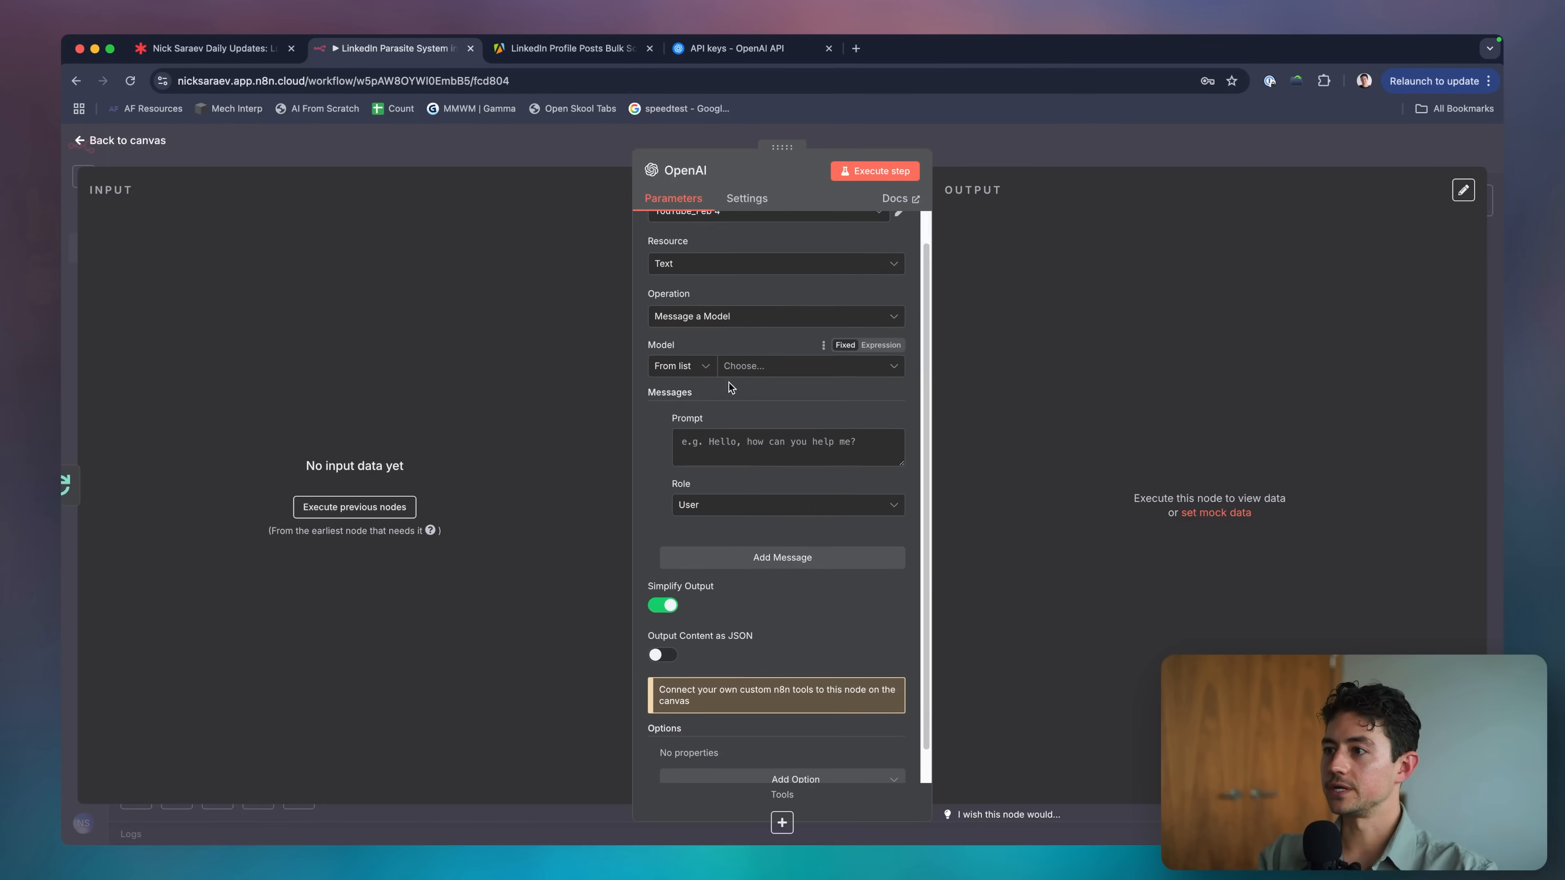
click(749, 366)
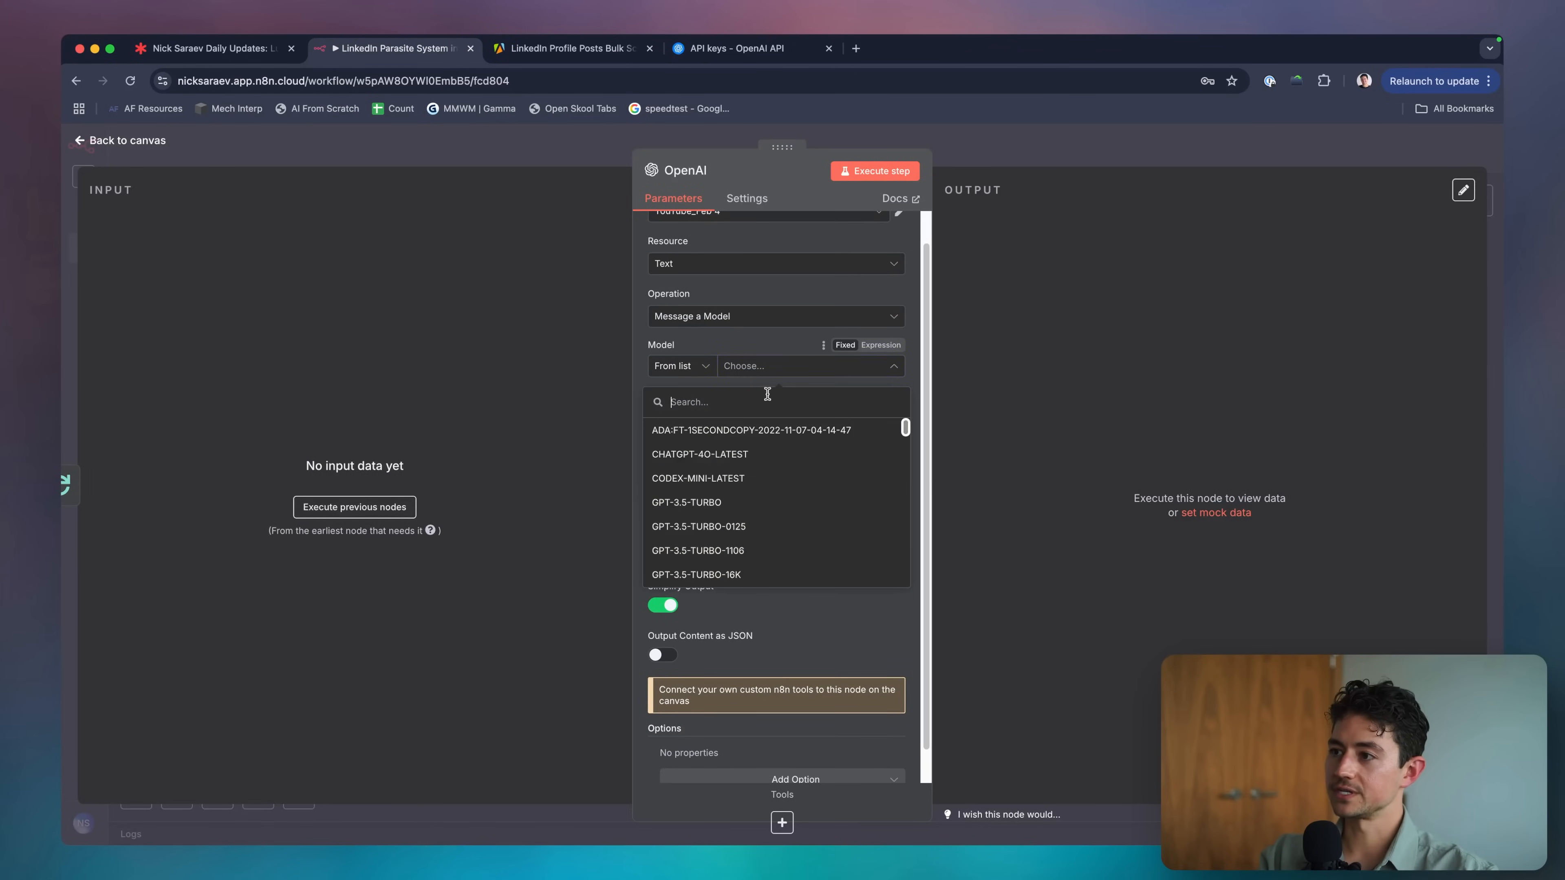
text(web)
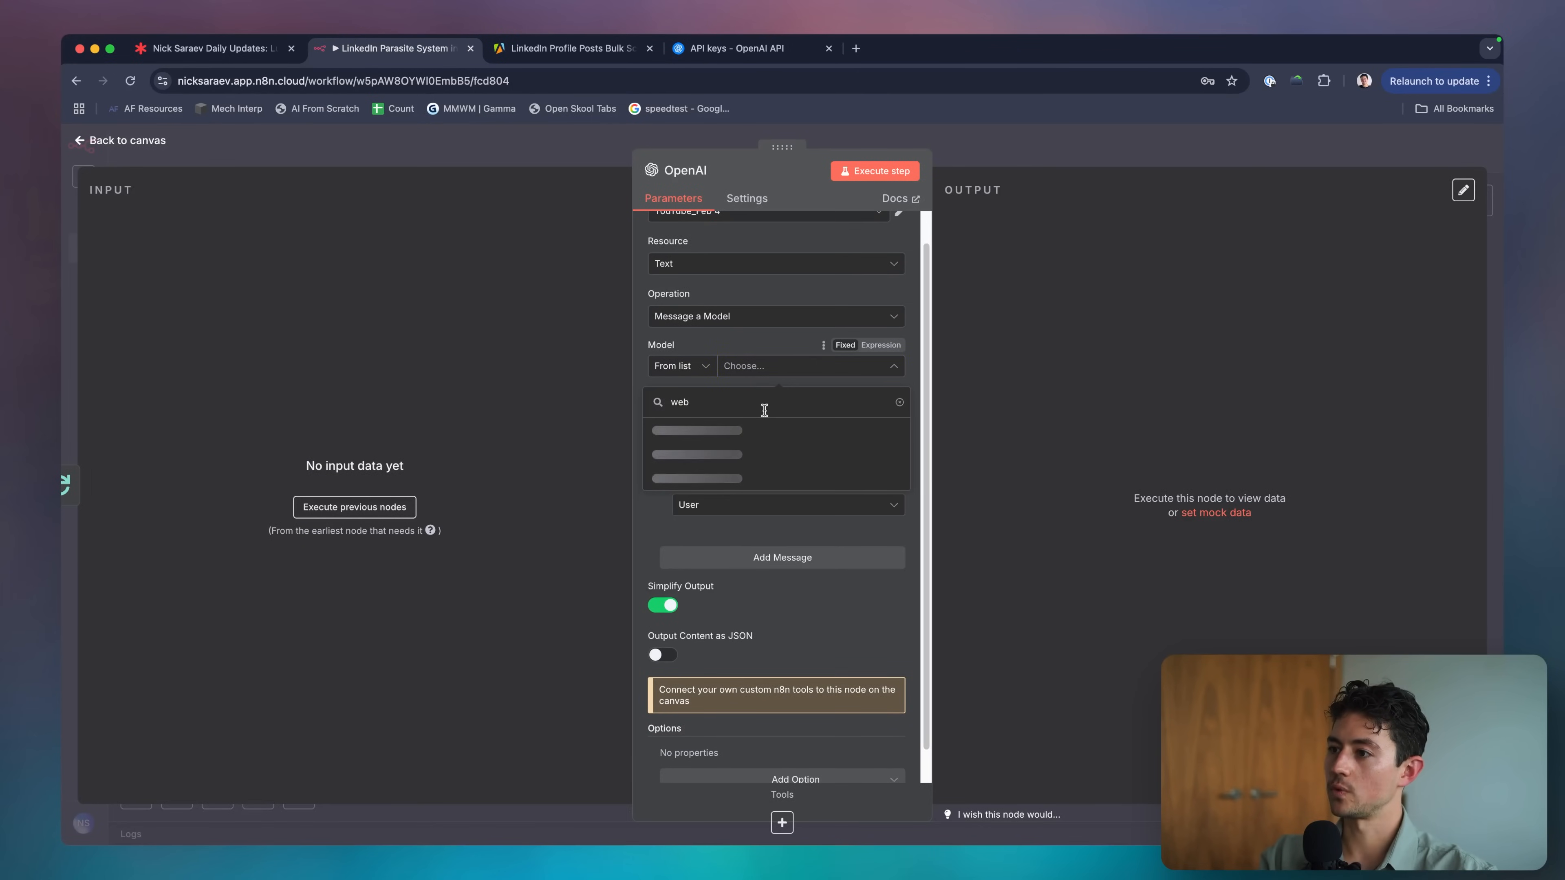
key(super+a)
text(search)
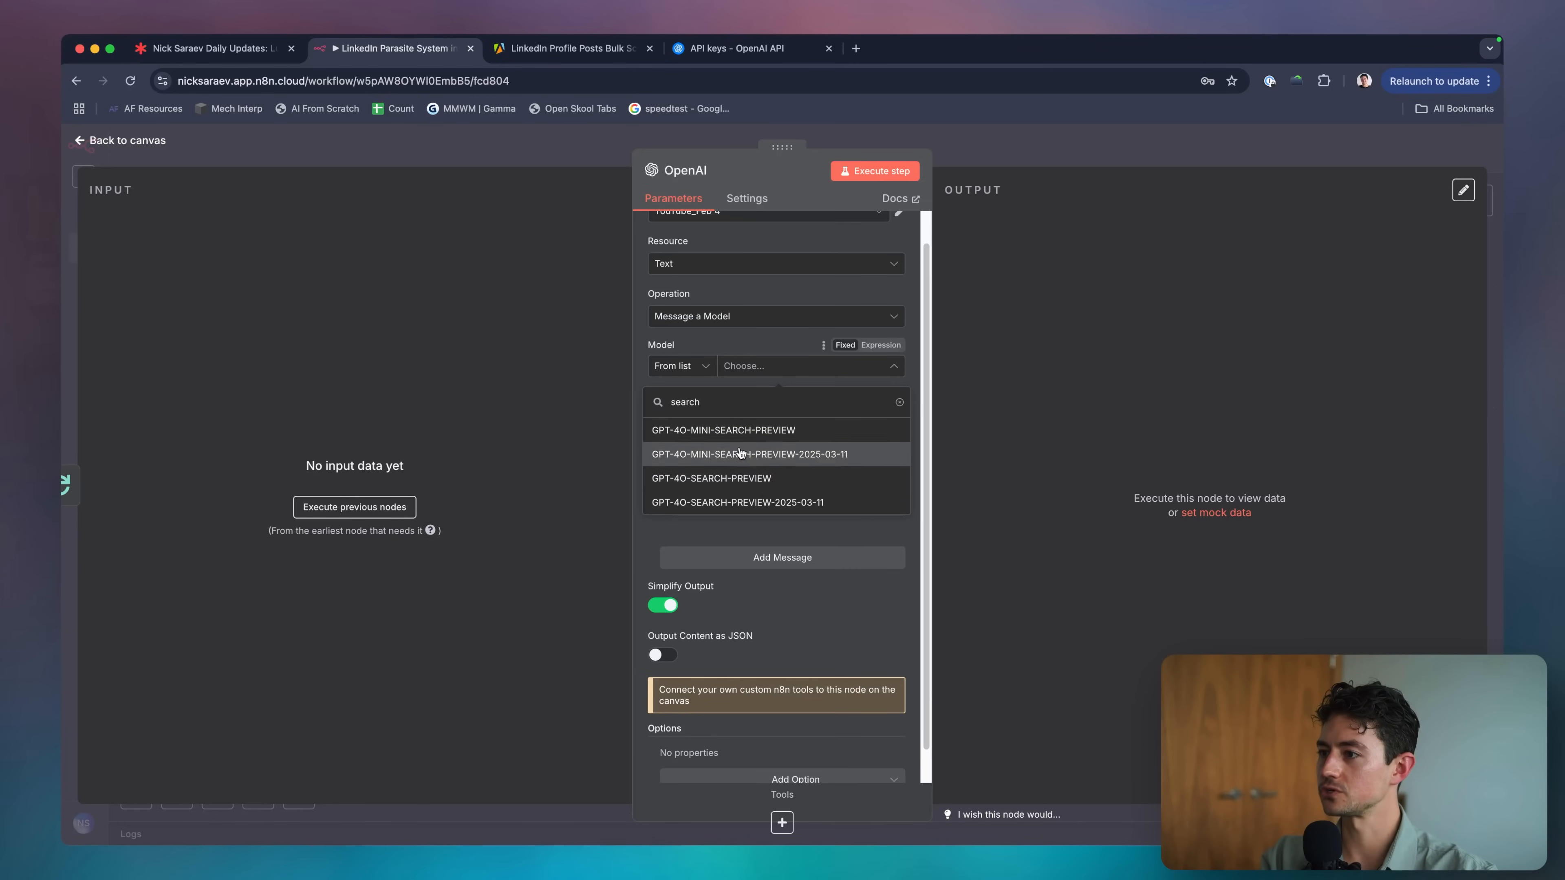
click(739, 479)
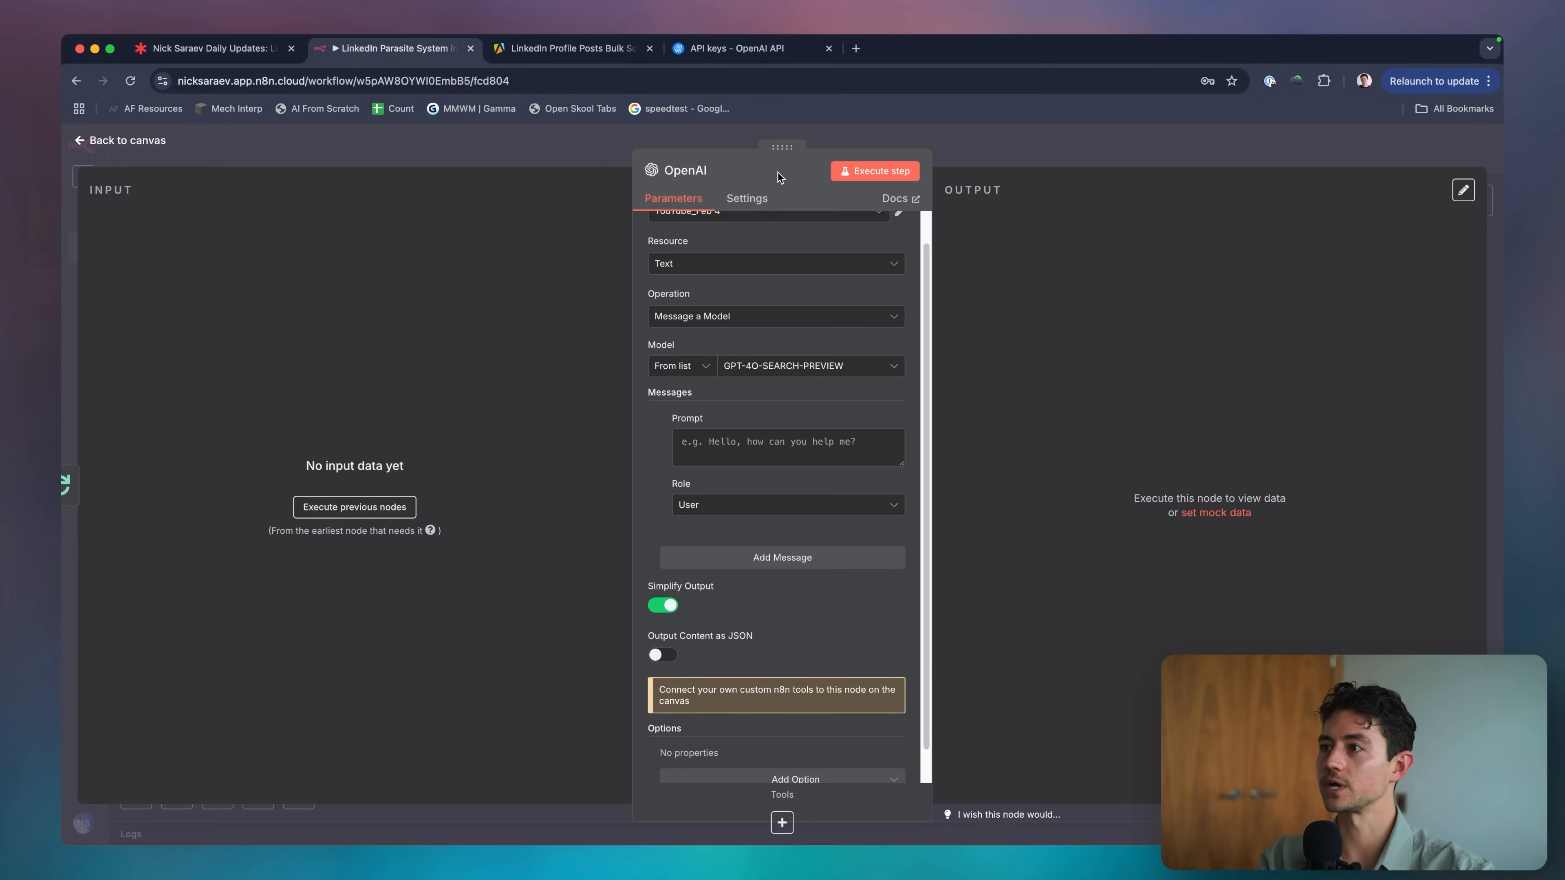
drag(782, 146, 730, 148)
Set the first message to System: a research assistant searching online about a social media post's content.
click(754, 511)
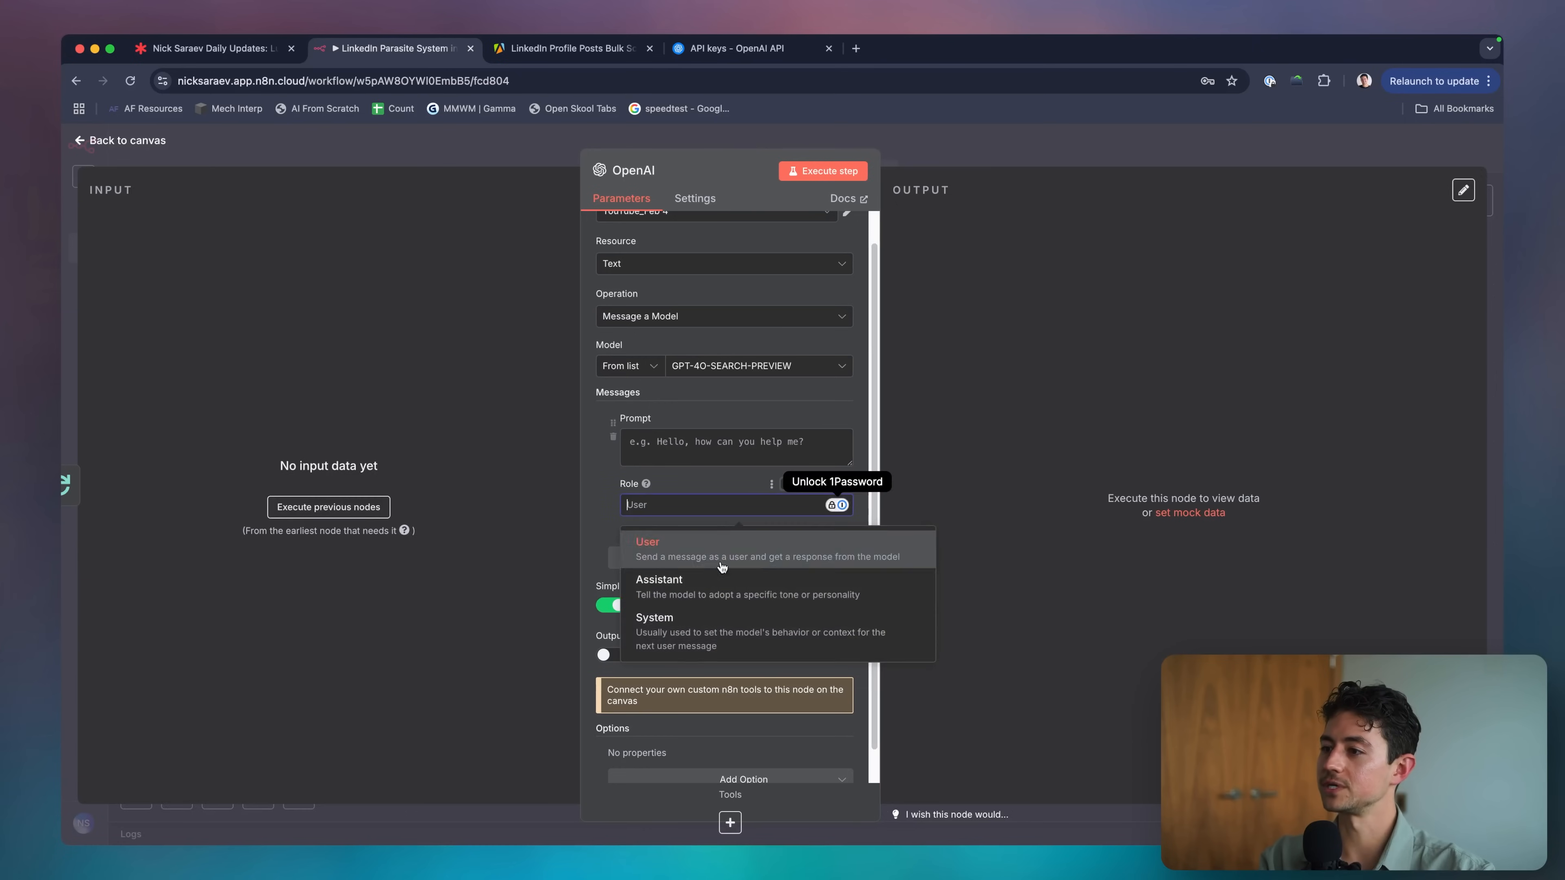
click(672, 590)
click(727, 460)
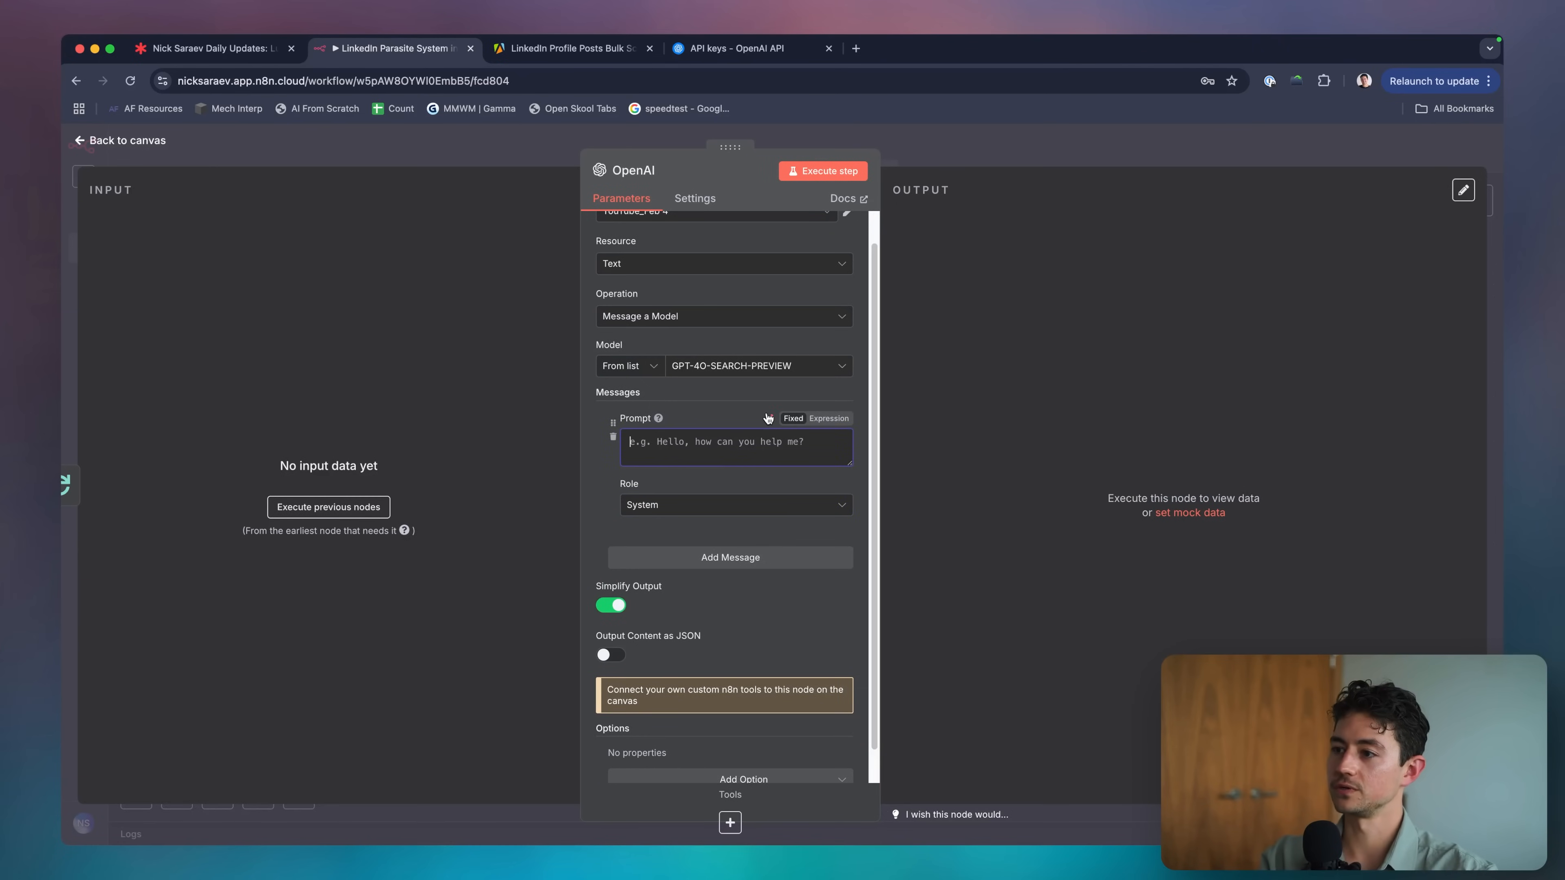
text(You're a helpful, intelligent r)
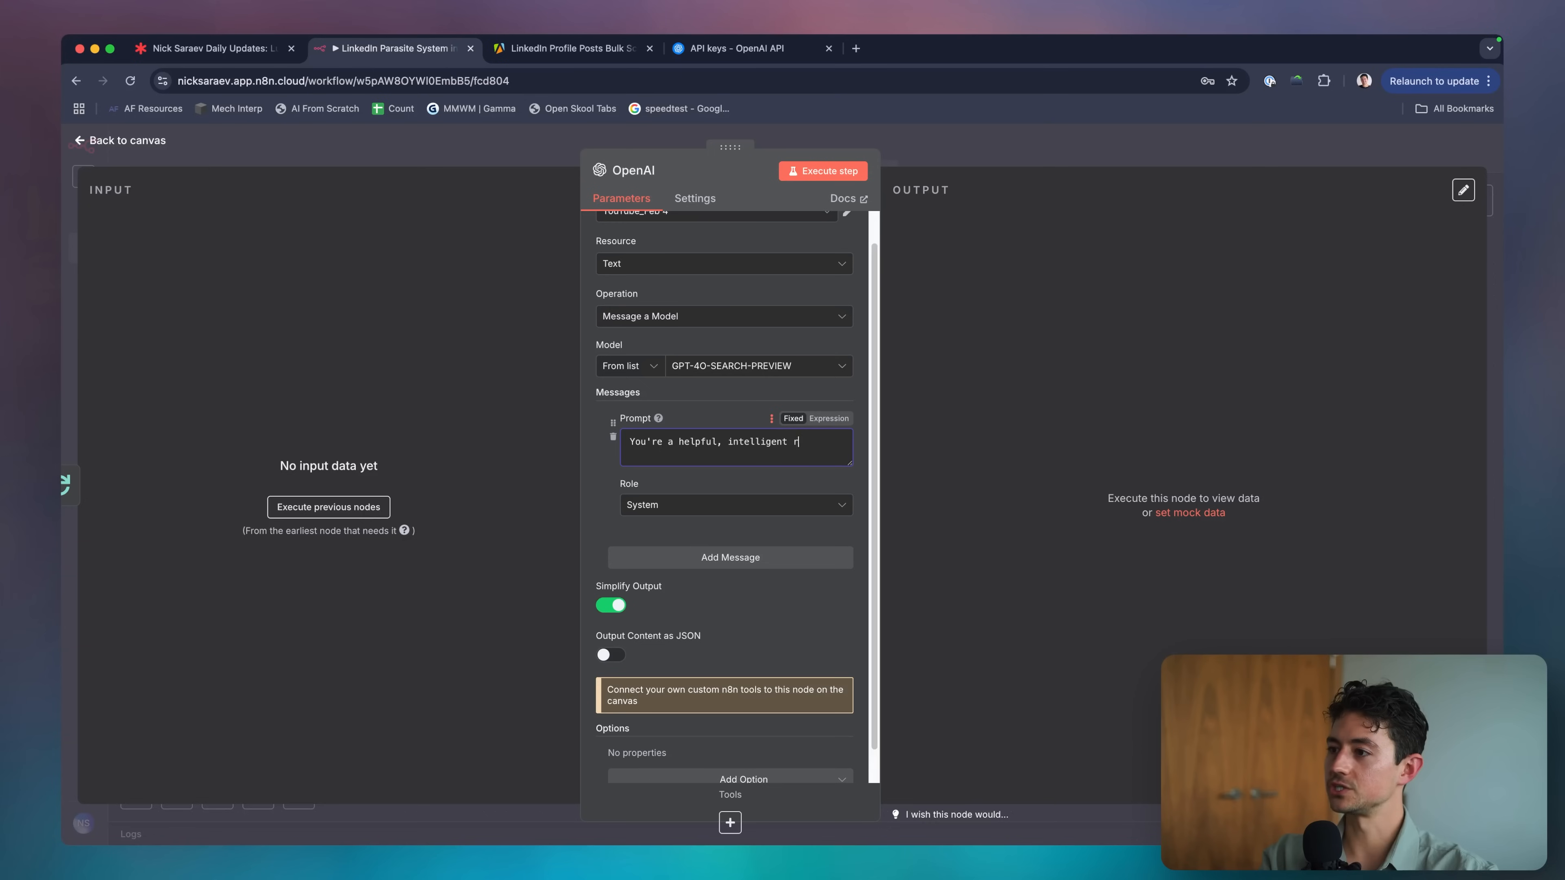
text(esearch assistant that searches on)
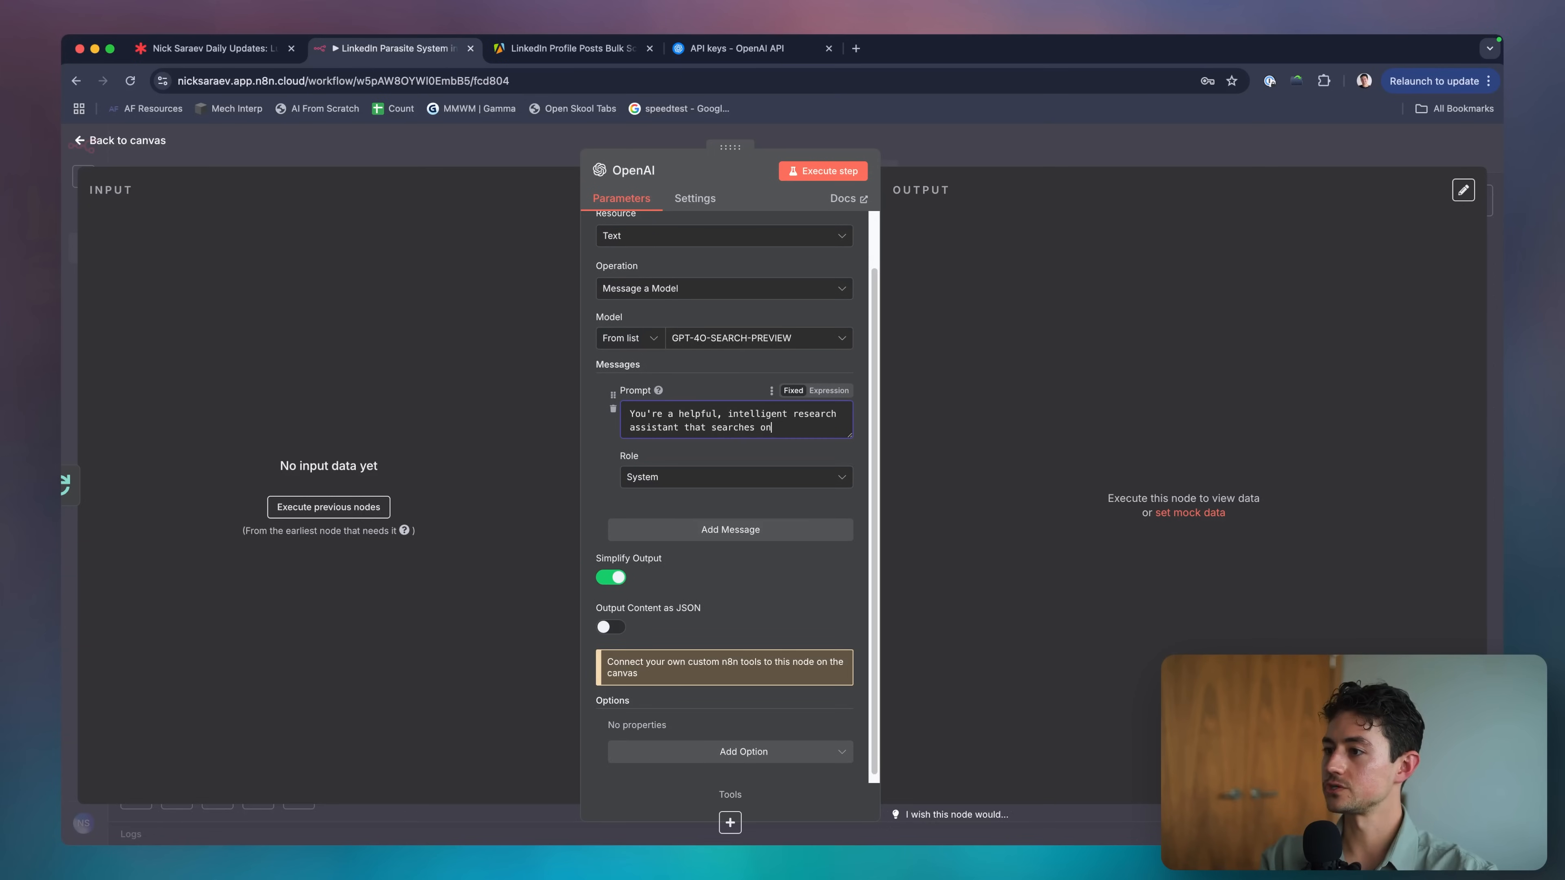
text(line for things related to)
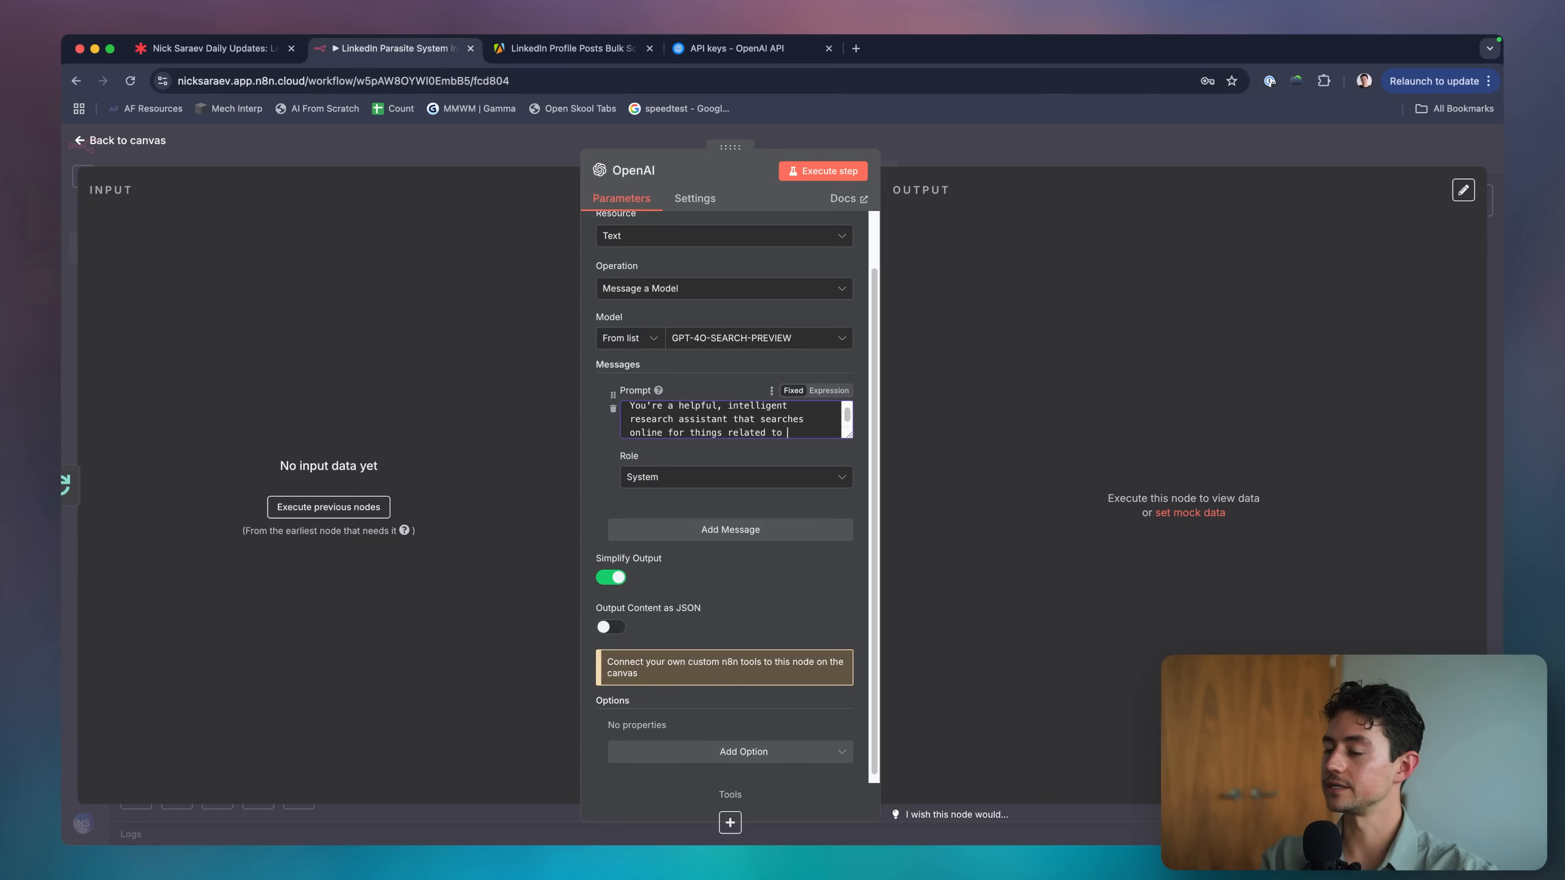
text( targe)
key(alt+shift+Left)
key(BackSpace)
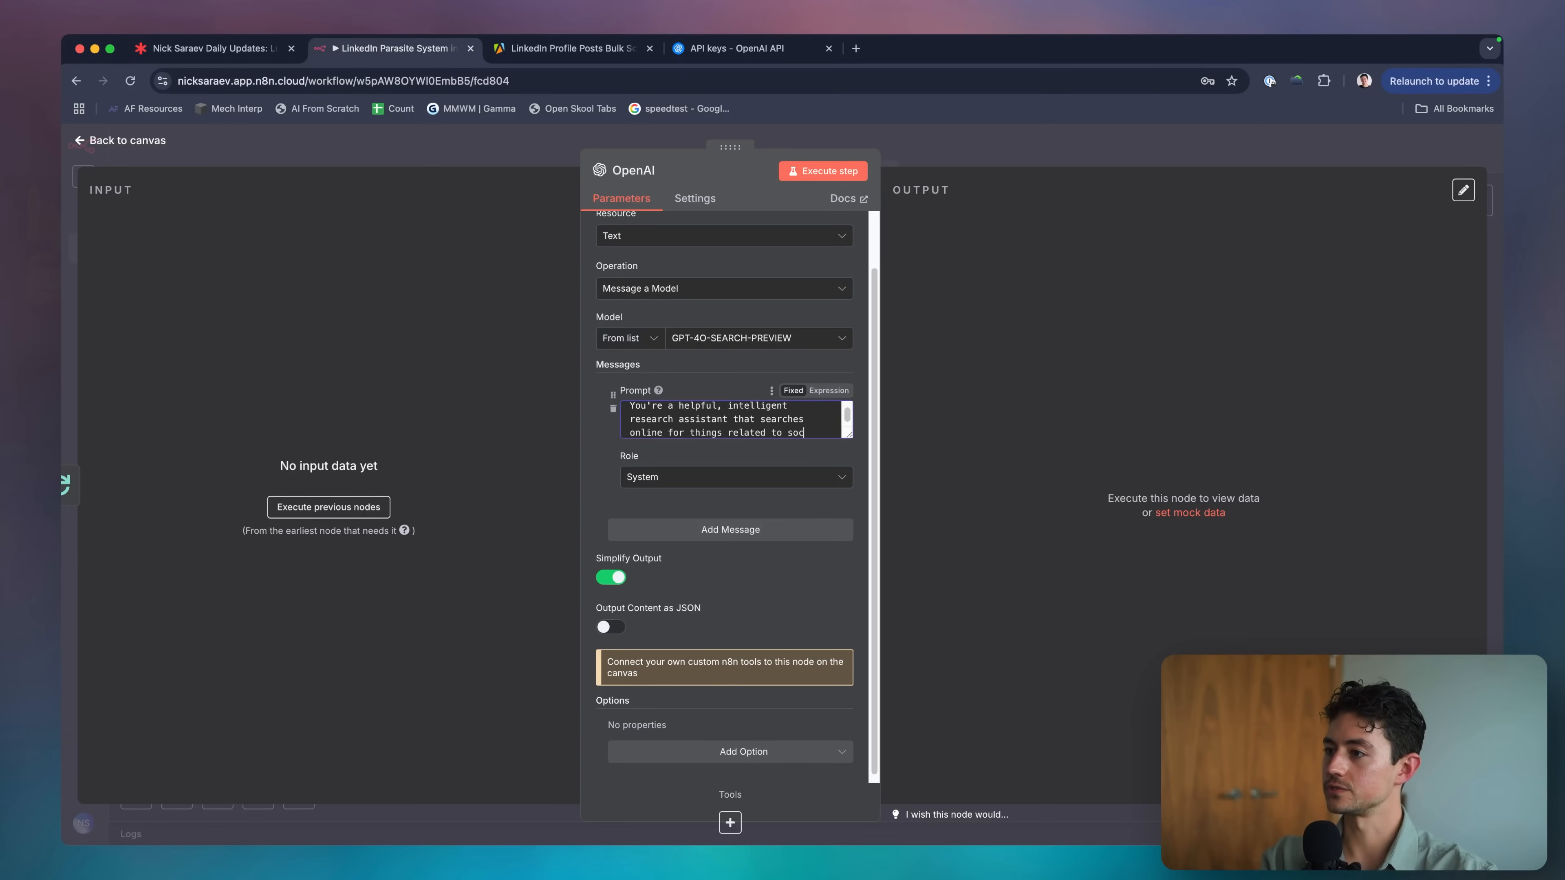
text(social media post.)
click(788, 419)
text(the content of a)
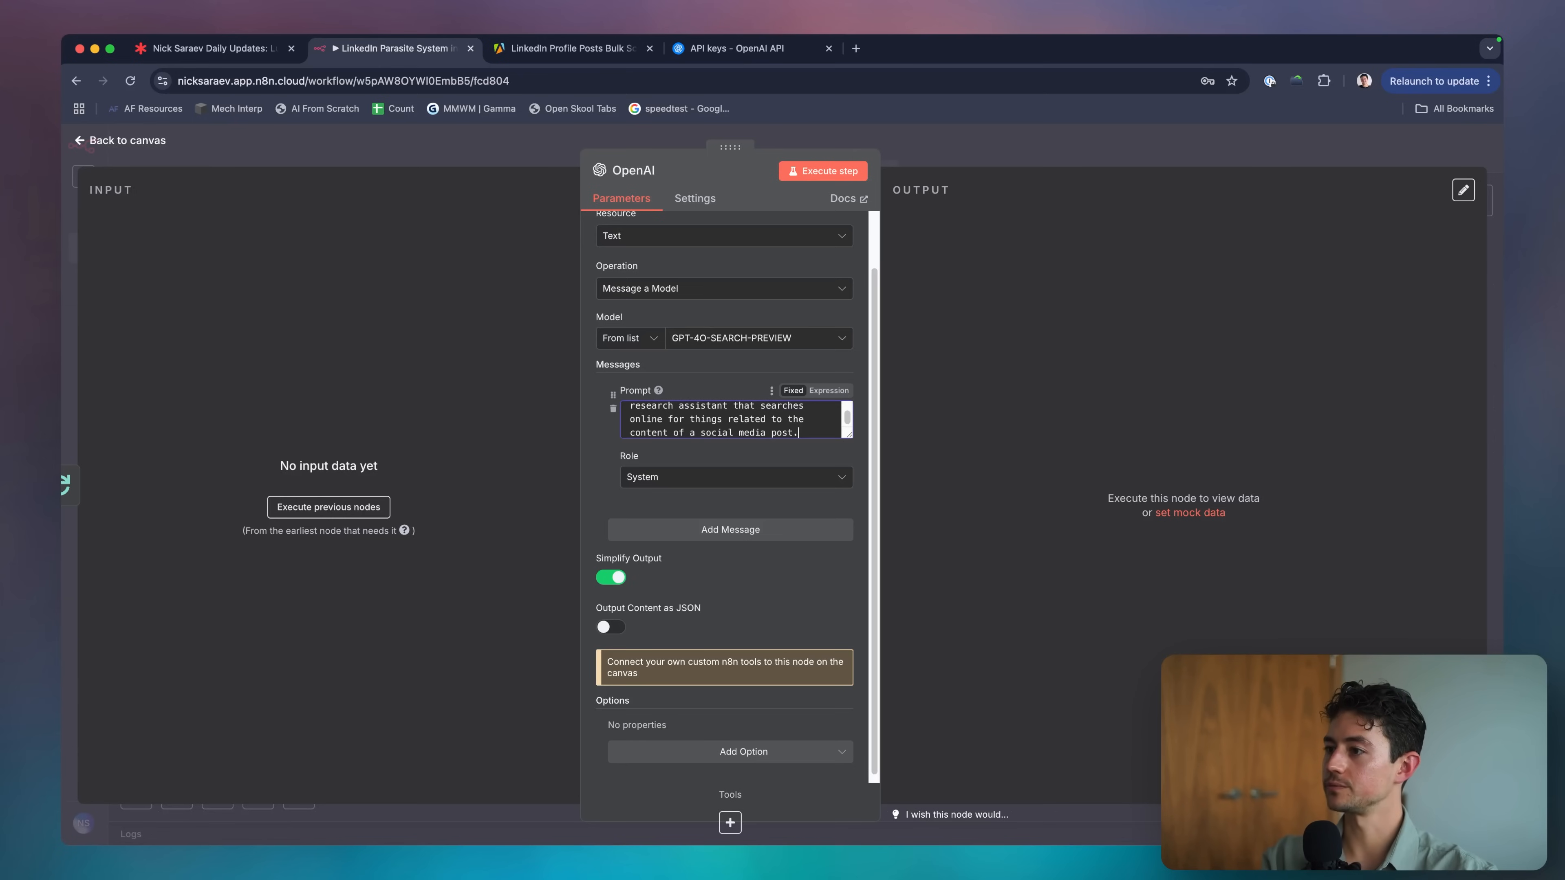
Add a second message asking the model to find three sources similar to the social media post.
click(730, 530)
click(712, 558)
text(Your task )
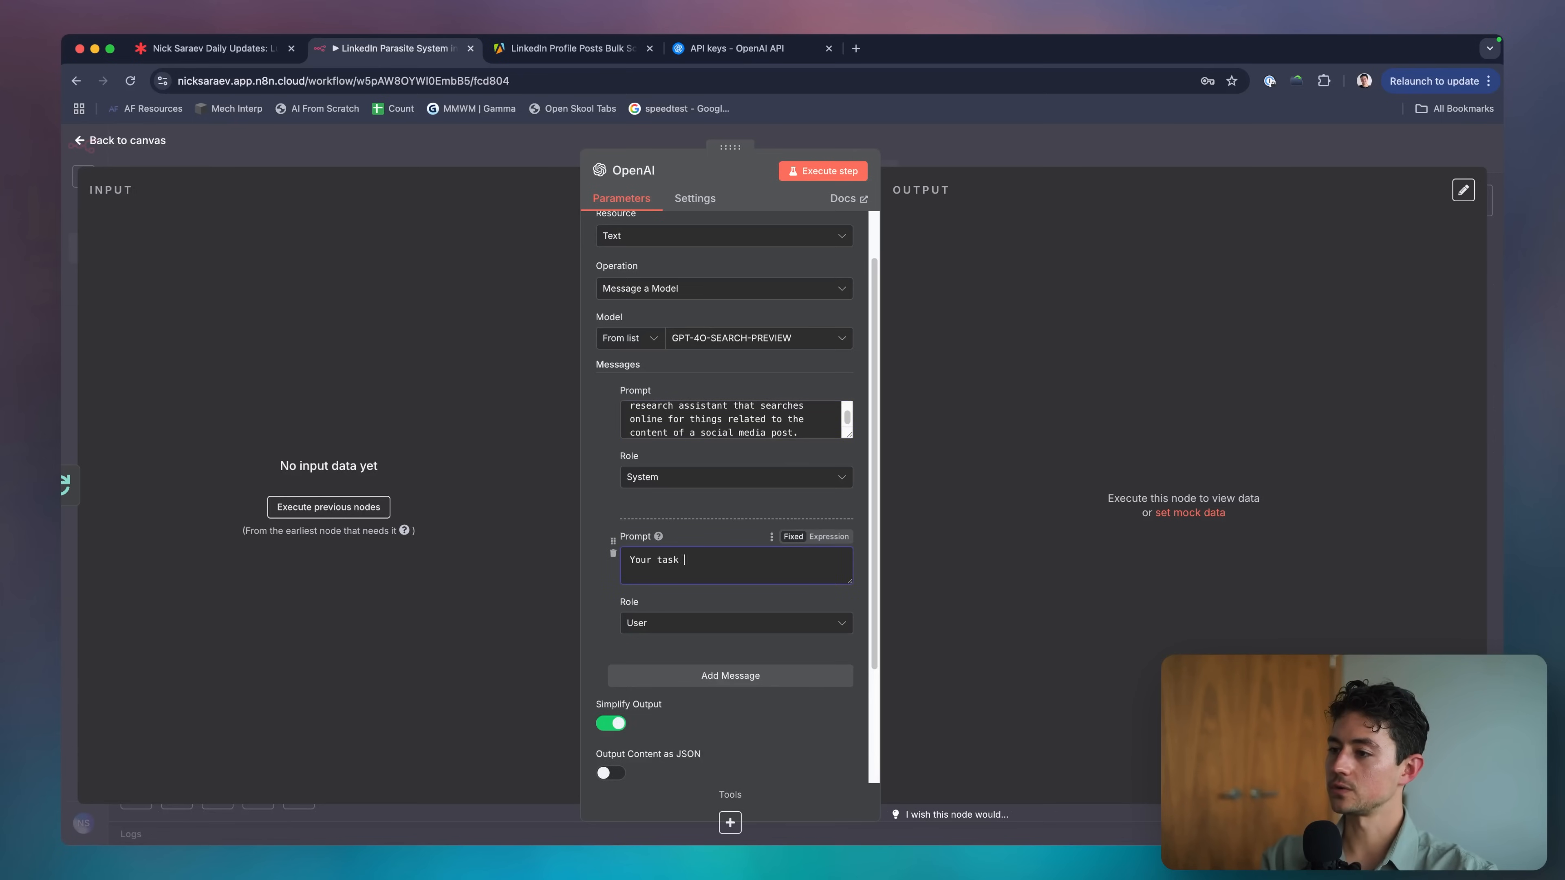
text(is to)
scroll(730, 493, down, 3)
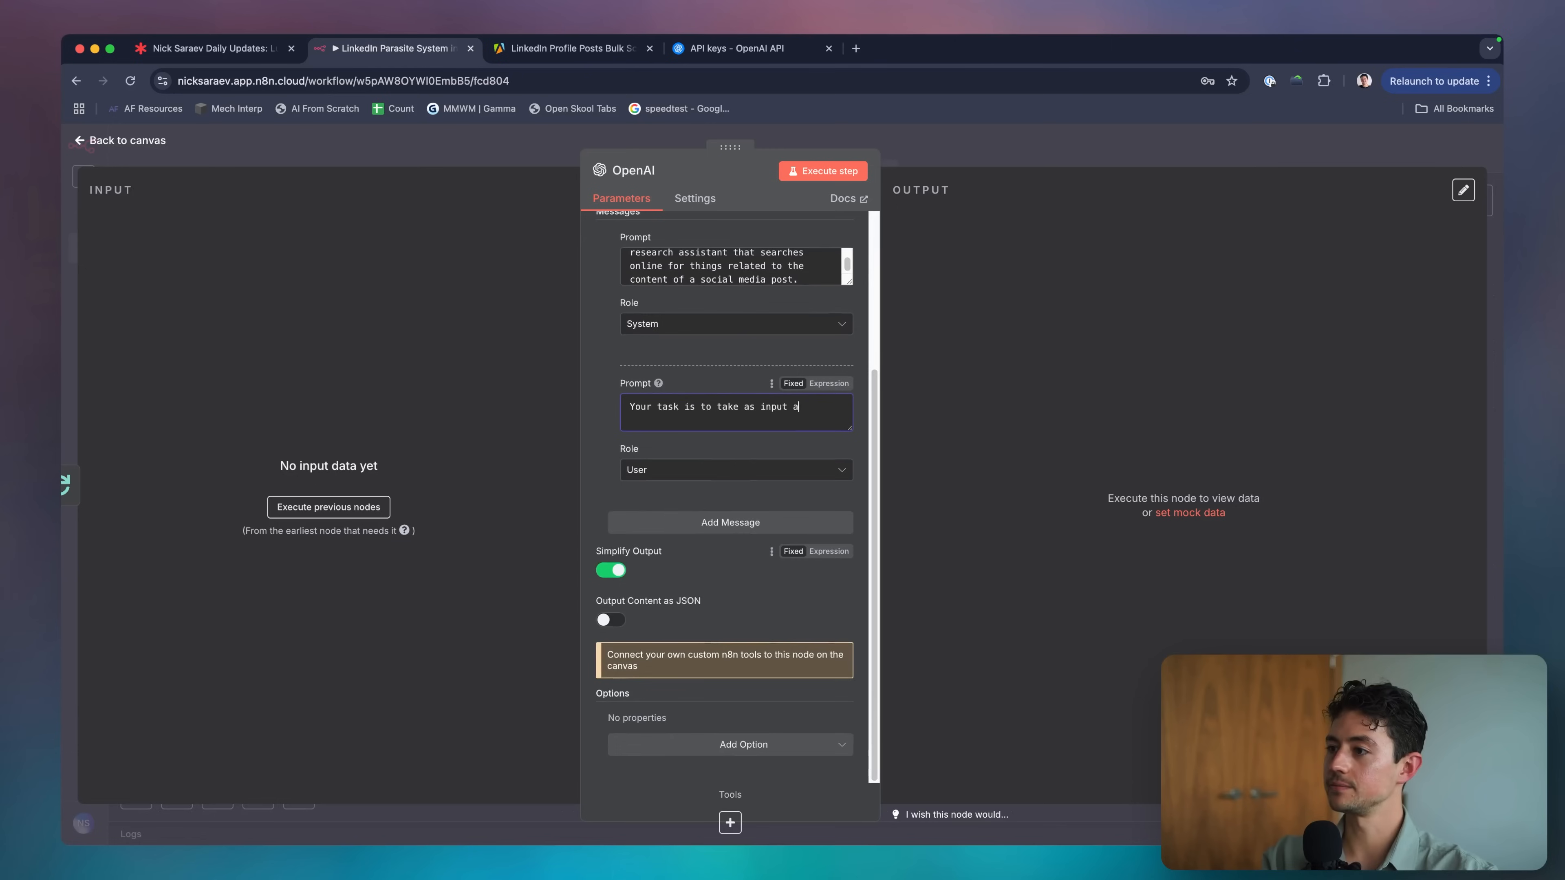
text(take as input a social media post, and )
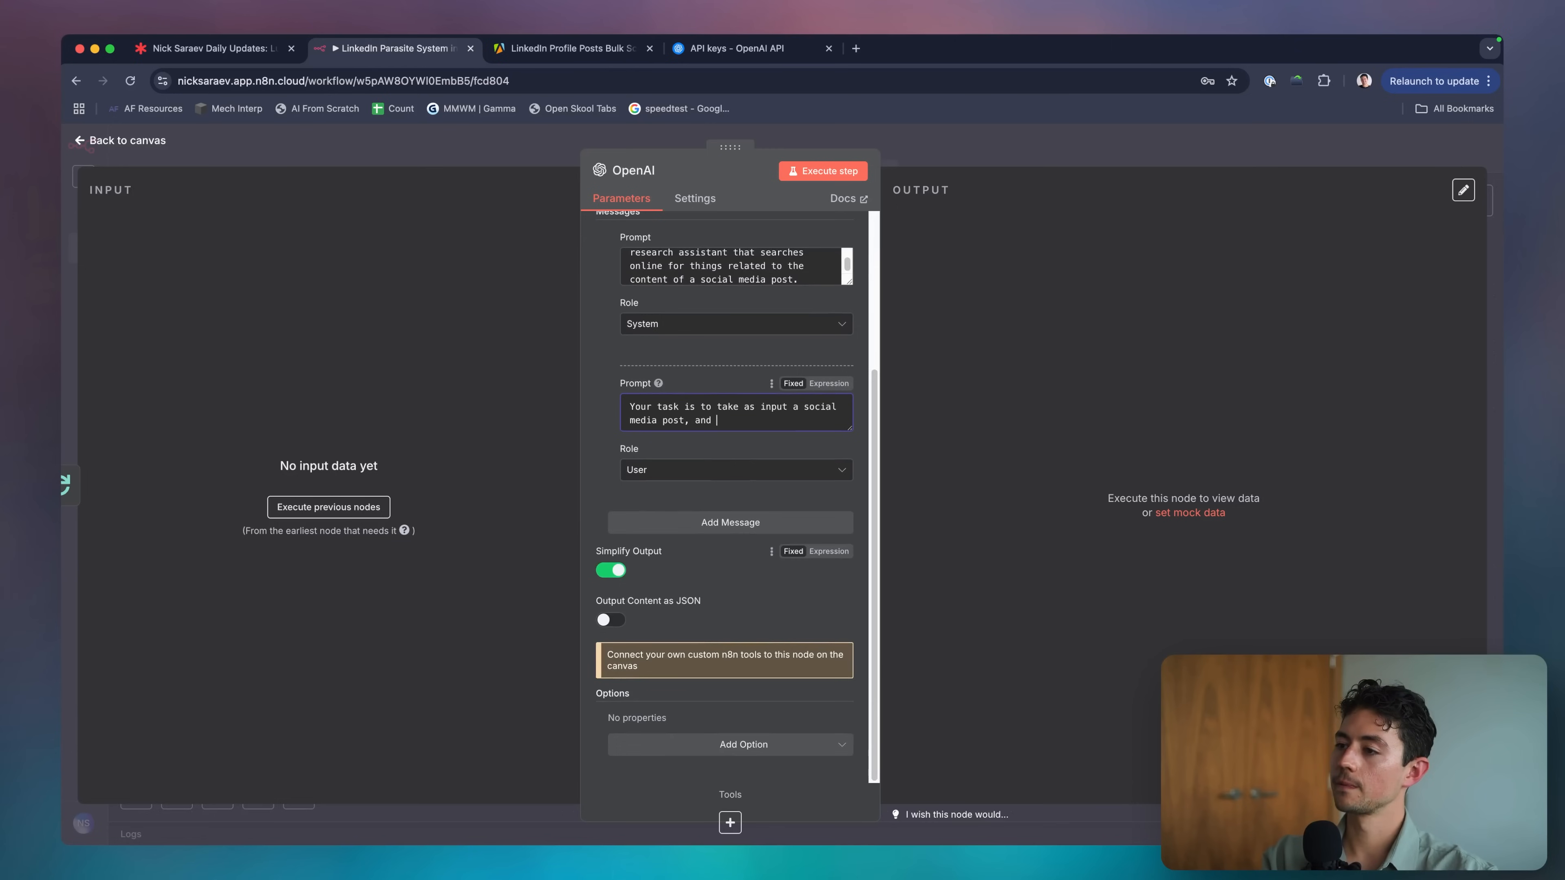
text(find 3)
scroll(743, 603, up, 1)
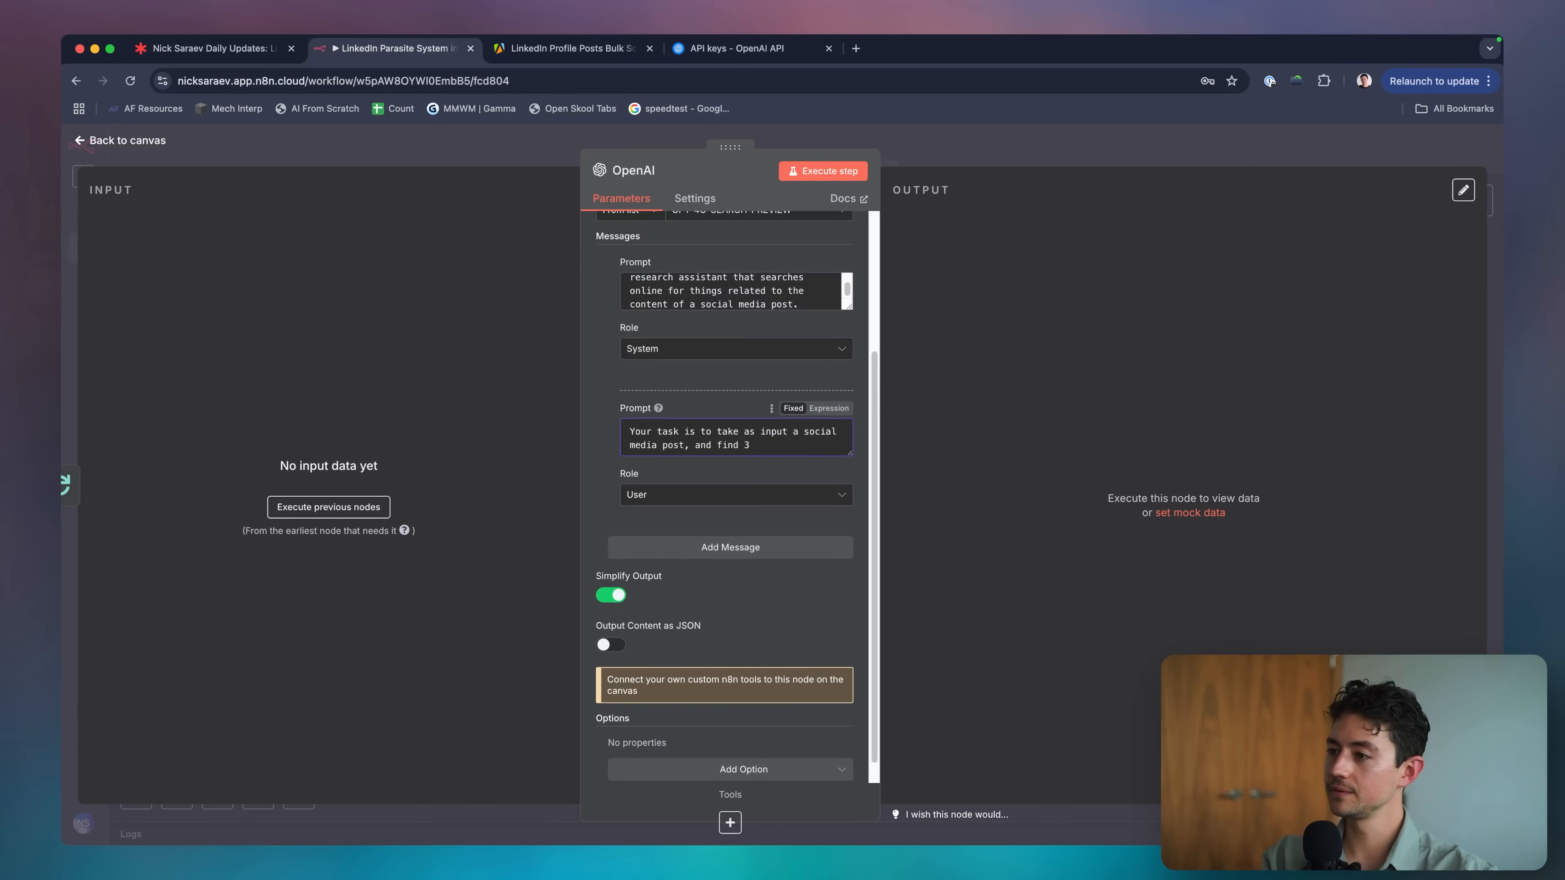
key(BackSpace)
text(three sources that discuss simil)
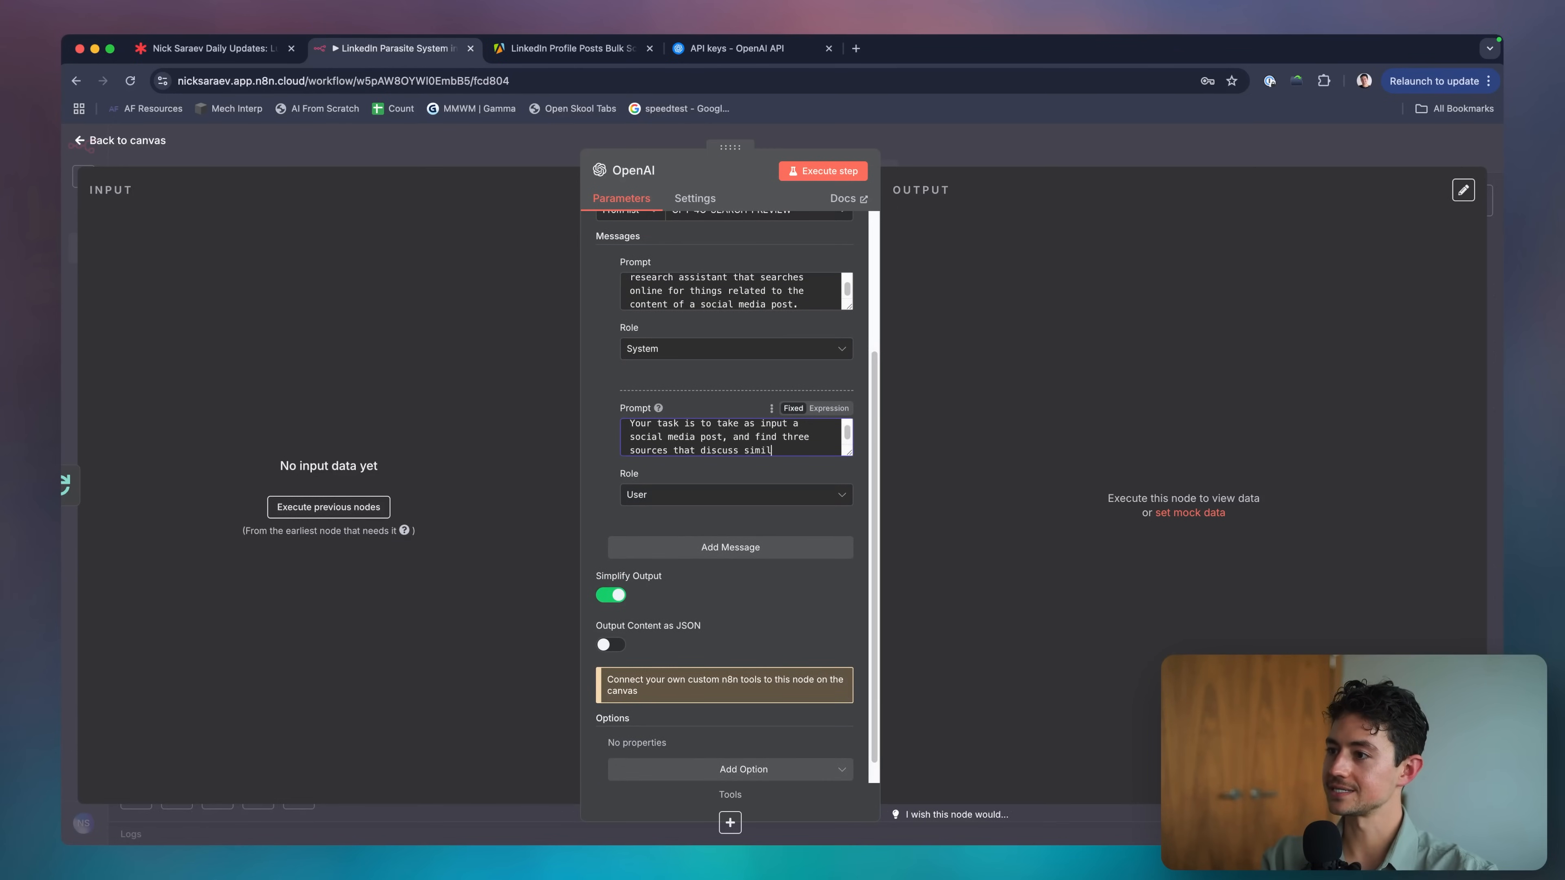
text(ar things to that social media)
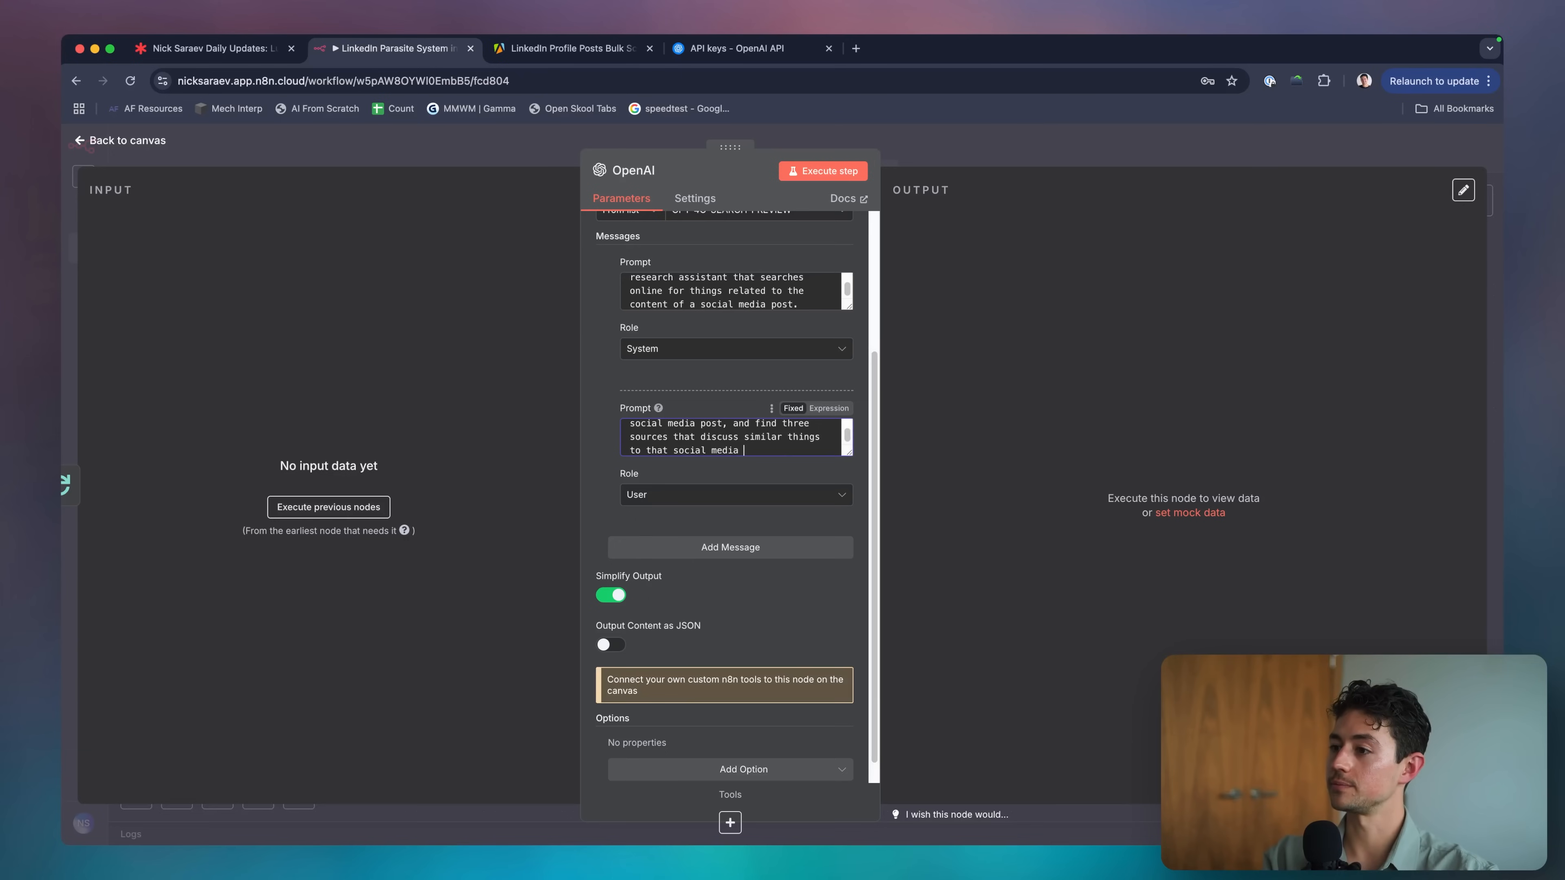
text( post. You then return b)
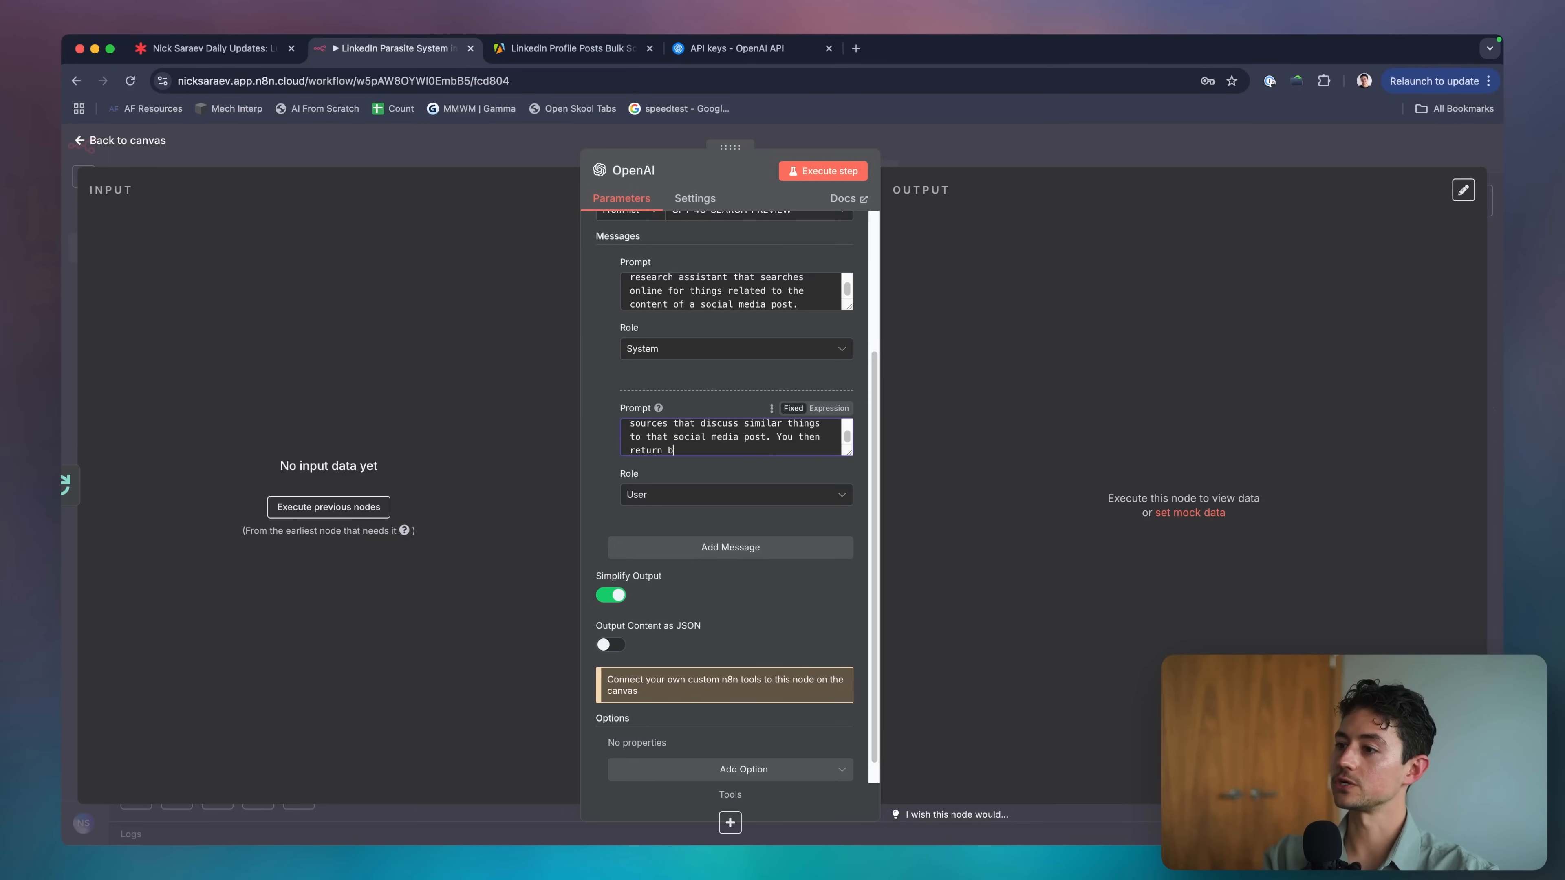
text(rief summaries of each source)
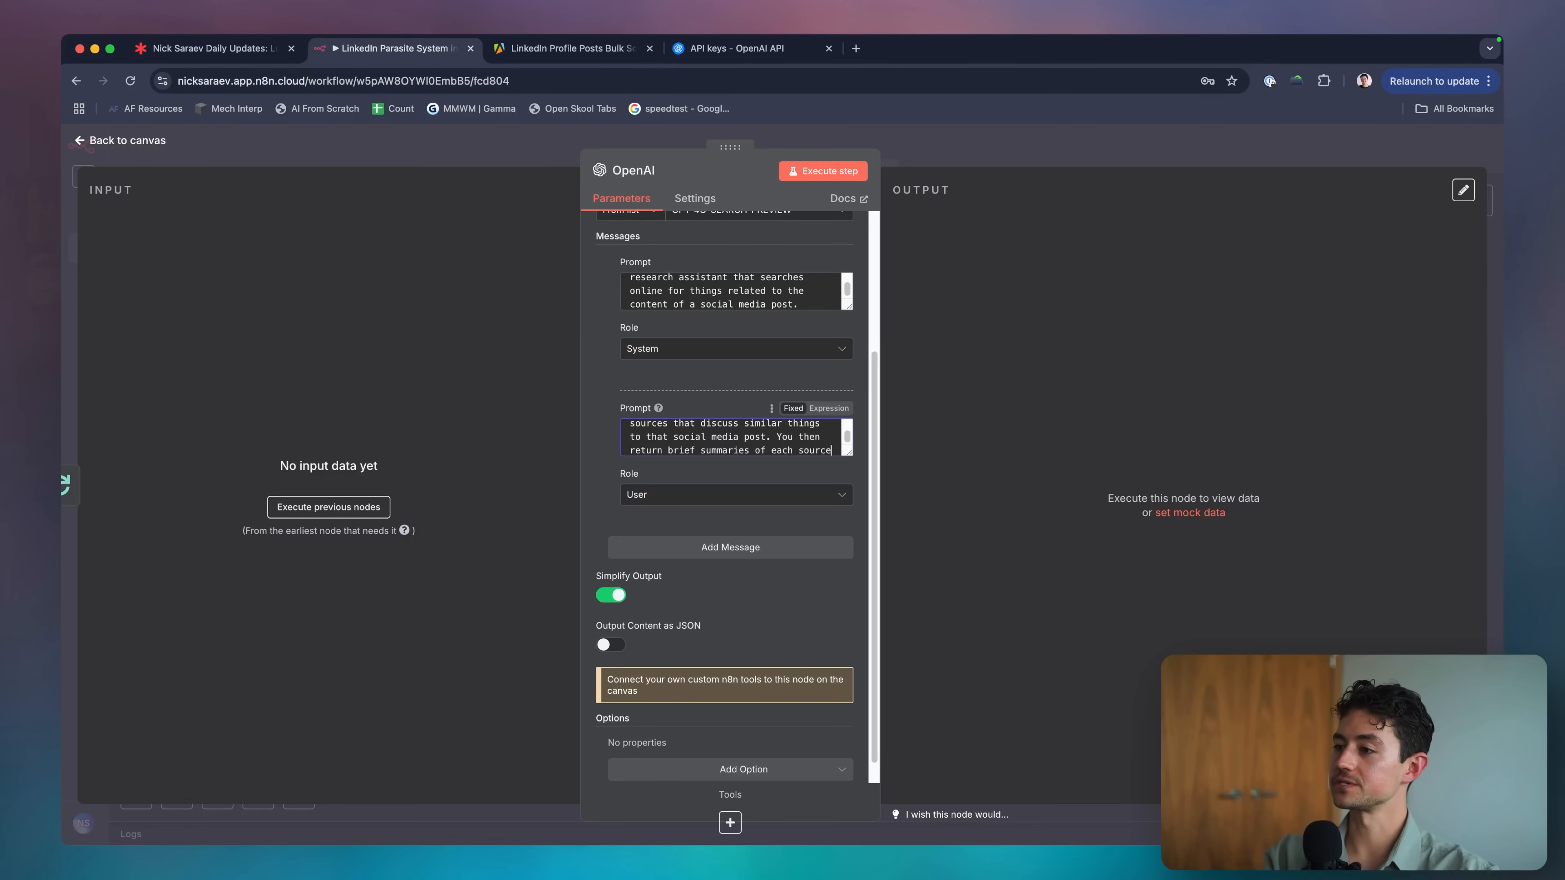
text( in JSON using this format:)
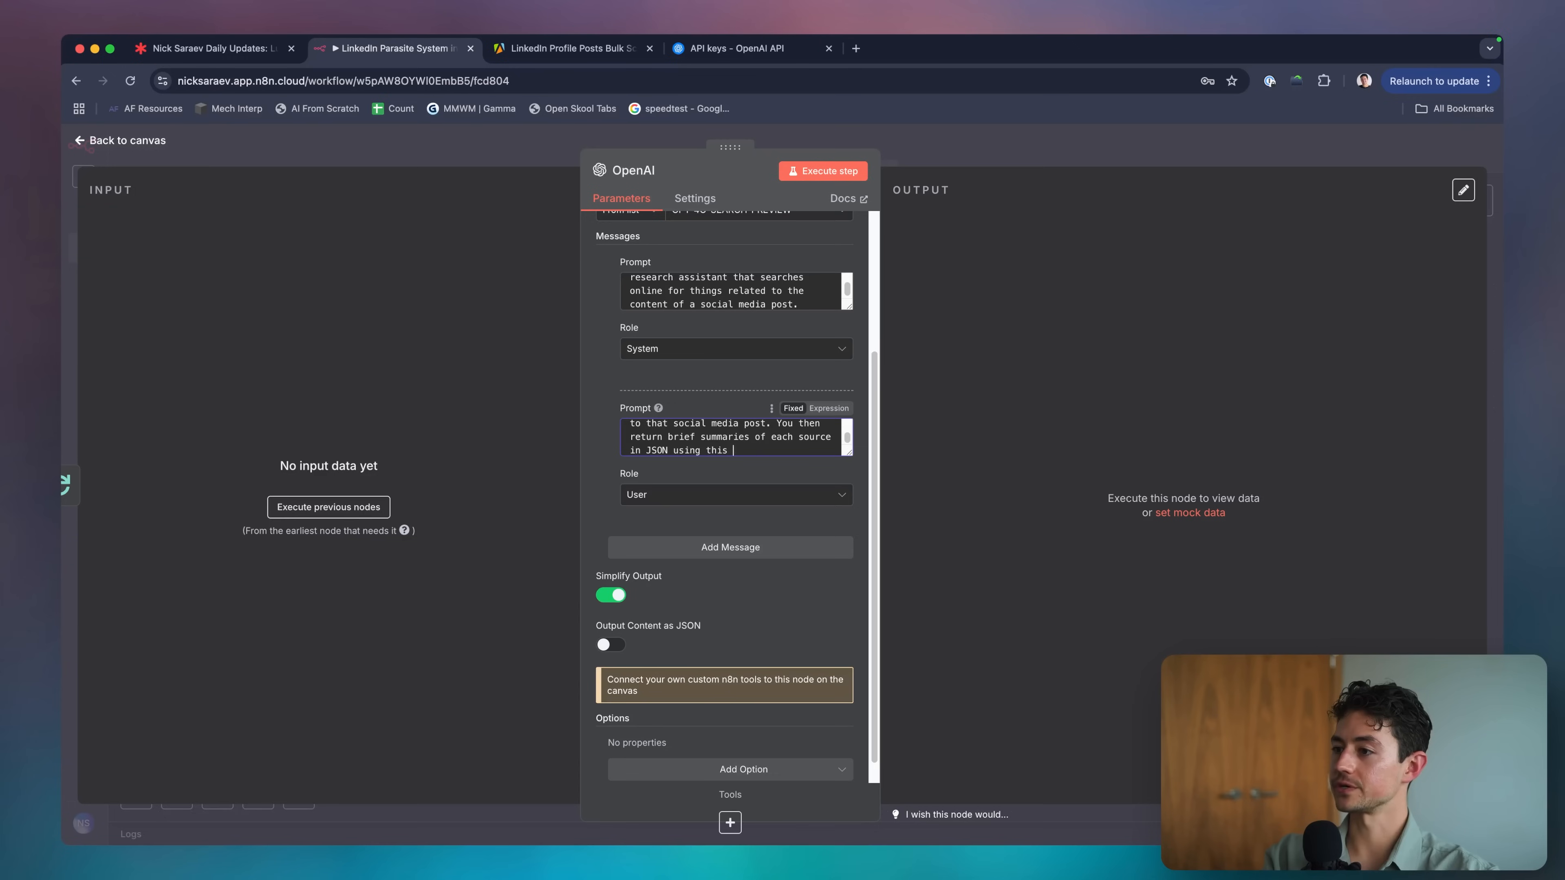
Add a JSON template with keys sourceOneSummary, sourceTwoSummary and sourceThreeSummary.
key(Return)
text({")
key(Return)
key(BackSpace)
key(BackSpace)
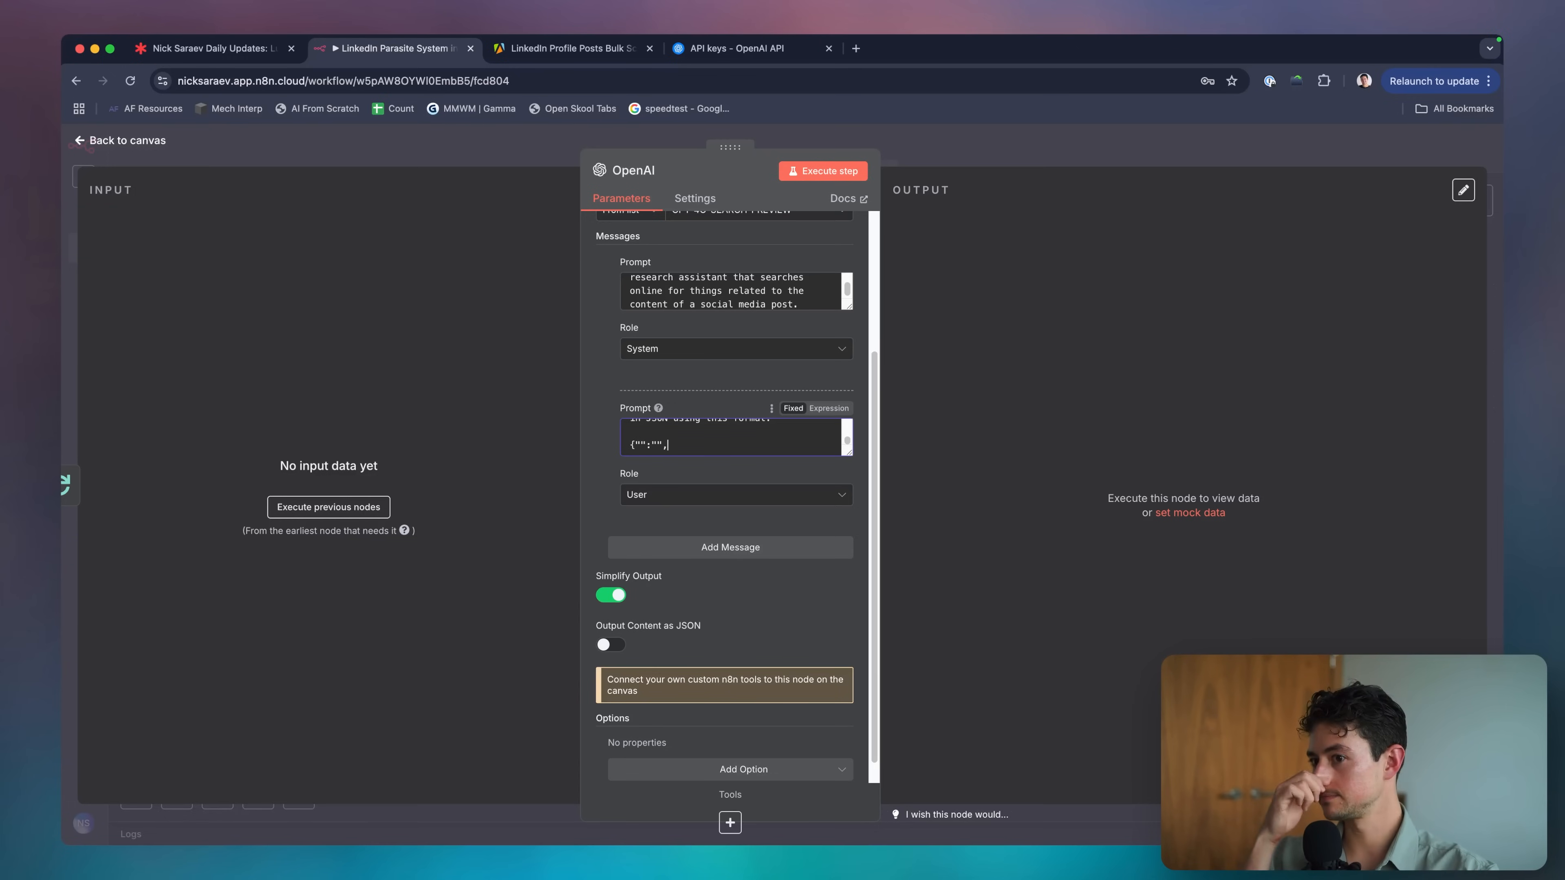
text("":"","":")
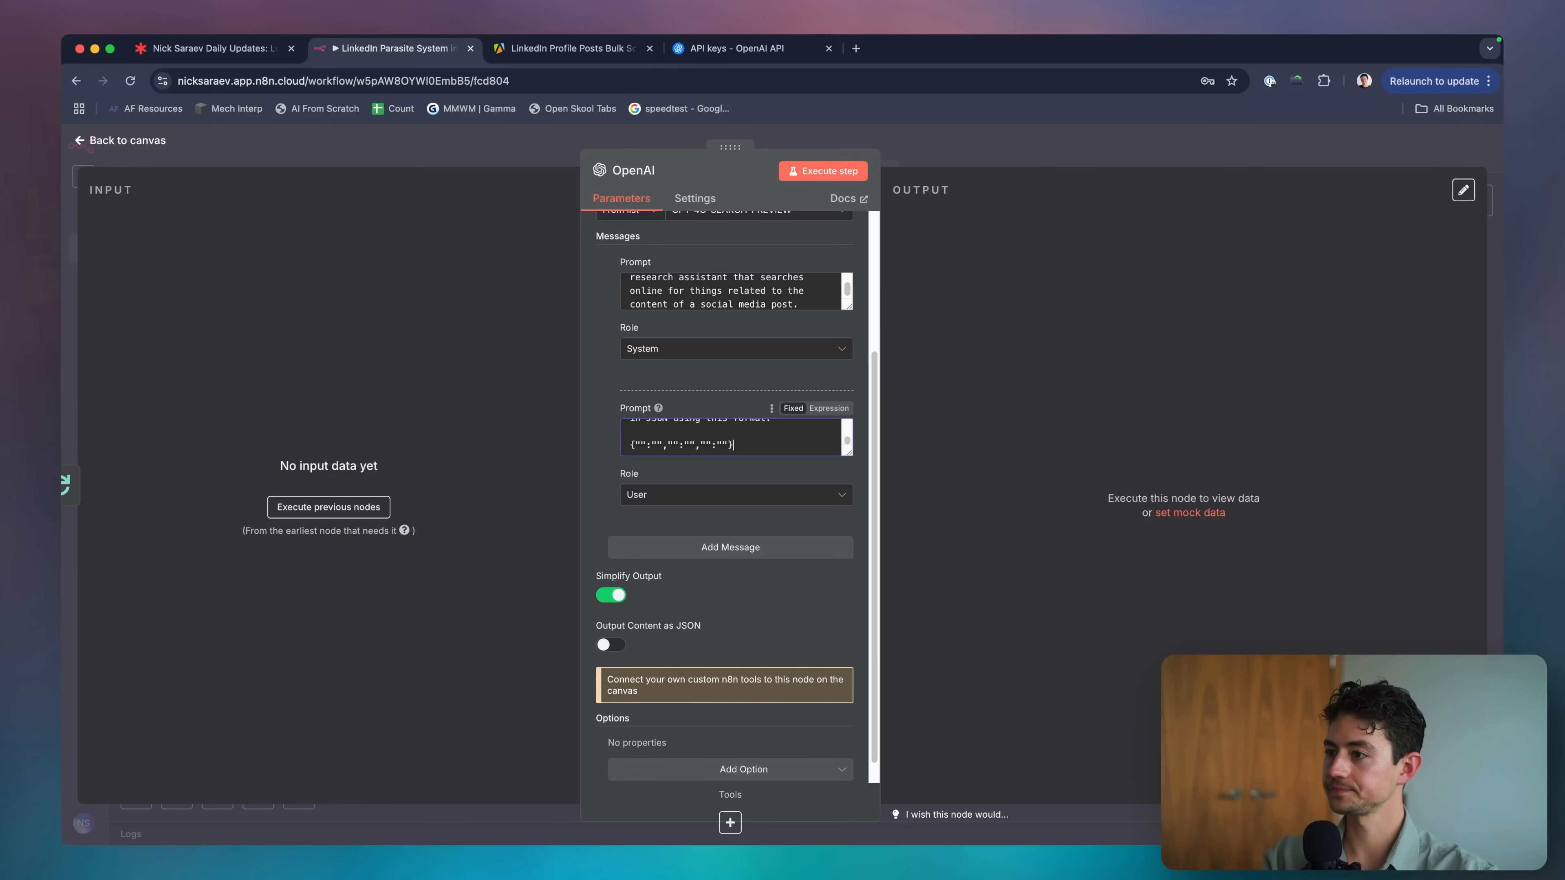
click(641, 444)
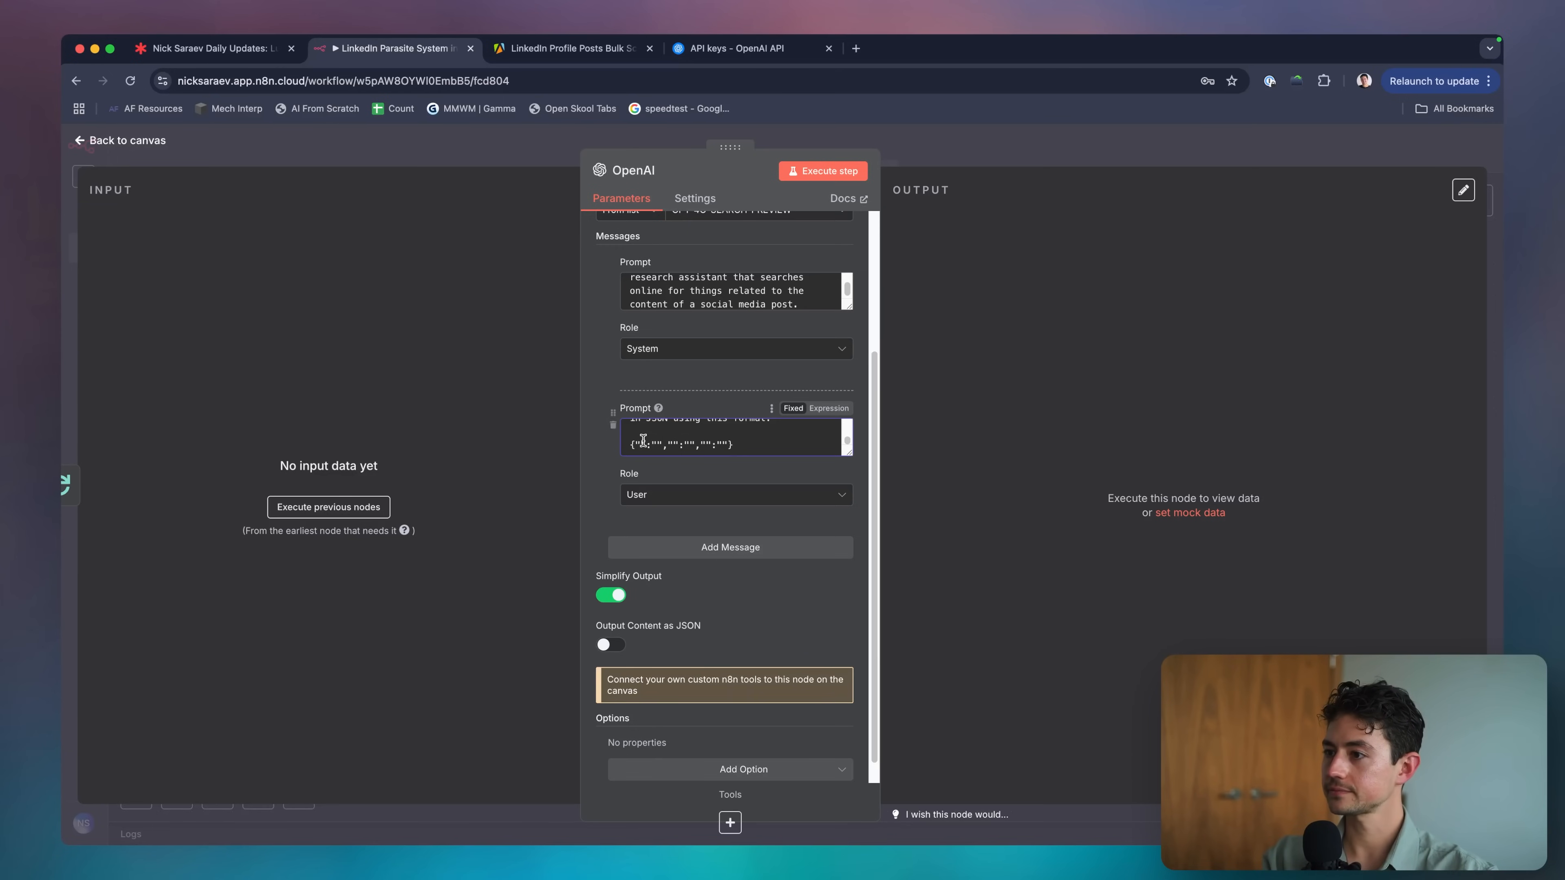
text(sourceOneSummary)
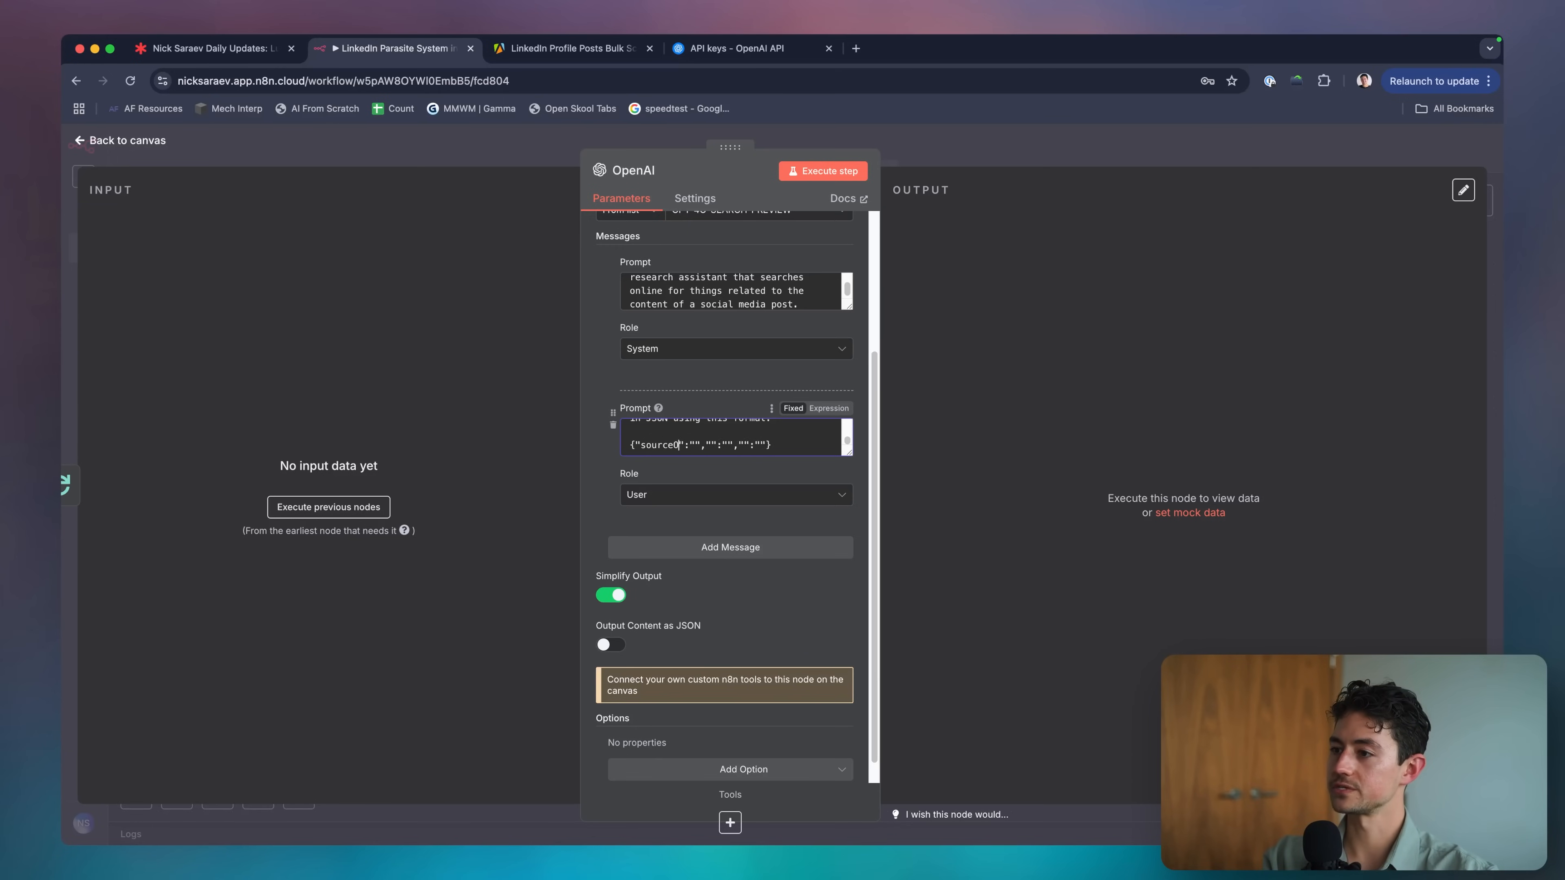
key(alt+shift+Left)
key(cmd+c)
click(764, 445)
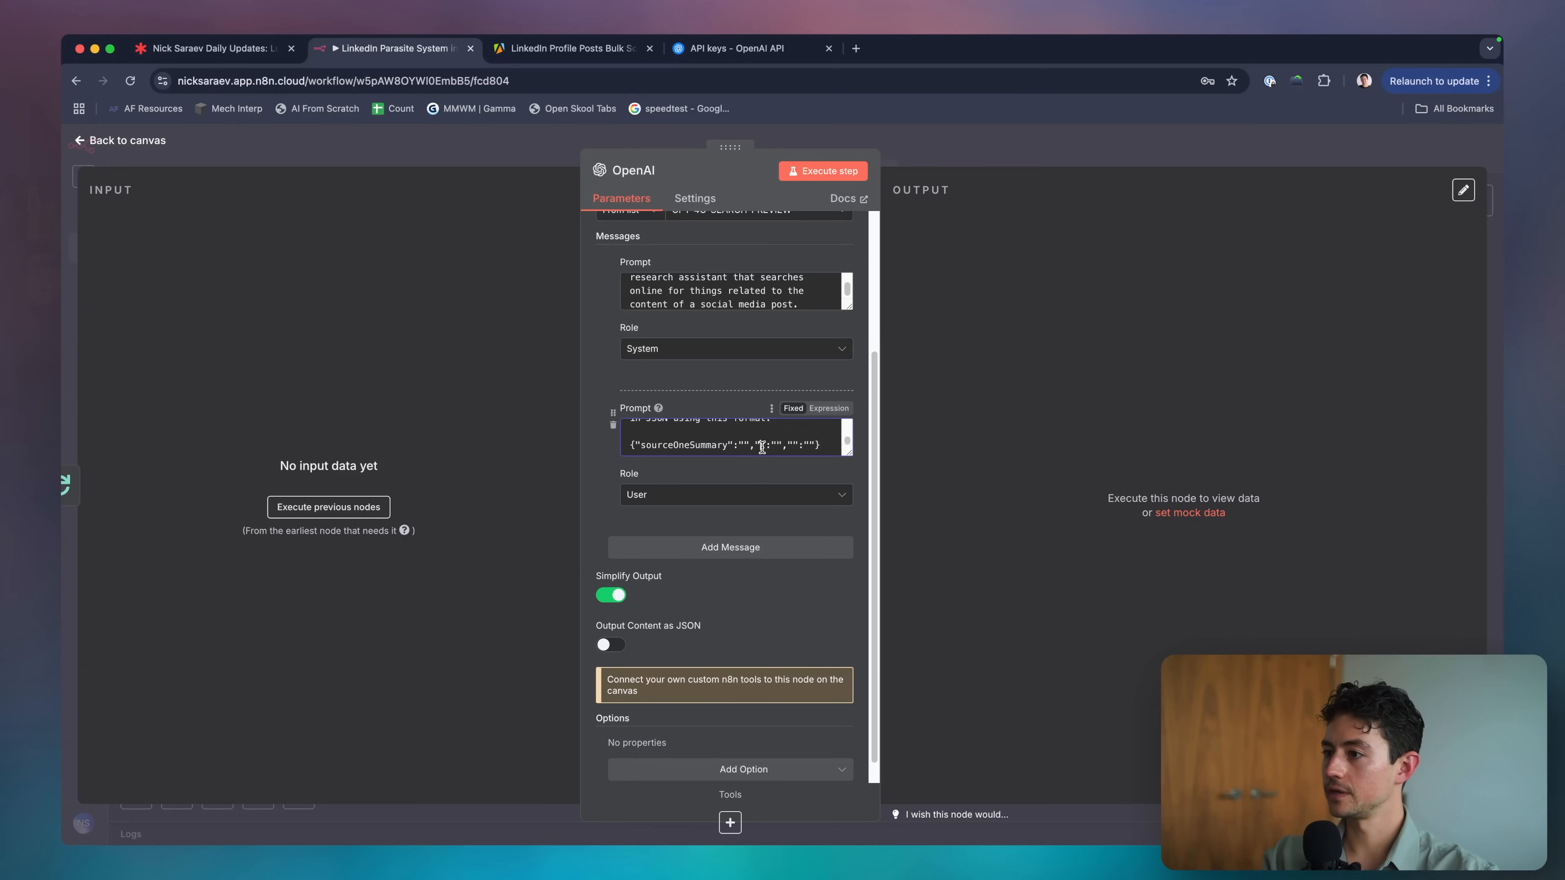
key(cmd+v)
click(807, 437)
key(BackSpace)
key(BackSpace)
key(BackSpace)
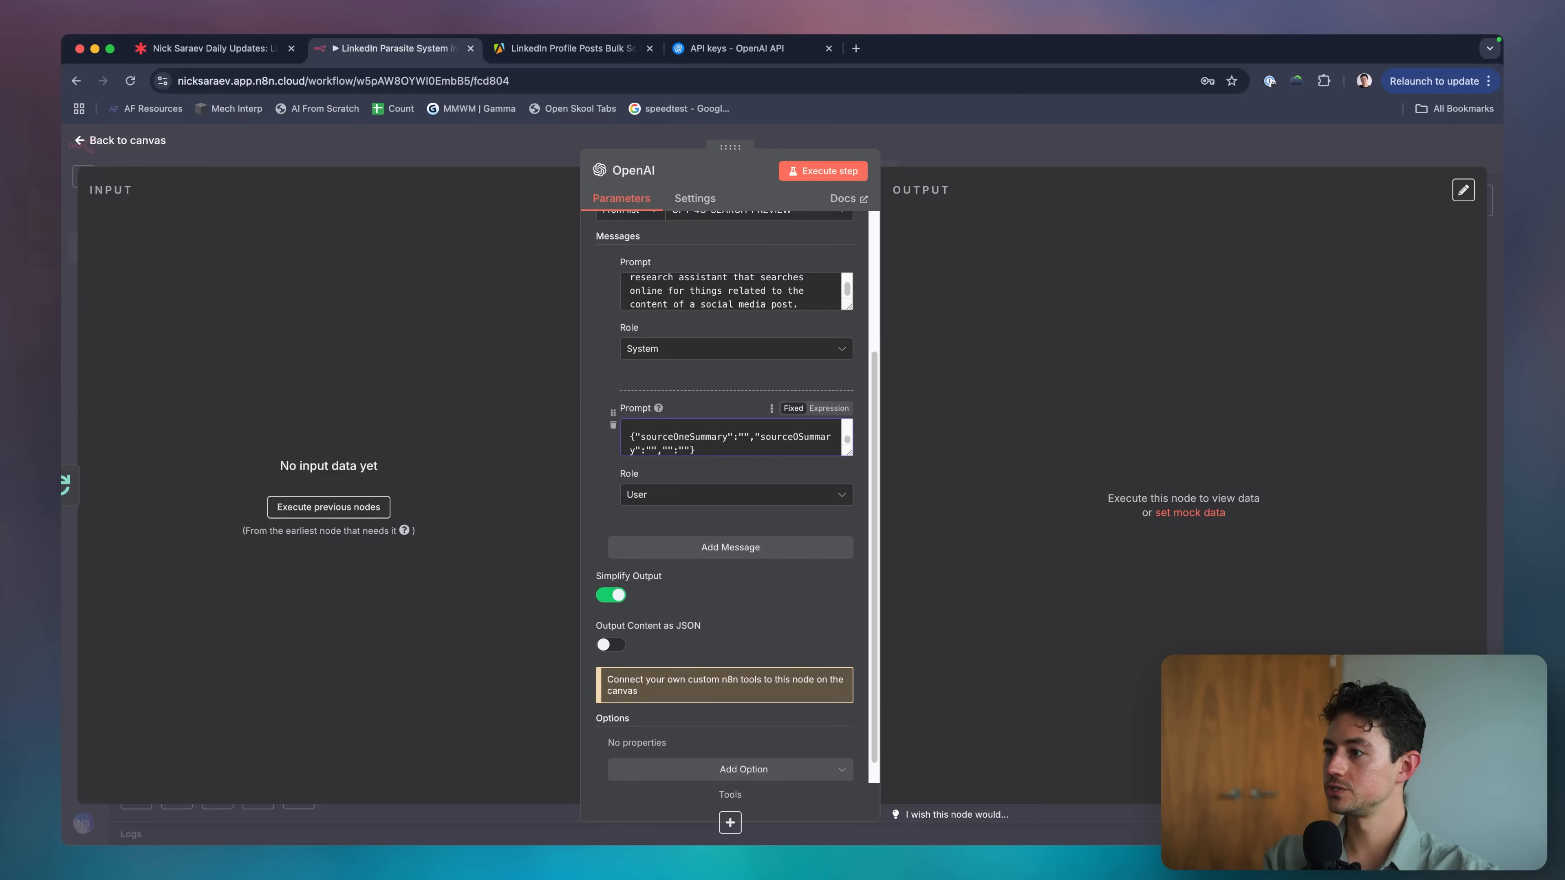
text(Two)
key(cmd+v)
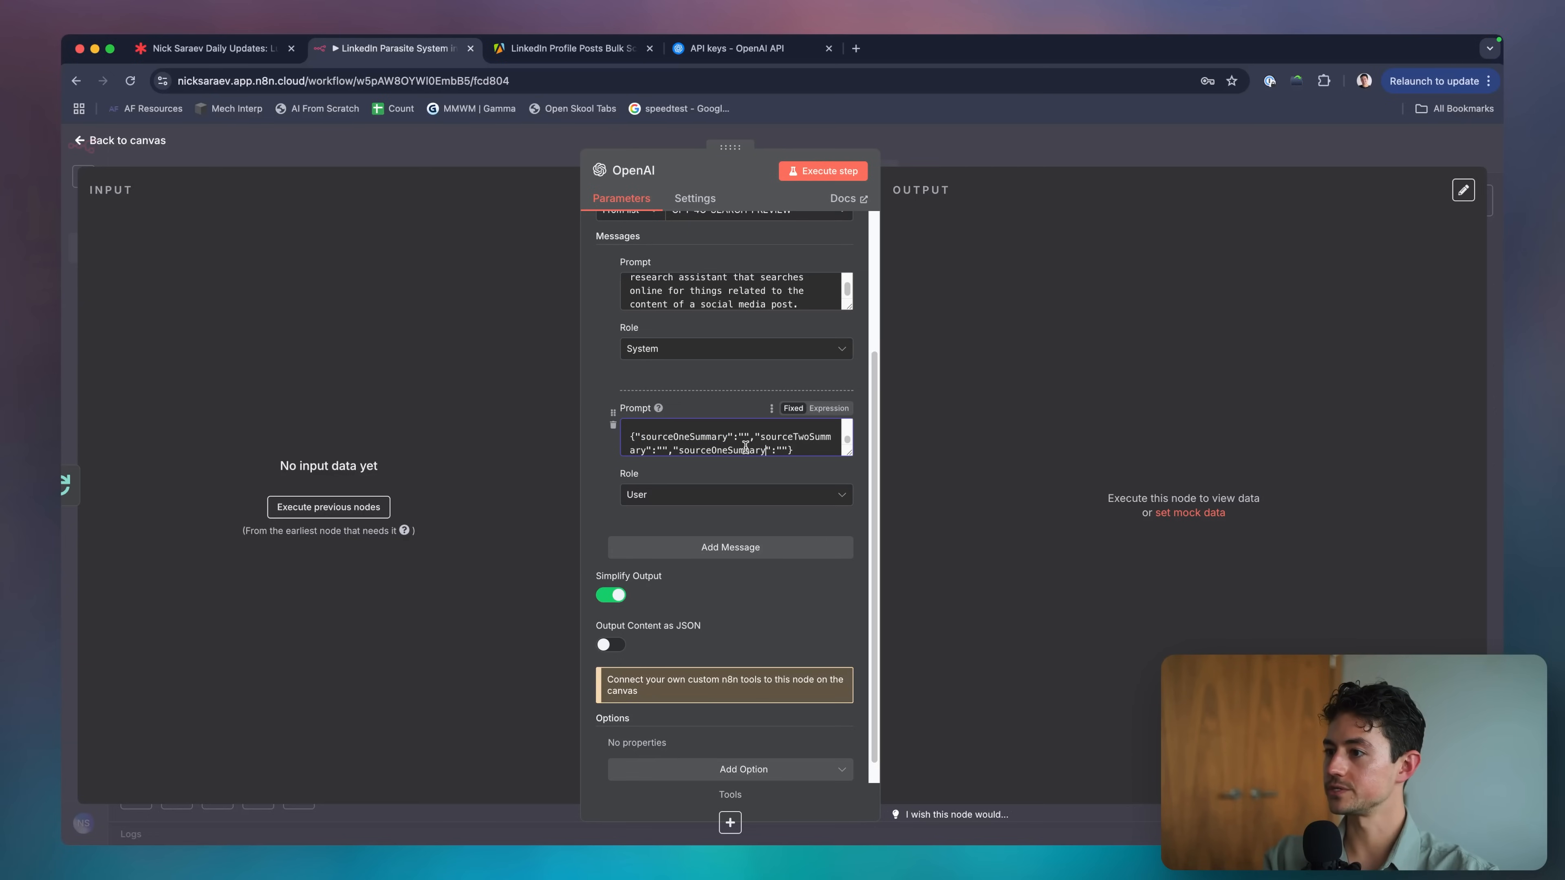
click(730, 448)
key(BackSpace)
key(BackSpace)
key(BackSpace)
key(BackSpace)
text(Threes)
click(815, 450)
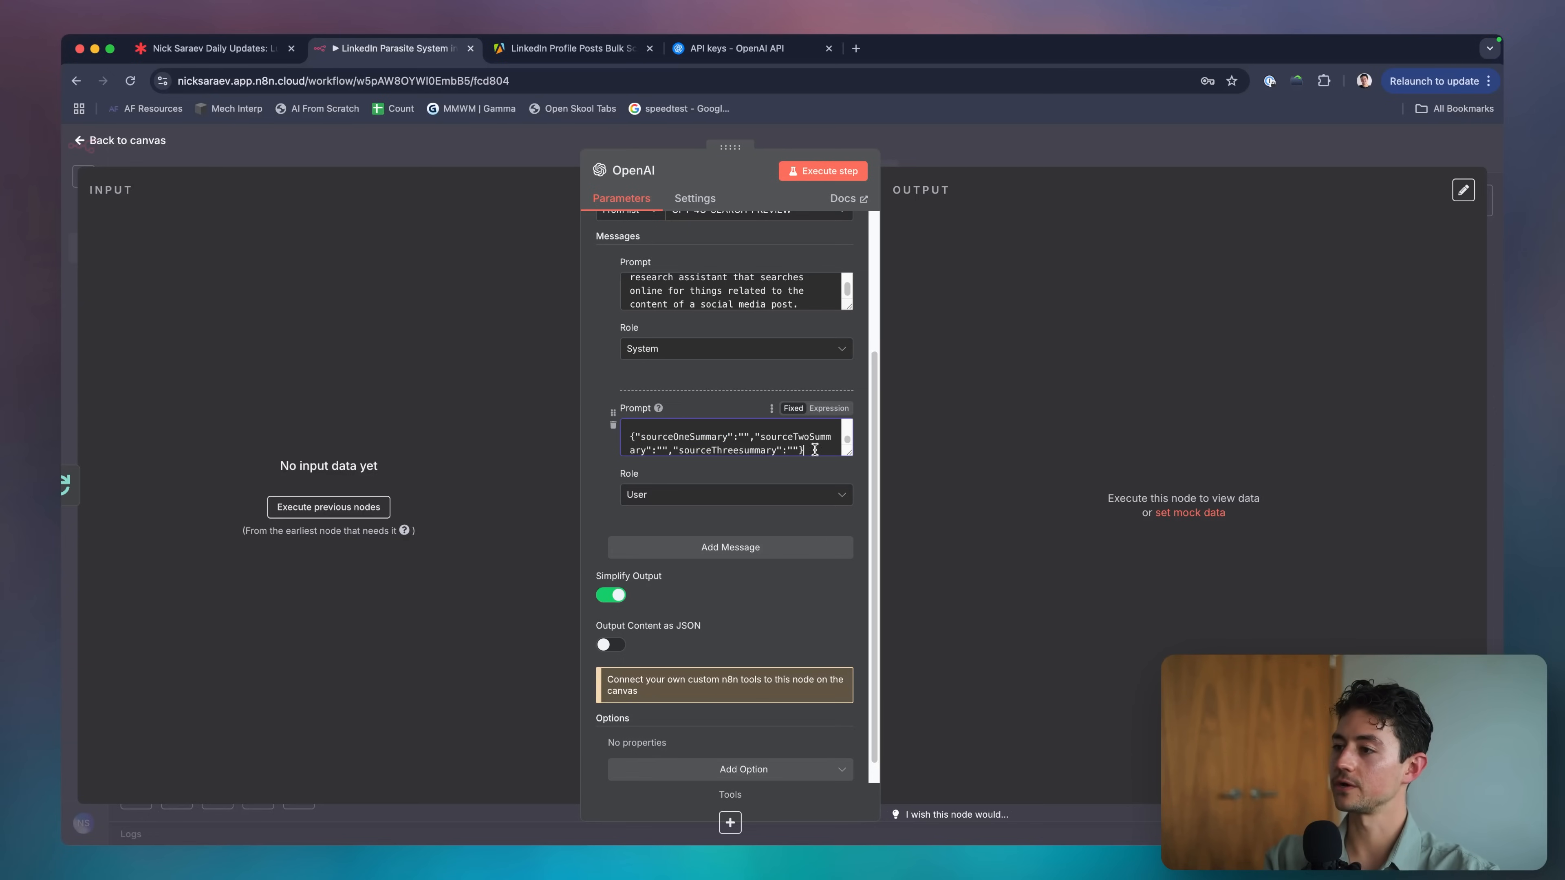
click(745, 451)
key(BackSpace)
text(S)
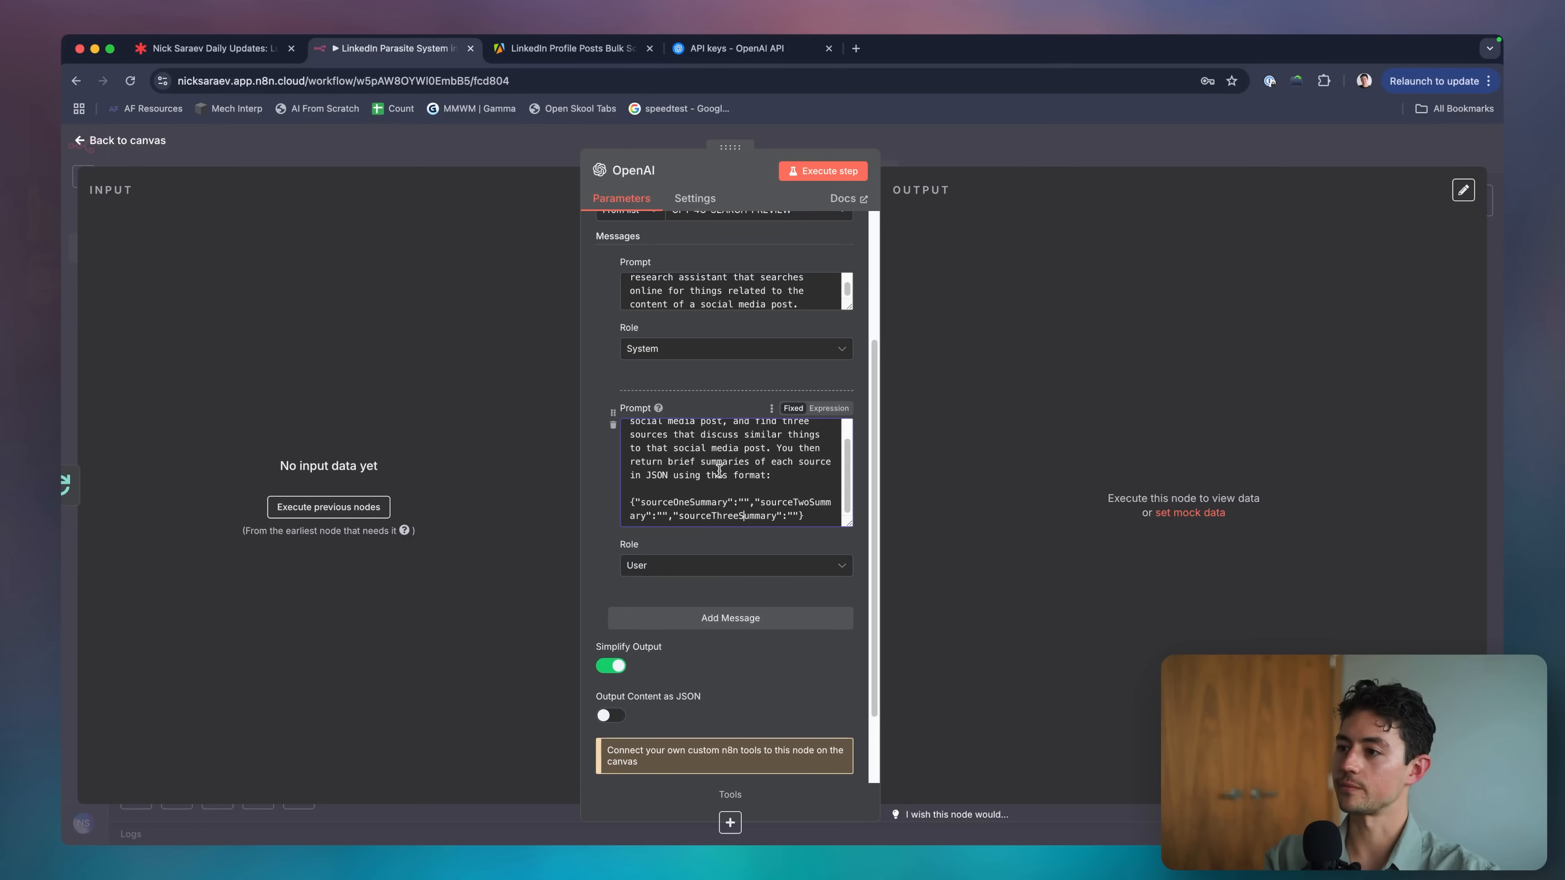
Add a Rules section whose first rule says 'Lean towards detailed summaries.'.
click(823, 519)
key(Return)
key(Return)
text(Rules:)
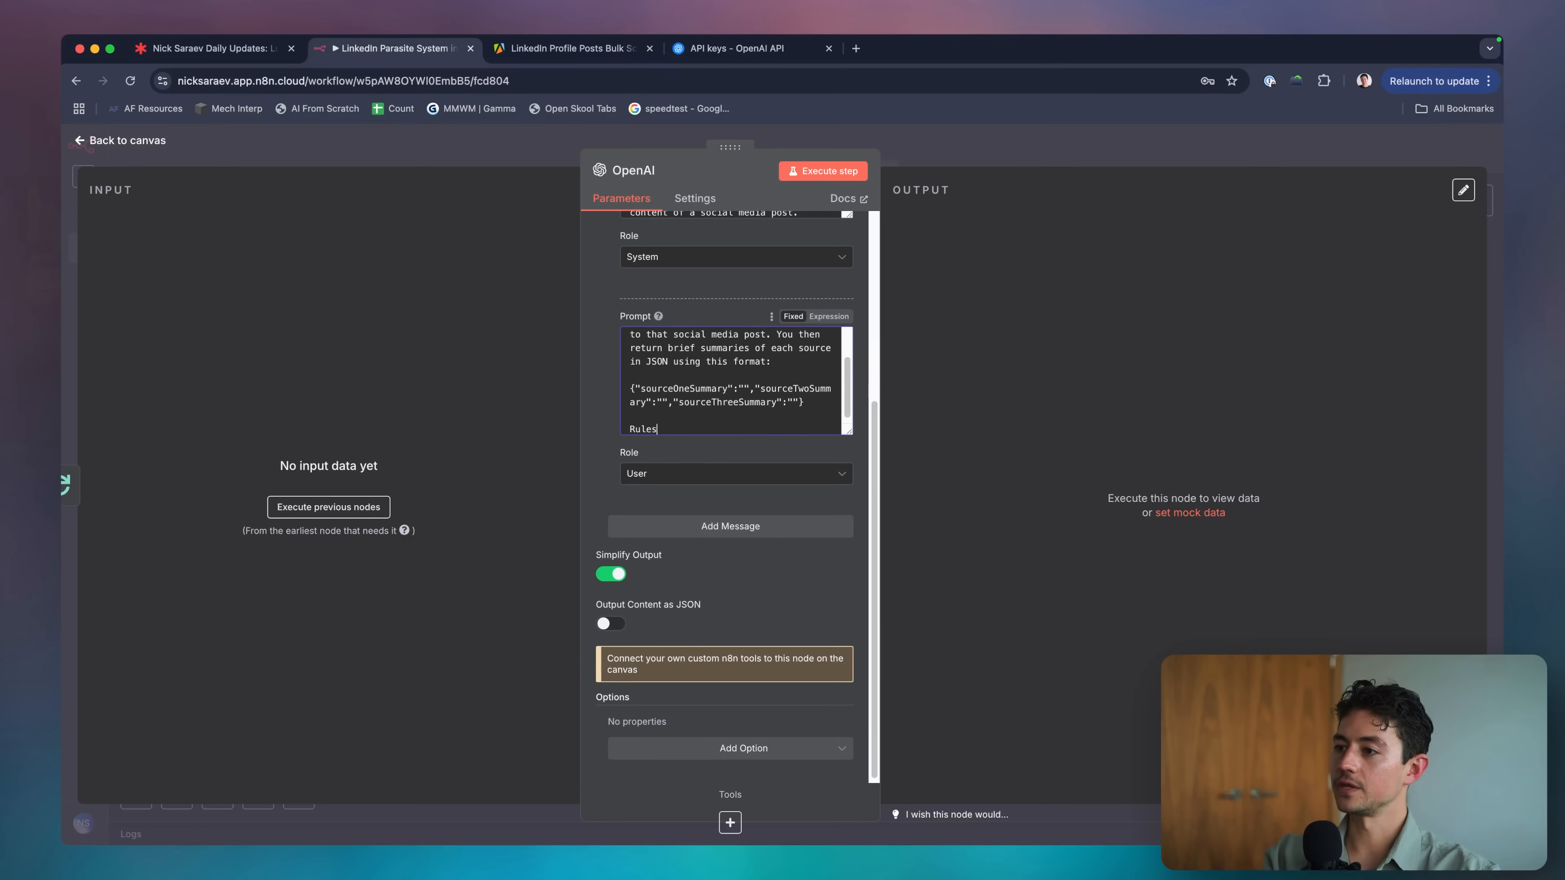
key(Return)
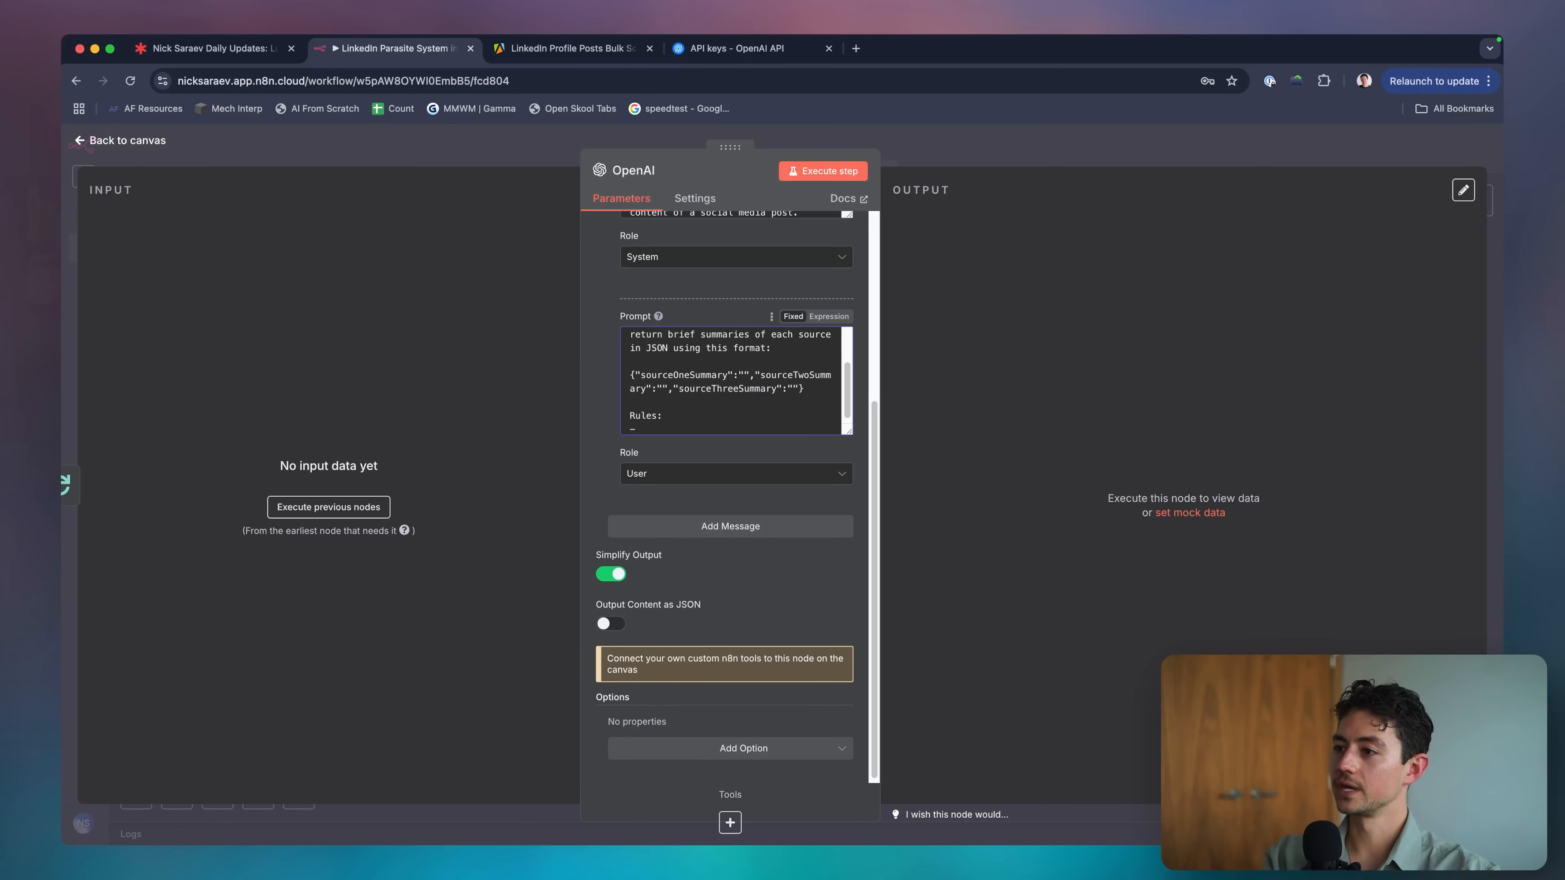
text(- Be very conprehe)
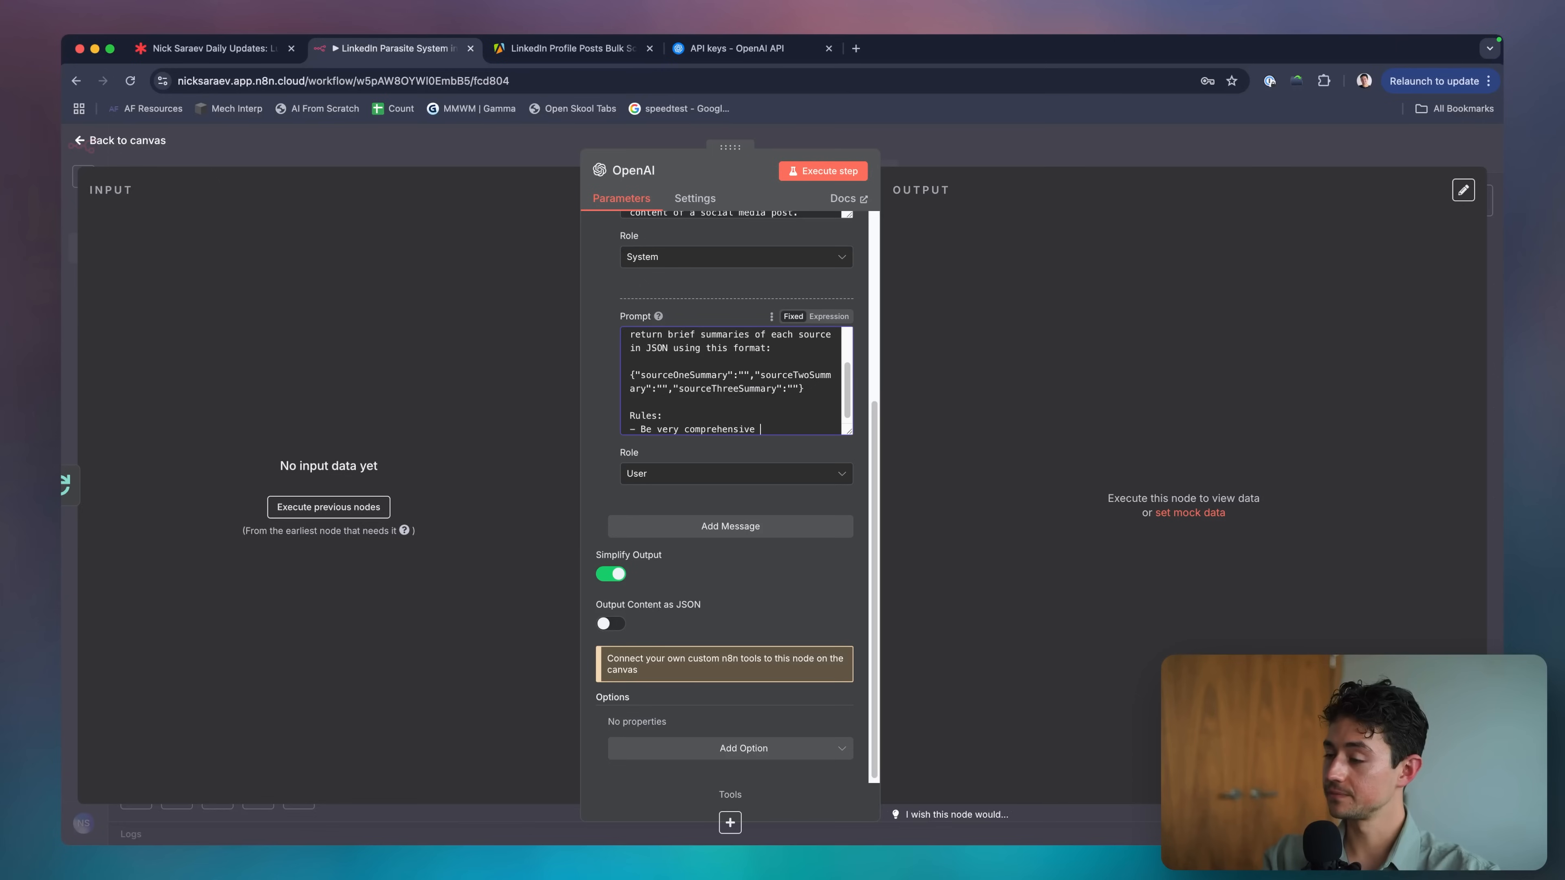
text(nsive with your summaries)
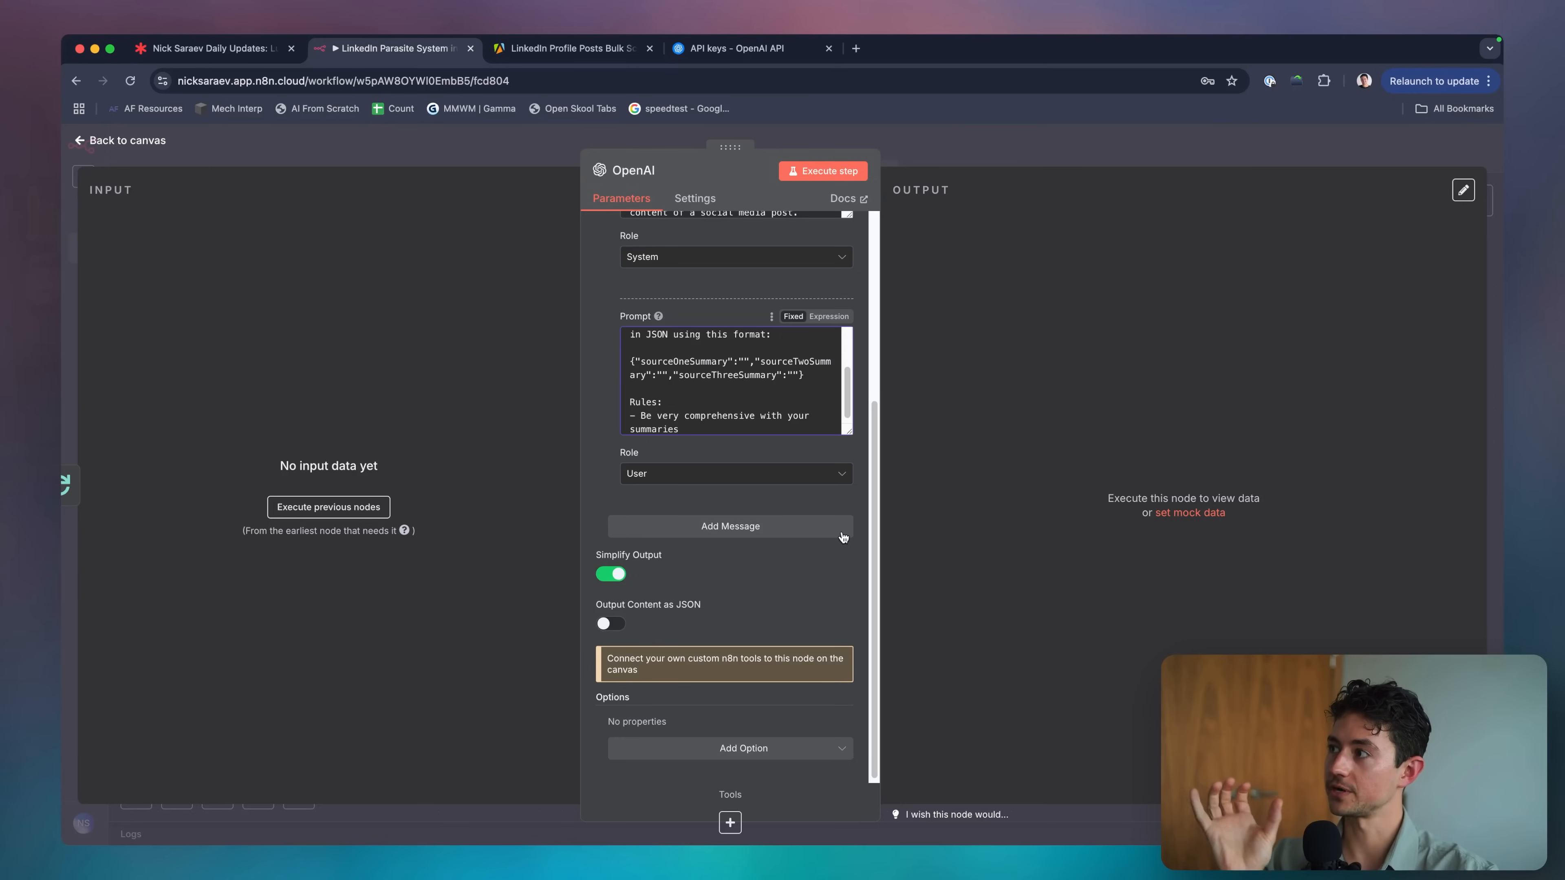
scroll(791, 416, up, 3)
scroll(791, 416, down, 3)
double_click(721, 411)
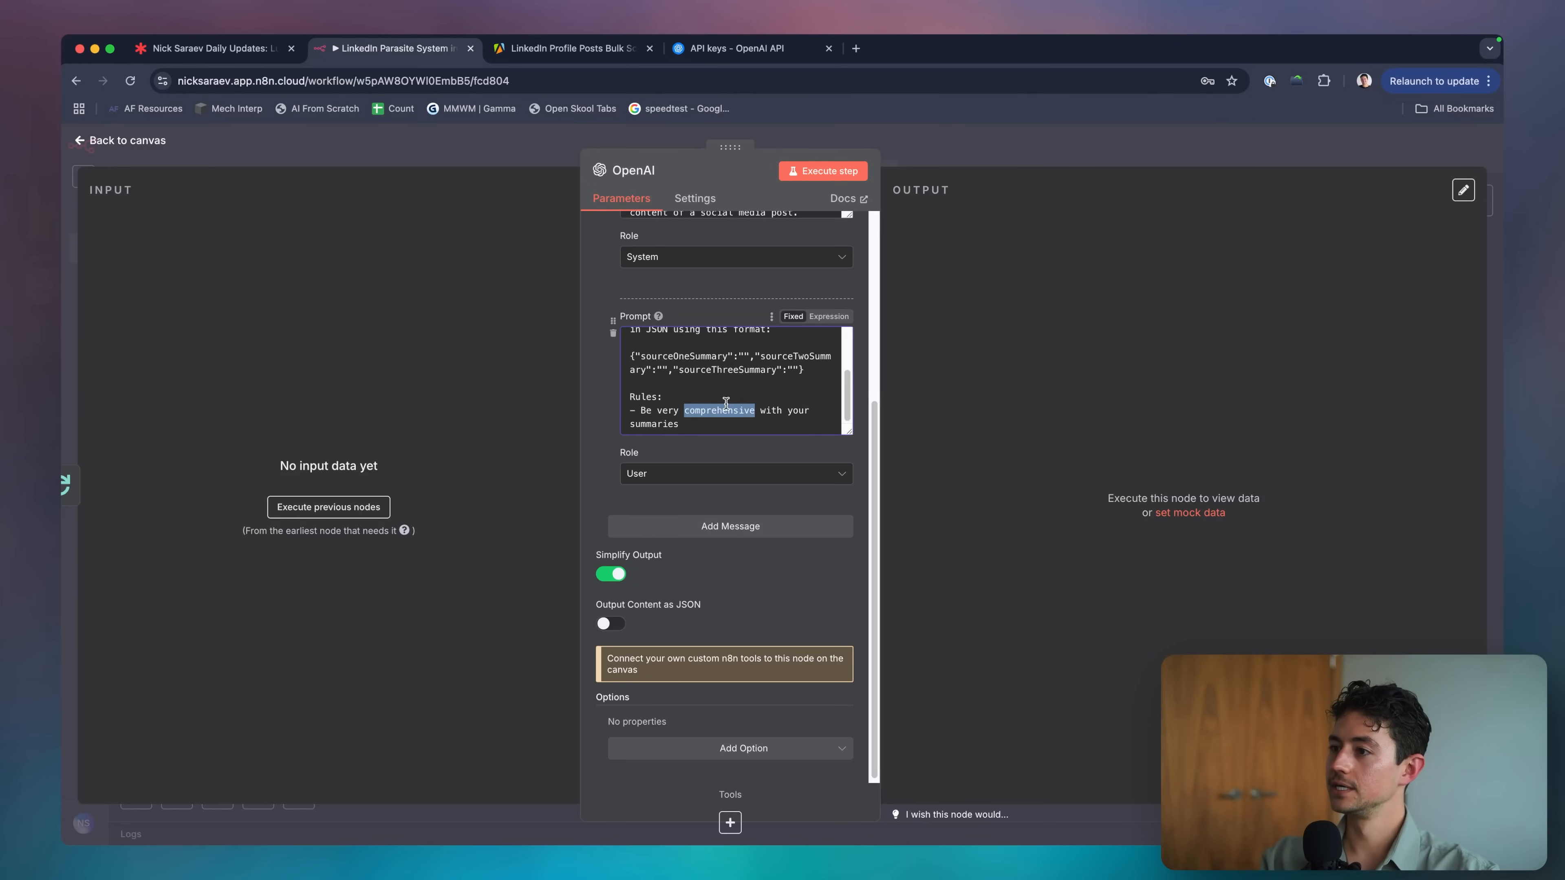
key(BackSpace)
key(alt+BackSpace)
key(alt+BackSpace)
text(Lean towards det)
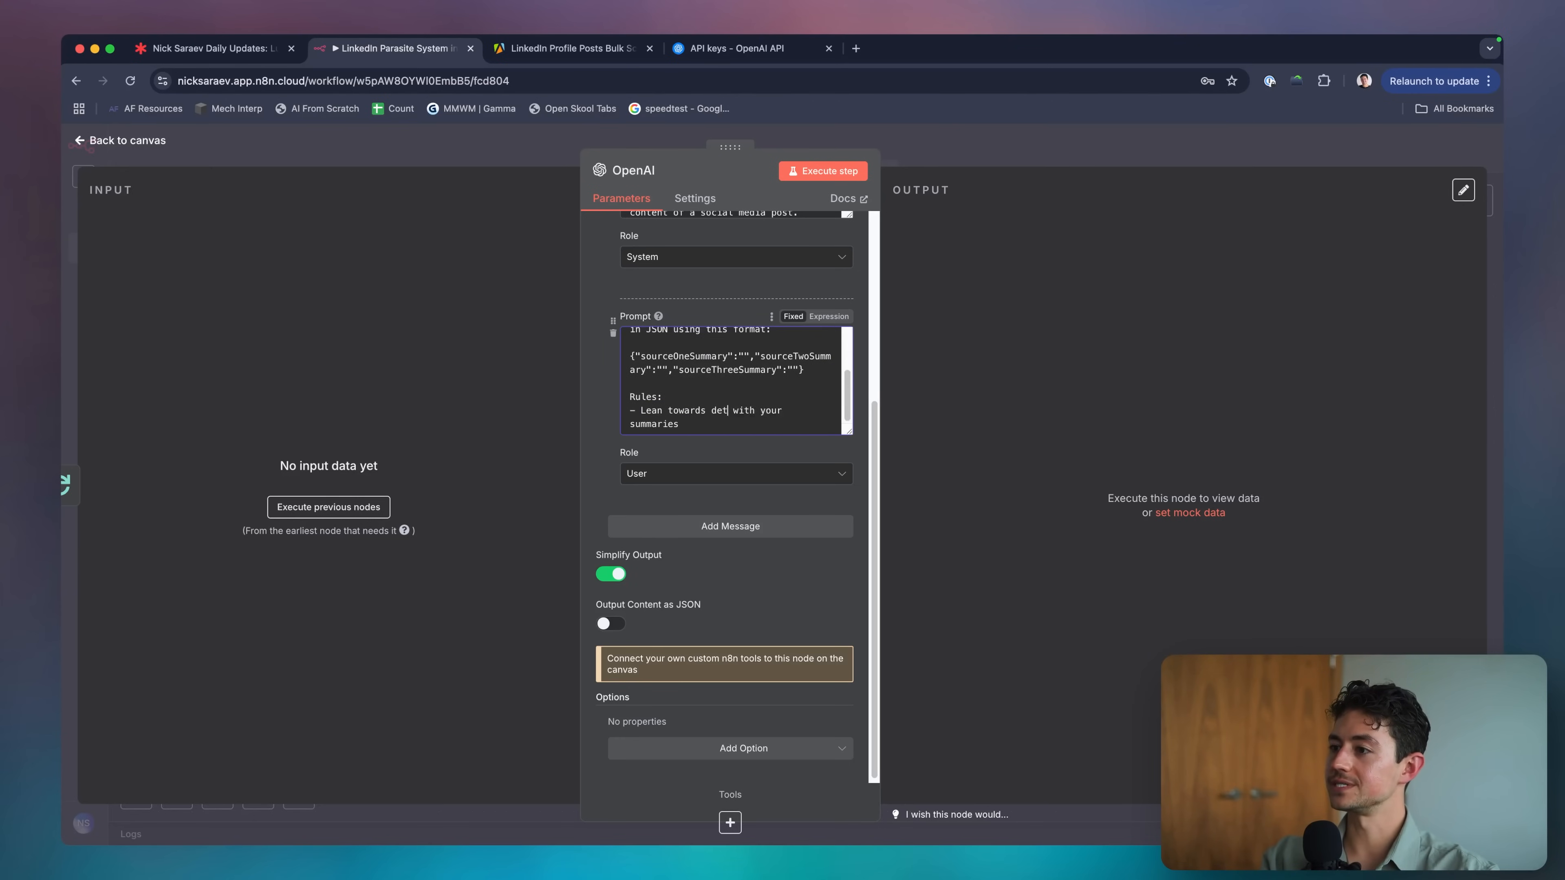
text(ailed summaries)
key(shift+super+Down)
key(BackSpace)
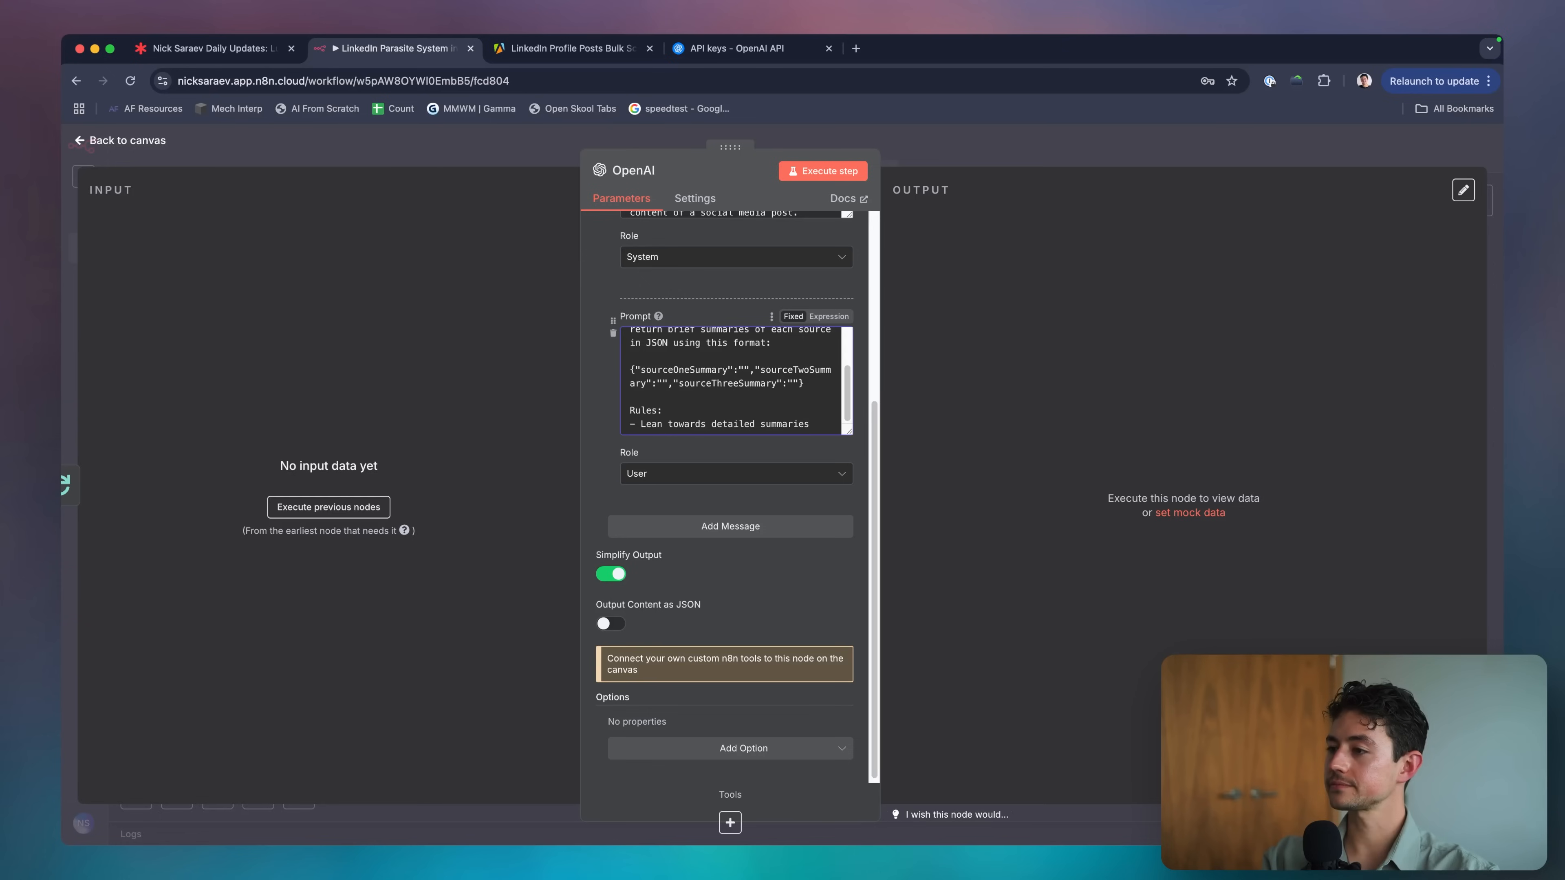
text(.)
Add rules to include new information not in the source and write at least one-paragraph summaries.
key(Return)
text(- If you can find new information (not present in the)
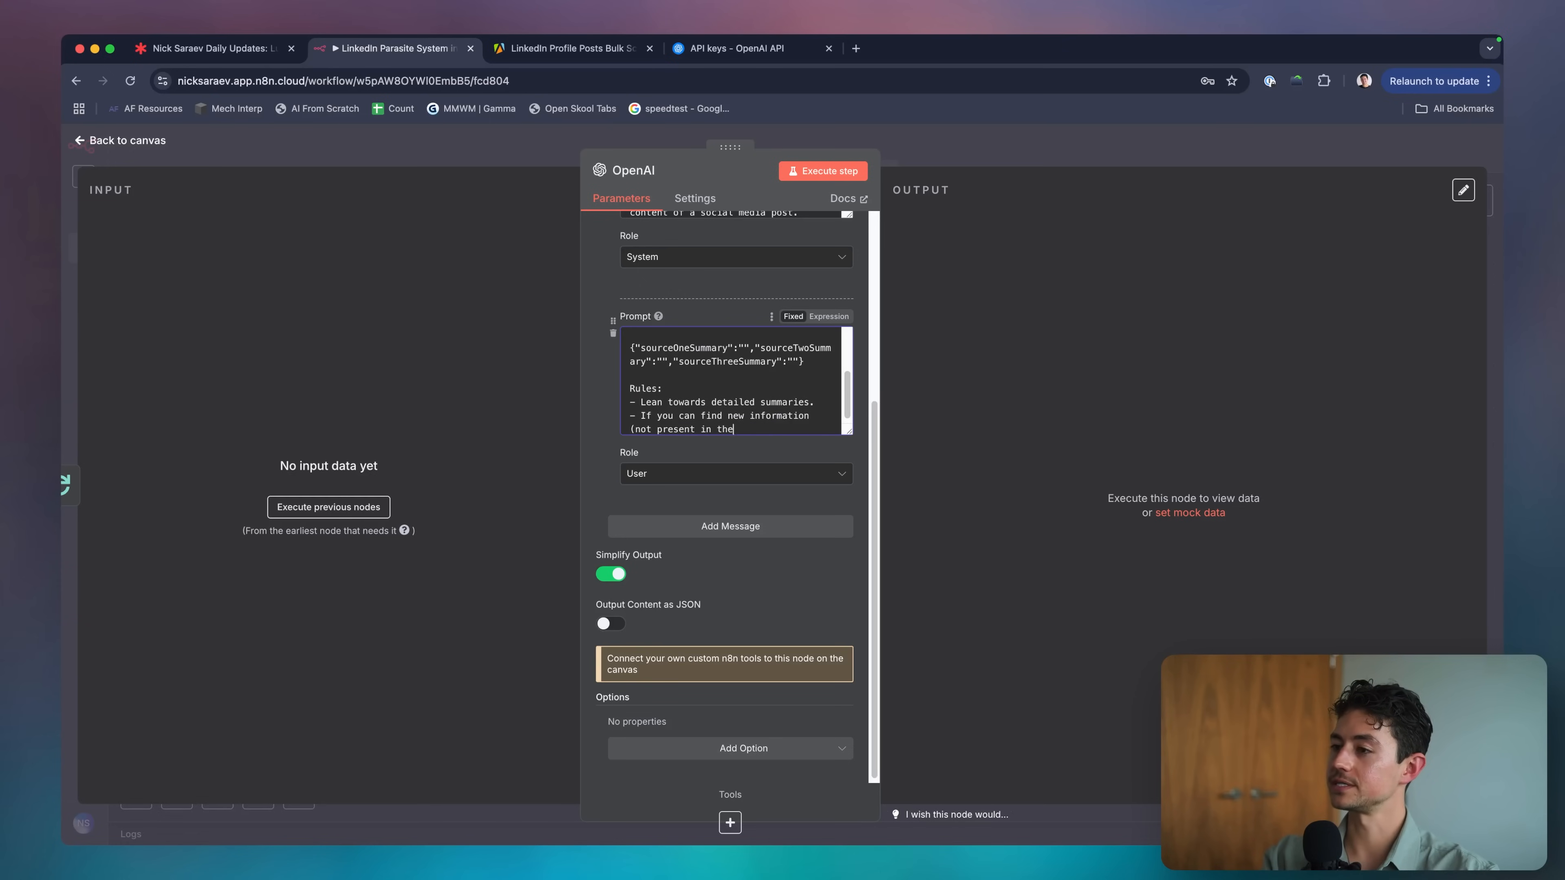
text( source content) make sure to include it.)
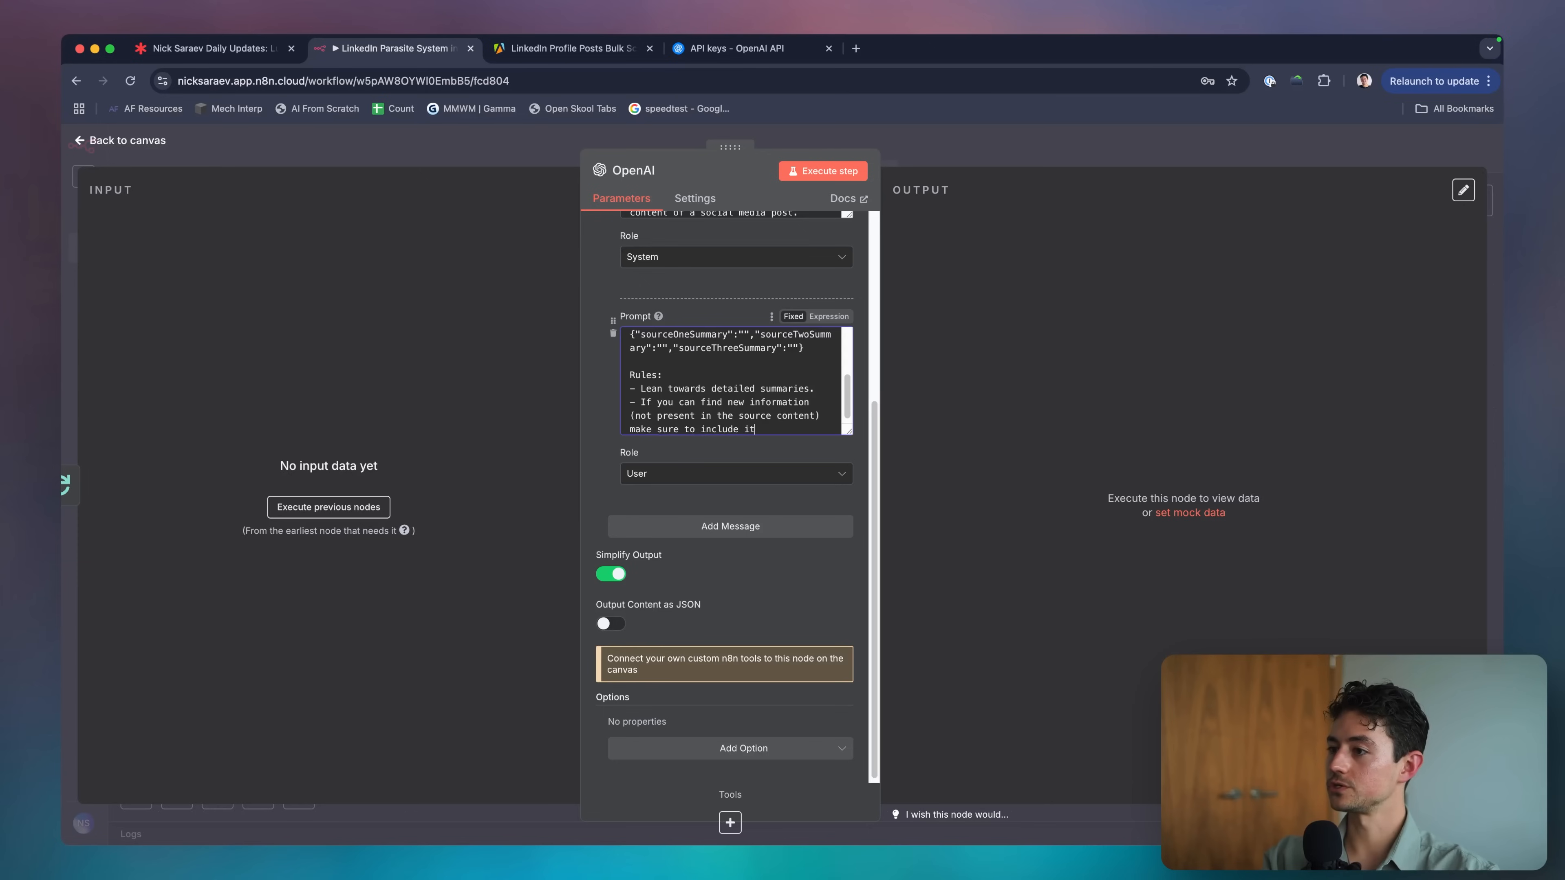
key(Return)
text(- Ensure your su)
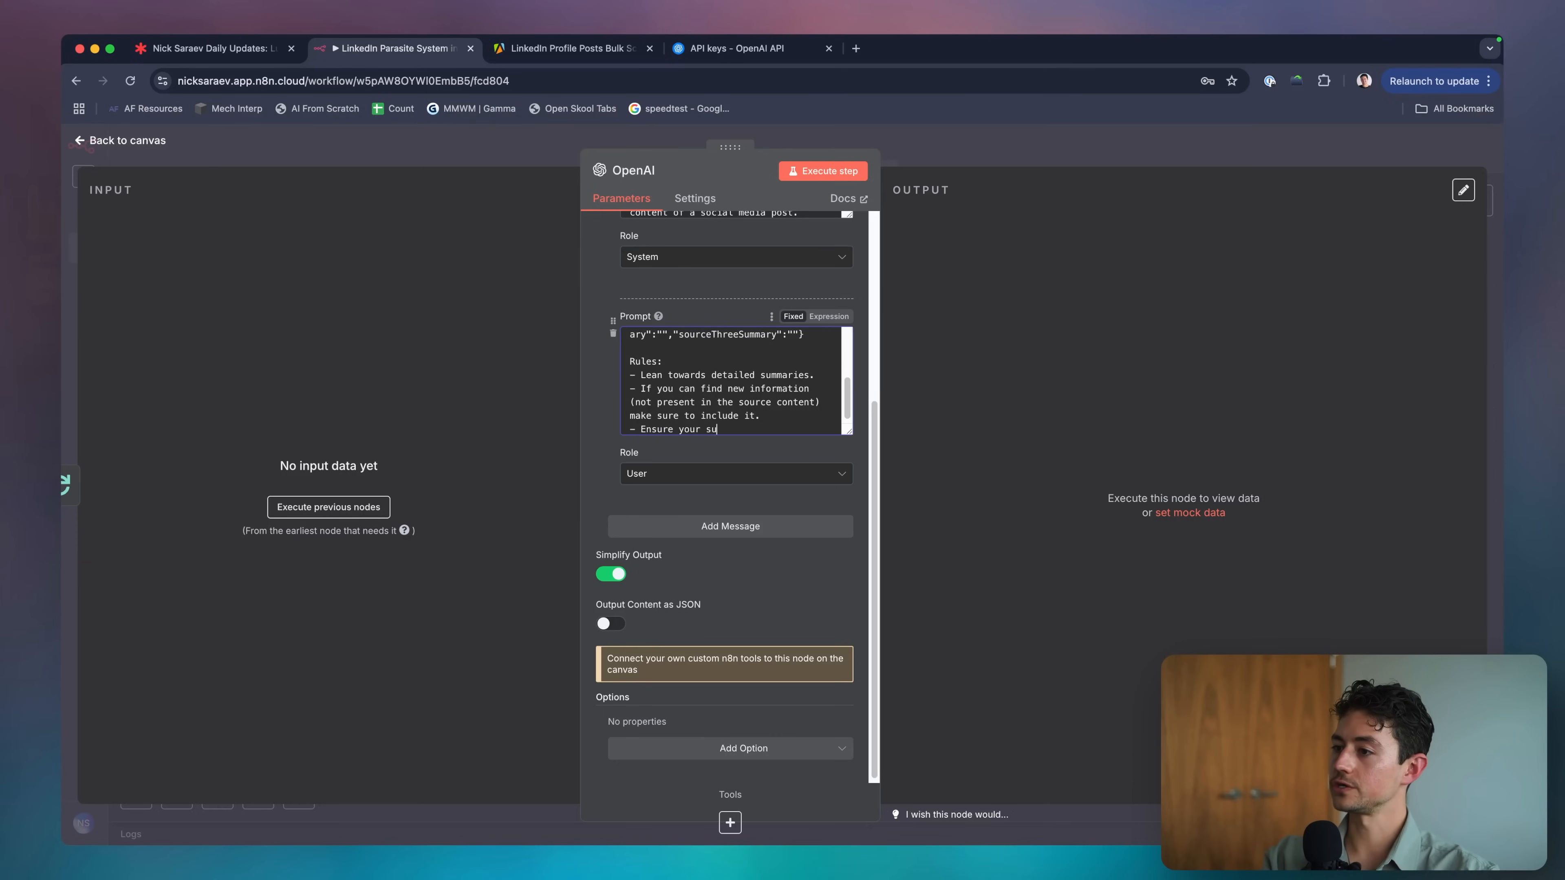
text(mmaries are at least one paragraph long.)
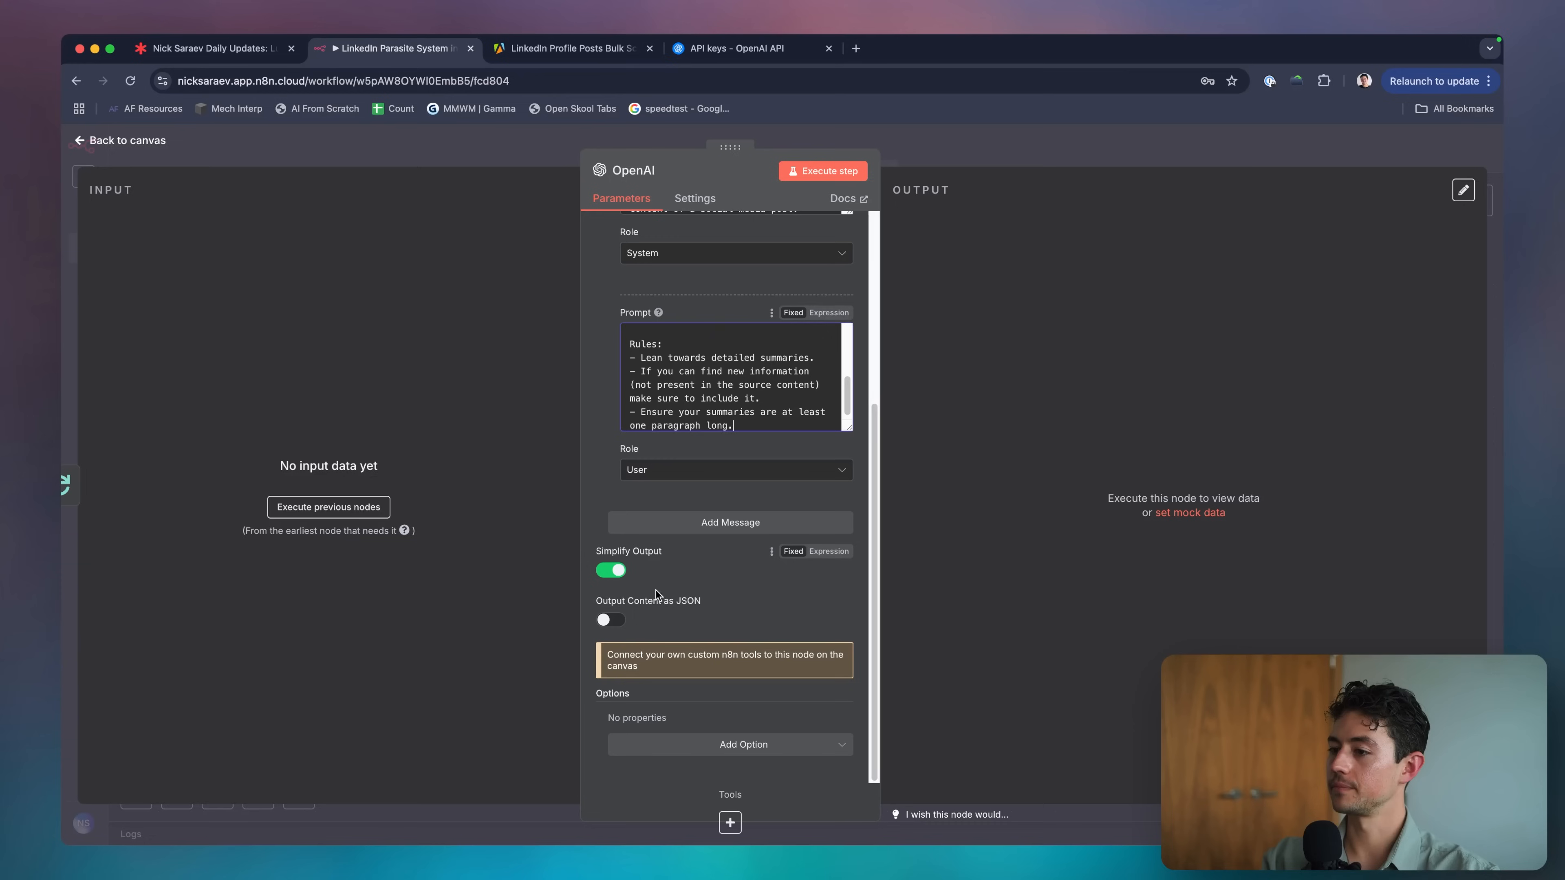
Turn on Output Content as JSON, set temperature to 0.7, and return to the canvas.
click(611, 621)
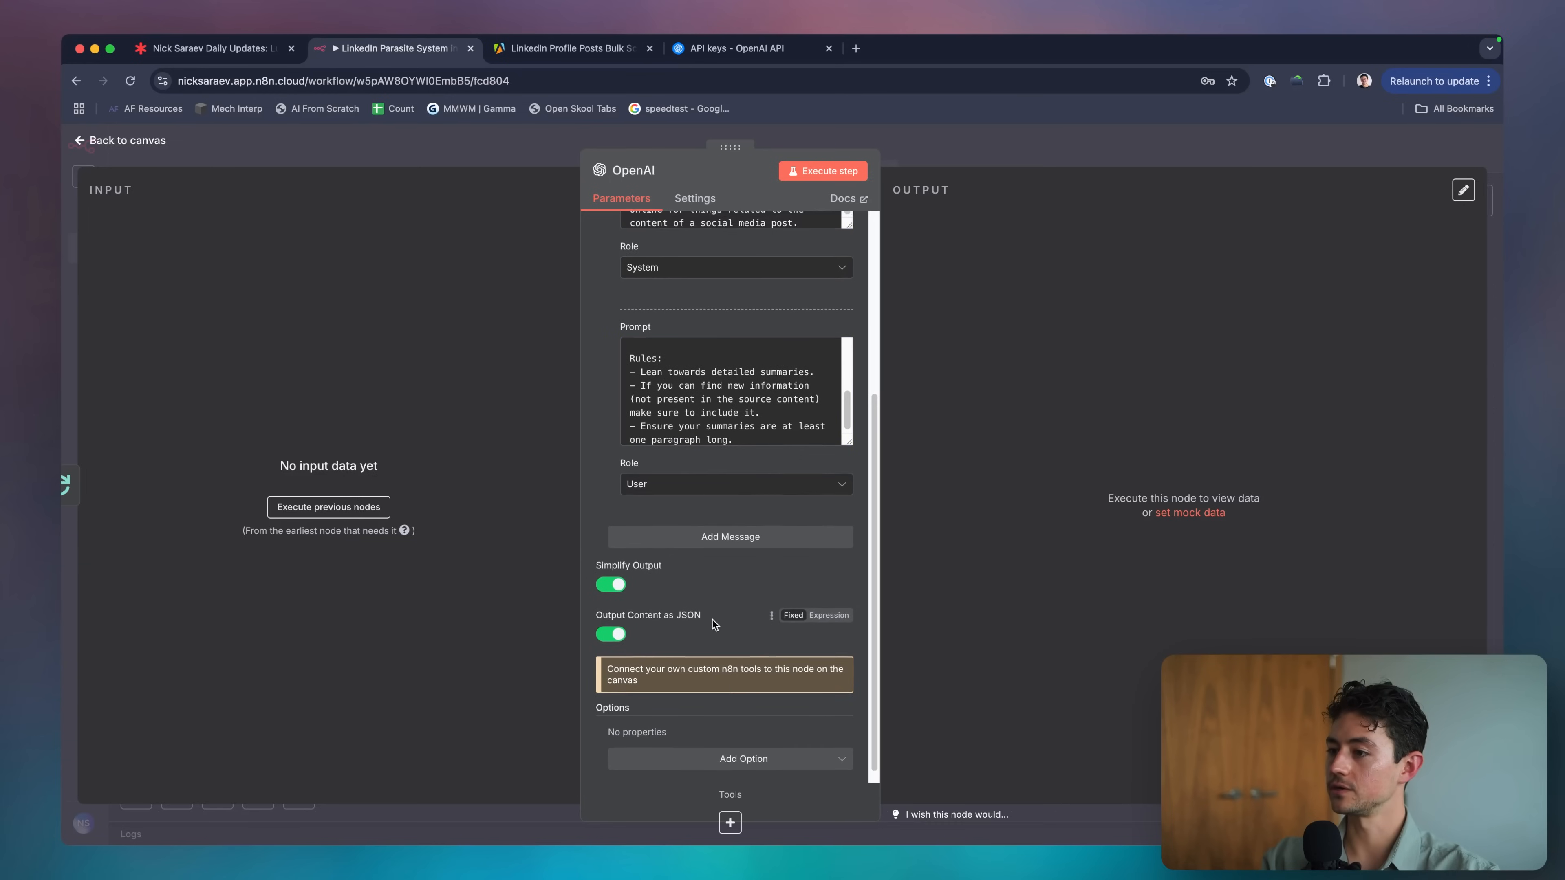
click(727, 758)
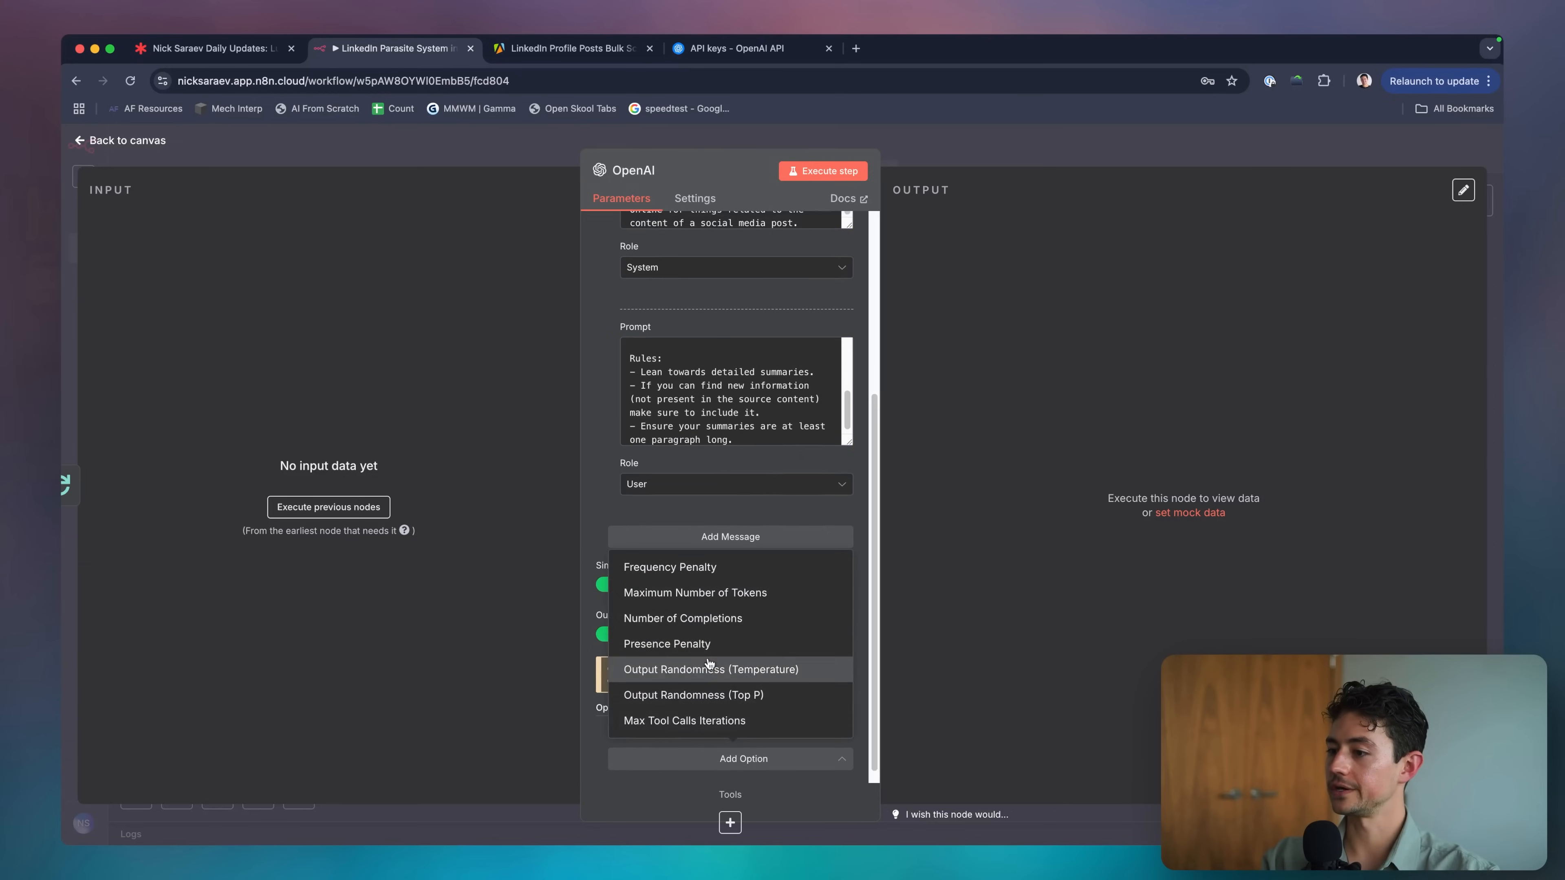
click(715, 670)
double_click(709, 713)
text(0.7)
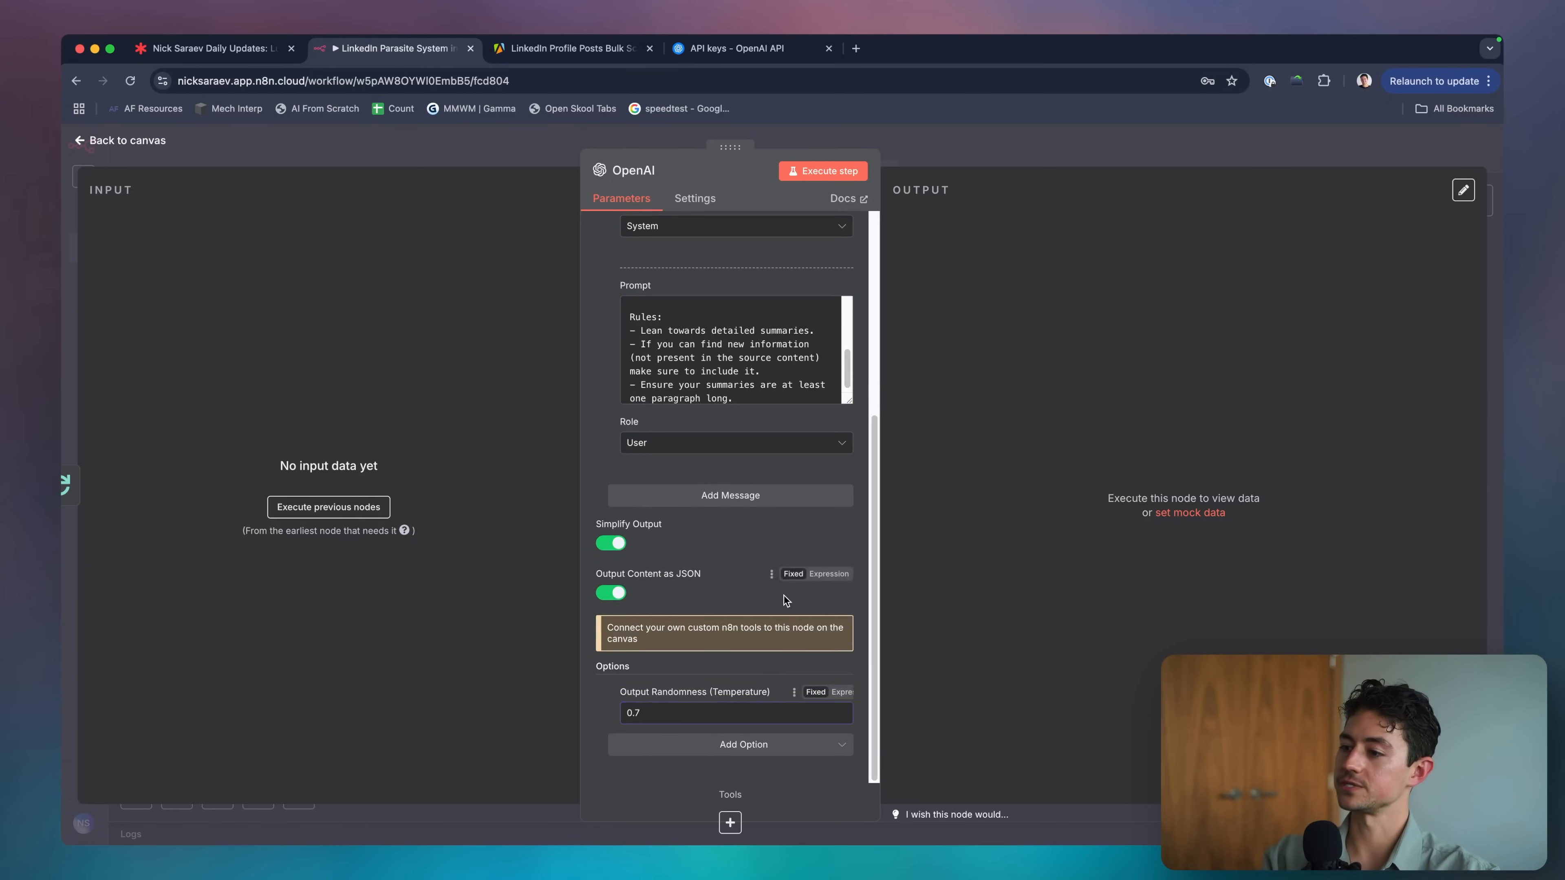
scroll(783, 595, up, 5)
click(907, 147)
scroll(764, 444, down, 1)
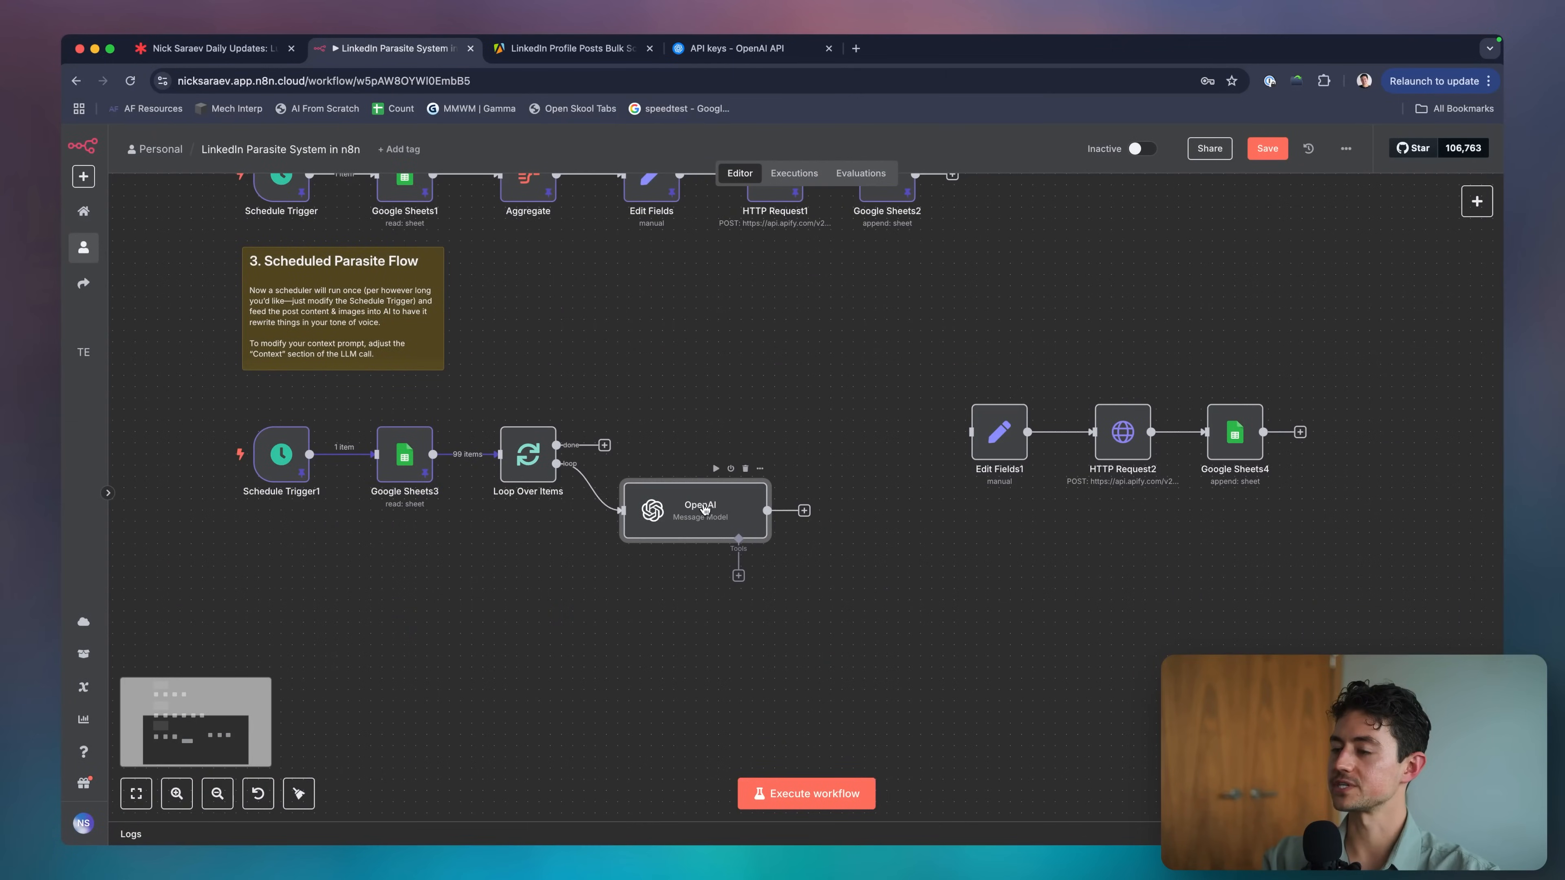
Execute Loop Over Items and check the single post item on its Loop Branch output.
double_click(541, 473)
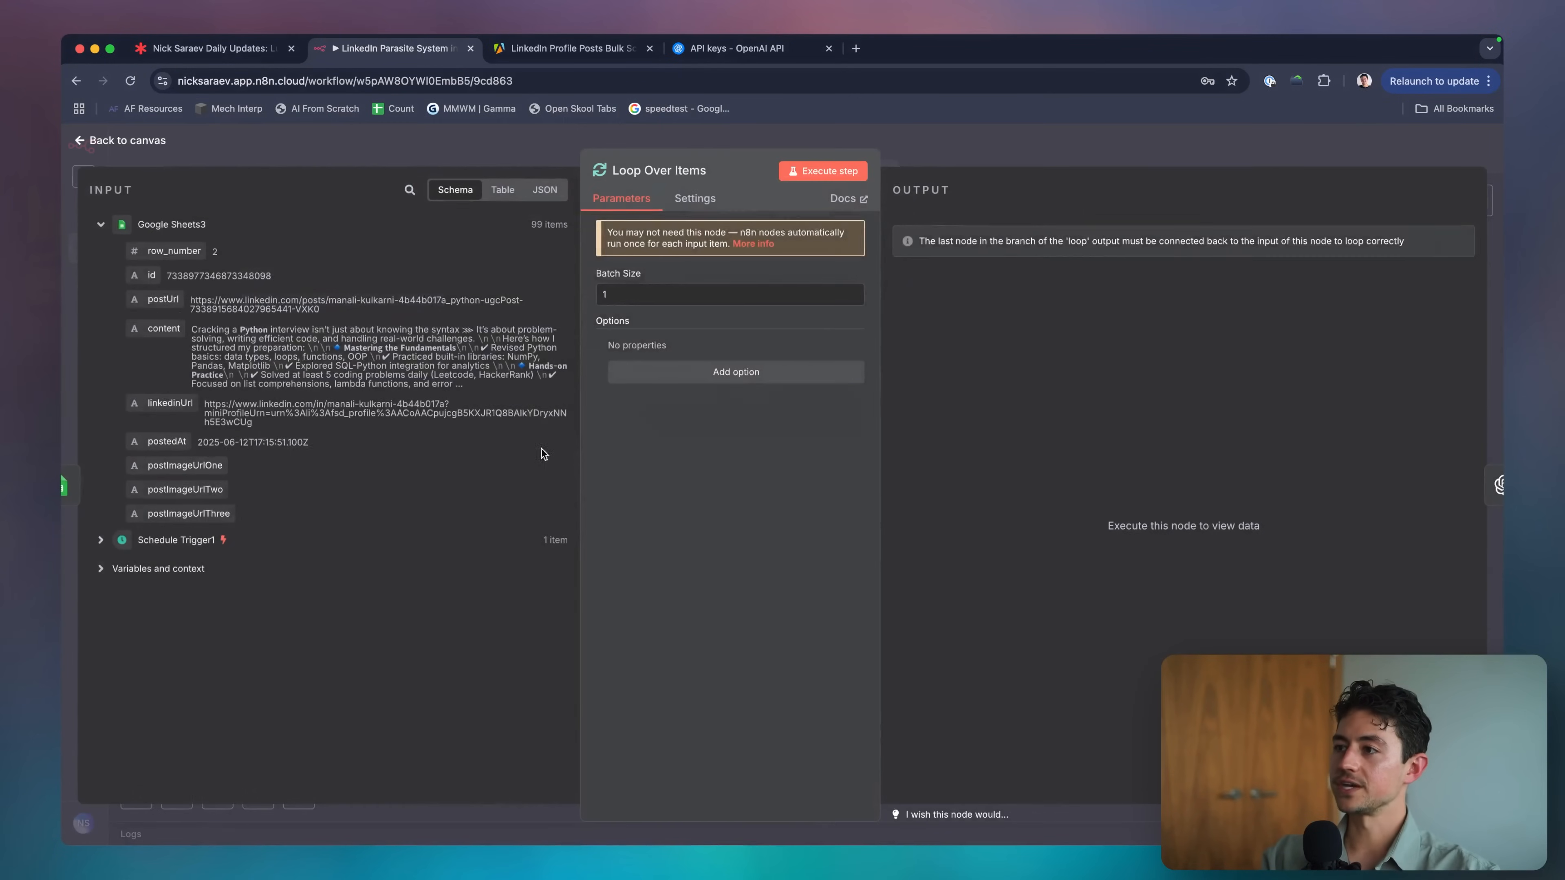
click(825, 173)
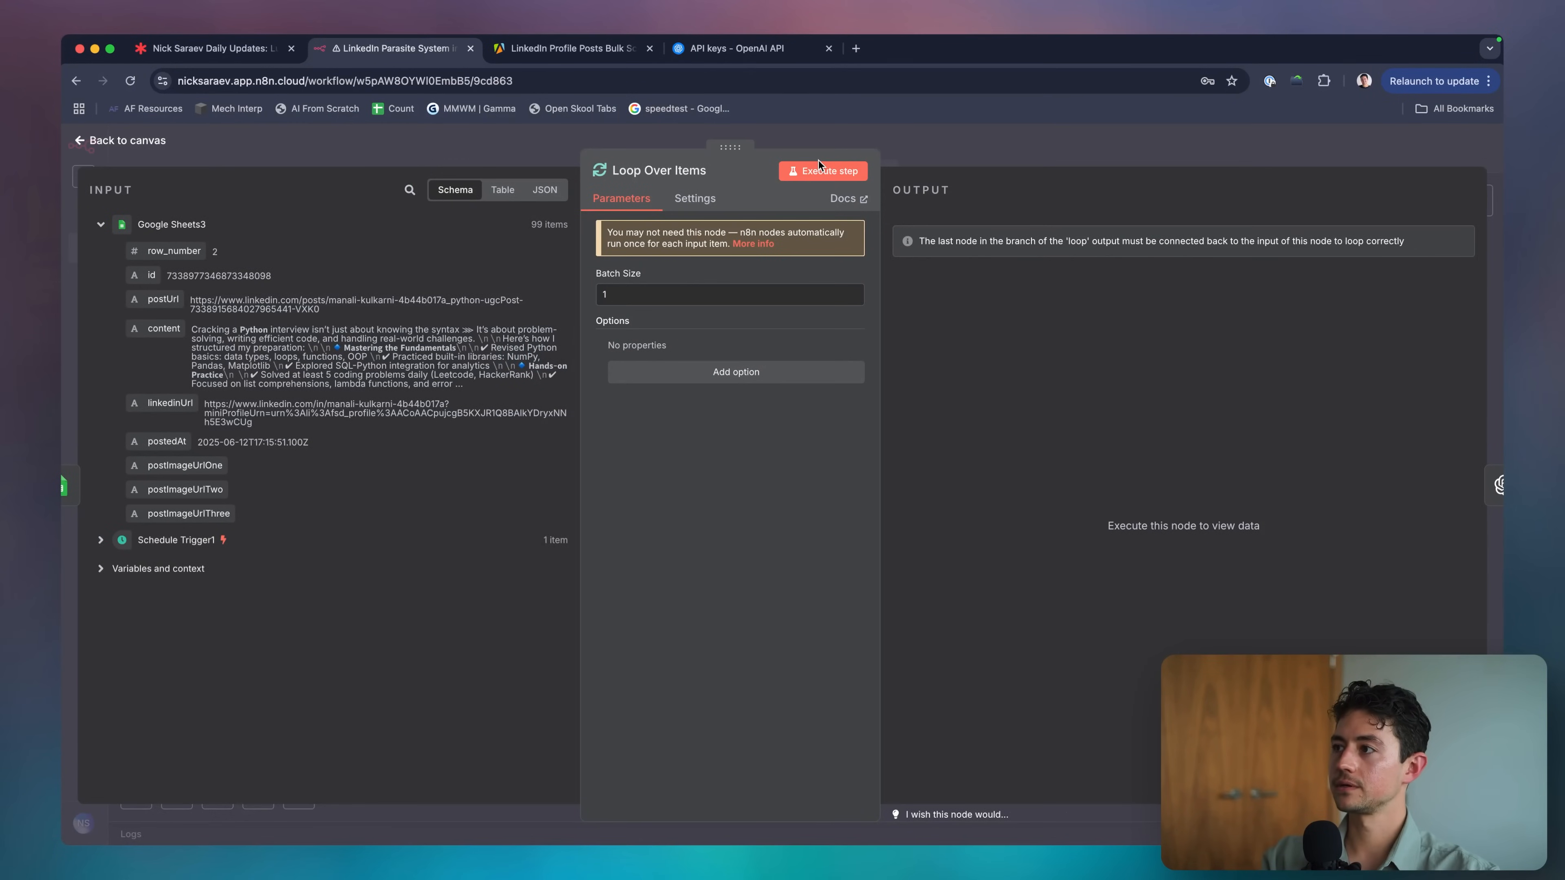
click(948, 155)
double_click(522, 468)
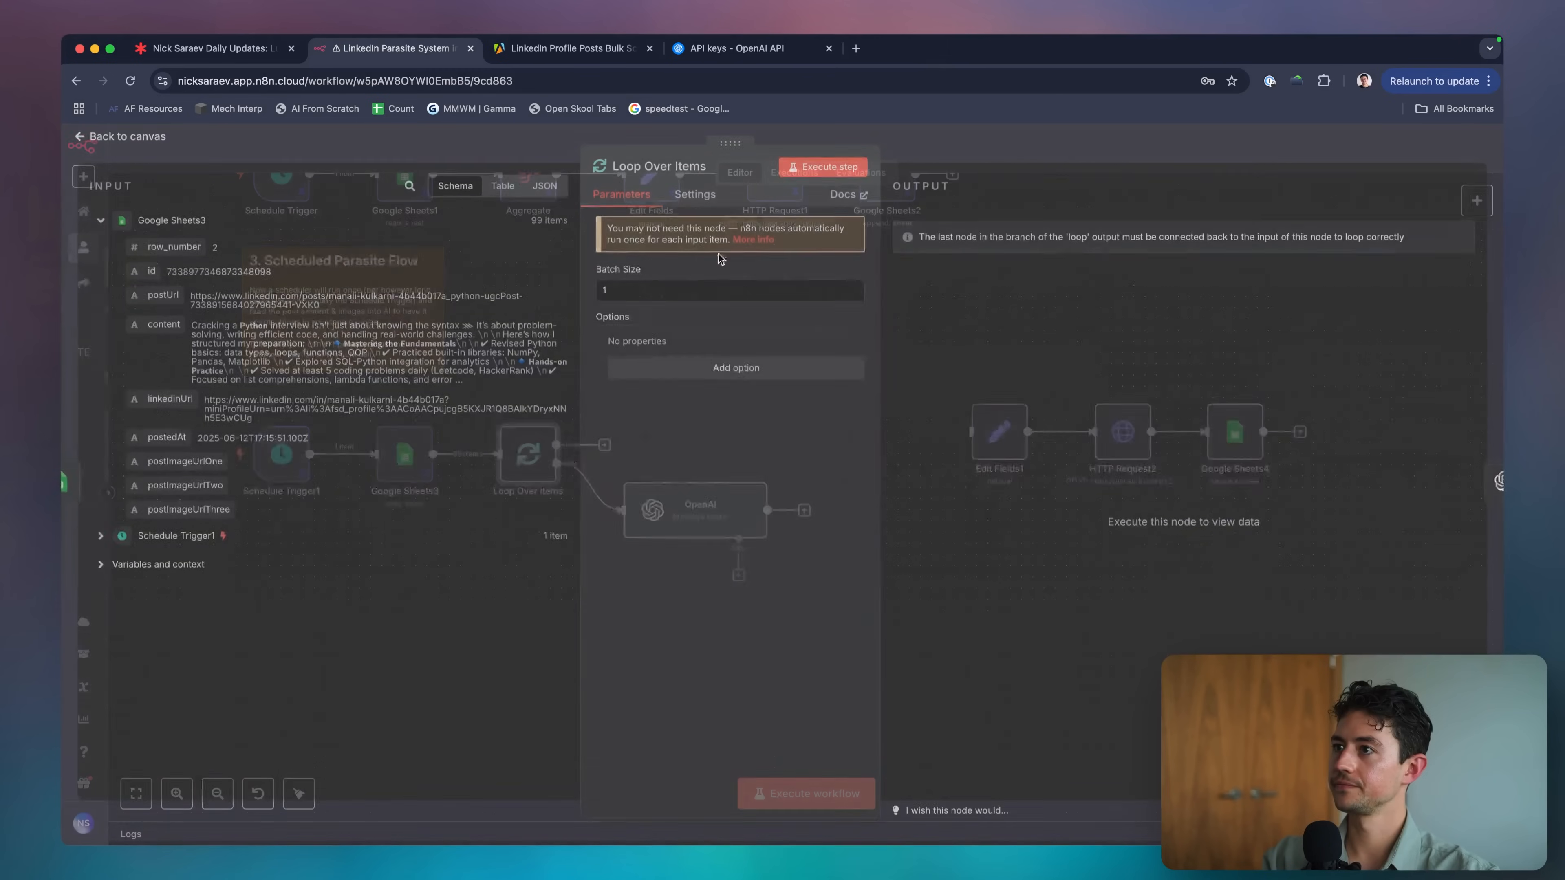
click(816, 174)
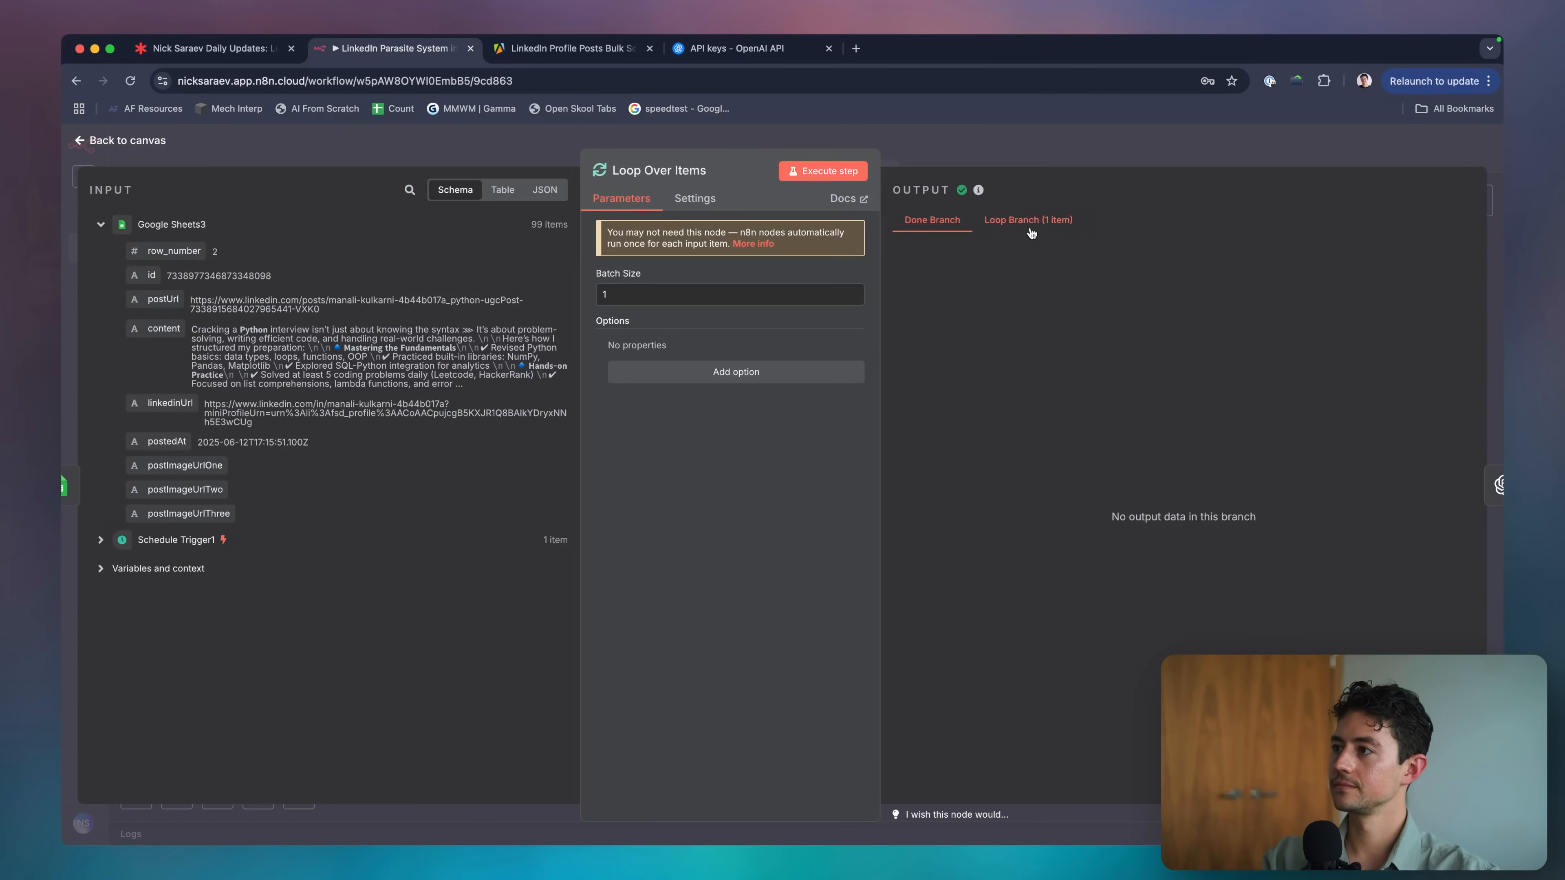
click(1035, 220)
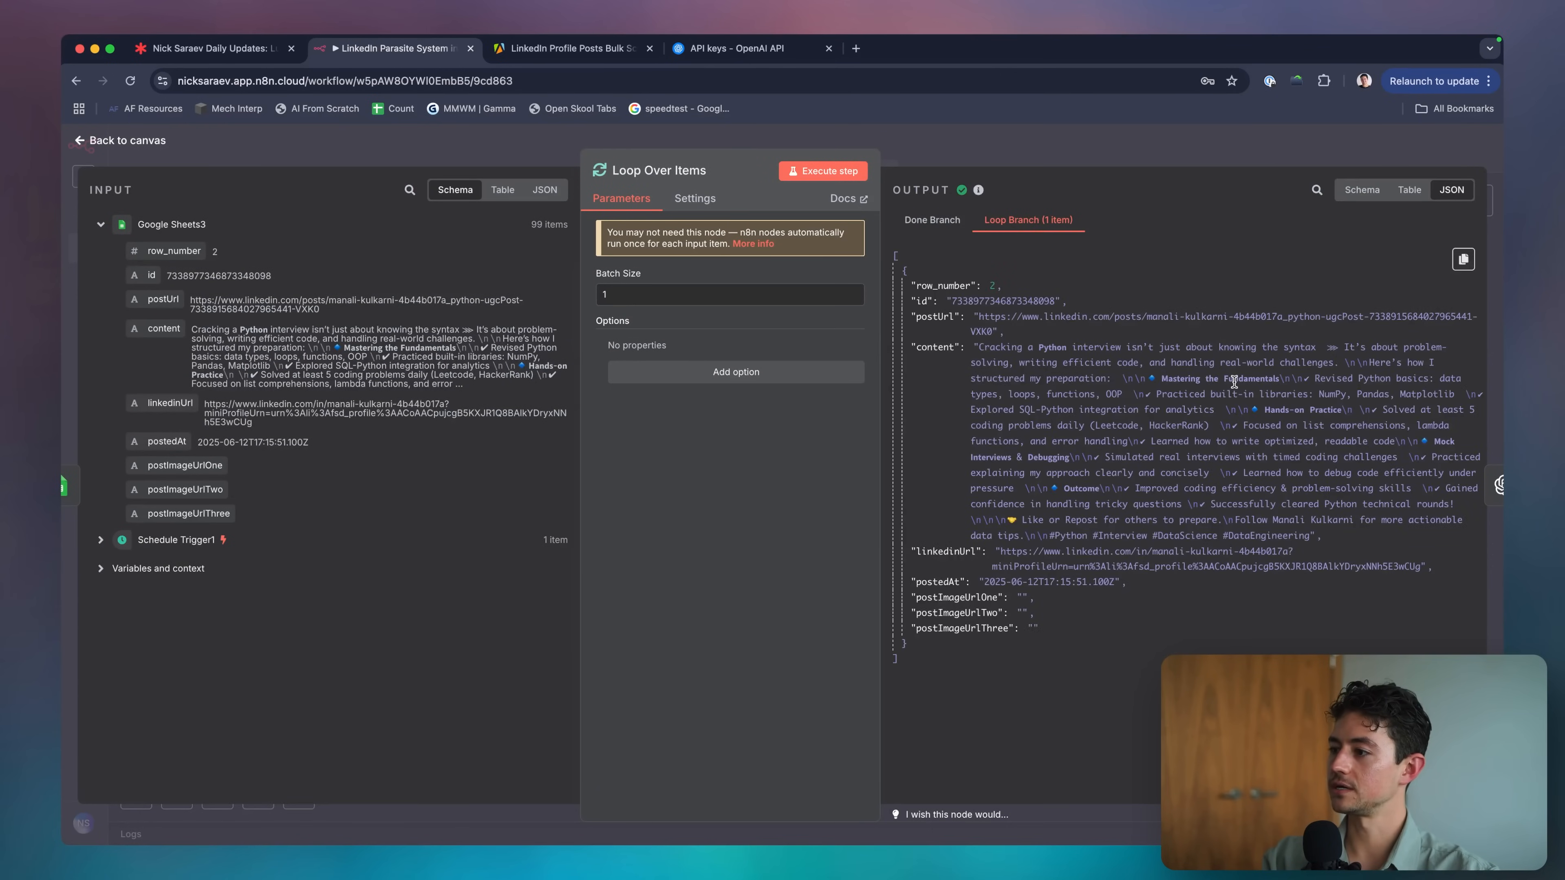
key(Escape)
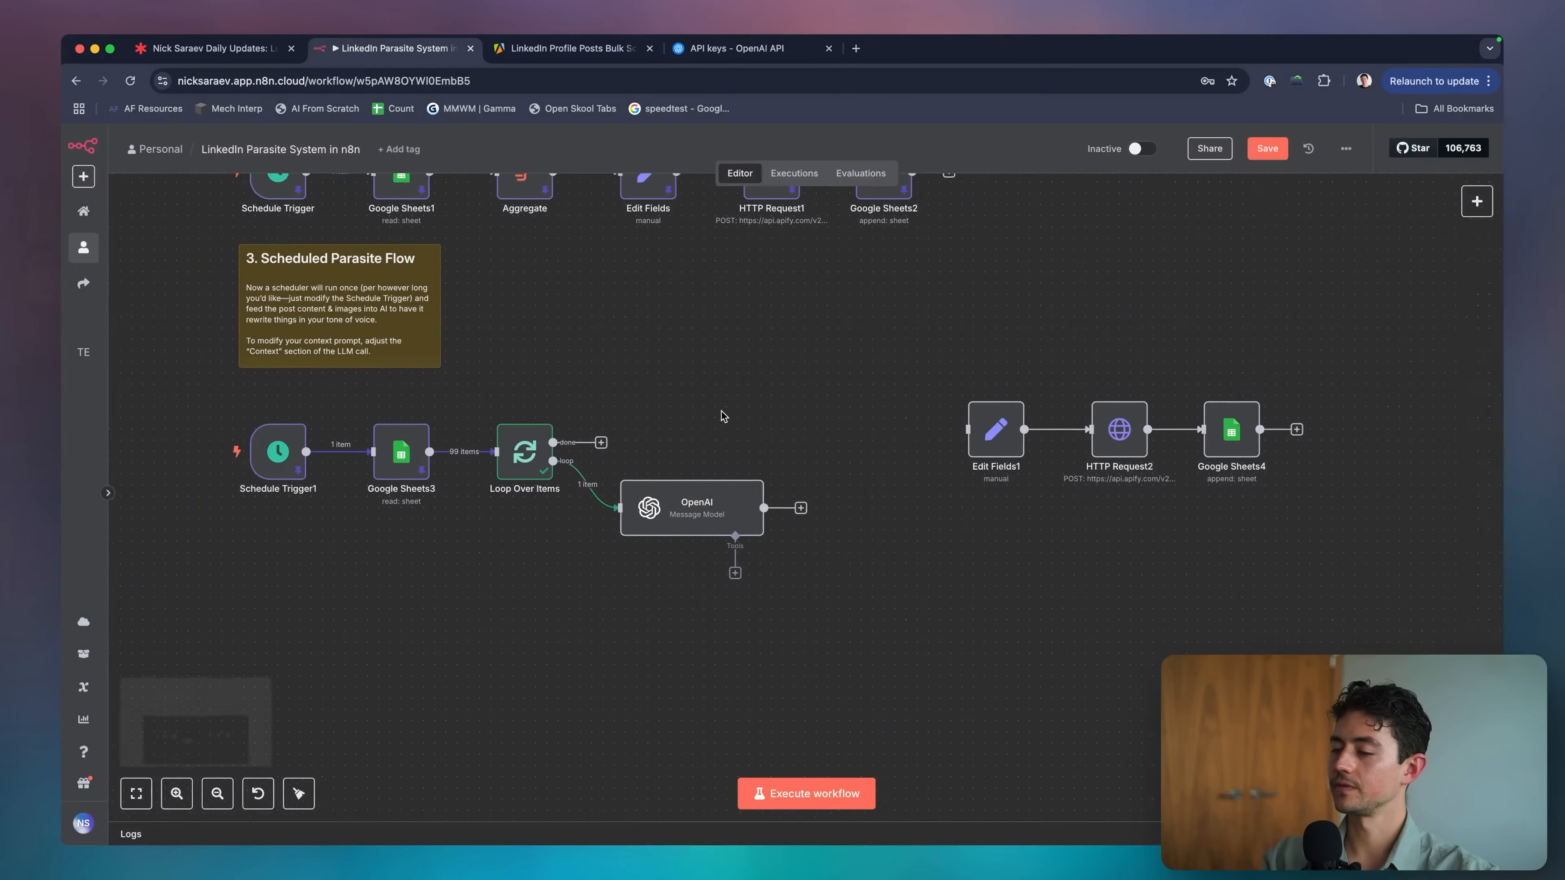
scroll(488, 478, up, 5)
Run the OpenAI node, hit the temperature error, remove the temperature option, and rerun.
double_click(651, 529)
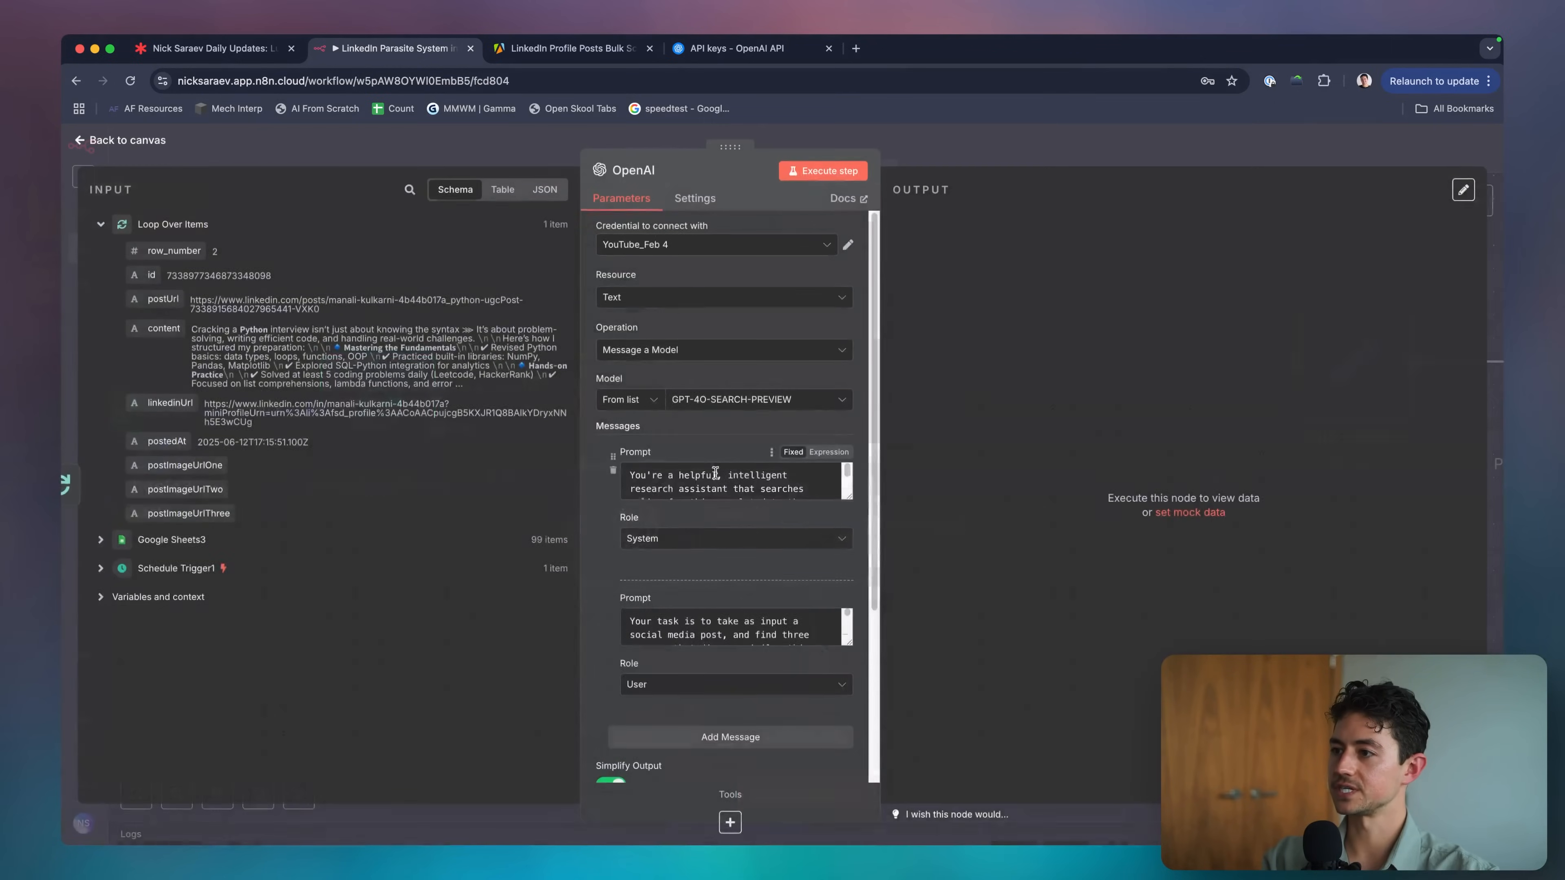
key(Escape)
click(413, 419)
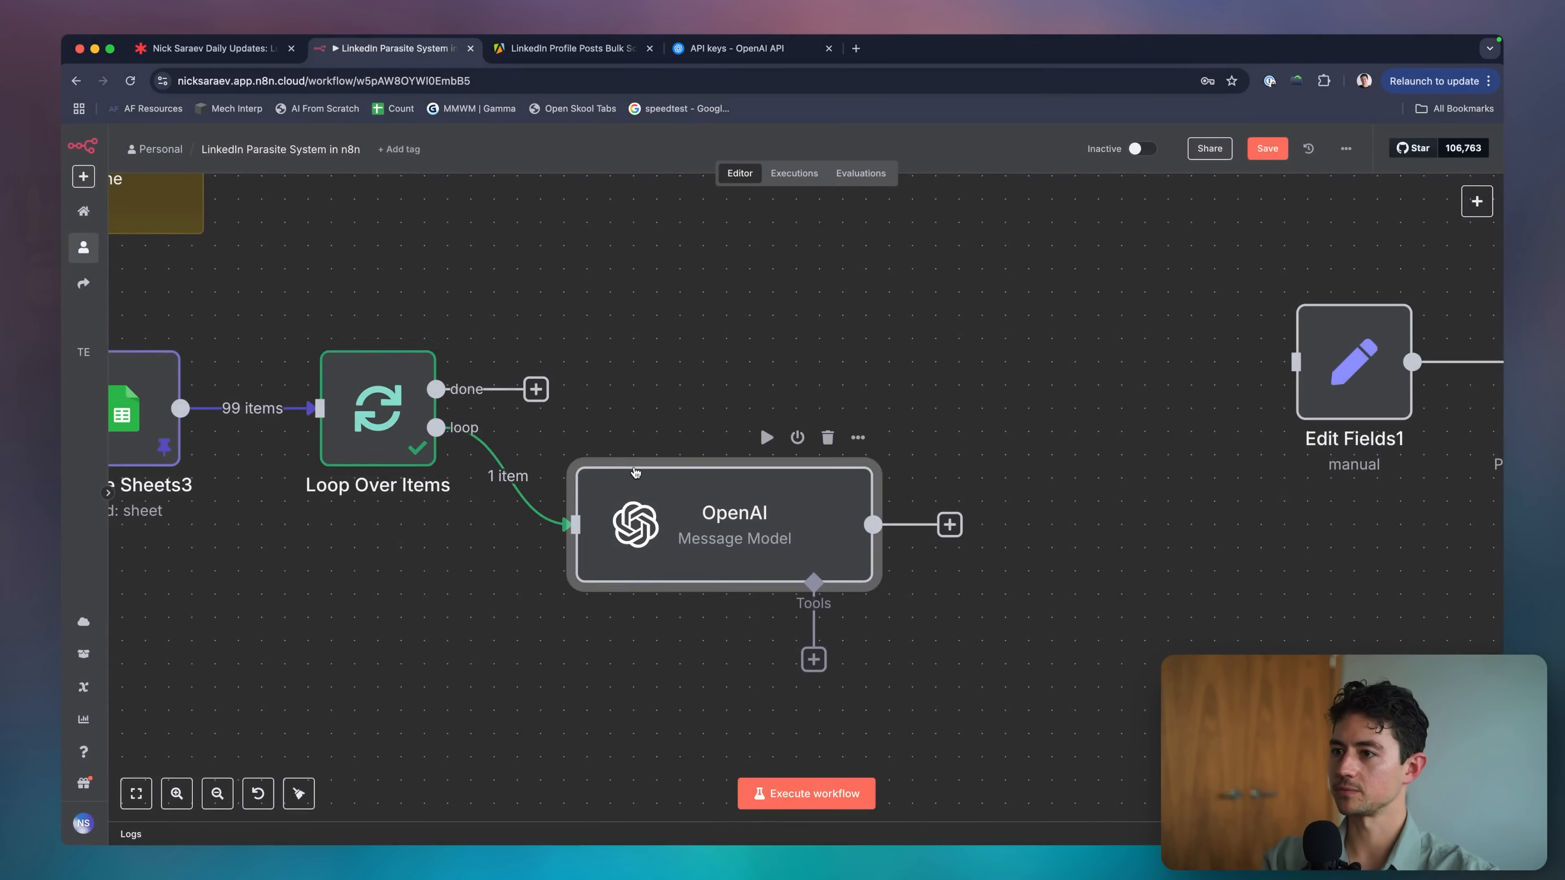
double_click(709, 524)
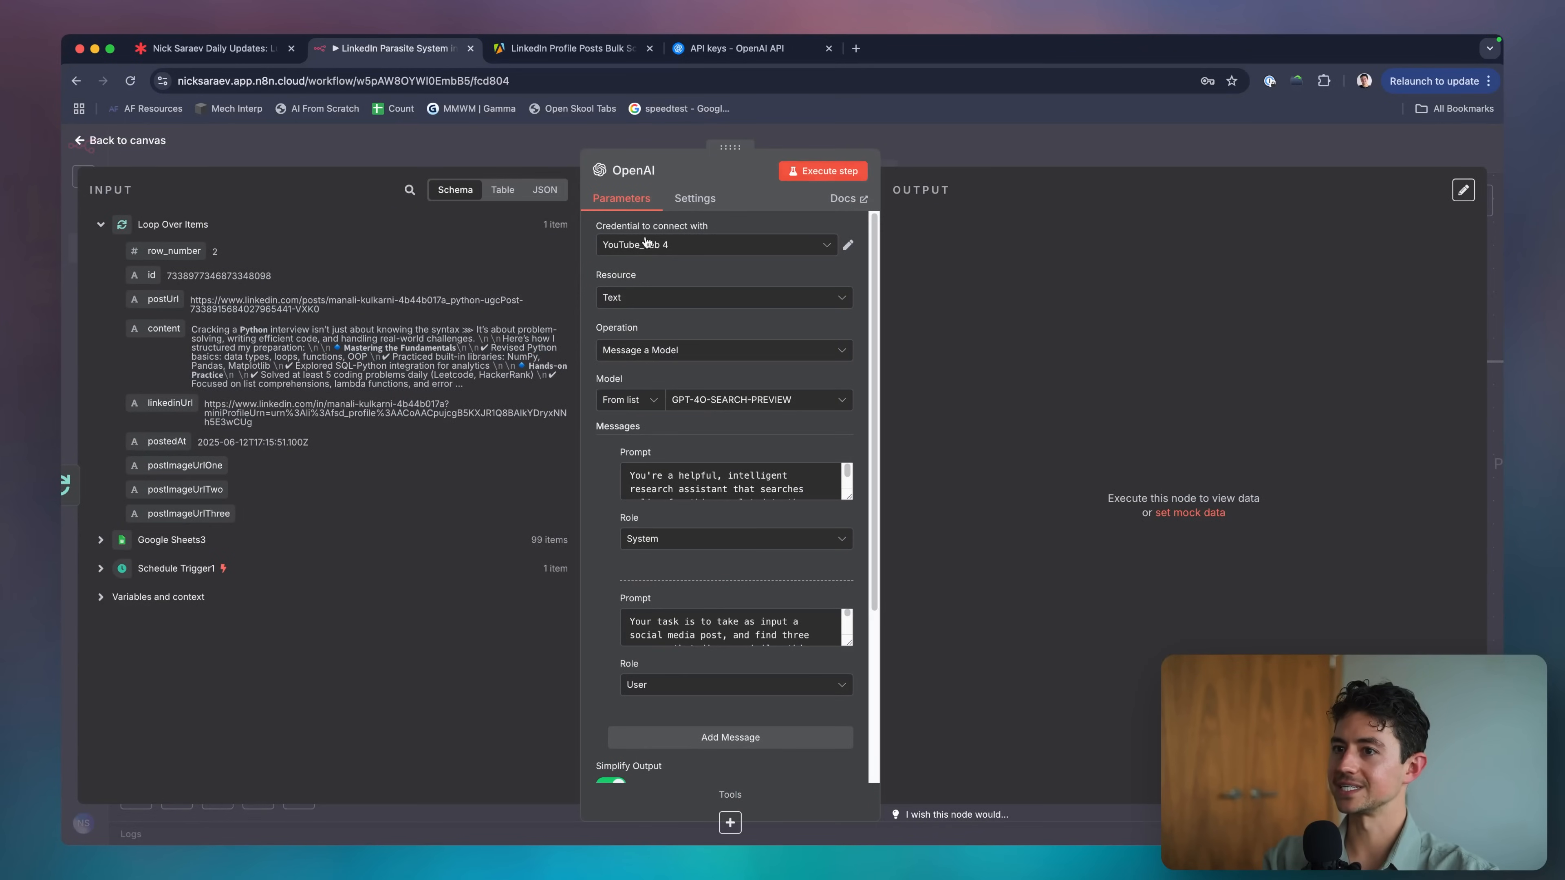
click(829, 171)
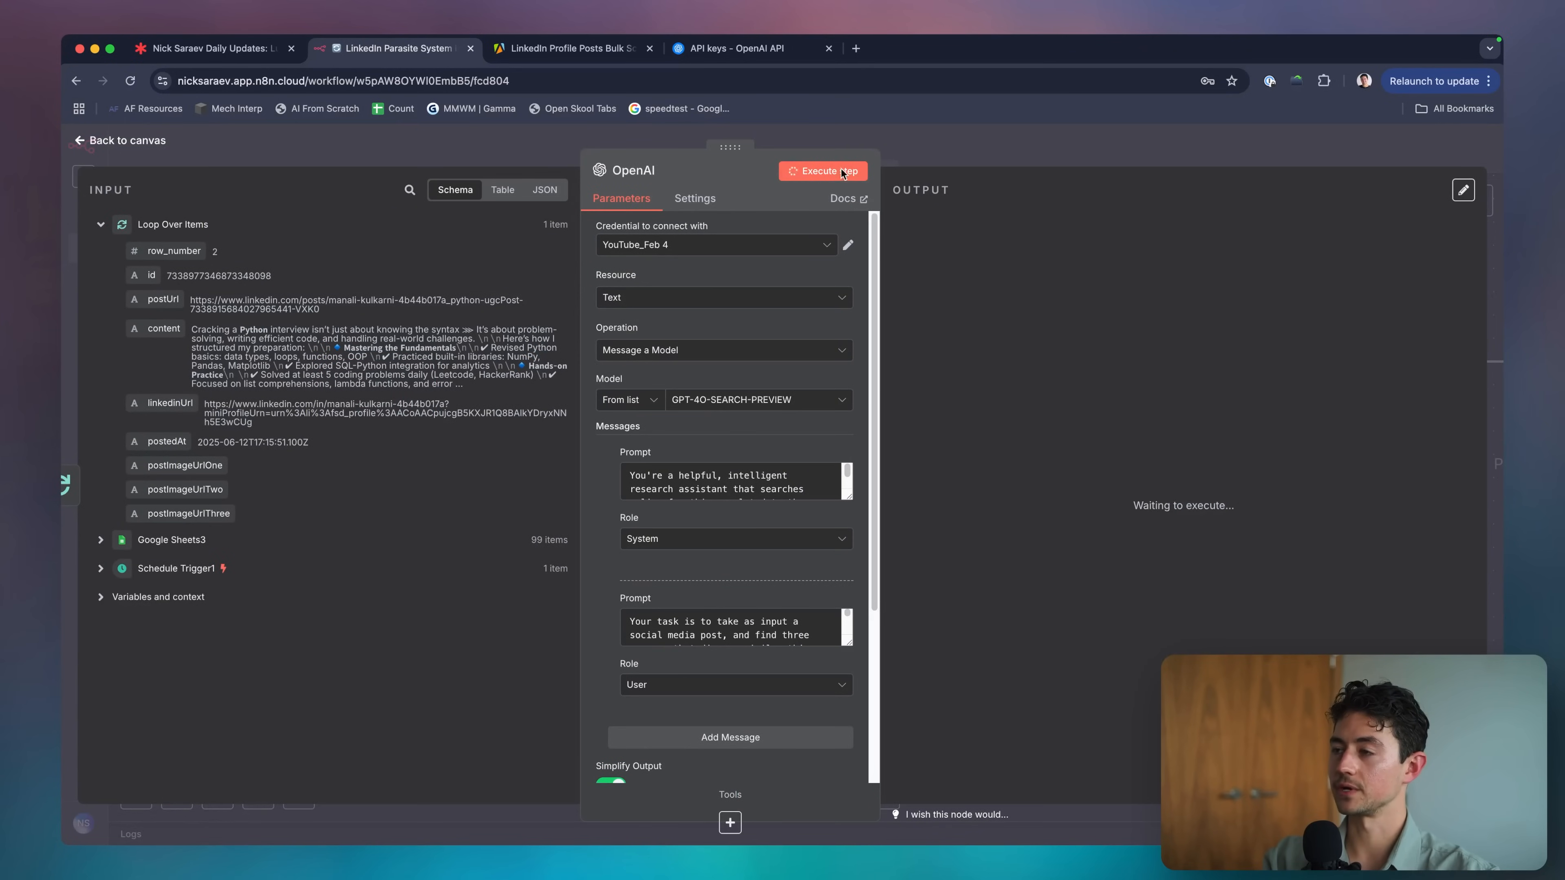
scroll(739, 432, down, 4)
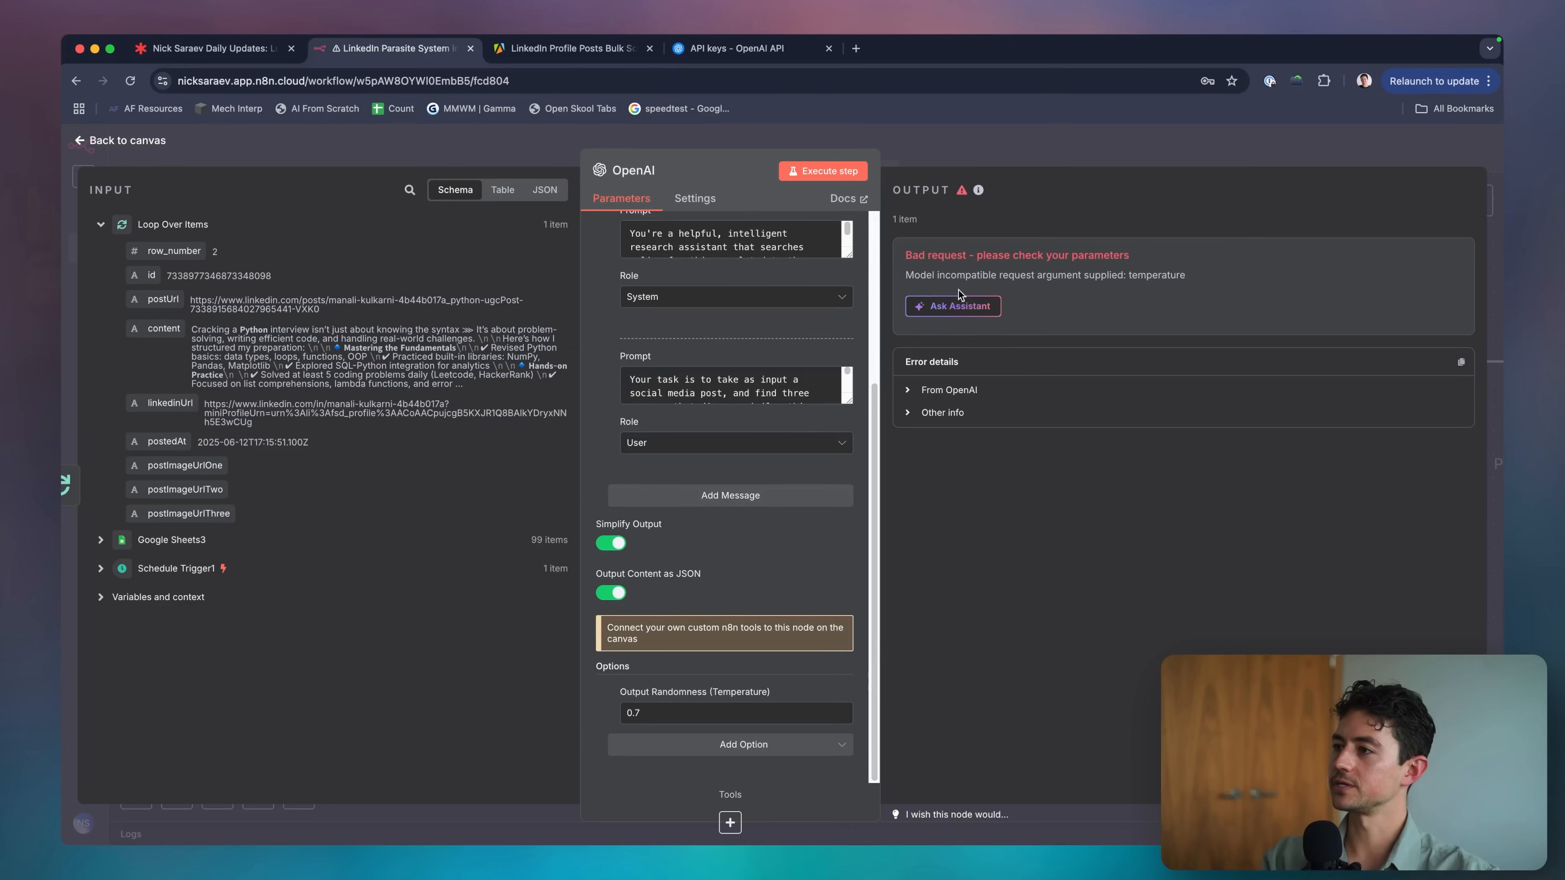
drag(913, 277, 1106, 278)
click(1156, 290)
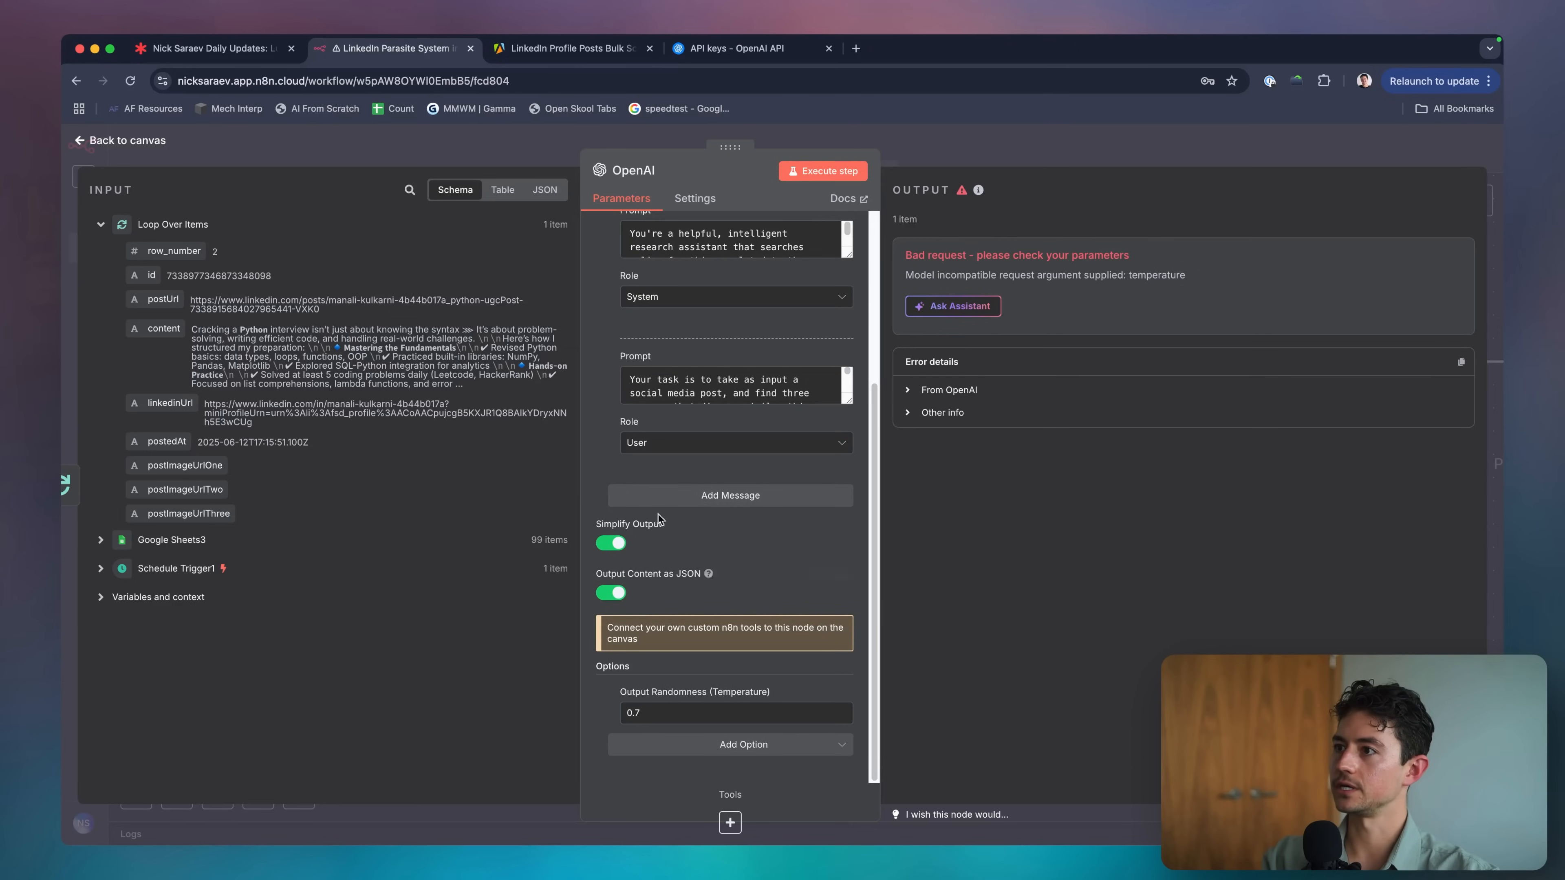
scroll(658, 514, up, 4)
scroll(727, 524, down, 5)
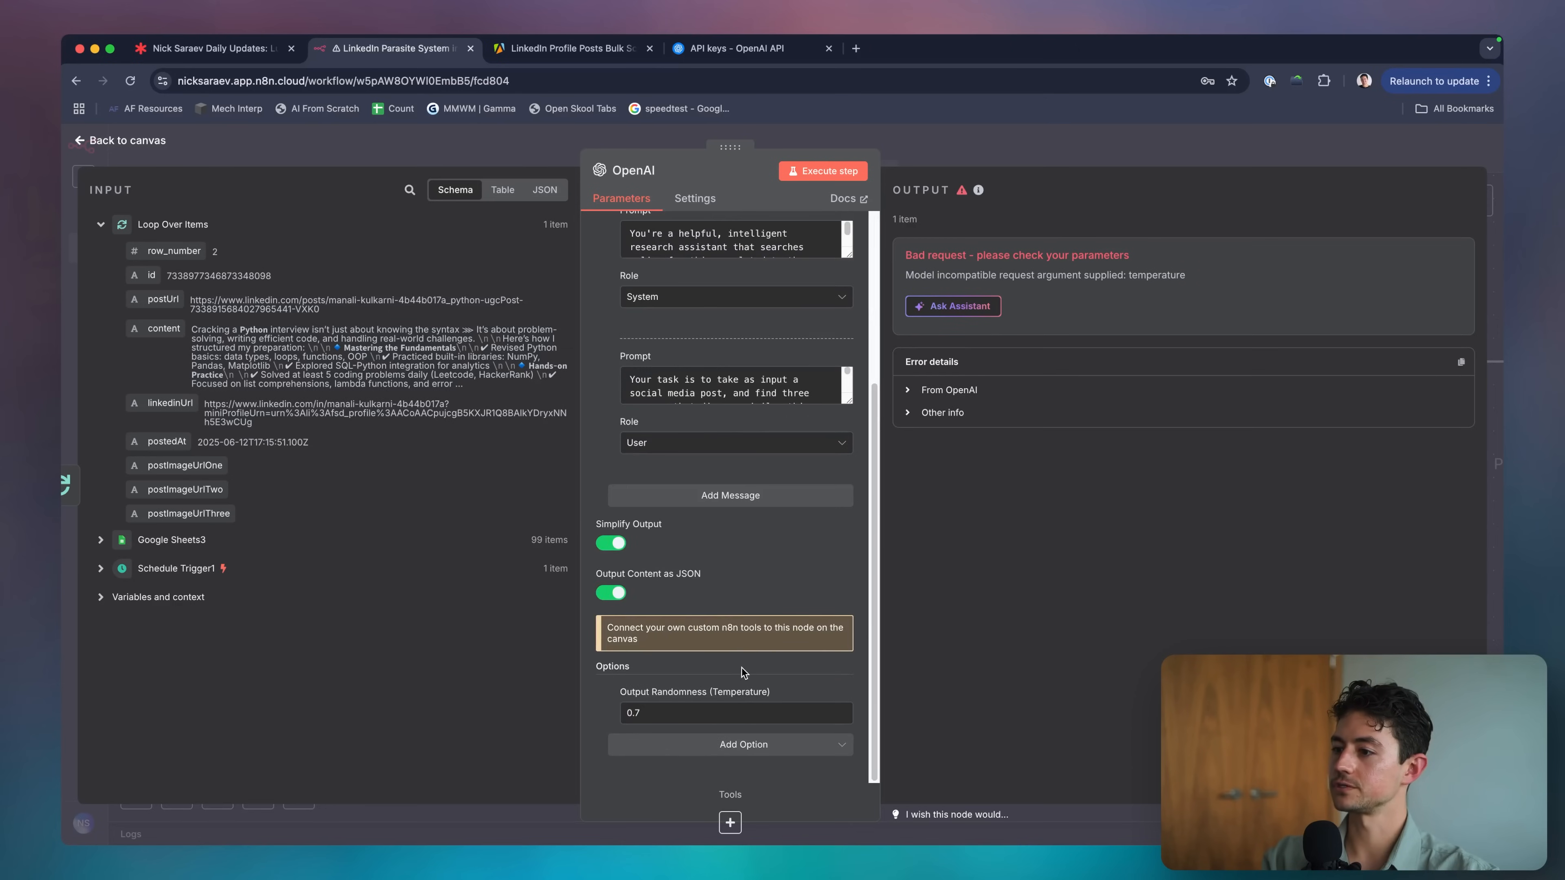
click(618, 691)
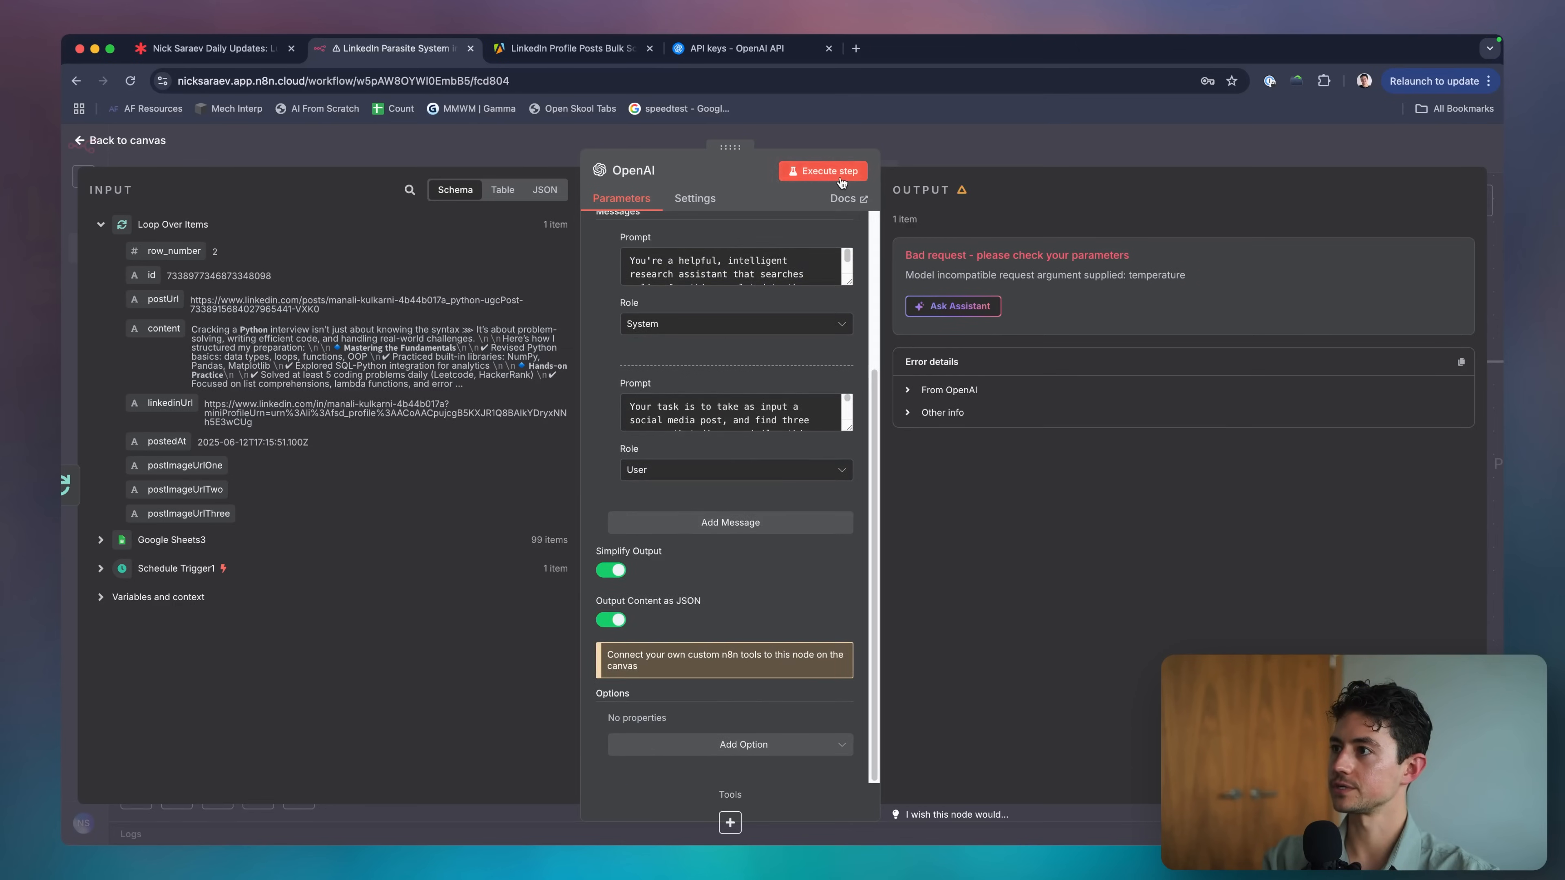
click(823, 170)
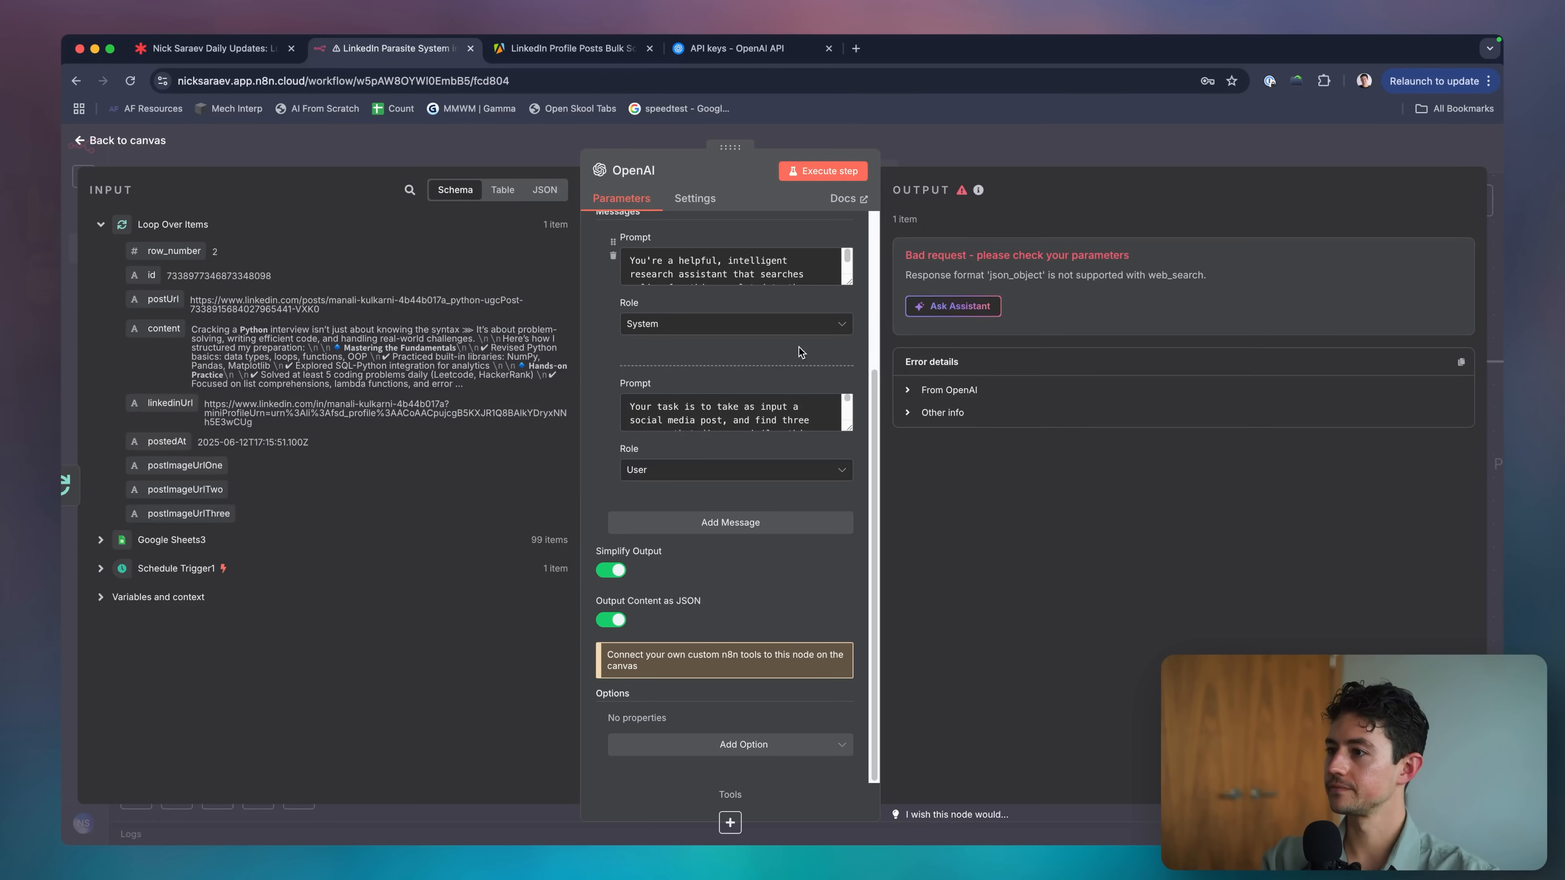
Switch off Output Content as JSON and rerun the node to get three source summaries.
scroll(688, 363, up, 2)
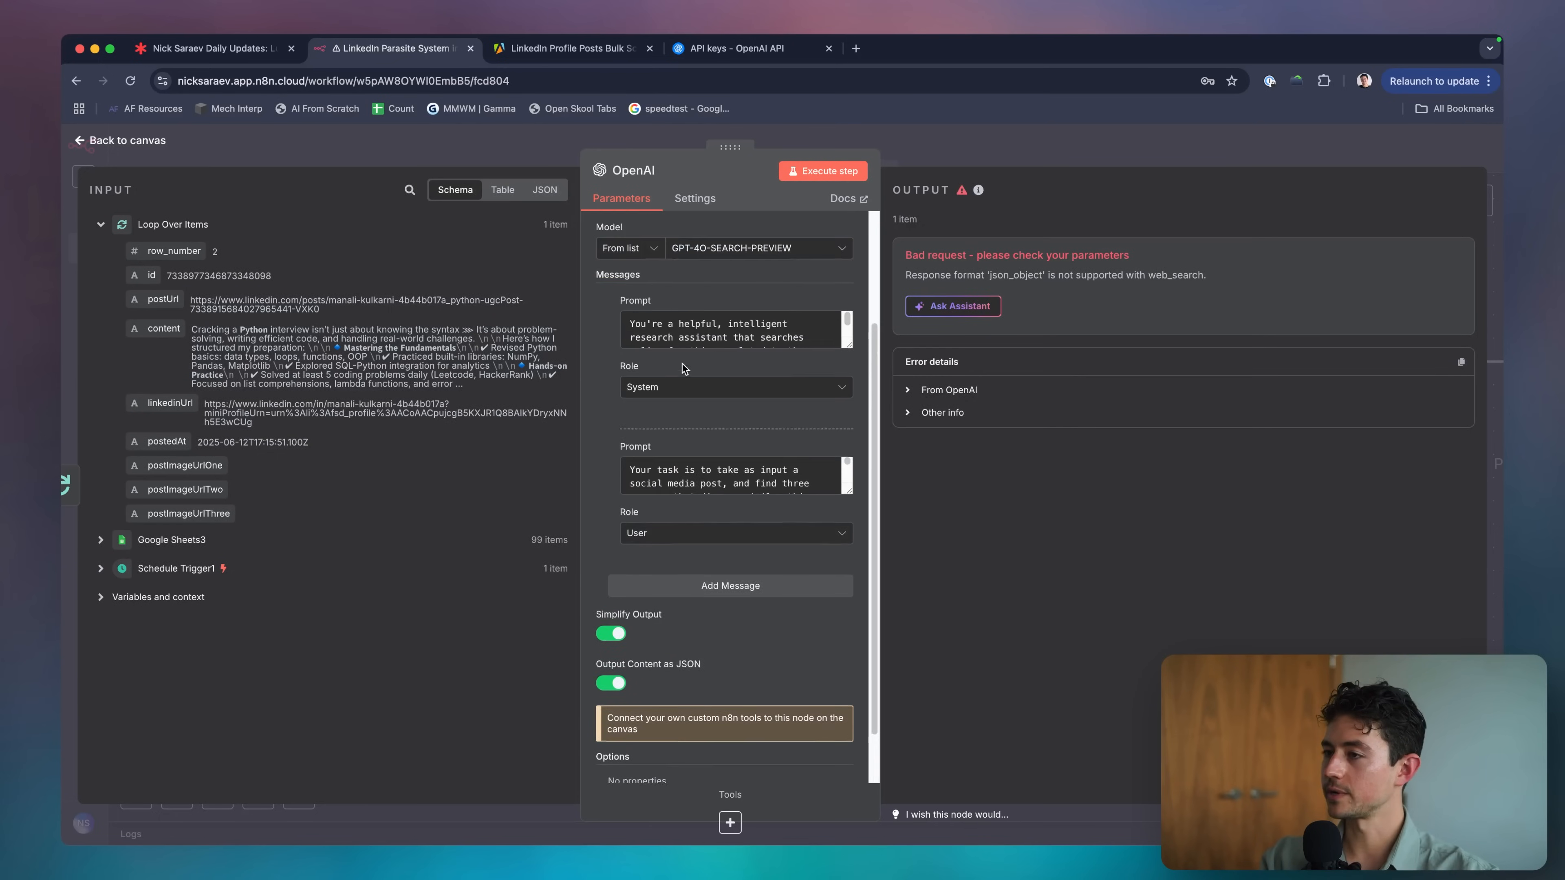
scroll(621, 412, down, 2)
click(601, 622)
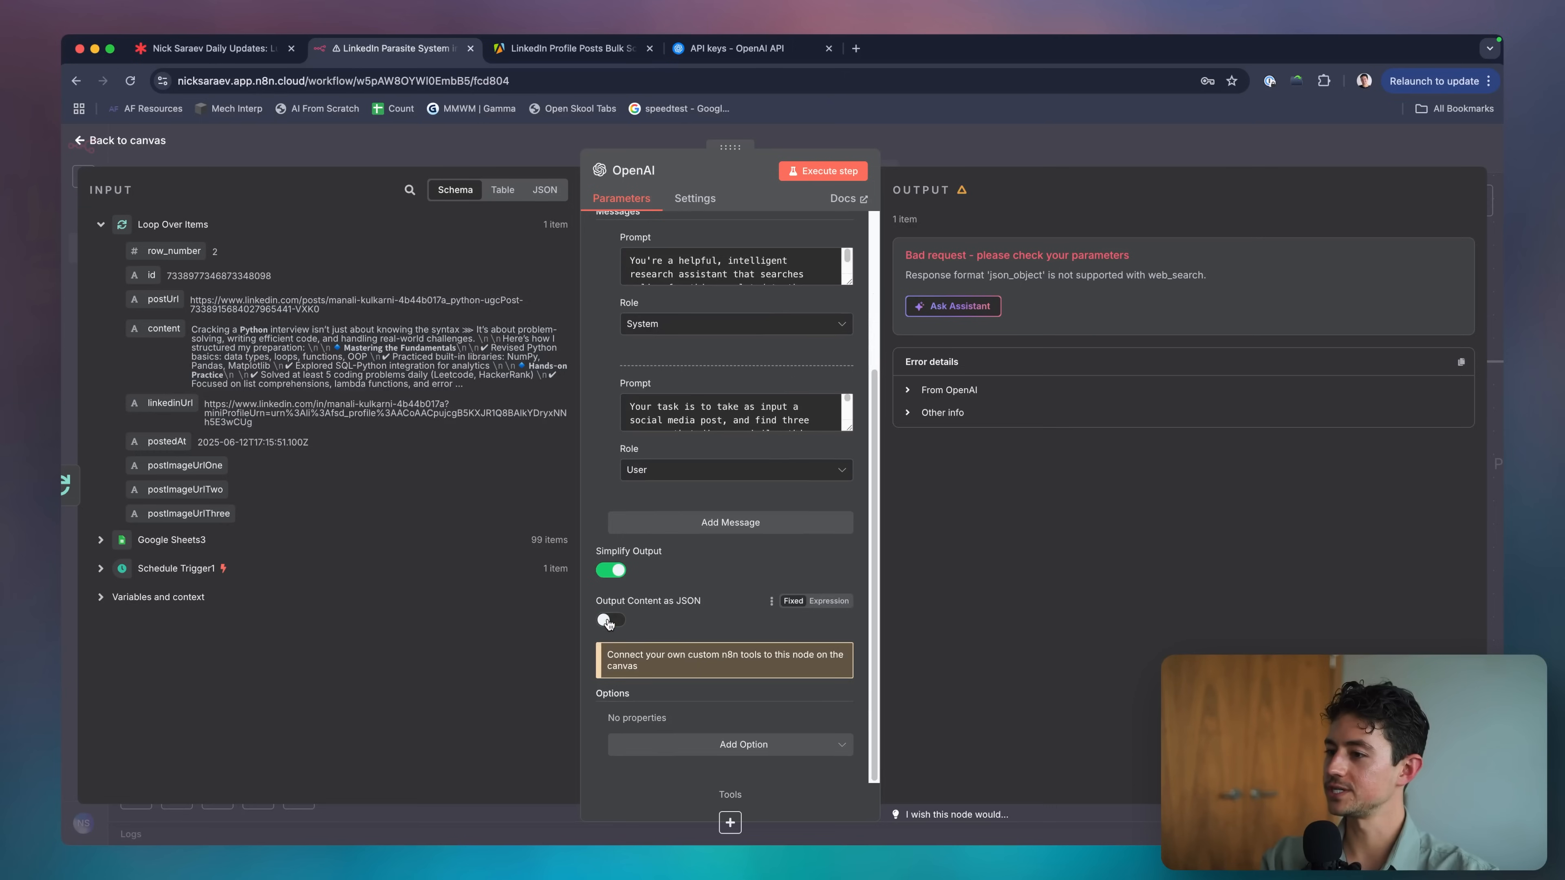
drag(848, 431, 848, 615)
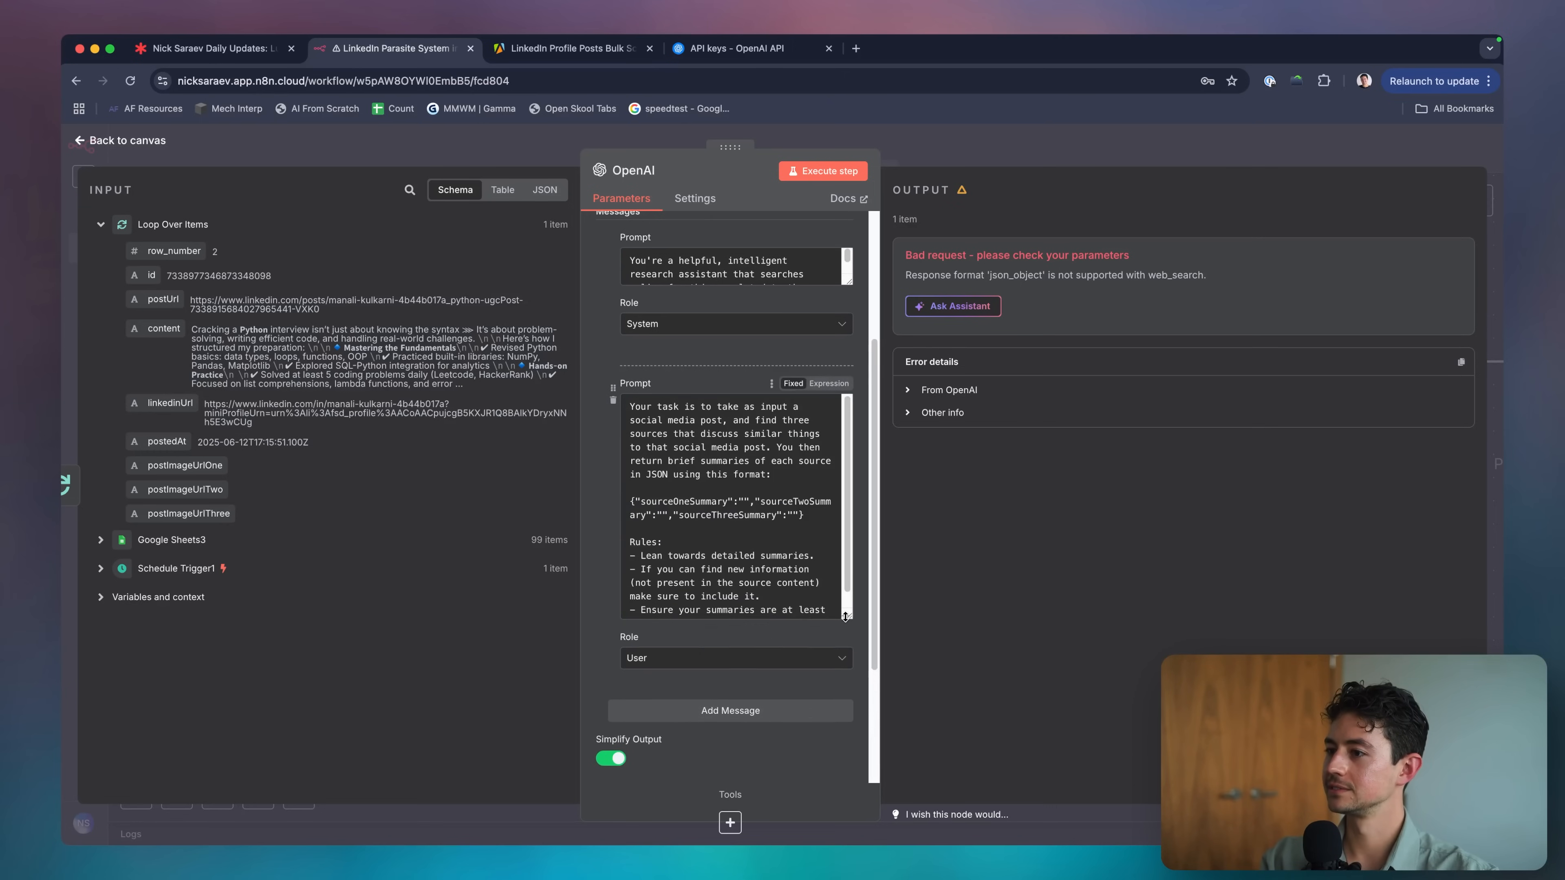
scroll(807, 548, down, 1)
click(833, 172)
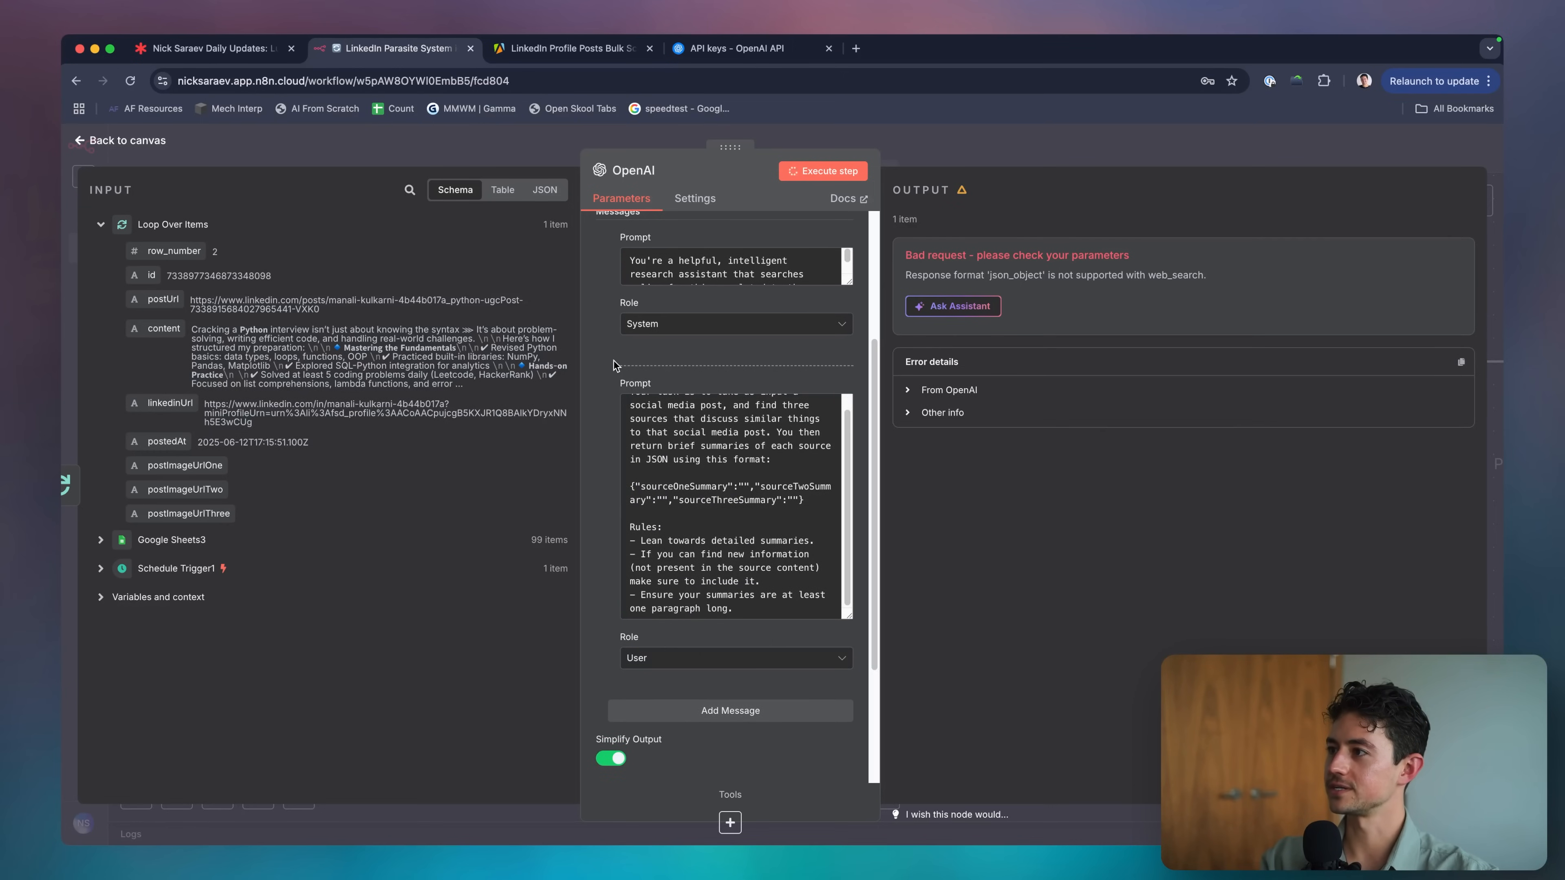
scroll(614, 363, down, 3)
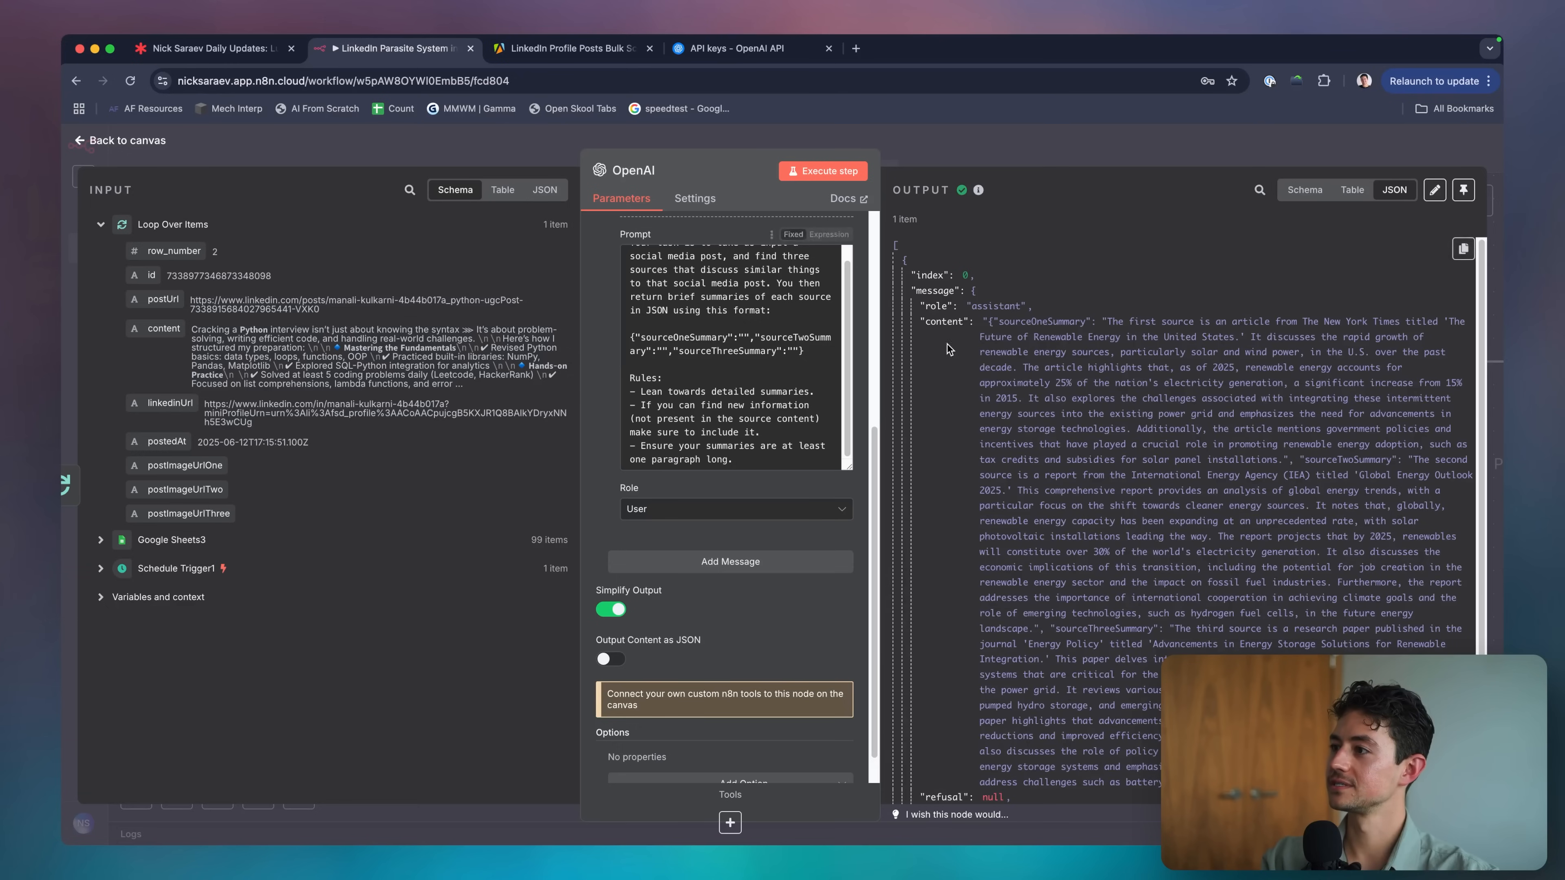
Review the three summaries in the output, open the output editor, then discard edits and exit.
scroll(1095, 339, down, 1)
scroll(1094, 340, down, 2)
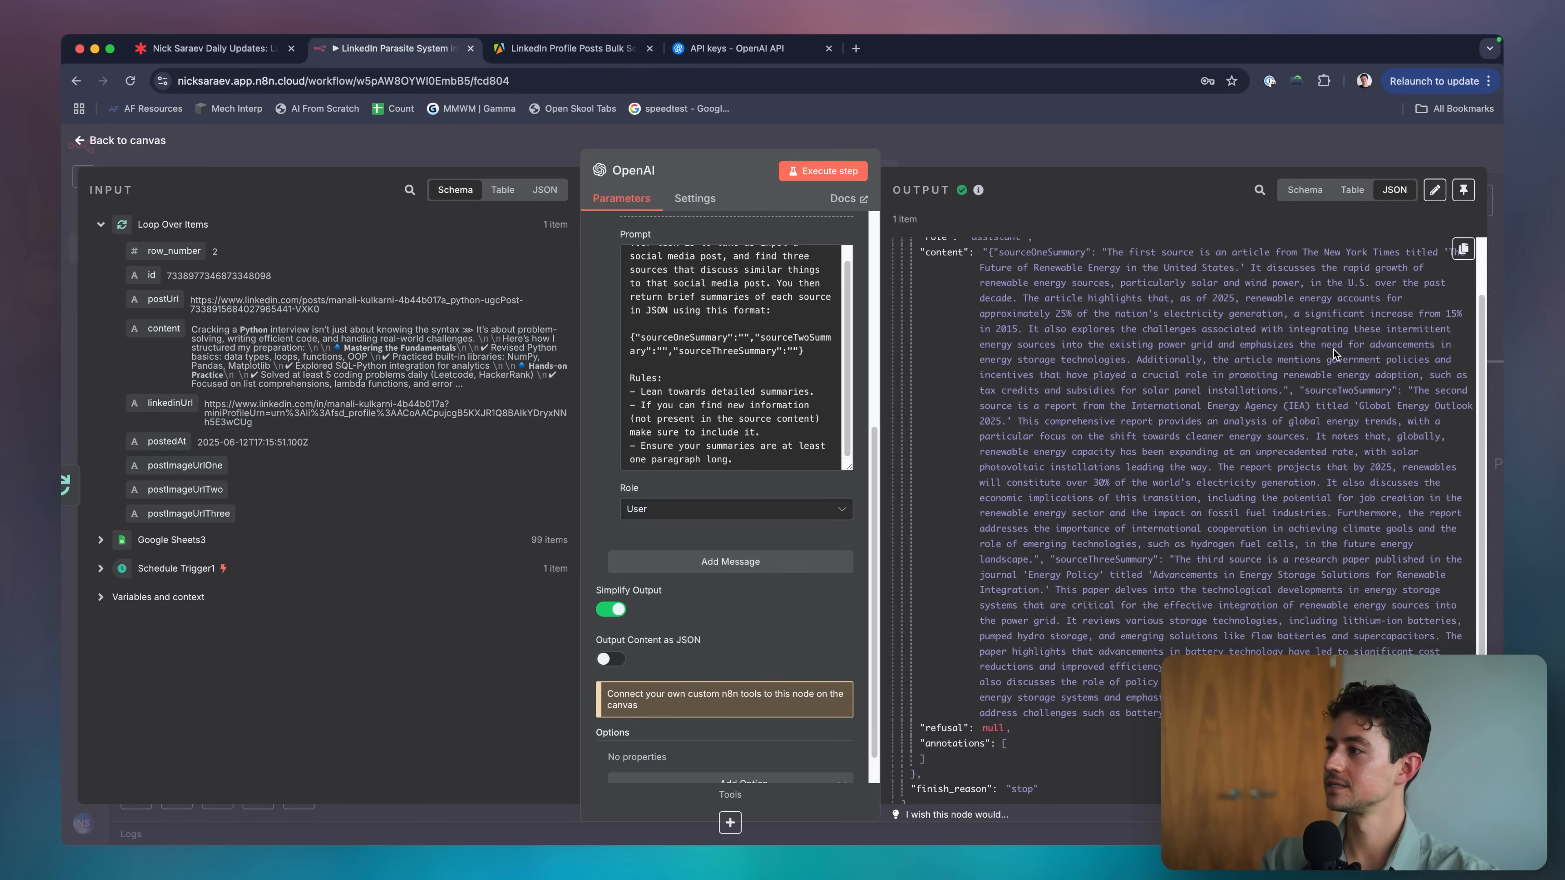
scroll(1311, 476, down, 1)
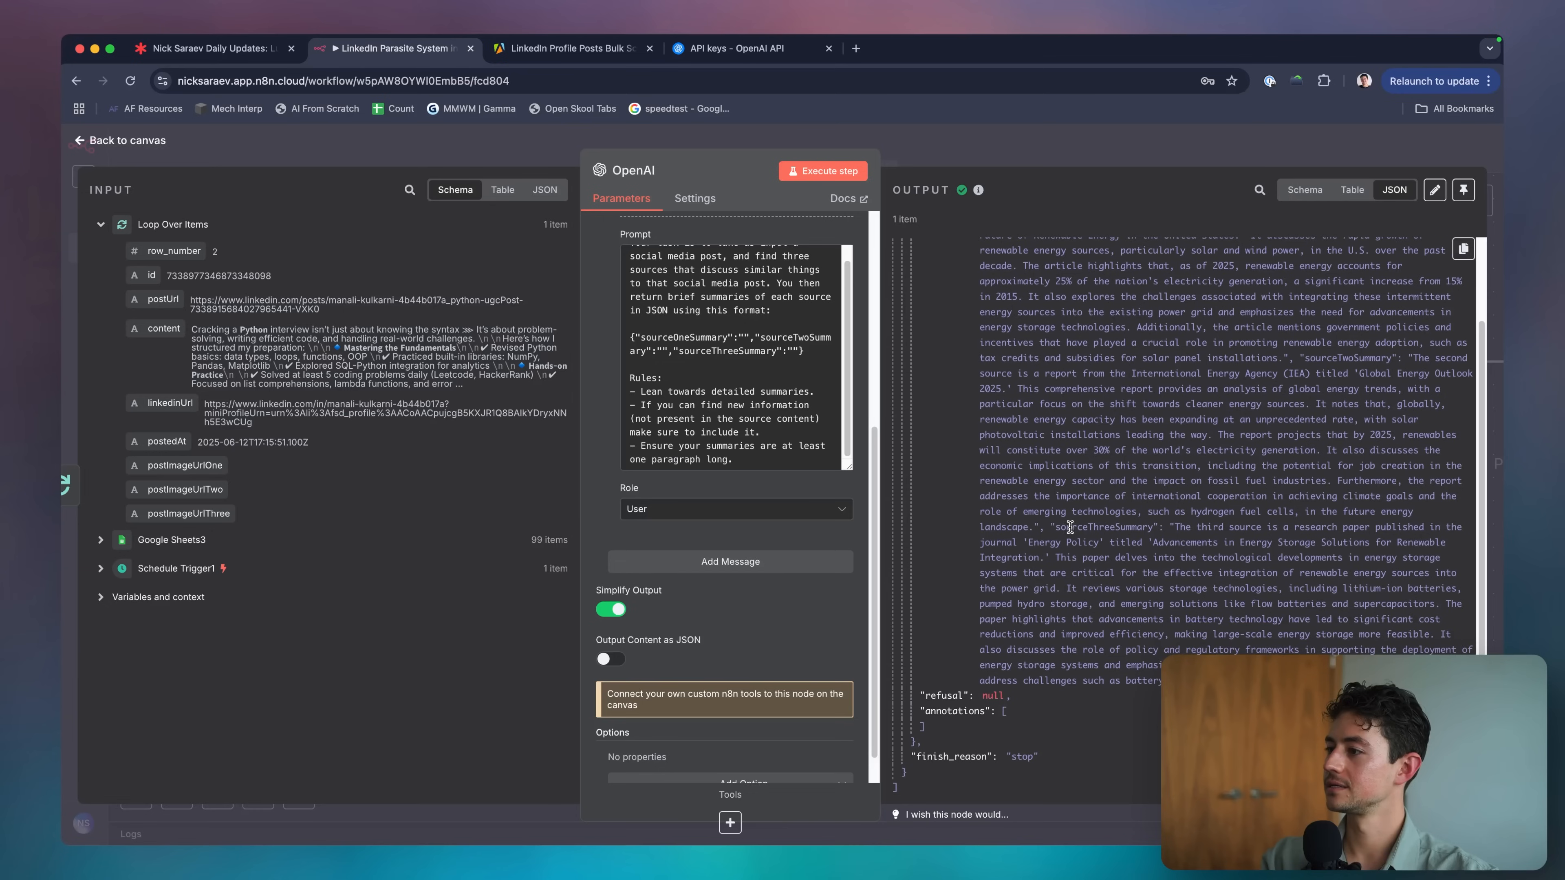
scroll(1071, 527, up, 1)
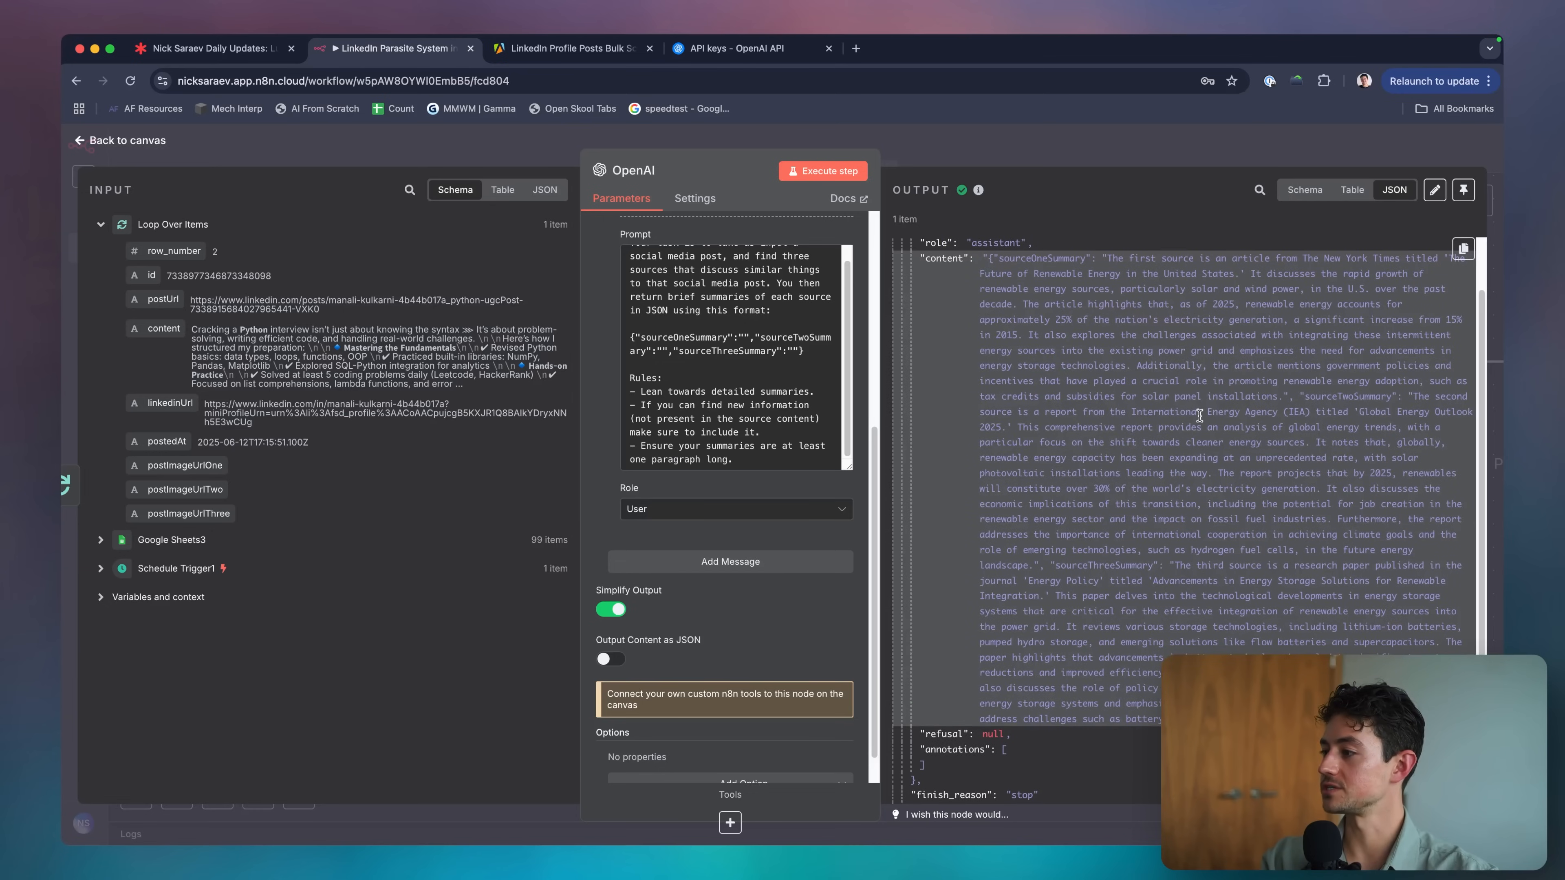
click(1091, 148)
scroll(980, 306, down, 5)
scroll(980, 306, right, 5)
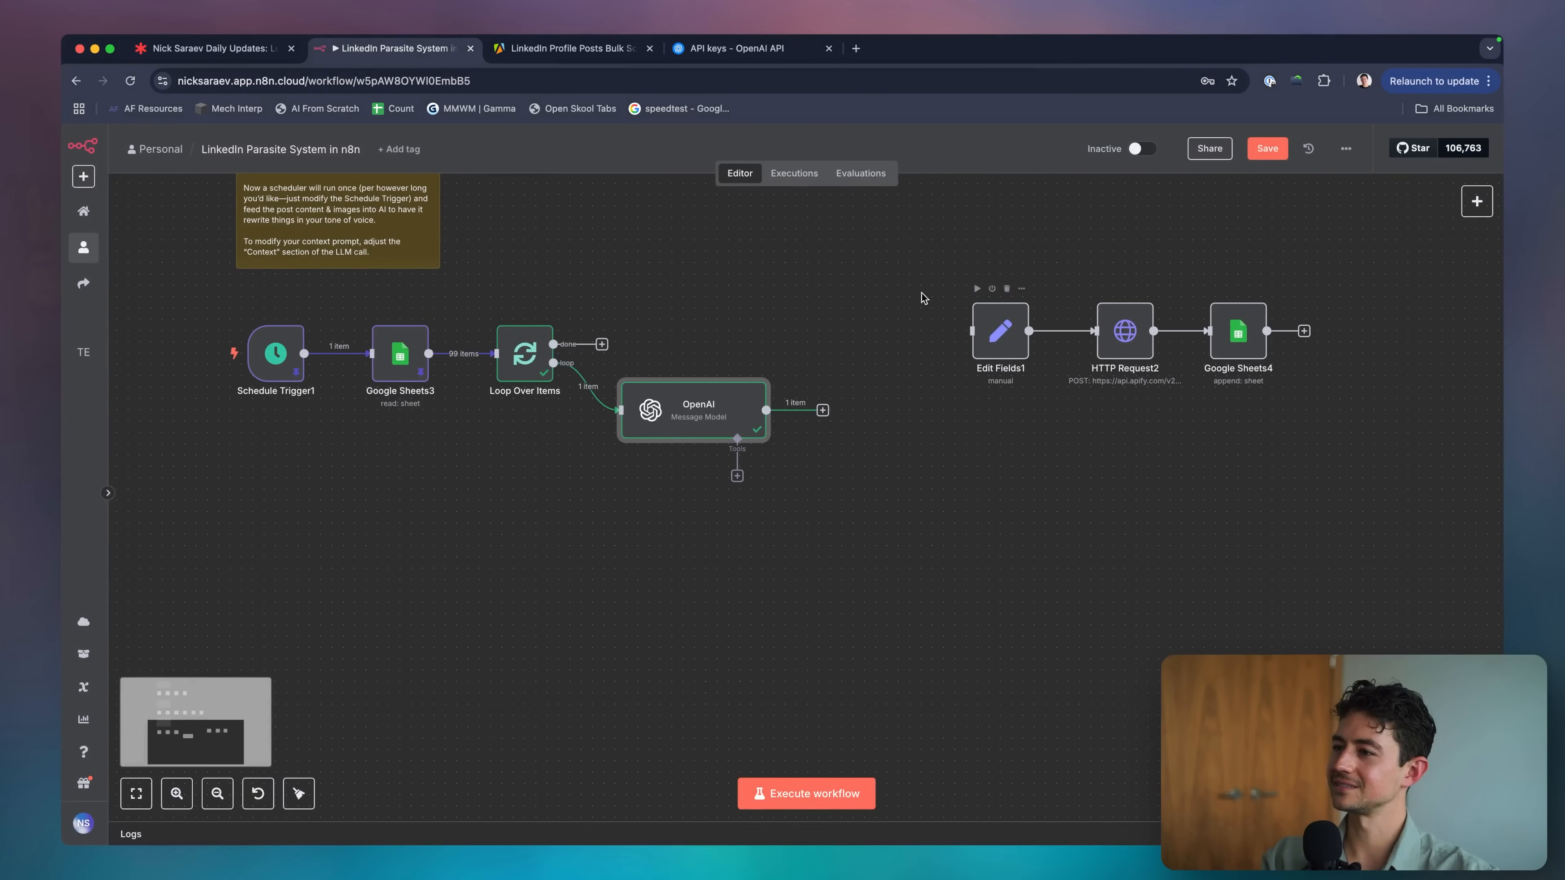
double_click(669, 428)
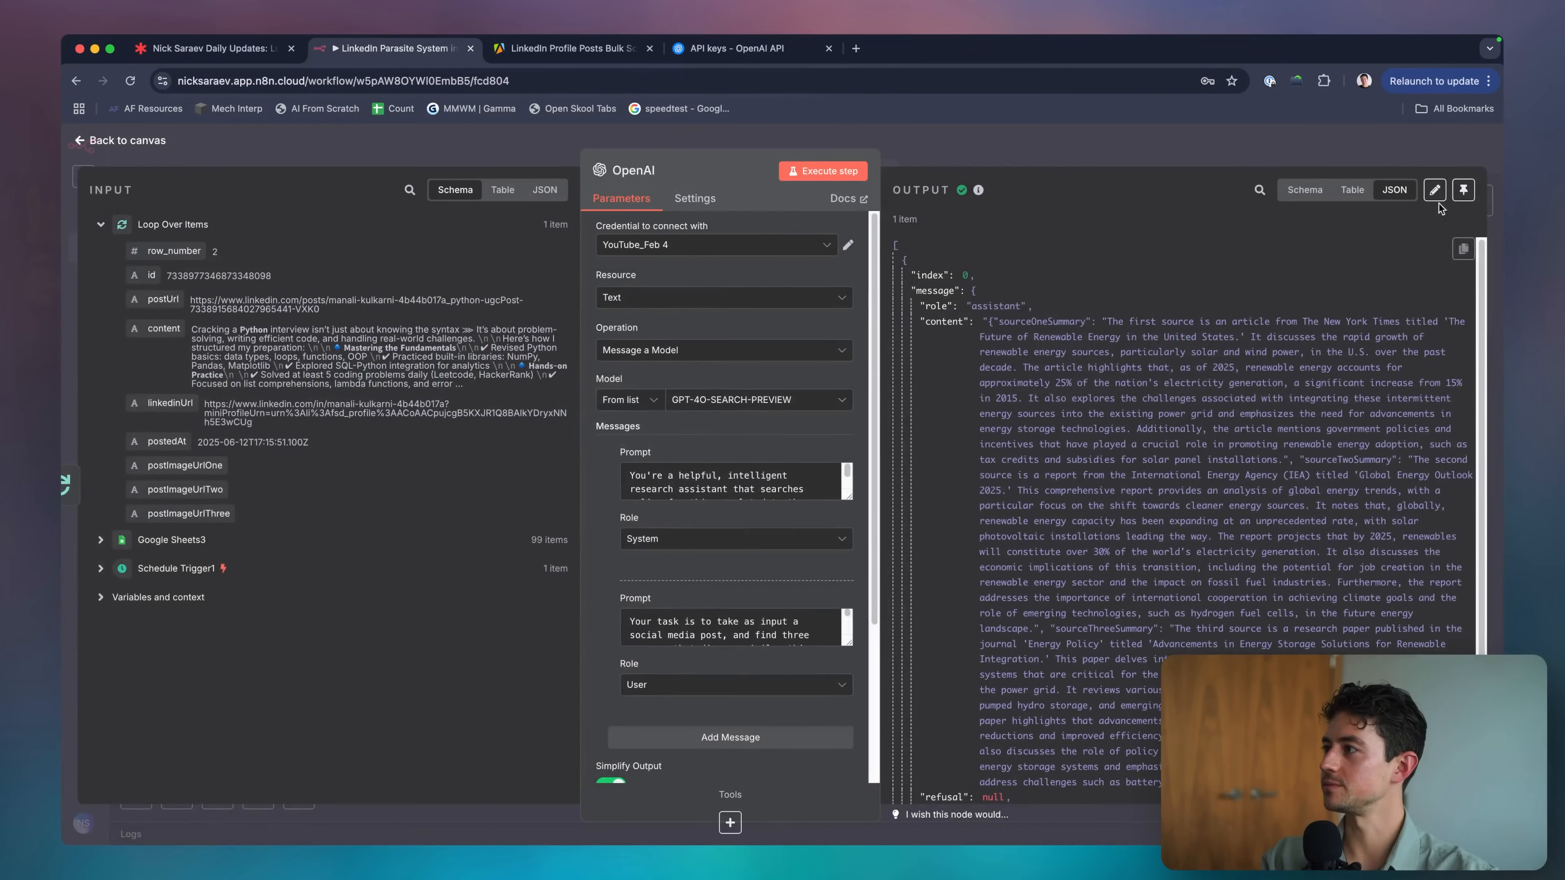
click(1435, 191)
scroll(1070, 333, down, 10)
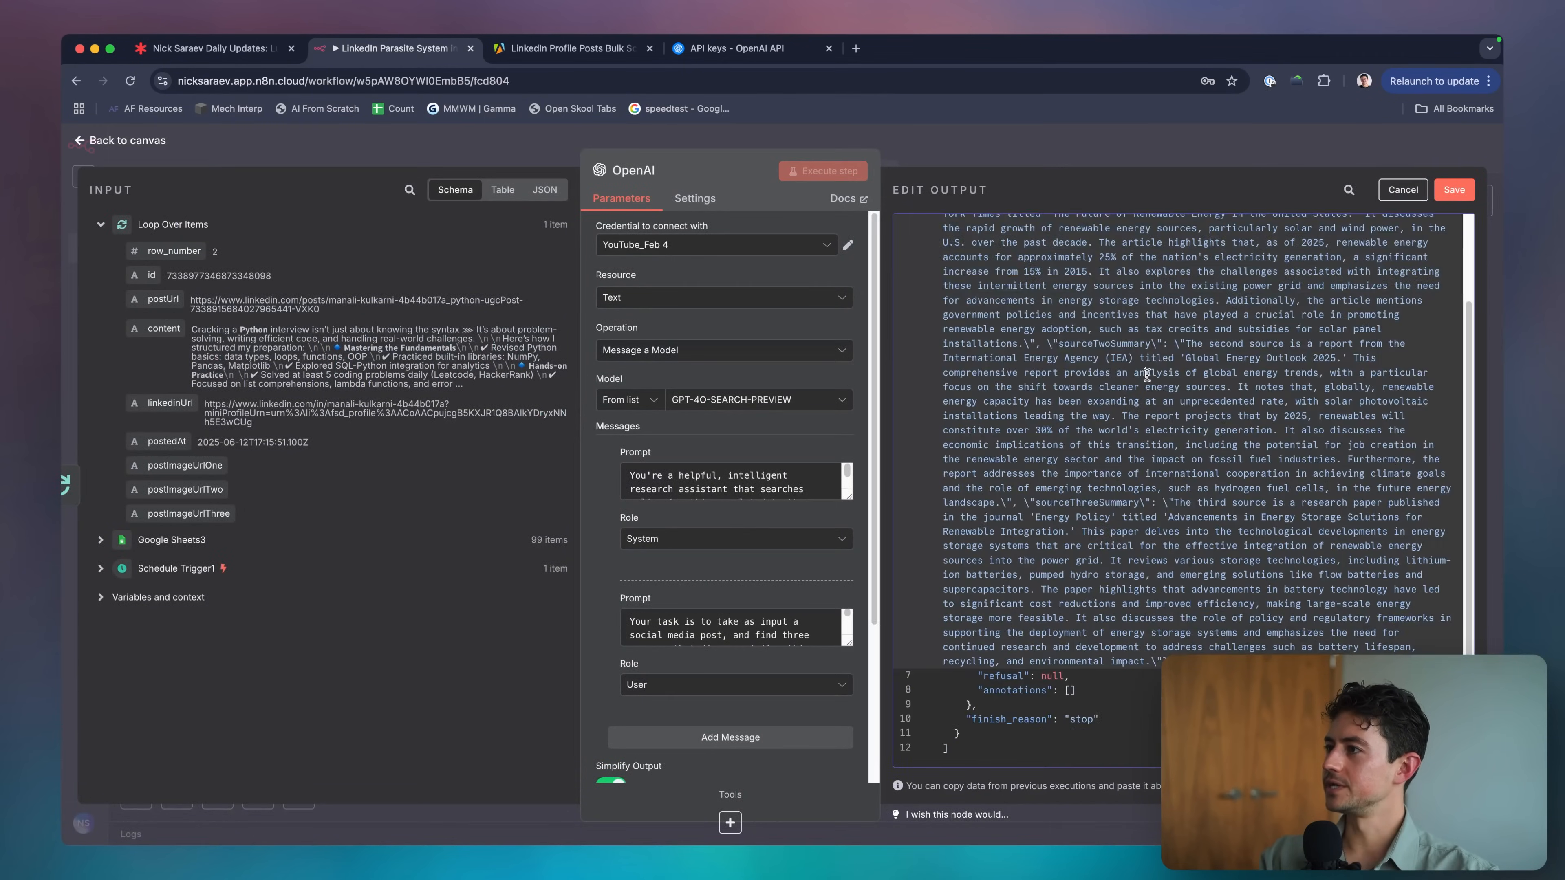
scroll(1070, 333, up, 10)
click(1253, 166)
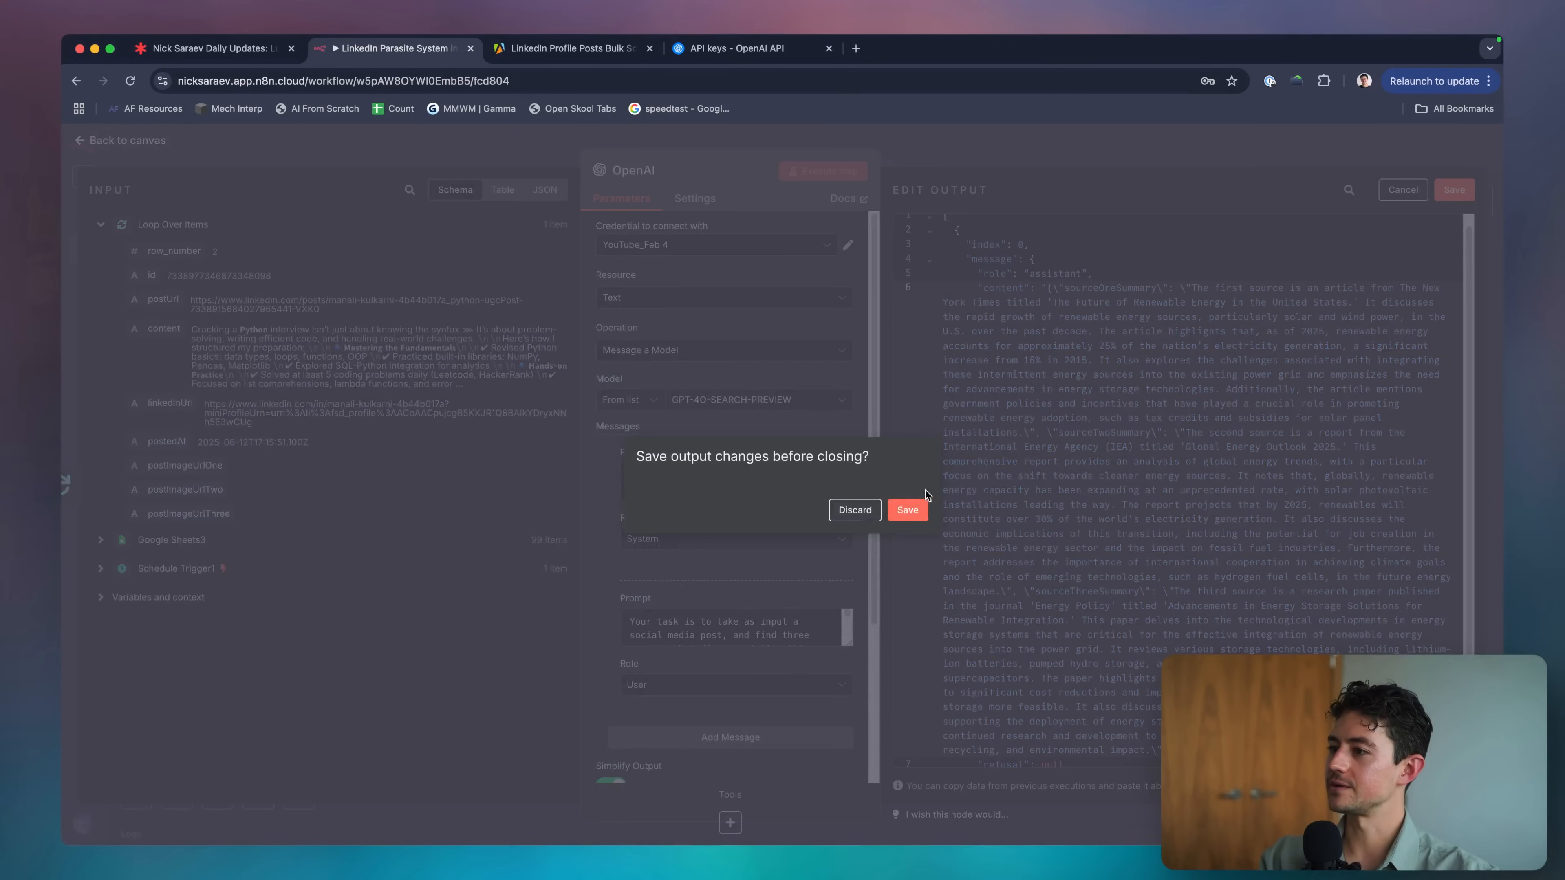
click(855, 510)
scroll(806, 315, right, 2)
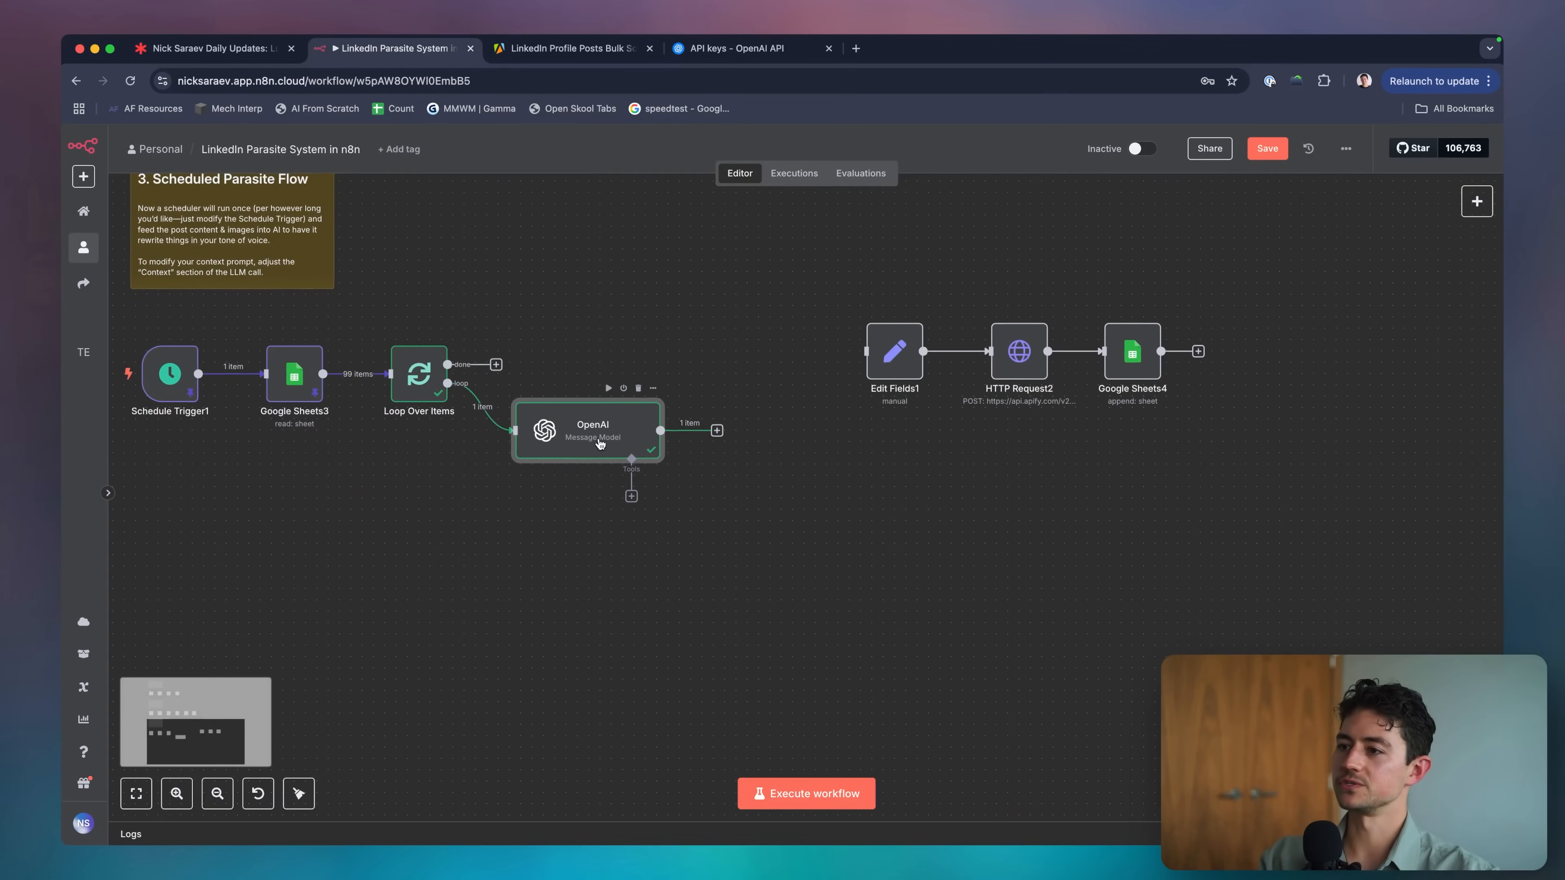
Pin the OpenAI node's output and rename the node to 'Find Web Data'.
key(p)
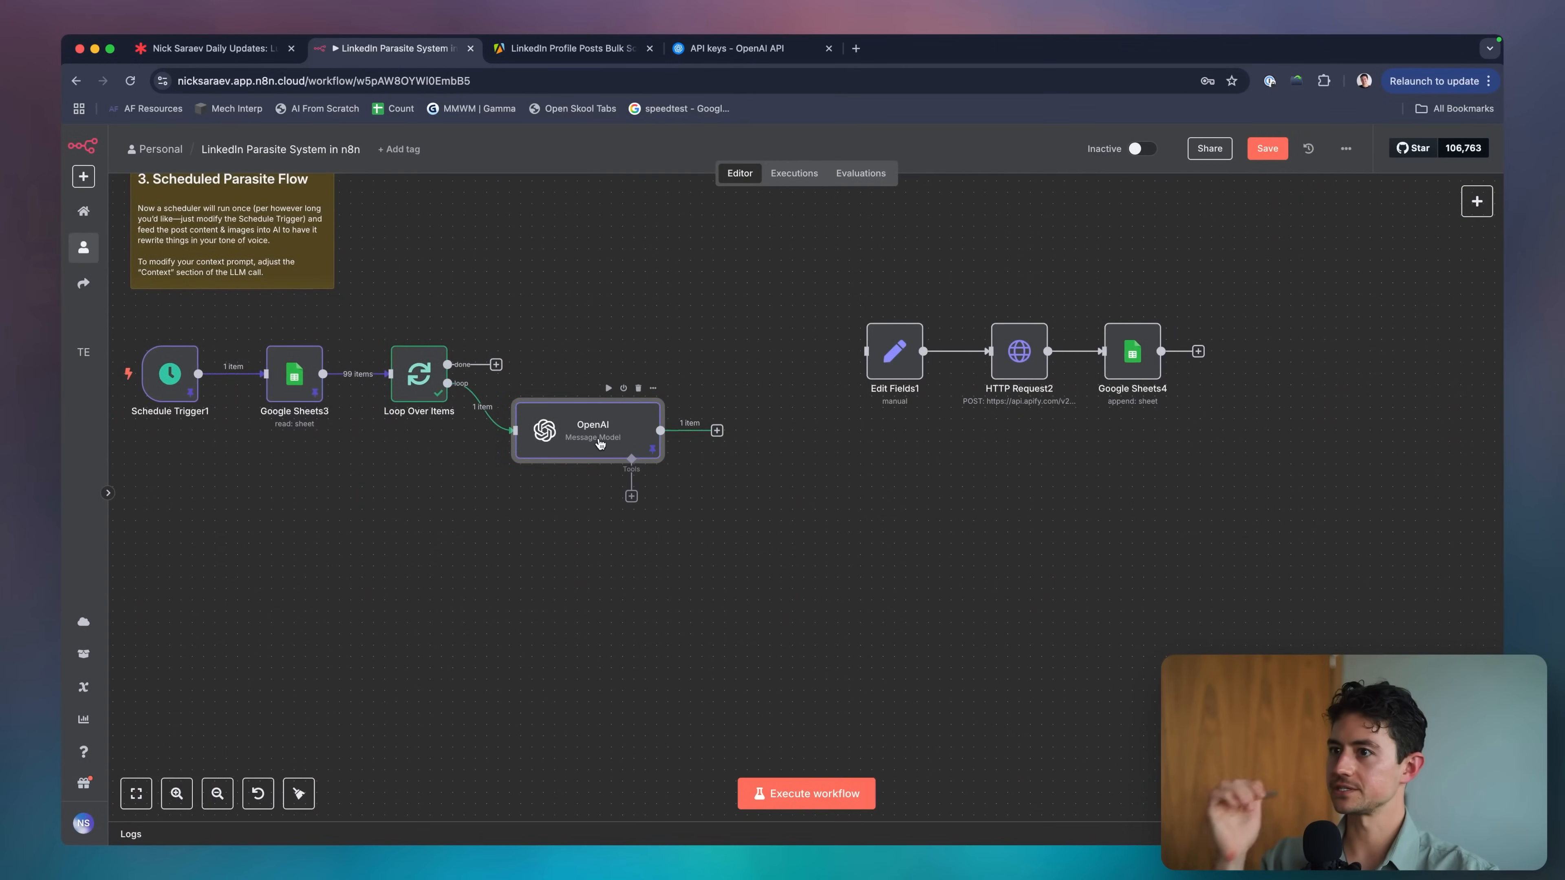
right_click(600, 444)
click(585, 433)
key(space)
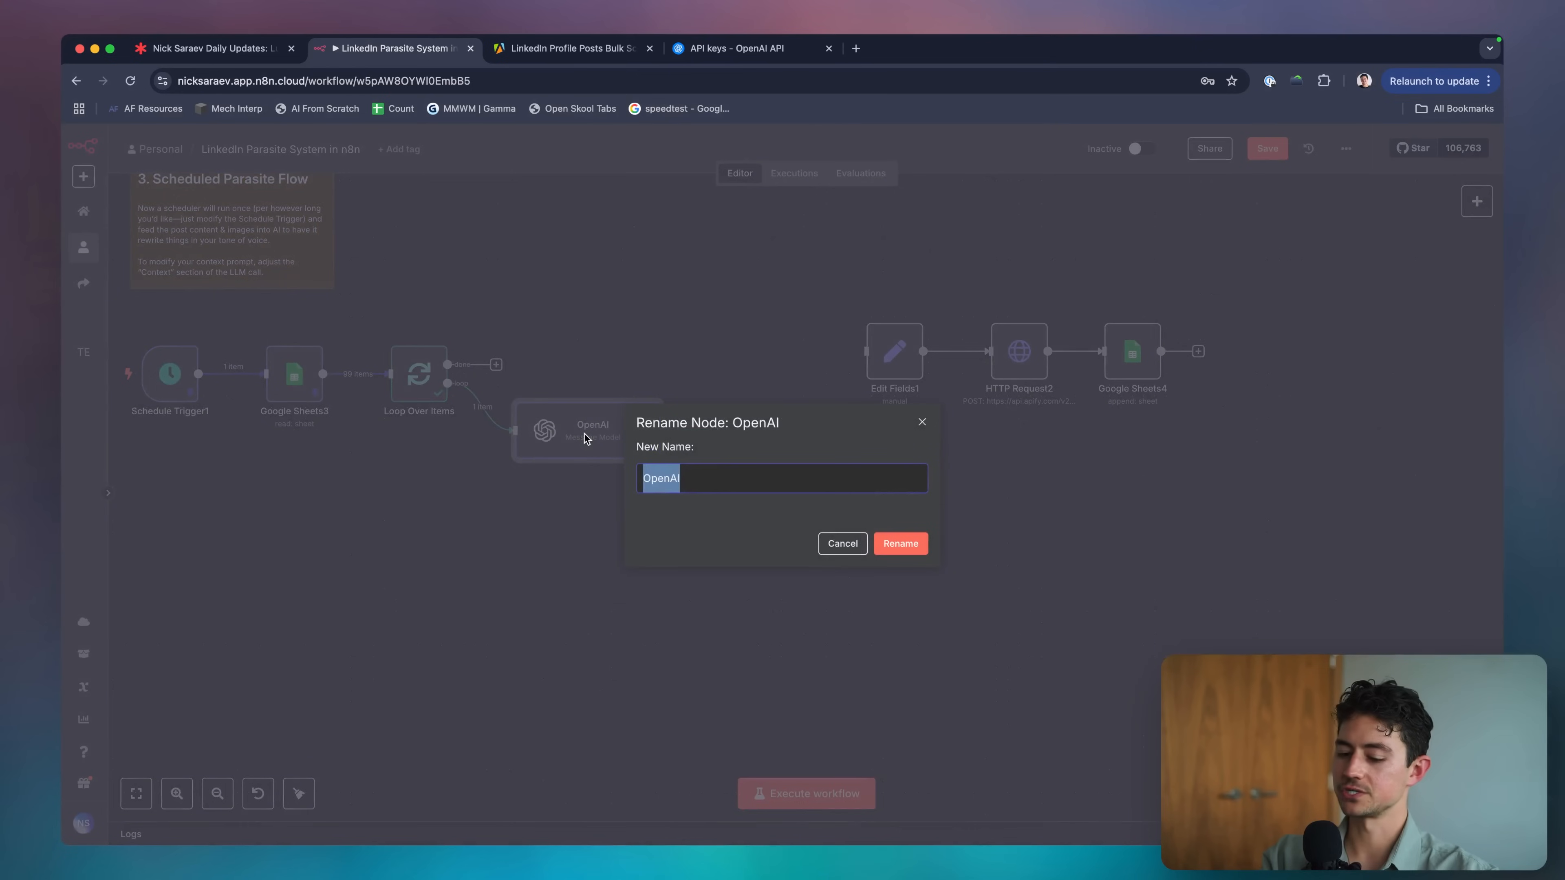
text(Find Web D)
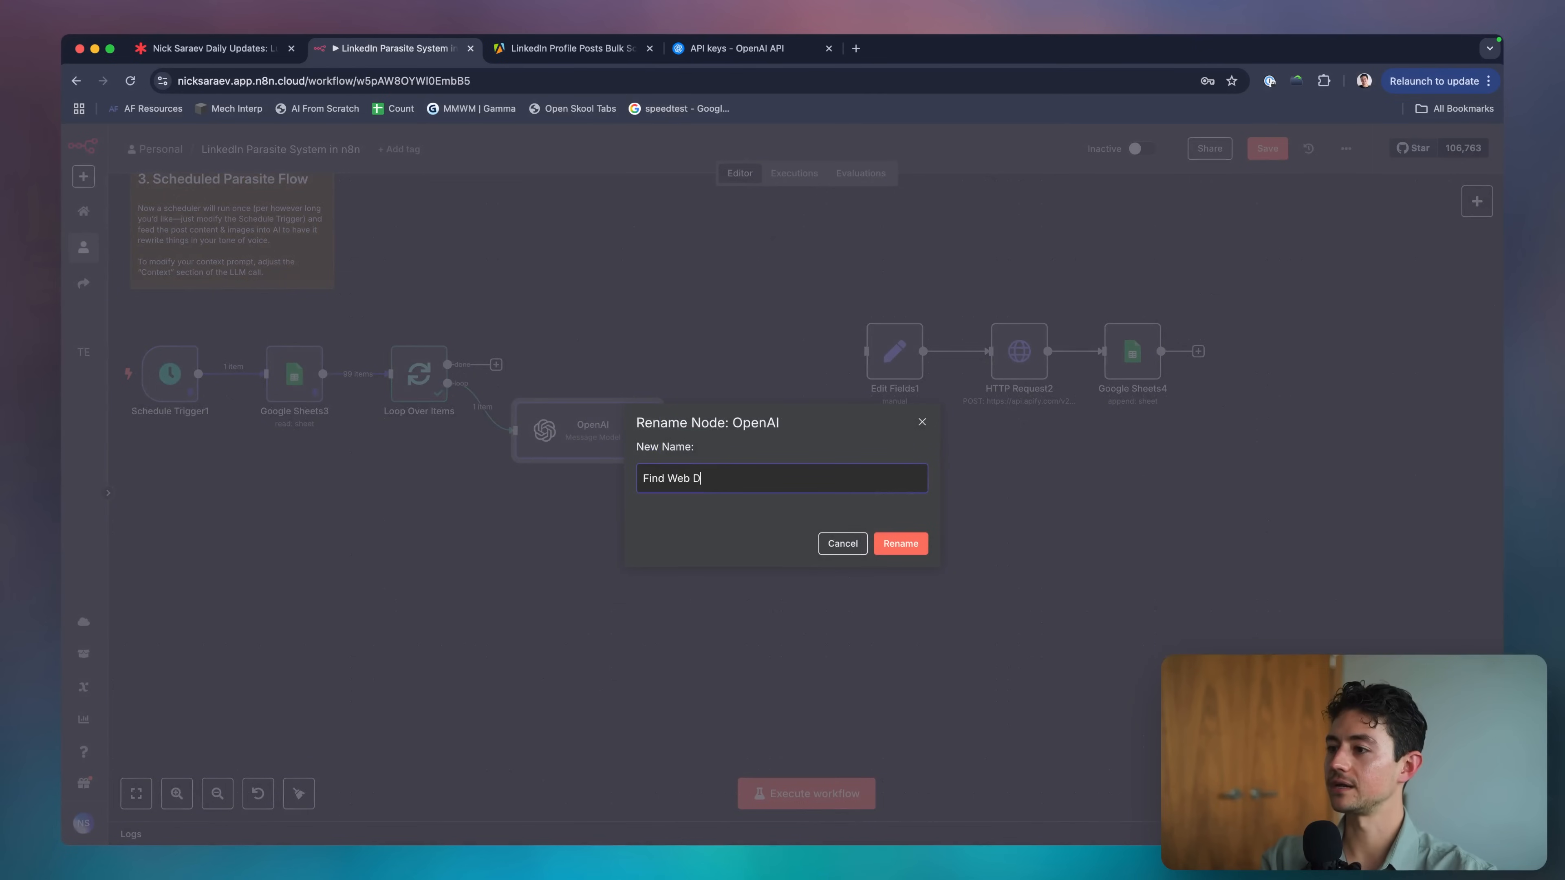
text(ata)
key(Return)
Duplicate Find Web Data and place the copy right after the original.
scroll(471, 517, right, 2)
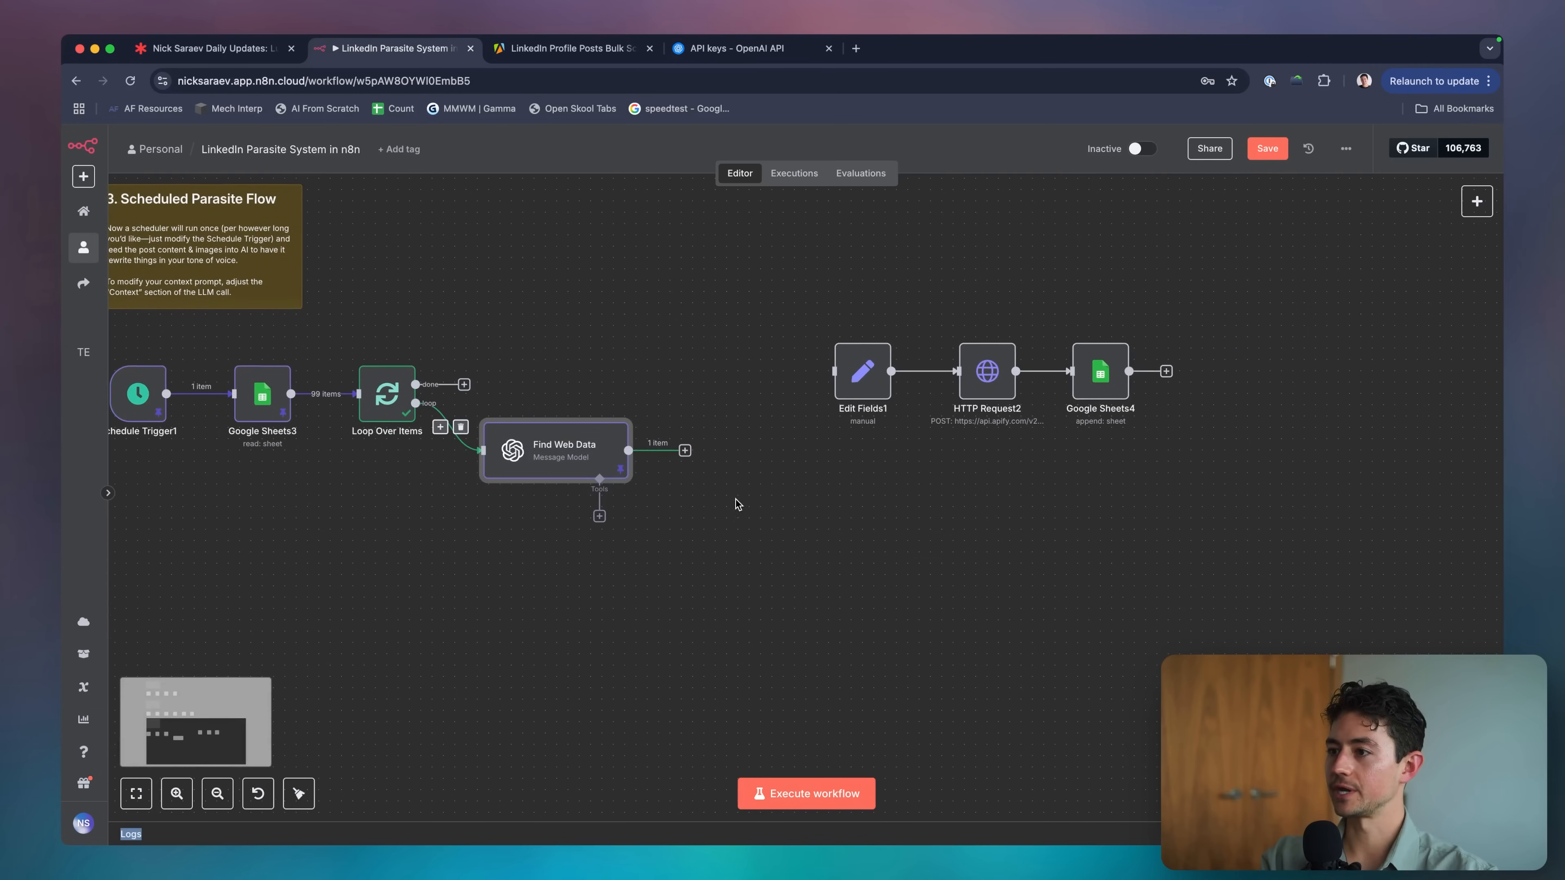
key(ctrl+d)
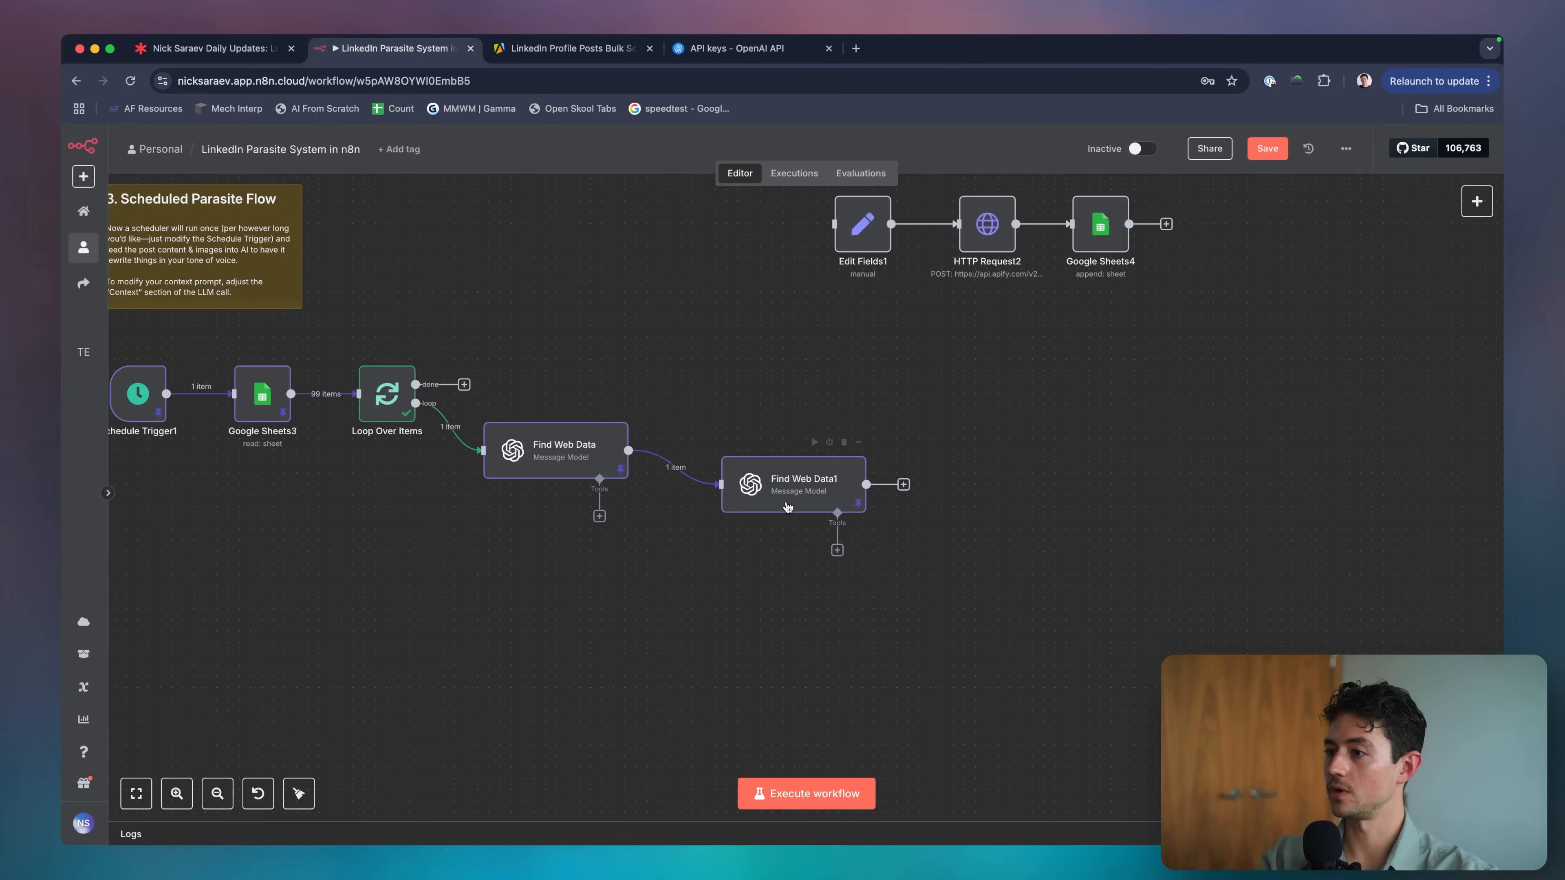
drag(787, 507, 742, 473)
Rename Find Web Data1 to 'Generate Unique Outline' and open its settings with a taller system prompt box.
double_click(742, 472)
key(Escape)
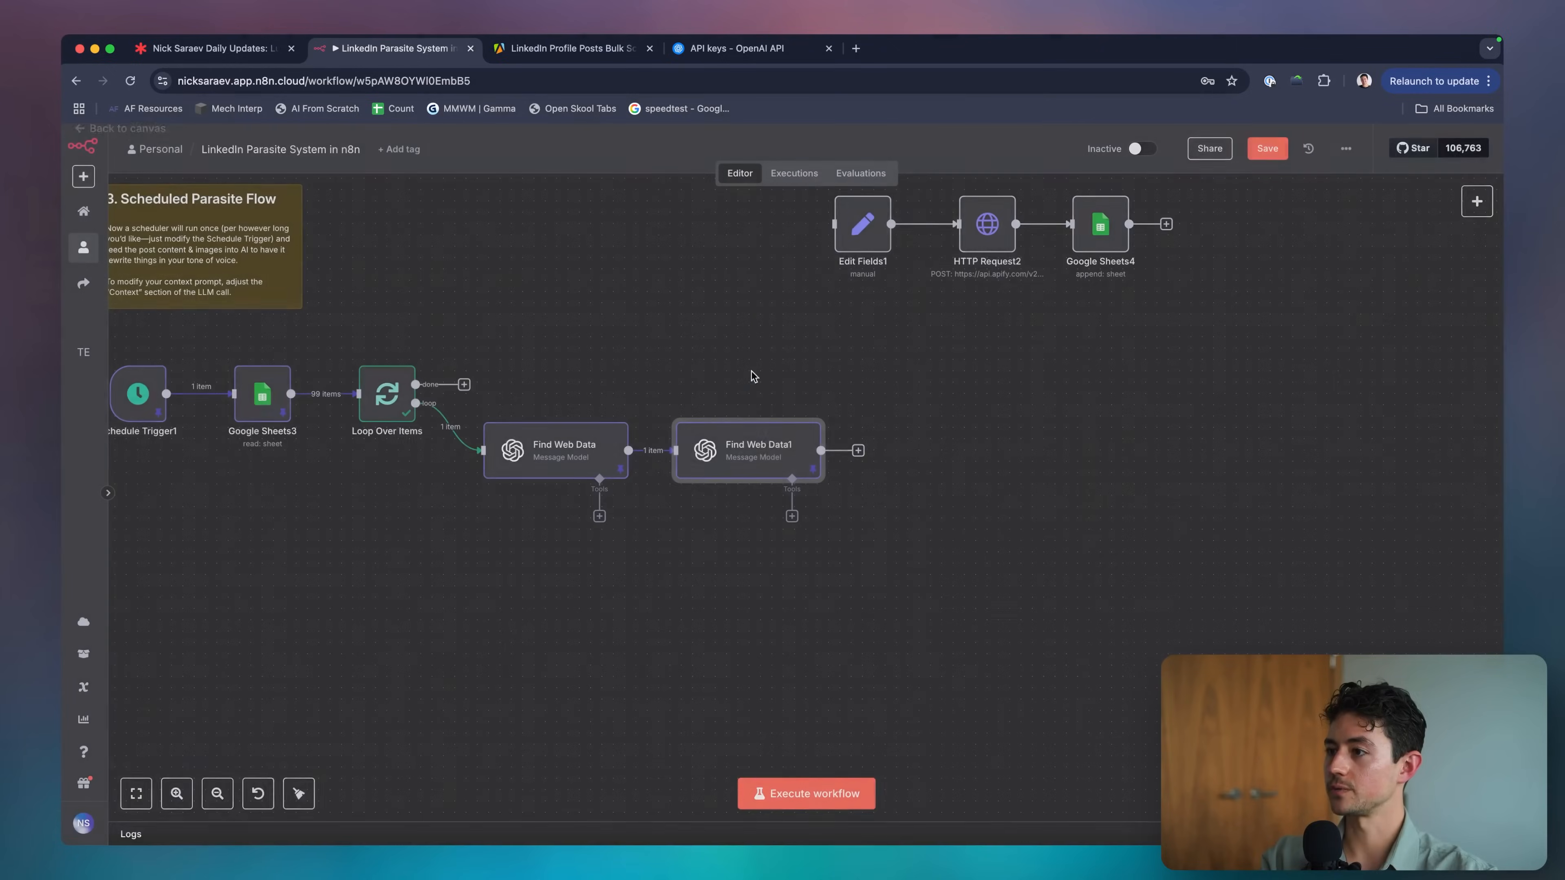
key(F2)
text(Generate Unique Outline)
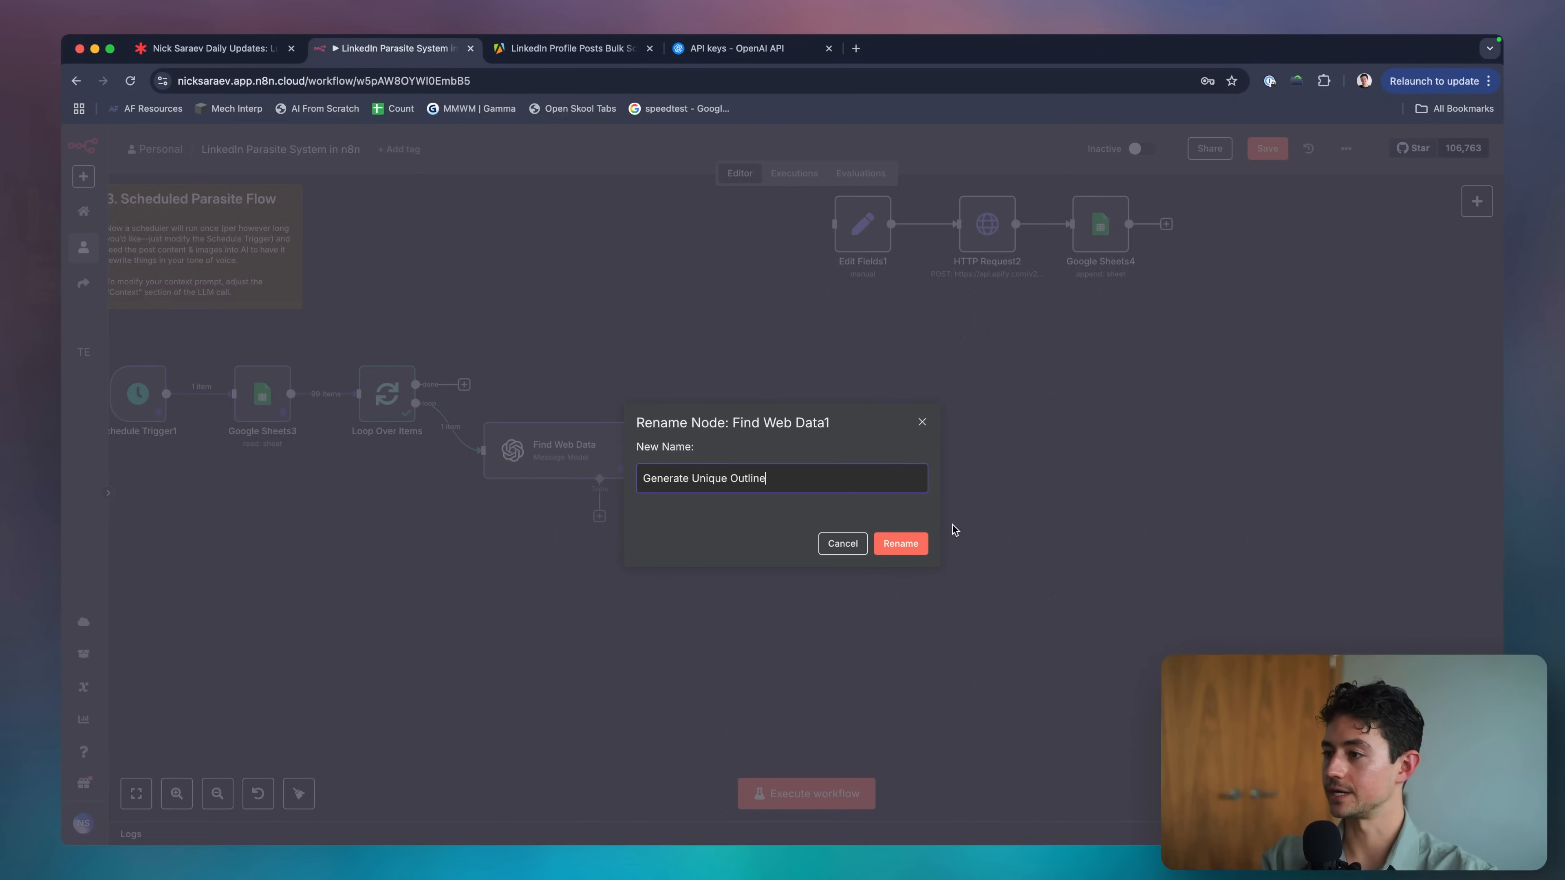
click(897, 543)
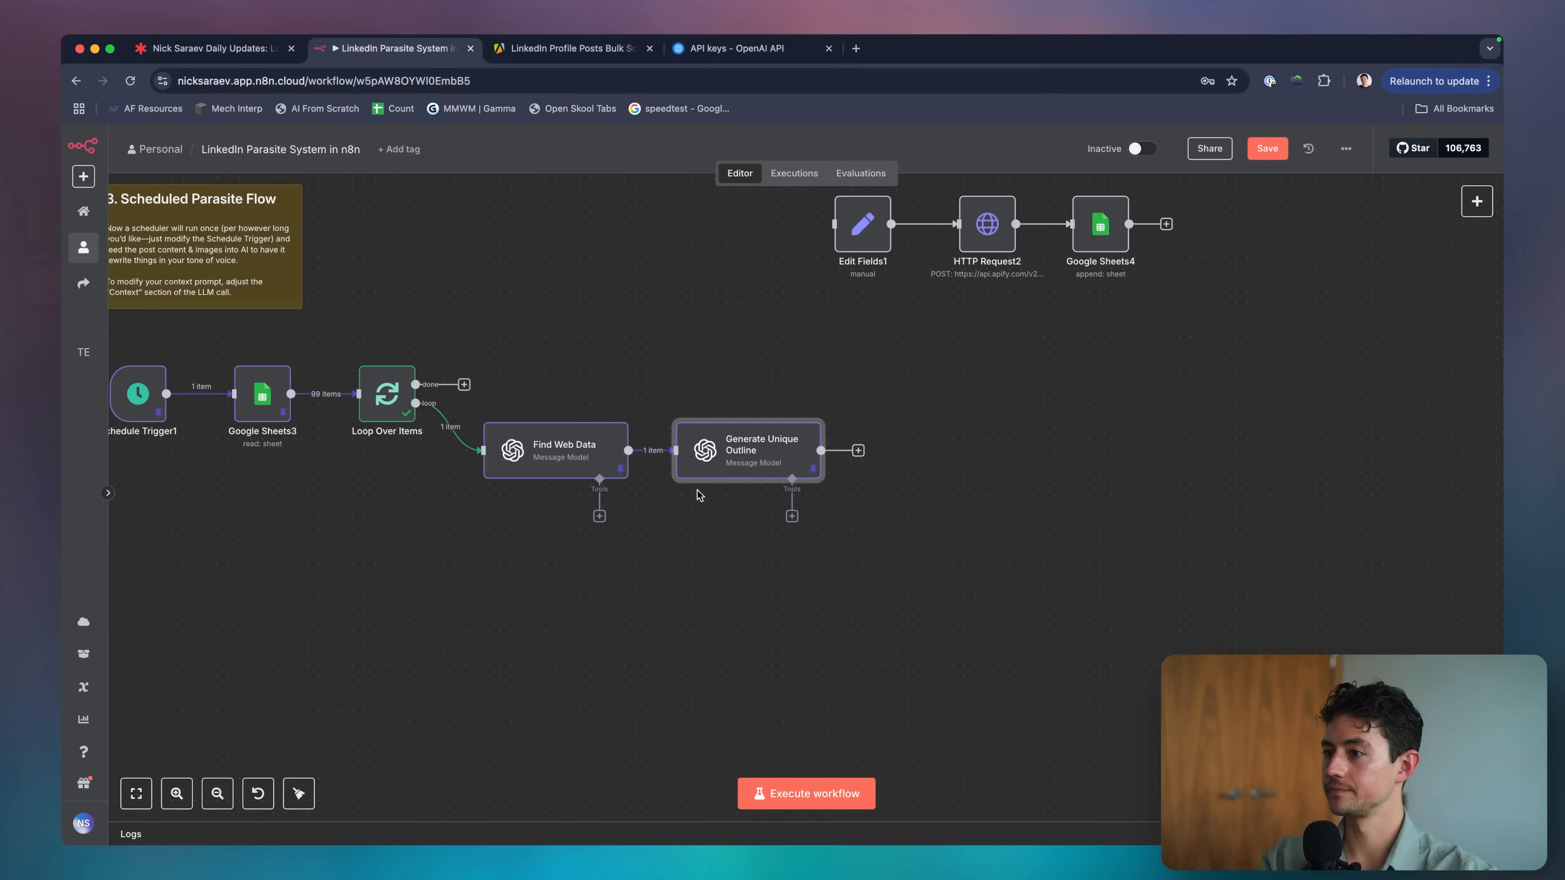
double_click(715, 439)
scroll(711, 415, down, 1)
drag(847, 456, 847, 534)
click(761, 358)
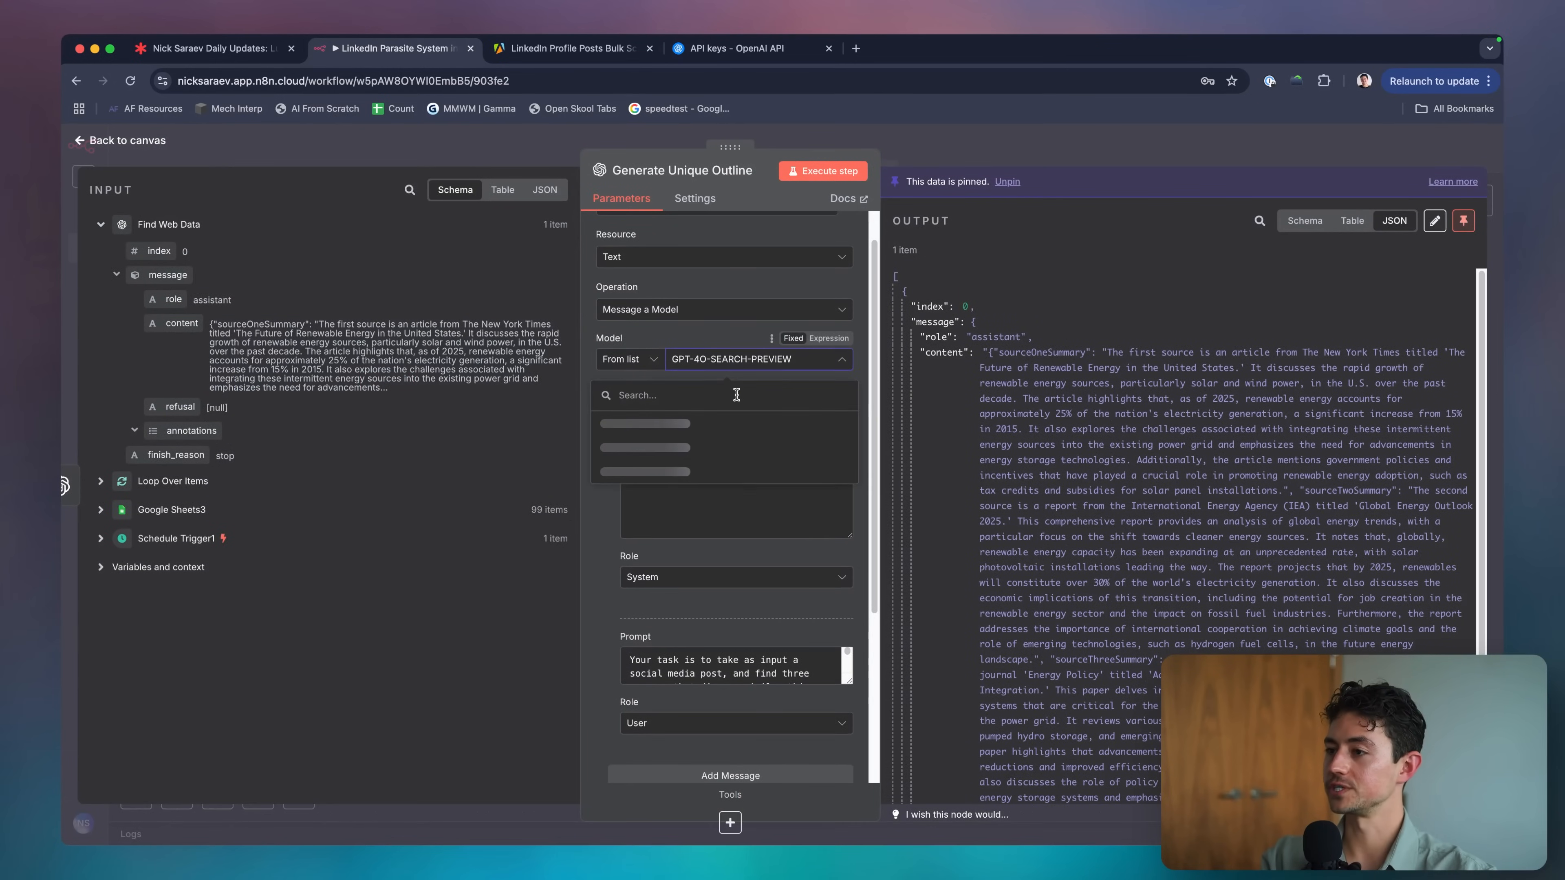
Select GPT-4.1 as the model and change 'research' to 'writing' in the system prompt.
text(gpt-4.1)
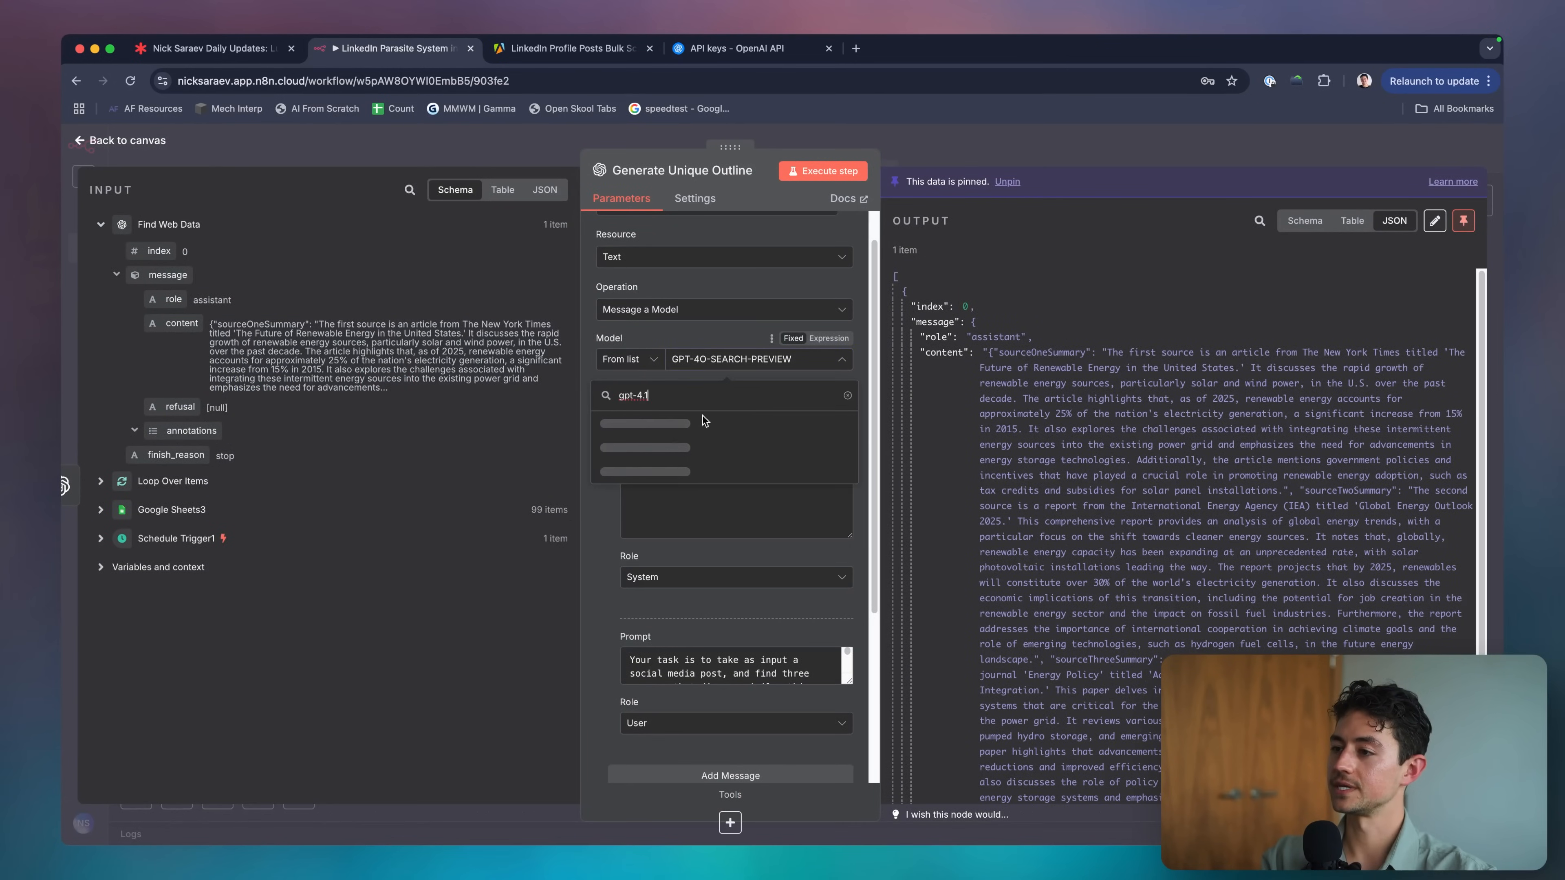
click(746, 479)
click(748, 485)
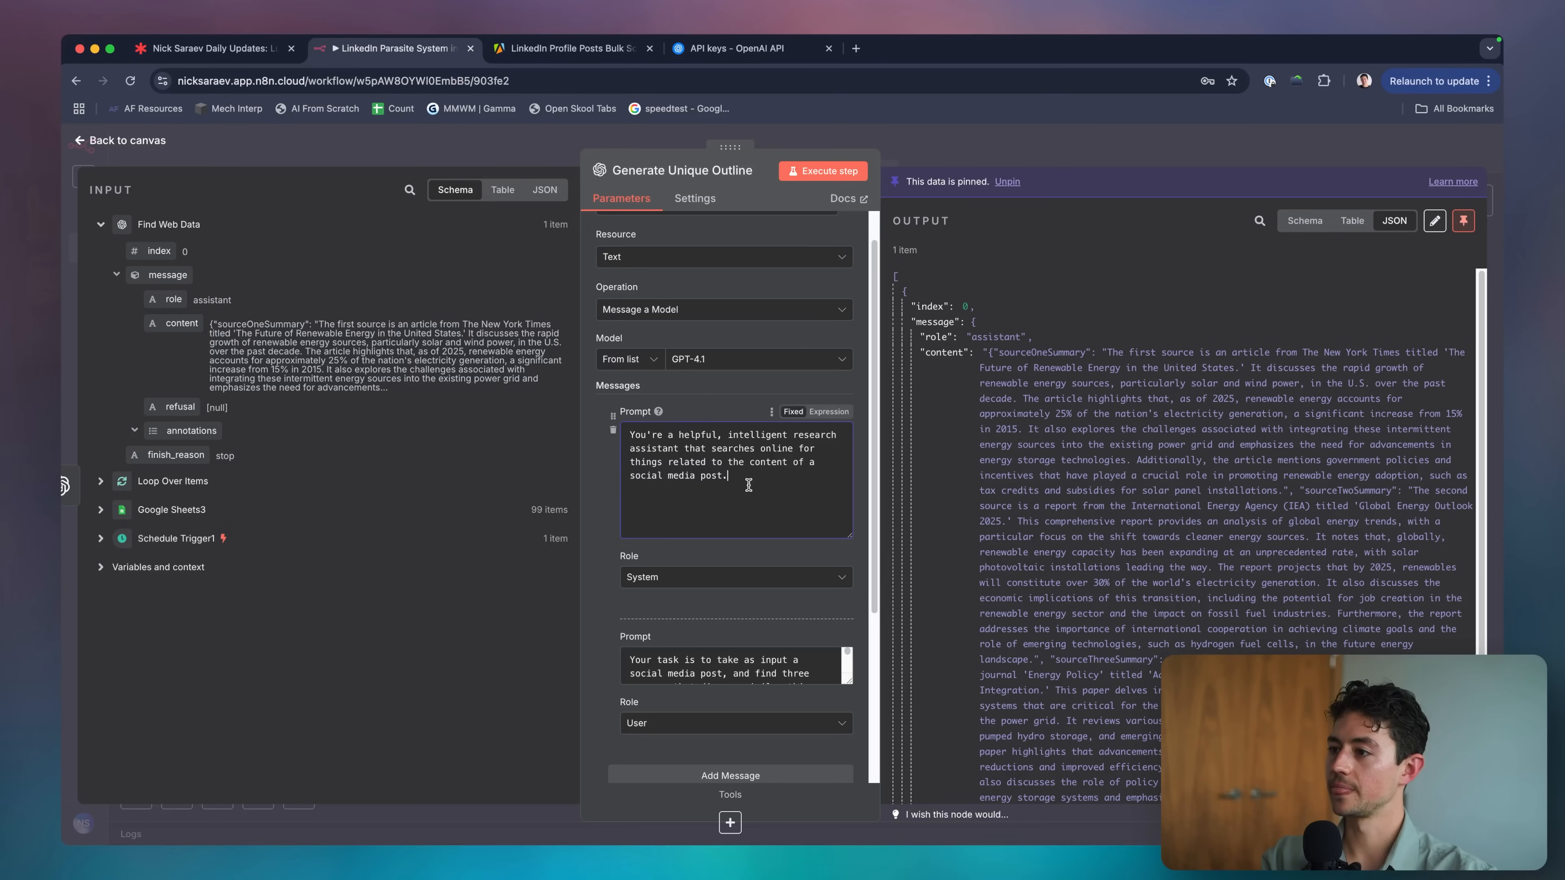
double_click(810, 434)
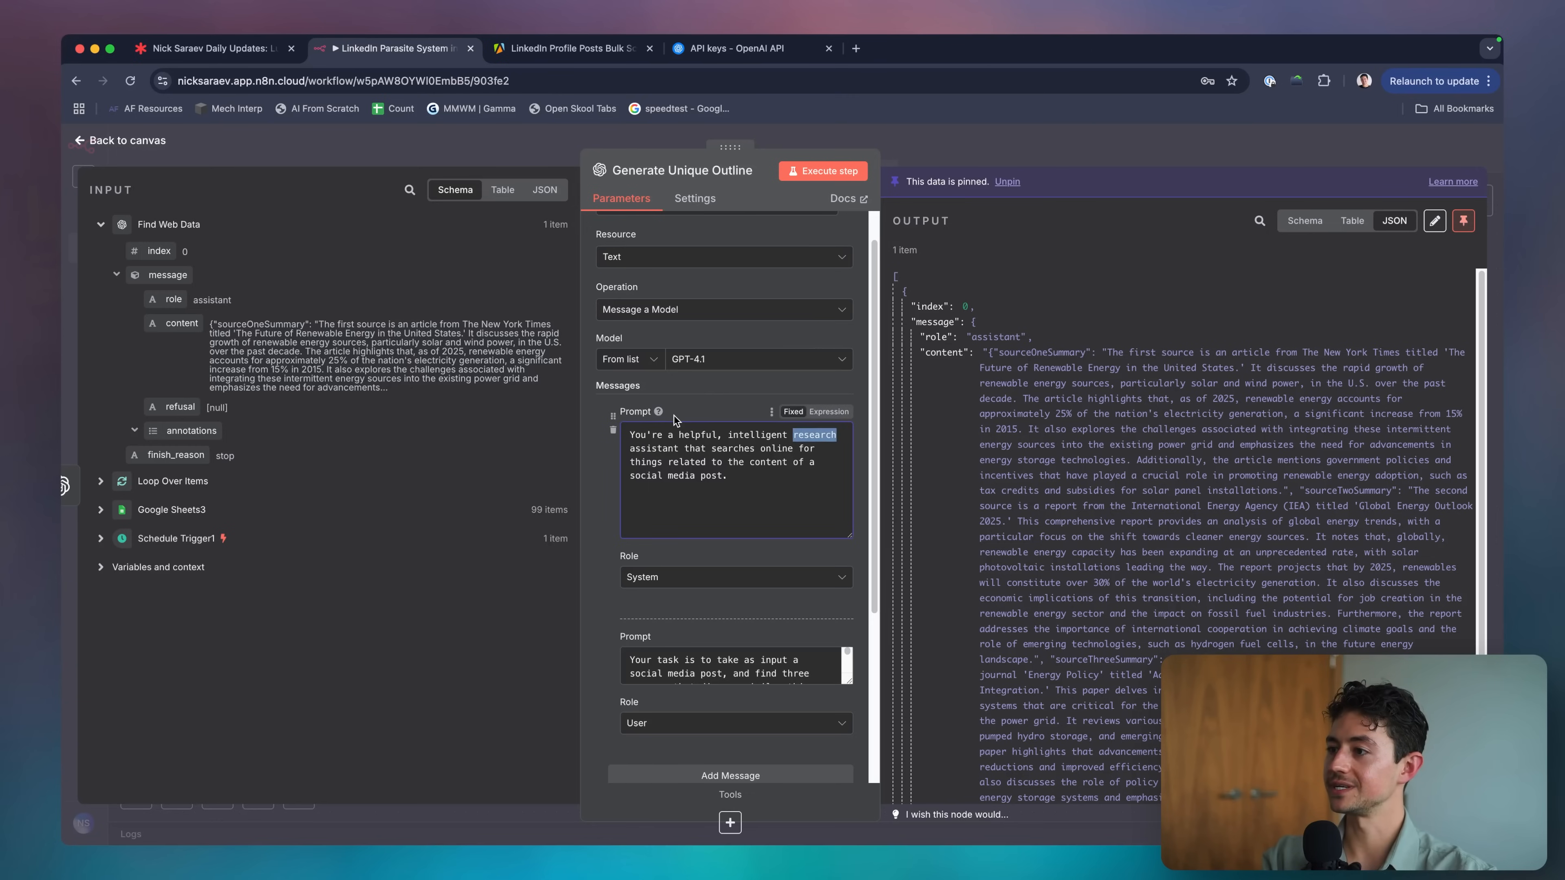
text(writing)
Describe the assistant as taking content and research and adding unique twists and more information.
key(alt+Right)
key(alt+Right)
key(Right)
key(shift+super+Down)
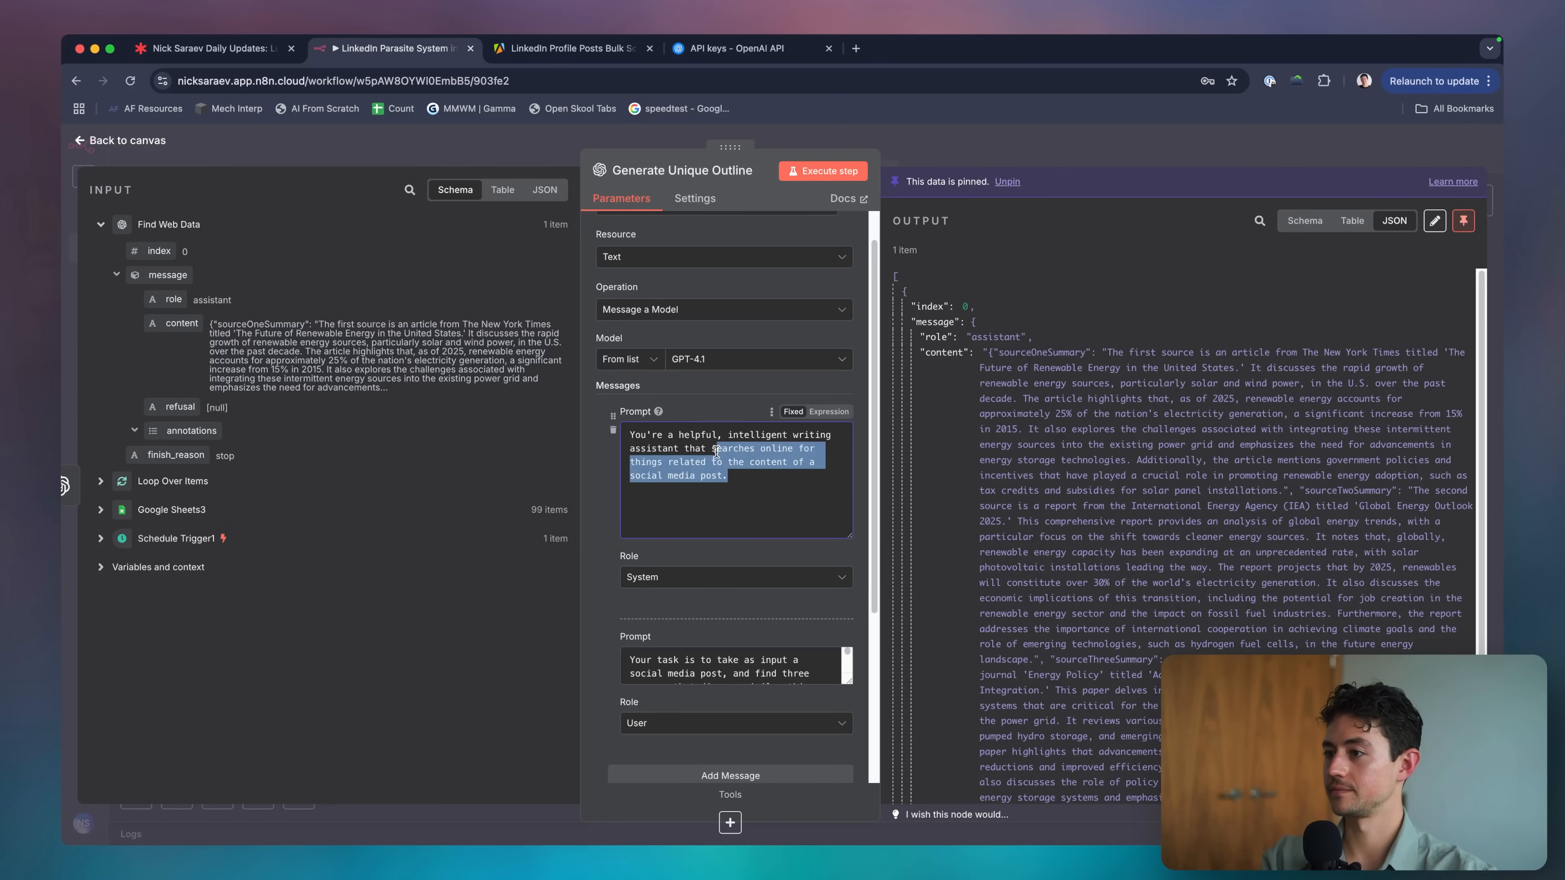
text(t)
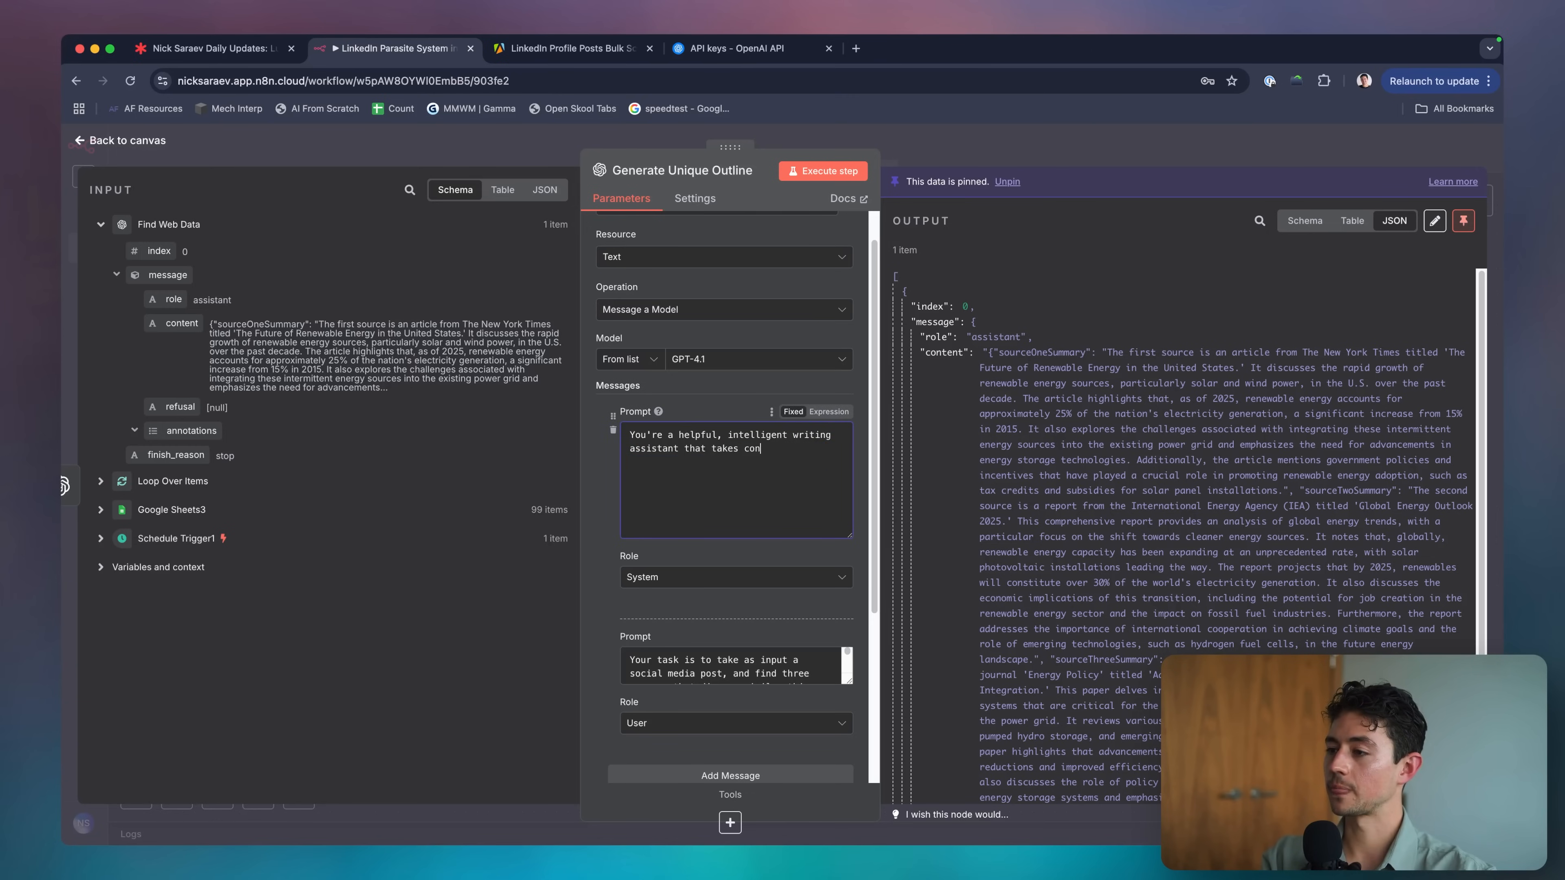
text(akes content & some additional research and adds uniq)
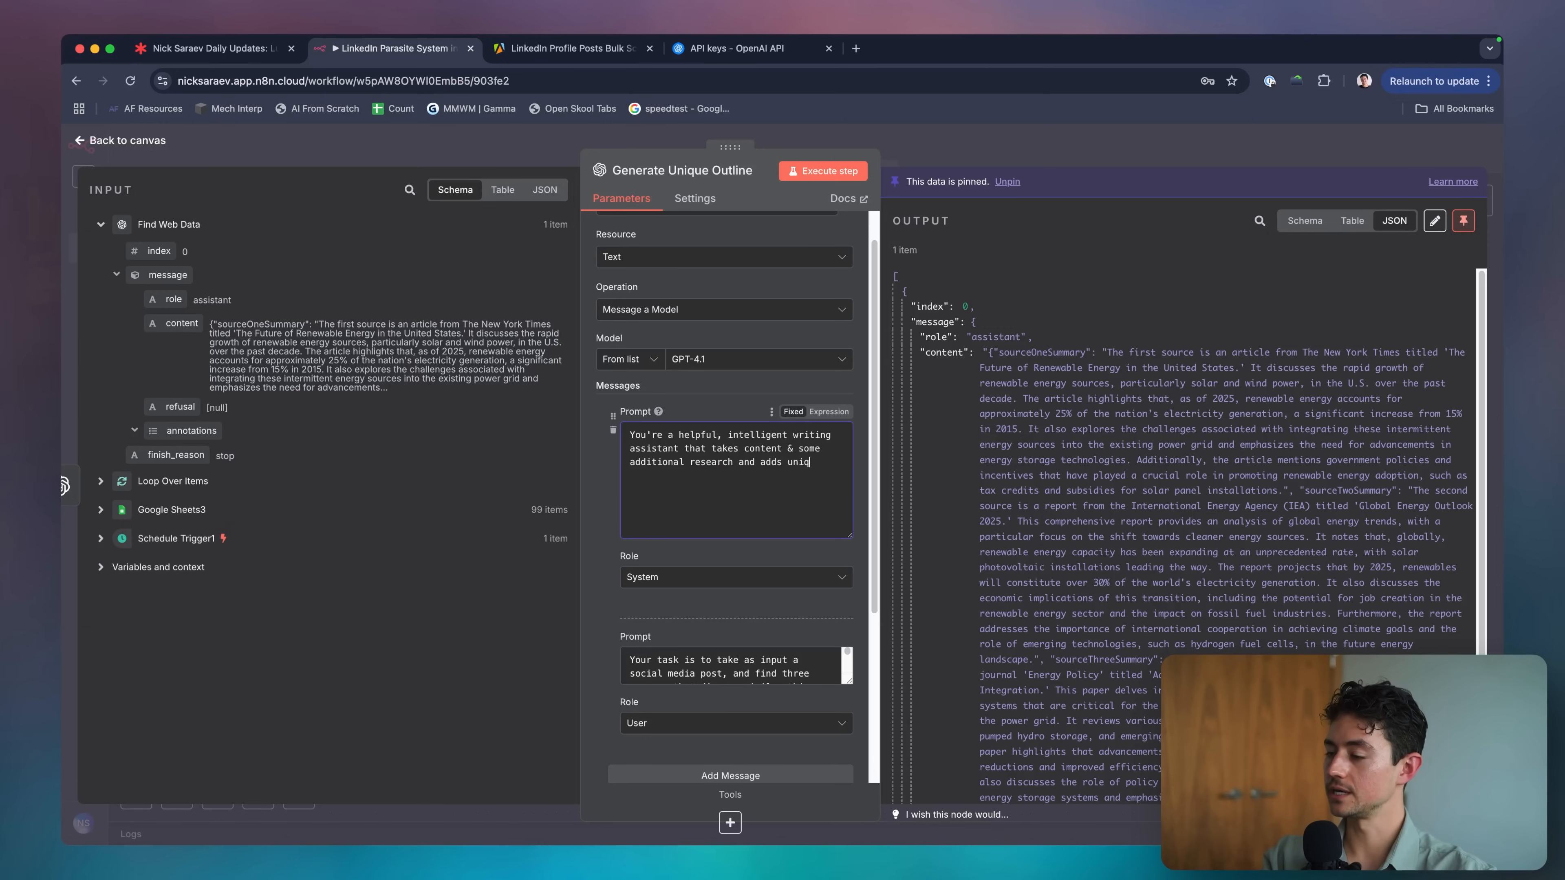
text(ue twists and)
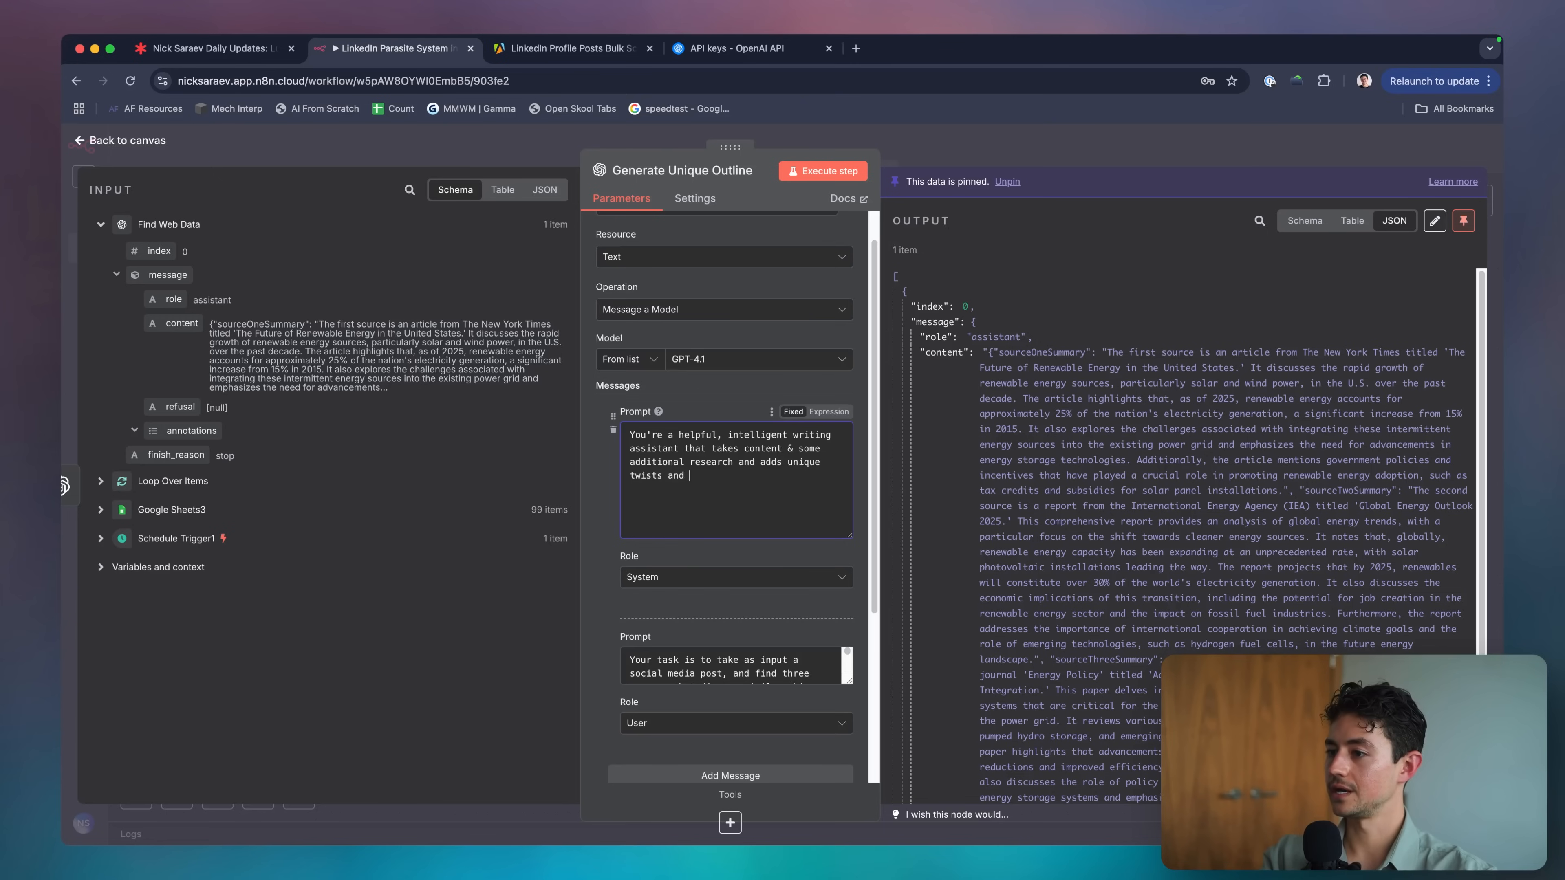
text( addition)
key(BackSpace)
key(BackSpace)
key(BackSpace)
key(BackSpace)
key(BackSpace)
key(BackSpace)
key(BackSpace)
key(BackSpace)
text(more informa)
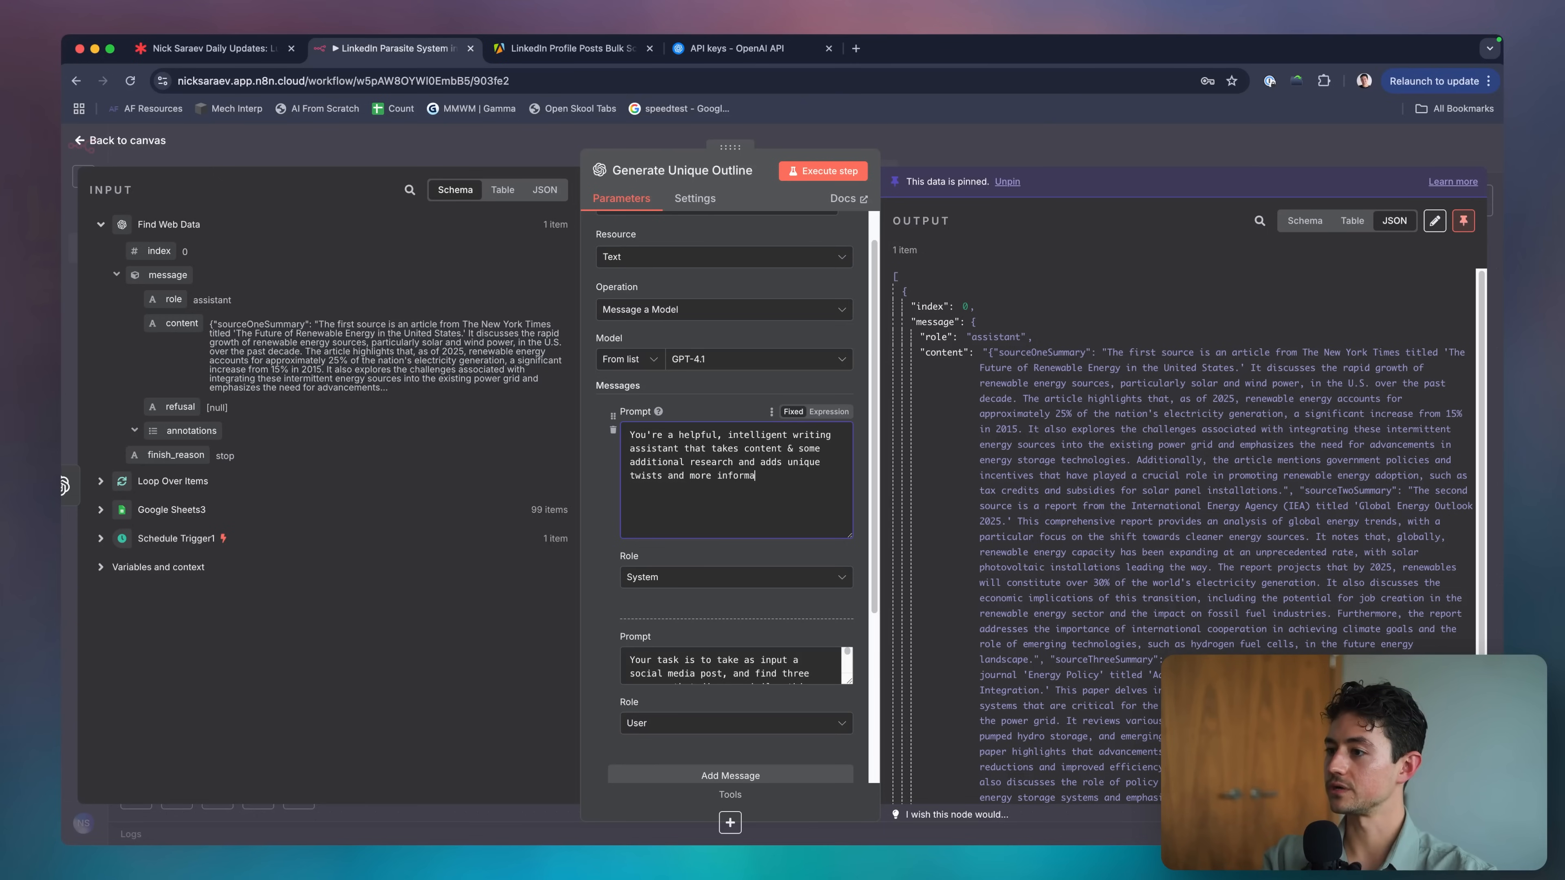
text(tion)
scroll(801, 511, up, 1)
text(to it (so that it reads differently).)
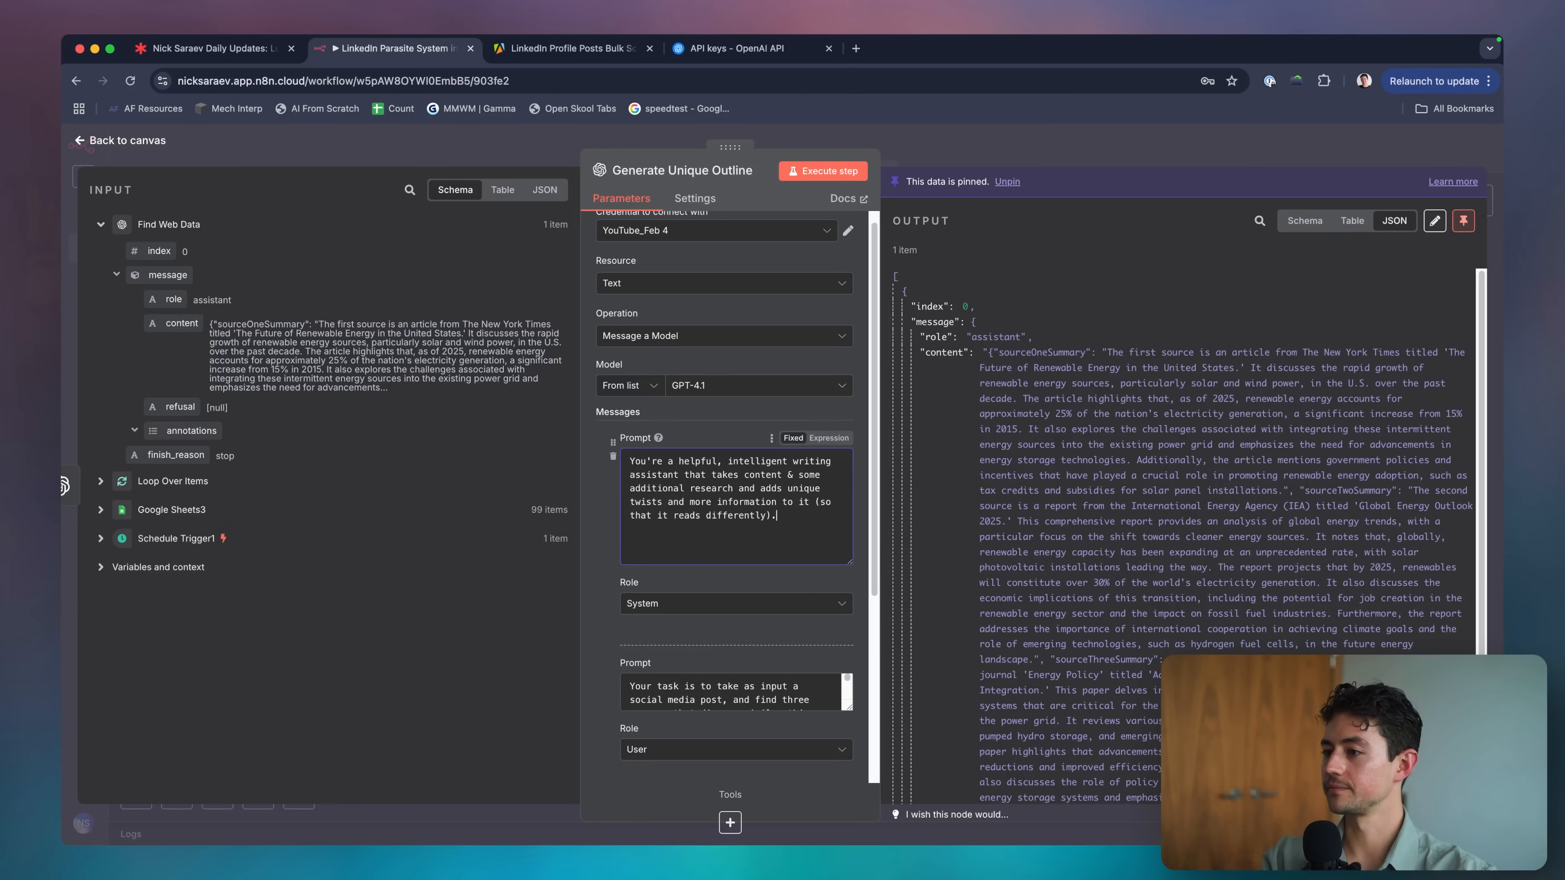
scroll(867, 651, down, 3)
Reword the prompt's opening to cover a social media post and a bunch of supplied research.
click(823, 641)
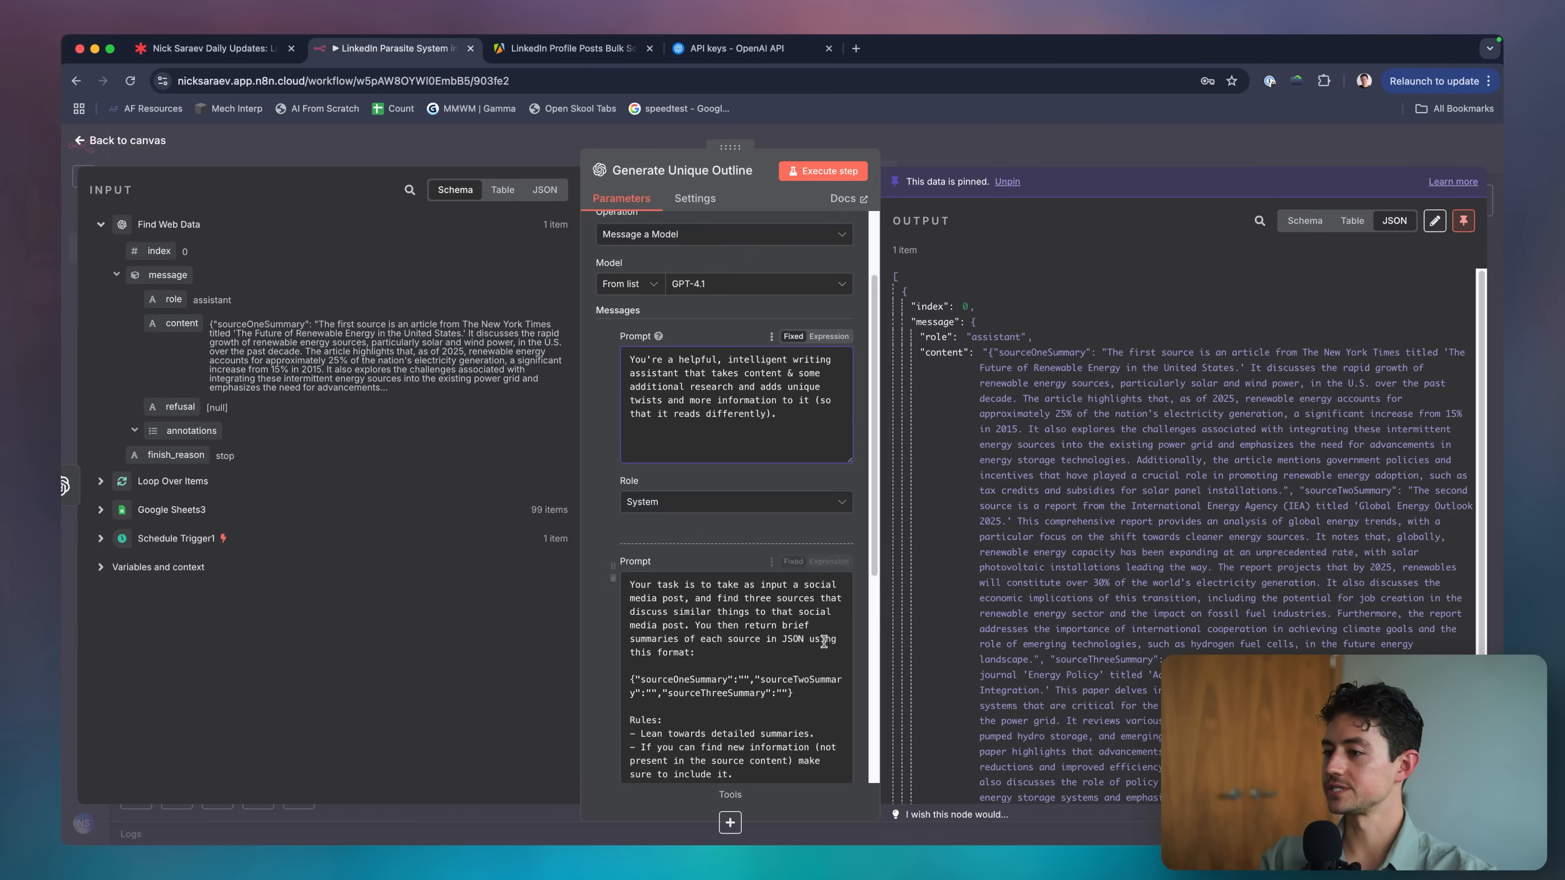
scroll(824, 641, down, 1)
scroll(824, 641, down, 1)
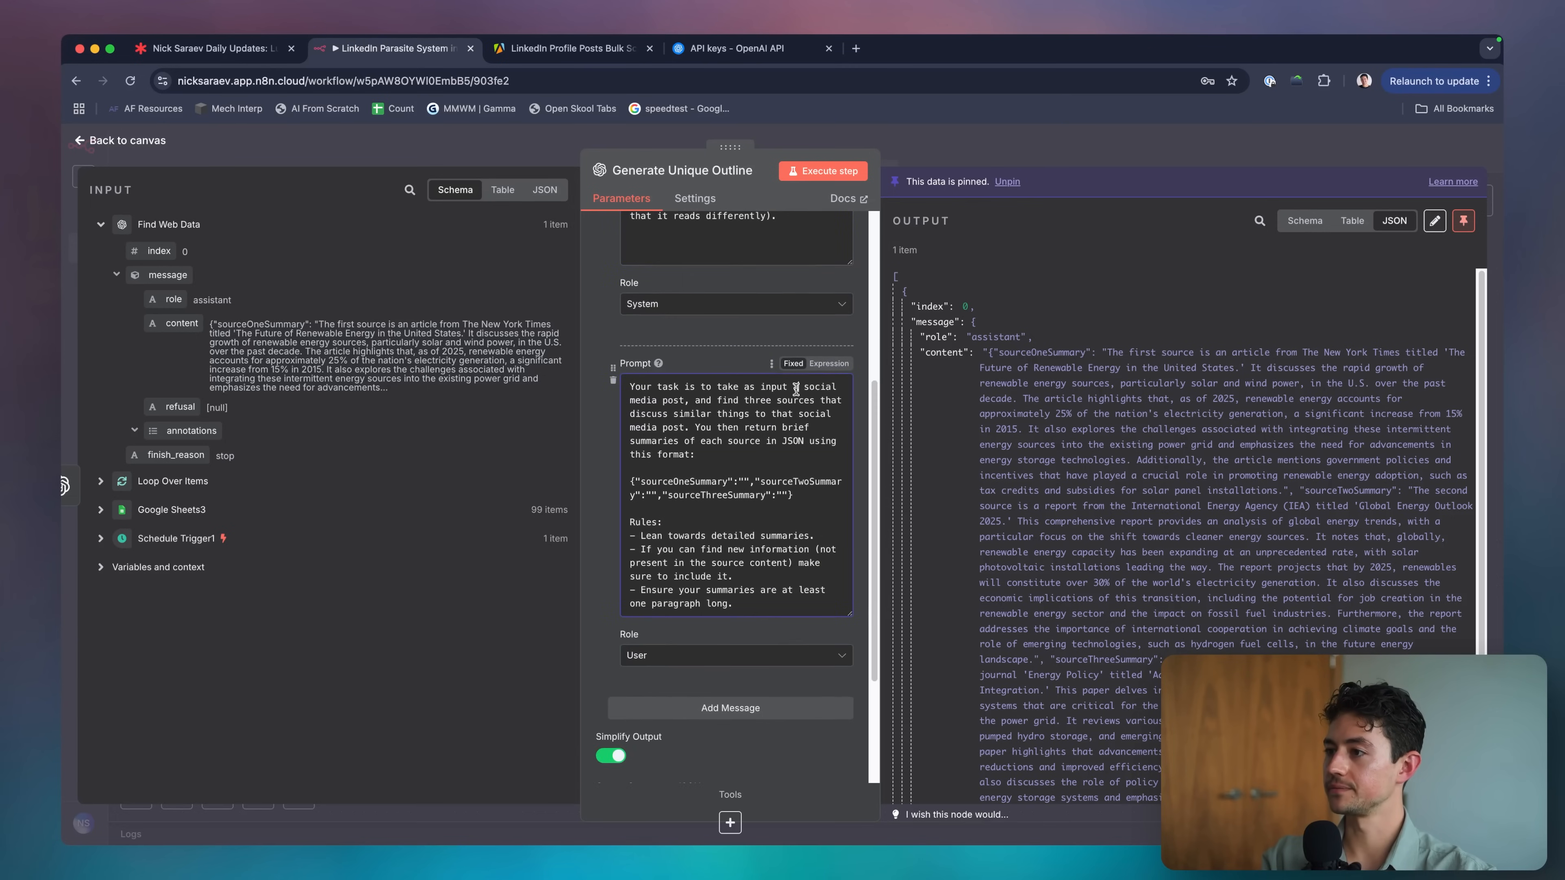
double_click(820, 387)
key(shift+alt+Right)
key(shift+alt+Right)
key(shift+Right)
text(social media post,)
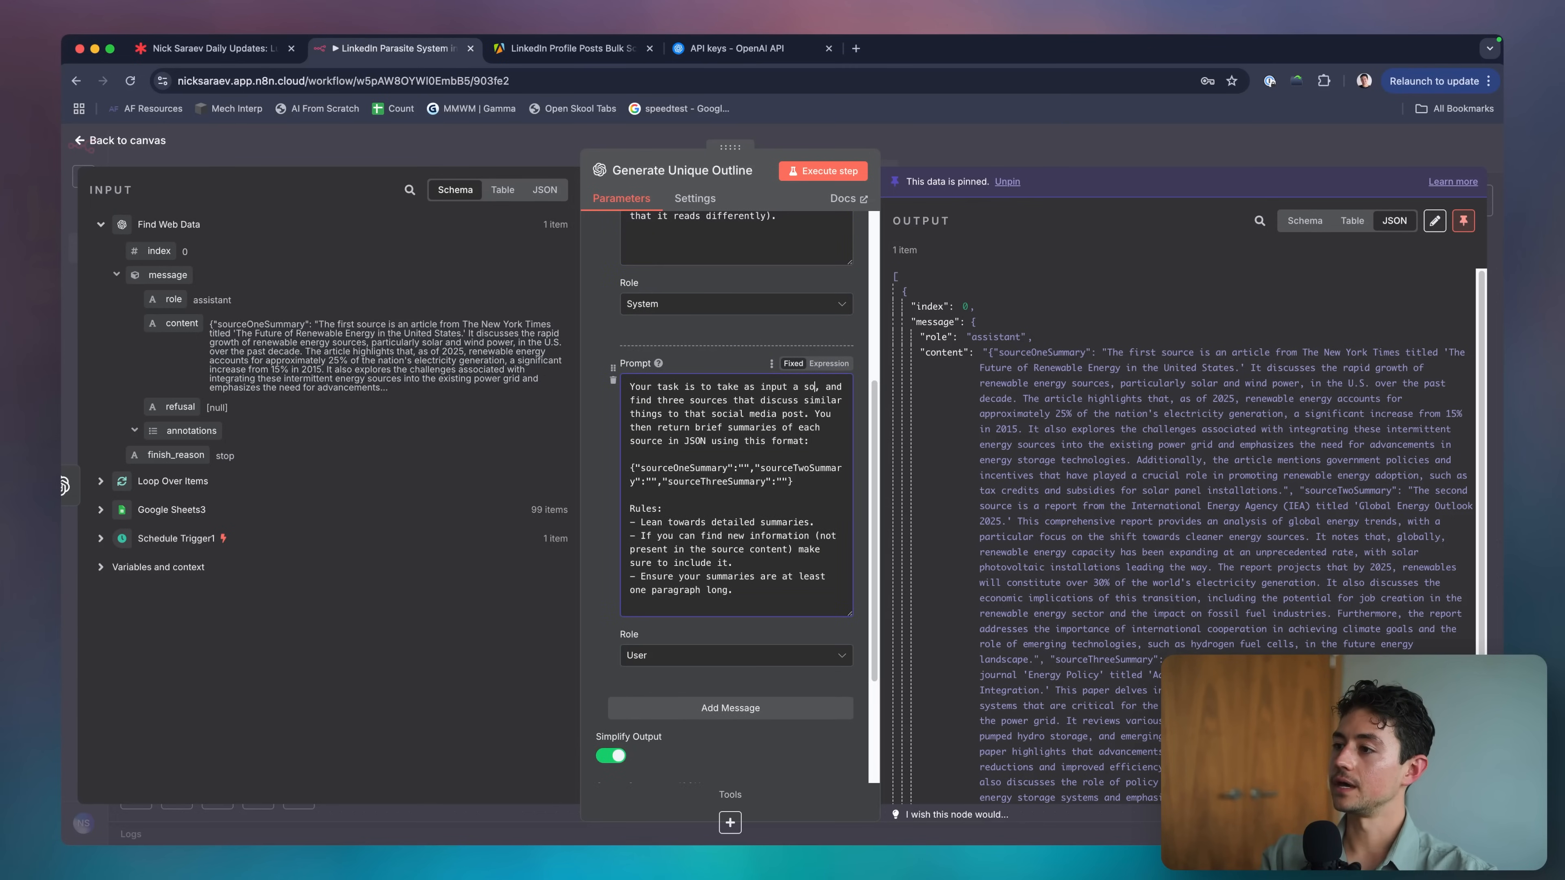
key(BackSpace)
text(and a bund)
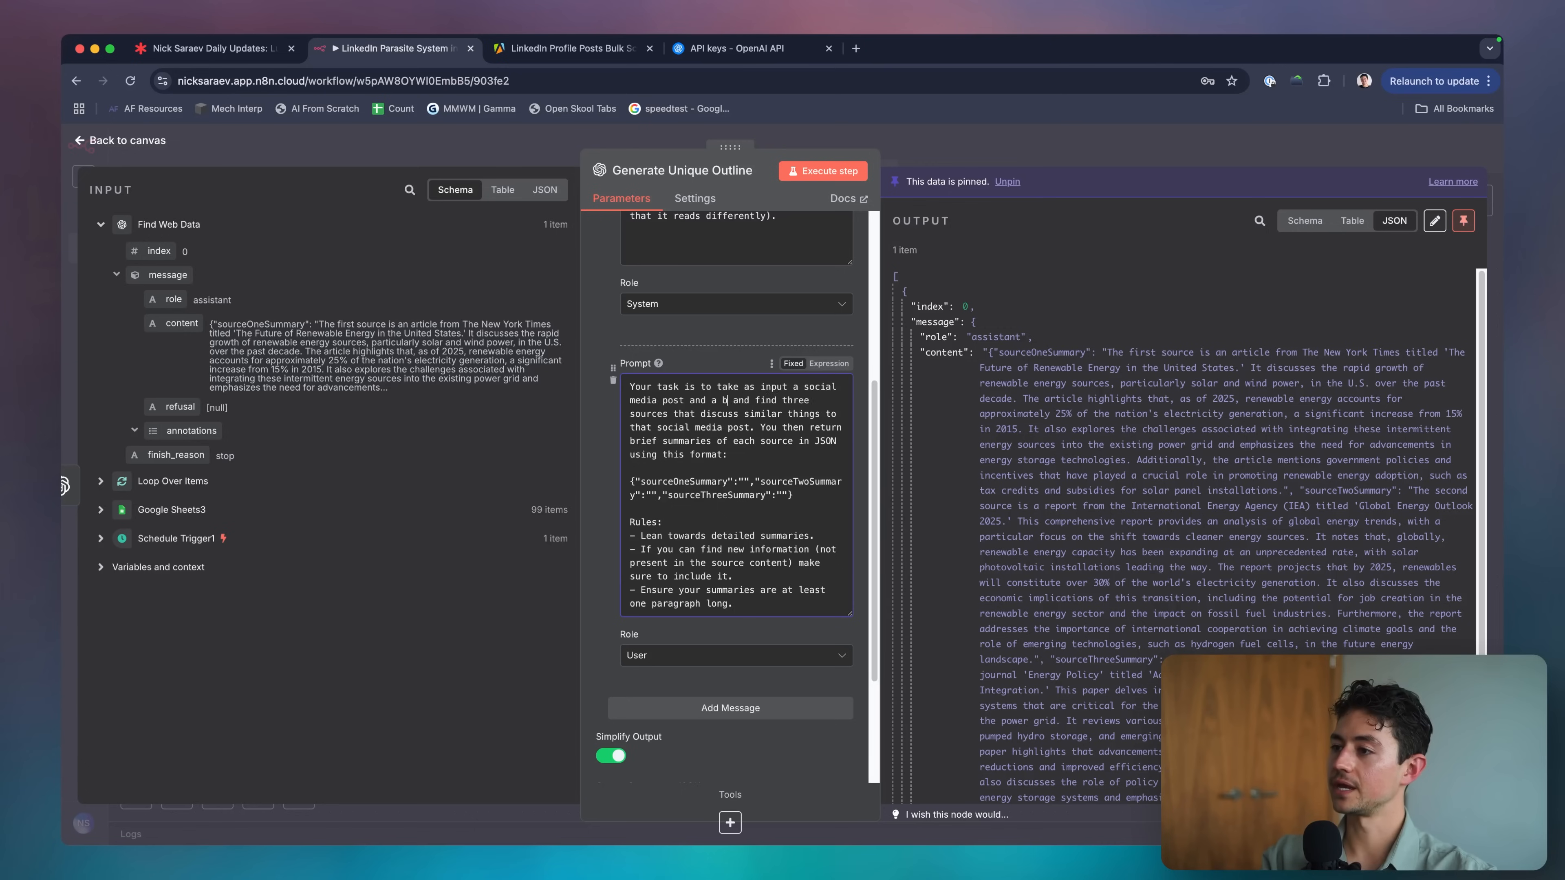
text(h of supplied research)
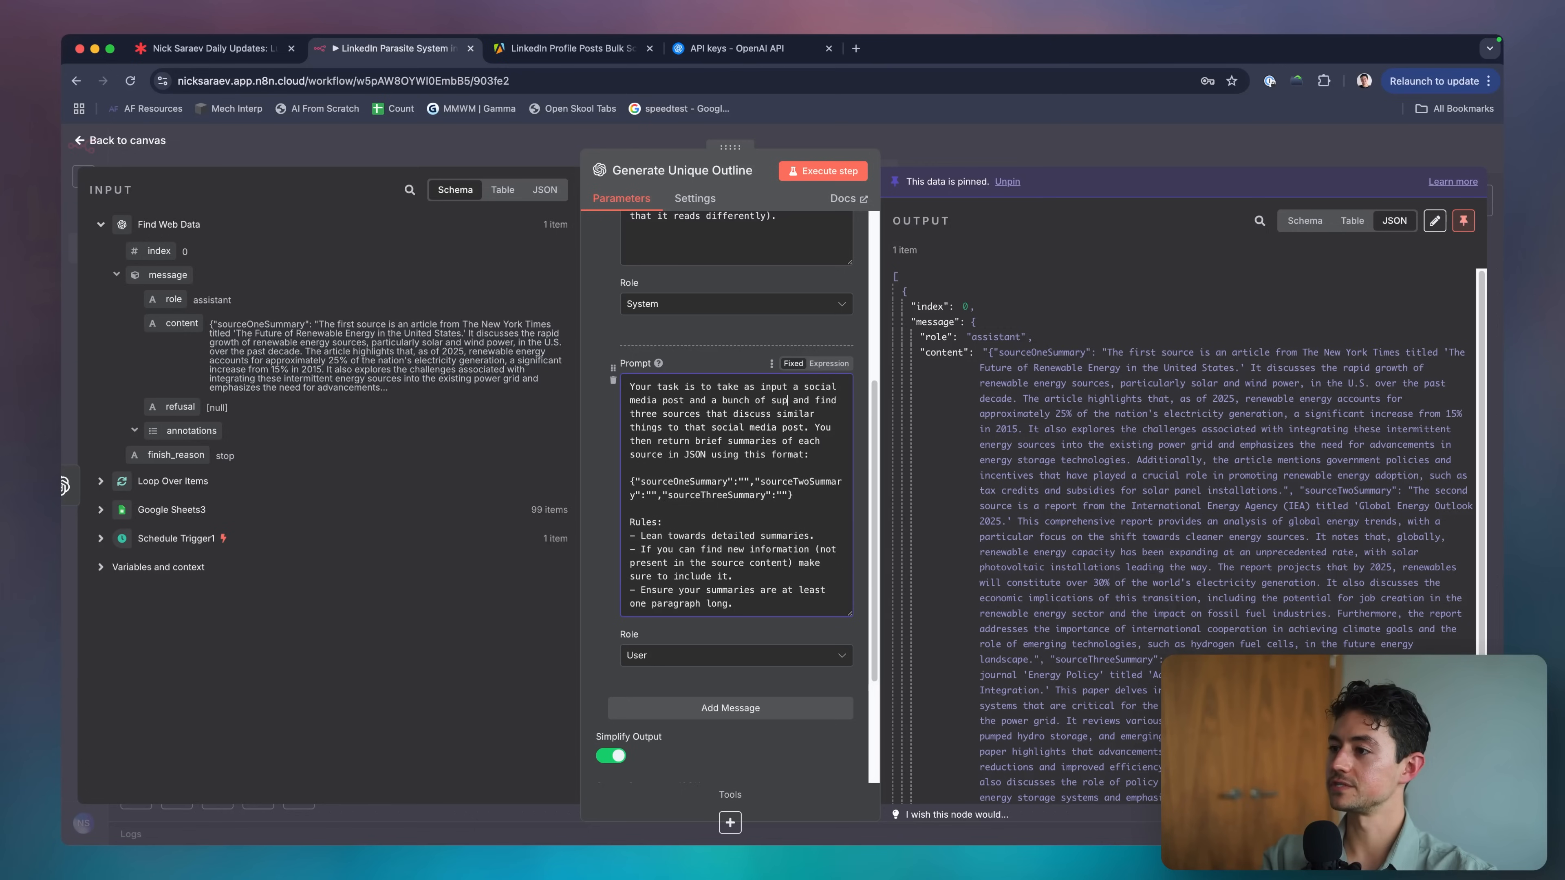
Replace the find-three-sources instructions with generating a detailed, comprehensive unique outline of that content.
key(shift+alt+Down)
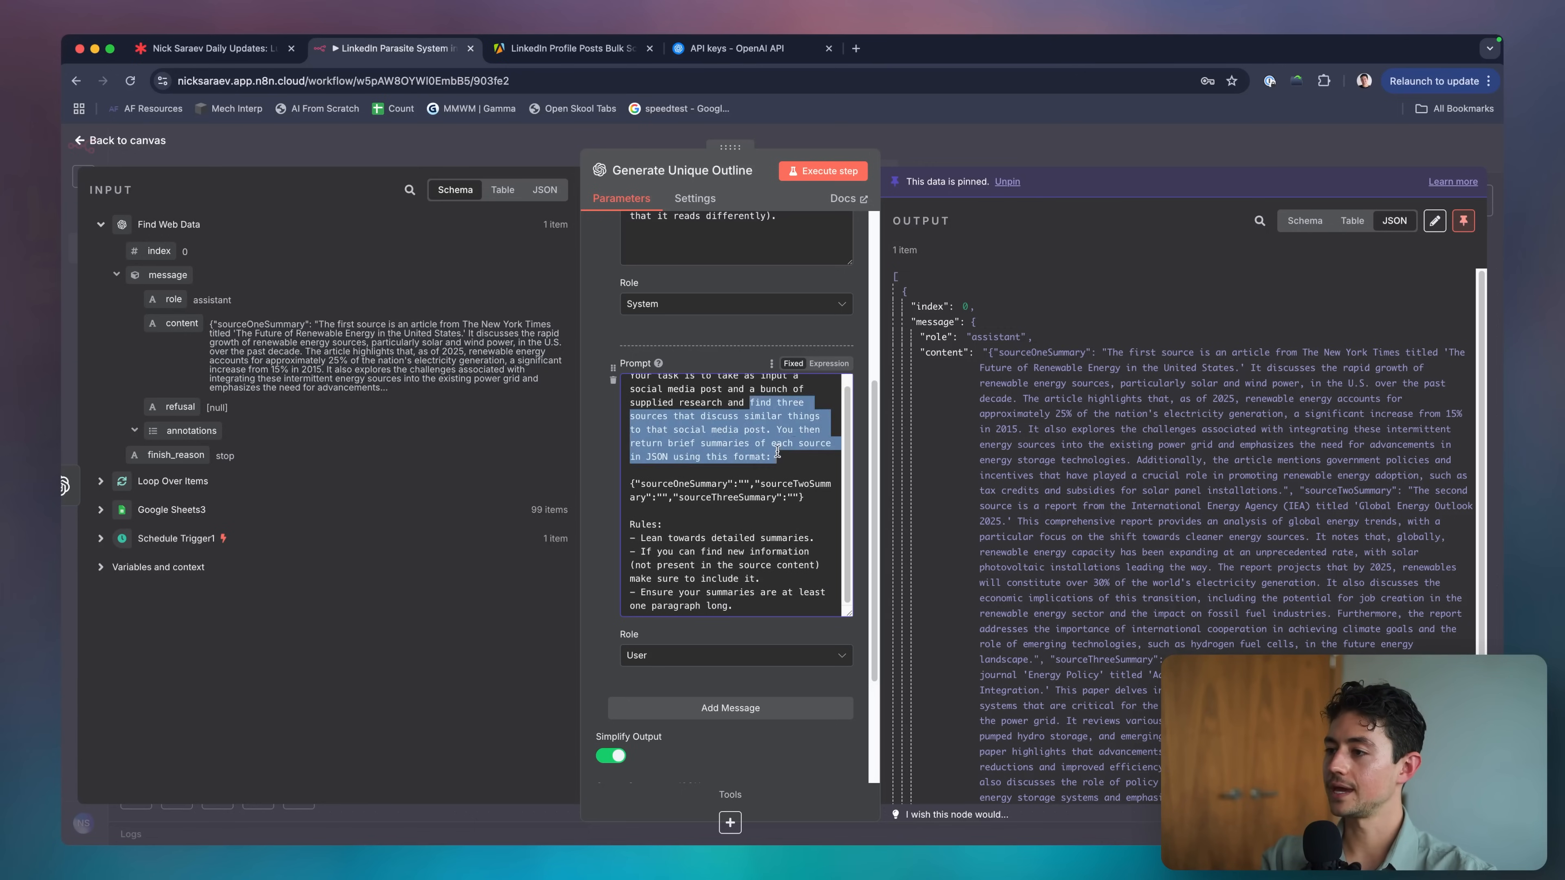
text(and generate an unique)
key(Left)
key(Left)
key(Left)
key(Left)
key(Left)
key(Left)
key(Left)
text(outline of that content)
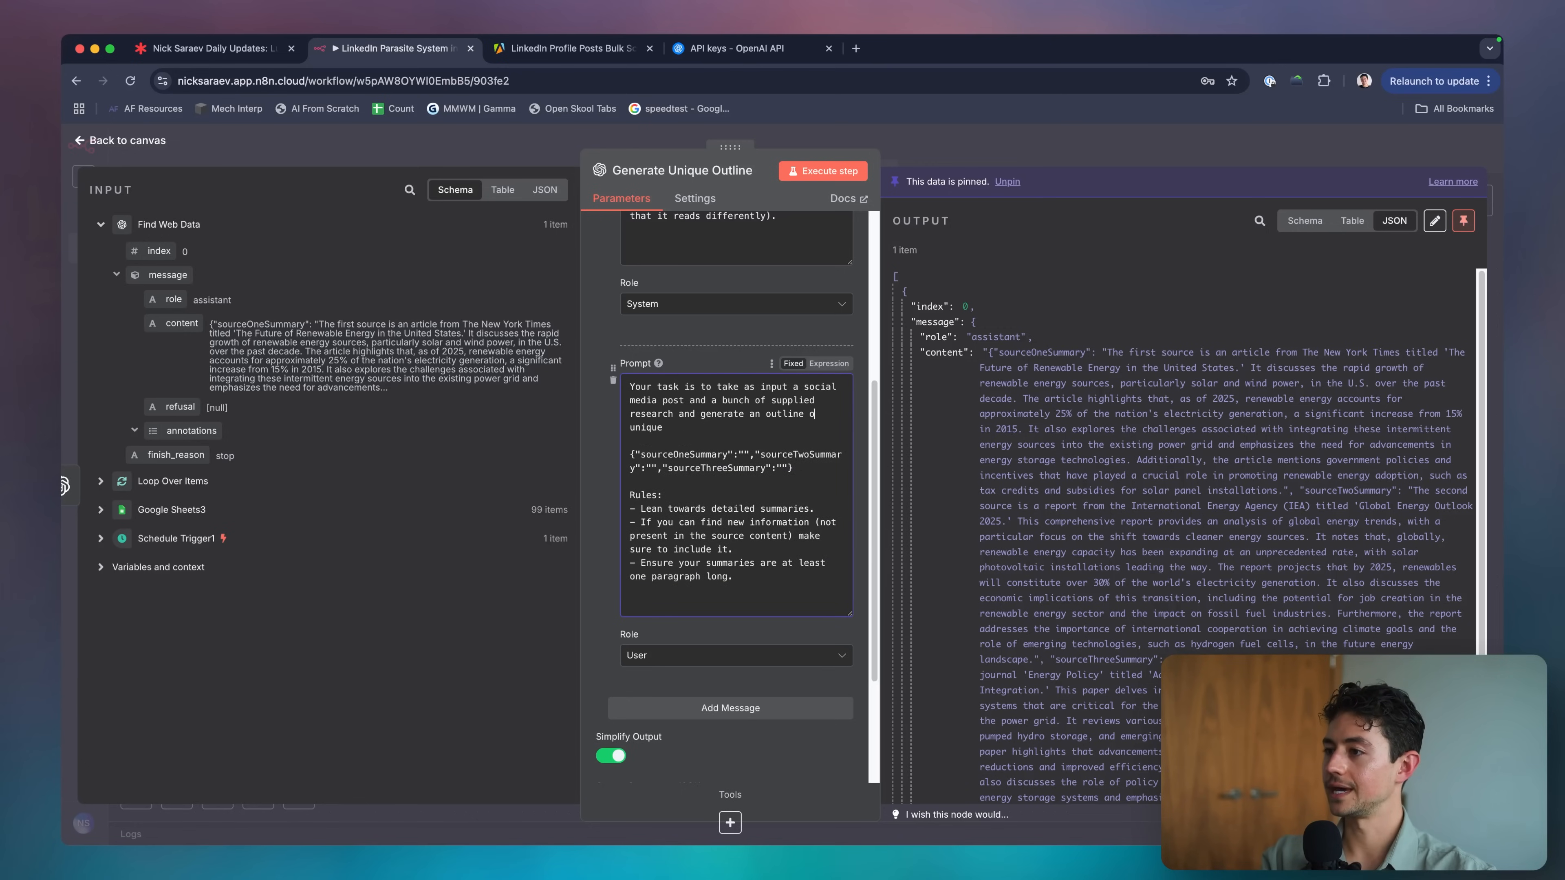
click(771, 413)
key(BackSpace)
key(BackSpace)
text(detialed, comprehensive)
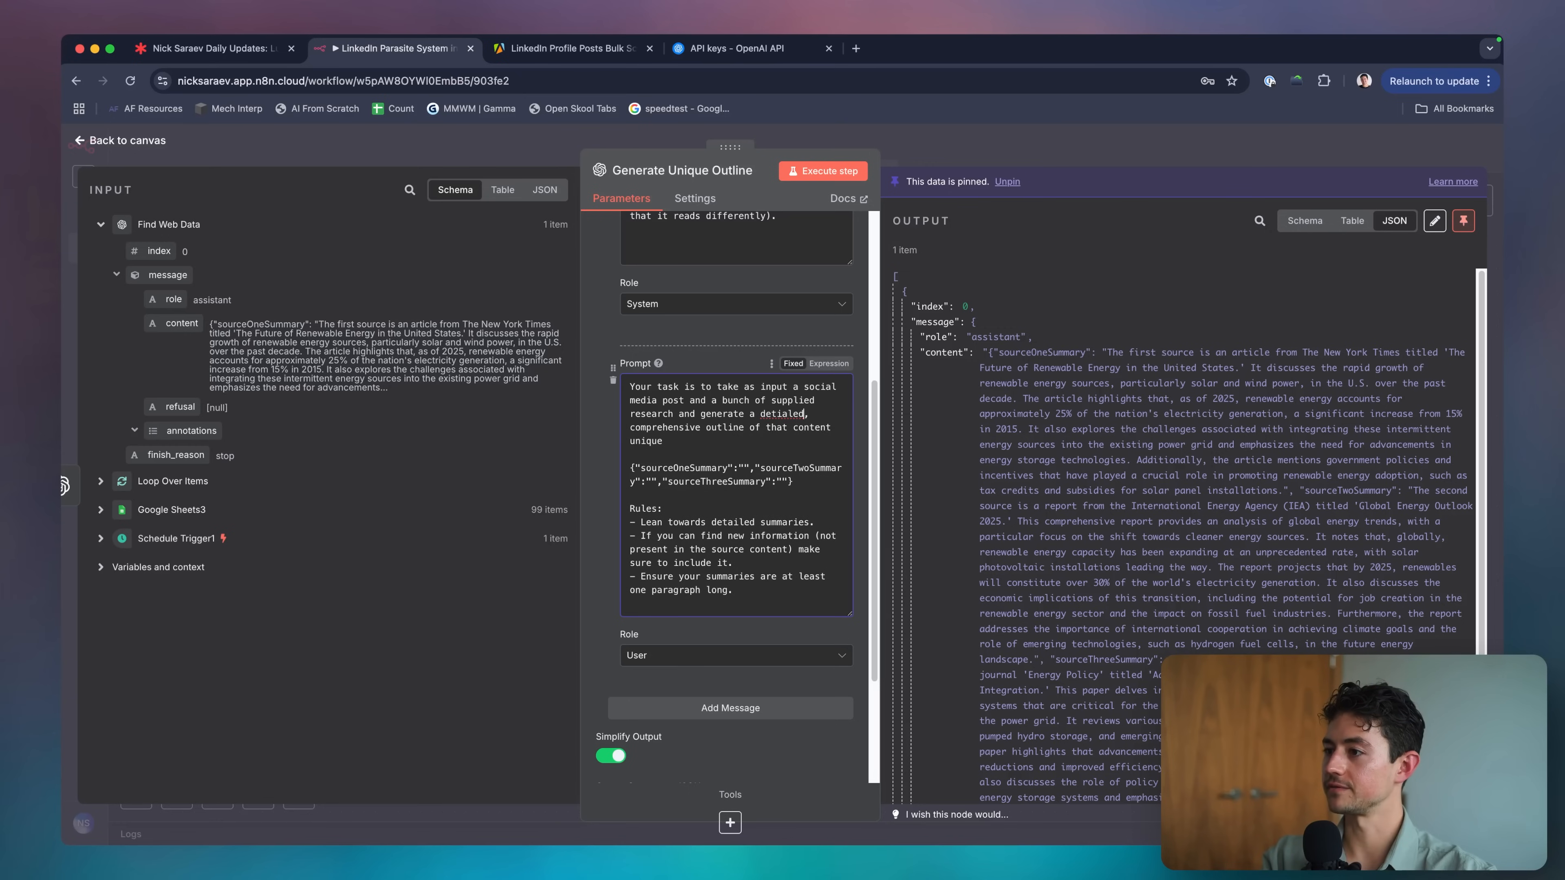
key(BackSpace)
key(BackSpace)
key(BackSpace)
key(BackSpace)
key(BackSpace)
key(BackSpace)
key(BackSpace)
key(BackSpace)
key(BackSpace)
key(BackSpace)
key(BackSpace)
key(BackSpace)
Add the instruction to make the outline unique using elements from the research and the model's own knowledge.
text(. How)
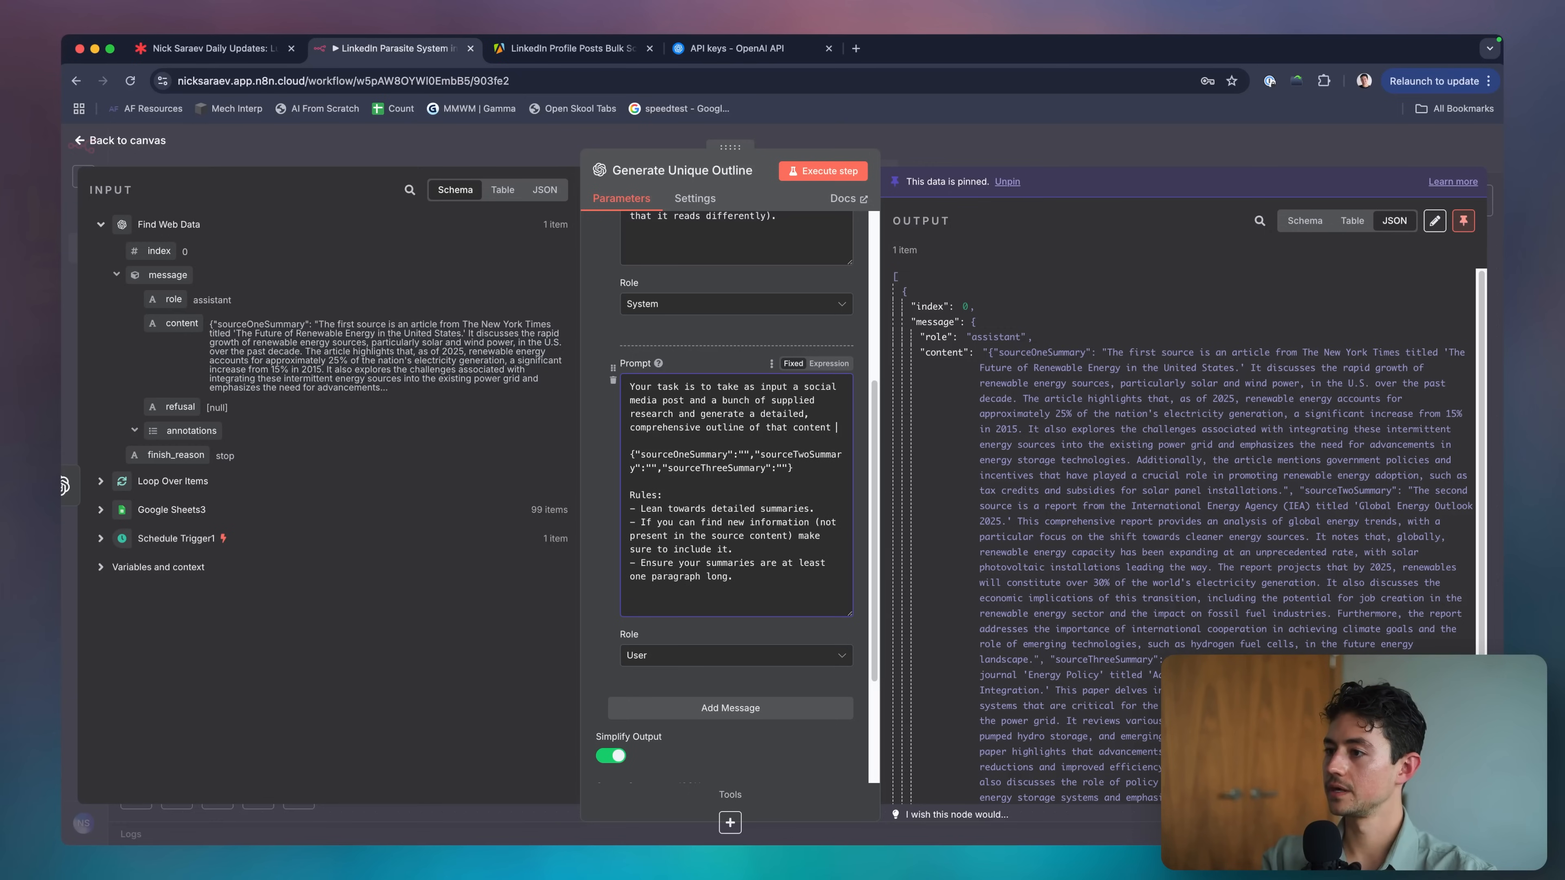
text(ever, you must do one a)
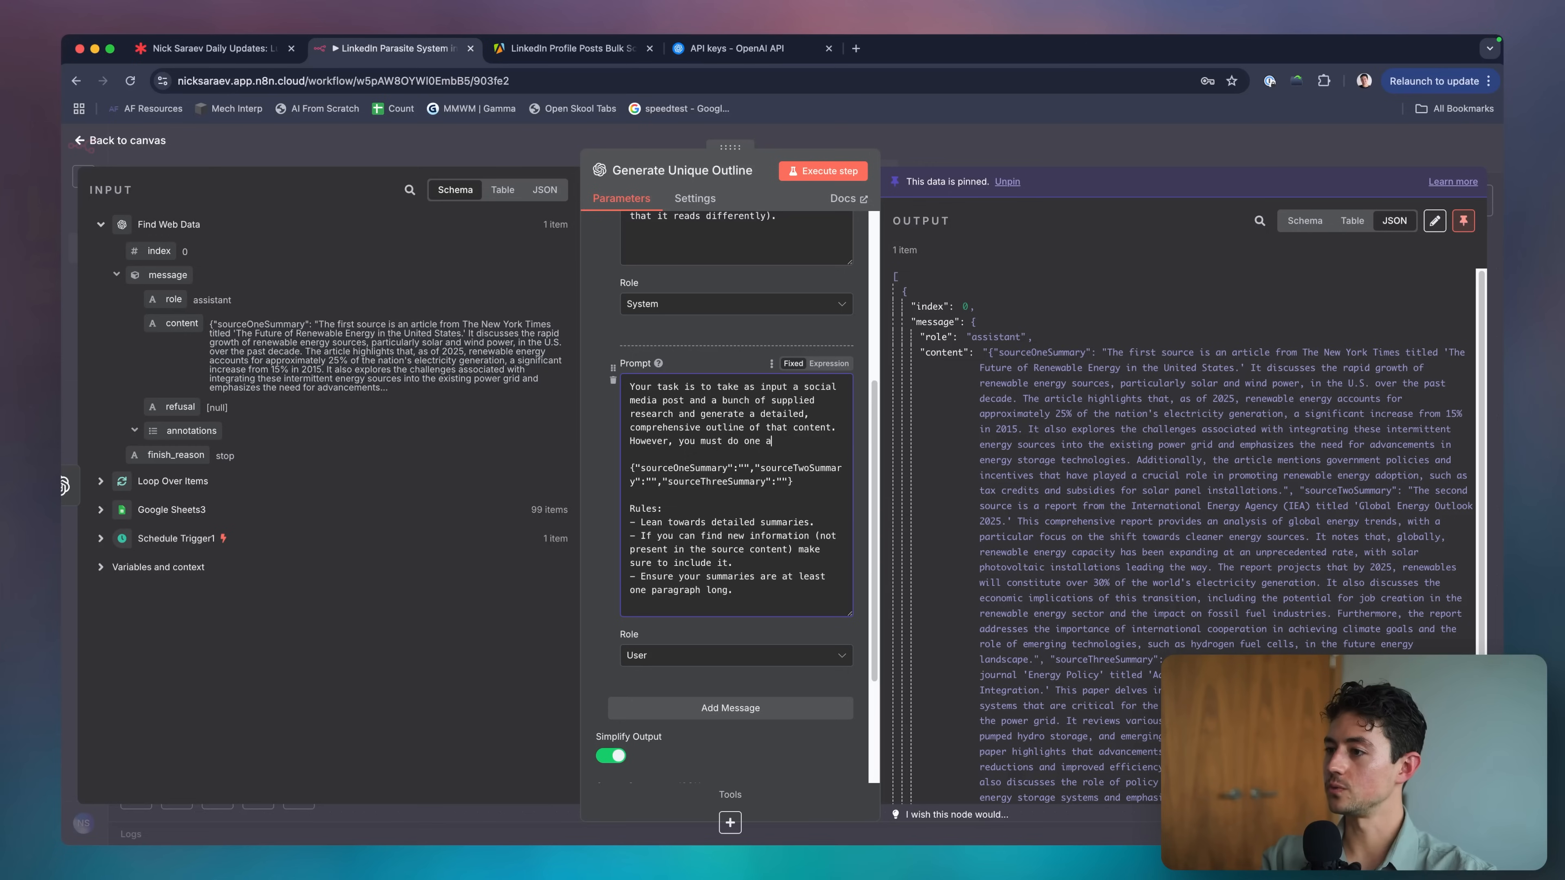
text(dditional thing:)
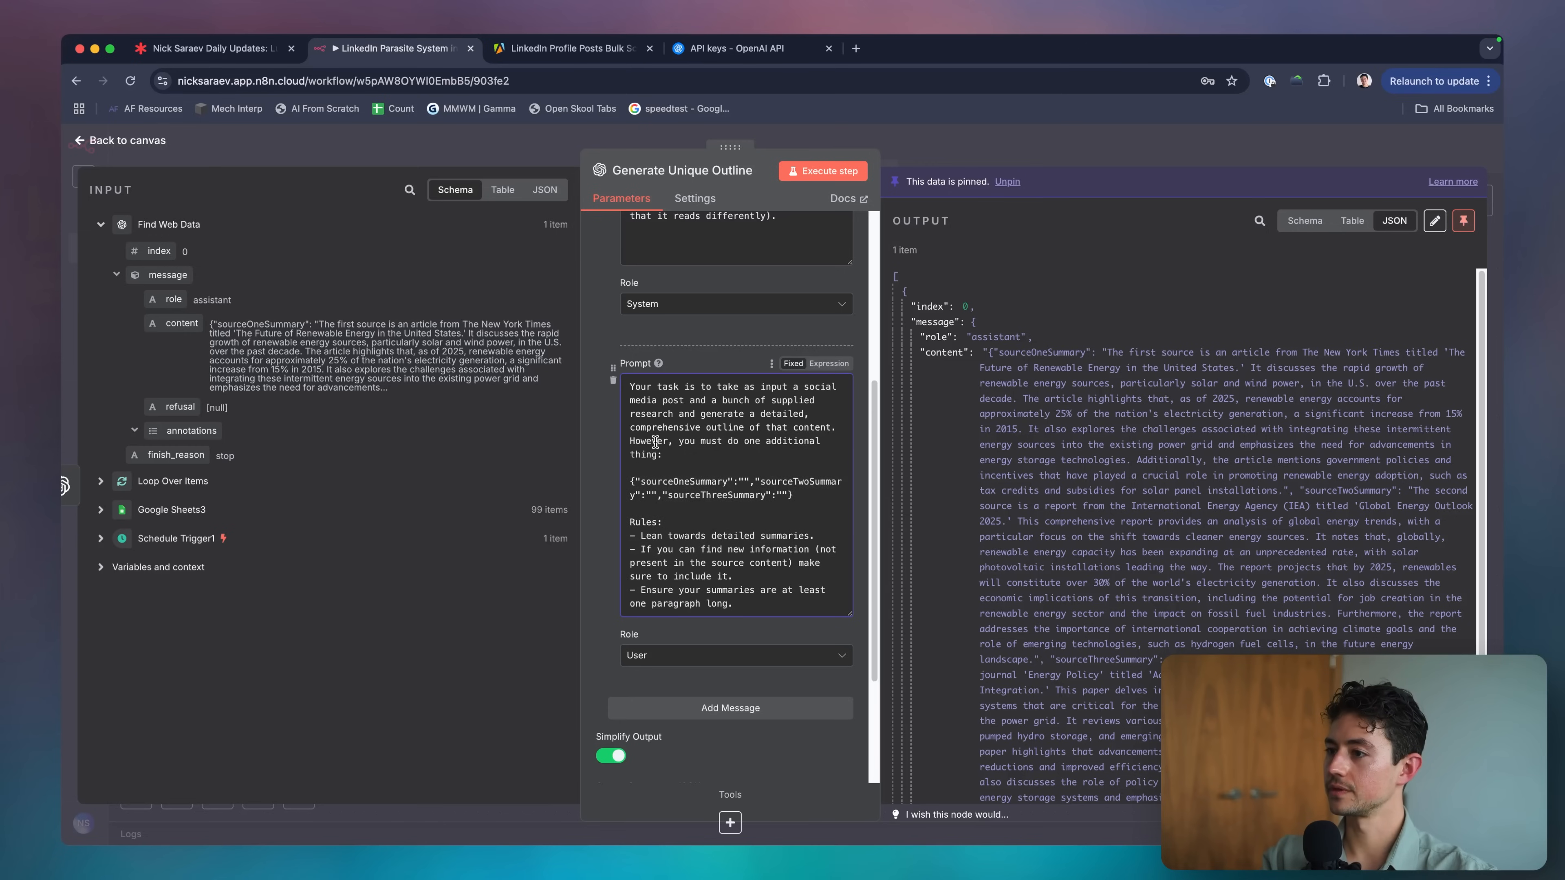
key(Return)
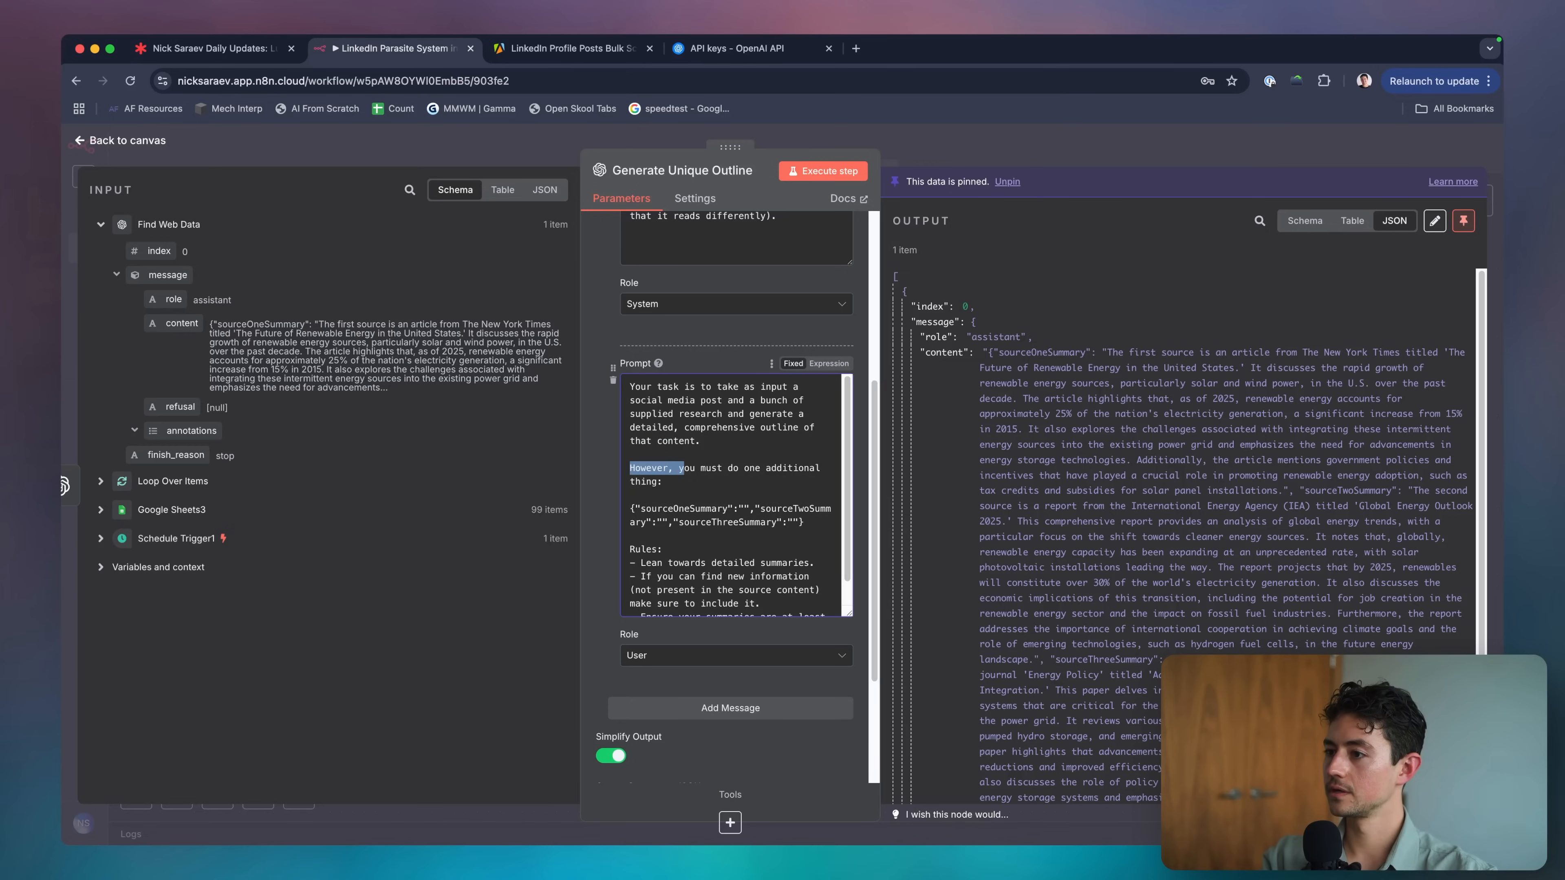
text(Y)
key(alt+Right)
key(alt+Right)
text(also)
key(Down)
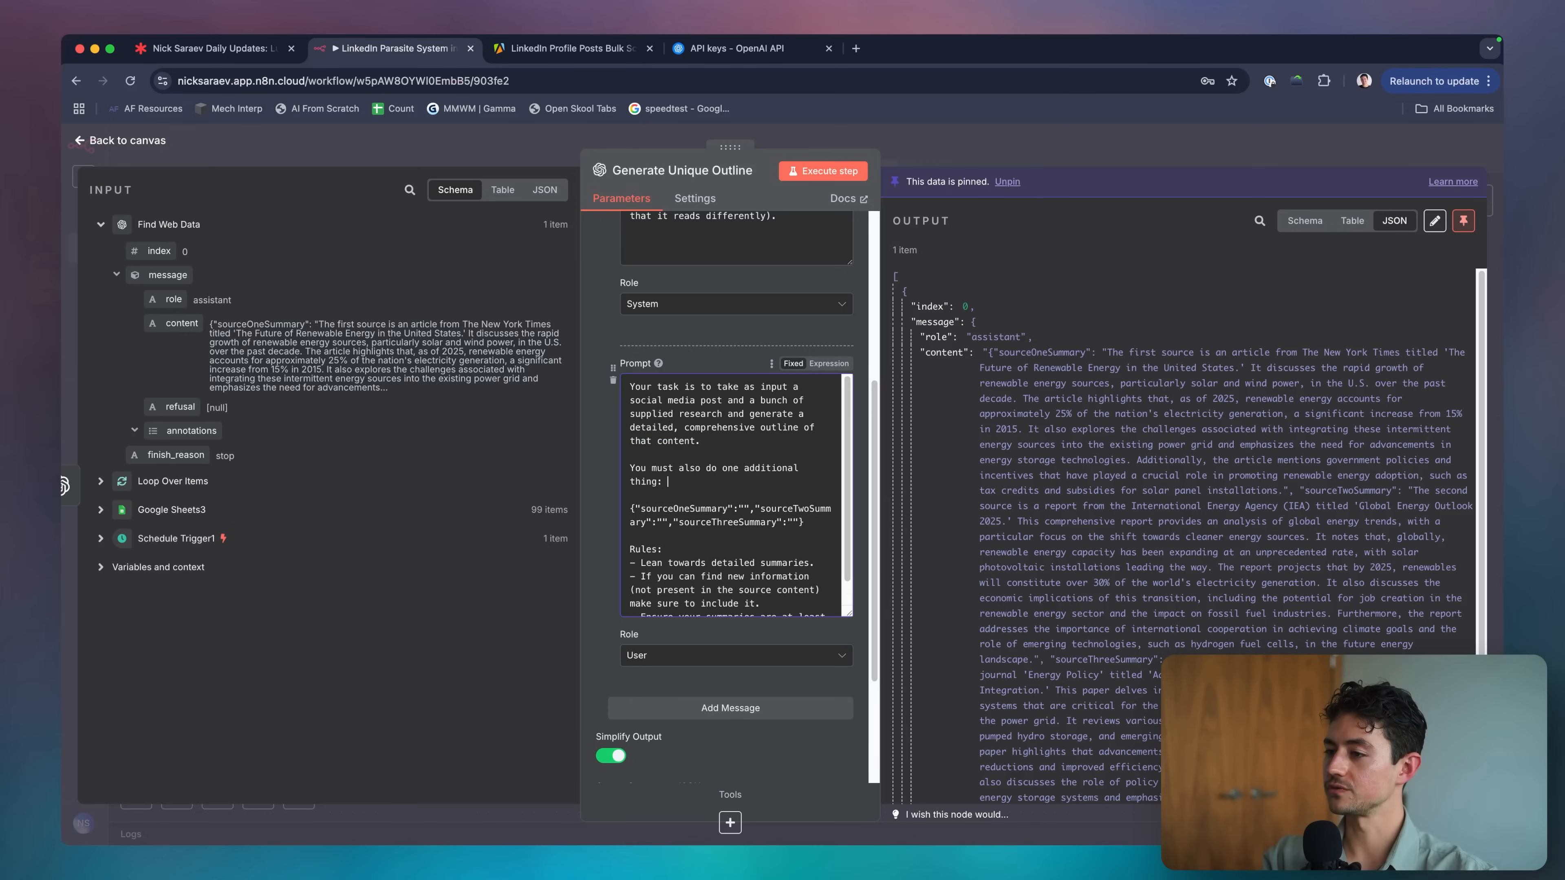
text(make that outline unique by)
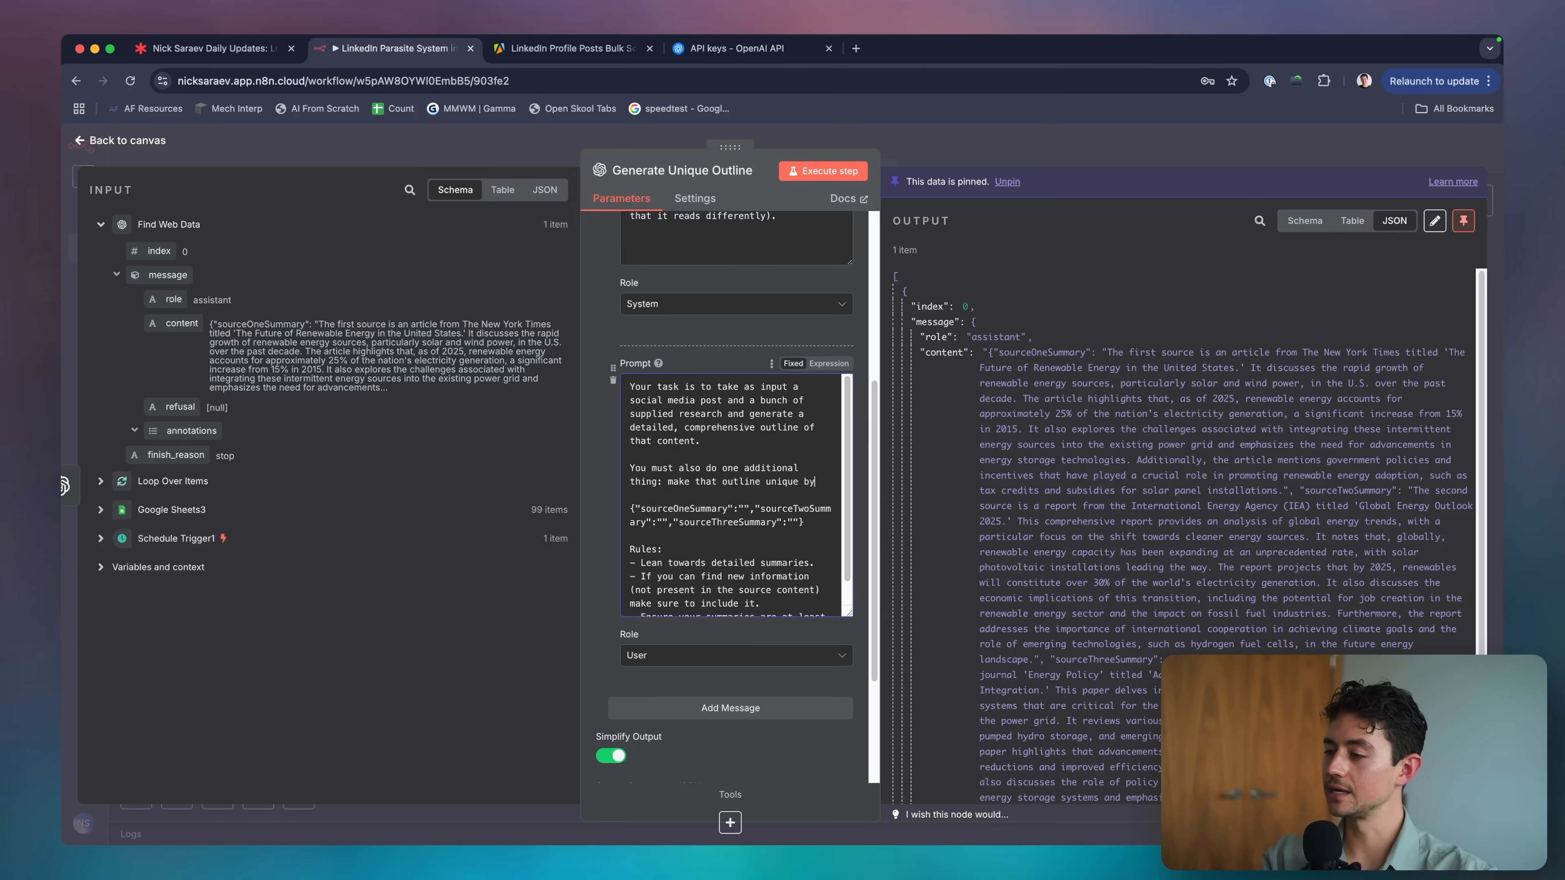
text( incorporating elements from th)
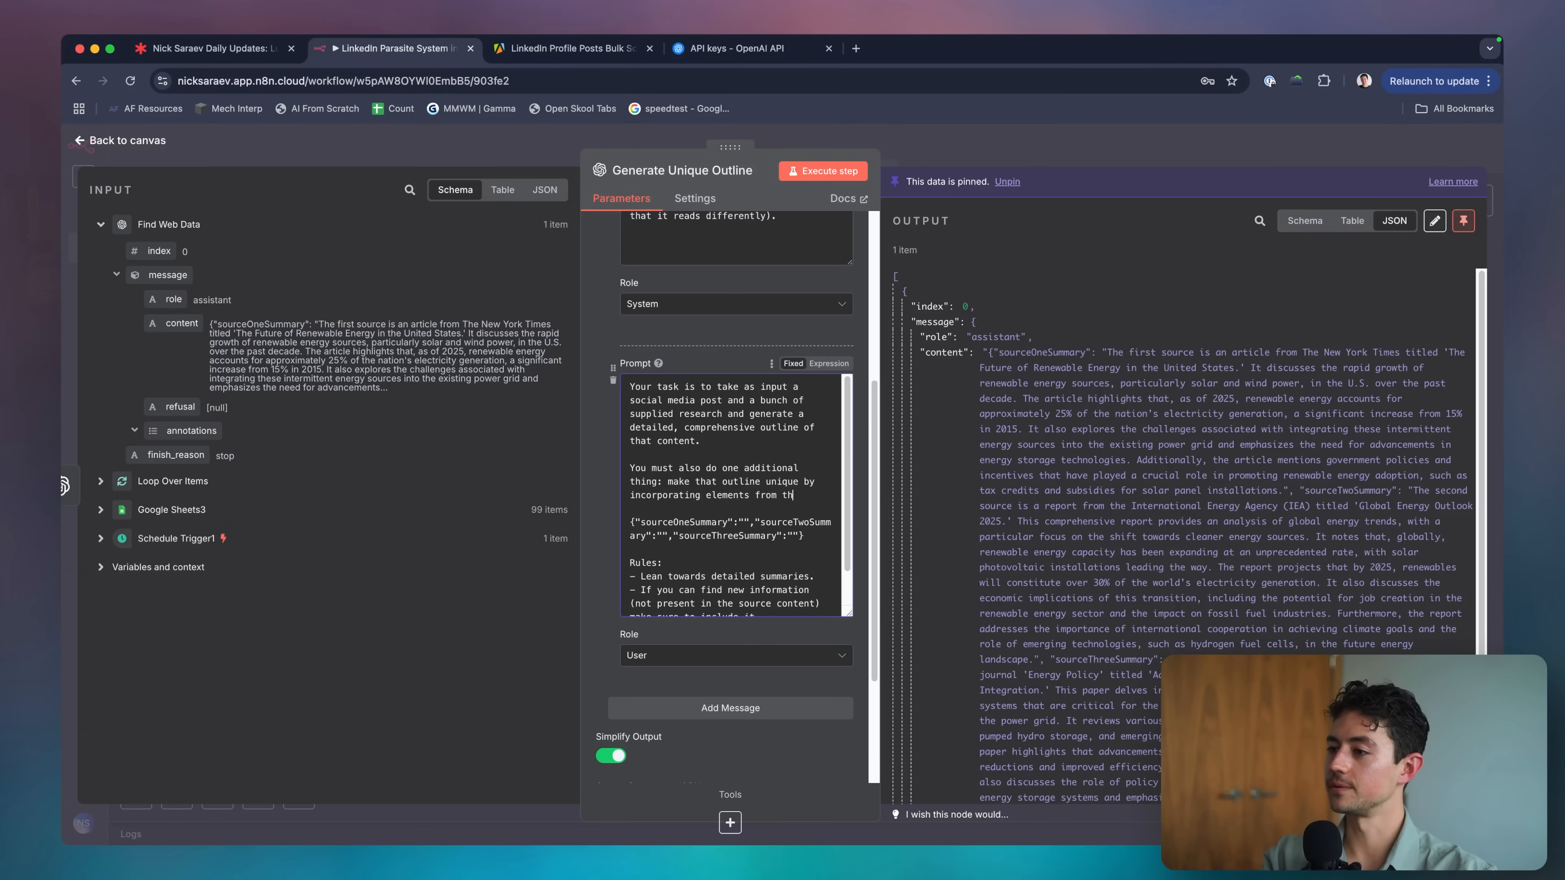
text(e resear)
key(BackSpace)
key(BackSpace)
key(BackSpace)
key(BackSpace)
text(research)
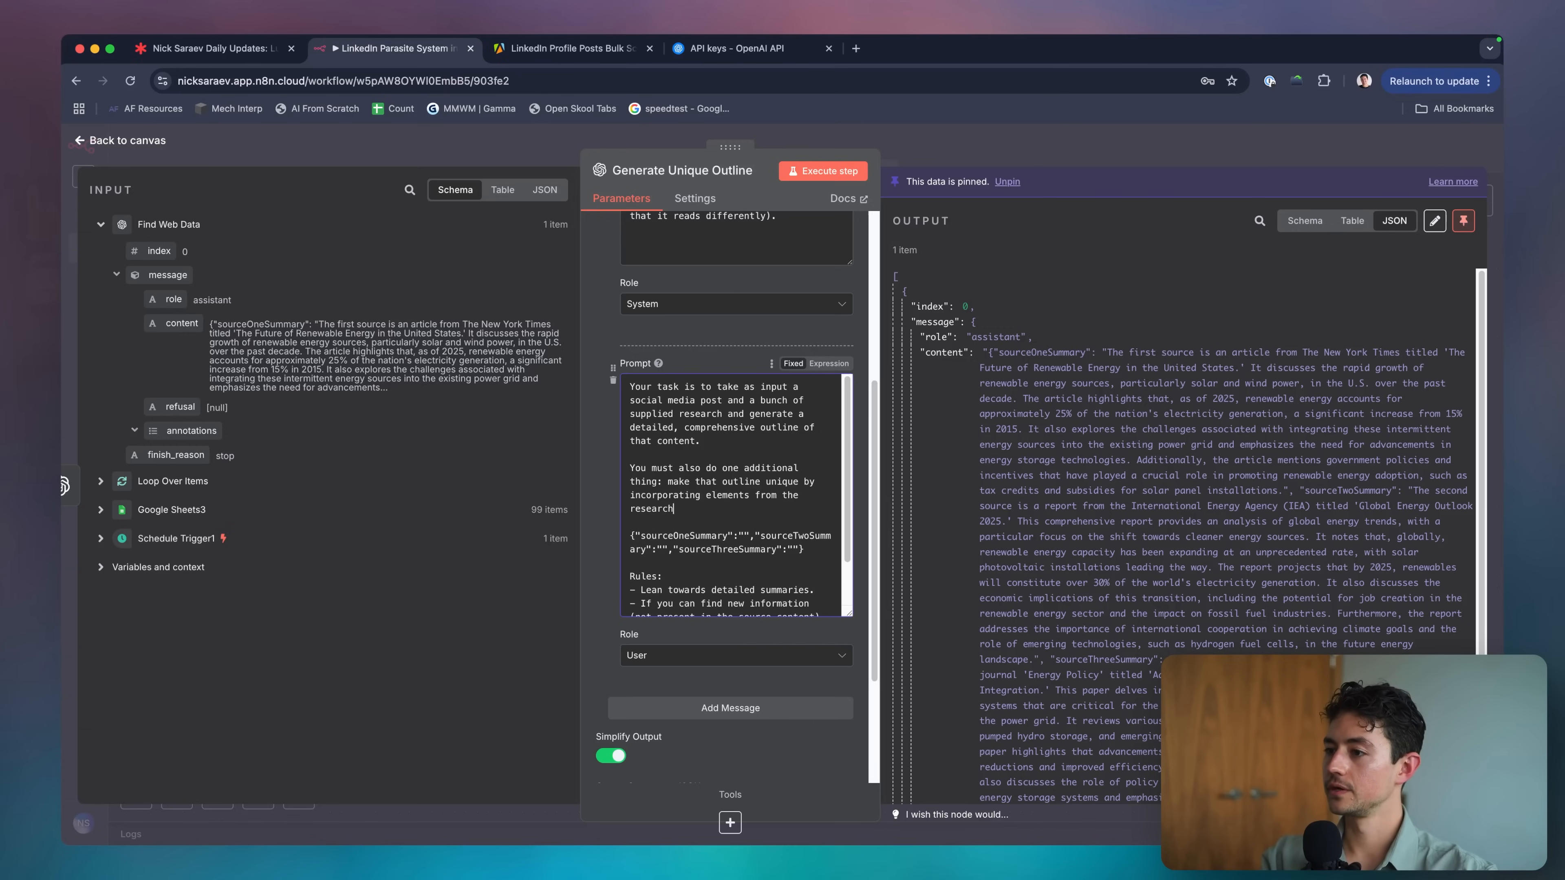
text(, as well as your own knowl)
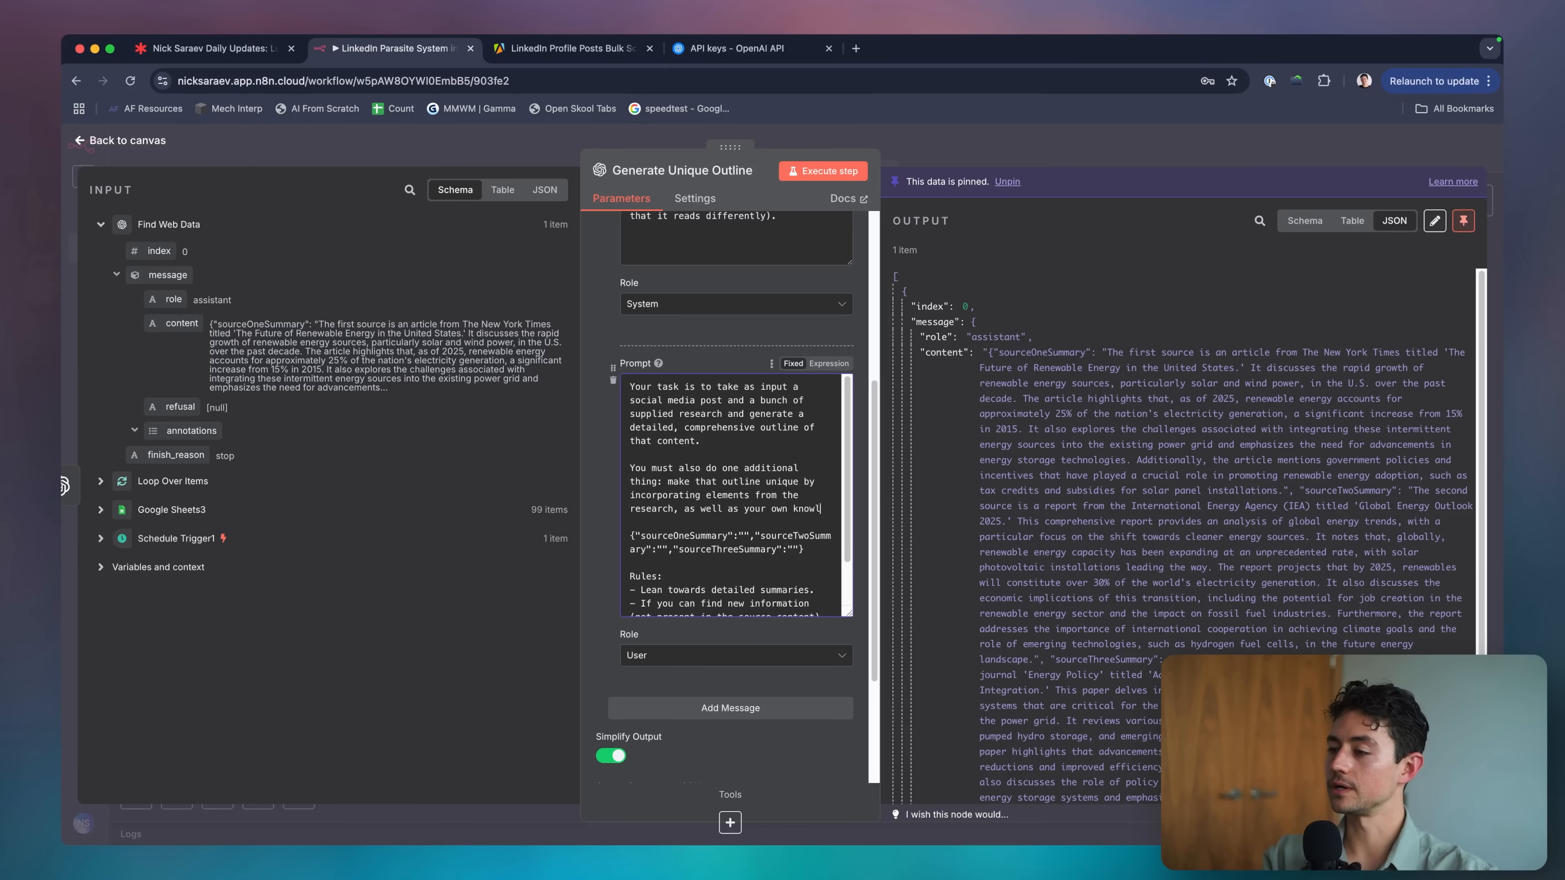
text(edge.)
Ask for the unique outline in JSON, replacing the old three-summary template with {"outline":""}.
scroll(733, 494, down, 1)
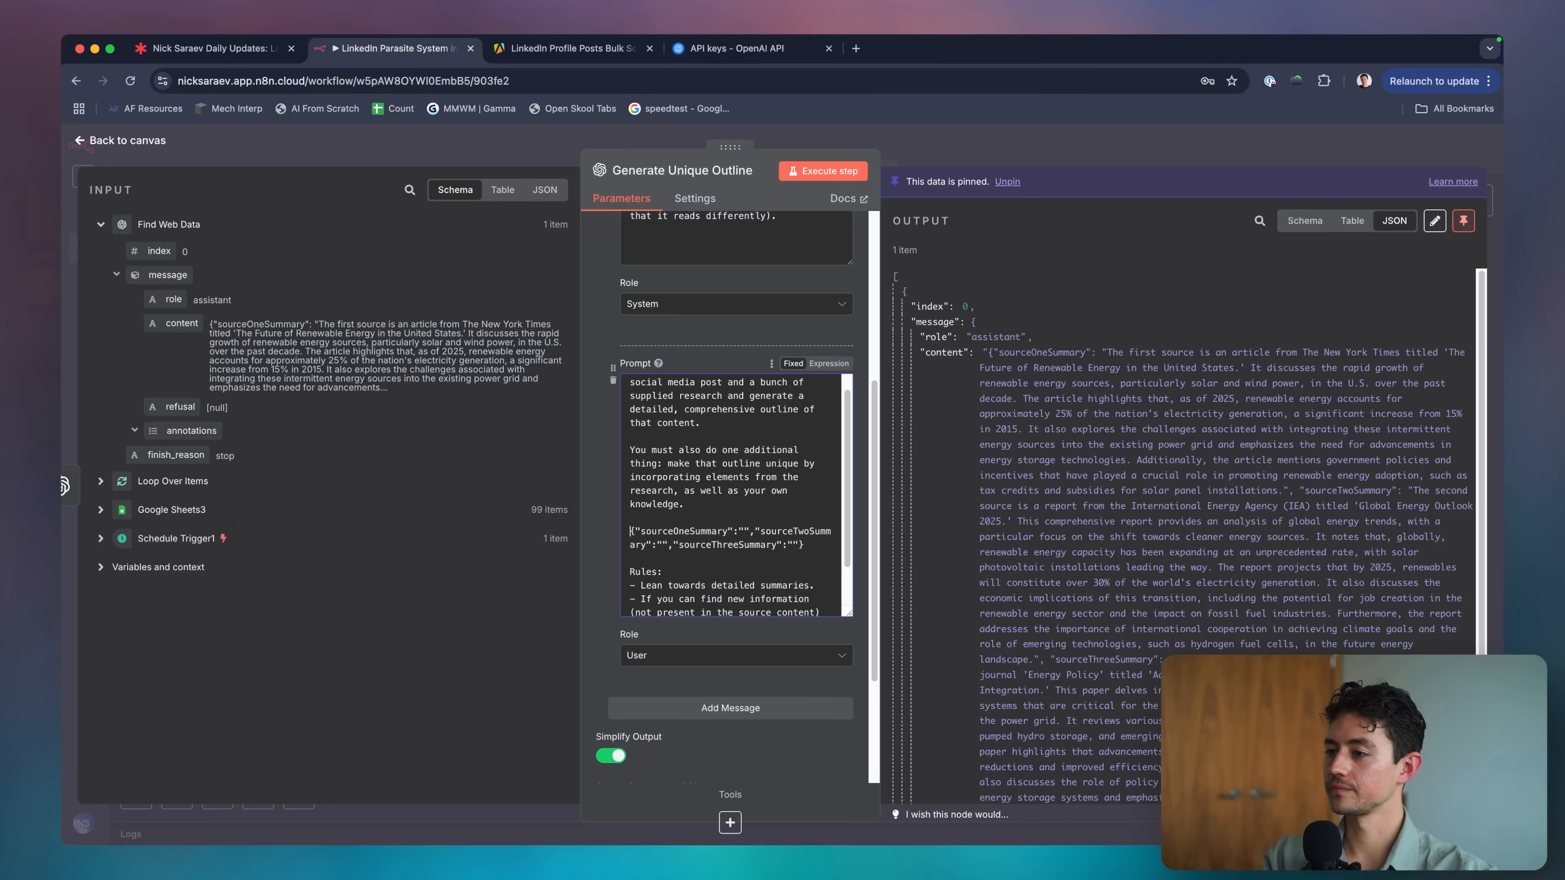
text(Output your unique)
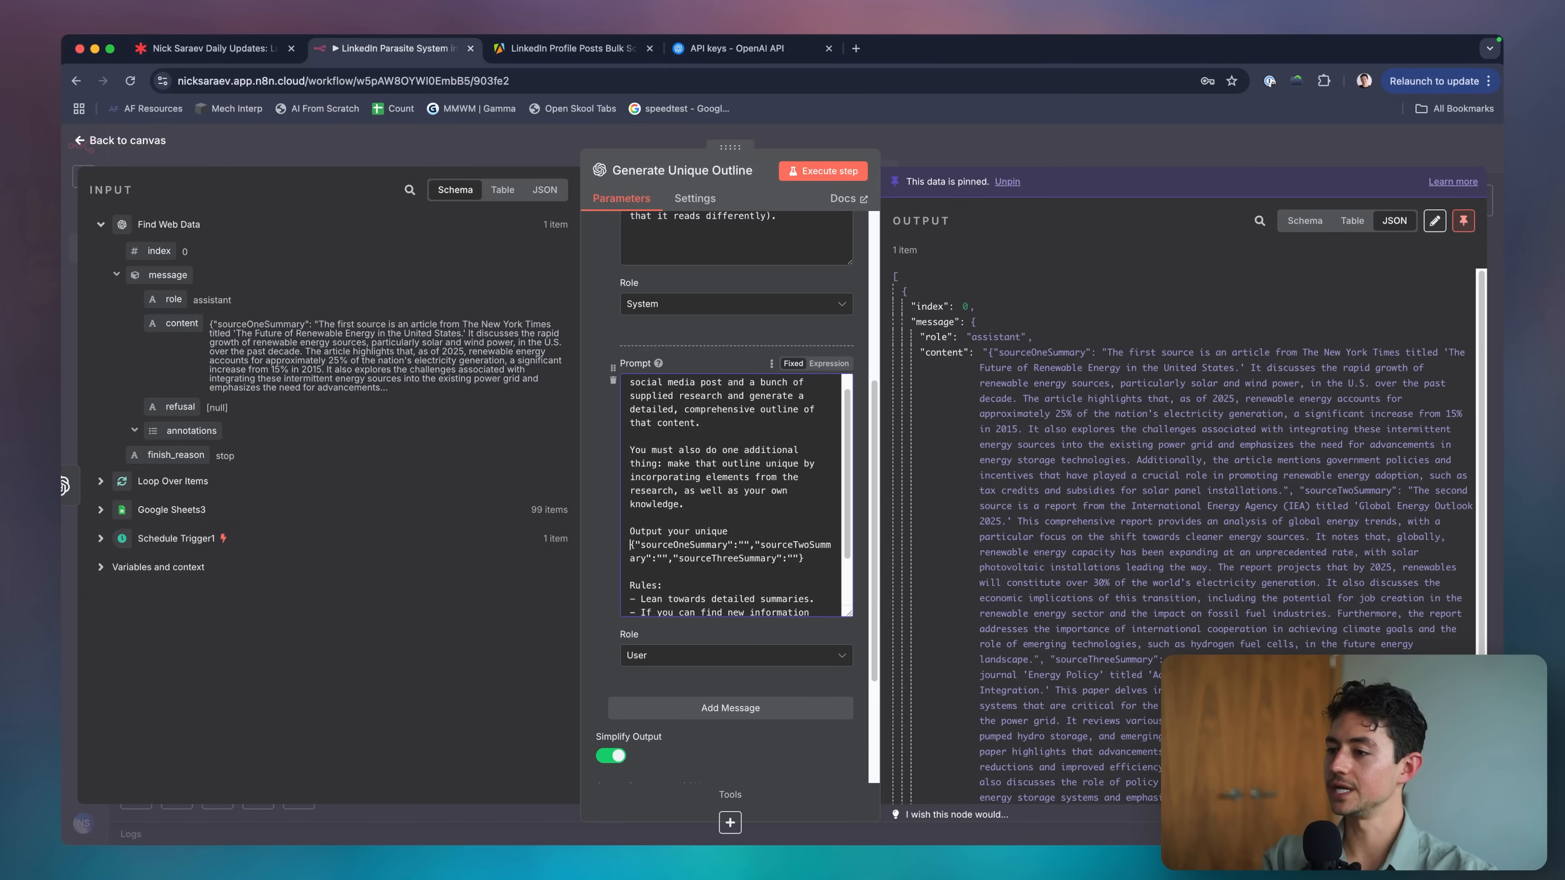
scroll(734, 493, down, 3)
text(outlines in JSO)
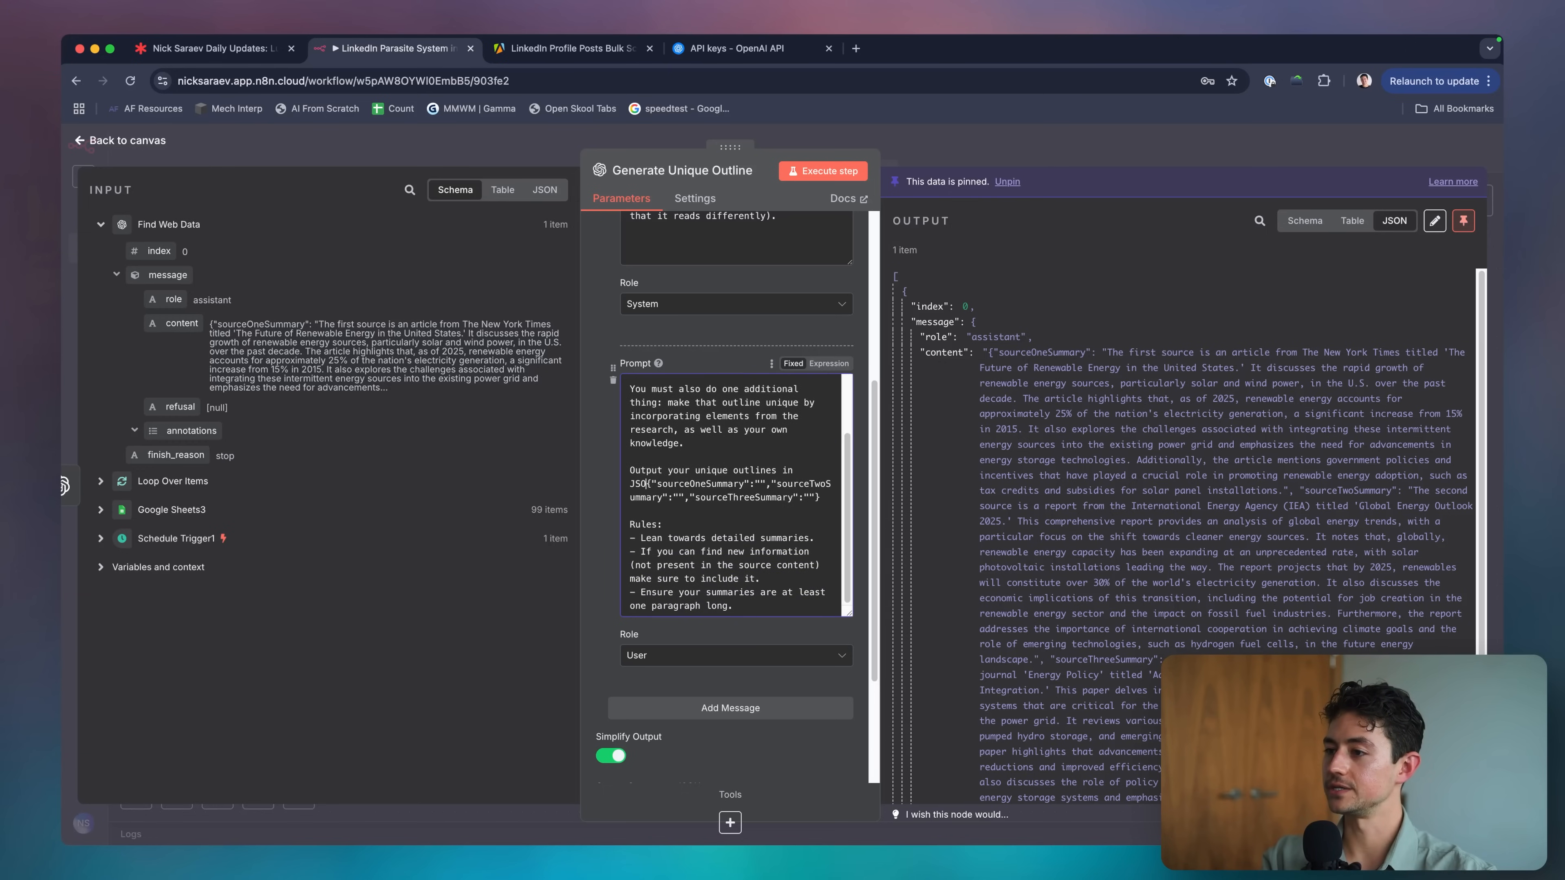
text(N using this format:)
key(Return)
key(Return)
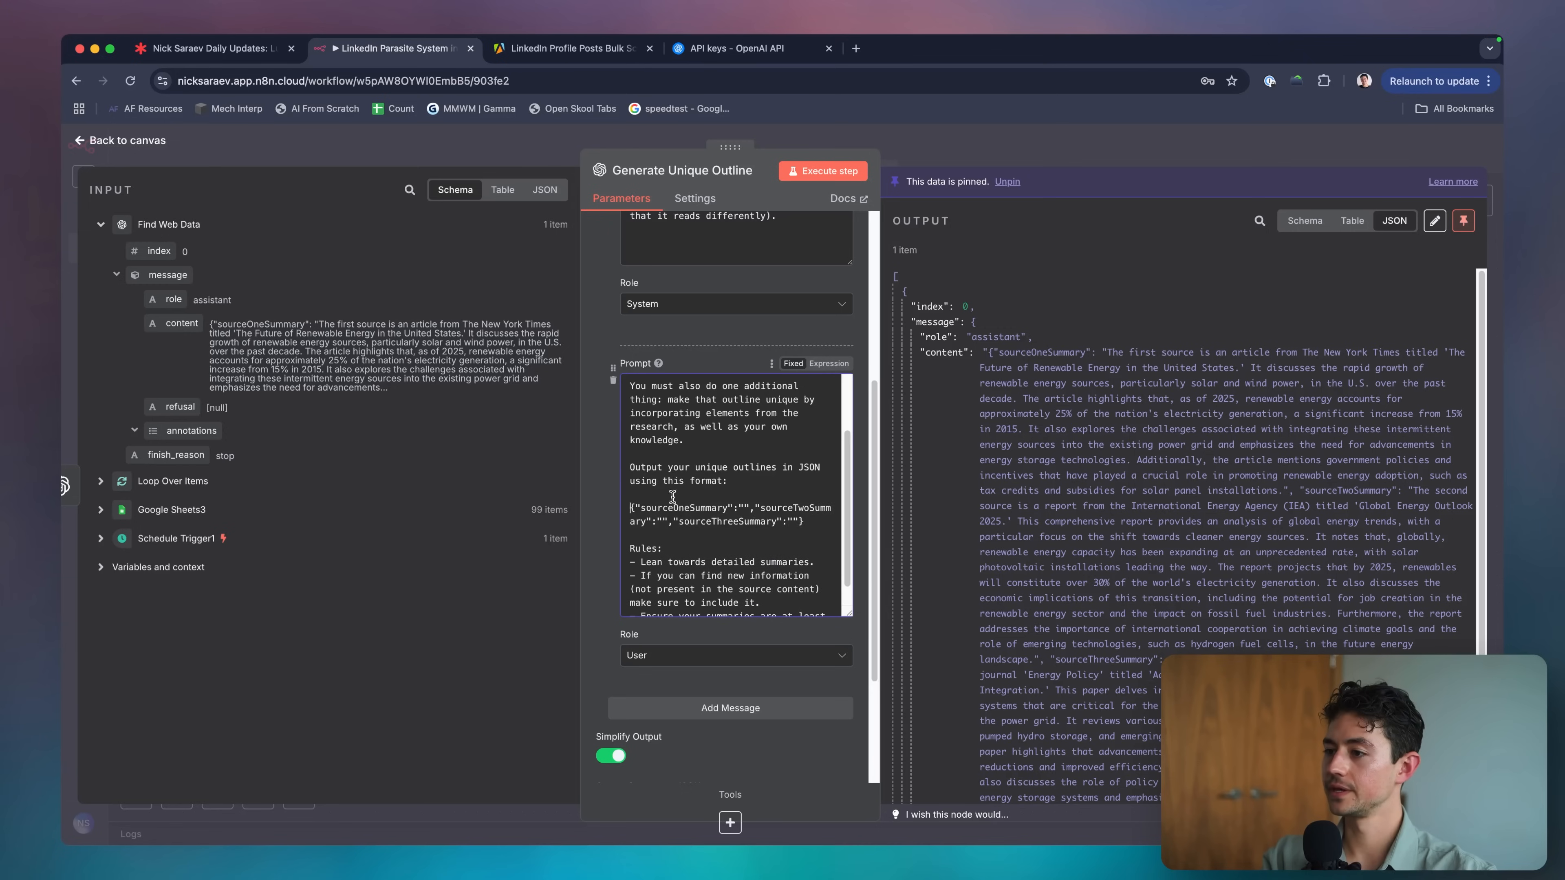
shift+click(818, 525)
text({"outline)
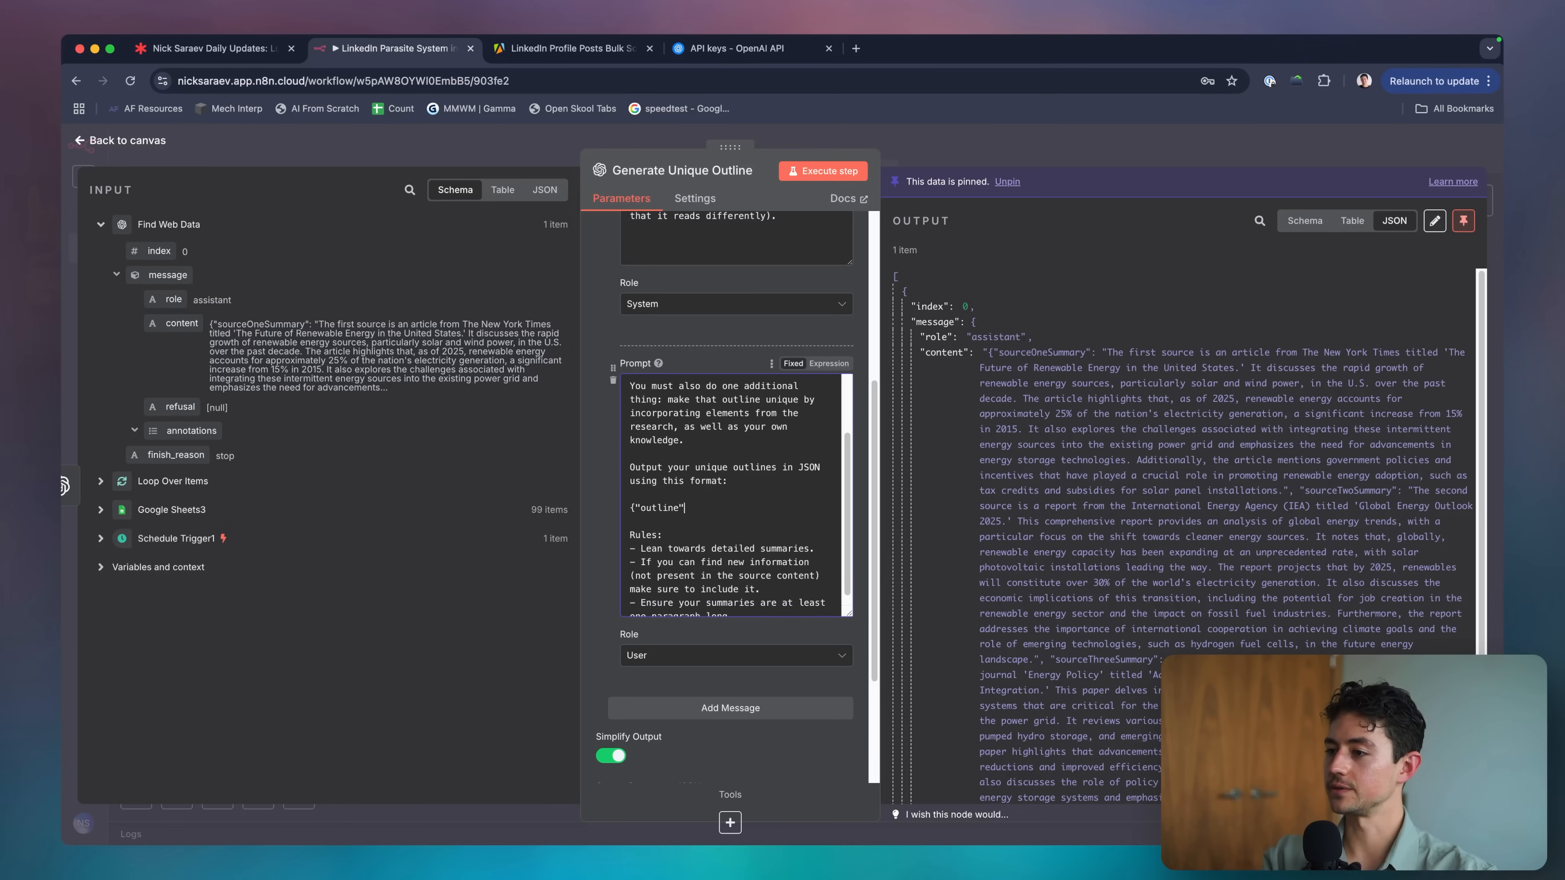
scroll(814, 565, down, 1)
Rewrite the first rule: keep the source content's elements but make it better, more interesting, or add a twist.
drag(811, 538, 642, 538)
text(Ke)
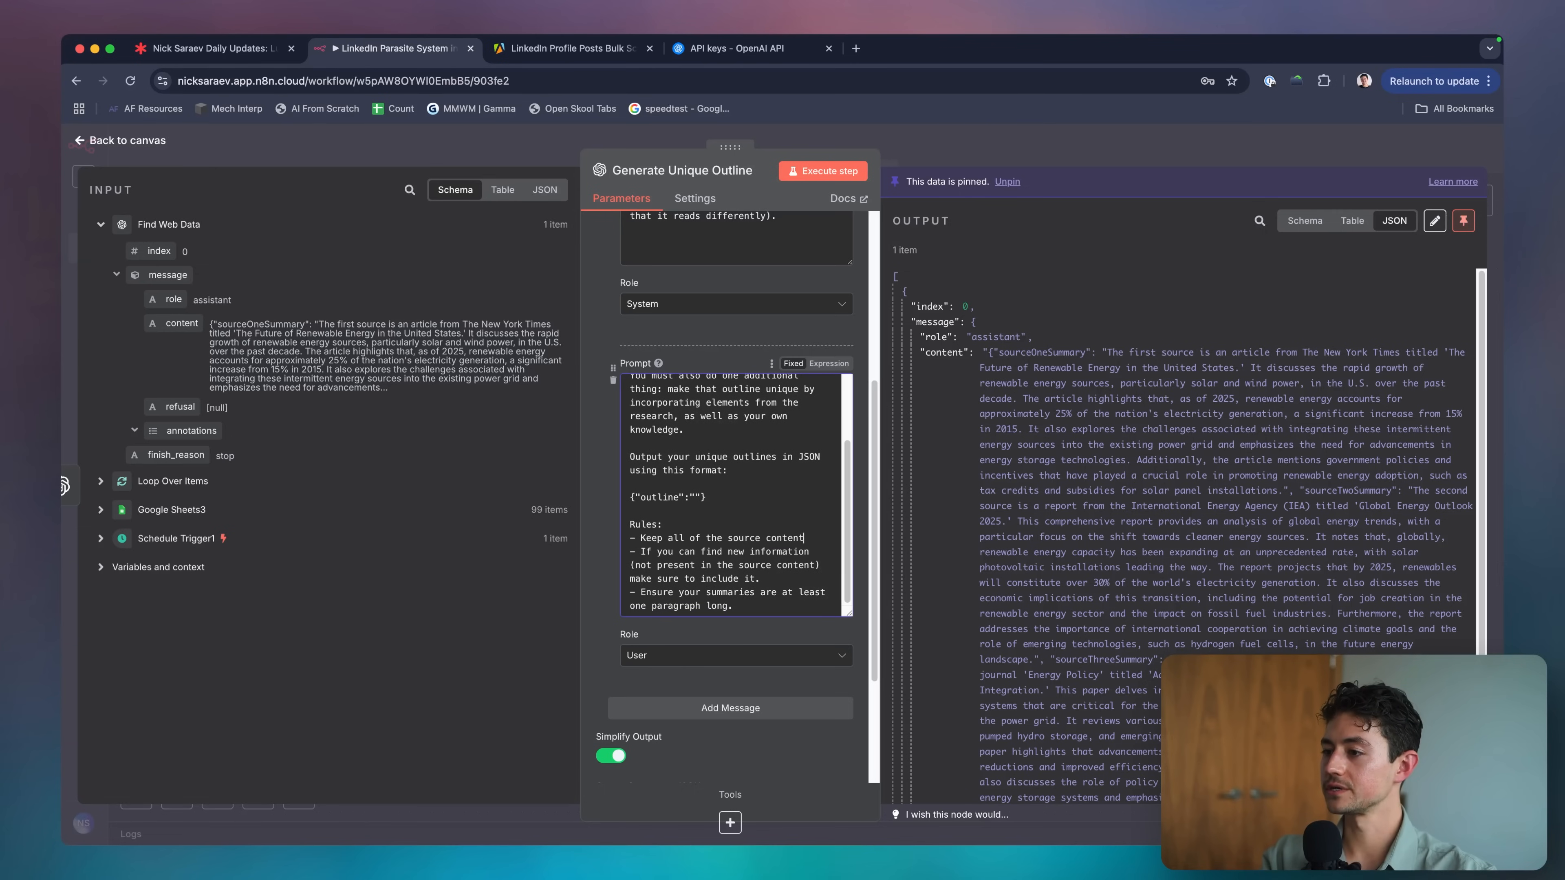
text(ep all of the source content)
scroll(768, 561, down, 5)
scroll(777, 400, up, 1)
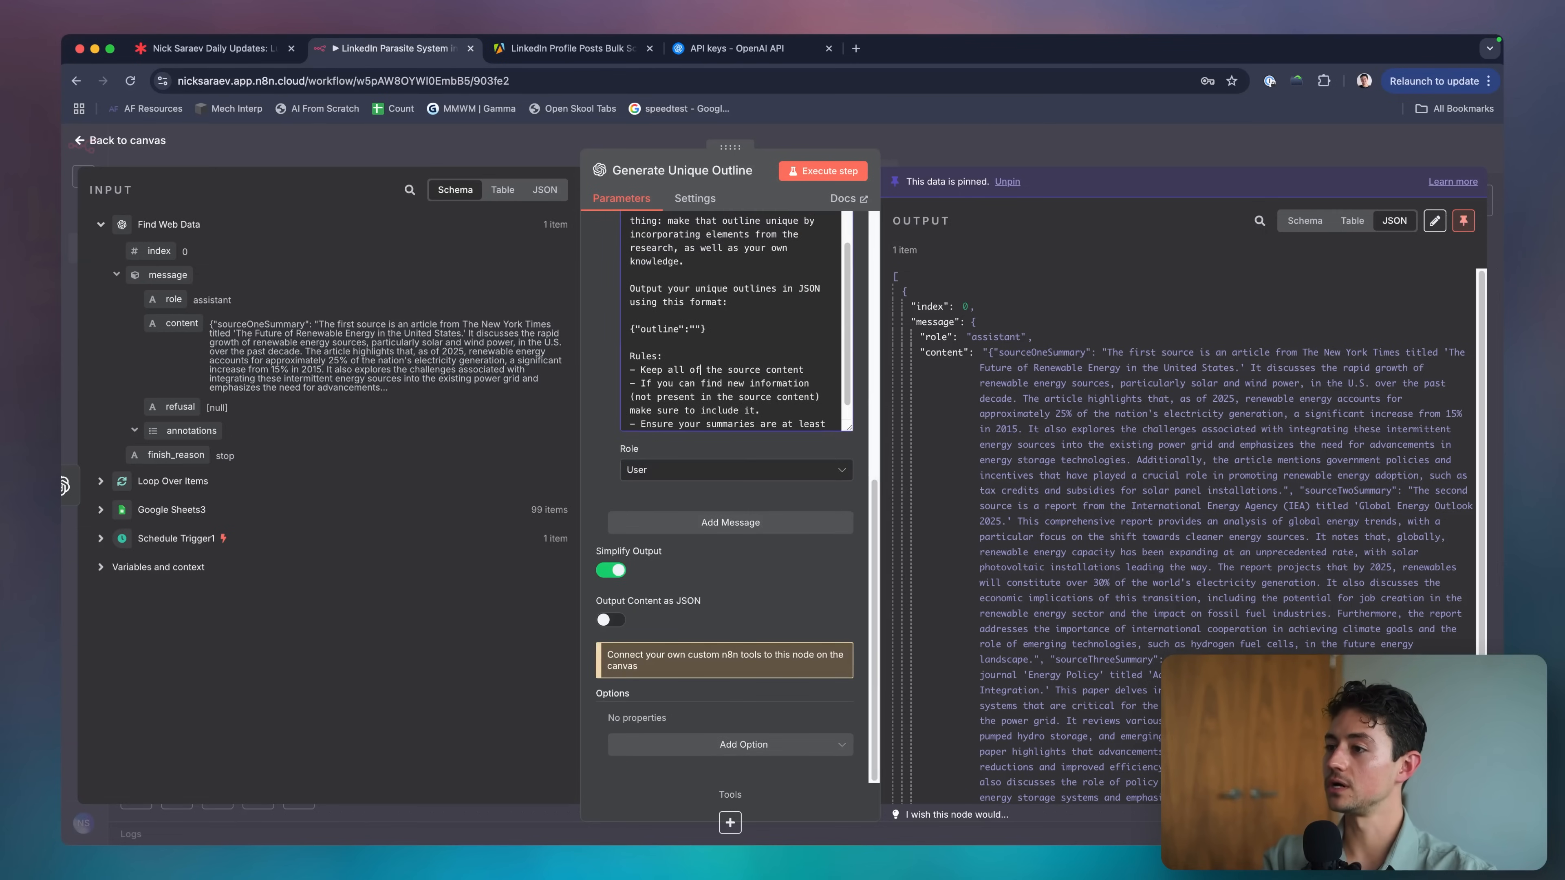
text(the elemn)
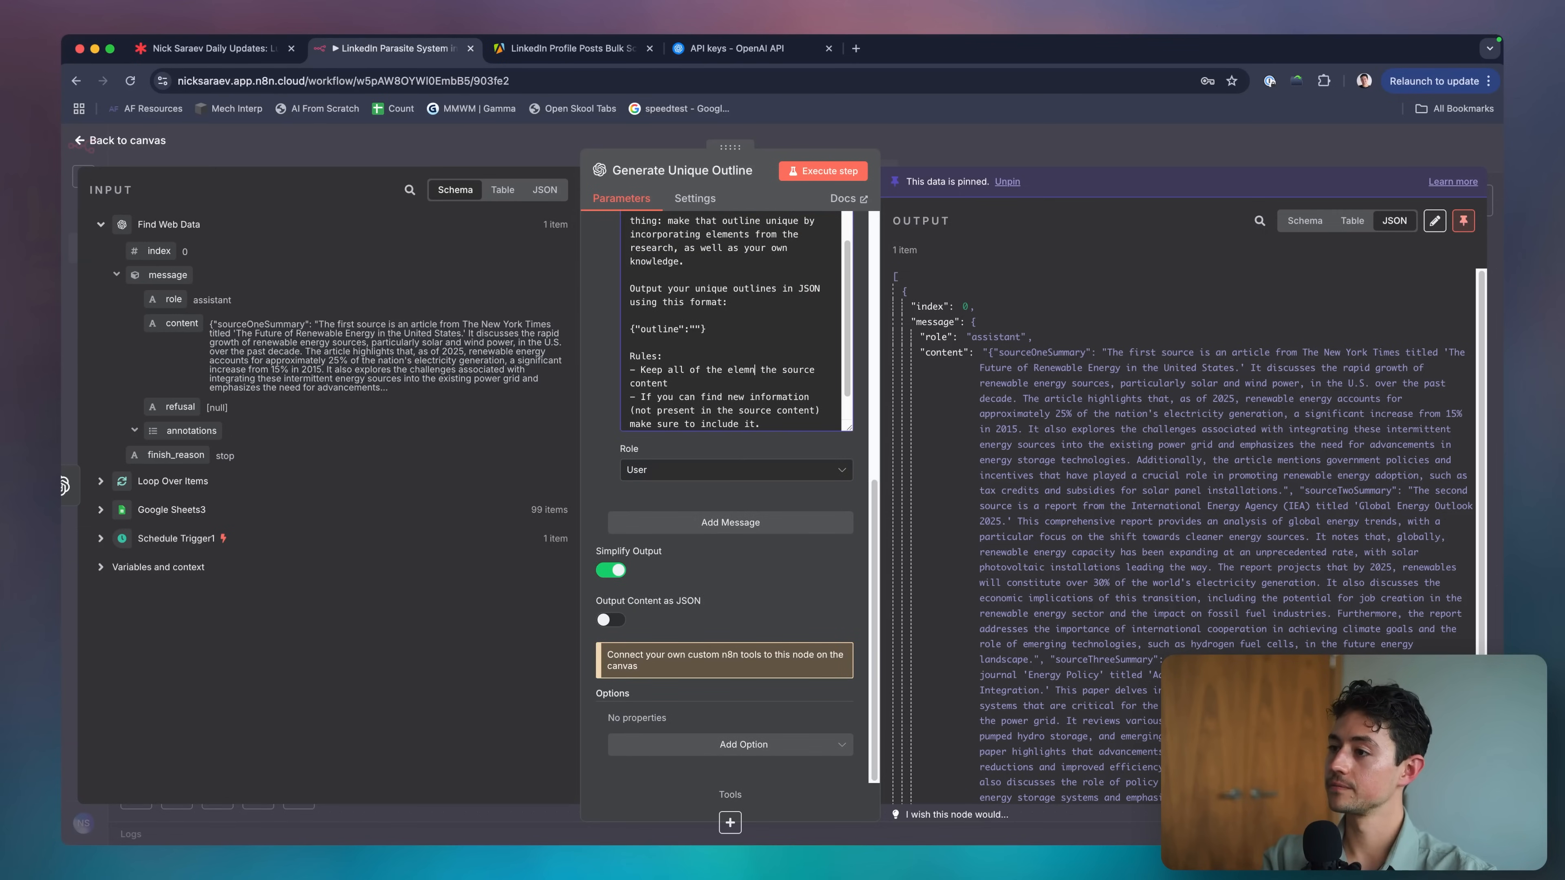
key(BackSpace)
text(ents from)
key(End)
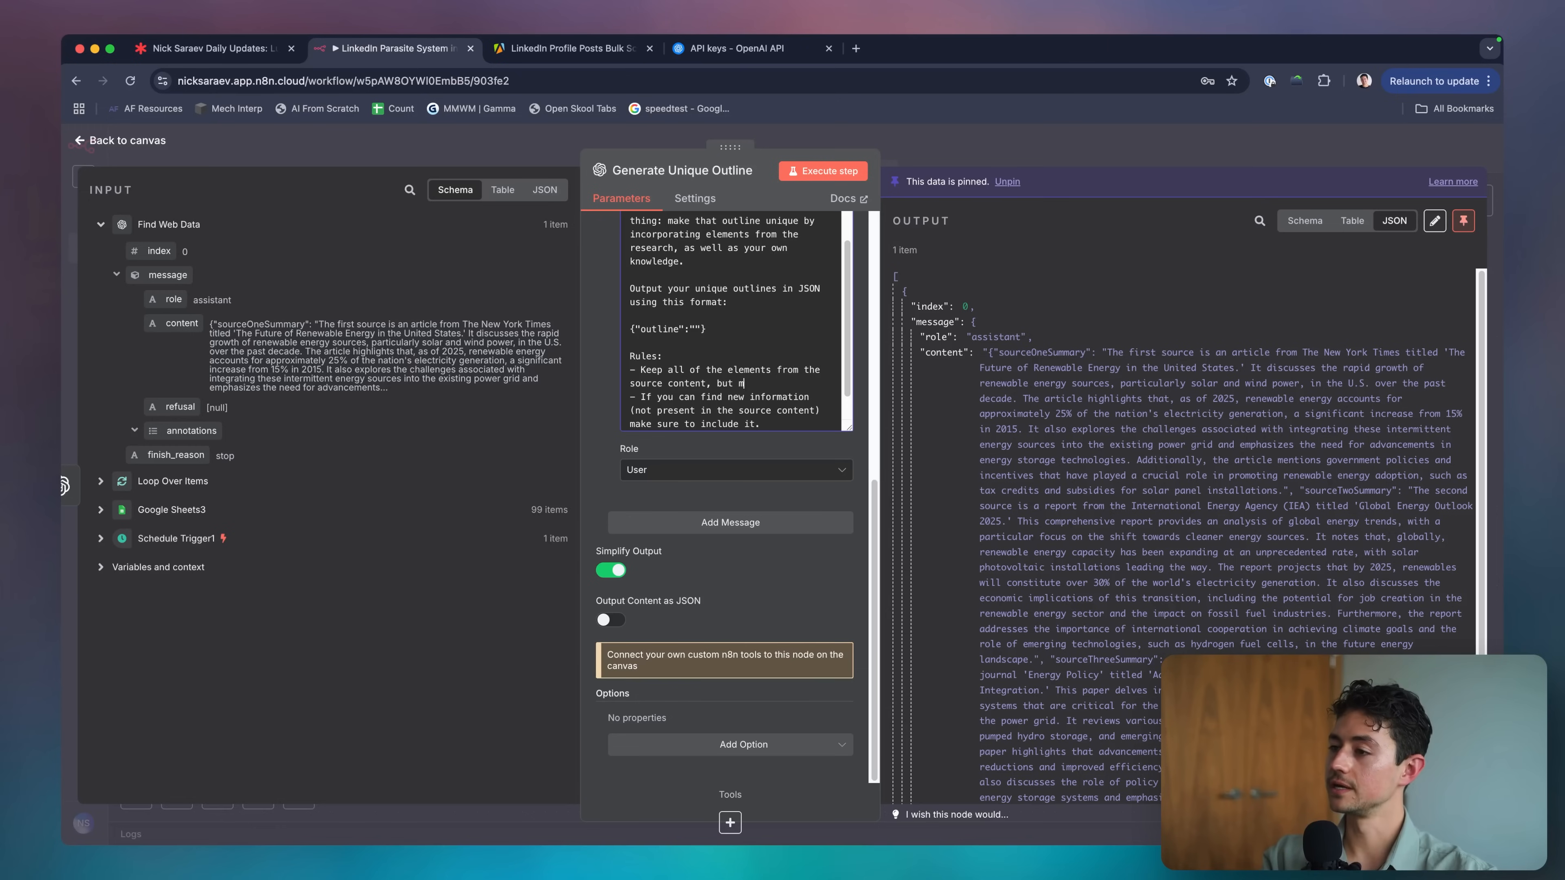
text(, but make it better, more comprehensive,)
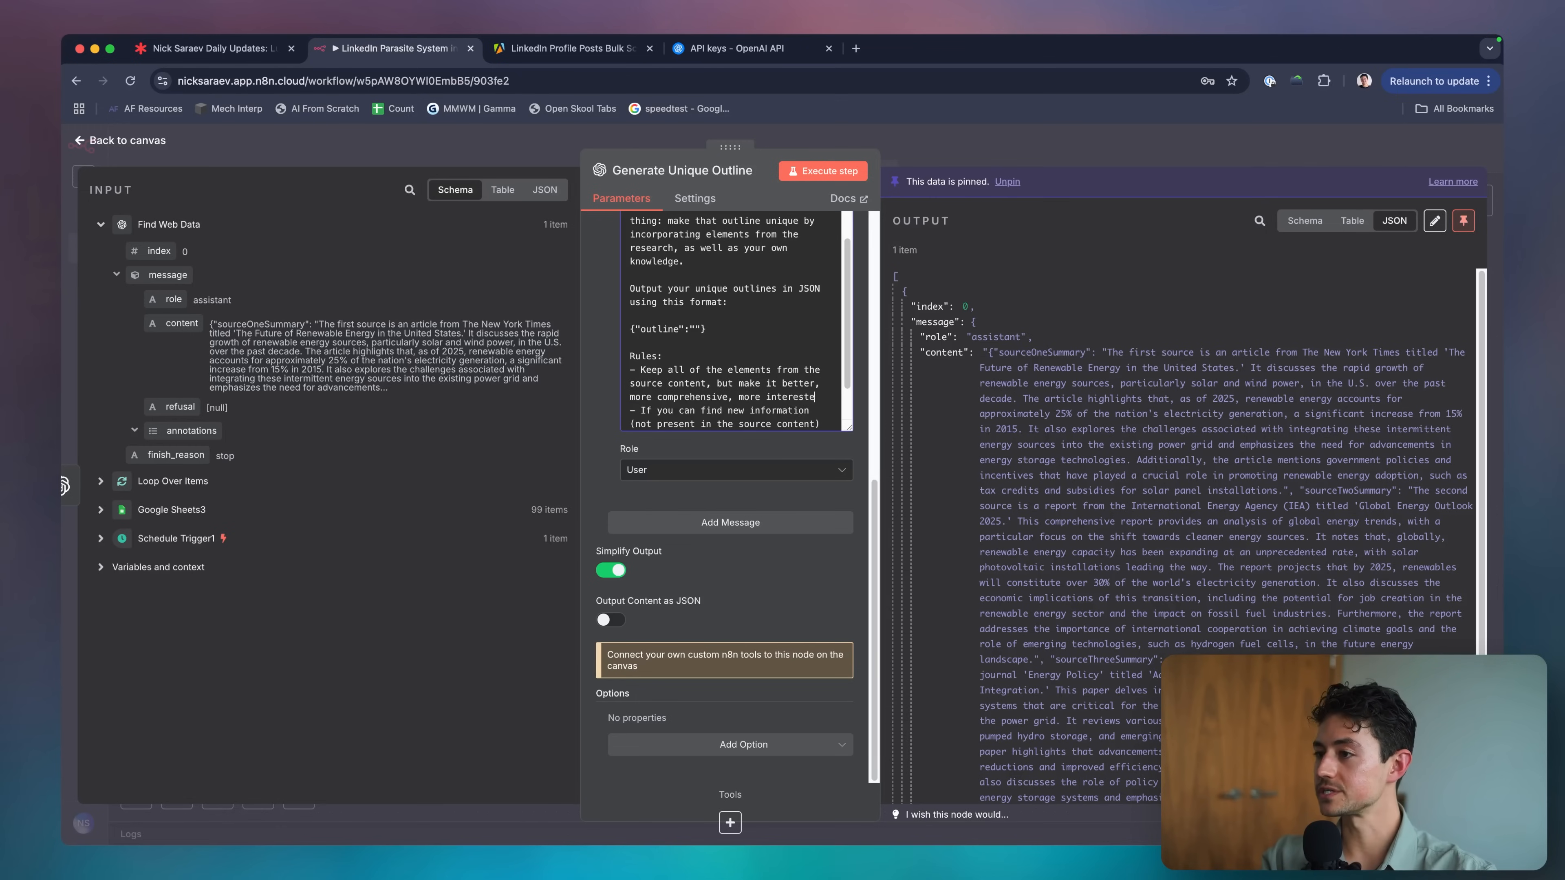
text( more interesting, and/or ad)
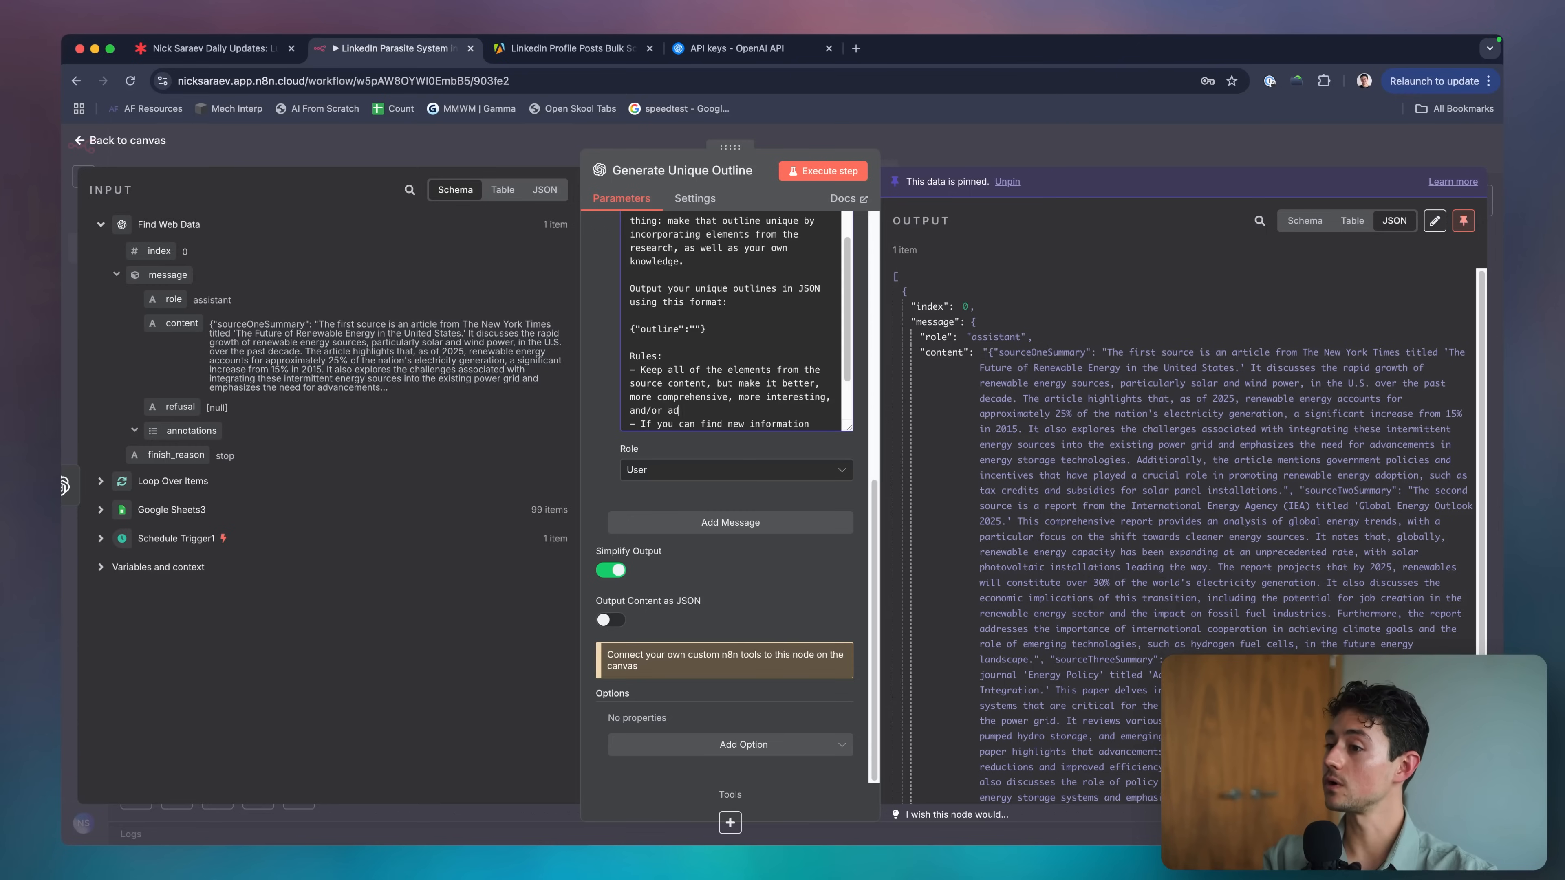
text(d a twist.)
Replace the remaining rules with no-verbatim copying, Markdown (atx) output, and 'Be comprehensive.'.
scroll(706, 373, down, 3)
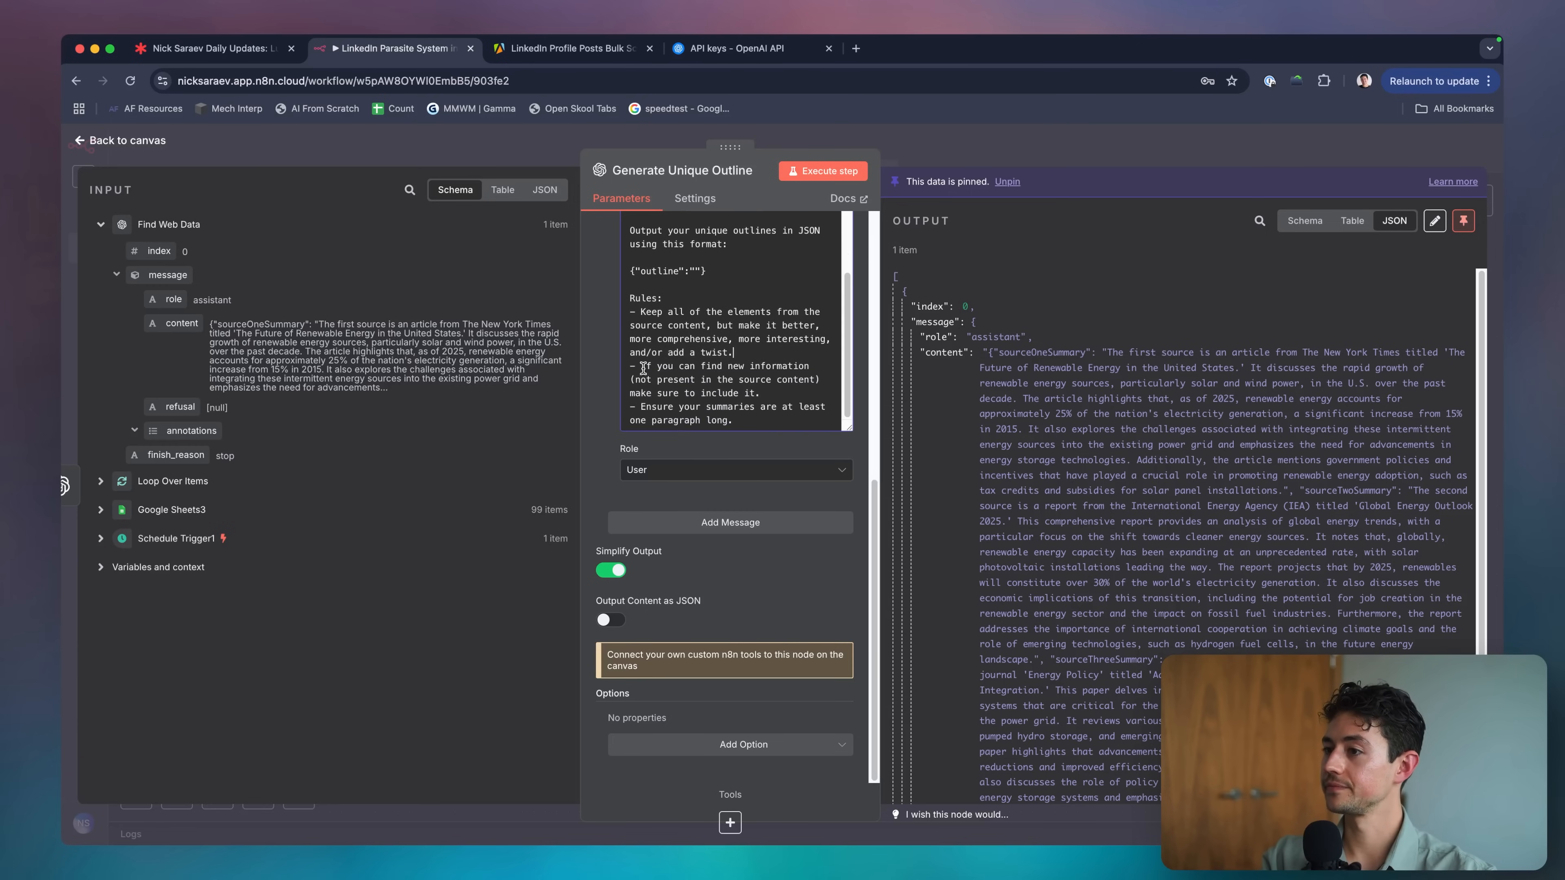
drag(628, 366, 735, 420)
text(- Do not repeat the co)
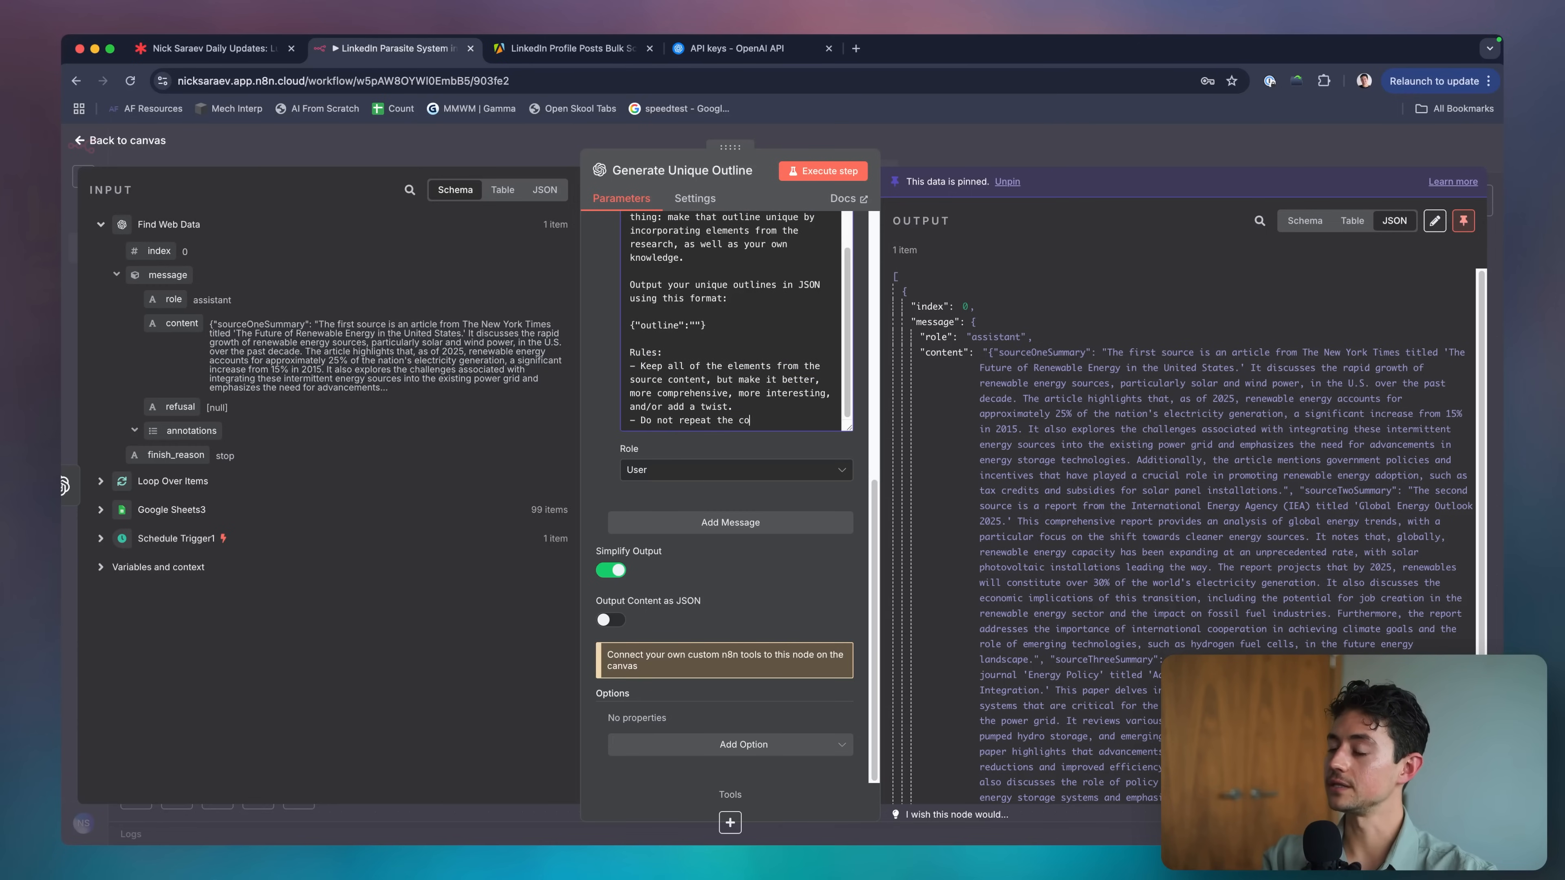
text(ntent verbatim. Make your o)
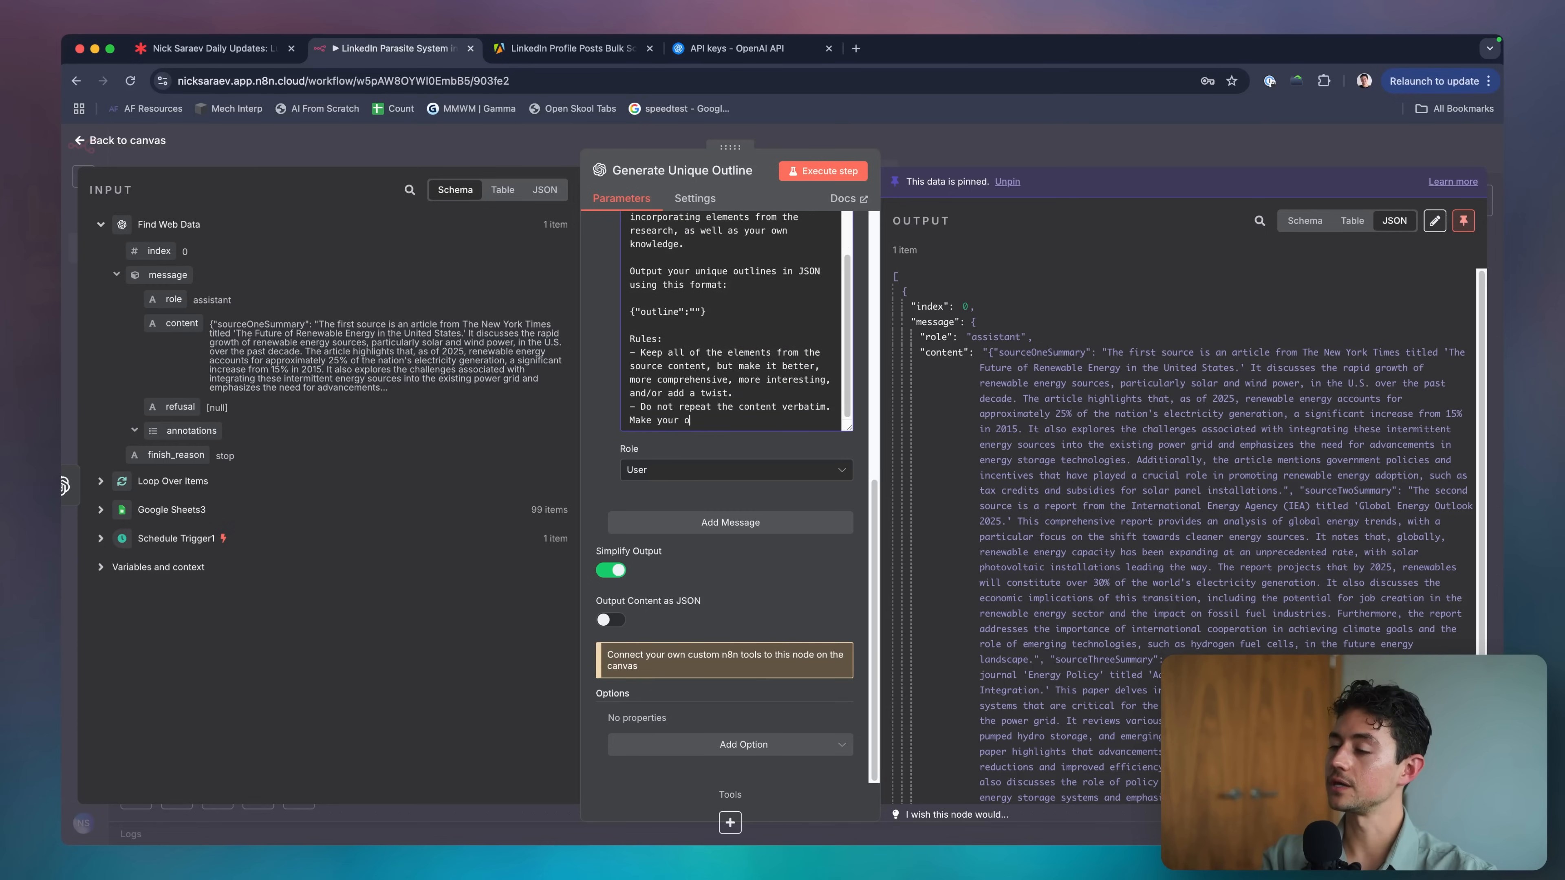
text(utline different)
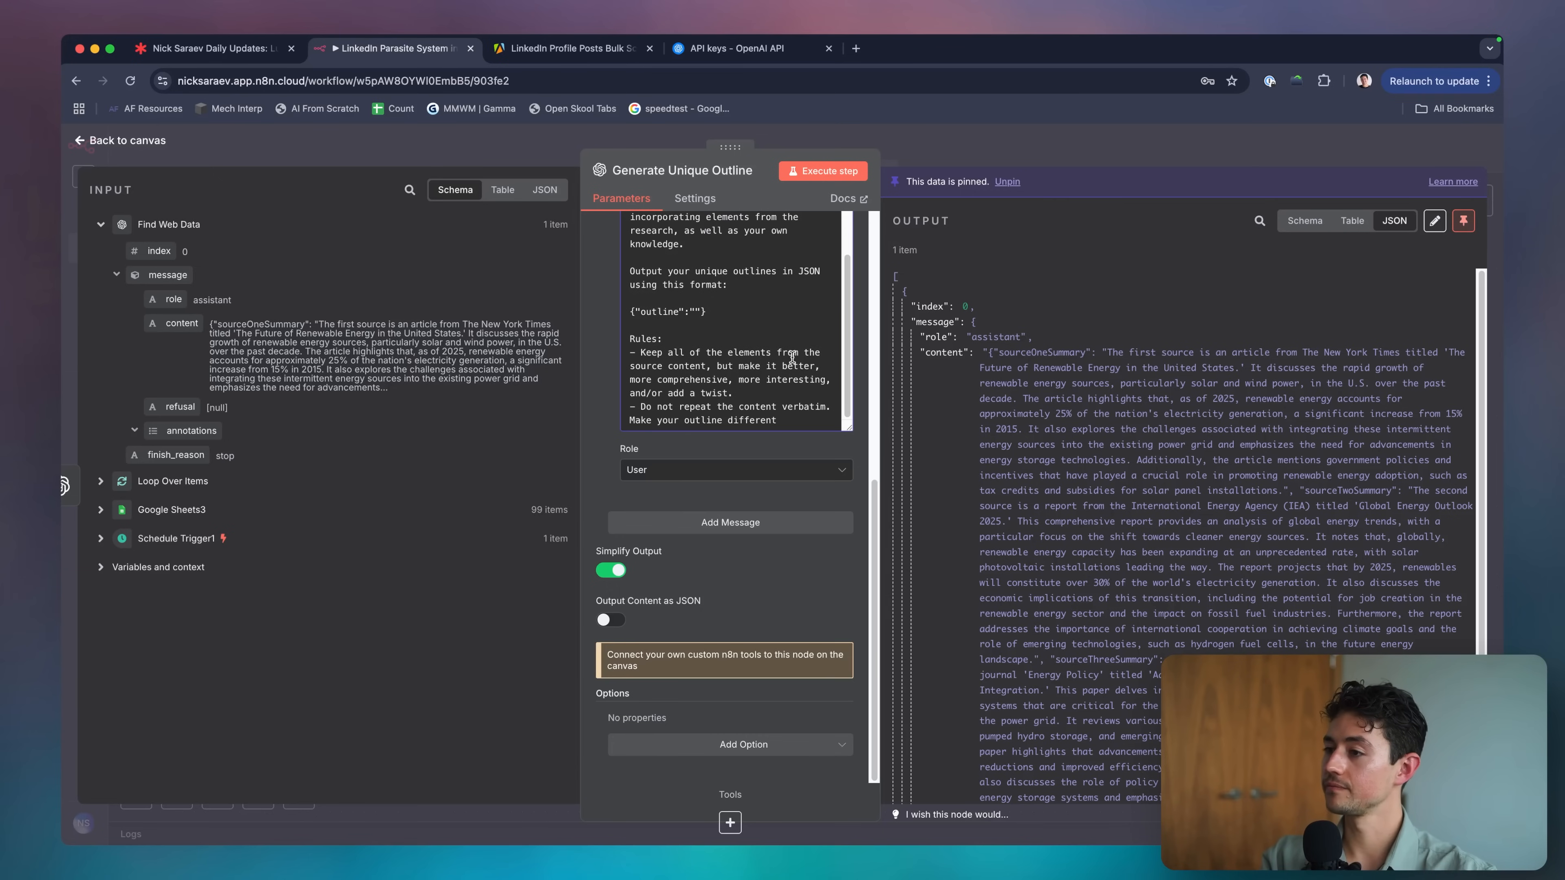
text( (while ensuring you ma)
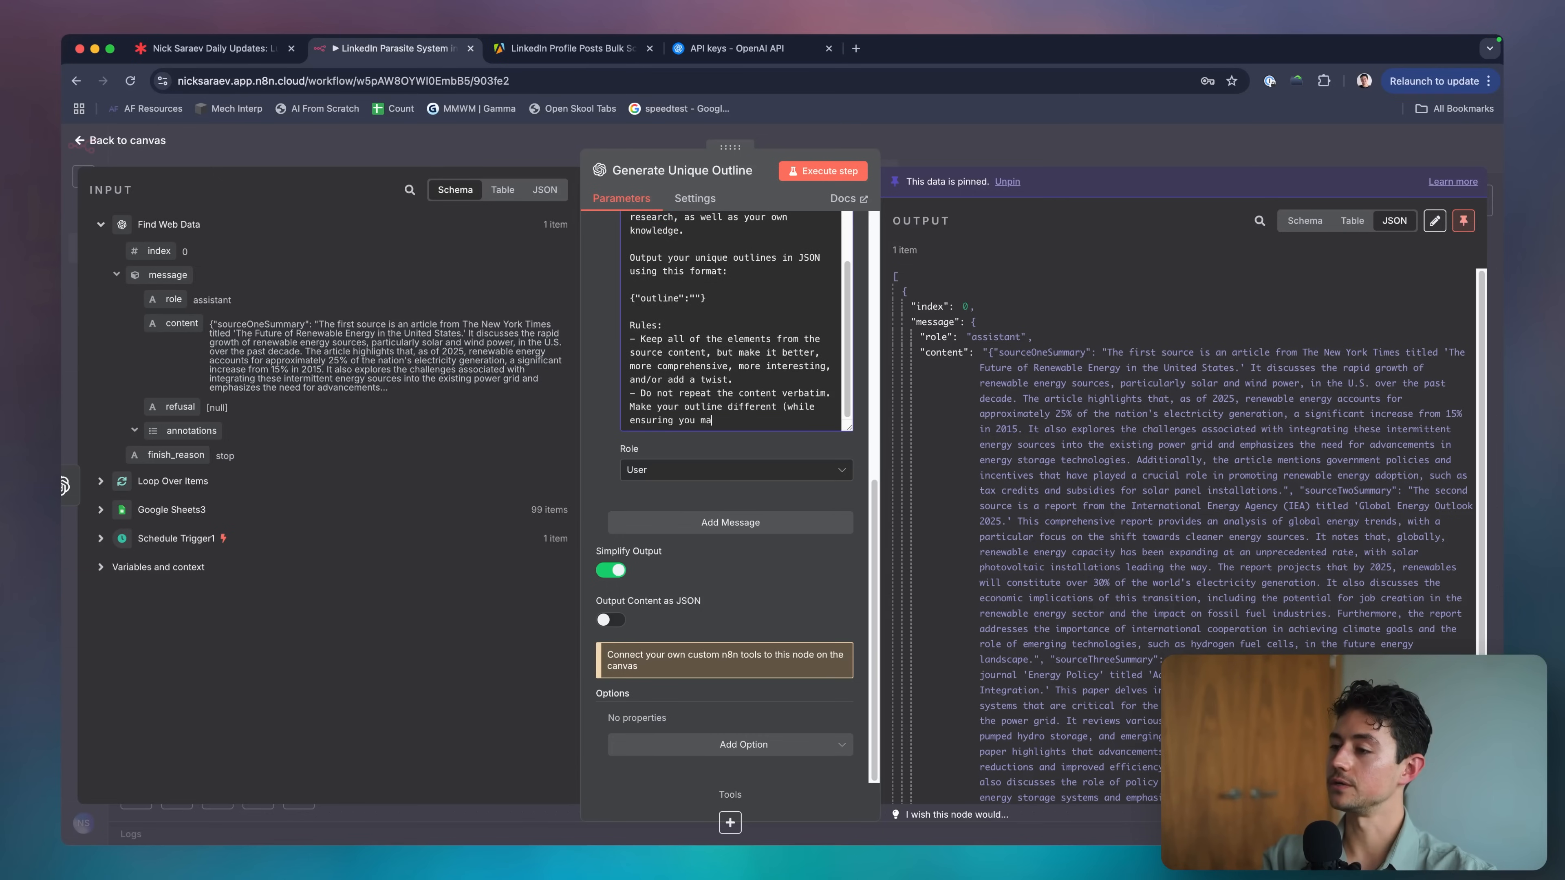
text(intain the same informational content)
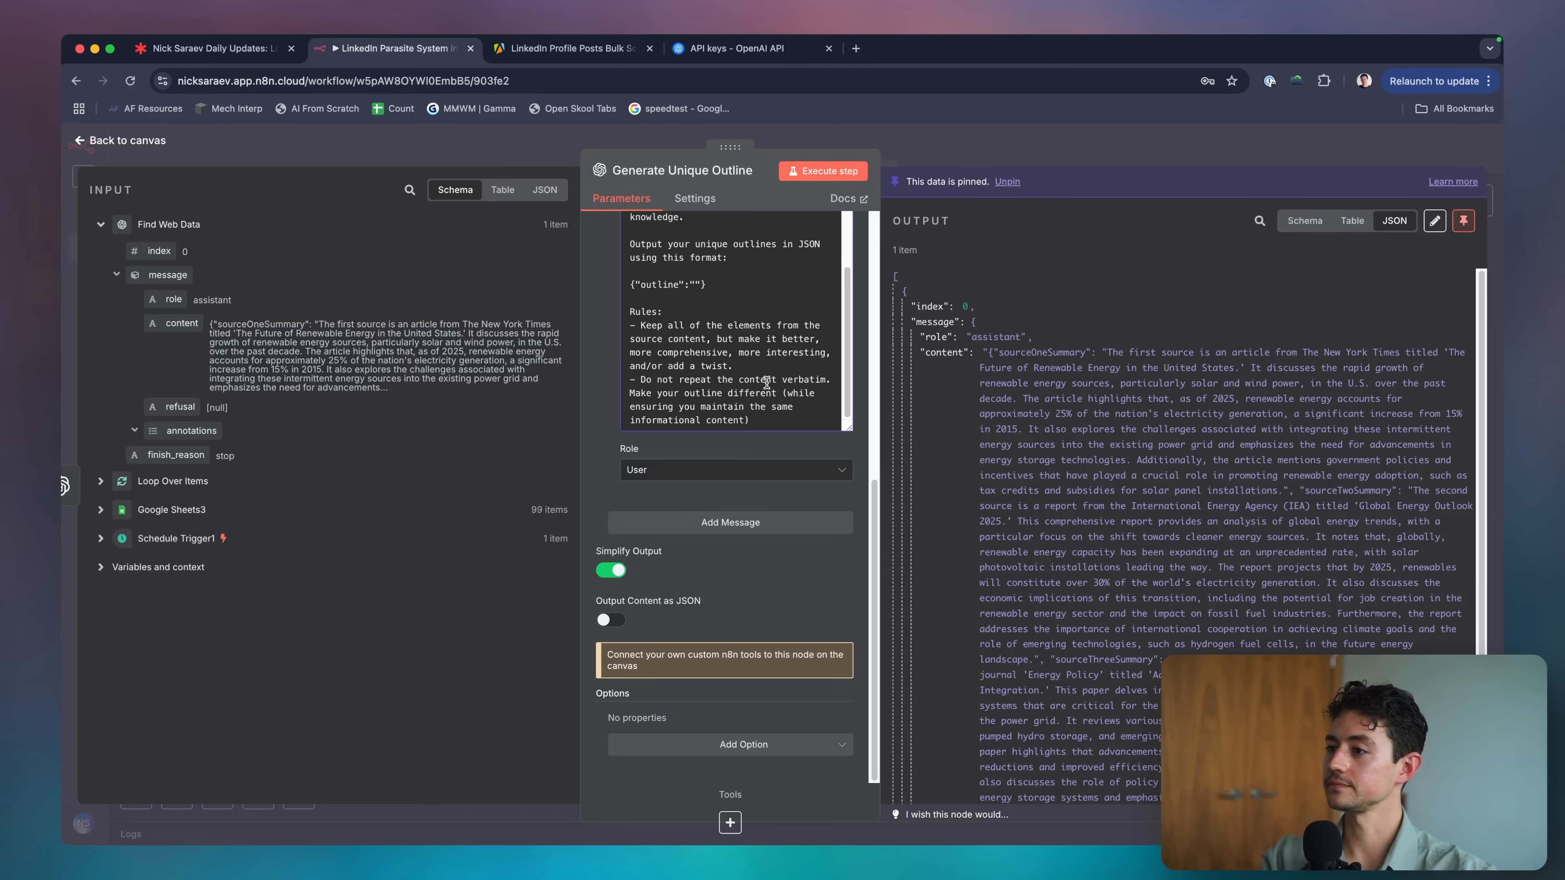
text(—we are not copying the s)
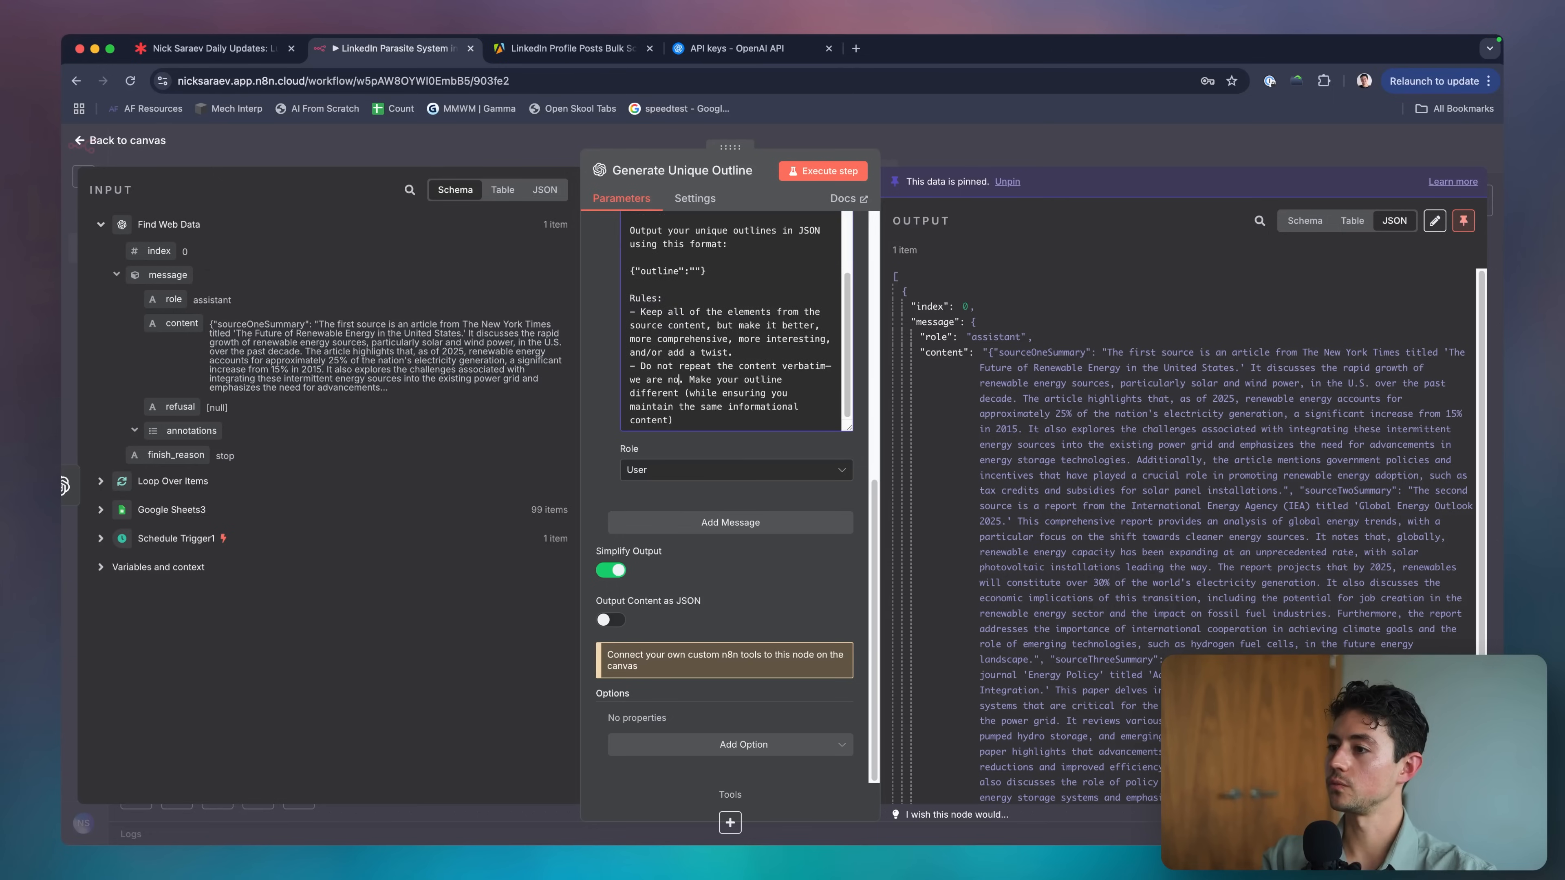
text(ource)
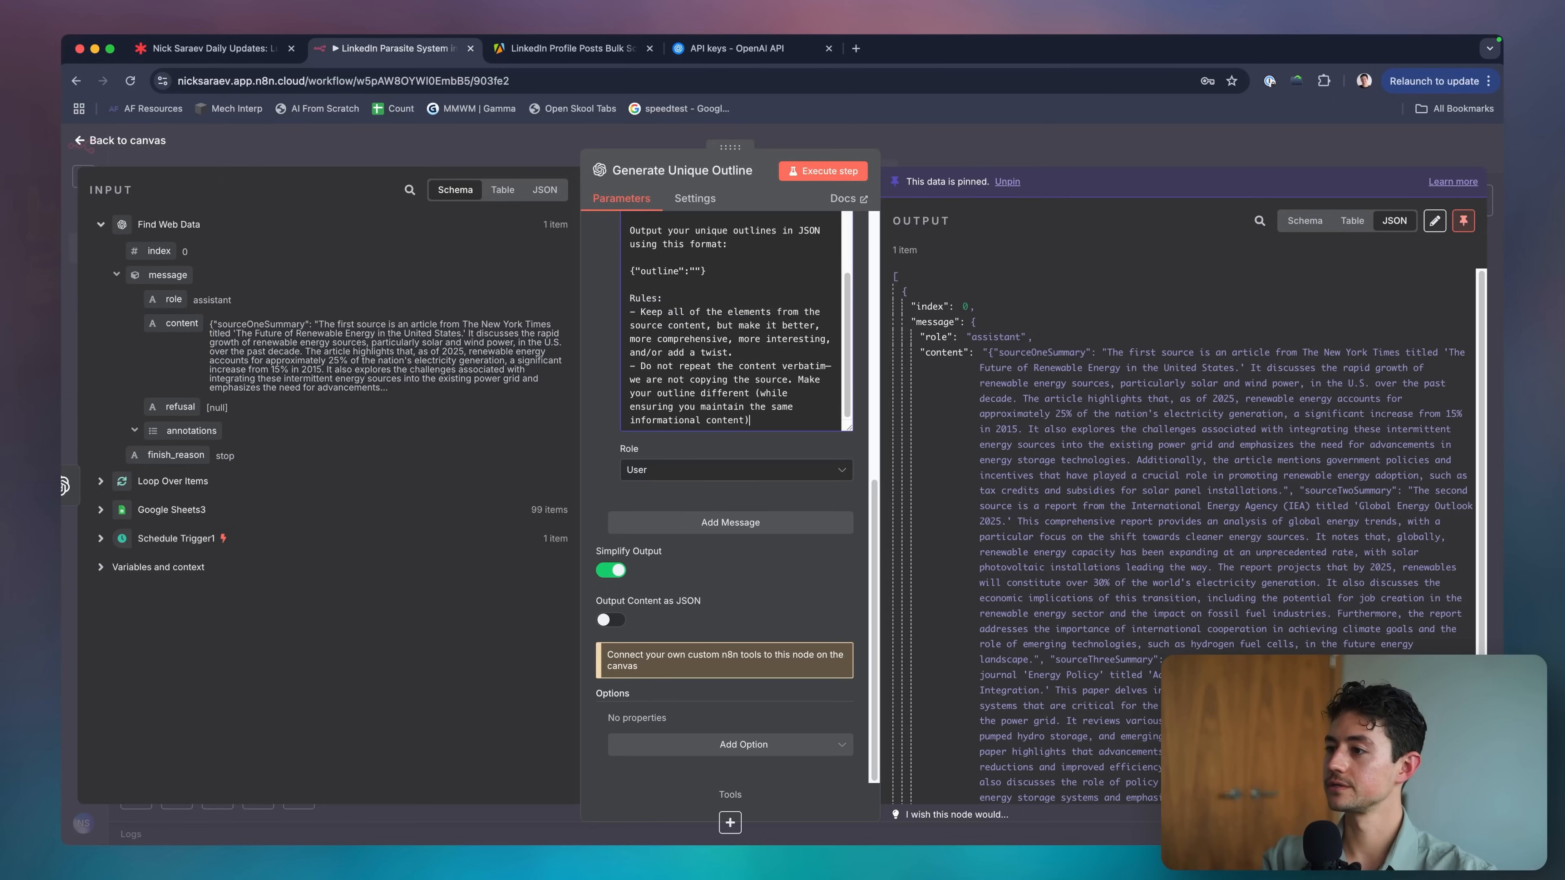
key(Return)
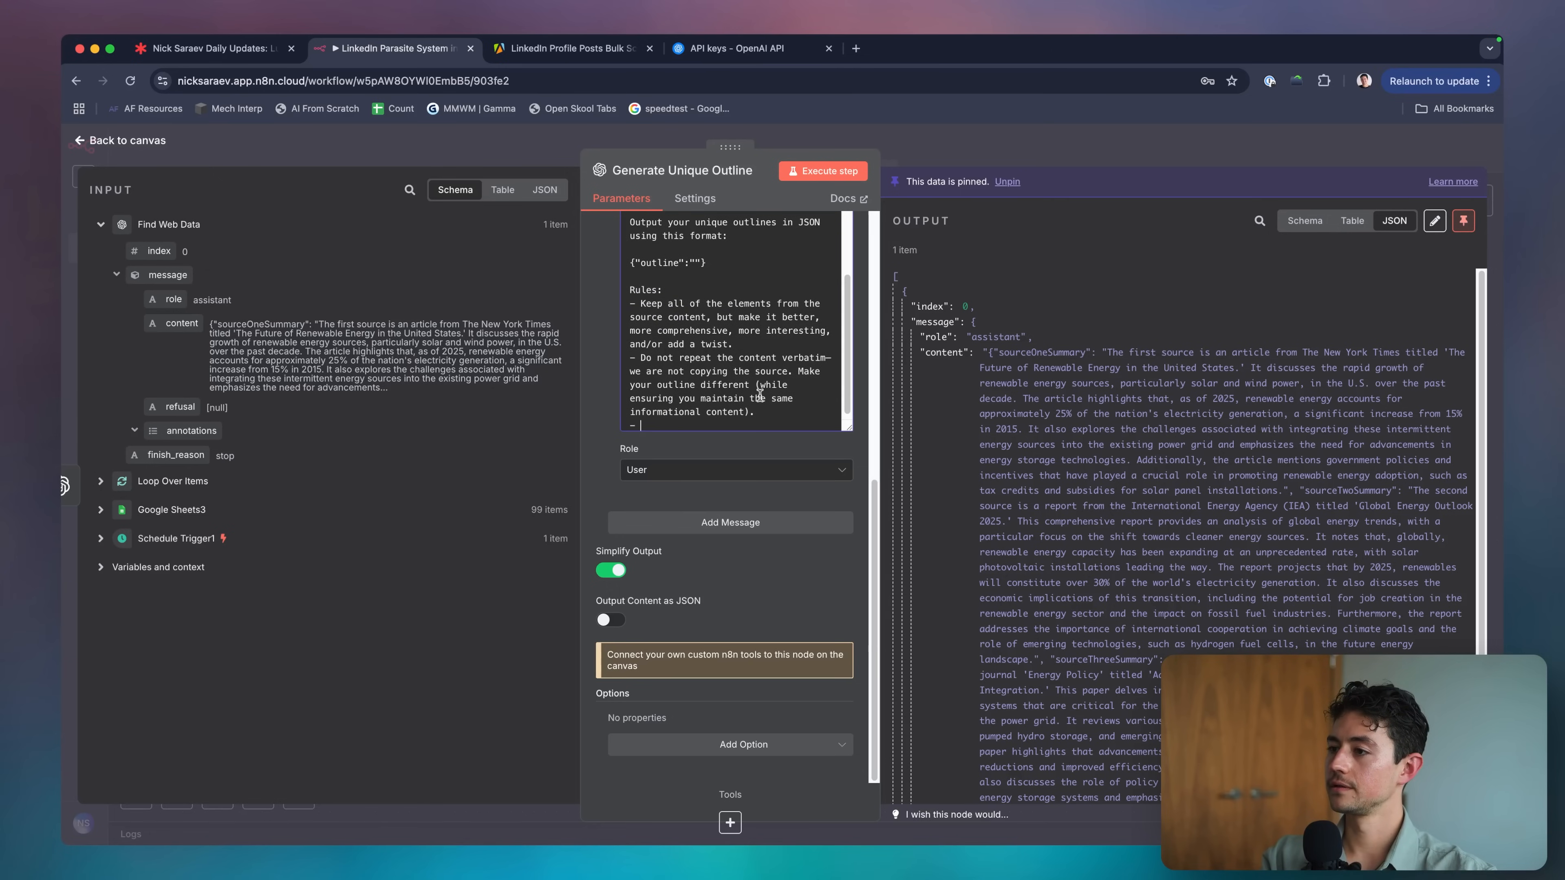
text(, we are improving it)
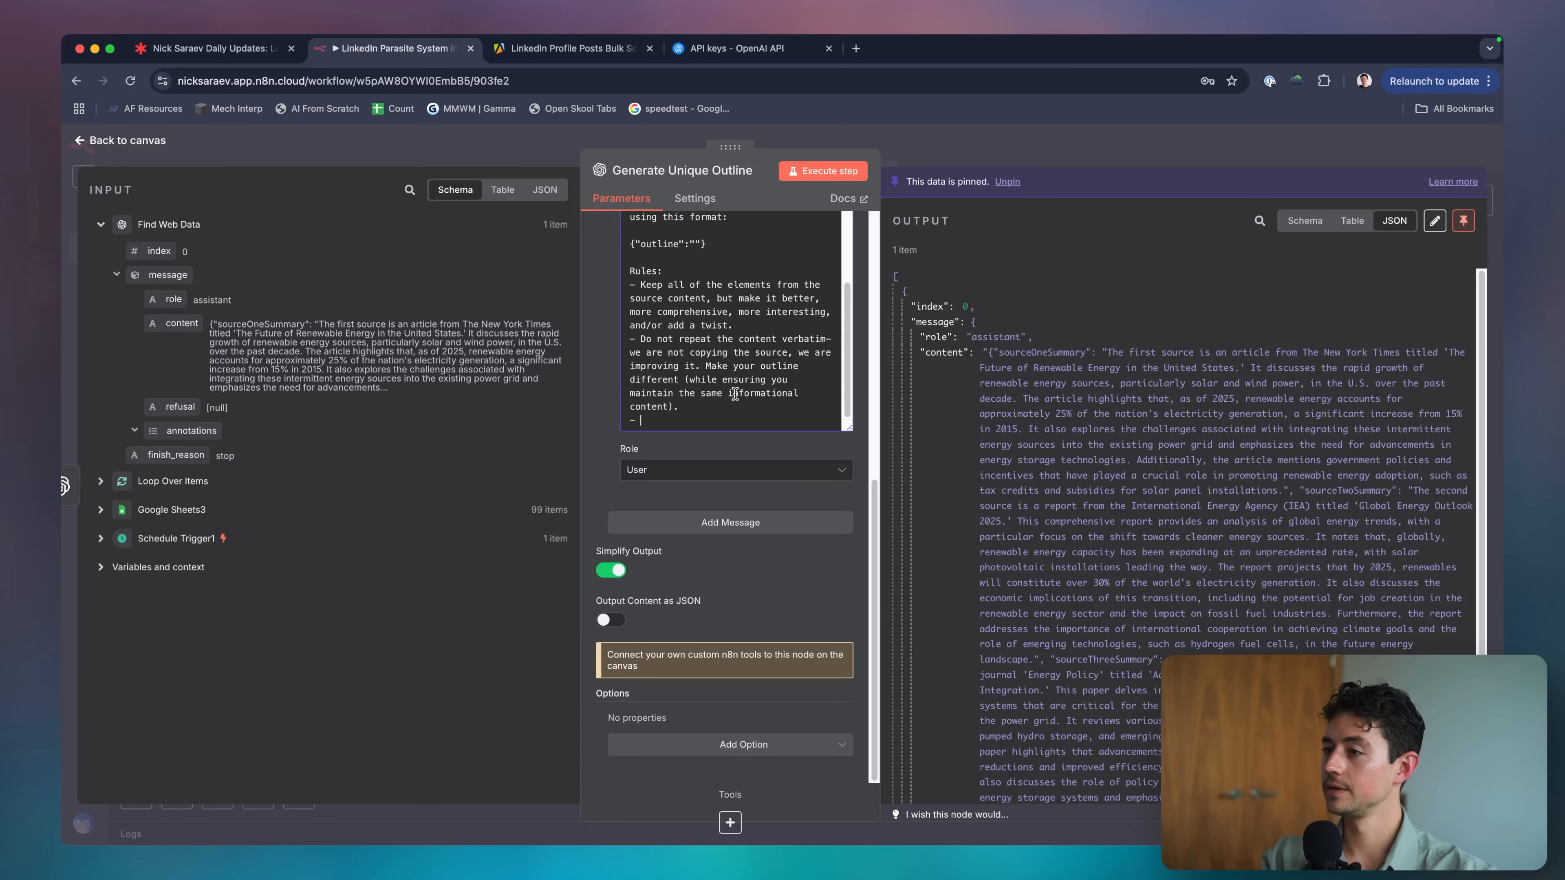
key(BackSpace)
key(BackSpace)
key(BackSpace)
key(Return)
text(- )
text(- Out)
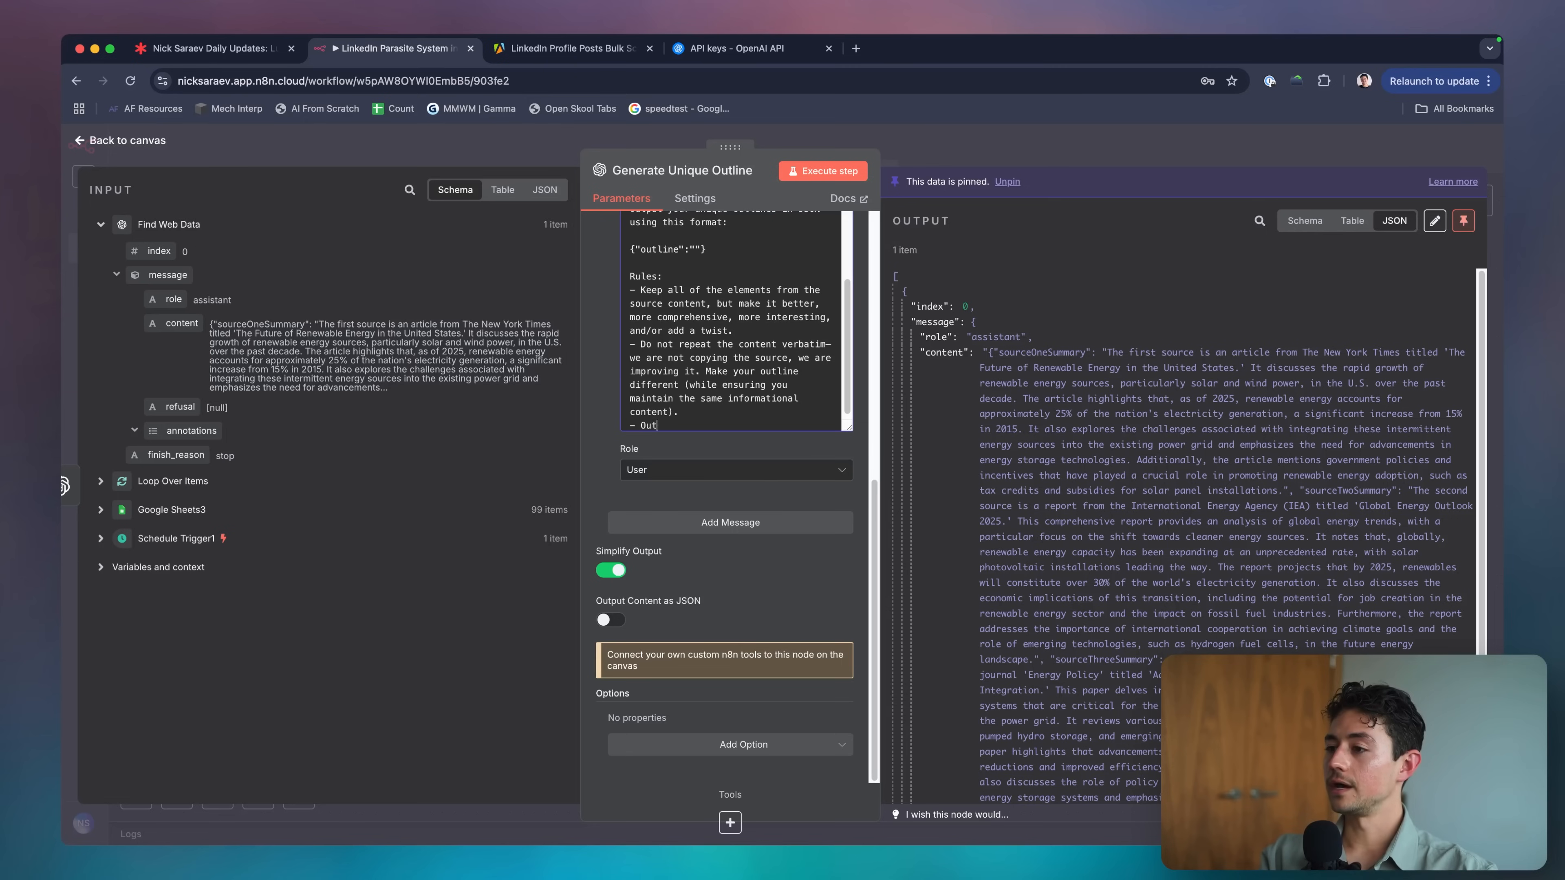
text(put your outline in Markdown (a)
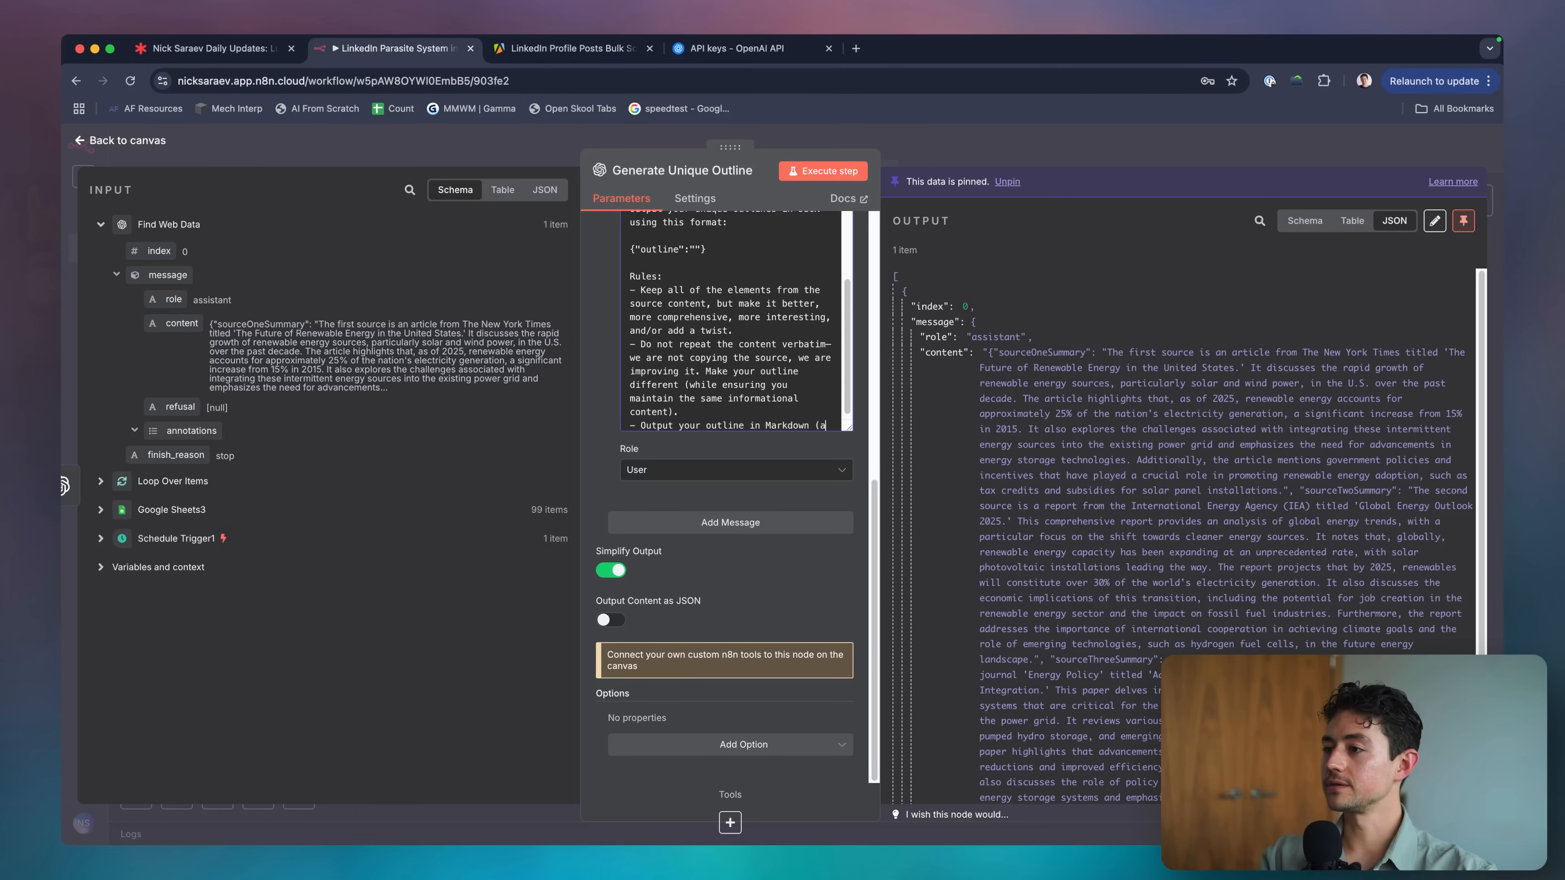
text(tx) format.)
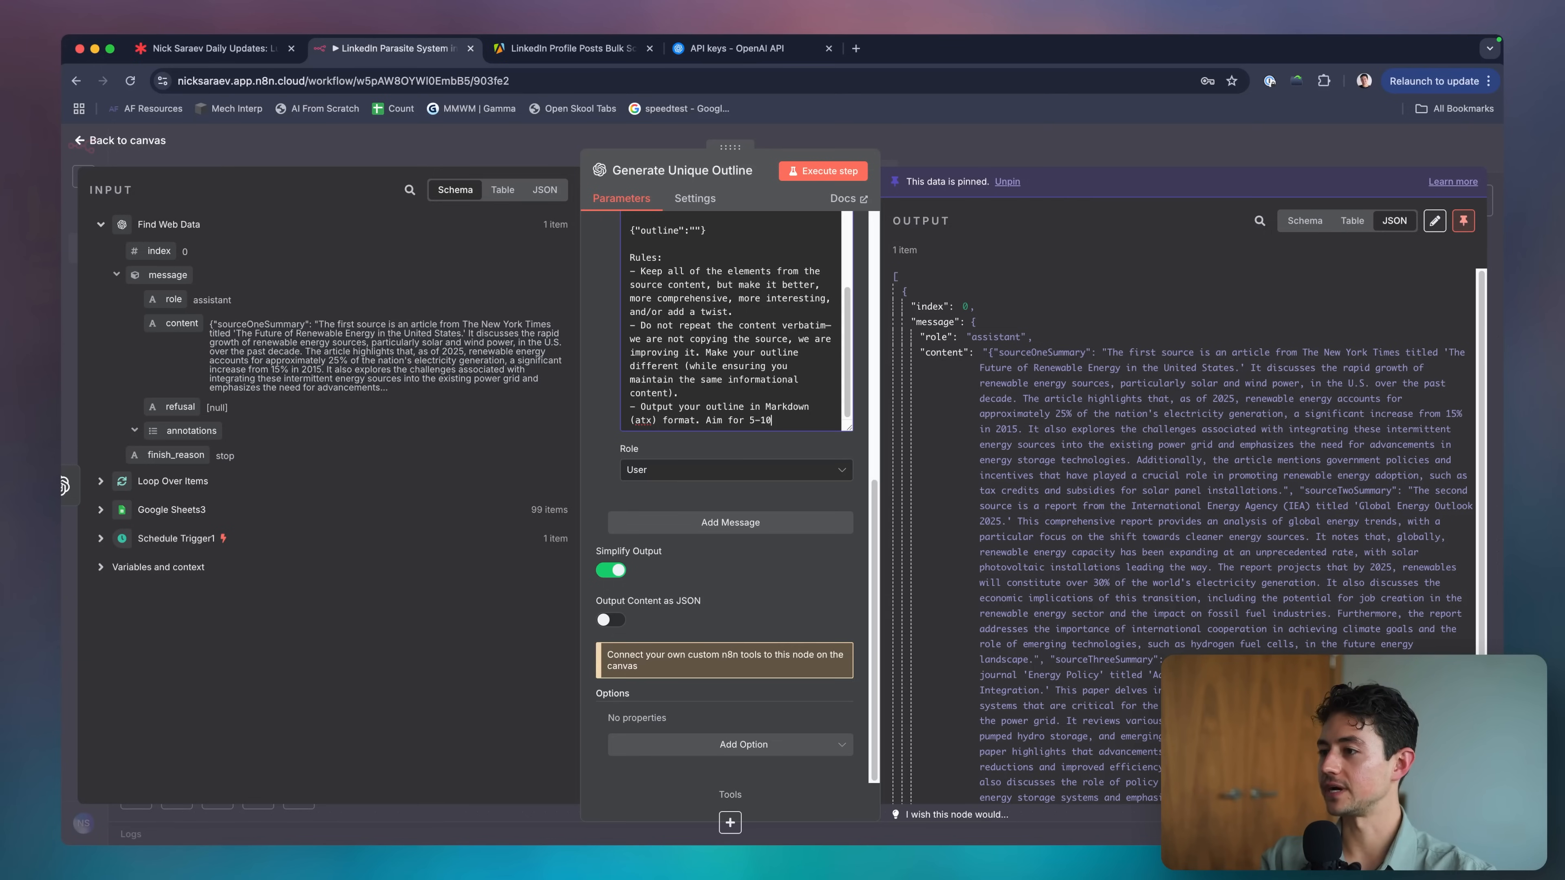
text(Aim for)
key(alt+shift+Left)
key(alt+shift+Left)
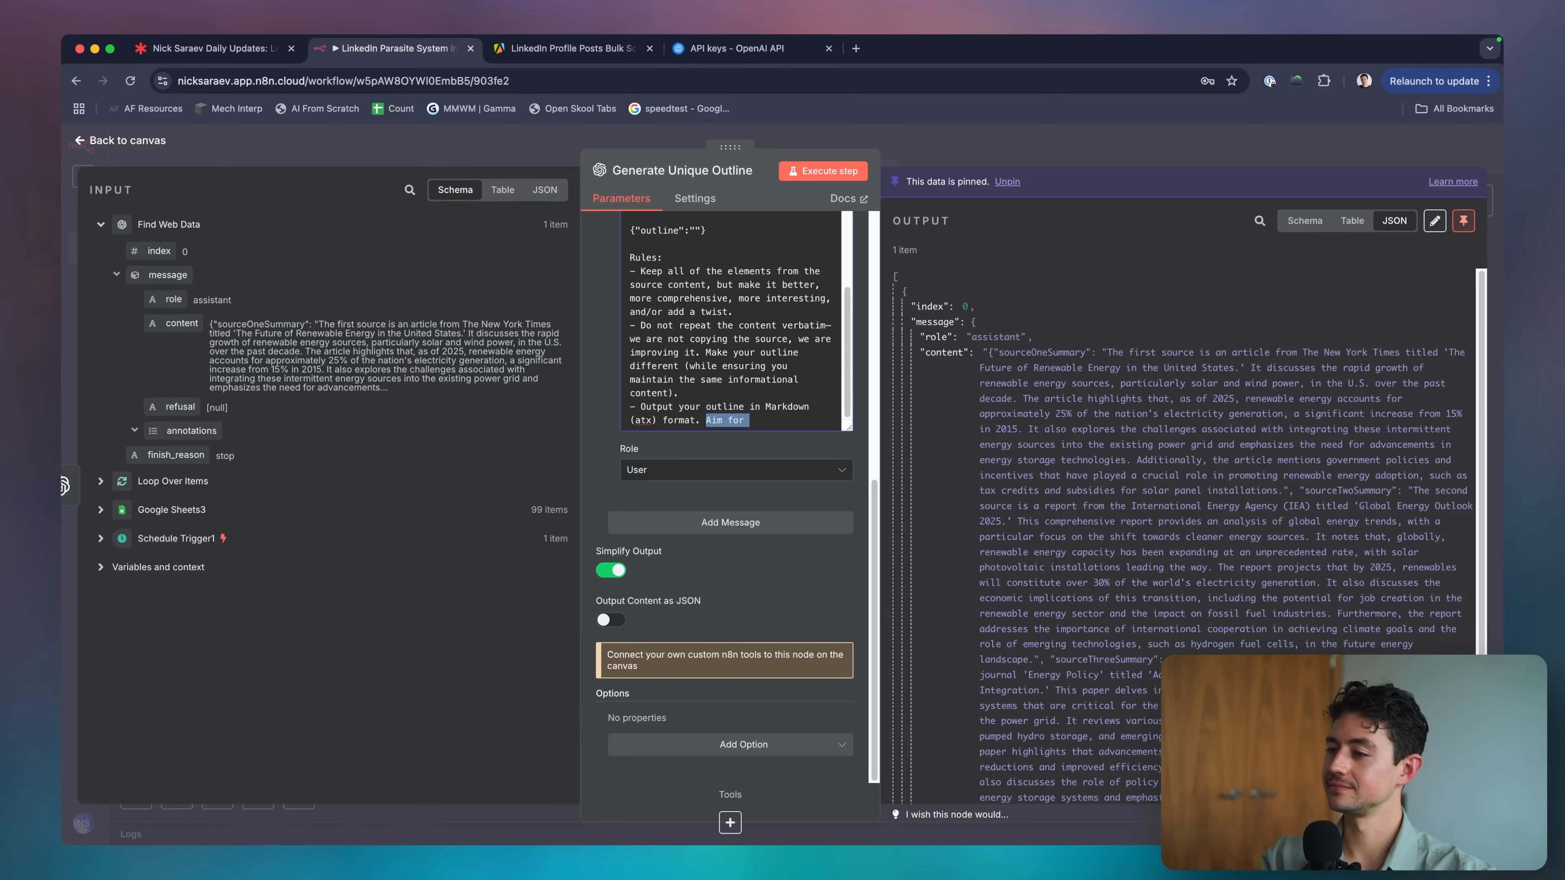
text(Be comprehensive.)
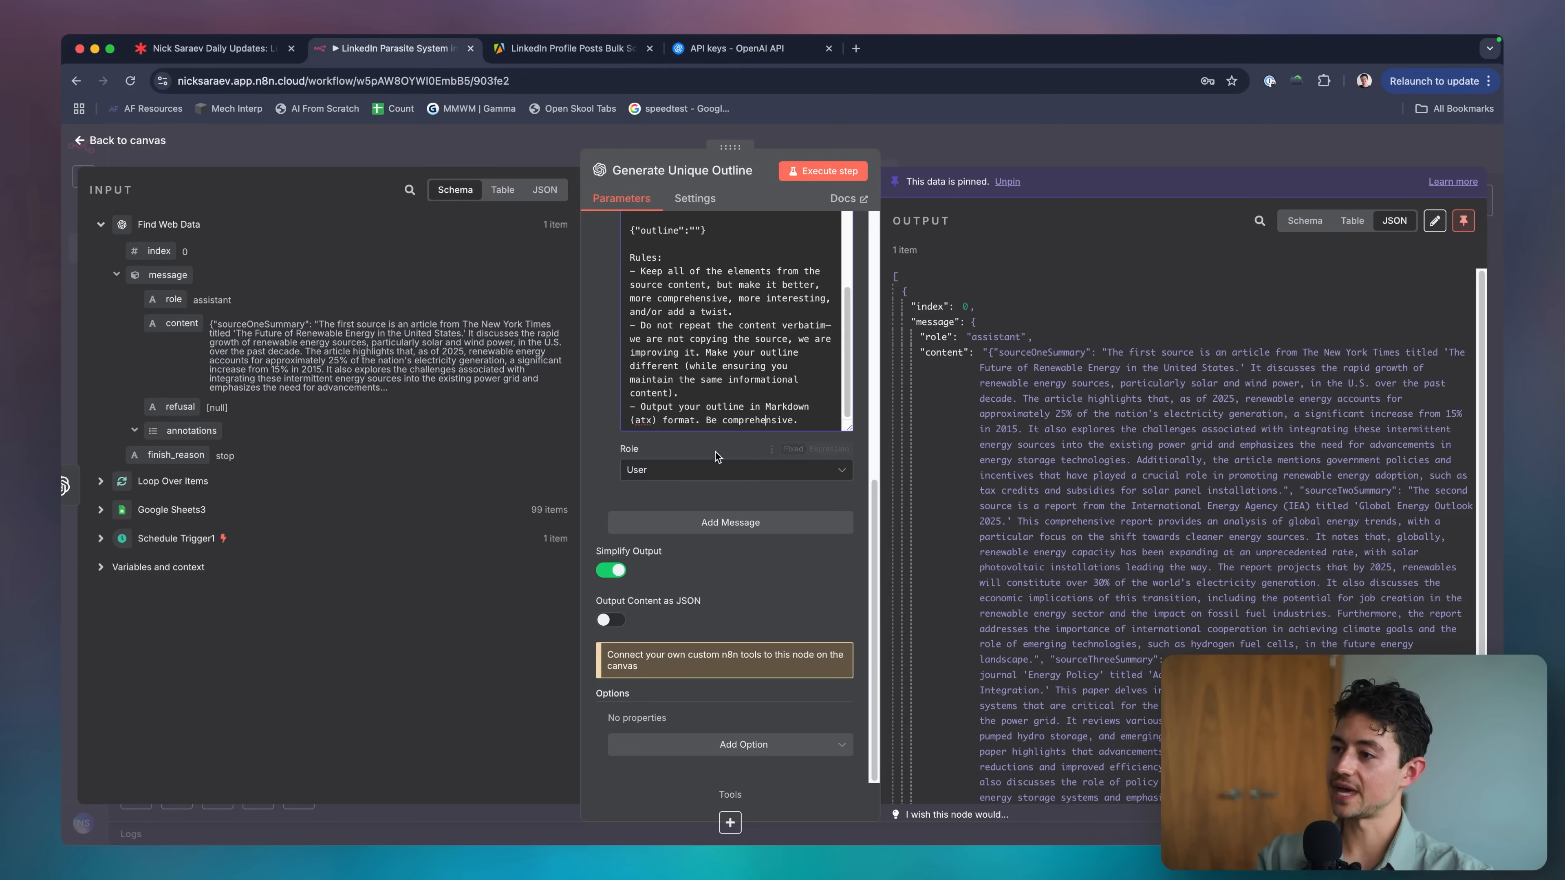
Turn on Output Content as JSON and add Output Randomness (Temperature) set to 0.7.
scroll(715, 493, up, 10)
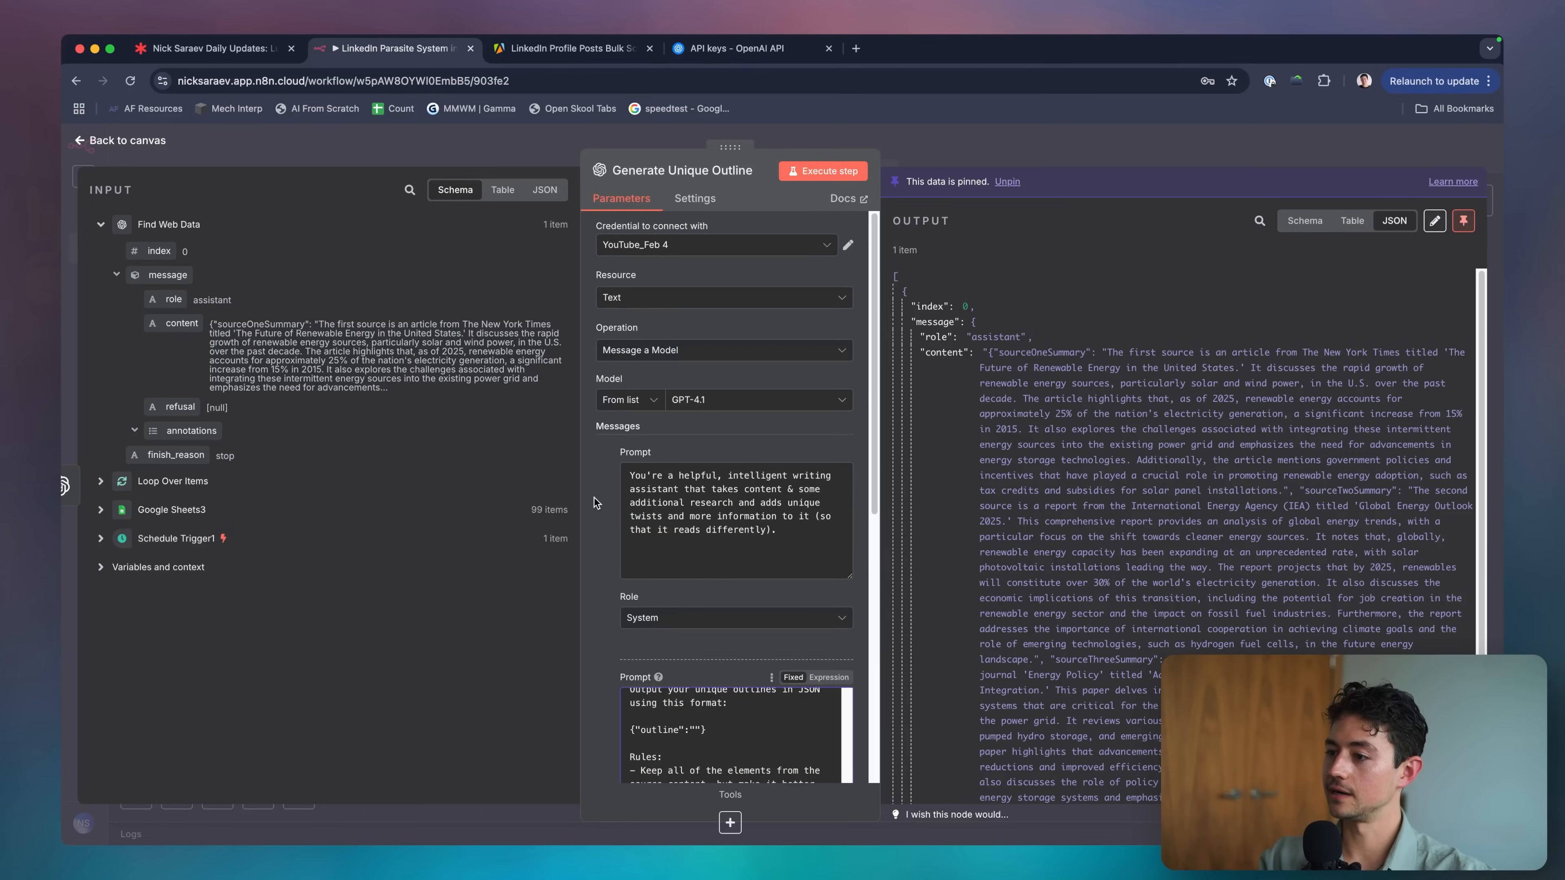
scroll(715, 518, down, 5)
scroll(589, 553, down, 6)
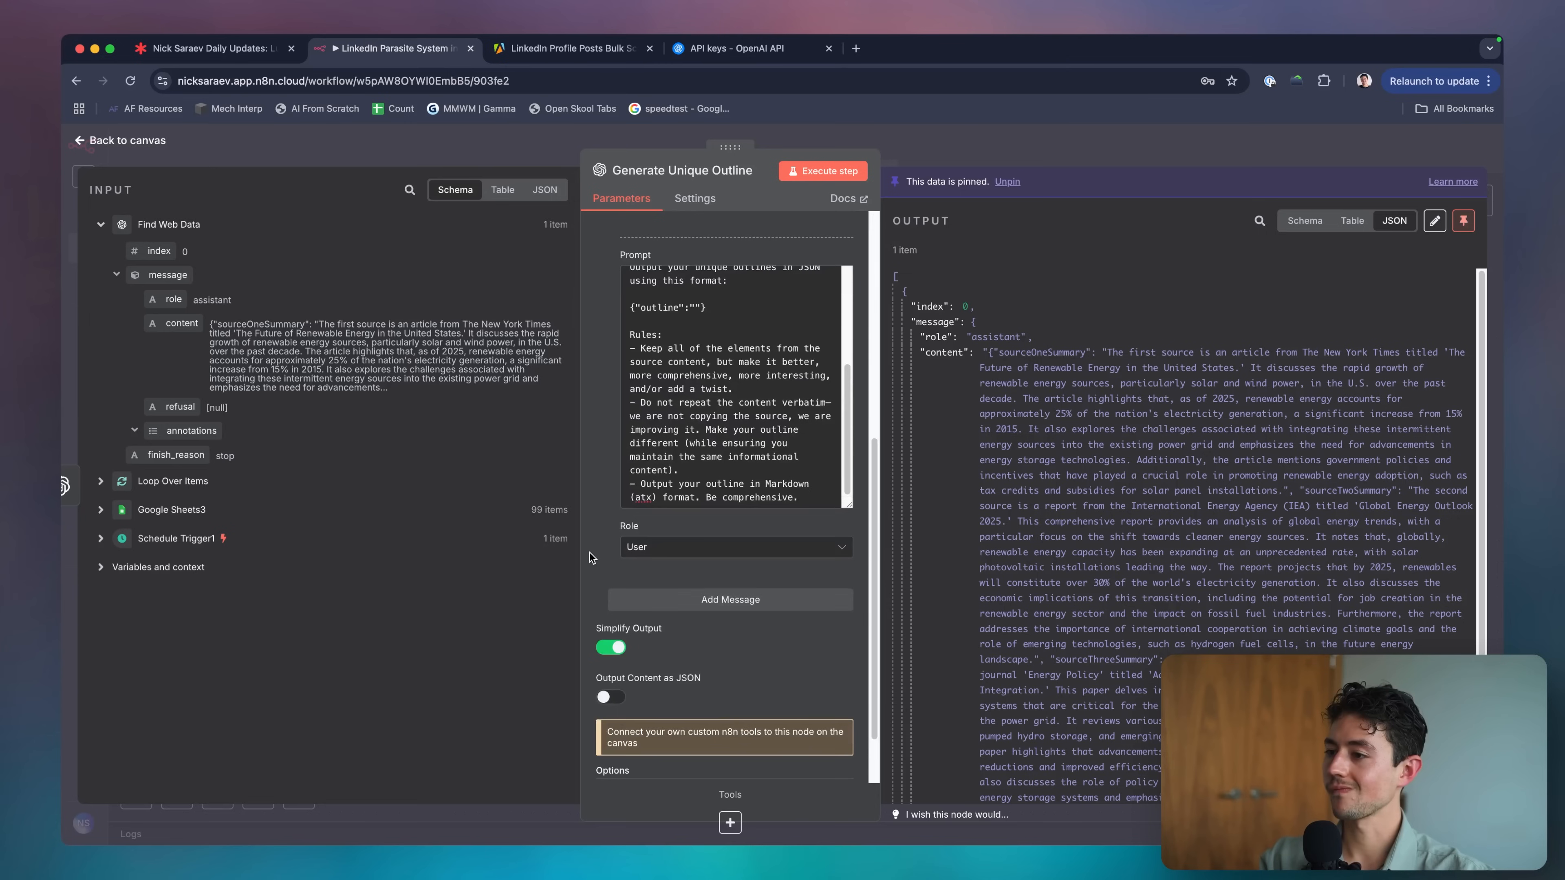
scroll(684, 592, down, 2)
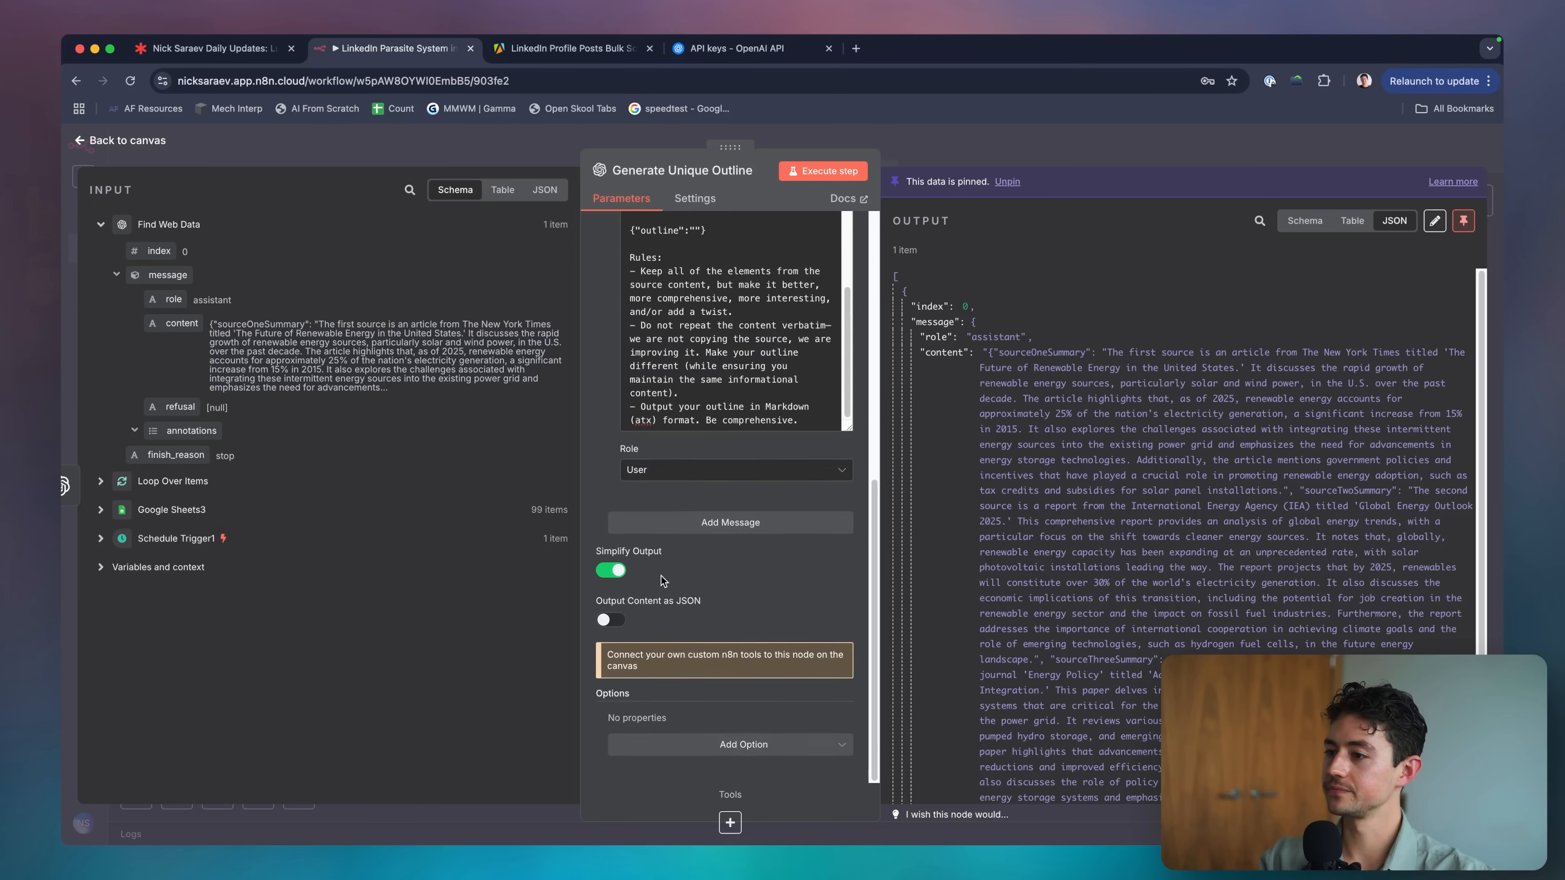
click(610, 620)
click(733, 744)
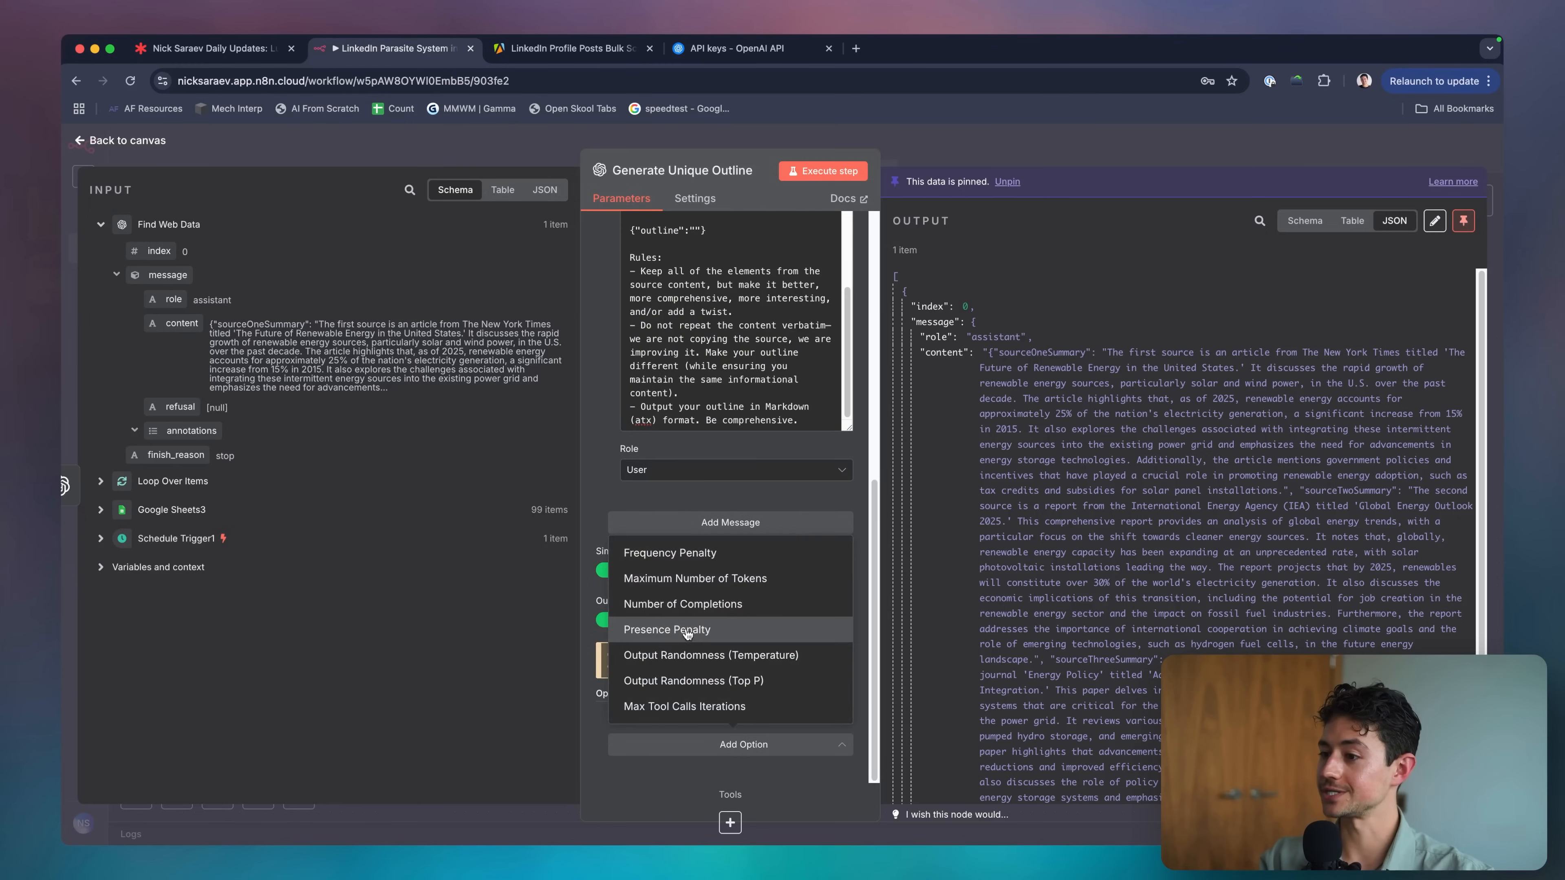
click(697, 654)
double_click(707, 711)
text(0.7)
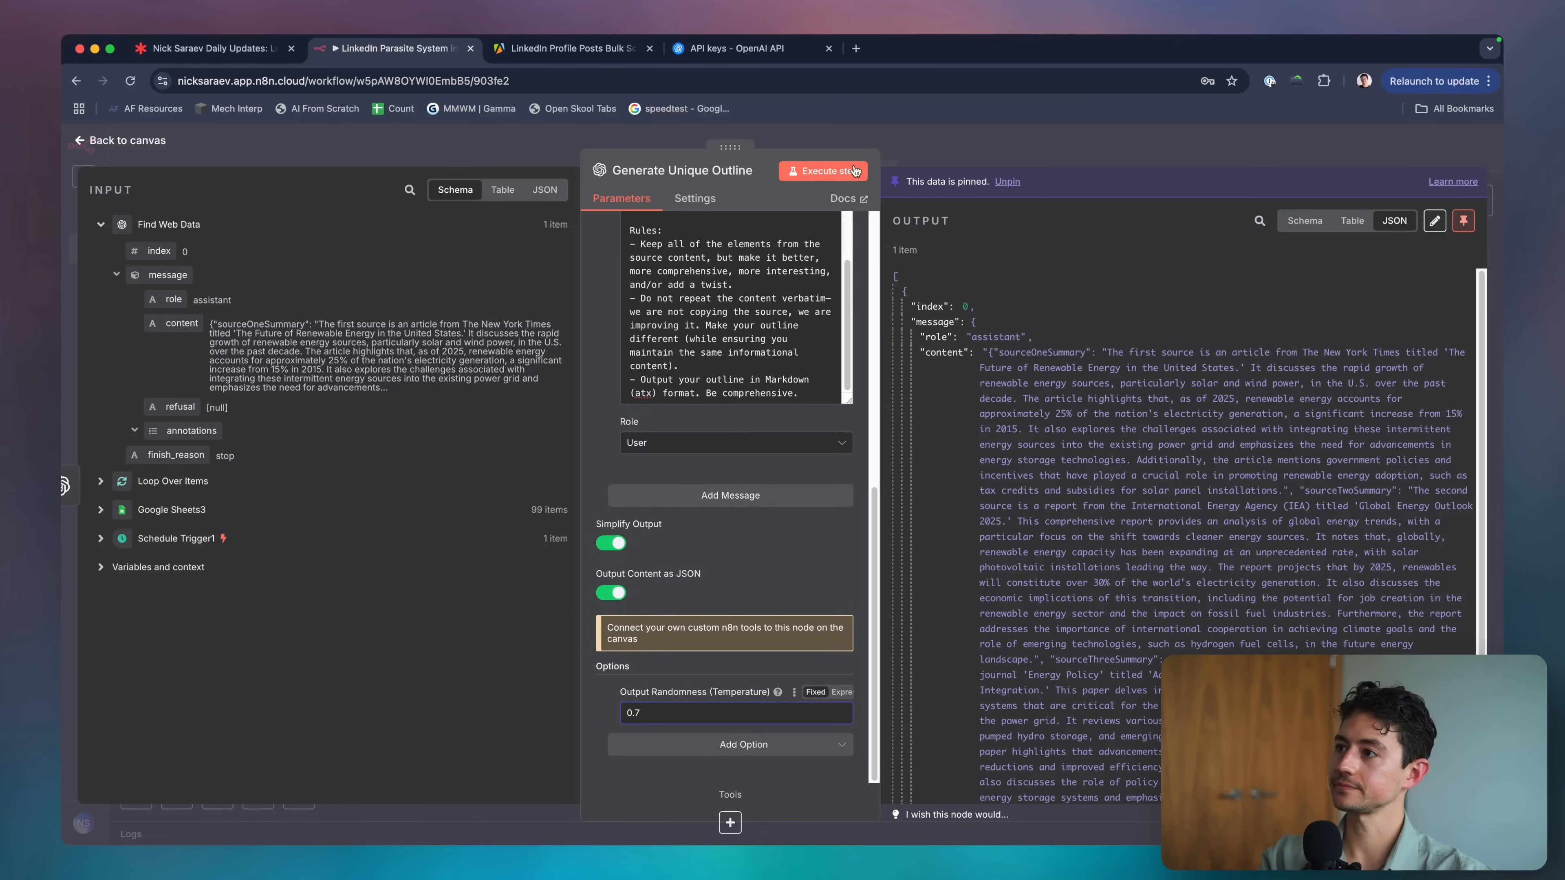
Return to the canvas and reopen Generate Unique Outline, scrolling down through its prompts.
click(1183, 154)
double_click(771, 459)
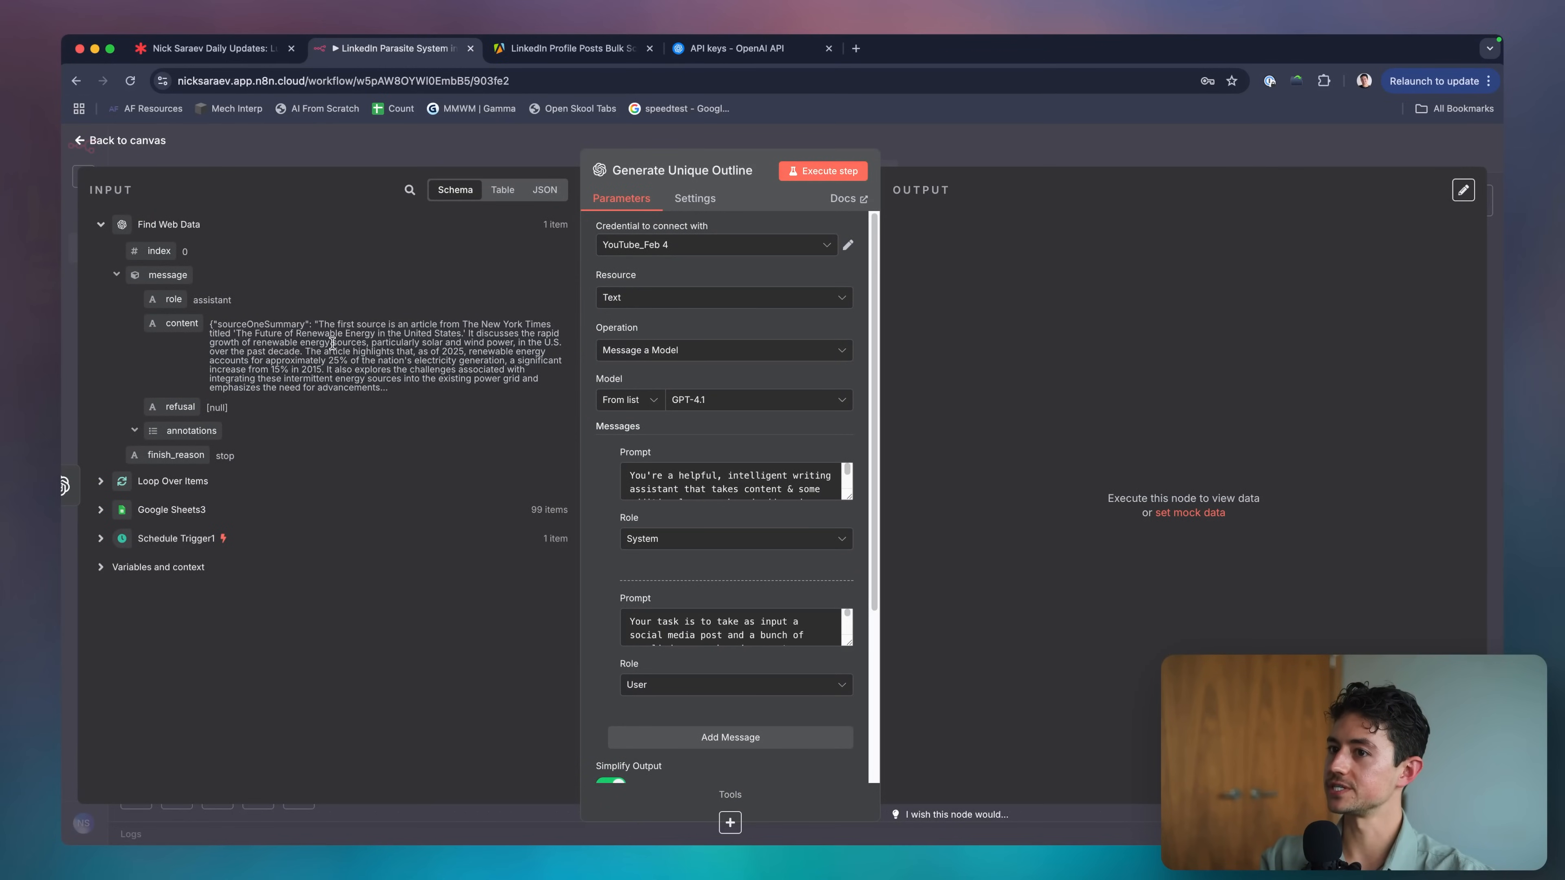
scroll(734, 629, down, 5)
drag(848, 643, 847, 846)
scroll(734, 679, down, 5)
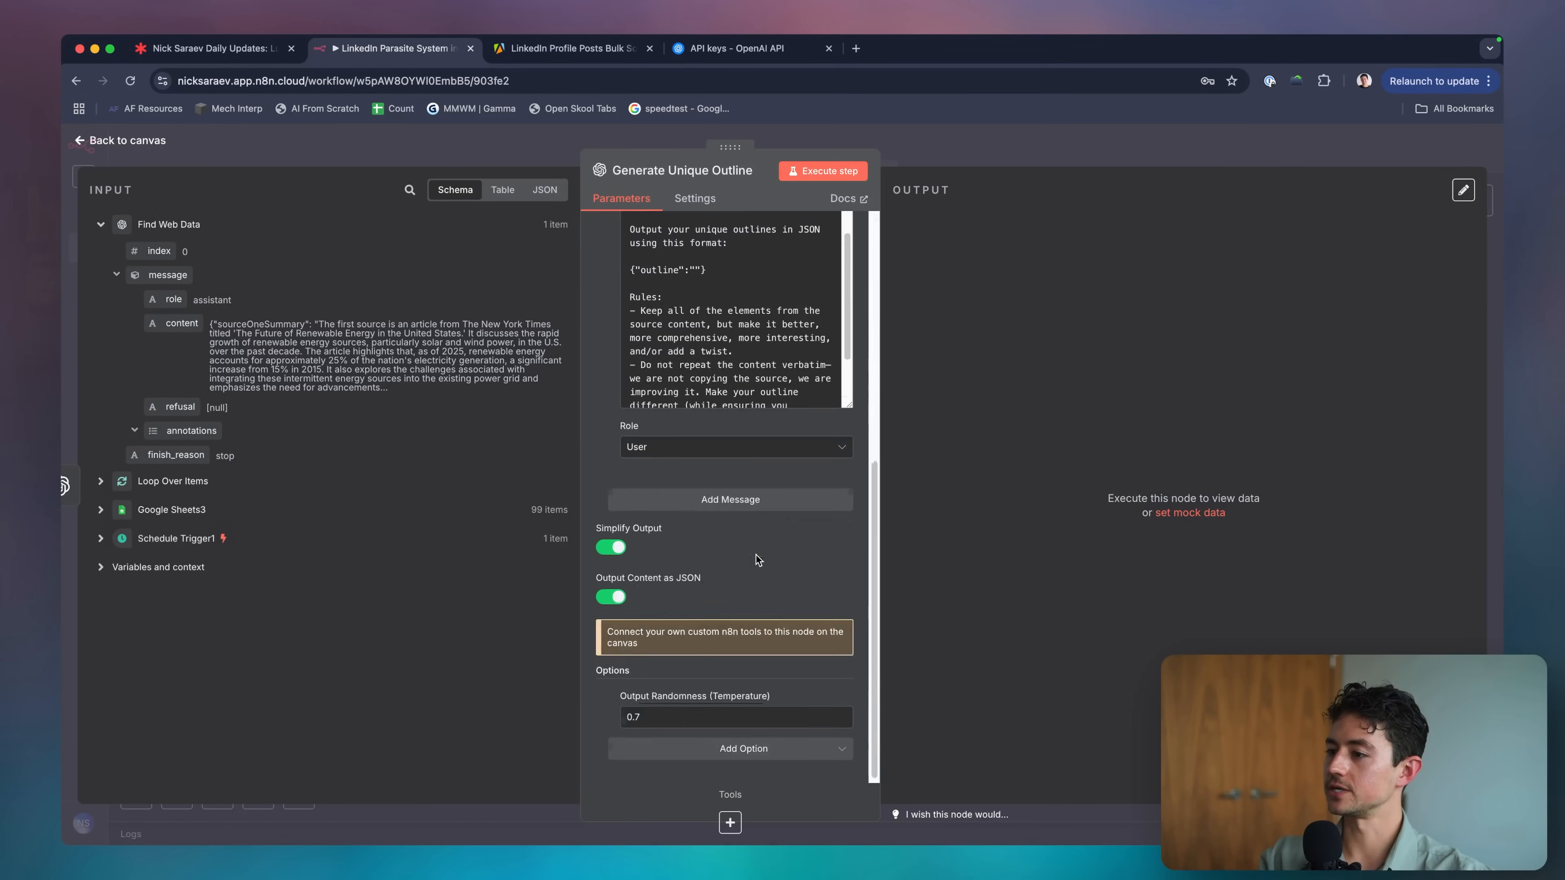
Add a third user message with Find Web Data's content, then inspect the post content in Loop Over Items' output.
click(730, 490)
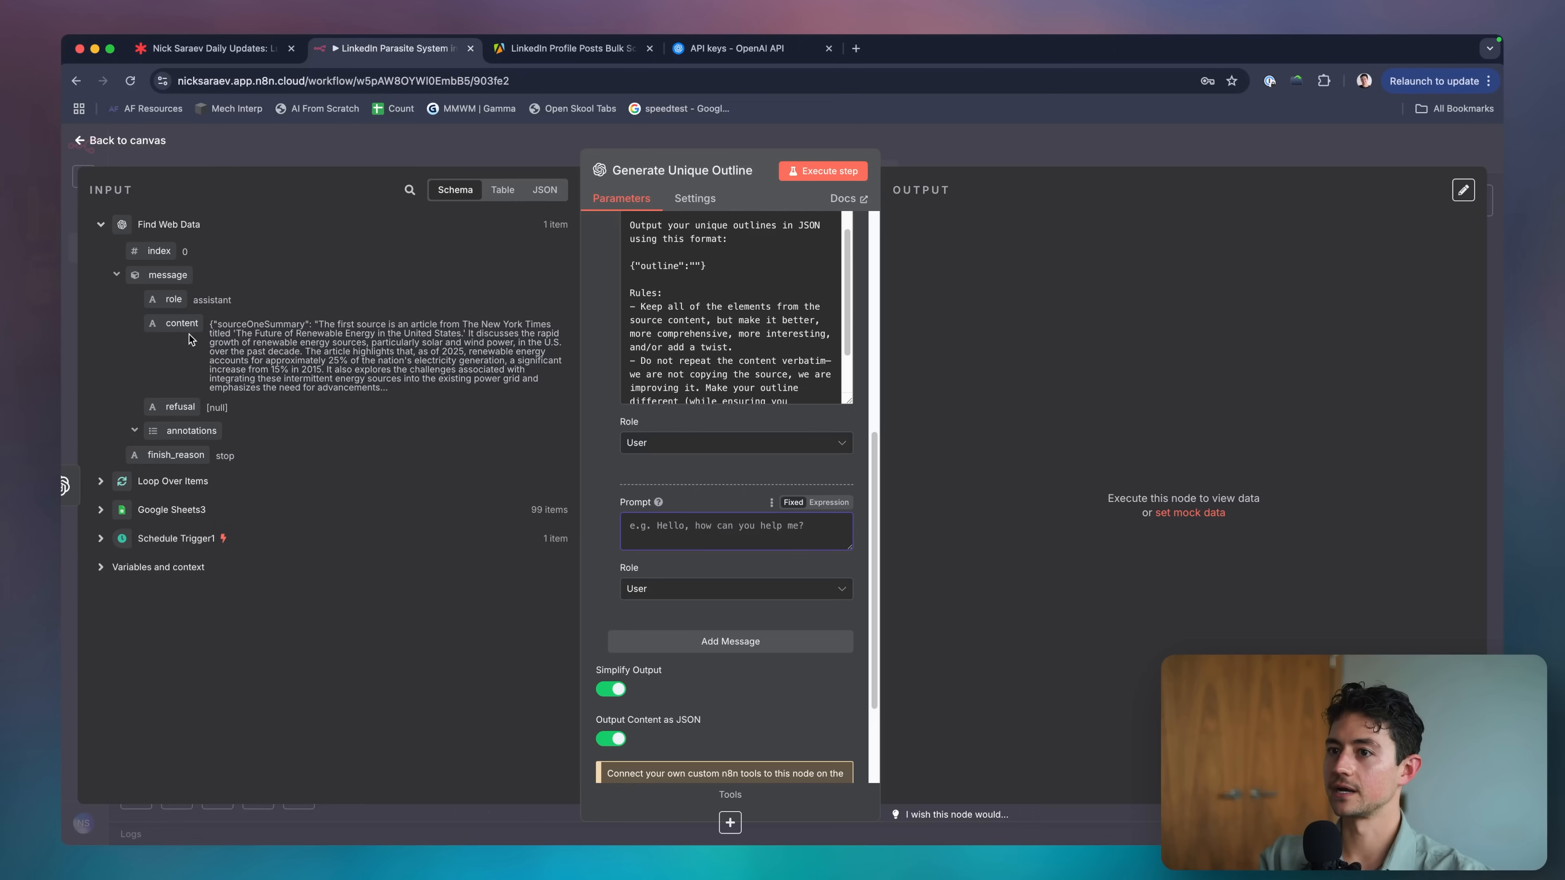
drag(190, 334, 740, 525)
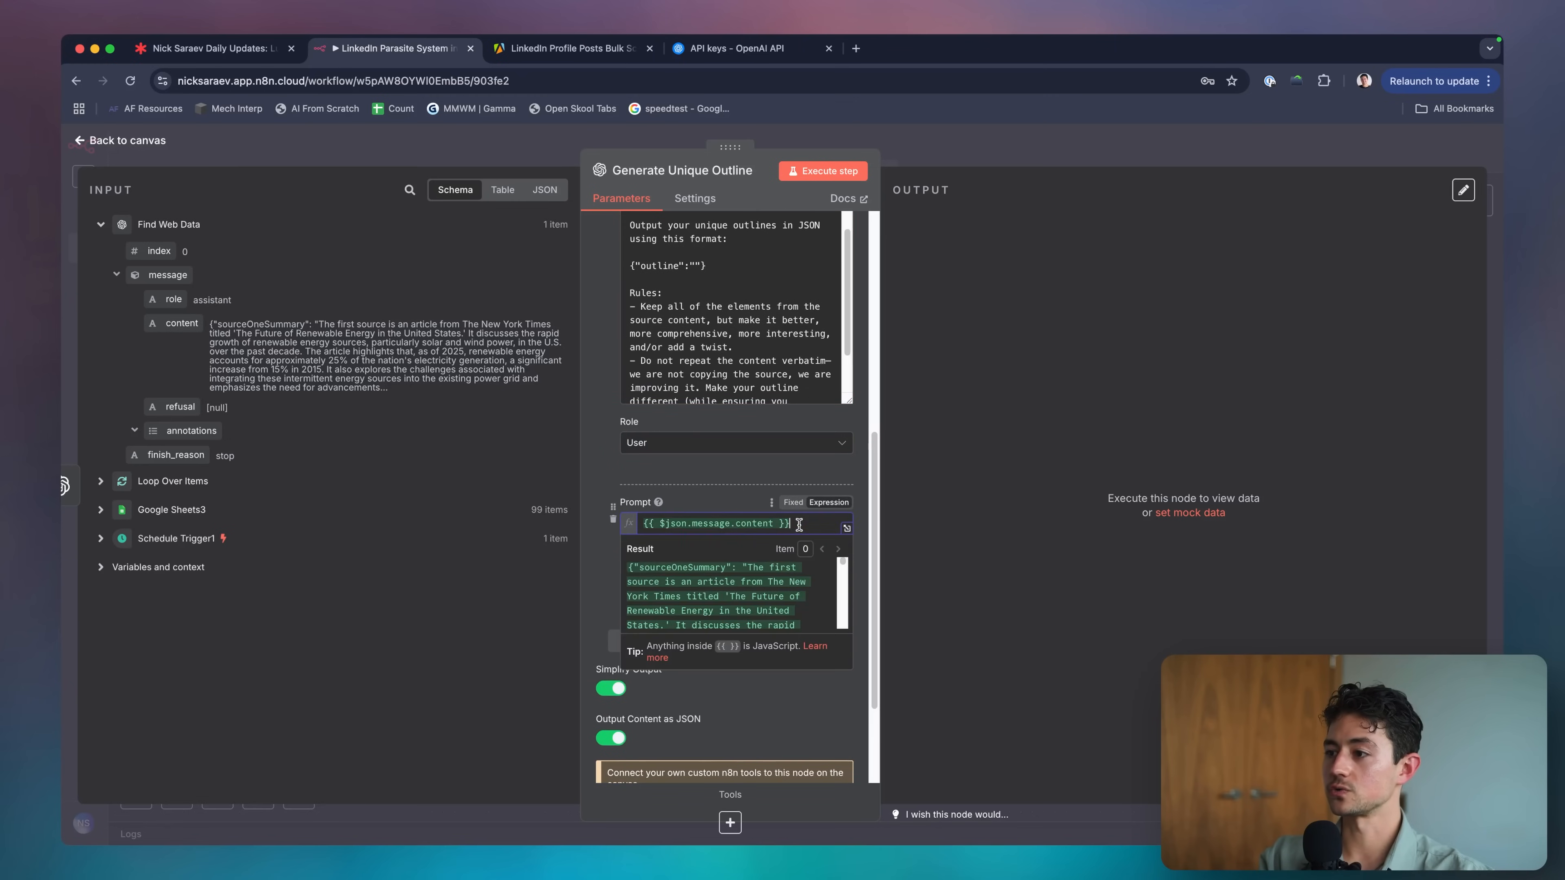
click(100, 481)
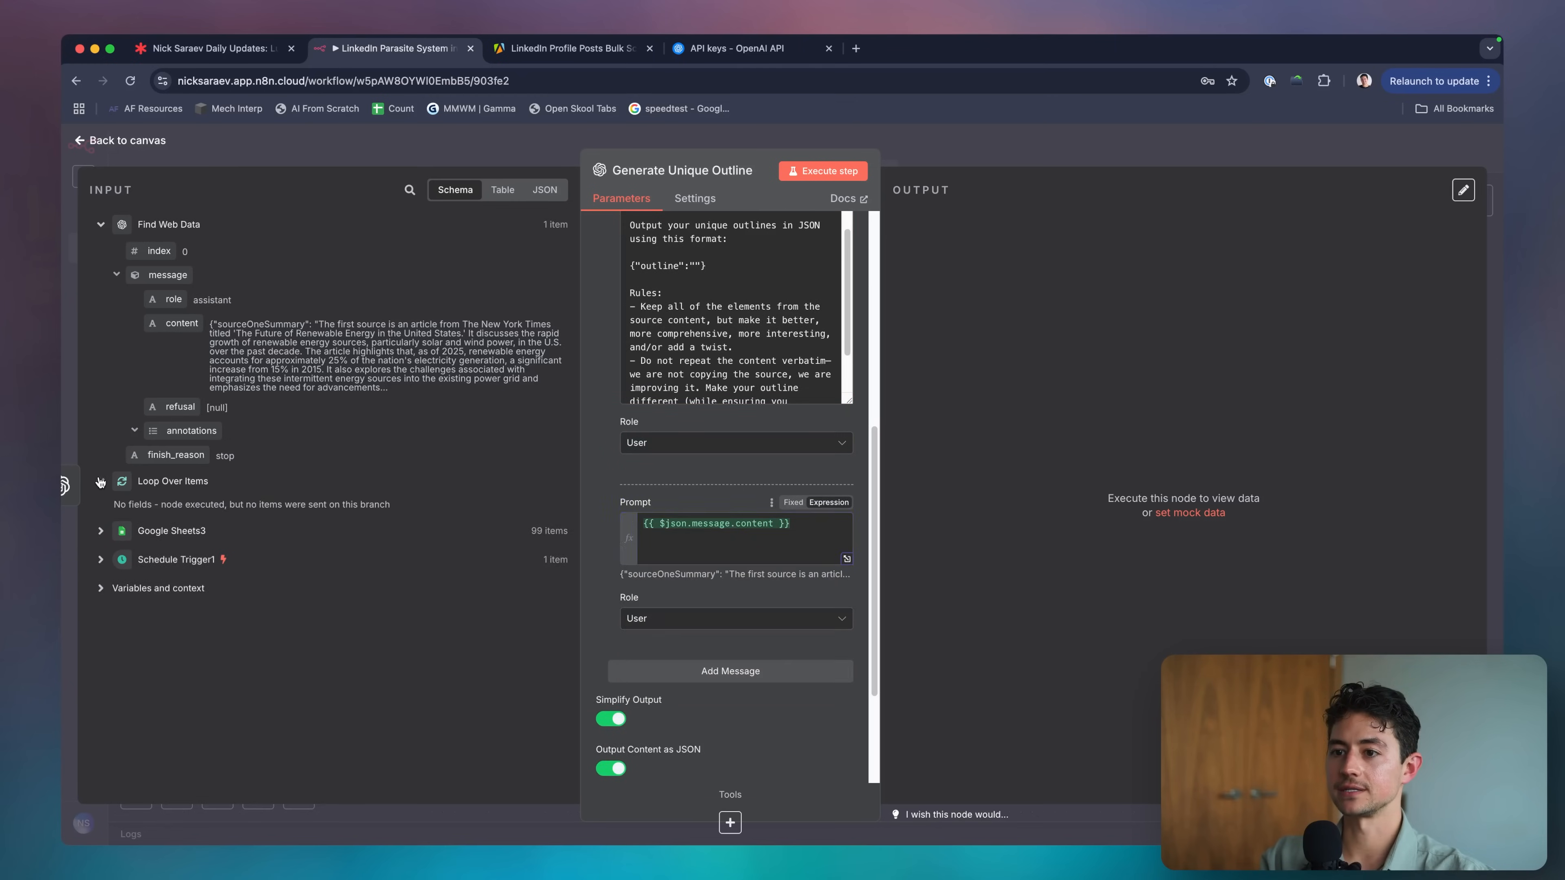
click(100, 532)
scroll(232, 531, down, 1)
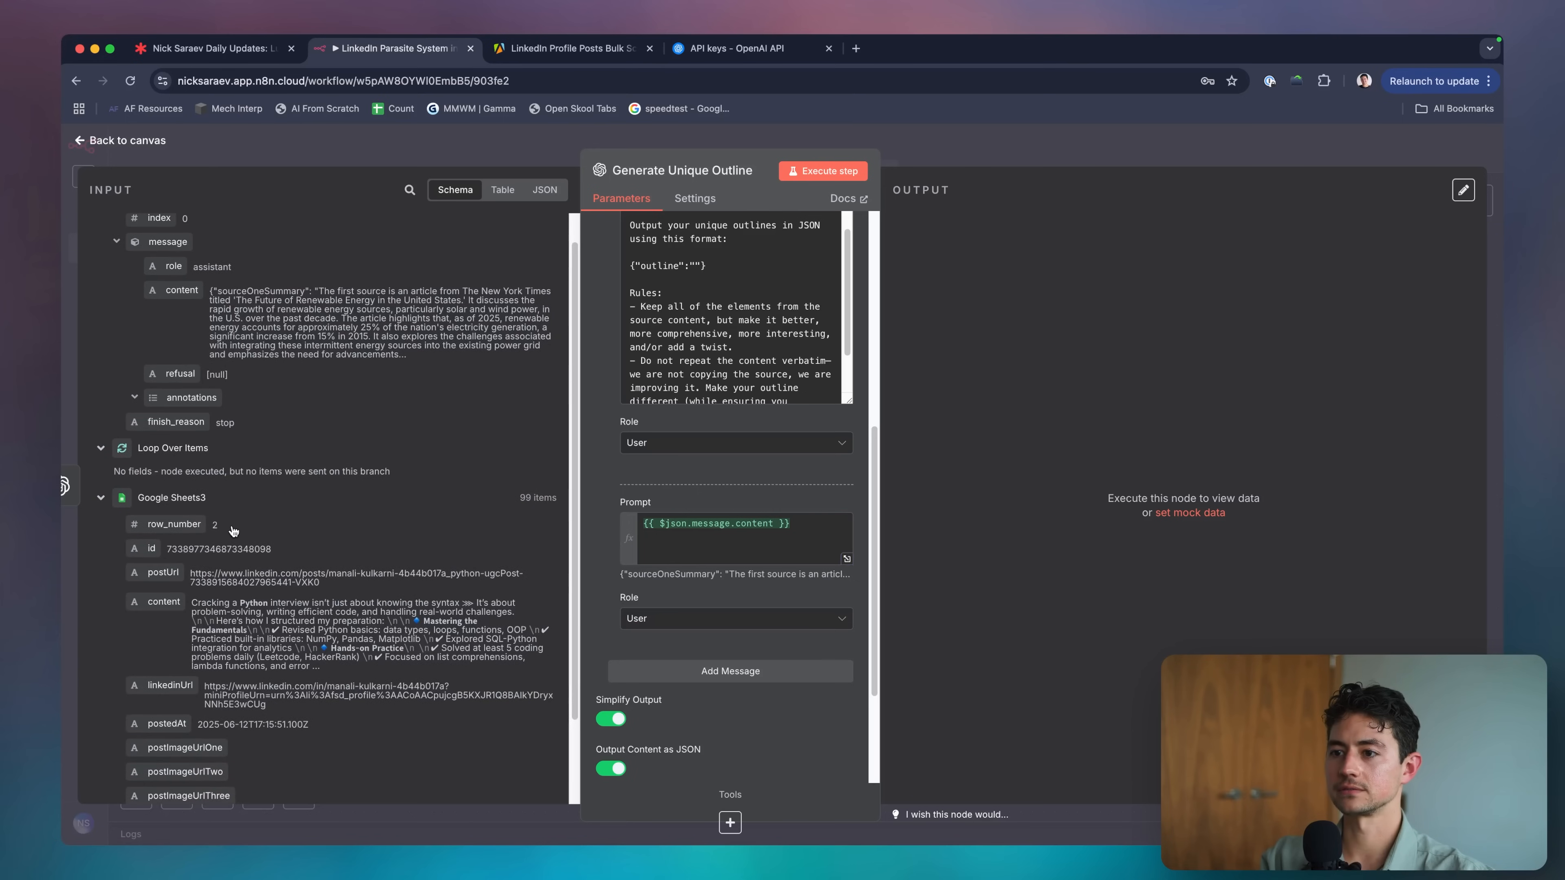
key(Escape)
double_click(389, 395)
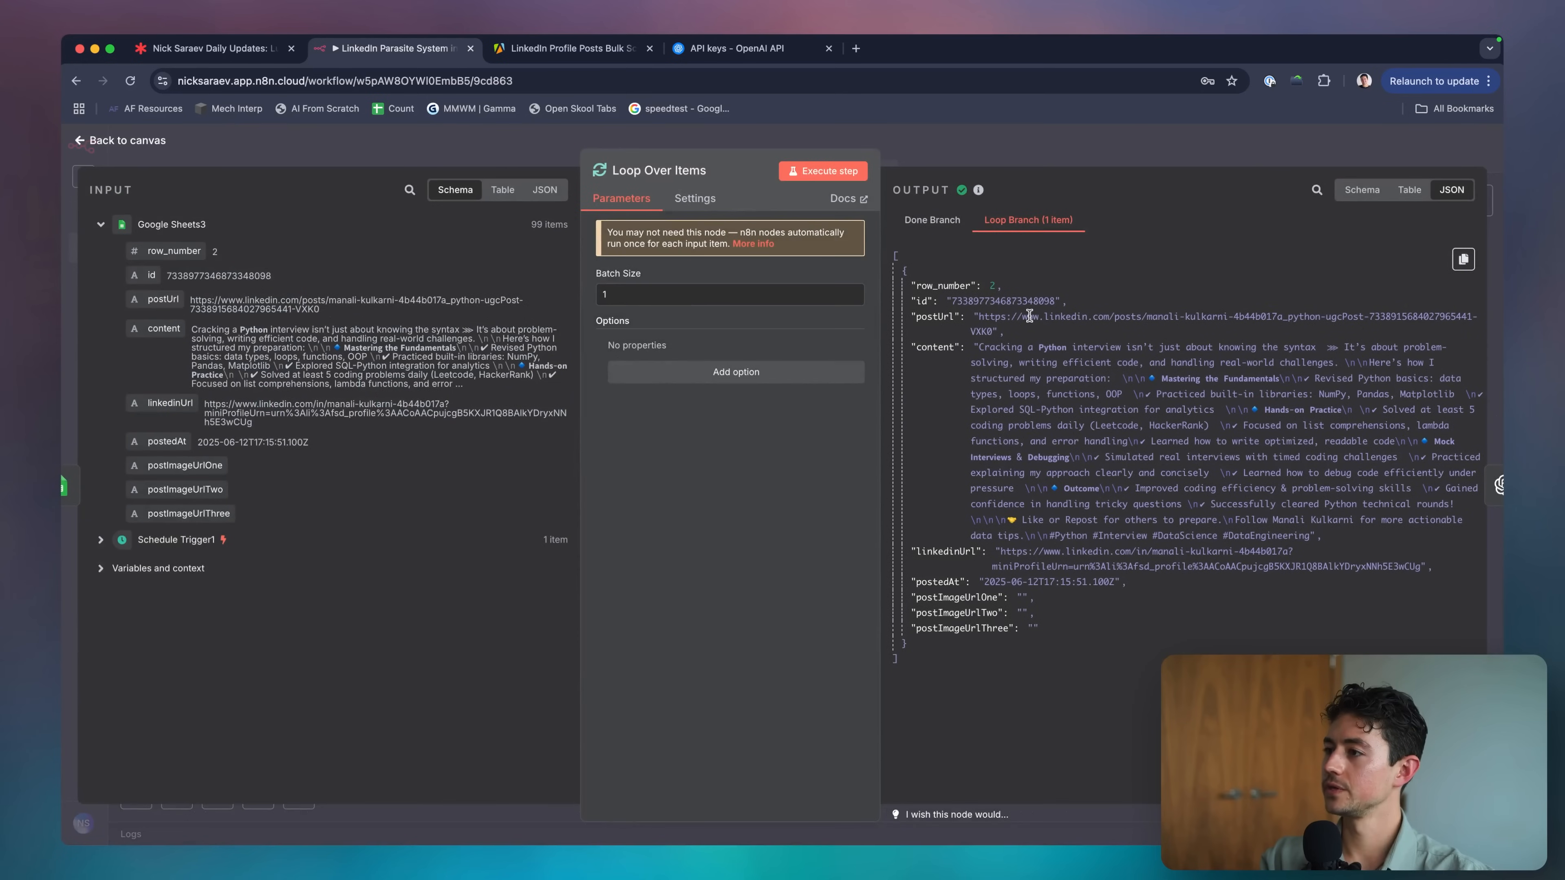
drag(950, 348, 1319, 537)
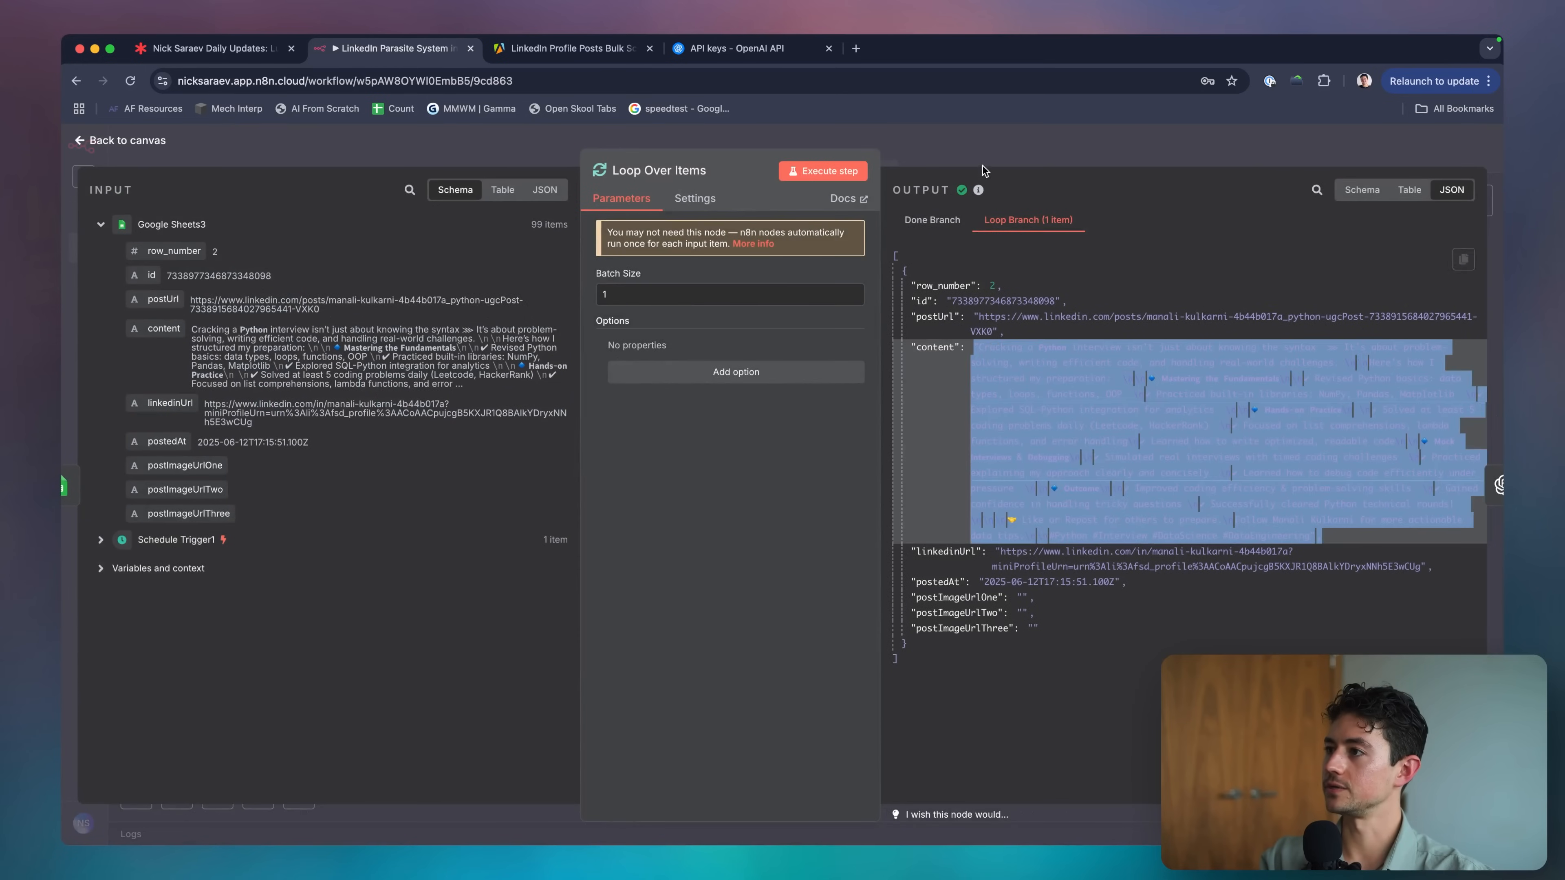
key(Escape)
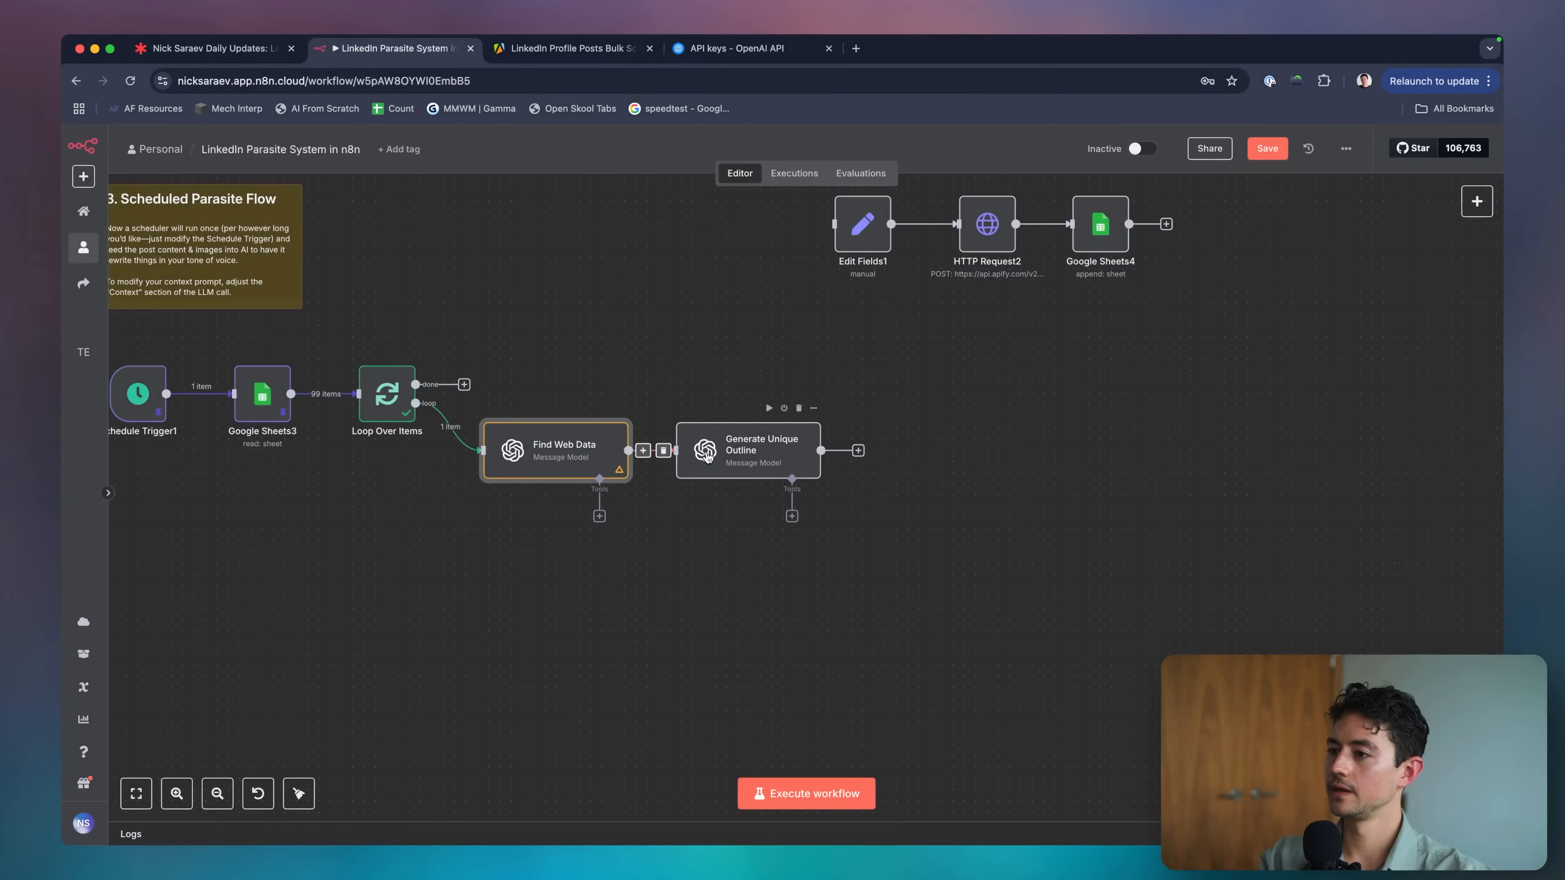
Put a 'Content:' label at the top of the new prompt and drag in a Loop Over Items field.
double_click(734, 453)
scroll(732, 467, down, 6)
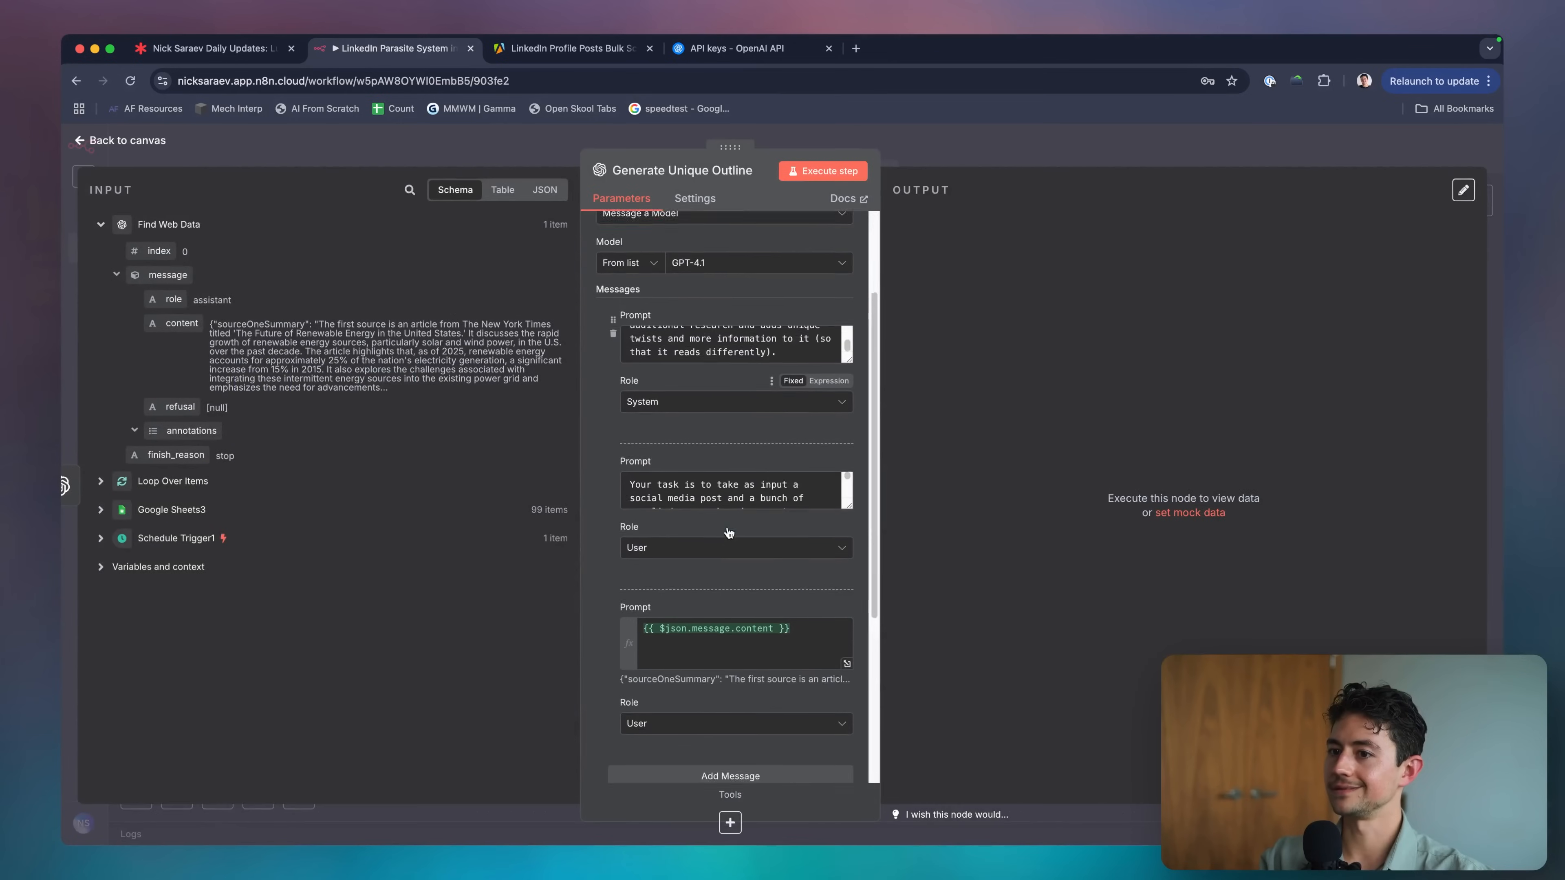
click(801, 581)
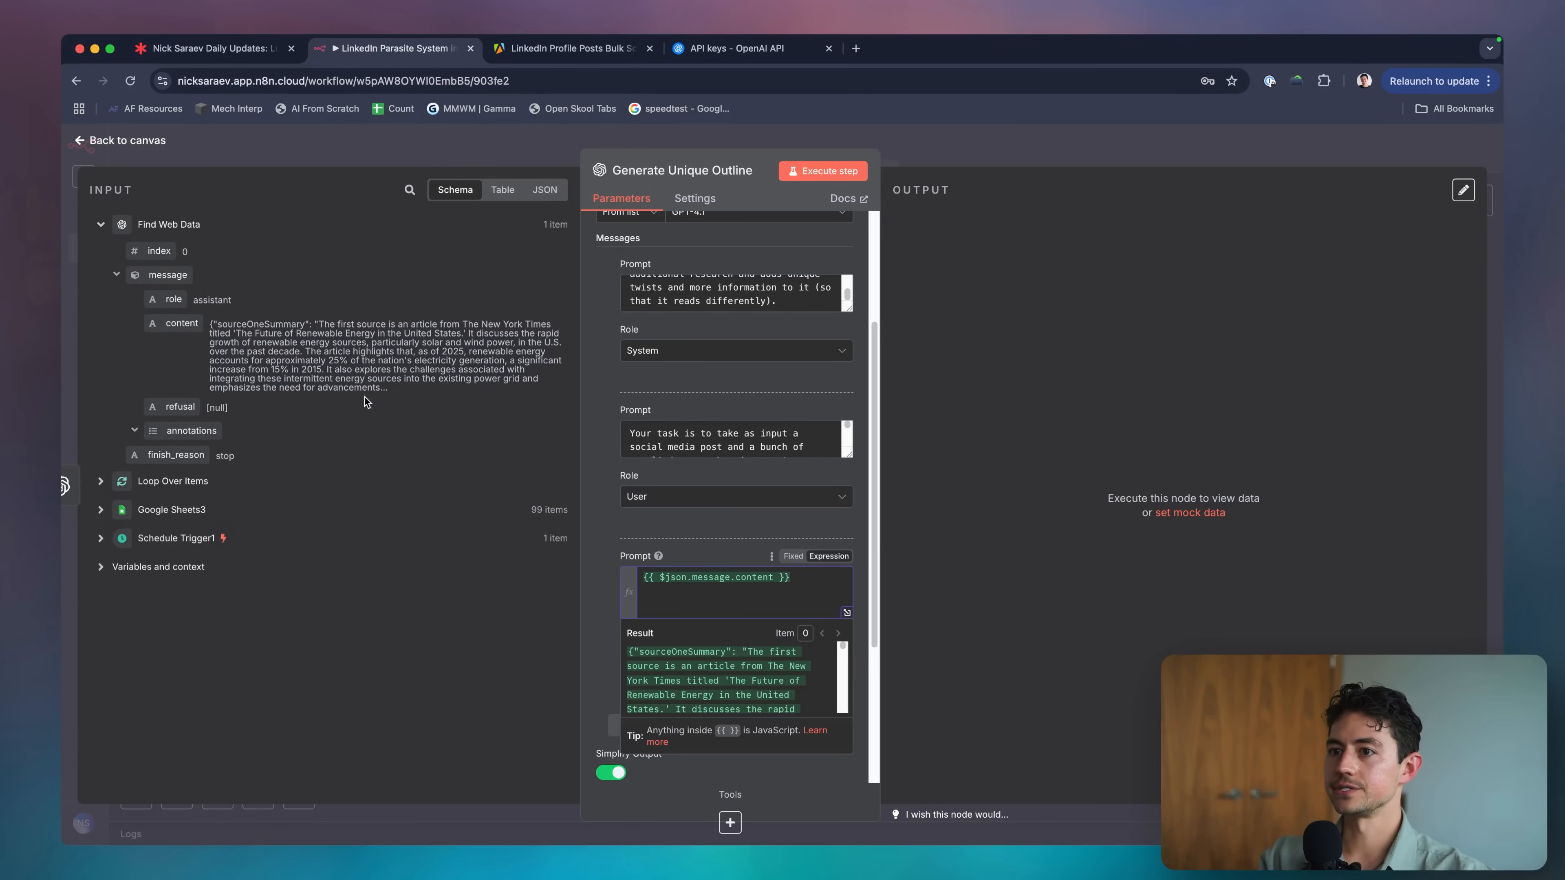
key(super+a)
key(Left)
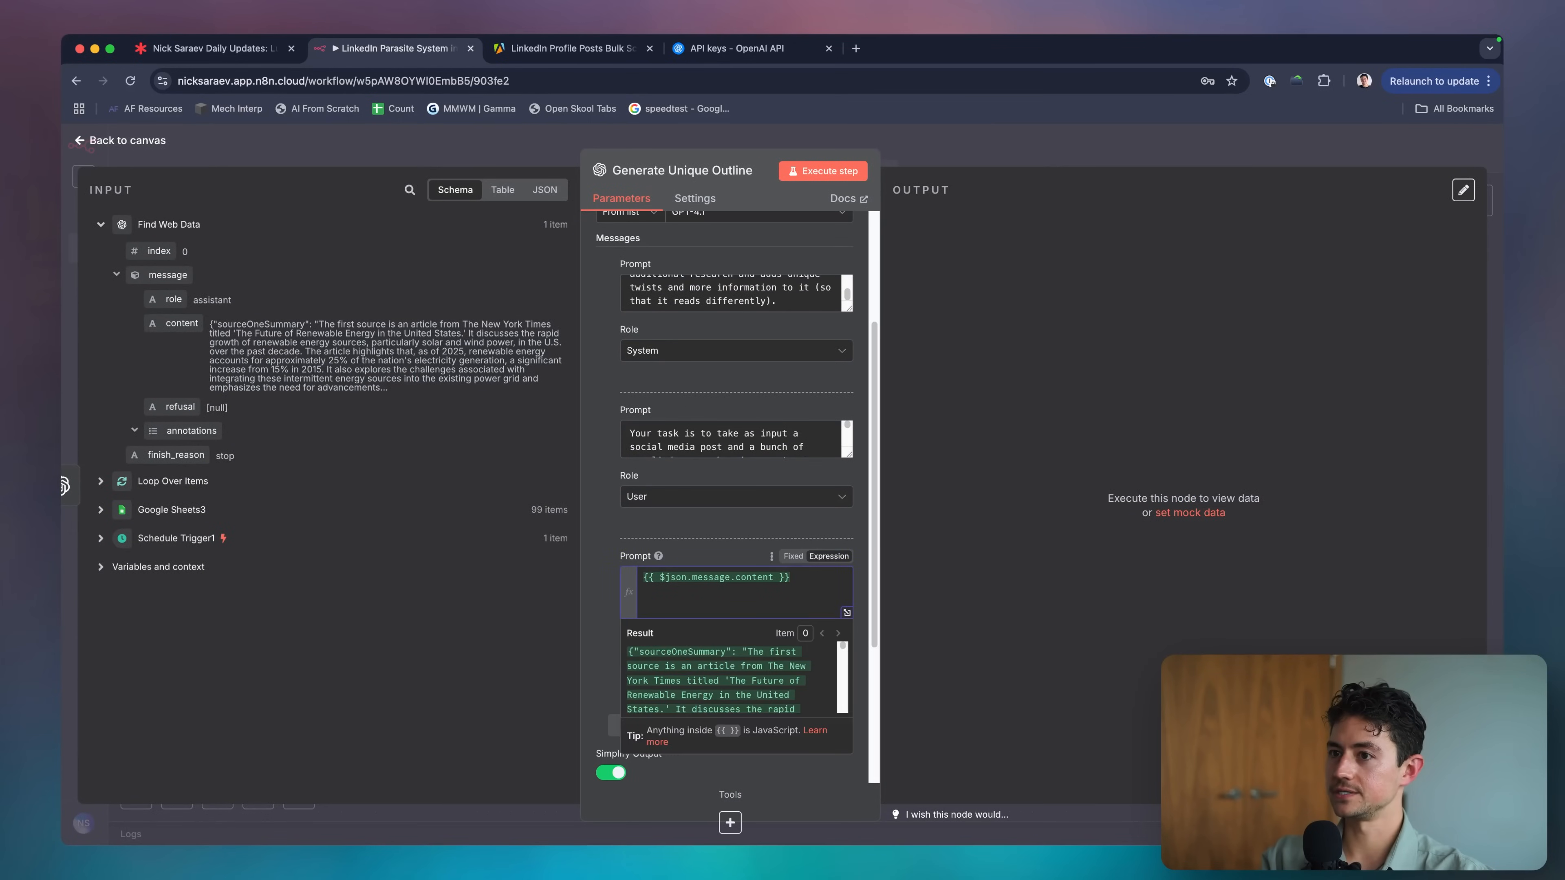
key(Return)
key(Return)
key(Up)
key(Up)
text(Content:)
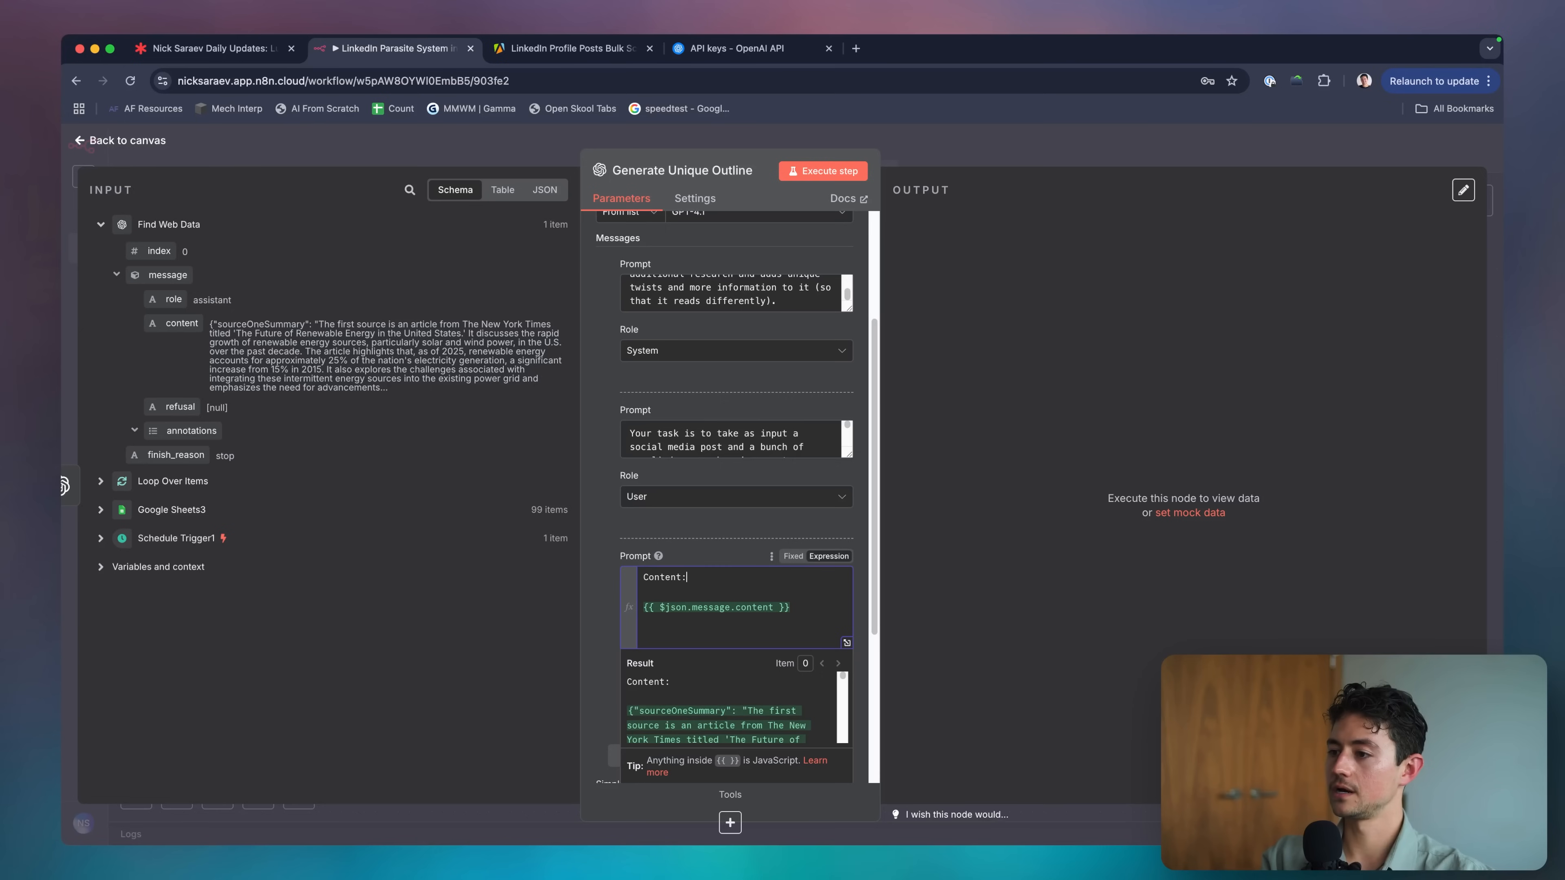
click(111, 510)
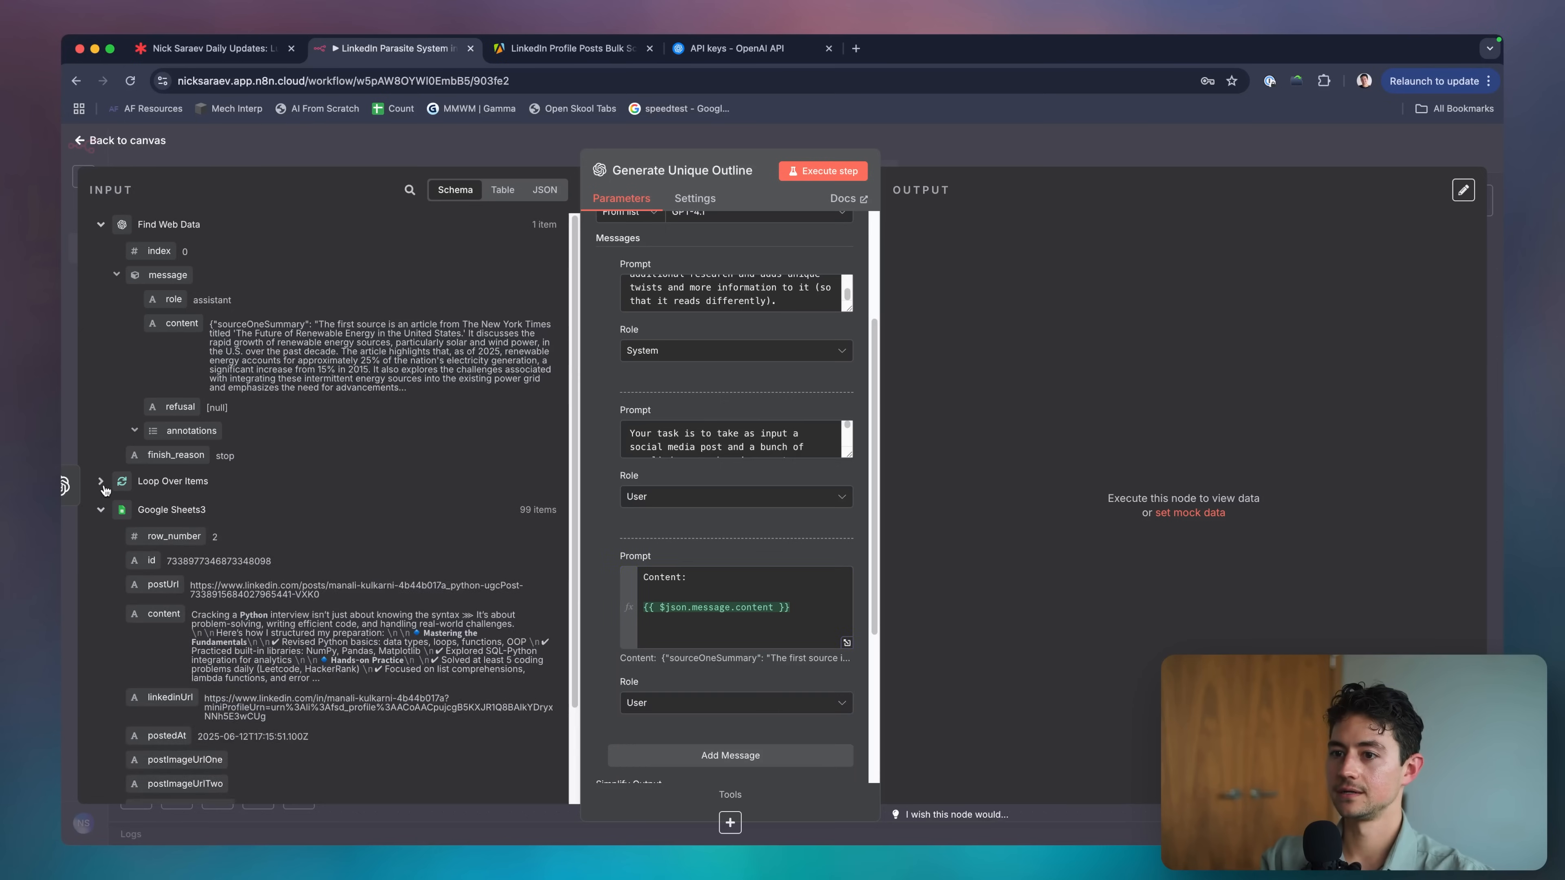
click(102, 484)
drag(127, 489, 663, 573)
click(663, 573)
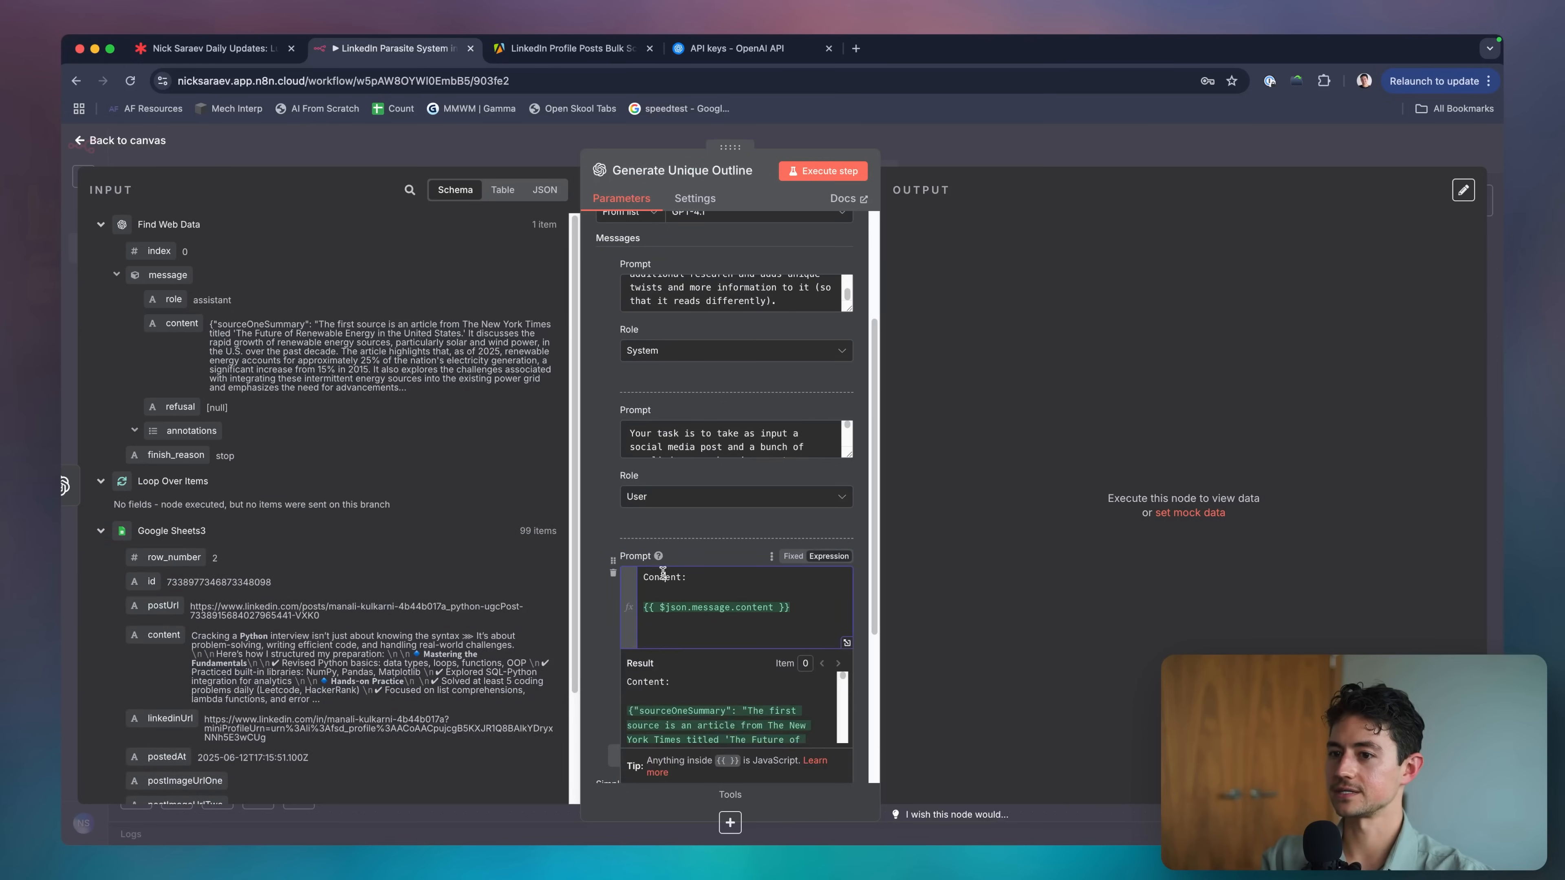
Insert the looped post's content, set it off with blank lines, and reference the Loop Over Items node.
scroll(148, 573, down, 2)
drag(163, 578, 755, 609)
key(Left)
key(Return)
click(726, 624)
key(Return)
text(L)
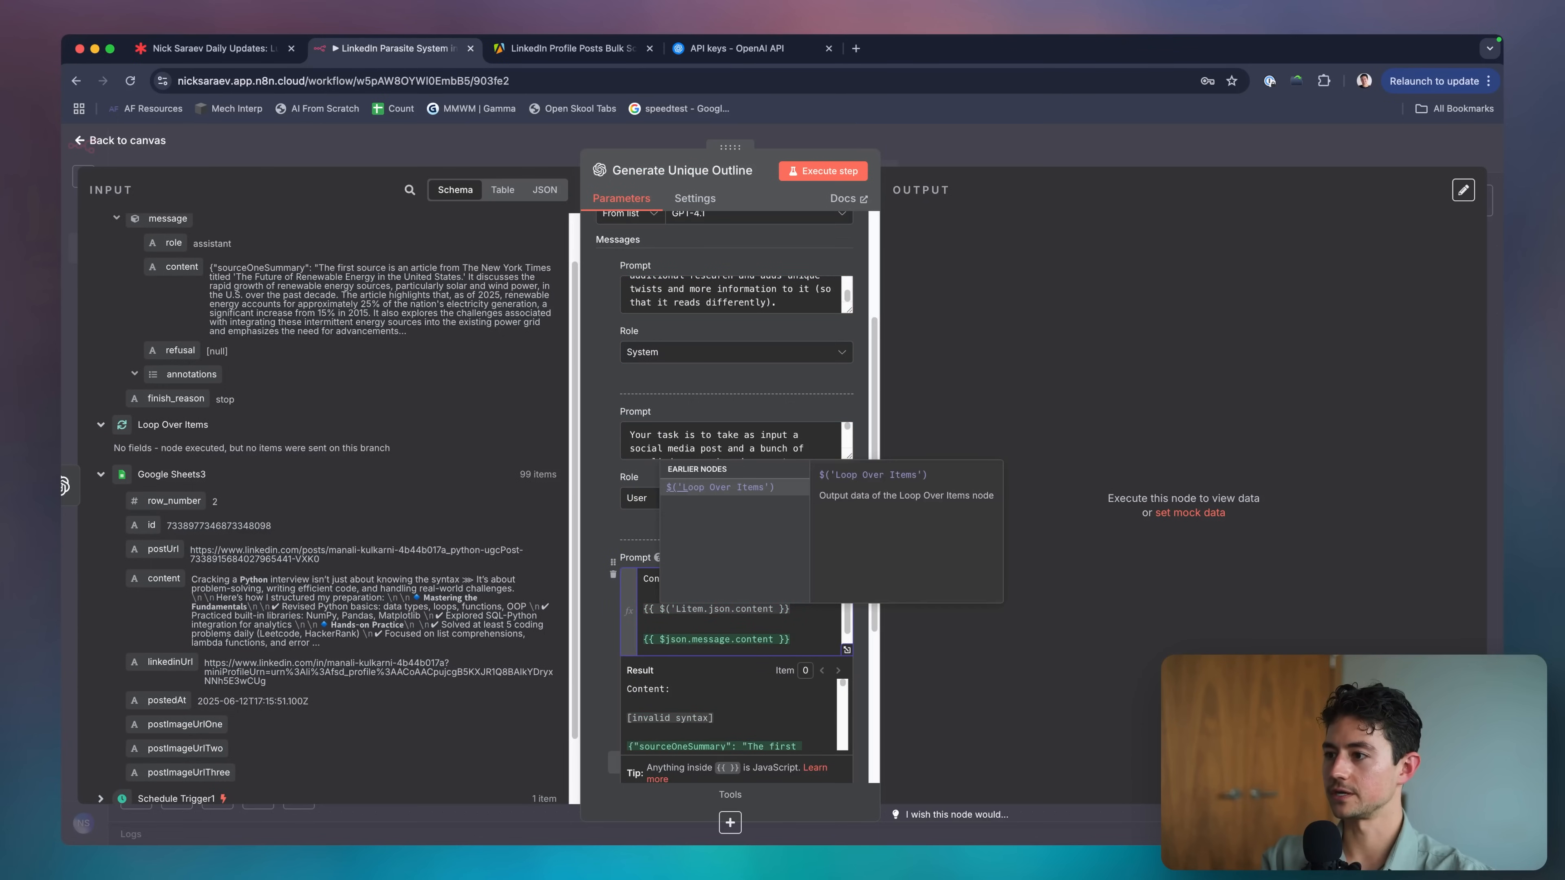
key(Return)
text(.)
key(Escape)
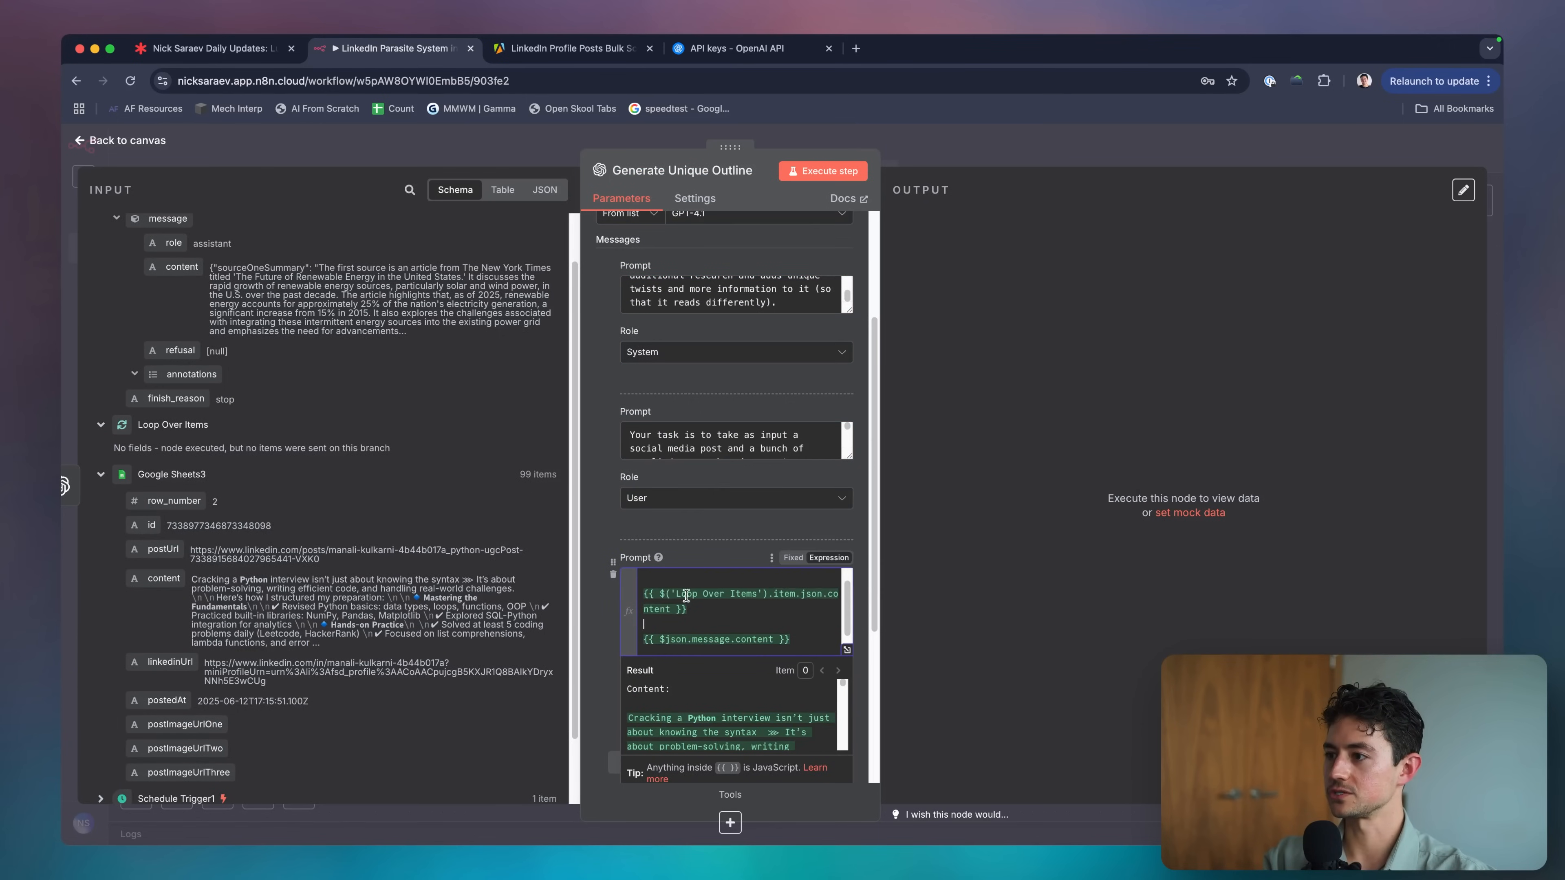
scroll(708, 604, down, 1)
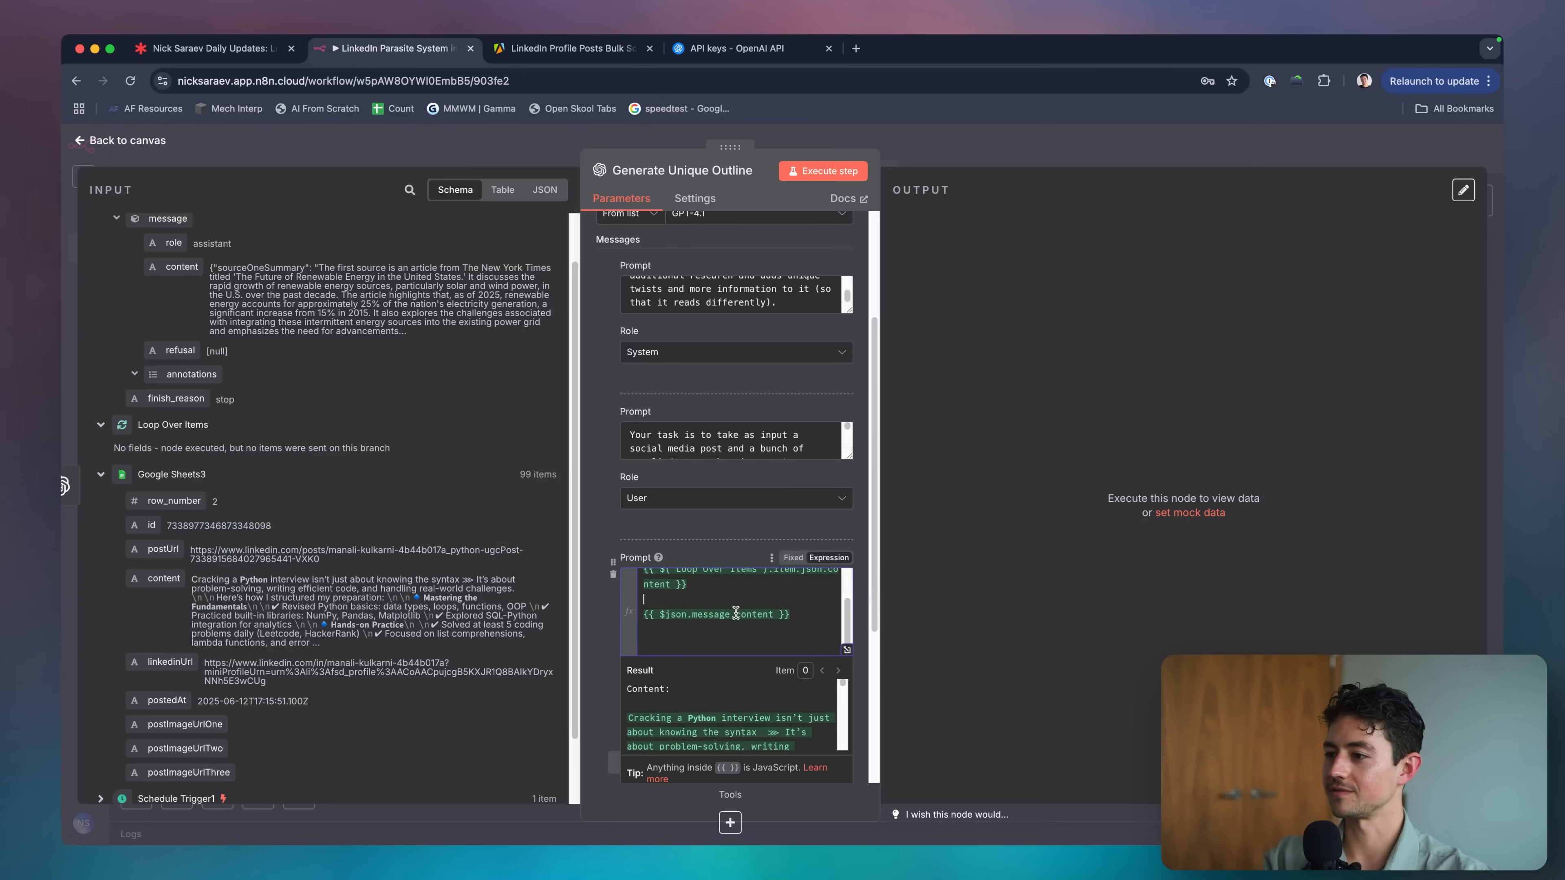
click(750, 607)
key(Return)
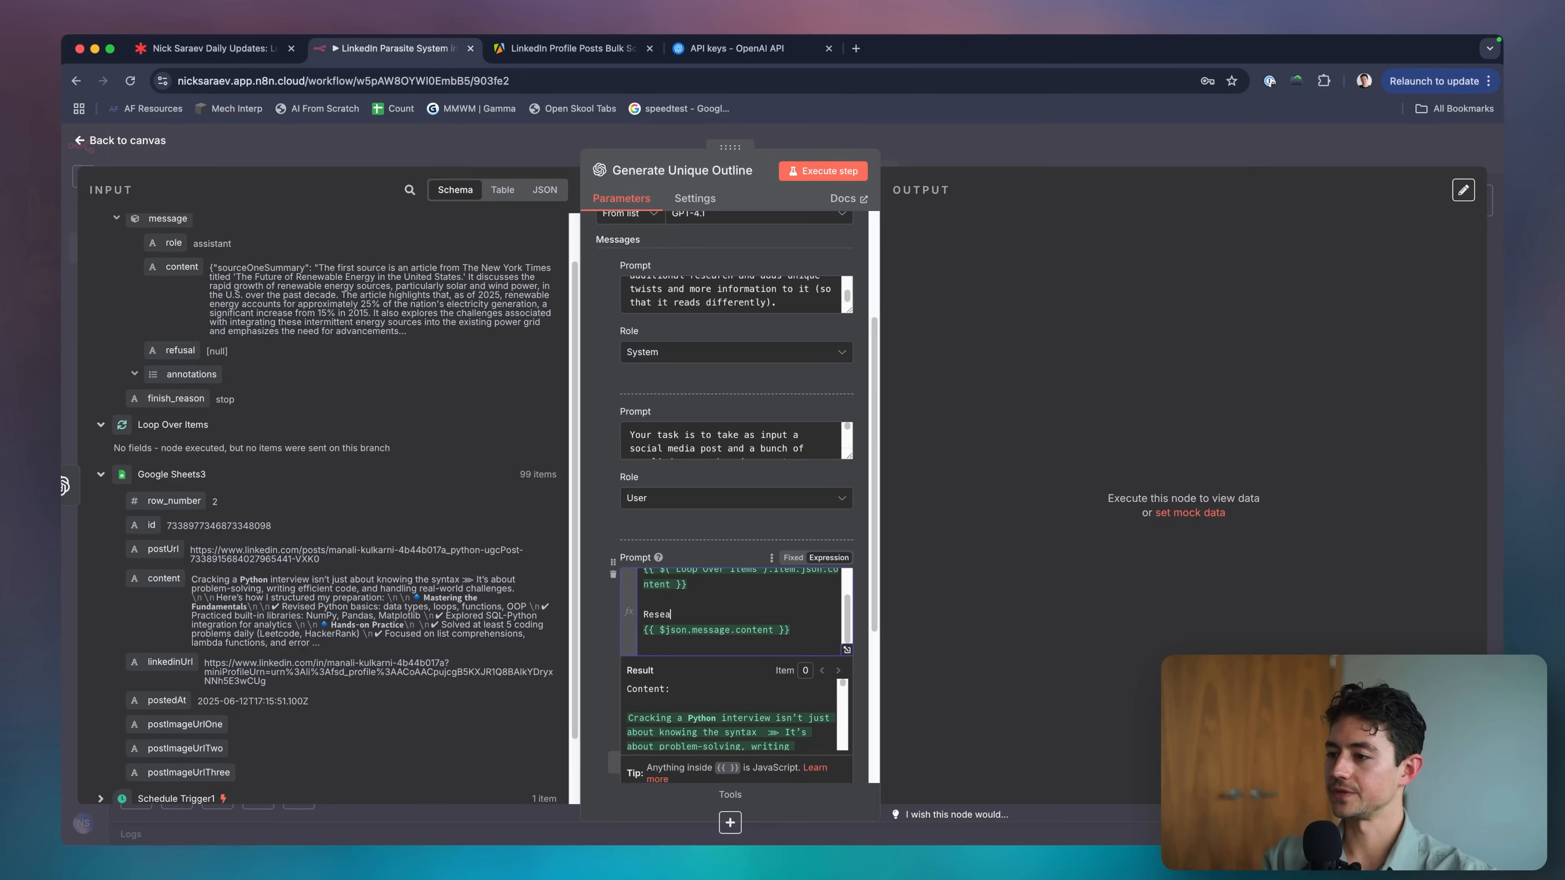
Finish editing the third prompt and execute the outline step, returning to the canvas.
scroll(729, 581, down, 1)
scroll(729, 581, up, 1)
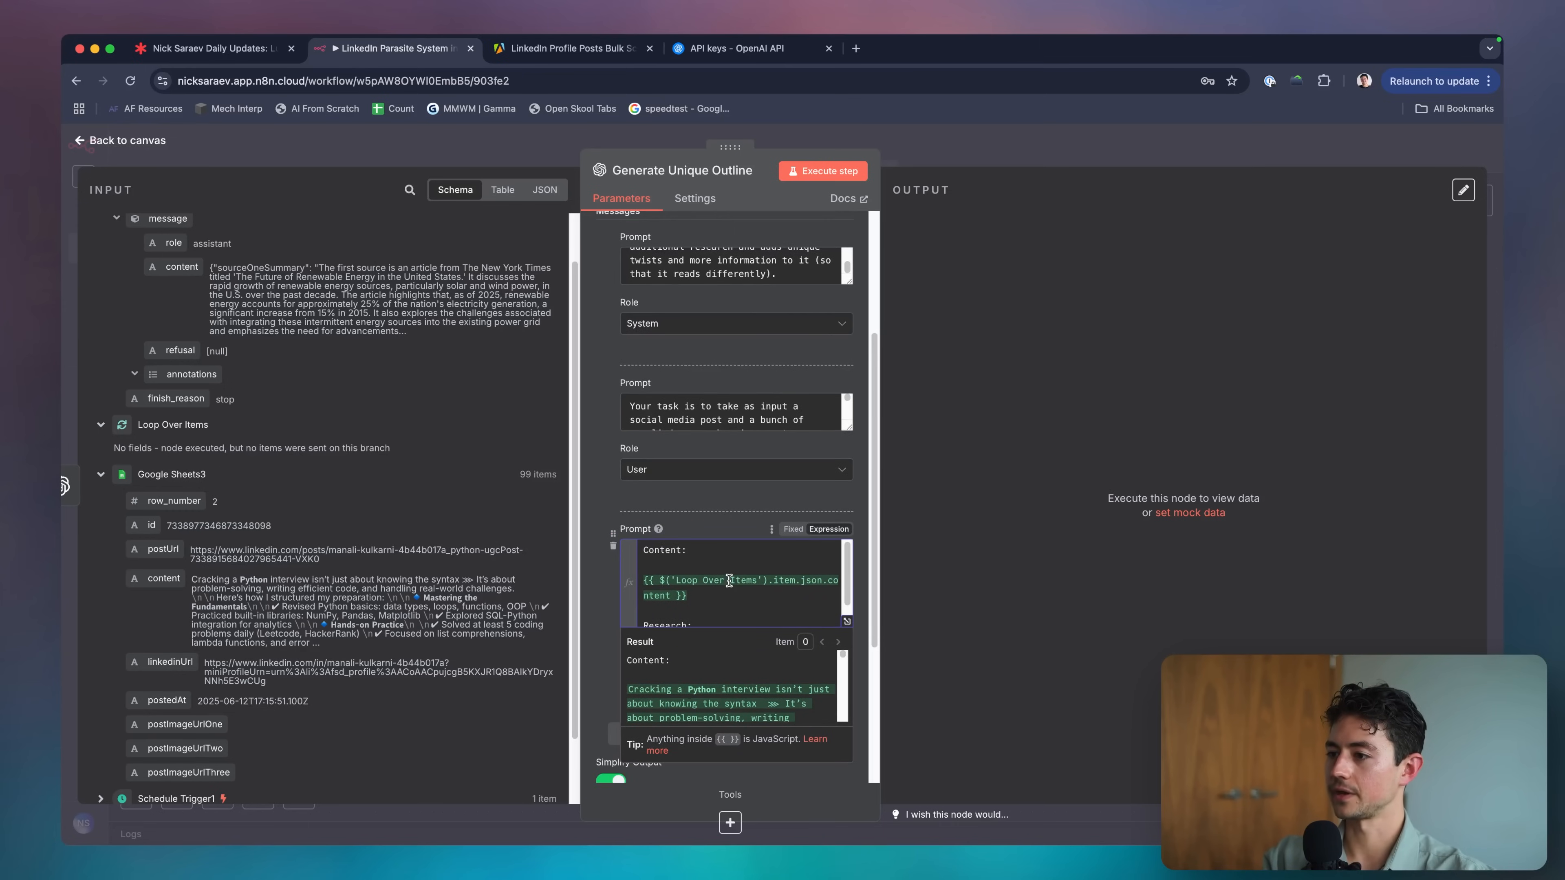
scroll(733, 572, down, 3)
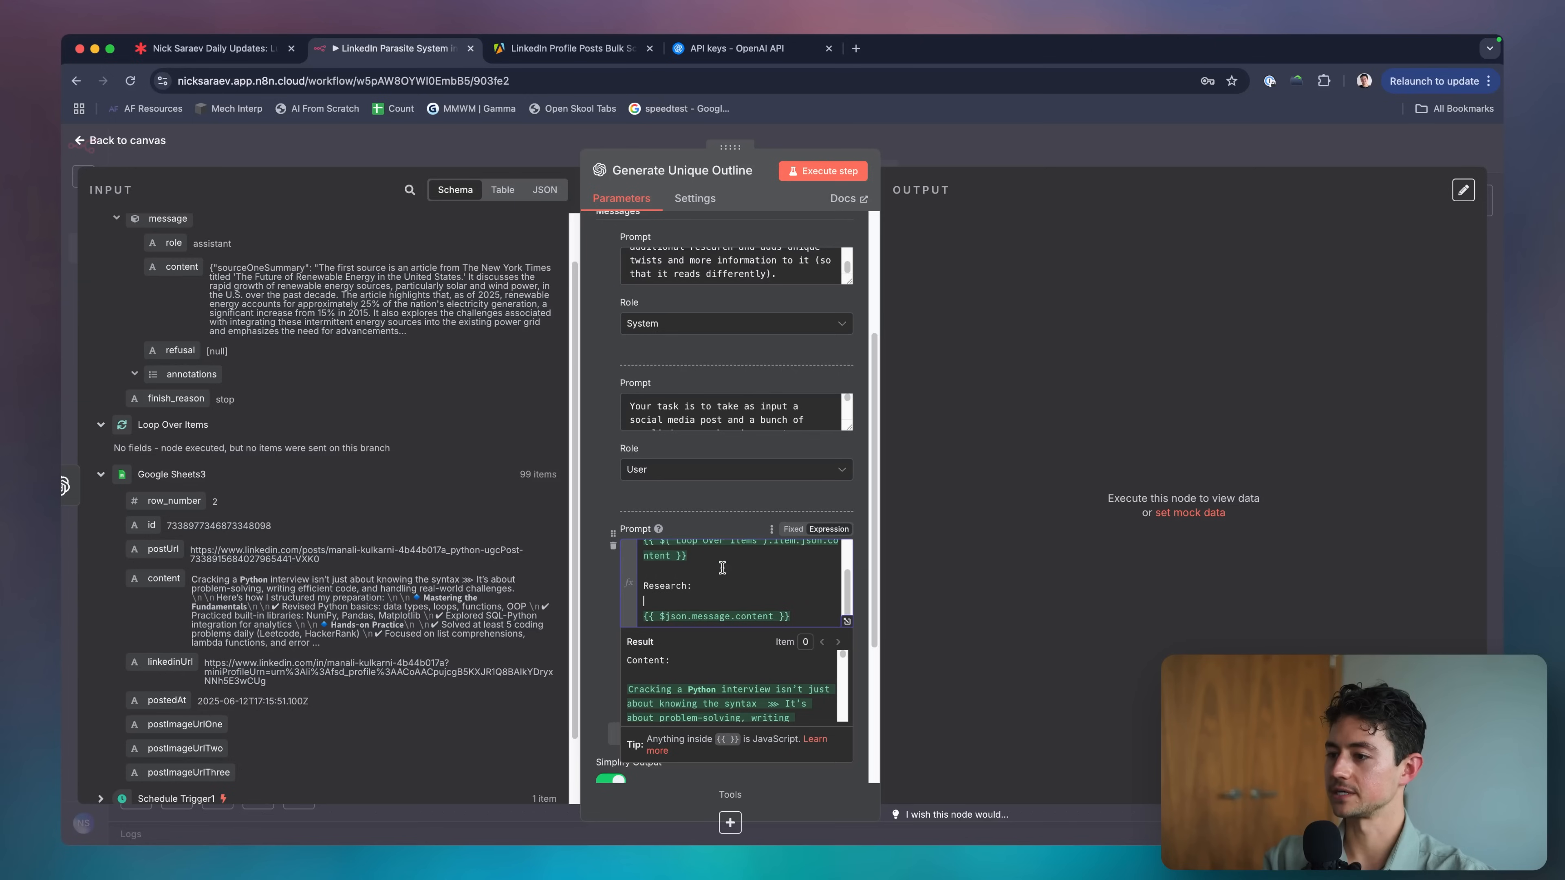
click(707, 507)
scroll(746, 408, down, 5)
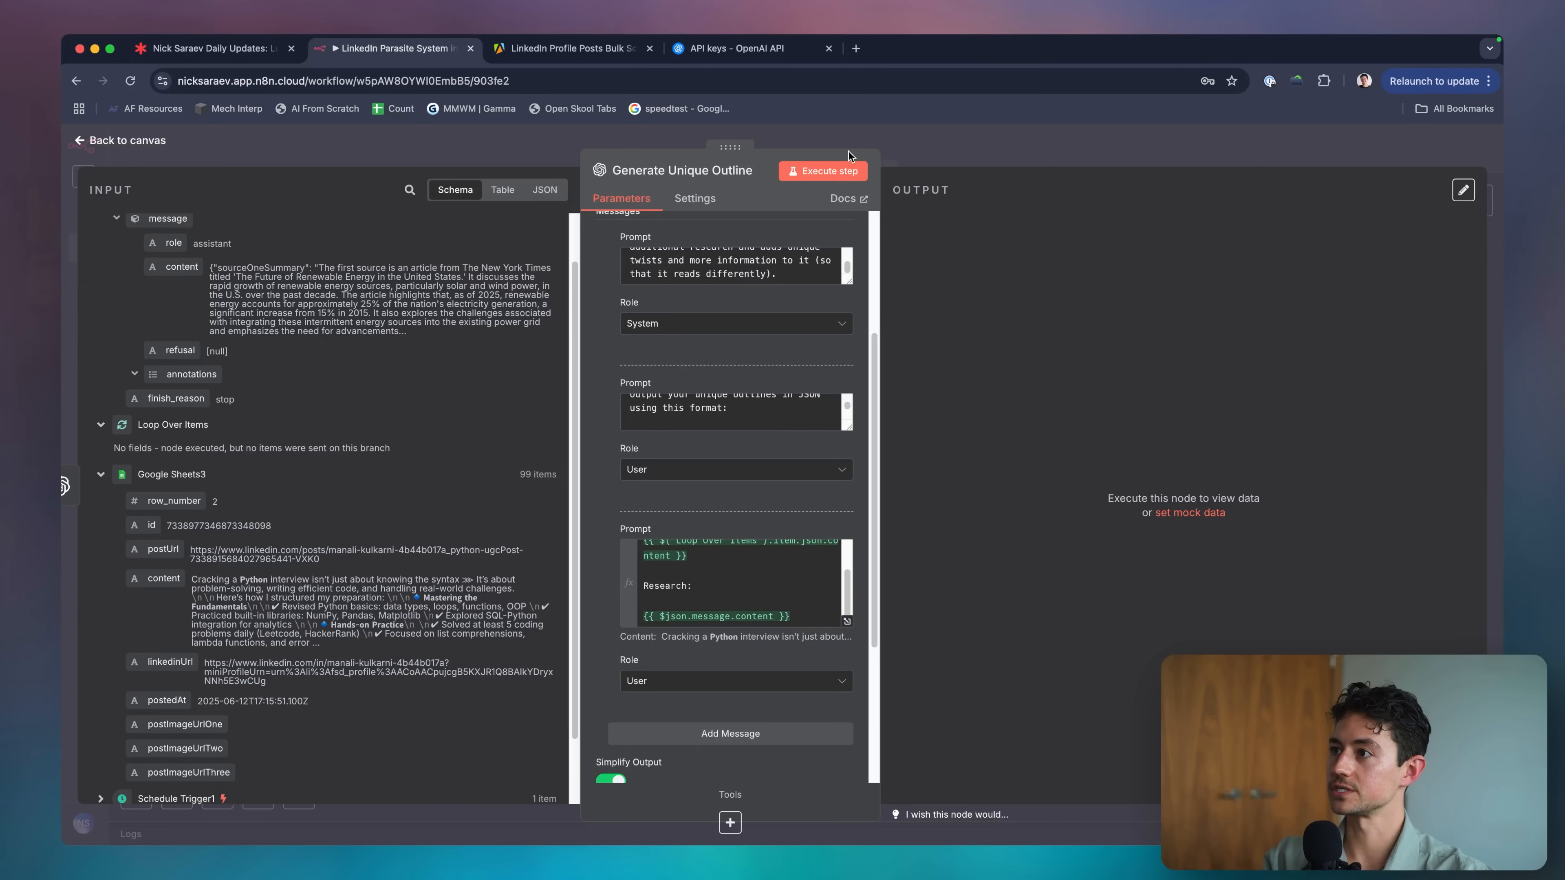
click(831, 173)
click(921, 150)
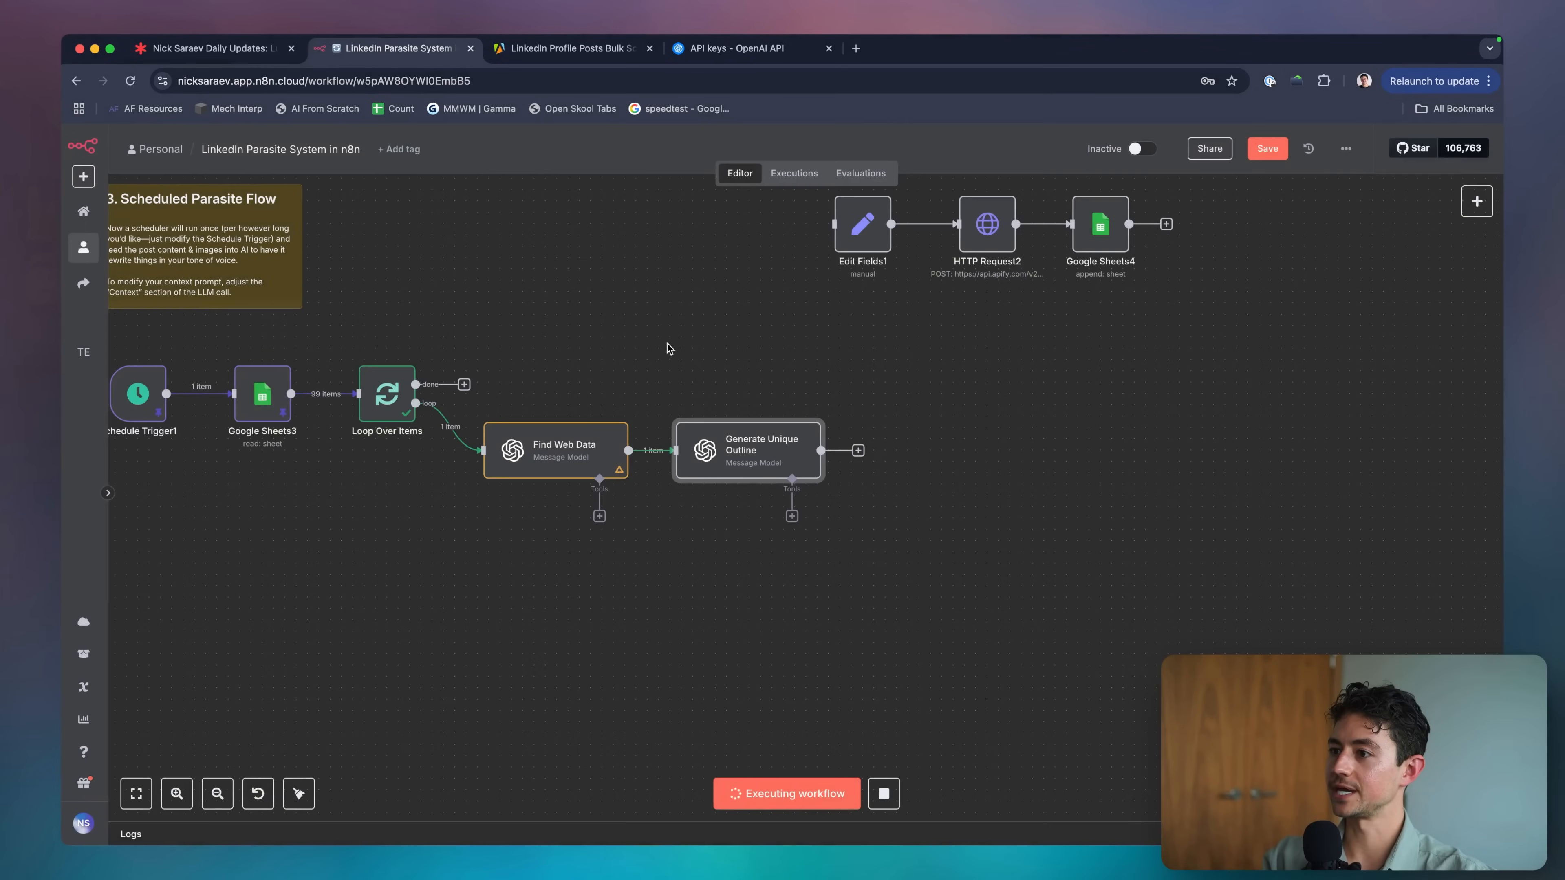
Follow the workflow run across the canvas, briefly checking the Find Web Data node.
scroll(703, 376, left, 4)
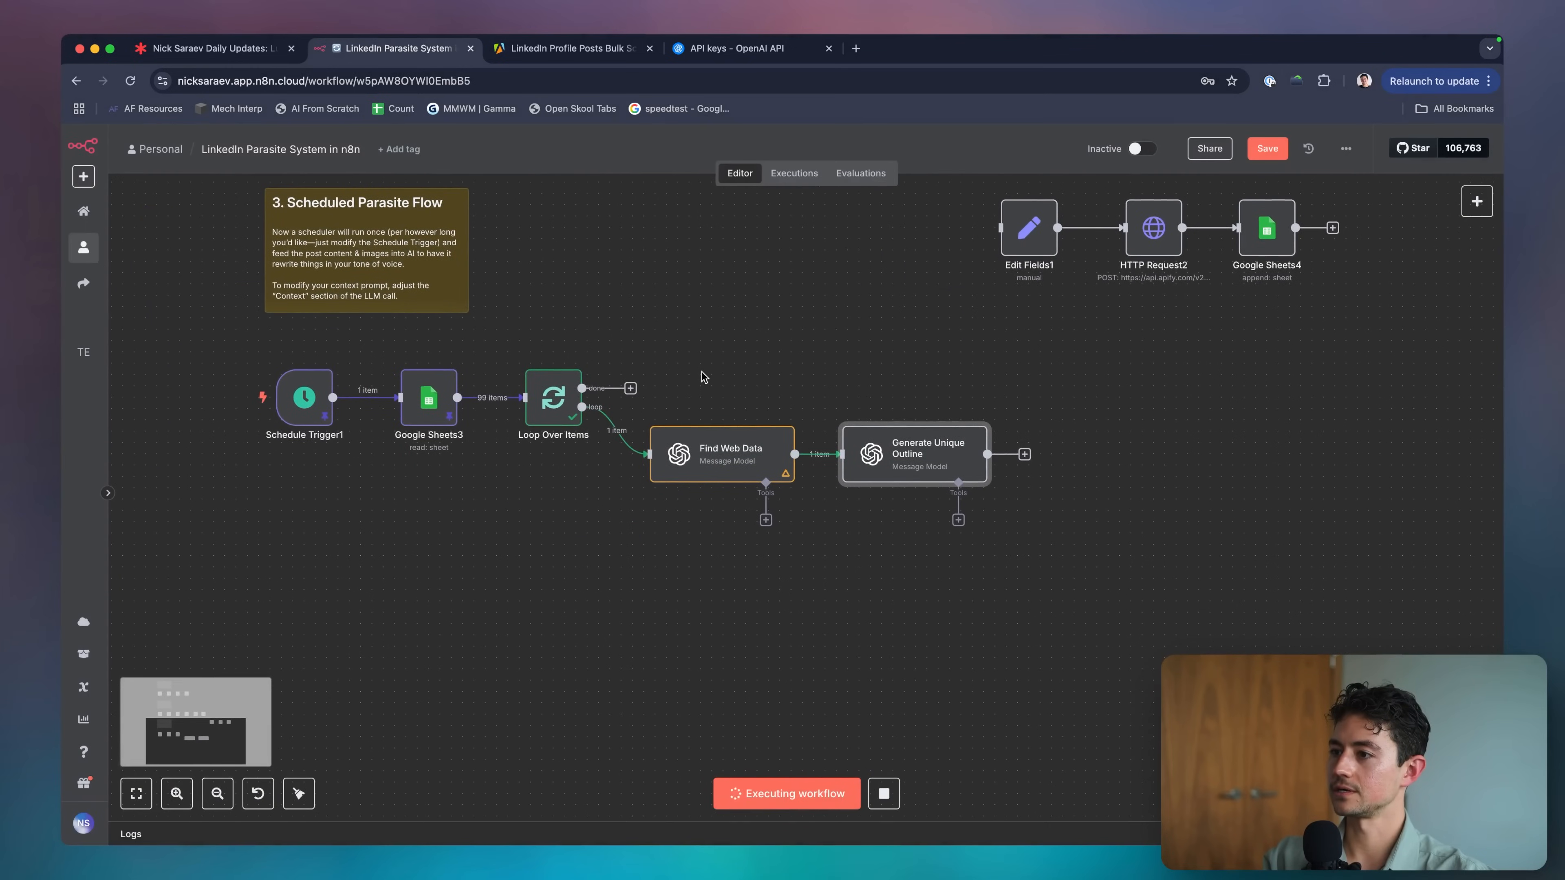
double_click(712, 459)
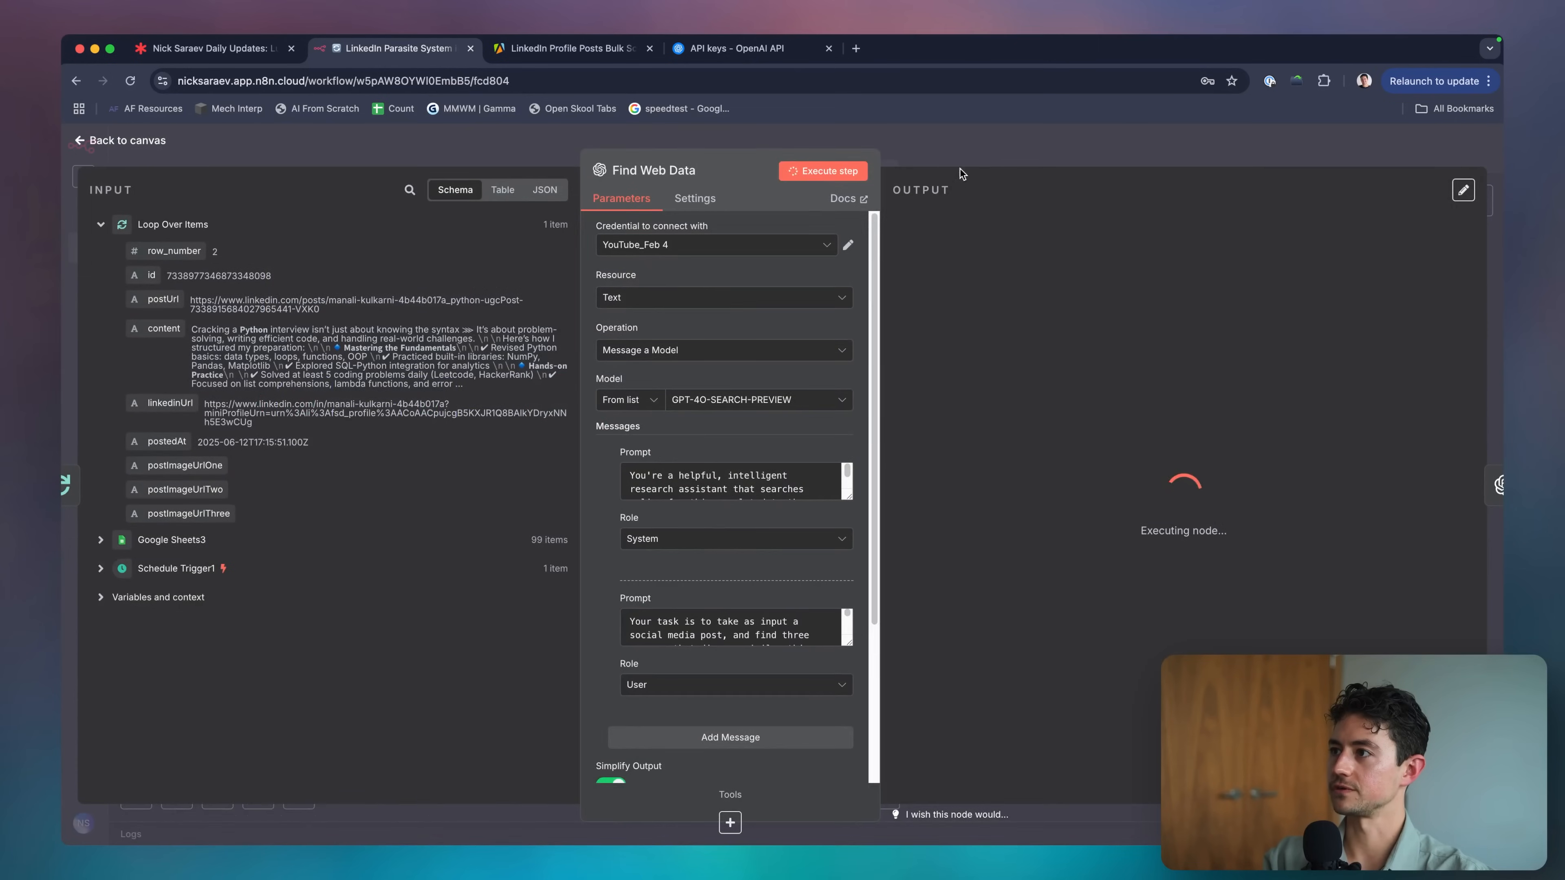
key(Escape)
scroll(930, 348, right, 4)
key(ctrl+a)
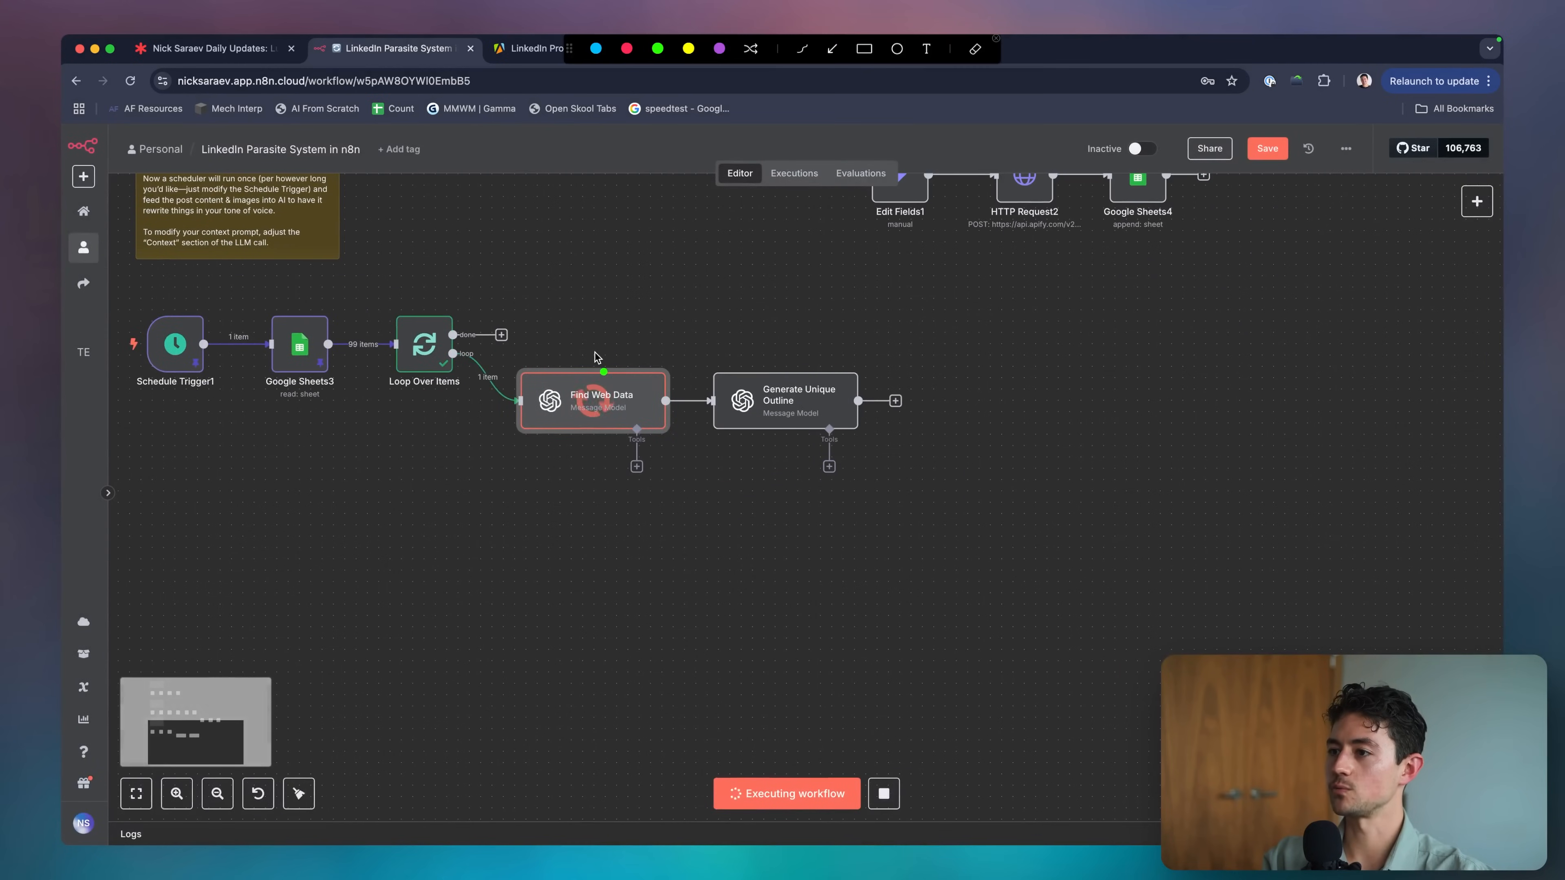
mouse_move(594, 356)
mouse_down()
mouse_move(595, 314)
mouse_move(778, 356)
mouse_move(795, 324)
mouse_up()
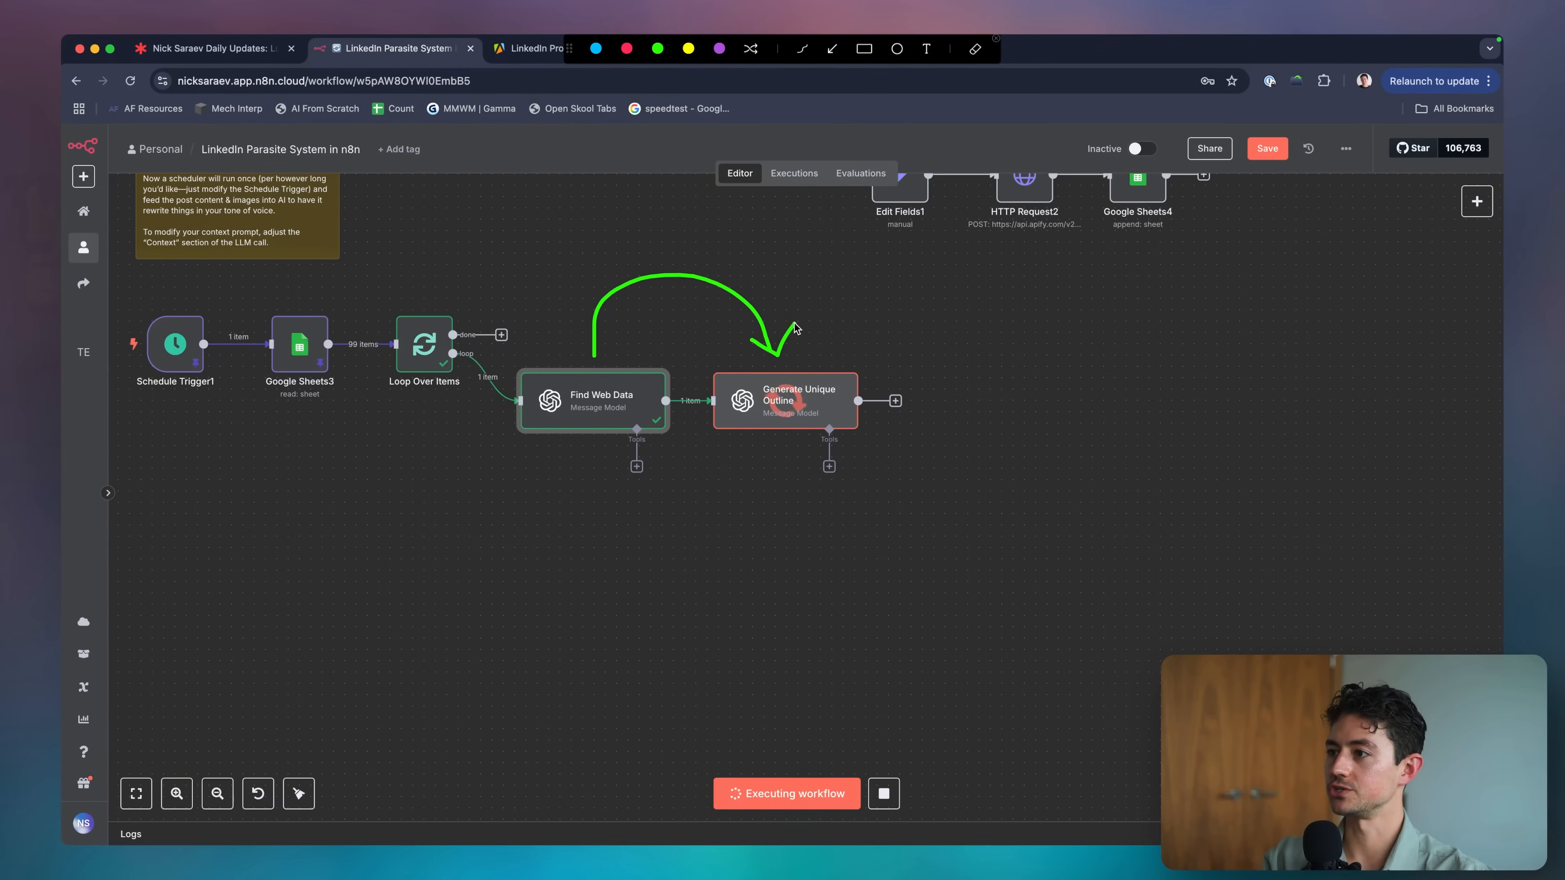
key(Escape)
scroll(983, 398, right, 4)
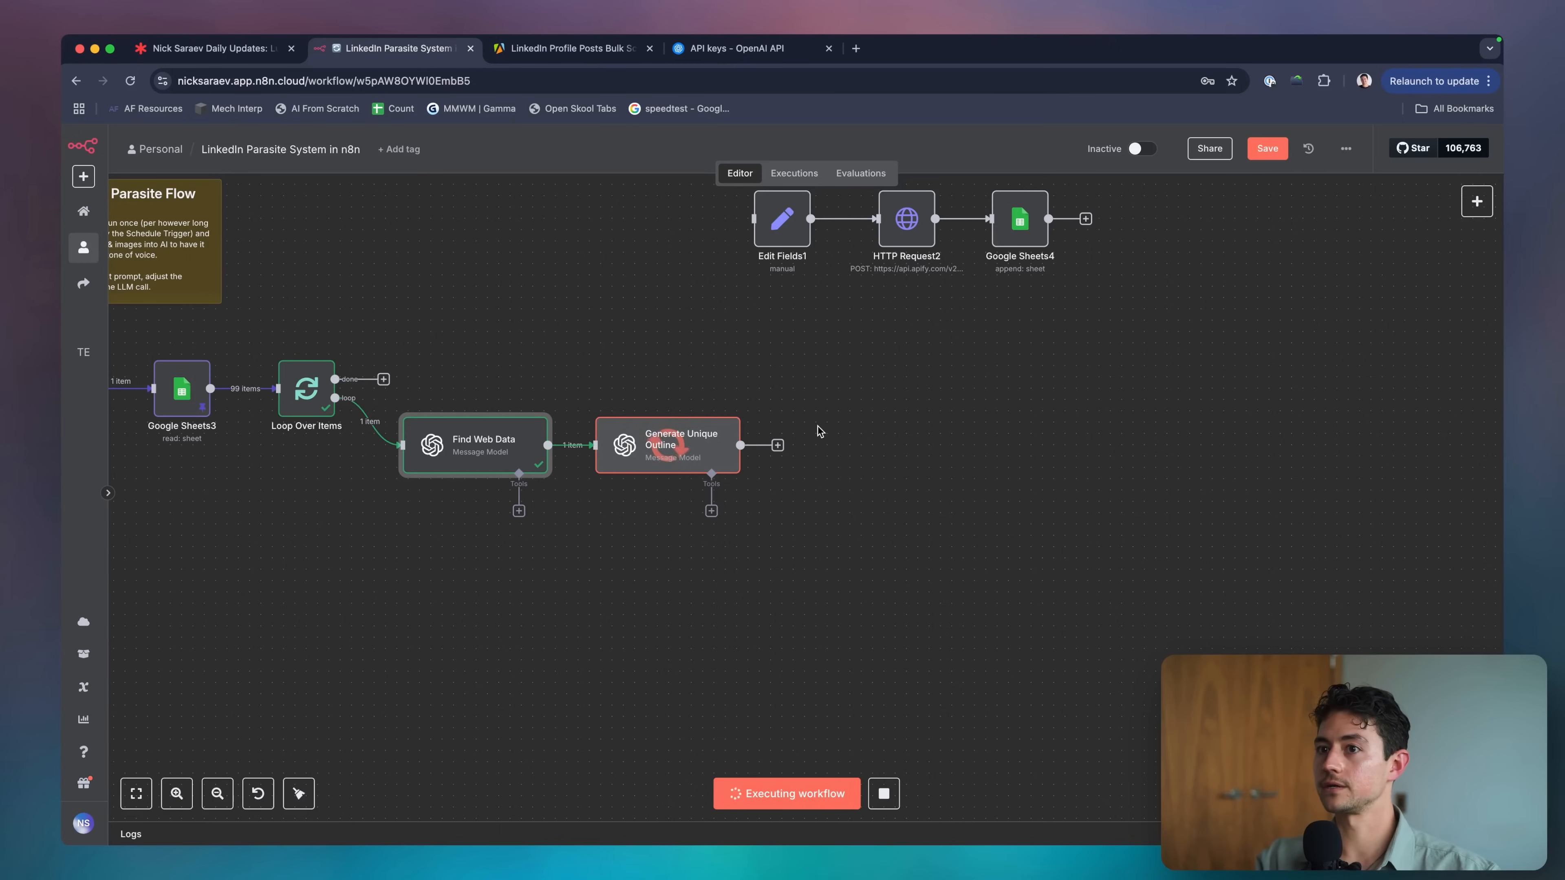
Review Generate Unique Outline's JSON output, the Python-interview Markdown outline, then go back to the canvas.
click(729, 454)
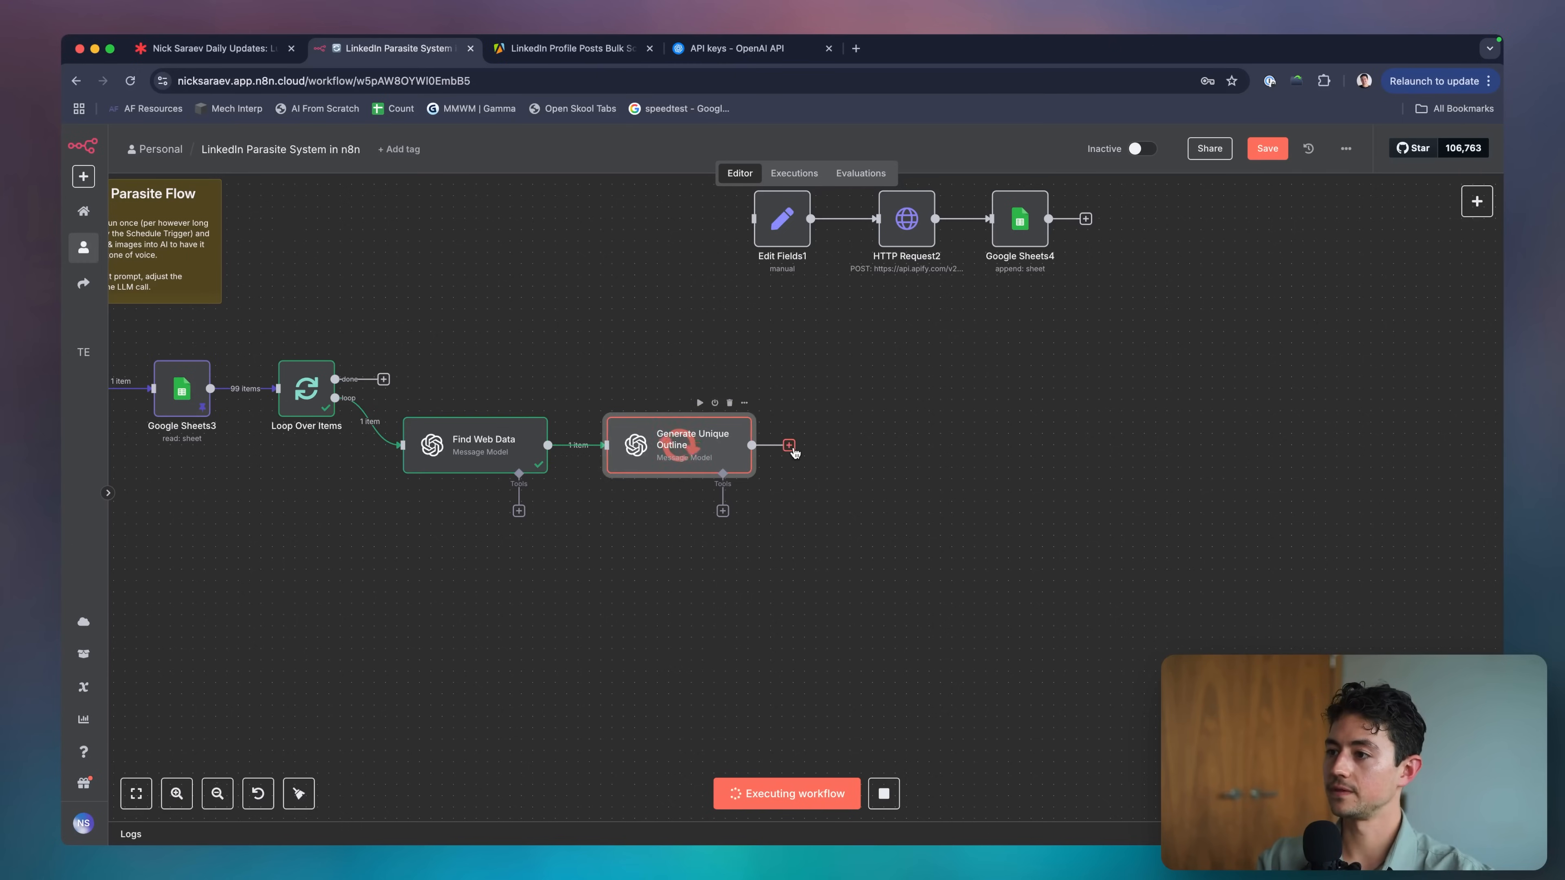
scroll(746, 446, up, 5)
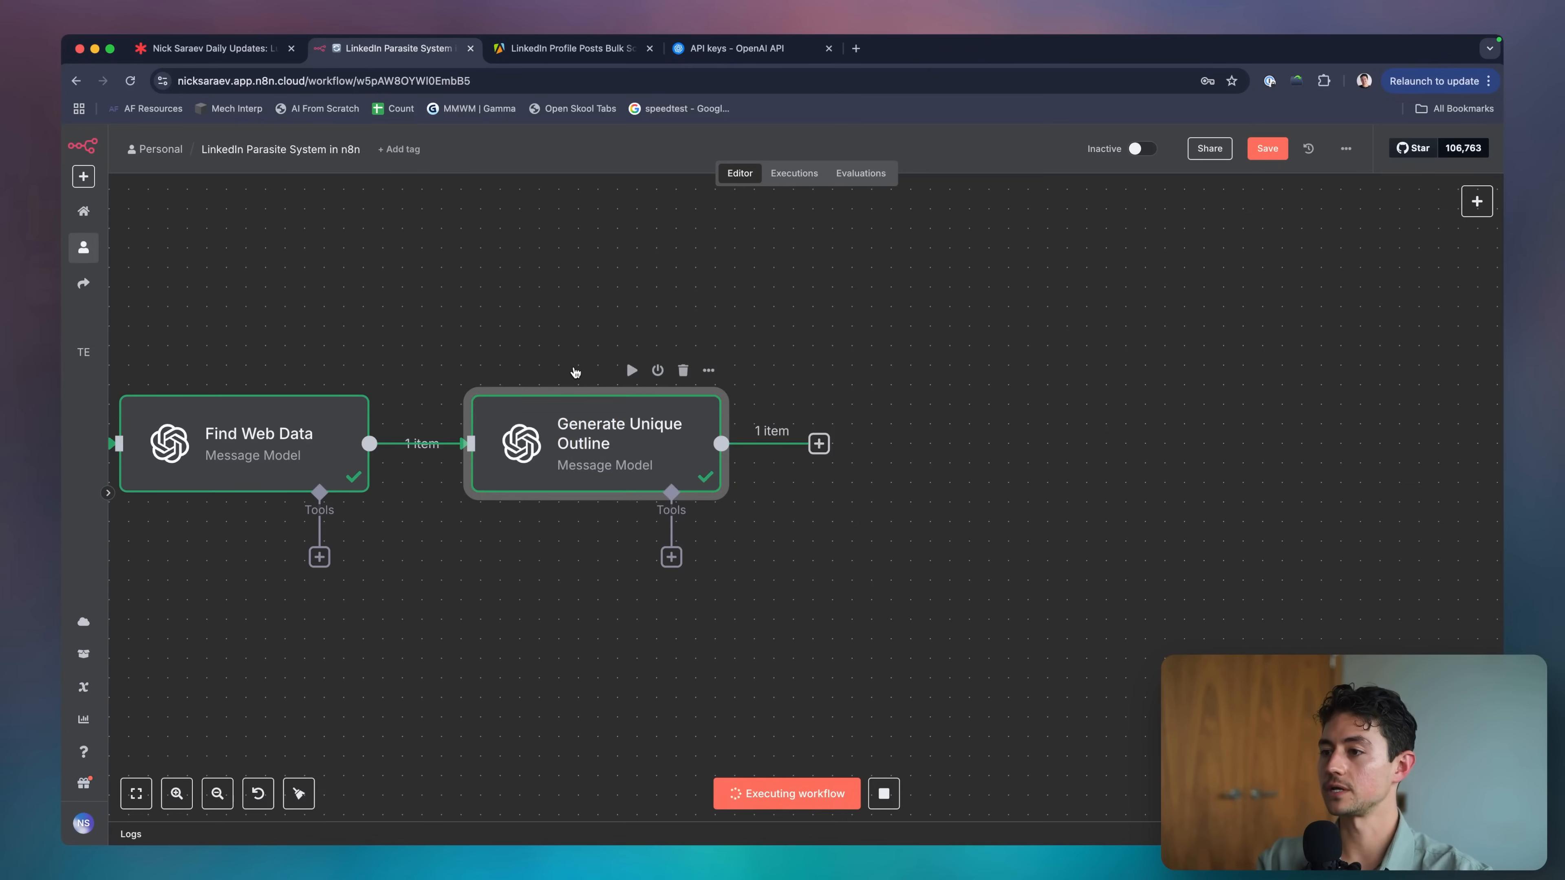
double_click(657, 439)
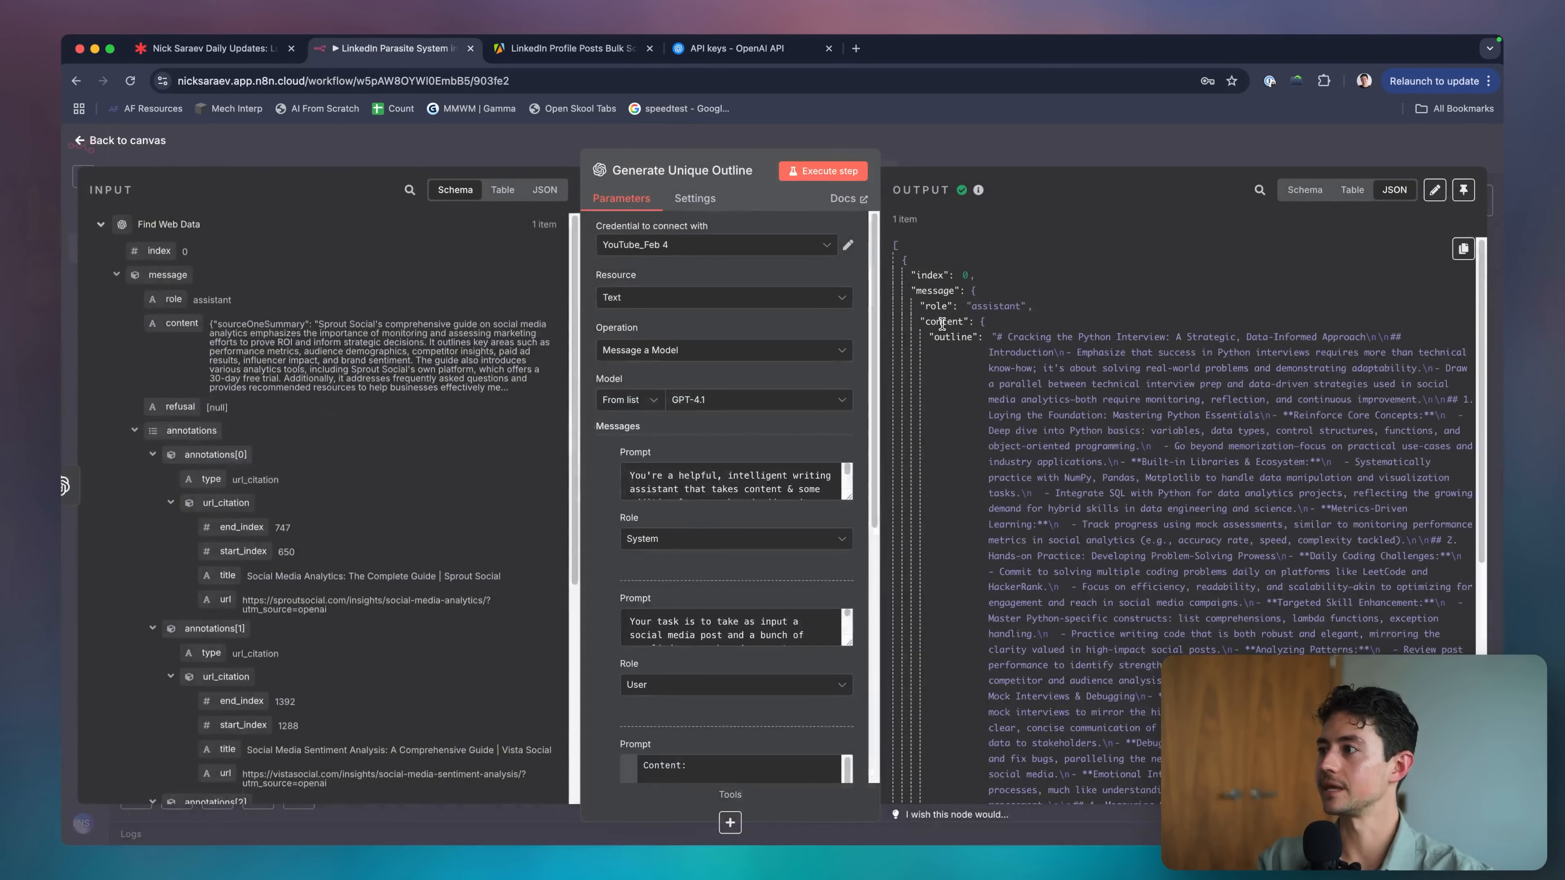
scroll(1161, 376, down, 1)
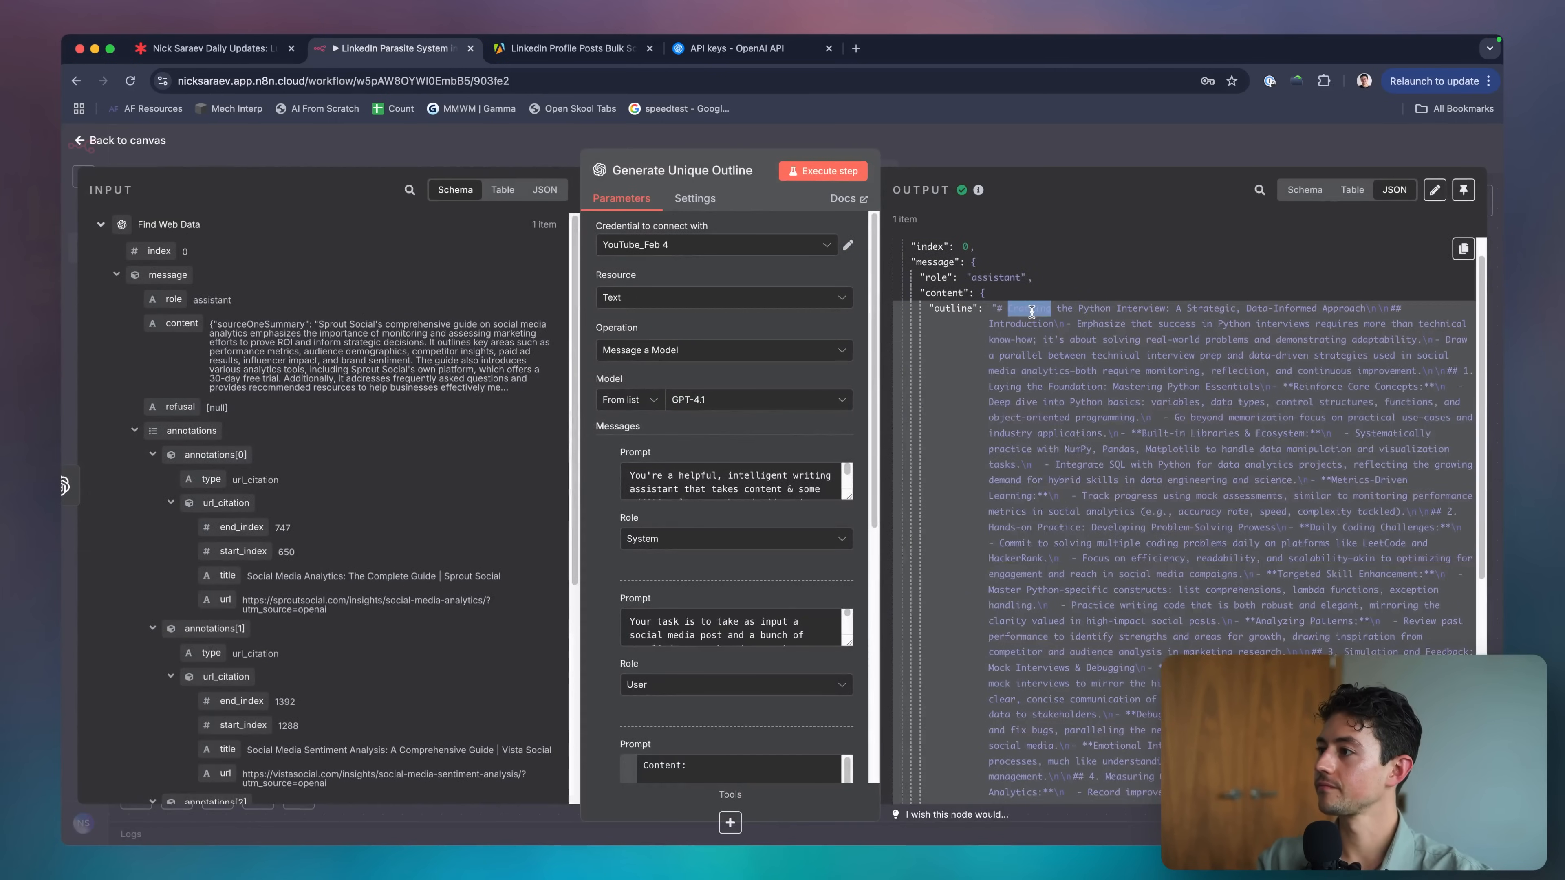
scroll(1101, 290, down, 3)
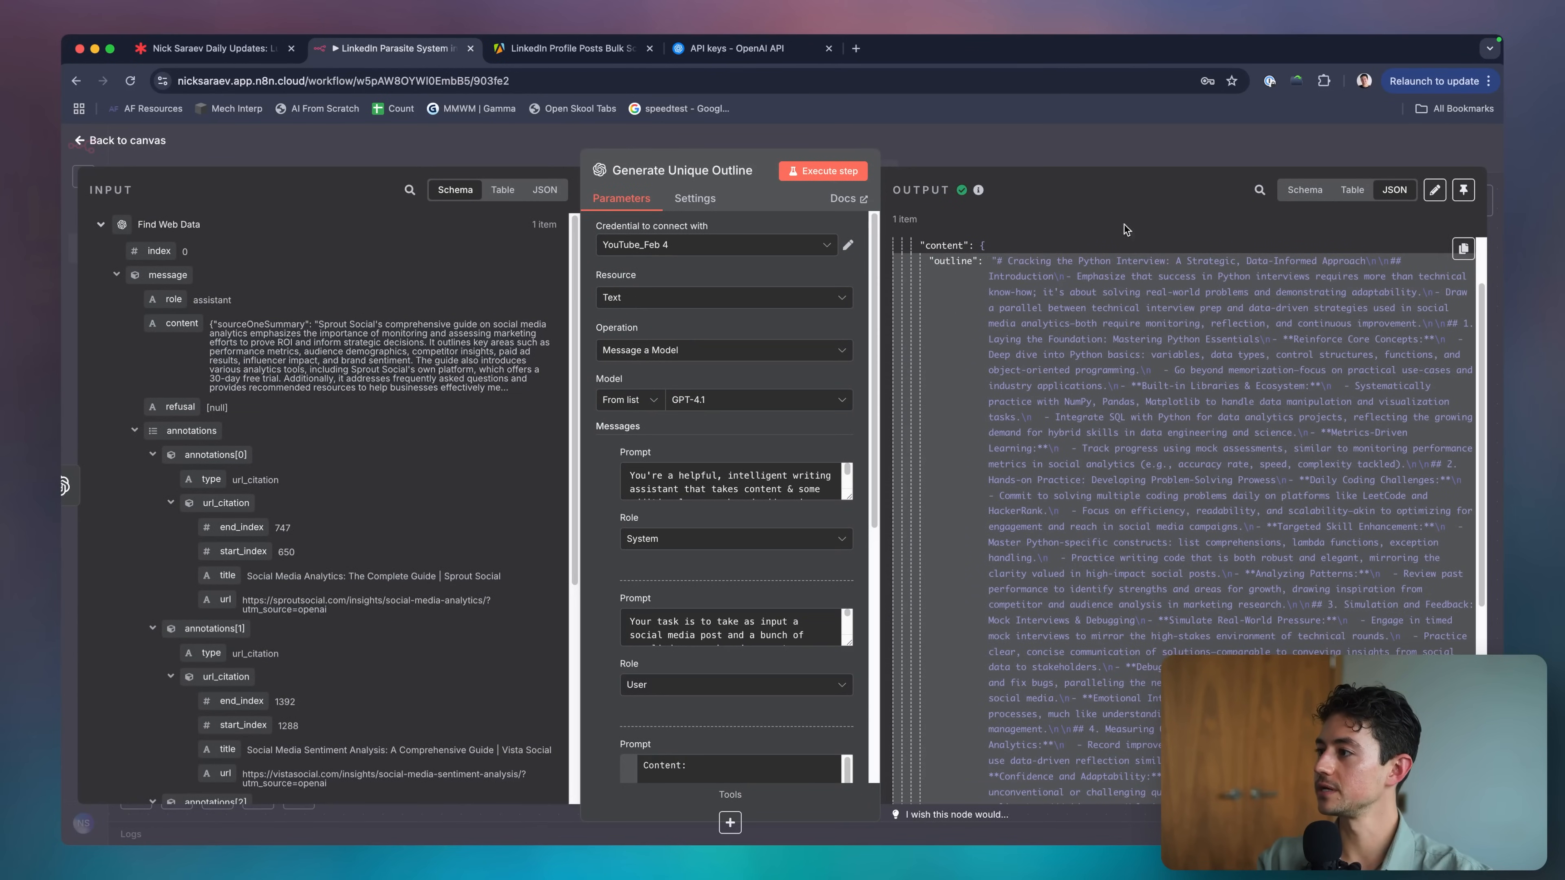
scroll(1109, 308, down, 10)
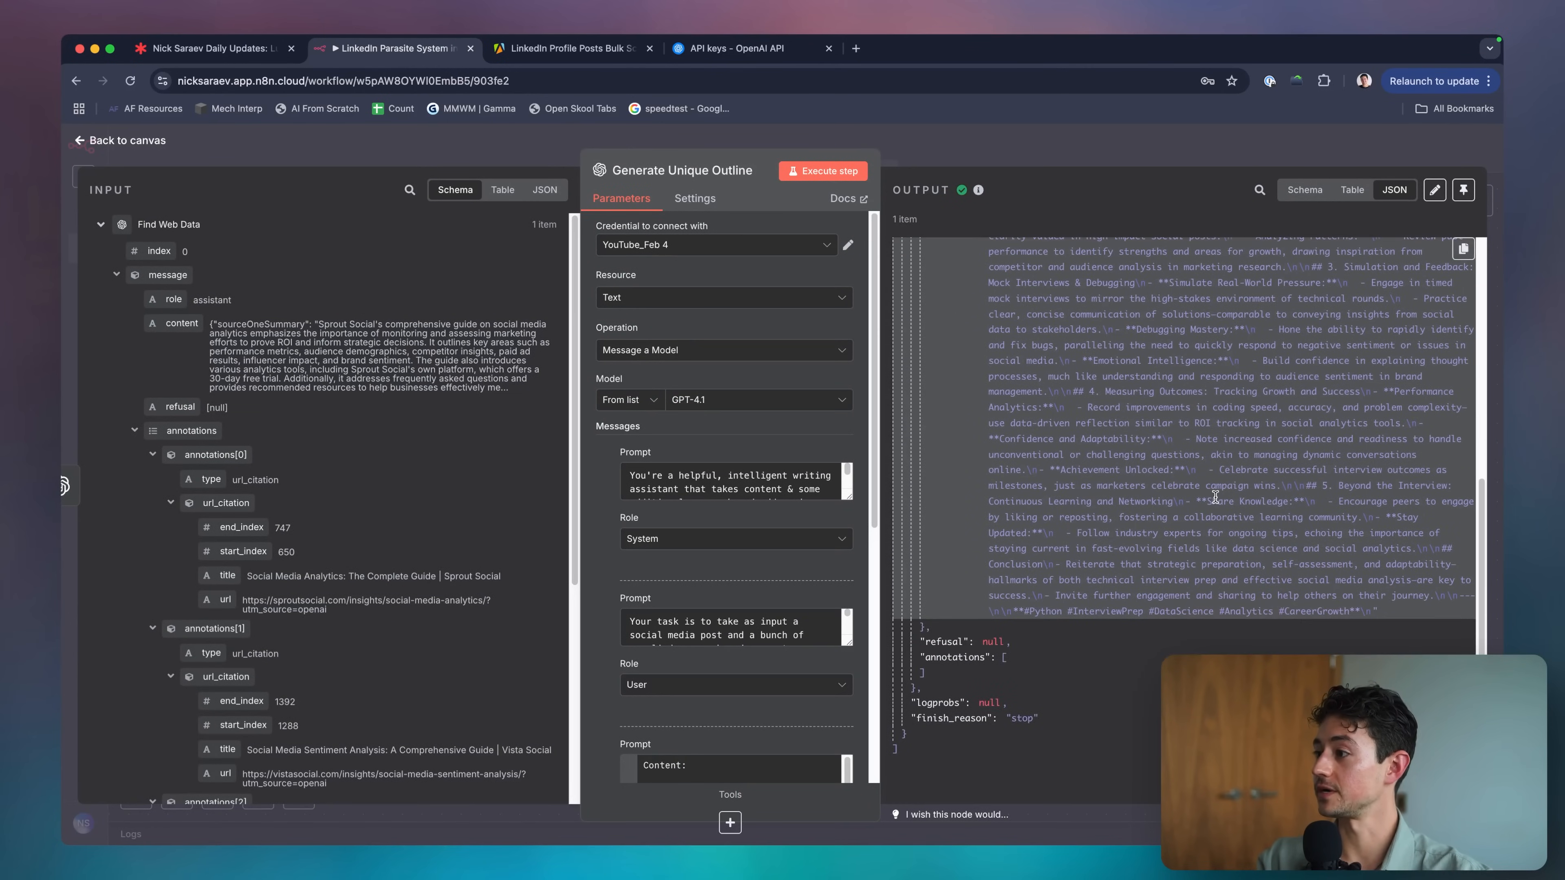
scroll(1253, 519, up, 10)
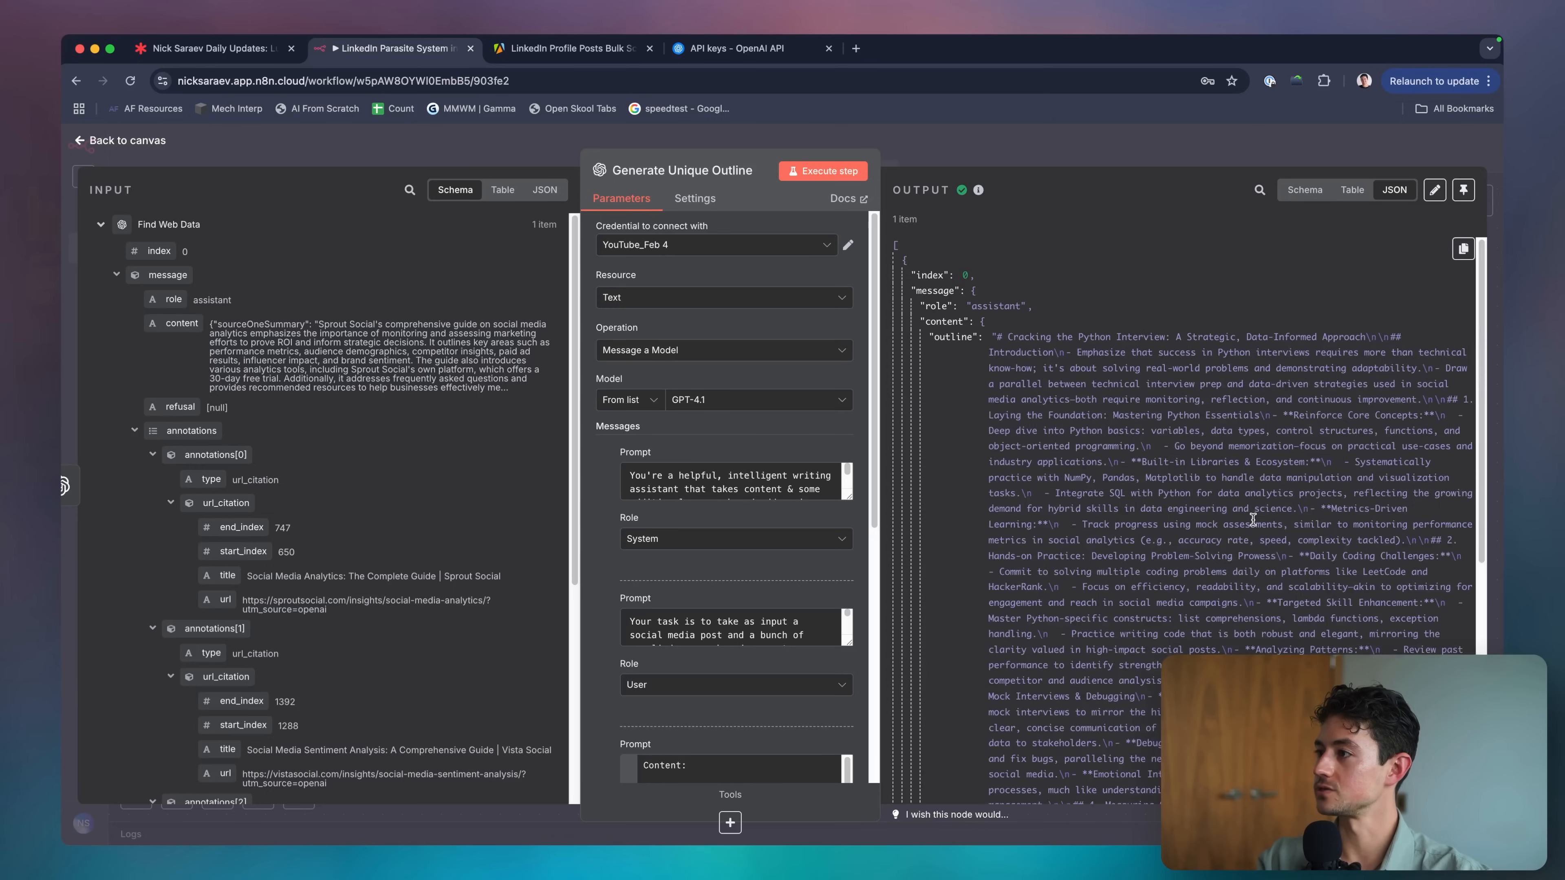
click(1104, 162)
Make room on the canvas by moving Generate Unique Outline right and Find Web Data down-left.
scroll(887, 374, down, 5)
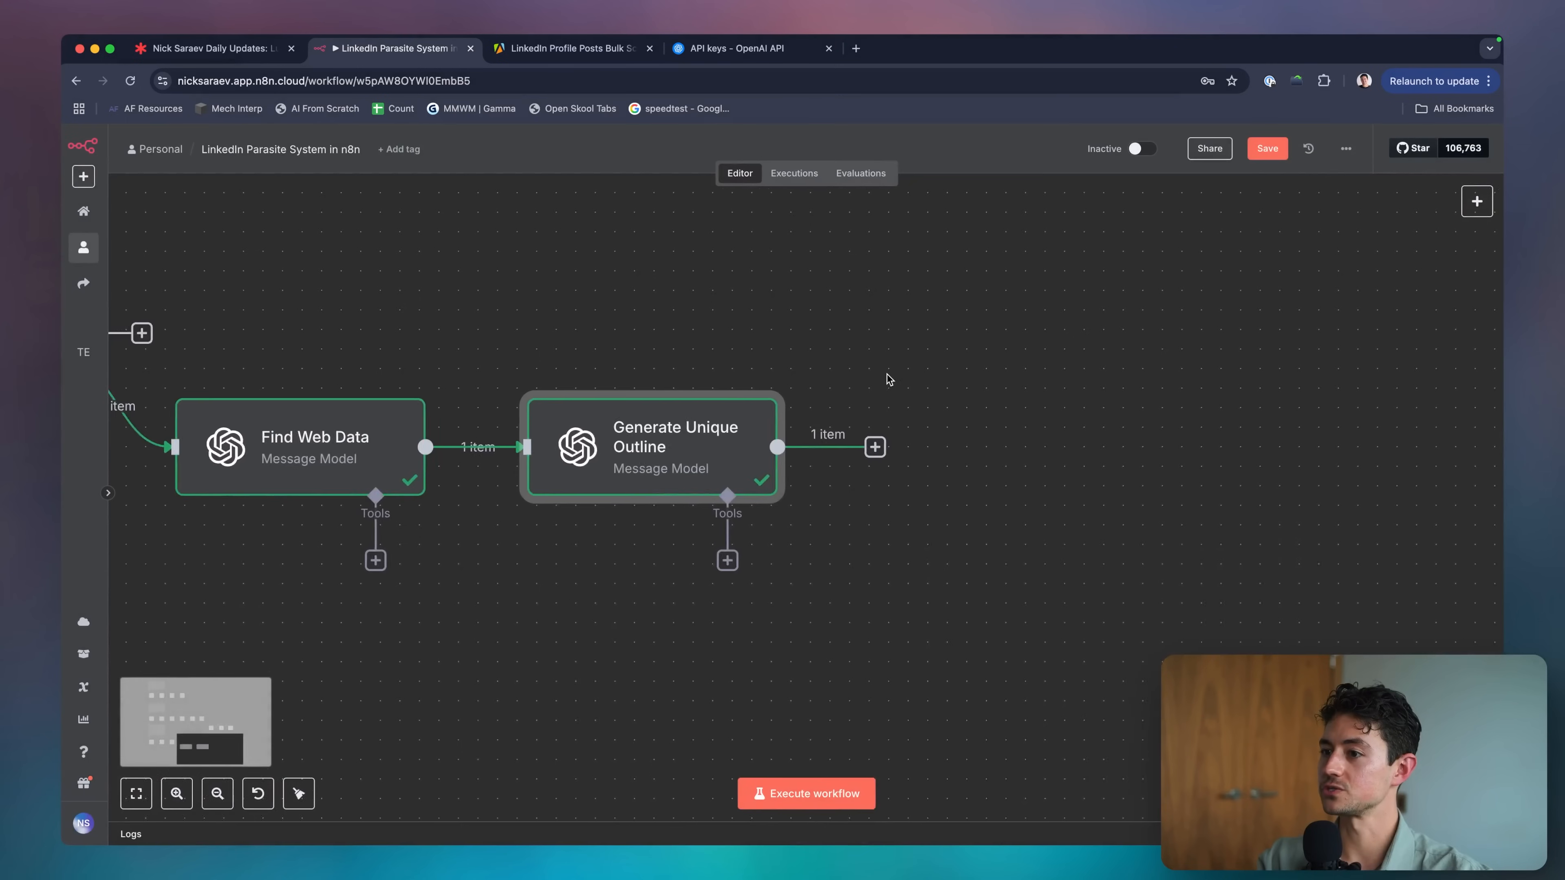
scroll(864, 398, right, 2)
scroll(864, 398, up, 1)
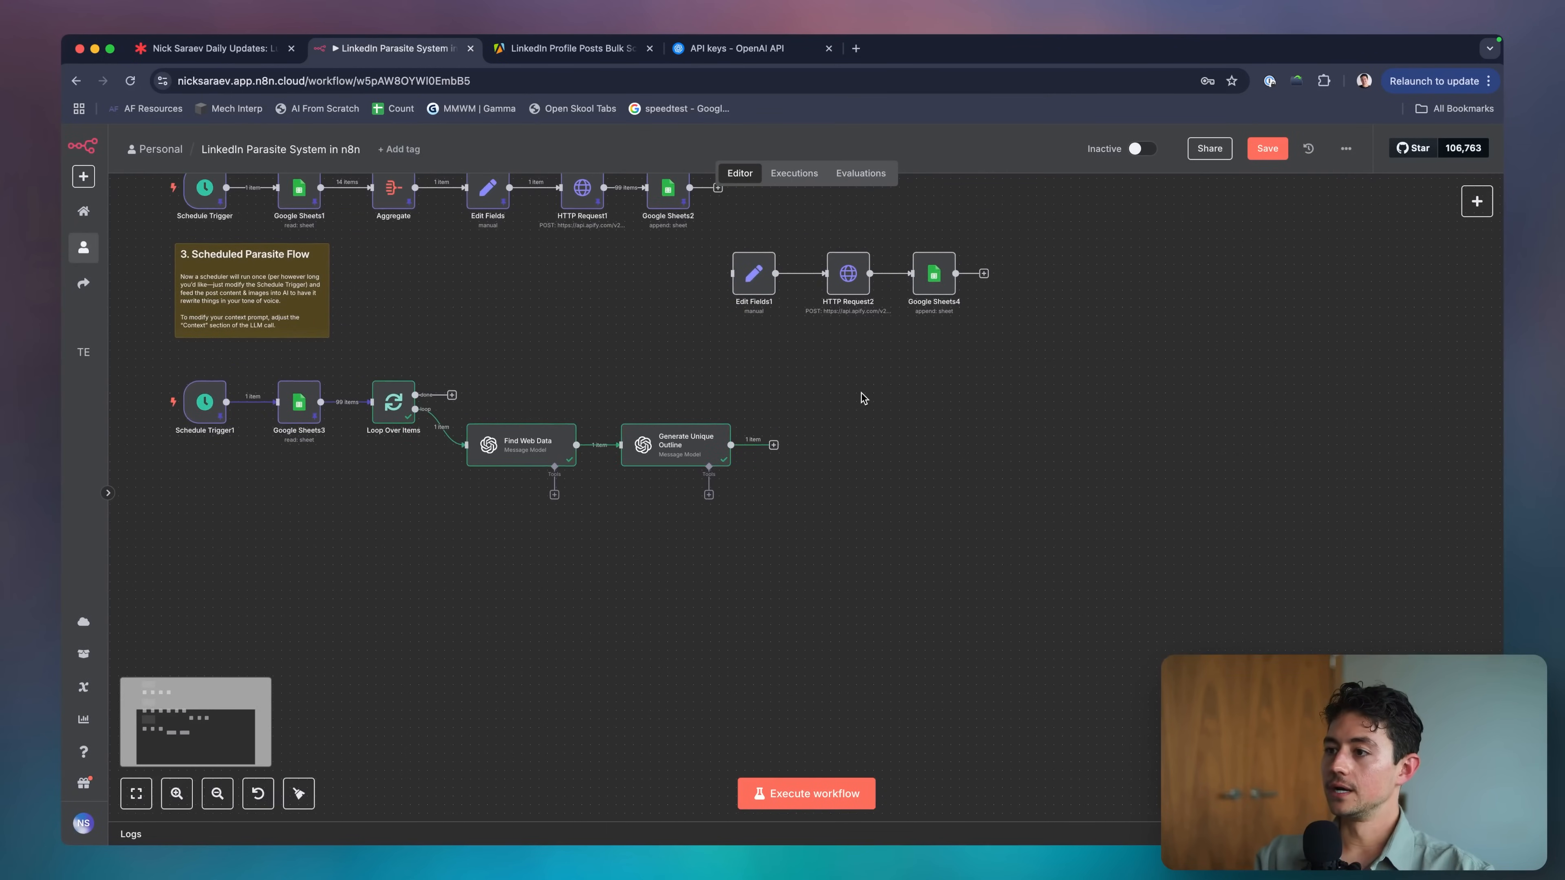
drag(654, 448, 732, 440)
drag(534, 452, 528, 511)
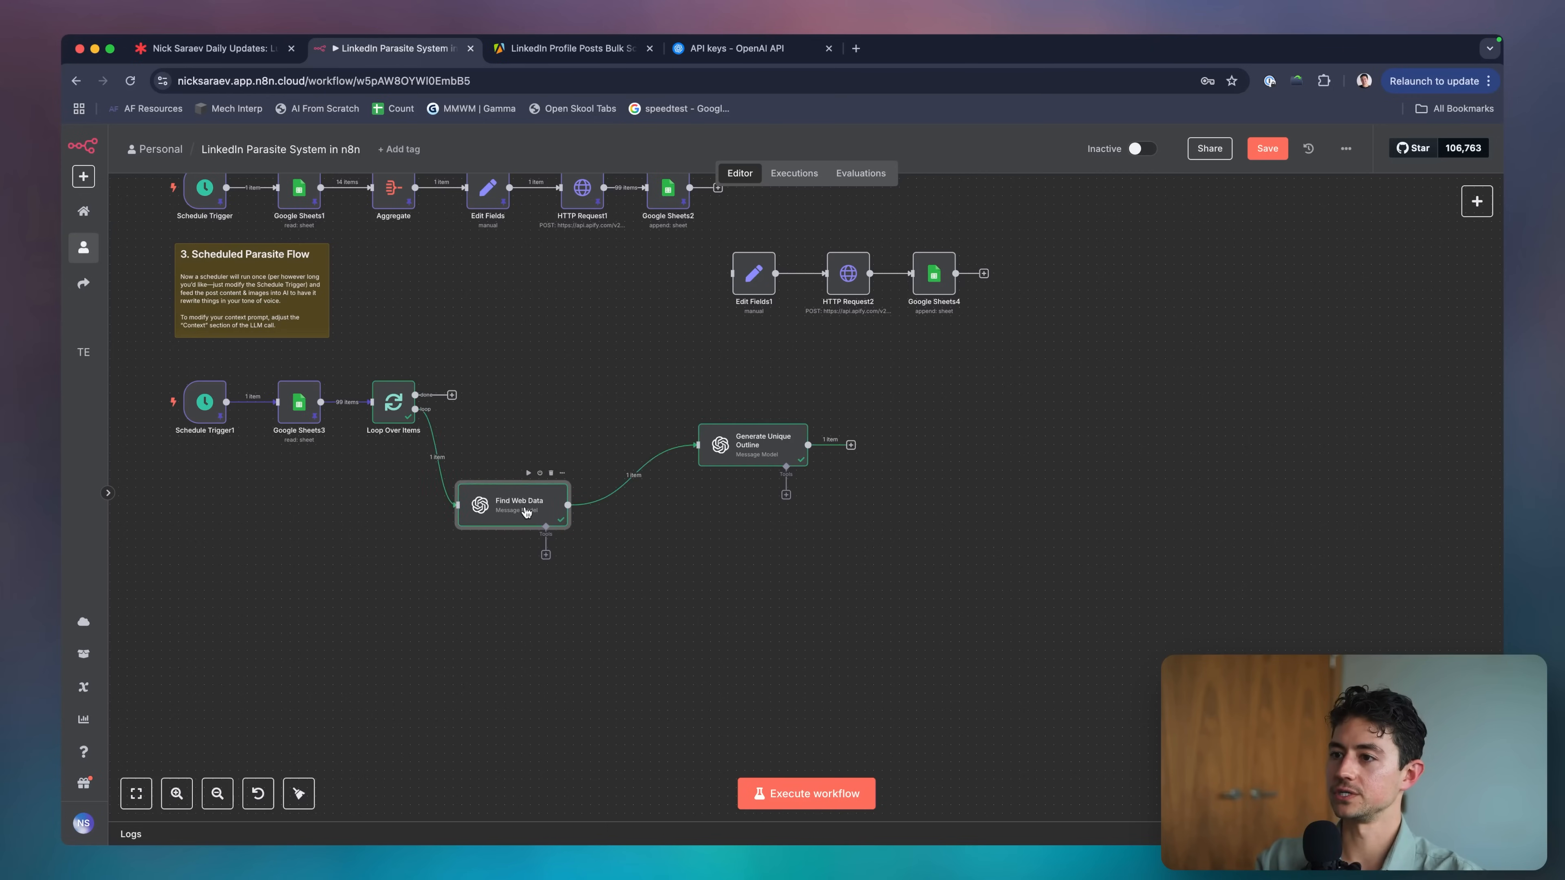
Add an OpenAI Analyze Image node off the Loop Over Items loop output.
drag(517, 413, 516, 413)
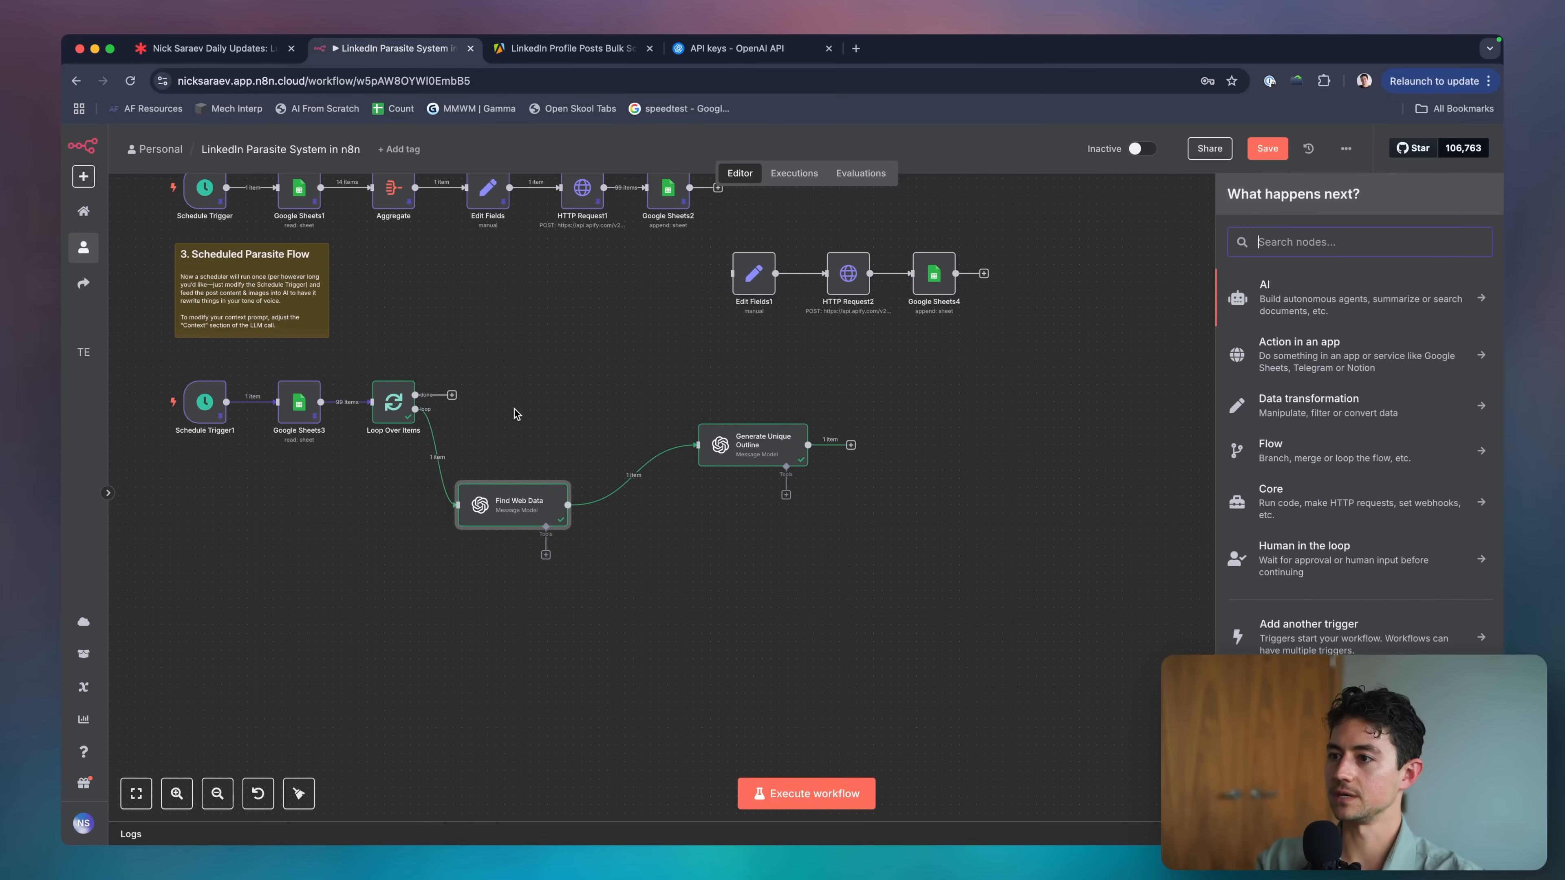
text(gp)
key(BackSpace)
key(BackSpace)
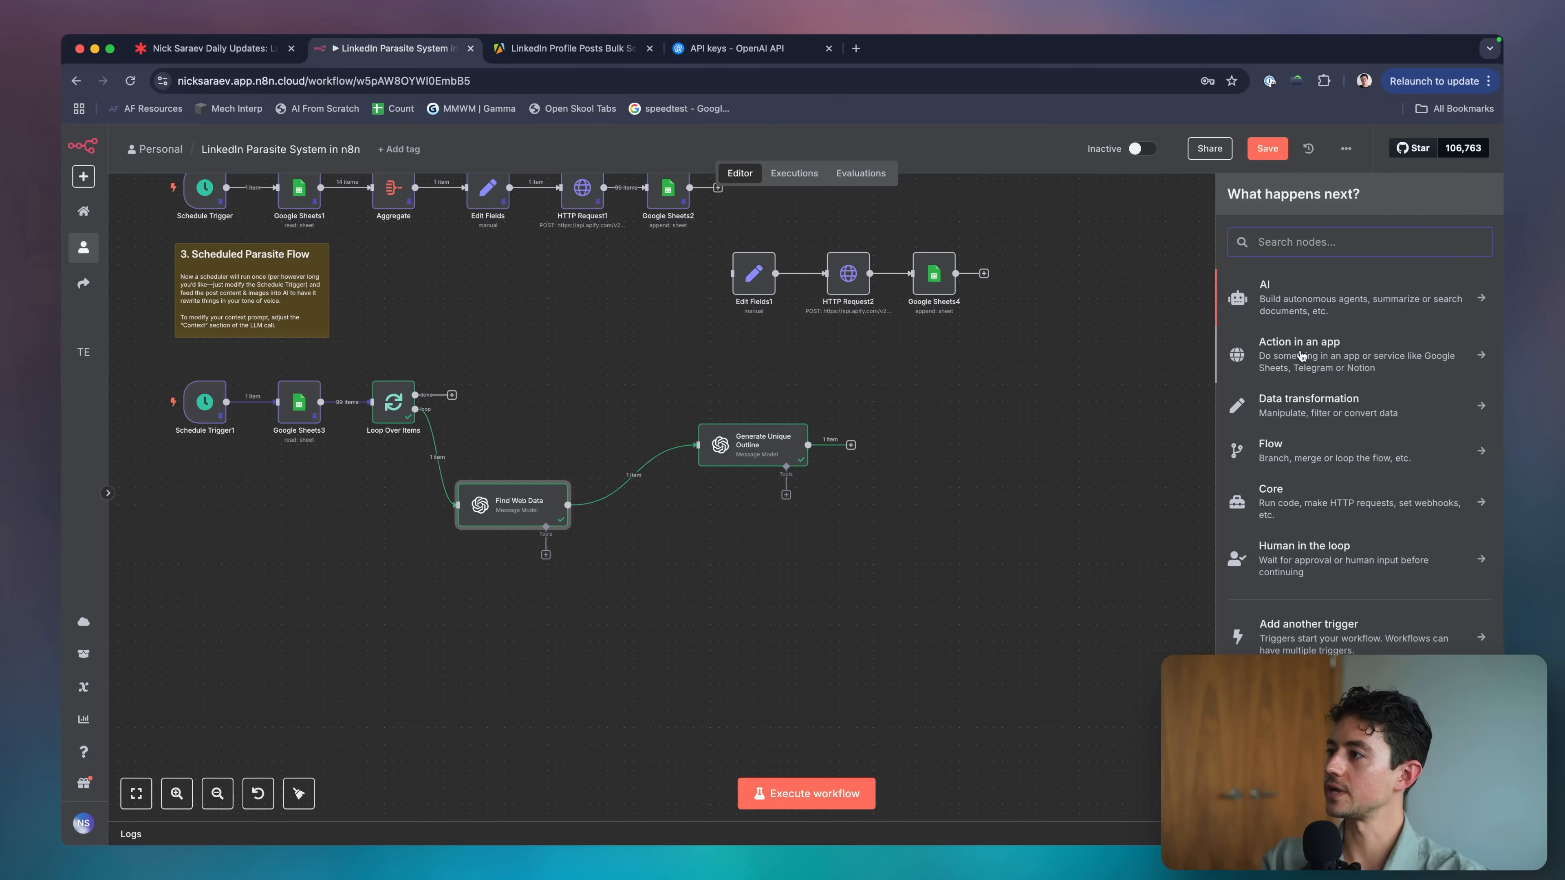
click(1328, 315)
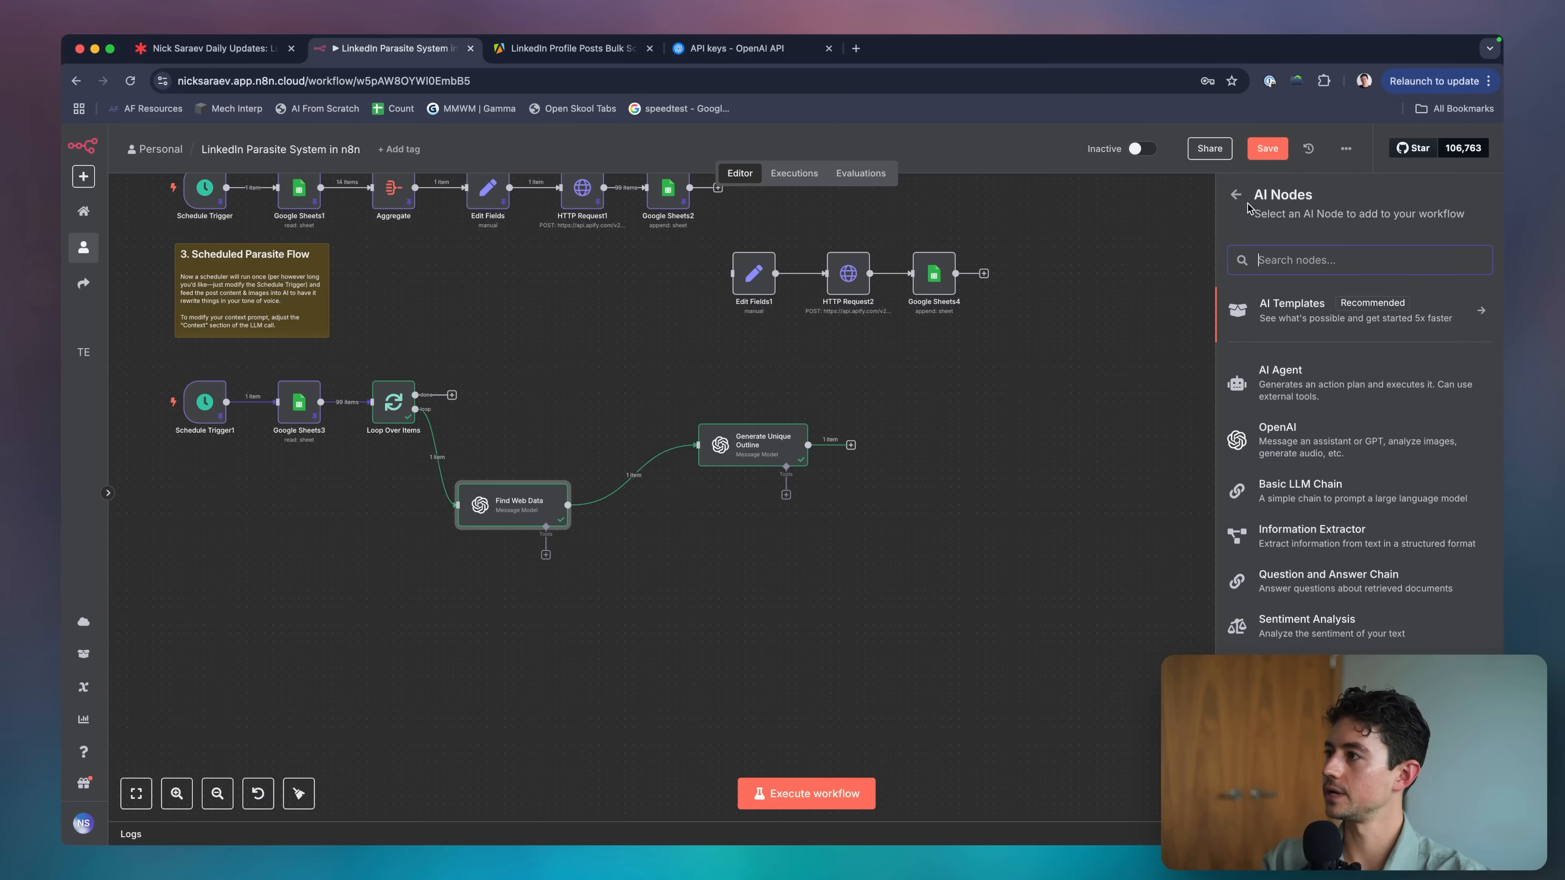
click(1238, 197)
text(llm)
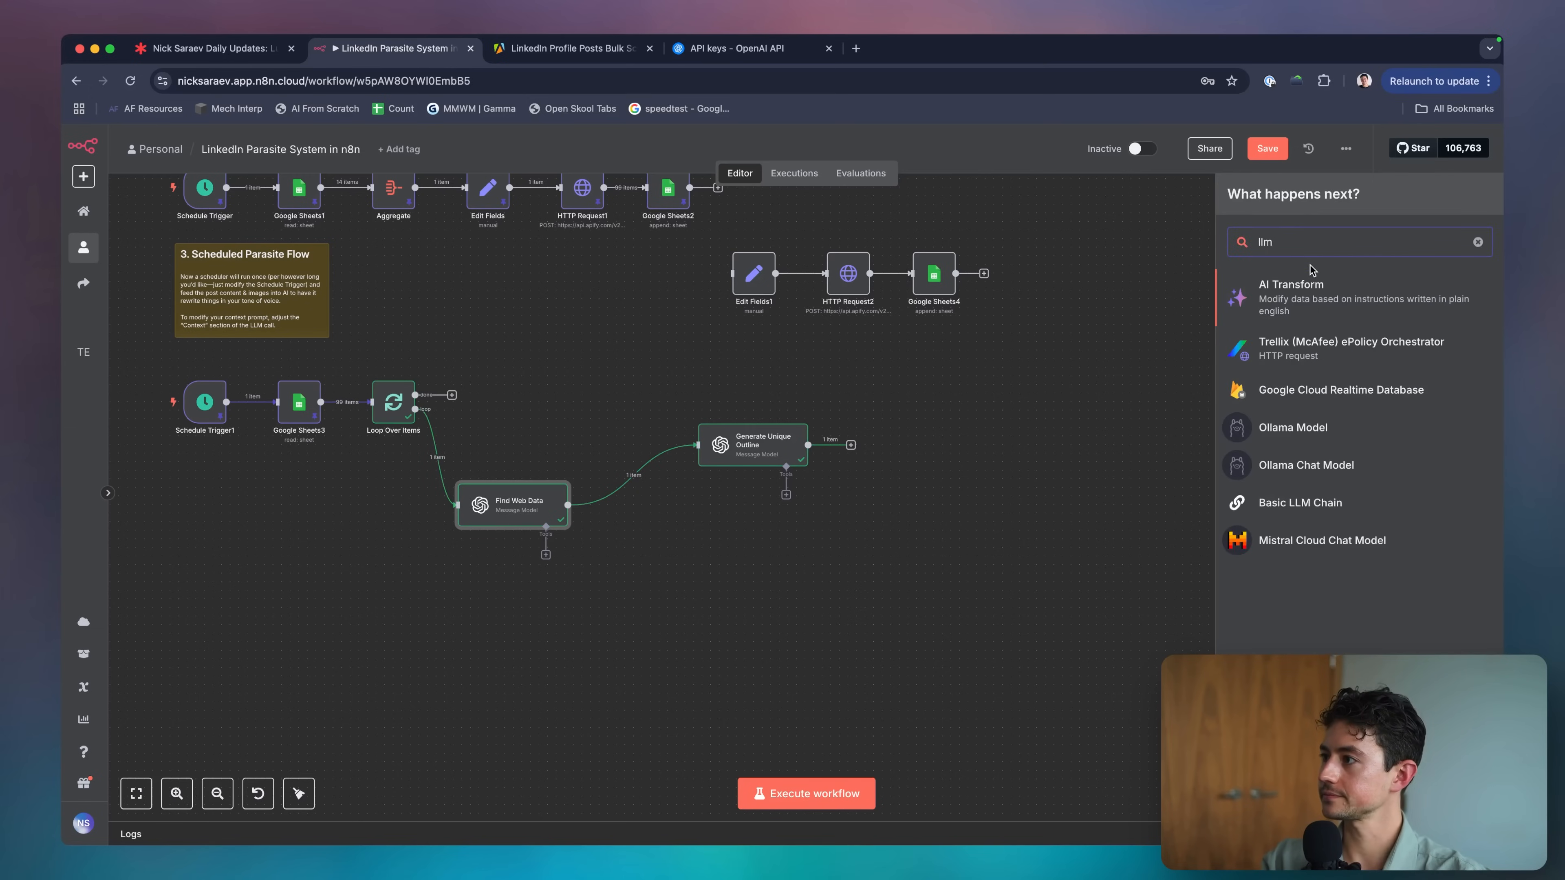
text(chatgp)
click(1325, 286)
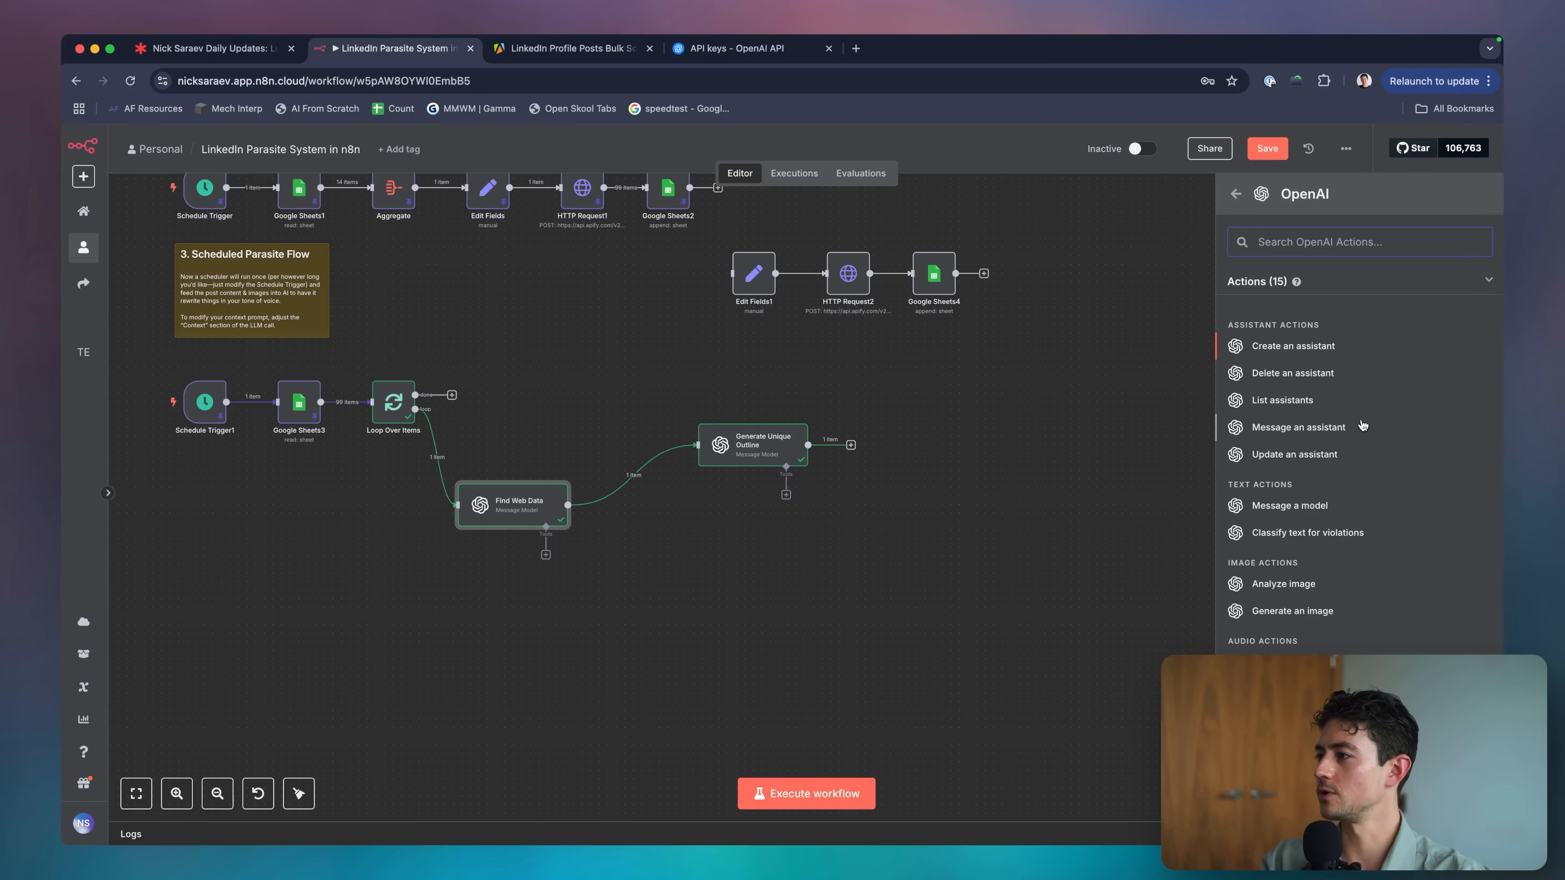
click(1324, 553)
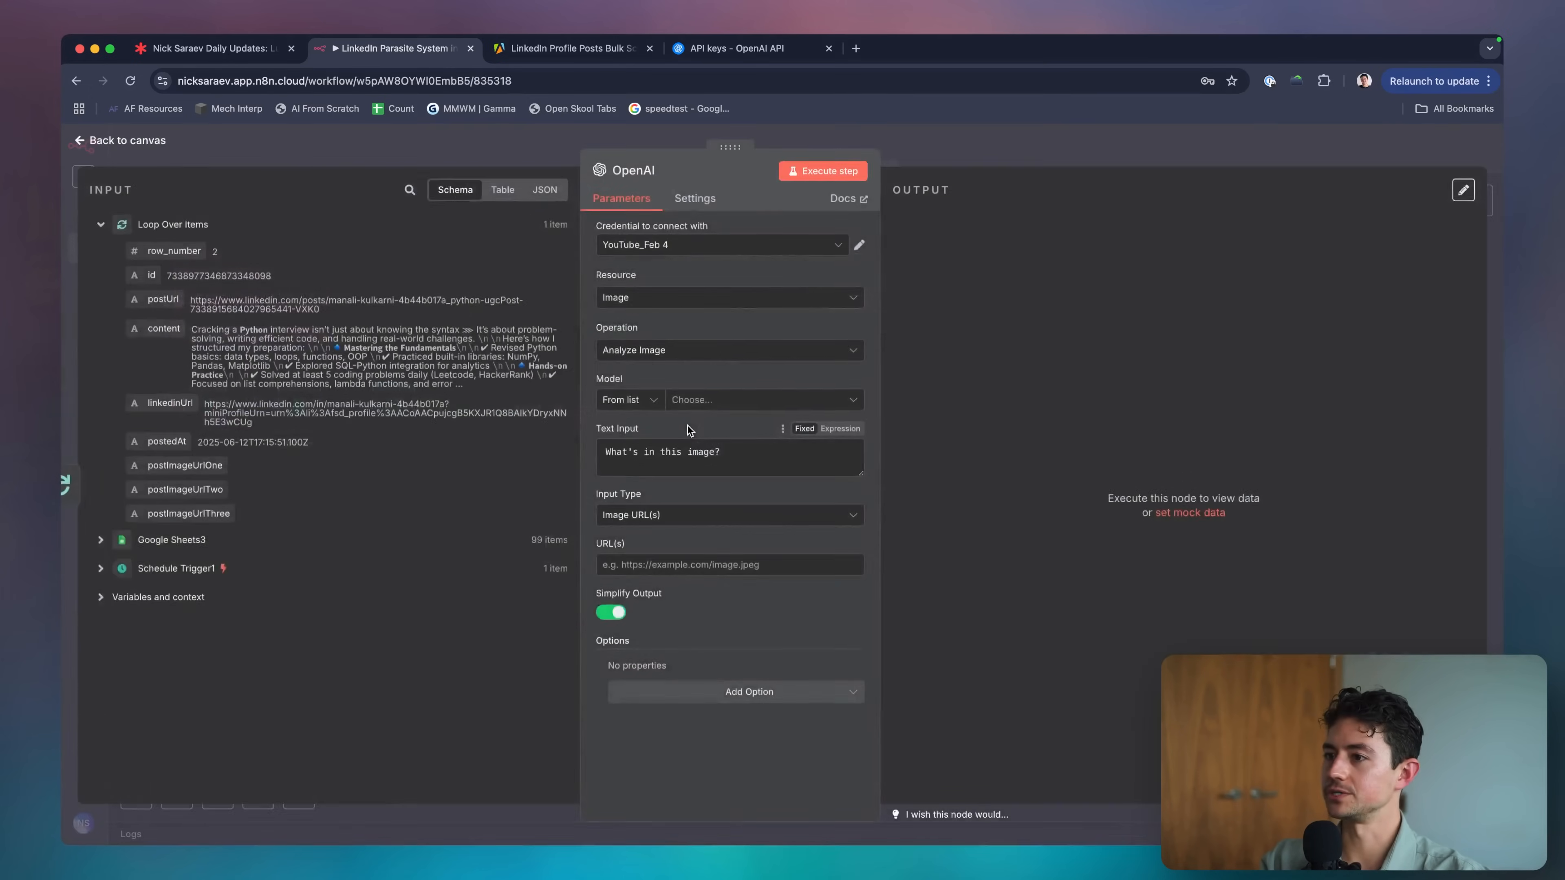
key(Escape)
Set the OpenAI node's model to CHATGPT-4O-LATEST and its image URL to postImageUrlOne.
double_click(491, 421)
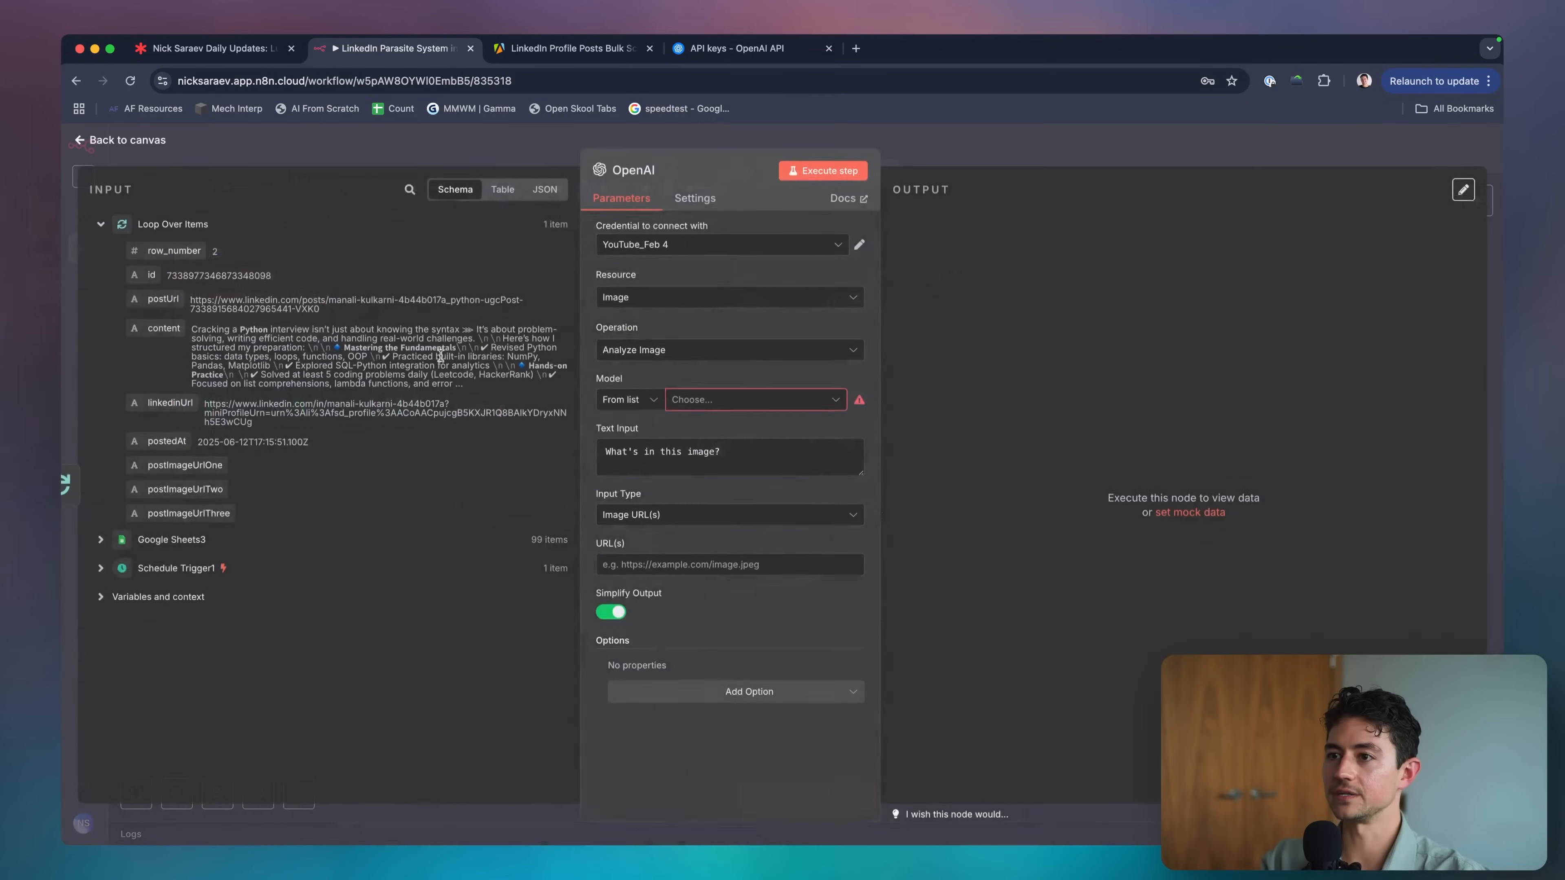
click(689, 405)
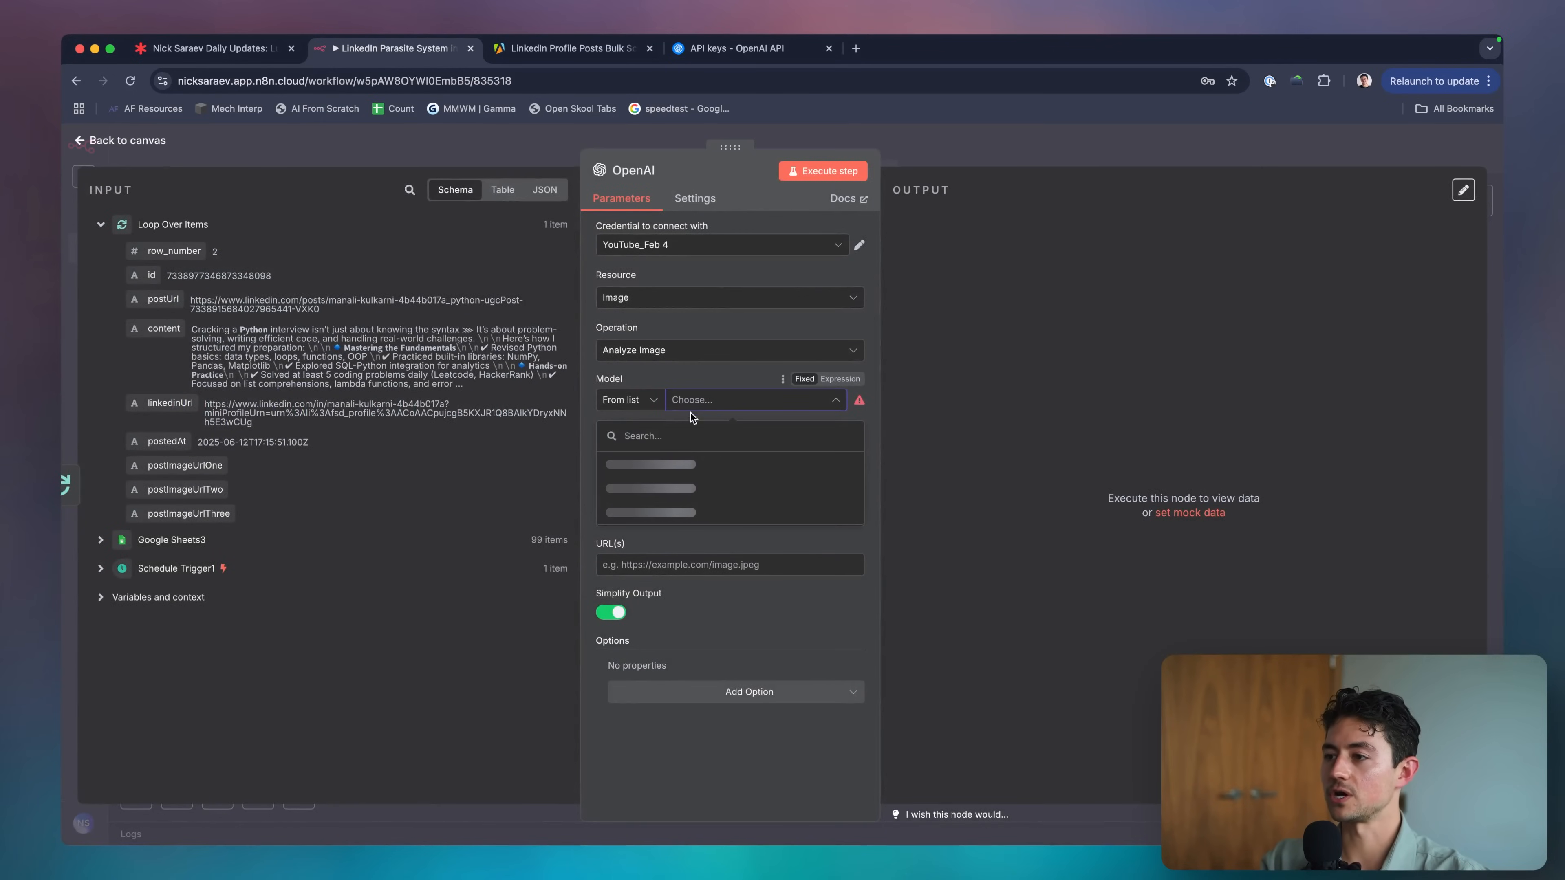
click(693, 463)
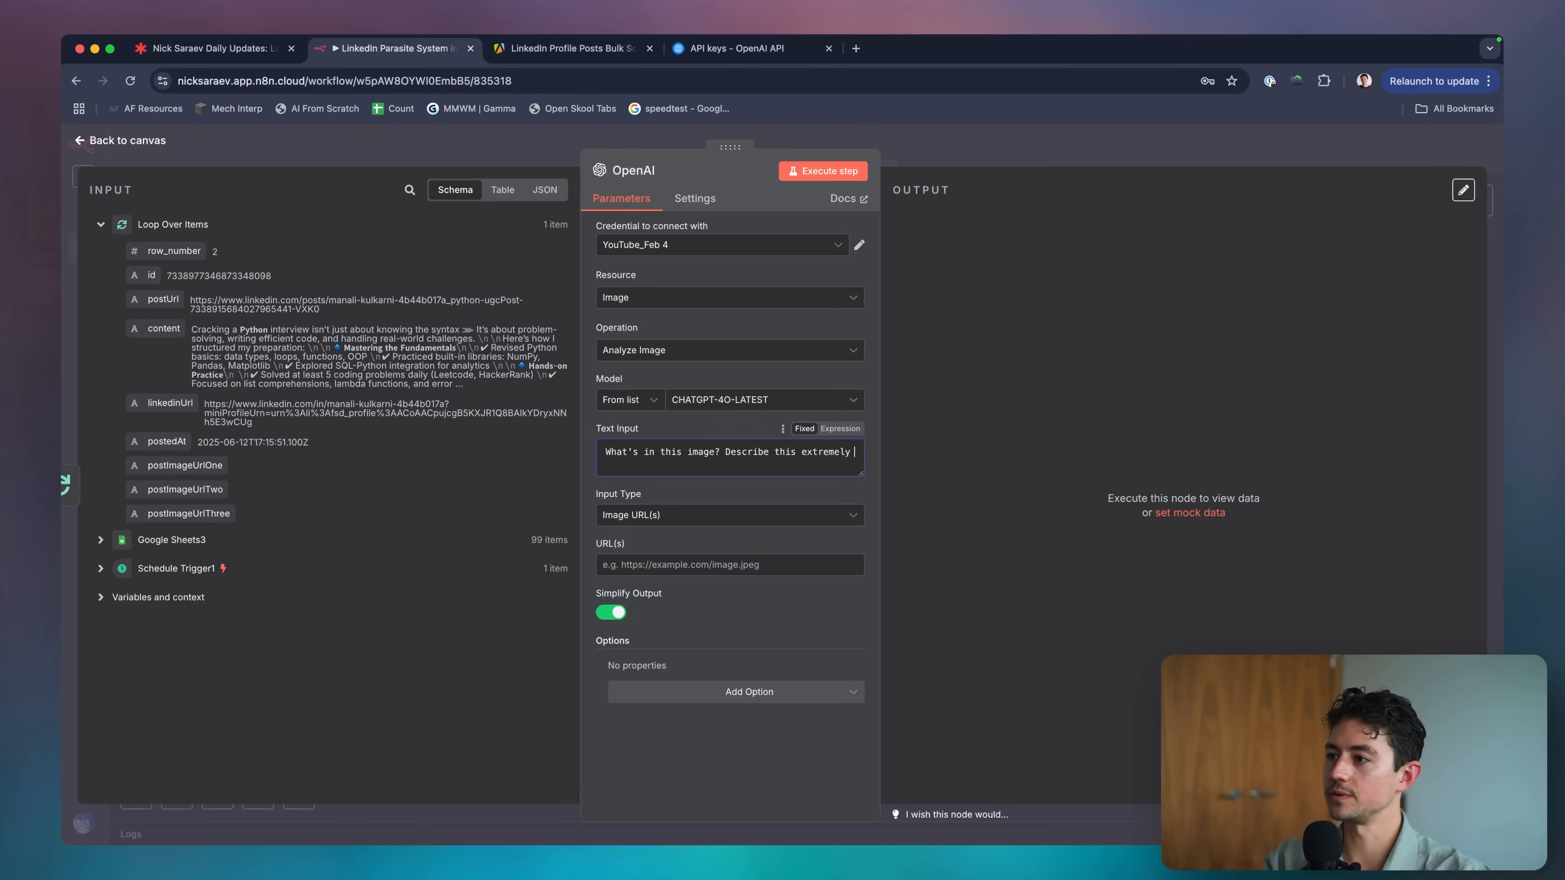
click(704, 564)
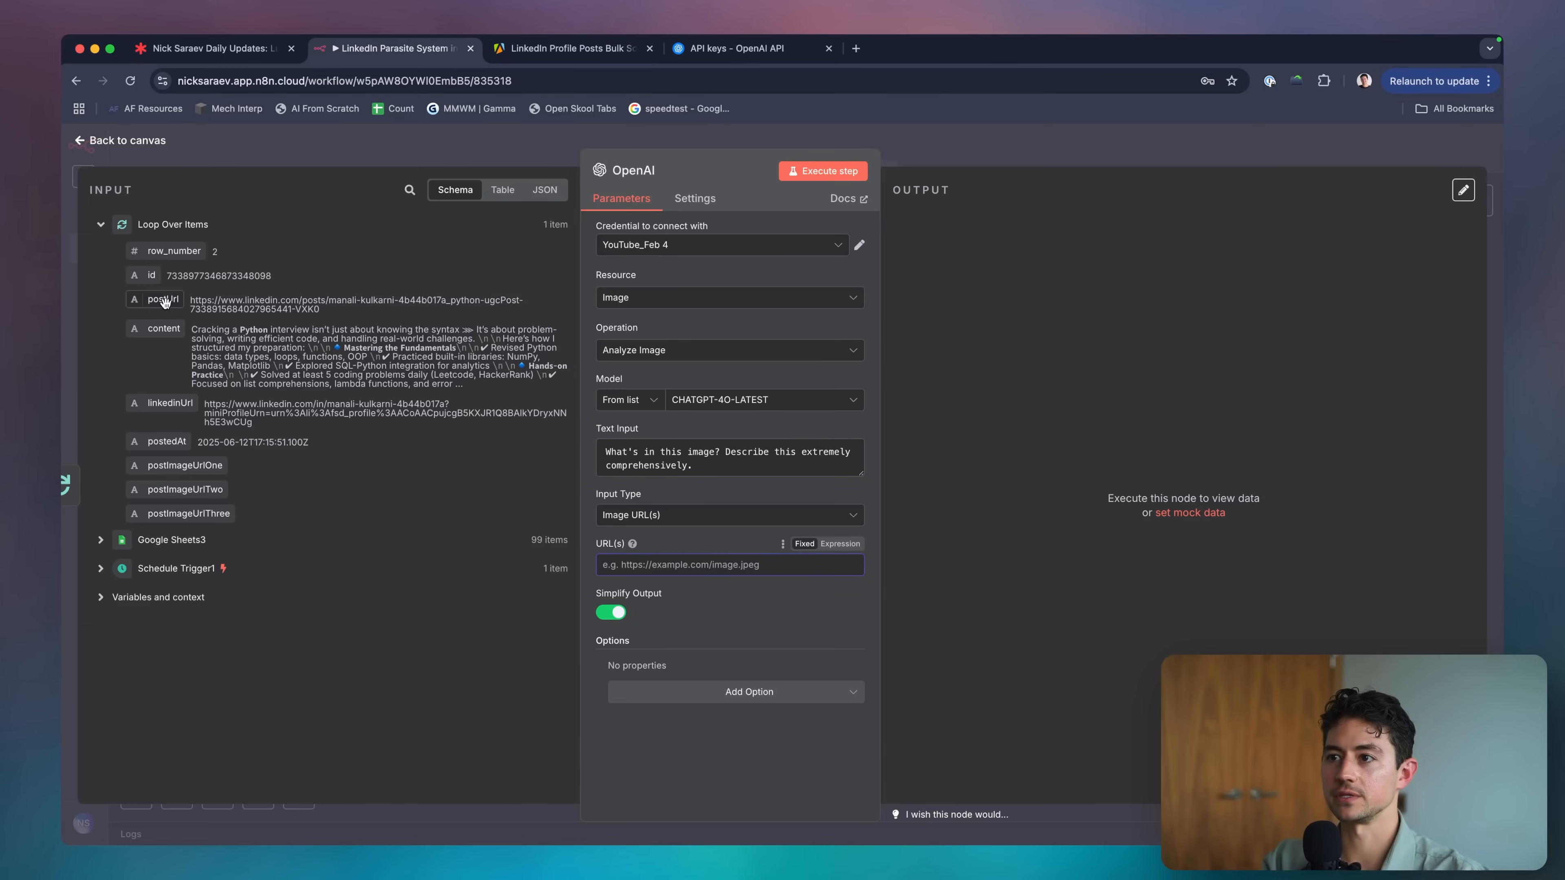
drag(185, 465, 747, 567)
key(Escape)
key(Escape)
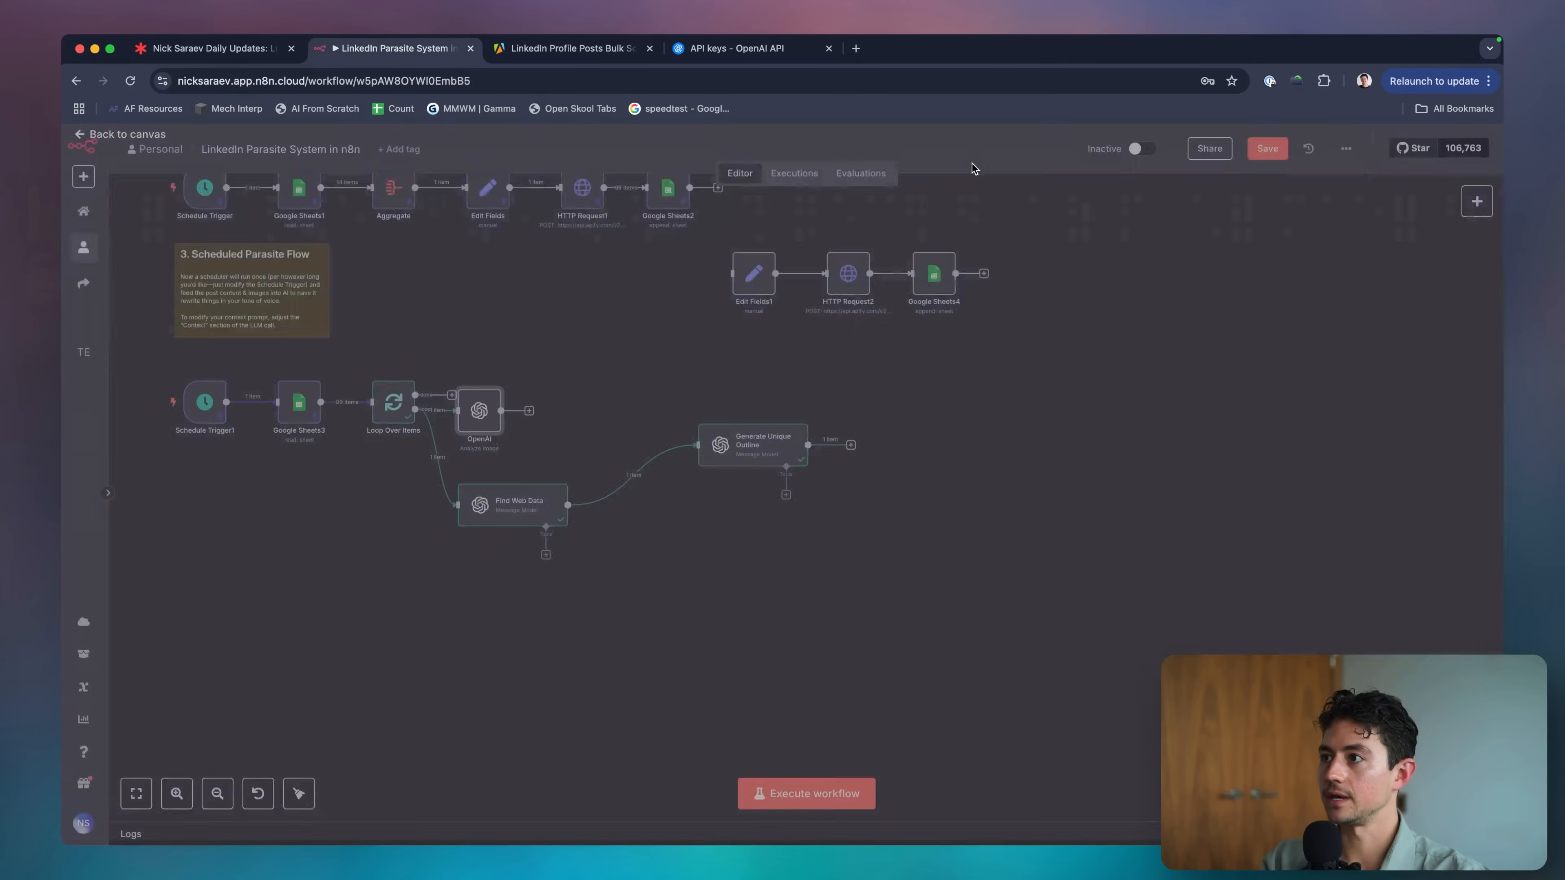
Delete the Loop-to-OpenAI link and the Find Web Data-to-Generate Unique Outline link.
drag(533, 410, 599, 412)
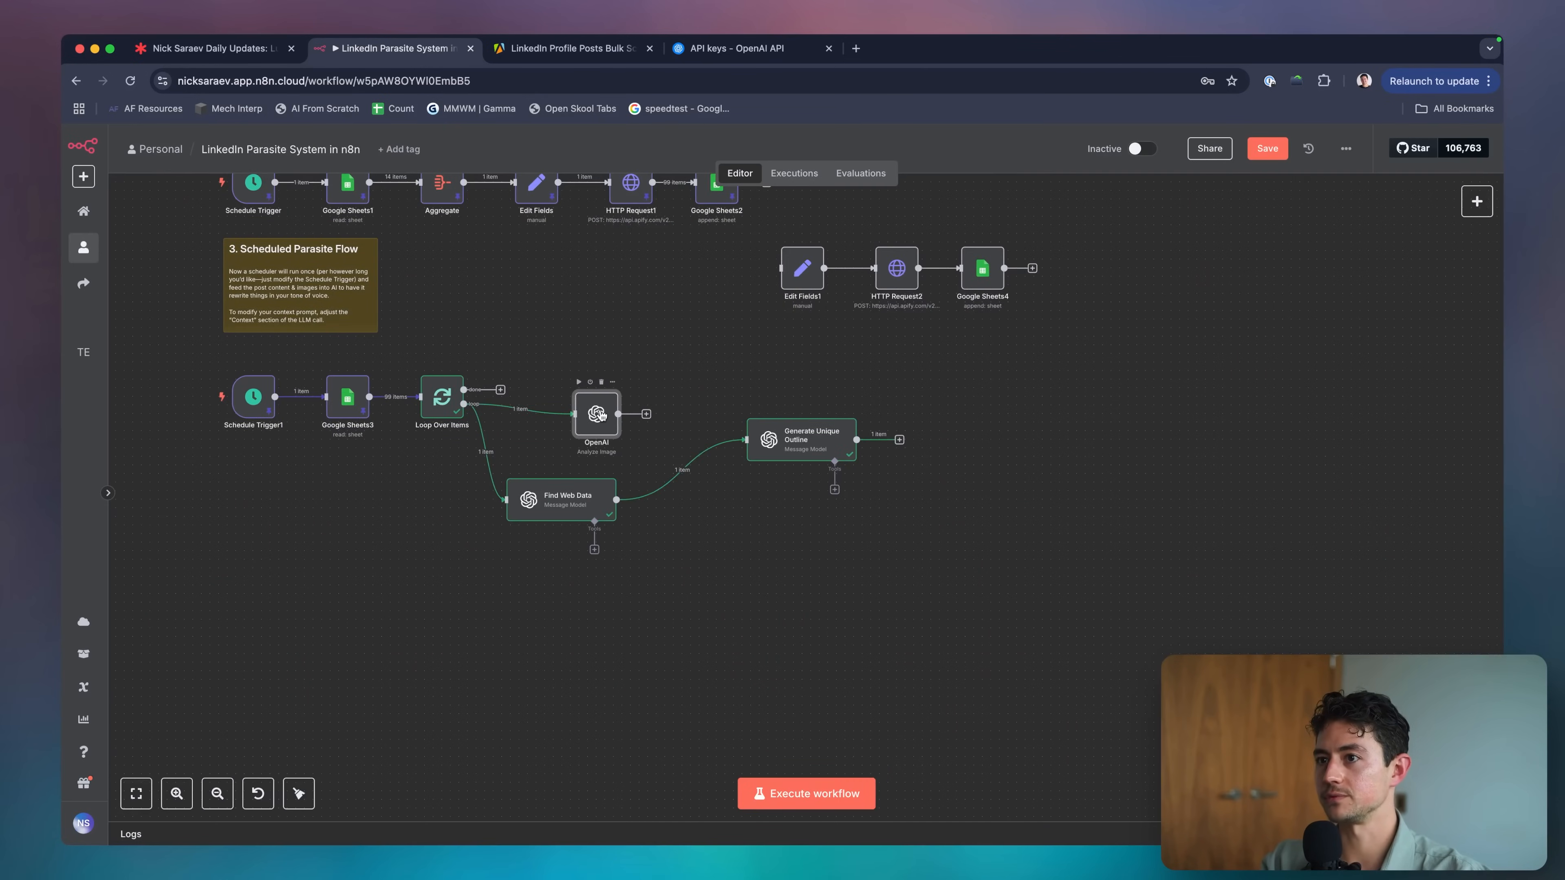
scroll(601, 415, up, 5)
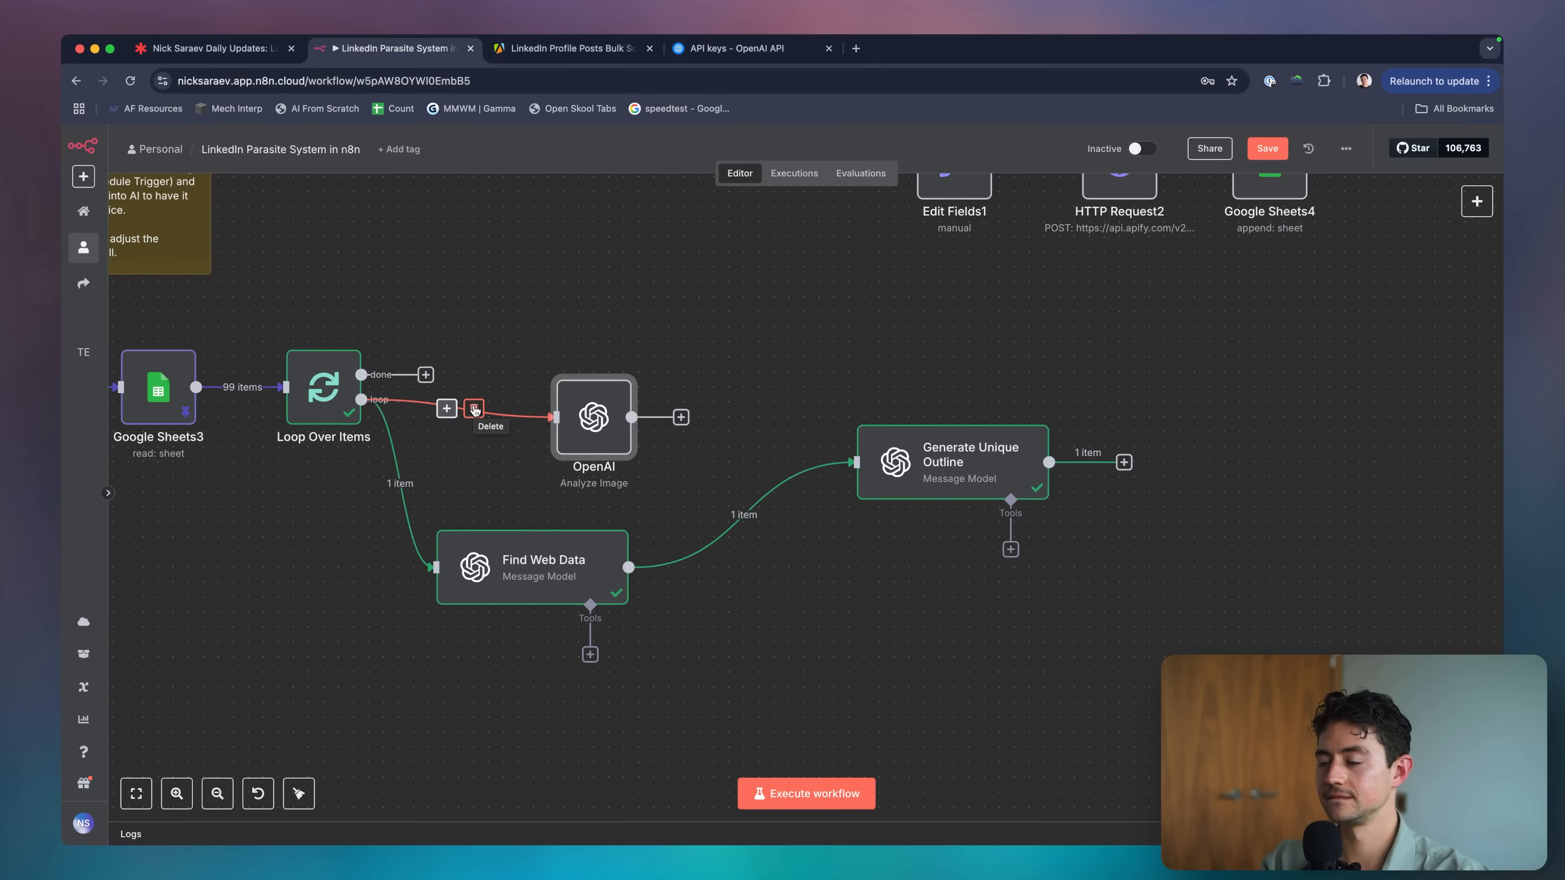
click(474, 410)
scroll(730, 322, right, 5)
drag(795, 459, 916, 459)
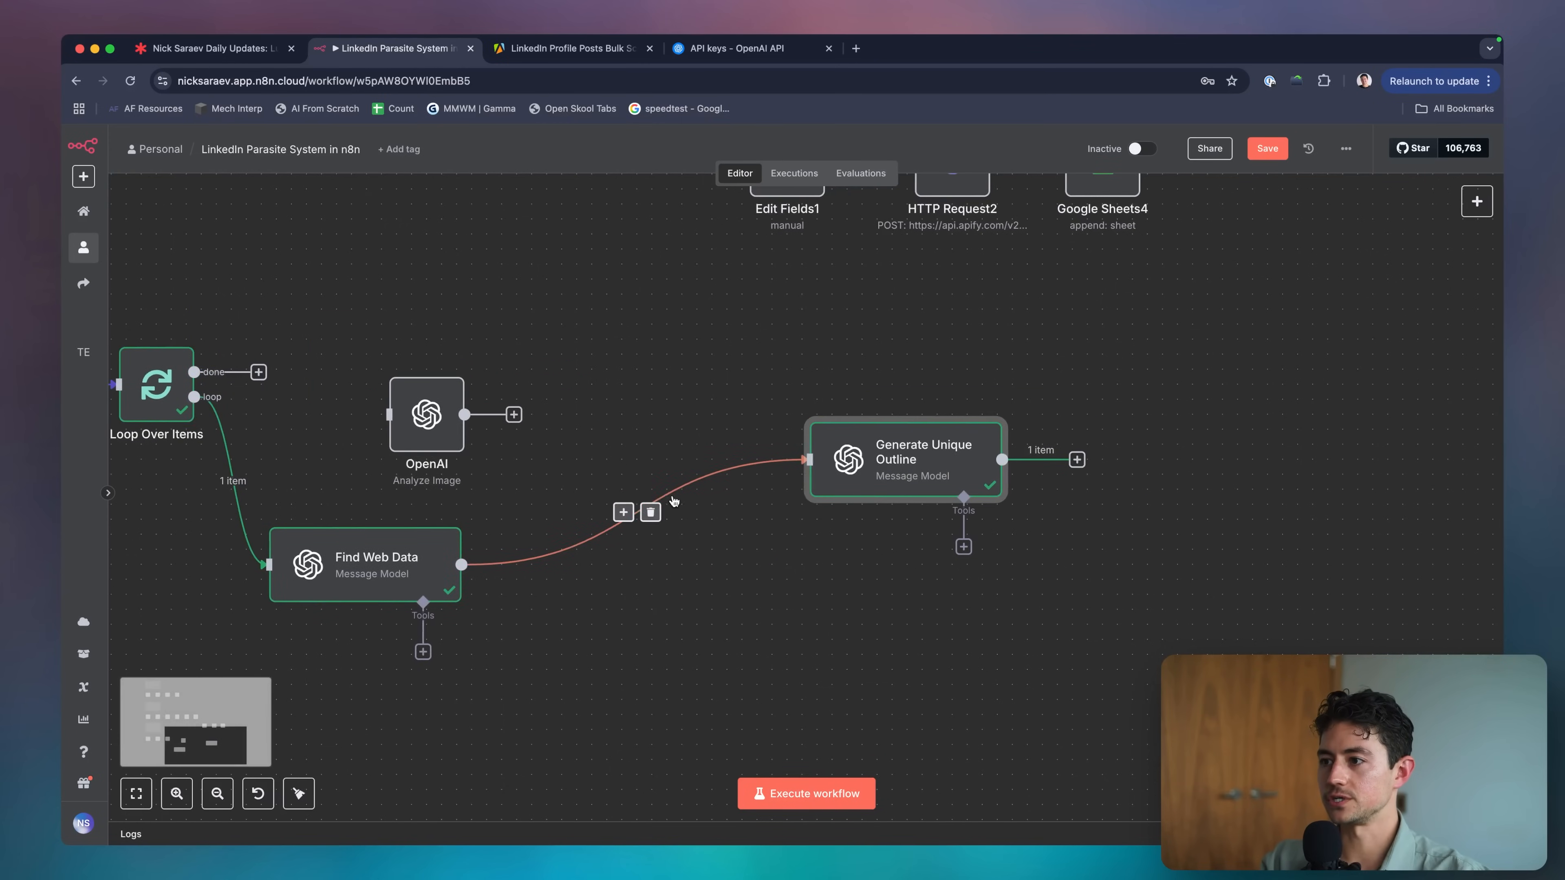
click(651, 512)
Connect Find Web Data's output to the OpenAI node and place it down-right of Find Web Data.
drag(426, 414, 632, 532)
drag(461, 564, 575, 566)
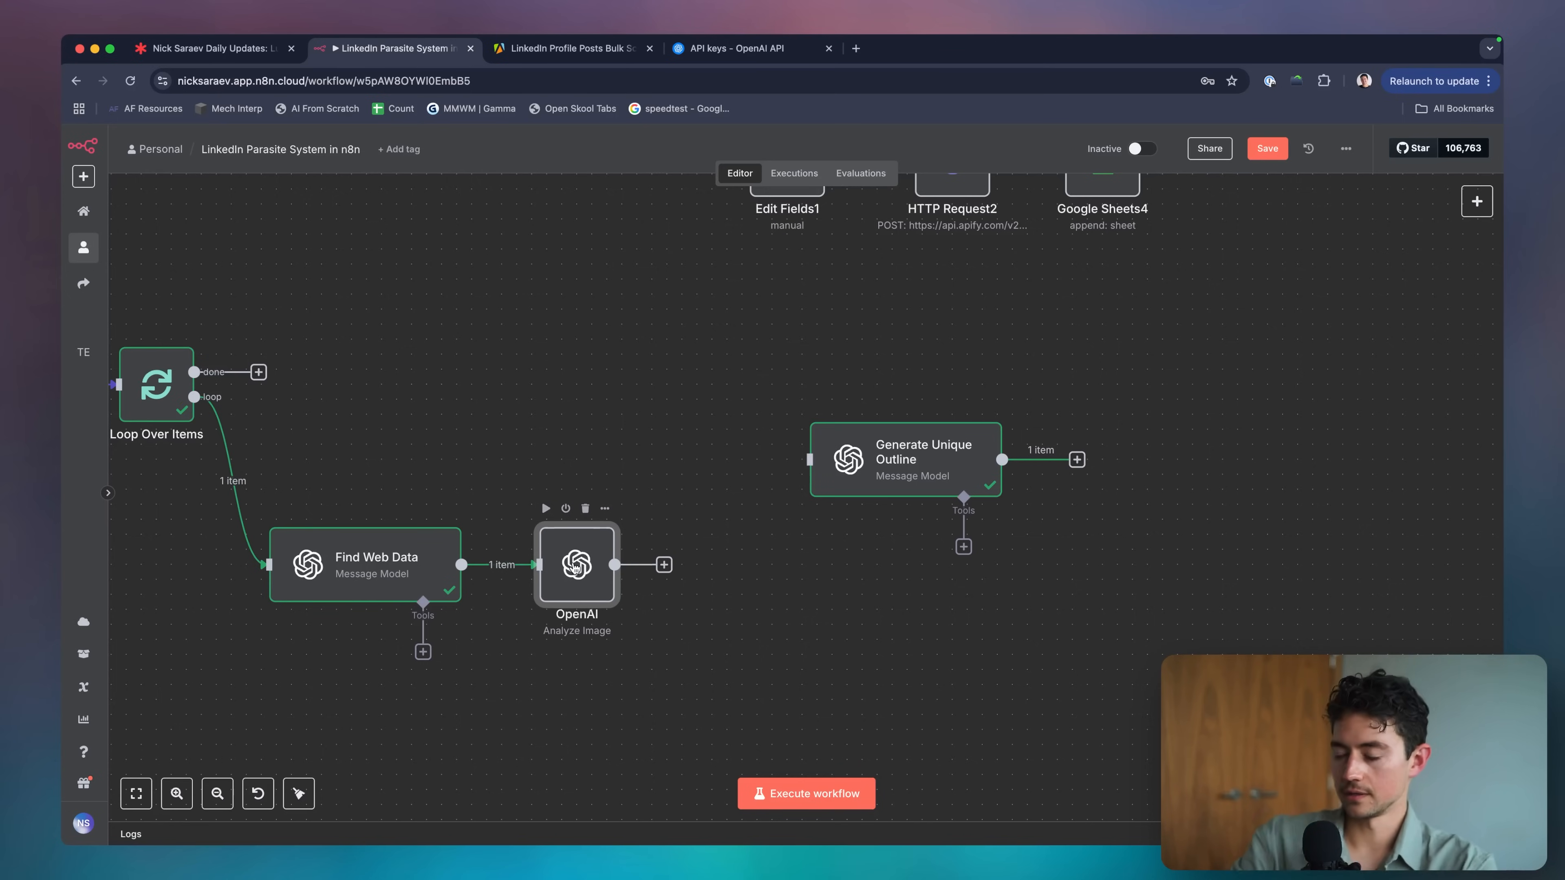
drag(575, 568, 656, 641)
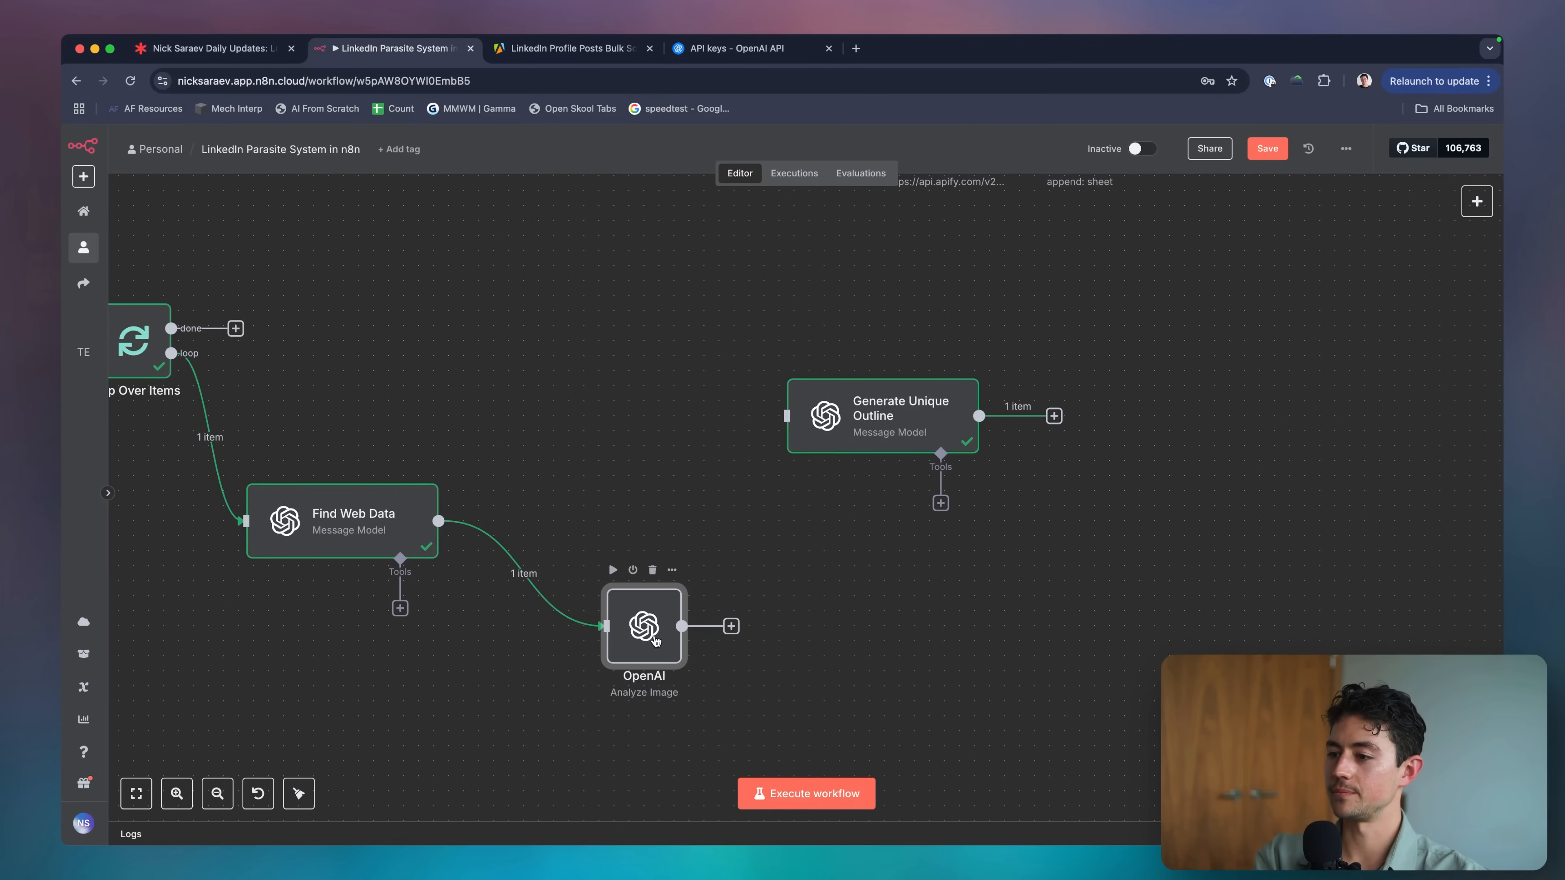
scroll(656, 641, down, 2)
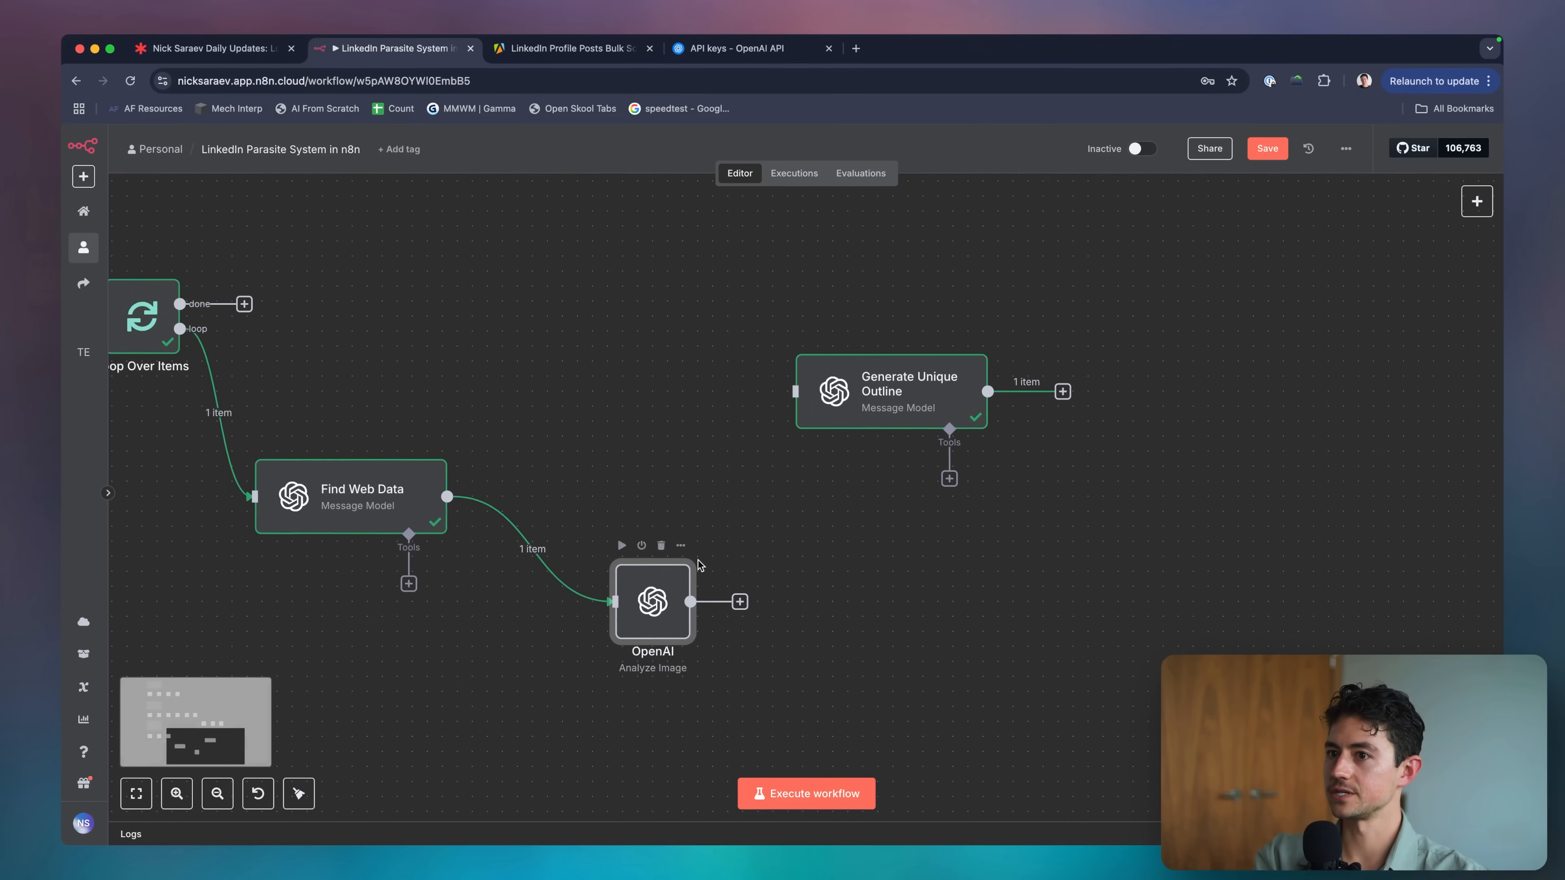
scroll(700, 564, left, 3)
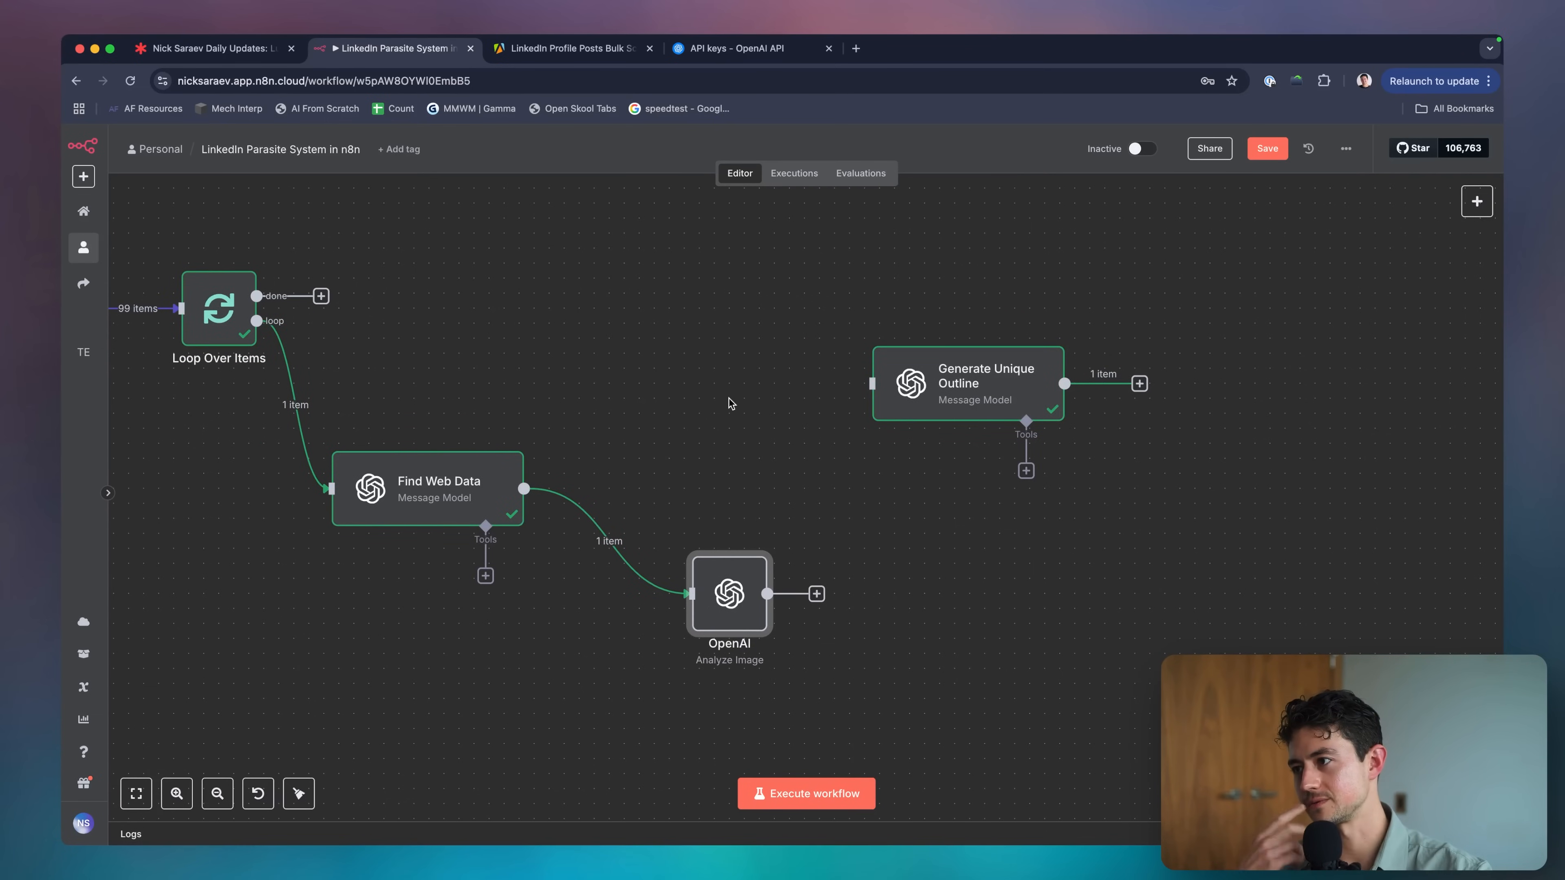
scroll(728, 404, down, 8)
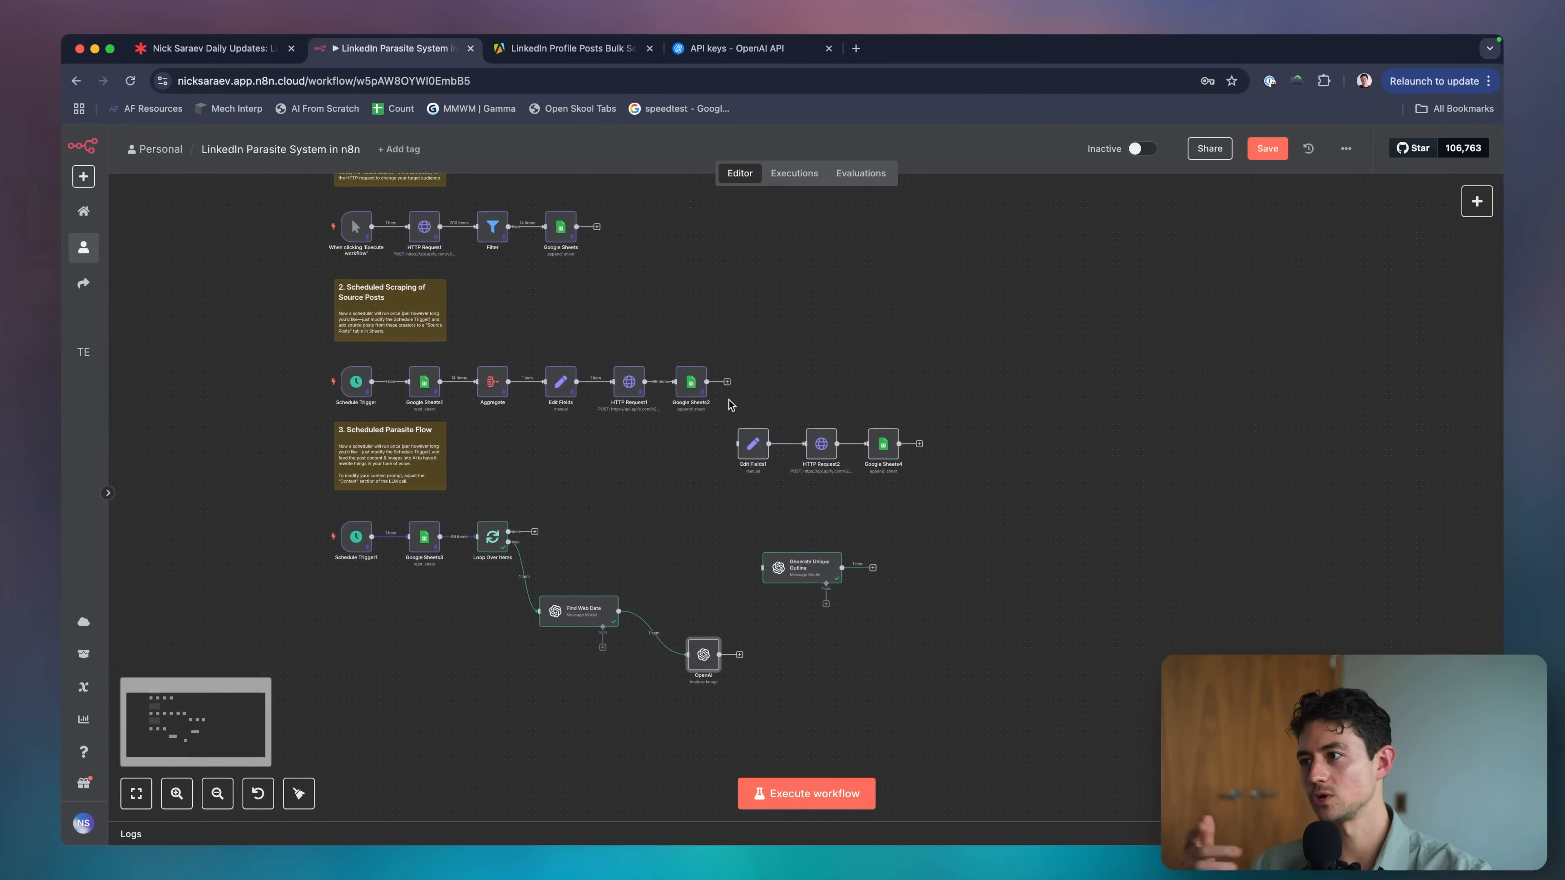
key(super+Tab)
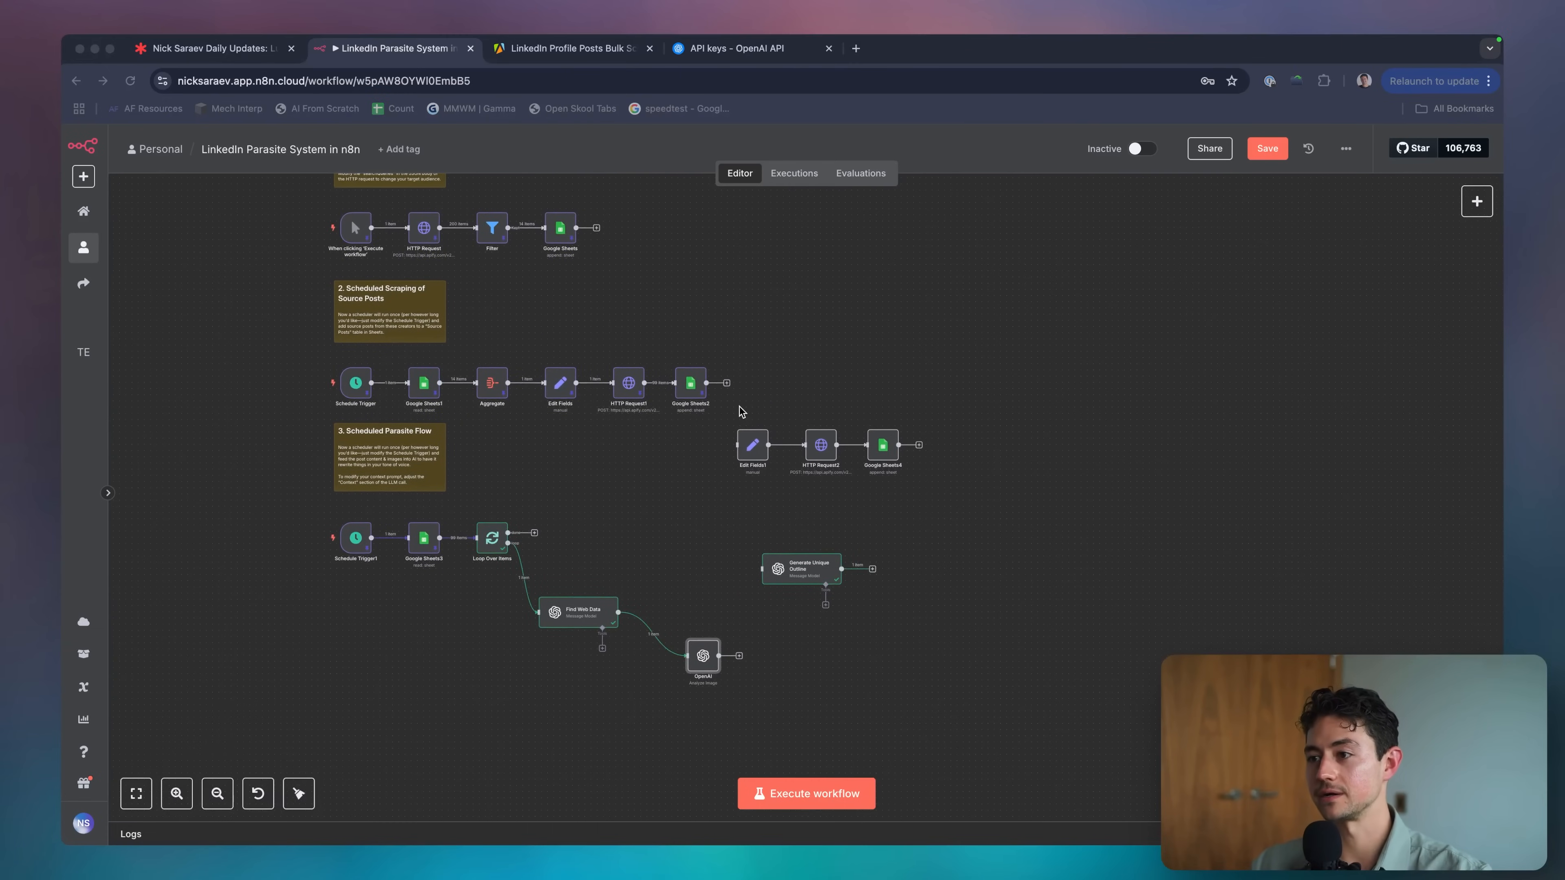
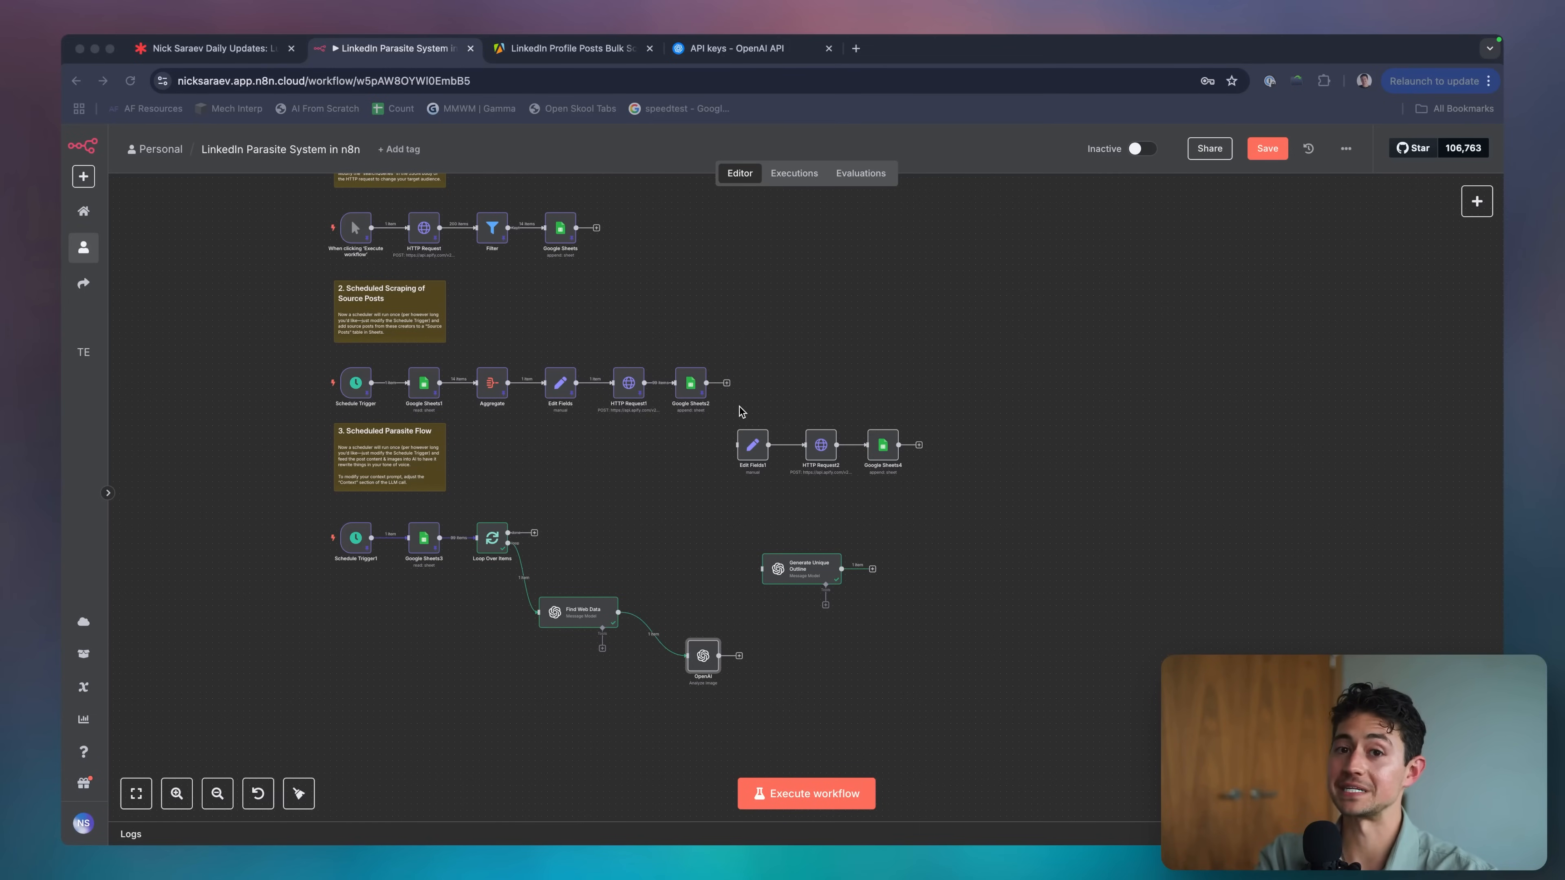
Delete the link from Find Web Data to the OpenAI image analysis node.
click(741, 412)
scroll(524, 574, down, 2)
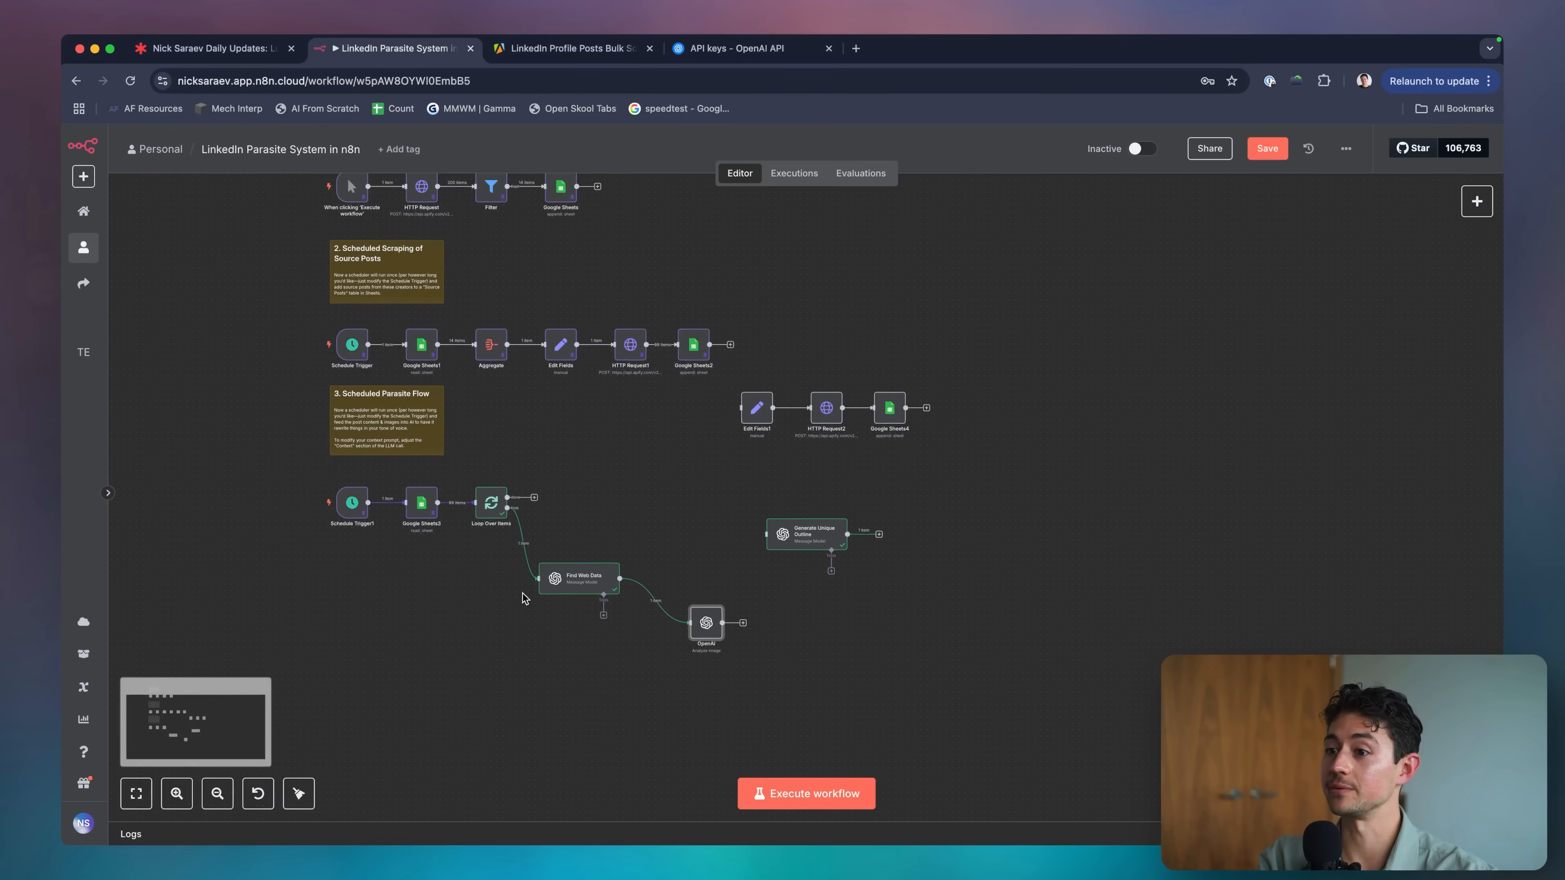
drag(304, 466, 1018, 703)
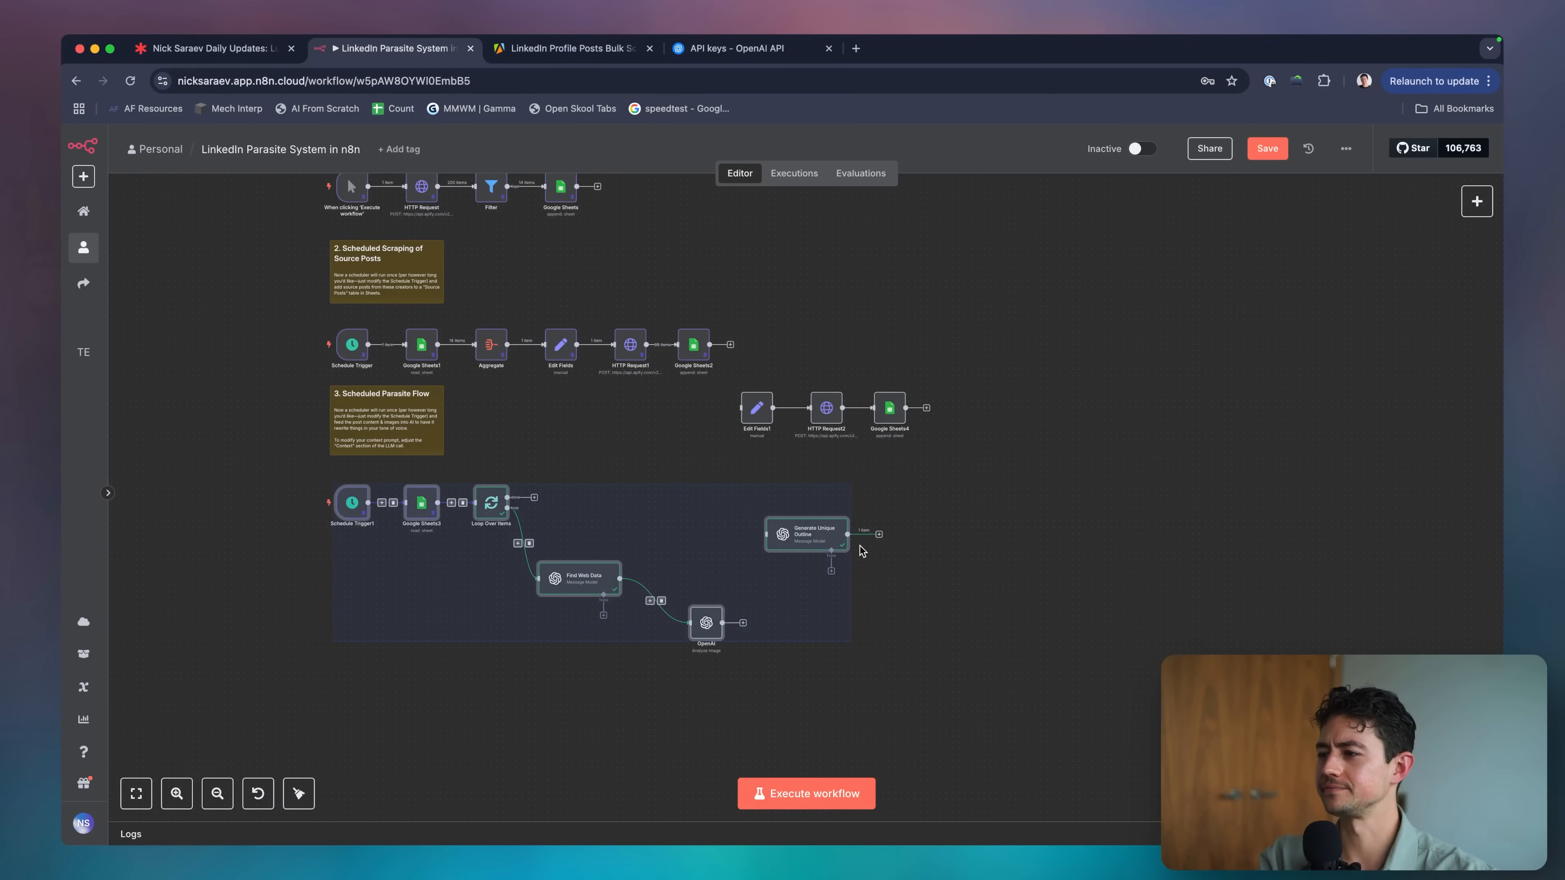
click(937, 578)
scroll(900, 564, down, 2)
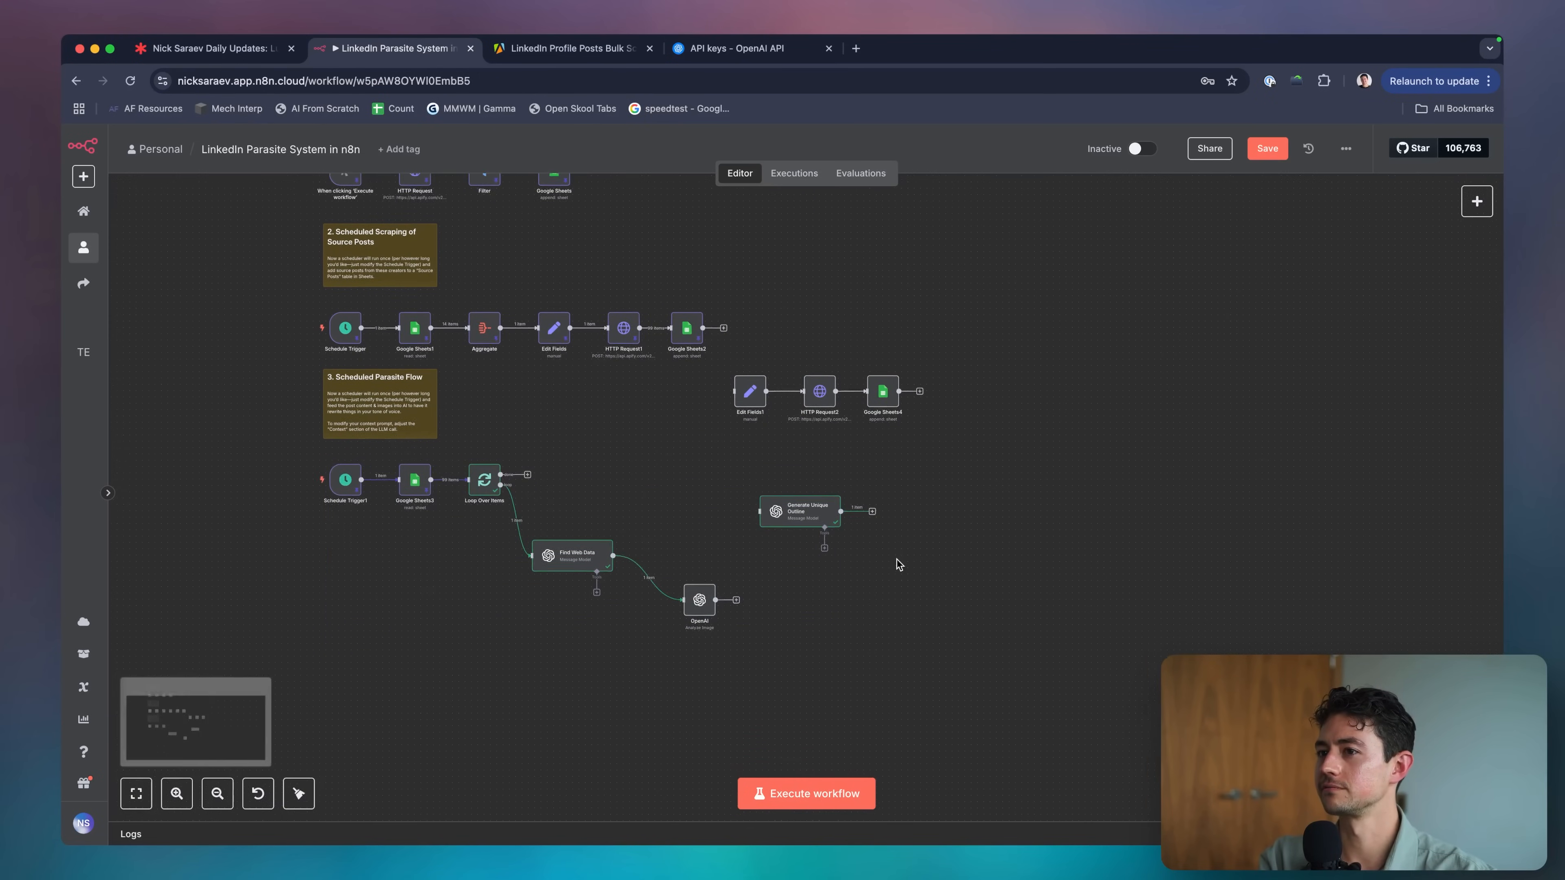
scroll(683, 588, up, 5)
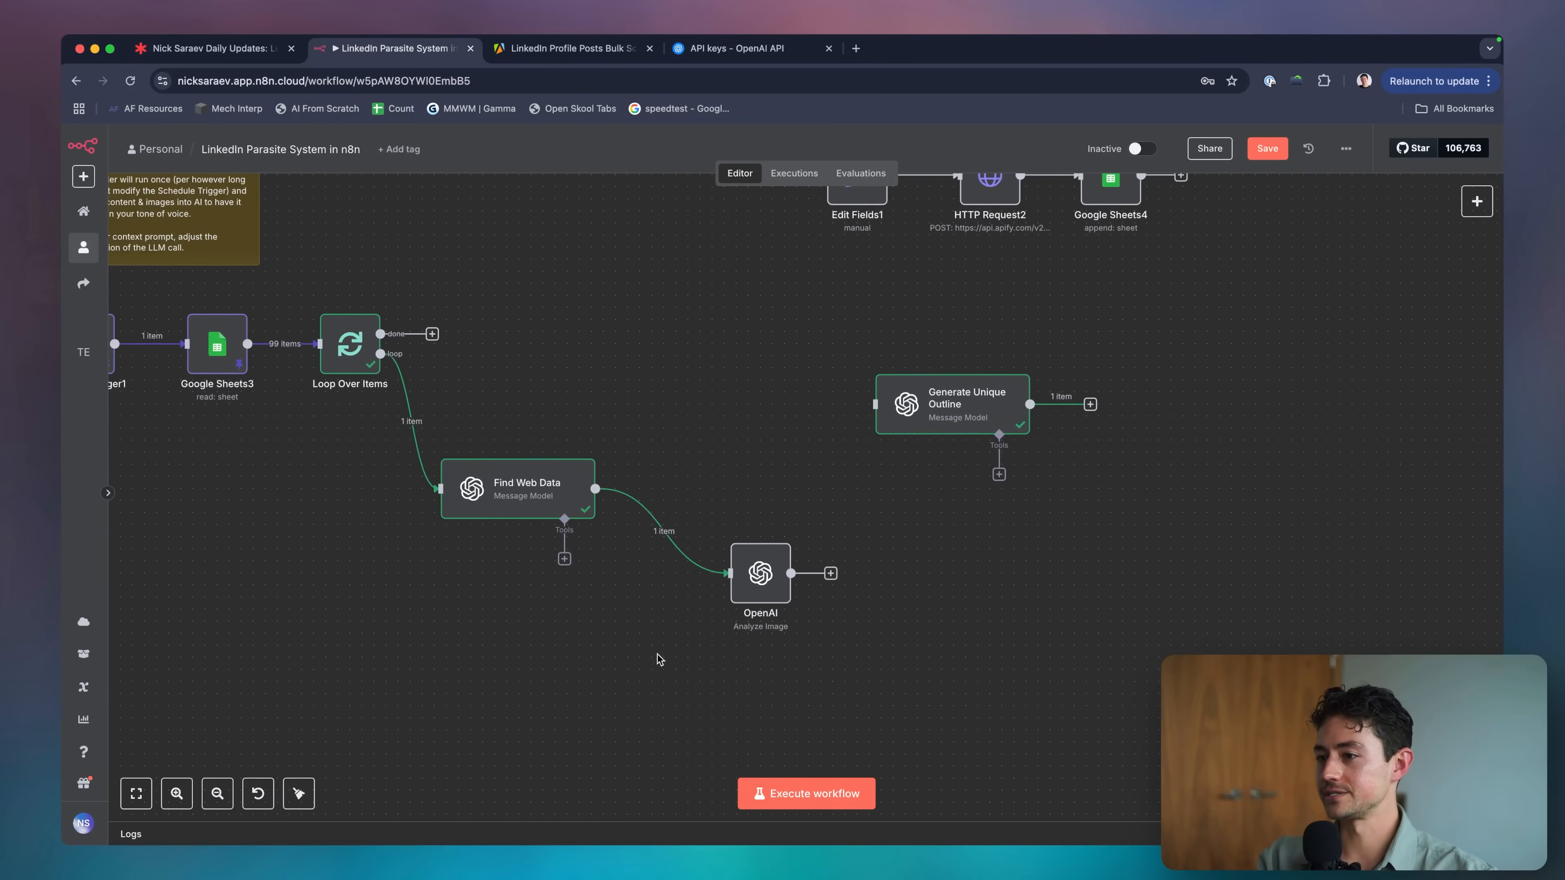
scroll(689, 651, down, 2)
scroll(689, 651, right, 2)
scroll(706, 608, down, 1)
scroll(705, 607, right, 1)
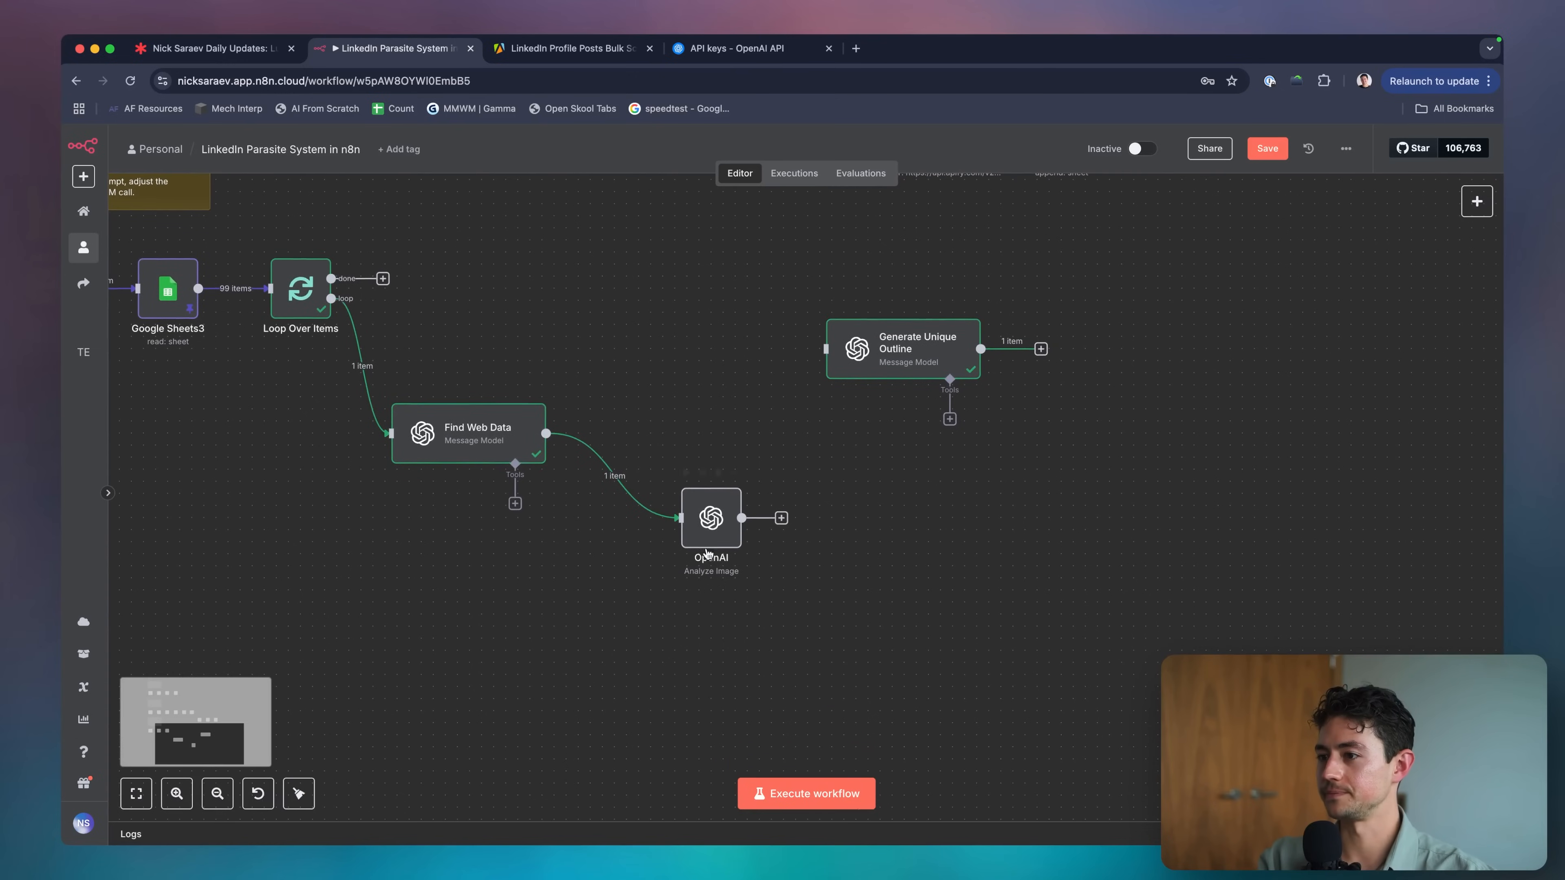
click(626, 481)
Add a Switch node after Find Web Data.
click(606, 433)
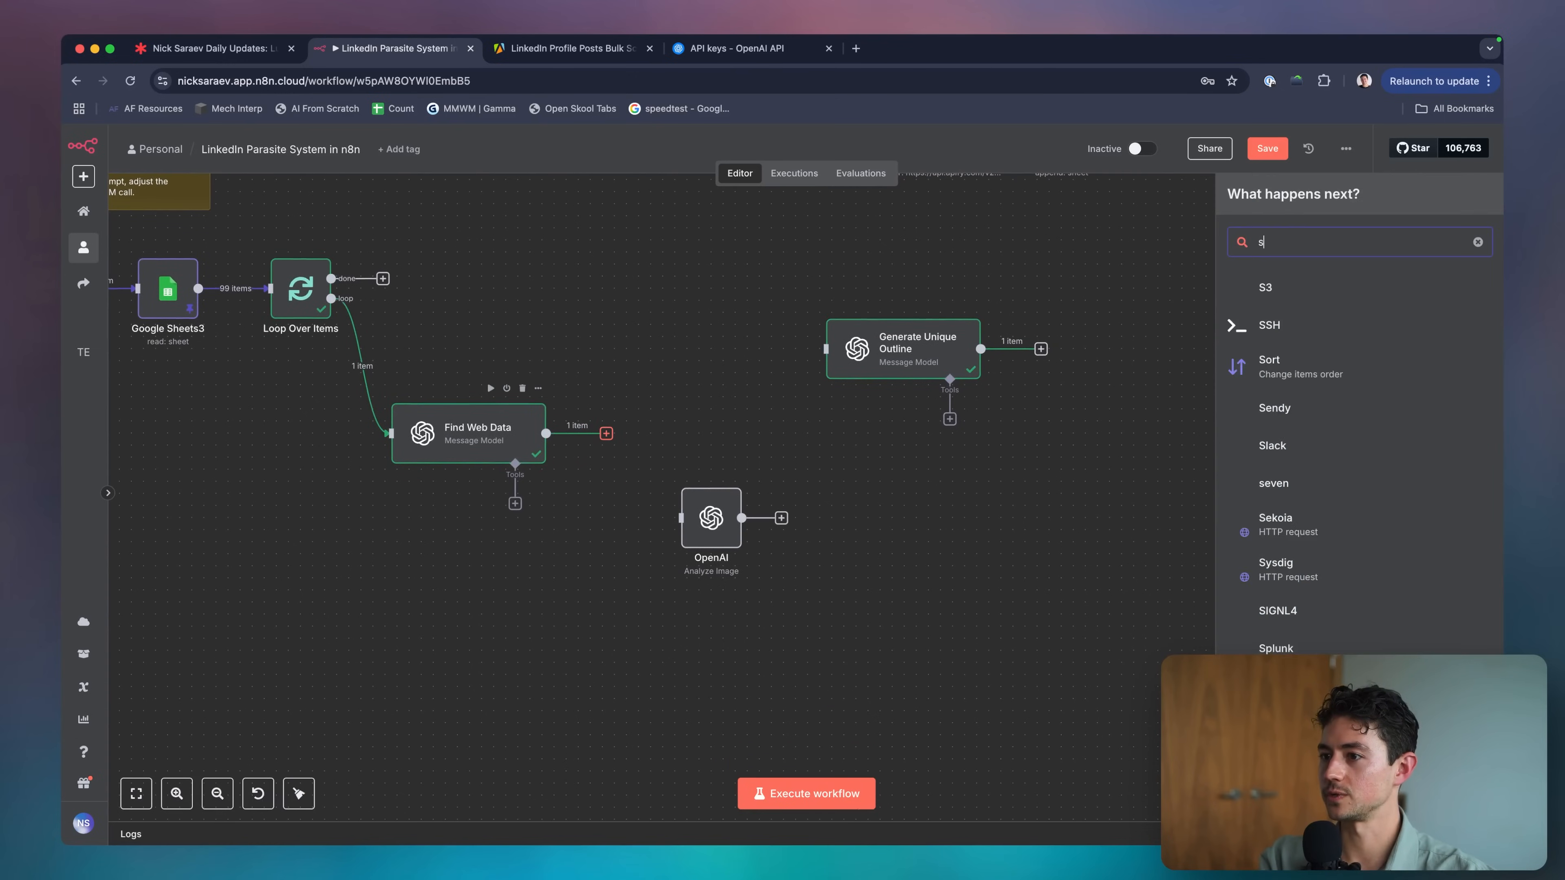
text(switch)
key(Return)
click(695, 314)
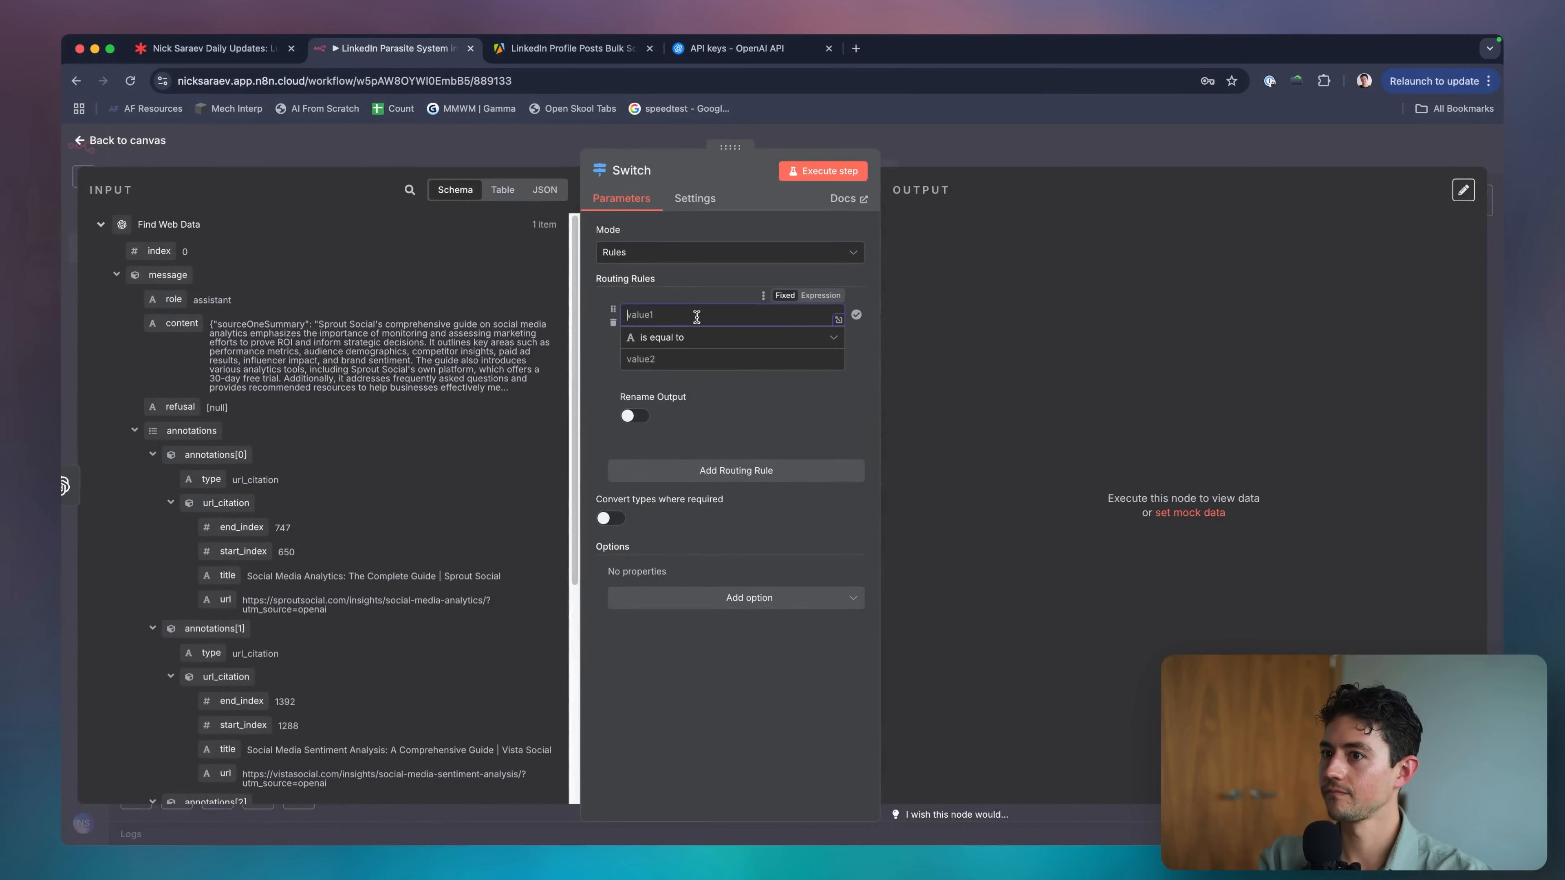
scroll(347, 421, down, 3)
scroll(348, 421, down, 3)
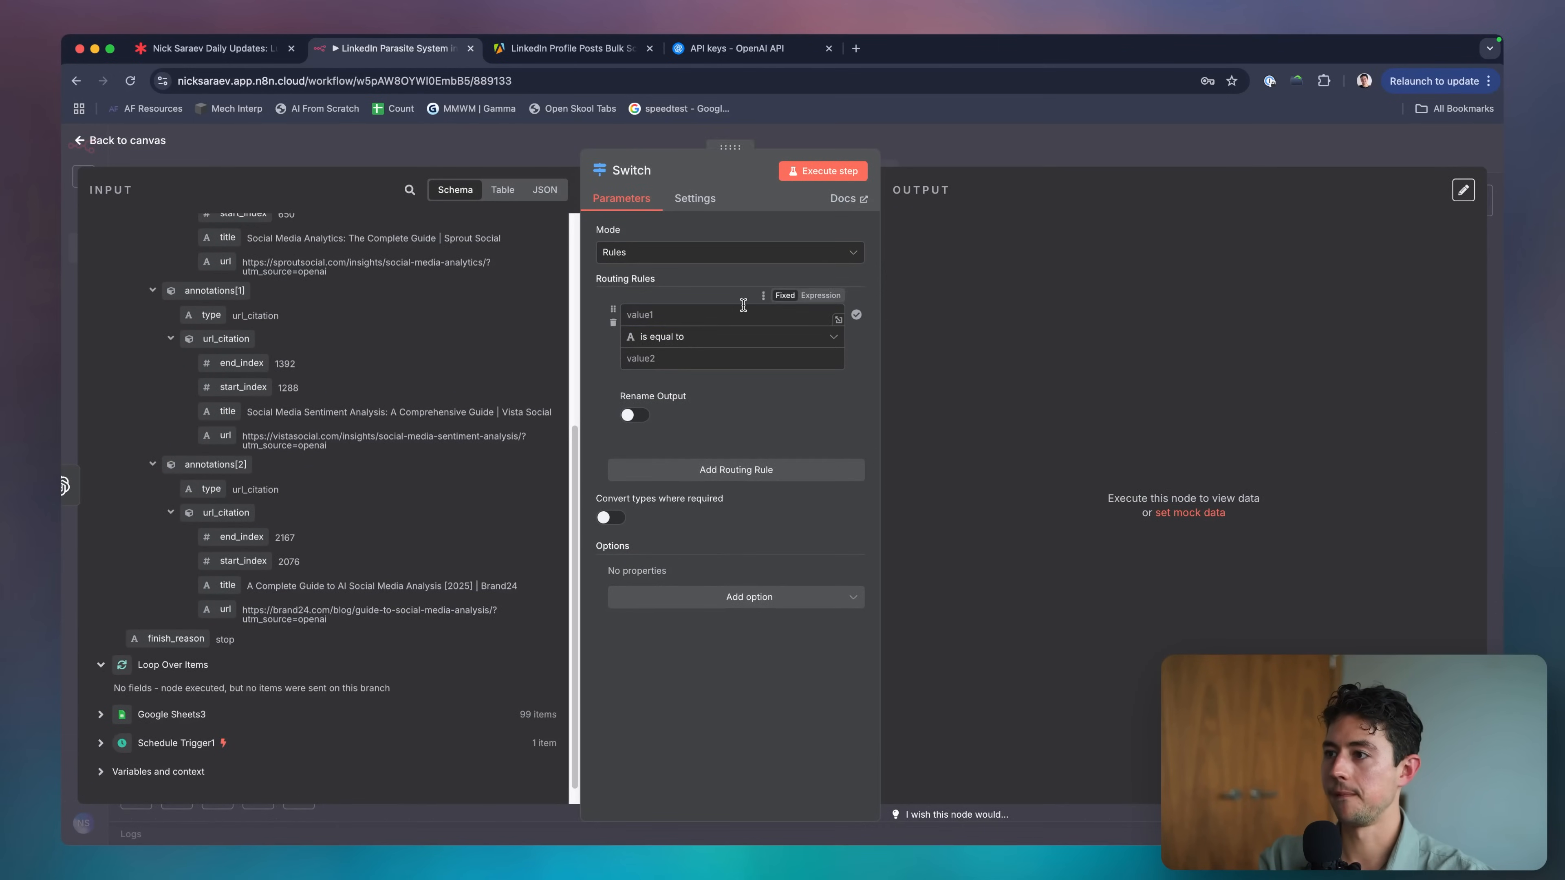
key(Escape)
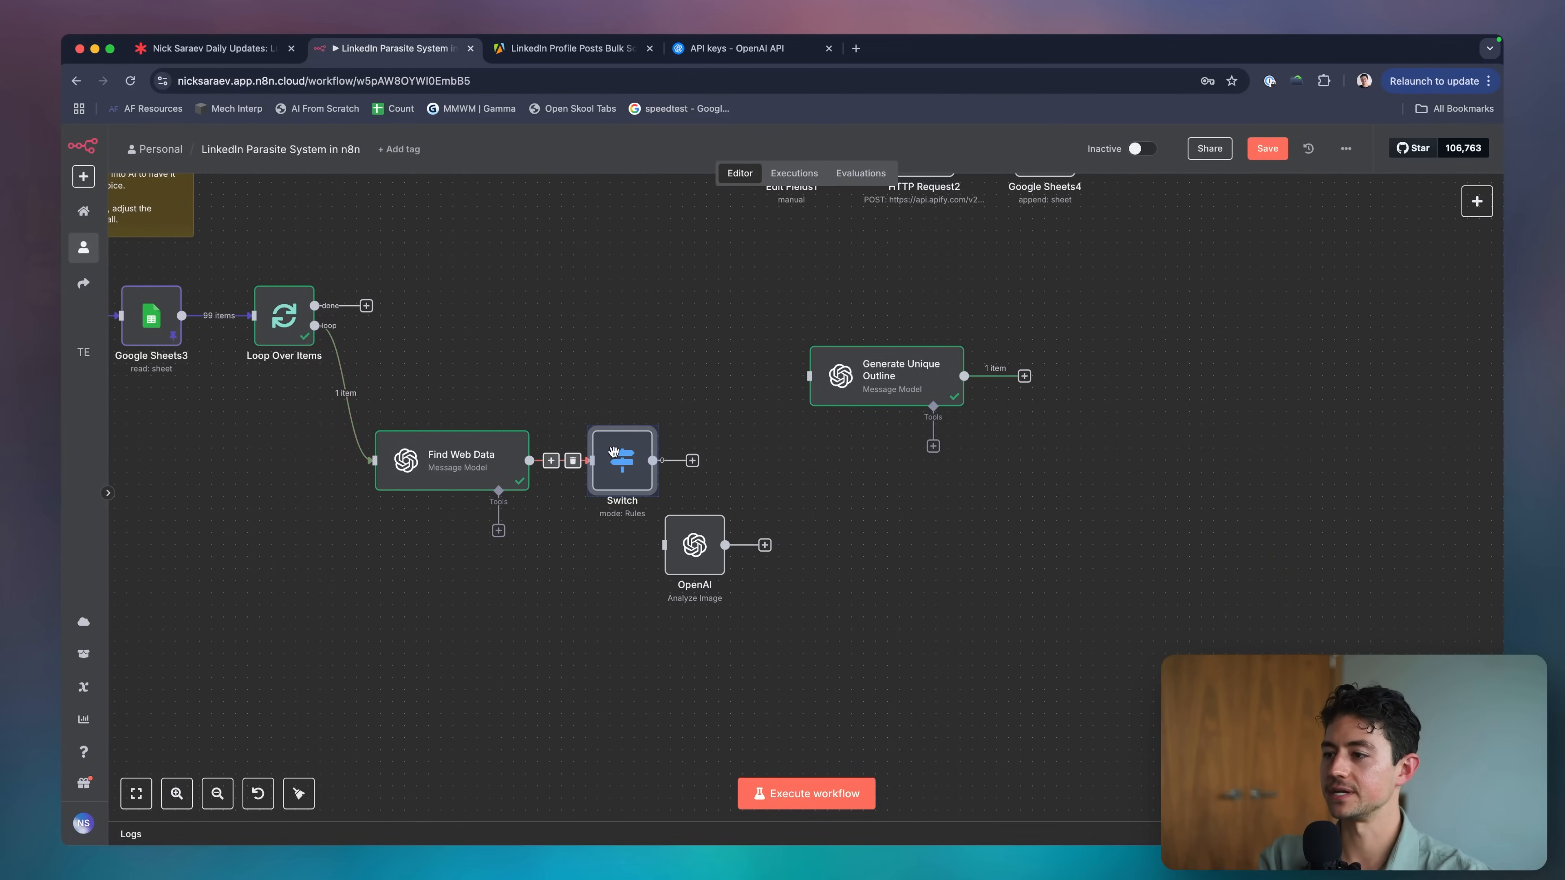
Set the Switch's first rule to check that Google Sheets3 postImageUrlOne exists.
double_click(613, 452)
scroll(401, 468, down, 1)
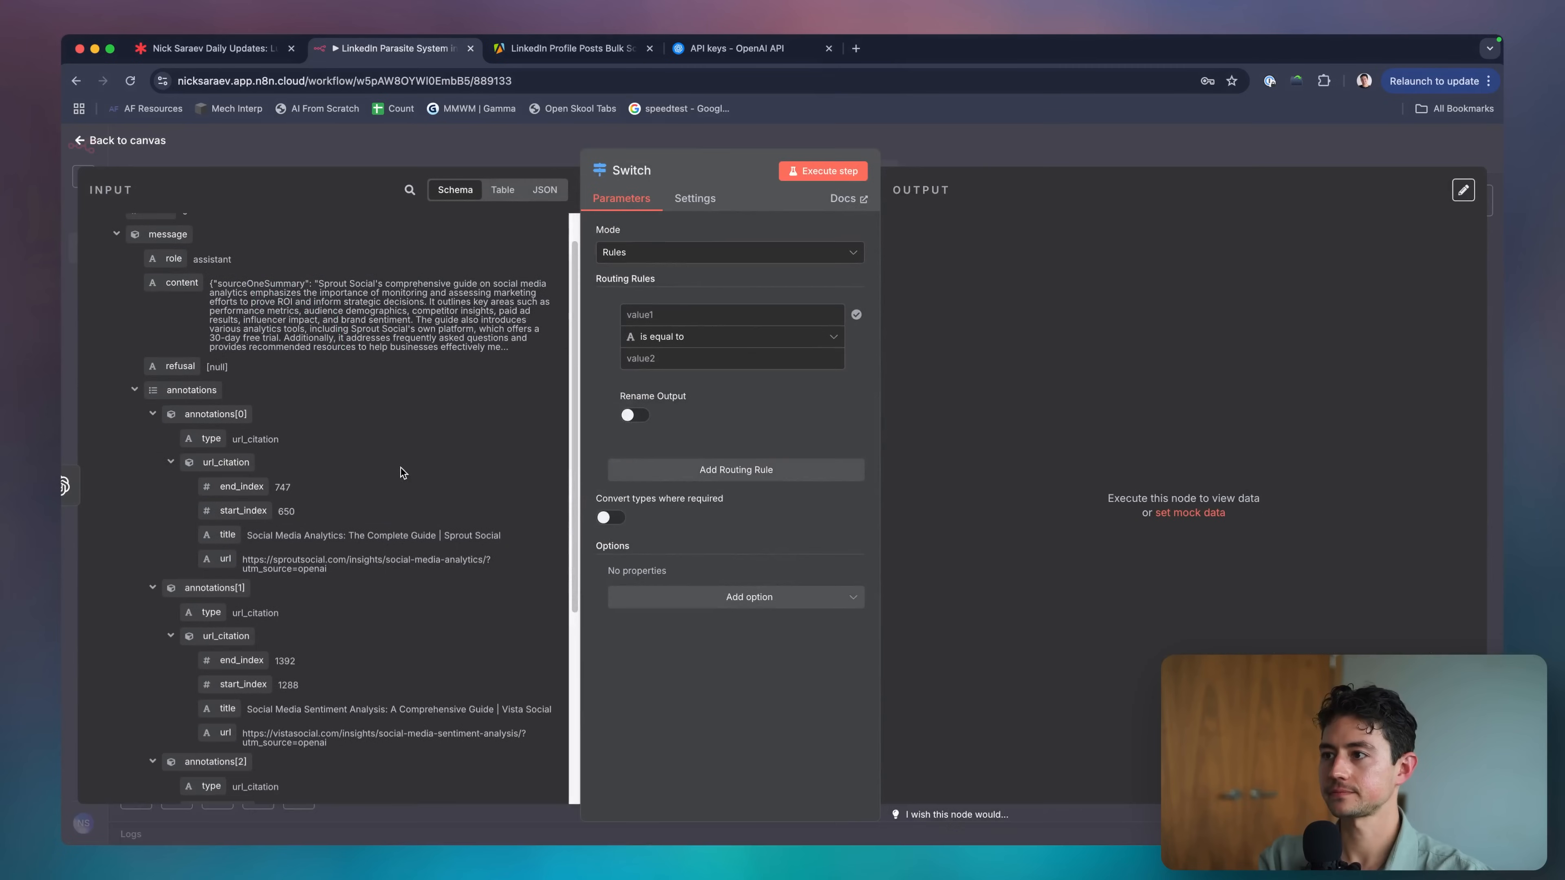
click(708, 313)
scroll(437, 479, down, 1)
scroll(437, 479, up, 2)
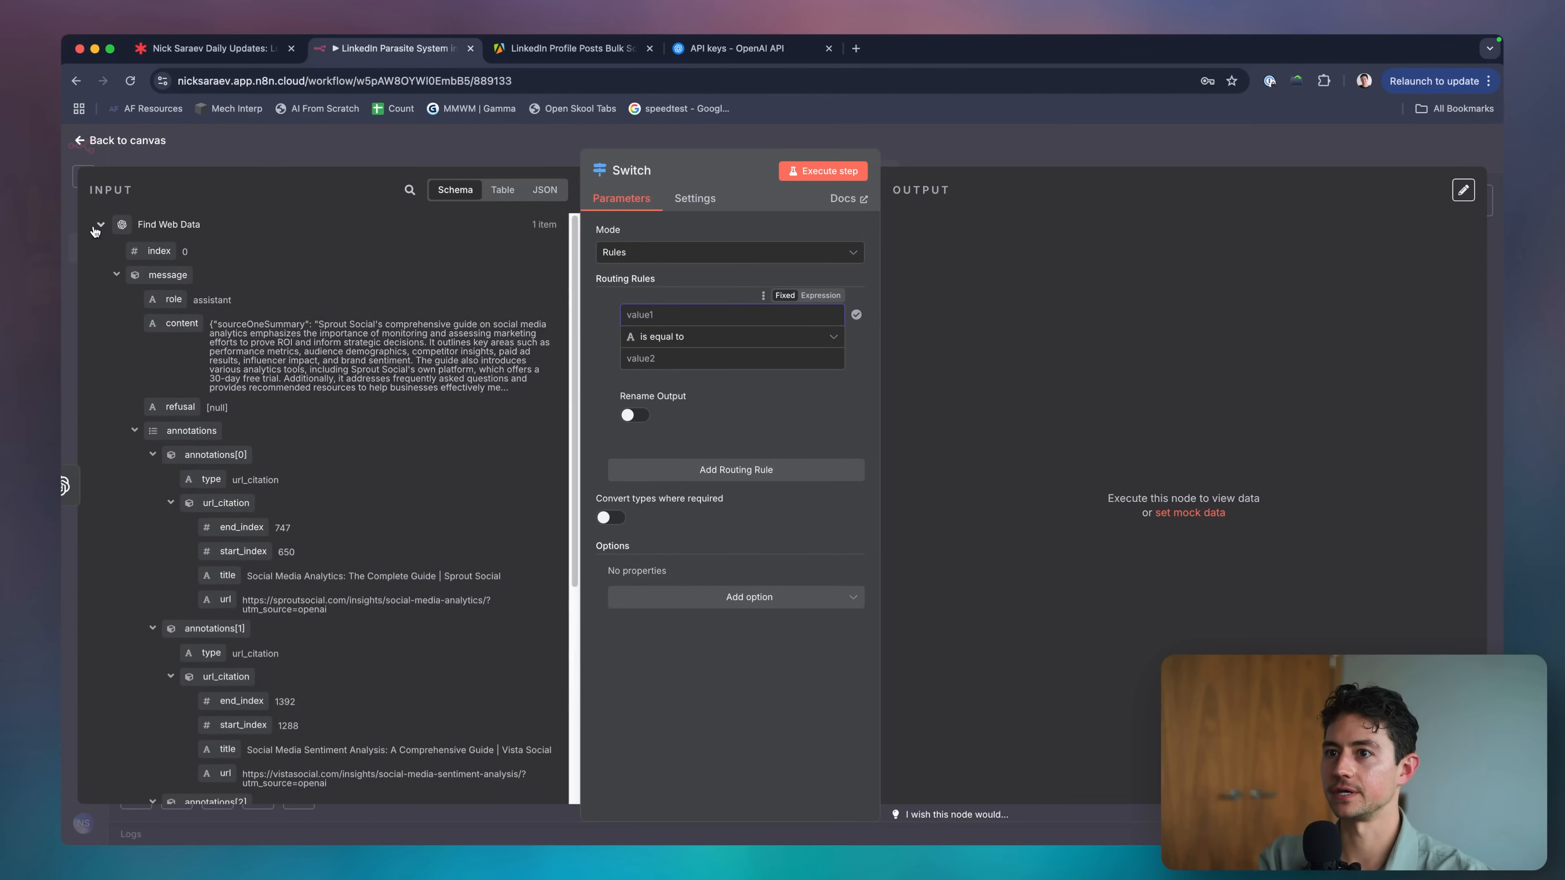
click(98, 225)
click(101, 281)
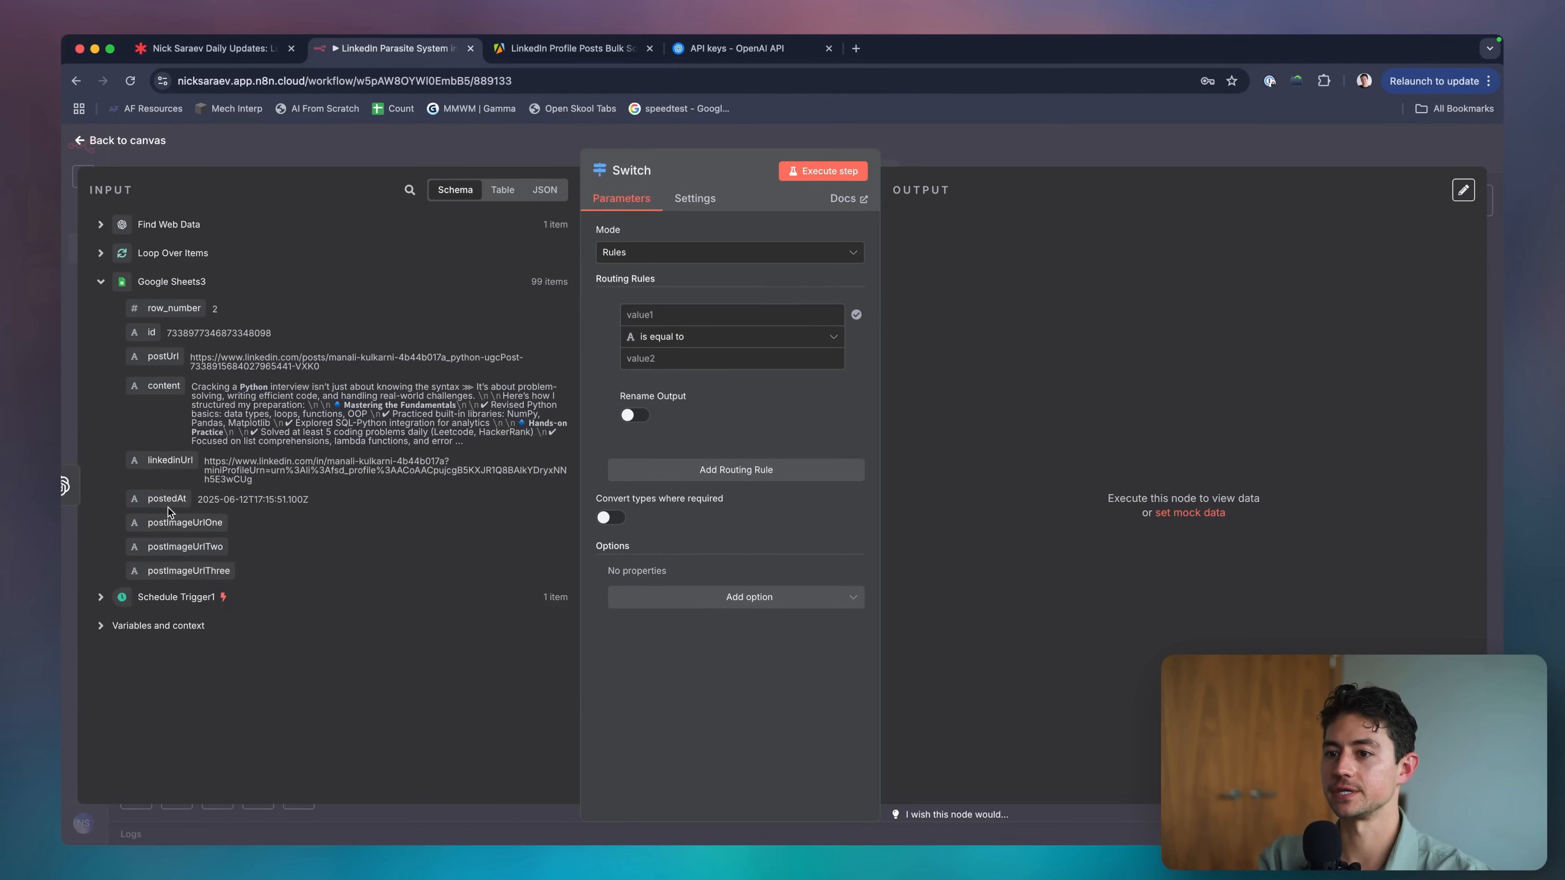
drag(173, 522, 678, 316)
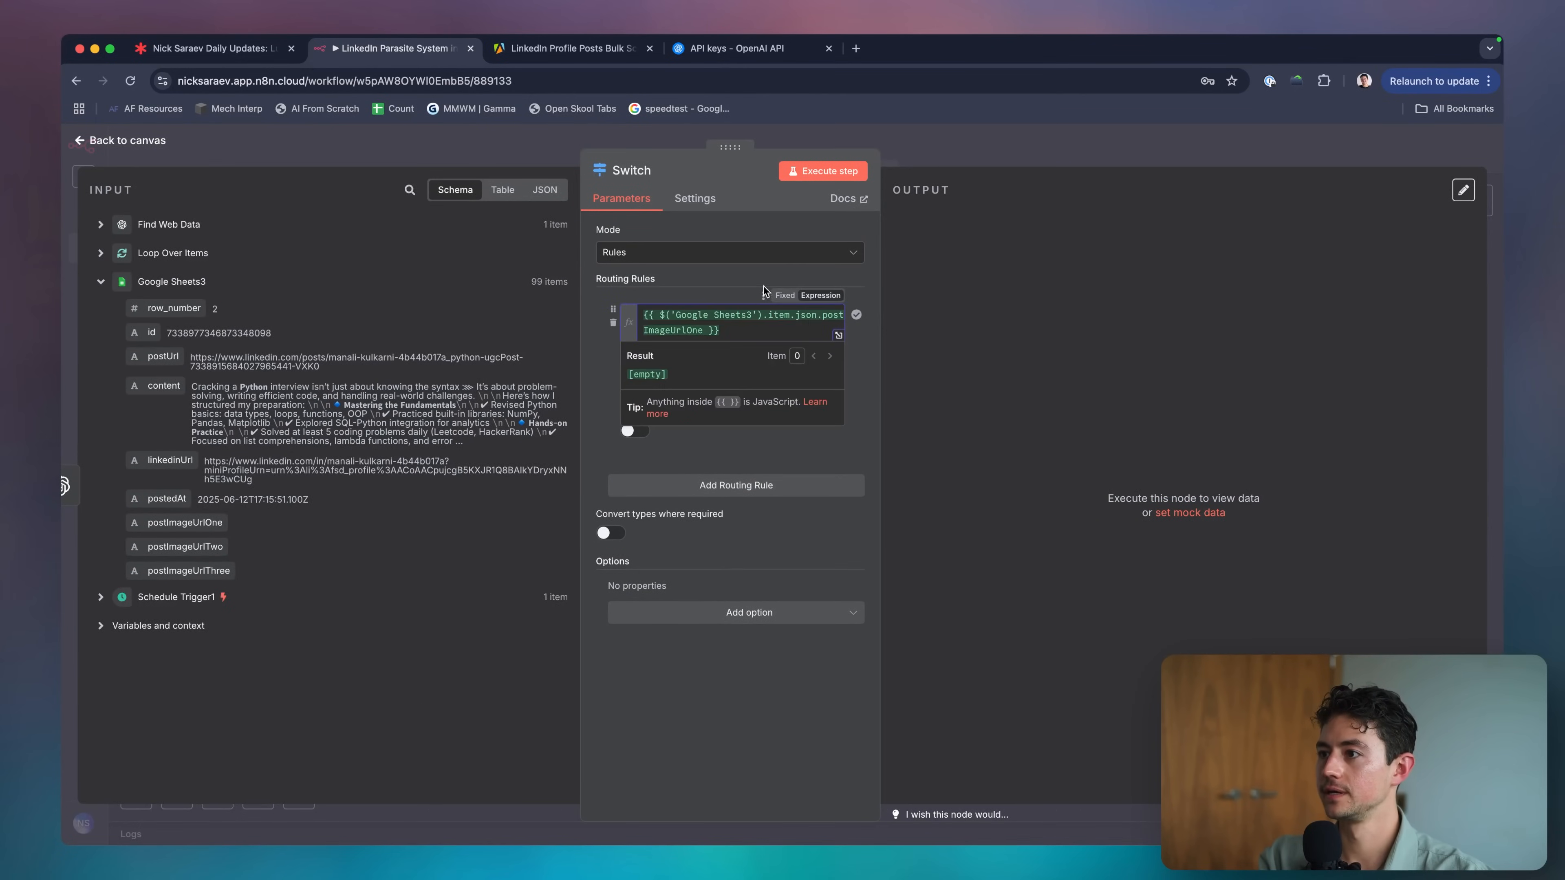
click(747, 359)
click(869, 392)
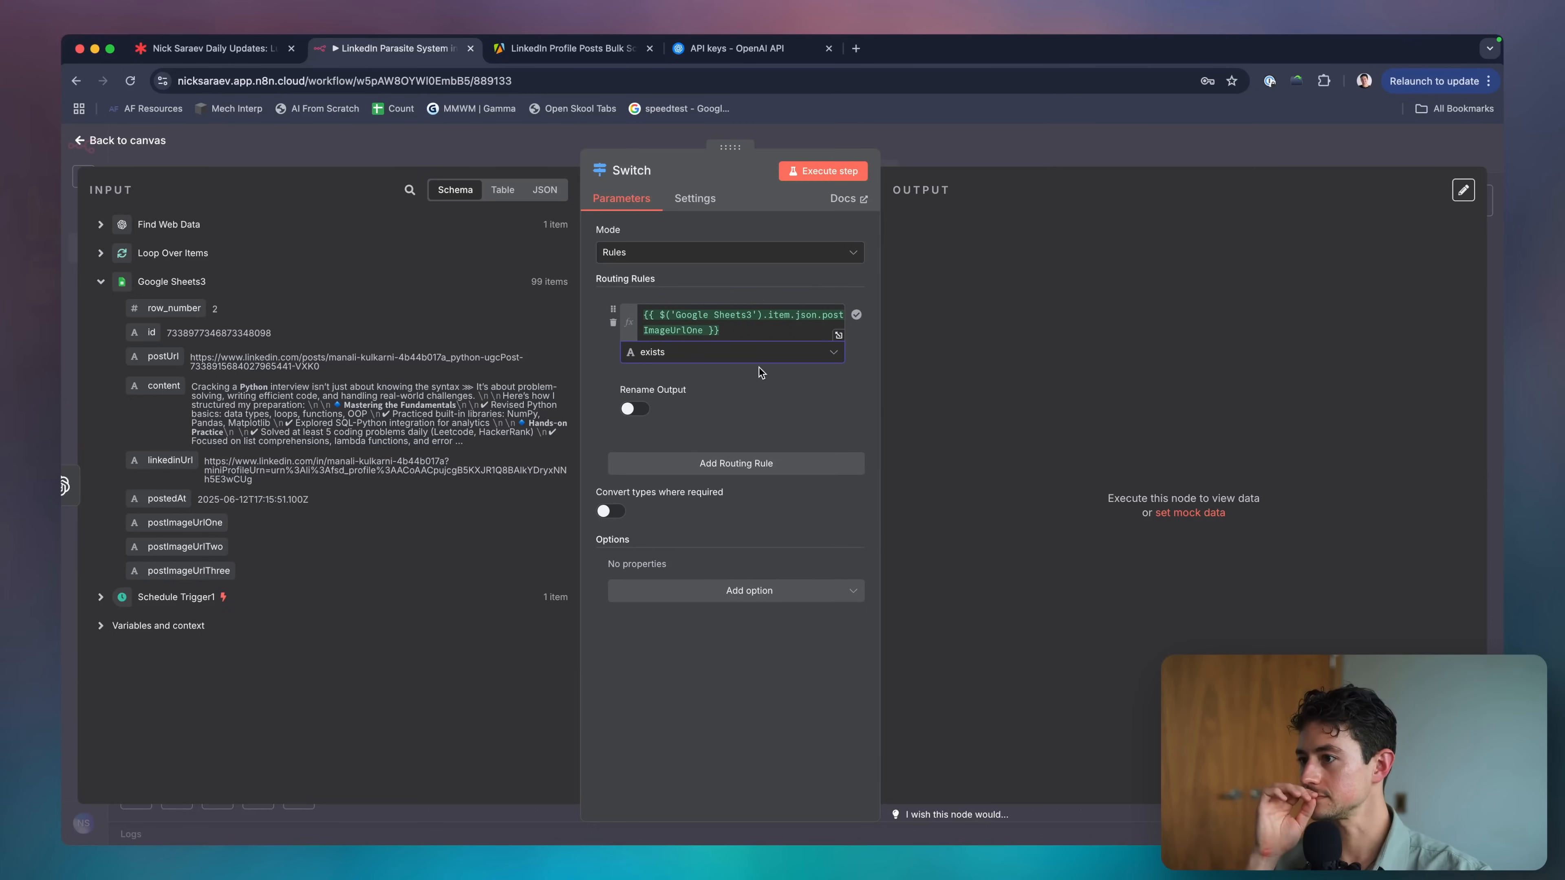
key(Escape)
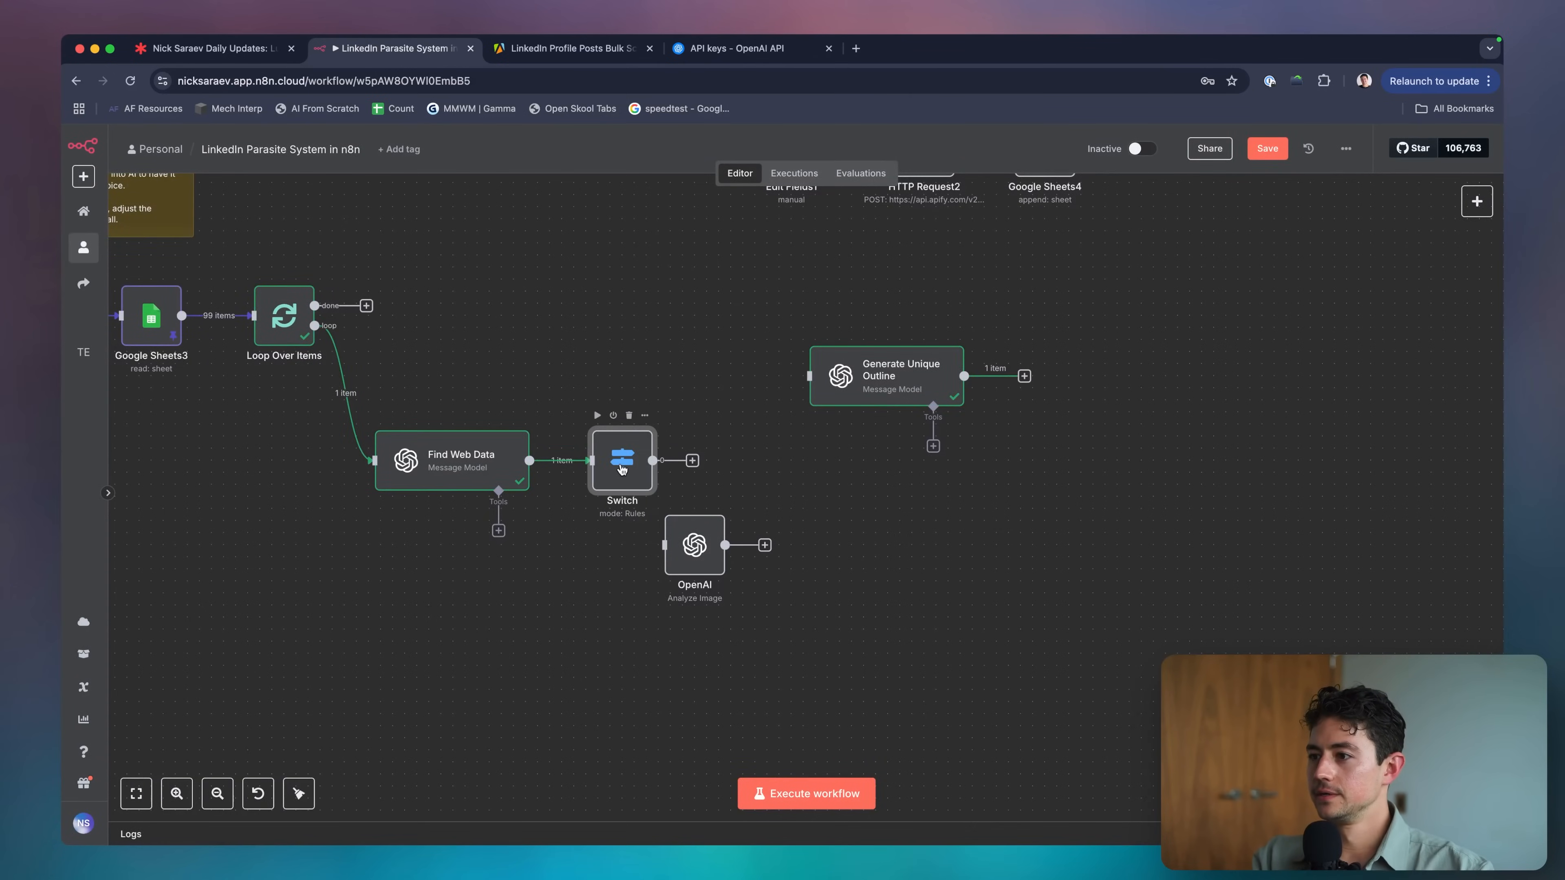
Set the second rule to check that the same postImageUrlOne does not exist.
double_click(621, 470)
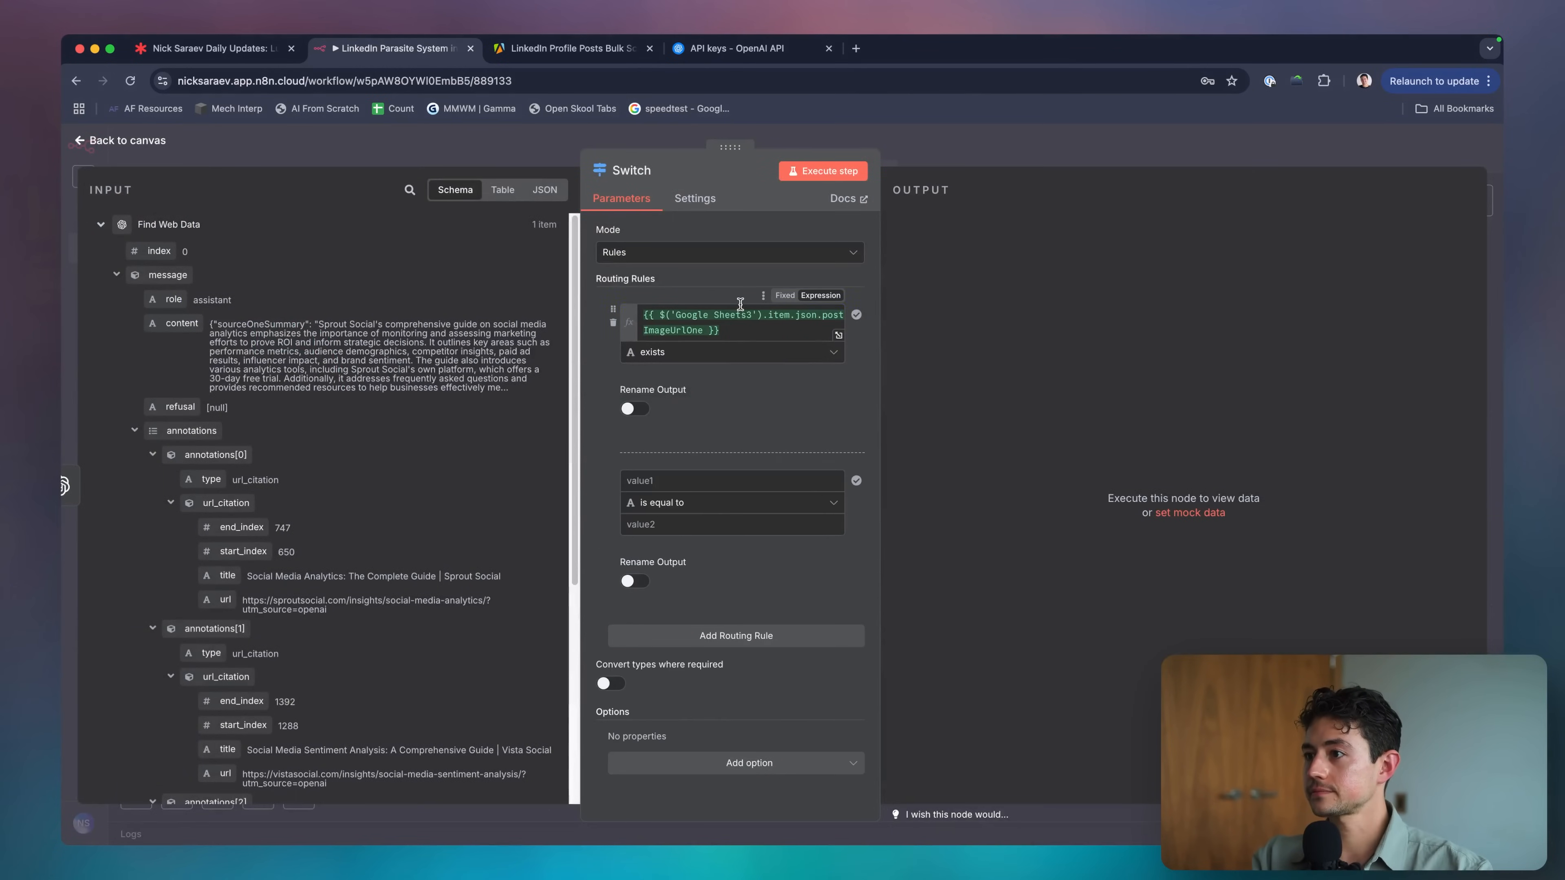
click(740, 311)
click(701, 481)
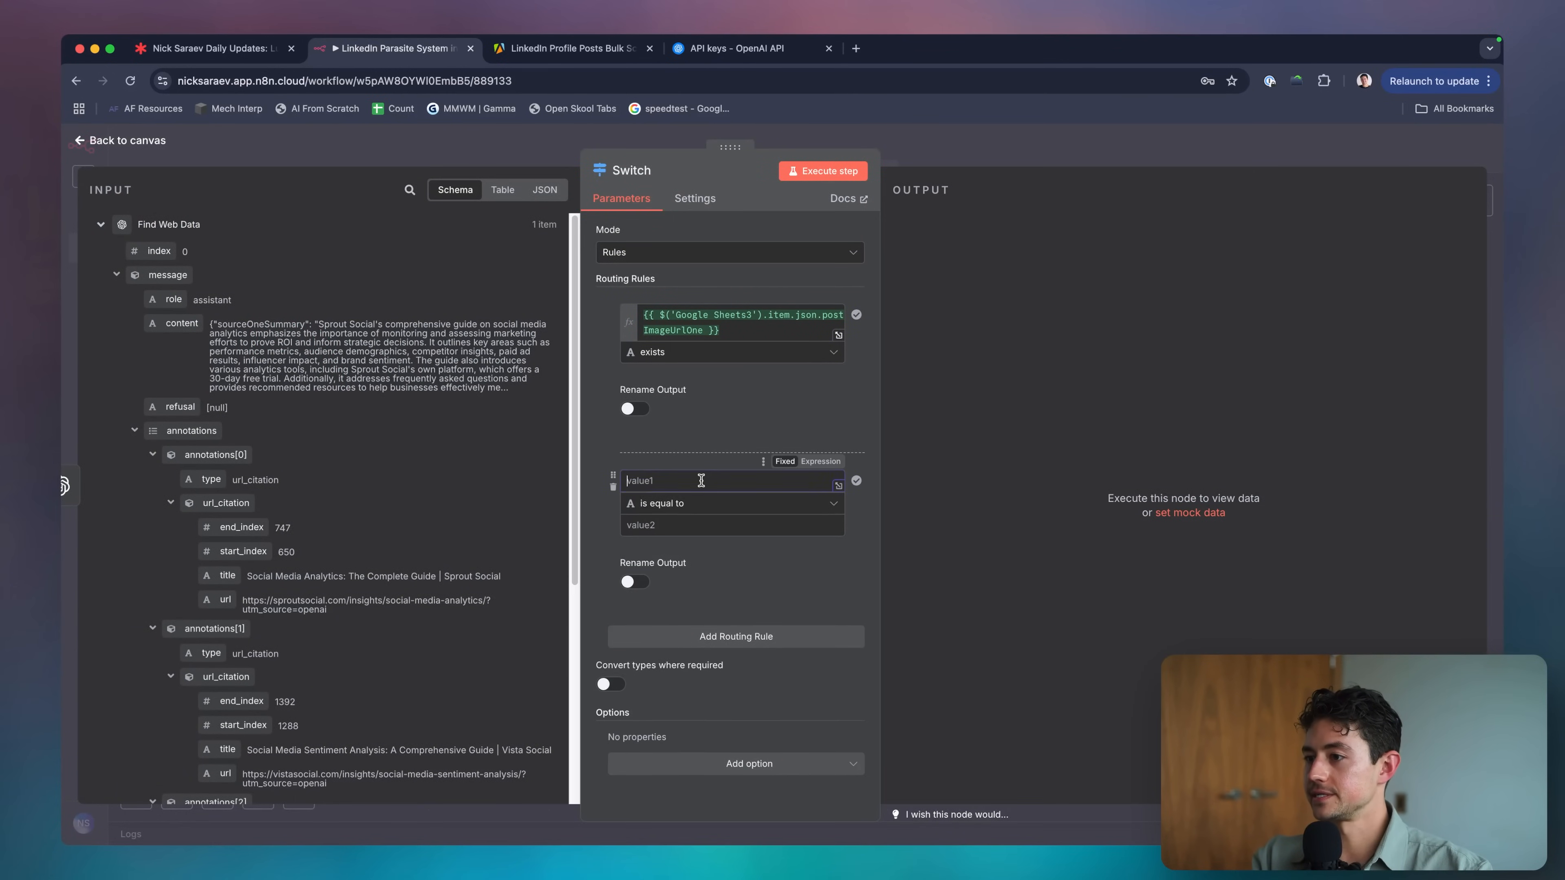
text({{ $('Google Sheets3').item.json.postImageUrlOne }})
click(707, 524)
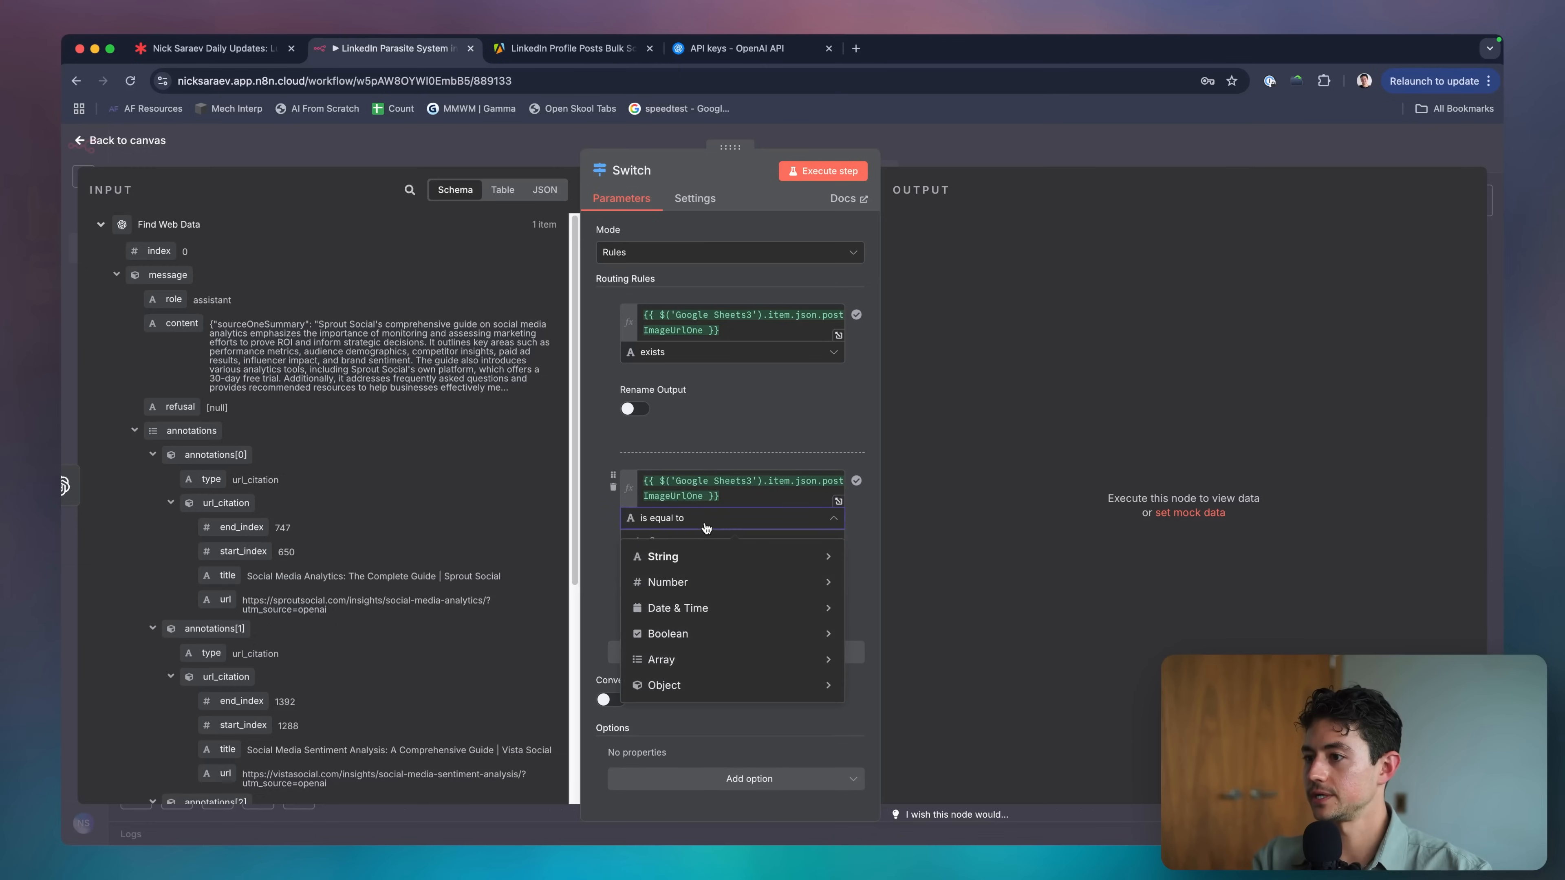
mouse_move(727, 556)
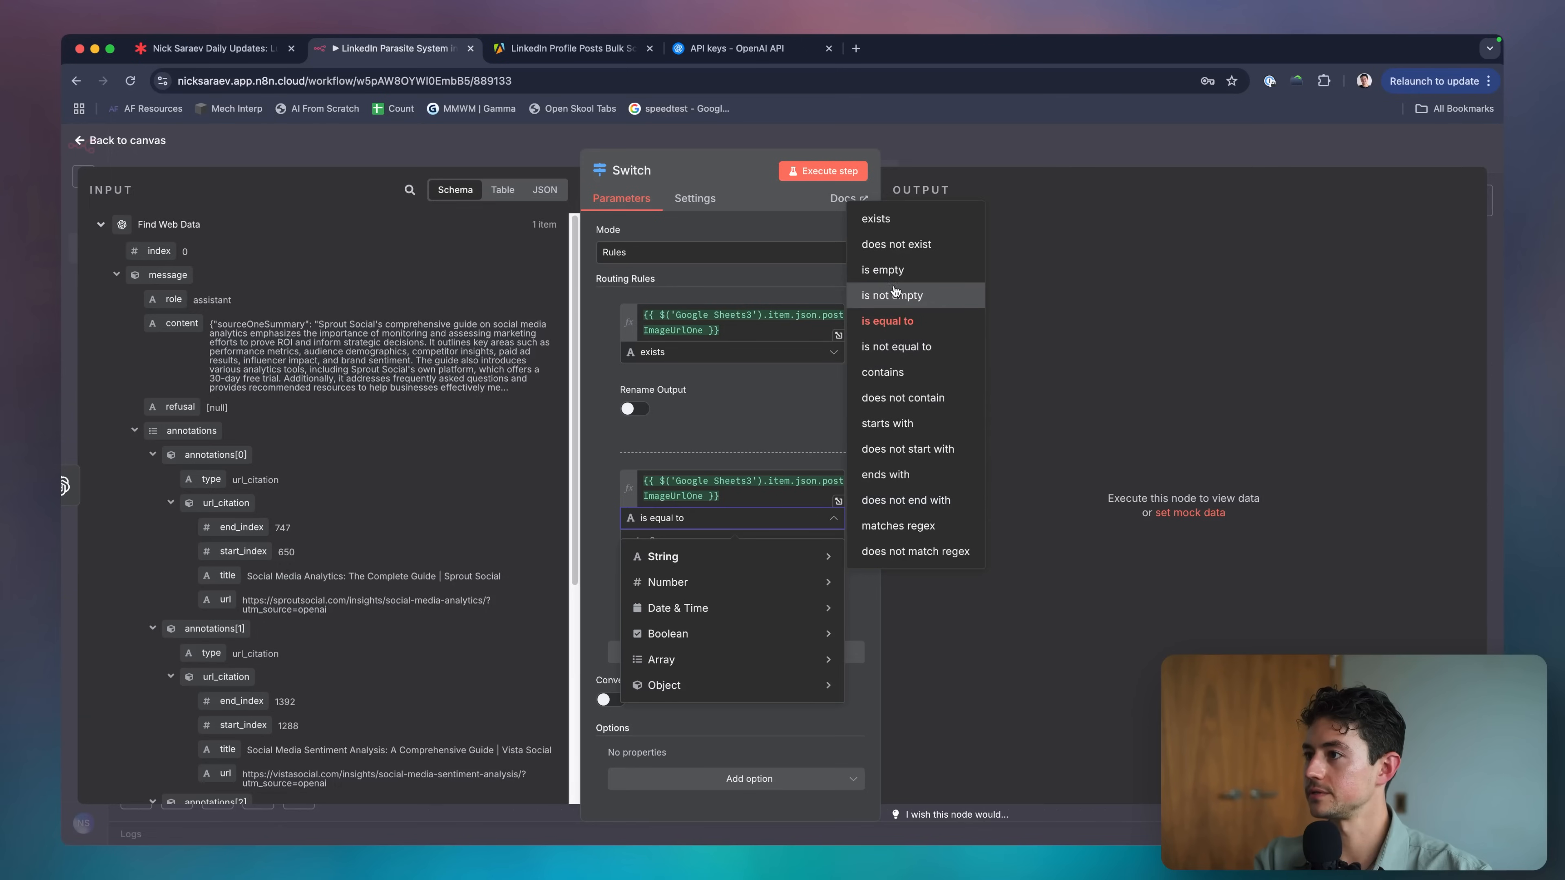
click(897, 245)
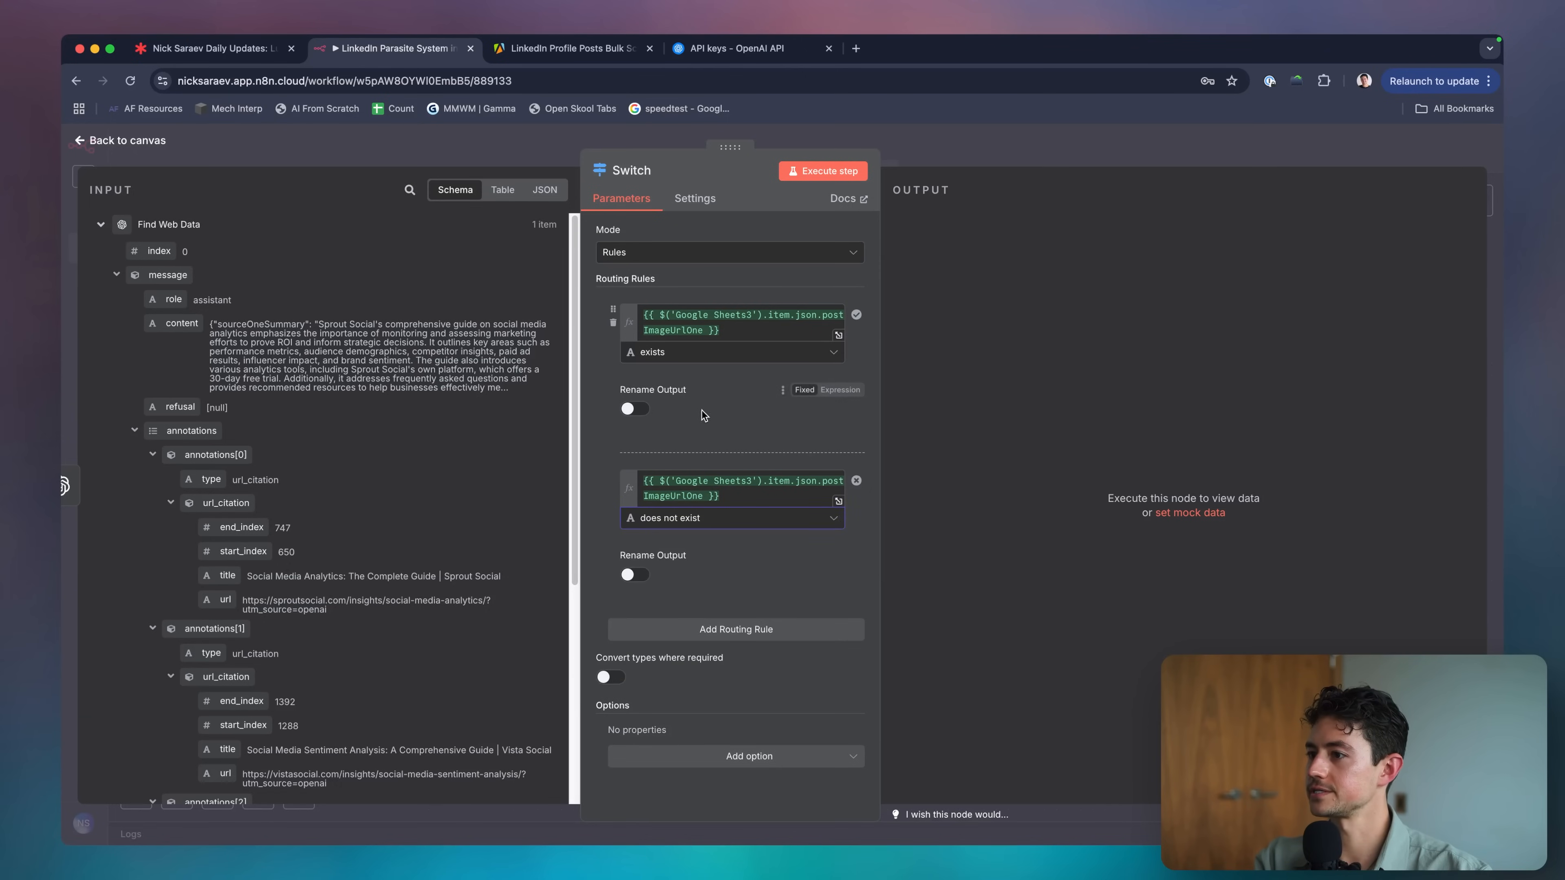
click(943, 151)
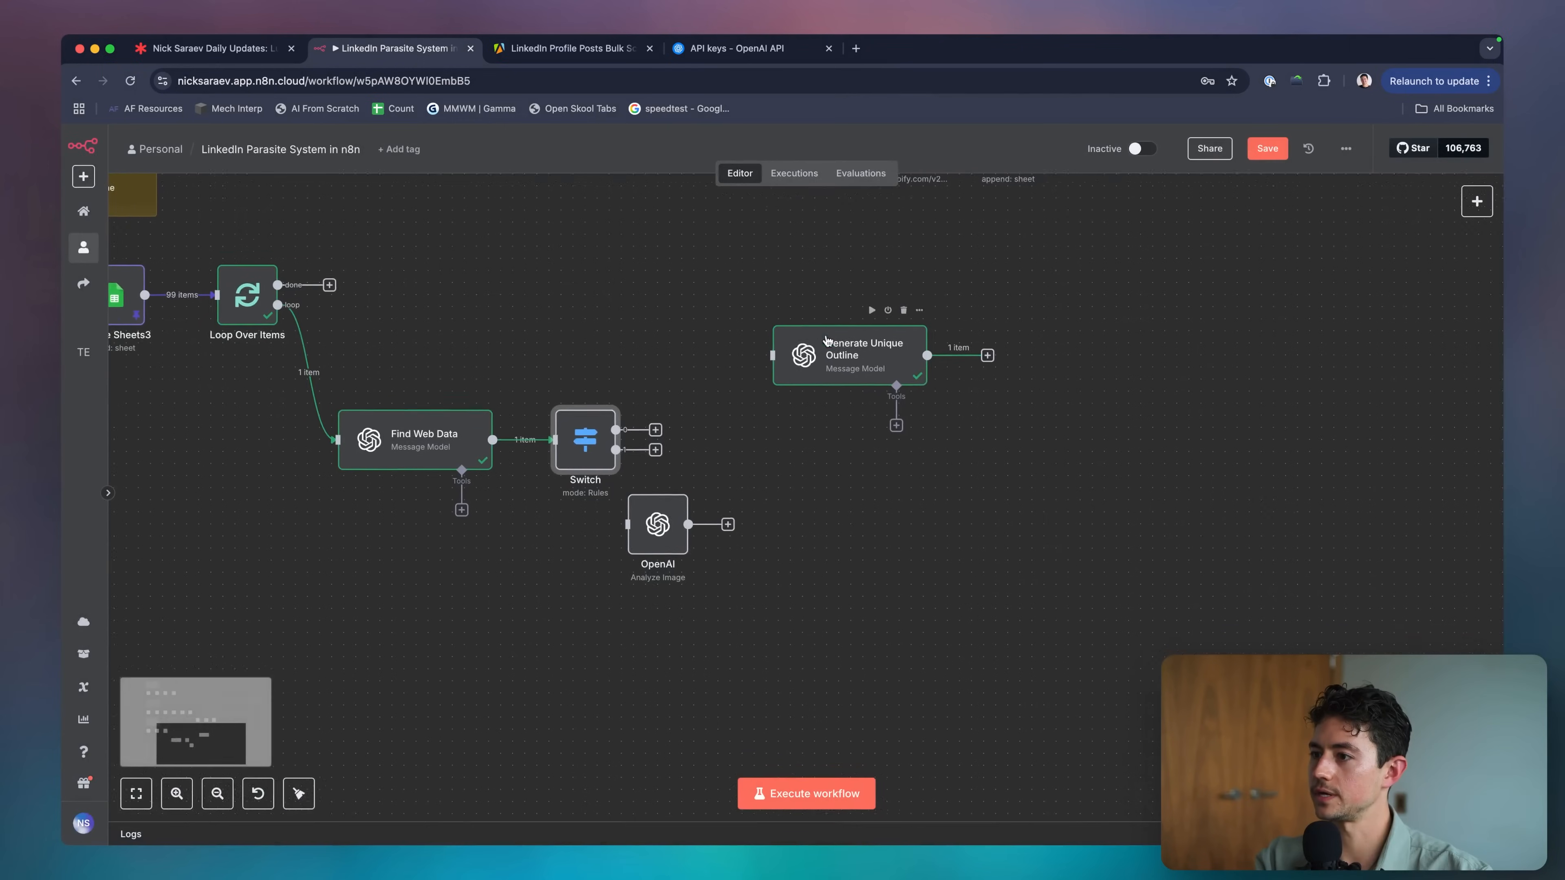
Turn on Rename Output and name the two outputs 'Image?' and 'No Image'.
double_click(577, 459)
click(634, 407)
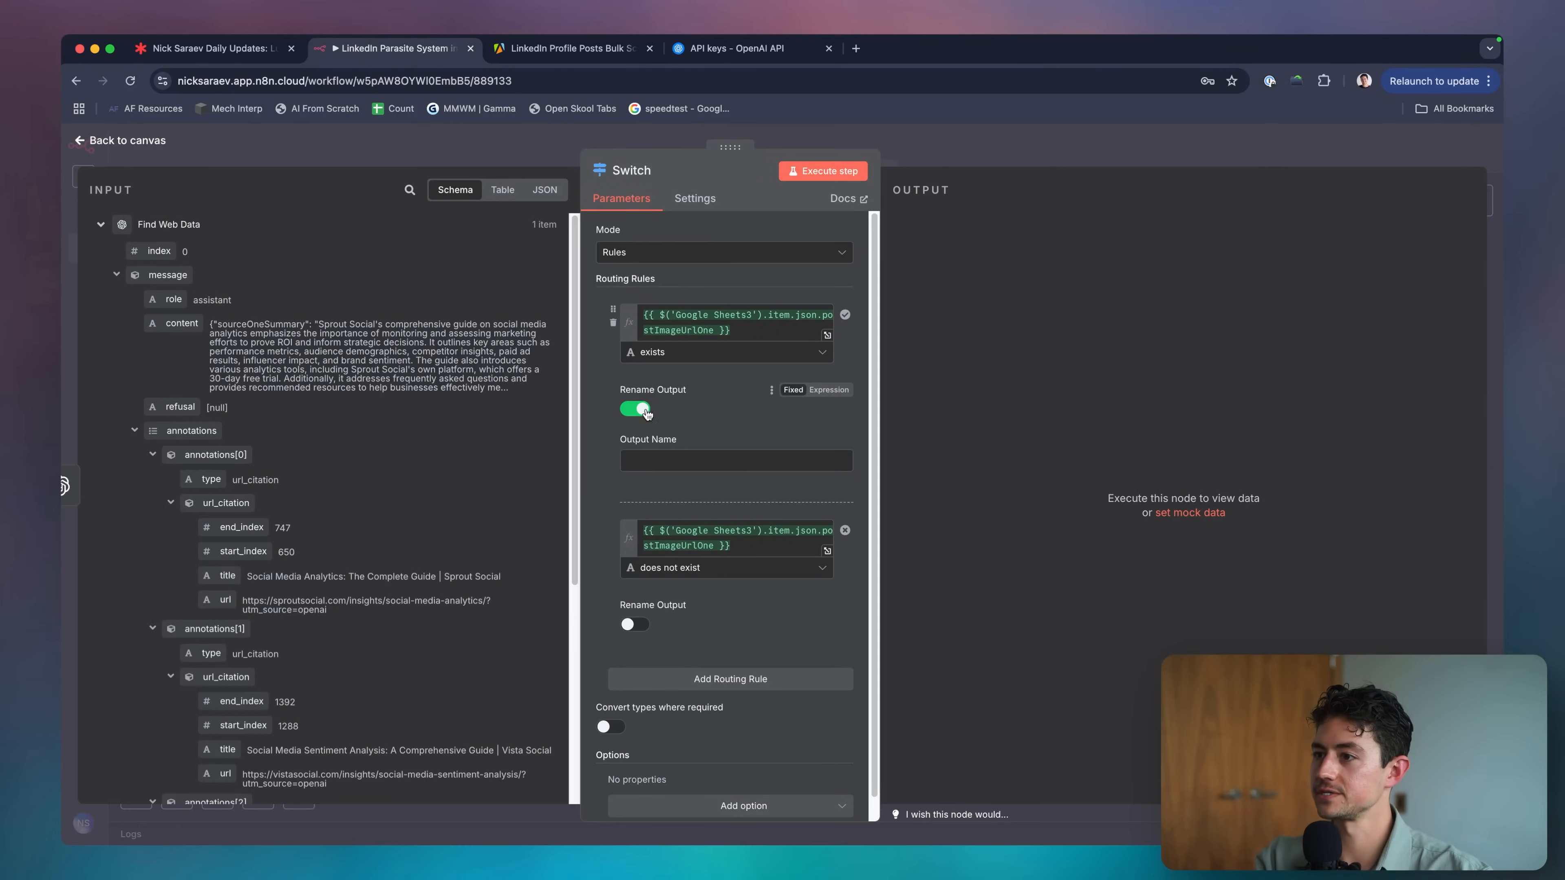
click(690, 459)
text(Image Exist)
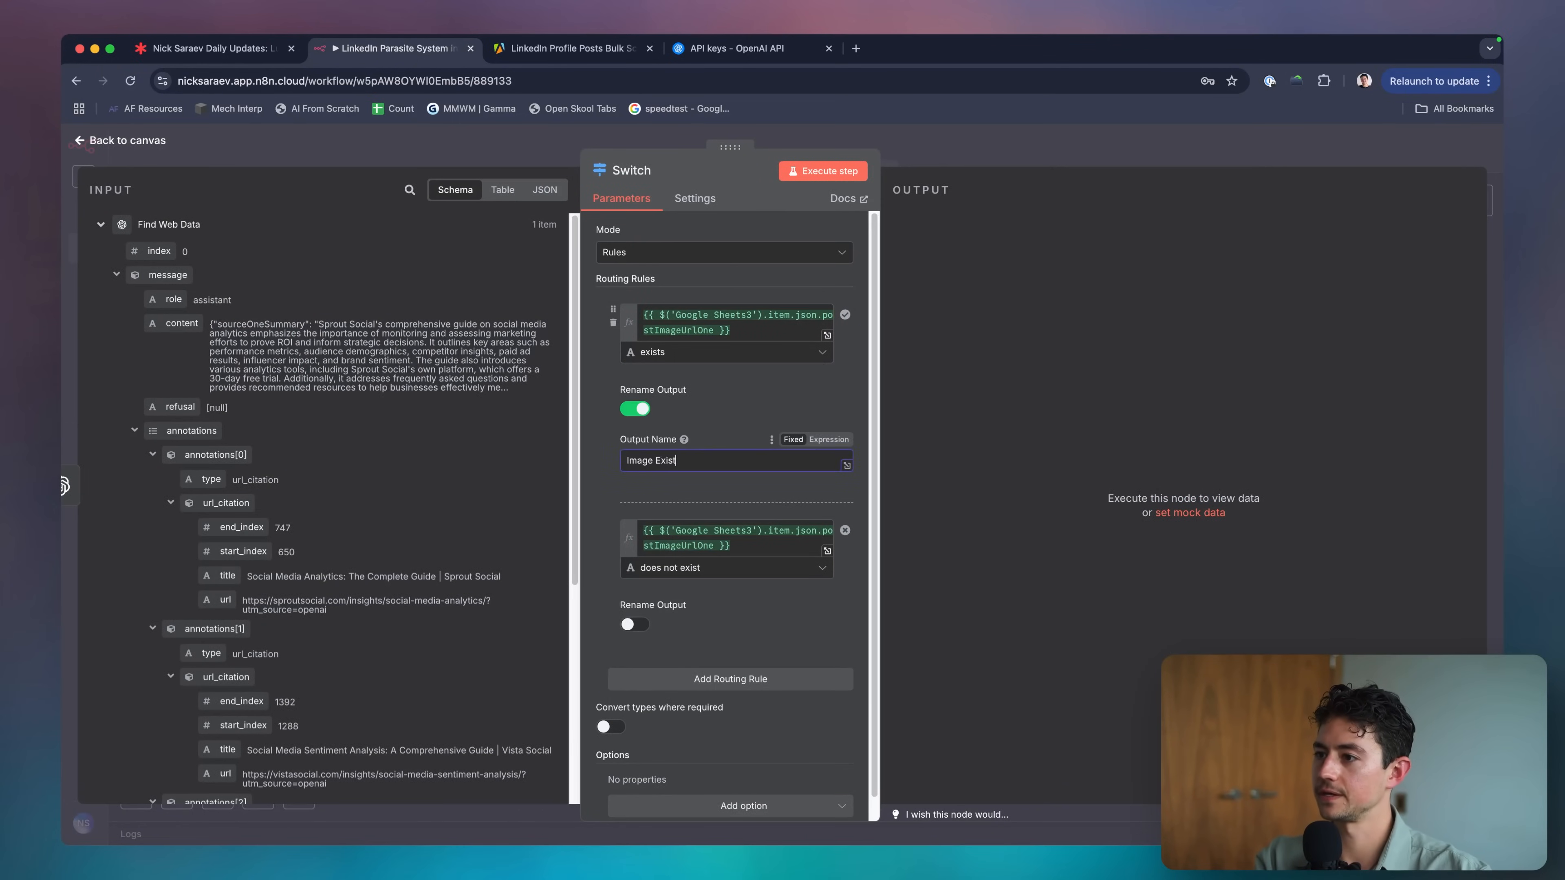
text(s?)
click(634, 624)
click(698, 675)
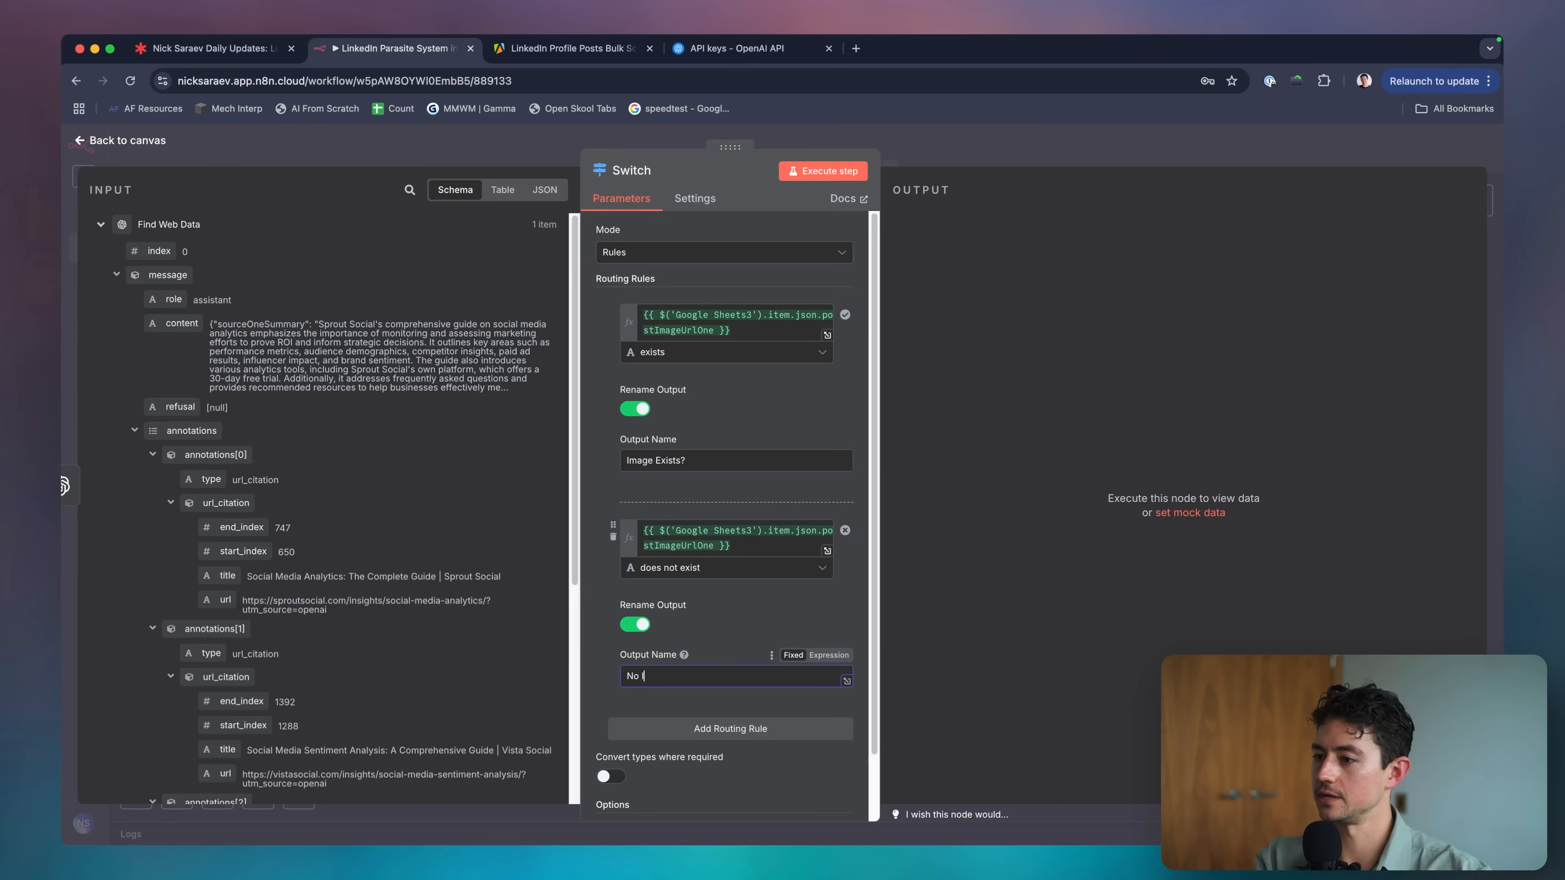
triple_click(727, 461)
text(Image)
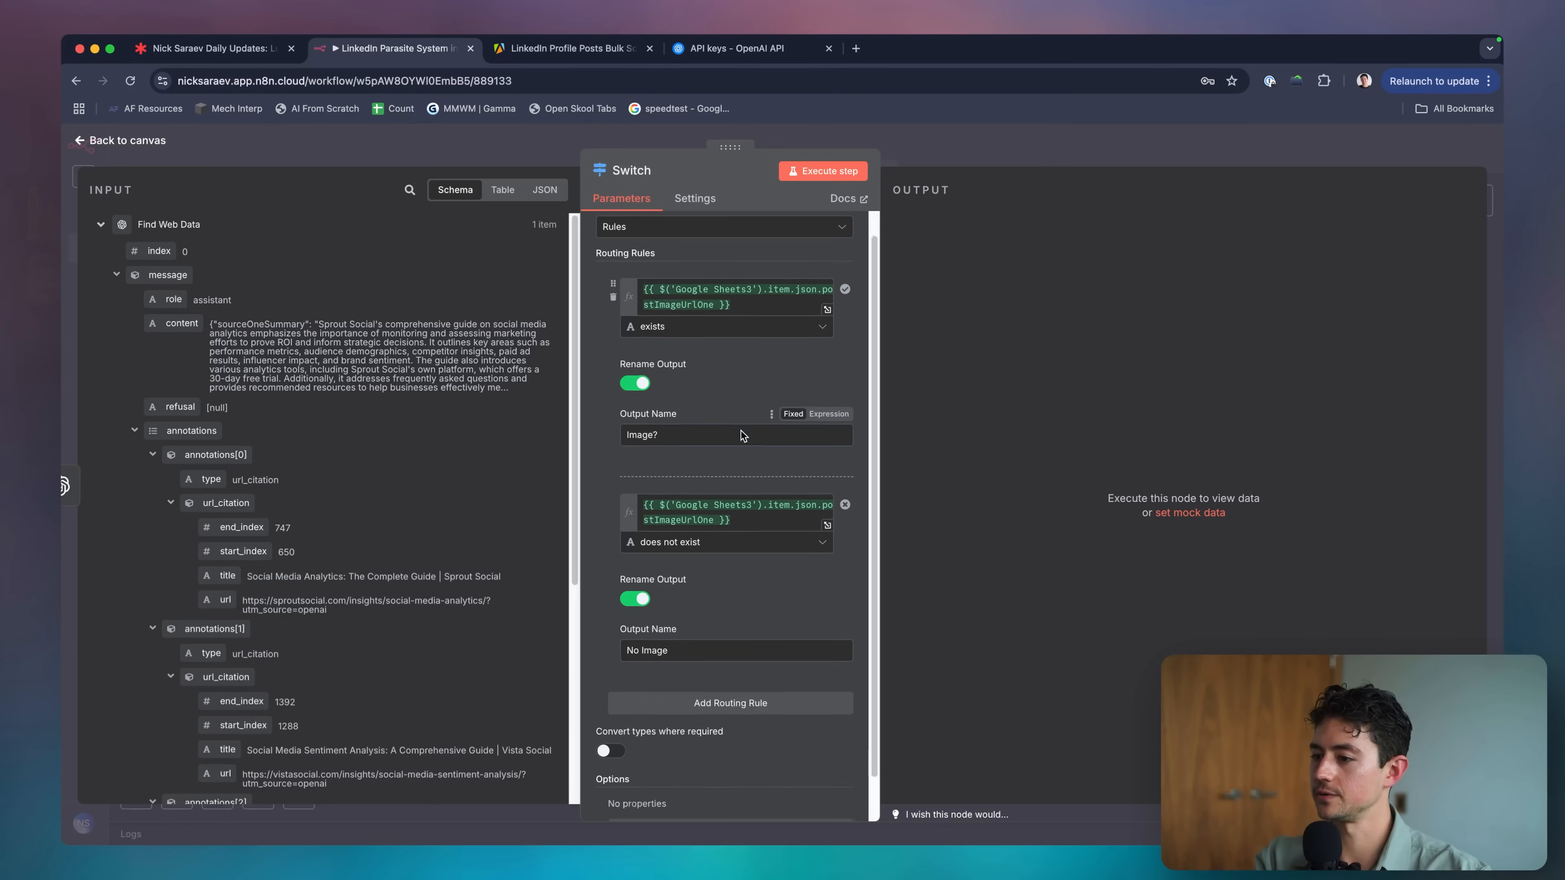
scroll(730, 518, down, 2)
Connect the Switch's Image? output to the OpenAI node and rearrange the nodes beside it.
key(Escape)
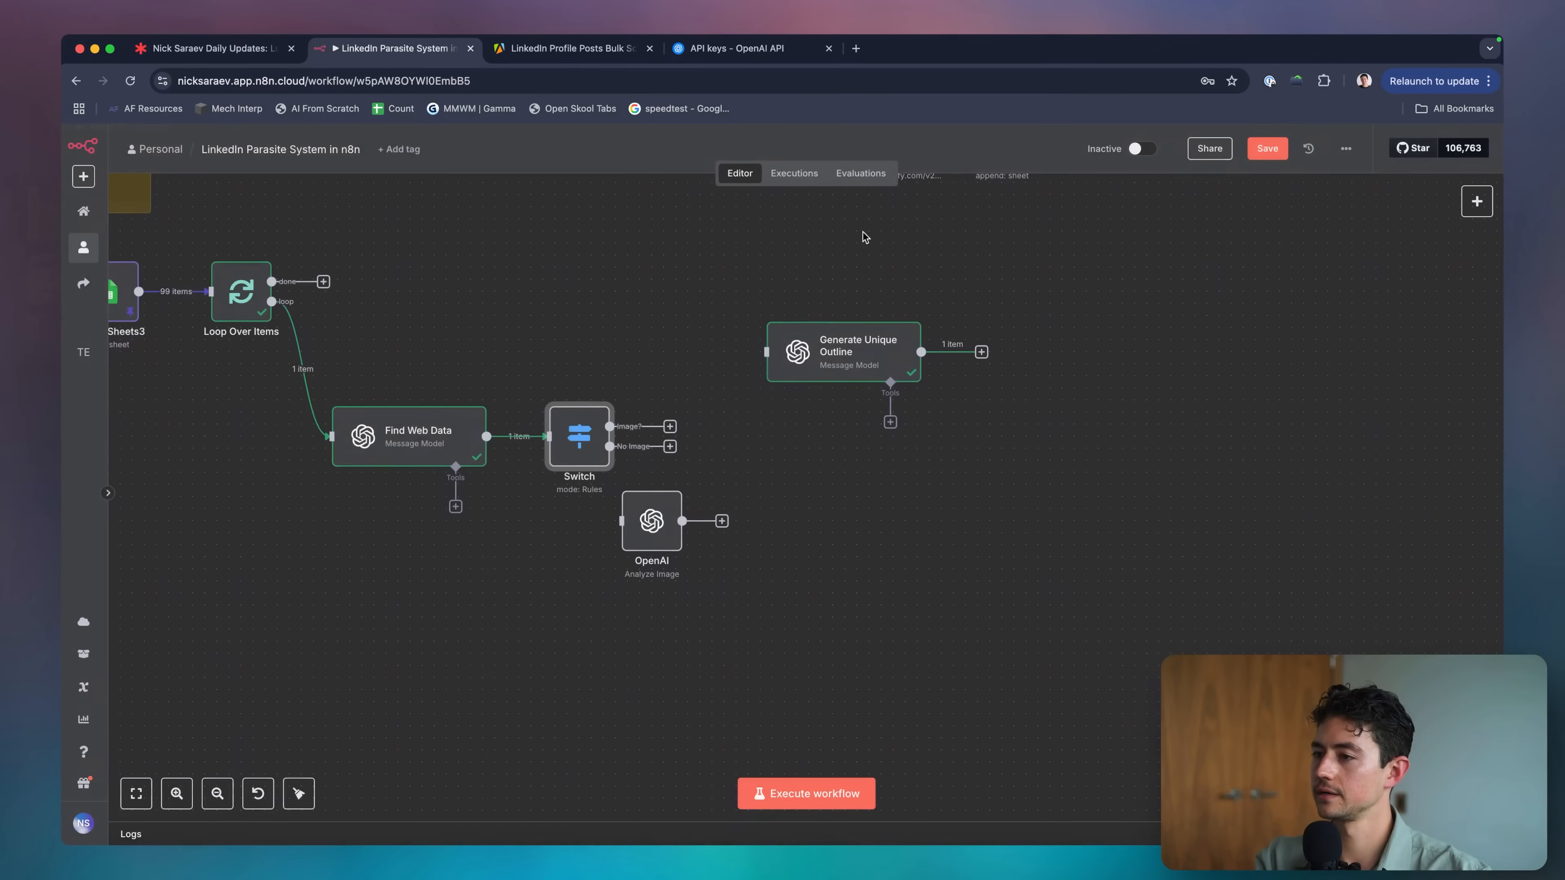
scroll(665, 528, right, 5)
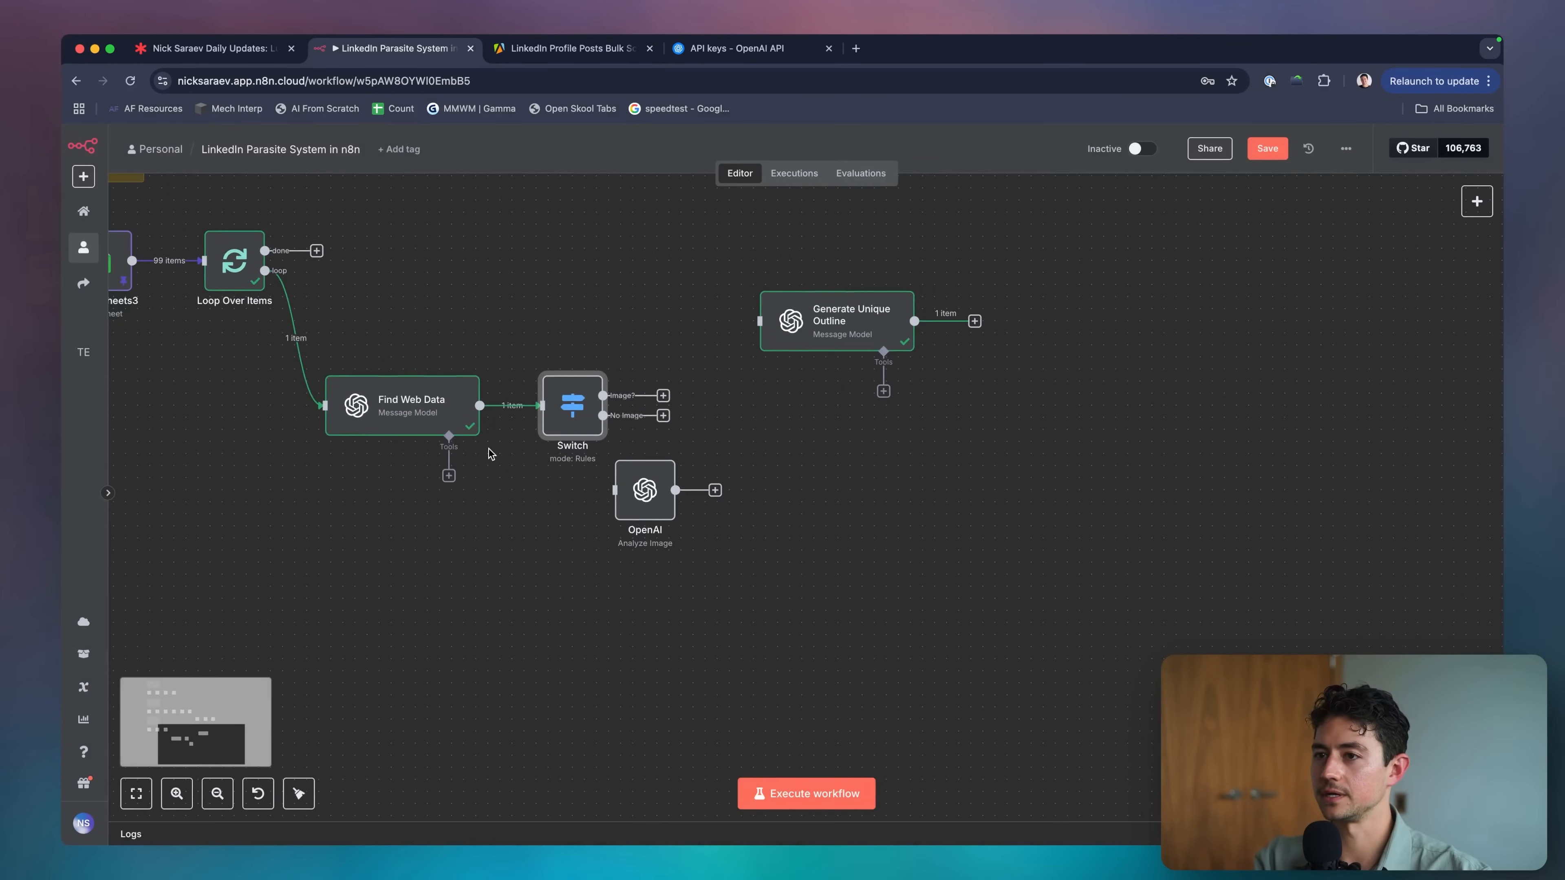
drag(527, 486, 636, 486)
scroll(576, 428, right, 3)
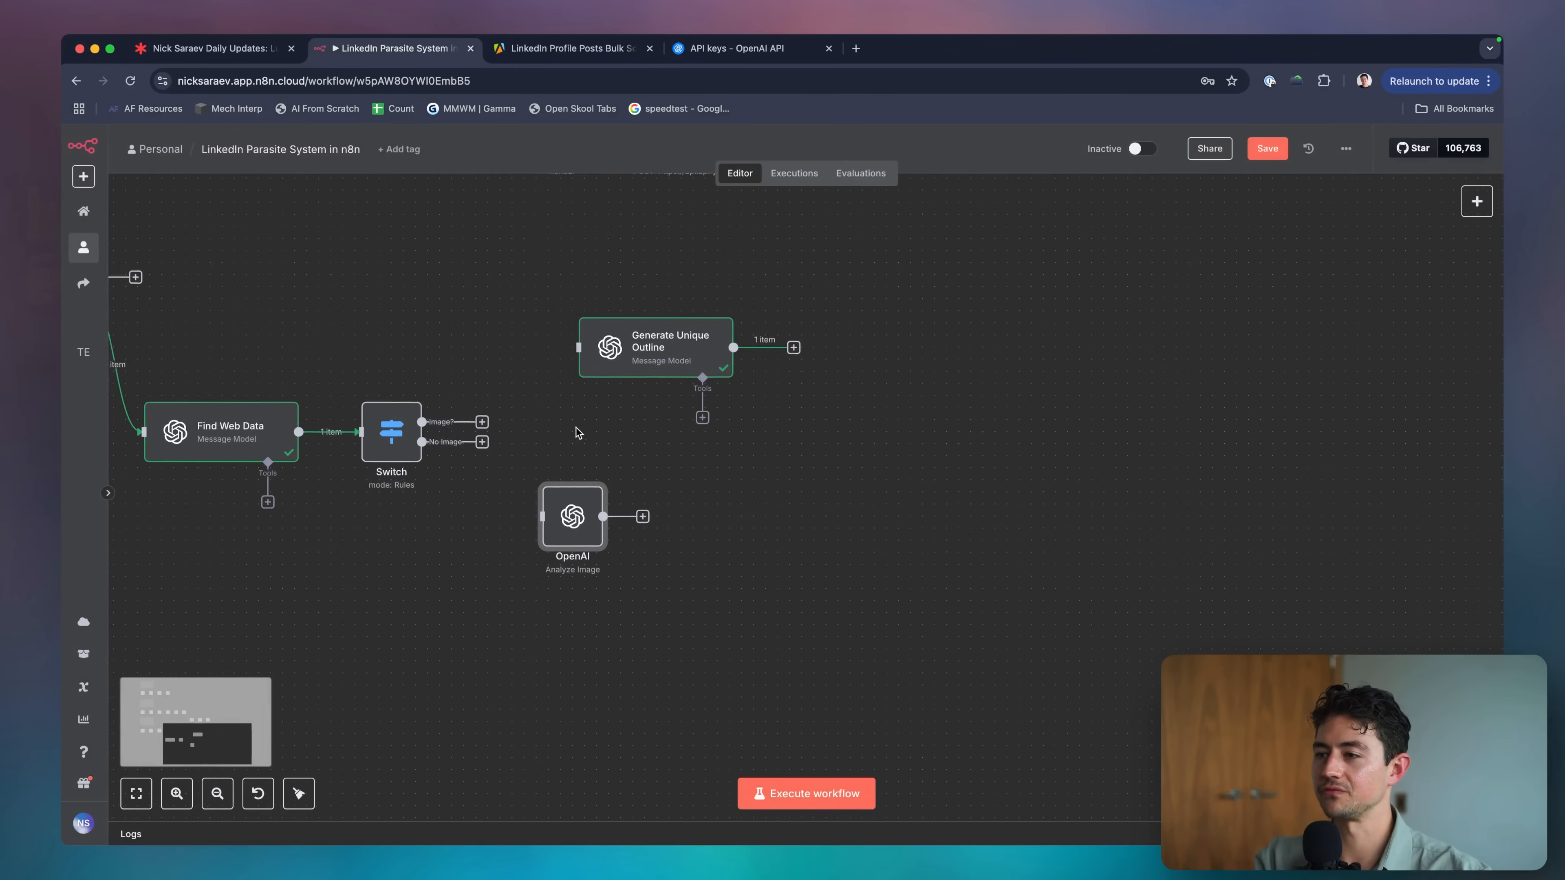
drag(629, 338, 847, 314)
drag(567, 530, 584, 433)
click(518, 428)
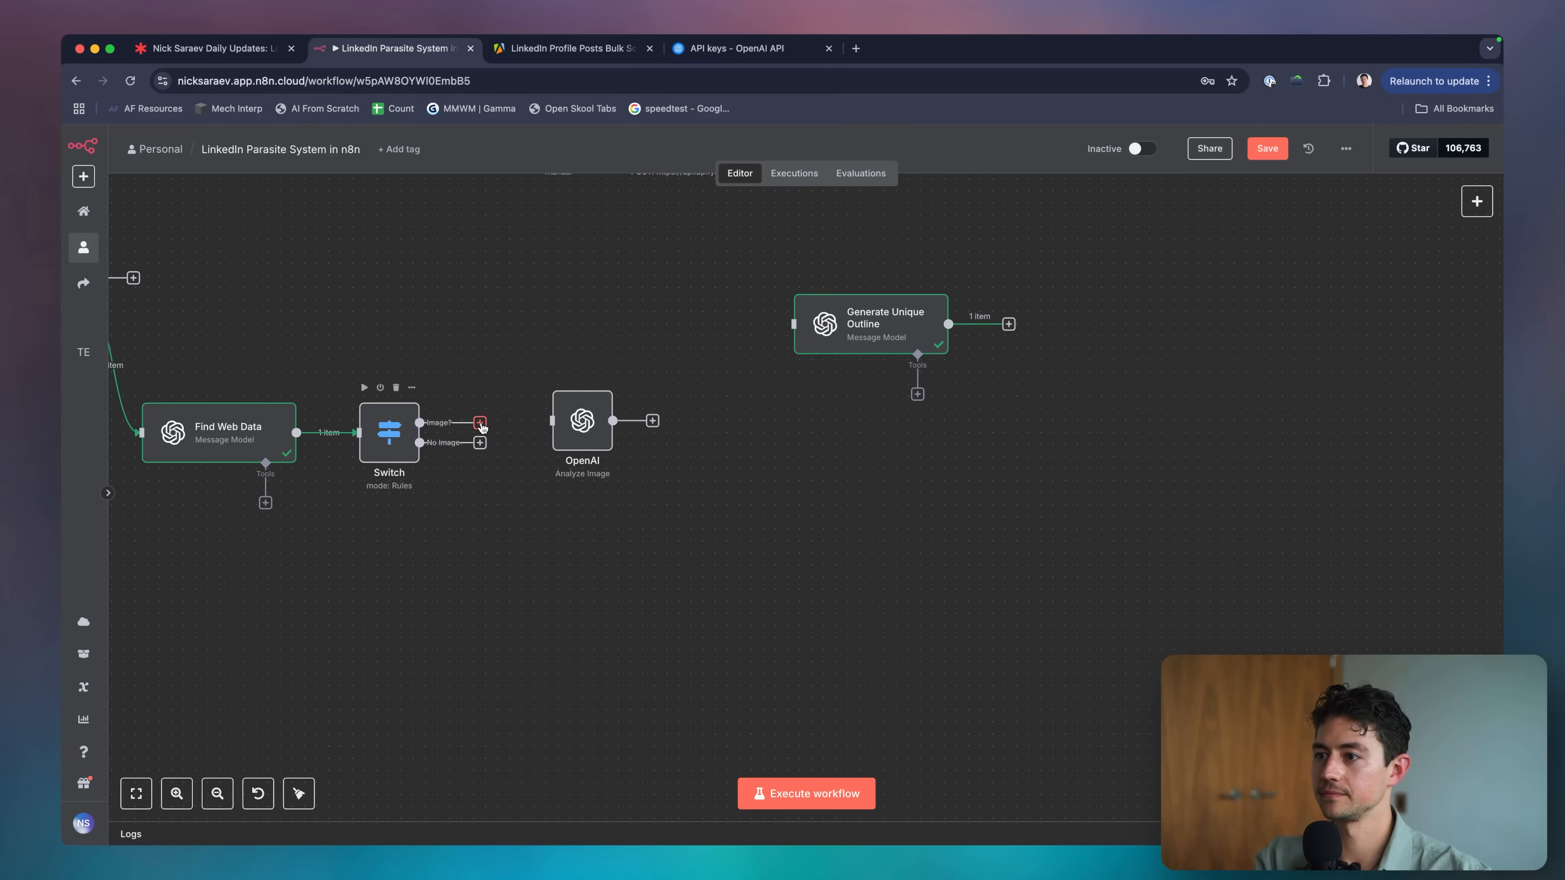
drag(482, 427, 595, 434)
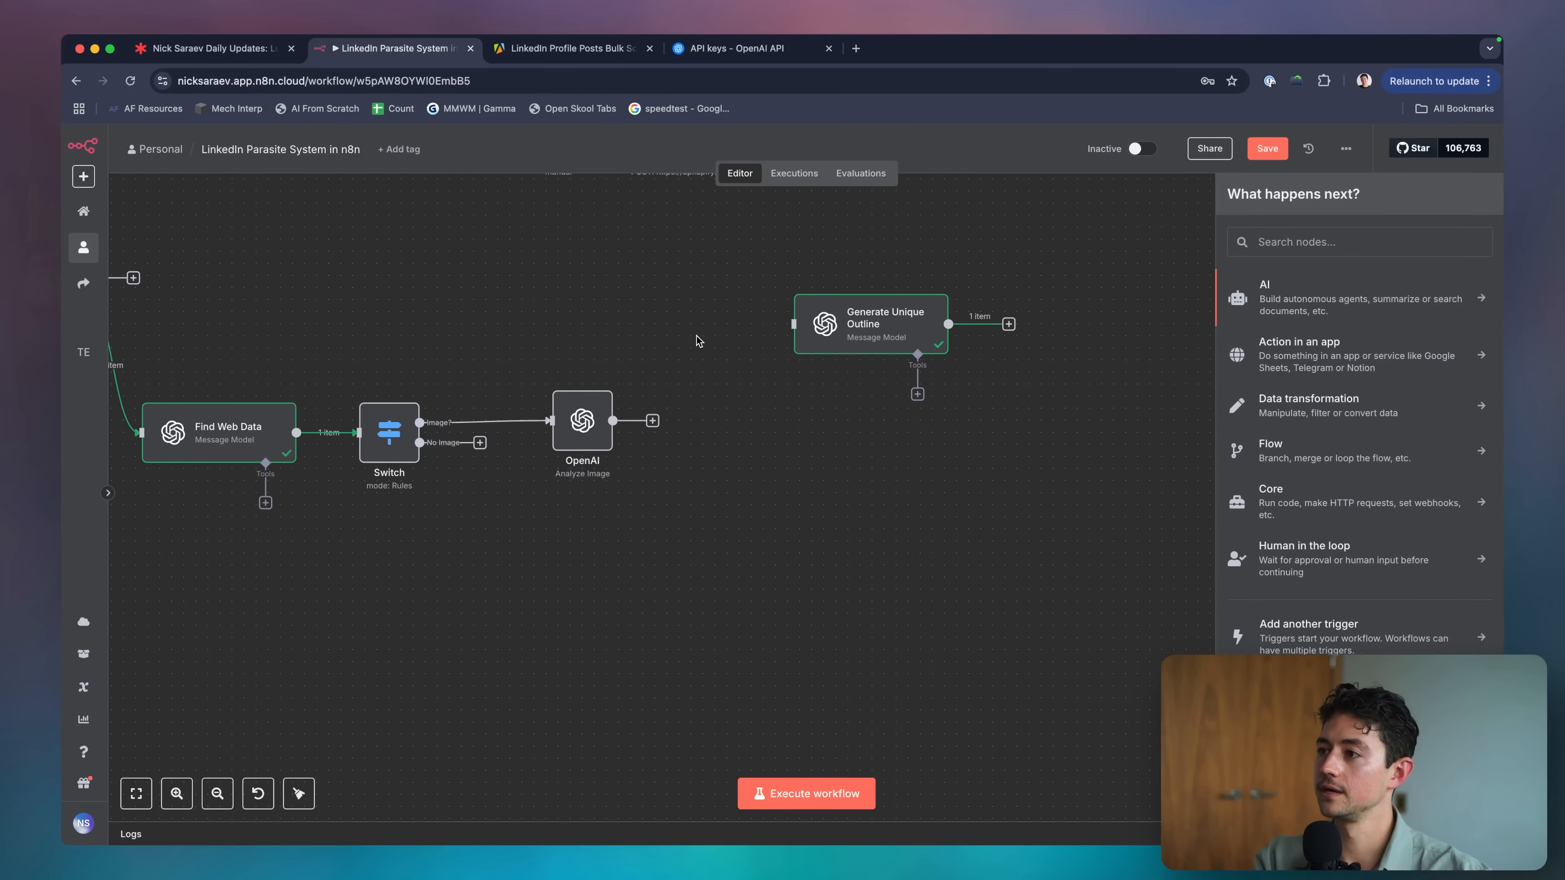
drag(595, 426, 595, 365)
drag(902, 324, 684, 470)
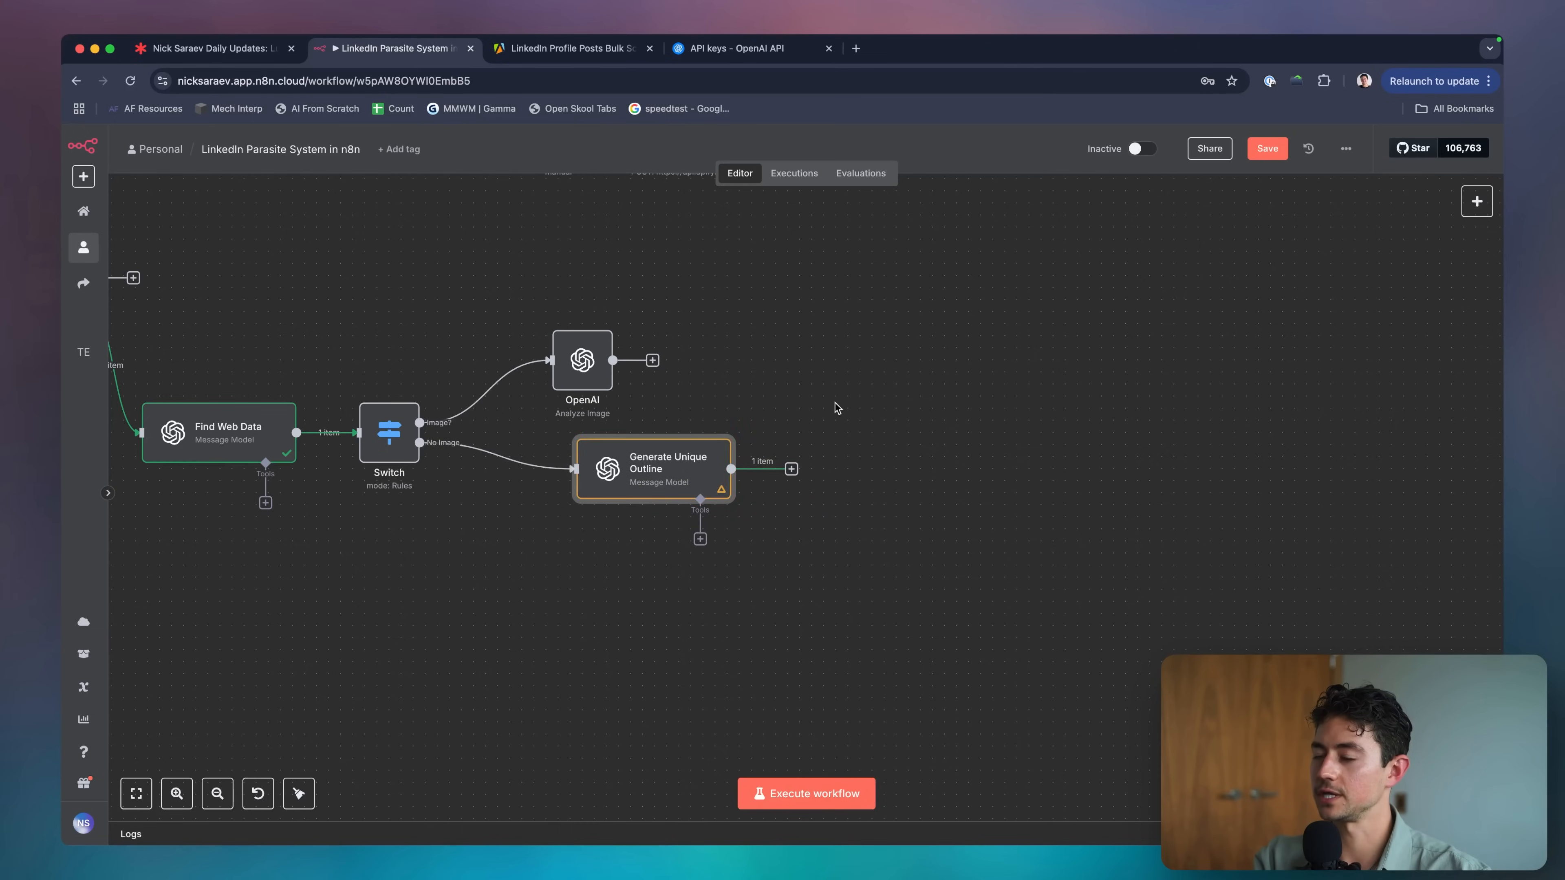
Duplicate Generate Unique Outline and place the copy after the OpenAI node.
drag(836, 405, 523, 564)
key(super+c)
key(super+v)
drag(843, 384, 753, 361)
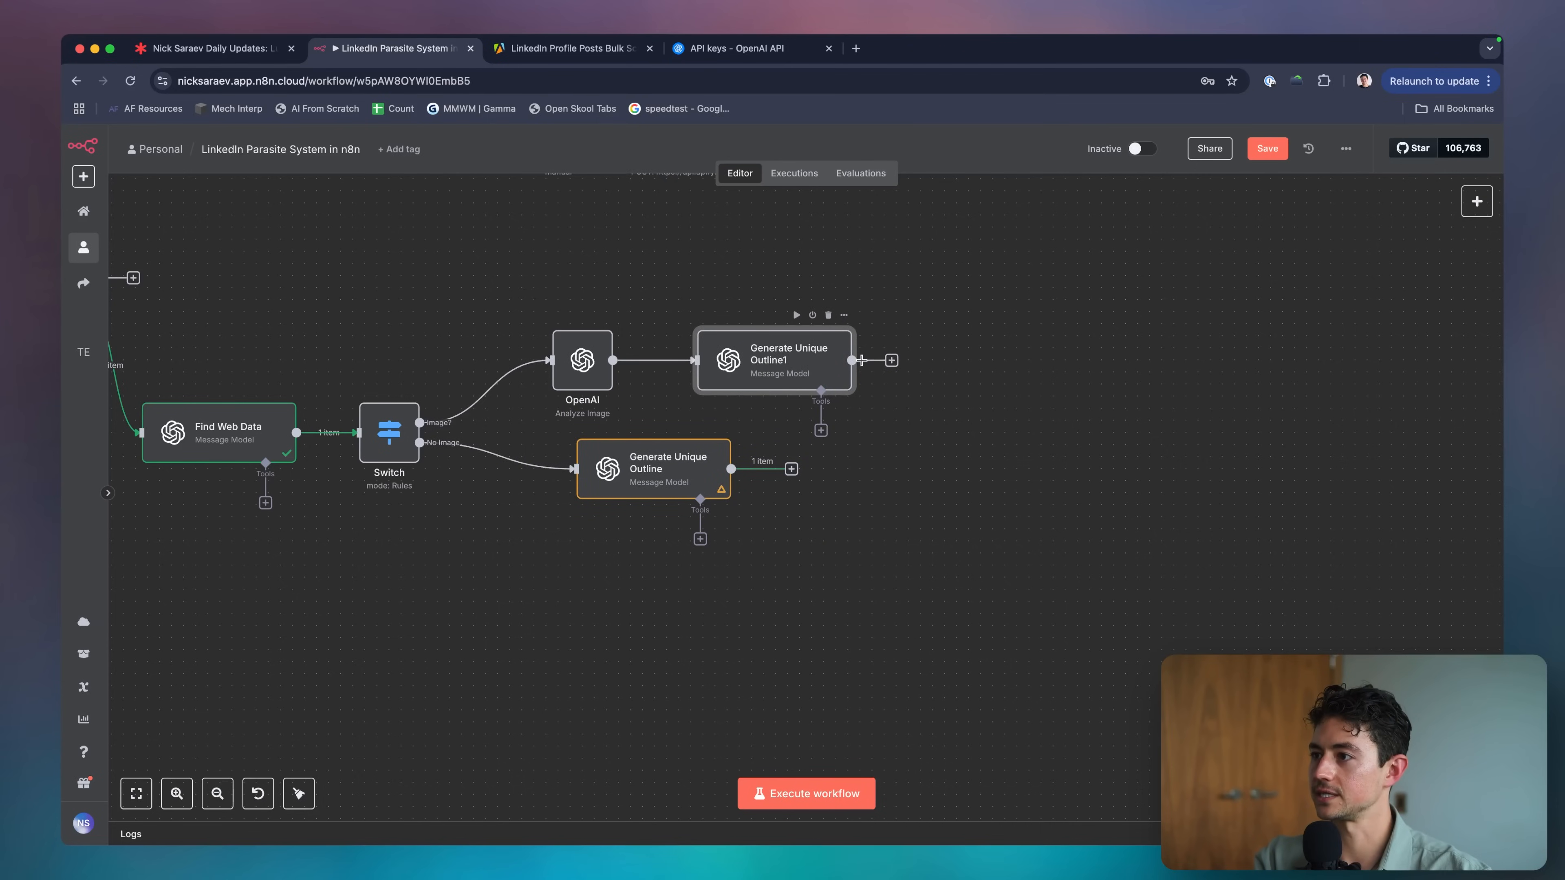
scroll(883, 430, right, 3)
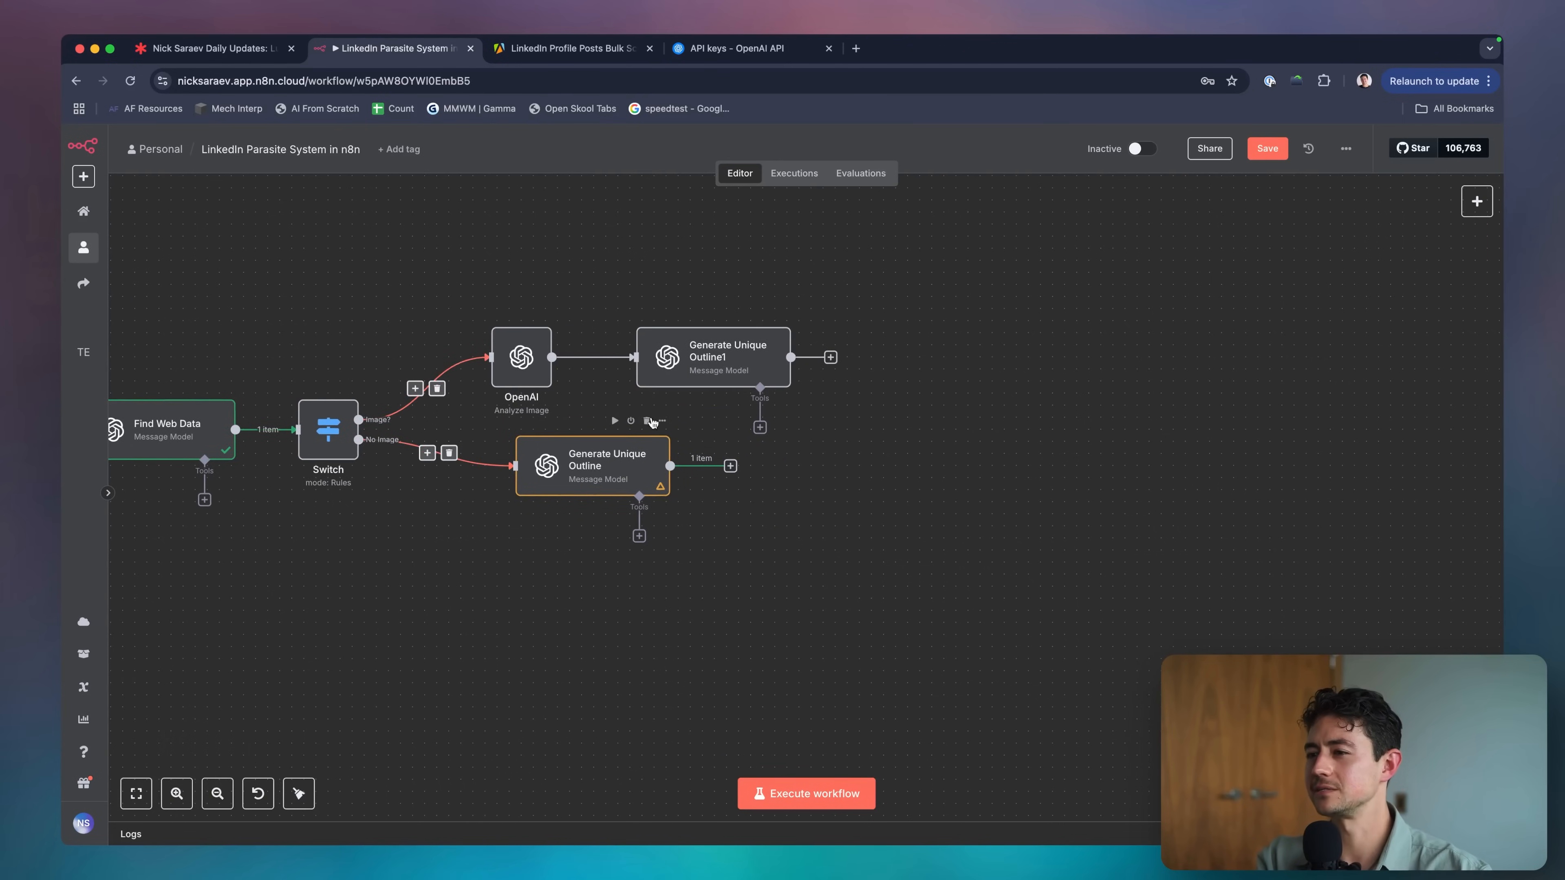
Inspect the Generate Unique Outline1 node's settings.
double_click(715, 358)
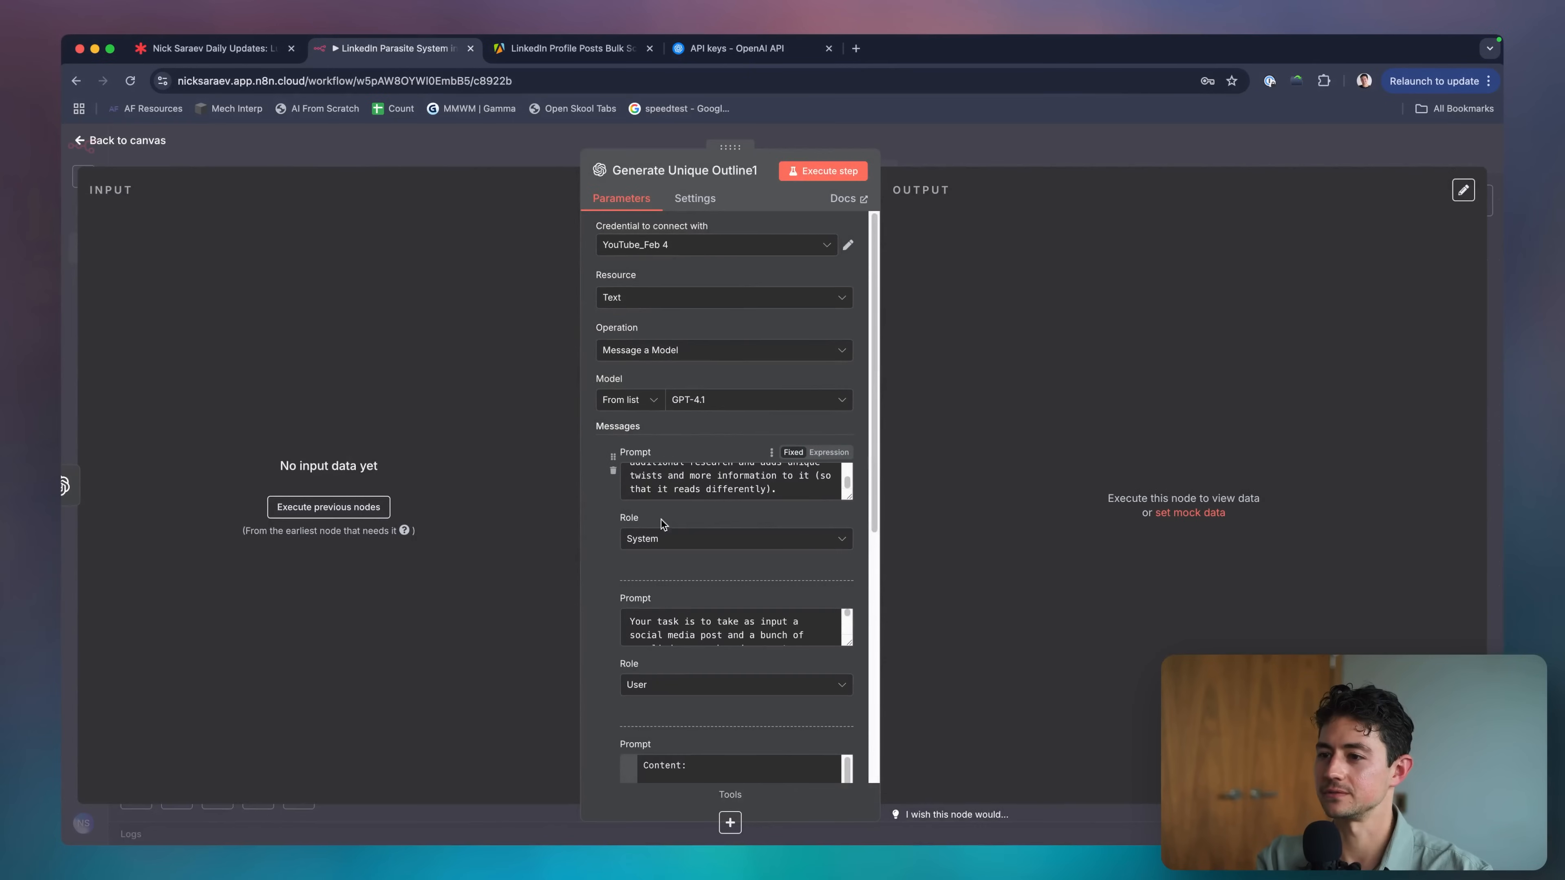
scroll(662, 520, down, 5)
scroll(770, 577, down, 5)
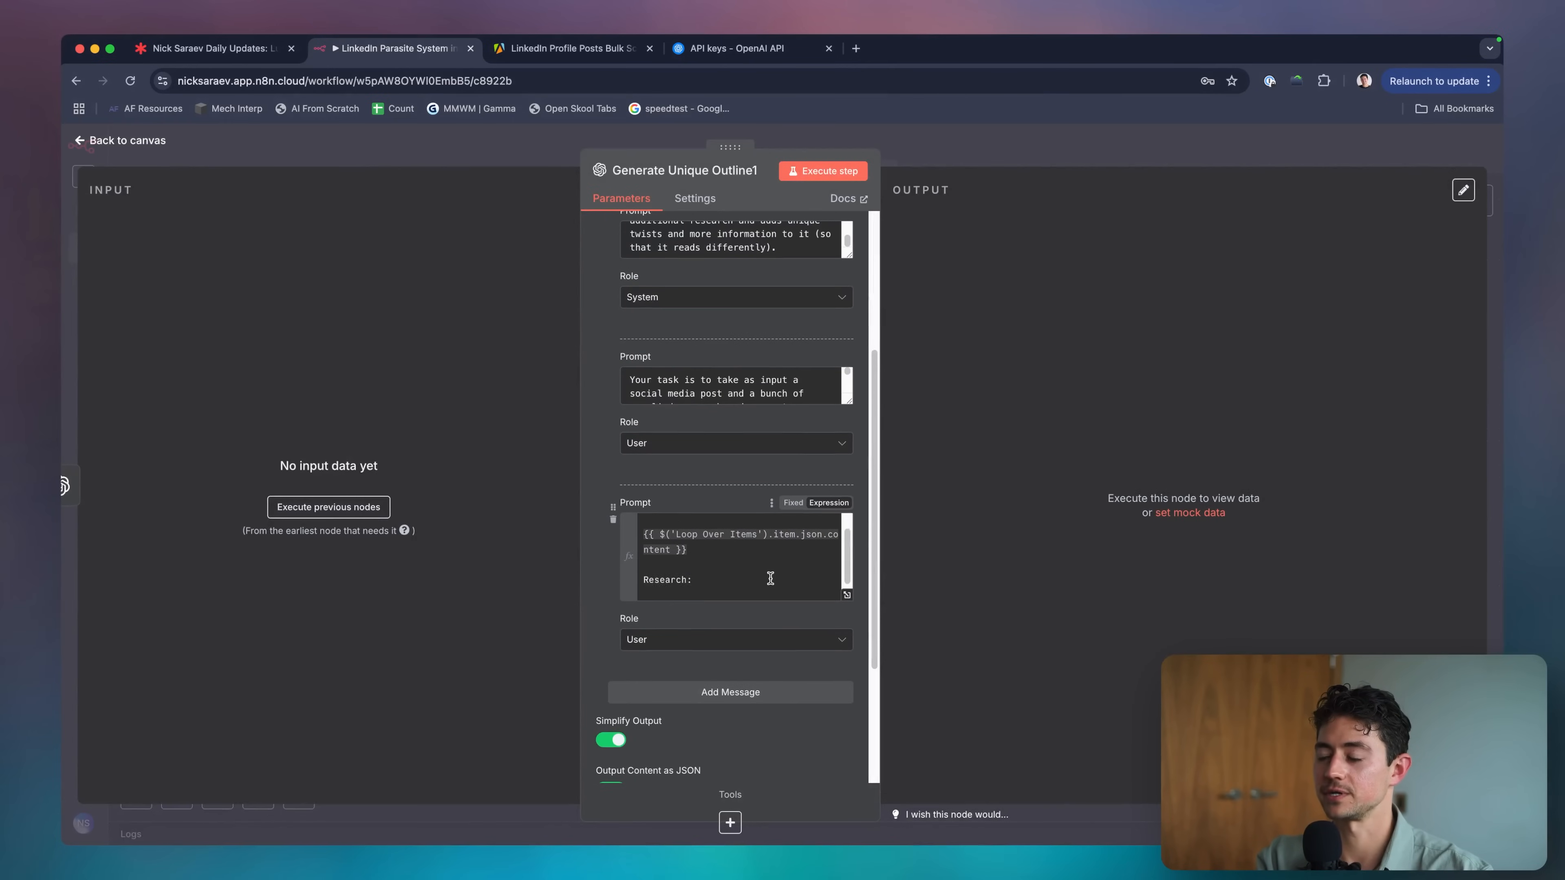
click(954, 152)
double_click(666, 367)
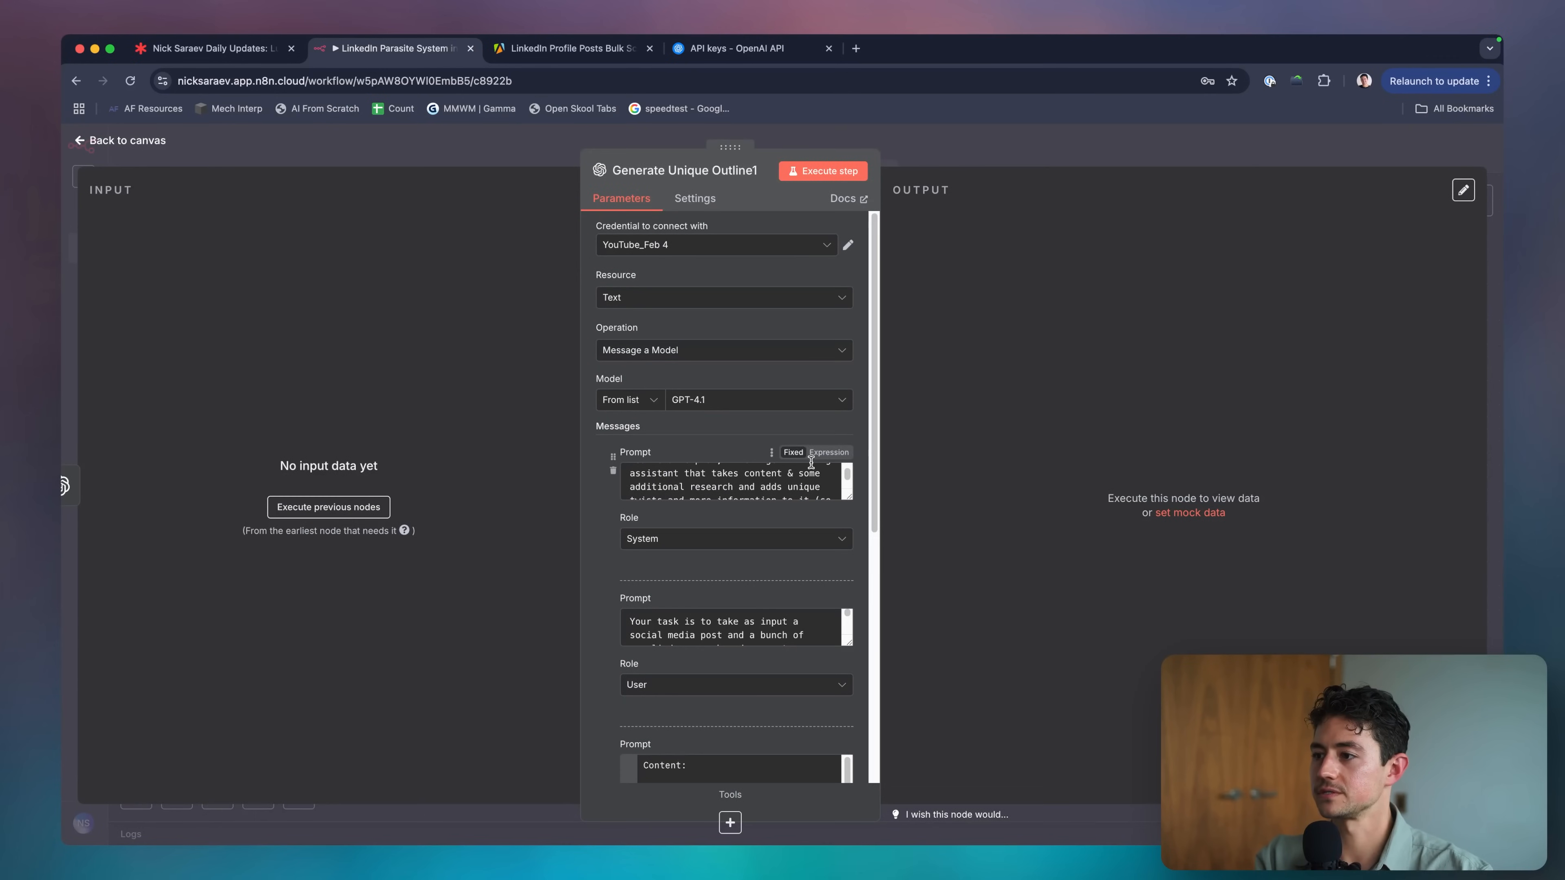
click(942, 157)
Add the Detail option (High) to the OpenAI node and execute up to the Switch.
double_click(516, 379)
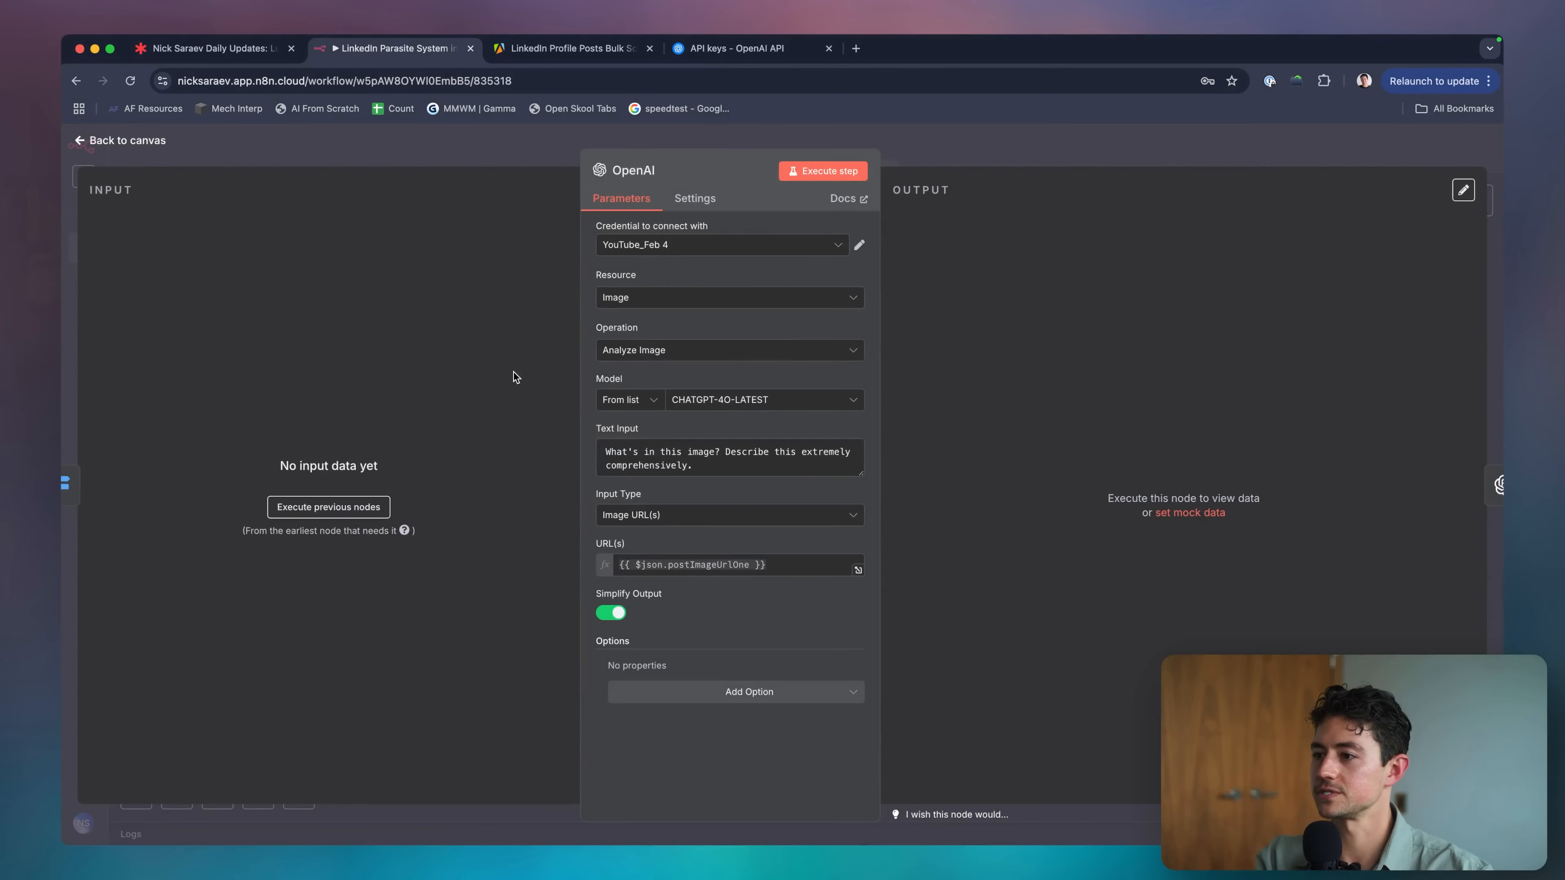
click(724, 692)
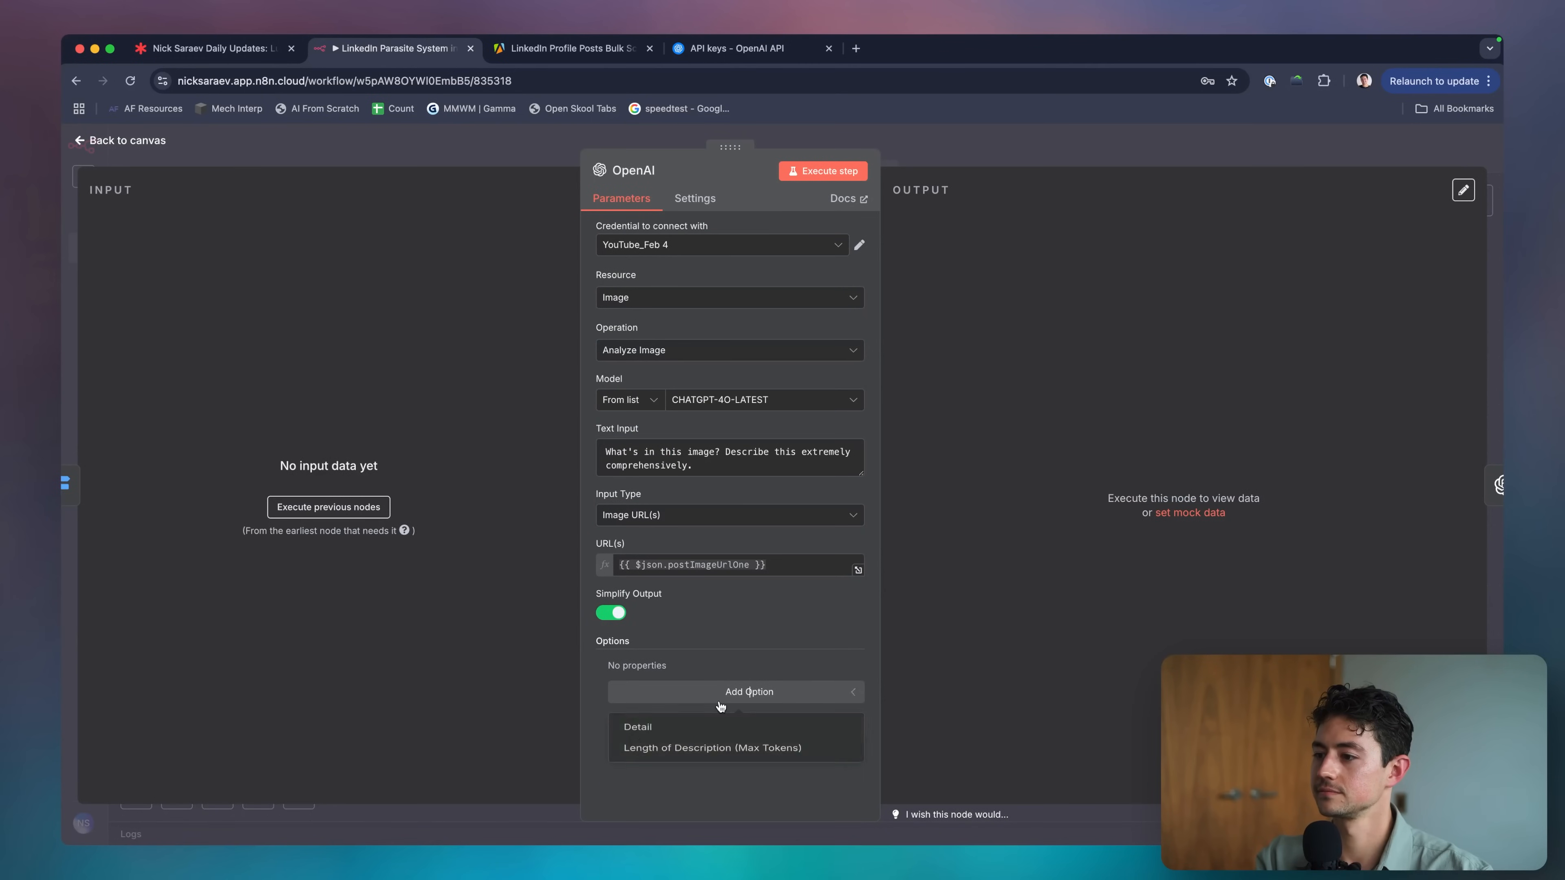
click(709, 731)
click(974, 148)
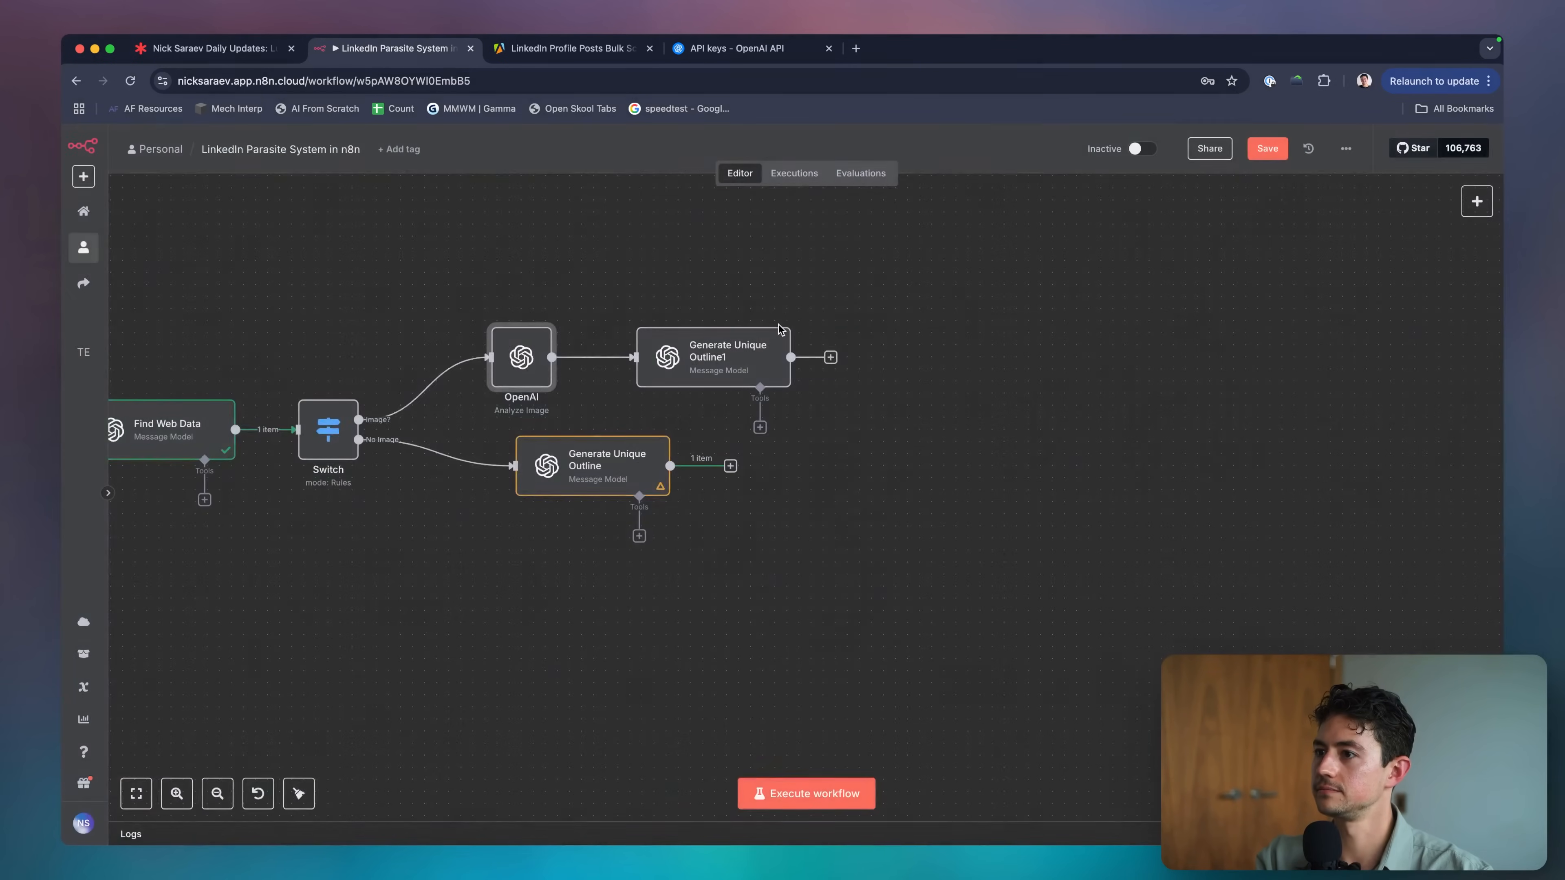
scroll(613, 450, left, 5)
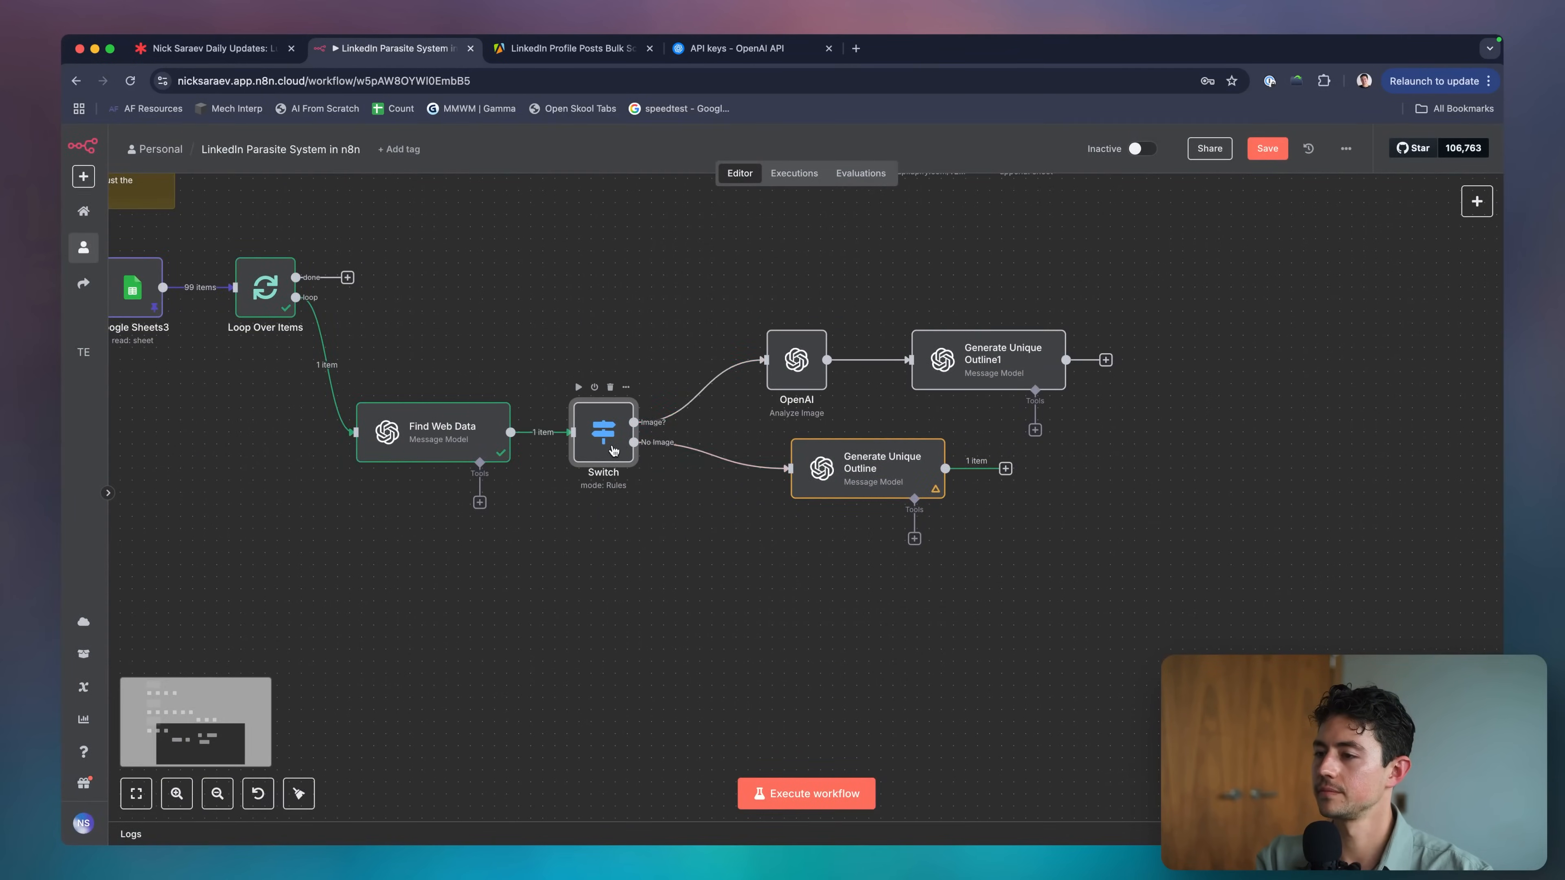
double_click(613, 450)
click(823, 172)
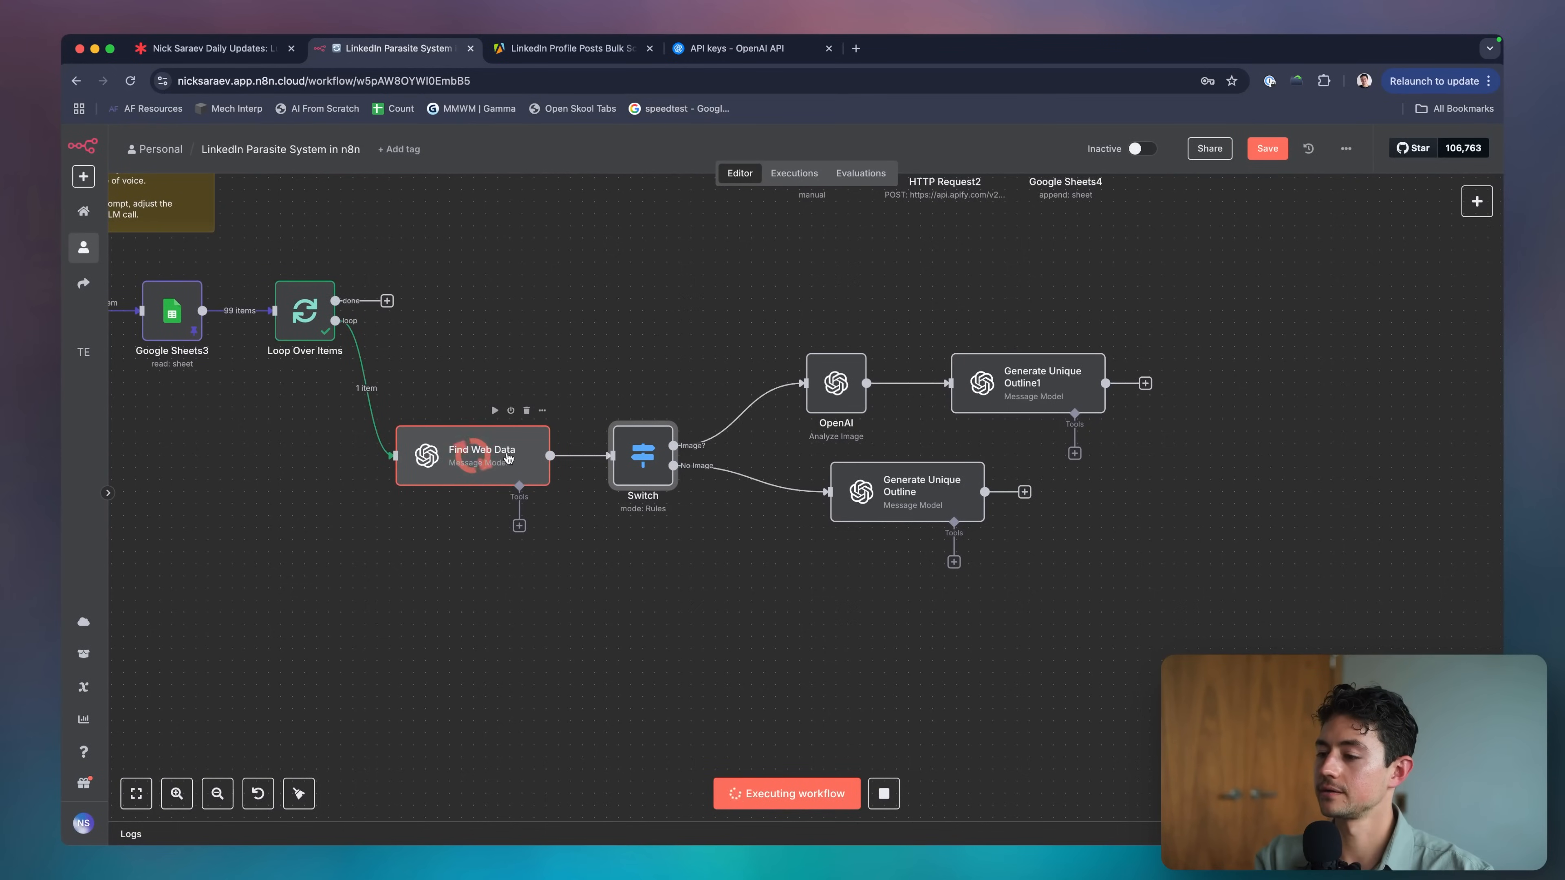
Clear the OpenAI node's existing image URL expression.
scroll(631, 431, up, 5)
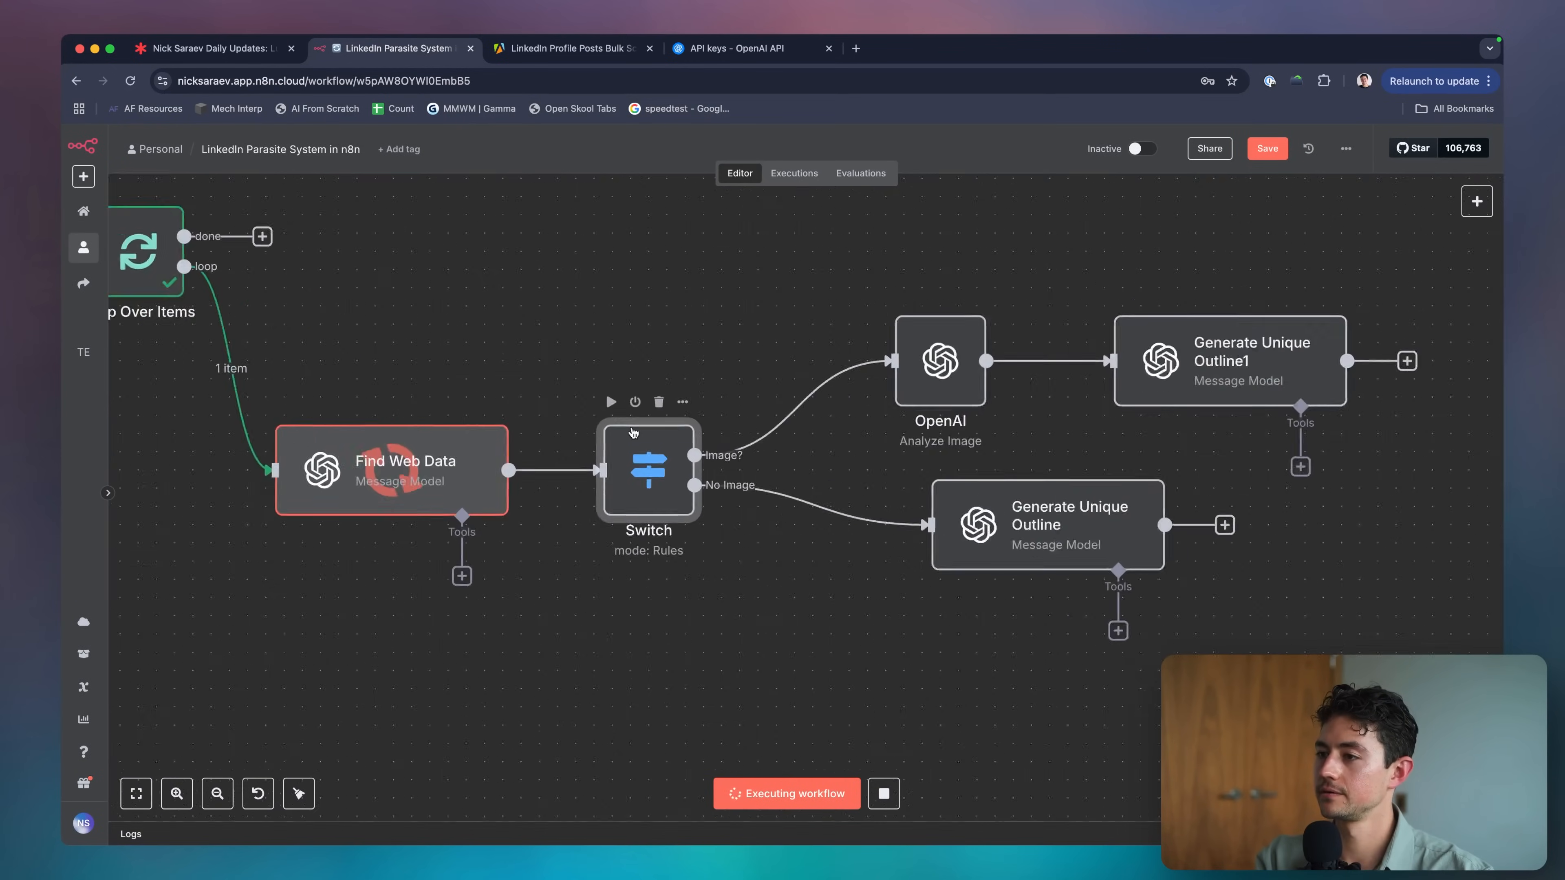
scroll(662, 481, right, 10)
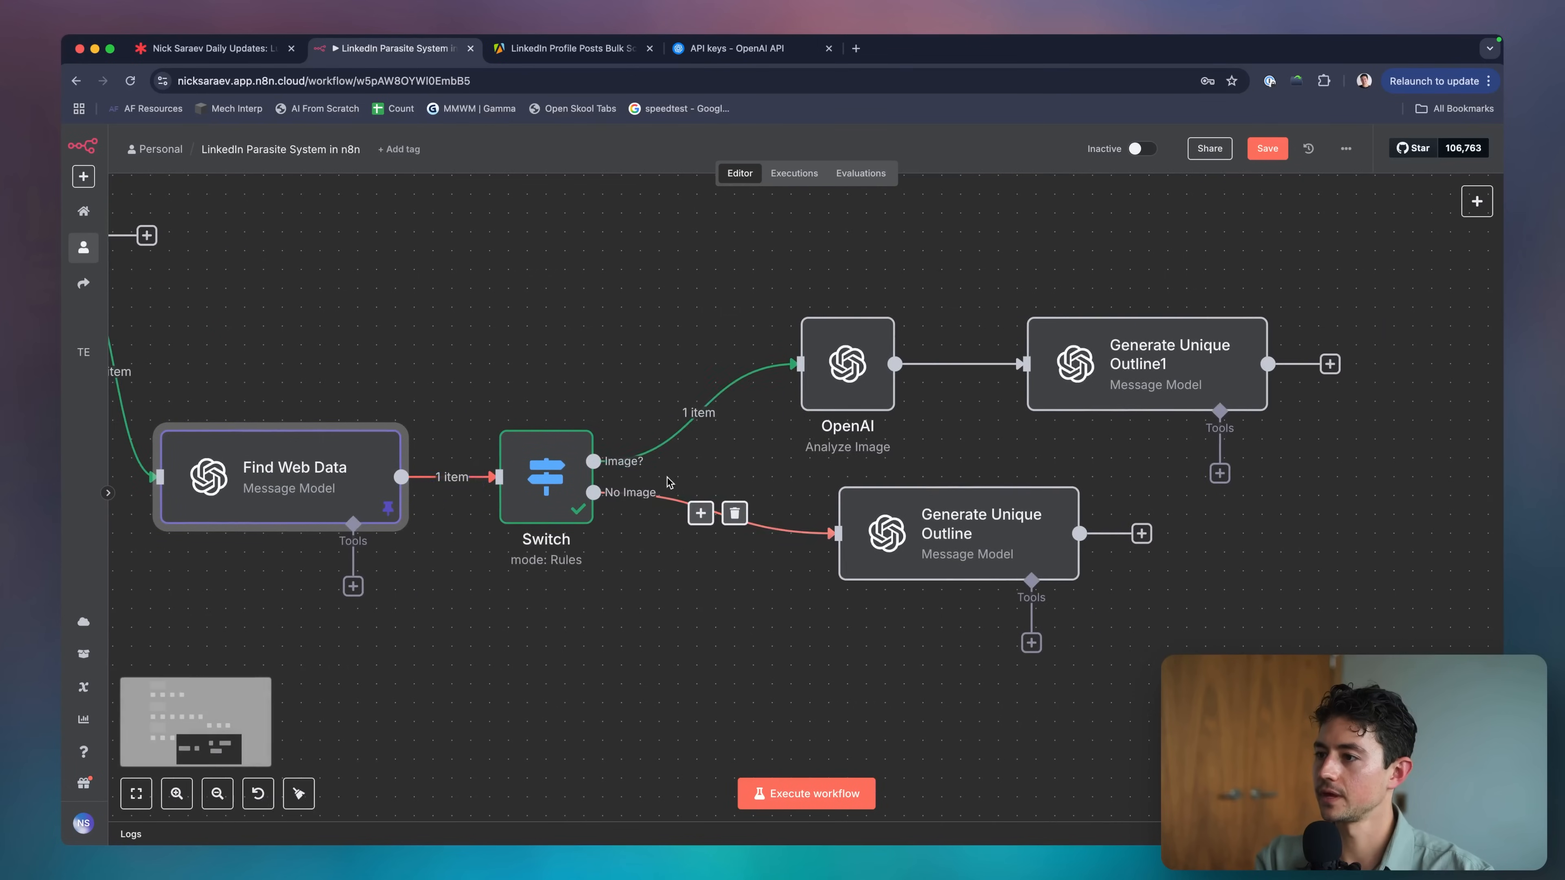
double_click(644, 384)
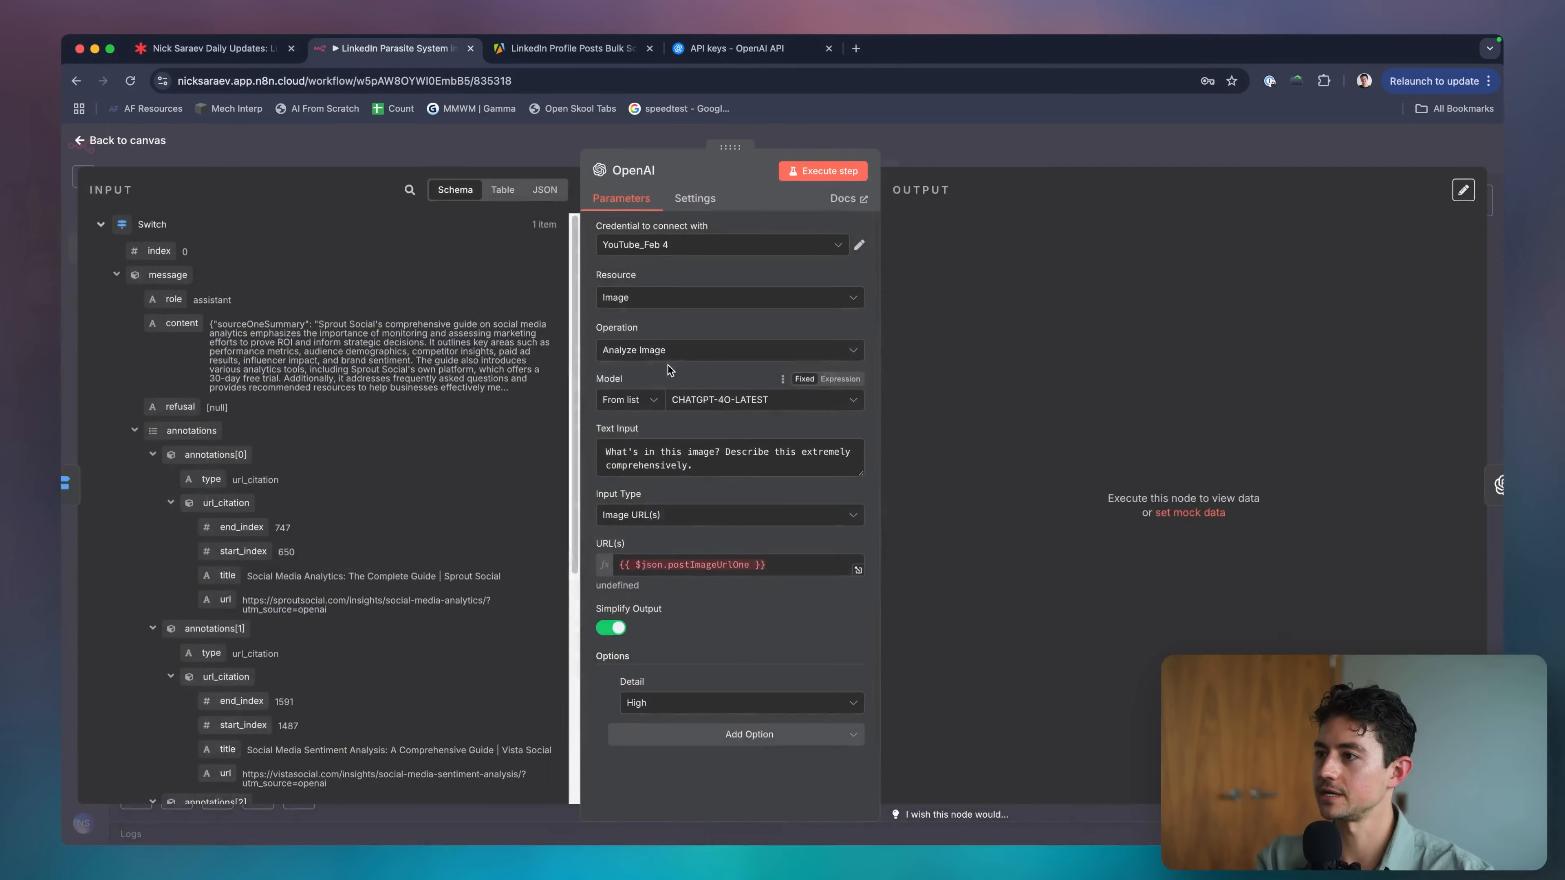
click(780, 565)
key(super+a)
key(BackSpace)
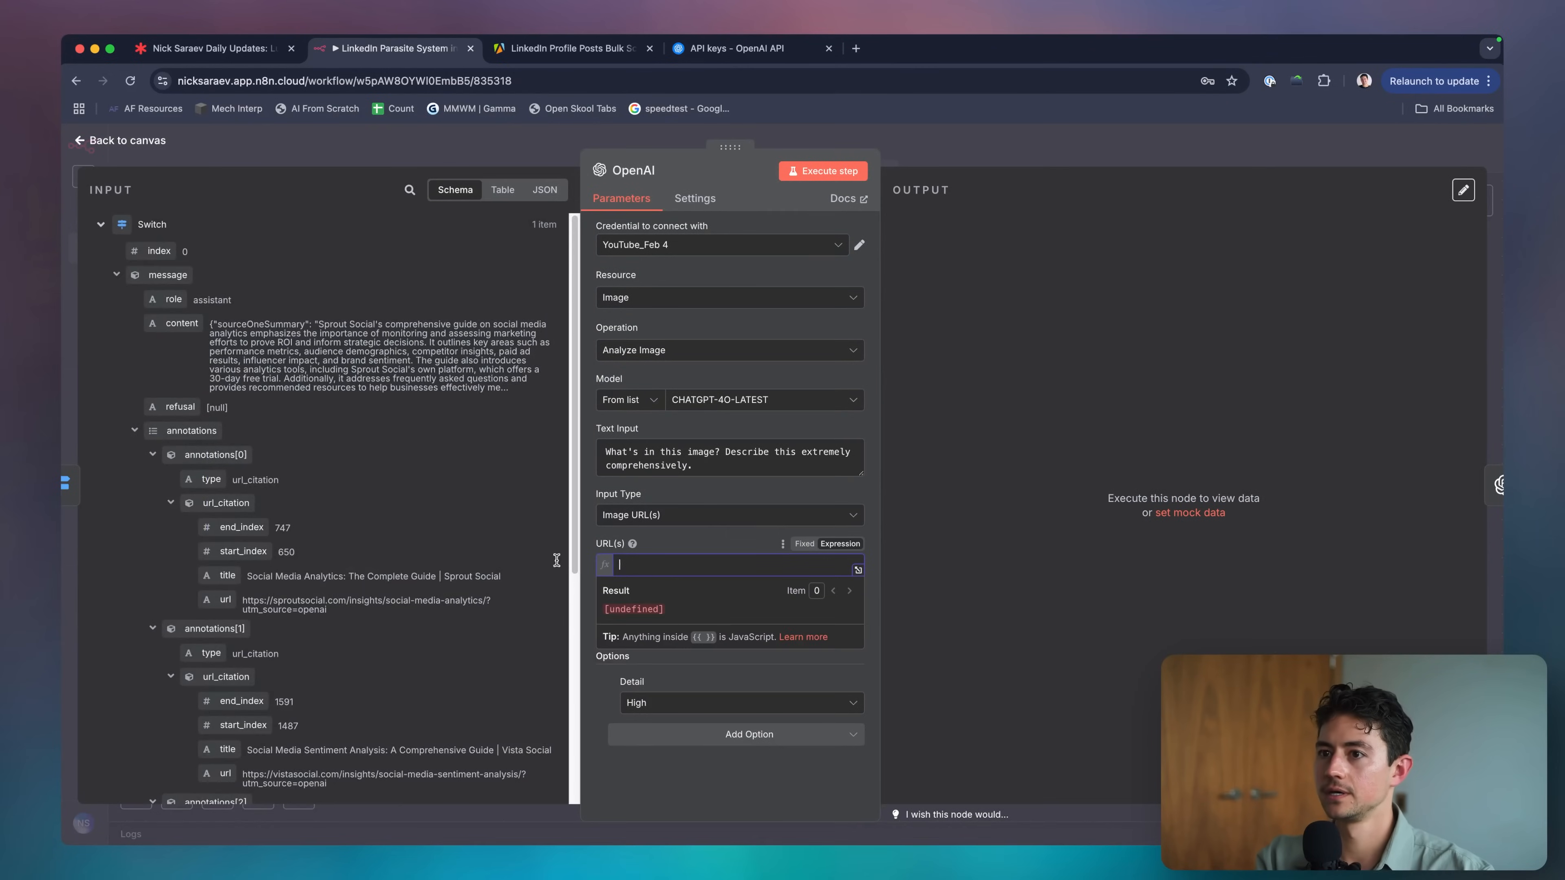
Set the image URL to postImageUrlOne, referenced from the Loop Over Items node.
scroll(429, 567, down, 4)
scroll(216, 480, down, 3)
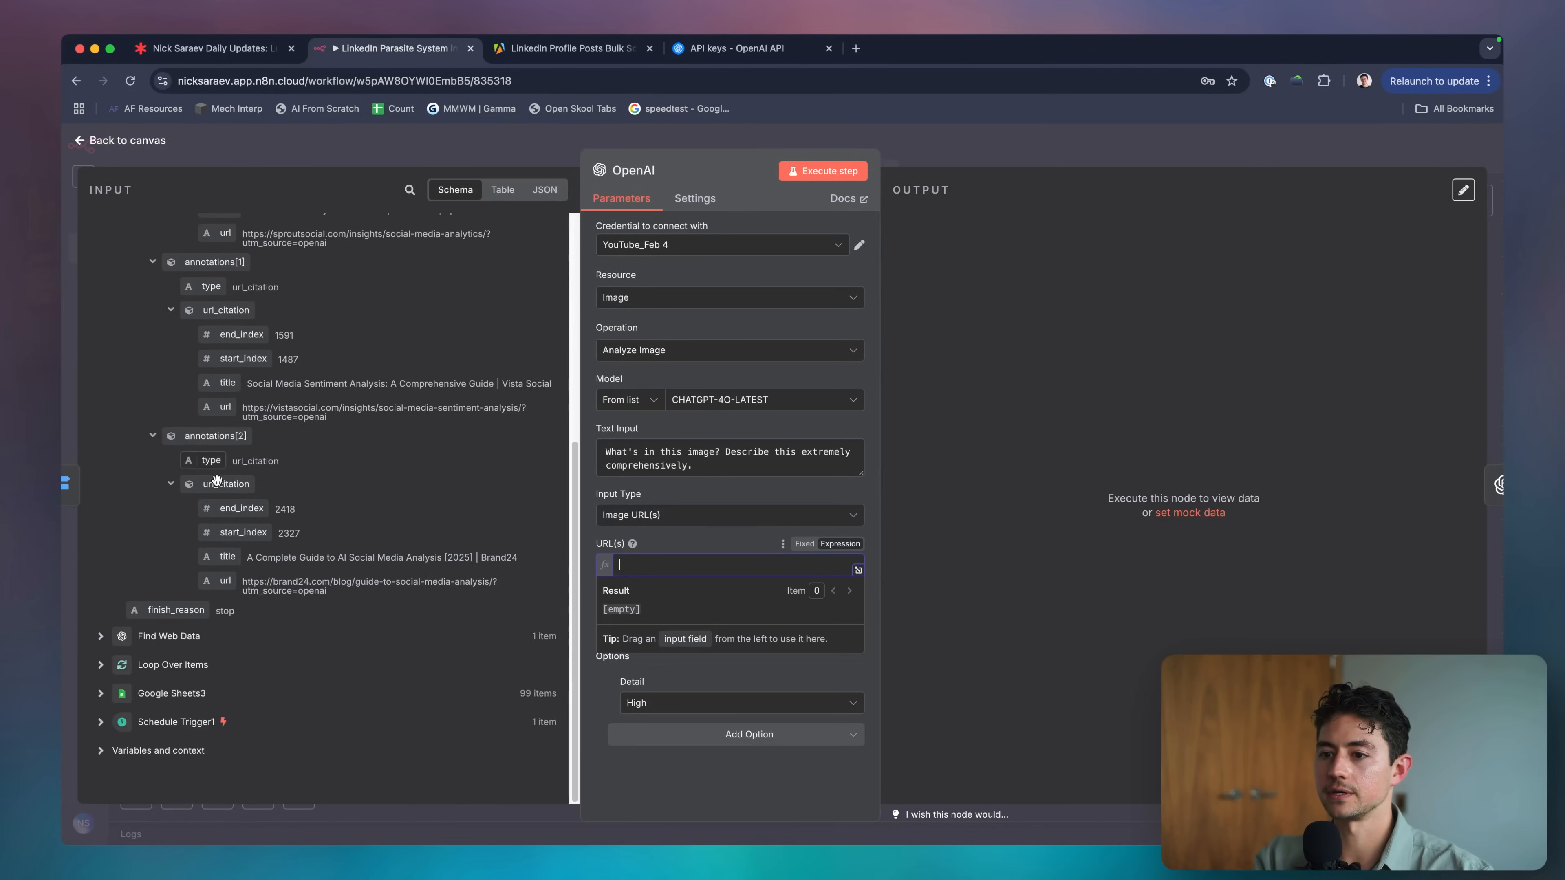
click(102, 664)
scroll(218, 636, down, 1)
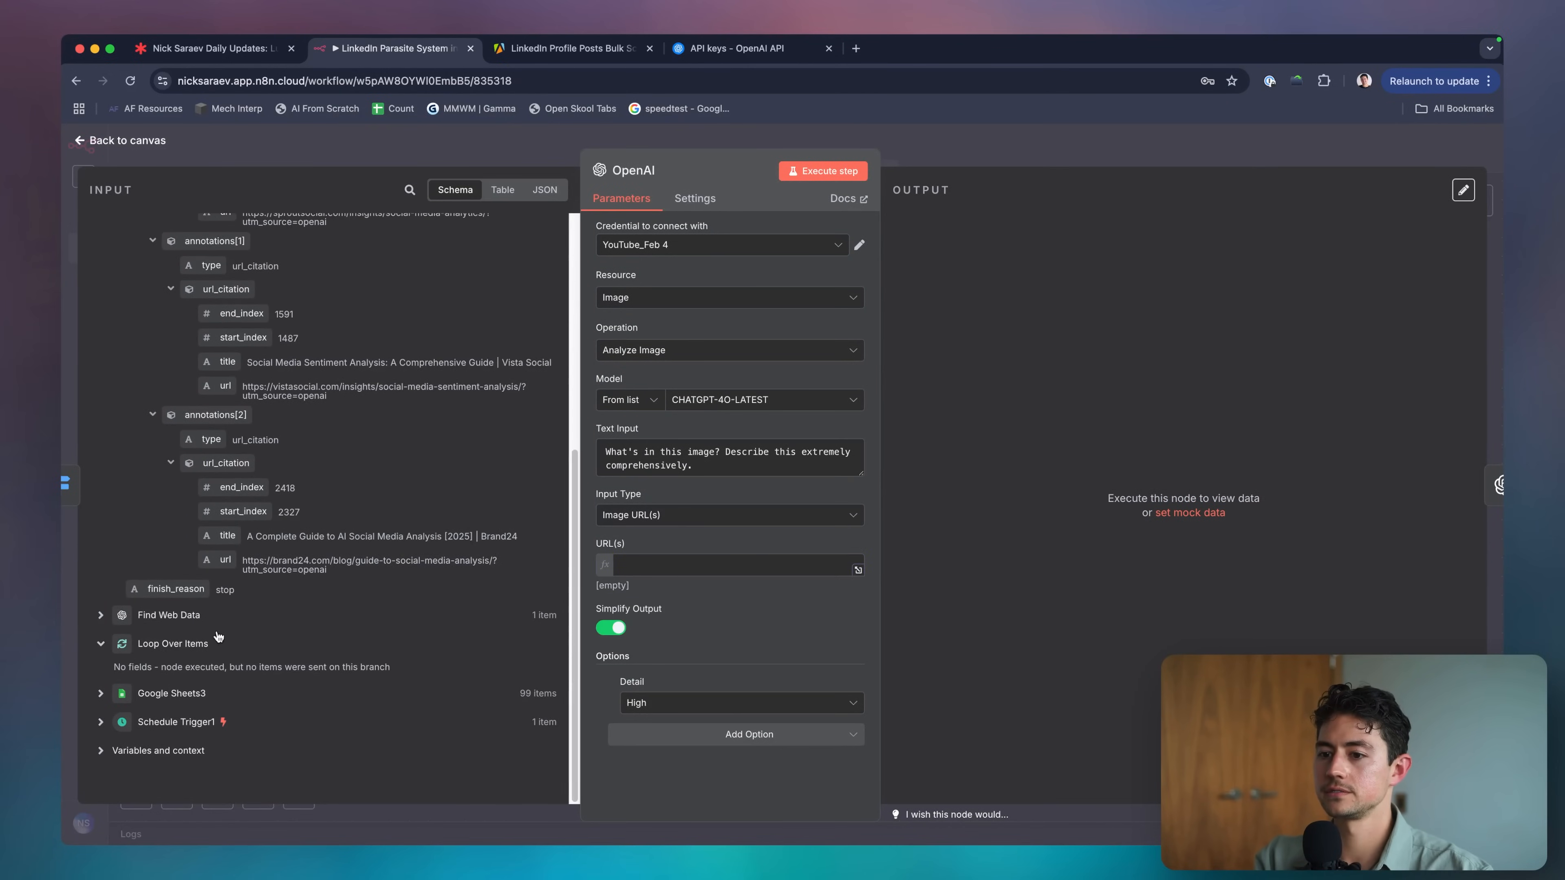
click(116, 694)
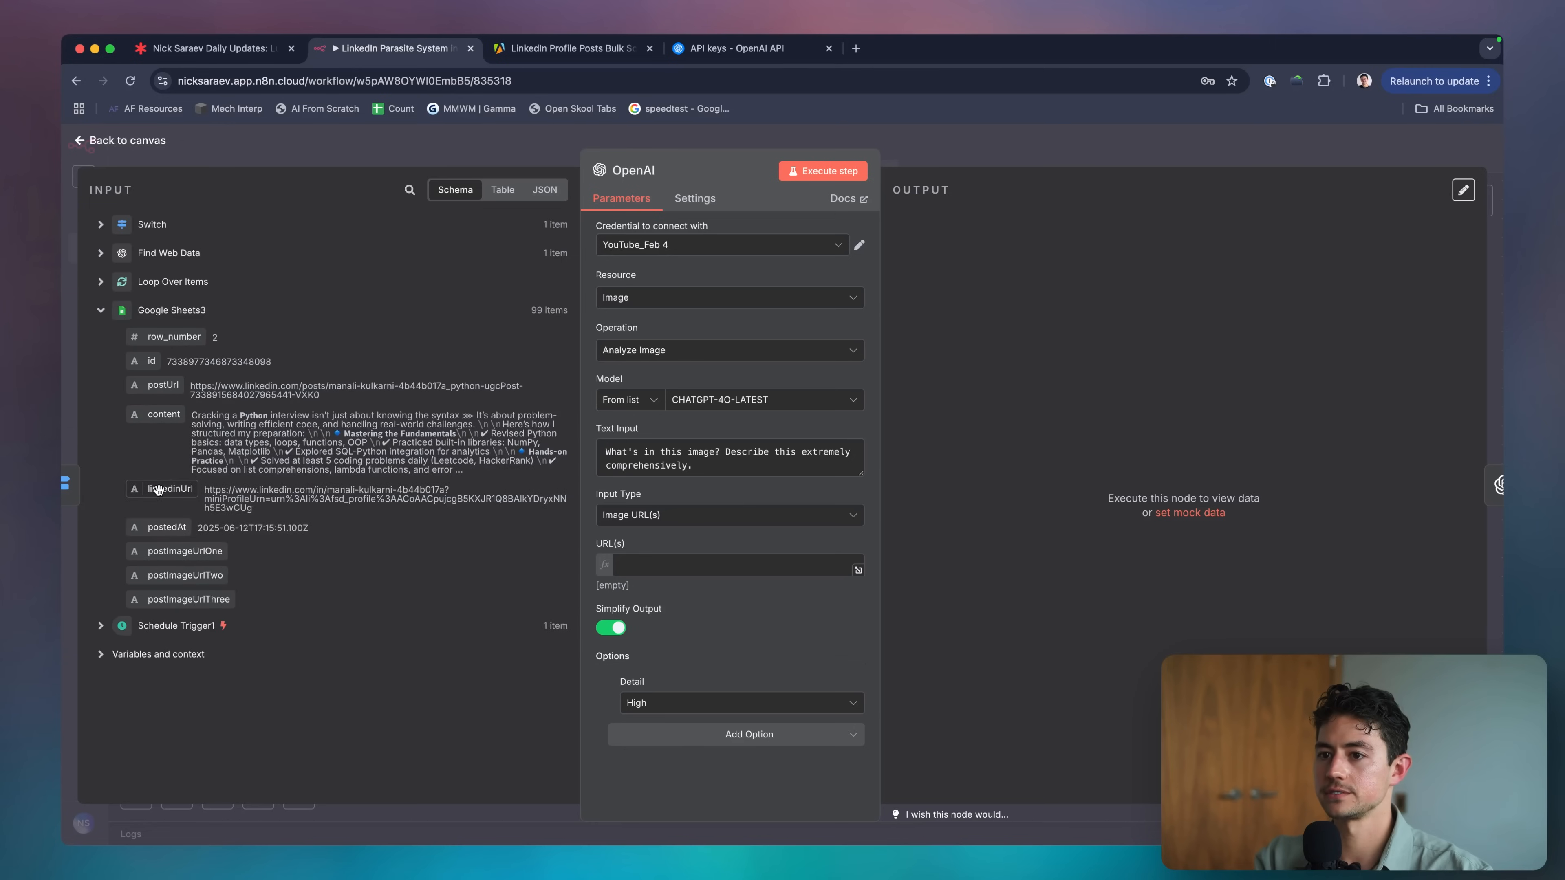
drag(162, 550, 651, 565)
click(727, 565)
text(Lo)
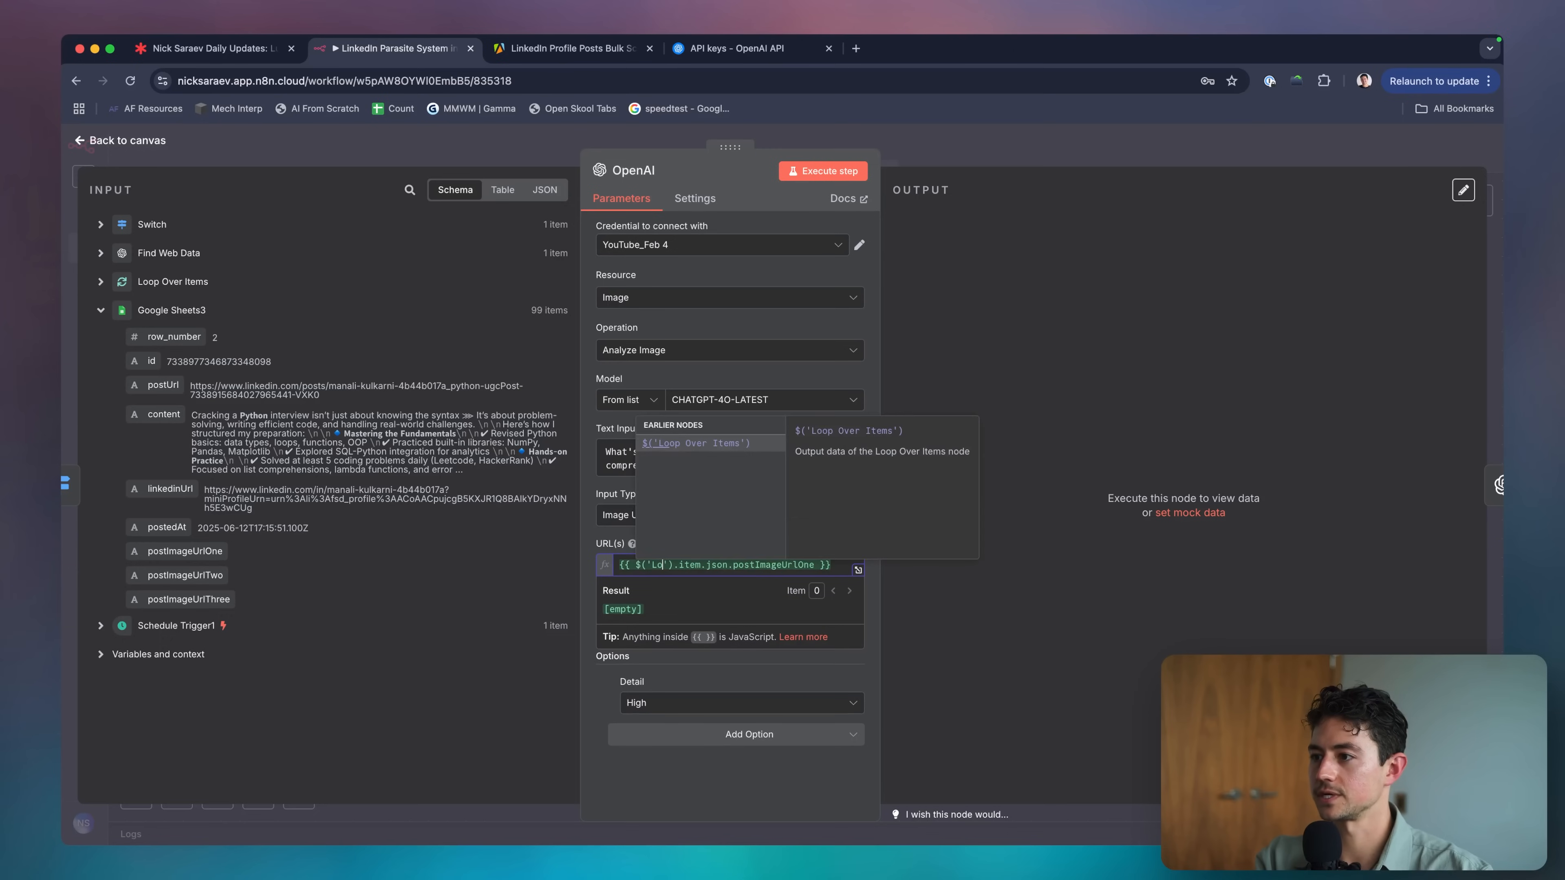
click(739, 446)
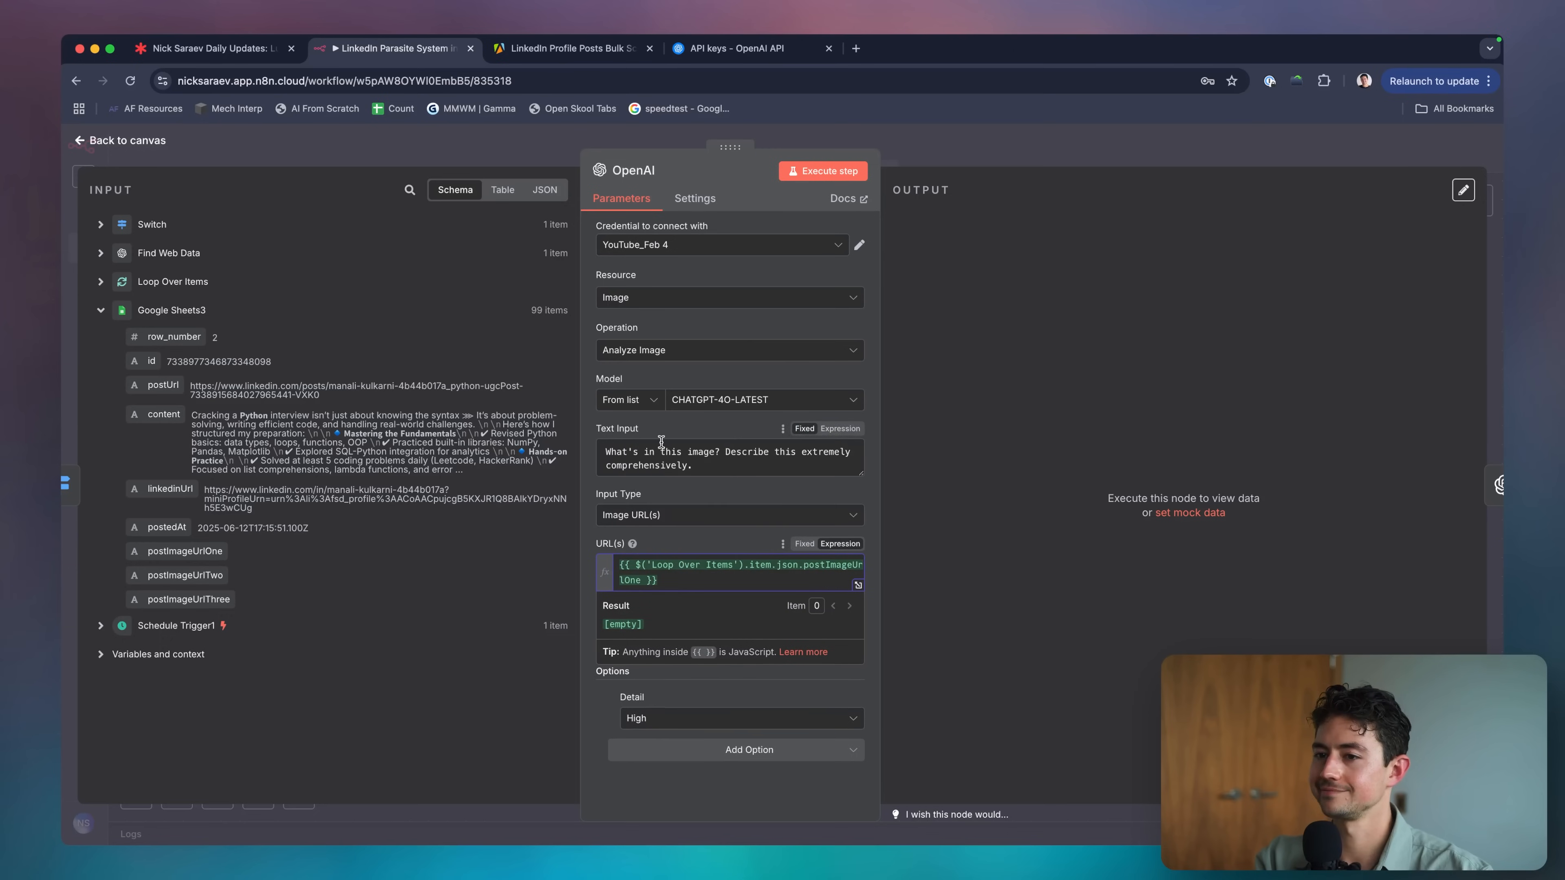
click(101, 282)
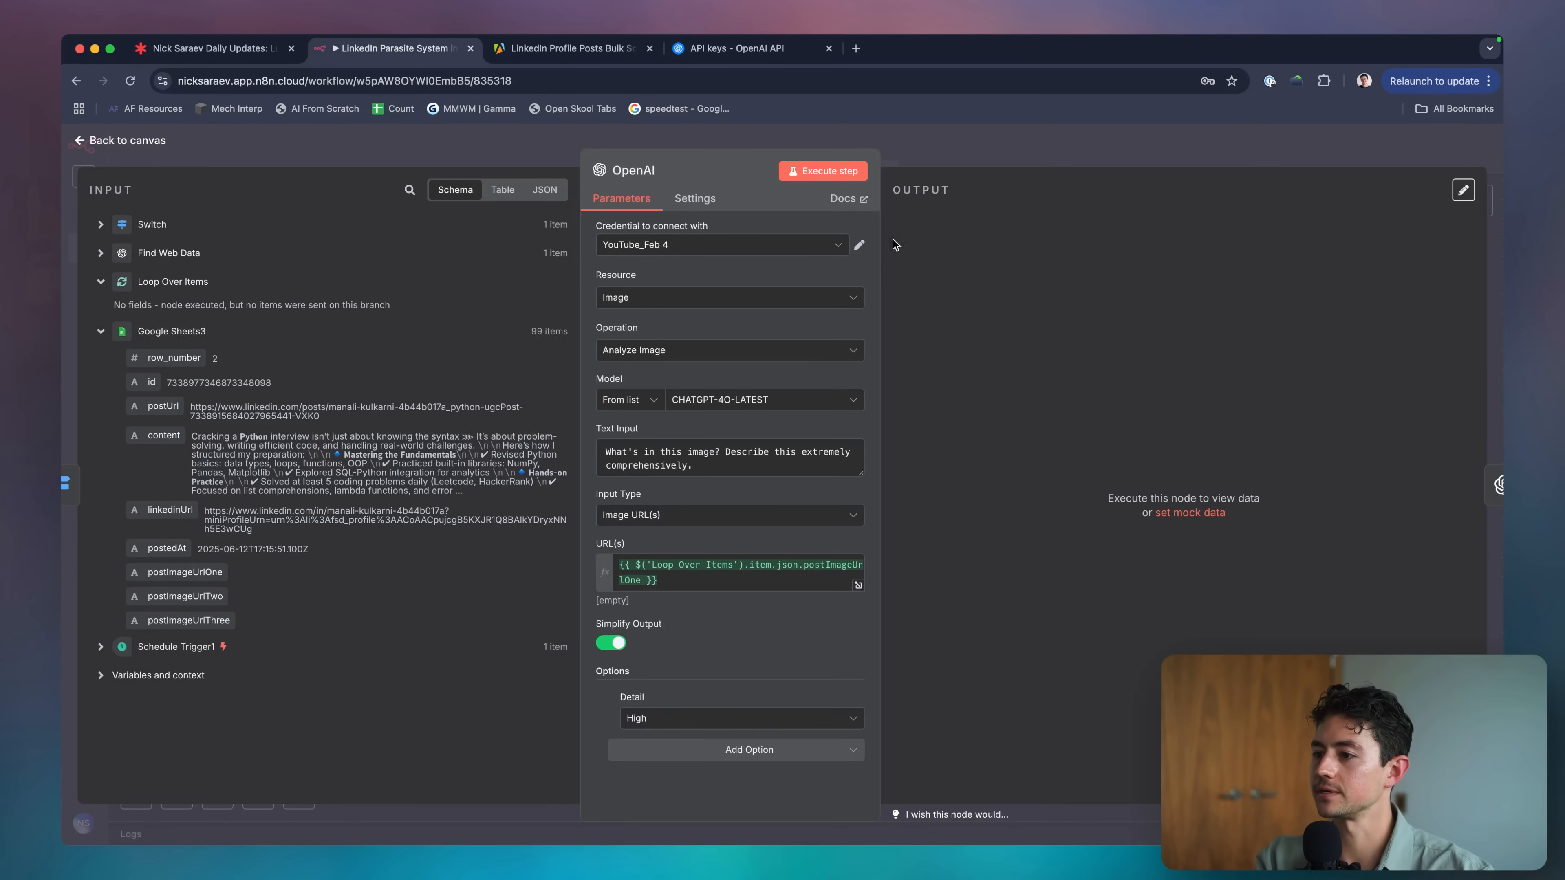
click(937, 165)
scroll(356, 391, left, 3)
scroll(356, 392, down, 5)
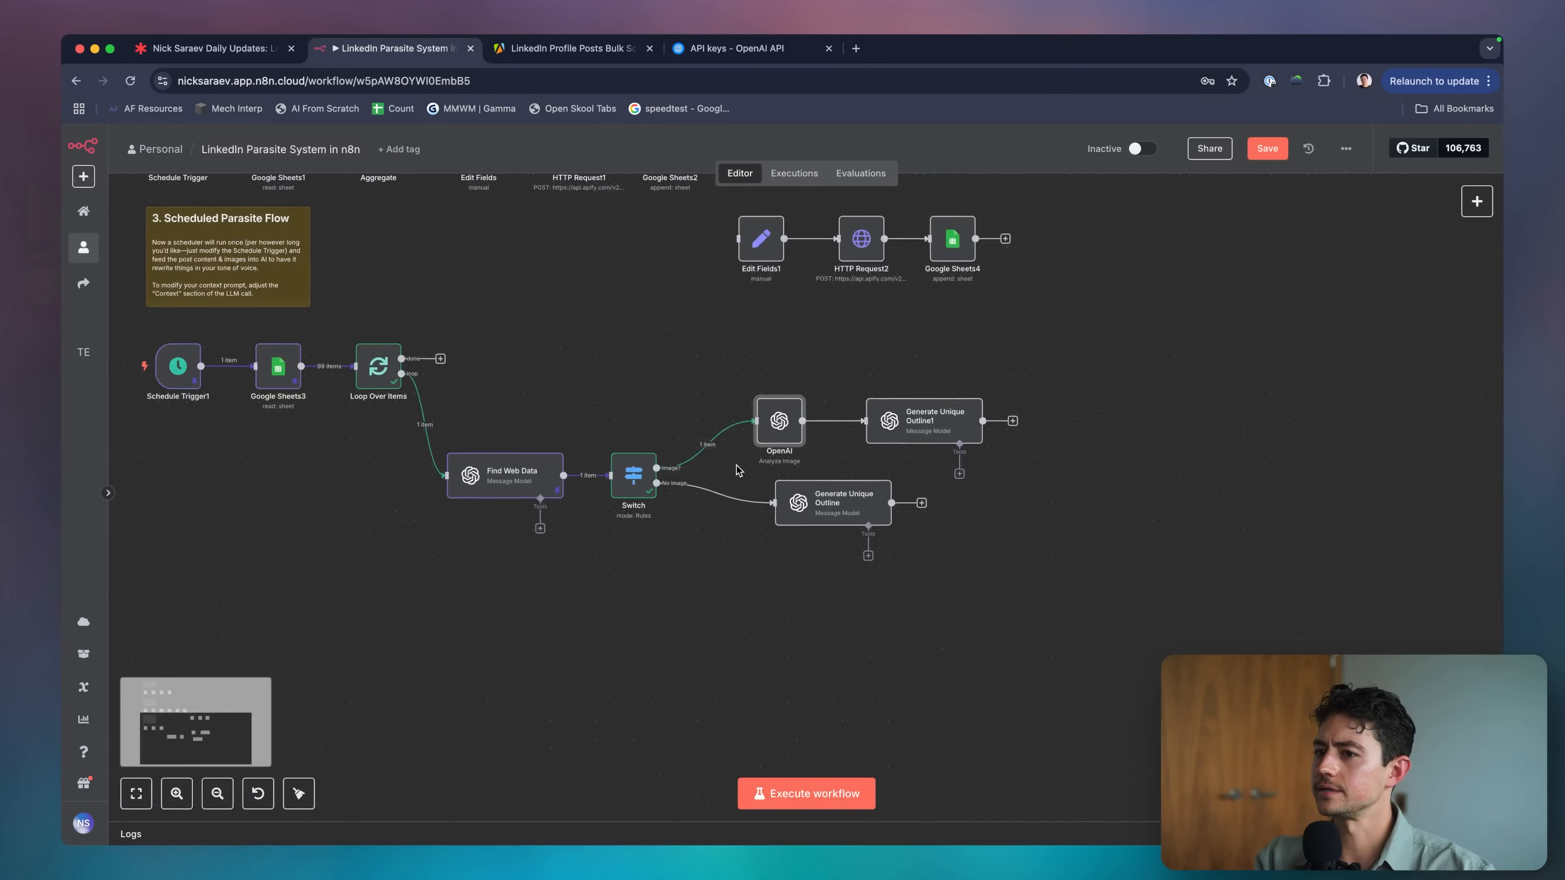
Inspect the Loop Over Items node's data.
double_click(377, 373)
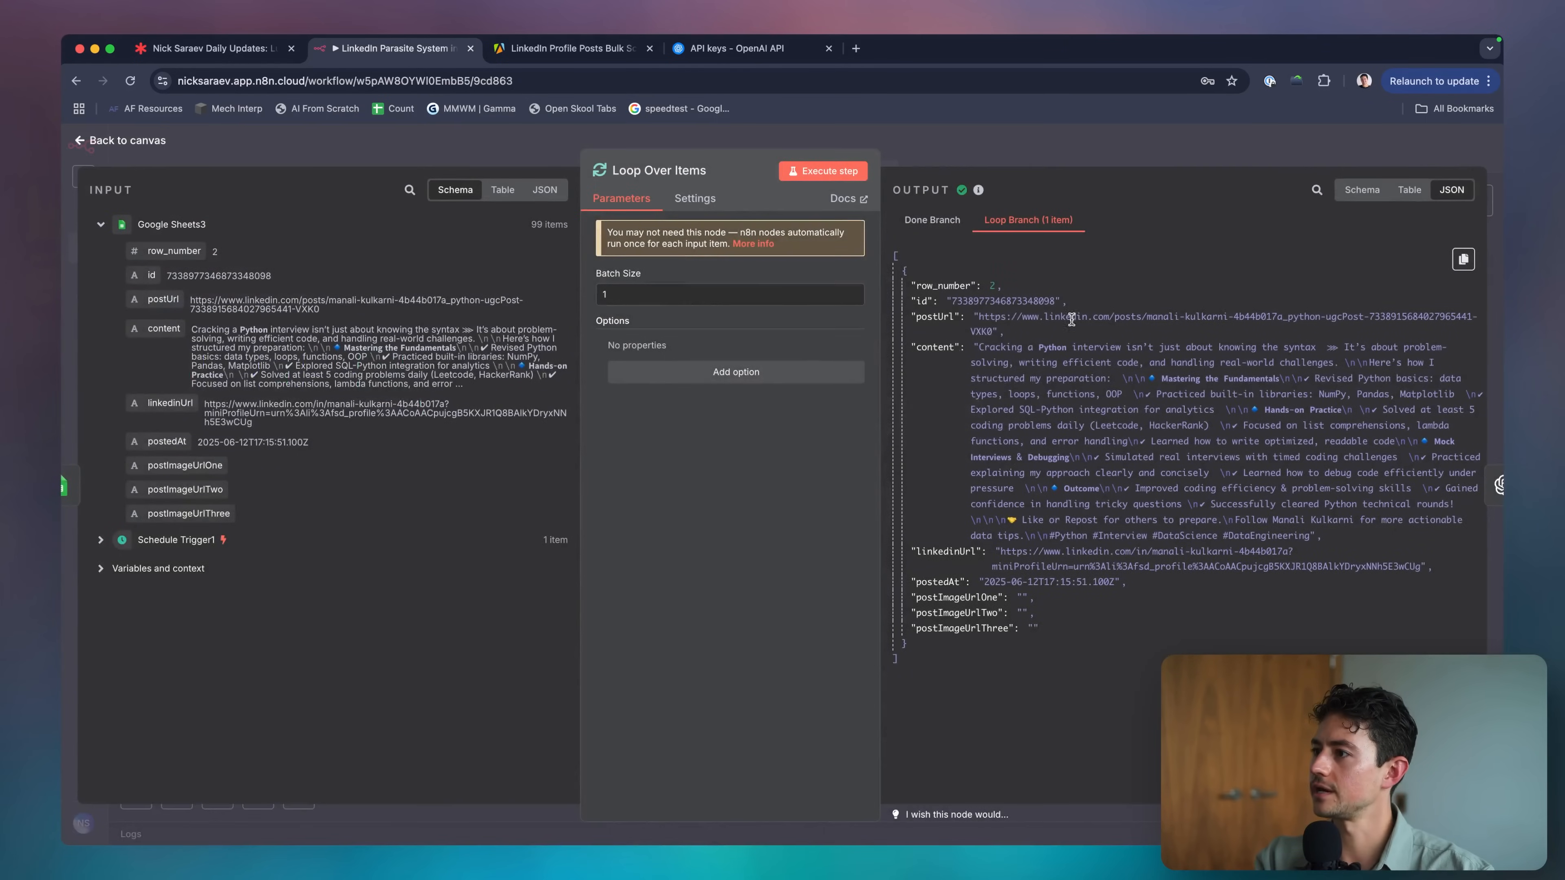
click(1098, 150)
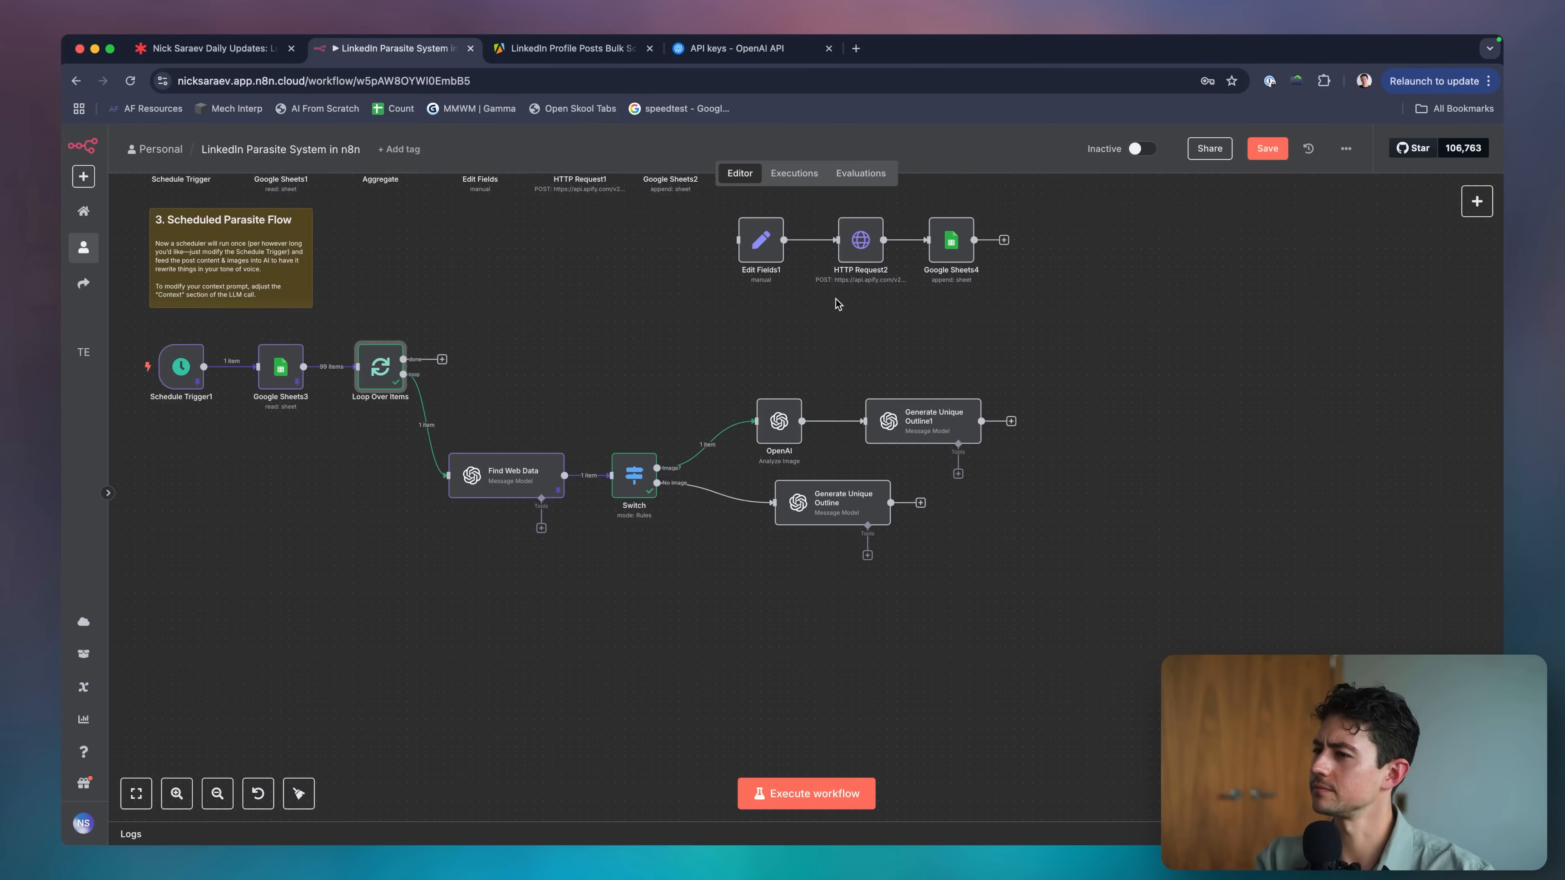
scroll(835, 298, down, 1)
scroll(605, 434, up, 5)
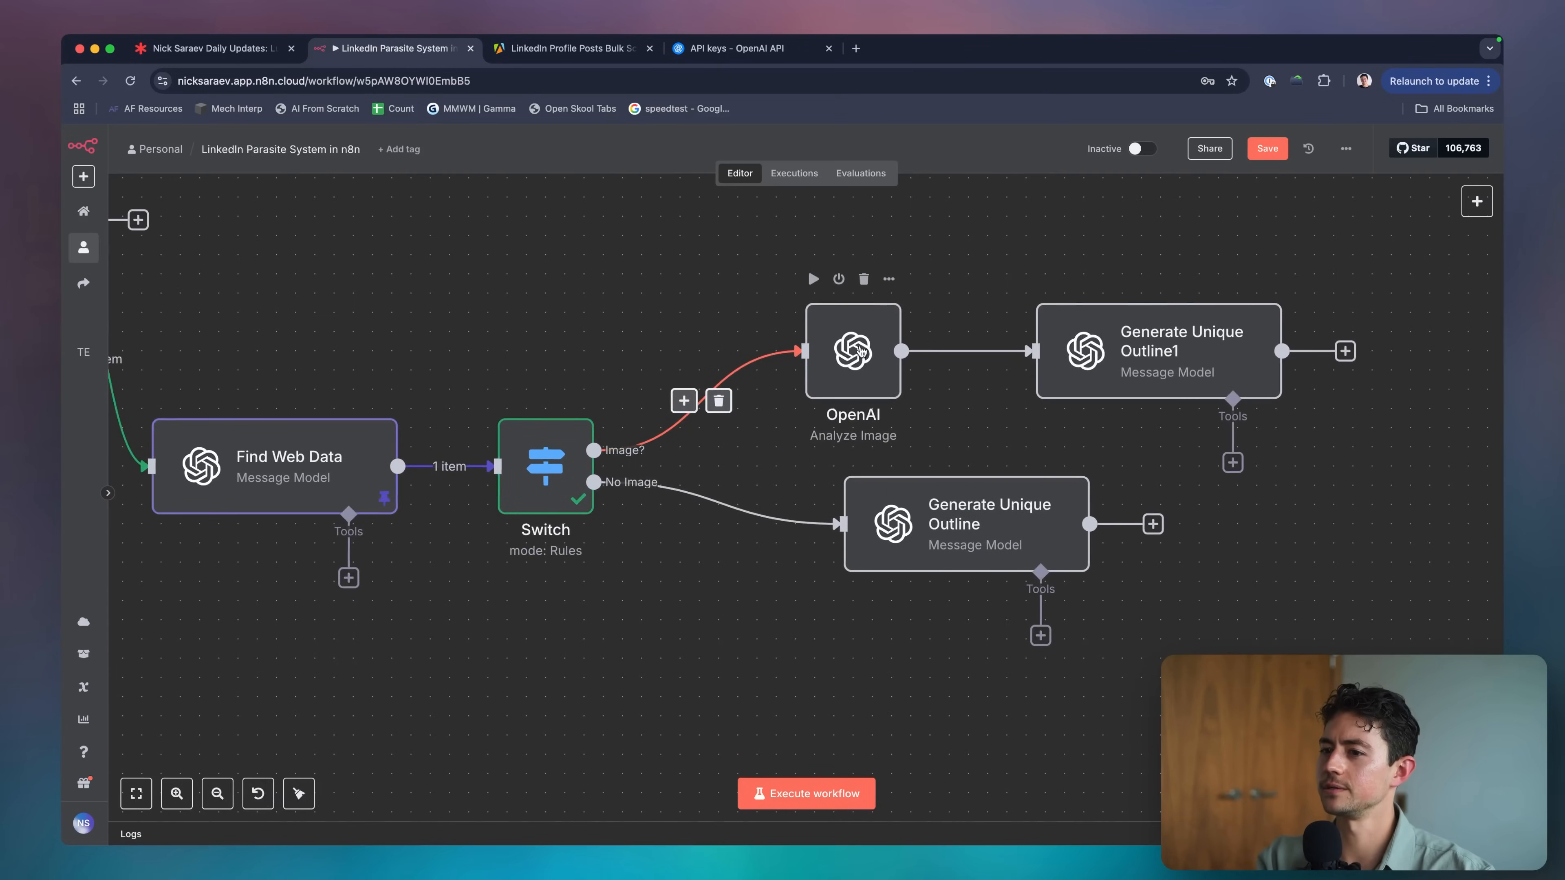
Point the first Switch rule's value at Loop Over Items' postImageUrlOne.
double_click(550, 457)
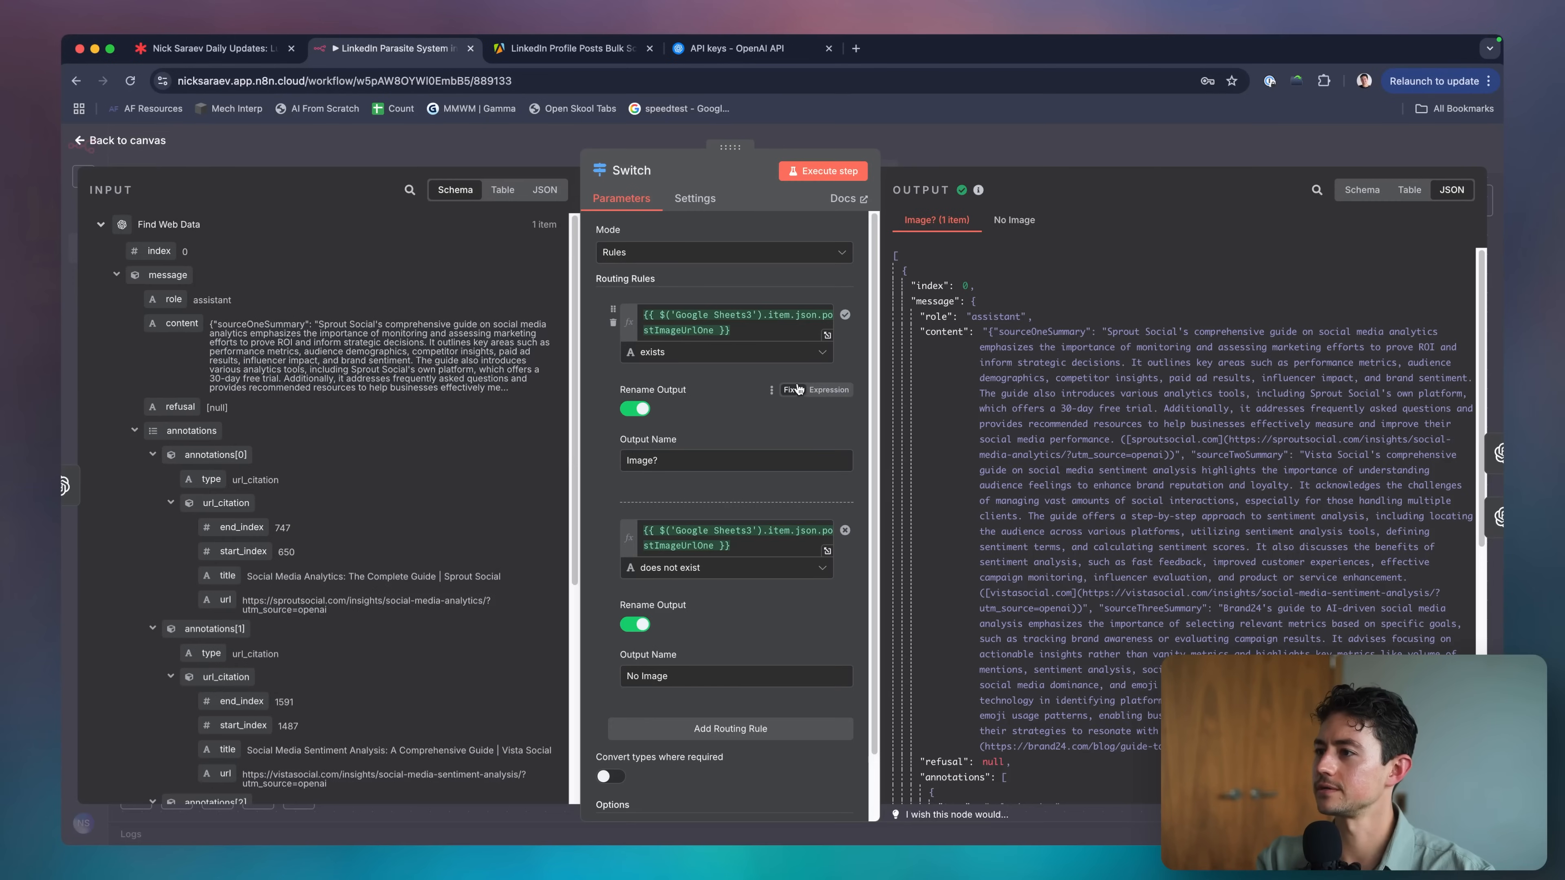
click(753, 315)
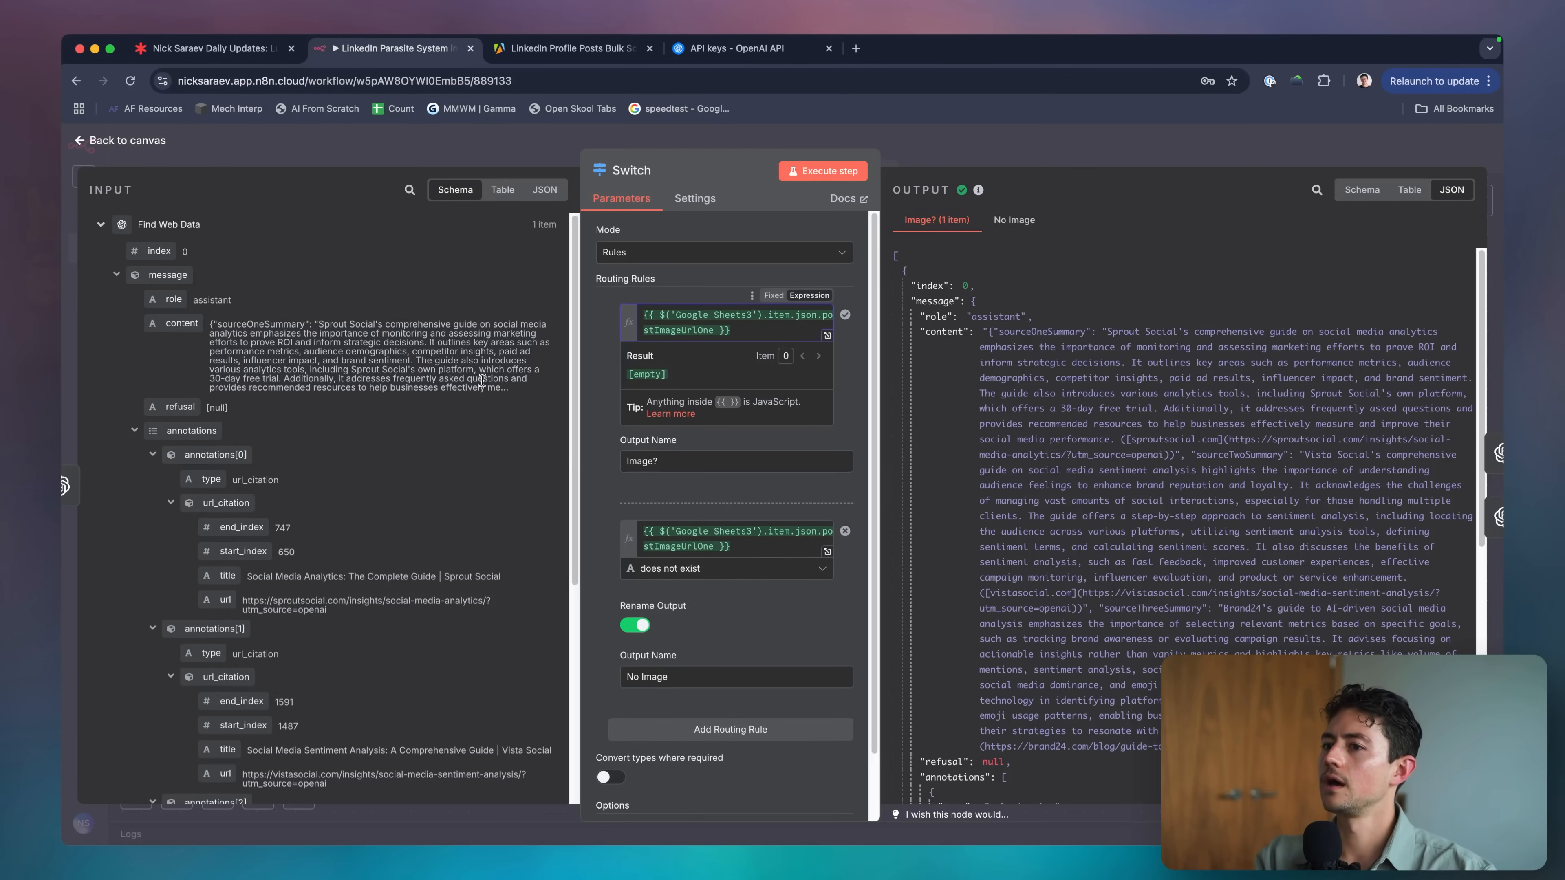
click(101, 225)
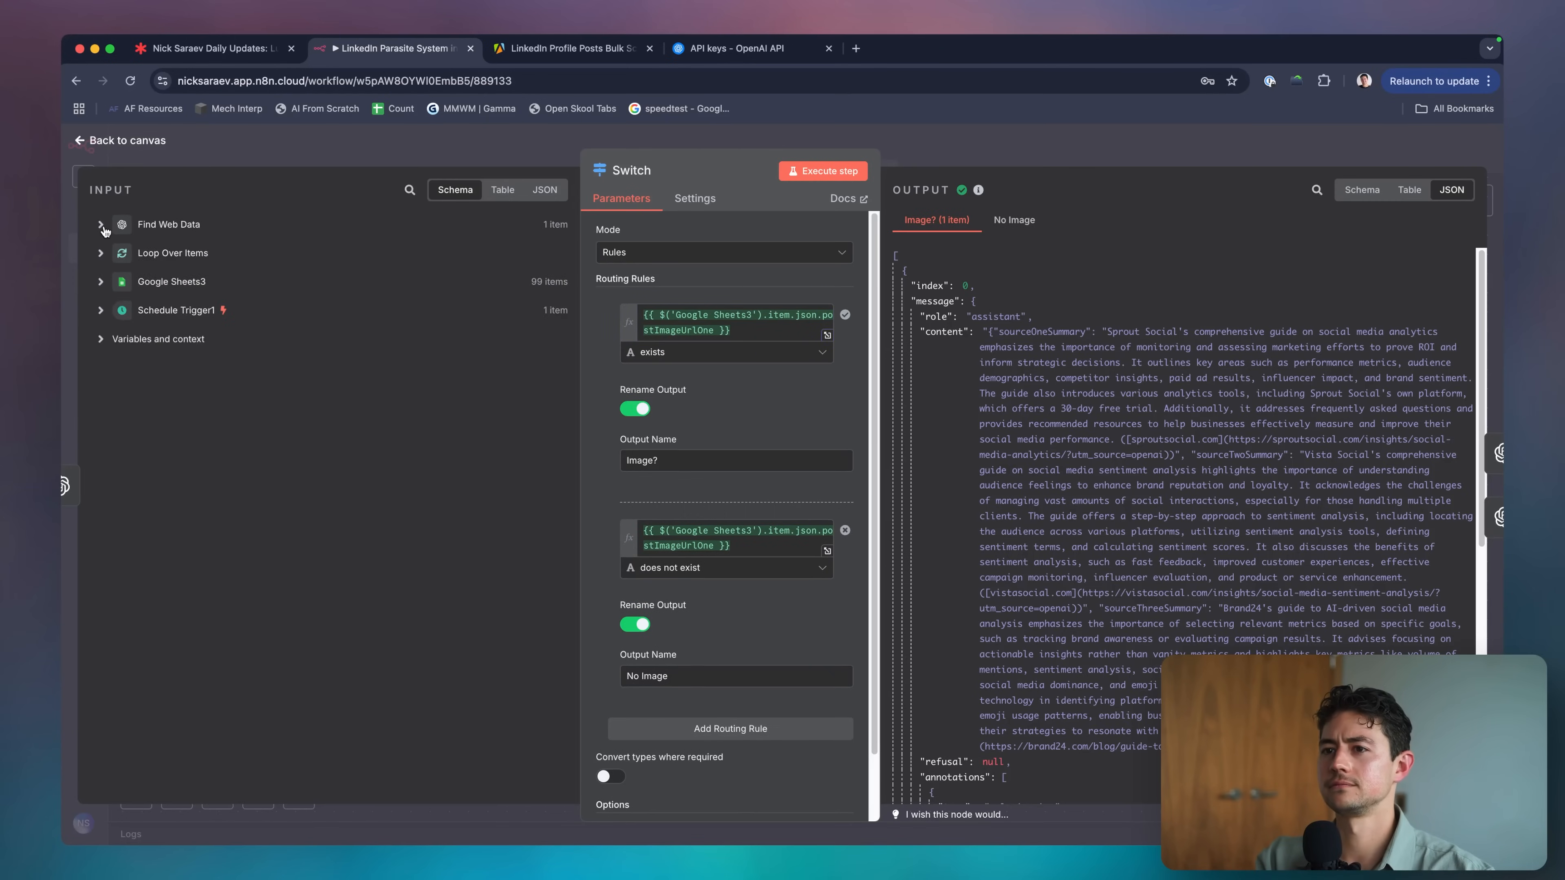
click(101, 283)
click(767, 328)
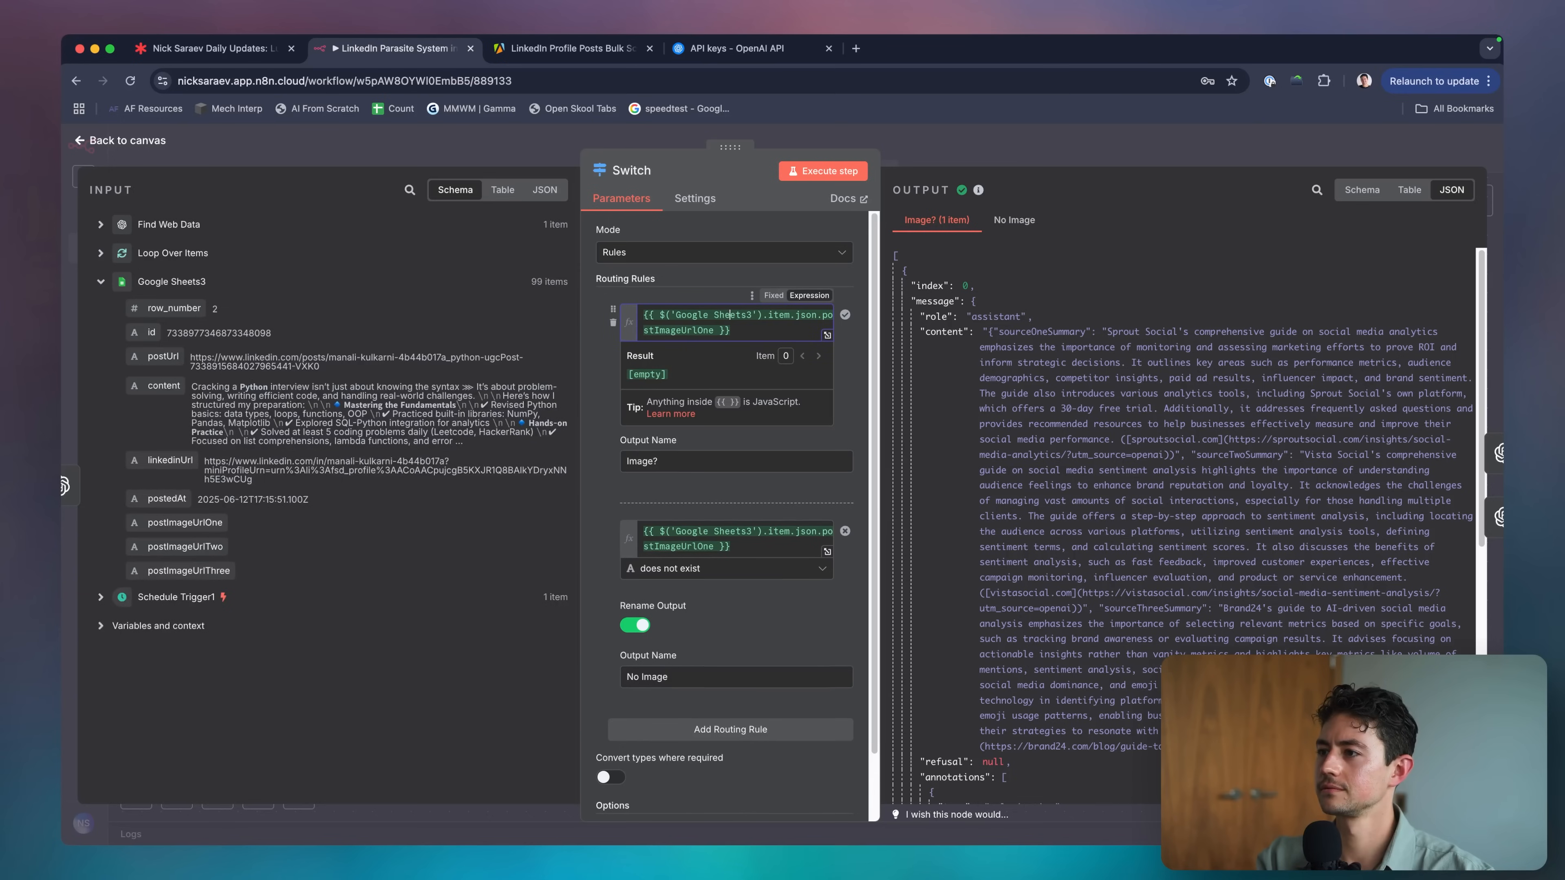
key(shift+alt+Left)
key(shift+alt+Left)
text(Loop Over Items)
click(741, 195)
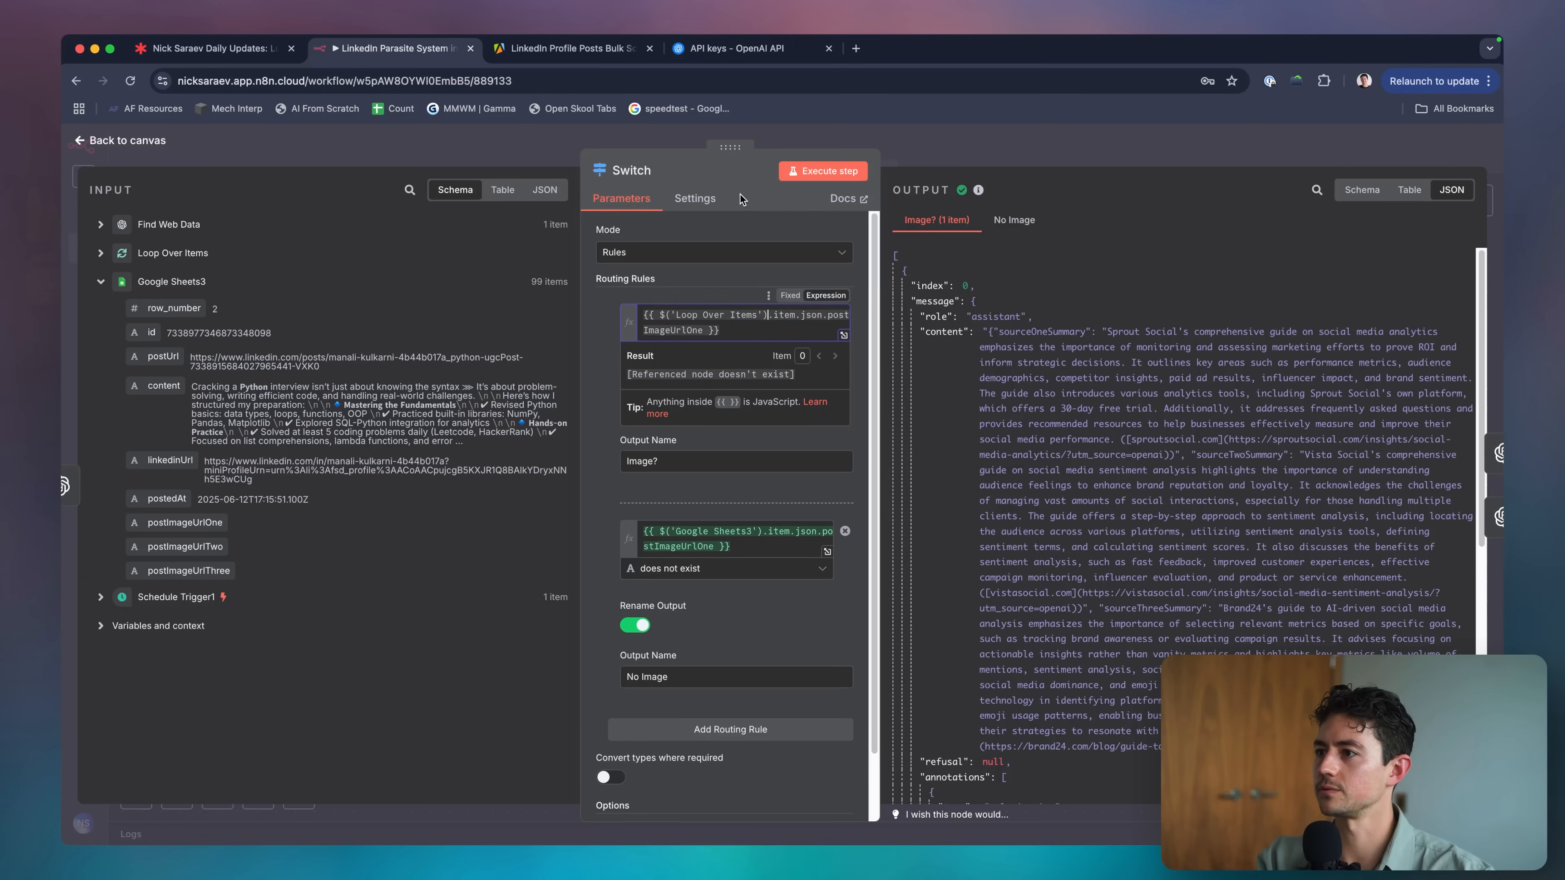
Copy that Loop Over Items expression into the second rule's value.
key(super+a)
key(super+c)
click(774, 543)
key(super+a)
key(super+v)
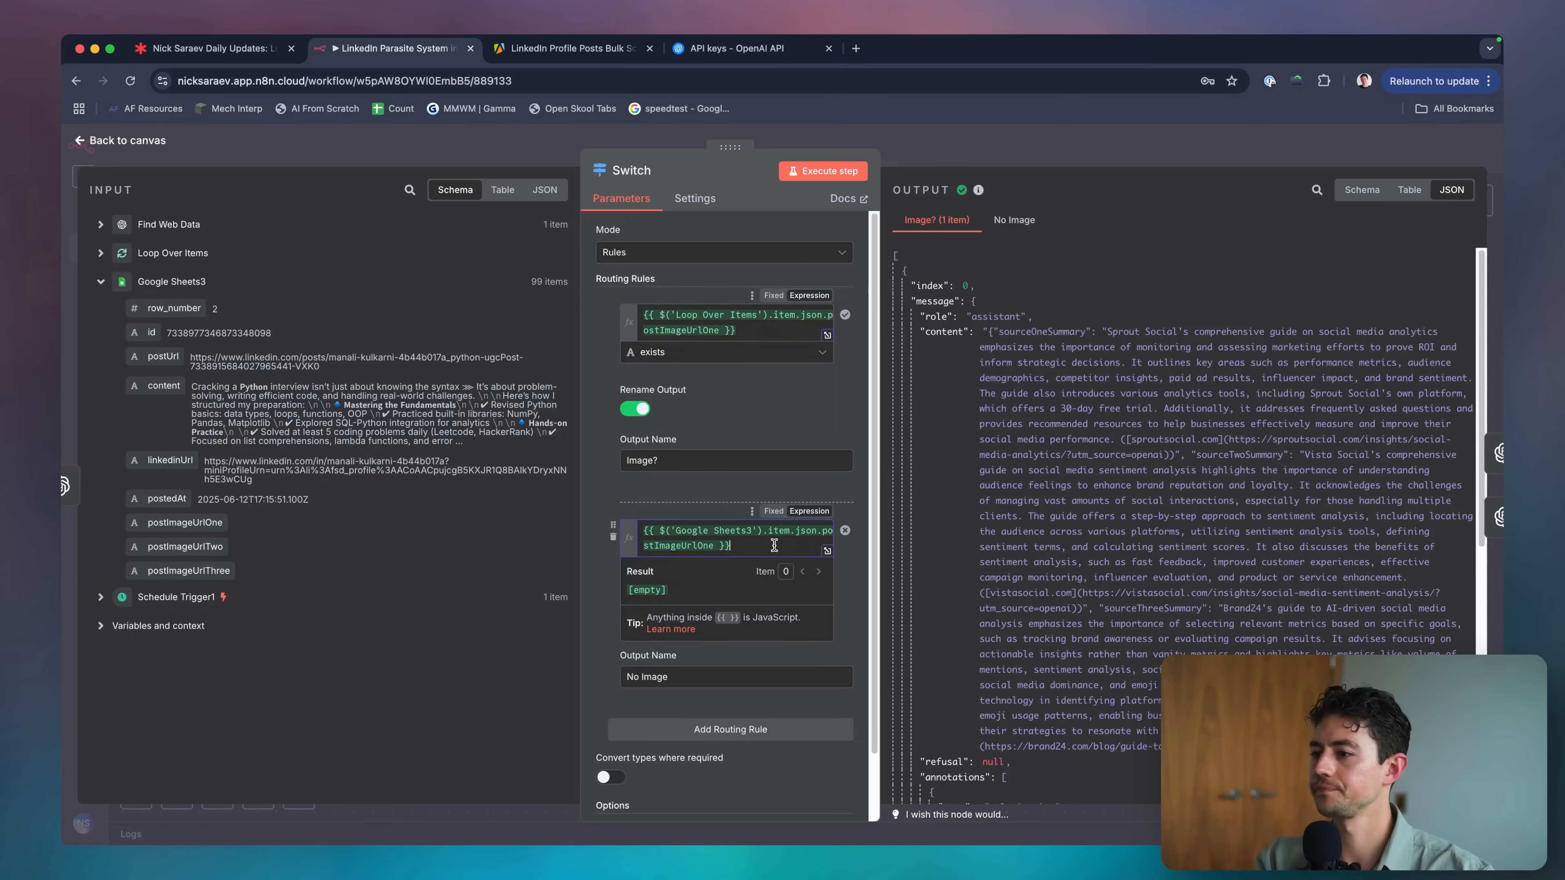
click(709, 490)
click(691, 534)
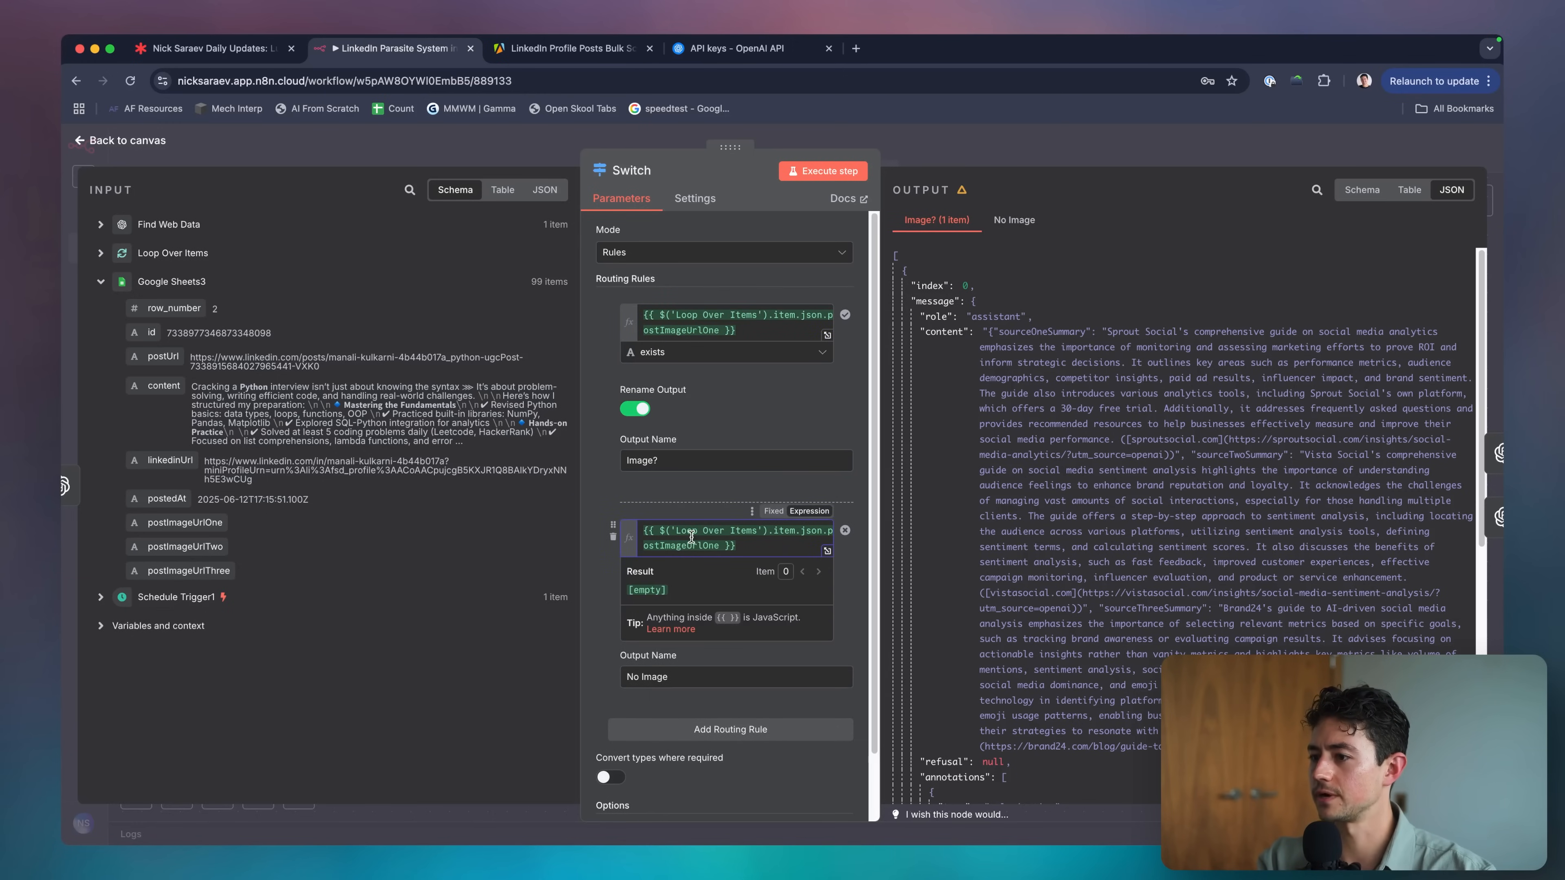
click(702, 318)
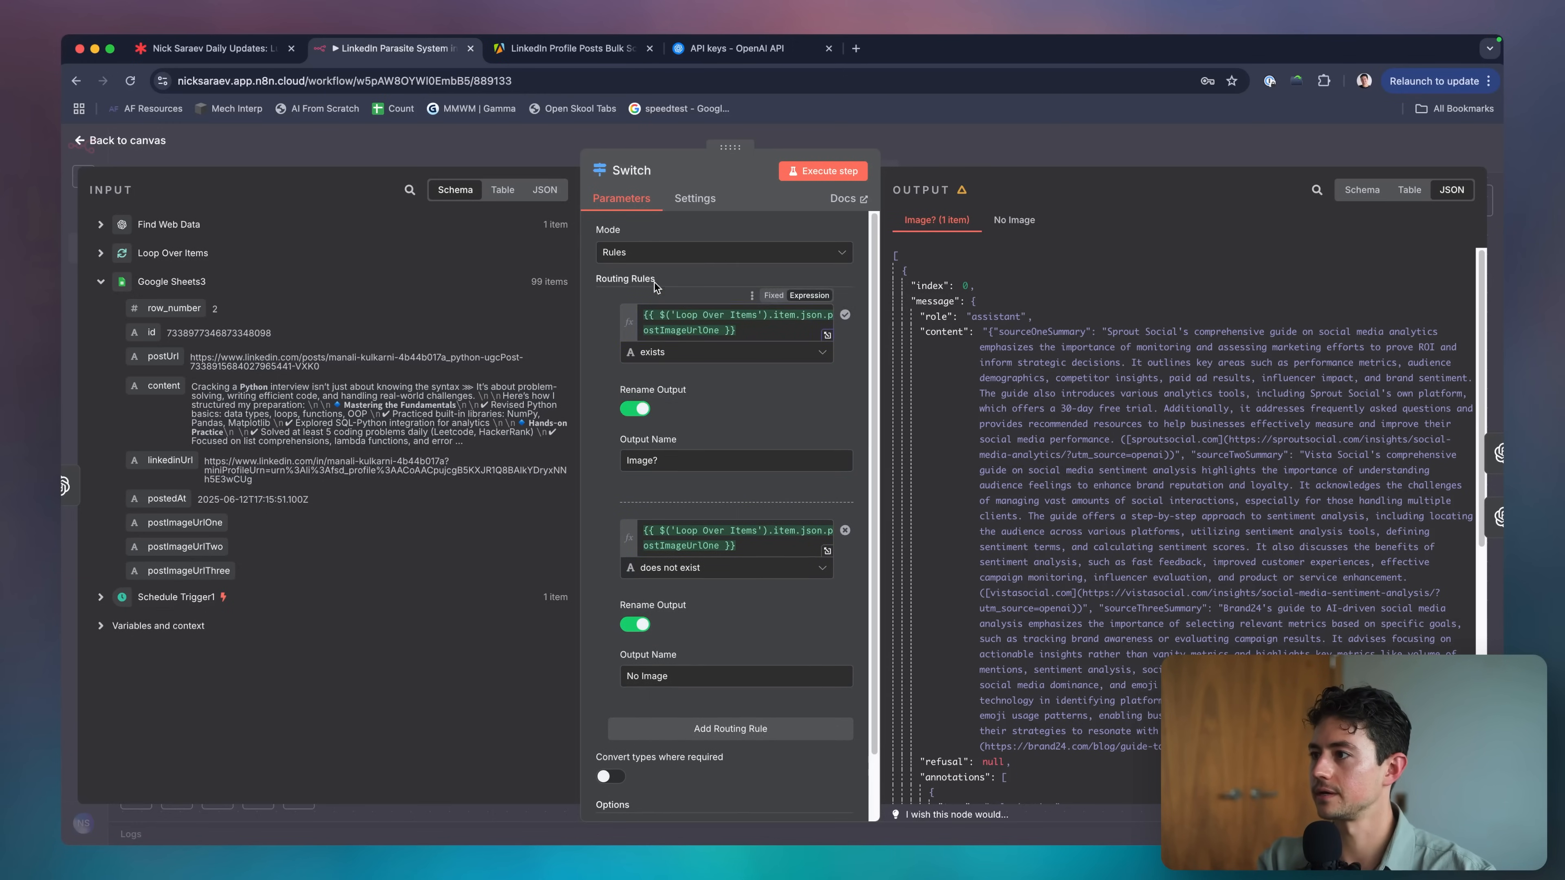
key(Escape)
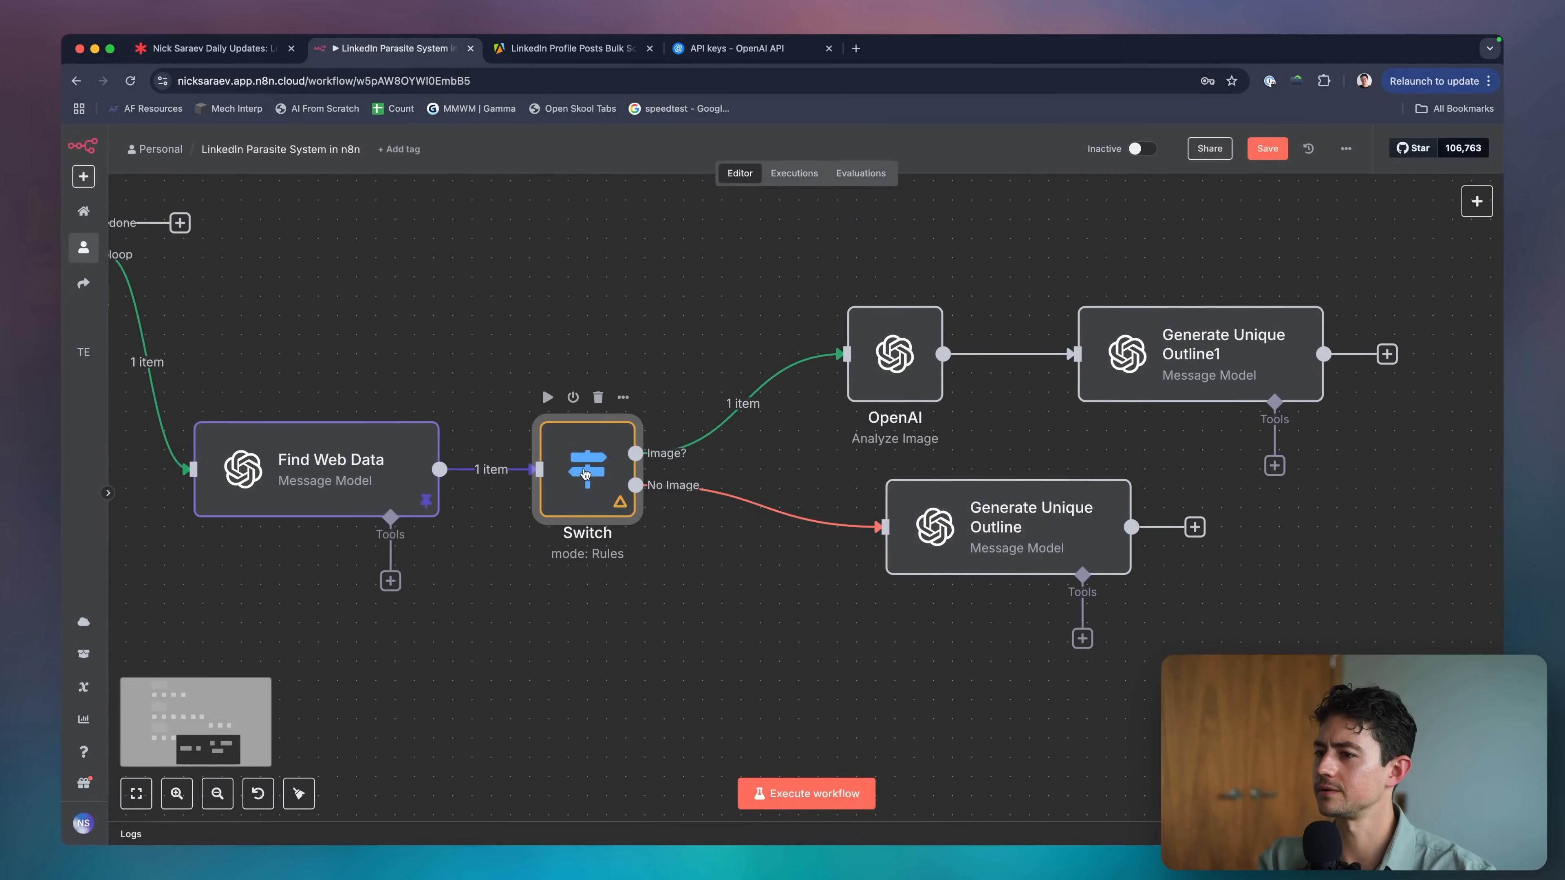
Execute the Switch node with the updated expressions.
double_click(588, 470)
click(847, 177)
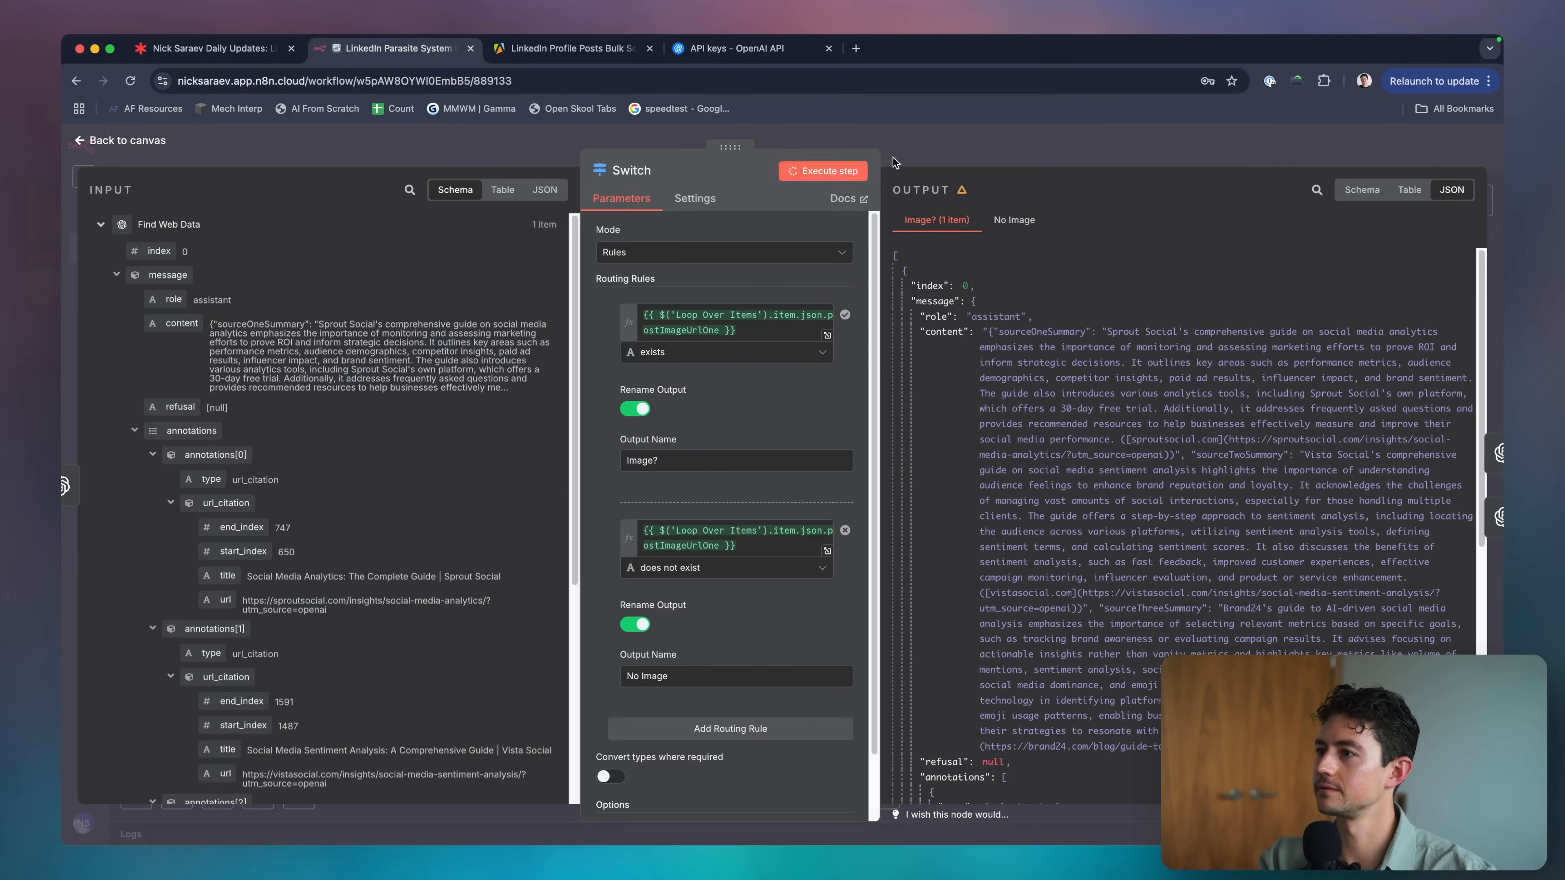
key(Escape)
Change the rules to String 'is not empty' and 'is empty', rerun, and check the No Image item.
double_click(616, 512)
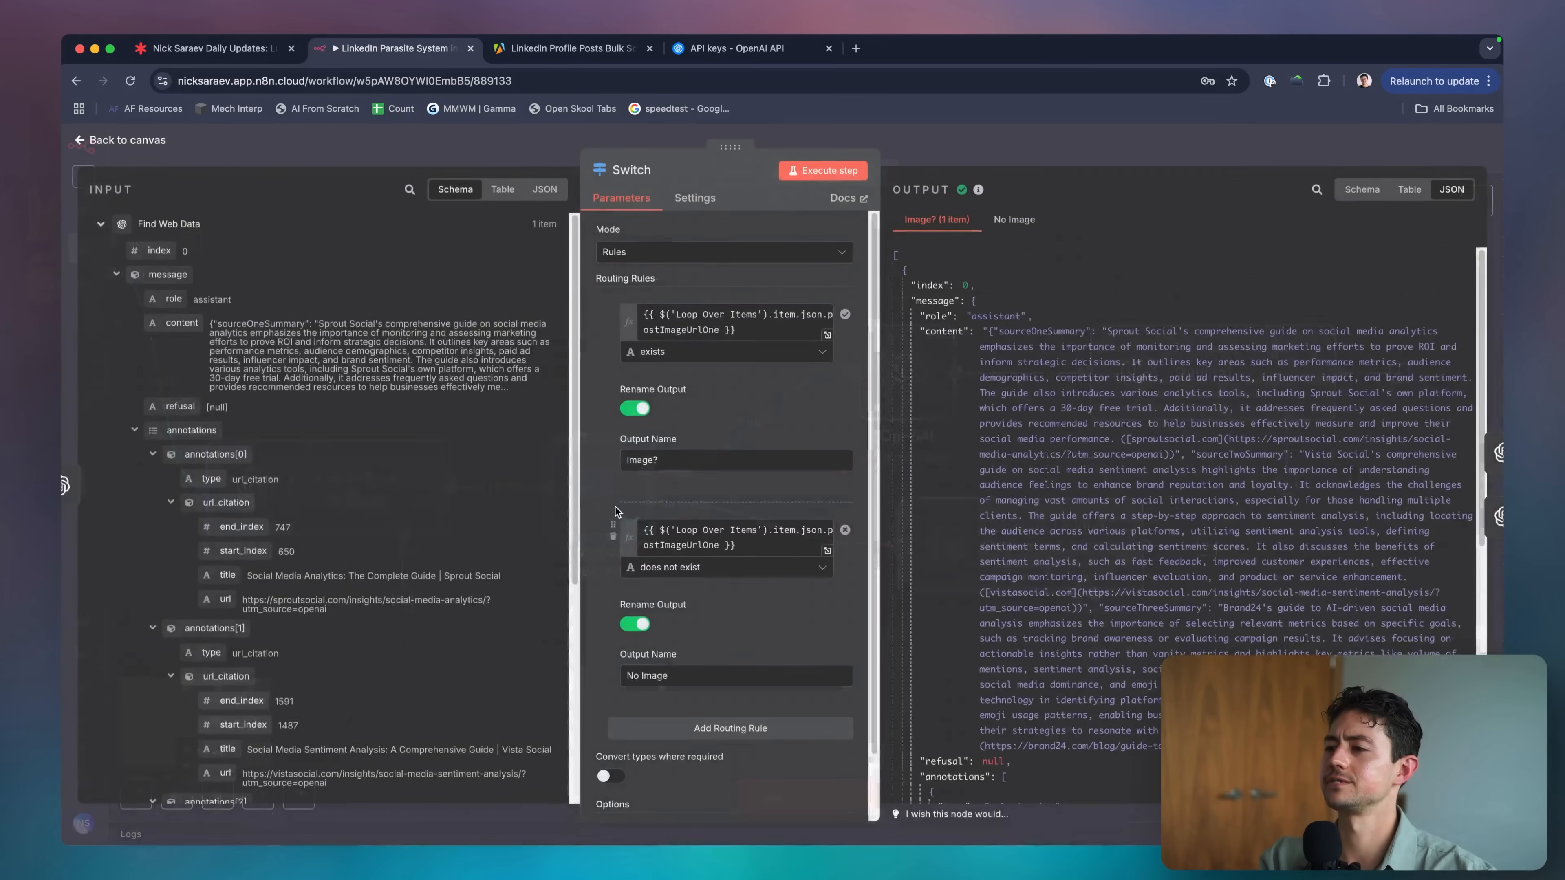
click(727, 352)
mouse_move(723, 393)
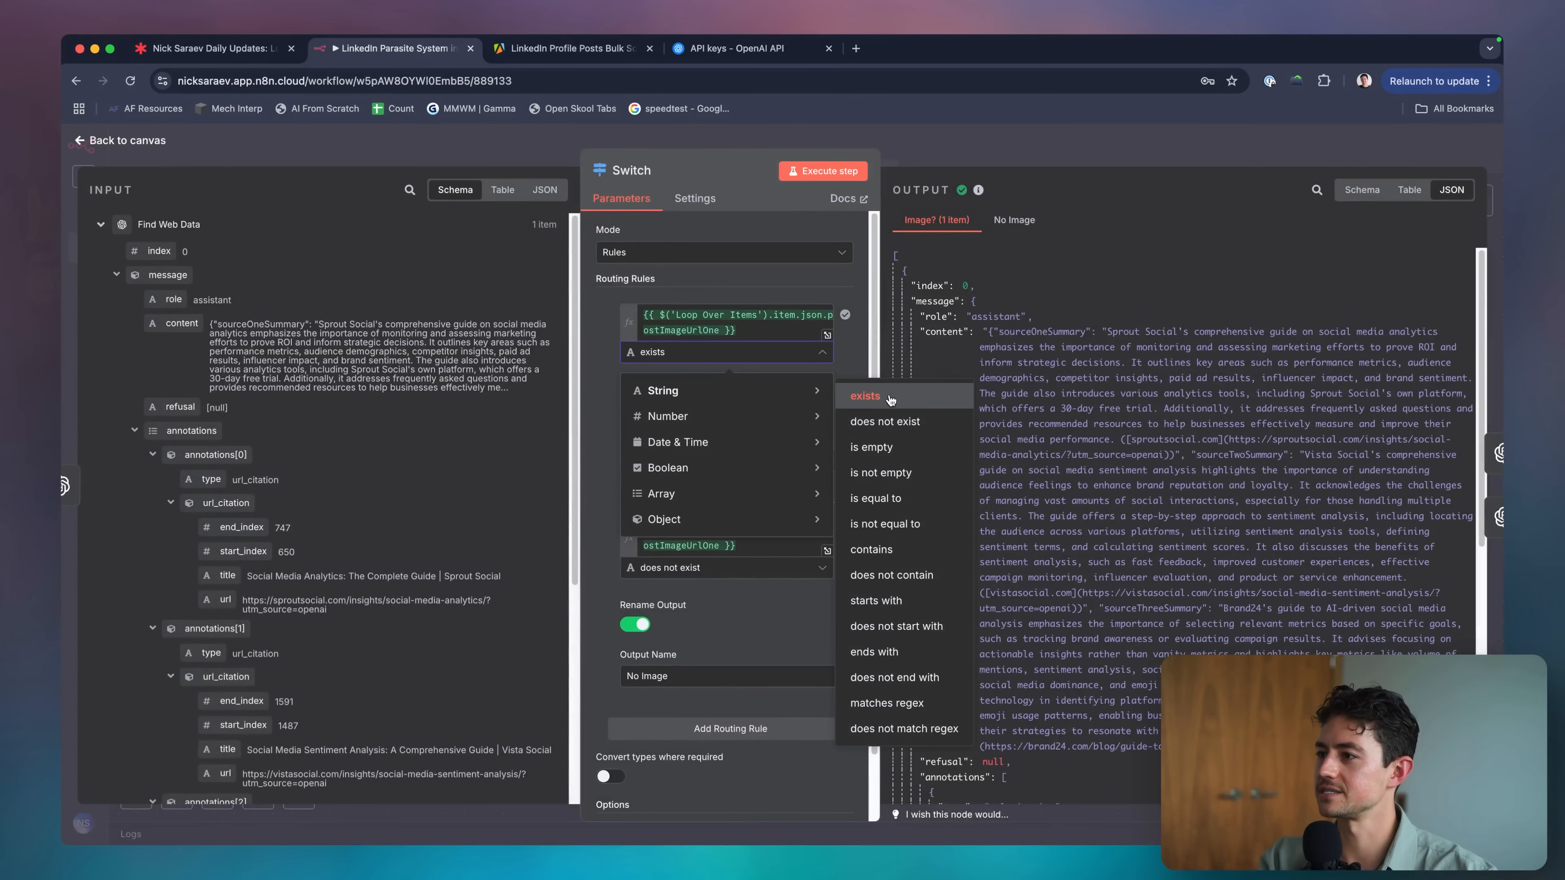
click(903, 473)
click(730, 572)
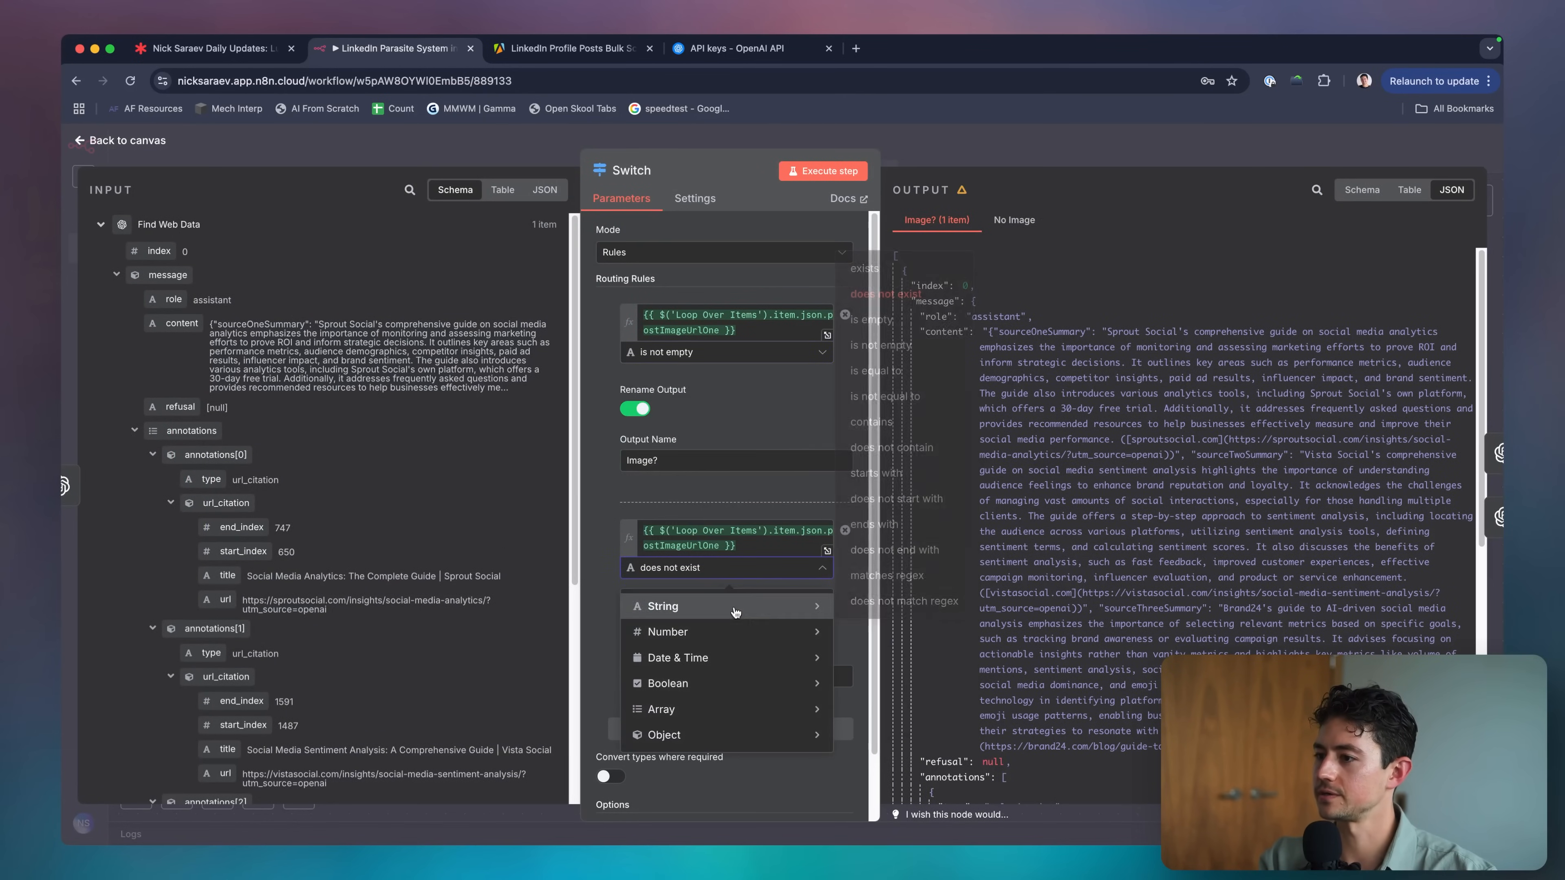
mouse_move(661, 605)
click(896, 329)
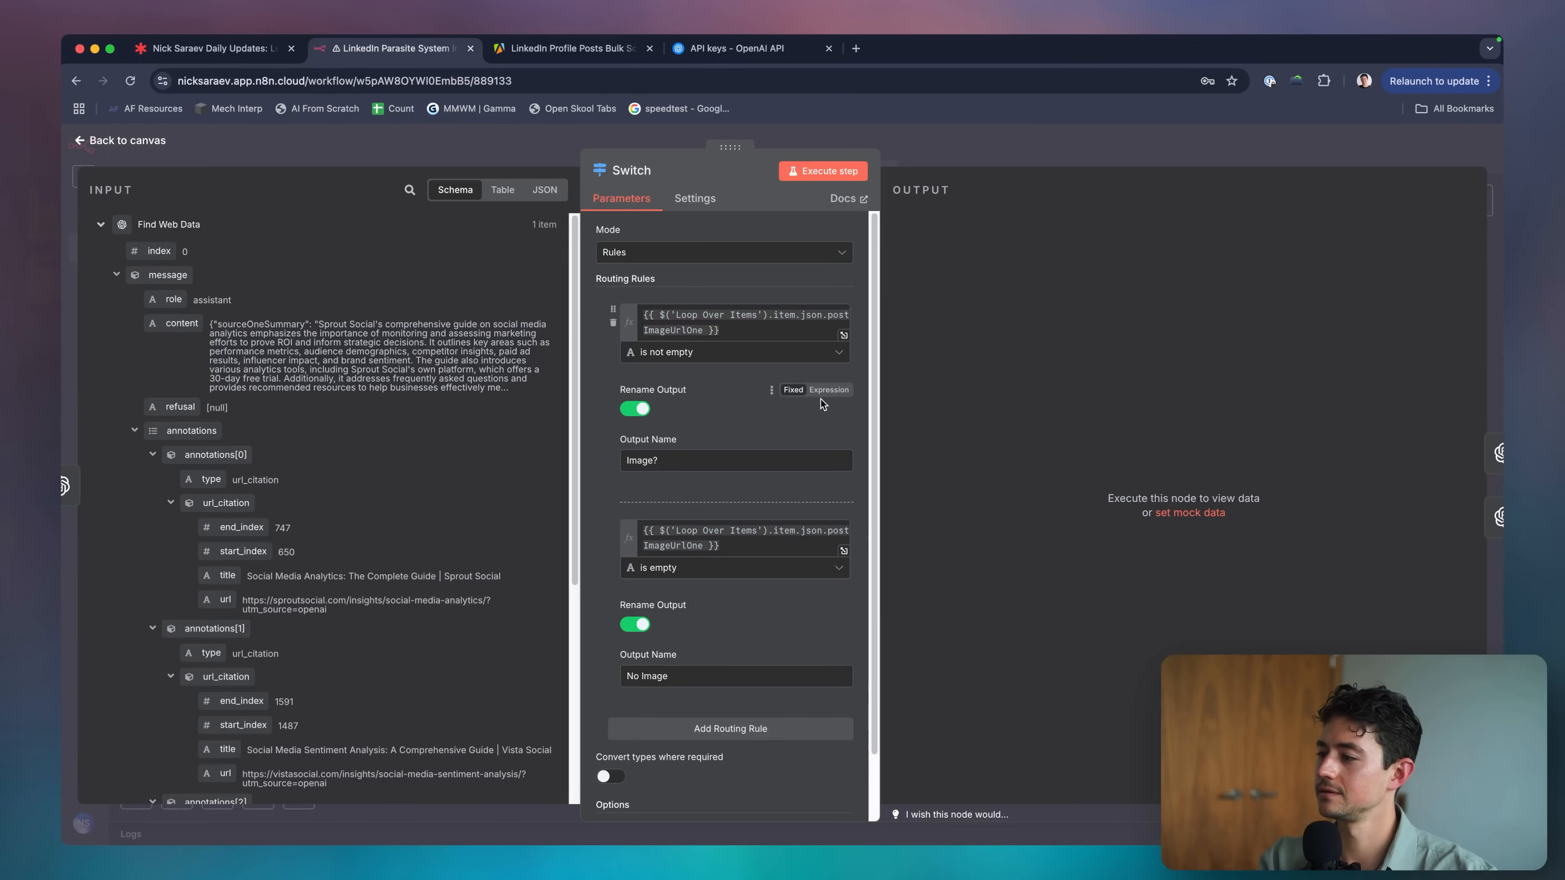
click(823, 170)
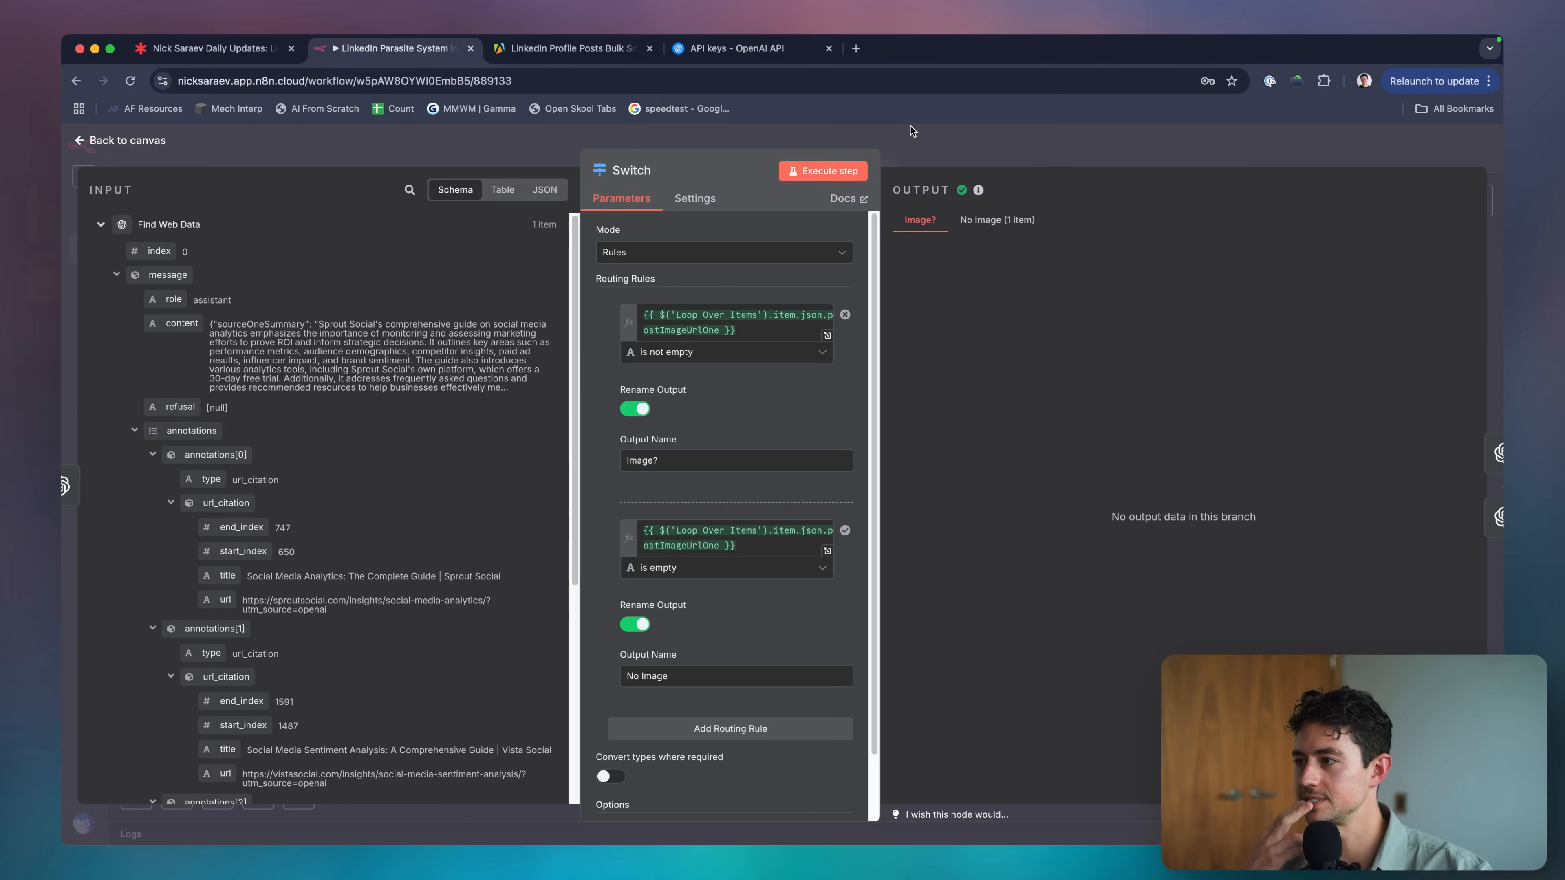
click(997, 219)
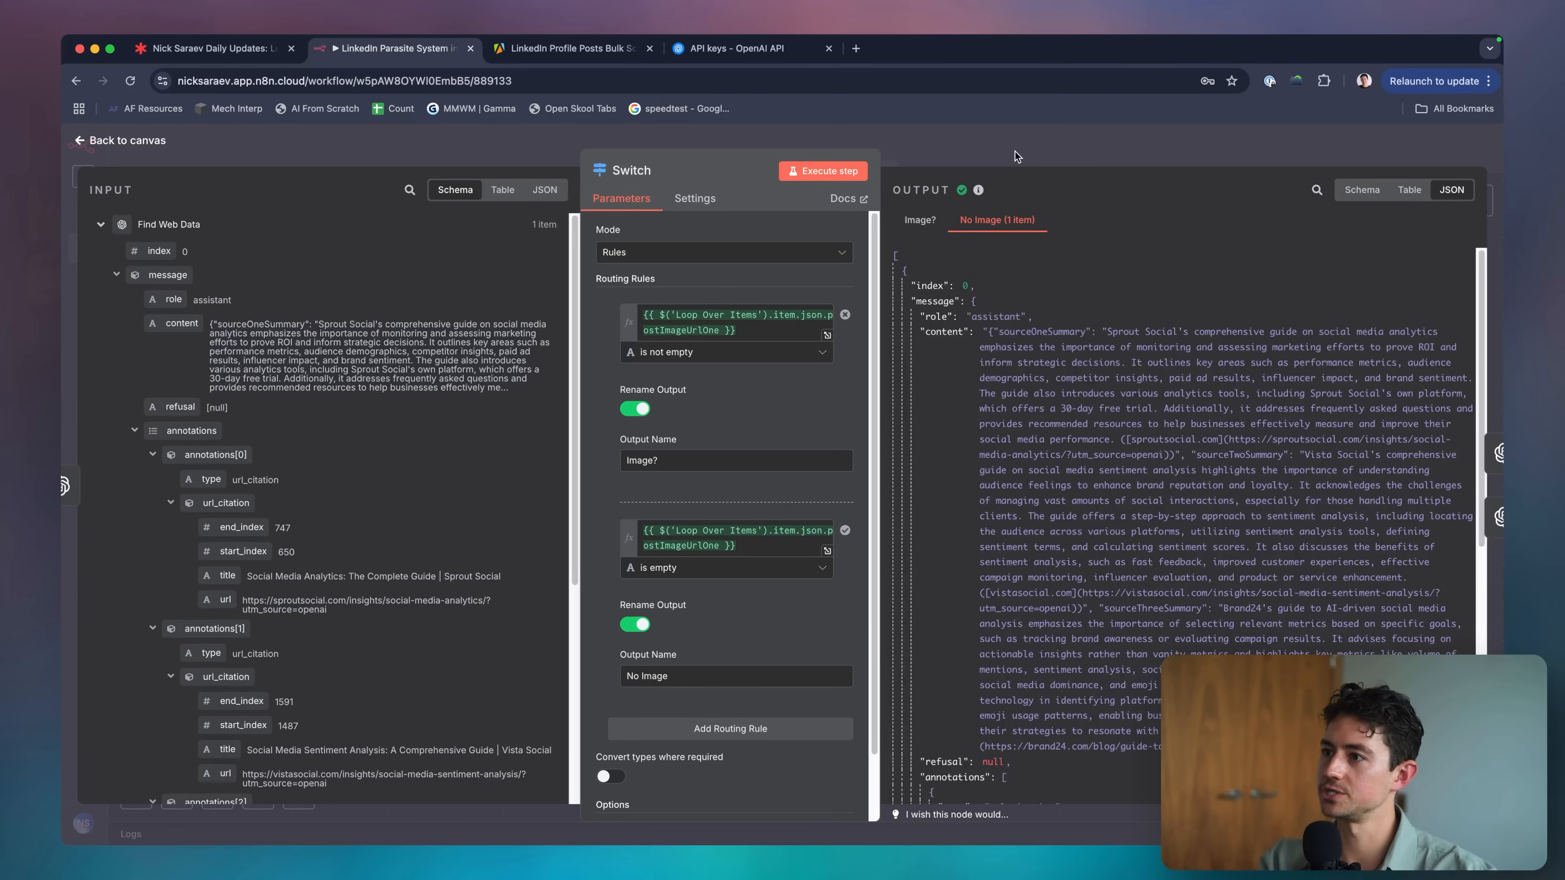
click(1015, 152)
scroll(766, 437, right, 10)
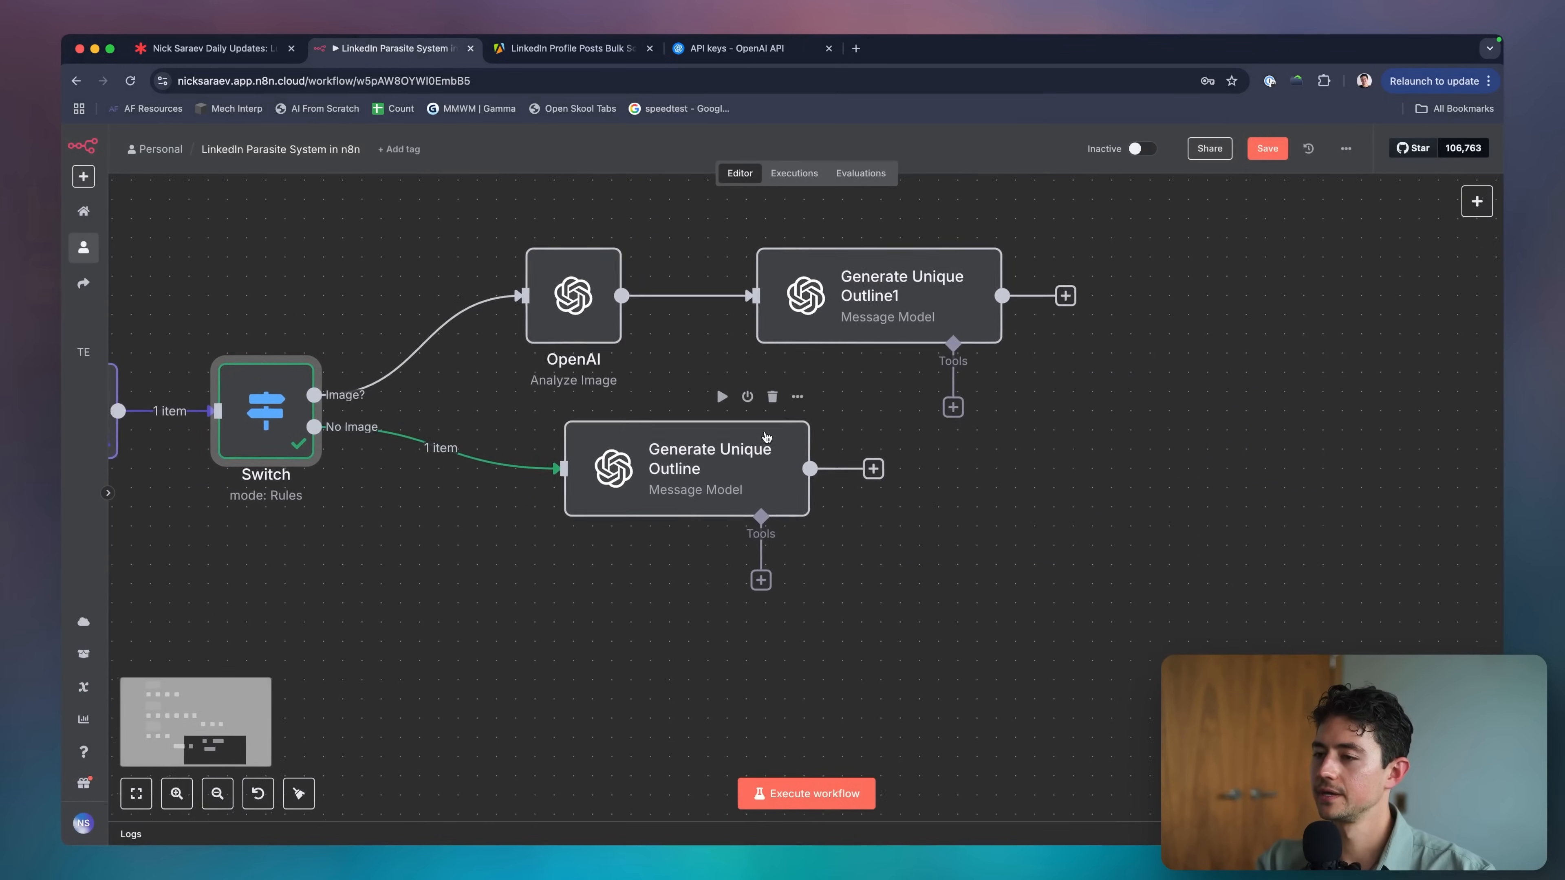
Inspect the Generate Unique Outline node, then the Switch node's Image? branch output.
double_click(766, 437)
scroll(743, 451, down, 5)
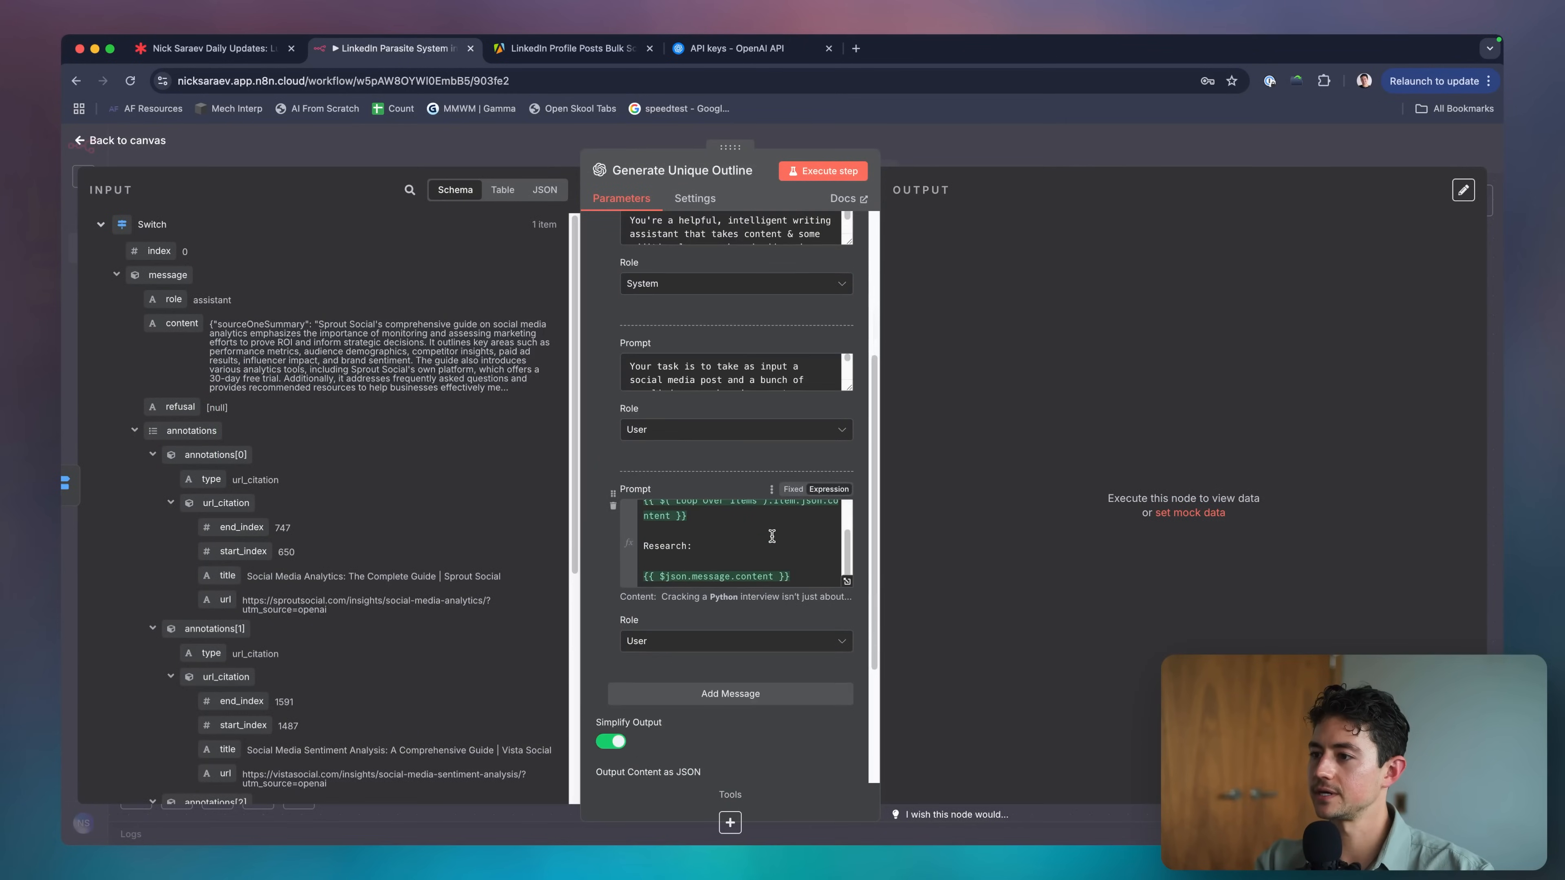
scroll(772, 536, down, 2)
click(972, 154)
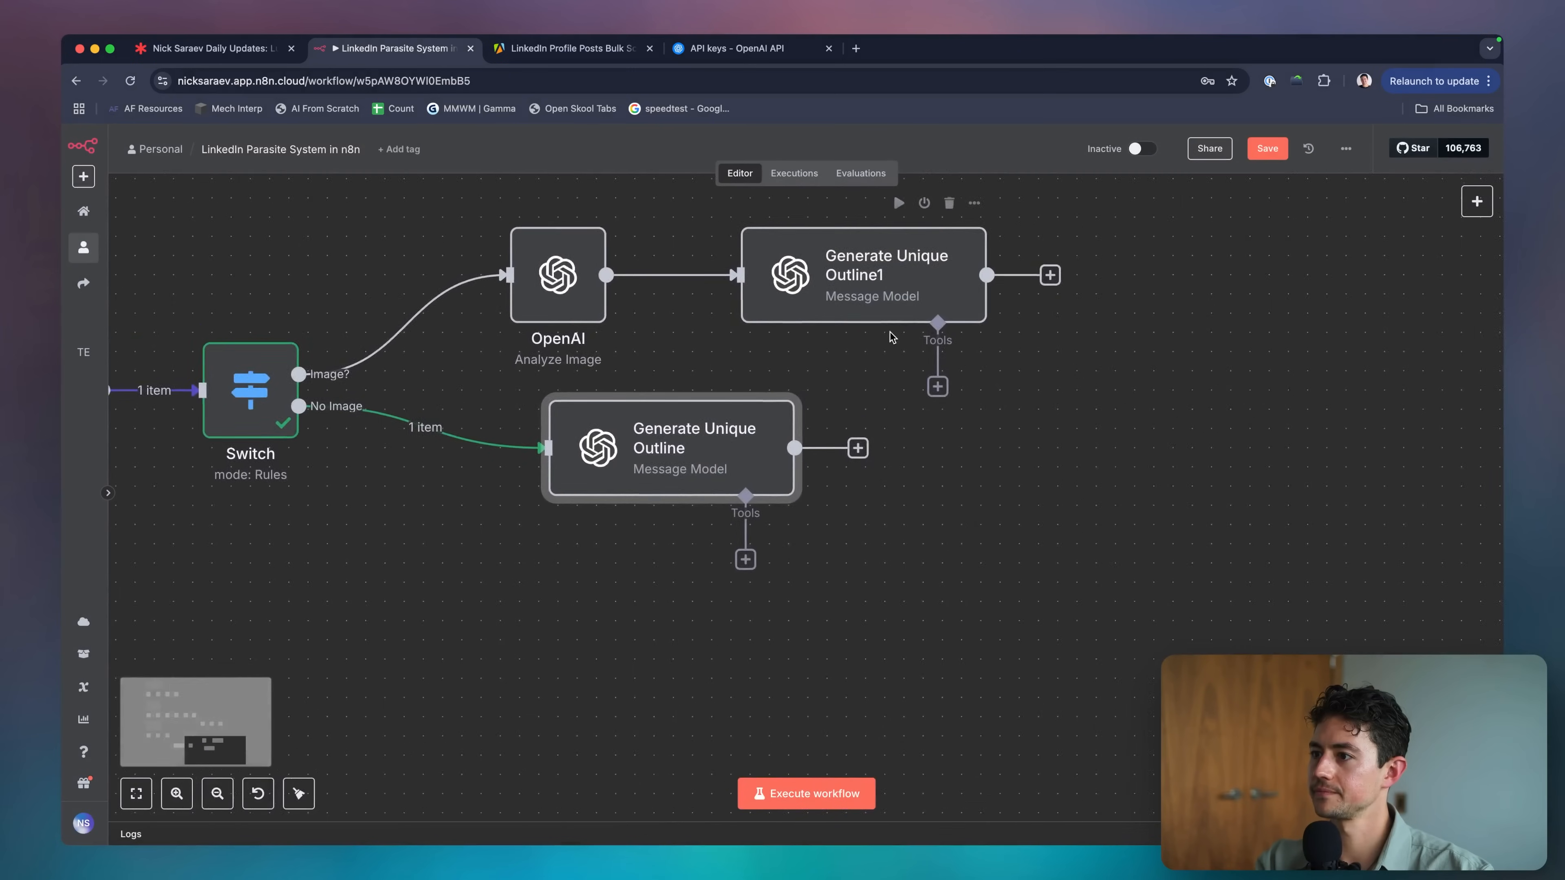
scroll(890, 336, left, 5)
scroll(678, 382, up, 3)
double_click(427, 426)
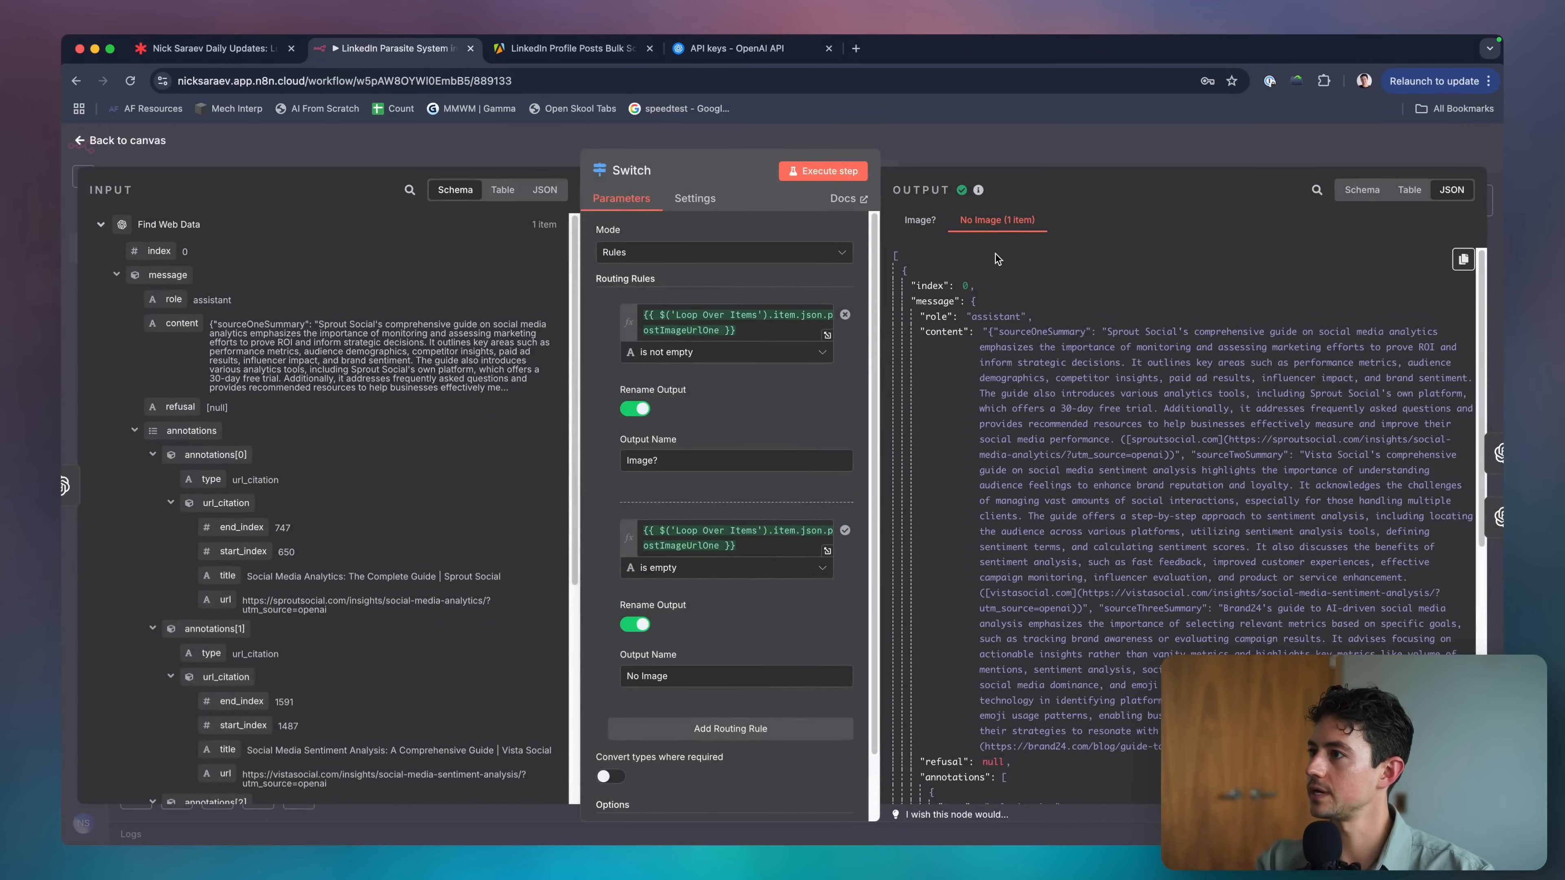
click(931, 227)
key(Escape)
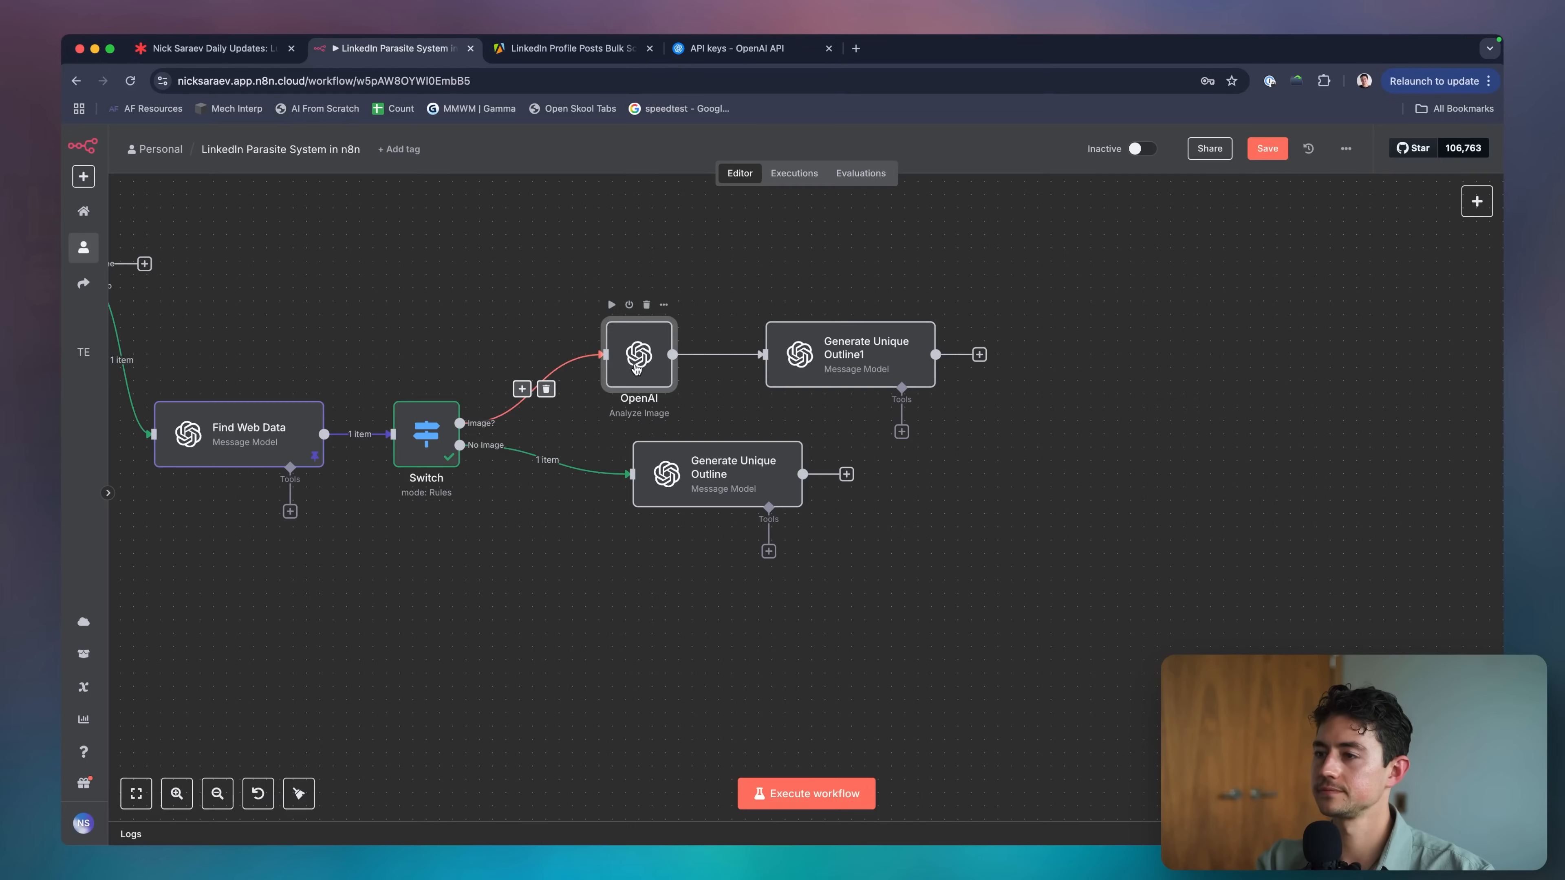
Review the OpenAI Analyze Image node's image URL expression and the Find Web Data input fields.
double_click(635, 349)
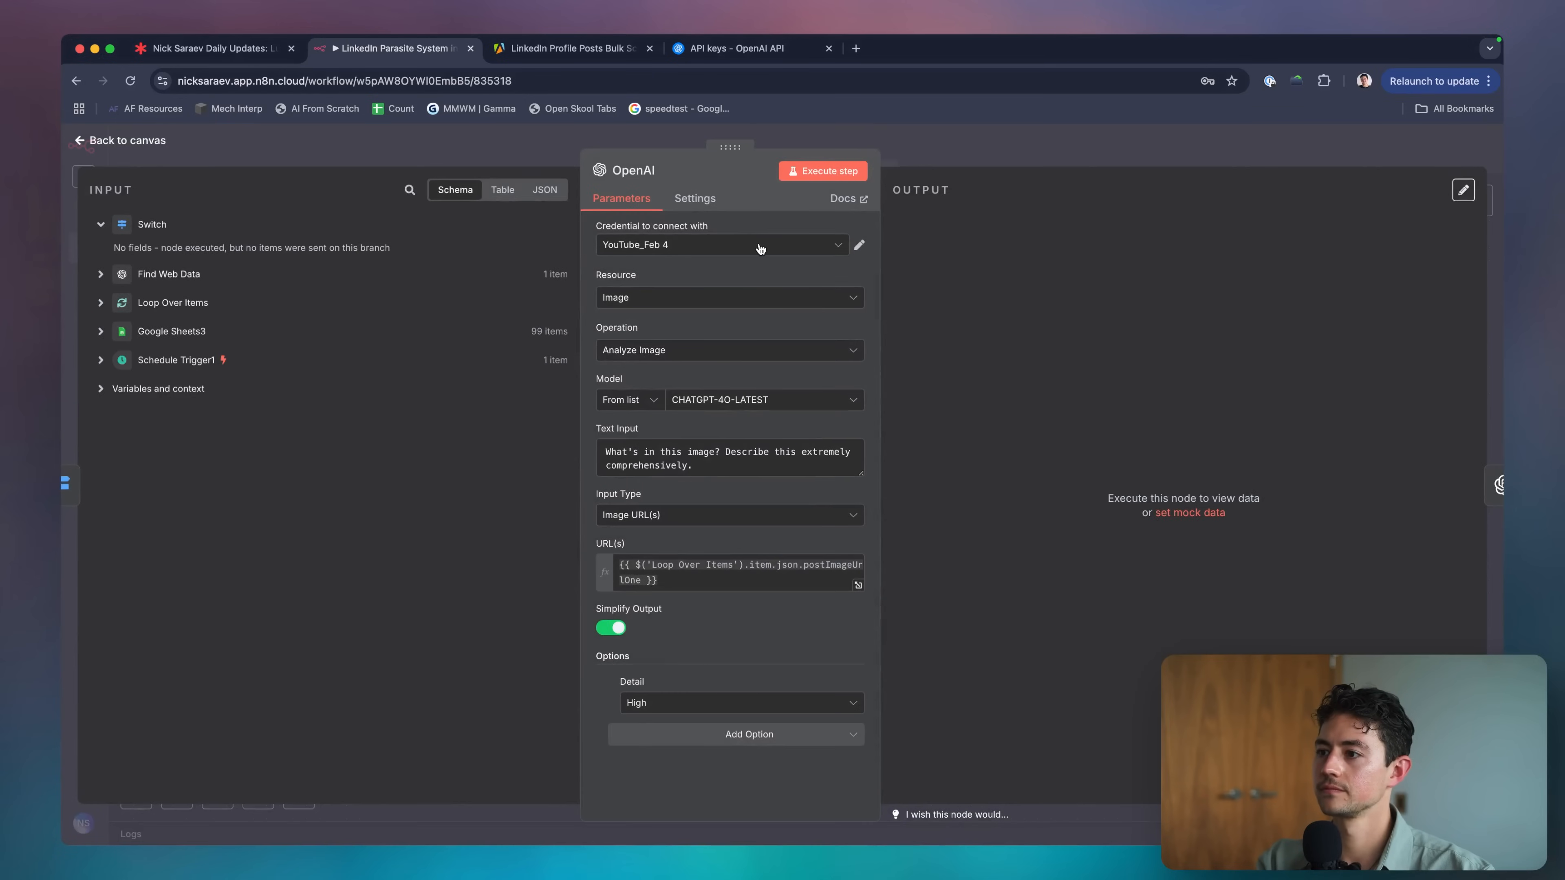
click(743, 574)
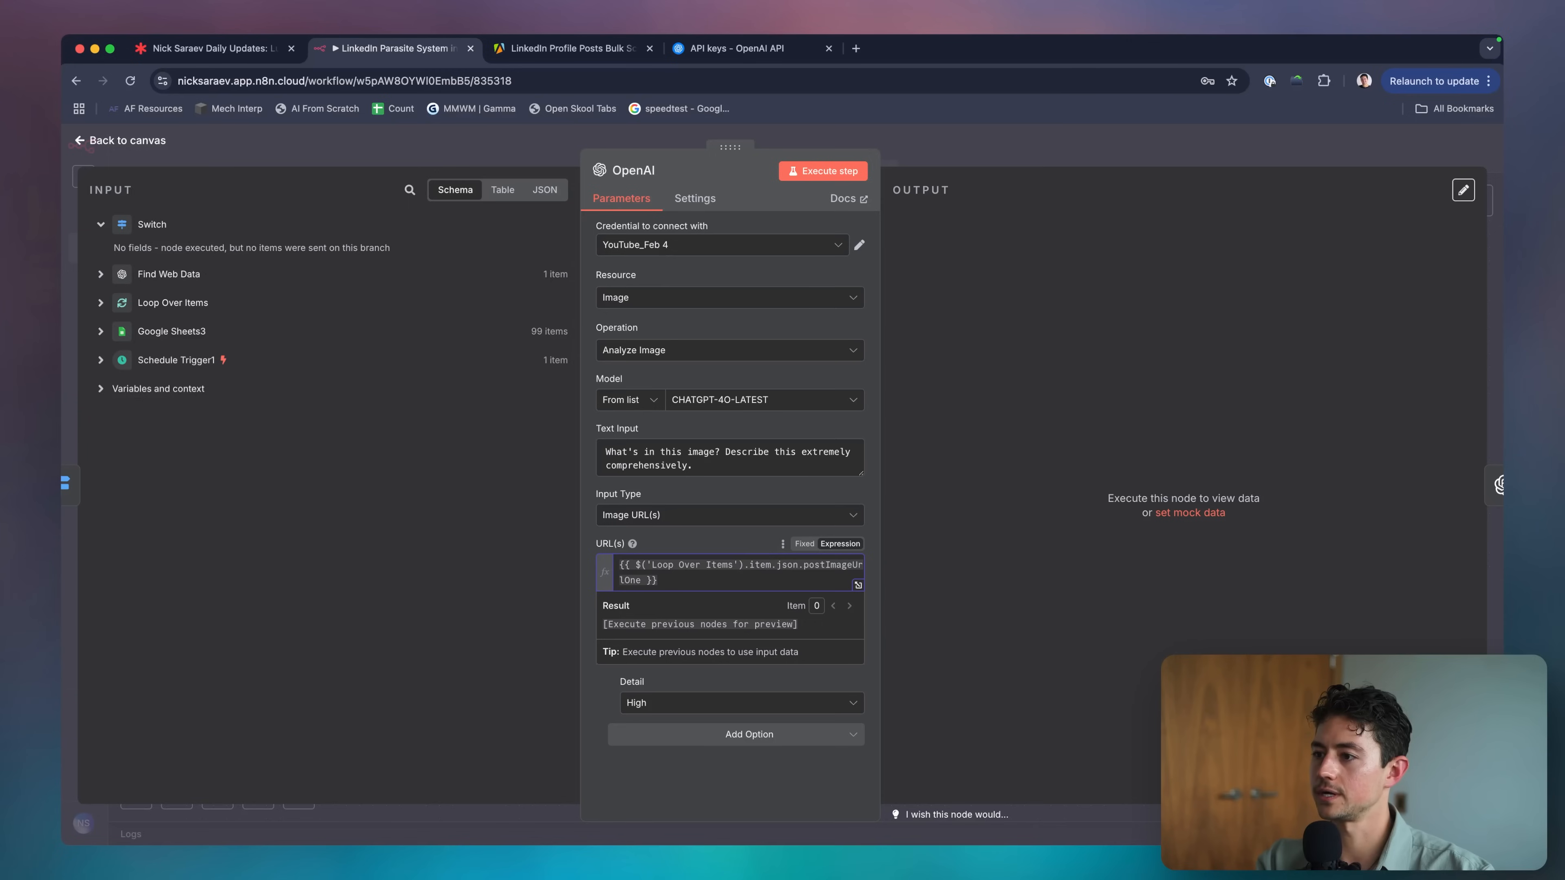
click(925, 159)
double_click(592, 354)
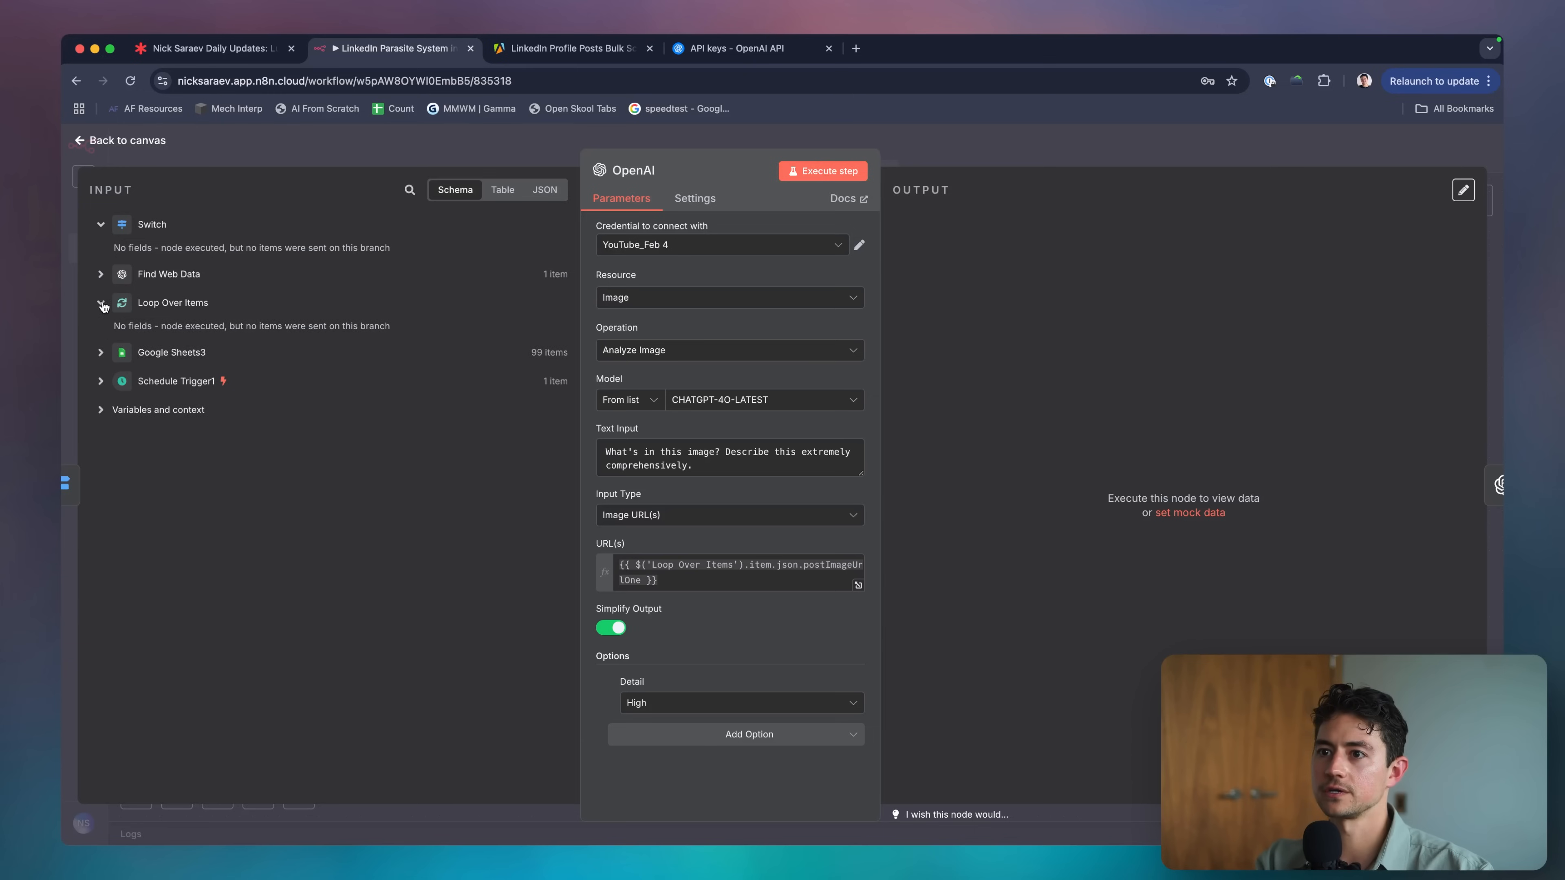
click(111, 275)
scroll(241, 439, down, 5)
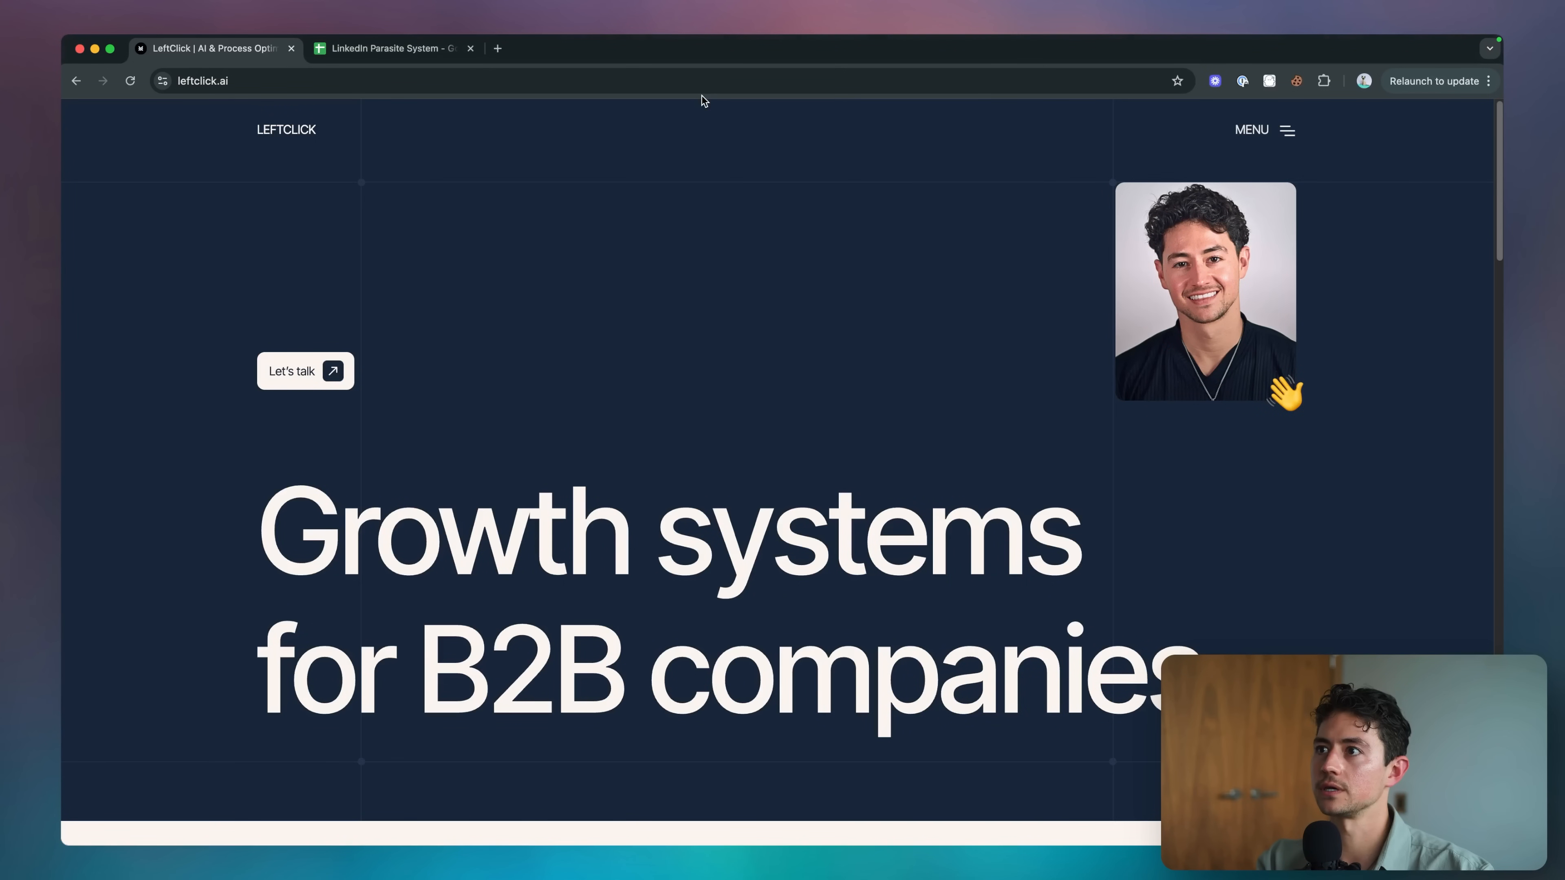
click(388, 48)
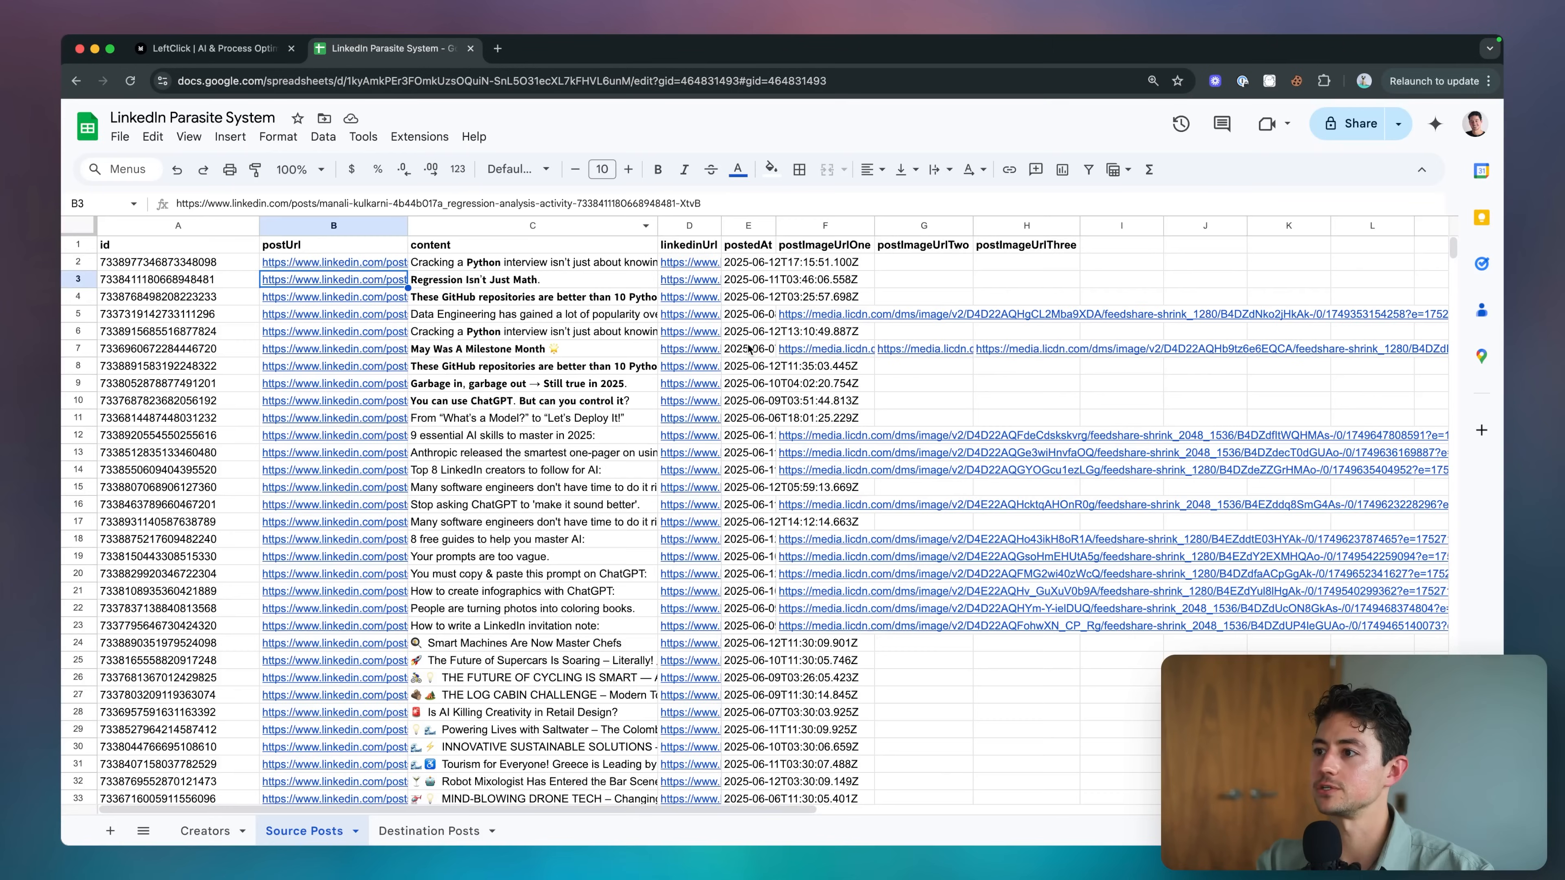
scroll(801, 425, down, 1)
double_click(837, 425)
key(Escape)
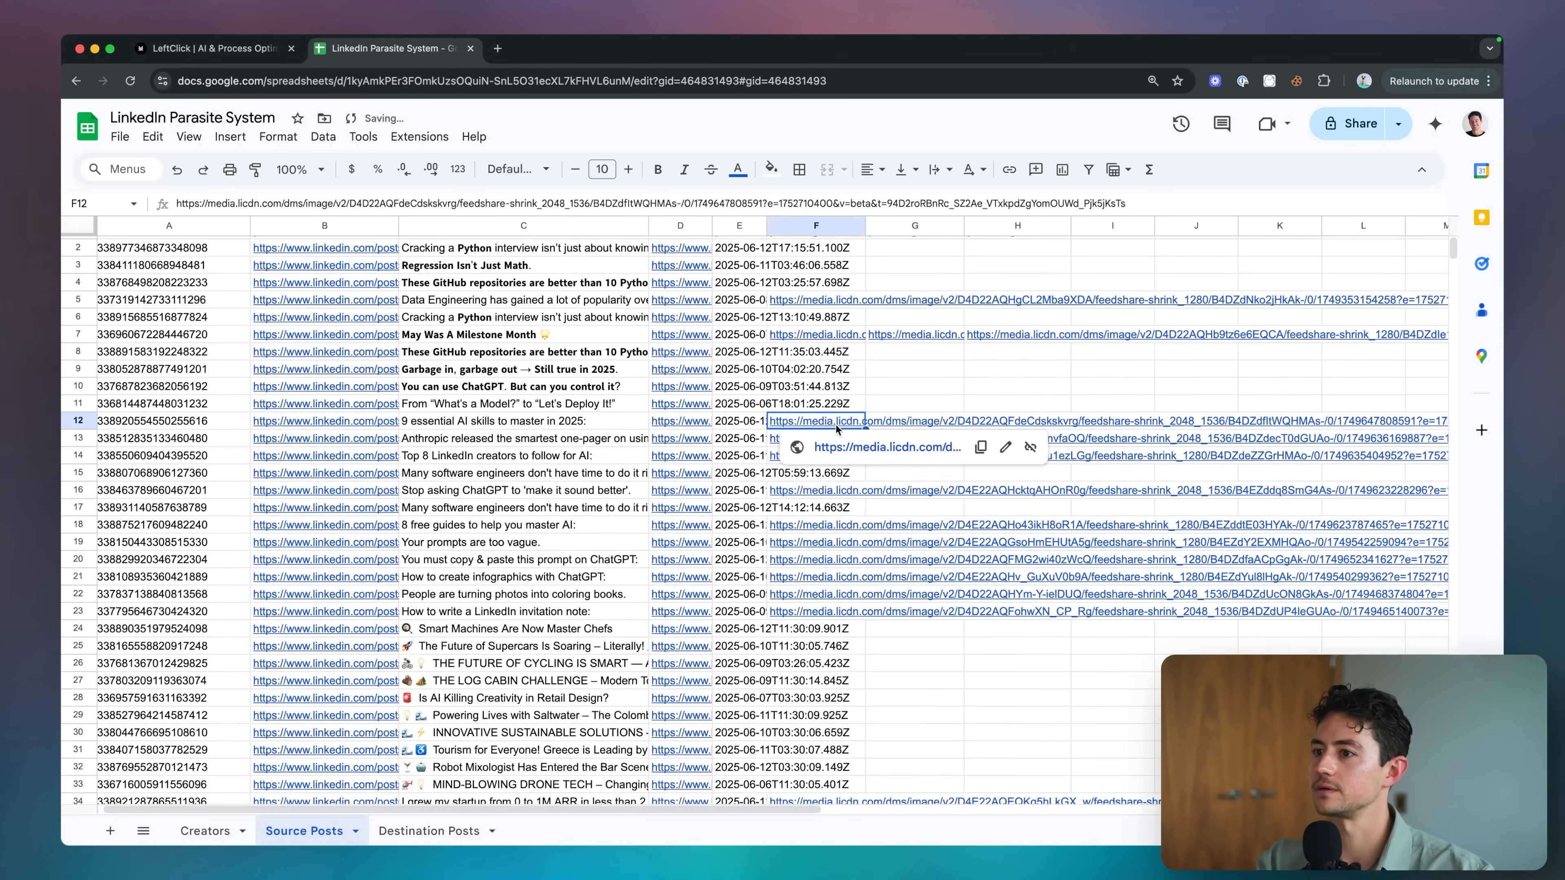
click(827, 443)
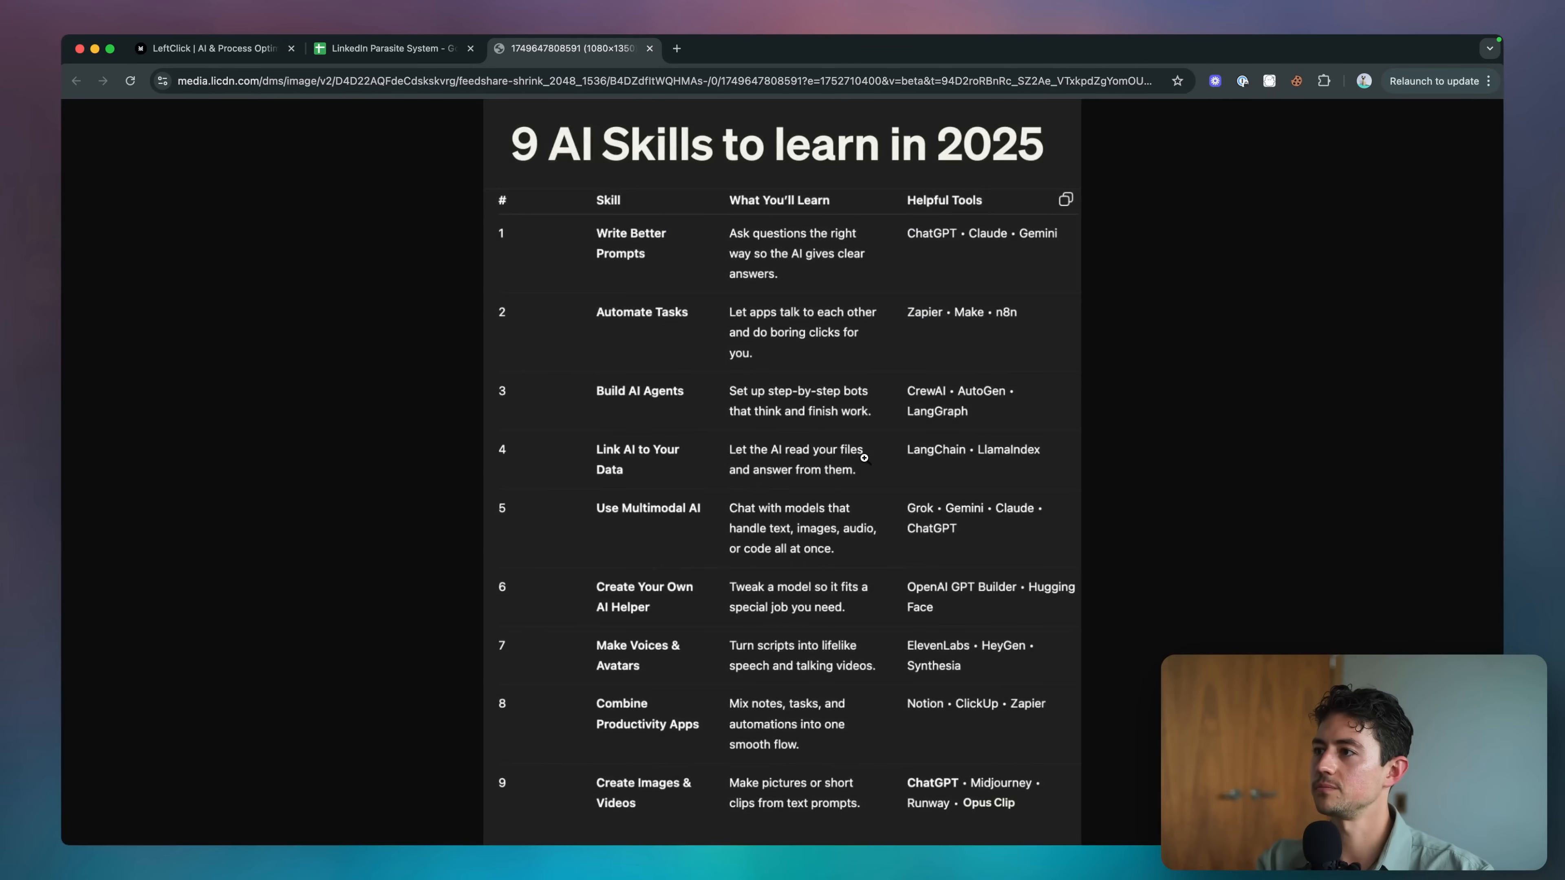
key(super+w)
click(802, 439)
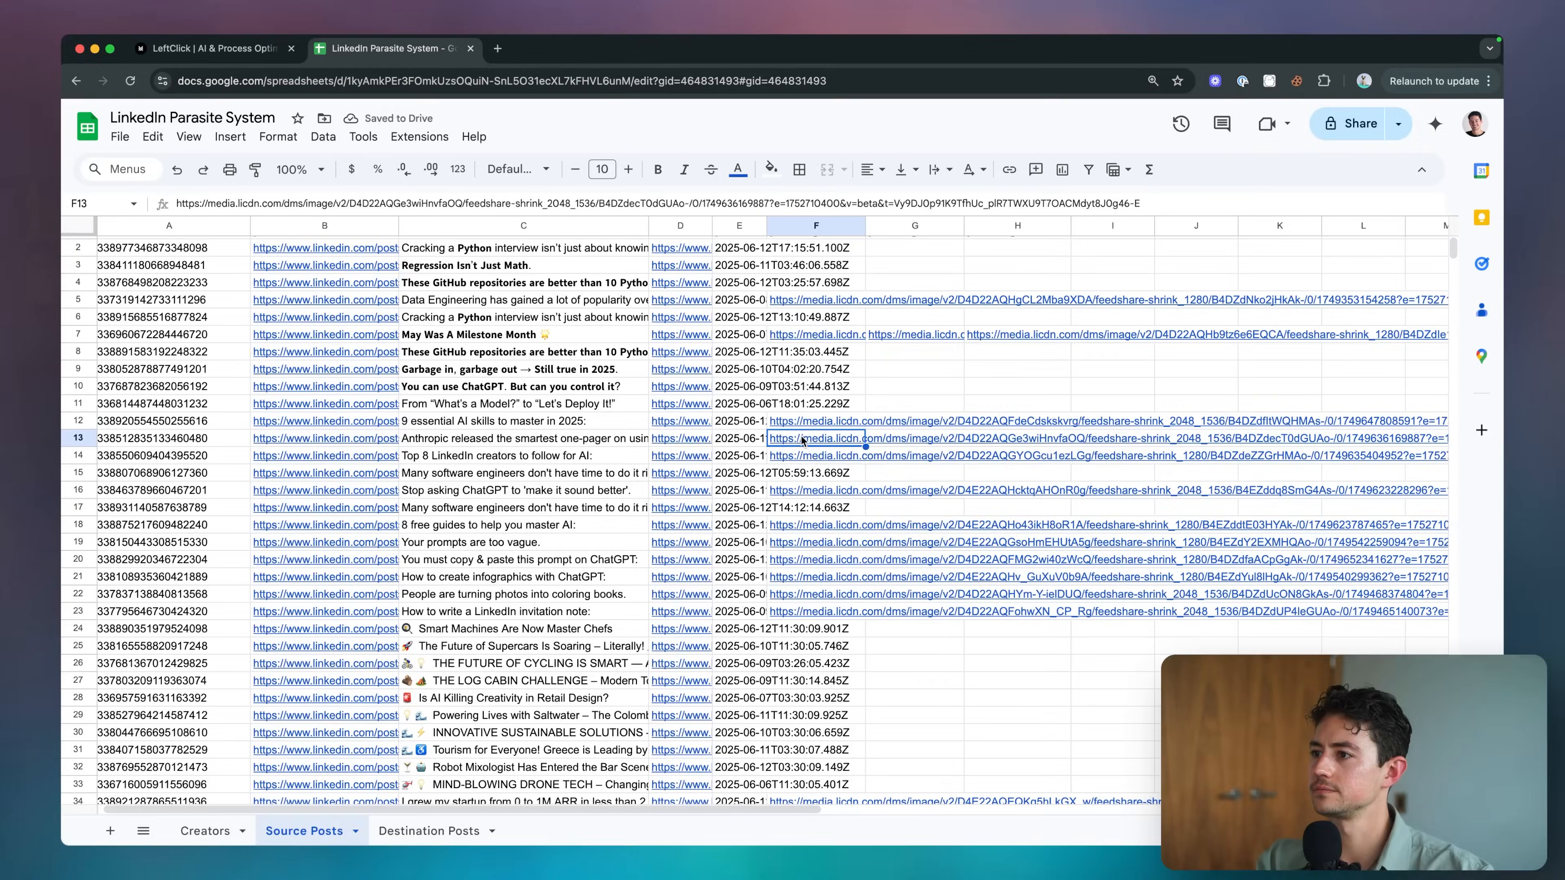
click(814, 462)
key(super+w)
click(807, 456)
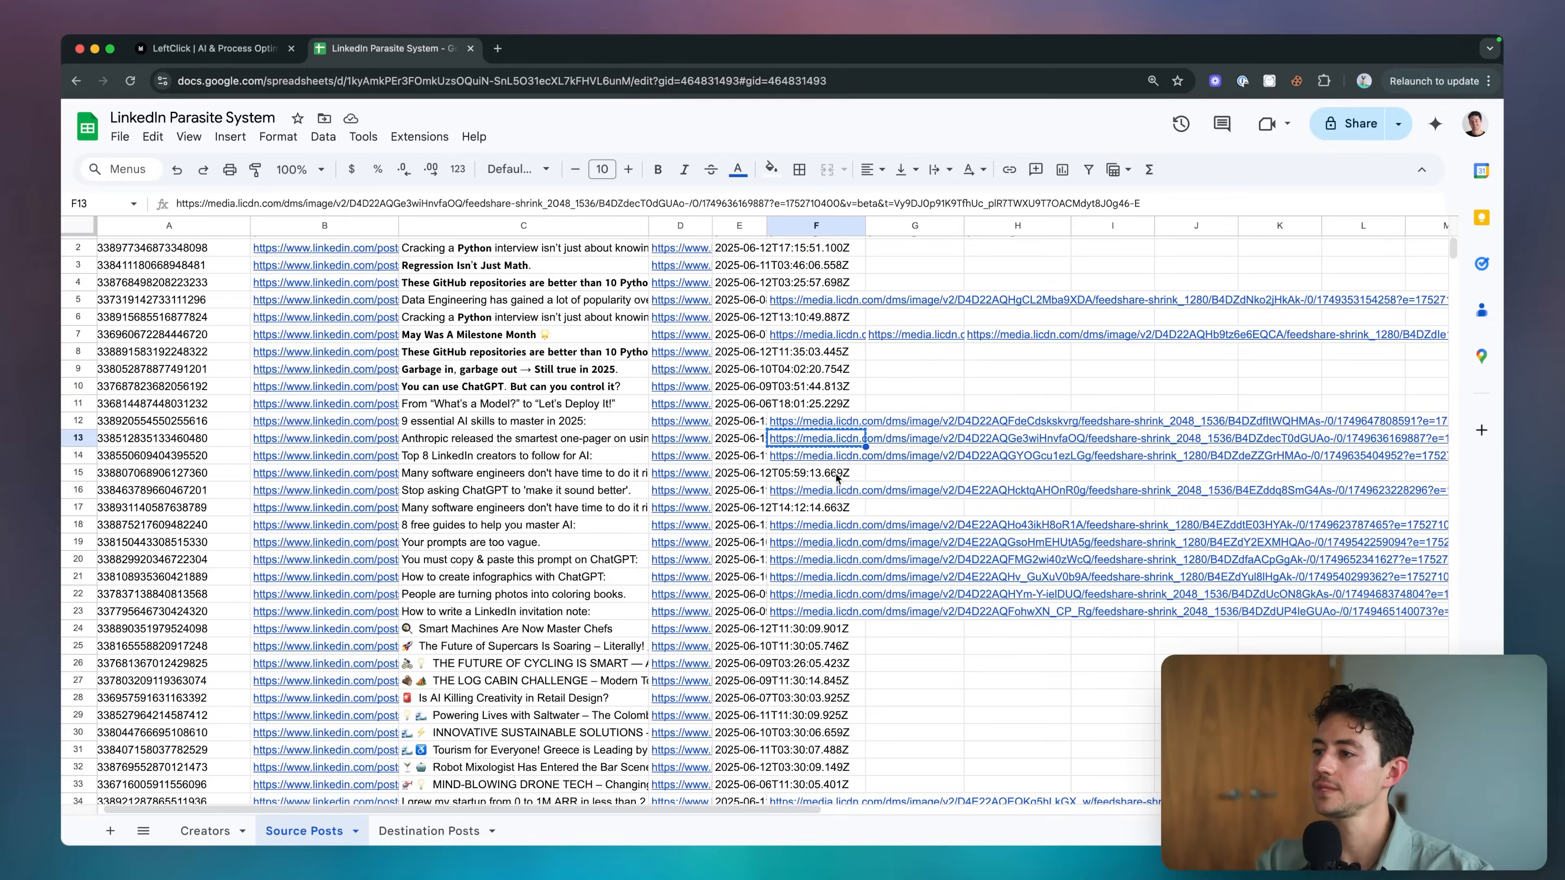
click(835, 474)
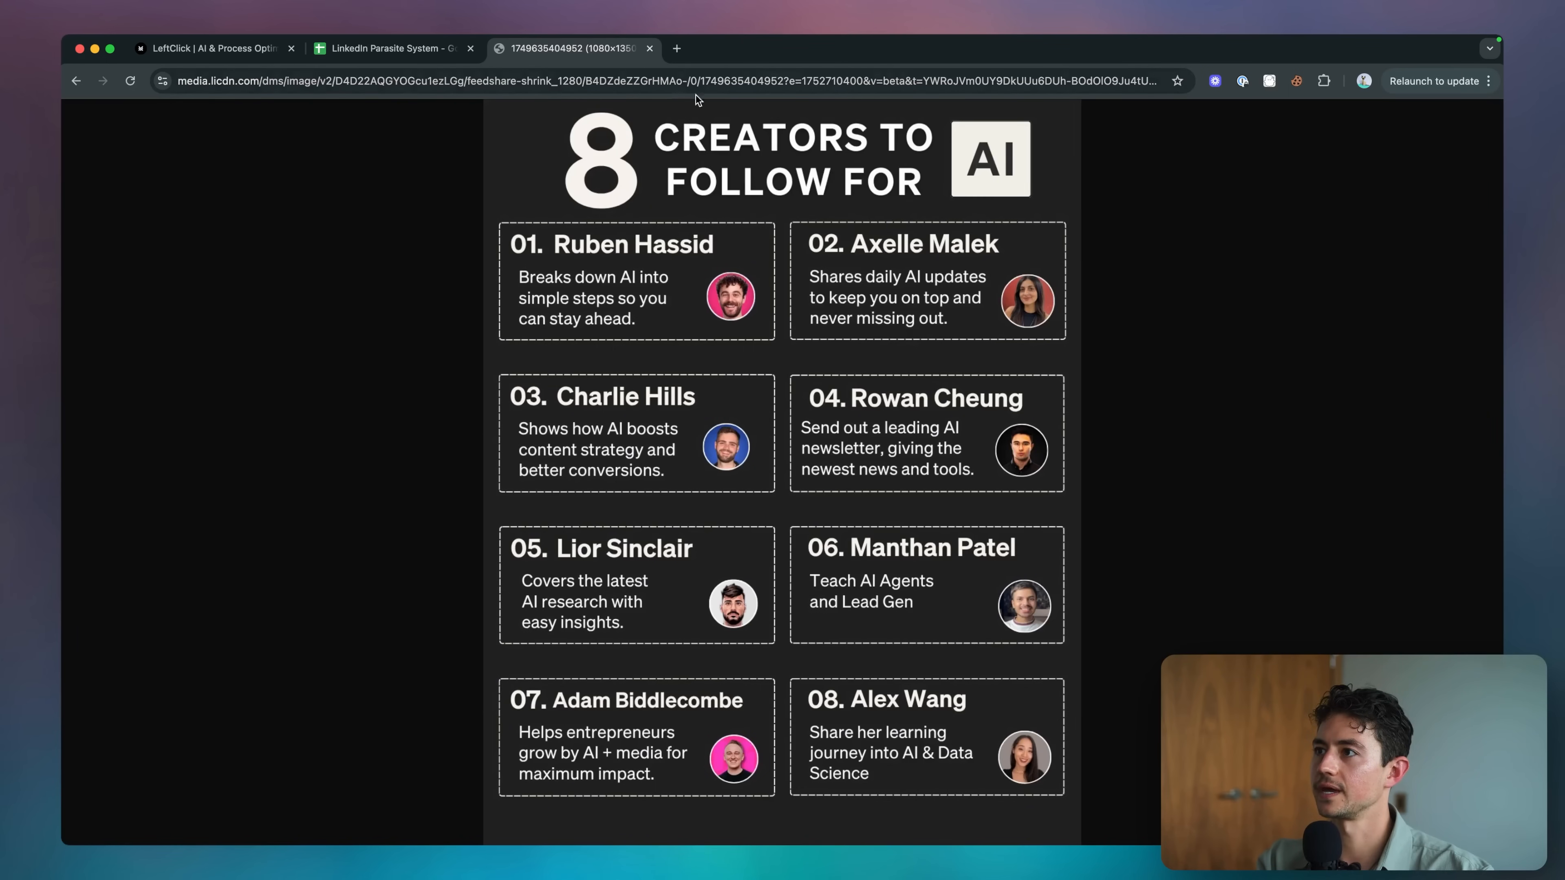
key(super+w)
click(804, 289)
click(808, 305)
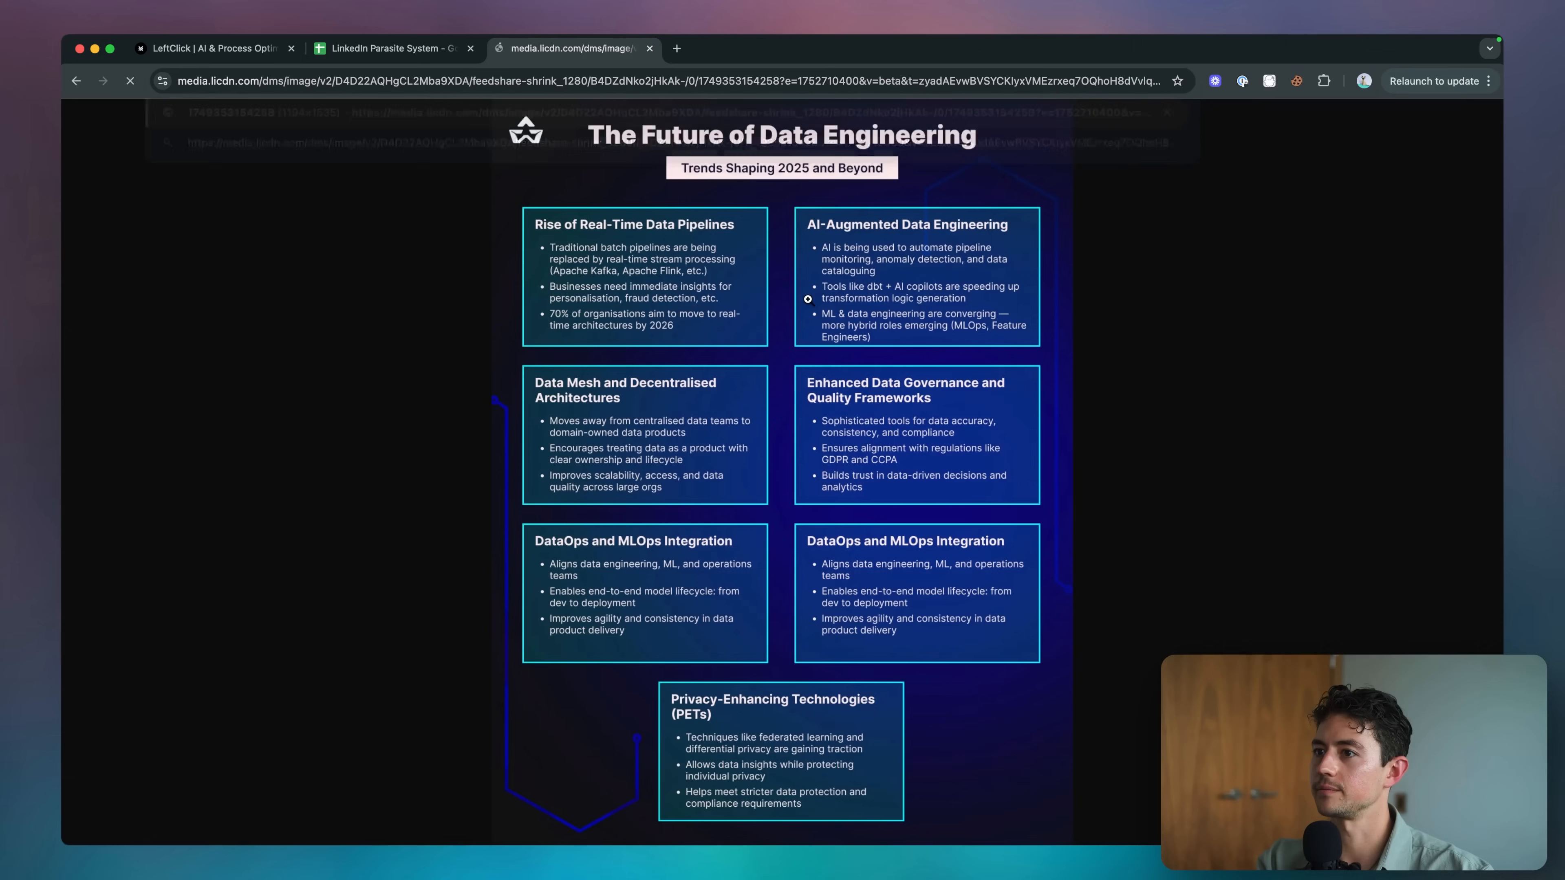
key(super+w)
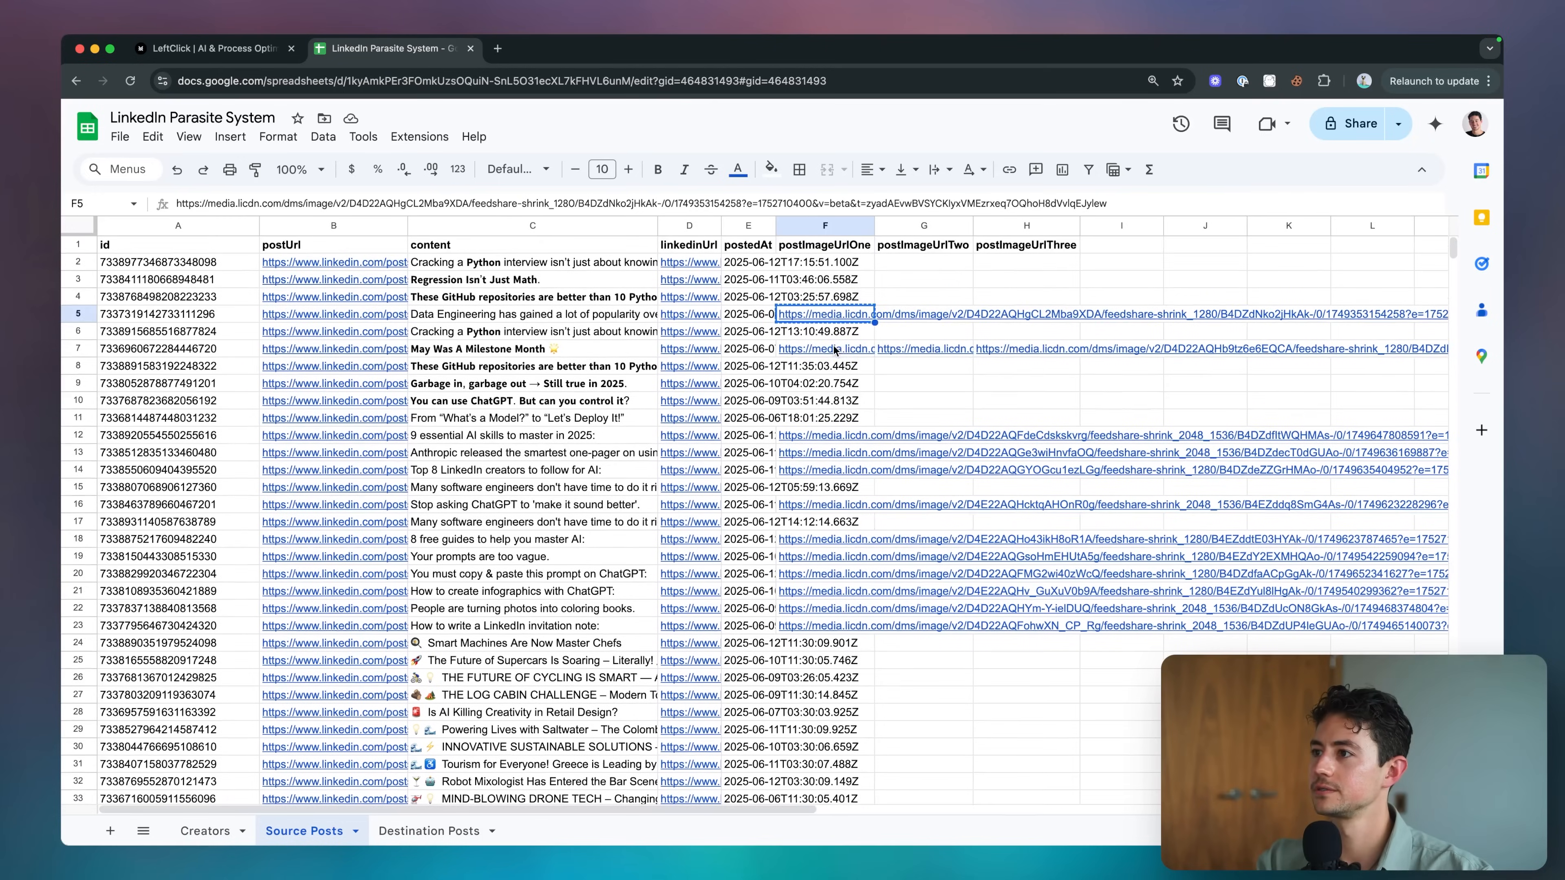
click(813, 626)
click(816, 645)
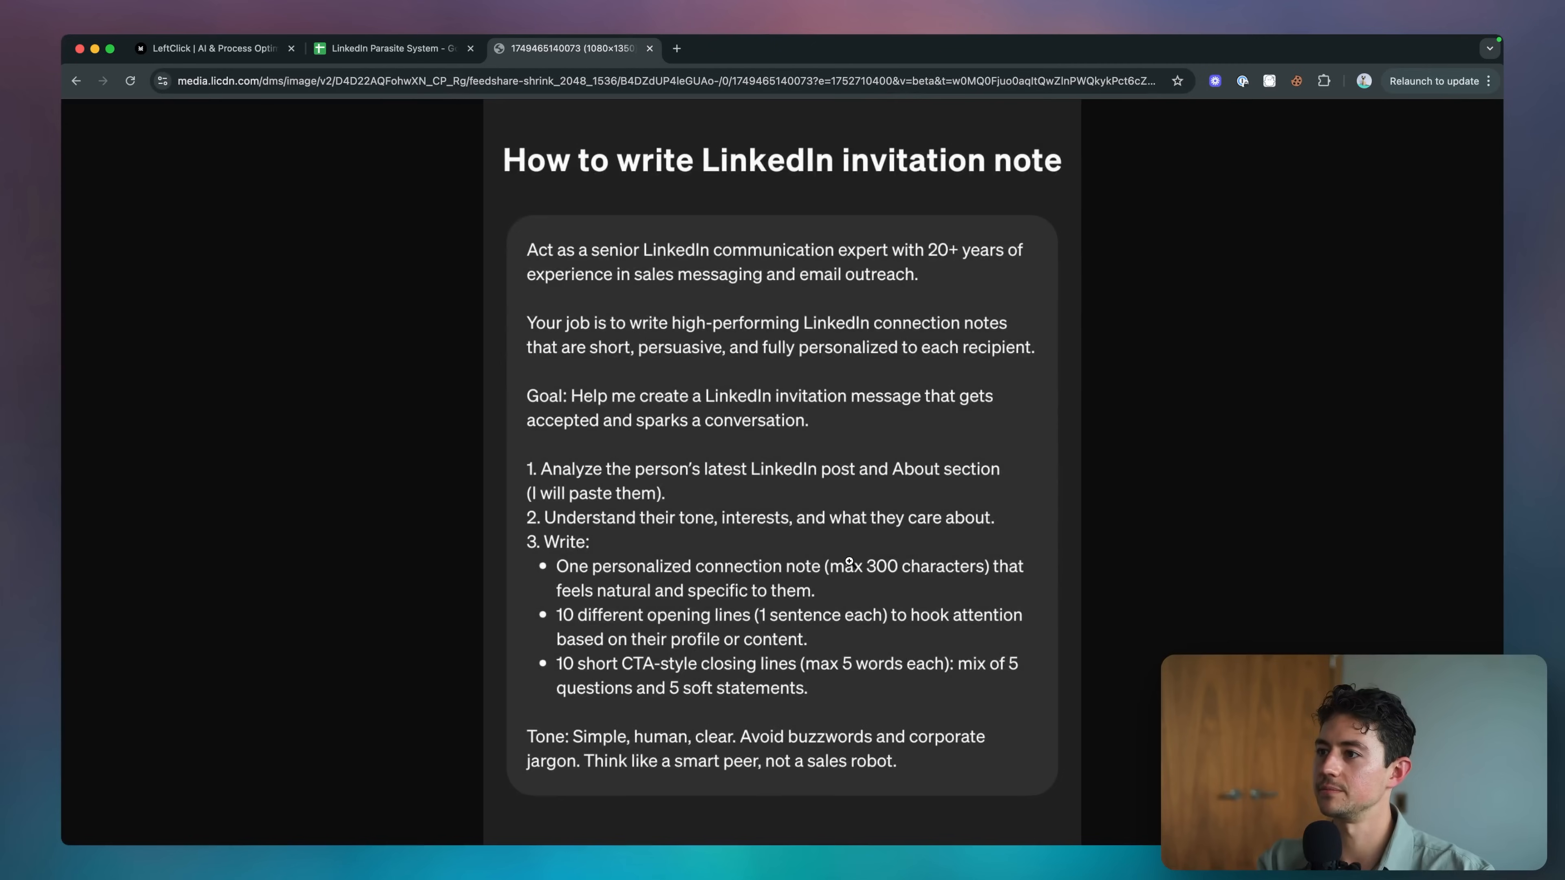
key(super+w)
click(827, 609)
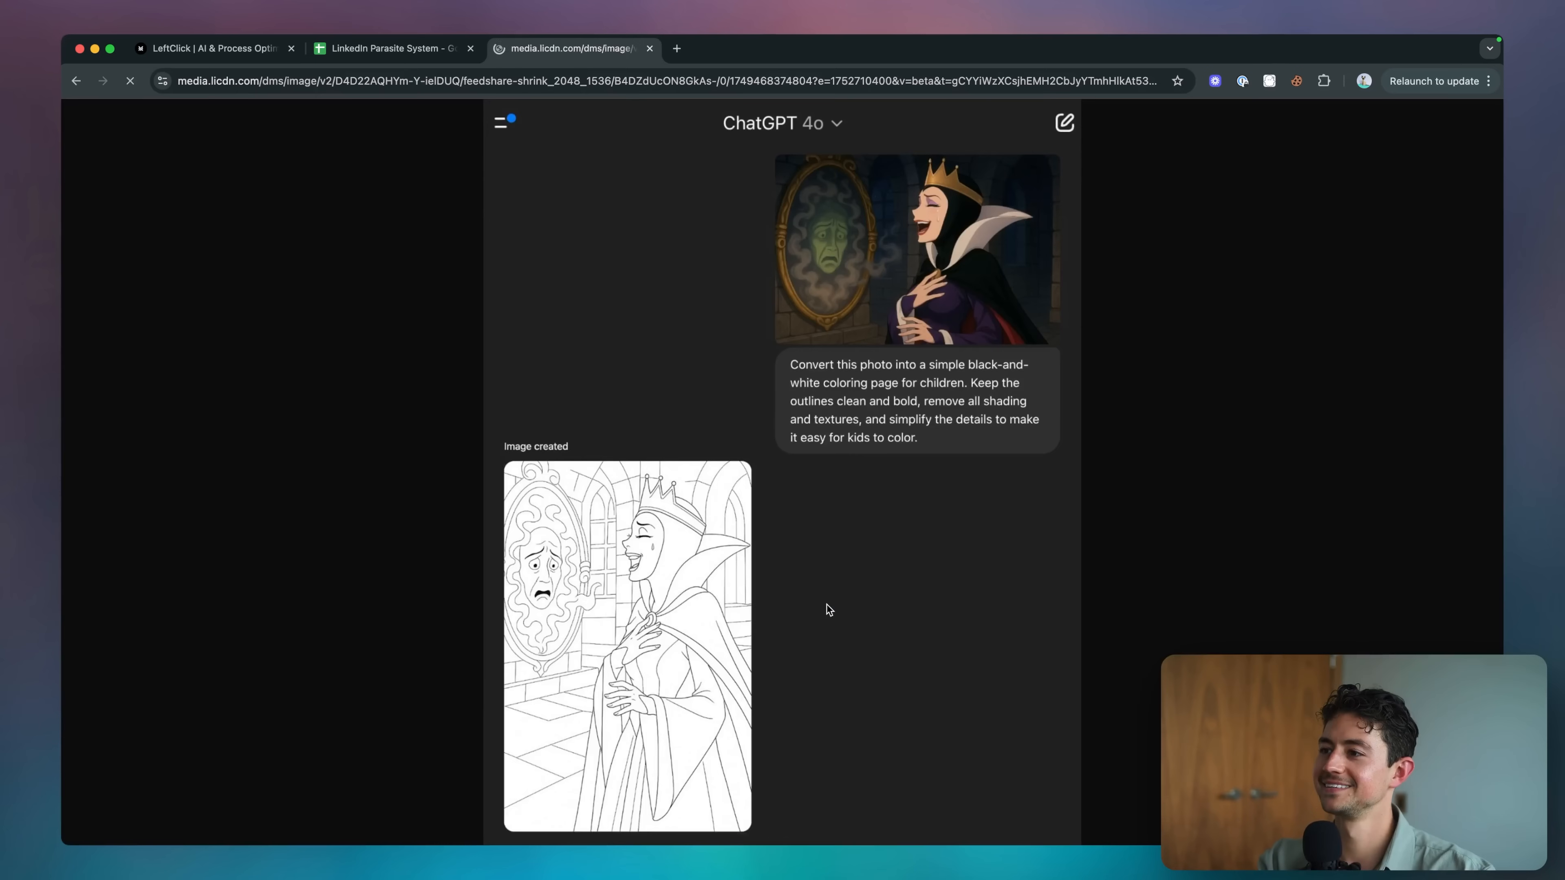
click(742, 81)
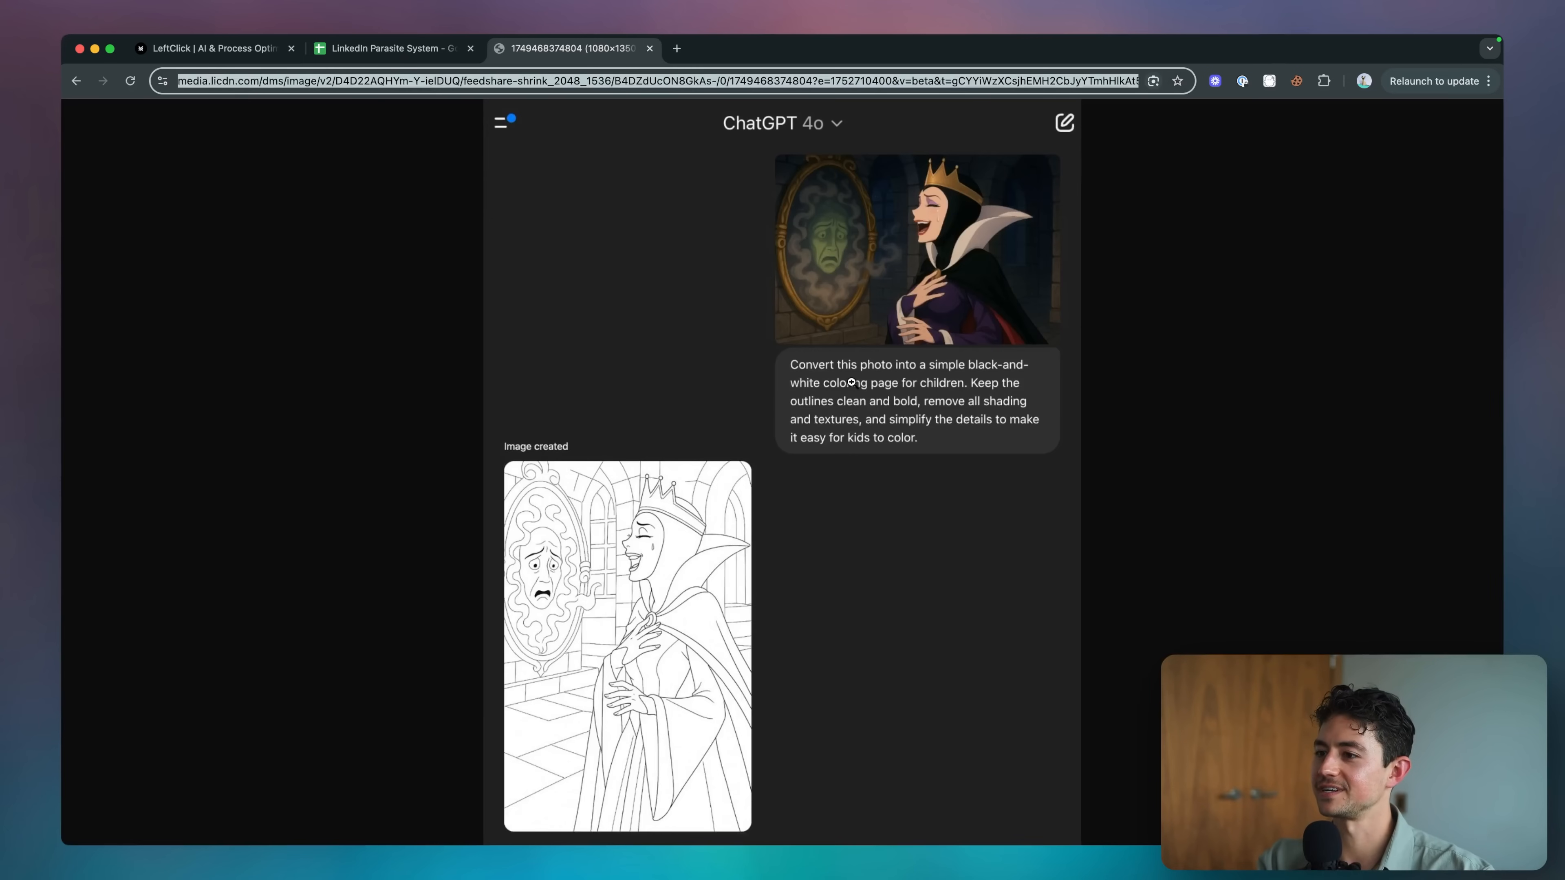
key(super+w)
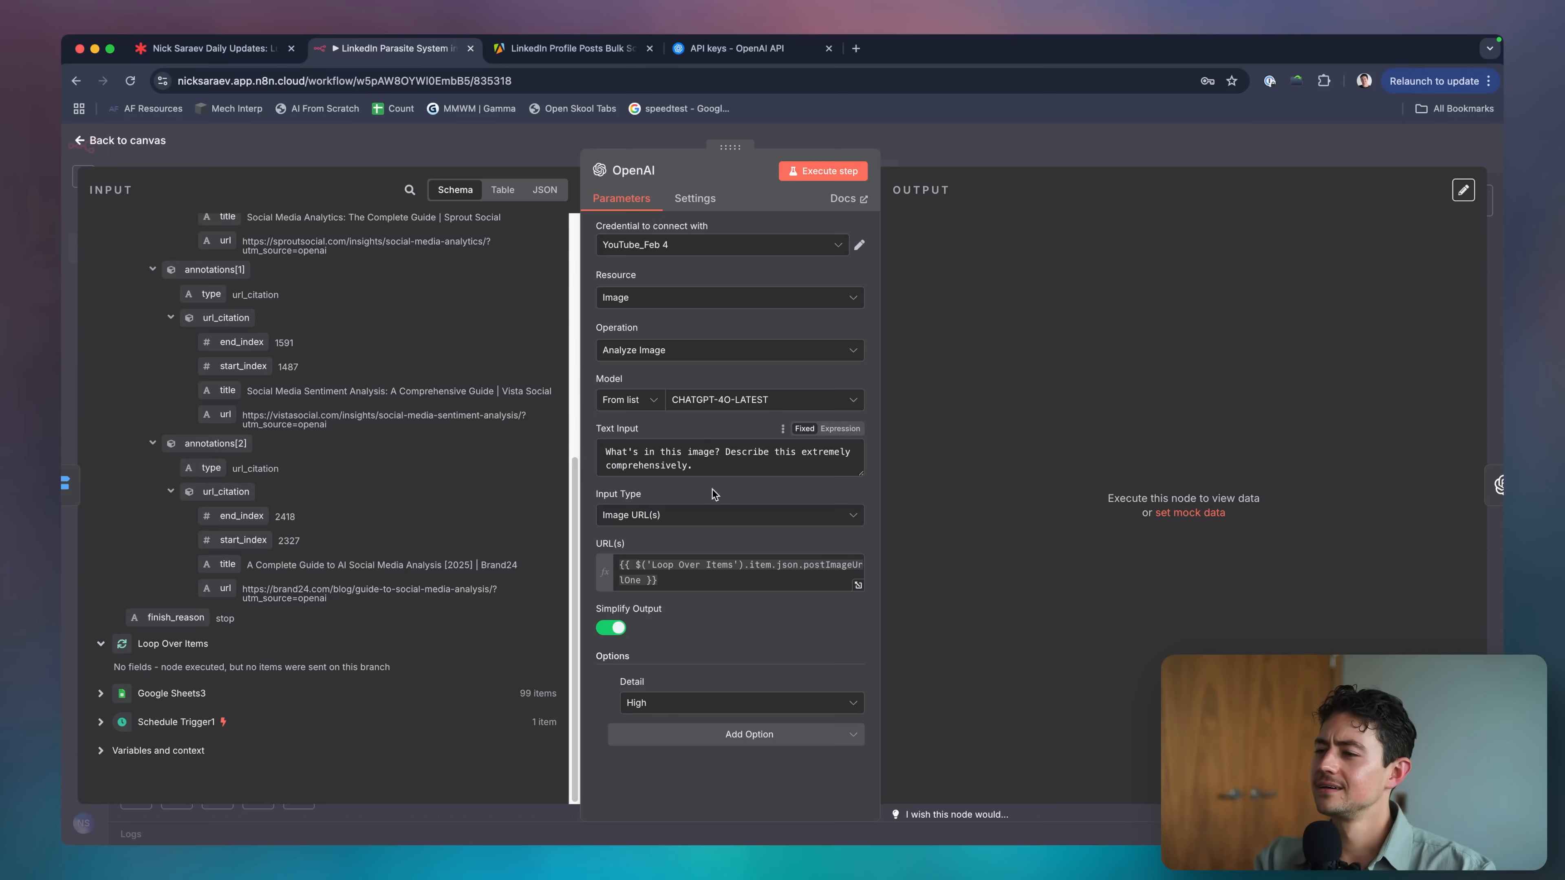
Preview the image URL with the post's image link pasted in, then unlink Switch from OpenAI.
click(840, 544)
key(super+v)
key(Escape)
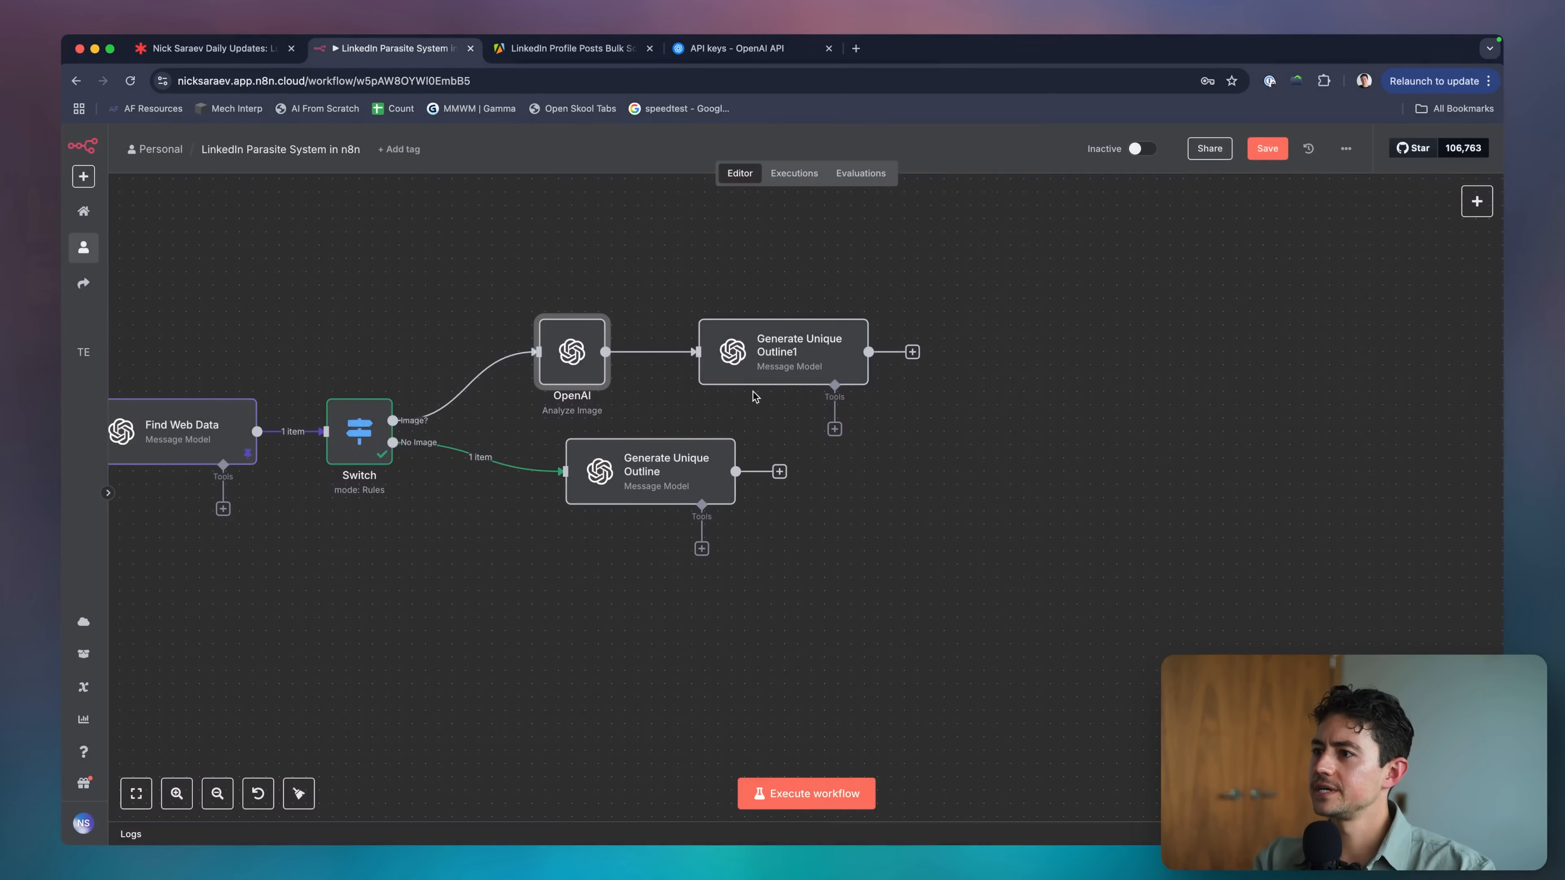
click(479, 387)
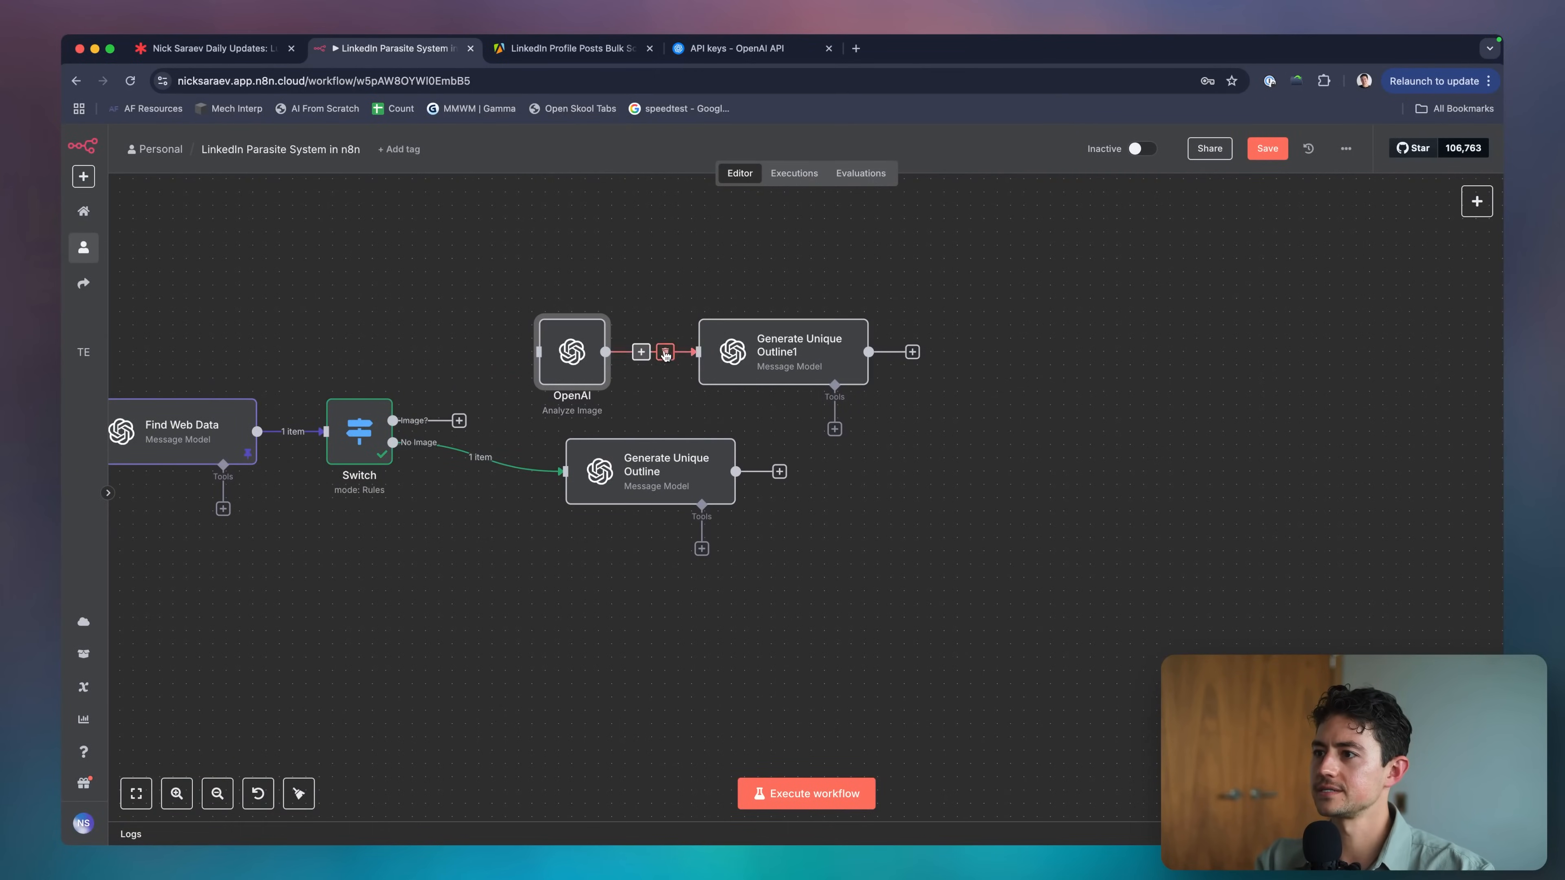
click(665, 354)
Run the OpenAI image analysis alone for a detailed description, then reconnect Switch's Image? output.
double_click(580, 356)
click(795, 173)
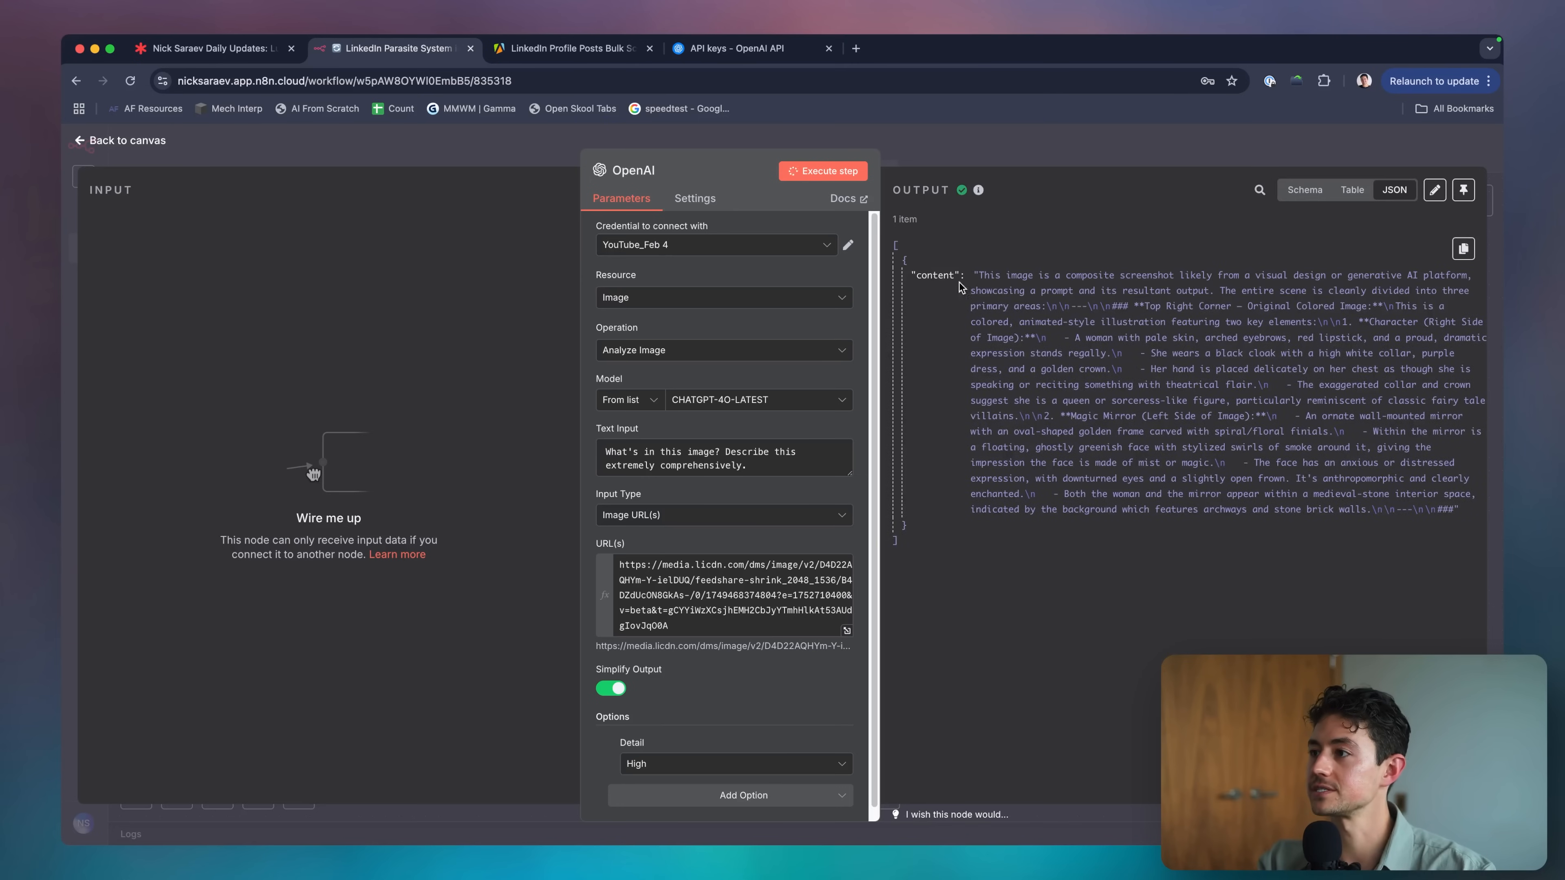
key(Escape)
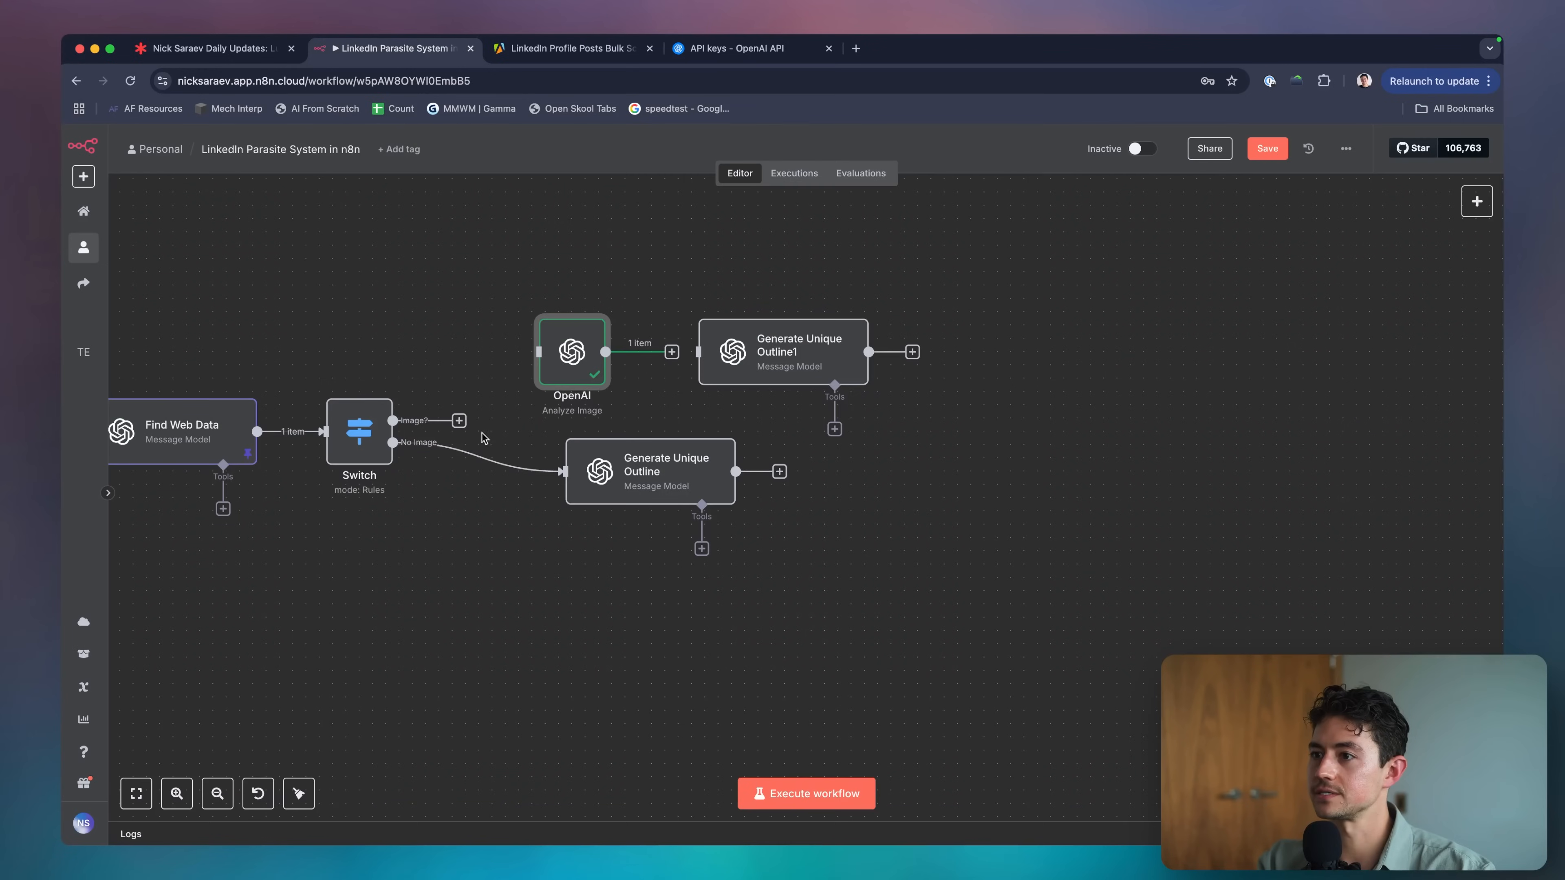
drag(538, 353, 393, 420)
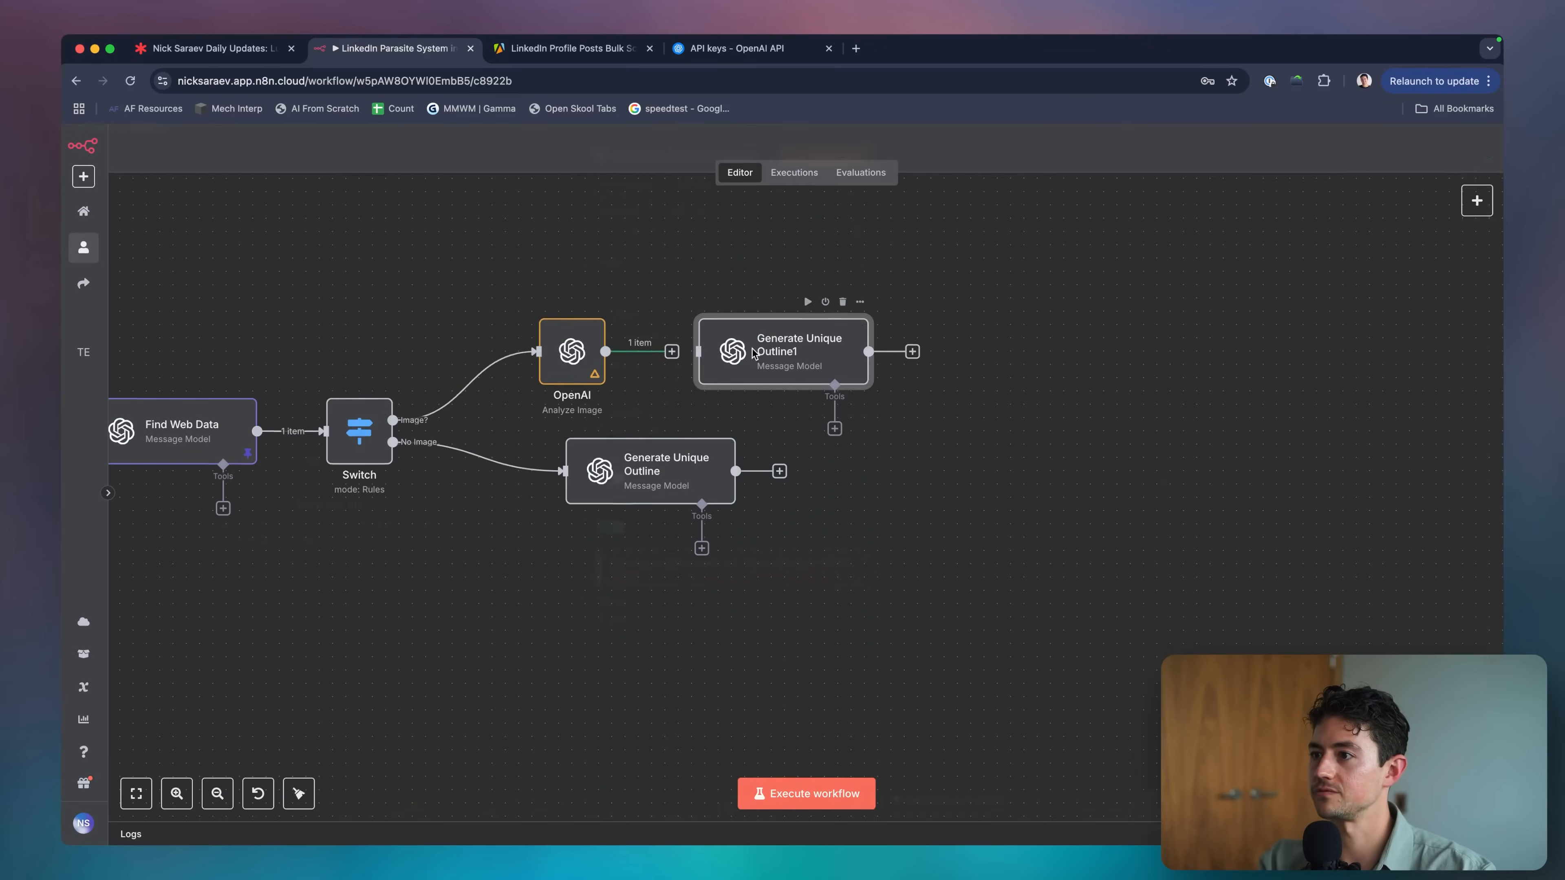
In Generate Unique Outline1's third prompt, start a new line below the post content expression.
double_click(754, 353)
key(Escape)
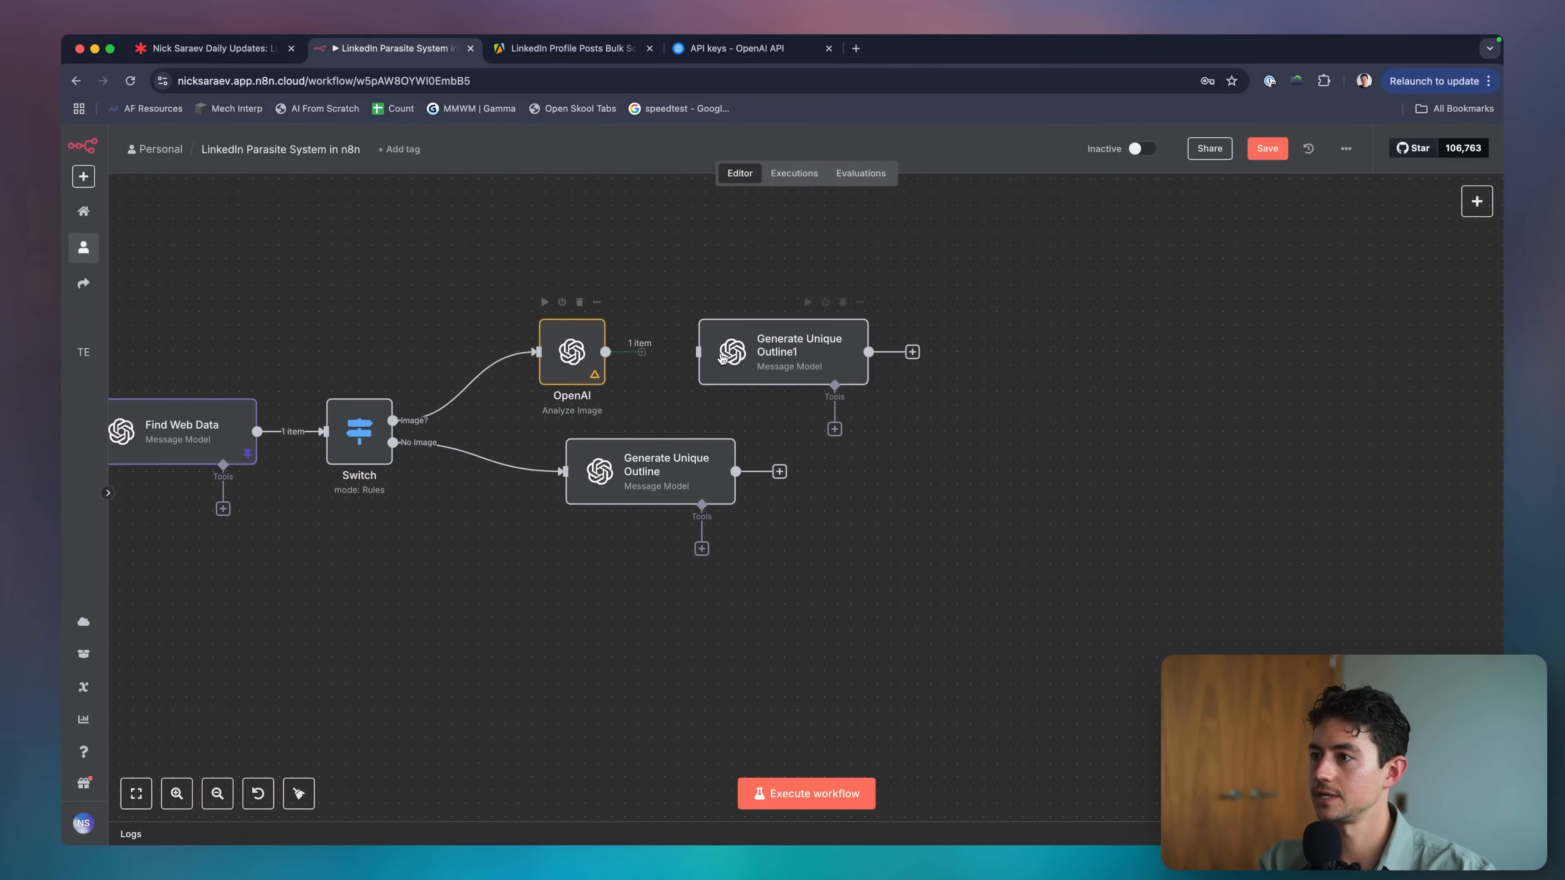
double_click(722, 359)
scroll(751, 399, down, 2)
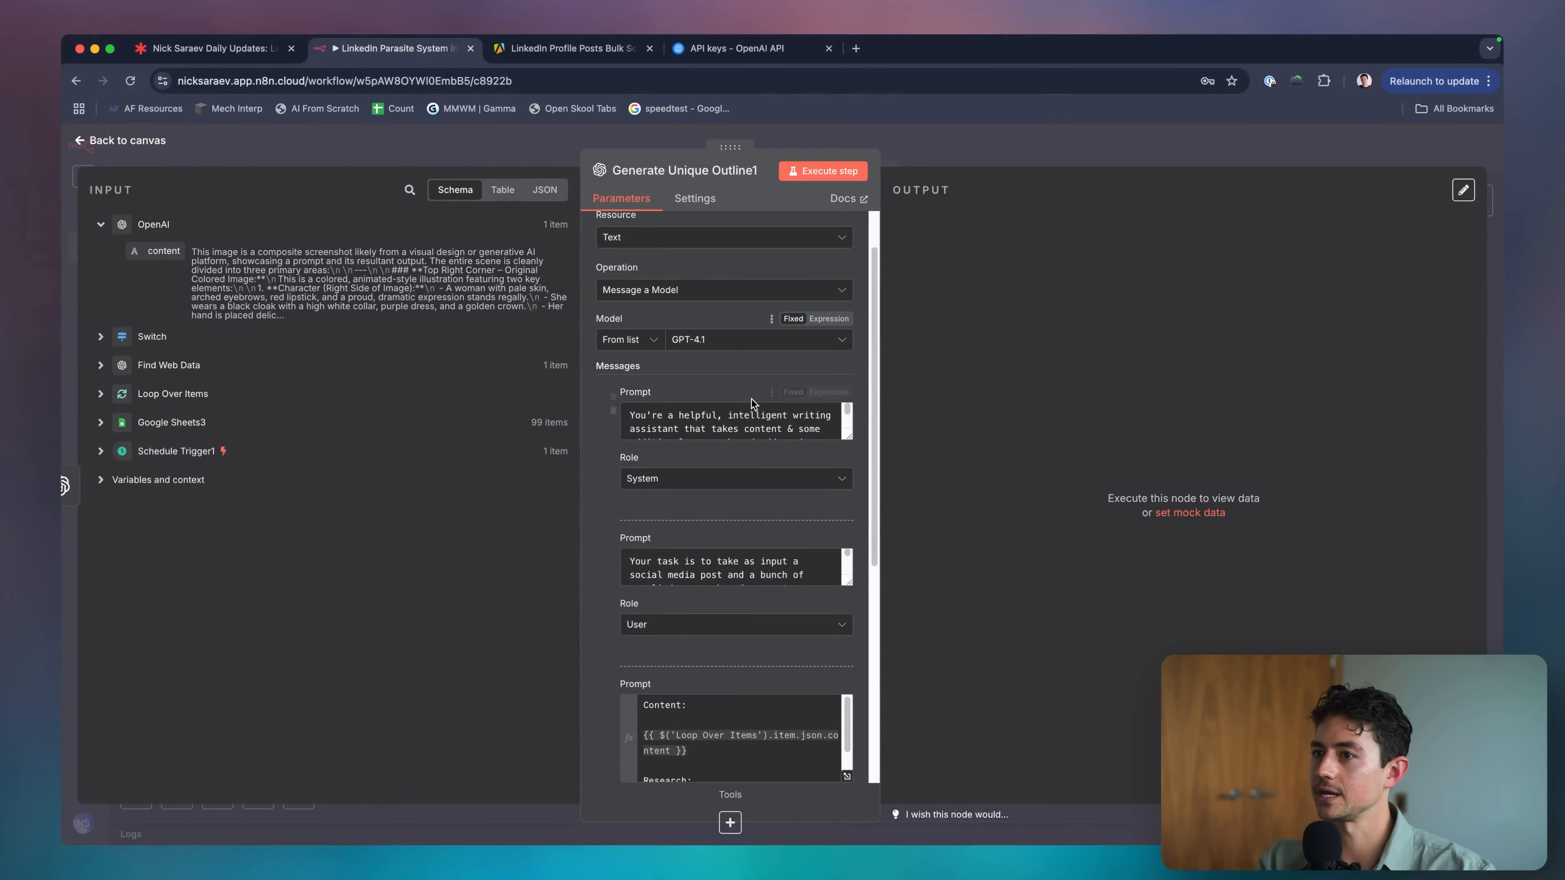
scroll(752, 399, down, 3)
click(758, 650)
drag(758, 651, 643, 622)
key(ctrl+x)
key(ctrl+v)
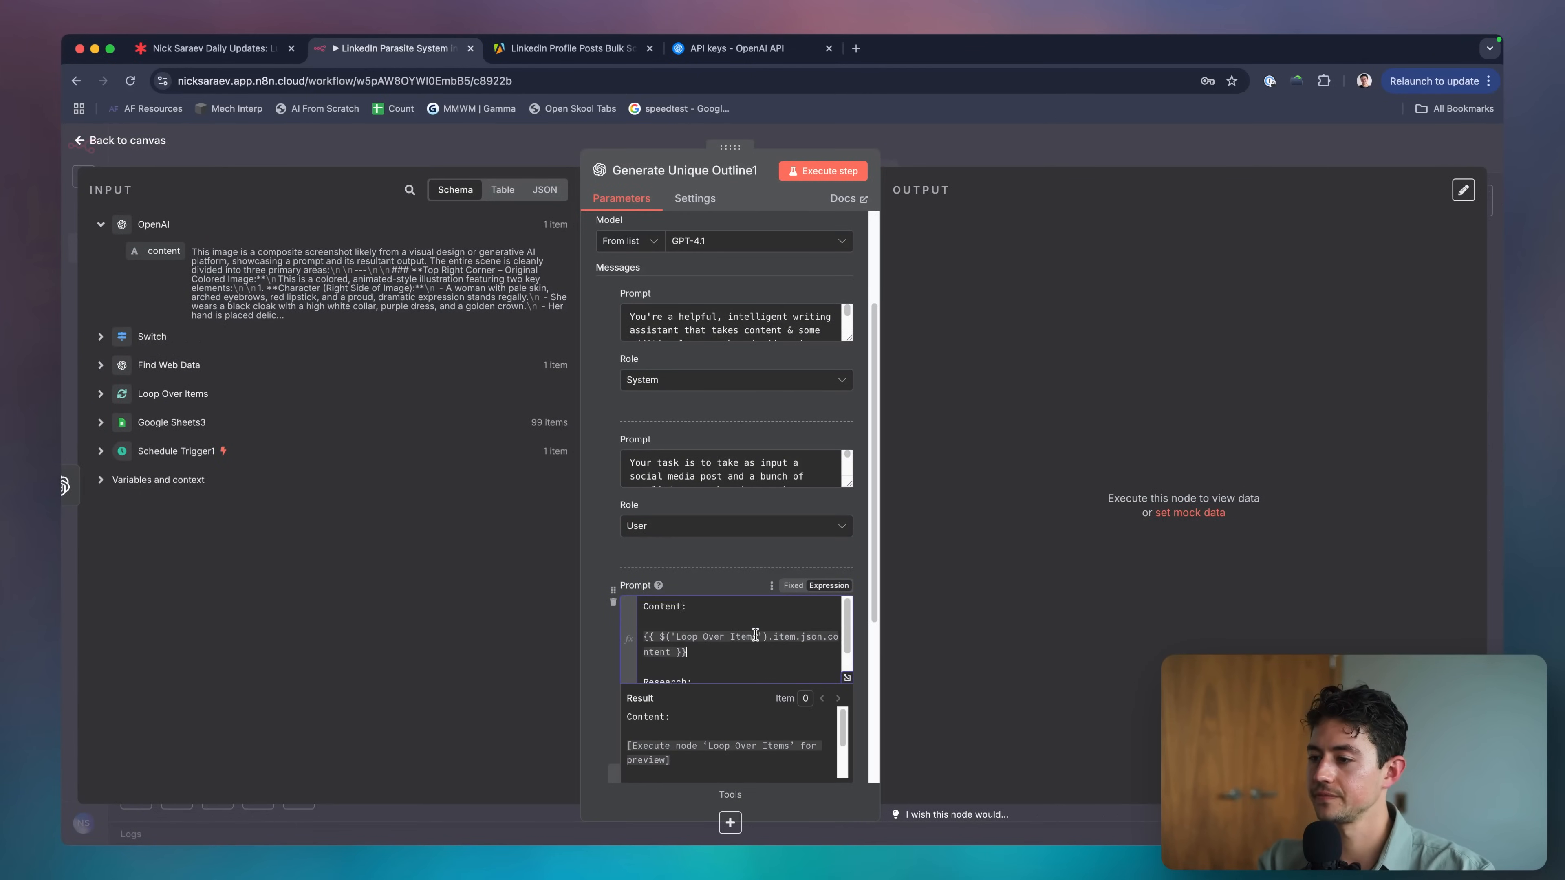
scroll(753, 631, down, 2)
key(Return)
Add a 'Description of supplied image:' label followed by the OpenAI {{ $json.content }} description.
text(Ima)
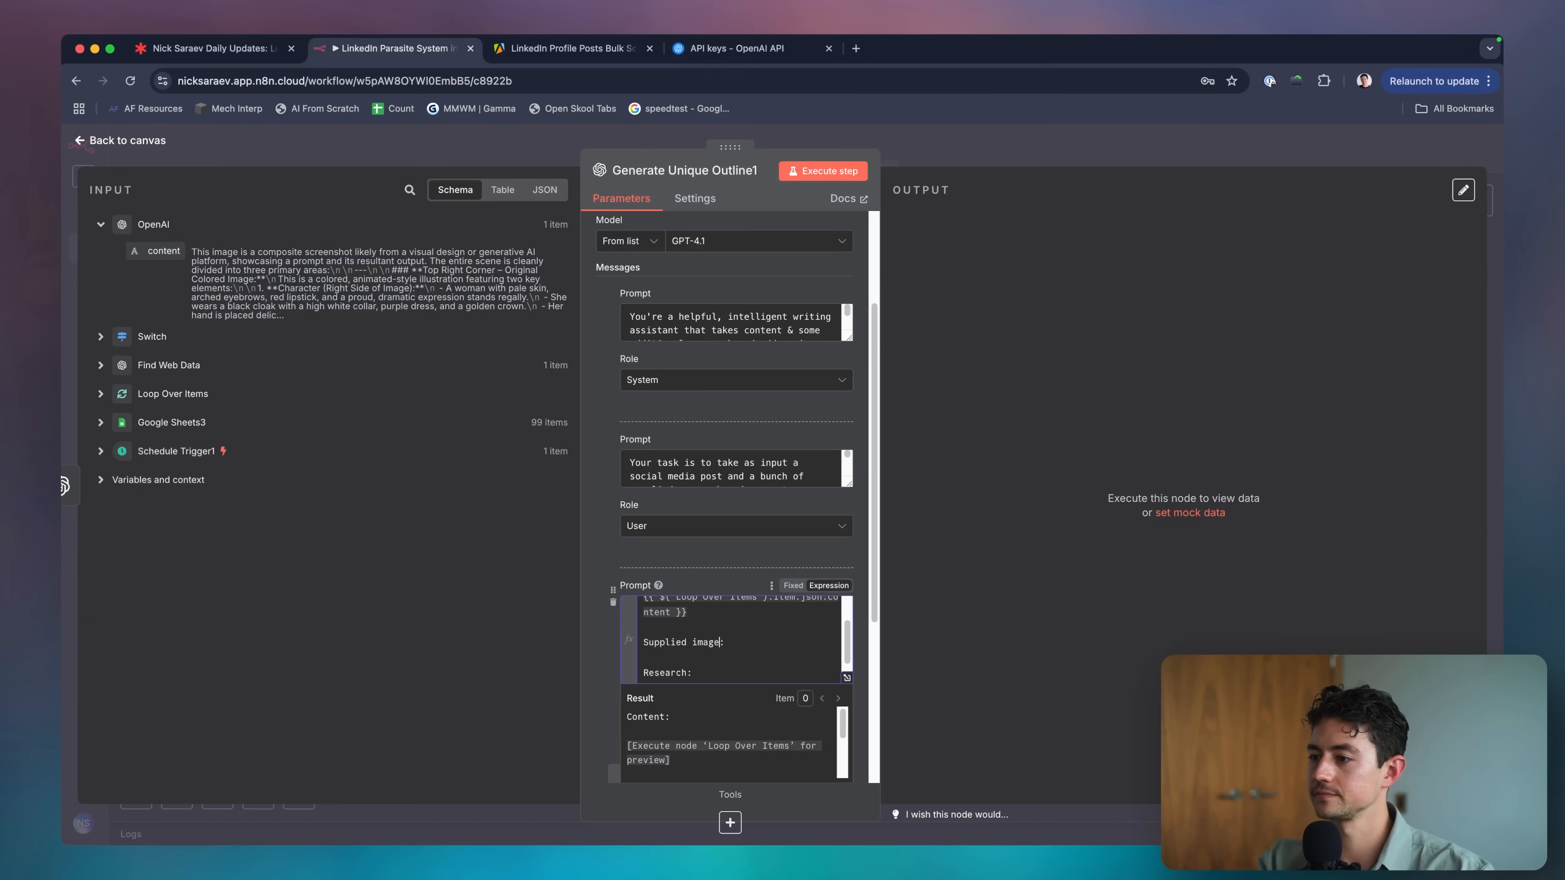
key(BackSpace)
key(alt+shift+Left)
key(alt+shift+Left)
key(alt+shift+Left)
text(desc)
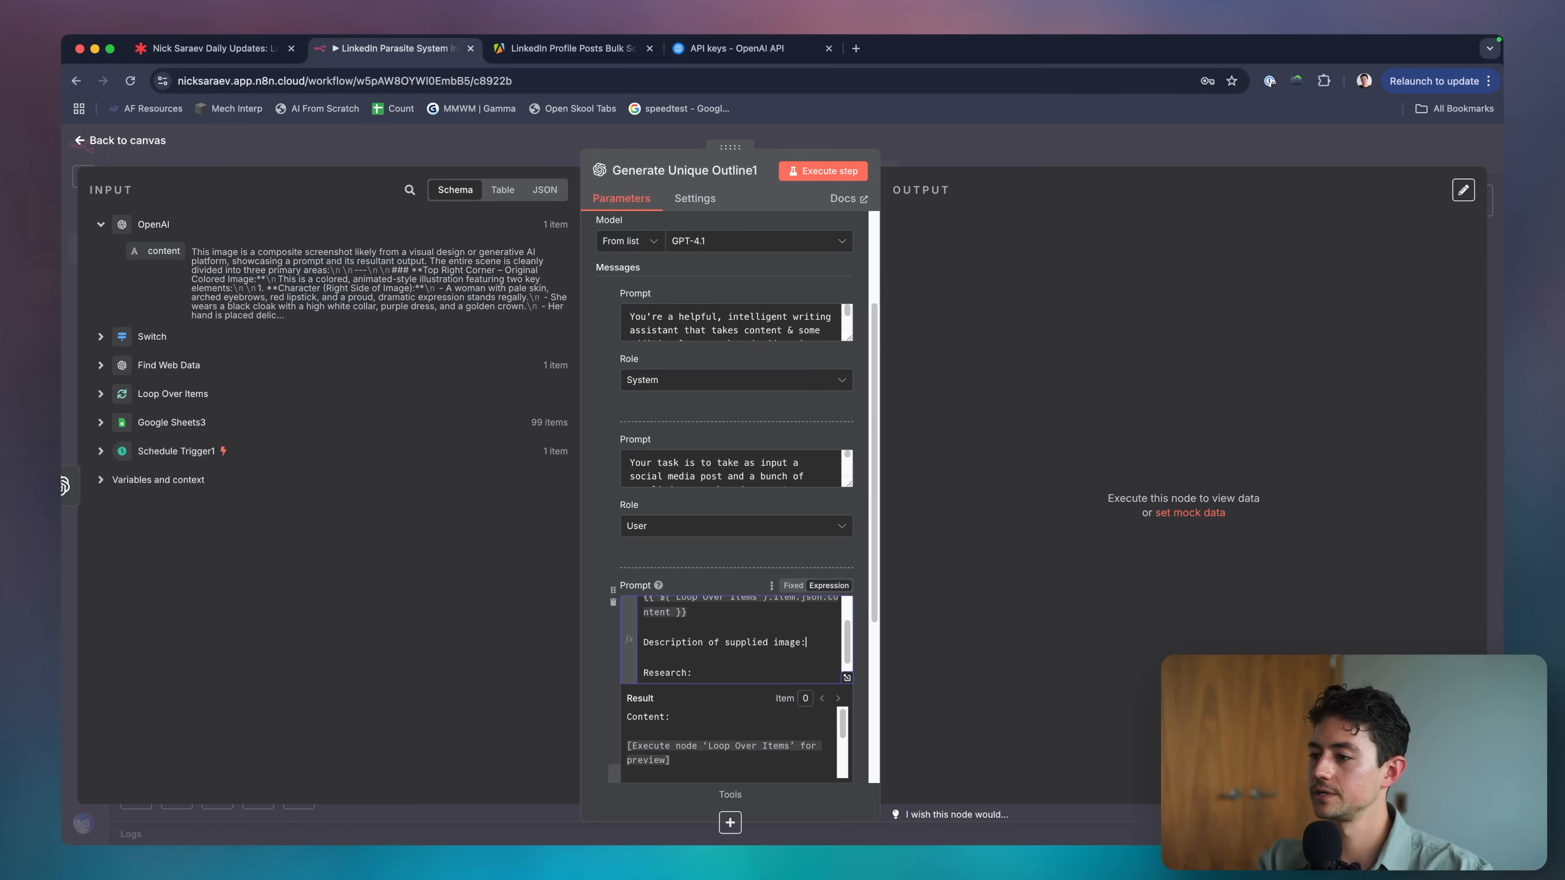
drag(159, 251, 815, 642)
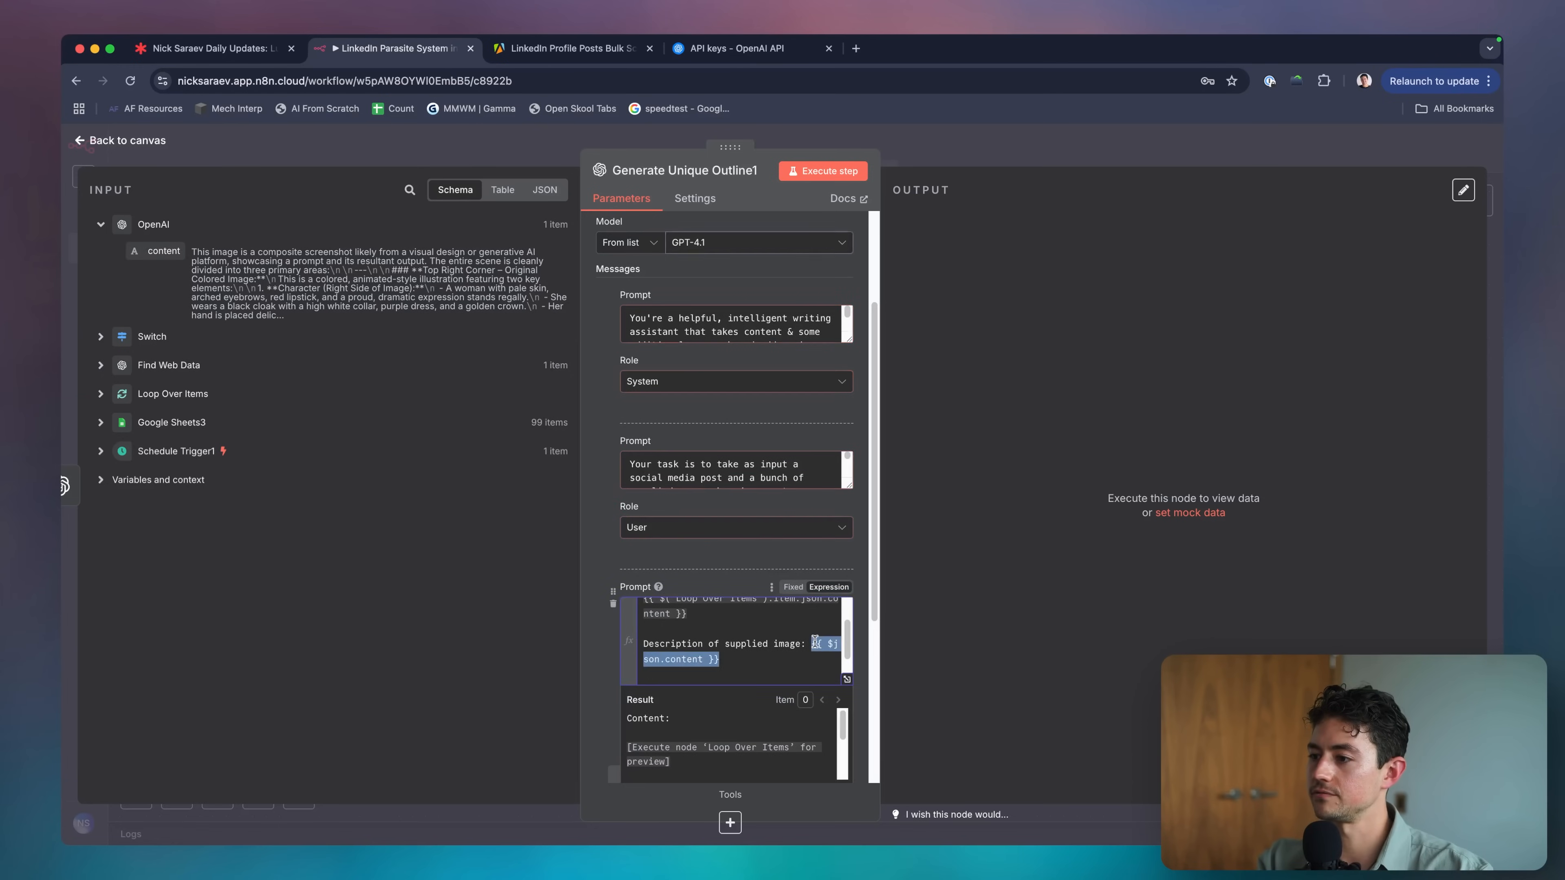
key(Return)
key(Return)
Add the 'Research:' heading after it and put the image description on its own line.
text(Research:)
key(Return)
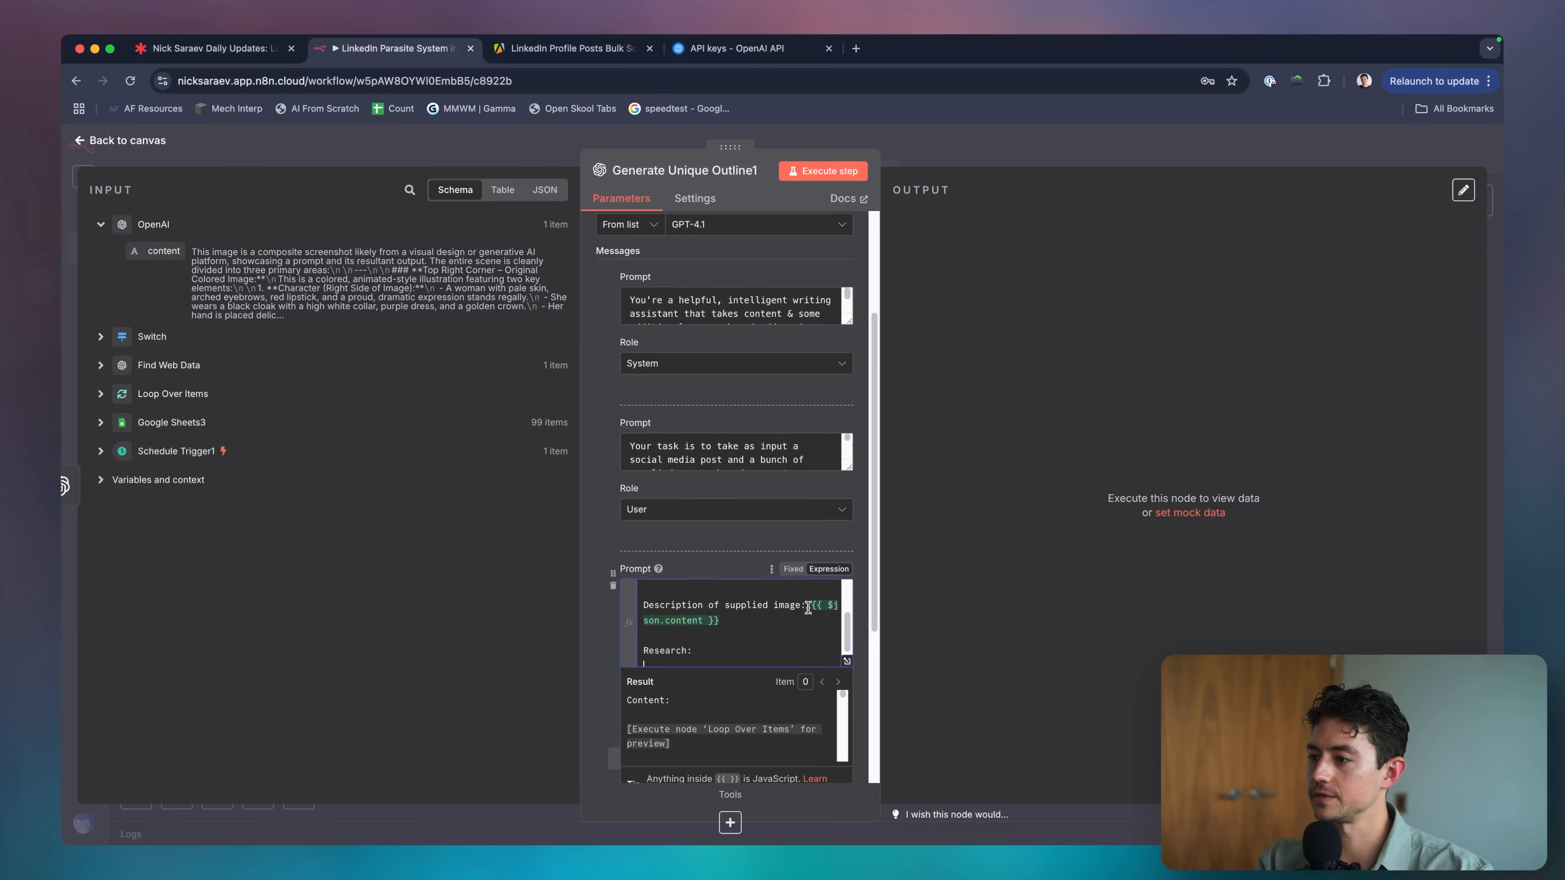
click(808, 607)
key(Return)
key(Return)
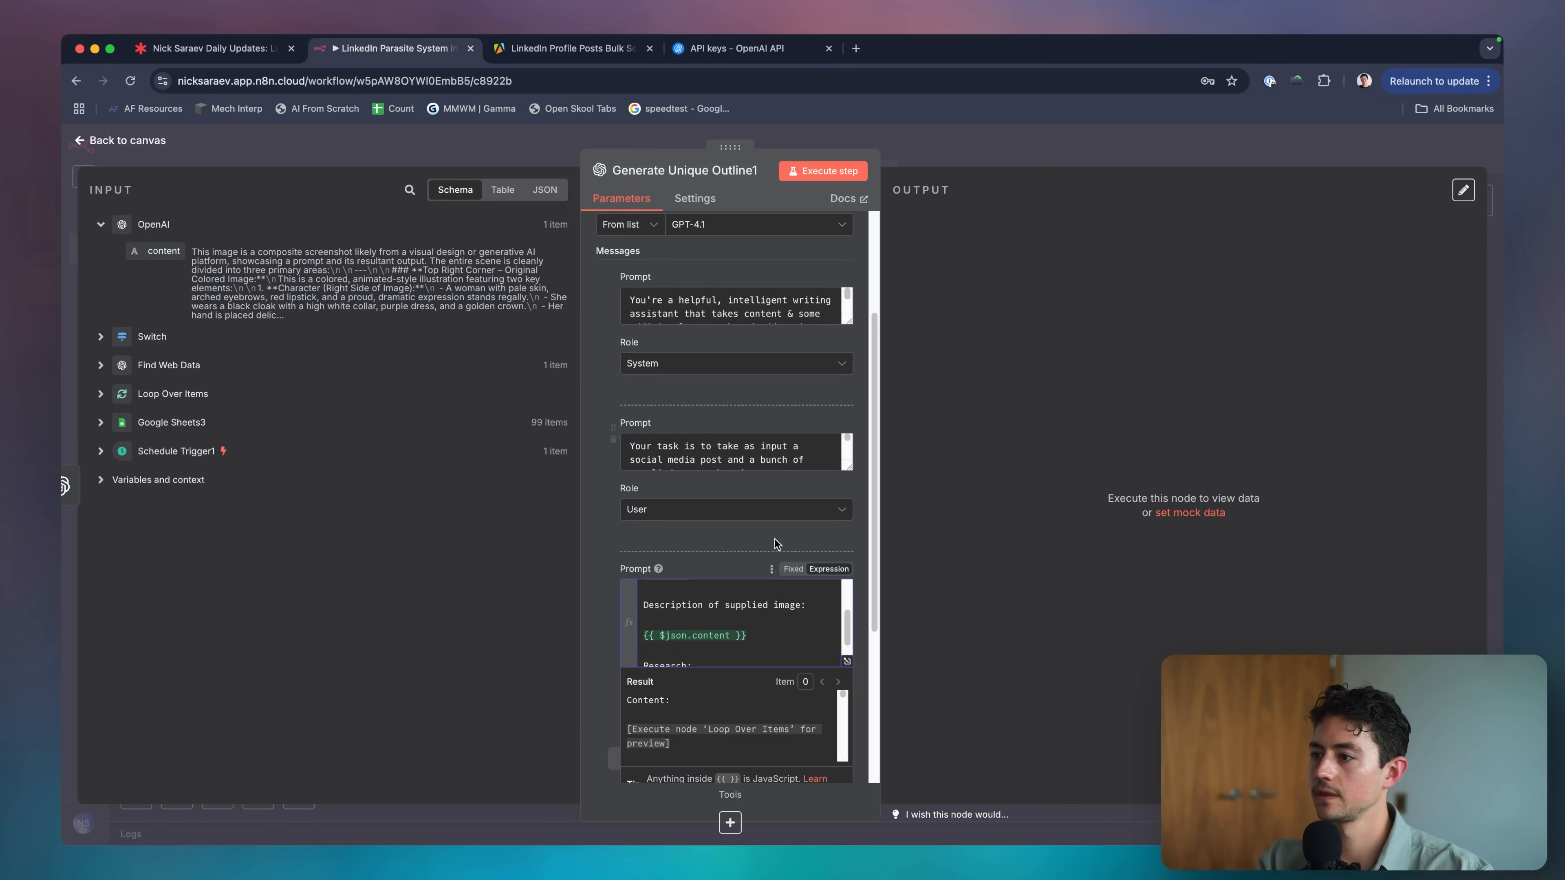
click(775, 543)
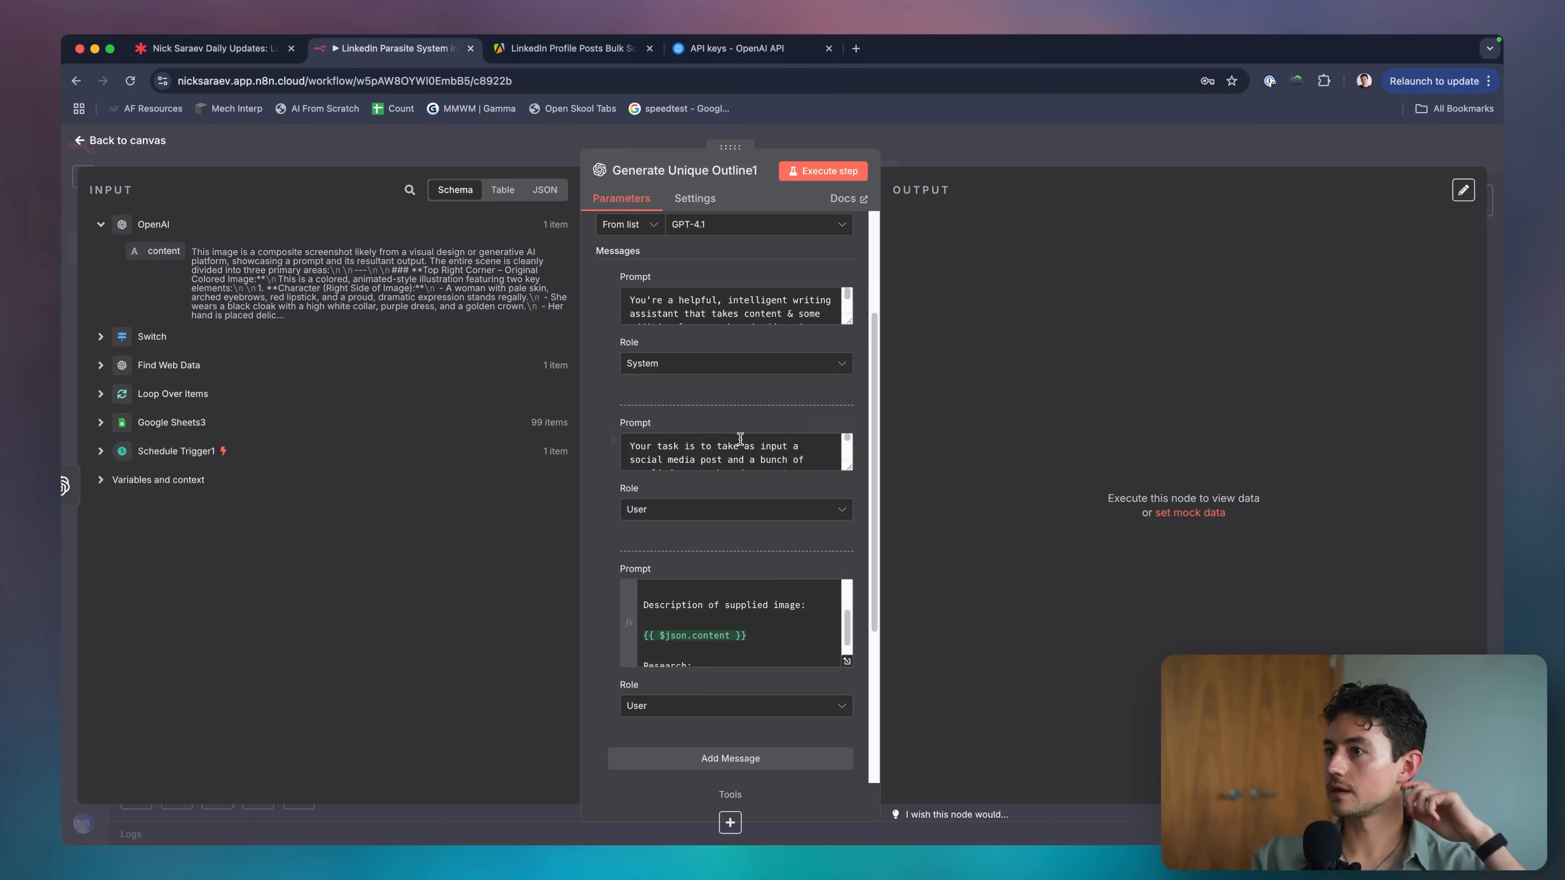
scroll(741, 438, down, 4)
scroll(745, 549, up, 10)
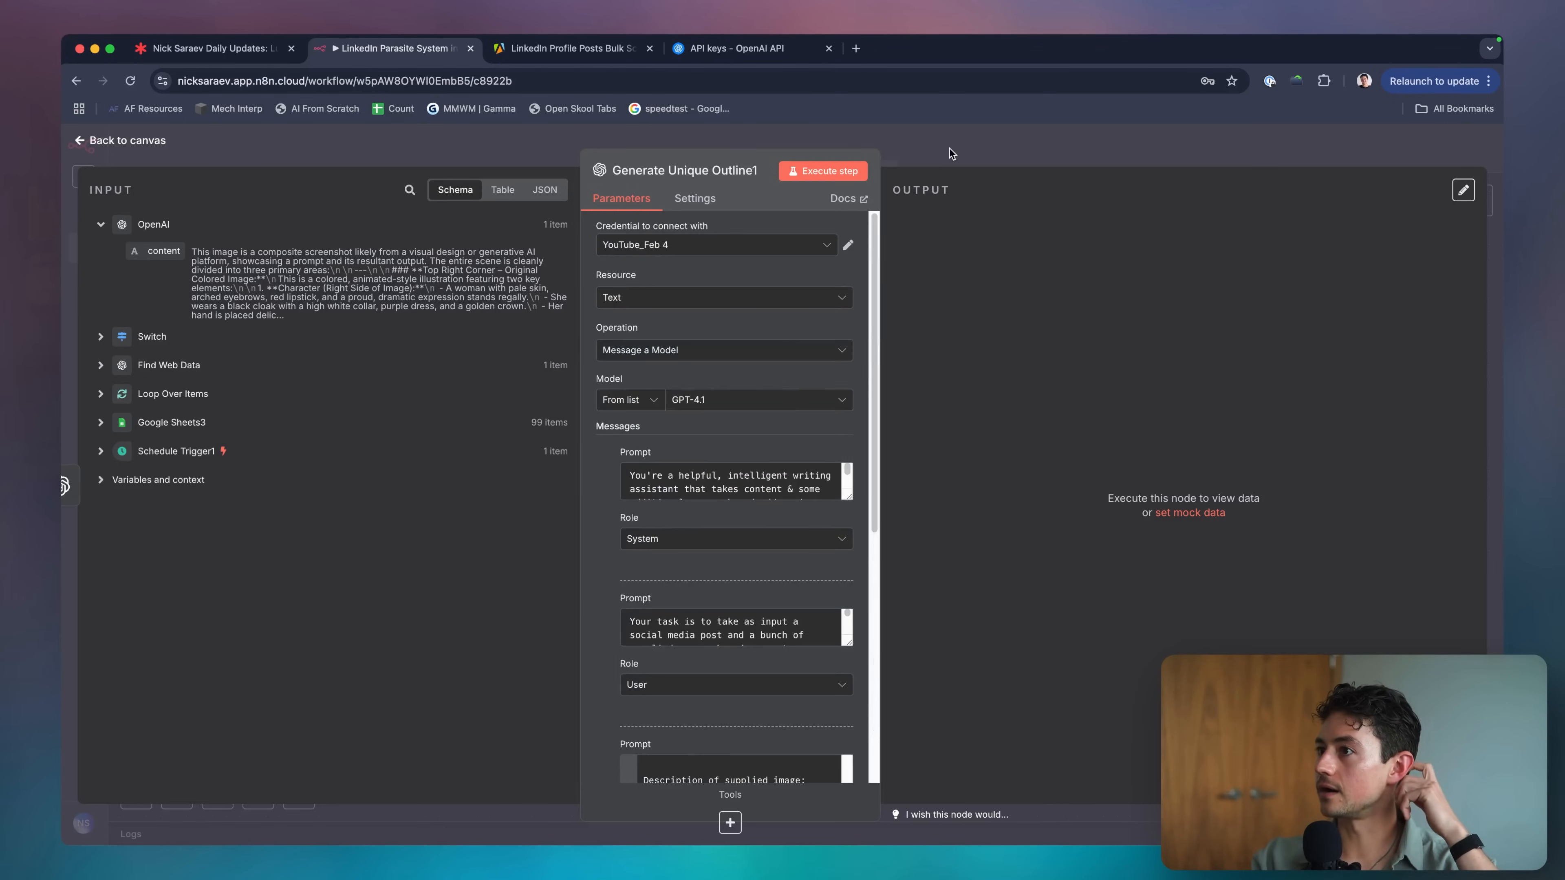
click(949, 151)
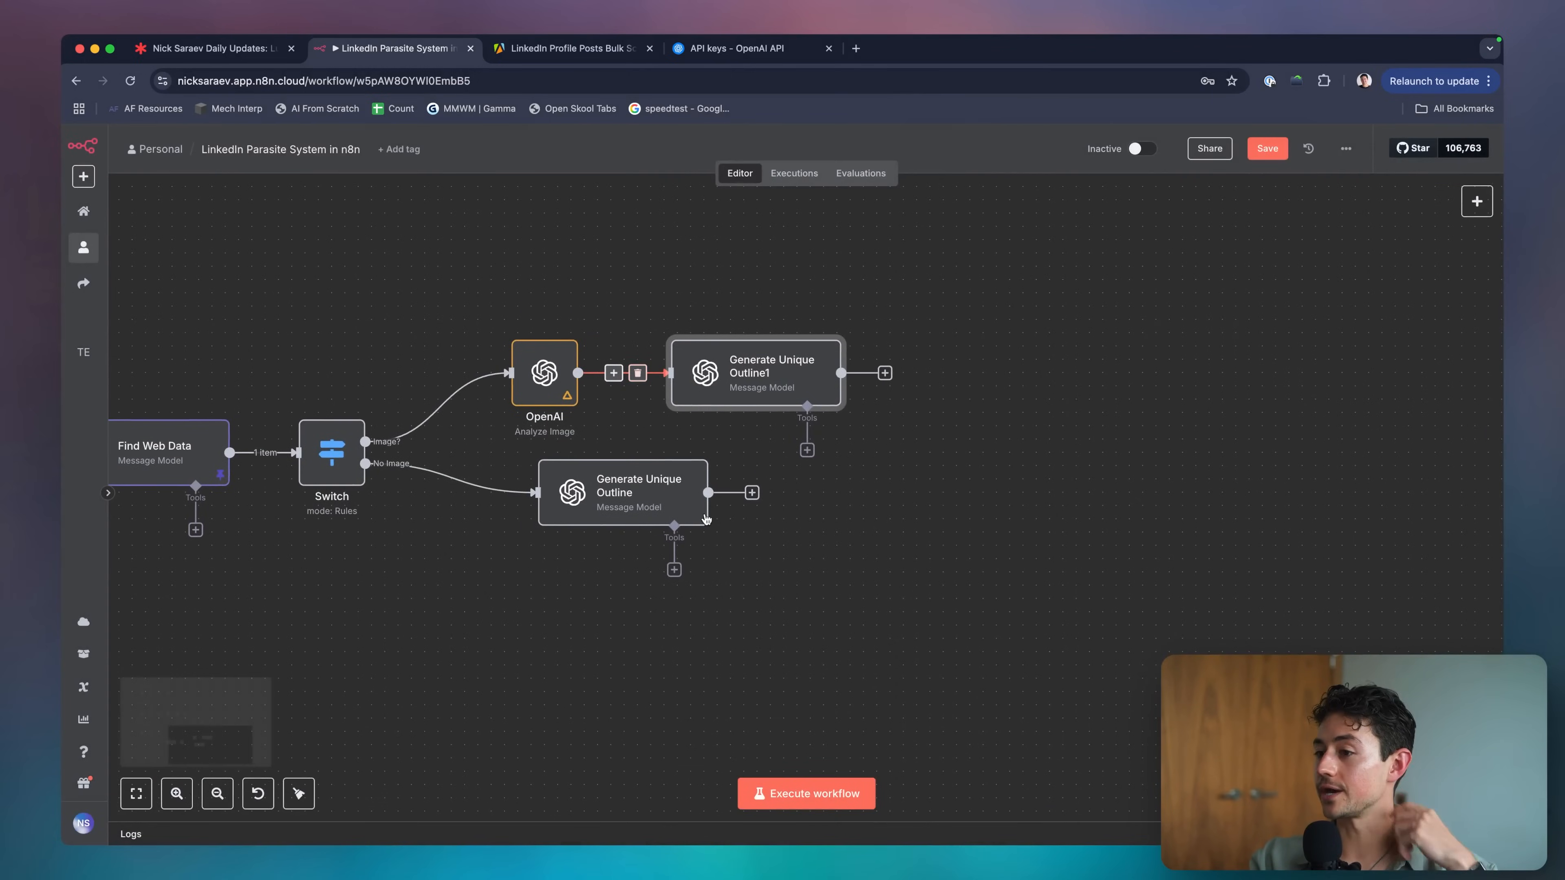
Shift the OpenAI, Generate Unique Outline1 and Generate Unique Outline nodes further left.
double_click(622, 493)
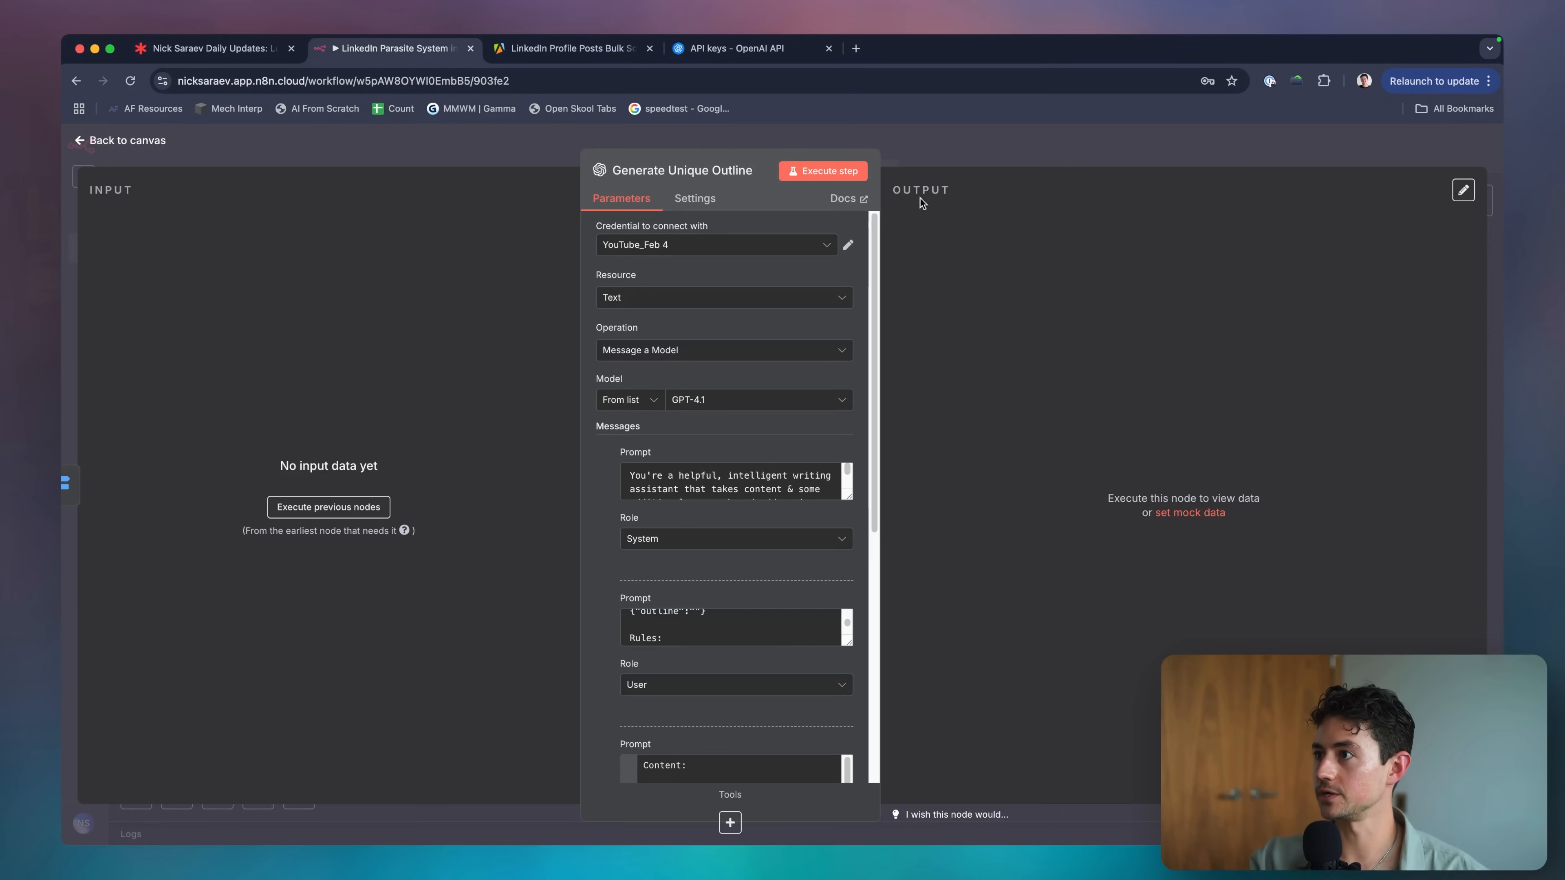
click(920, 199)
scroll(714, 410, down, 5)
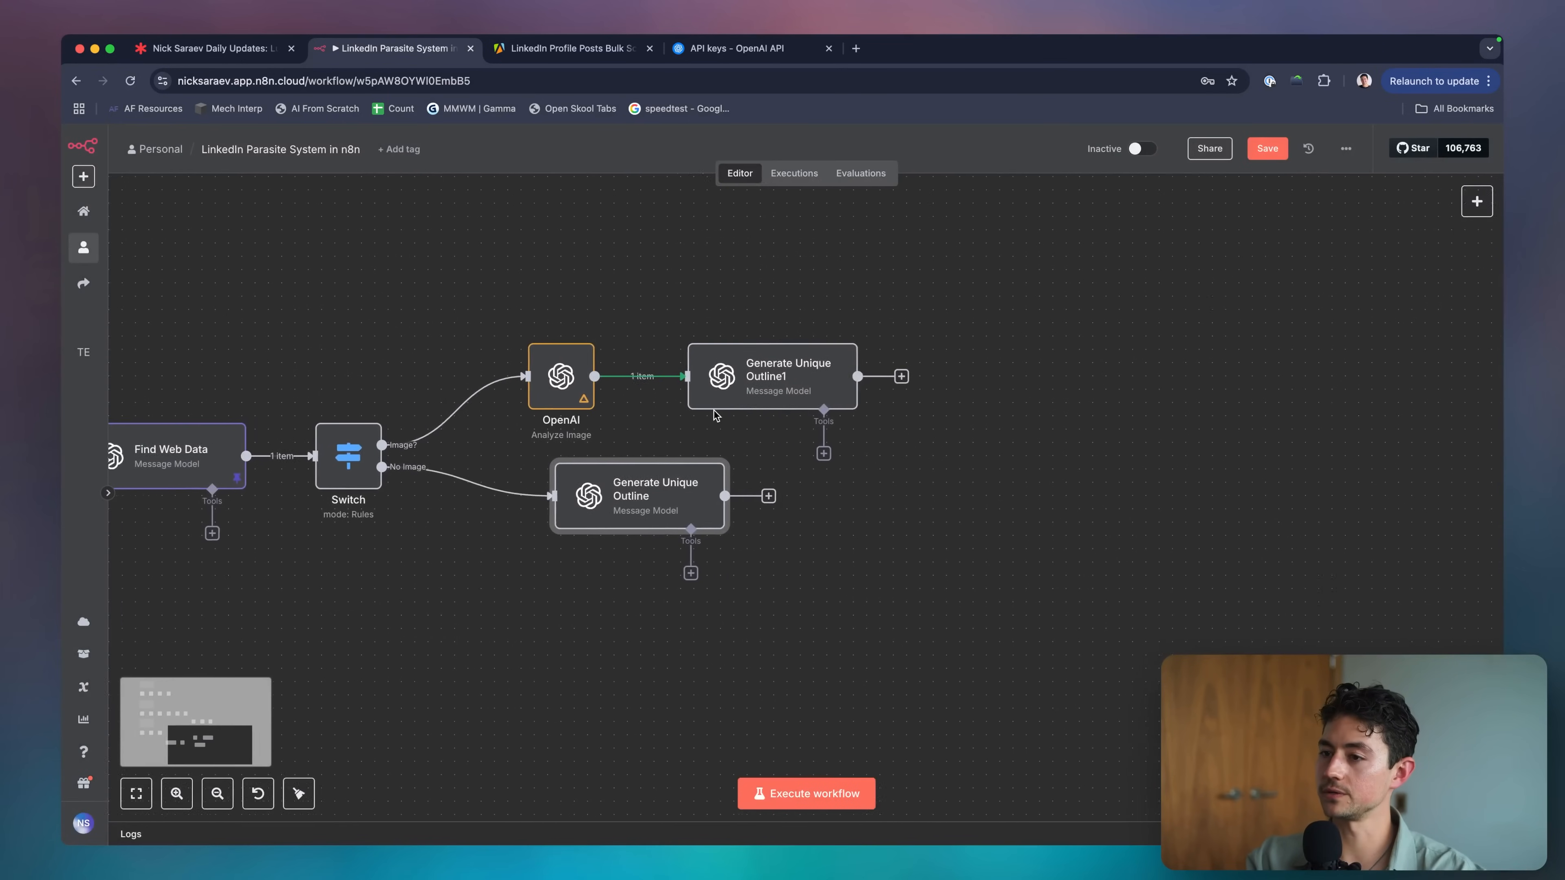
drag(582, 387, 552, 387)
drag(718, 385, 688, 385)
drag(651, 482, 600, 476)
Select Generate Unique Outline1 and bring up the list of nodes to add after it.
click(545, 404)
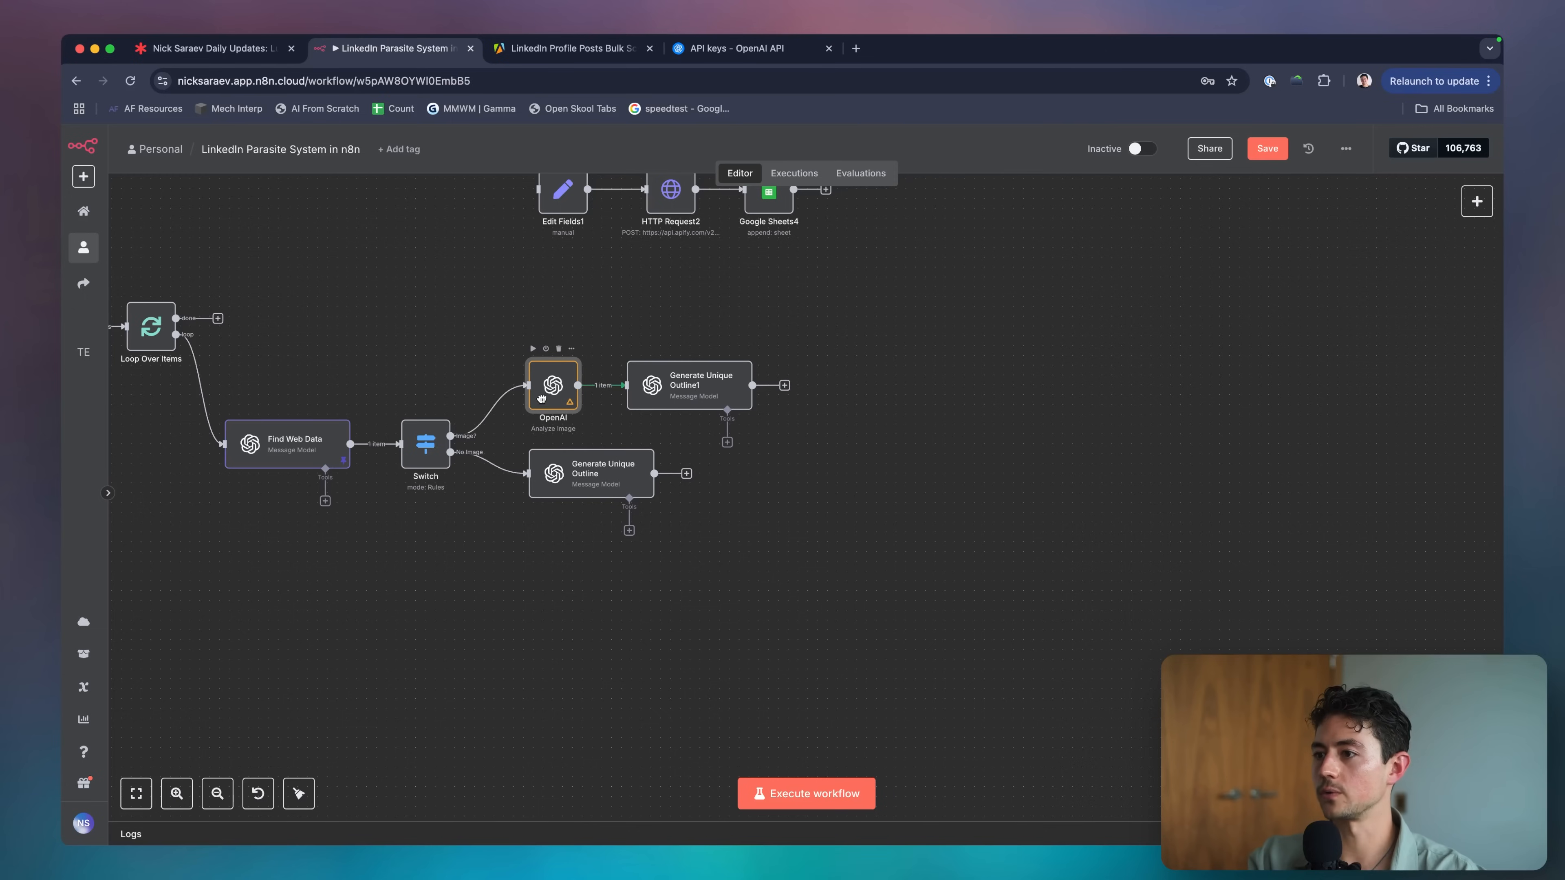
click(704, 396)
scroll(832, 448, right, 5)
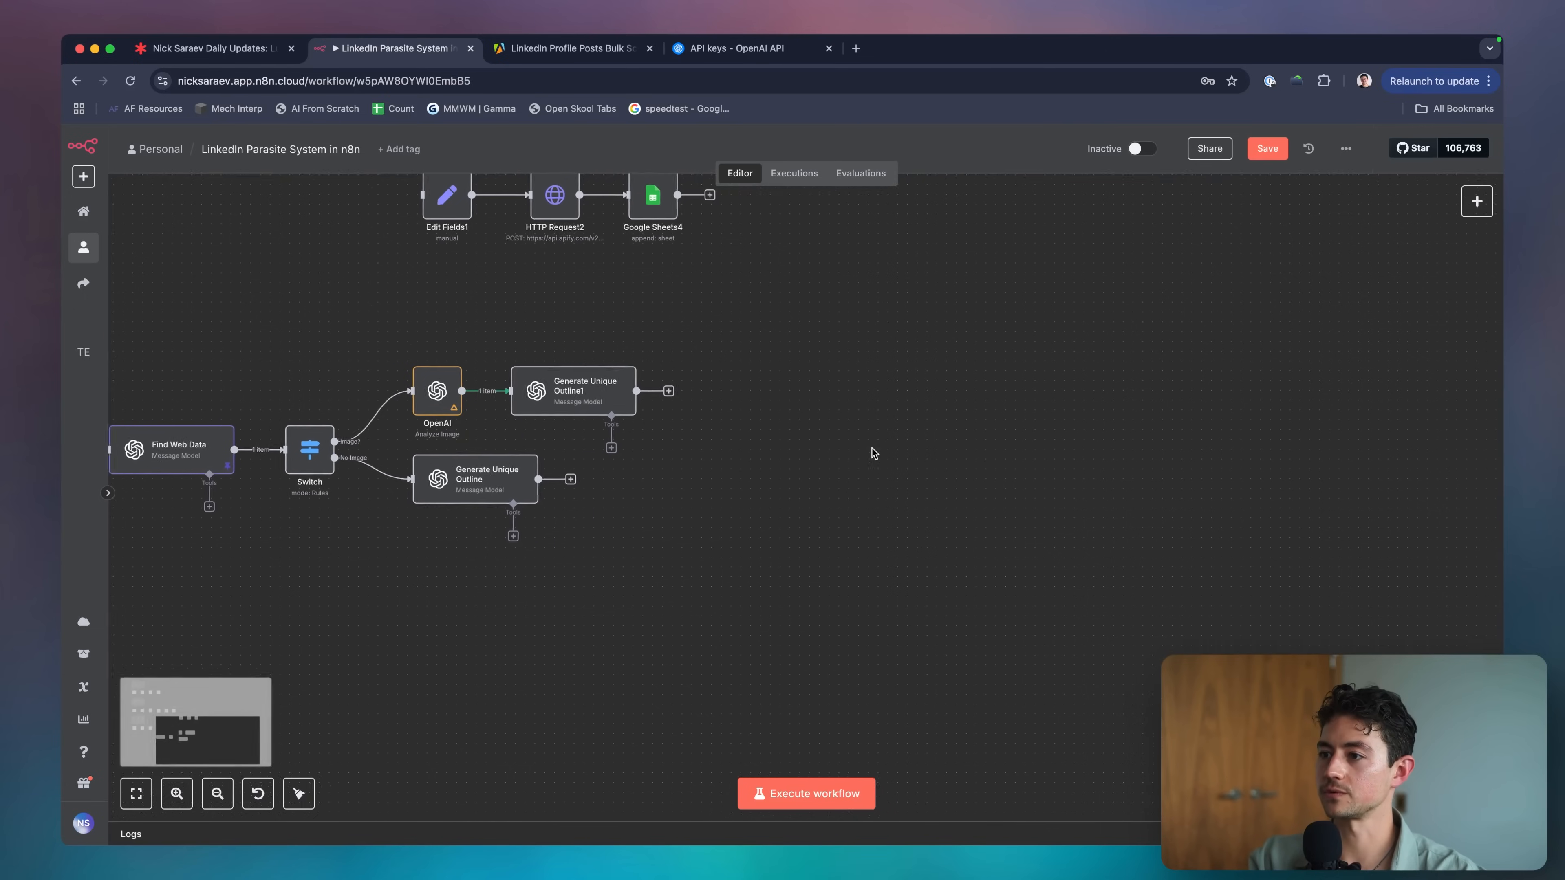
key(Tab)
Add a Merge node and connect Generate Unique Outline's output to it.
text(merge)
key(Return)
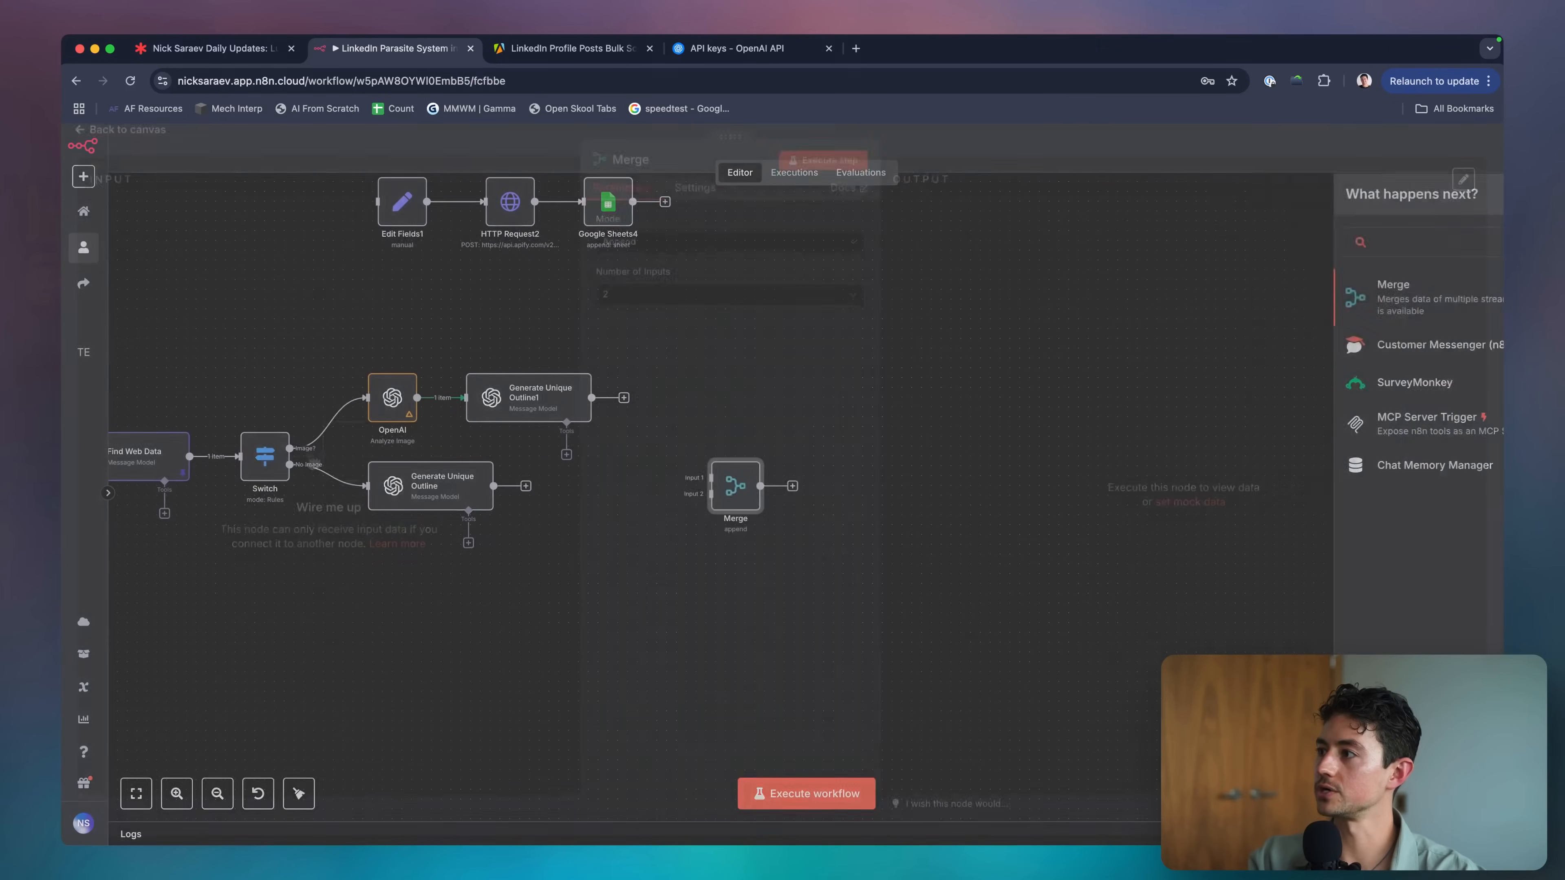
key(Escape)
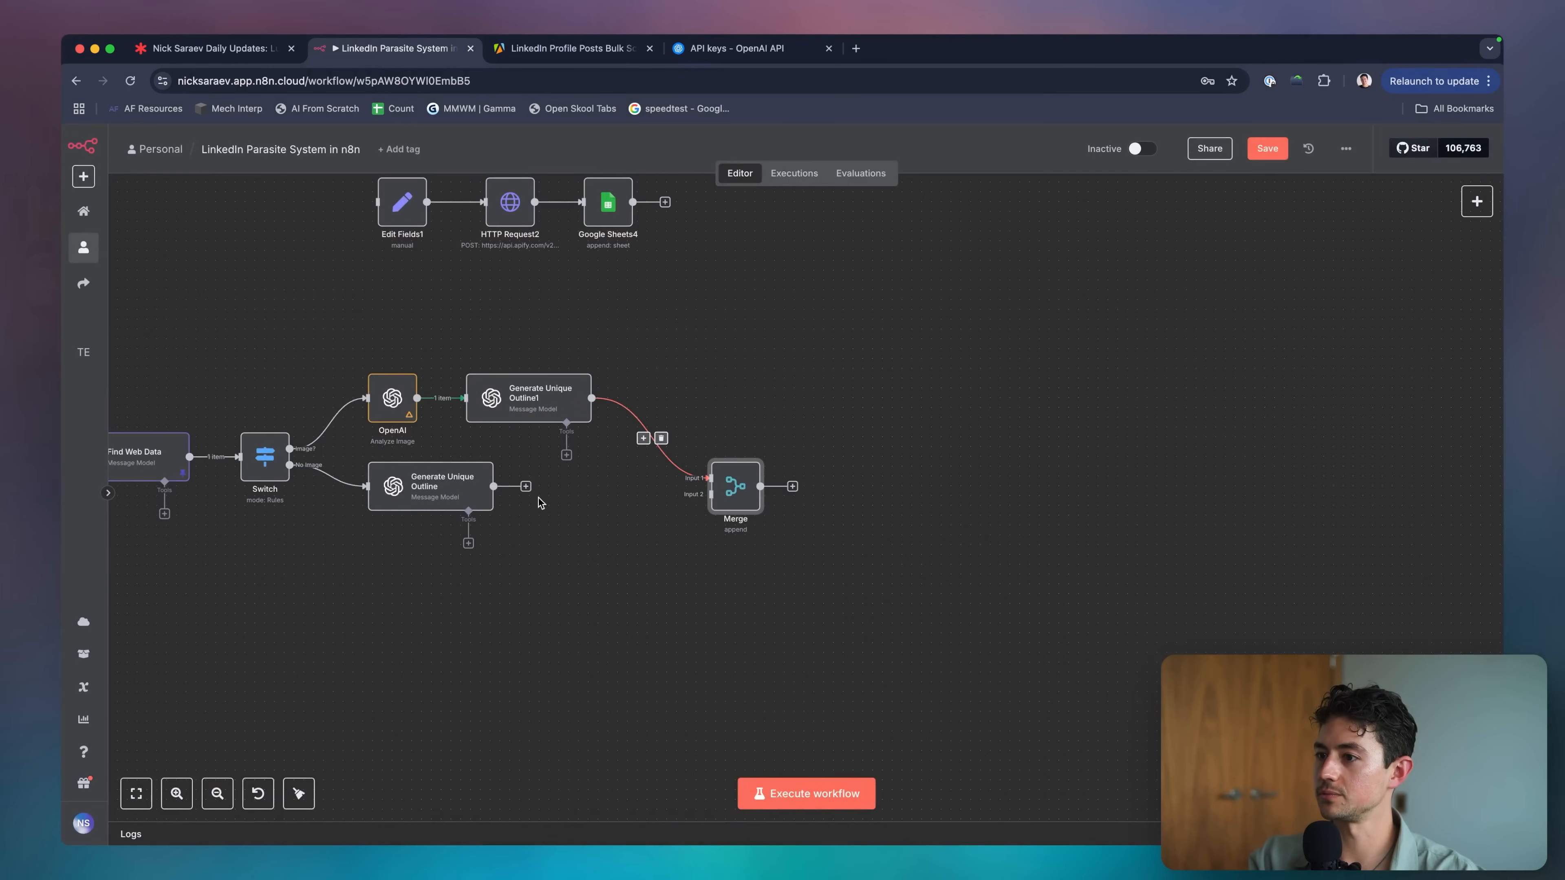
drag(713, 494, 495, 486)
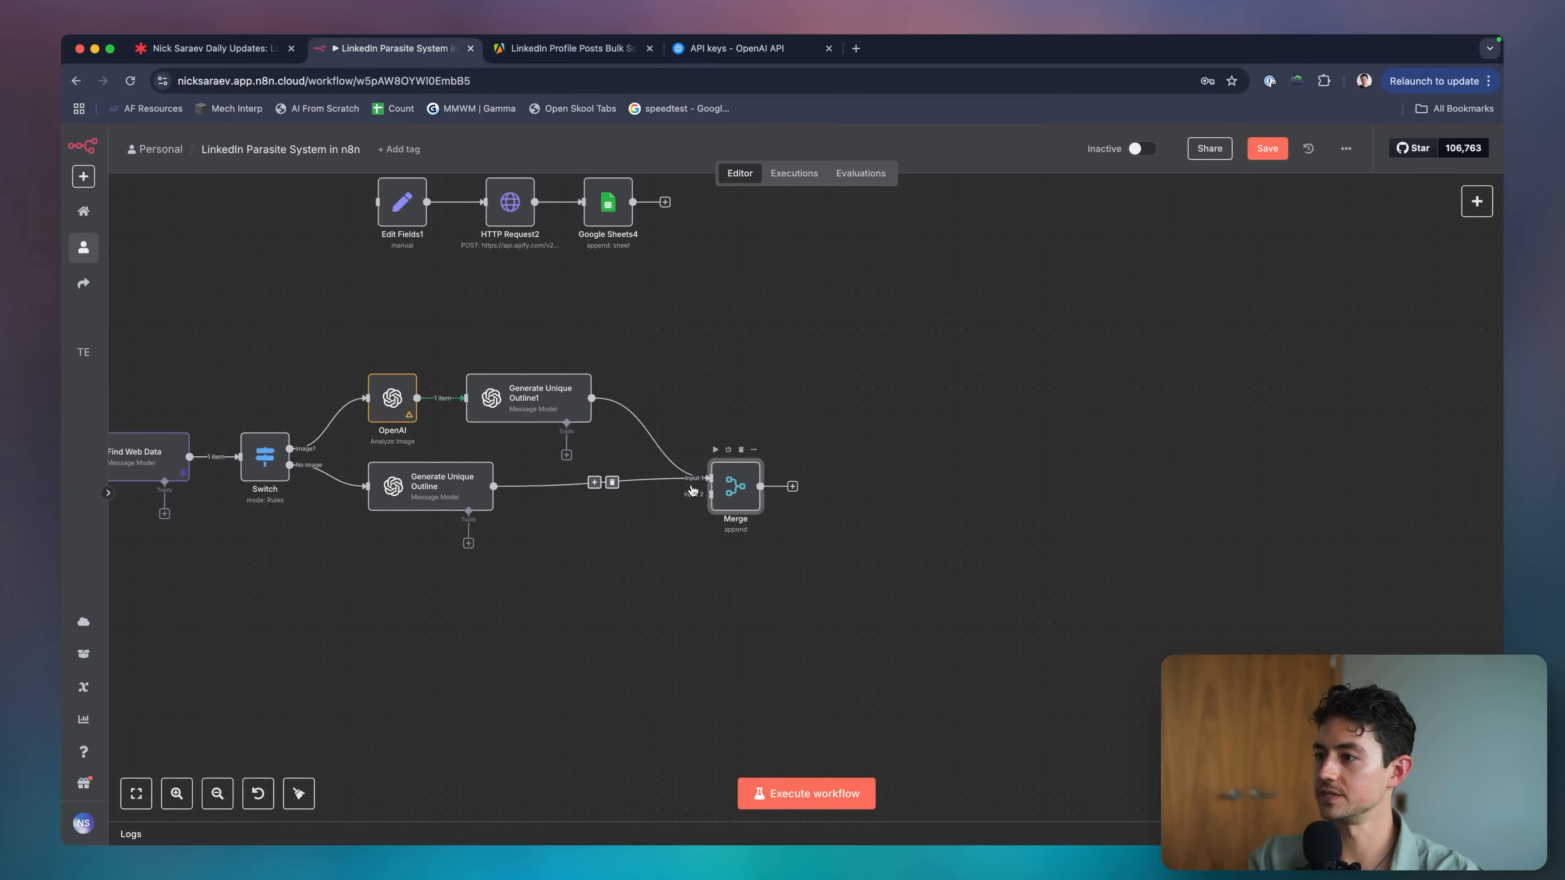
click(613, 483)
key(super+z)
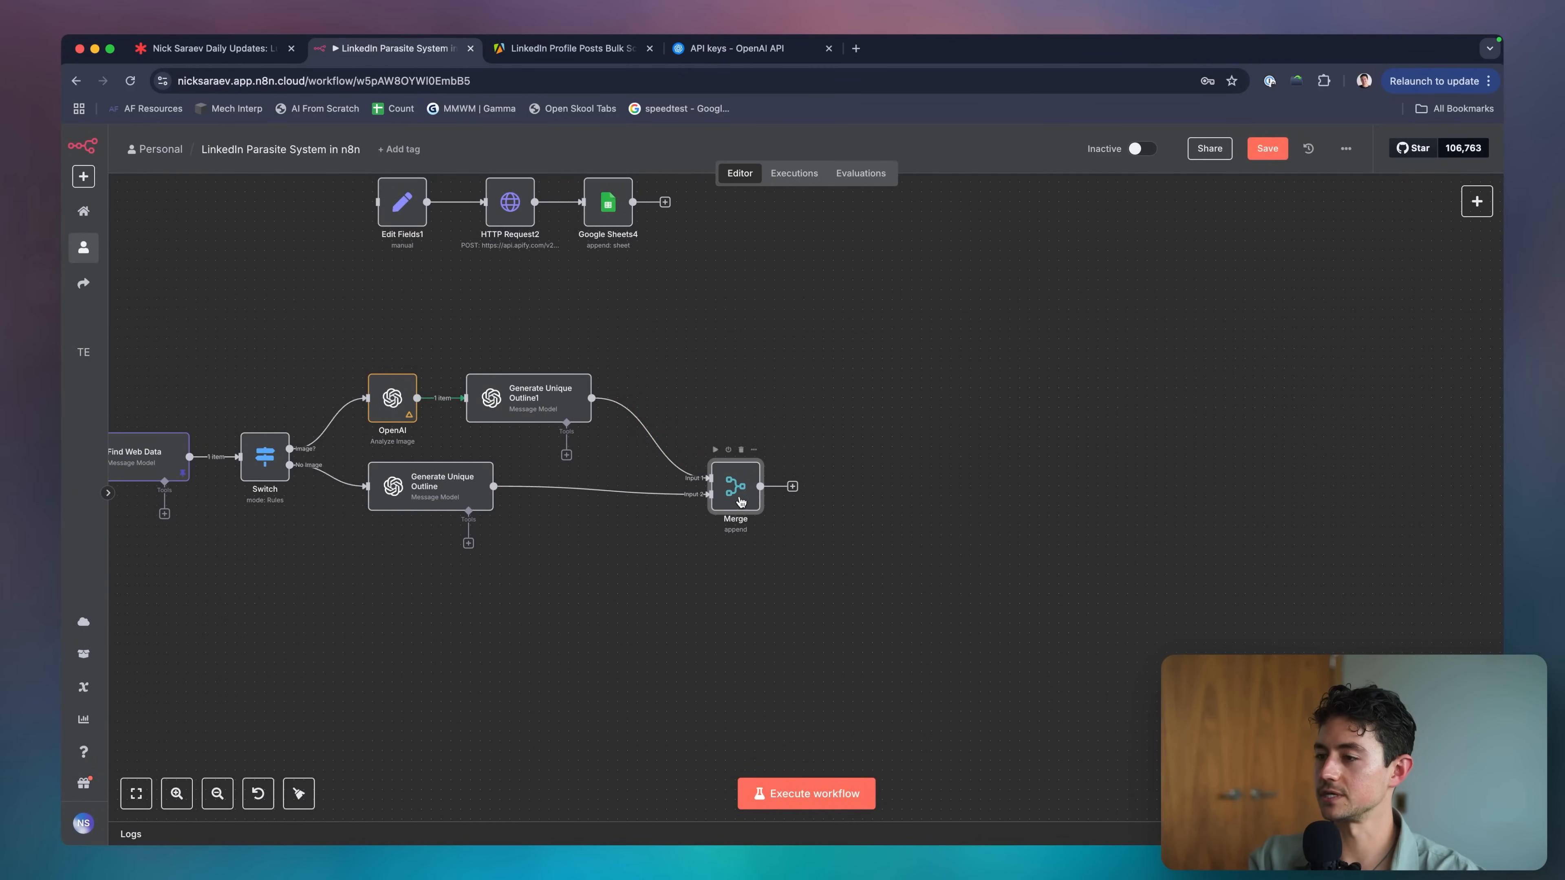
Check the Merge node's settings, keeping the number of inputs at 2.
double_click(741, 501)
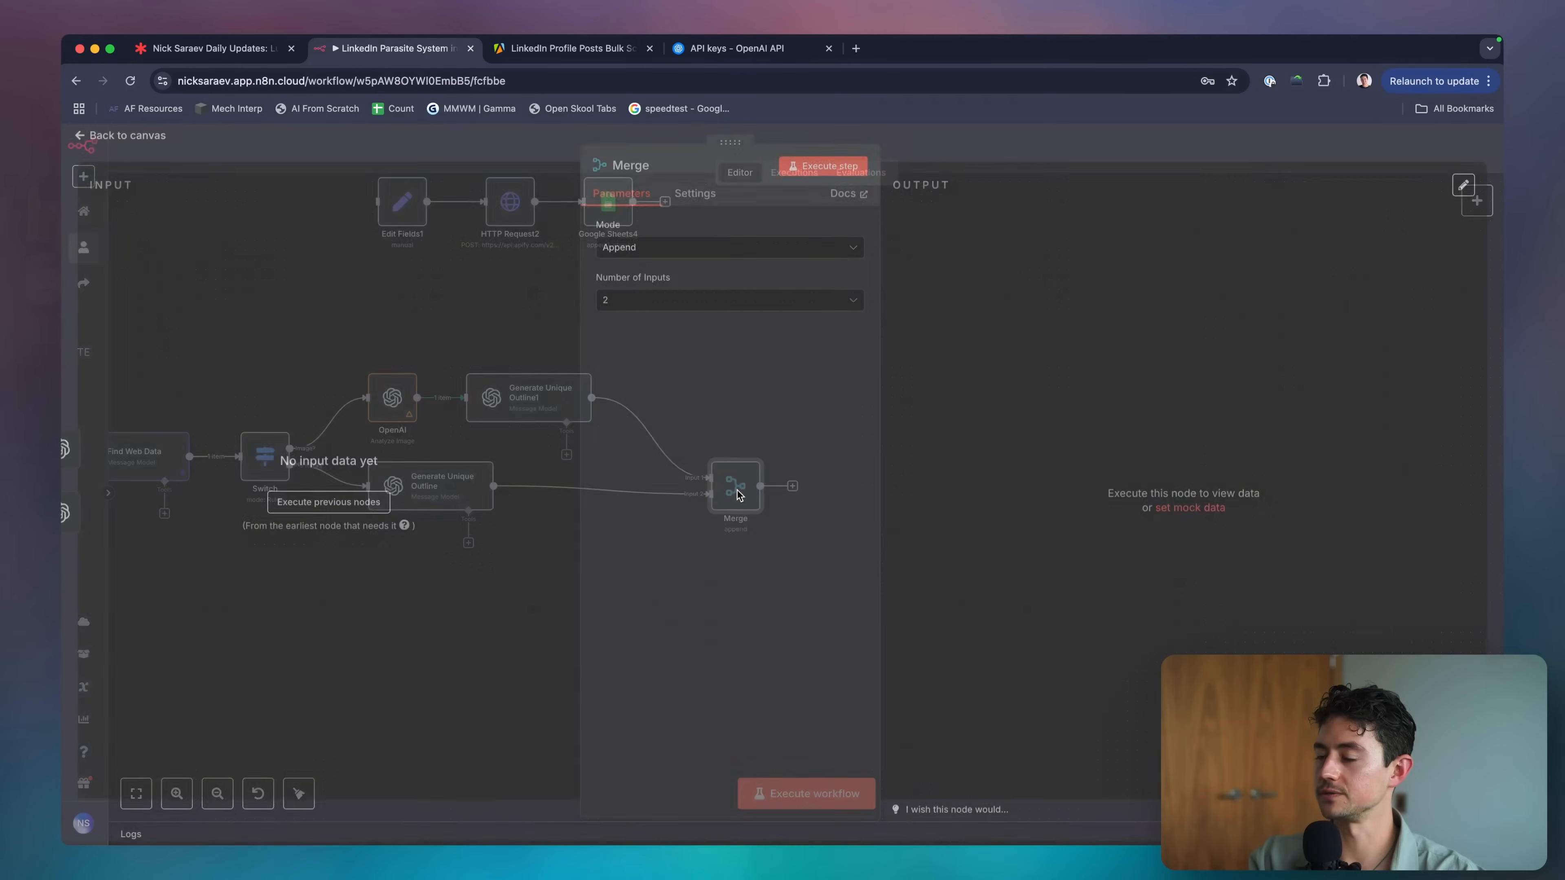
click(717, 319)
click(967, 168)
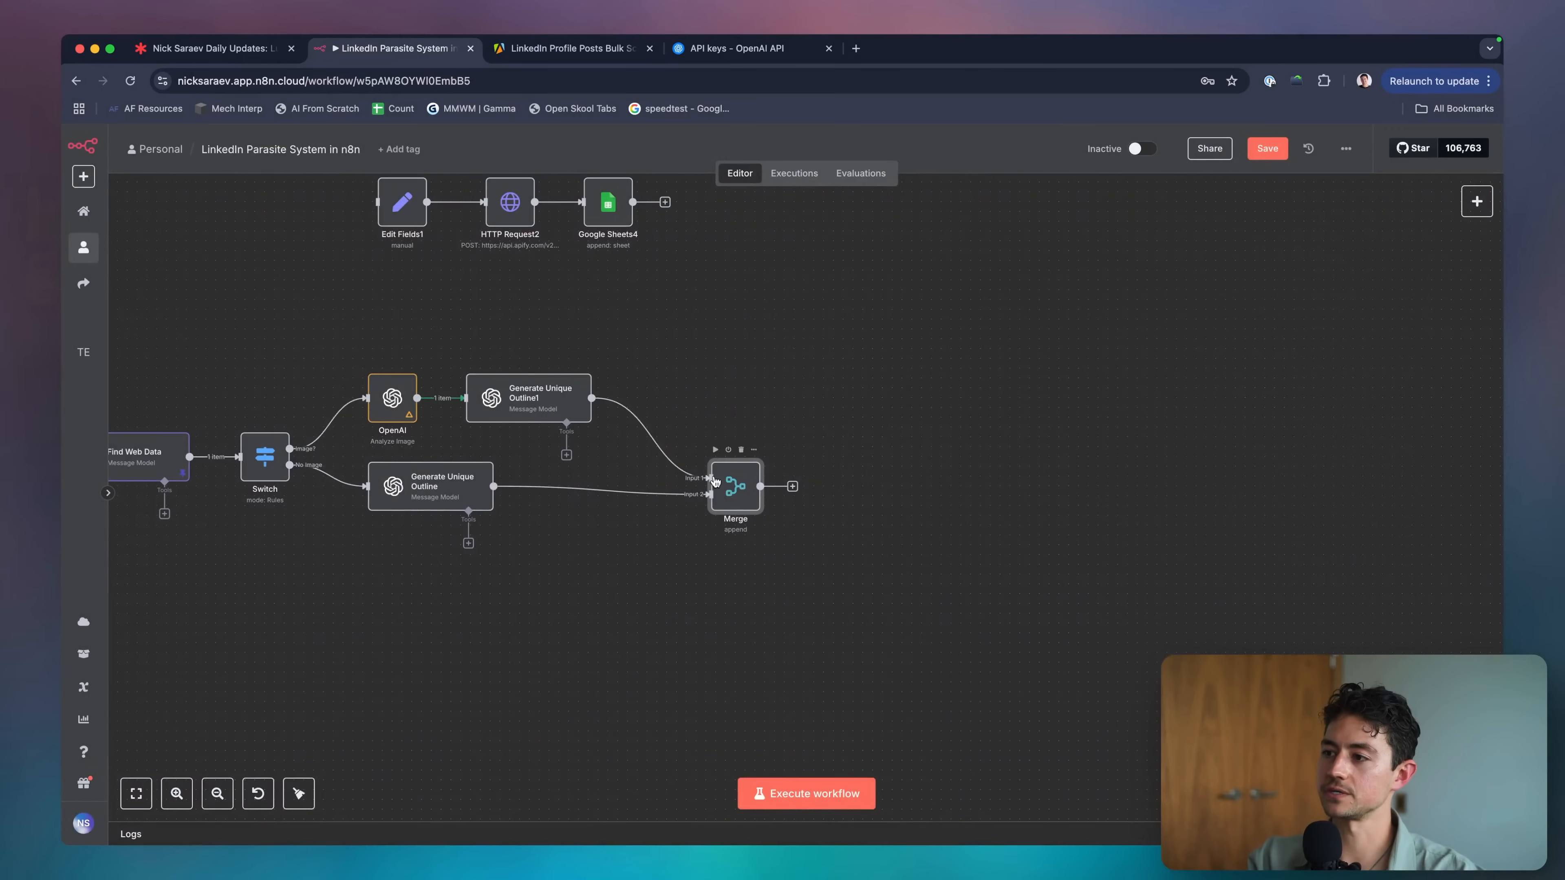
scroll(717, 477, left, 5)
scroll(497, 518, left, 5)
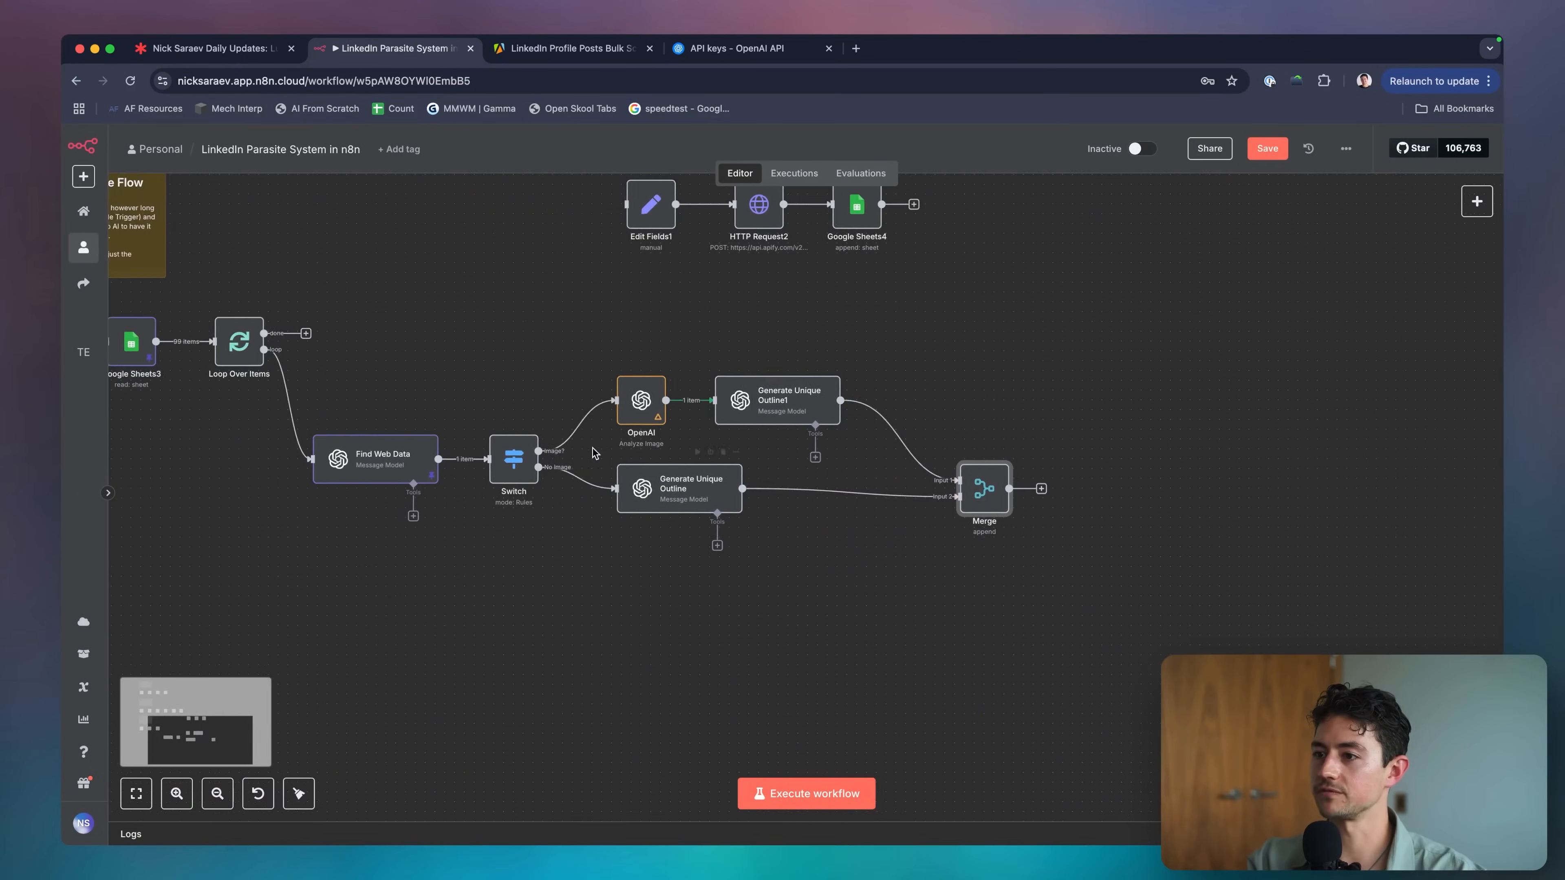
scroll(586, 493, right, 6)
scroll(704, 458, left, 4)
scroll(705, 454, down, 2)
scroll(678, 445, left, 5)
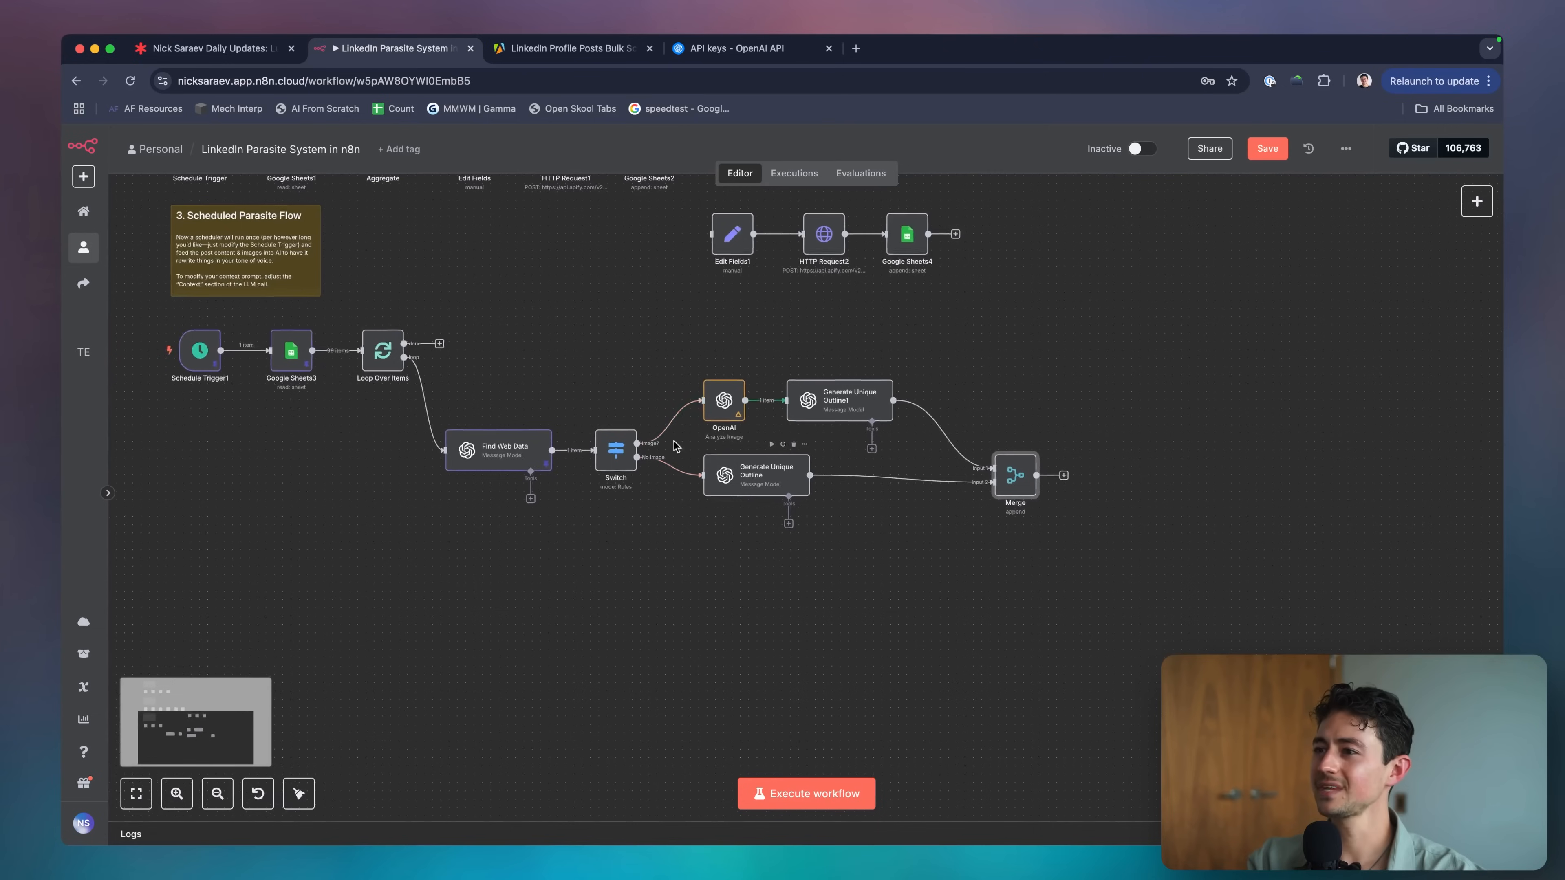
Select all nodes of the Scheduled Parasite Flow and tidy up their layout.
drag(140, 315, 1196, 593)
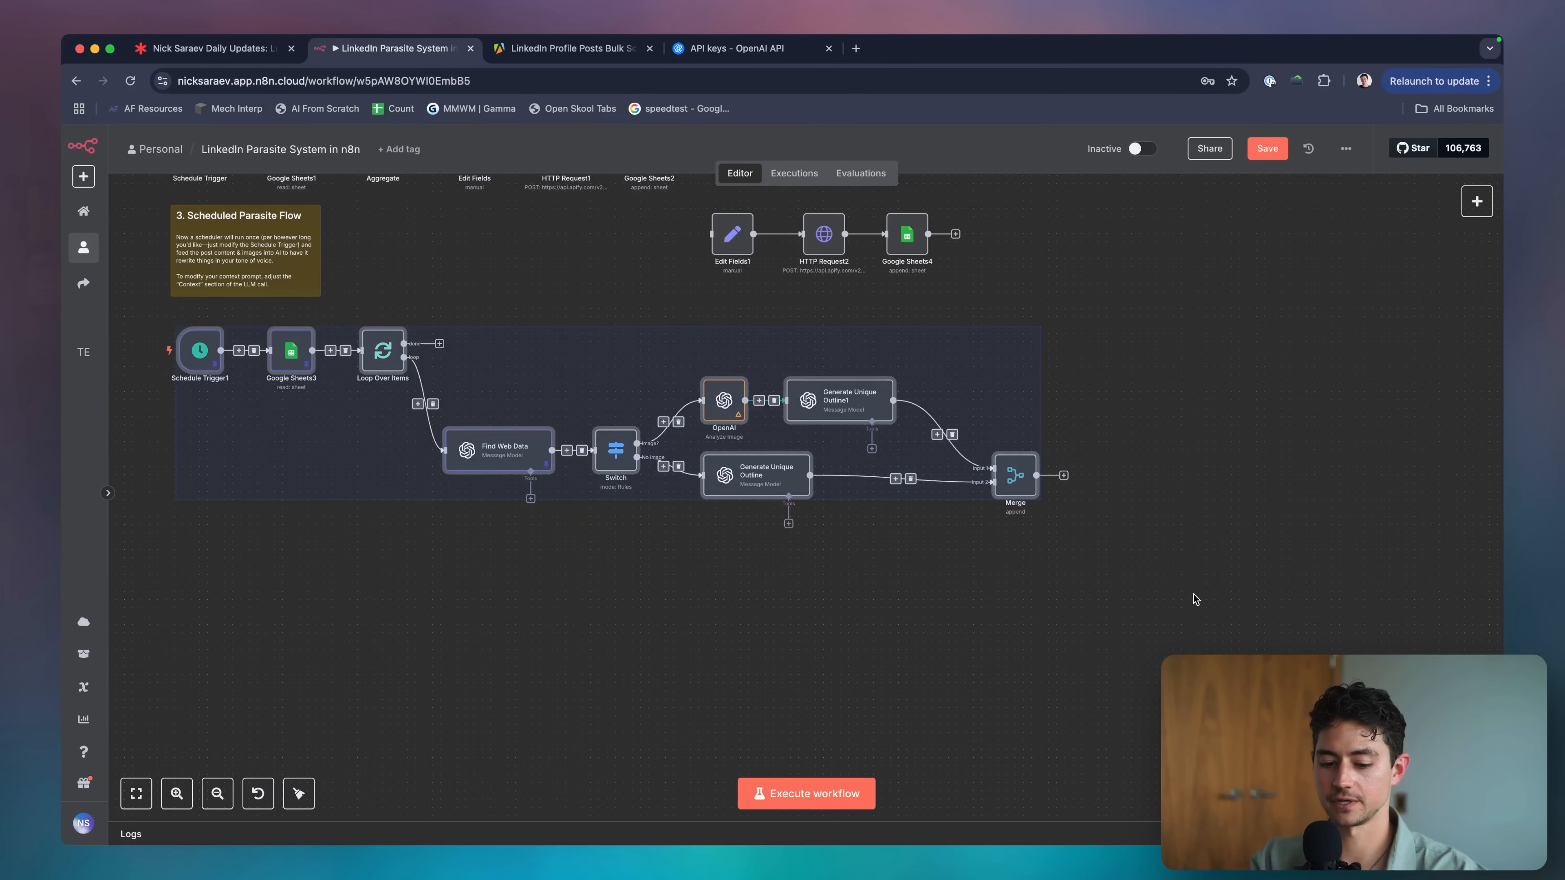
key(shift+alt+t)
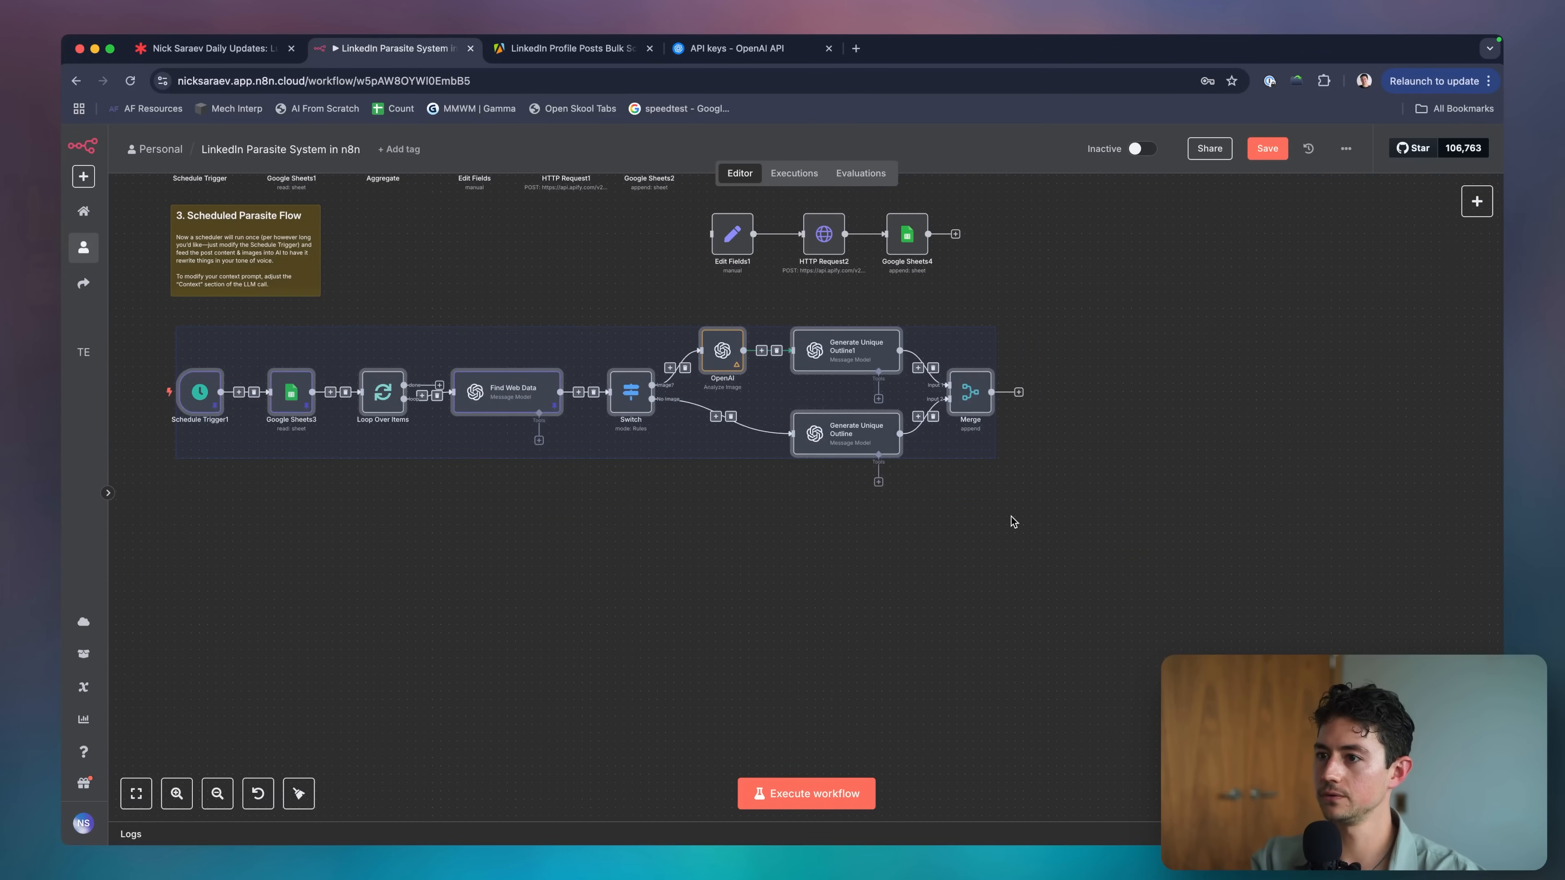
click(1010, 516)
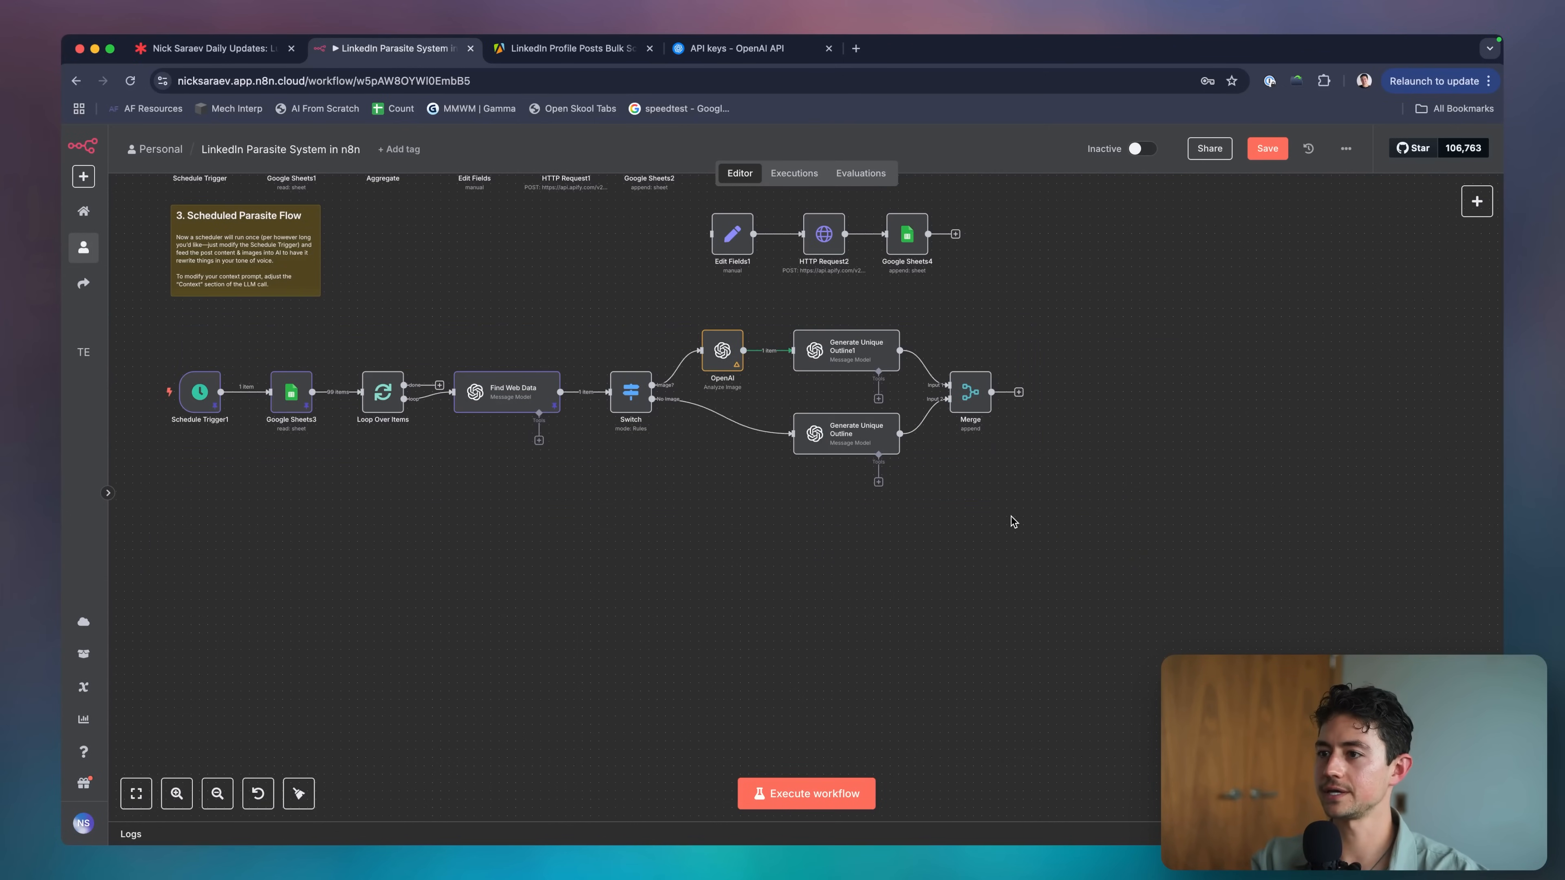
scroll(1065, 538, up, 1)
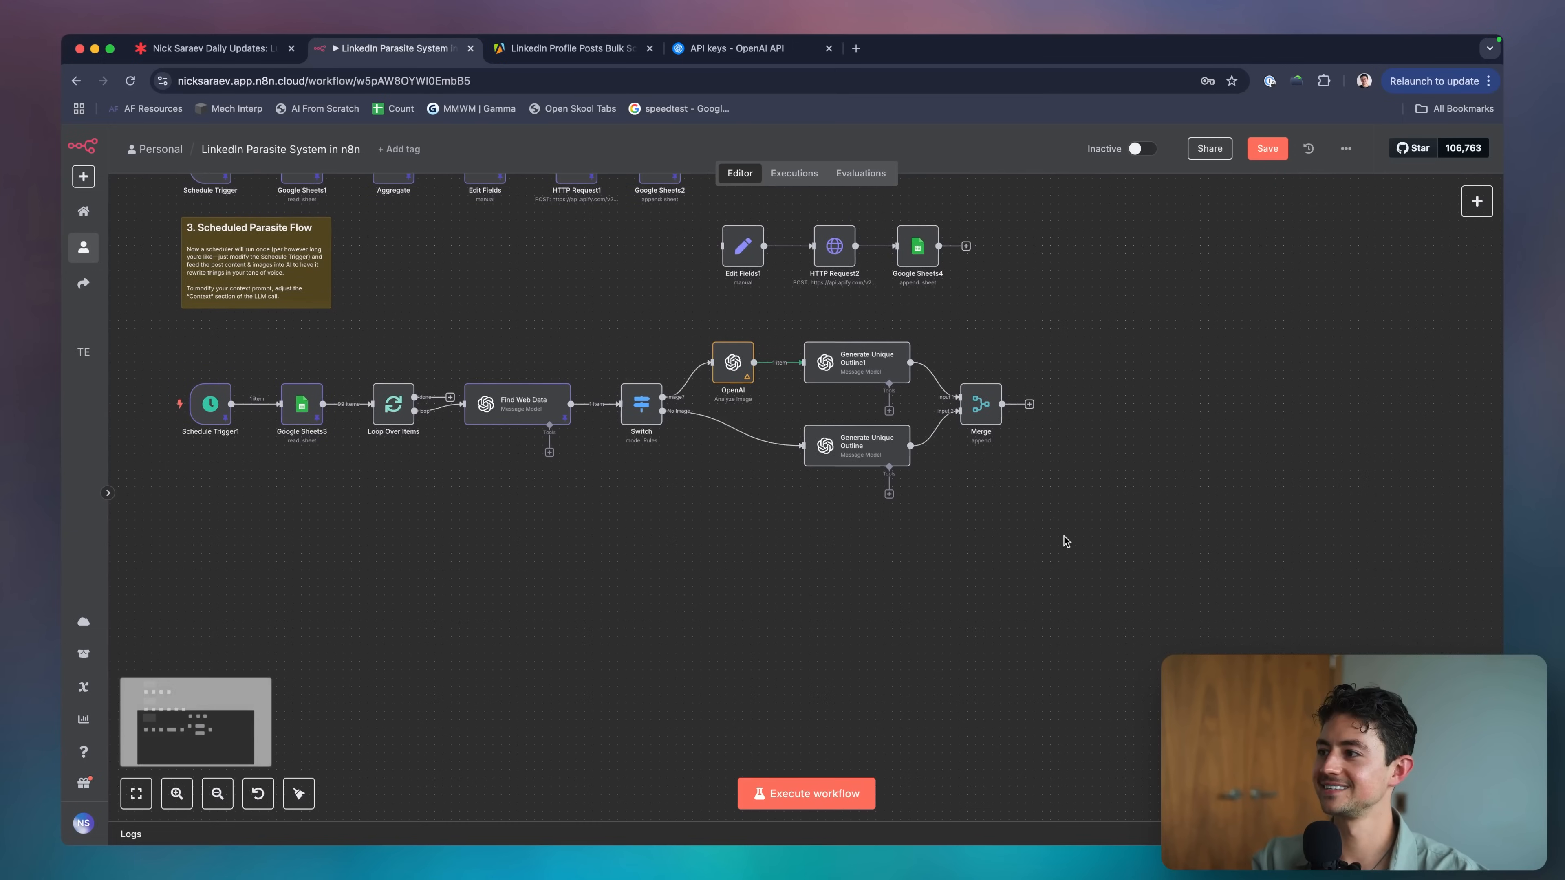
scroll(1036, 413, up, 5)
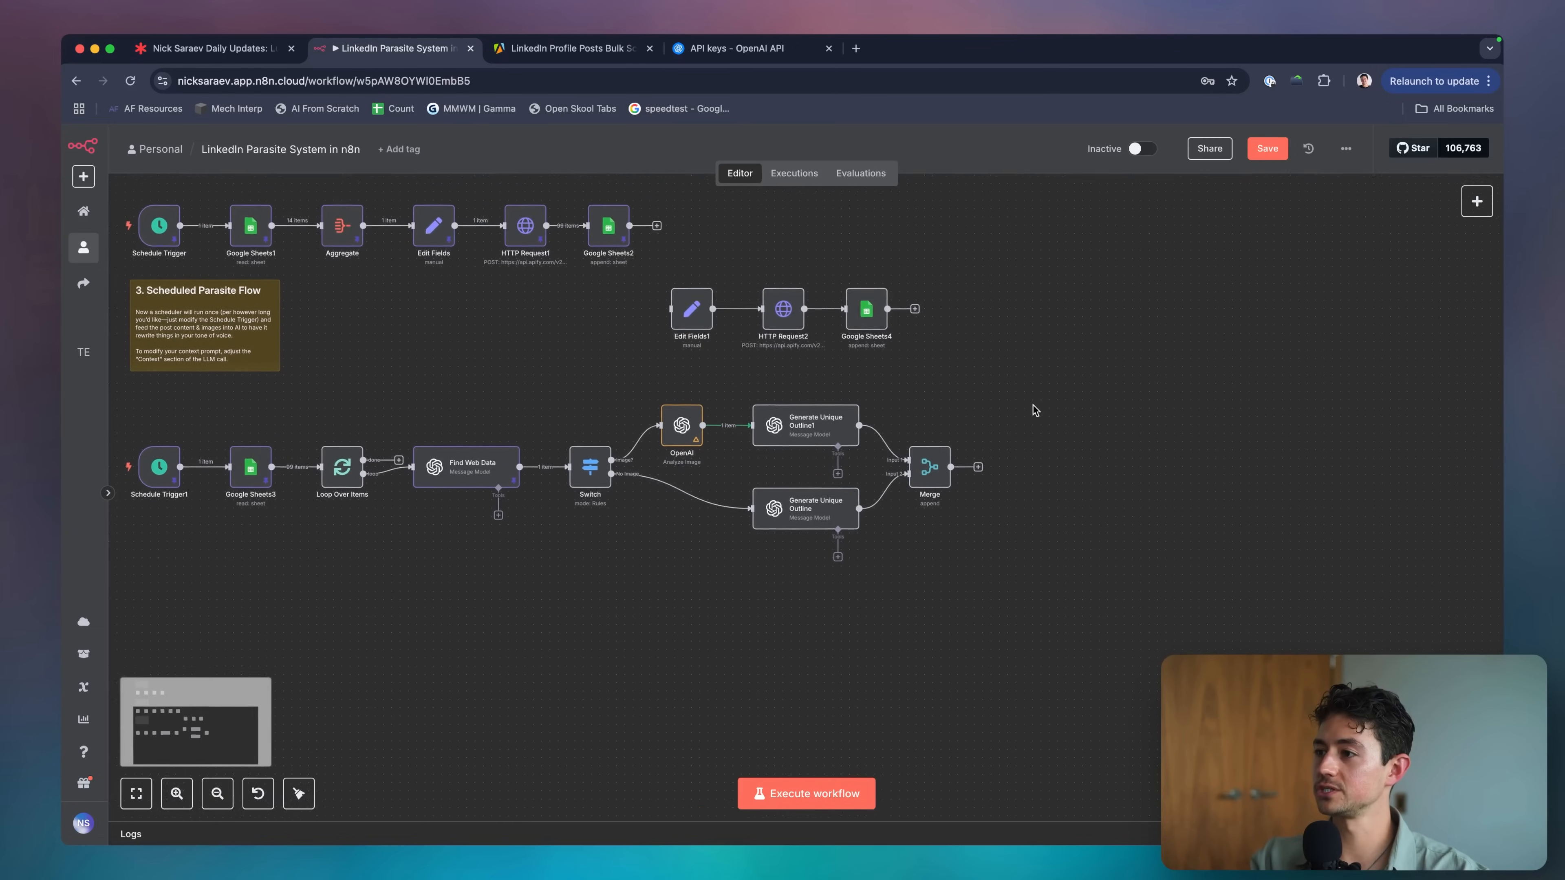
scroll(1035, 411, down, 1)
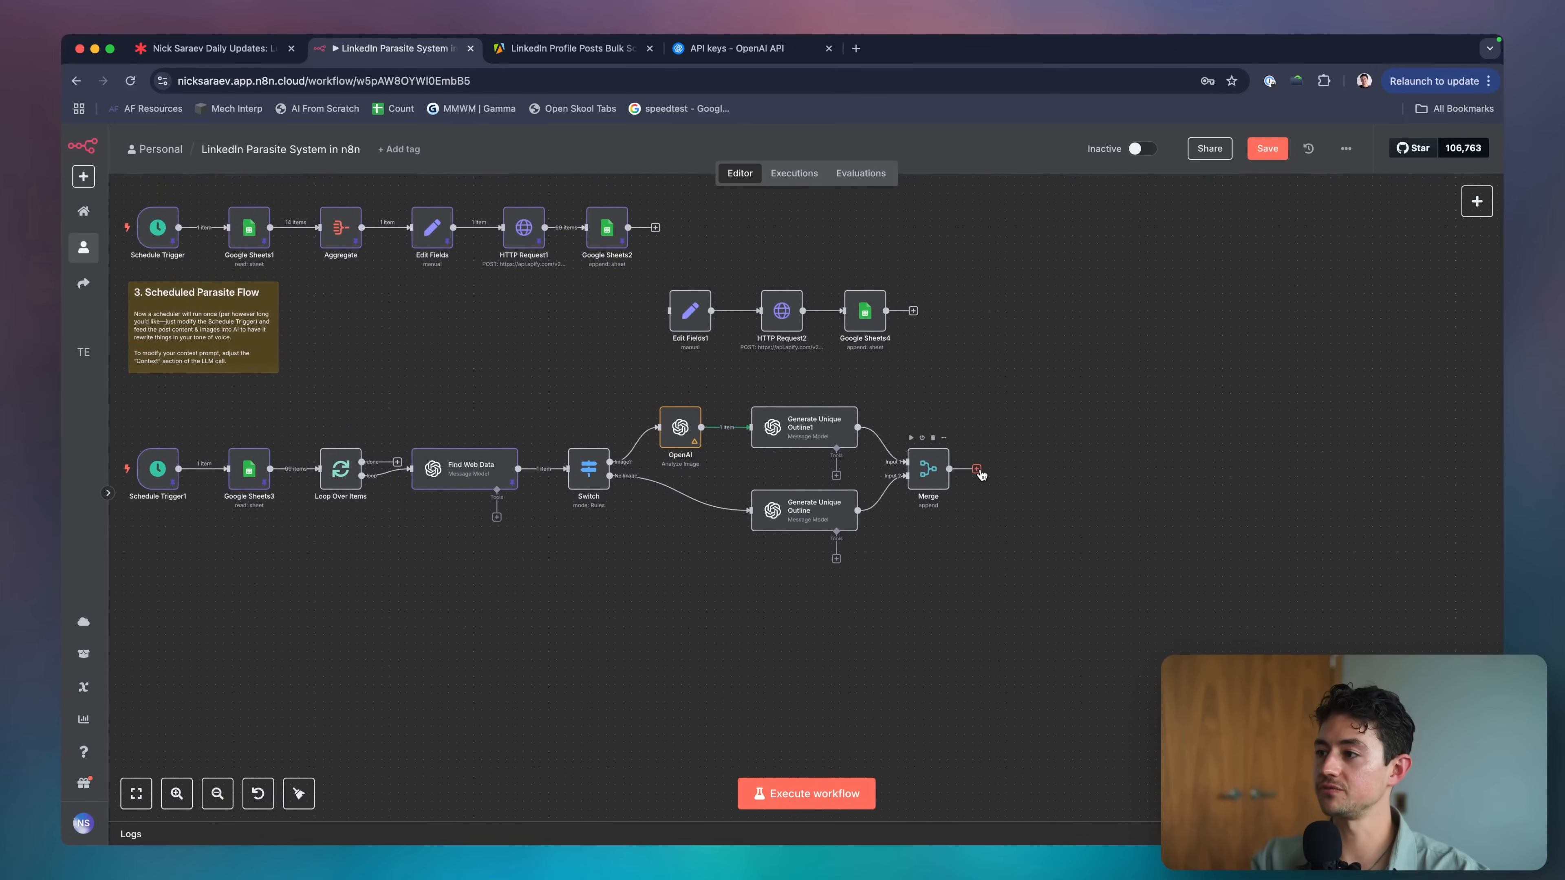
Copy Generate Unique Outline1 and paste the copy to the right of Merge.
click(977, 468)
click(775, 439)
key(ctrl+c)
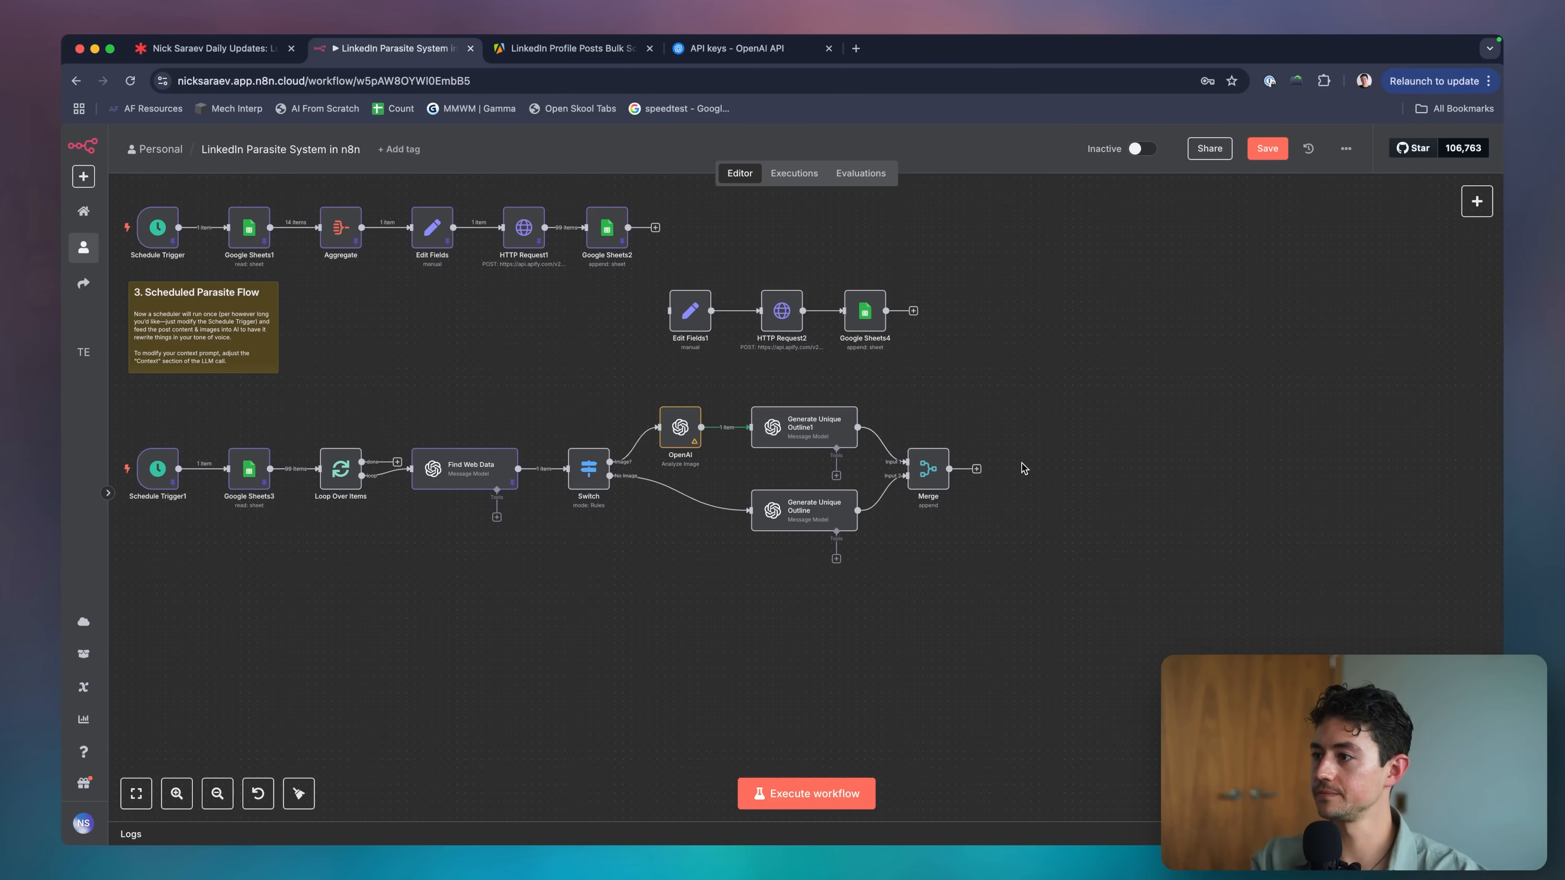
key(ctrl+v)
click(983, 480)
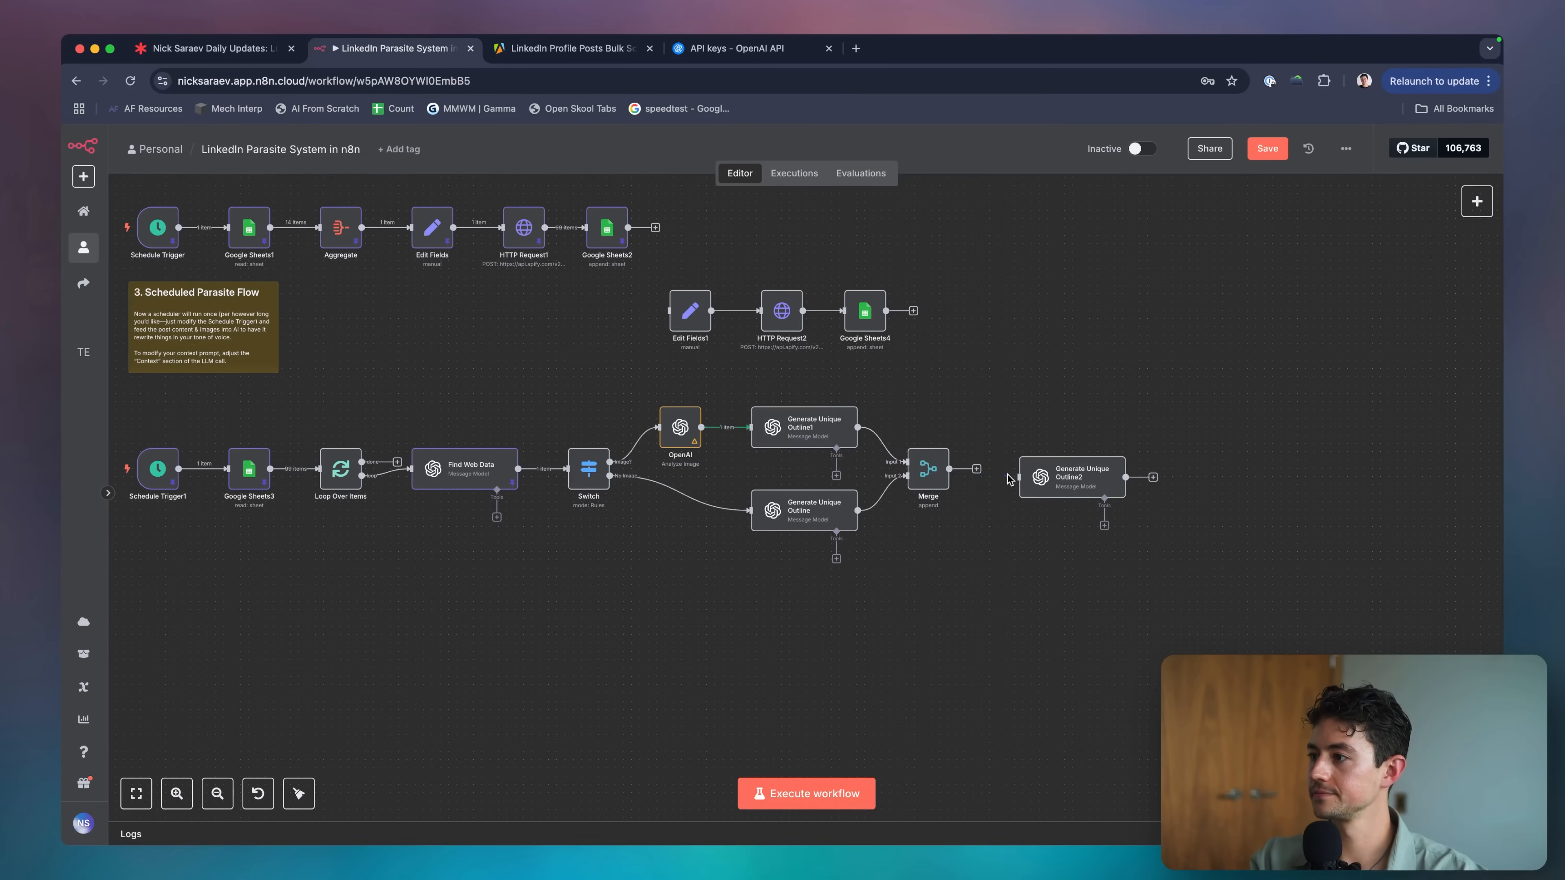
Connect Merge's output to the pasted node and name it 'Regenerate Content'.
drag(978, 470, 1025, 474)
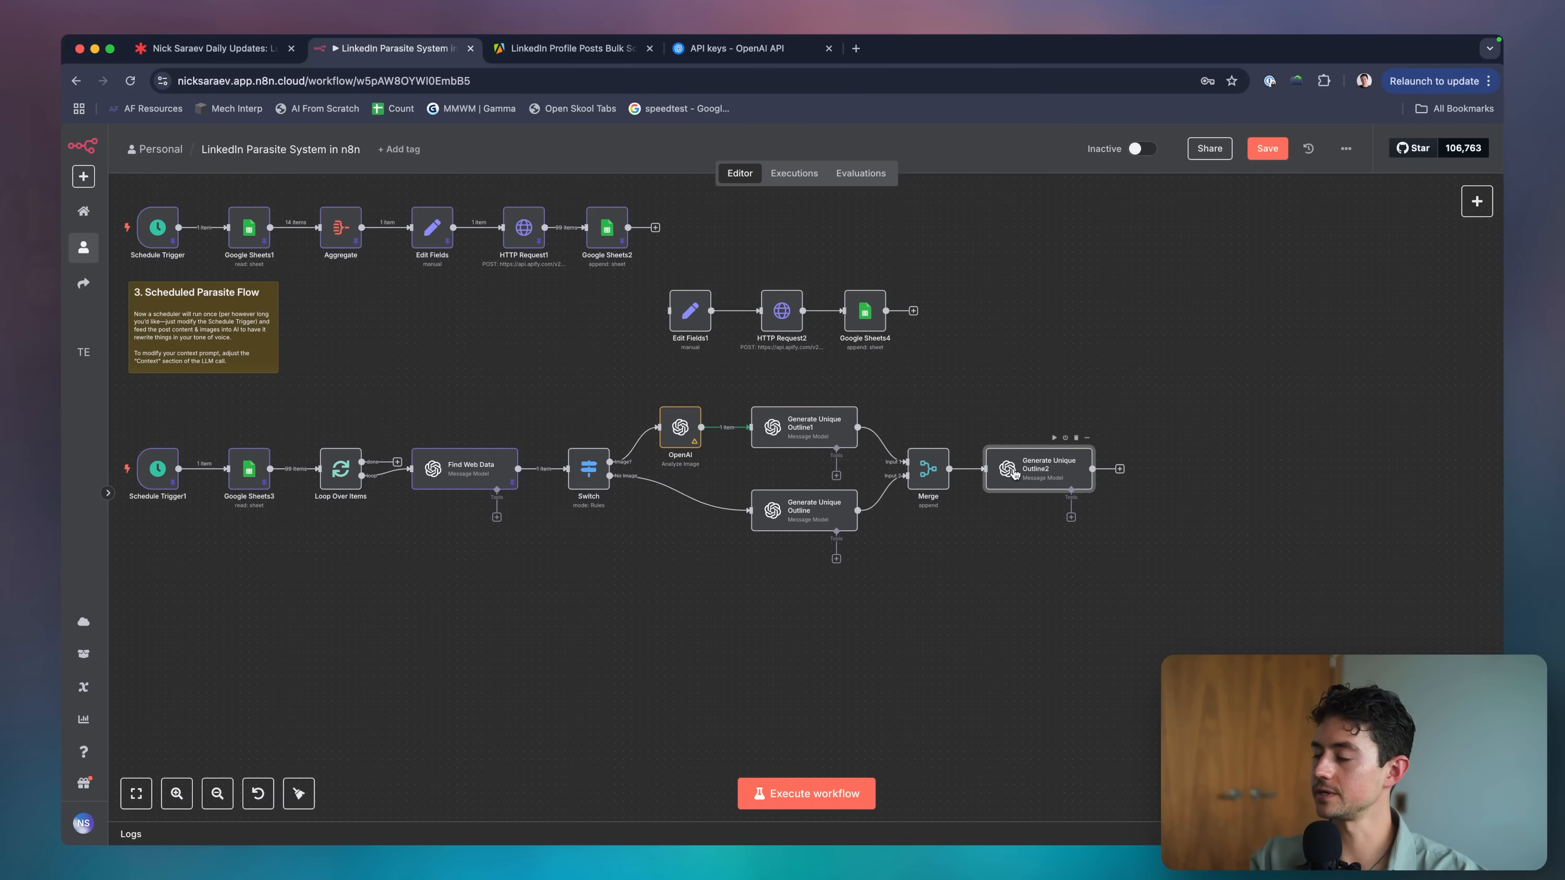
key(F2)
text(Gen)
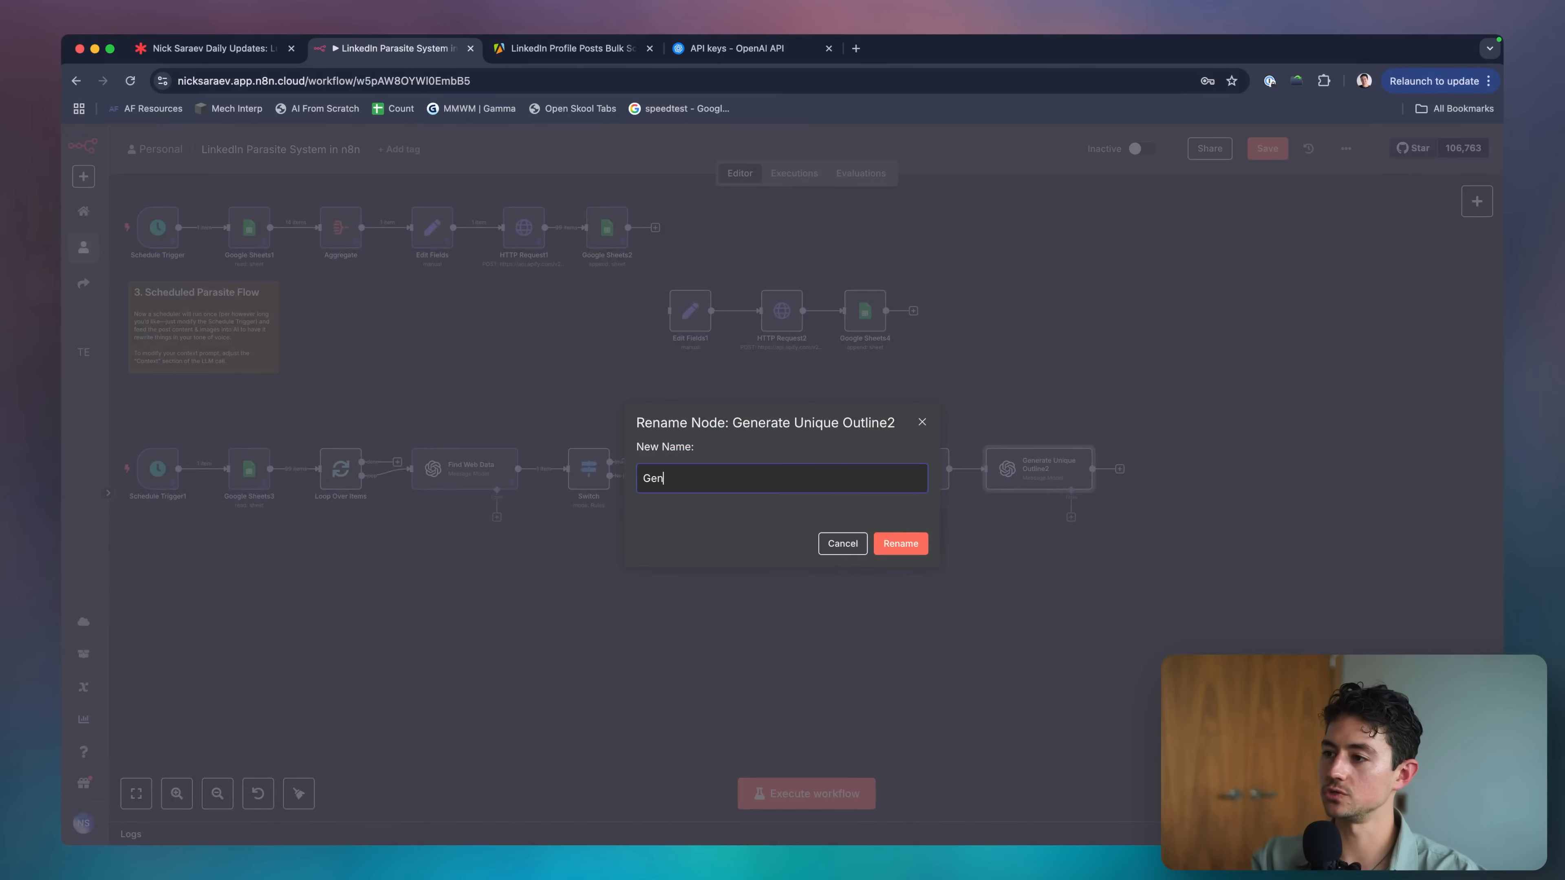
text(generate Content)
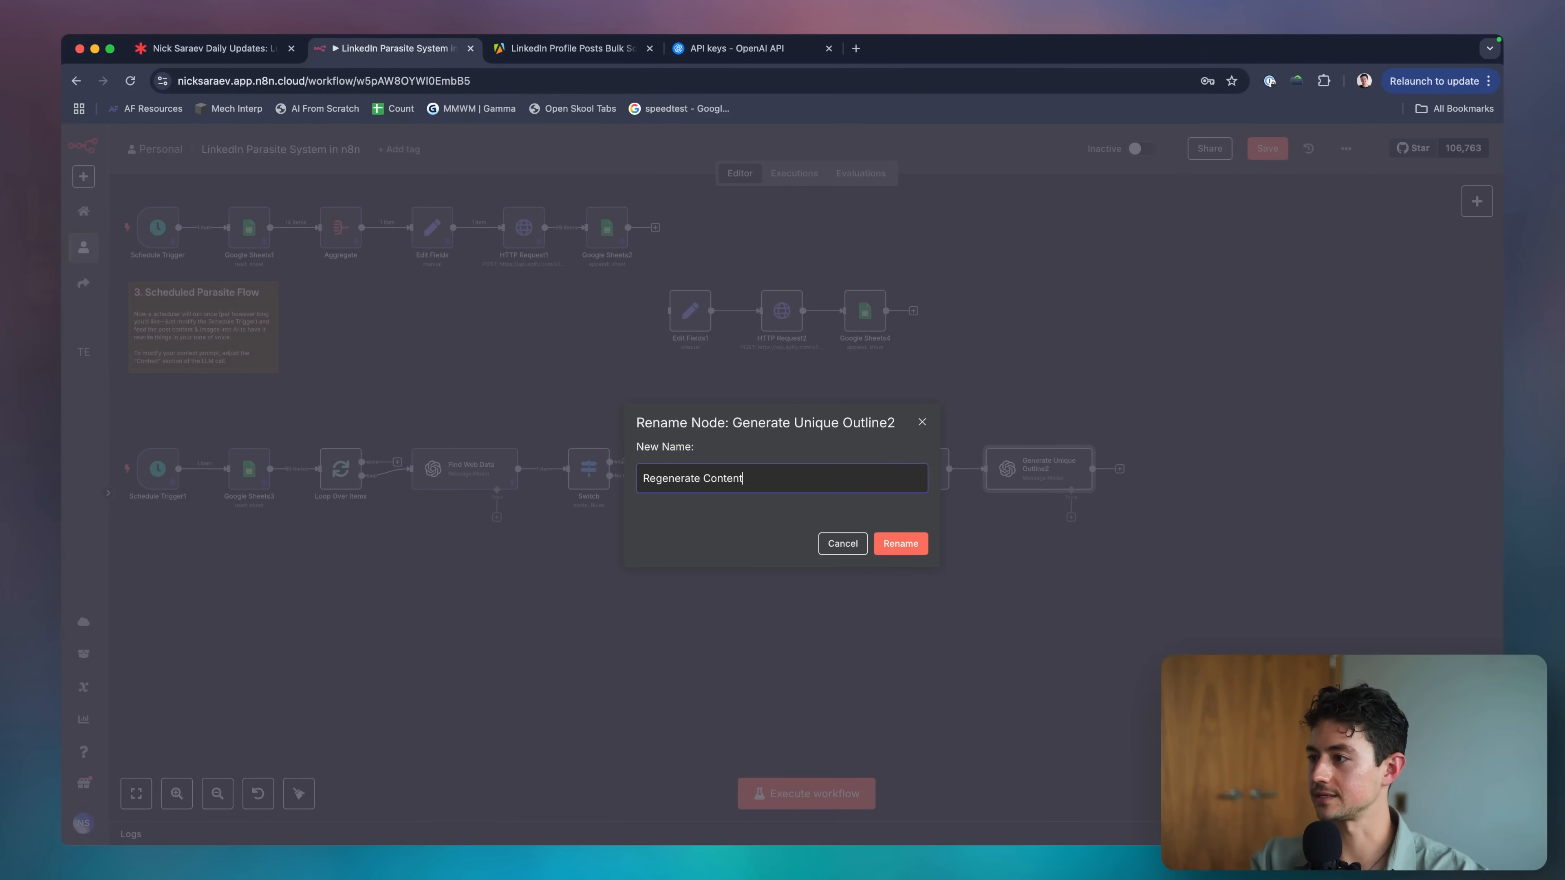
key(Return)
Rename Generate Unique Outline1 to 'Generate Unique Outline w Image'.
scroll(904, 497, right, 5)
scroll(904, 497, up, 3)
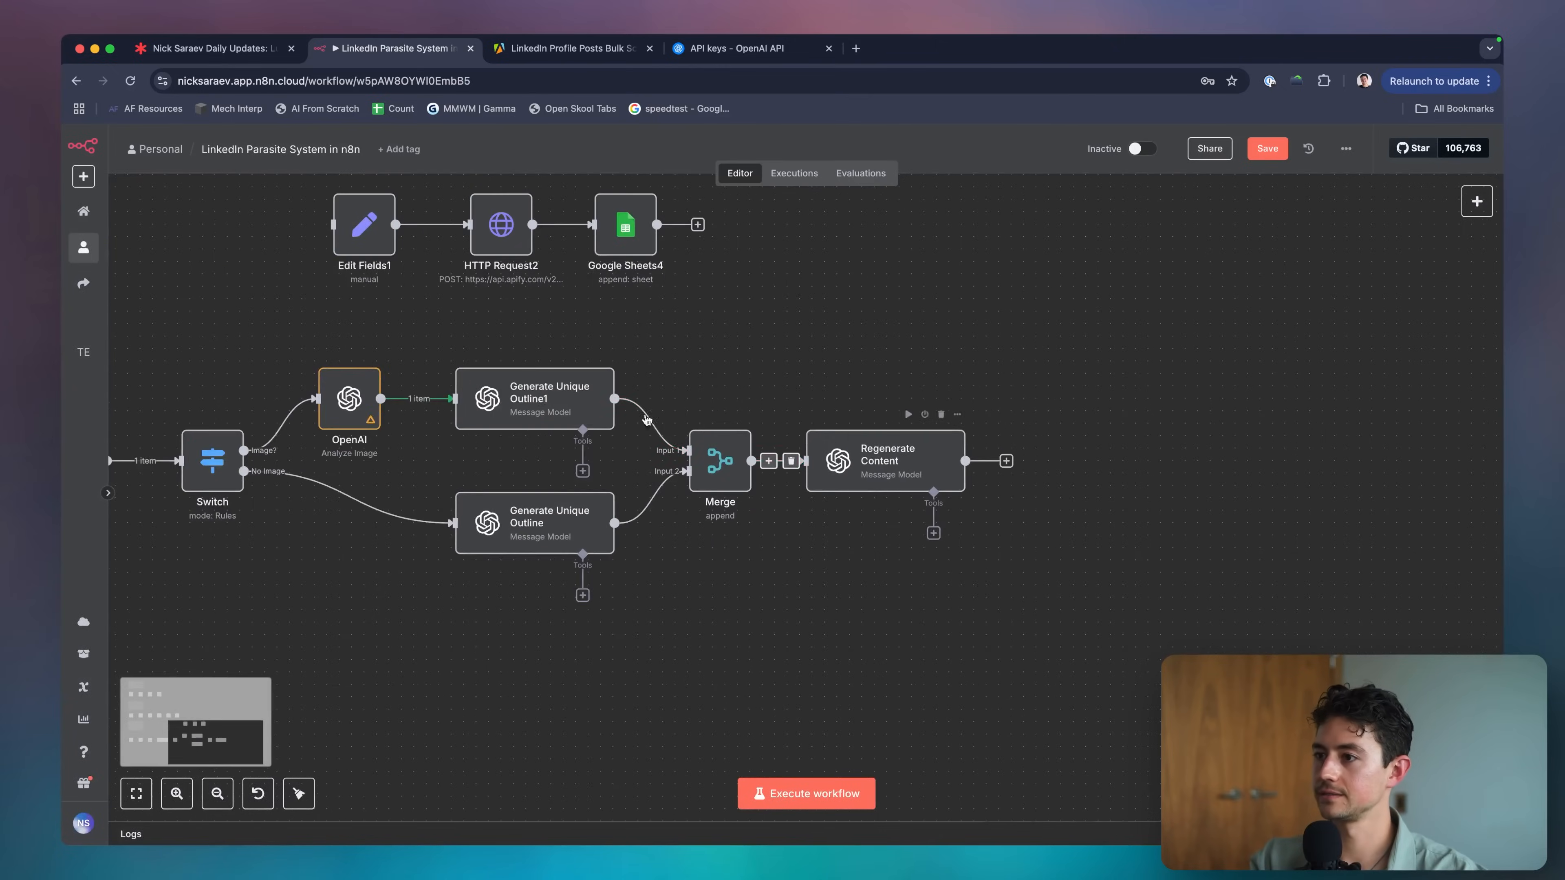
click(538, 392)
key(F2)
key(Right)
key(BackSpace)
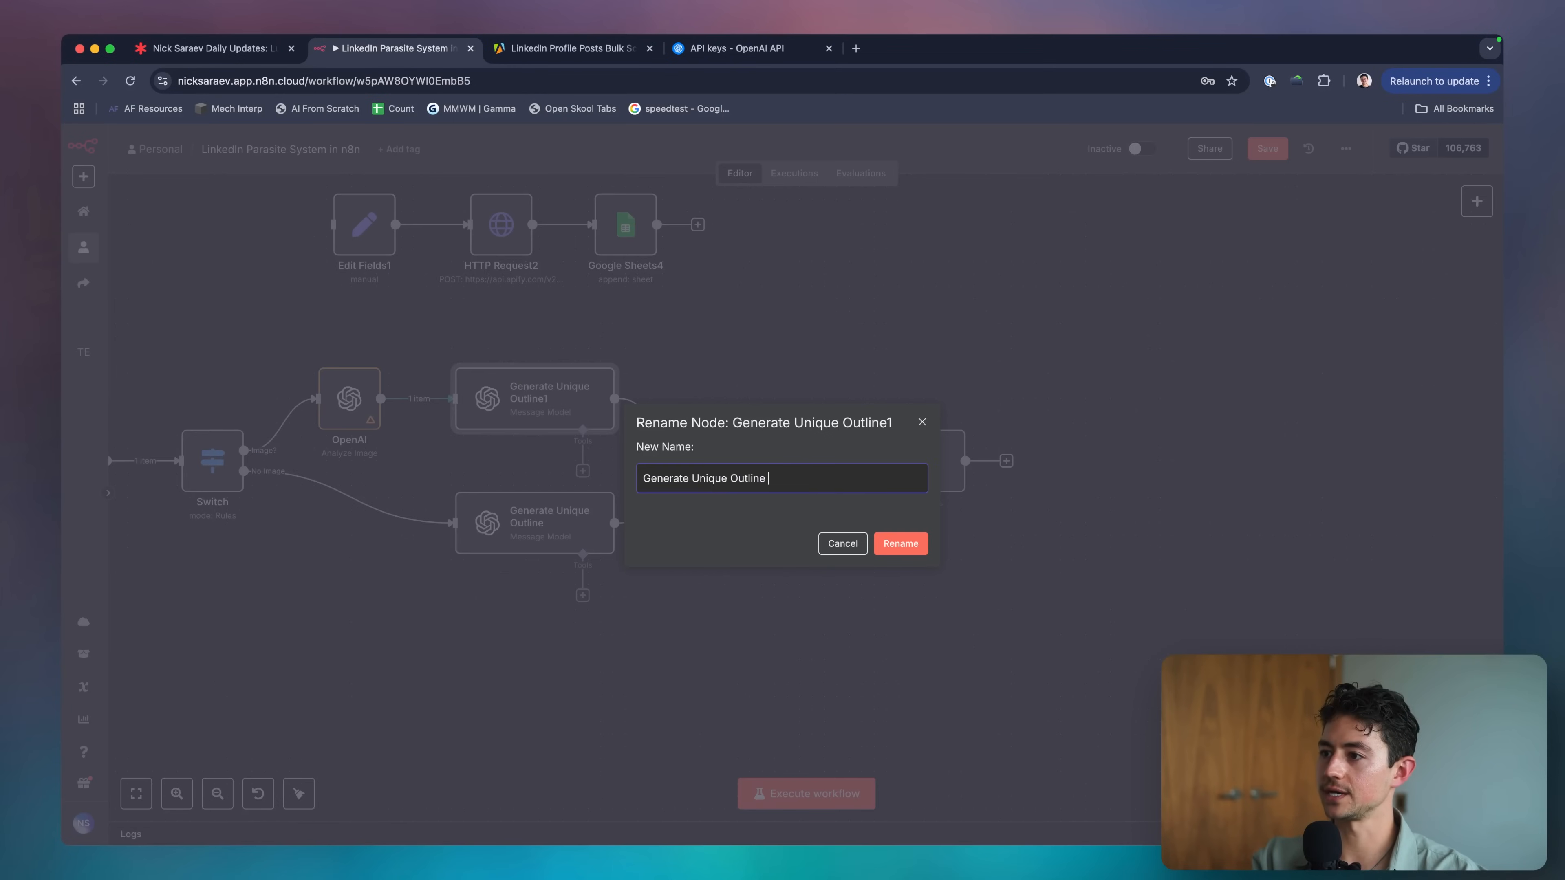
text(w Im)
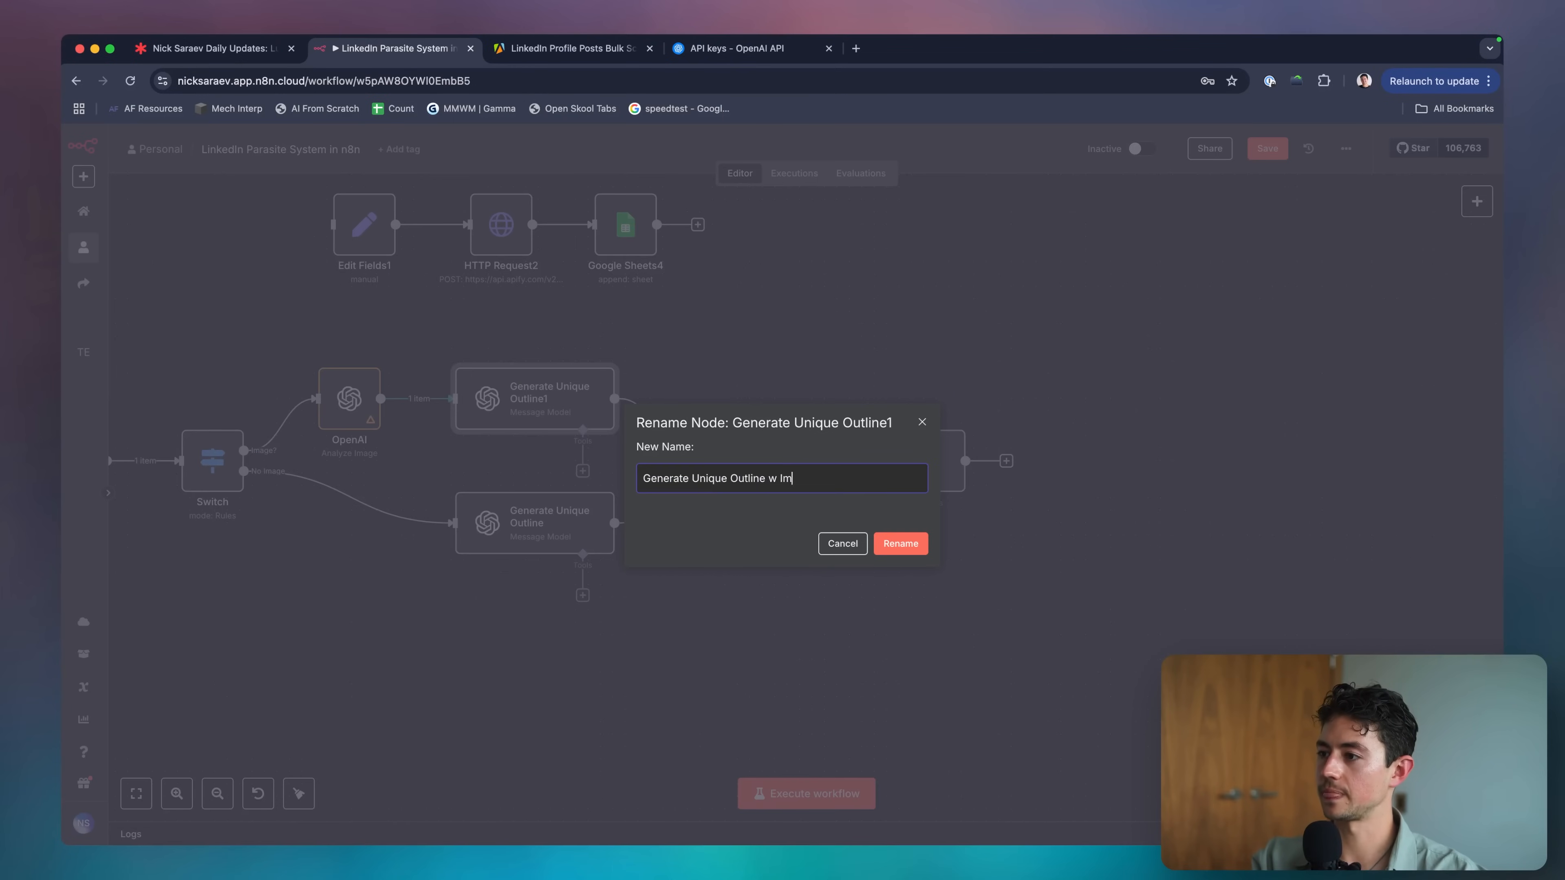
text(age)
key(Return)
Change the upper outline node's name to an '(Image Description' version.
click(535, 523)
click(597, 420)
key(F2)
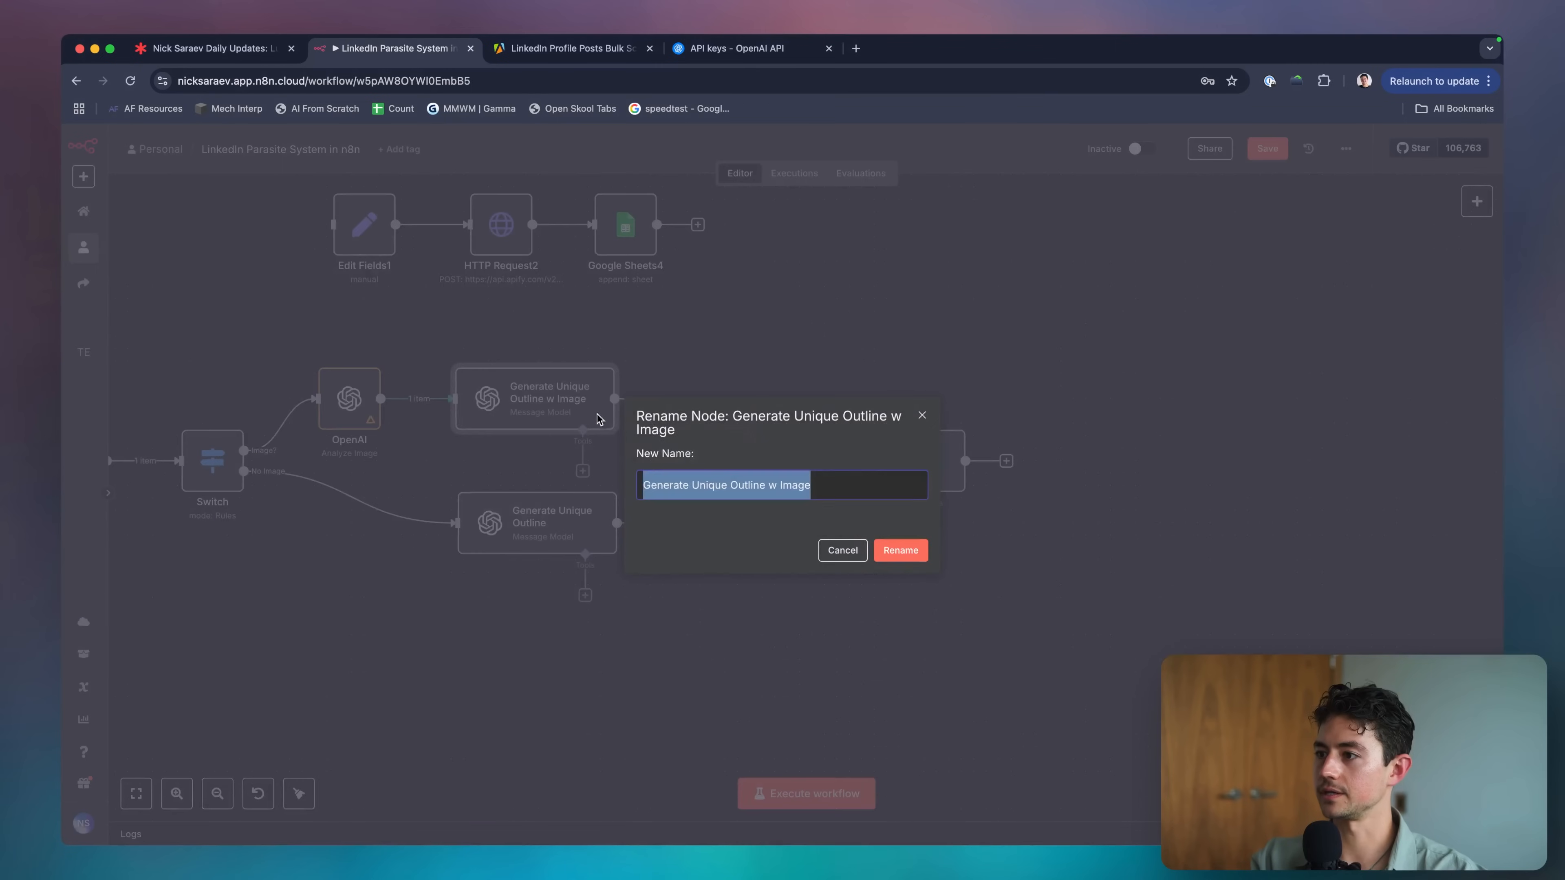
key(Right)
key(Delete)
key(Delete)
key(Delete)
key(Delete)
key(Delete)
key(Delete)
key(Delete)
text((Ima)
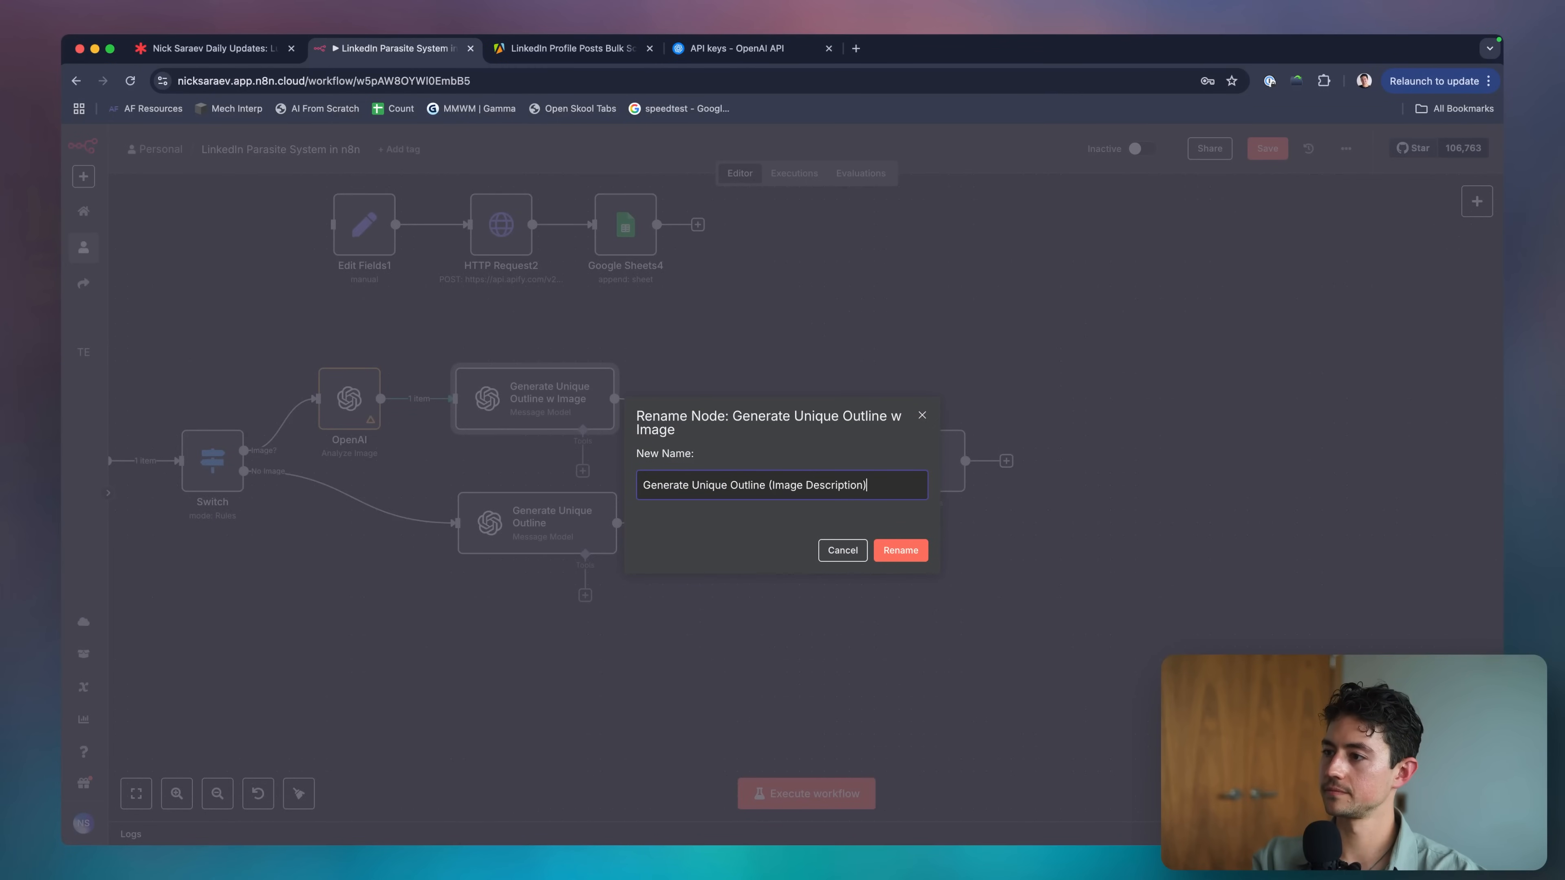
key(Return)
Refine the upper outline node's name to 'Generate Outline (w img description)'.
double_click(585, 404)
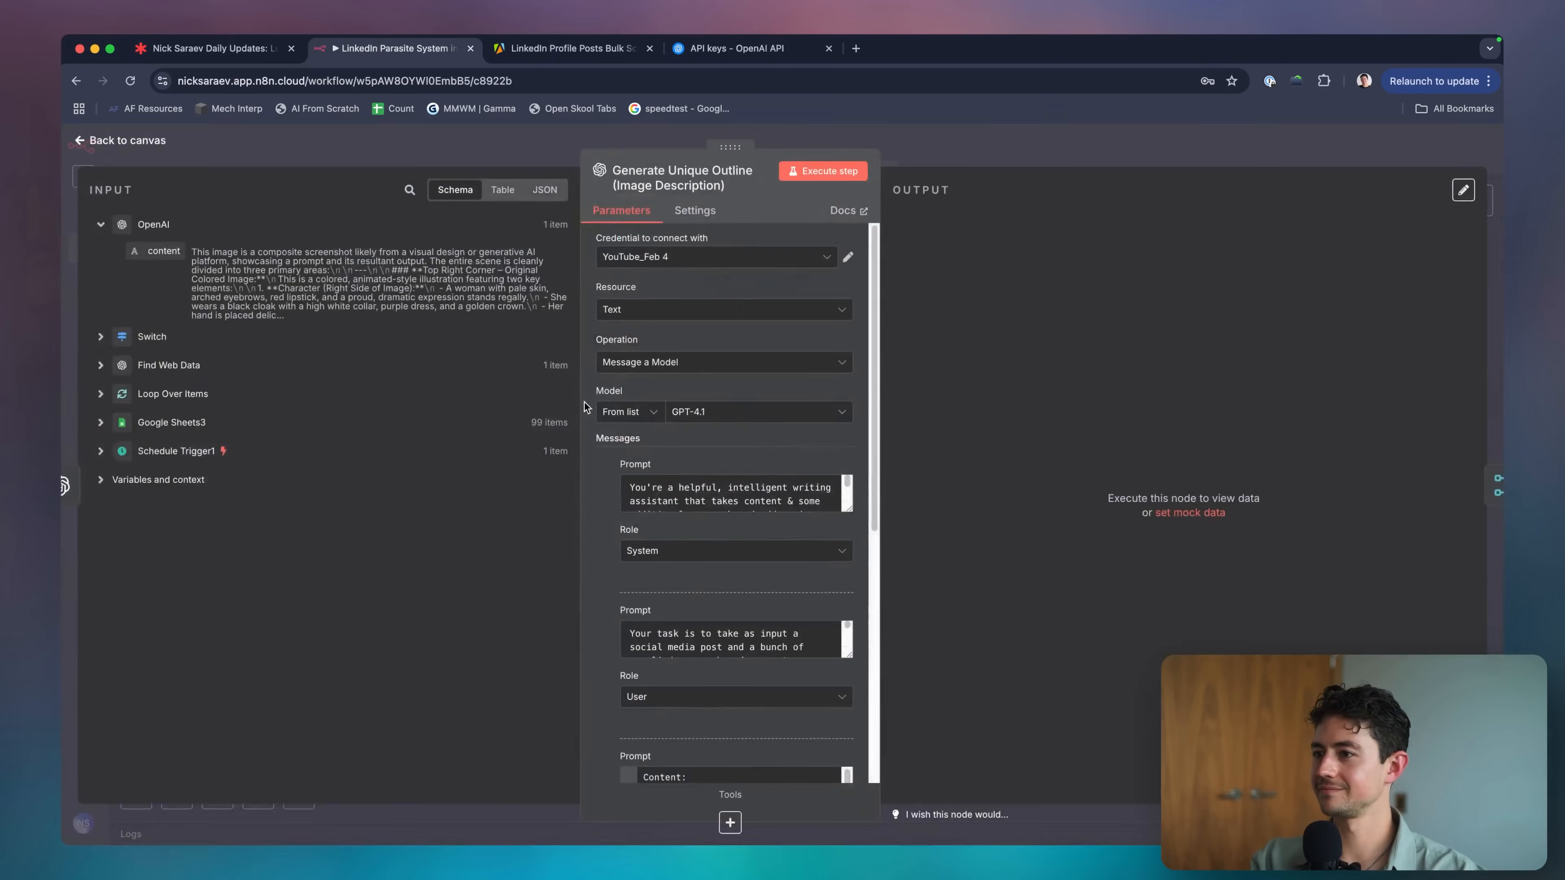
key(Escape)
key(F2)
click(770, 485)
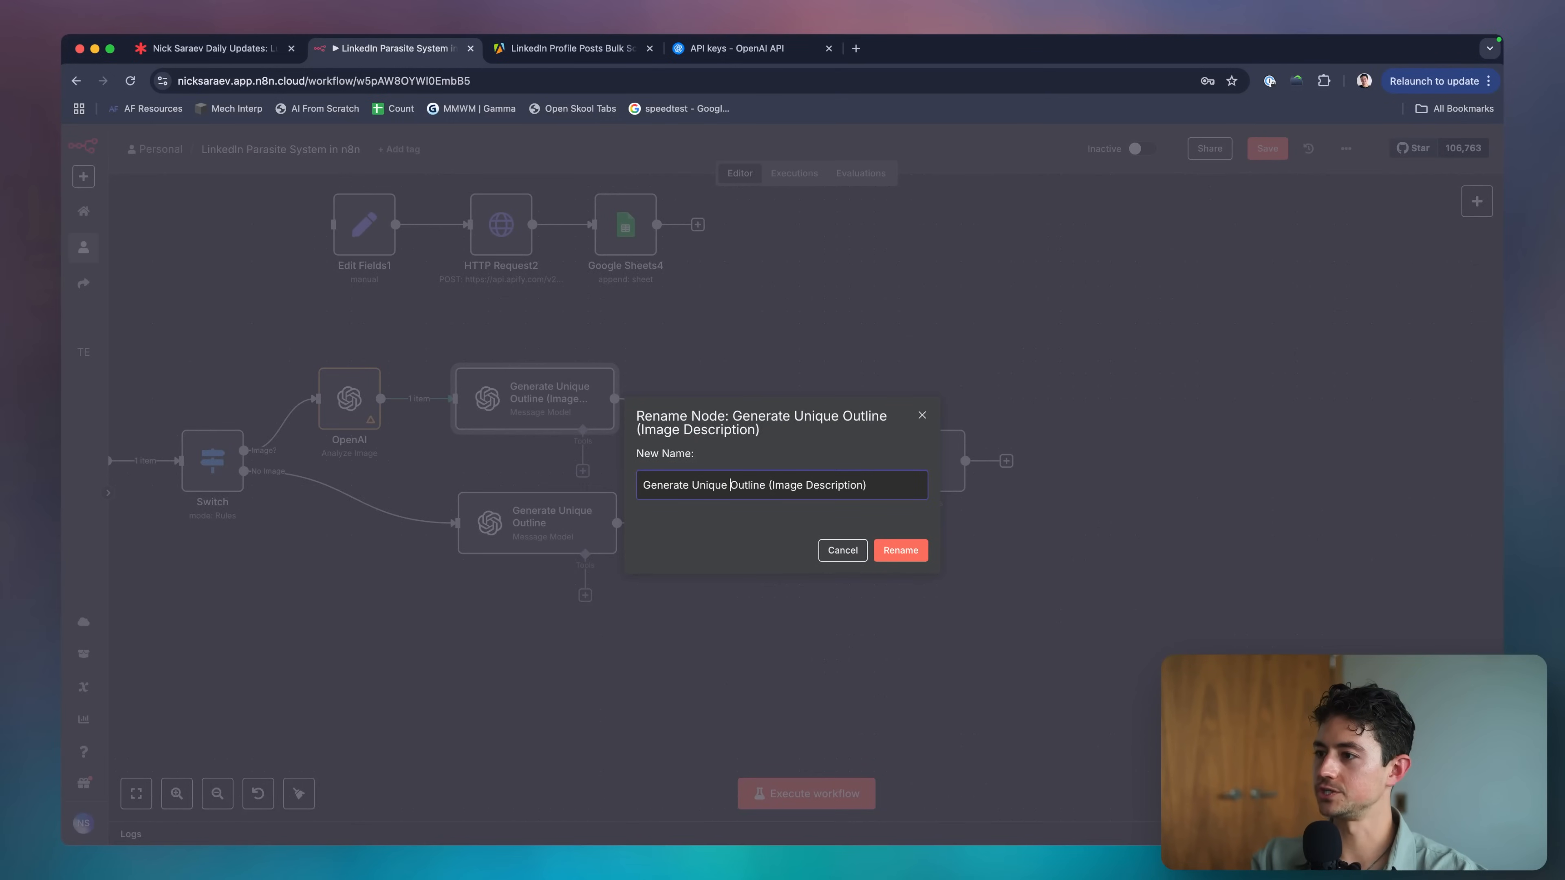
key(alt+BackSpace)
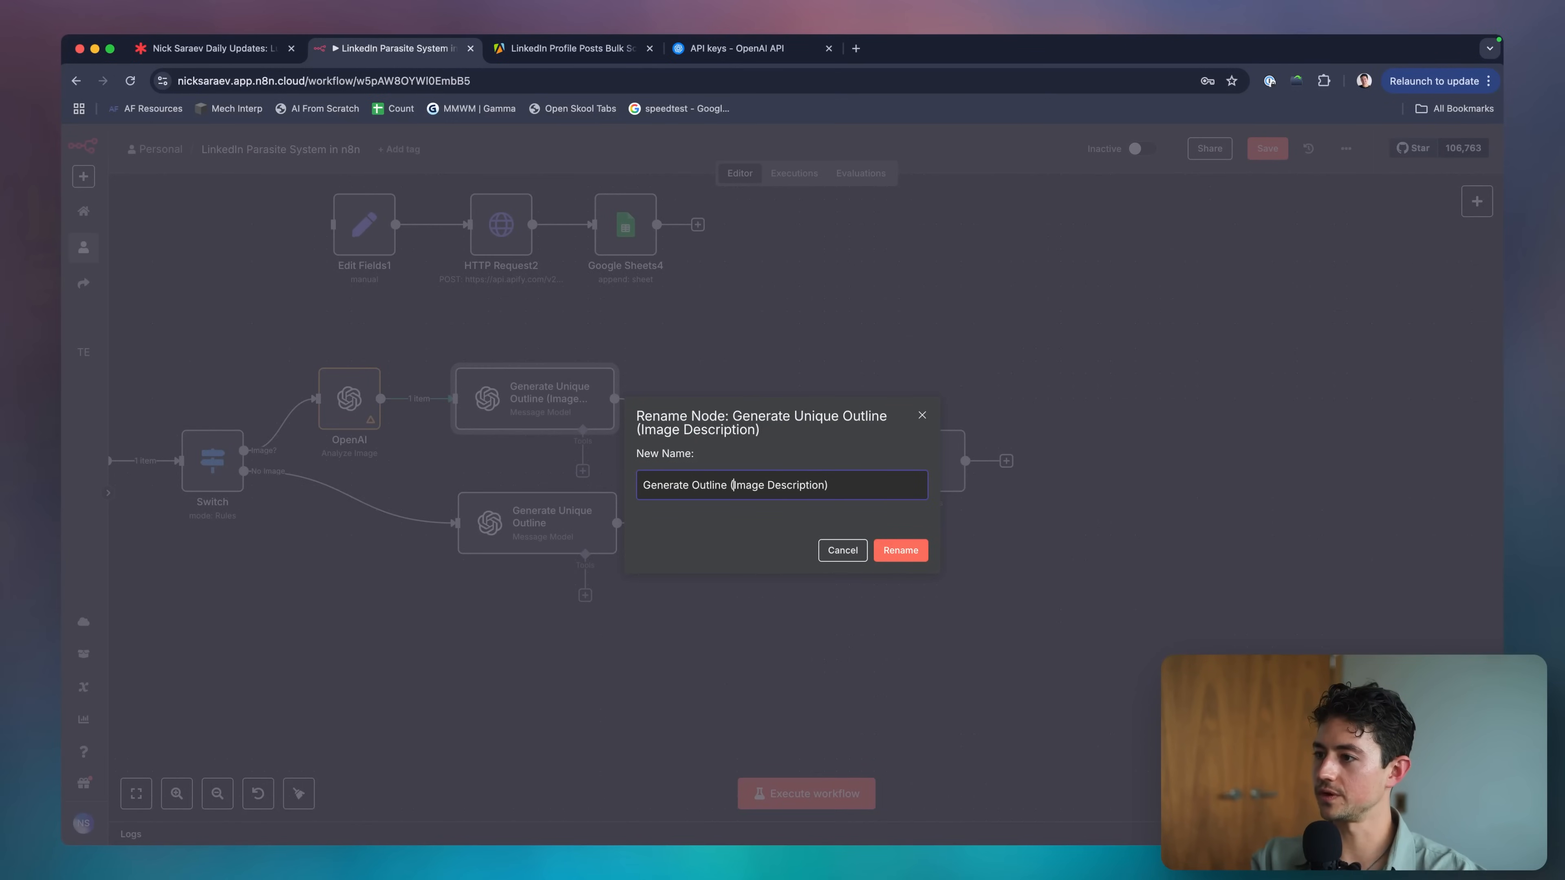
double_click(733, 485)
text(with im)
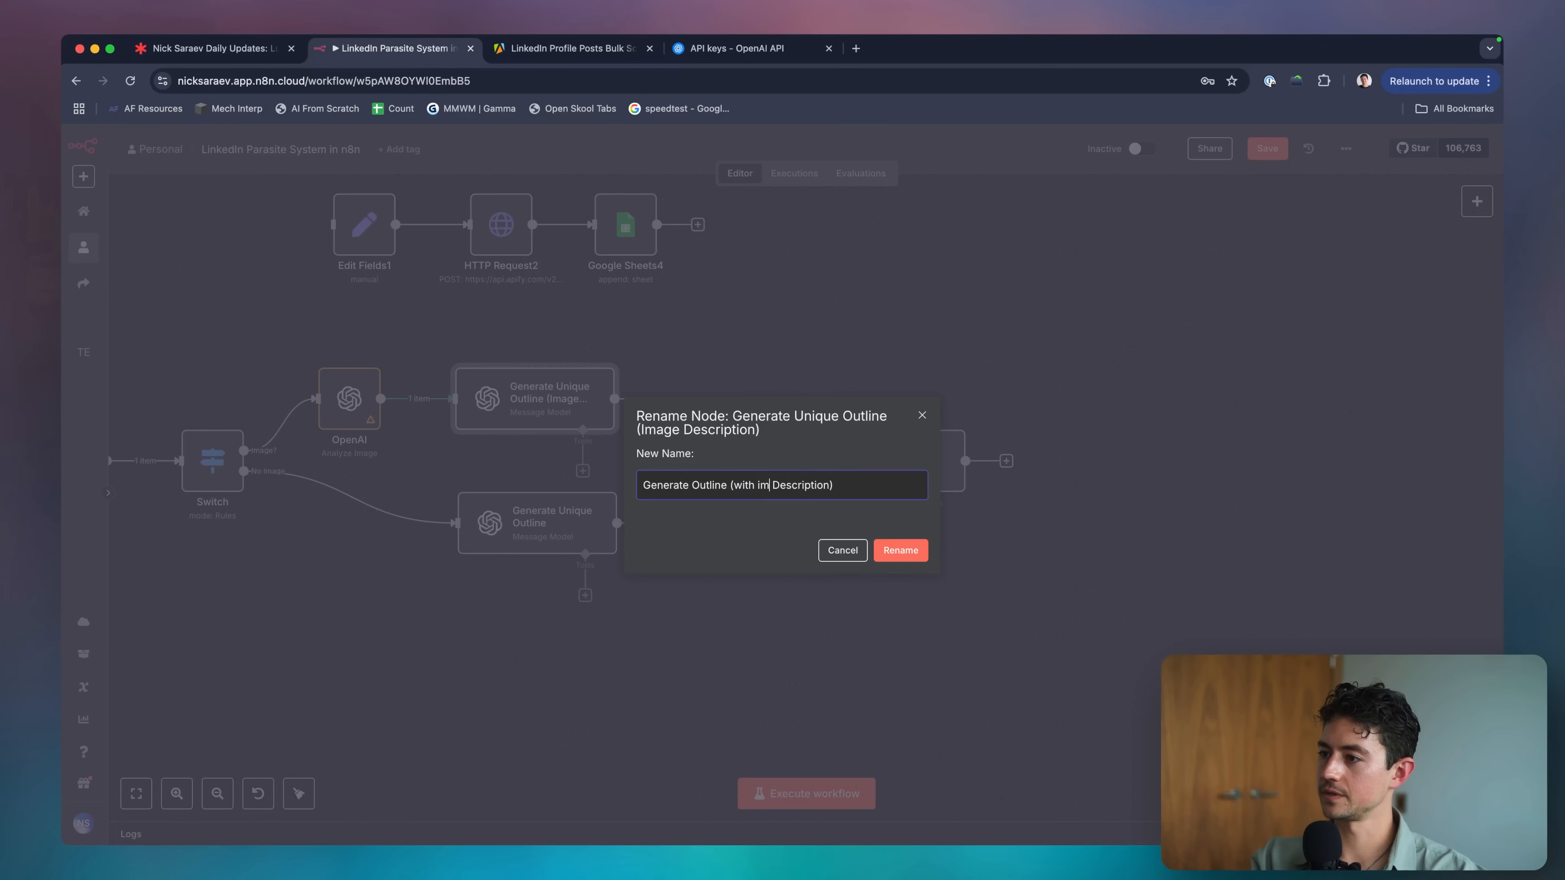
text(g)
key(shift+alt+Right)
text(descri)
double_click(745, 486)
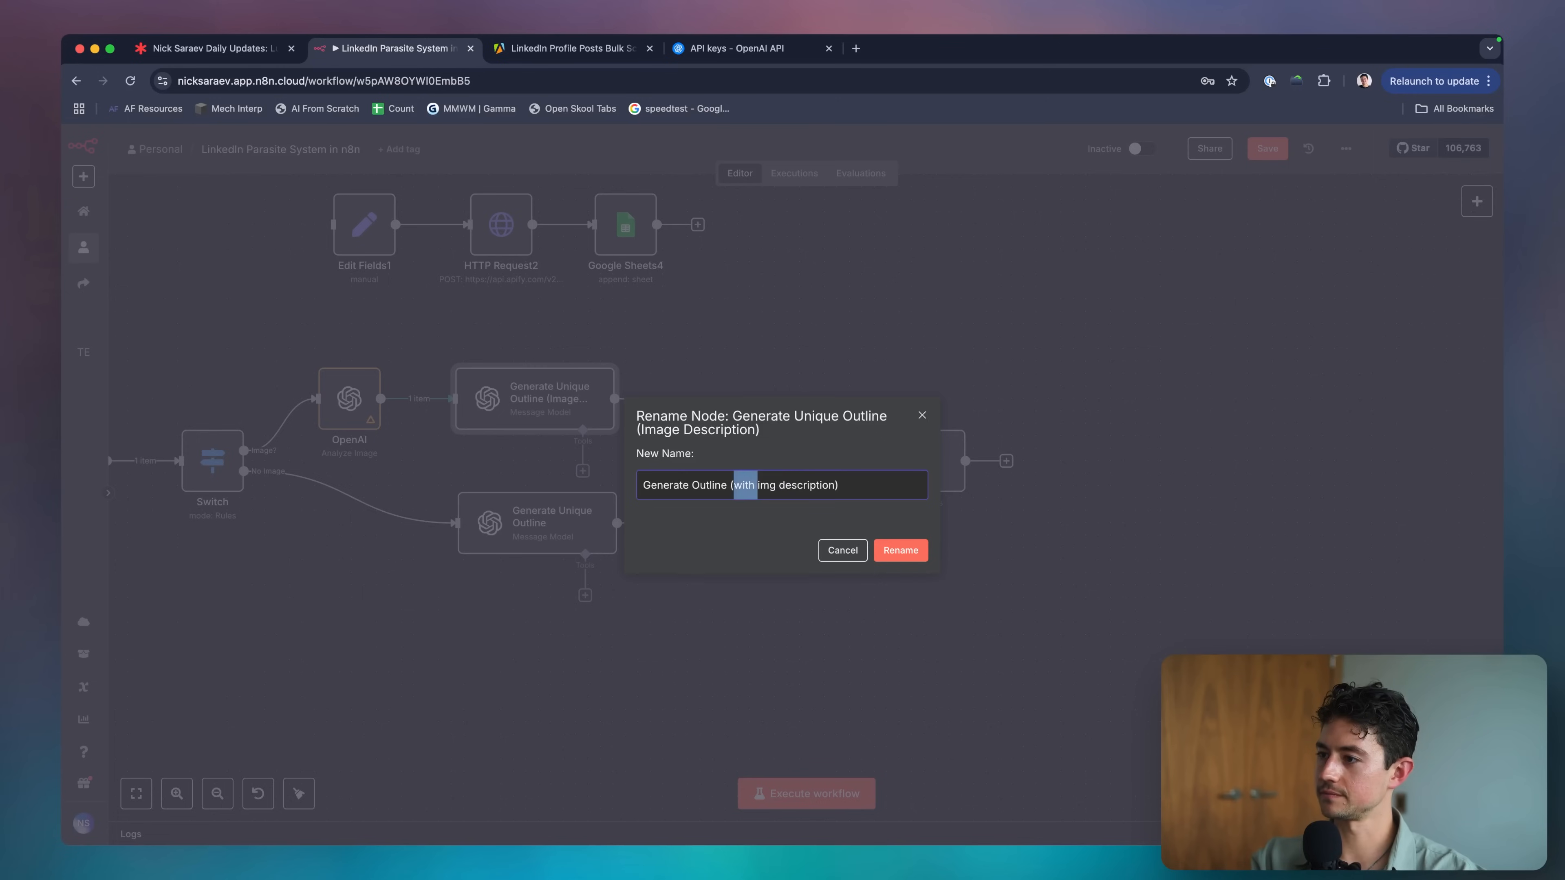
text(w)
click(888, 555)
Rename the lower outline node to 'Generate Outline (no description)'.
double_click(563, 524)
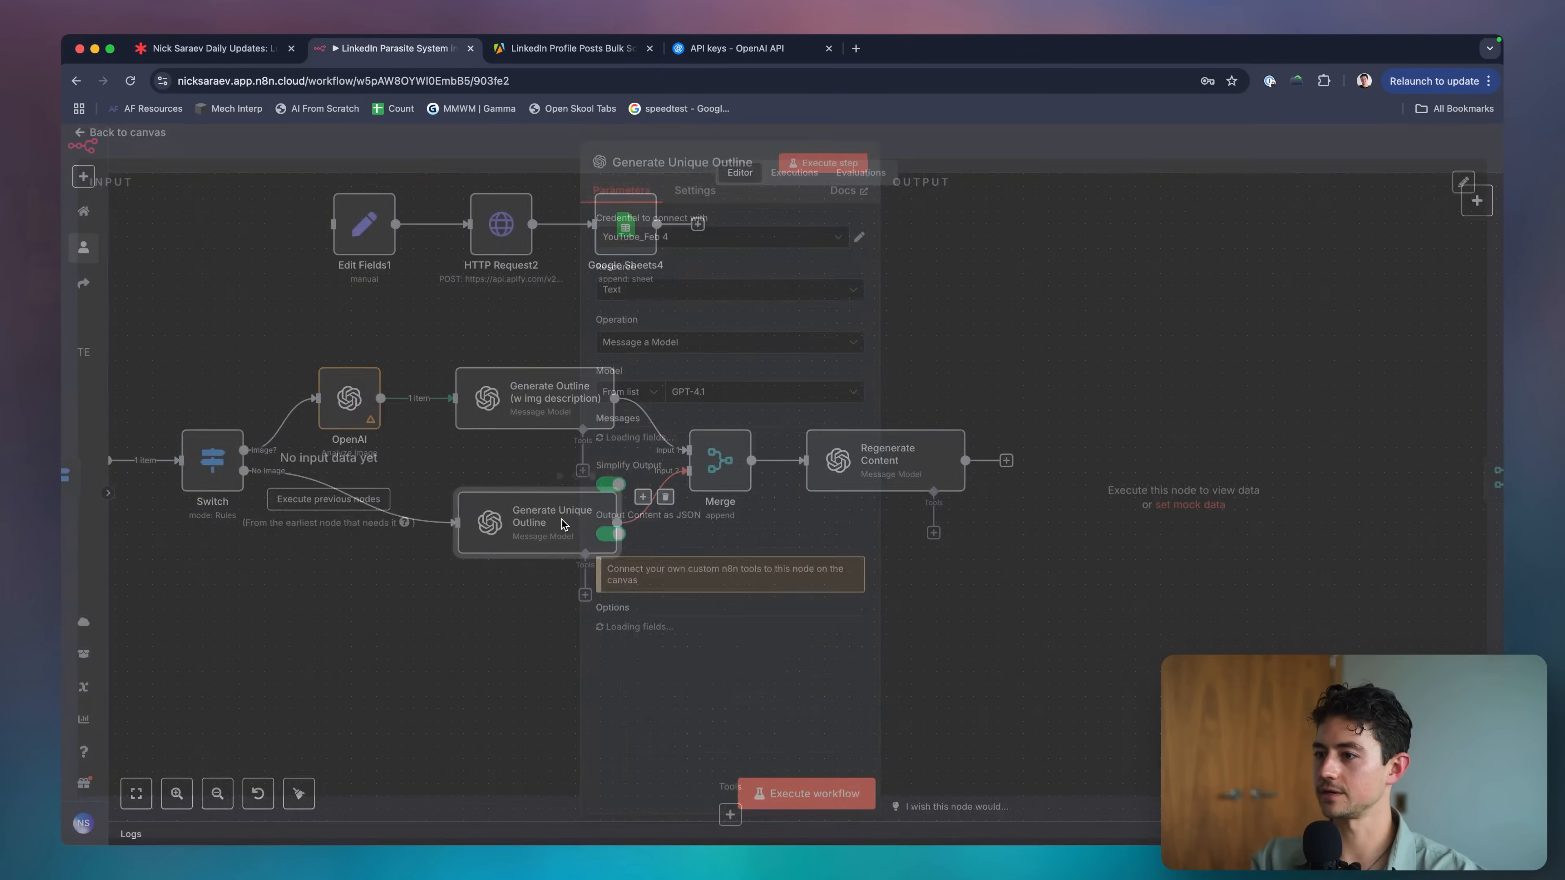
key(Escape)
key(F2)
text(Generate Outline (w img description))
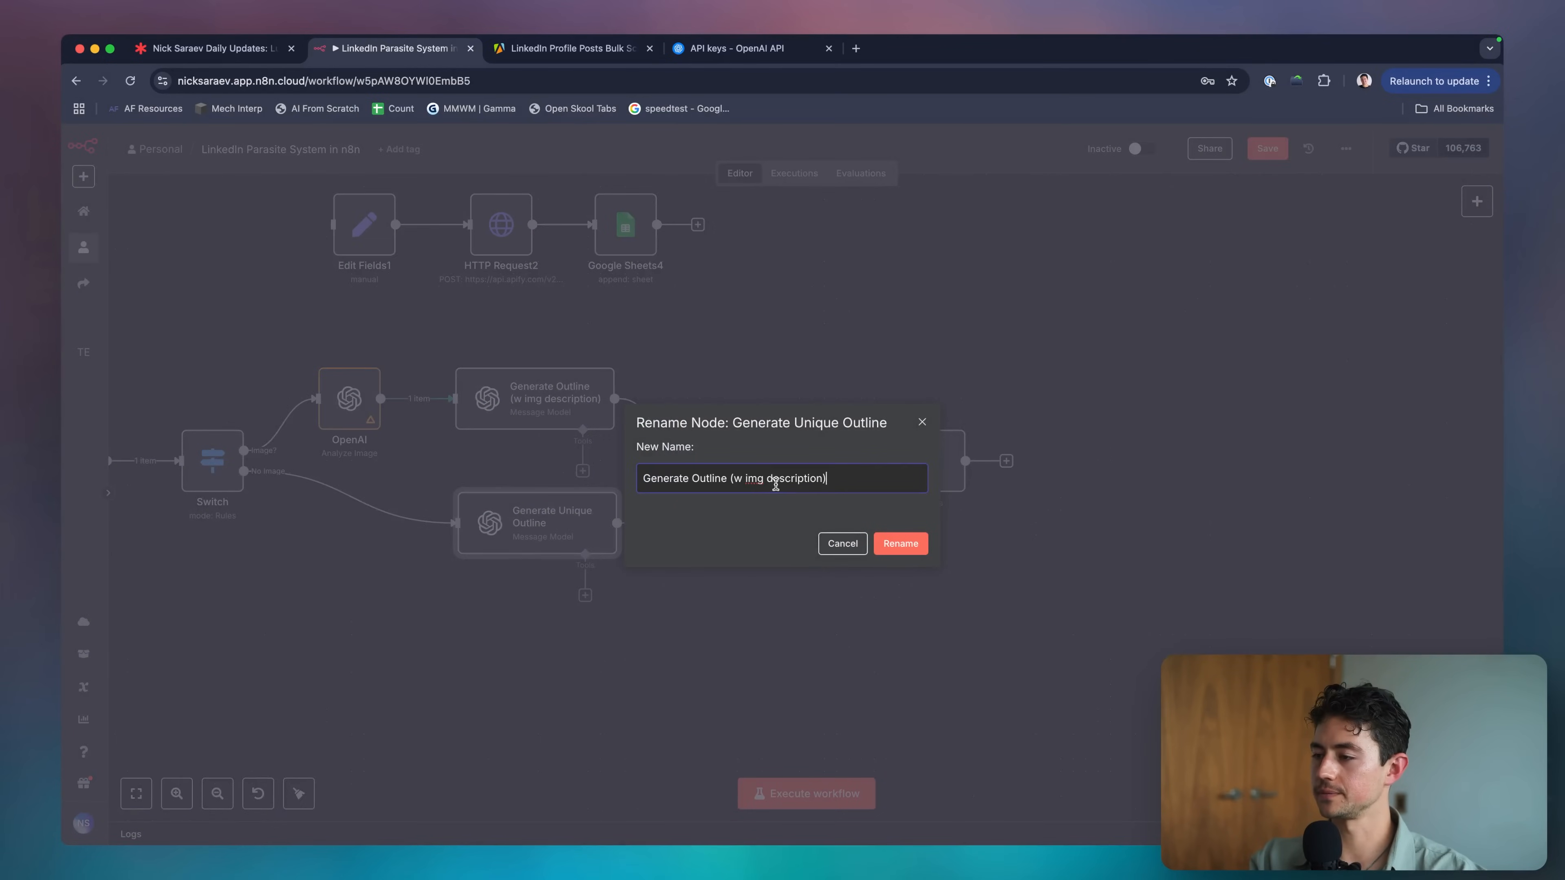
double_click(737, 480)
text(no)
click(888, 542)
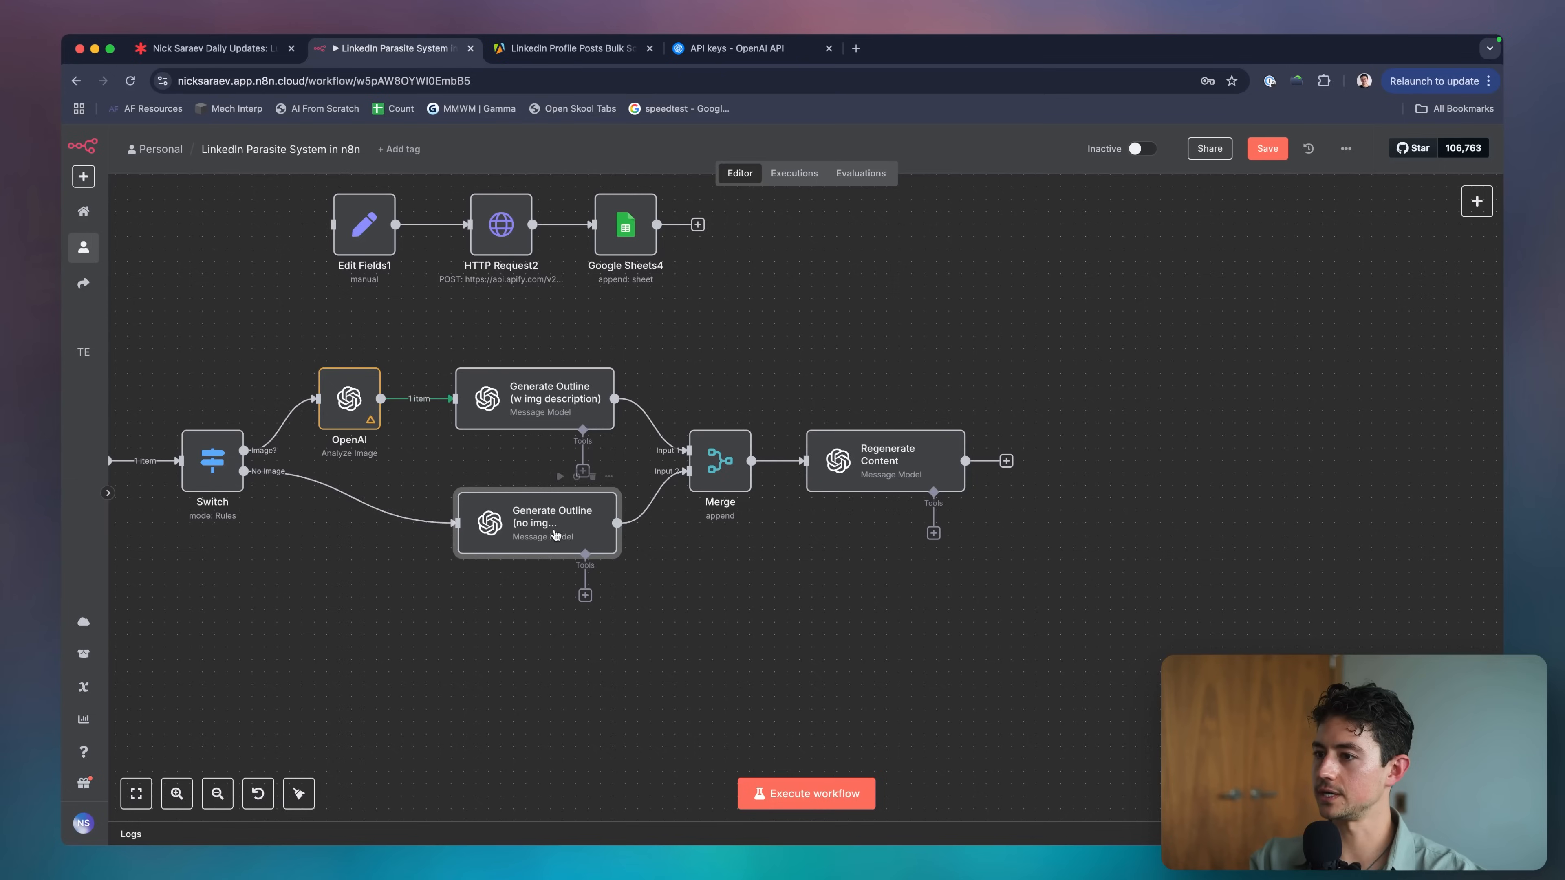
key(F2)
click(753, 487)
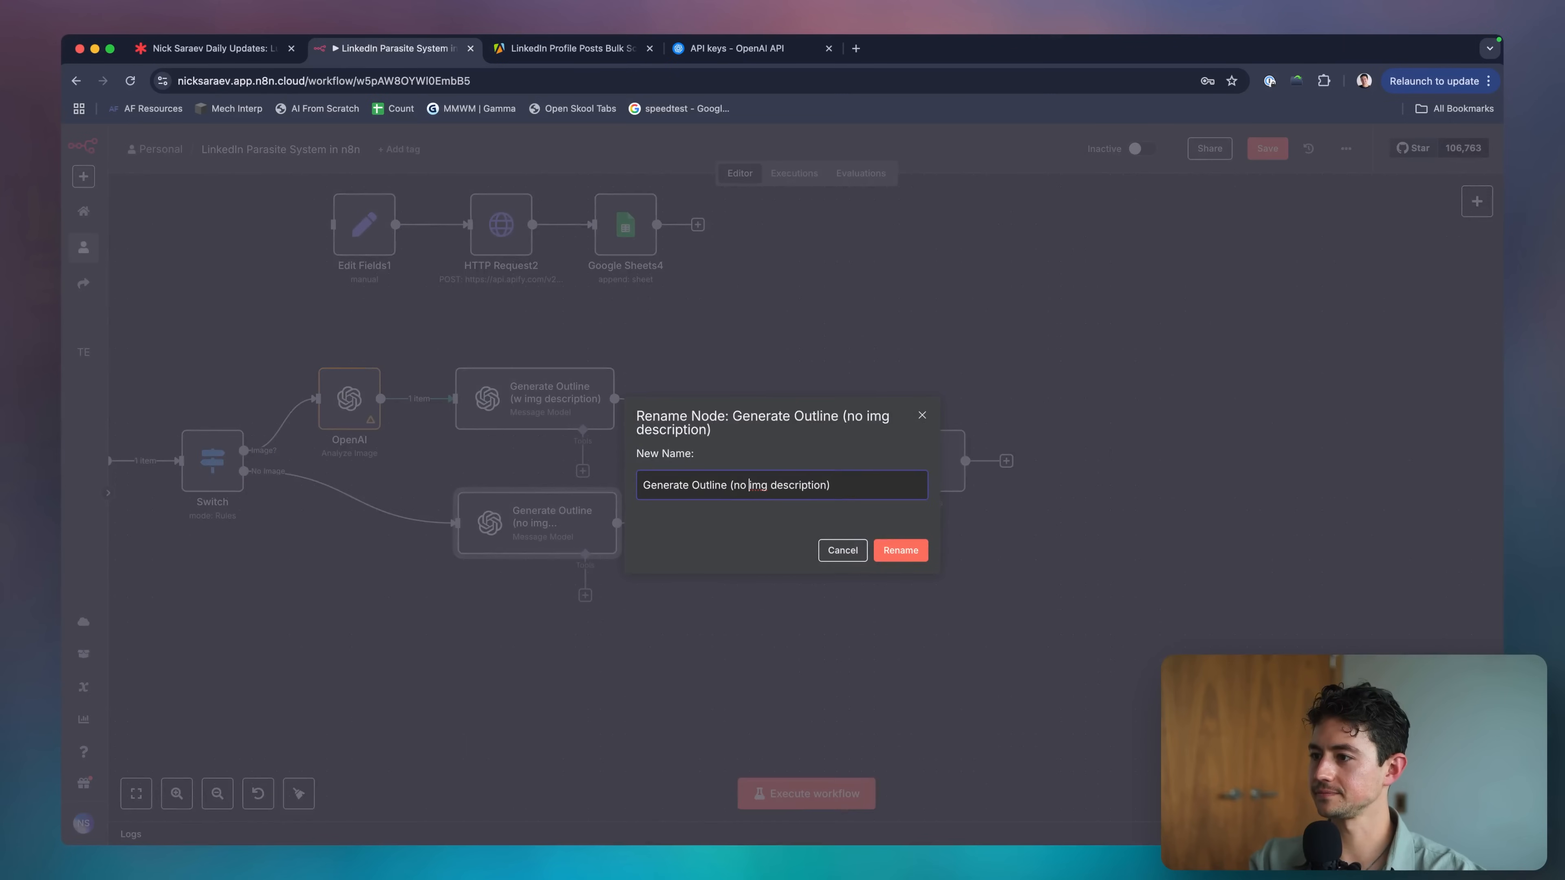
double_click(753, 487)
key(BackSpace)
click(887, 548)
Rename the Regenerate Content node to 'Generate New Content'.
scroll(724, 347, down, 2)
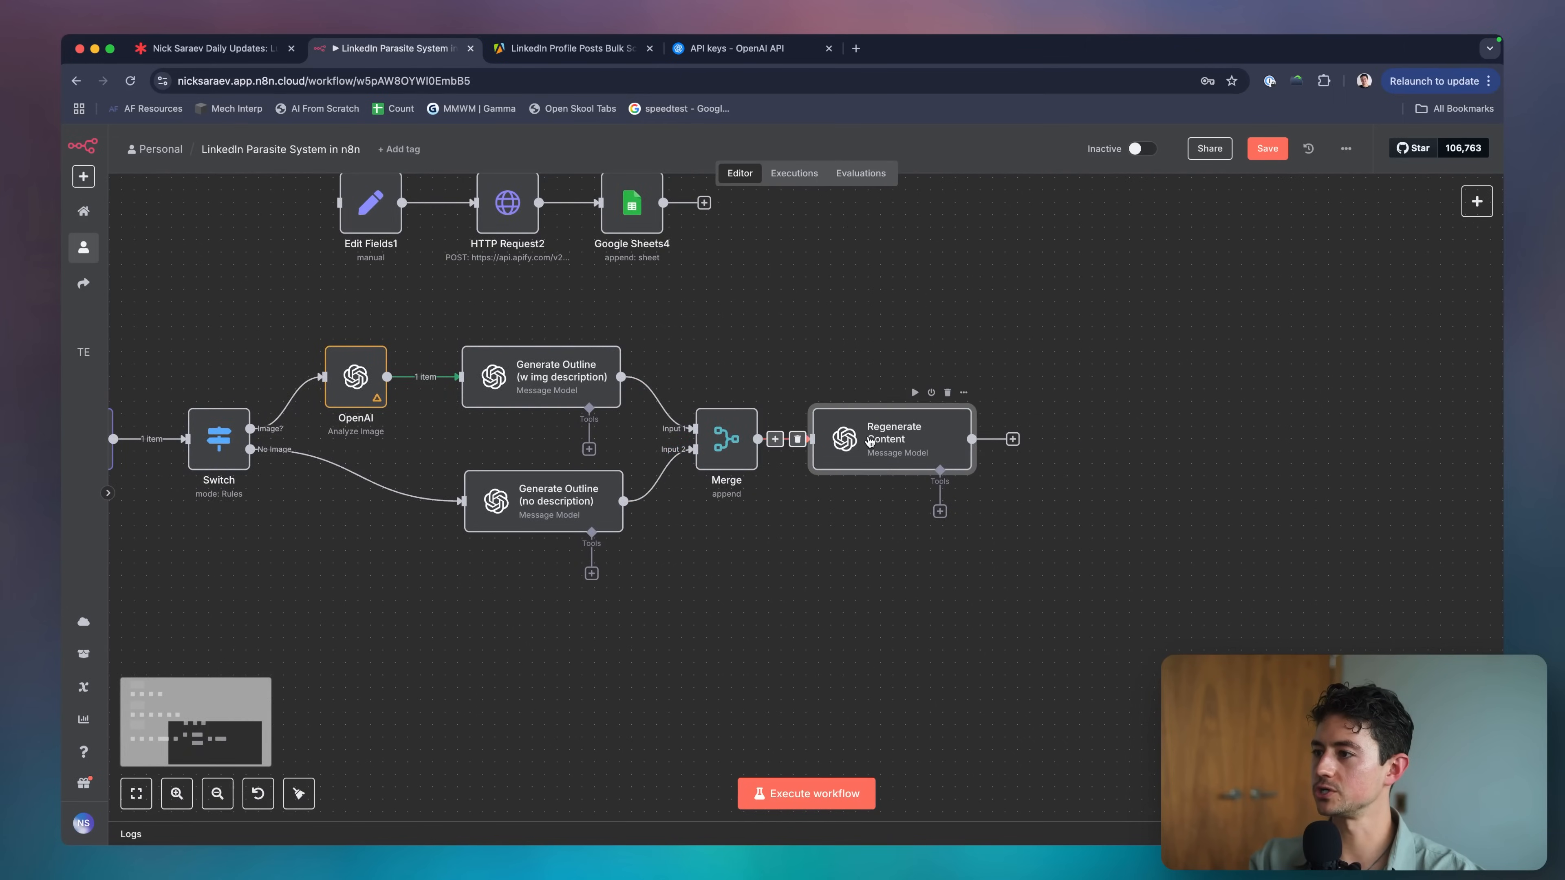
click(893, 454)
key(F2)
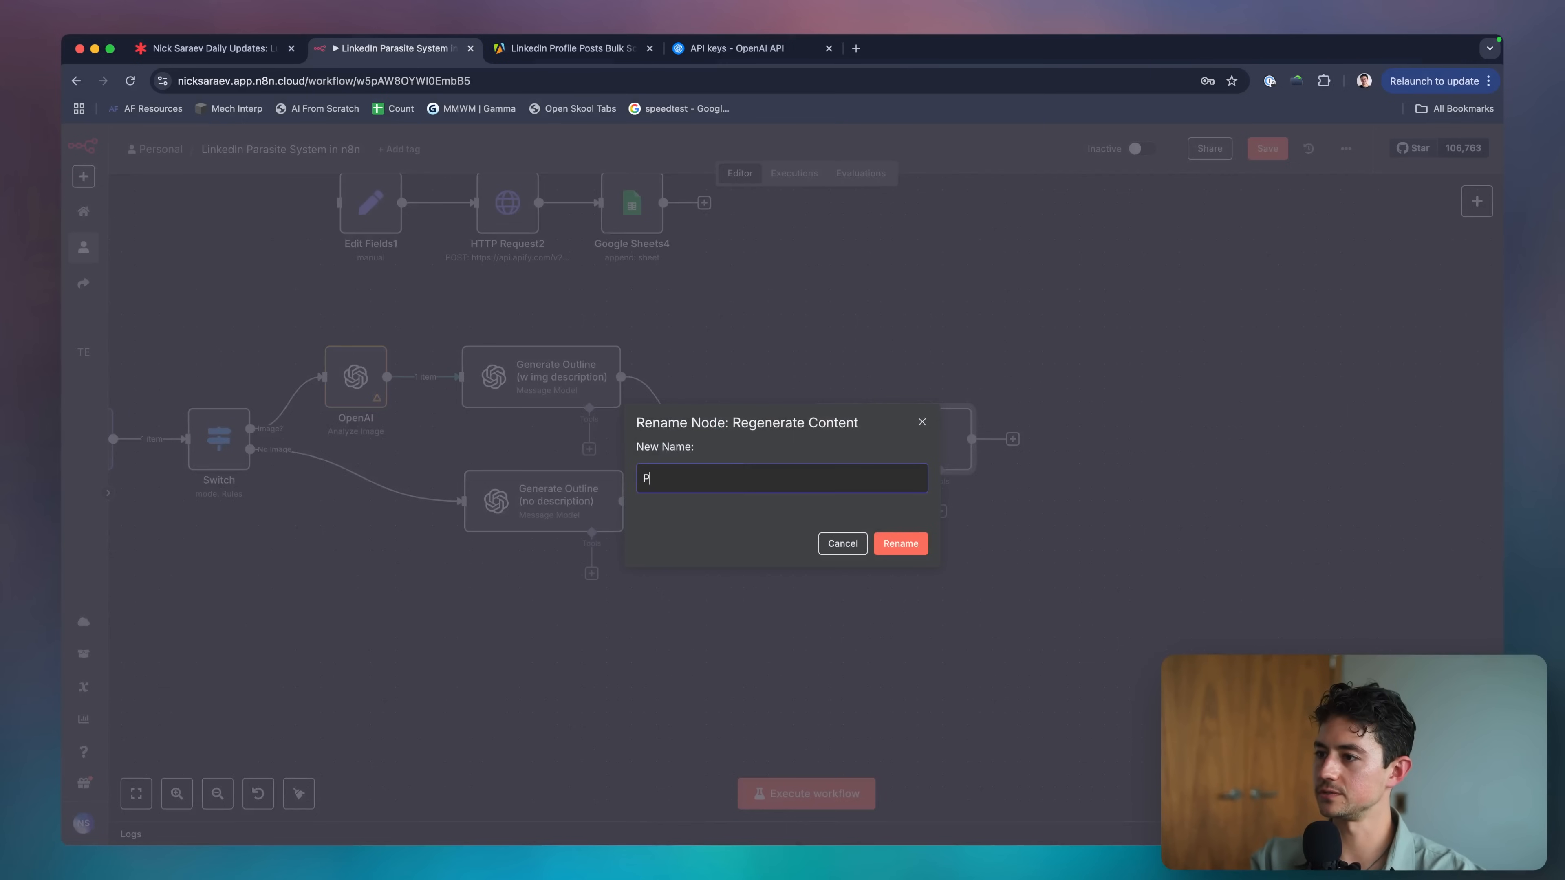
text(Generate New Content)
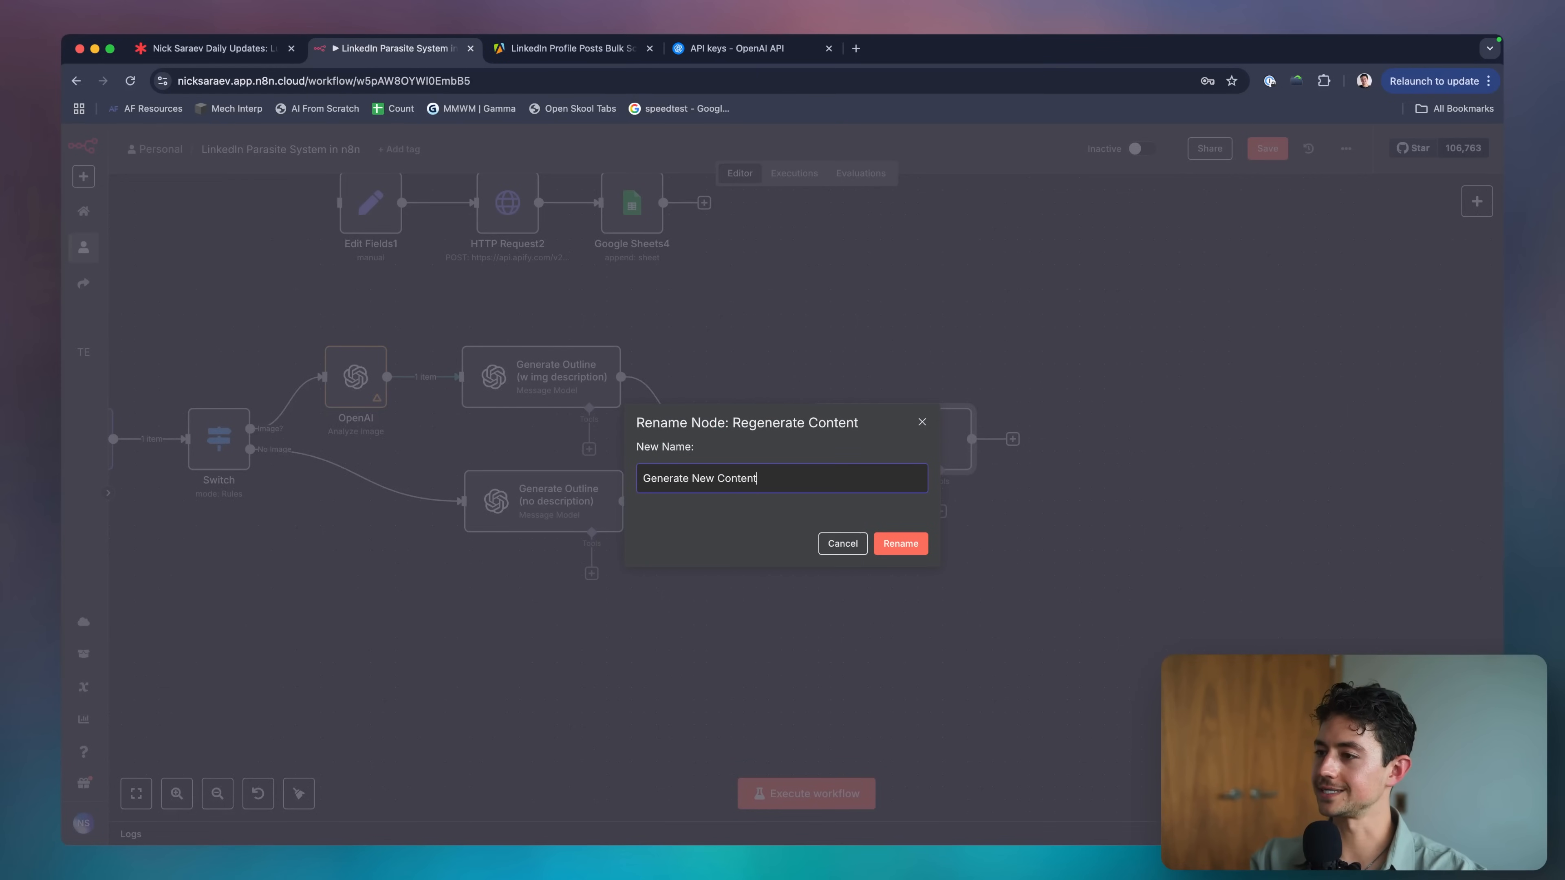
key(Return)
scroll(975, 543, down, 3)
Make the system prompt say the assistant takes an outline and writes high-quality content for LinkedIn.
key(Return)
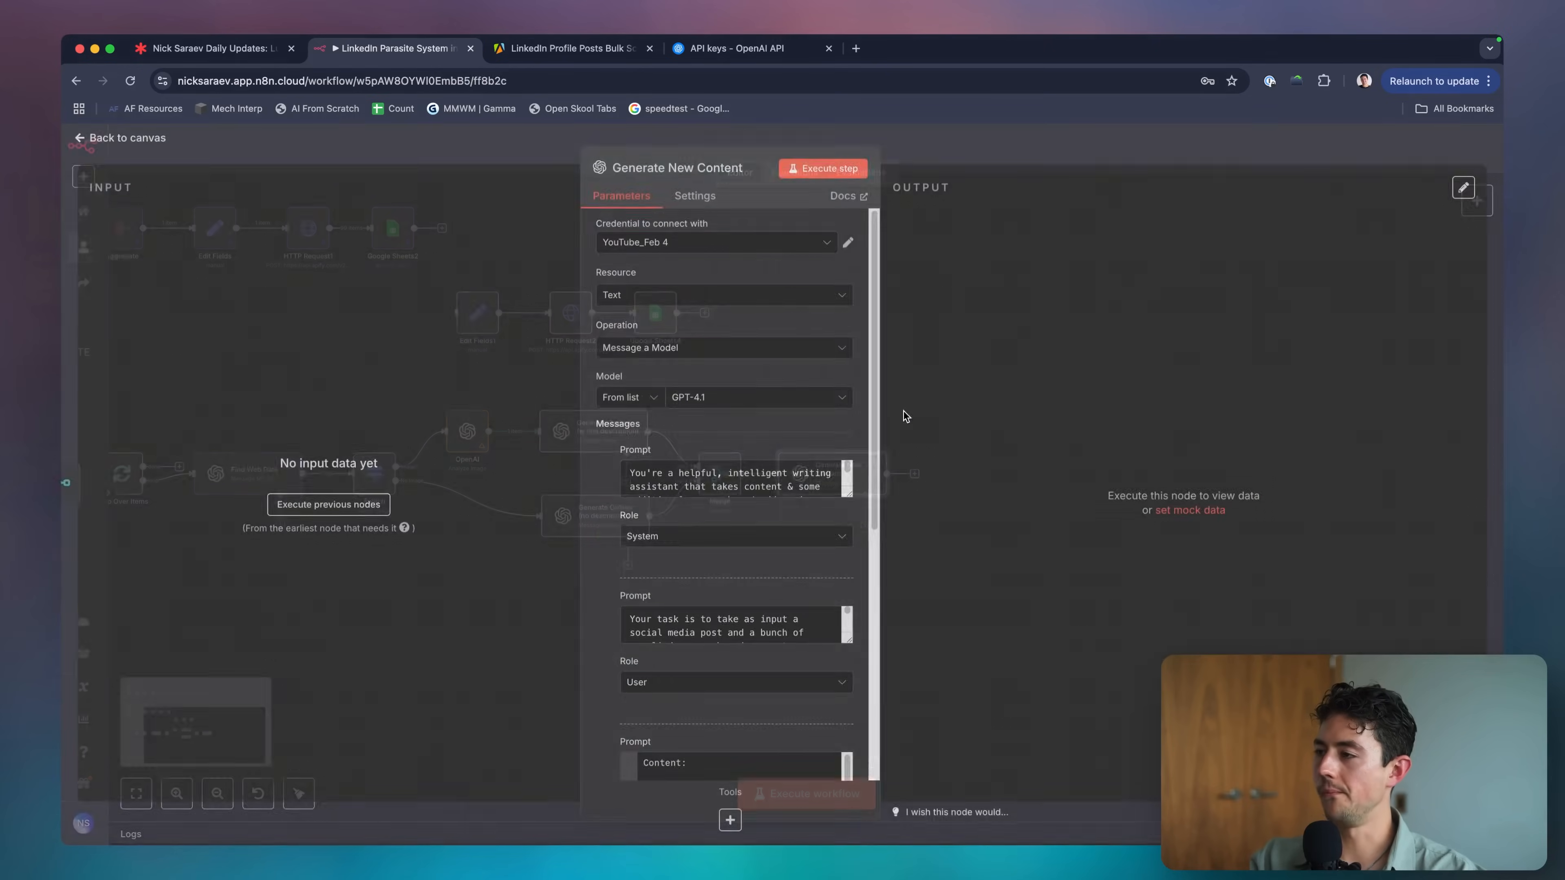
scroll(719, 475, down, 5)
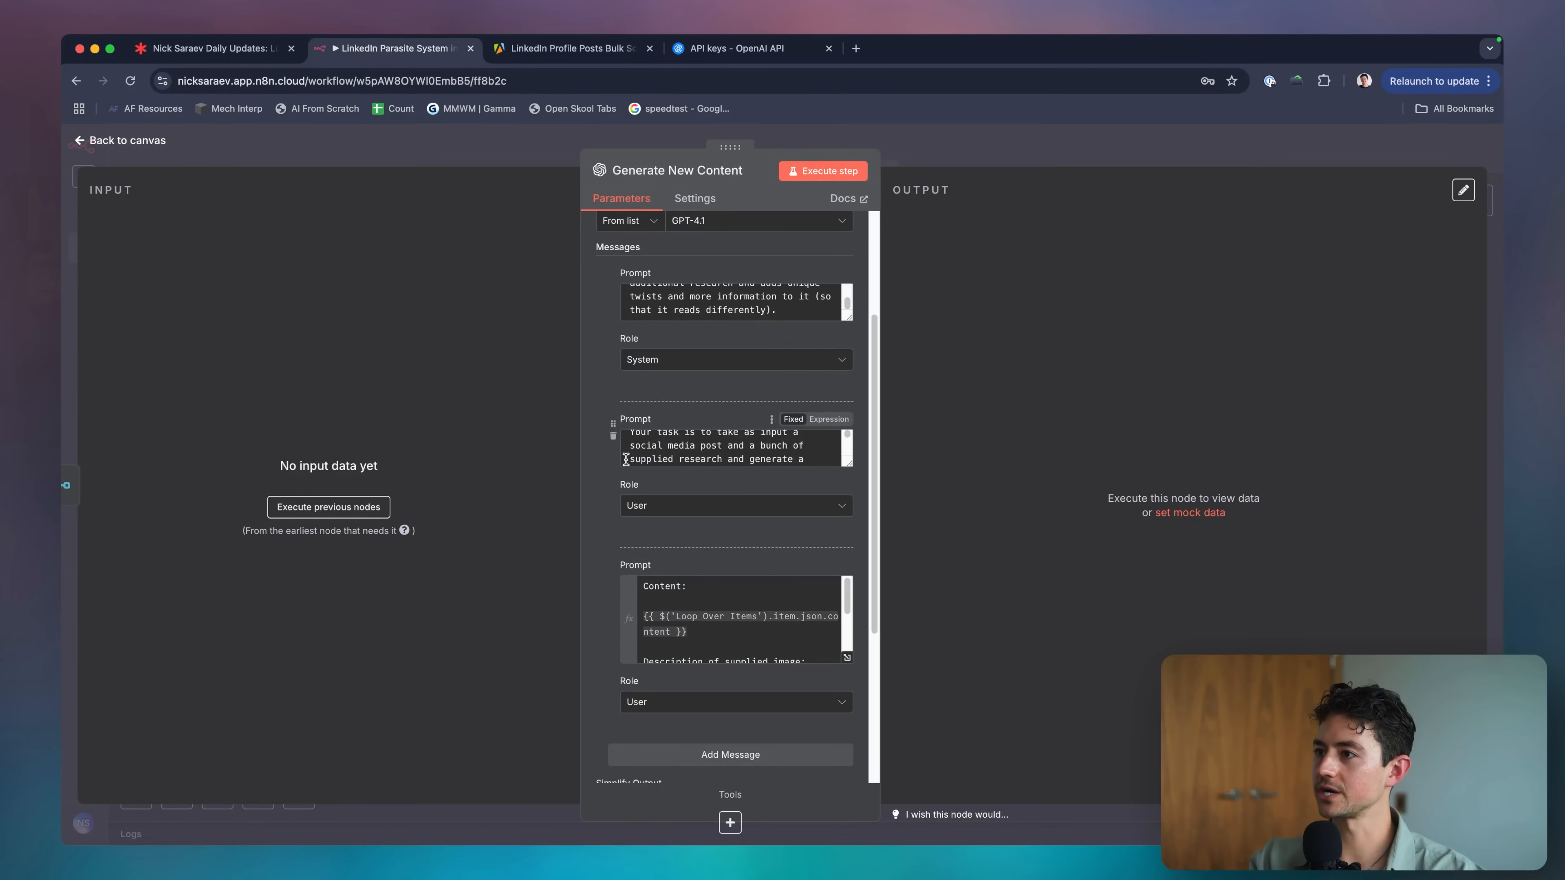
click(820, 365)
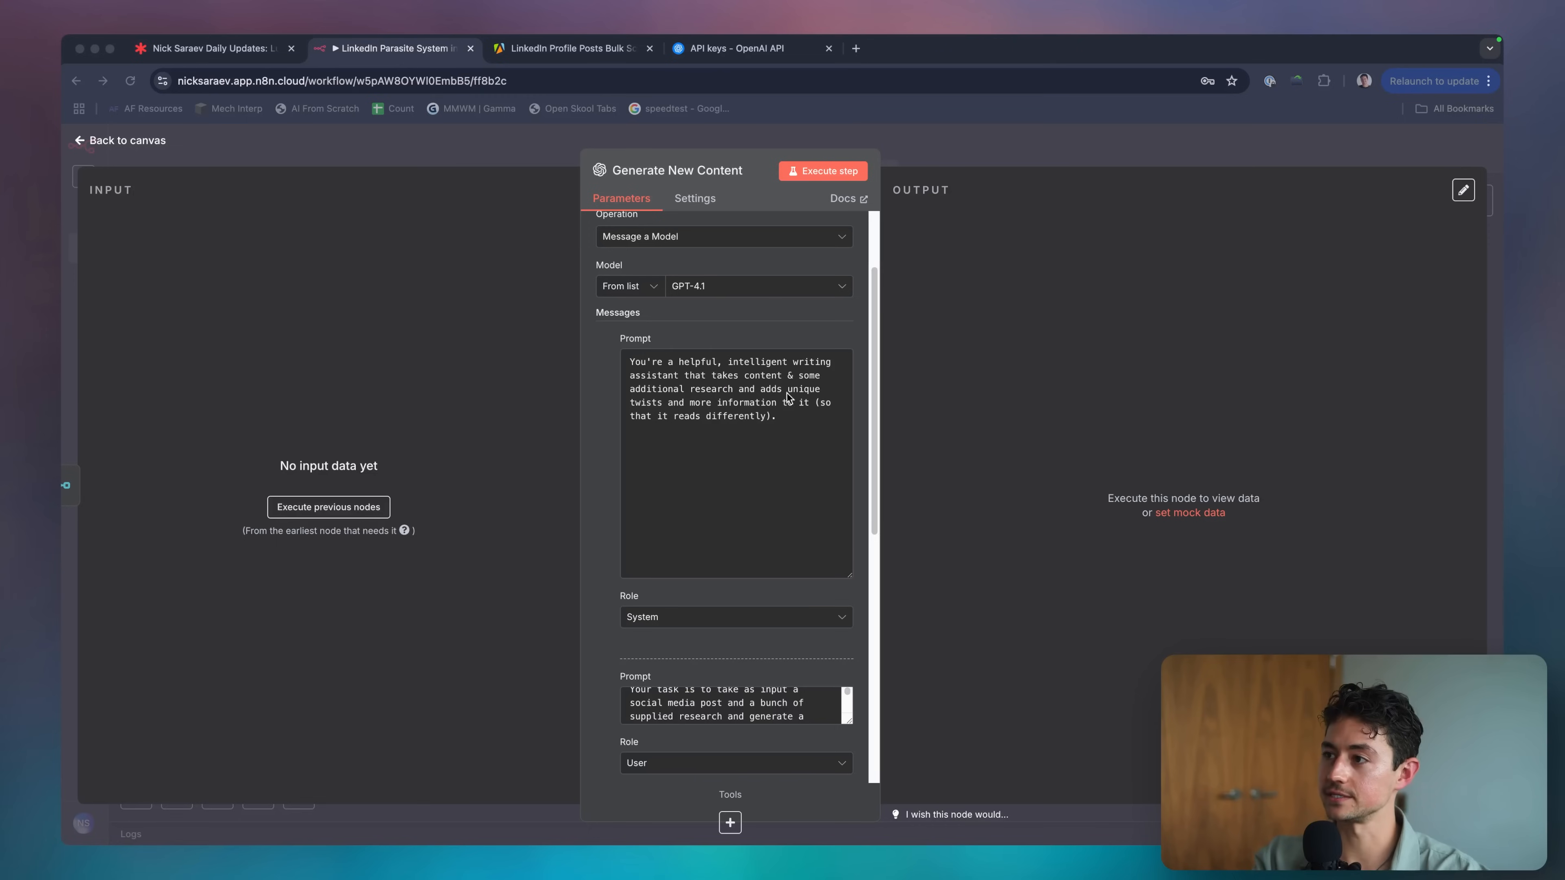
click(763, 312)
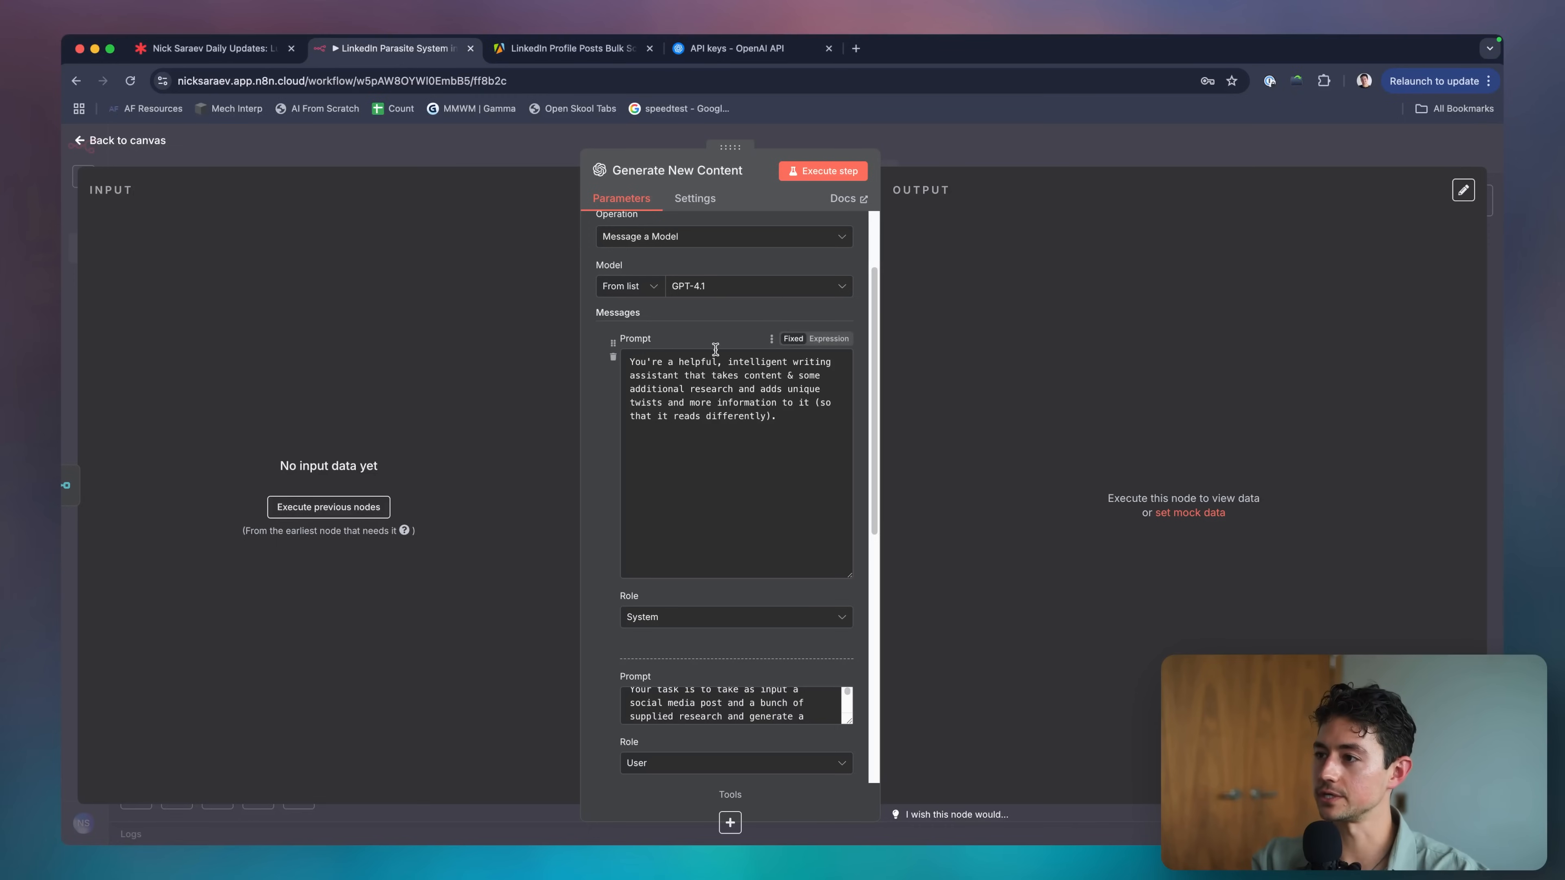
drag(780, 417, 743, 381)
text(an outline and)
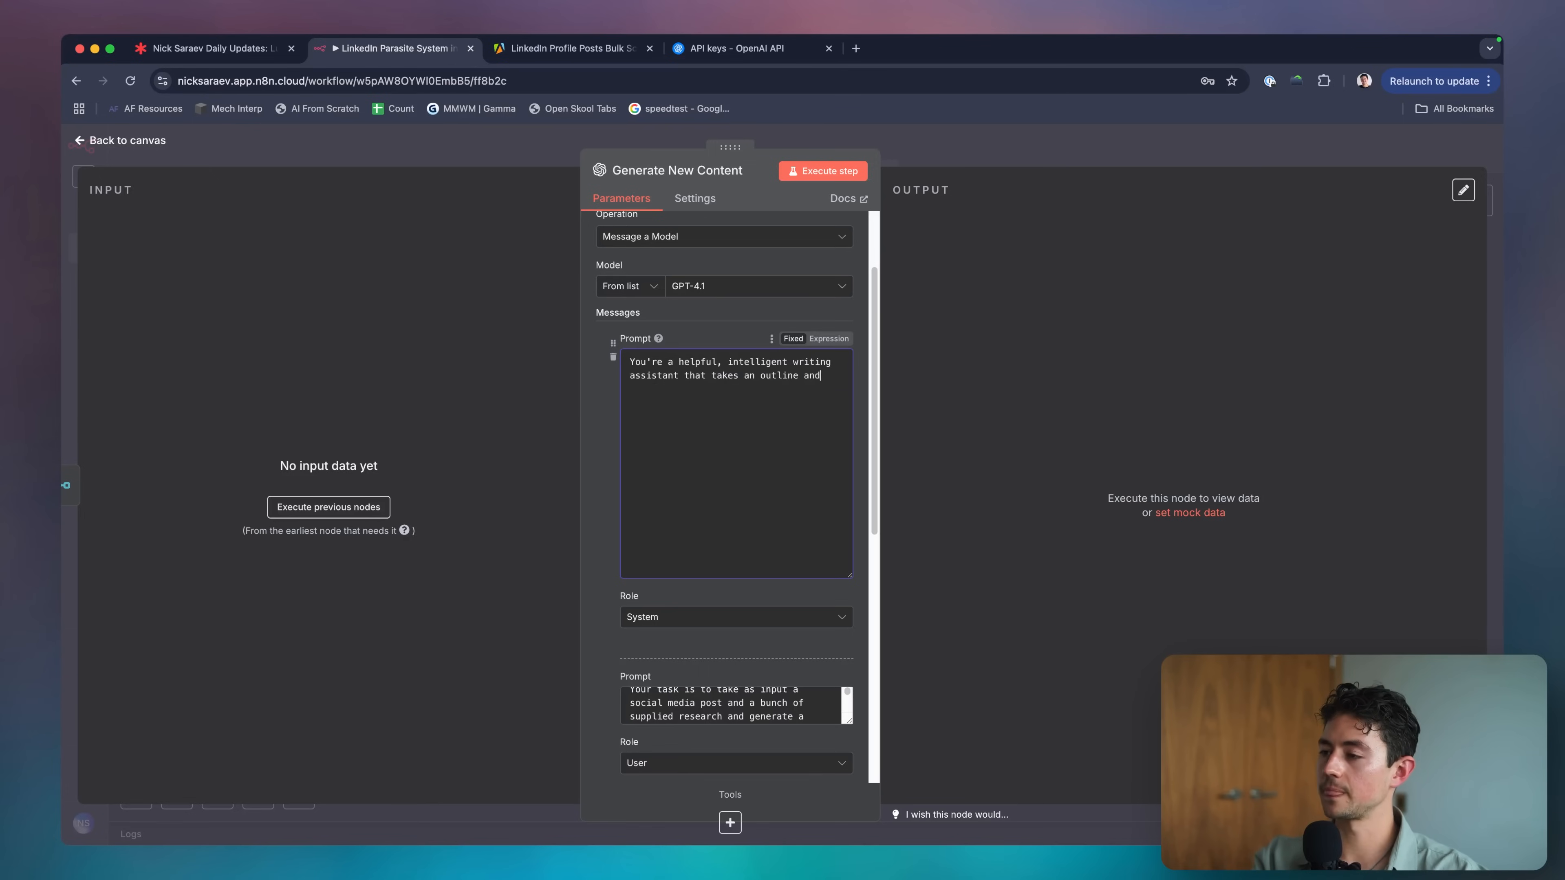
text( uses it to write a high qua)
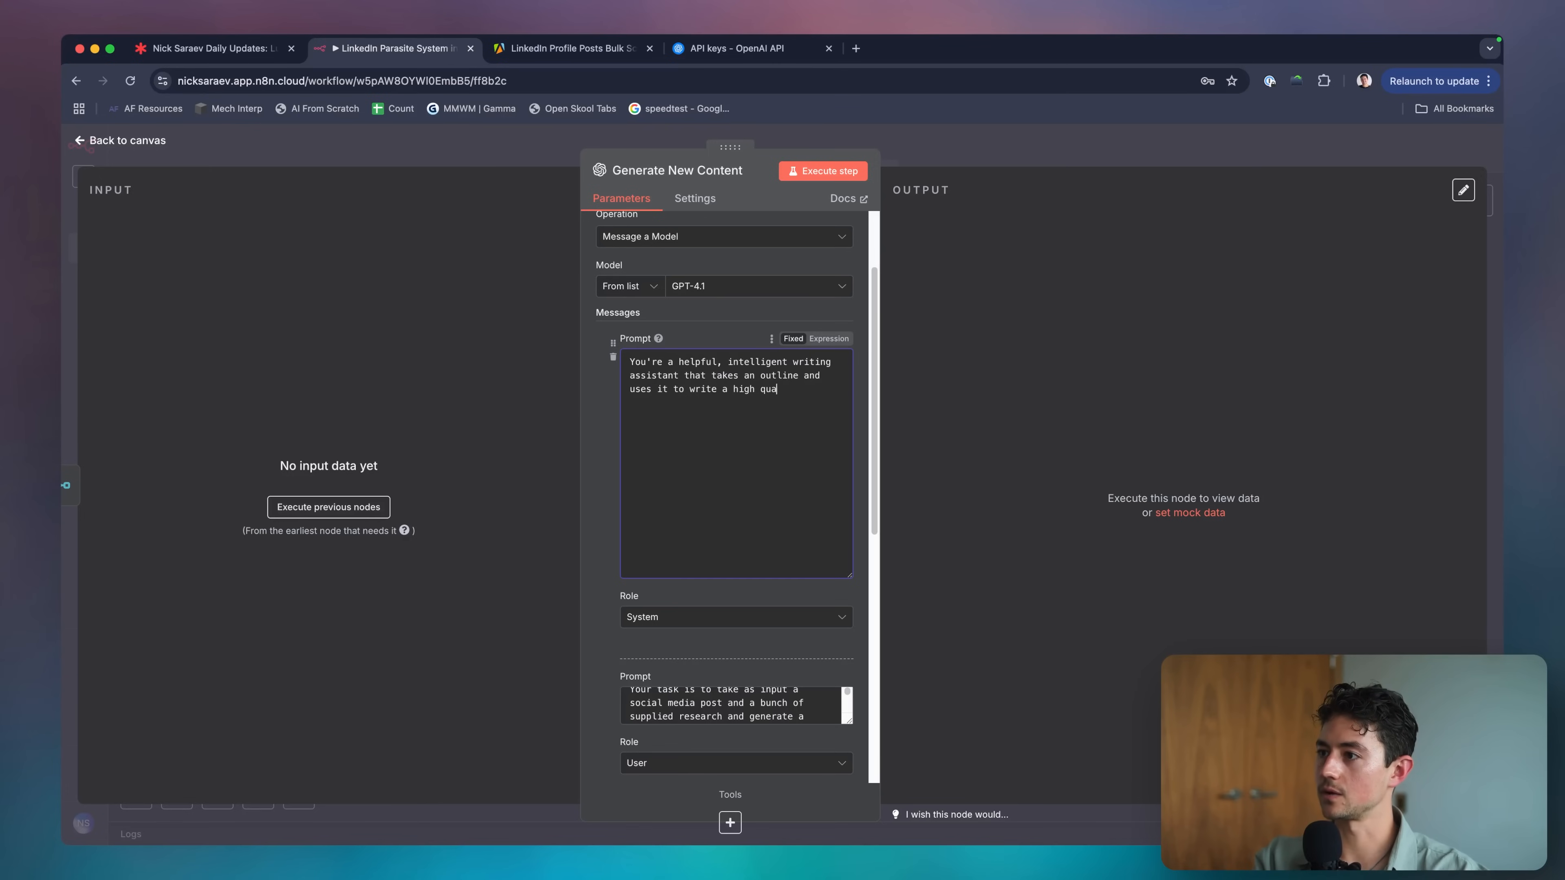
text(lity piece of content.)
scroll(802, 504, down, 1)
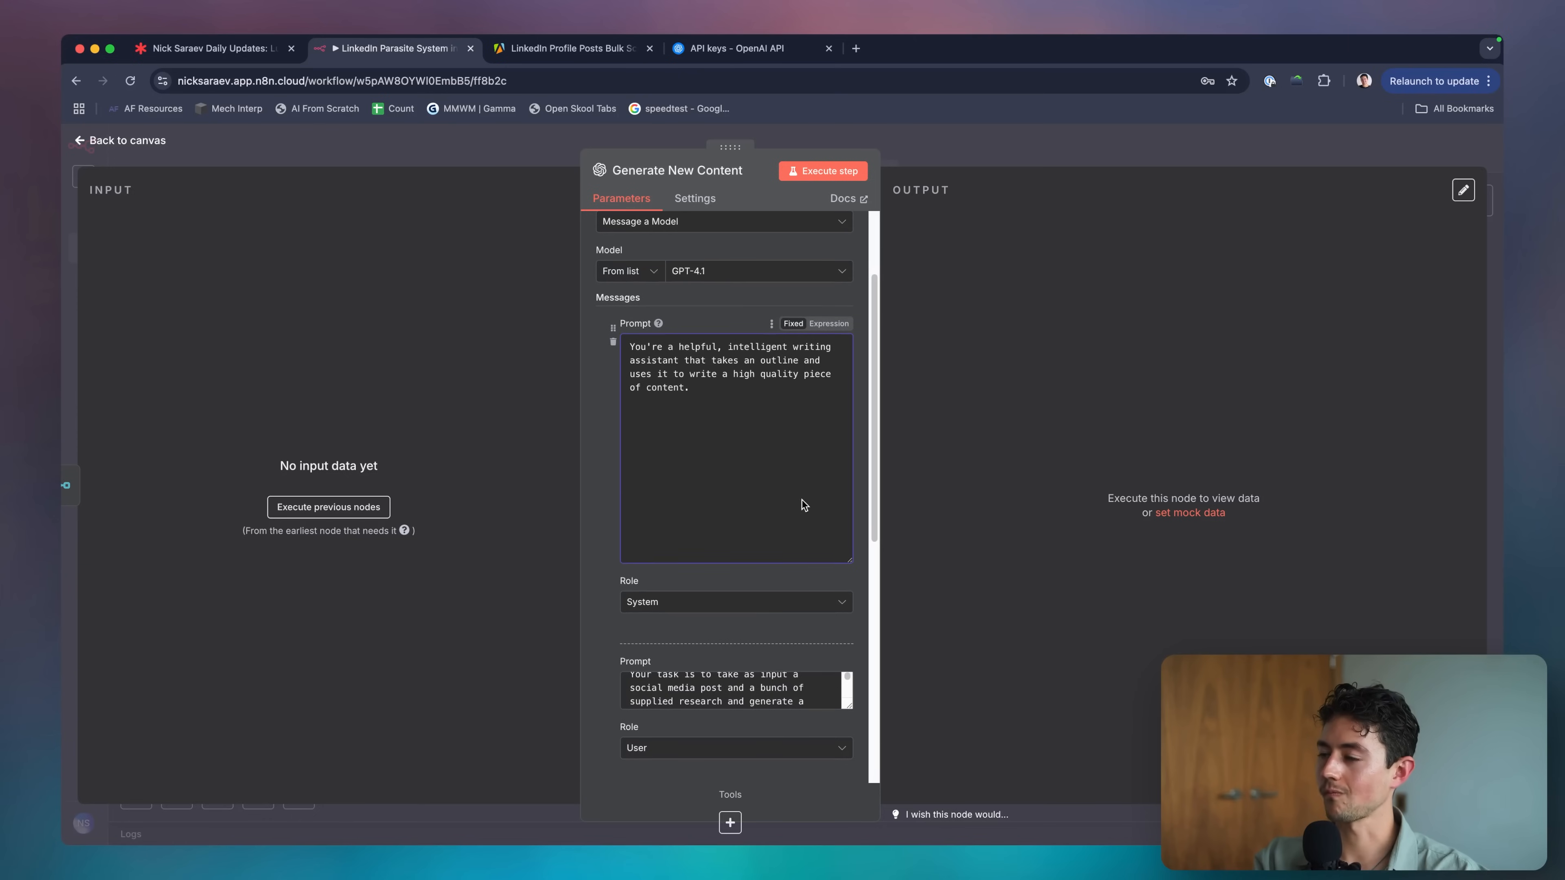
key(BackSpace)
text(for LinkedIn)
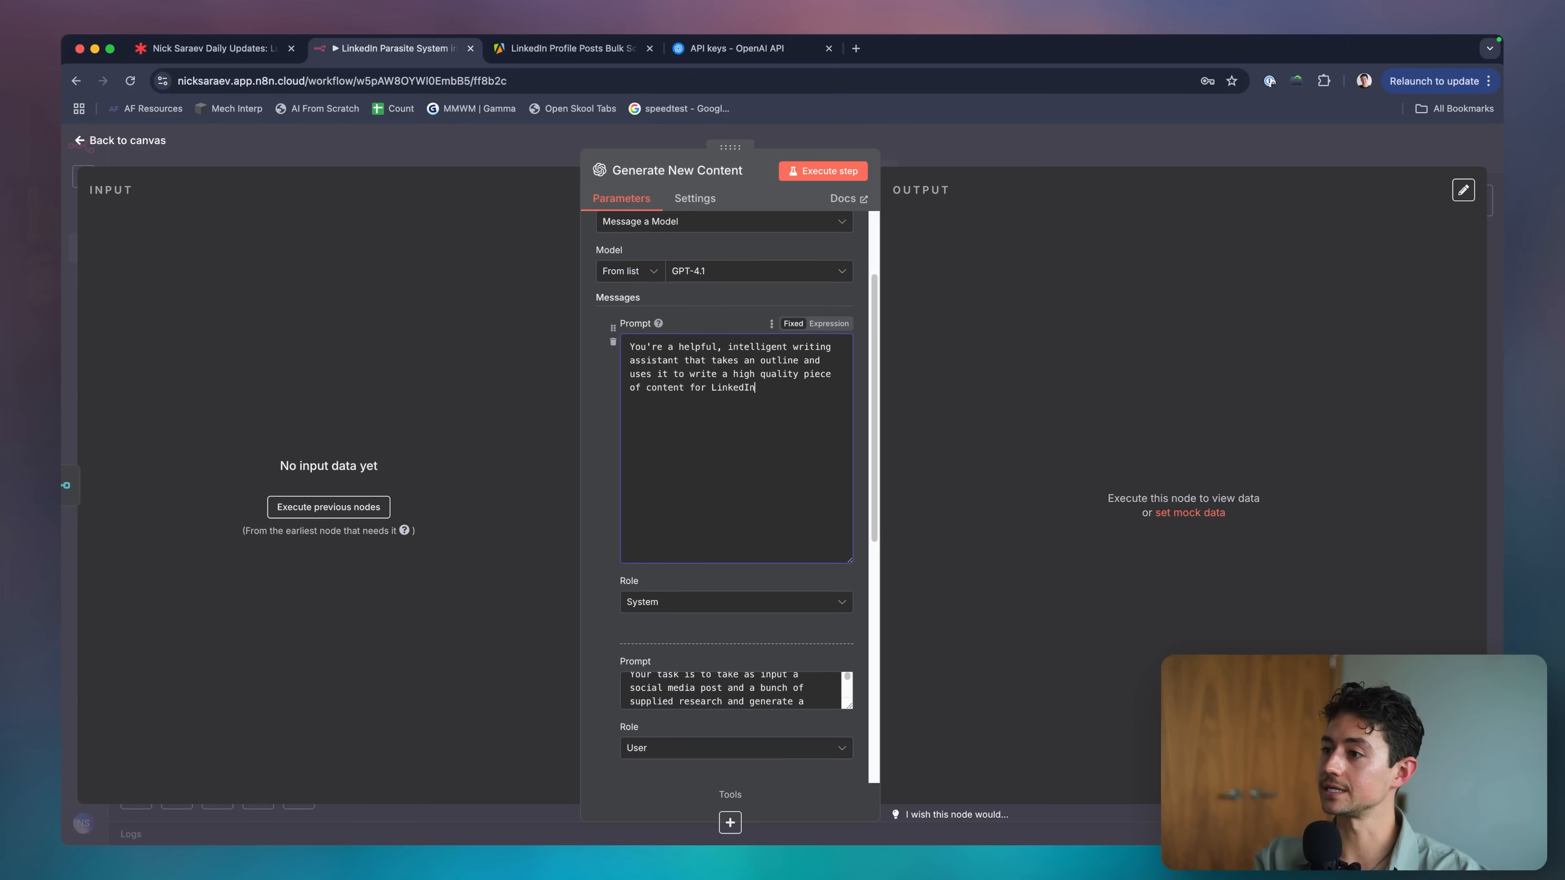
text(.)
scroll(760, 468, down, 5)
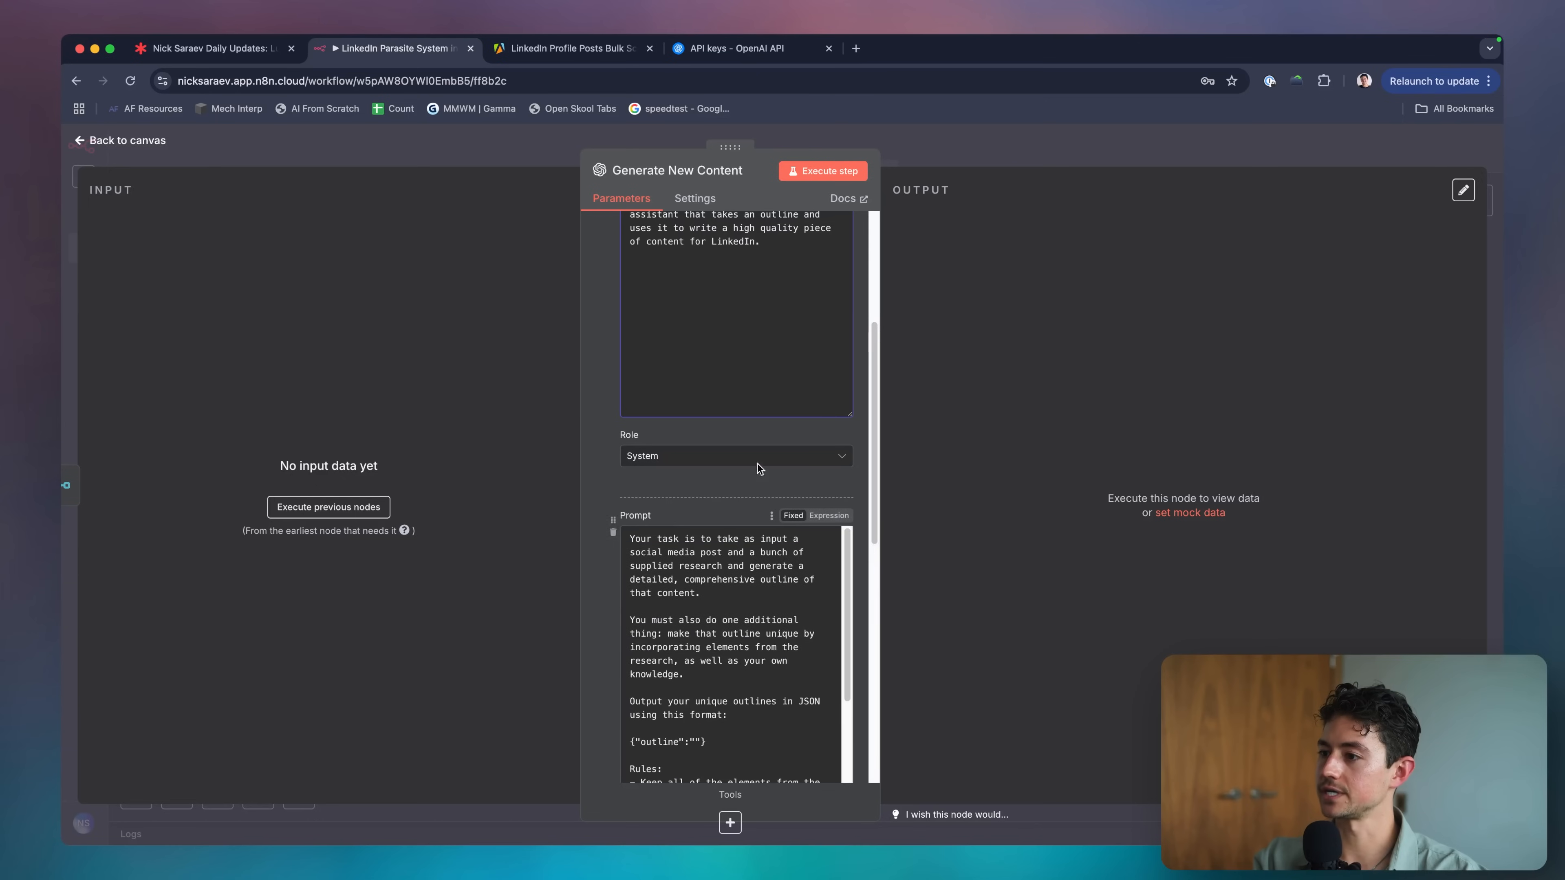
scroll(760, 468, down, 6)
Reword the task sentence to take an outline and output high-quality content, trimming the stray ending.
drag(706, 362, 796, 312)
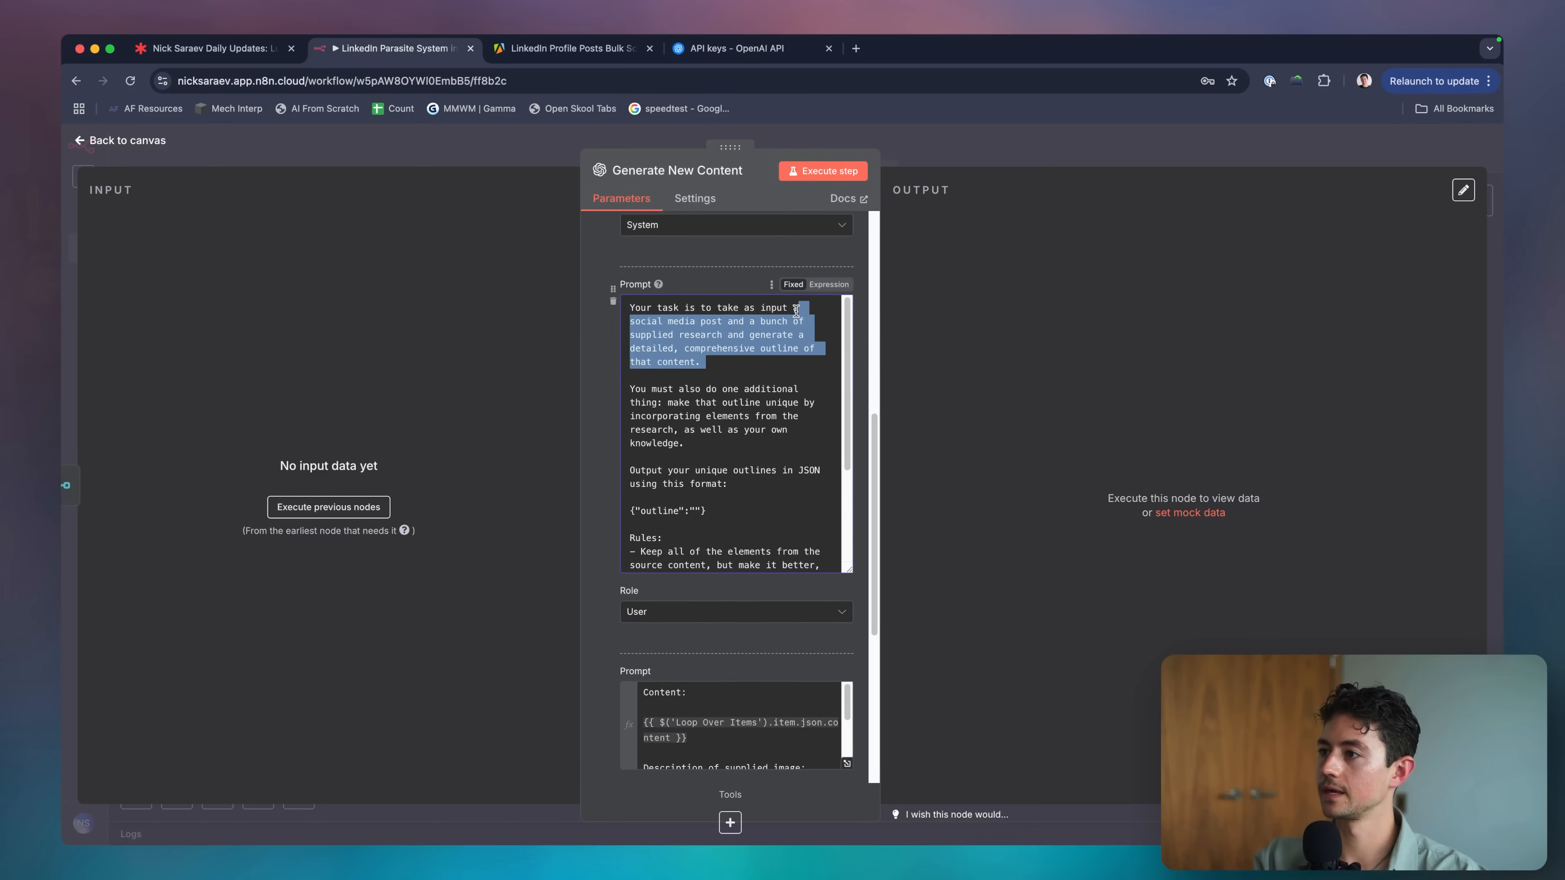
text(an outline and then outpu)
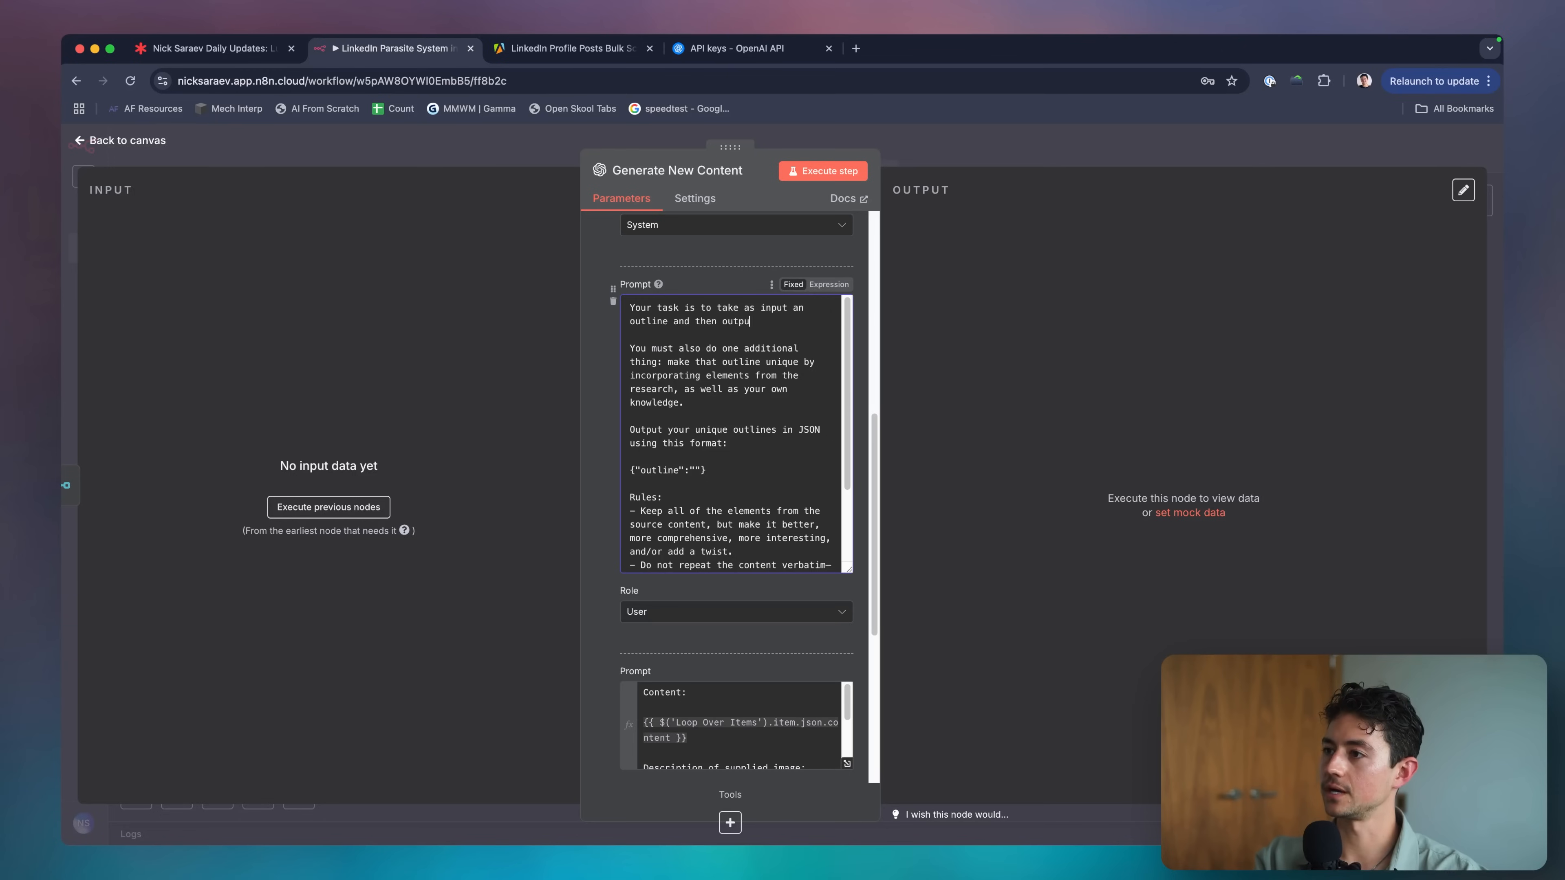
text(t a high quality Linked)
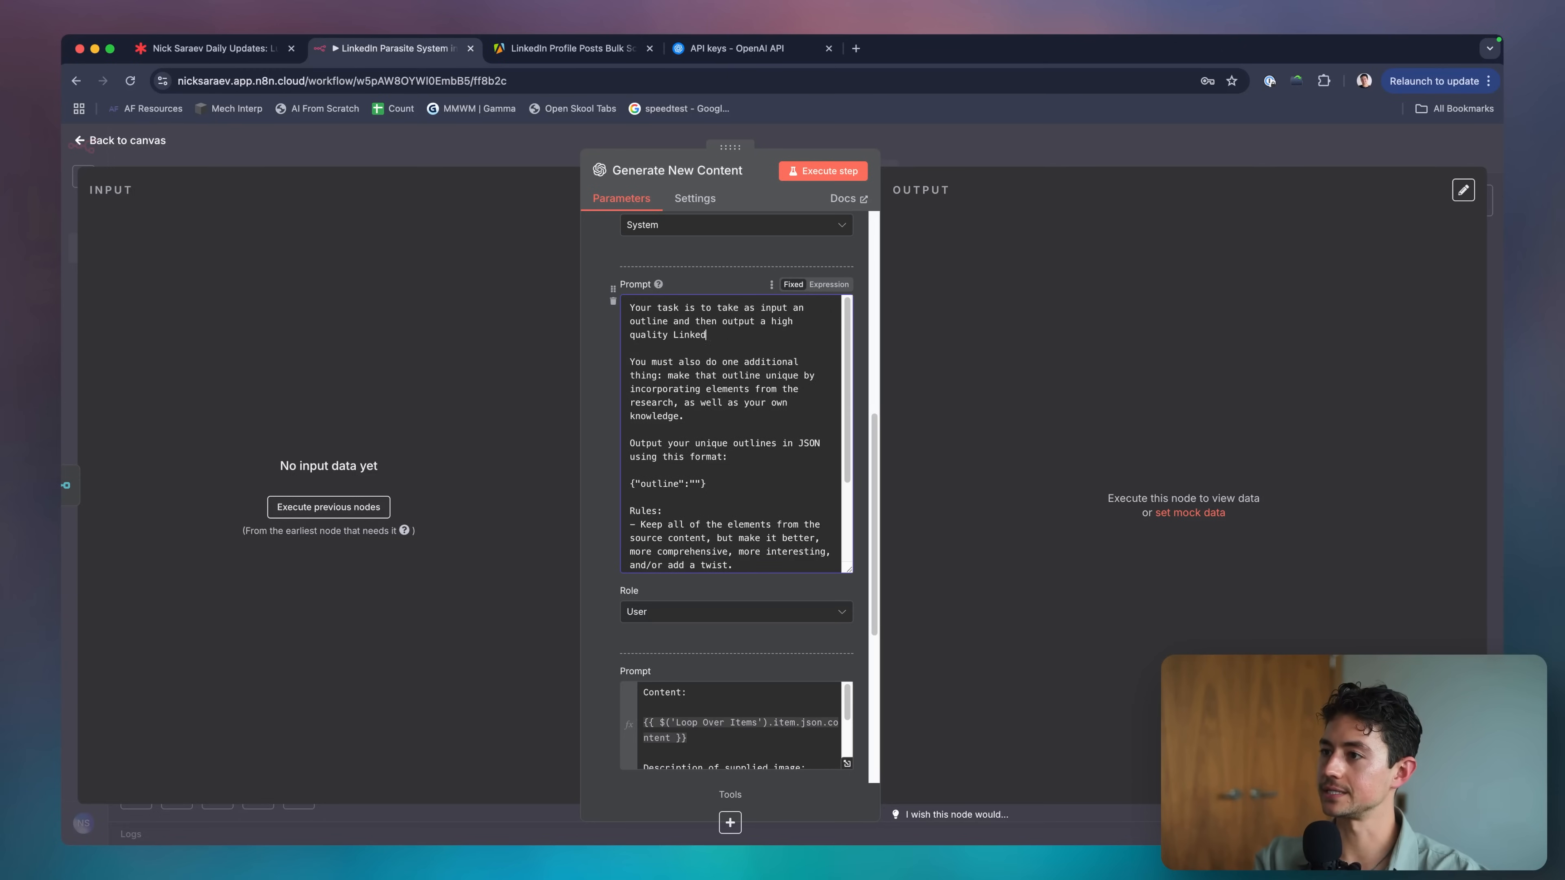
text(es to ch)
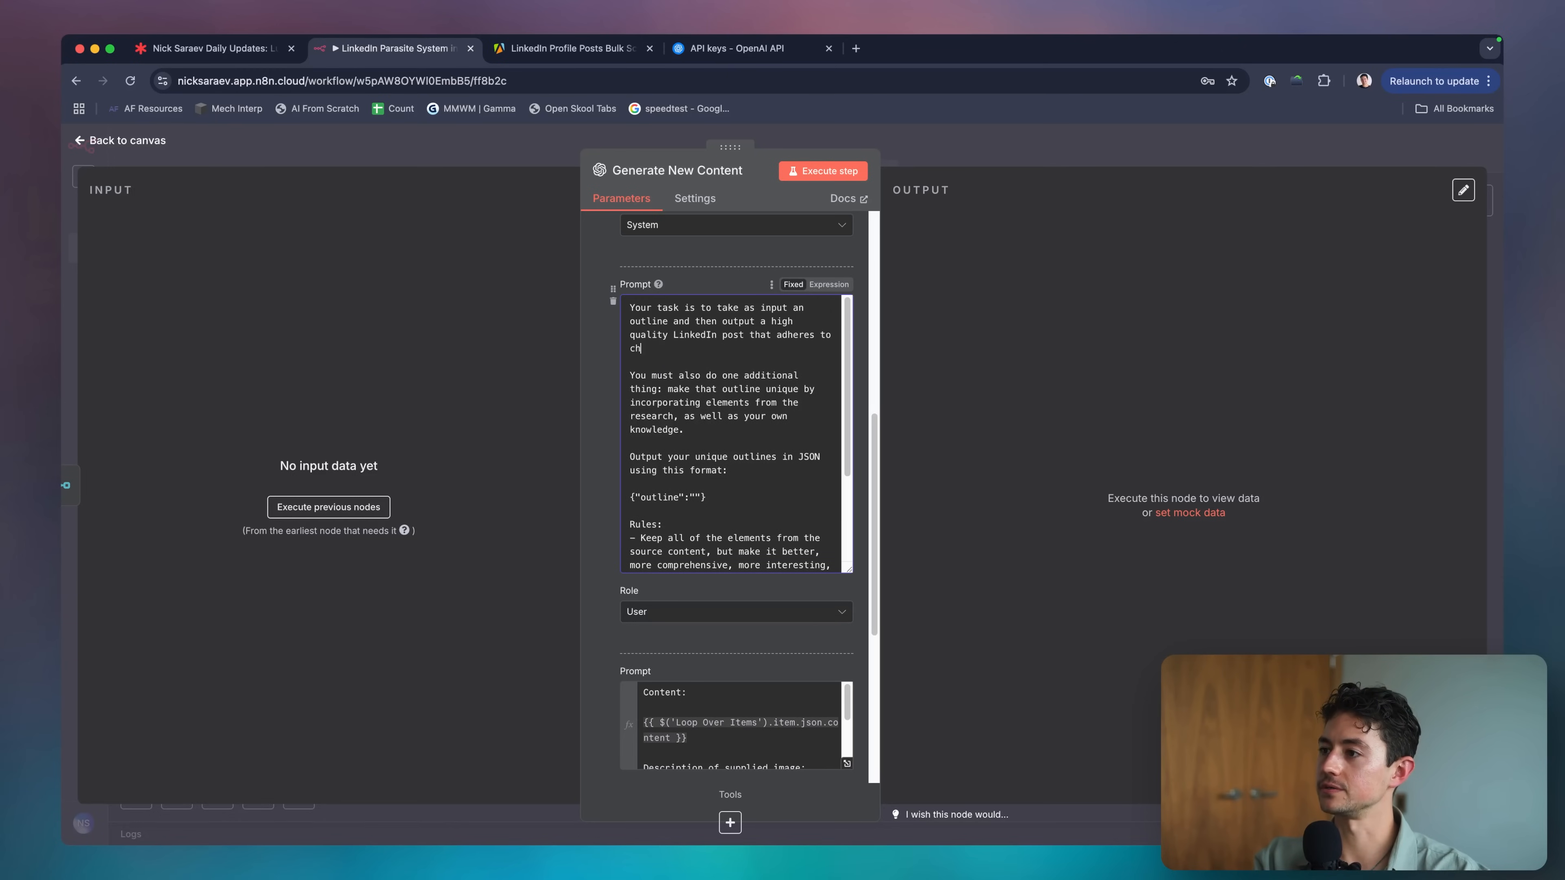
text(ts)
key(super+t)
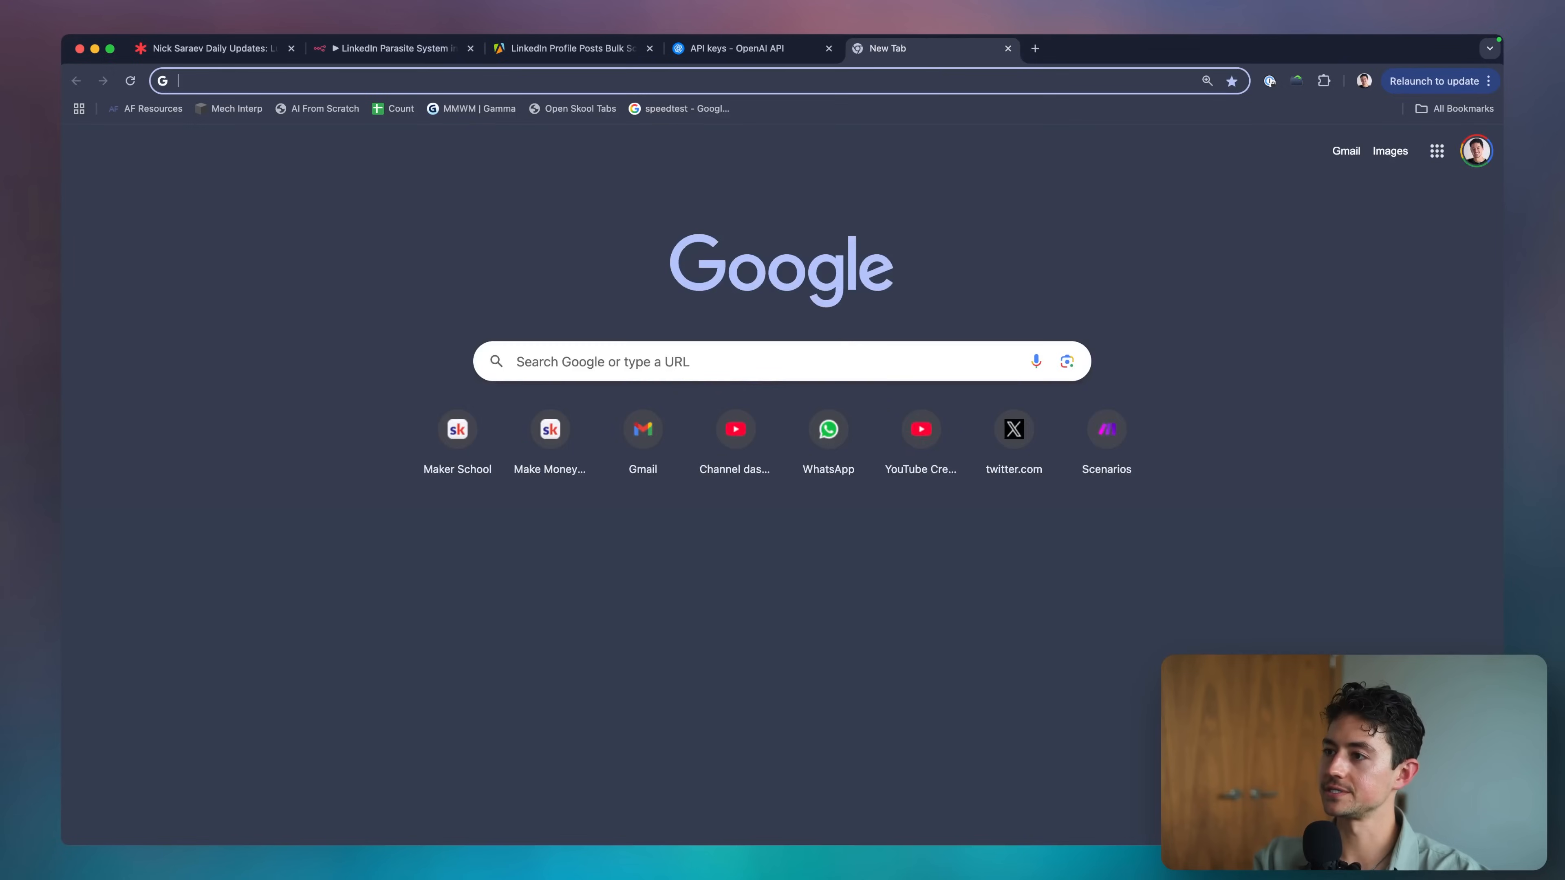
key(super+w)
drag(727, 349, 738, 335)
key(BackSpace)
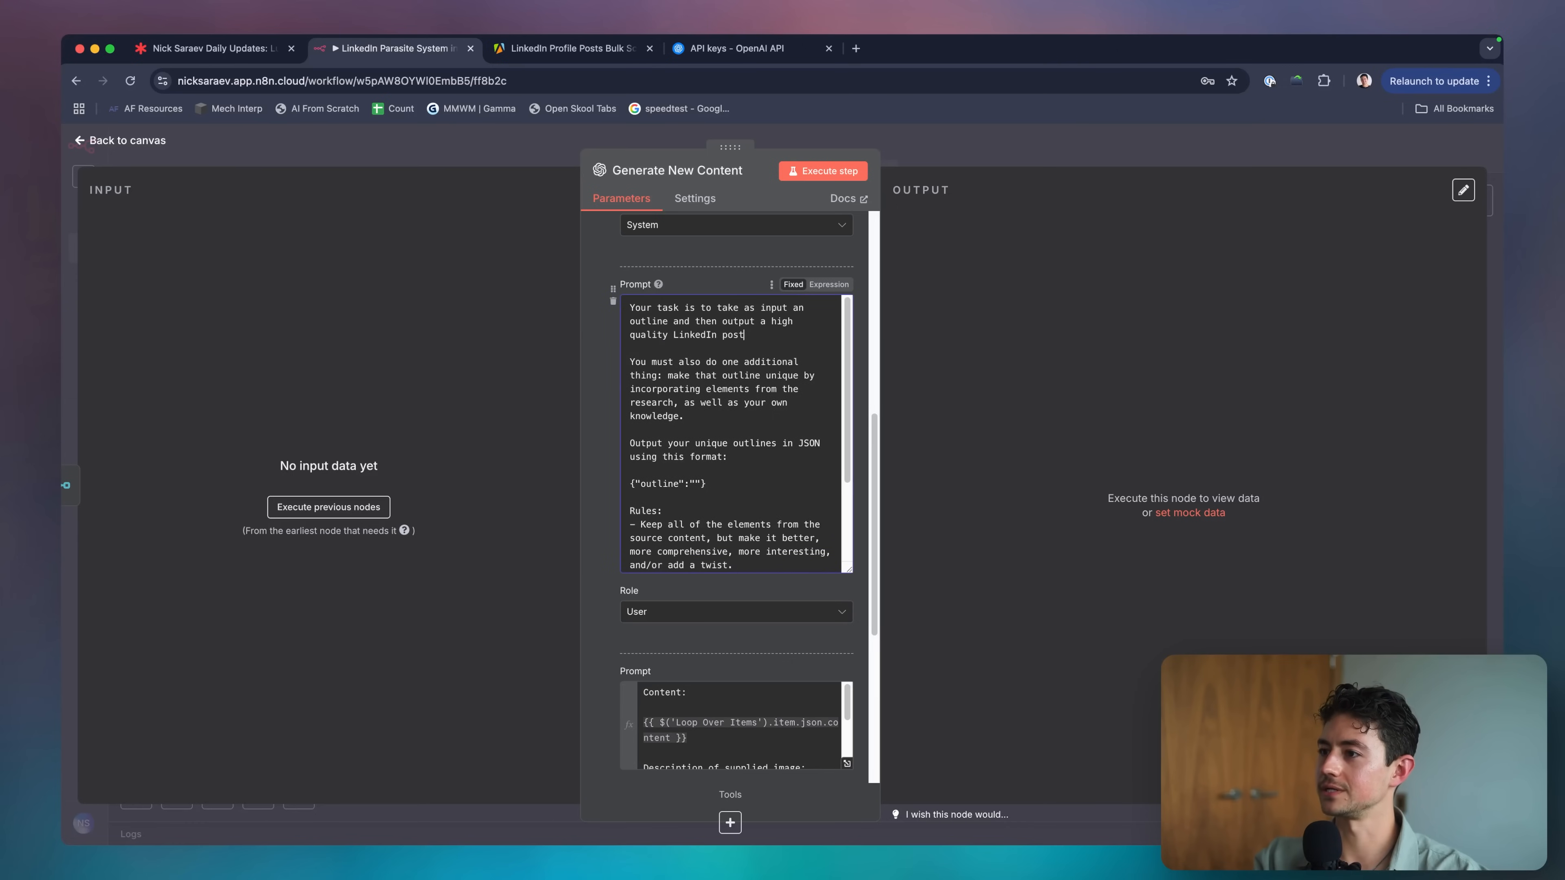
text(.)
scroll(748, 382, down, 1)
click(775, 335)
scroll(768, 430, down, 2)
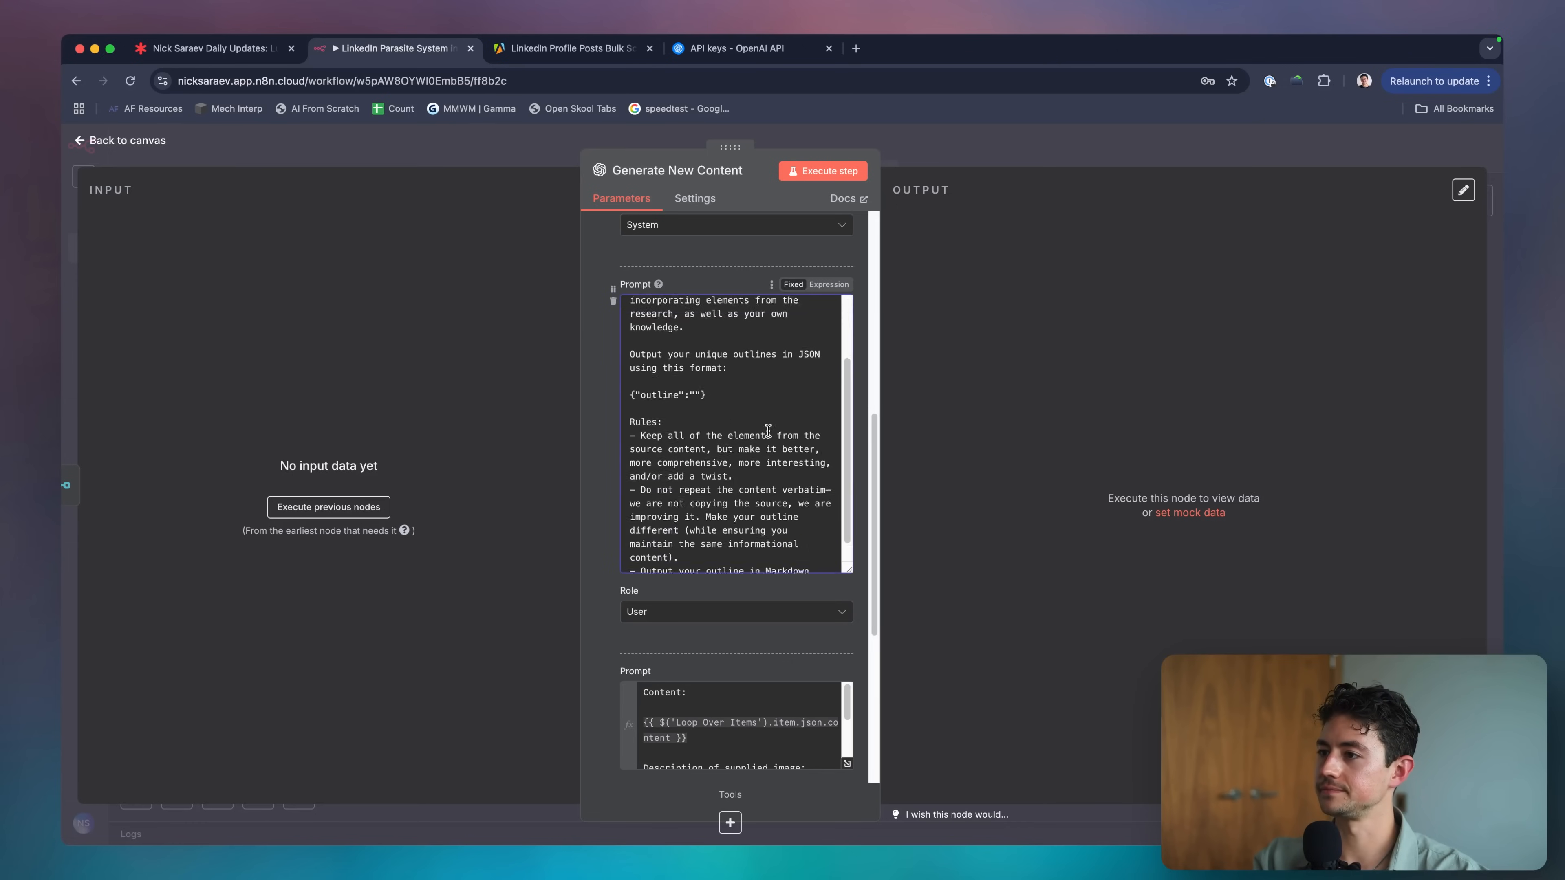
scroll(768, 431, up, 3)
Drop the 'You must also' paragraph, ask for a LinkedIn post, and rename the JSON key to postBody.
triple_click(728, 410)
key(BackSpace)
key(BackSpace)
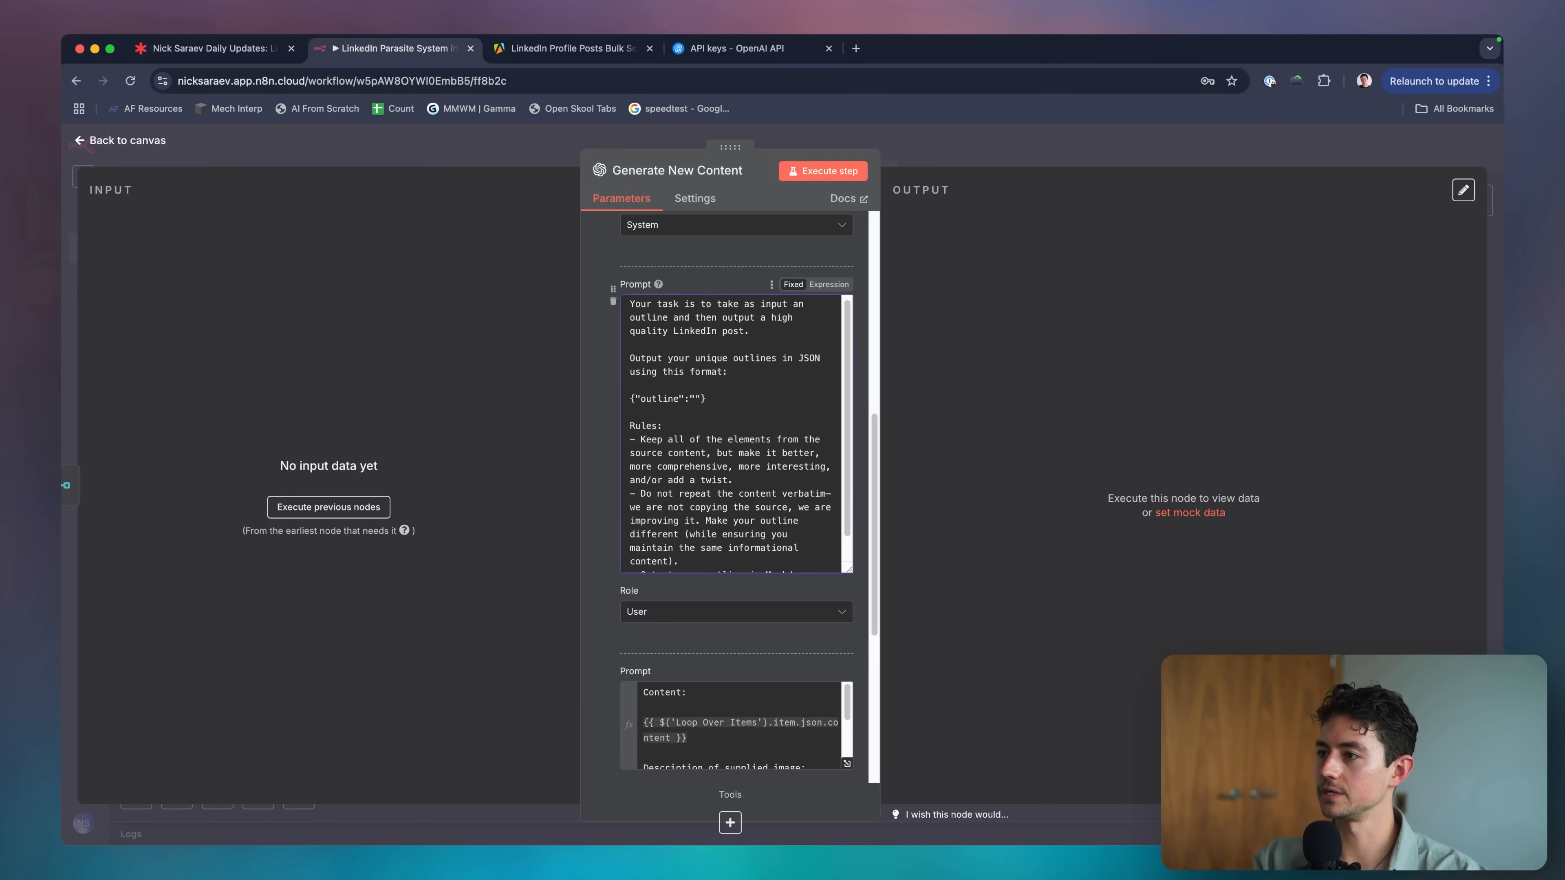
double_click(713, 362)
text(LinkedIn)
key(alt+shift+Right)
text(post)
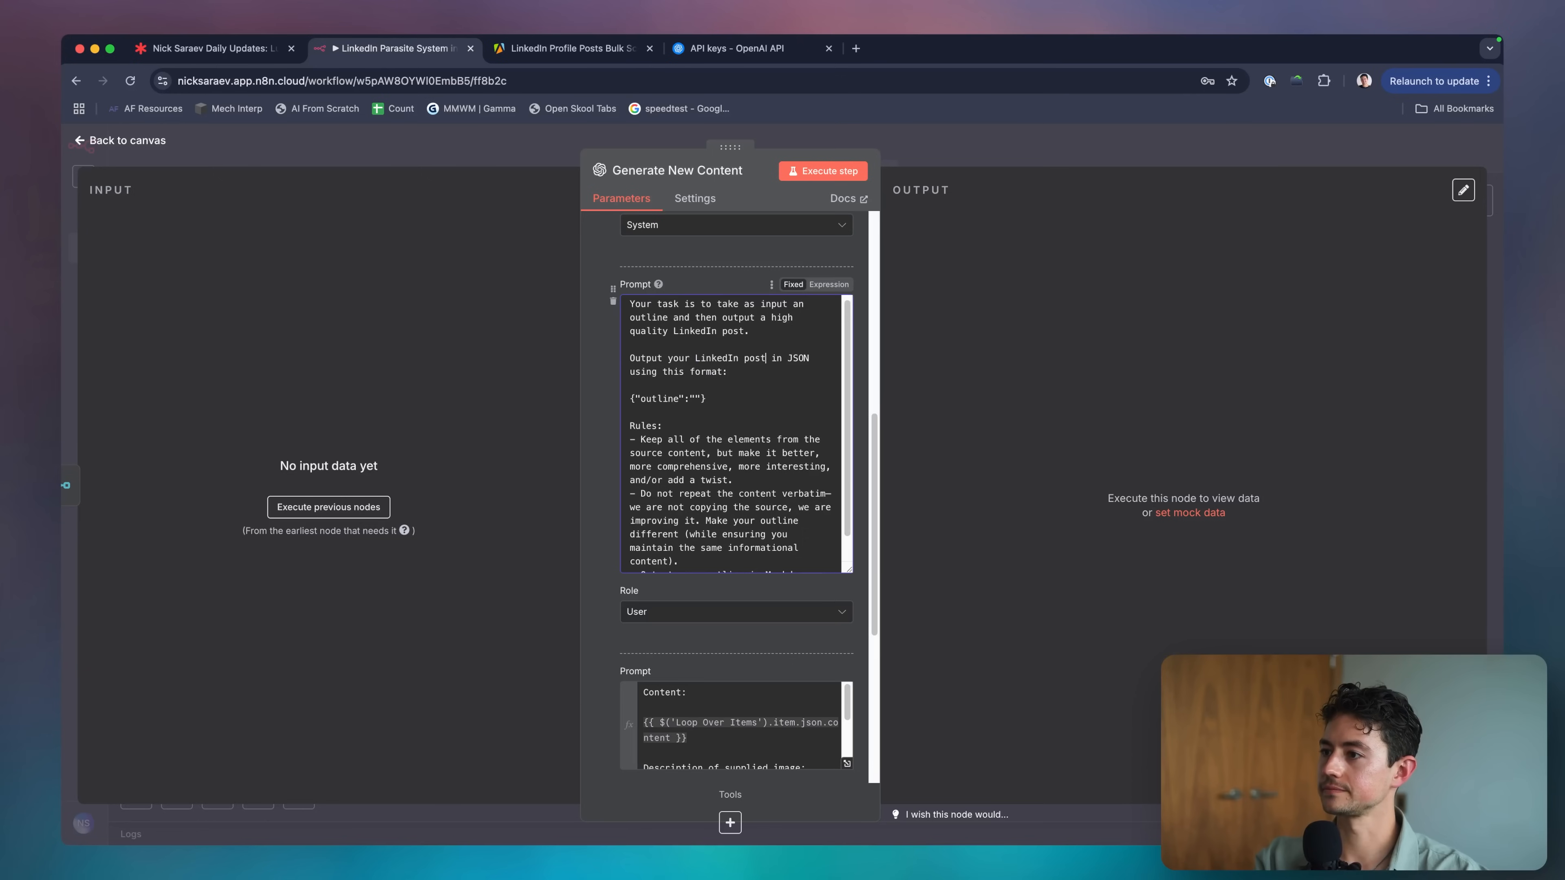
double_click(655, 397)
text(postBody)
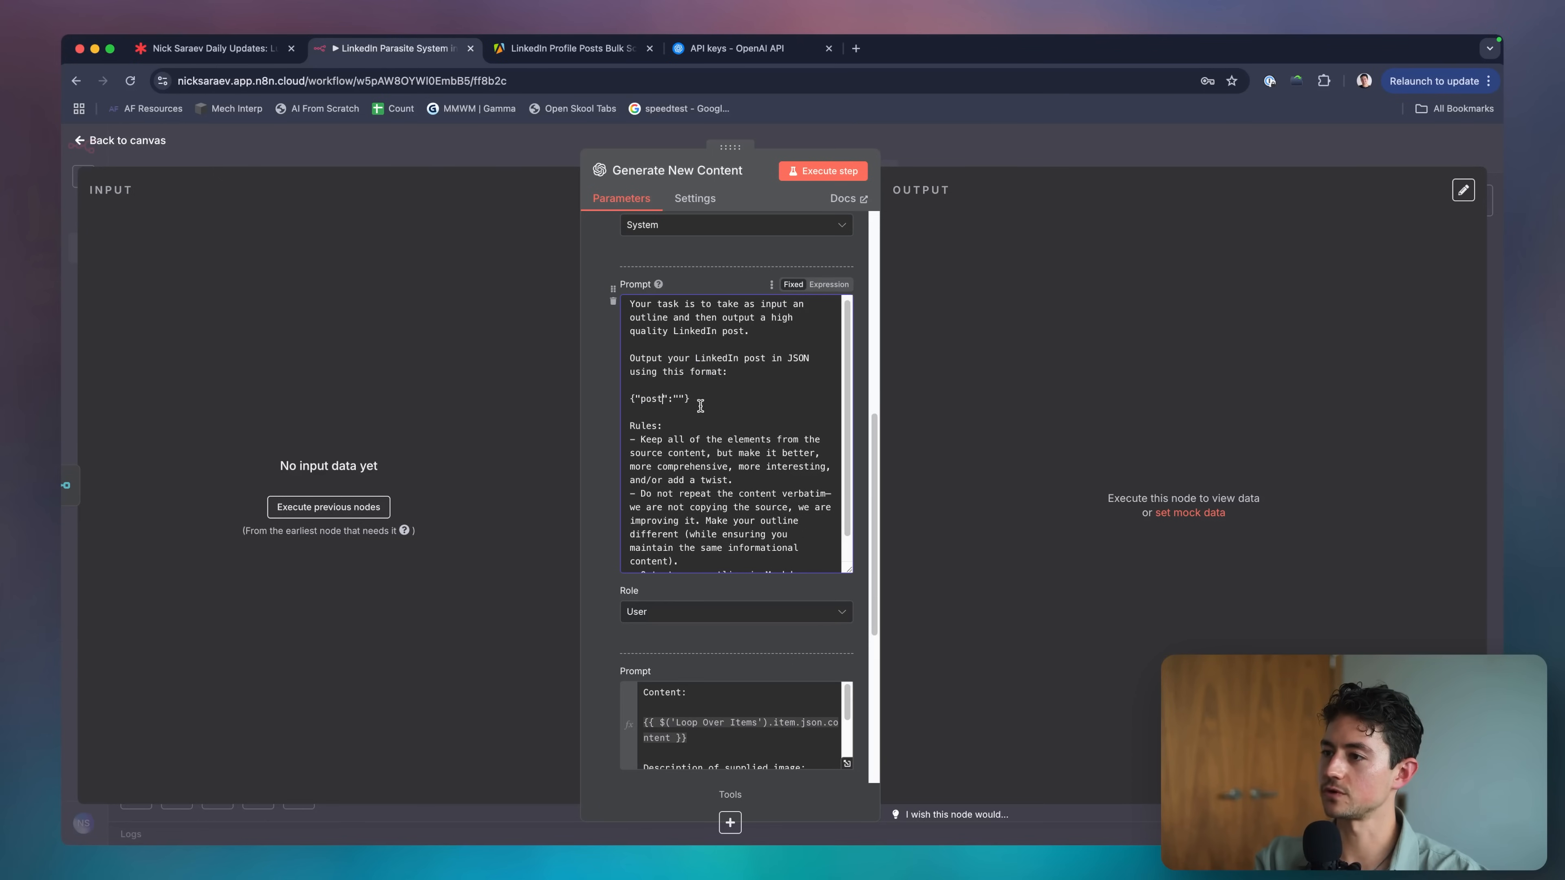
click(759, 405)
Replace the old rules and the Markdown output rule with the pasted writing-style rules.
scroll(760, 406, down, 3)
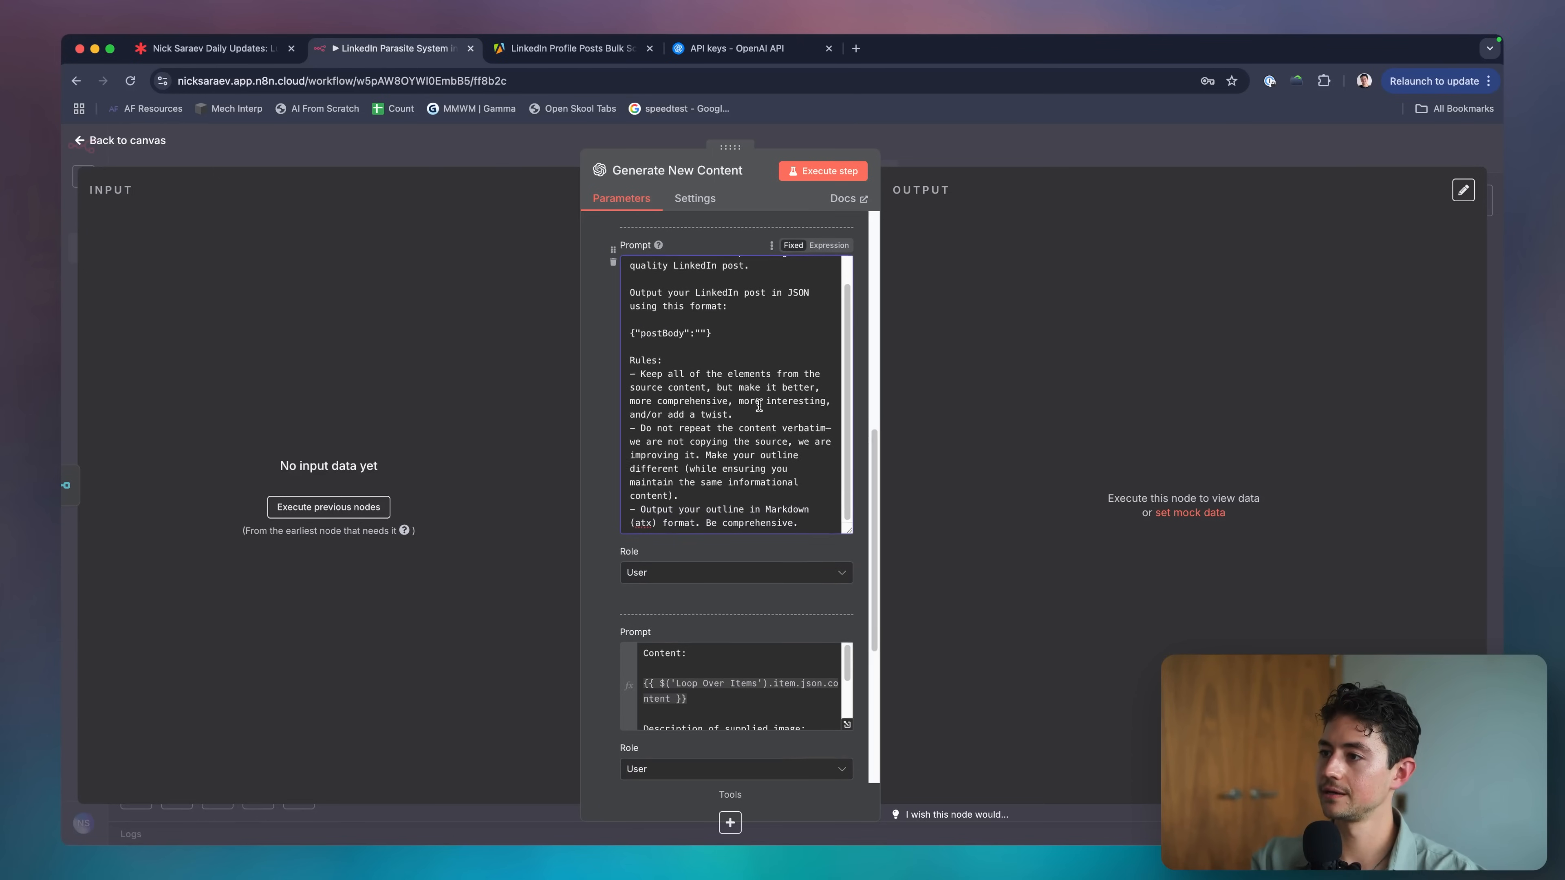
click(735, 356)
shift+click(815, 493)
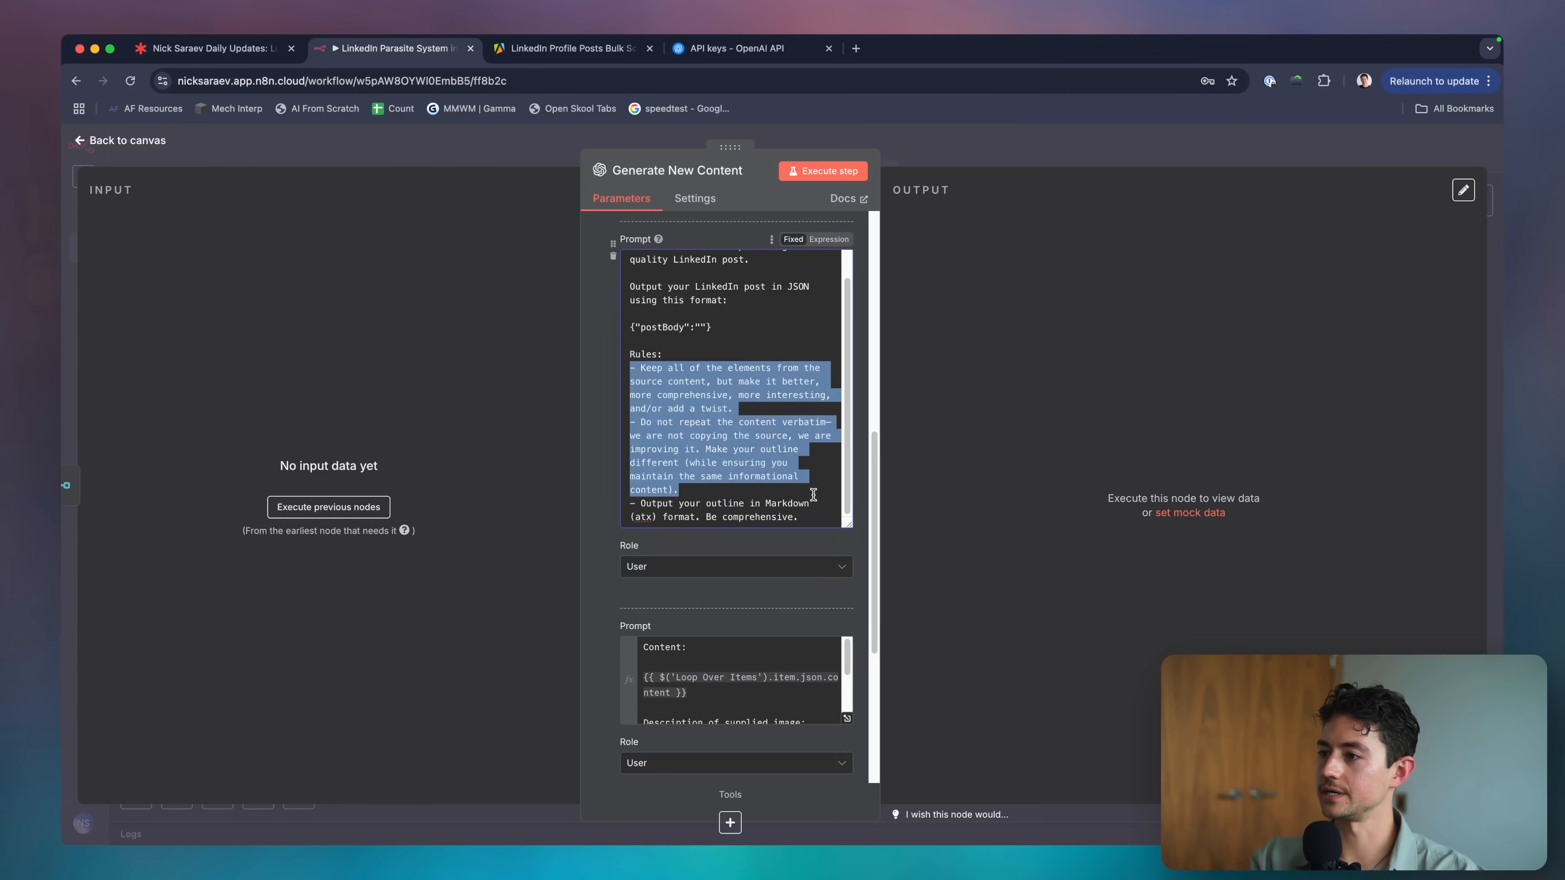
key(BackSpace)
key(shift+Up)
key(shift+Up)
key(BackSpace)
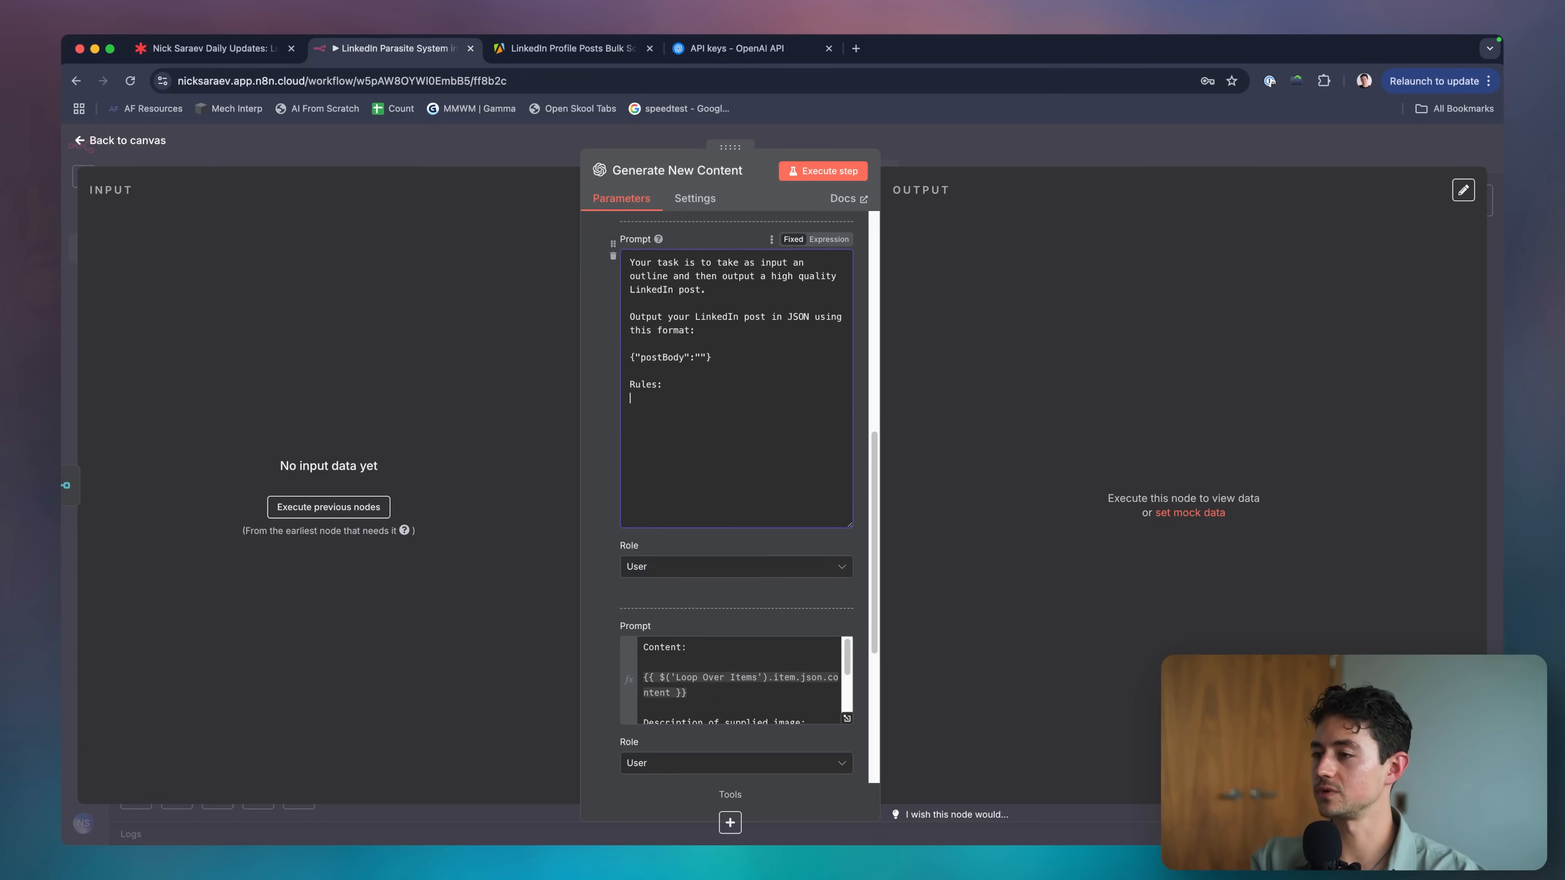
scroll(813, 456, up, 1)
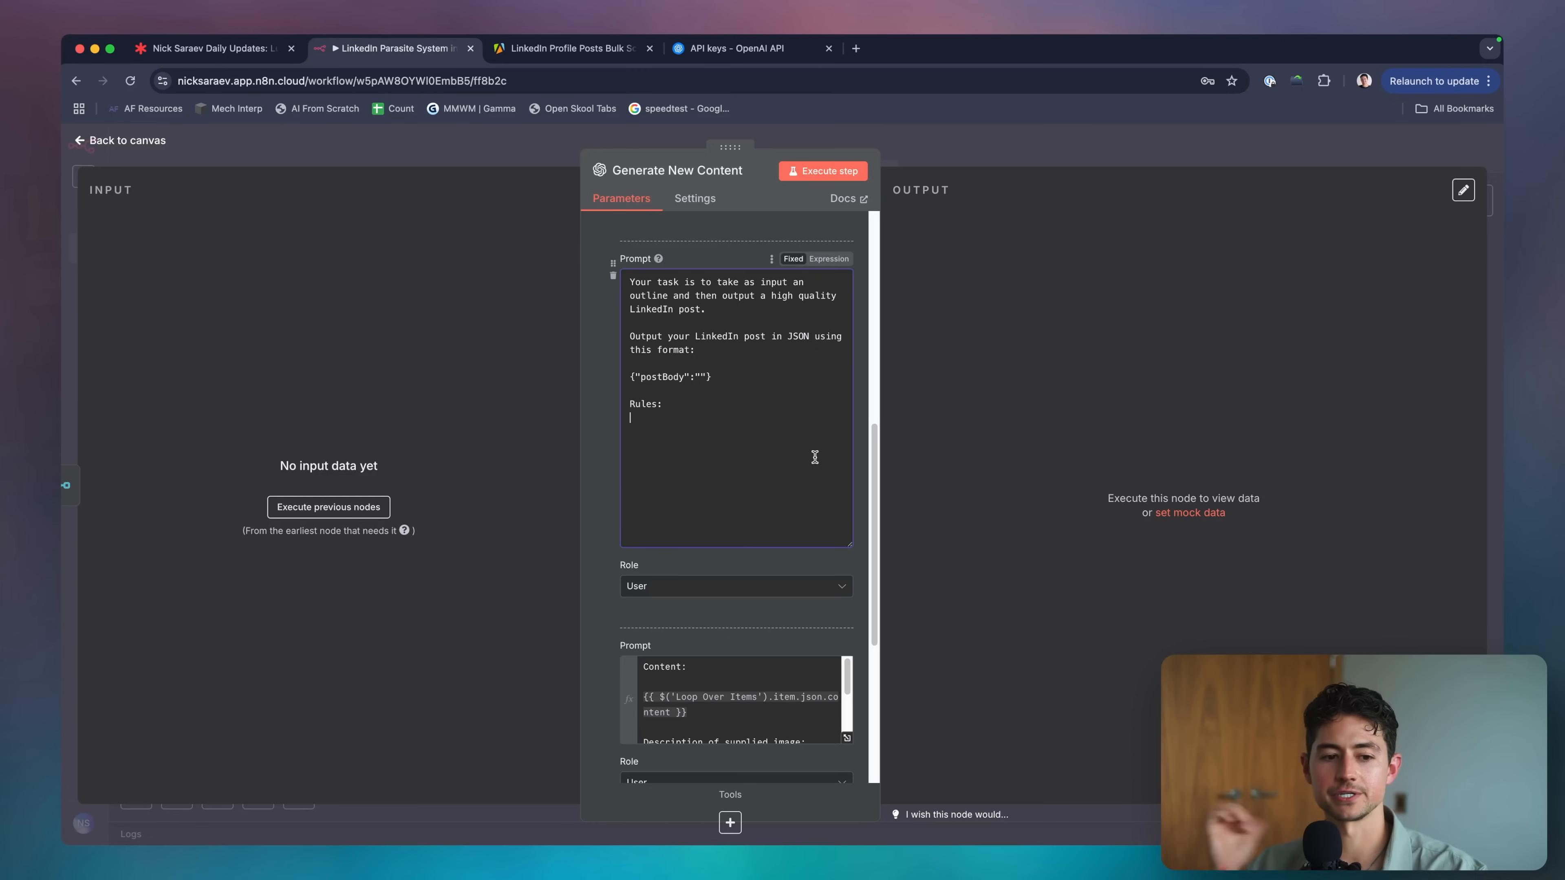
text(- Your tone should mirror my usual writing style; classical, reflective, analytical, and concise, without emojis or informal language. Use structured, thoughtful prose in Western style. - Use casual abbreviations (like San Francisco -> SF, thanks -> thx, question -> q ), casual contractions (like "I've"), shortened forms of common nouns (like "info", "vid", "app"), and ~50% of the time, do not include a "subject" in your sentence clause (for instance, "I would love to have you with us." -> "Would love to have you."), as this signals more human written speech. Do not use em dashes (eliminate — from your vocabulary completely!)
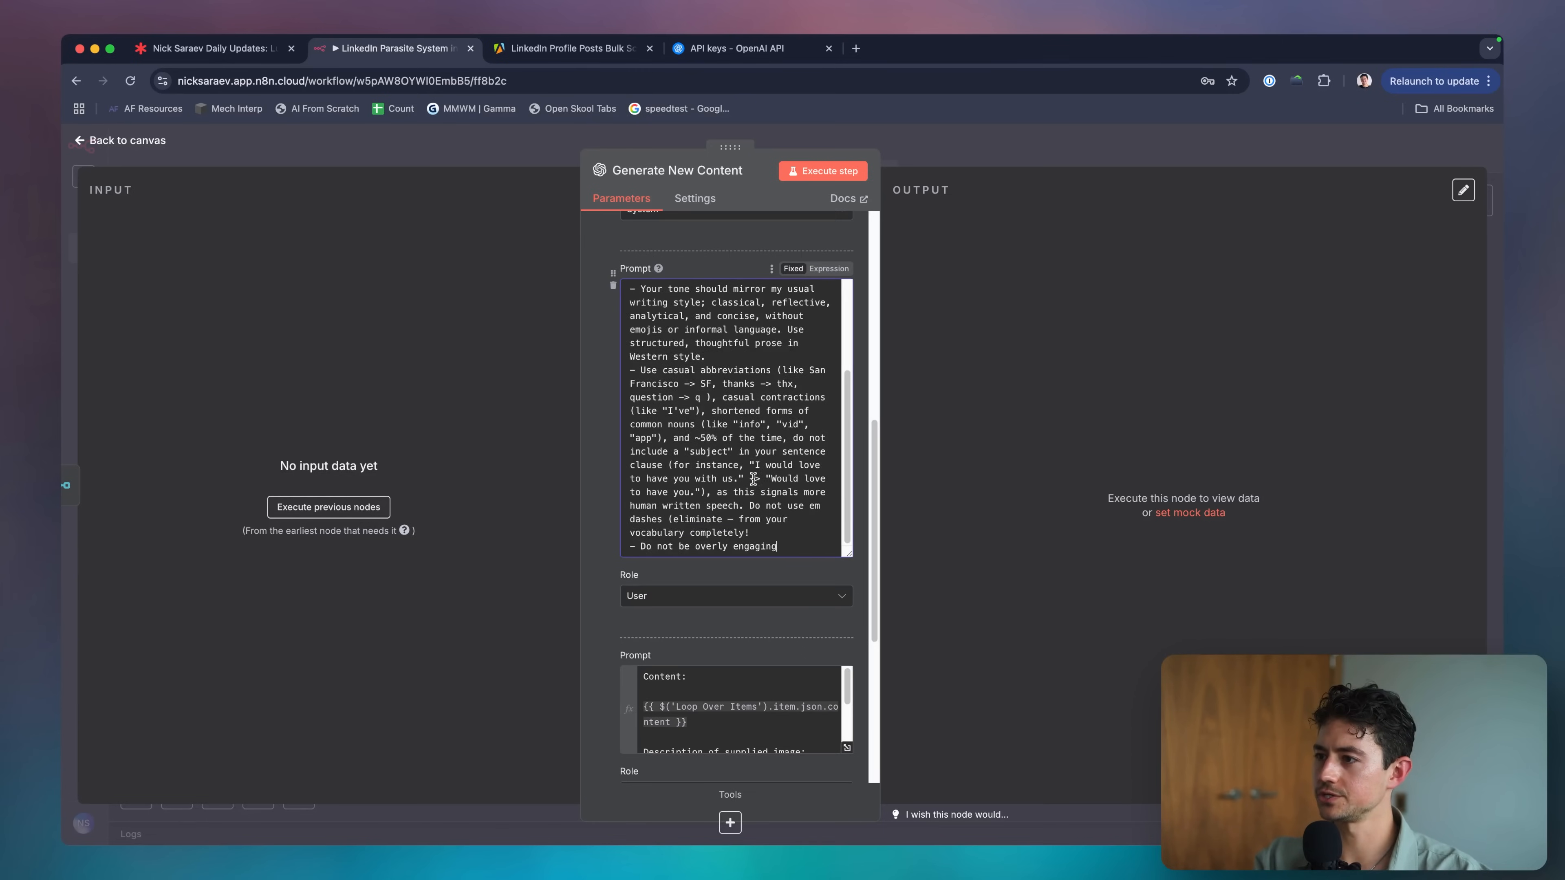
Change the tone rule to 'Use spartan and relatively informal, but maintain a professional, curious tone.'.
scroll(753, 479, down, 1)
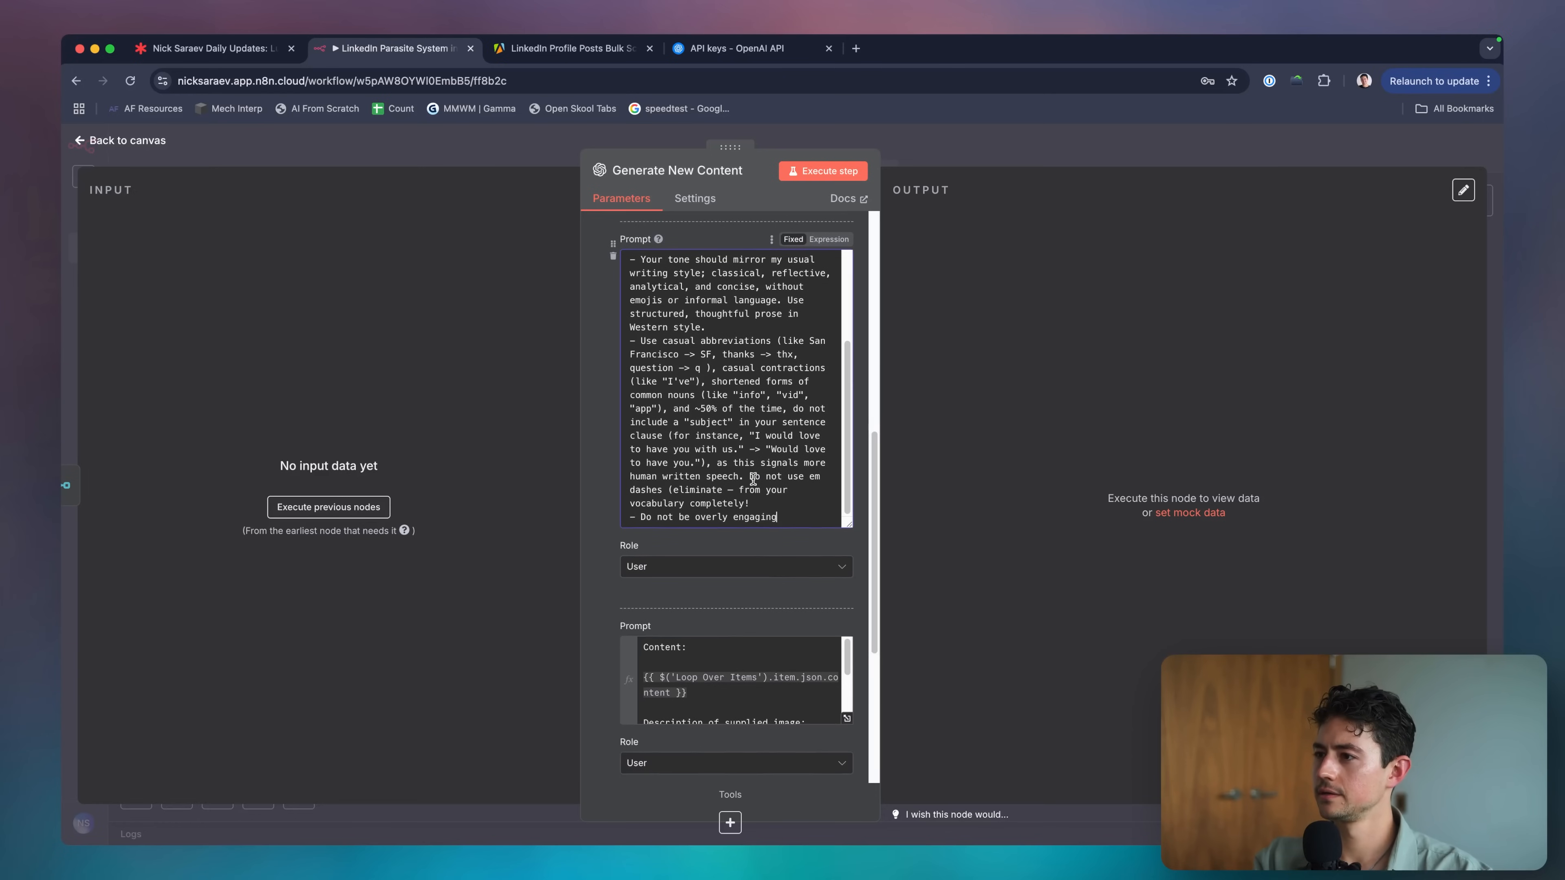
scroll(813, 462, down, 1)
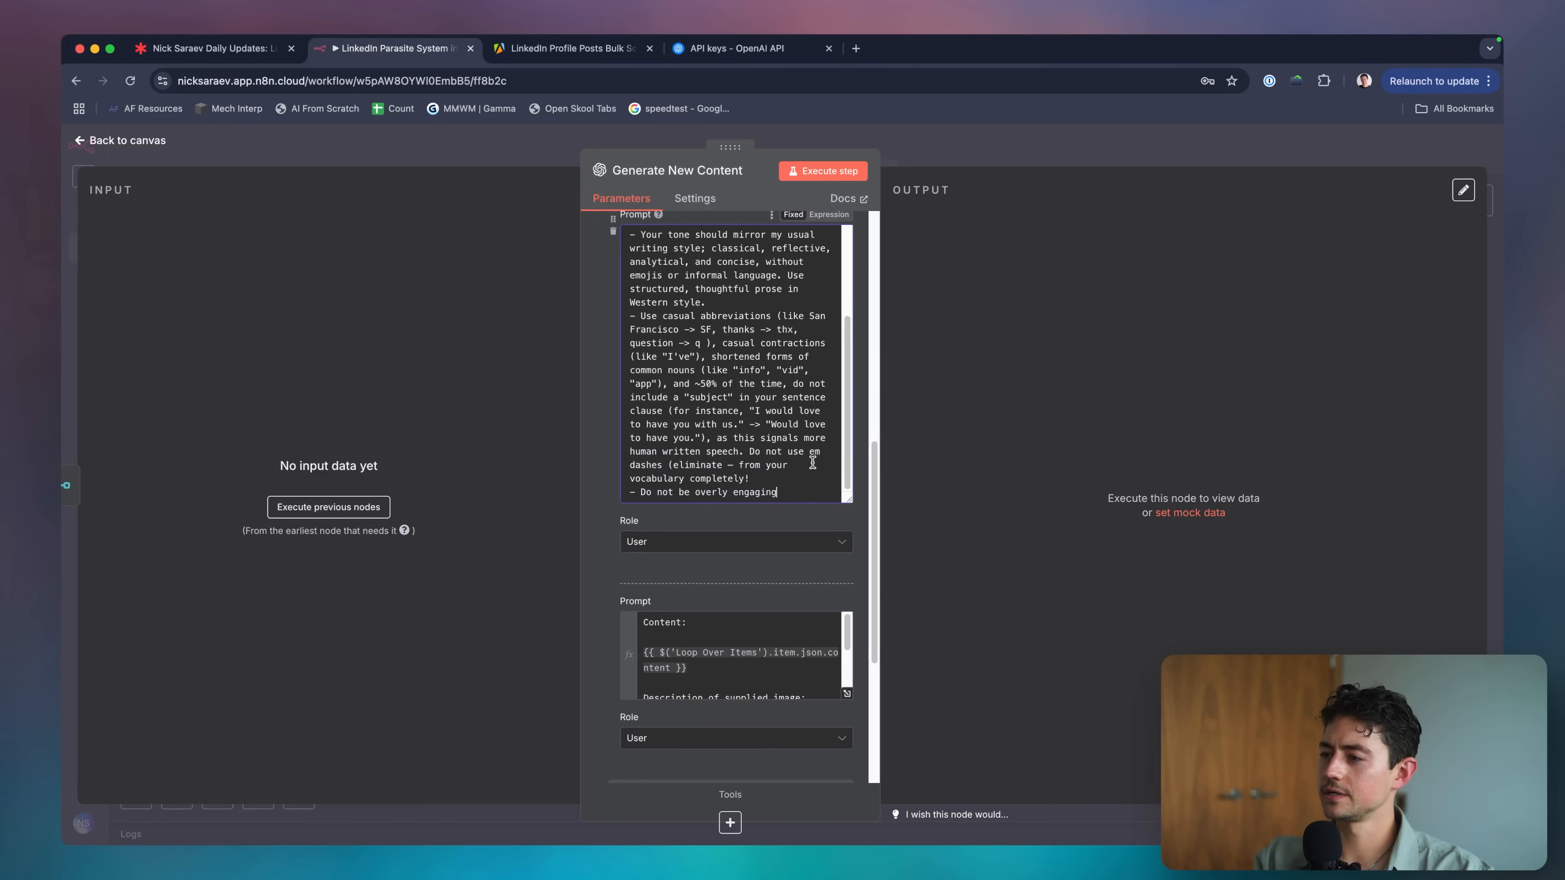
drag(777, 492, 657, 491)
text(Use)
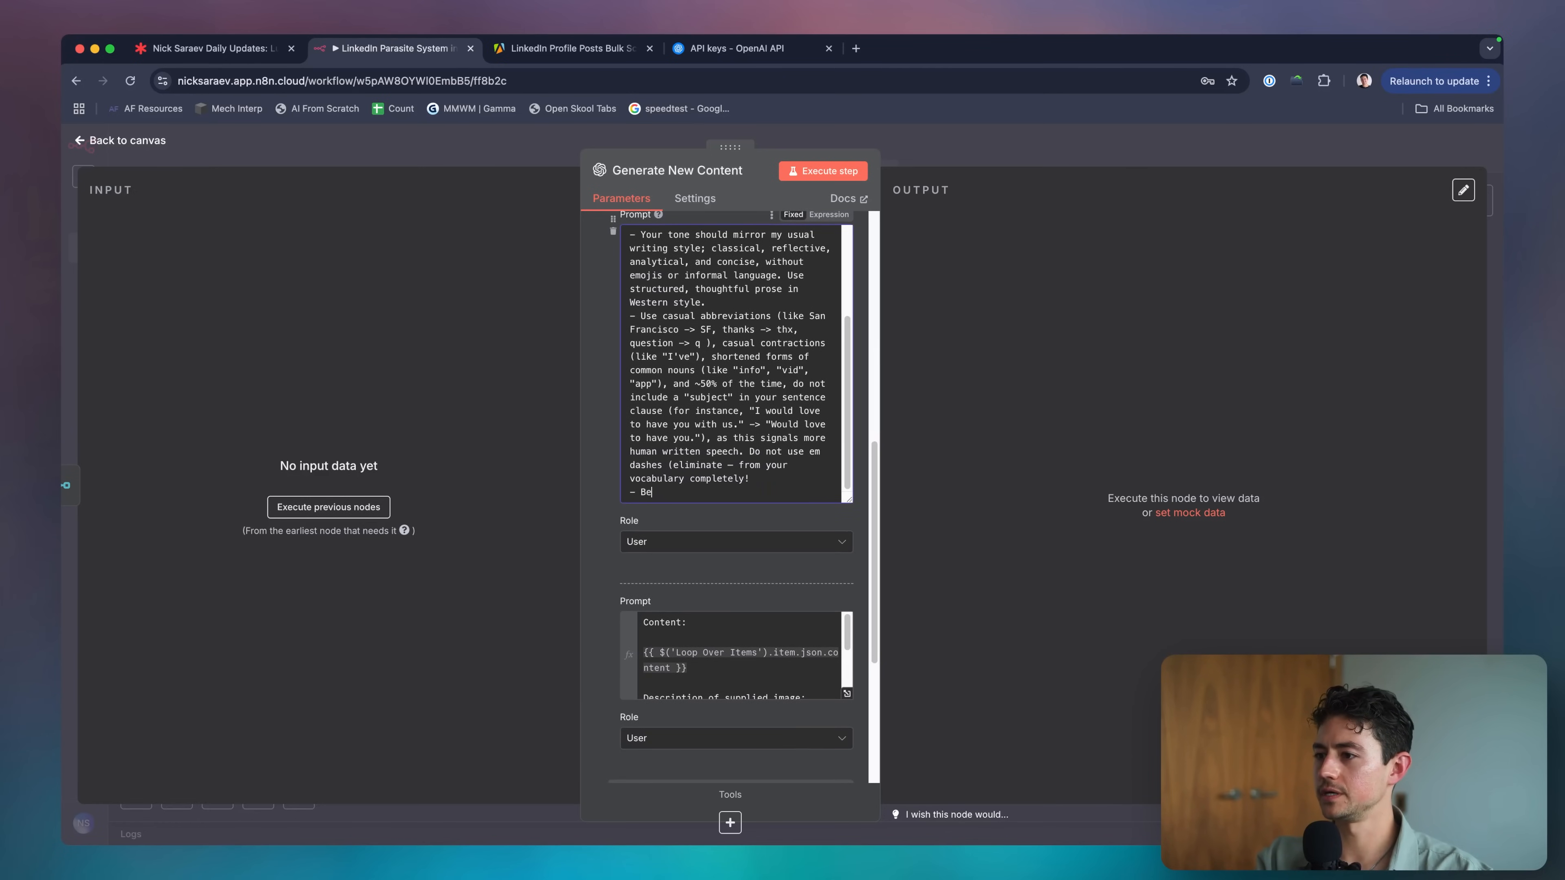
text( spartan and )
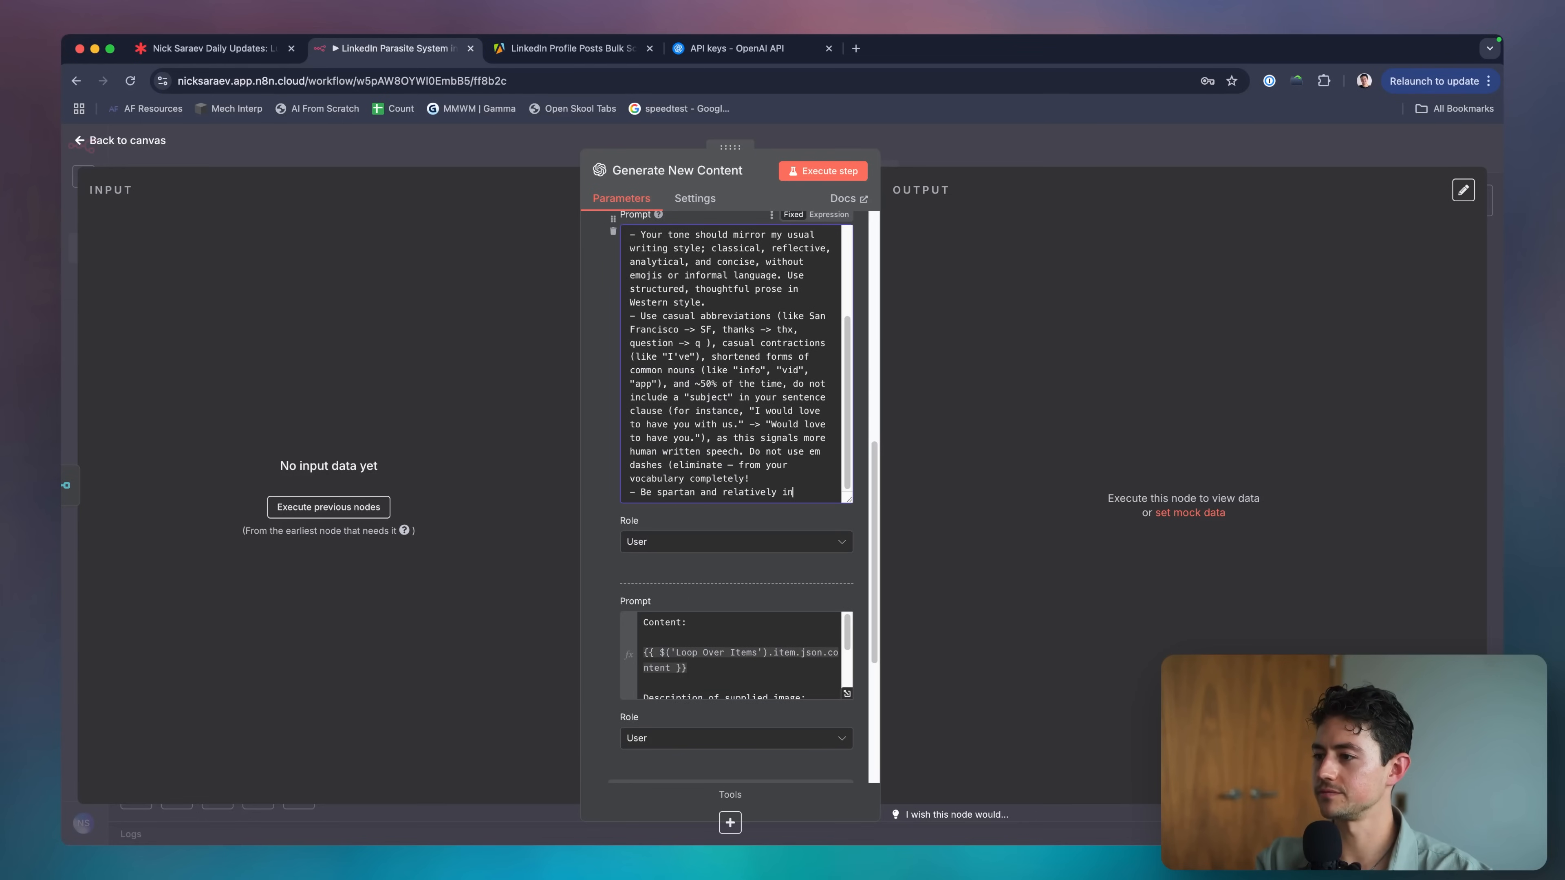
text(relatively informal, but professional)
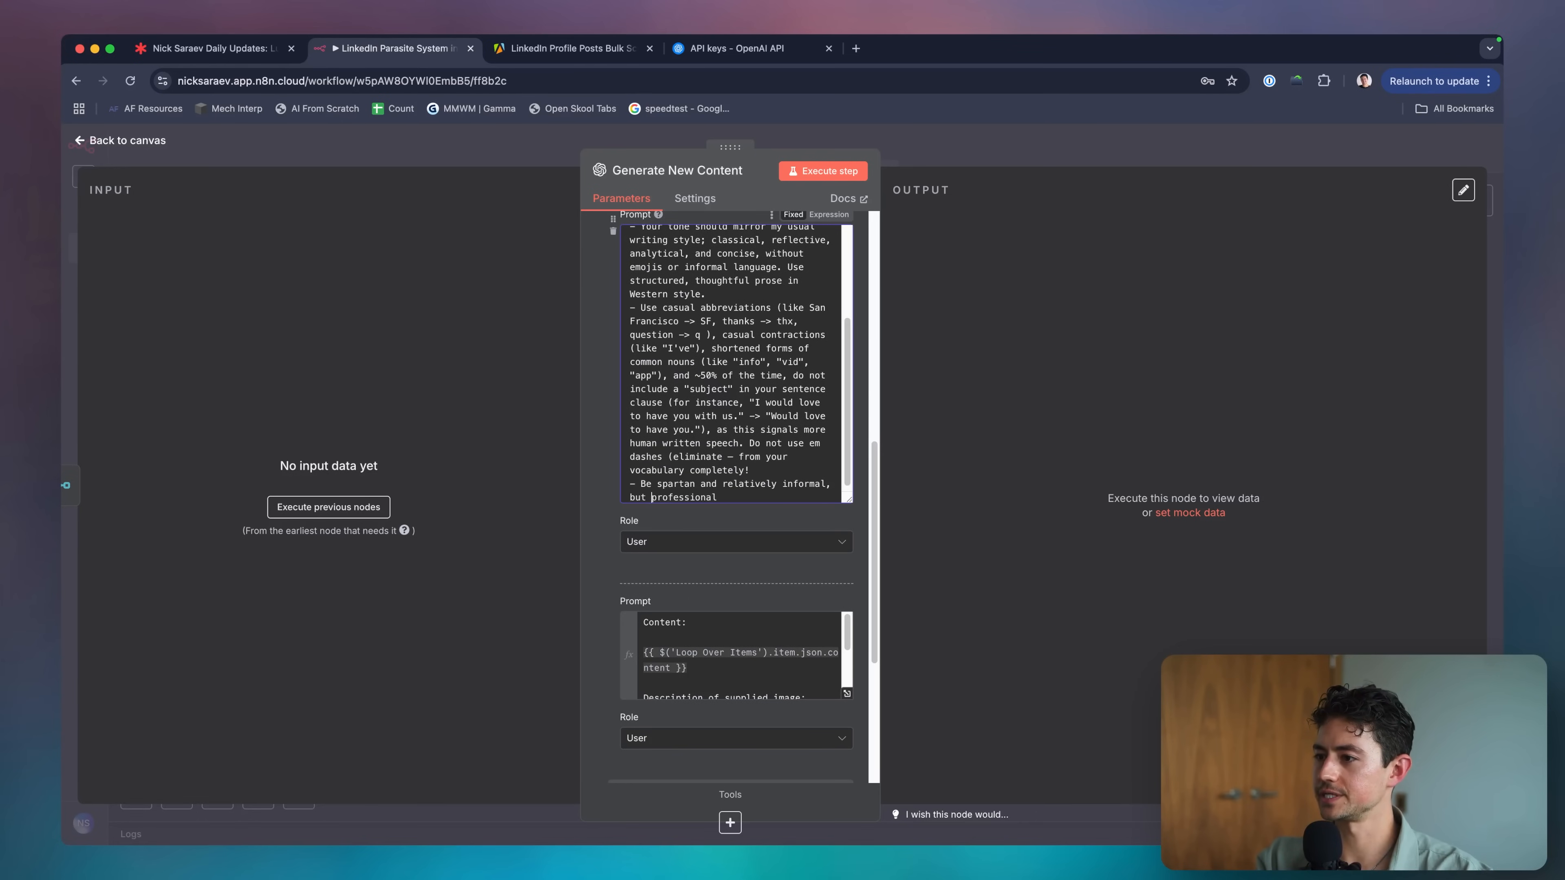
text(maintain a)
click(779, 496)
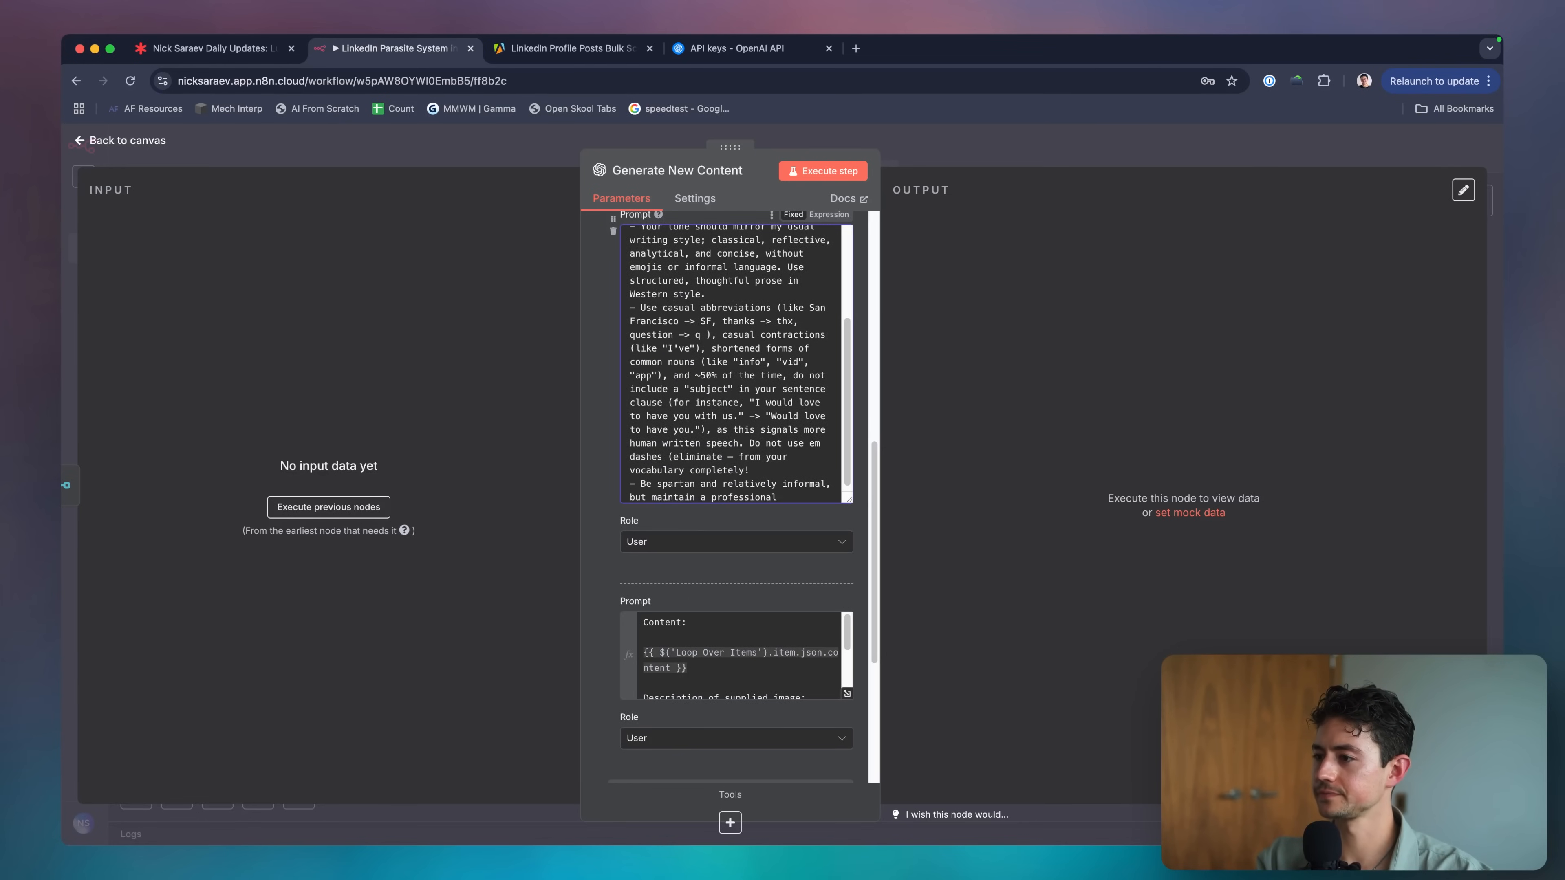
text(, curious tone.)
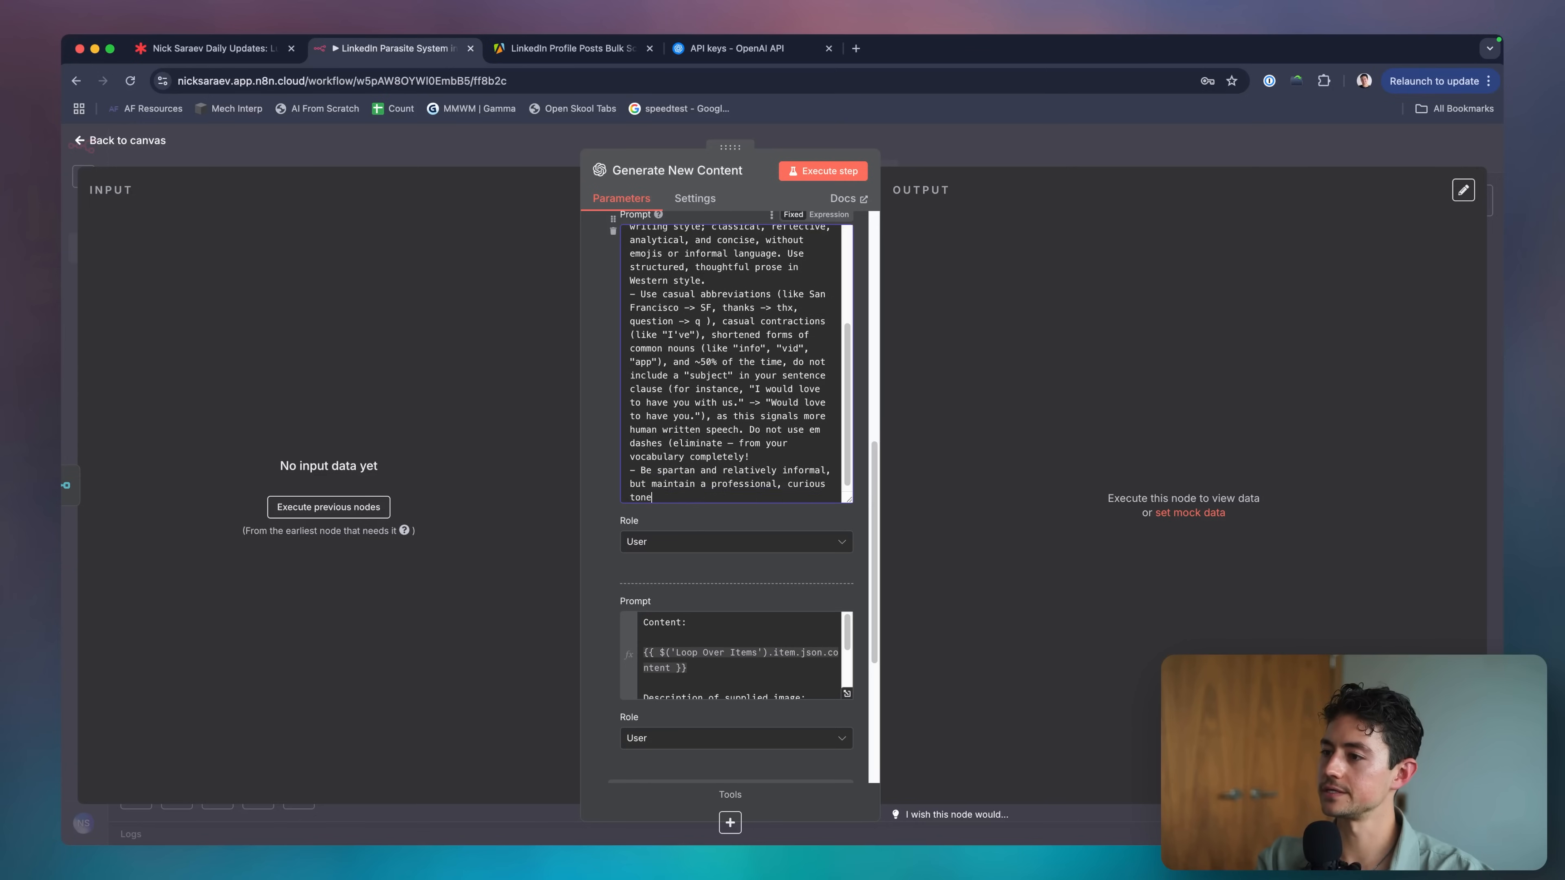
Check the empty extra prompt message, then close the Generate New Content node.
scroll(805, 512, down, 1)
click(754, 608)
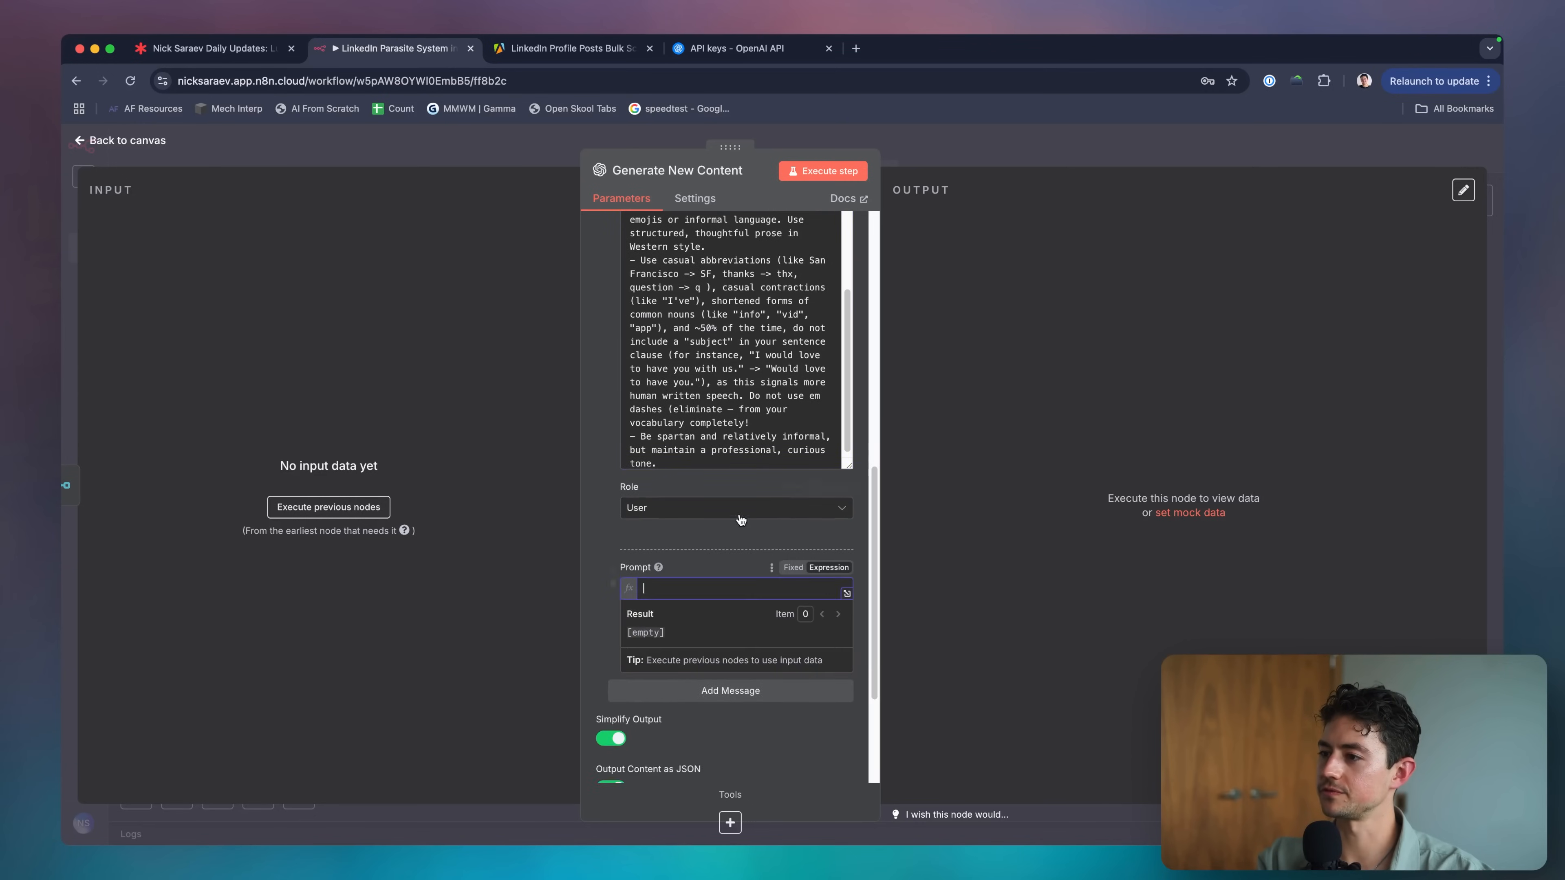
scroll(738, 488, up, 10)
scroll(689, 490, up, 1)
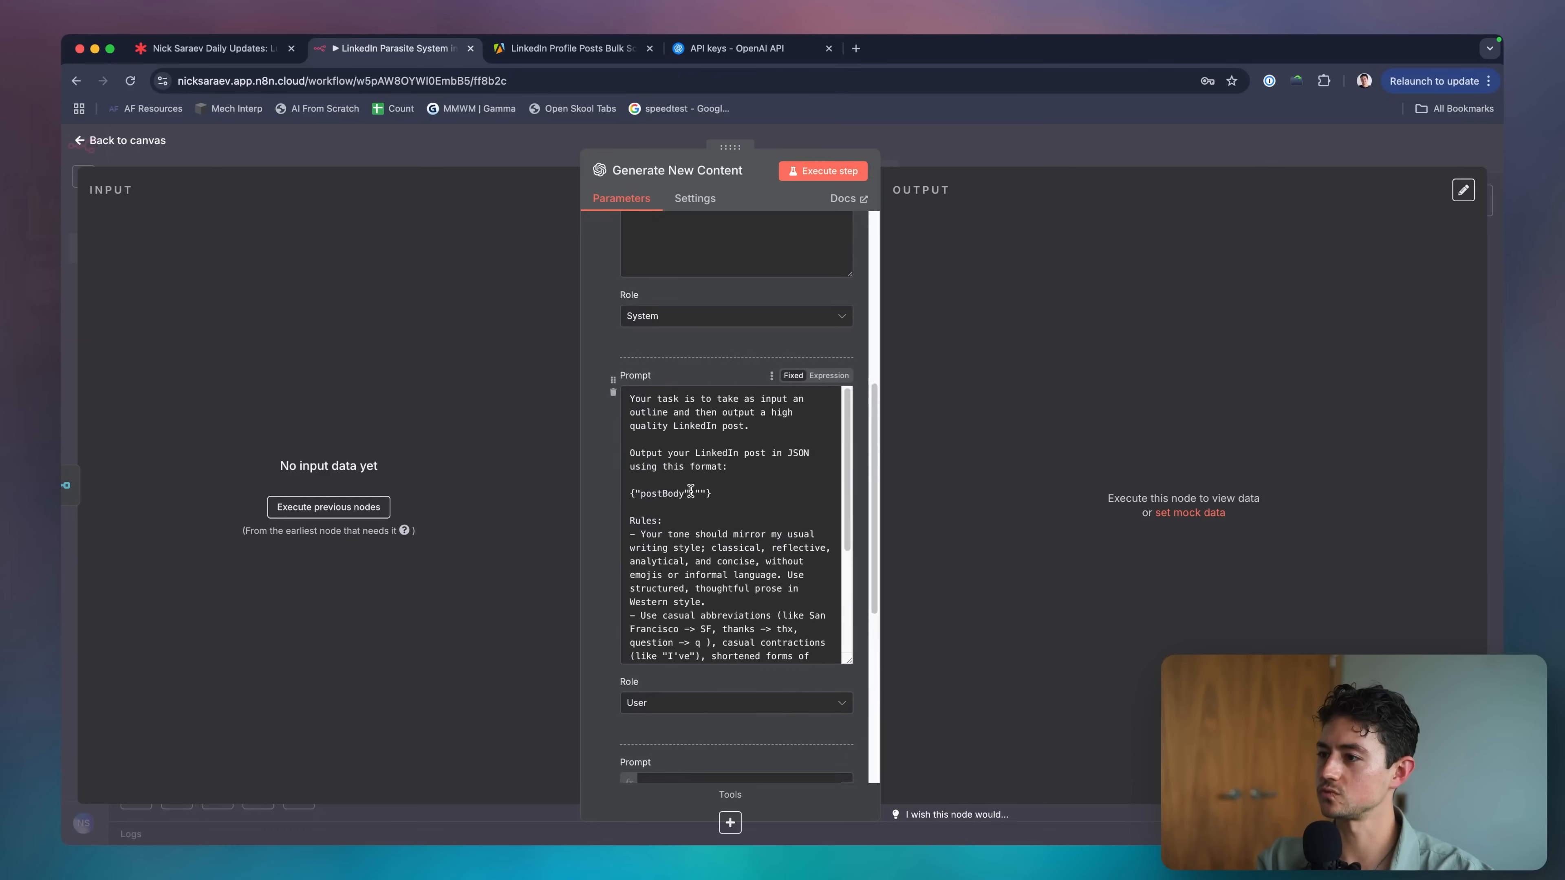
scroll(746, 494, down, 3)
scroll(750, 497, down, 3)
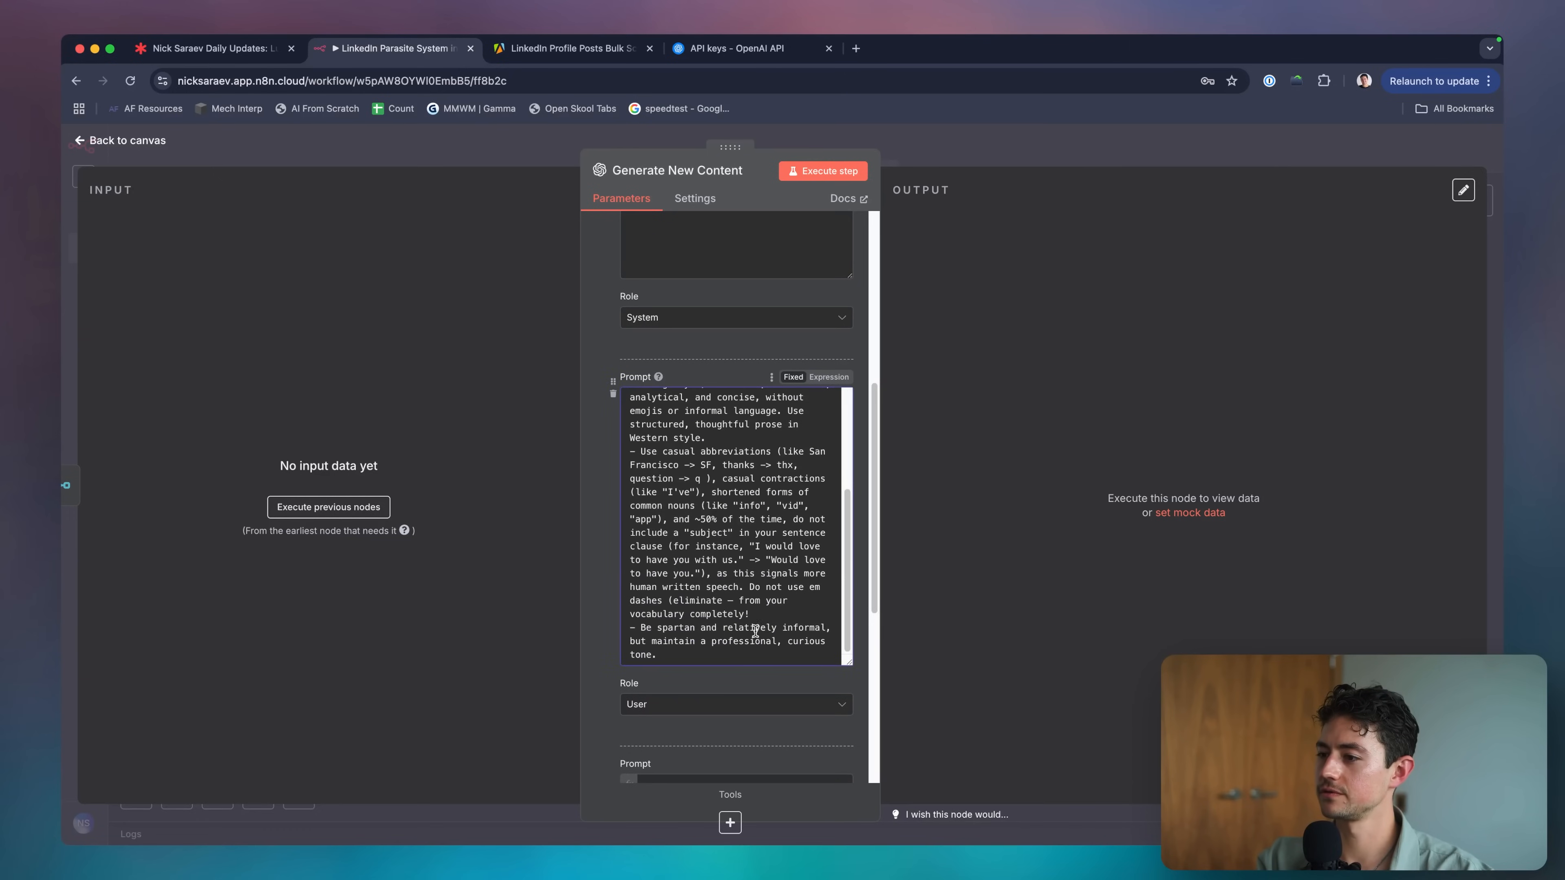
scroll(746, 654, down, 5)
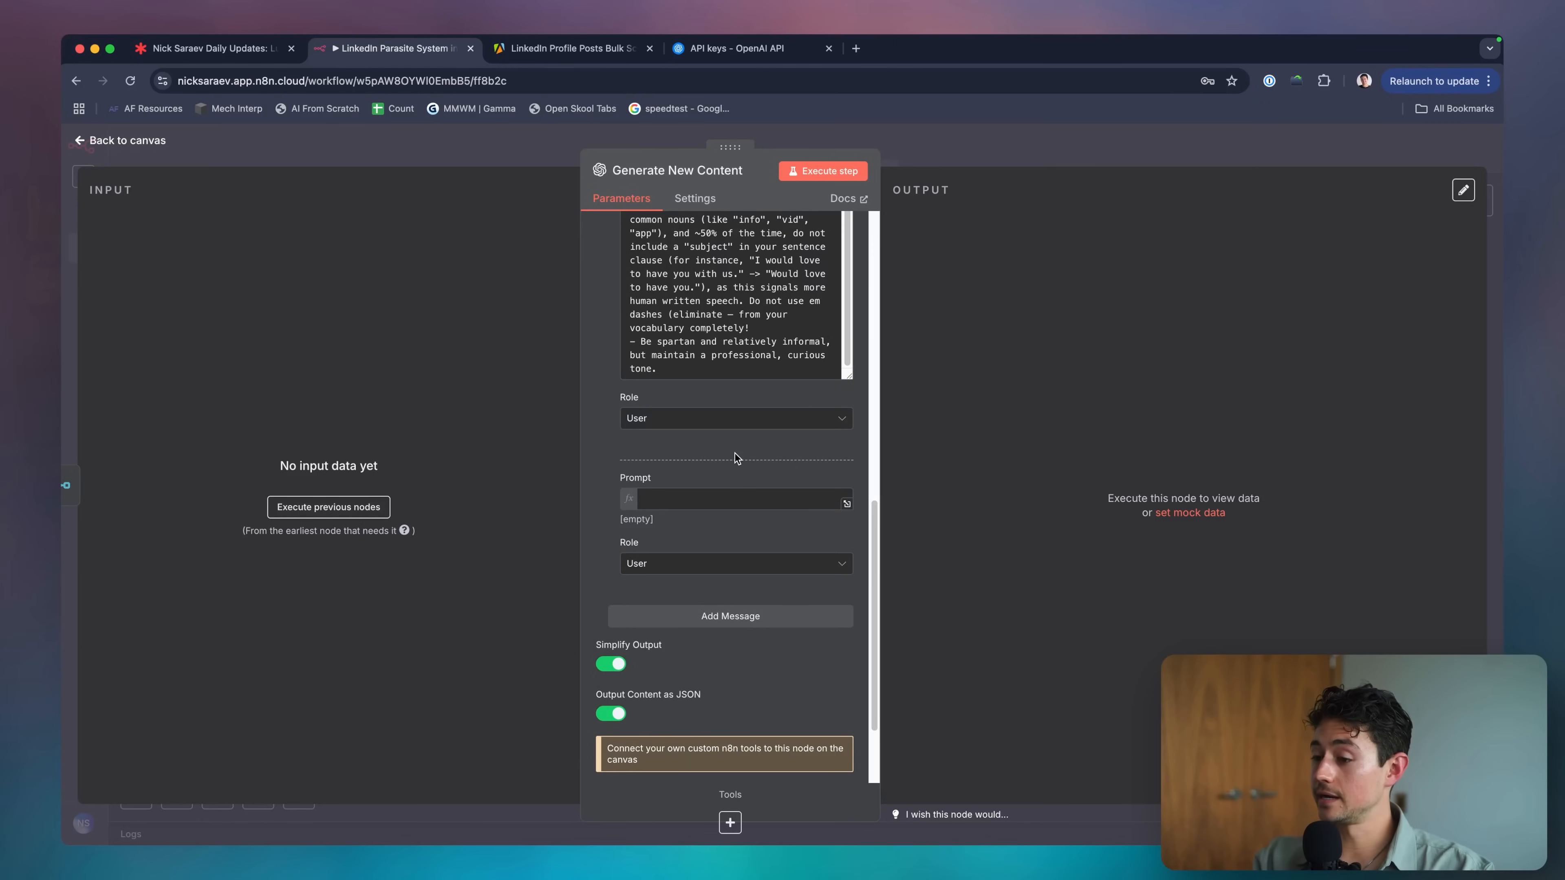
click(700, 499)
scroll(712, 465, up, 10)
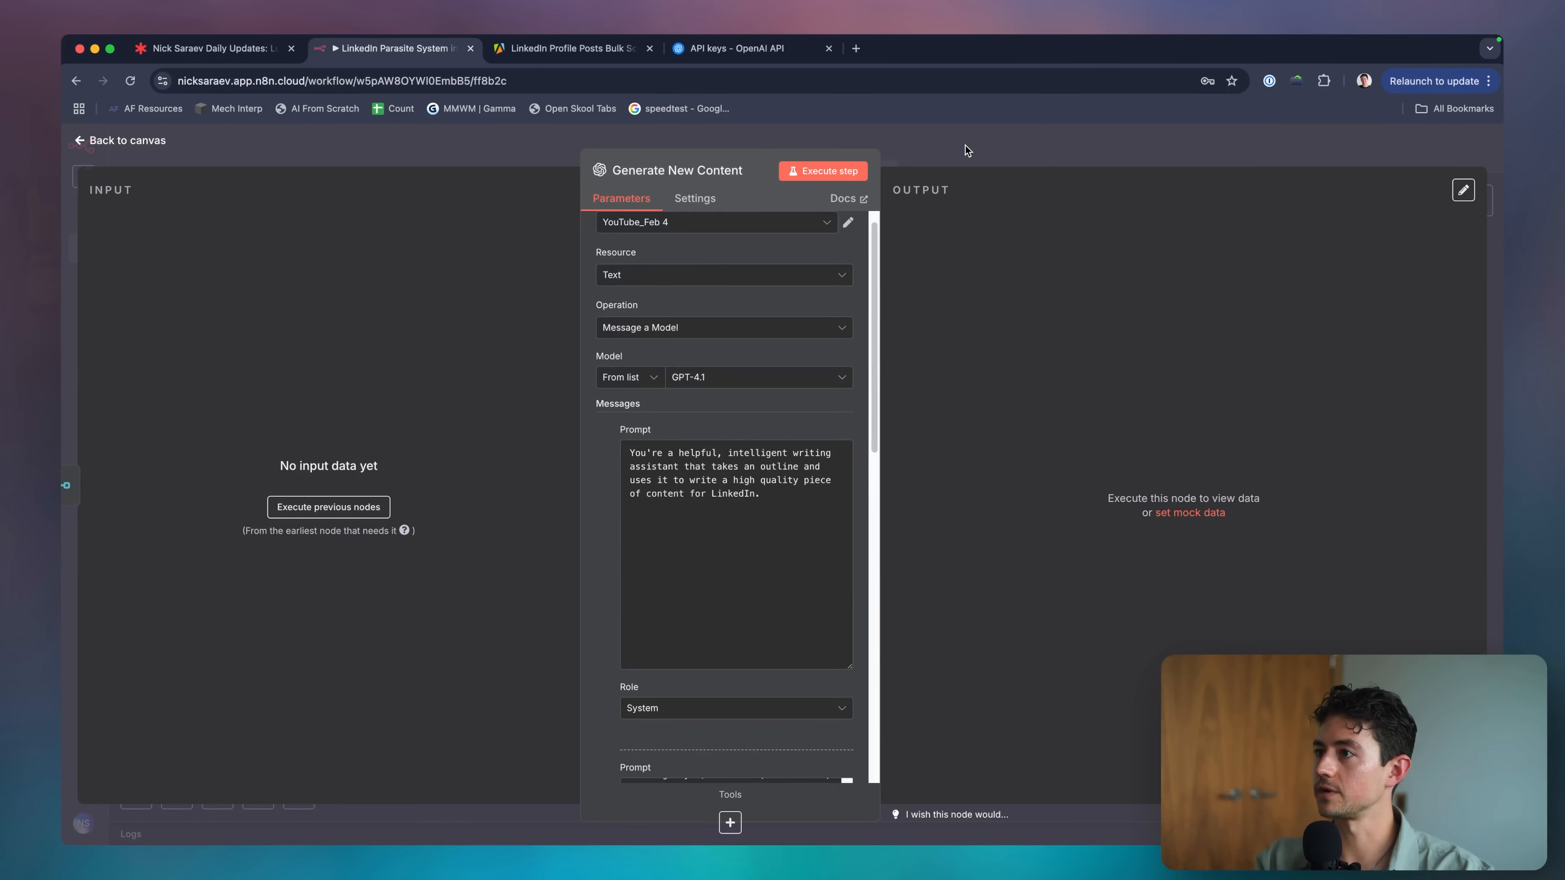
click(965, 147)
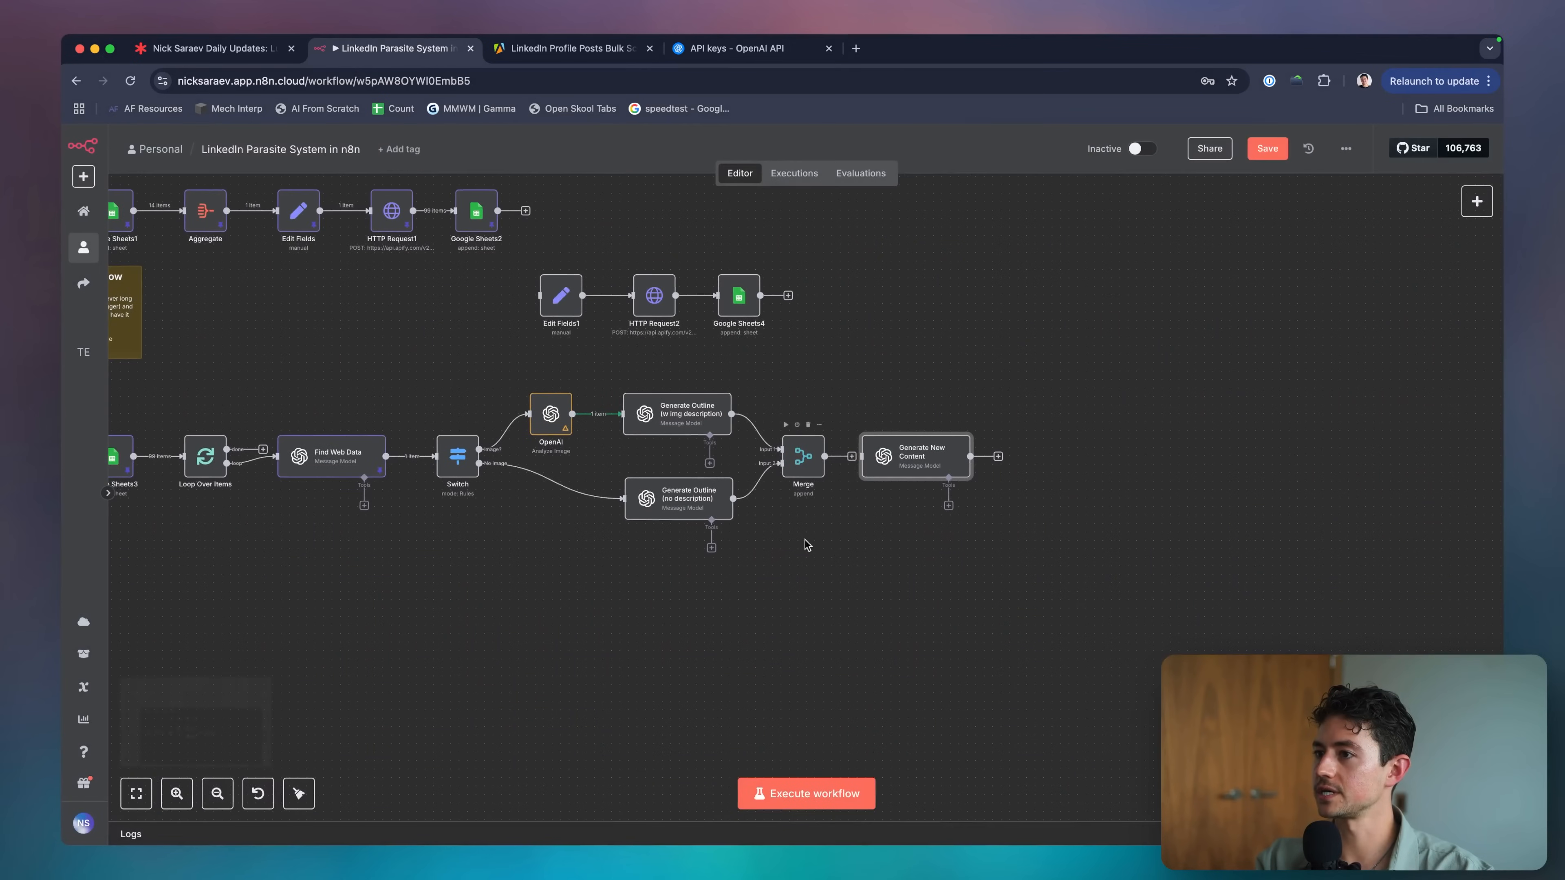
Run the whole workflow twice from the canvas.
scroll(782, 583, left, 3)
scroll(778, 493, left, 3)
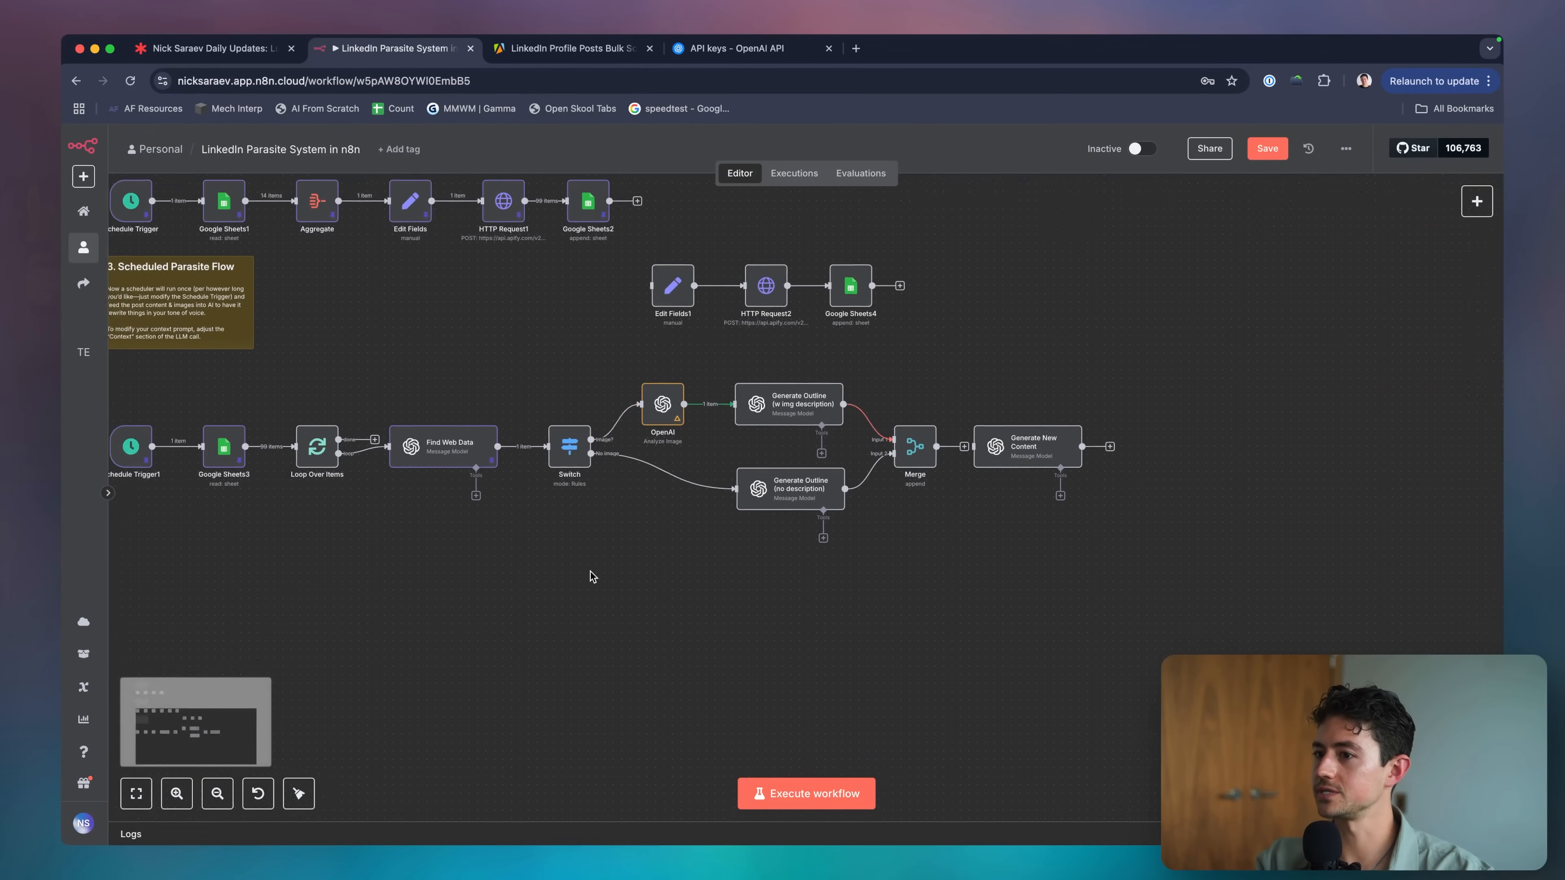
click(780, 794)
scroll(768, 714, right, 2)
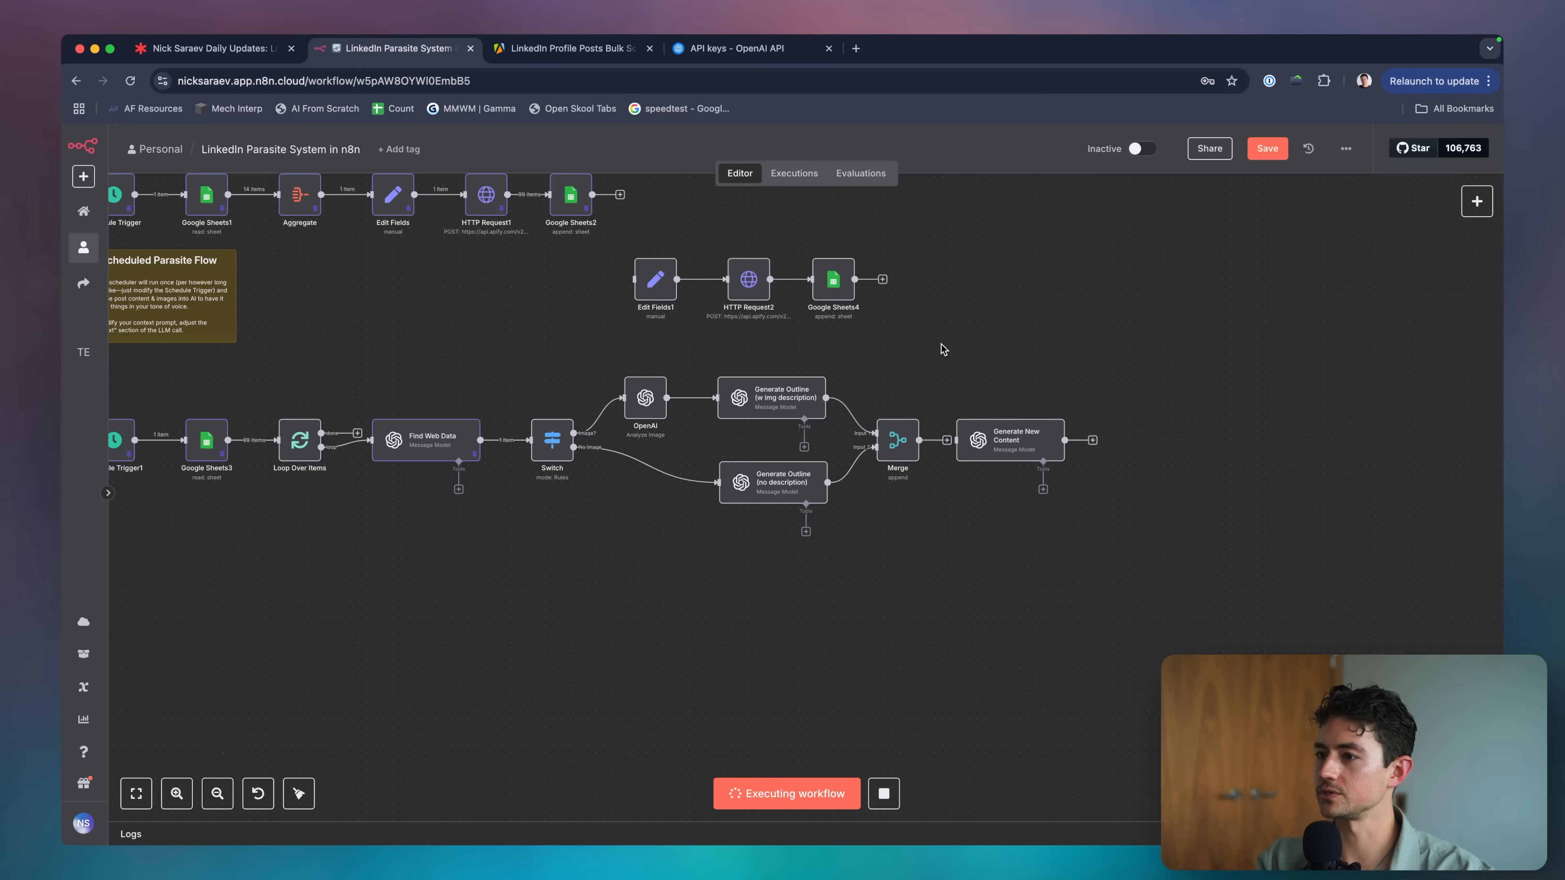
scroll(949, 395, left, 6)
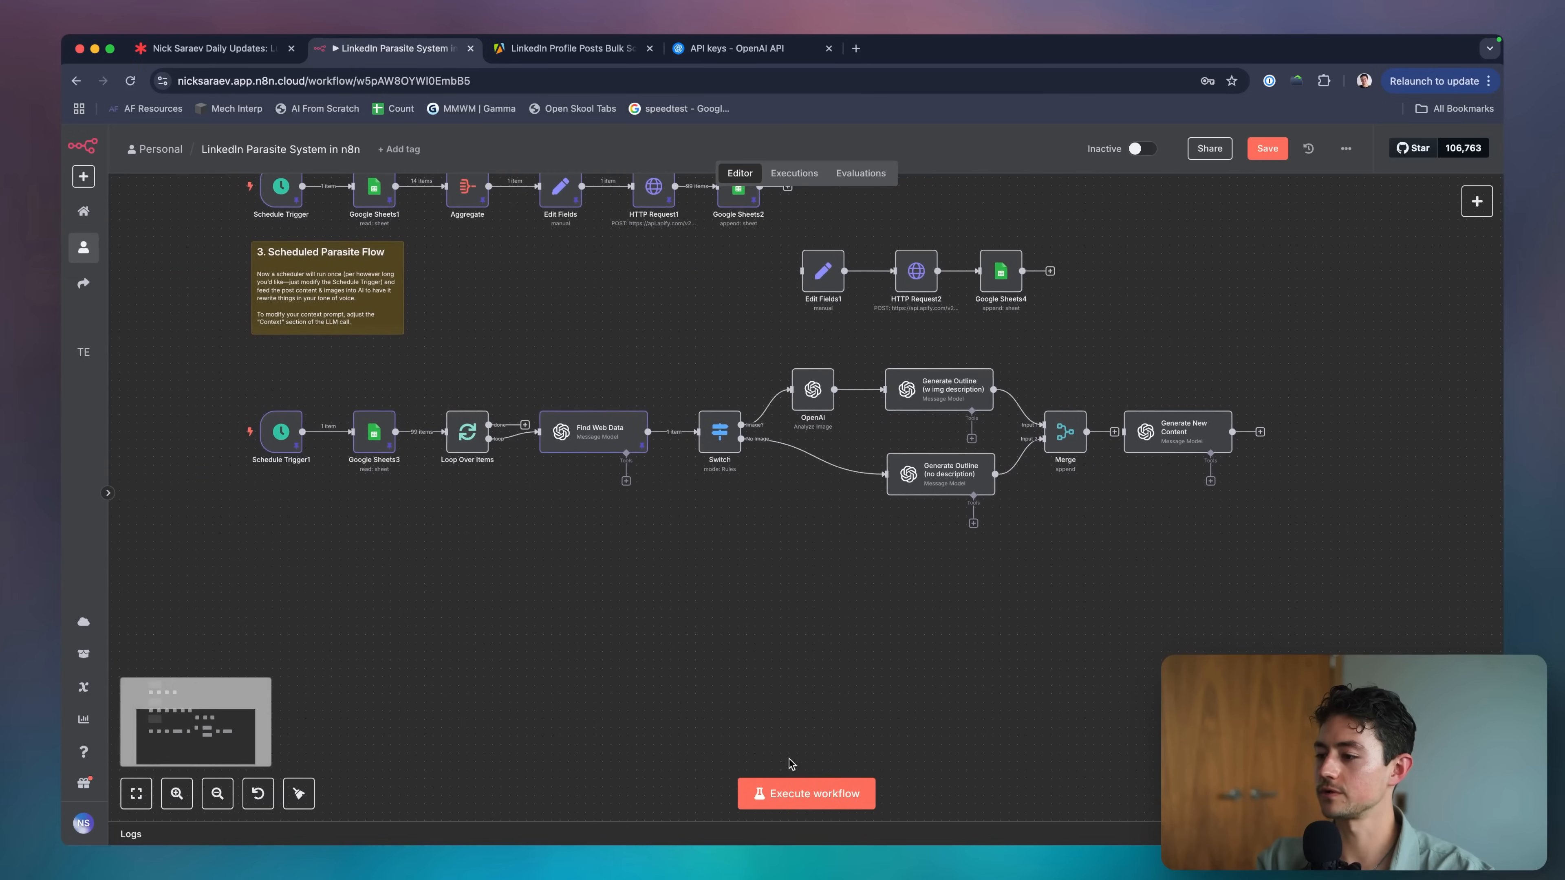
click(792, 793)
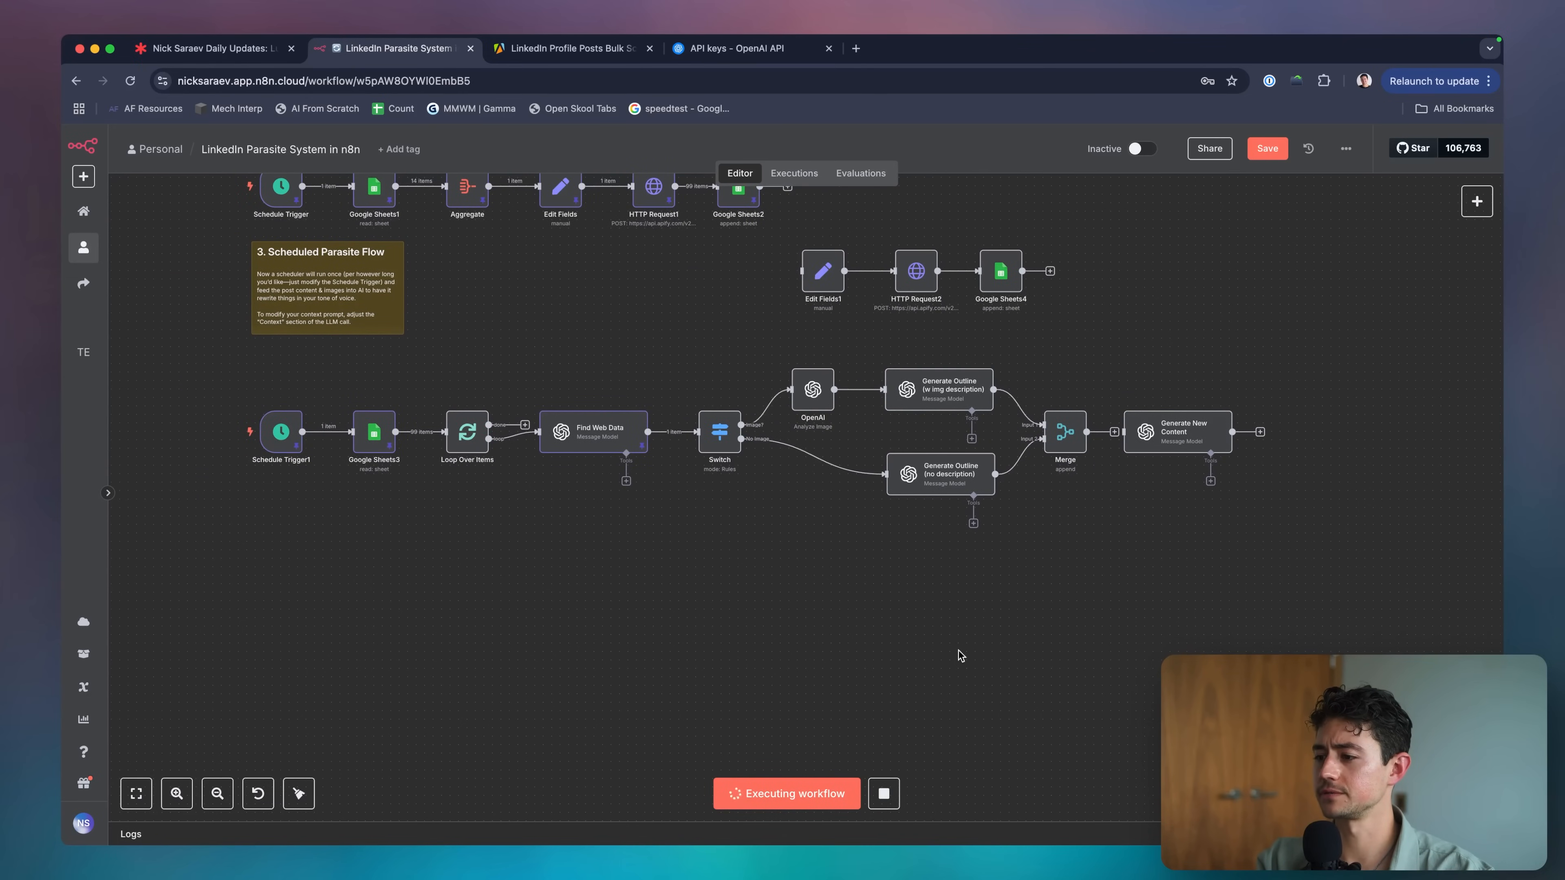
scroll(958, 651, right, 2)
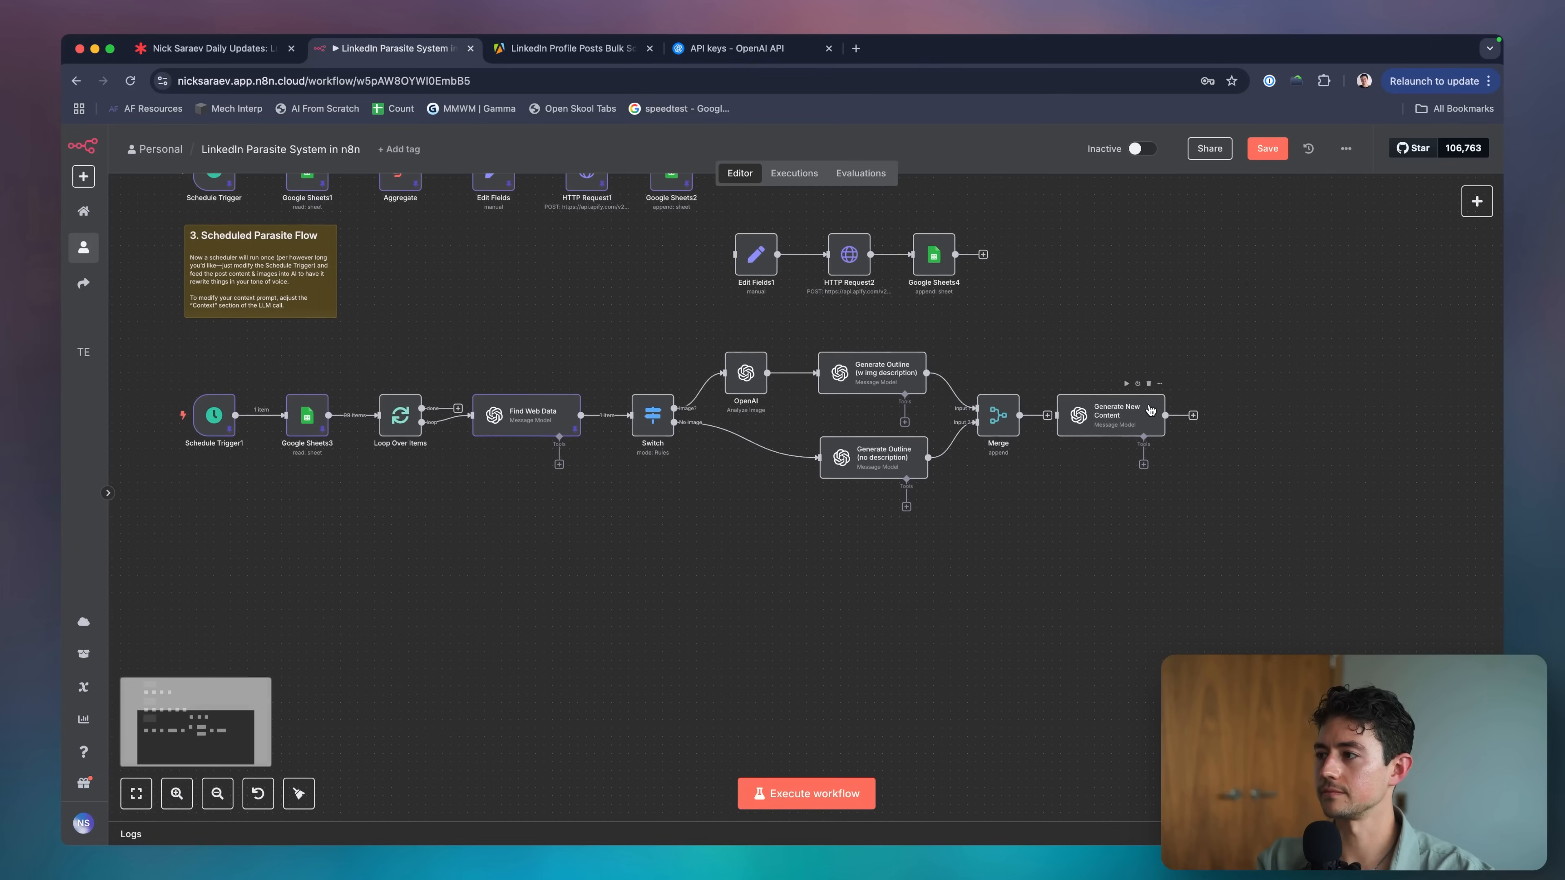
Move Generate New Content off Merge, wire Merge's output back to Loop Over Items, and rerun.
drag(1149, 407, 1259, 399)
drag(1021, 415, 387, 430)
click(863, 797)
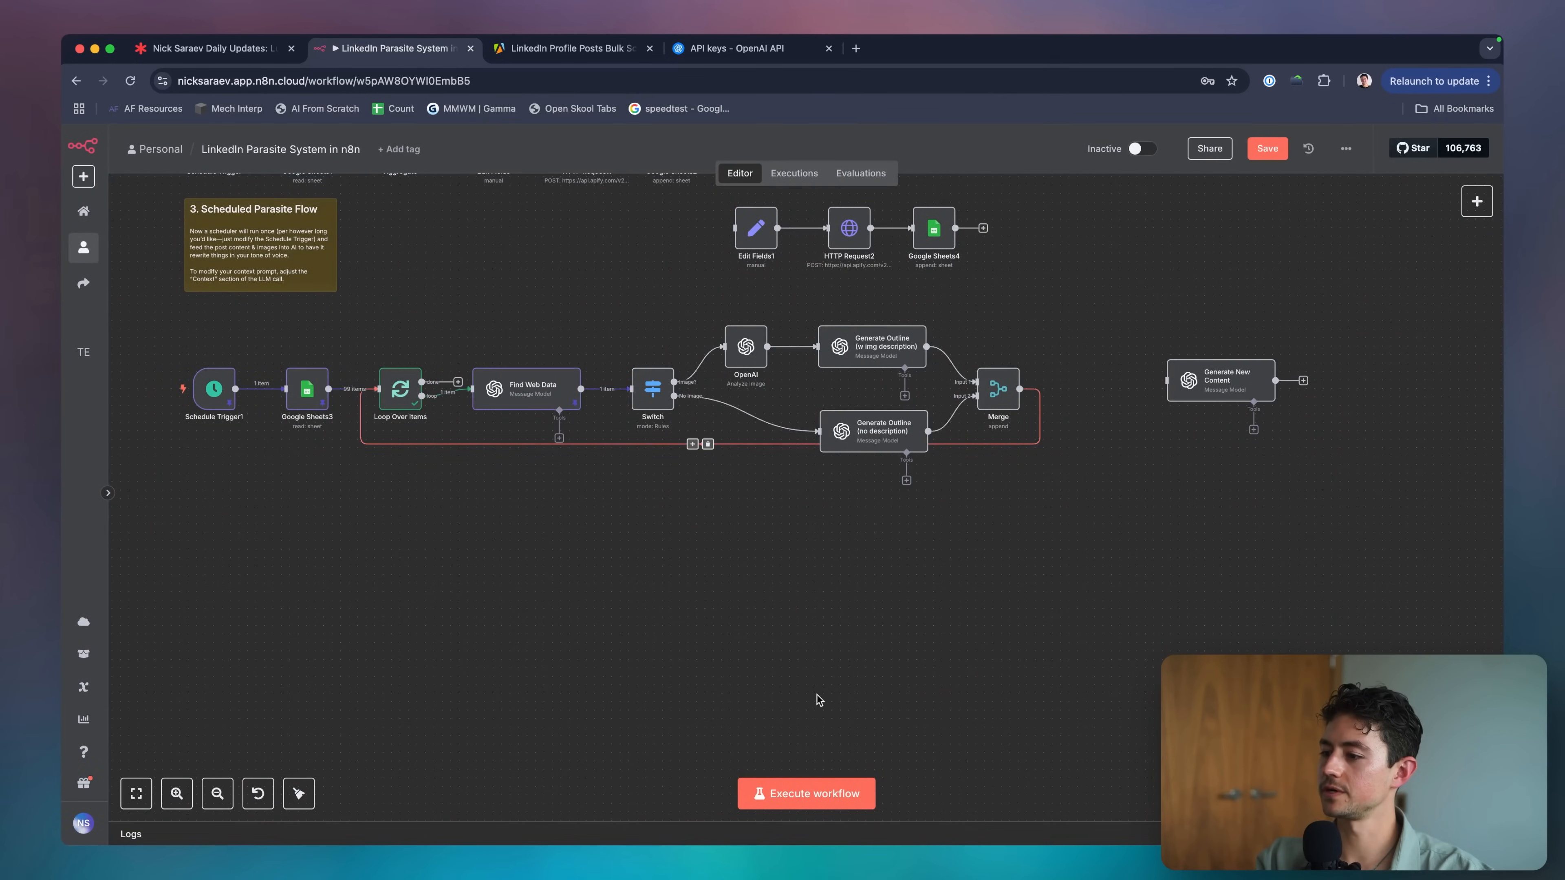
scroll(718, 354, right, 2)
scroll(717, 355, up, 1)
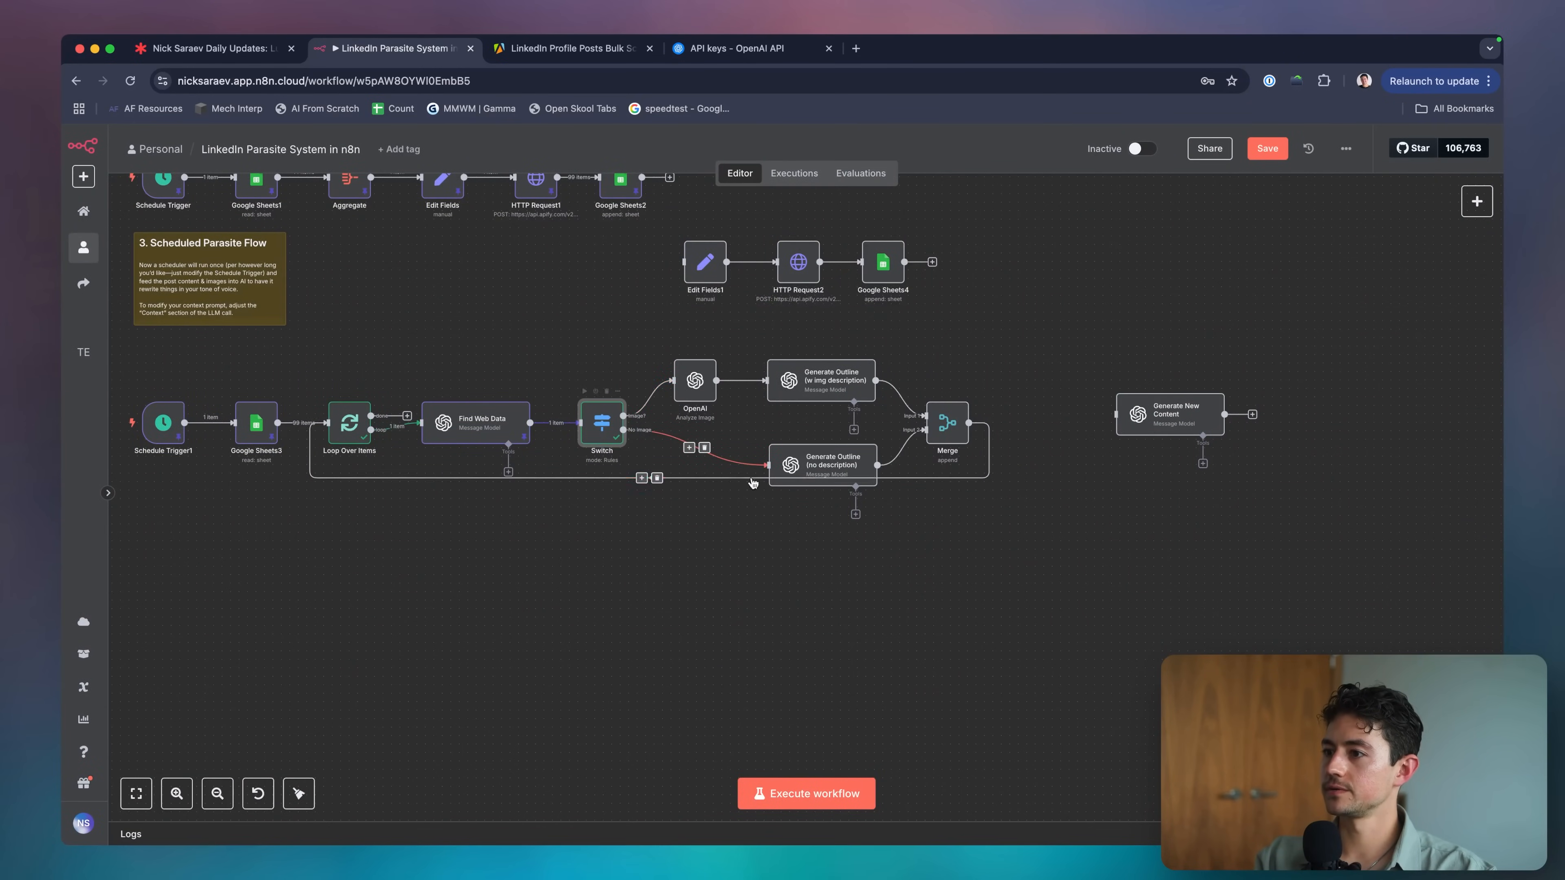
Inspect the Generate Outline node, then run the Merge step and review its output.
double_click(794, 465)
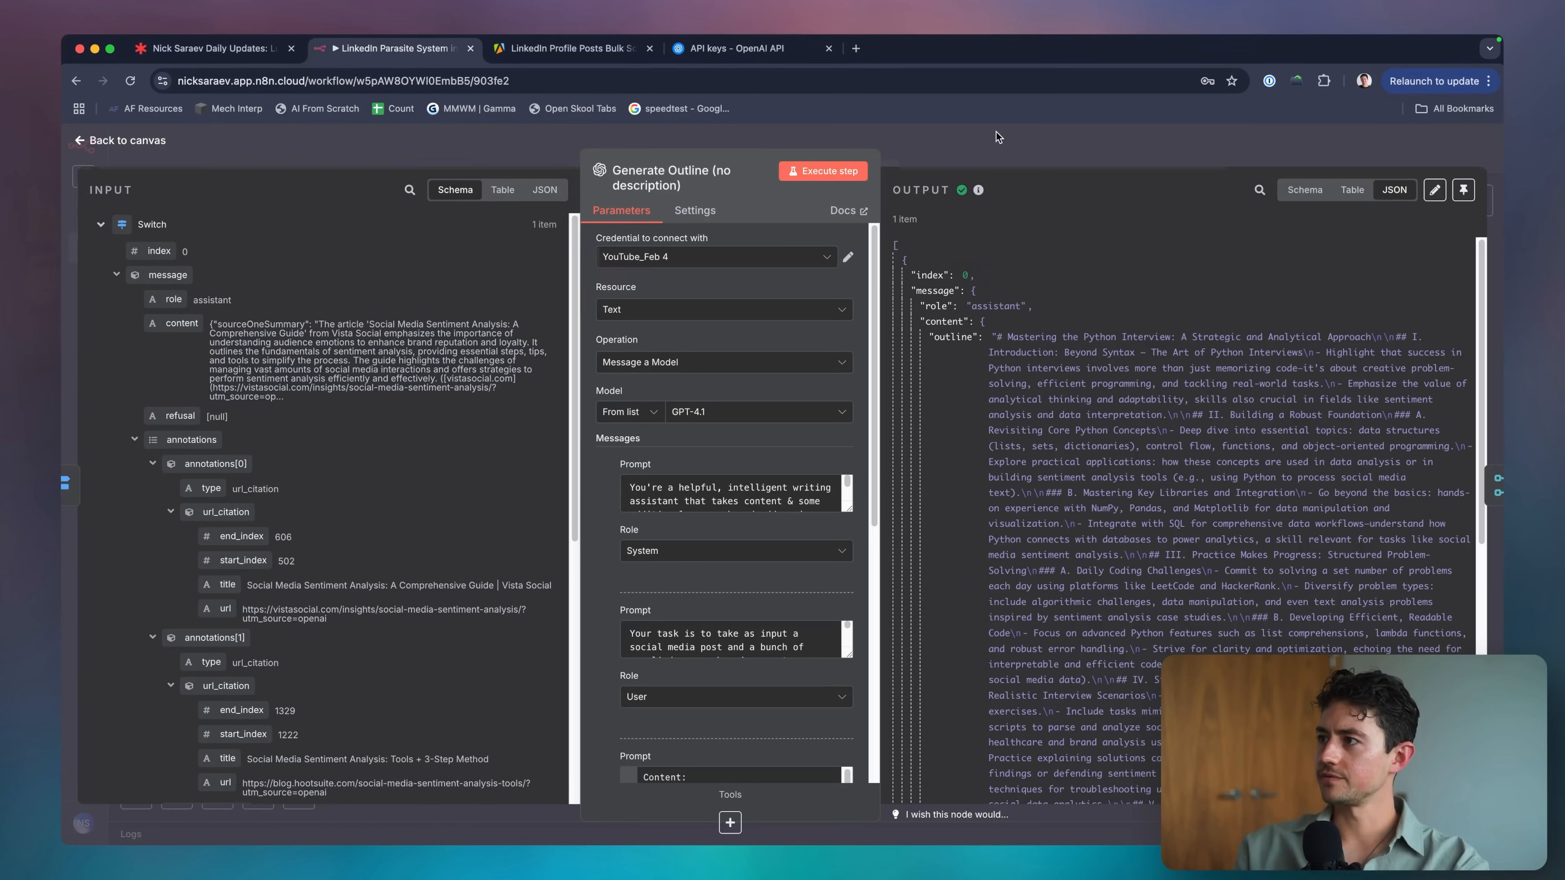
key(Escape)
scroll(839, 480, right, 1)
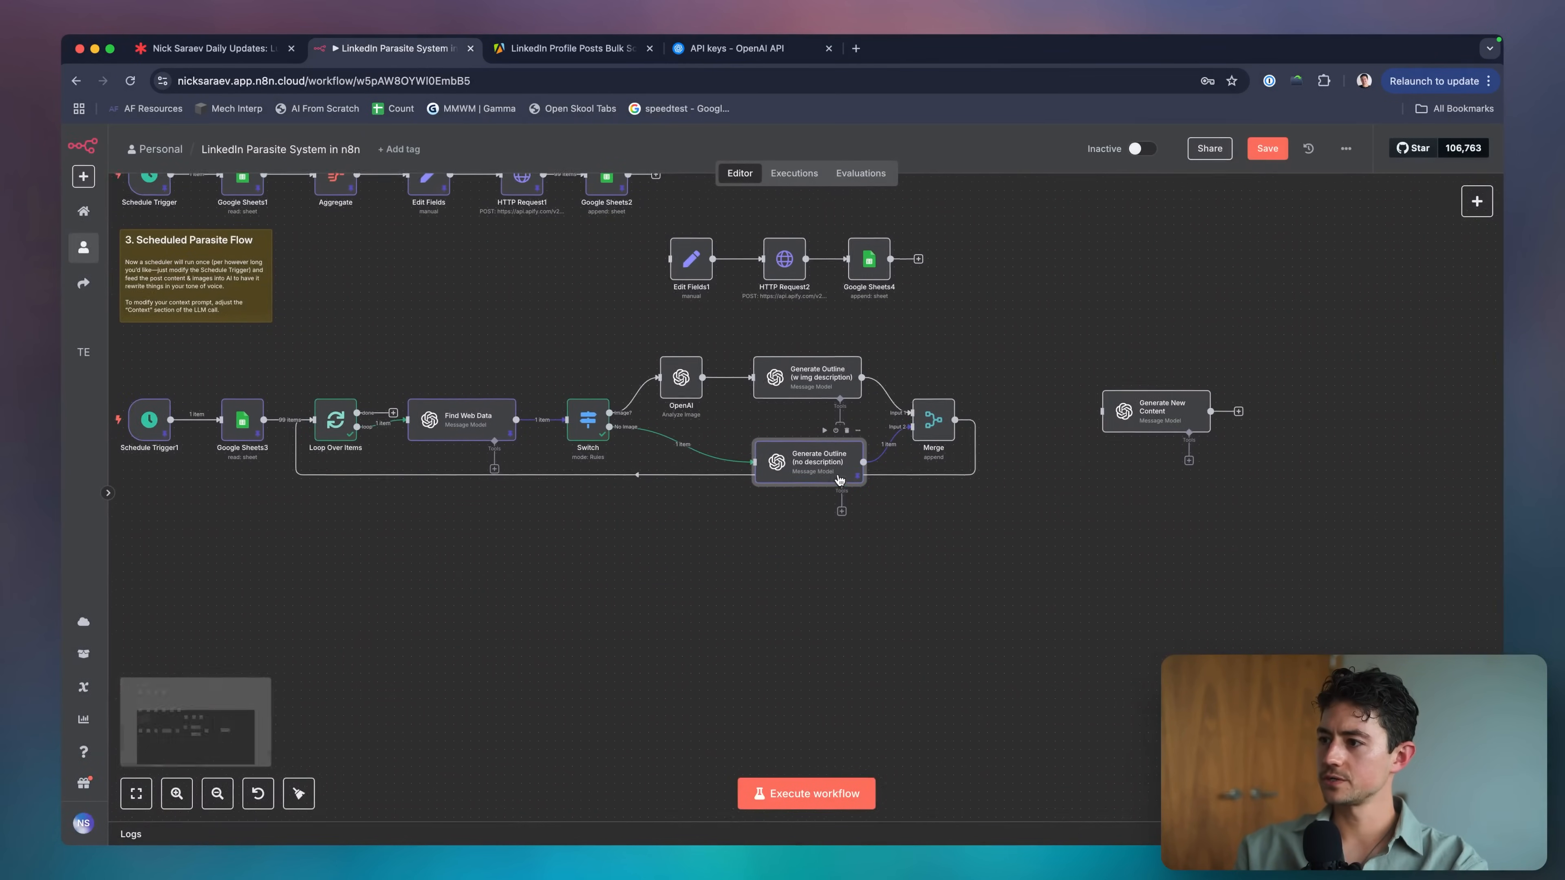
double_click(882, 421)
click(838, 177)
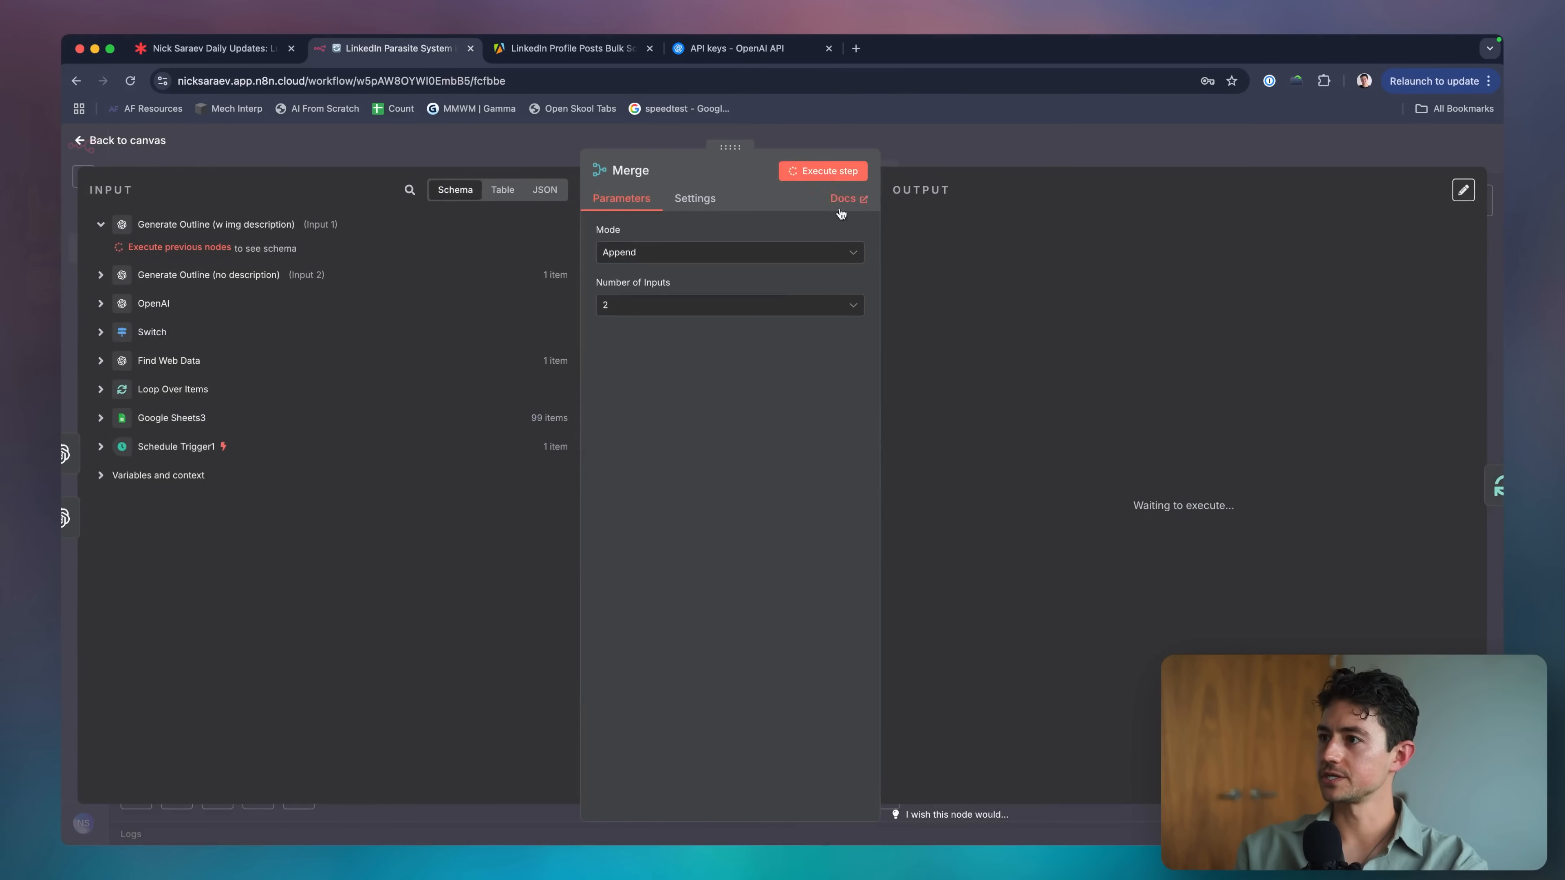
scroll(991, 301, down, 4)
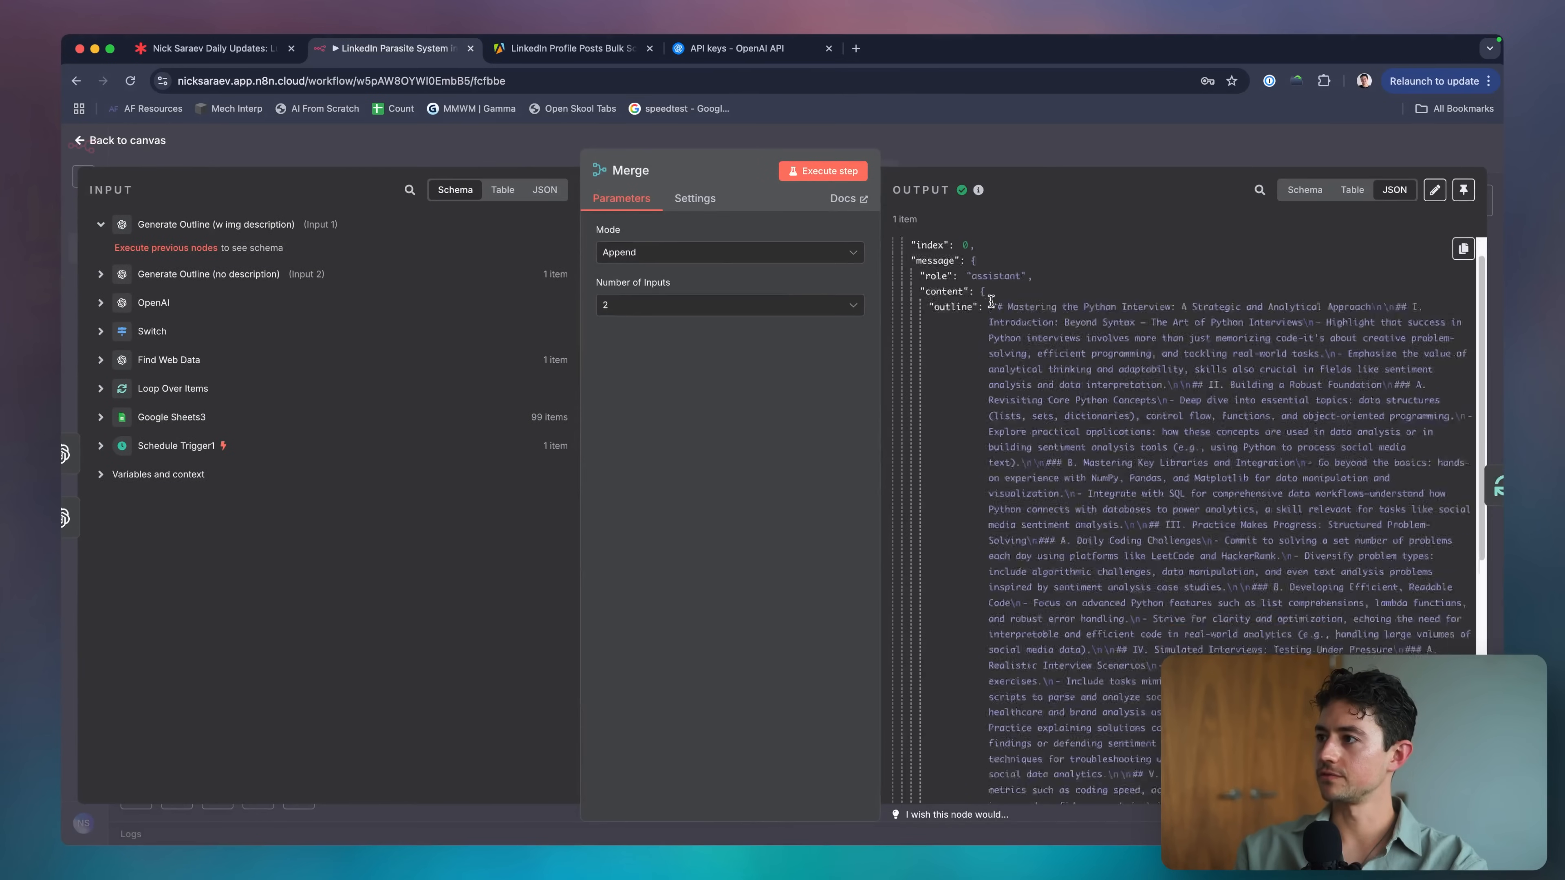
scroll(990, 301, up, 4)
click(1045, 148)
Delete the Merge→Loop Over Items link and place Generate New Content after Merge, opening it.
scroll(771, 432, right, 2)
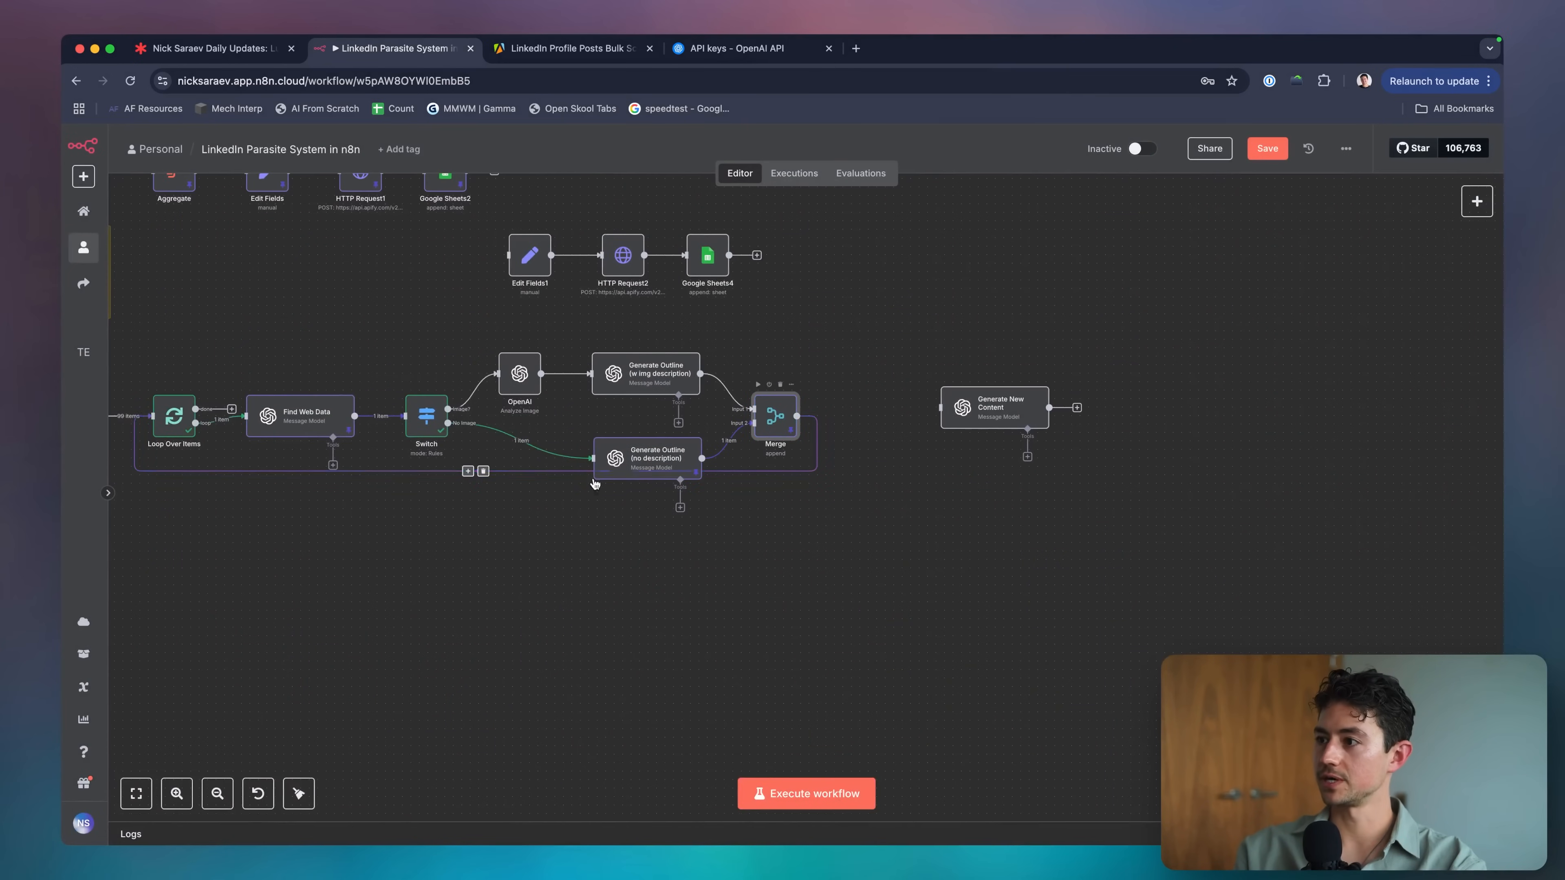
click(484, 471)
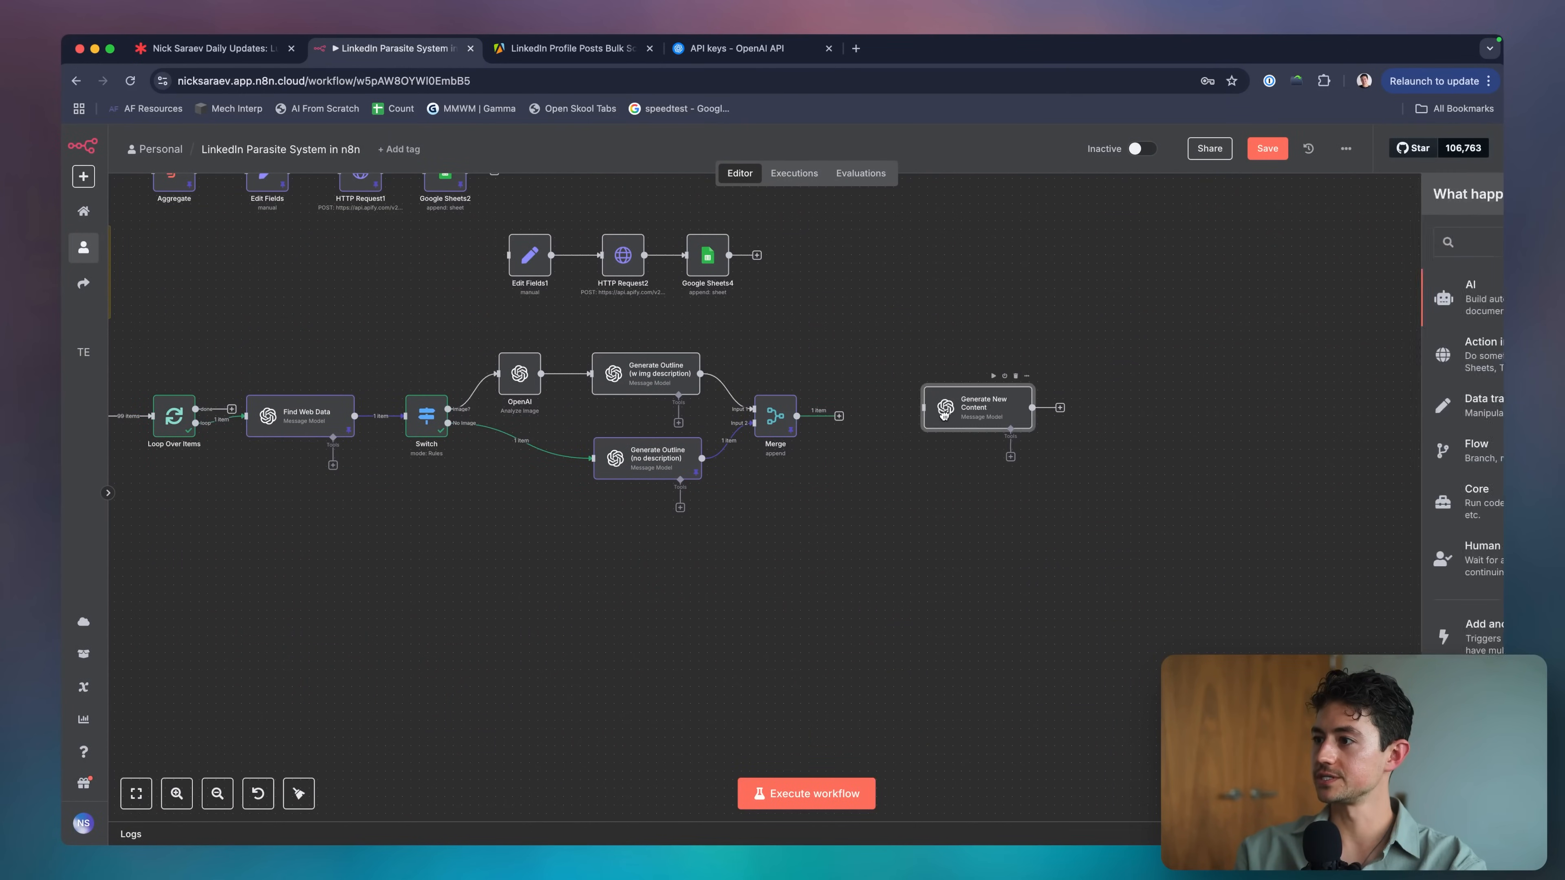
drag(968, 422, 865, 416)
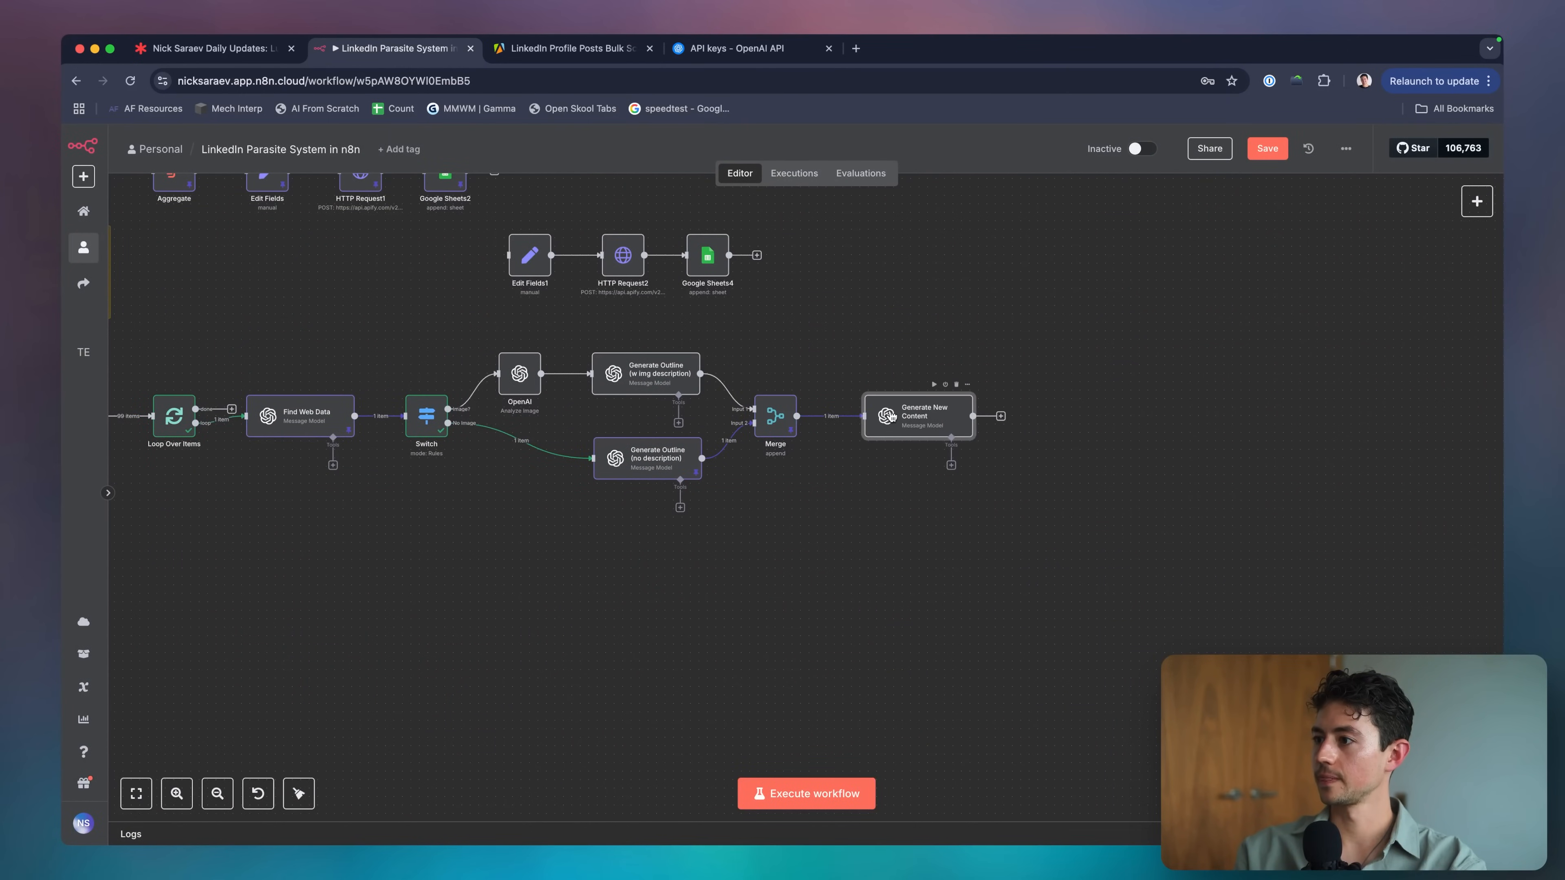
double_click(911, 416)
Execute Generate New Content, review the outline and postBody output, then open Google Sheets3's 99 pinned posts.
click(817, 178)
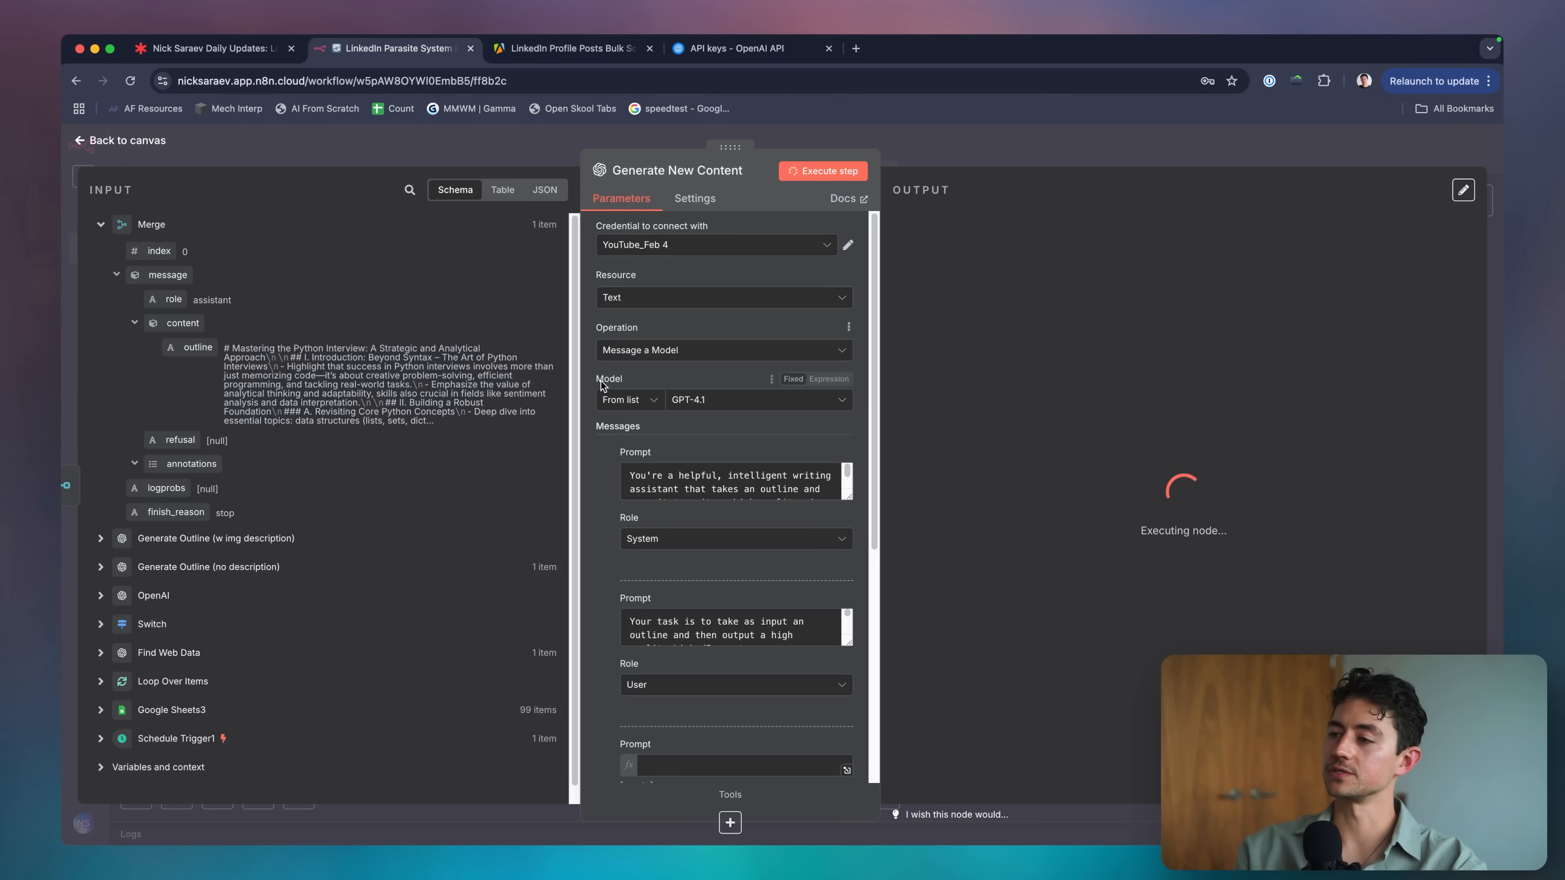
scroll(592, 412, down, 1)
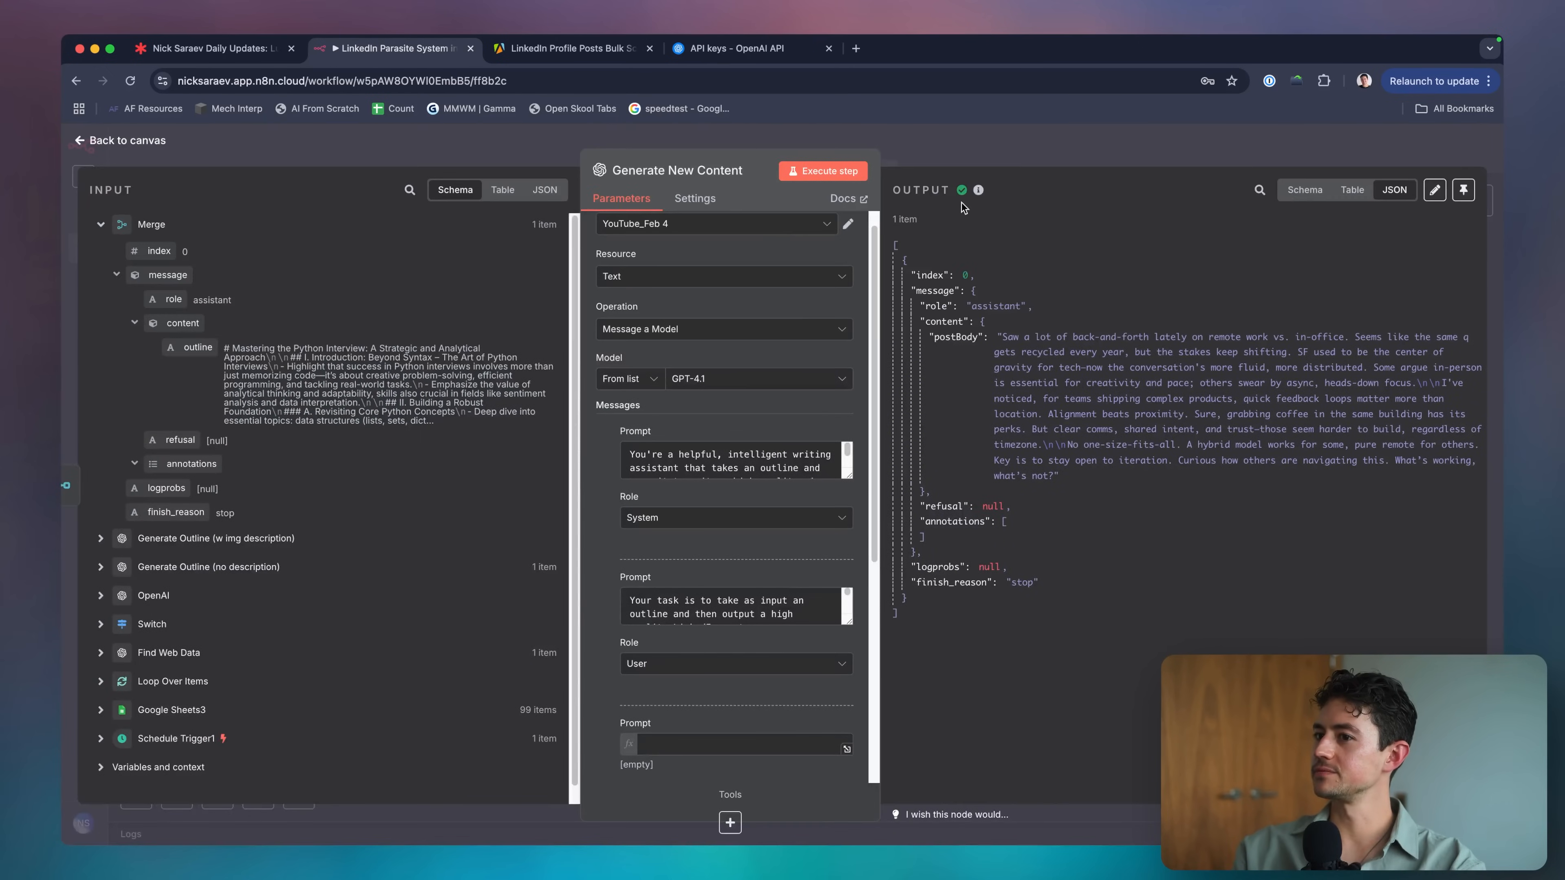
scroll(344, 390, up, 5)
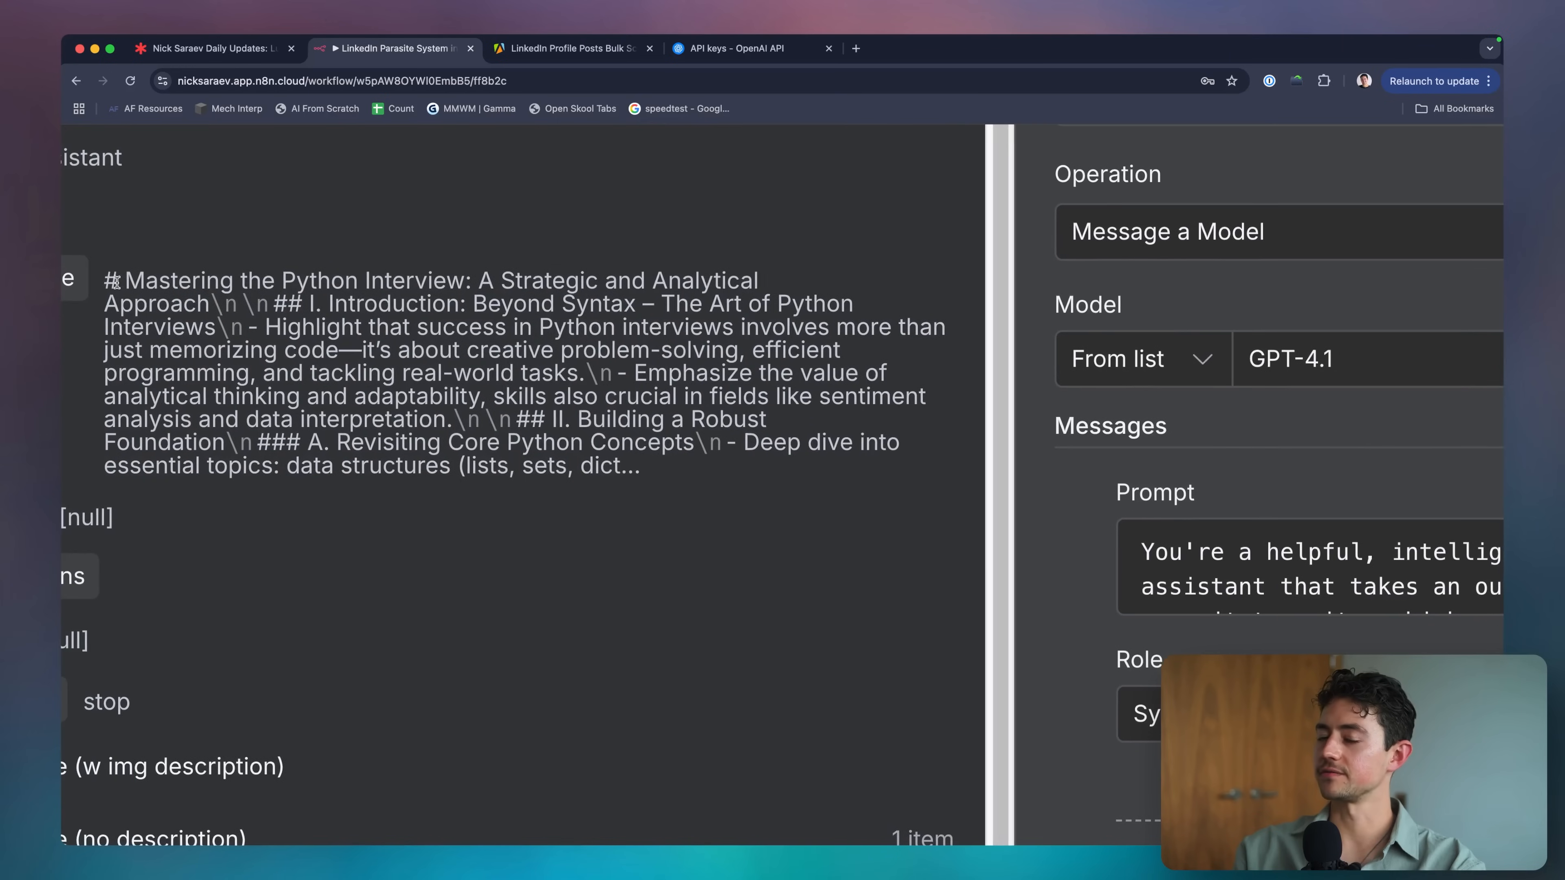
drag(111, 278, 757, 469)
click(757, 470)
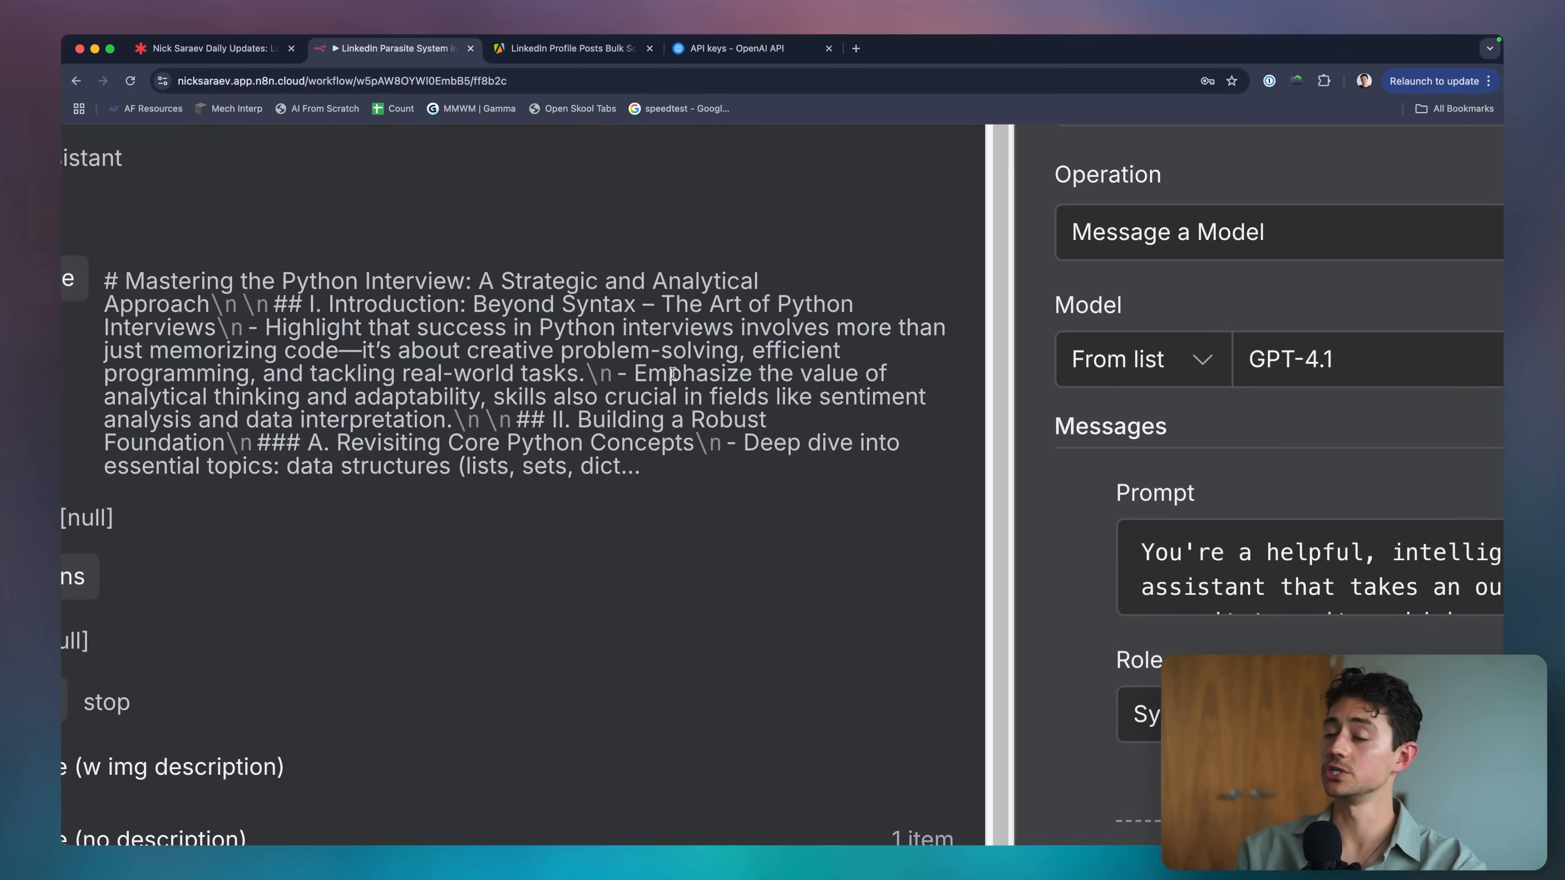
scroll(675, 374, down, 5)
click(915, 156)
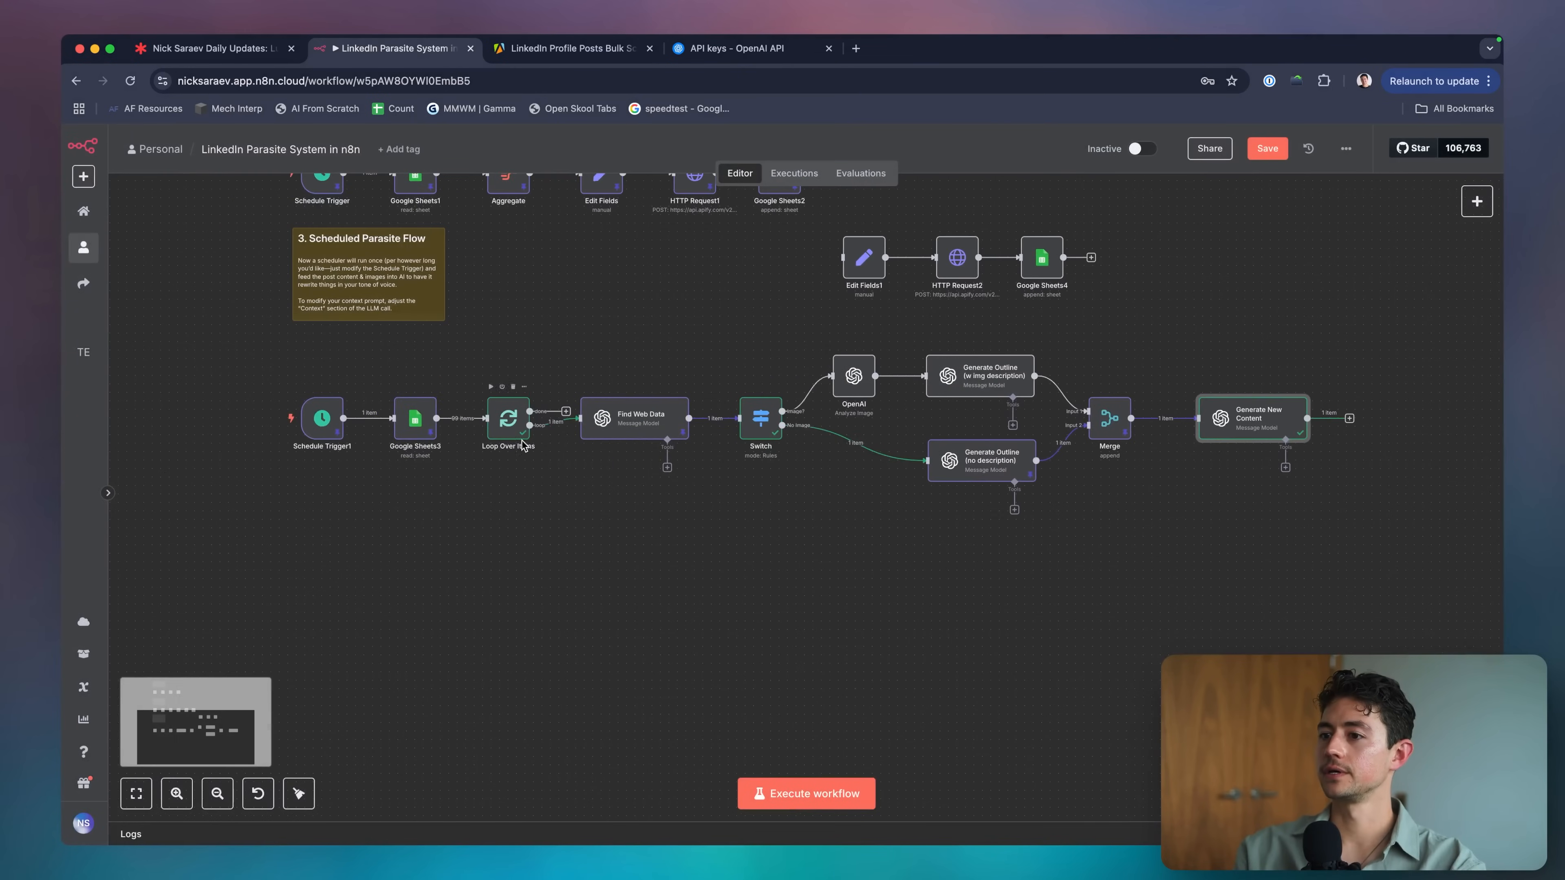
double_click(415, 419)
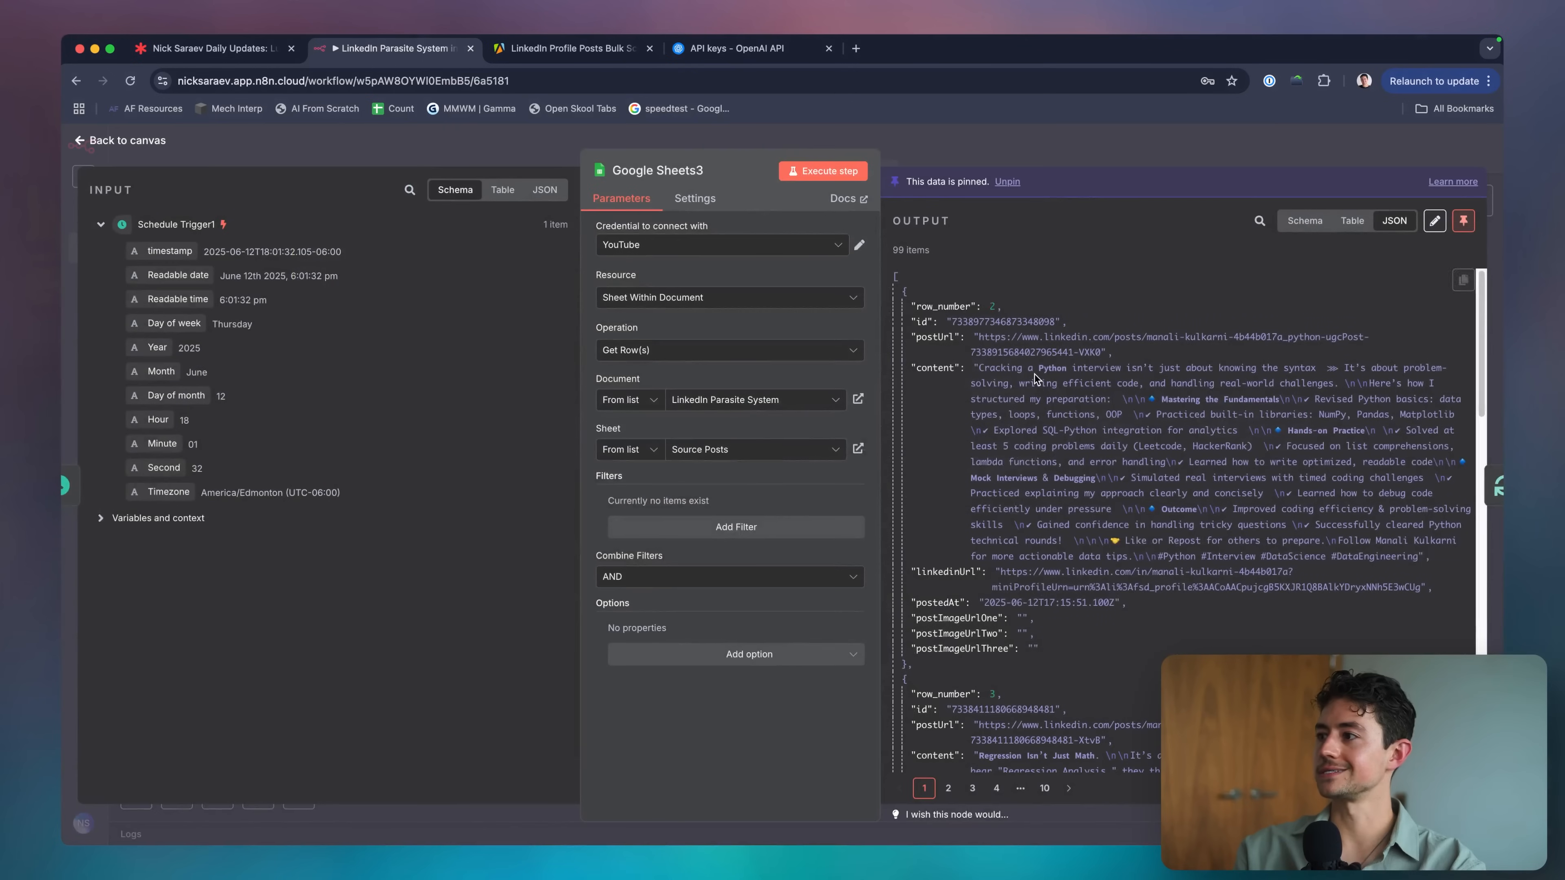
Read the scraped source post's content field in the Google Sheets3 output JSON.
scroll(1443, 420, up, 5)
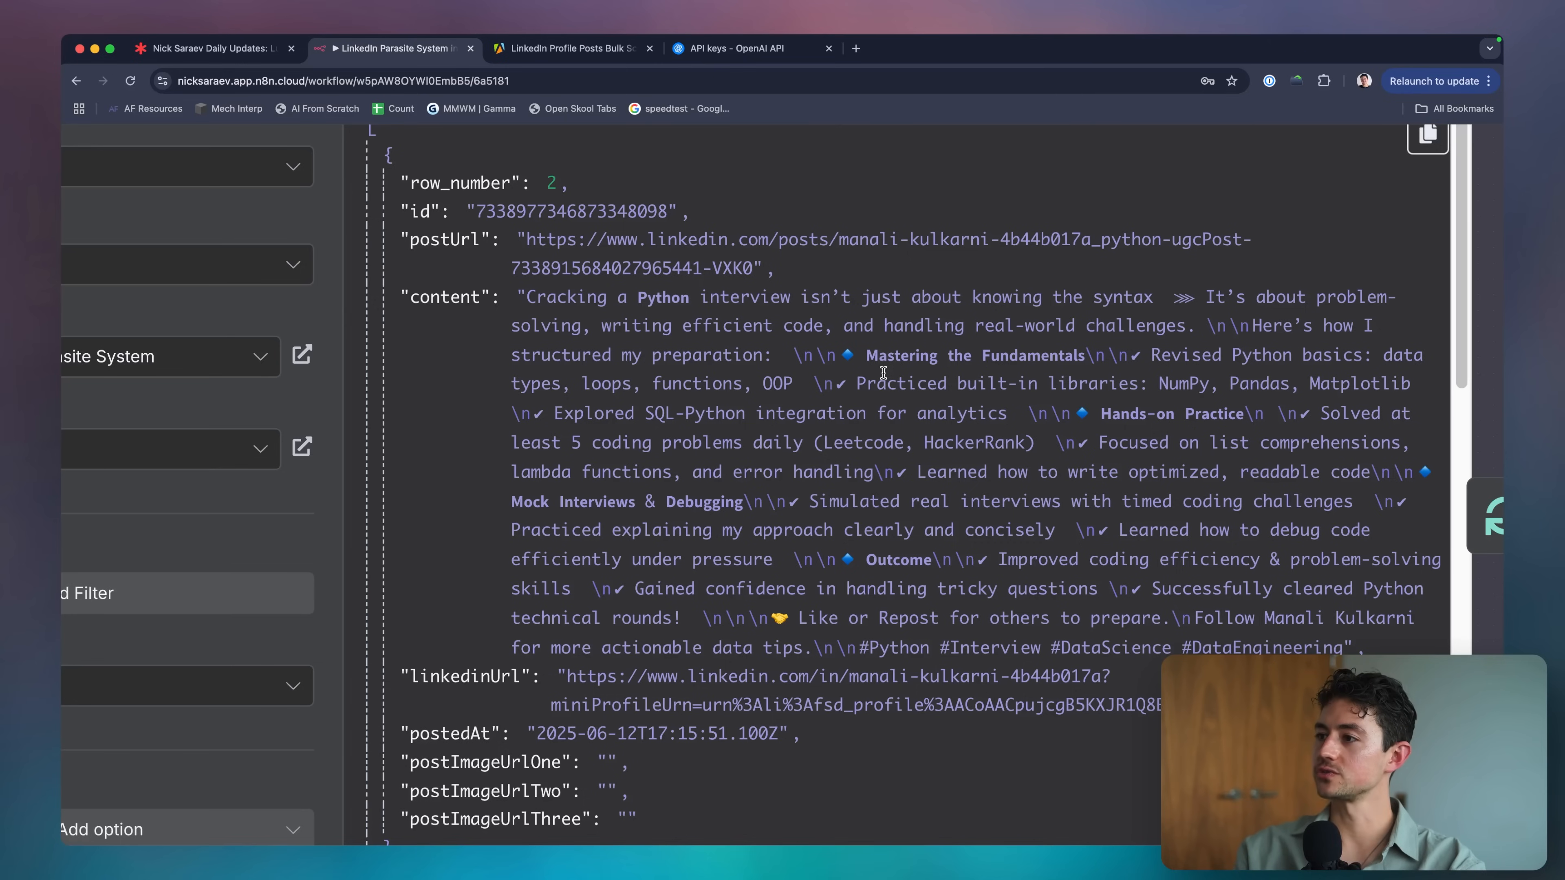
drag(793, 359, 1102, 360)
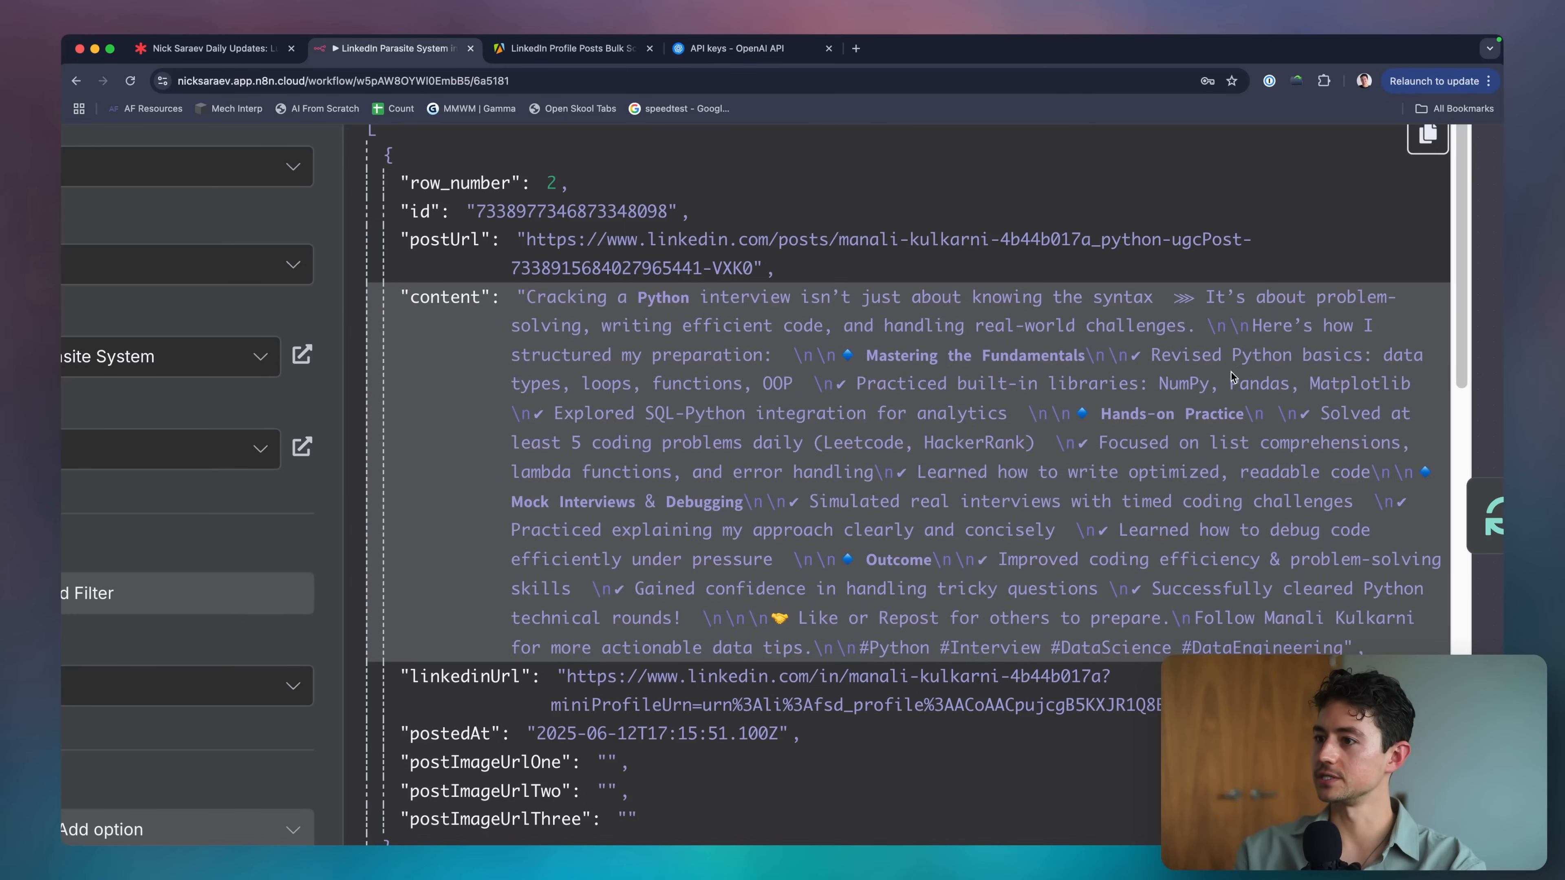
scroll(1190, 404, down, 5)
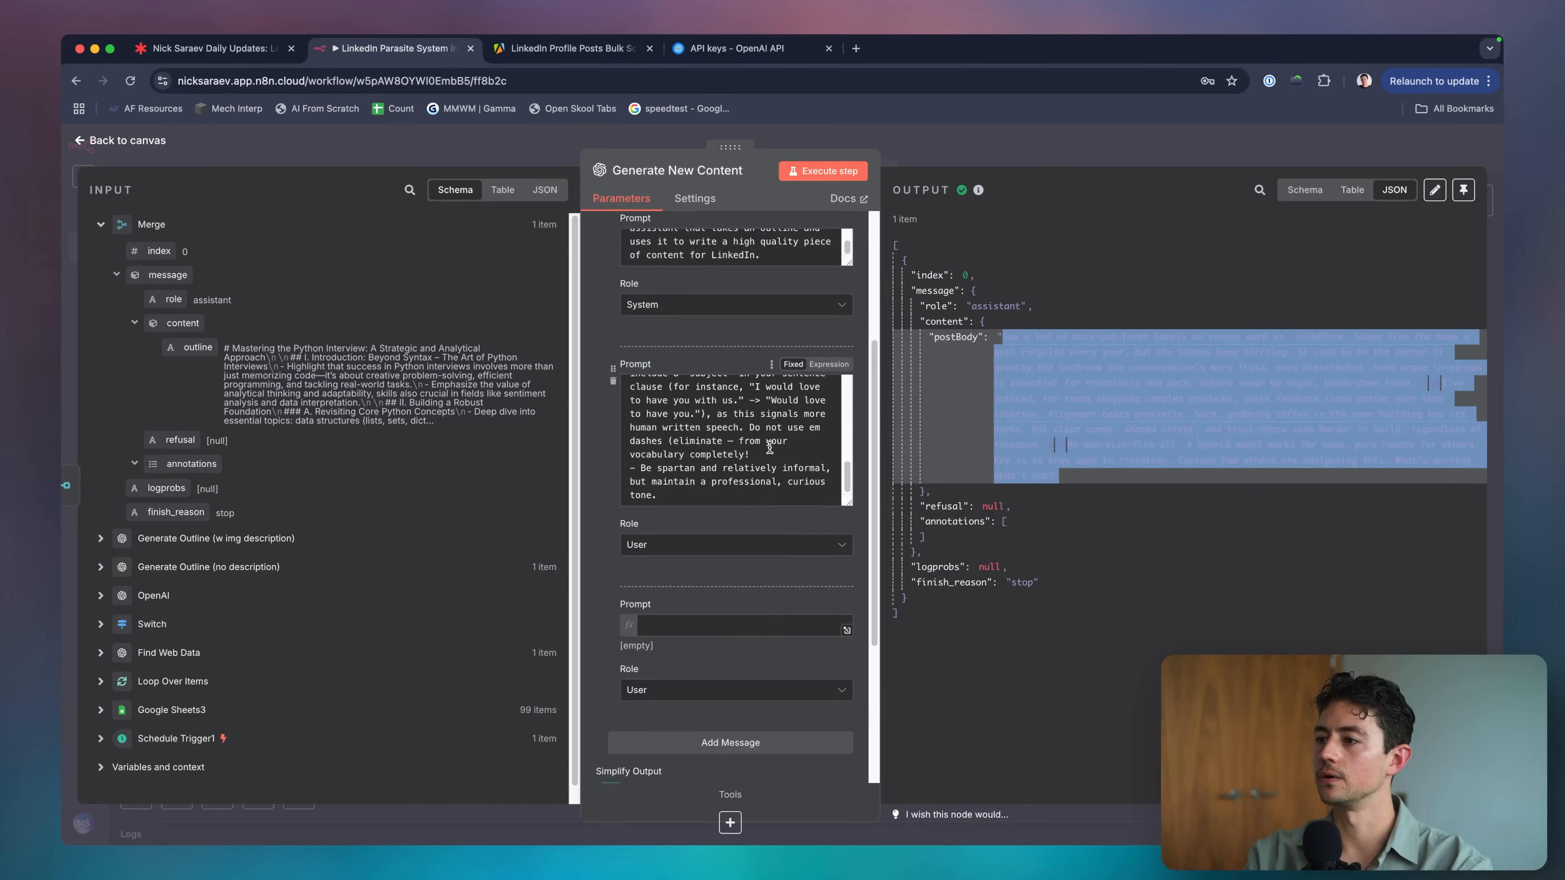
scroll(727, 394, down, 5)
scroll(720, 388, up, 8)
Fill the third prompt with 'Outline:' plus {{ $json.message.content.outline }}, rerun, and copy the postBody.
scroll(733, 419, down, 5)
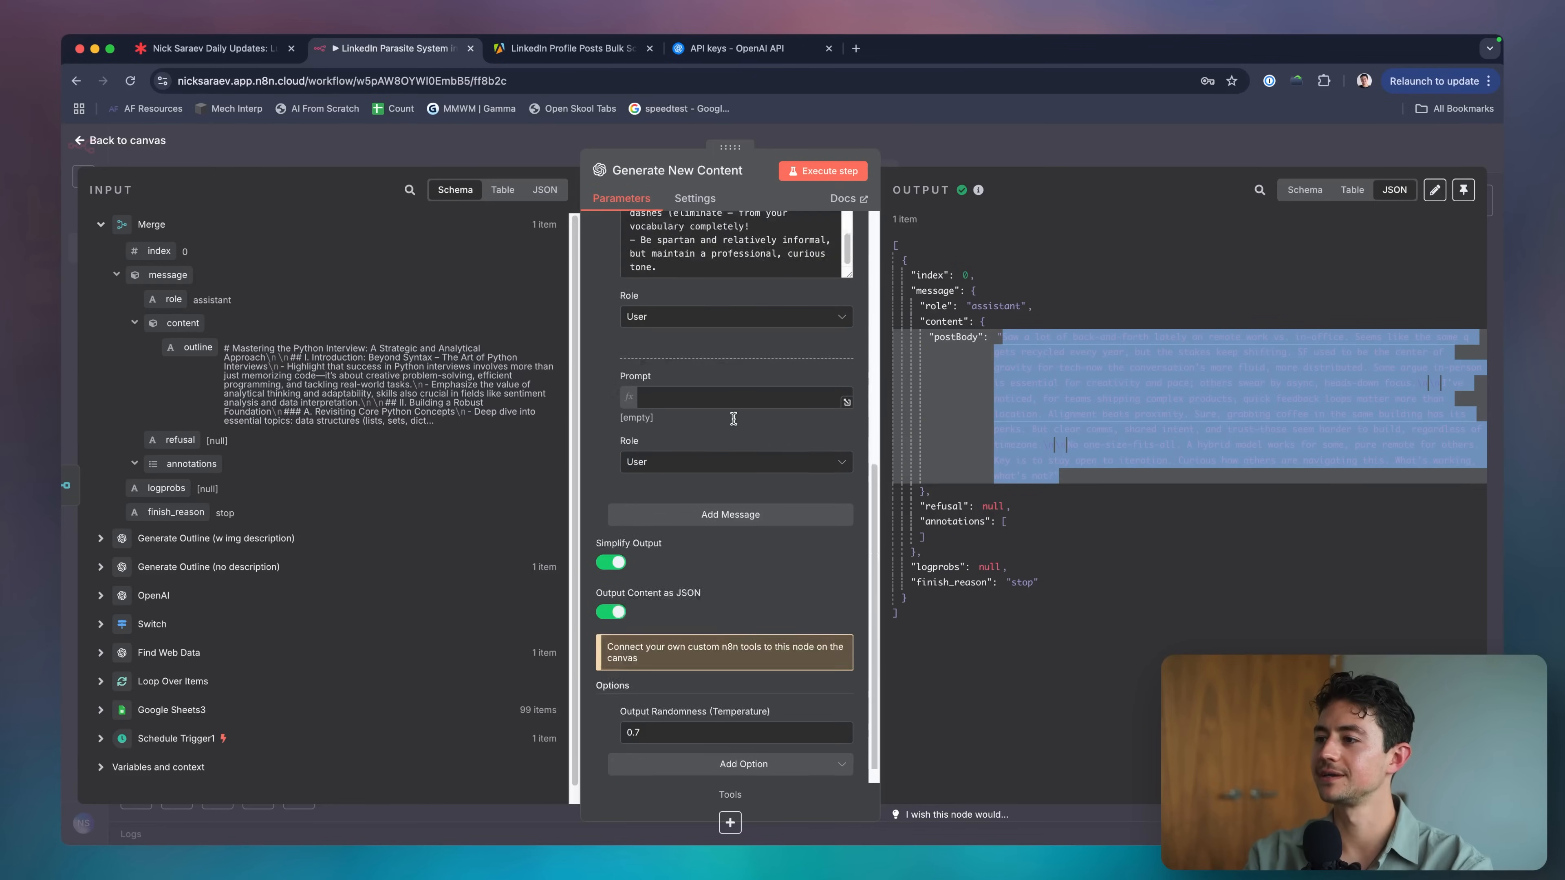
click(733, 418)
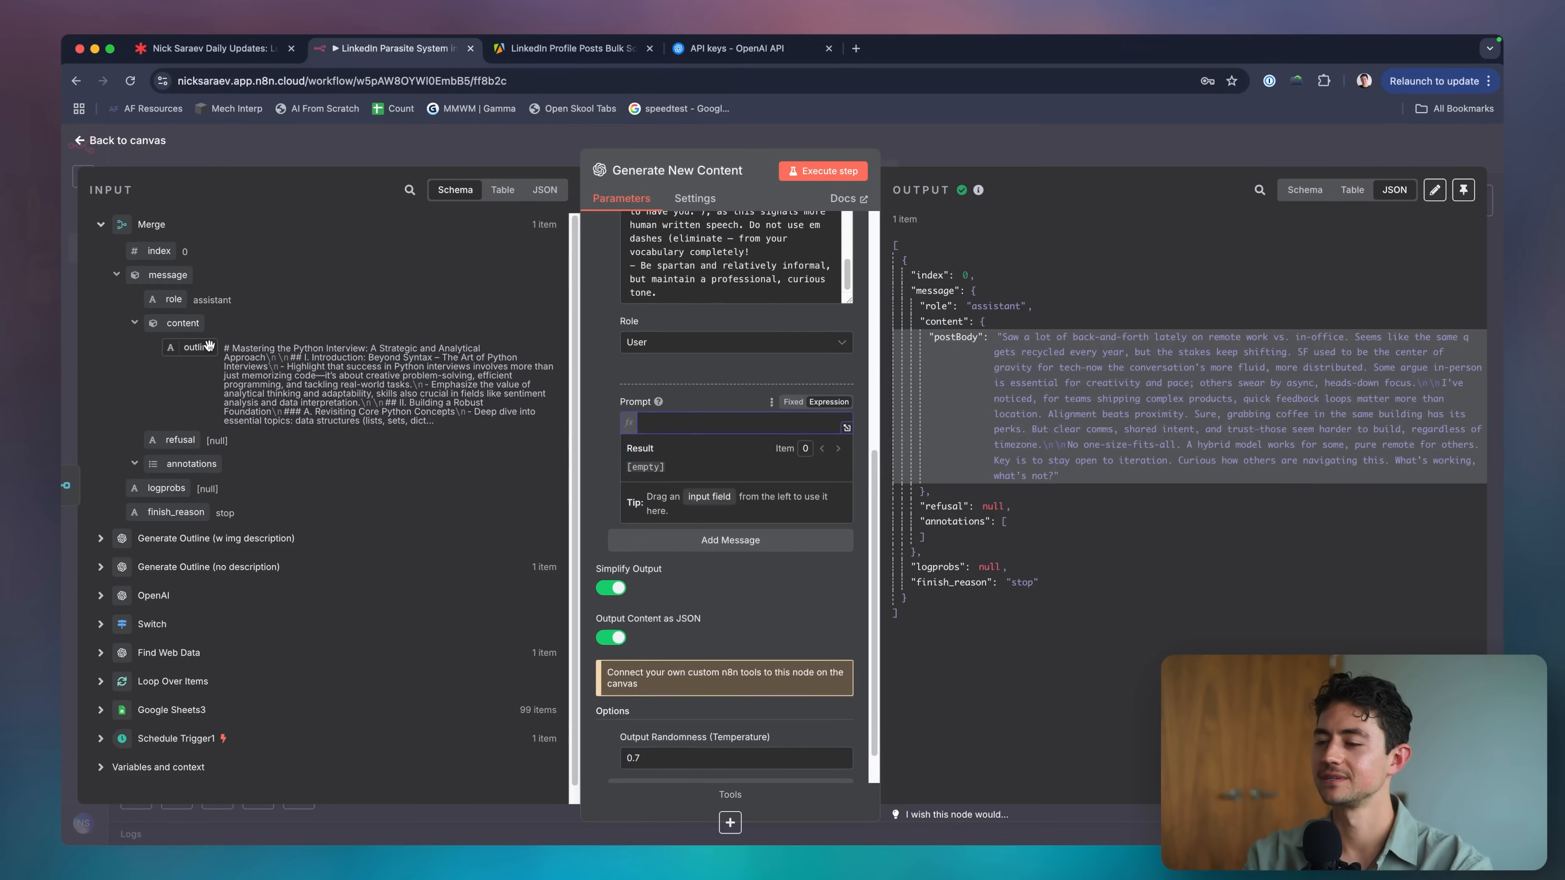
text(Outline:)
key(Return)
key(Return)
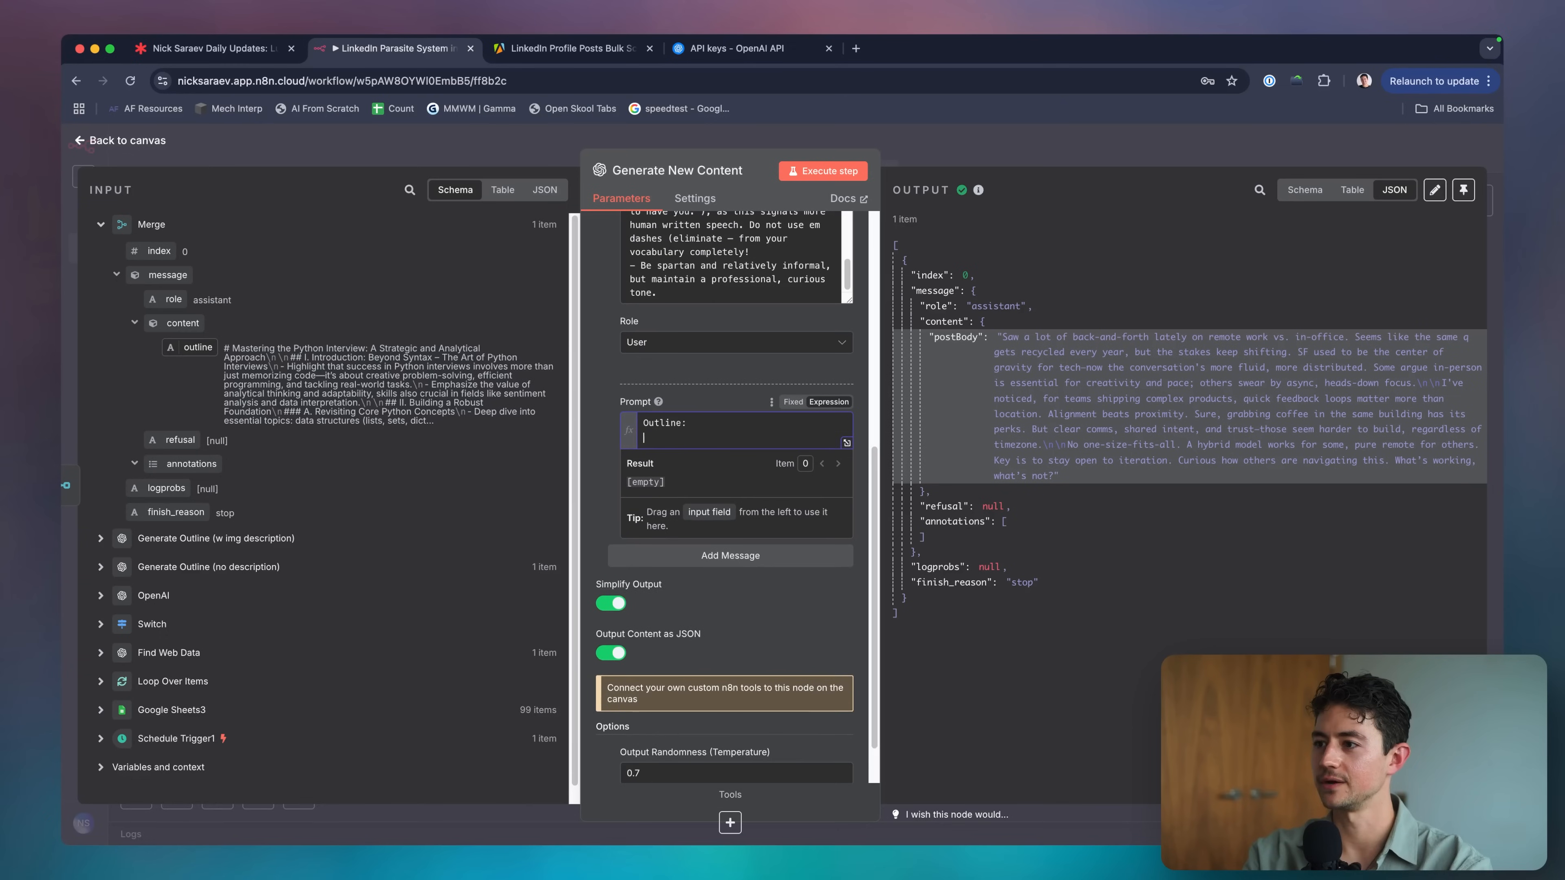
drag(191, 349, 689, 456)
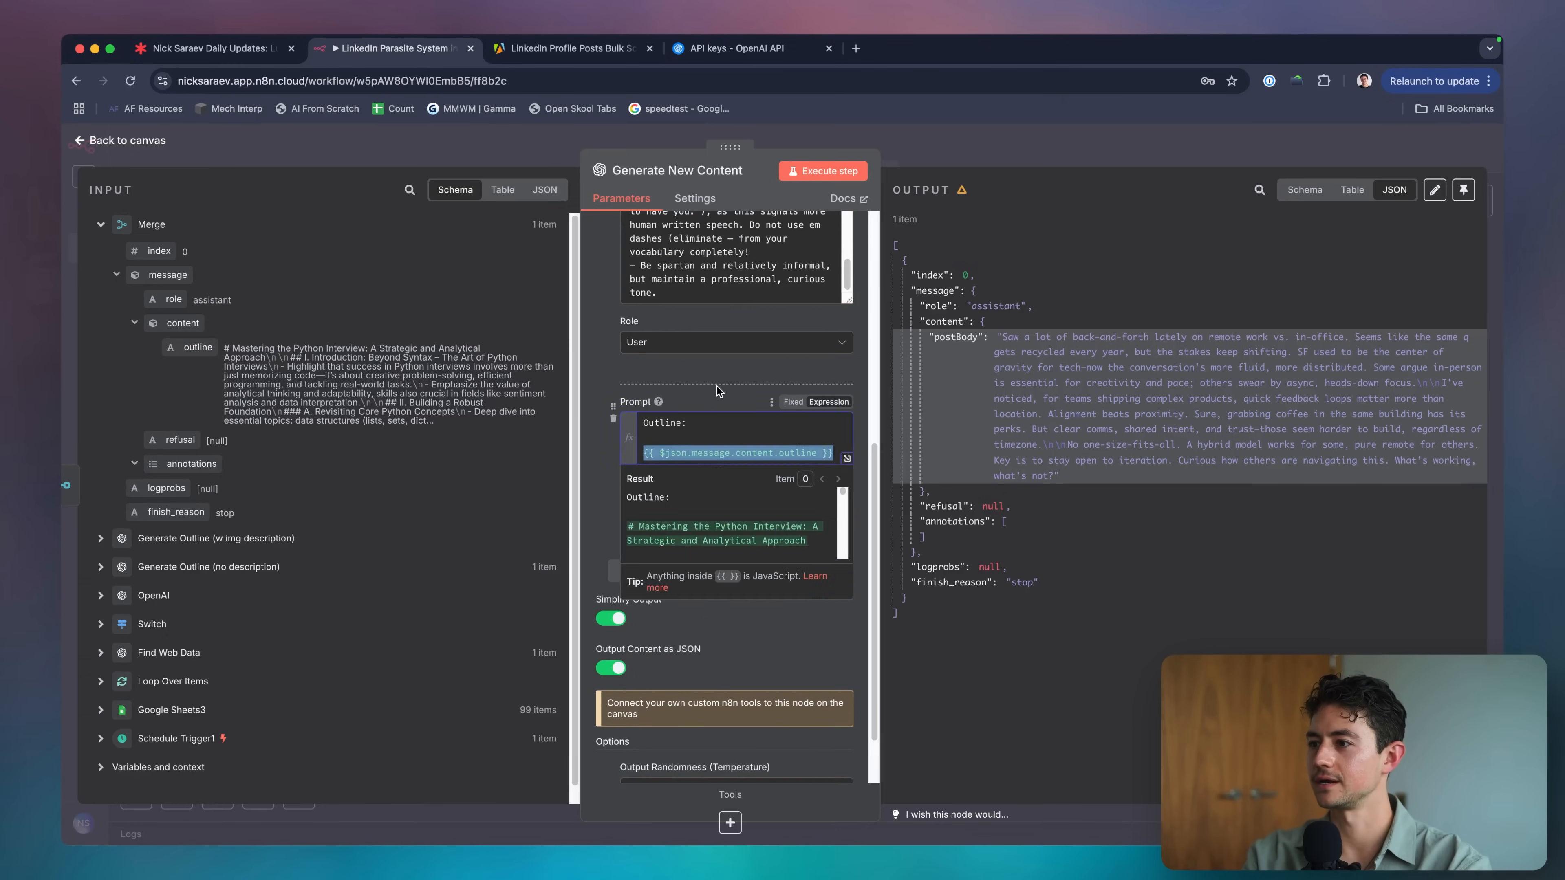
click(807, 167)
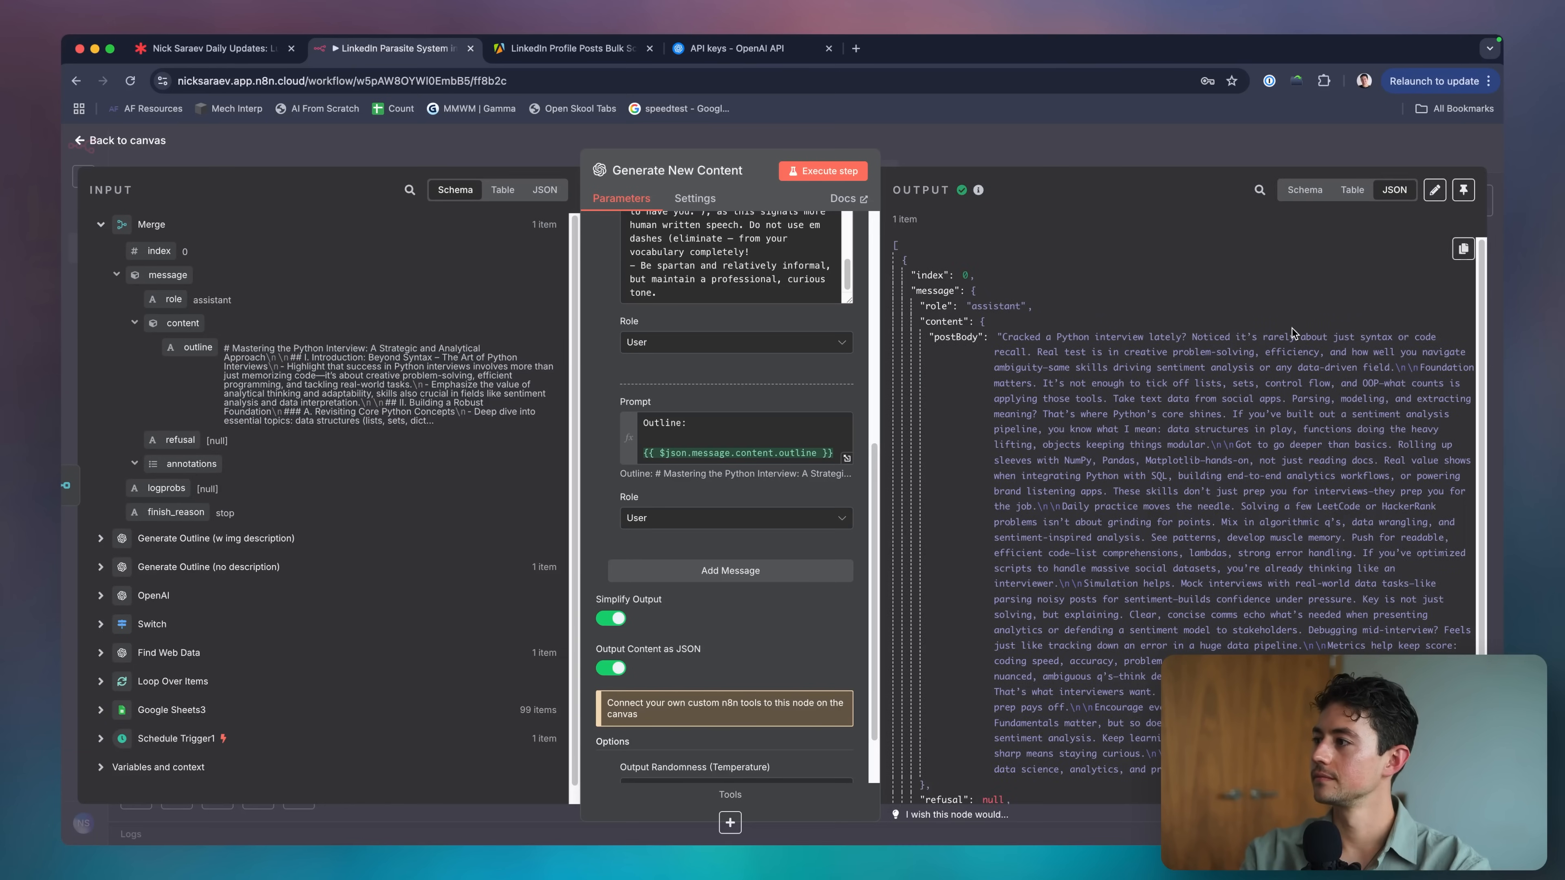
triple_click(1292, 328)
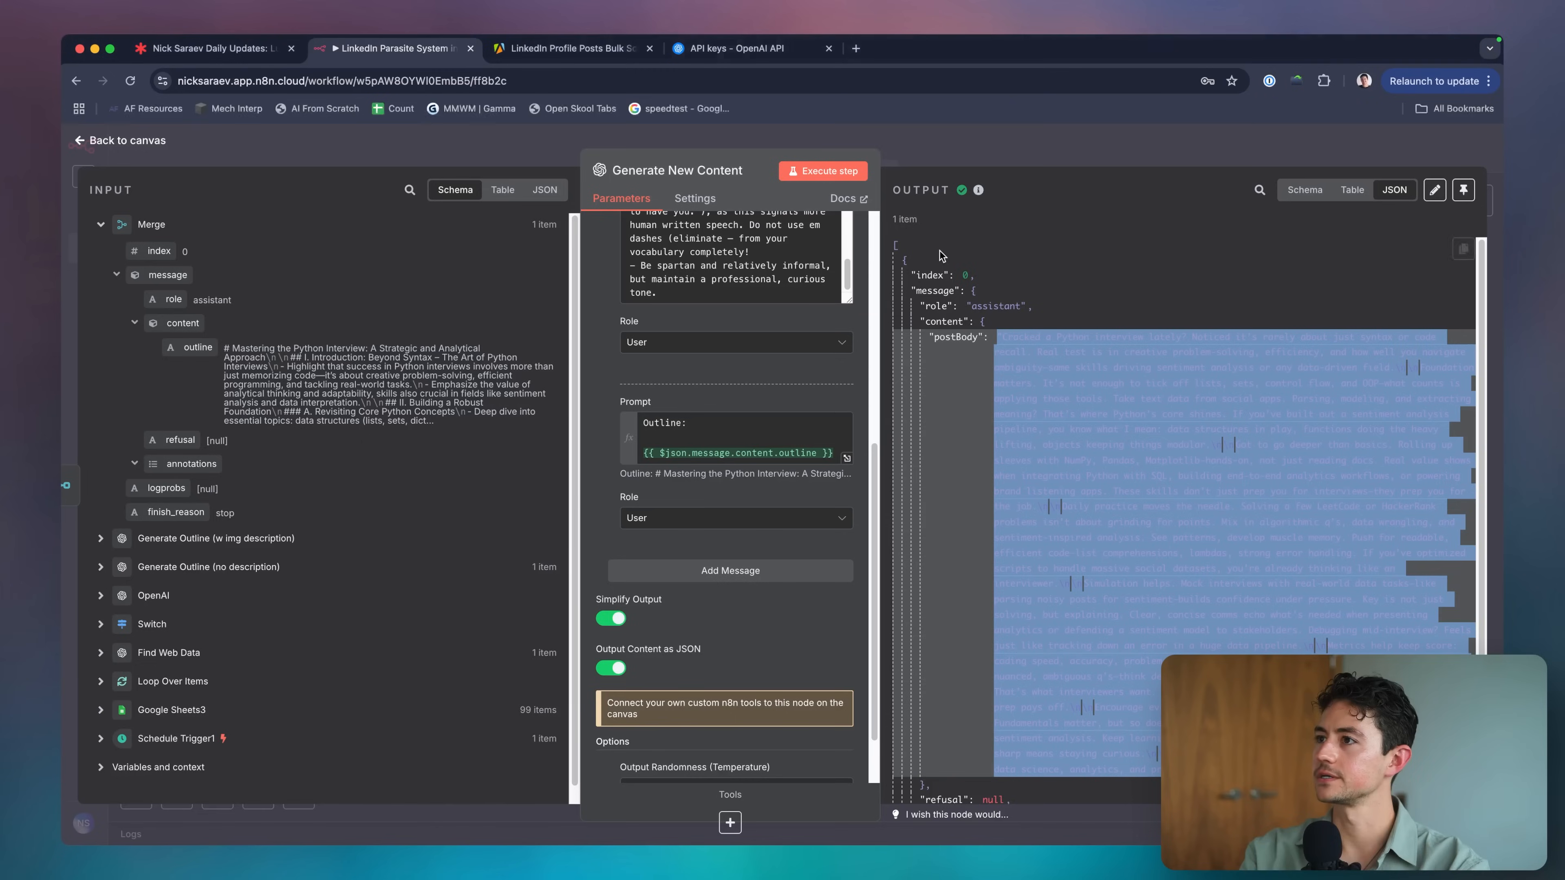
key(super+4)
Create a blank Google Doc via docs.new and paste the generated LinkedIn post.
click(567, 48)
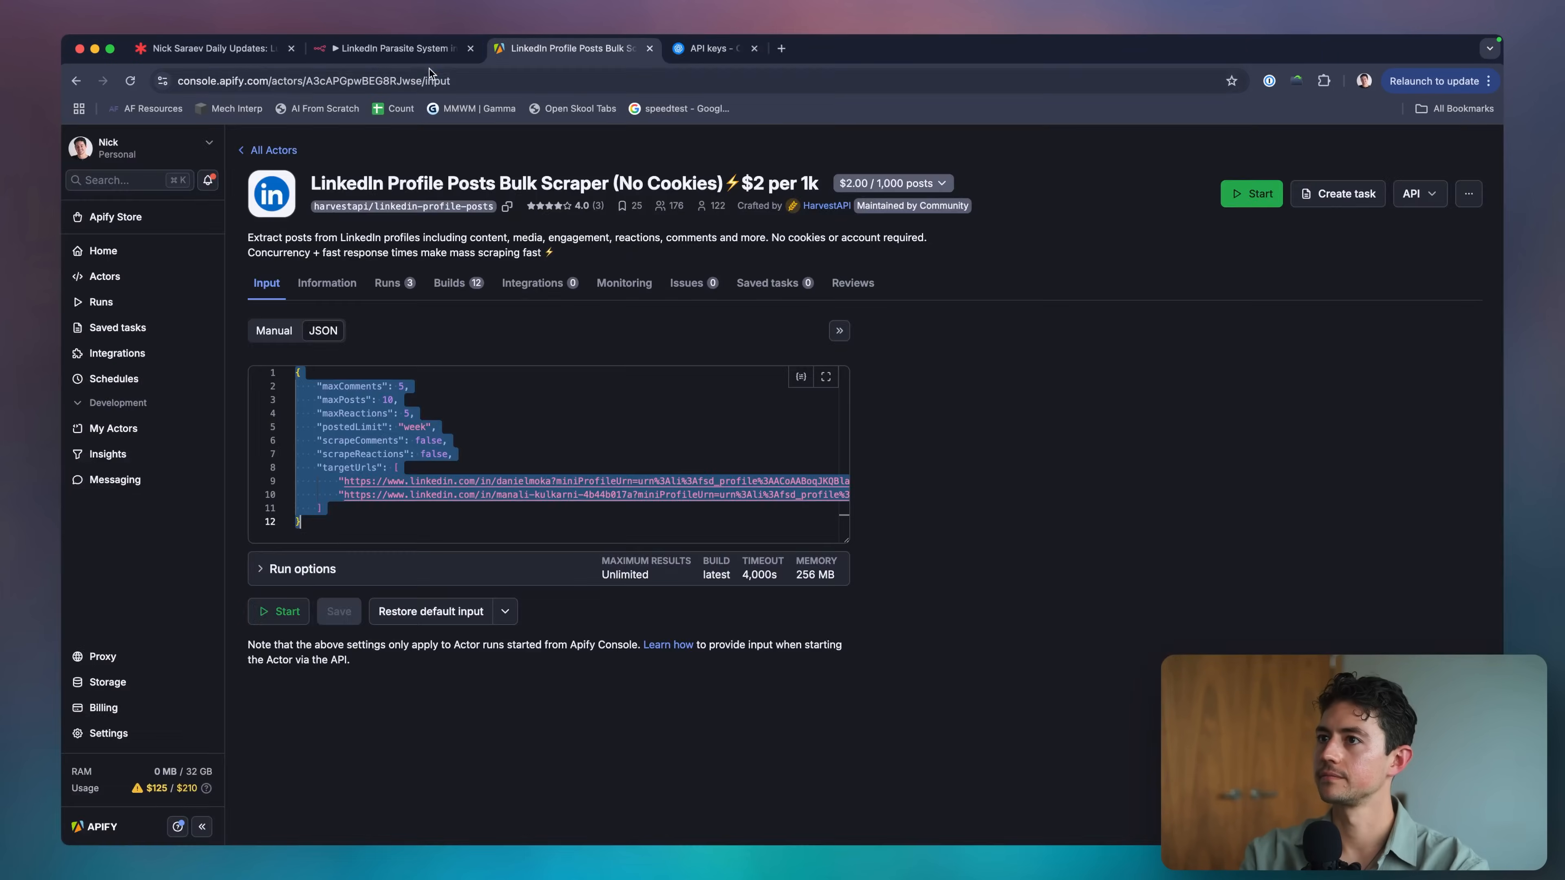
key(super+t)
text(docs.new)
key(Return)
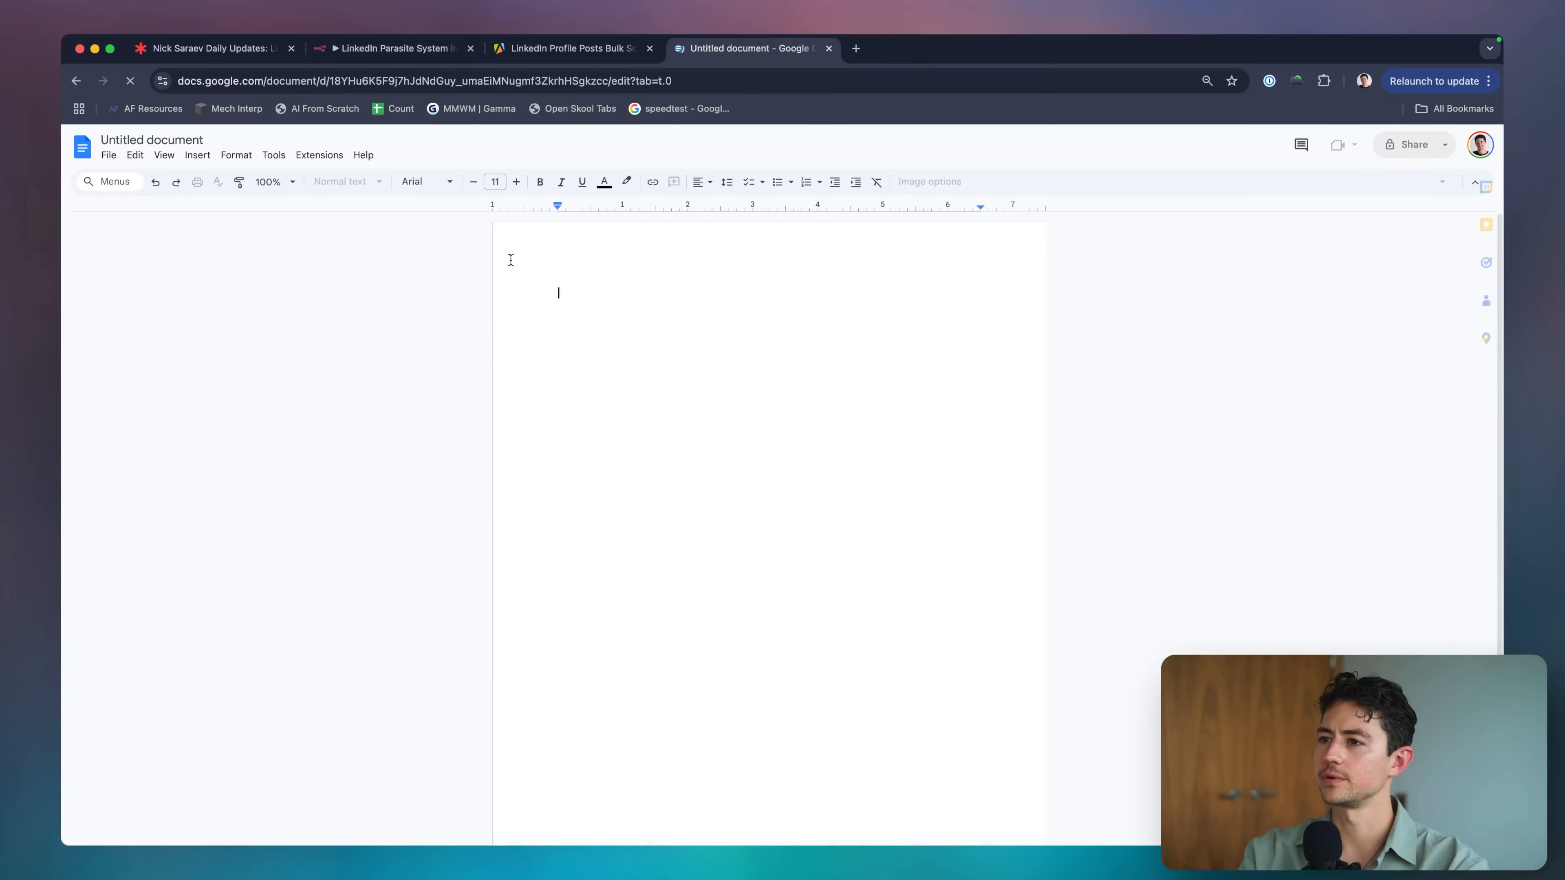
key(super+v)
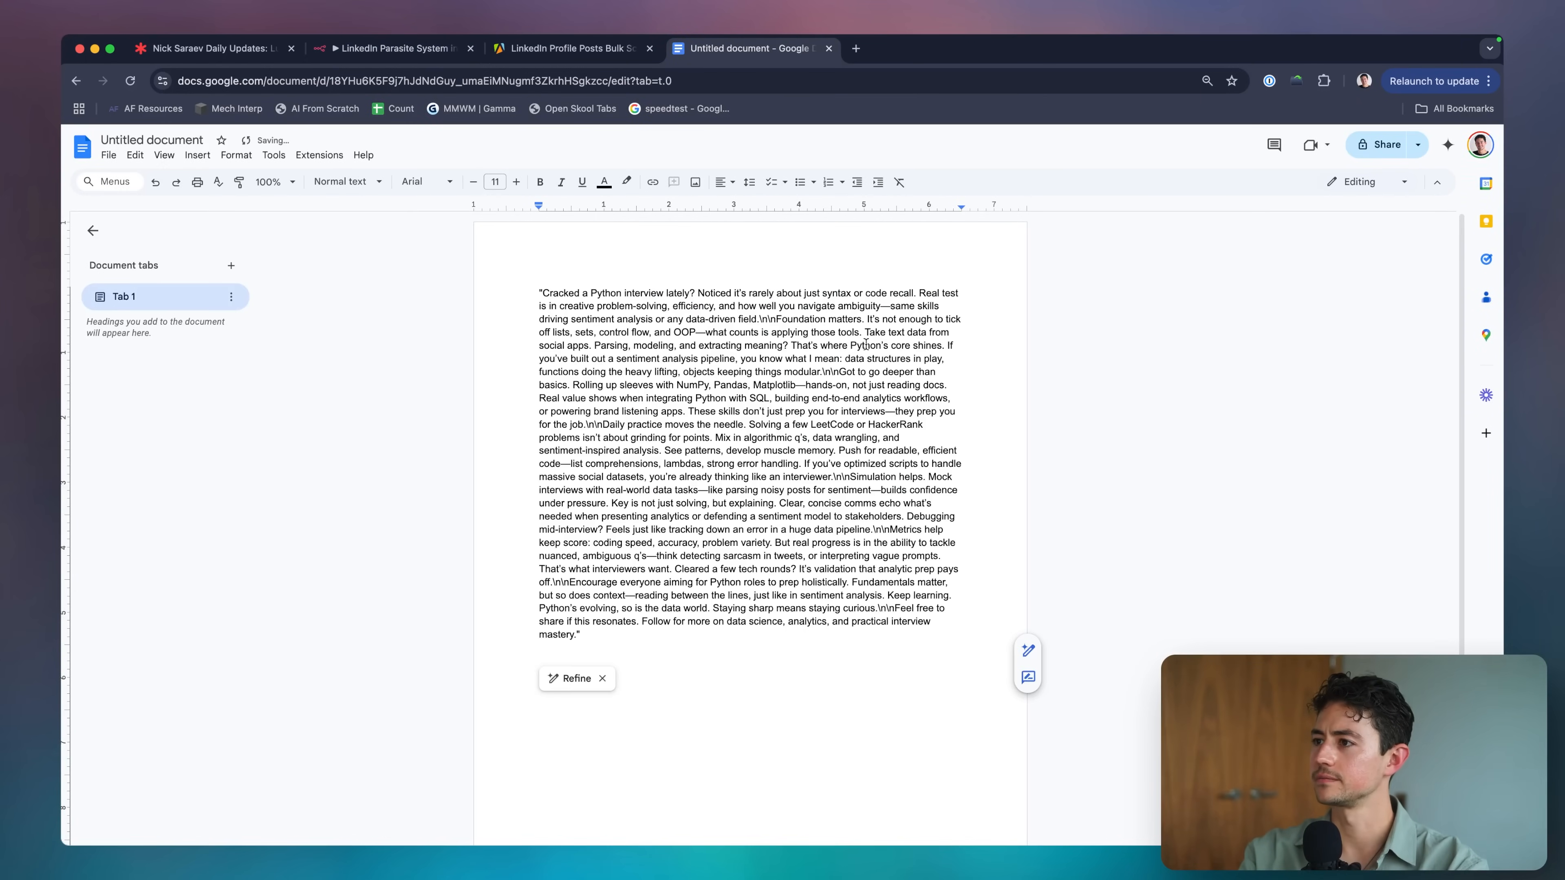
Turn the literal \n\n before Foundation matters, Got to go deeper, Daily practice and Simulation helps into paragraph breaks.
click(866, 345)
scroll(868, 317, up, 5)
click(735, 321)
key(BackSpace)
key(BackSpace)
key(BackSpace)
key(BackSpace)
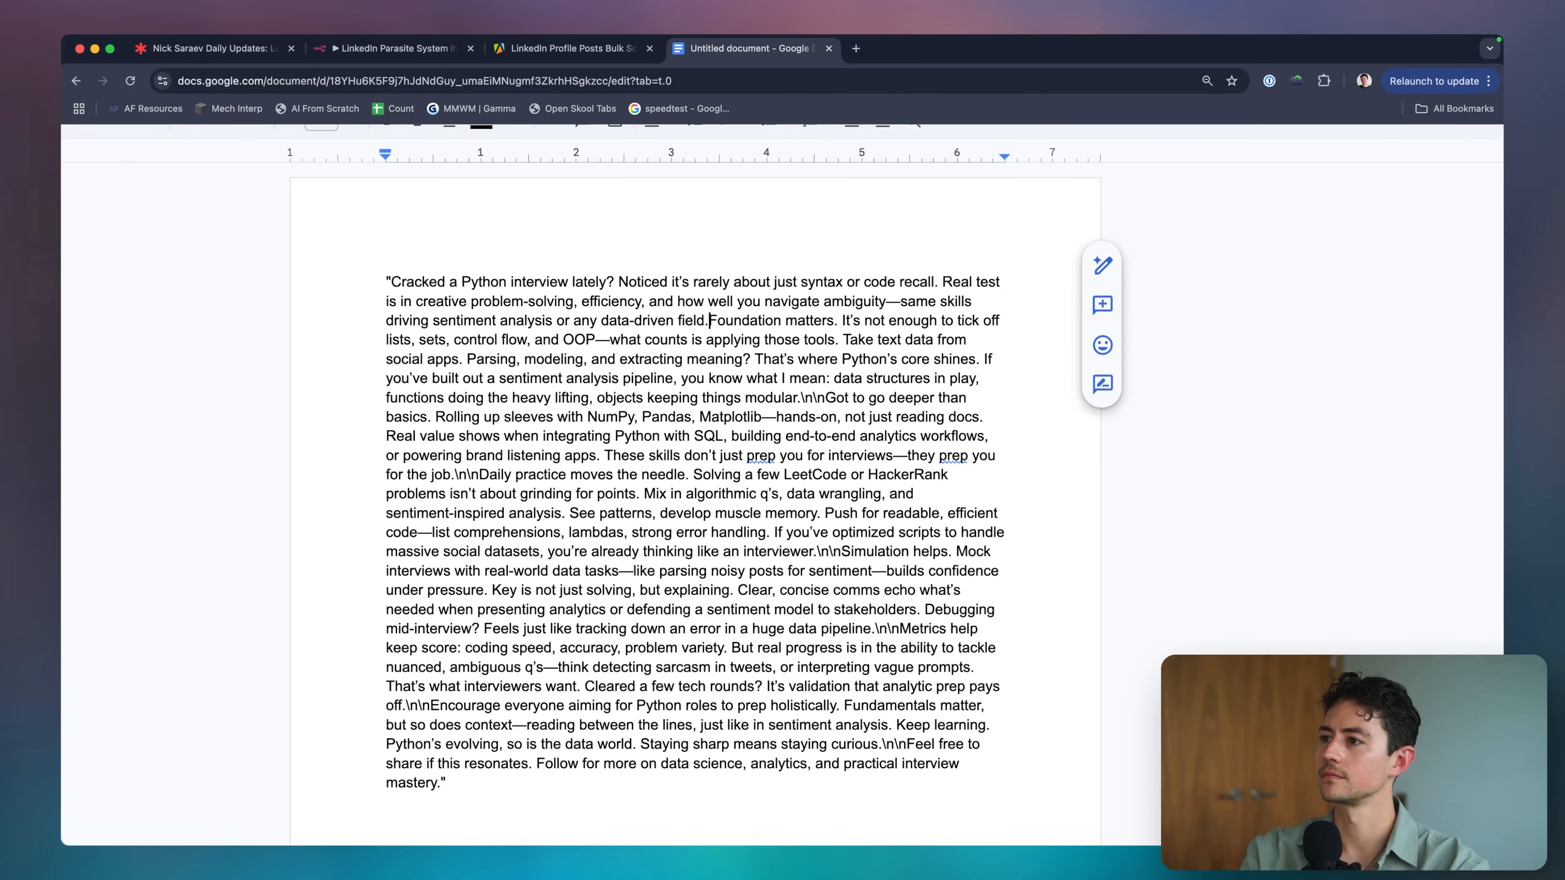
key(Return)
key(Return)
scroll(781, 420, down, 2)
click(510, 409)
key(BackSpace)
key(BackSpace)
key(BackSpace)
key(BackSpace)
key(Return)
key(Return)
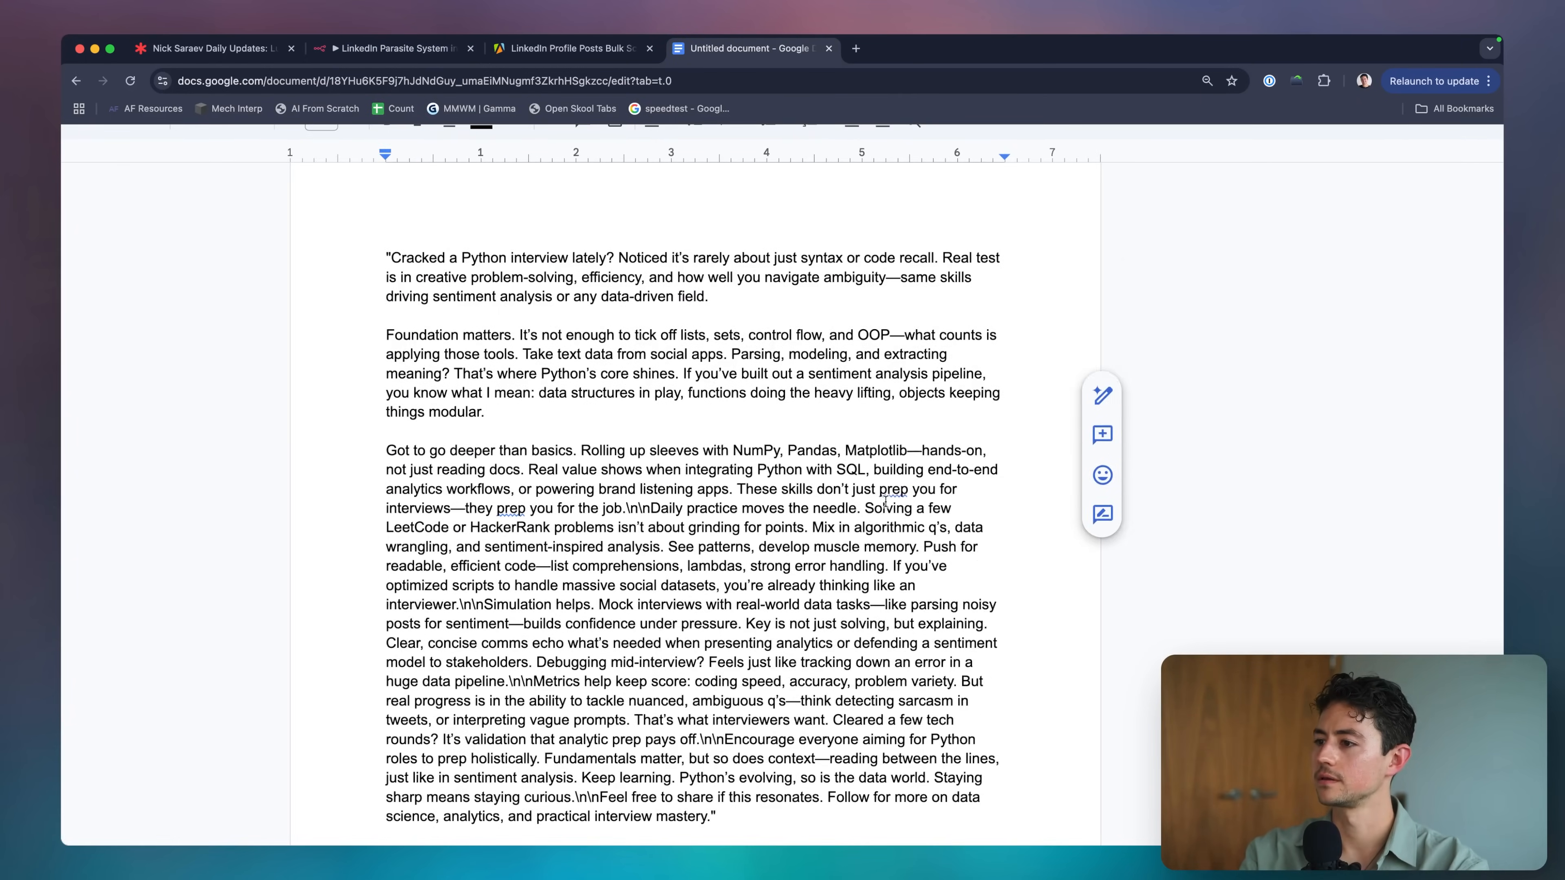
click(651, 458)
key(BackSpace)
key(BackSpace)
key(BackSpace)
key(BackSpace)
key(Return)
key(Return)
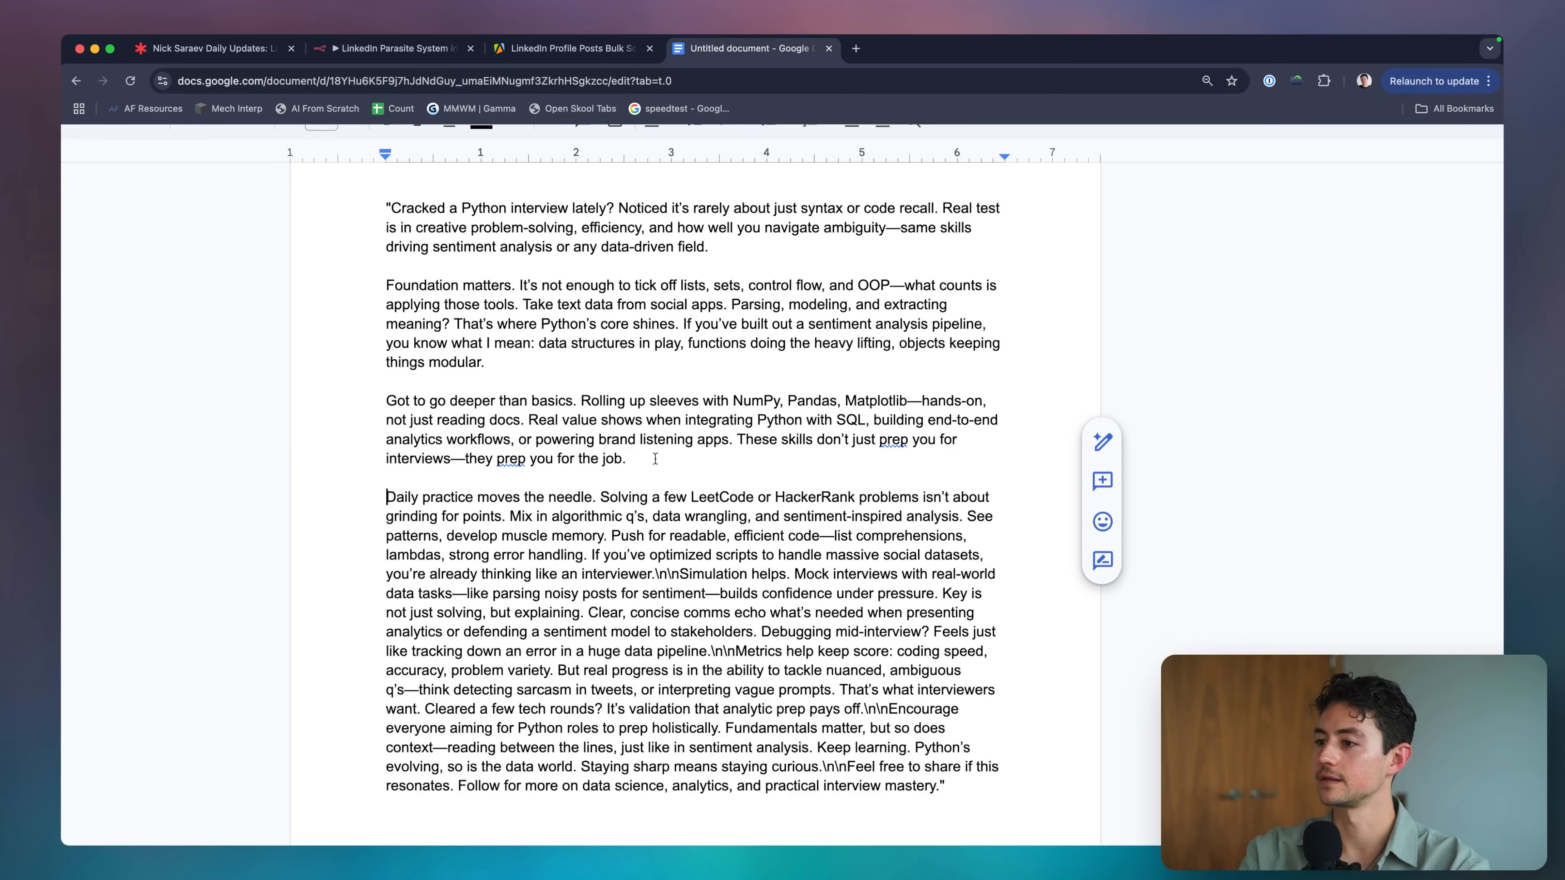
scroll(678, 506, down, 2)
click(685, 539)
key(BackSpace)
key(BackSpace)
key(BackSpace)
key(BackSpace)
key(Return)
key(Return)
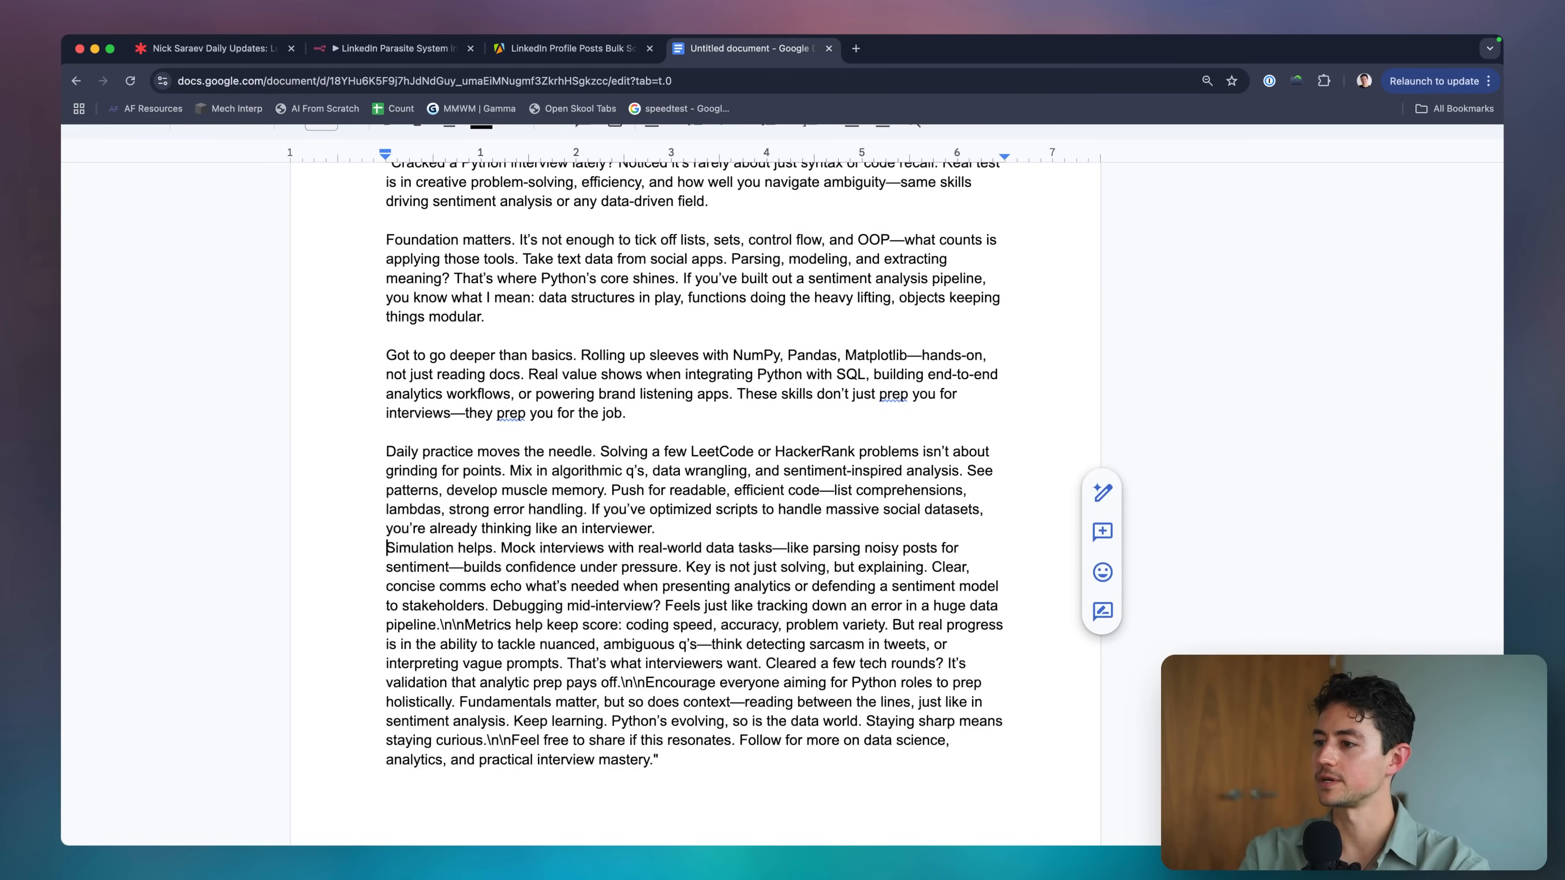
Delete the leading quotation mark before 'Cracked'.
scroll(544, 340, up, 3)
click(390, 279)
key(BackSpace)
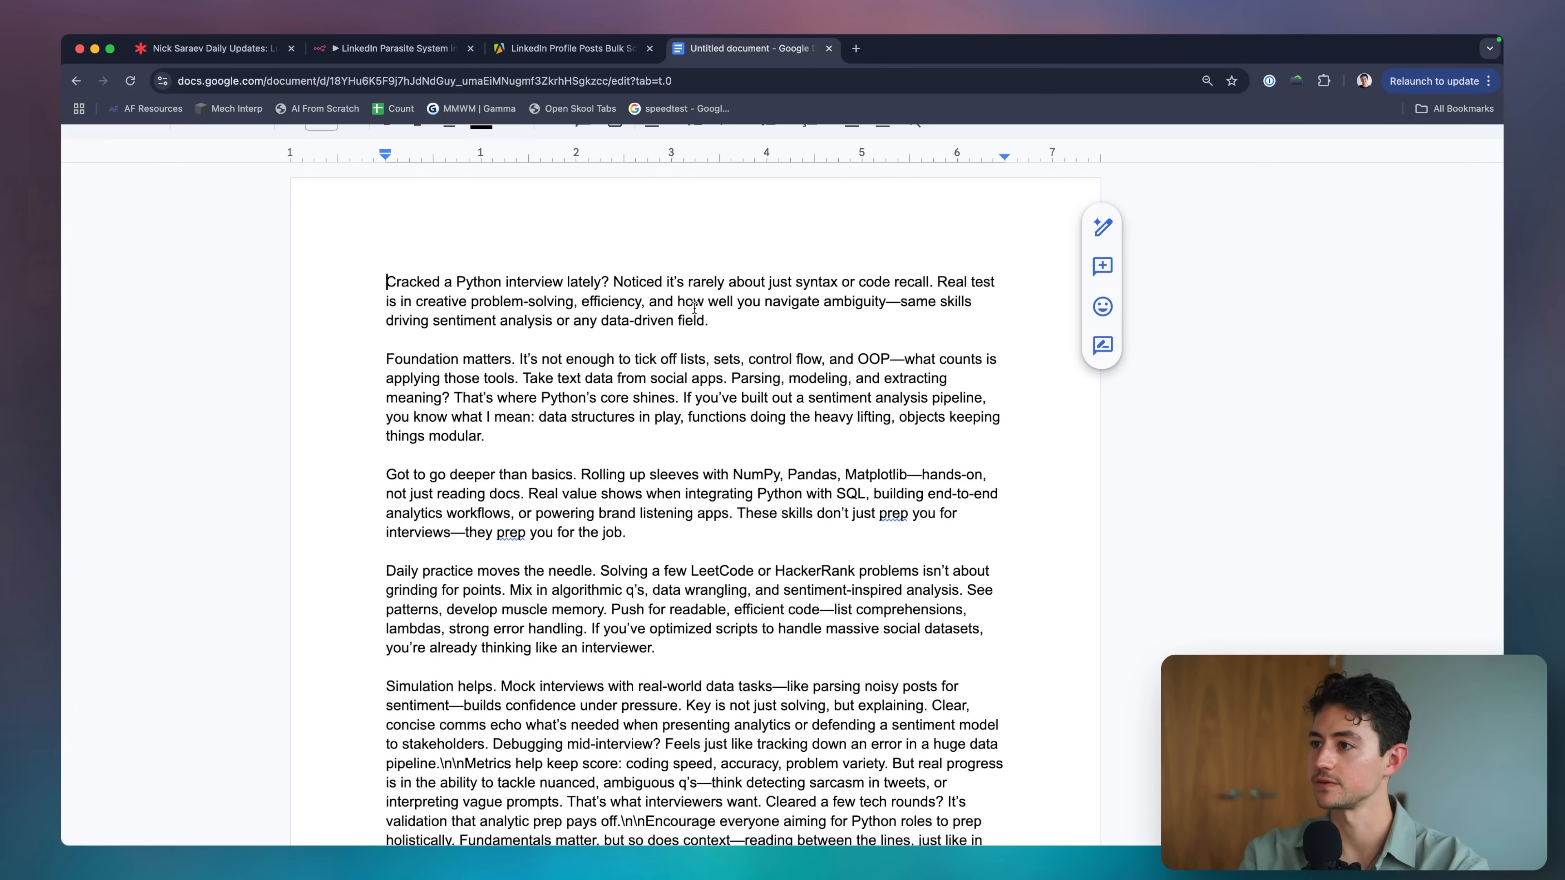
Click through the post's paragraphs and zoom the page out twice to view the whole post.
click(926, 311)
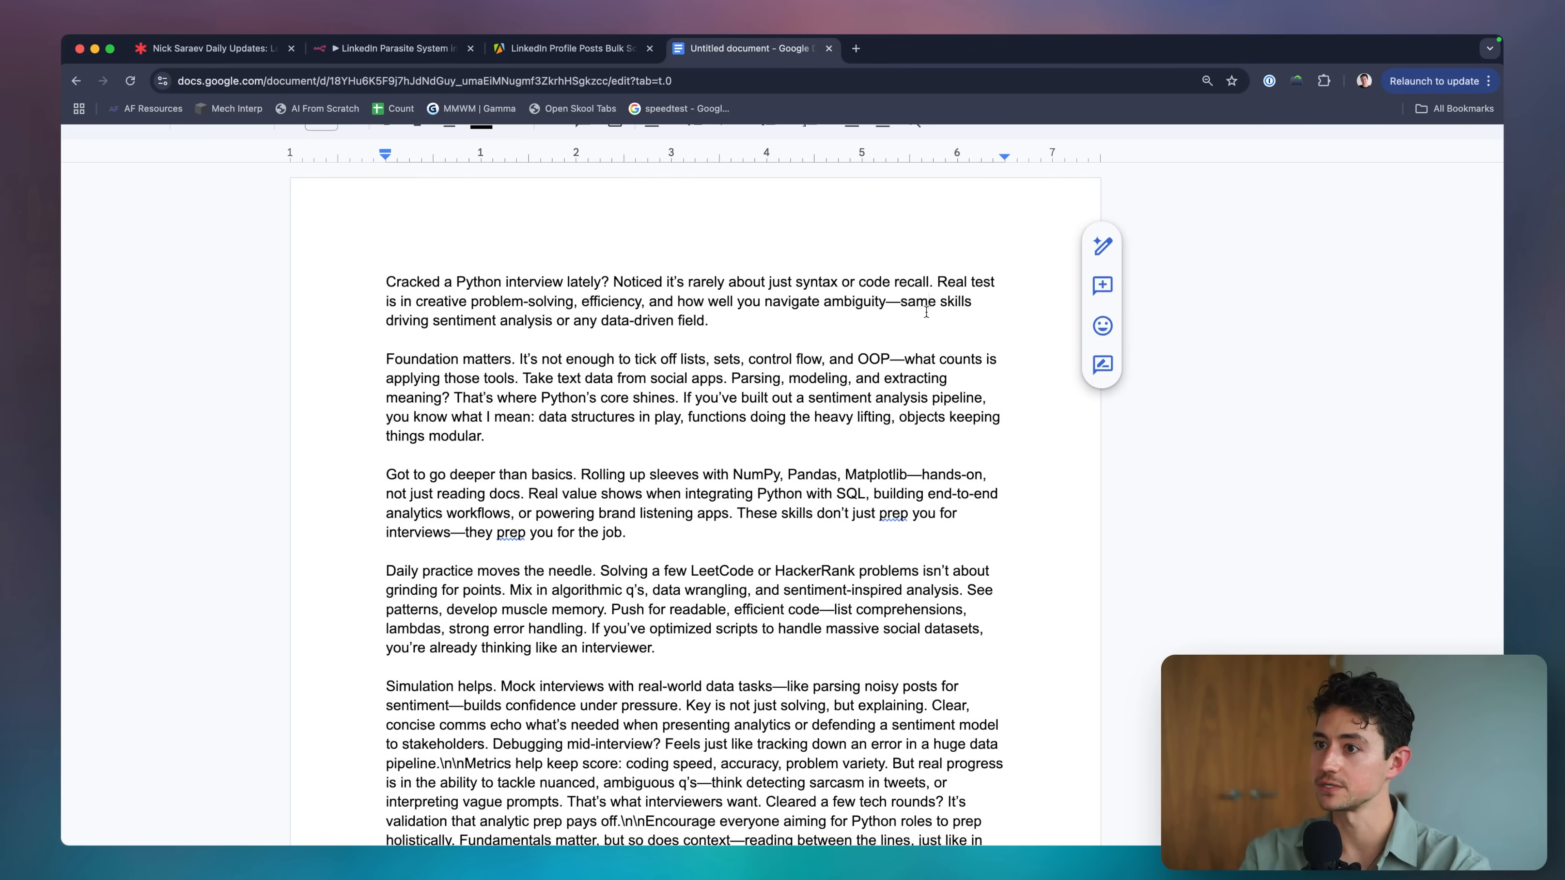
click(780, 326)
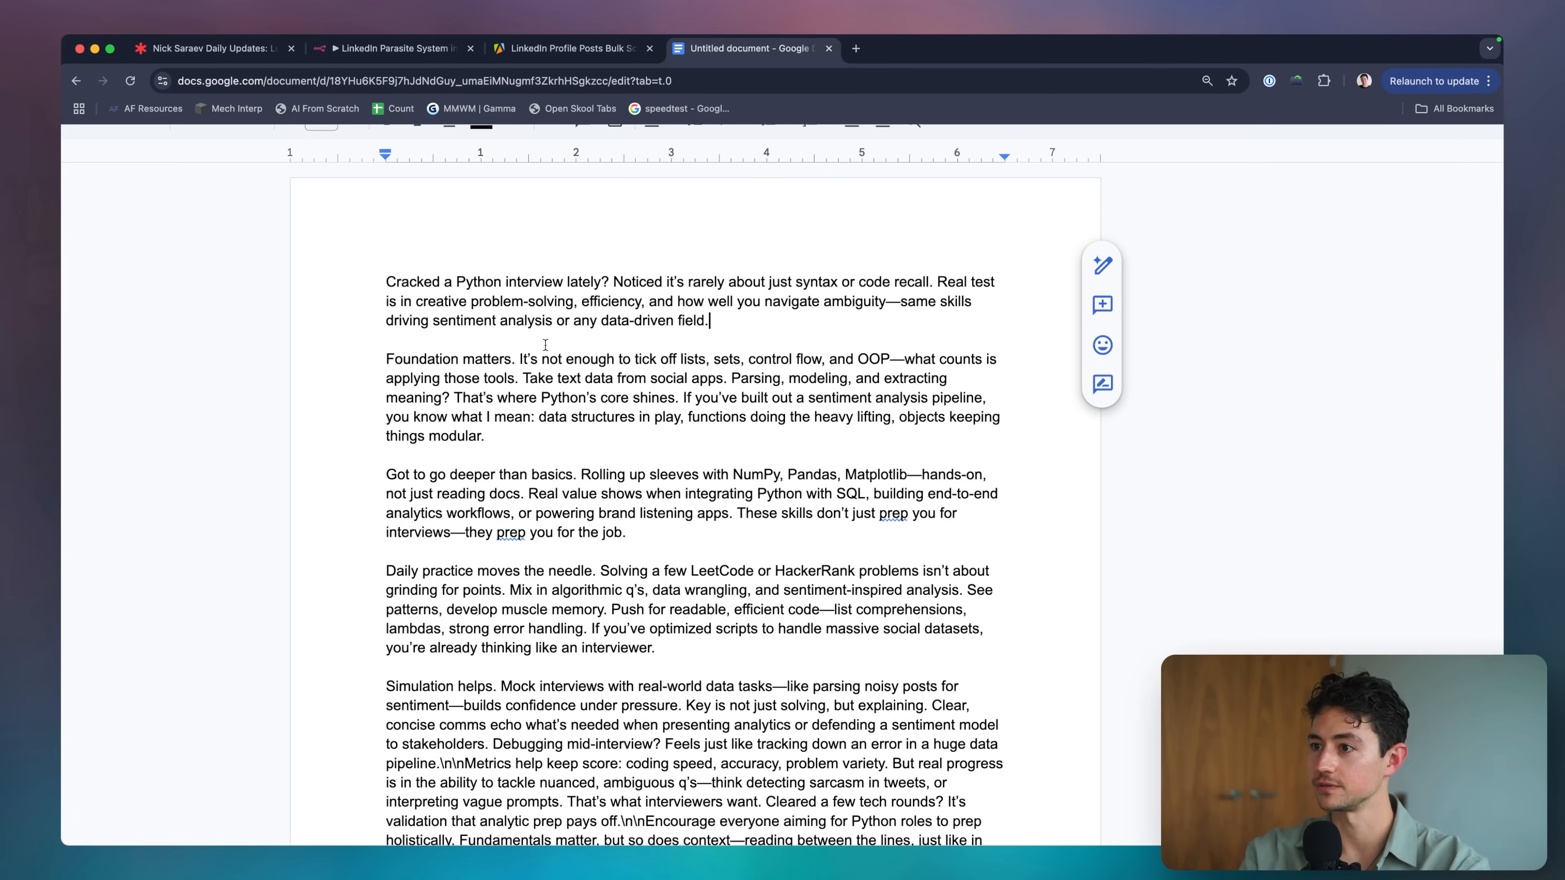
click(699, 360)
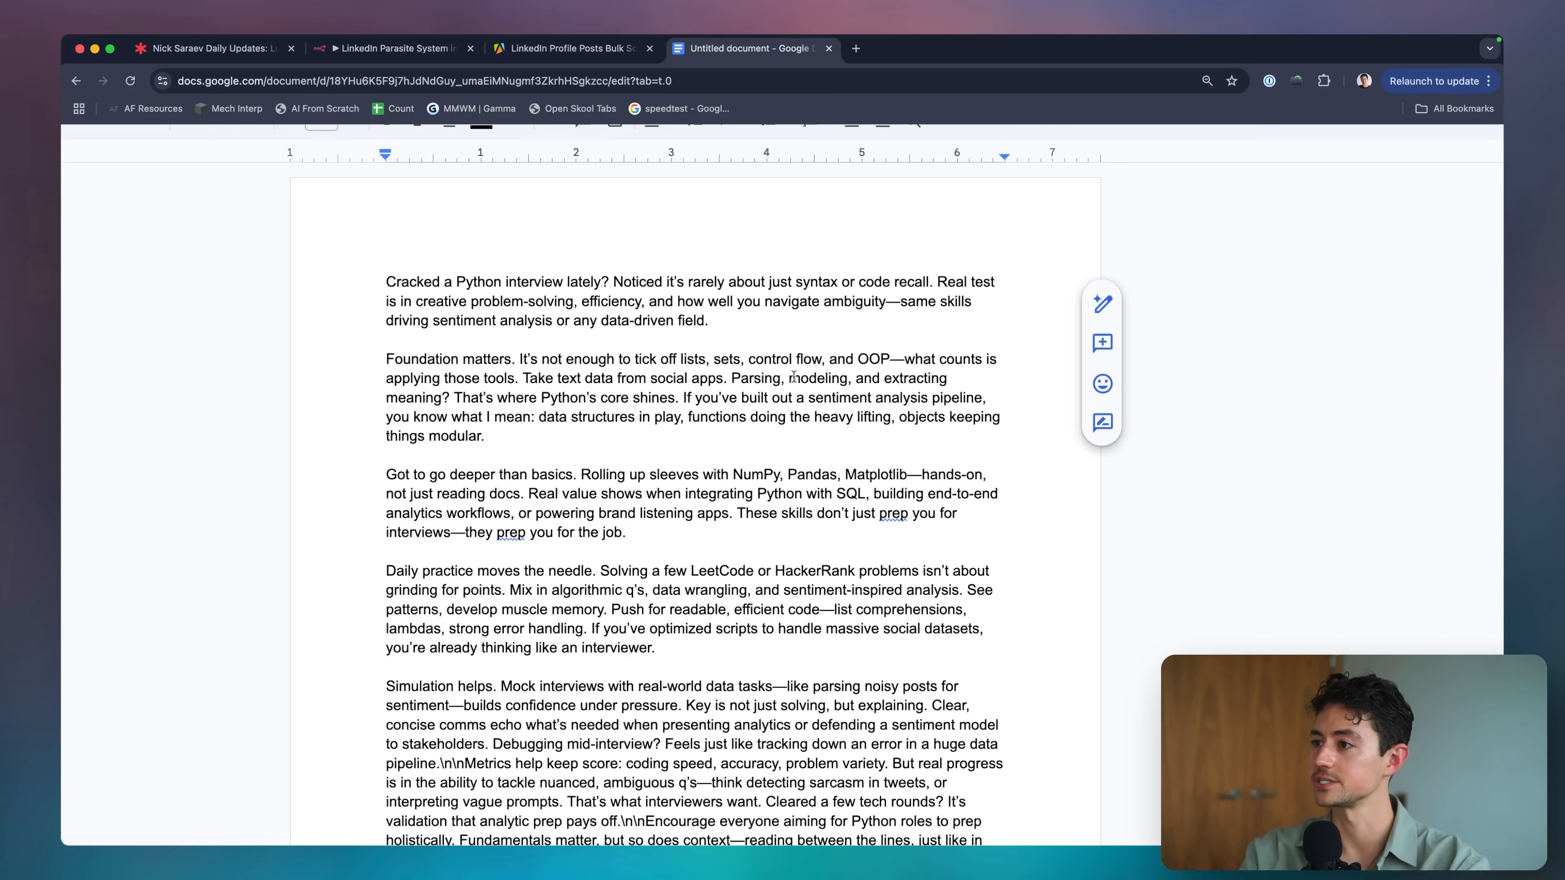
click(879, 377)
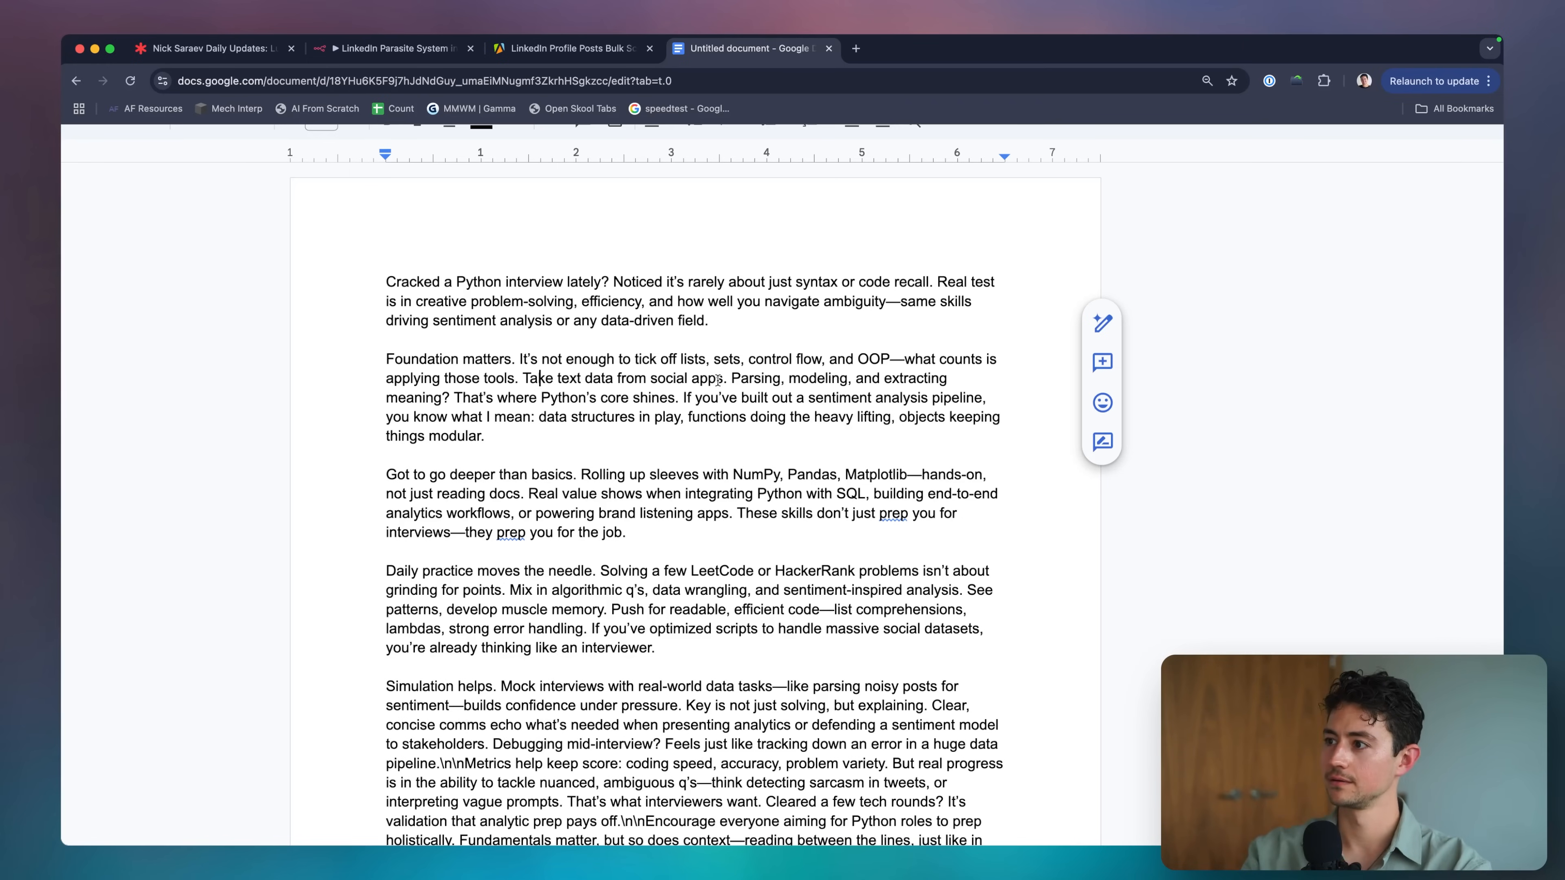
click(676, 398)
scroll(624, 388, right, 2)
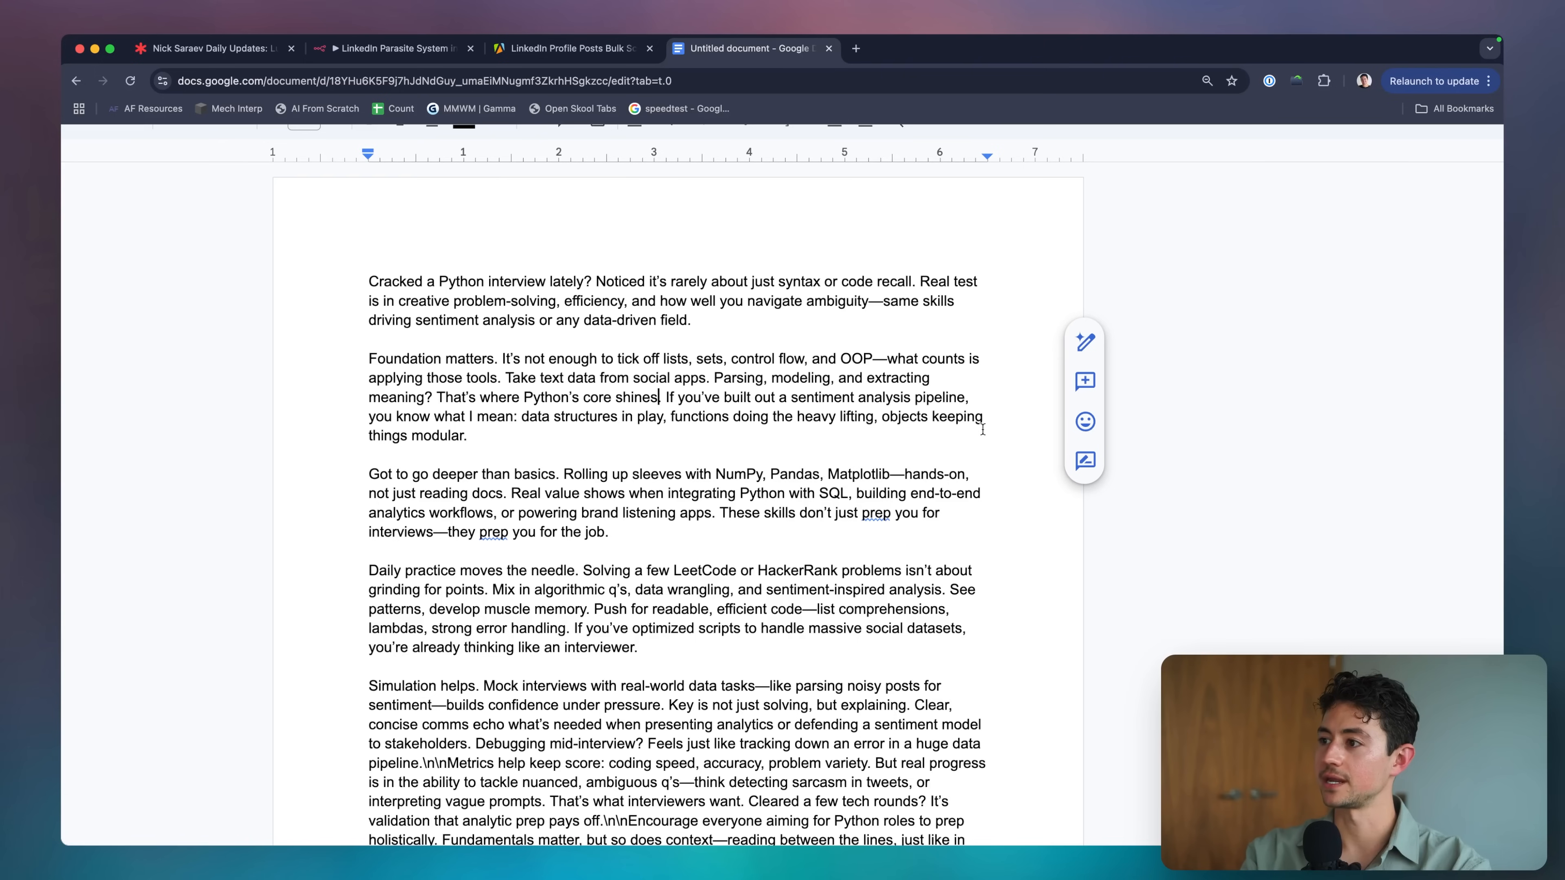
double_click(926, 444)
click(726, 414)
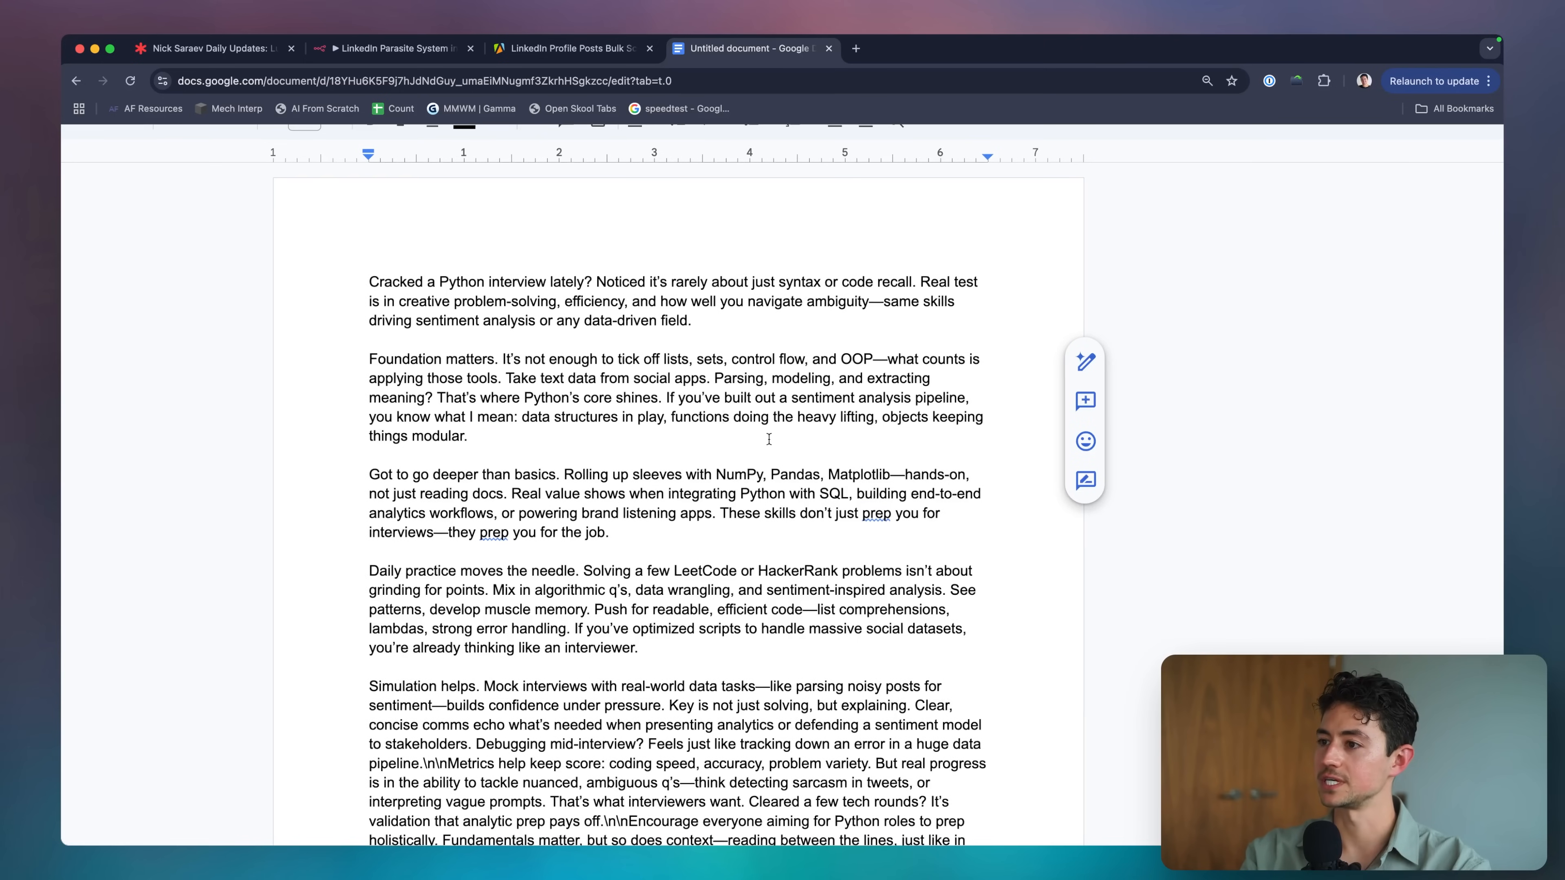
key(super+minus)
double_click(812, 434)
key(super+minus)
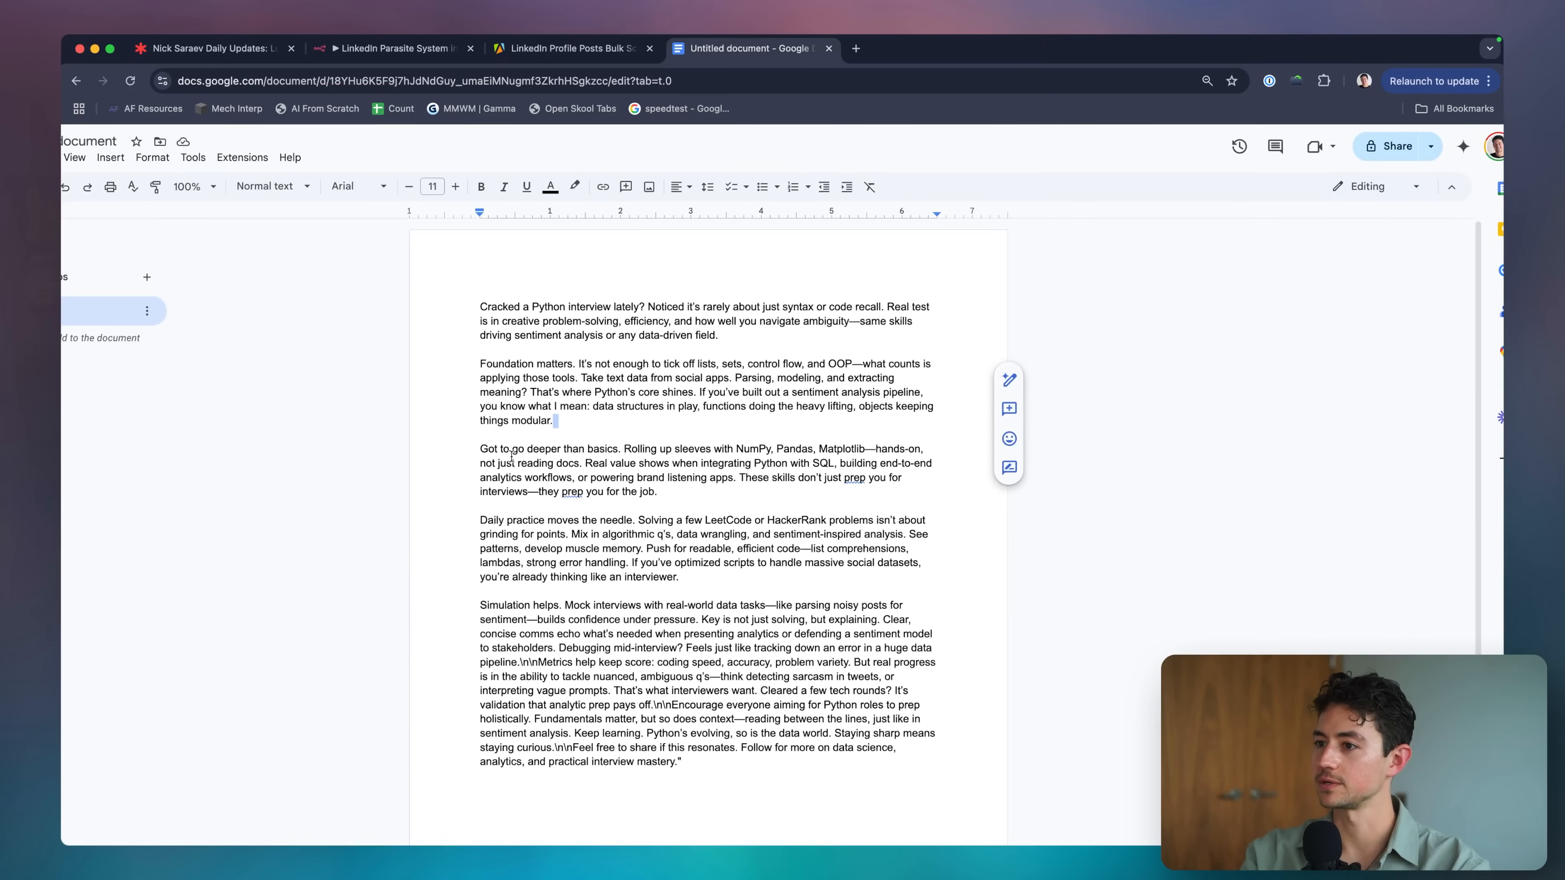
click(499, 453)
Back in n8n, append an empty User prompt after the Outline prompt in Generate New Content.
click(395, 48)
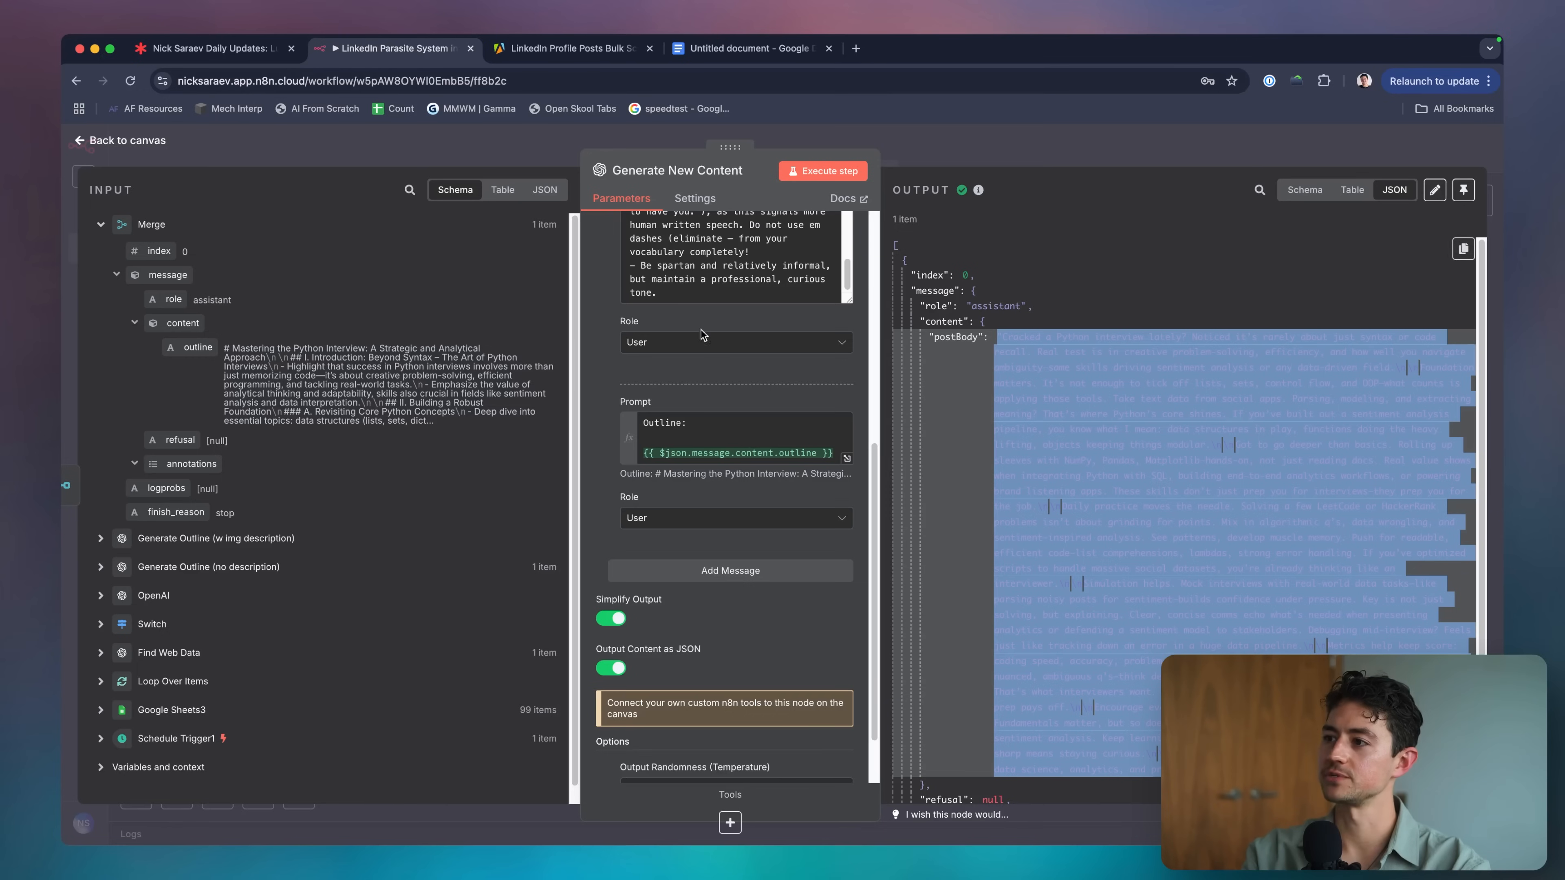
scroll(767, 445, up, 5)
scroll(767, 445, up, 5)
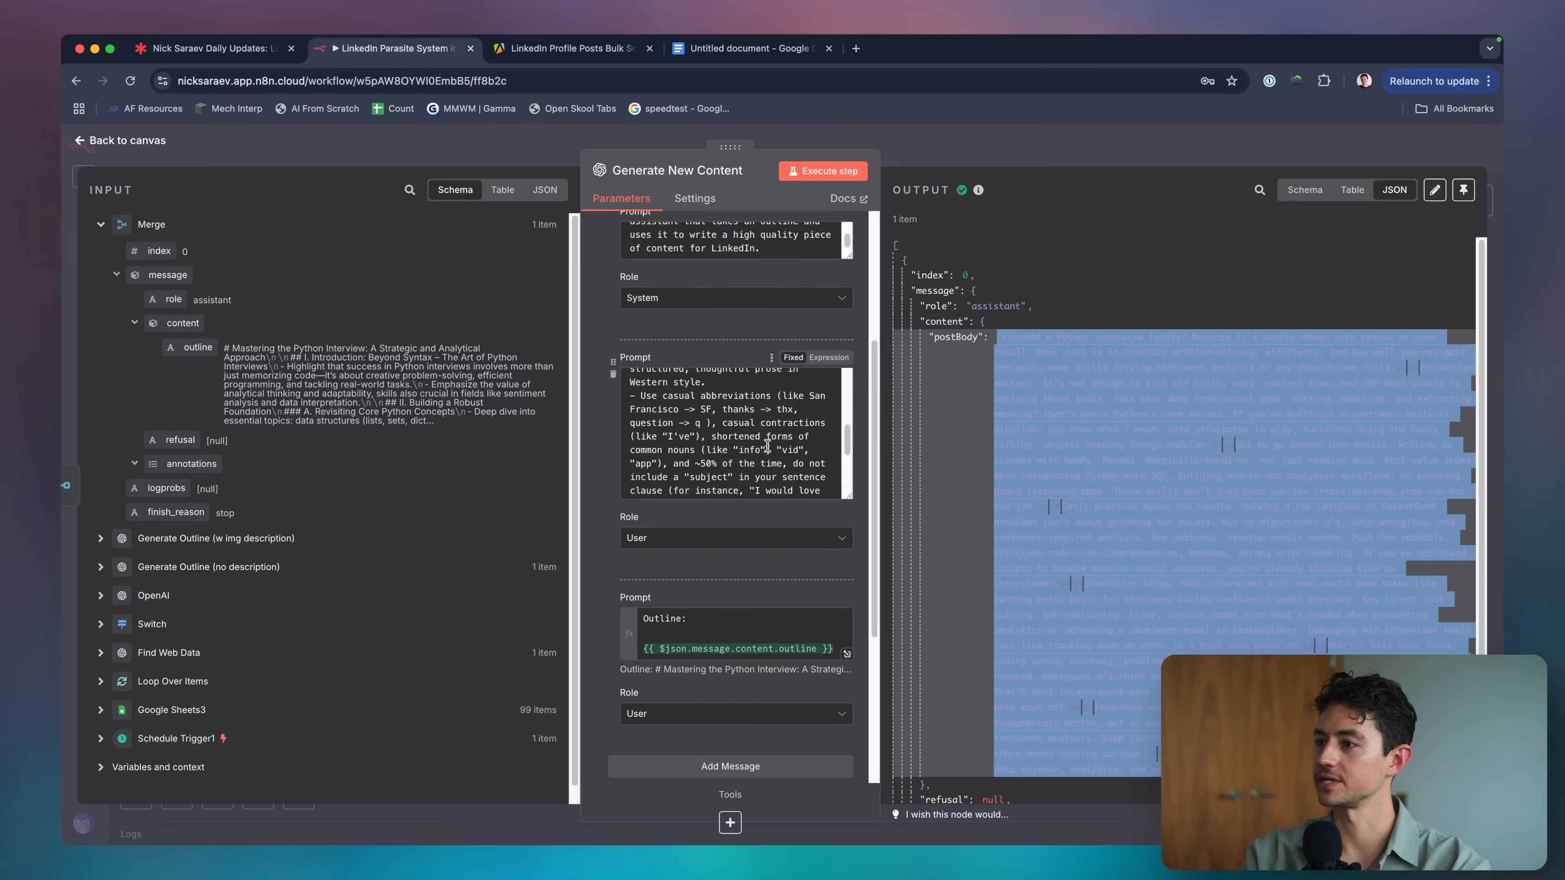
scroll(730, 414, down, 5)
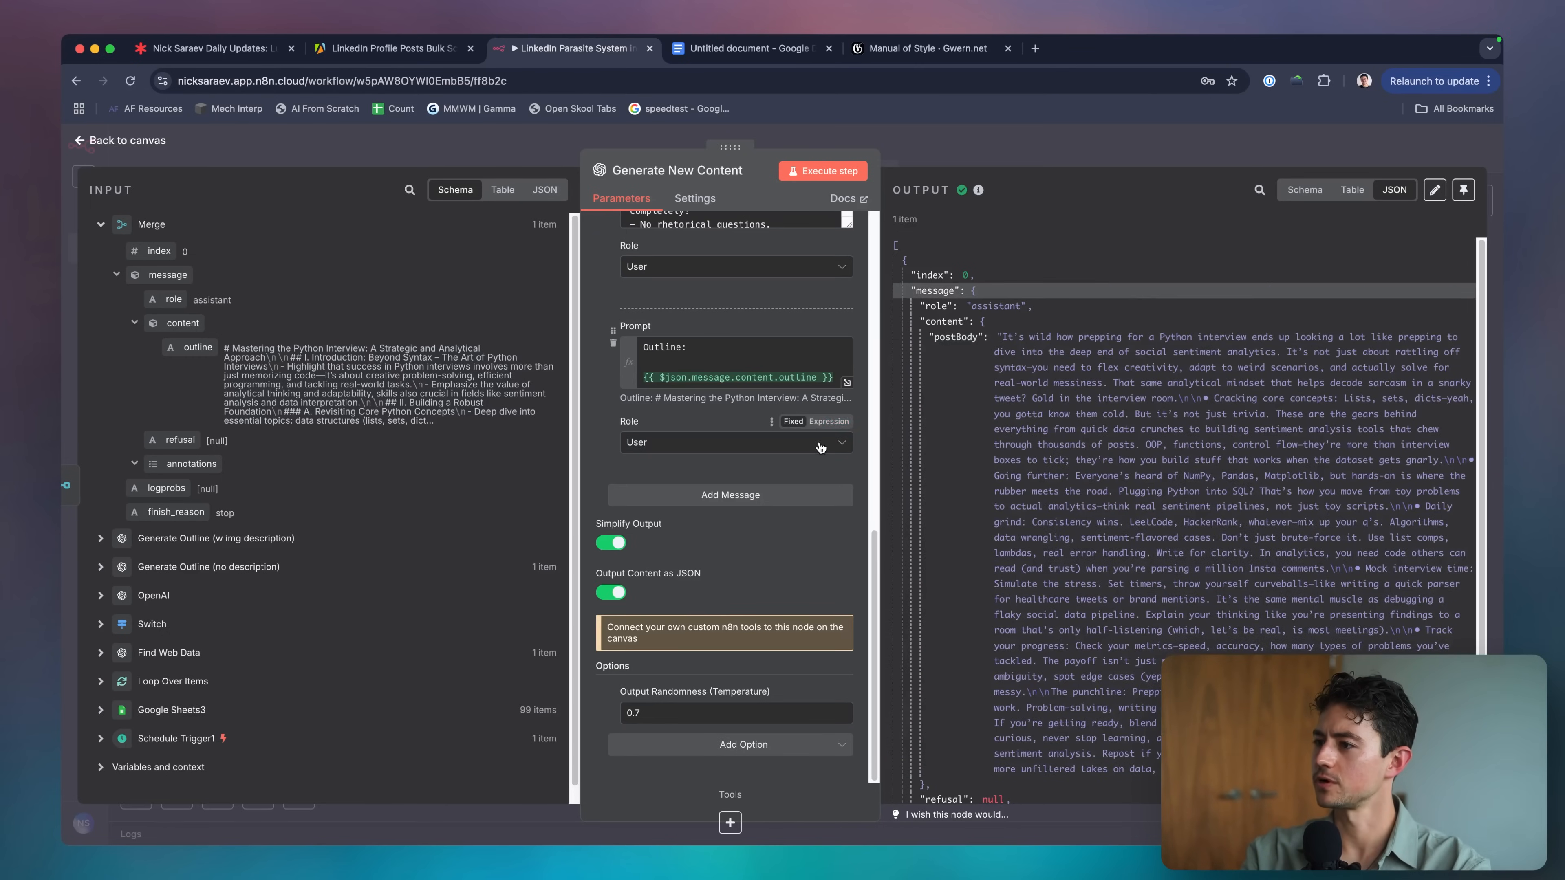
scroll(788, 383, up, 5)
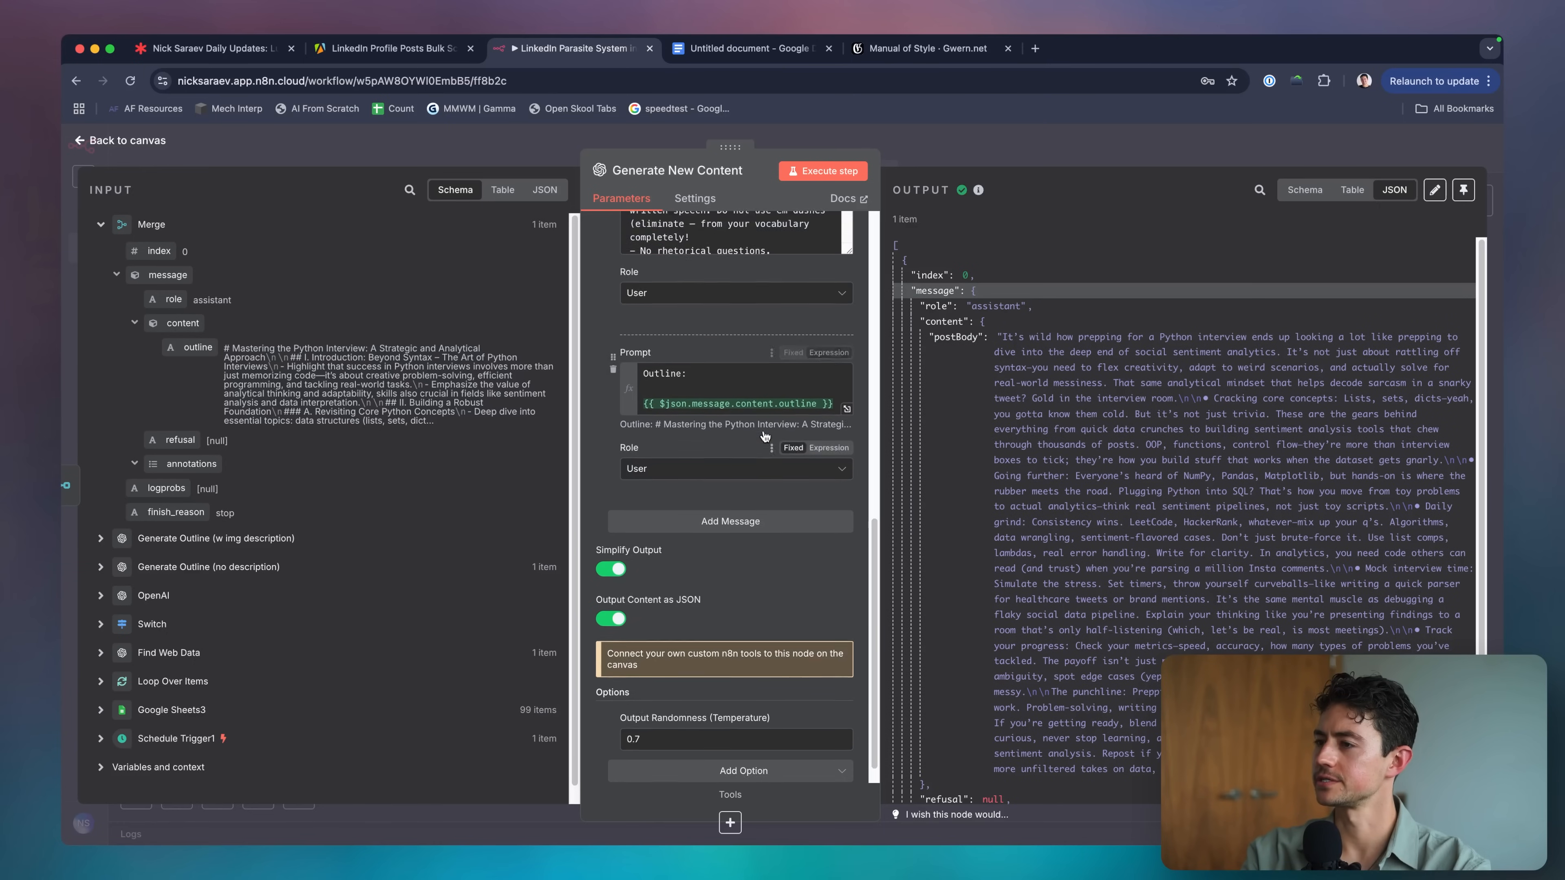
scroll(768, 403, up, 2)
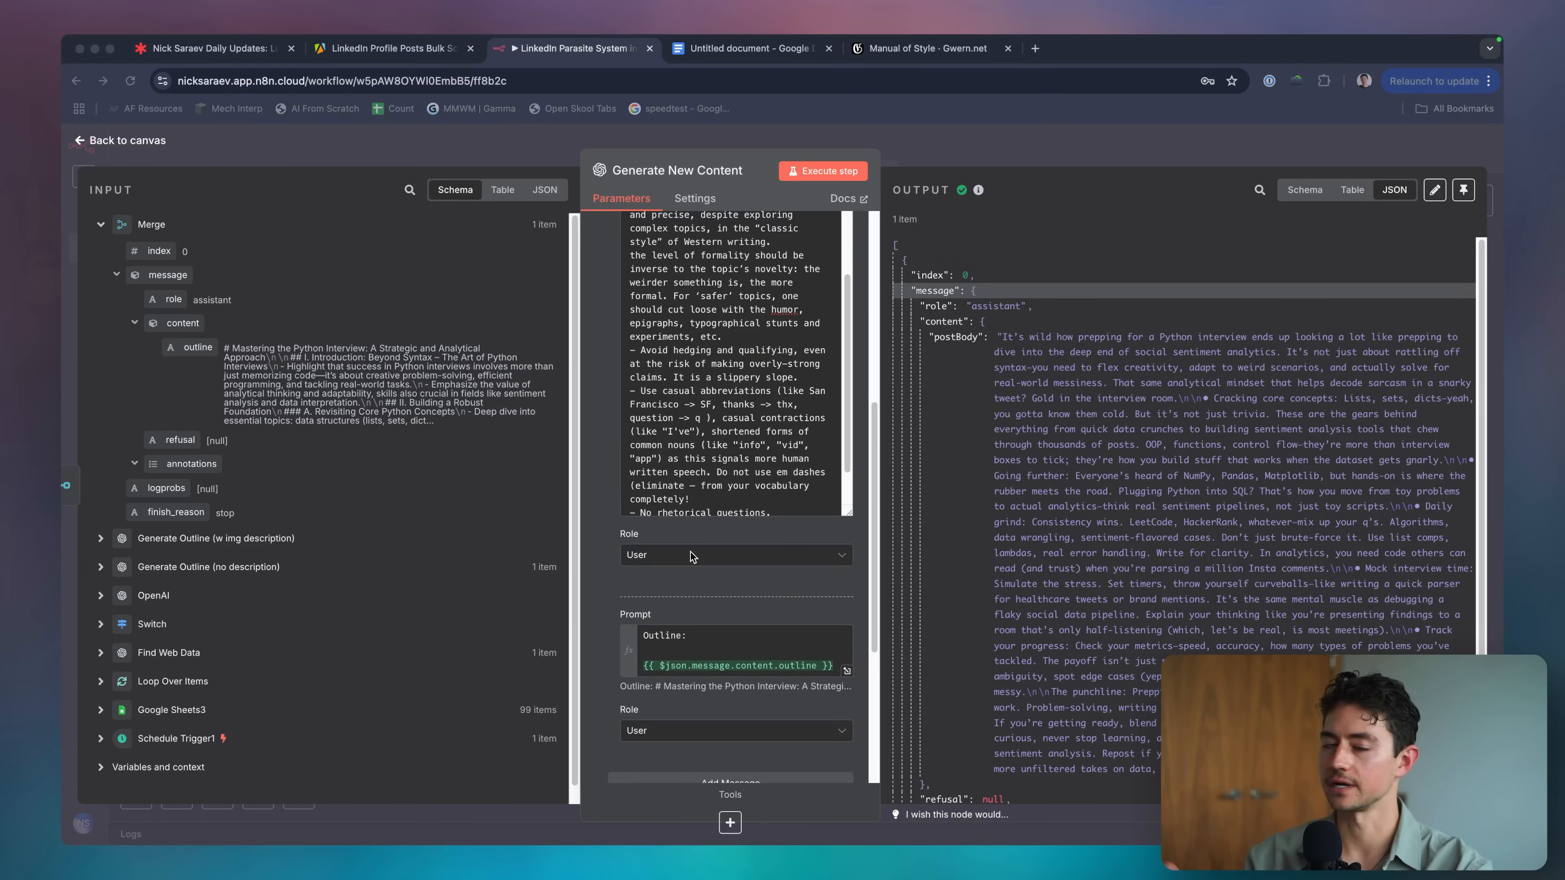
click(694, 557)
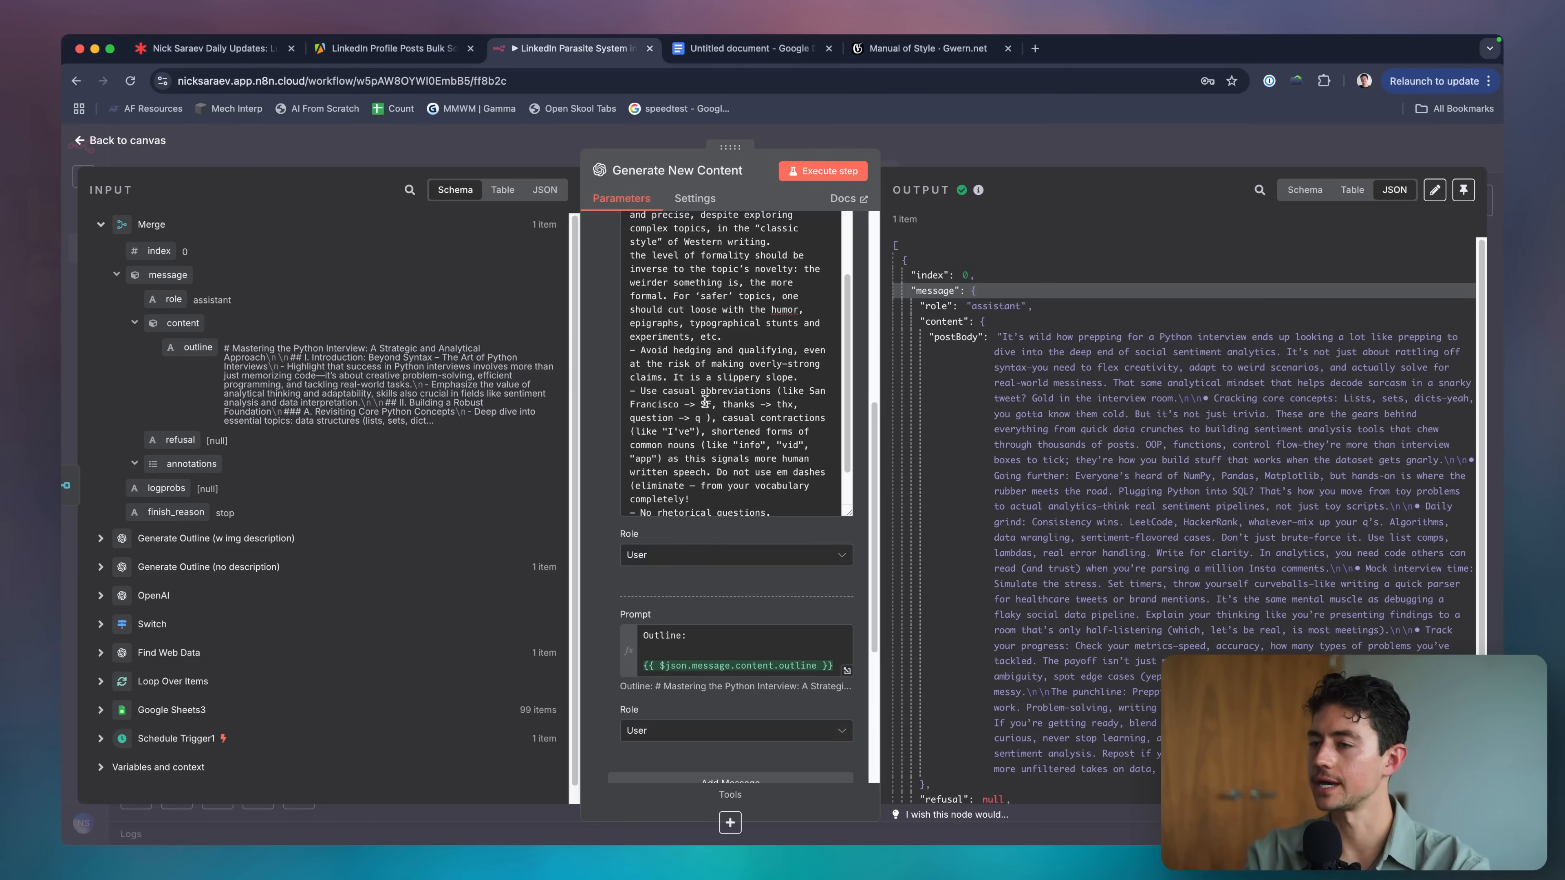
scroll(739, 382, up, 2)
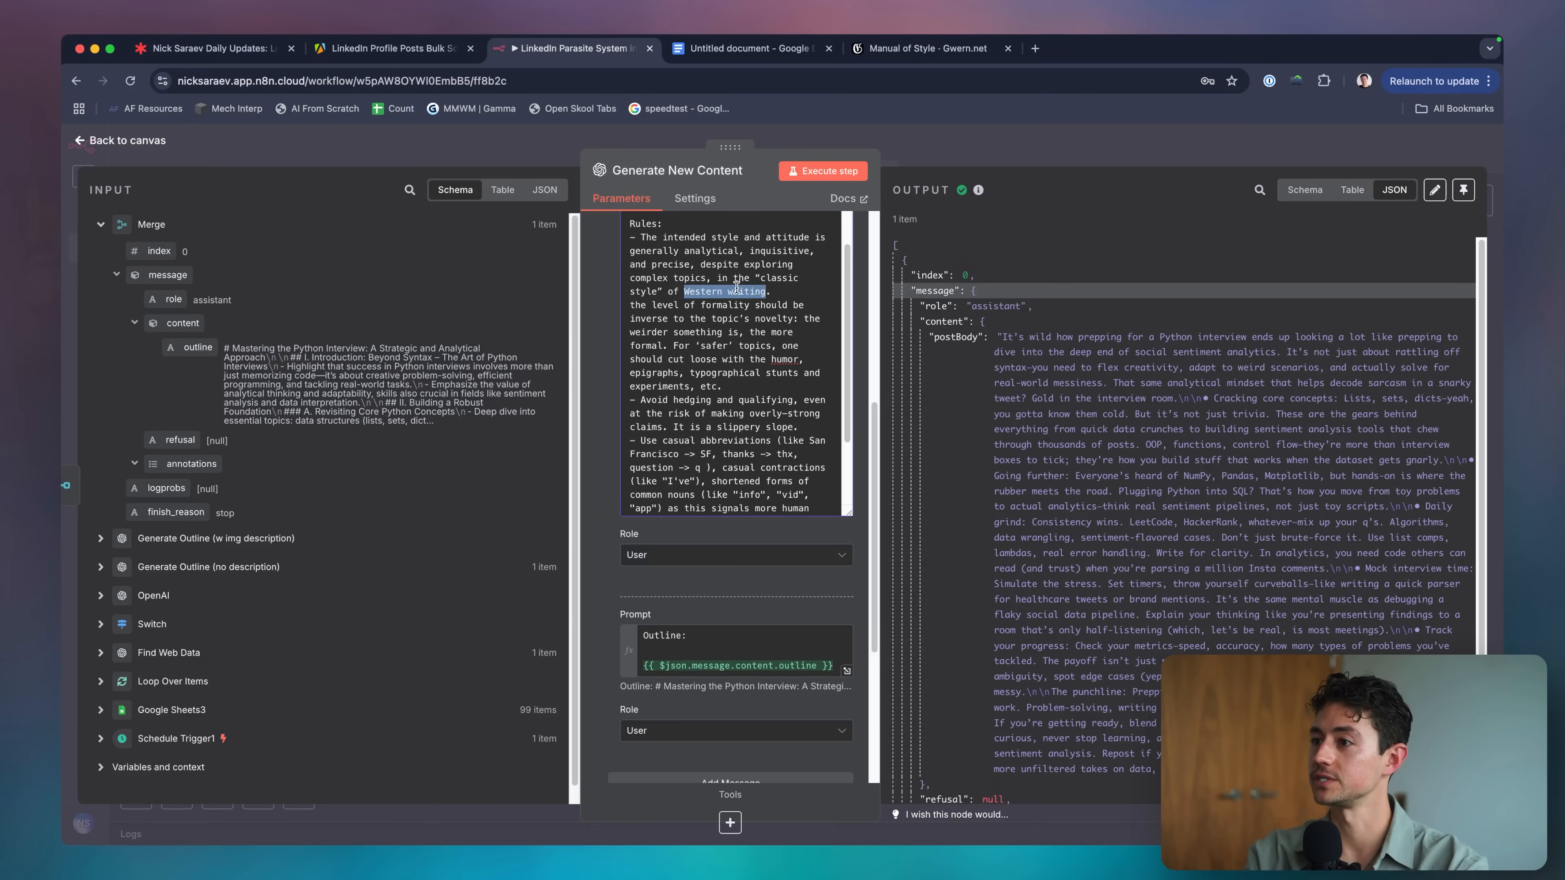
scroll(739, 400, down, 5)
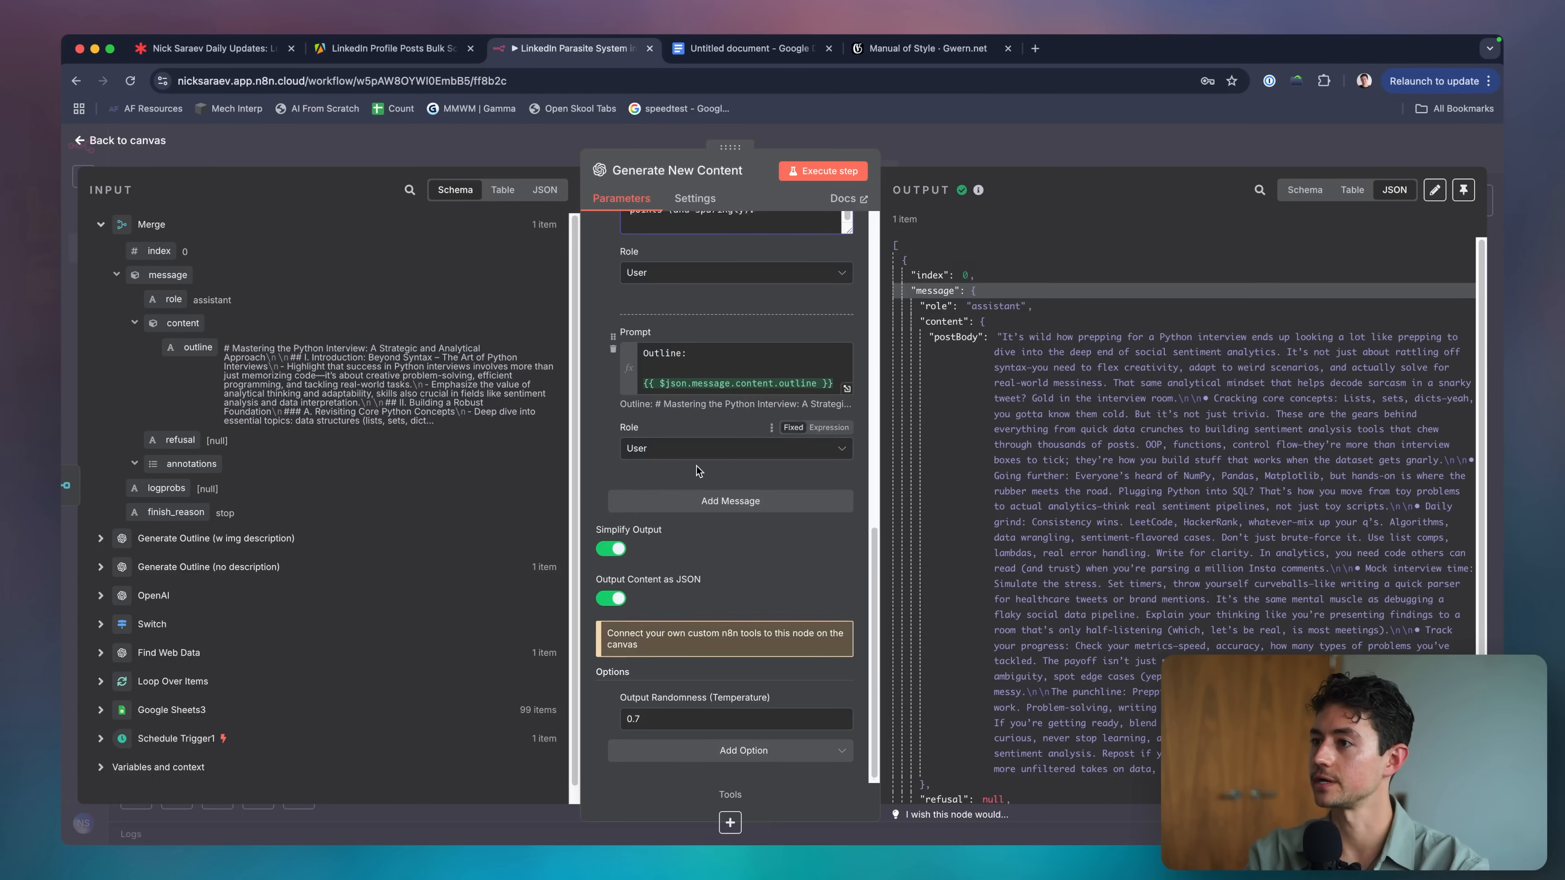
scroll(697, 466, up, 2)
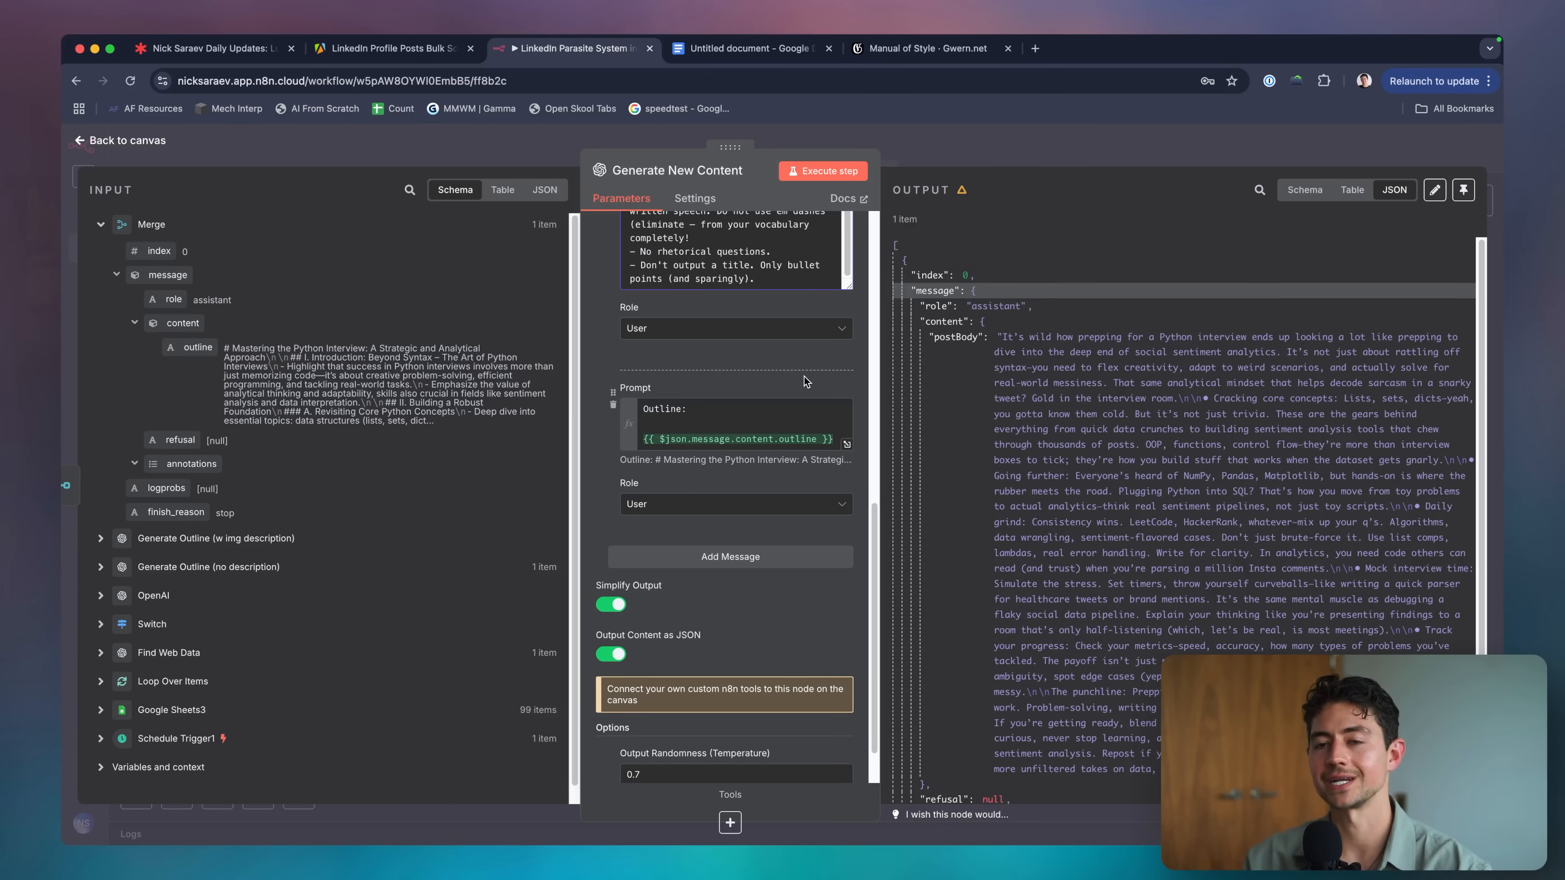
scroll(805, 376, down, 2)
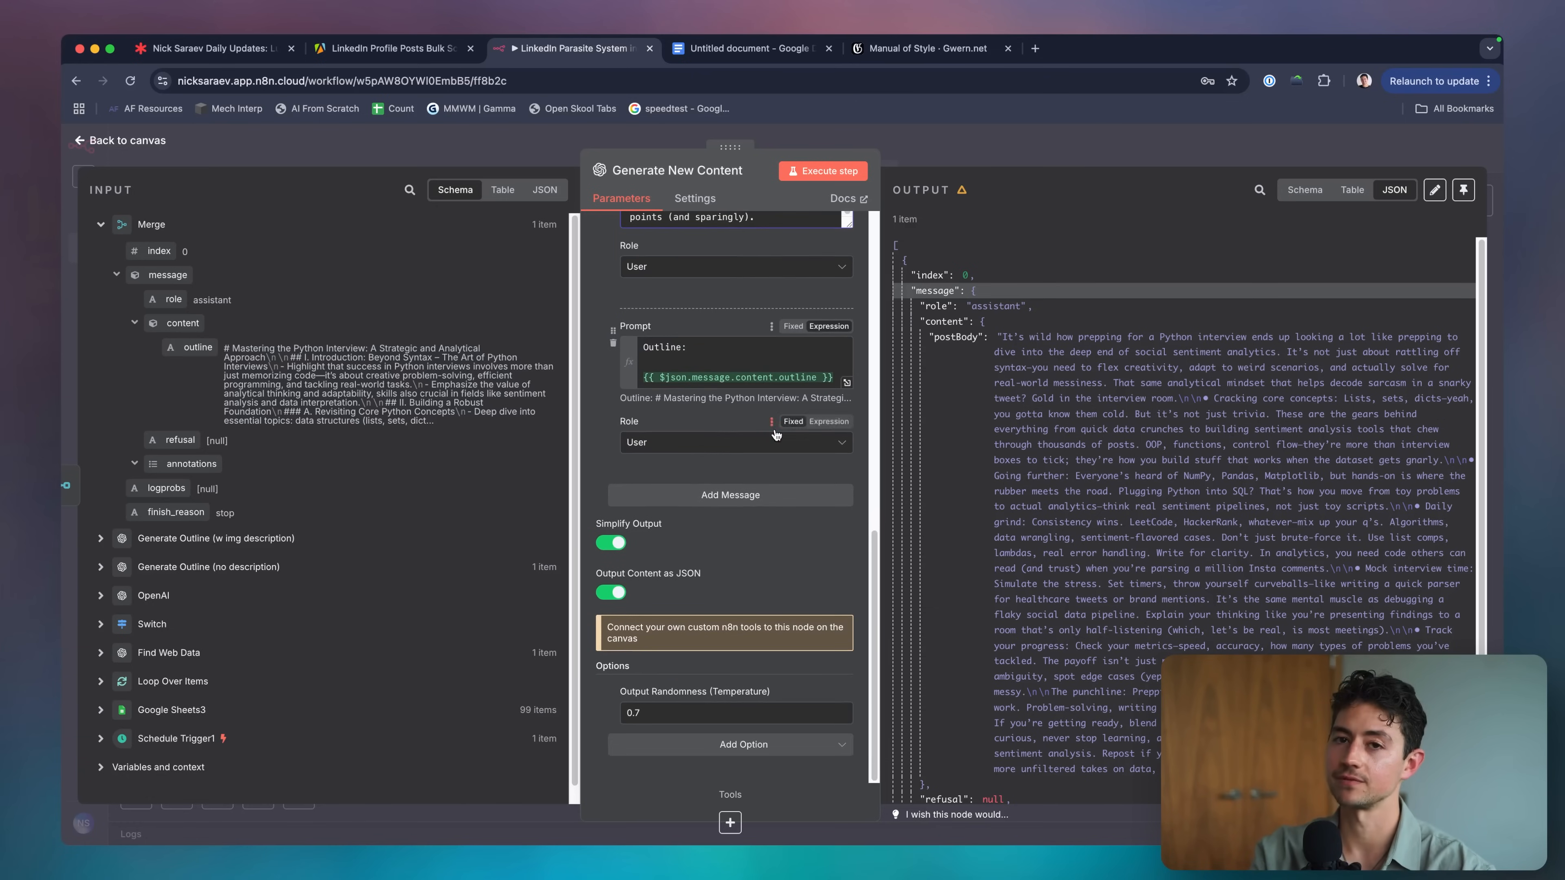
click(758, 493)
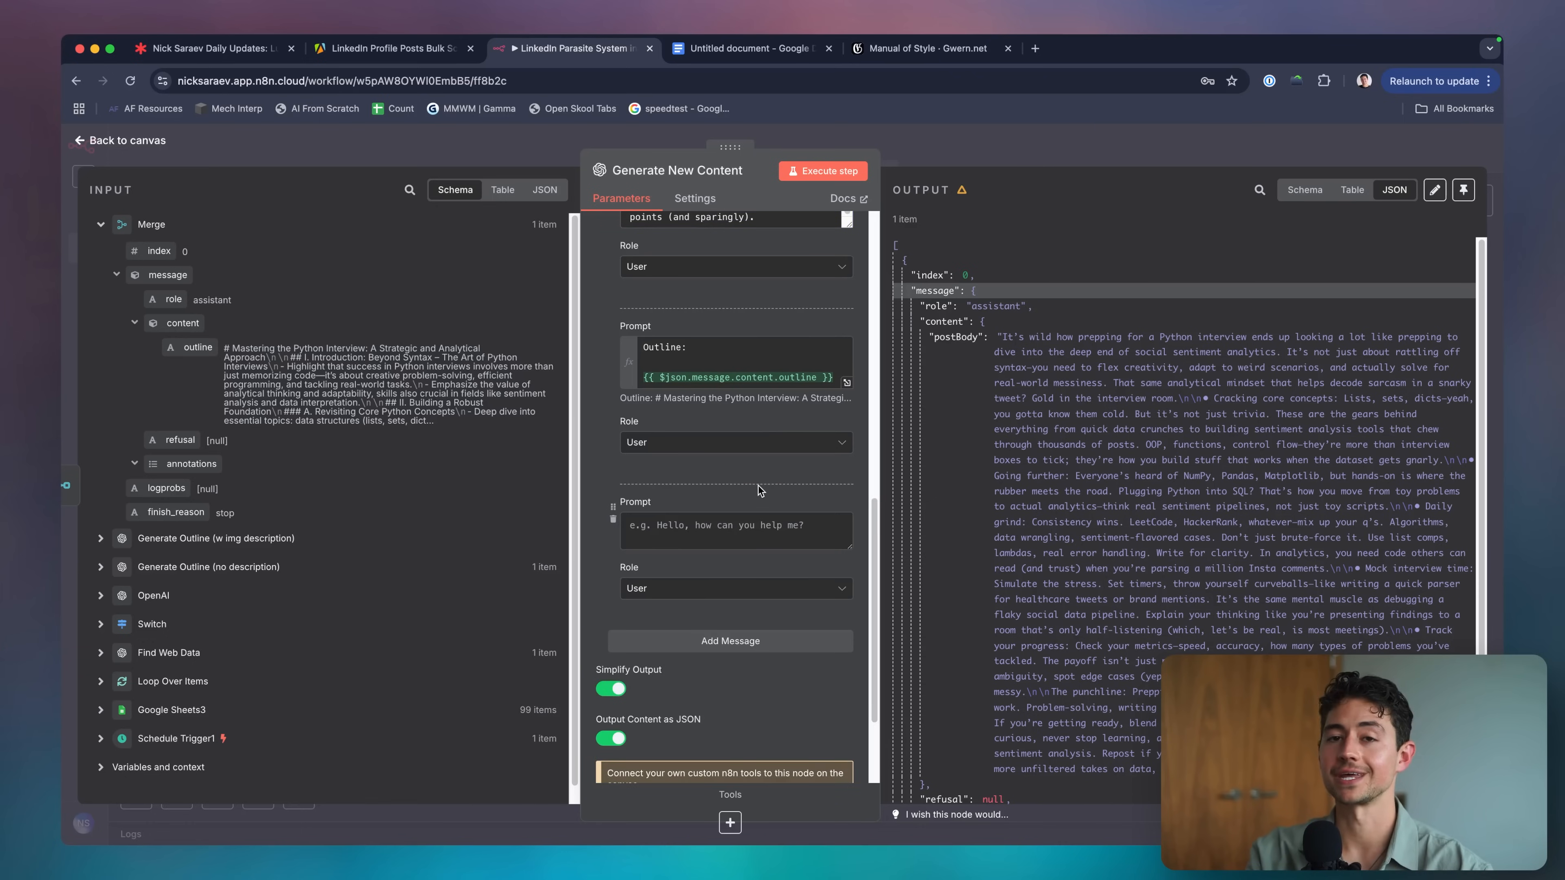
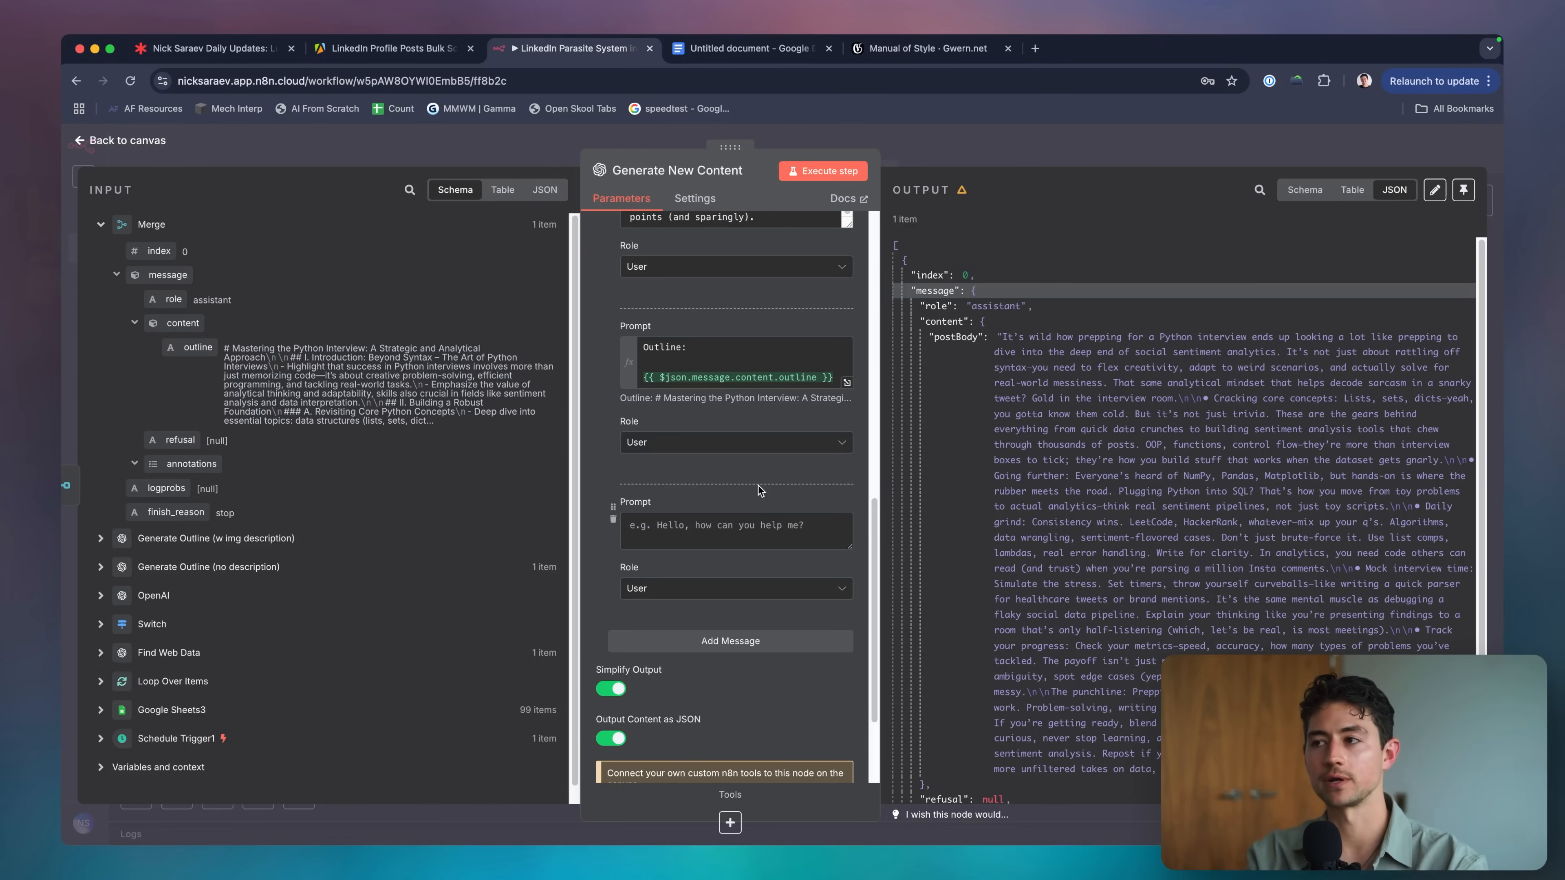
Load LinkedIn in a new tab and move that tab beside the workflow tabs.
key(ctrl+t)
text(inked)
key(Return)
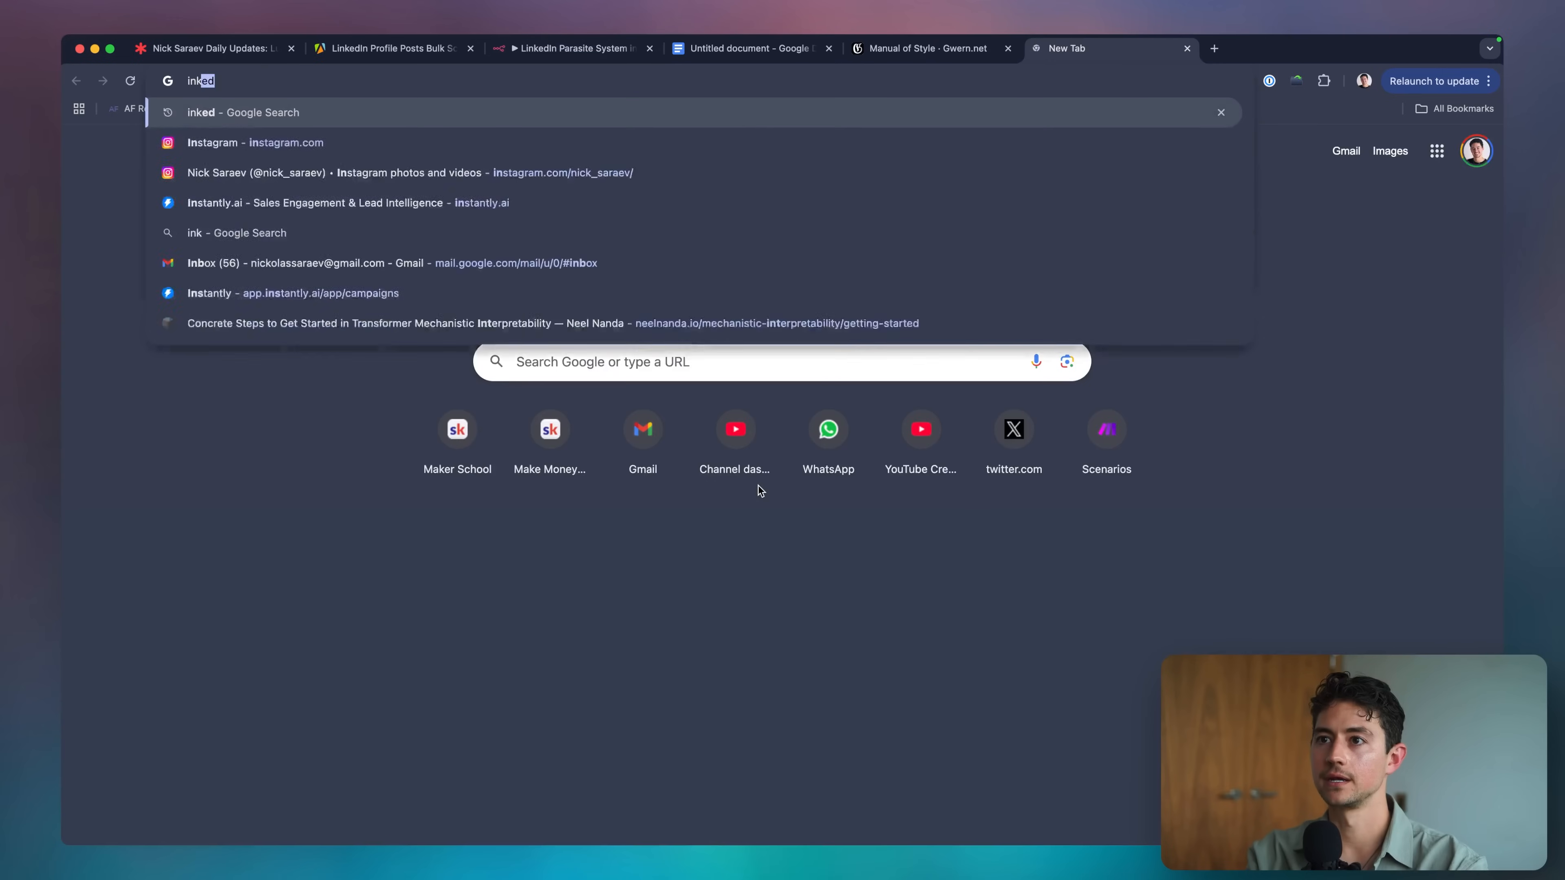
key(Return)
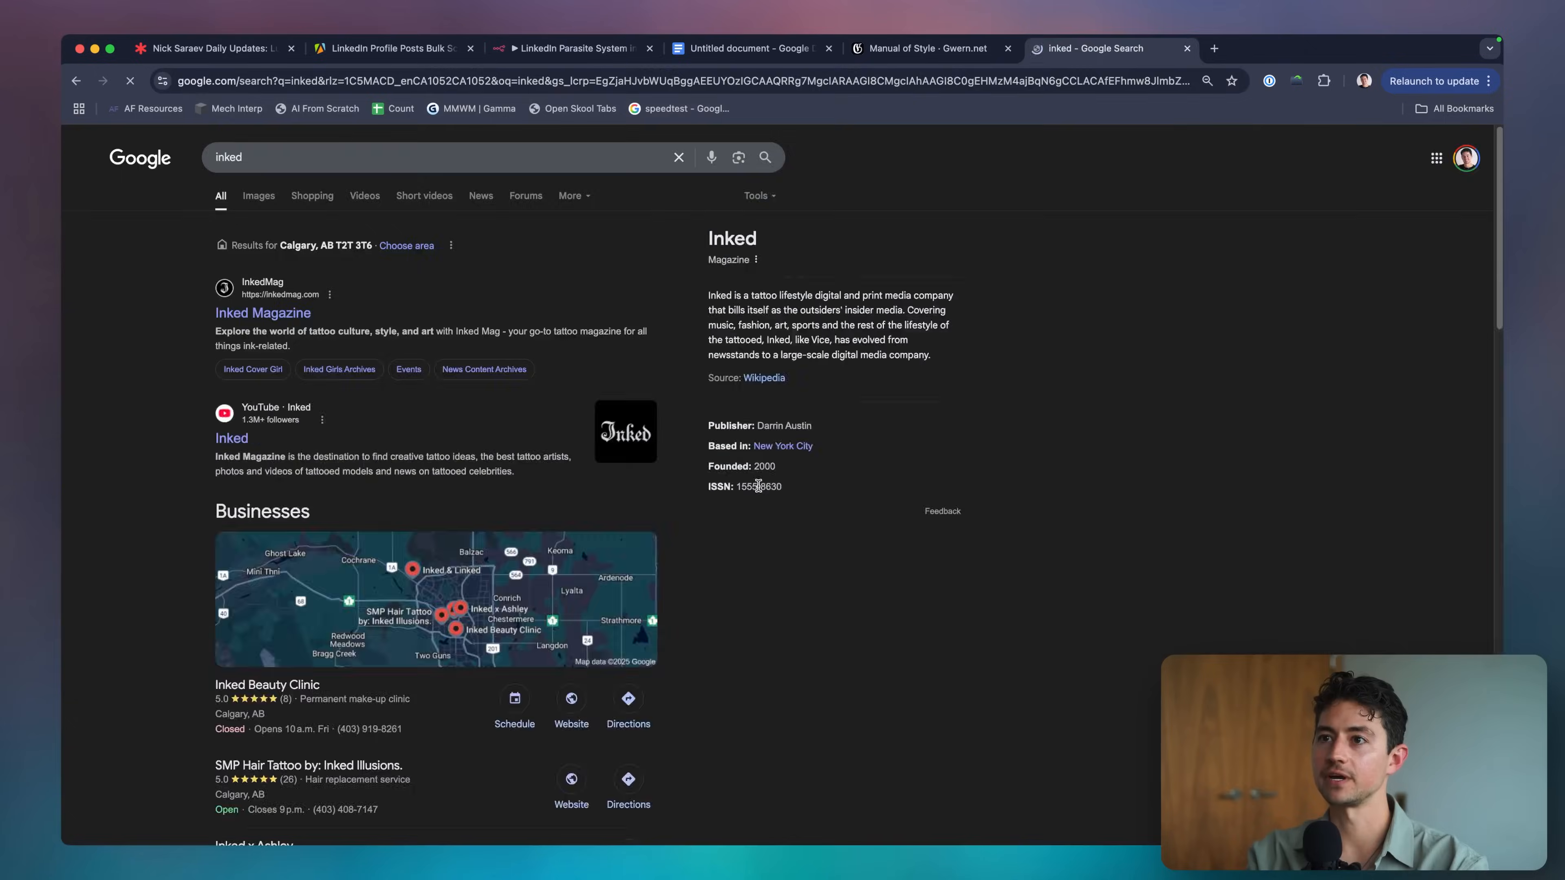
text(linkedin)
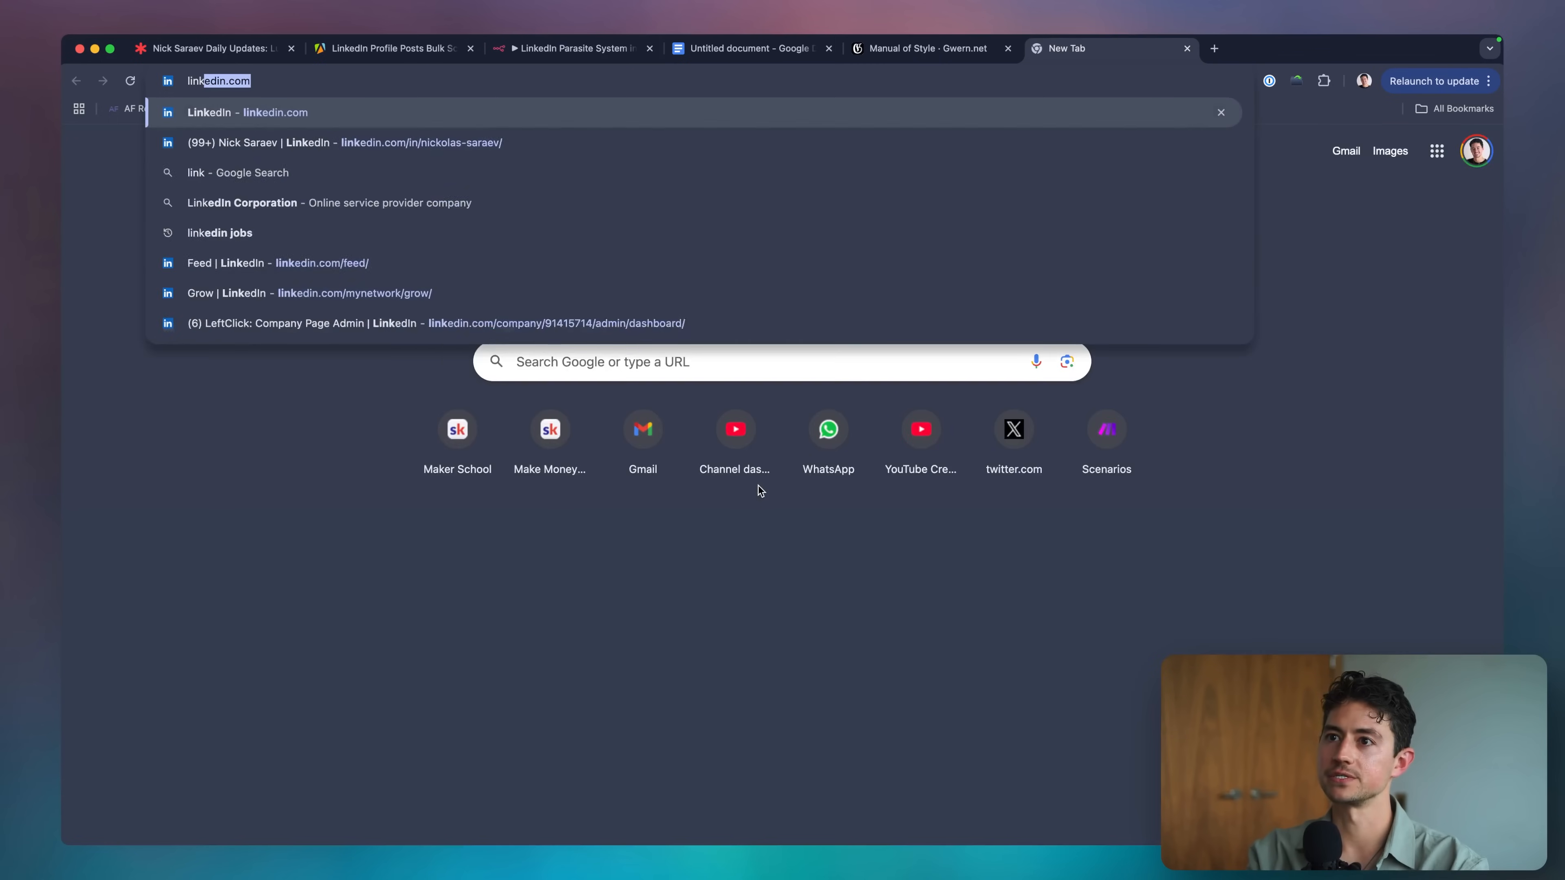
key(Return)
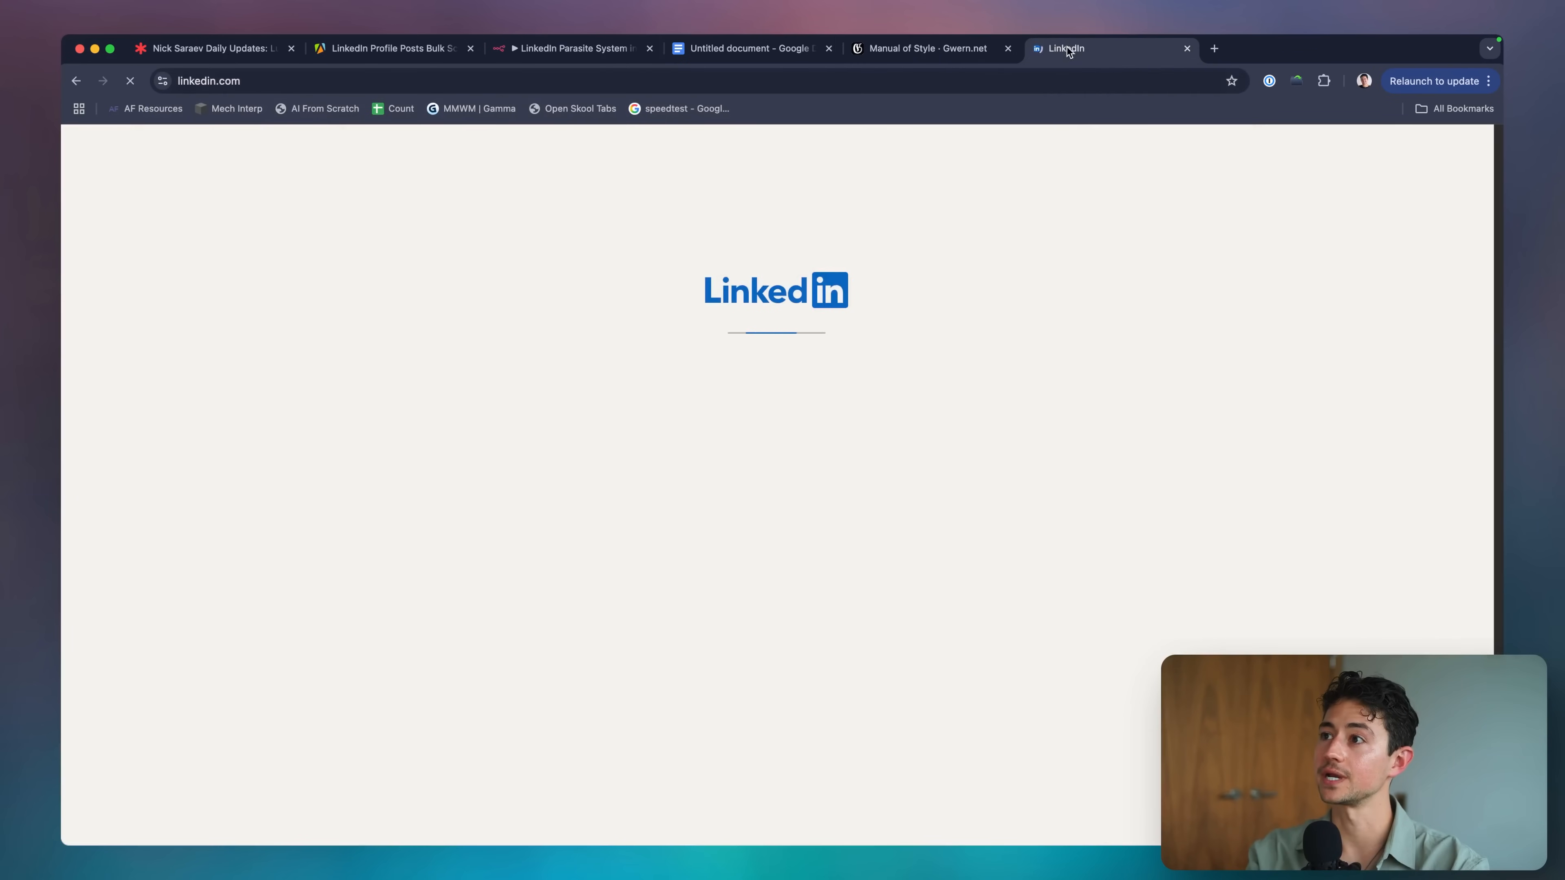
drag(1067, 49, 715, 49)
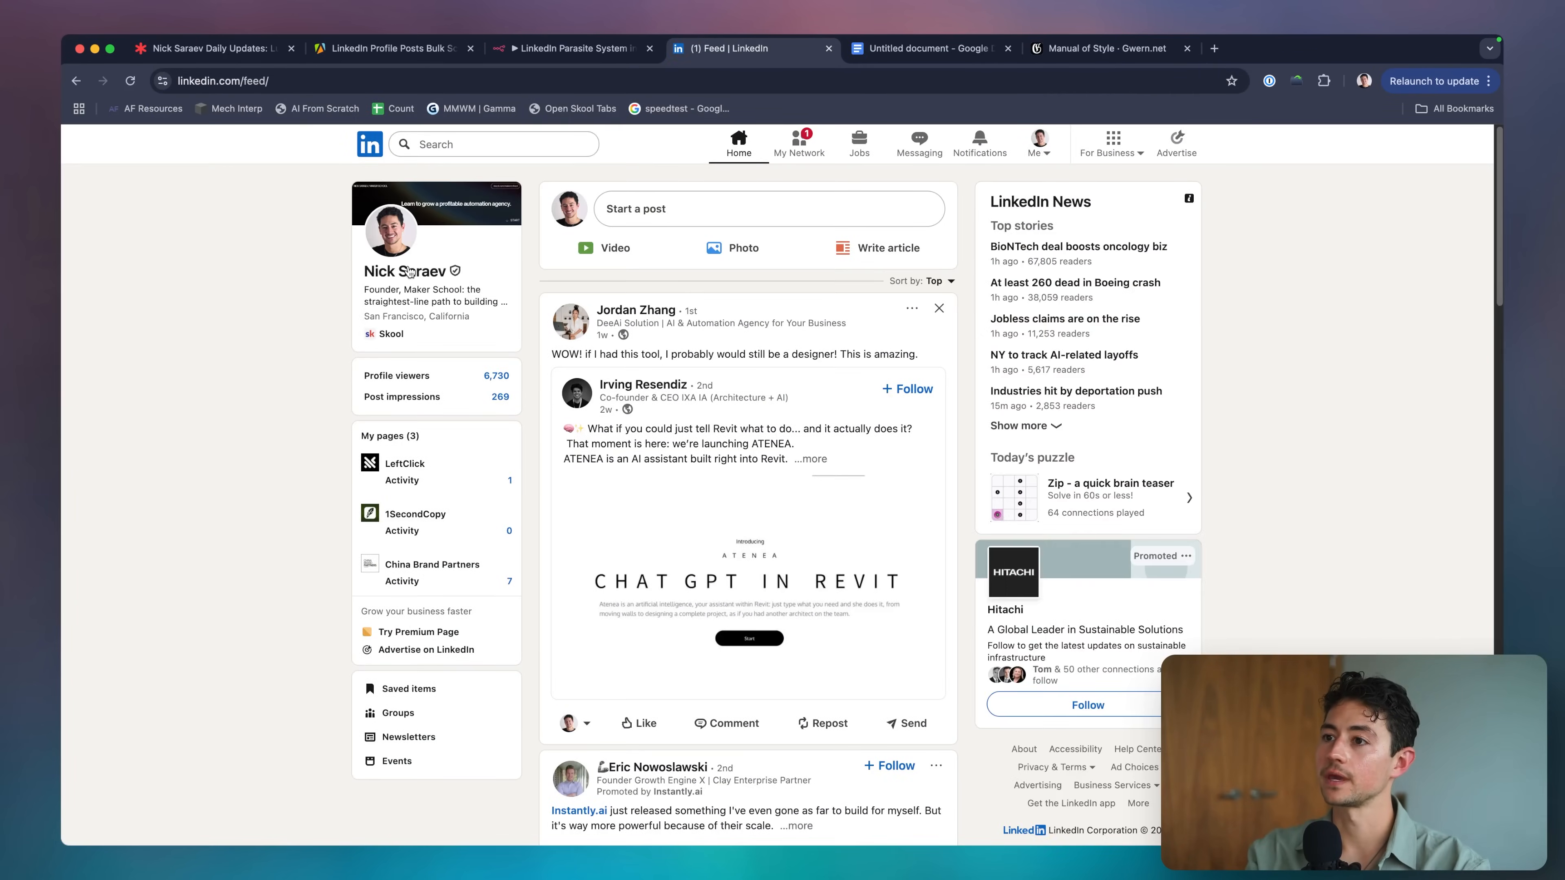
Open your LinkedIn profile and browse it, including the Featured links.
click(409, 272)
scroll(557, 374, down, 10)
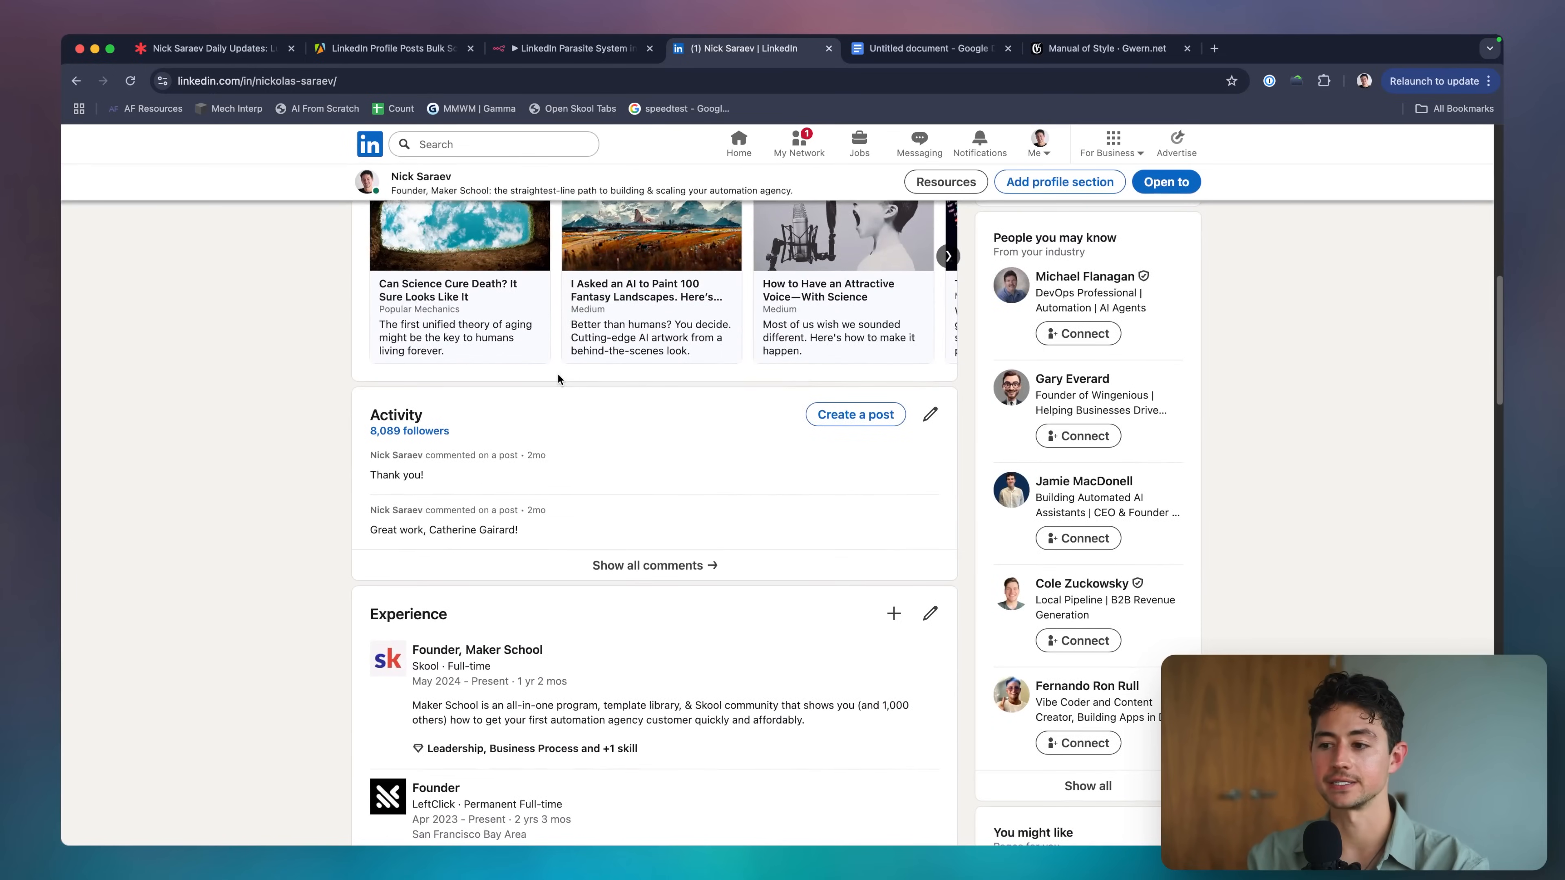
scroll(561, 380, up, 3)
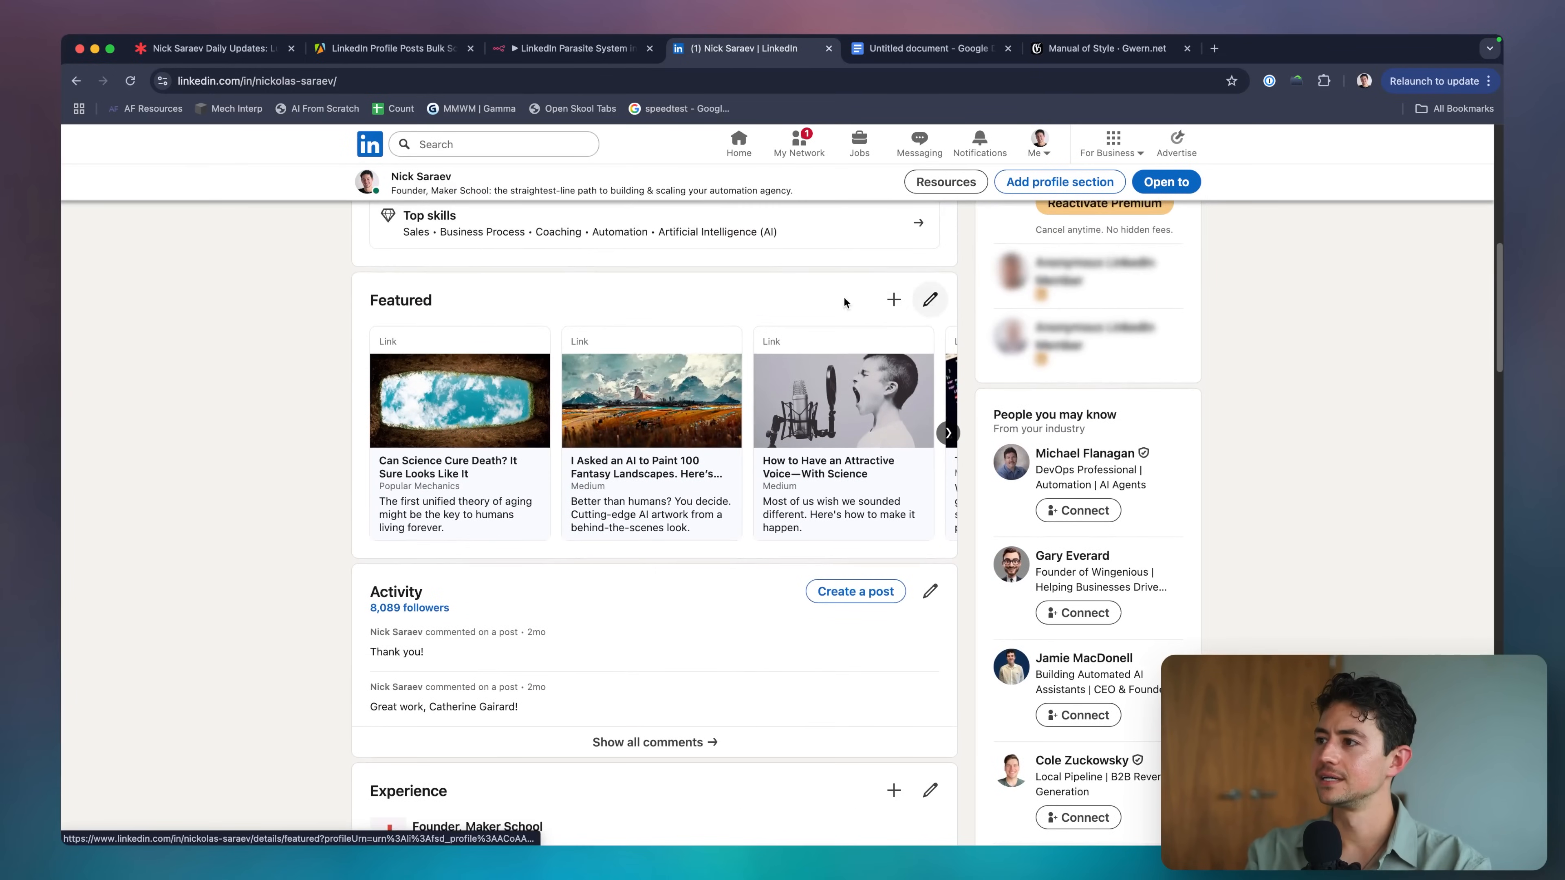
click(948, 433)
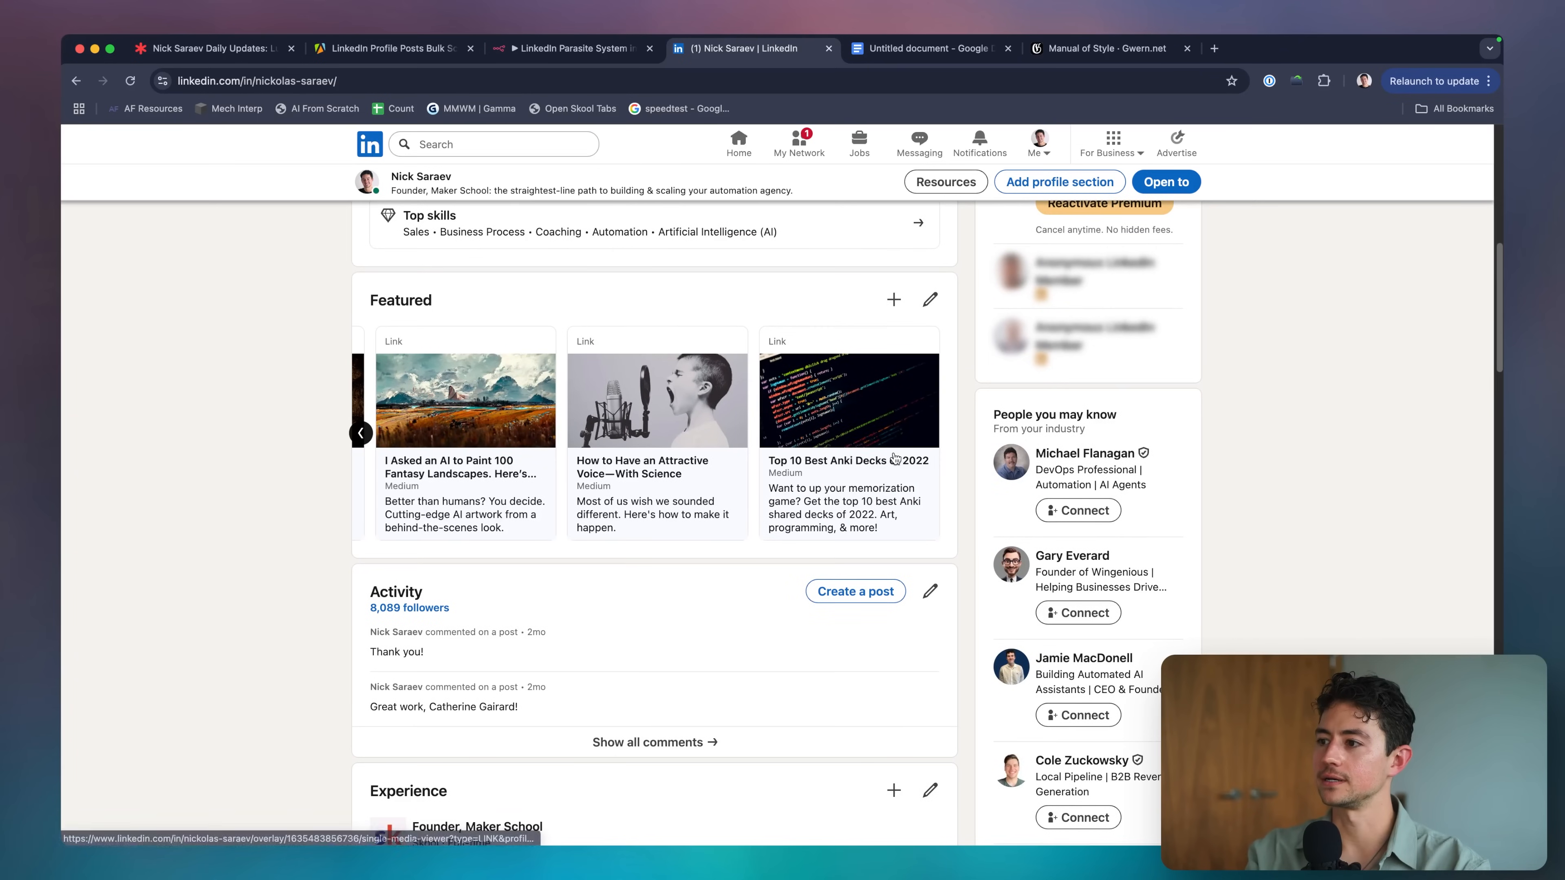
scroll(766, 496, down, 3)
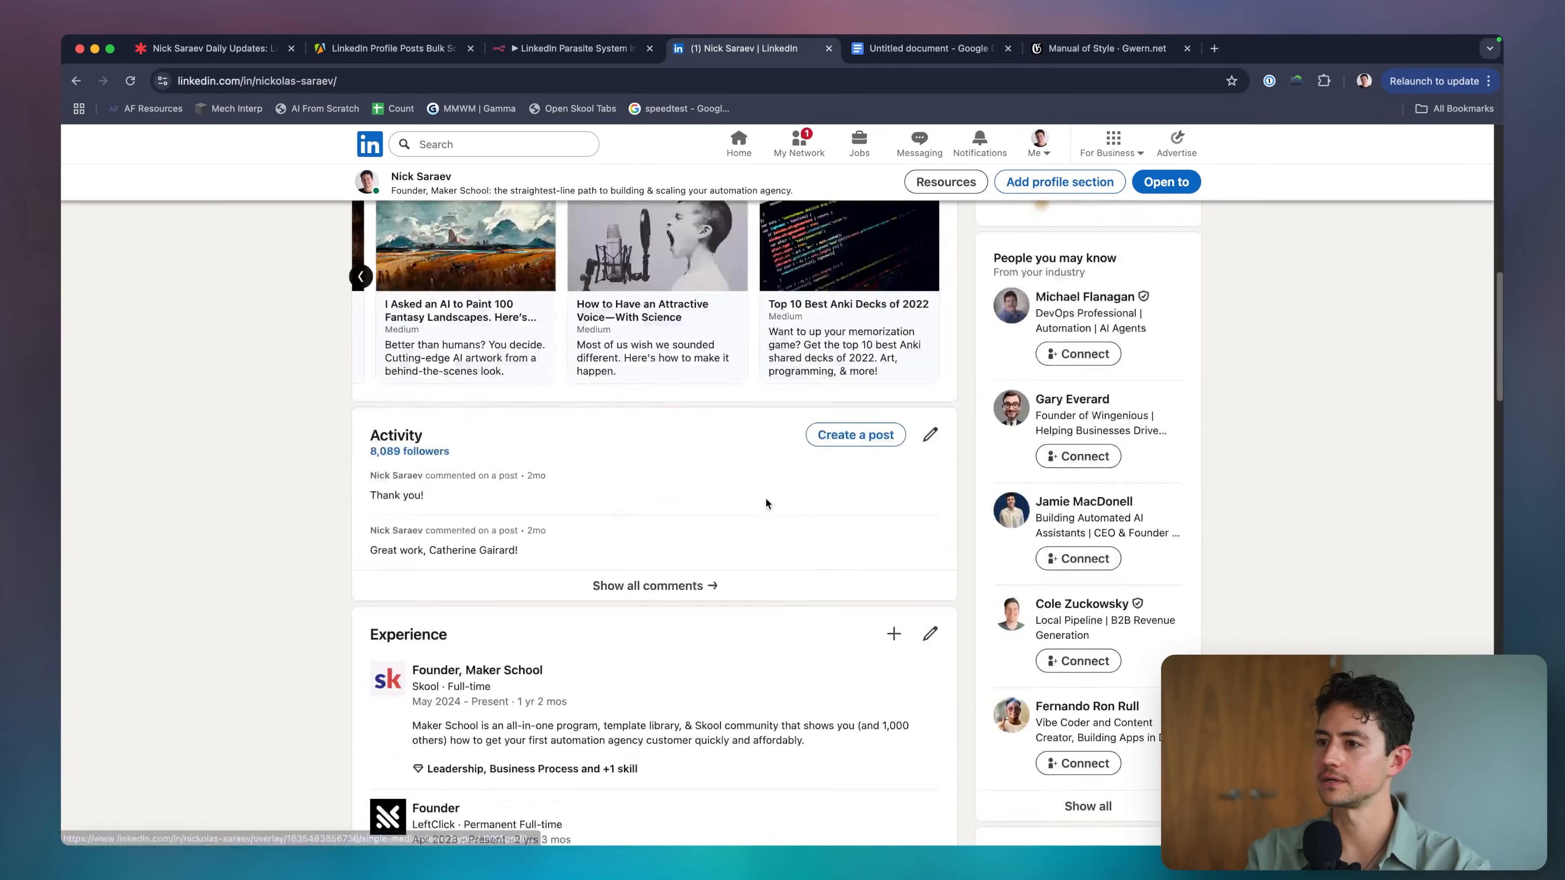
scroll(766, 500, up, 7)
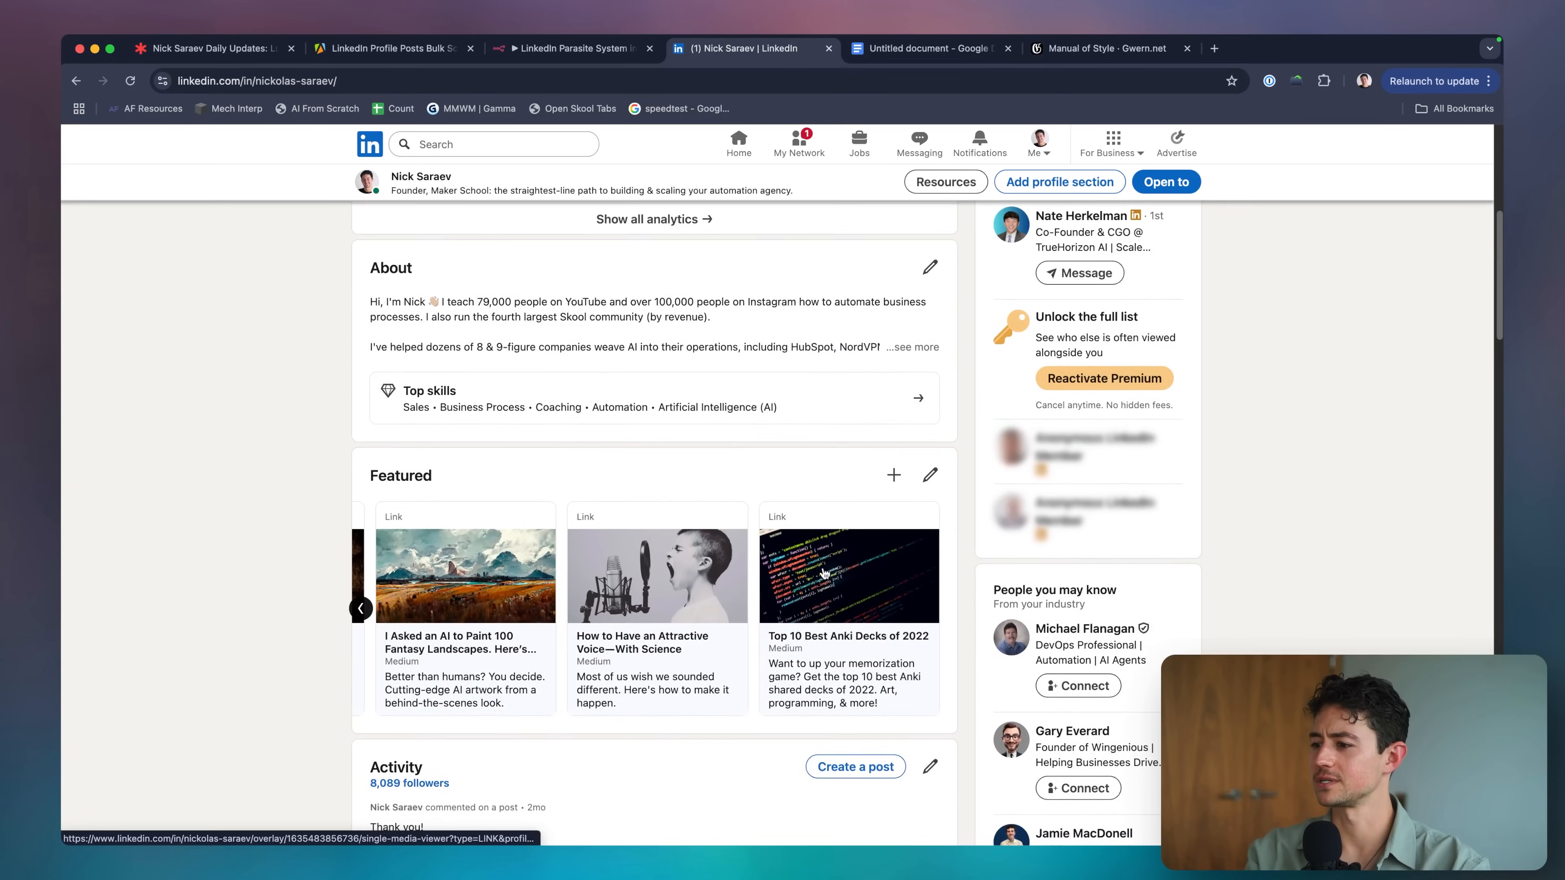
scroll(838, 582, down, 5)
Show all your activity filtered to Posts only.
click(674, 663)
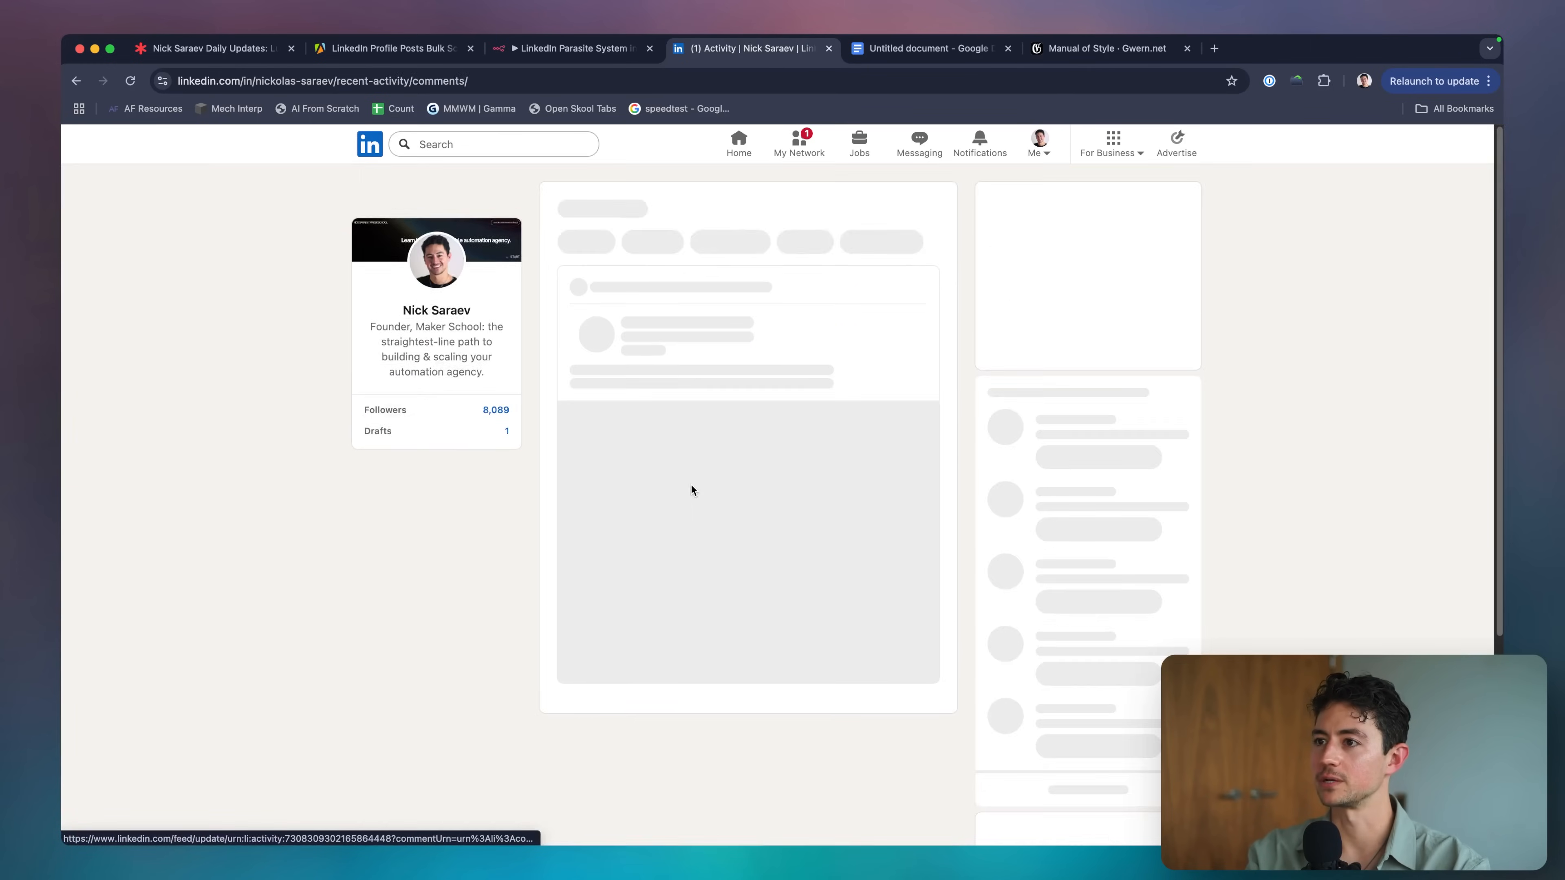
click(593, 245)
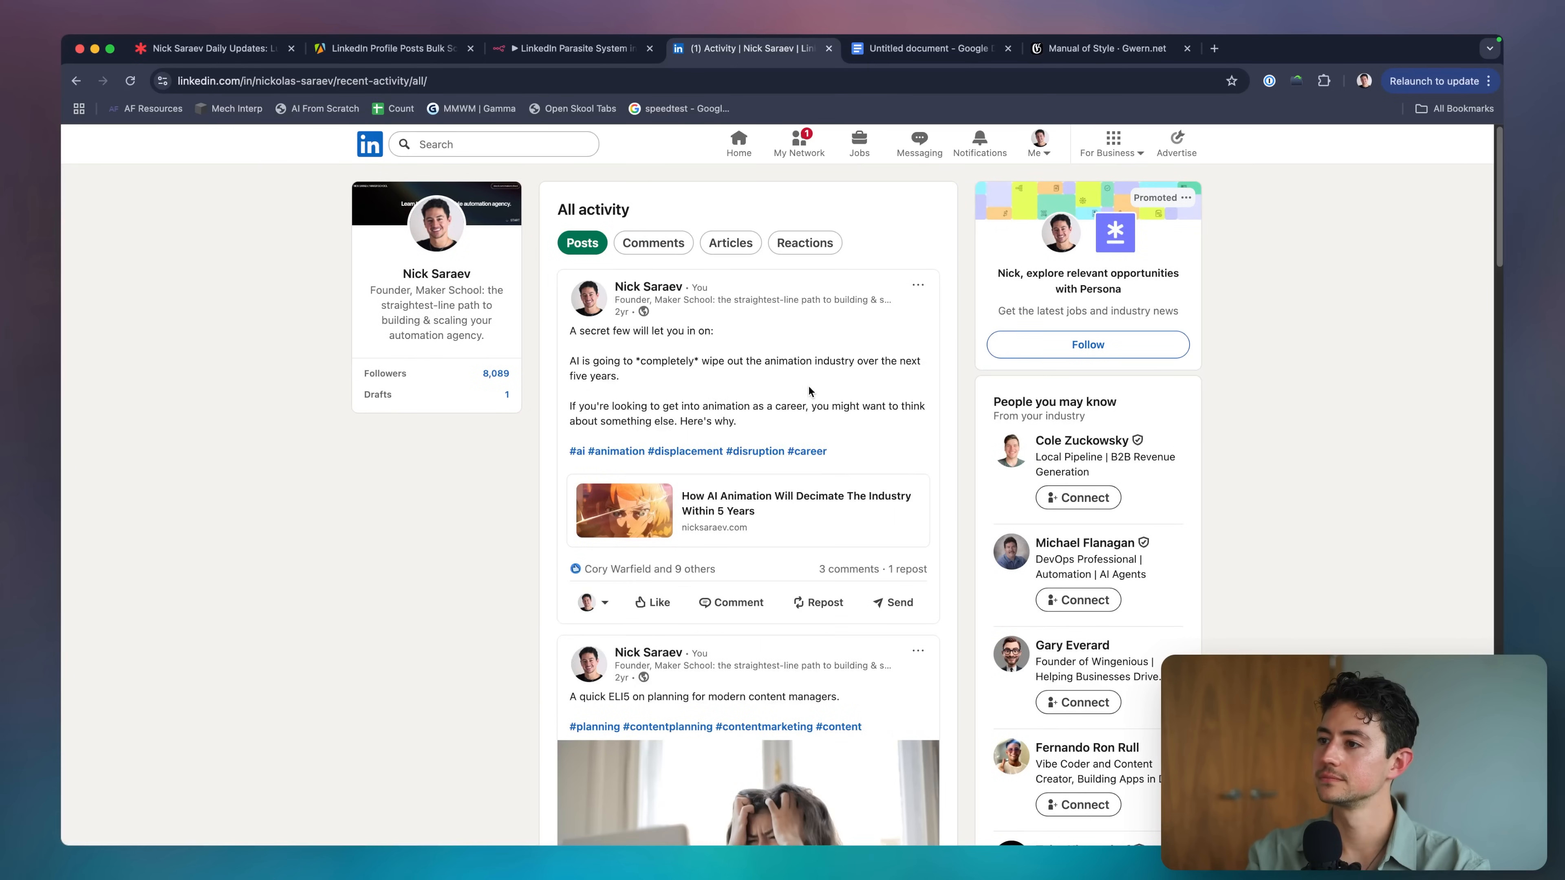
scroll(858, 417, down, 10)
scroll(860, 421, down, 7)
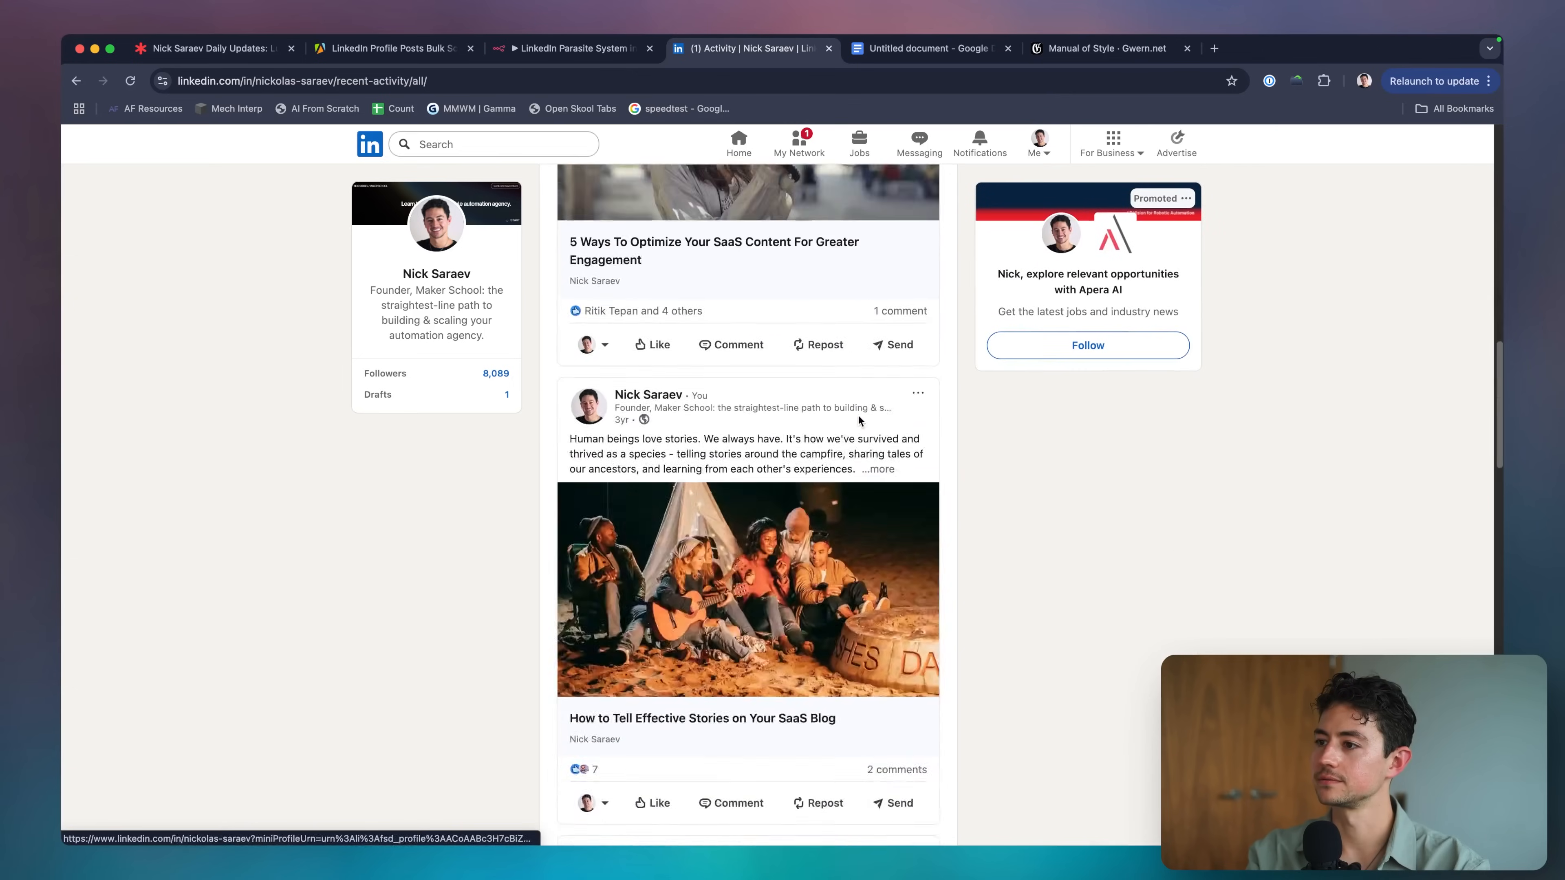
scroll(860, 420, up, 5)
Expand a truncated post and scroll through your posts feed.
click(911, 384)
scroll(863, 400, down, 14)
scroll(835, 423, down, 20)
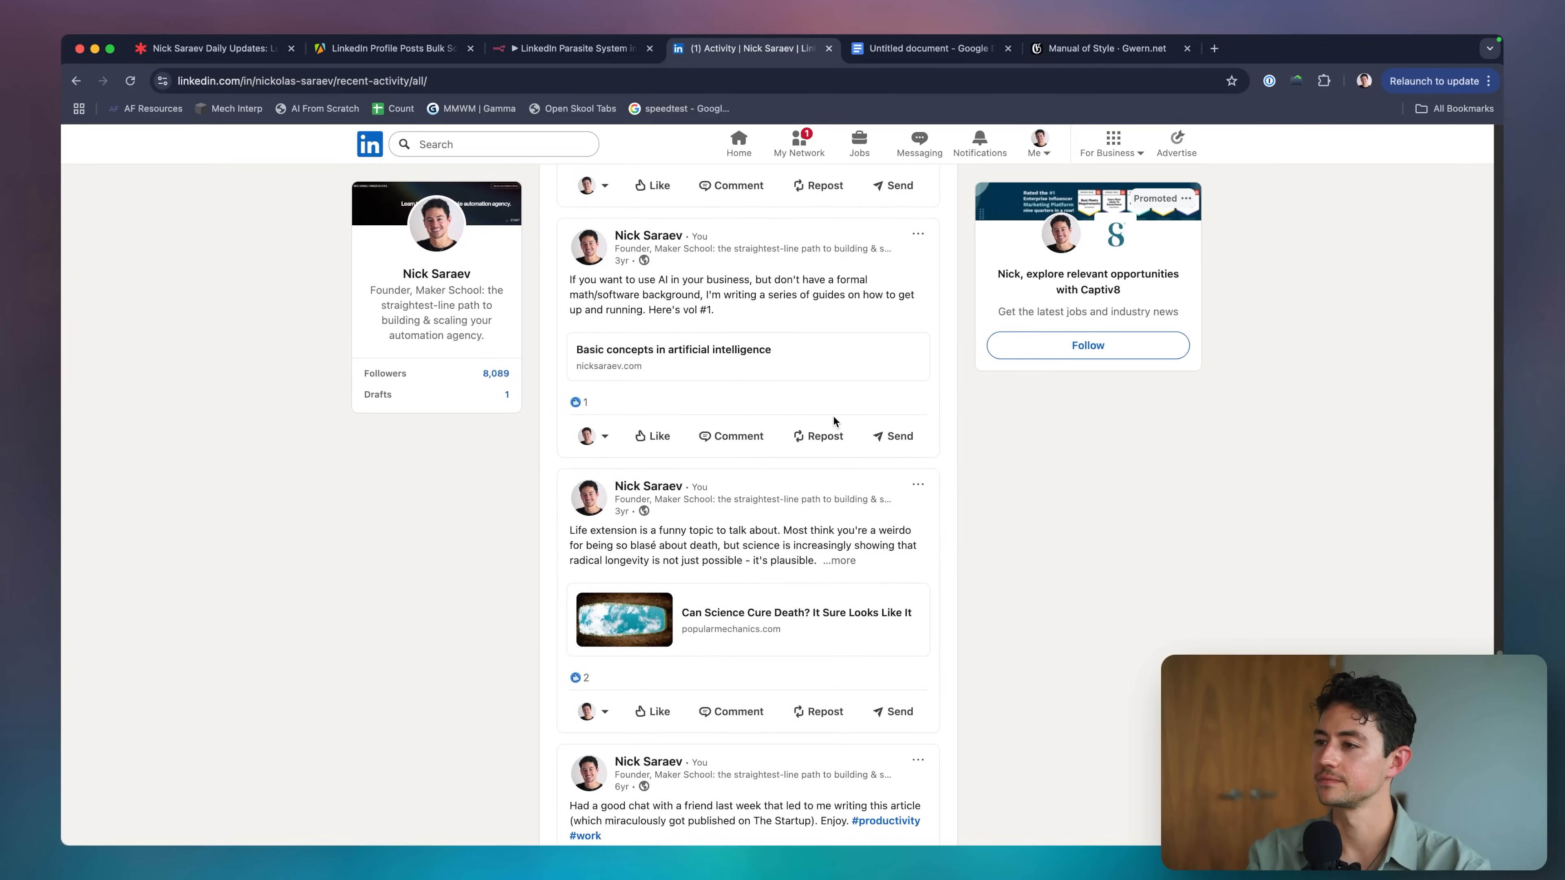
scroll(728, 333, up, 5)
scroll(727, 333, down, 12)
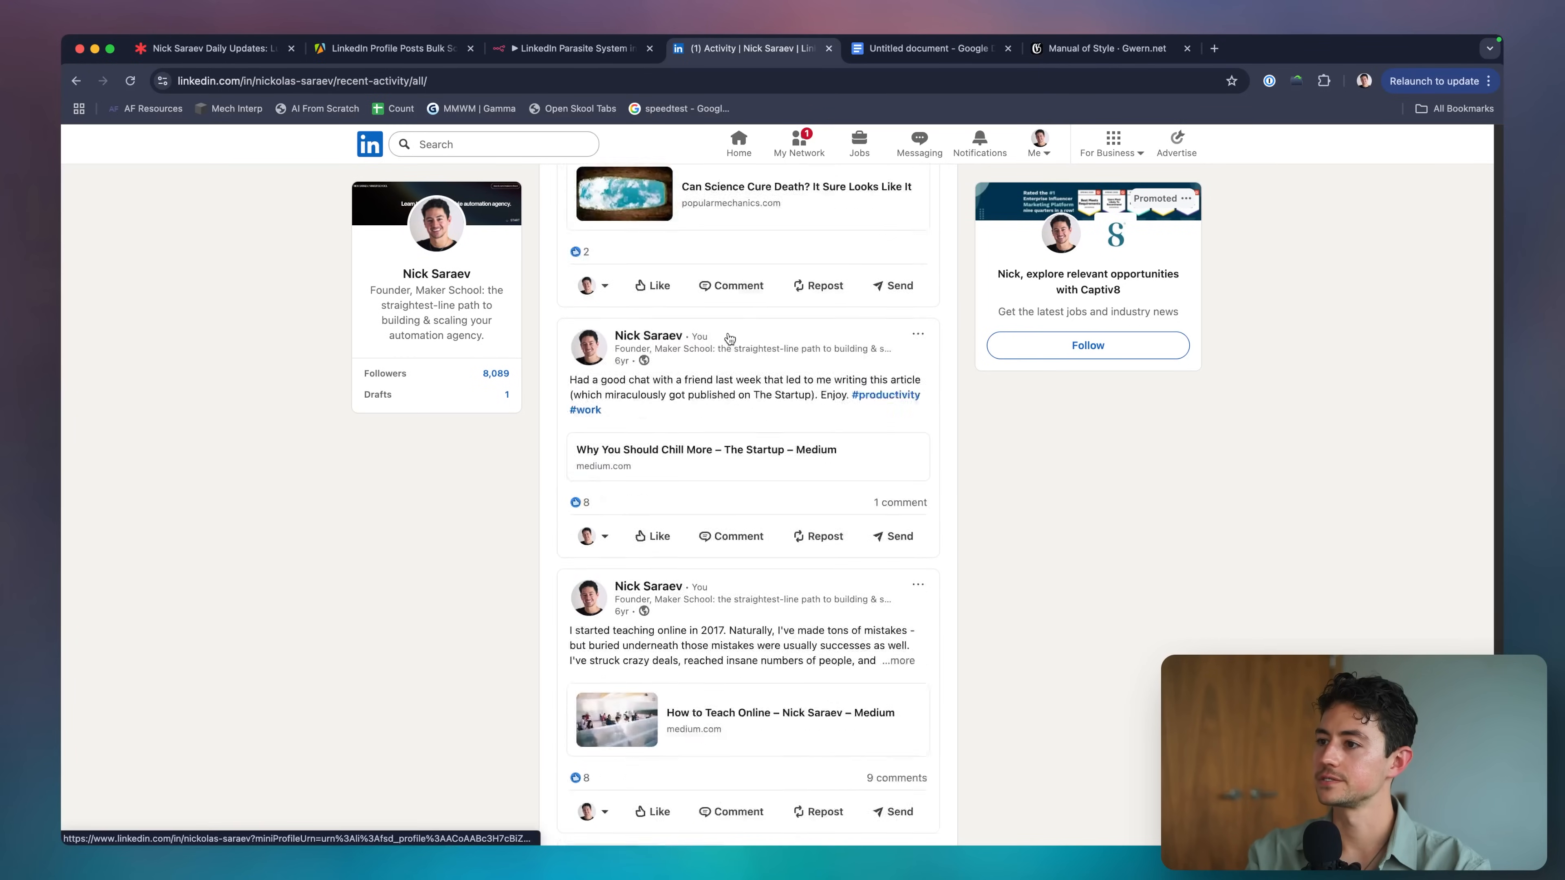
scroll(729, 338, up, 4)
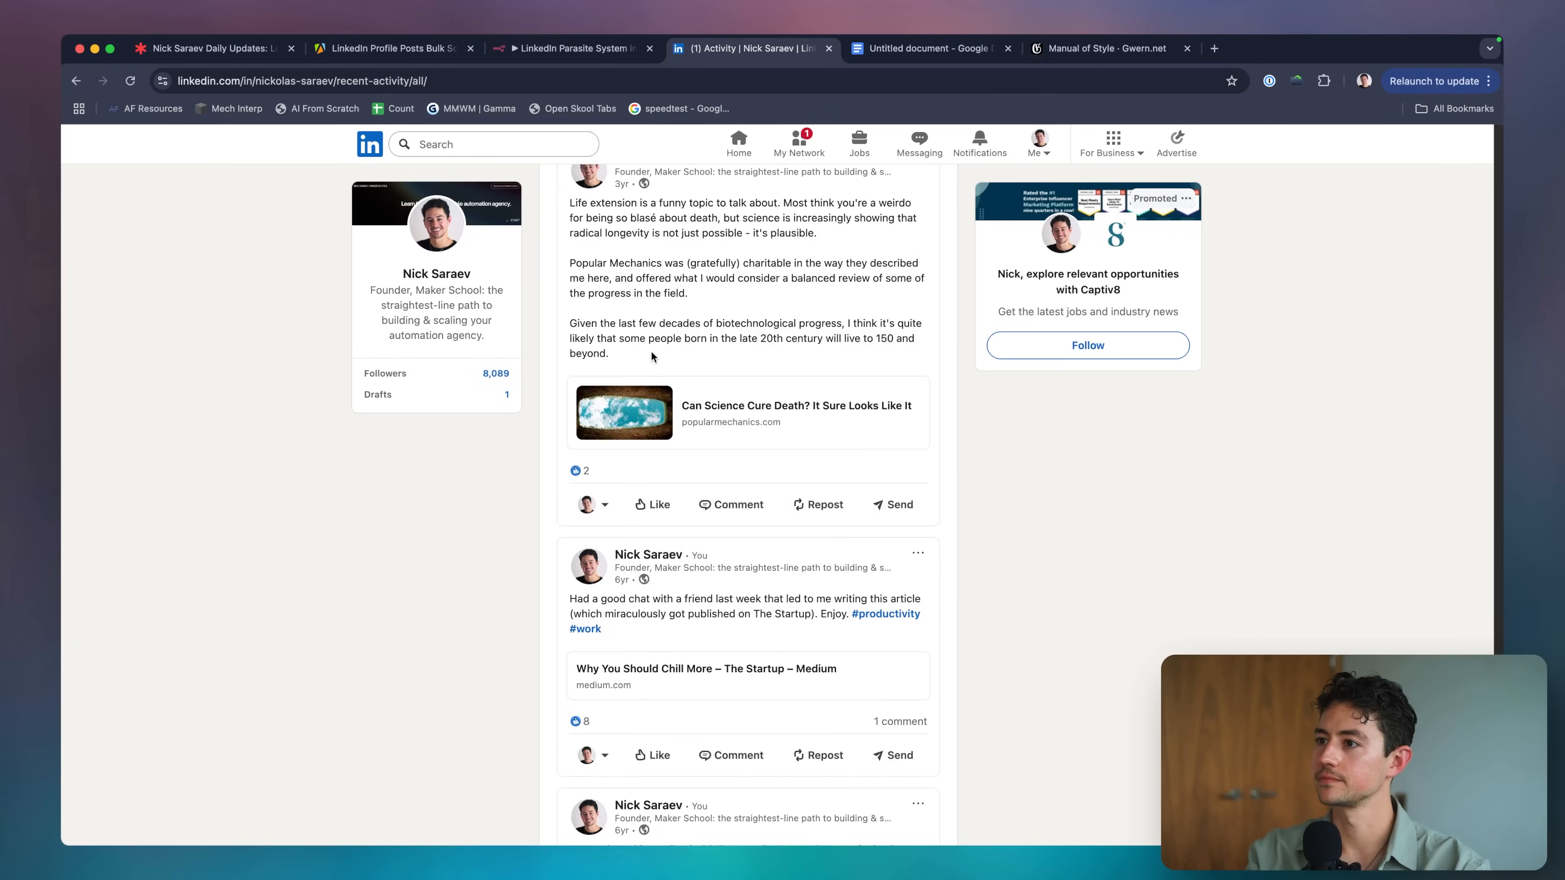
drag(651, 356, 569, 207)
click(695, 247)
scroll(695, 247, down, 5)
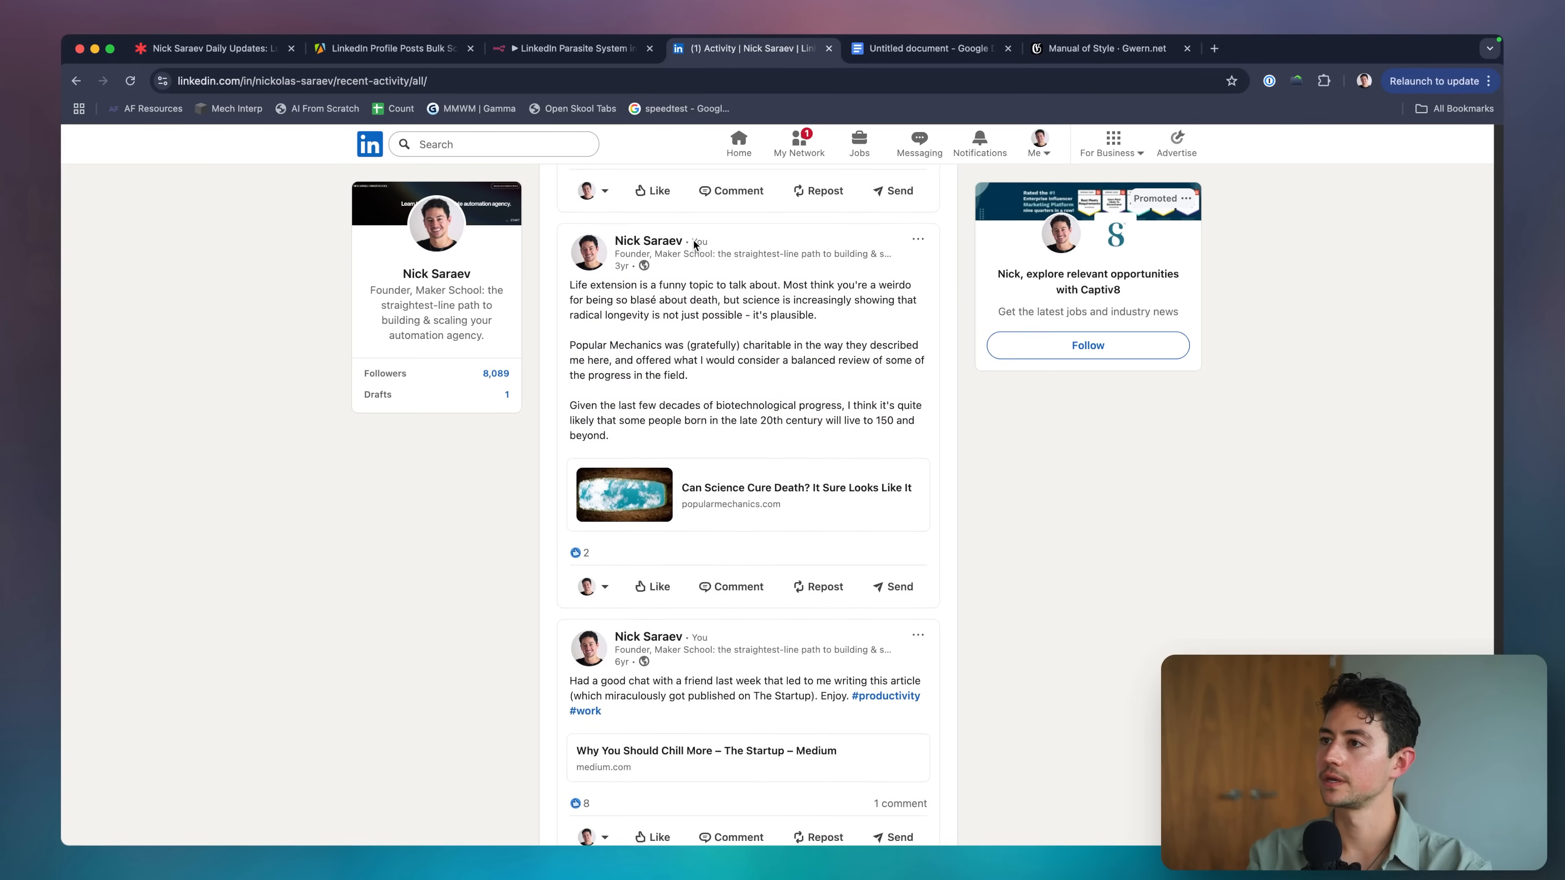
scroll(695, 246, down, 6)
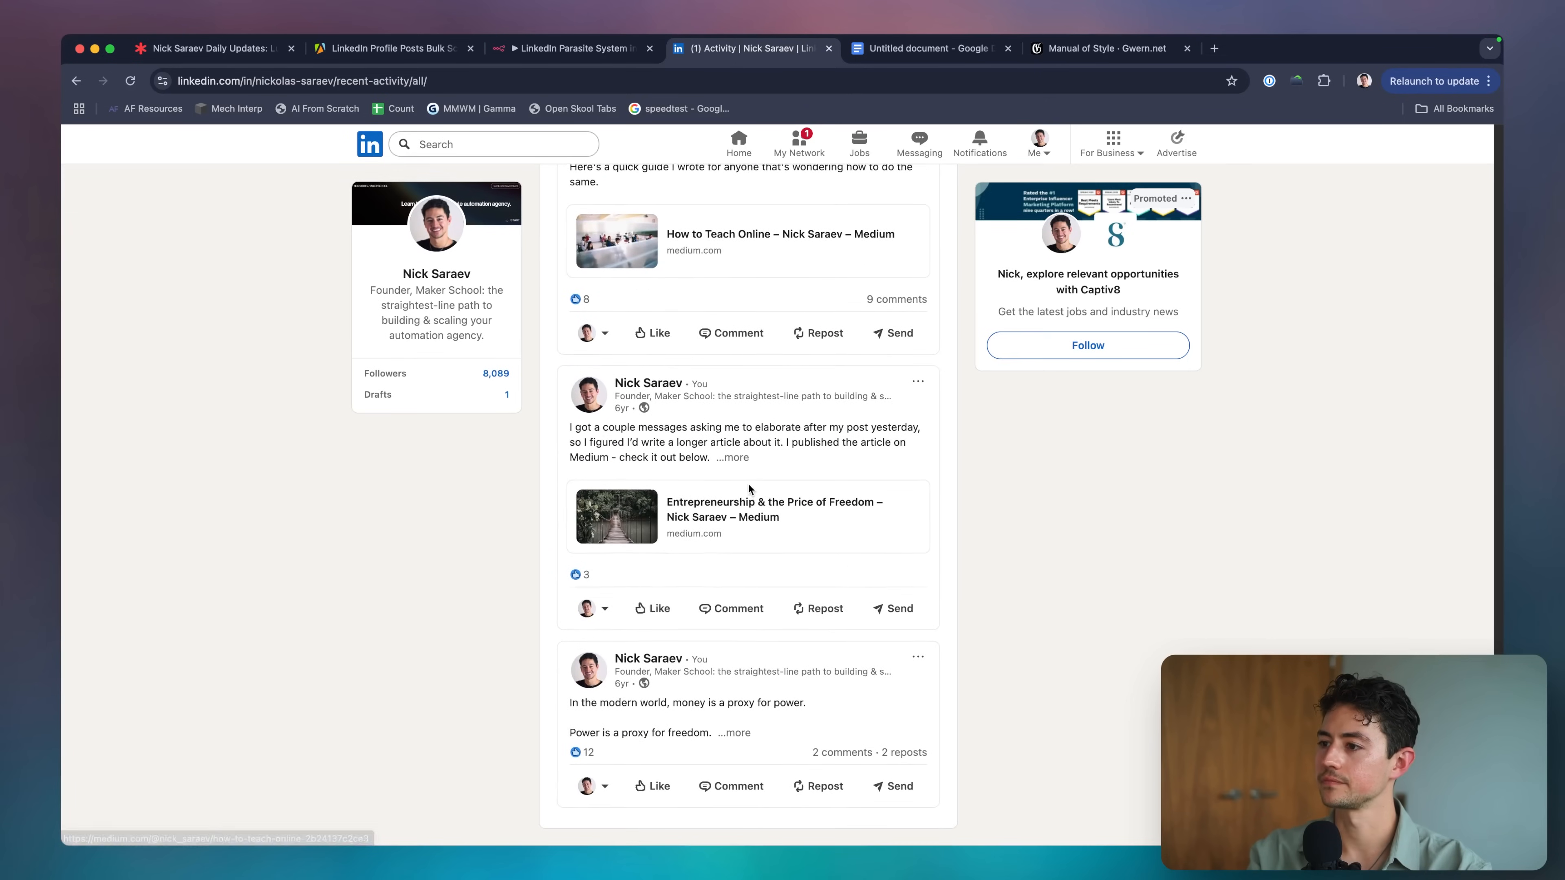
Expand the money-and-power post and select its entire text.
click(733, 733)
scroll(743, 734, down, 8)
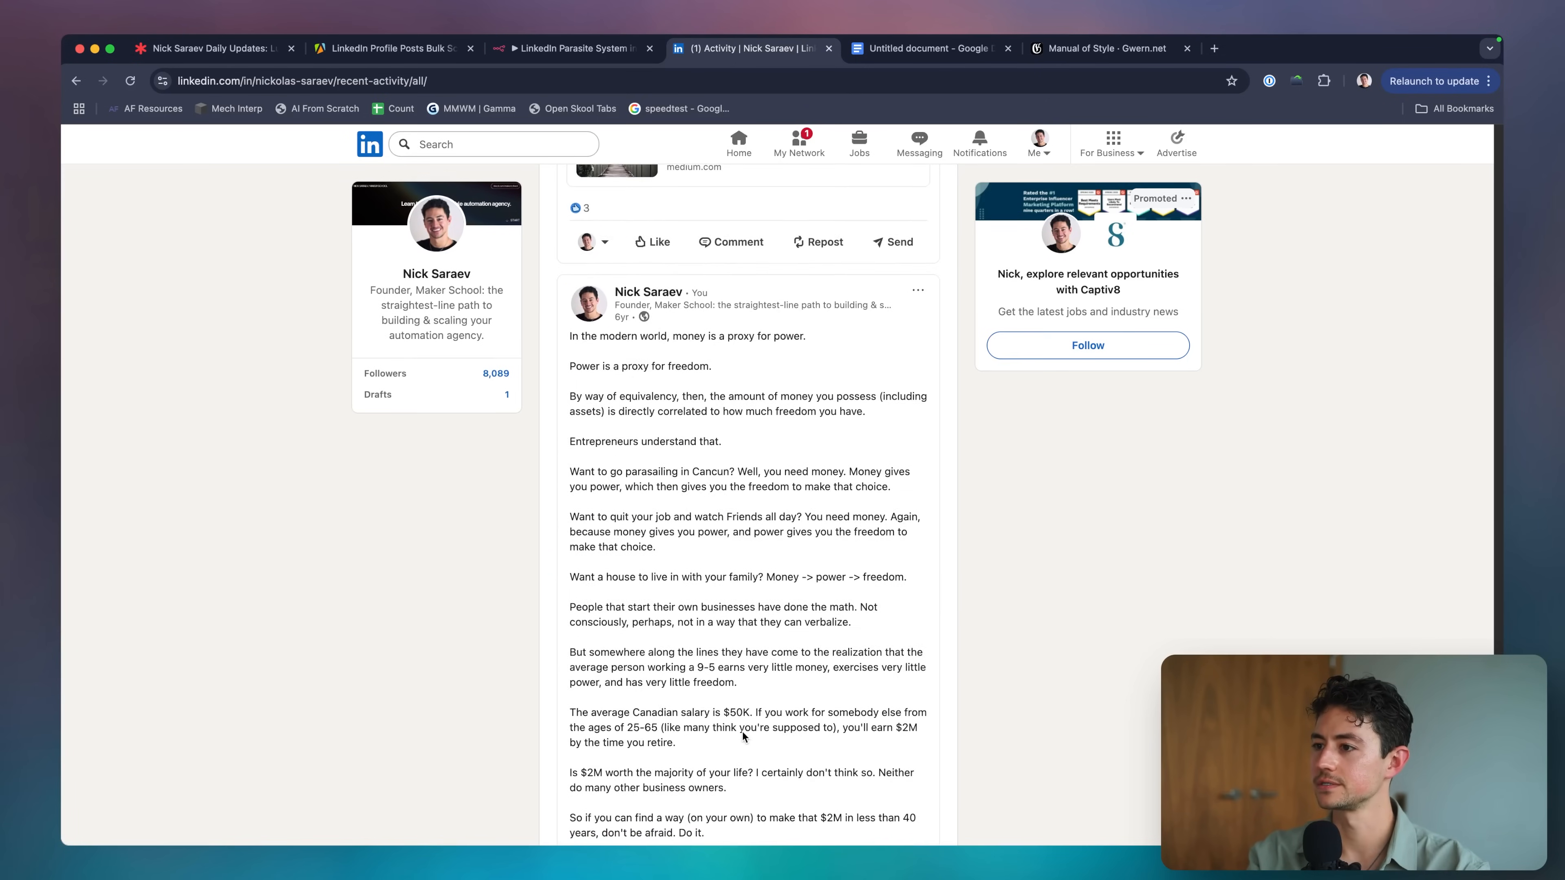
scroll(744, 734, up, 1)
triple_click(689, 236)
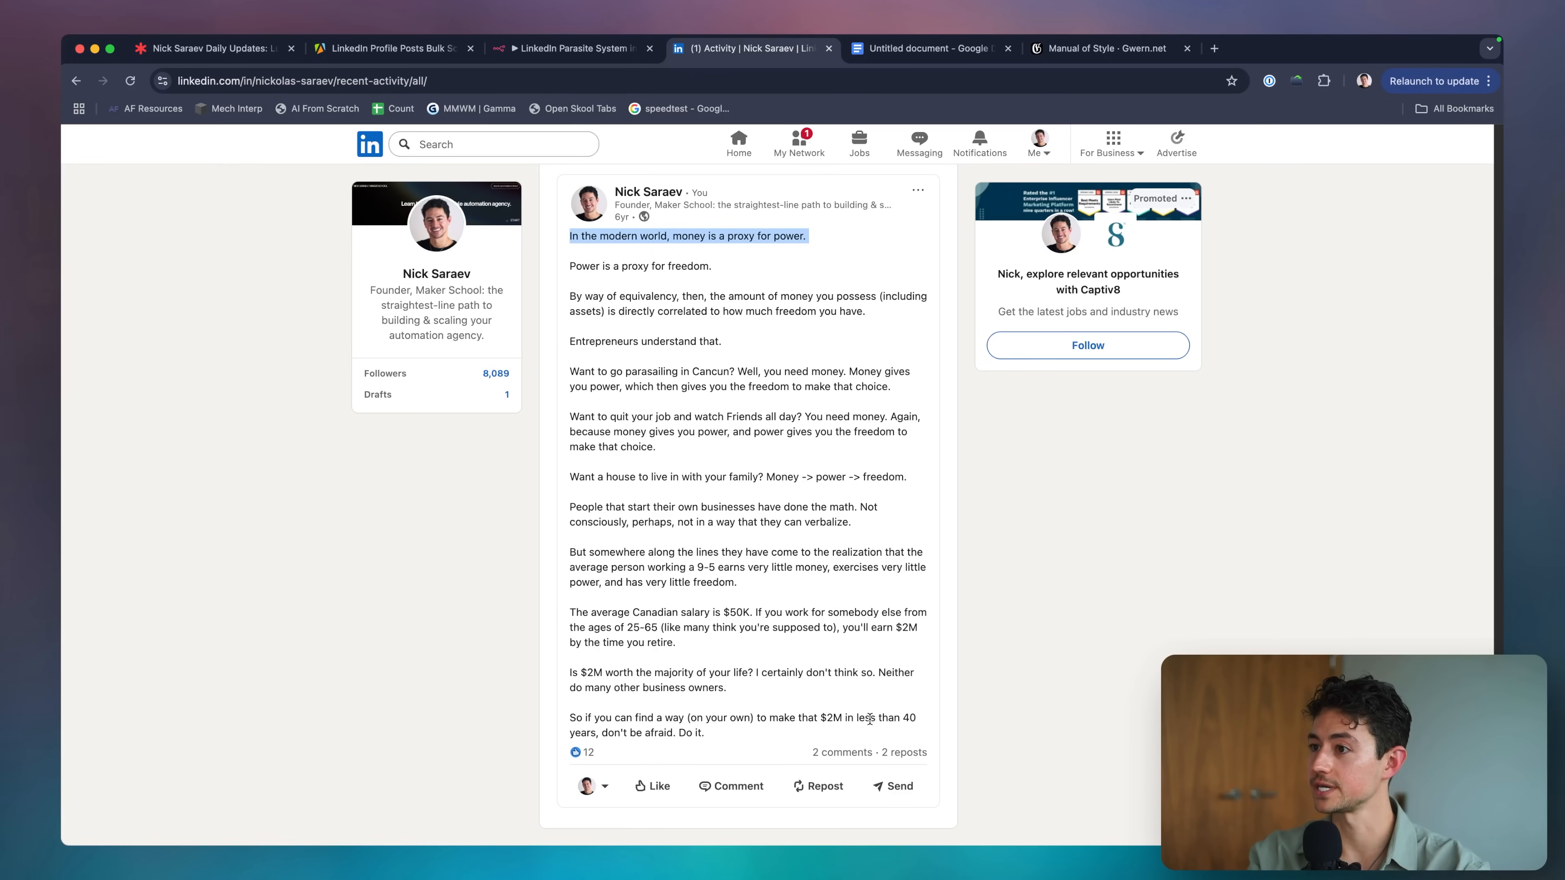
shift+click(766, 731)
scroll(801, 528, up, 5)
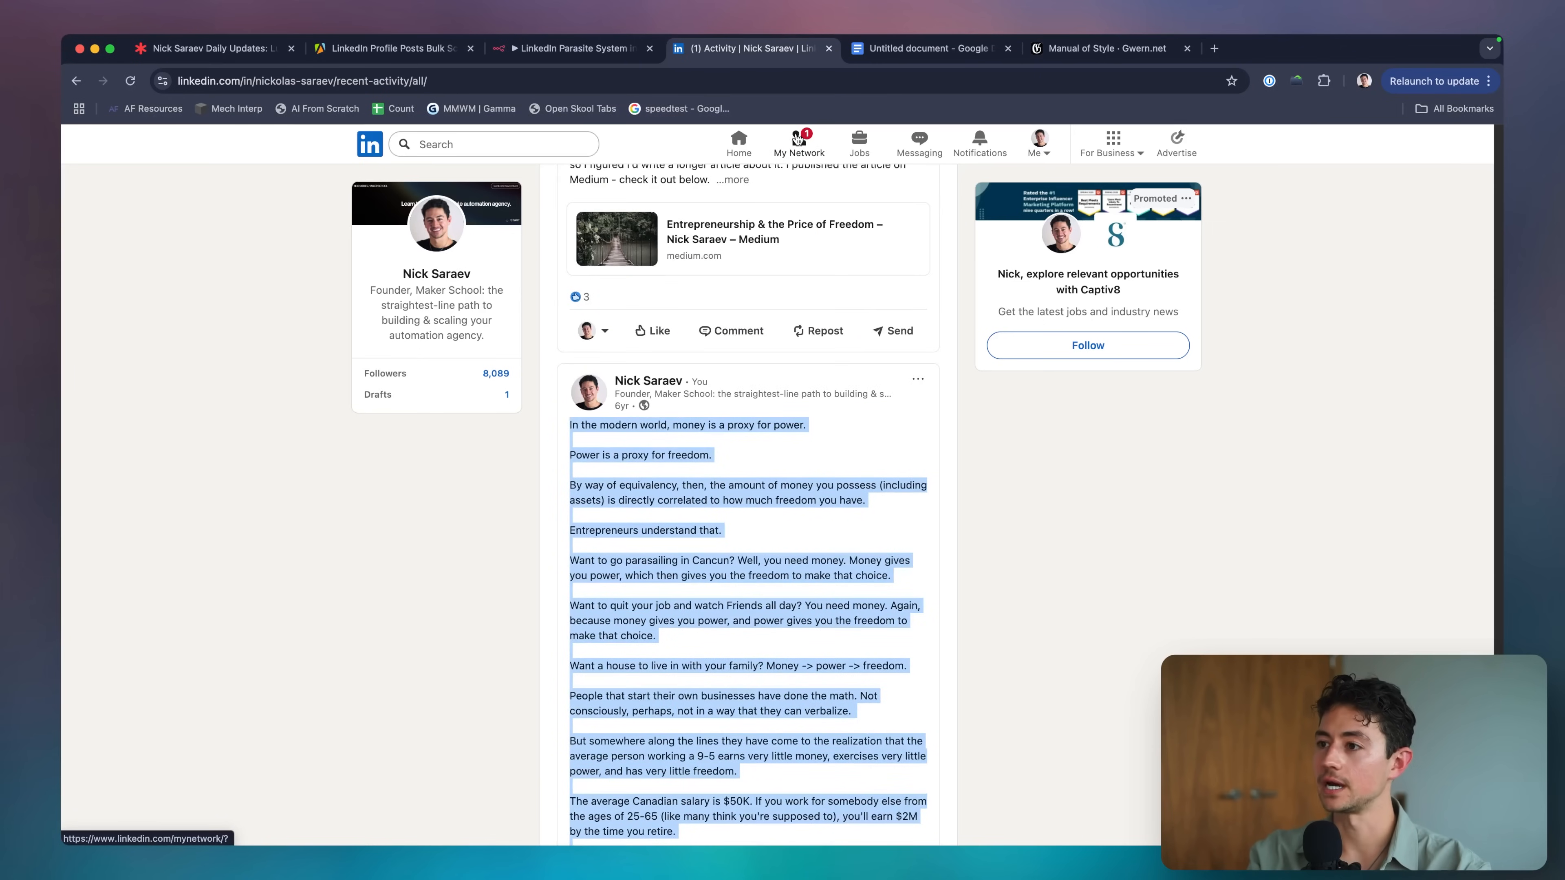
Launch the ChatGPT app from Spotlight search with 'chat'.
key(super+space)
text(chat)
key(Return)
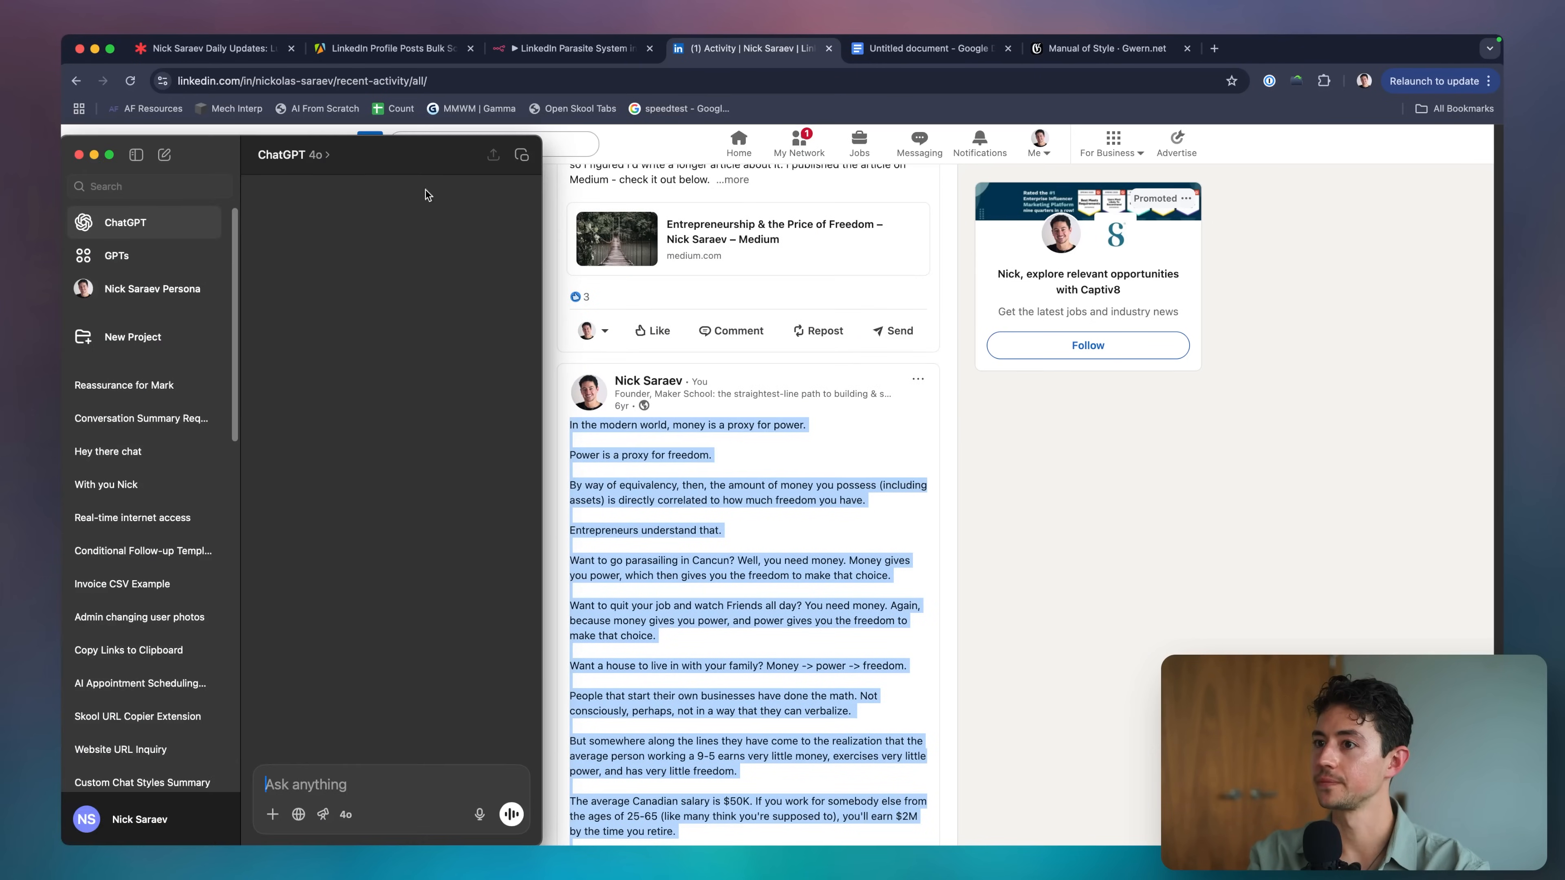
Maximize ChatGPT, hide the chat list, and switch the model to GPT-4.5.
click(136, 154)
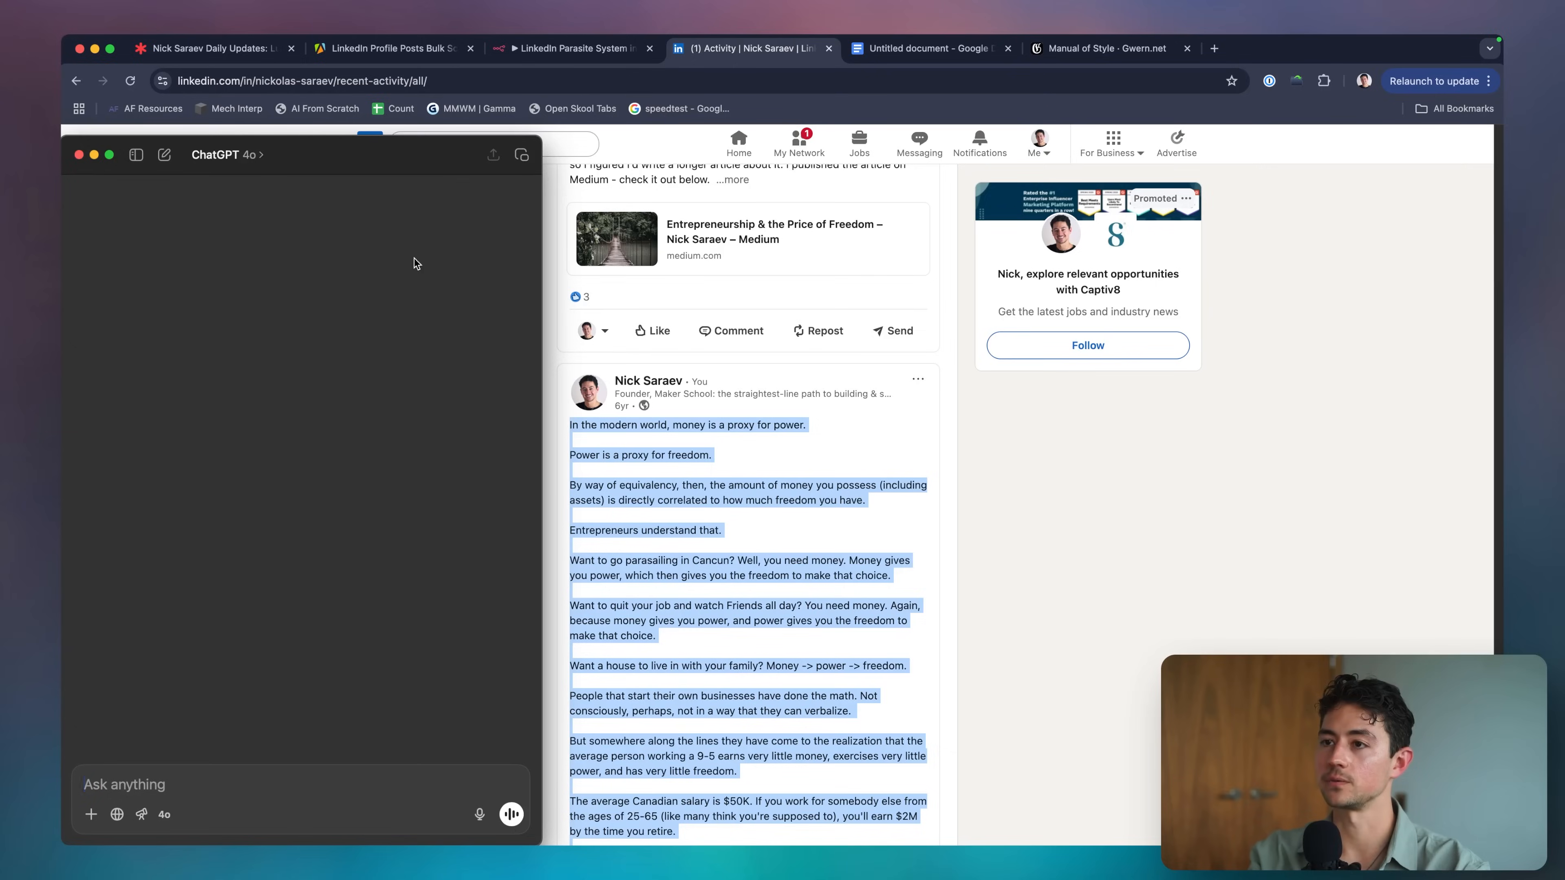
double_click(386, 167)
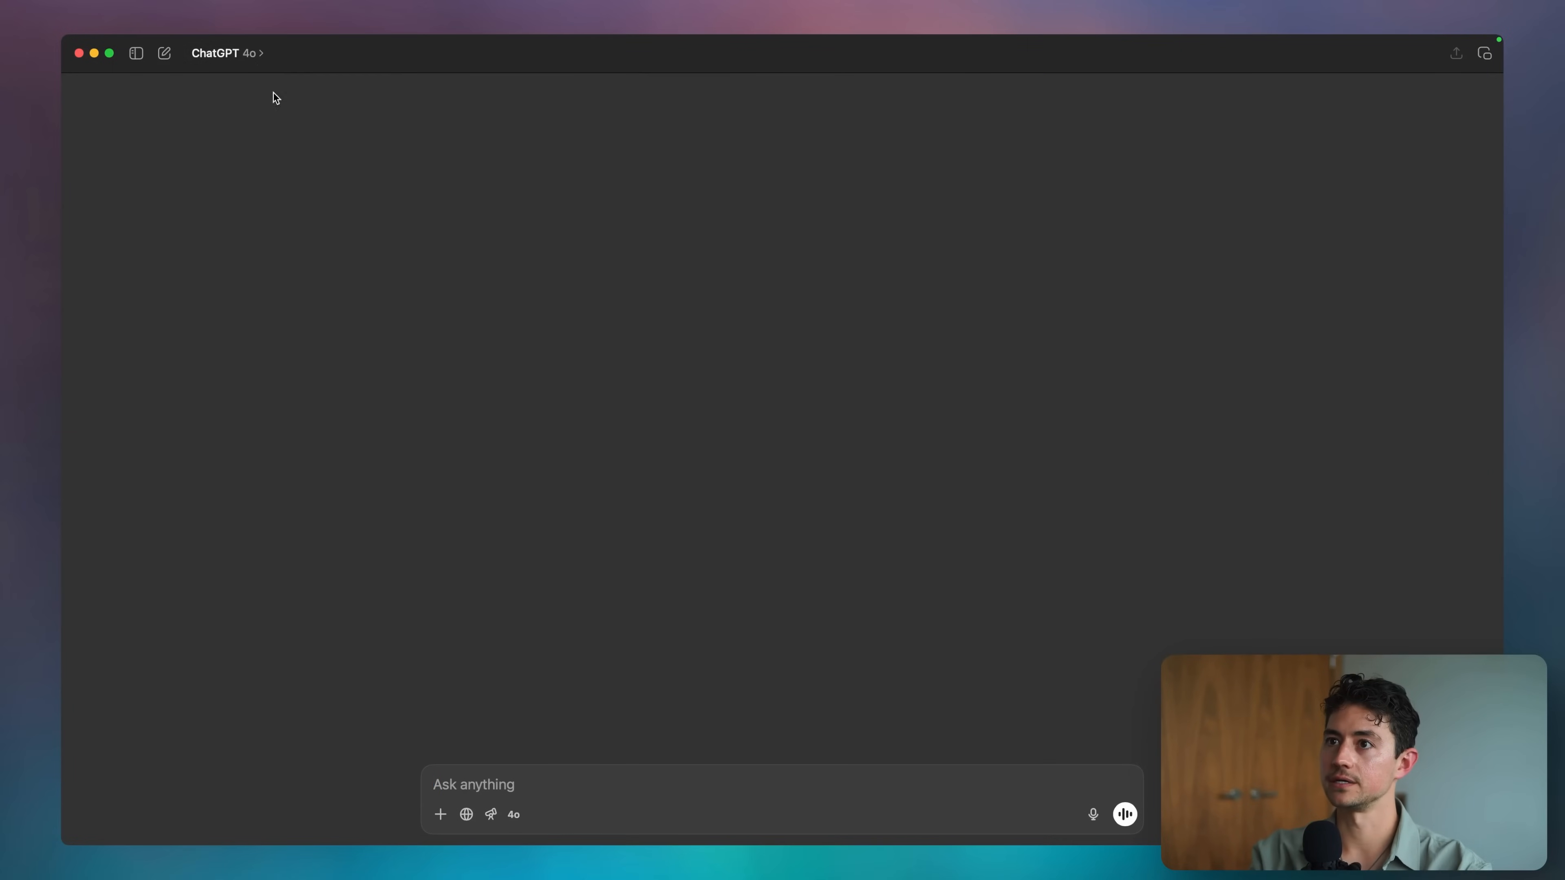
click(253, 54)
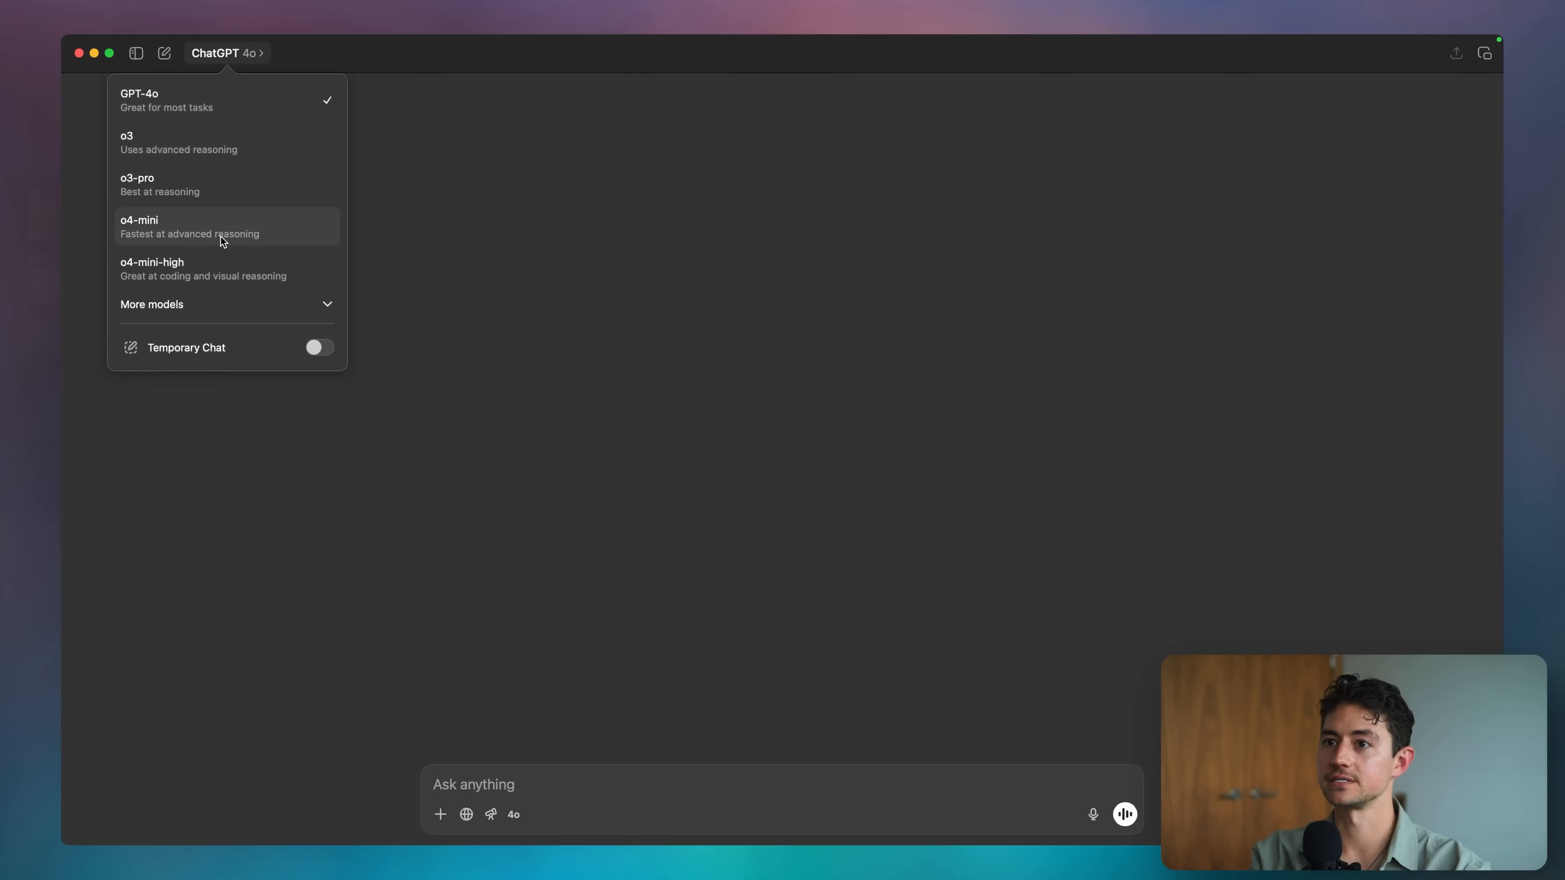
click(195, 314)
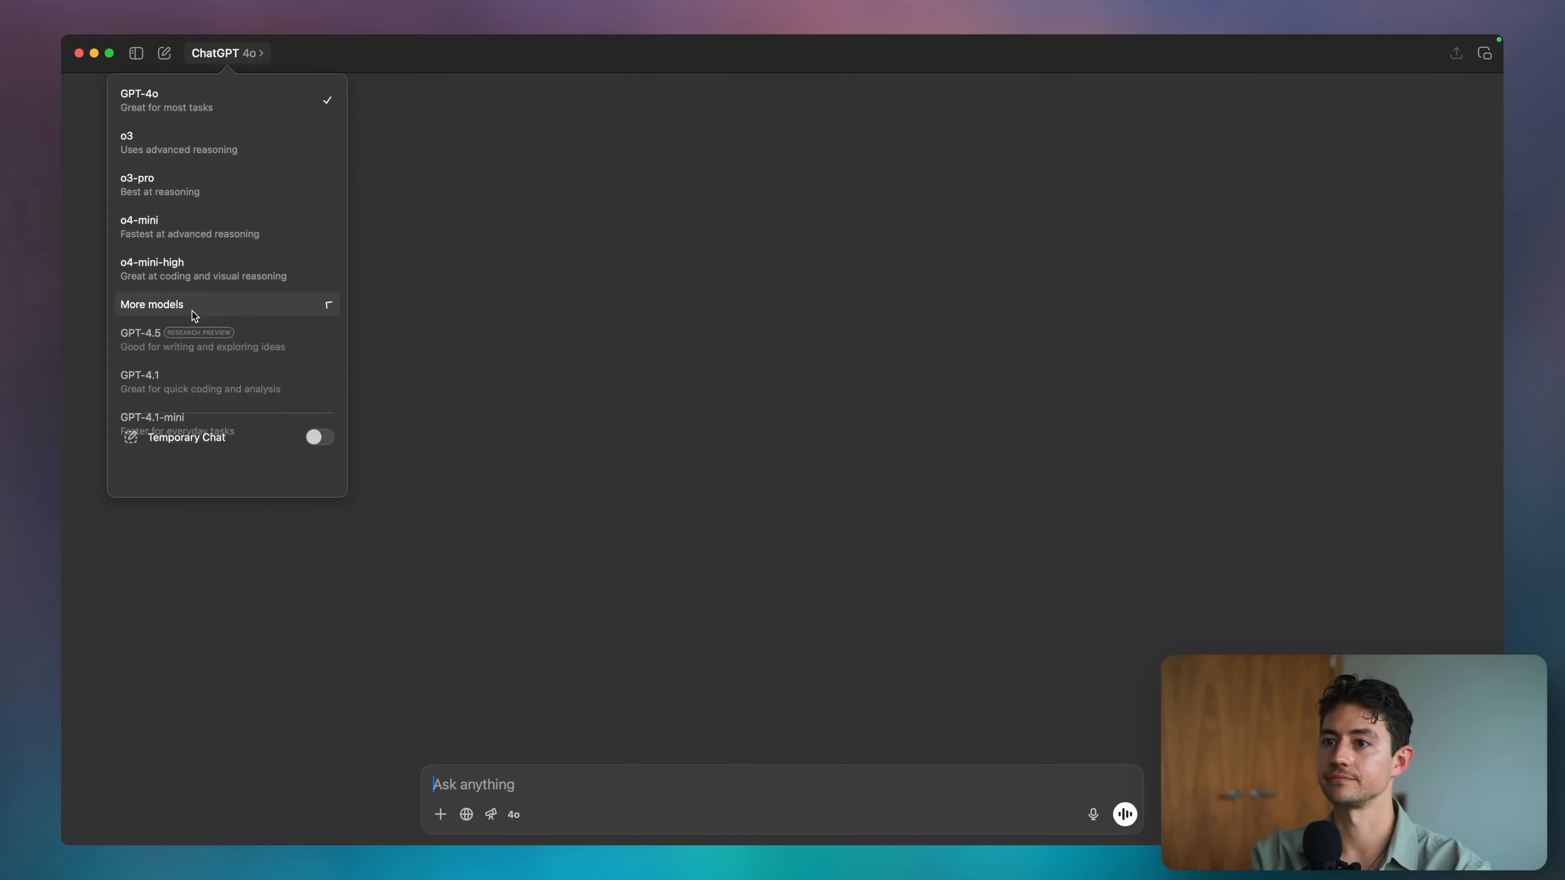
click(208, 342)
Ask GPT-4.5 to turn the pasted post into a markdown outline.
text(Turn this into a markdown (Atx) outline)
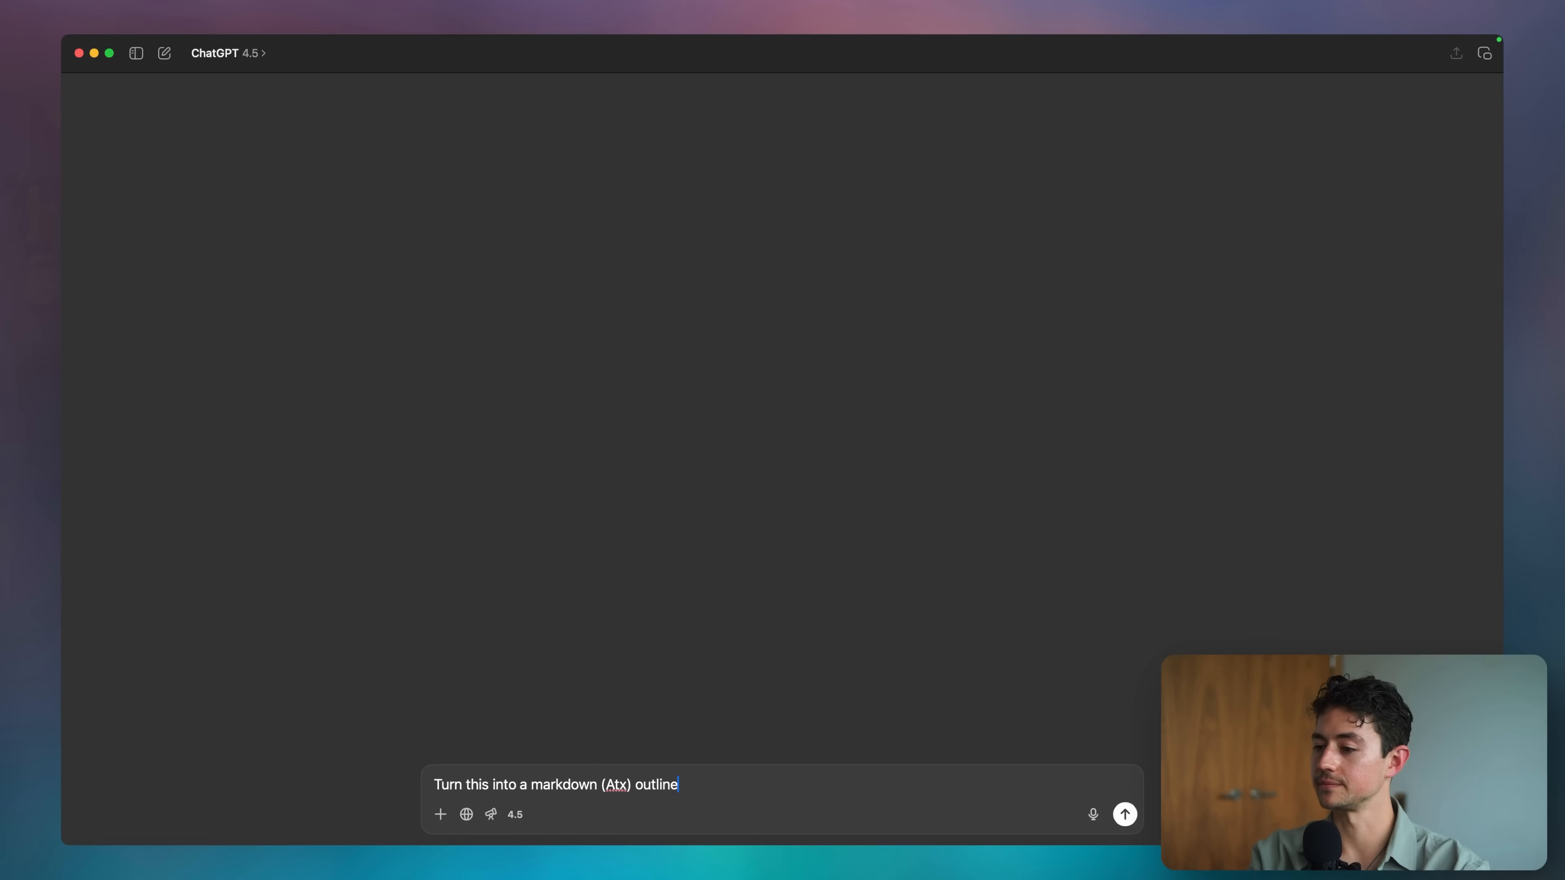
key(super+v)
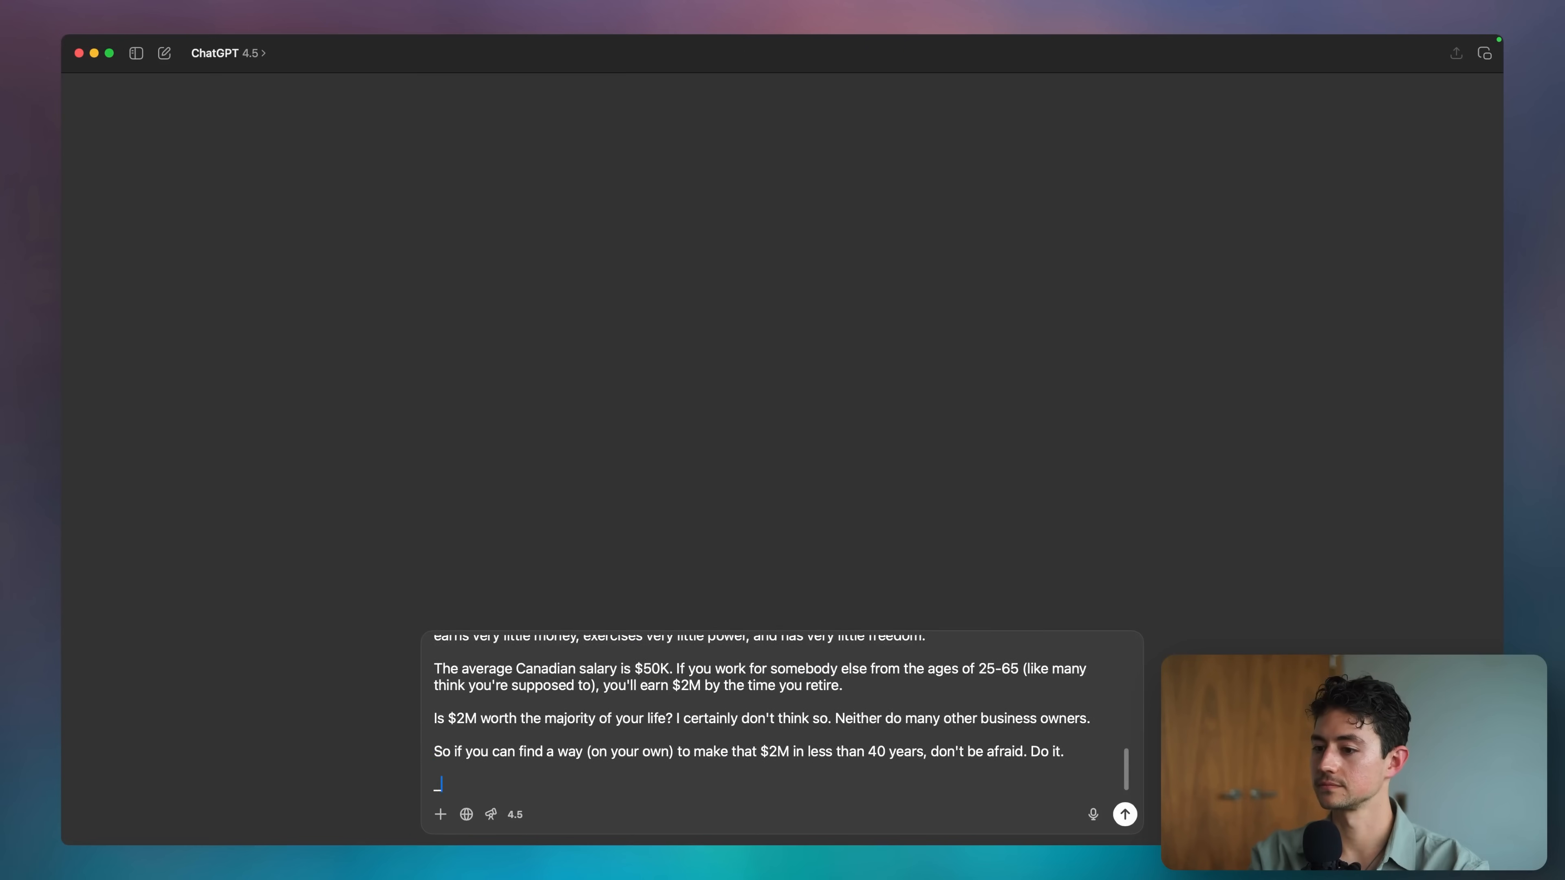
key(super+Up)
key(Down)
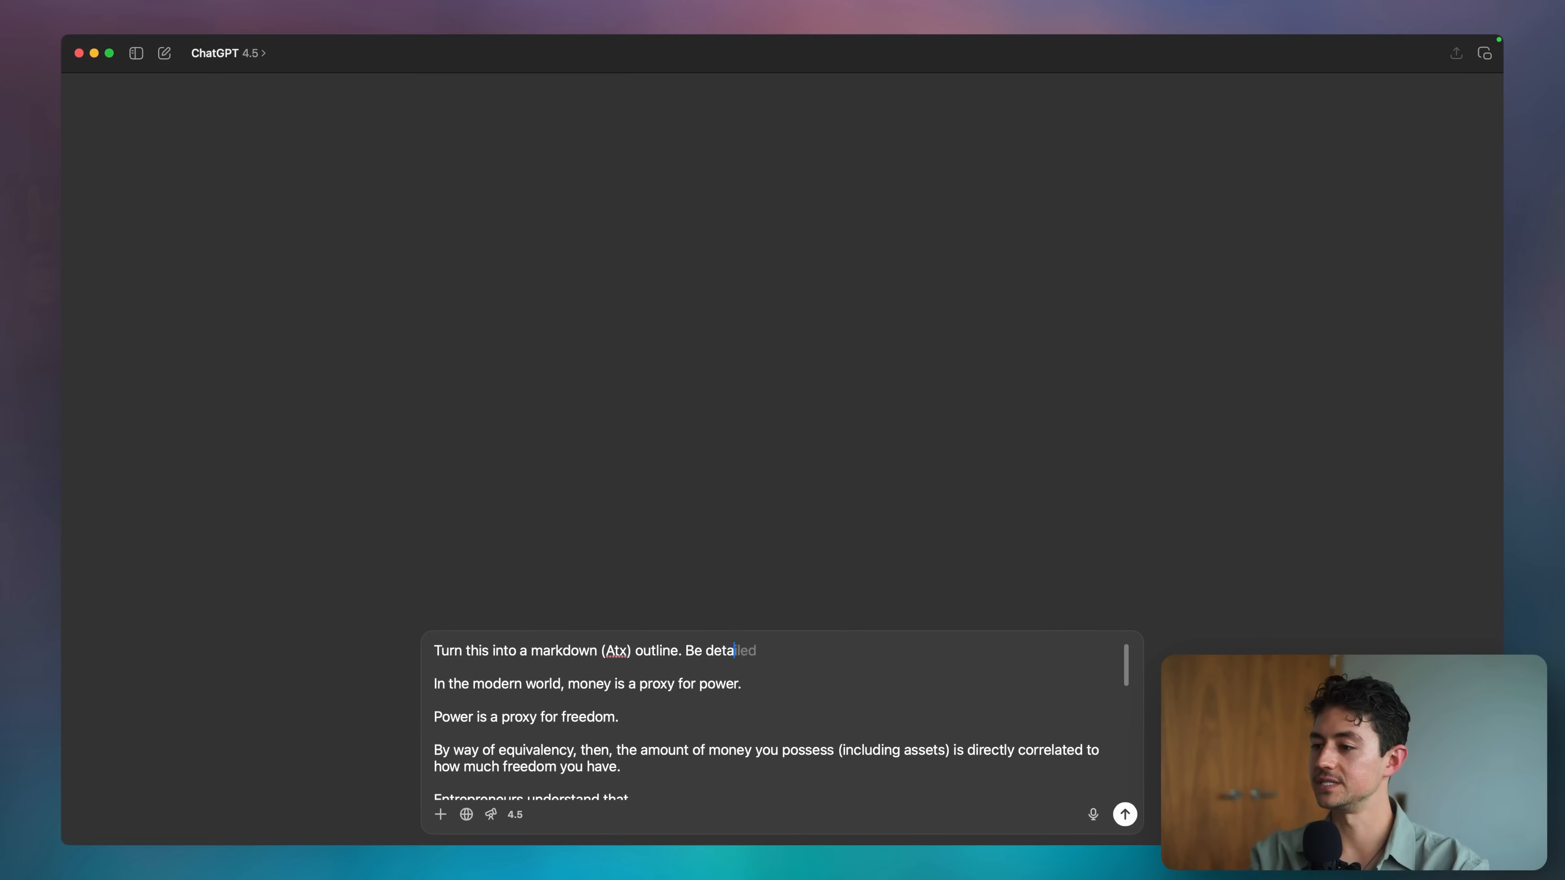
text(sive)
key(Return)
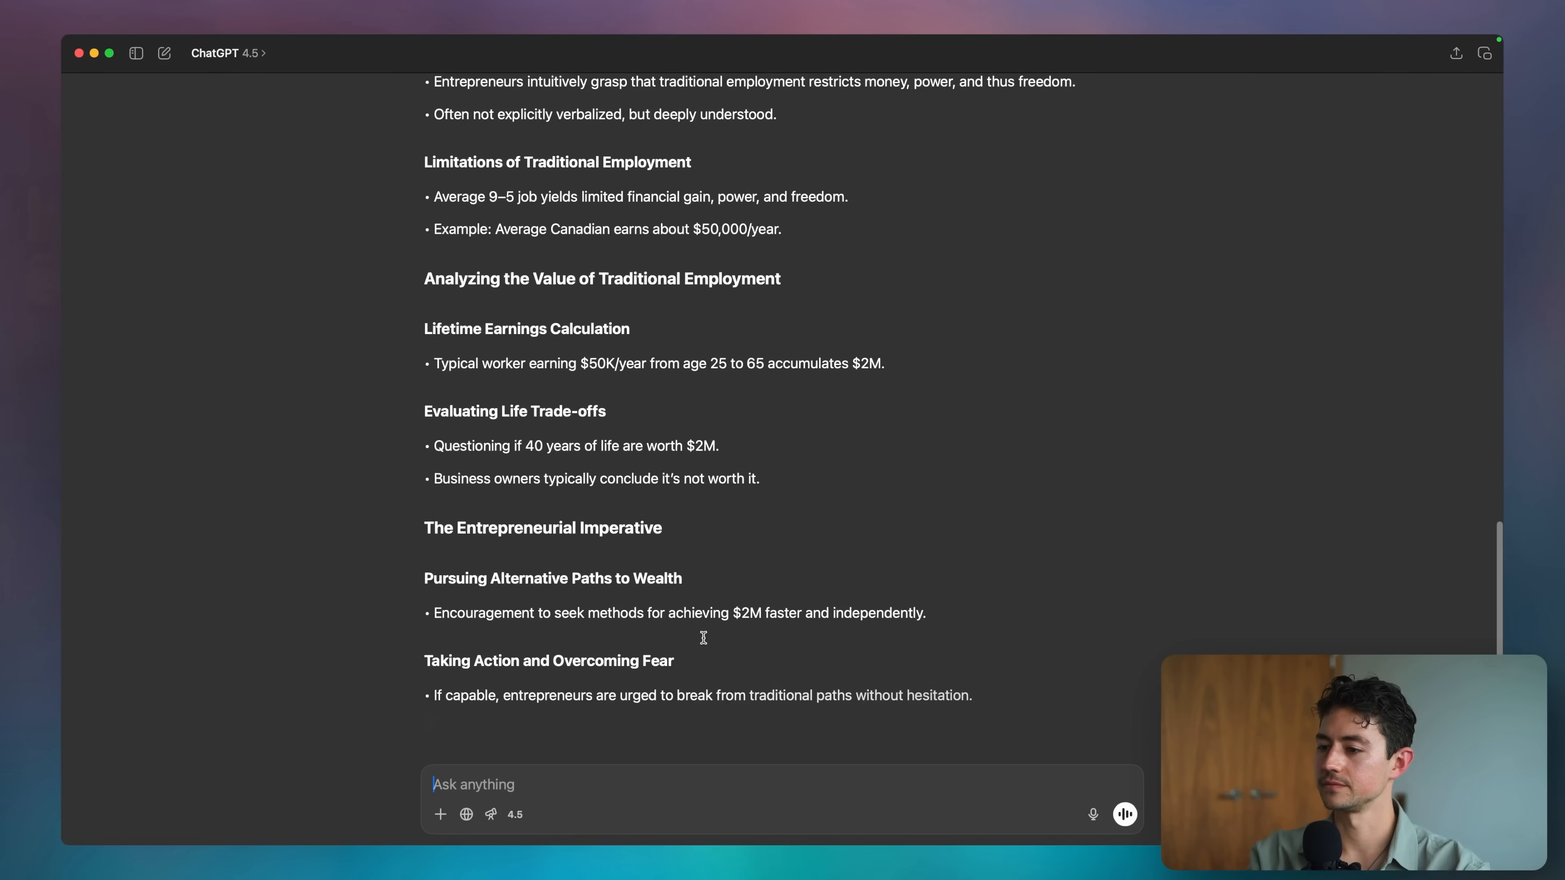
Copy the 'Money, Power, and Freedom' outline and verify the copy, then go to a new browser tab.
click(434, 728)
click(559, 778)
key(super+v)
key(super+z)
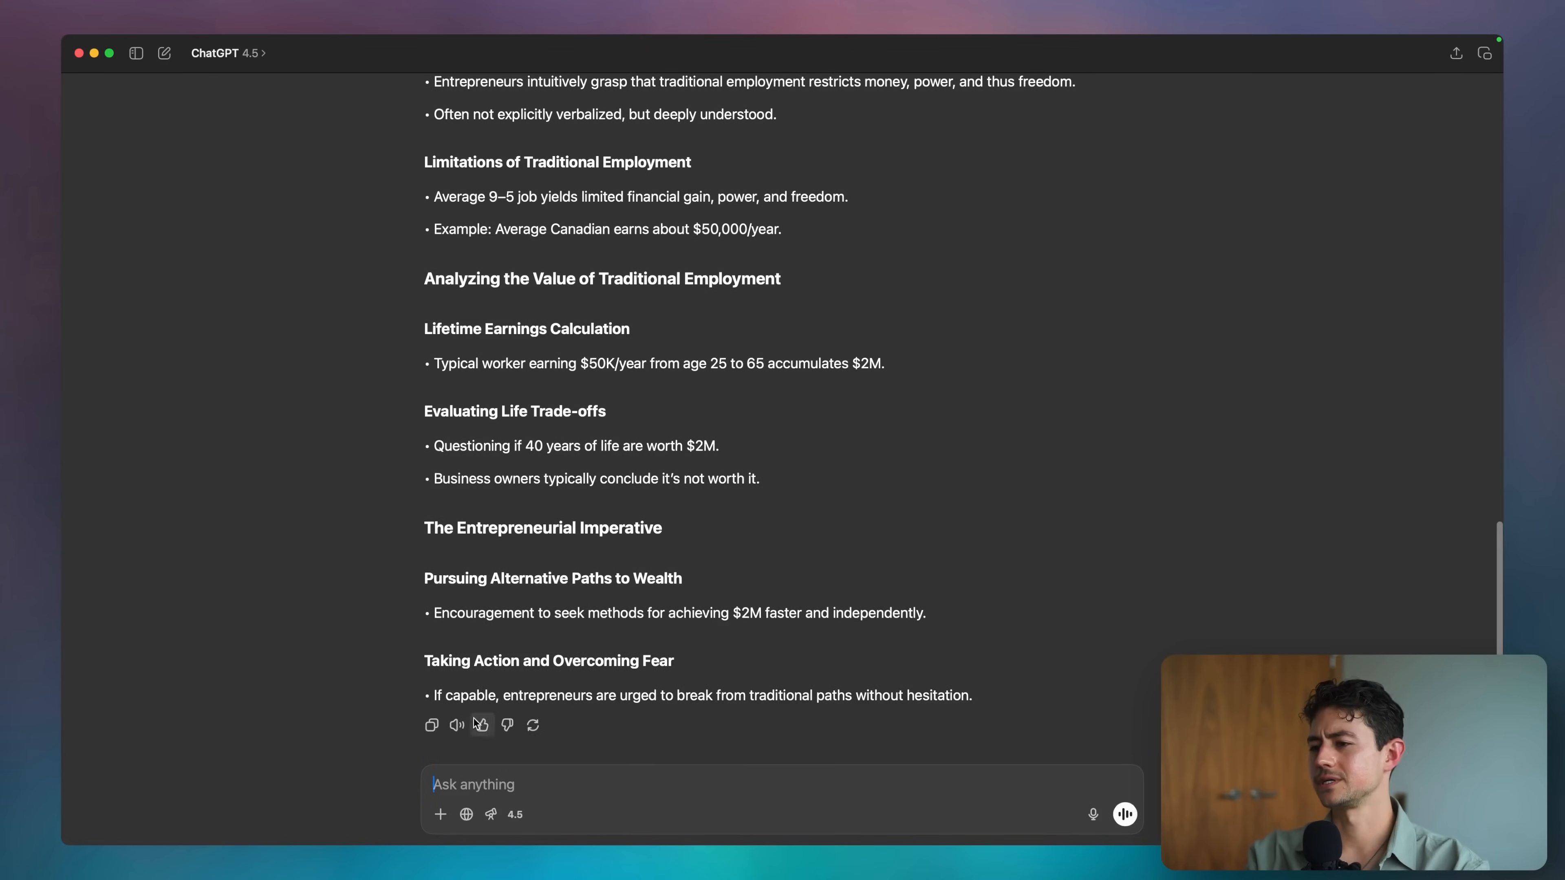
key(super+Tab)
key(super+t)
Search 'generate markdown from rich text' and open the Rich Text to Markdown Converter.
text(markdownlivepreview.com)
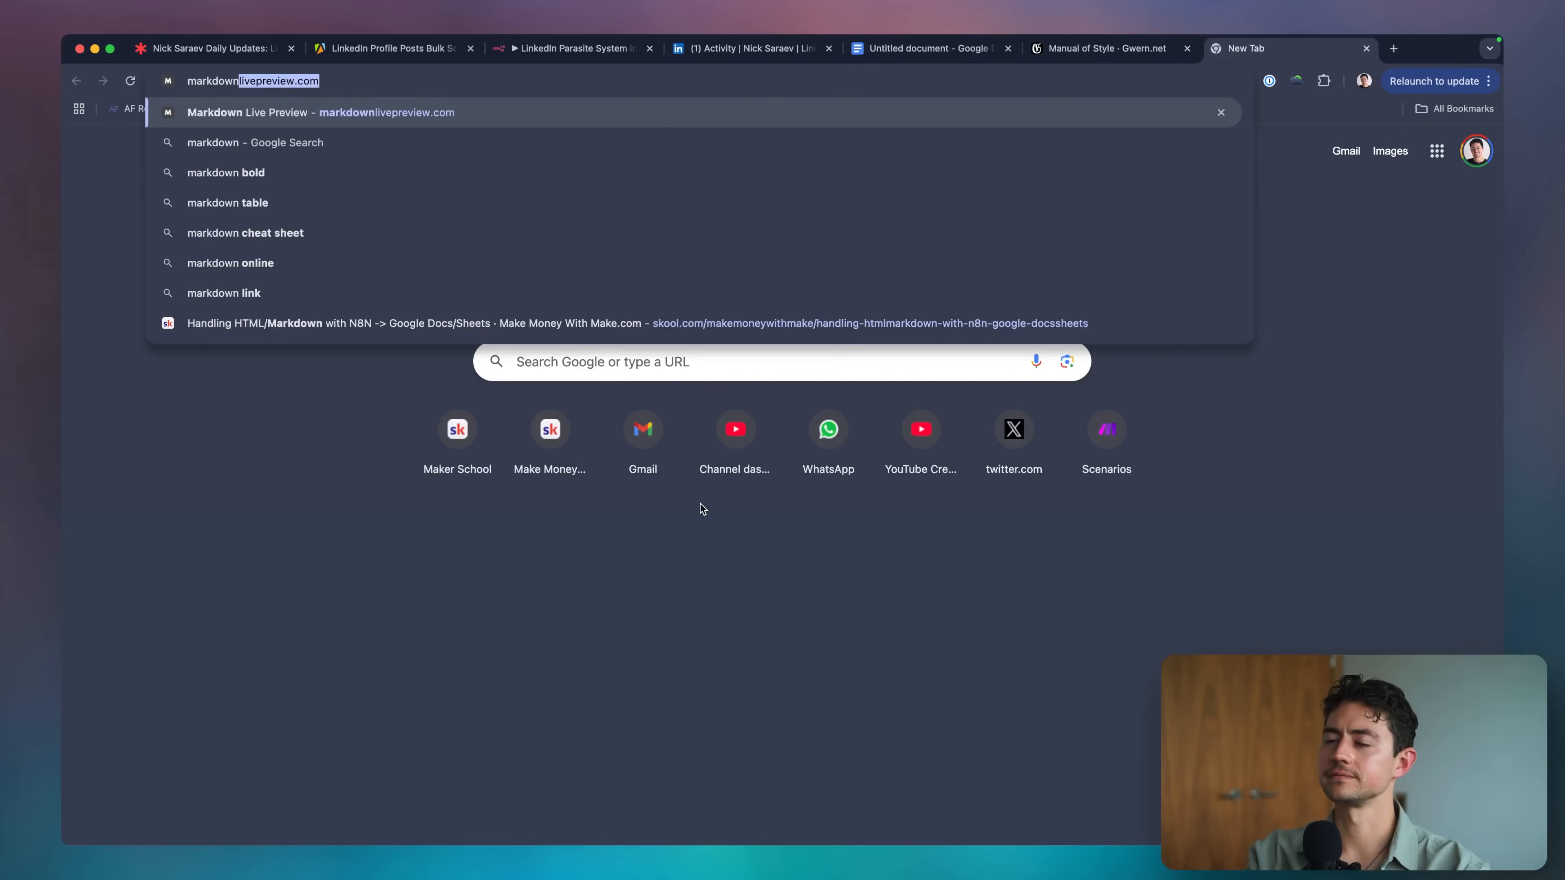
key(super+a)
text(generate markdown from )
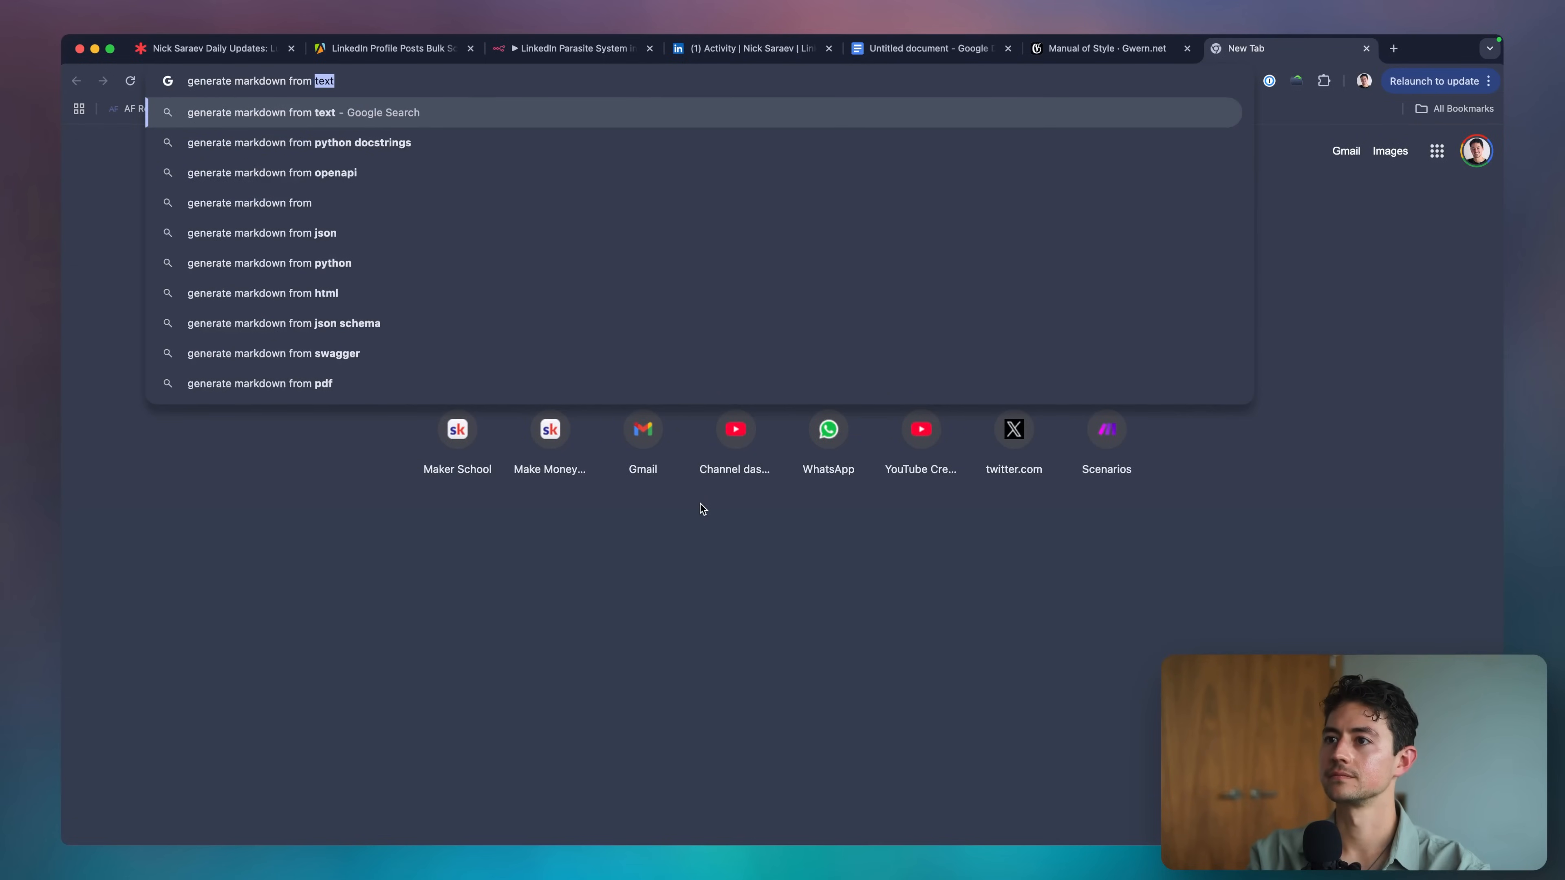
text(rich text)
key(Return)
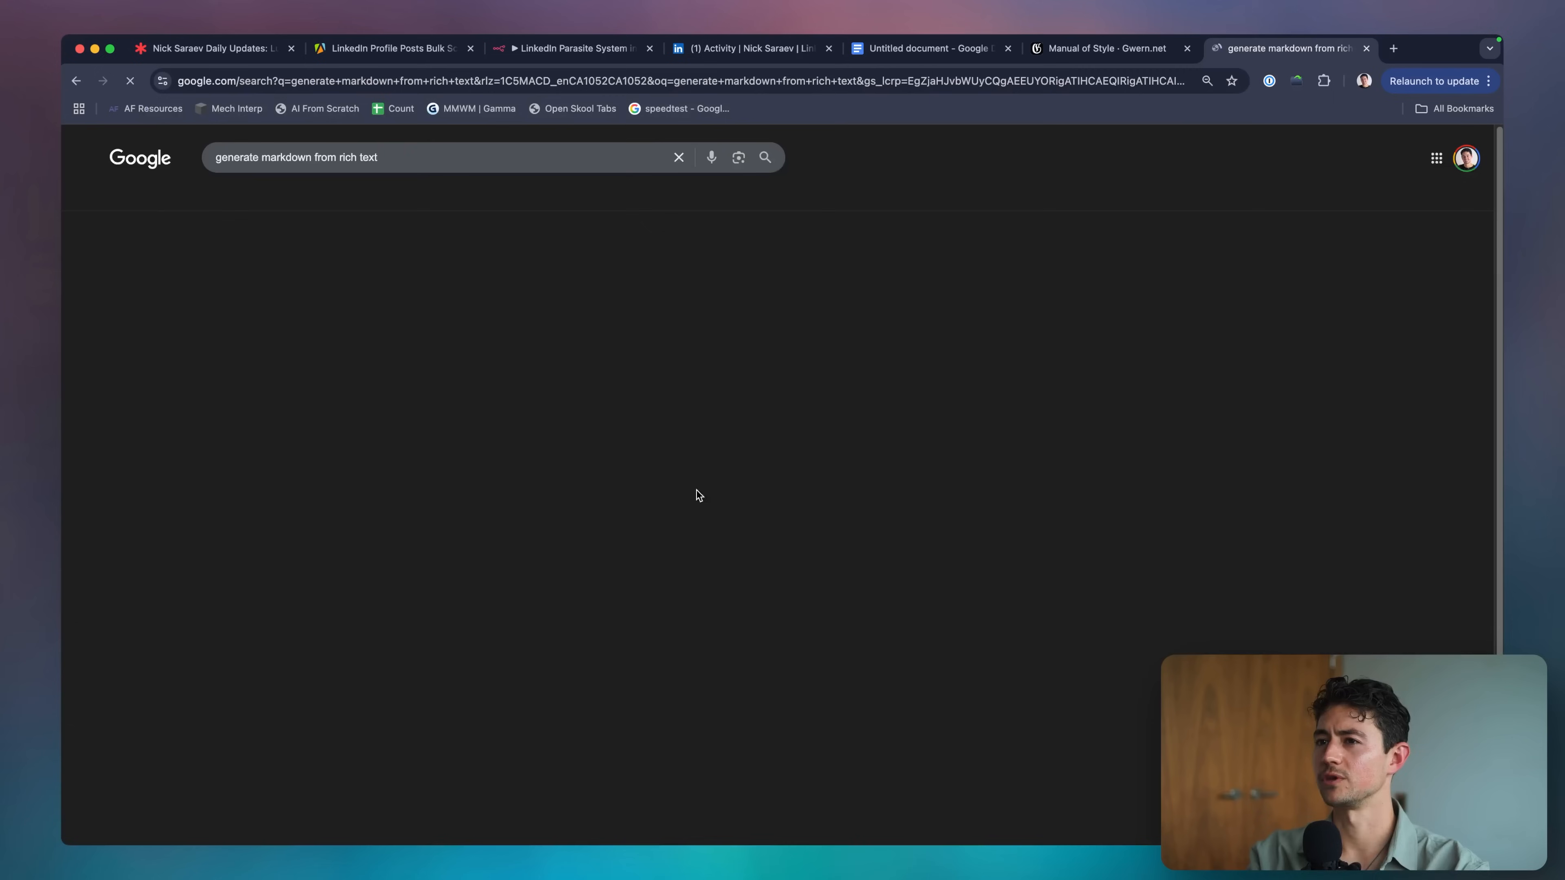
click(398, 266)
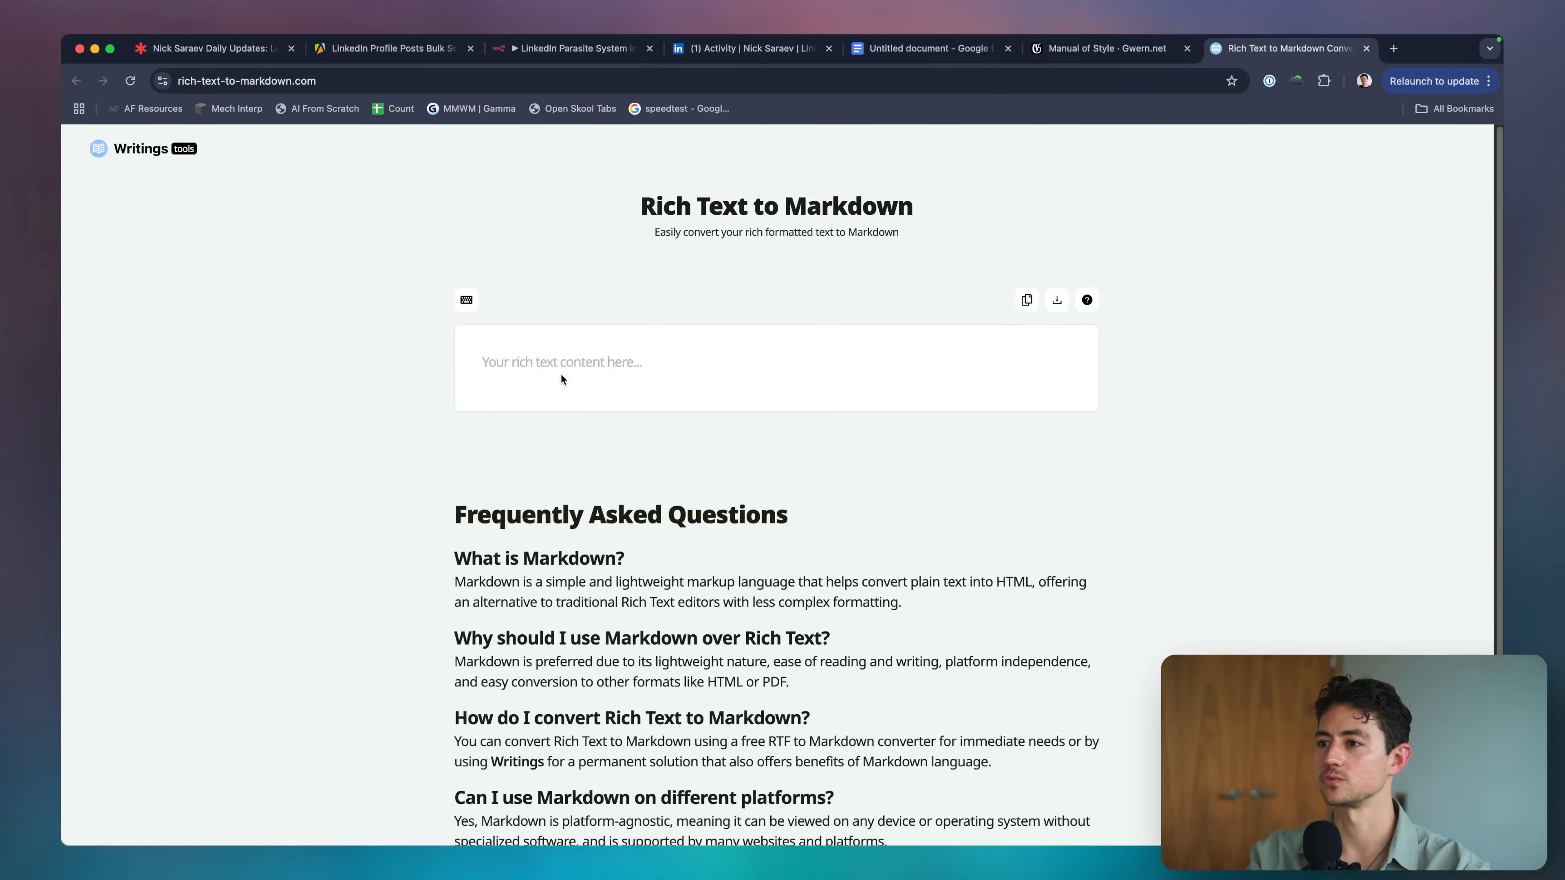
Paste the outline into the converter and tidy the blank lines at its start and end.
click(562, 376)
key(super+v)
scroll(884, 488, up, 10)
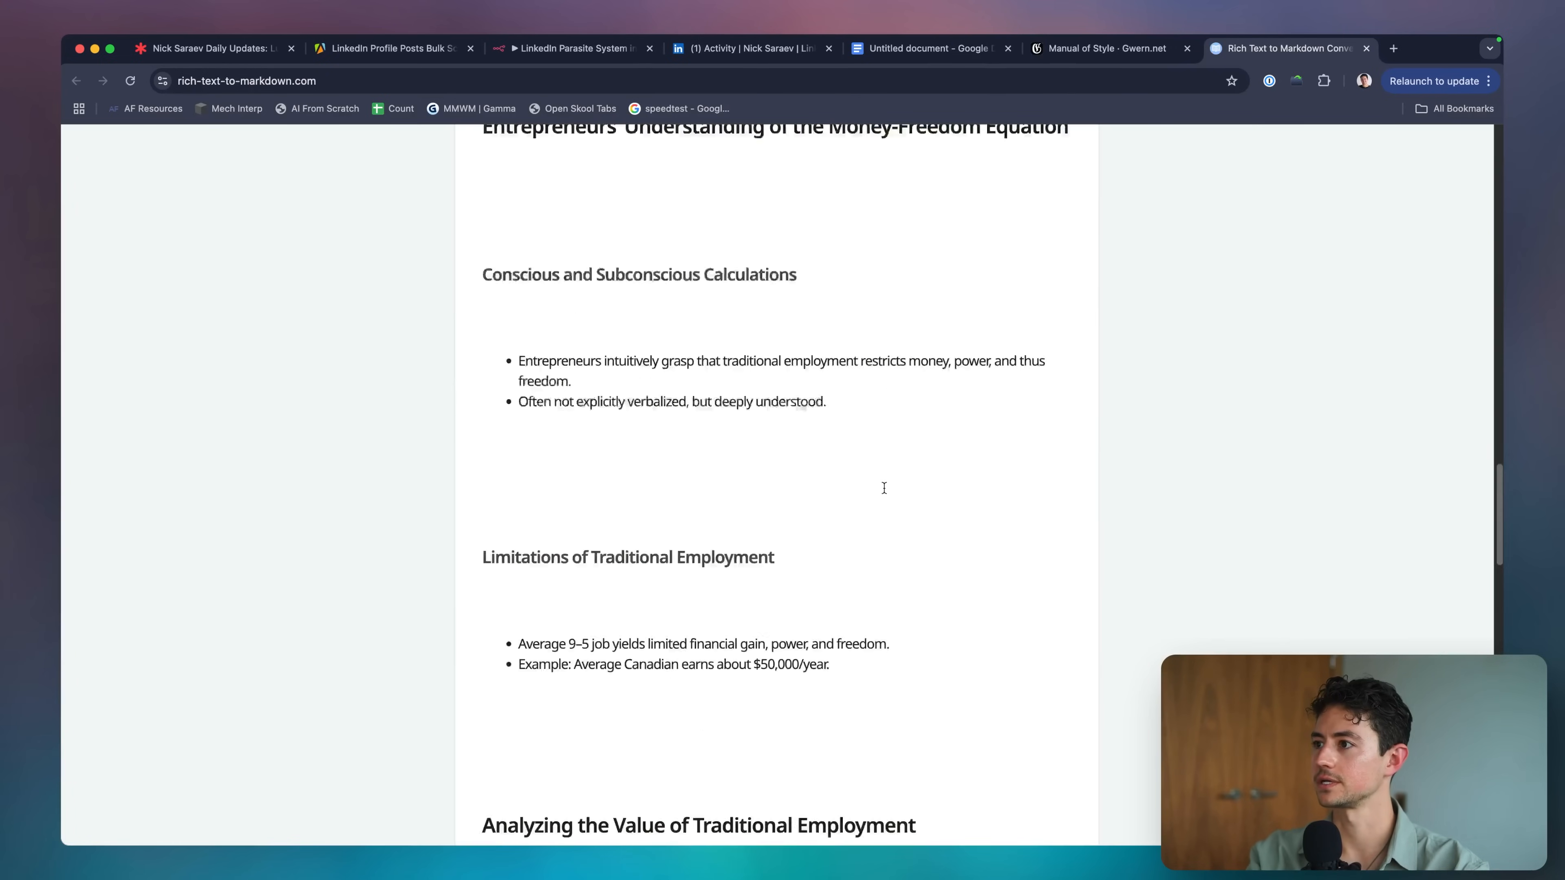
scroll(884, 487, up, 15)
click(755, 423)
key(Return)
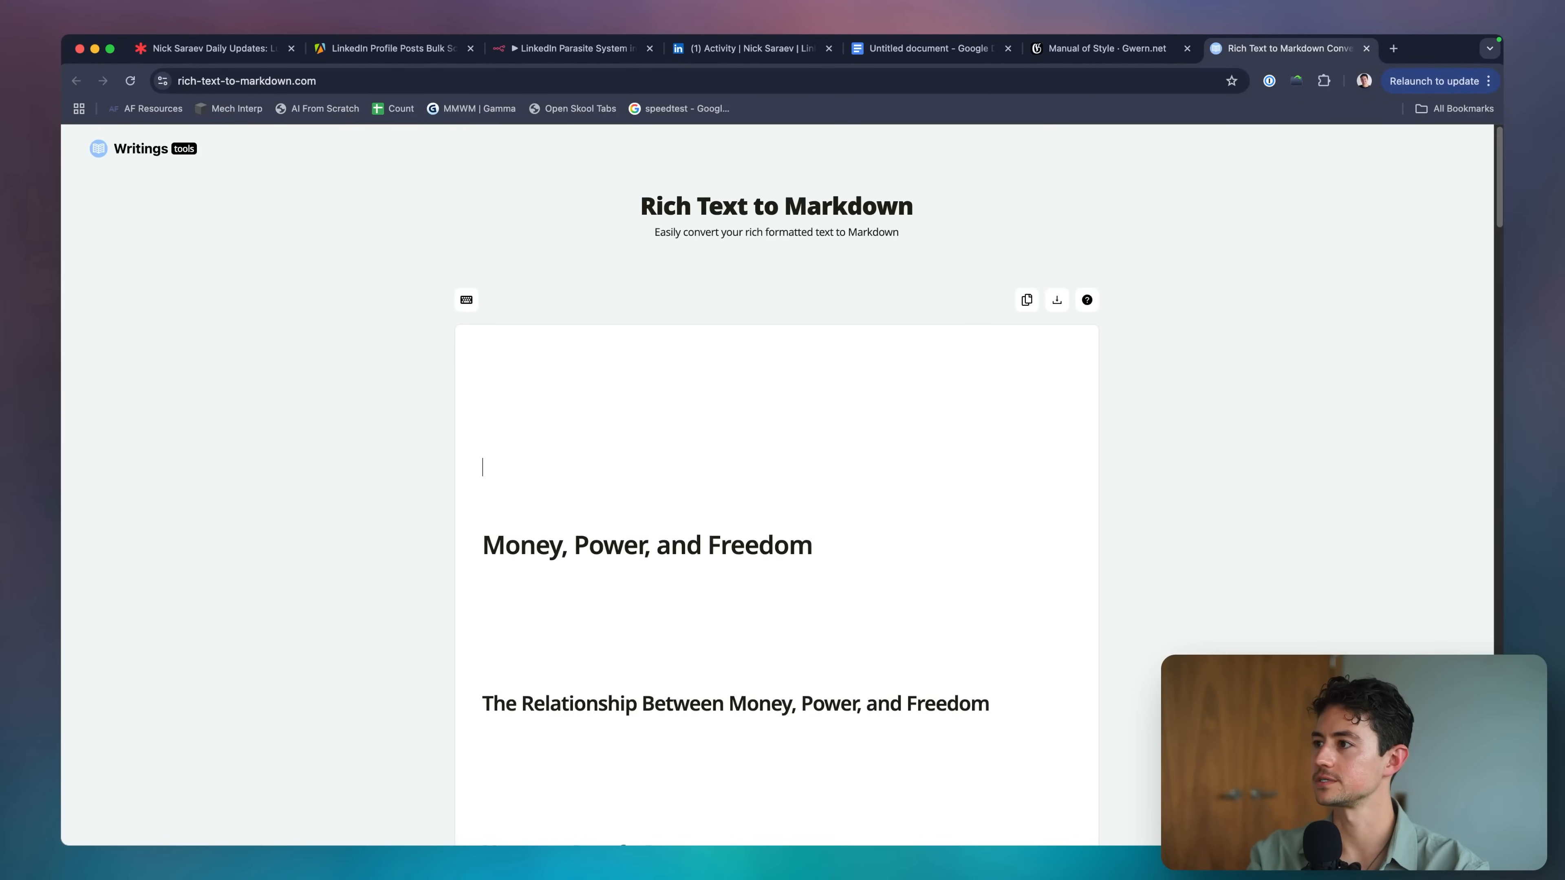
key(BackSpace)
scroll(1179, 439, down, 20)
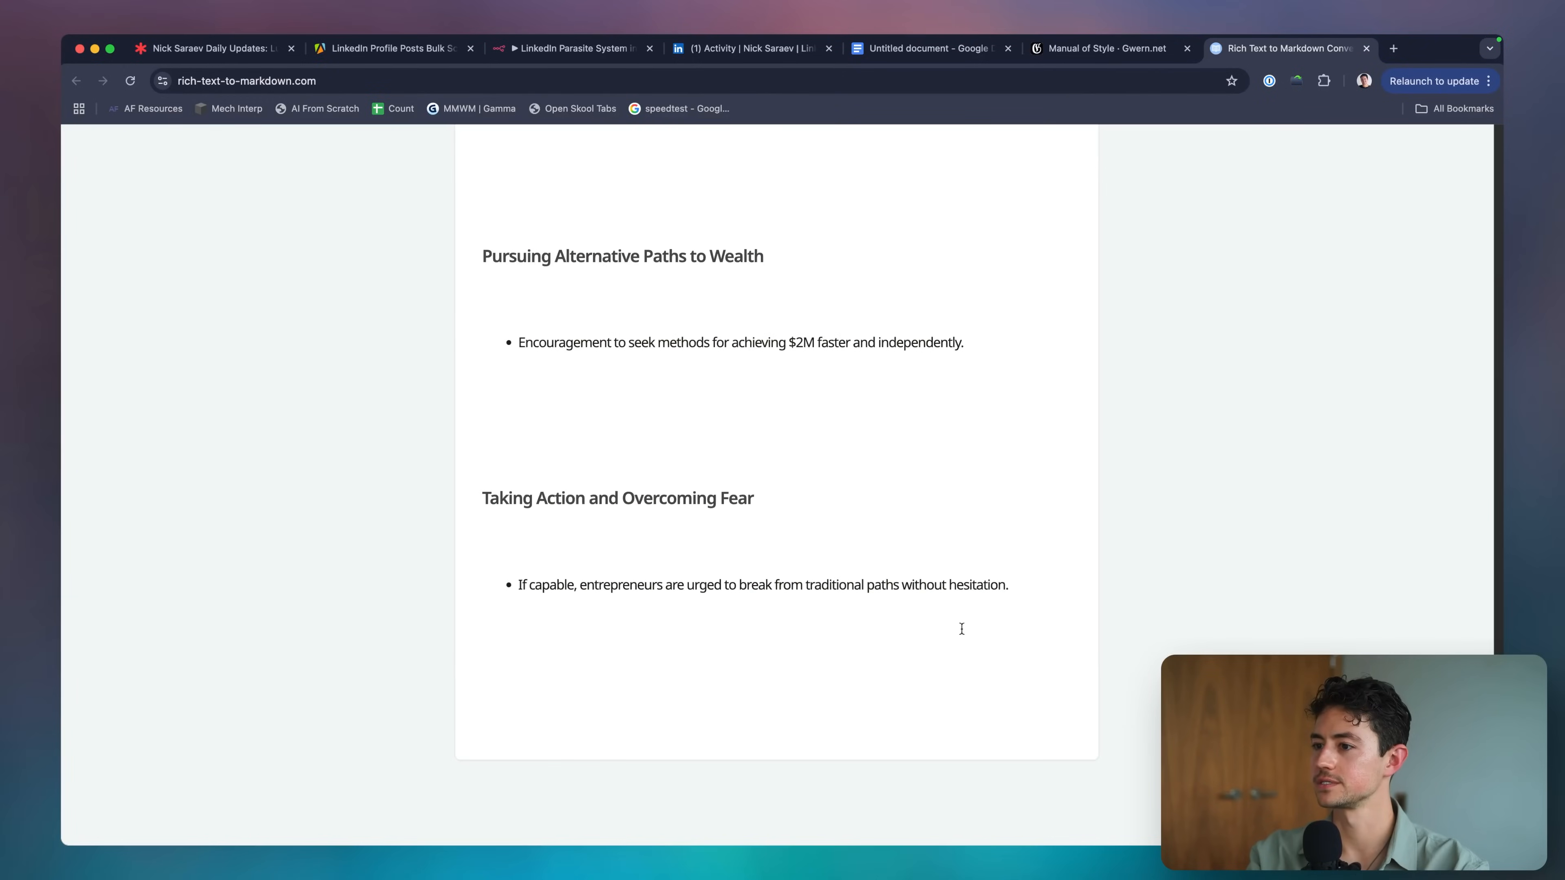
click(962, 629)
key(Return)
scroll(1089, 556, down, 5)
scroll(1088, 556, up, 20)
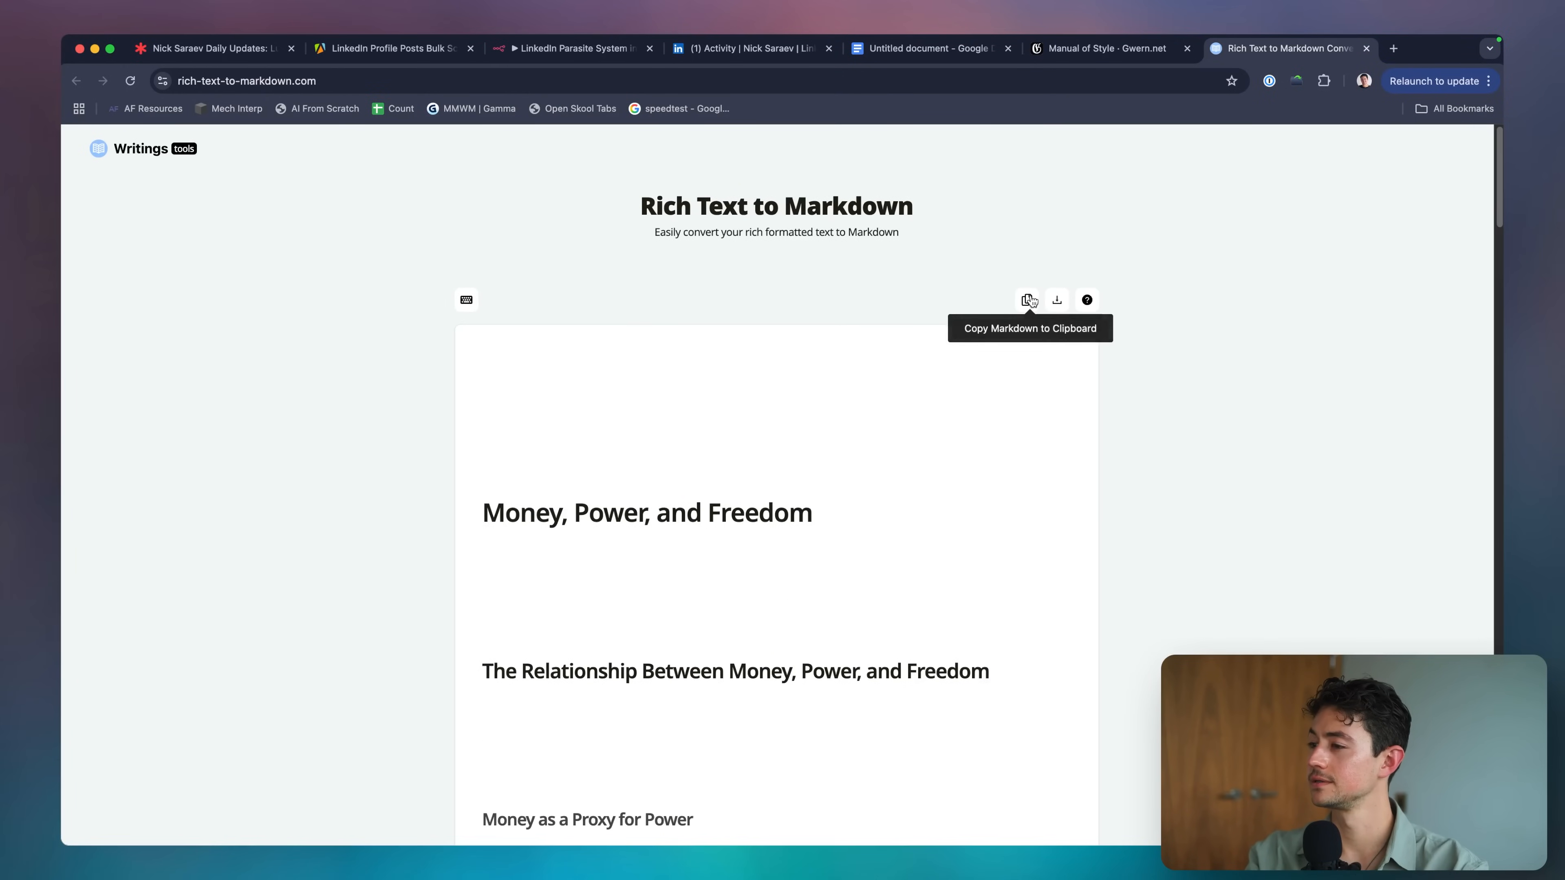
Copy the converted Markdown, dismiss the donation popup, and return to n8n.
click(1027, 301)
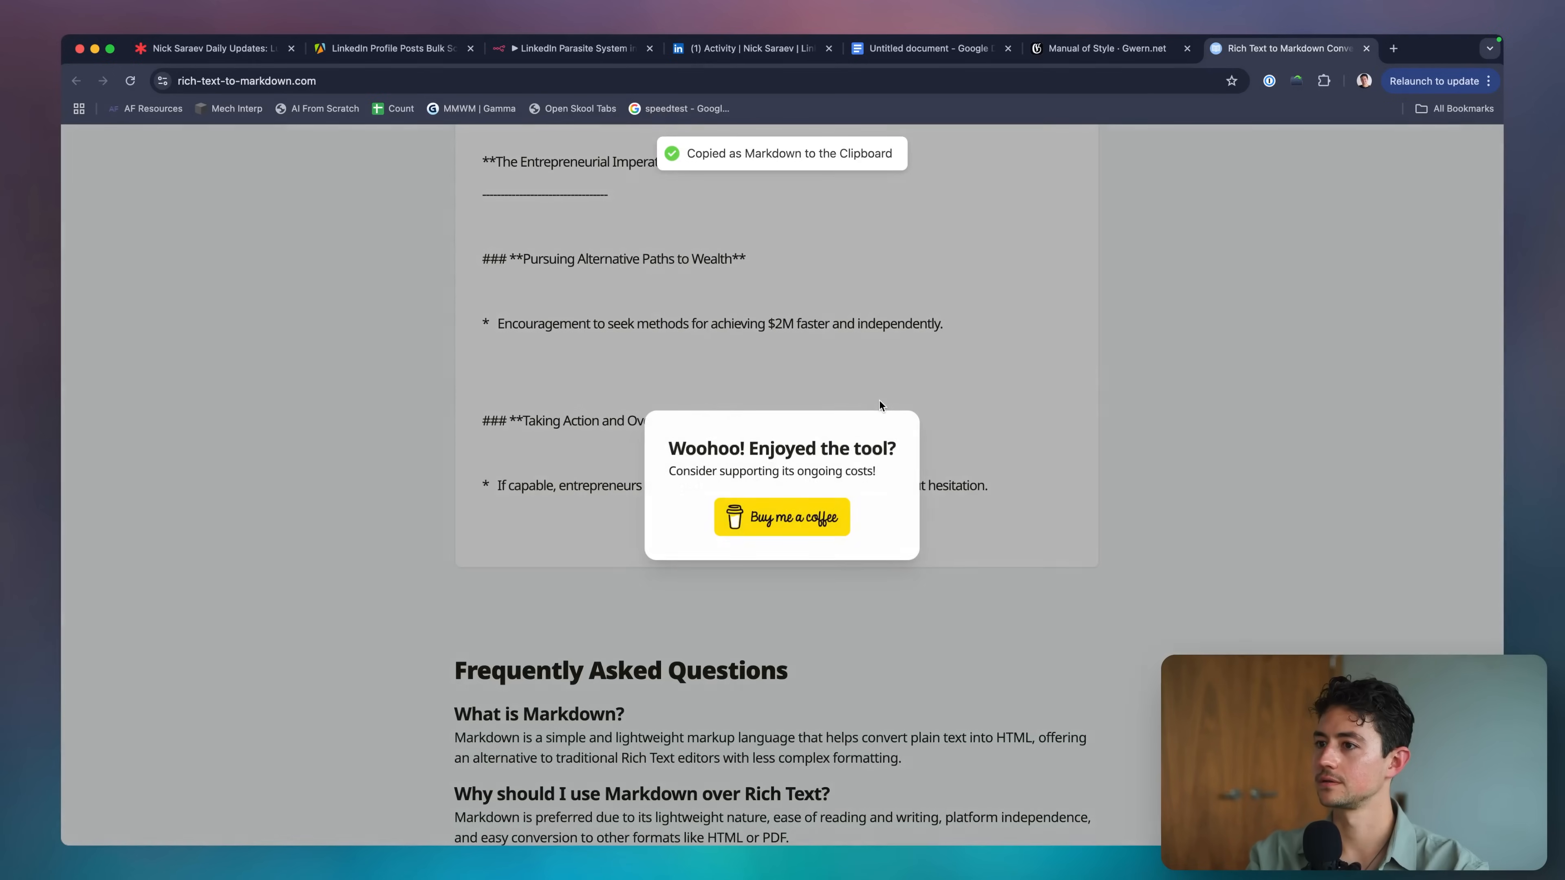
click(986, 334)
scroll(807, 245, up, 10)
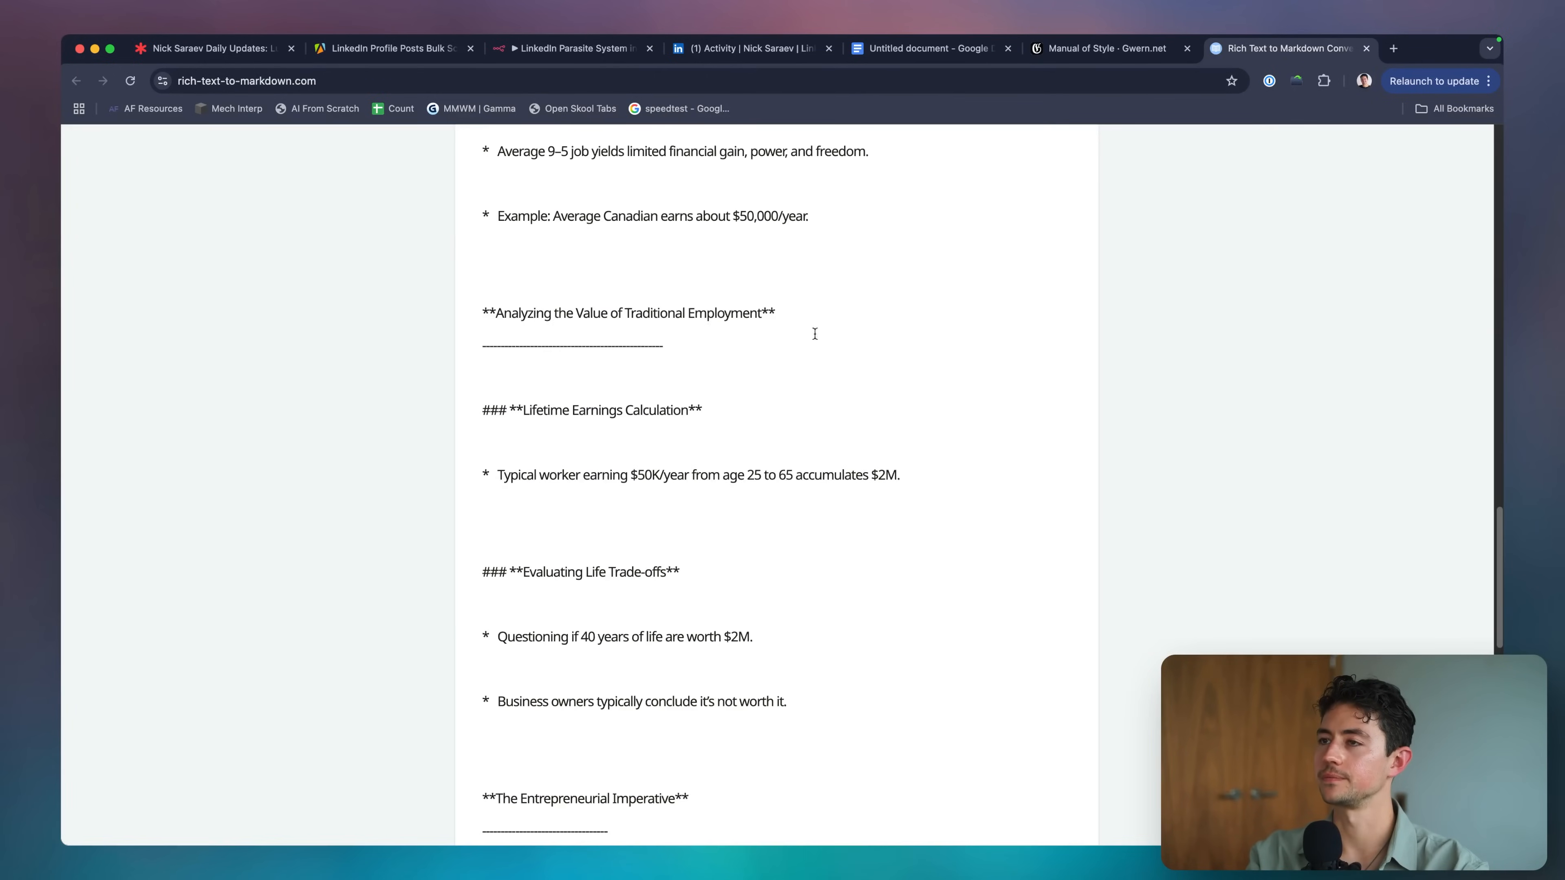
click(544, 55)
Fill the empty user prompt with 'Outline' followed by the pasted Markdown outline.
scroll(715, 438, down, 2)
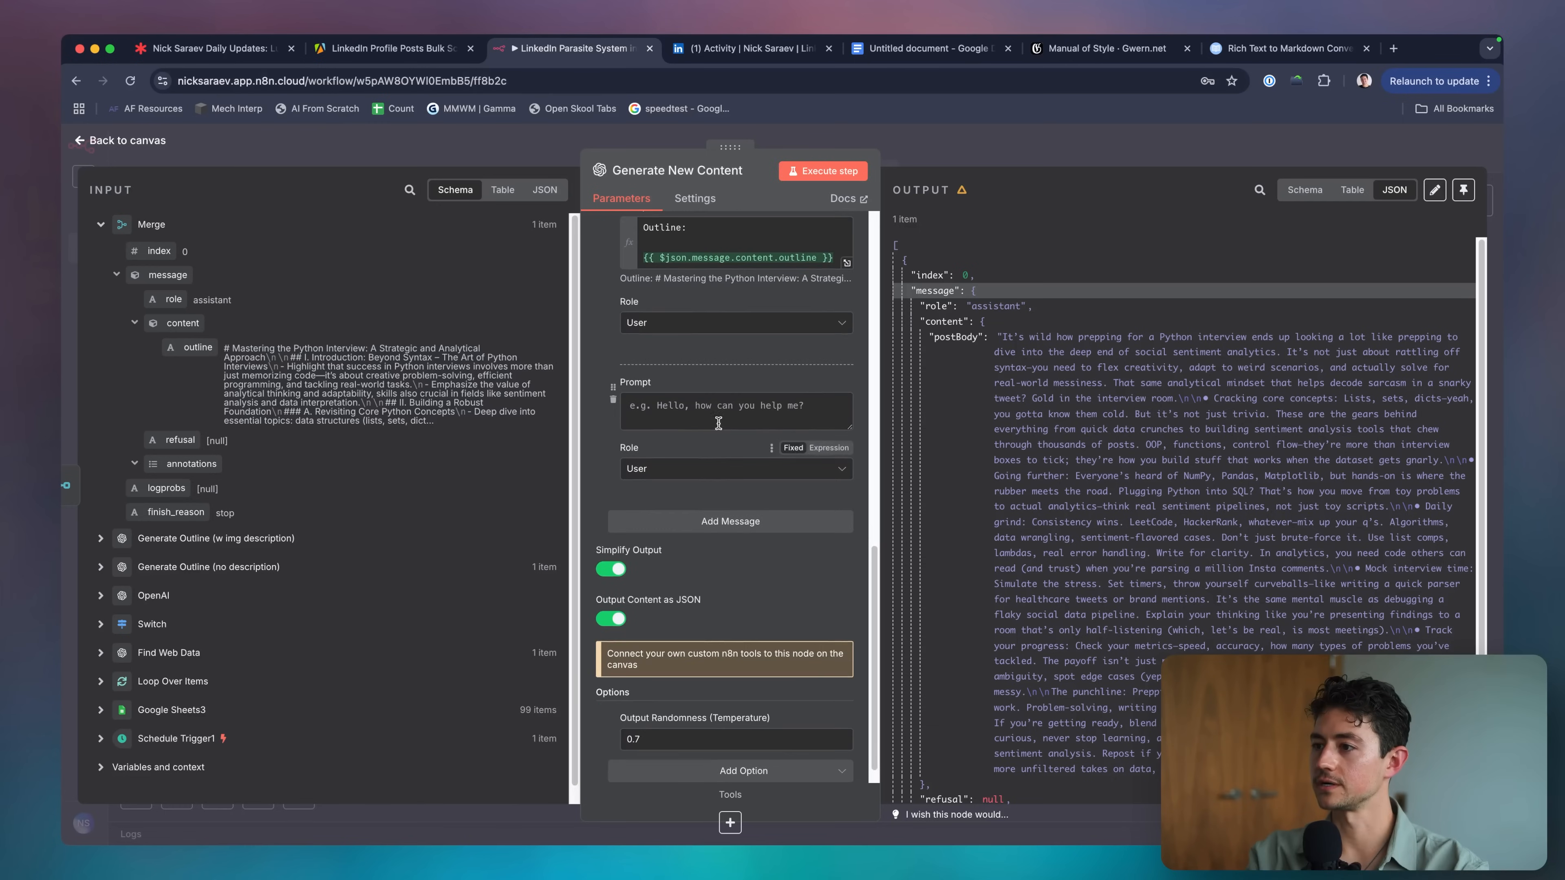
click(718, 414)
scroll(729, 390, up, 1)
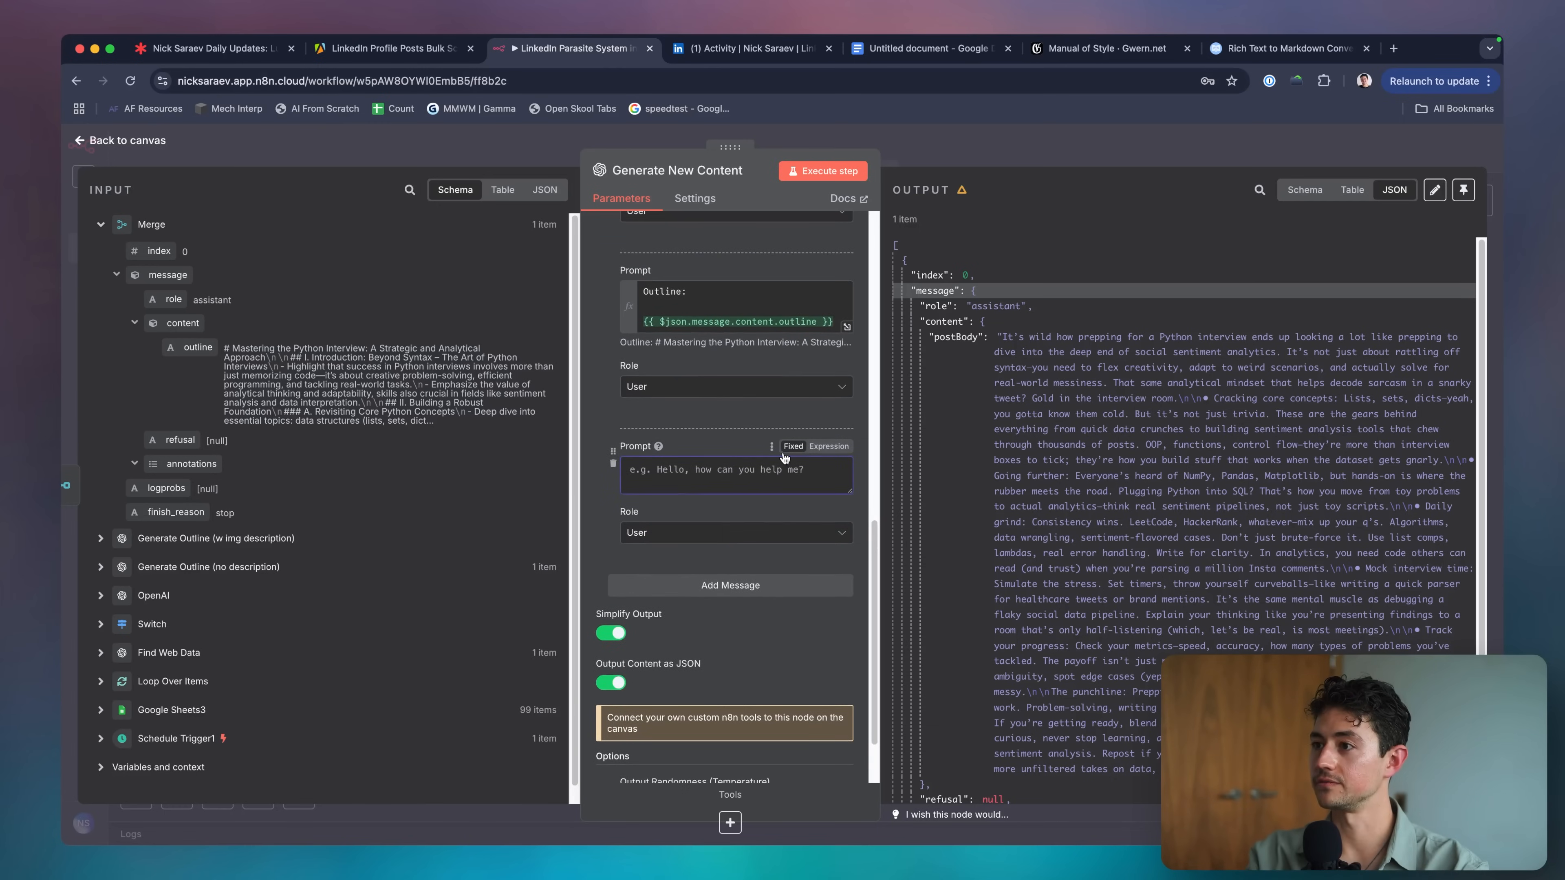
text(Outline)
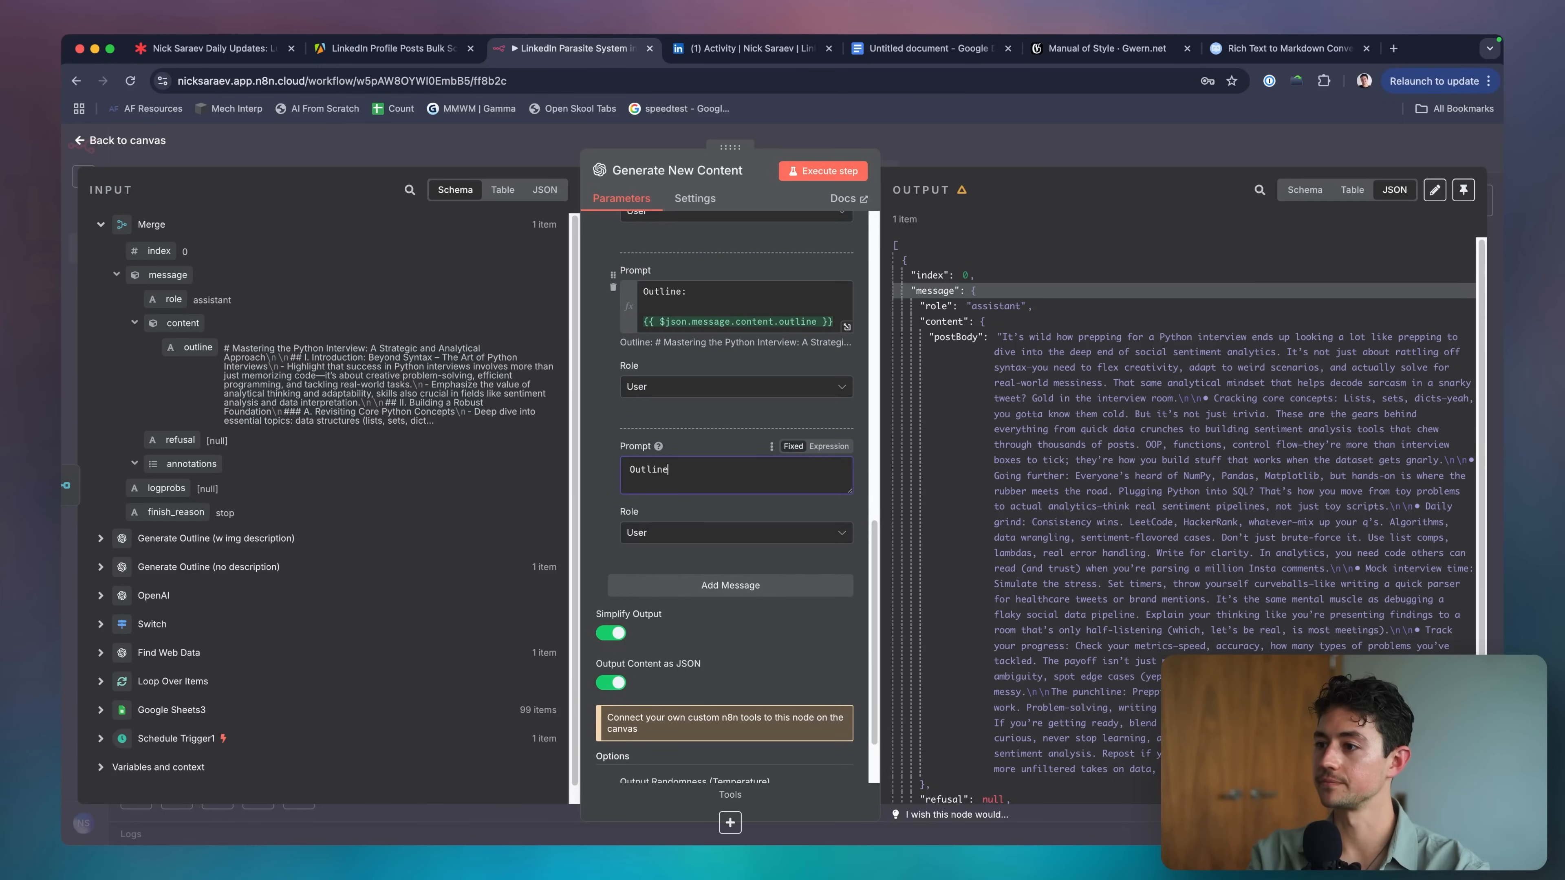
key(super+v)
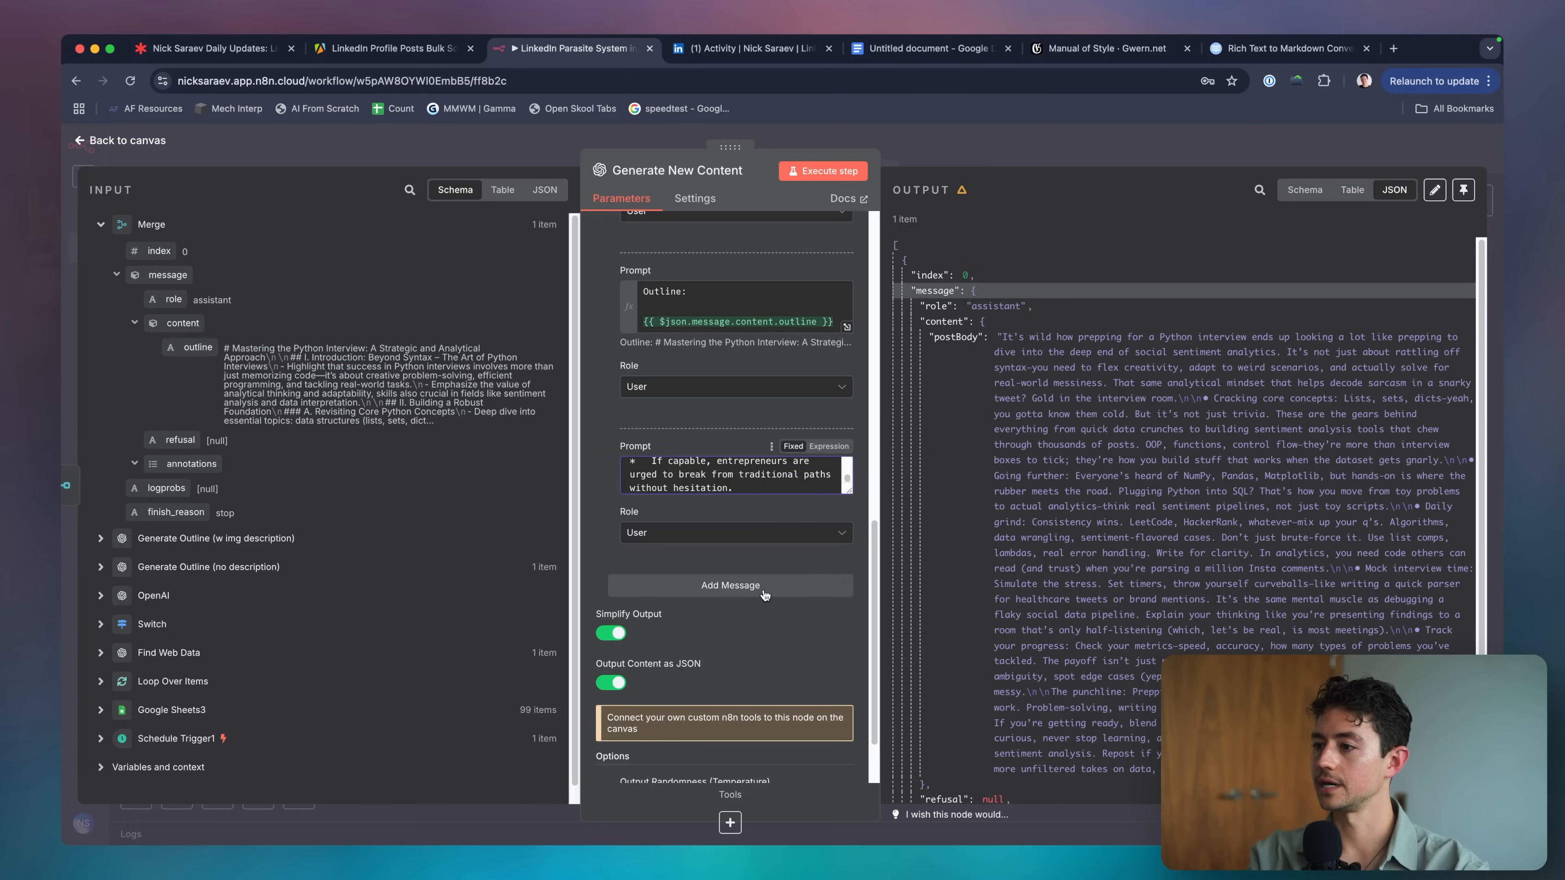
Add an Assistant message containing the example finished post.
click(765, 594)
scroll(739, 592, down, 1)
click(722, 598)
click(687, 635)
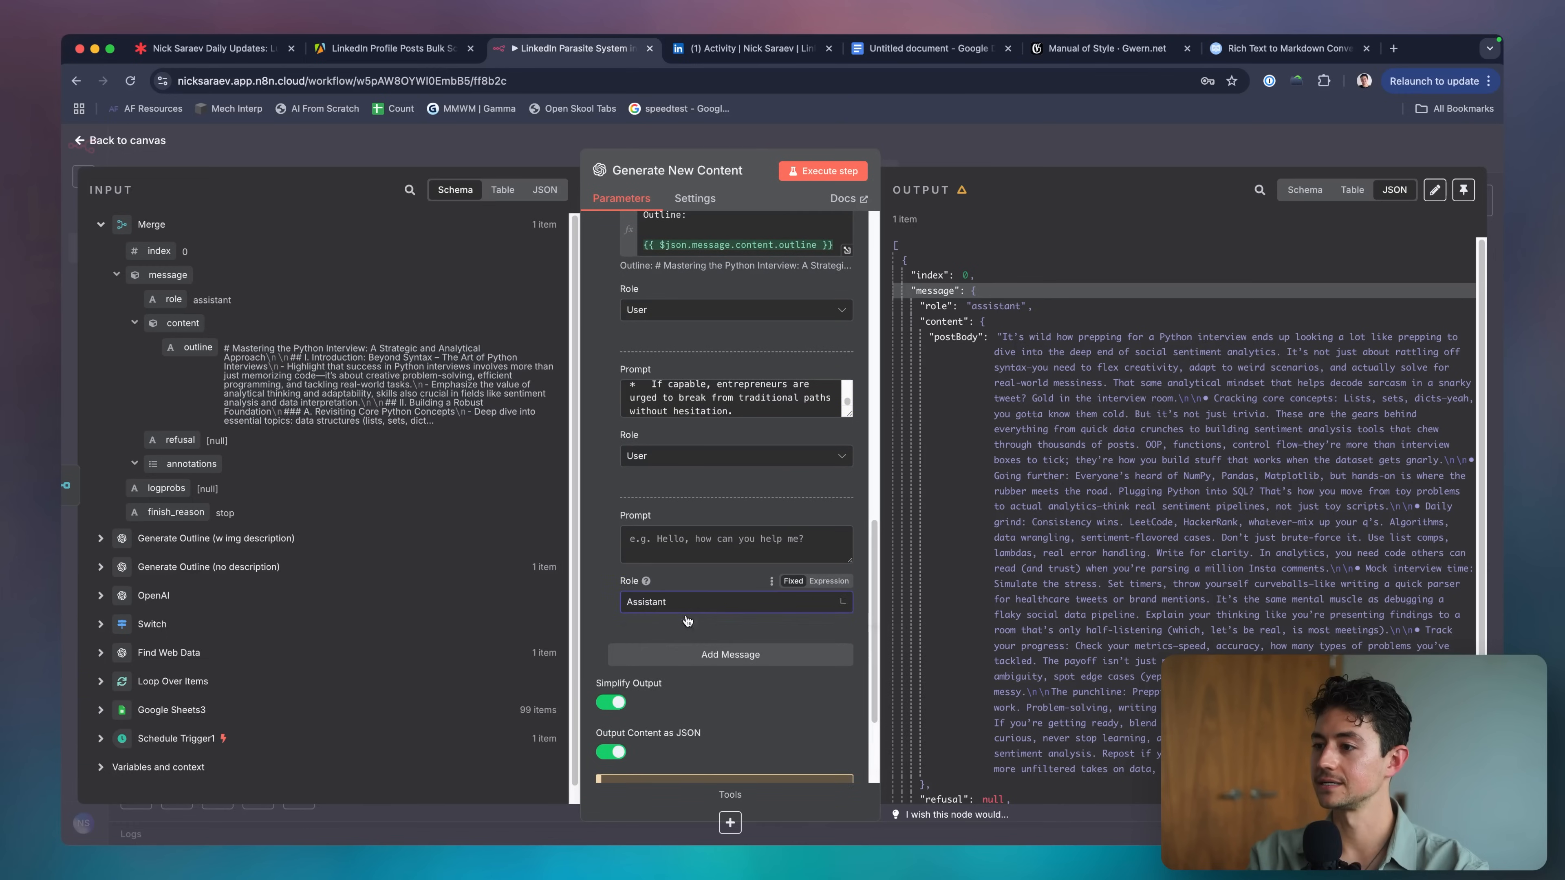
click(678, 543)
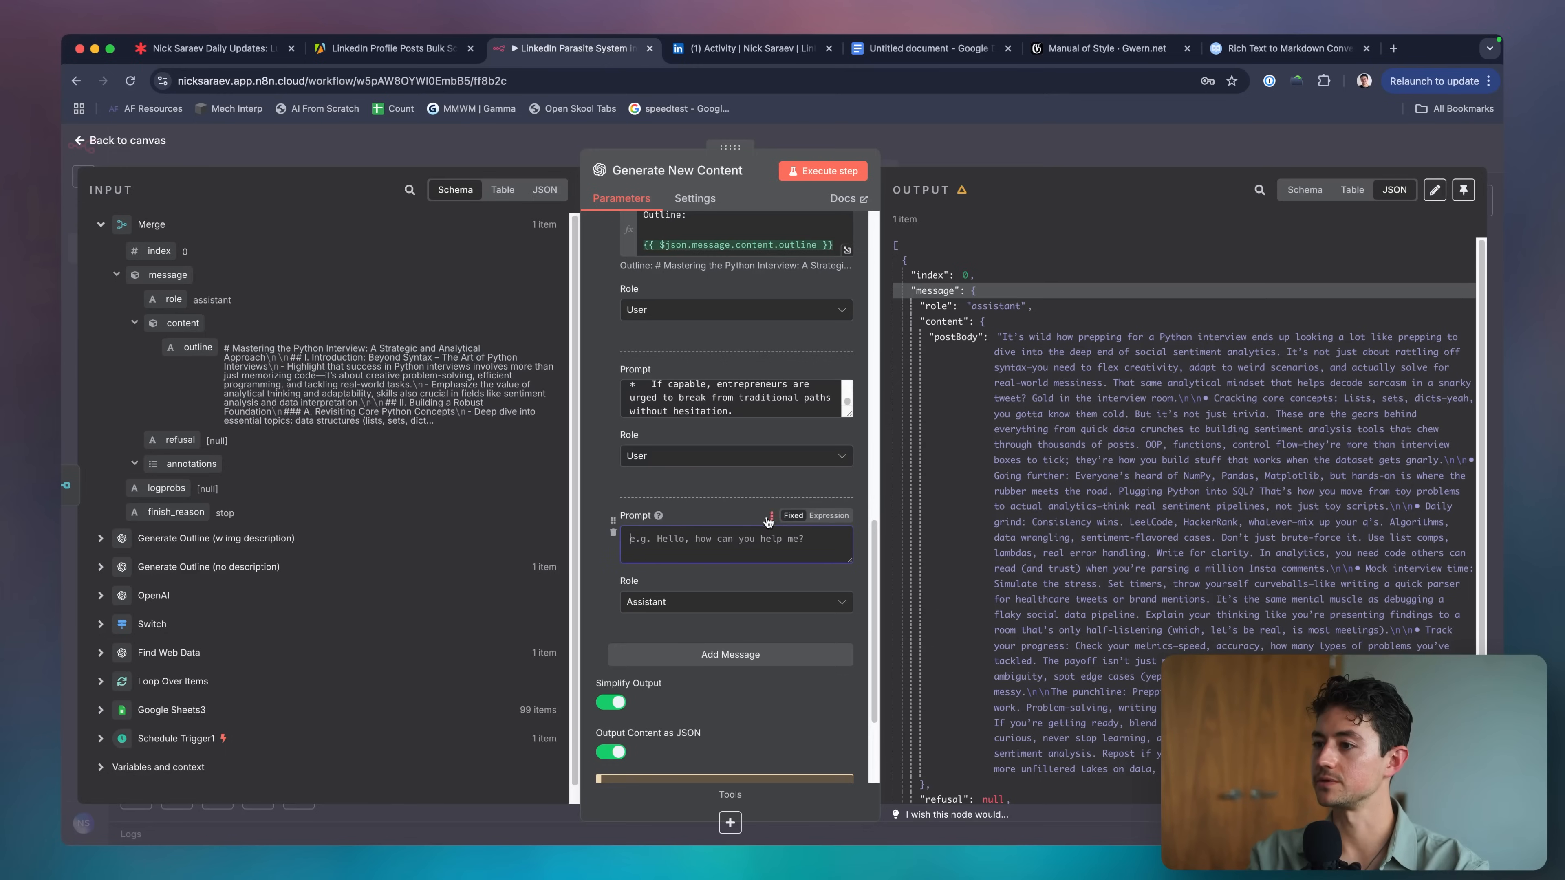
key(super+v)
scroll(758, 548, down, 10)
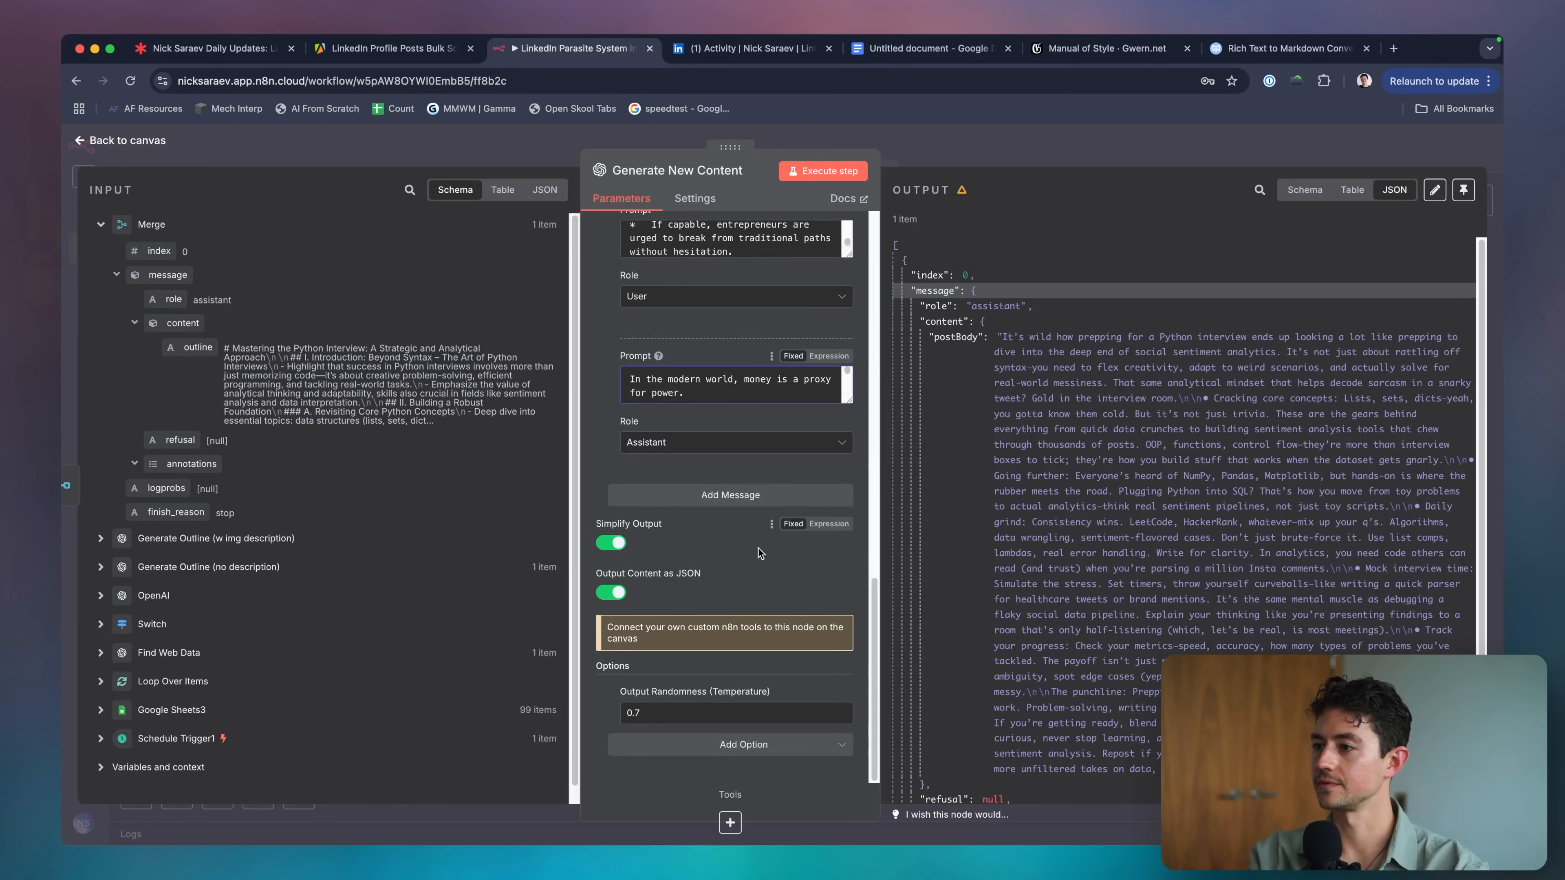
drag(850, 400, 847, 759)
scroll(785, 641, down, 2)
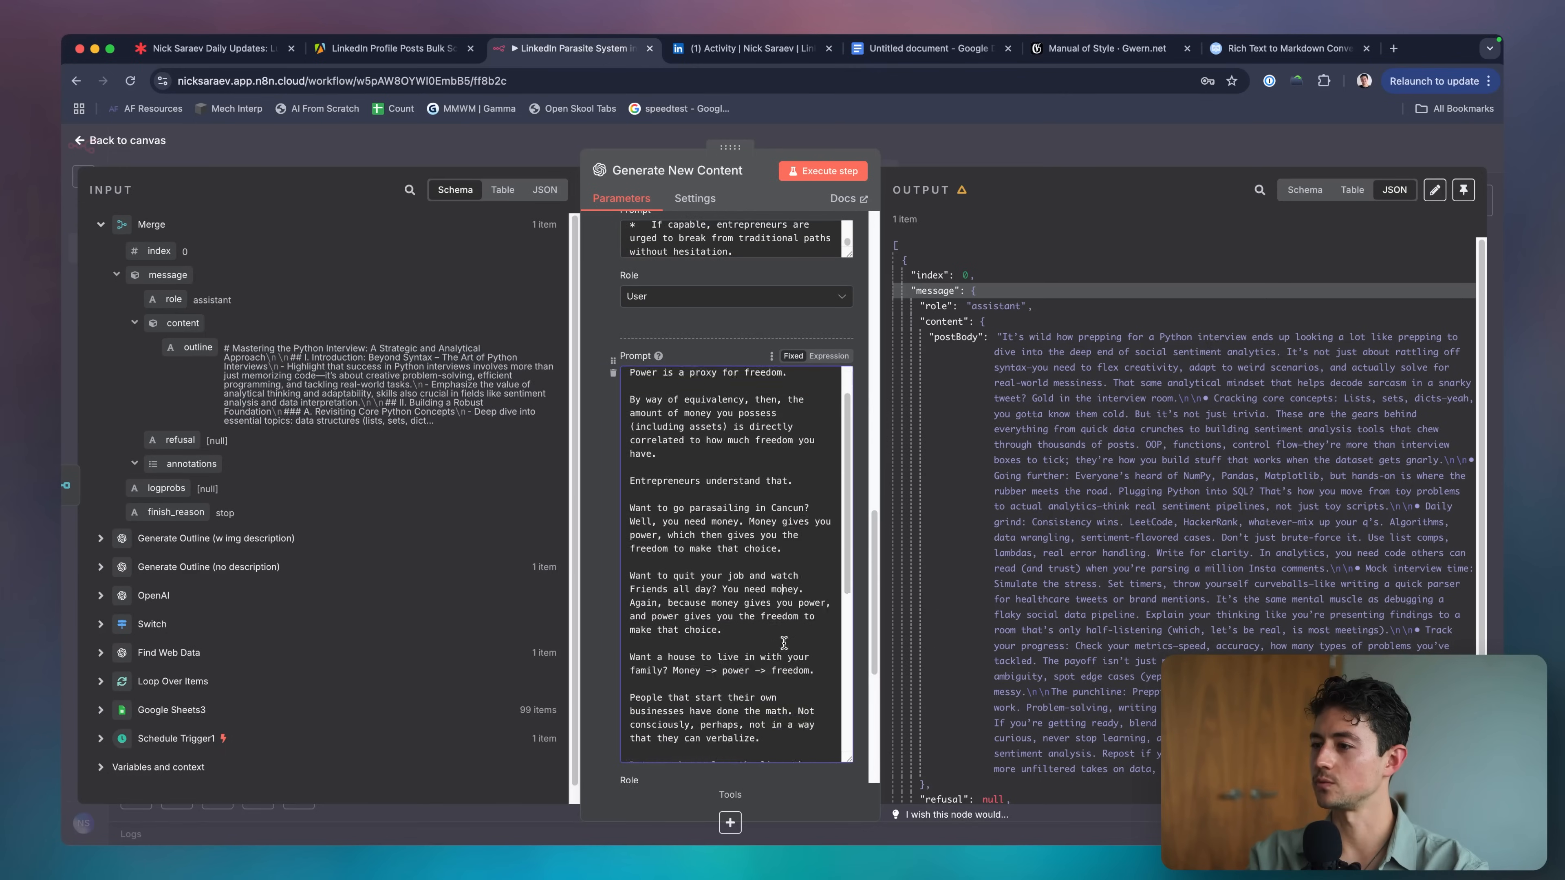
scroll(762, 484, down, 1)
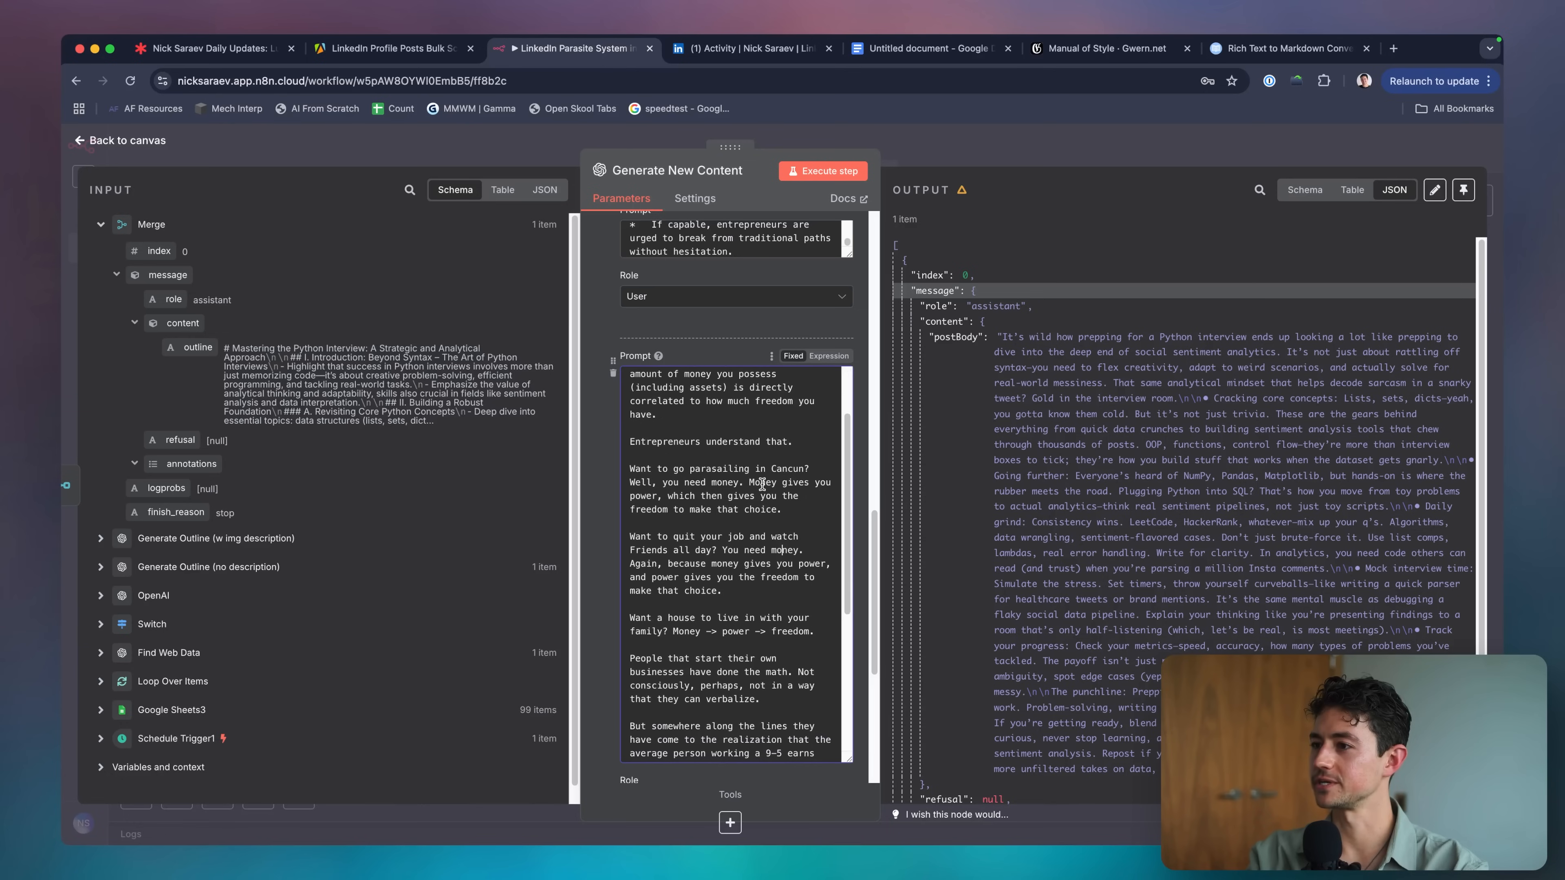
key(super+a)
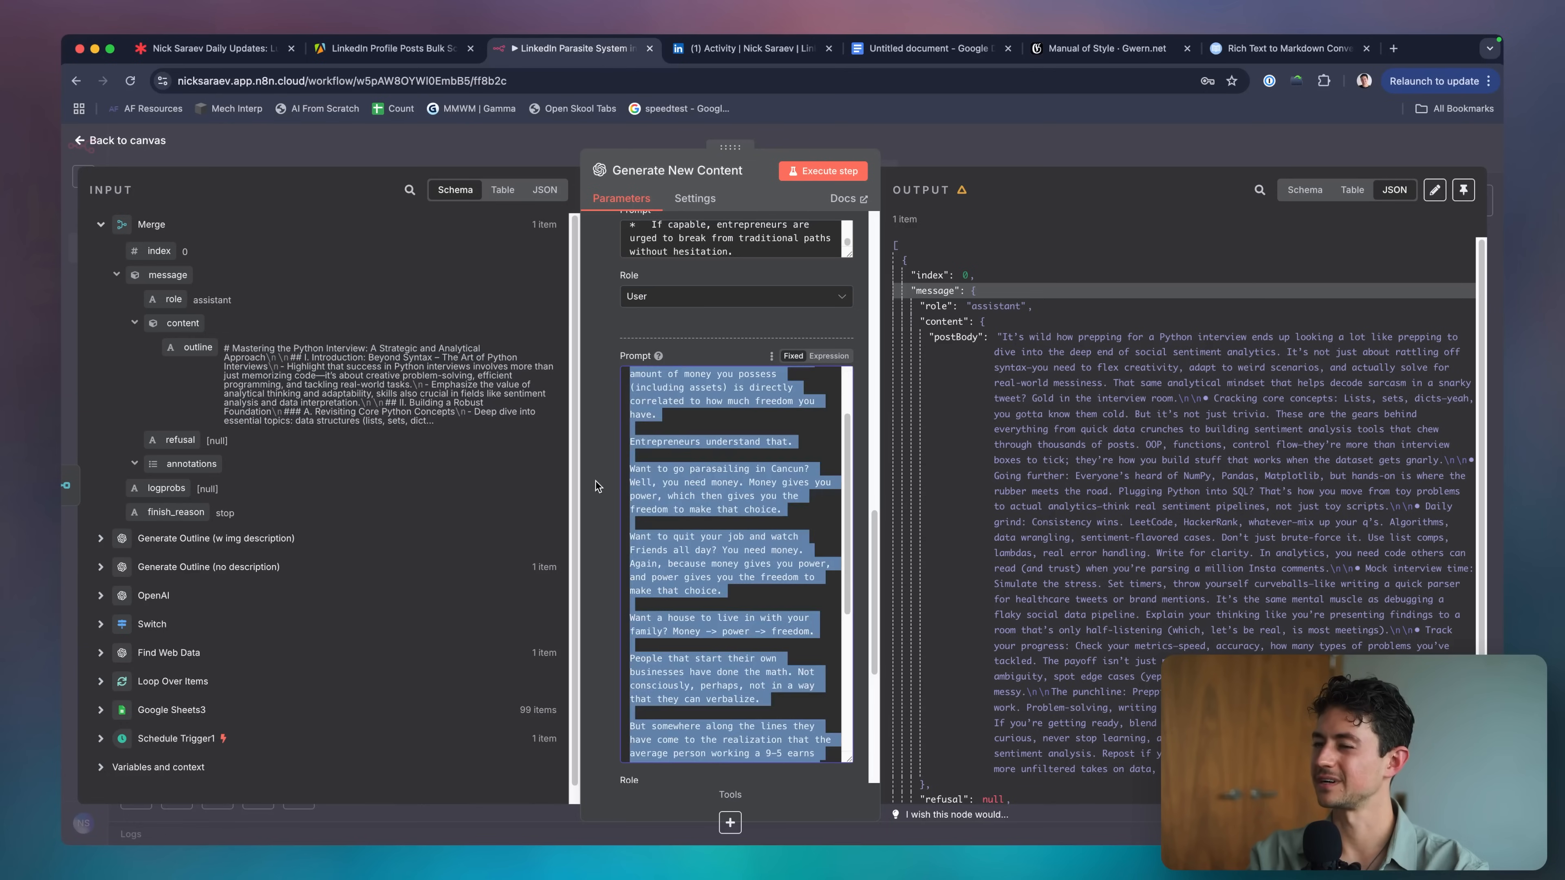
scroll(595, 481, down, 5)
Add a message with 'Outline:' followed by the incoming outline expression.
click(730, 549)
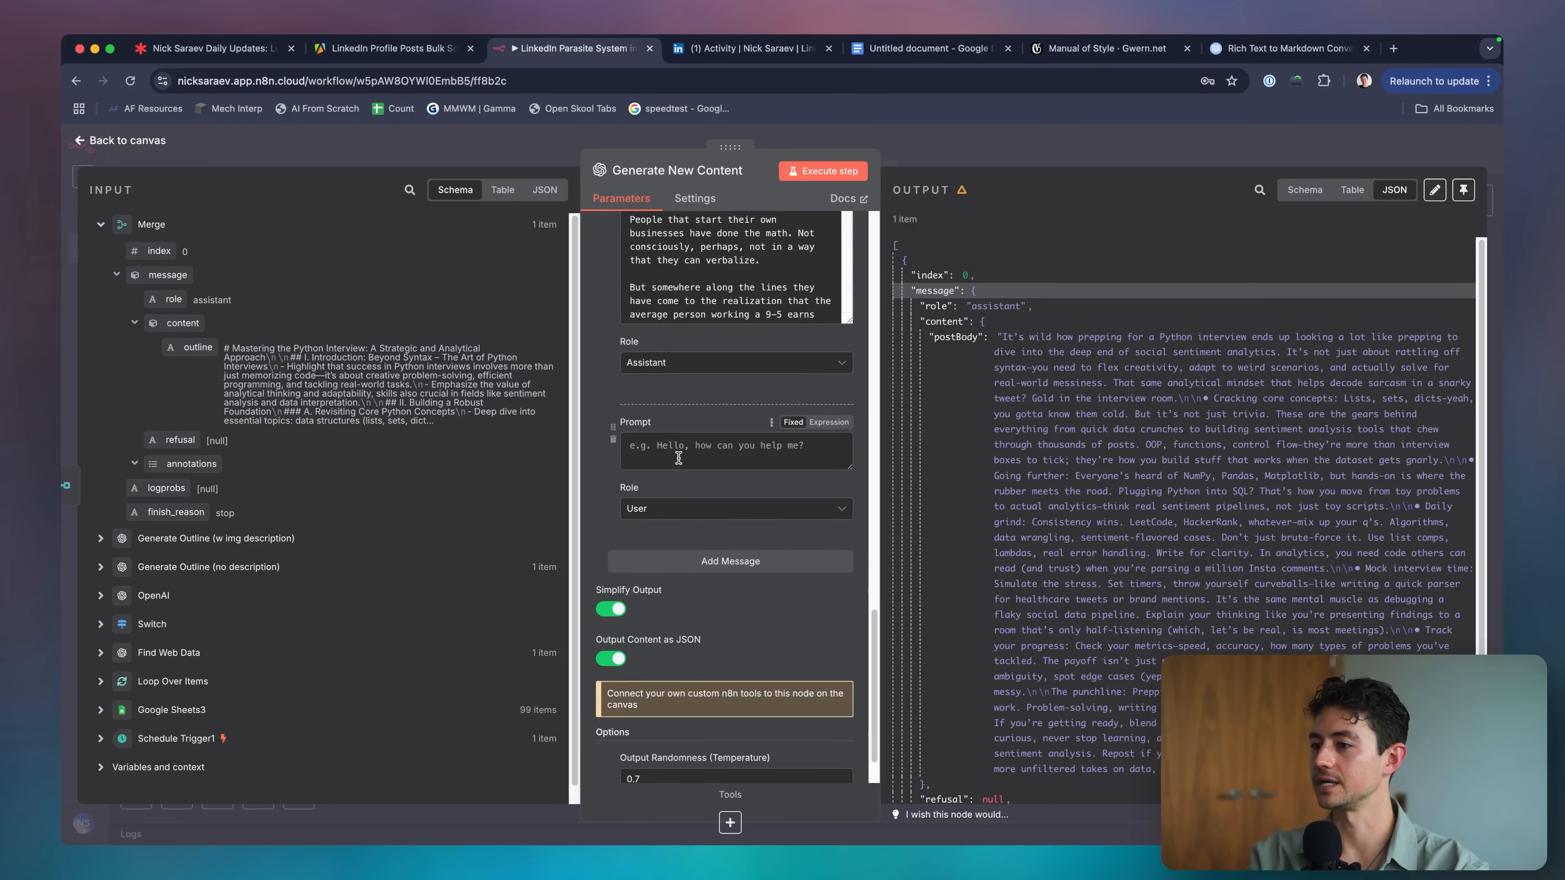
click(679, 458)
text(Outline:)
key(Return)
key(Return)
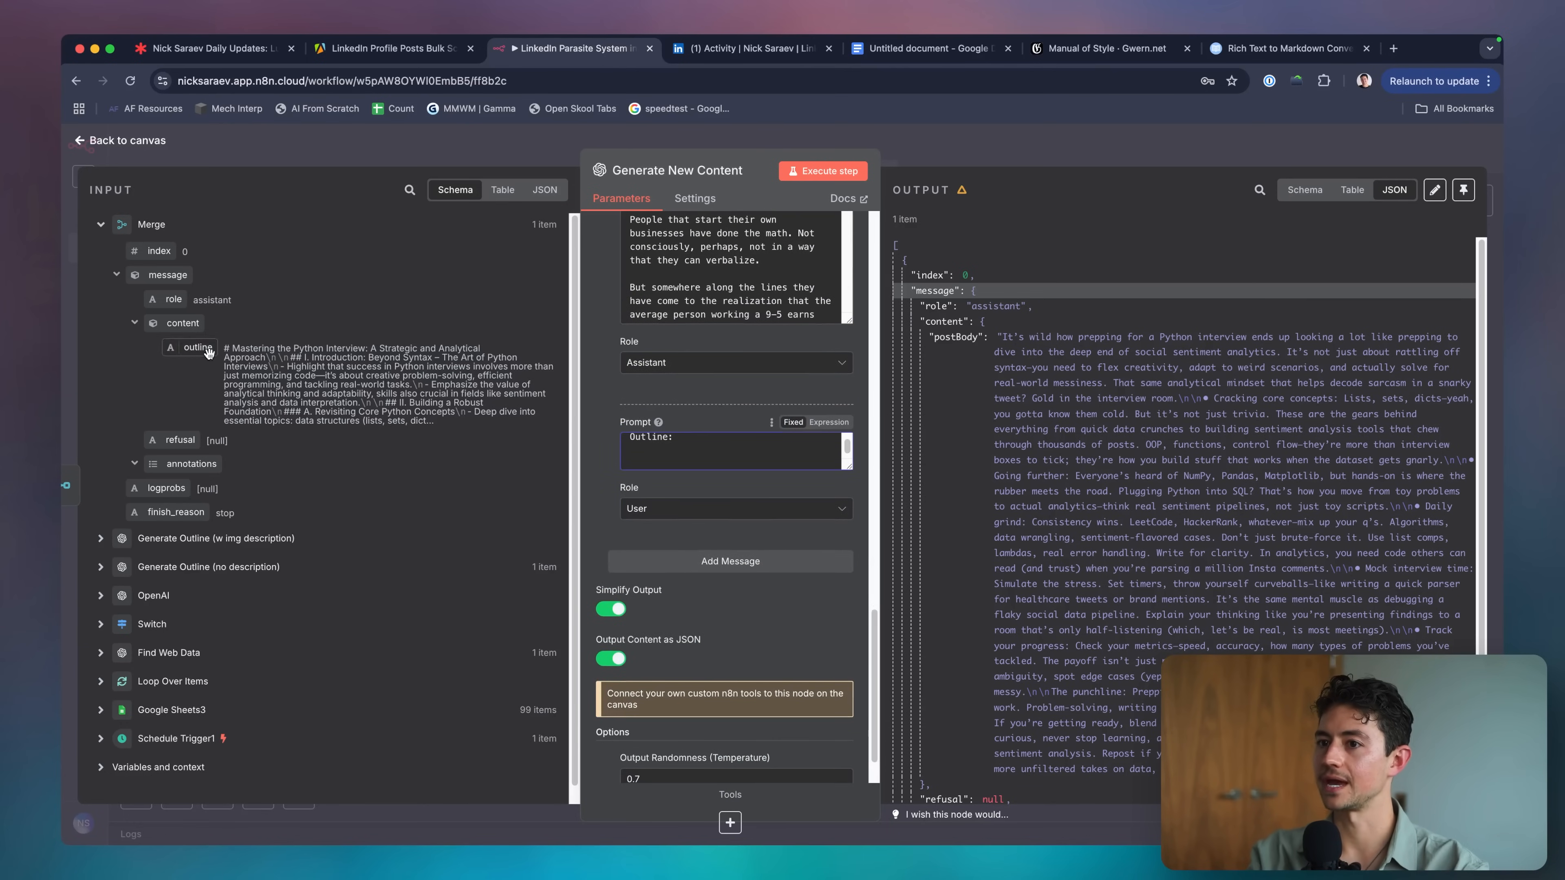
drag(208, 351, 728, 465)
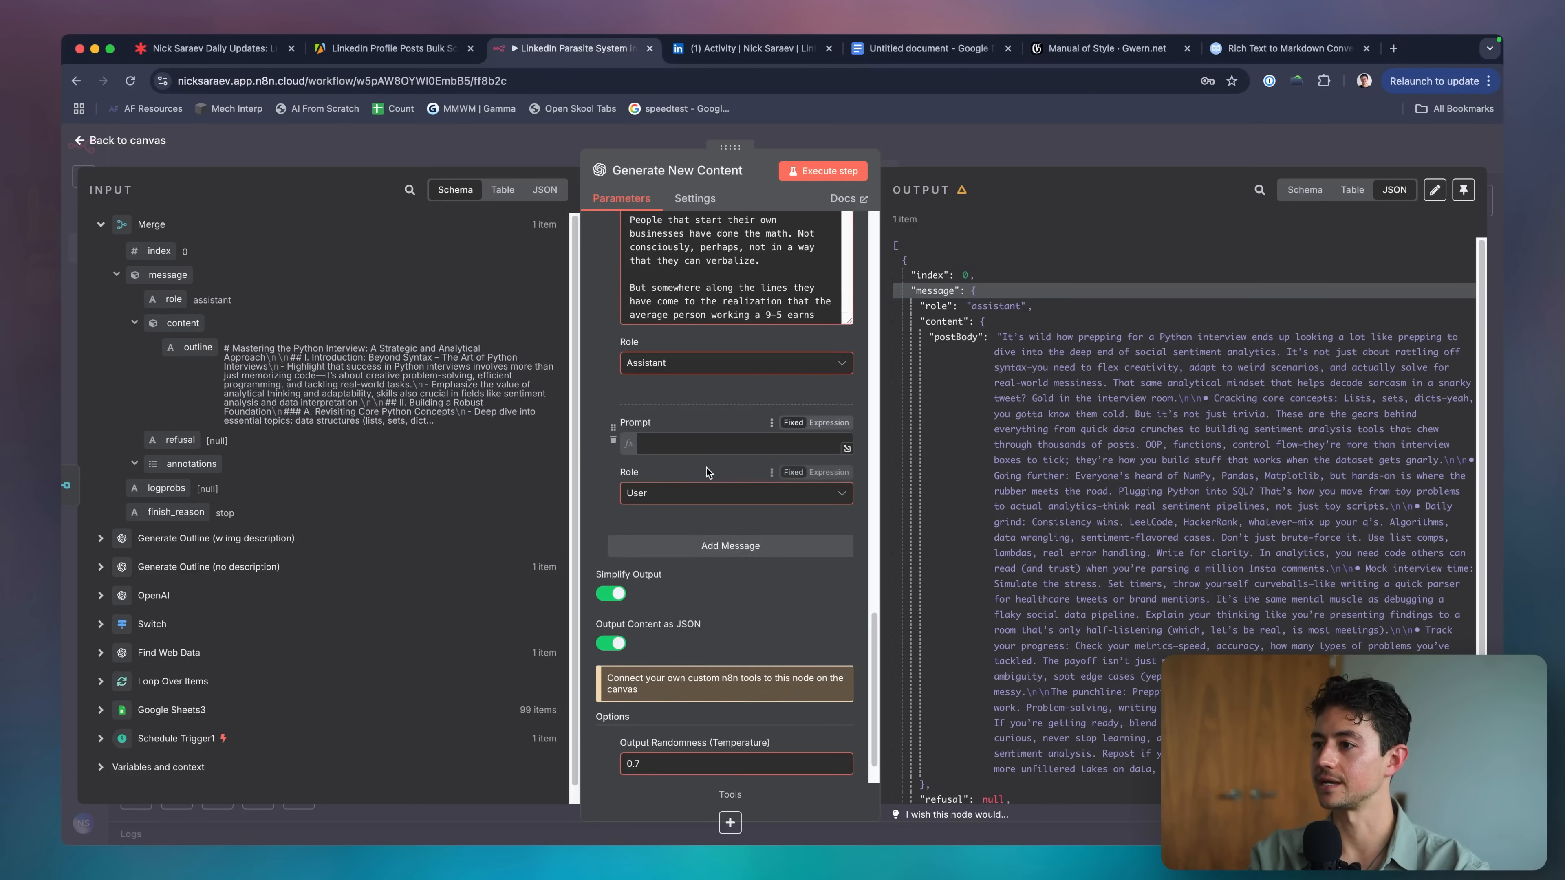
key(BackSpace)
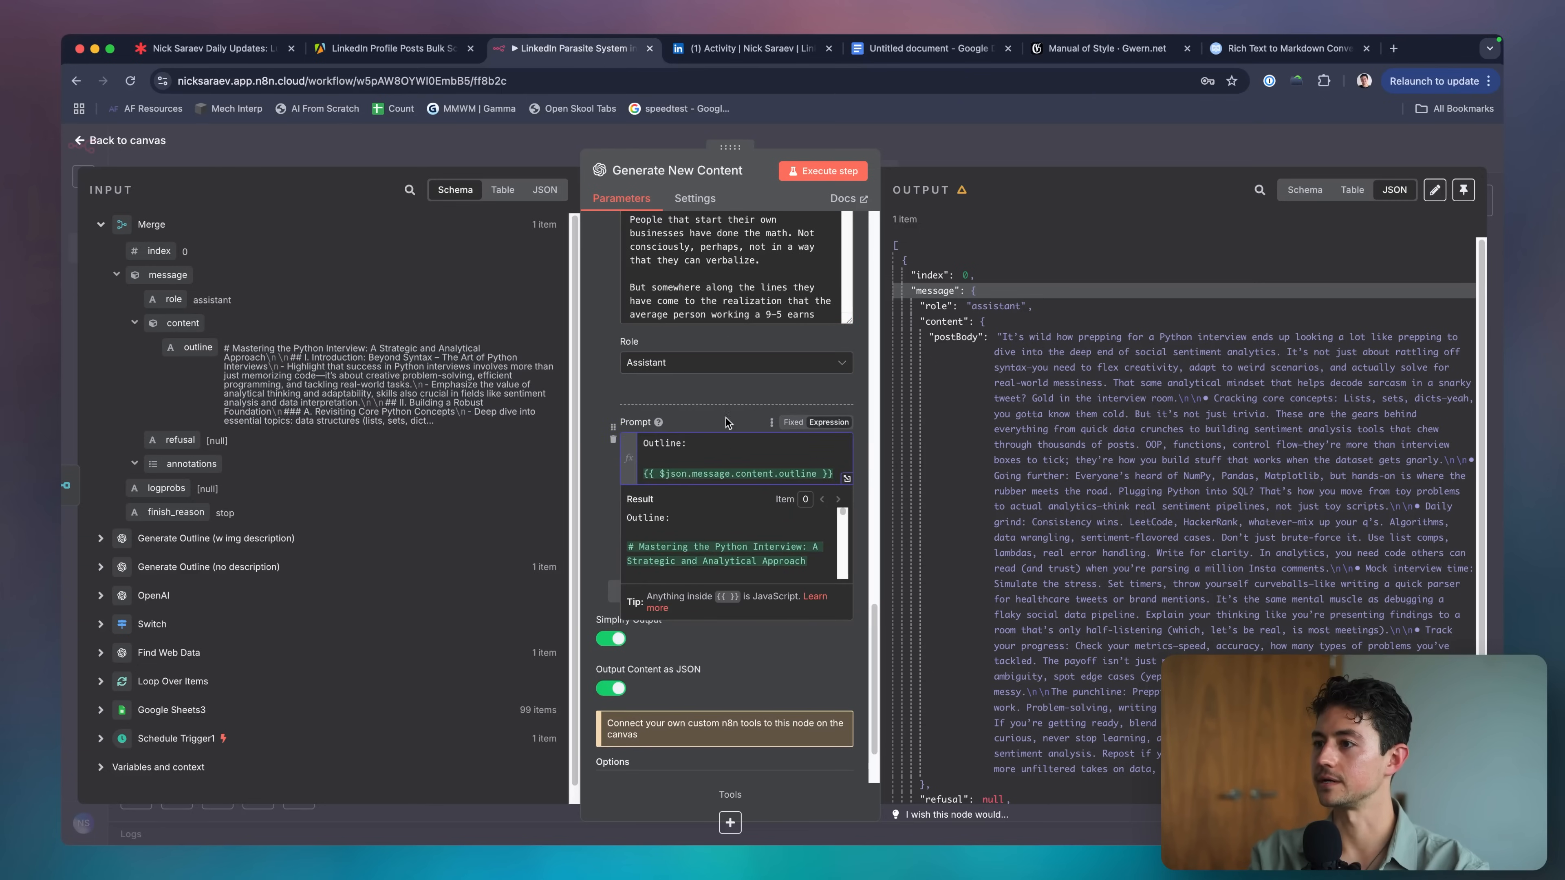
Delete the original outline-expression message.
scroll(727, 423, up, 5)
scroll(592, 402, up, 5)
scroll(734, 438, up, 10)
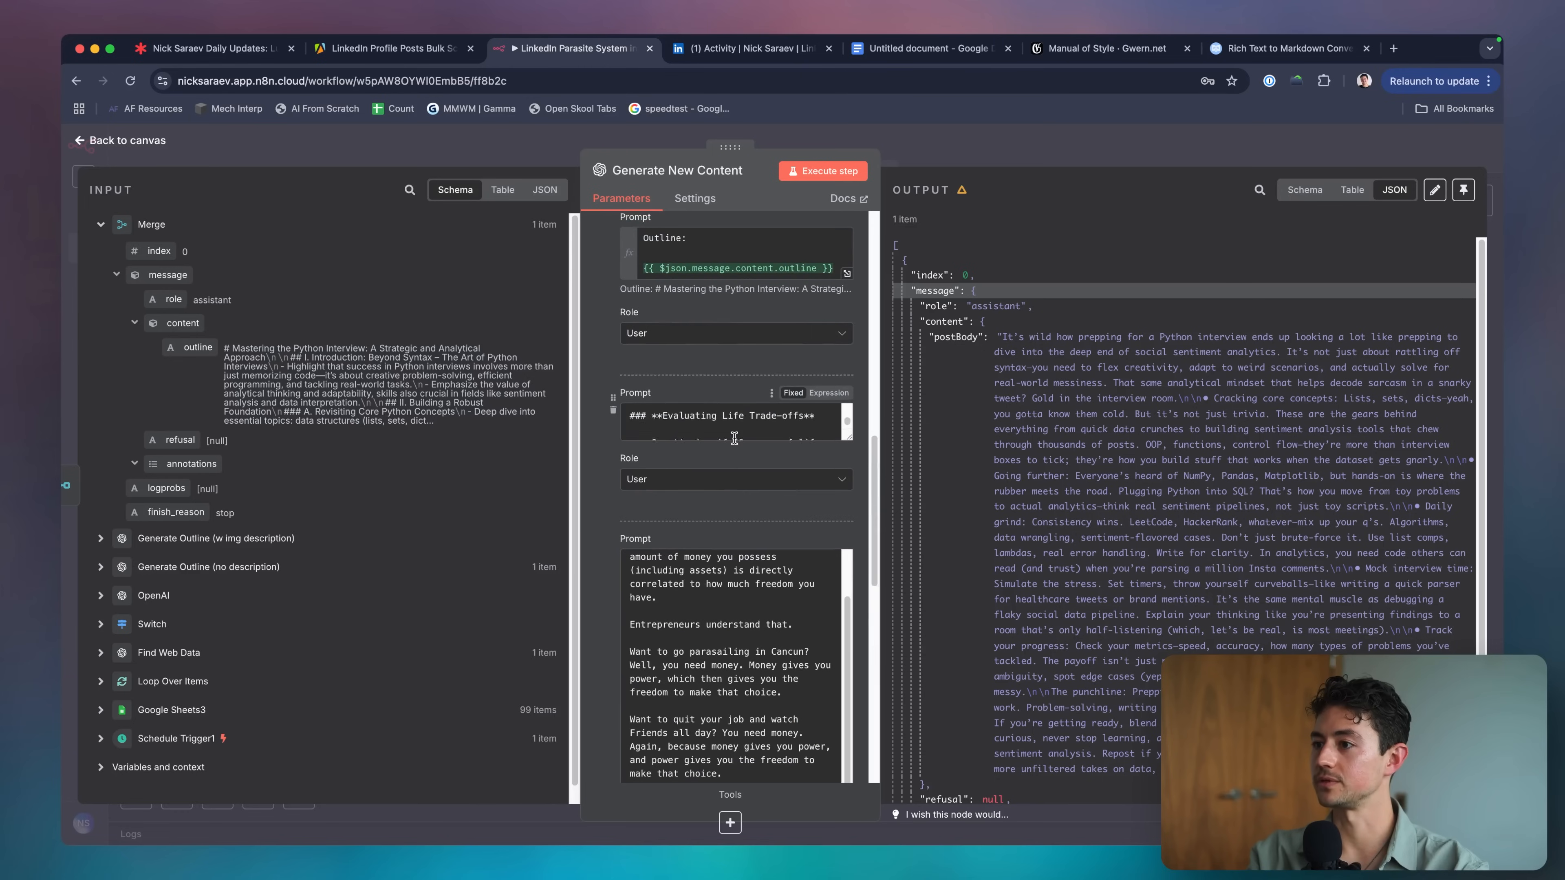
scroll(633, 377, up, 5)
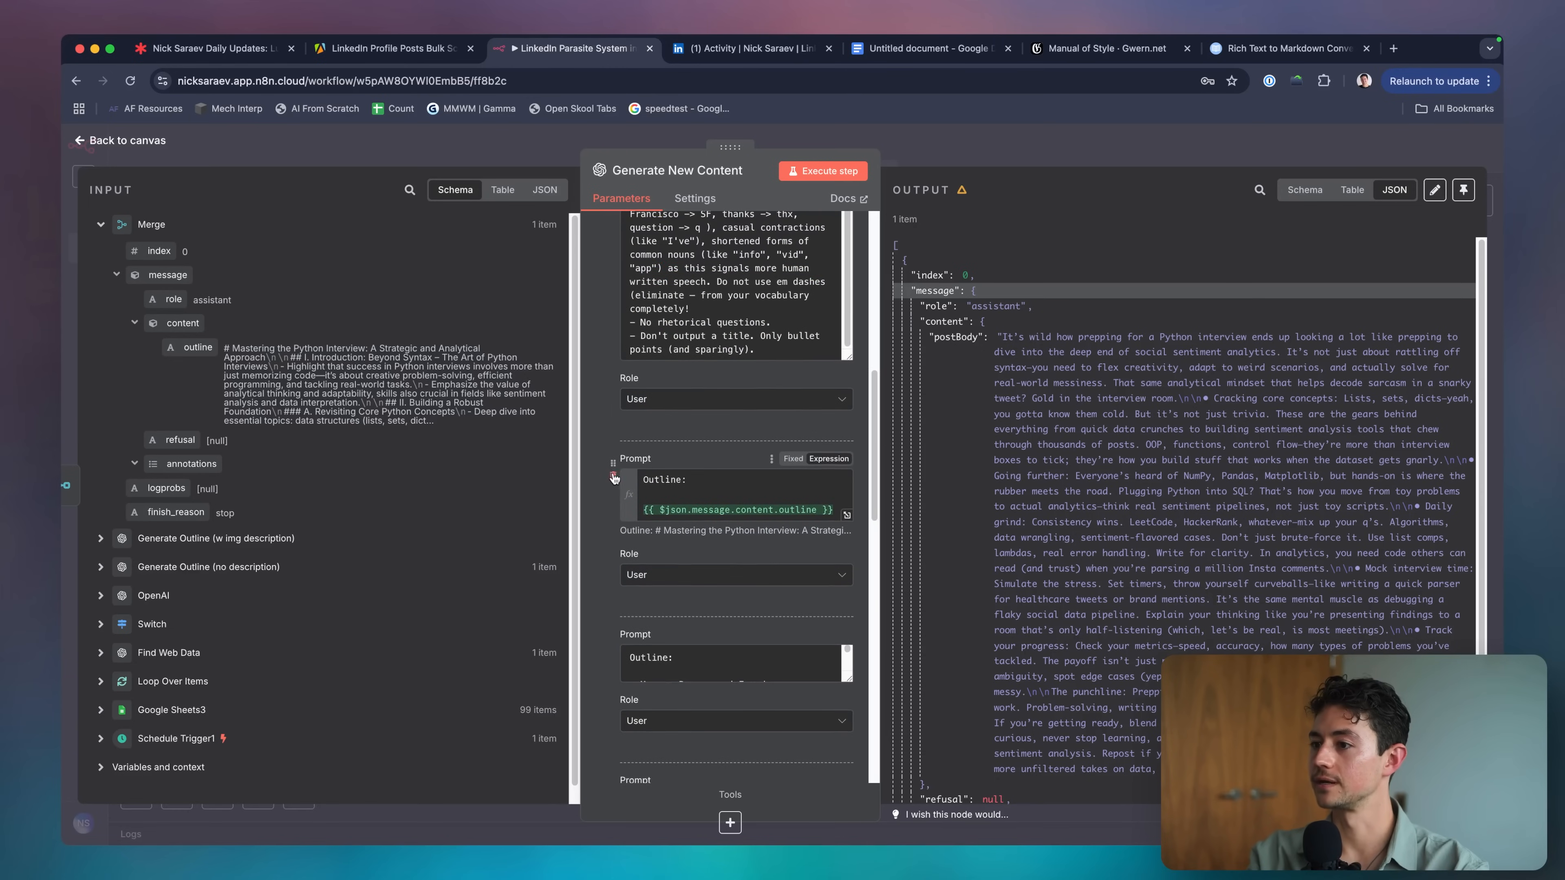
click(613, 475)
scroll(687, 499, up, 5)
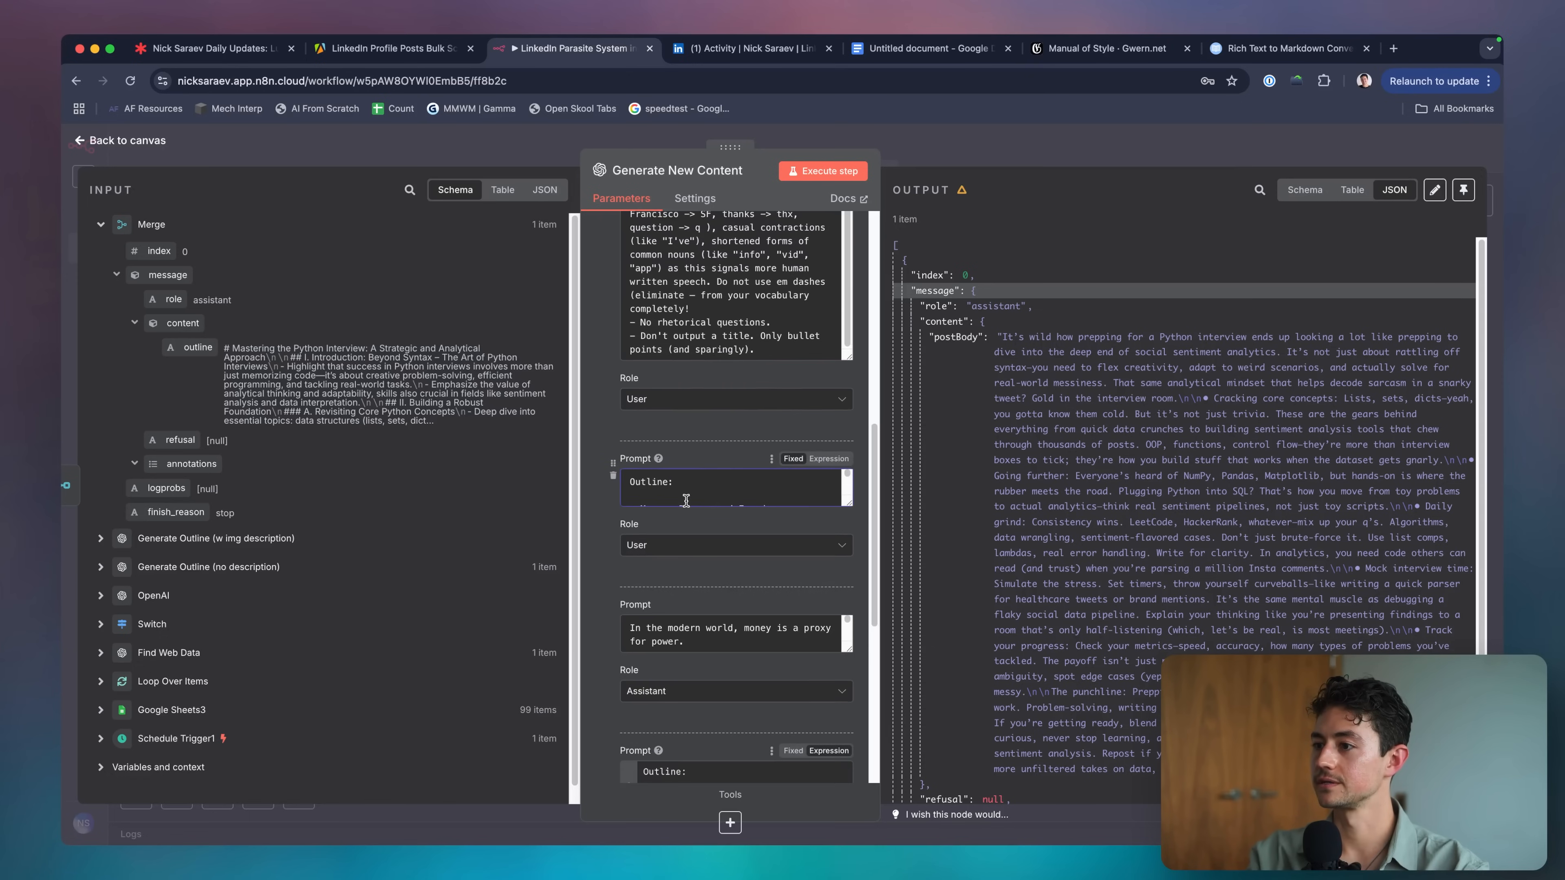
scroll(597, 467, down, 8)
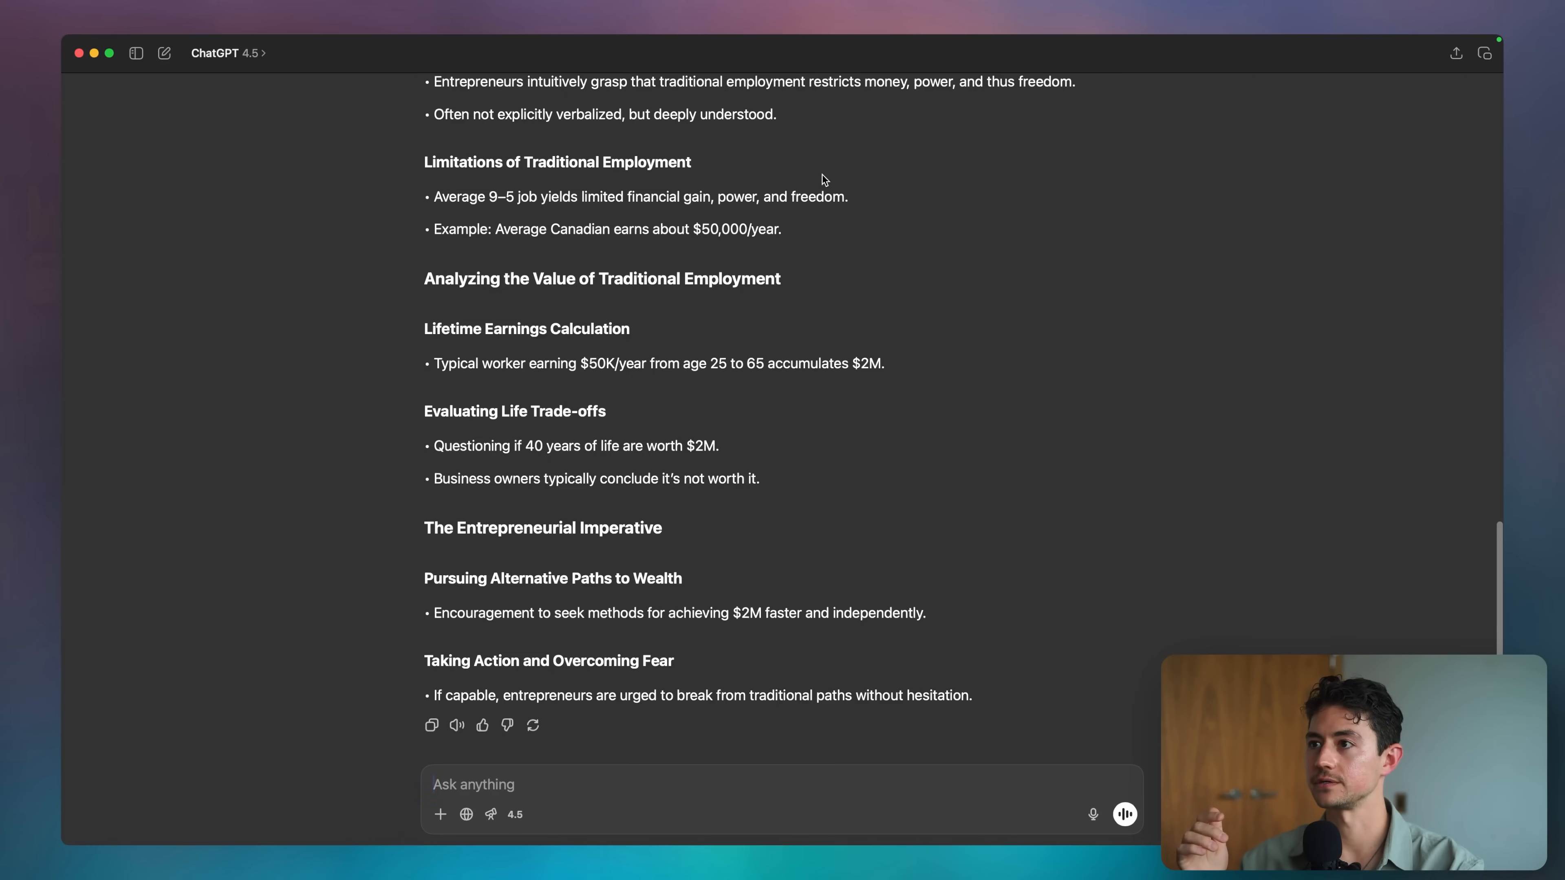
Replace the Google Doc text with the generated post body, removing the leading quote mark.
triple_click(1103, 399)
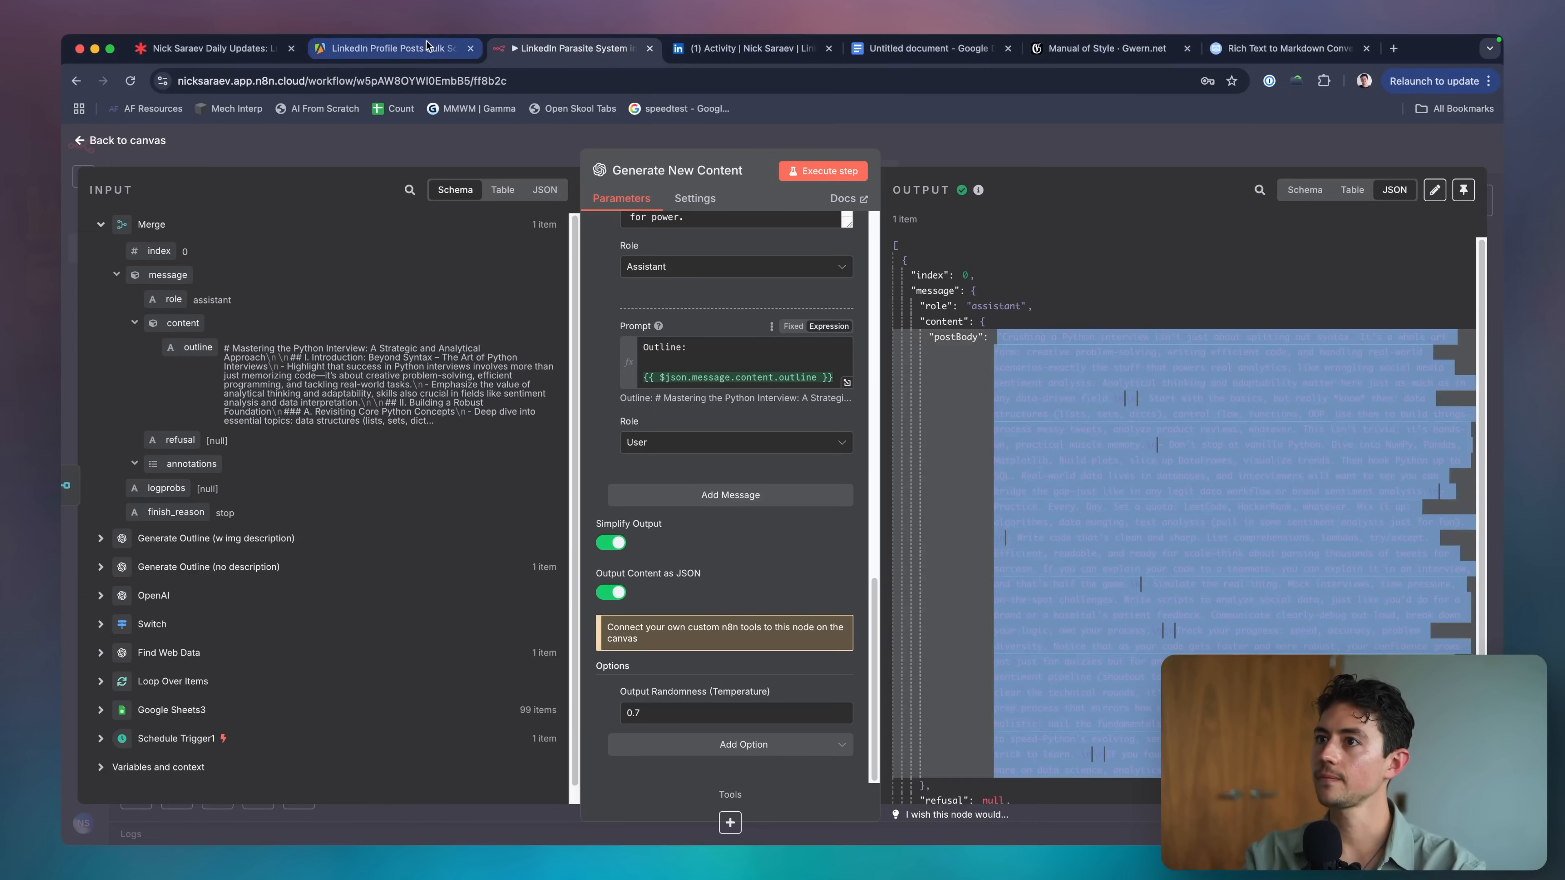
click(943, 48)
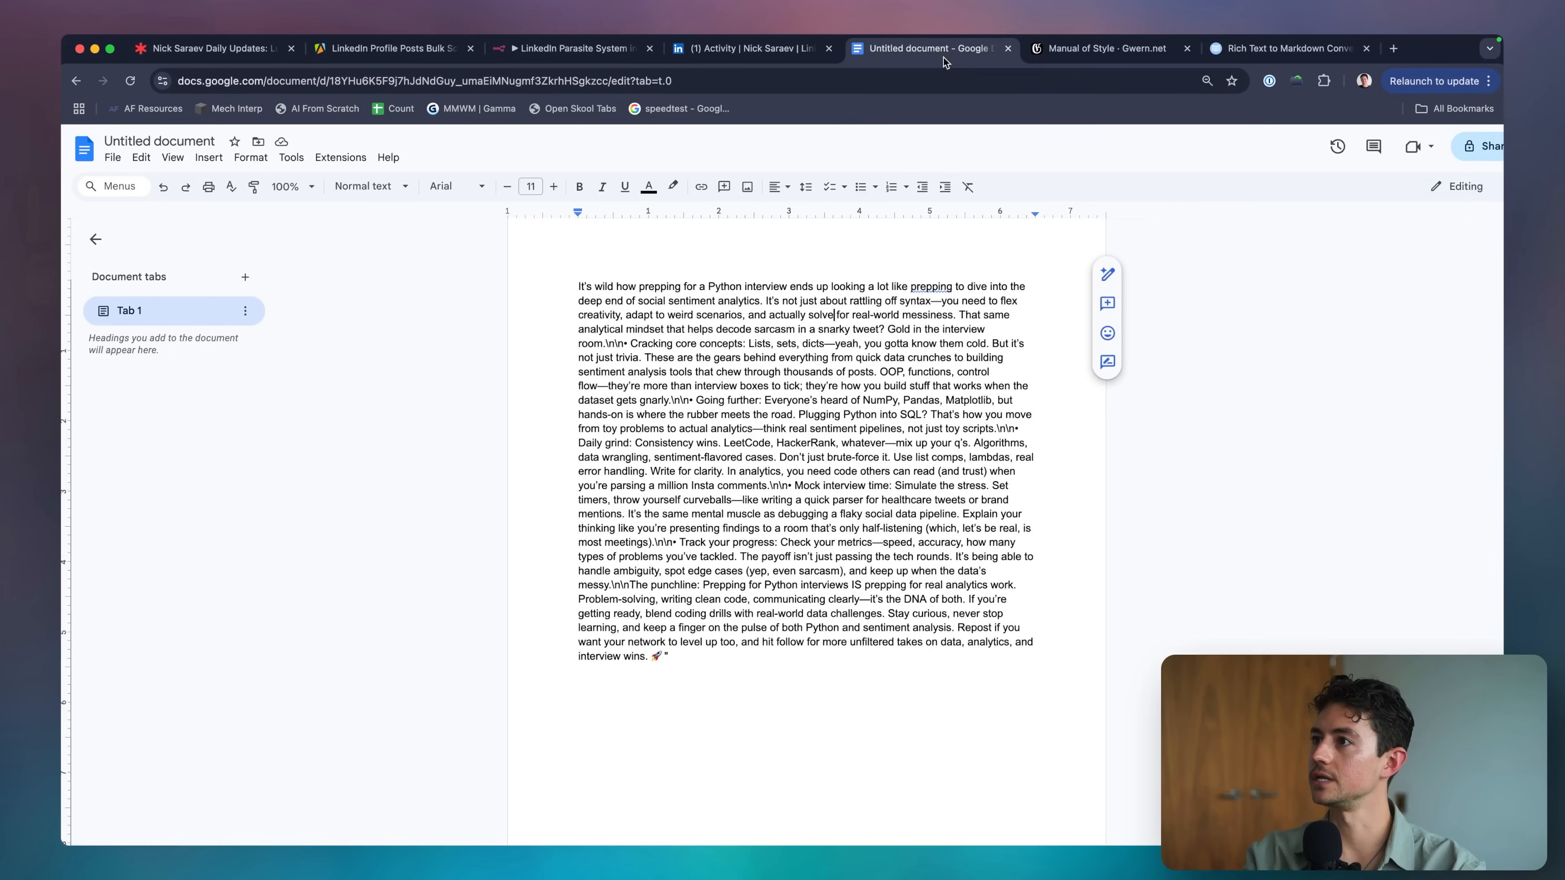
key(super+a)
key(super+v)
key(super+Up)
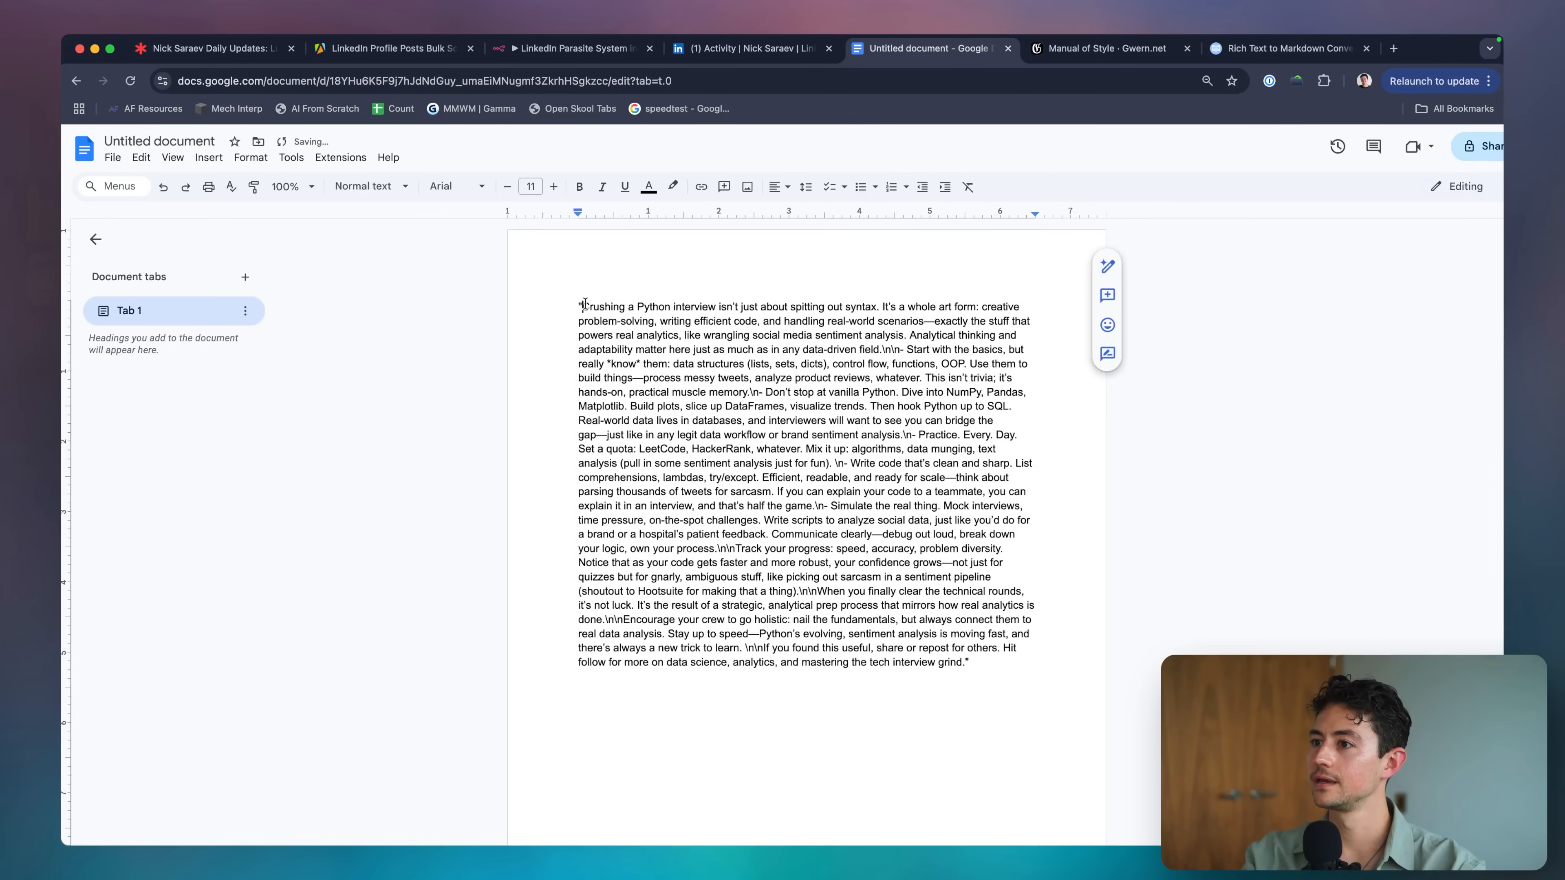
key(Delete)
Close the scraper page and open the Google Sheets3 node to view the original source post.
click(417, 57)
key(super+w)
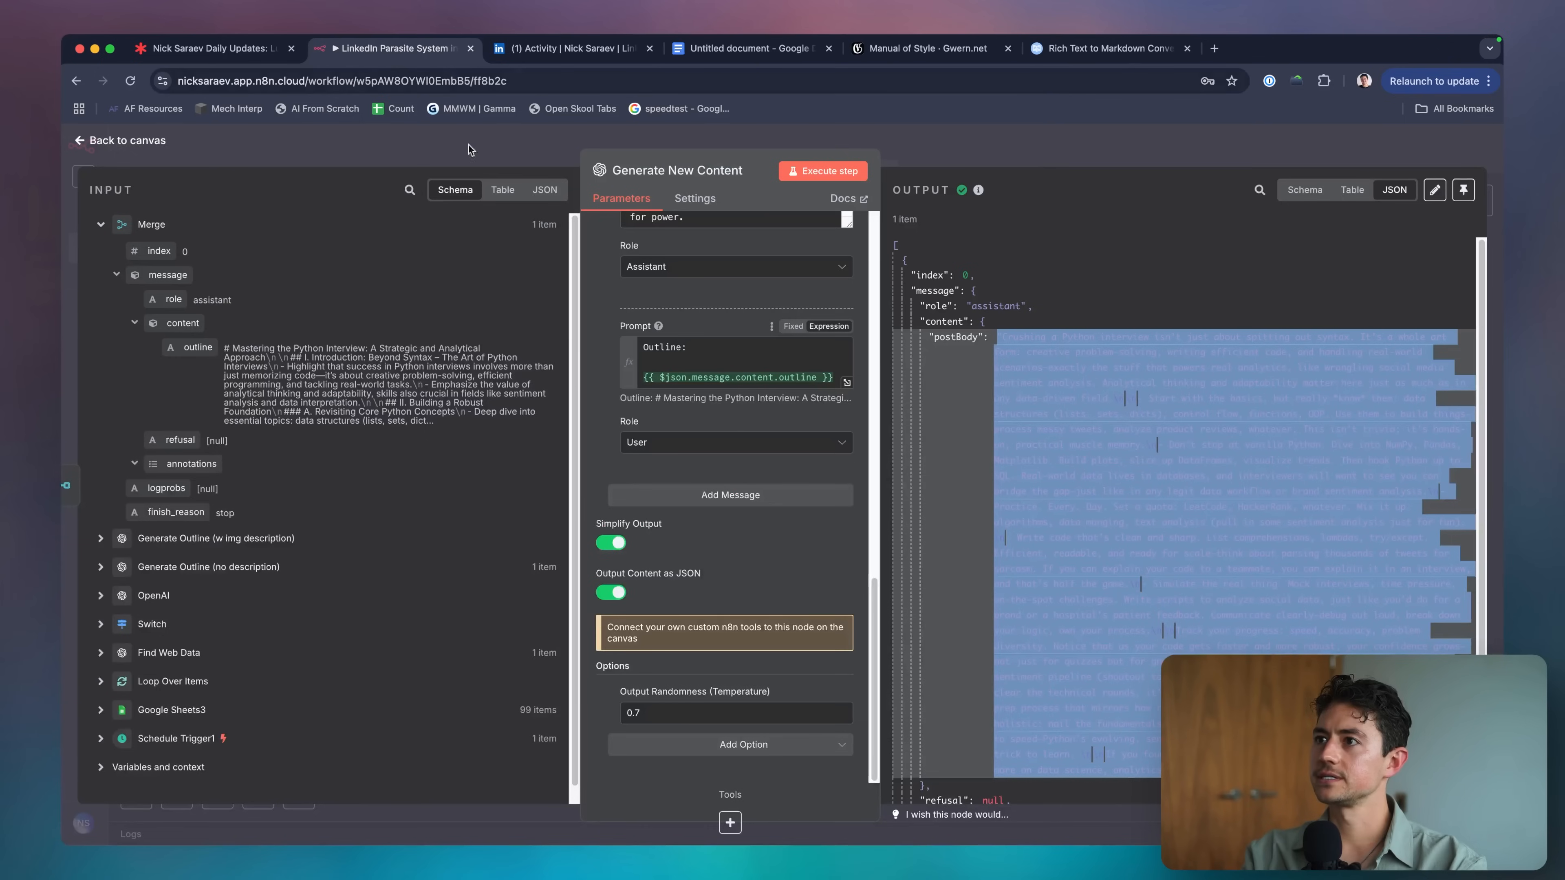
click(417, 148)
scroll(327, 313, up, 2)
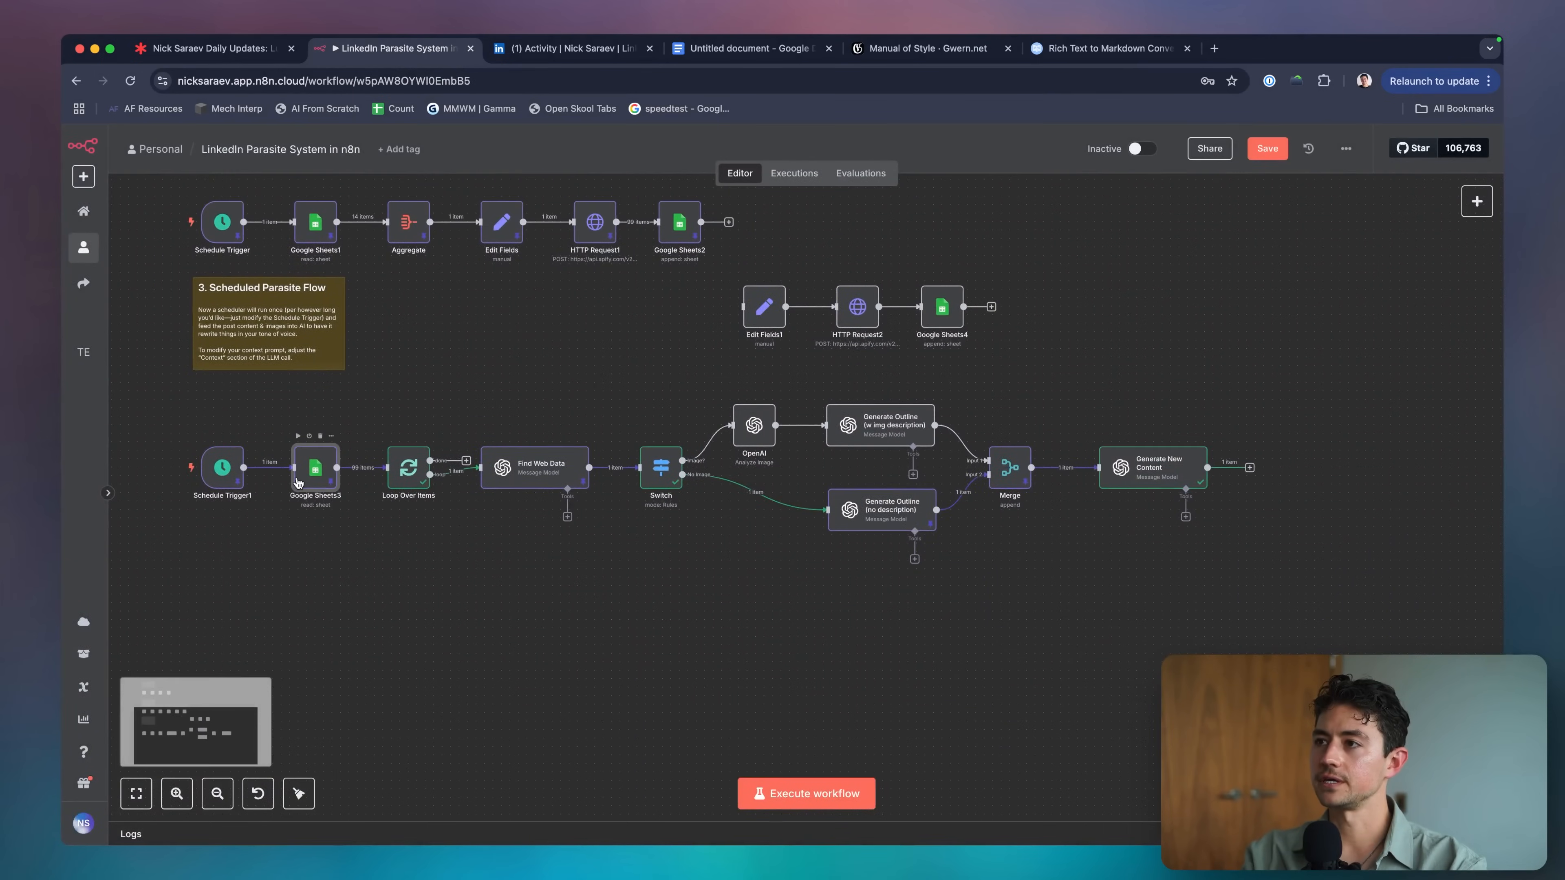
double_click(316, 468)
triple_click(1357, 435)
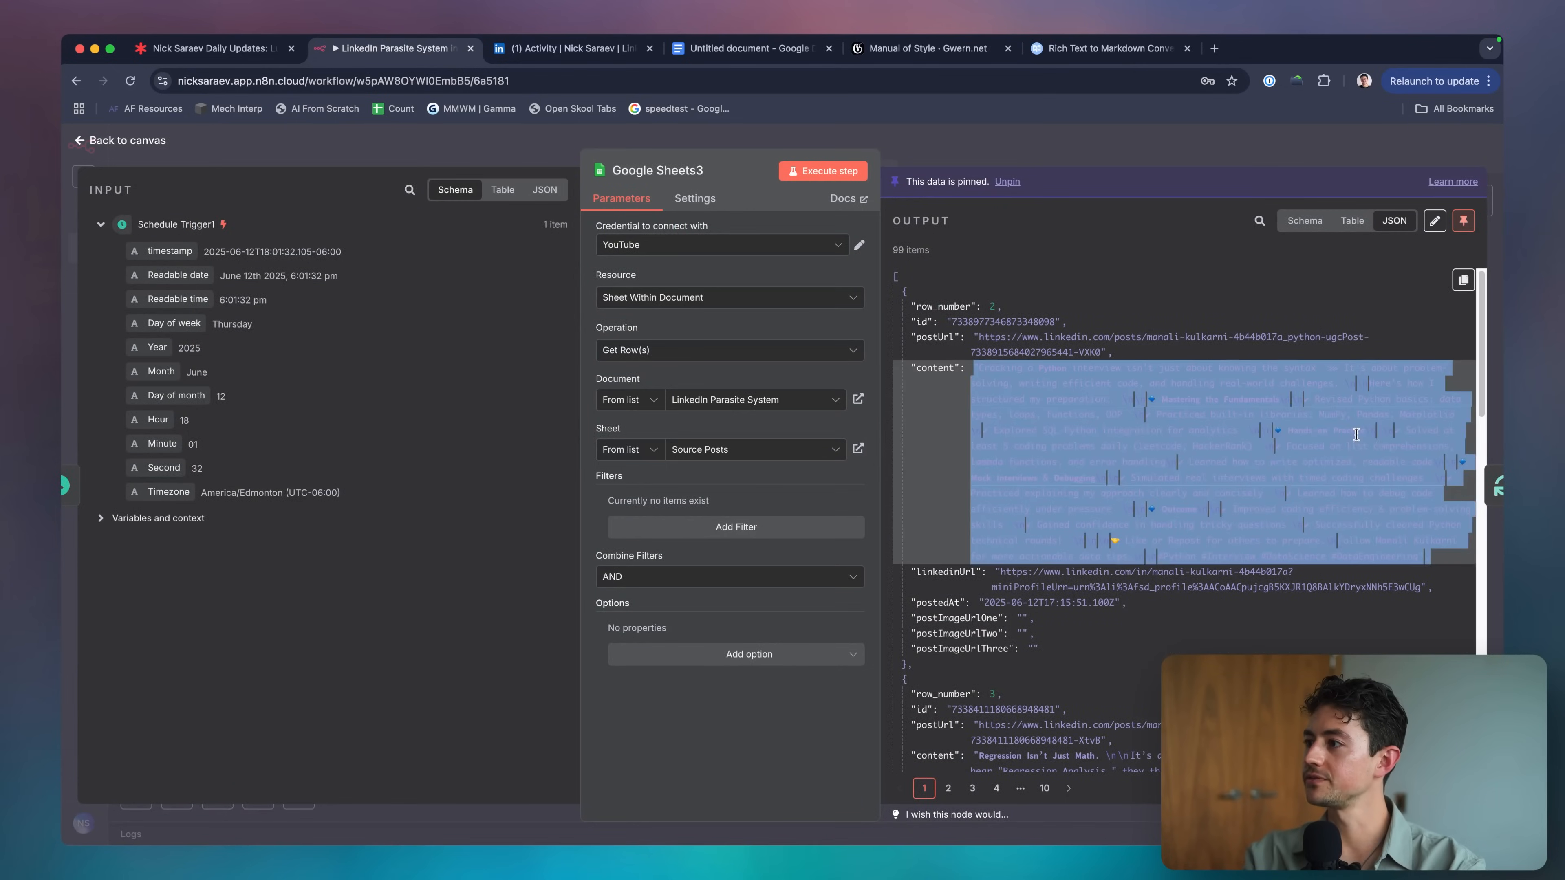
scroll(1457, 435, up, 5)
click(1408, 454)
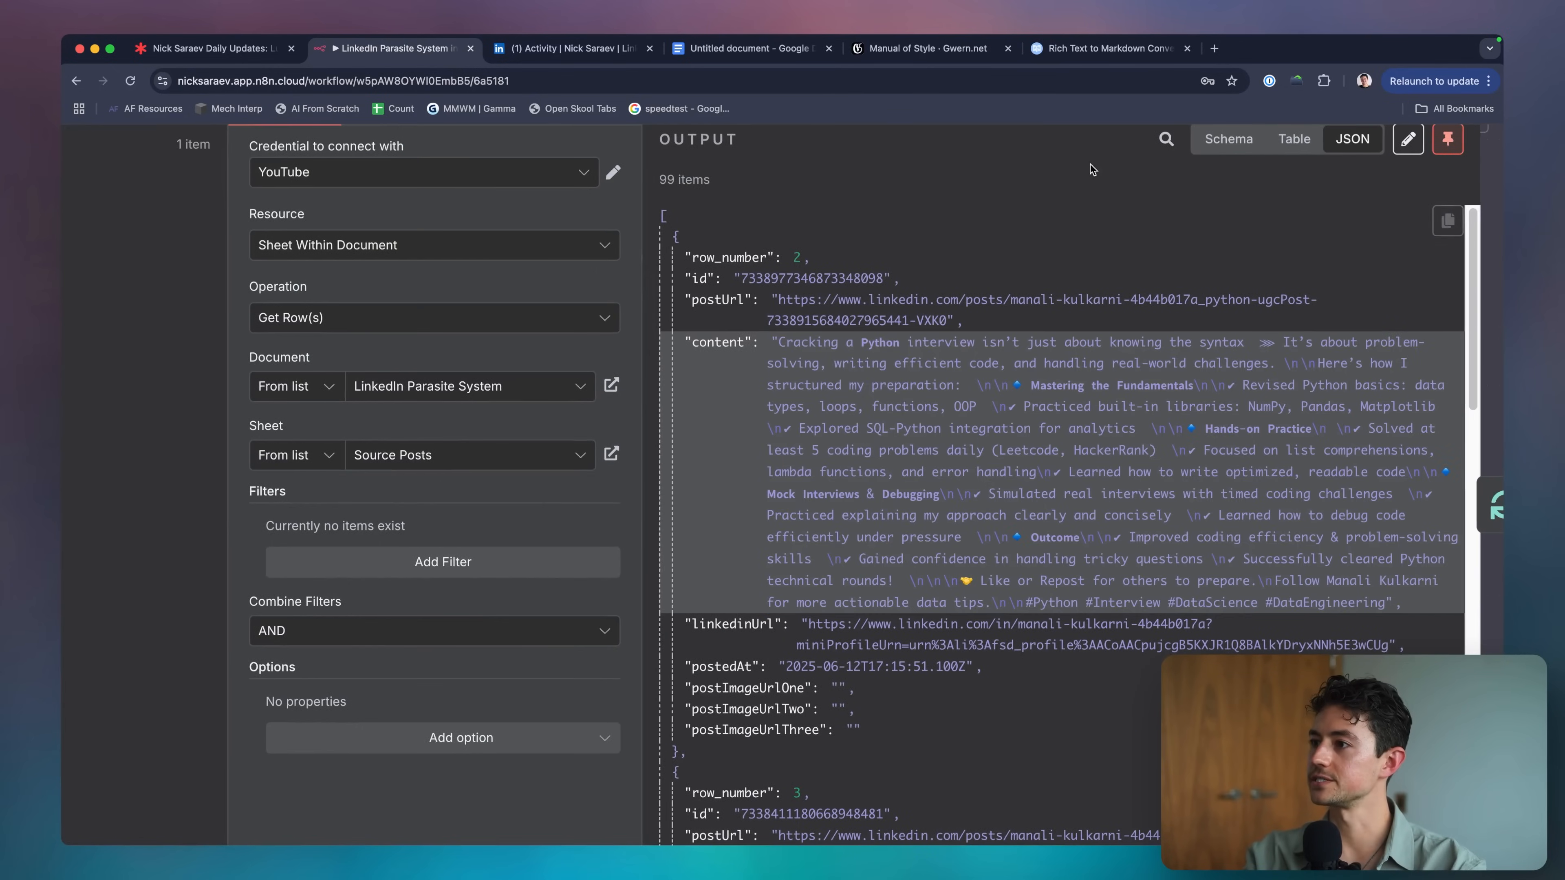
Break the post's opening into paragraphs at 'Analytical' and 'Start with the basics', adding a dash line.
click(746, 55)
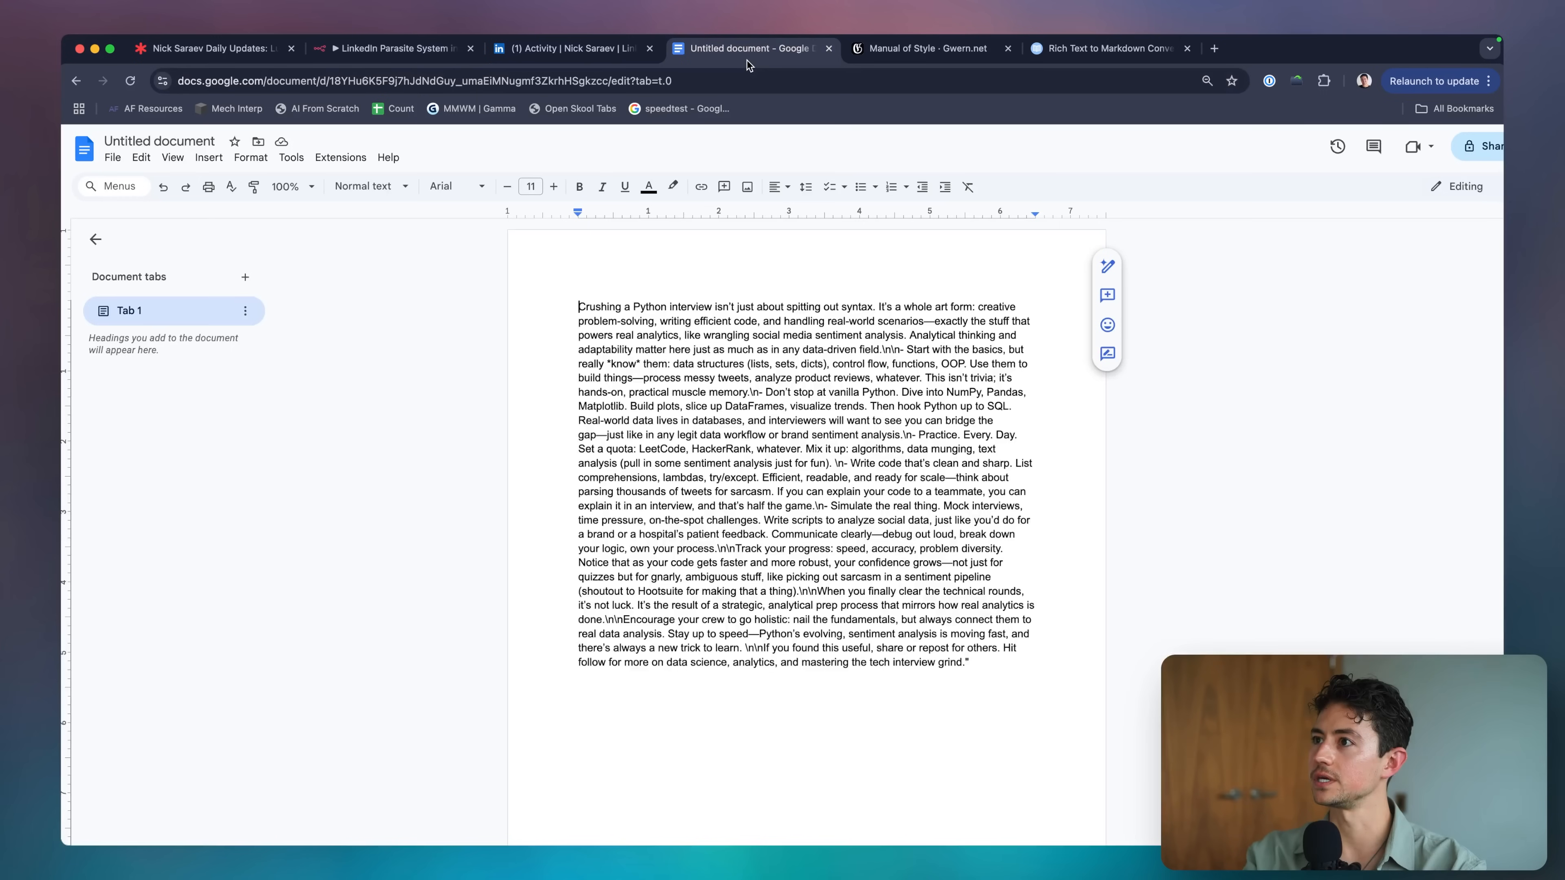
scroll(1020, 362, up, 5)
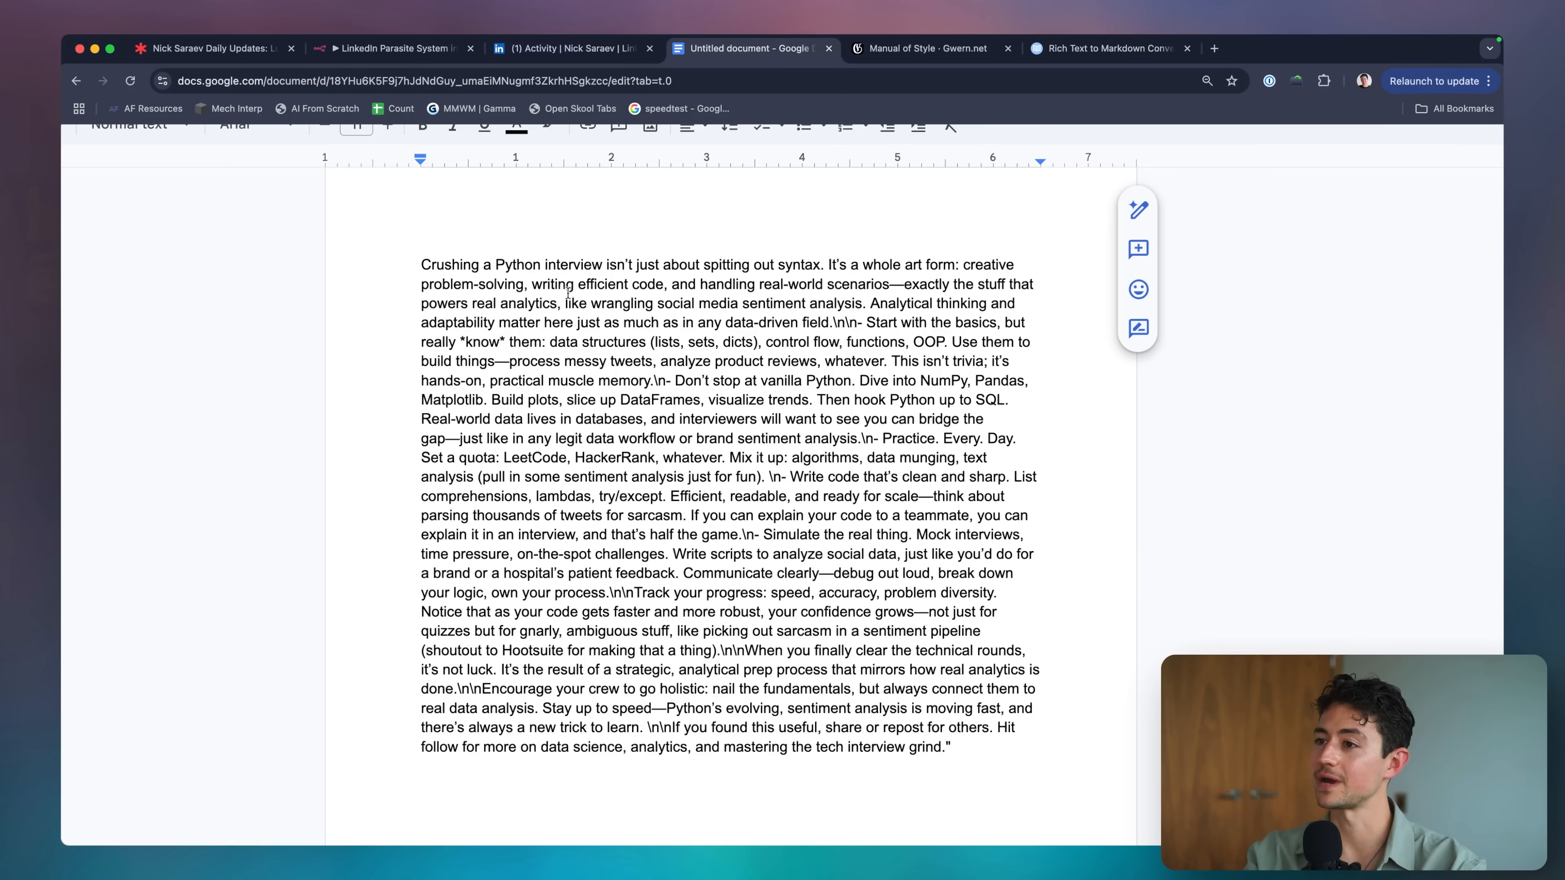
click(872, 304)
key(Return)
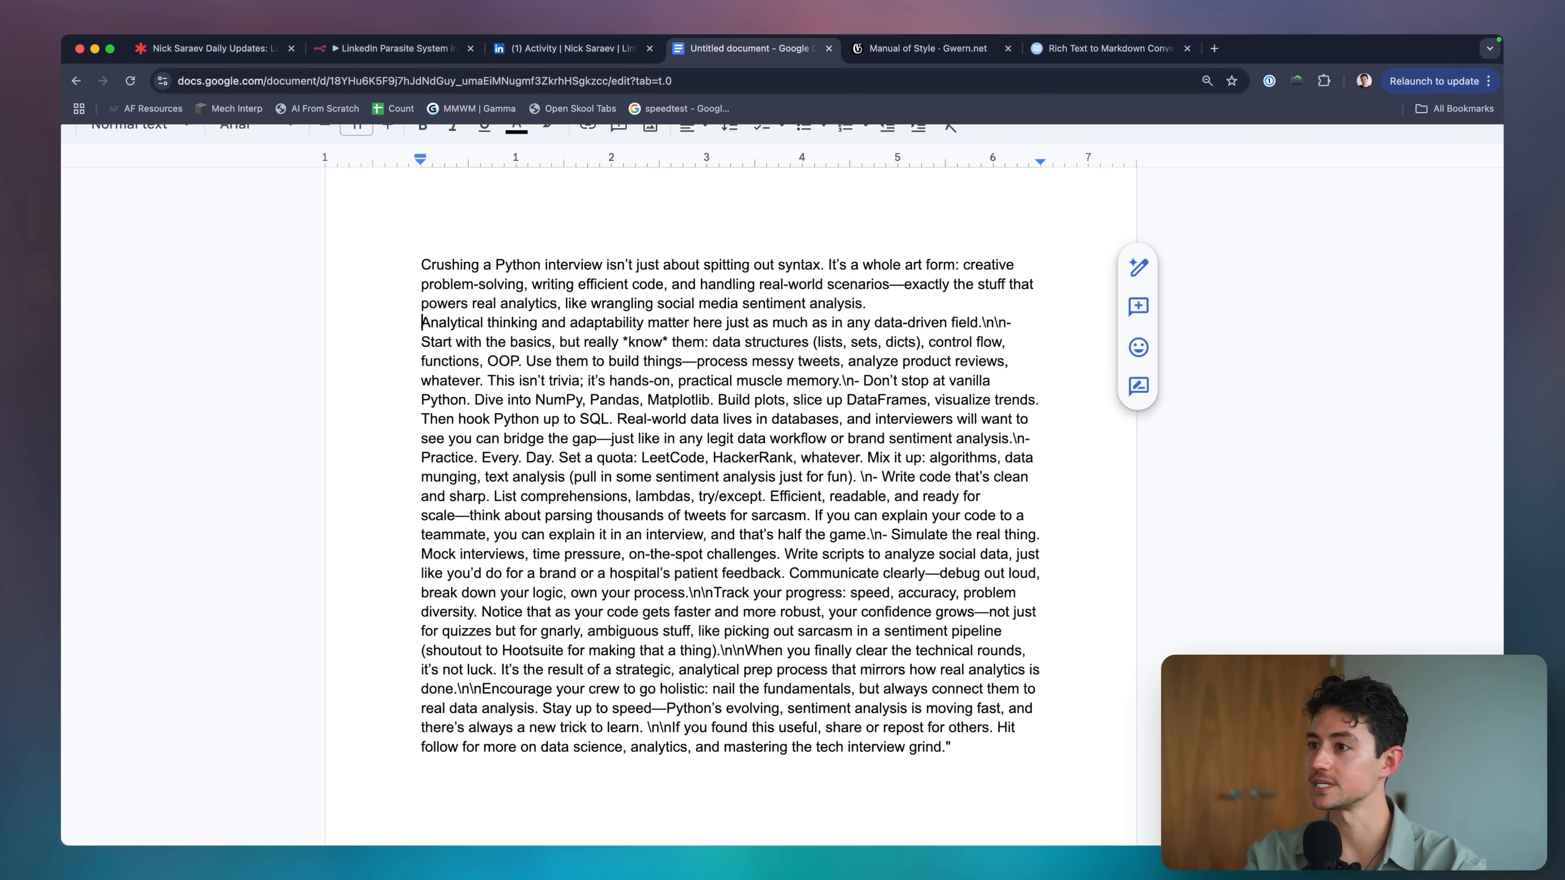
key(Return)
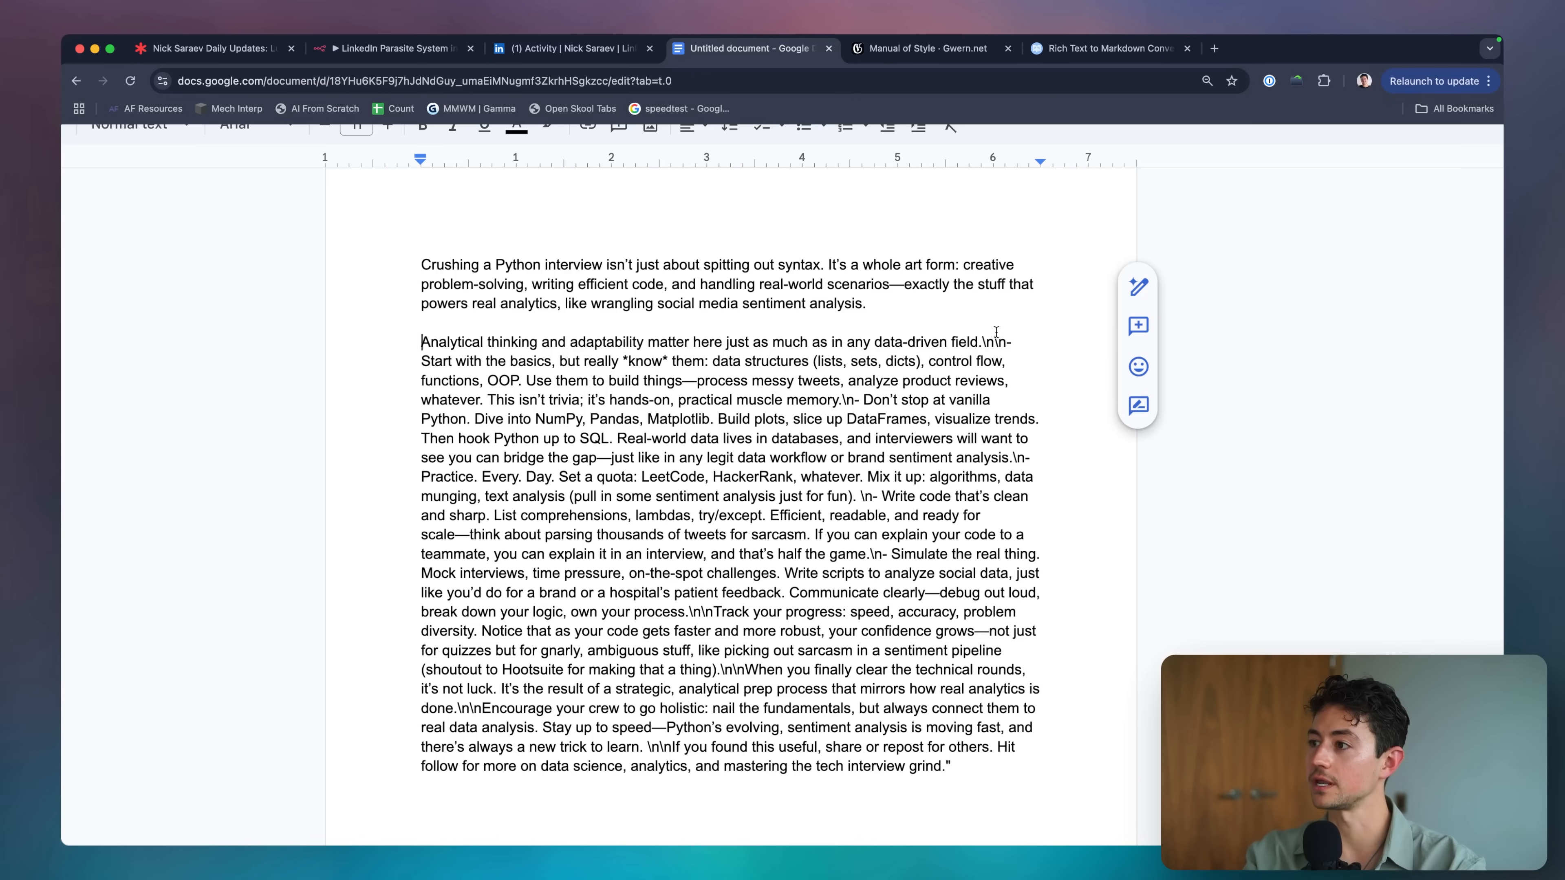
shift+click(1014, 345)
key(BackSpace)
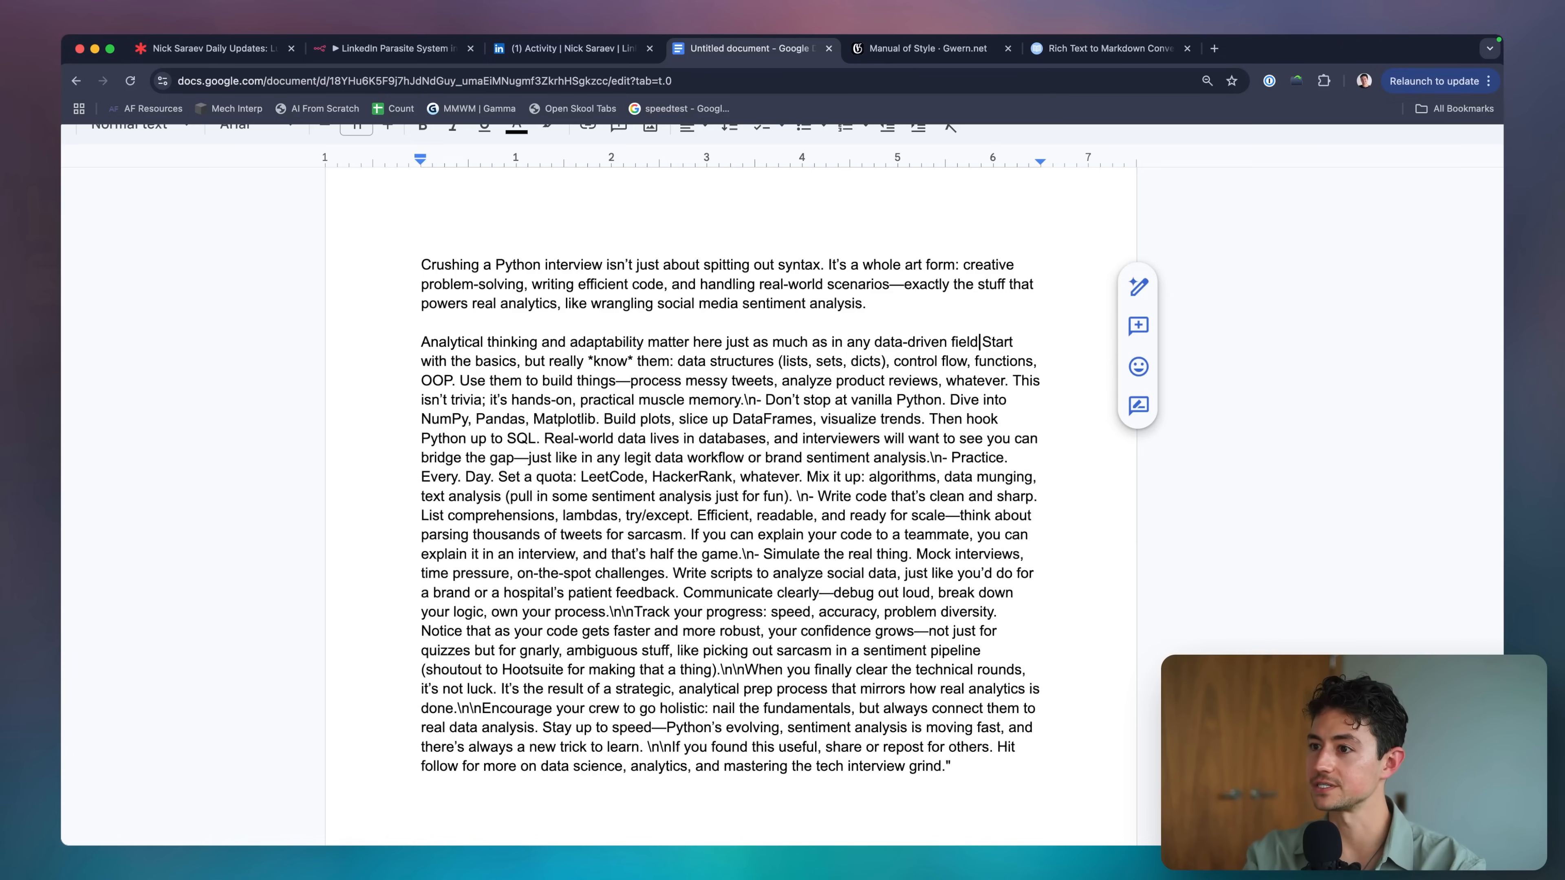
key(Return)
key(Return)
text(-)
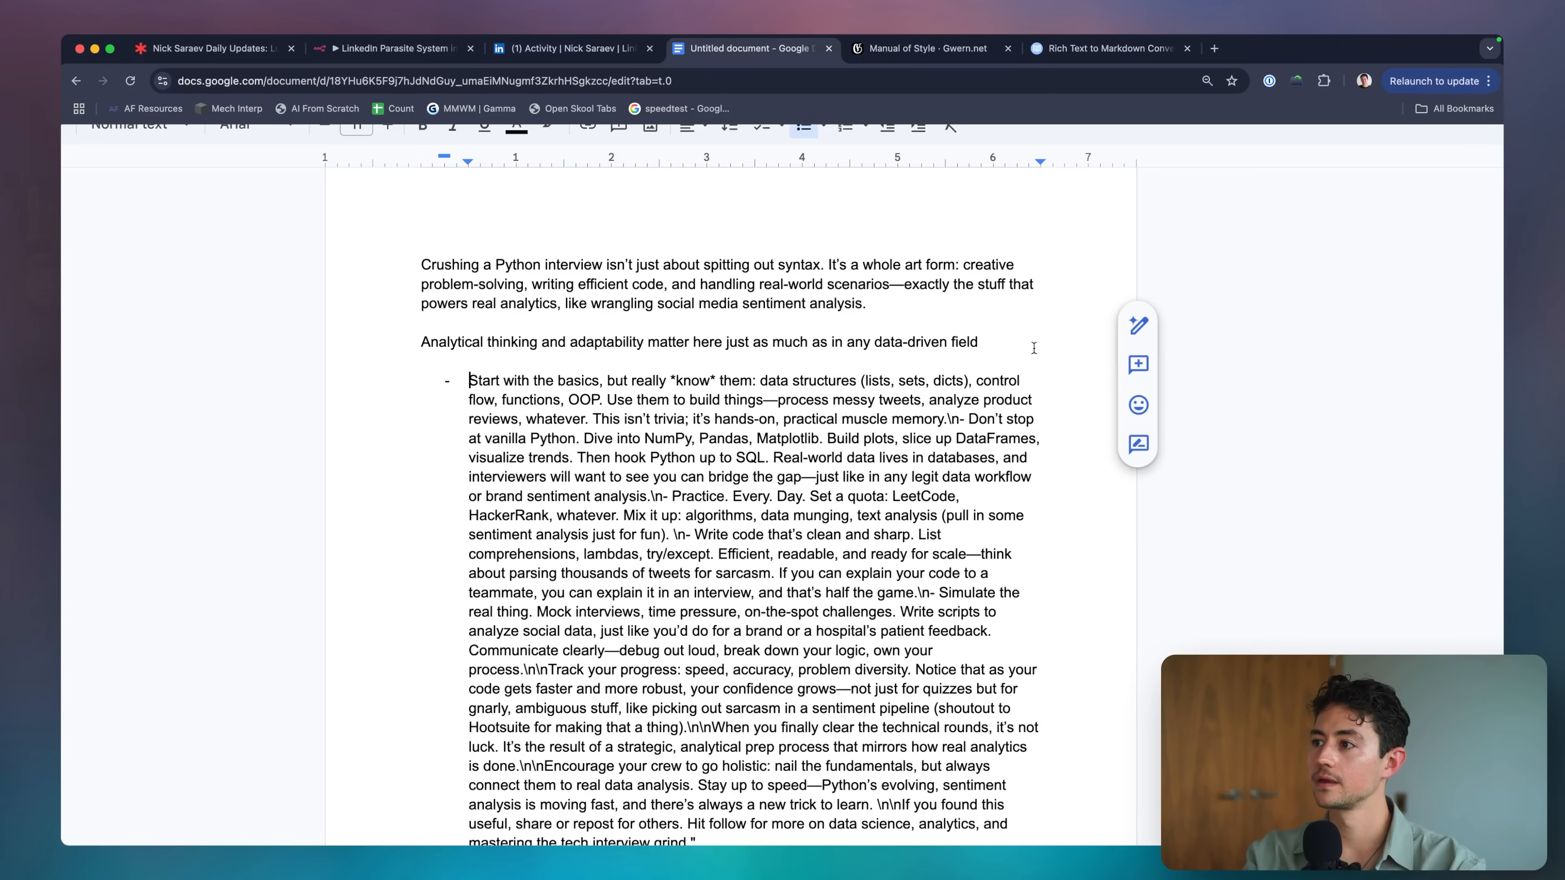
key(ctrl+z)
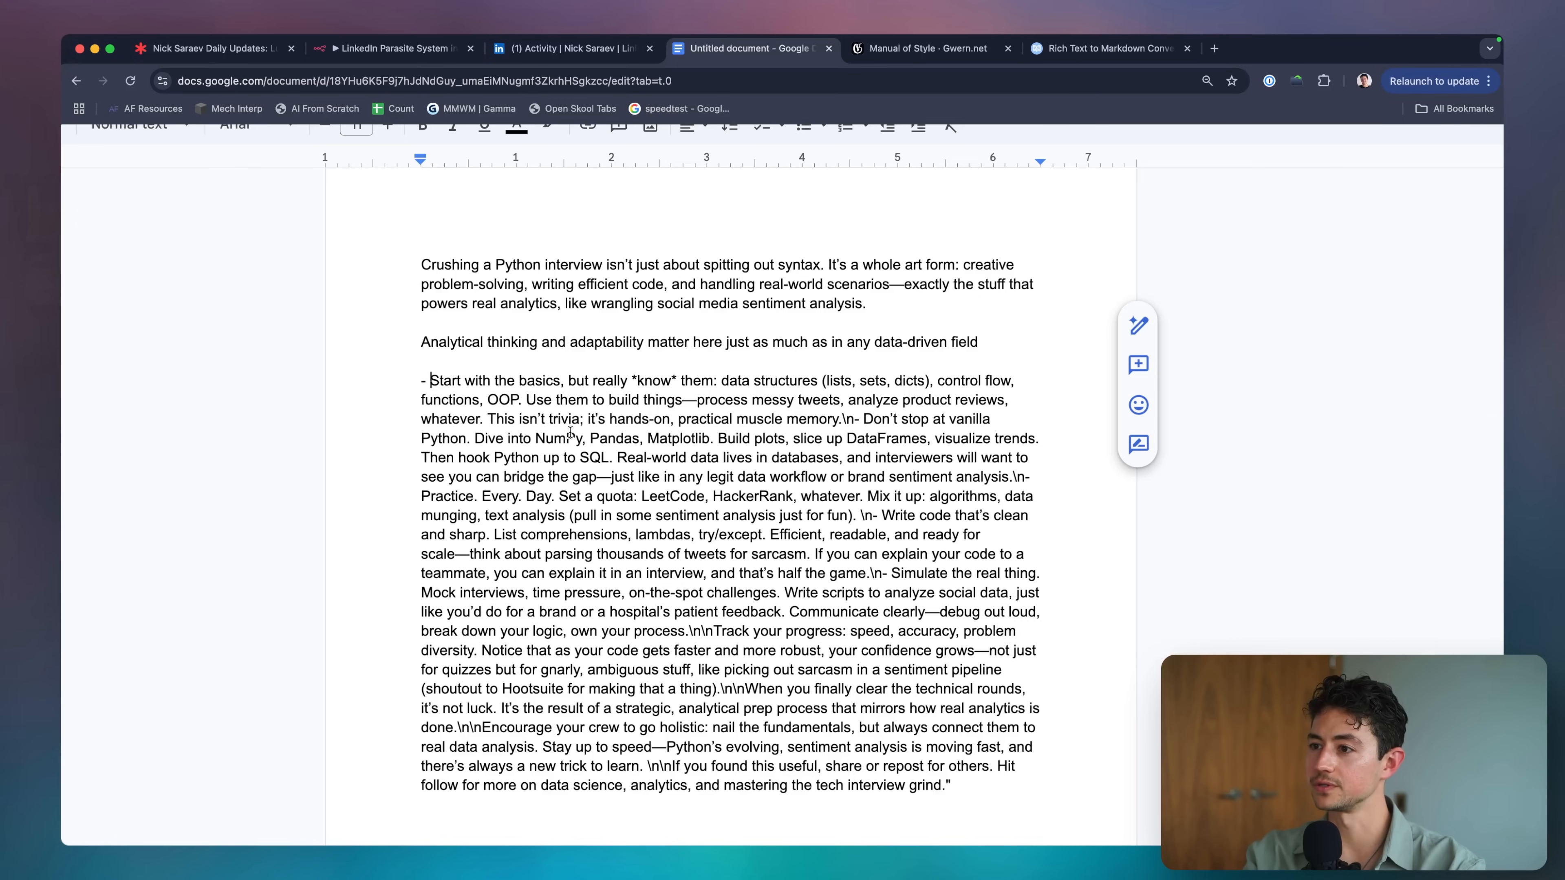
Replace the newline markers before 'Don't stop', 'Practice' (with a dash) and 'Write code' with real line breaks.
click(856, 425)
key(BackSpace)
key(BackSpace)
key(Return)
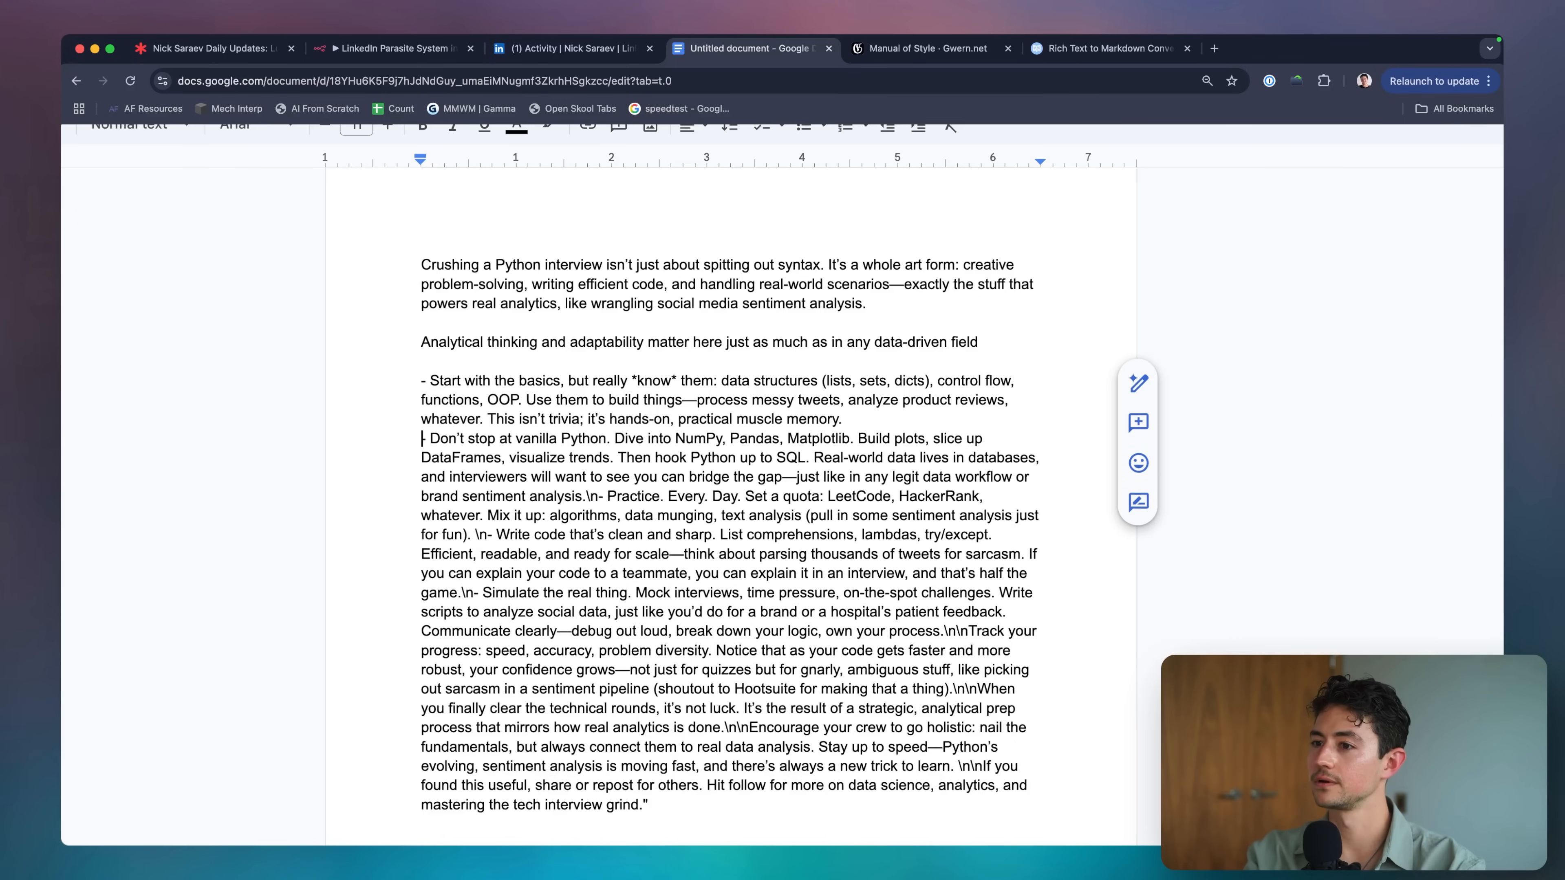
scroll(823, 486, down, 1)
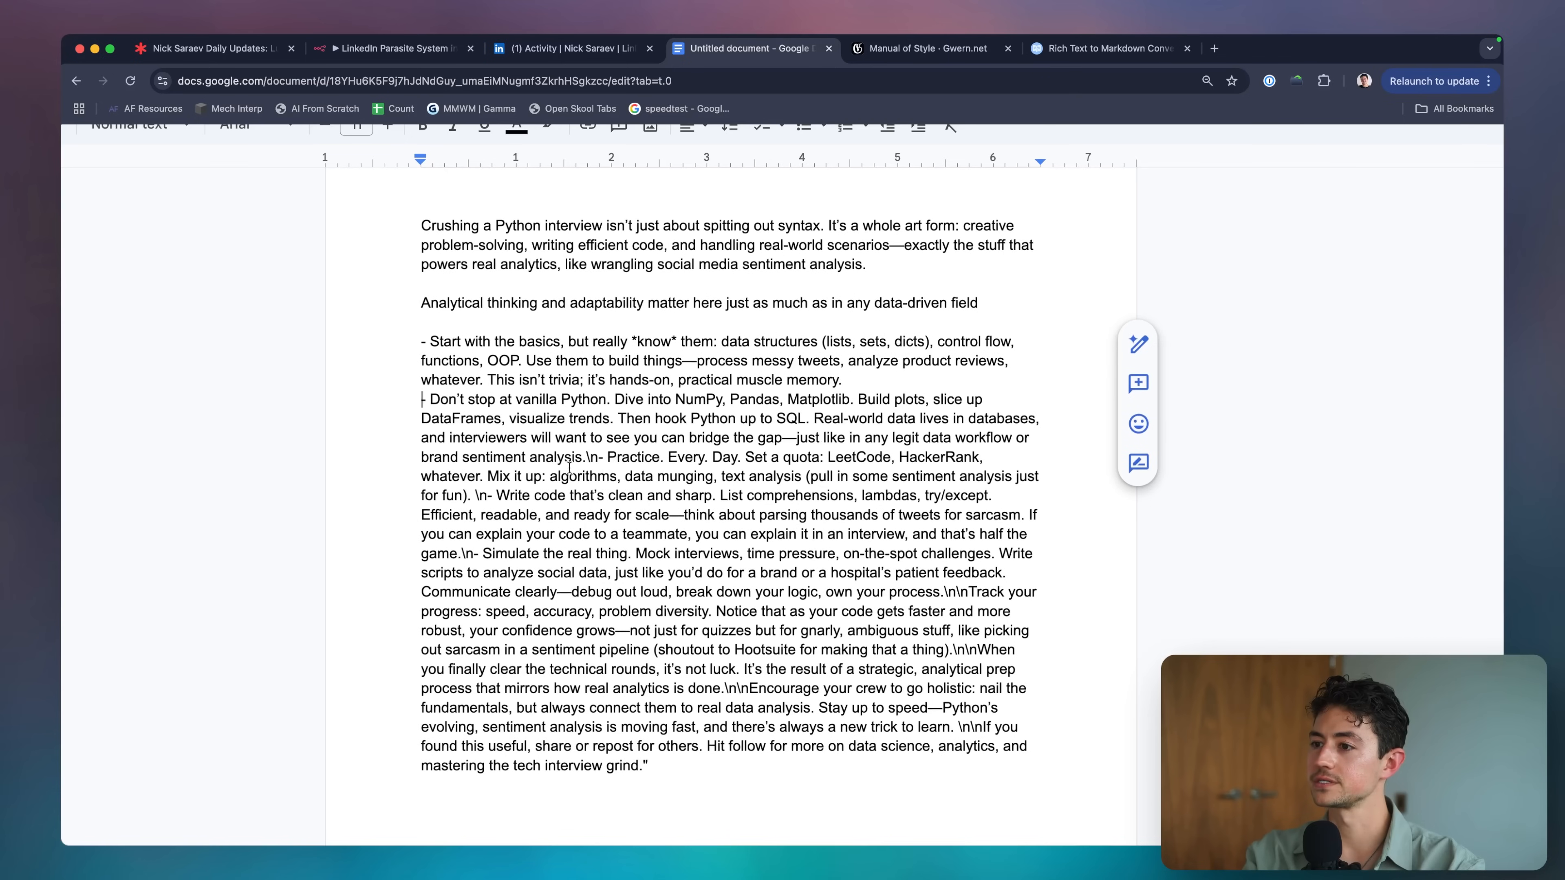
click(608, 457)
key(BackSpace)
key(BackSpace)
key(BackSpace)
key(BackSpace)
key(Return)
text(-)
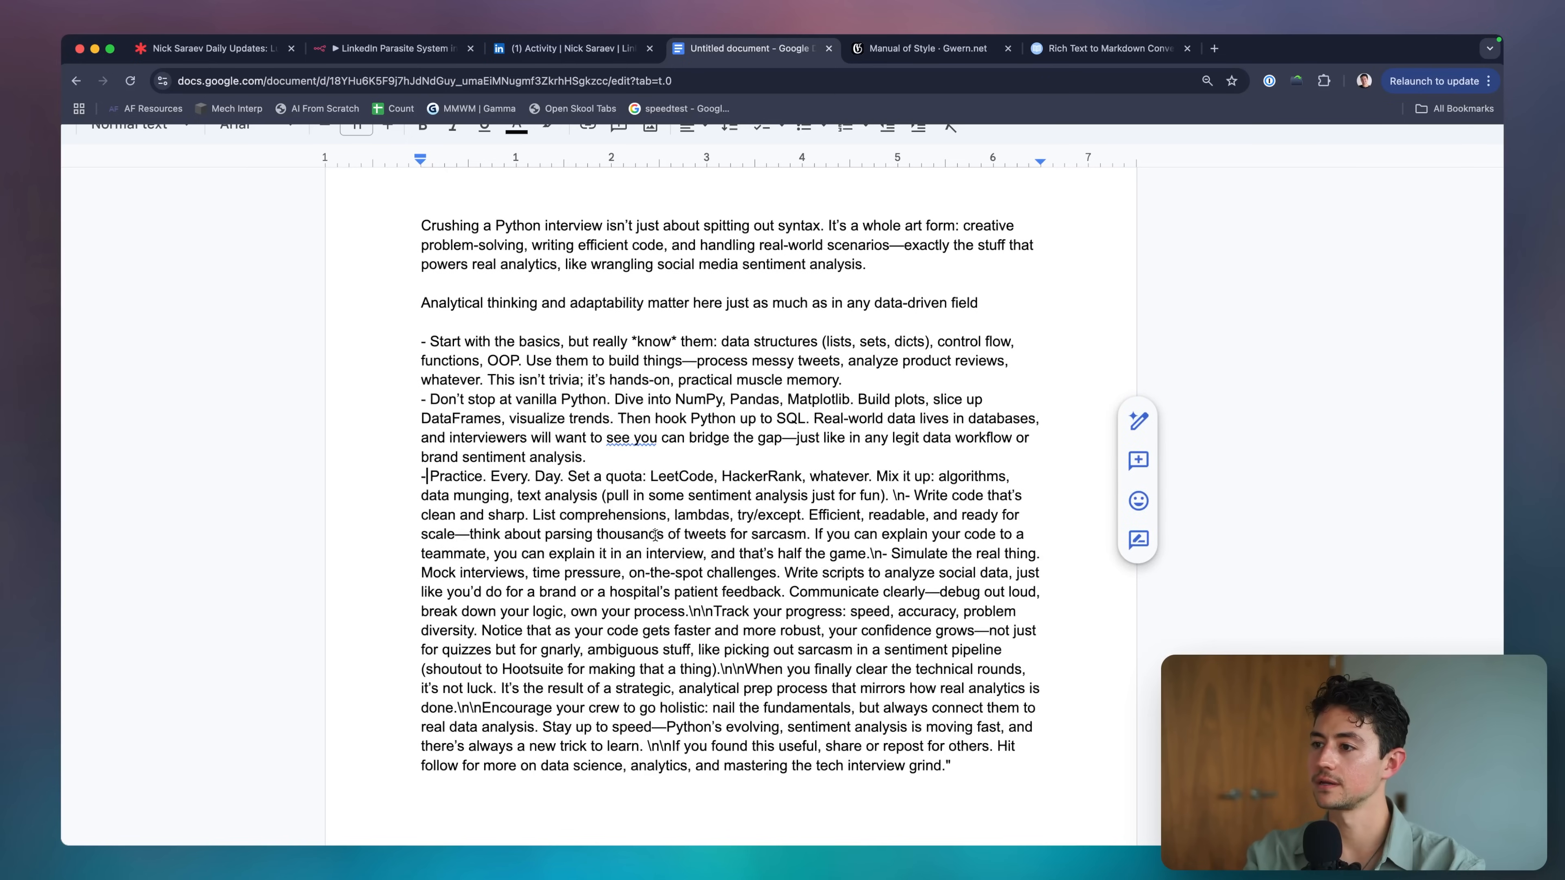
scroll(887, 449, down, 1)
click(904, 444)
key(BackSpace)
key(BackSpace)
key(Return)
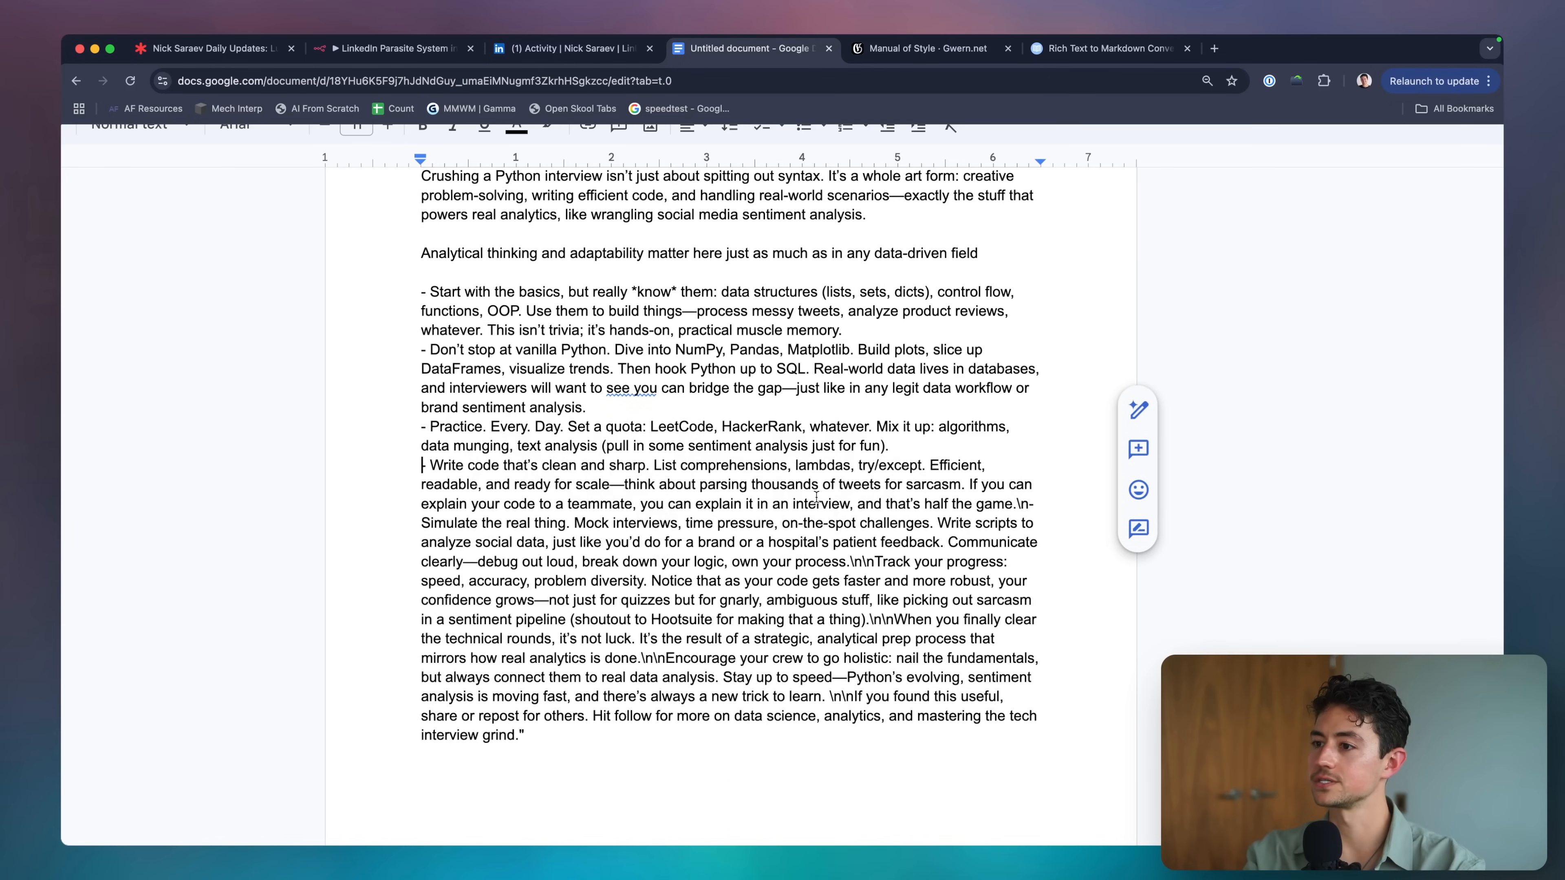
Put 'Track your progress' and the 'Simulate' line on their own lines, then return to n8n.
scroll(817, 497, down, 1)
click(883, 500)
key(BackSpace)
key(BackSpace)
key(BackSpace)
key(BackSpace)
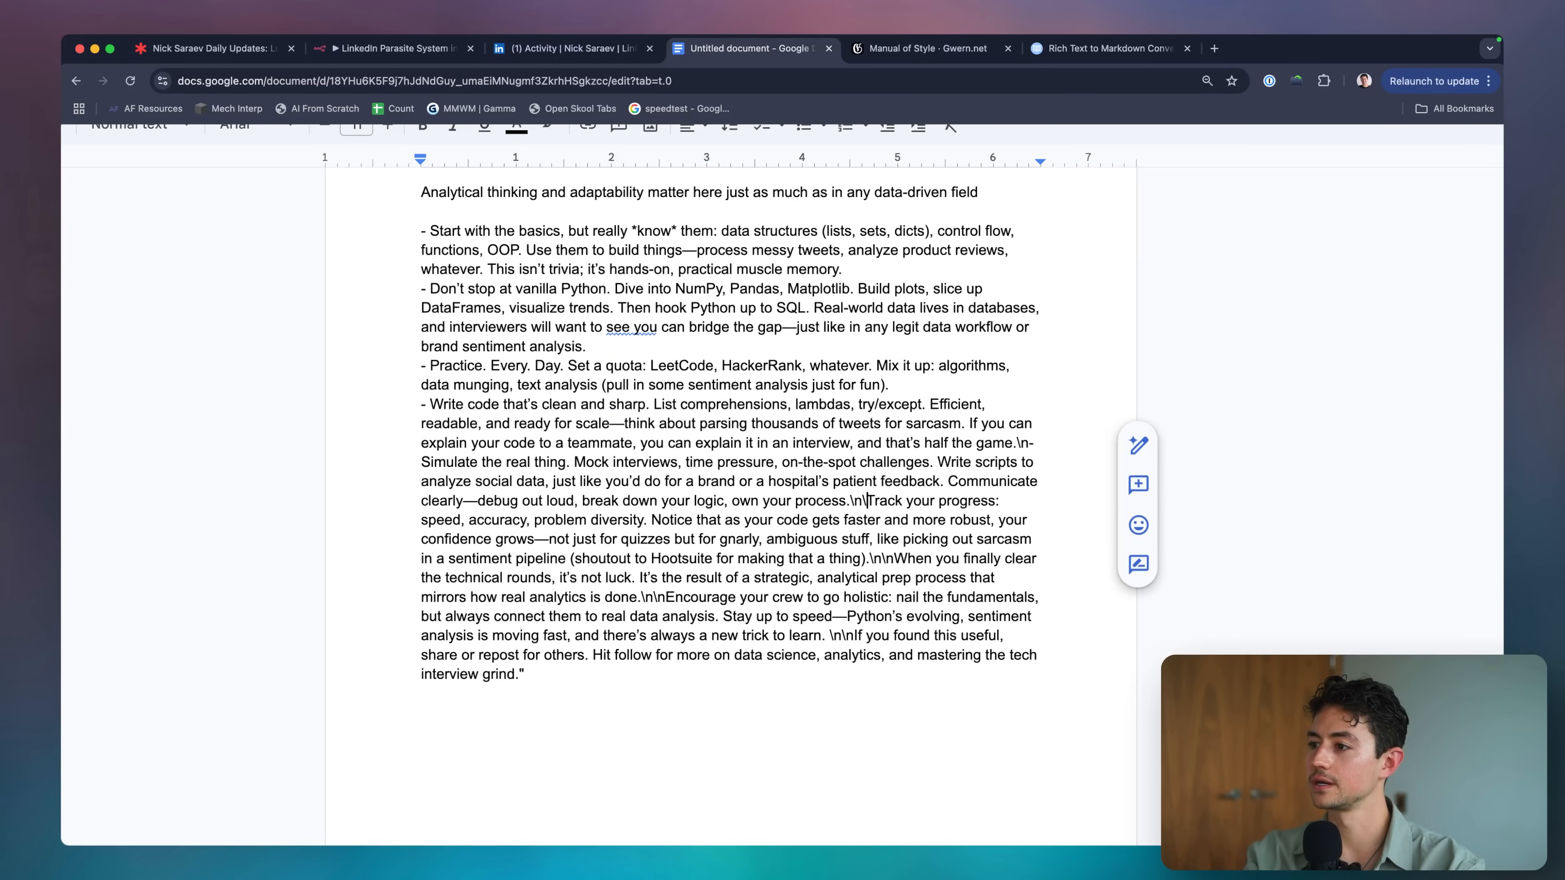
key(Return)
key(Return)
click(1031, 439)
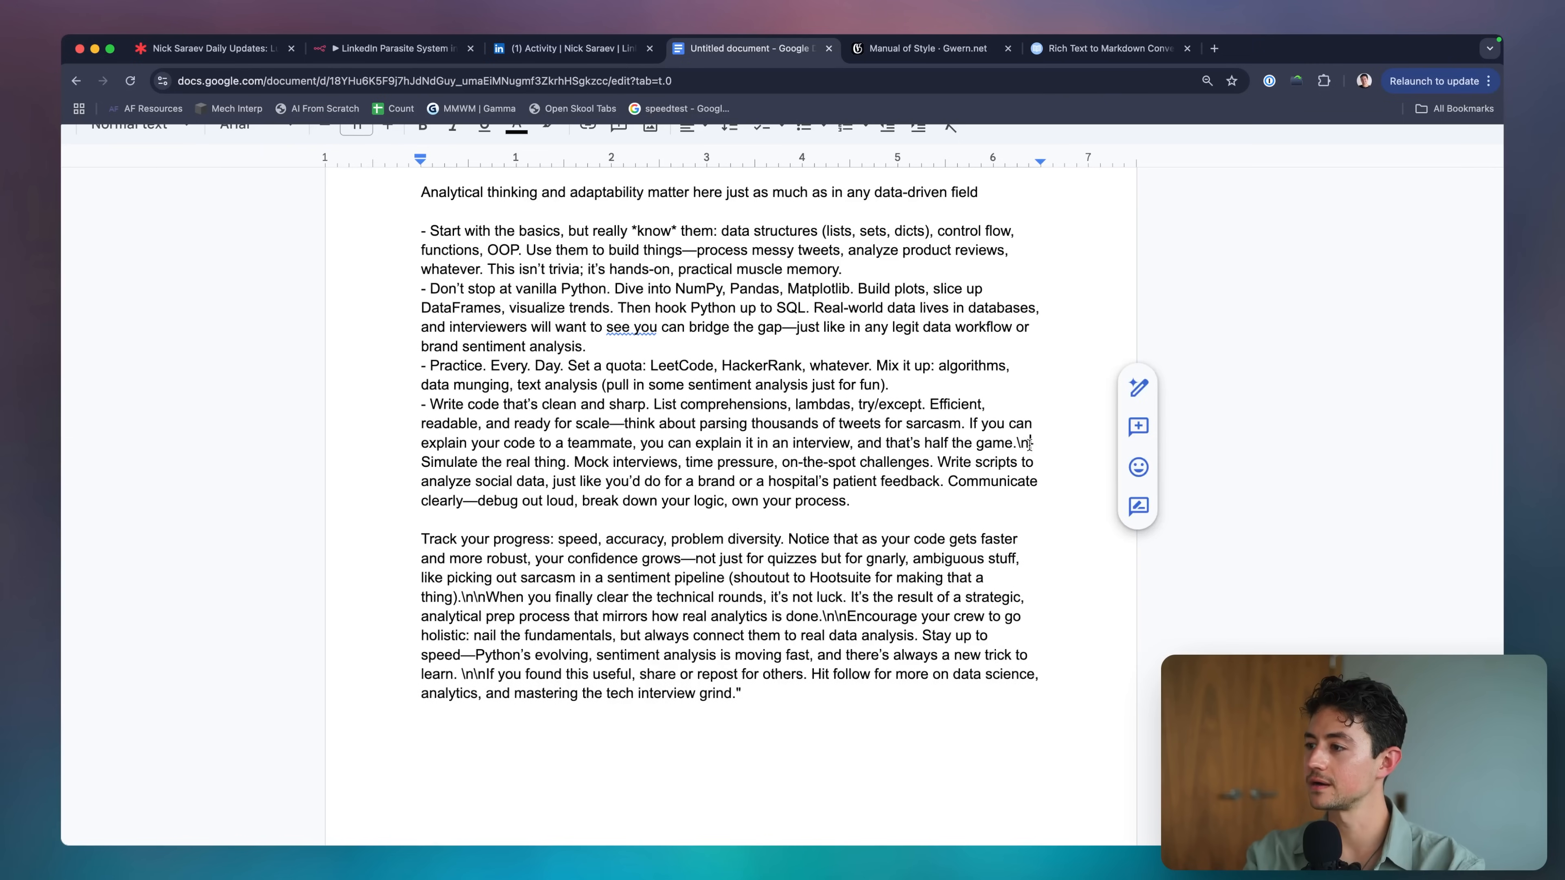
key(BackSpace)
key(BackSpace)
key(Return)
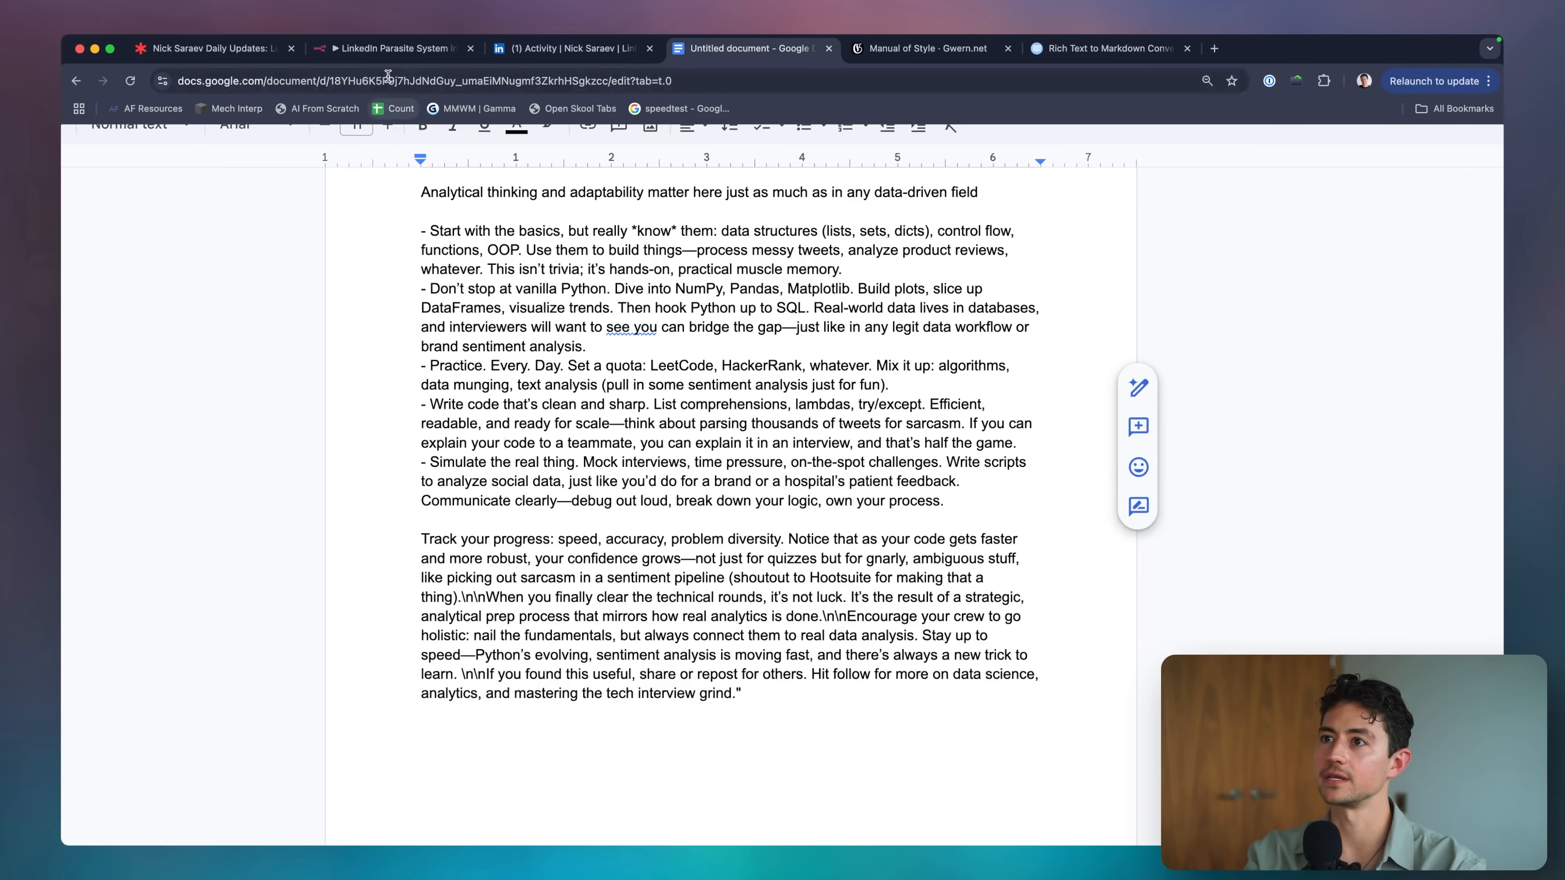
click(388, 56)
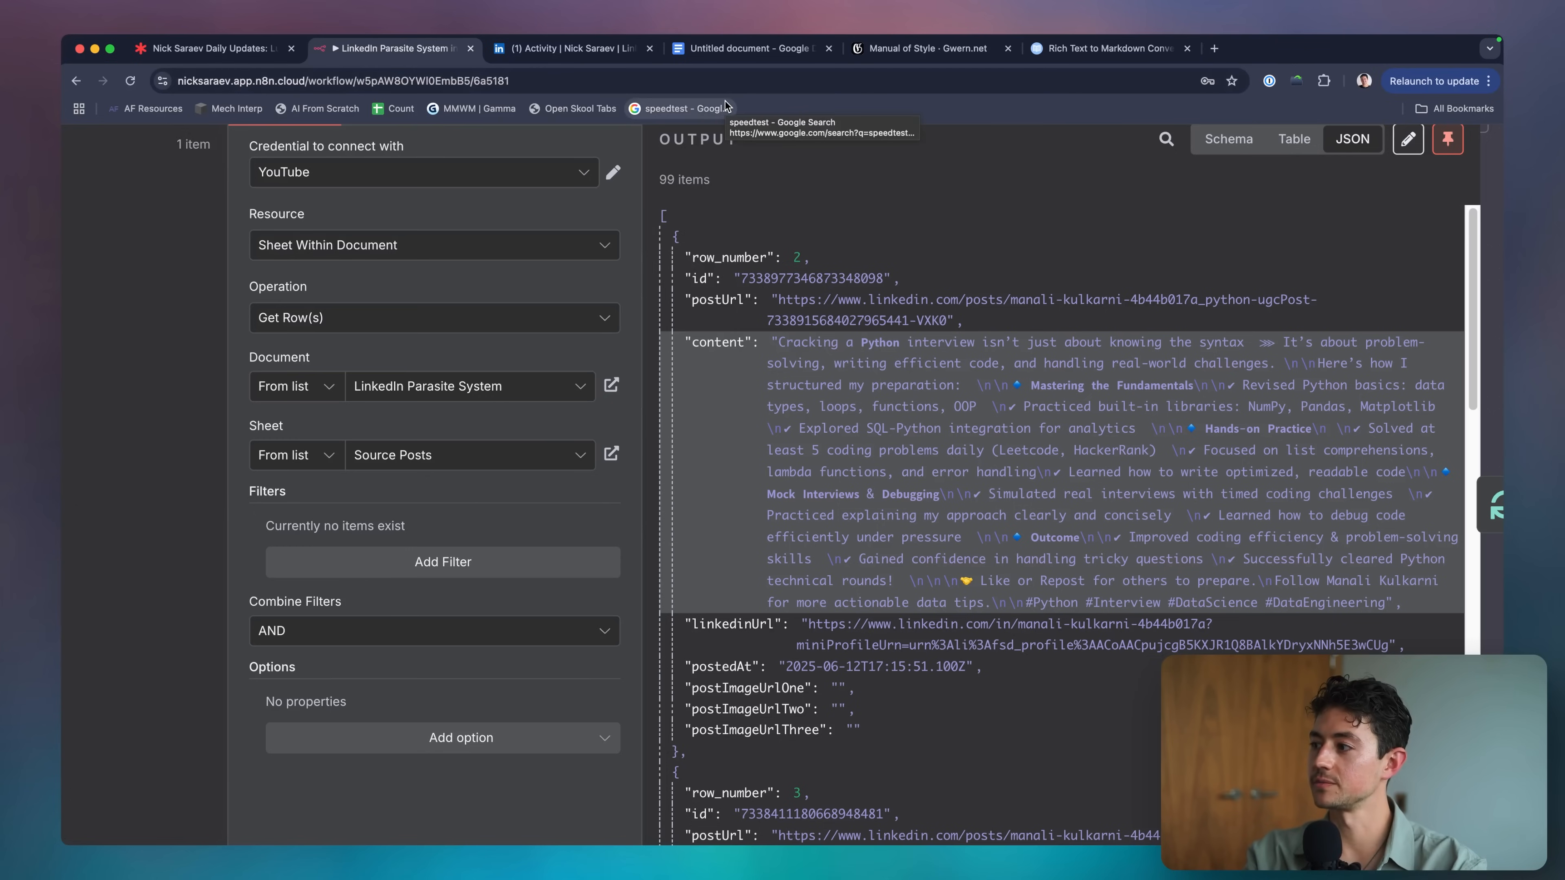
Turn the newline markers before 'When you finally' into a real paragraph break.
click(728, 52)
scroll(797, 423, up, 5)
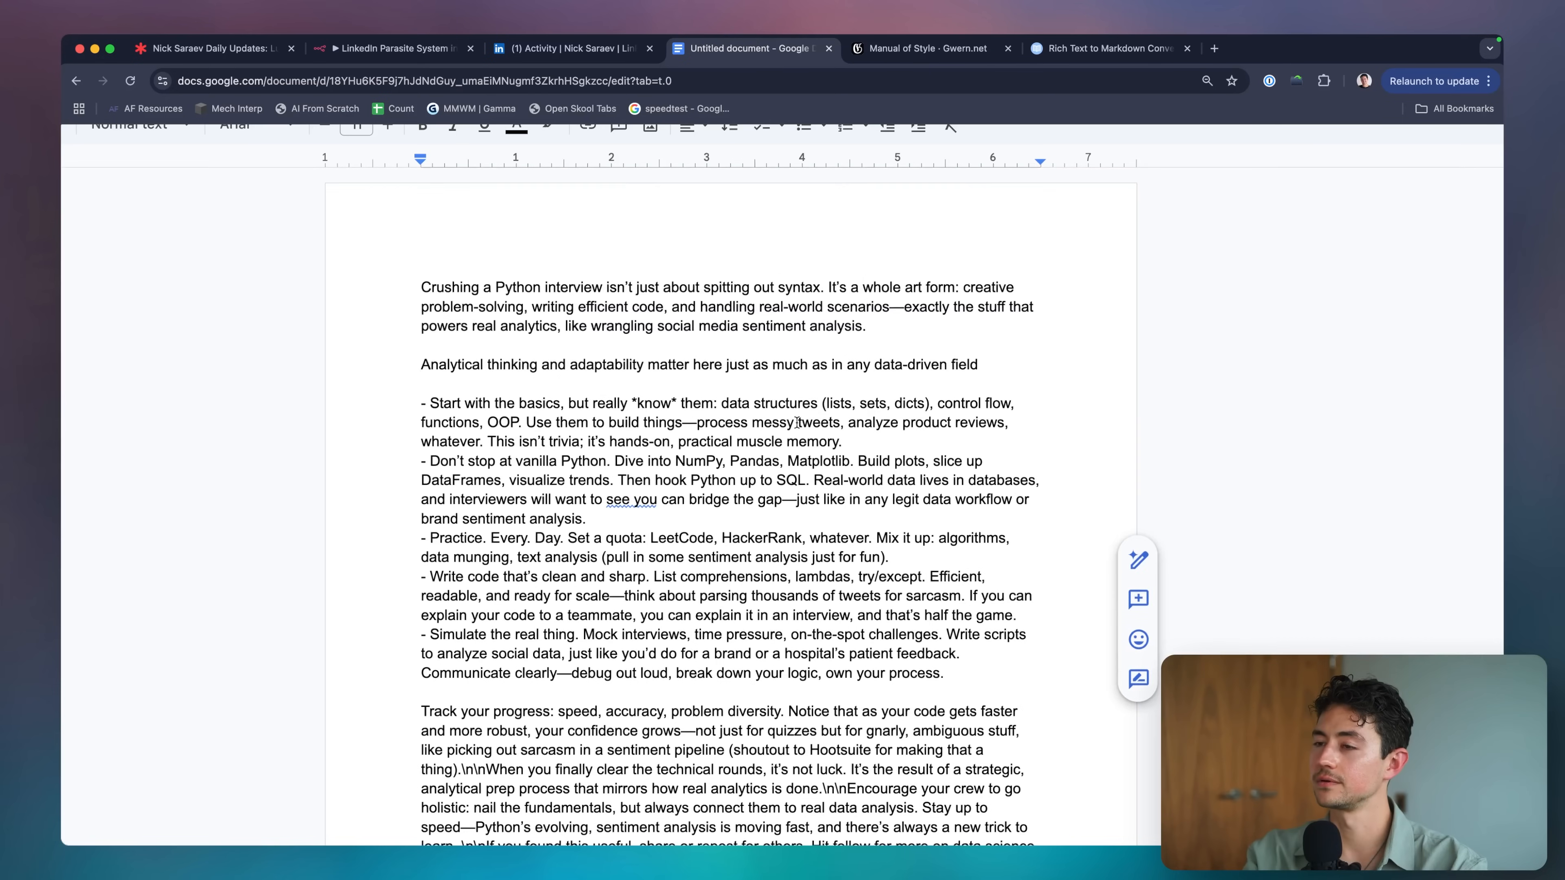
scroll(796, 423, down, 2)
scroll(797, 423, up, 2)
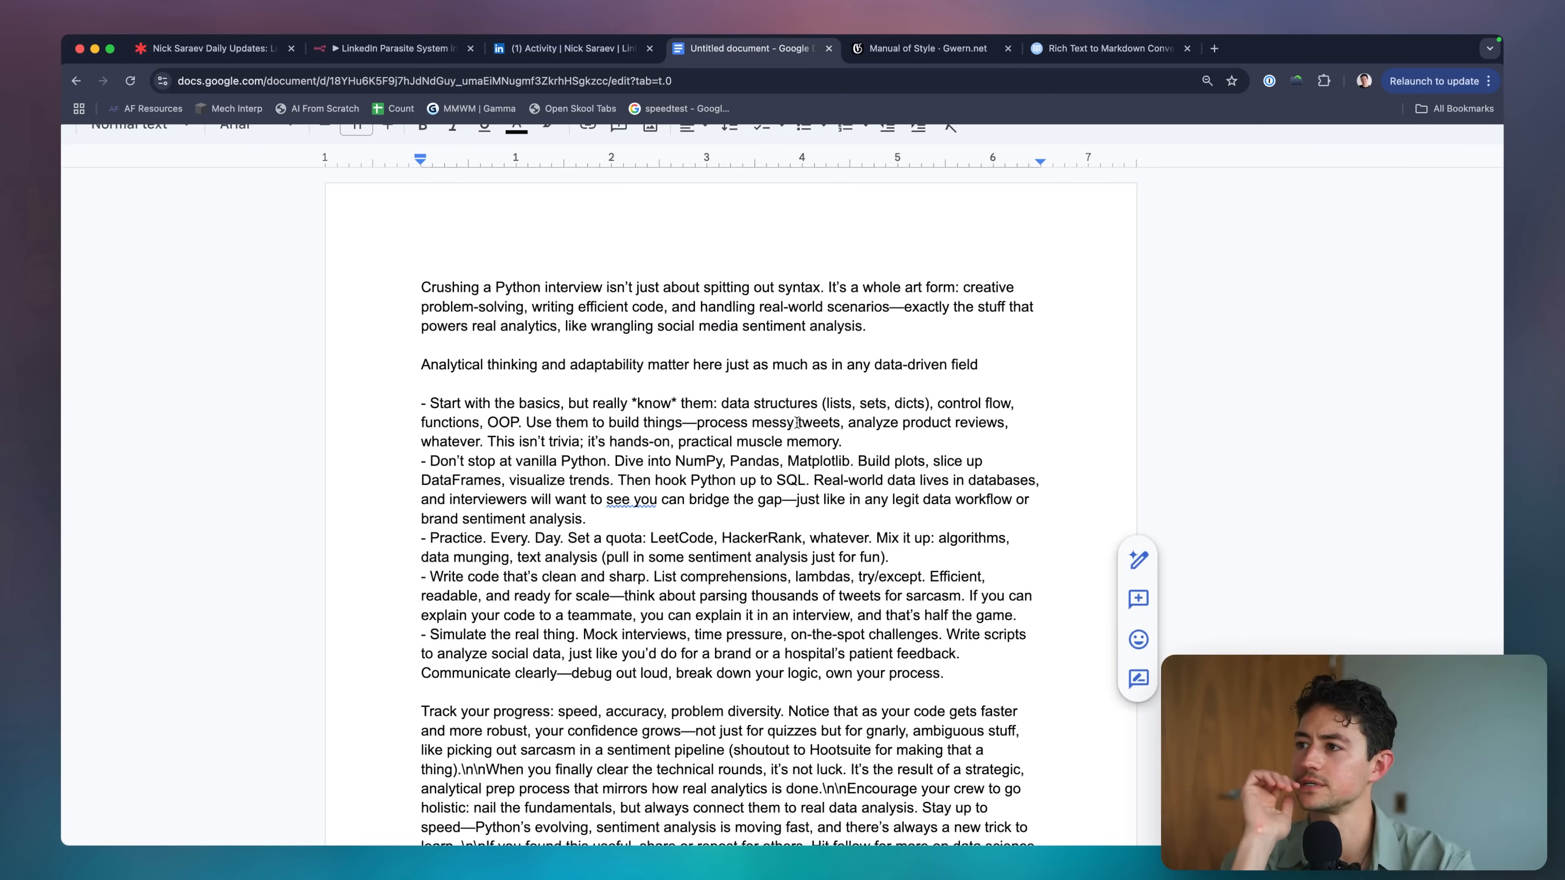
scroll(796, 423, down, 3)
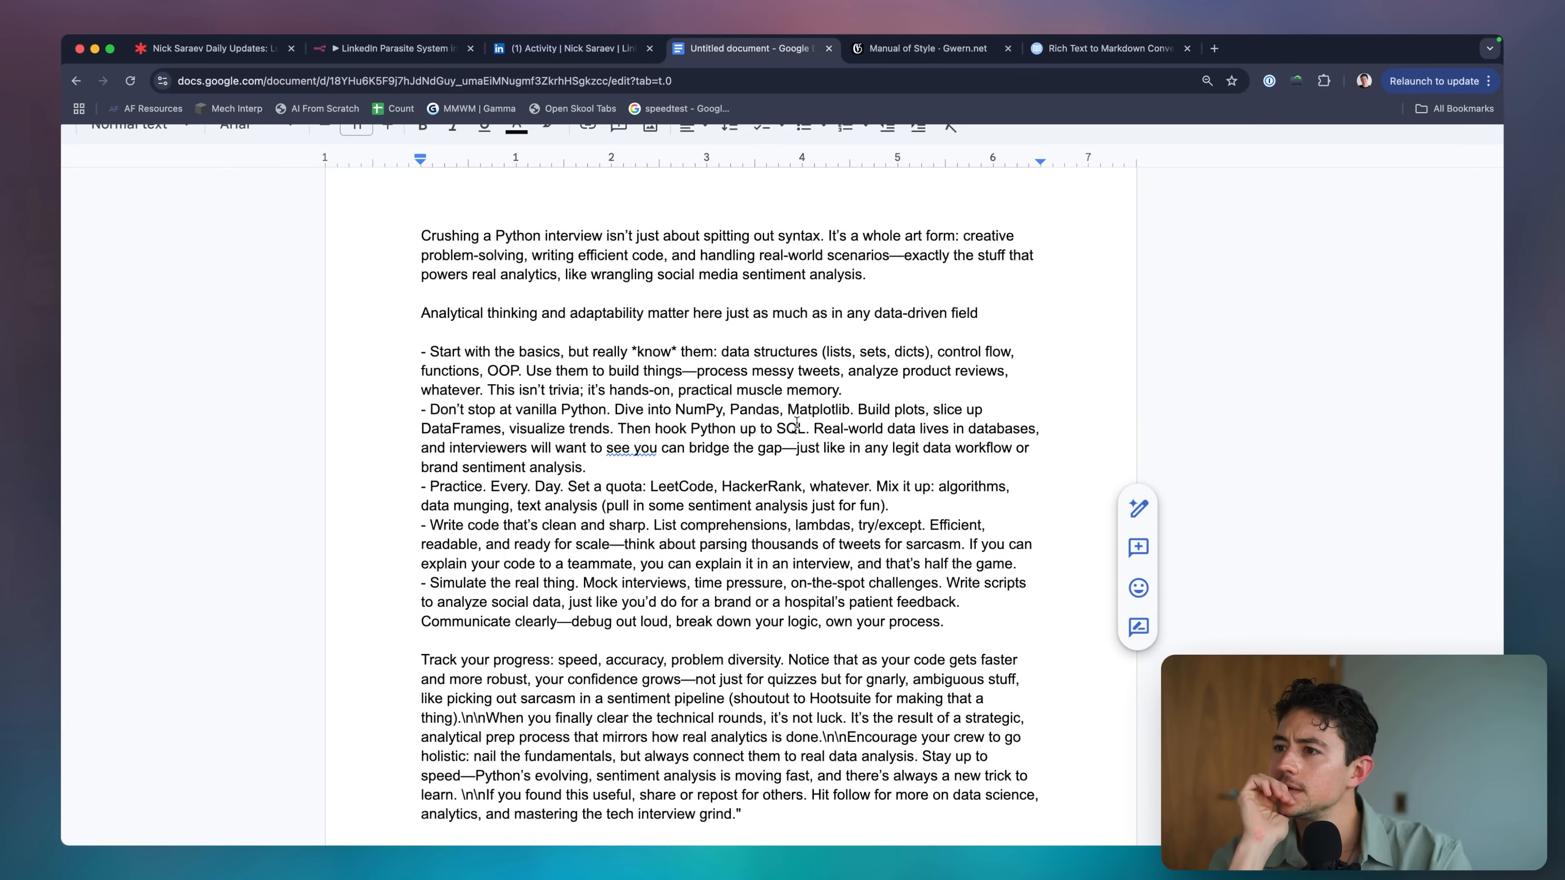
click(992, 279)
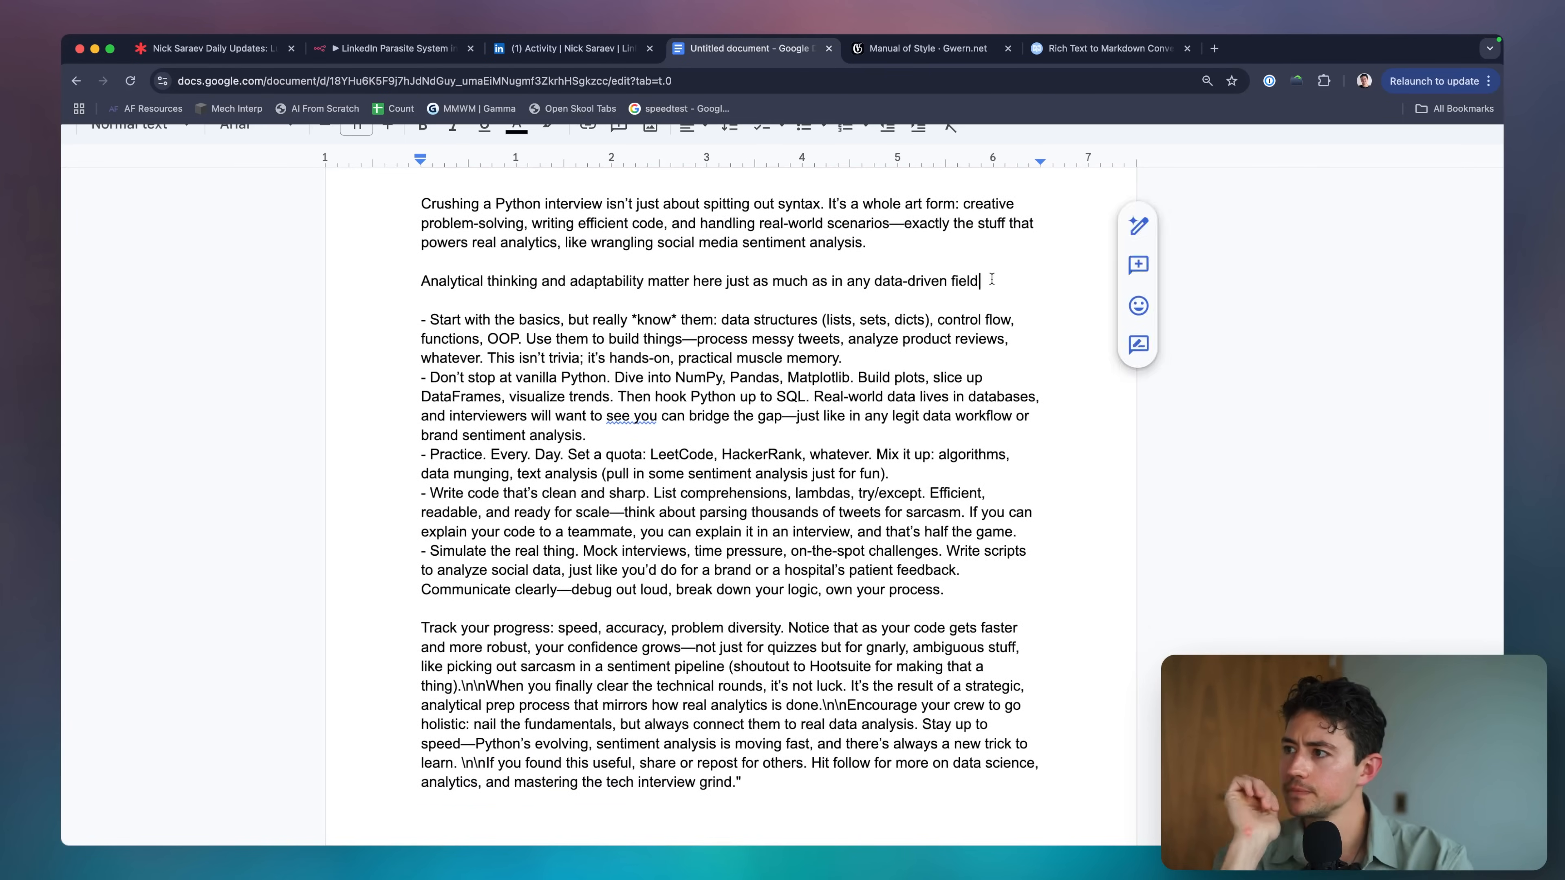
scroll(905, 395, down, 4)
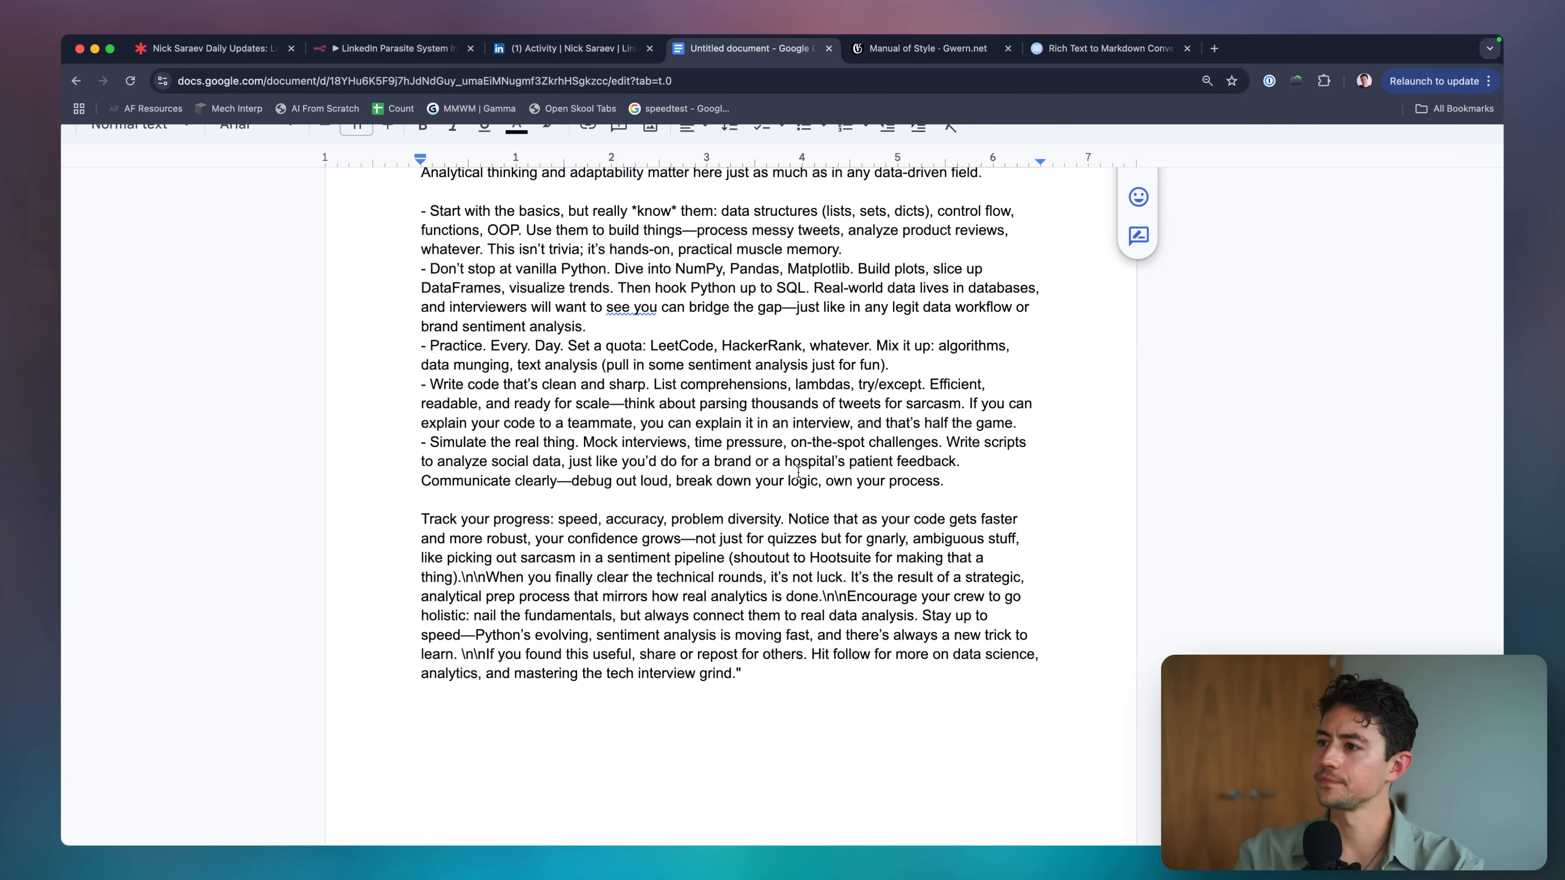
click(798, 473)
scroll(799, 473, down, 1)
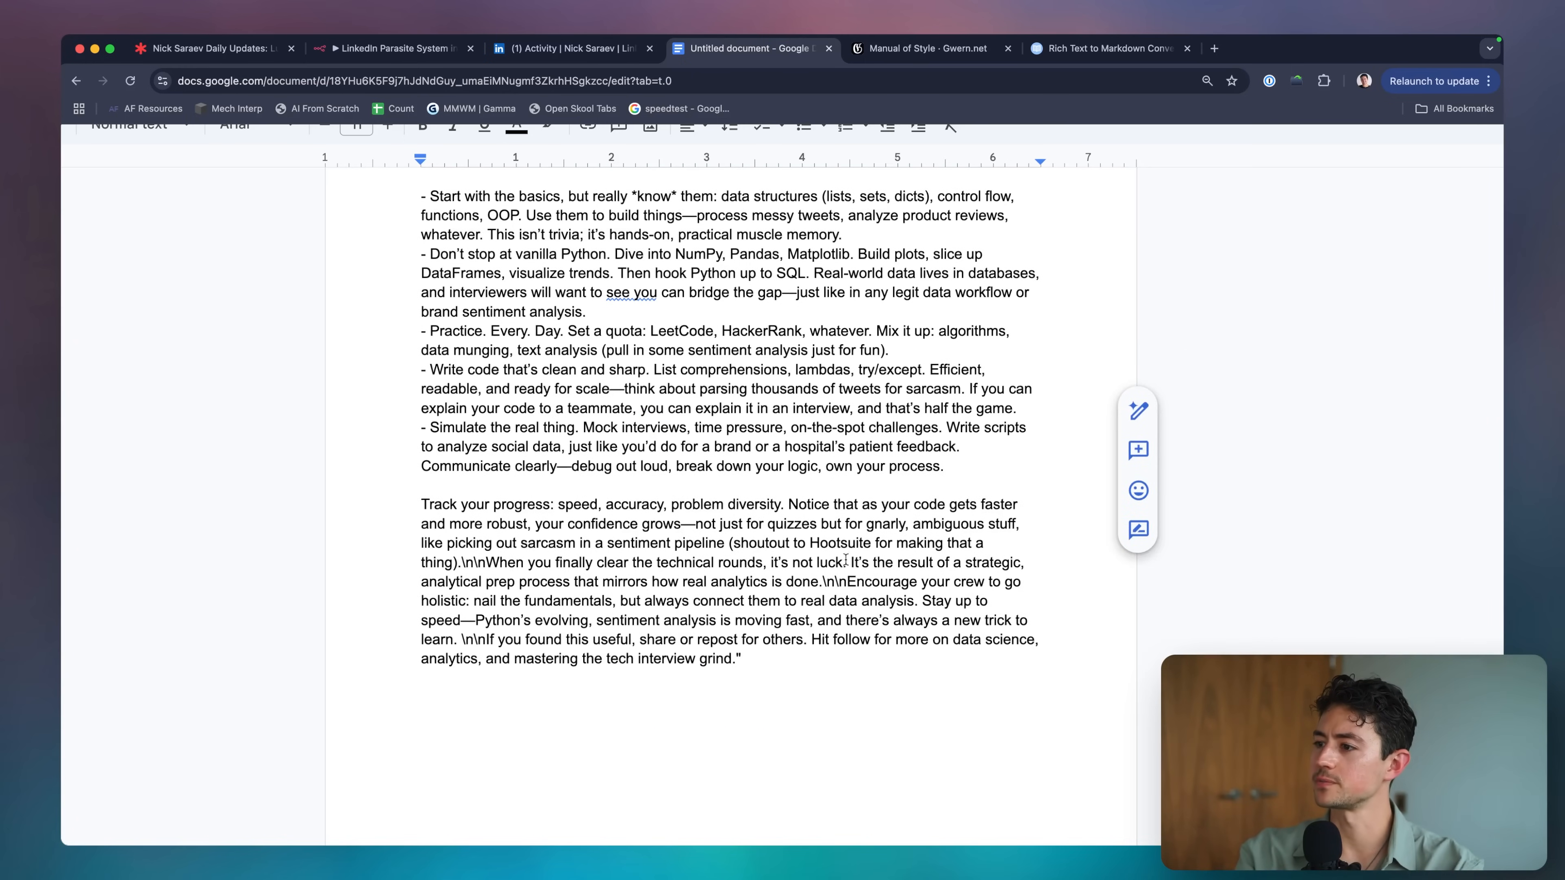
click(493, 565)
key(BackSpace)
key(BackSpace)
key(BackSpace)
key(BackSpace)
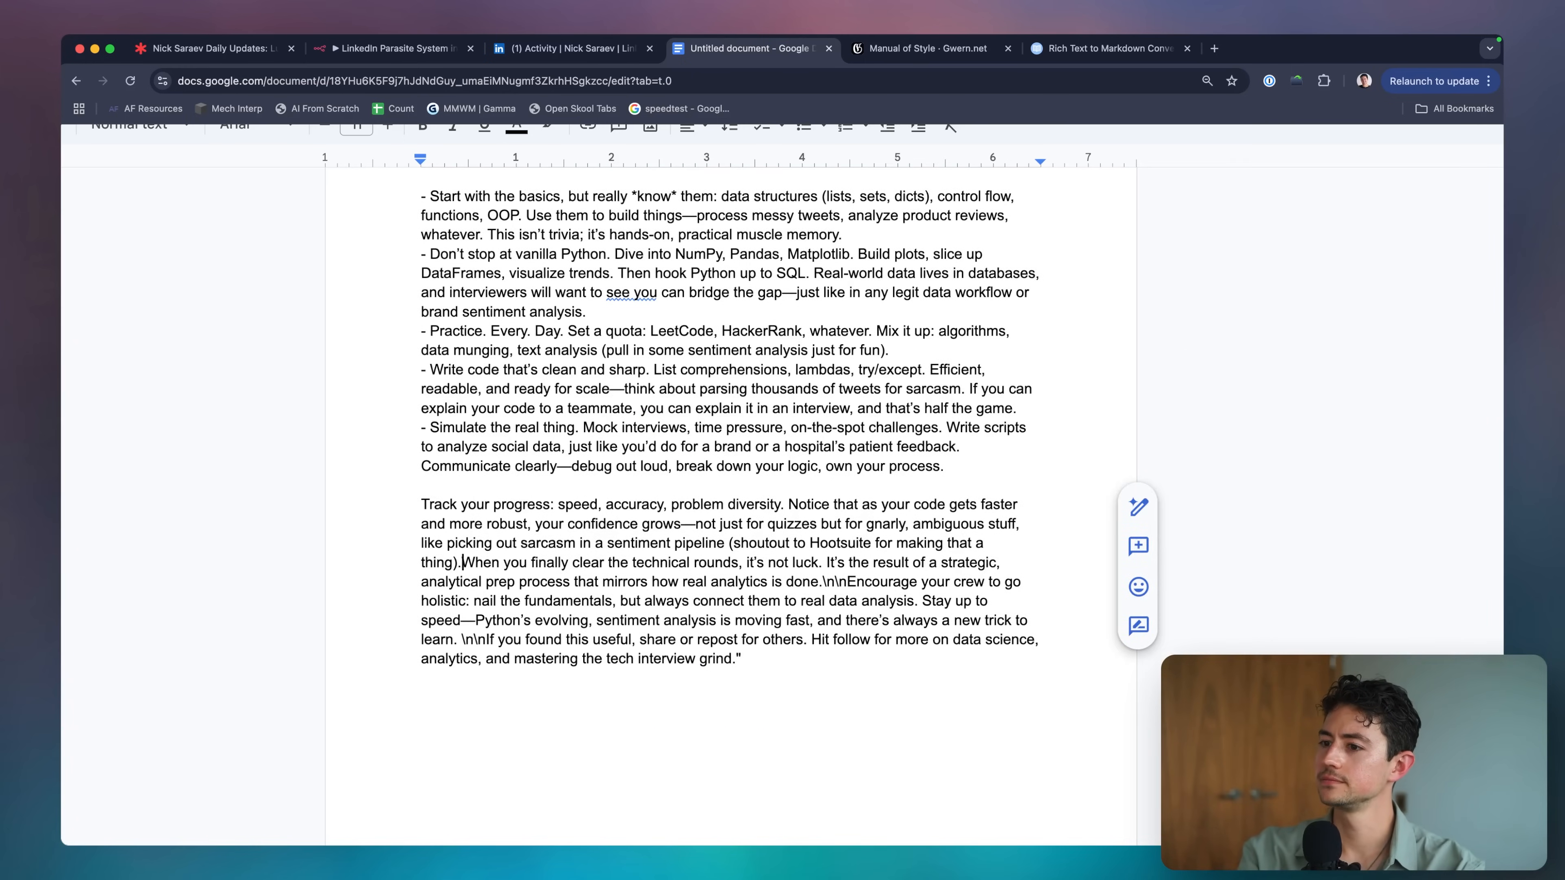
key(Return)
key(Return)
Start 'Encourage your crew', 'If you found this useful' and 'Hit follow' as new paragraphs.
click(782, 601)
key(BackSpace)
key(BackSpace)
key(BackSpace)
key(BackSpace)
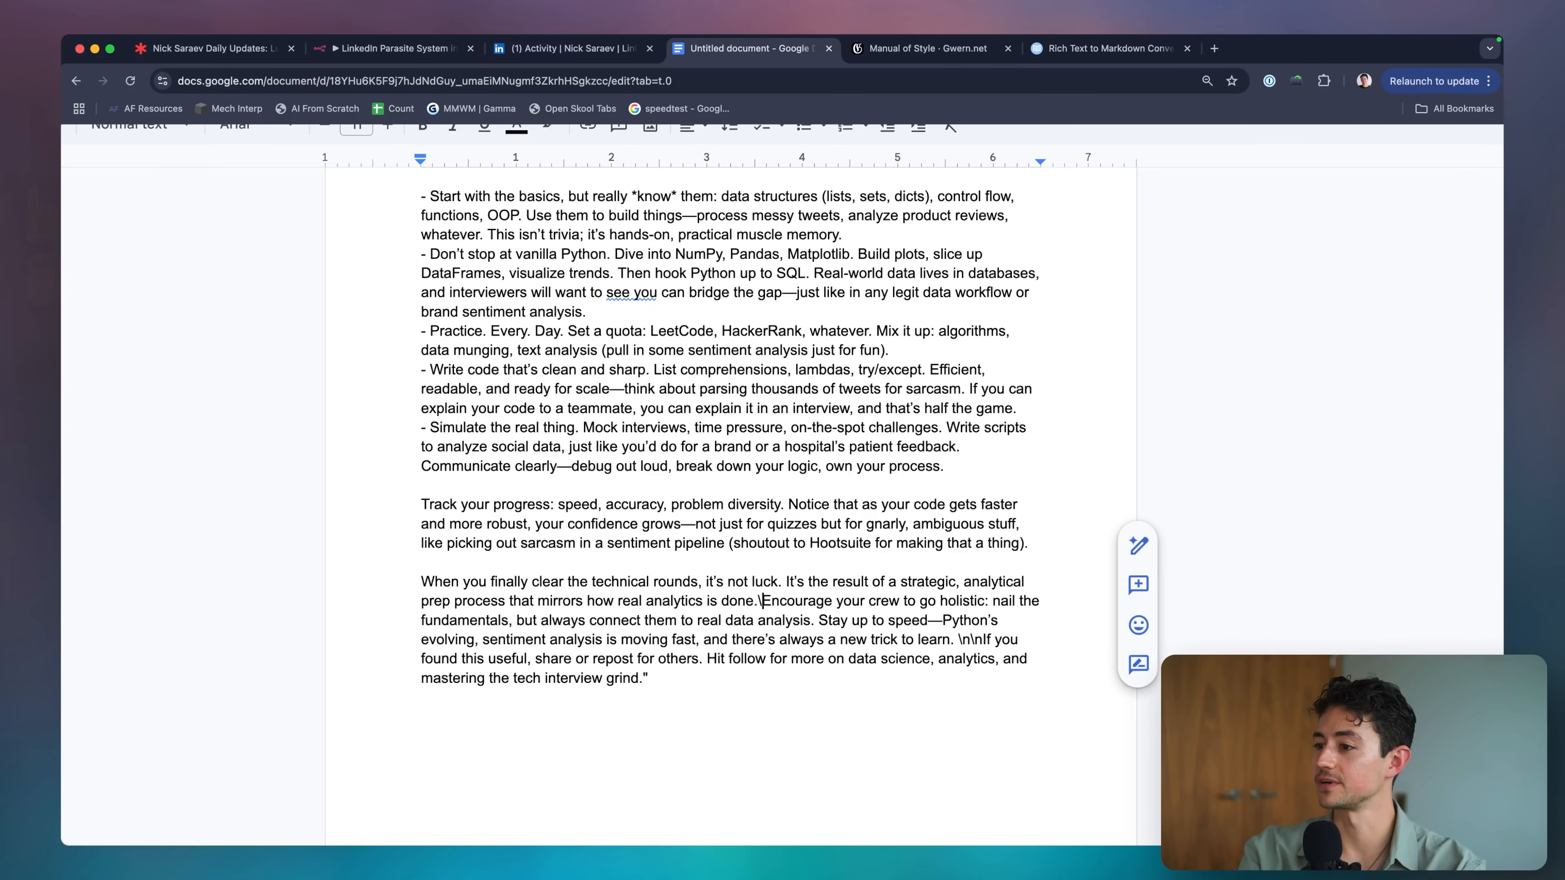
key(Return)
key(Return)
scroll(610, 609, down, 3)
click(635, 592)
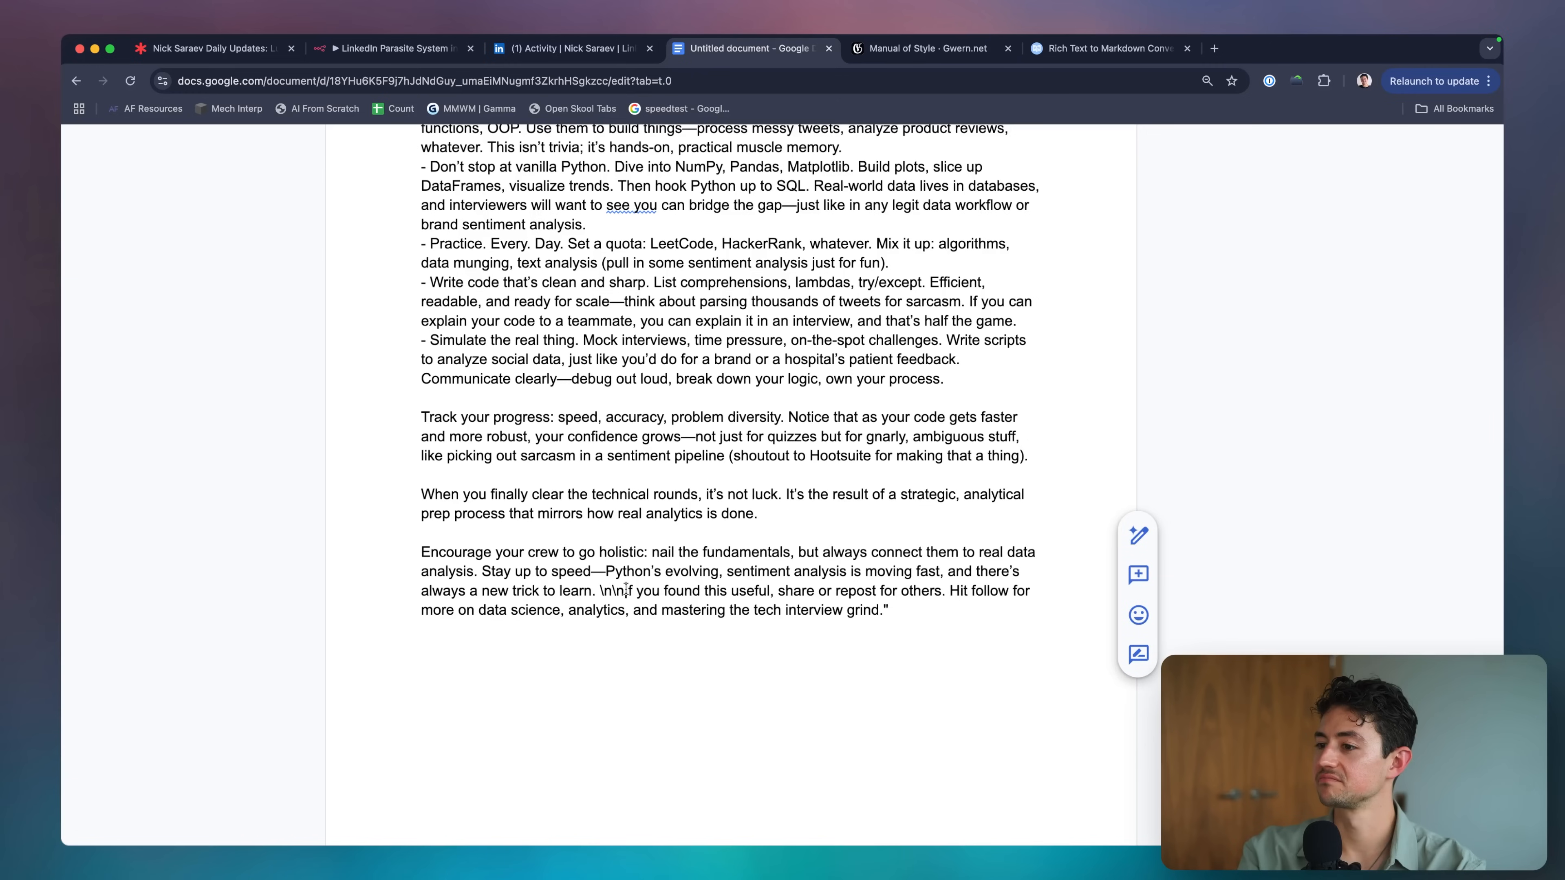
key(BackSpace)
key(BackSpace)
key(BackSpace)
key(BackSpace)
key(Return)
key(Return)
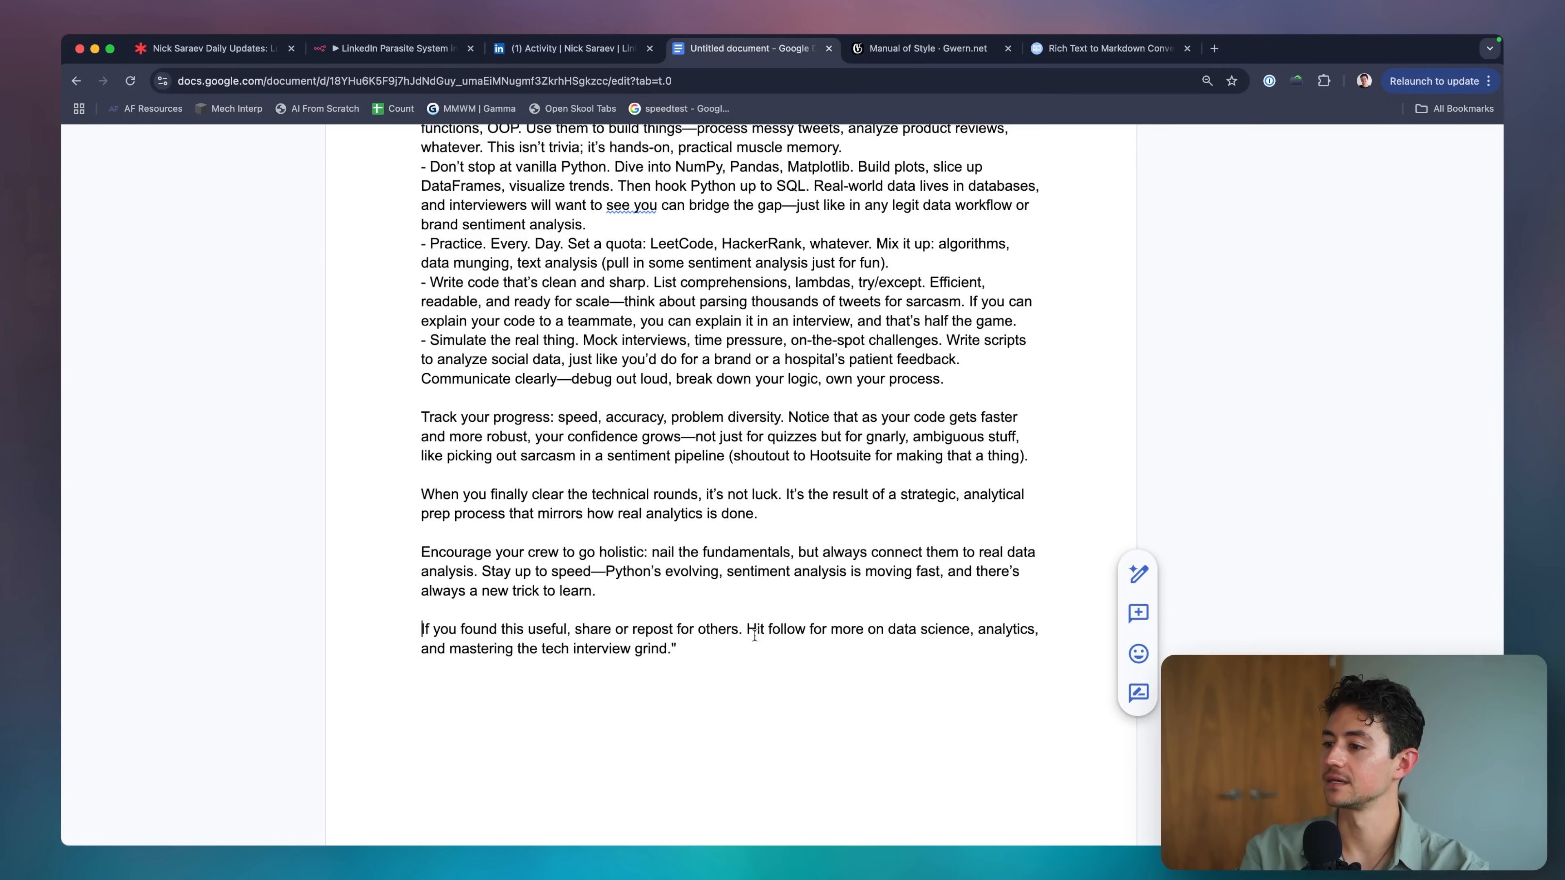
click(748, 631)
key(Return)
End the sentence with 'others!', remove the stray closing quote, and delete the trailing empty lines.
scroll(754, 635, down, 2)
key(BackSpace)
key(BackSpace)
key(BackSpace)
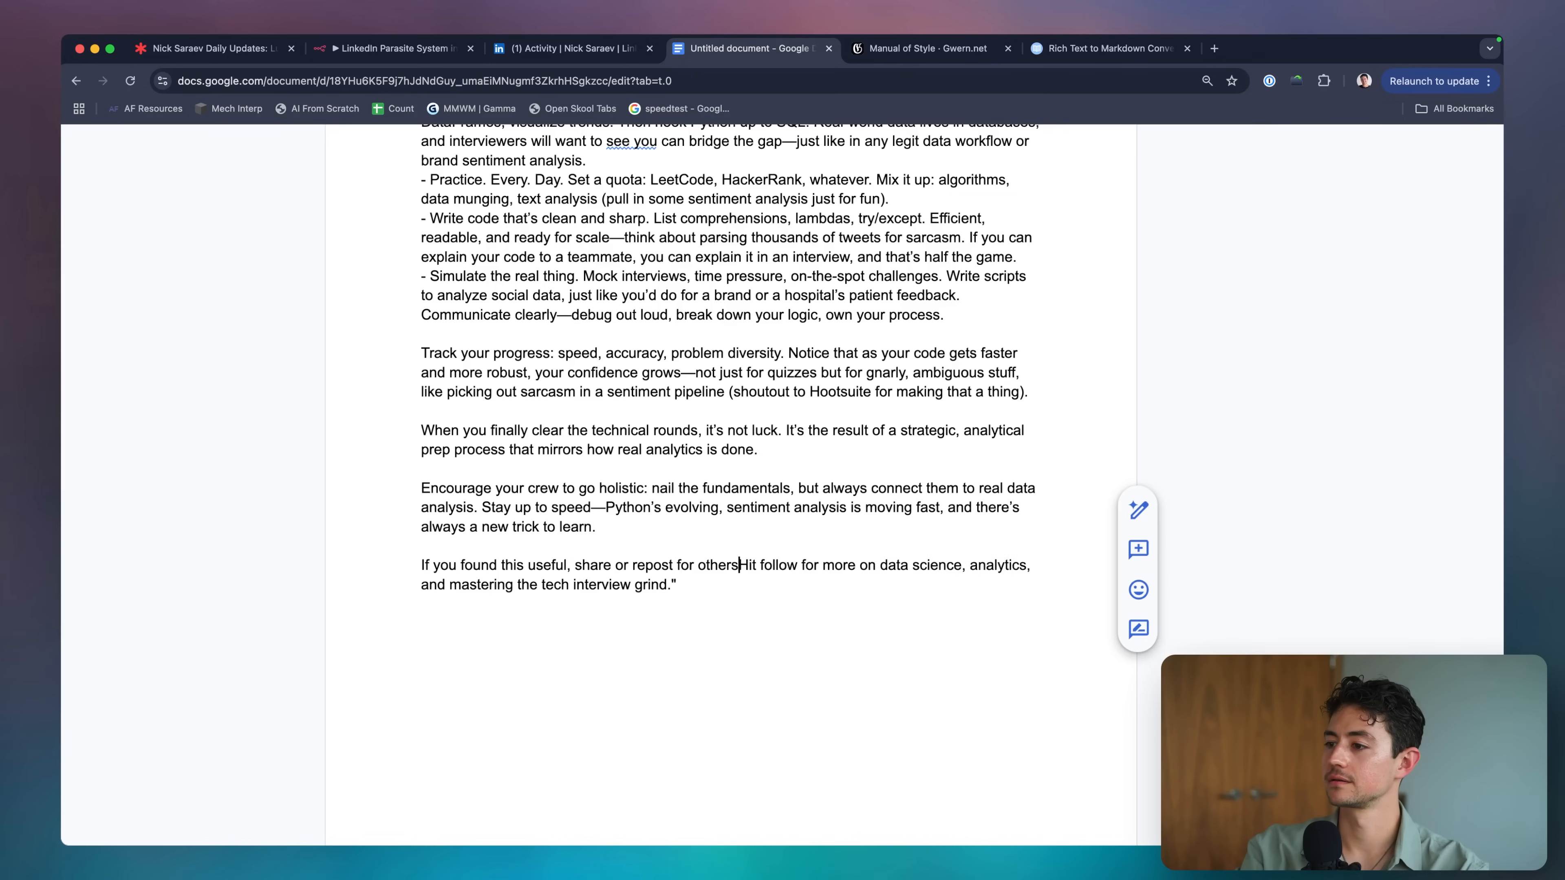
text(!)
click(749, 587)
key(BackSpace)
key(Return)
key(Return)
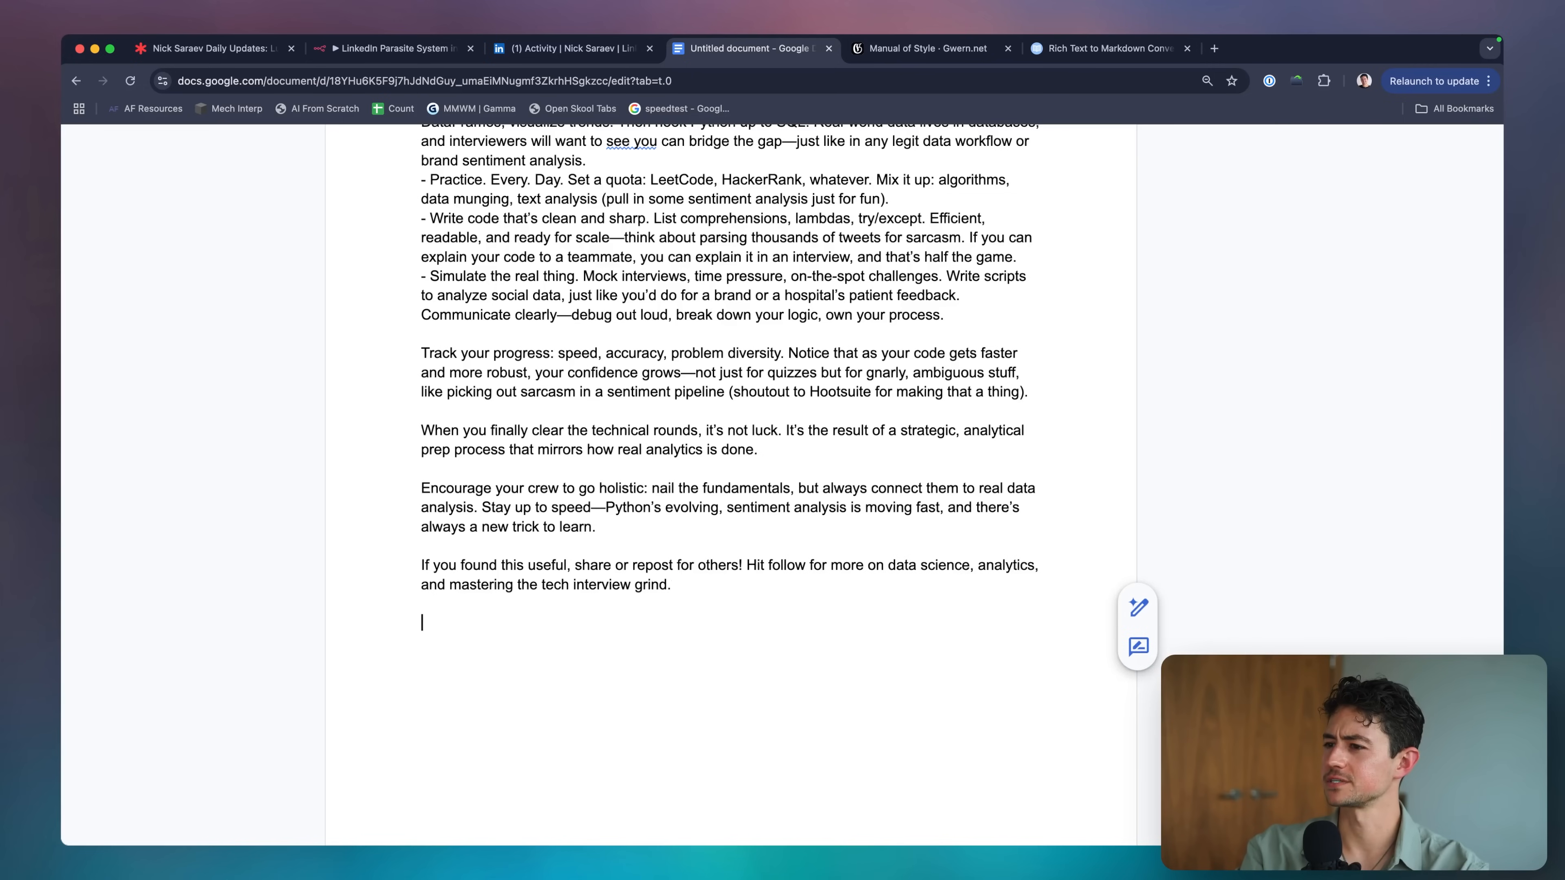
double_click(748, 565)
double_click(726, 620)
double_click(732, 666)
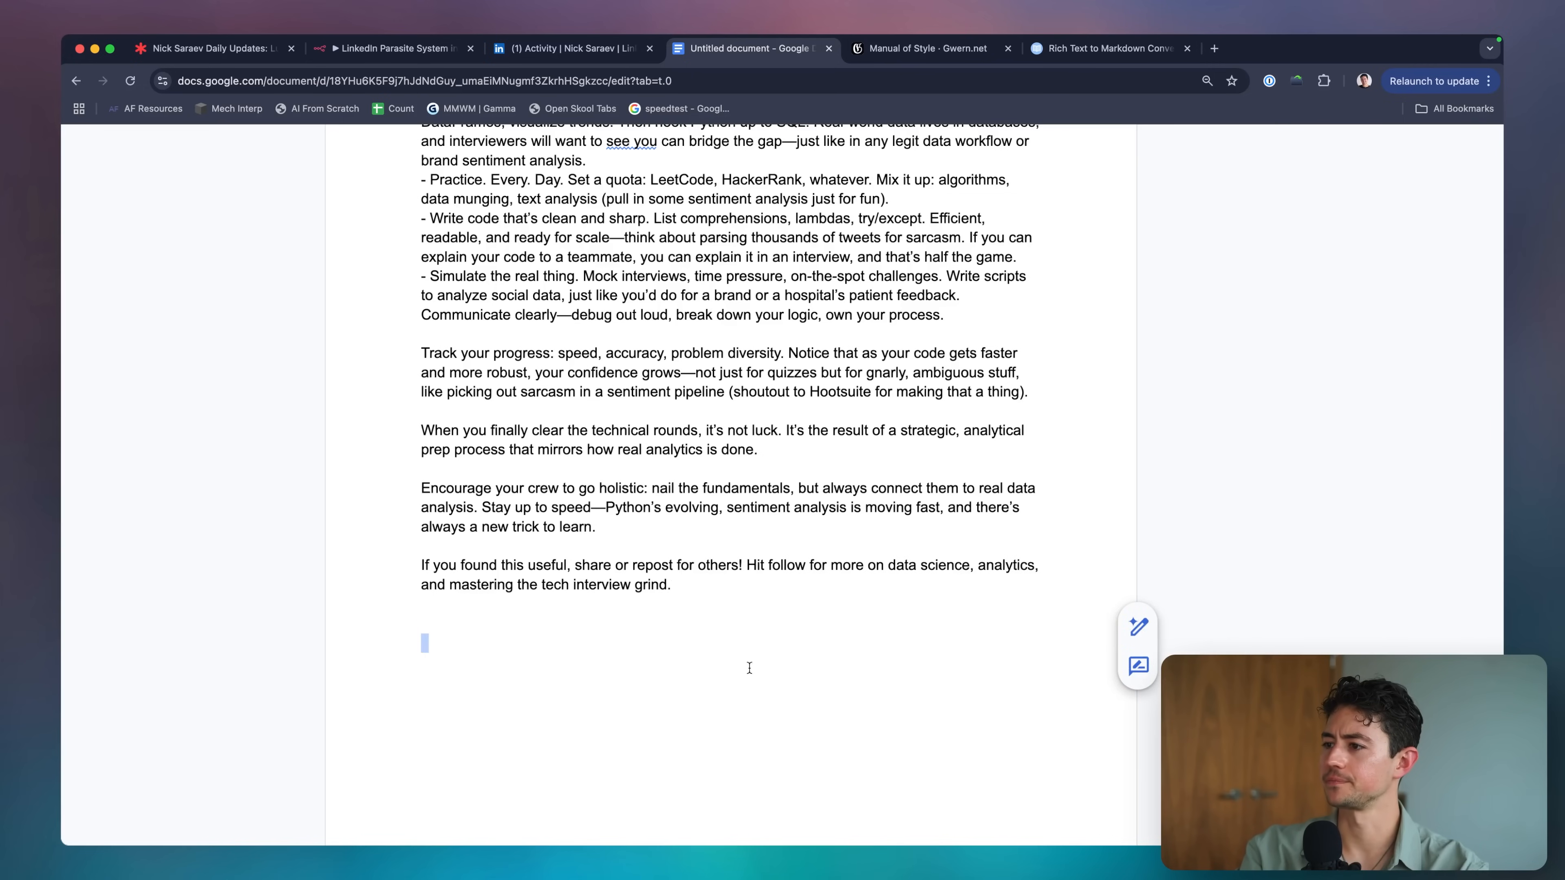
key(BackSpace)
key(BackSpace)
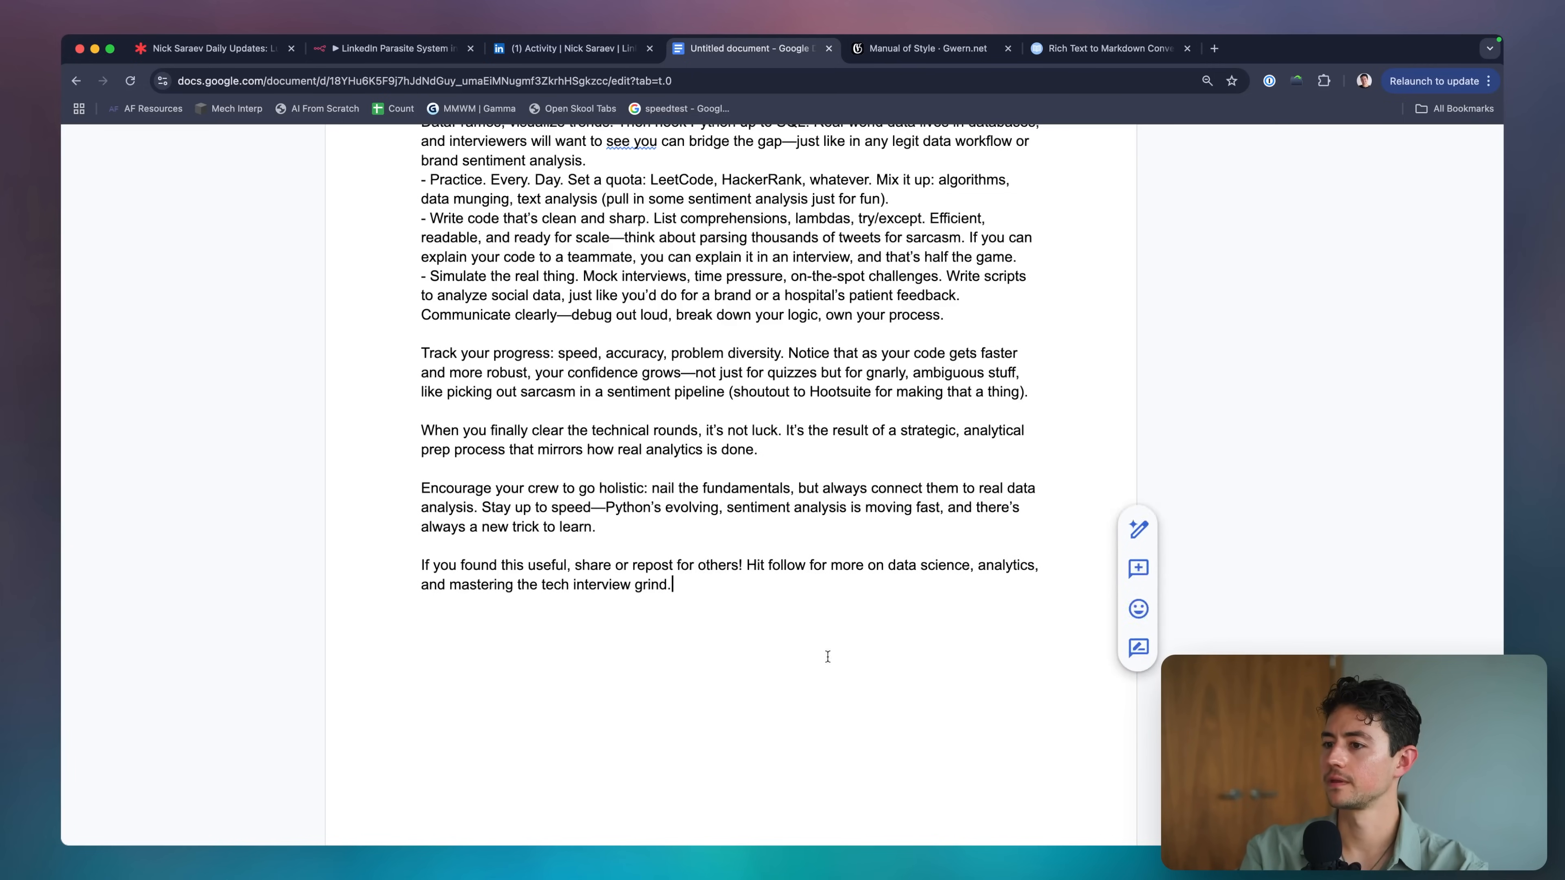
Select the whole rewritten post and check its word count.
scroll(827, 650, up, 10)
key(super+minus)
key(super+minus)
key(super+minus)
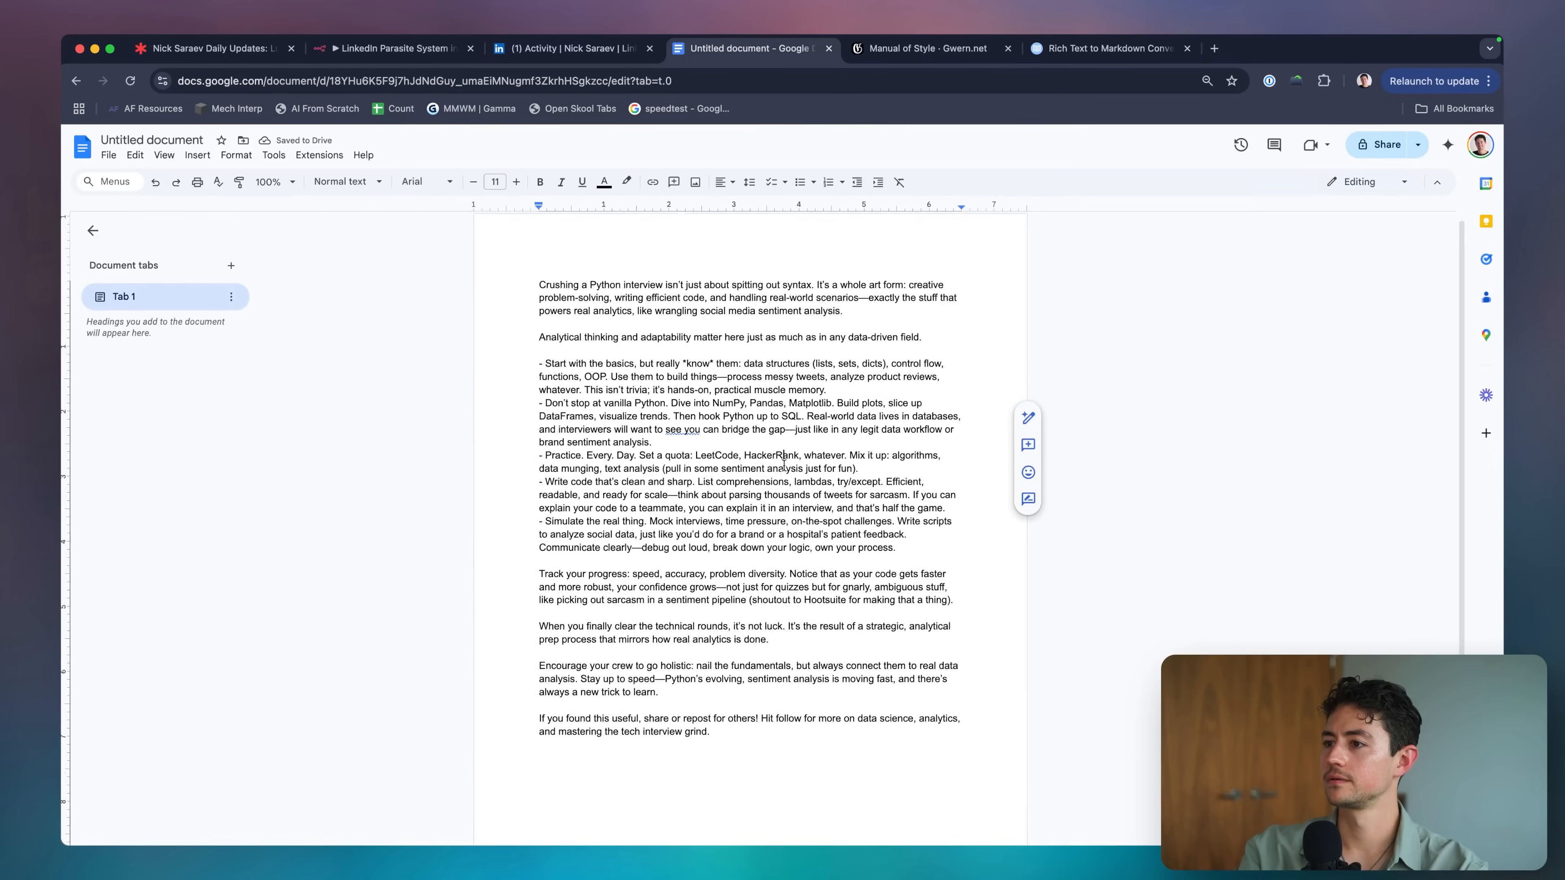
key(super+a)
key(super+shift+c)
key(Escape)
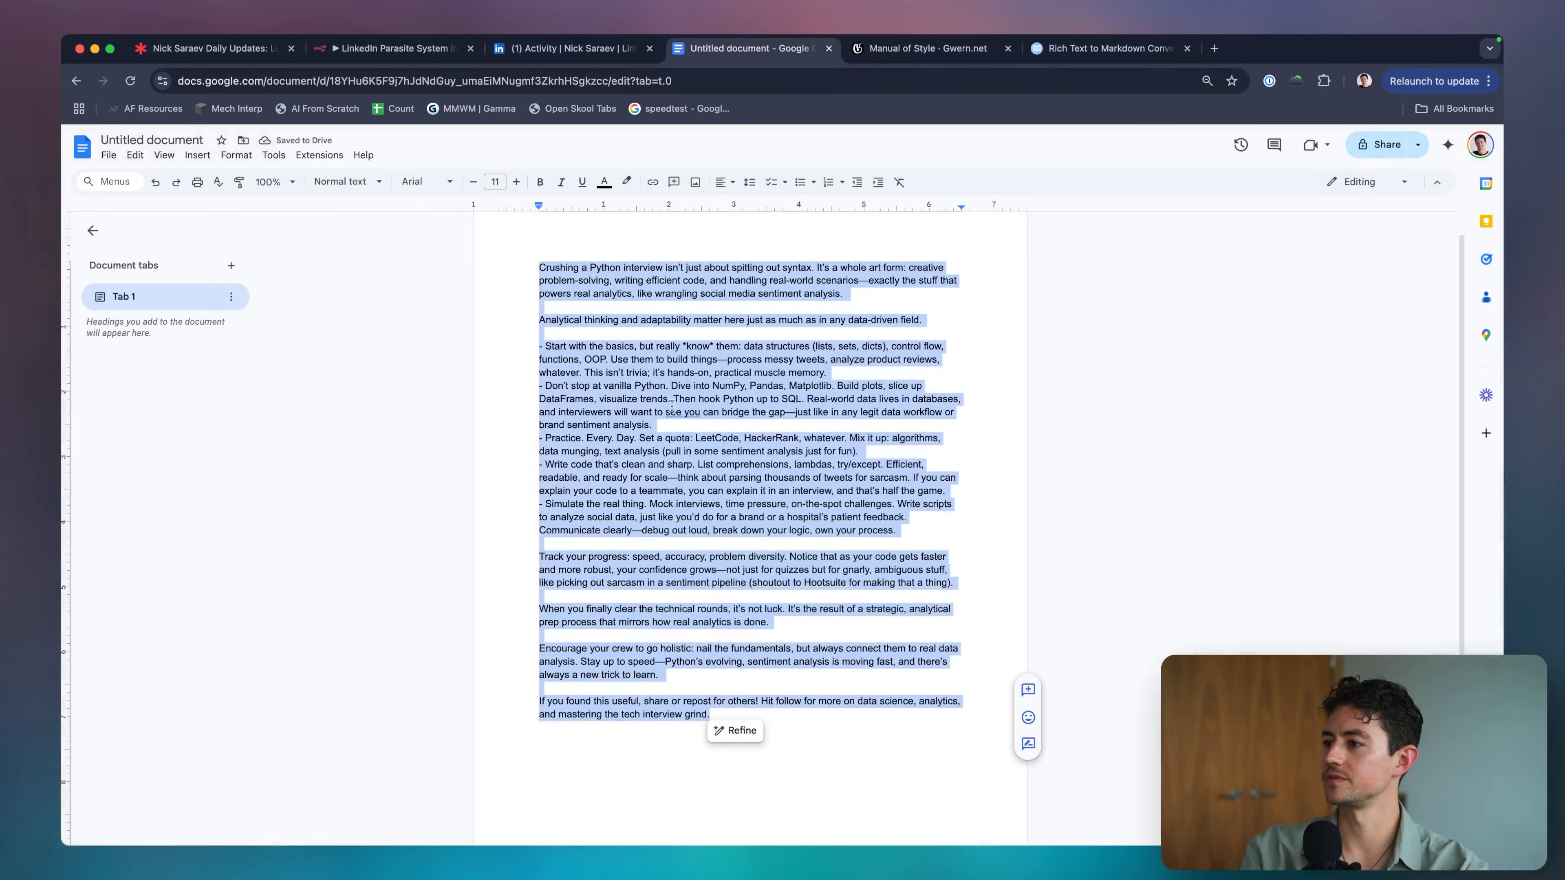
Copy the original post content from the n8n output and paste it at the top of the Doc.
click(407, 49)
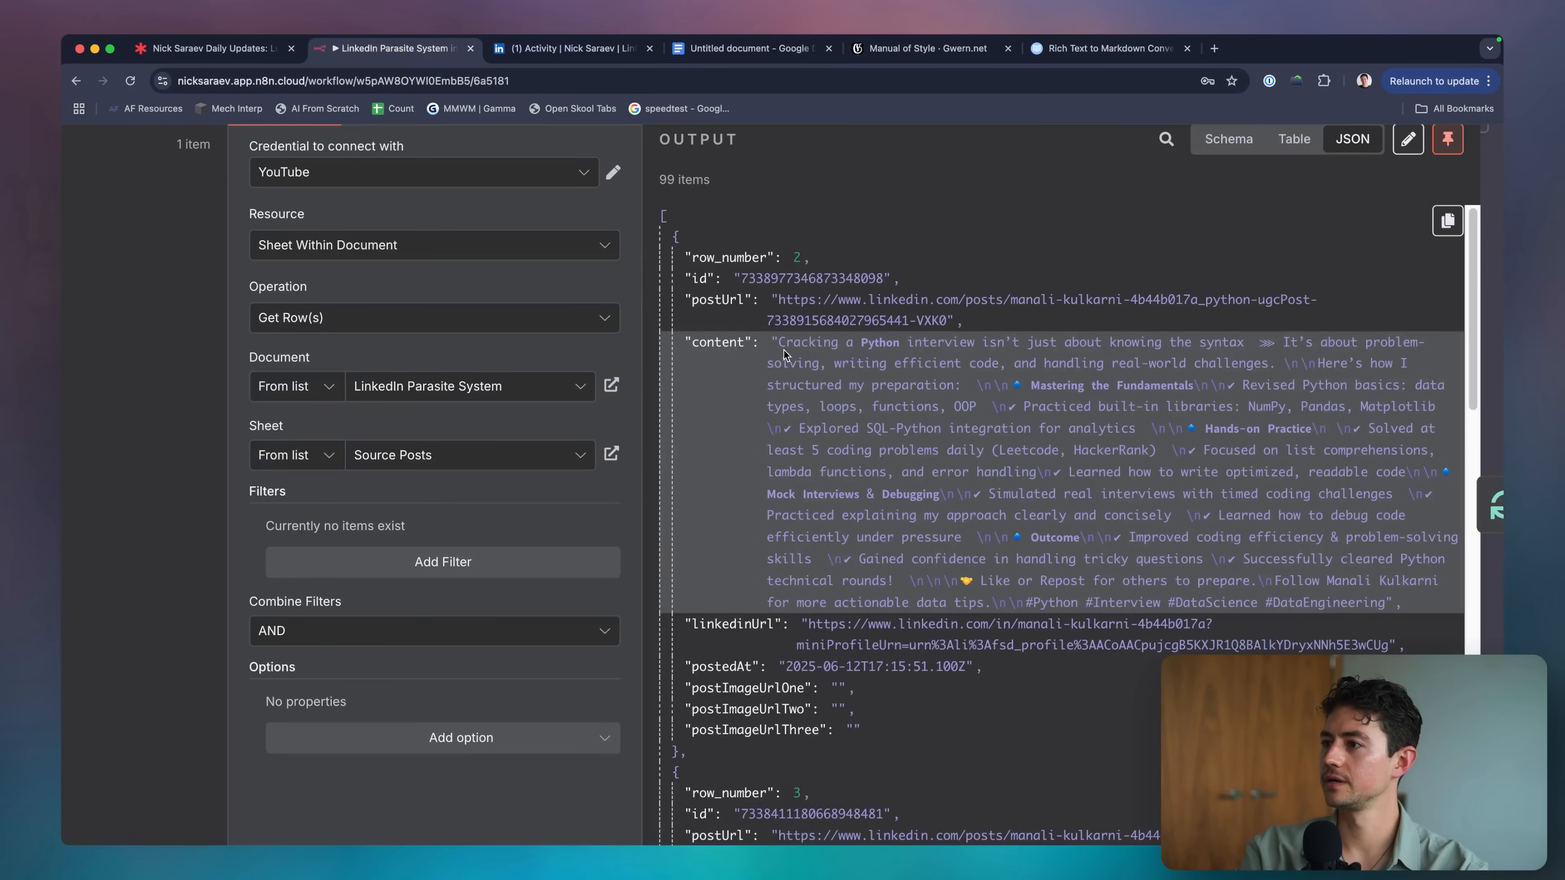
drag(777, 344, 1386, 593)
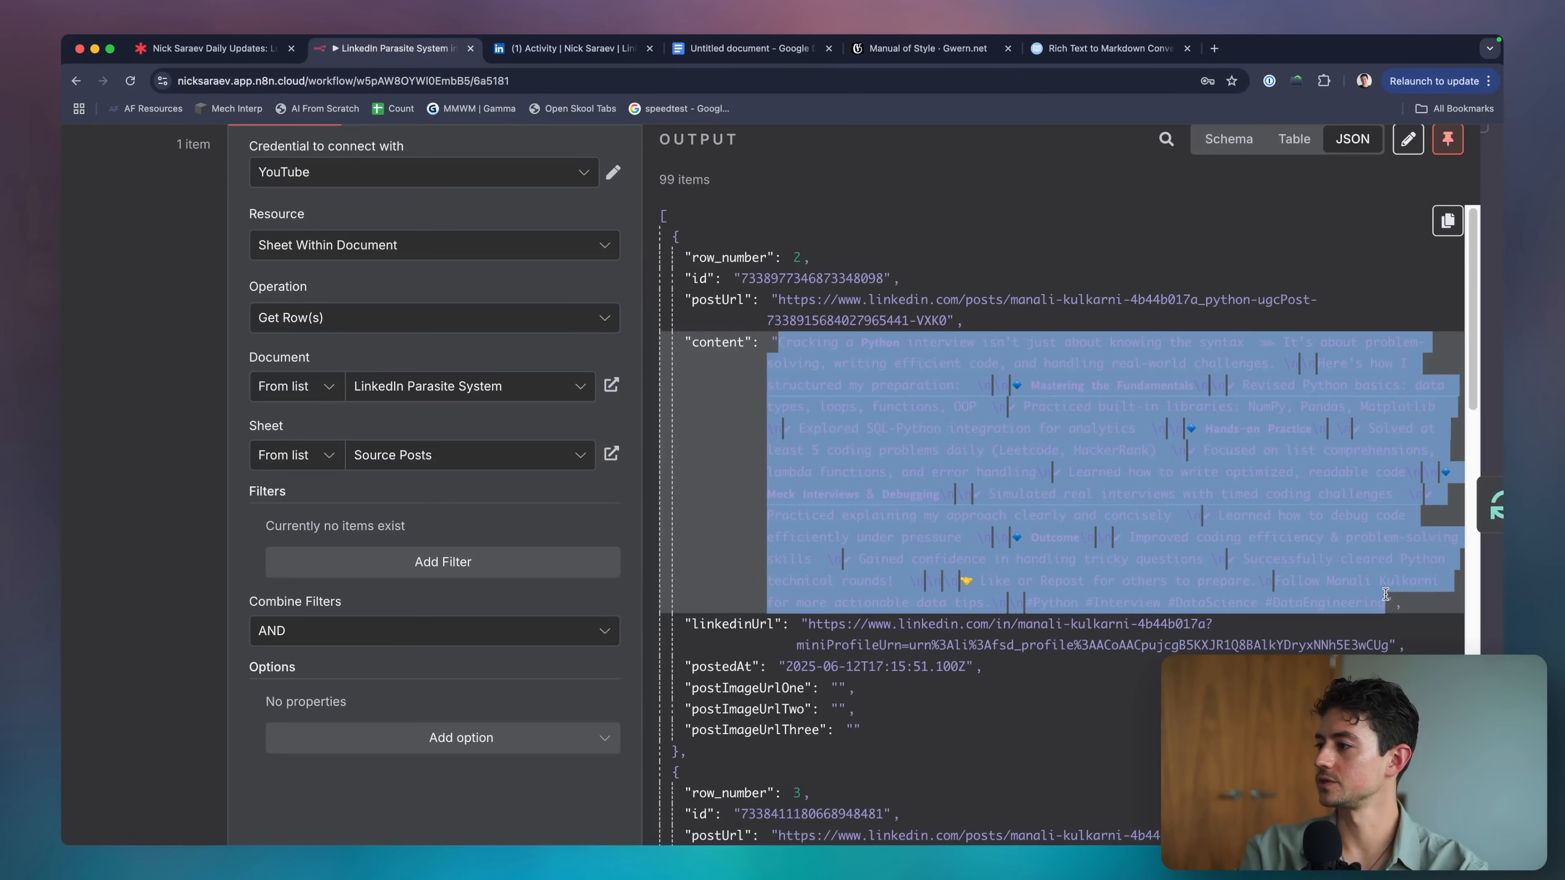
key(ctrl+Tab)
key(ctrl+Tab)
key(super+Up)
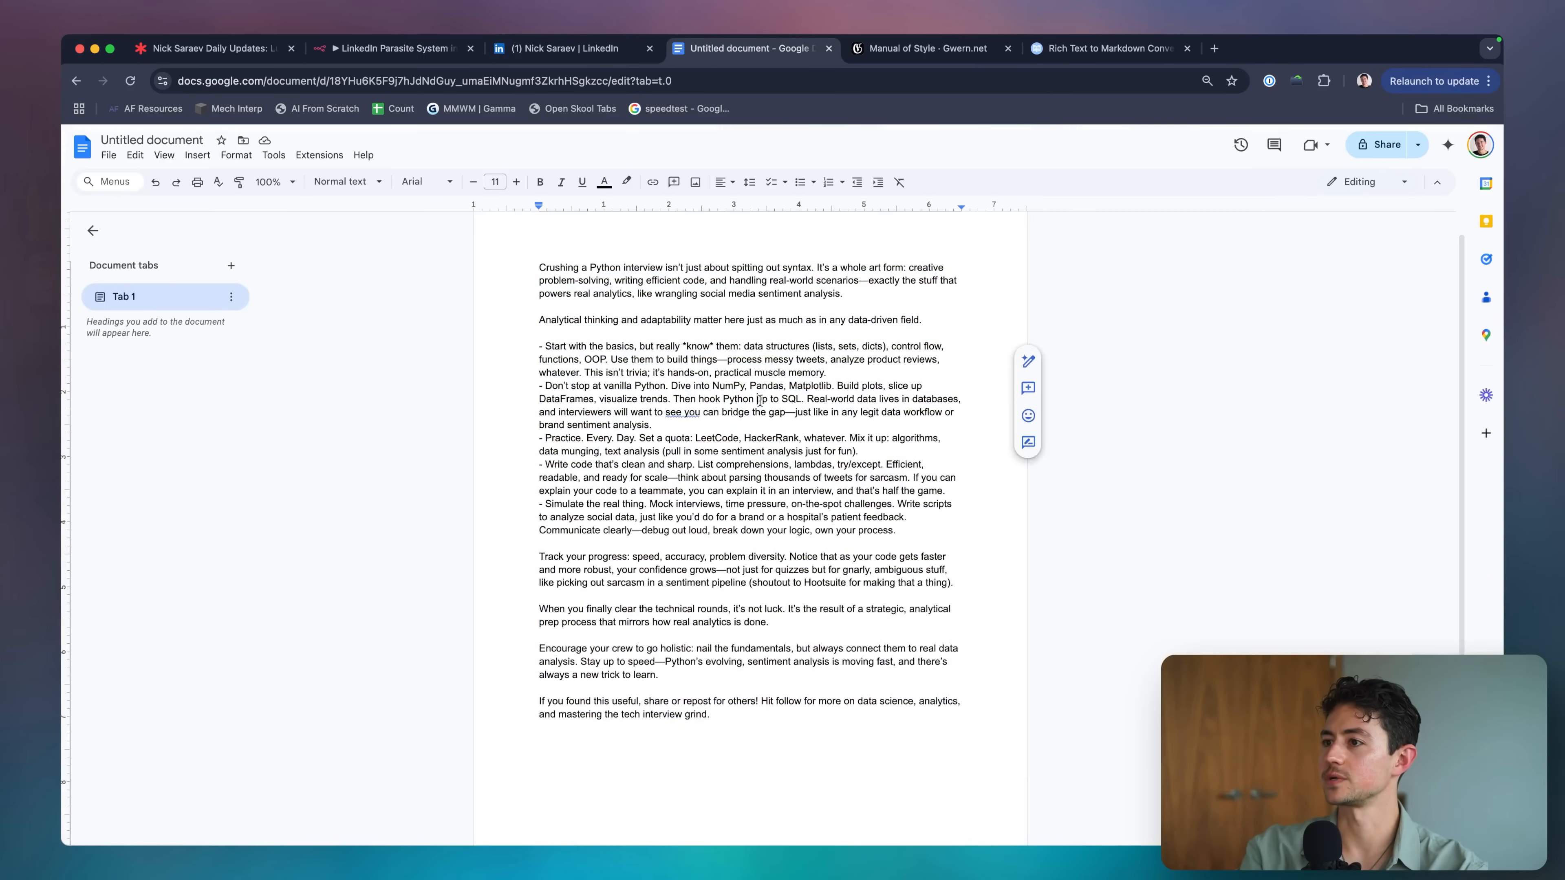
key(ctrl+v)
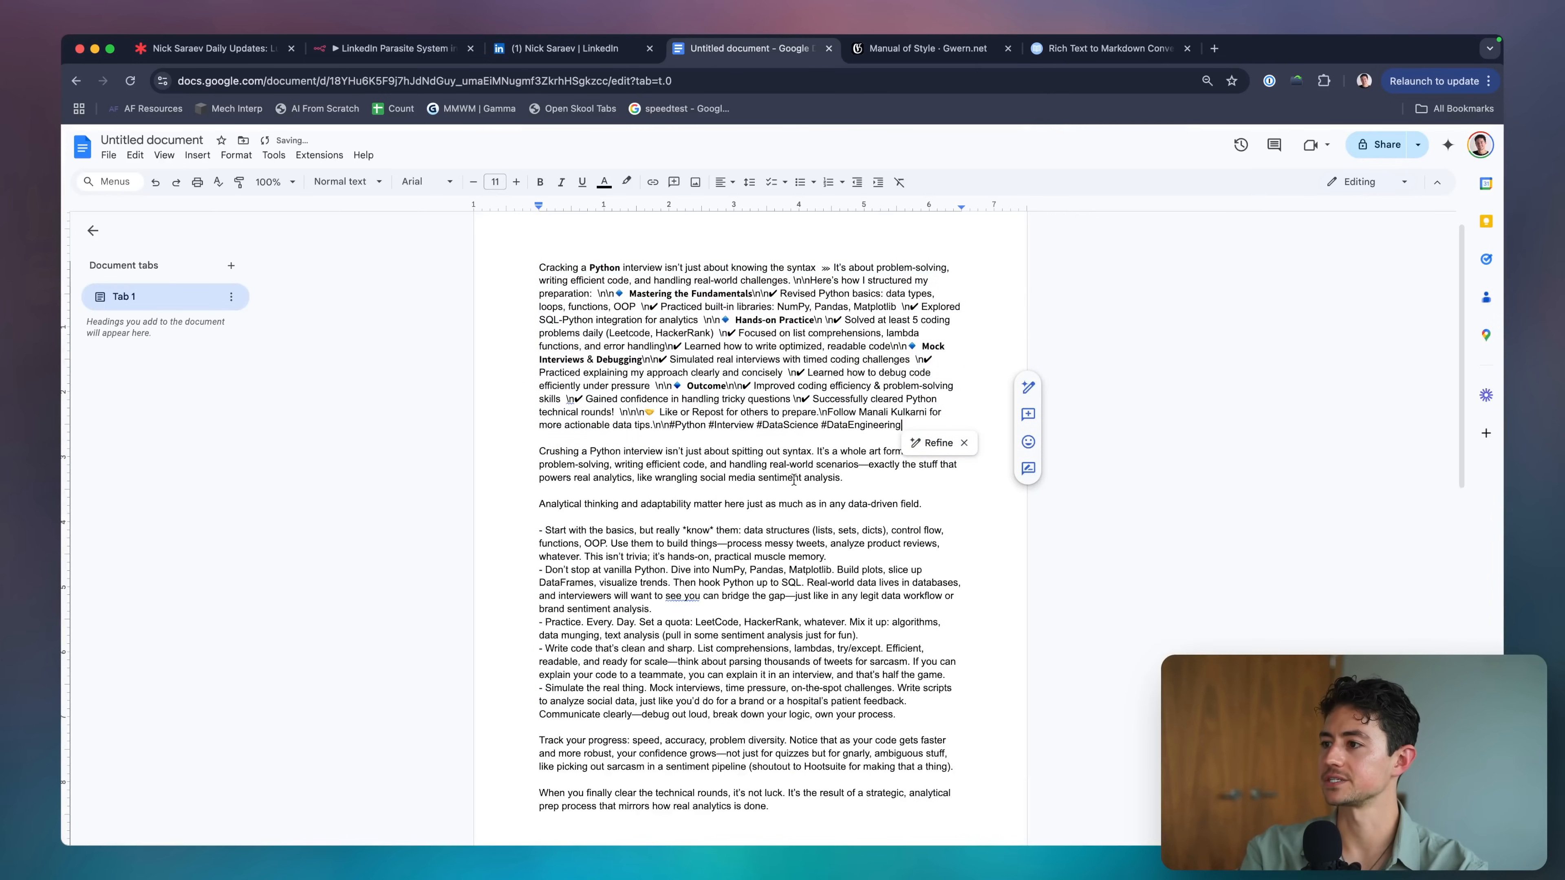
key(Return)
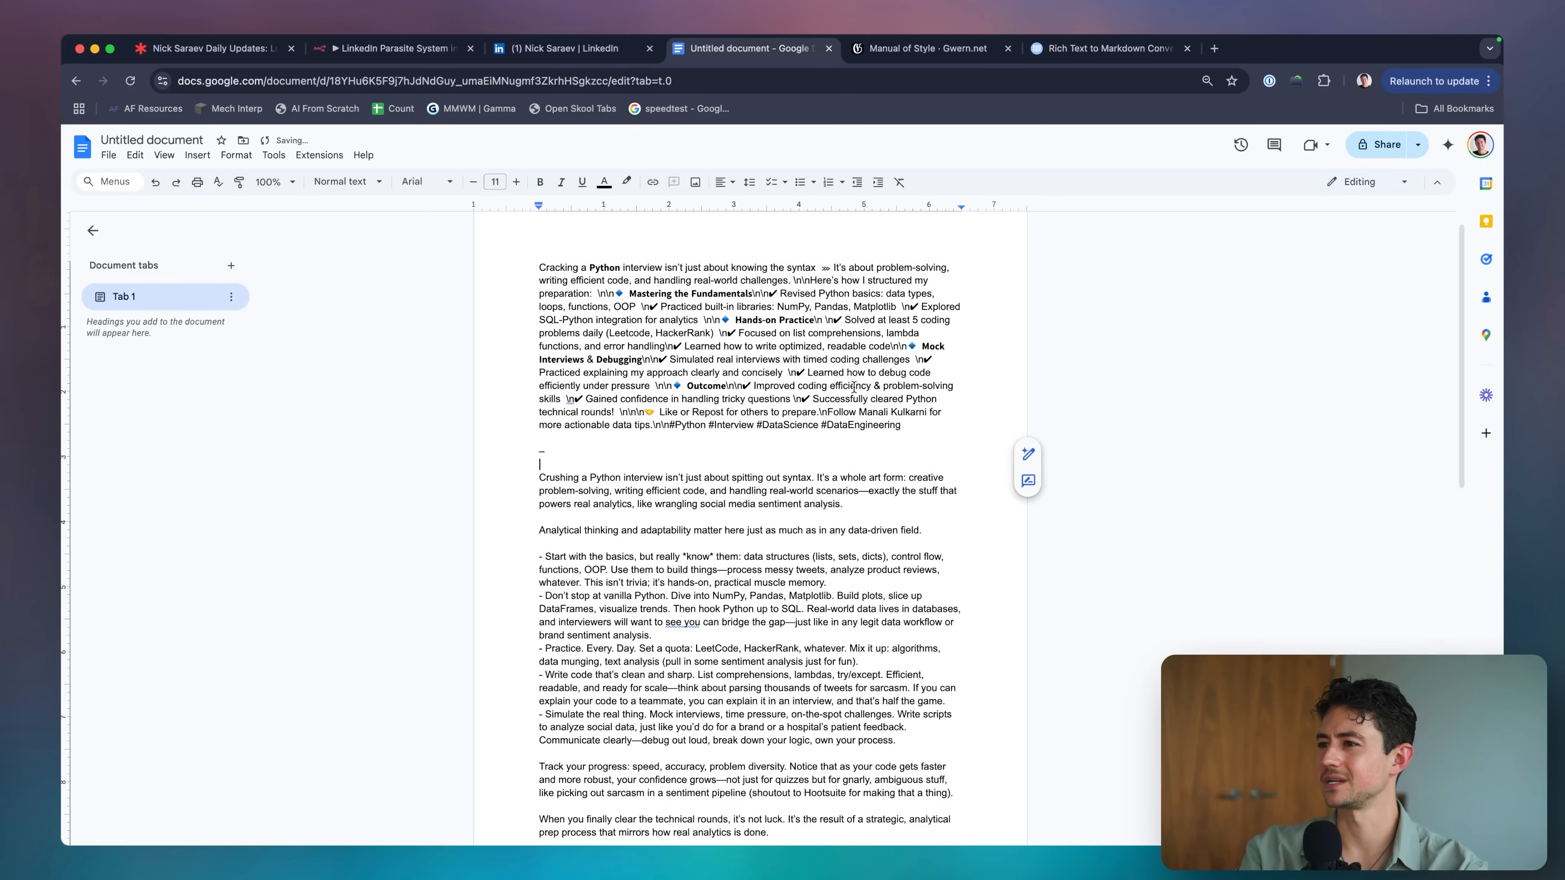
Check the word count of the pasted original post, then select the rewritten post.
scroll(1021, 313, down, 1)
triple_click(1021, 312)
key(super+shift+c)
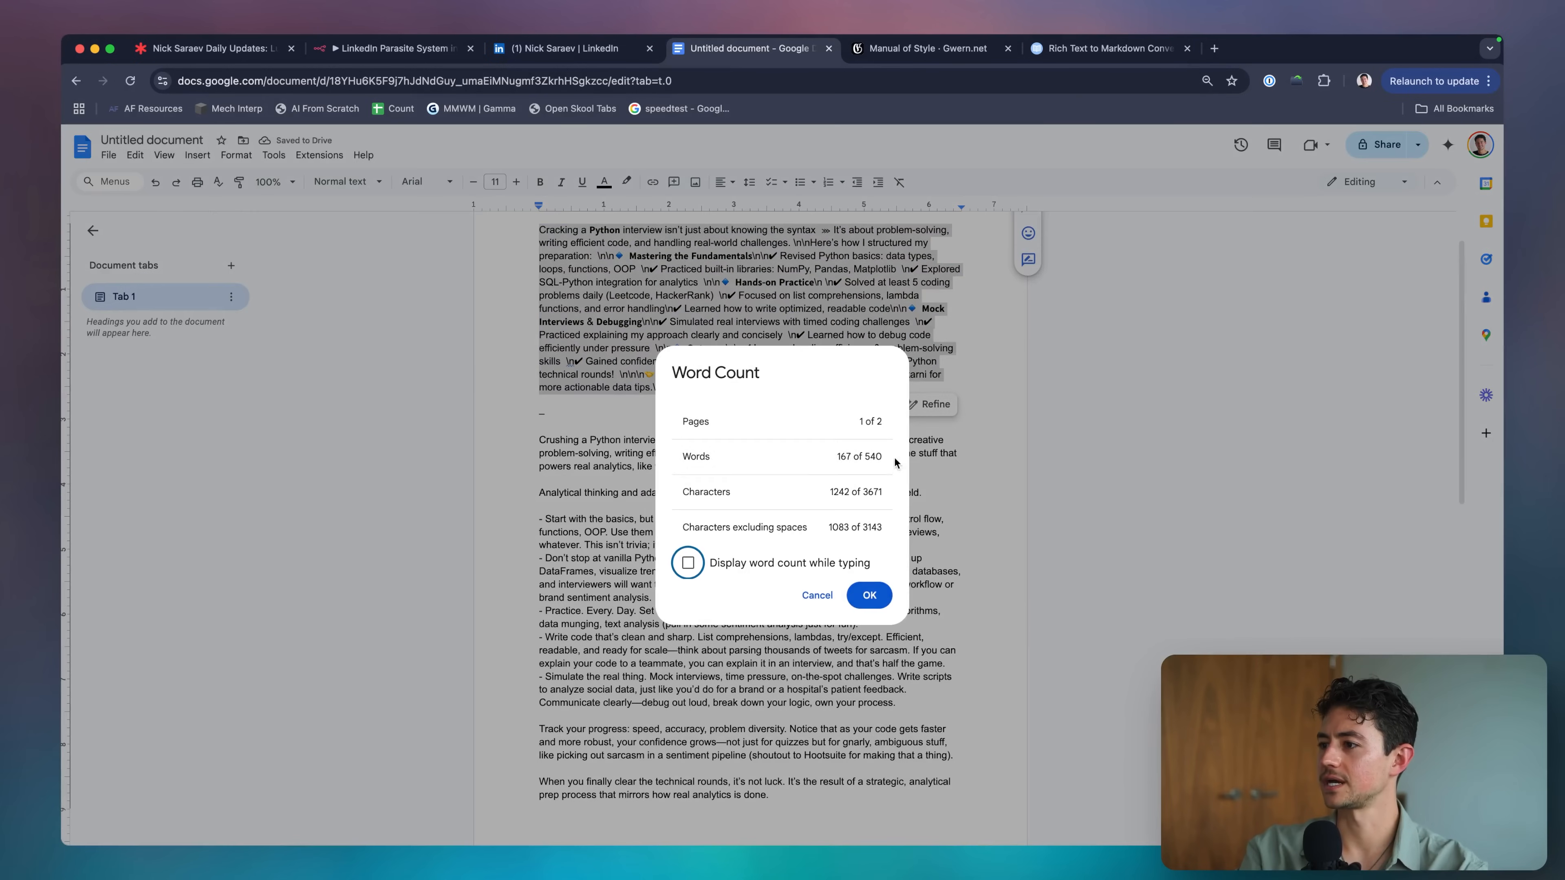
key(Escape)
key(Up)
scroll(680, 429, down, 3)
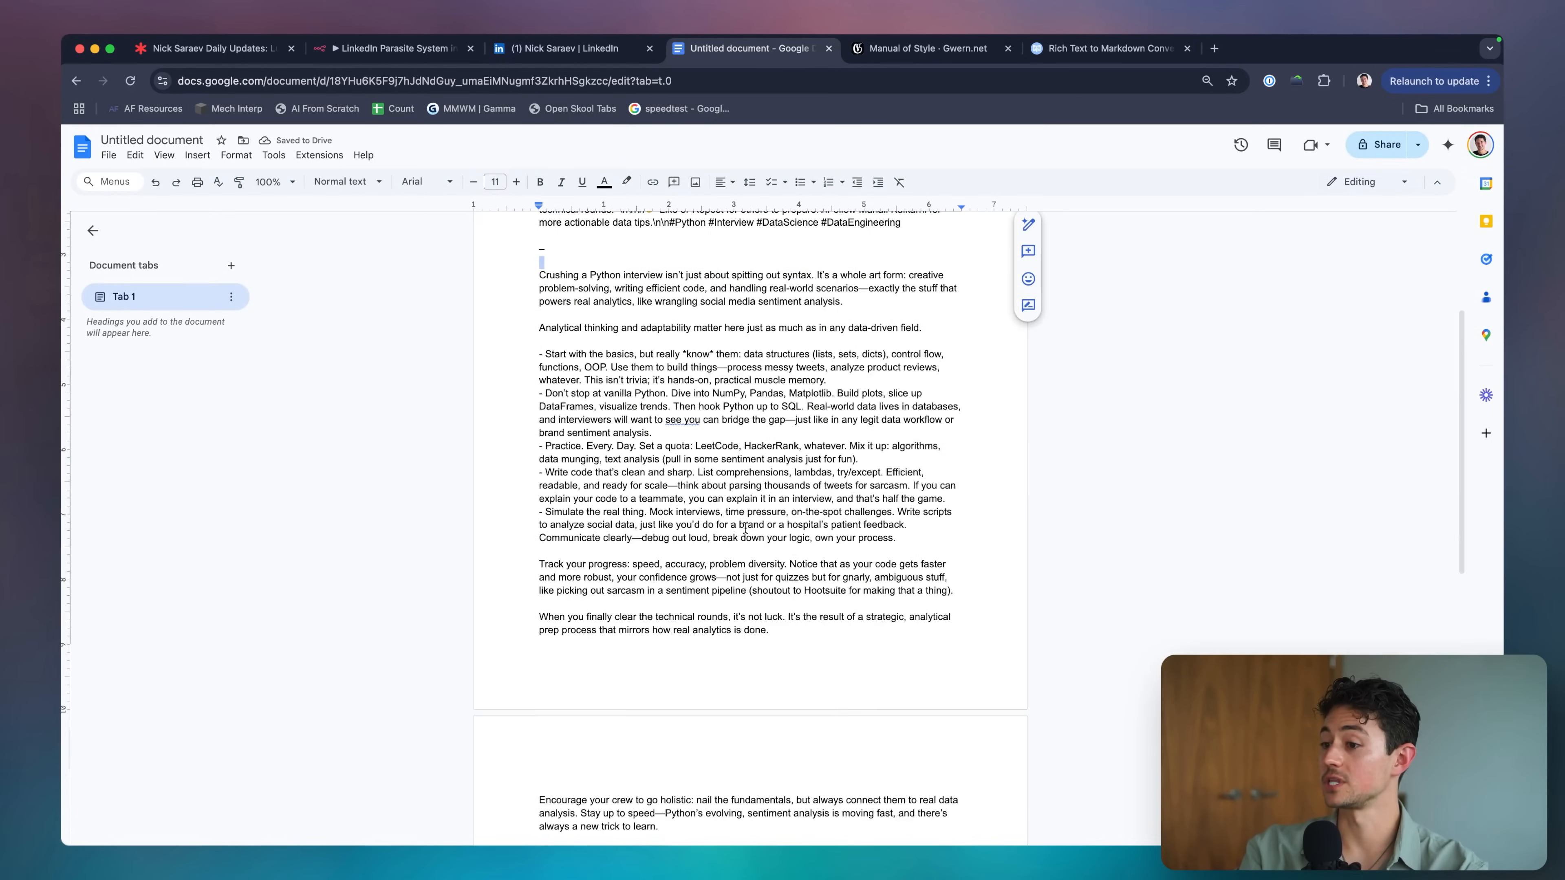
shift+click(806, 634)
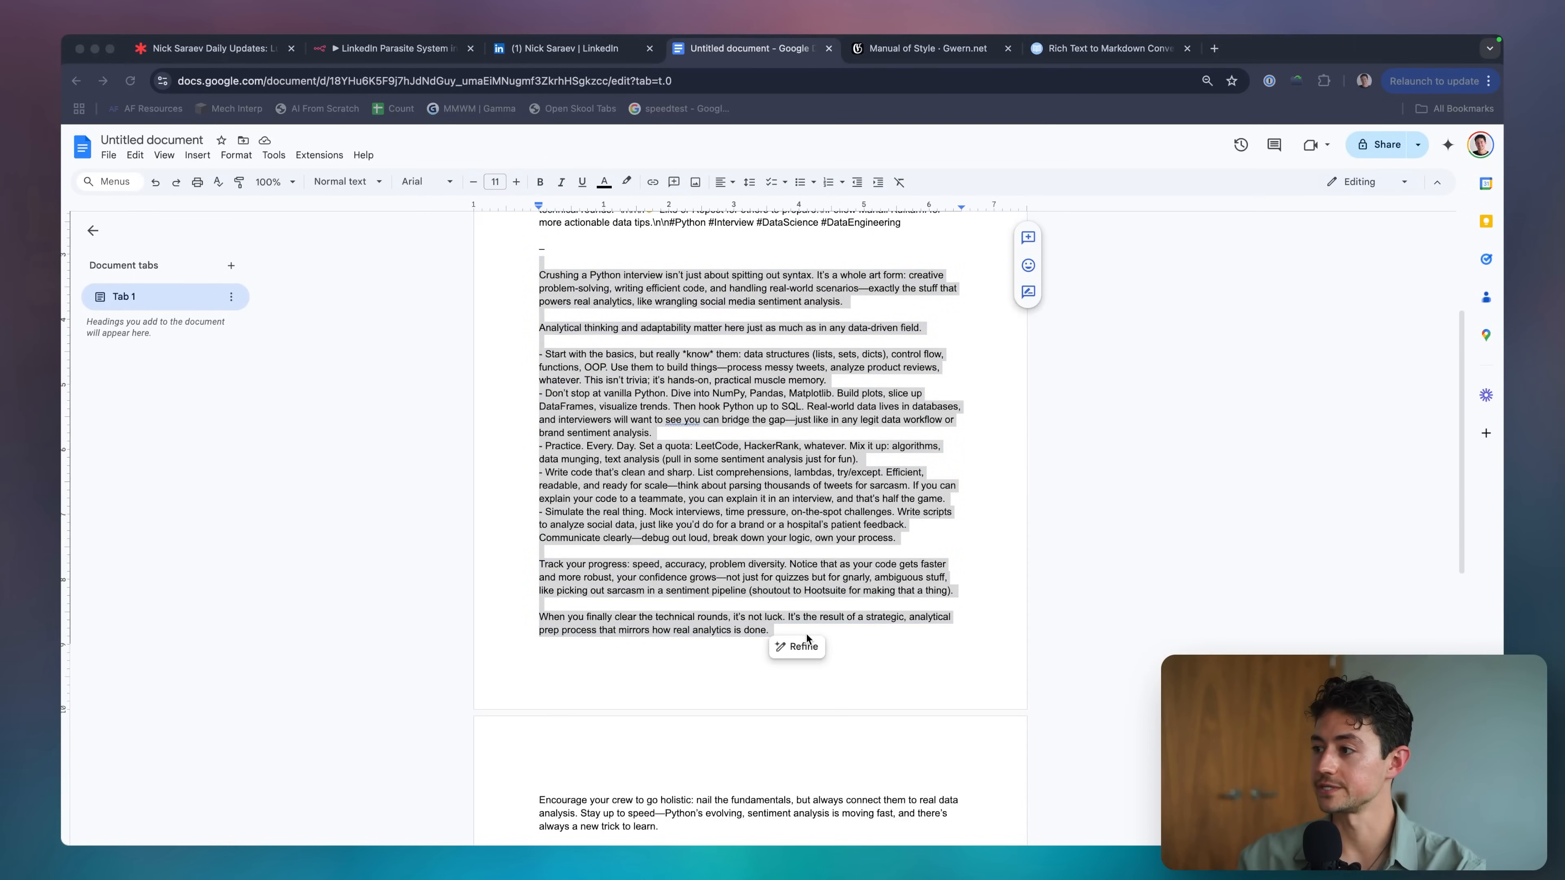
Clear the document selection and return to the n8n workflow.
key(super+Tab)
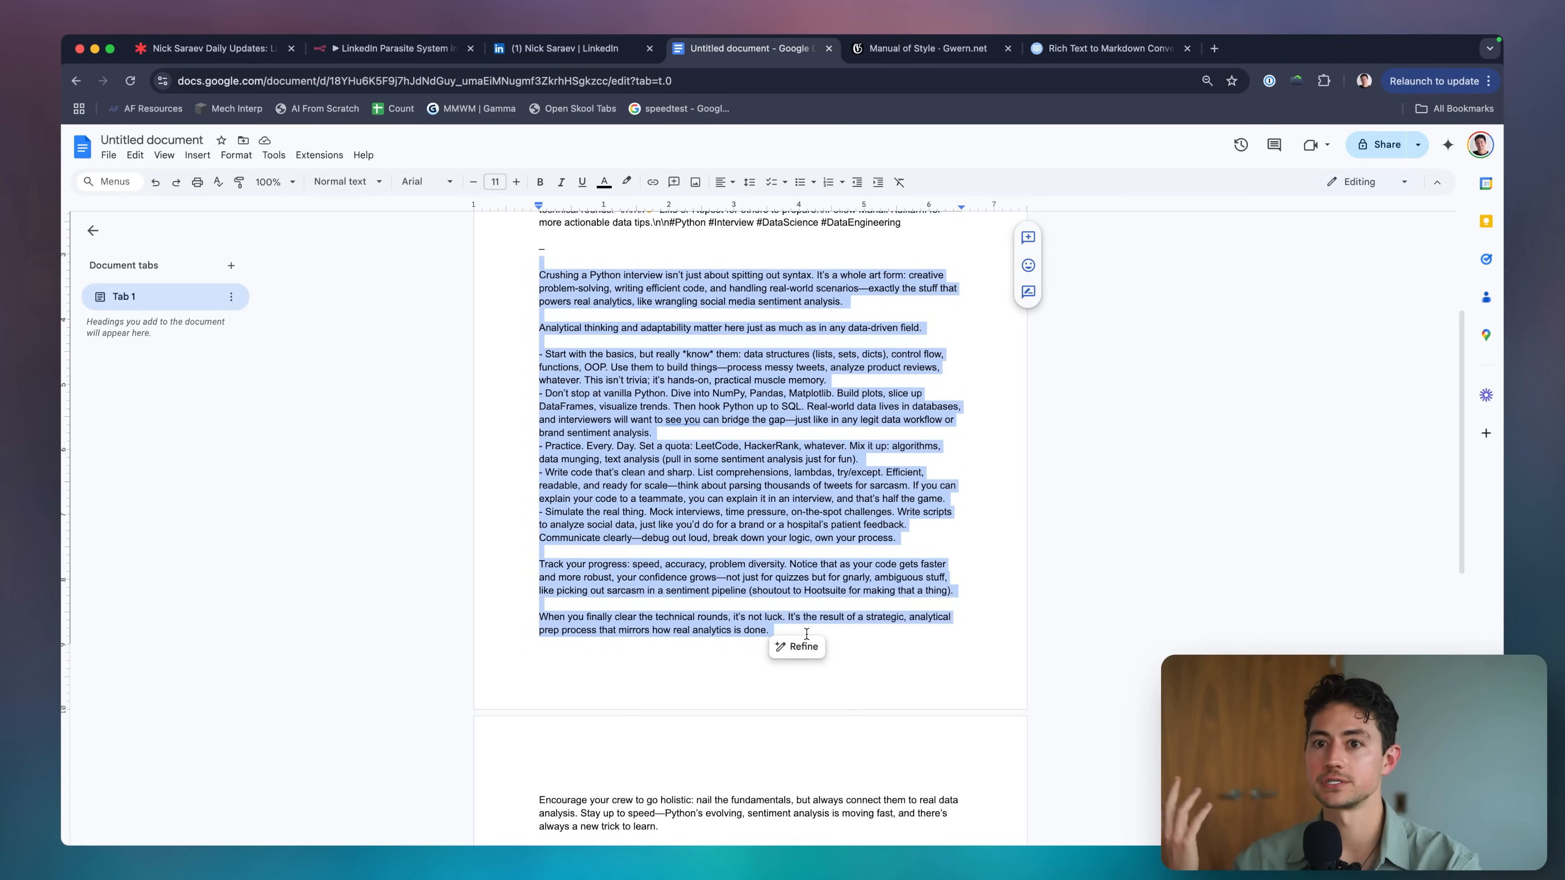
scroll(524, 256, up, 4)
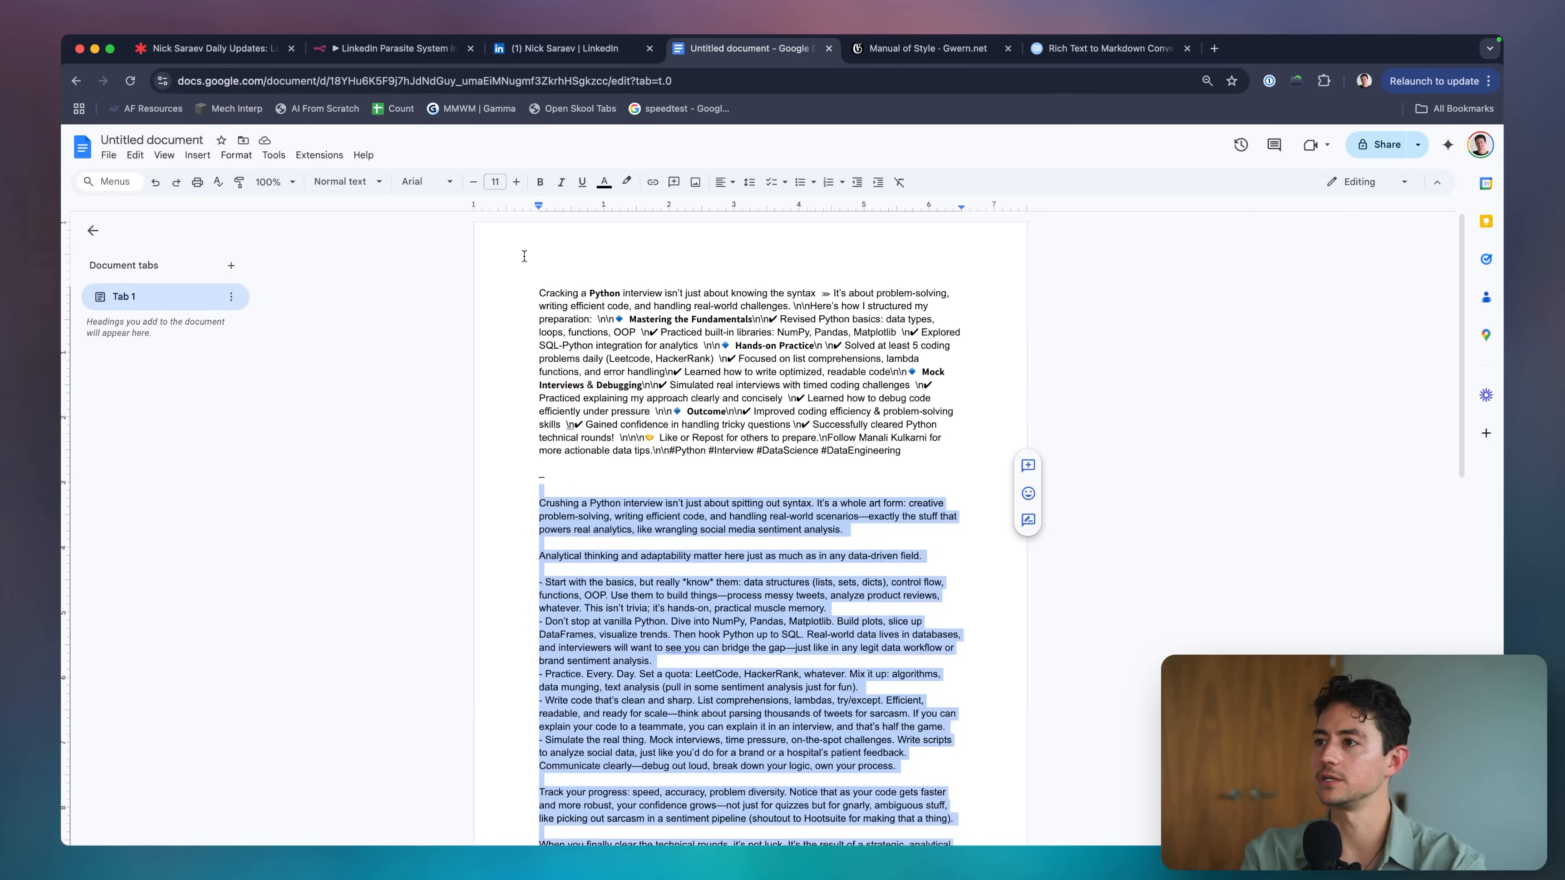
click(635, 444)
scroll(635, 444, down, 3)
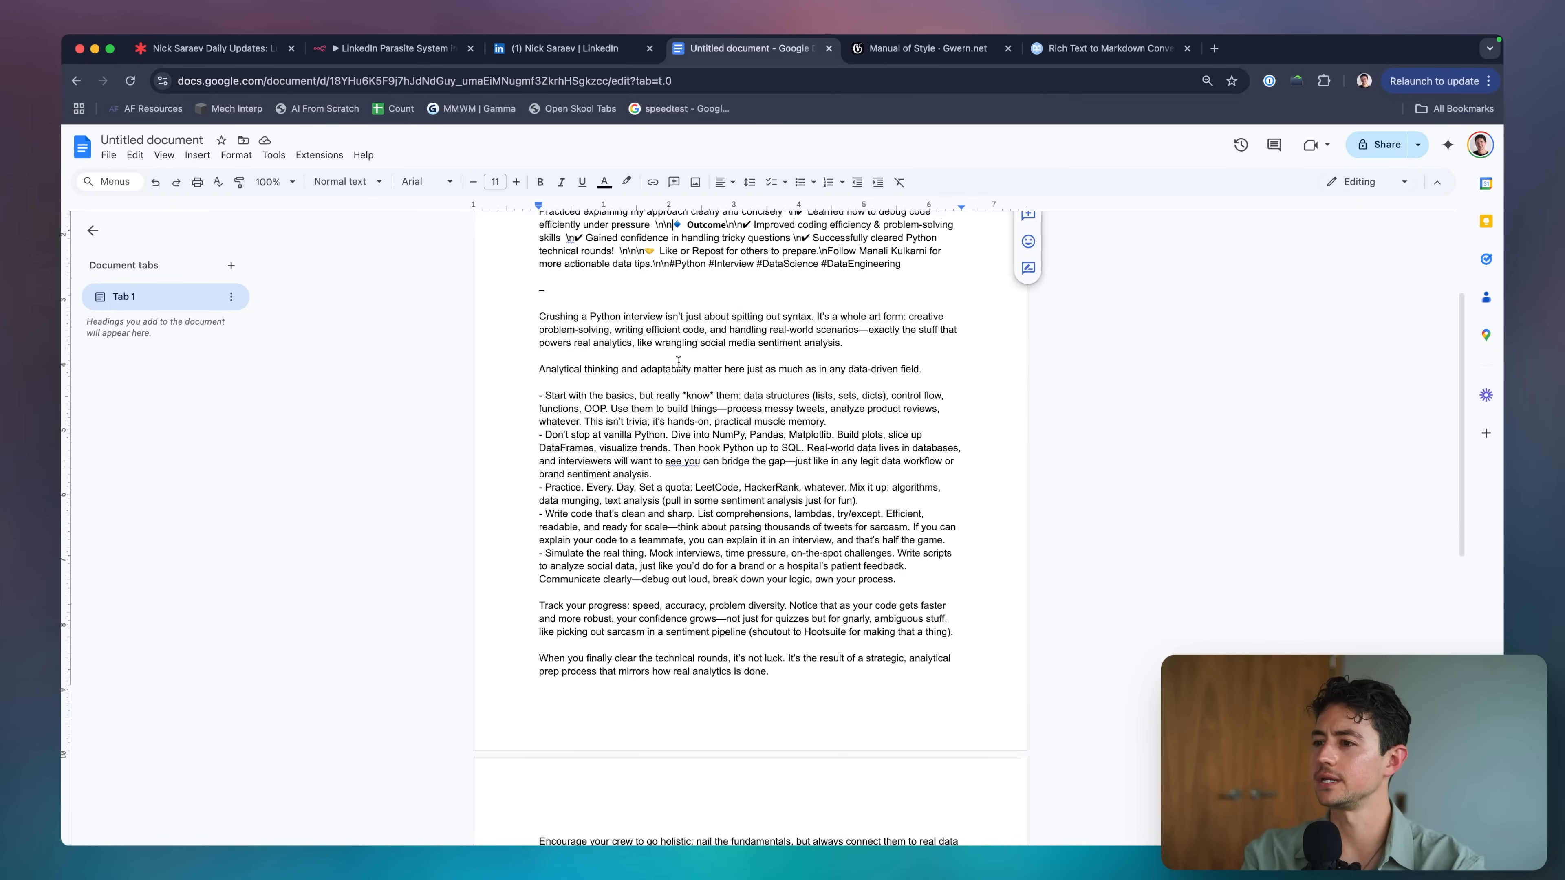
scroll(635, 444, up, 2)
click(406, 50)
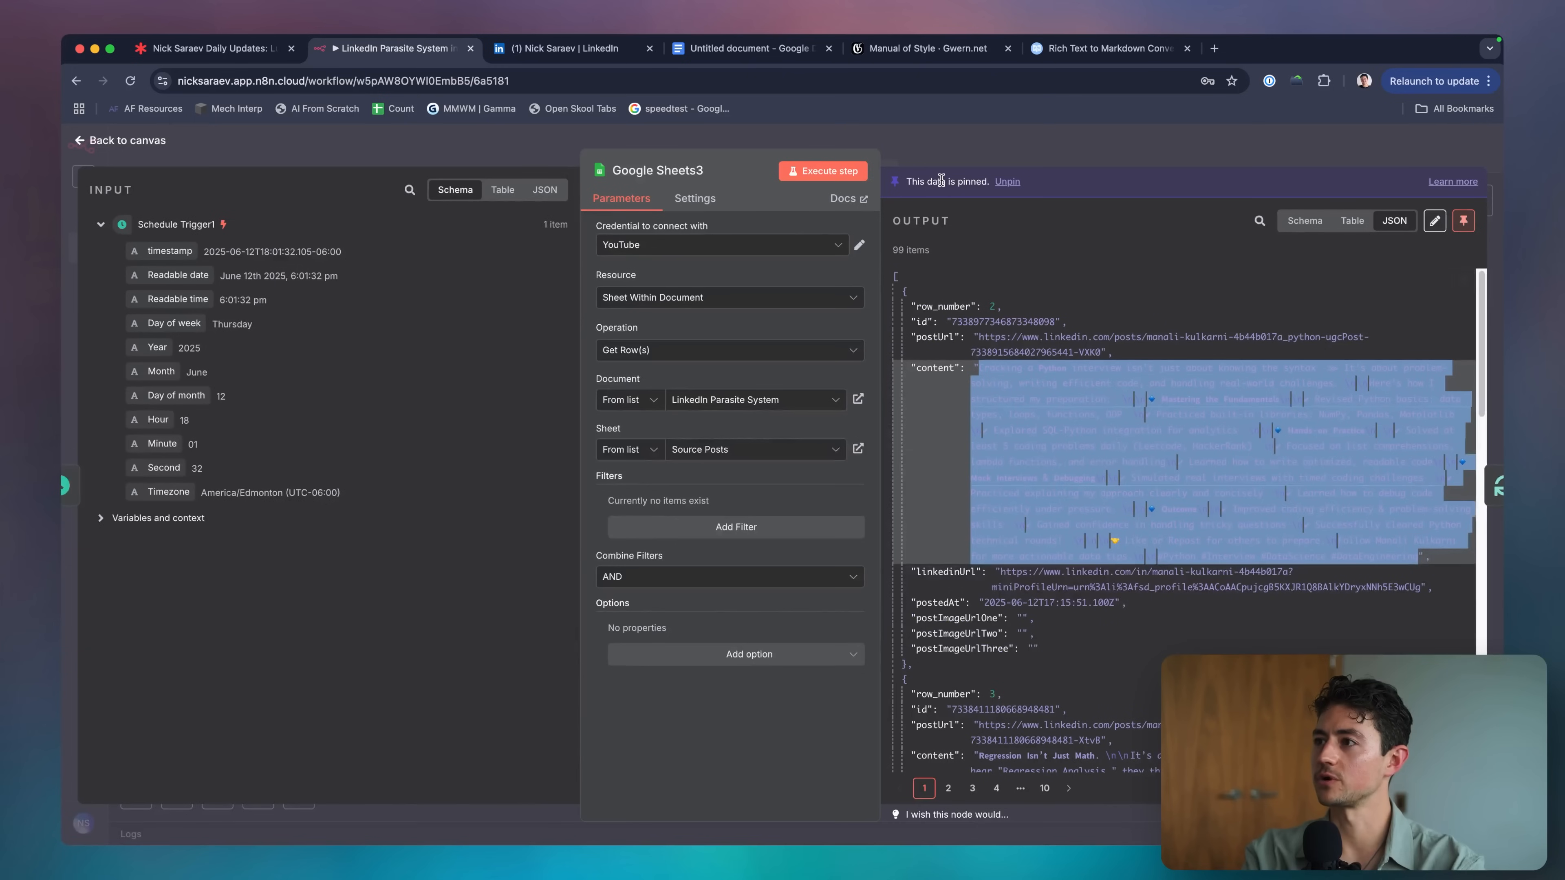
Set the Generate Outline (no description) node's model to GPT-4.5-PREVIEW.
click(900, 143)
scroll(824, 354, down, 1)
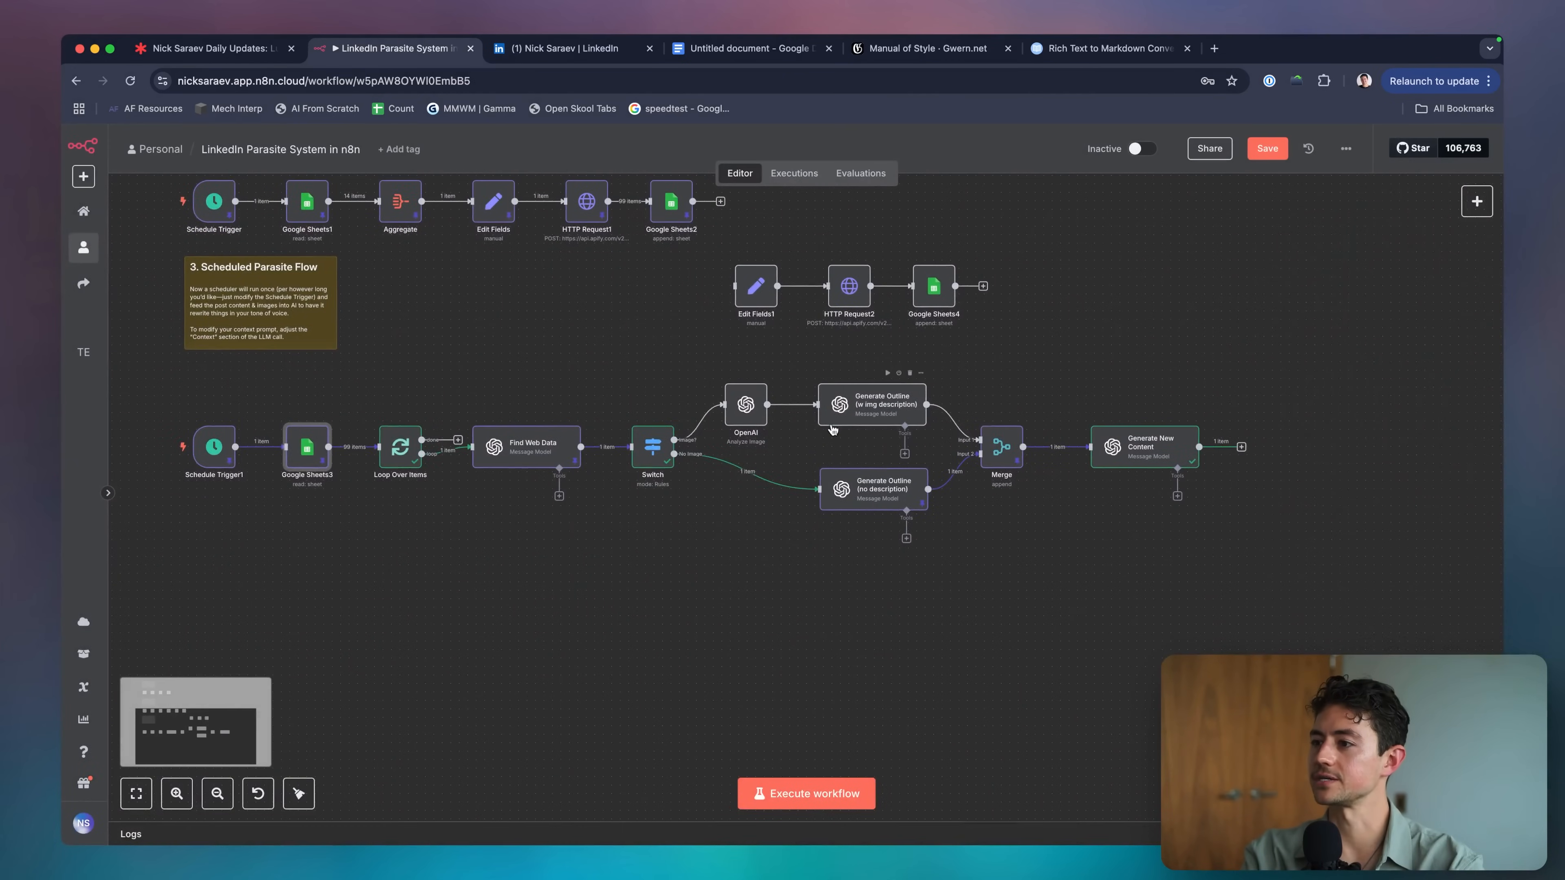
click(899, 488)
scroll(877, 517, up, 3)
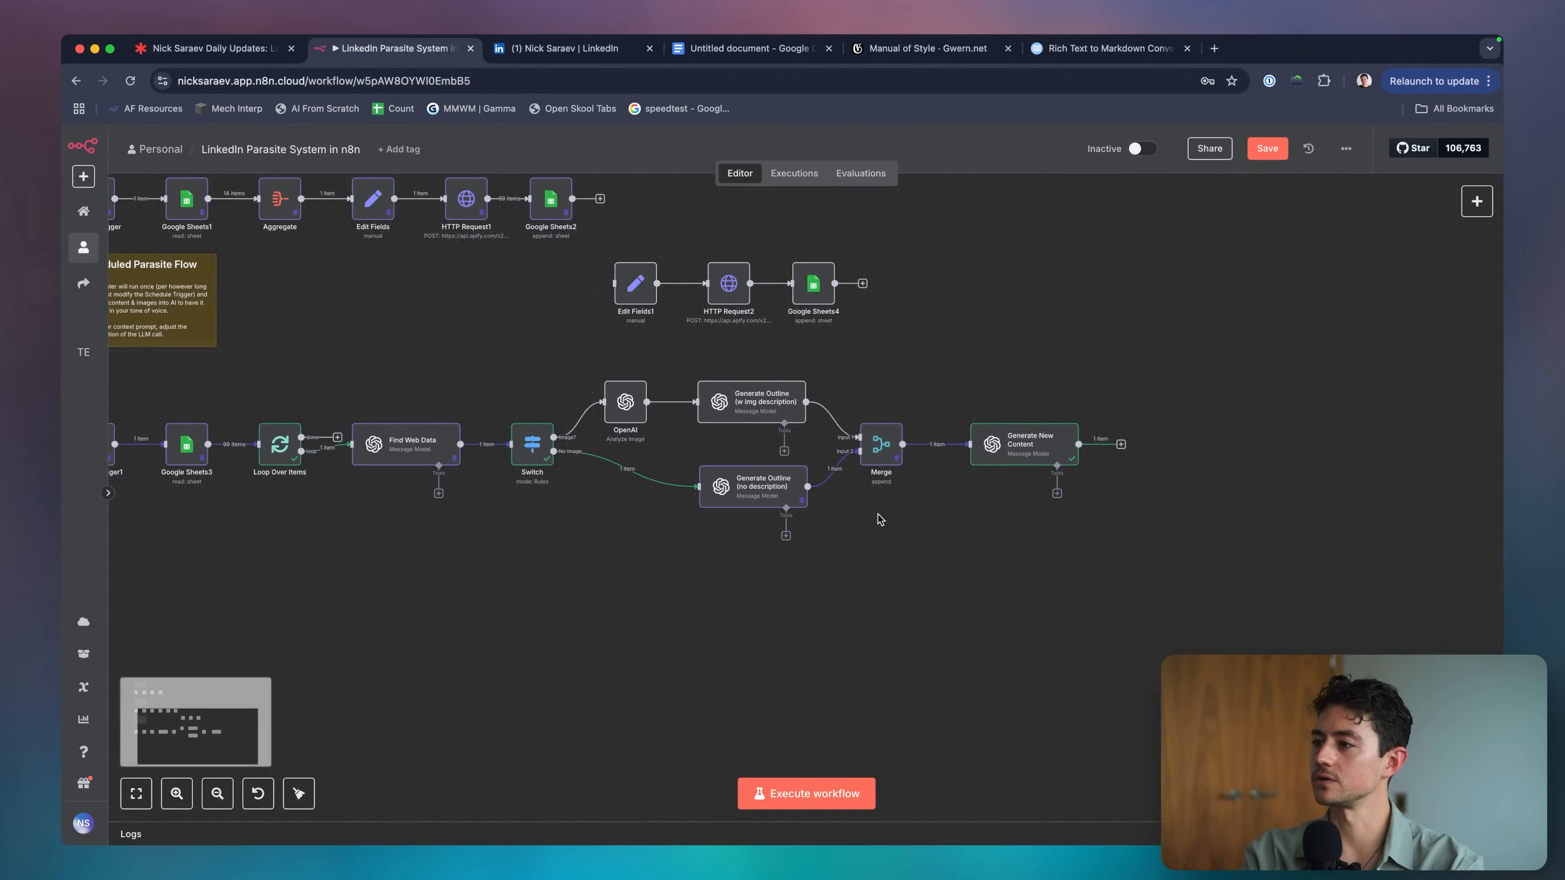
double_click(736, 491)
scroll(840, 474, down, 5)
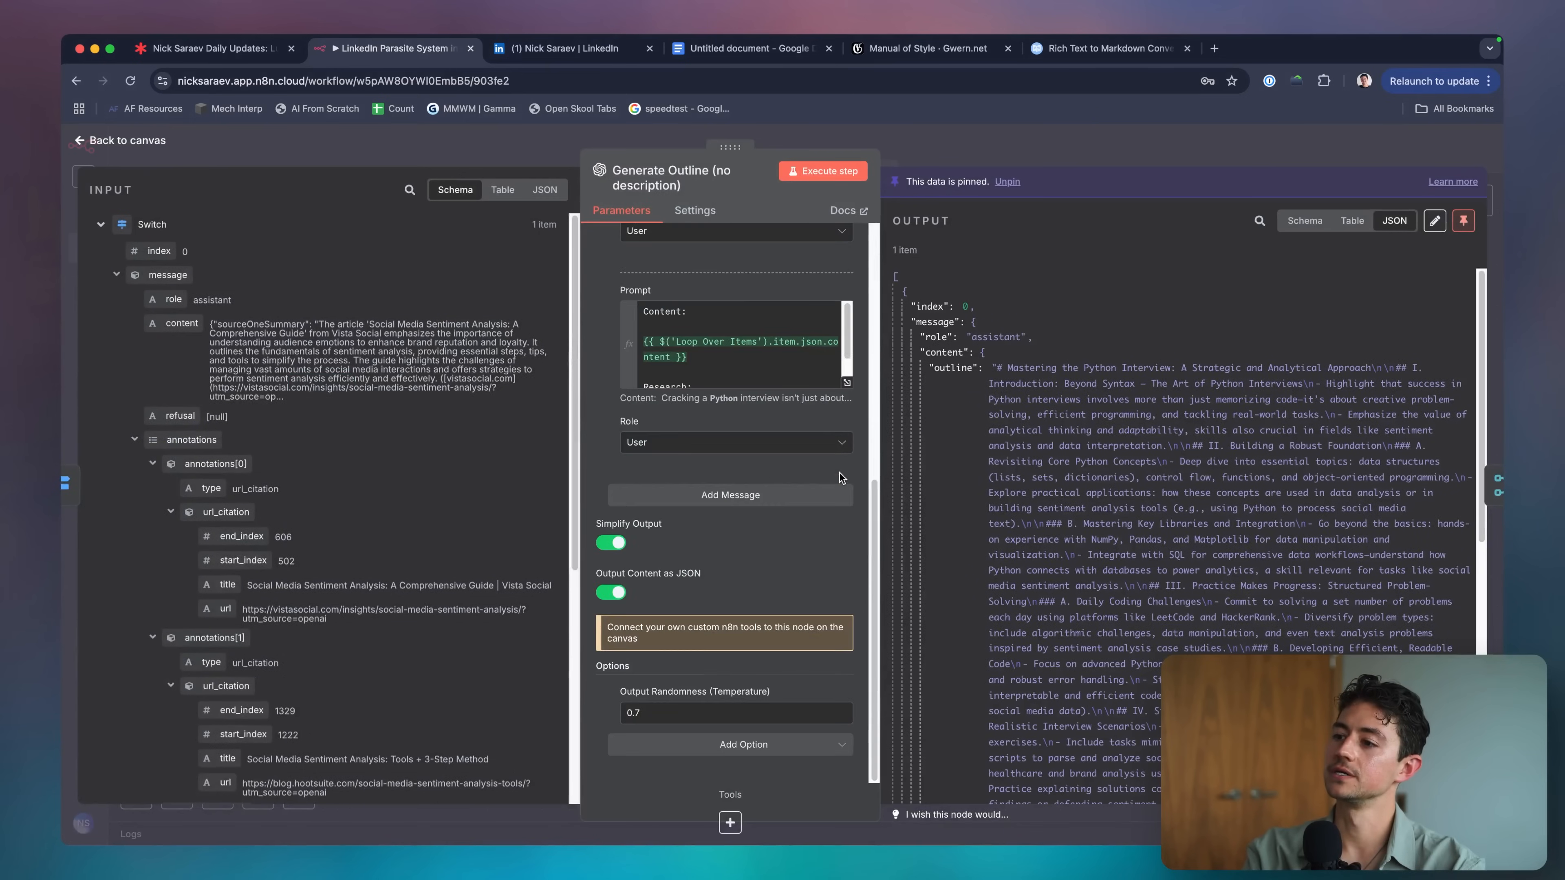
scroll(762, 473, up, 5)
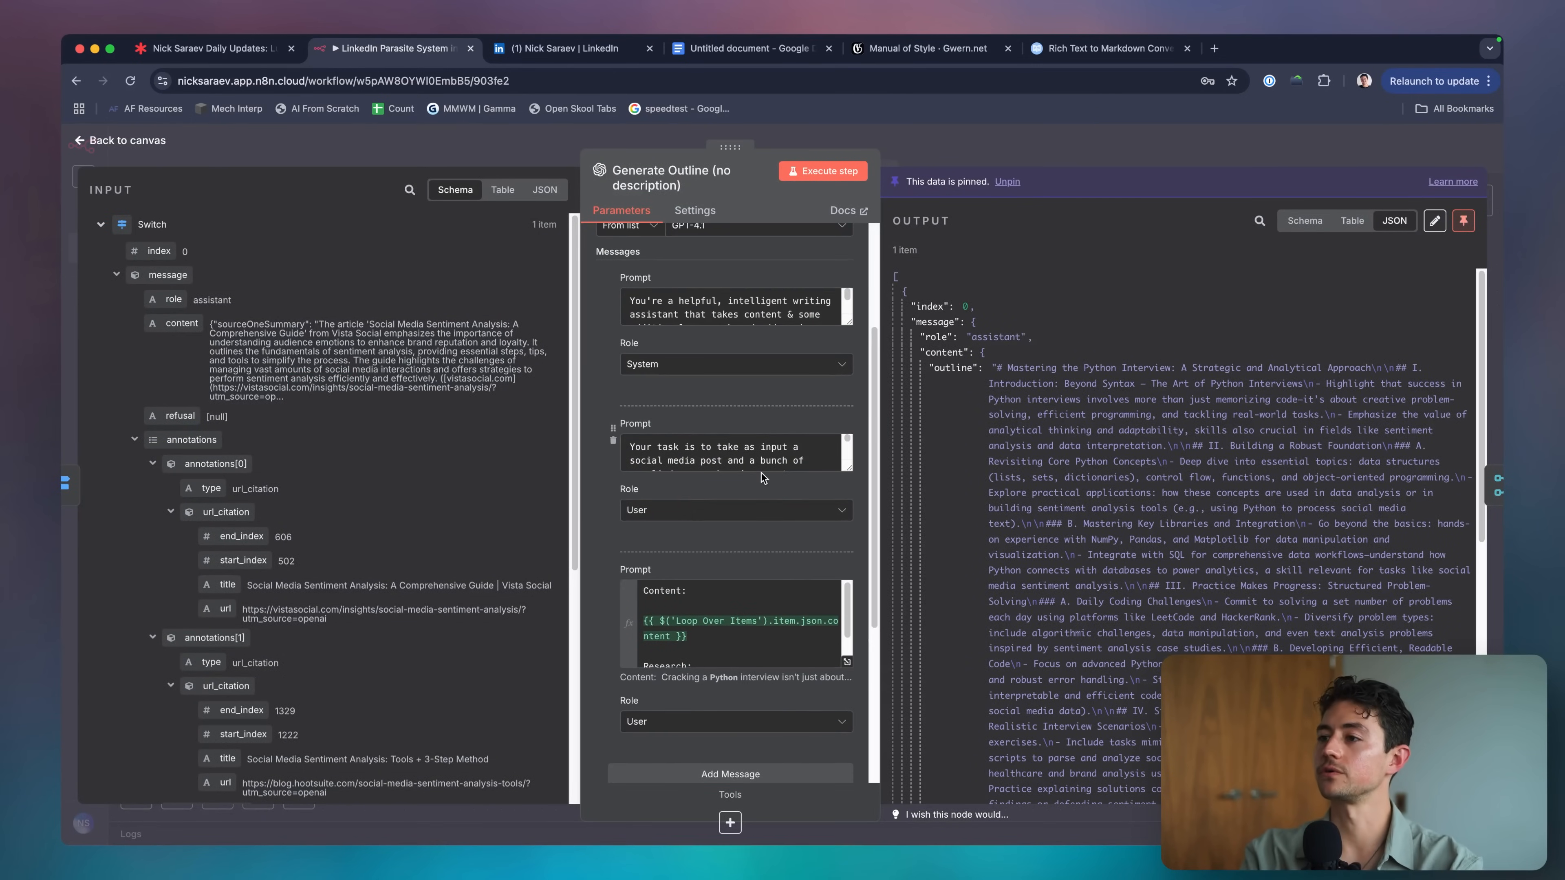
scroll(678, 432, up, 2)
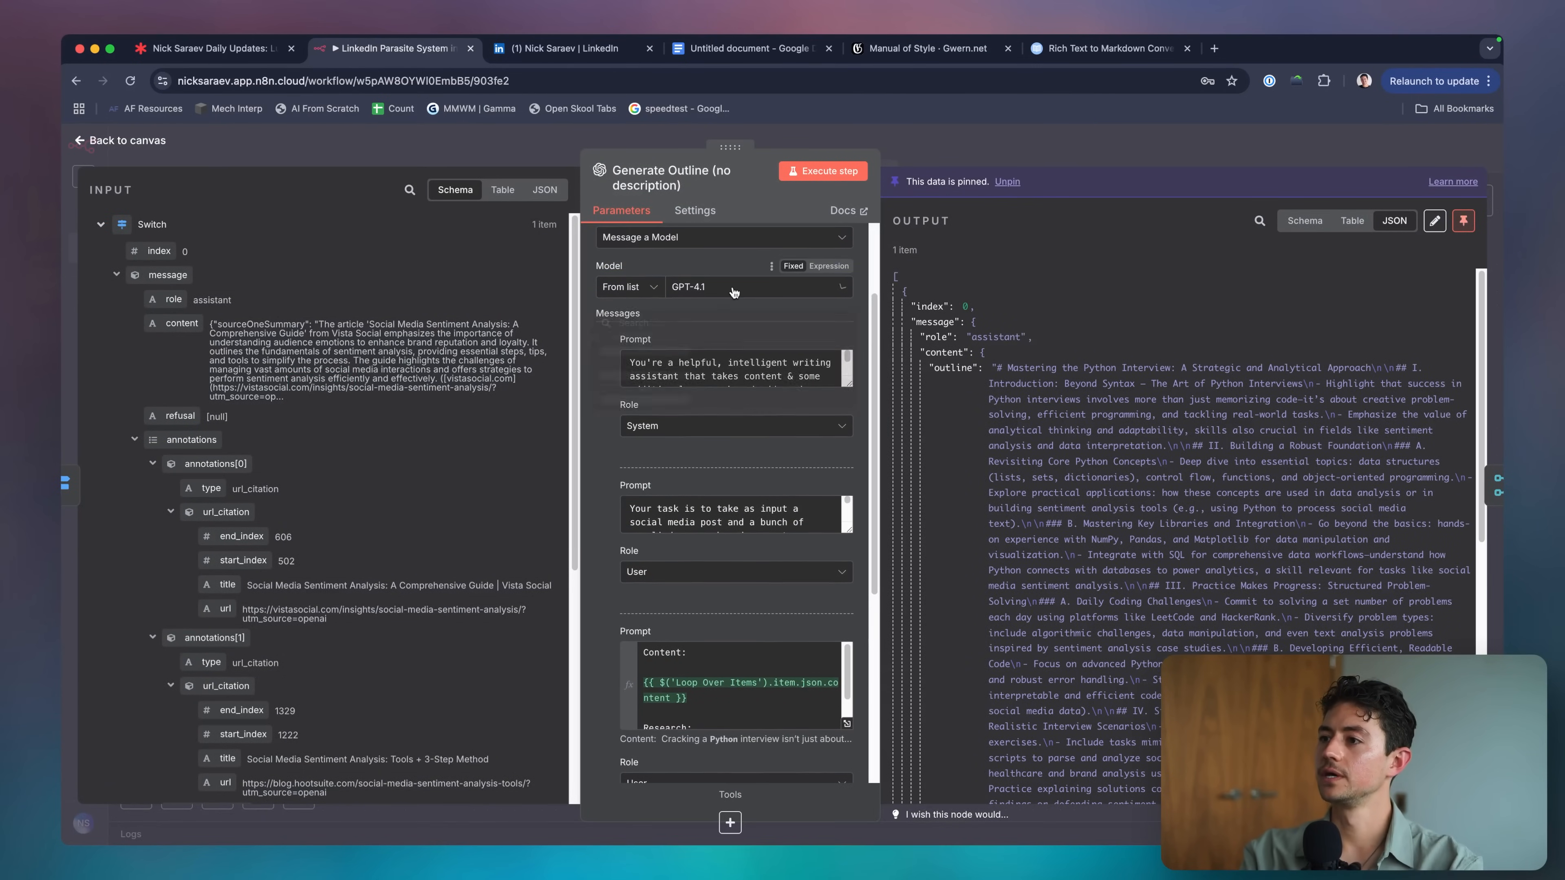
click(721, 287)
scroll(709, 431, down, 3)
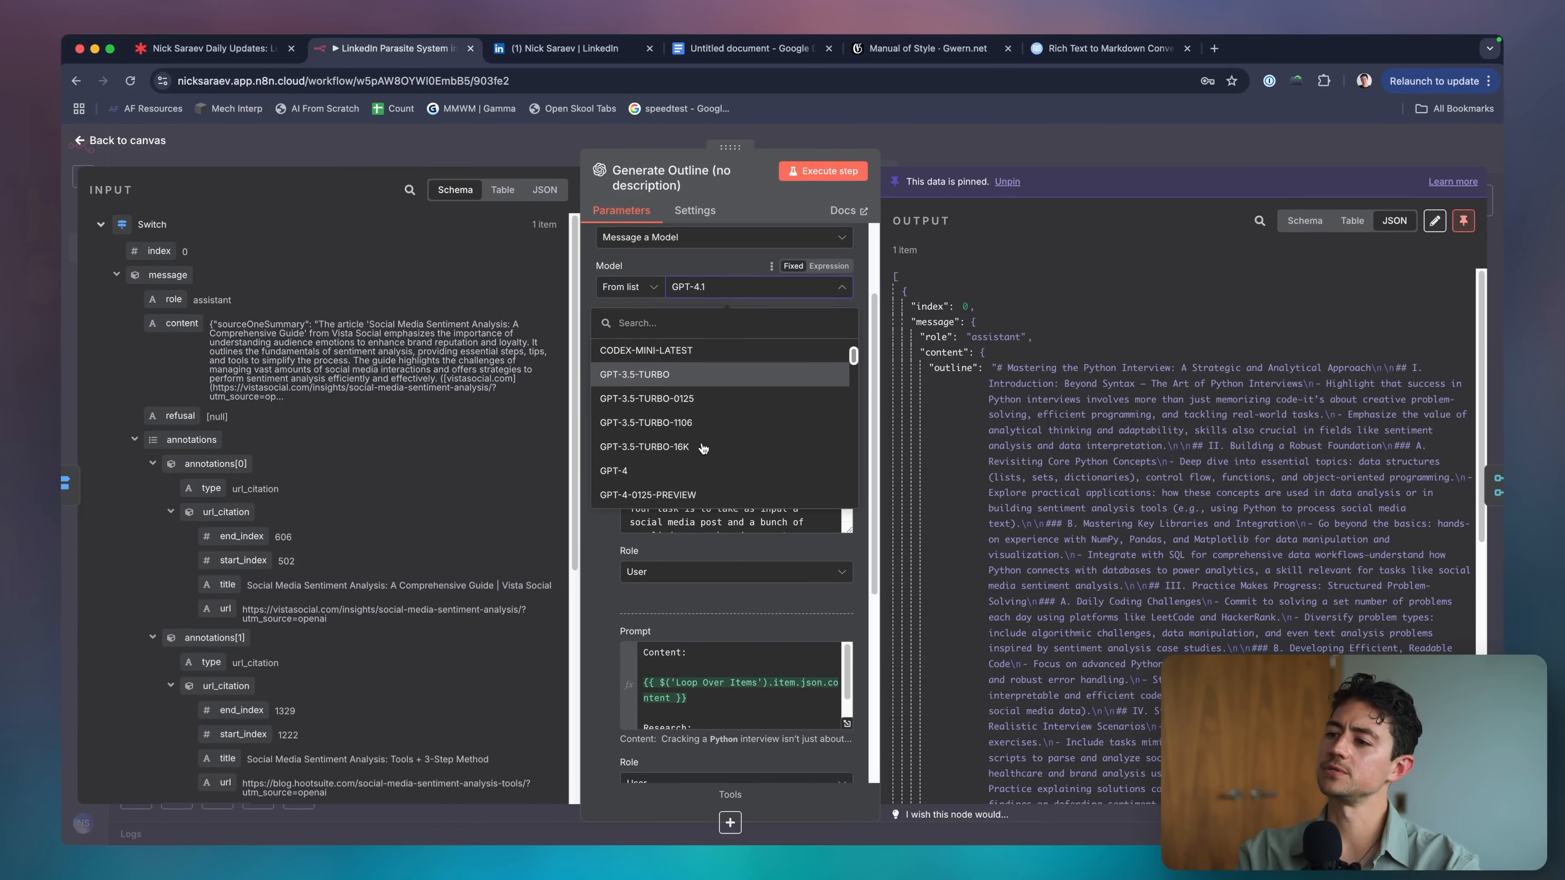
text(gpt-4.5)
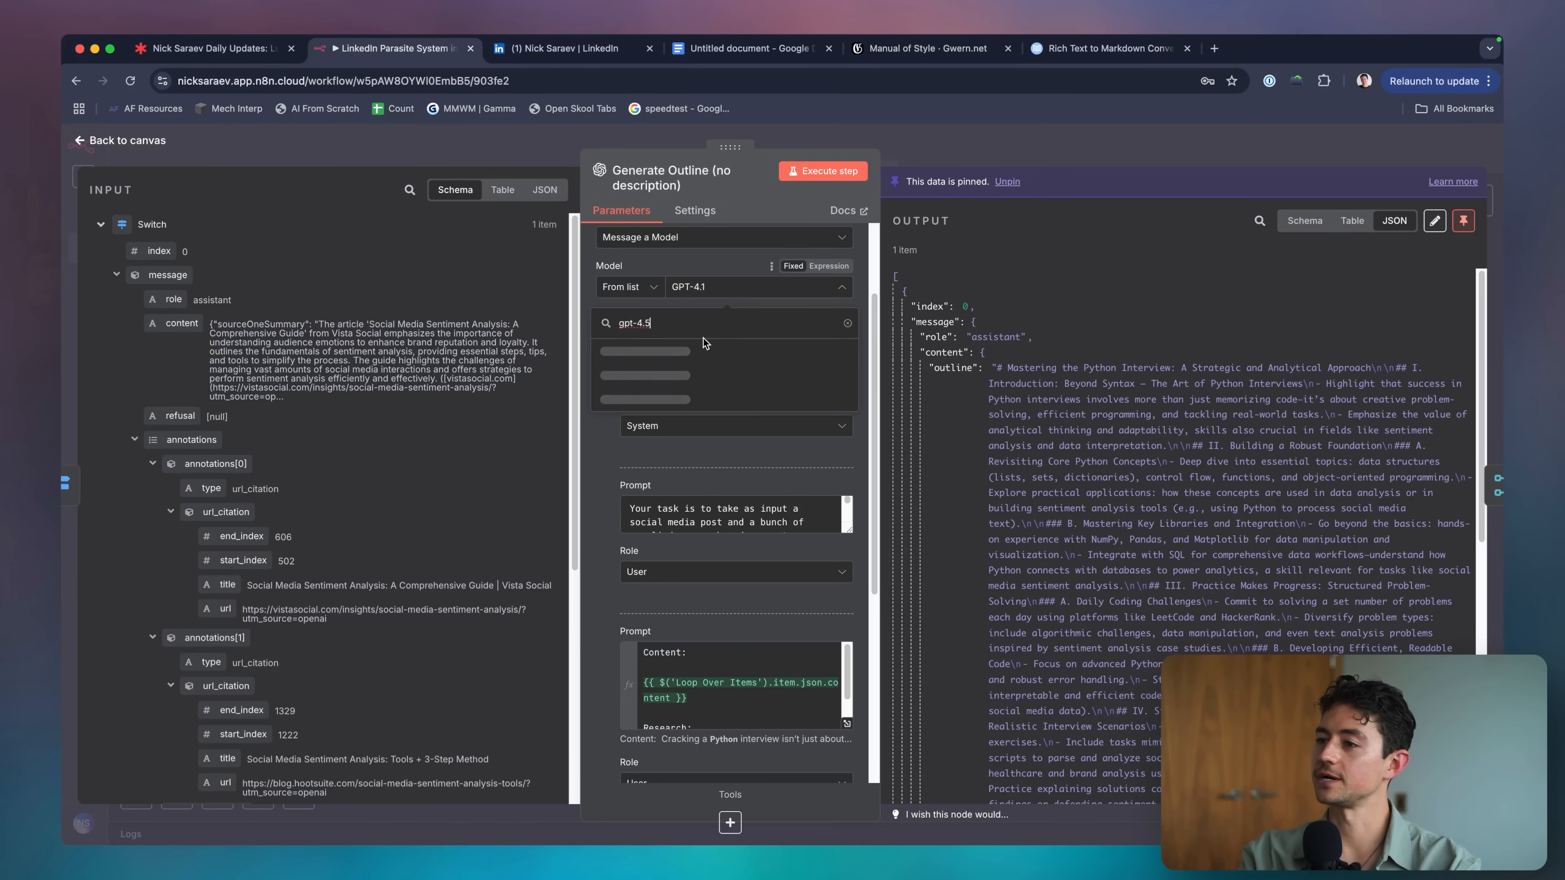
click(709, 351)
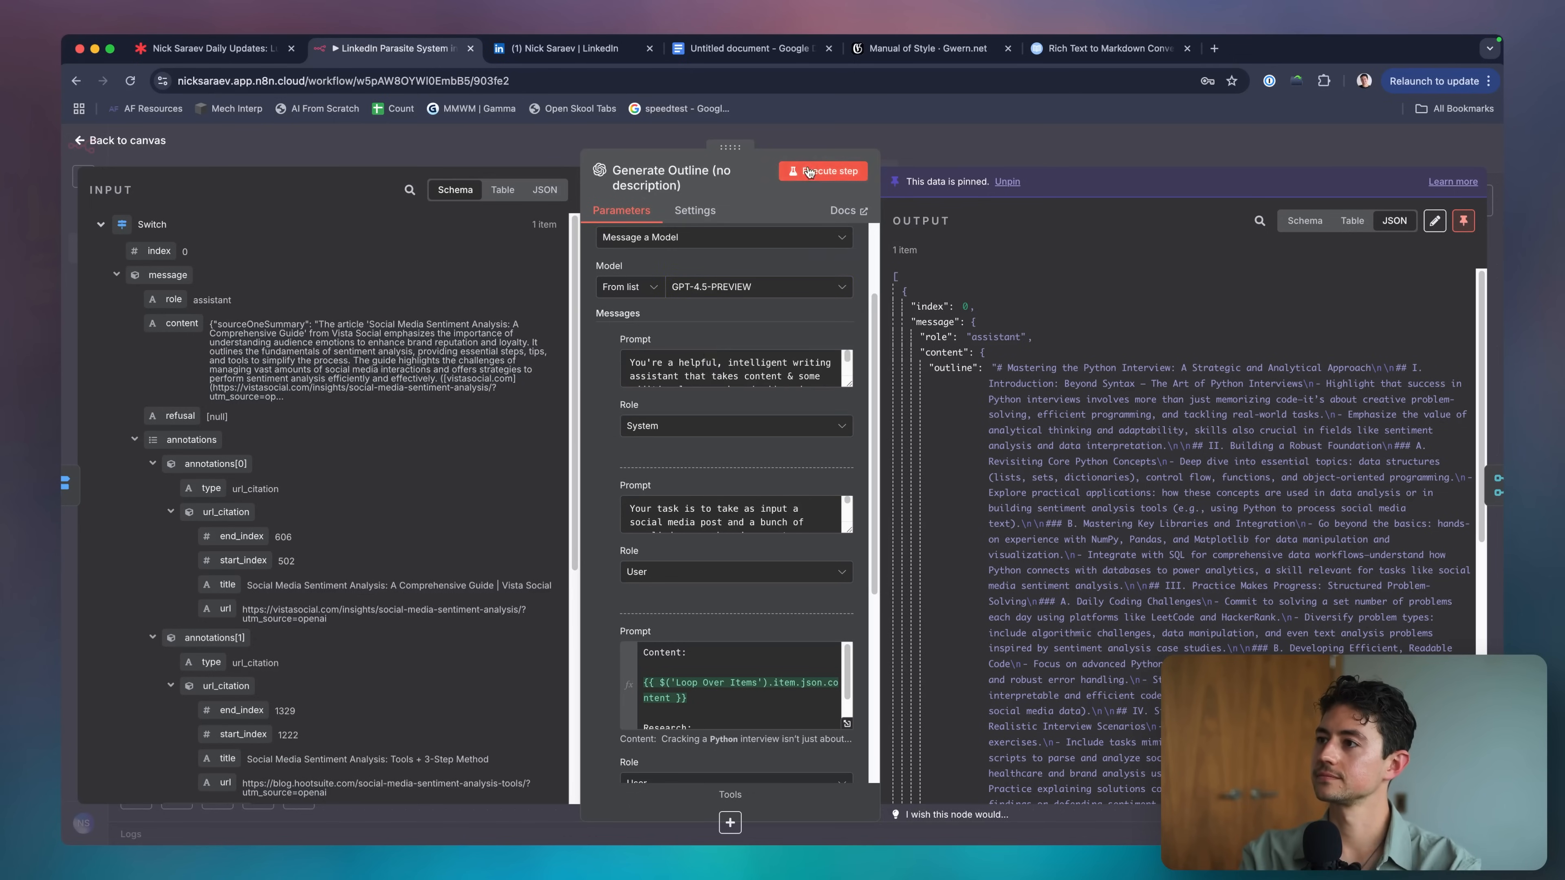
Unpin the data, test-run the workflow, and select Generate New Content's postBody output.
click(810, 172)
click(882, 514)
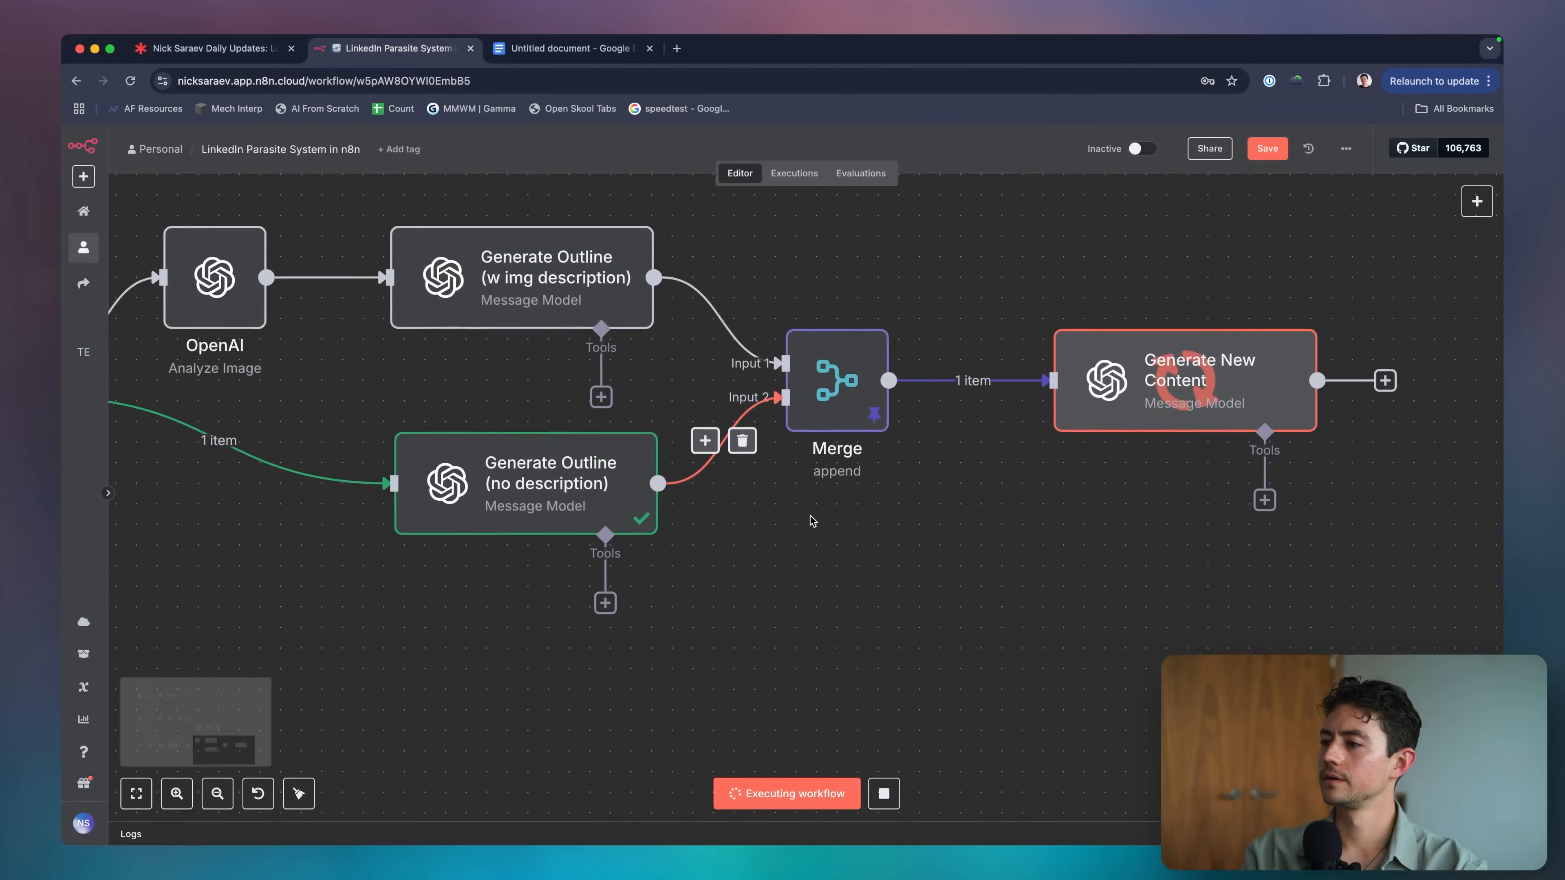
scroll(811, 517, right, 10)
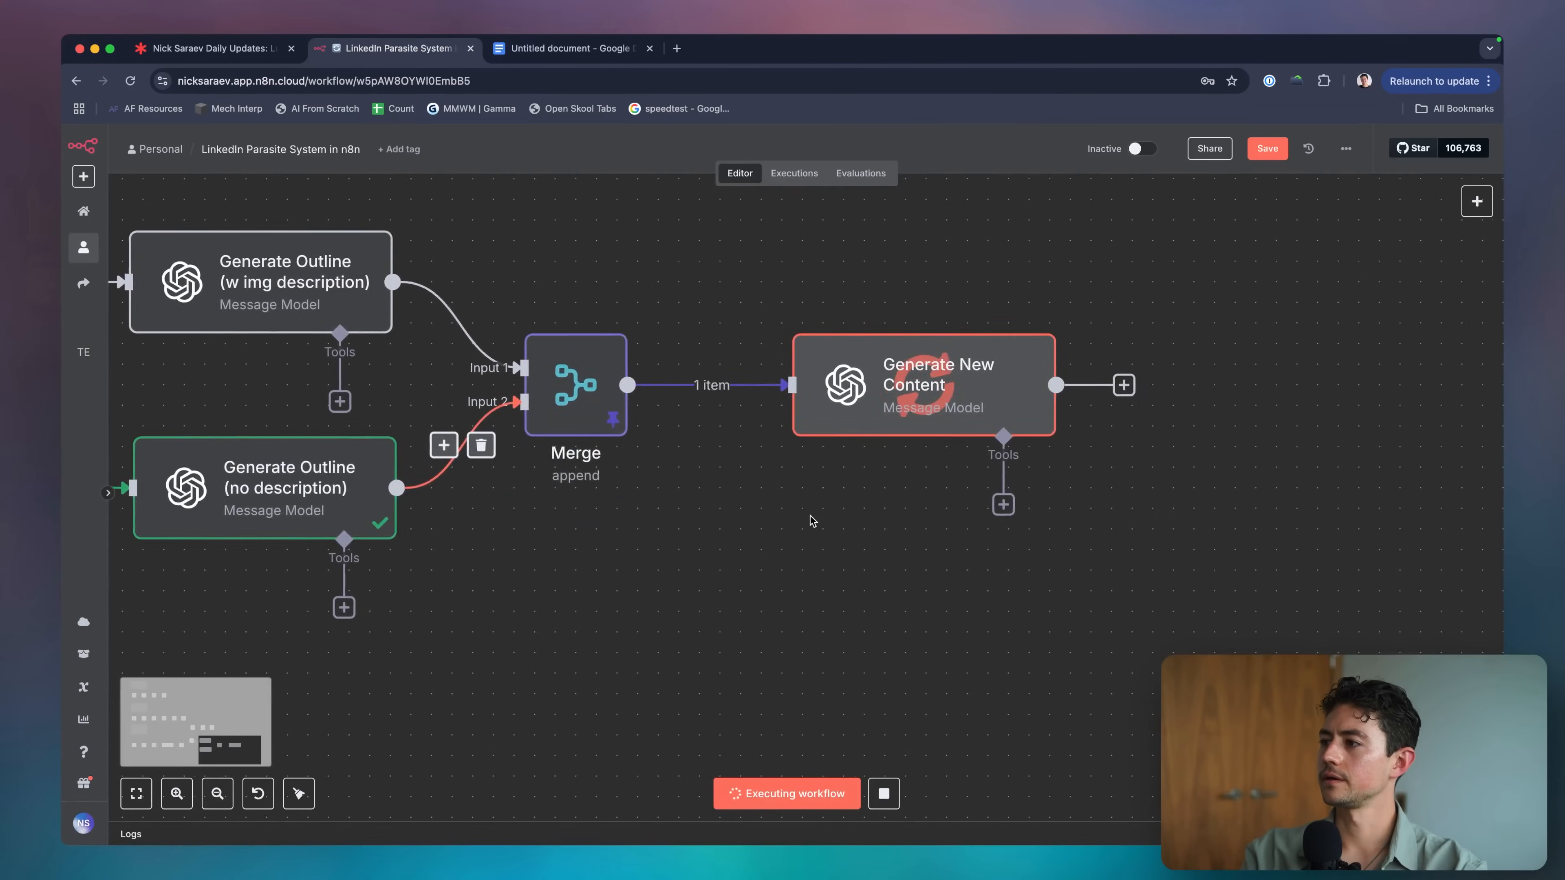
scroll(806, 503, down, 4)
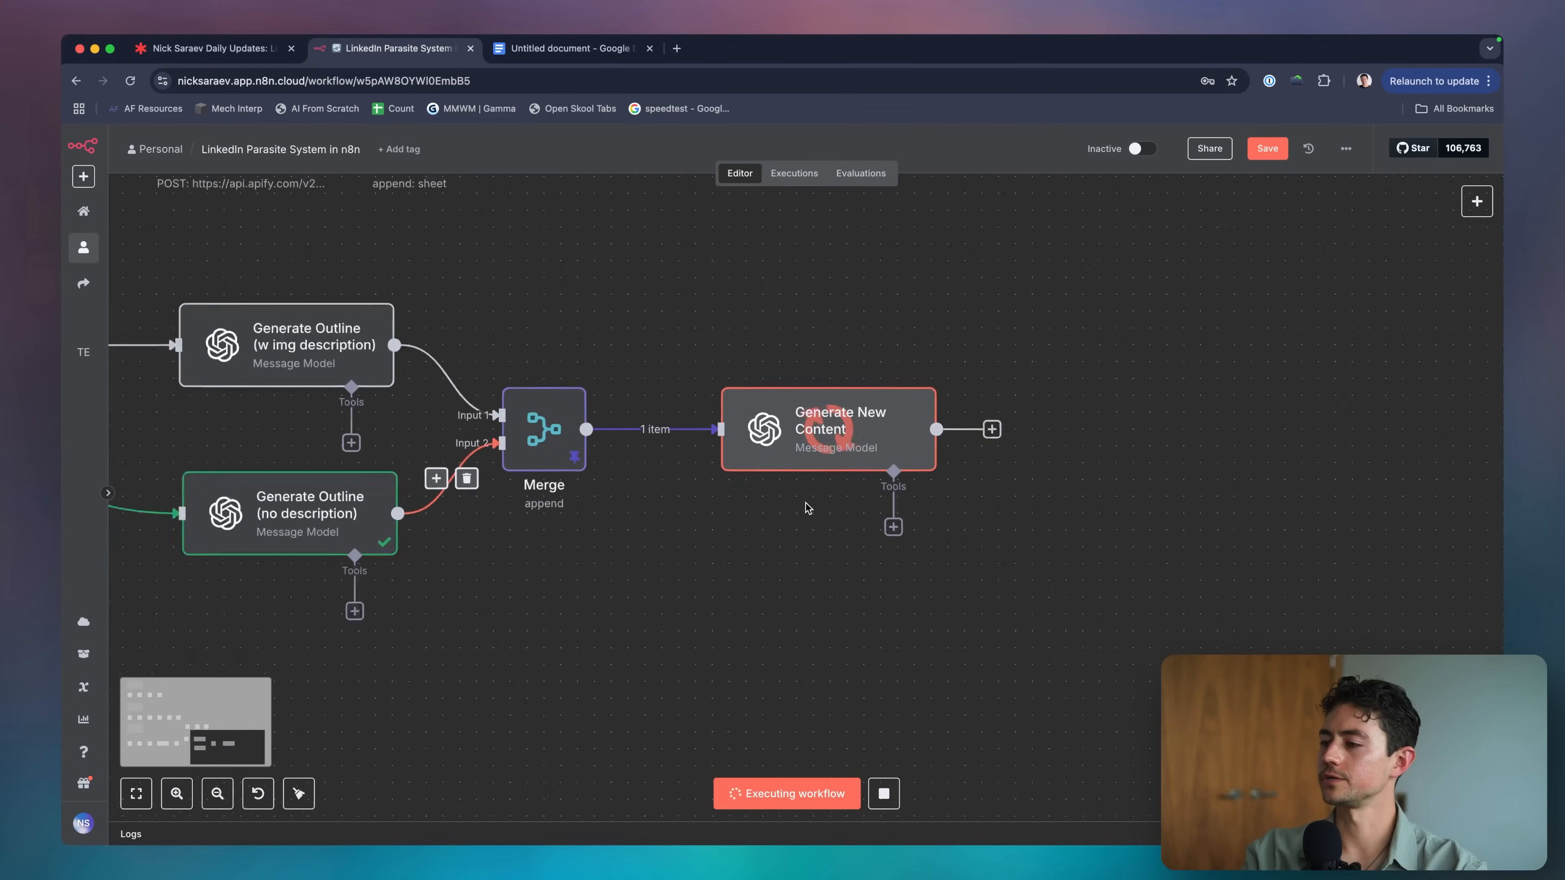
double_click(825, 456)
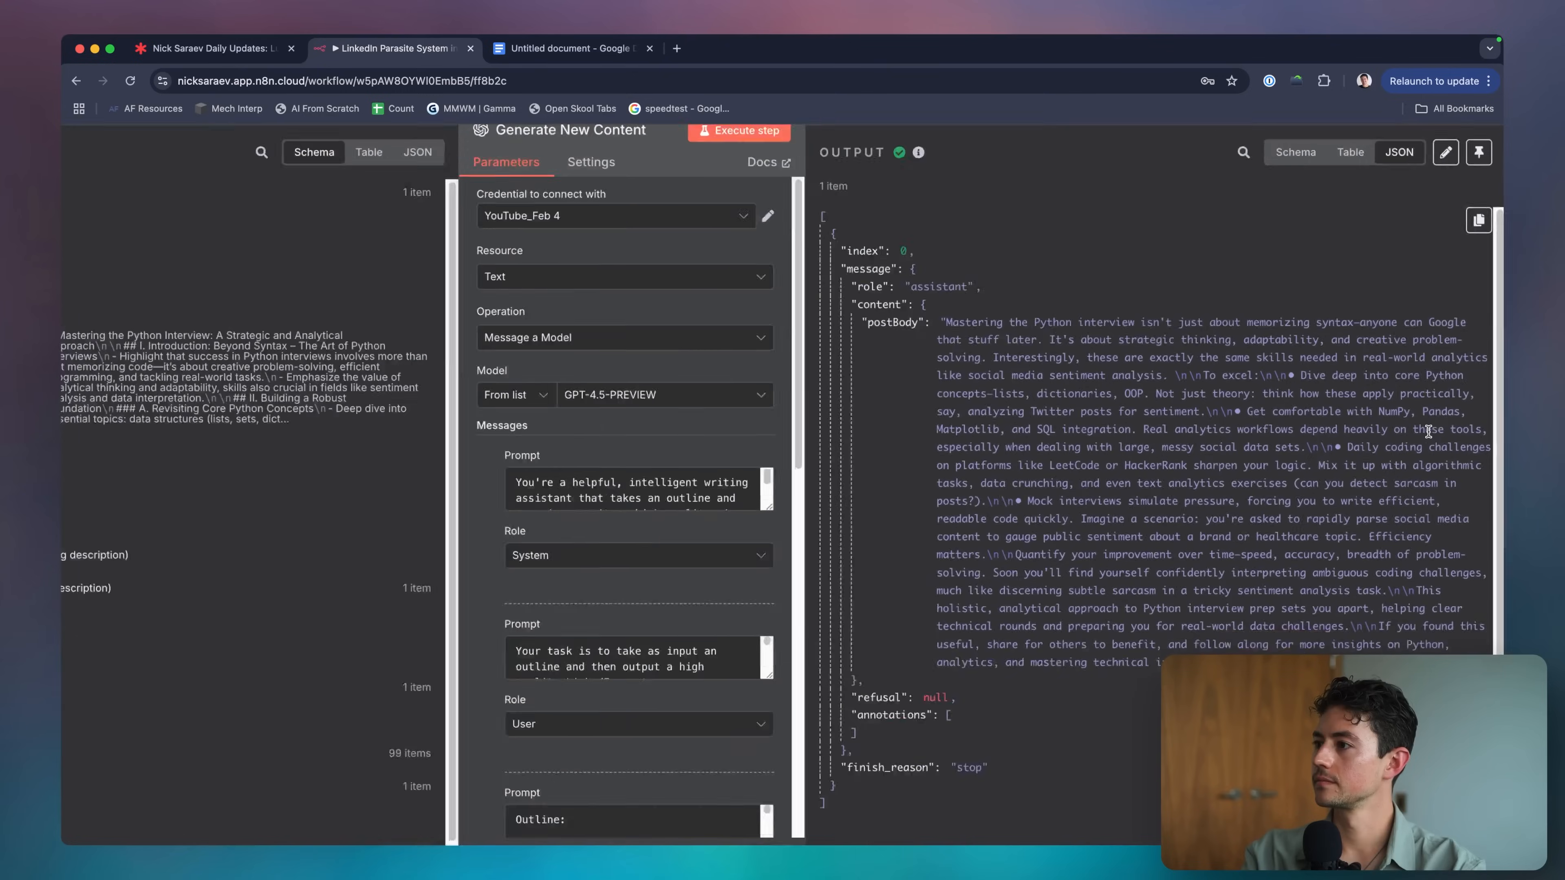
scroll(1417, 428, down, 3)
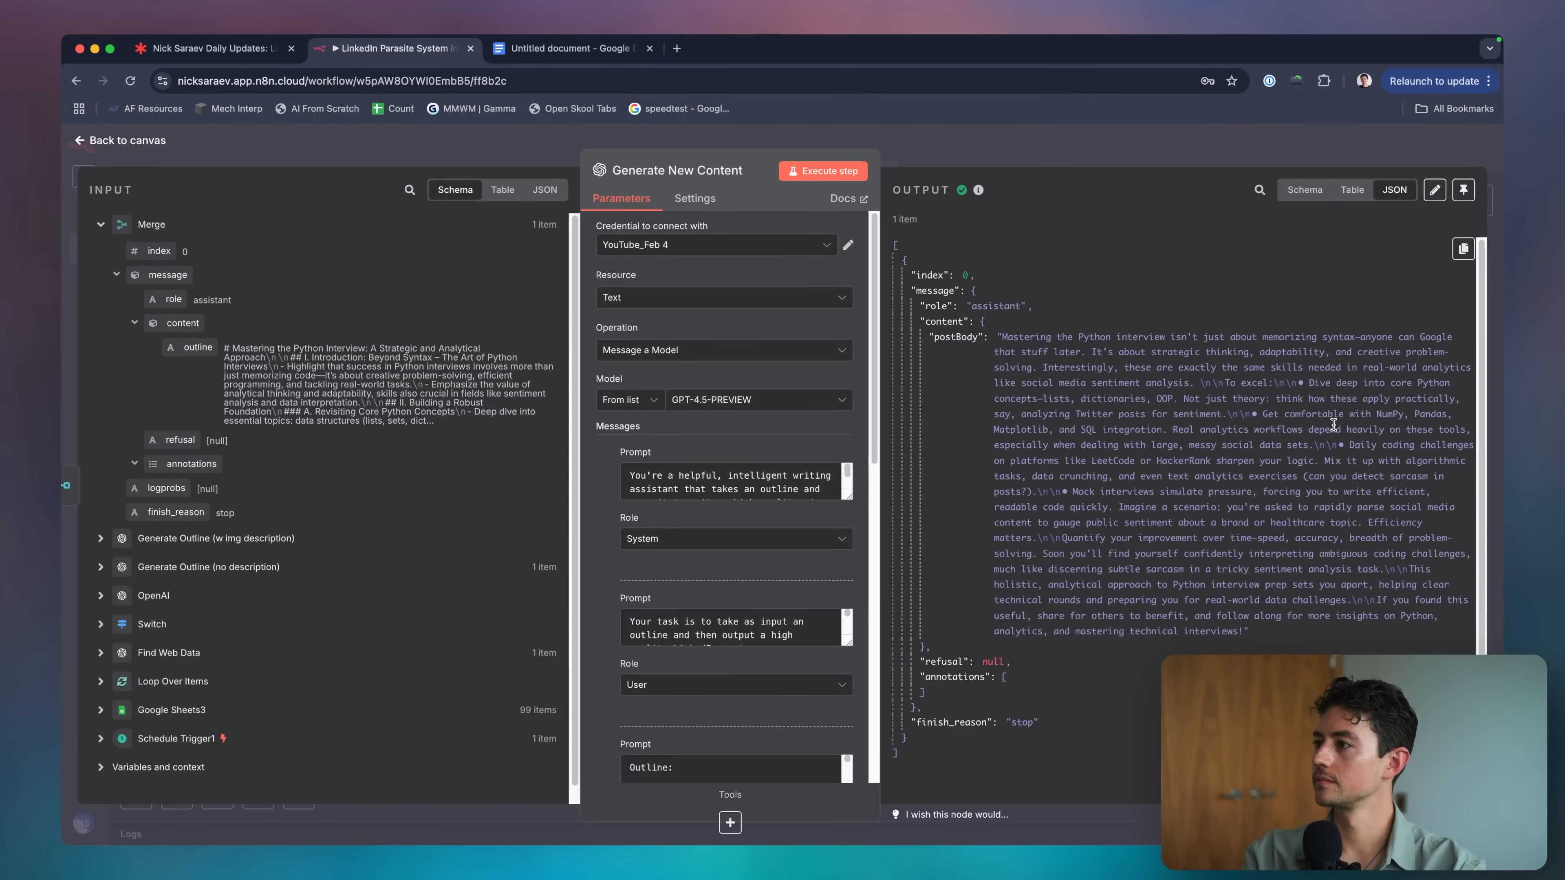
triple_click(1334, 426)
Paste the generated post below a dash at the Doc's end, breaking the line after 'sentiment.'.
click(598, 49)
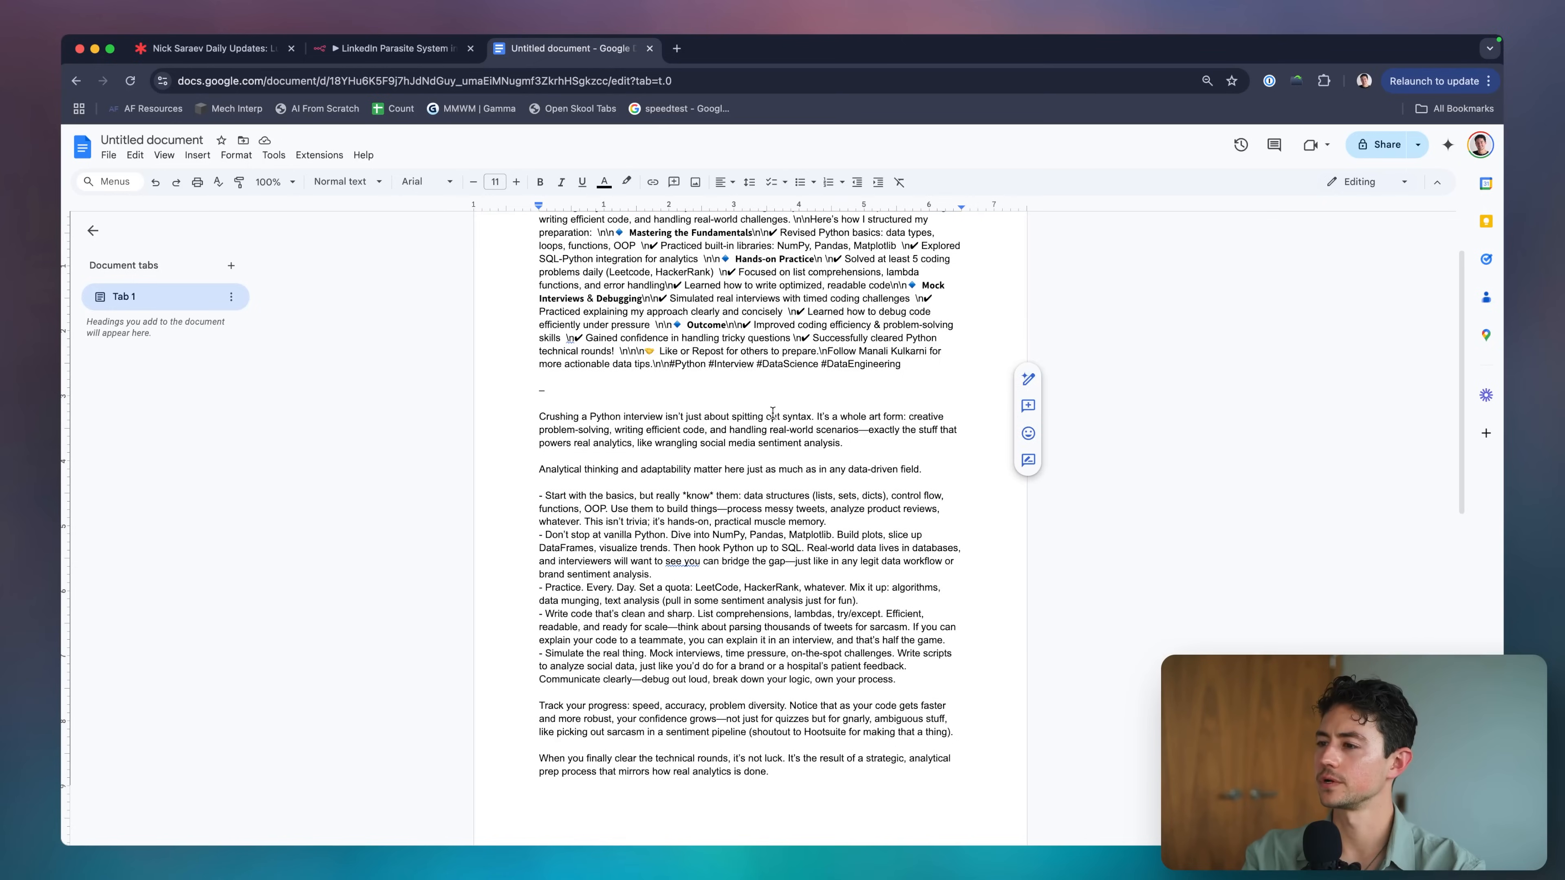
scroll(829, 624, down, 10)
click(828, 579)
key(Return)
key(Return)
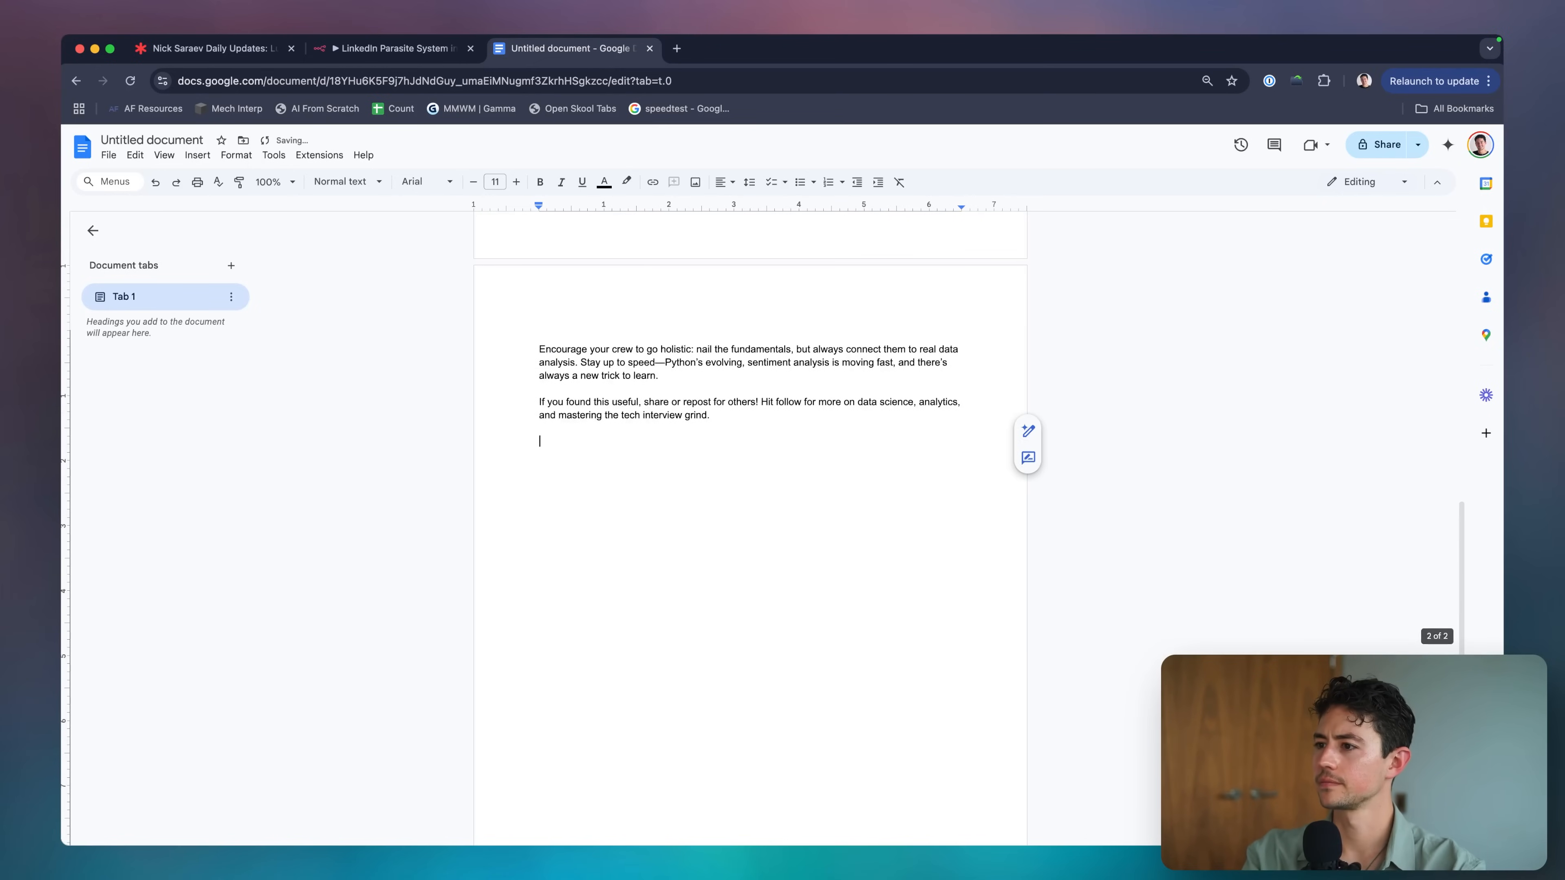
text(-)
key(Return)
key(Return)
key(cmd+v)
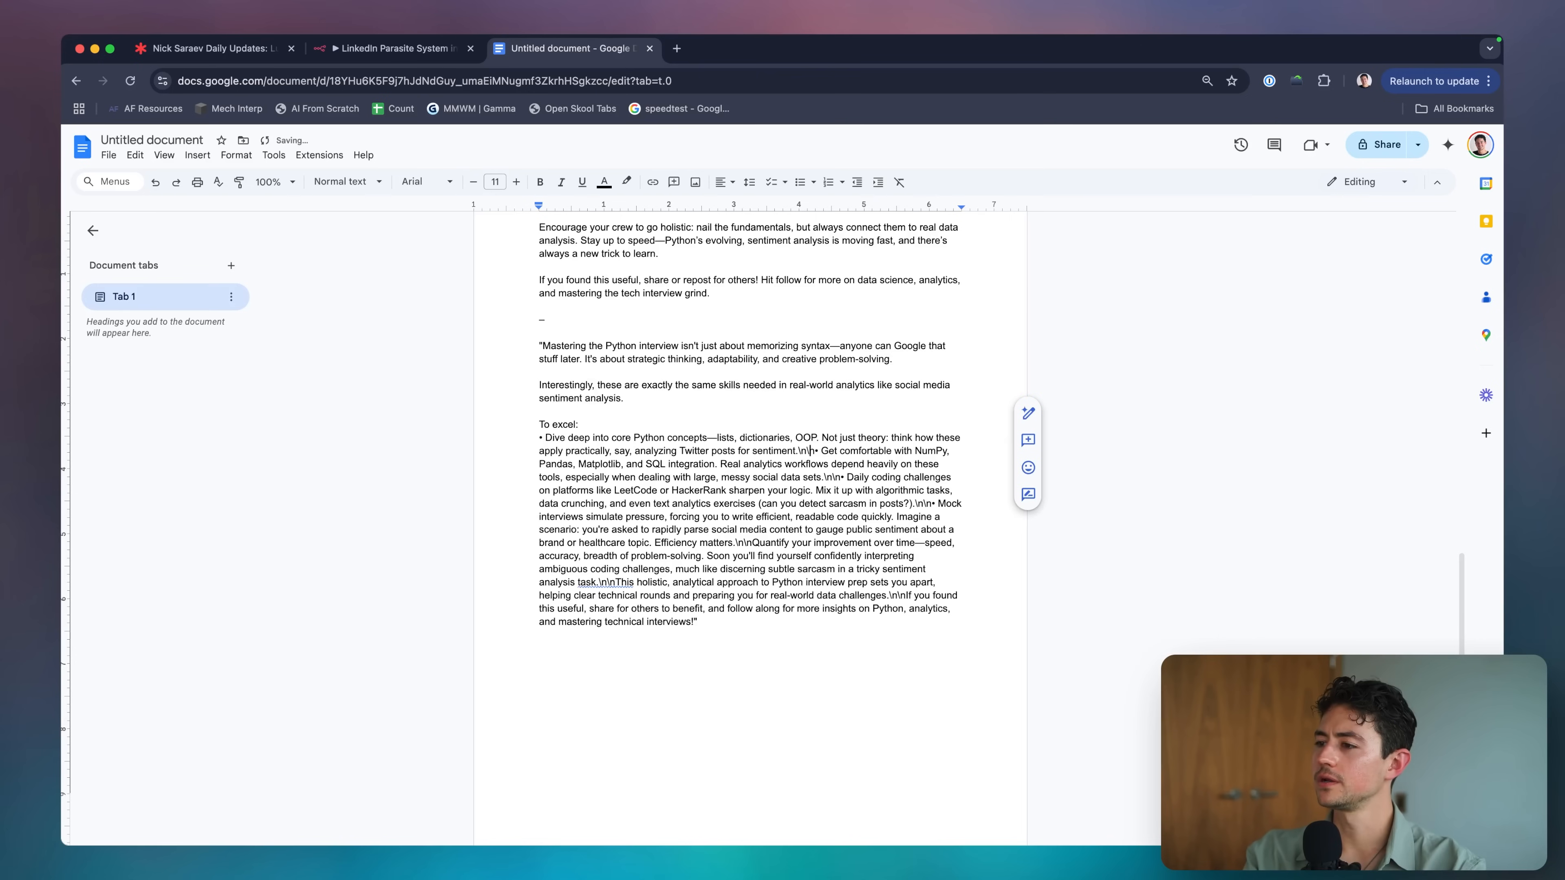
key(BackSpace)
key(BackSpace)
key(Return)
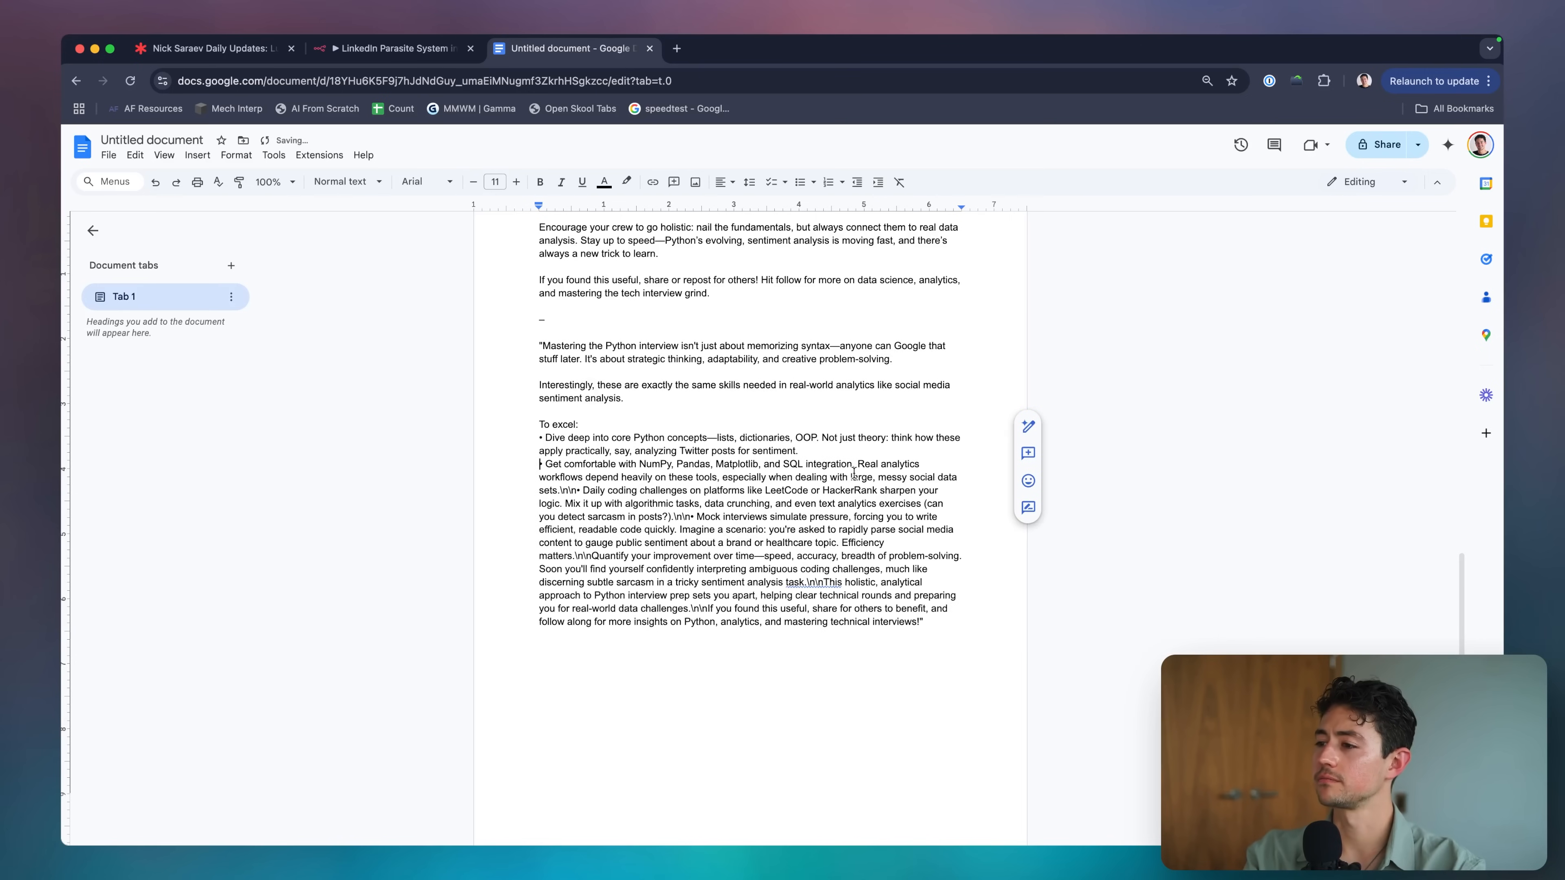
Replace the \n\n markers before 'Mock interviews', 'Quantify' and 'This holistic' with real breaks.
click(698, 519)
key(BackSpace)
key(BackSpace)
key(BackSpace)
key(BackSpace)
key(Return)
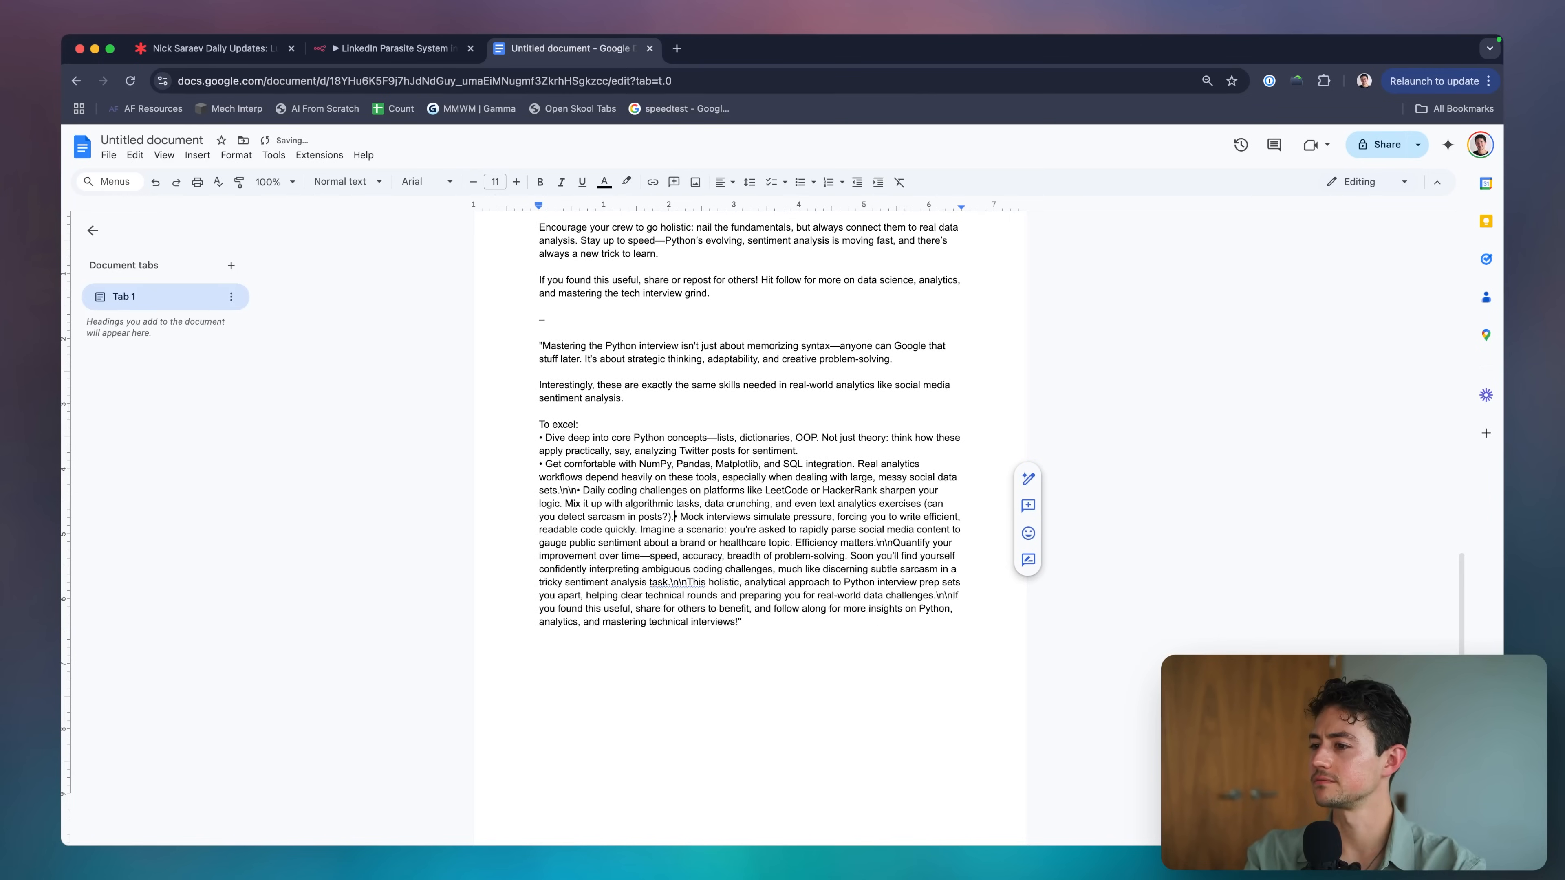
click(832, 556)
key(BackSpace)
key(BackSpace)
key(BackSpace)
key(BackSpace)
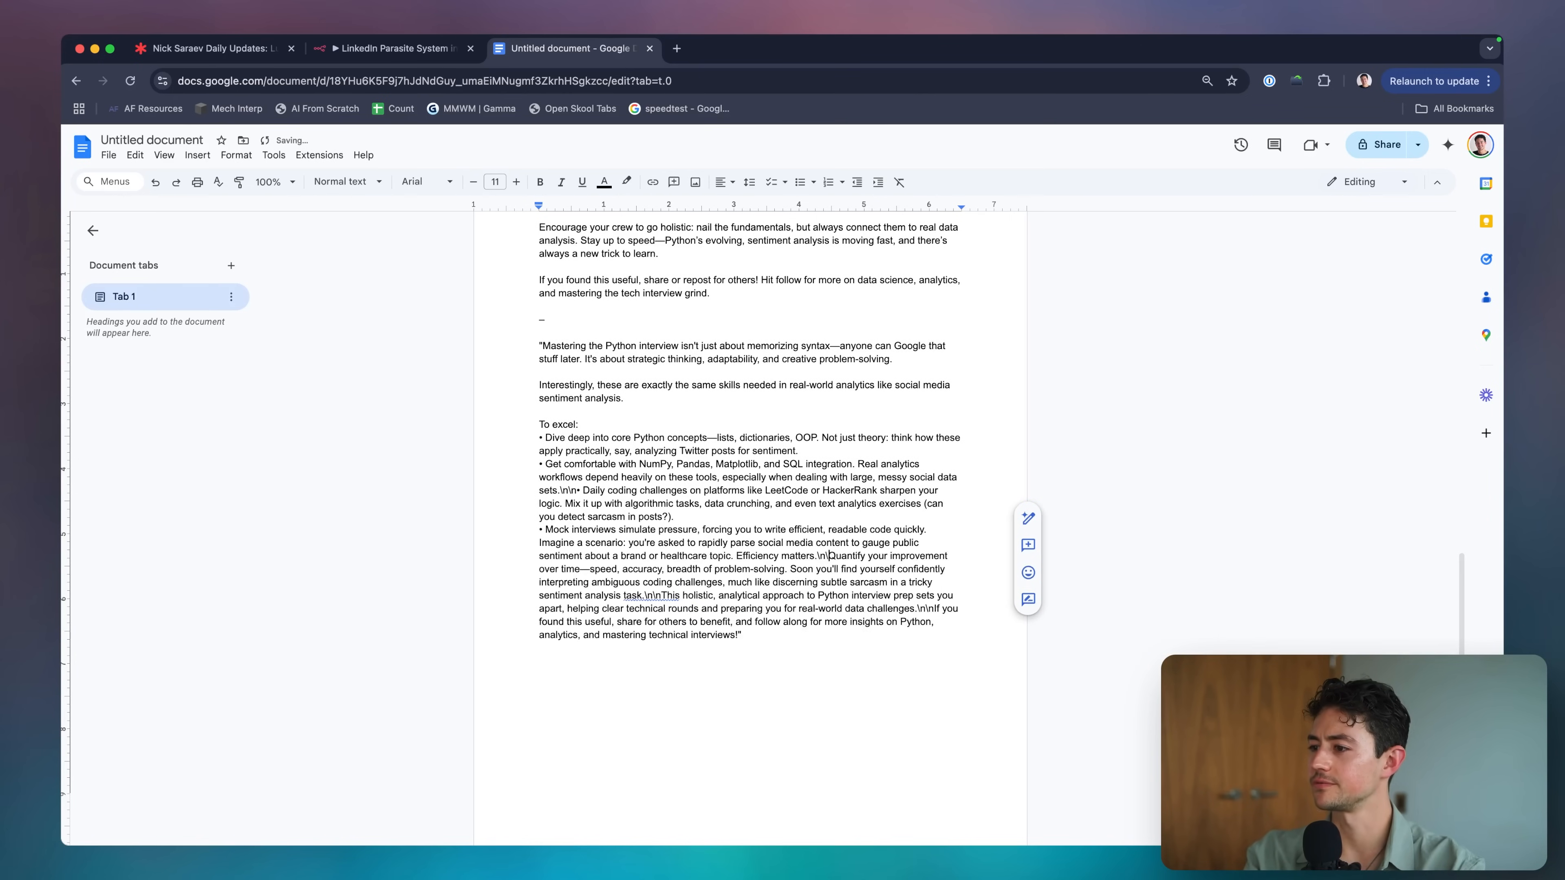
key(Return)
key(Return)
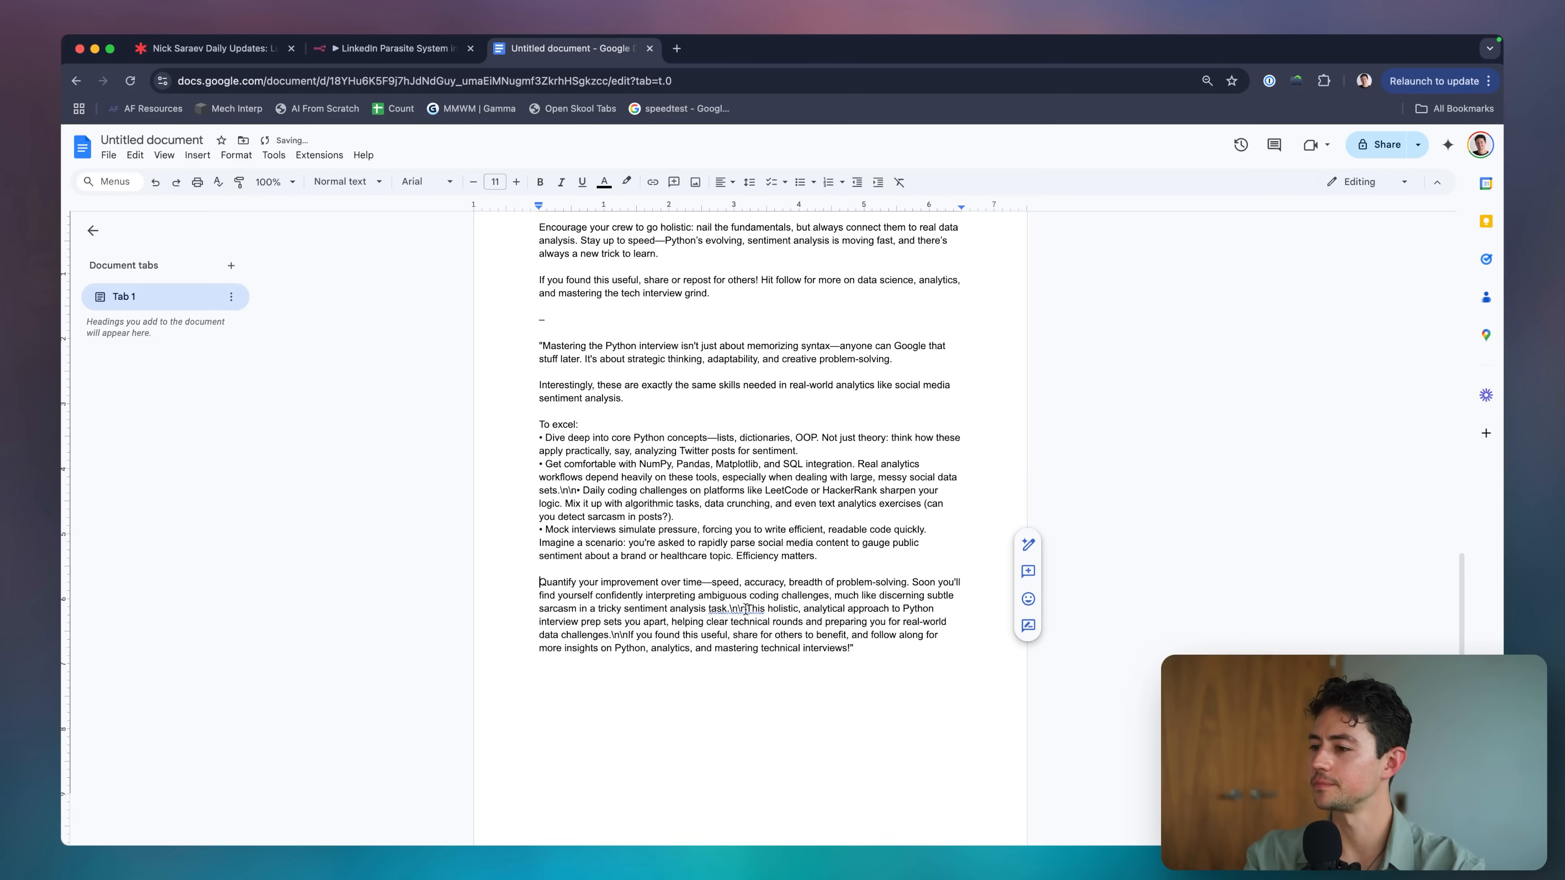
click(746, 610)
key(BackSpace)
key(BackSpace)
key(BackSpace)
key(BackSpace)
key(Return)
key(Return)
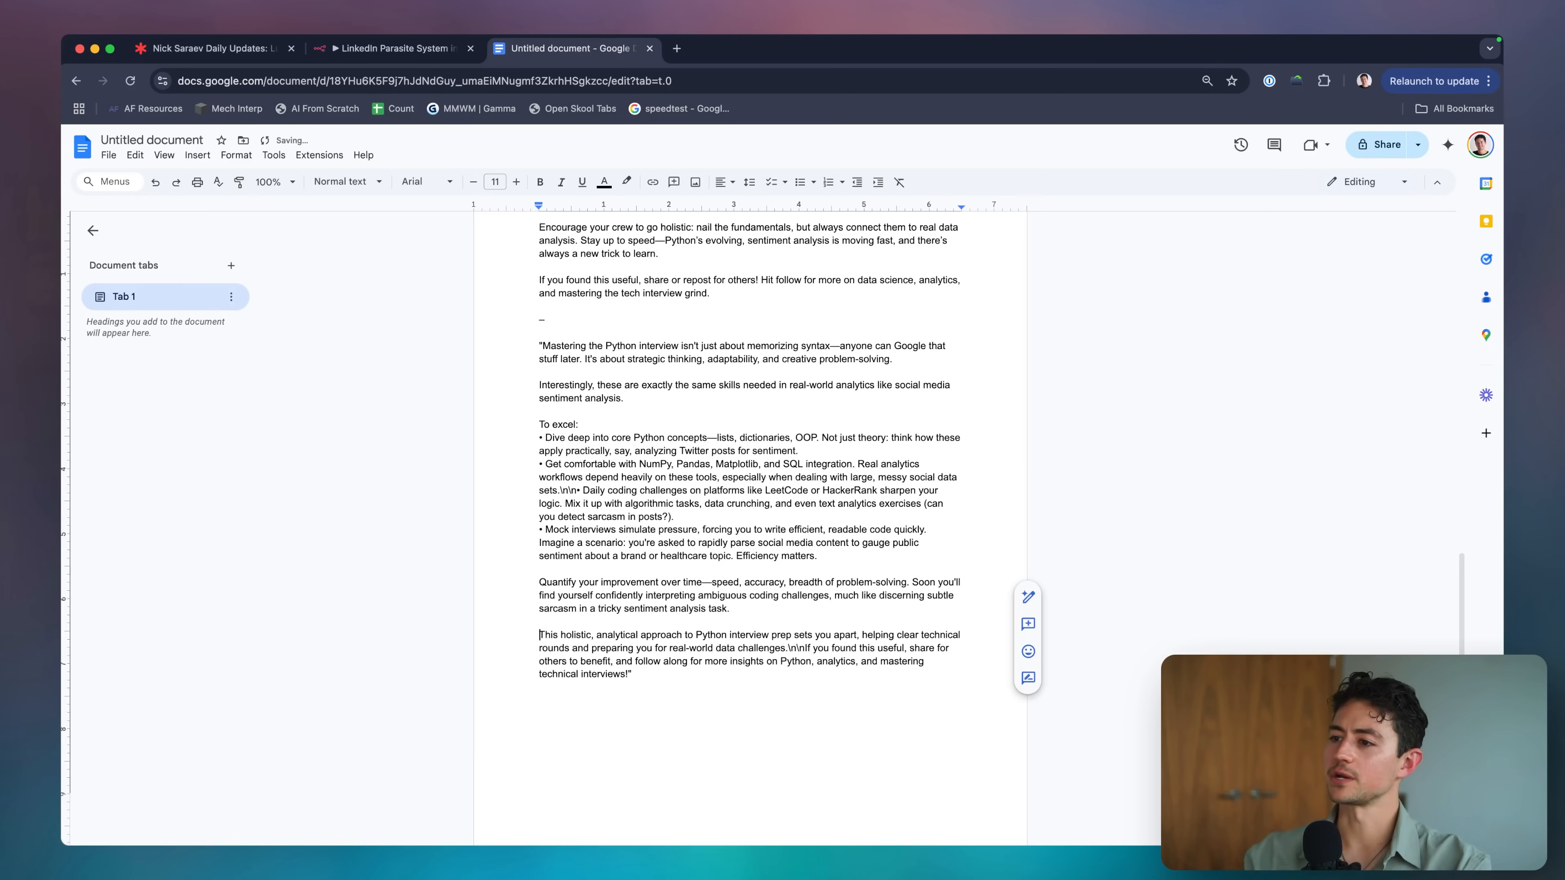
Put the '•' Daily coding challenges bullet and 'If you found this useful' on their own lines.
click(580, 491)
key(BackSpace)
key(BackSpace)
key(BackSpace)
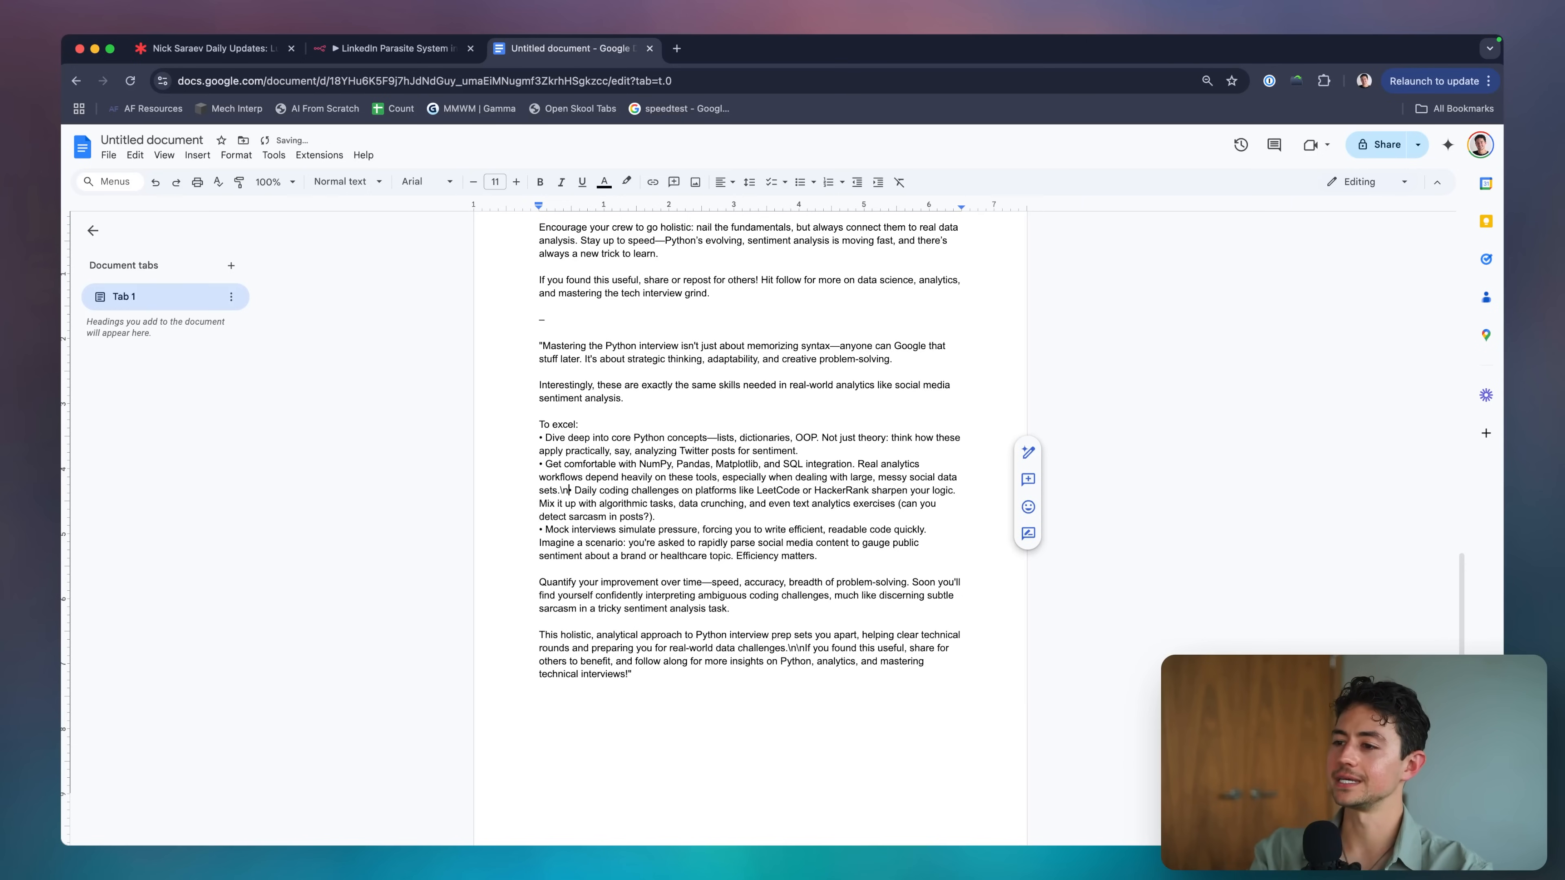
key(BackSpace)
key(BackSpace)
key(Return)
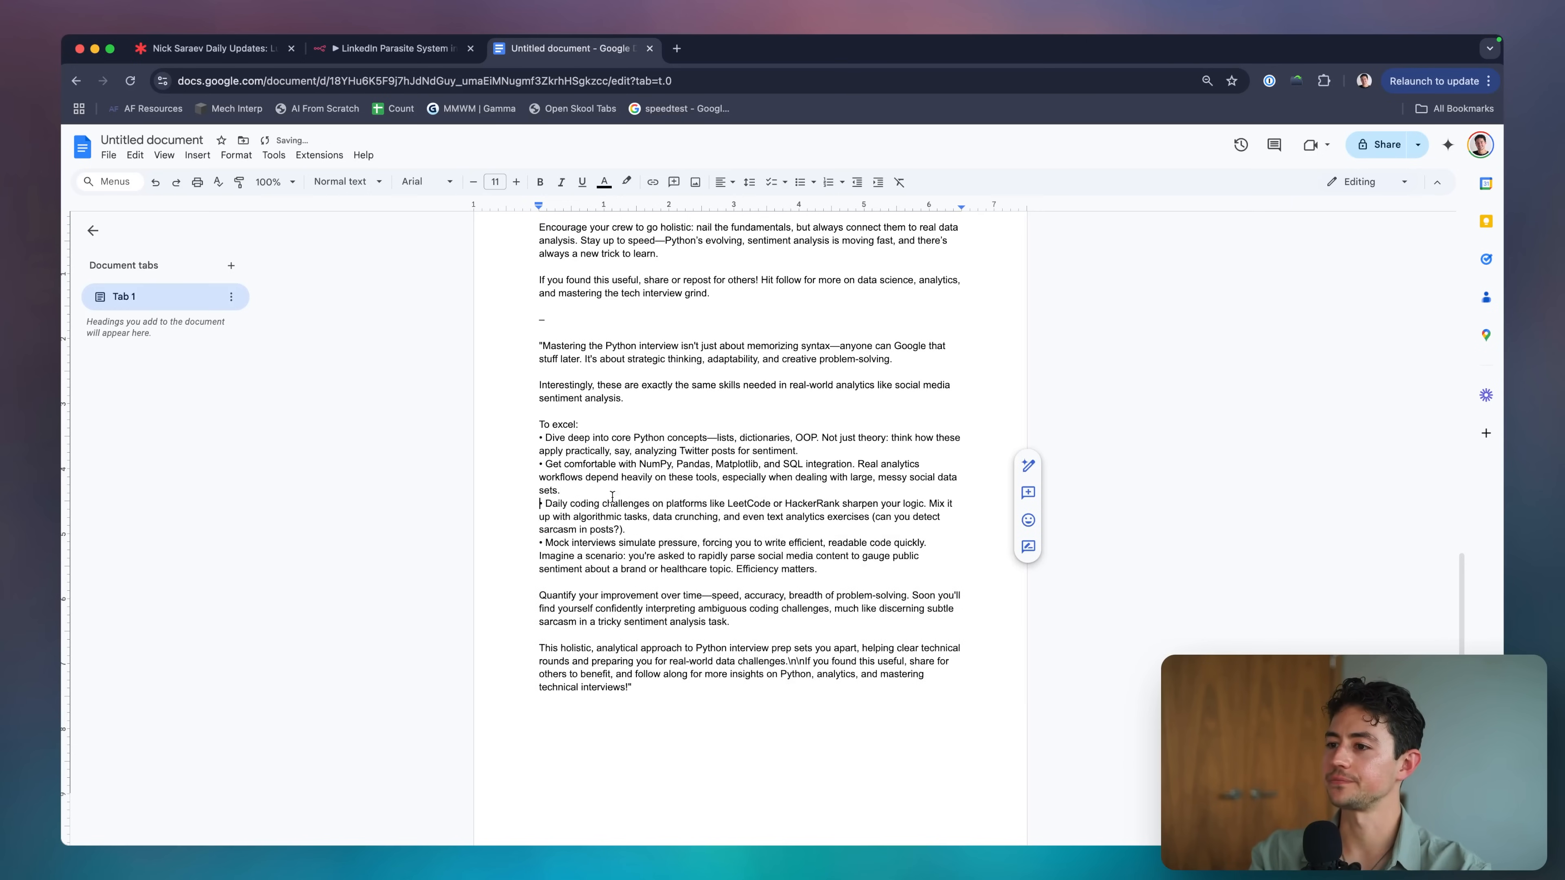
text(•)
scroll(709, 484, down, 2)
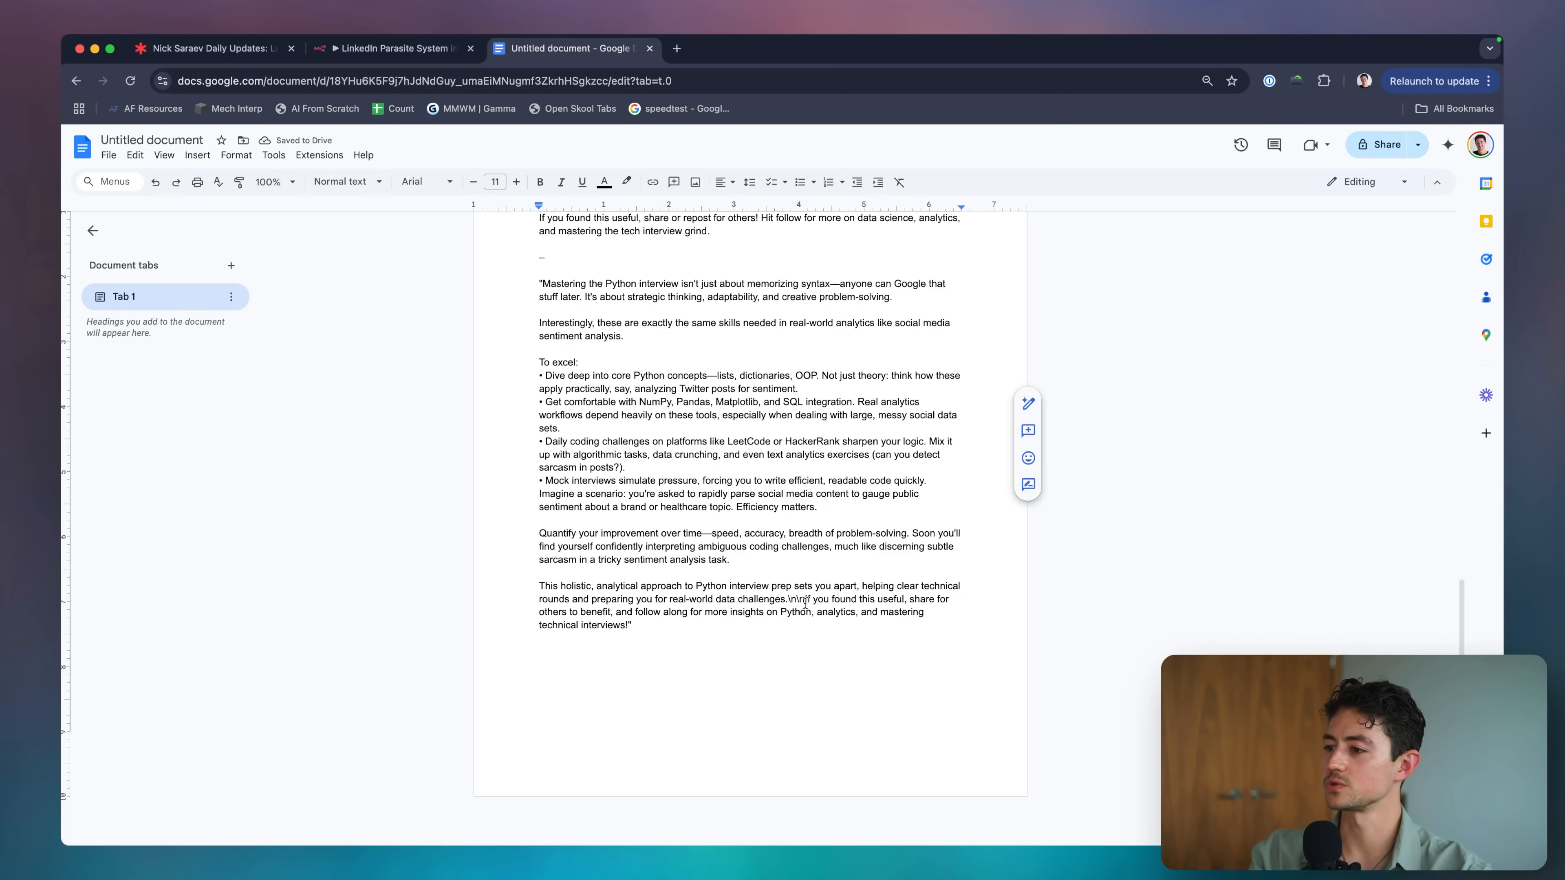
click(804, 600)
key(BackSpace)
key(BackSpace)
key(BackSpace)
key(BackSpace)
key(Return)
key(Return)
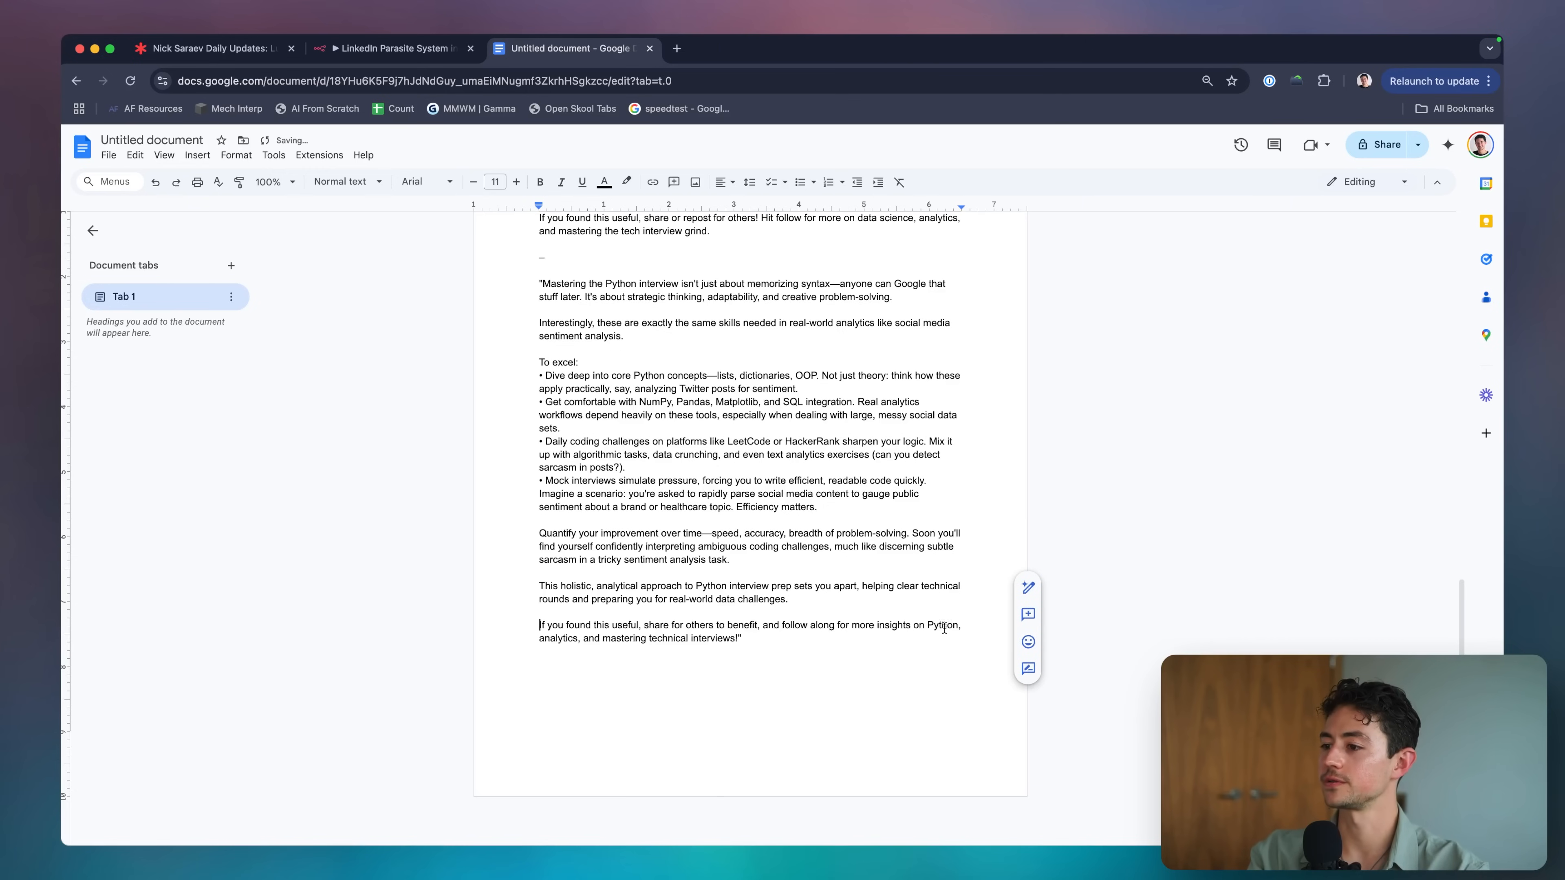
scroll(829, 530, up, 2)
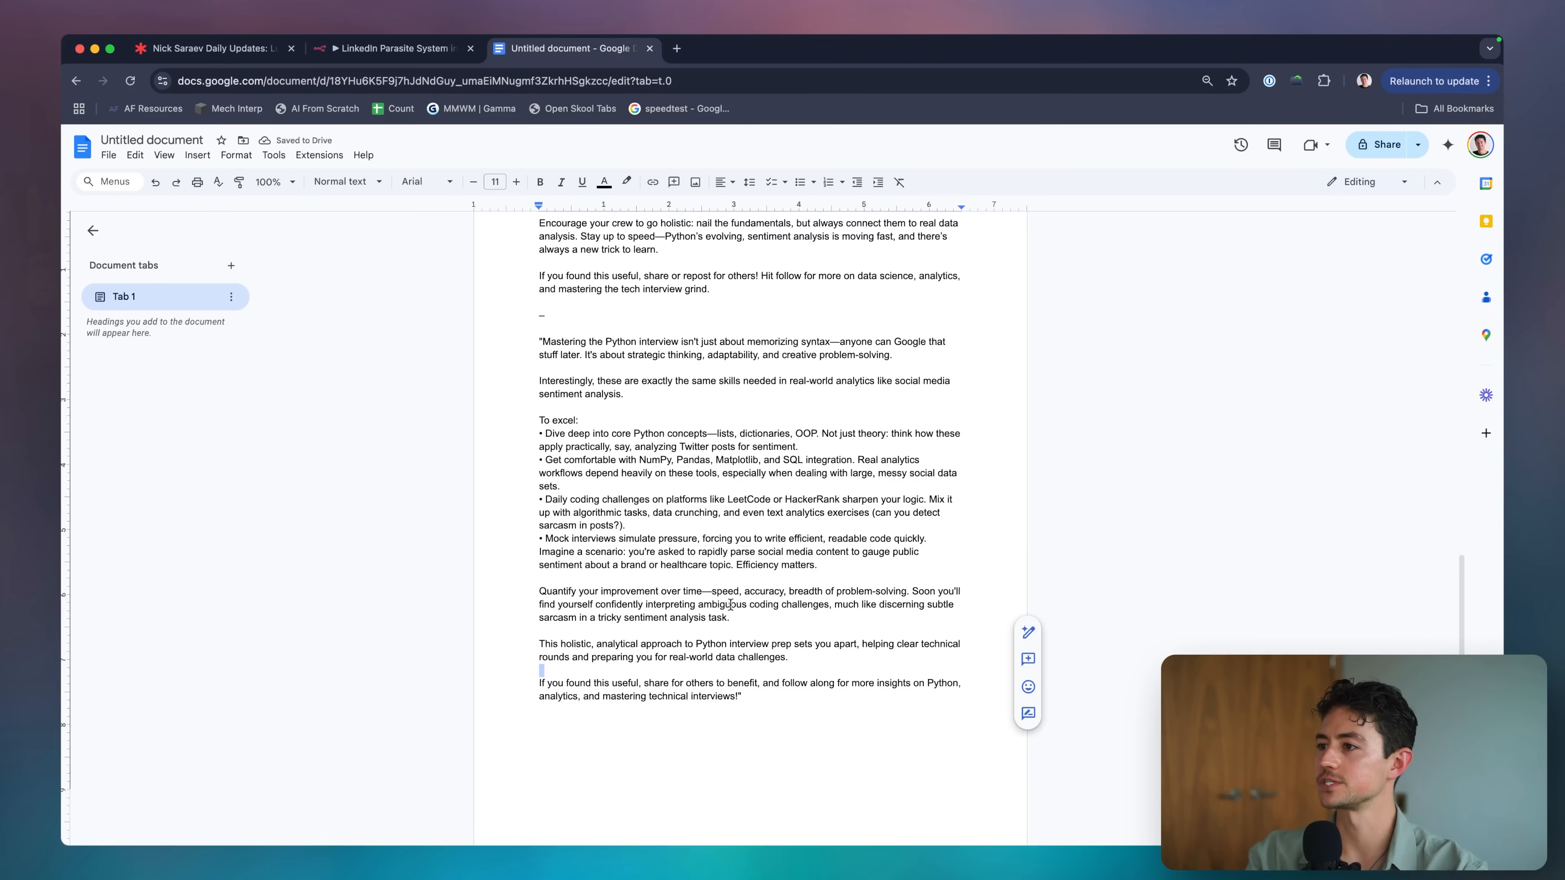
click(737, 463)
click(426, 55)
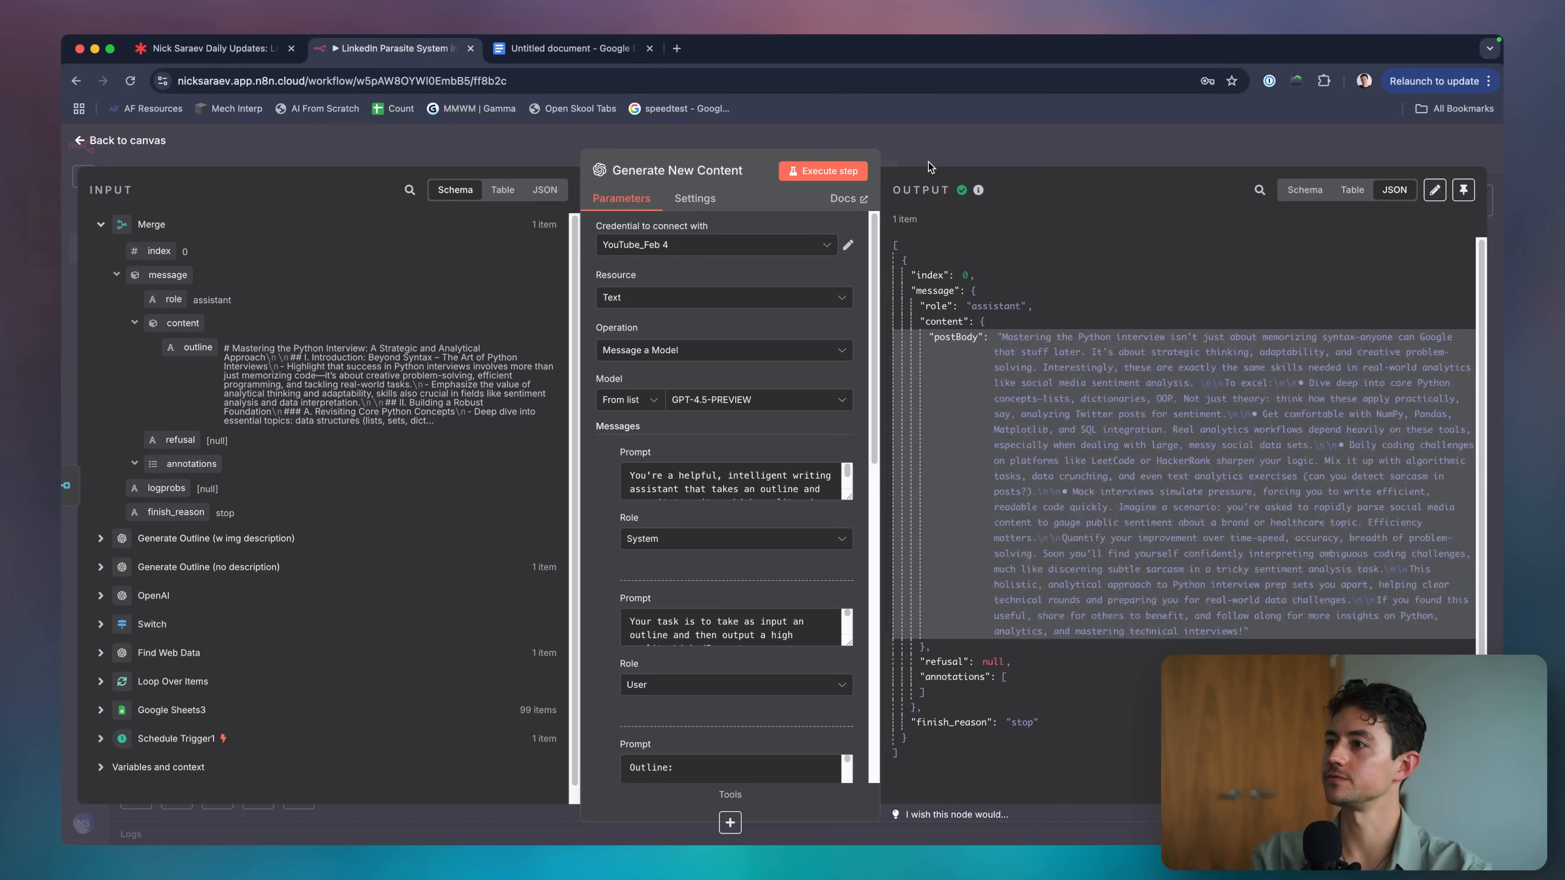
Duplicate the Google Sheets4 append node as Google Sheets5 and connect it after Generate New Content.
key(Escape)
scroll(945, 379, down, 5)
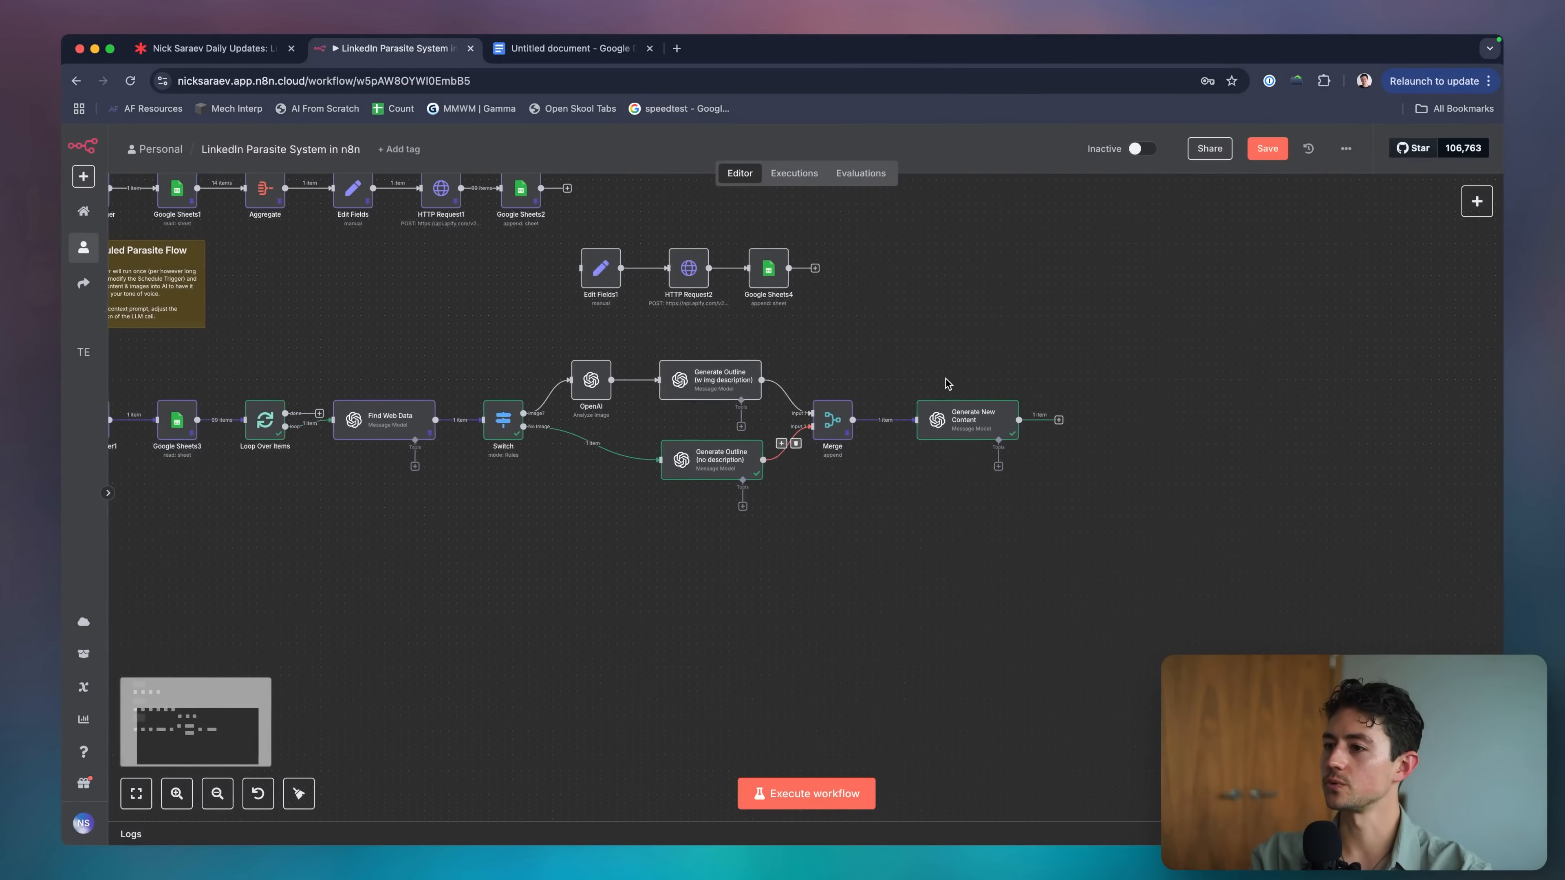
scroll(1034, 458, right, 1)
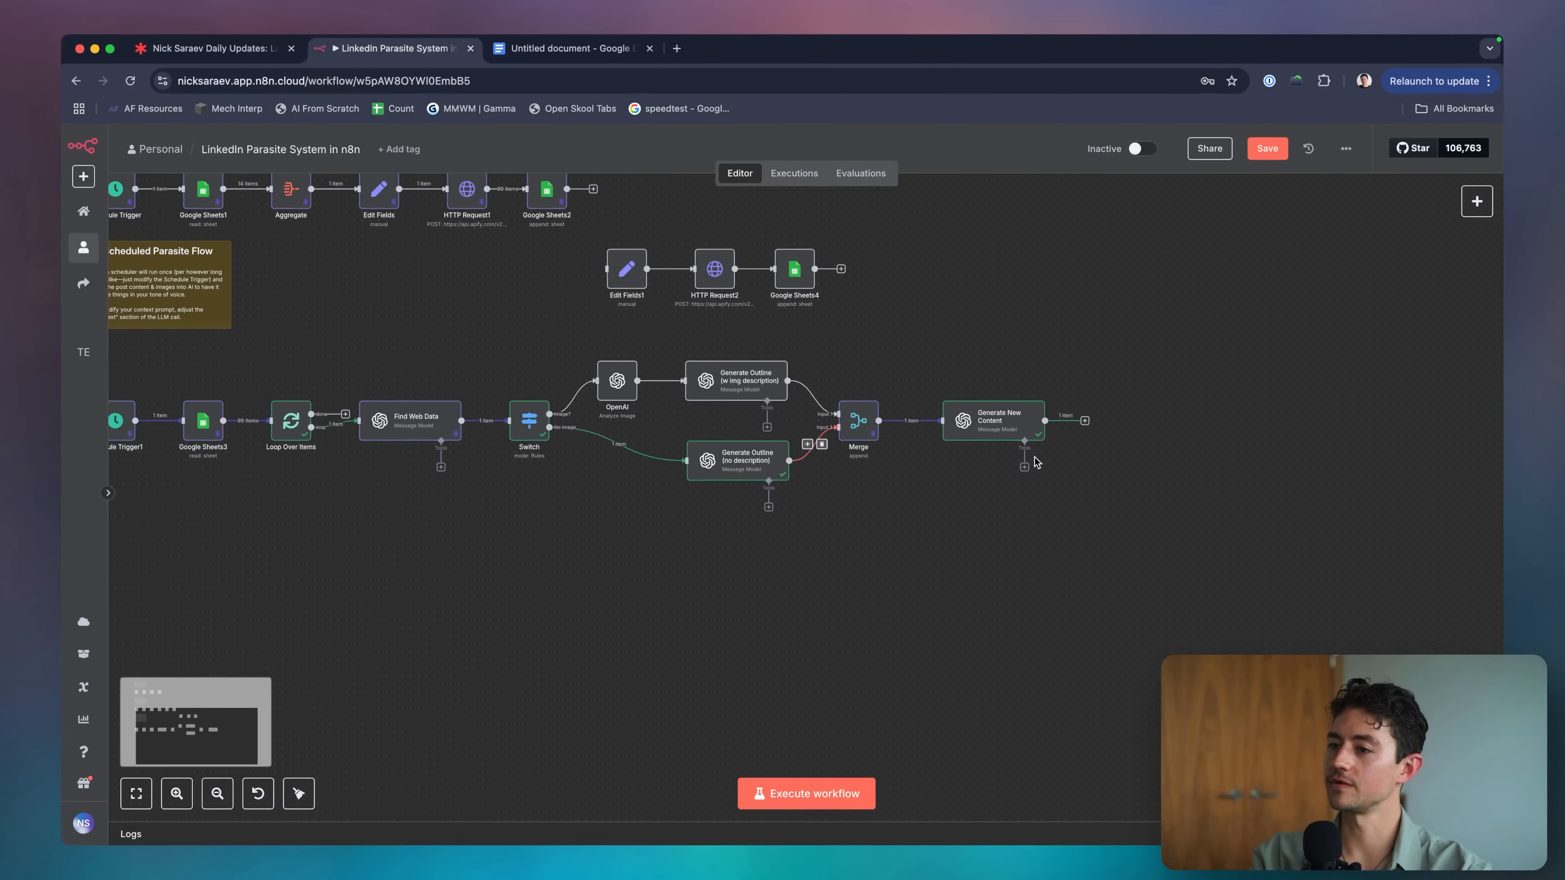
click(1084, 421)
scroll(1039, 358, up, 2)
scroll(1039, 357, right, 1)
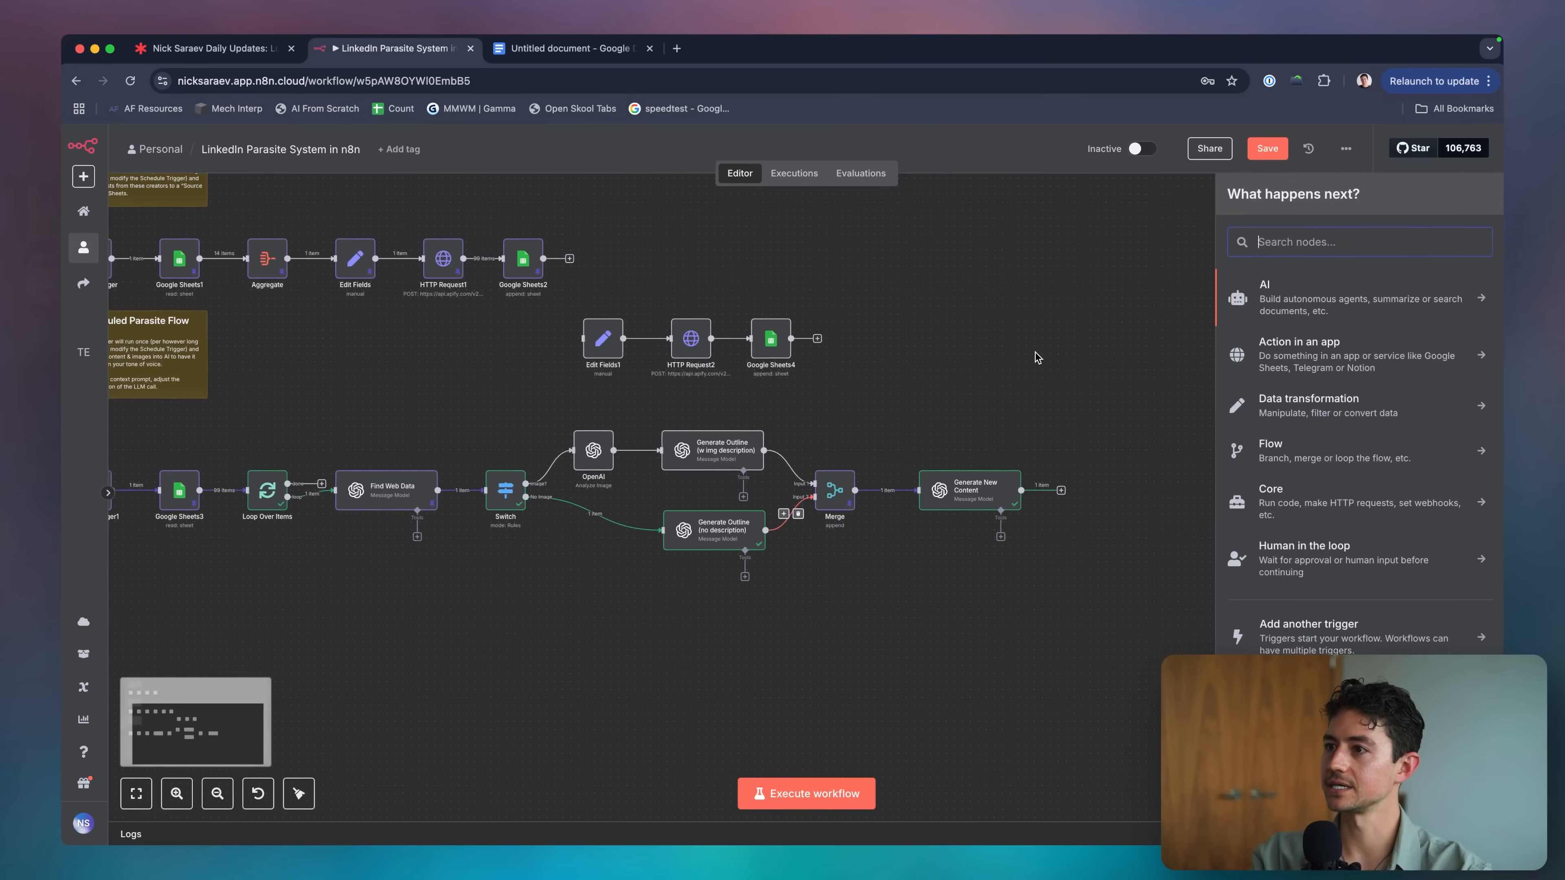
drag(898, 305, 709, 393)
key(super+c)
click(1109, 422)
key(super+v)
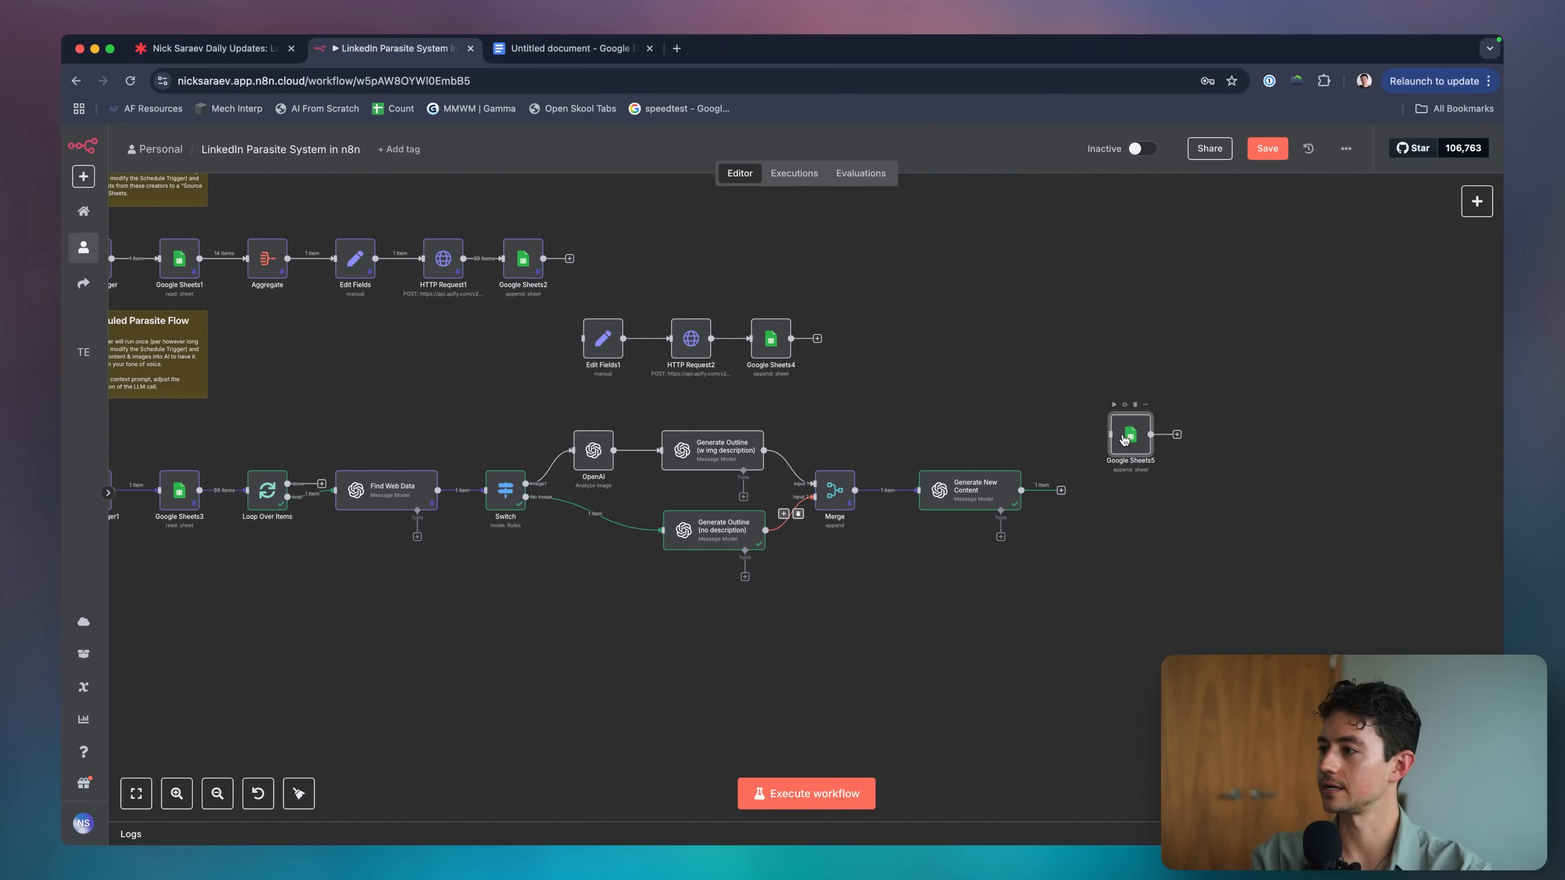
drag(1123, 438, 1094, 488)
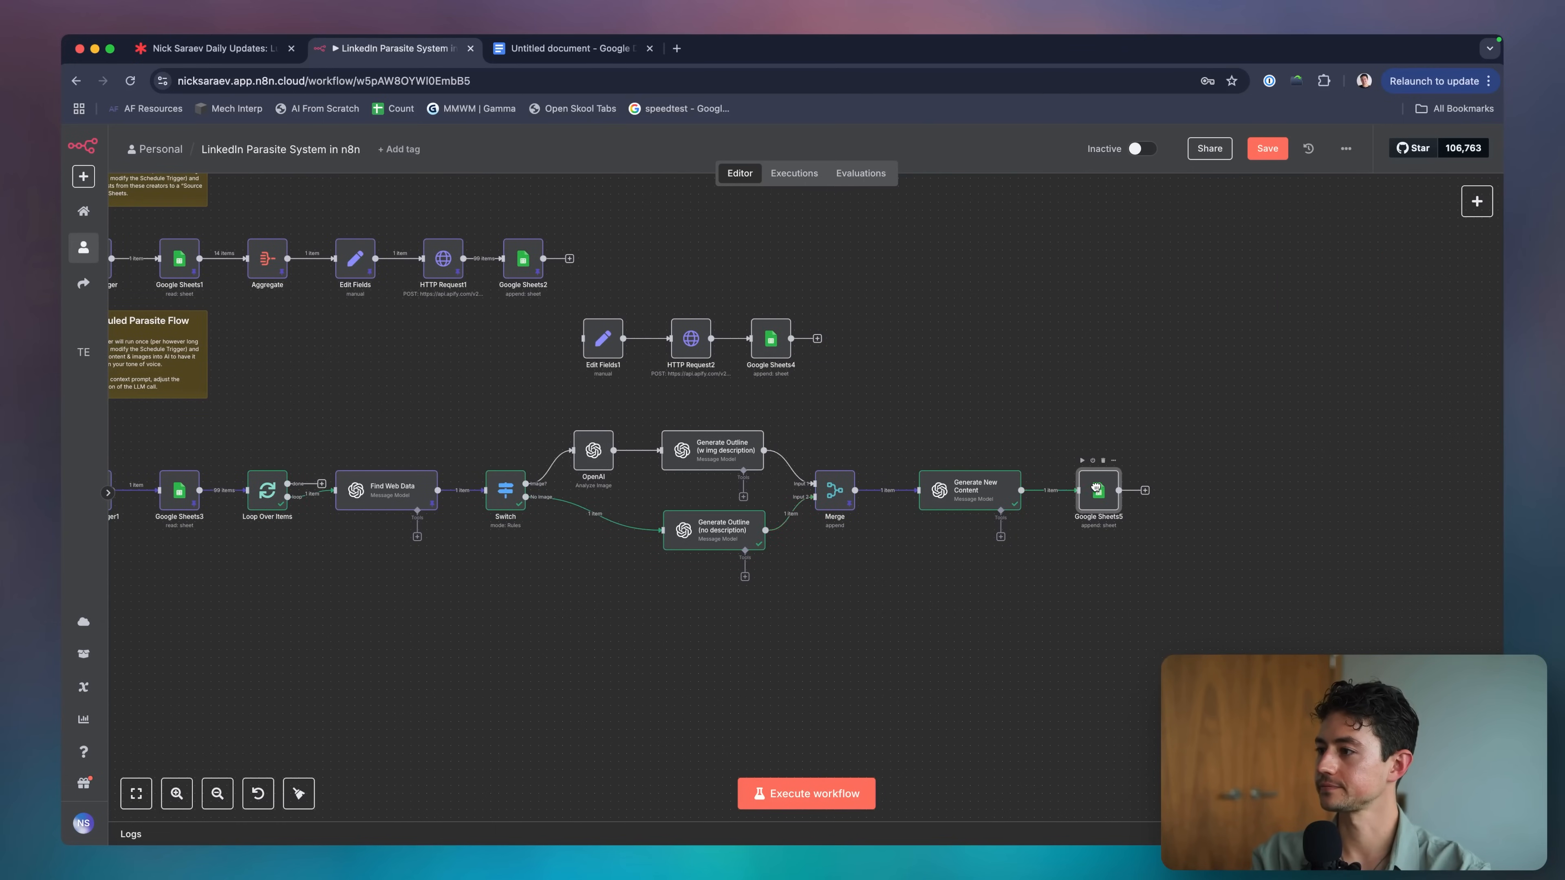
Point Google Sheets5 at the Destination Posts sheet.
double_click(1097, 493)
scroll(770, 475, down, 2)
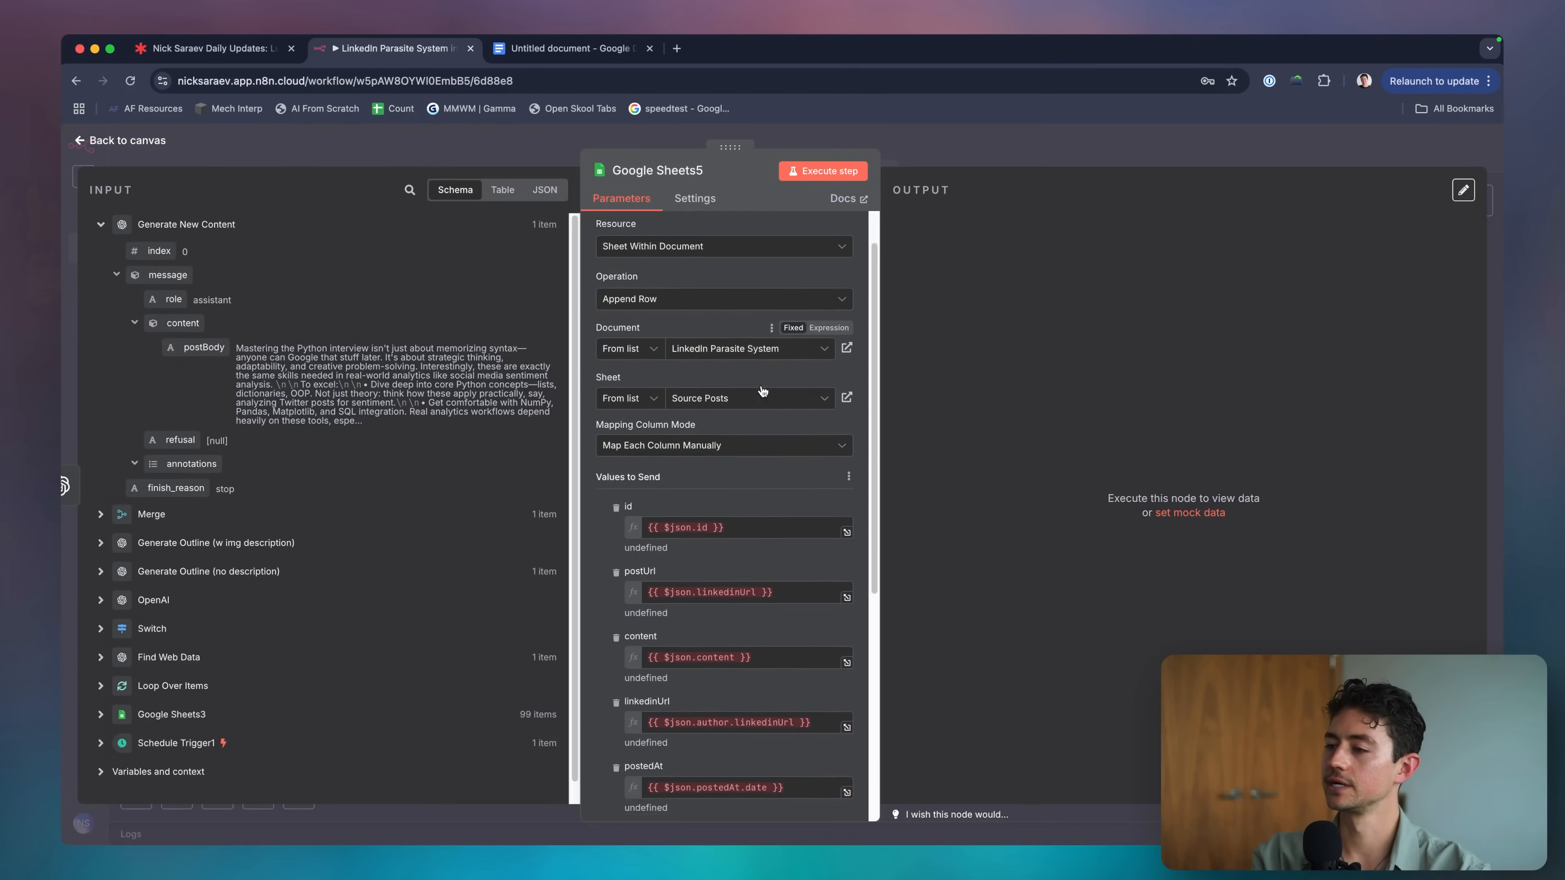
click(730, 349)
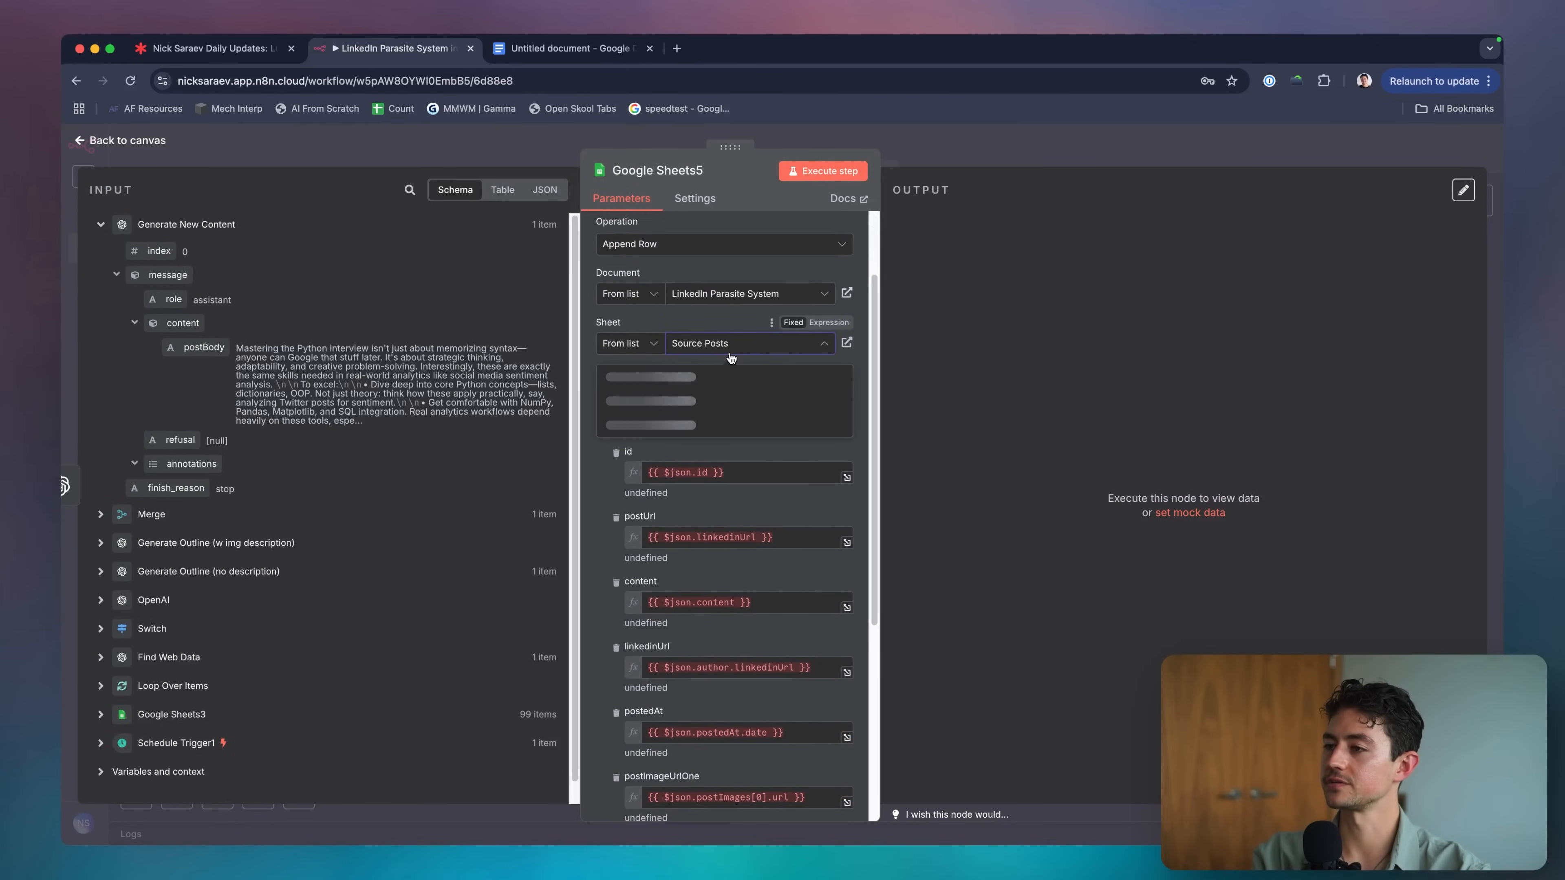
click(689, 425)
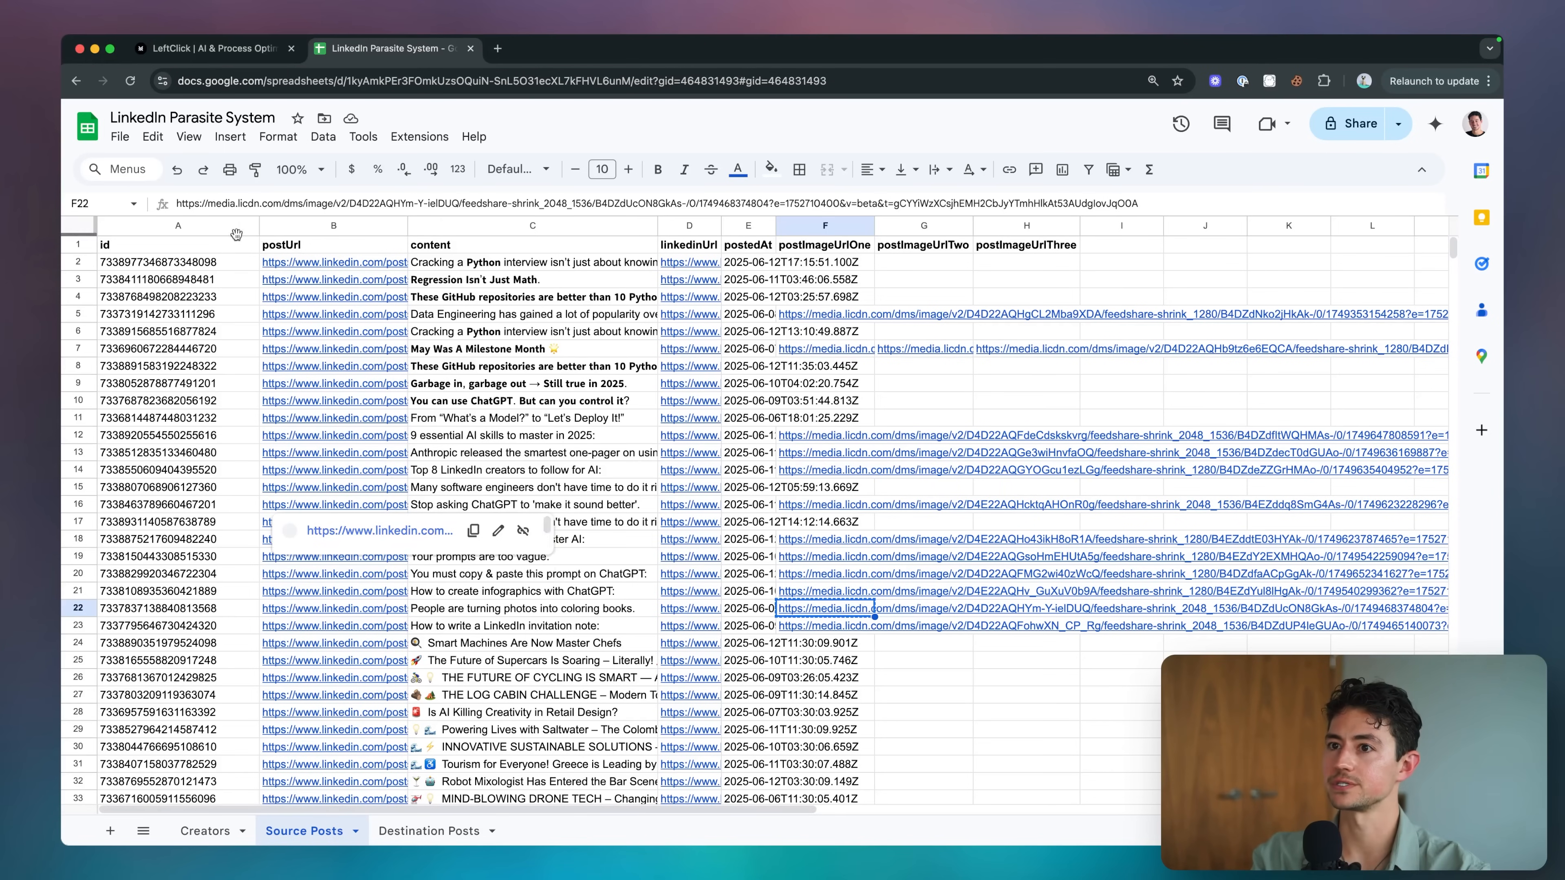
Copy the source sheet's header row into A1:F1 of the Destination Posts tab.
drag(191, 248, 825, 350)
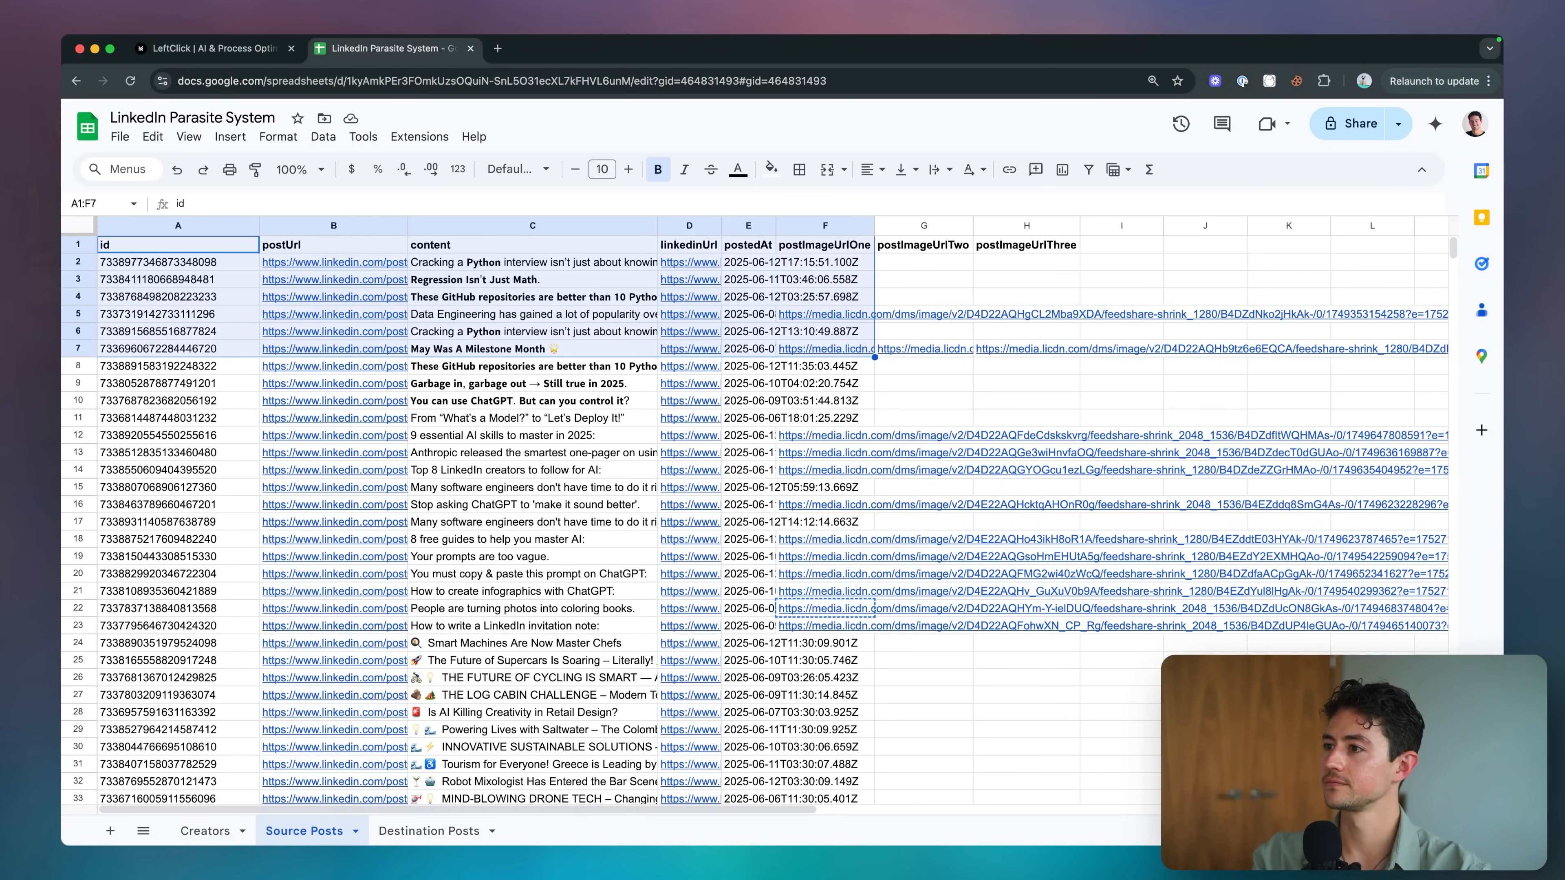
key(shift+Up)
key(shift+Up)
key(shift+Up)
key(shift+Up)
key(shift+Up)
key(shift+Up)
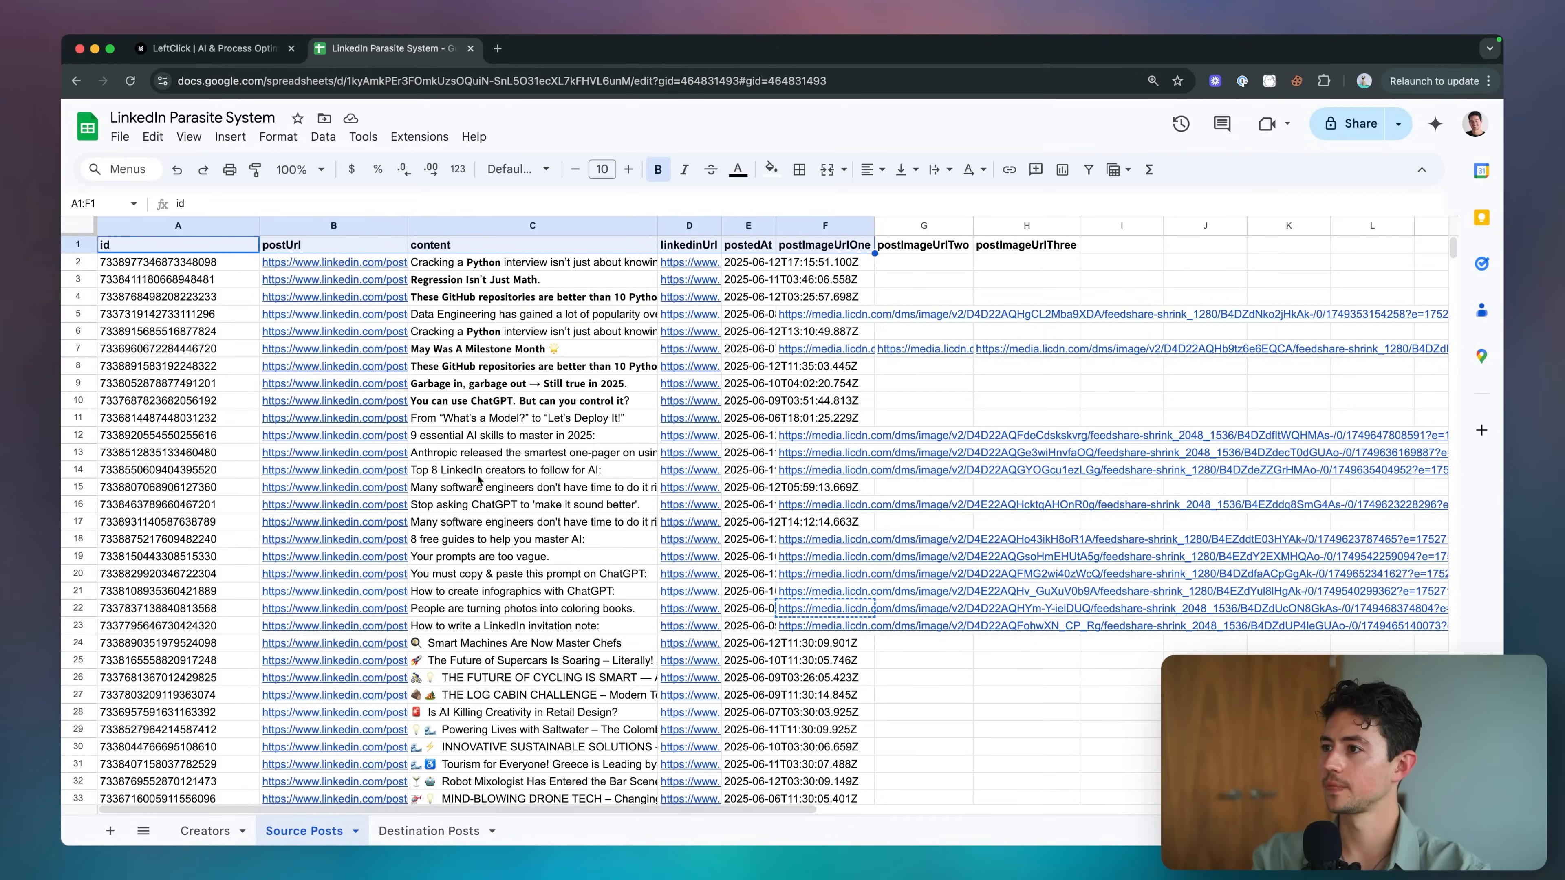
key(super+c)
click(454, 831)
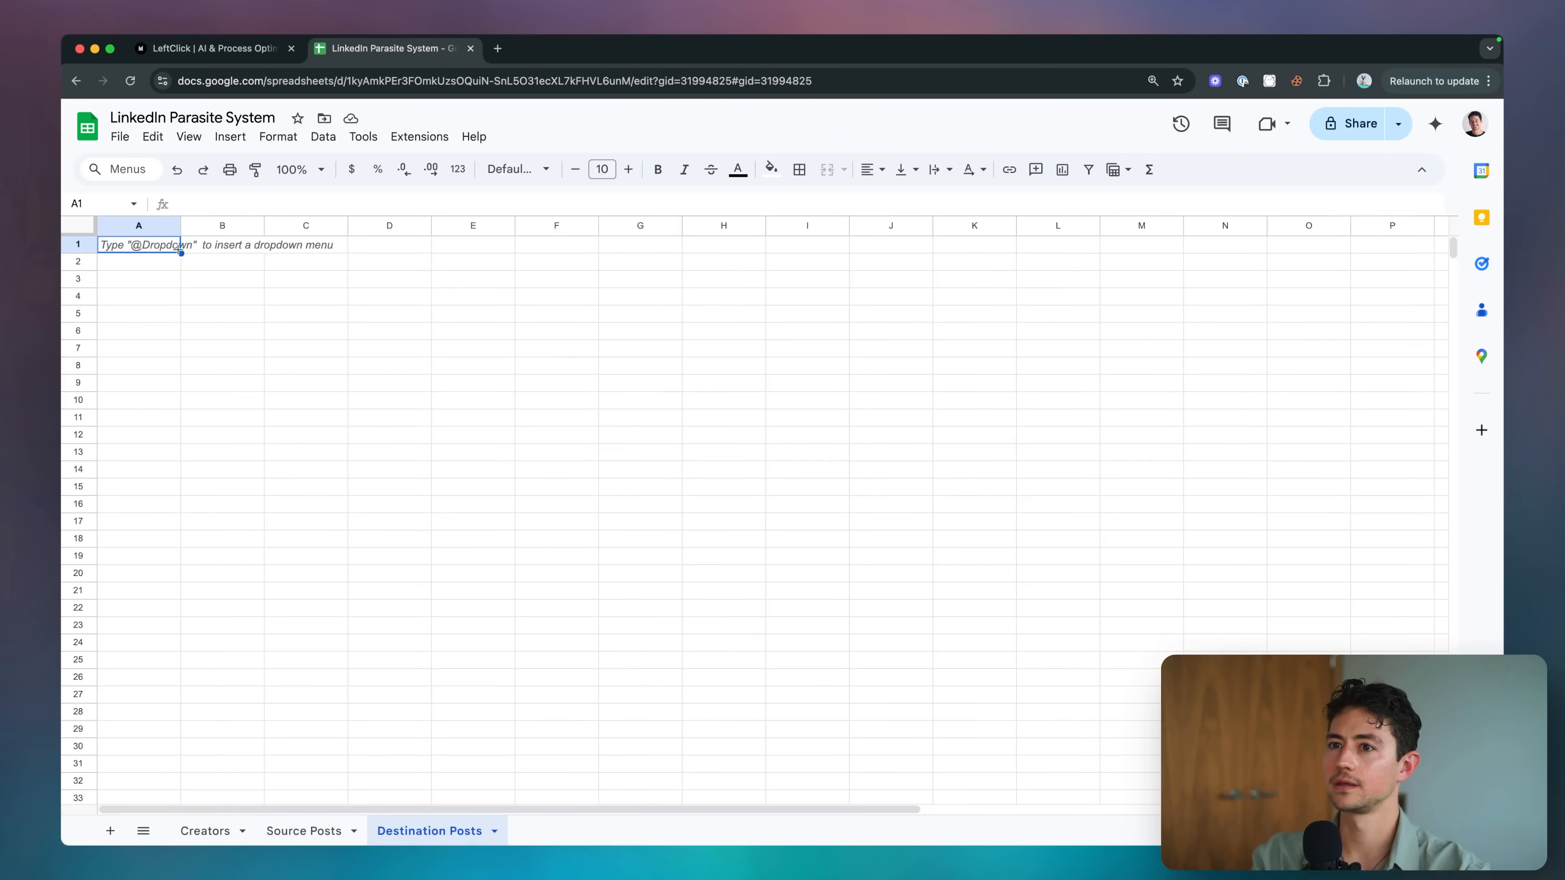
key(super+v)
Rename the first three headers to originalPostId, originalPostUrl and generatedContent.
click(257, 249)
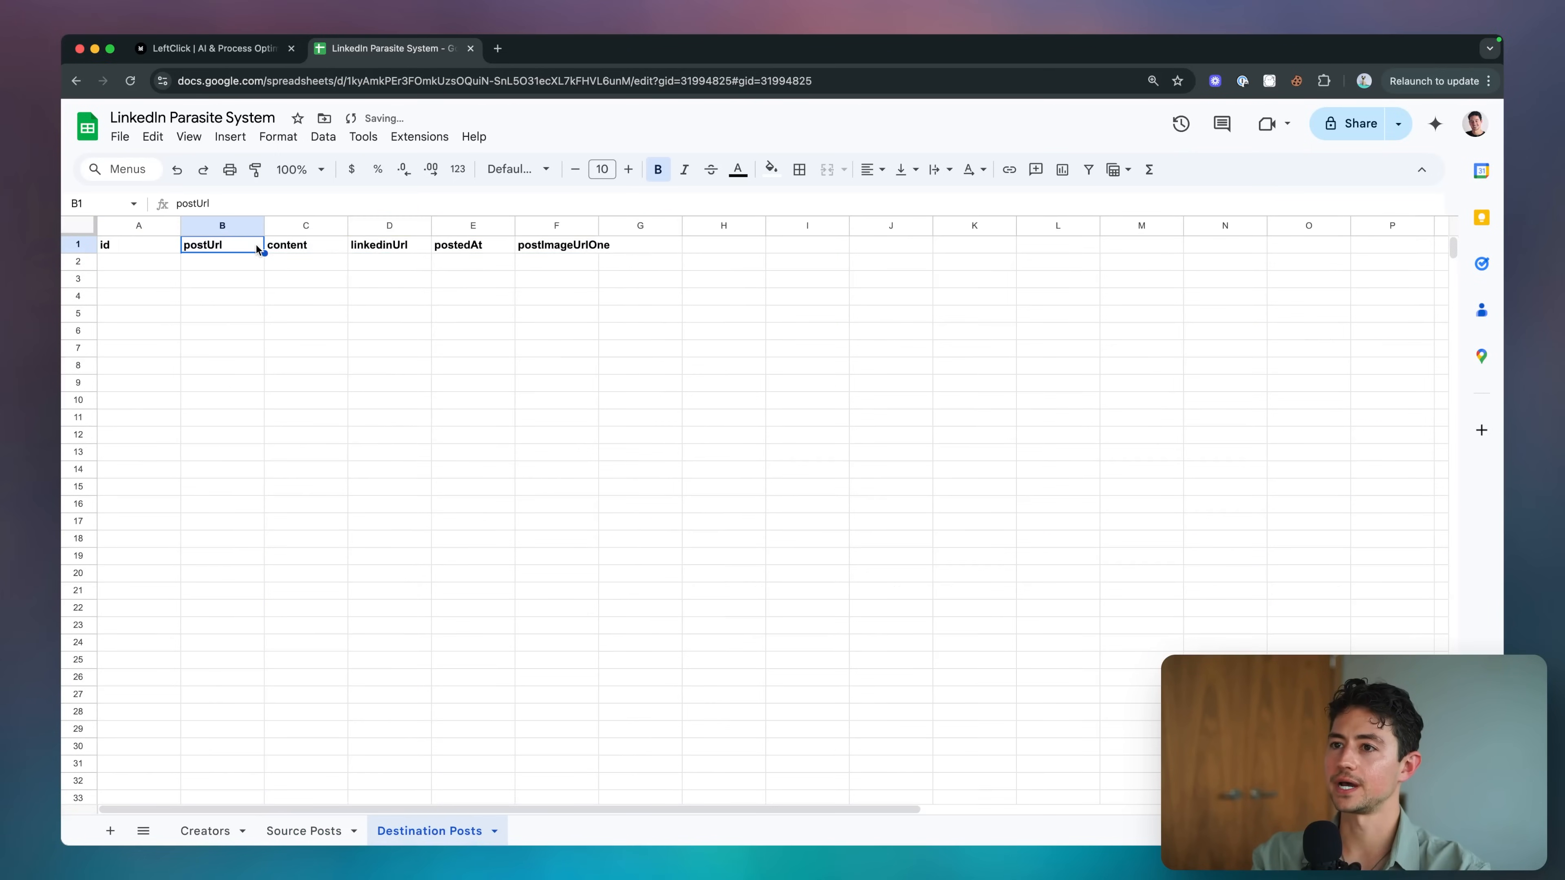
click(295, 248)
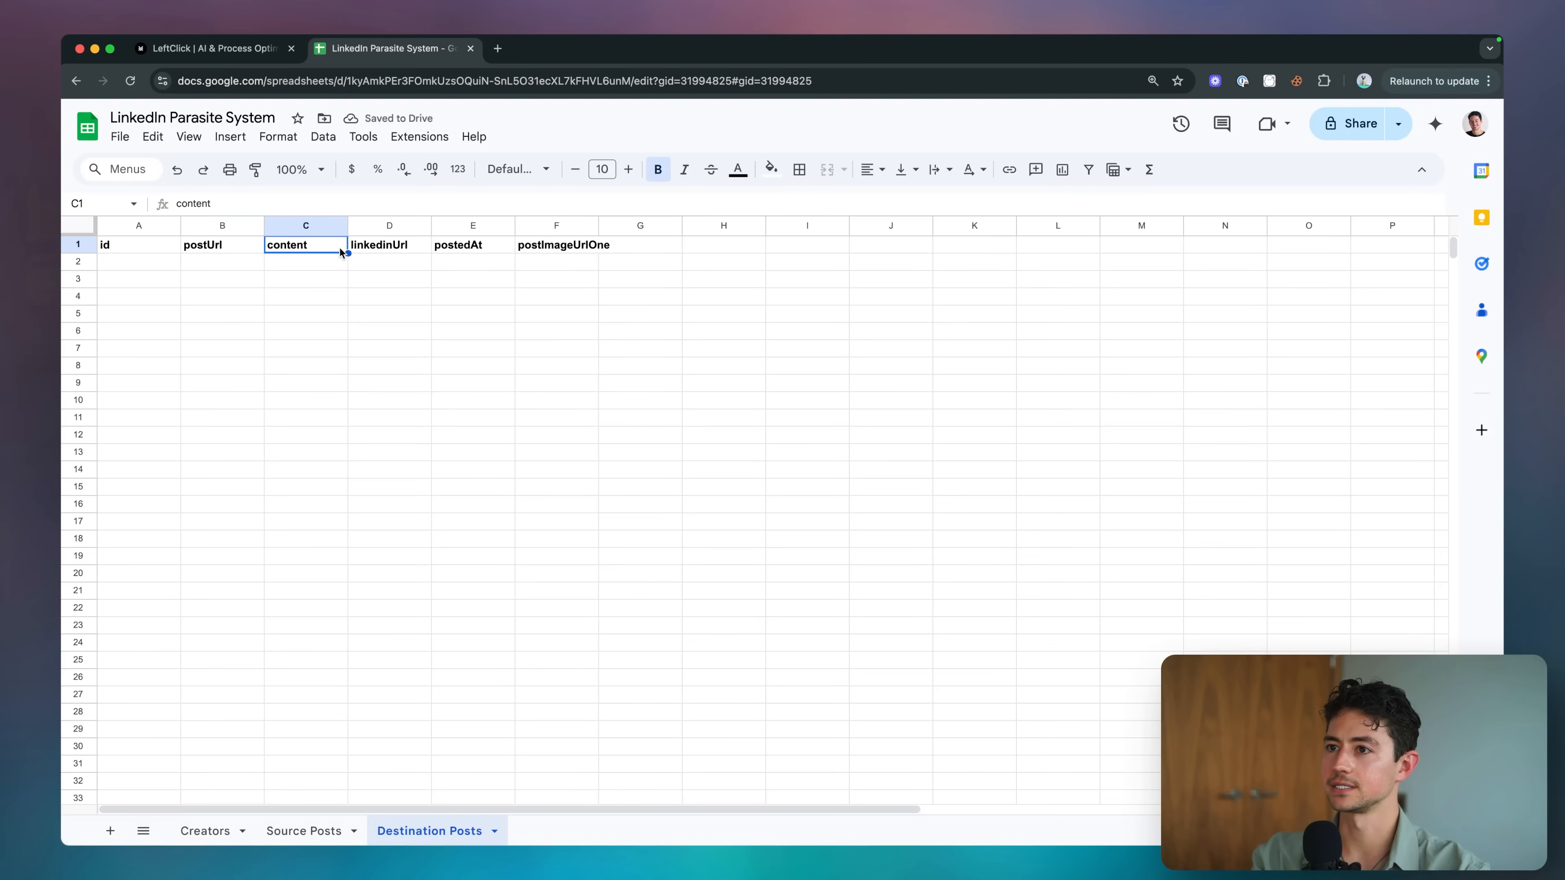
key(Return)
key(super+a)
text(genera)
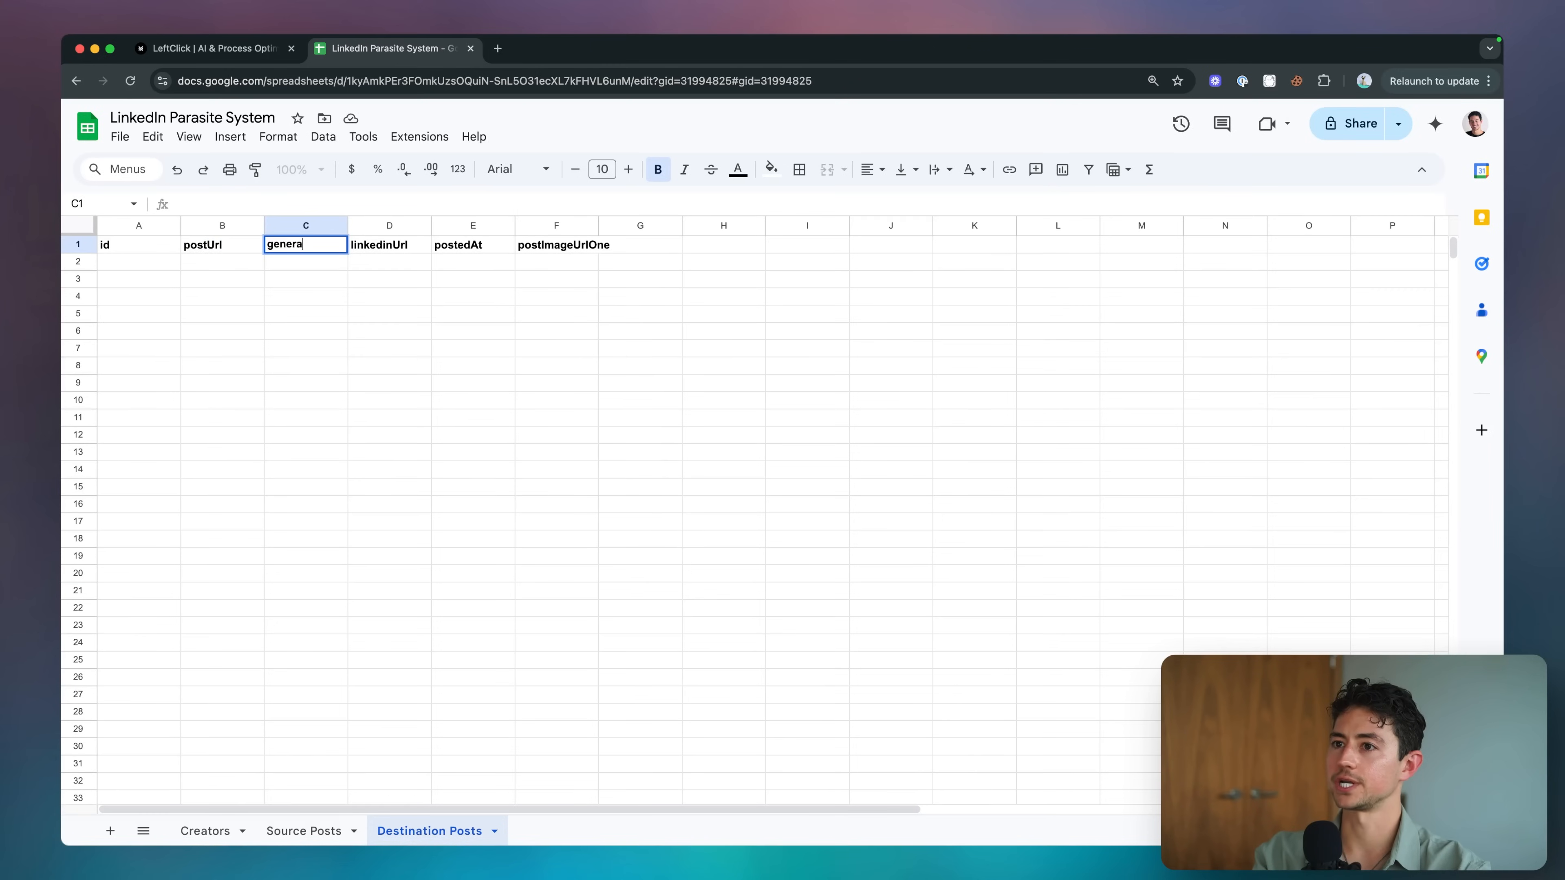
text(tedContent)
key(shift+Tab)
key(Return)
key(Home)
text(original)
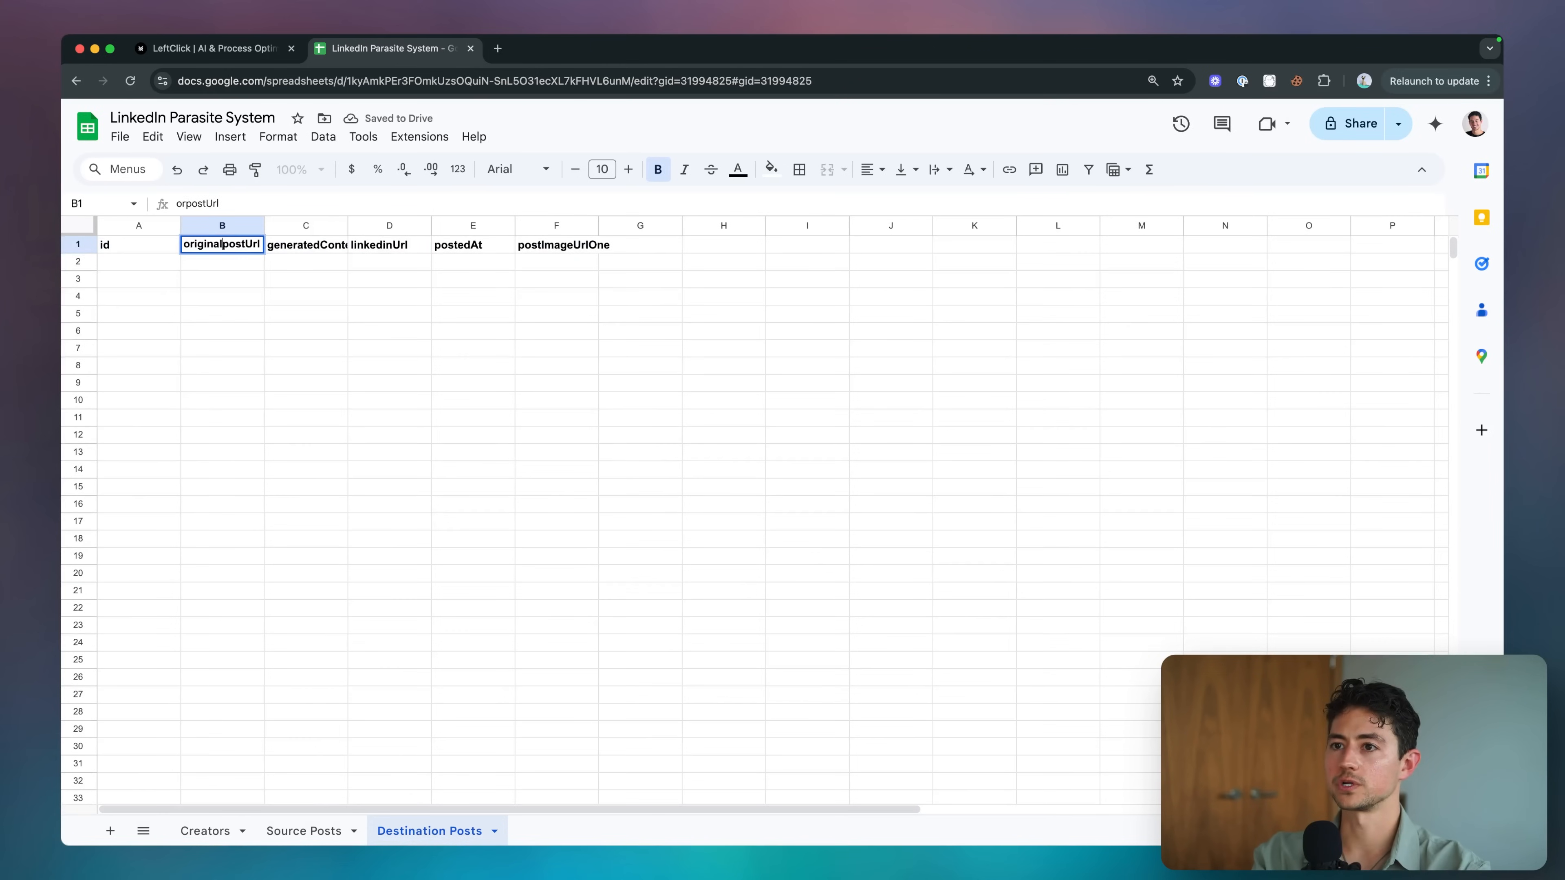
text(P)
key(Return)
key(Up)
key(Left)
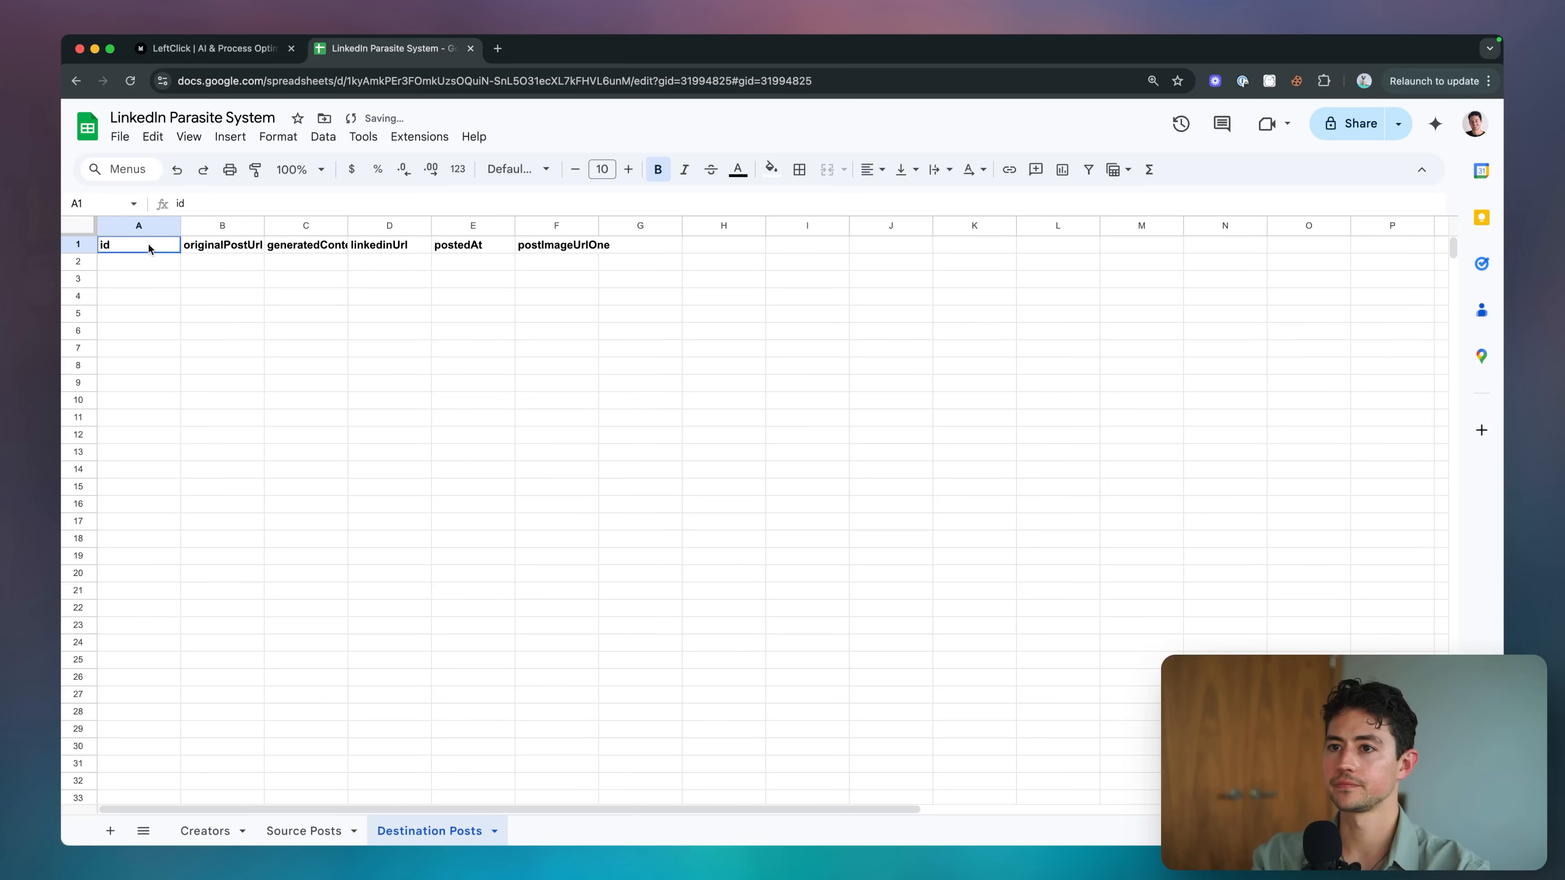
key(Return)
key(Home)
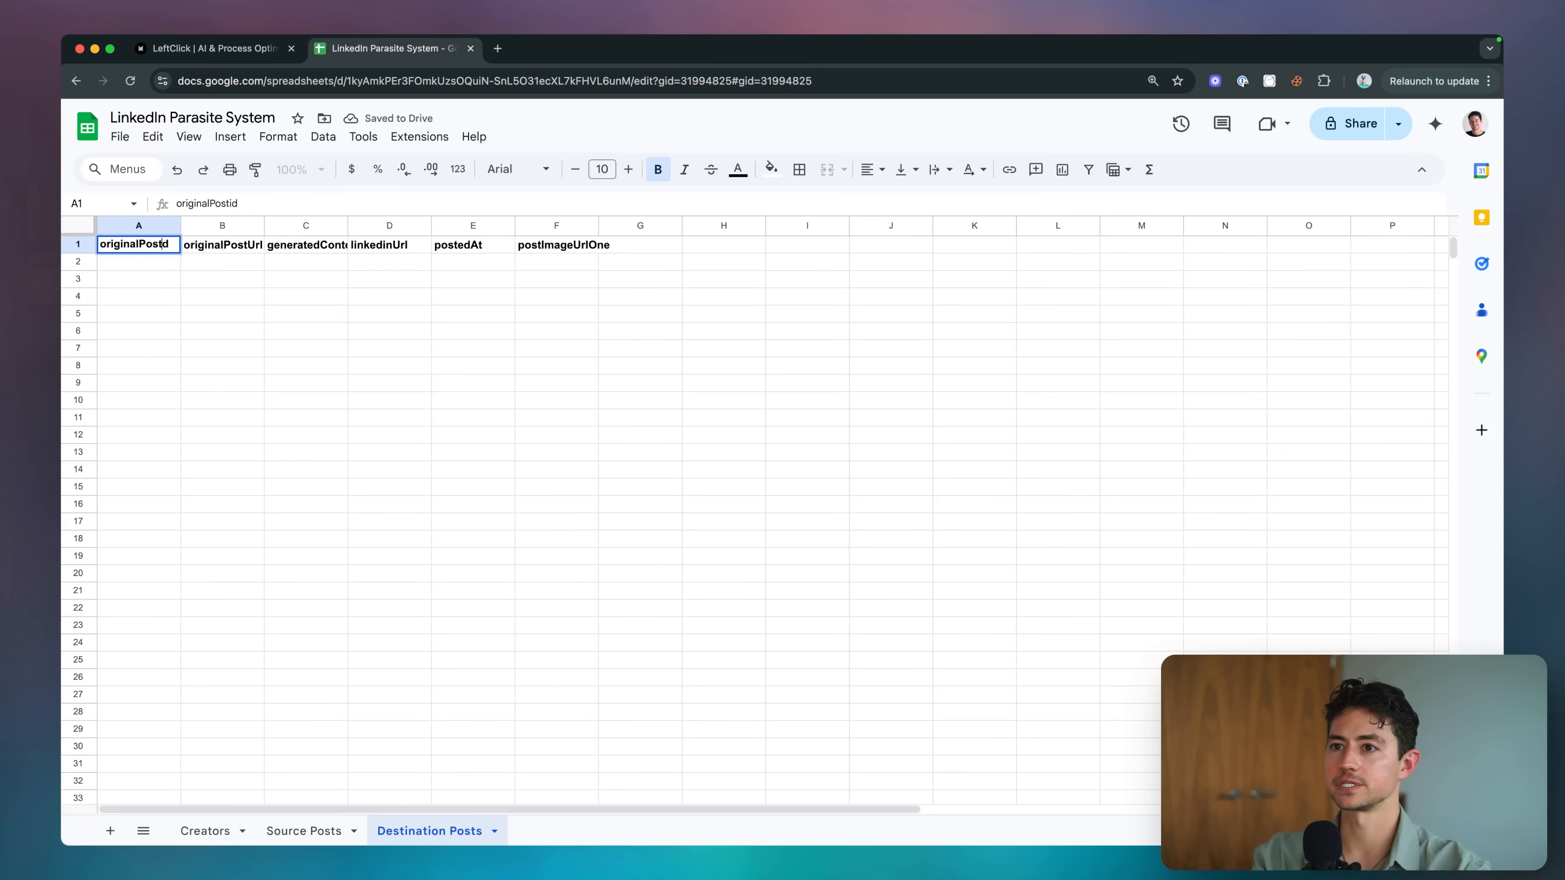
click(298, 250)
Rename the remaining headers to originalLinkedinUrl, generatedAt and postStatus.
click(374, 248)
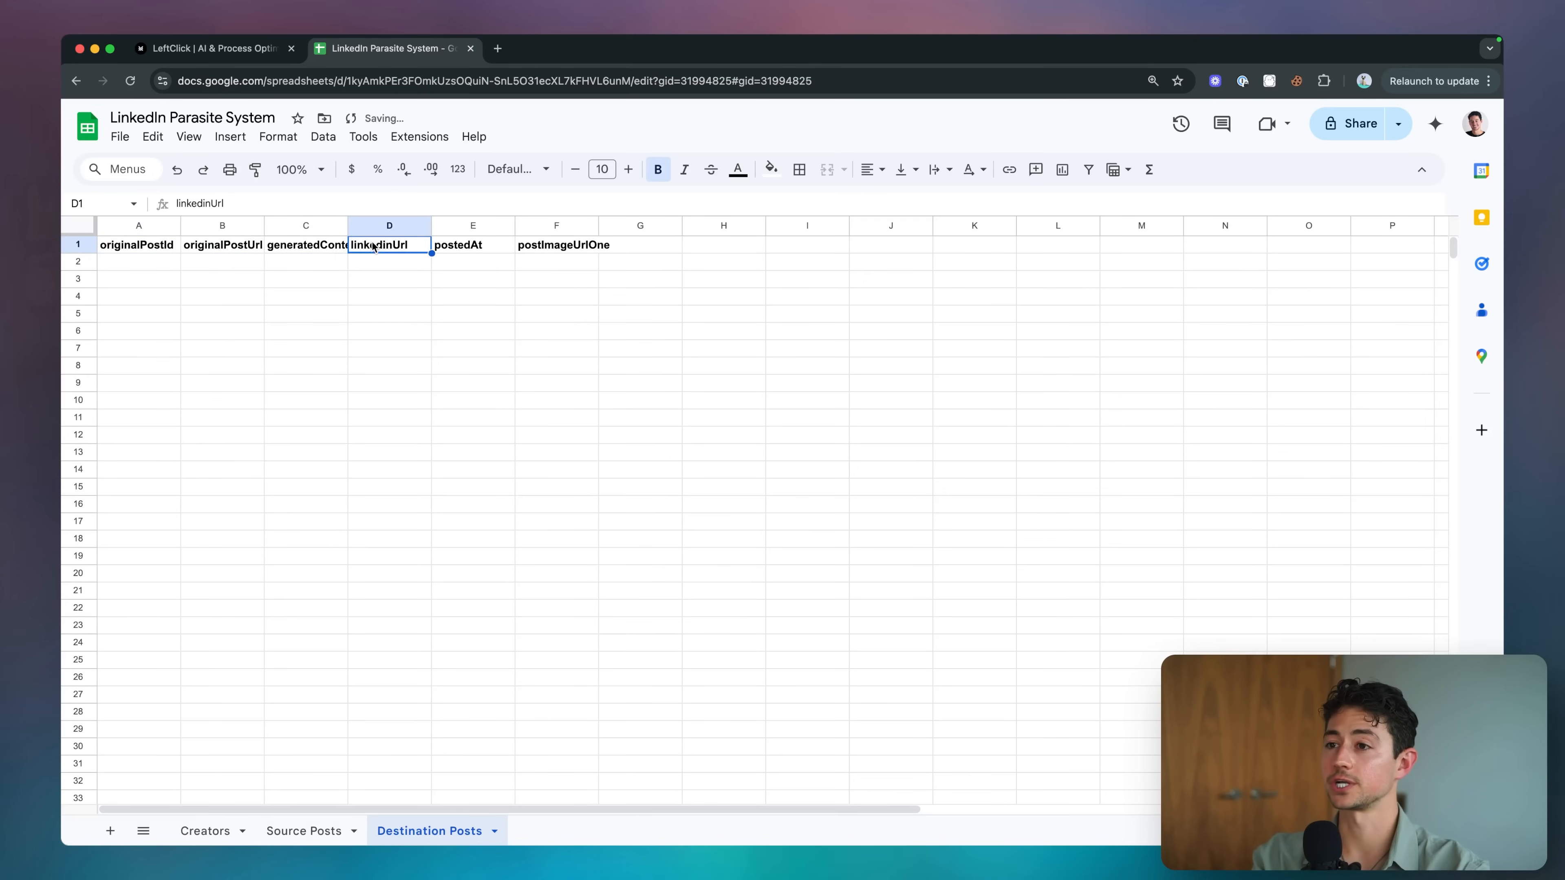
key(Return)
key(Home)
text(original)
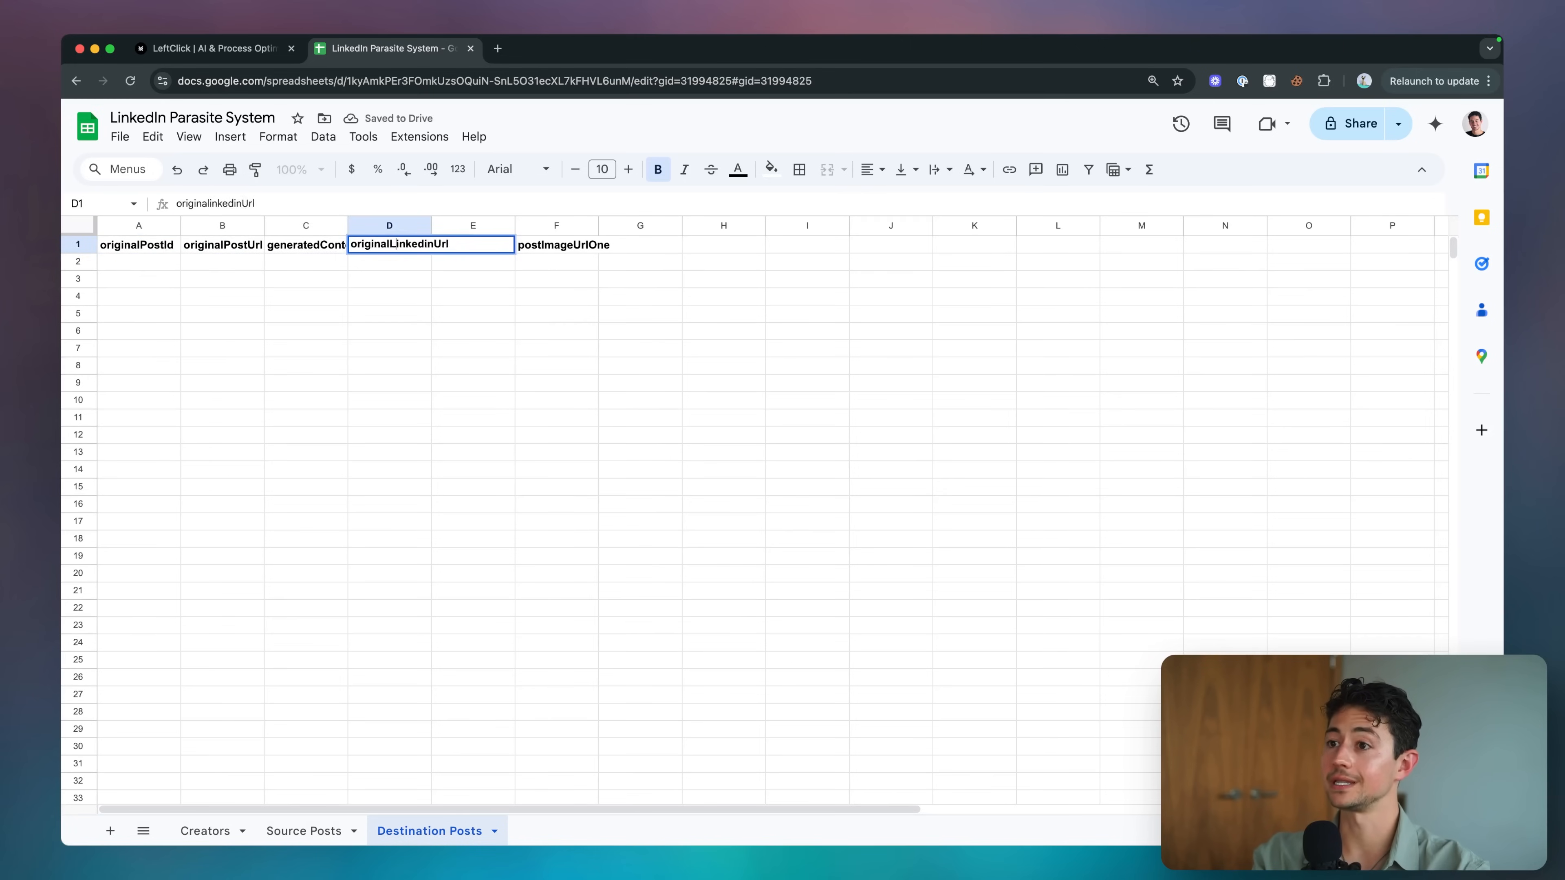
key(Tab)
text(generate)
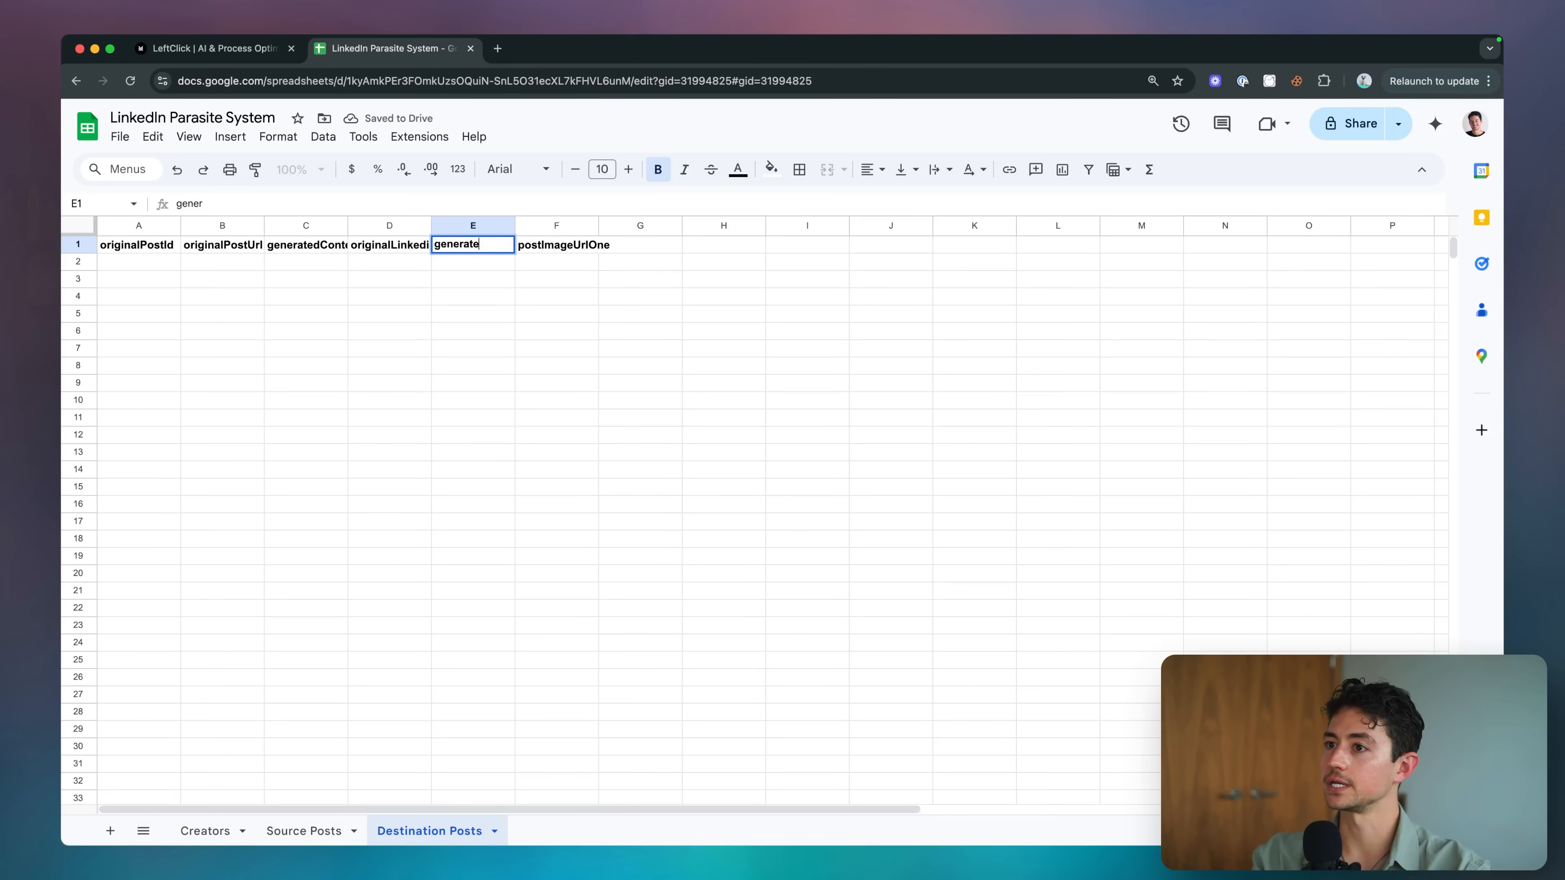
text(dAt)
key(Tab)
key(Delete)
text(P)
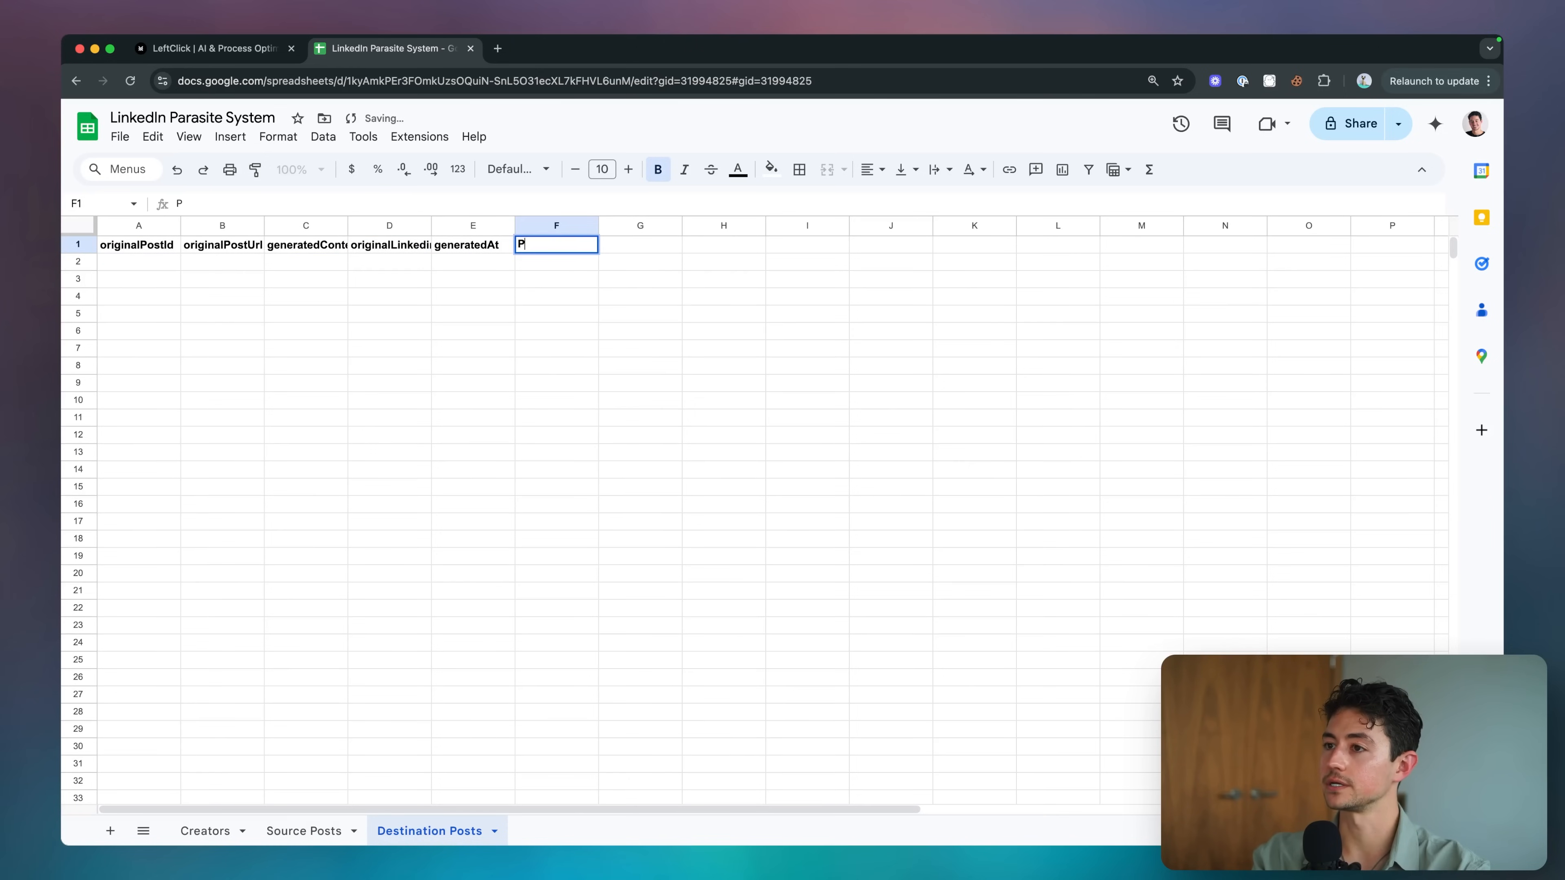
text(ostStatus)
click(389, 245)
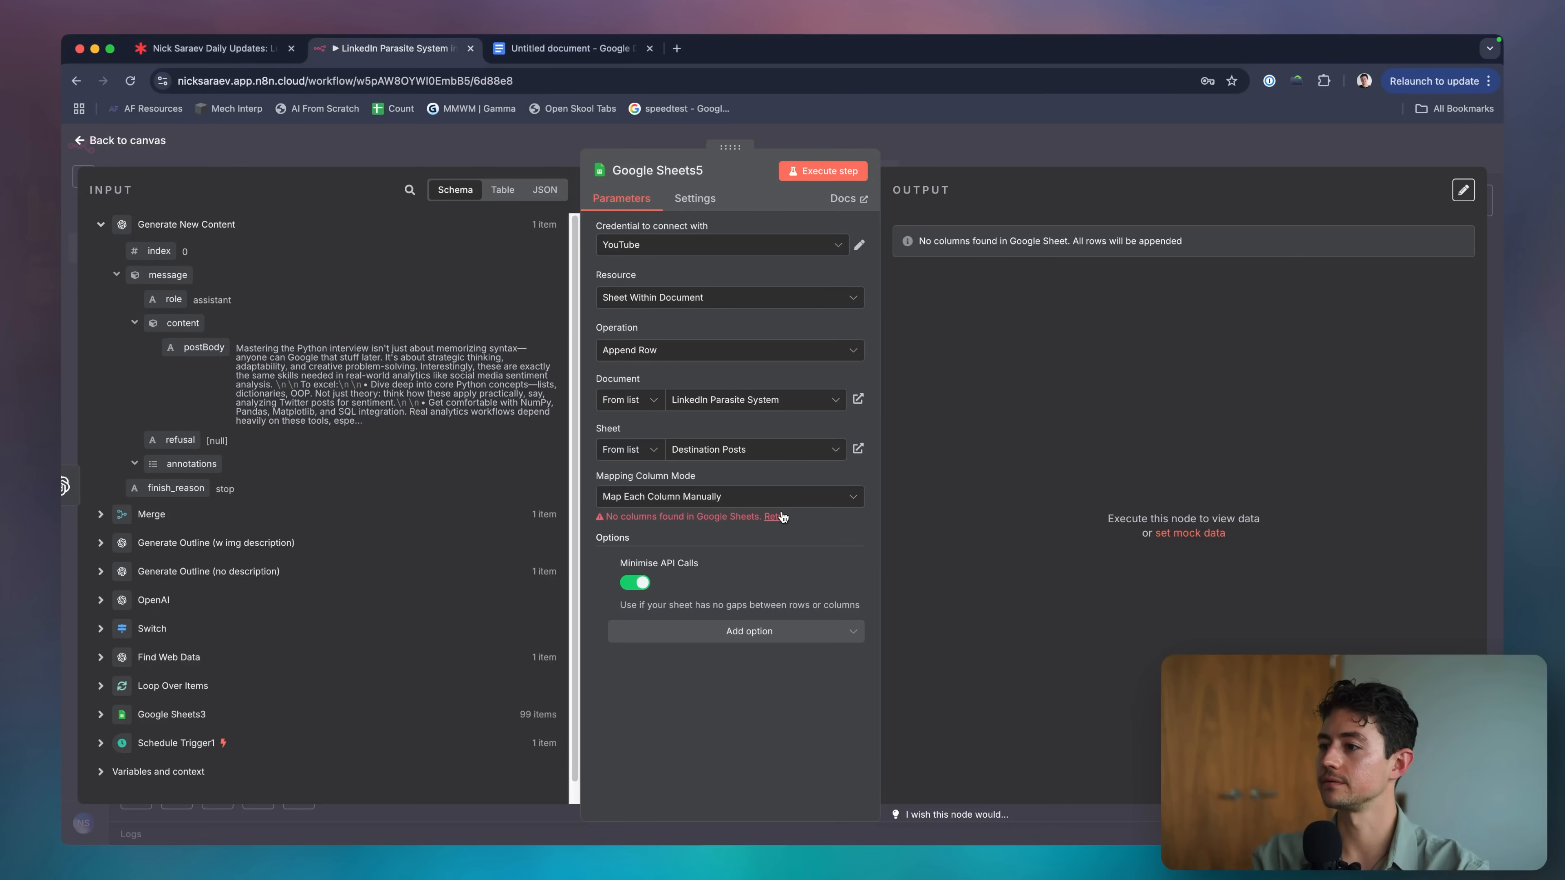
Reload Google Sheets5's renamed columns and keep mapping each column manually.
click(781, 516)
click(844, 498)
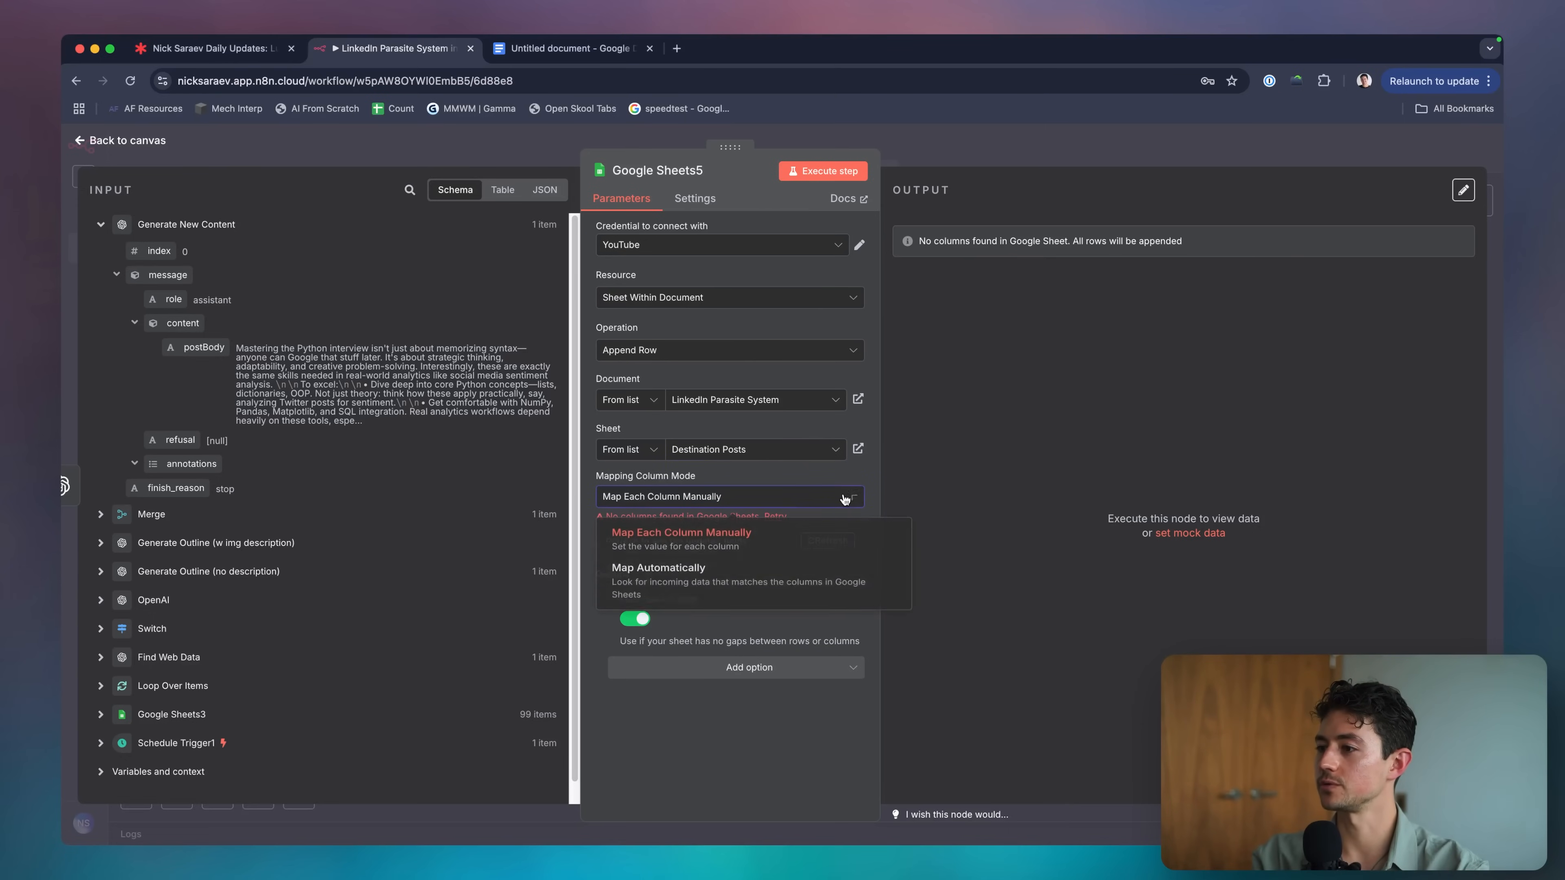
click(809, 529)
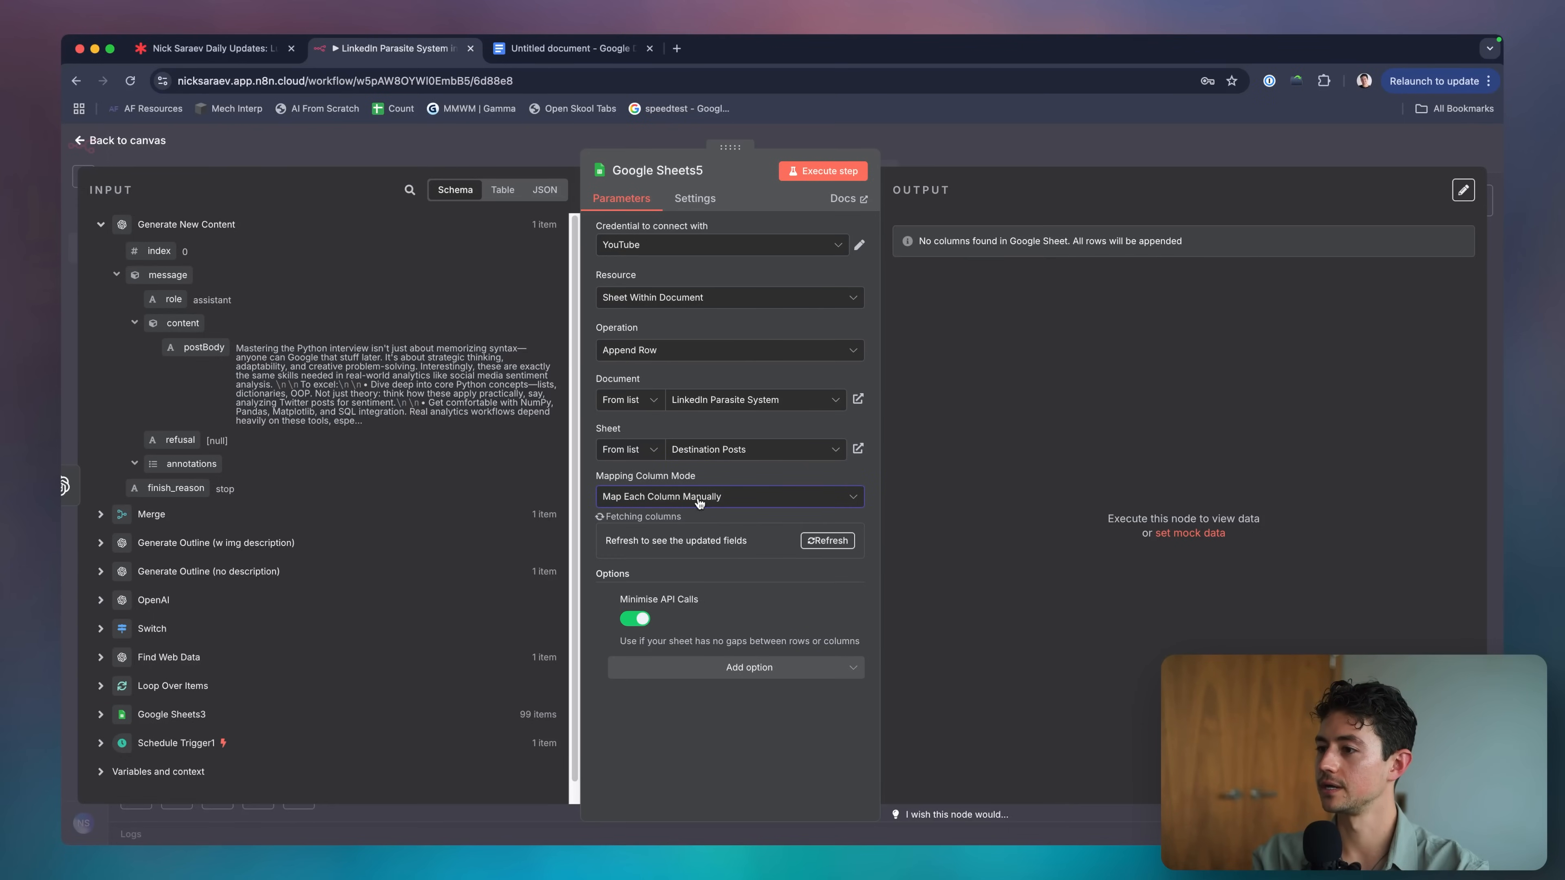
click(826, 541)
click(705, 576)
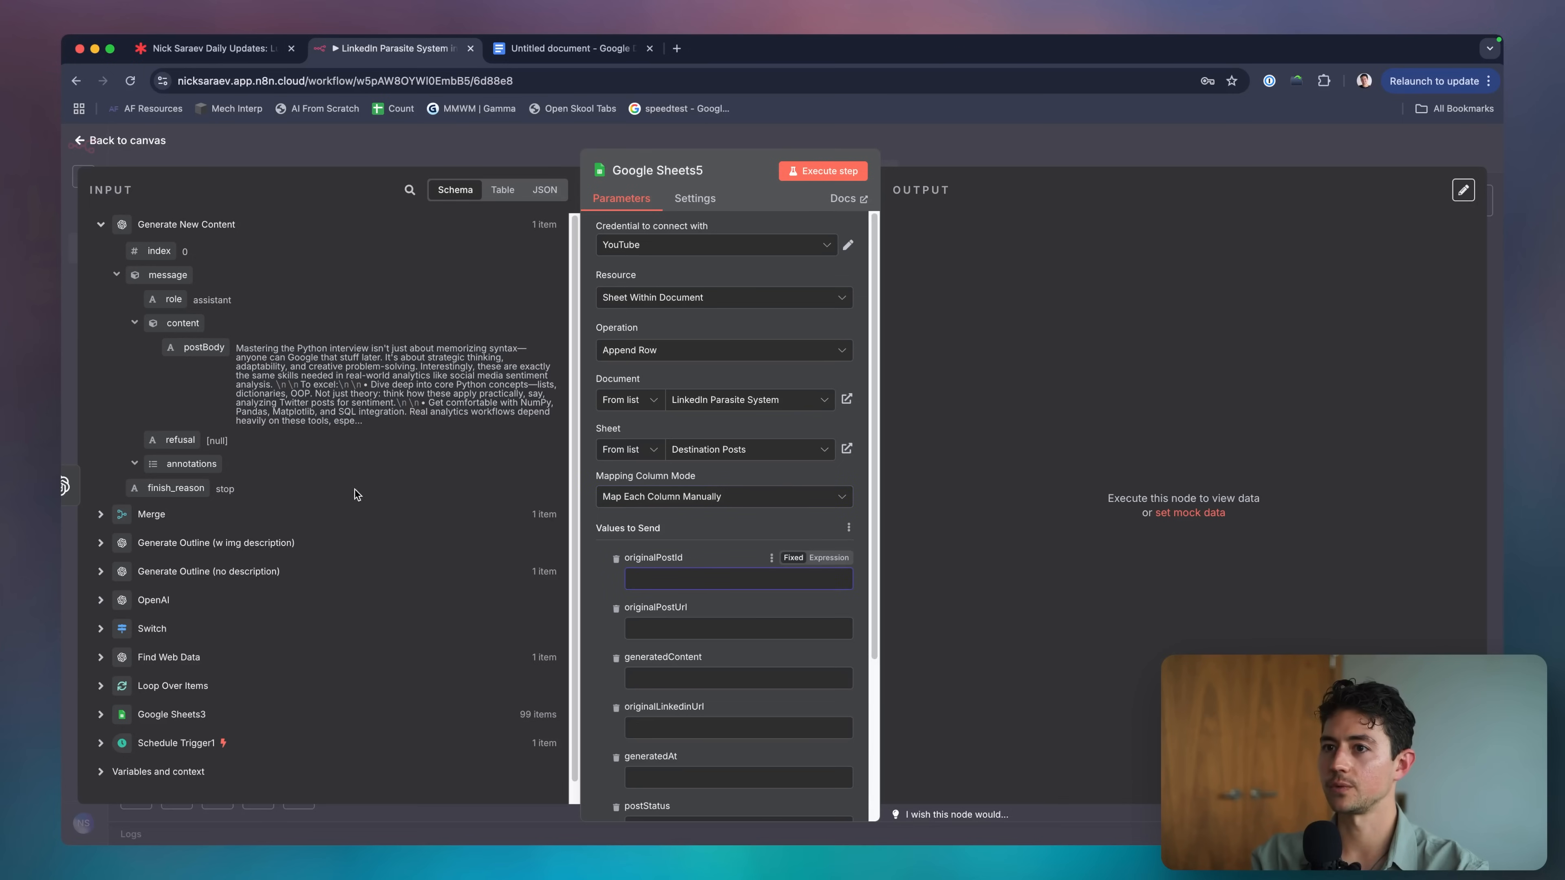
scroll(296, 494, down, 1)
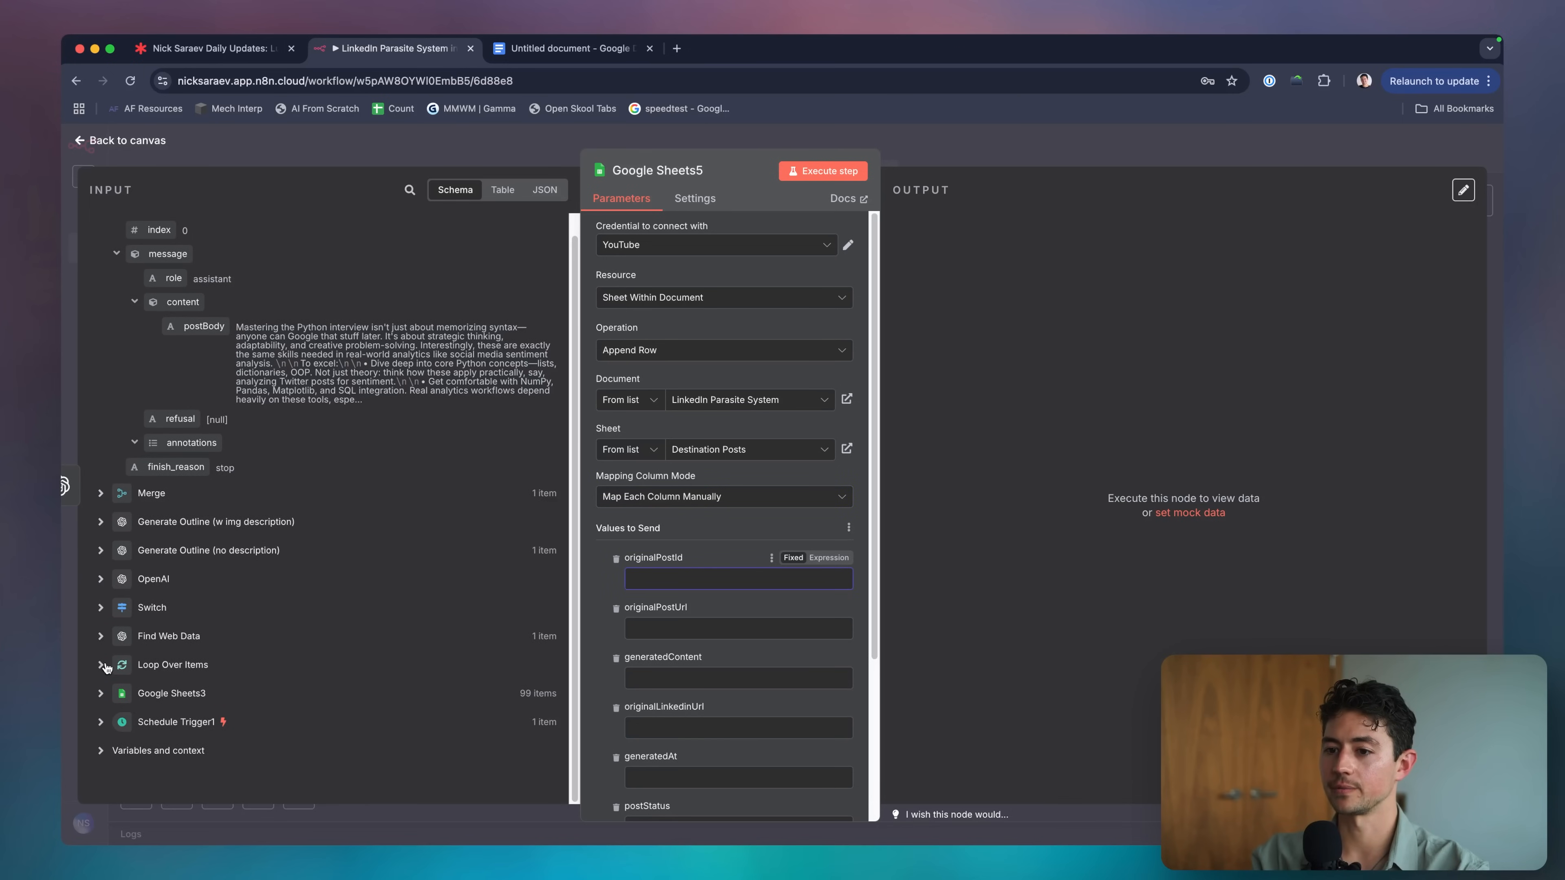
click(101, 664)
scroll(162, 671, down, 1)
click(101, 694)
scroll(160, 592, down, 10)
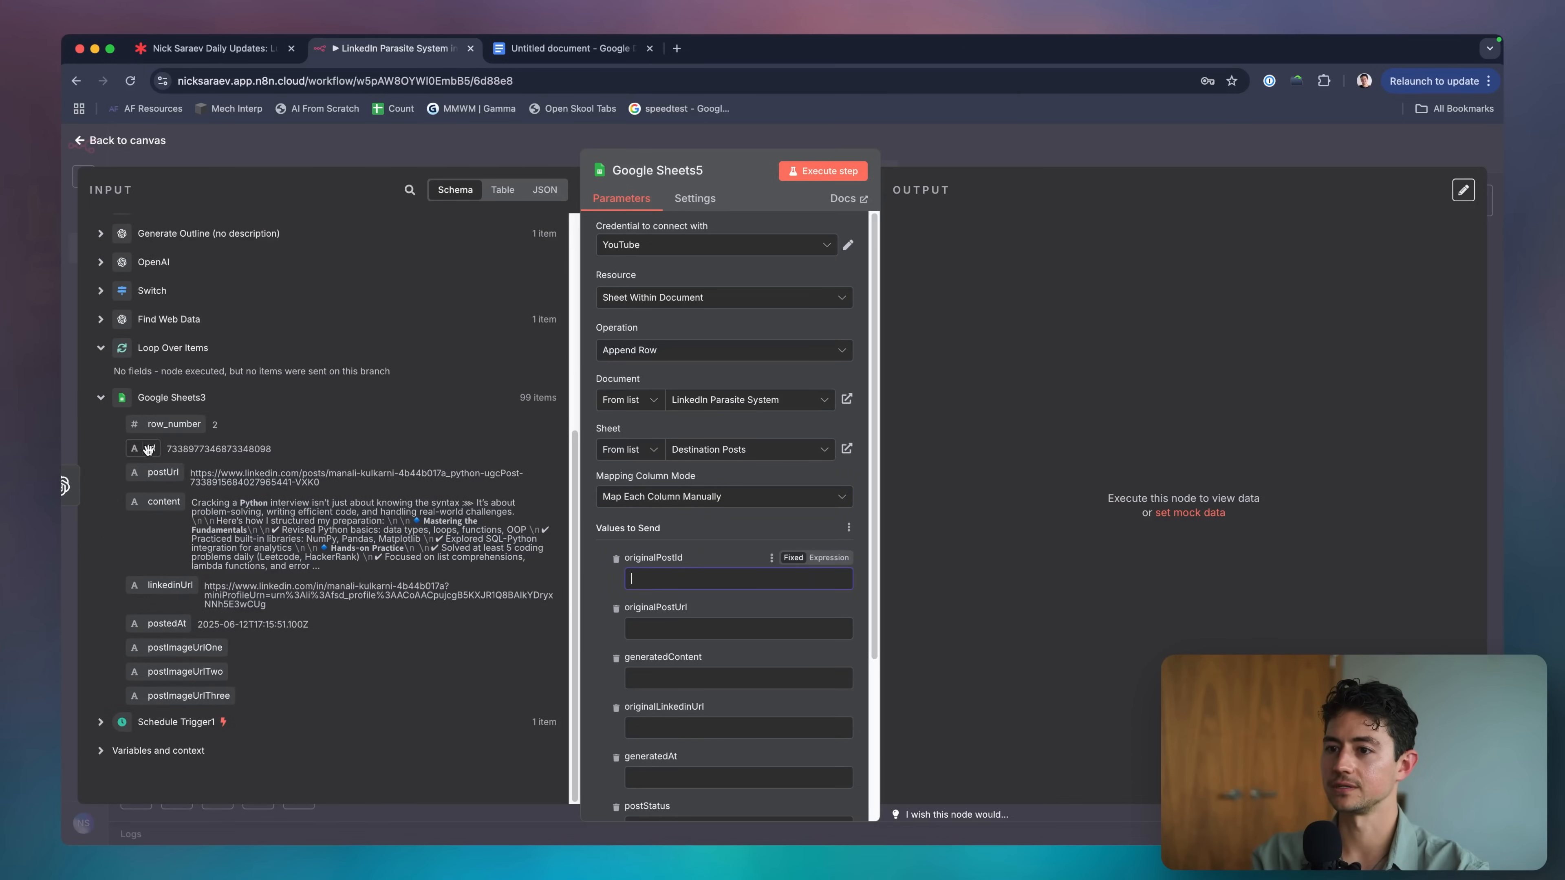
Map originalPostId to the Loop Over Items id expression.
drag(148, 449, 678, 578)
text(Loop Over Items)
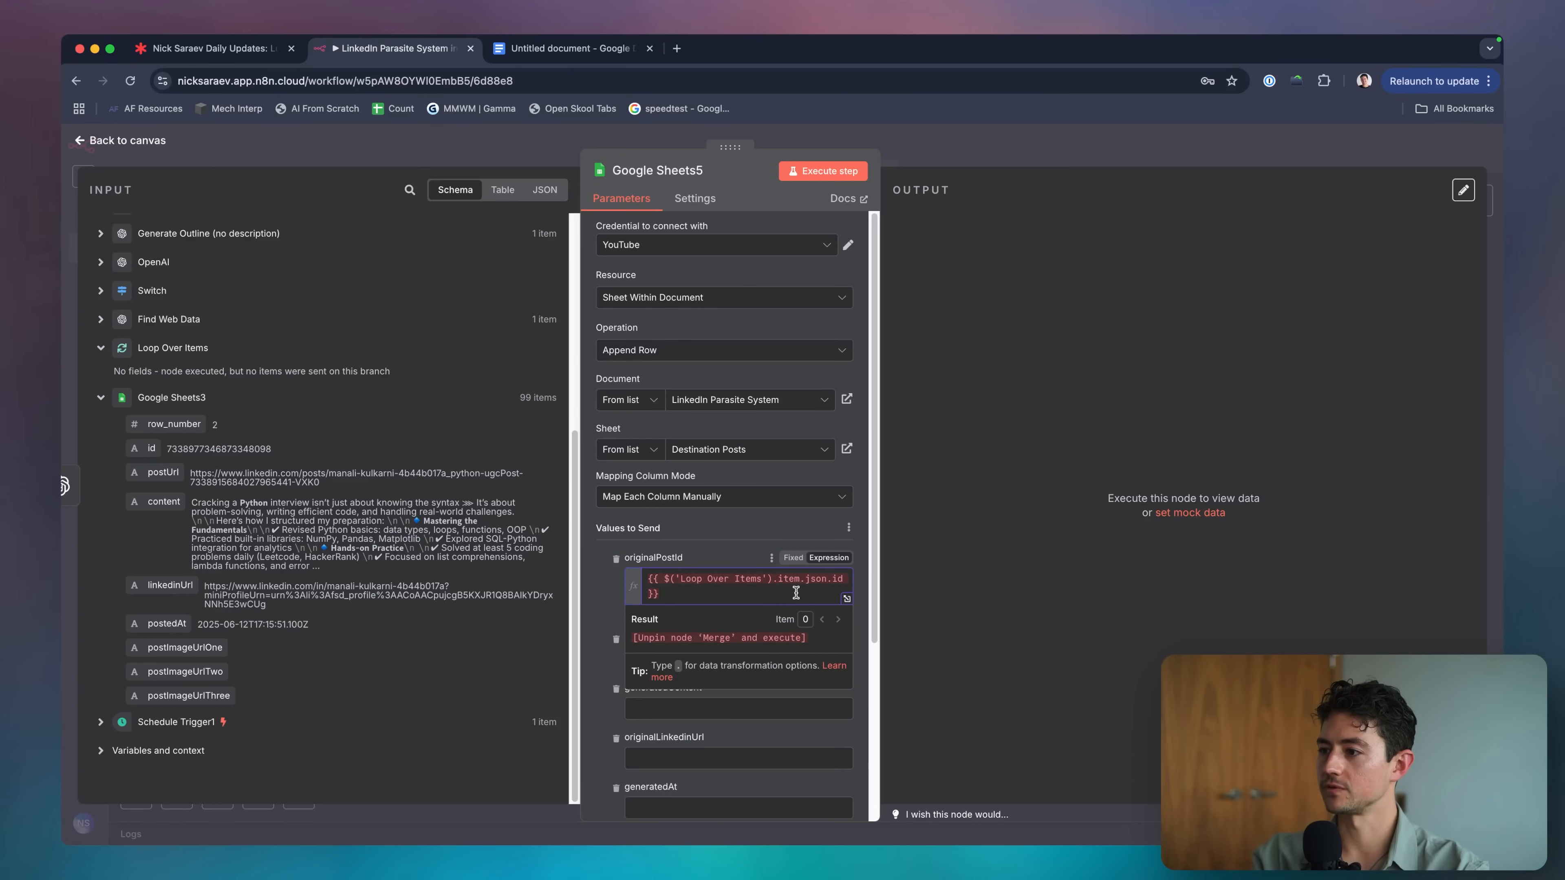
key(super+a)
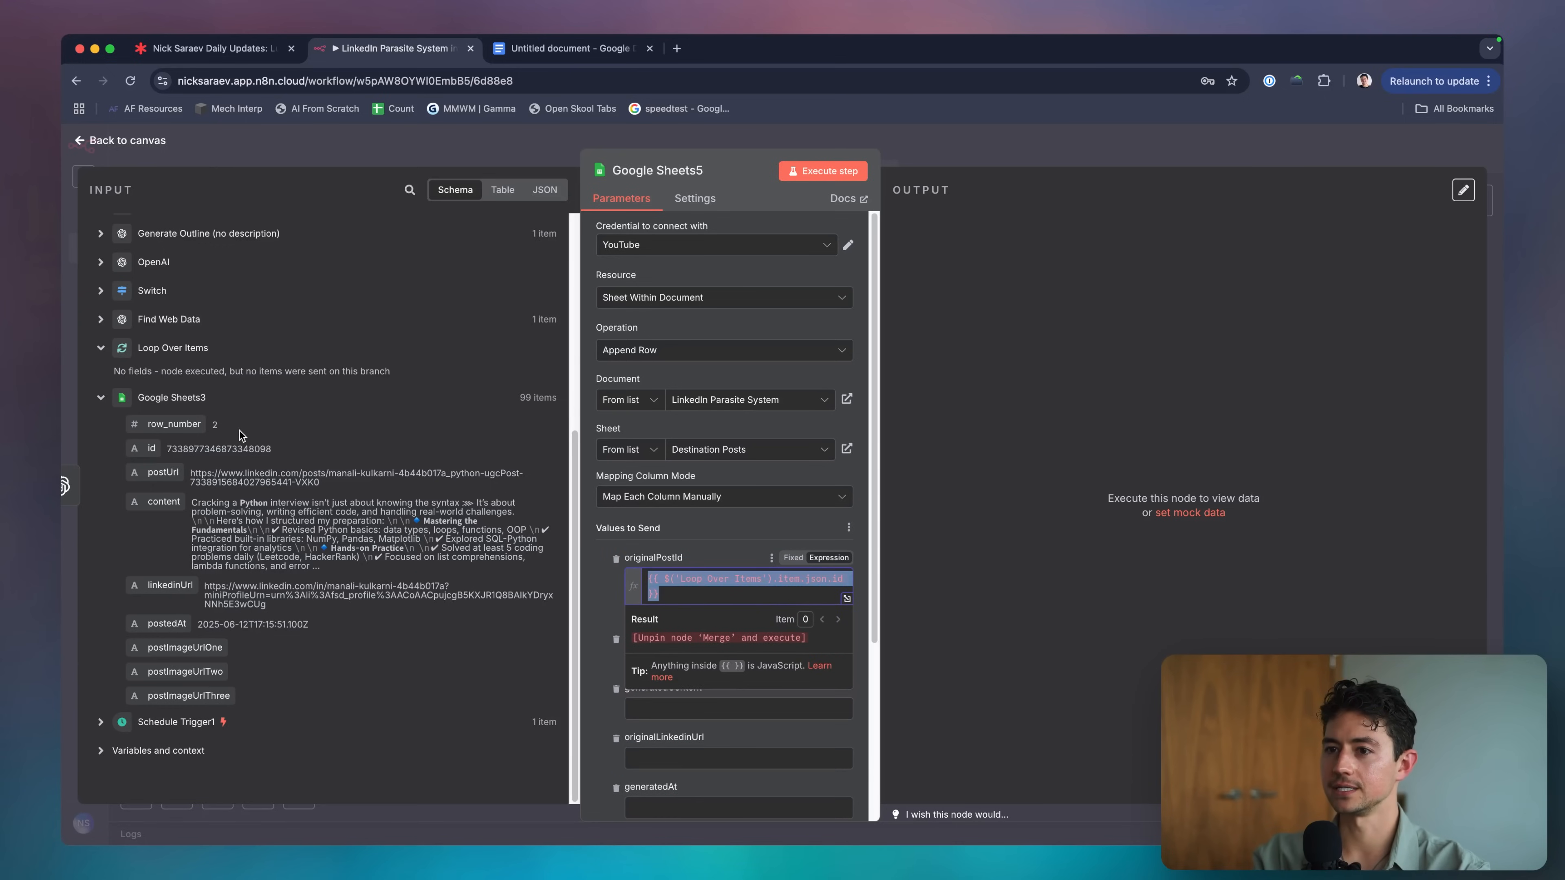
scroll(676, 517, down, 1)
click(675, 517)
key(super+a)
click(745, 543)
key(super+a)
key(super+c)
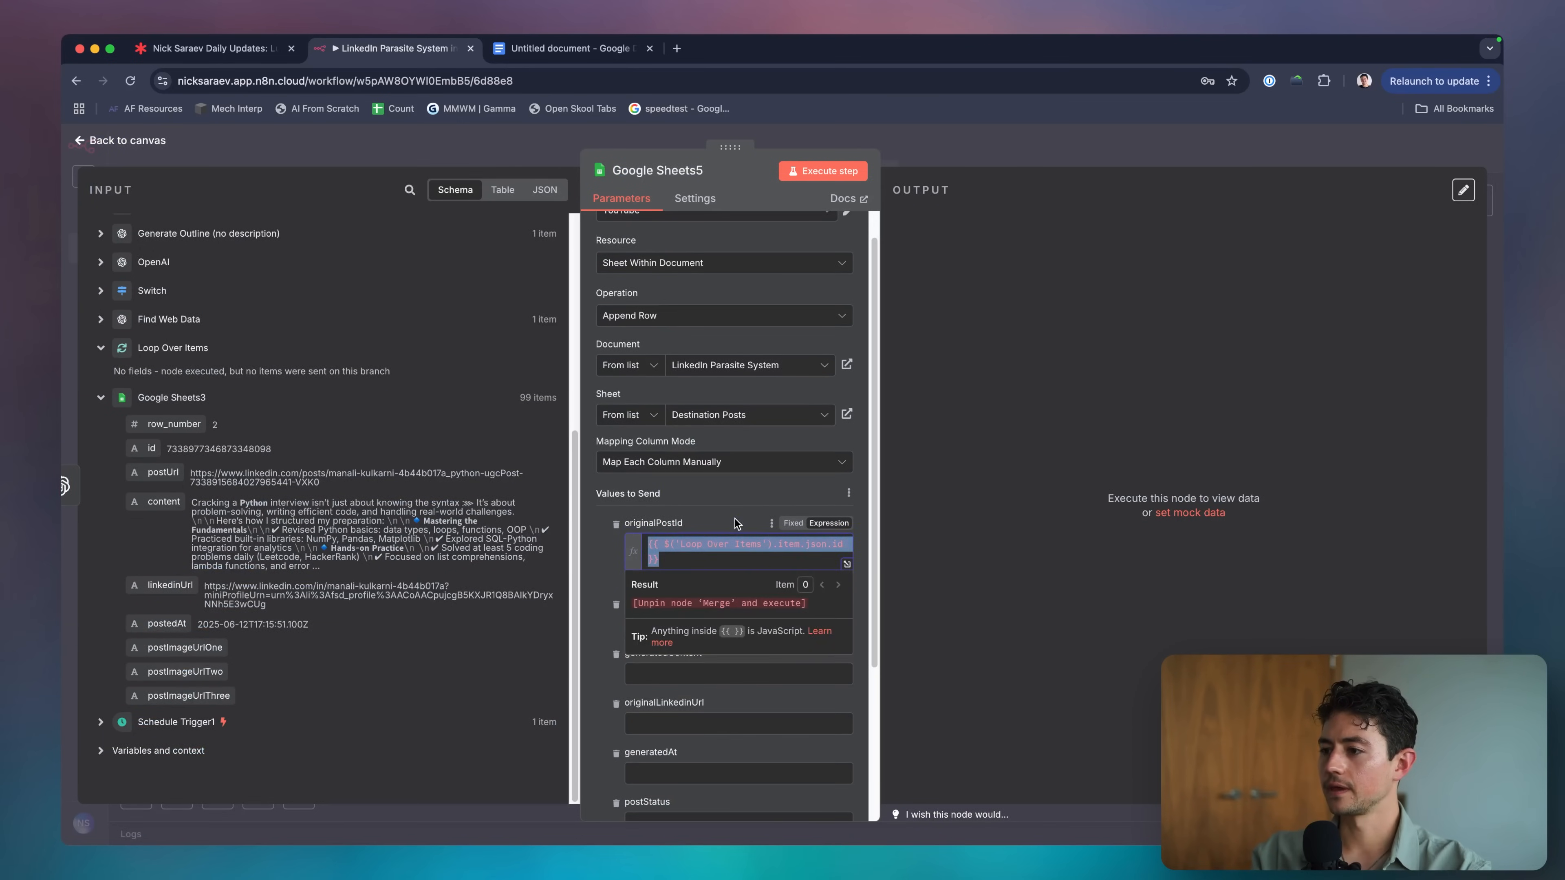
click(737, 523)
scroll(734, 515, down, 2)
Set originalPostUrl to the Loop Over Items postUrl expression.
click(715, 548)
key(super+v)
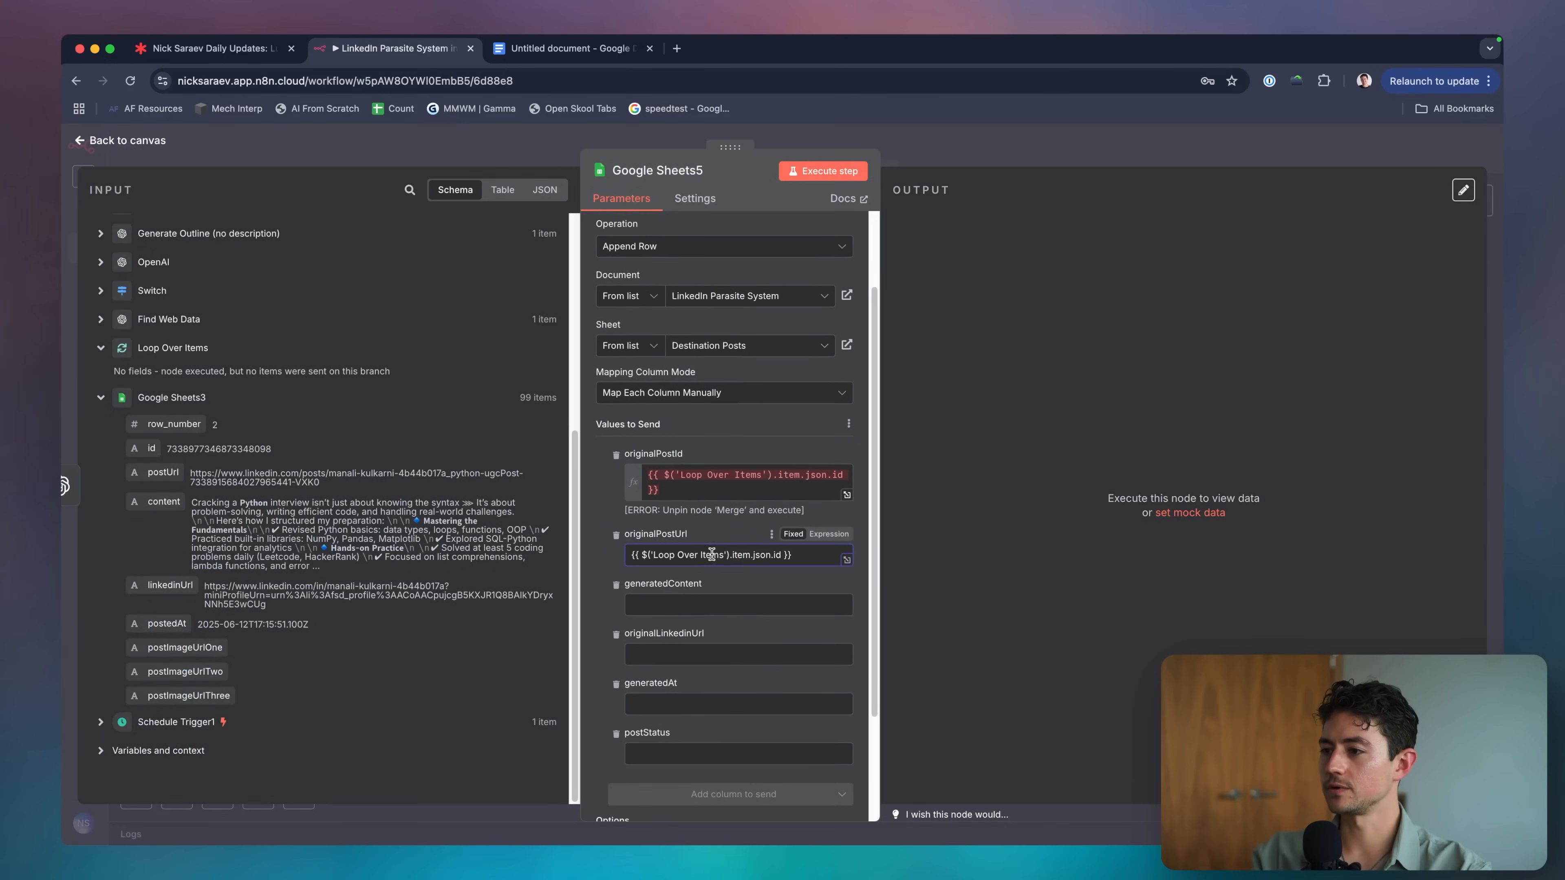
click(829, 535)
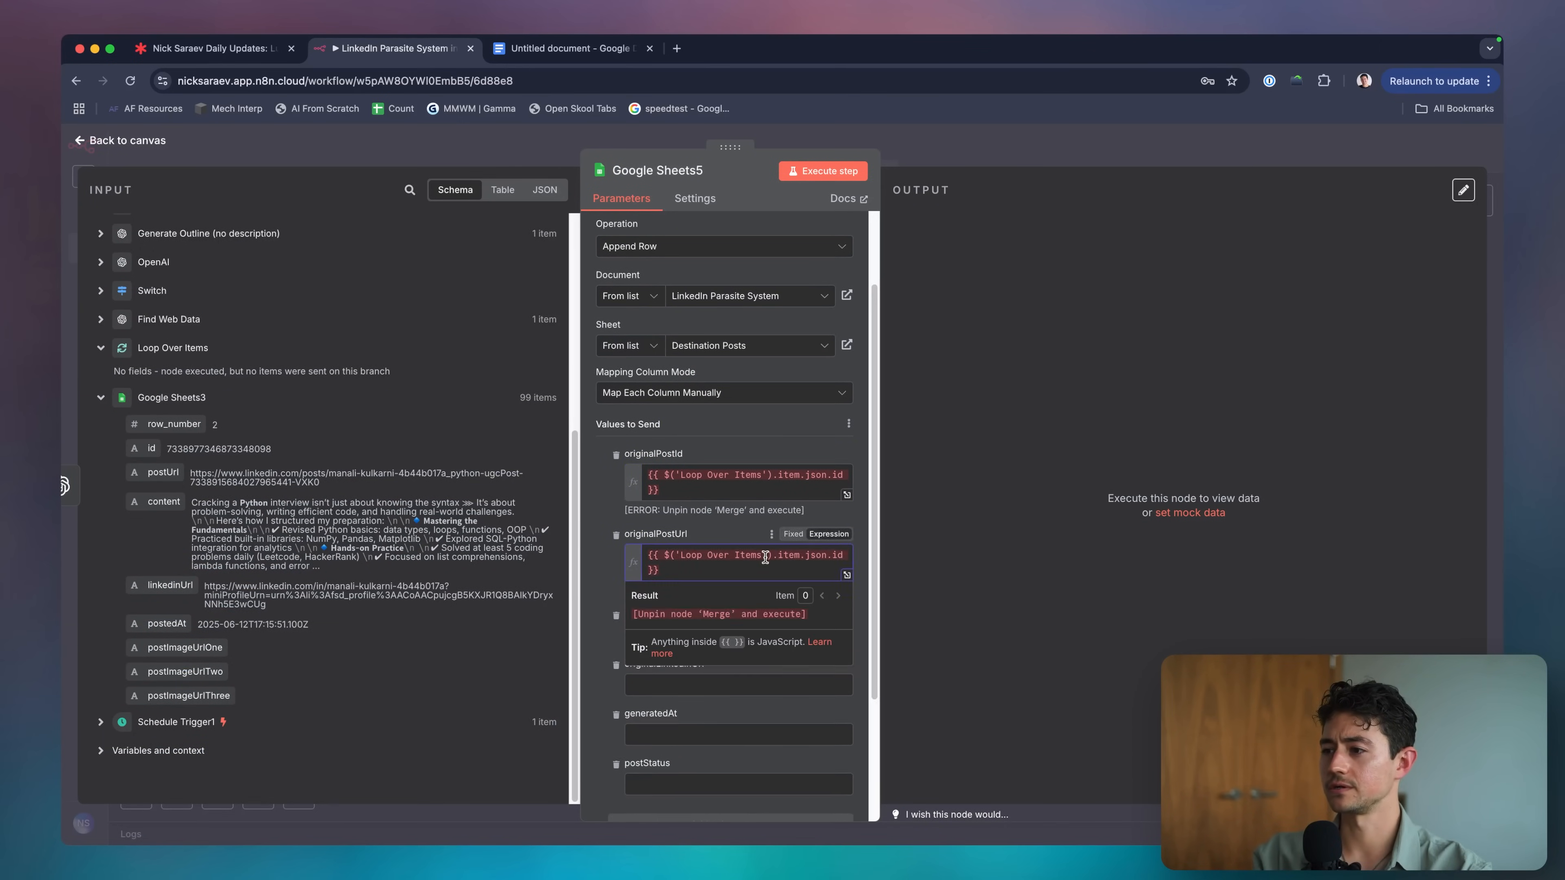
key(Delete)
key(Delete)
text(postUrl)
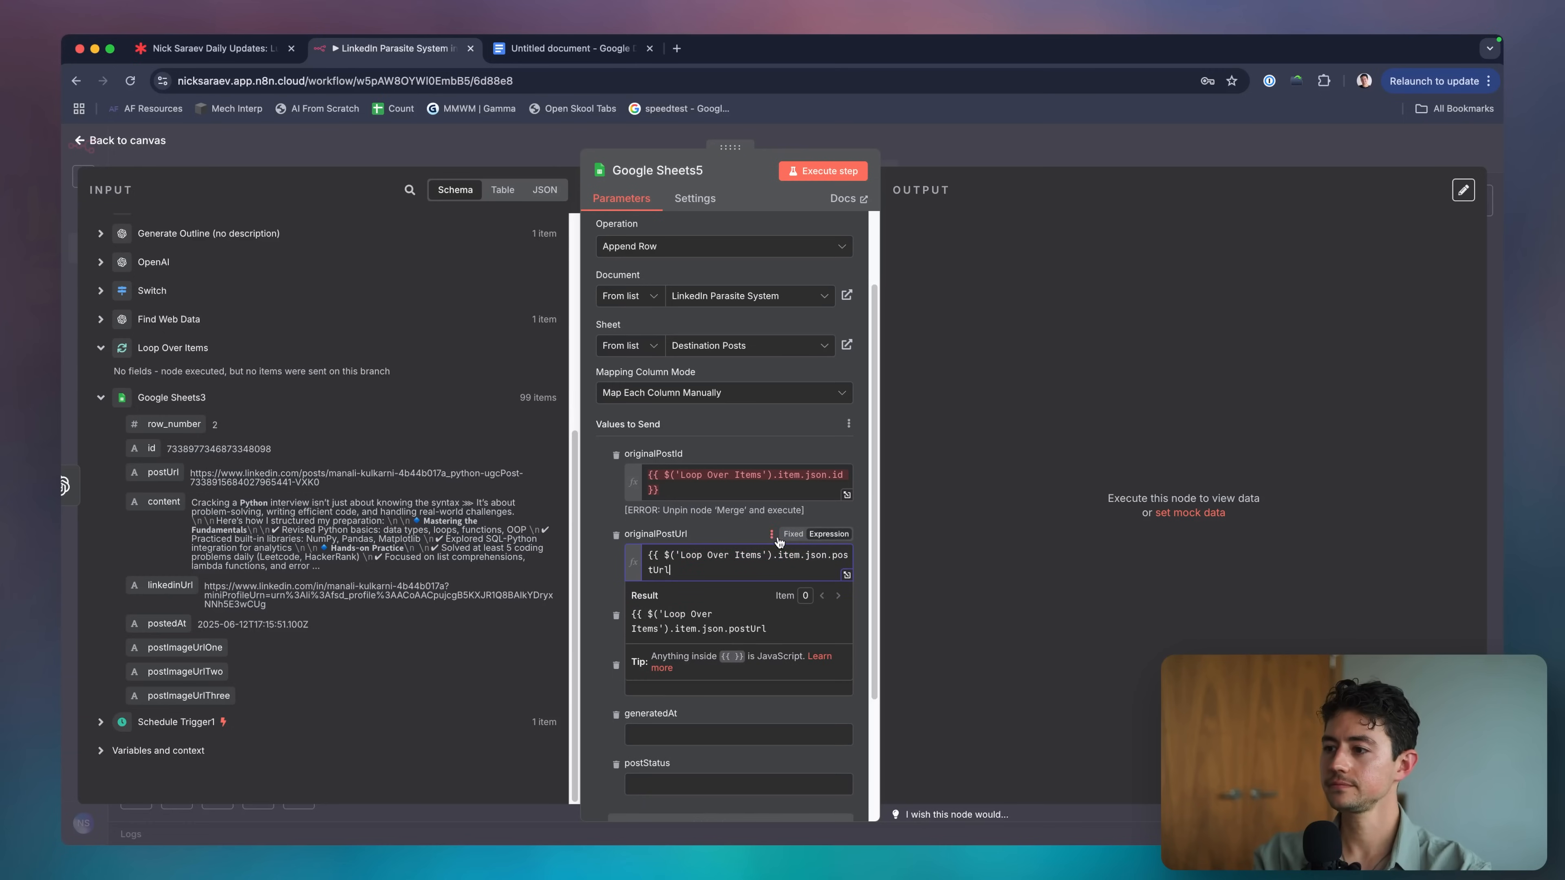
click(730, 535)
click(735, 558)
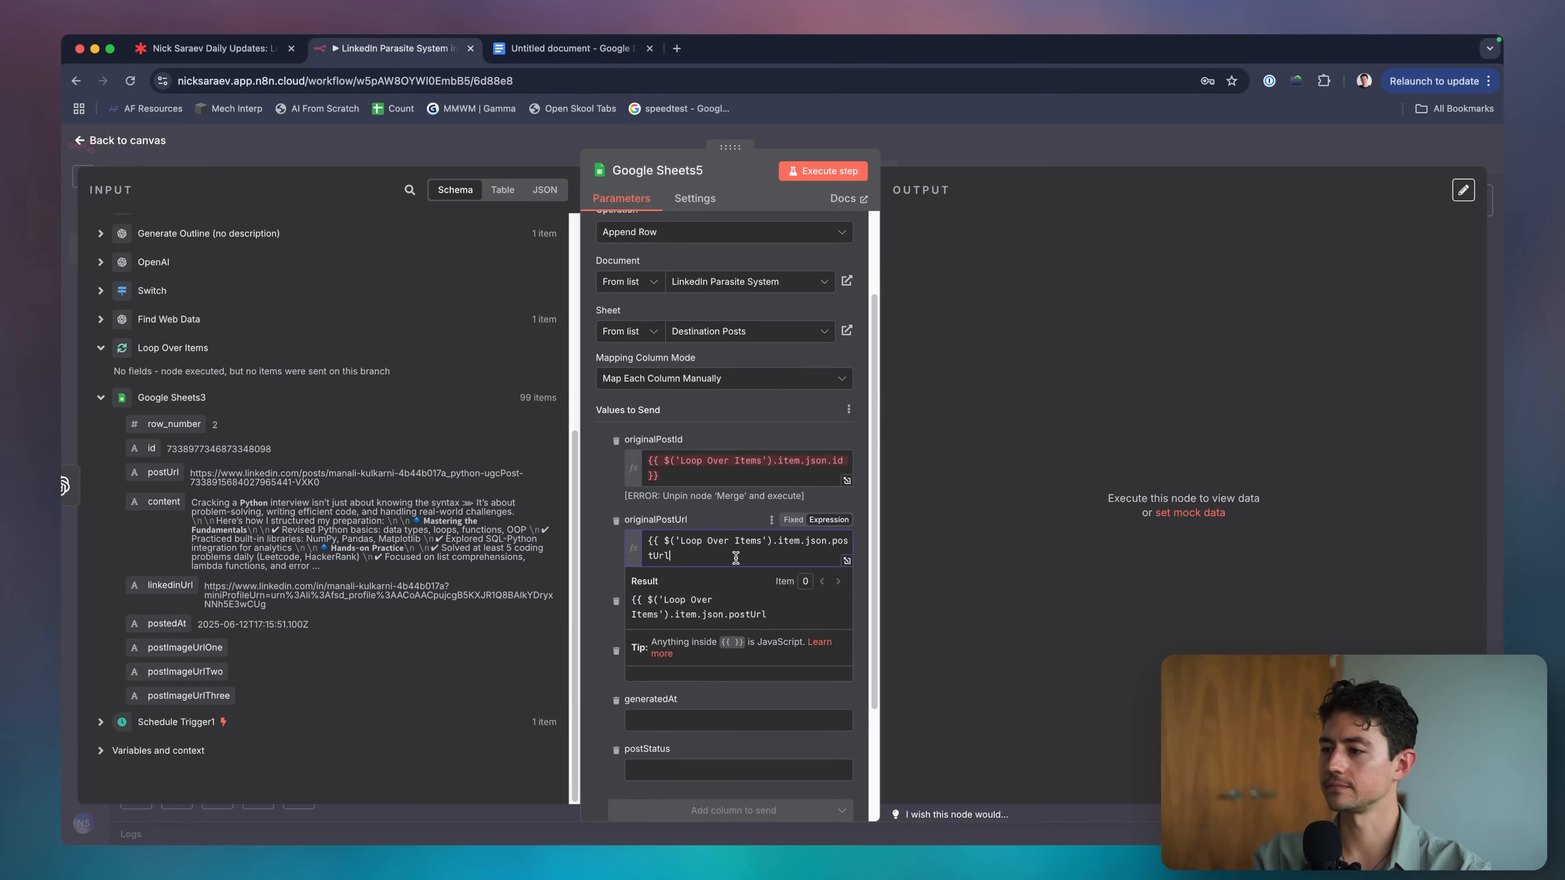
text(}})
scroll(721, 528, down, 3)
Map generatedContent and originalLinkedinUrl to the Loop Over Items content and linkedinUrl expressions.
click(703, 492)
key(super+v)
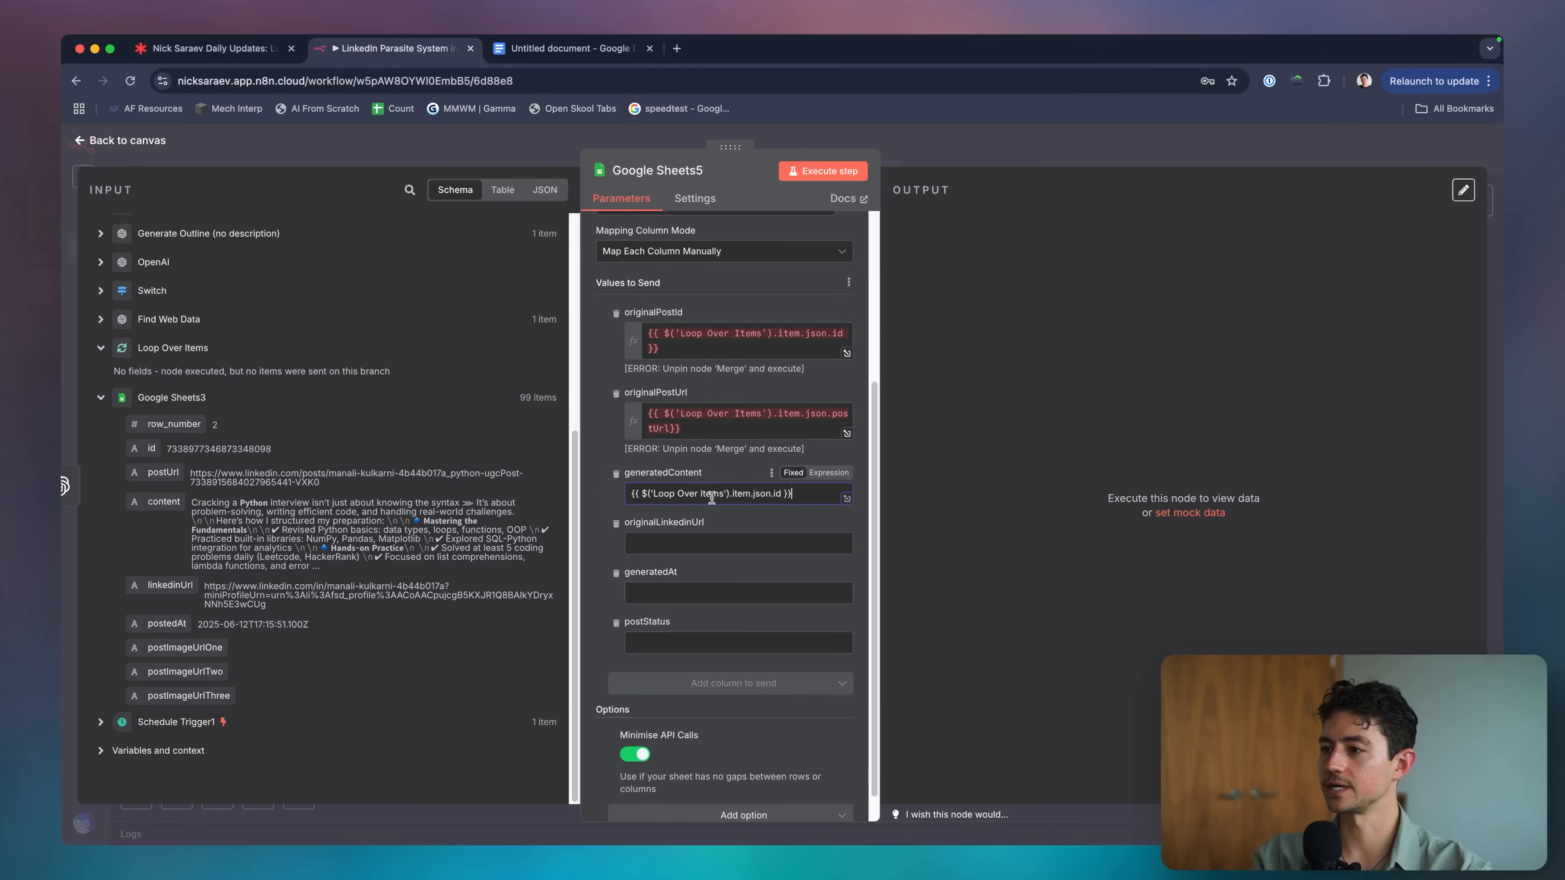
click(809, 475)
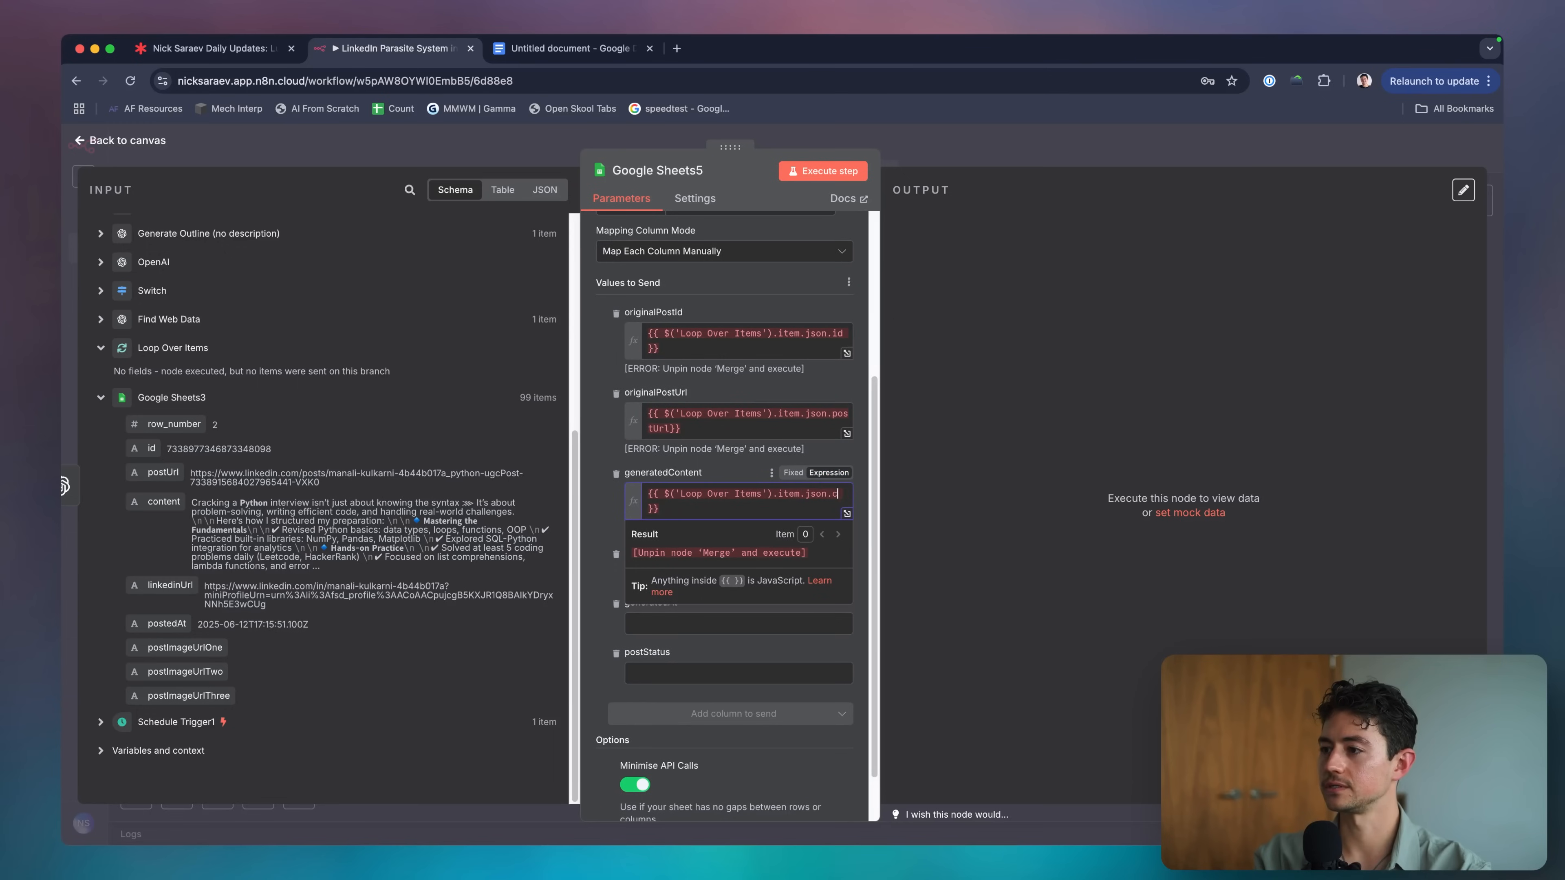
scroll(730, 487, down, 1)
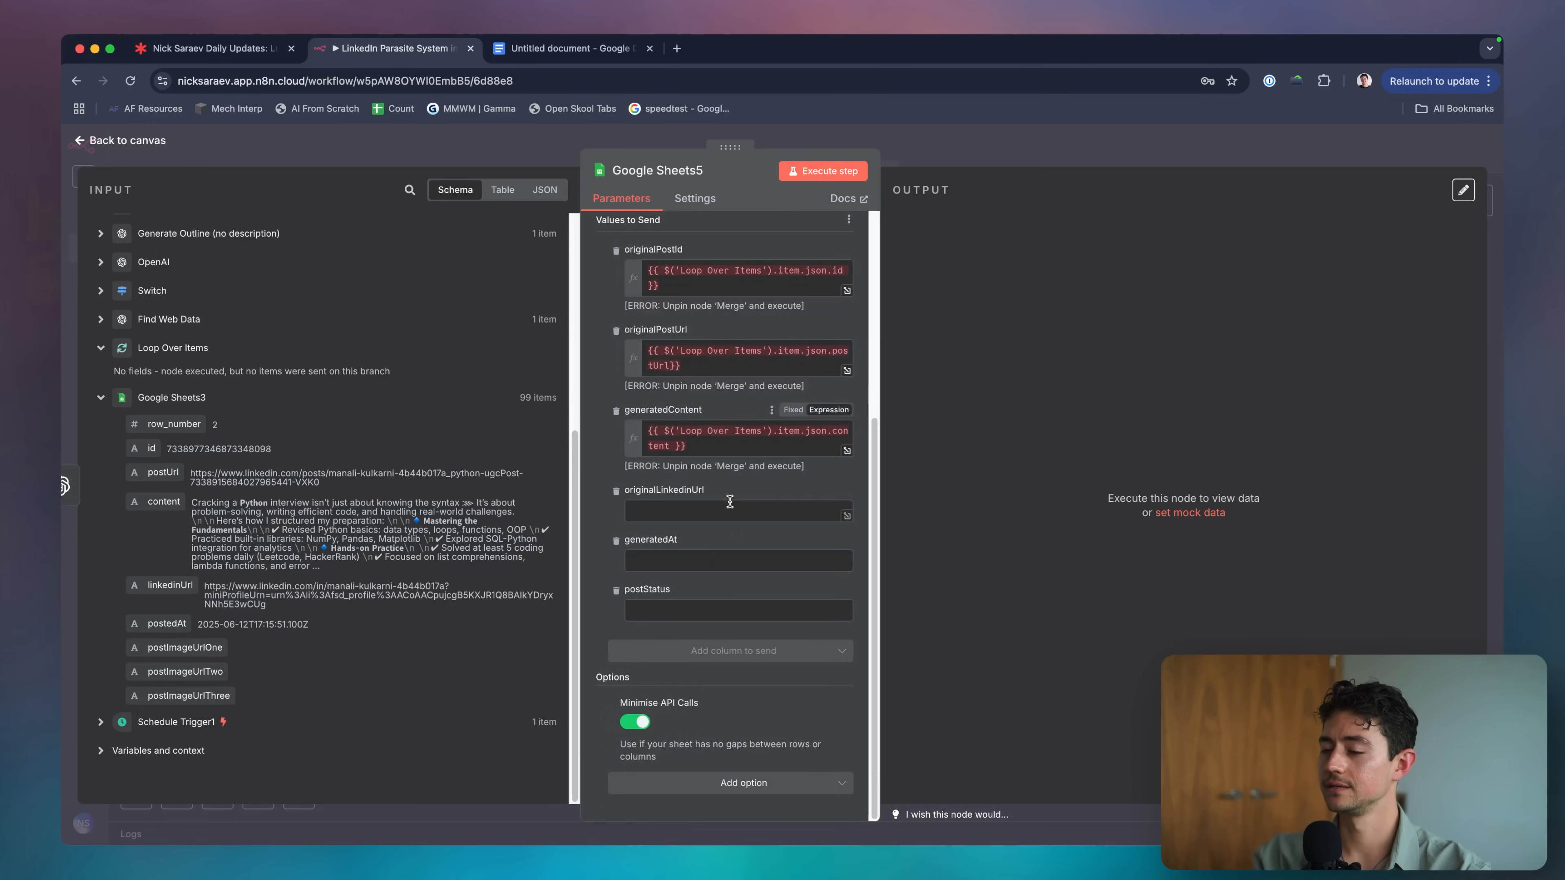
click(726, 509)
click(821, 493)
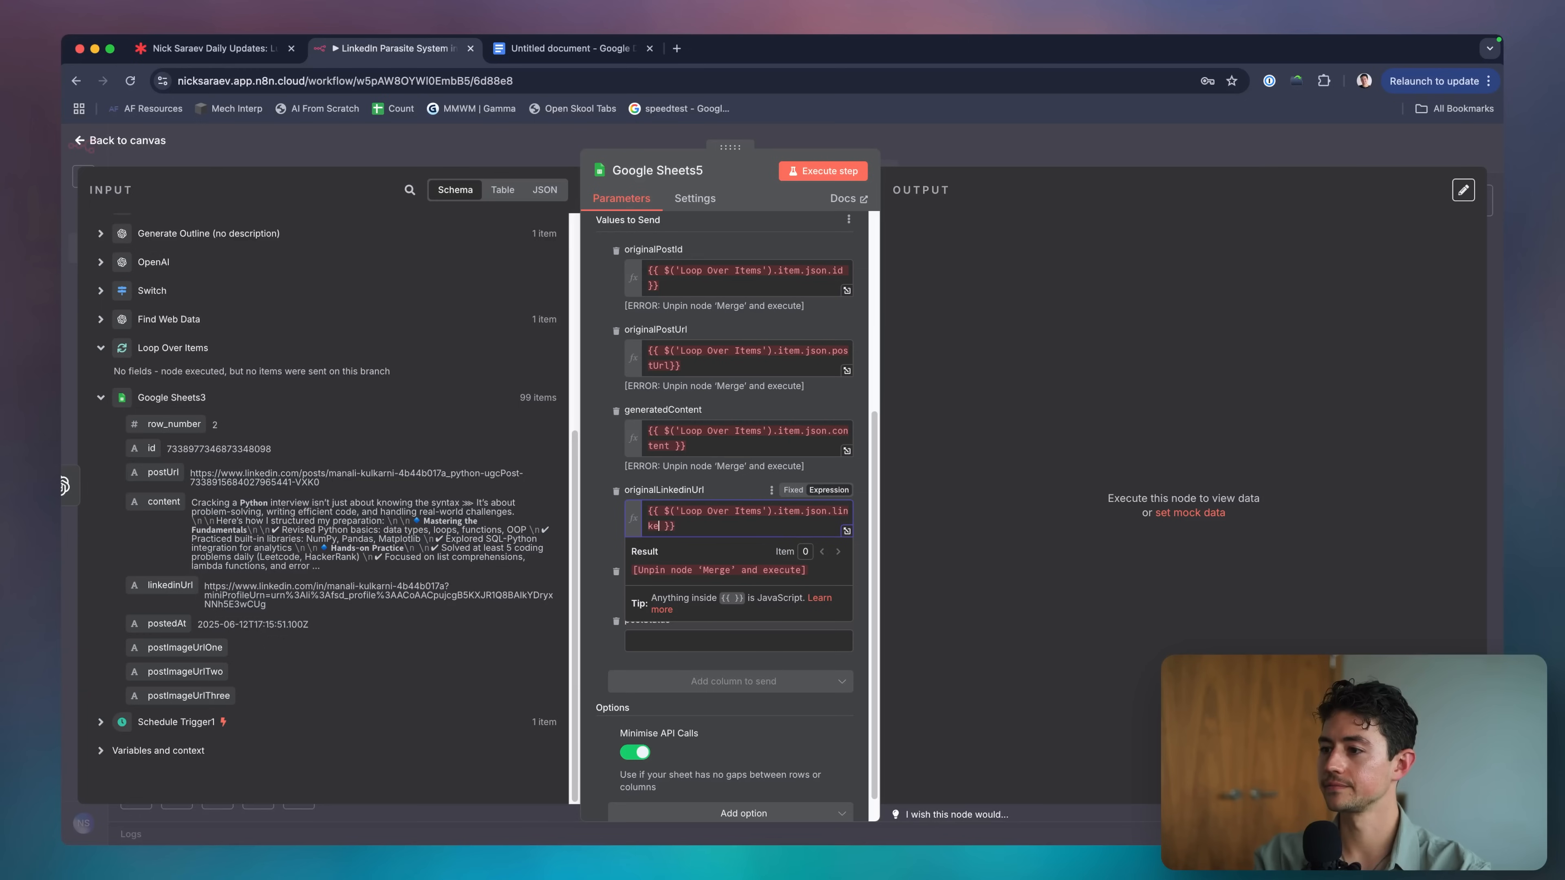
scroll(752, 487, down, 1)
Set generatedAt to {{ $now }} and close the Google Sheets5 settings.
click(749, 561)
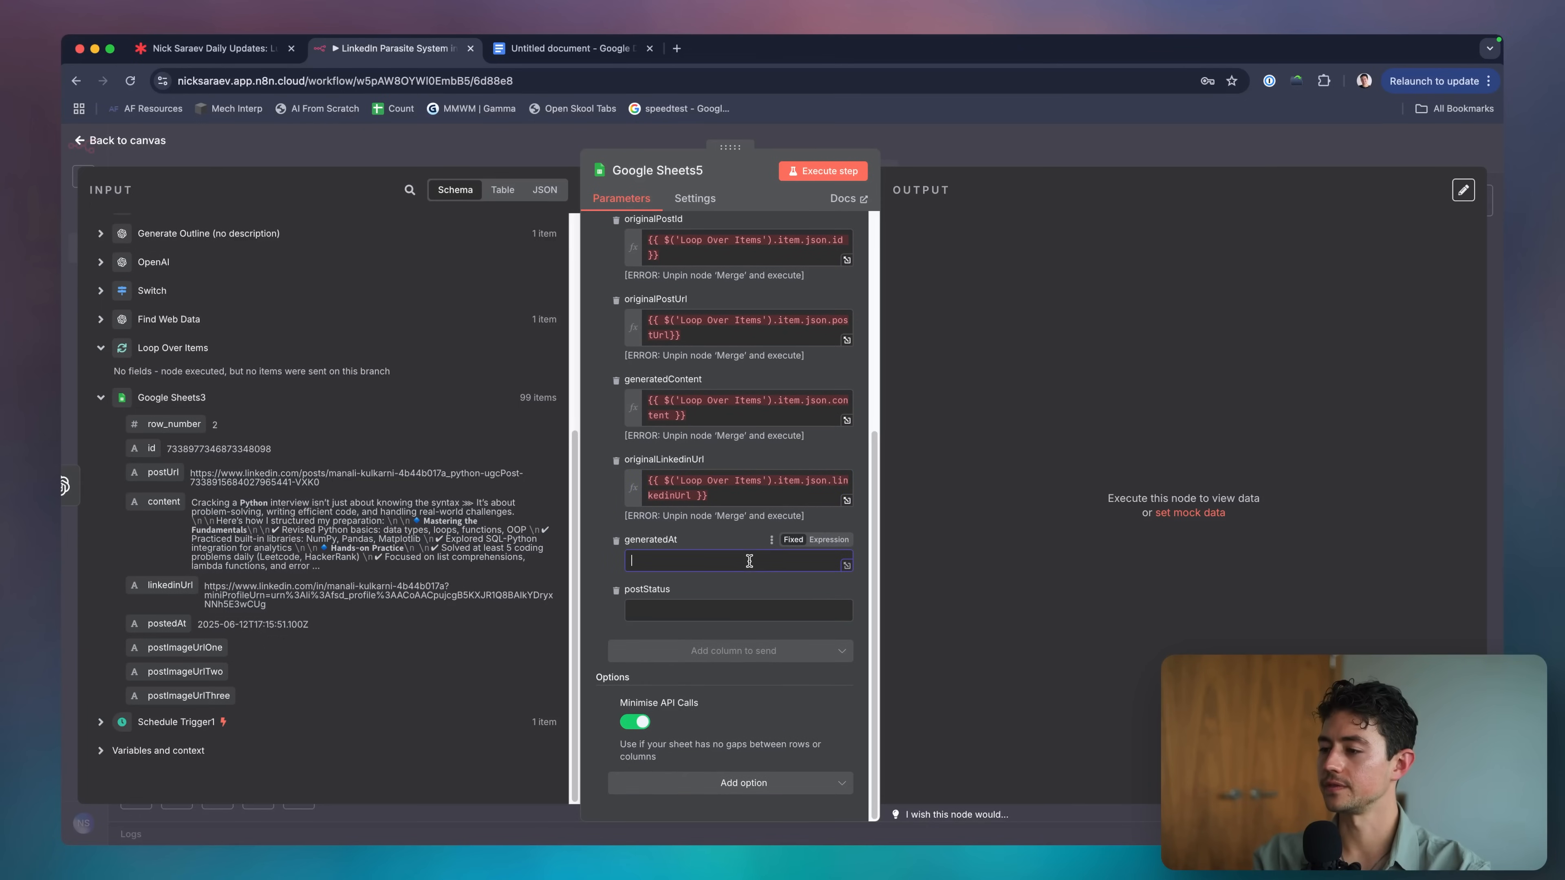
click(833, 540)
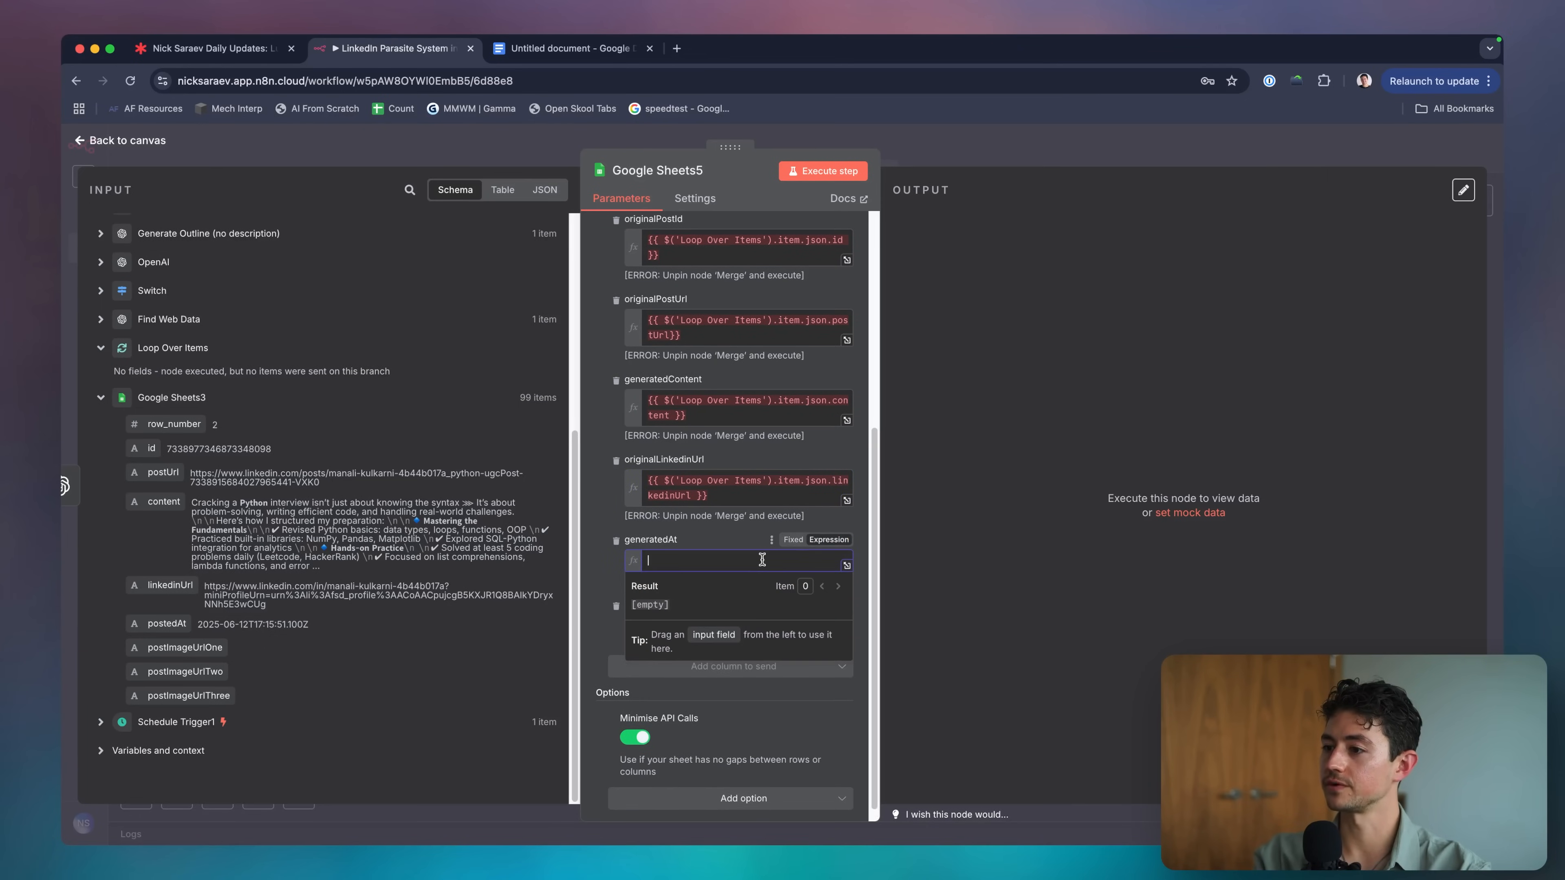
text({{ now$now)
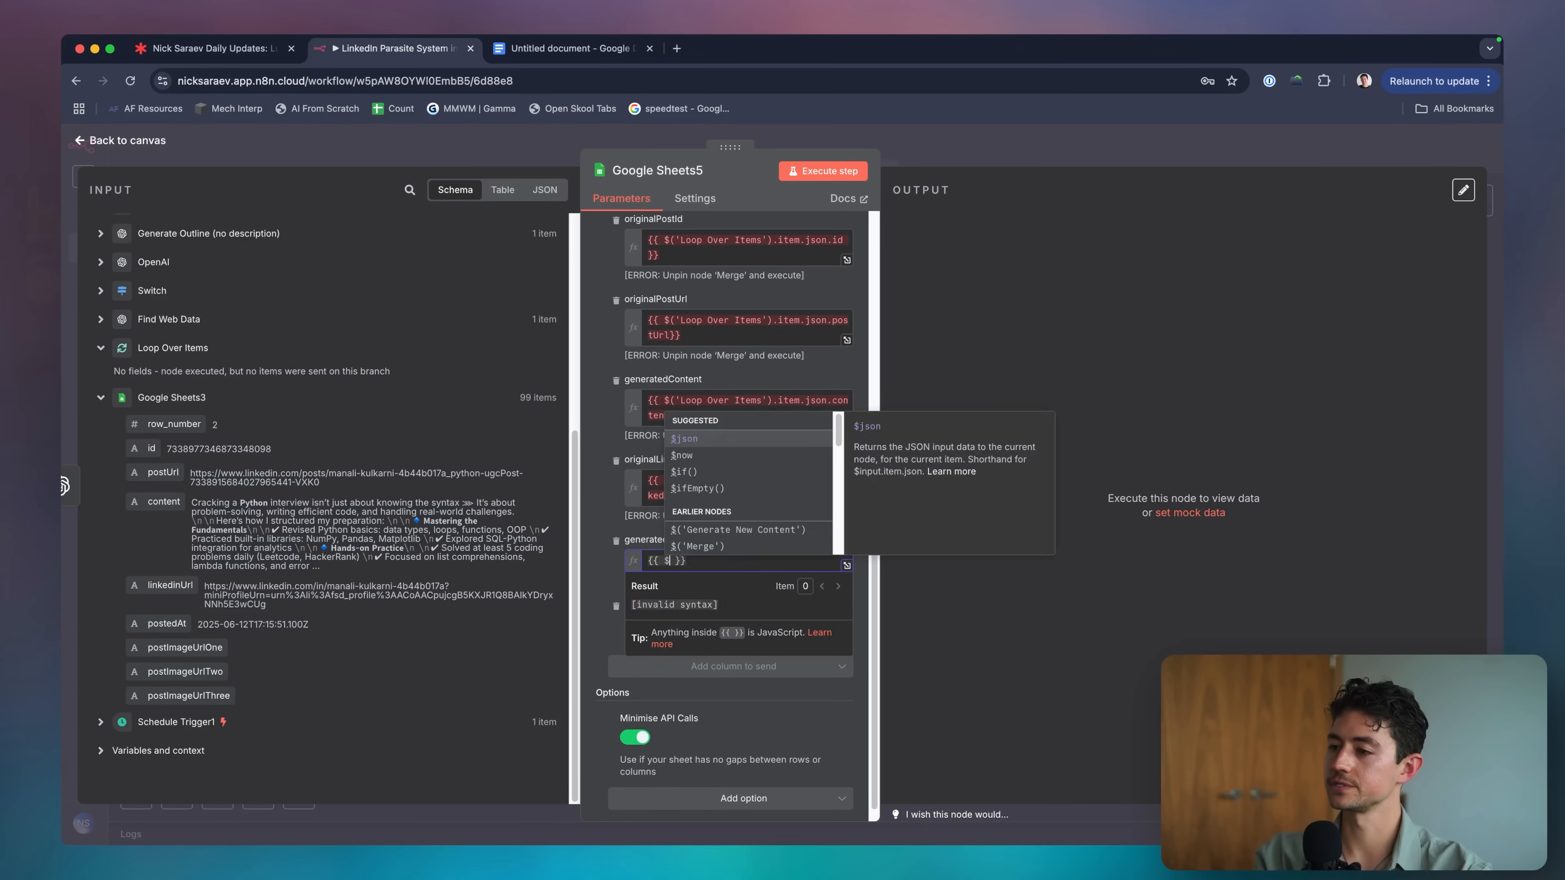
key(Tab)
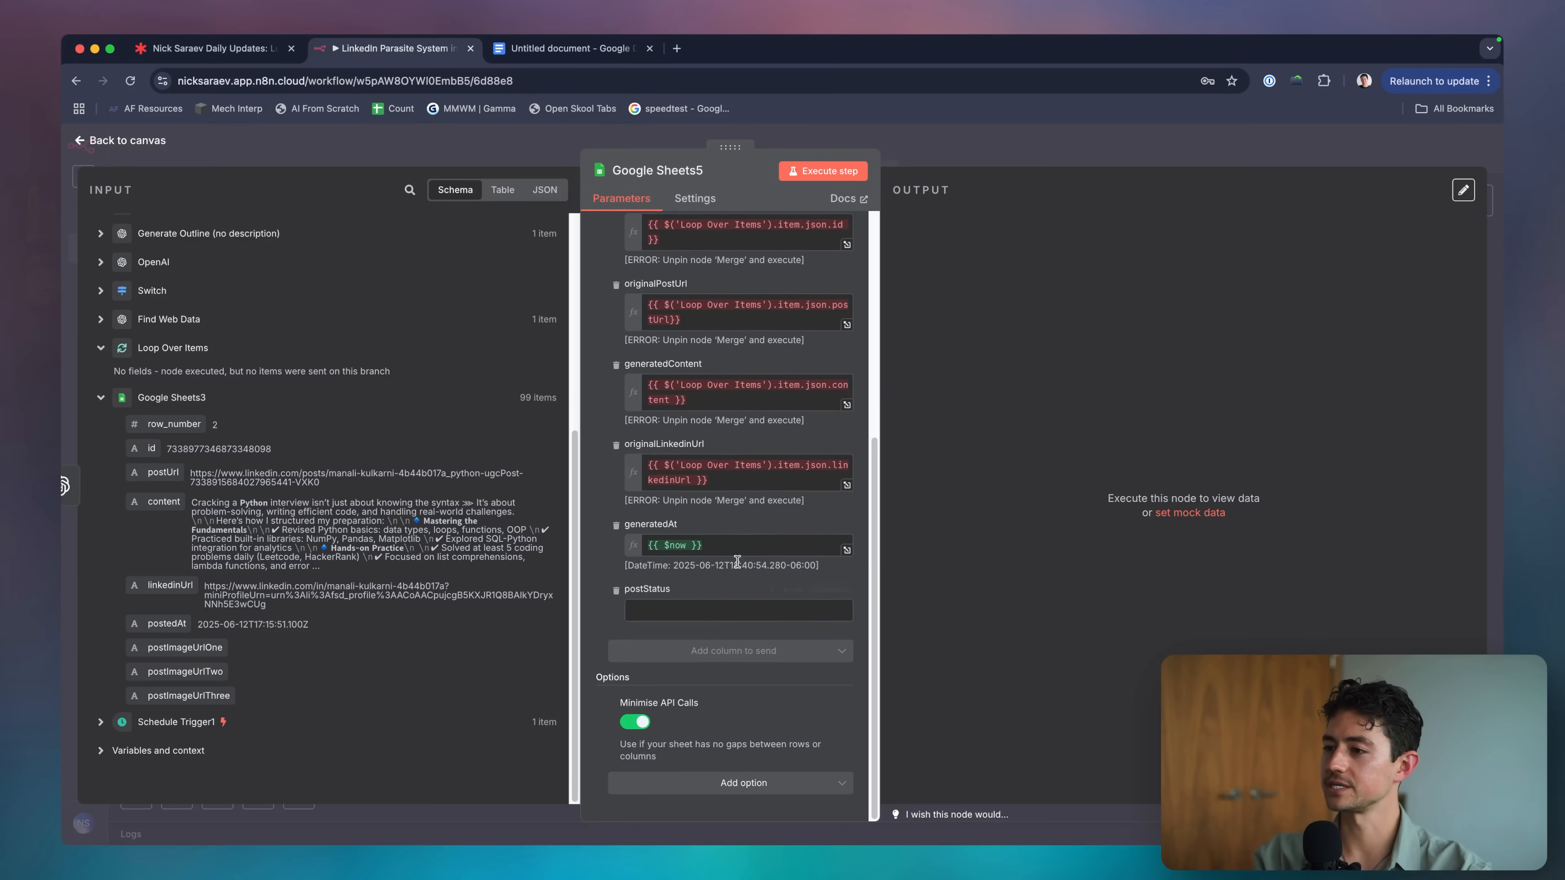
scroll(737, 561, up, 10)
key(Escape)
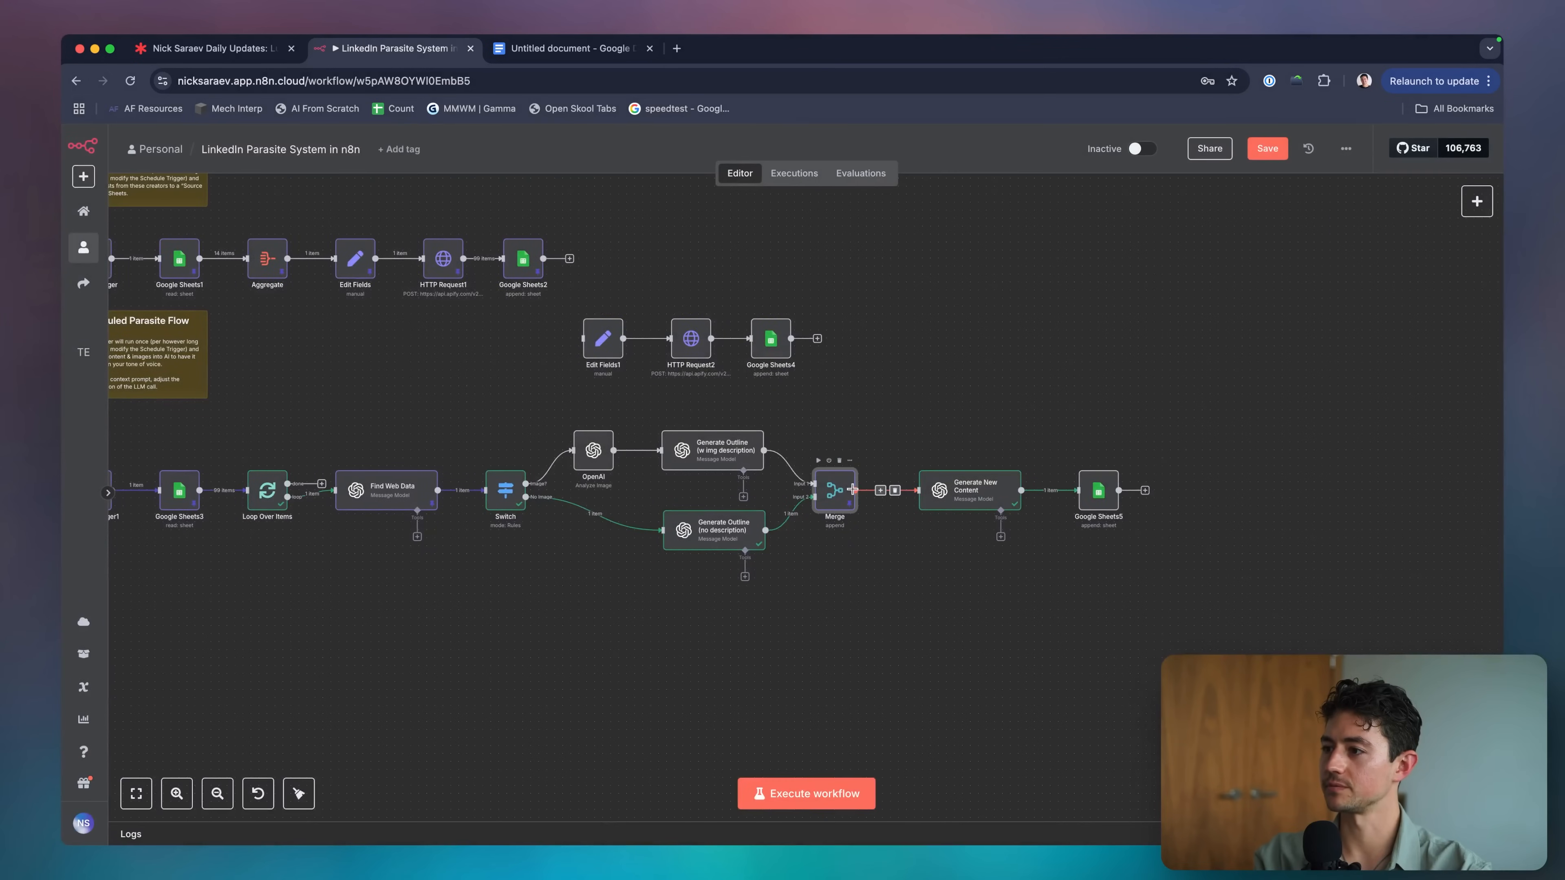
Connect Google Sheets5's output back into Loop Over Items and save the workflow.
click(852, 490)
click(838, 551)
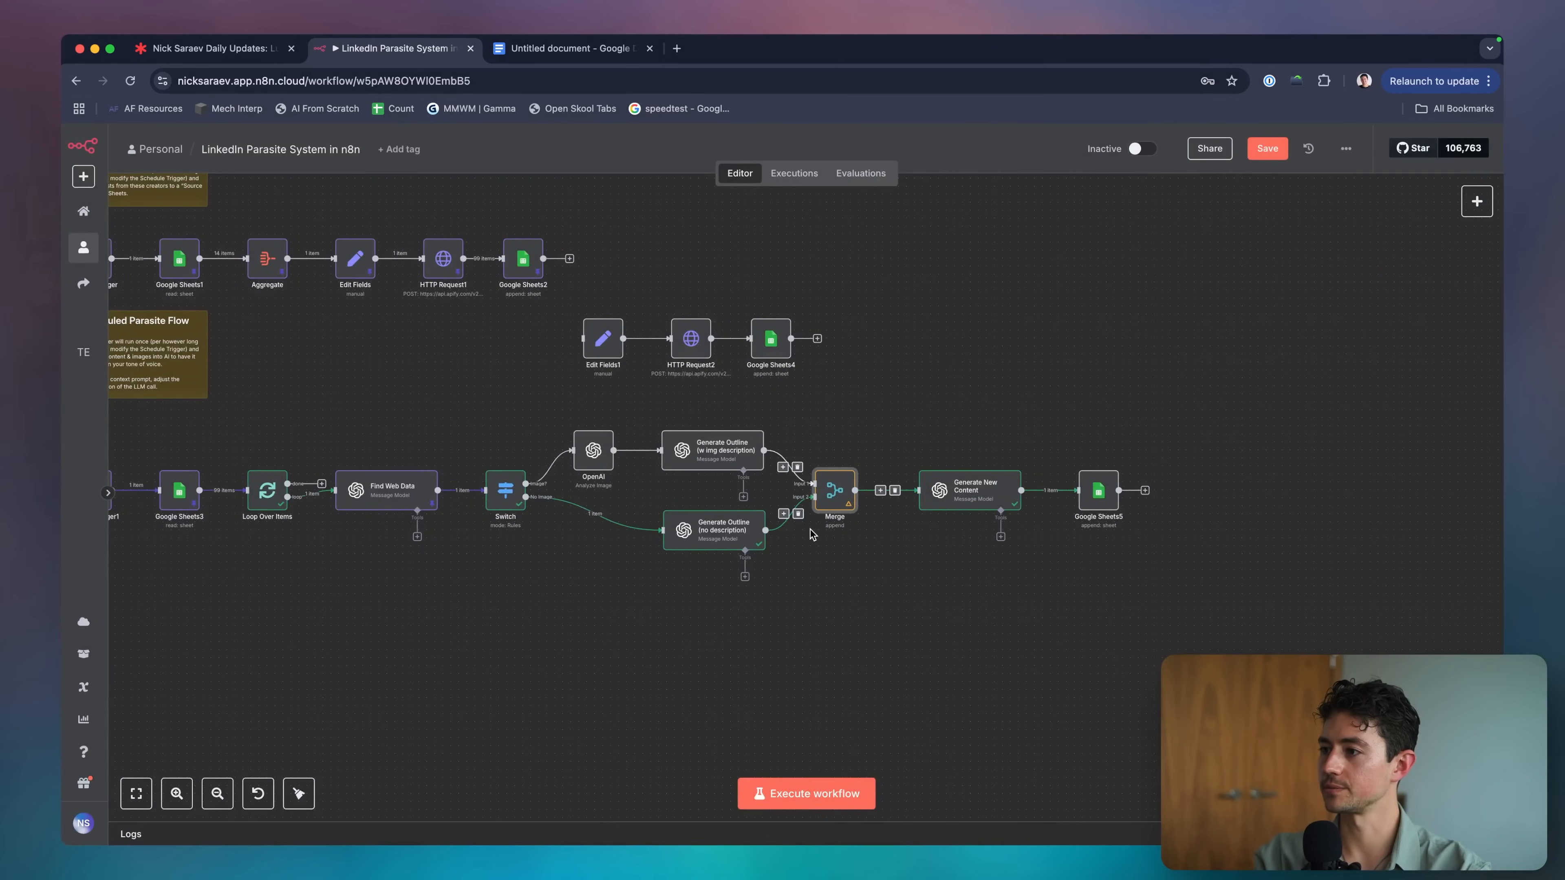
scroll(811, 534, left, 5)
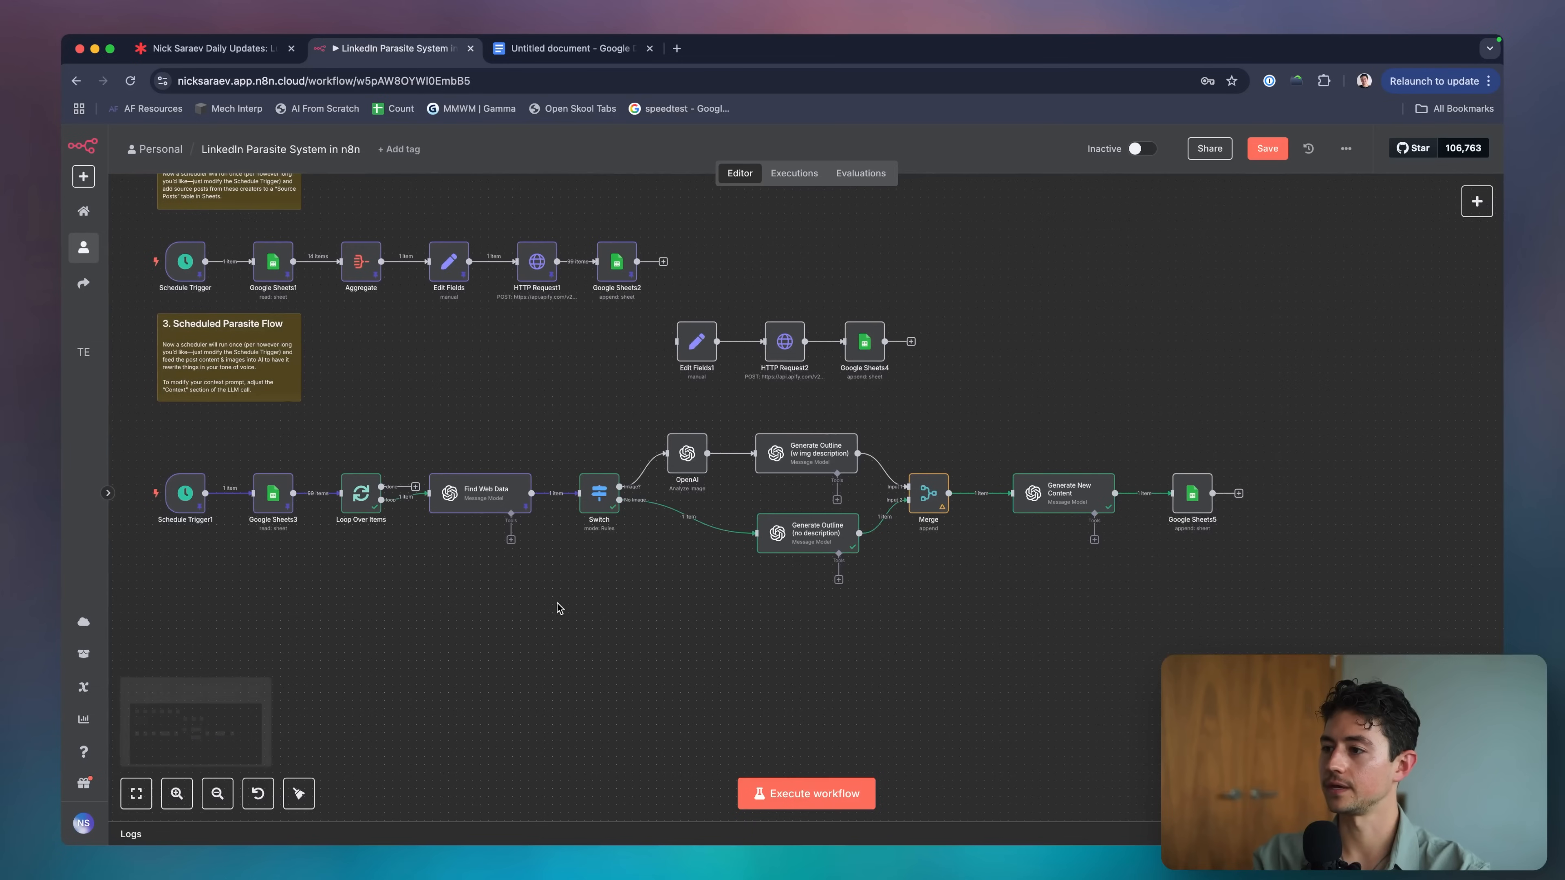
key(ctrl+s)
scroll(924, 573, right, 4)
double_click(1075, 464)
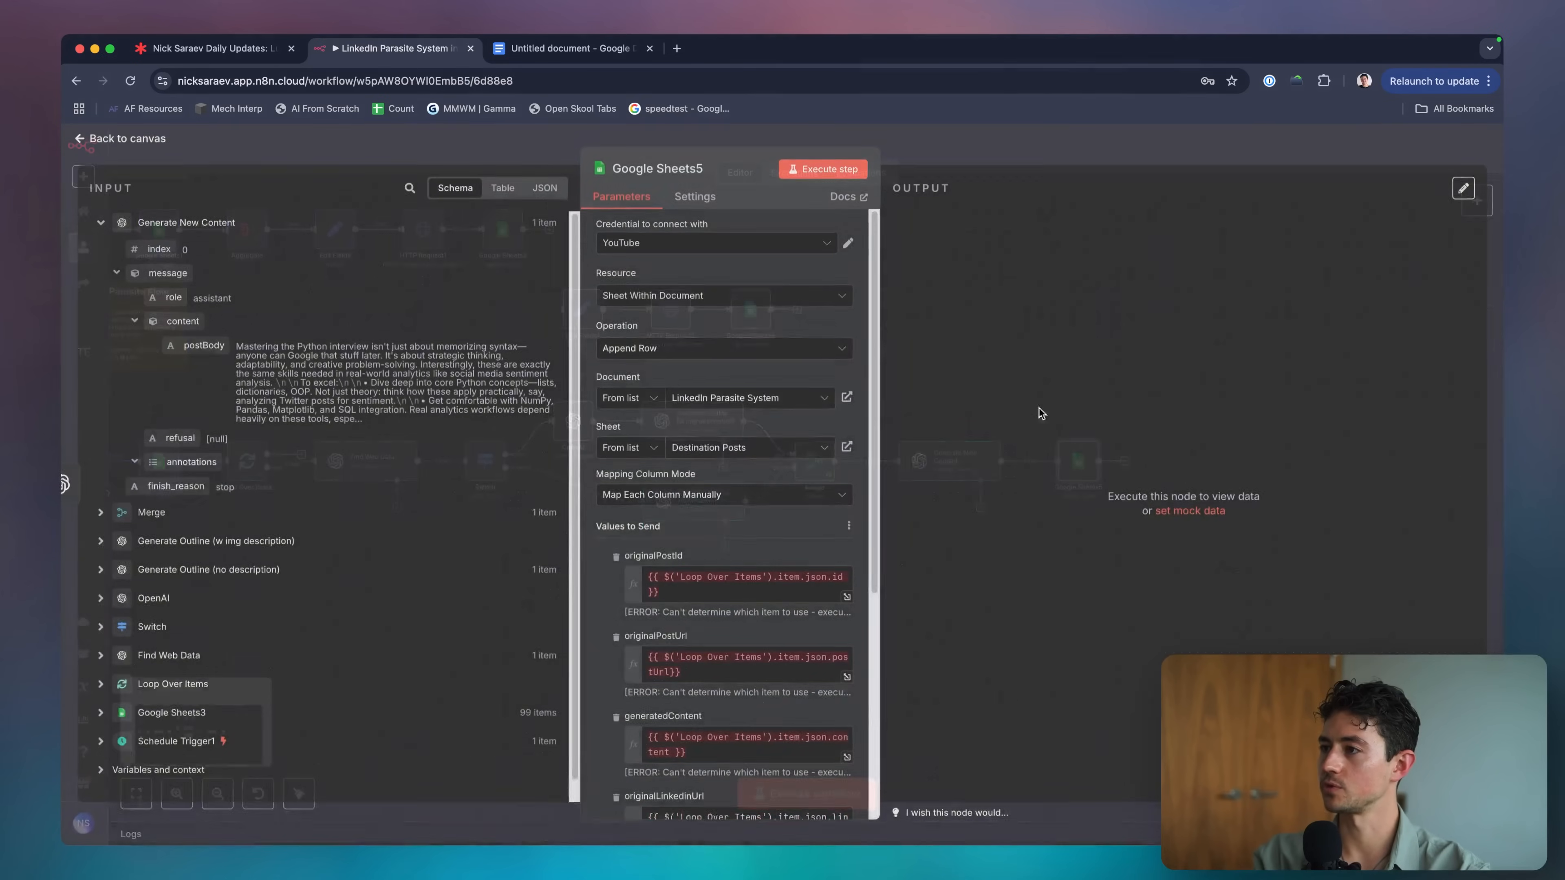
key(Escape)
drag(1099, 461, 465, 626)
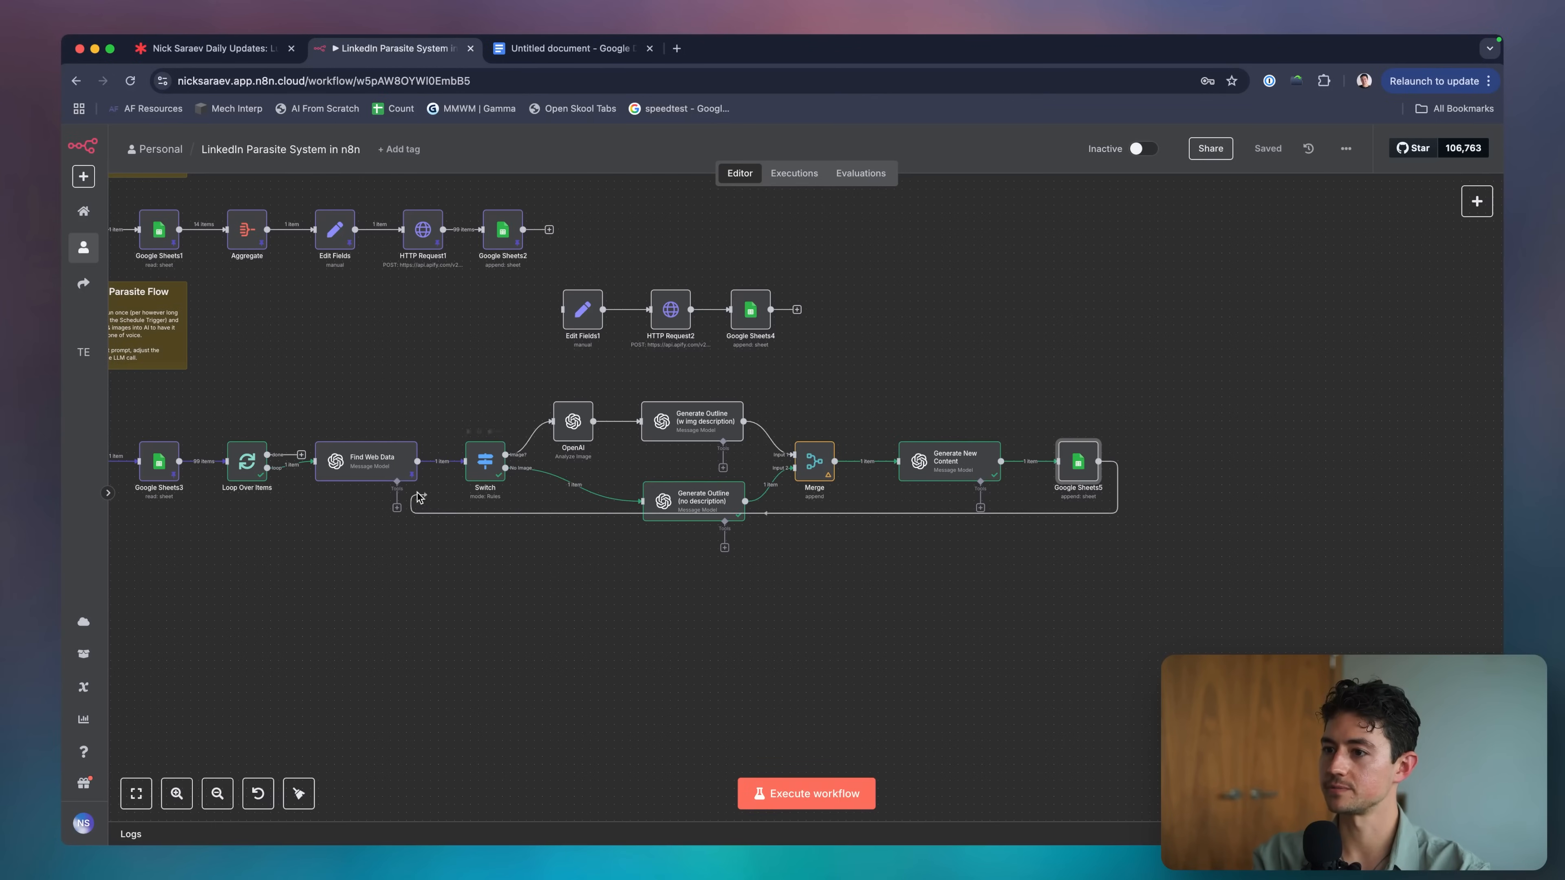
drag(418, 496, 225, 461)
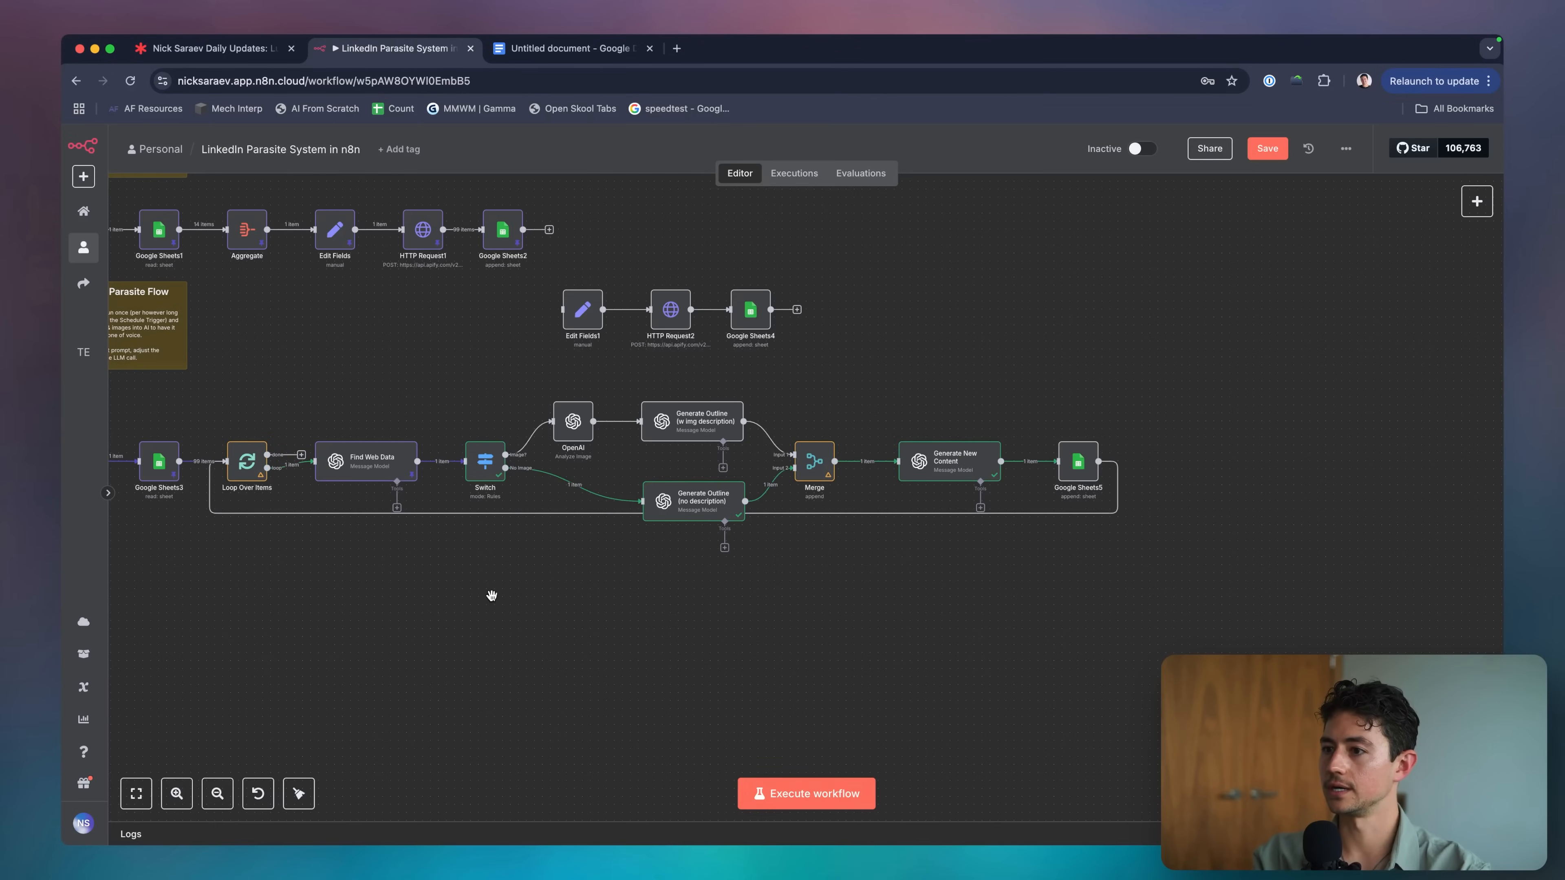
key(ctrl+s)
Start a test run of the whole workflow and open Generate Outline (no description).
click(840, 795)
scroll(751, 647, left, 5)
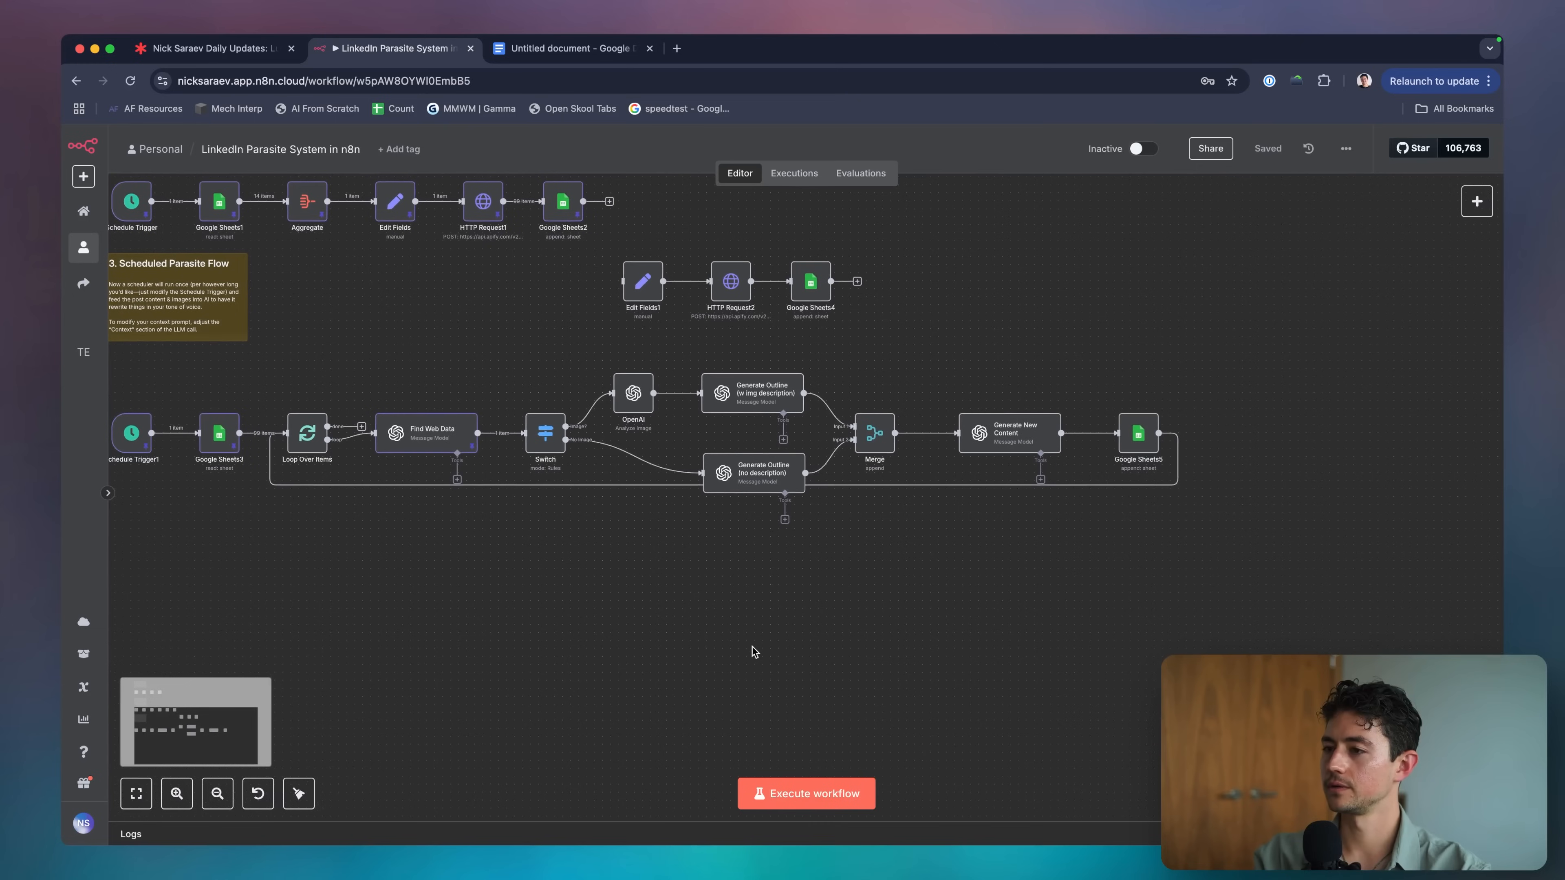
scroll(568, 459, right, 2)
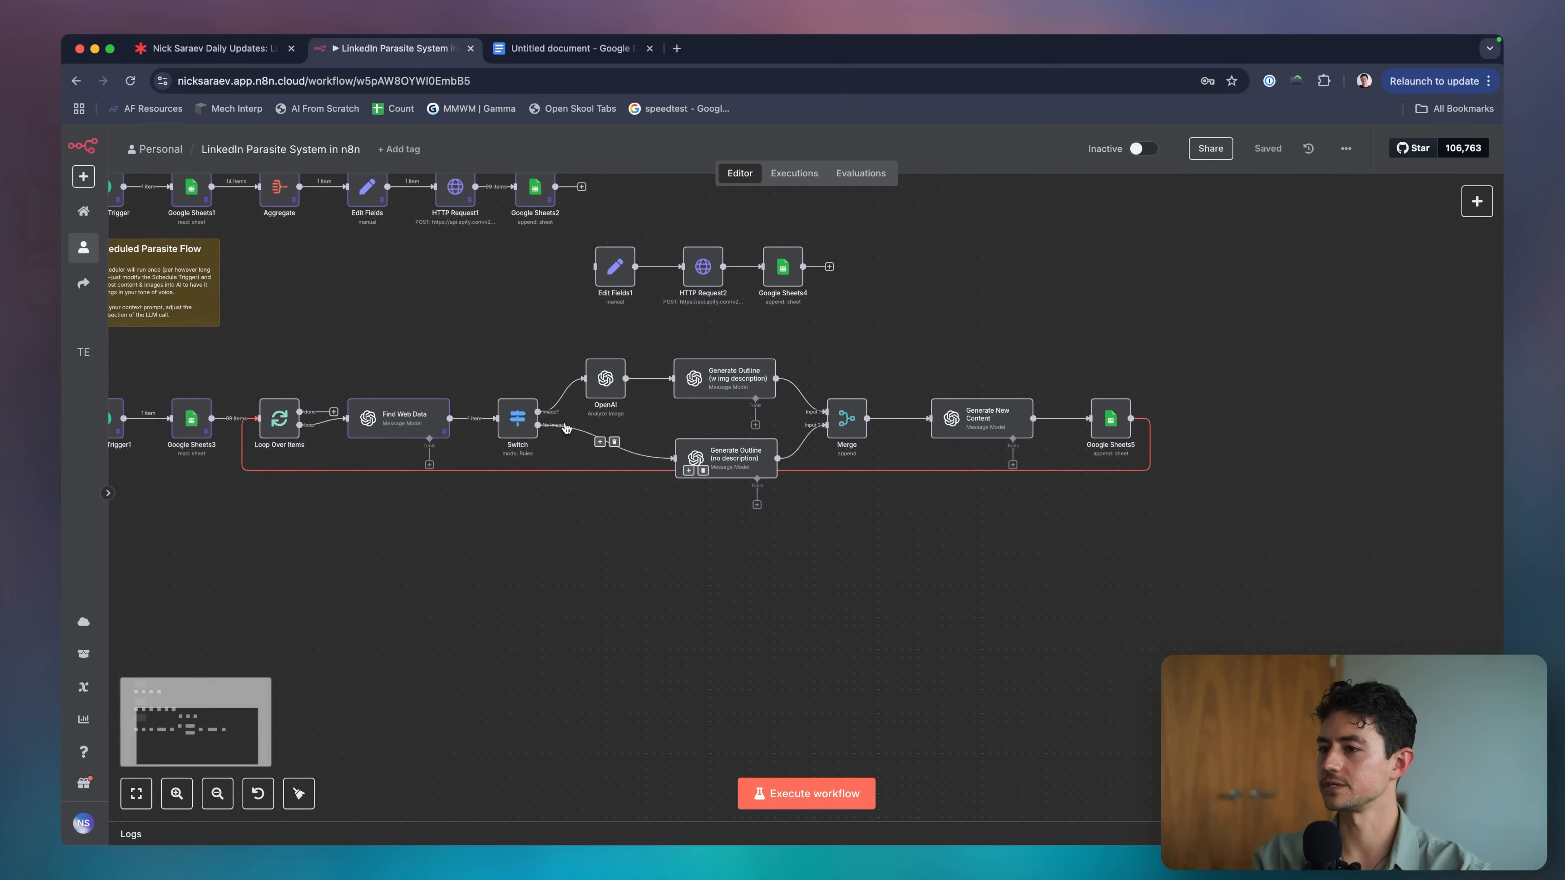
double_click(737, 459)
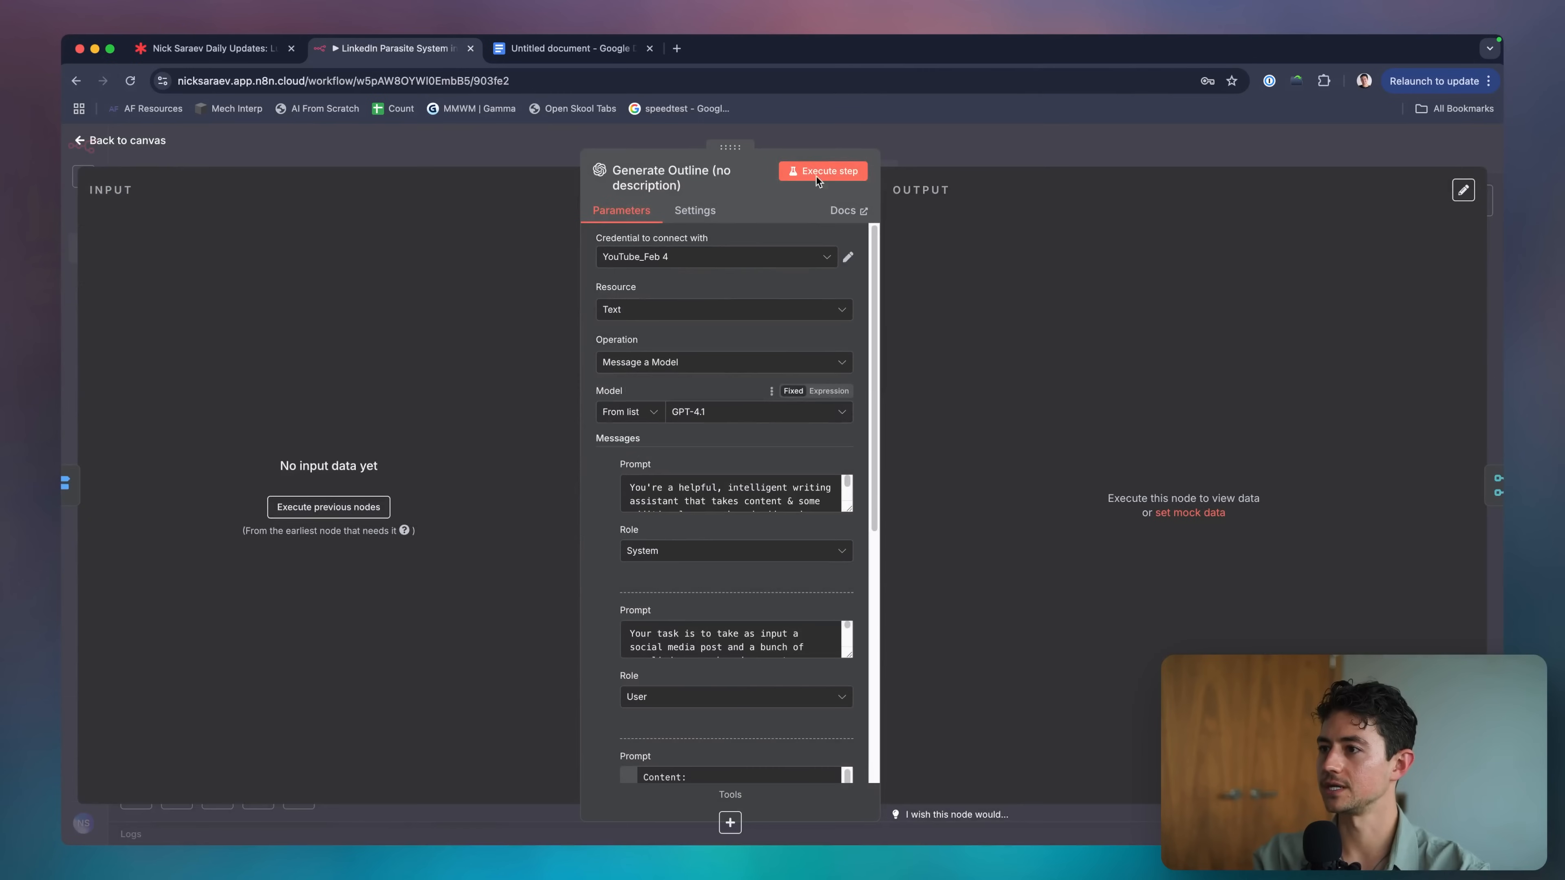
Execute the Generate Outline (no description) step along with the nodes before it.
click(808, 173)
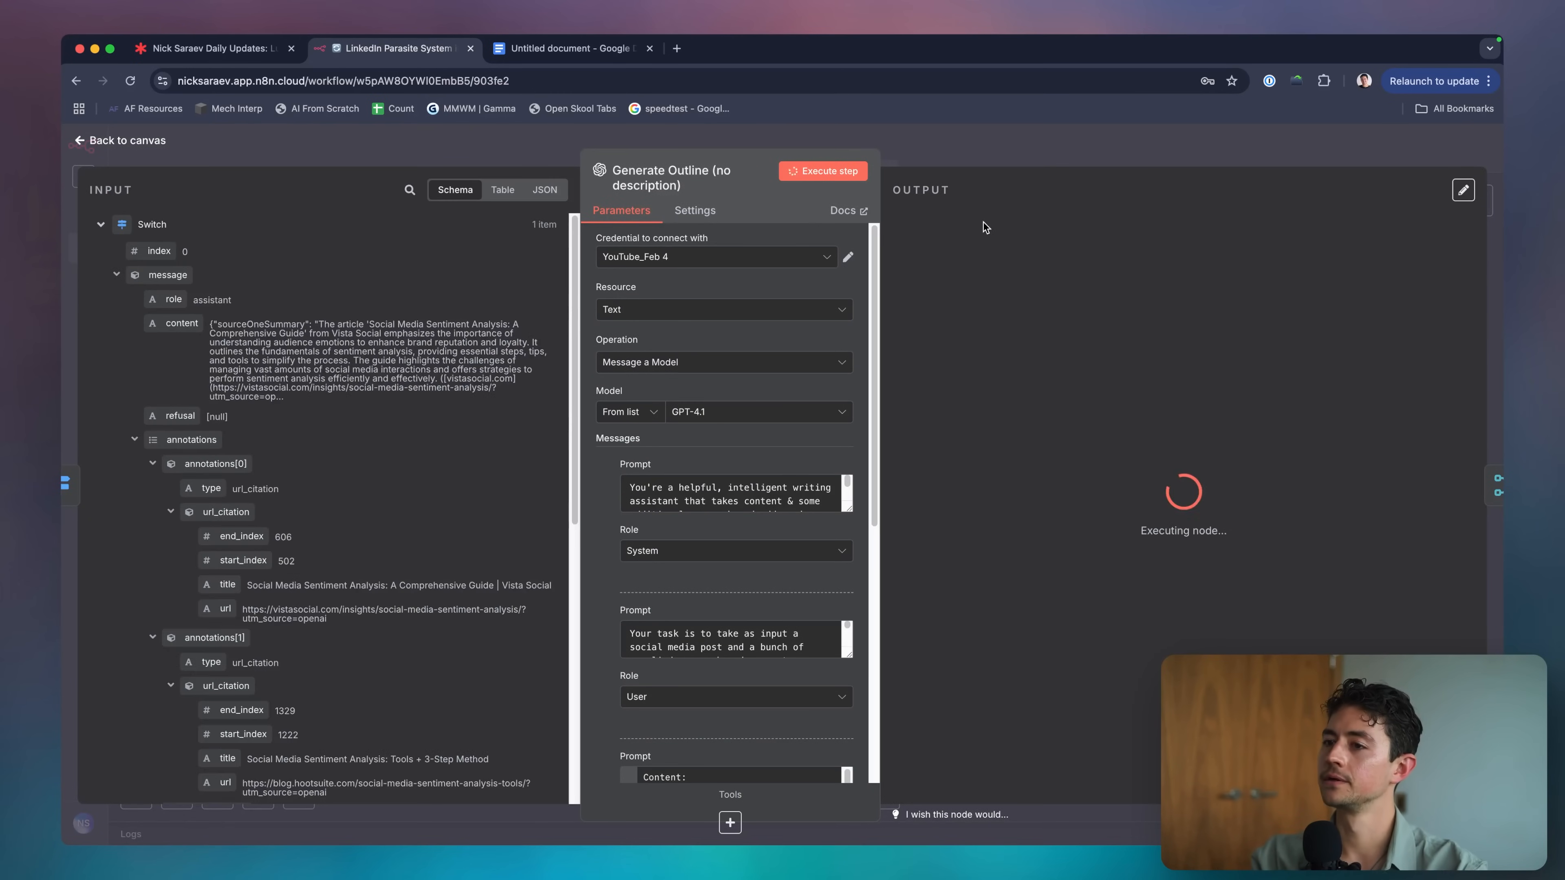
click(971, 152)
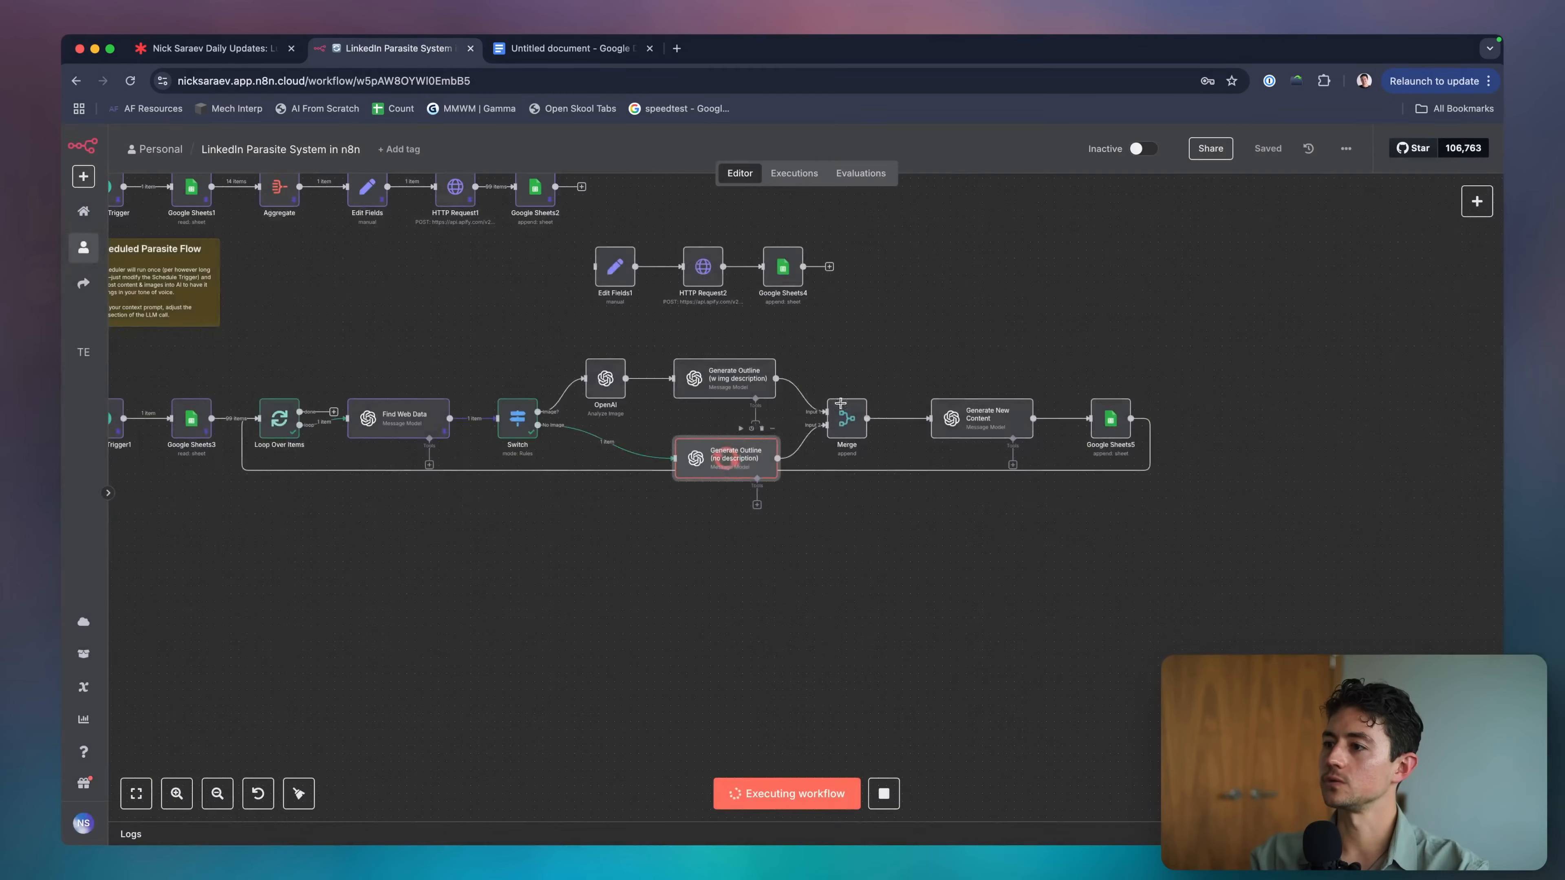
scroll(894, 397, up, 5)
scroll(895, 398, right, 2)
scroll(894, 398, down, 3)
scroll(698, 412, right, 1)
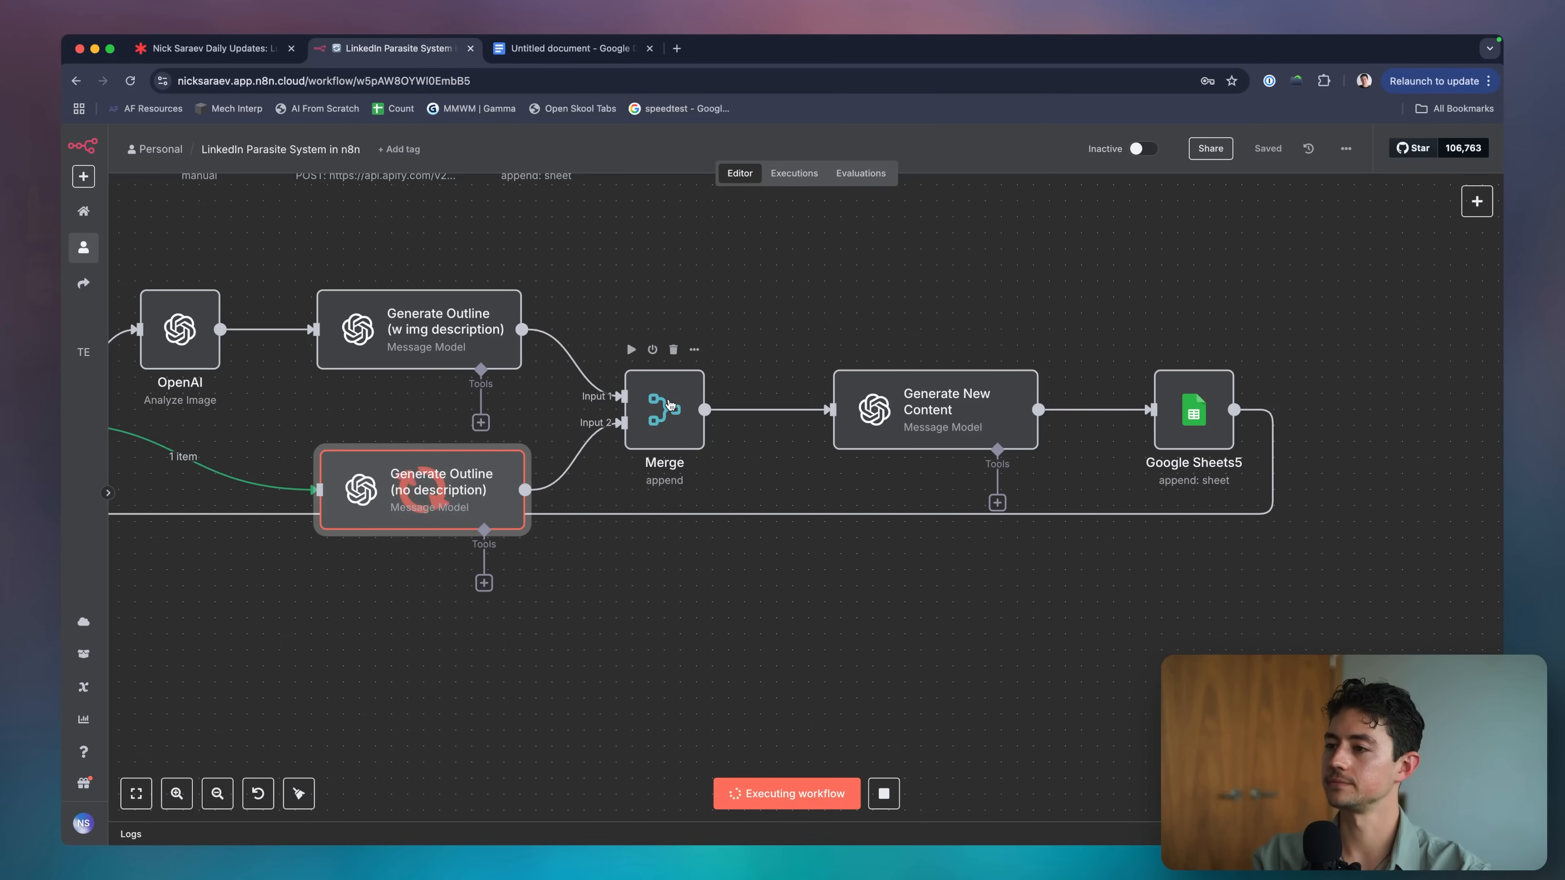
Check the Merge node's settings while the run finishes passing one item onward.
double_click(671, 406)
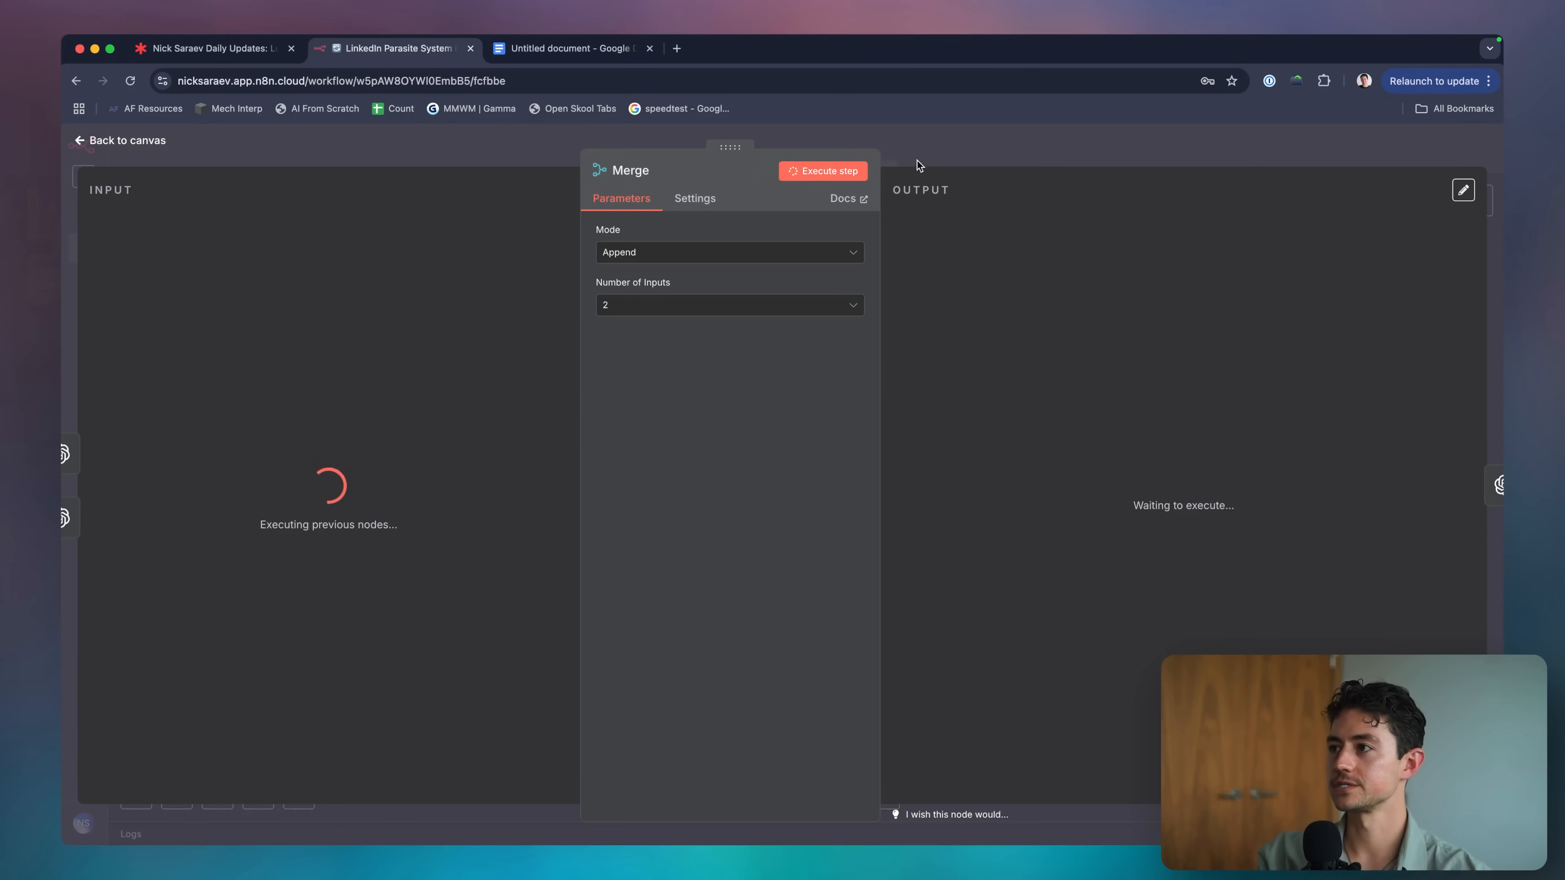
click(965, 149)
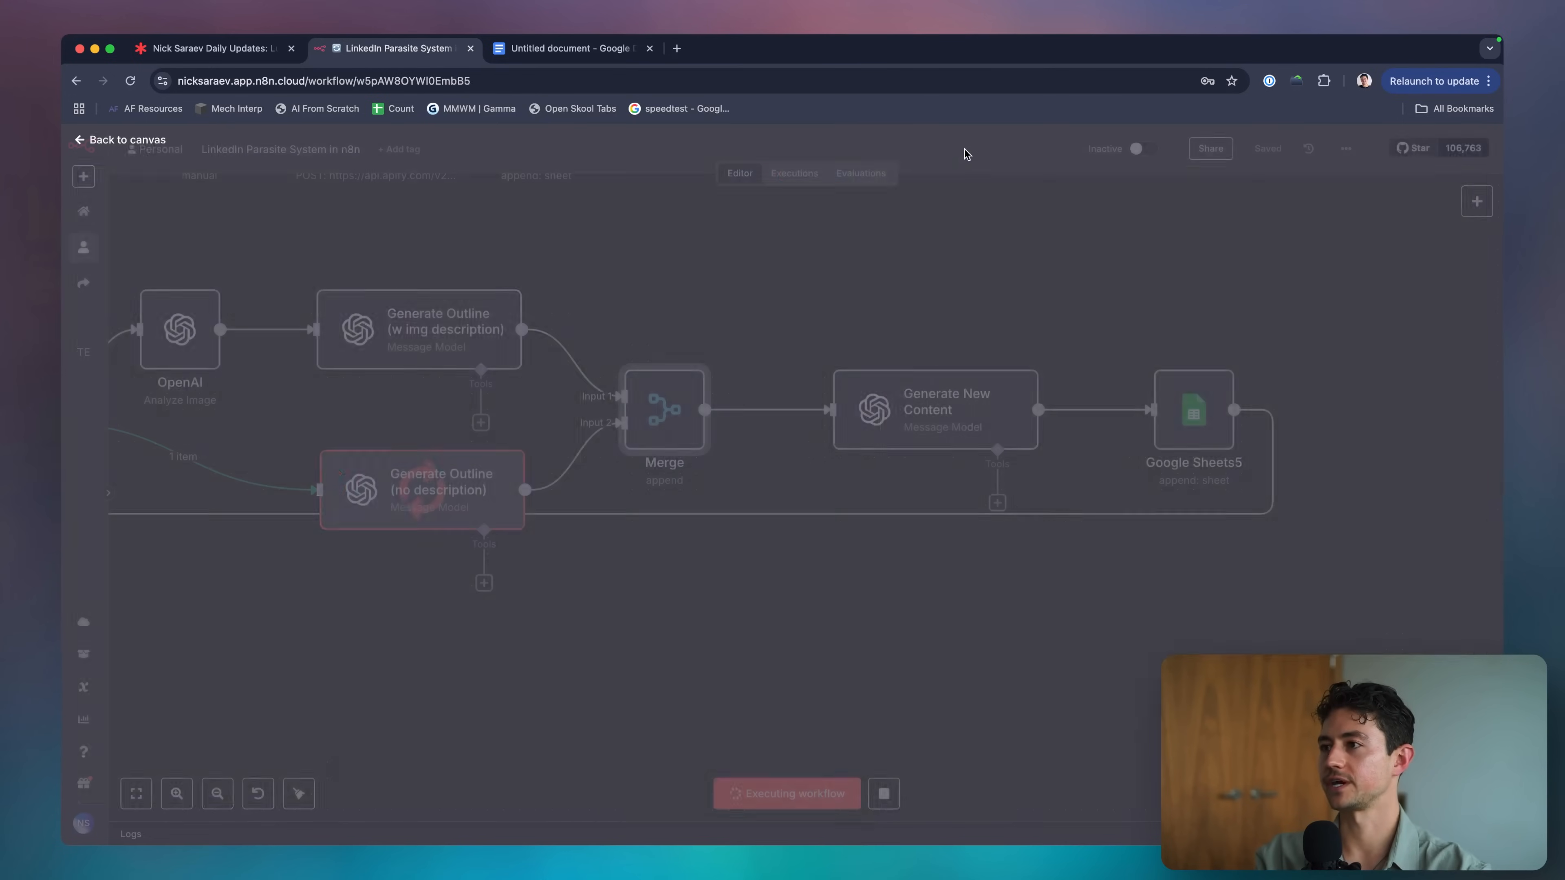
scroll(893, 267, left, 5)
scroll(848, 380, right, 3)
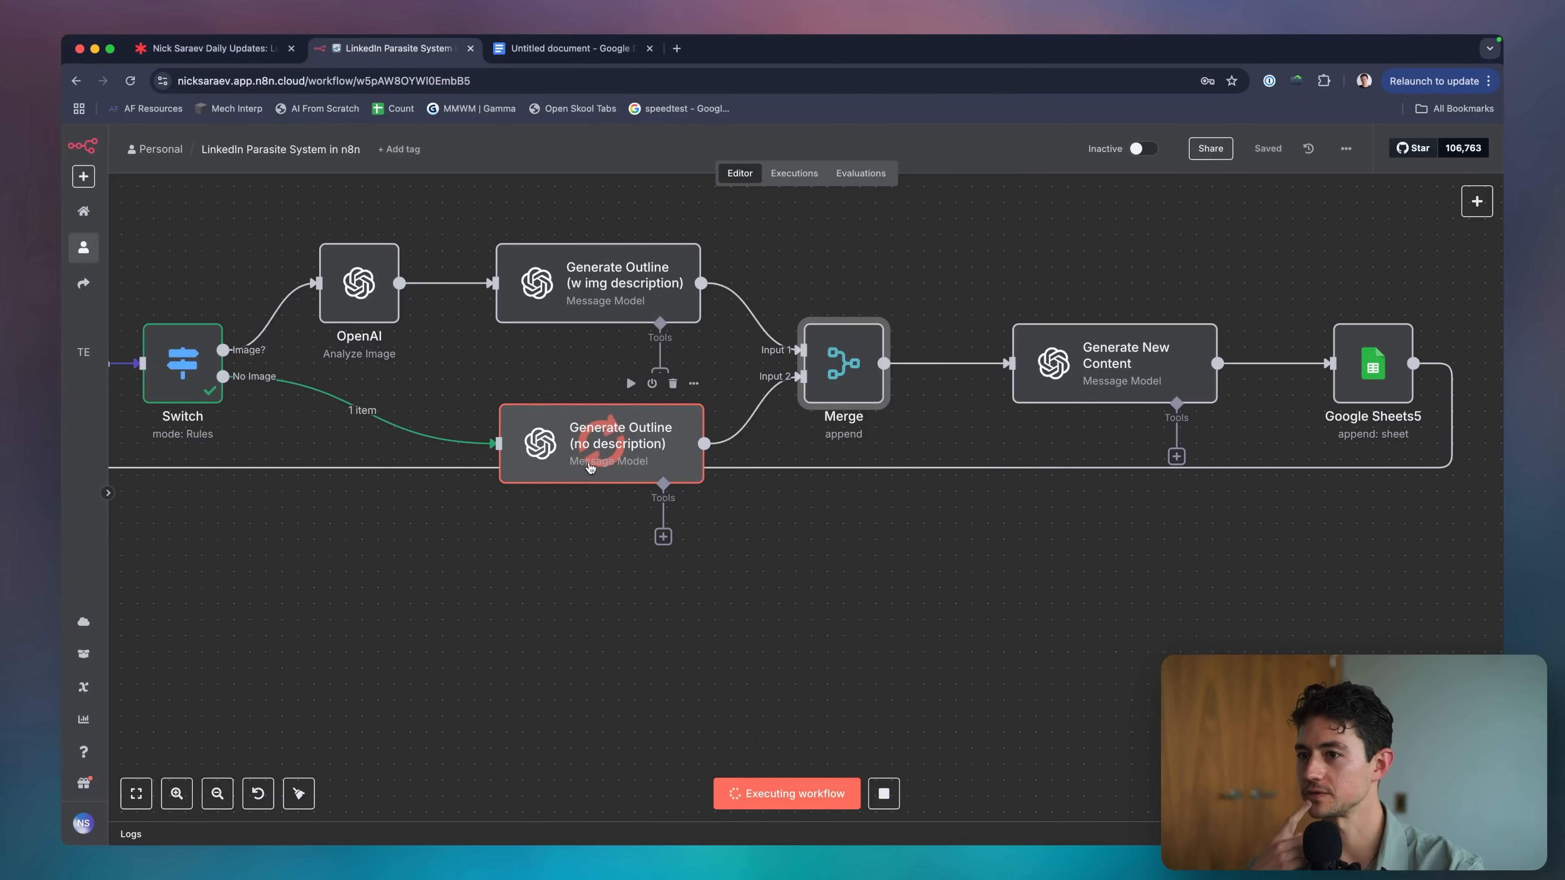
key(super+Tab)
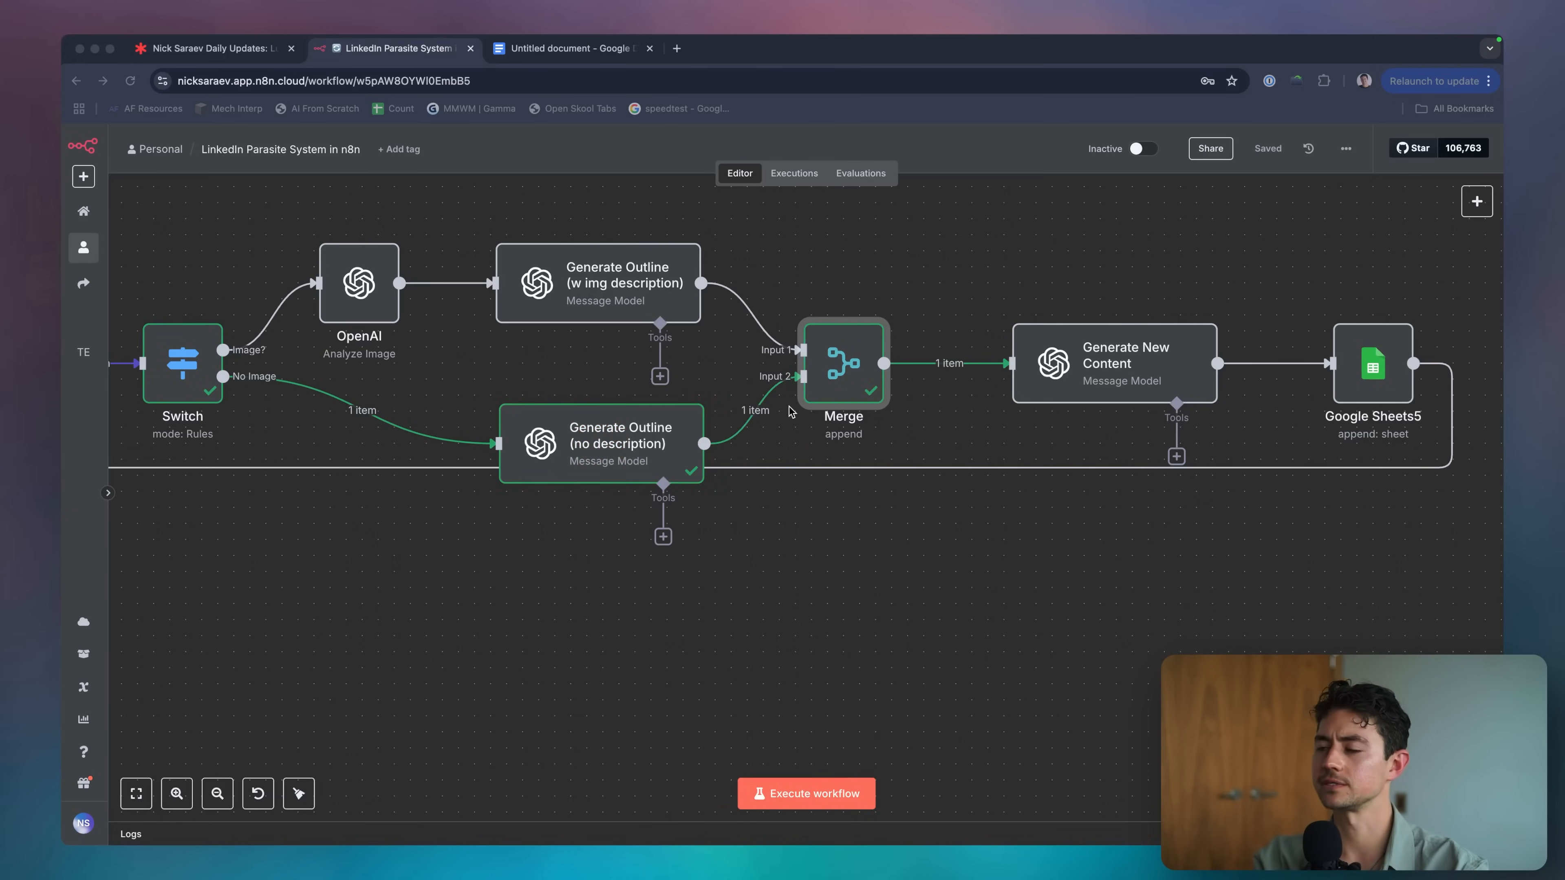
scroll(792, 412, right, 3)
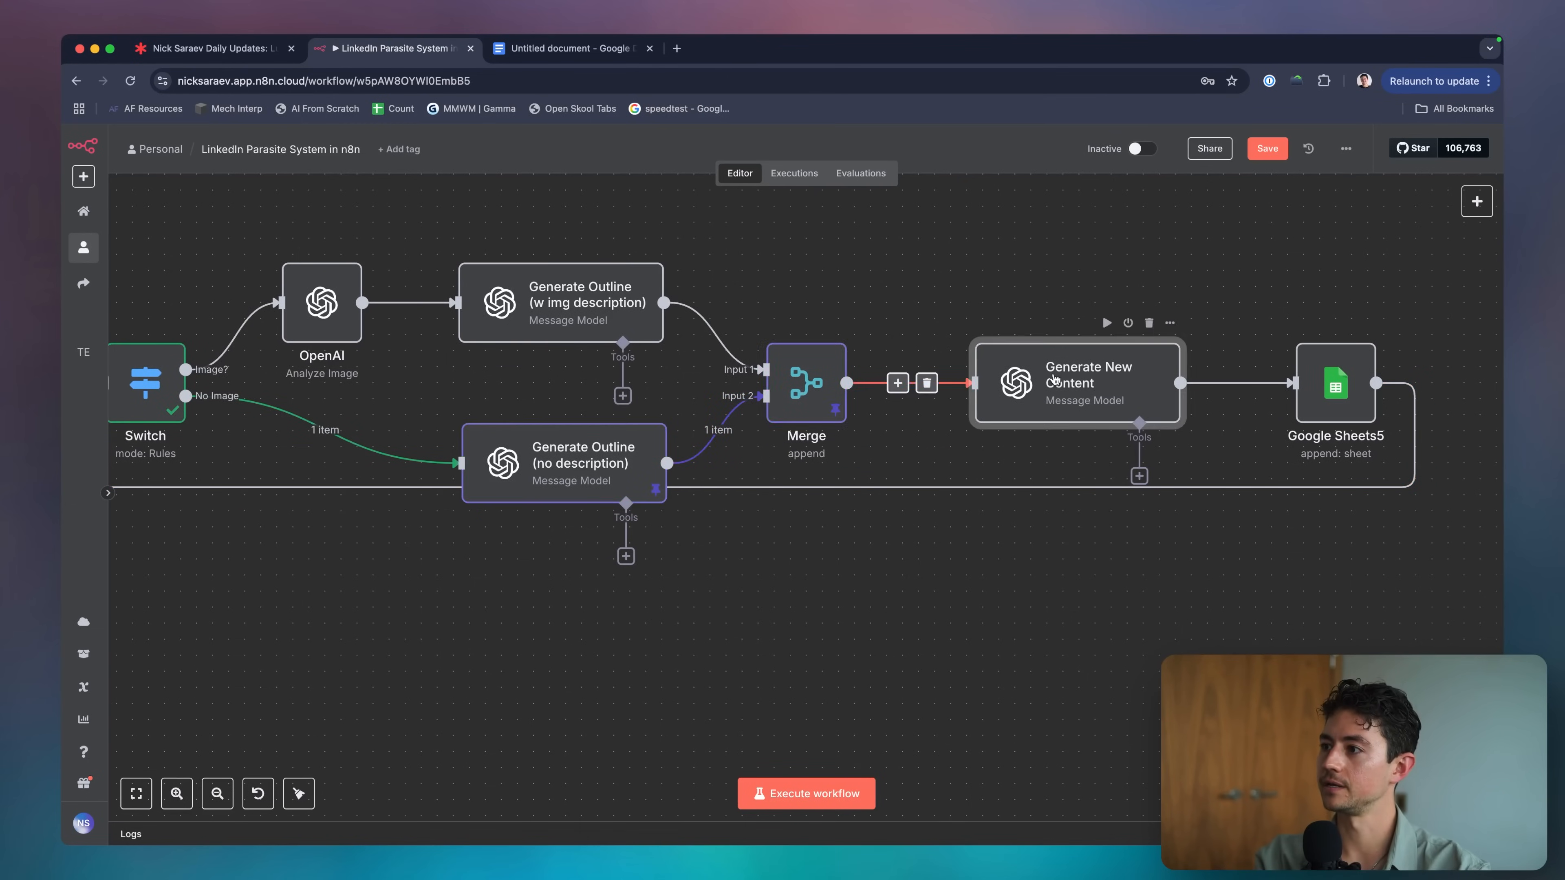
double_click(1085, 382)
Run the Generate New Content step and inspect Google Sheets5's originalPostId mapping.
click(835, 179)
click(926, 156)
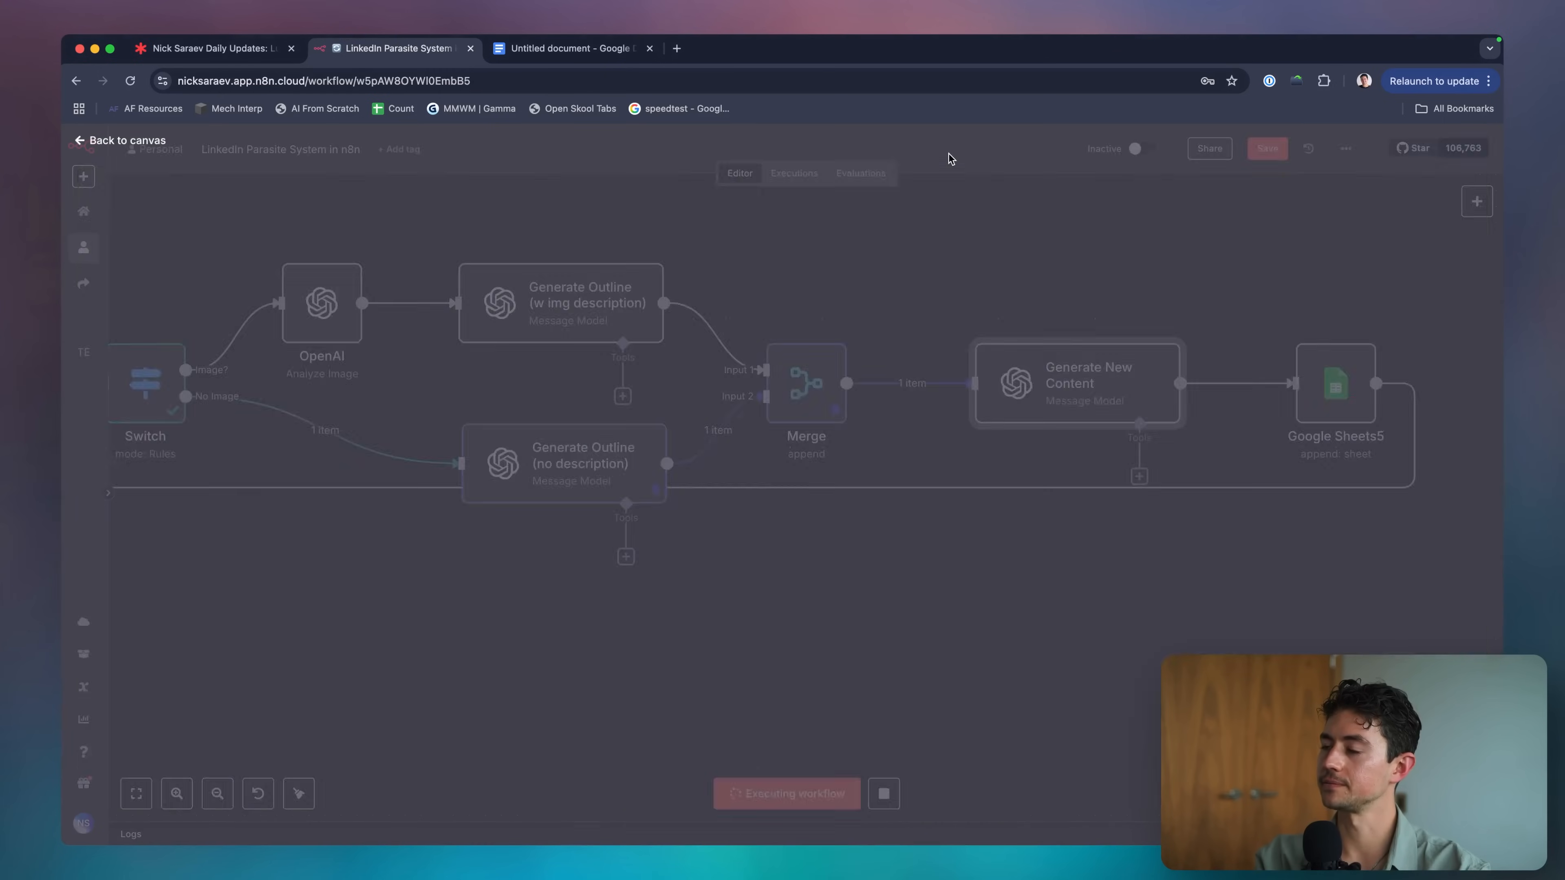
scroll(996, 297, right, 5)
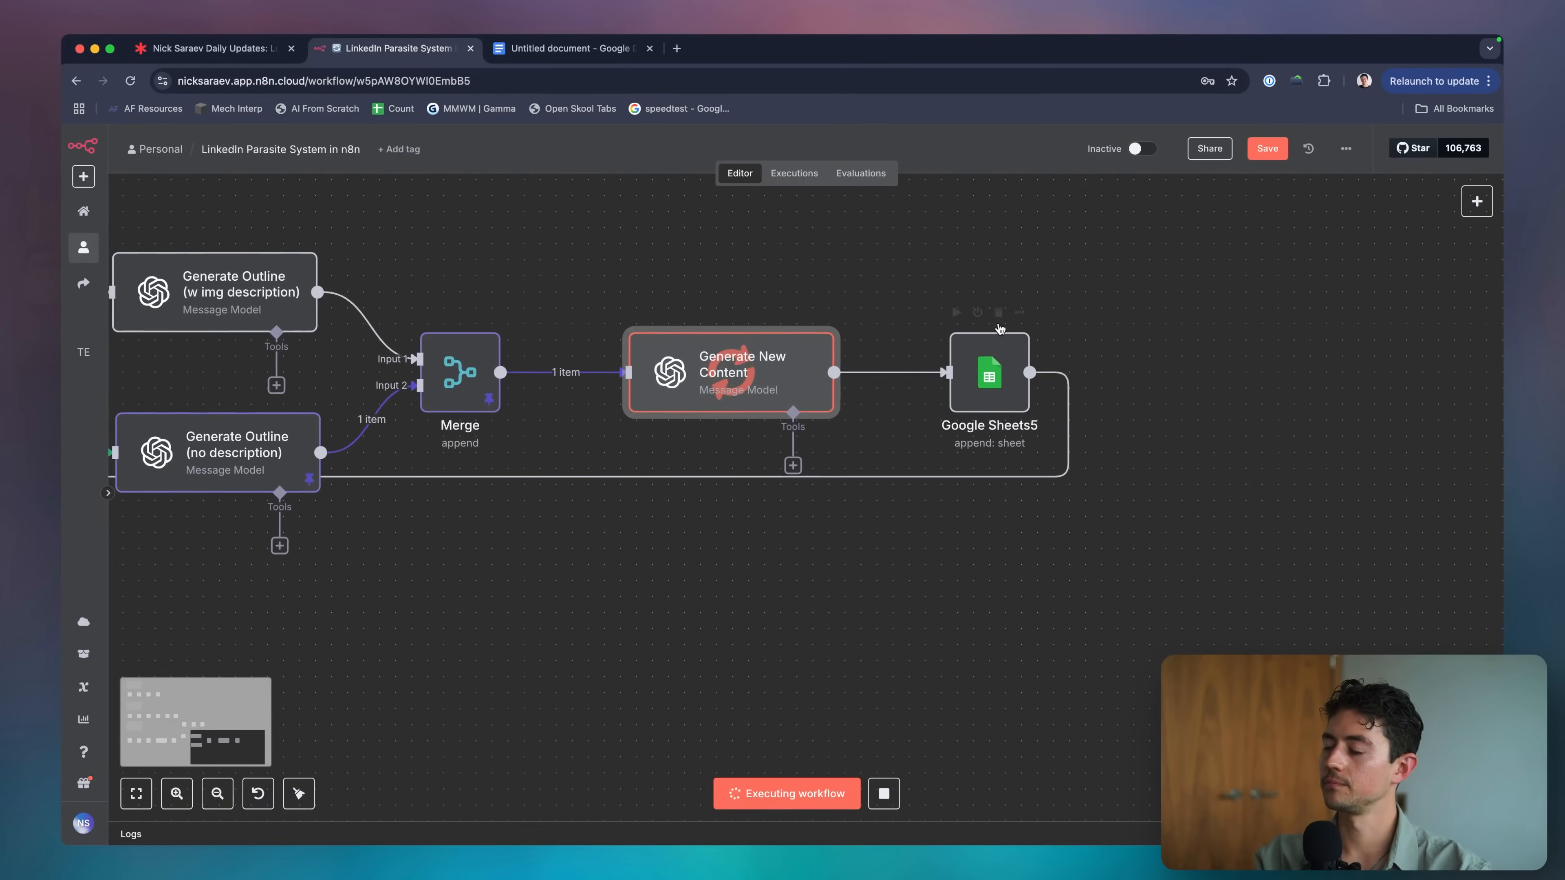
double_click(996, 369)
scroll(801, 530, down, 2)
click(785, 549)
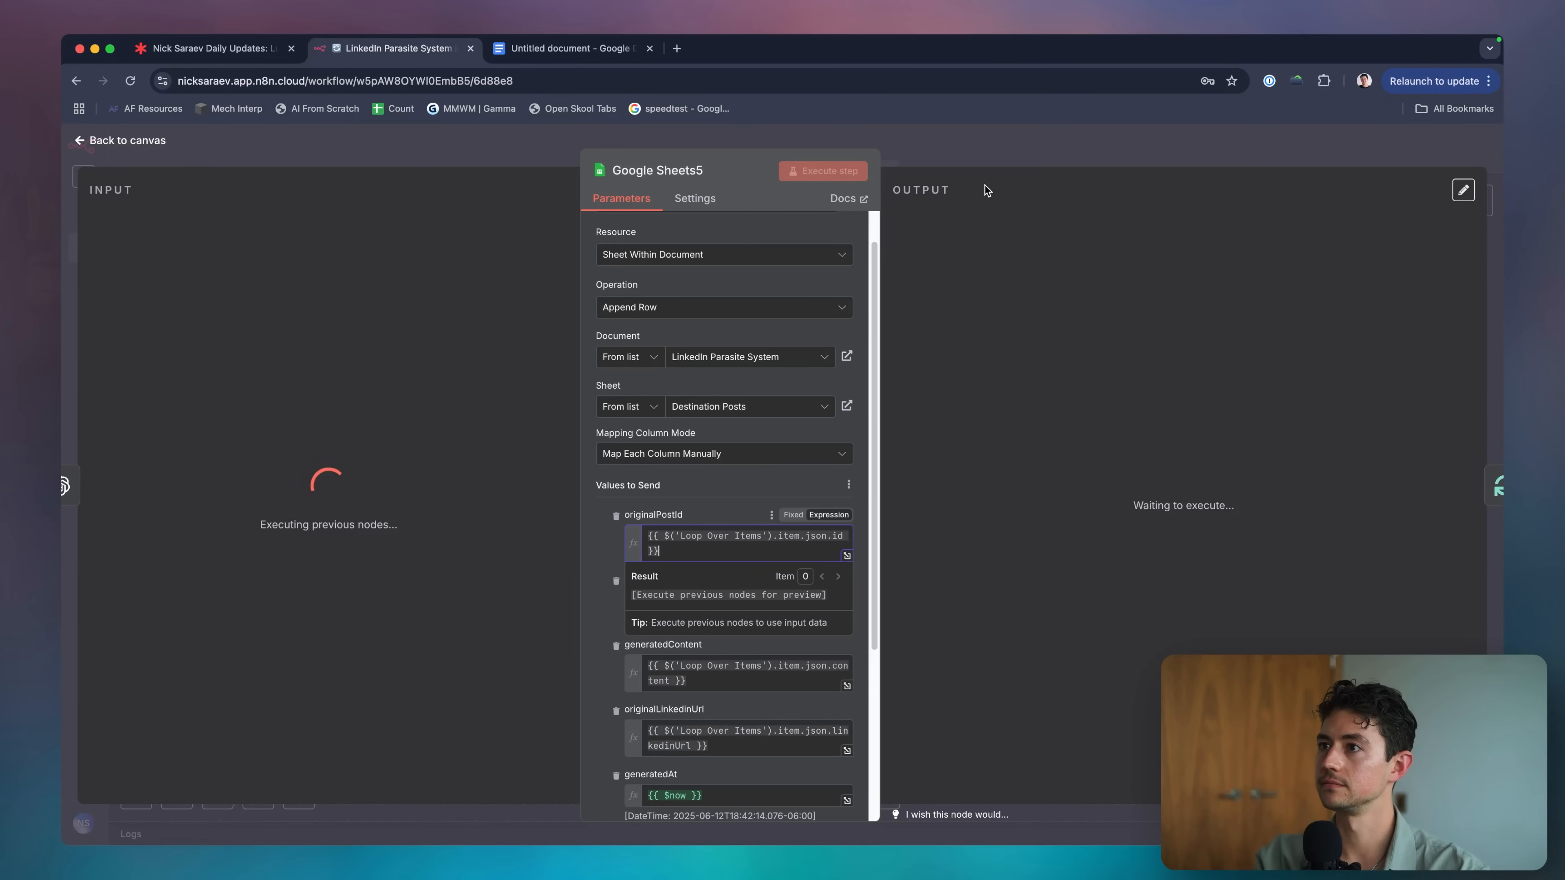
Compare Generate New Content's output with Google Sheets5's originalPostId preview showing "Can't determine which item to use".
click(983, 139)
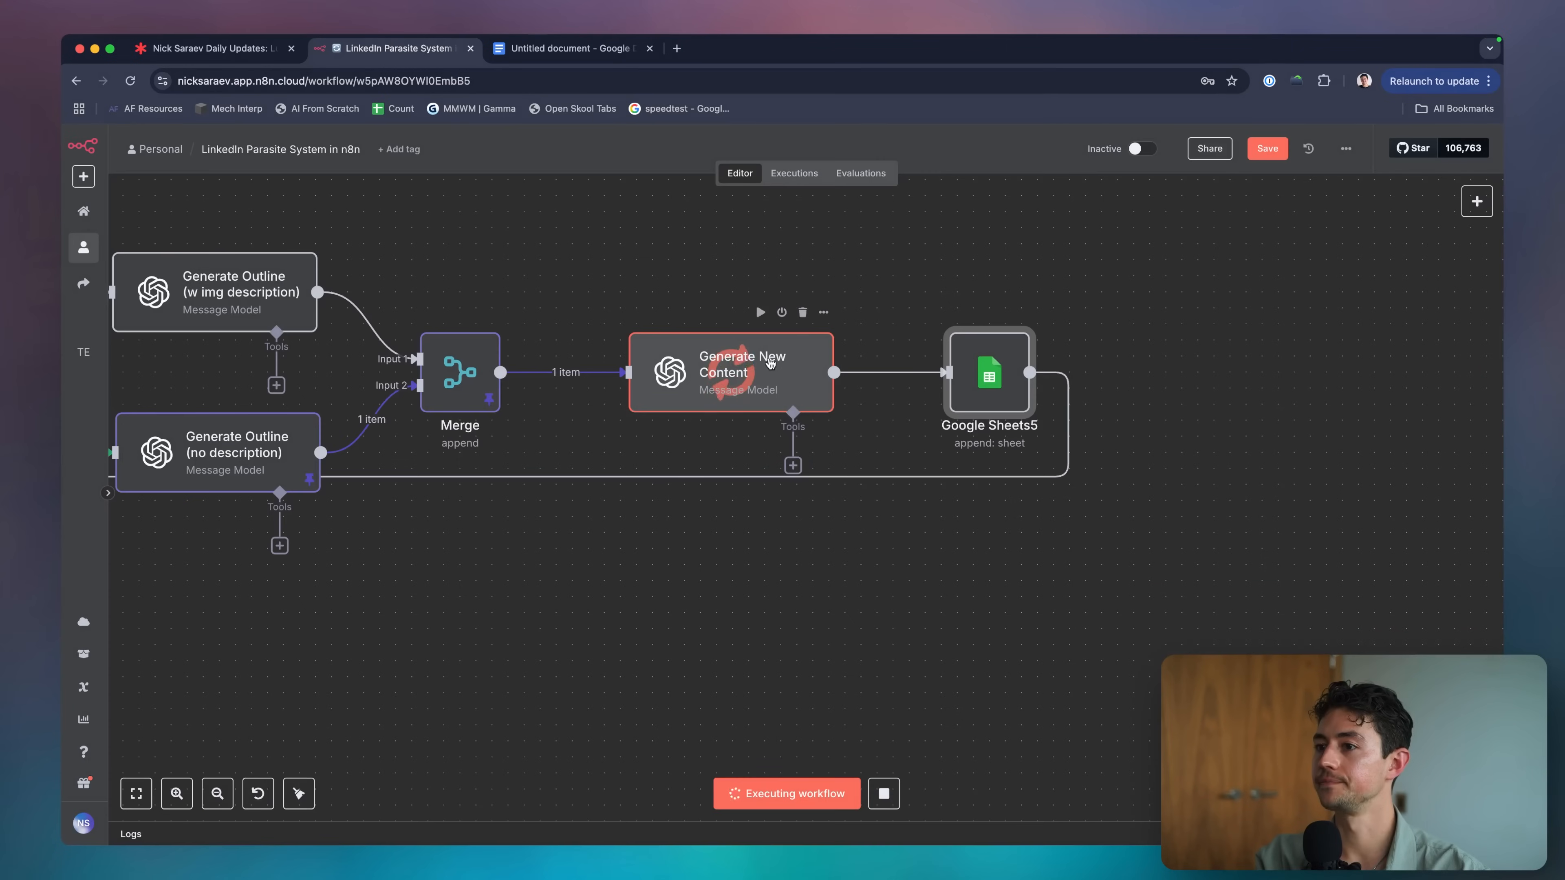
scroll(770, 364, down, 5)
scroll(771, 370, up, 2)
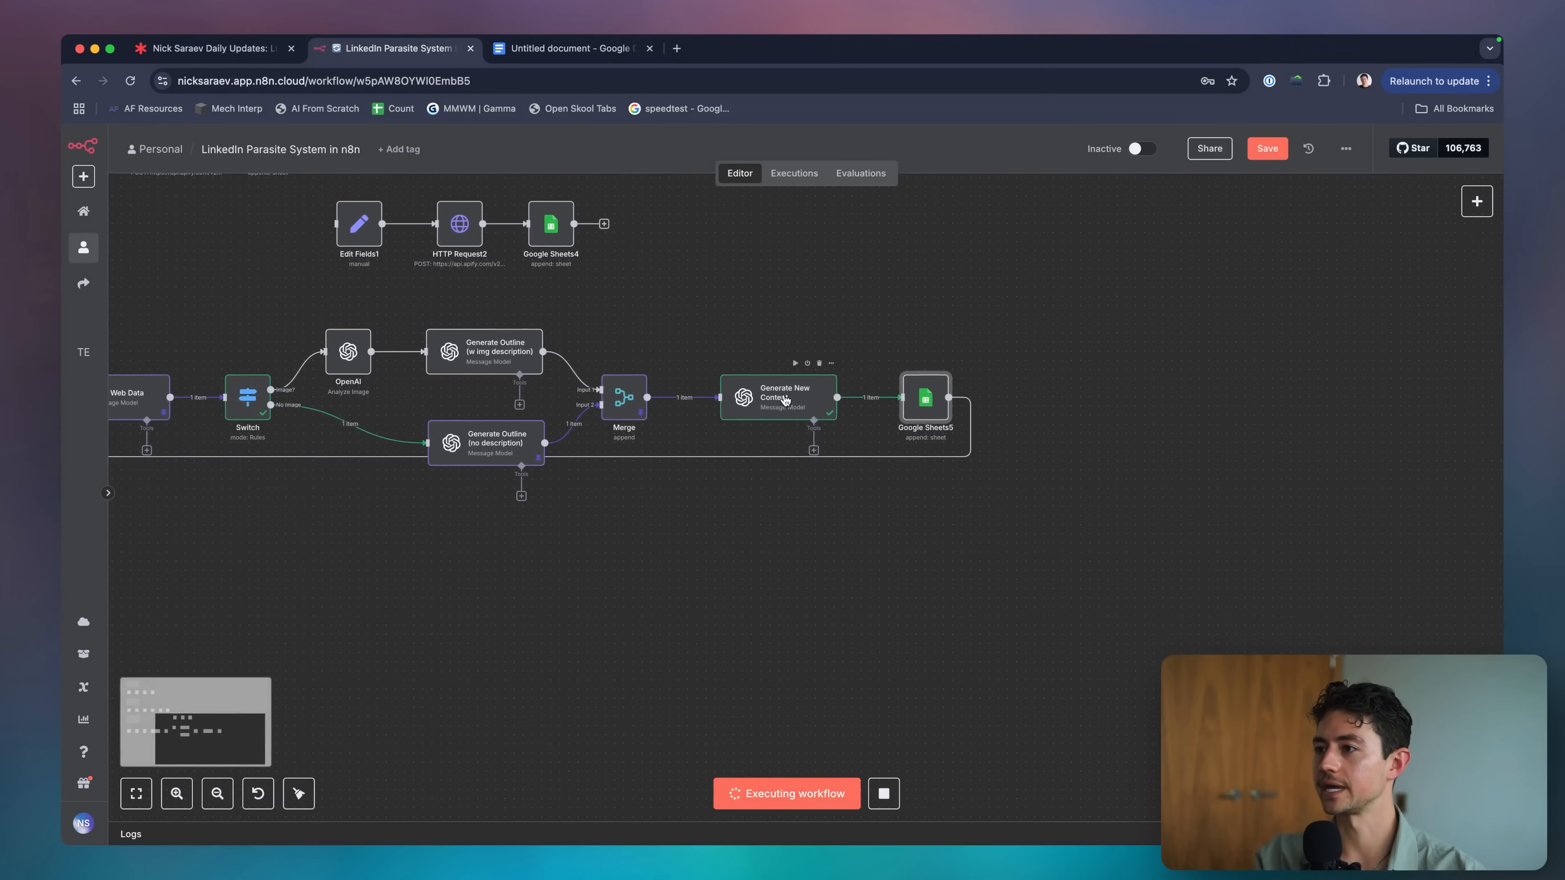
double_click(785, 400)
click(998, 142)
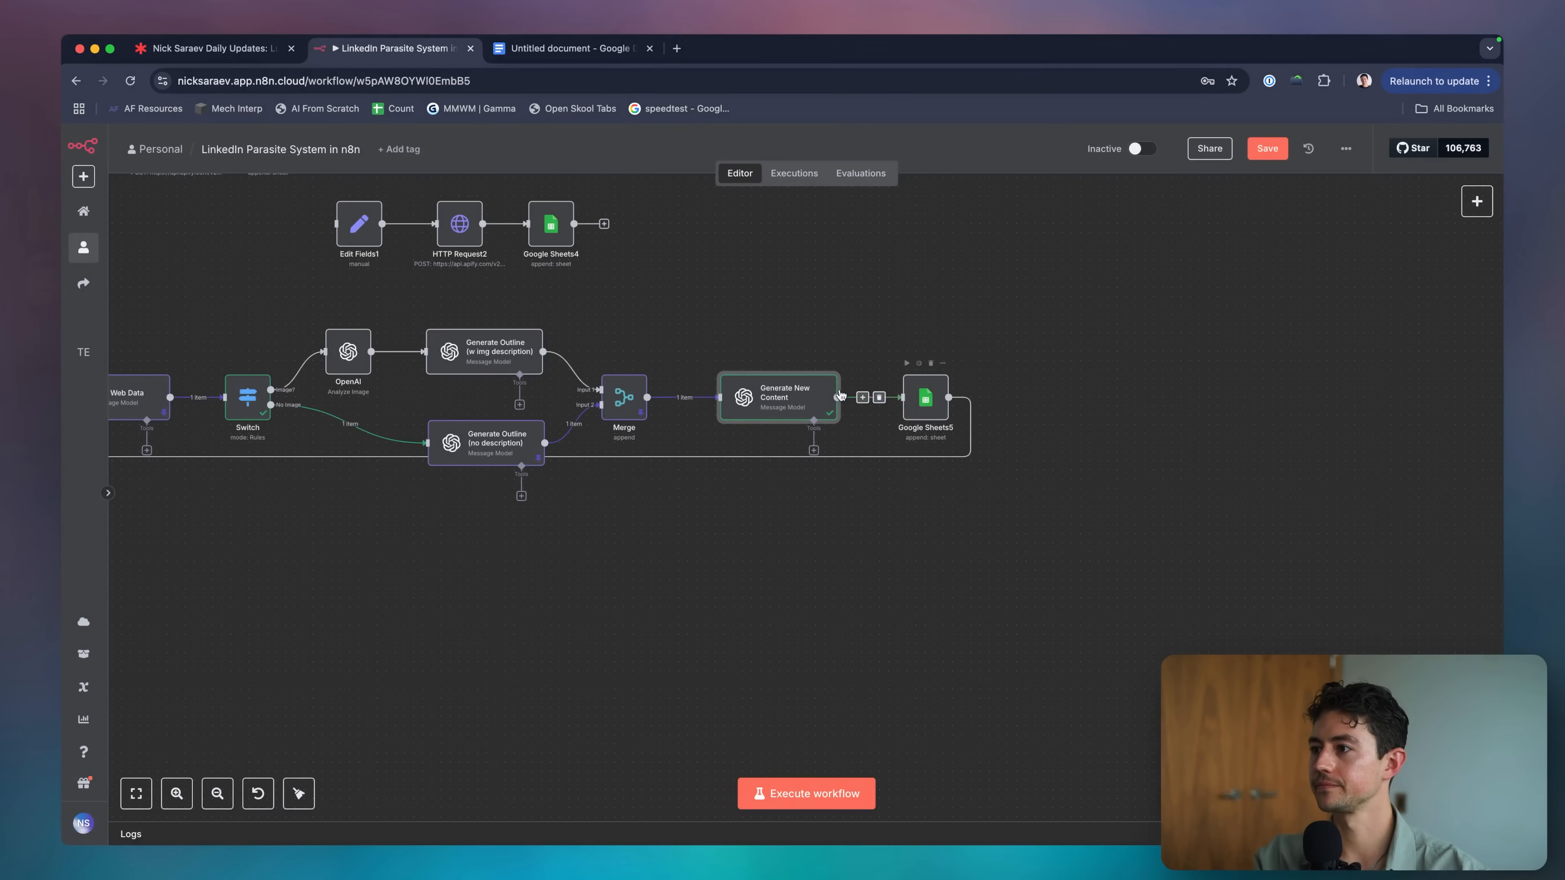
double_click(911, 397)
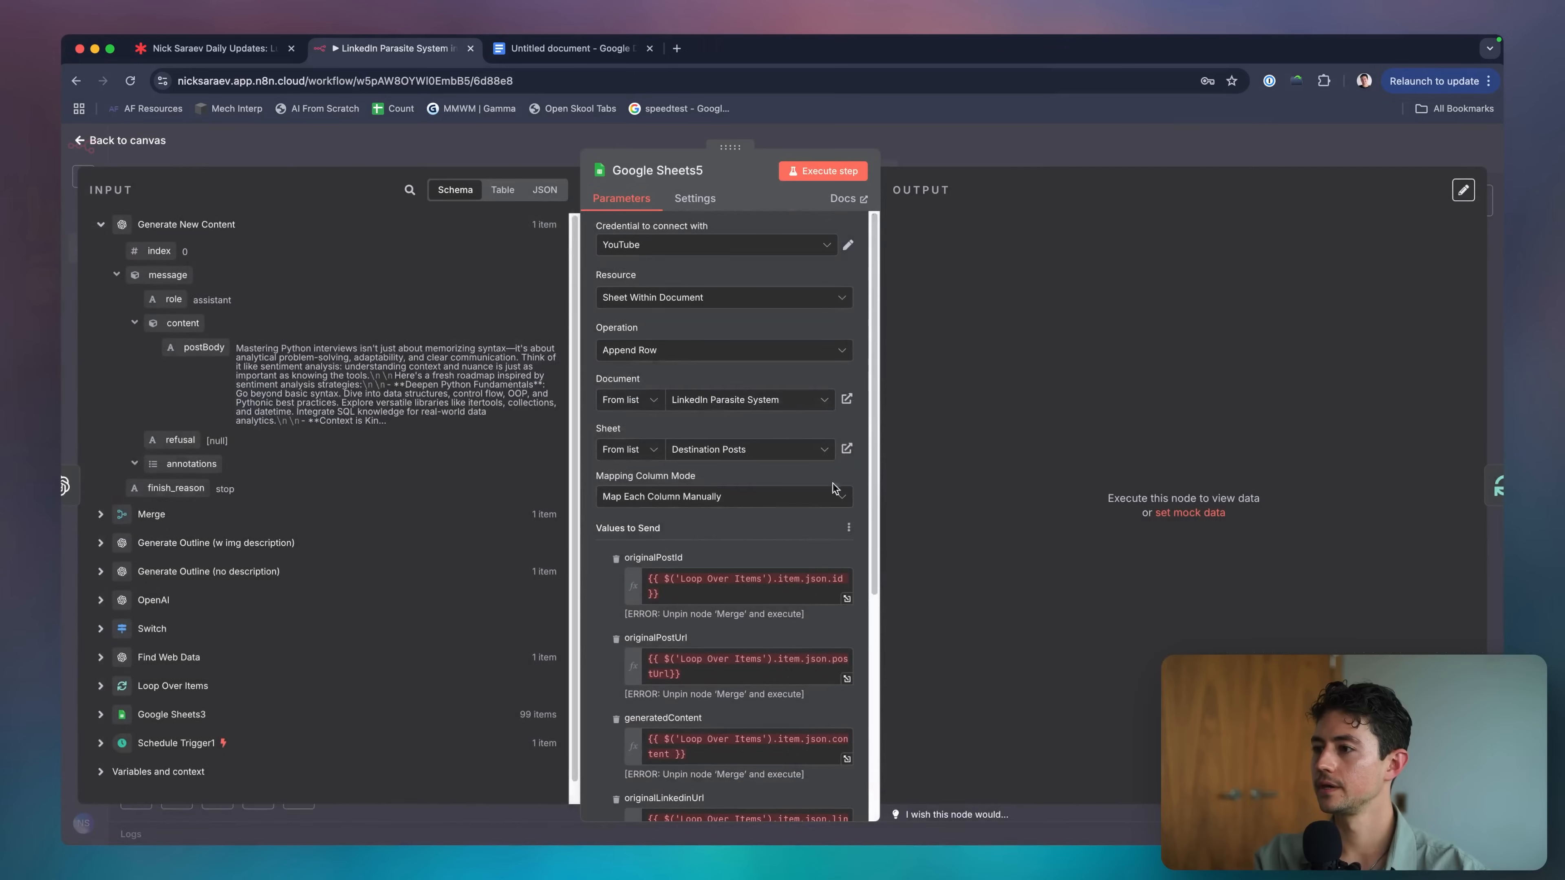
click(772, 590)
click(984, 142)
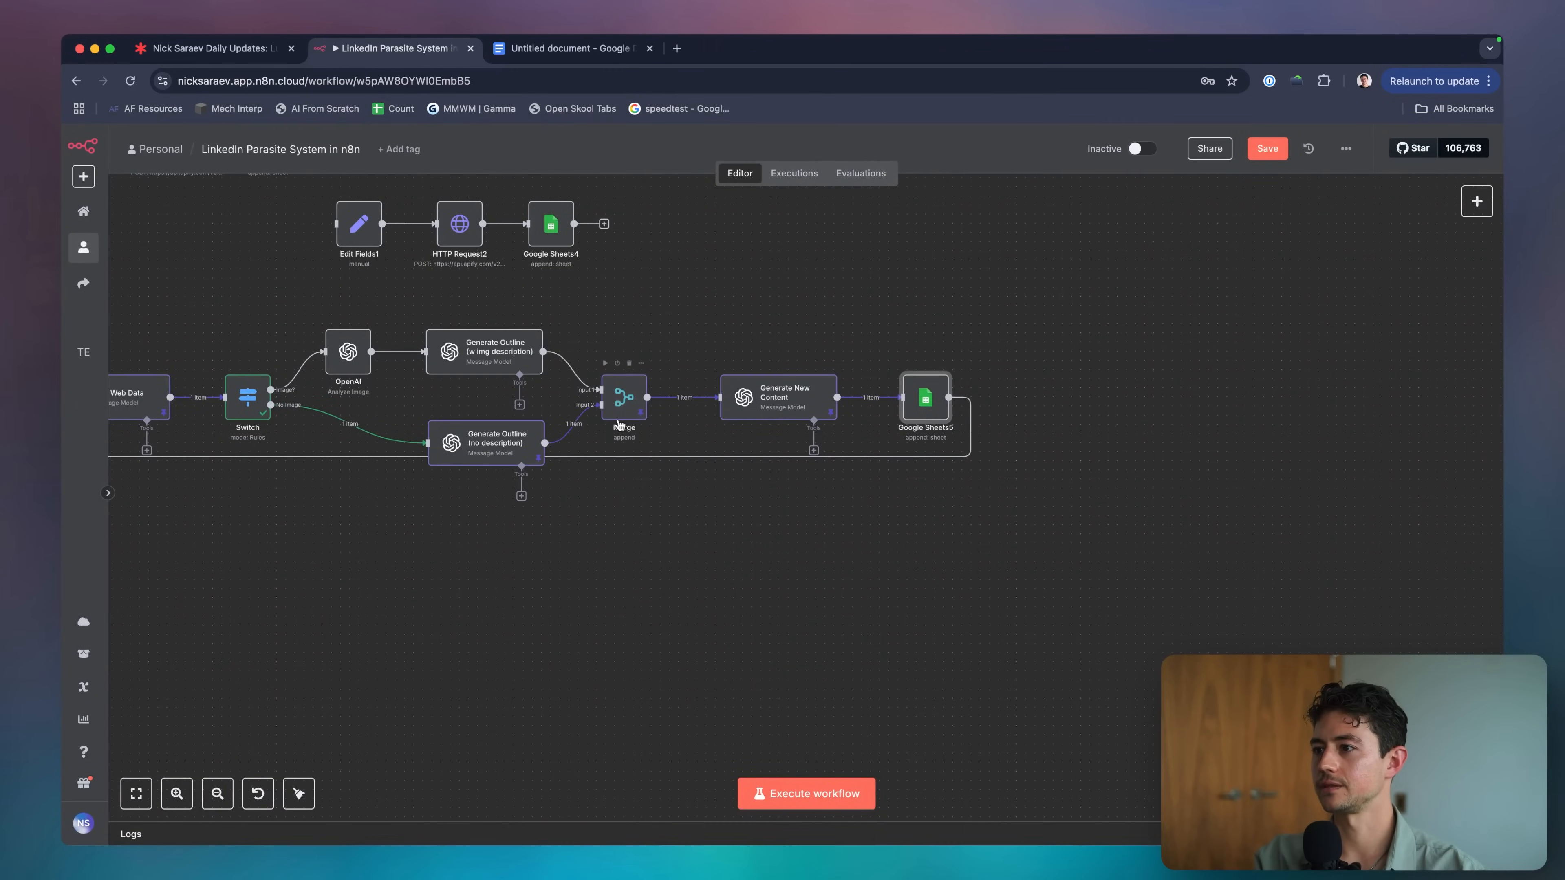
double_click(907, 400)
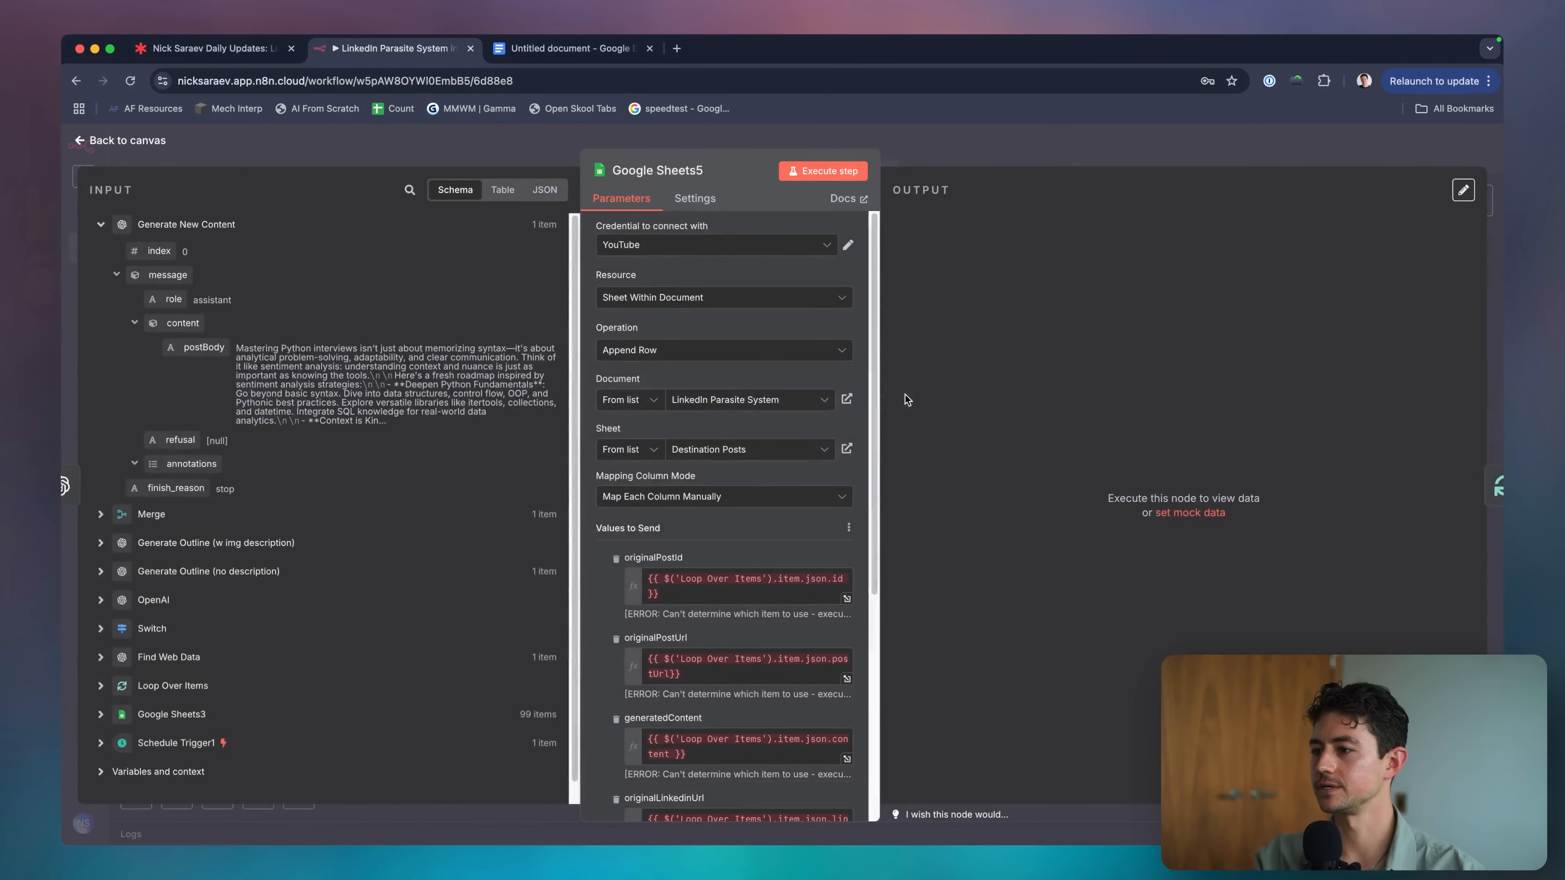
scroll(755, 542, down, 3)
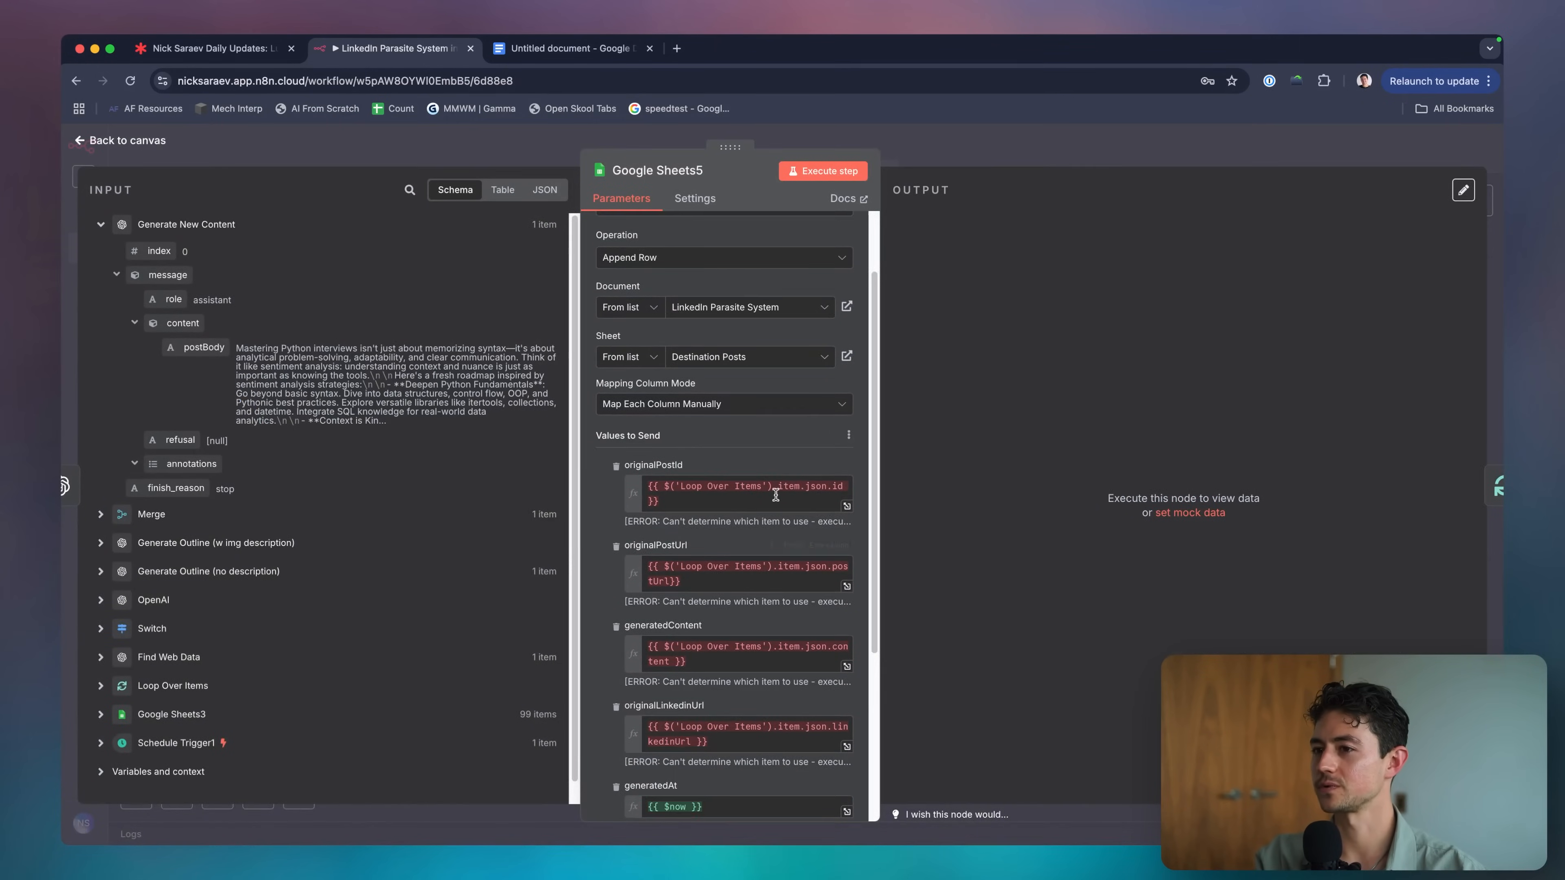
click(1001, 152)
Pan across the Scheduled Parasite Flow and bring up the node picker.
scroll(665, 482, left, 3)
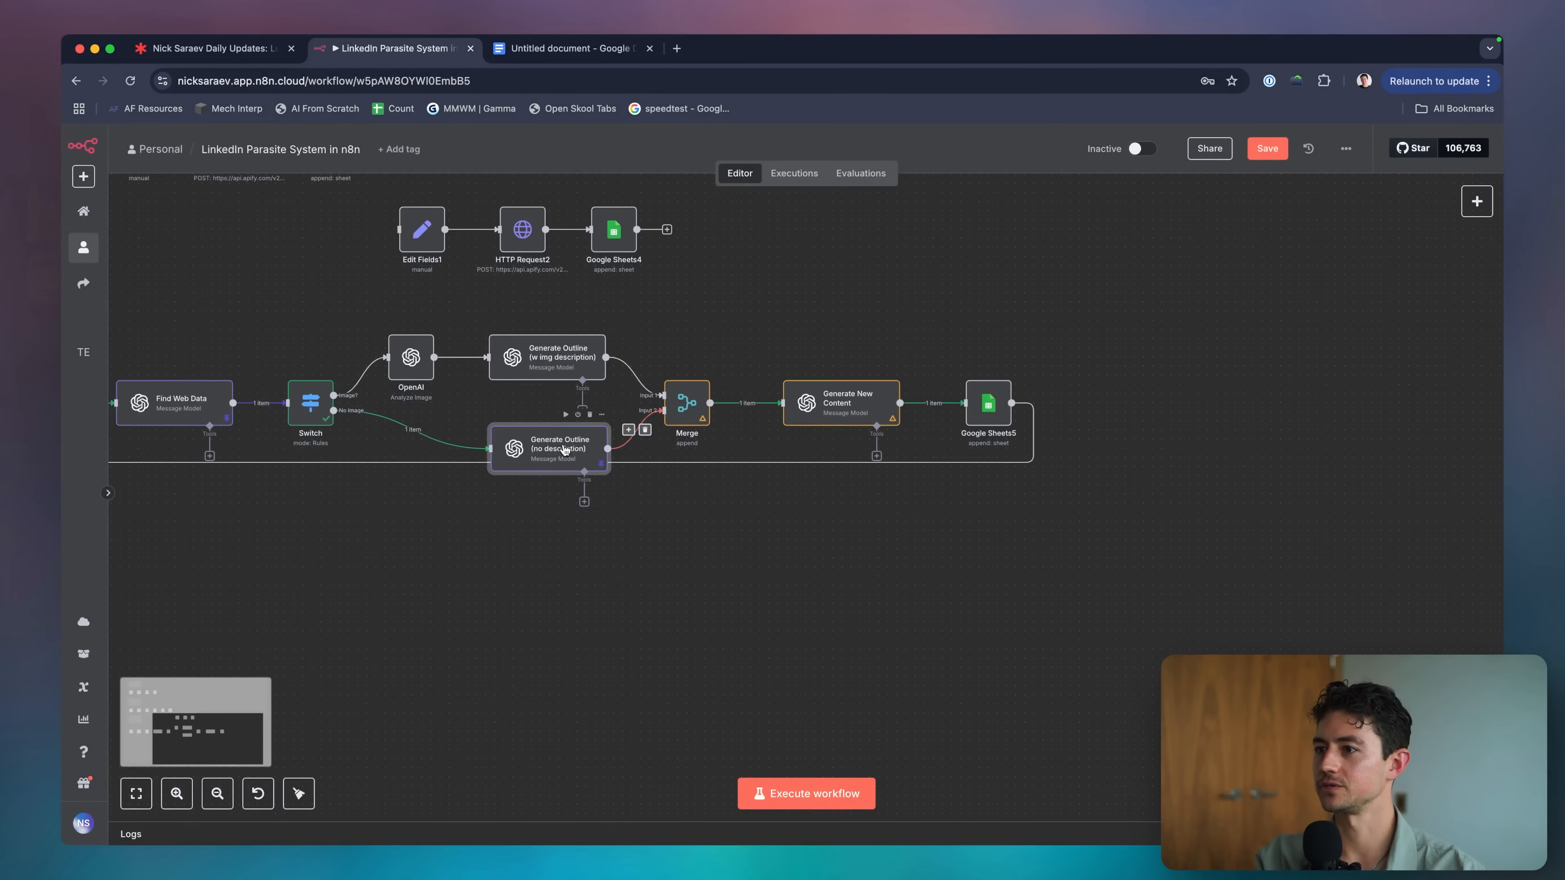
scroll(665, 481, left, 3)
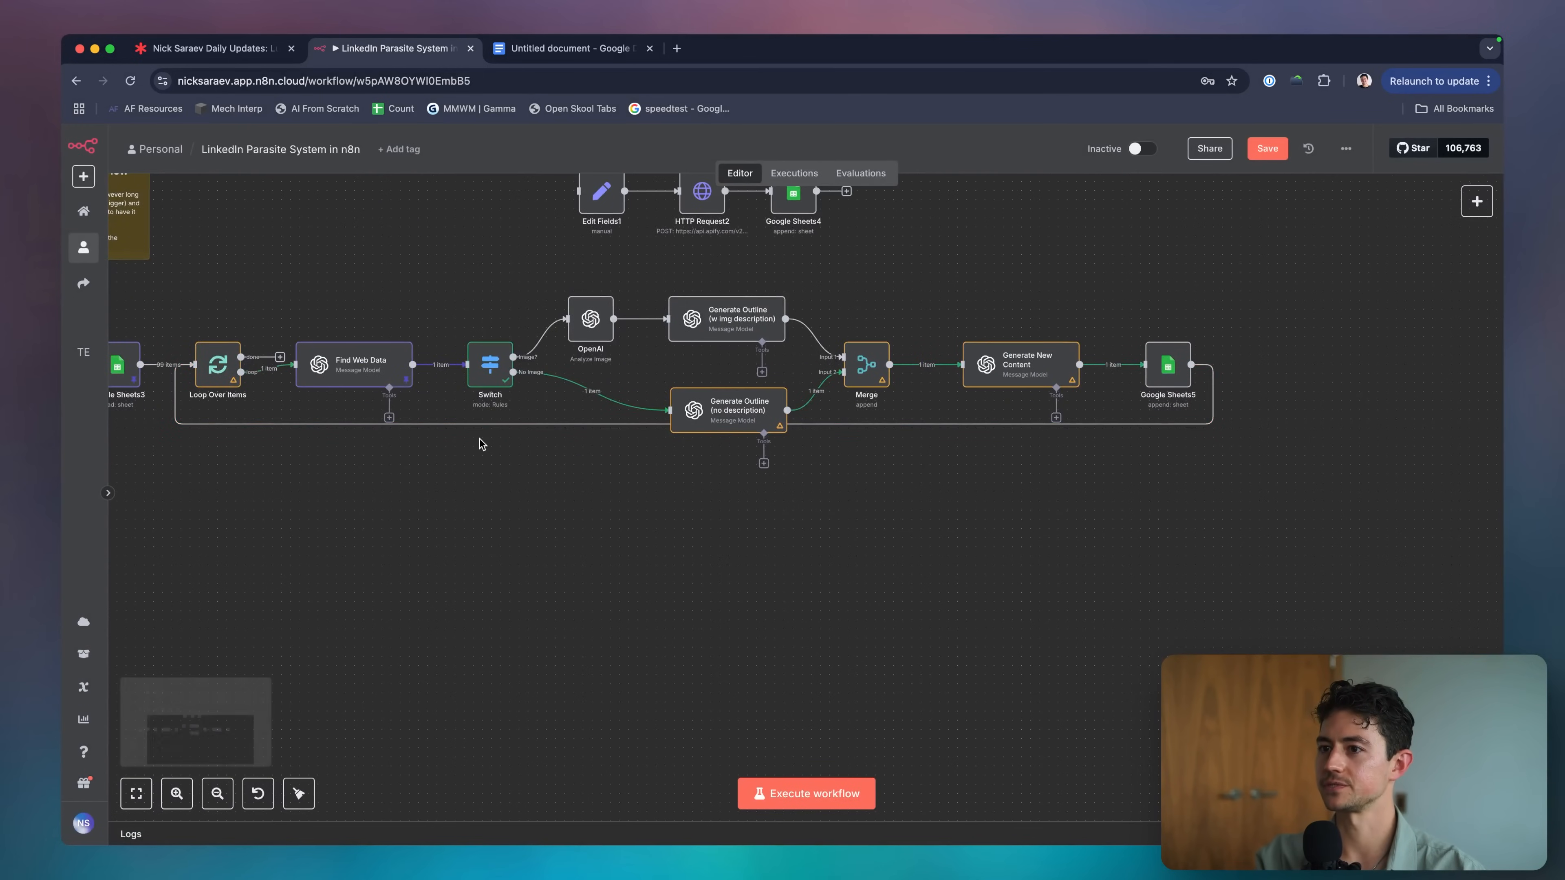
scroll(363, 364, left, 4)
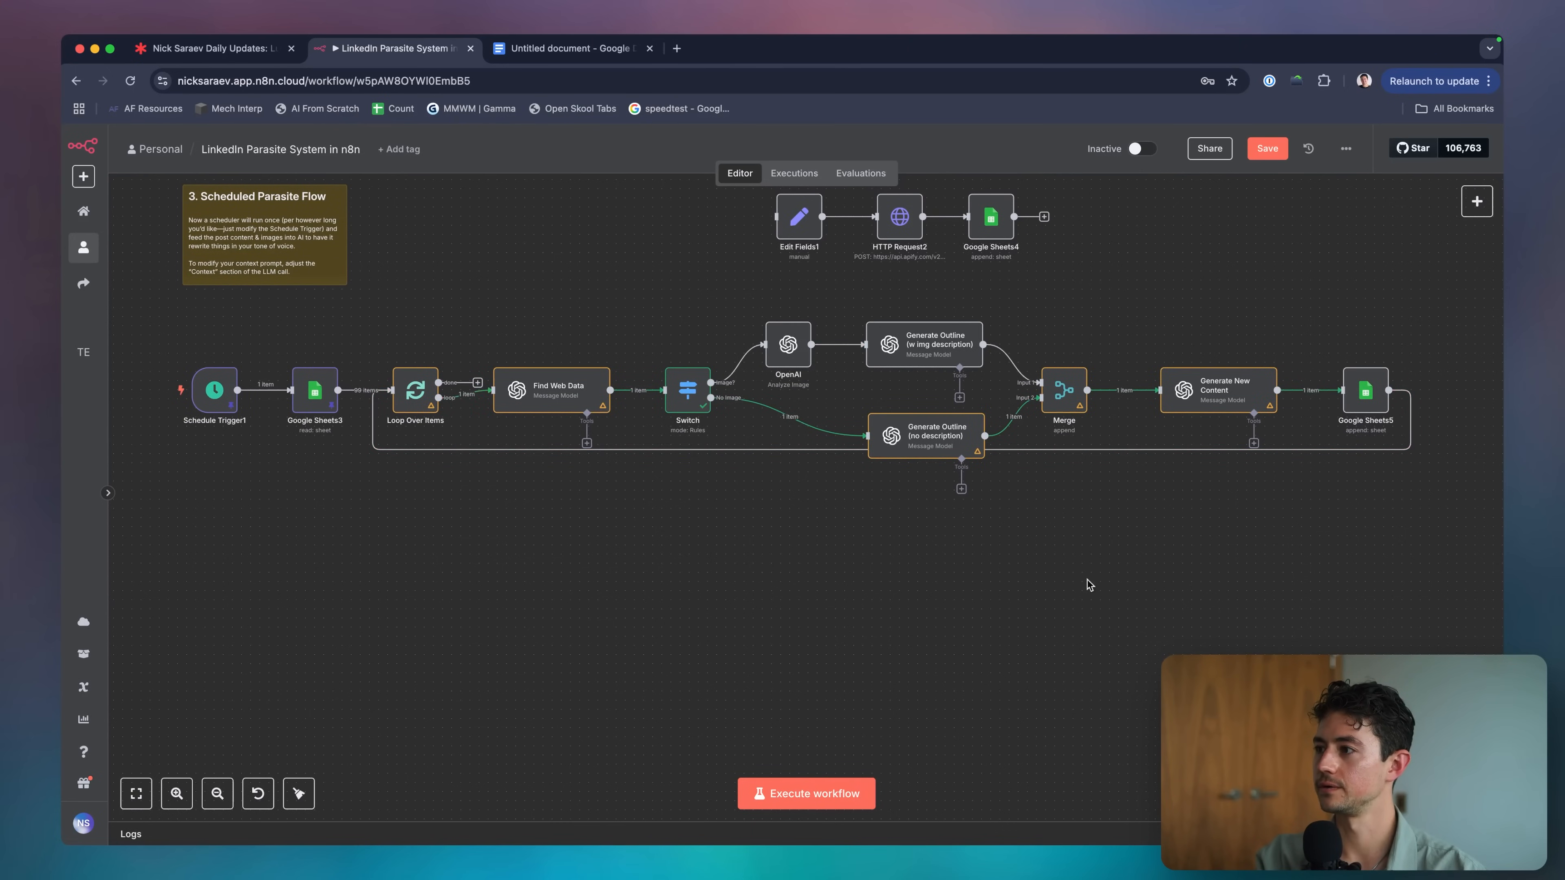
scroll(1257, 449, right, 3)
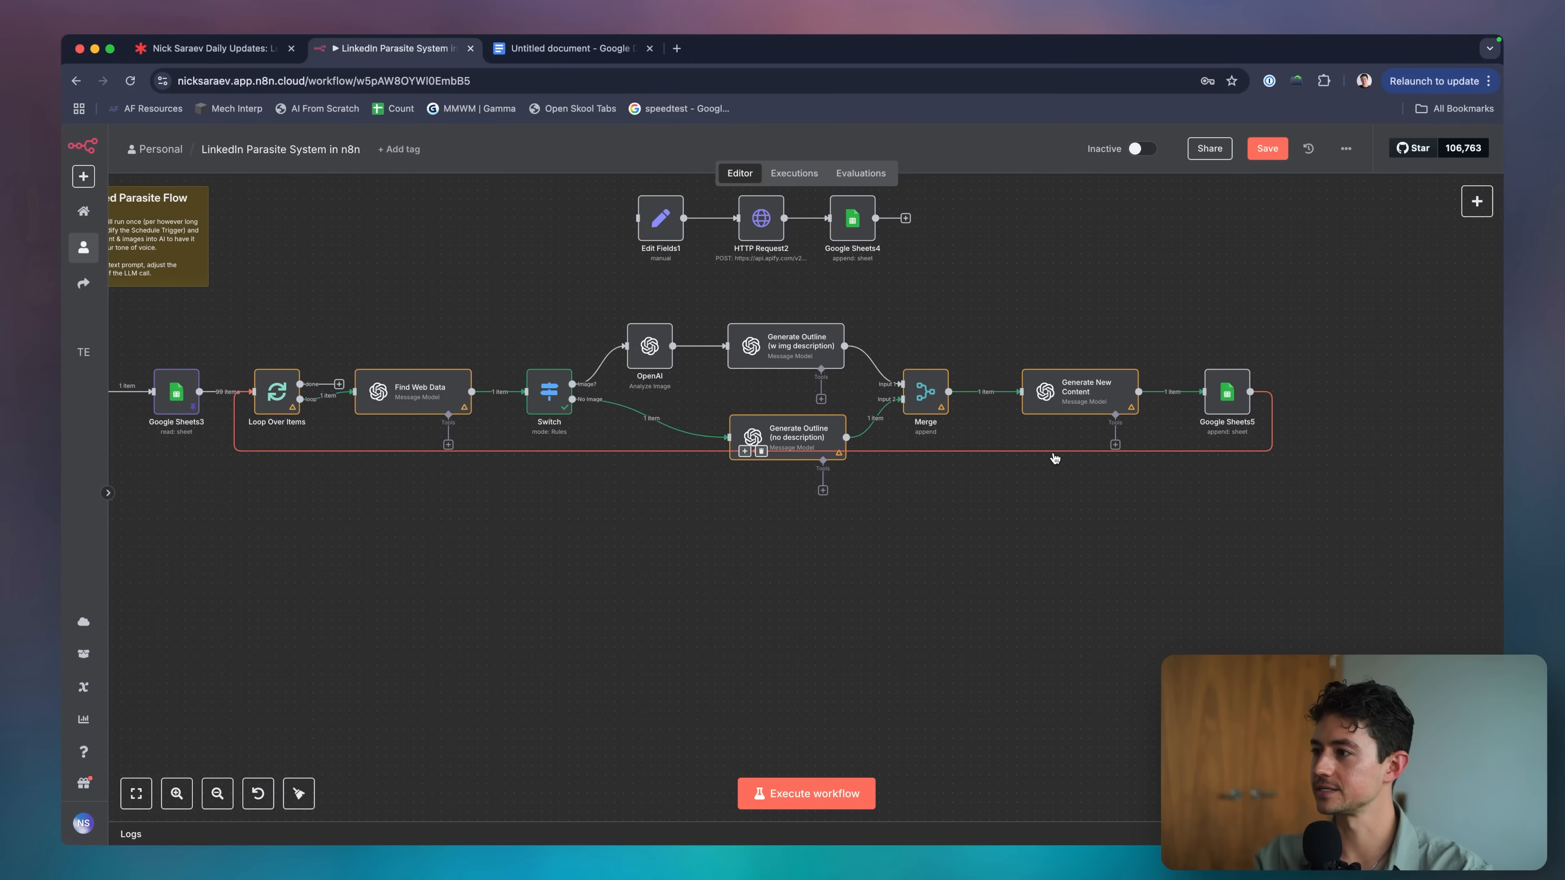
key(Tab)
Add a Wait node and rewire the loop: Google Sheets5 → Wait → Loop Over Items.
text(wa)
key(Return)
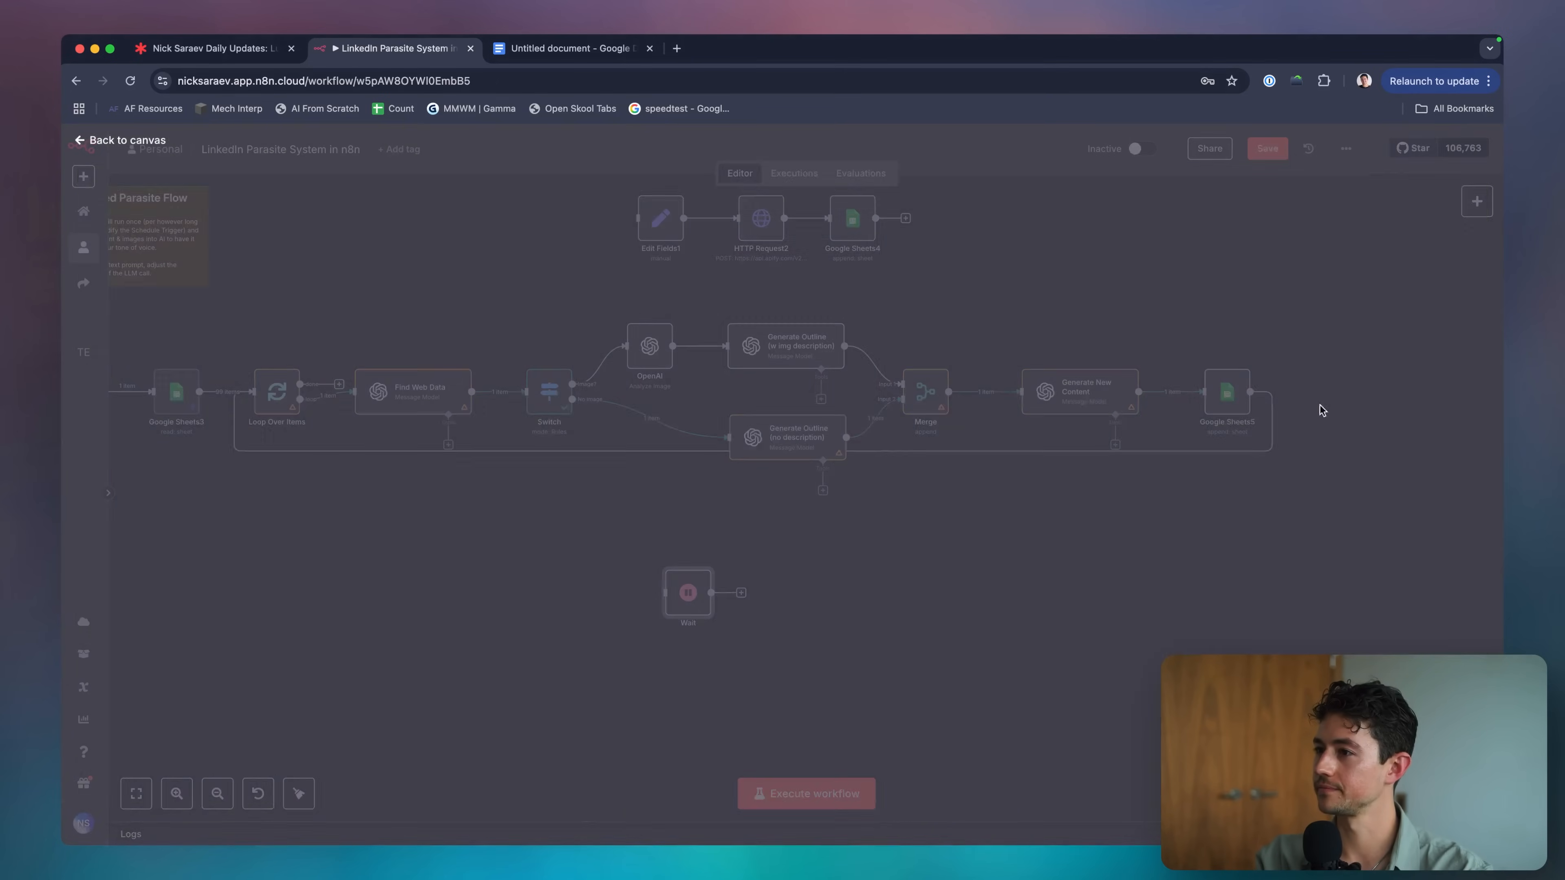
click(701, 458)
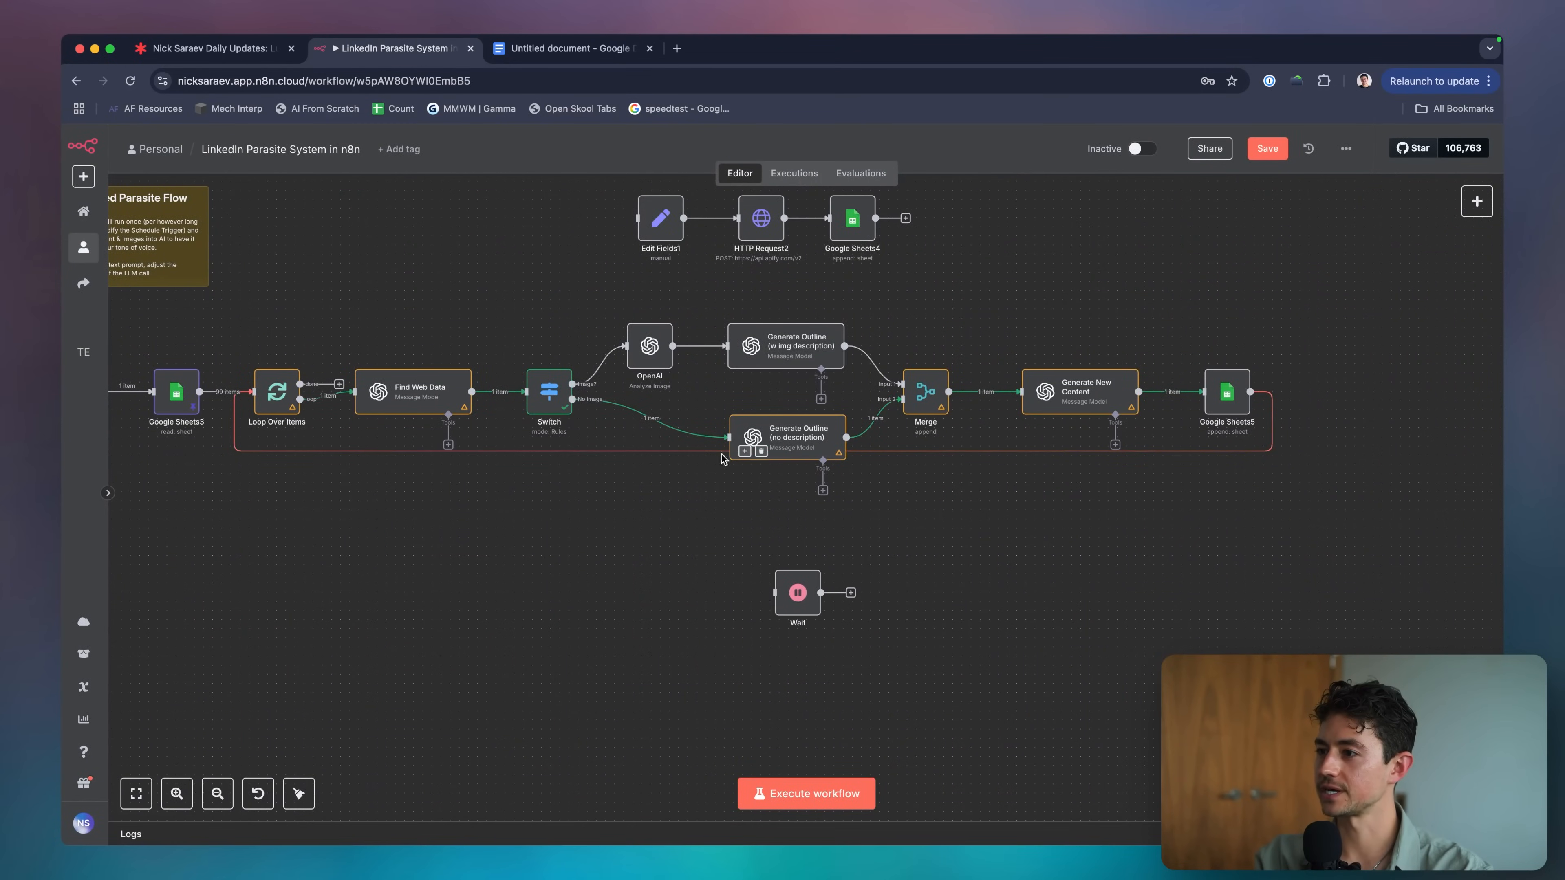
click(761, 451)
drag(797, 591, 1061, 545)
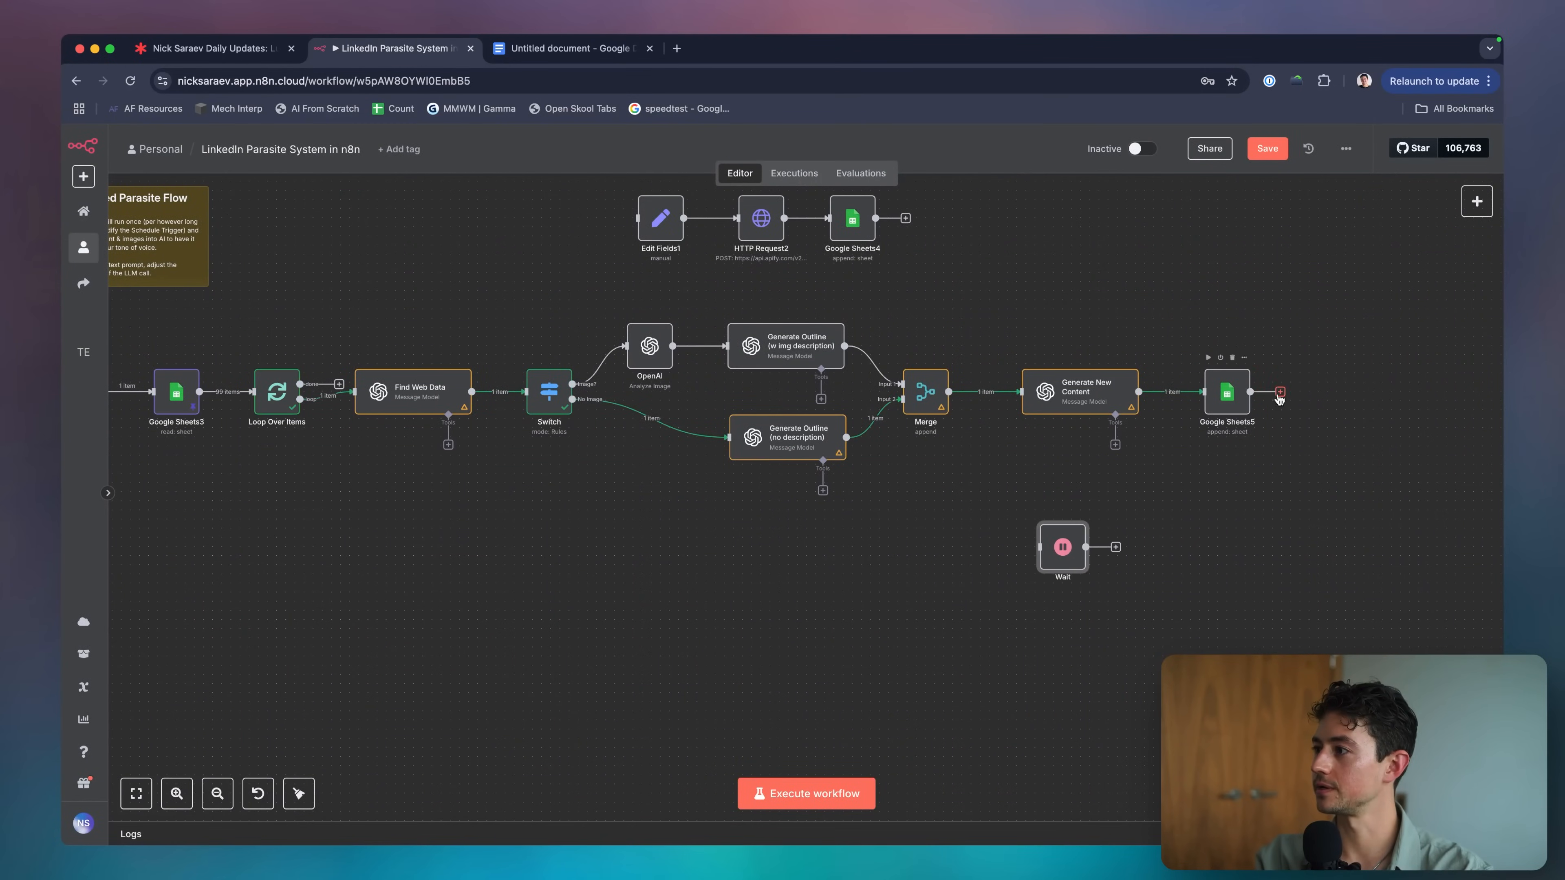
mouse_move(1280, 397)
mouse_down()
mouse_move(1085, 555)
mouse_move(1040, 547)
mouse_move(1301, 404)
mouse_up()
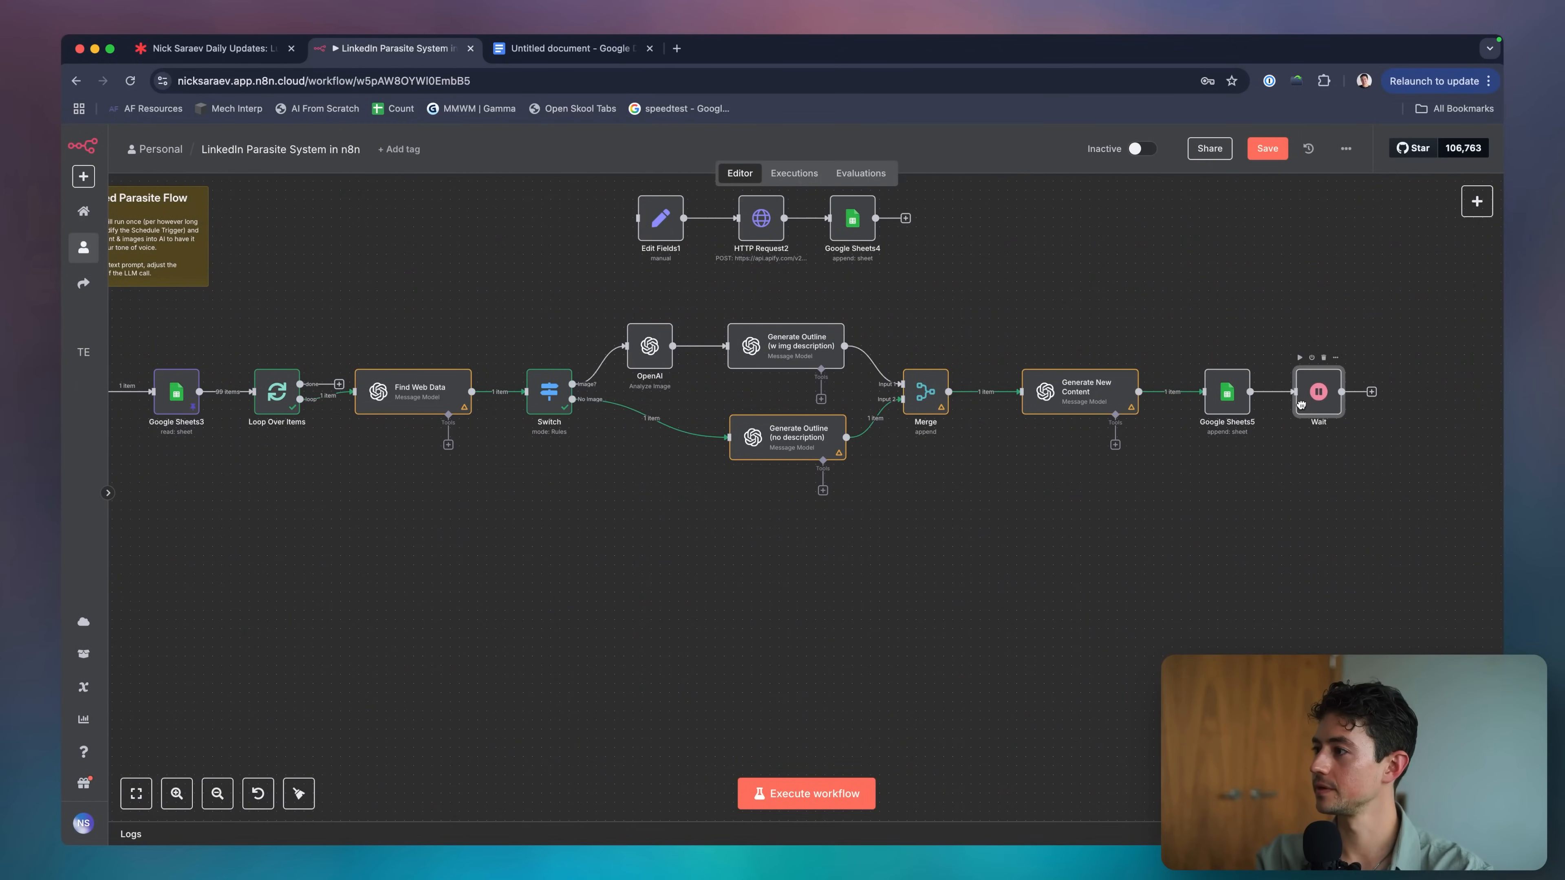
drag(1287, 603, 254, 393)
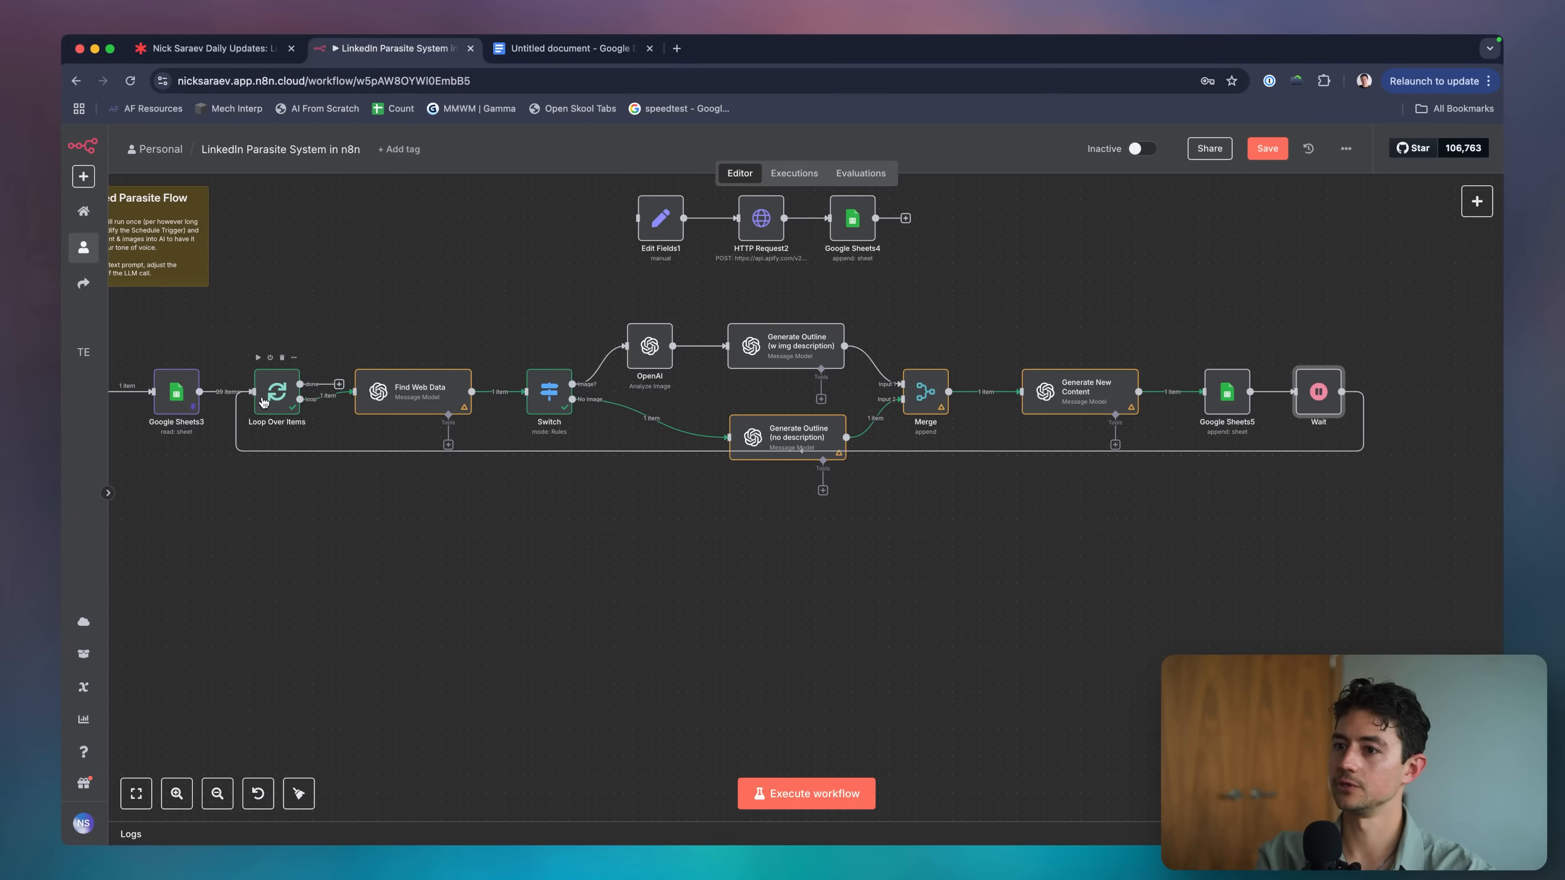
Confirm the Wait node waits 5 seconds, then test-run the whole workflow.
double_click(1312, 388)
click(730, 298)
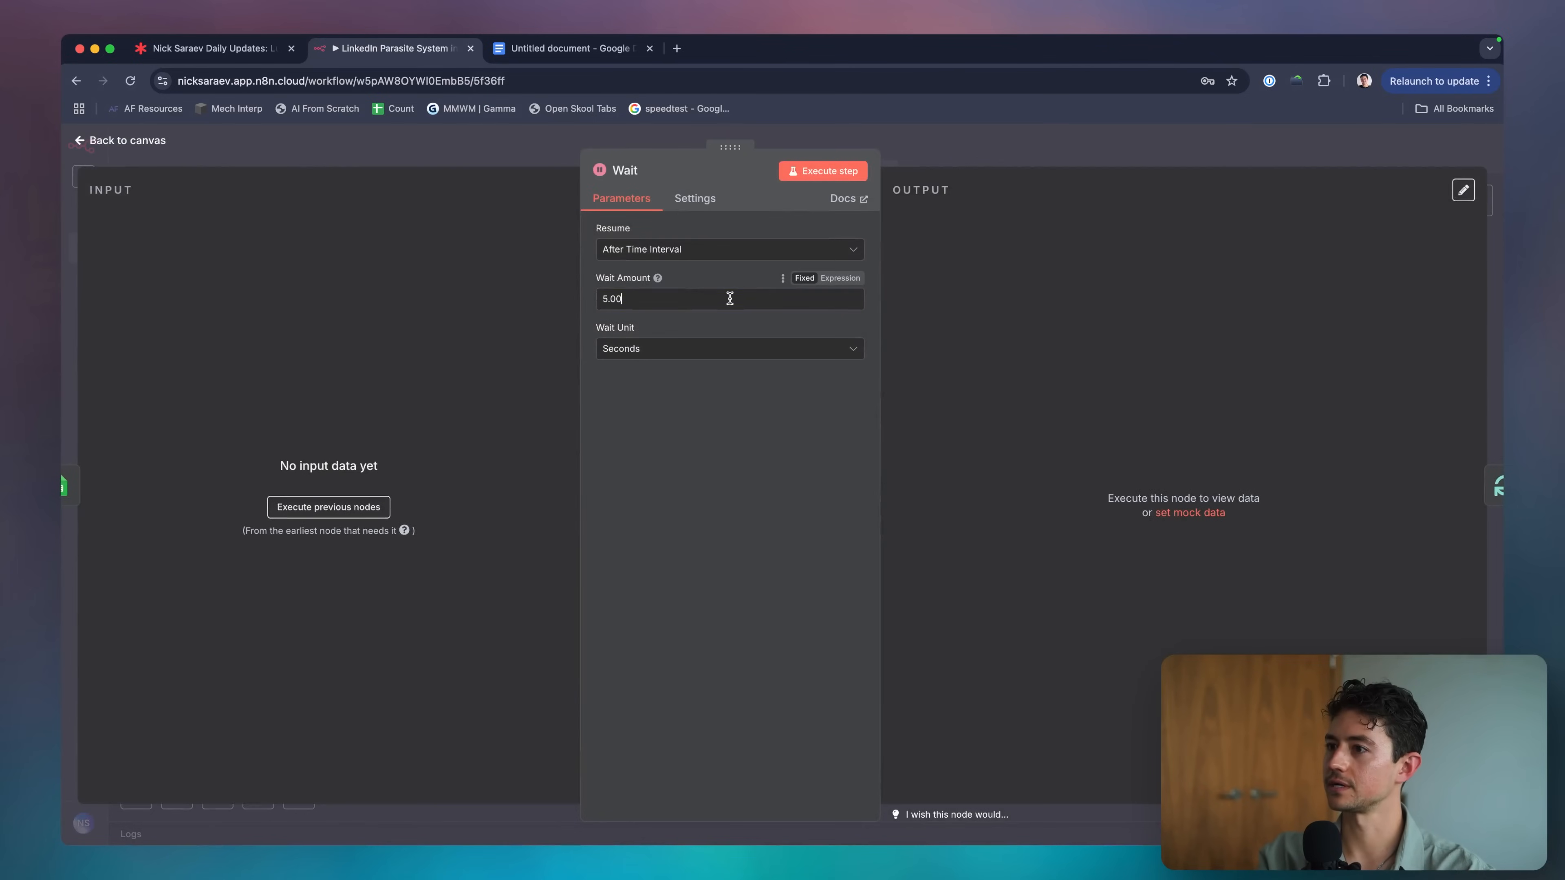
key(Escape)
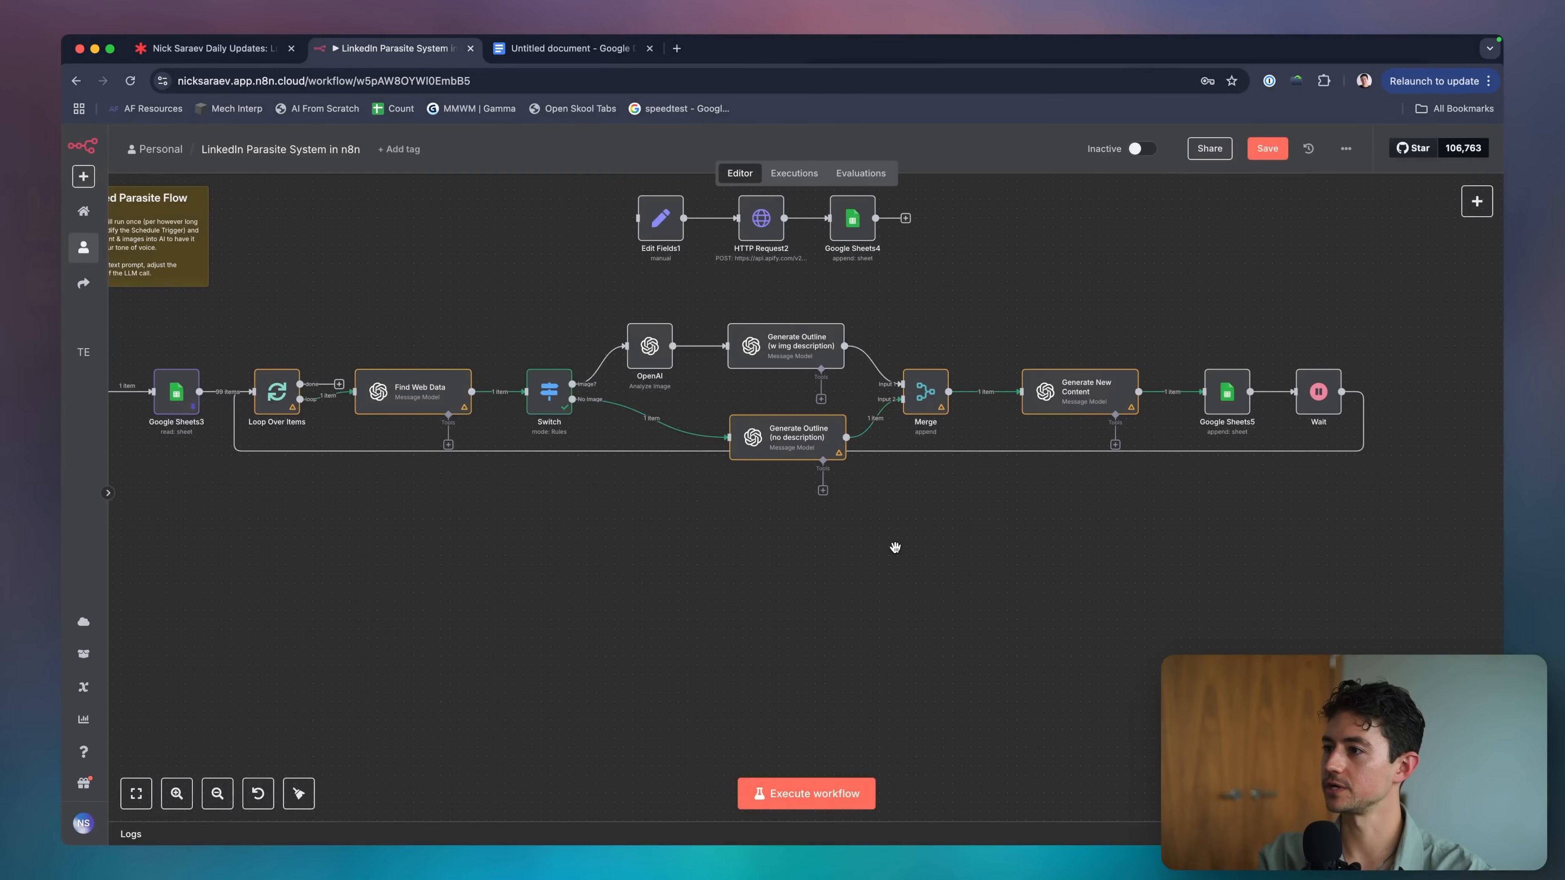
click(828, 792)
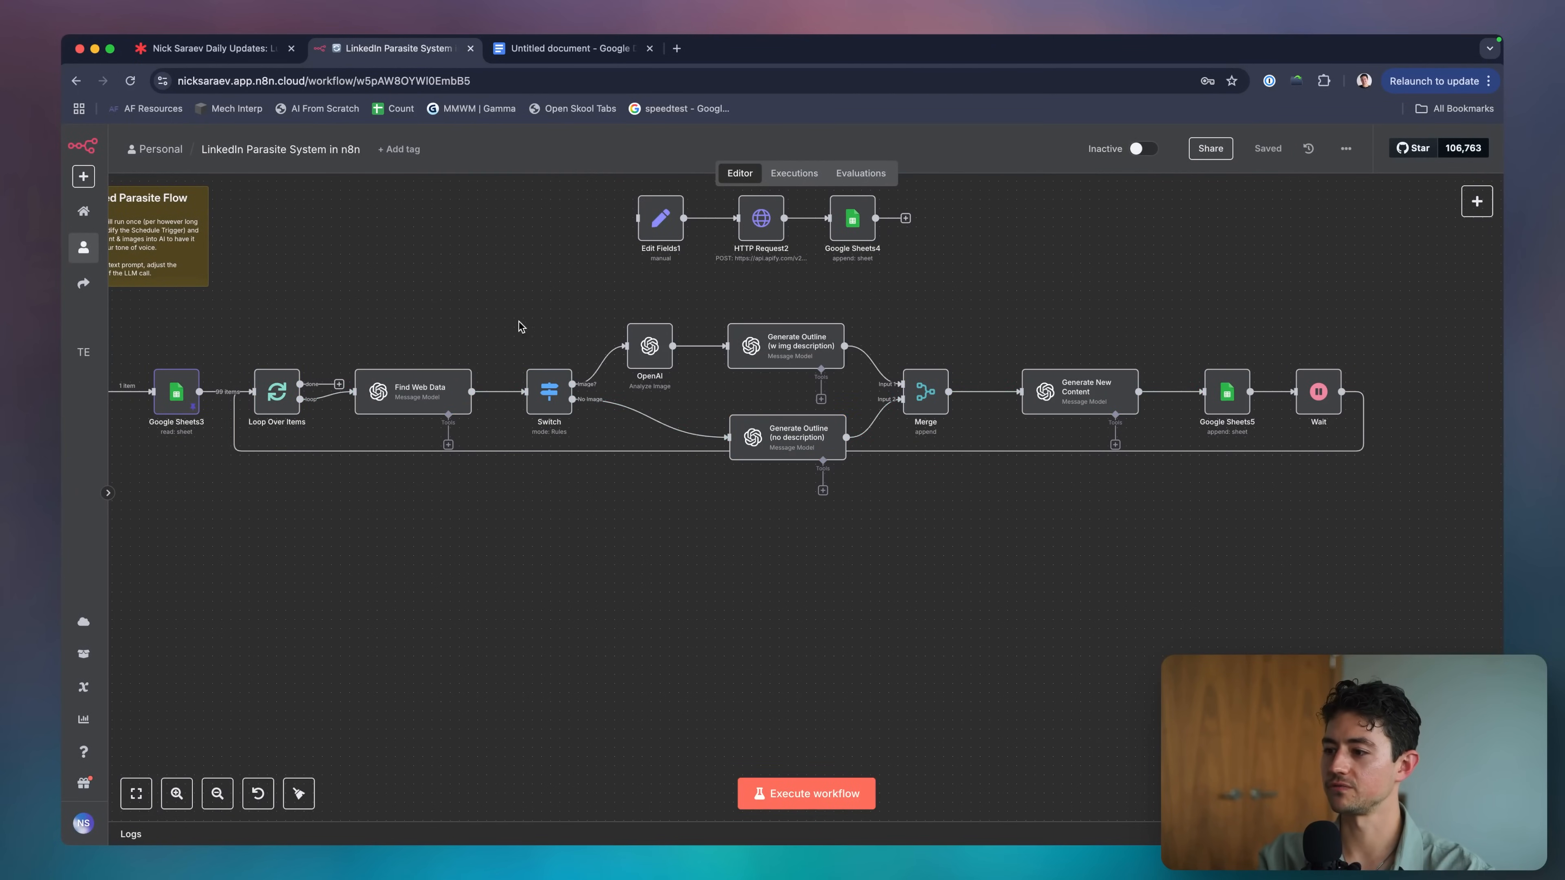
Reload the workflow page to refresh the n8n editor.
scroll(431, 456, left, 5)
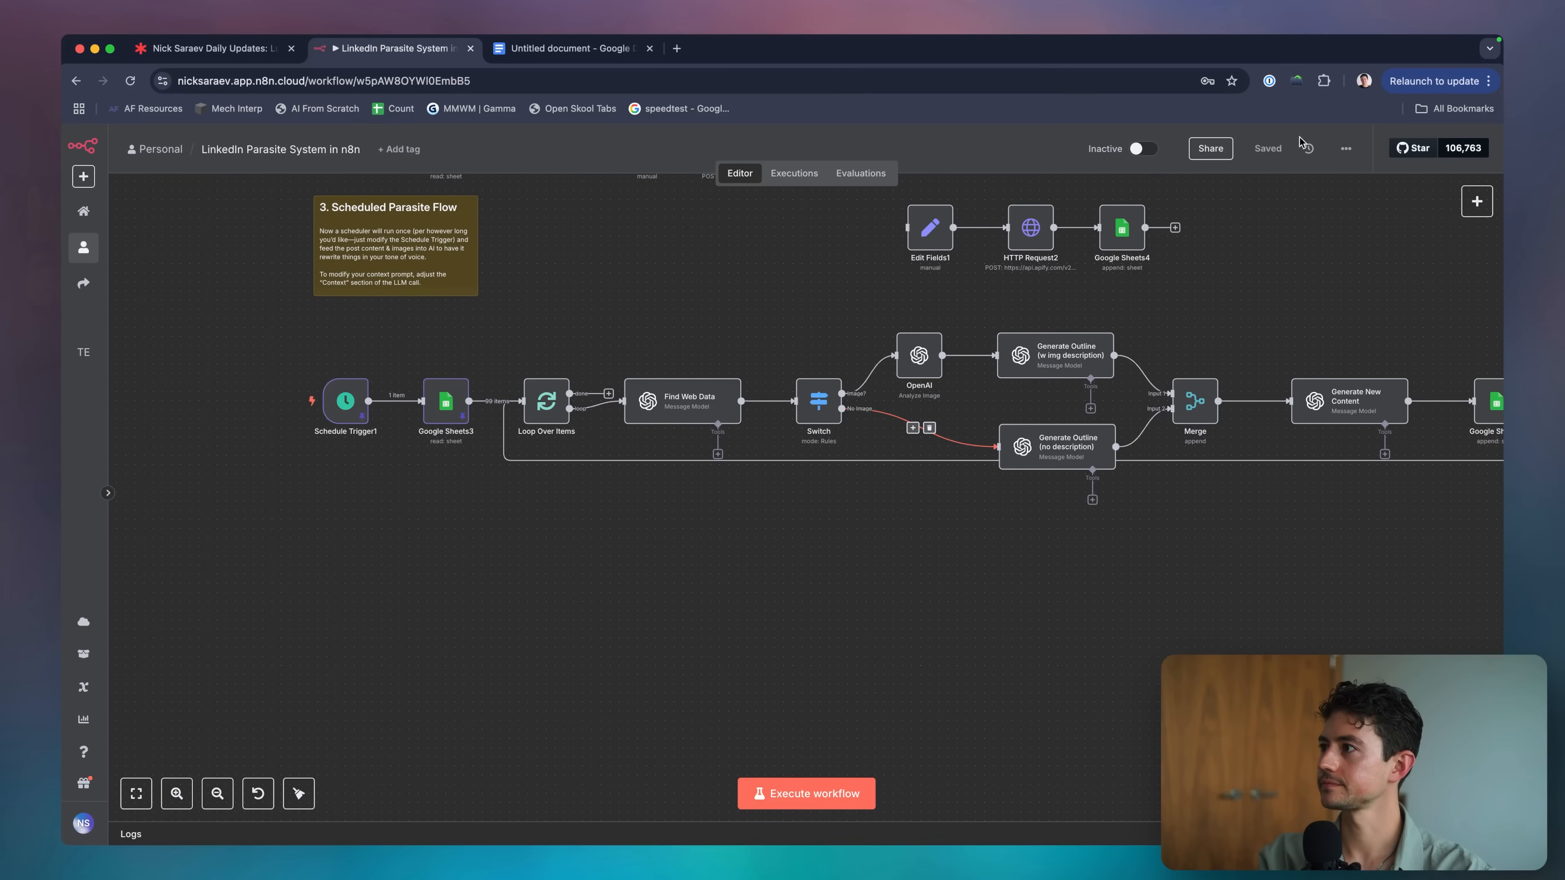
click(1036, 78)
key(Return)
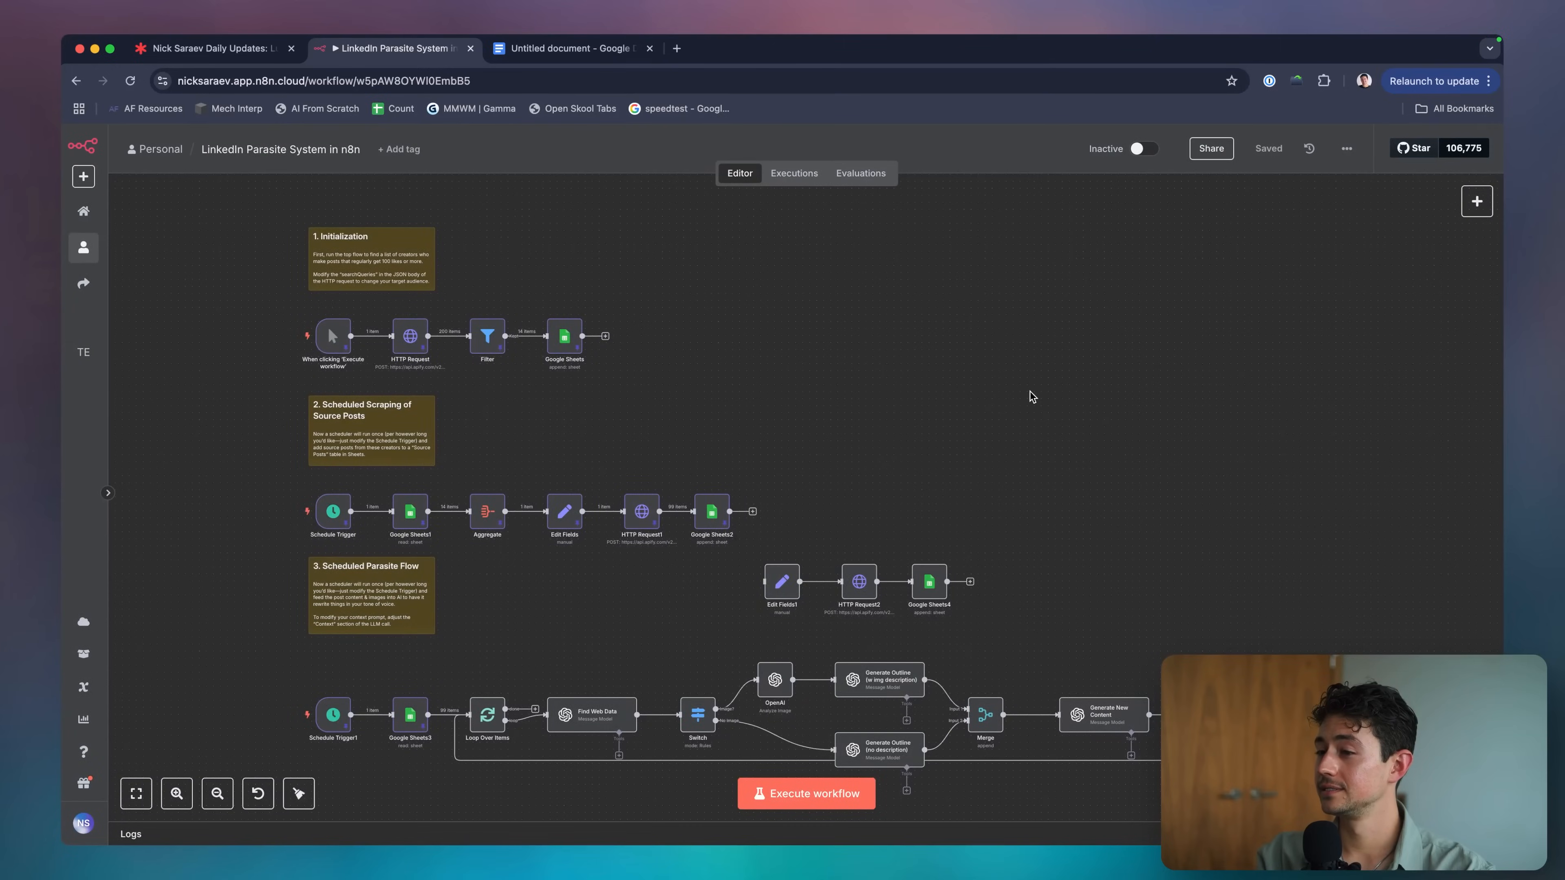
scroll(1032, 397, down, 5)
scroll(819, 473, up, 3)
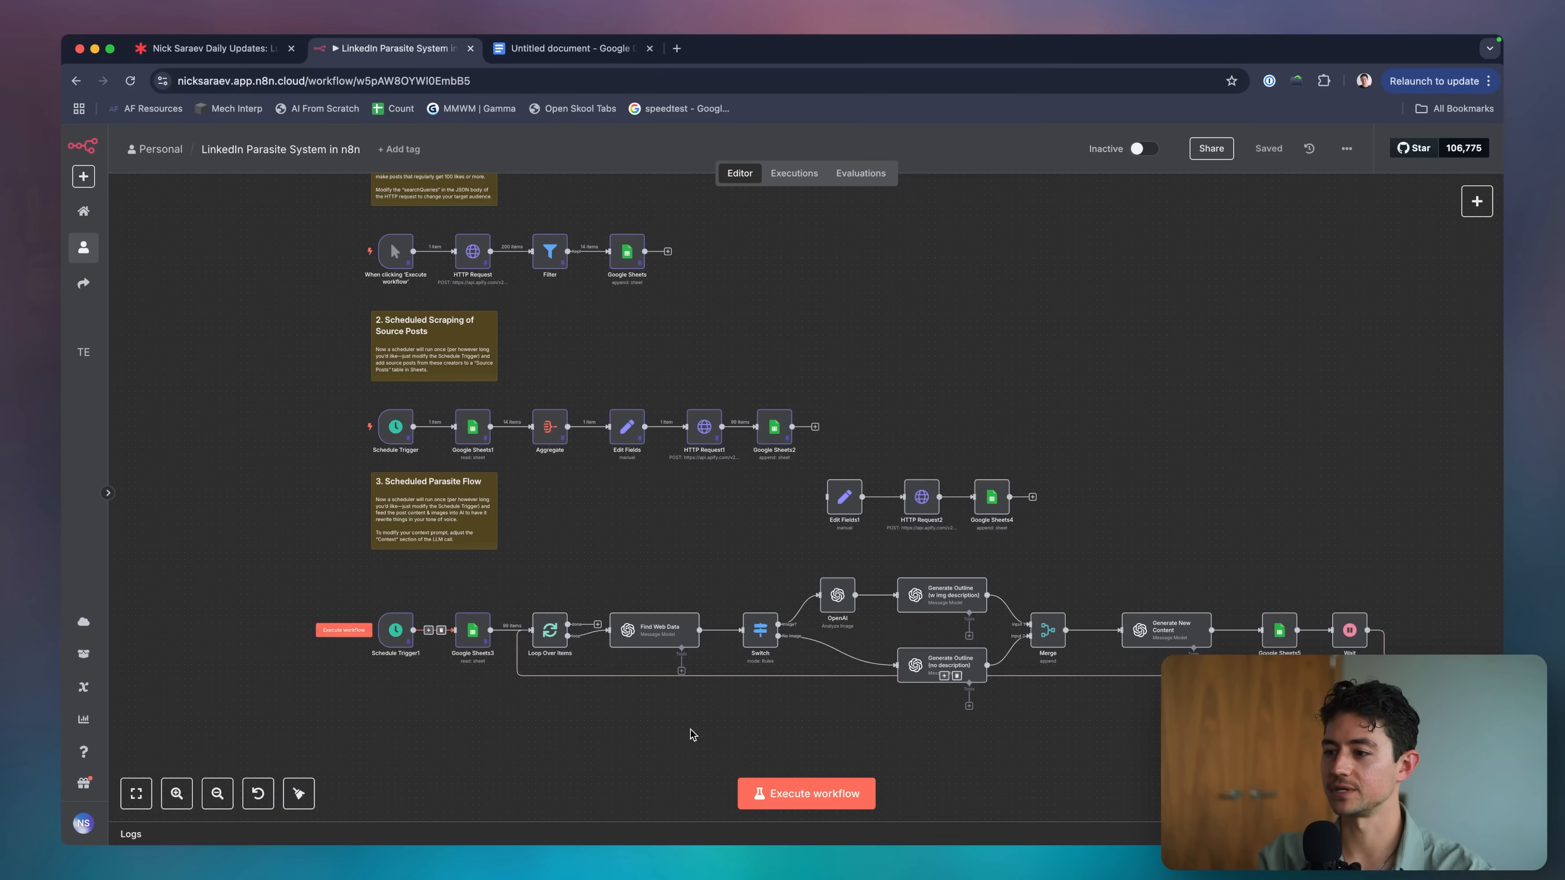
Replace Schedule Trigger1 with the manual trigger as Google Sheets3's input.
click(441, 630)
drag(396, 631, 213, 623)
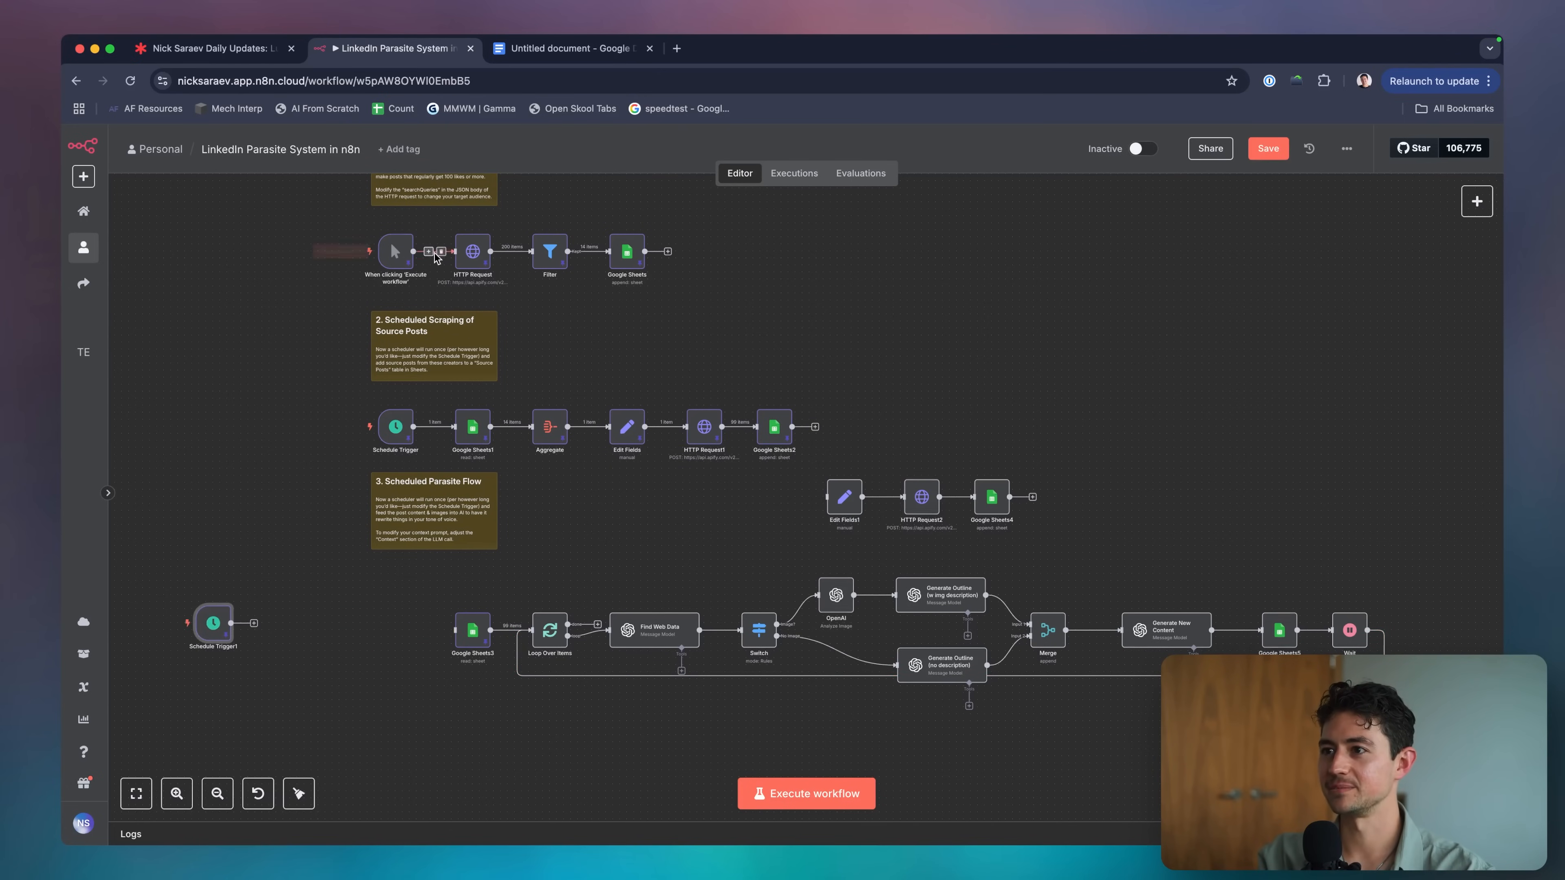
drag(400, 256, 456, 630)
click(437, 624)
Execute the workflow from the manual trigger and watch it start running.
click(781, 800)
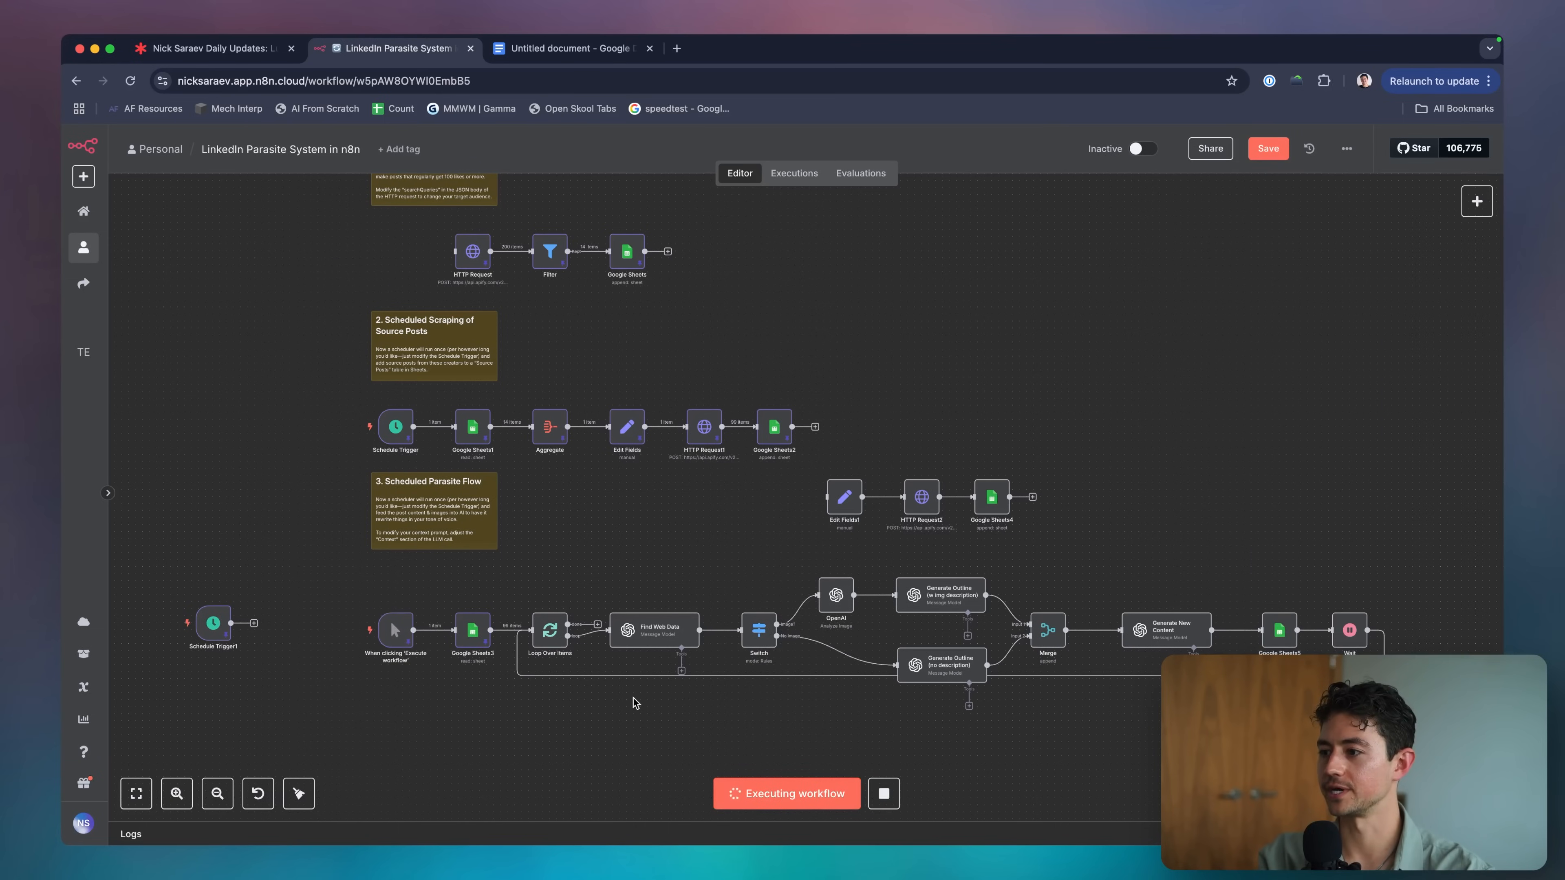
scroll(635, 703, down, 2)
scroll(635, 703, right, 5)
scroll(635, 703, down, 2)
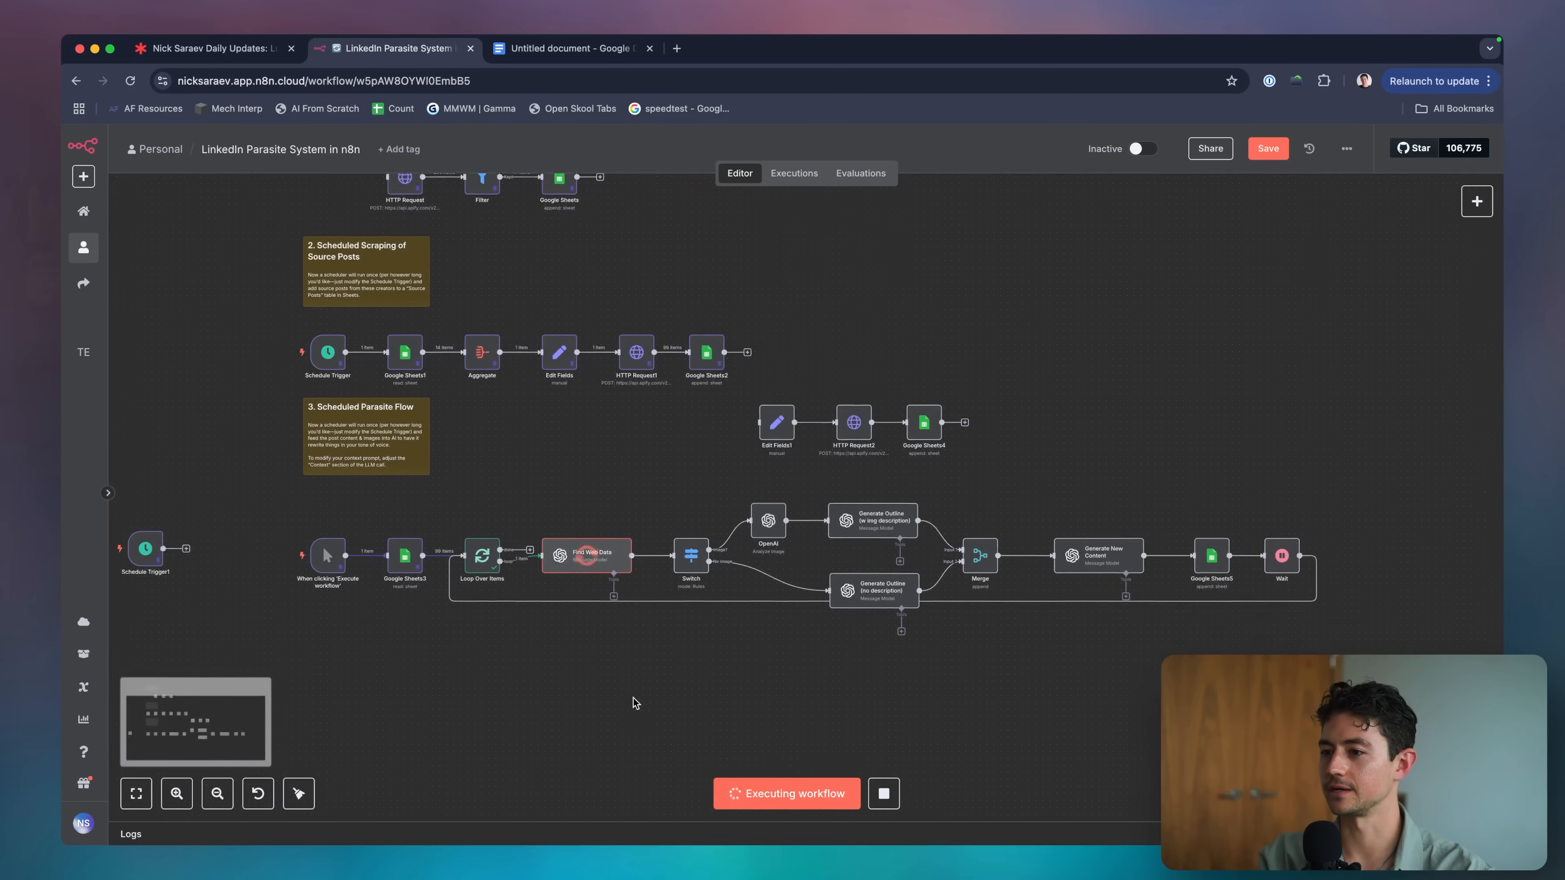
scroll(623, 672, right, 2)
scroll(614, 644, up, 5)
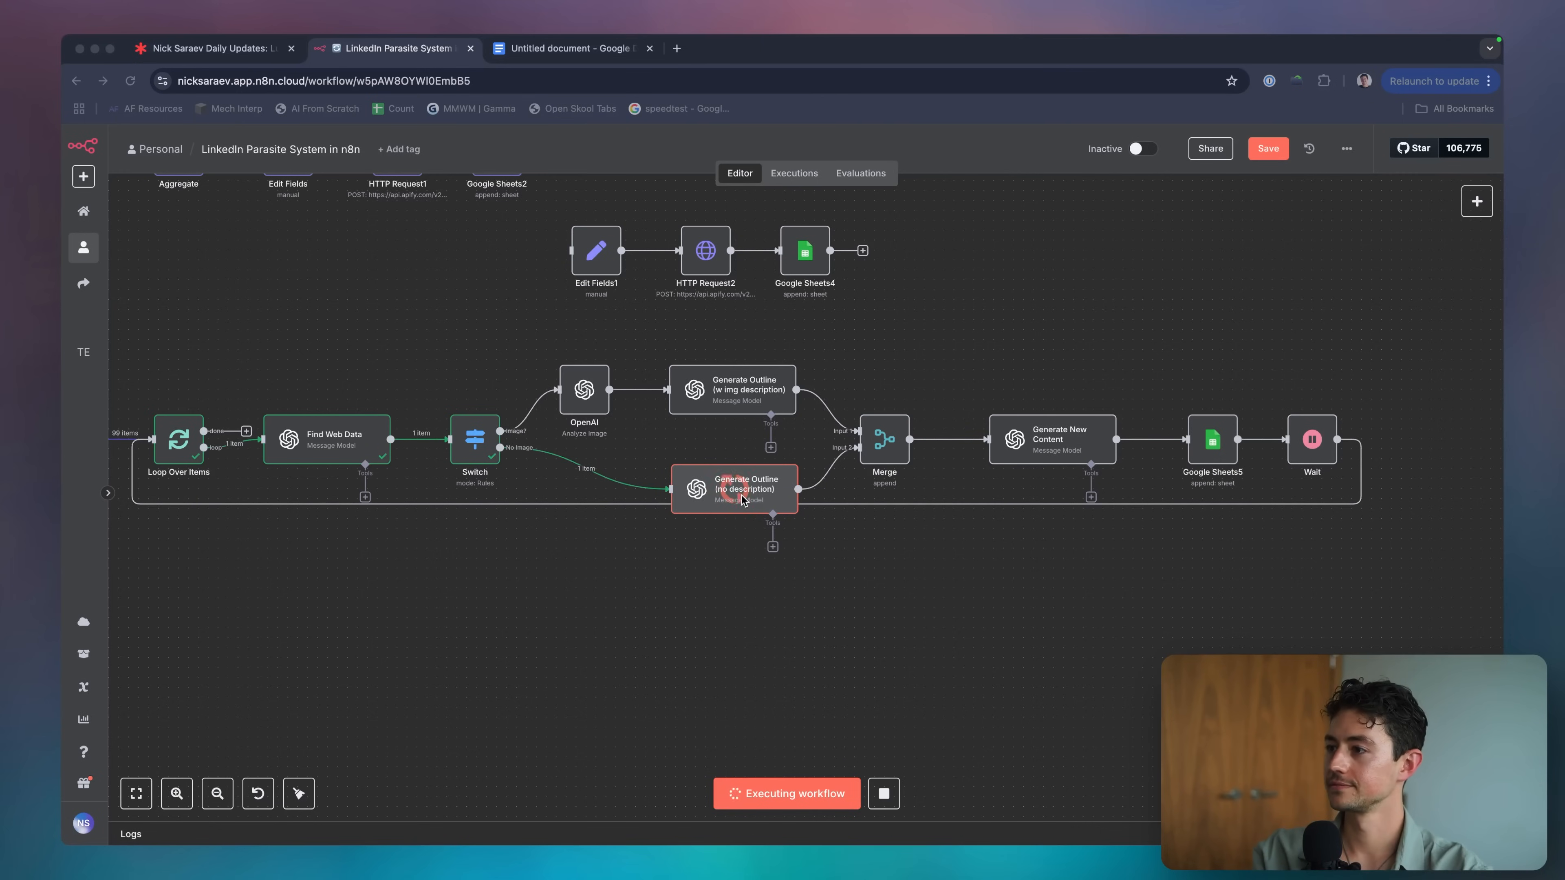
Follow the run across the canvas and open the failed Google Sheets5 node's error.
click(819, 546)
scroll(819, 545, right, 4)
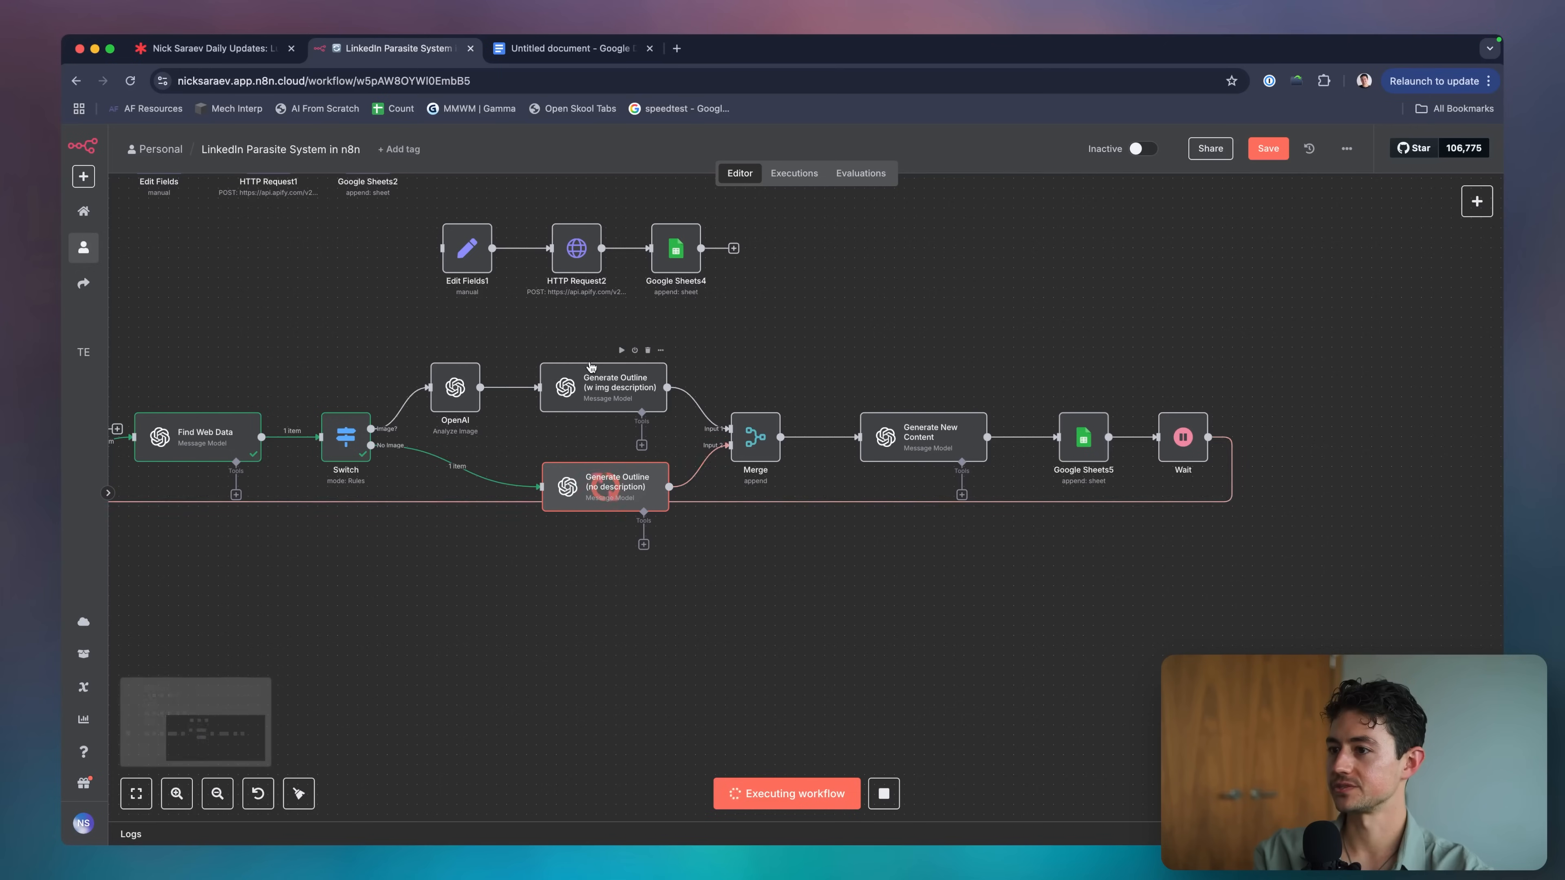
scroll(727, 475, right, 8)
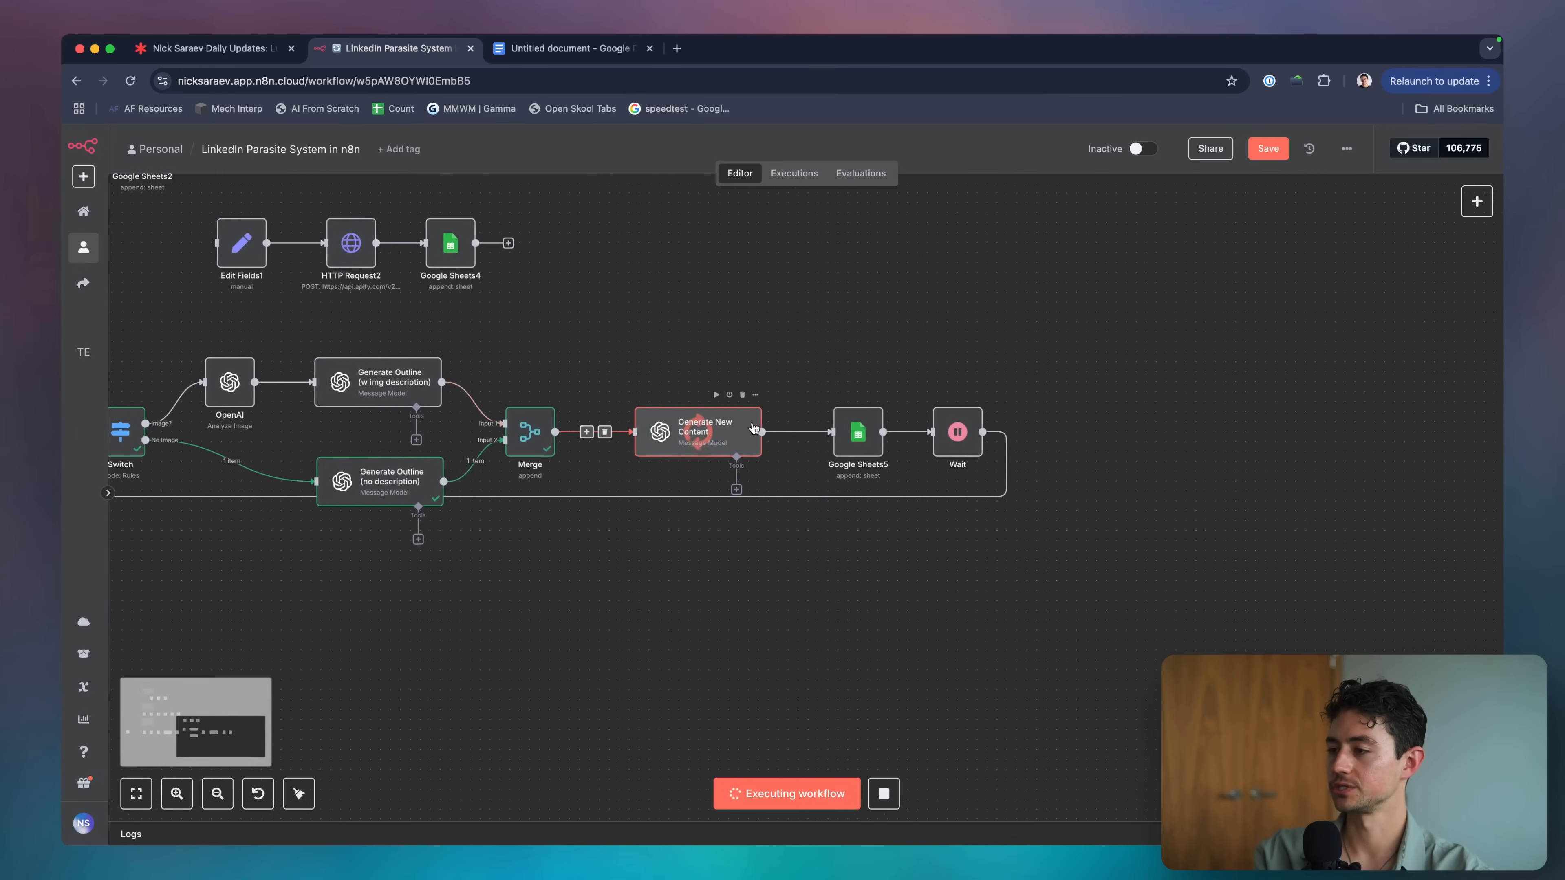
scroll(727, 475, right, 3)
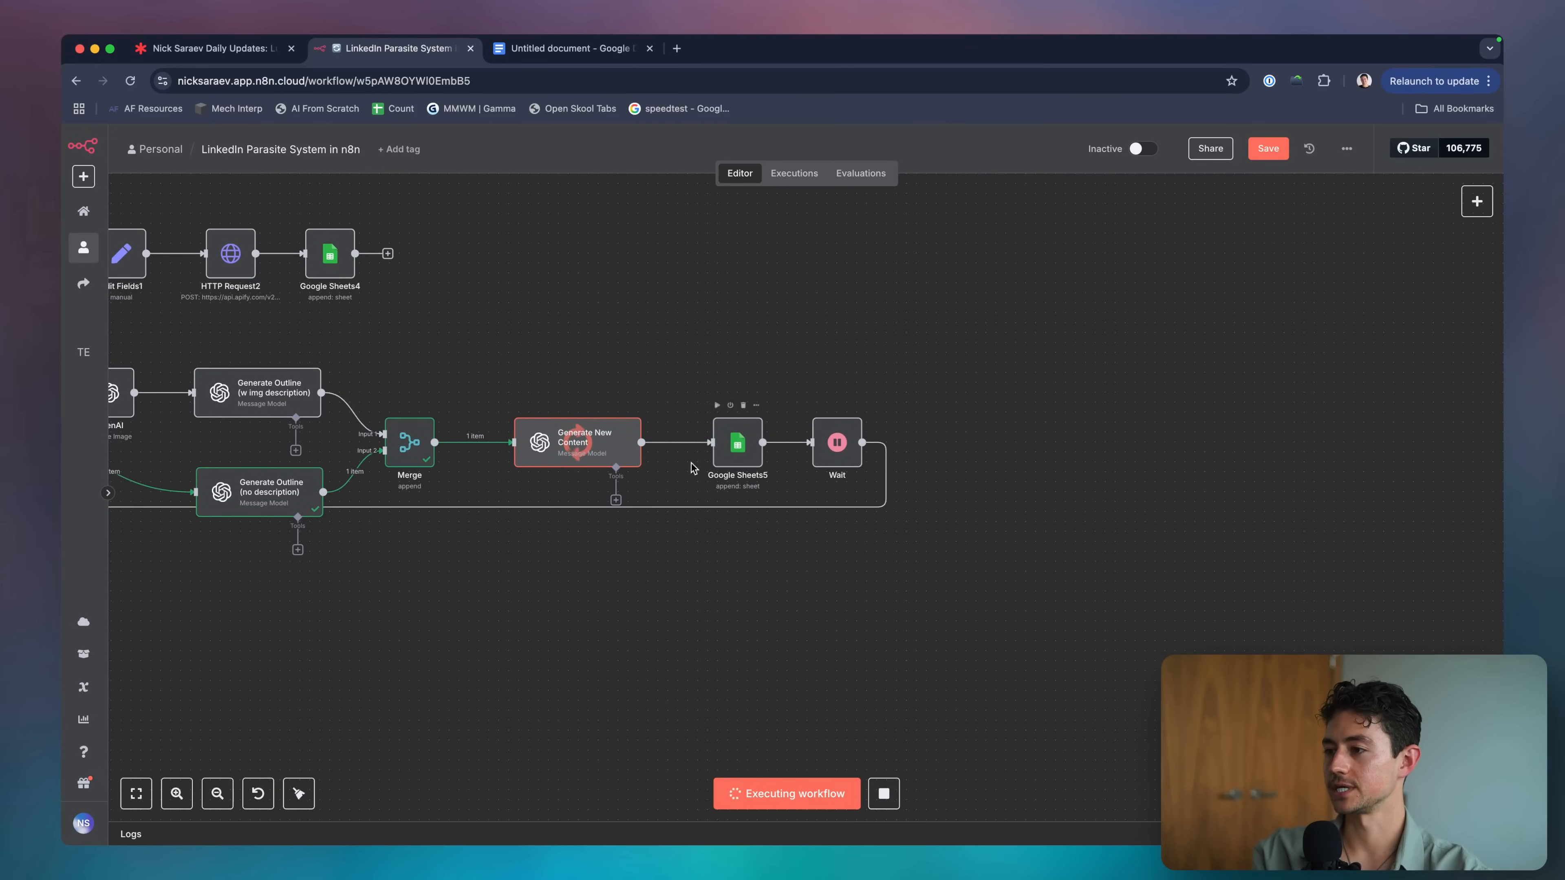
scroll(684, 450, left, 6)
scroll(668, 425, right, 6)
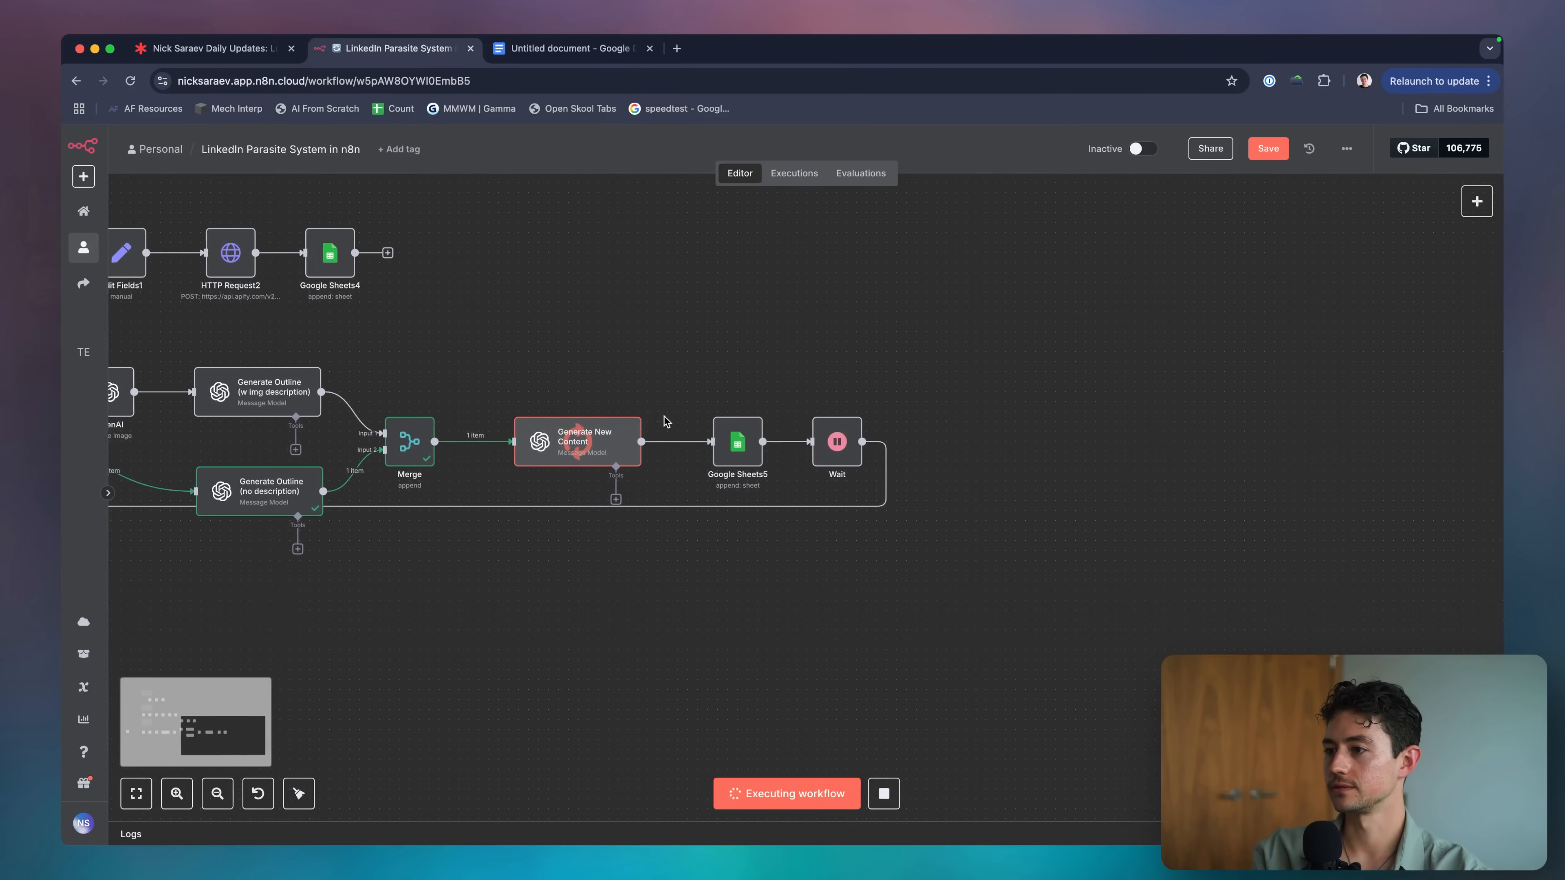
drag(618, 346, 568, 412)
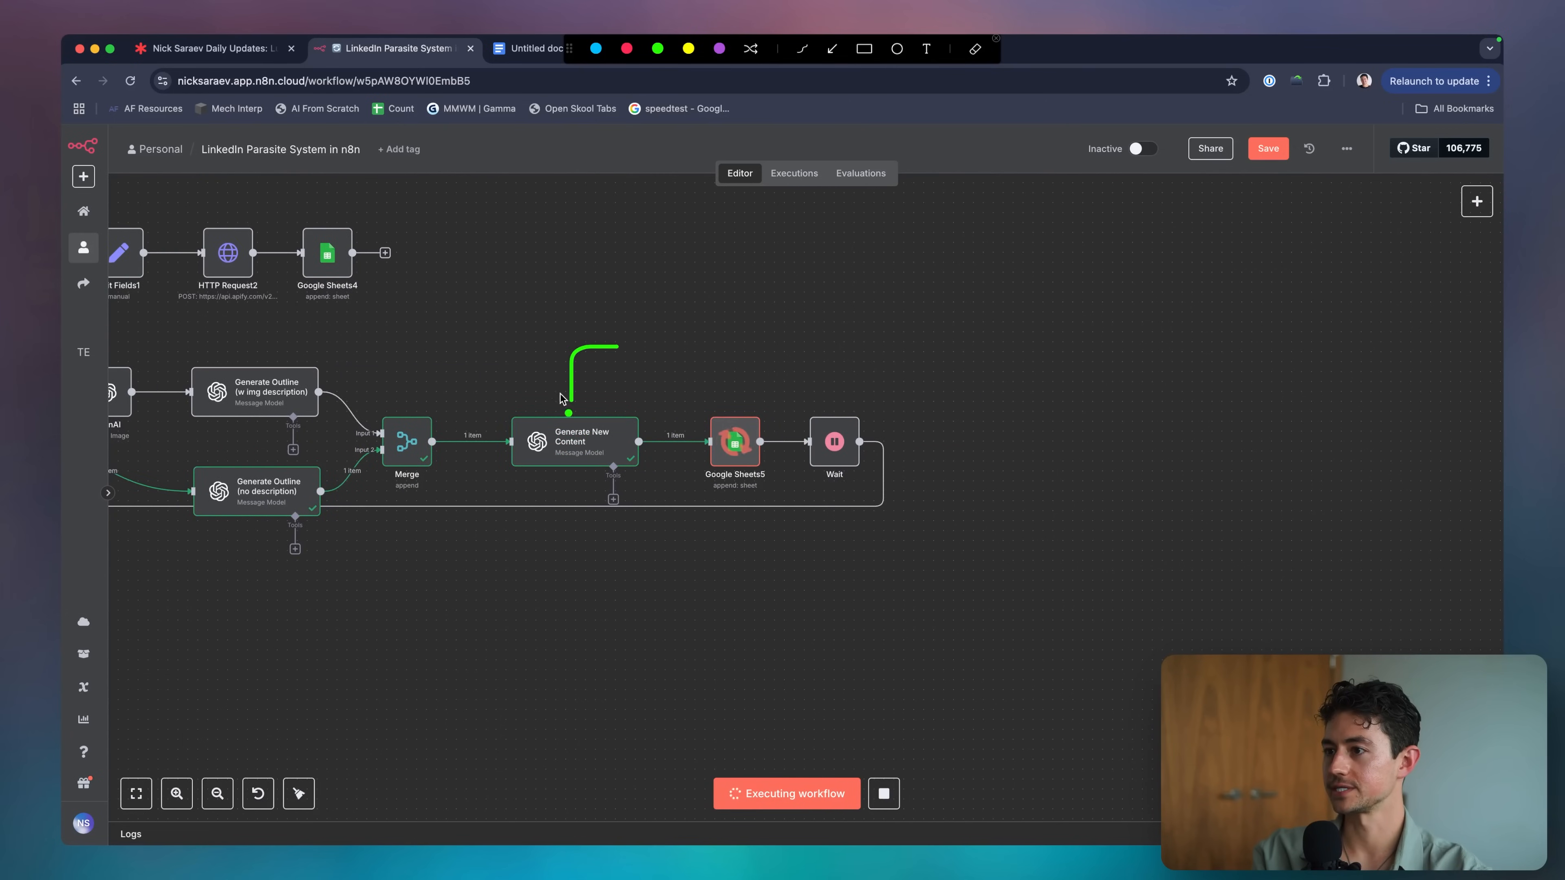
double_click(737, 443)
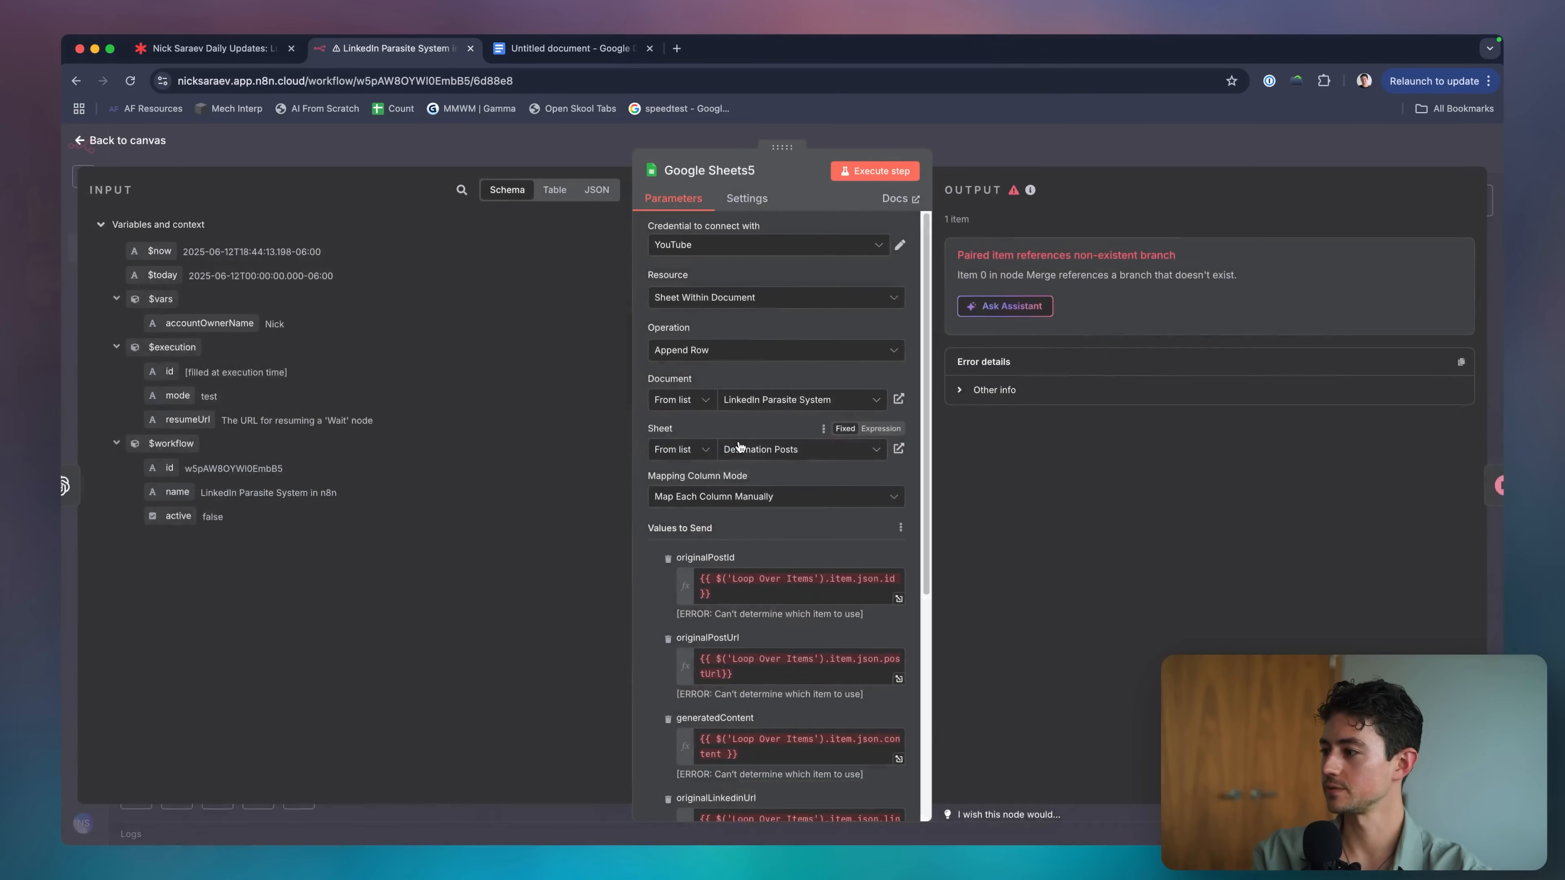
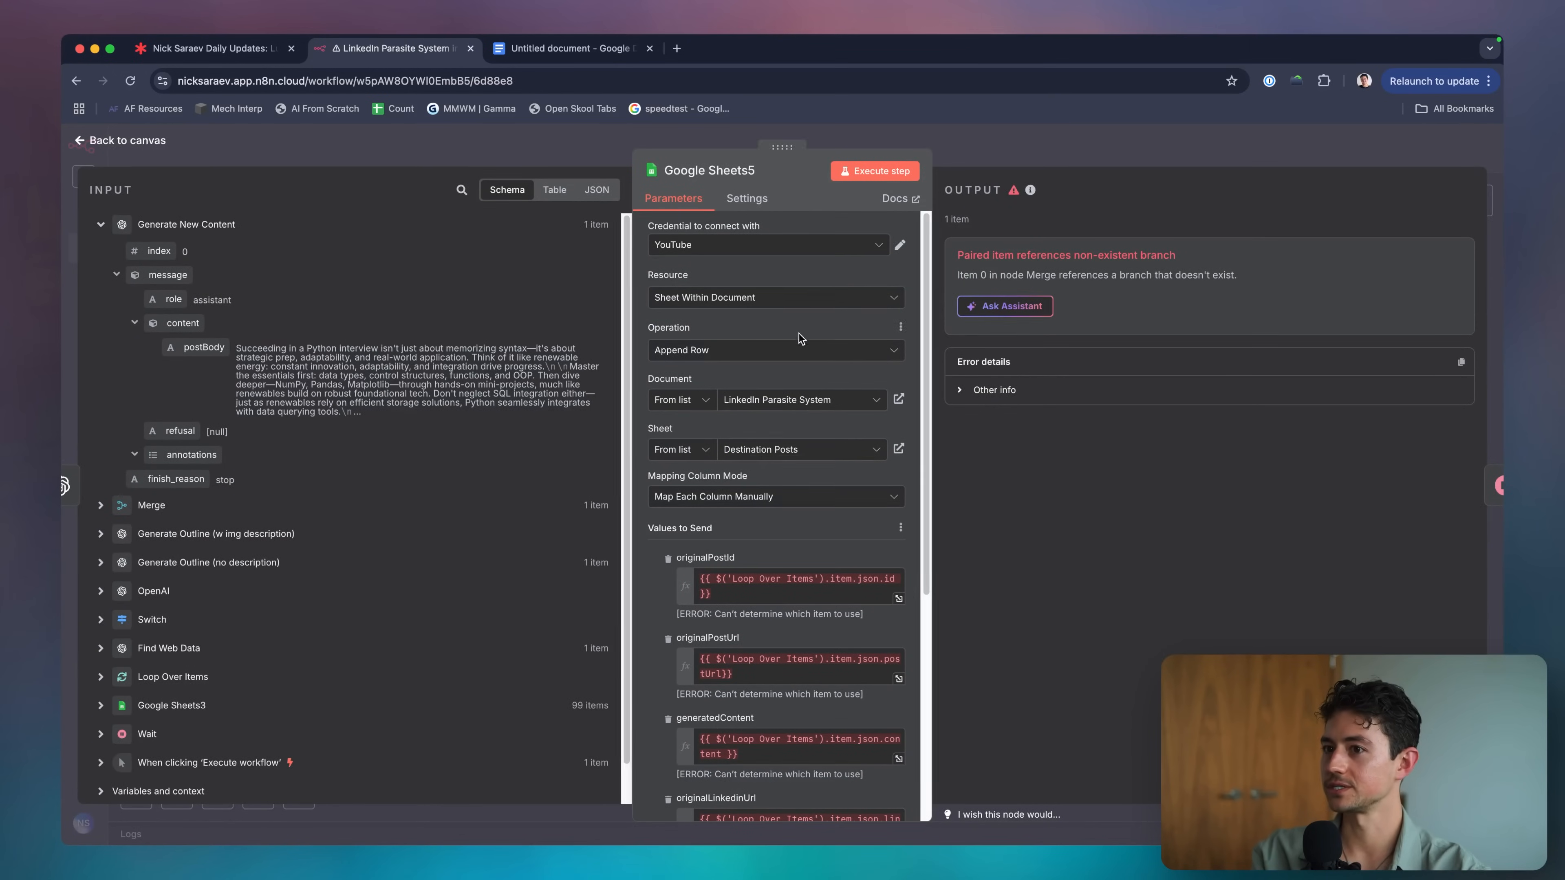
Reopen Google Sheets5 and search its input for 'merge' to locate the paired-item source.
key(Escape)
scroll(822, 425, left, 1)
double_click(748, 439)
scroll(741, 562, down, 3)
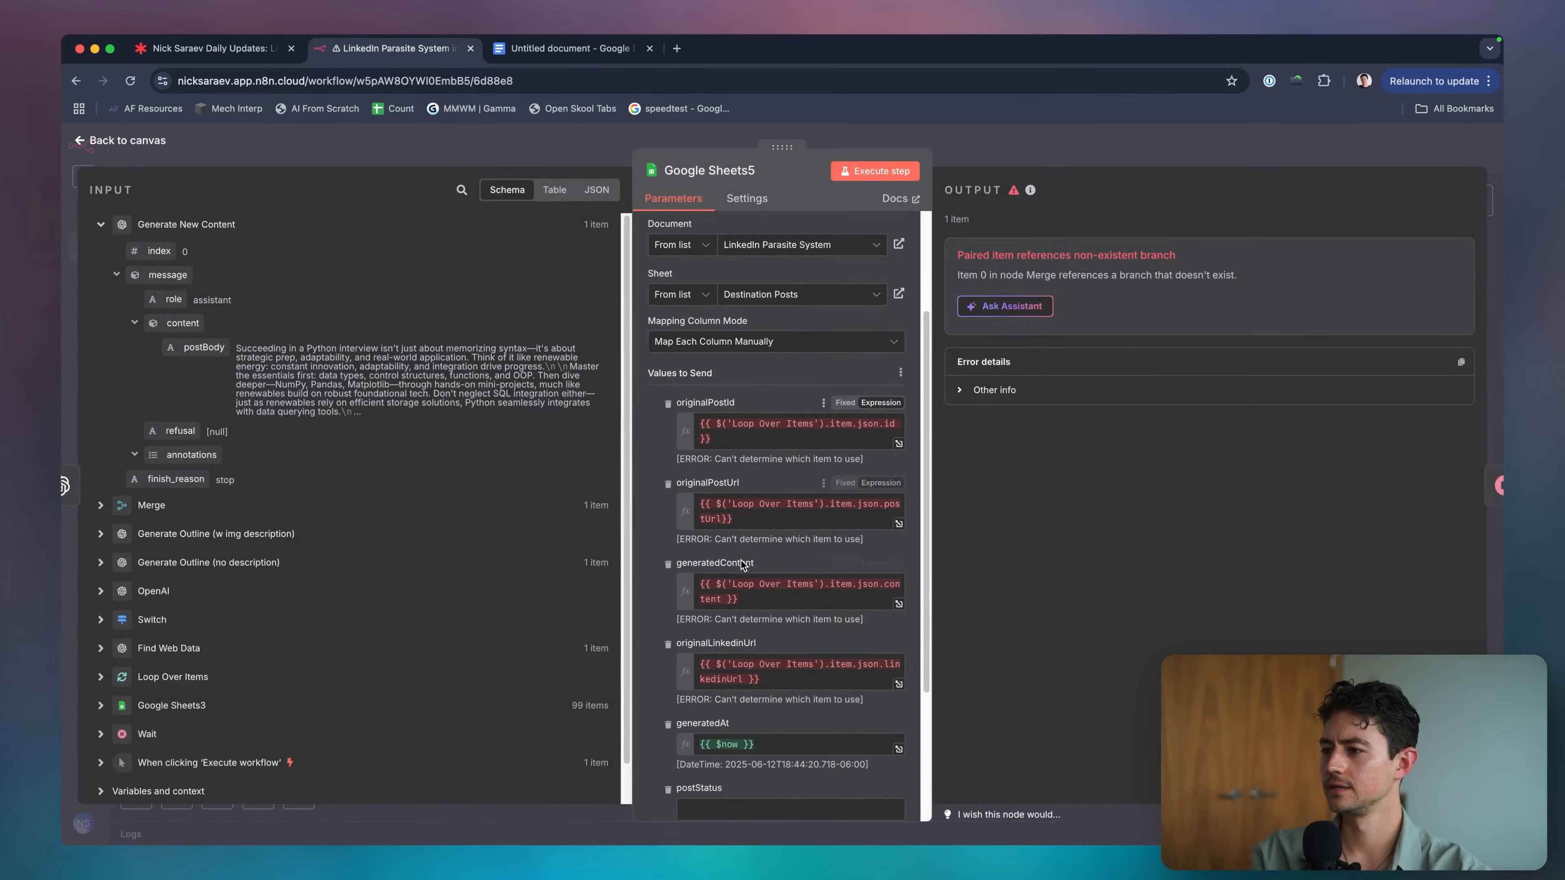
scroll(742, 563, down, 1)
key(super+f)
text(merge)
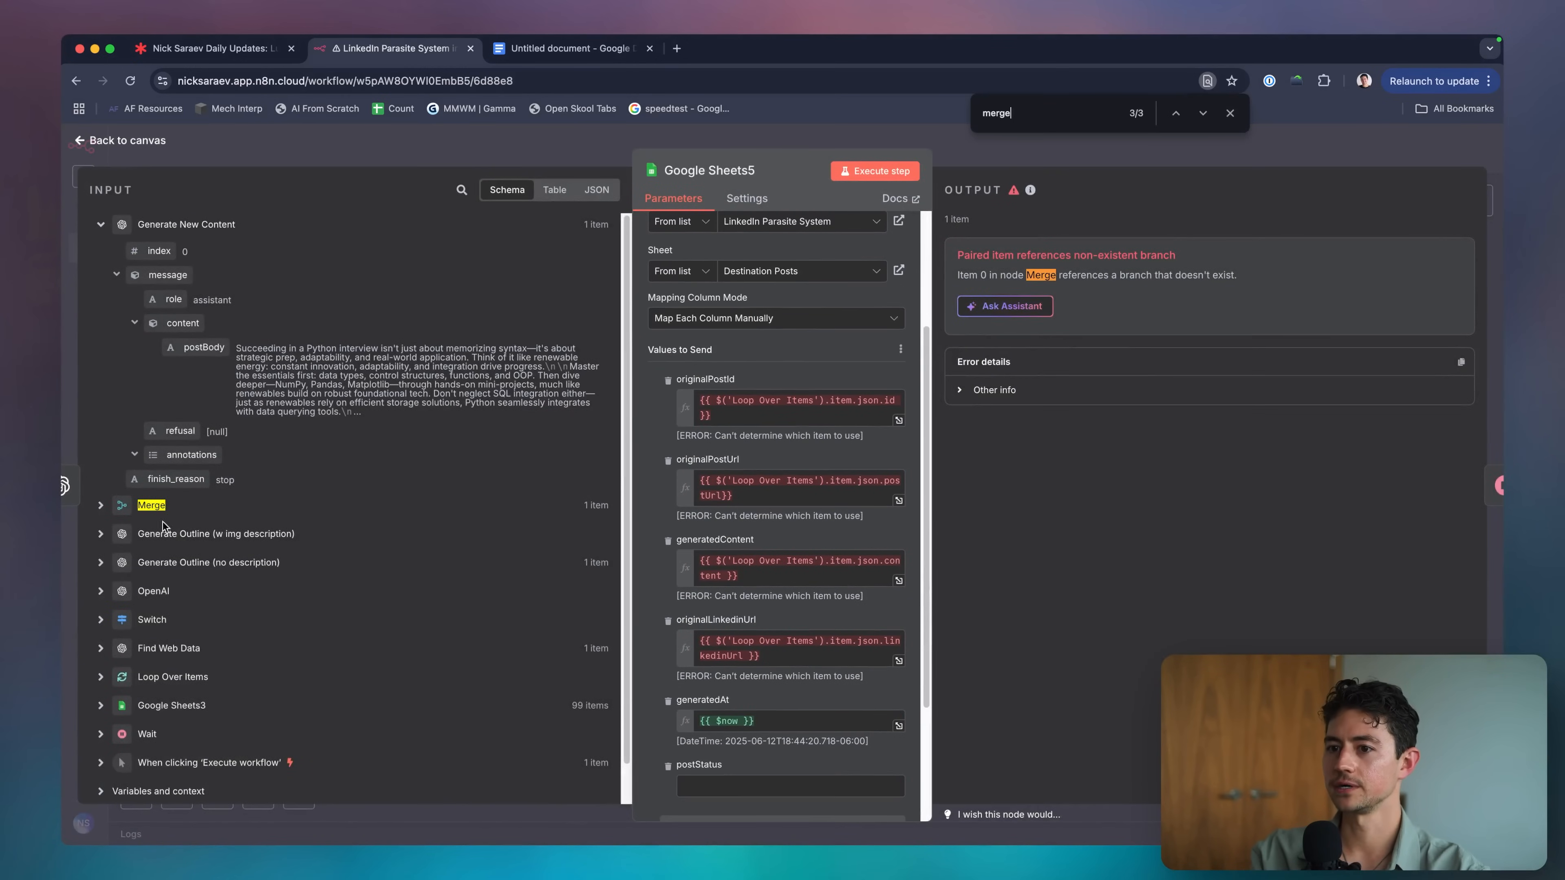
click(94, 506)
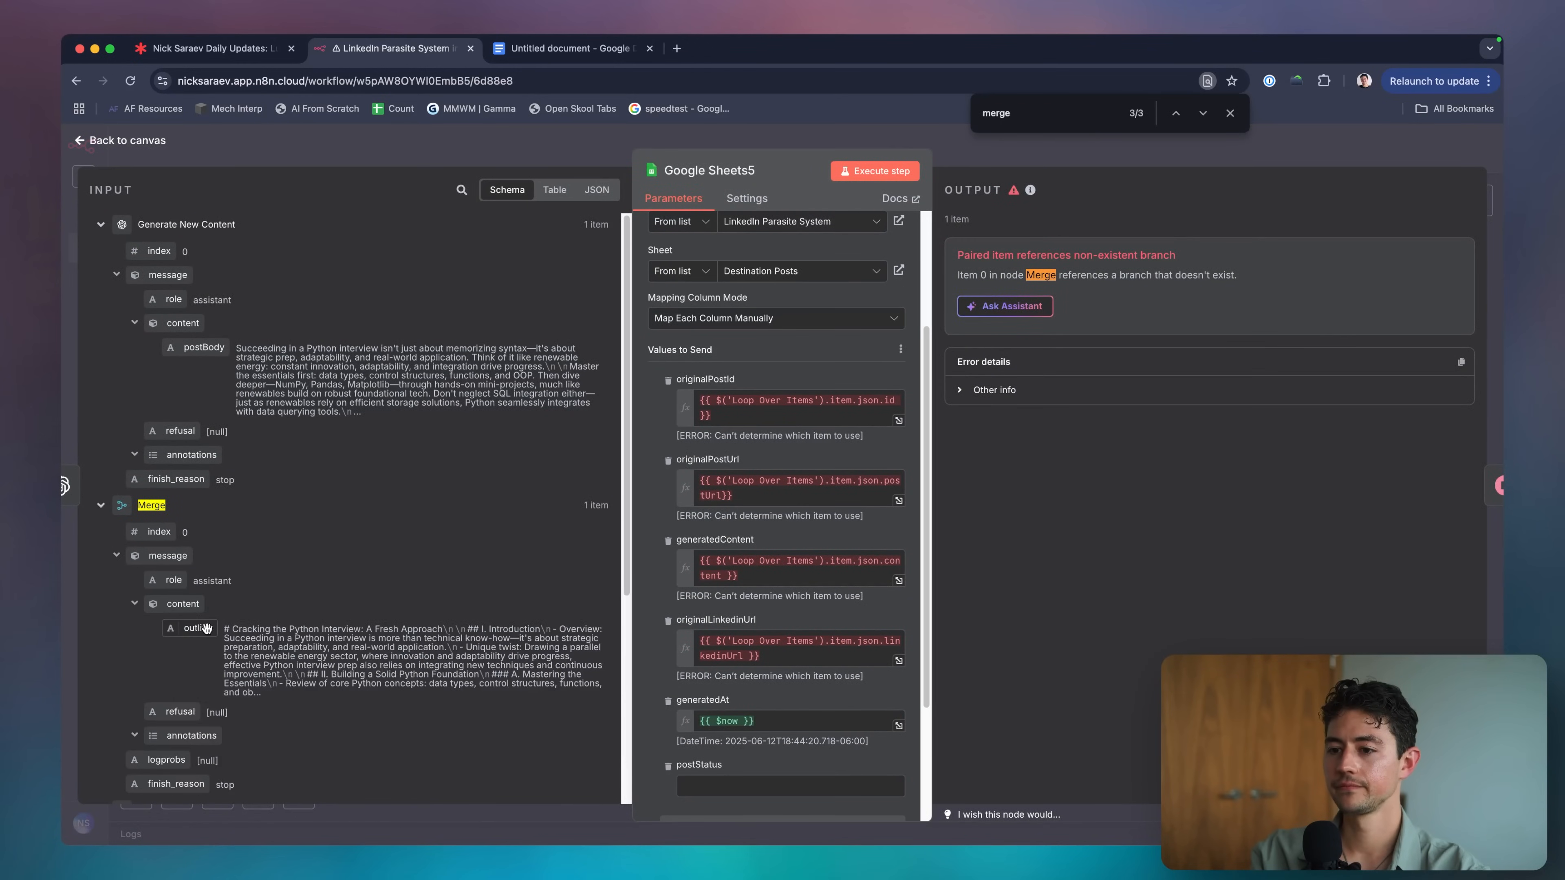
Inspect the Merge node and Generate New Content's final prompt outline expression.
key(Escape)
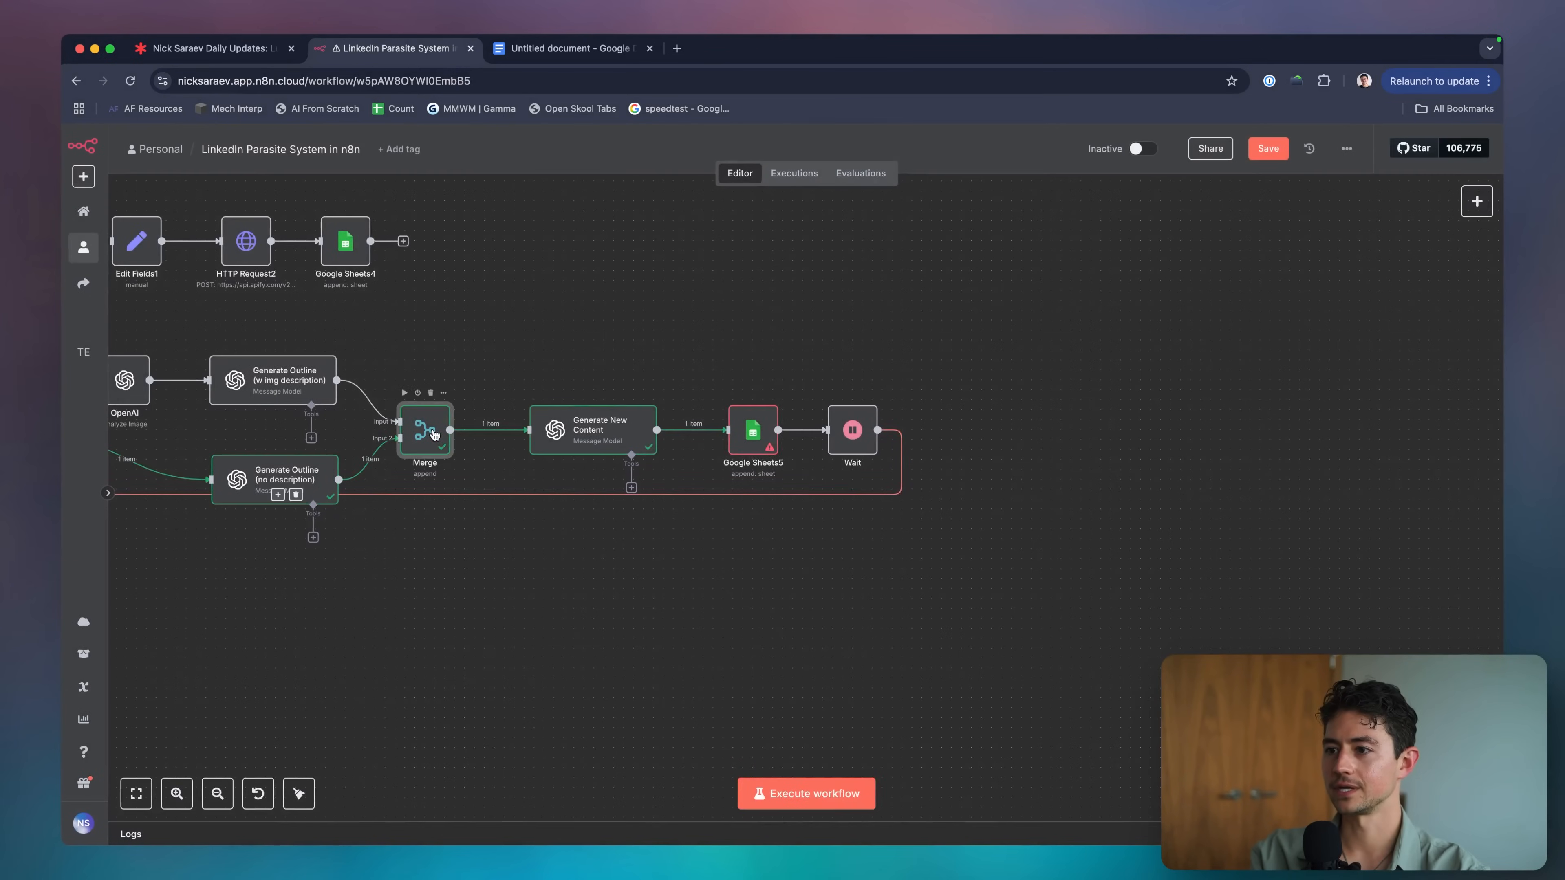
double_click(431, 431)
key(Escape)
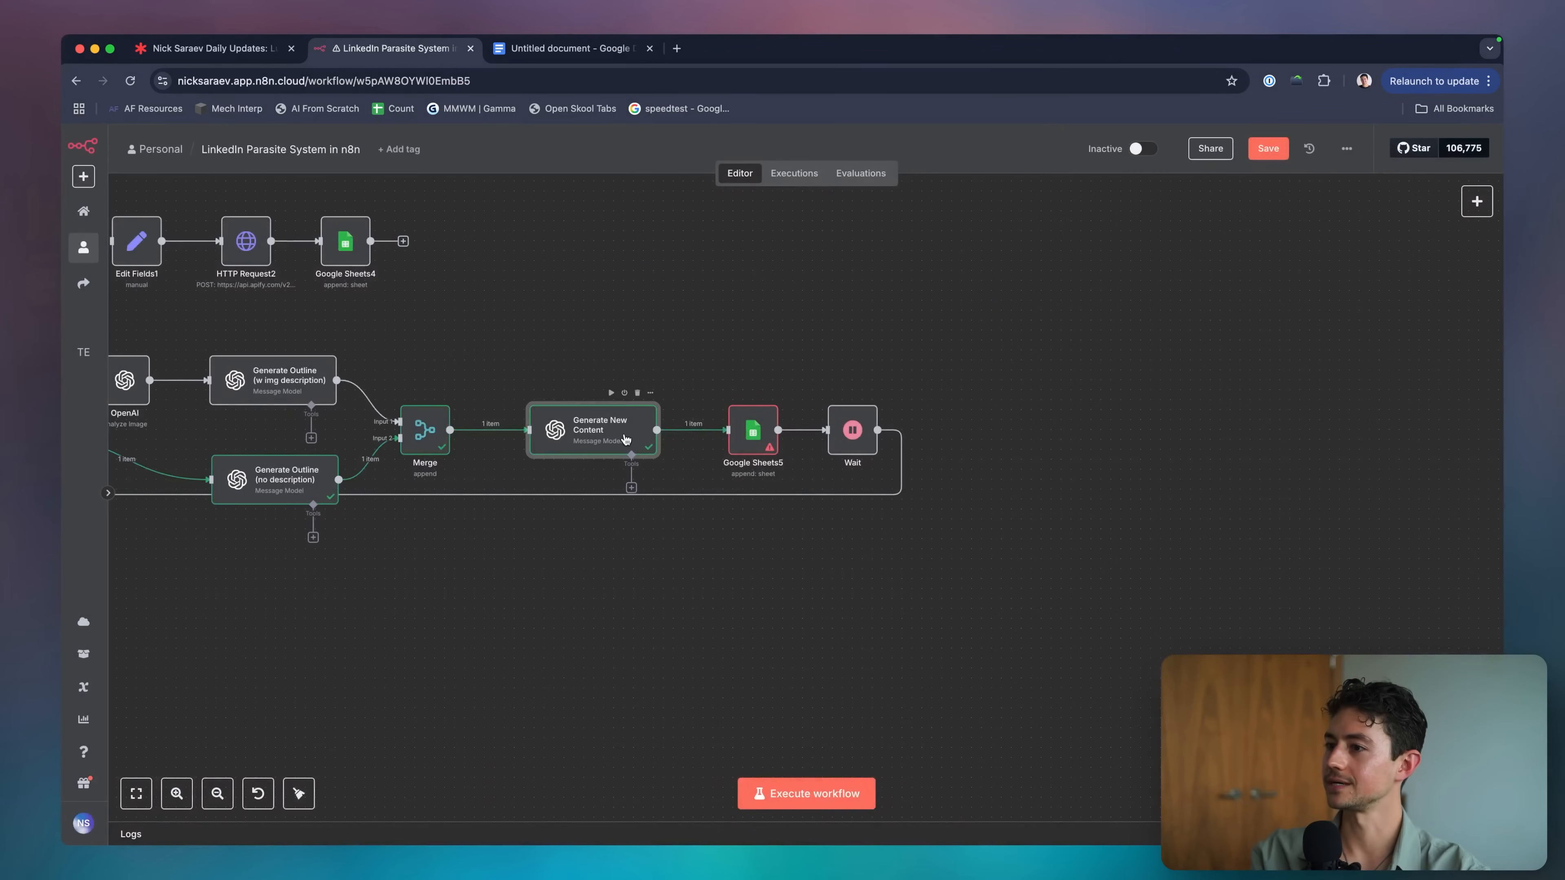
double_click(622, 432)
scroll(797, 521, down, 5)
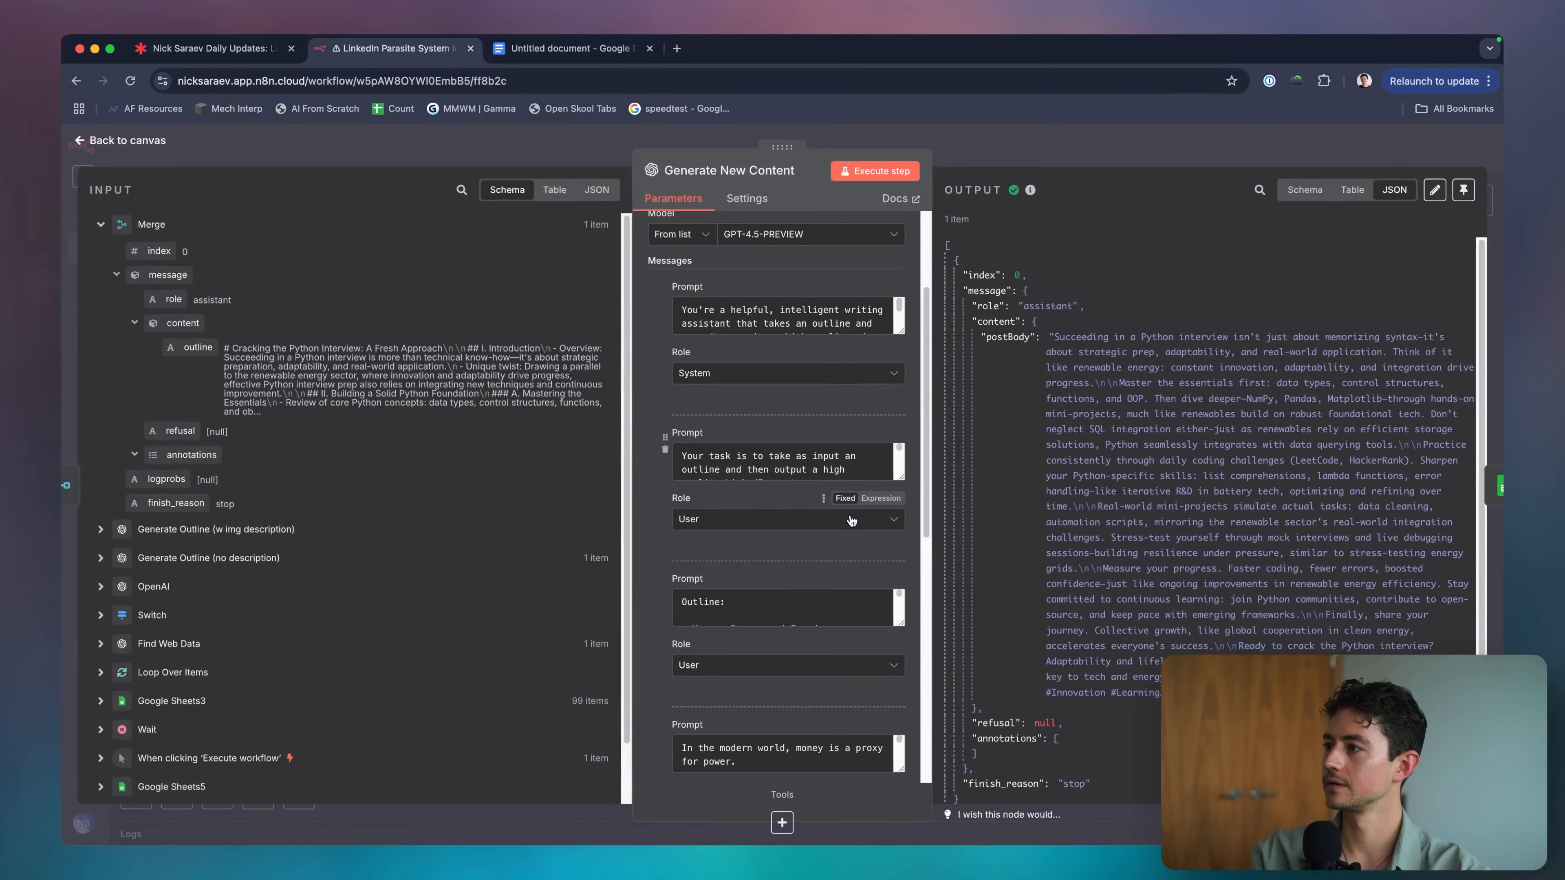
scroll(797, 521, down, 6)
click(838, 550)
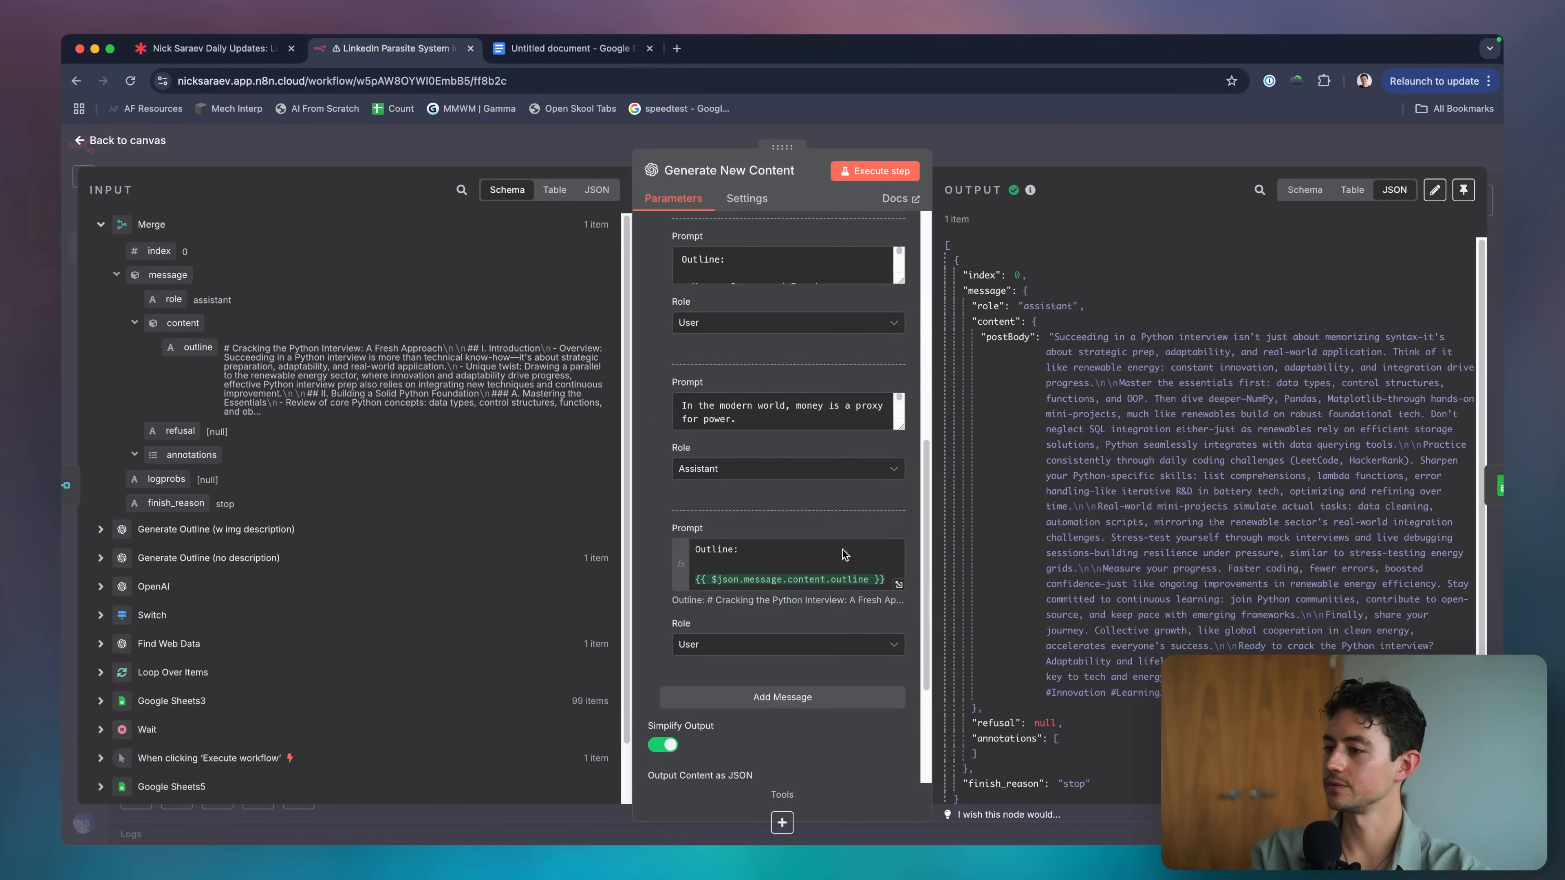
click(964, 163)
Reopen Google Sheets5 on the canvas to review its error again.
scroll(944, 362, left, 2)
mouse_move(398, 383)
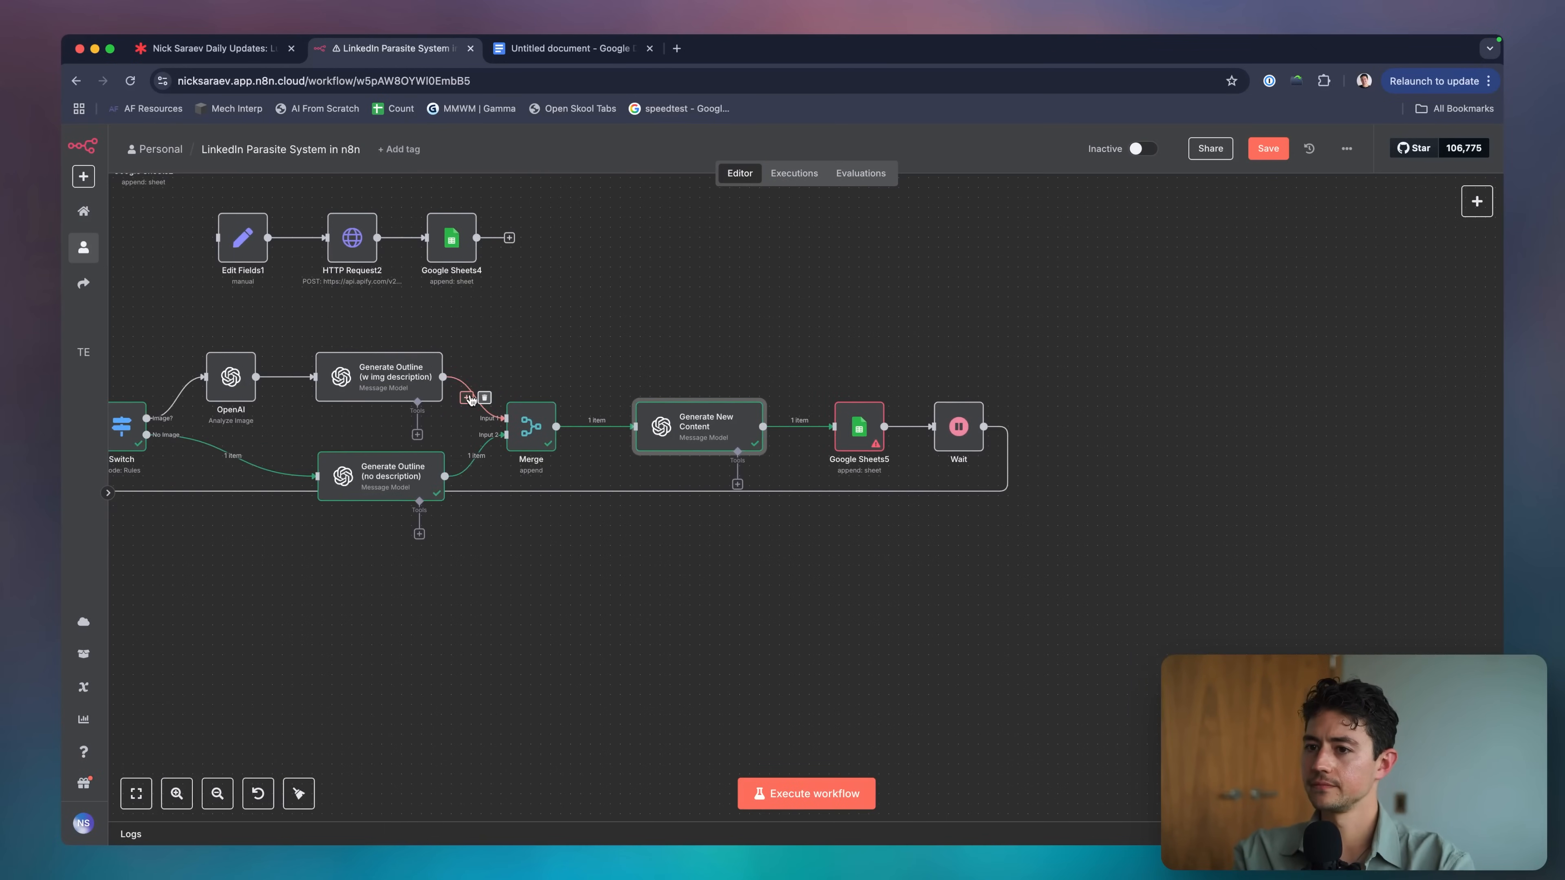
scroll(471, 395, left, 3)
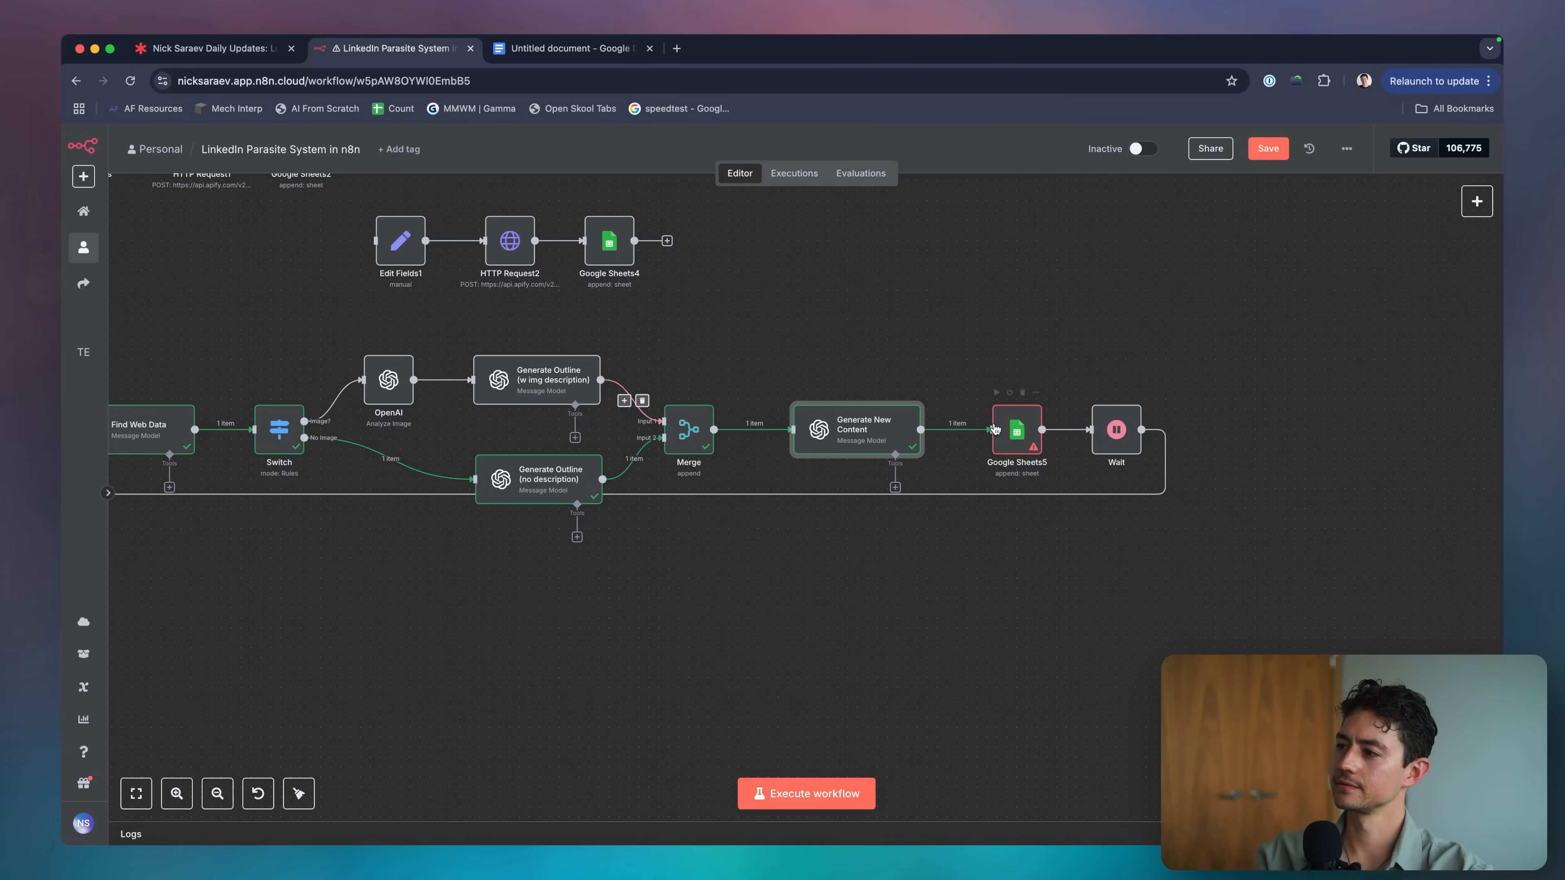
scroll(801, 432, right, 2)
double_click(948, 437)
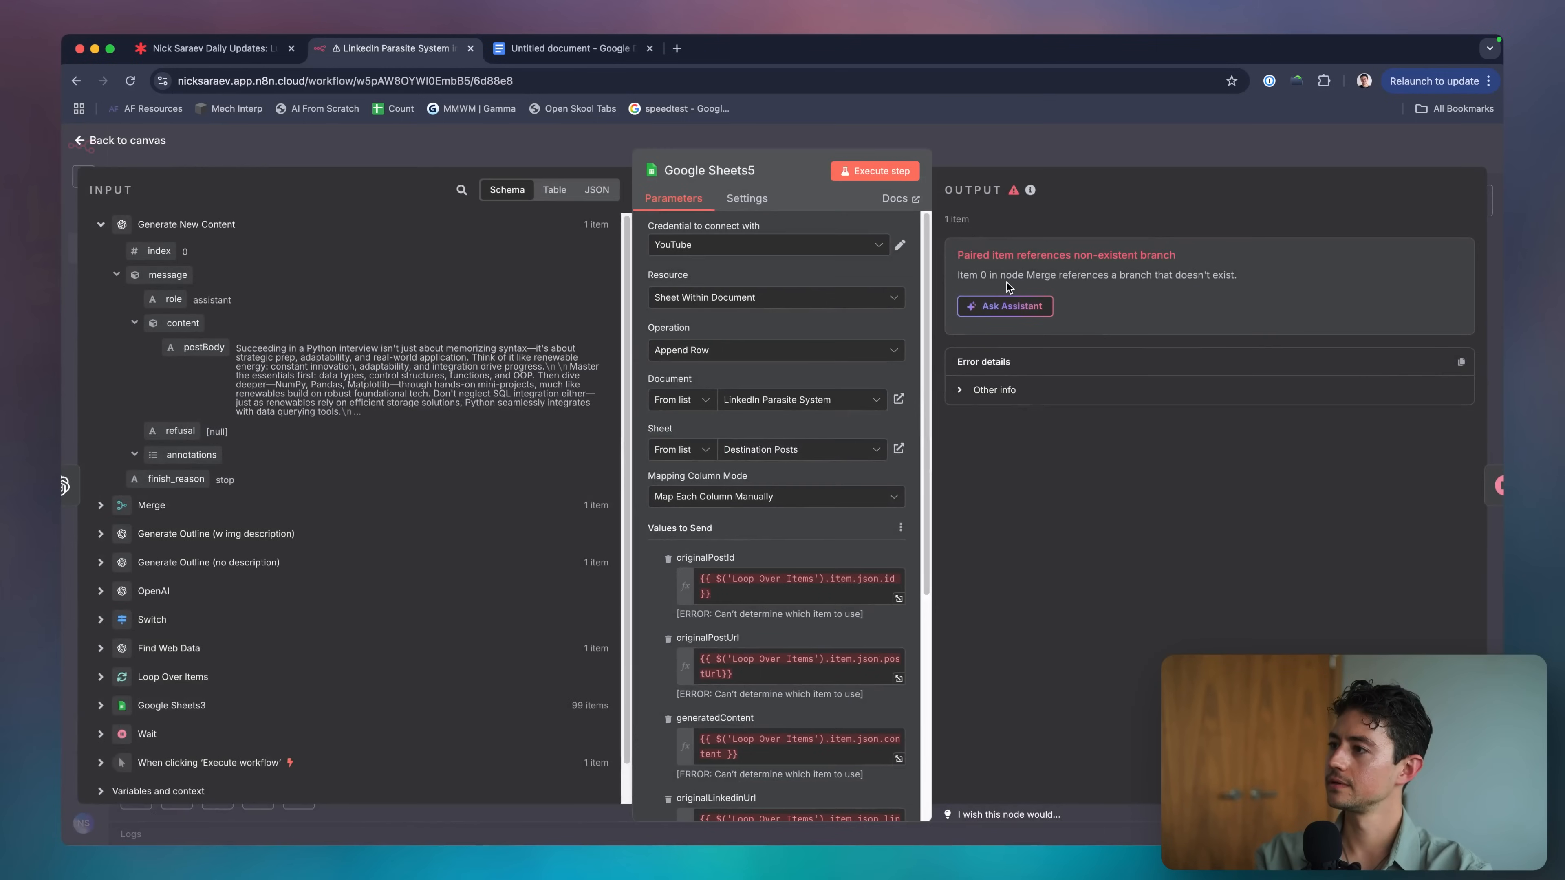
key(Escape)
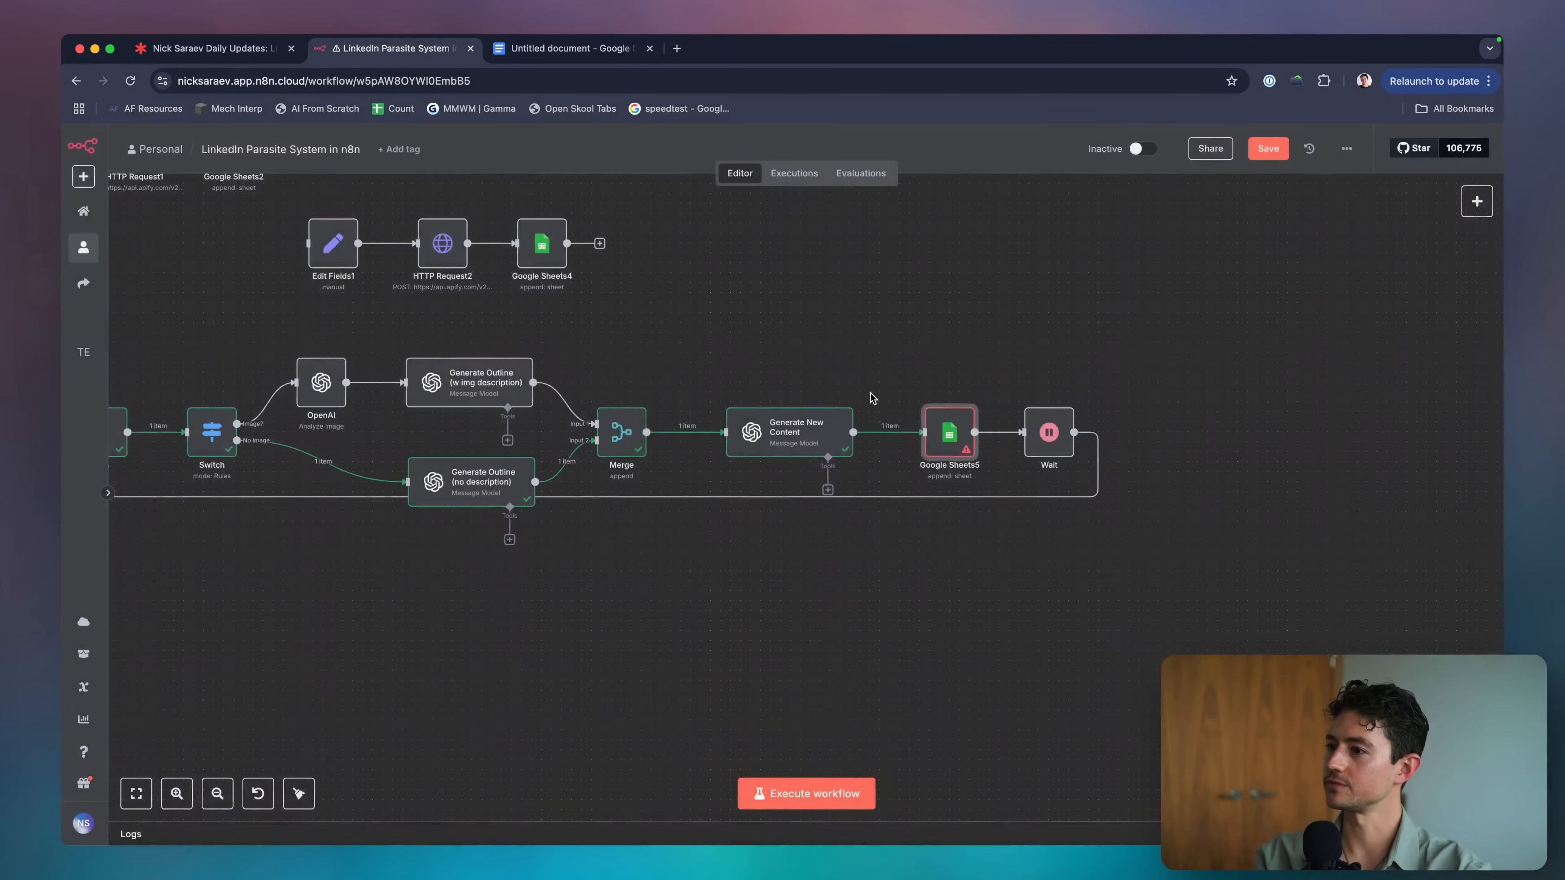
Review the Merge node's settings once more, then survey the canvas.
double_click(621, 432)
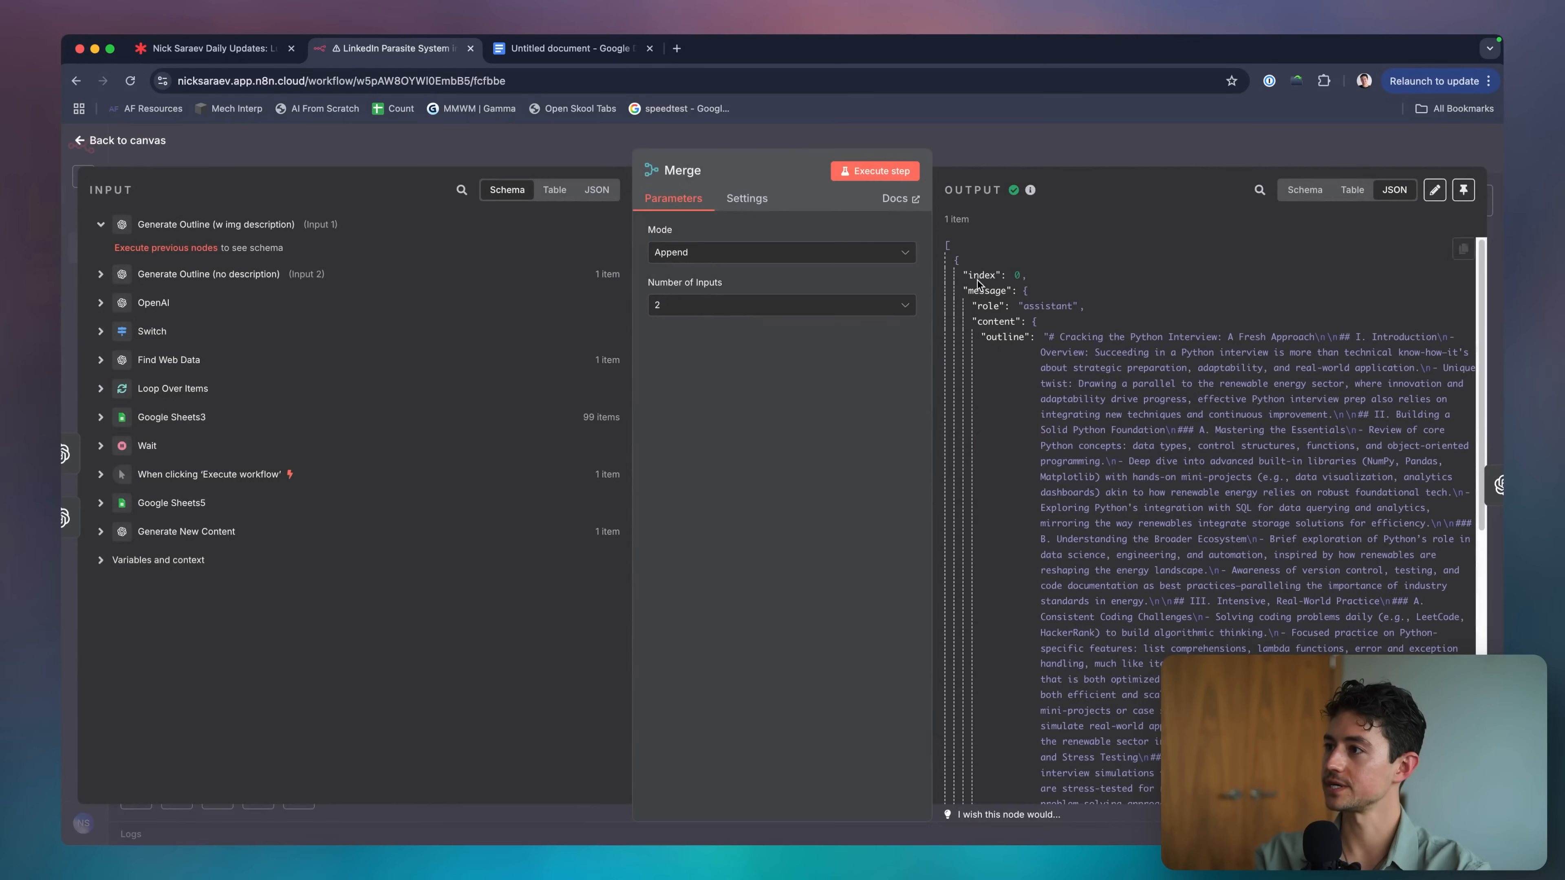
scroll(1021, 277, down, 10)
scroll(1048, 371, up, 10)
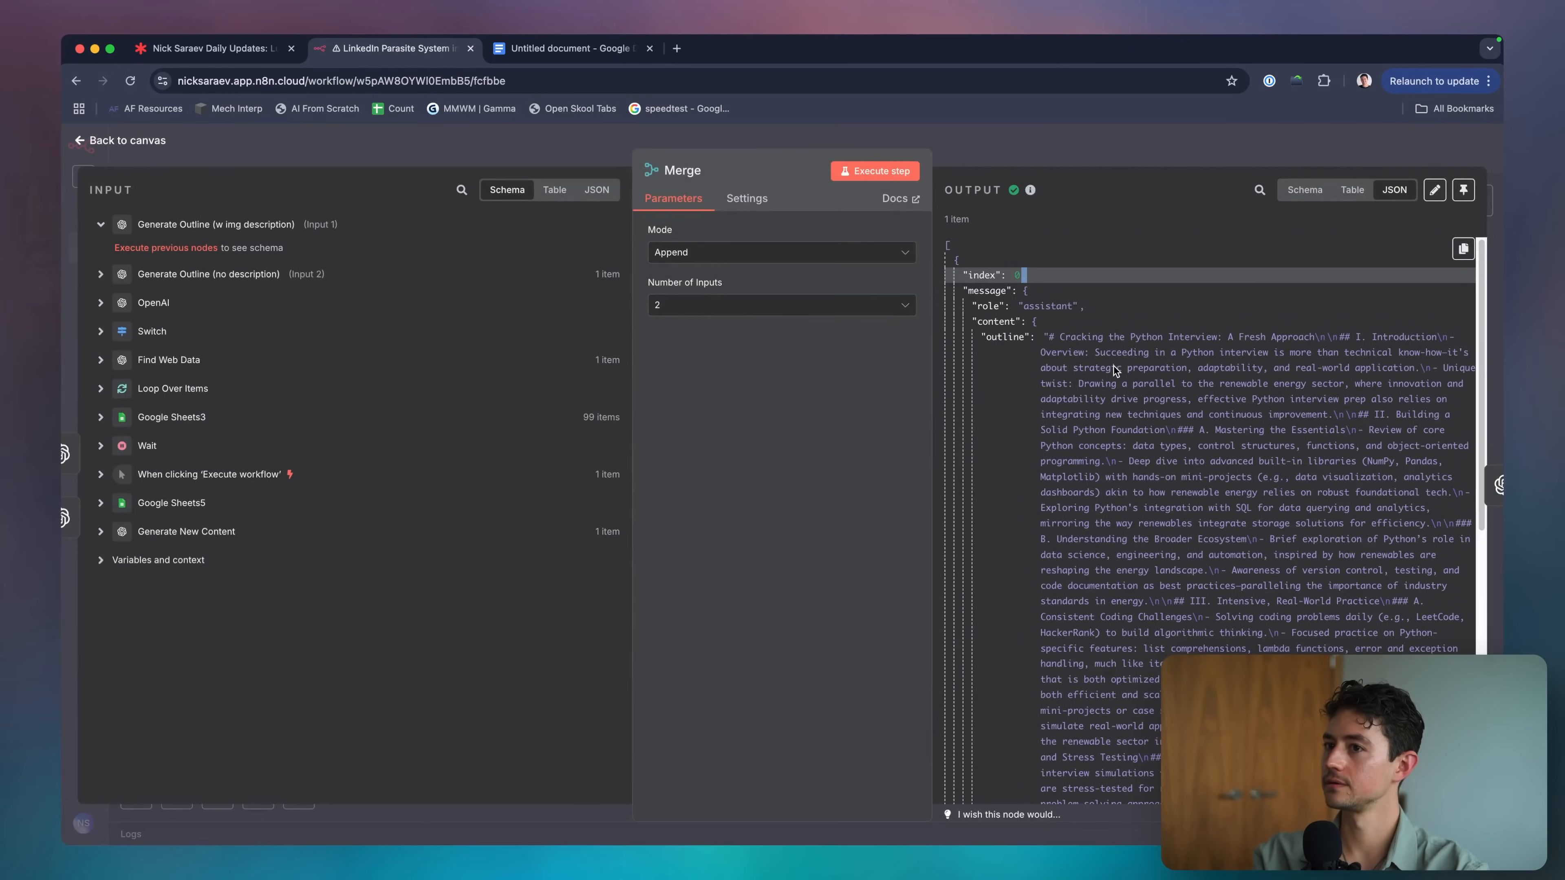
scroll(591, 402, left, 5)
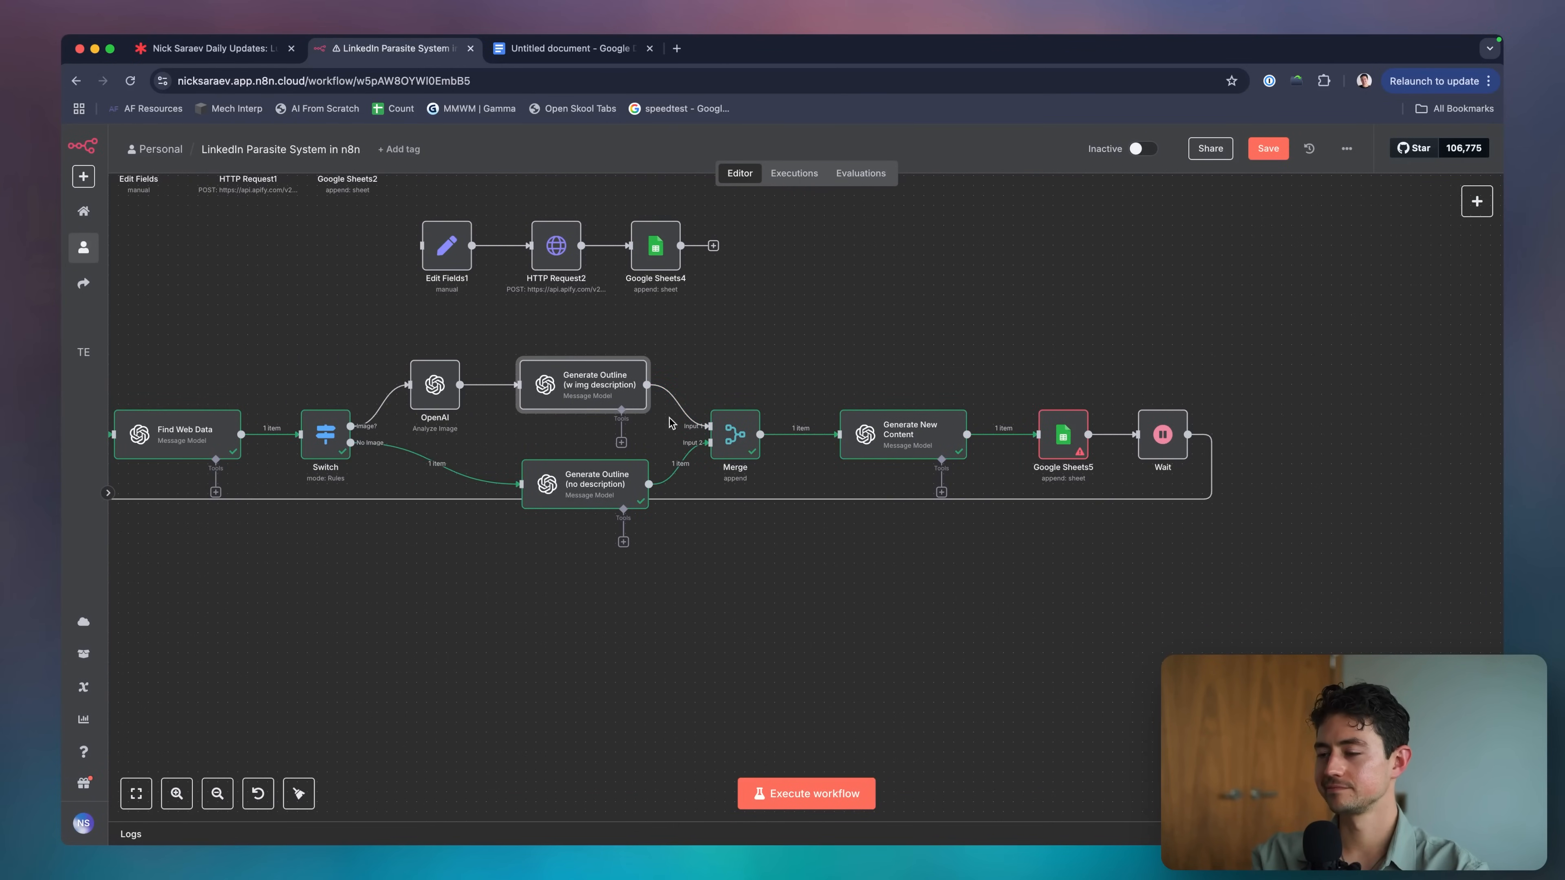
scroll(672, 424, left, 10)
scroll(831, 457, right, 8)
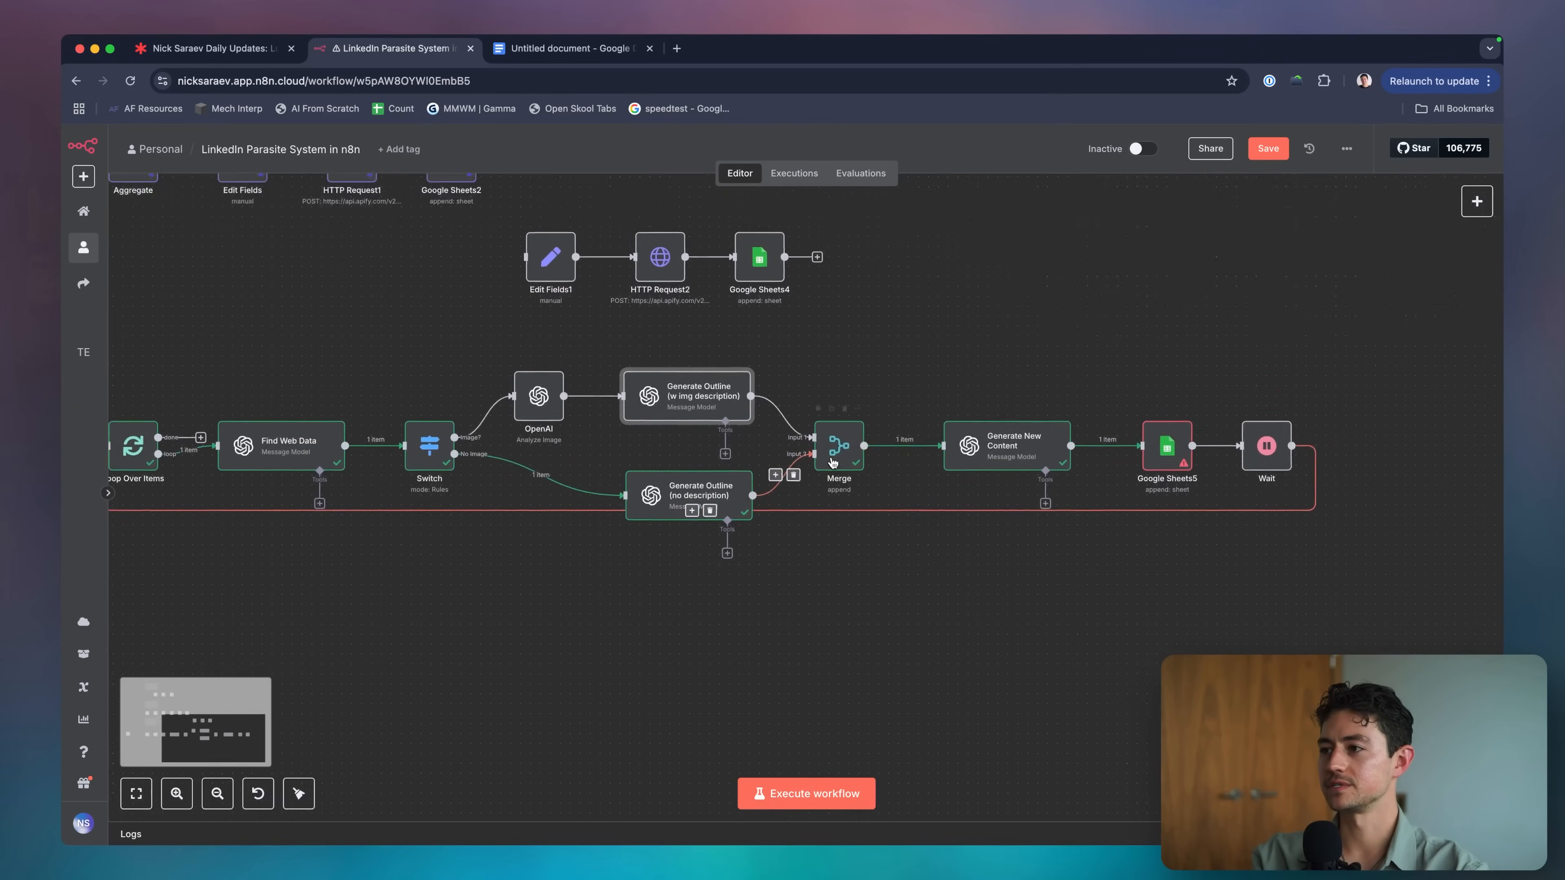
scroll(833, 462, right, 5)
scroll(833, 463, up, 3)
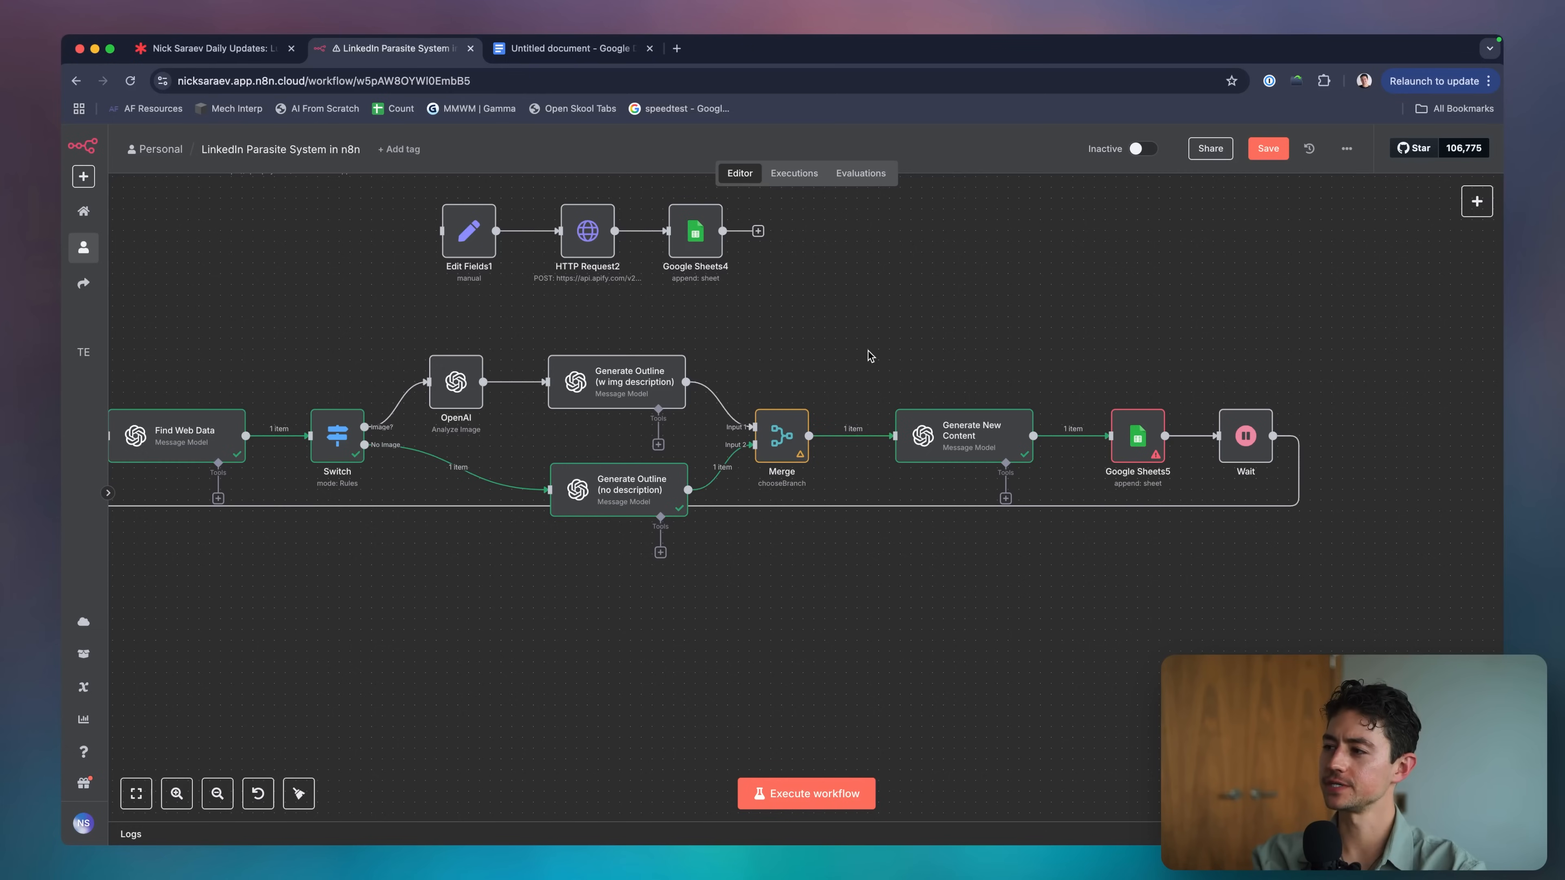
drag(770, 416, 770, 418)
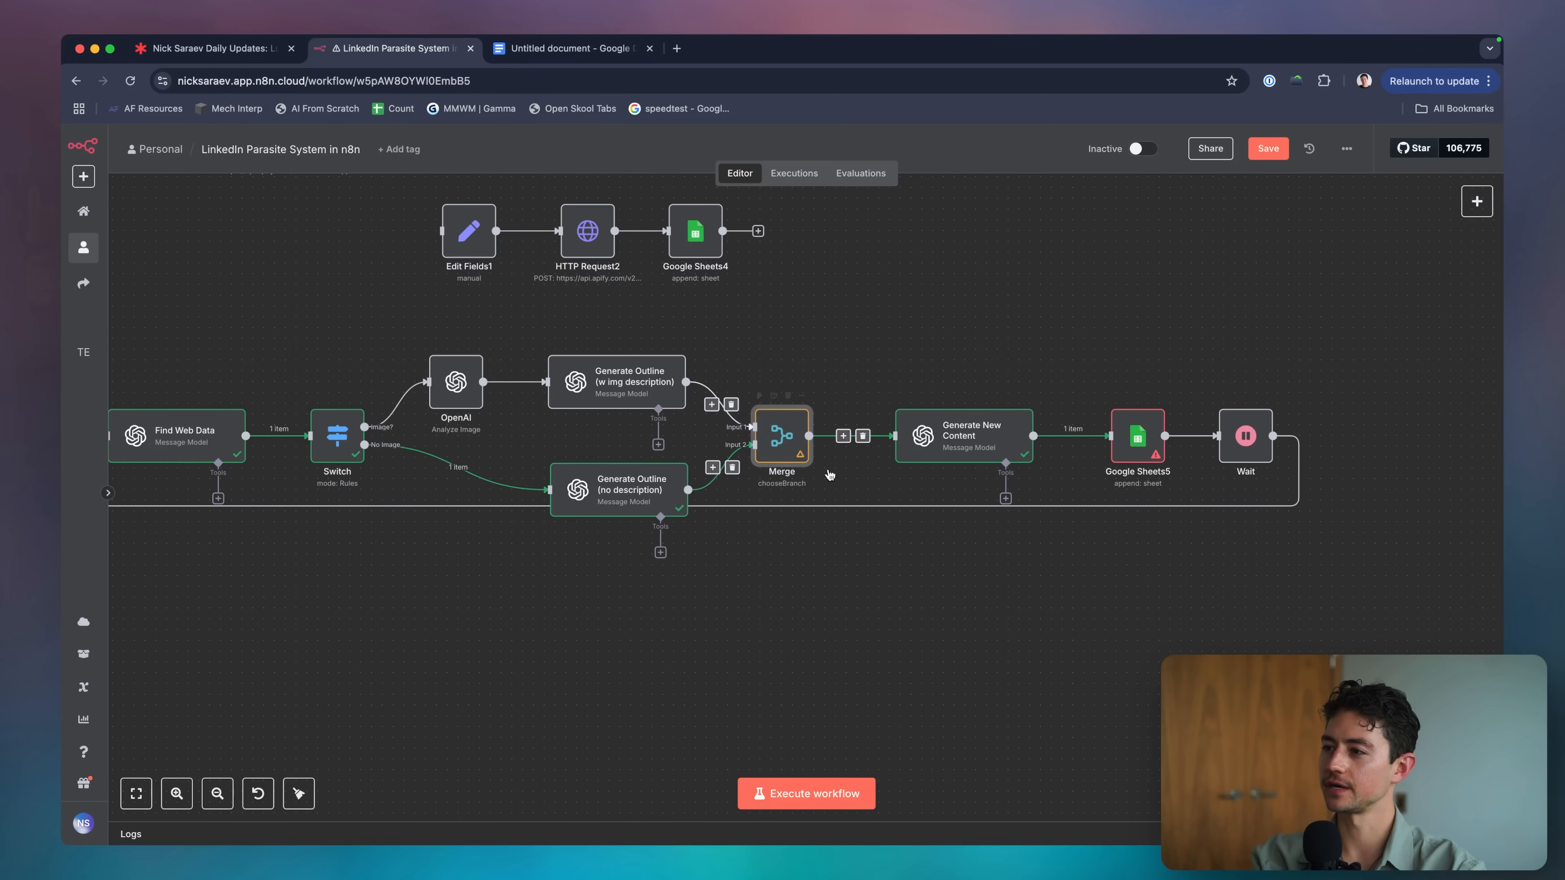
key(Delete)
drag(940, 442, 791, 390)
scroll(896, 406, right, 2)
mouse_move(968, 335)
mouse_down()
mouse_move(1176, 444)
mouse_move(957, 351)
mouse_up()
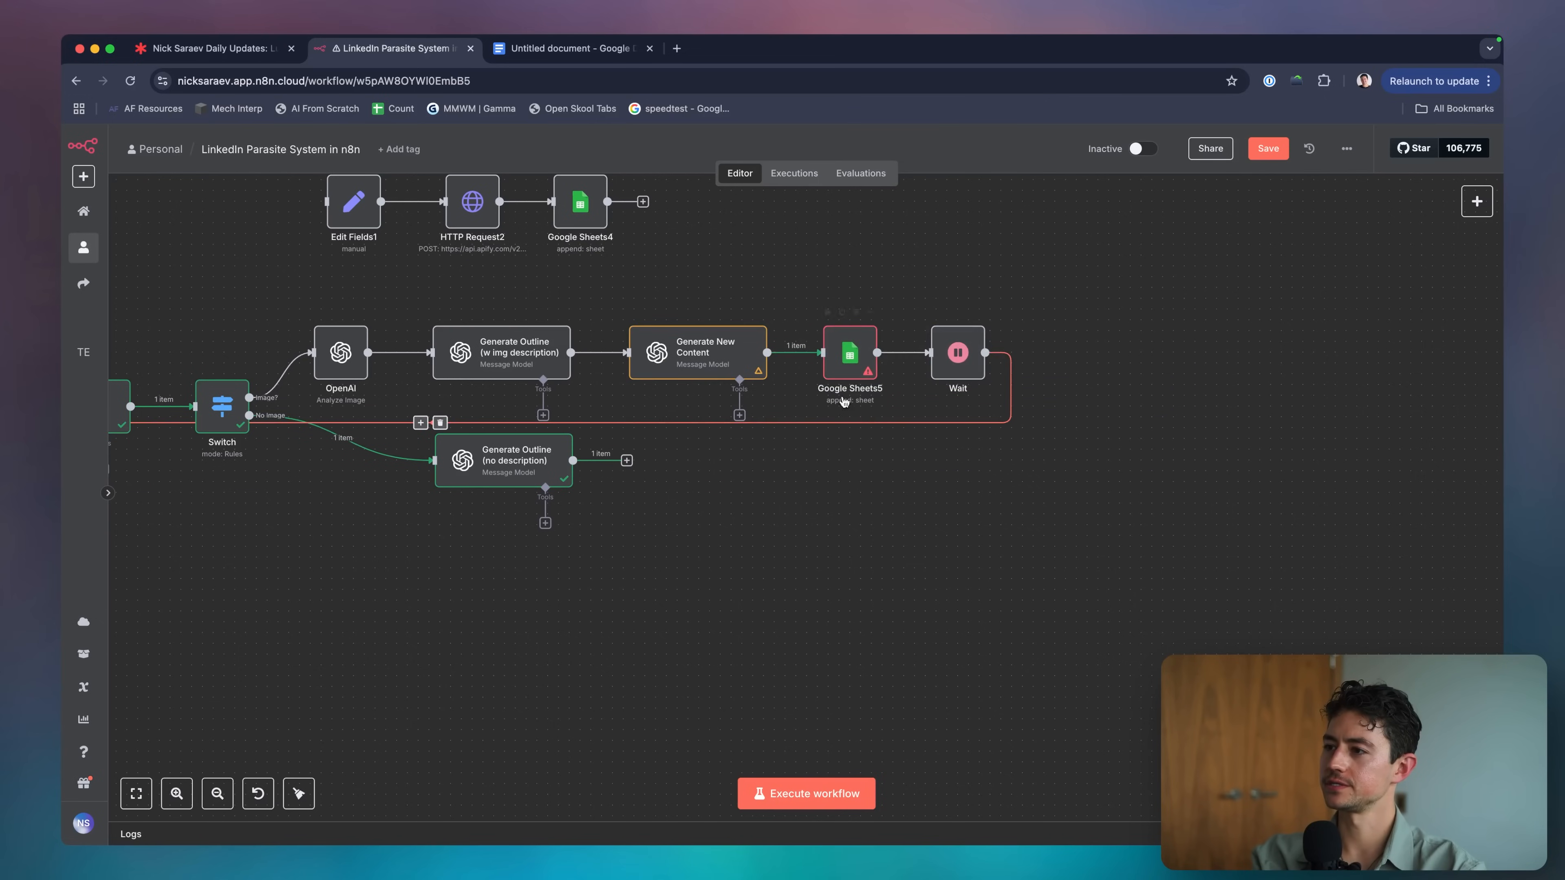
click(440, 423)
scroll(761, 481, left, 2)
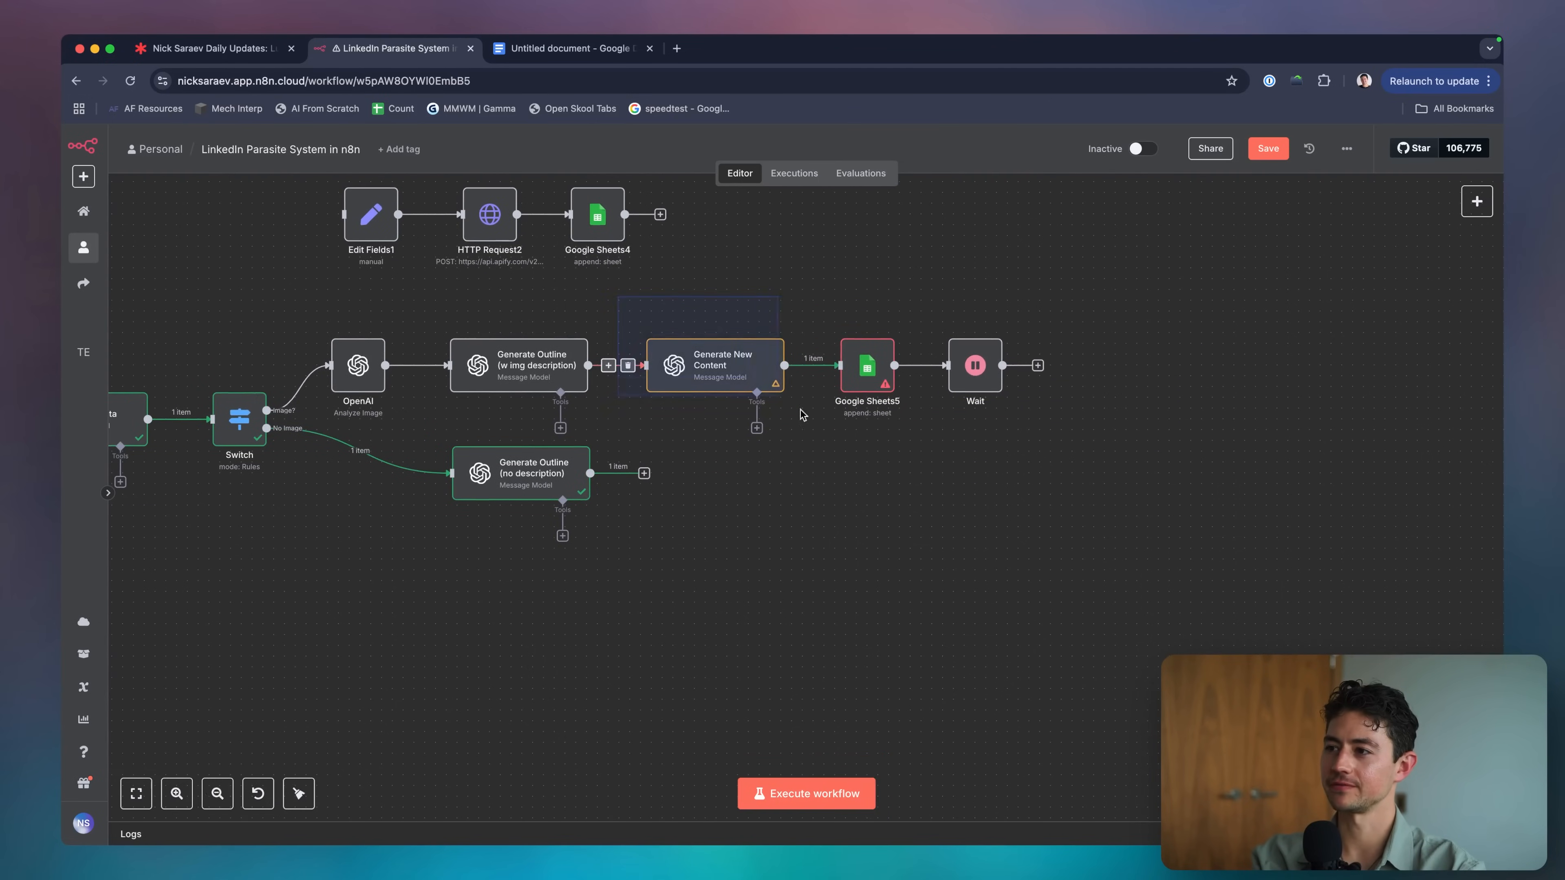
key(super+d)
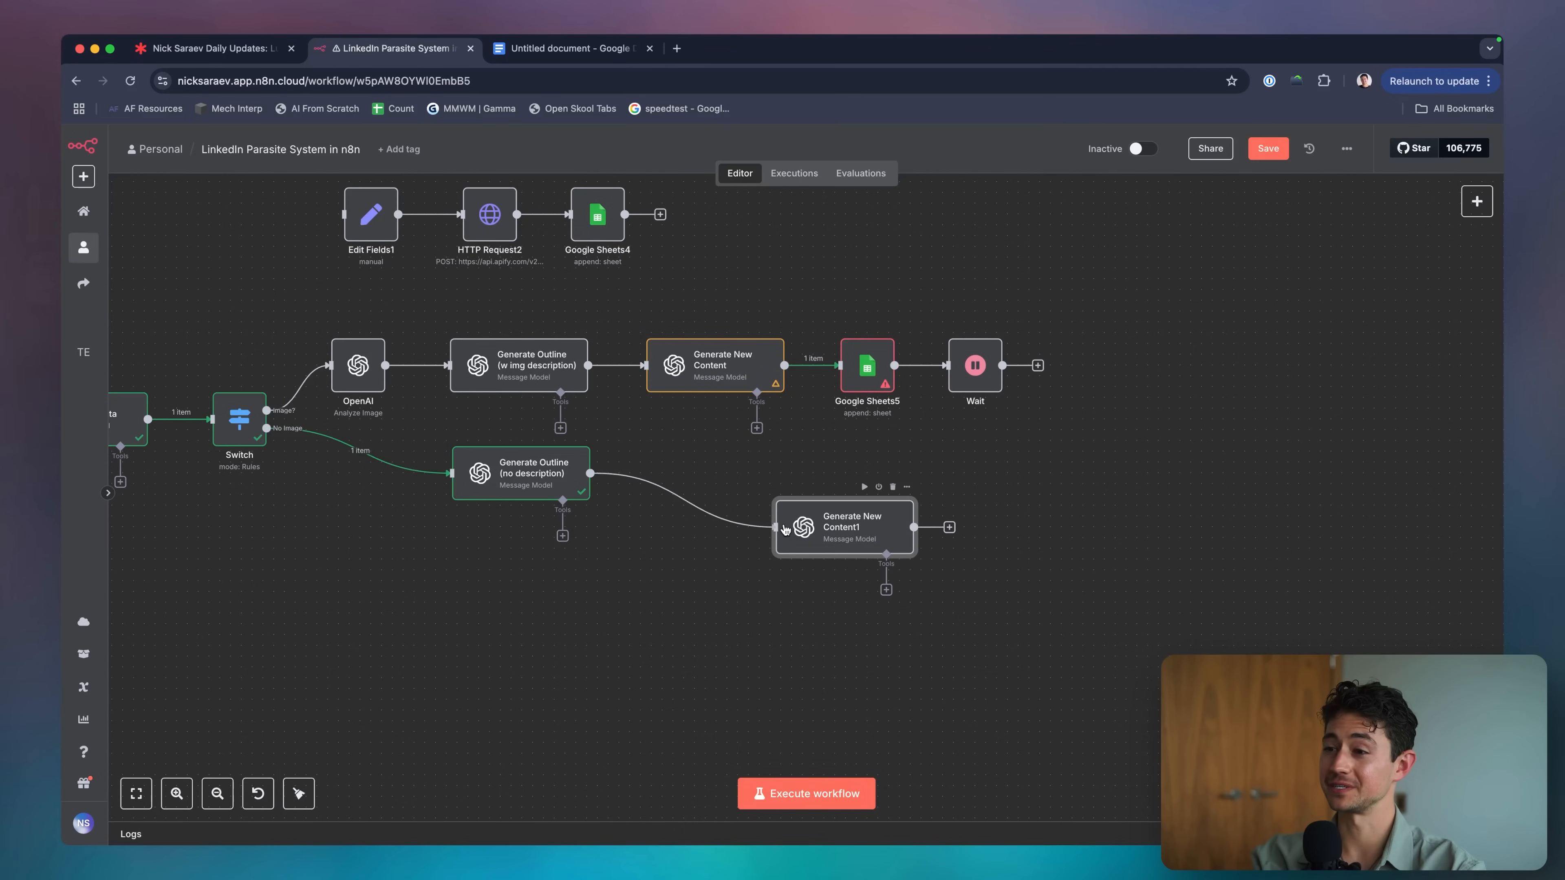
drag(851, 538, 706, 482)
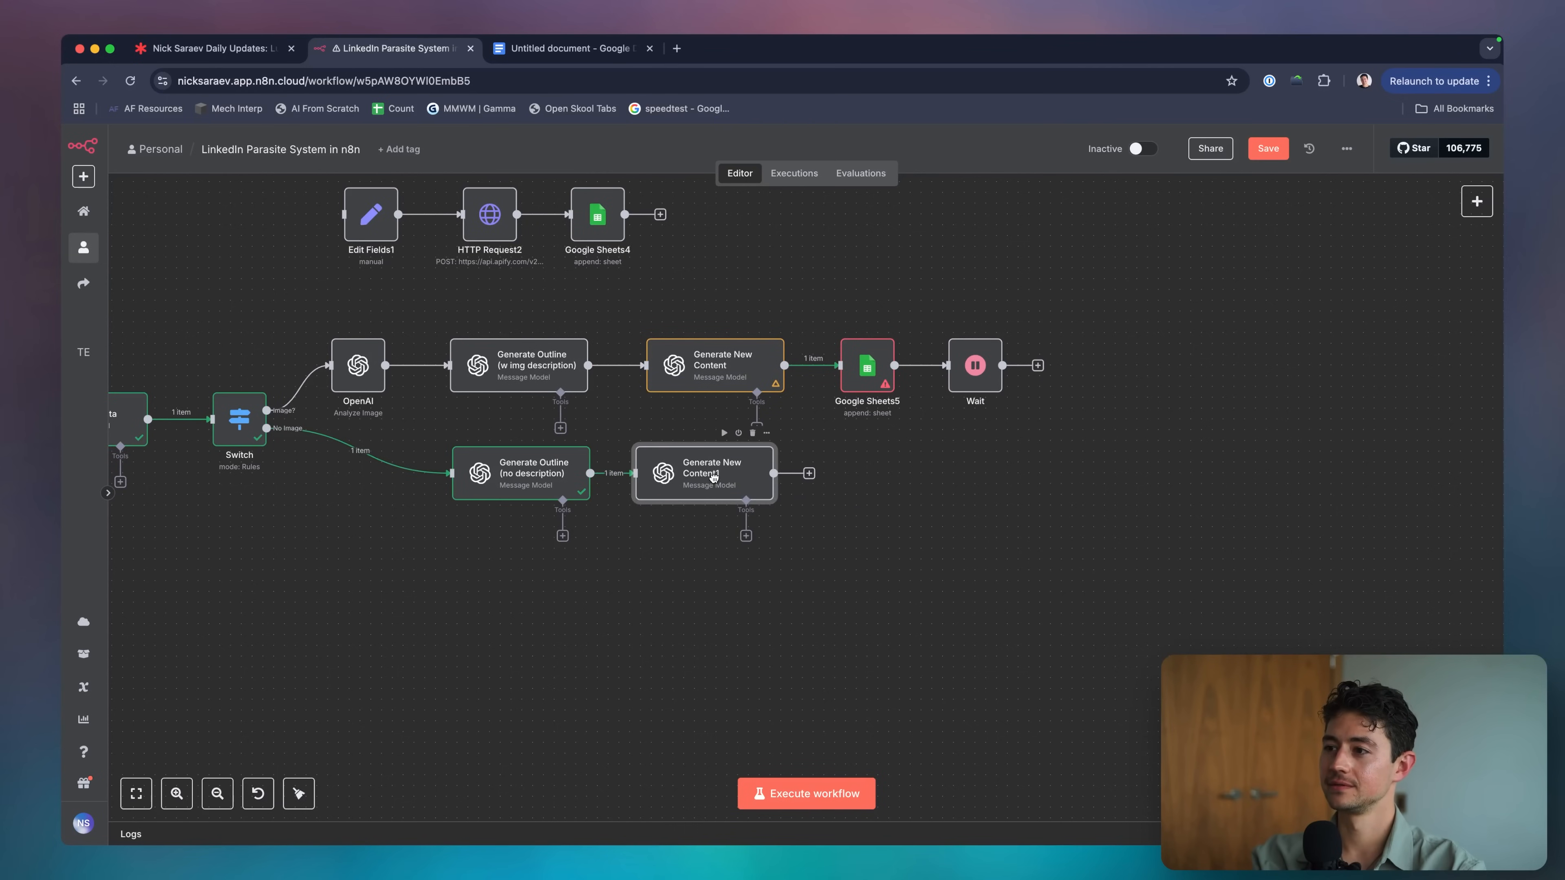
scroll(886, 456, right, 2)
drag(763, 302, 862, 447)
key(super+d)
drag(862, 505, 808, 483)
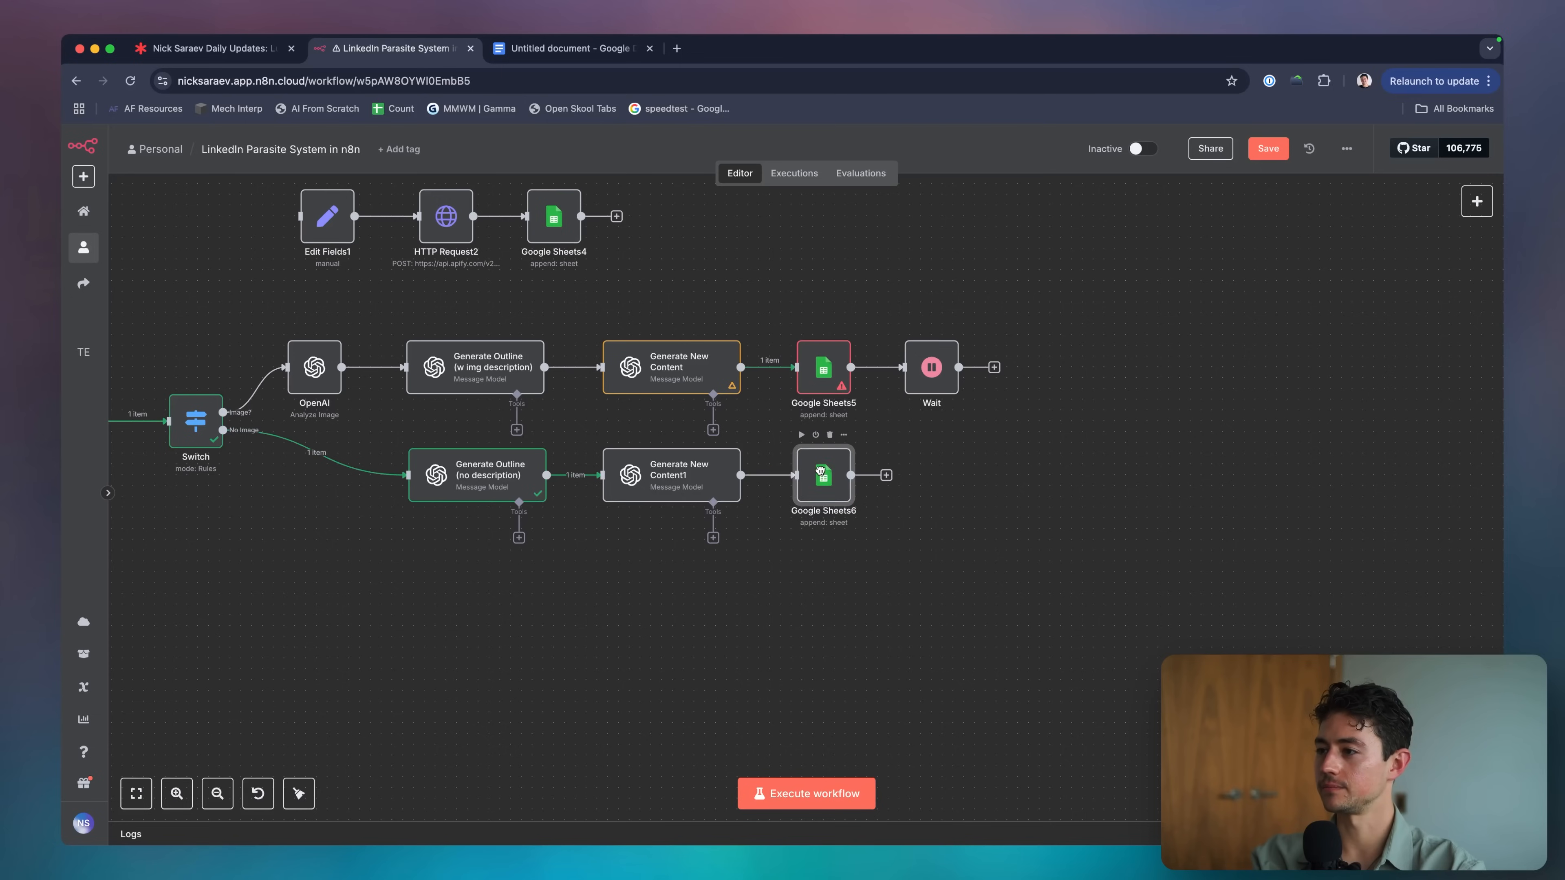
drag(913, 347, 971, 402)
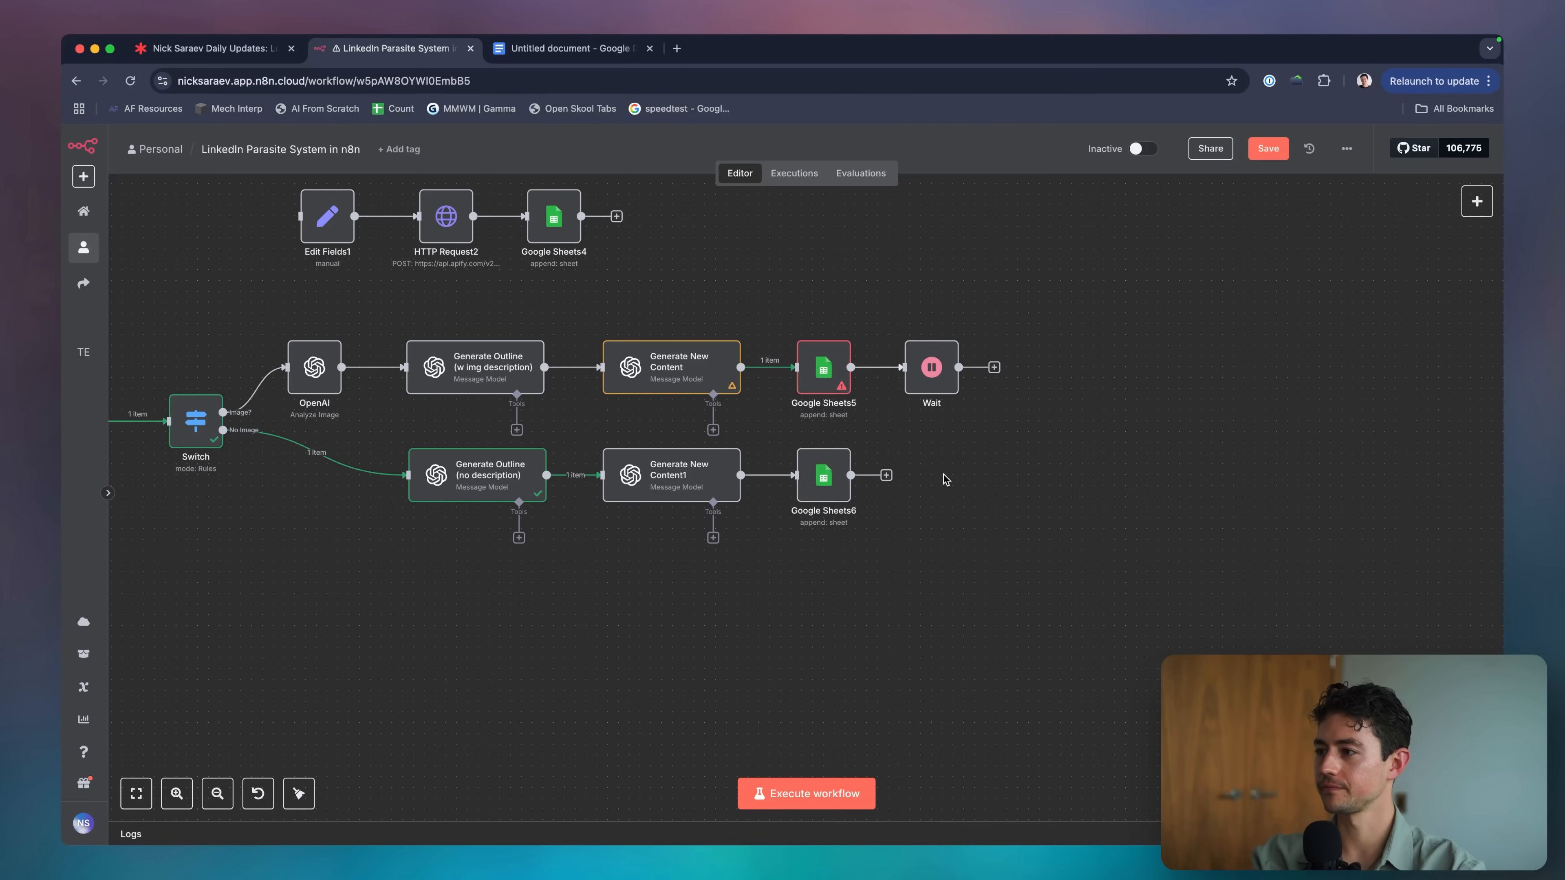
key(super+d)
drag(961, 494, 928, 476)
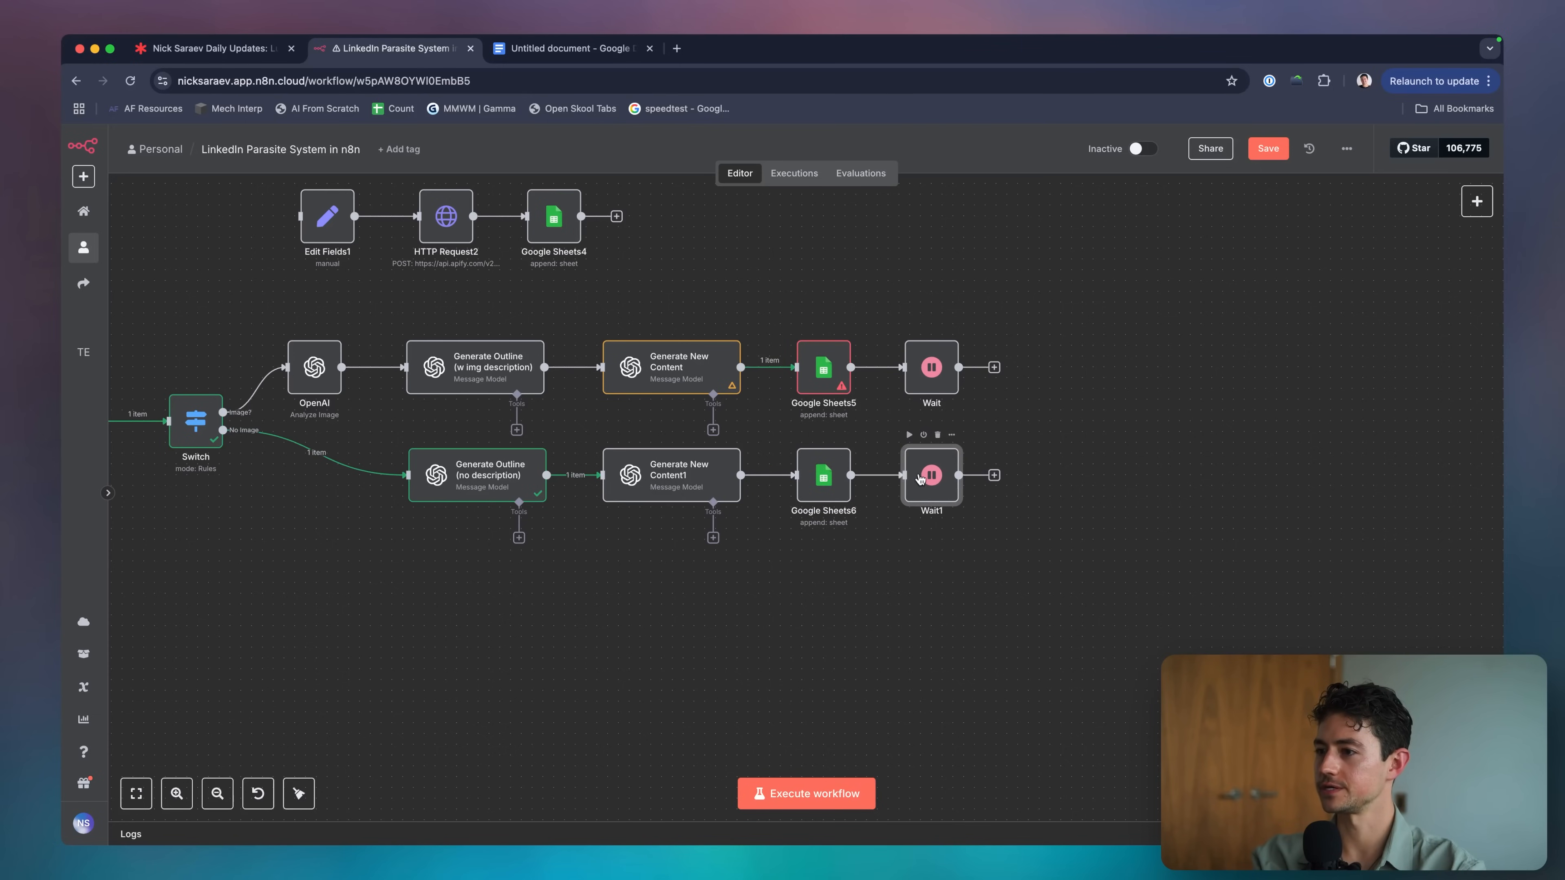
scroll(920, 478, down, 5)
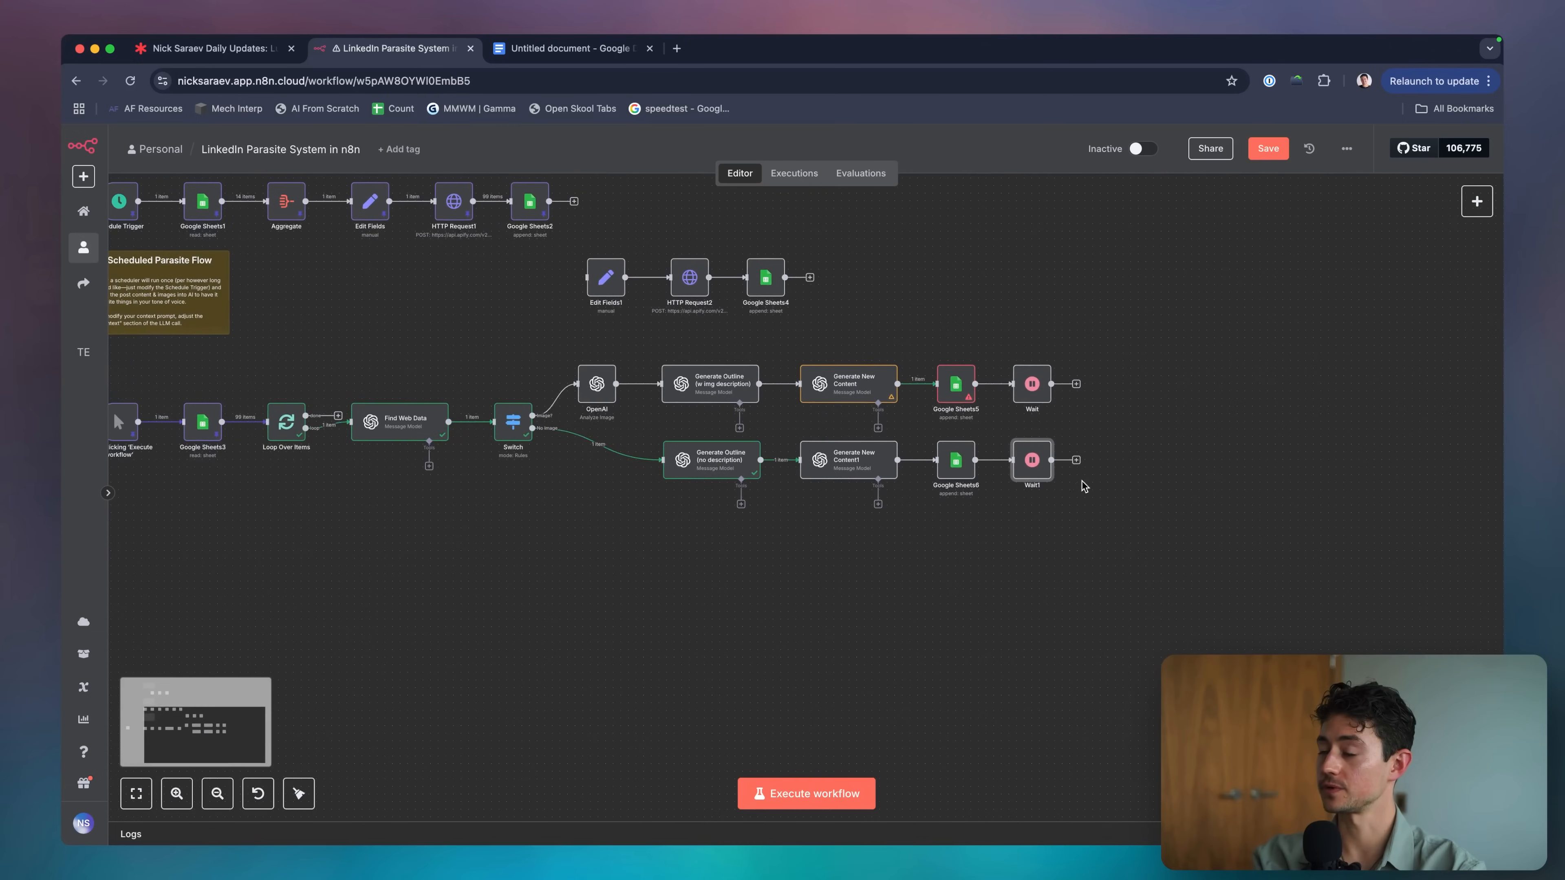
drag(1078, 464, 267, 447)
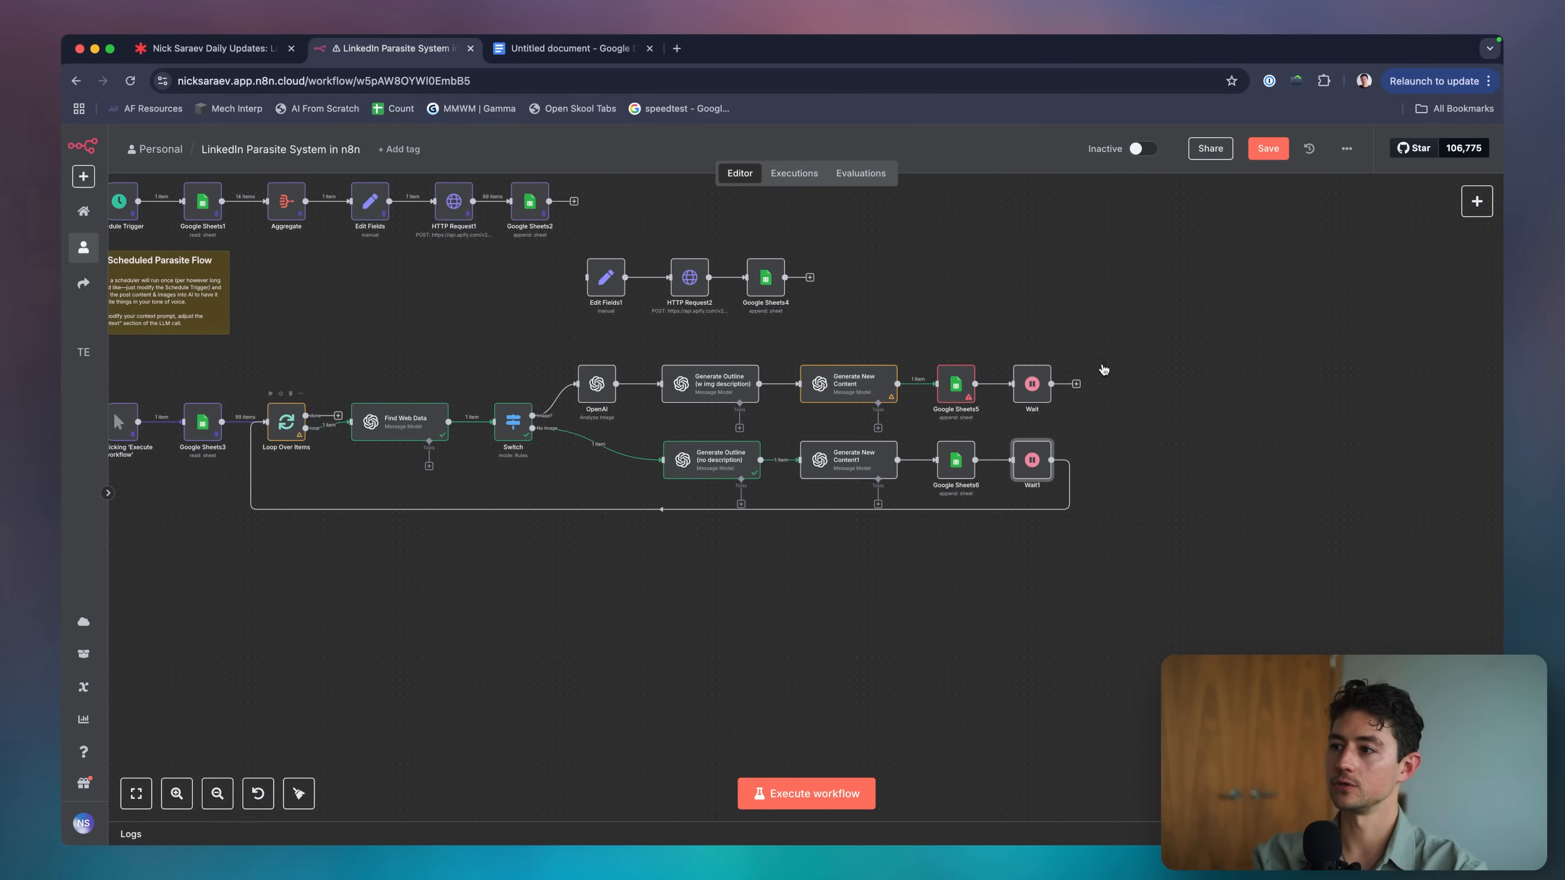
drag(1077, 387, 267, 424)
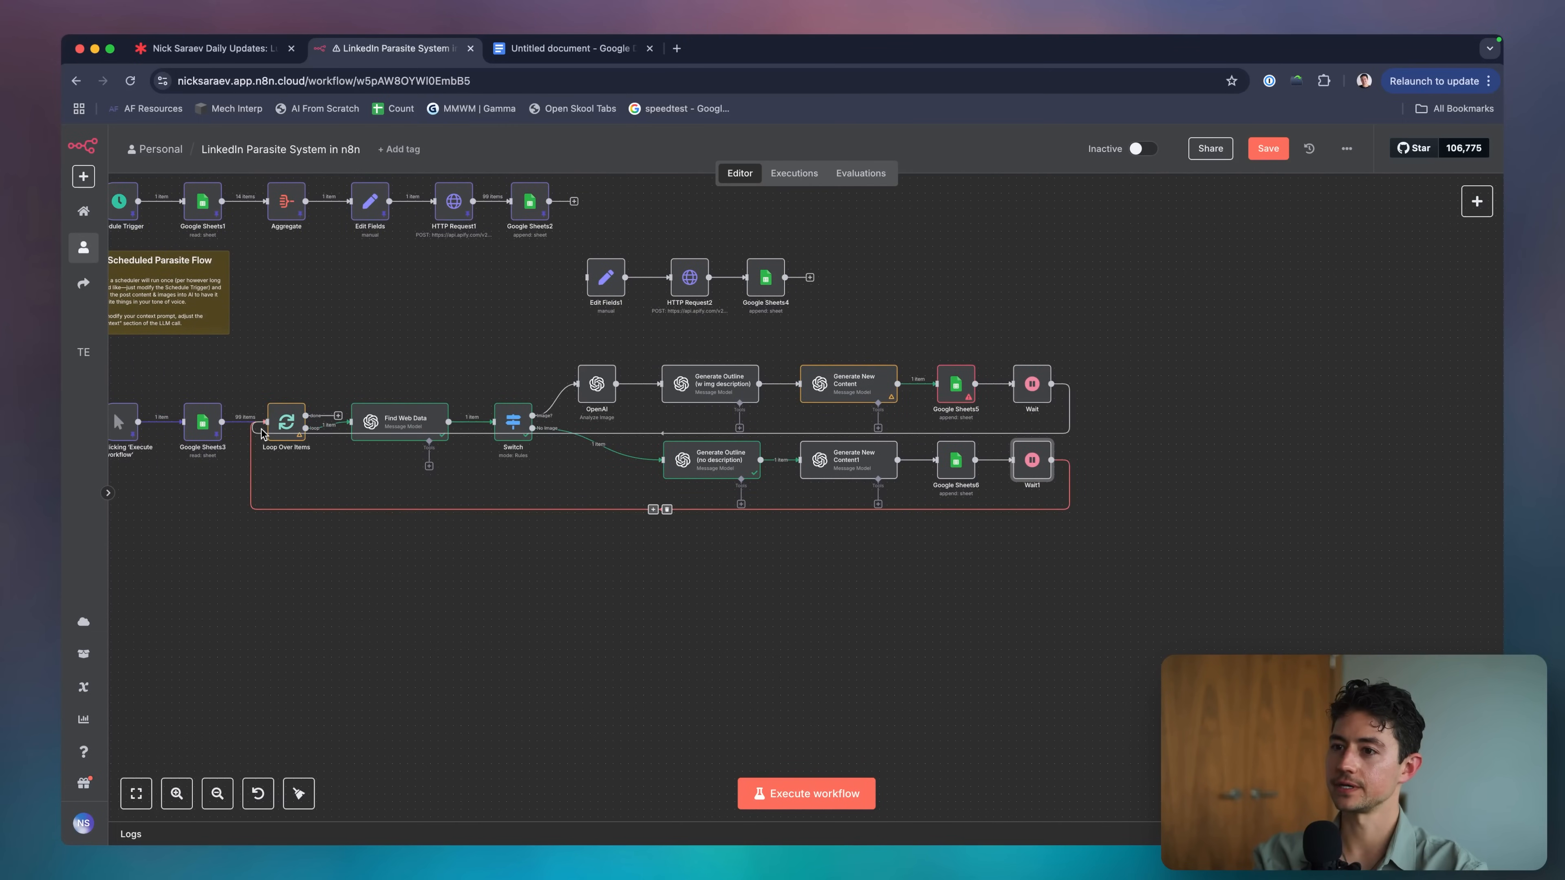
scroll(710, 532, left, 5)
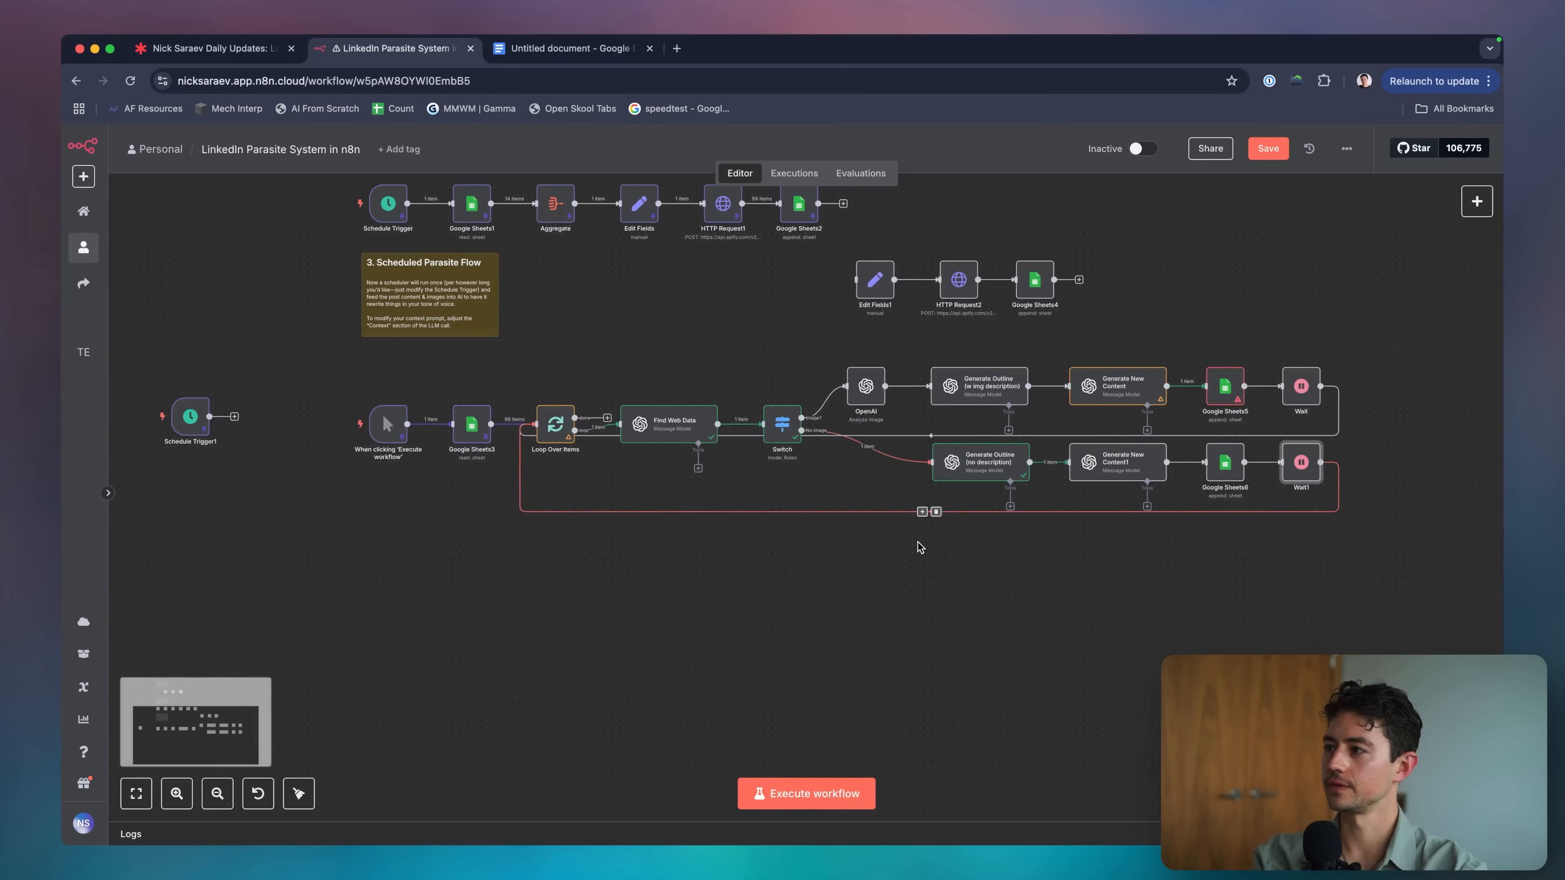
drag(1360, 576, 273, 365)
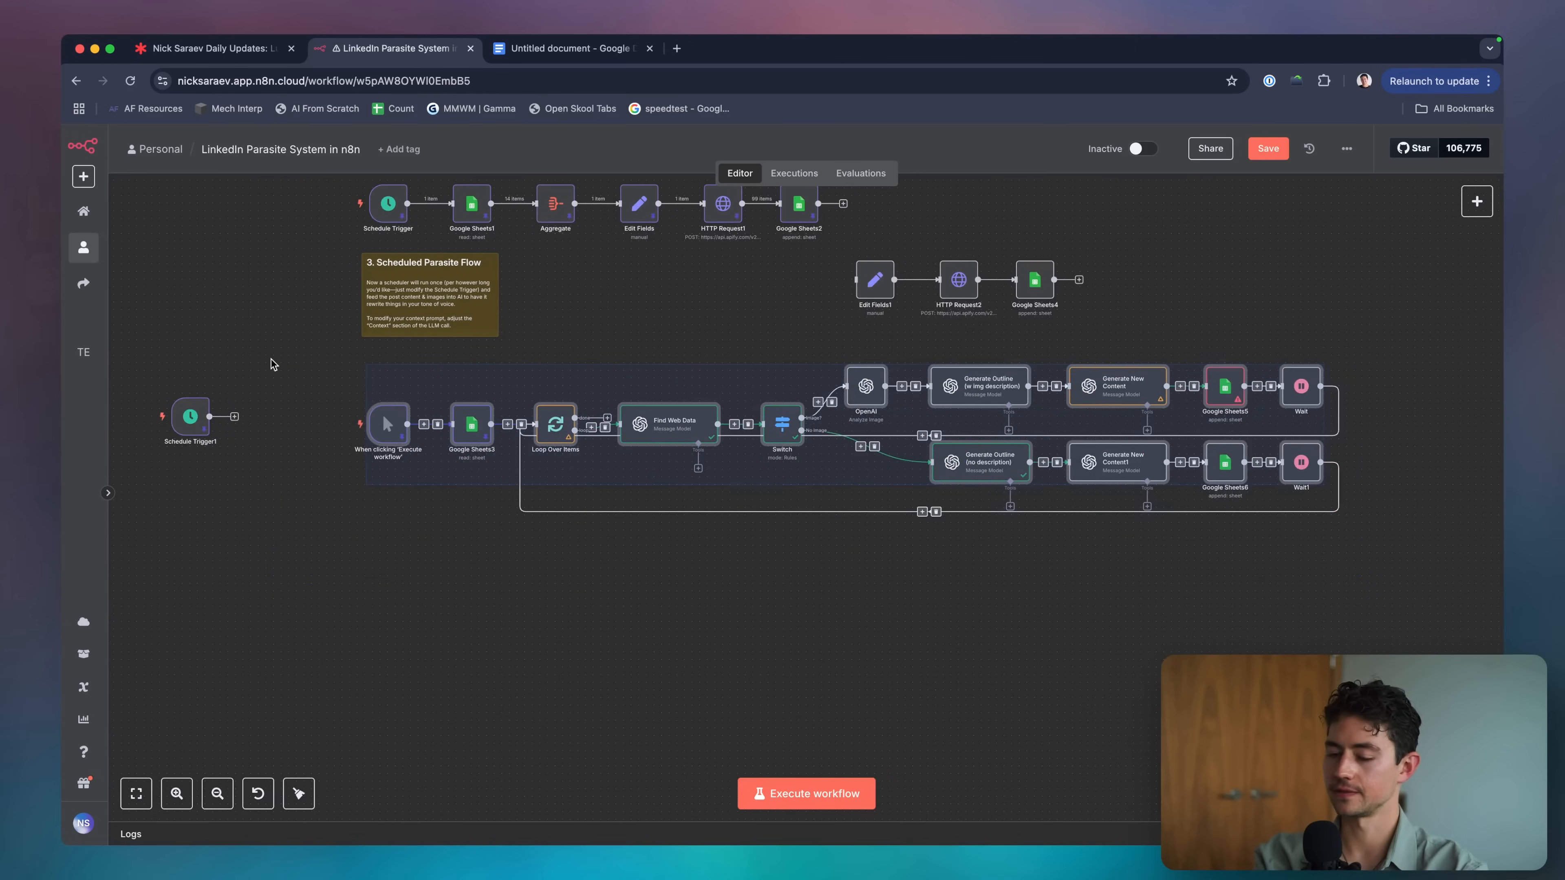
key(shift+alt+t)
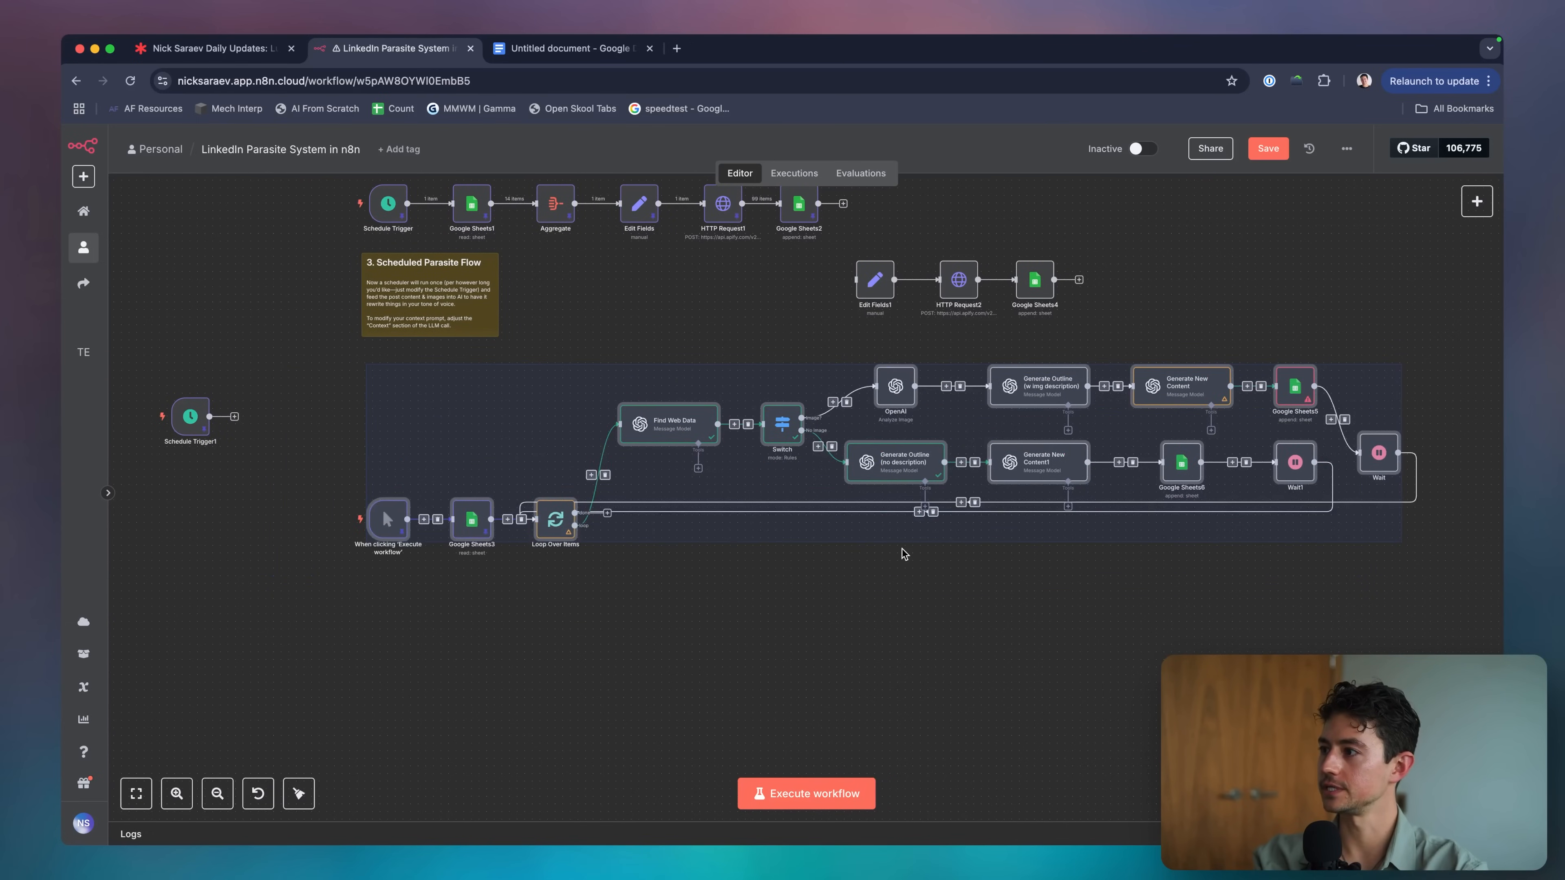
scroll(903, 553, right, 2)
click(903, 554)
scroll(903, 553, right, 2)
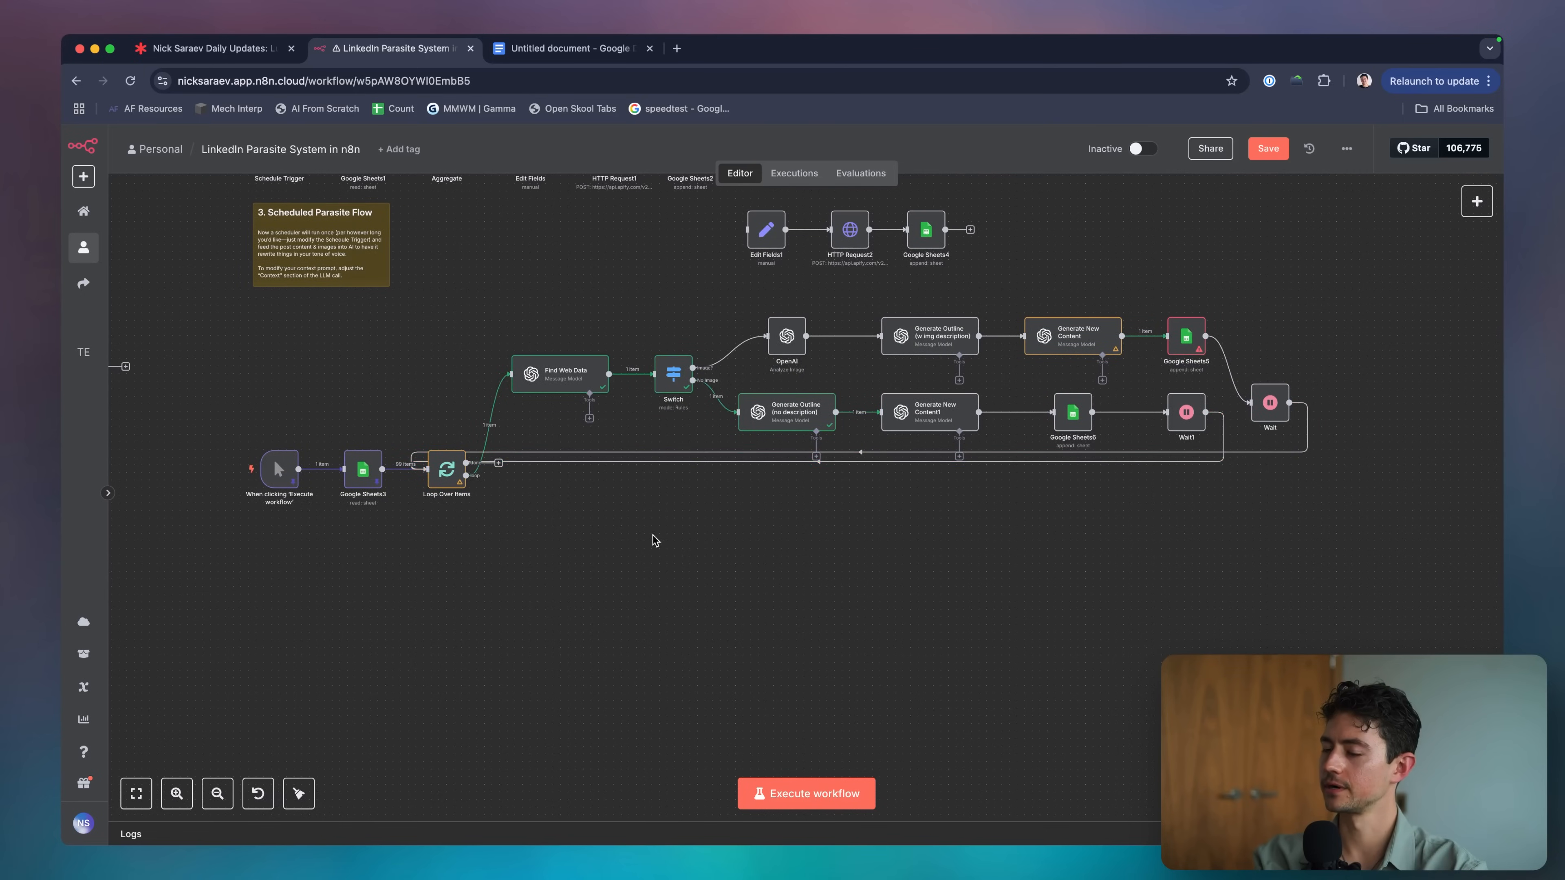
scroll(640, 540, up, 3)
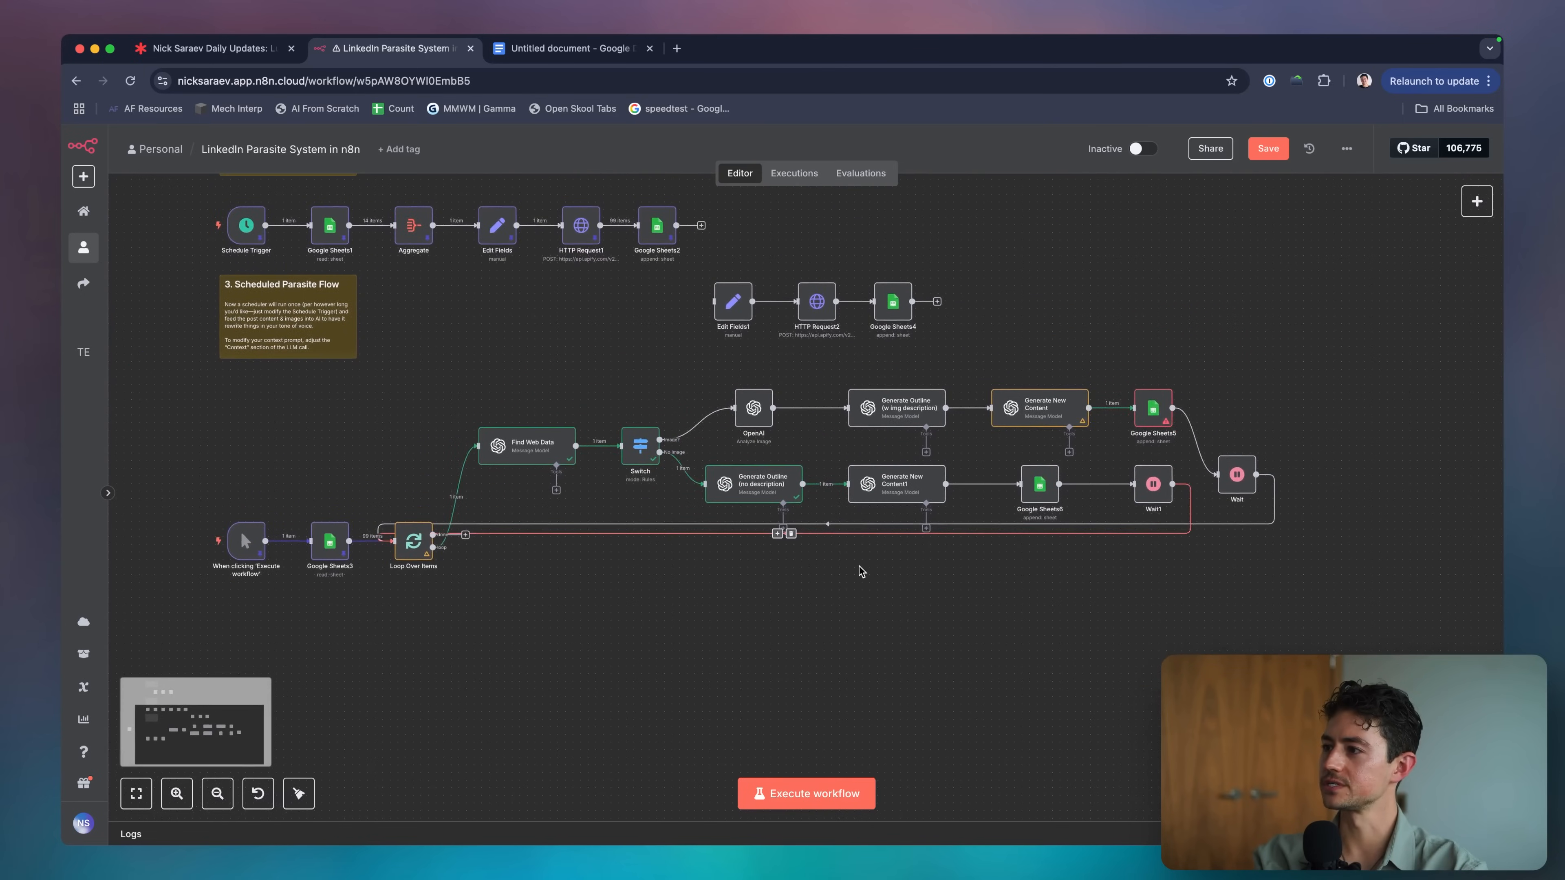
scroll(862, 572, right, 3)
Rename Generate New Content1 to 'Generate Content (no description)'.
scroll(474, 475, up, 3)
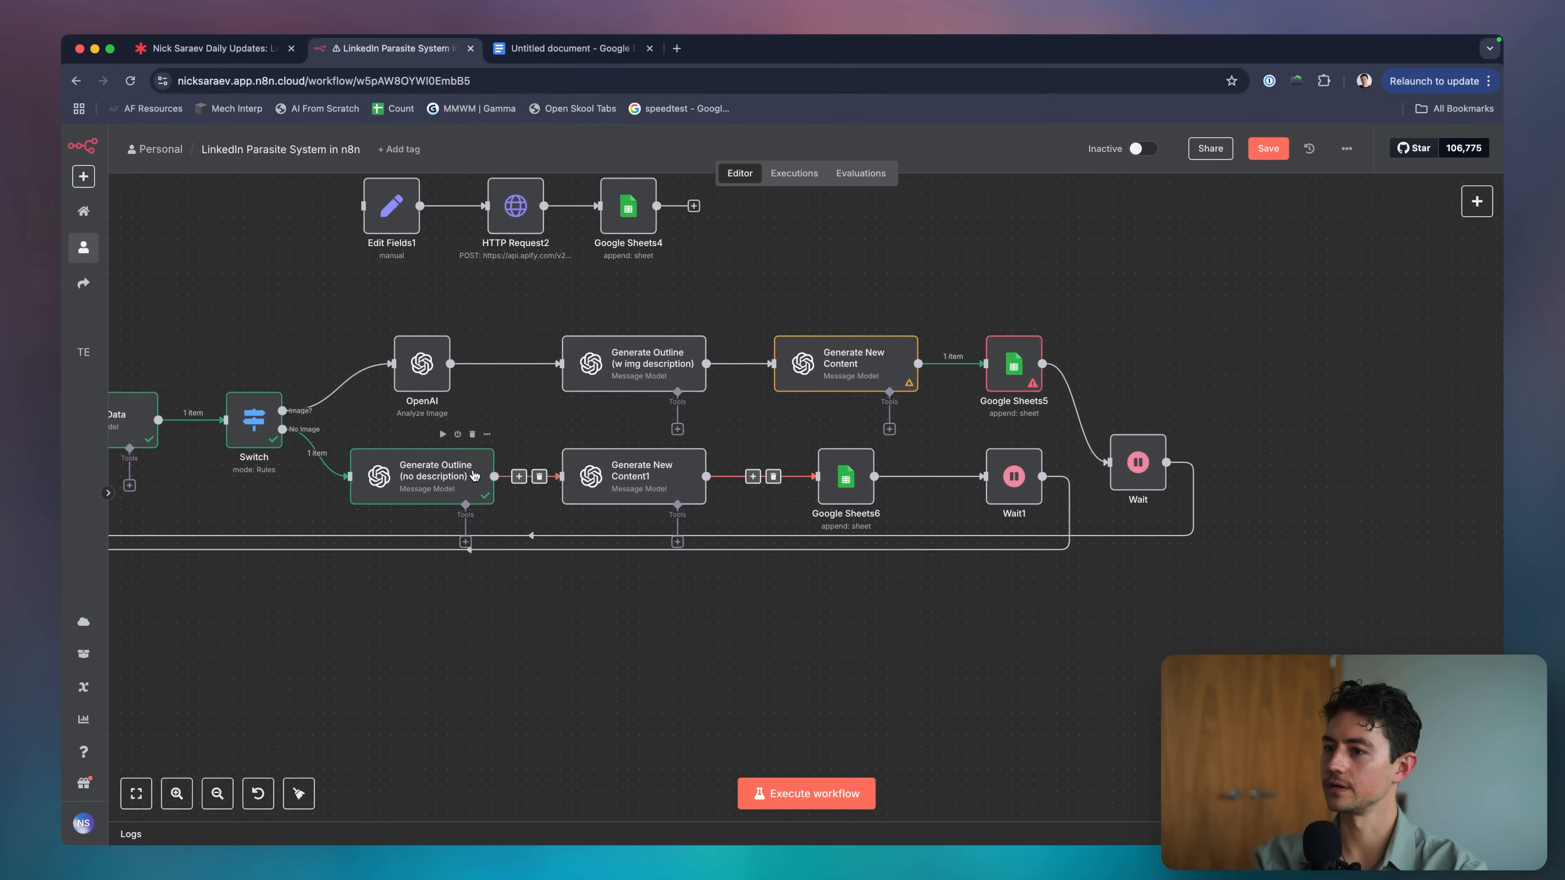
scroll(450, 477, left, 2)
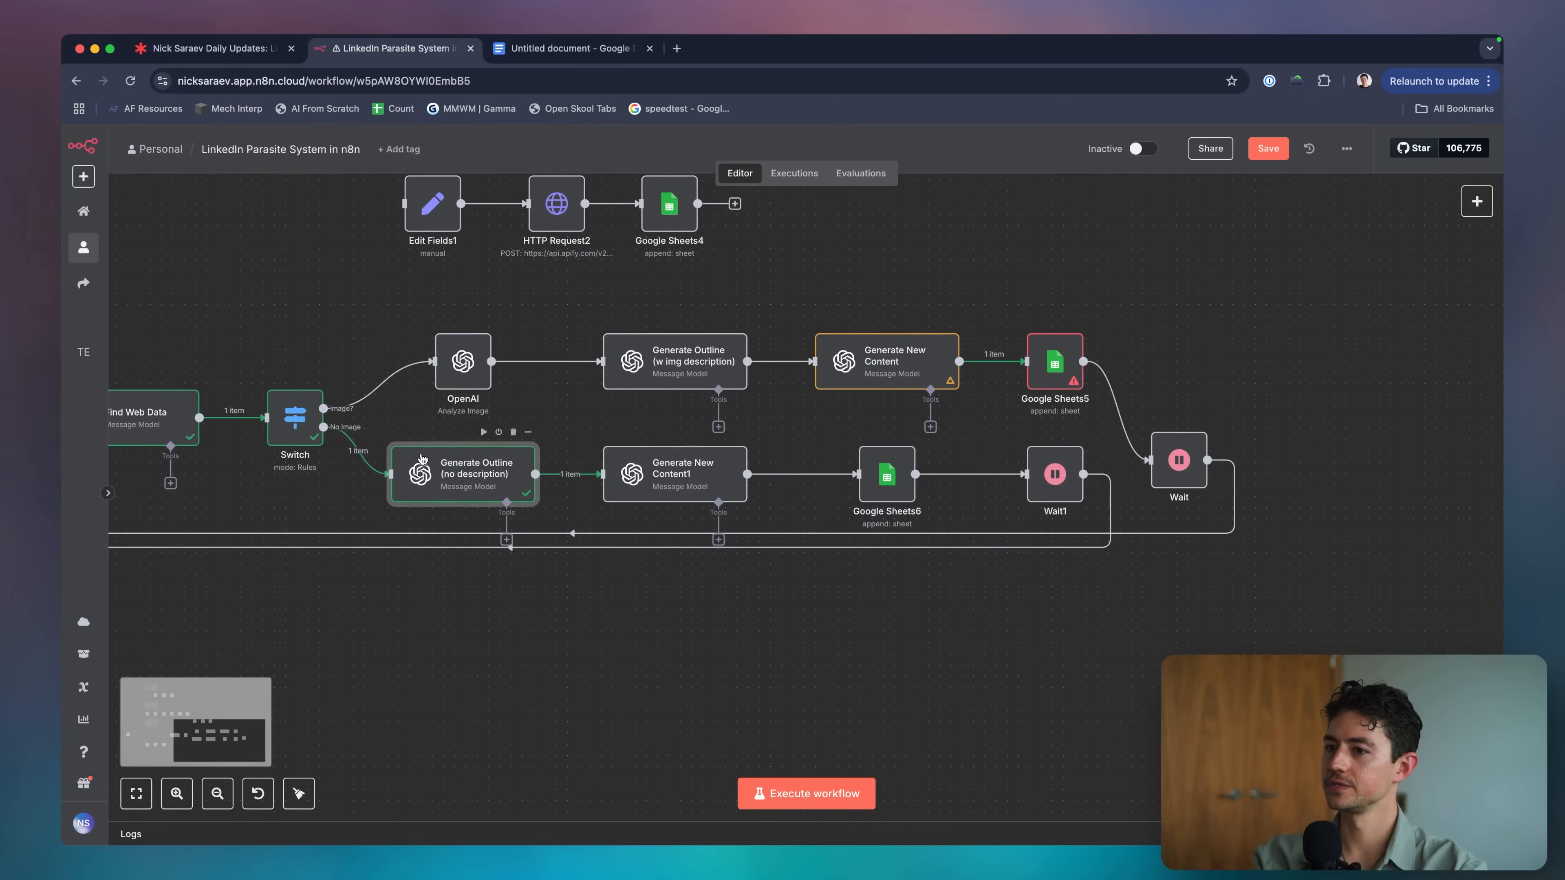
double_click(678, 489)
key(Escape)
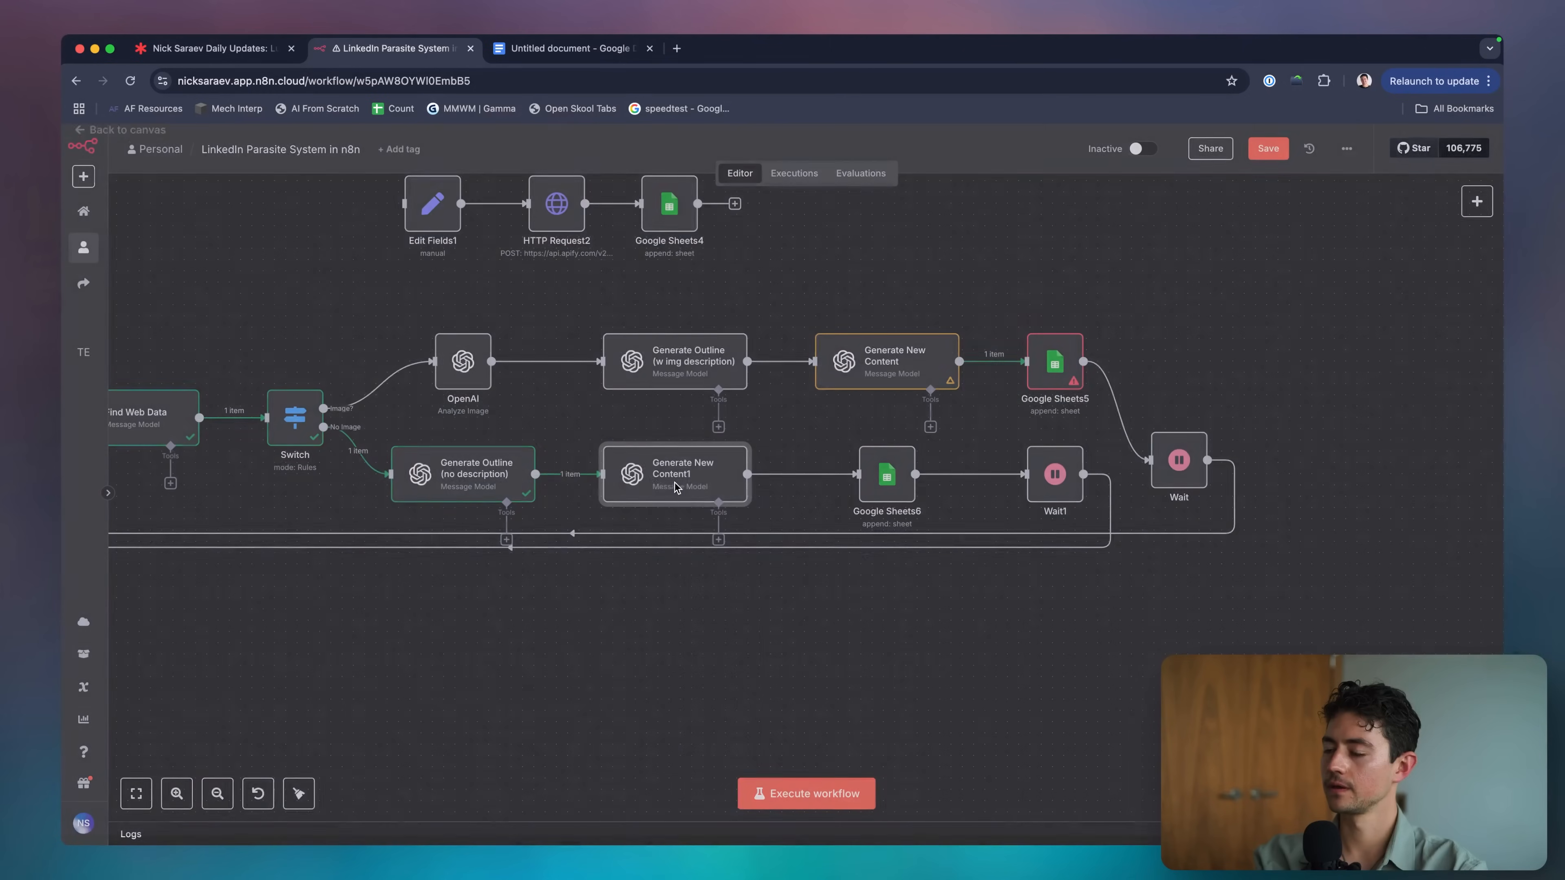
right_click(675, 484)
click(720, 556)
text(Generate Content (no description)
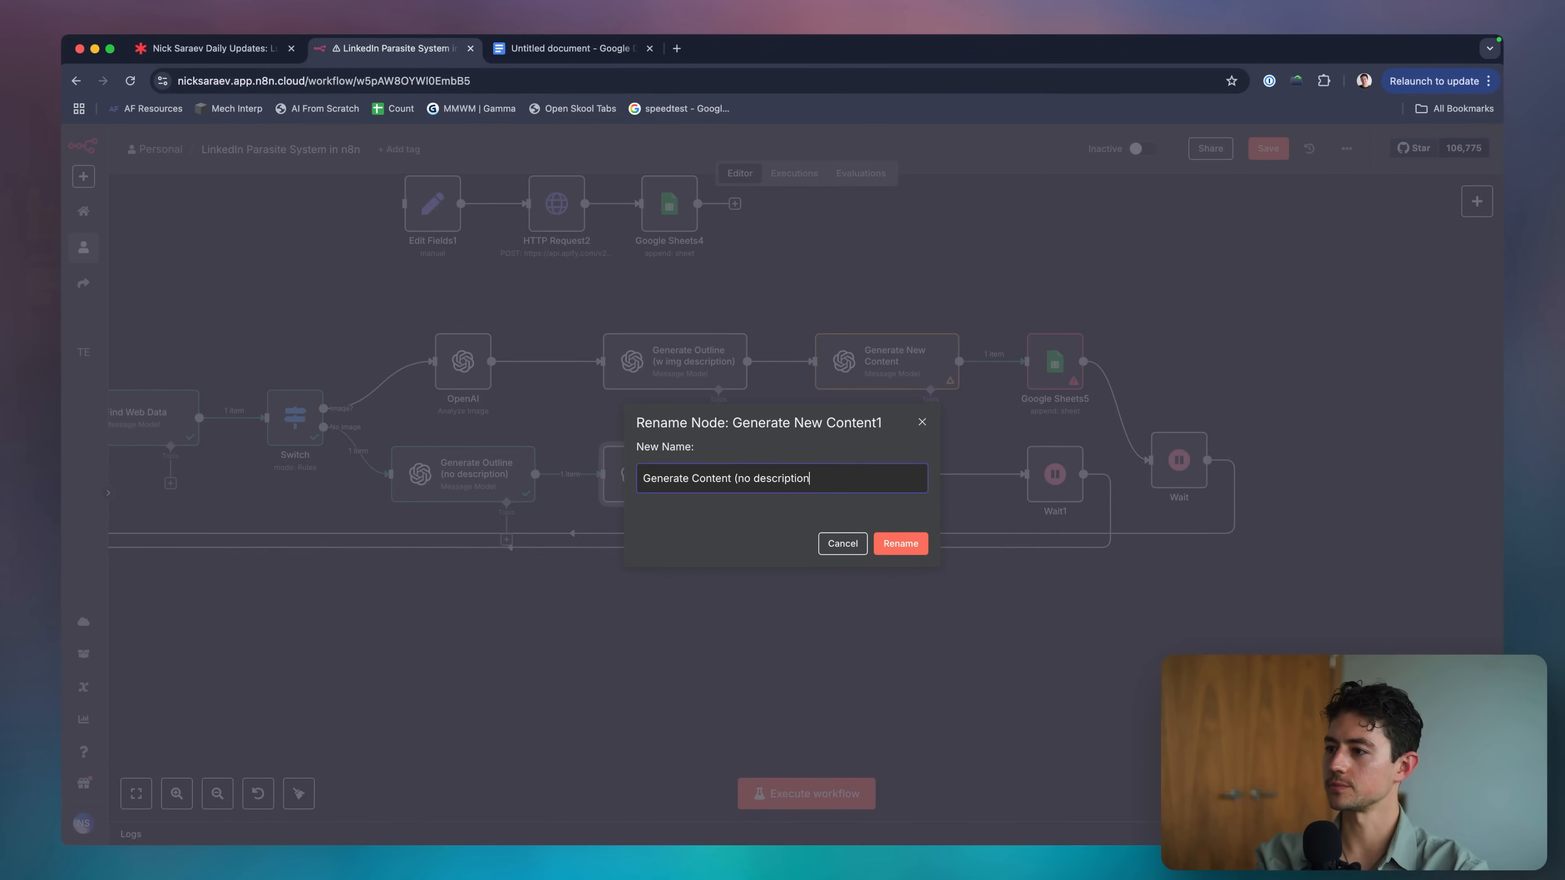
key(Return)
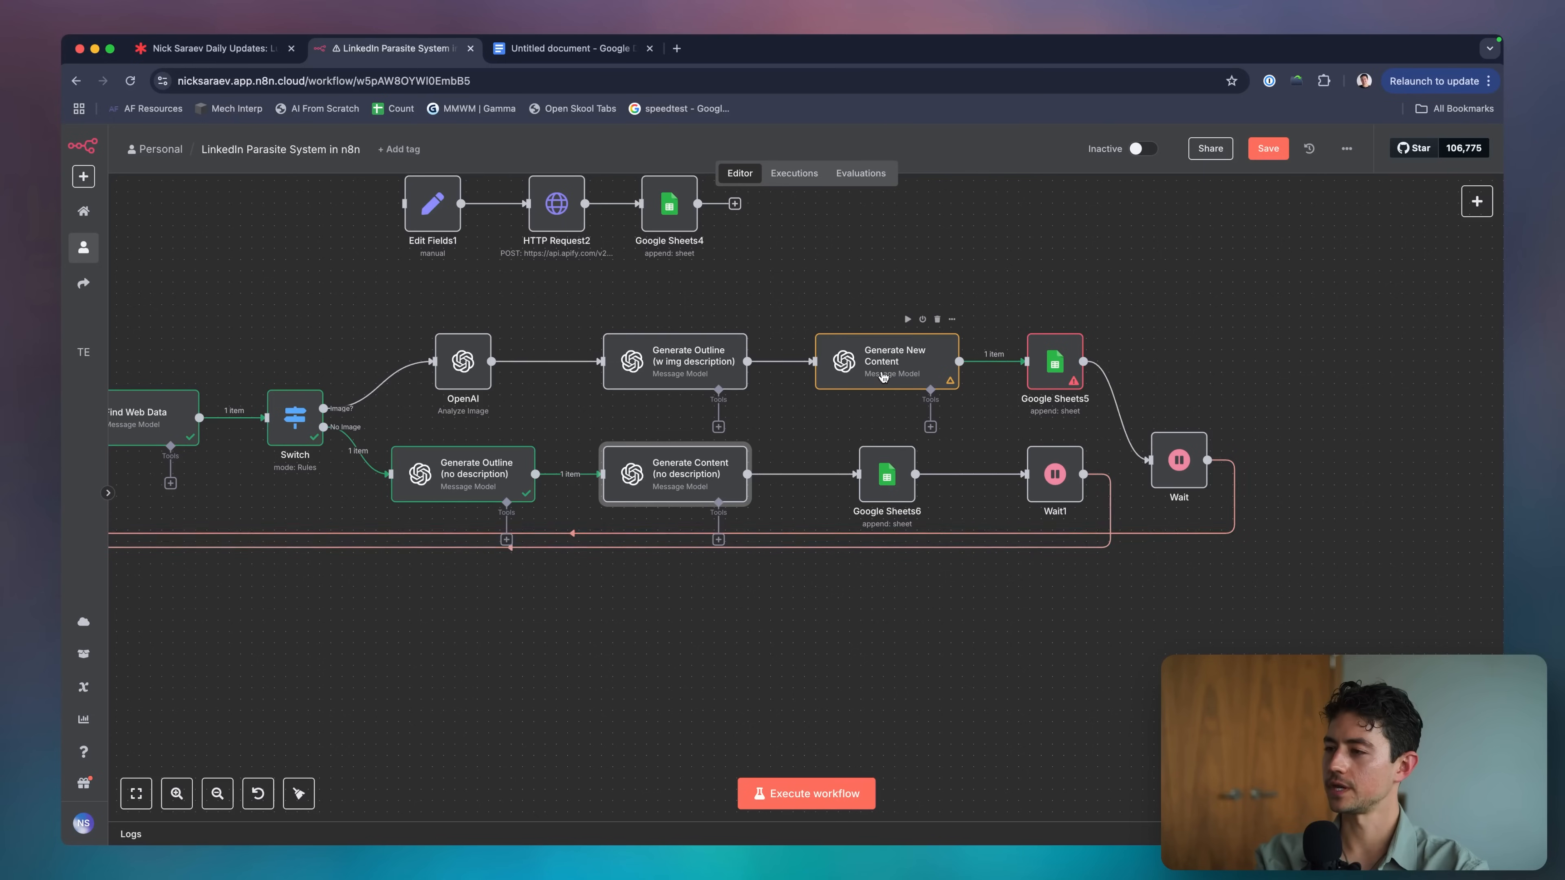
Rename Generate New Content to 'Generate Content (w description)' using F2.
click(884, 378)
double_click(884, 378)
key(Escape)
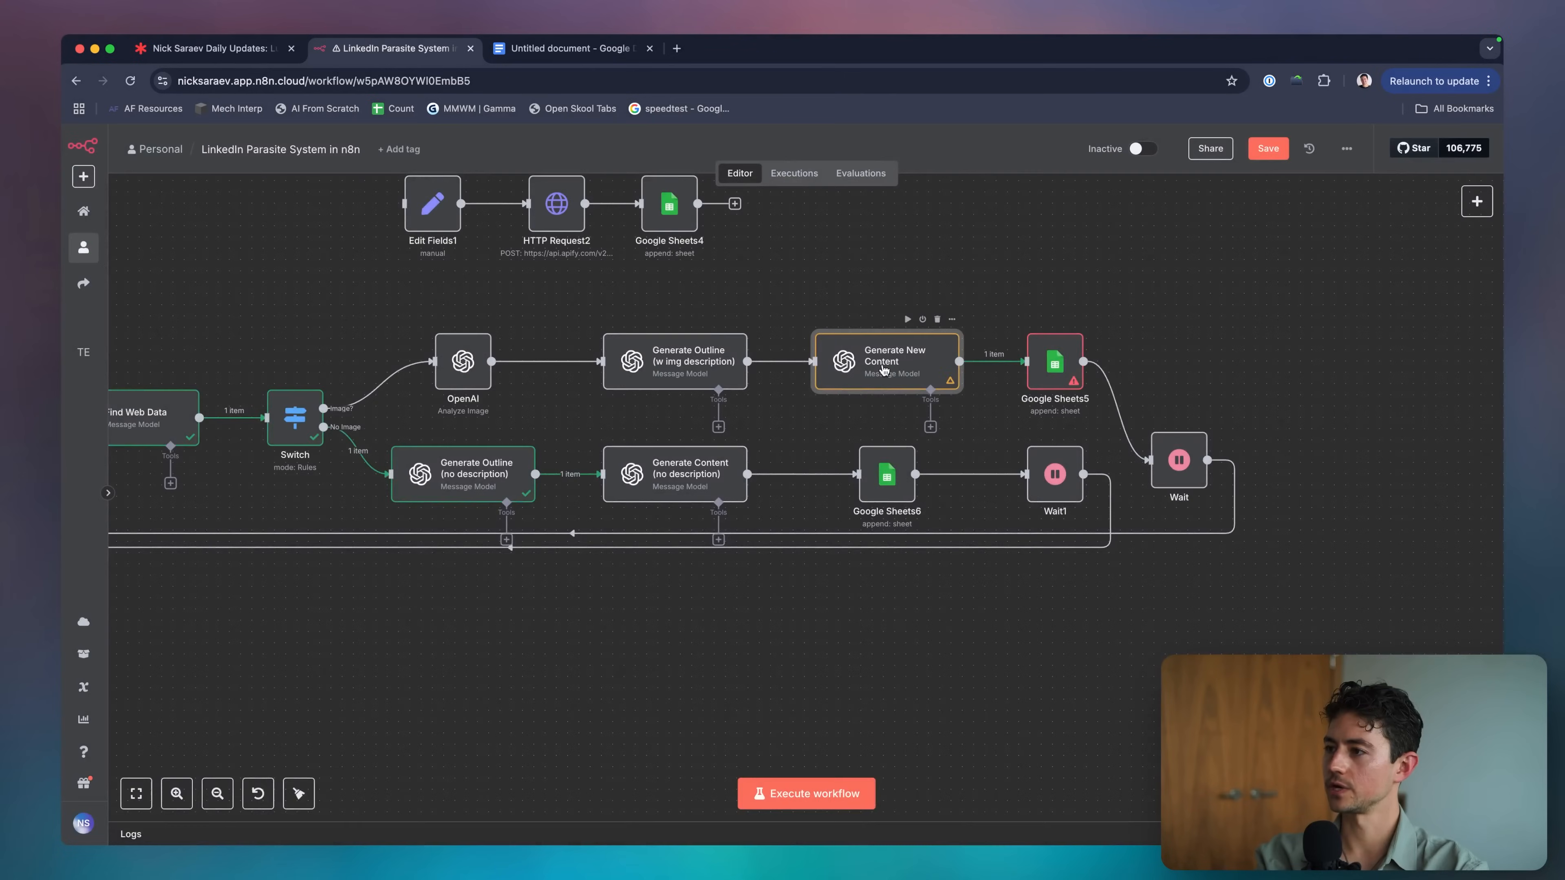
key(F2)
click(692, 477)
key(Delete)
key(Delete)
key(Delete)
key(Delete)
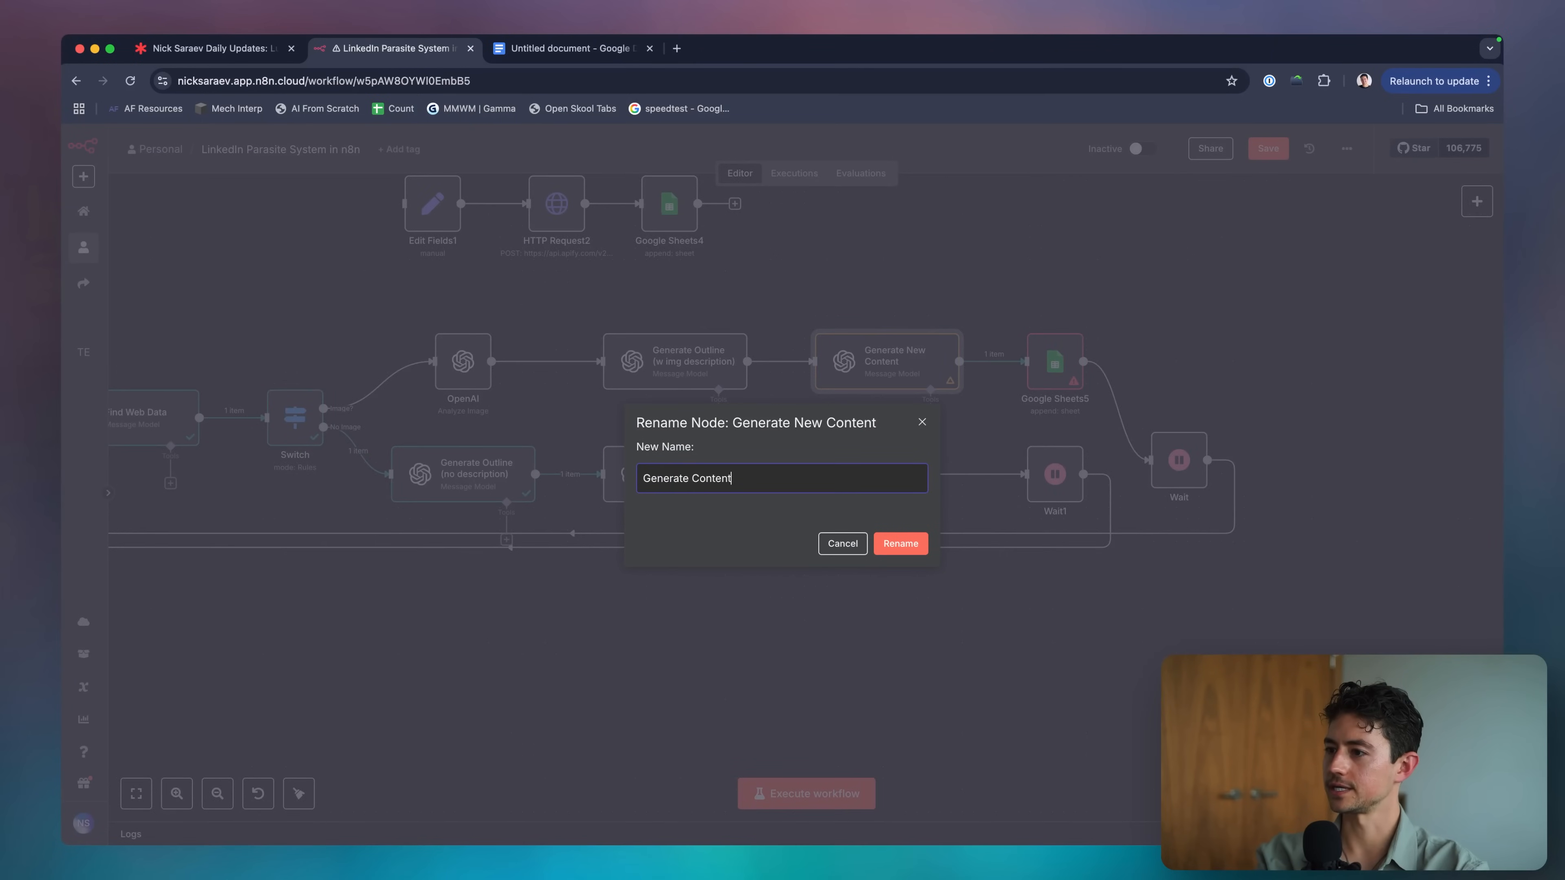
key(Return)
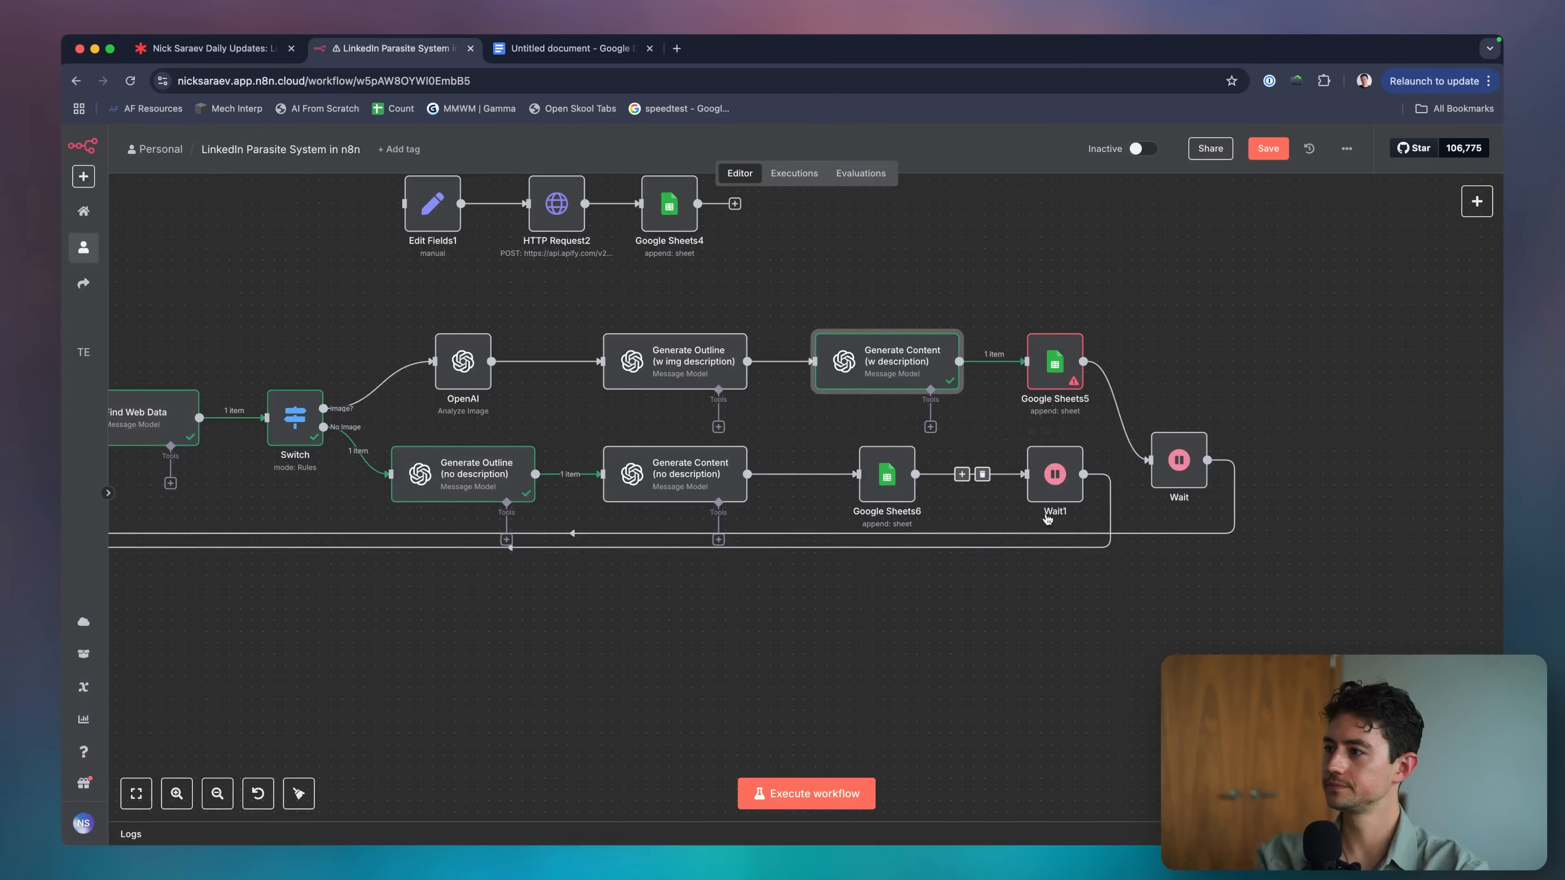
Check Google Sheets5's originalPostId mapping expression.
scroll(986, 376, right, 2)
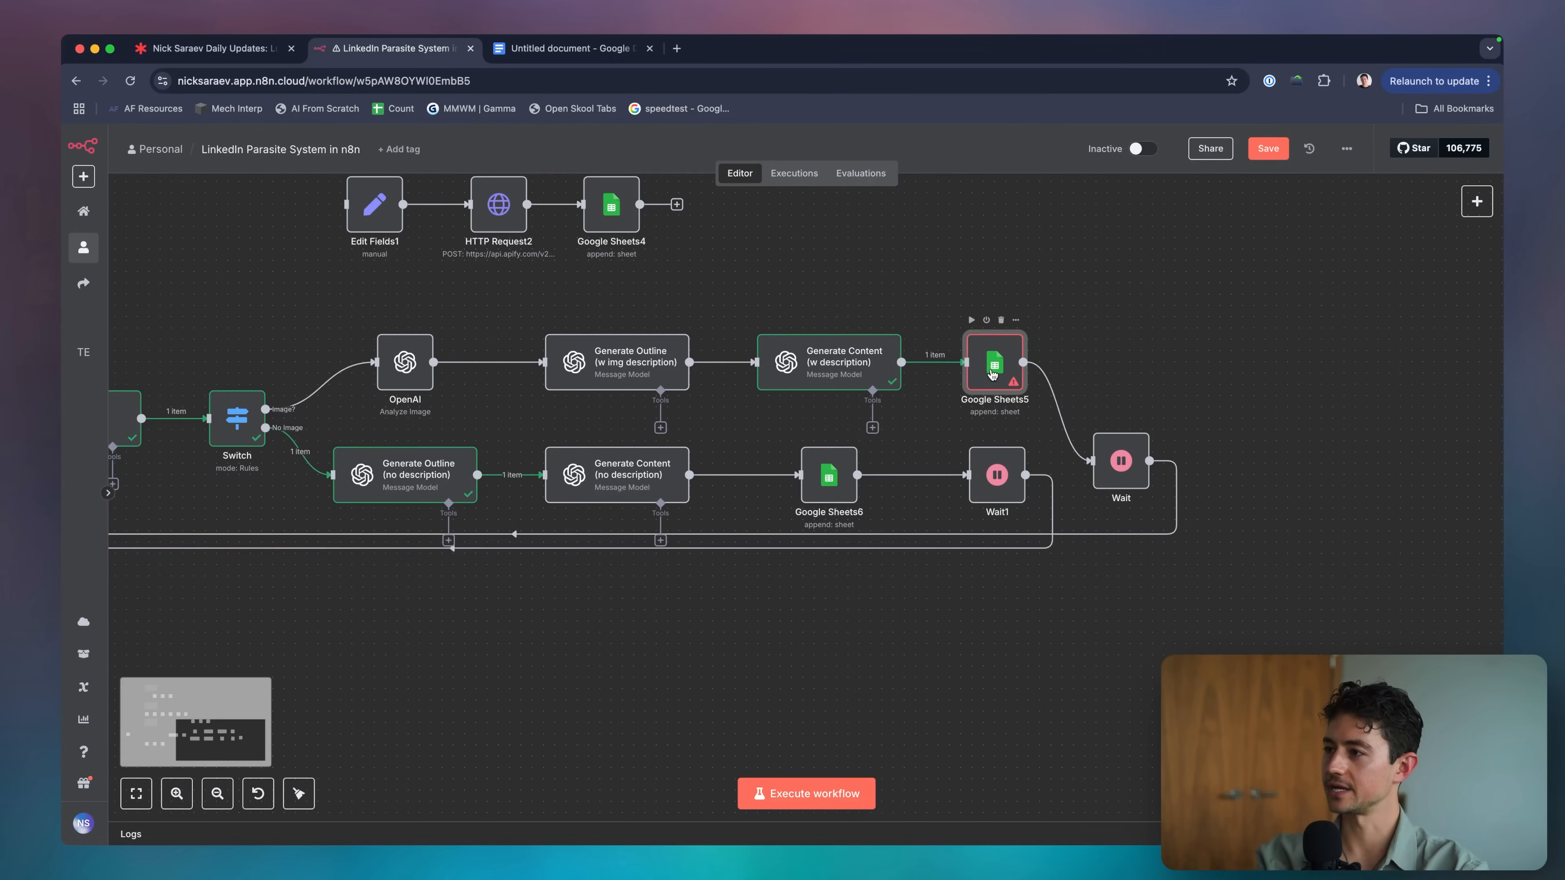
double_click(987, 375)
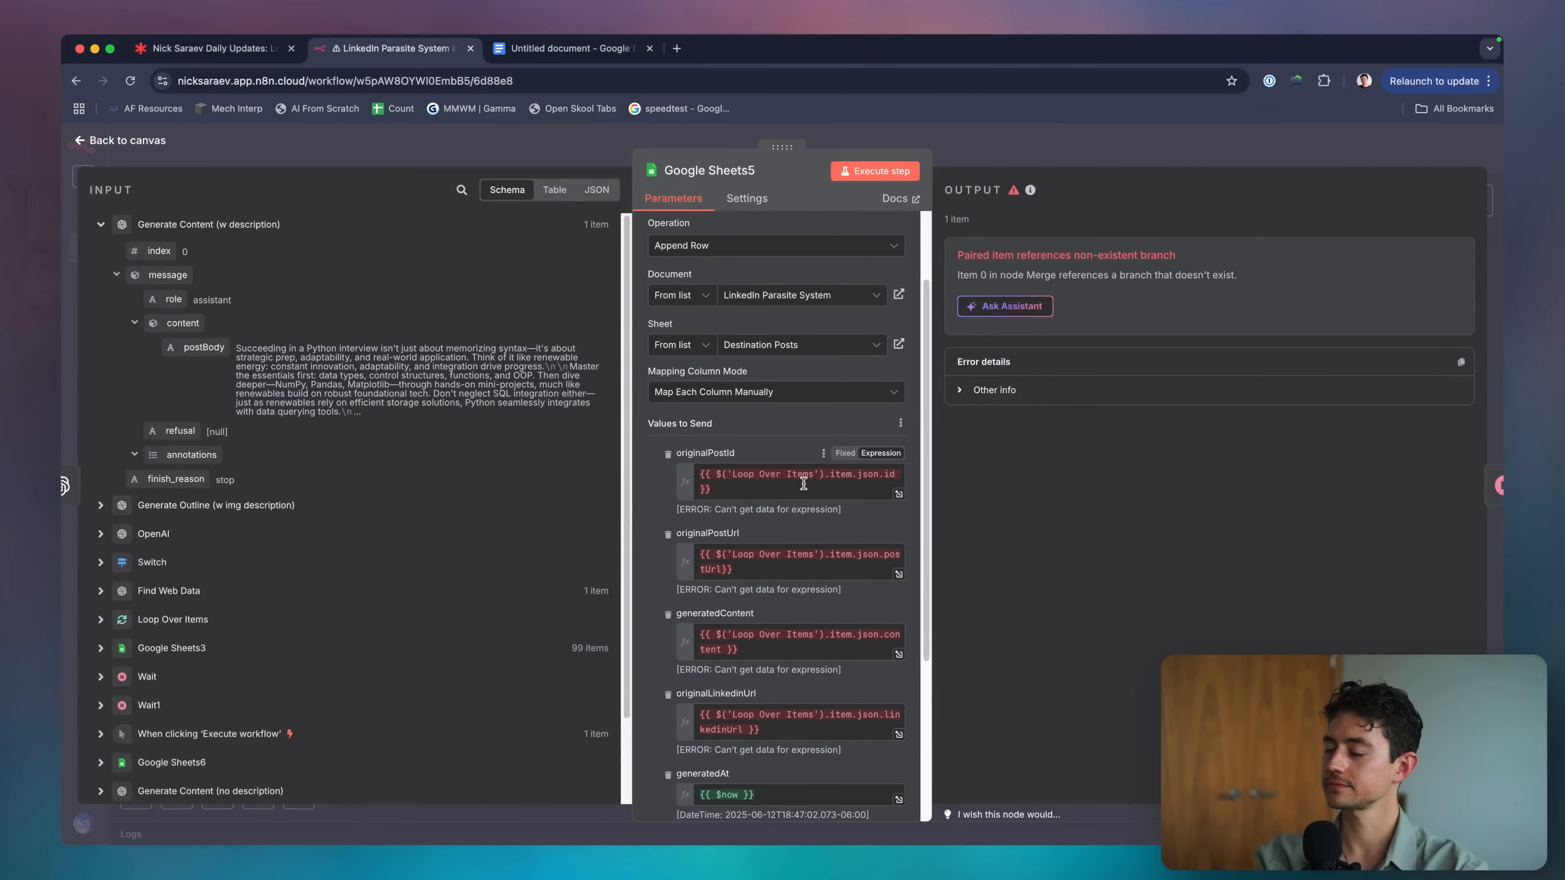
click(803, 484)
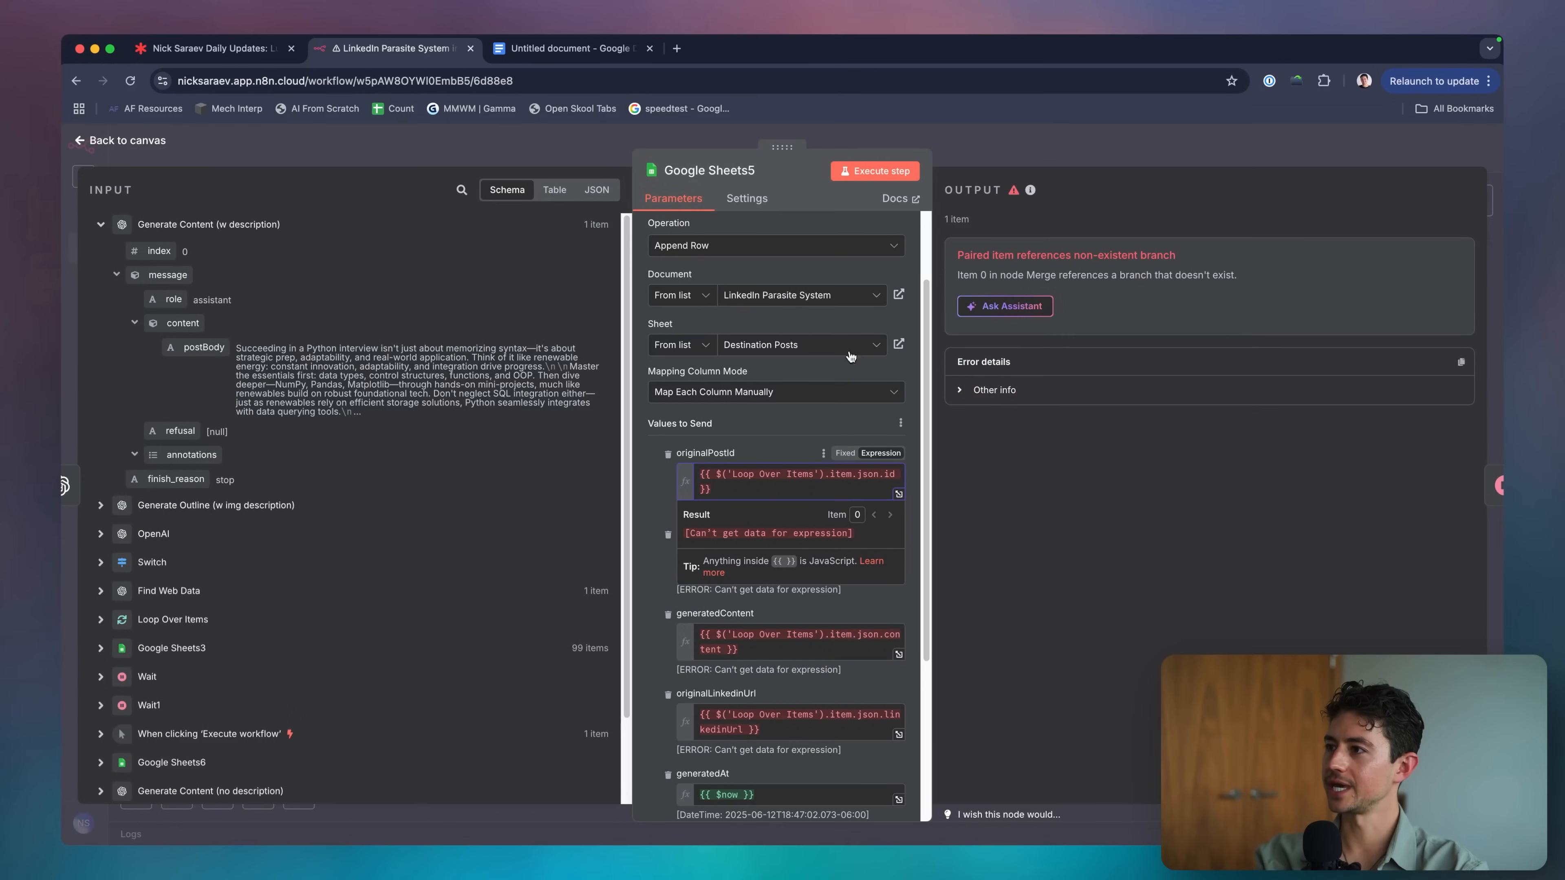
click(1037, 147)
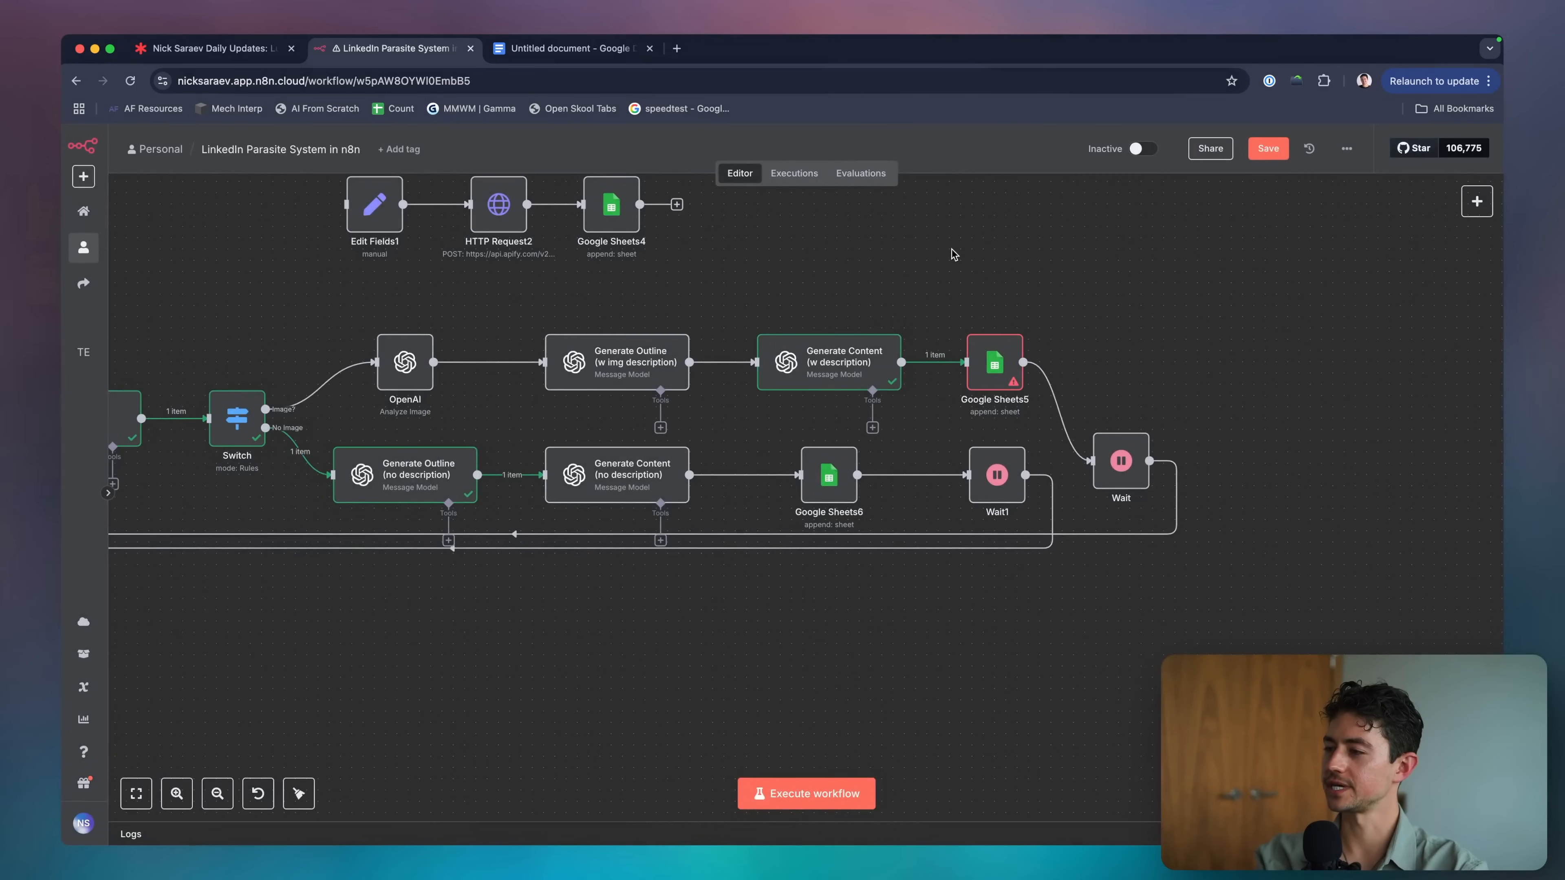
Select the Find Web Data and Switch steps together, then clear the selection.
scroll(986, 278, left, 2)
scroll(986, 278, down, 2)
scroll(521, 387, left, 10)
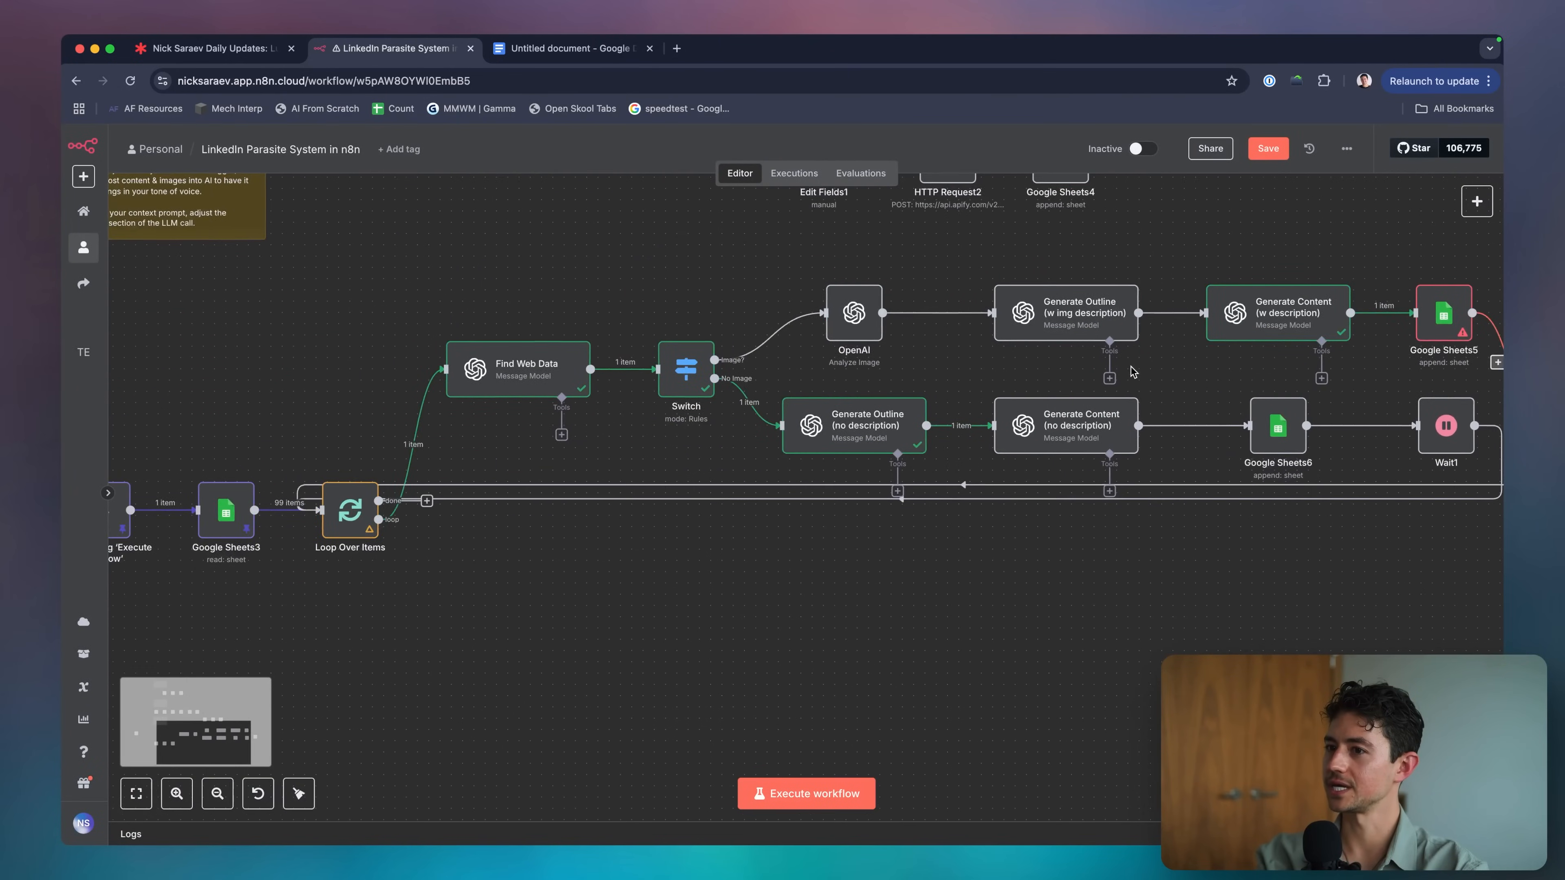
scroll(521, 388, up, 2)
drag(502, 342, 952, 504)
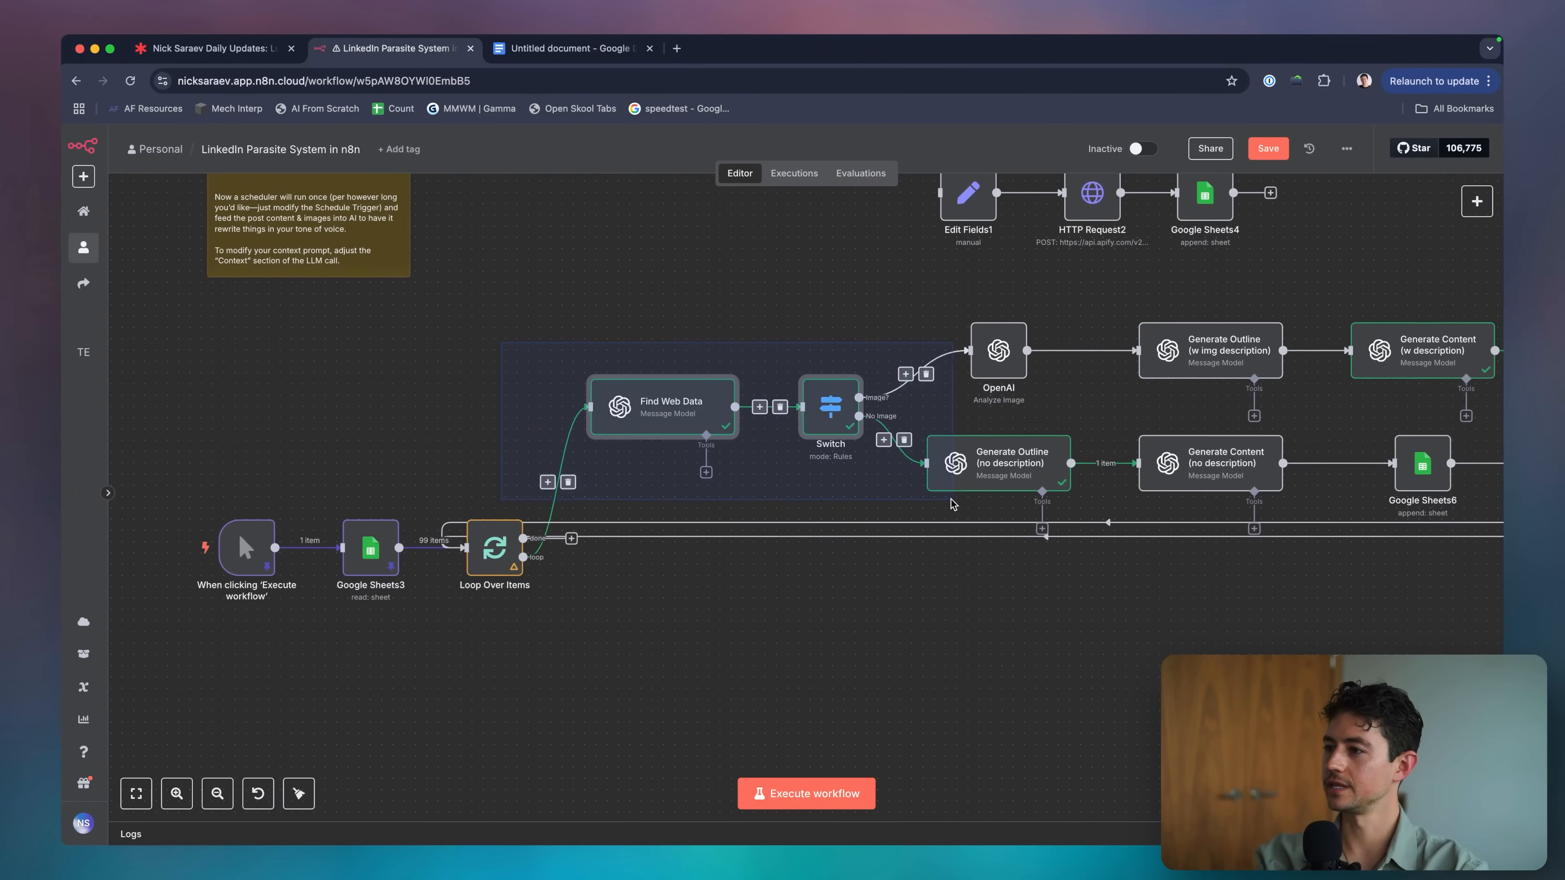
click(886, 615)
scroll(885, 614, right, 6)
Execute the workflow and follow the item through Generate Content, Google Sheets6 and Wait1.
scroll(827, 719, right, 1)
scroll(827, 719, up, 1)
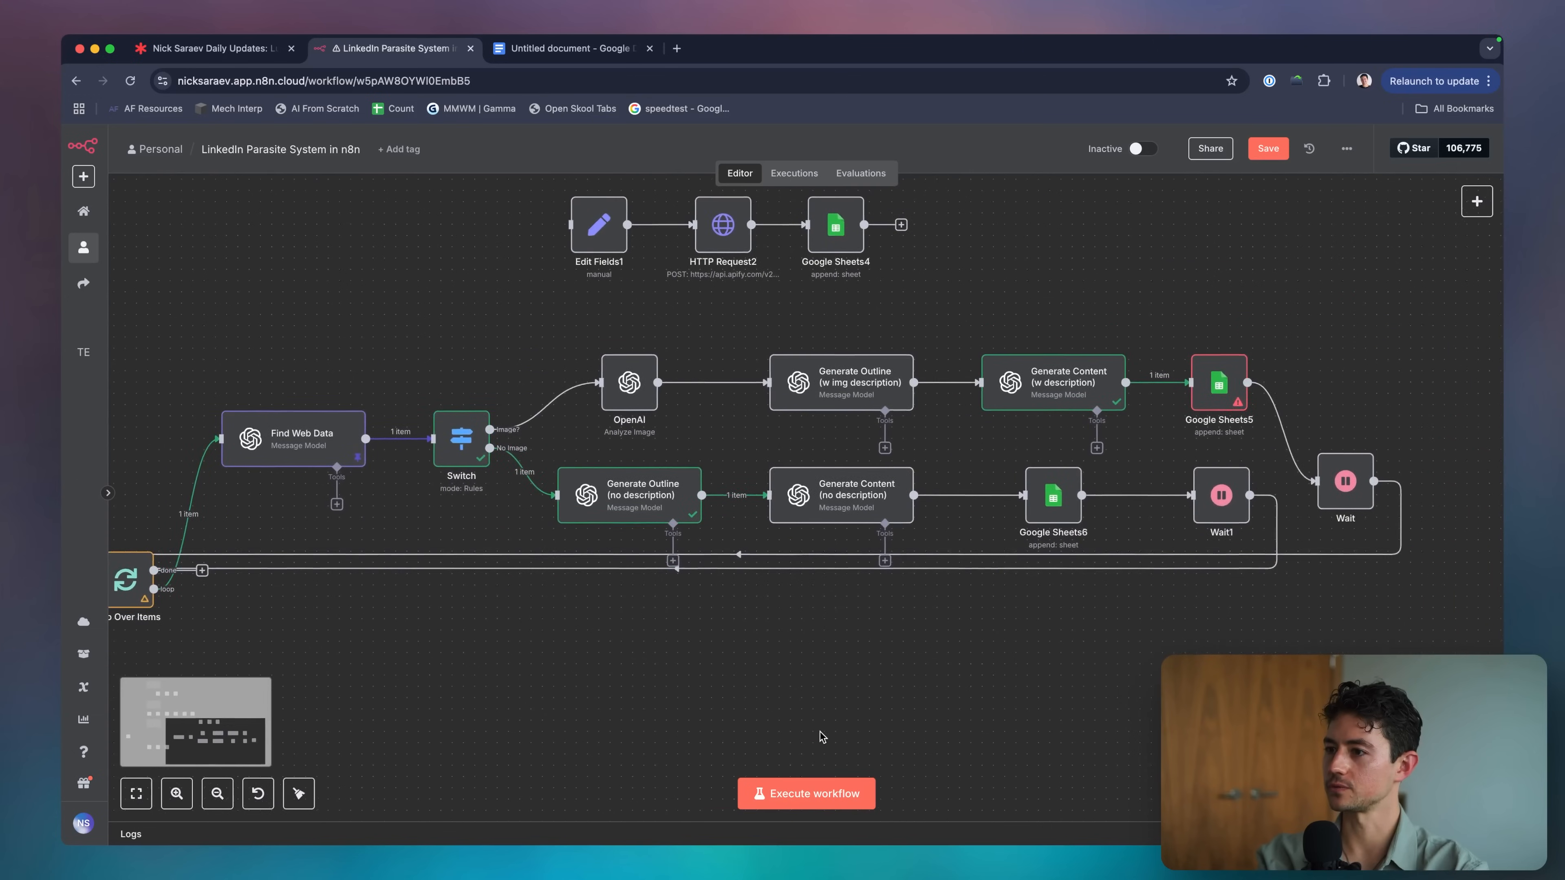
click(814, 793)
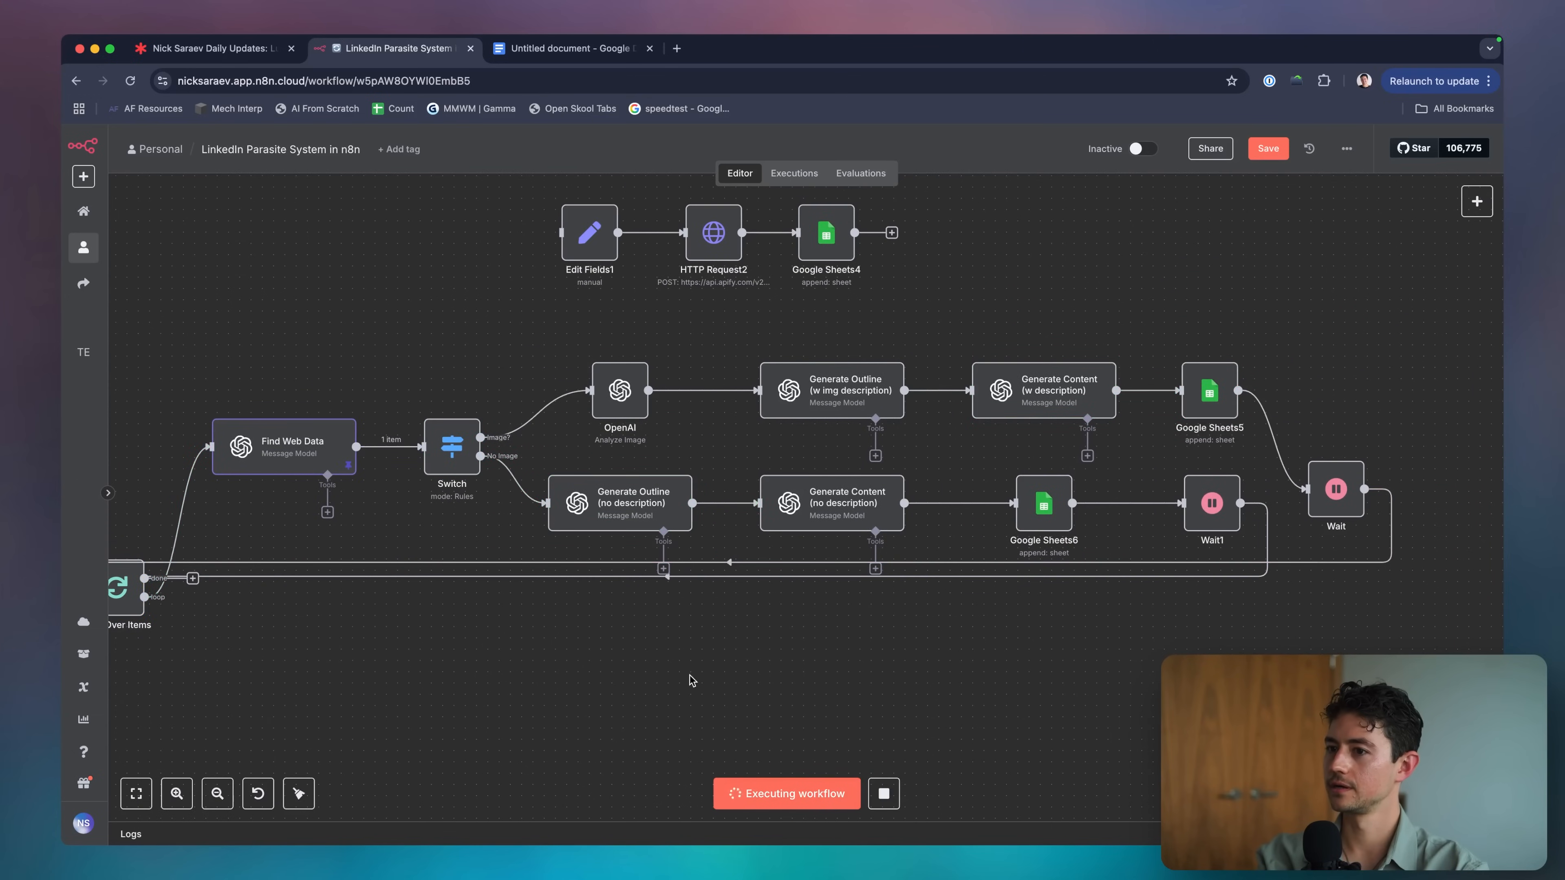
scroll(452, 439, right, 2)
scroll(453, 439, down, 1)
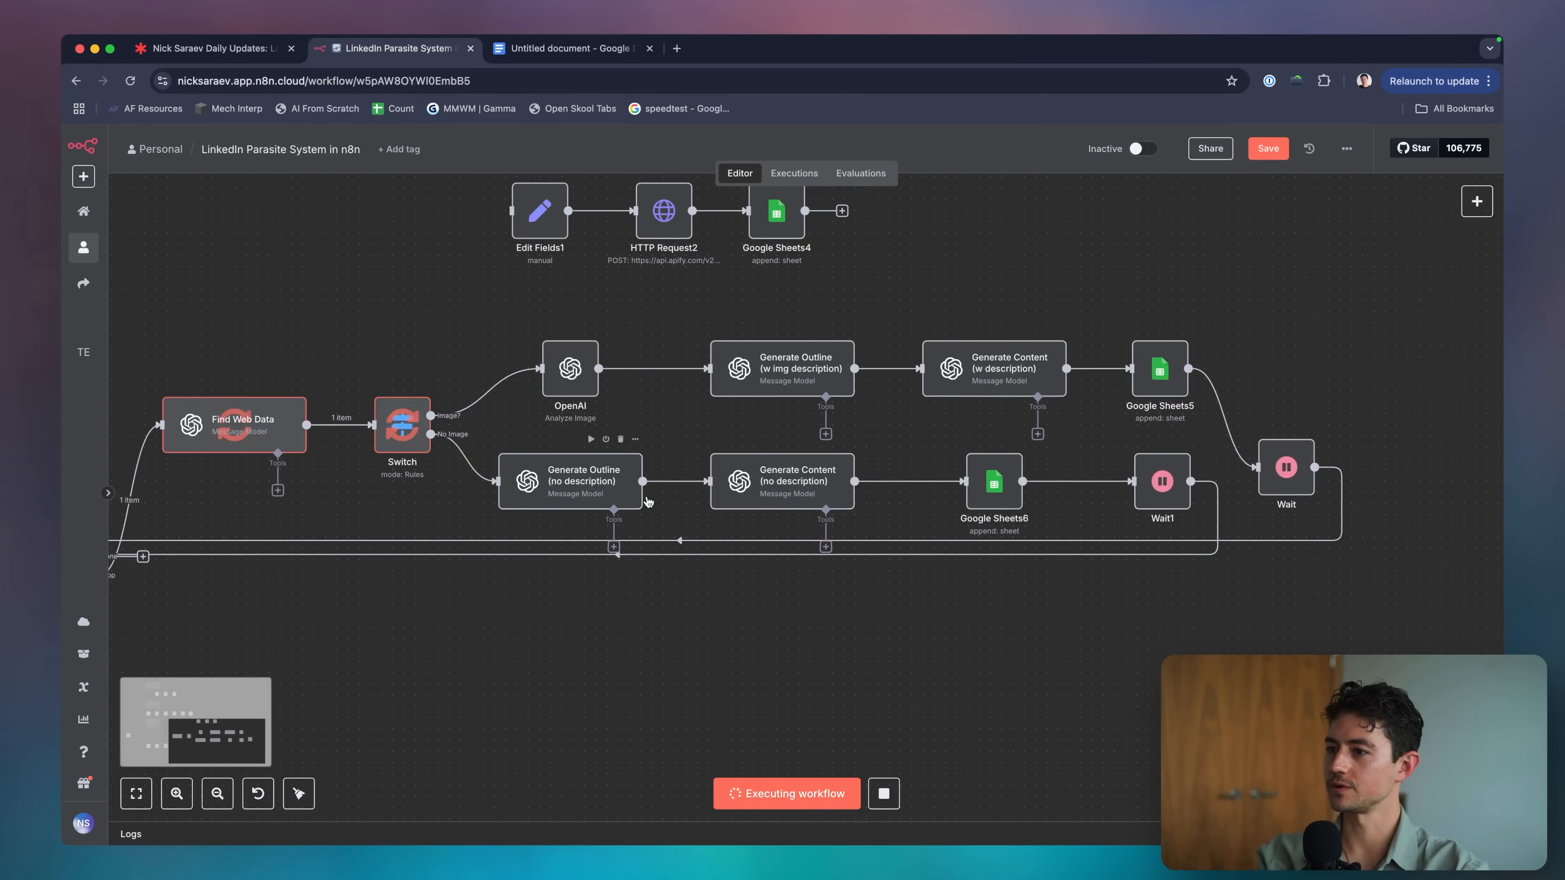
scroll(749, 505, right, 2)
scroll(749, 505, right, 2)
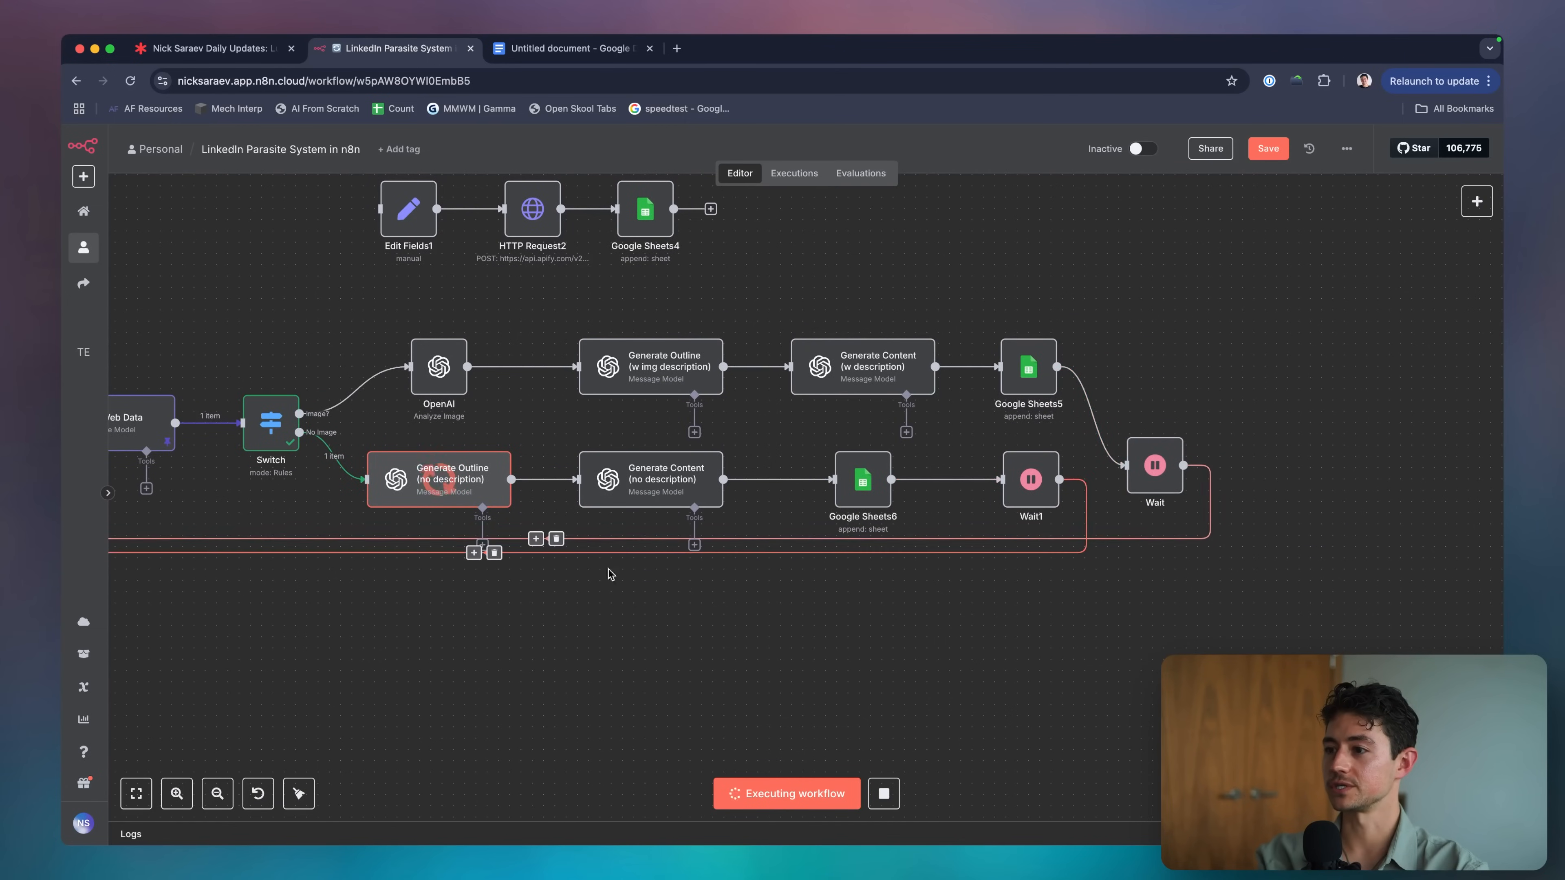
scroll(954, 603, left, 4)
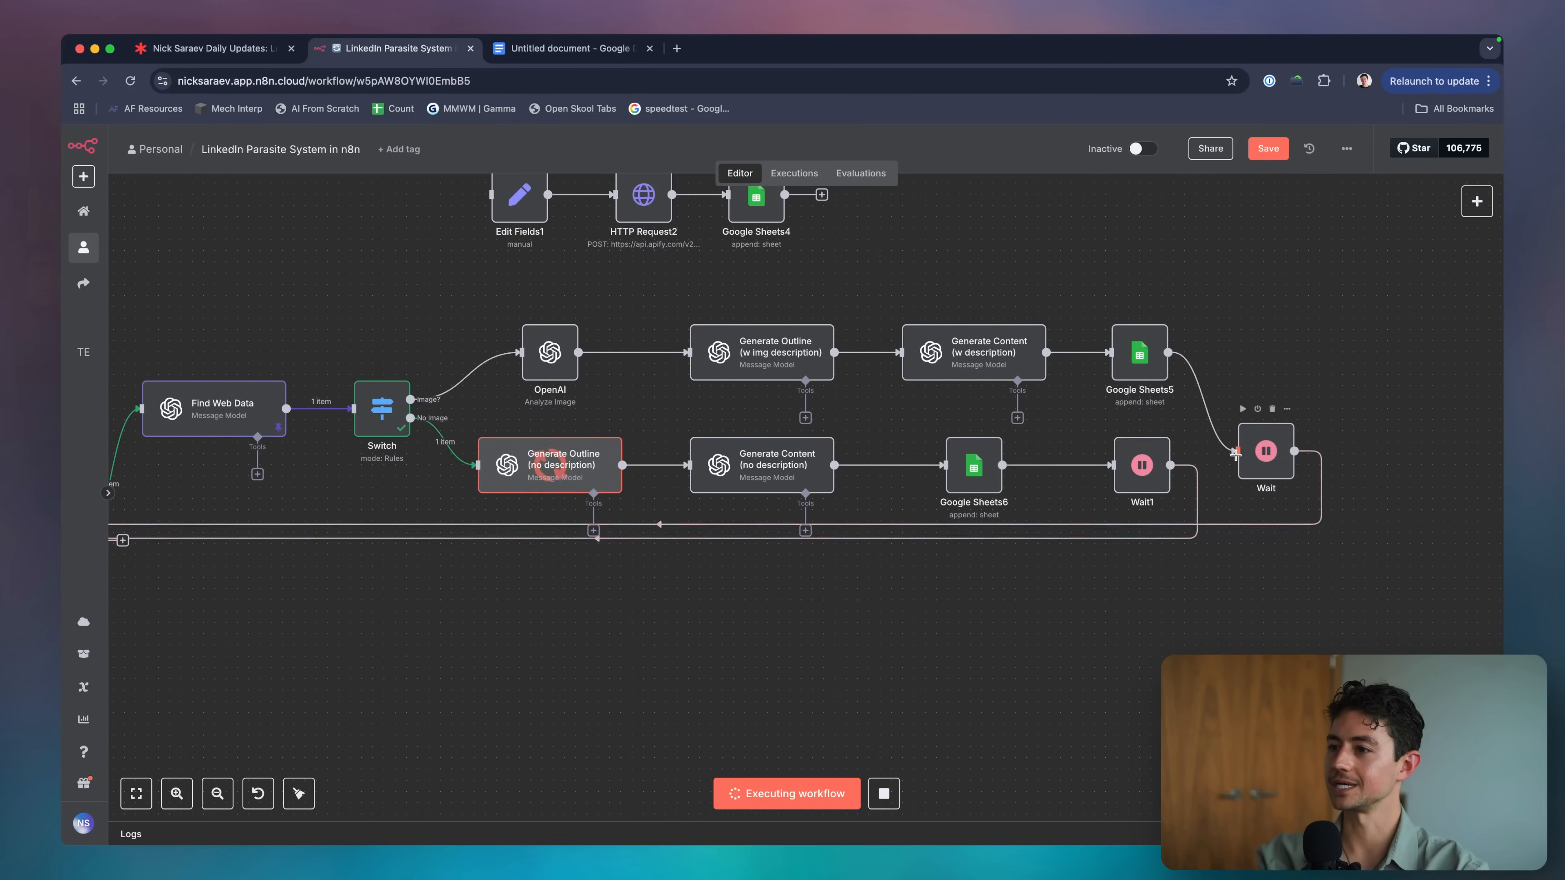
scroll(1264, 412, left, 1)
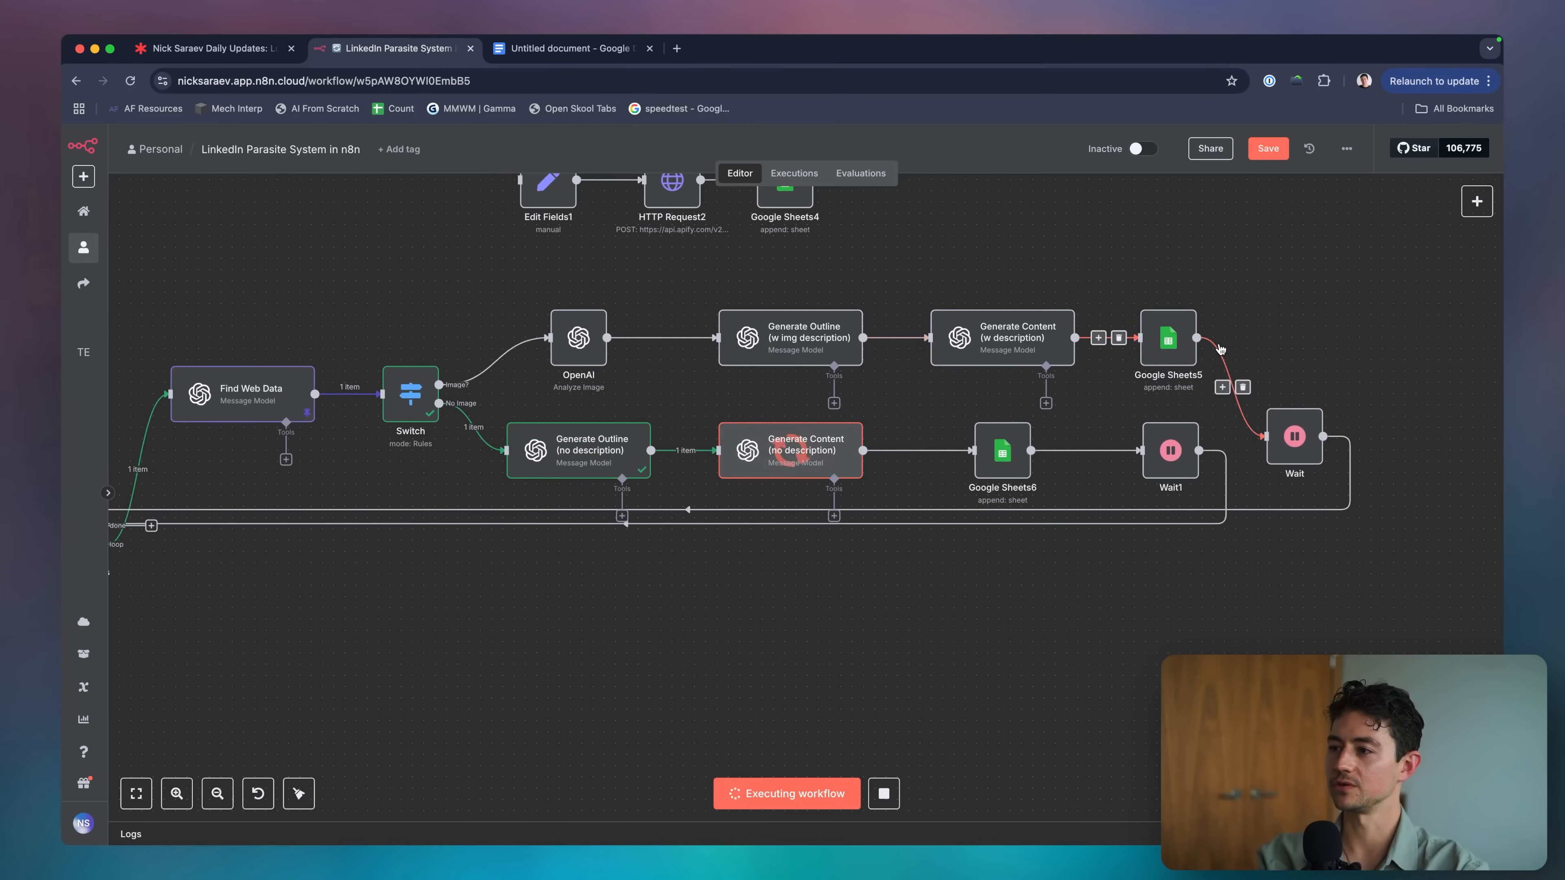
scroll(1208, 395, right, 1)
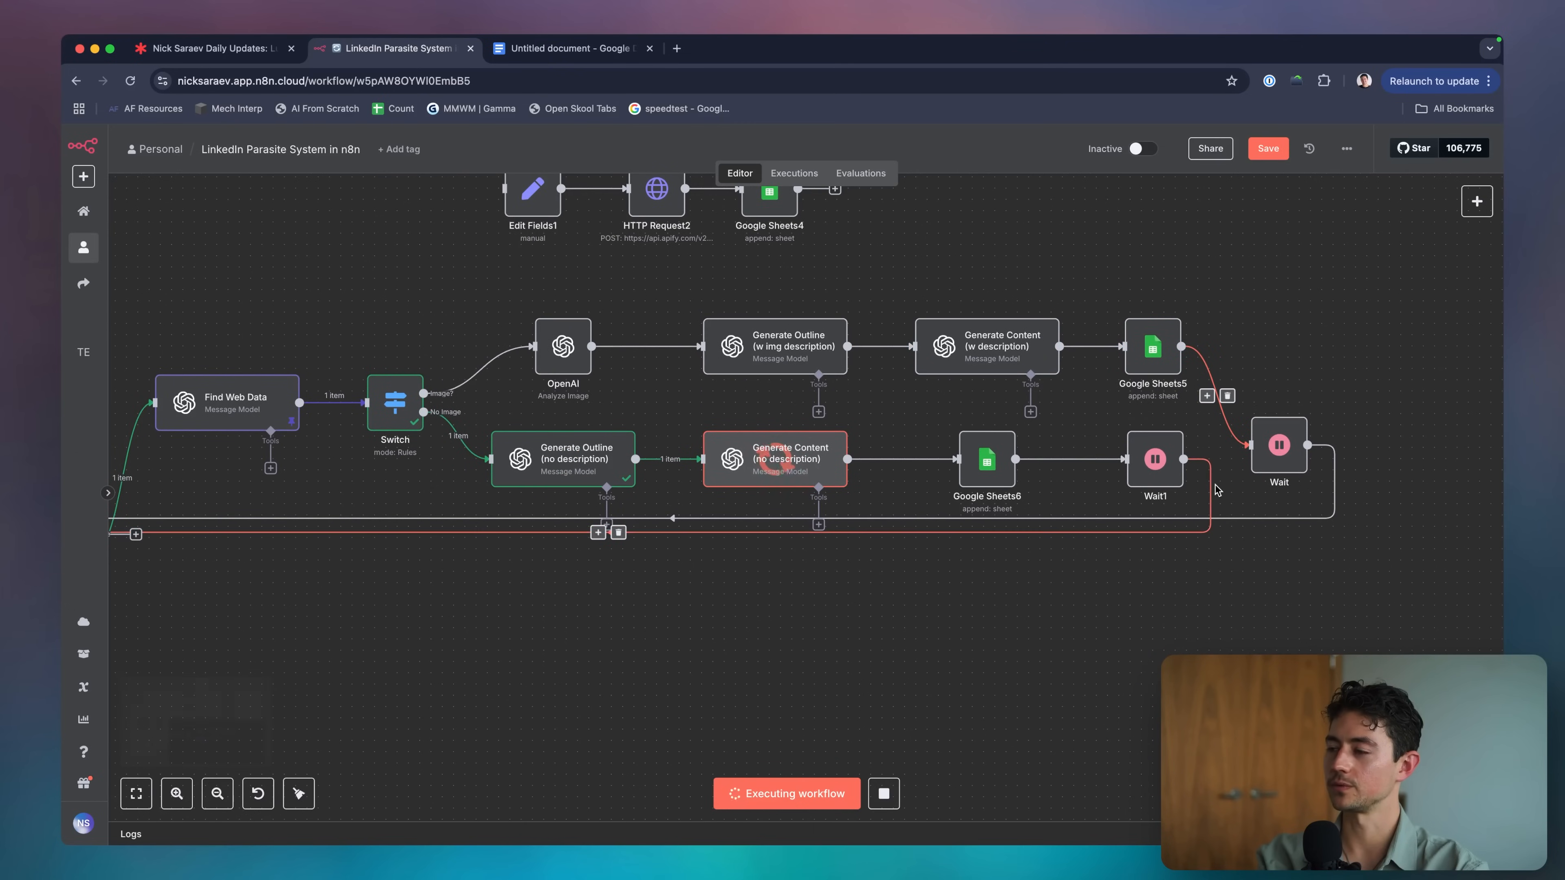
scroll(1202, 450, right, 3)
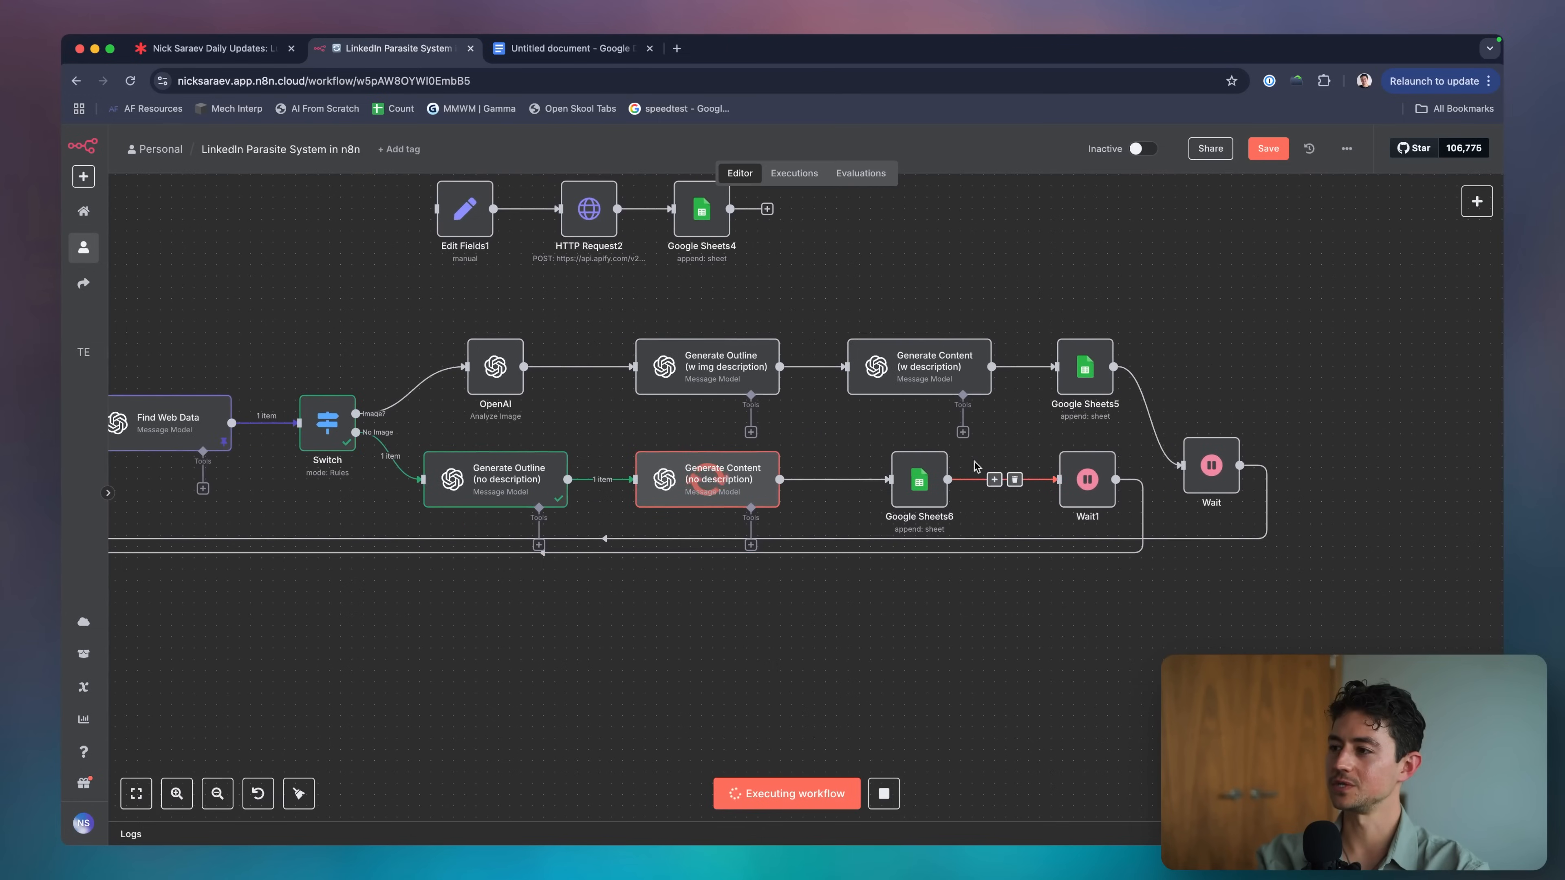
scroll(992, 483, right, 3)
scroll(992, 483, down, 1)
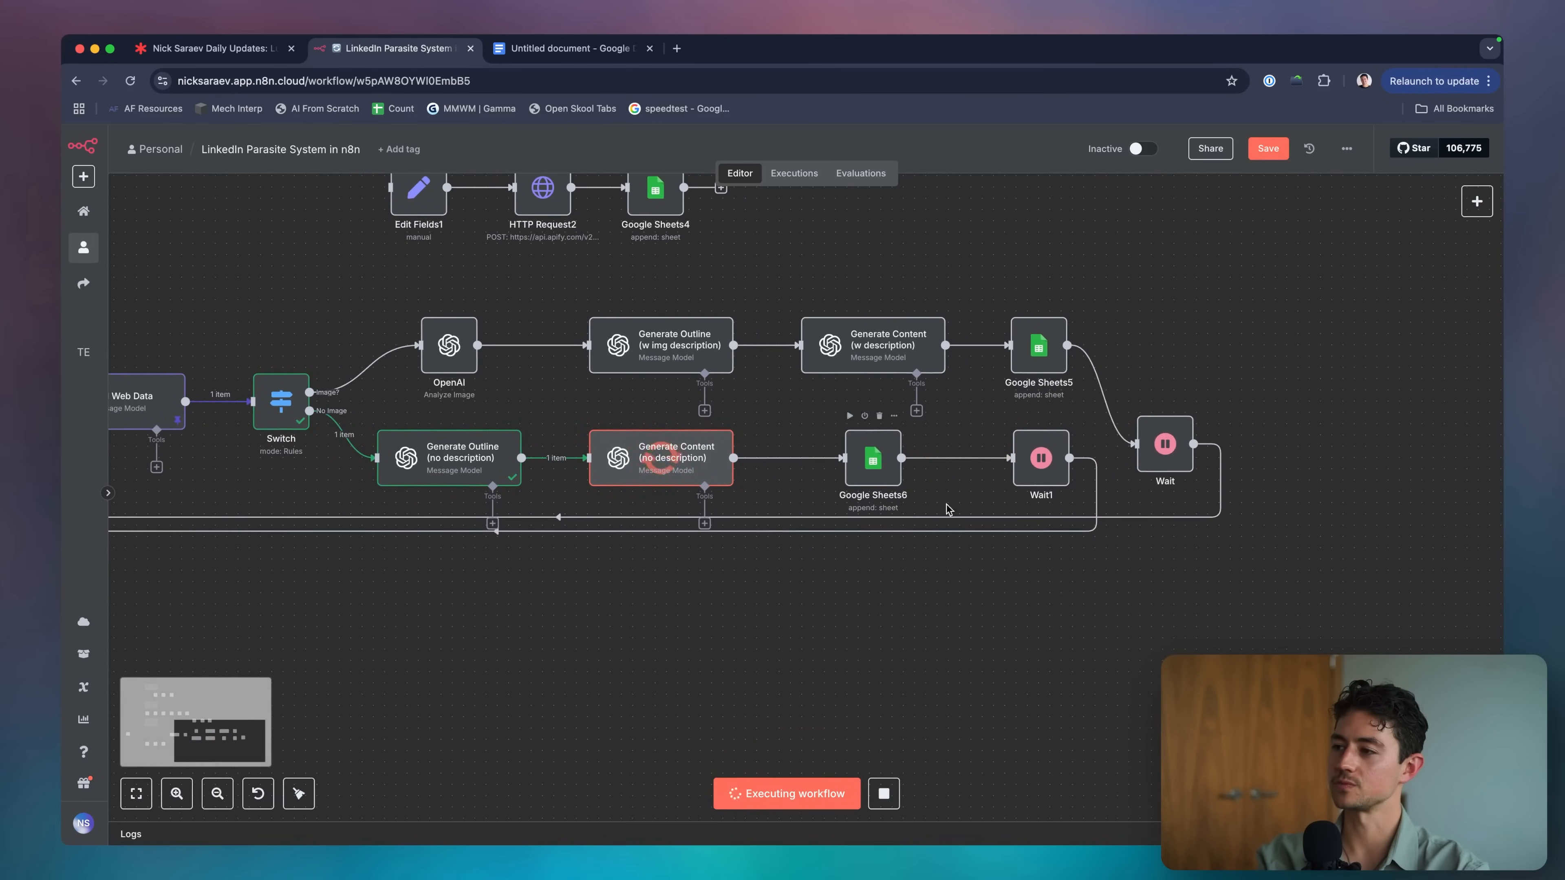
scroll(963, 505, up, 5)
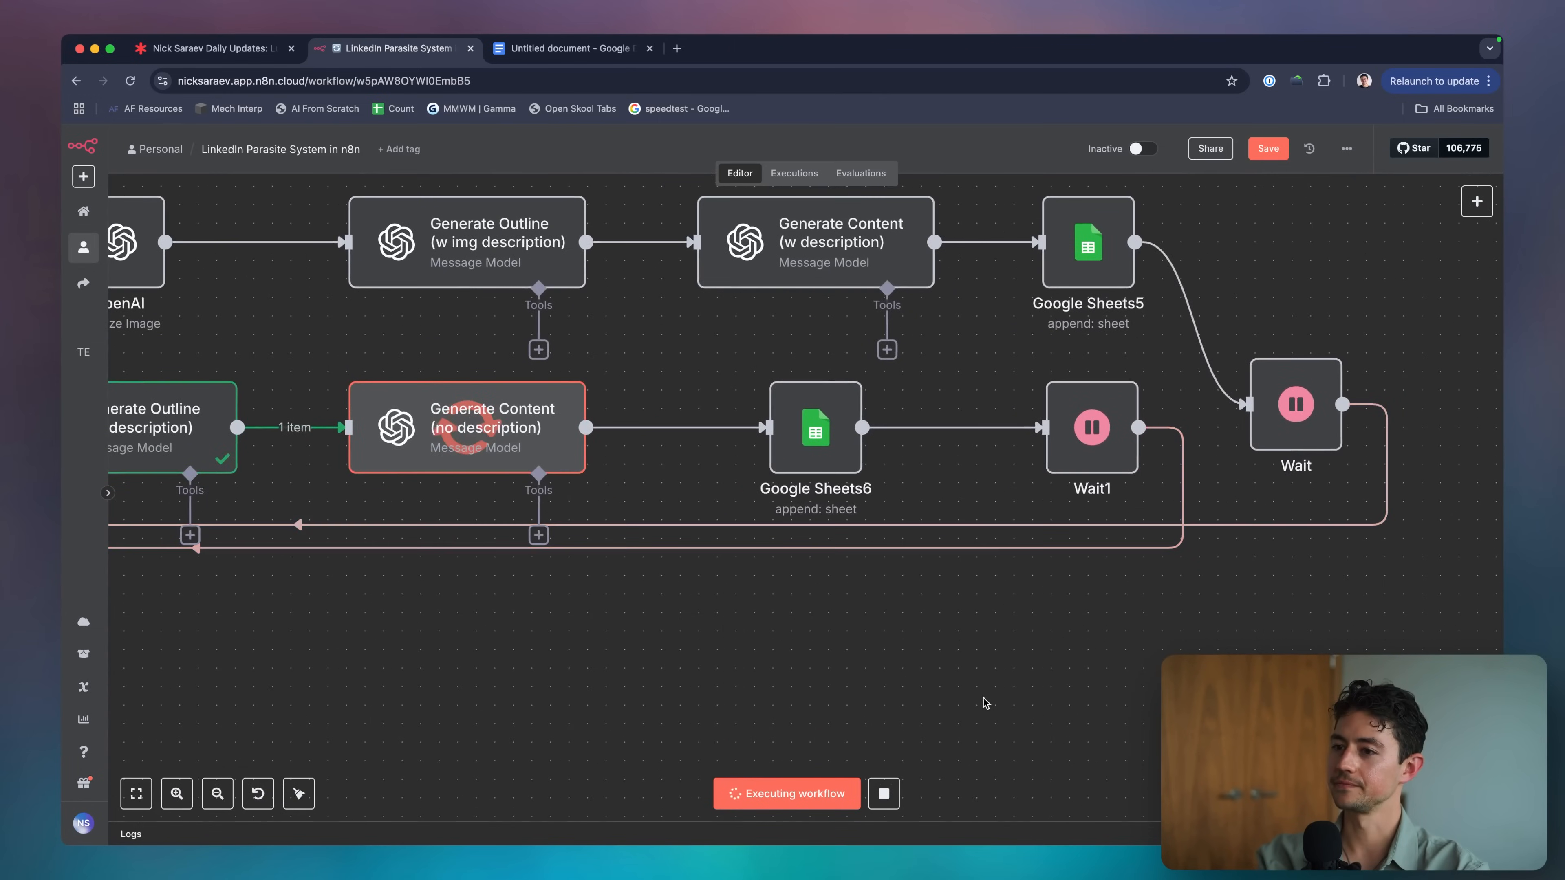
scroll(961, 653, down, 5)
scroll(930, 615, right, 3)
scroll(929, 615, down, 2)
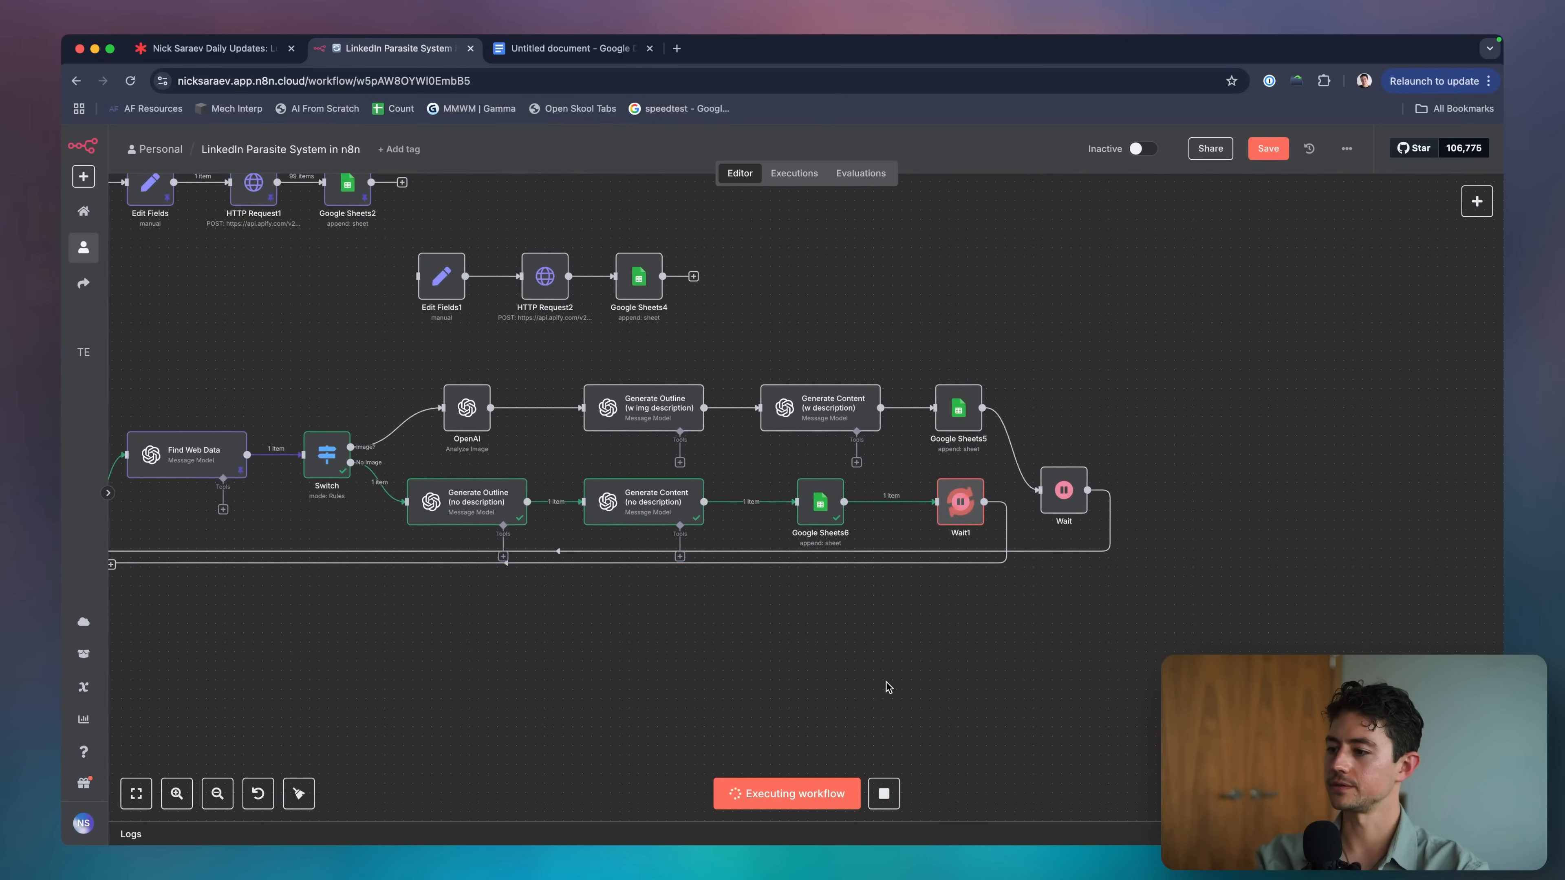
scroll(891, 684, left, 5)
scroll(891, 684, down, 1)
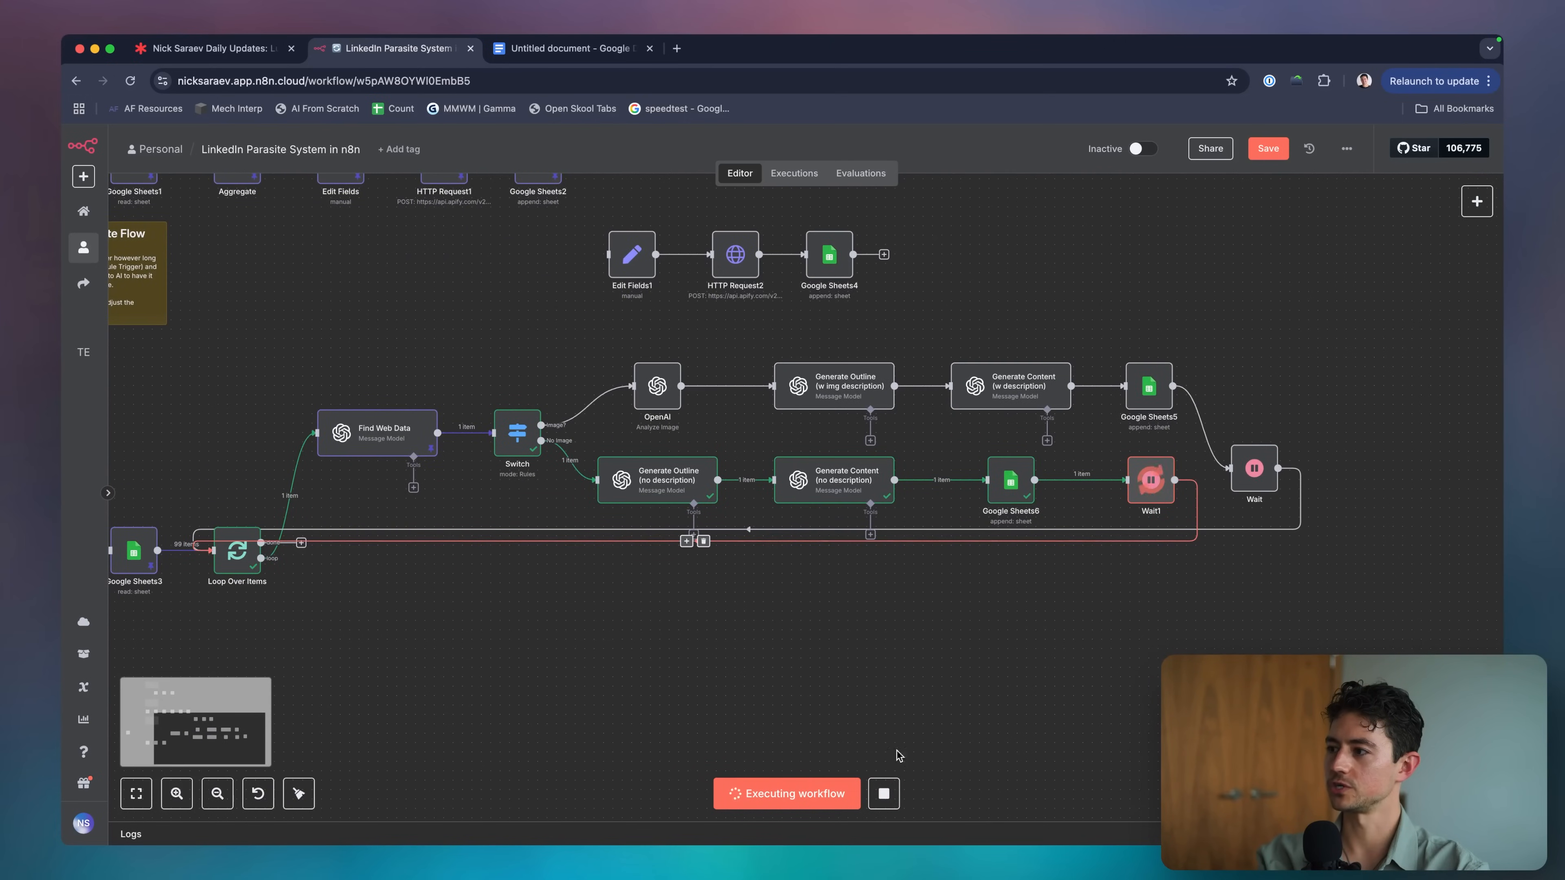
scroll(1025, 718, right, 3)
scroll(1025, 719, up, 1)
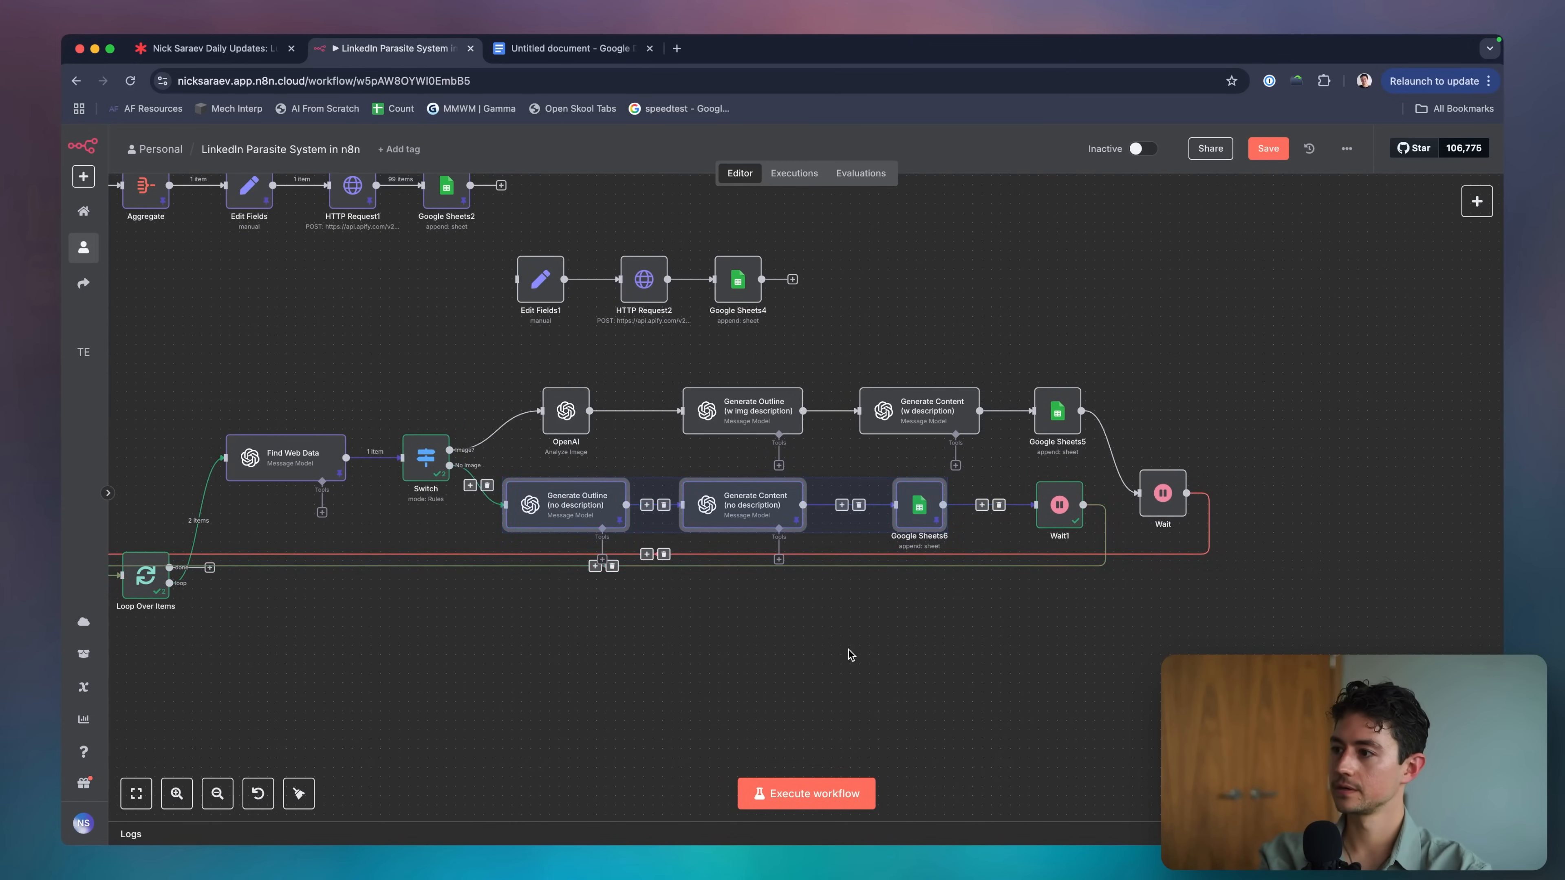
scroll(850, 654, right, 3)
scroll(850, 655, down, 2)
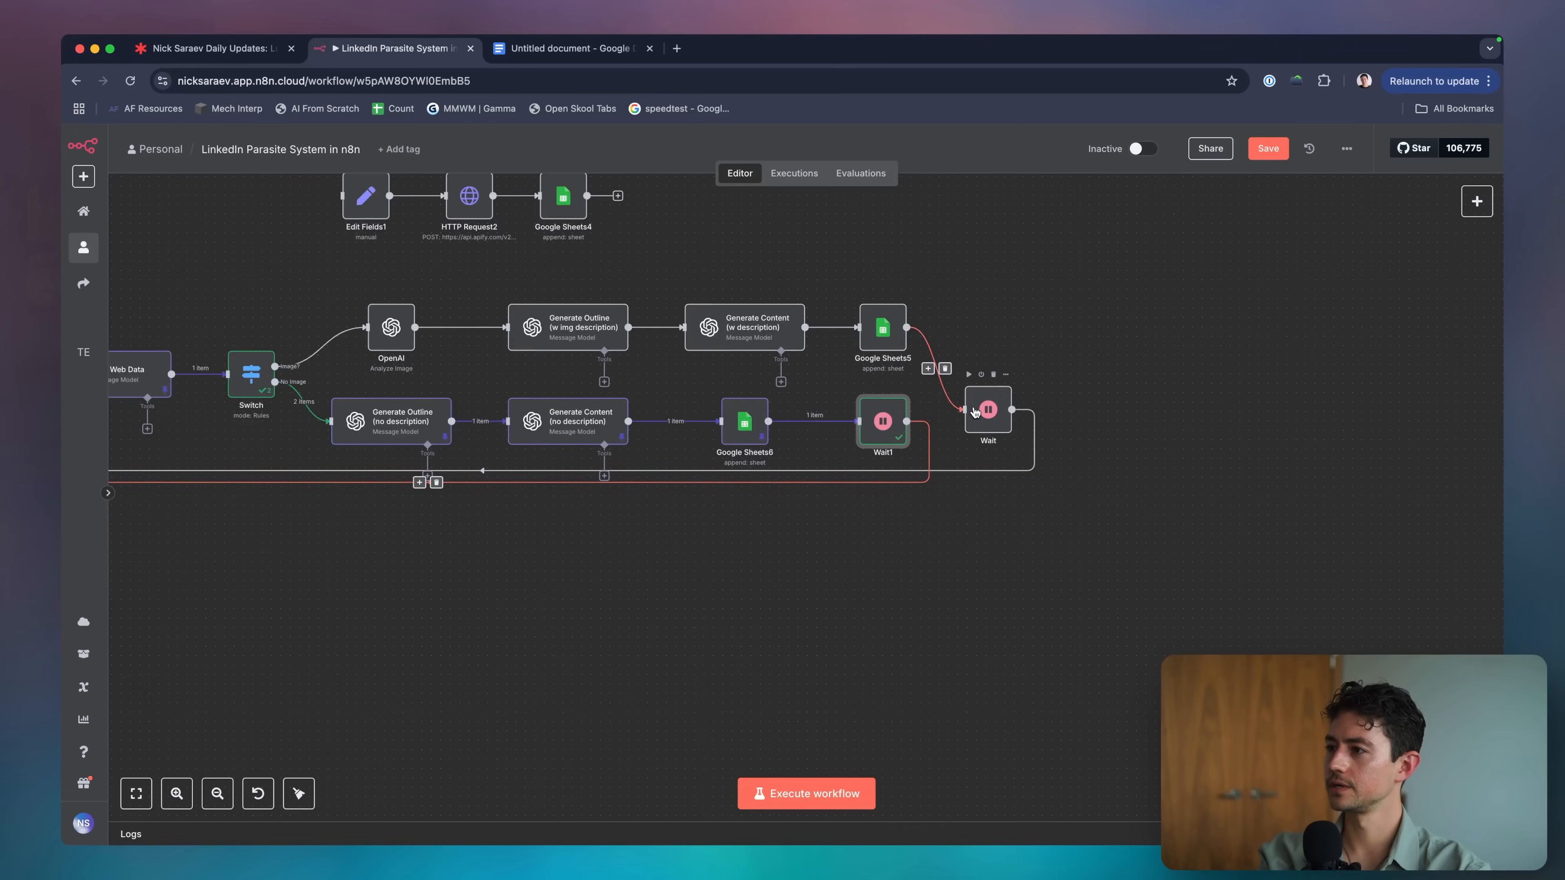
Delete the Wait step, shift Wait1 right, and drop Google Sheets5's loop-back link.
click(975, 412)
key(Delete)
drag(889, 425, 1058, 424)
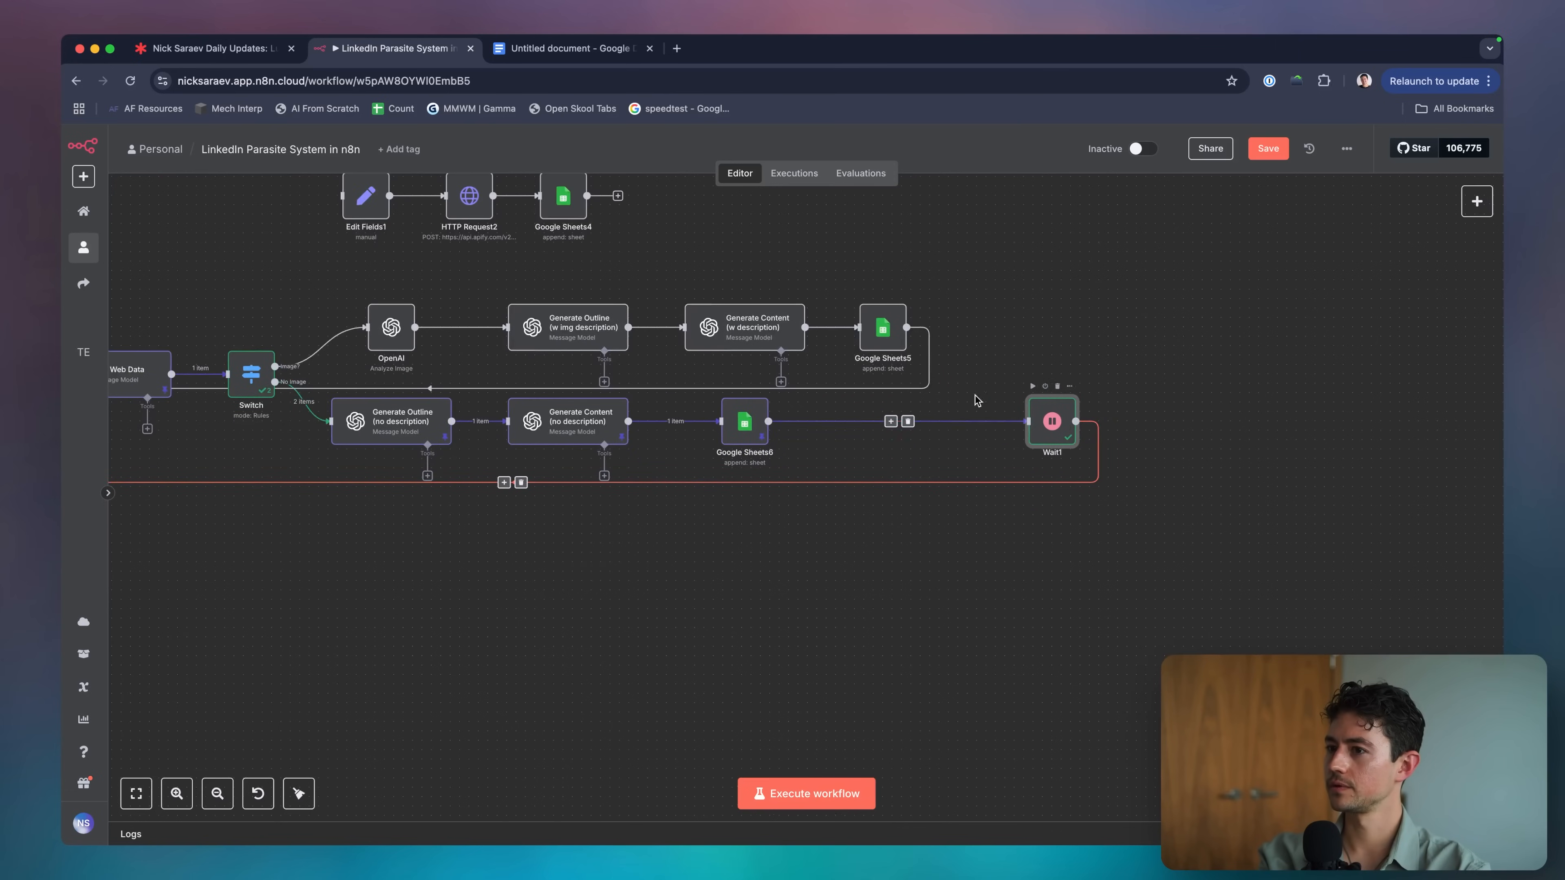
click(436, 389)
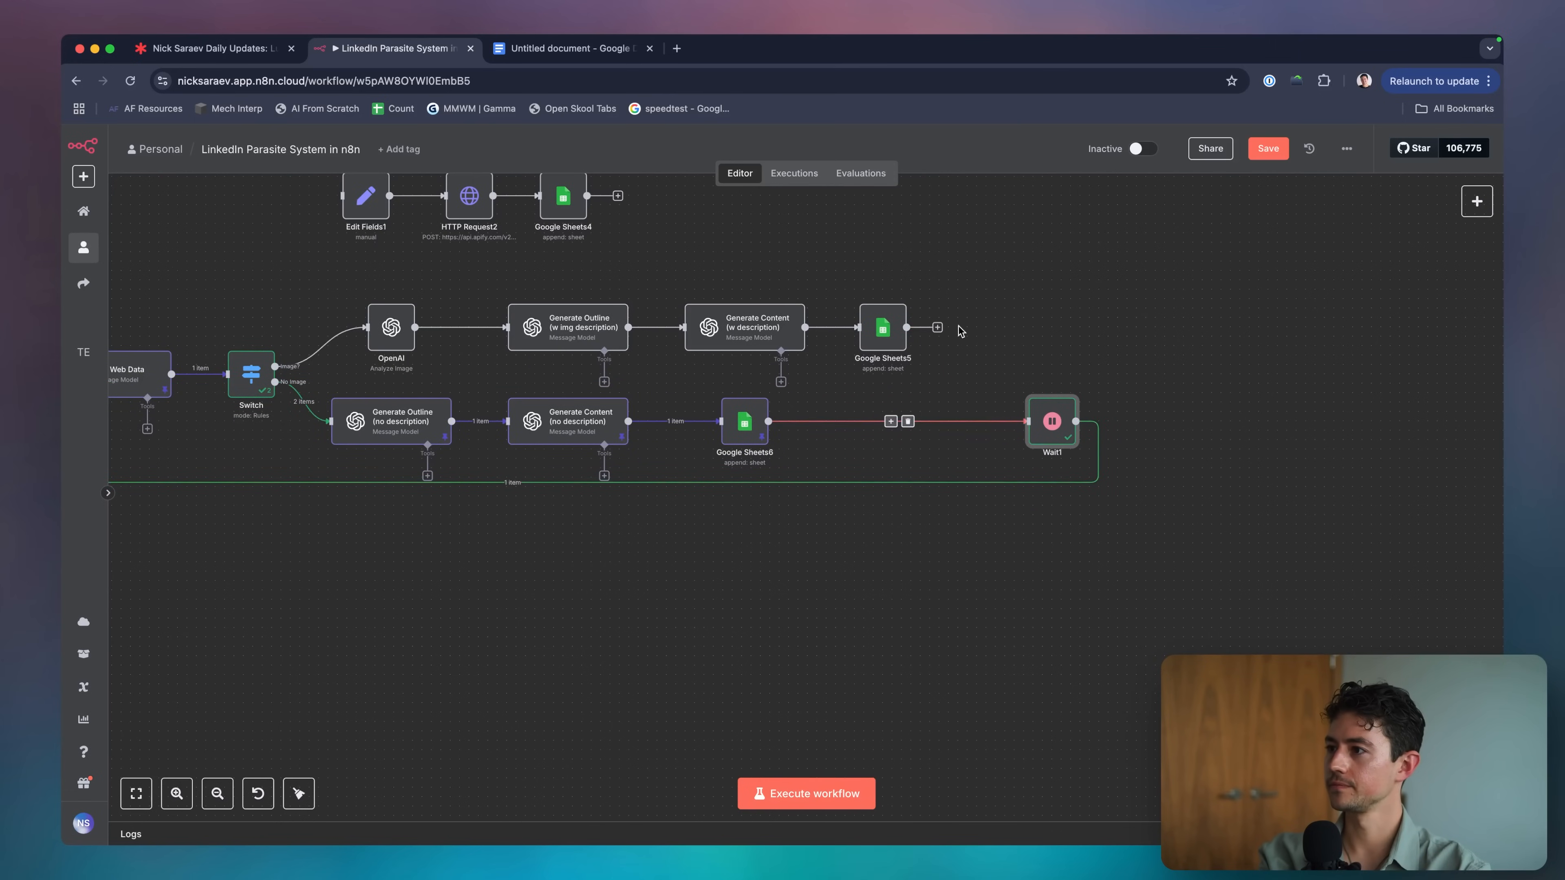
Add a Merge node after Google Sheets5 beside Wait1, removing Wait1's loop-back link.
click(937, 327)
text(merge)
key(Return)
key(Escape)
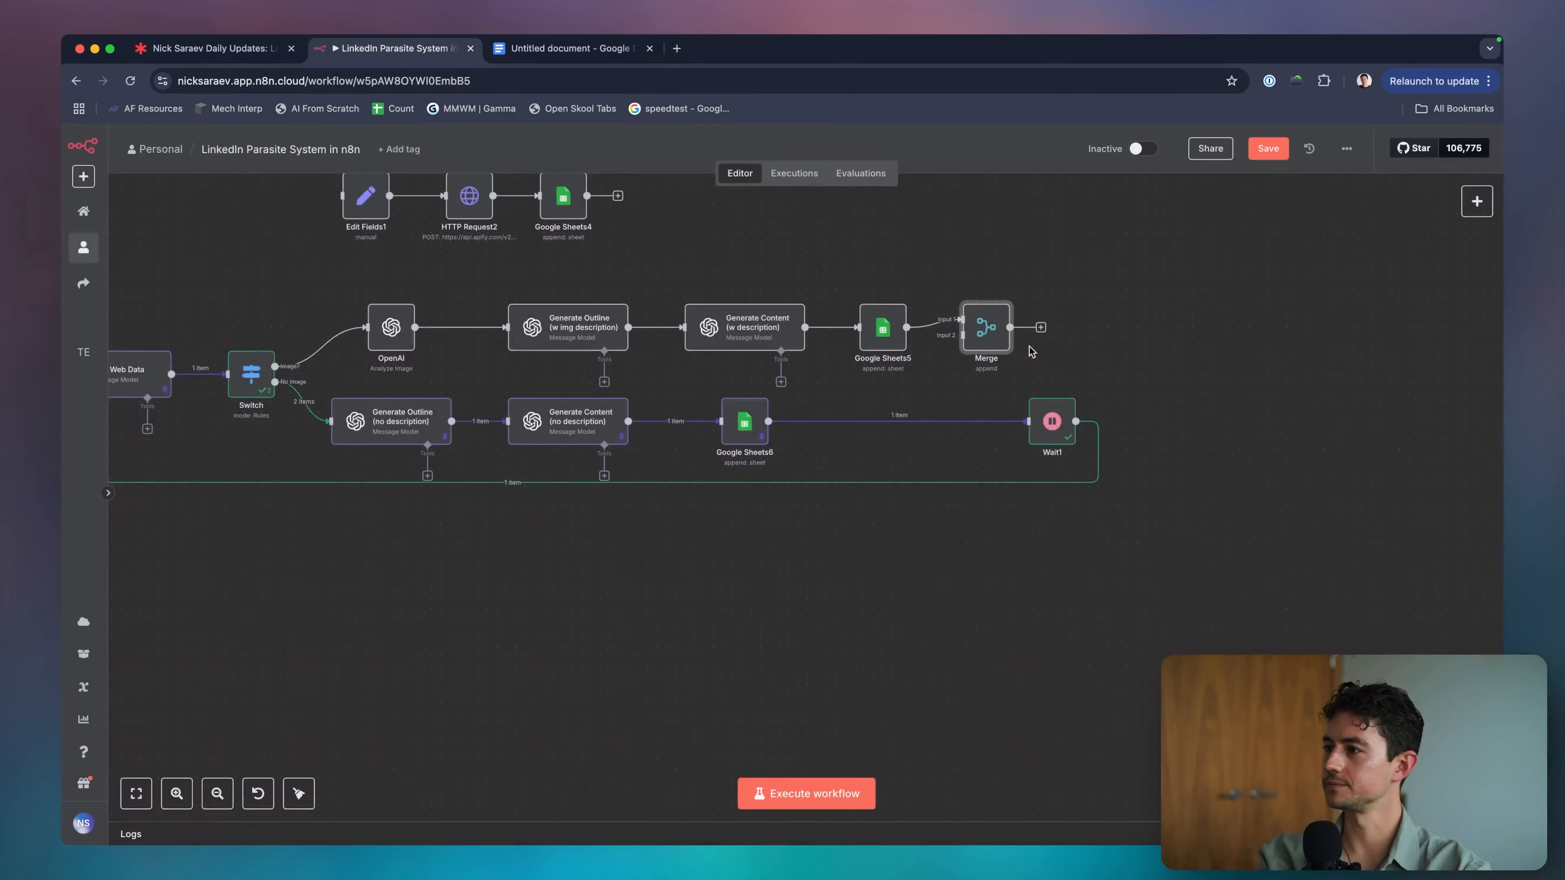
drag(995, 342, 1032, 362)
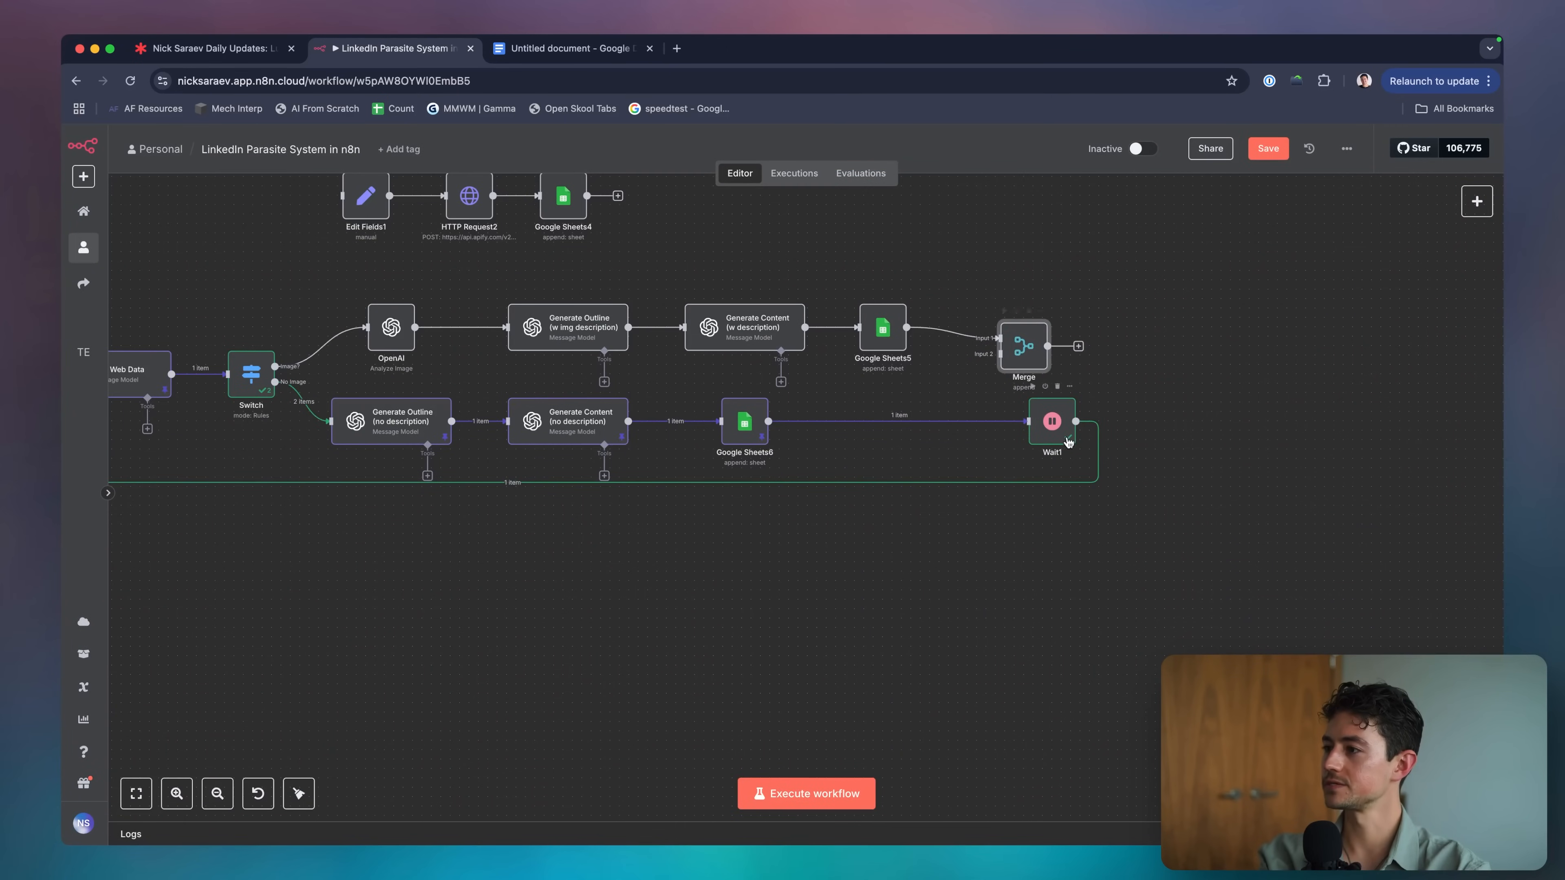
drag(1058, 445, 1021, 445)
click(502, 482)
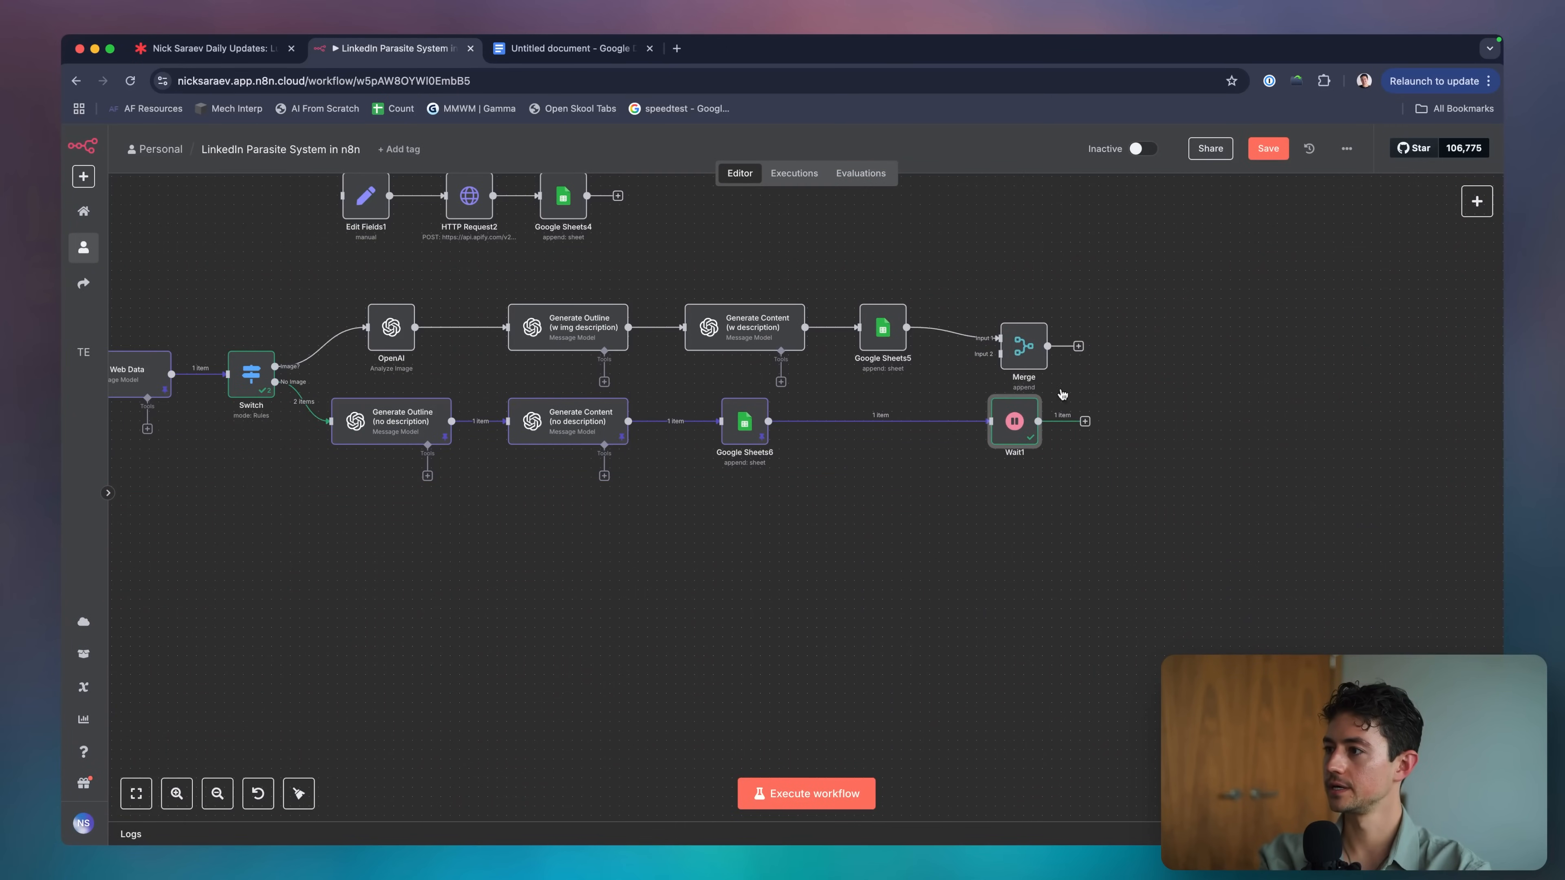
drag(1021, 355, 1119, 387)
Connect Merge's output to Loop Over Items and tidy the lower flow with Shift+Alt+T.
scroll(978, 428, left, 5)
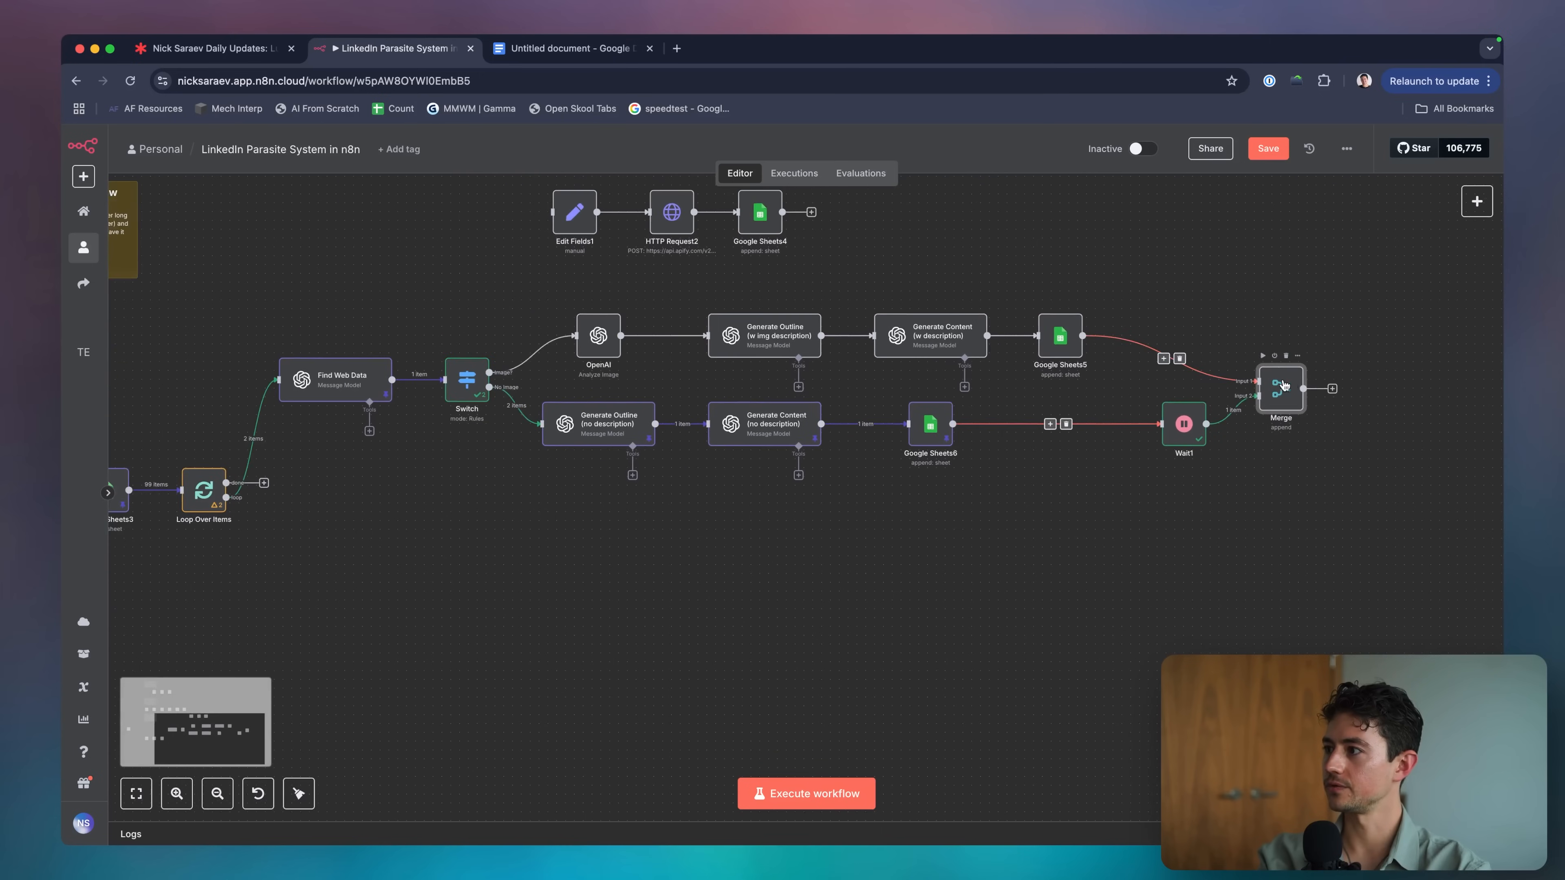
drag(1334, 392, 183, 546)
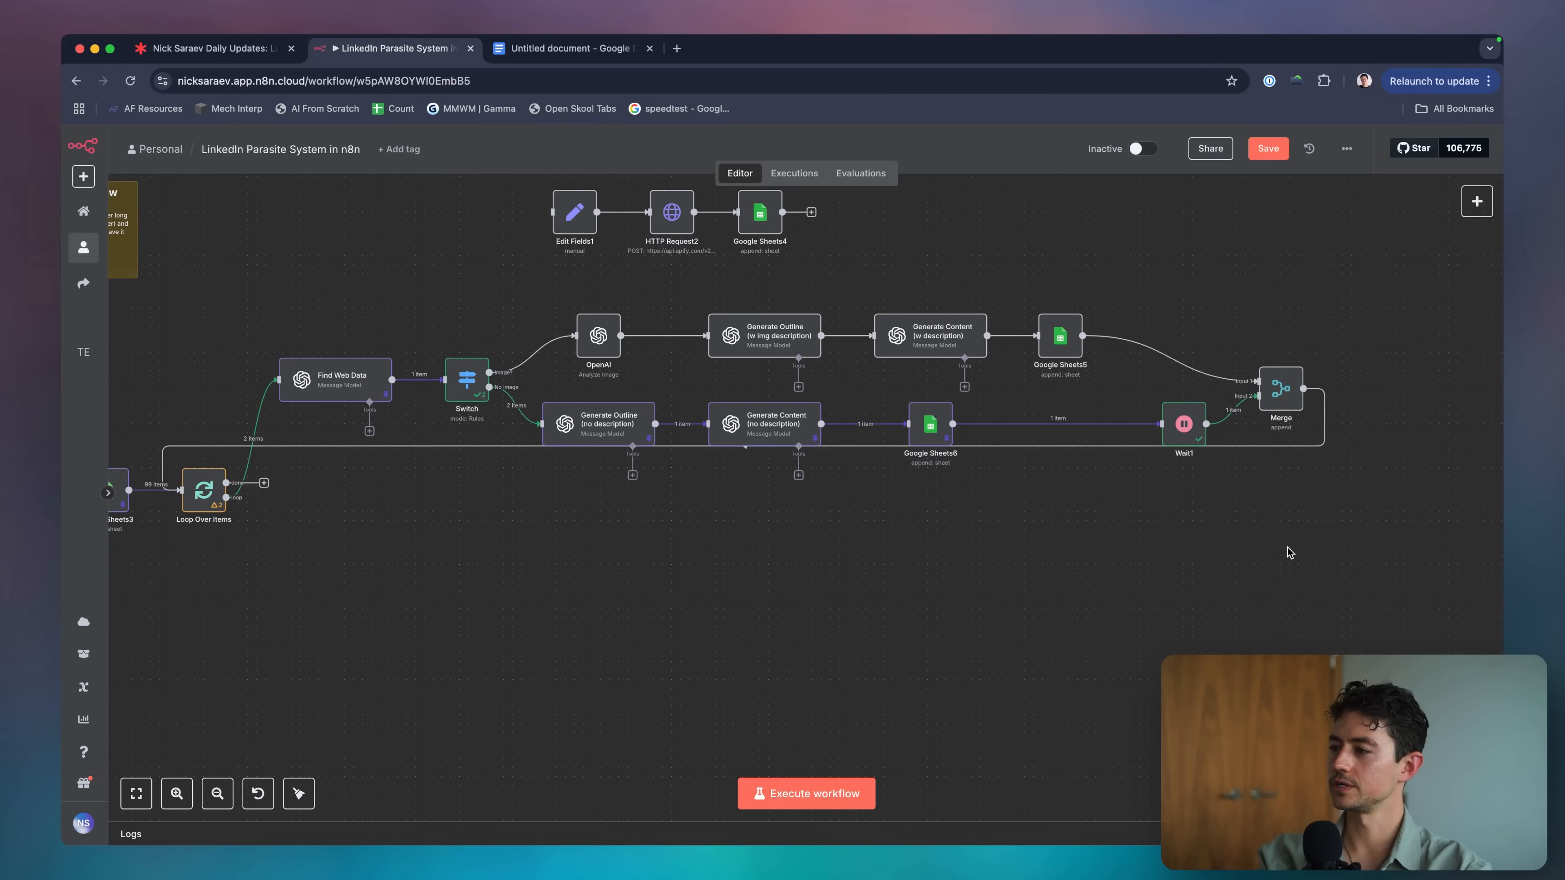
scroll(1290, 552, down, 3)
drag(1330, 579, 365, 380)
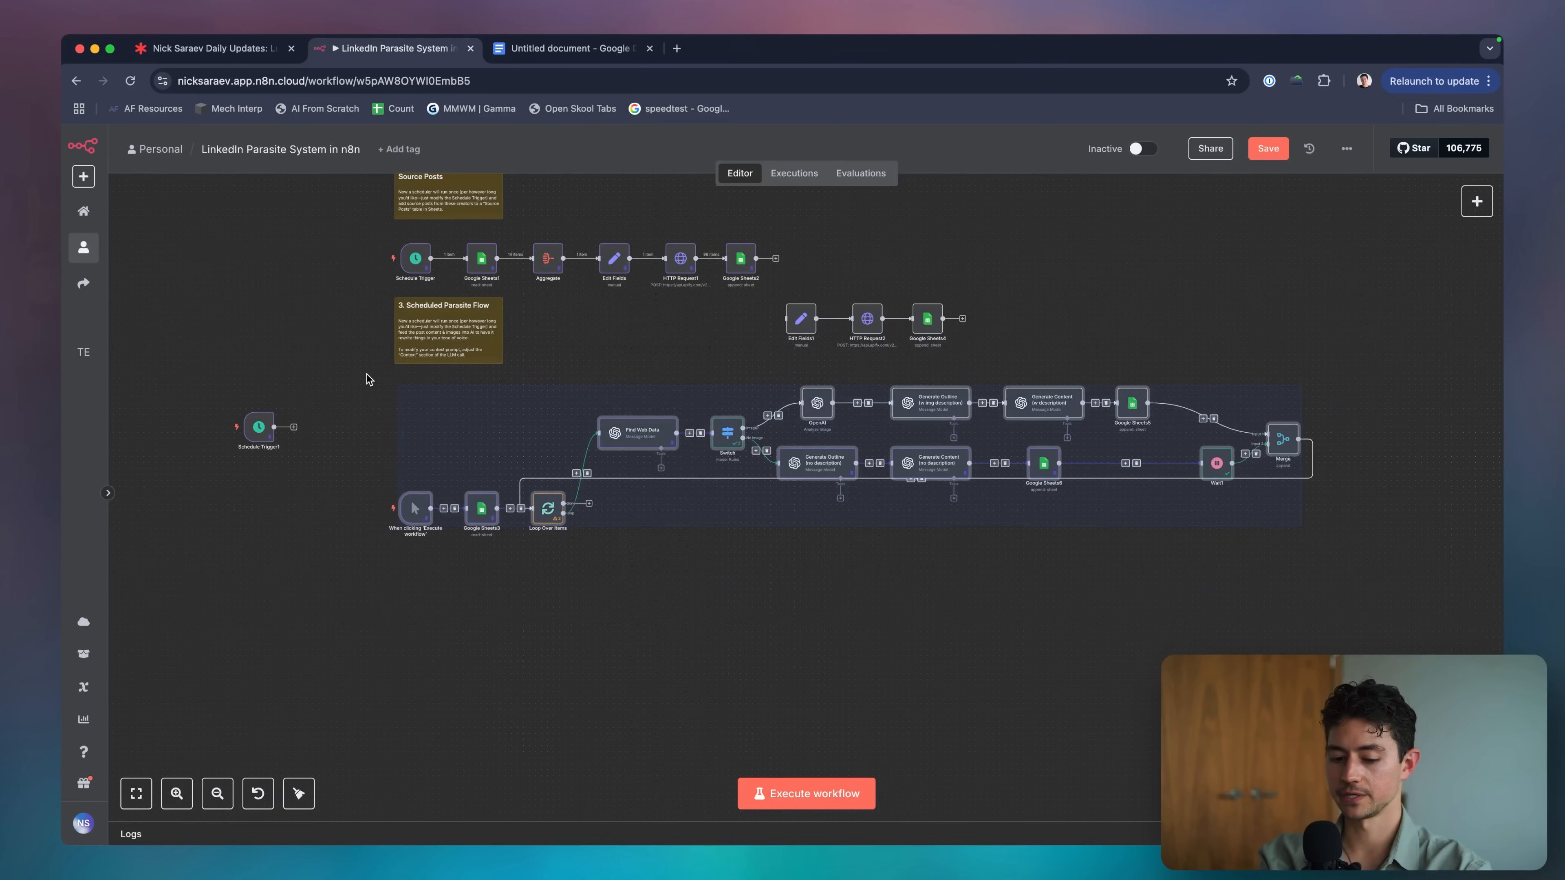
key(alt+shift+t)
click(812, 552)
scroll(940, 544, right, 1)
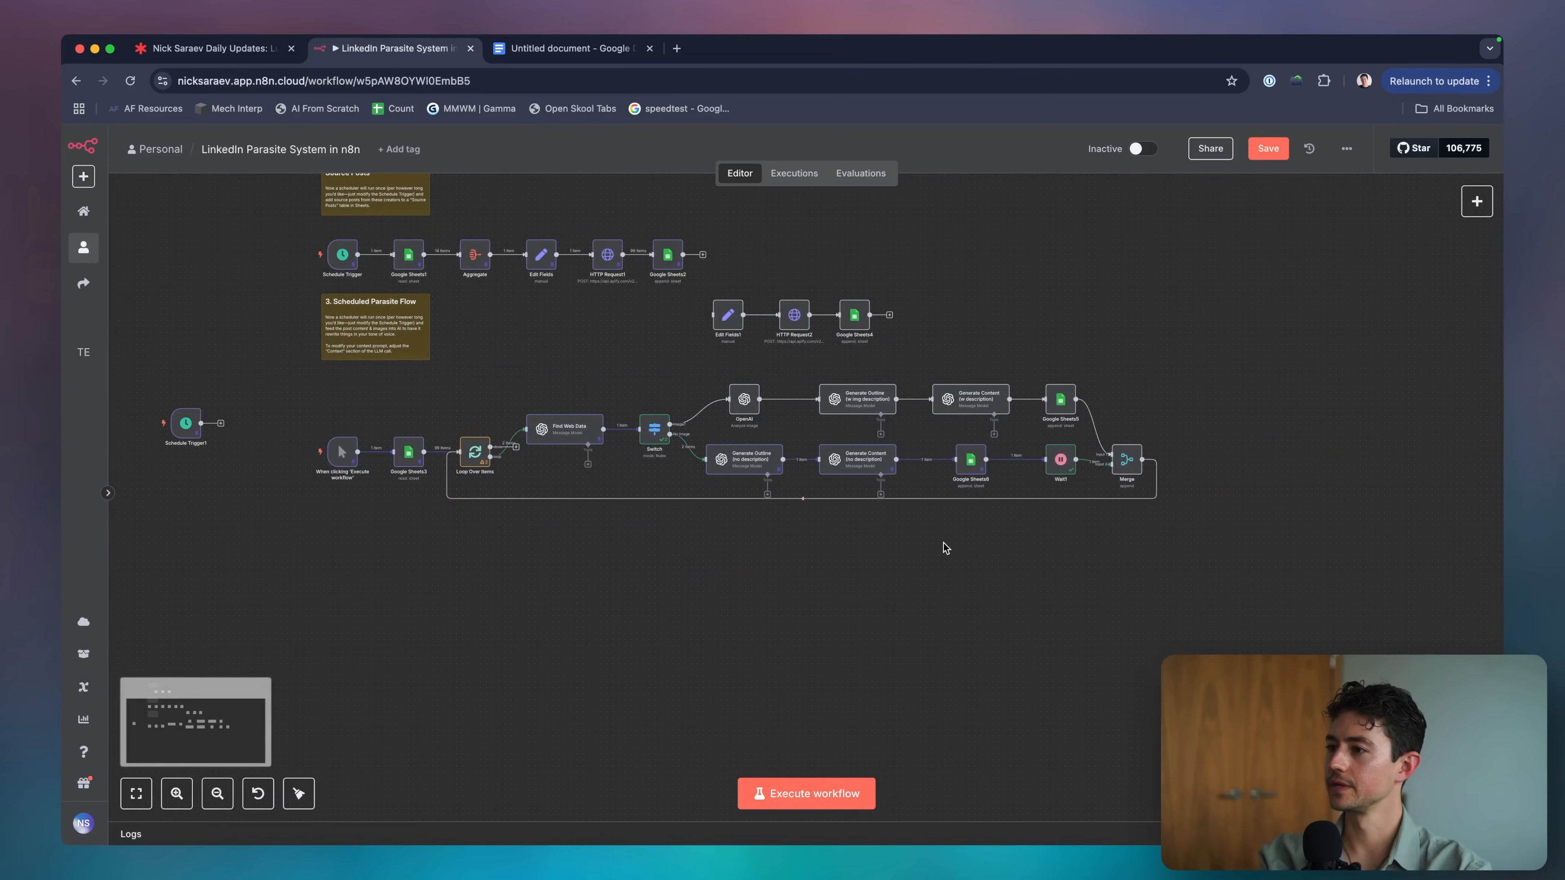
scroll(757, 413, up, 5)
scroll(681, 382, right, 5)
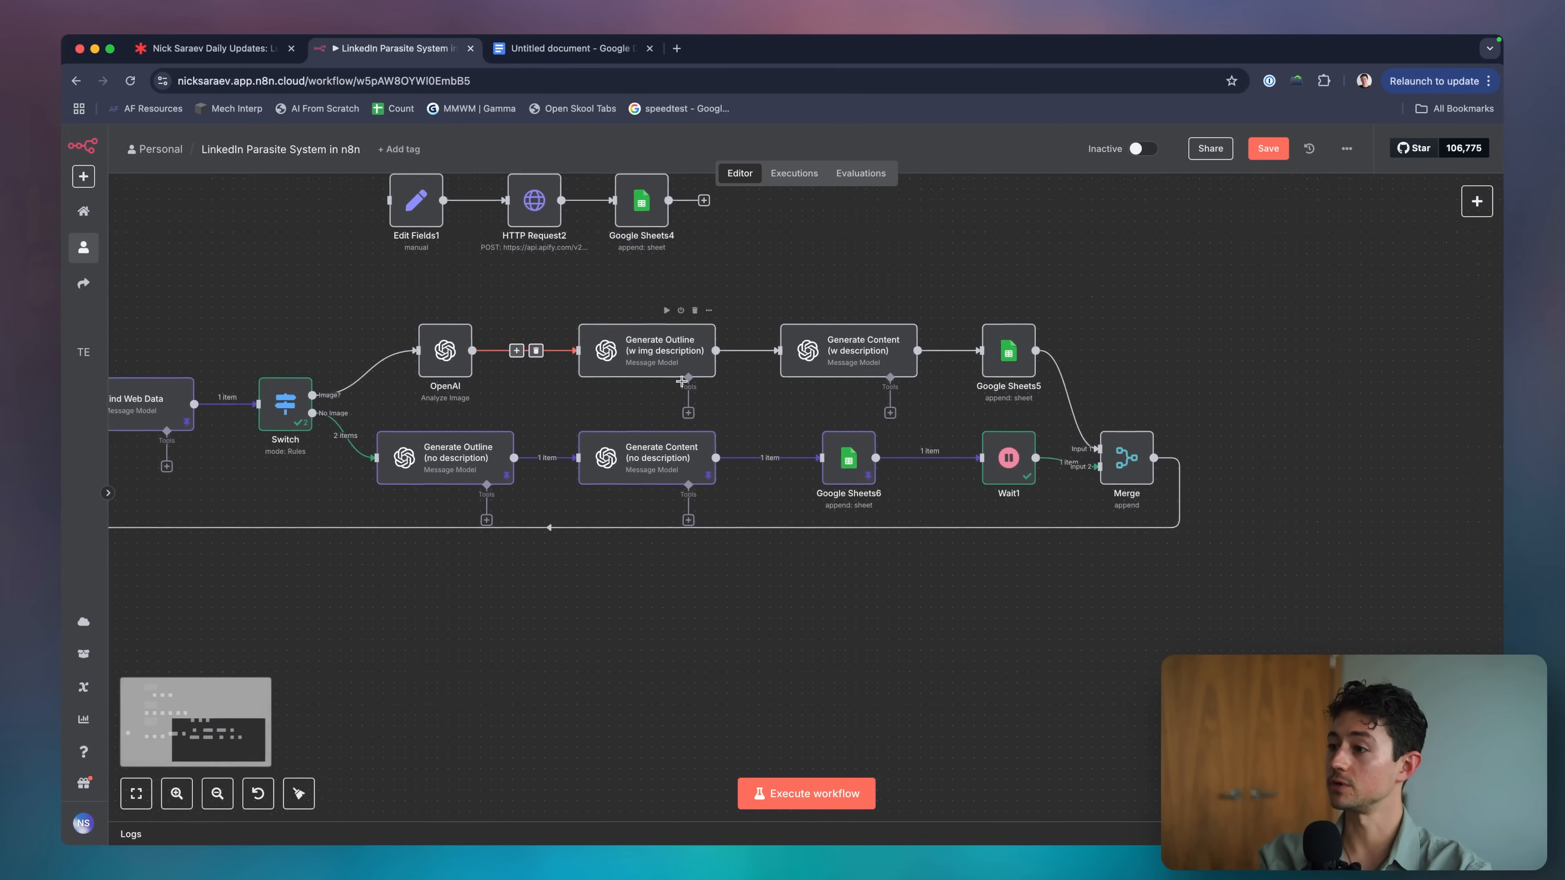
scroll(681, 381, right, 5)
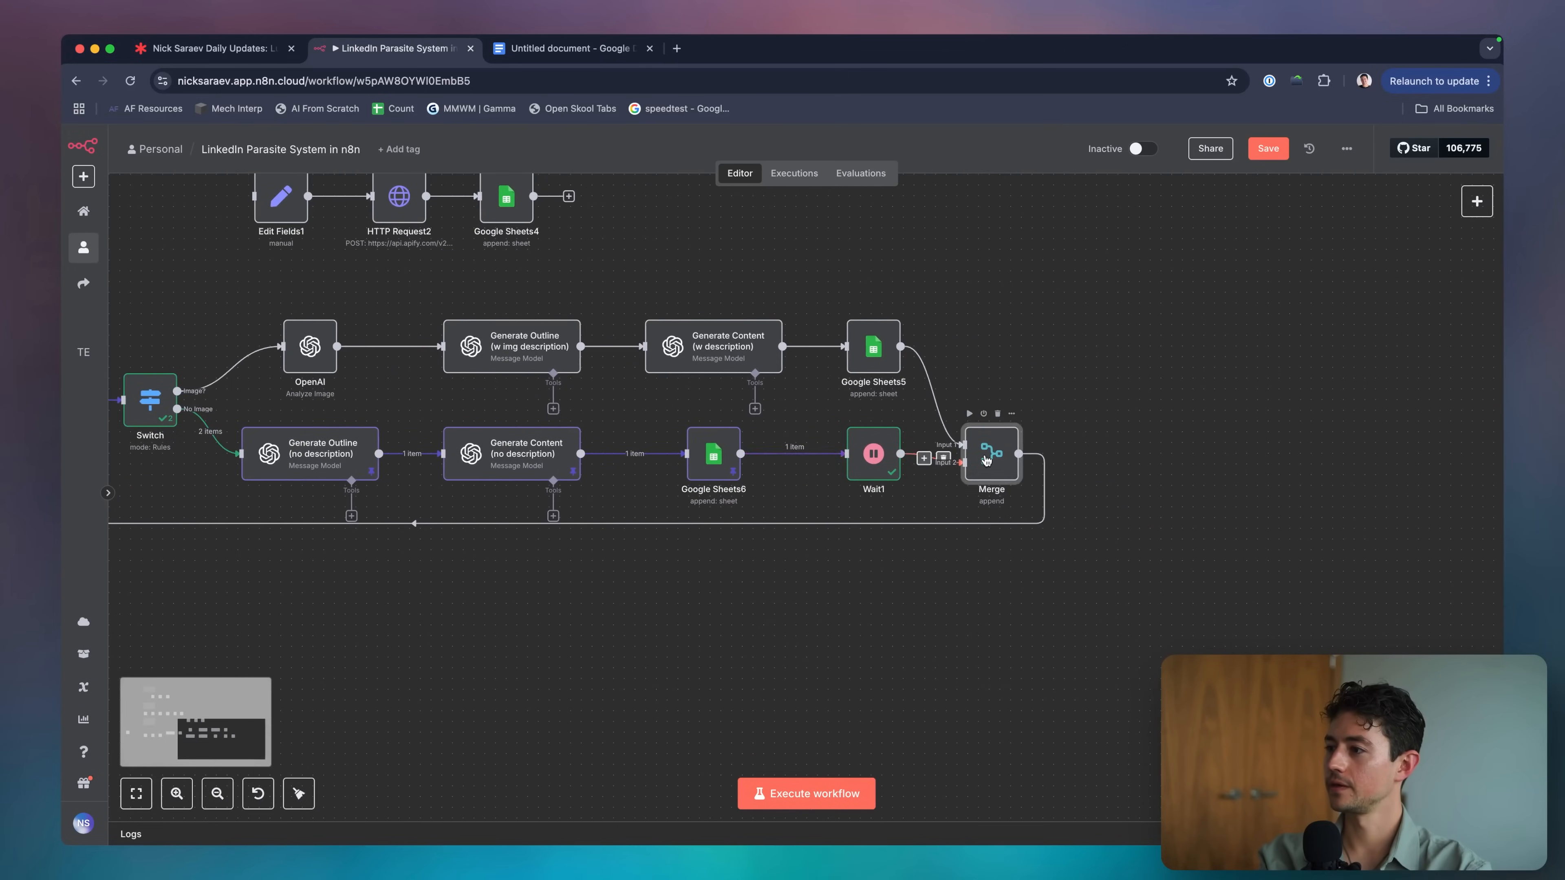
double_click(990, 454)
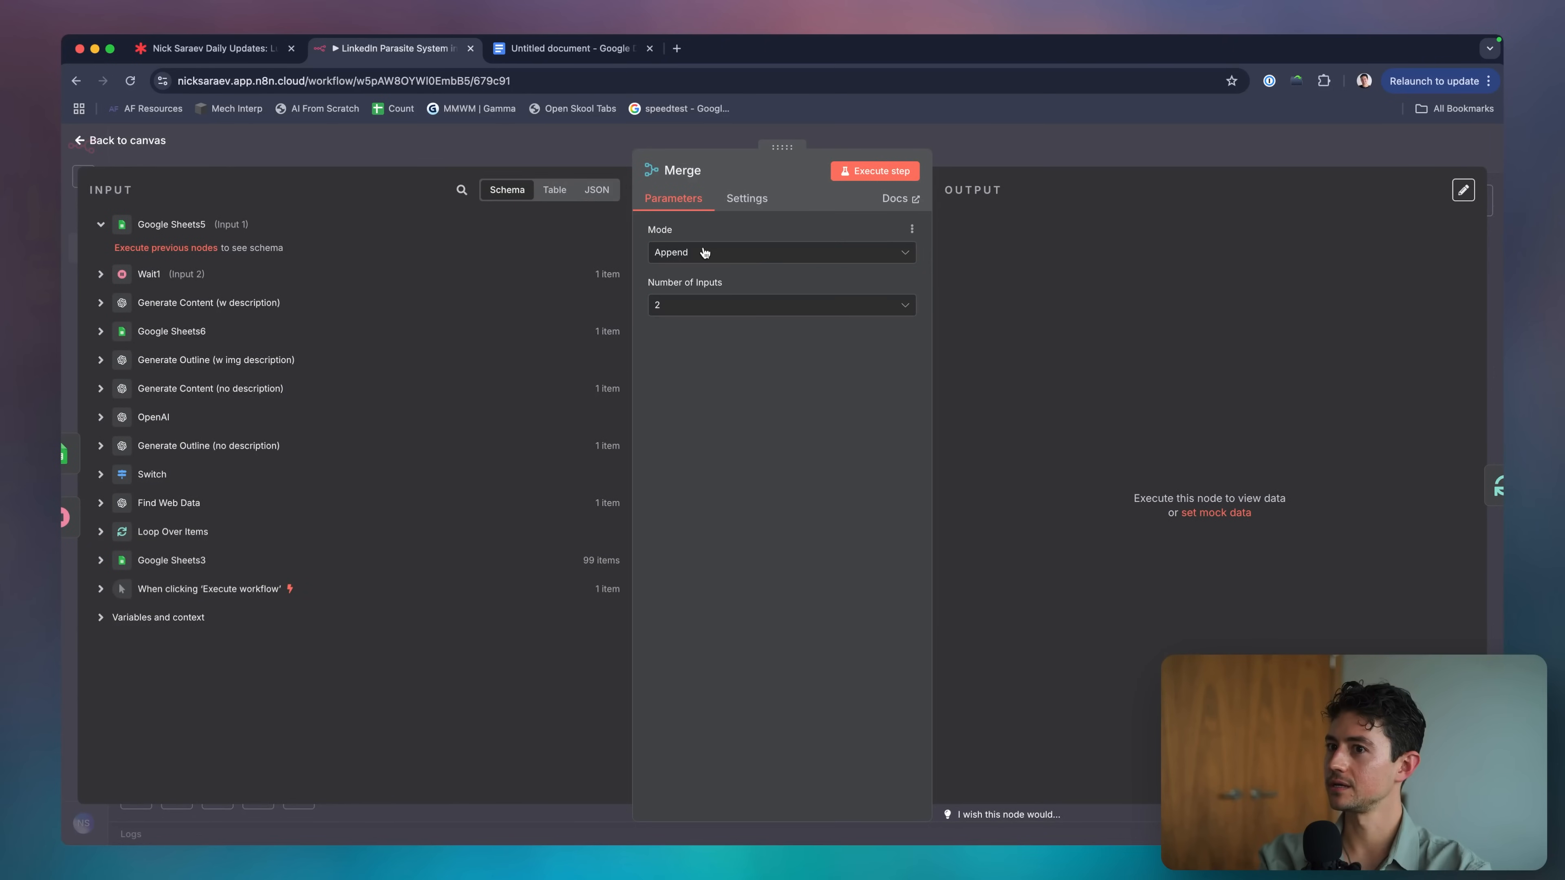
Review the Merge and Google Sheets5 node settings.
key(Escape)
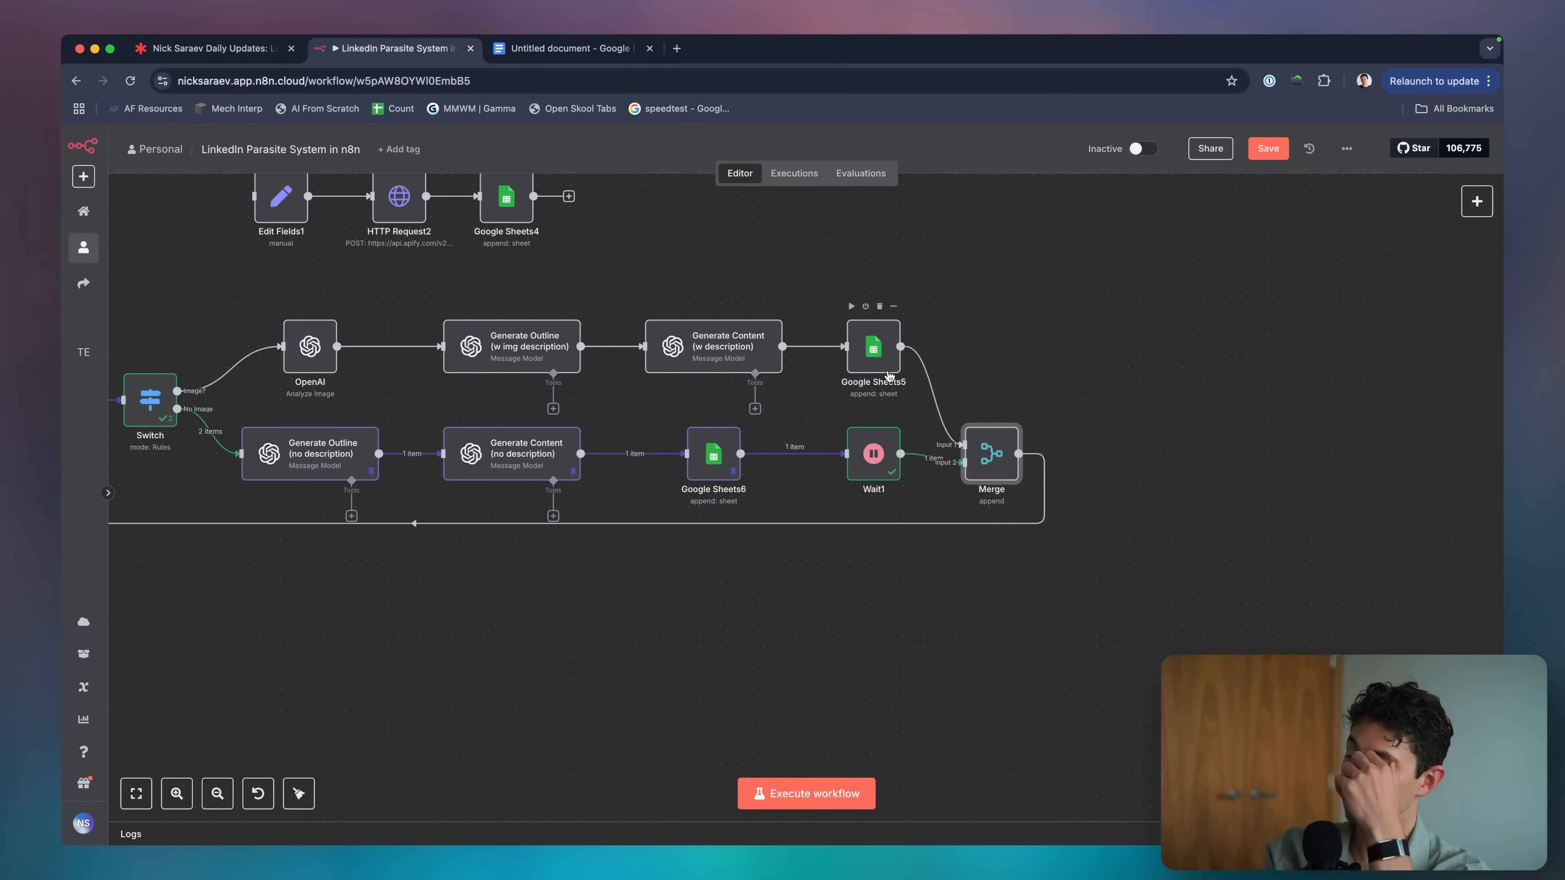
double_click(887, 371)
scroll(806, 434, down, 2)
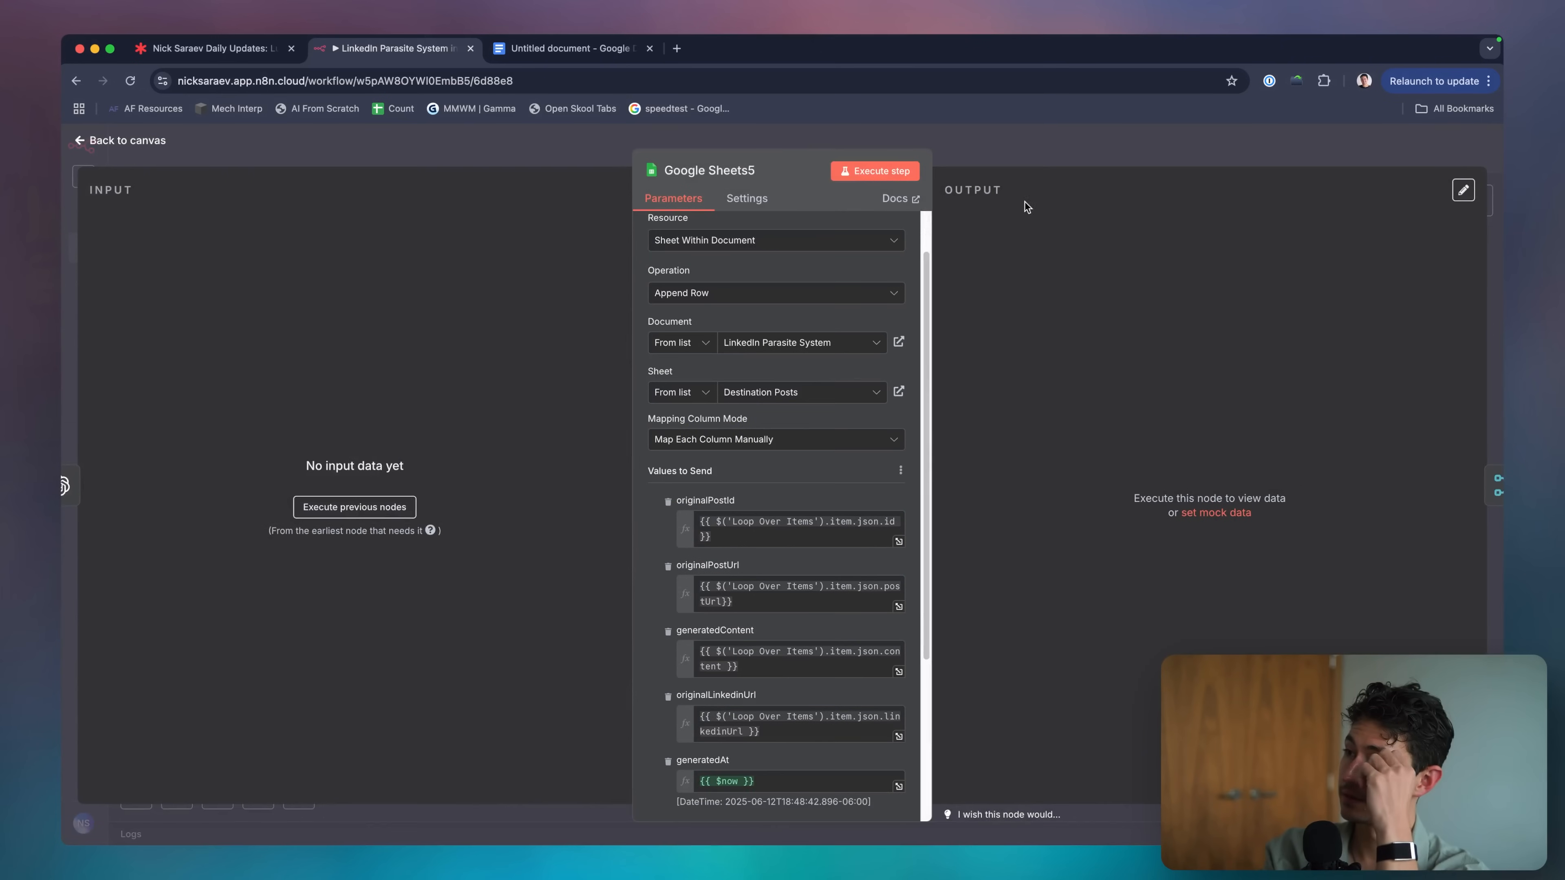
key(Escape)
scroll(1001, 314, down, 3)
scroll(863, 463, left, 1)
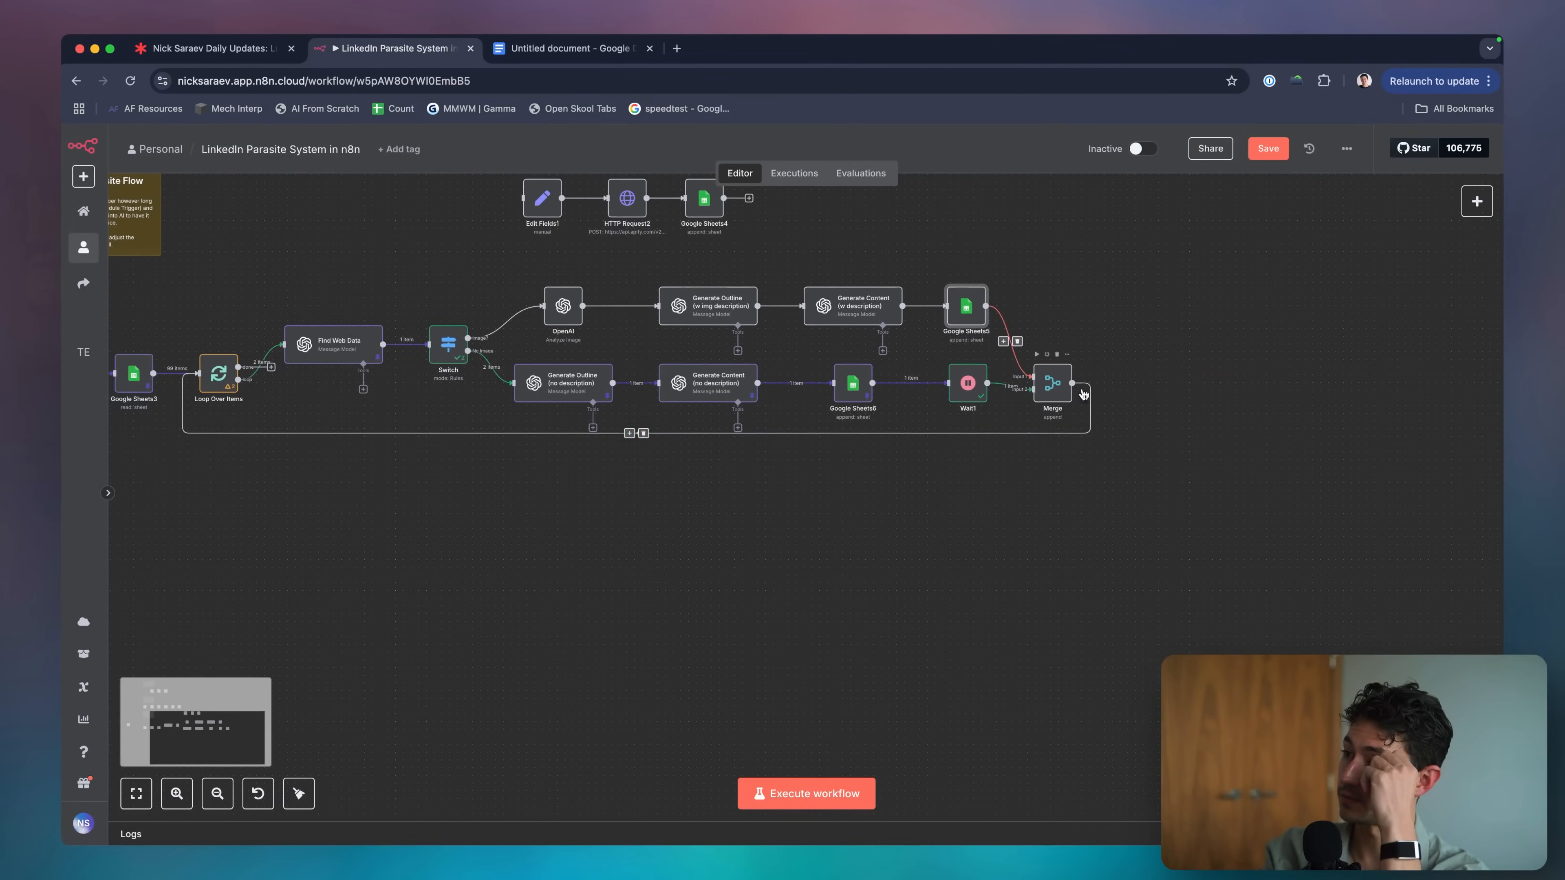
scroll(751, 688, left, 3)
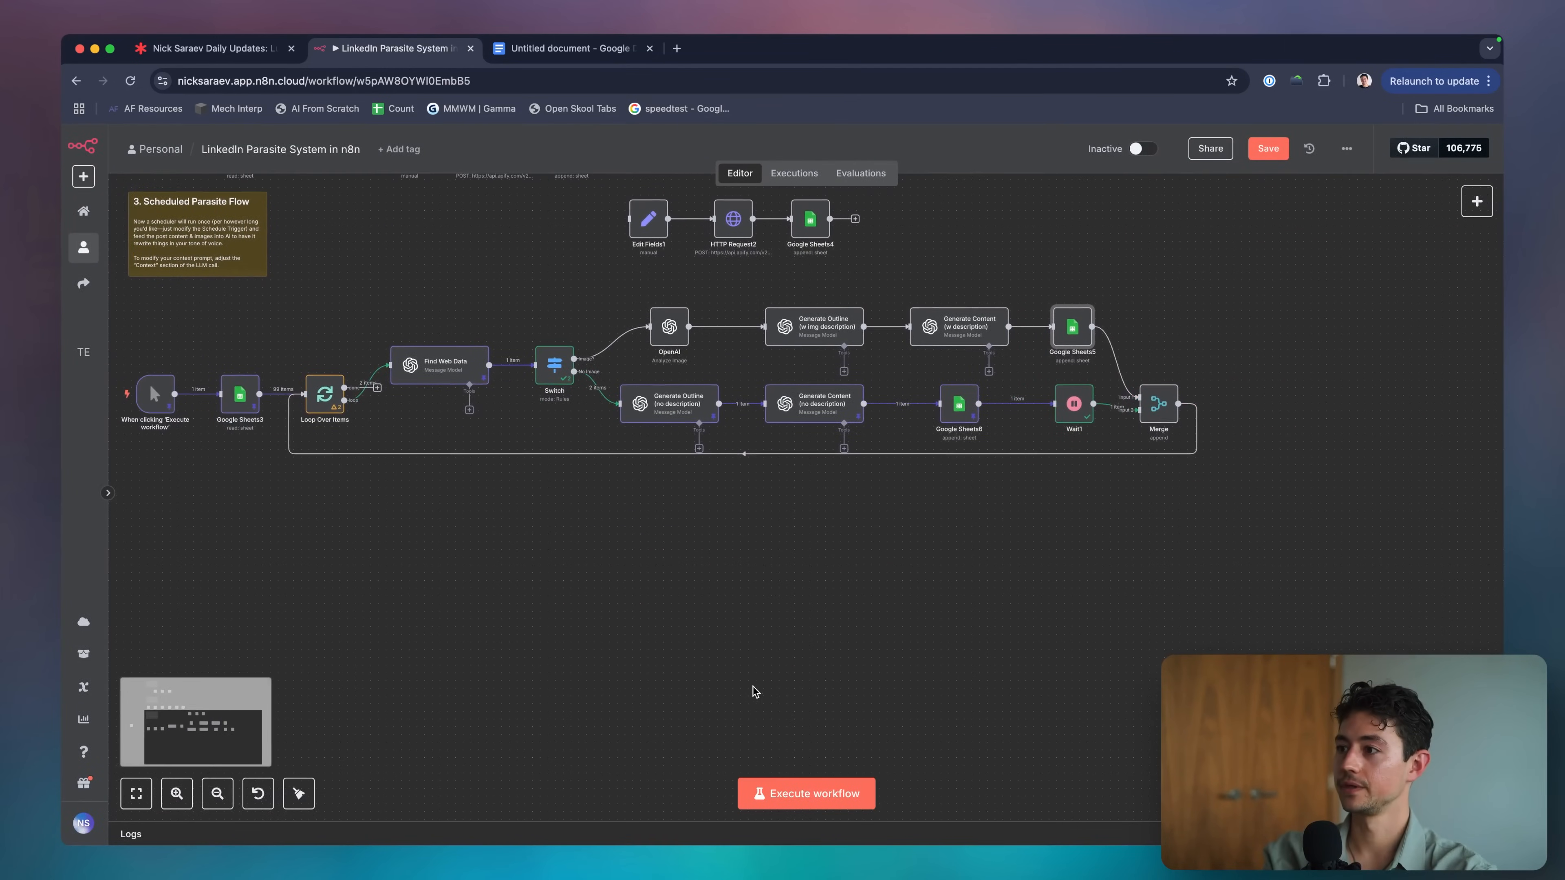
Start a full workflow run with Ctrl+Enter, then stop it.
key(ctrl+Return)
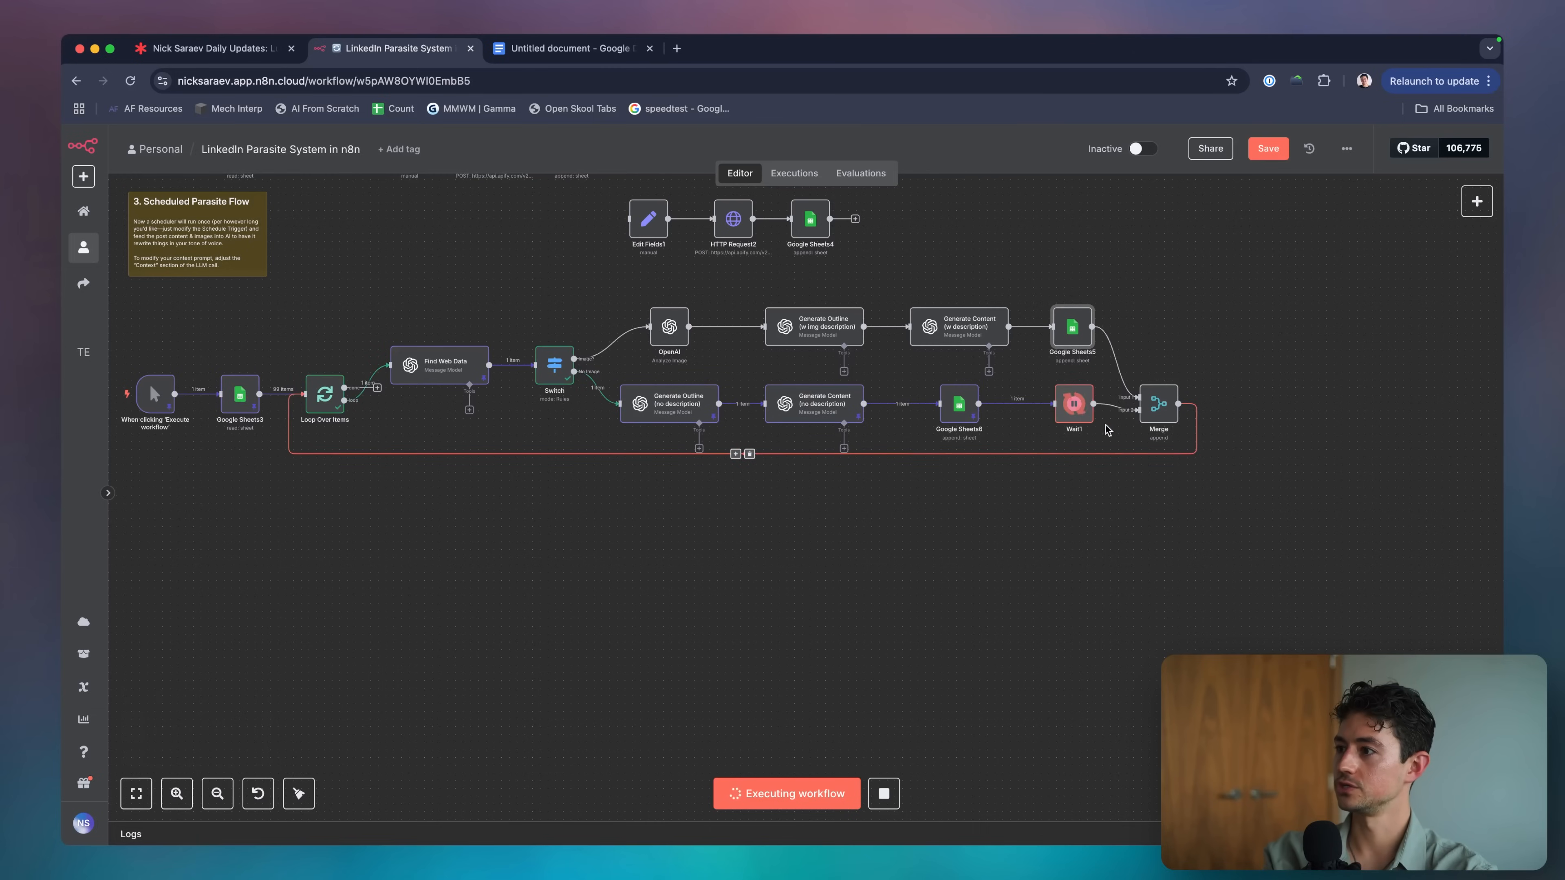
scroll(1187, 432, up, 2)
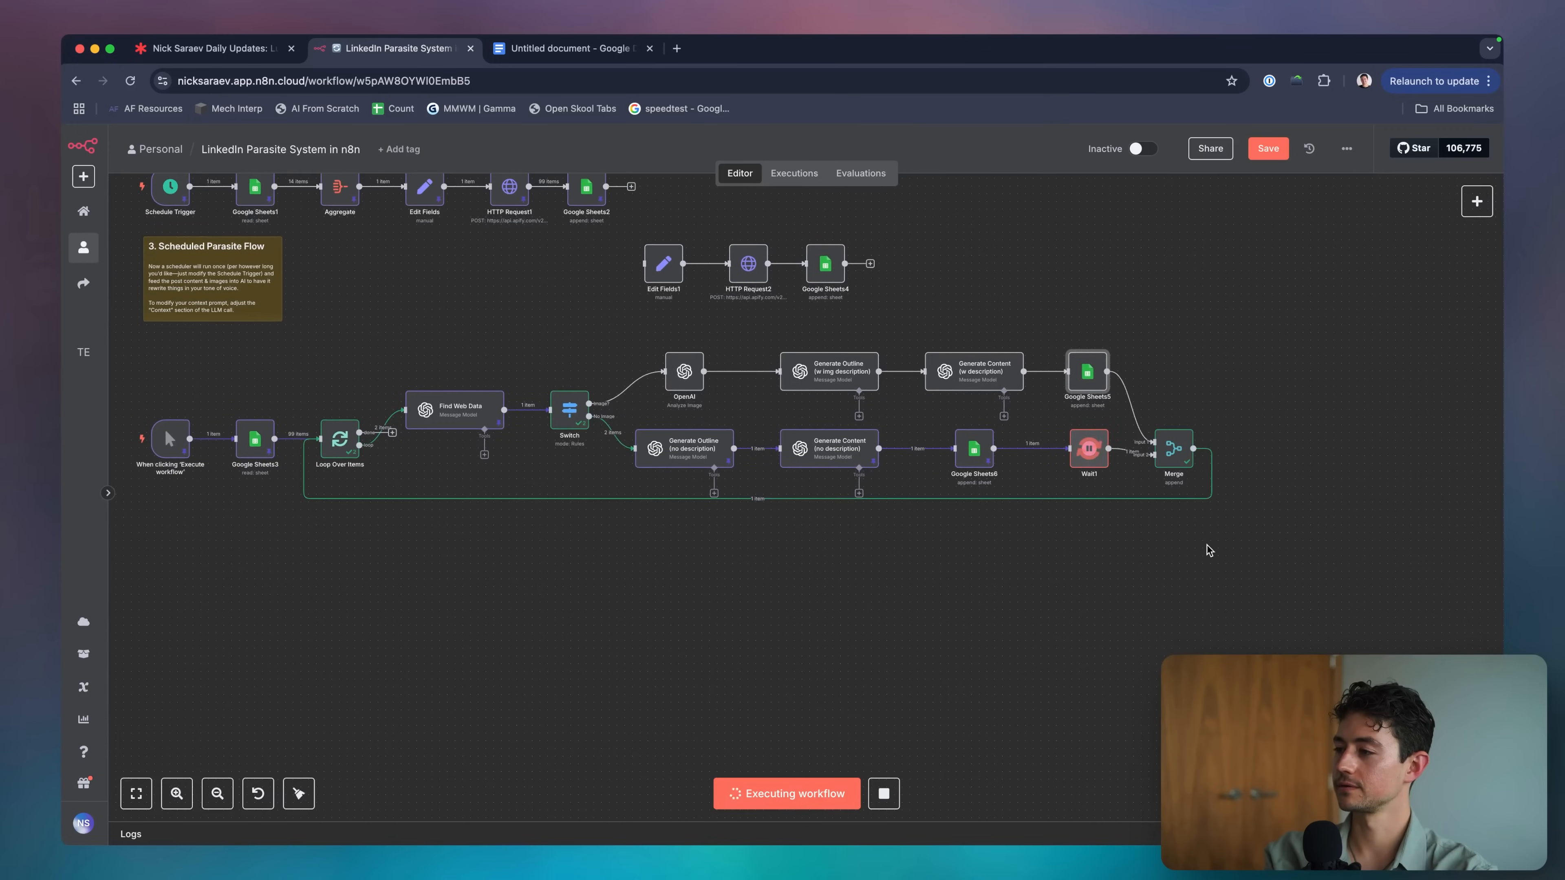
scroll(1189, 555, up, 1)
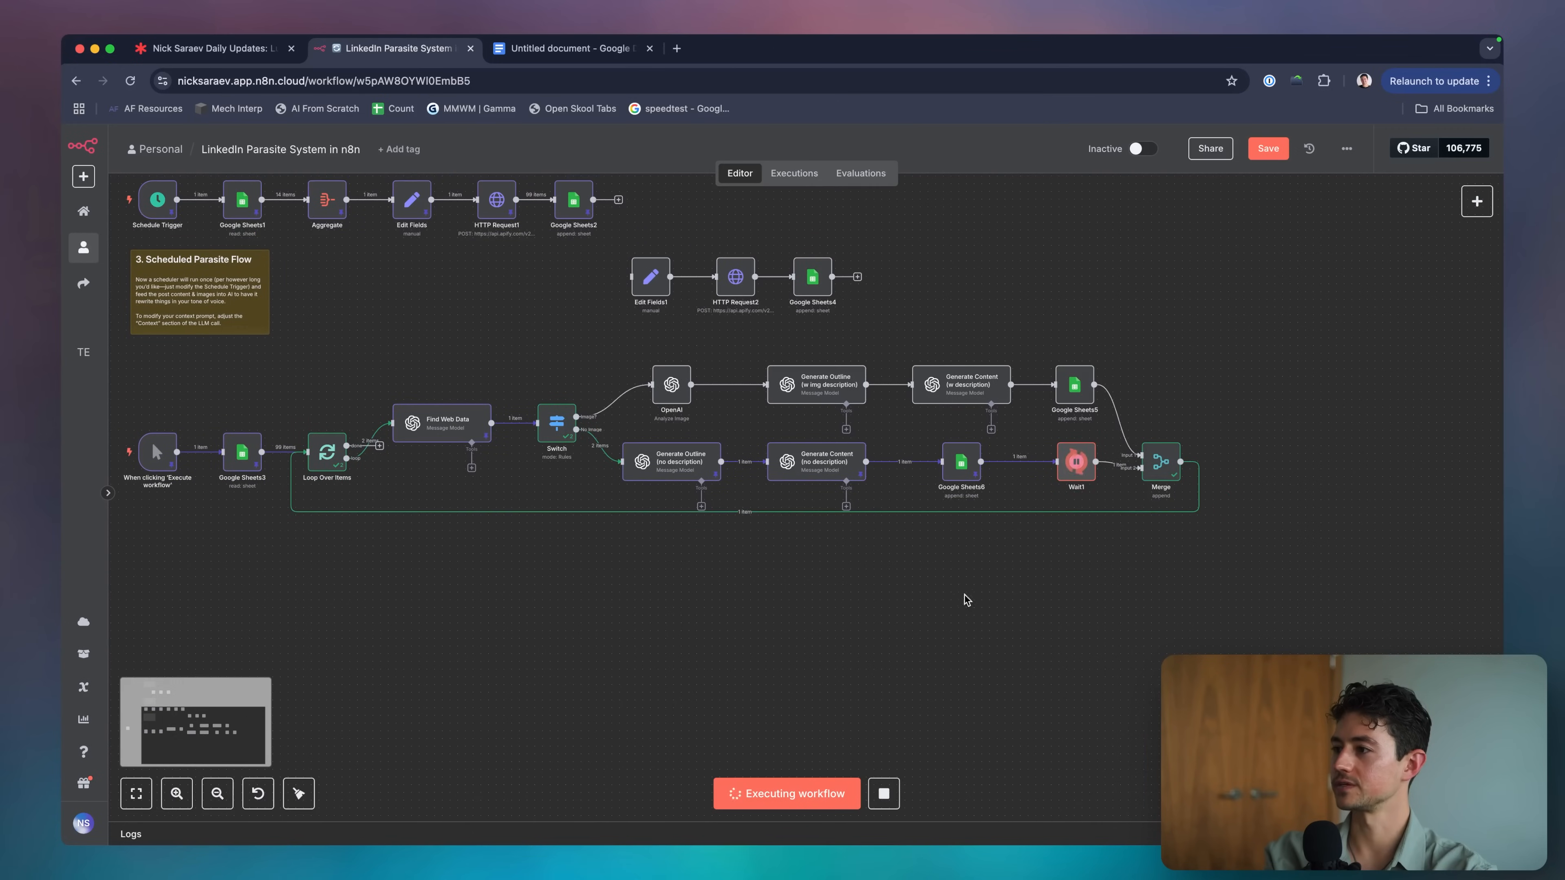
click(884, 795)
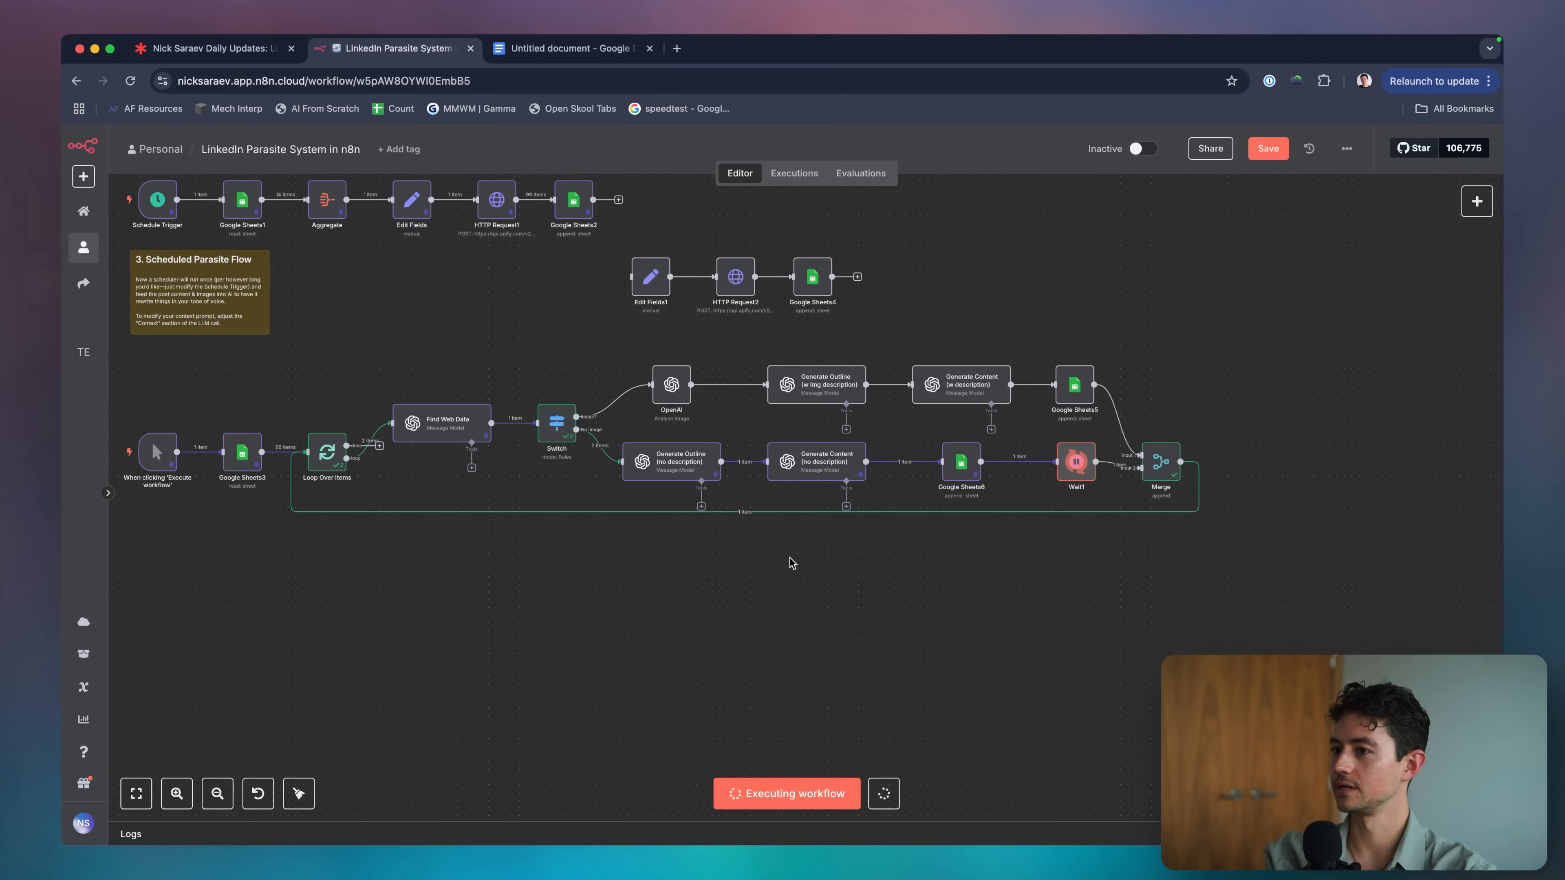
scroll(1050, 566, right, 1)
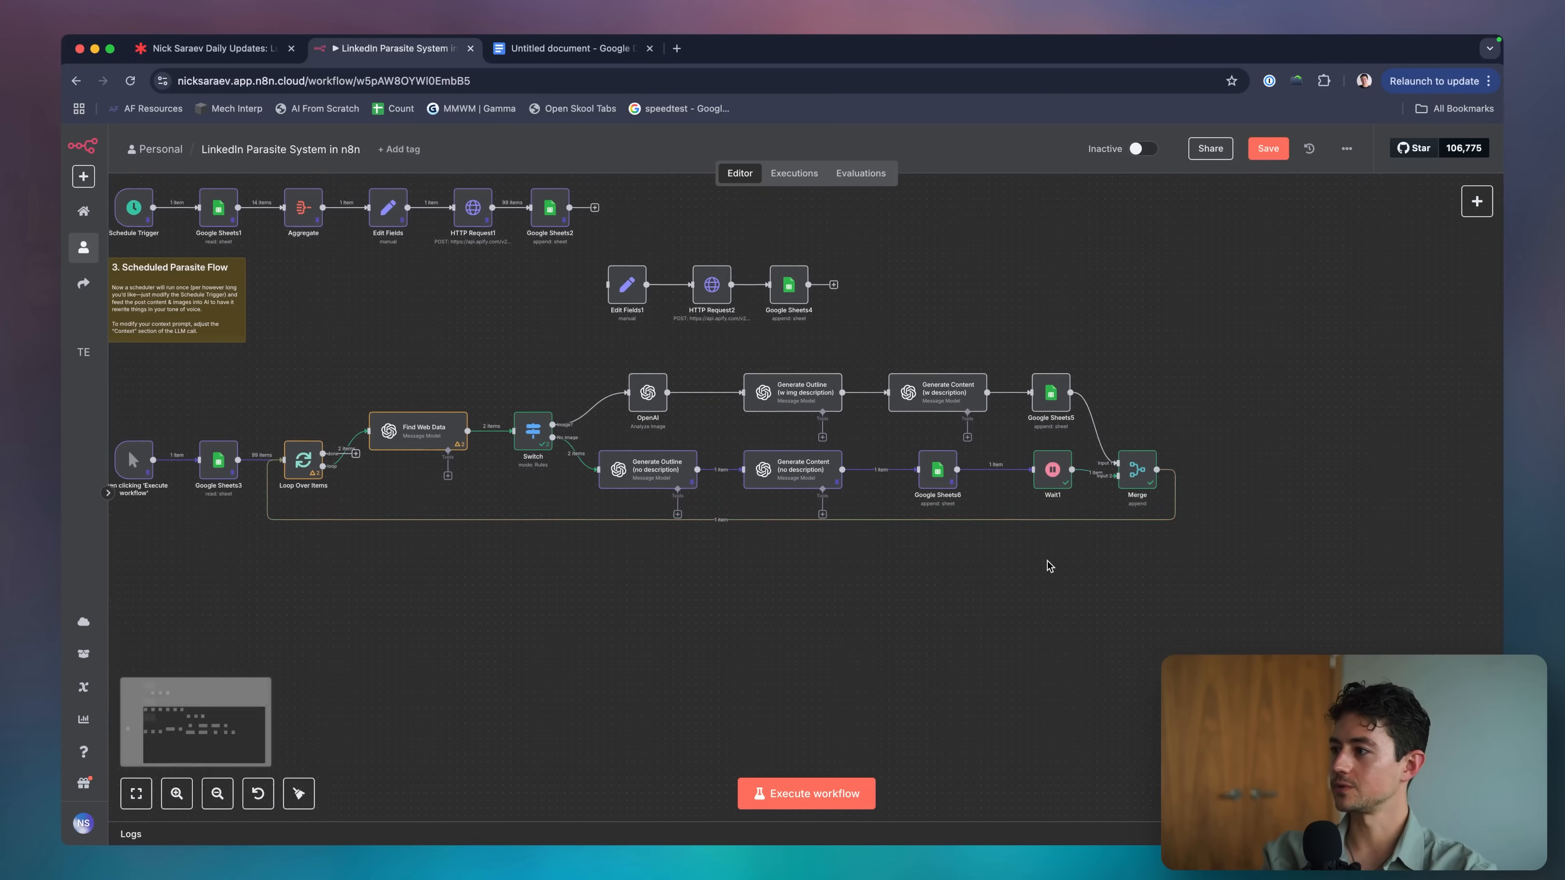
scroll(1050, 570, right, 1)
scroll(1051, 610, left, 1)
Unpin output data on both no-description Generate Outline and Generate Content nodes.
click(829, 490)
key(p)
click(680, 487)
key(p)
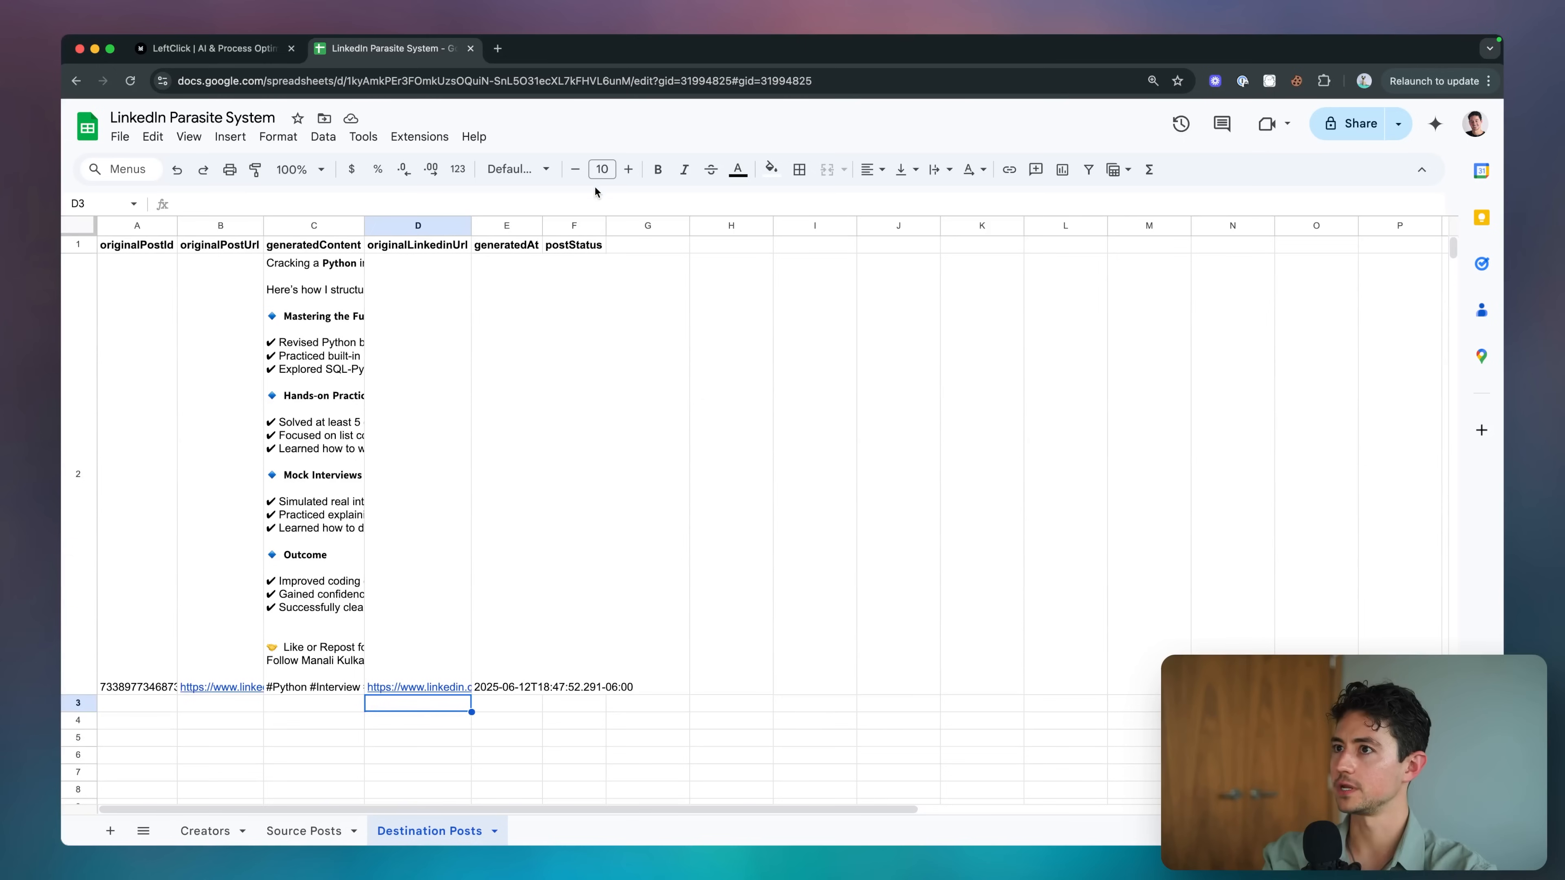
scroll(479, 353, down, 1)
Shrink every row of the Destination Posts sheet to a compact height.
click(220, 510)
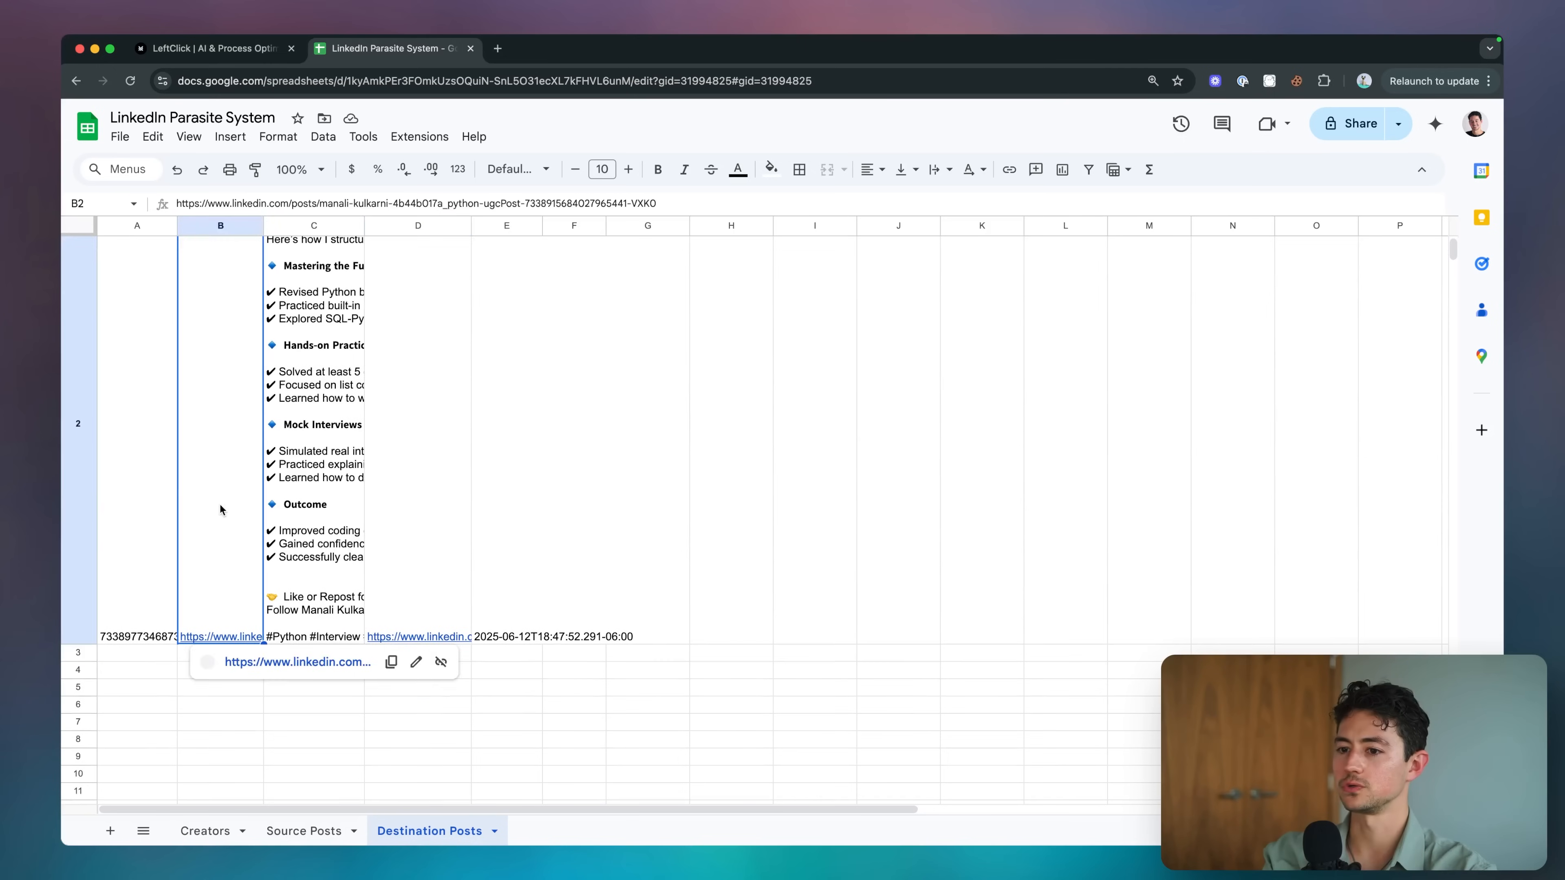
key(super+a)
drag(77, 644, 88, 266)
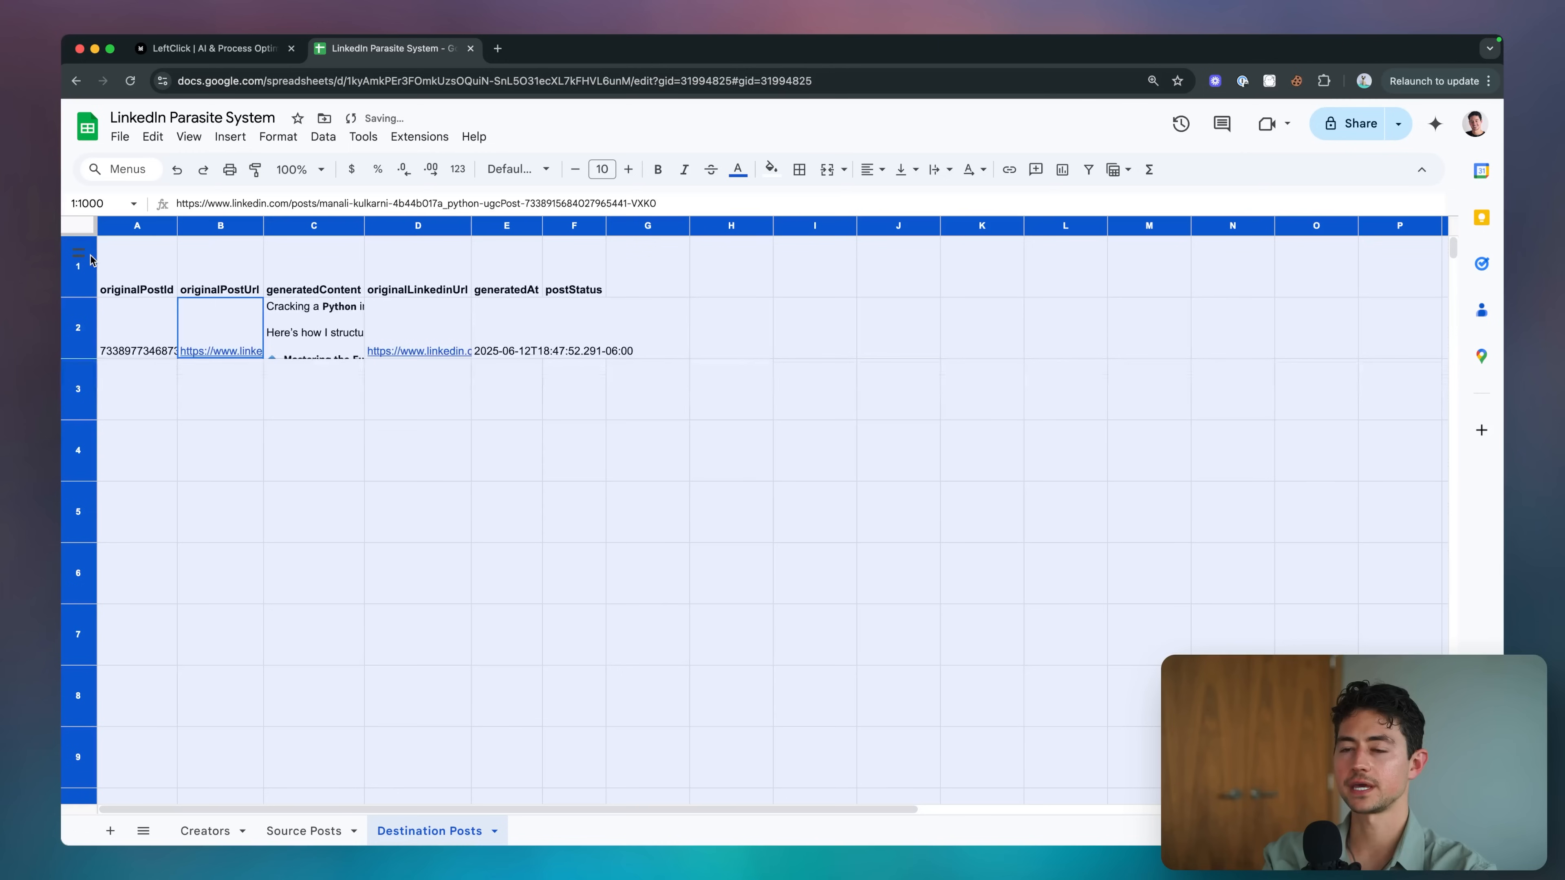
drag(87, 353, 79, 266)
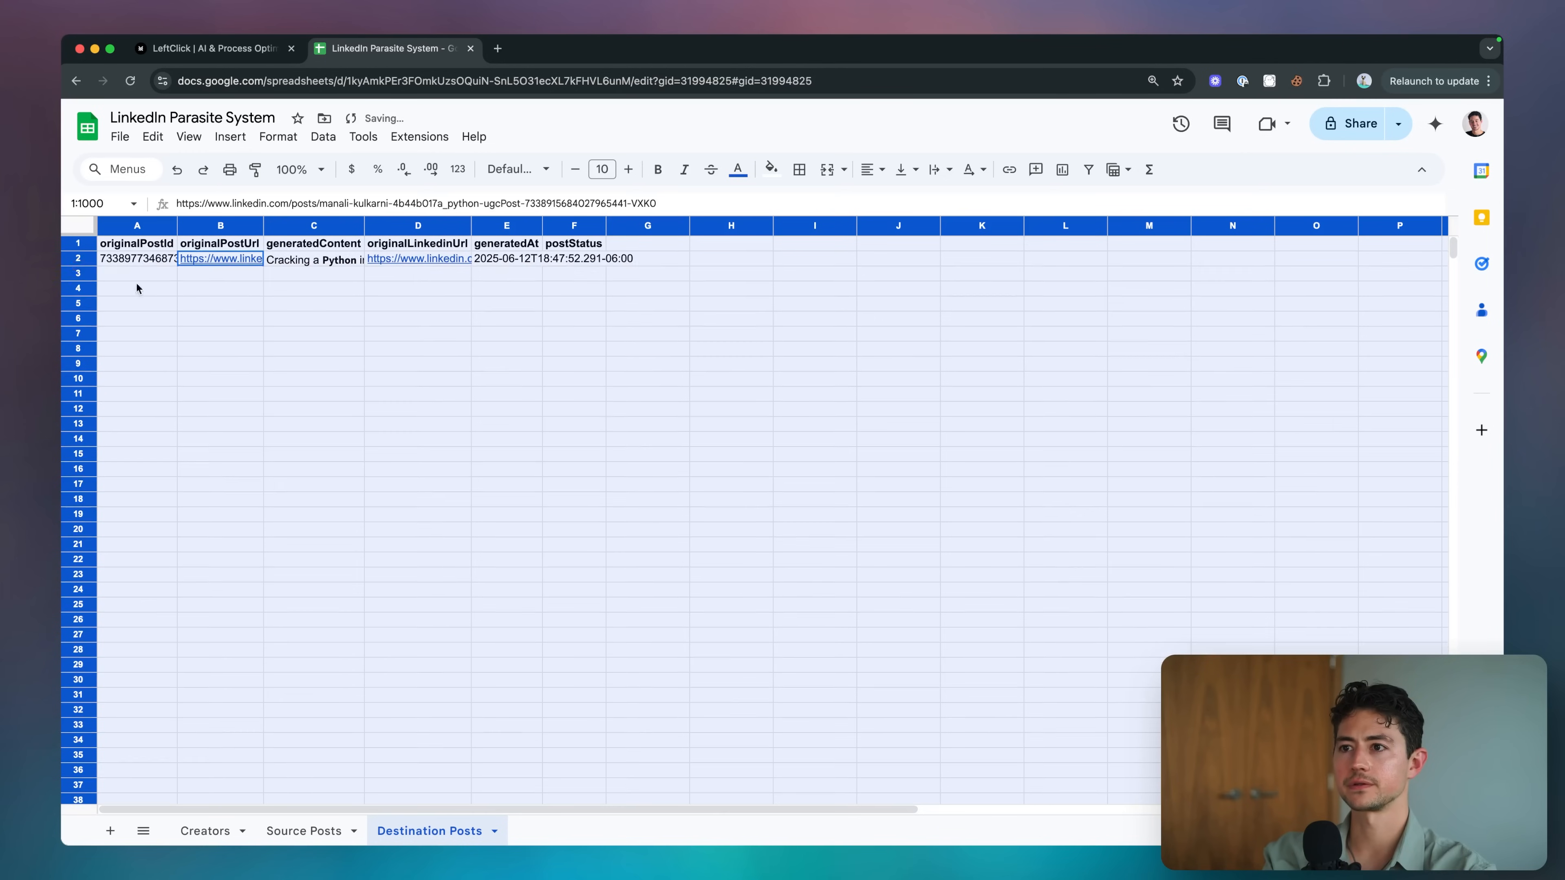
Reselect the whole sheet and widen column A to resize all columns.
click(220, 303)
key(super+a)
drag(176, 225, 236, 224)
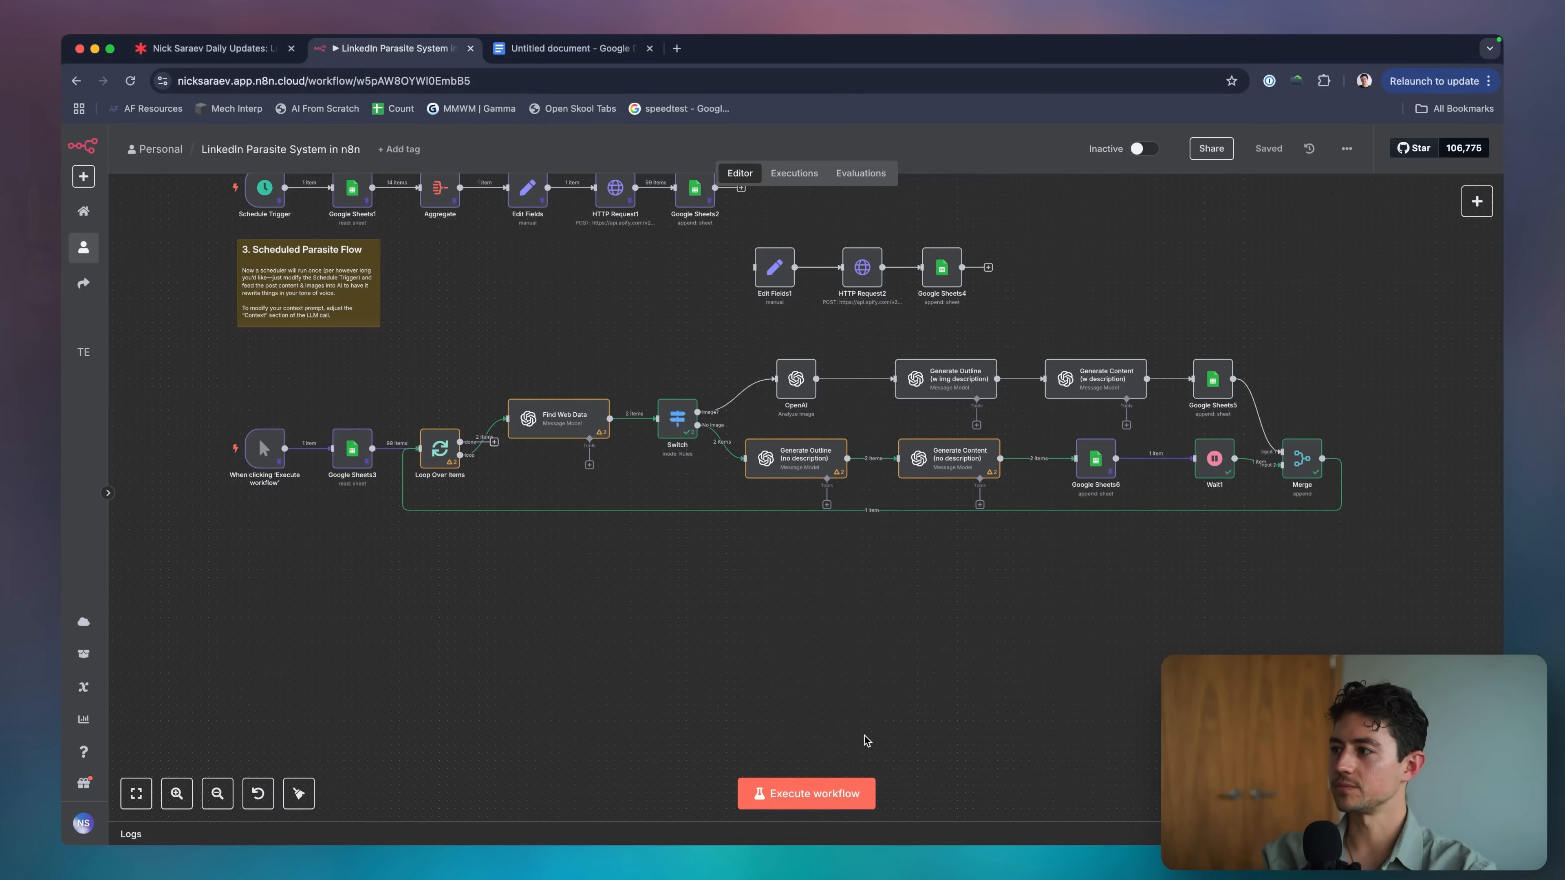
Run the workflow, stop the execution, and save the workflow.
click(816, 795)
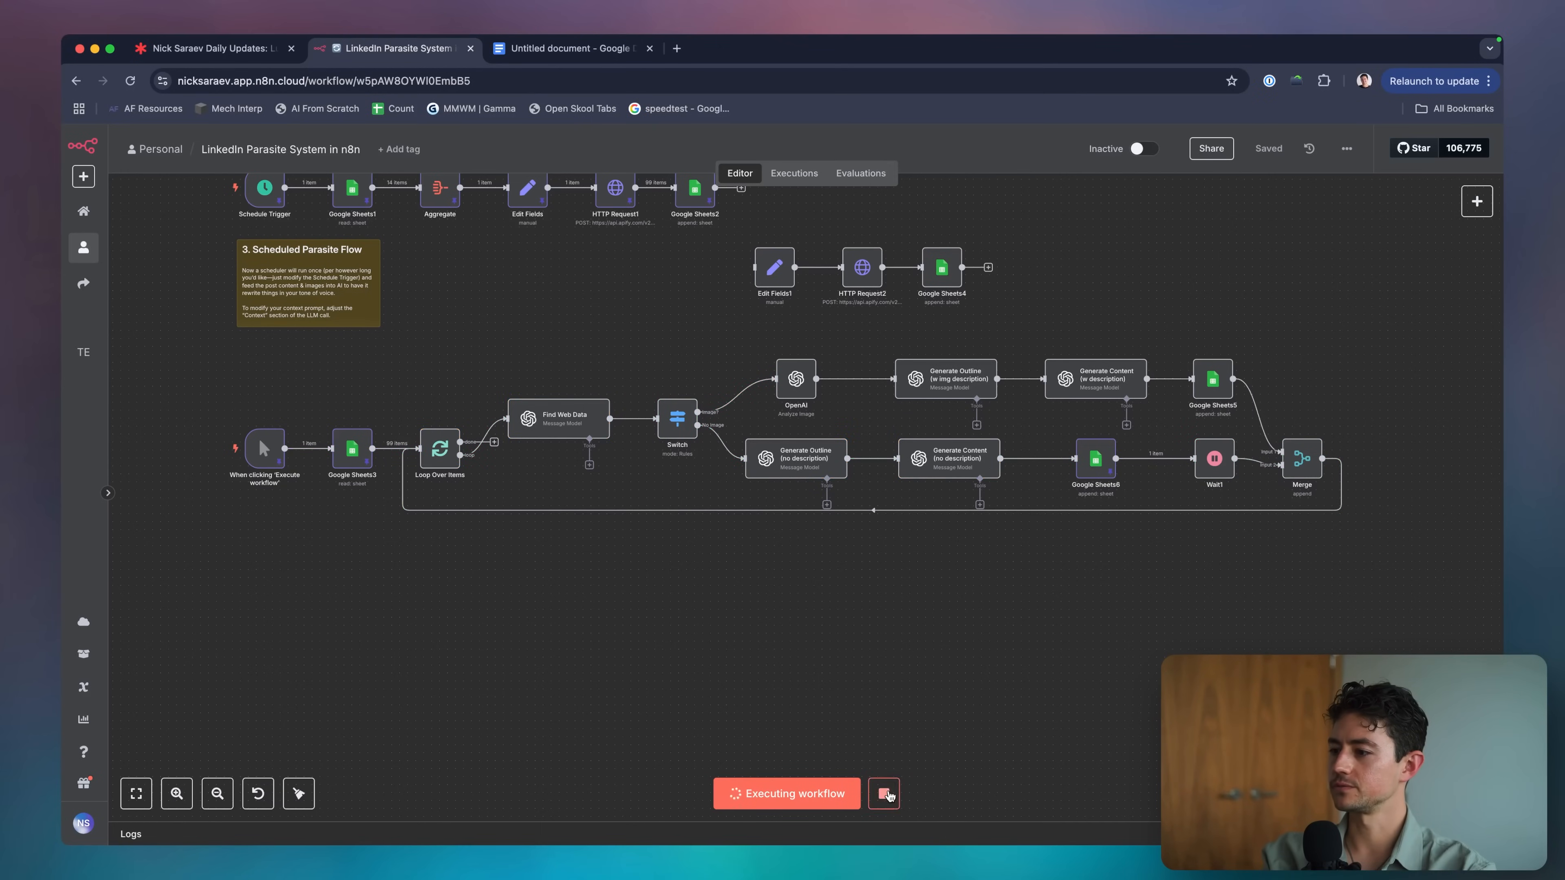
scroll(944, 678, right, 3)
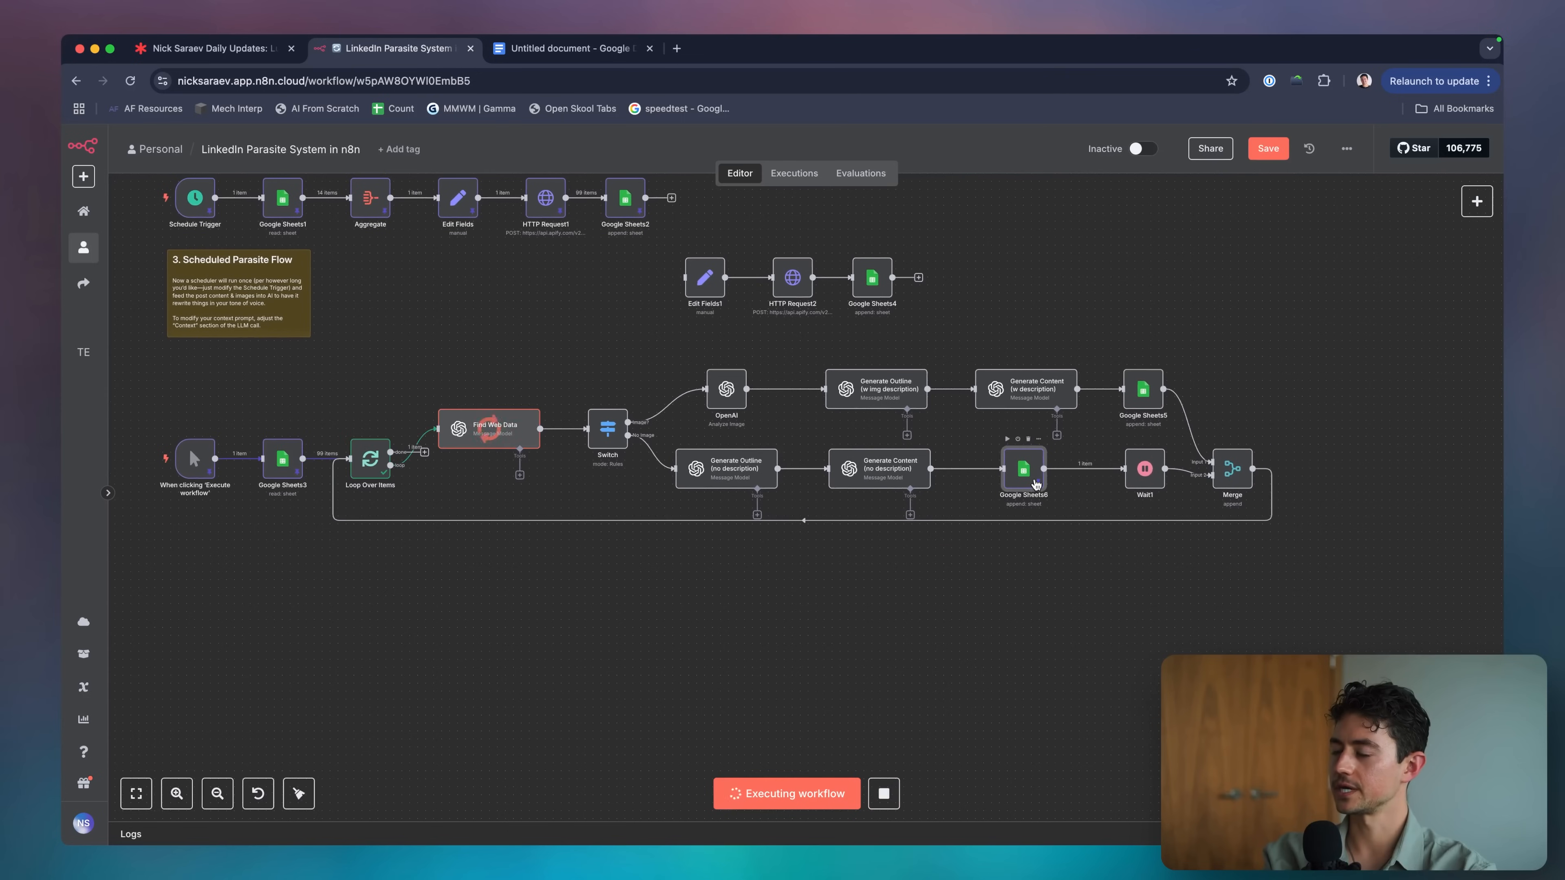
click(895, 789)
key(super+s)
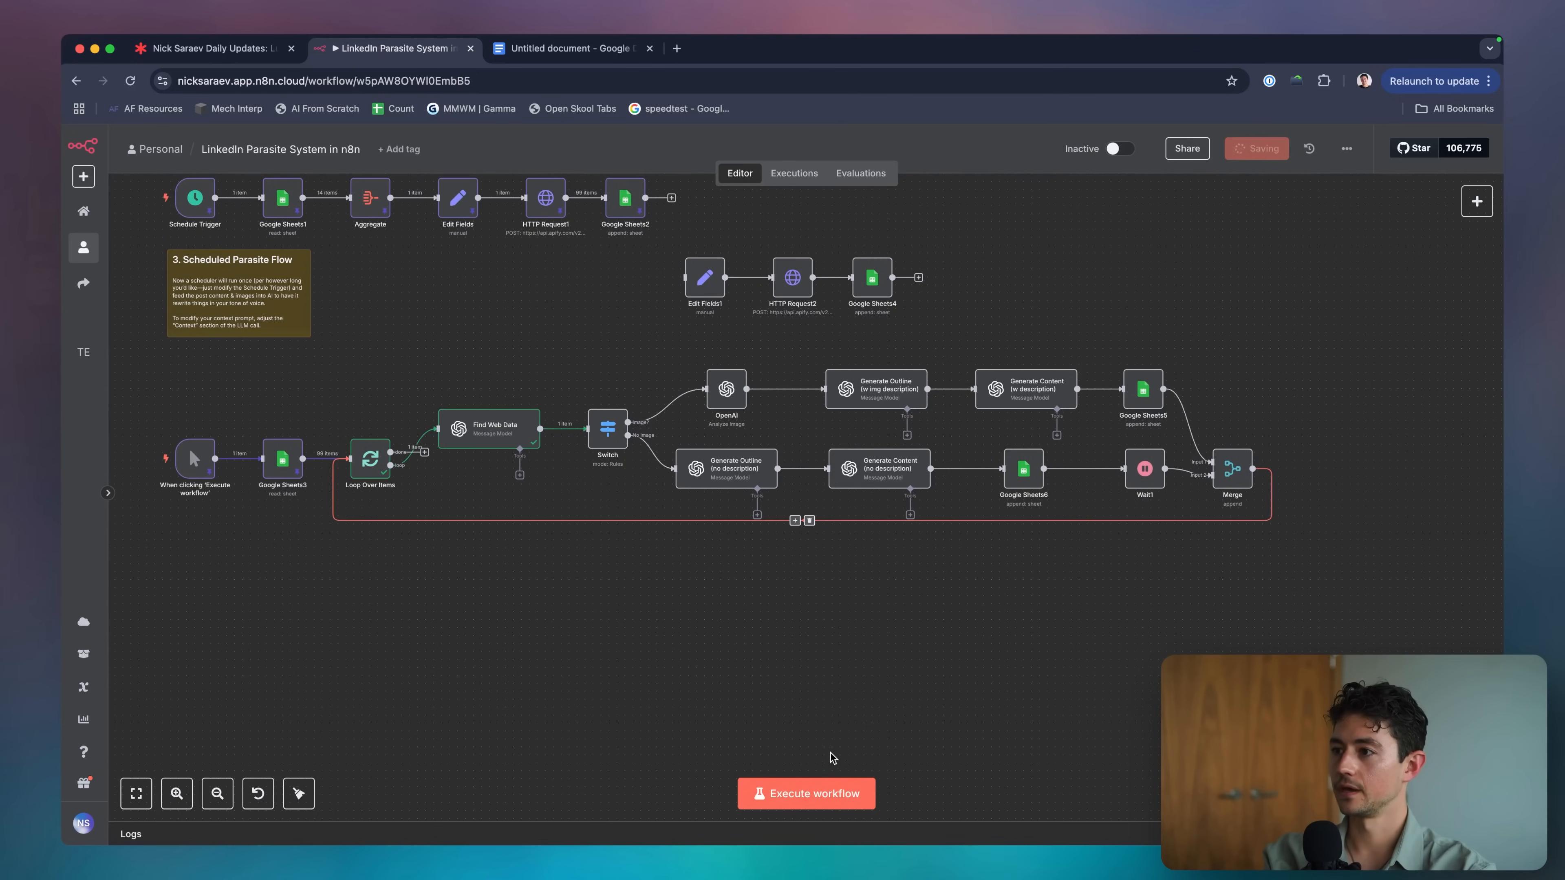
Replace Wait1 with a new Wait node after Merge that loops back to Loop Over Items.
scroll(1047, 685, right, 5)
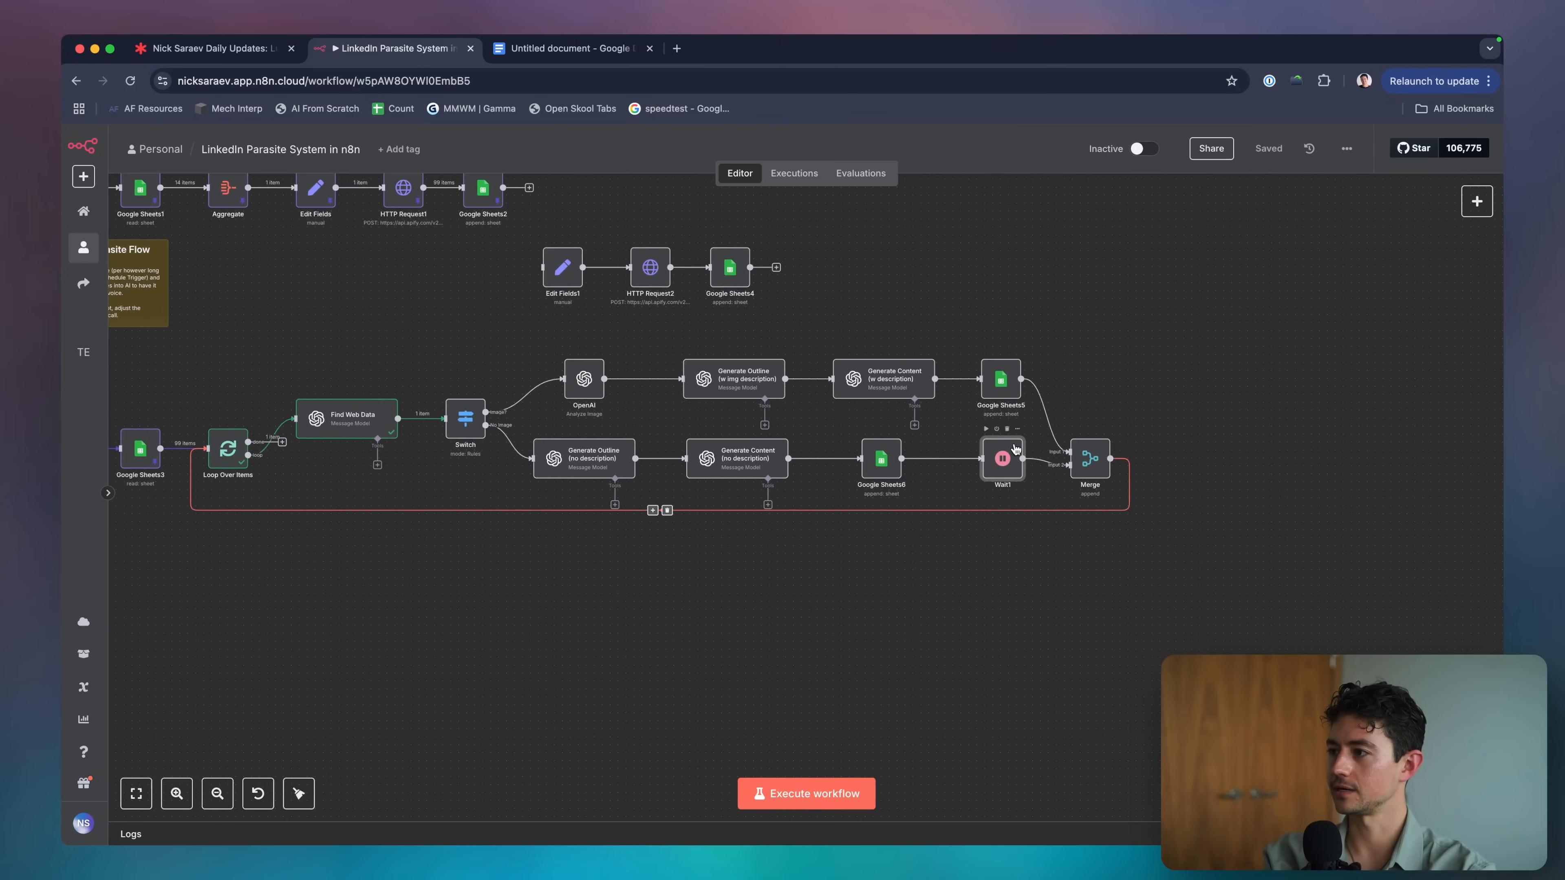
click(1007, 430)
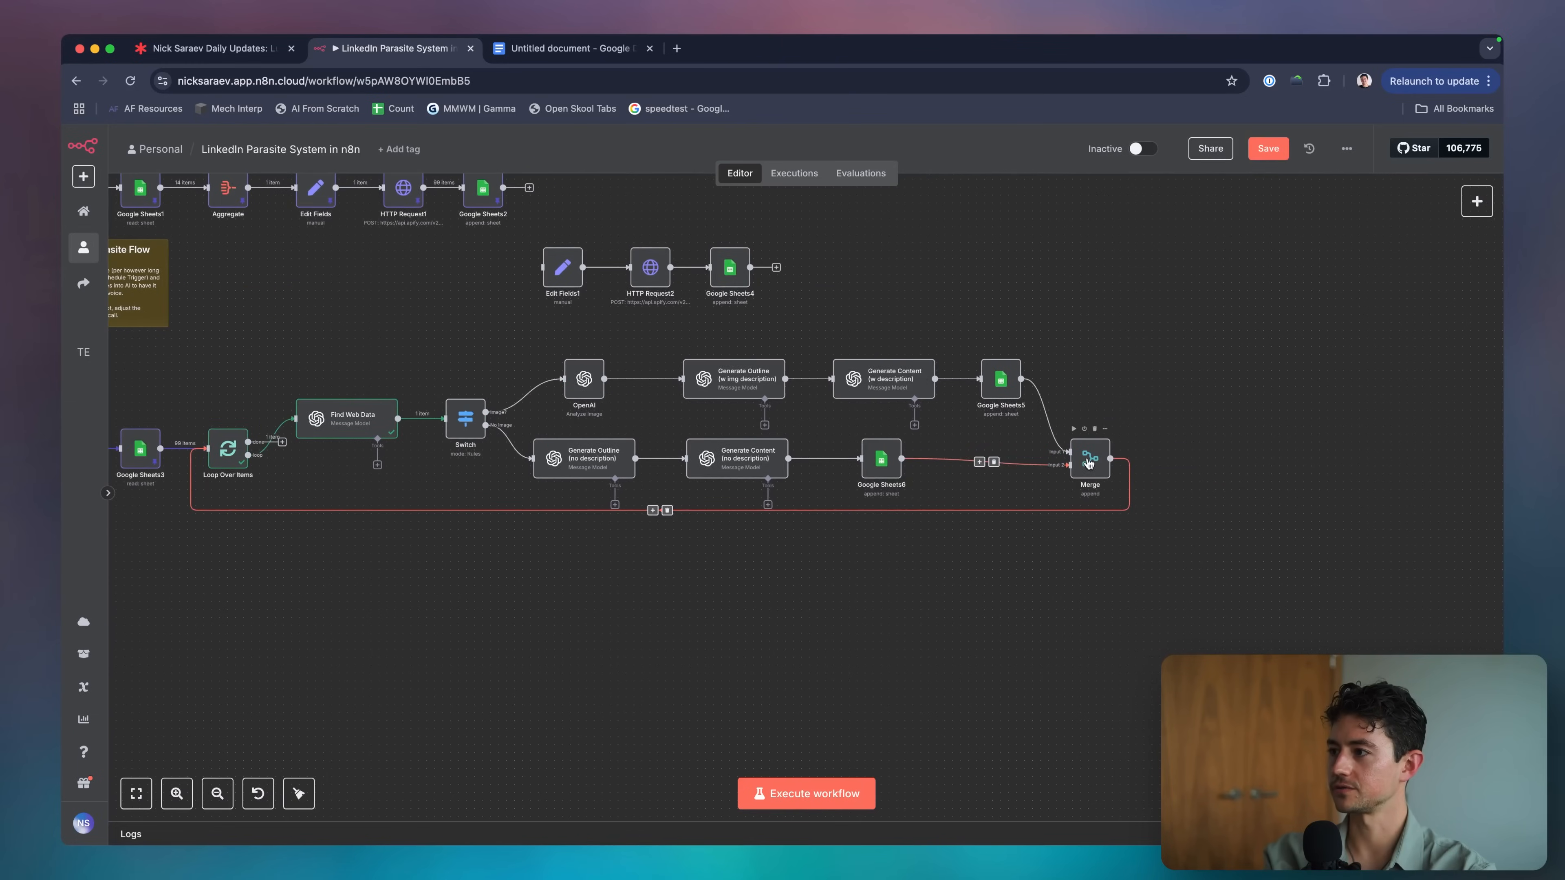
click(667, 511)
click(1137, 459)
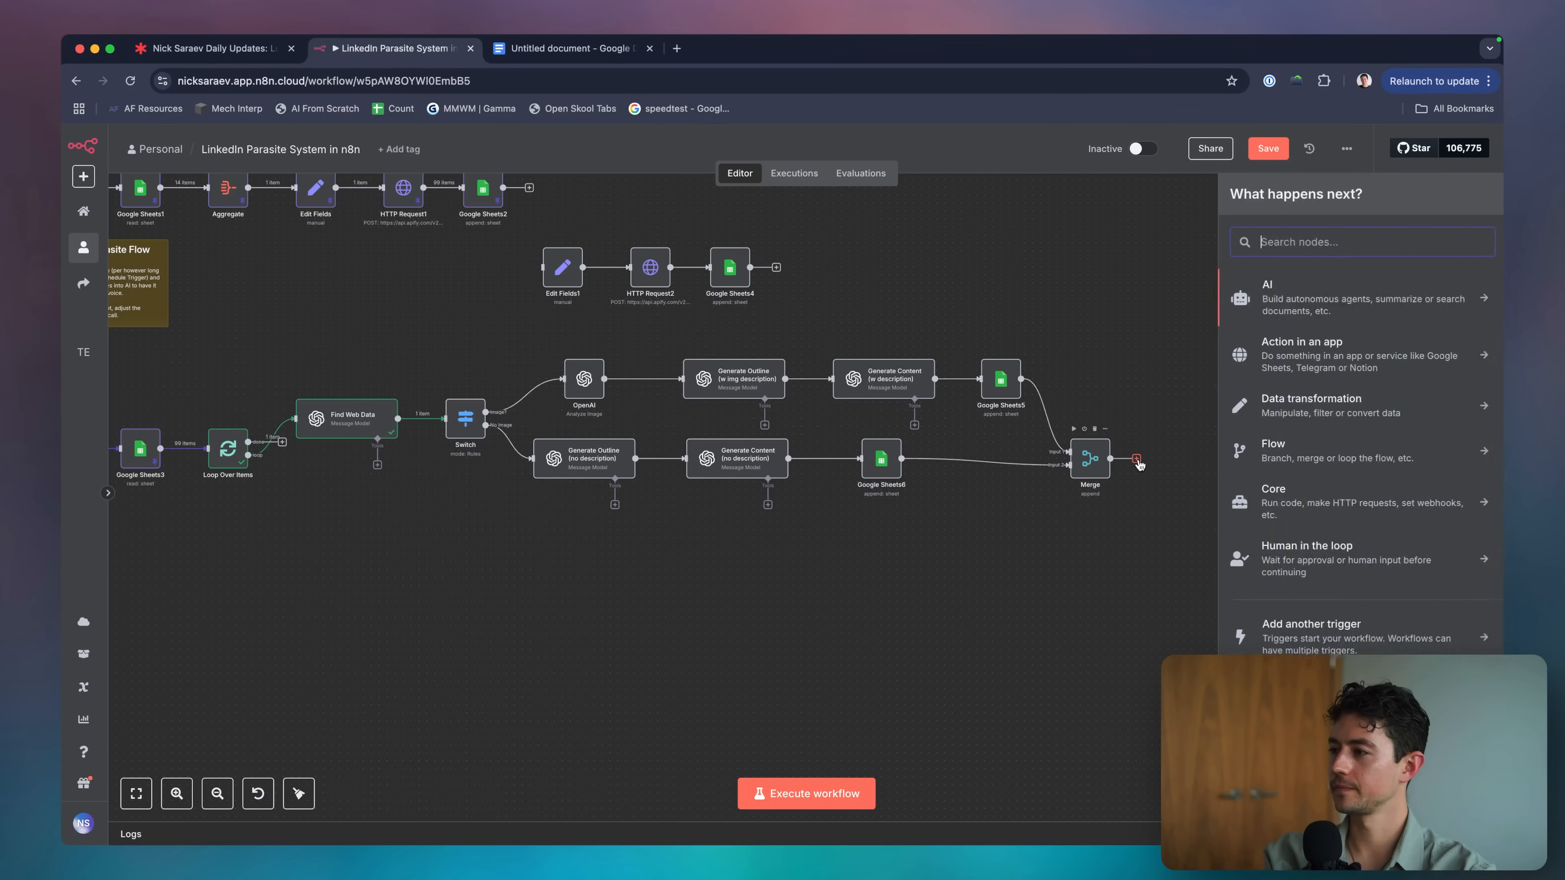
text(wait)
key(Return)
key(Escape)
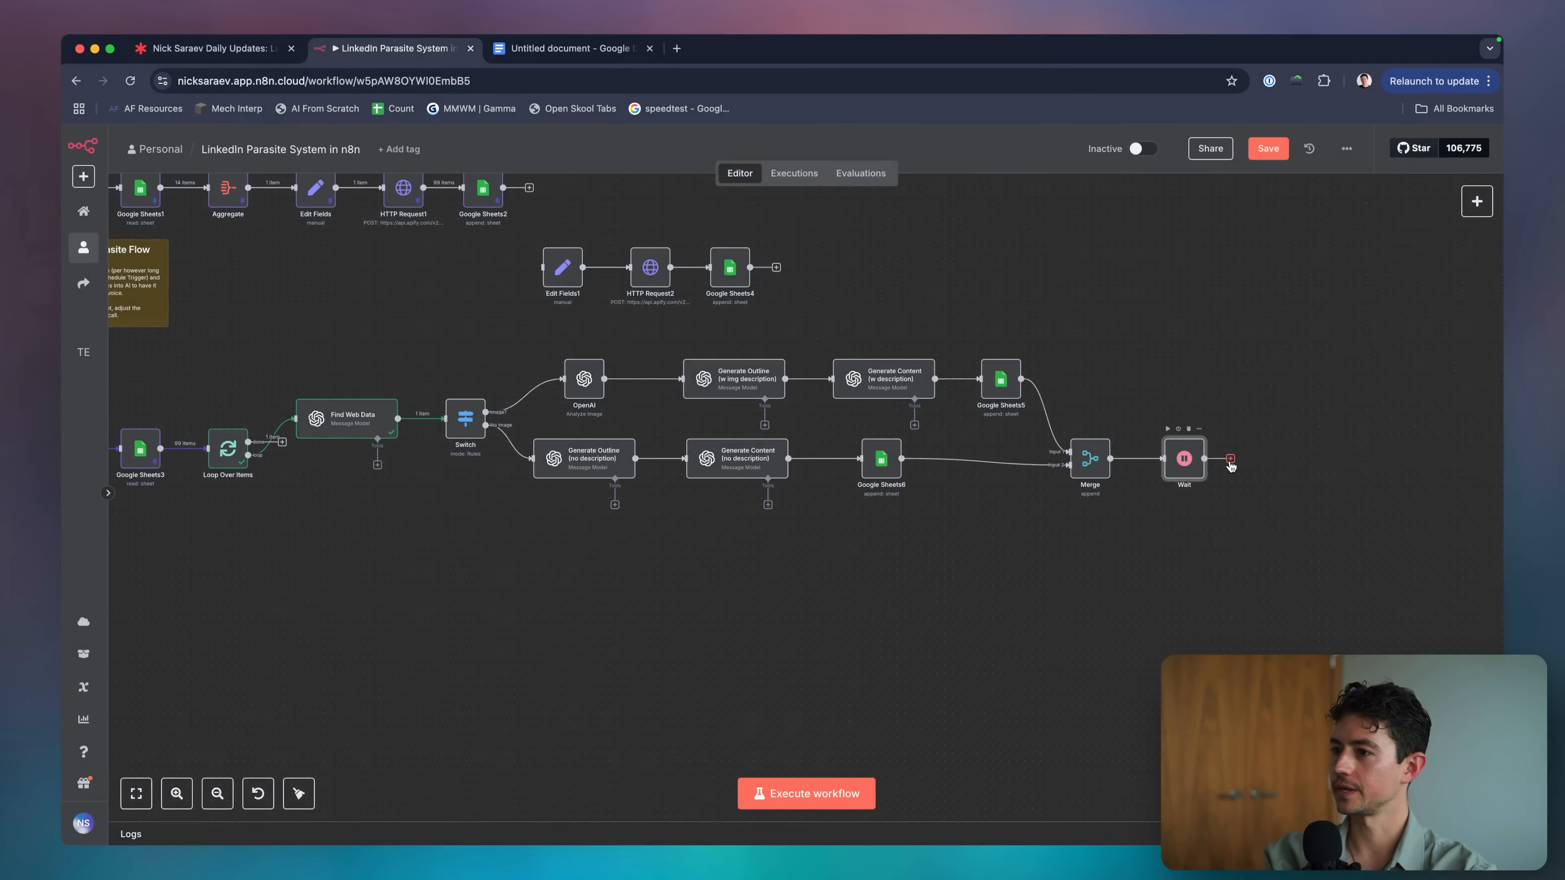
drag(1231, 463, 213, 450)
Save the workflow with Cmd+S and execute the whole workflow.
scroll(615, 695, left, 2)
key(cmd+s)
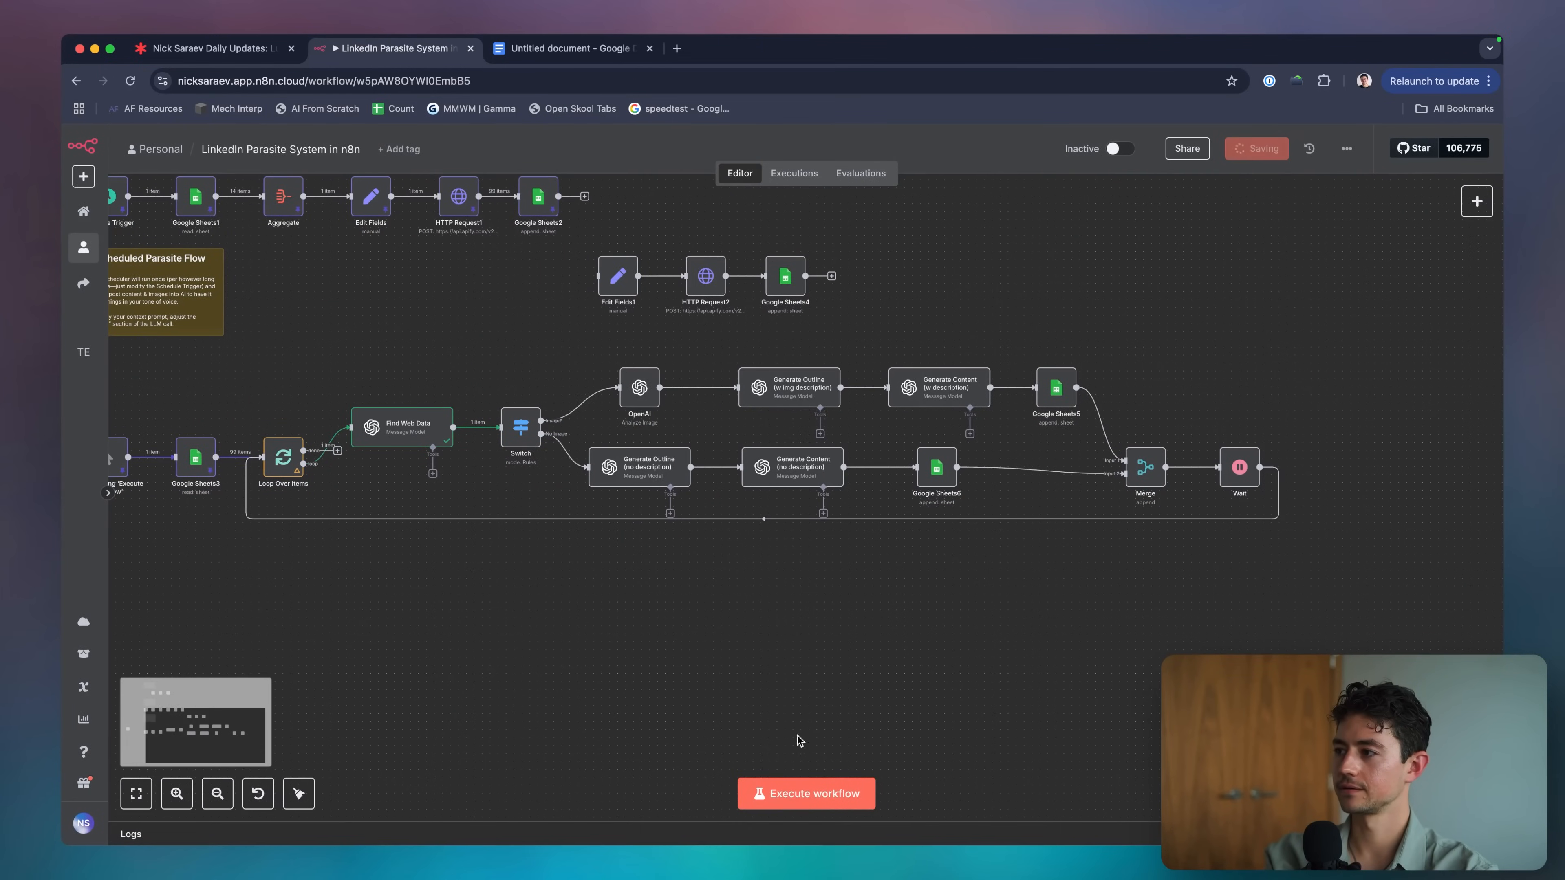
click(801, 794)
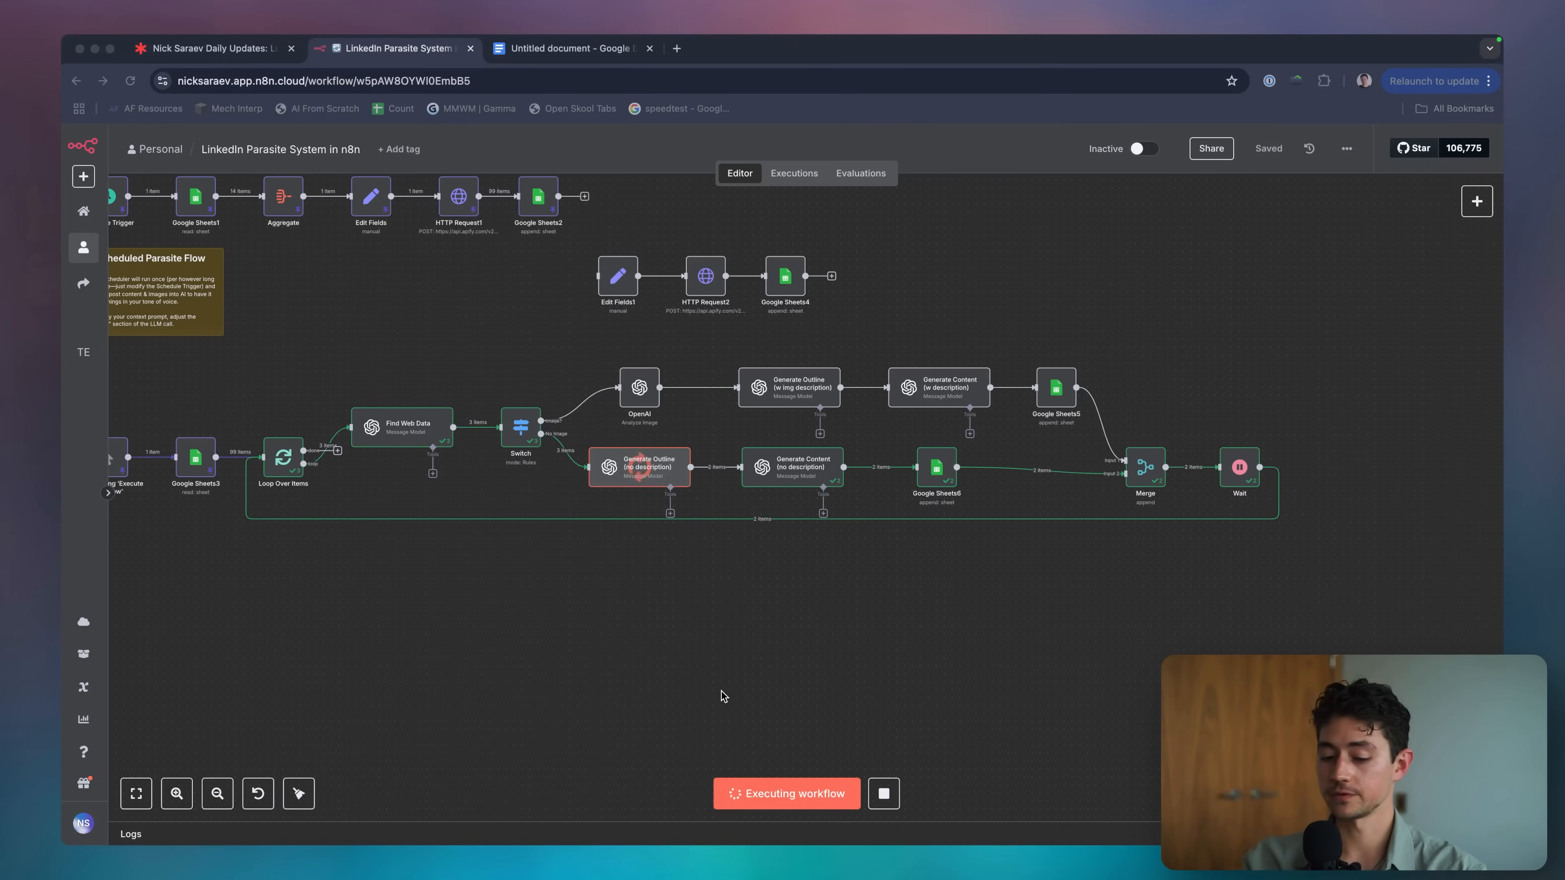
click(456, 390)
key(super+grave)
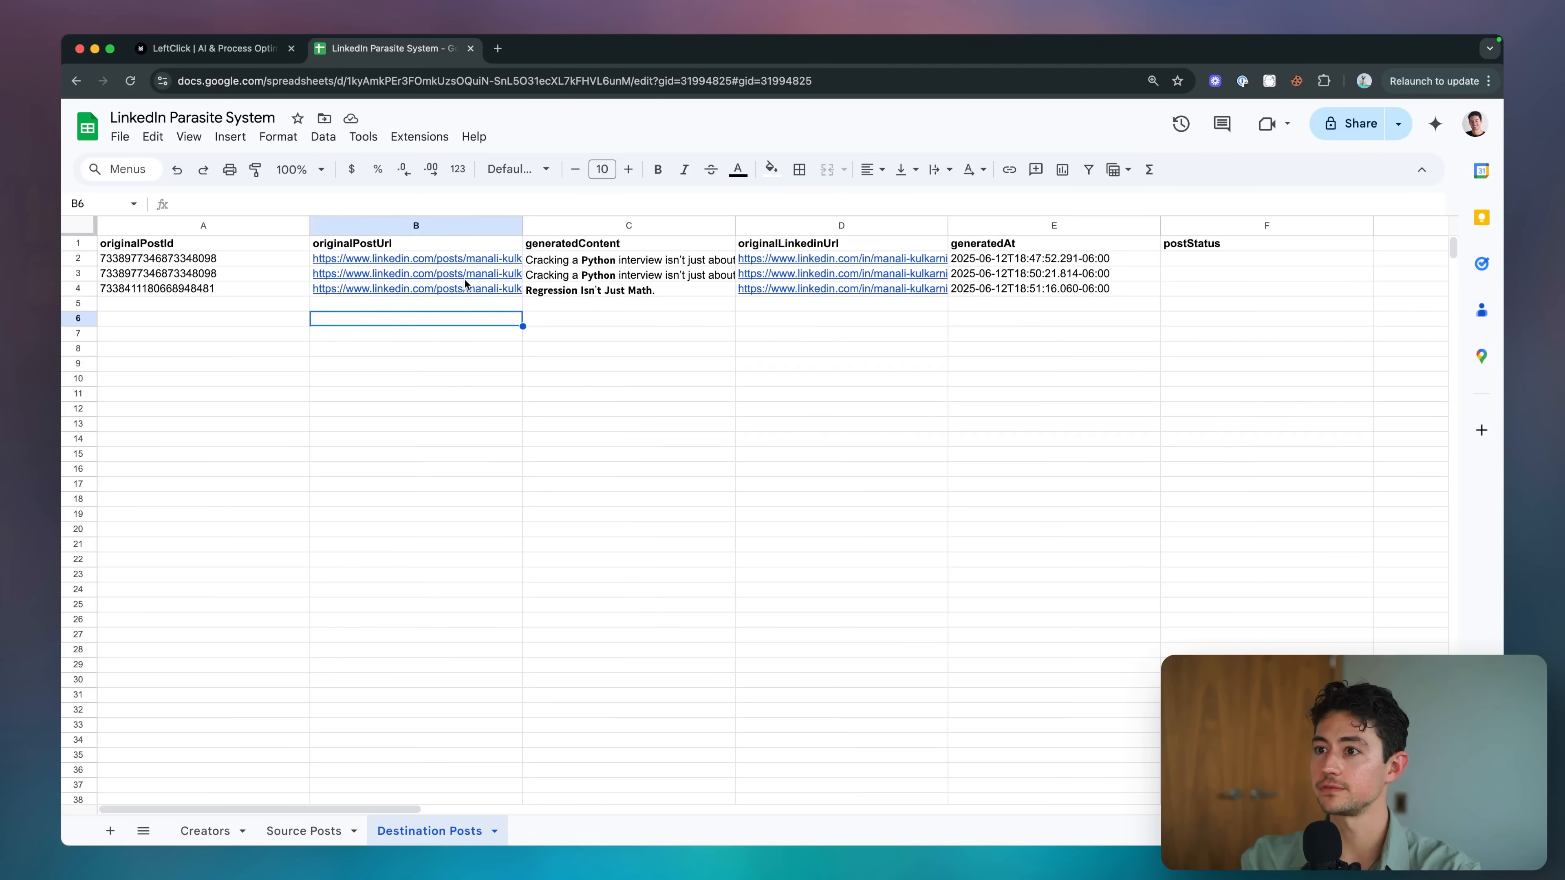
Inspect the Source Posts rows: post texts, the posted date in E4, and image links in rows 3 and 5.
click(315, 834)
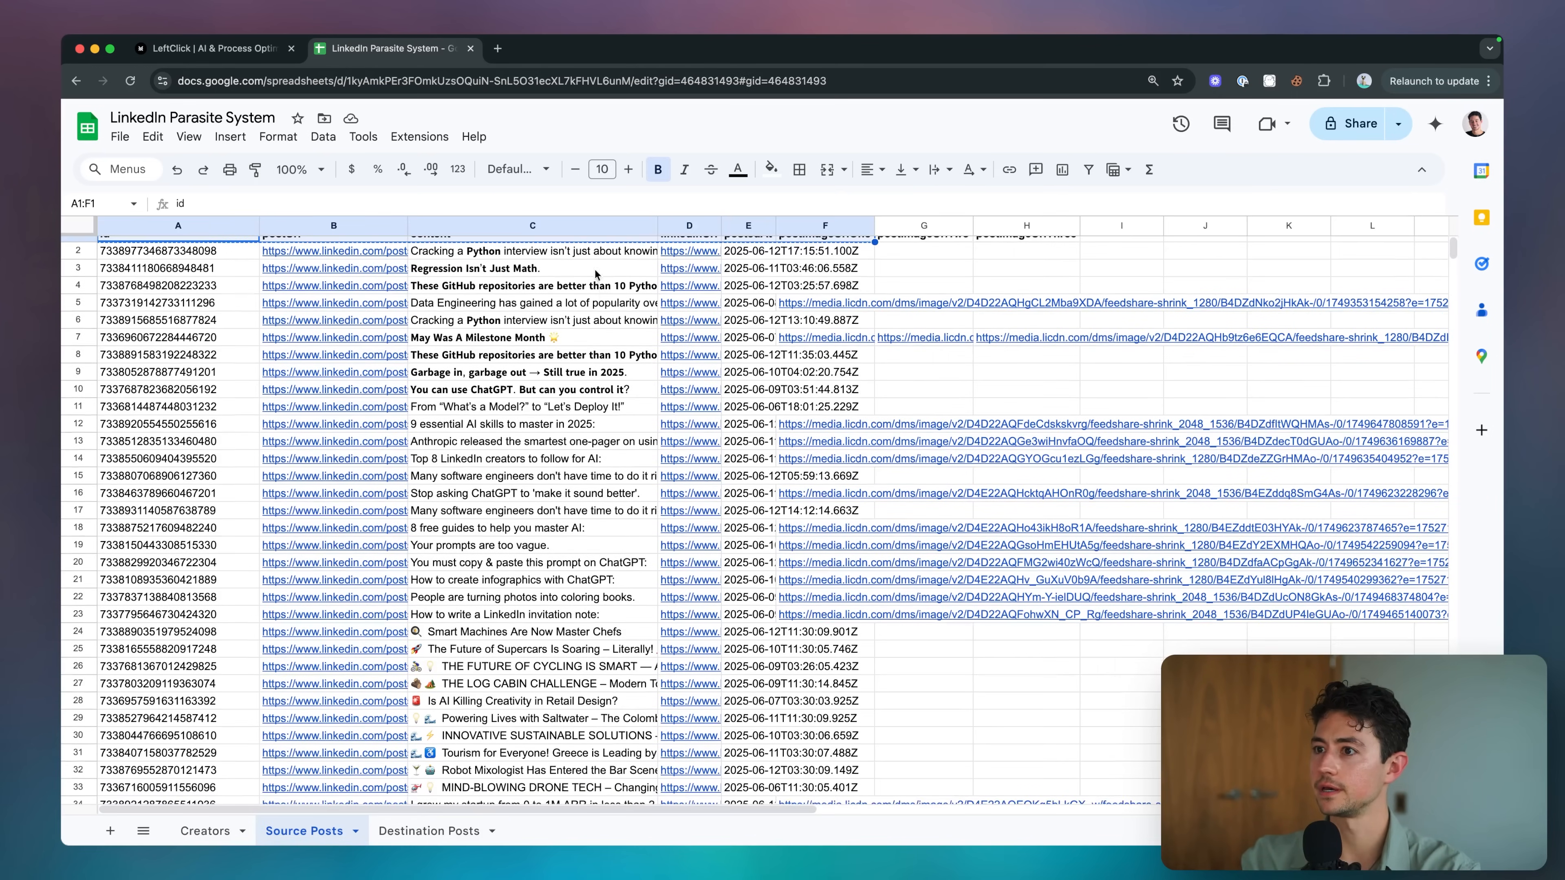
drag(589, 263, 586, 292)
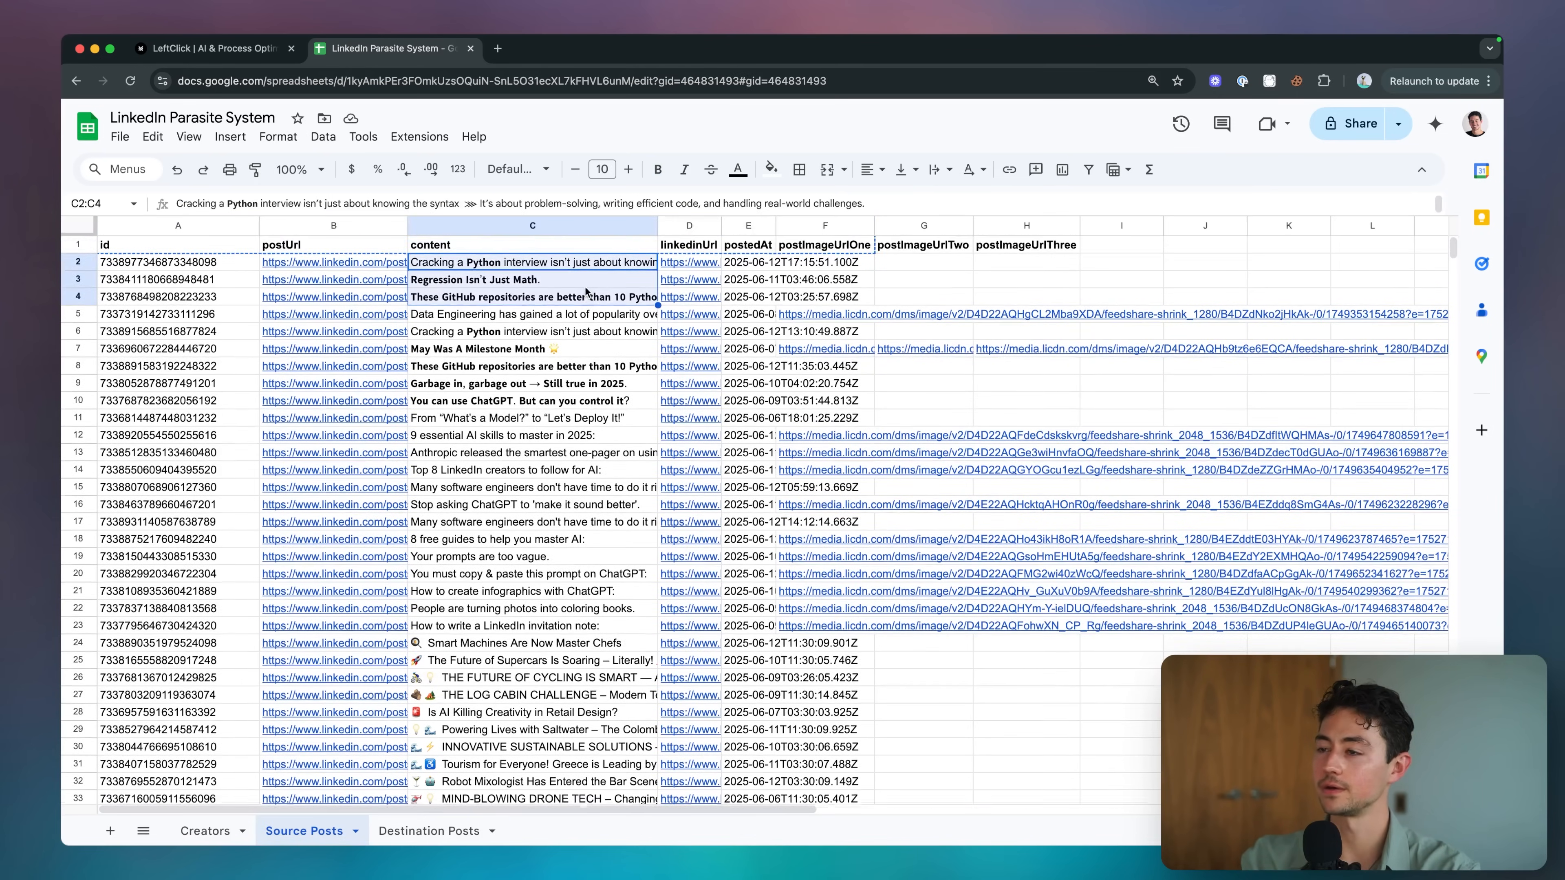
click(753, 299)
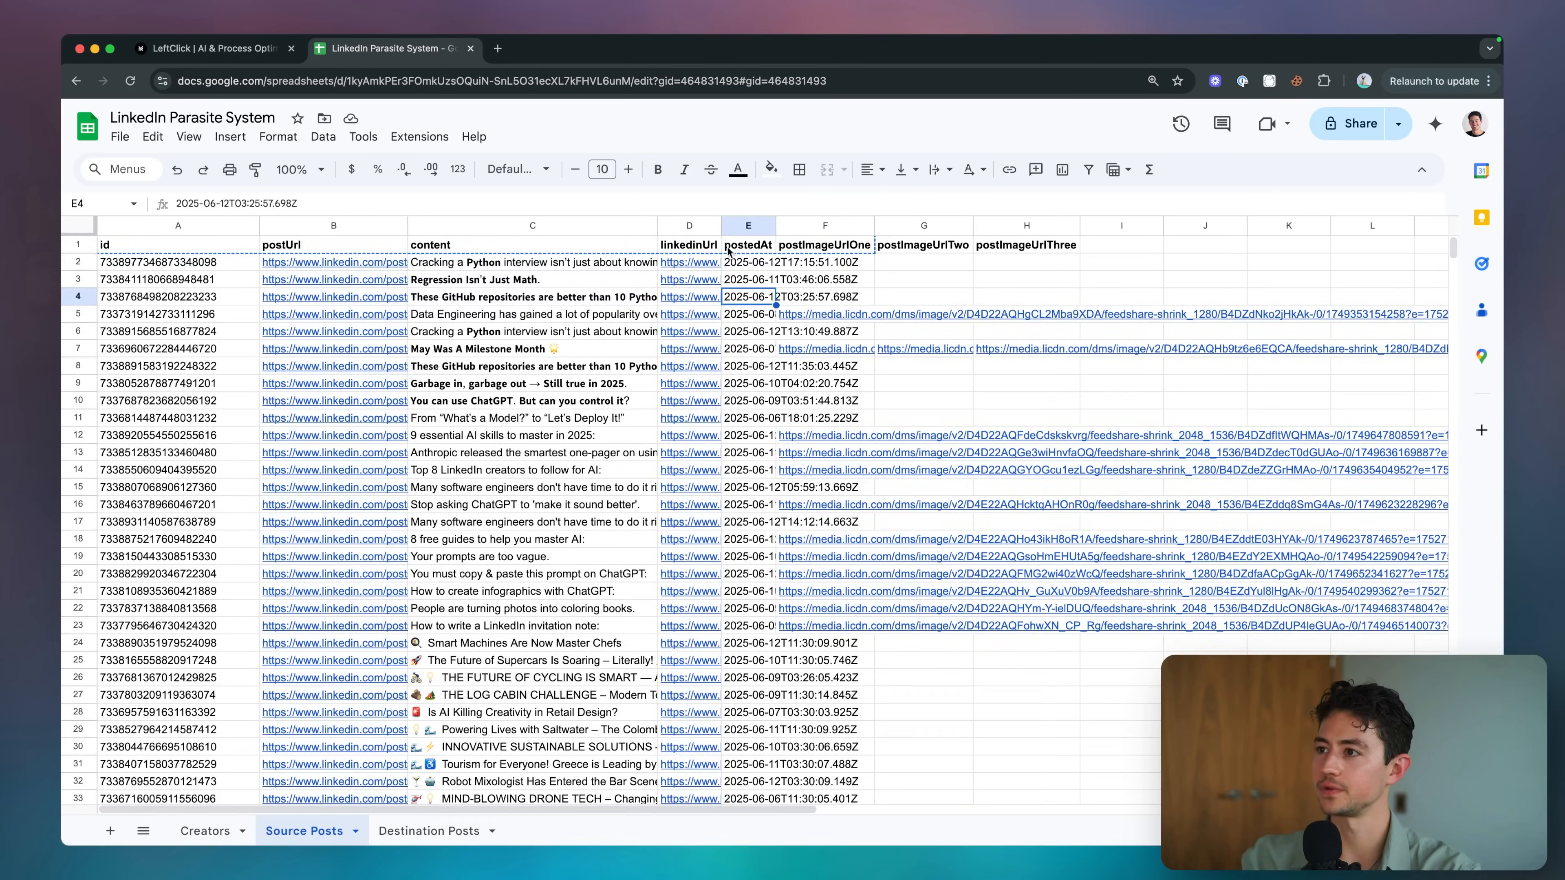
click(840, 312)
key(shift+space)
click(817, 284)
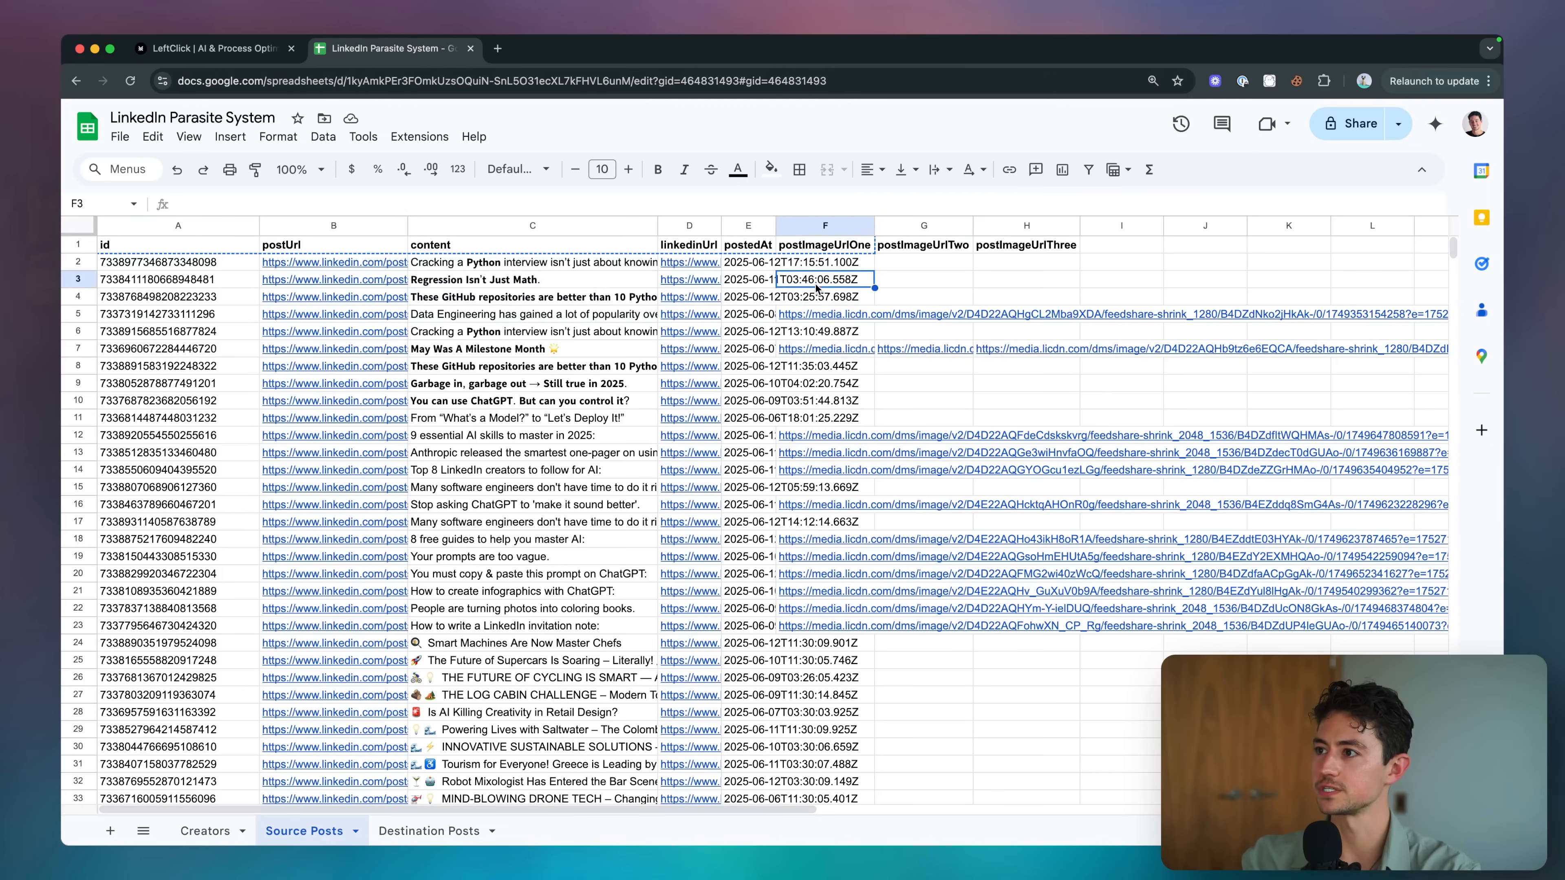
key(shift+space)
click(781, 286)
drag(667, 265, 647, 314)
click(691, 315)
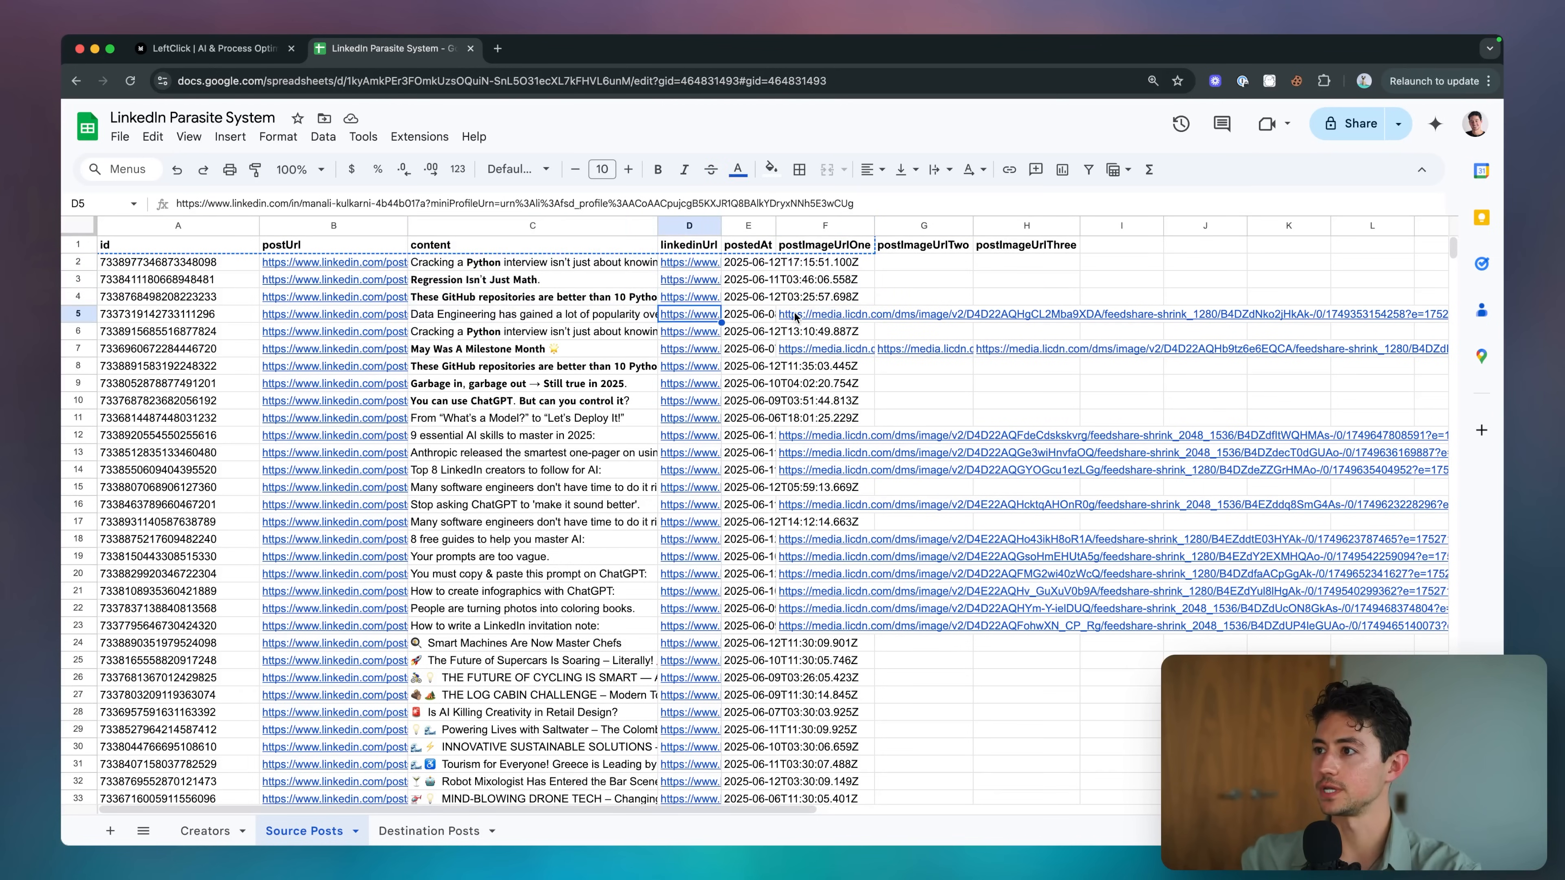
click(795, 315)
Read the GitHub repositories post in C5 and the post in C3 of Destination Posts.
key(super+grave)
scroll(848, 373, left, 3)
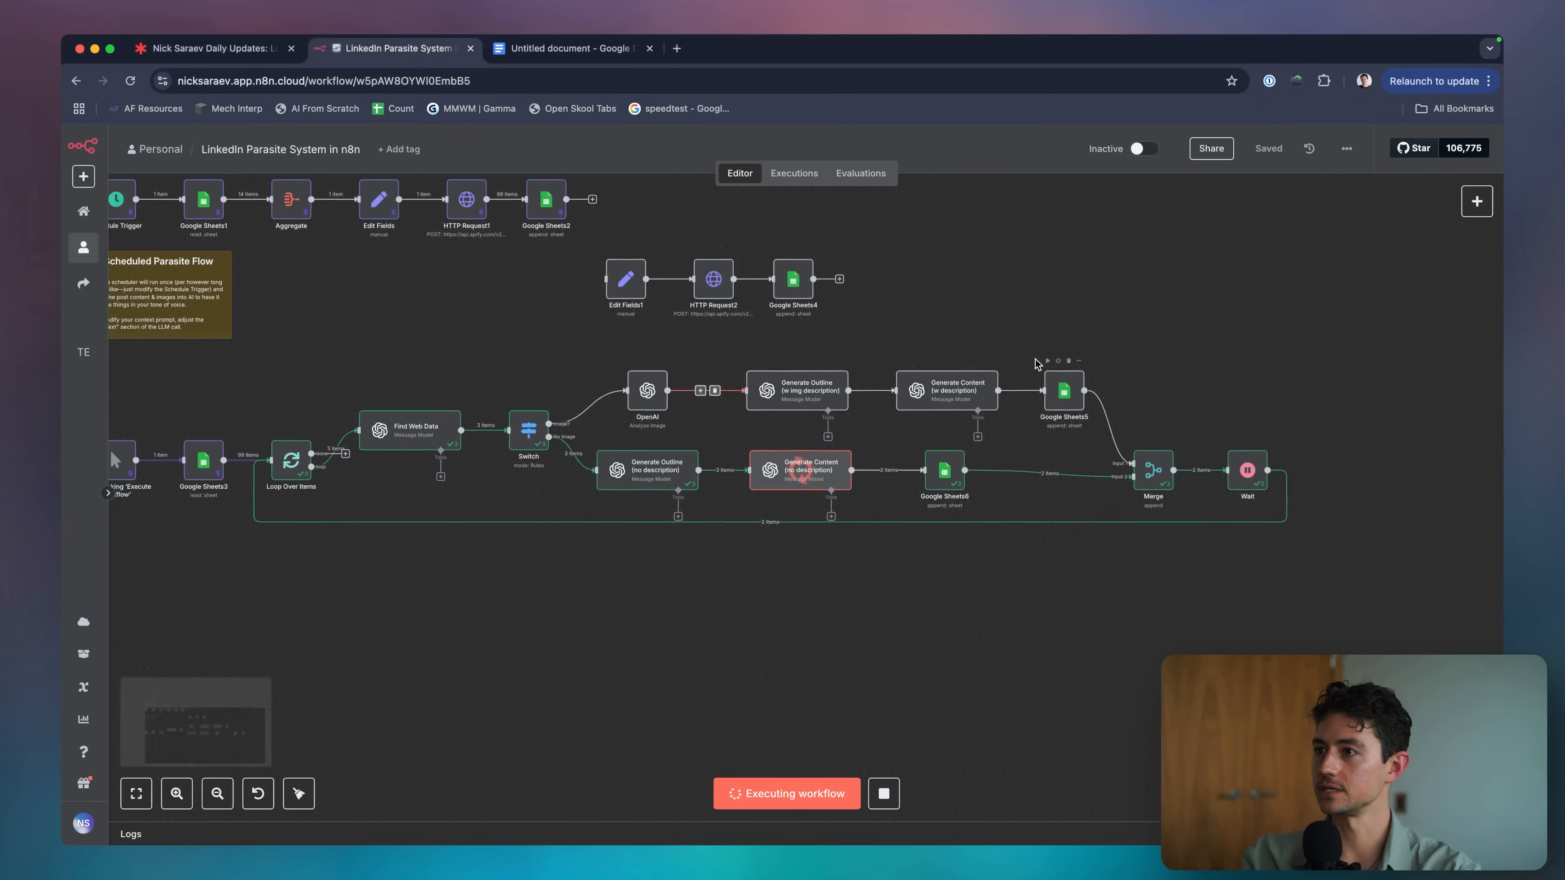
key(super+grave)
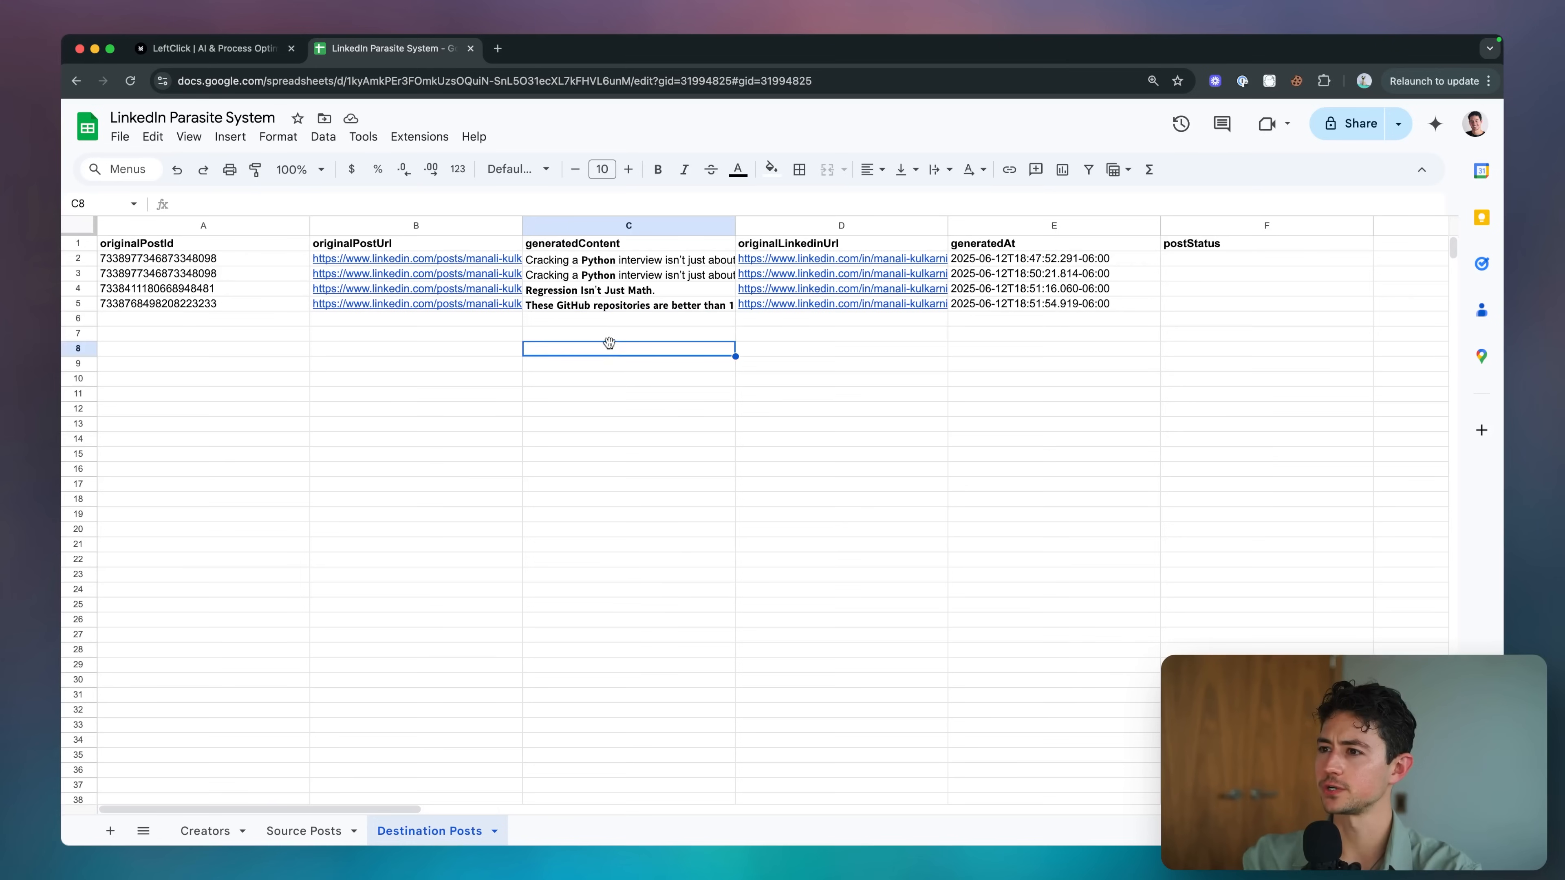
click(614, 308)
double_click(646, 311)
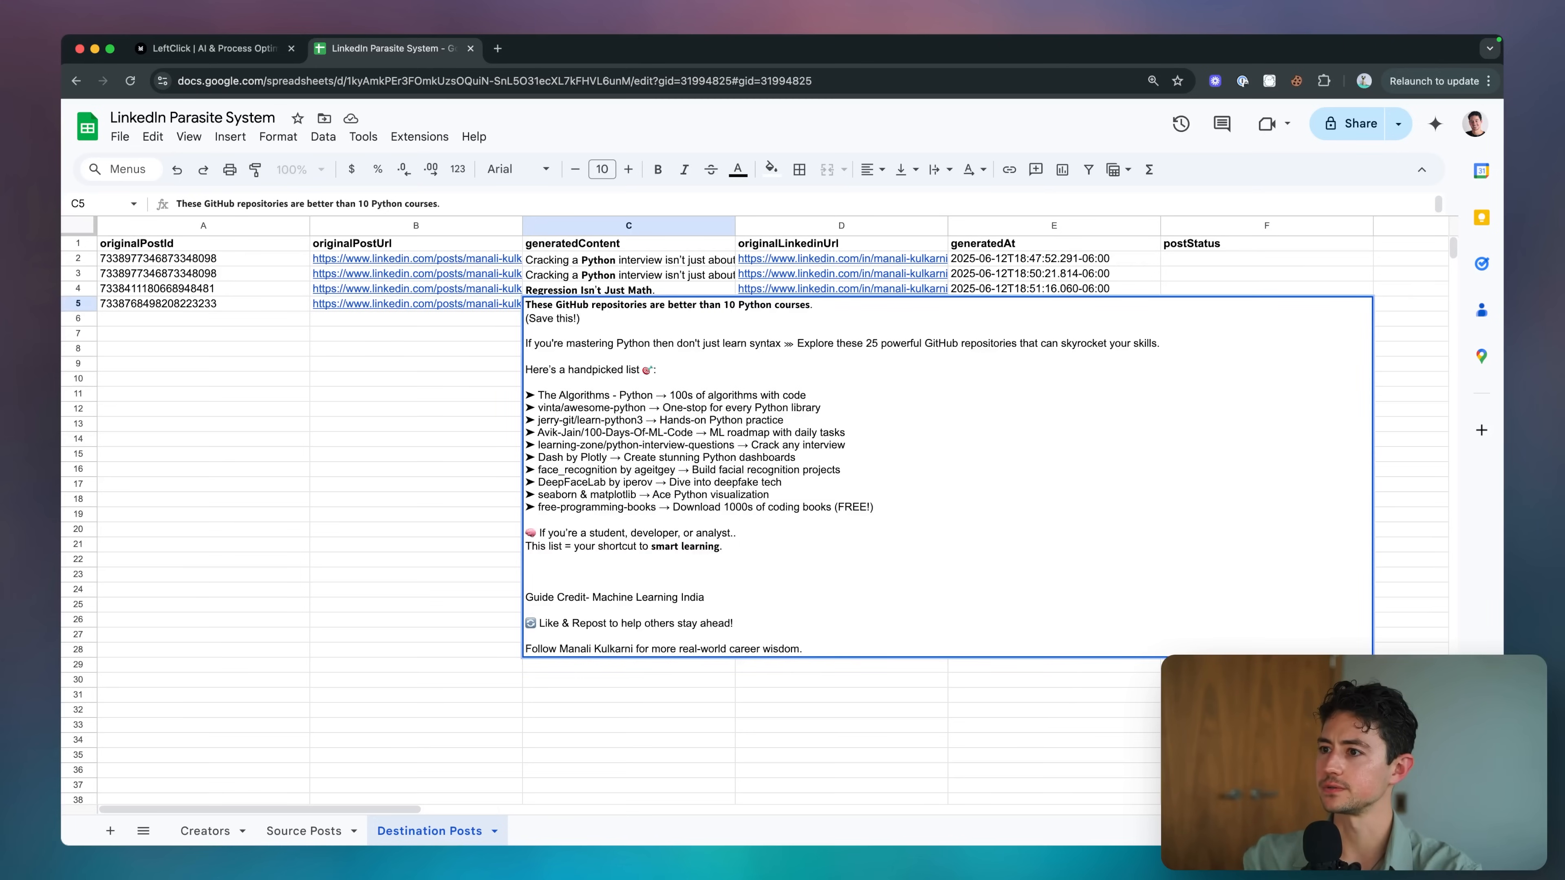
key(Escape)
click(649, 290)
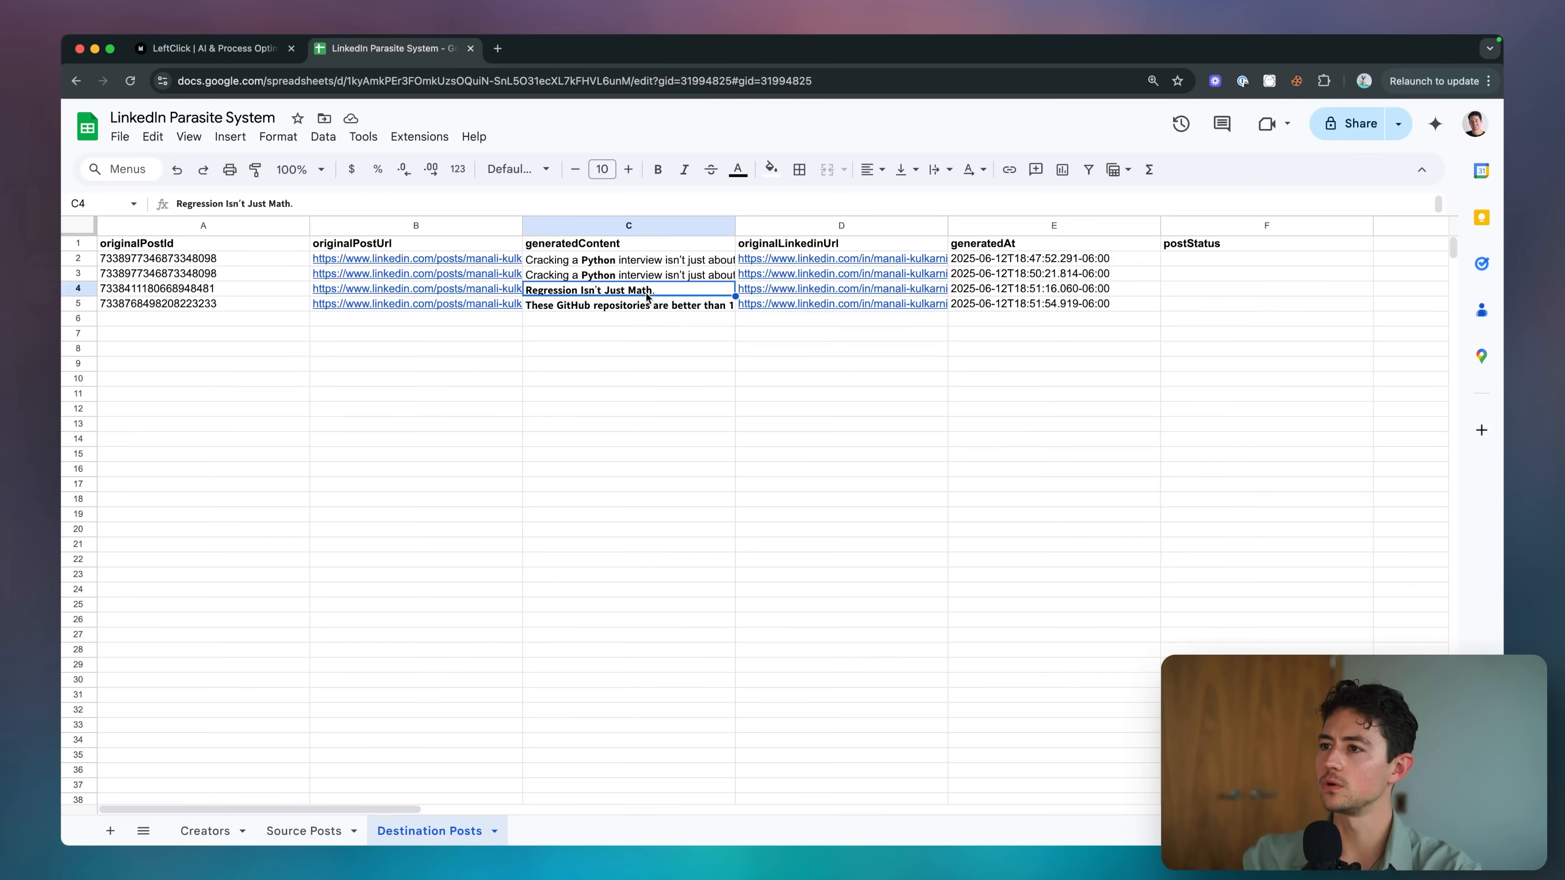
double_click(646, 274)
key(Escape)
Read the generated posts in C2, C3, C4 and C5 one after another.
double_click(643, 258)
key(Escape)
double_click(647, 274)
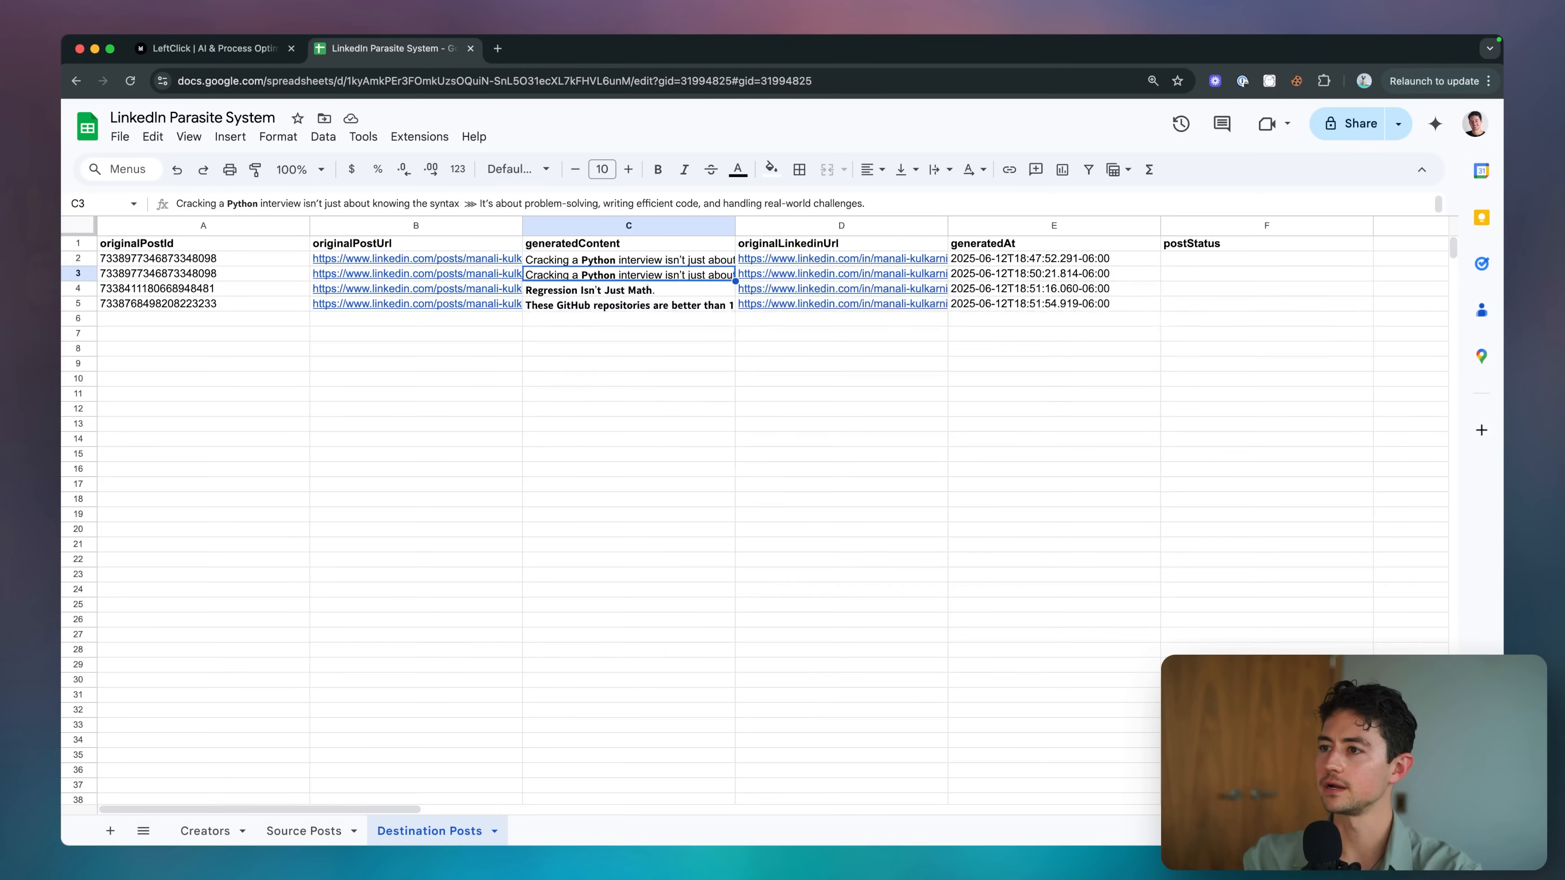
key(Escape)
double_click(657, 290)
key(Escape)
double_click(663, 303)
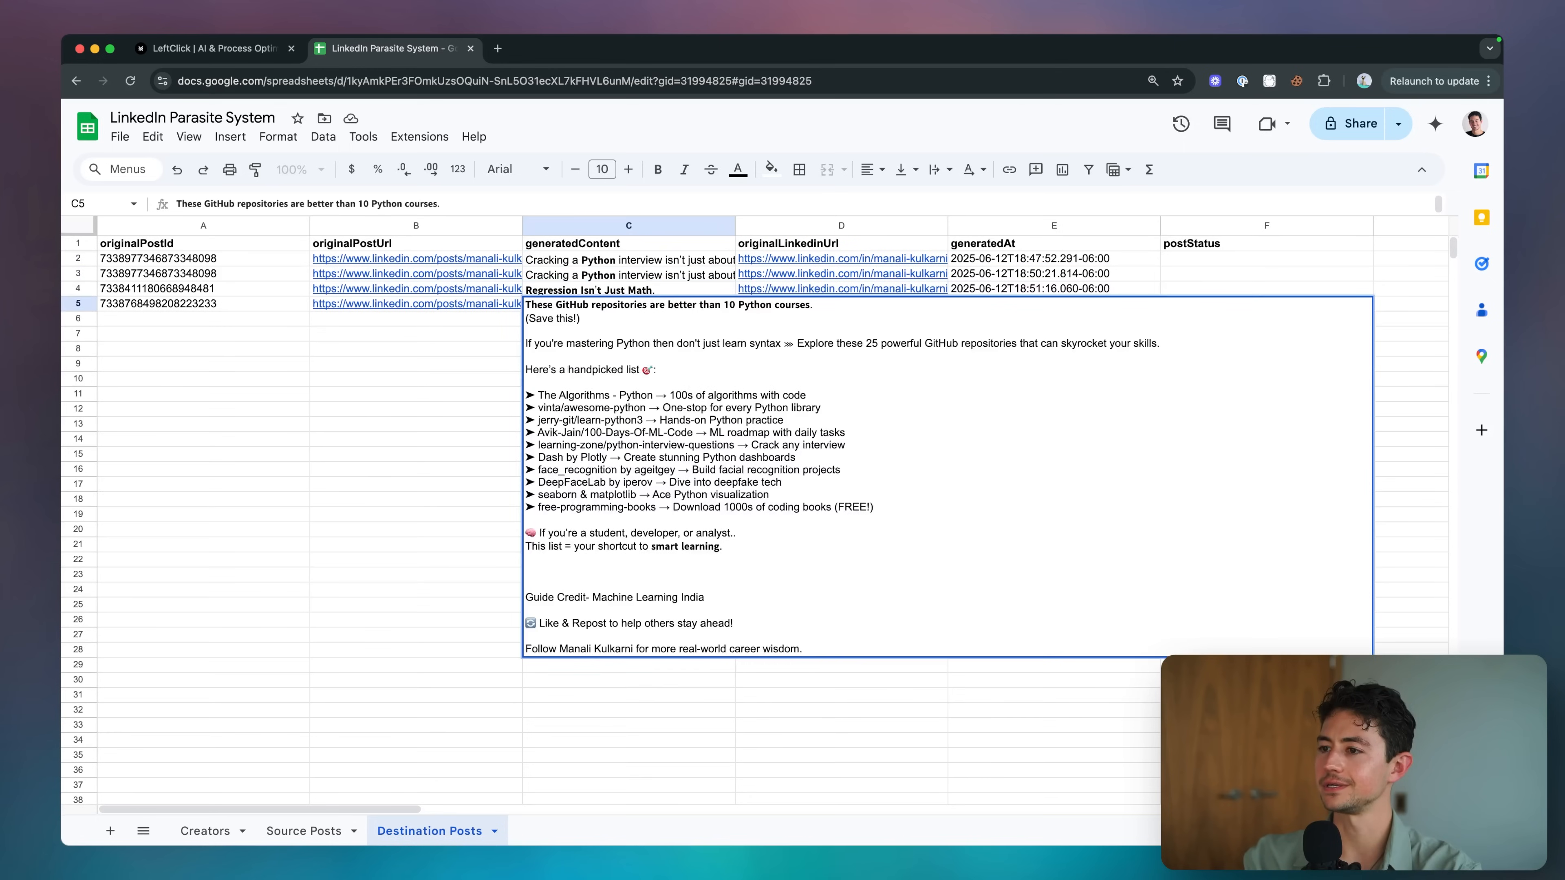
key(Escape)
click(634, 290)
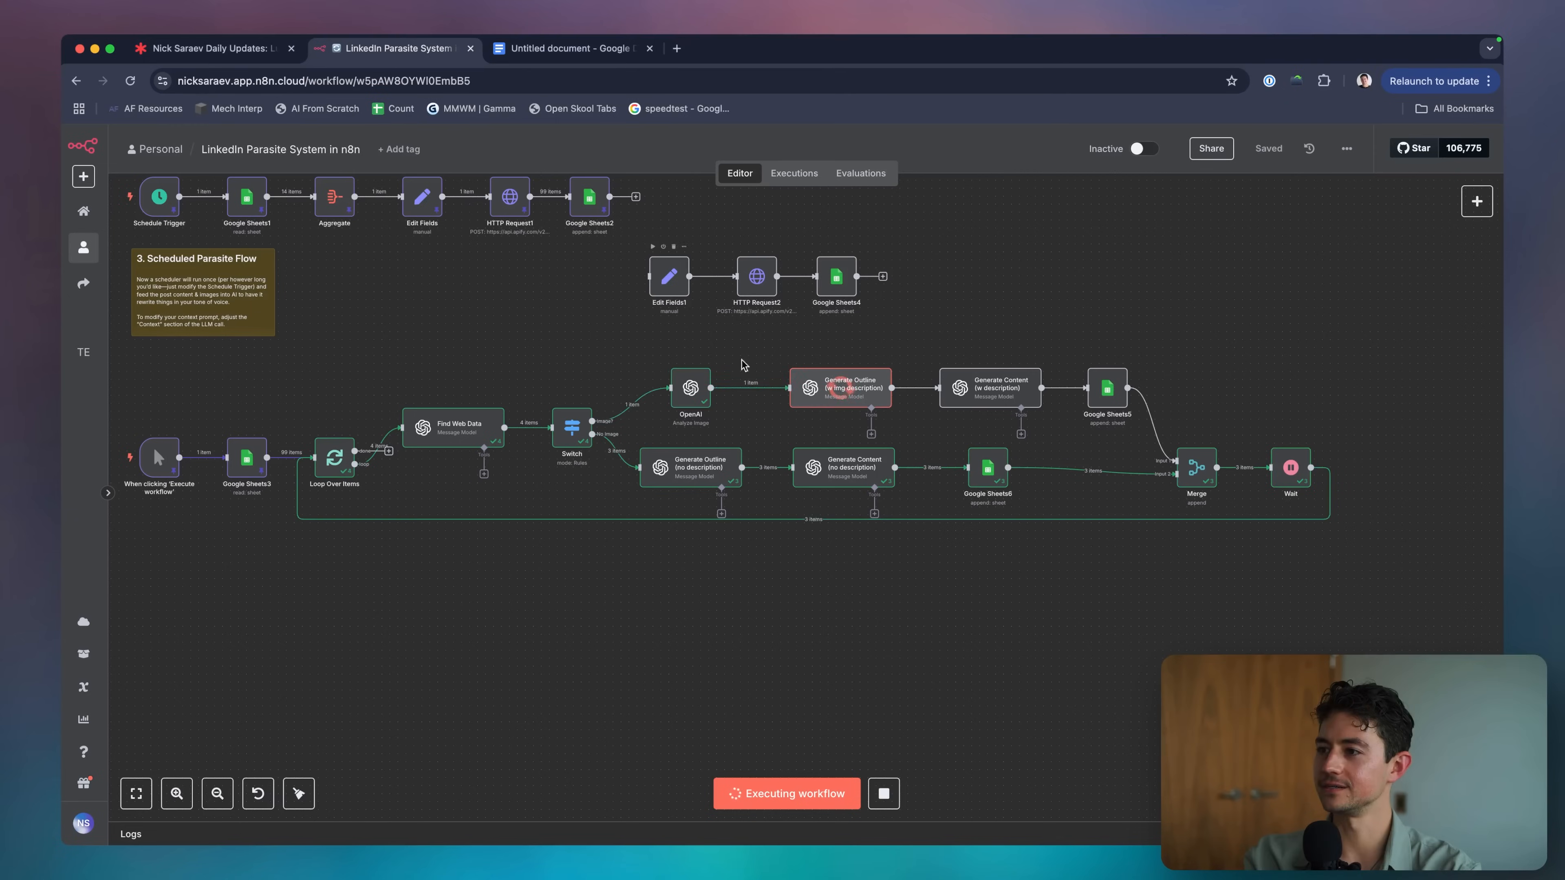
scroll(845, 374, up, 5)
scroll(846, 372, right, 5)
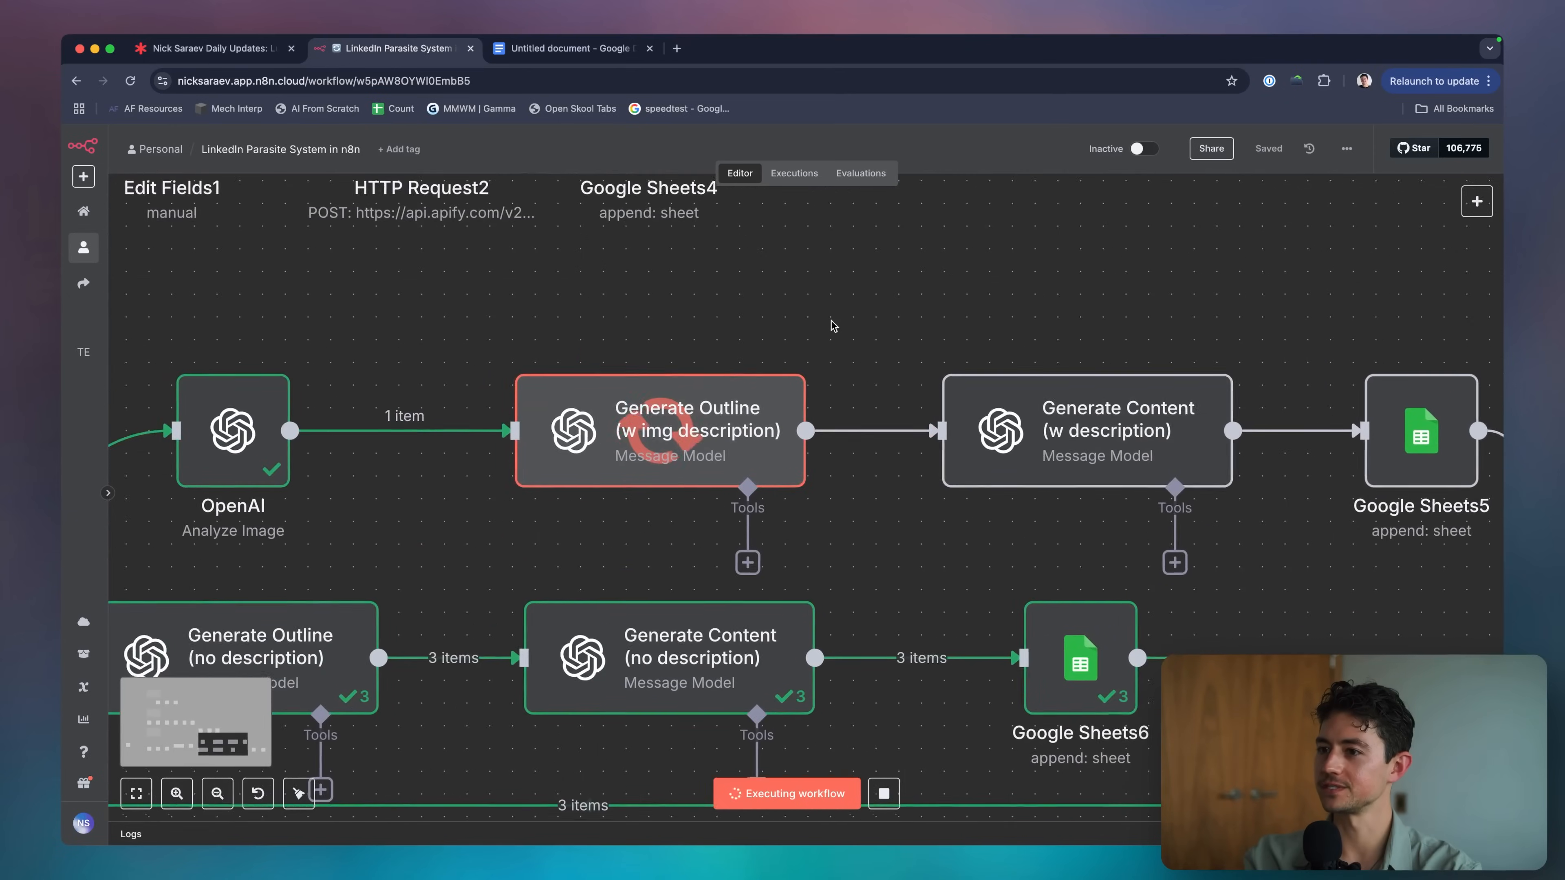
scroll(725, 323, right, 3)
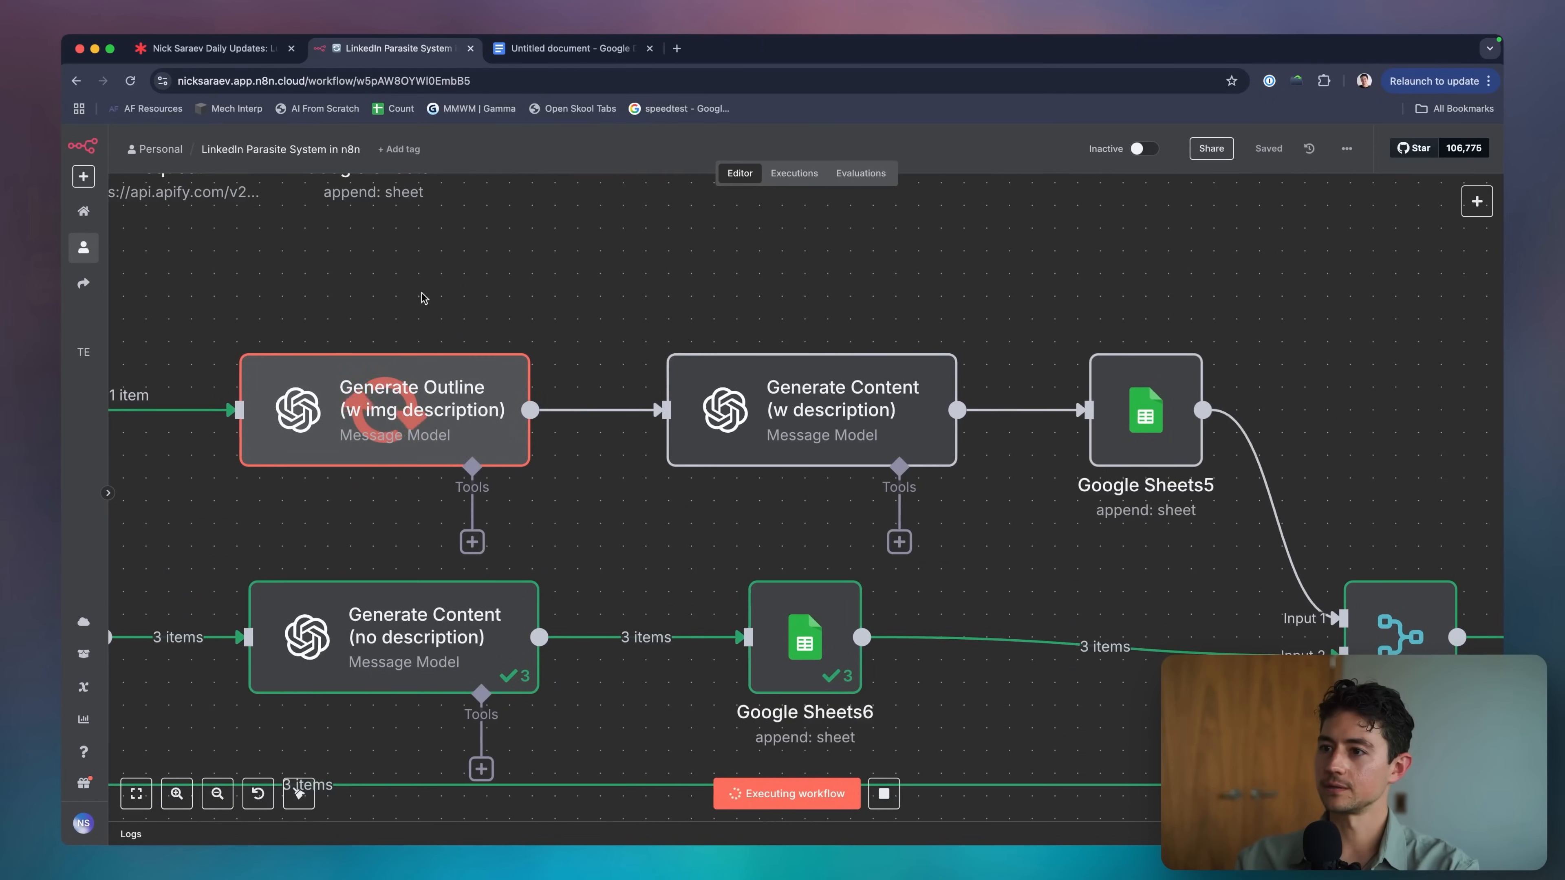
key(ctrl+a)
drag(439, 278, 404, 322)
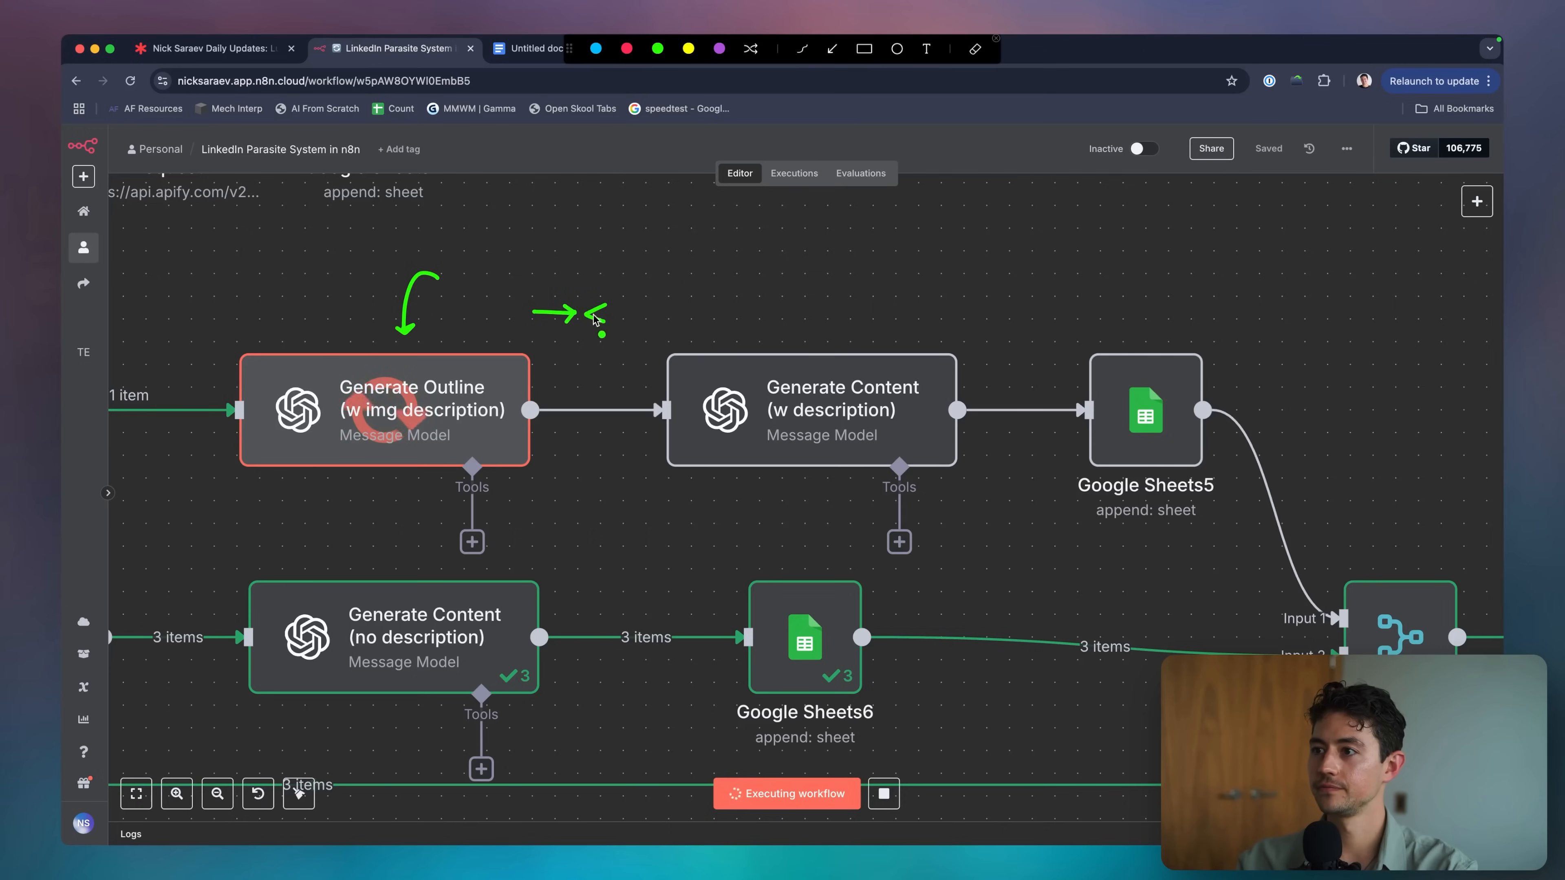
mouse_move(585, 313)
mouse_down()
mouse_move(662, 313)
mouse_move(725, 285)
mouse_up()
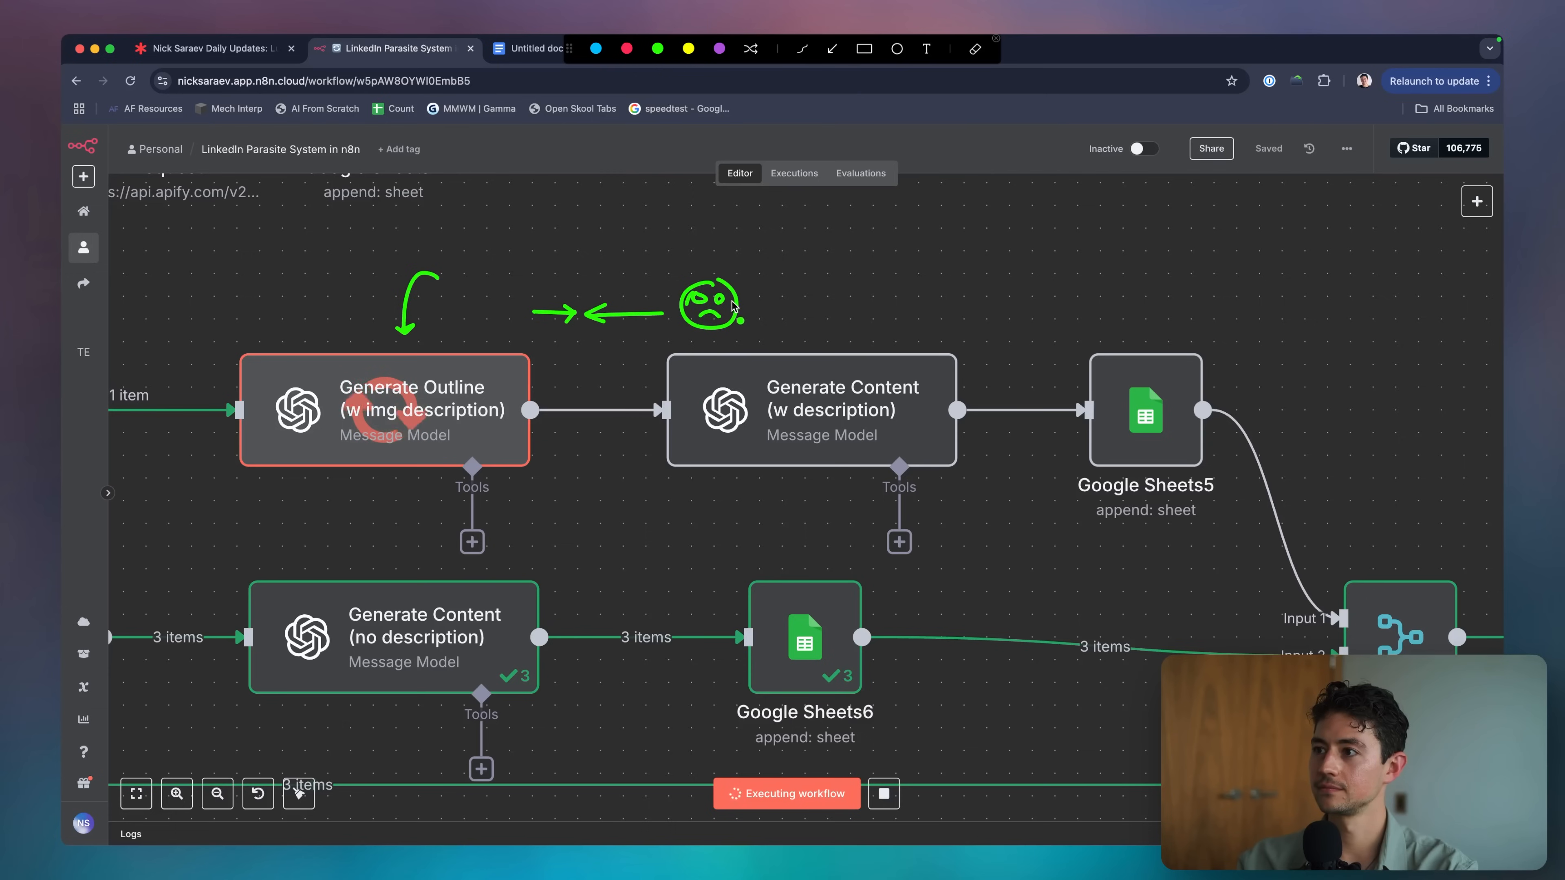
key(Escape)
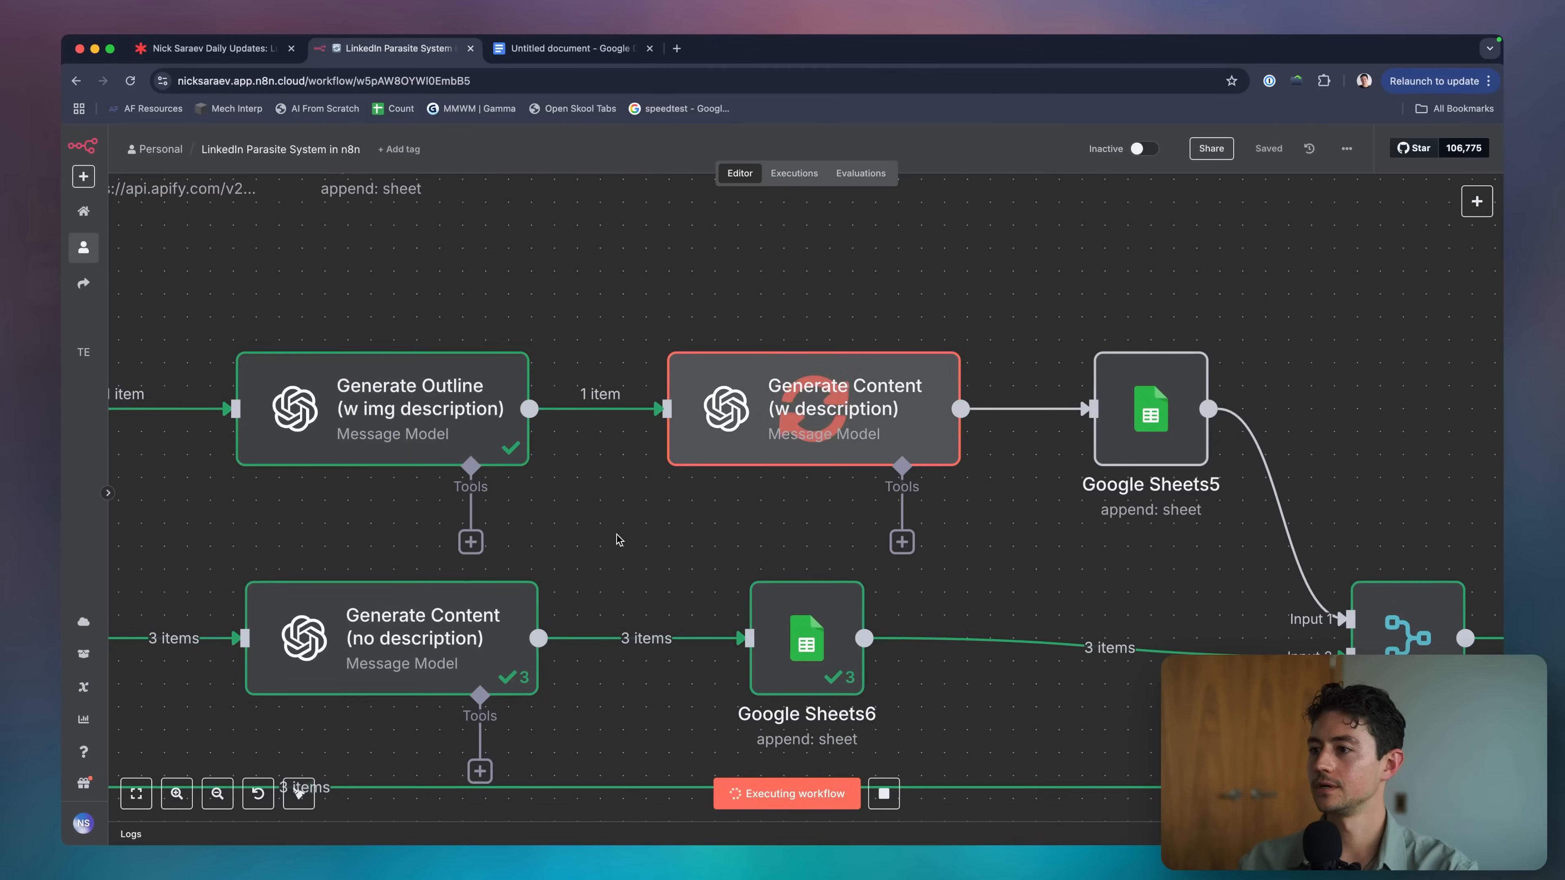
scroll(619, 540, down, 5)
scroll(616, 534, down, 3)
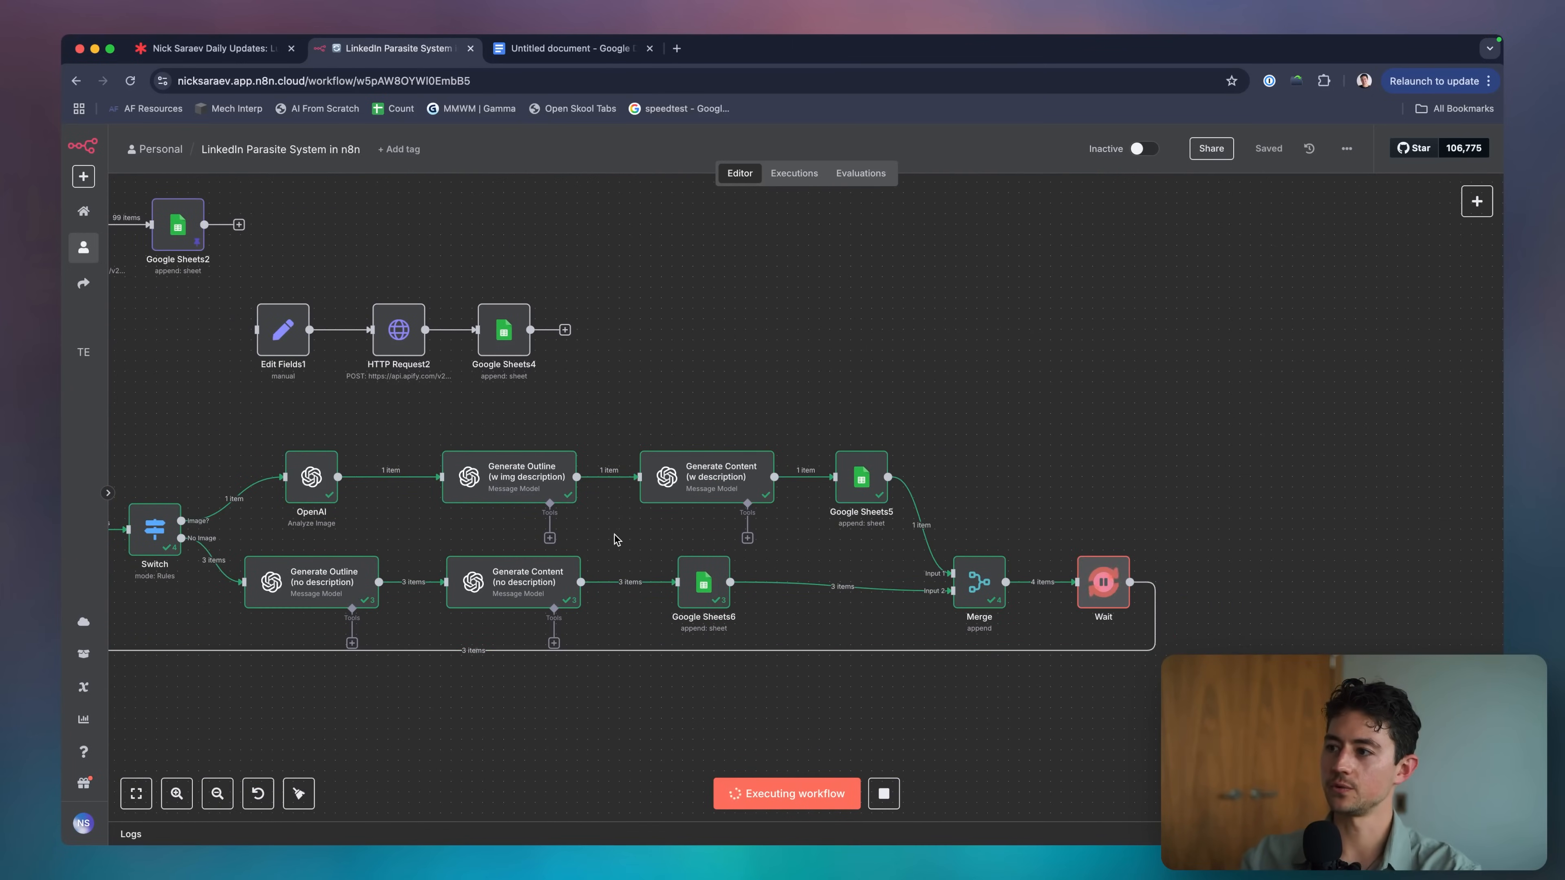
scroll(704, 561, left, 2)
scroll(705, 561, down, 1)
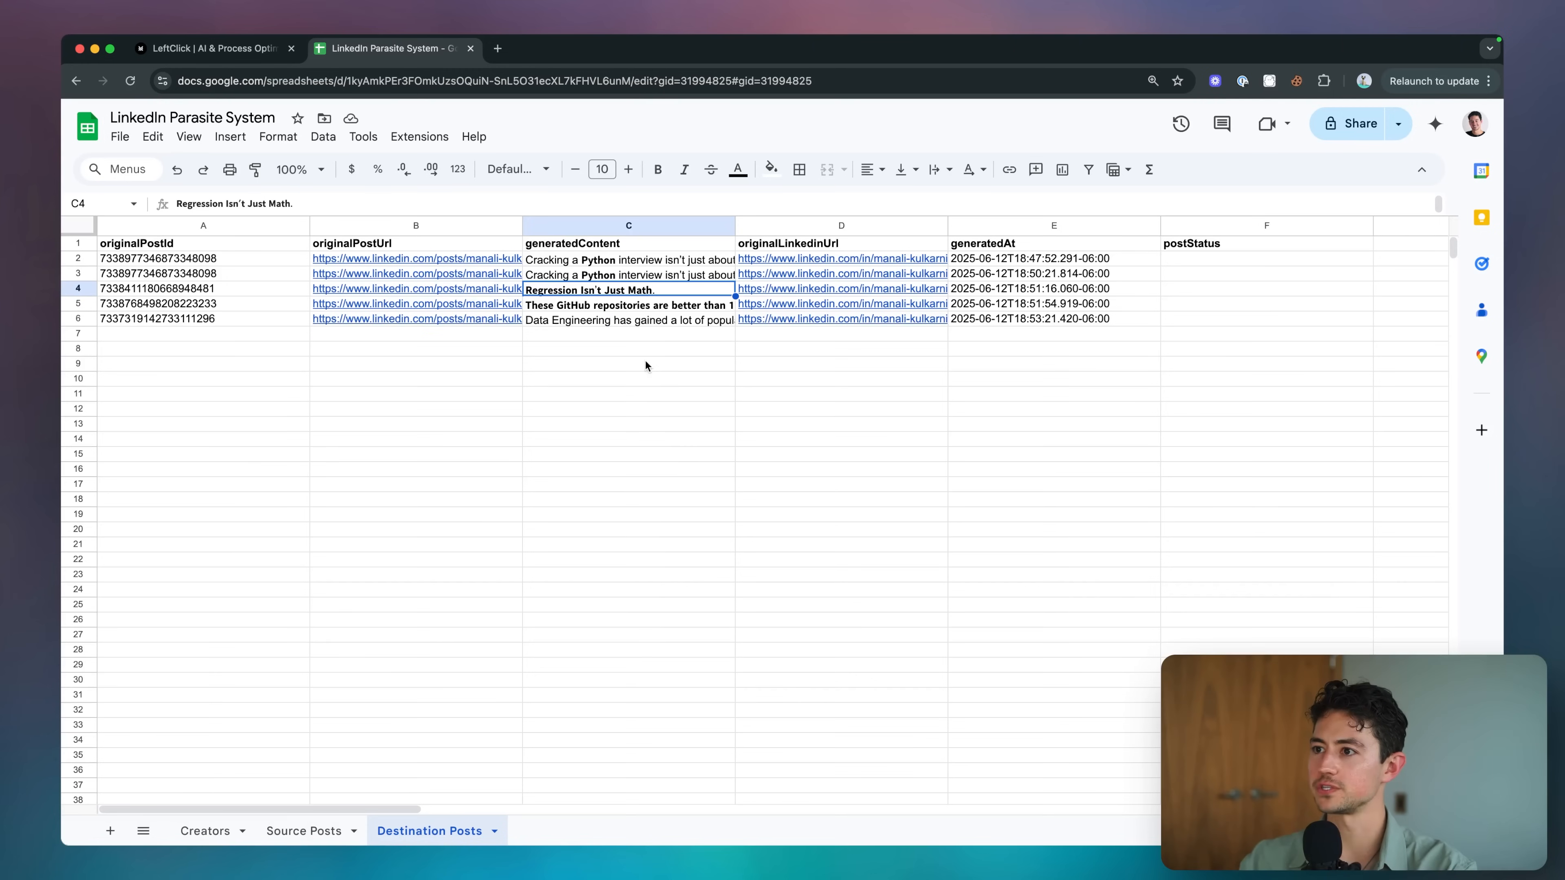
Open C6 in Destination Posts to read the post on 7 game-changing Data Engineering trends.
click(646, 319)
drag(641, 264, 639, 321)
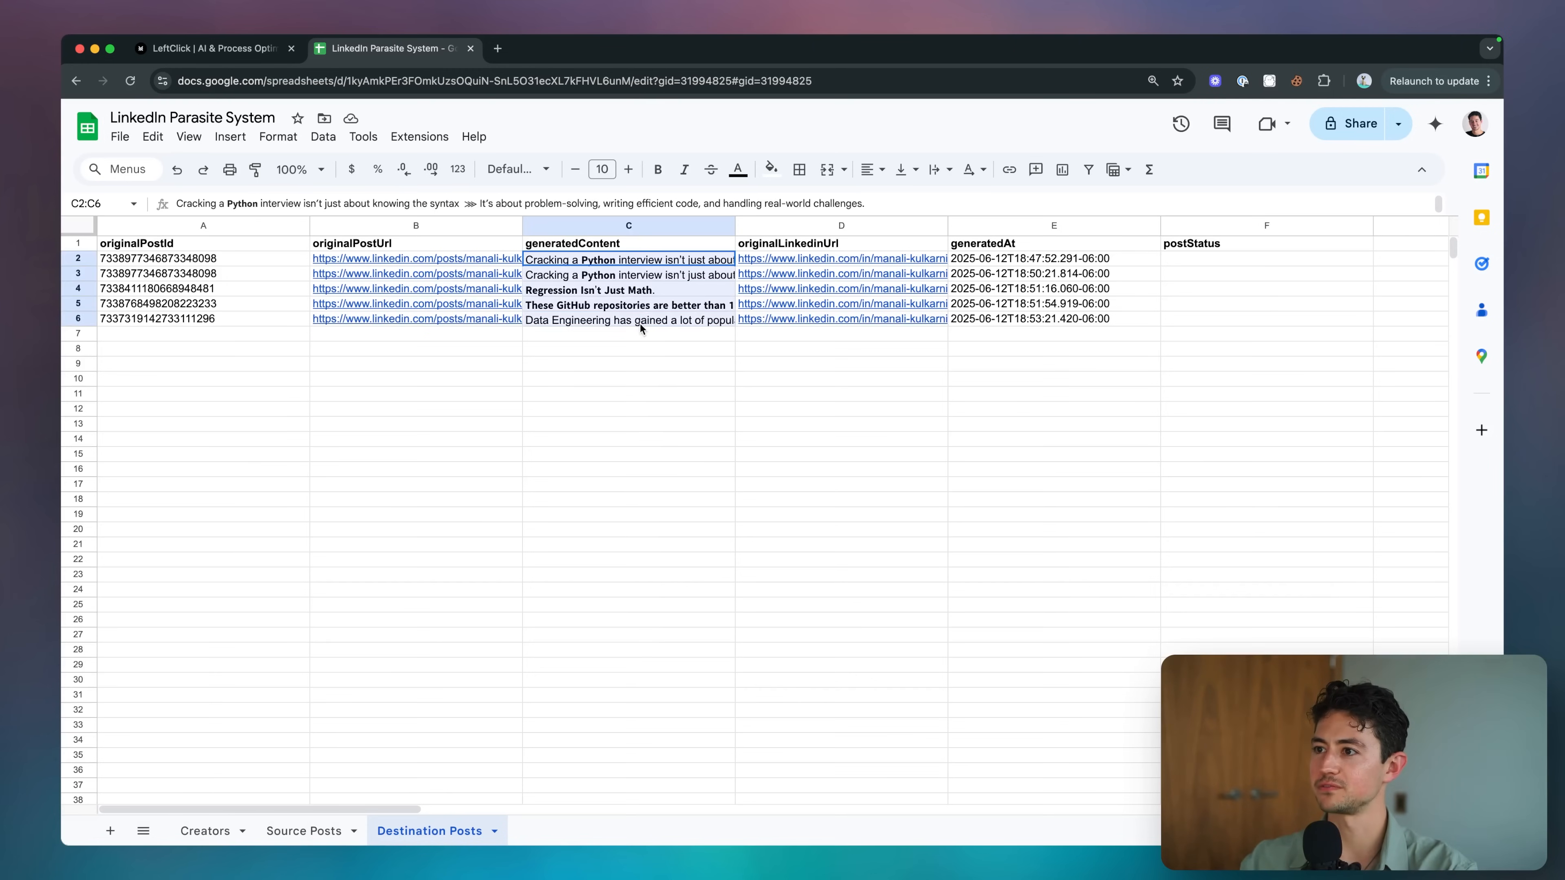
click(608, 381)
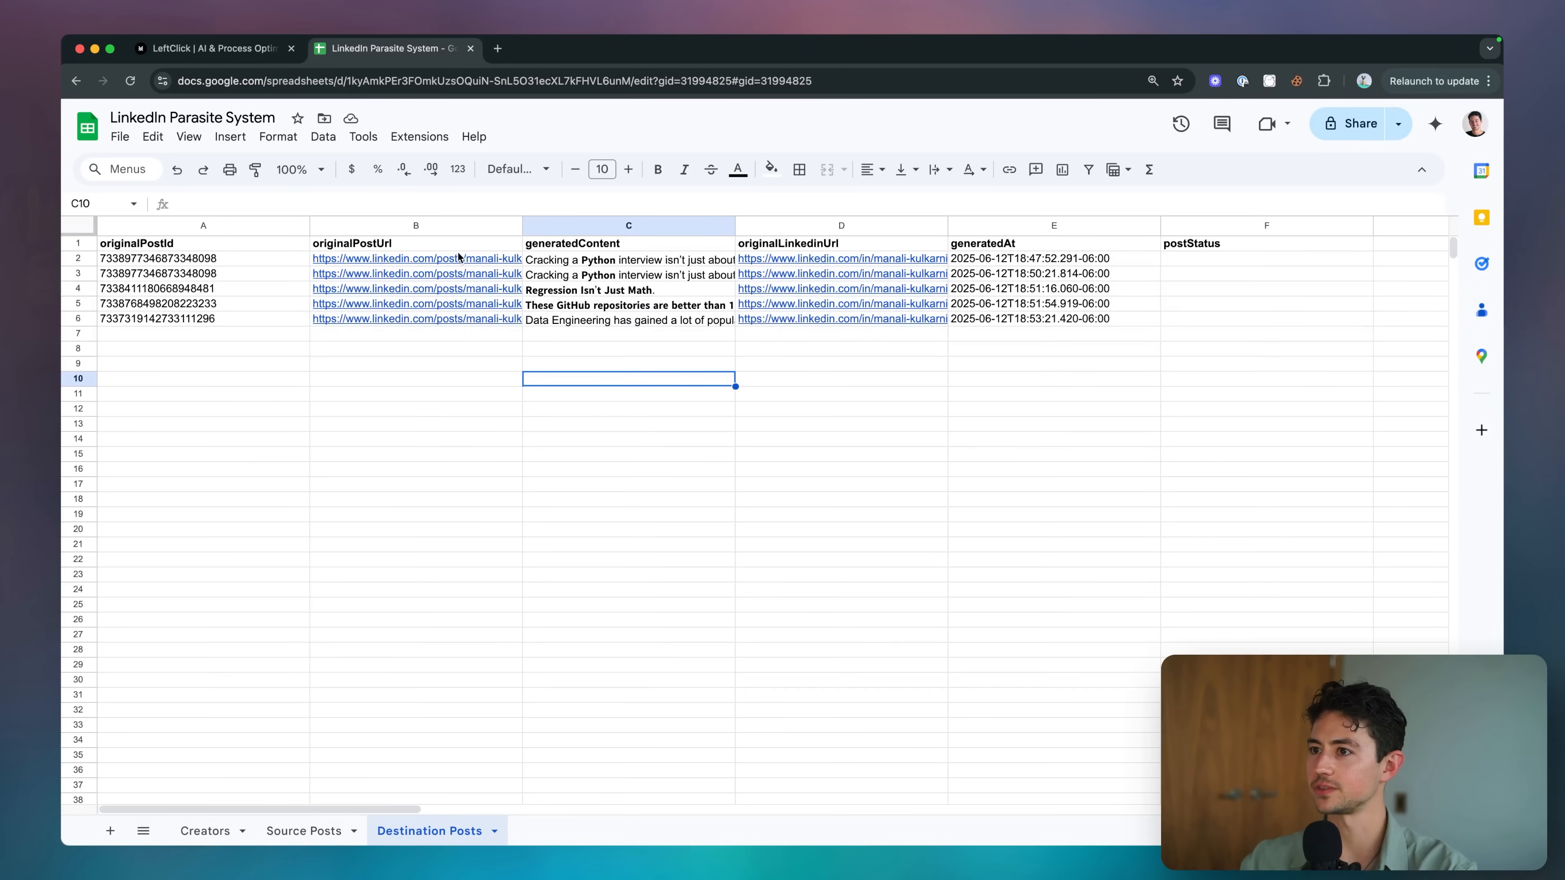
drag(546, 265, 546, 275)
click(545, 277)
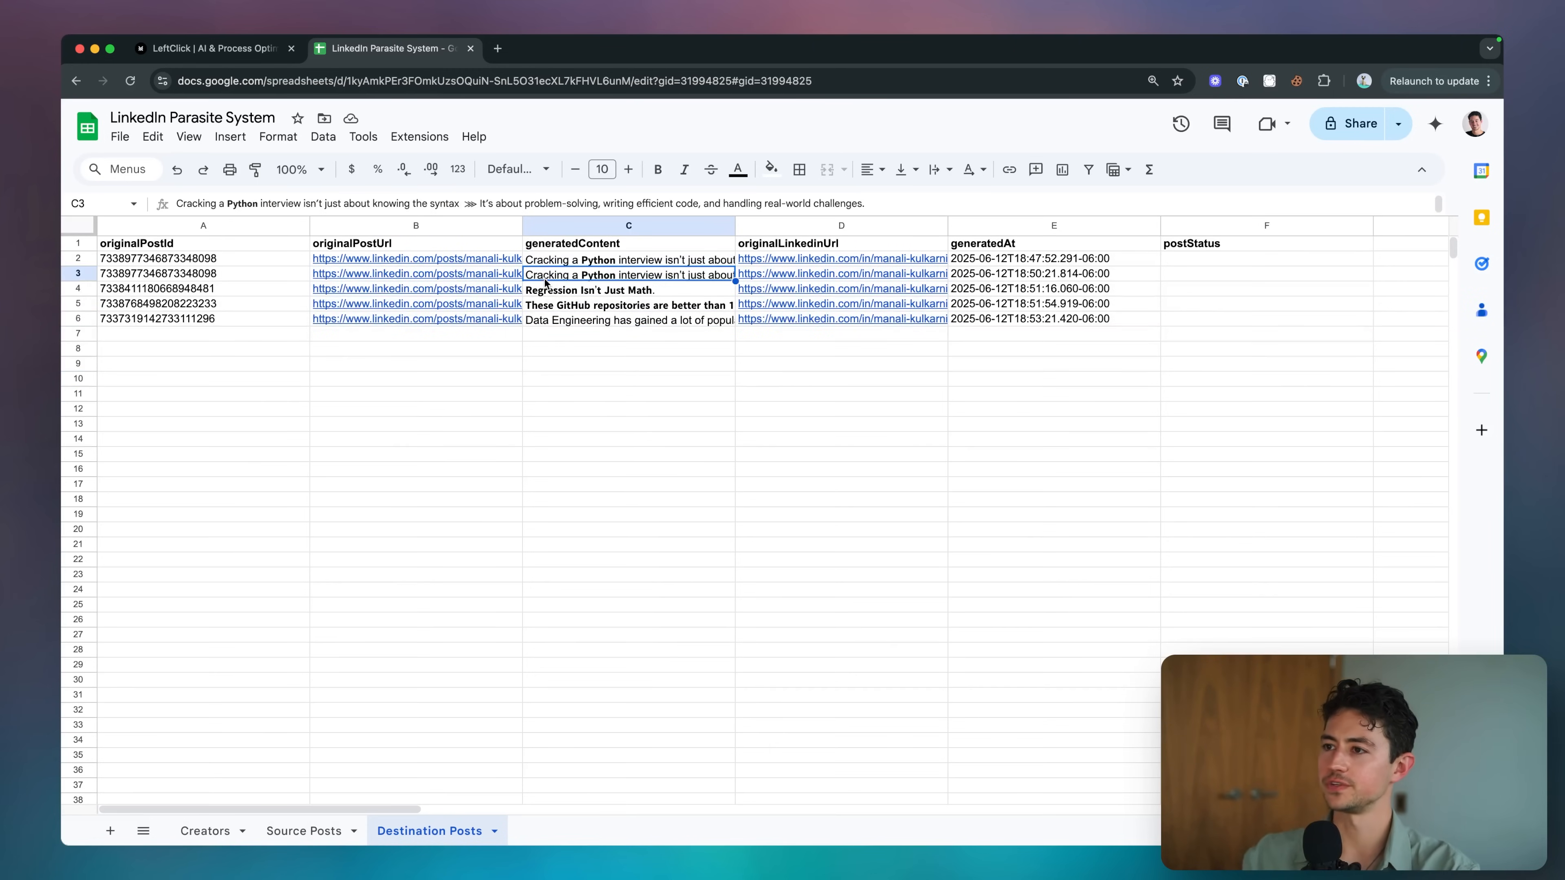
click(552, 290)
click(561, 315)
double_click(562, 313)
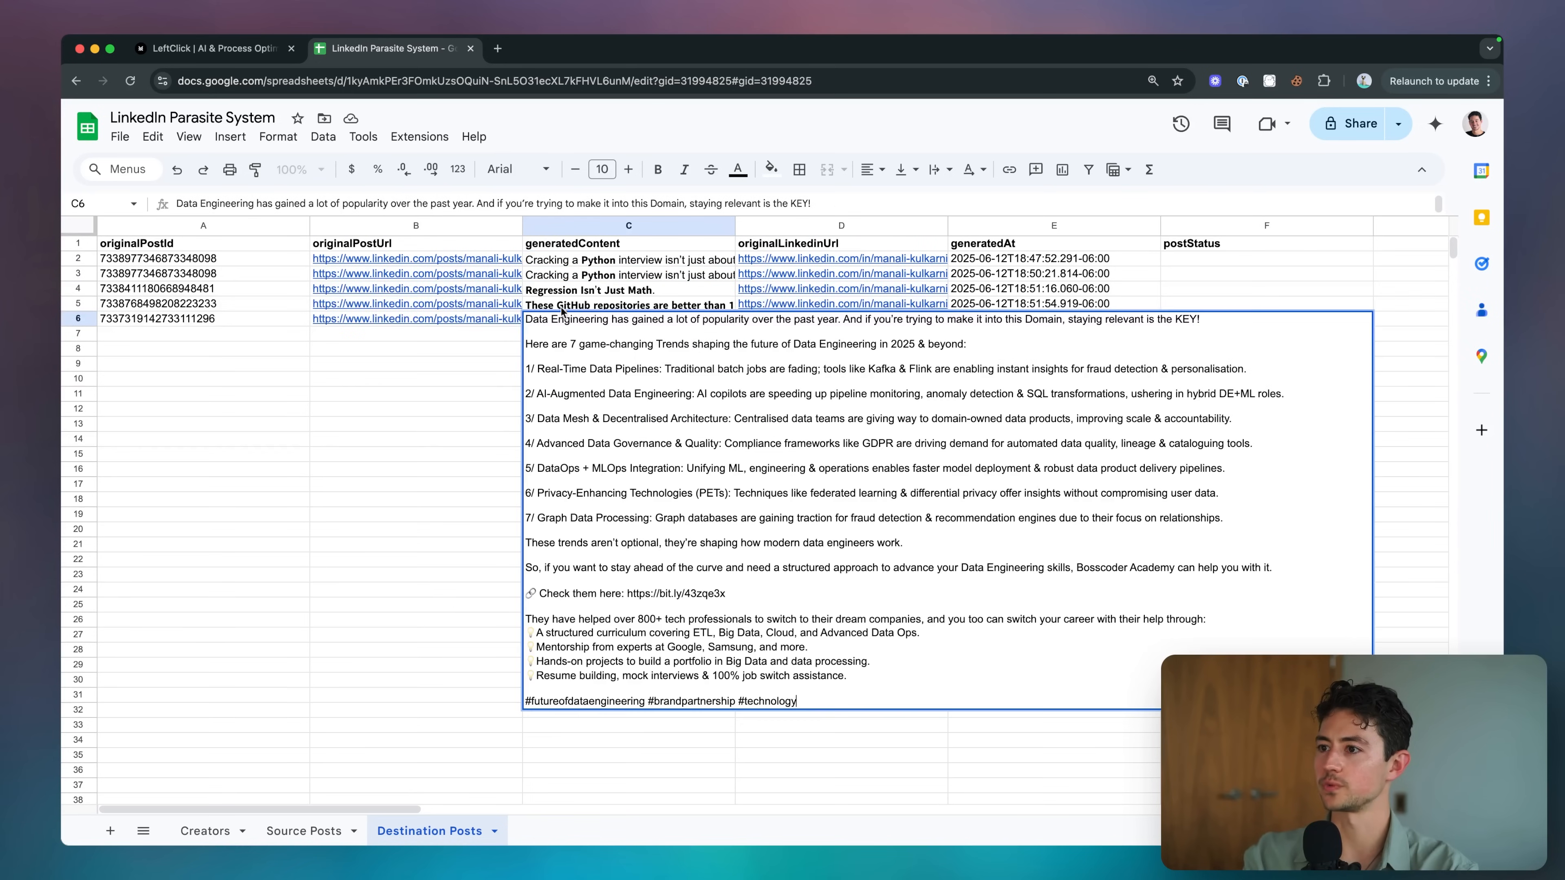
key(Escape)
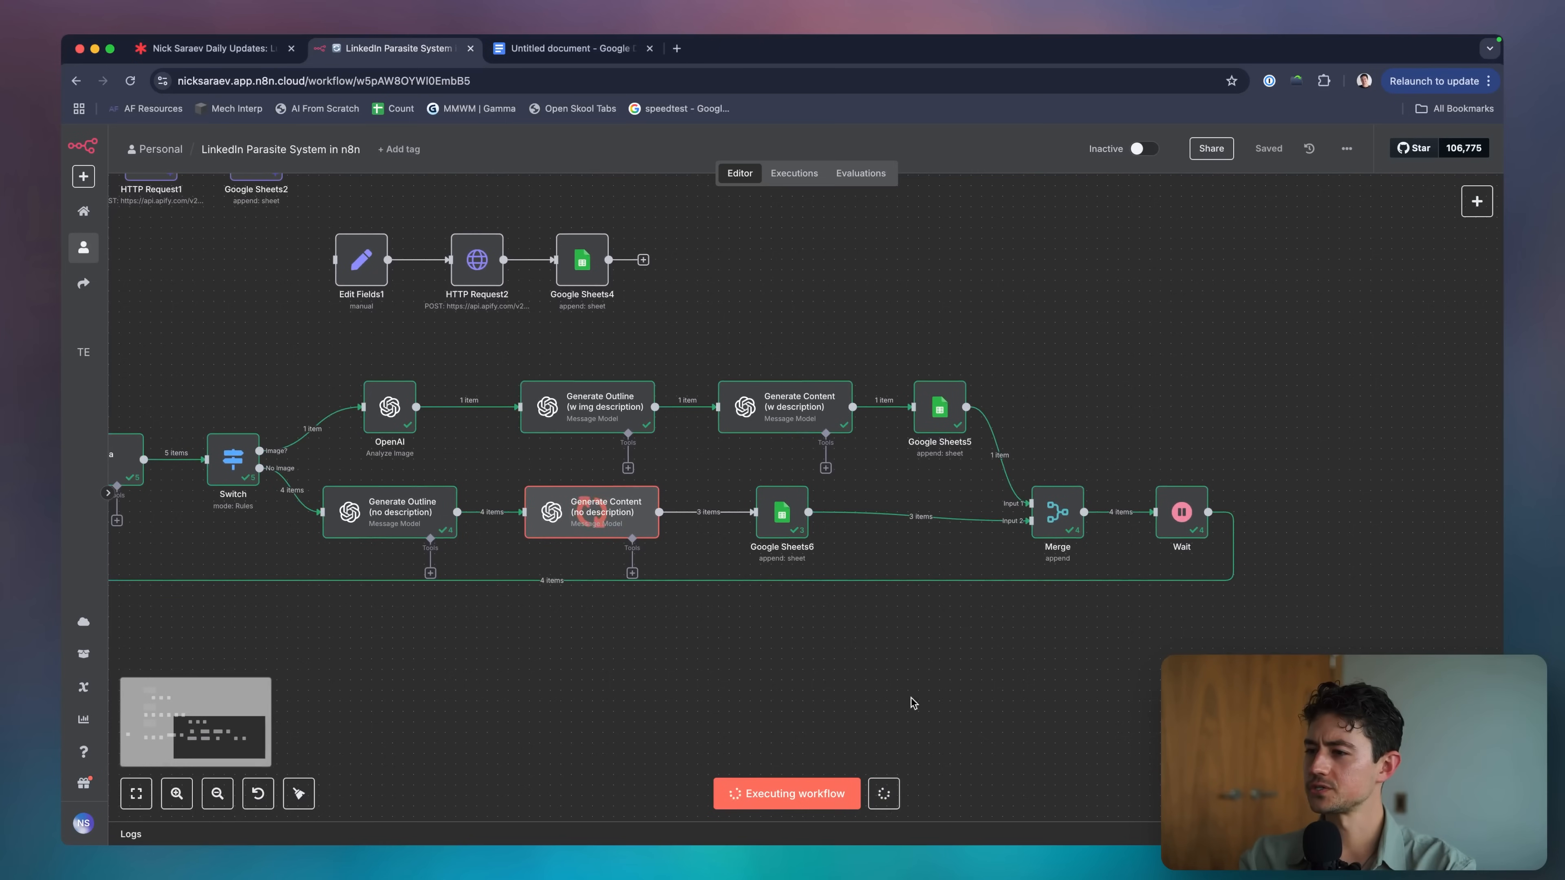
Stop the run and map Google Sheets6's generatedContent to postBody from Generate Content.
click(883, 794)
scroll(813, 554, down, 1)
double_click(795, 502)
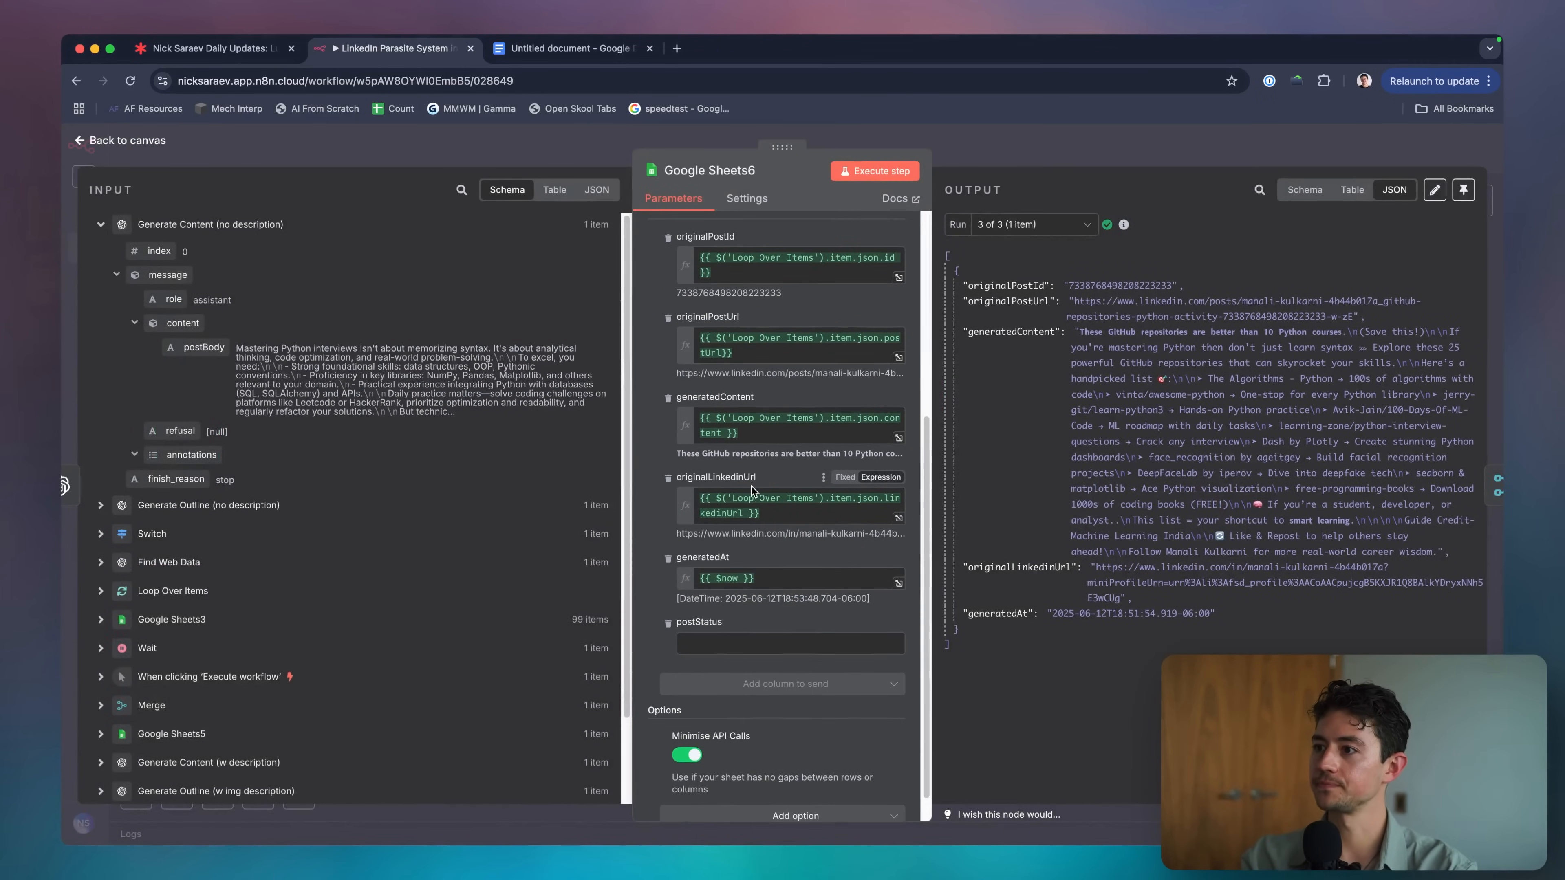
click(777, 426)
key(super+a)
key(BackSpace)
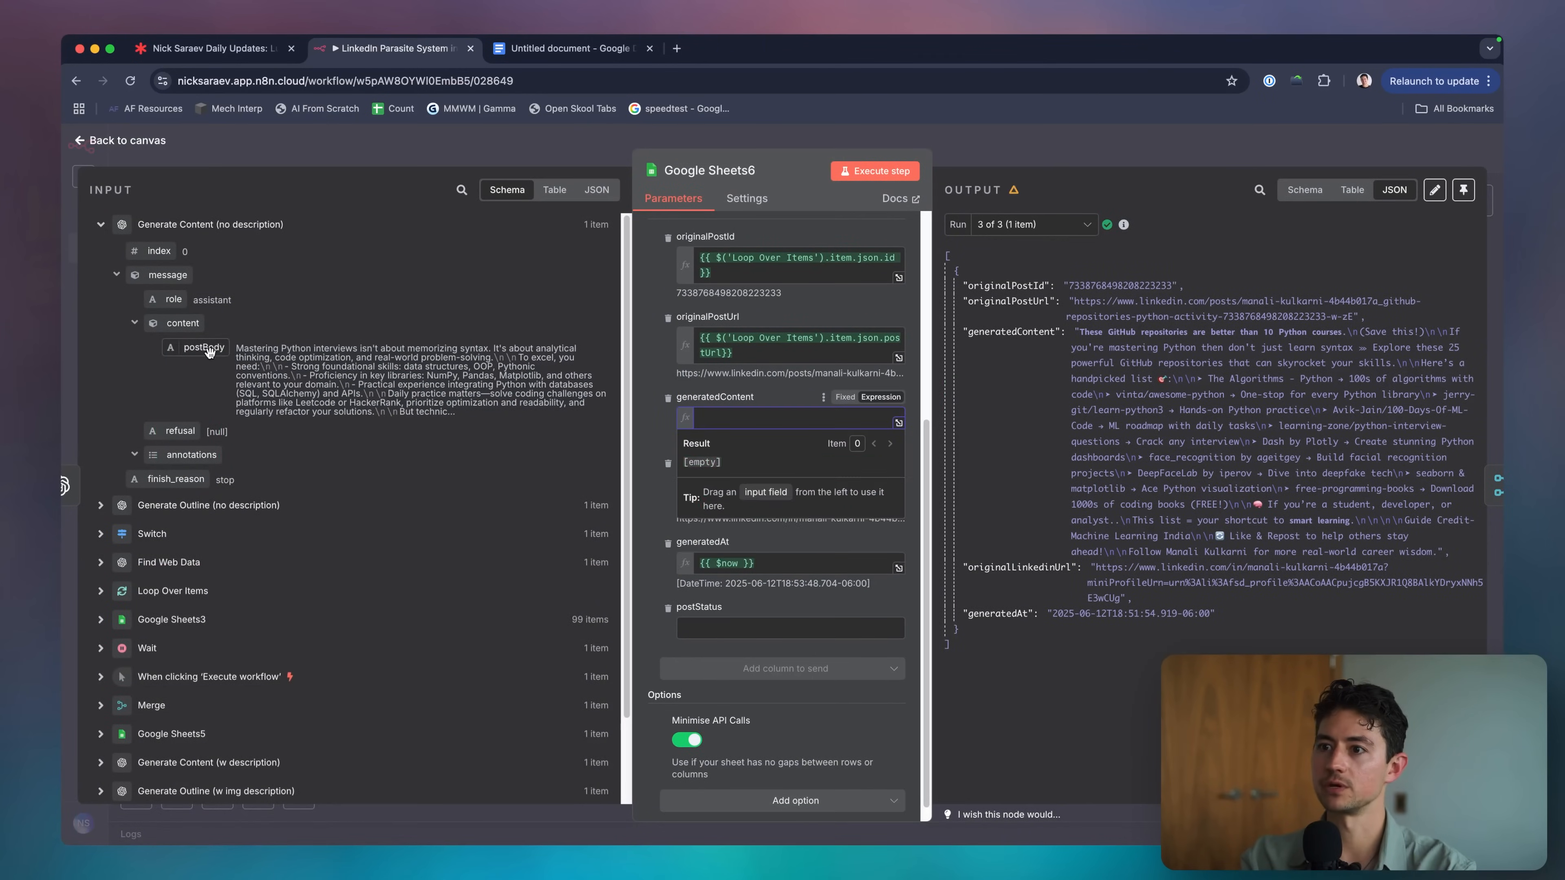
drag(209, 351, 778, 420)
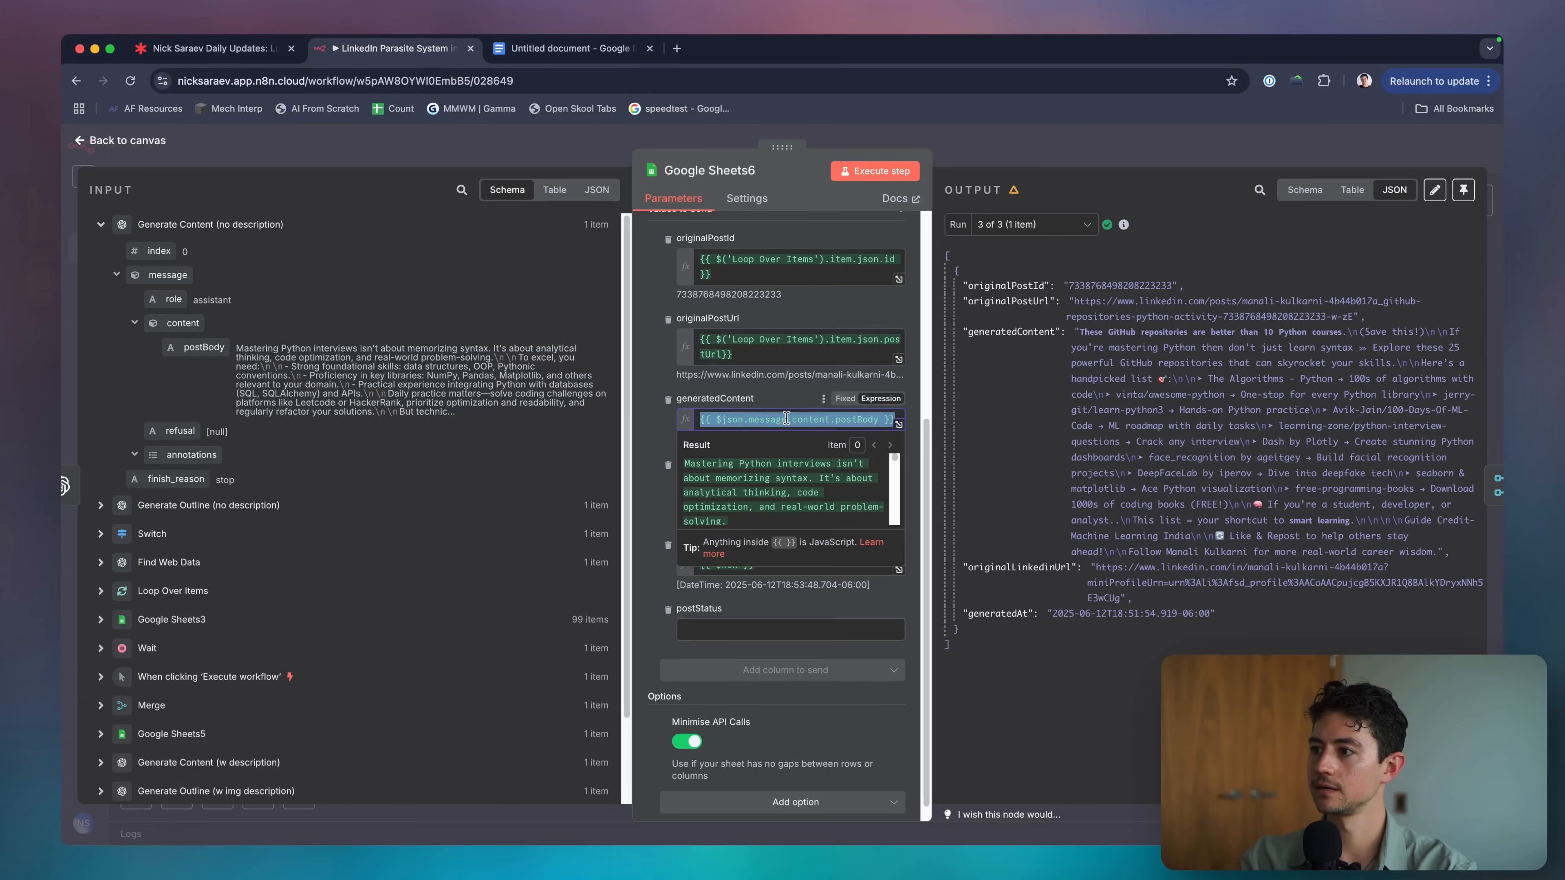
click(783, 143)
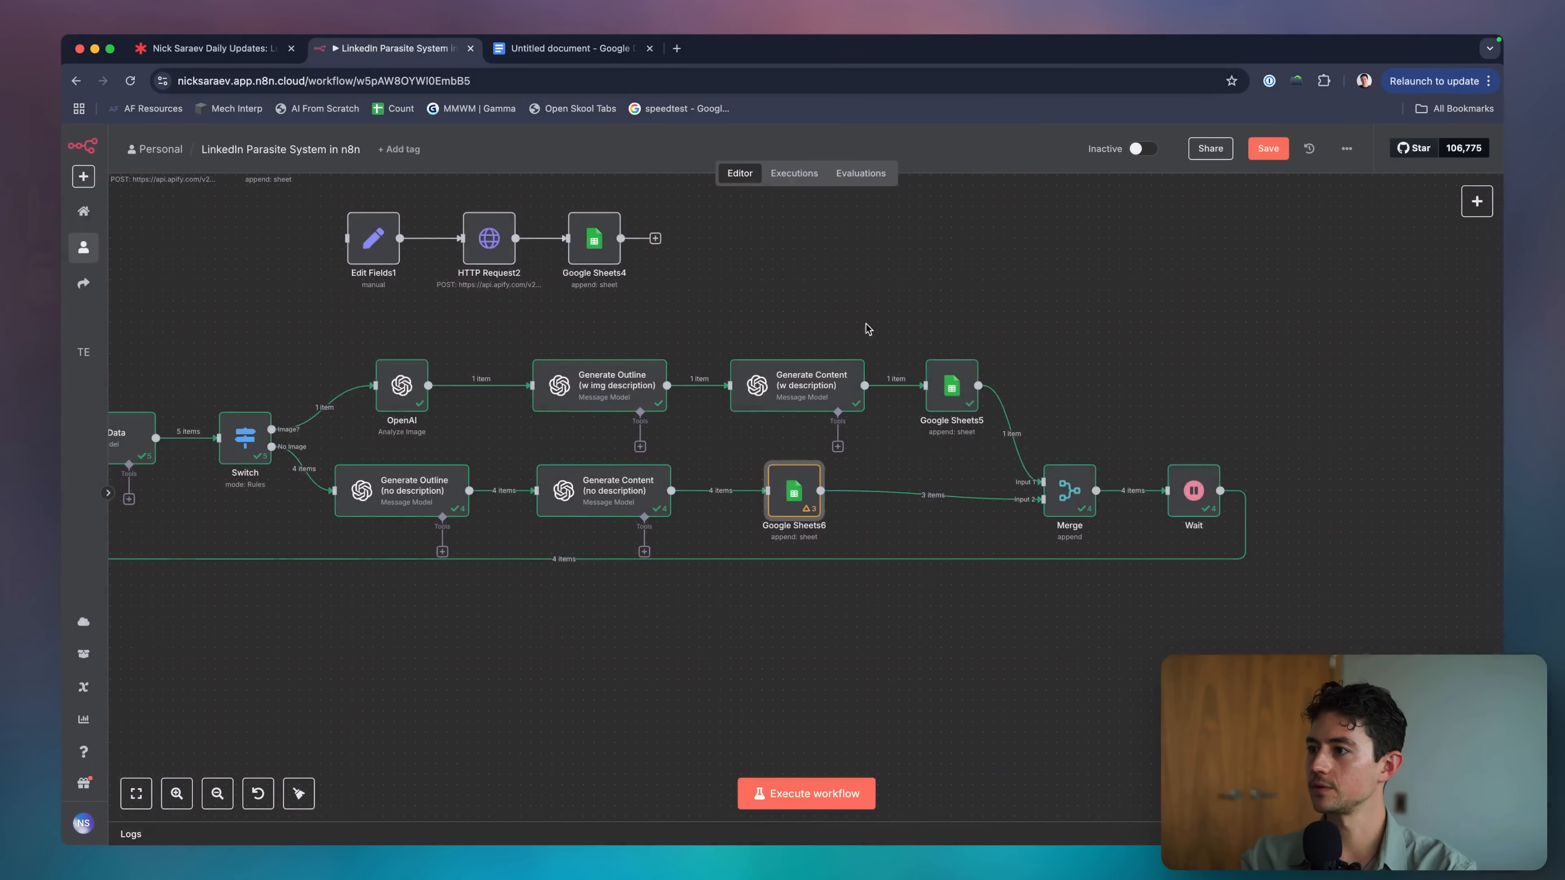
Replace Google Sheets5's generatedContent expression with the same postBody field.
double_click(952, 384)
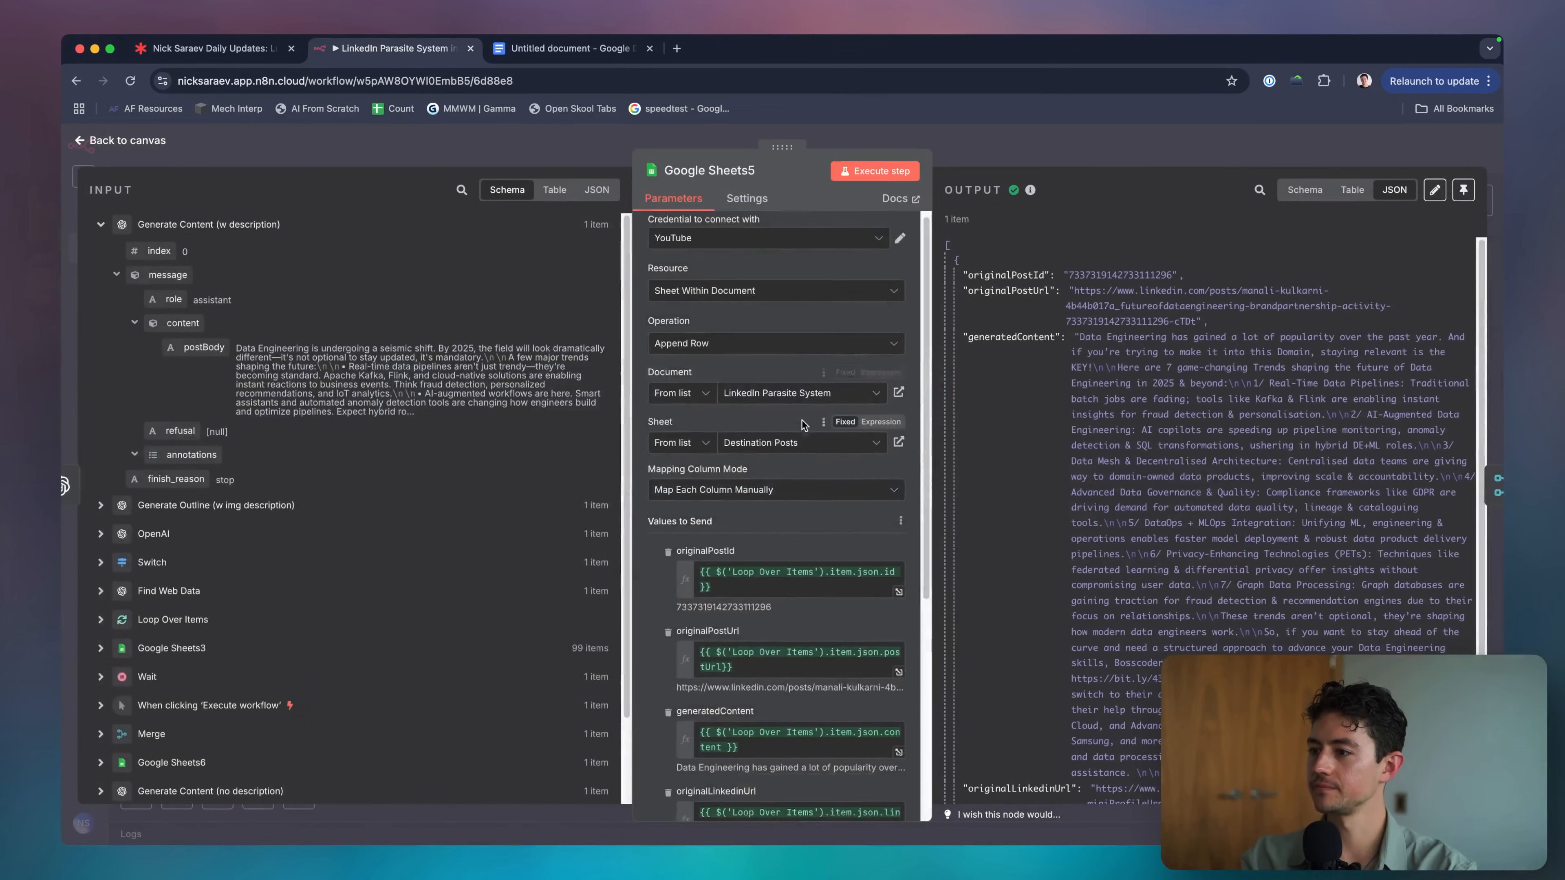
scroll(795, 486, down, 2)
click(780, 536)
key(super+a)
key(BackSpace)
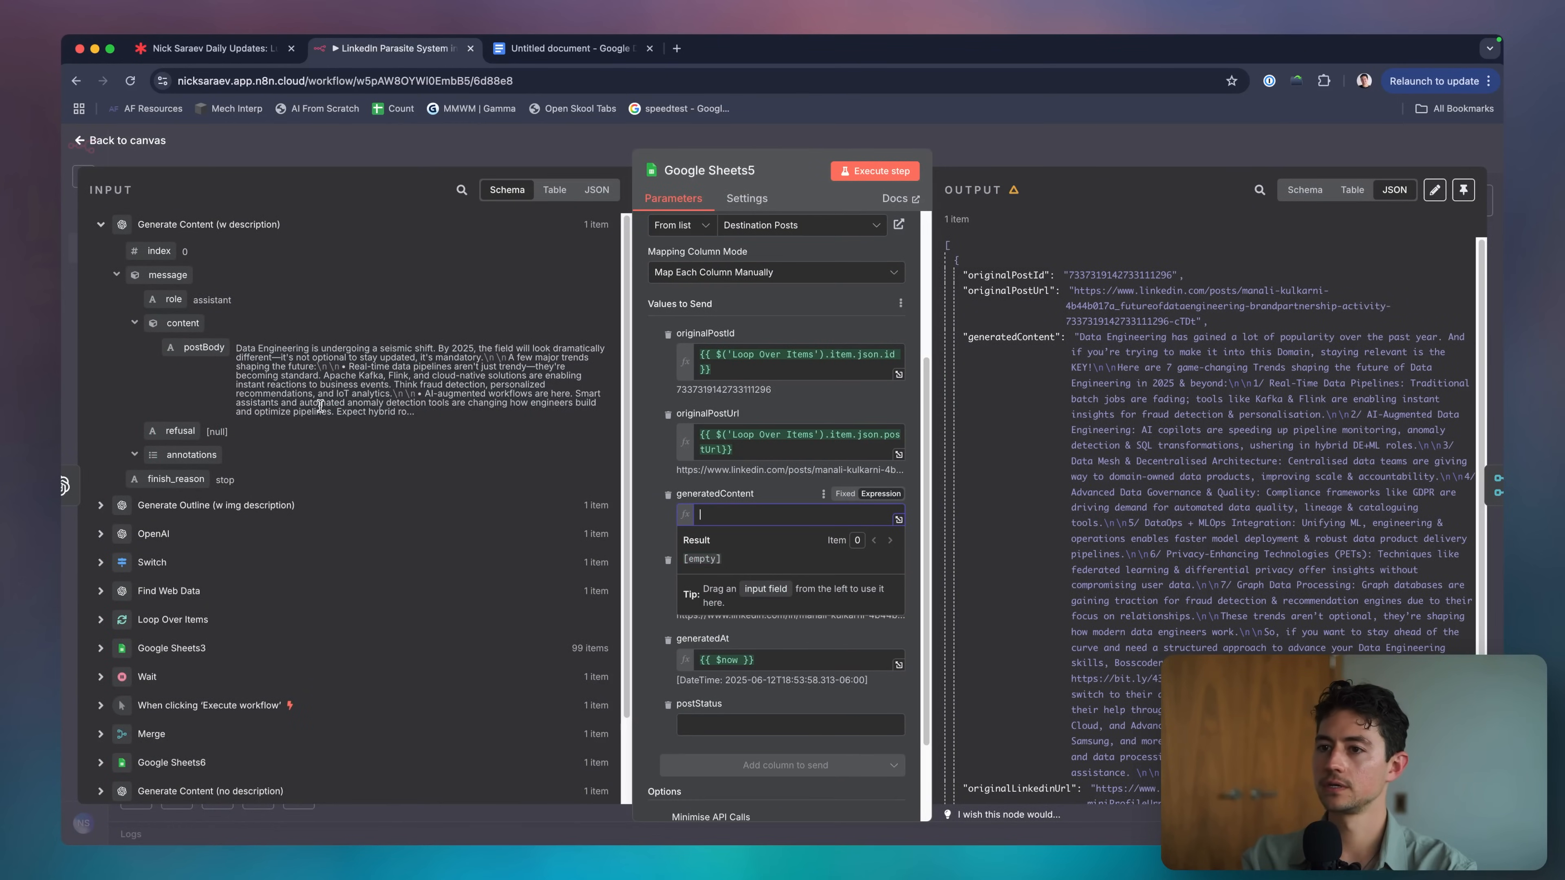
drag(204, 347, 768, 515)
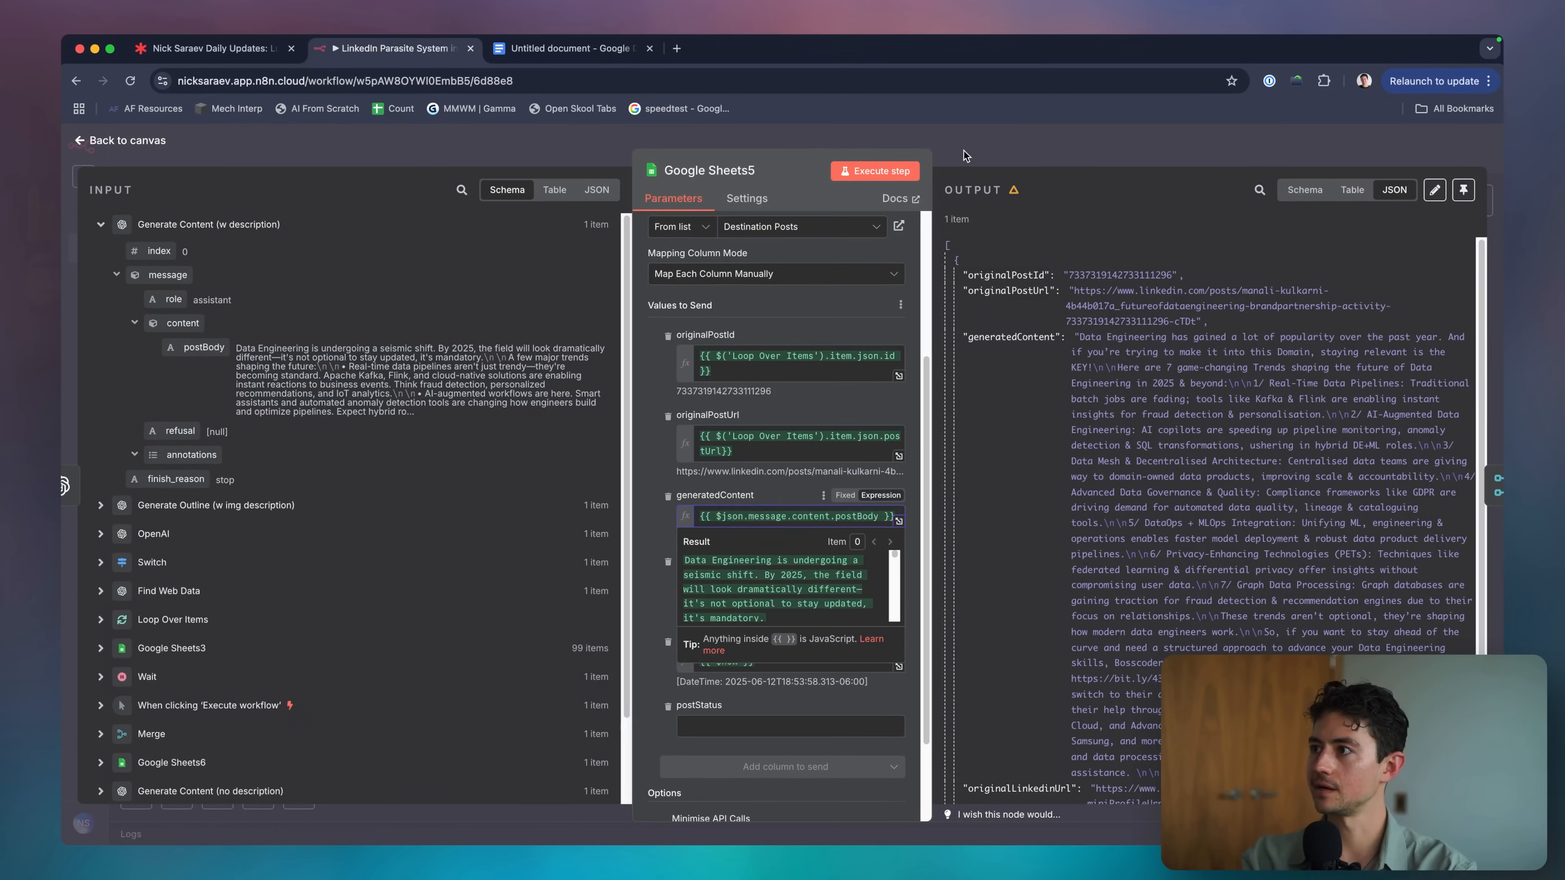
click(782, 143)
scroll(1028, 273, left, 2)
scroll(1029, 273, down, 4)
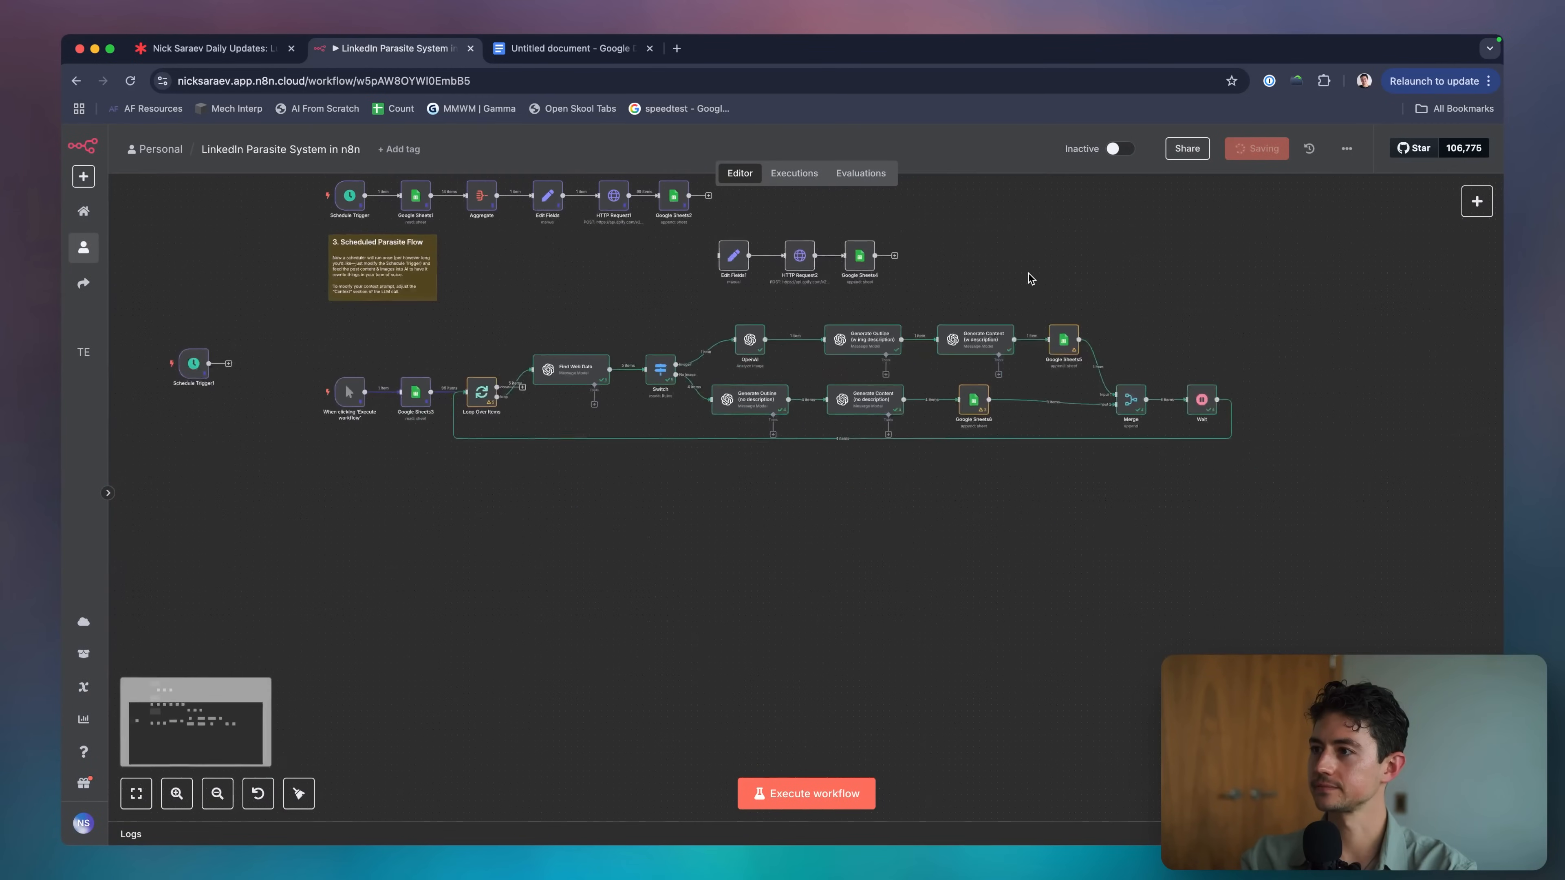
Delete the Edit Fields1, HTTP Request2 and Google Sheets4 test nodes and put Schedule Trigger1 before Google Sheets3.
scroll(1029, 273, up, 2)
drag(764, 326, 961, 375)
key(Delete)
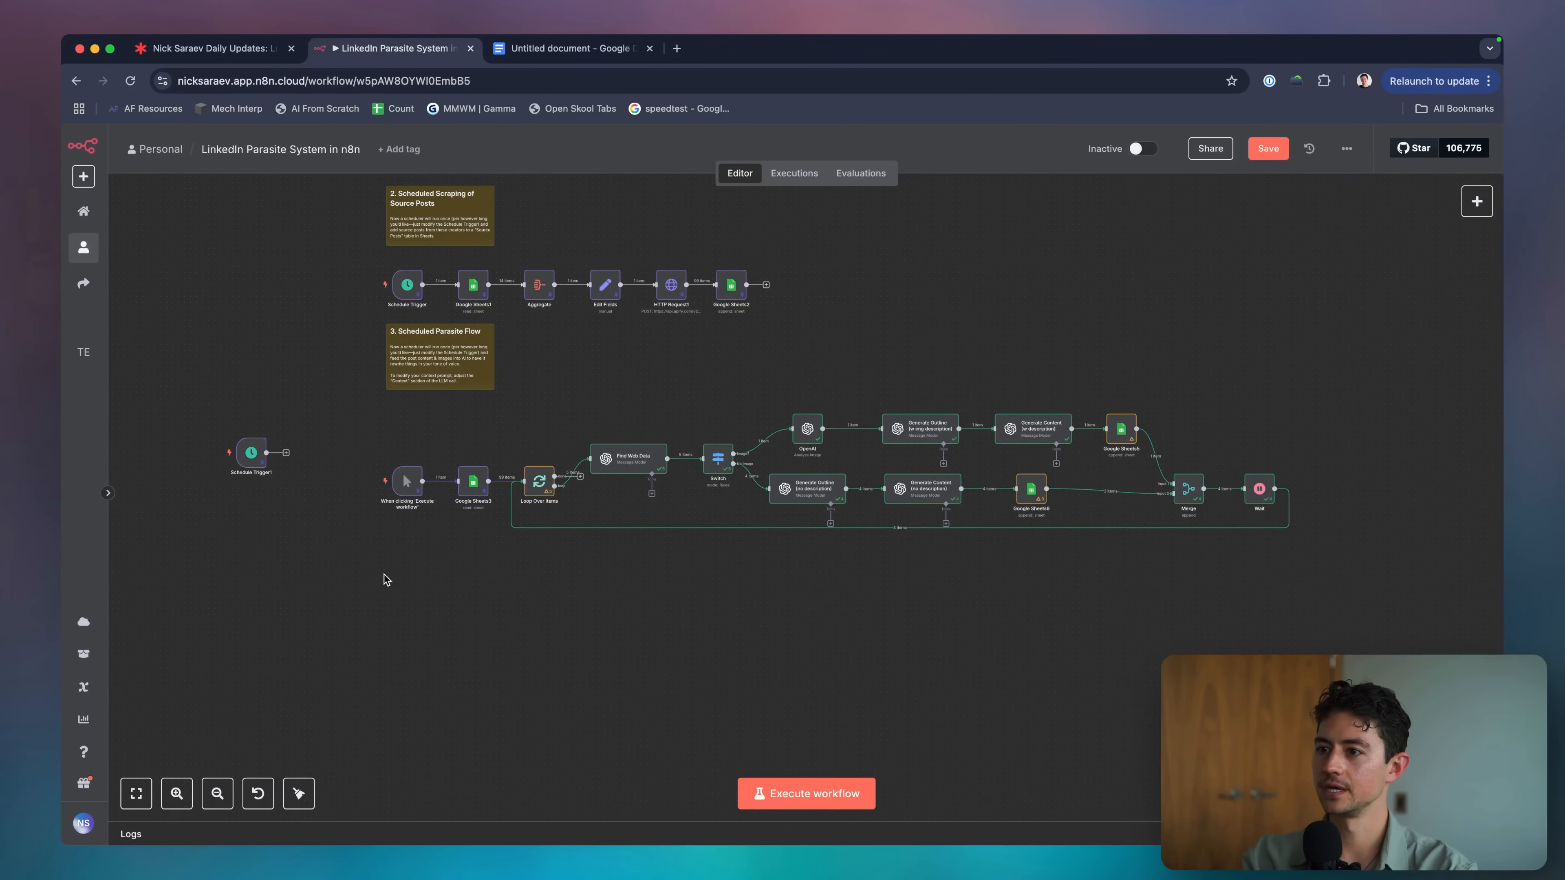
scroll(385, 579, up, 2)
scroll(385, 579, left, 2)
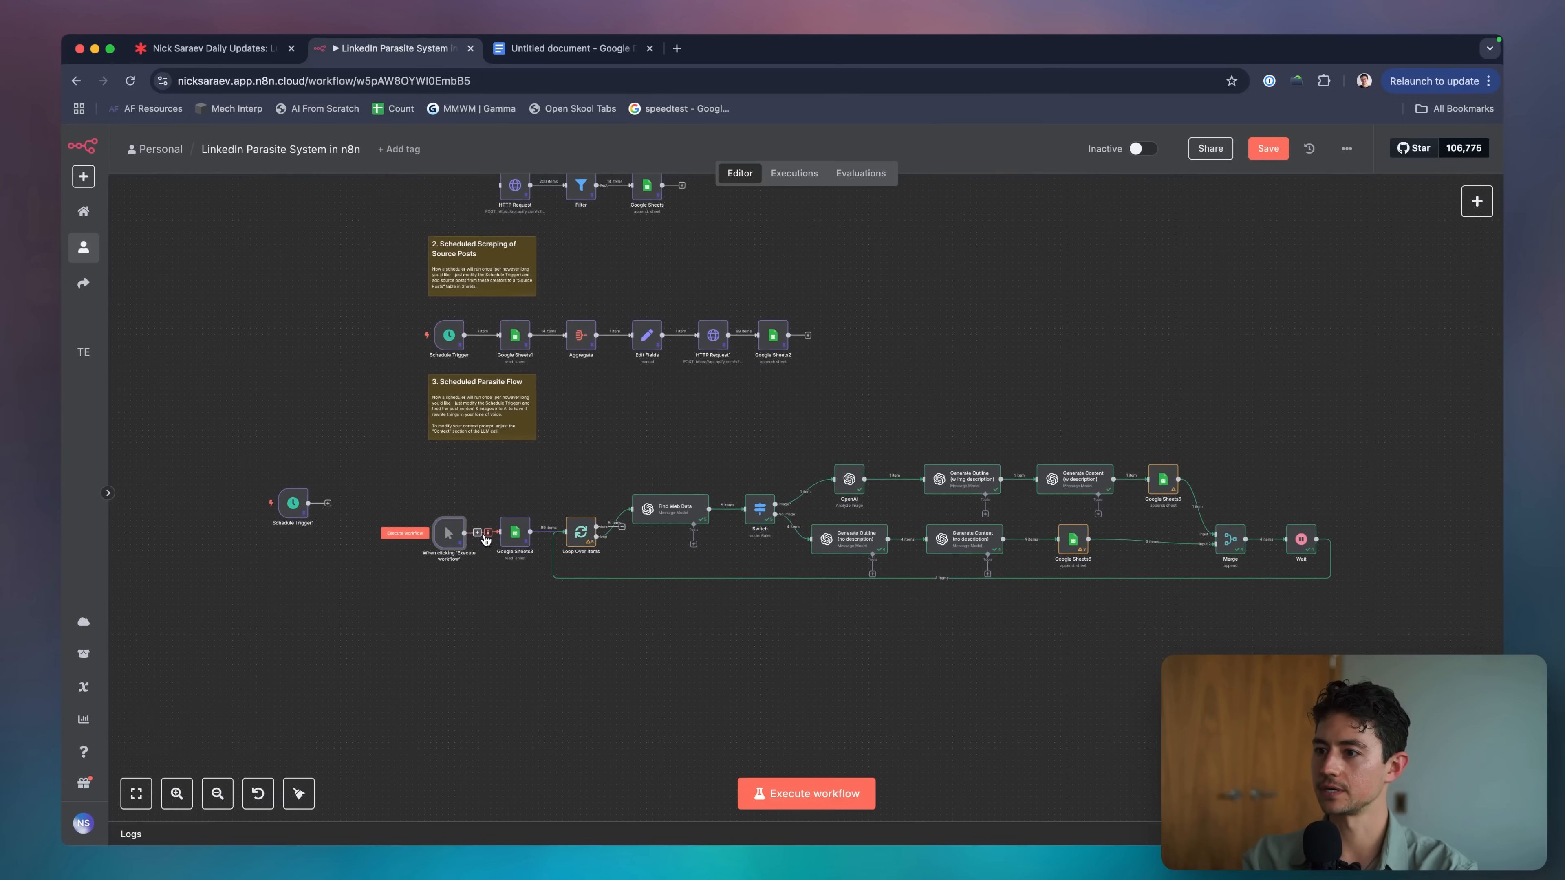
drag(450, 542, 378, 614)
drag(293, 503, 456, 533)
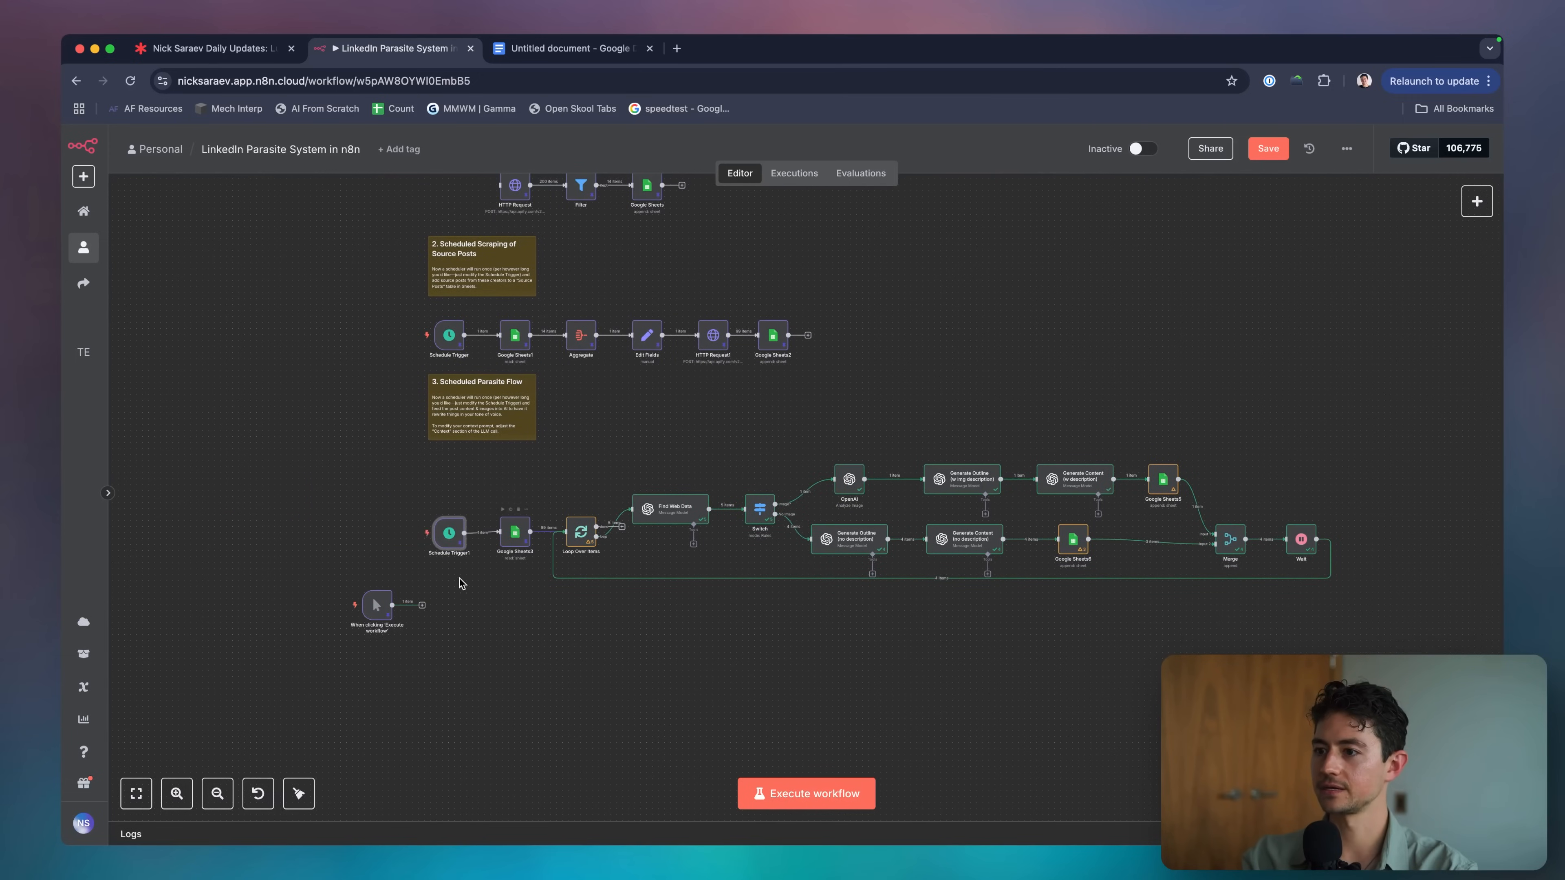
Tidy the Scheduled Parasite Flow nodes with Shift+Alt+T and nudge them into place.
scroll(616, 579, up, 1)
drag(1360, 641, 429, 474)
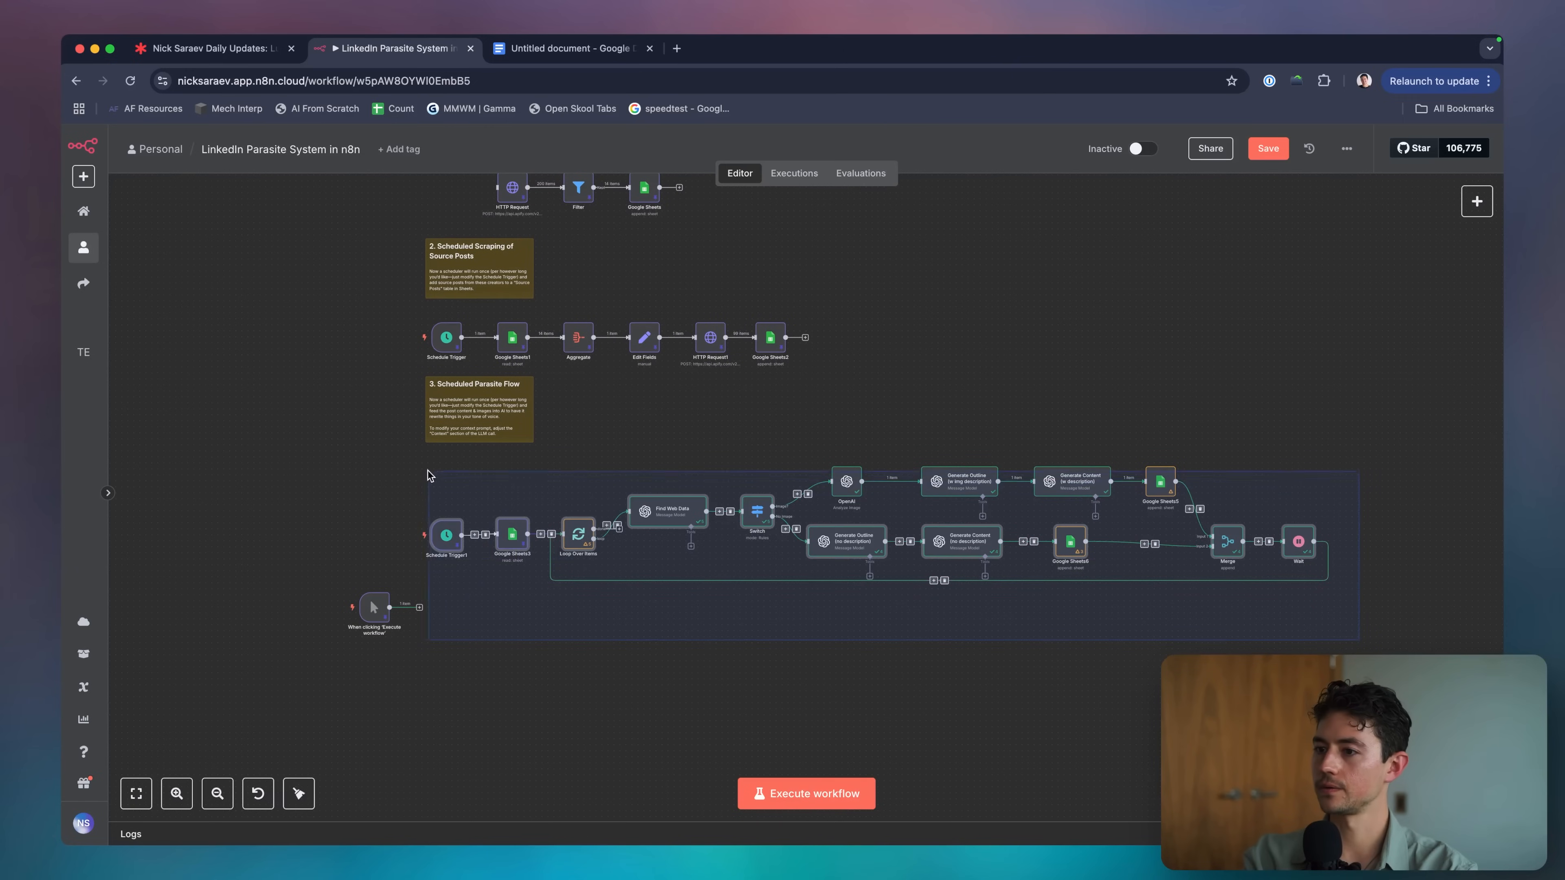
key(shift+alt+t)
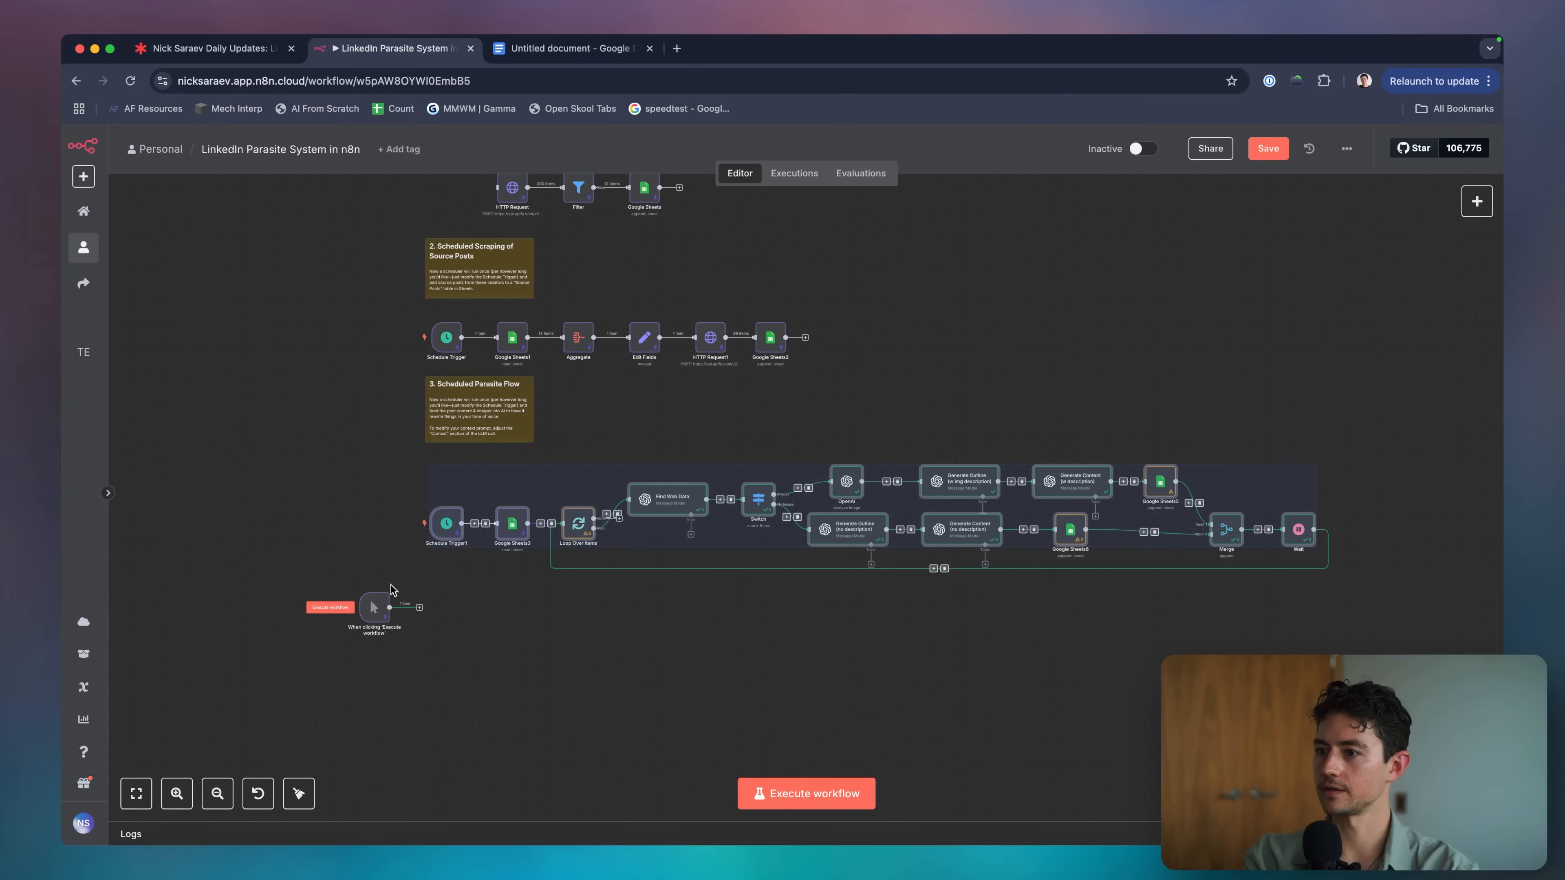
drag(438, 542, 438, 525)
key(shift+alt+t)
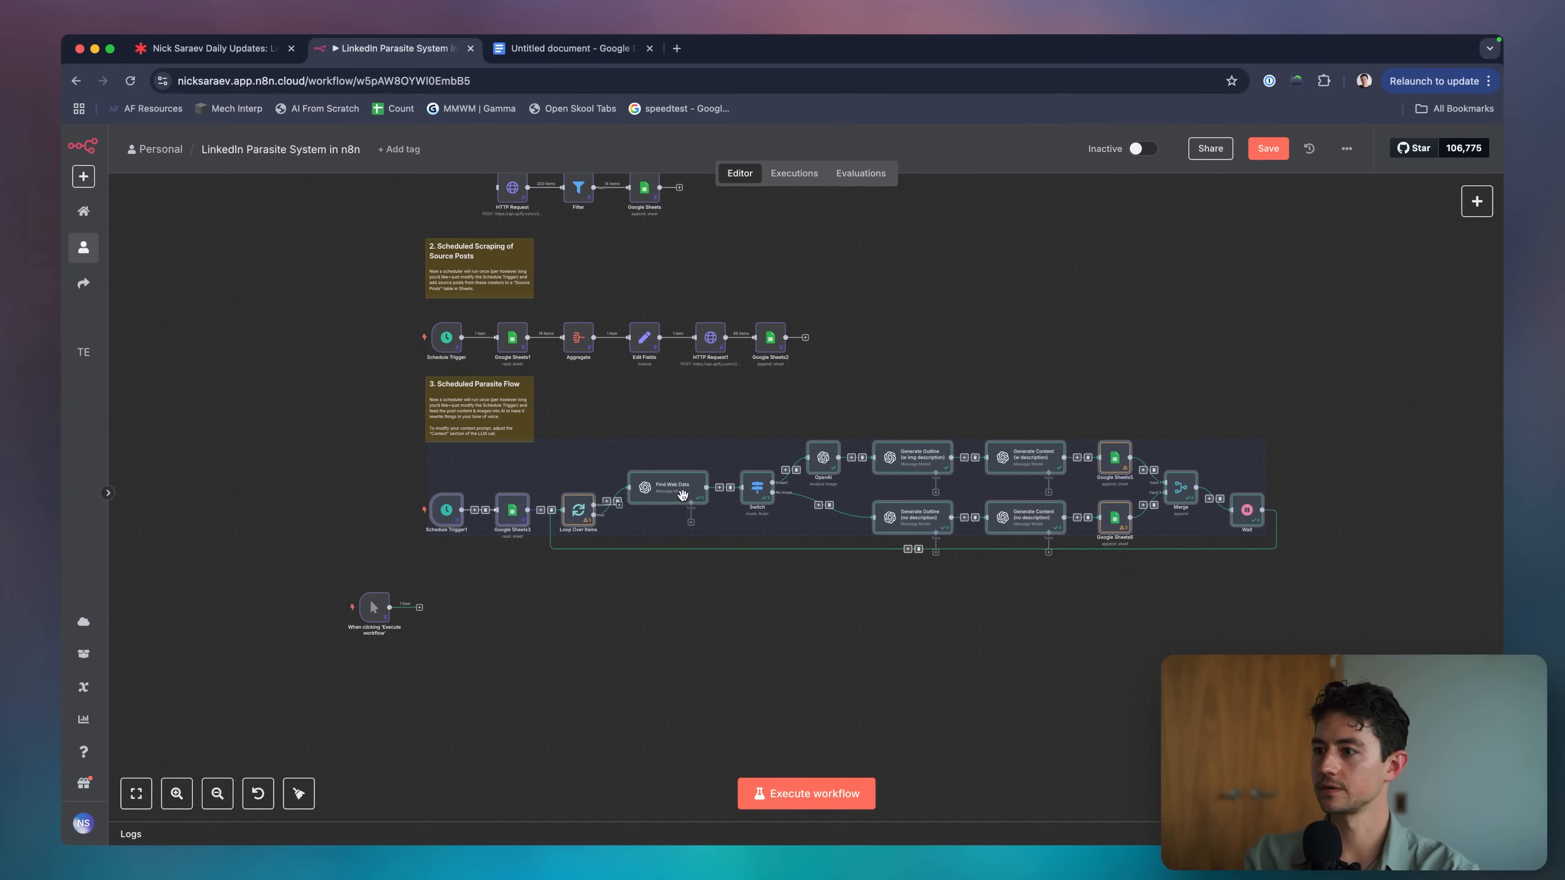
drag(683, 496, 666, 471)
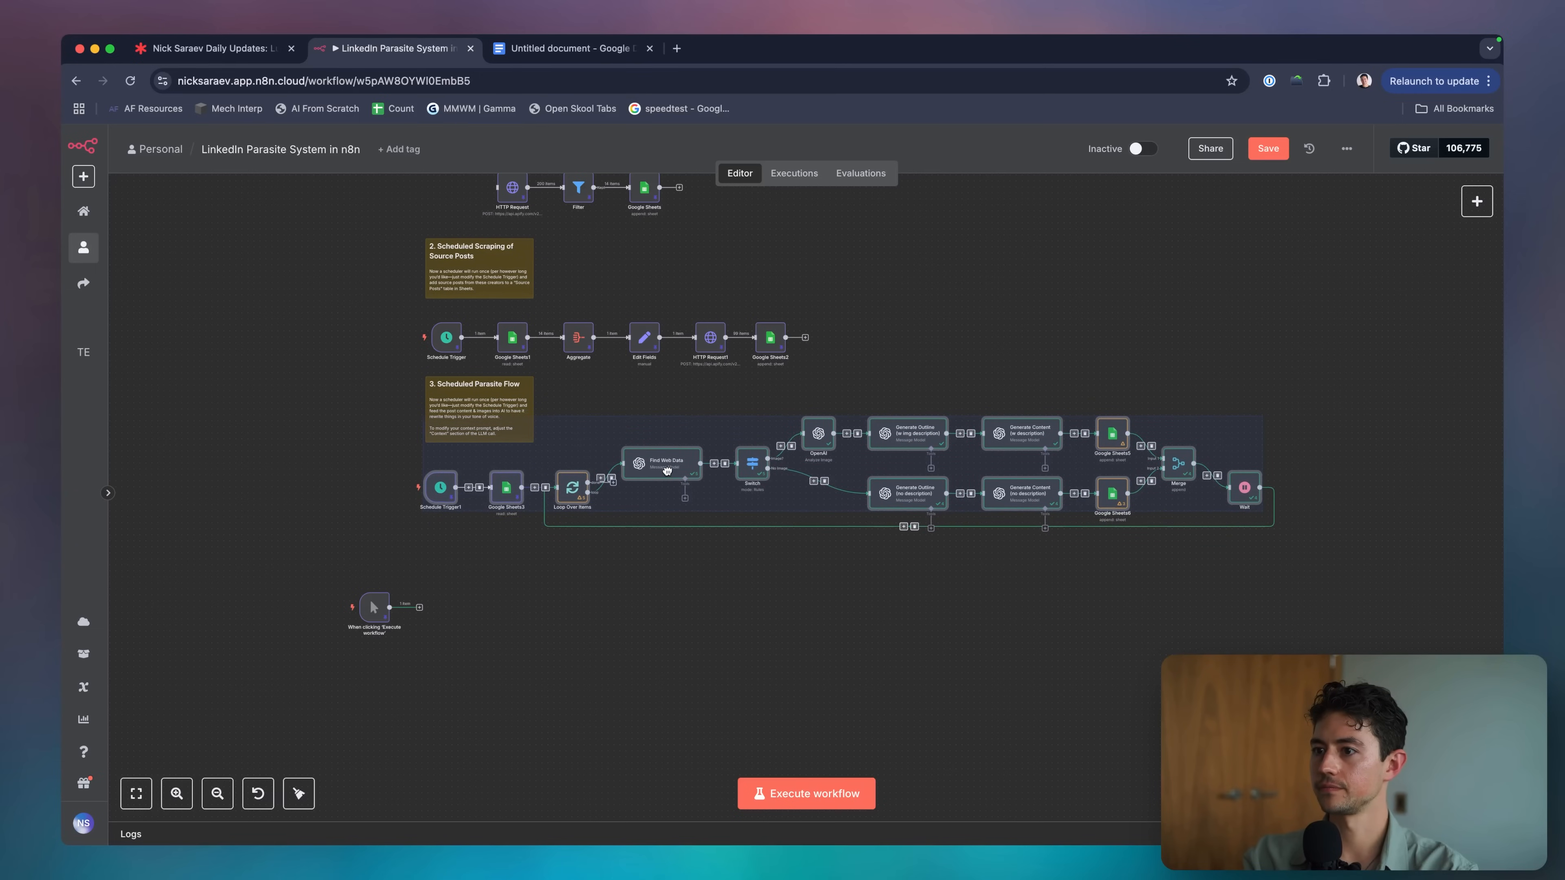
click(734, 564)
scroll(735, 570, up, 2)
Attach the manual trigger to the Initialization HTTP Request and clear old Destination Posts rows.
drag(862, 361, 441, 434)
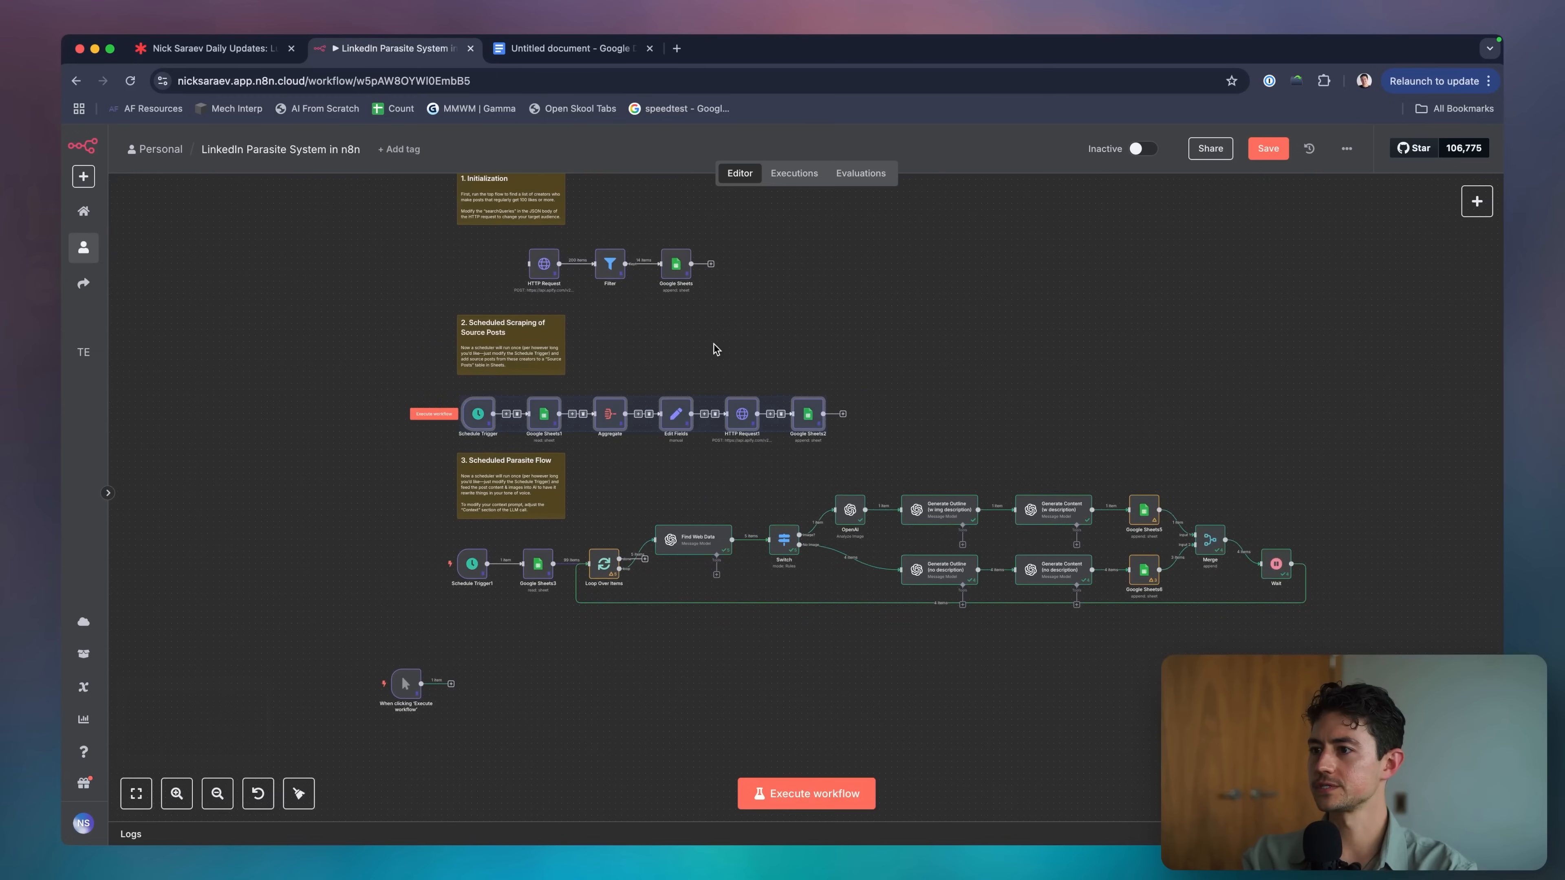
drag(734, 292, 493, 241)
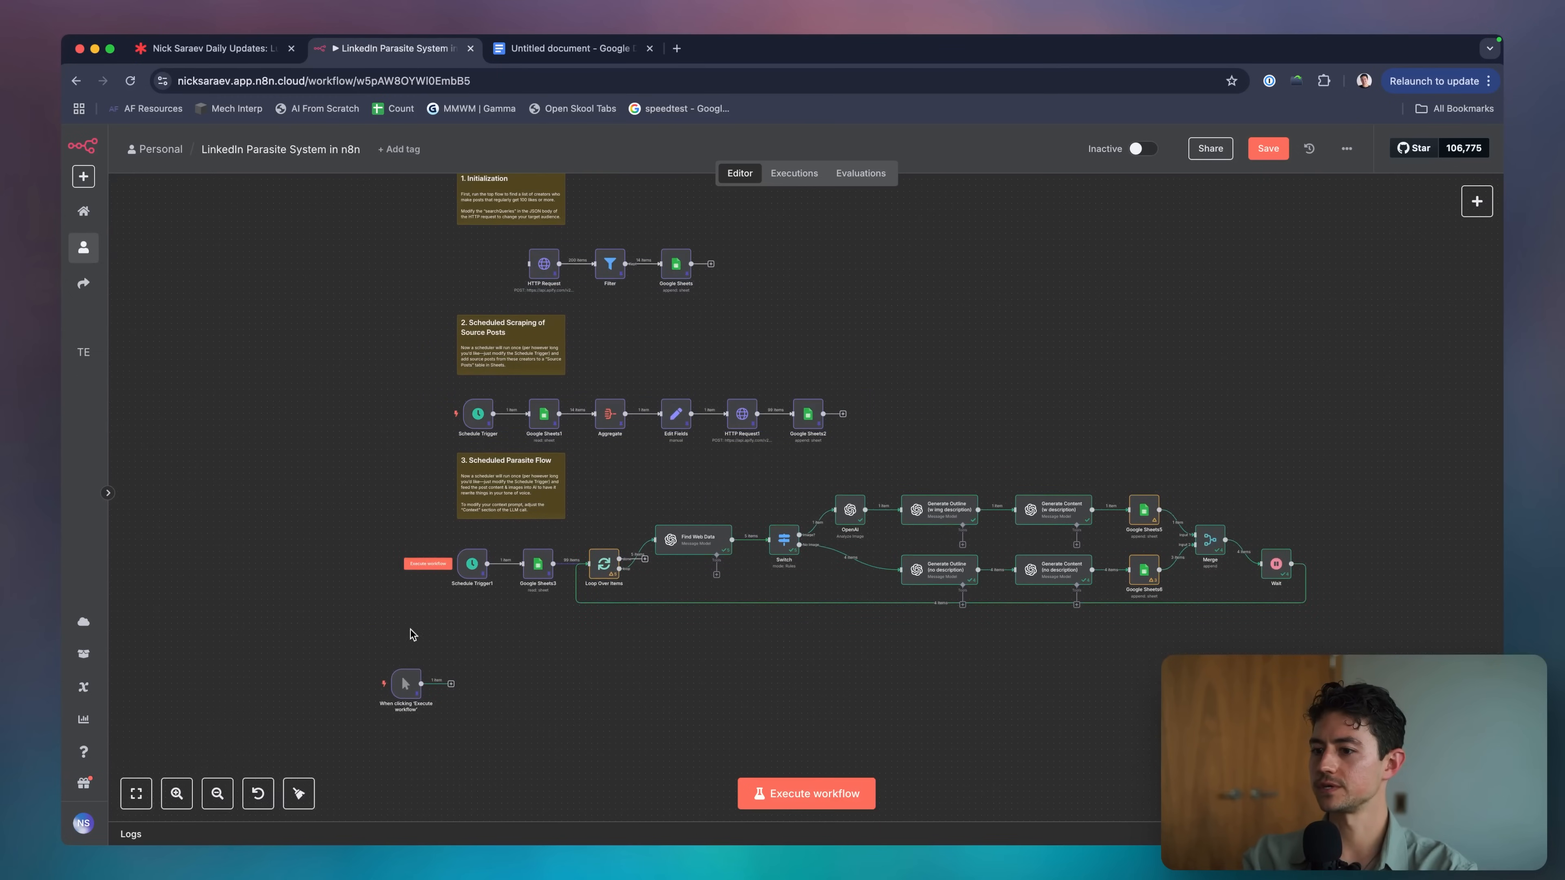
drag(408, 685, 483, 267)
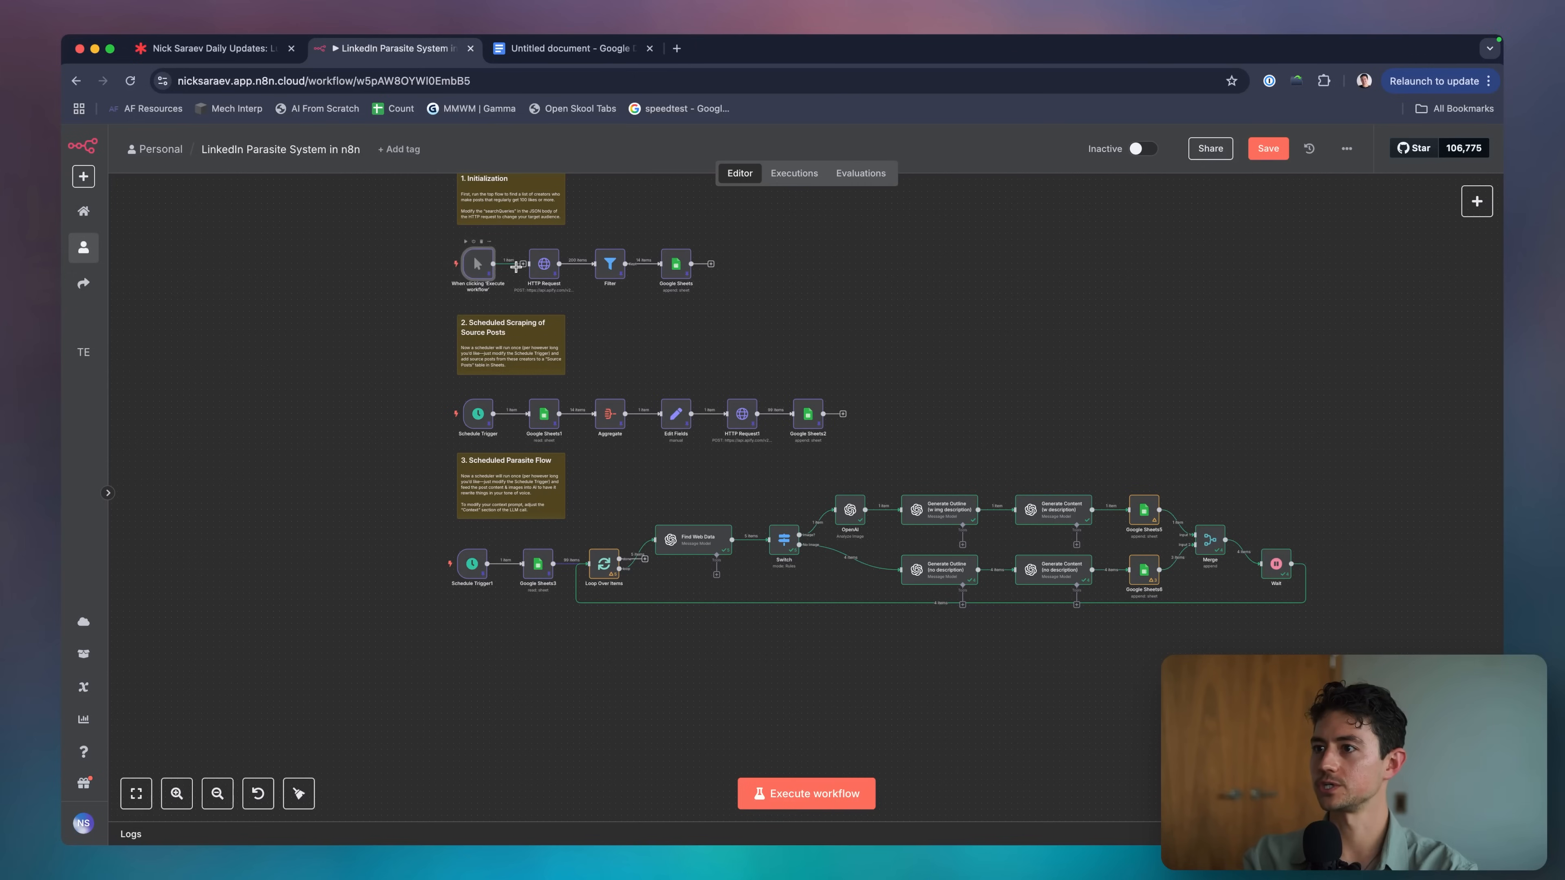
scroll(715, 376, down, 5)
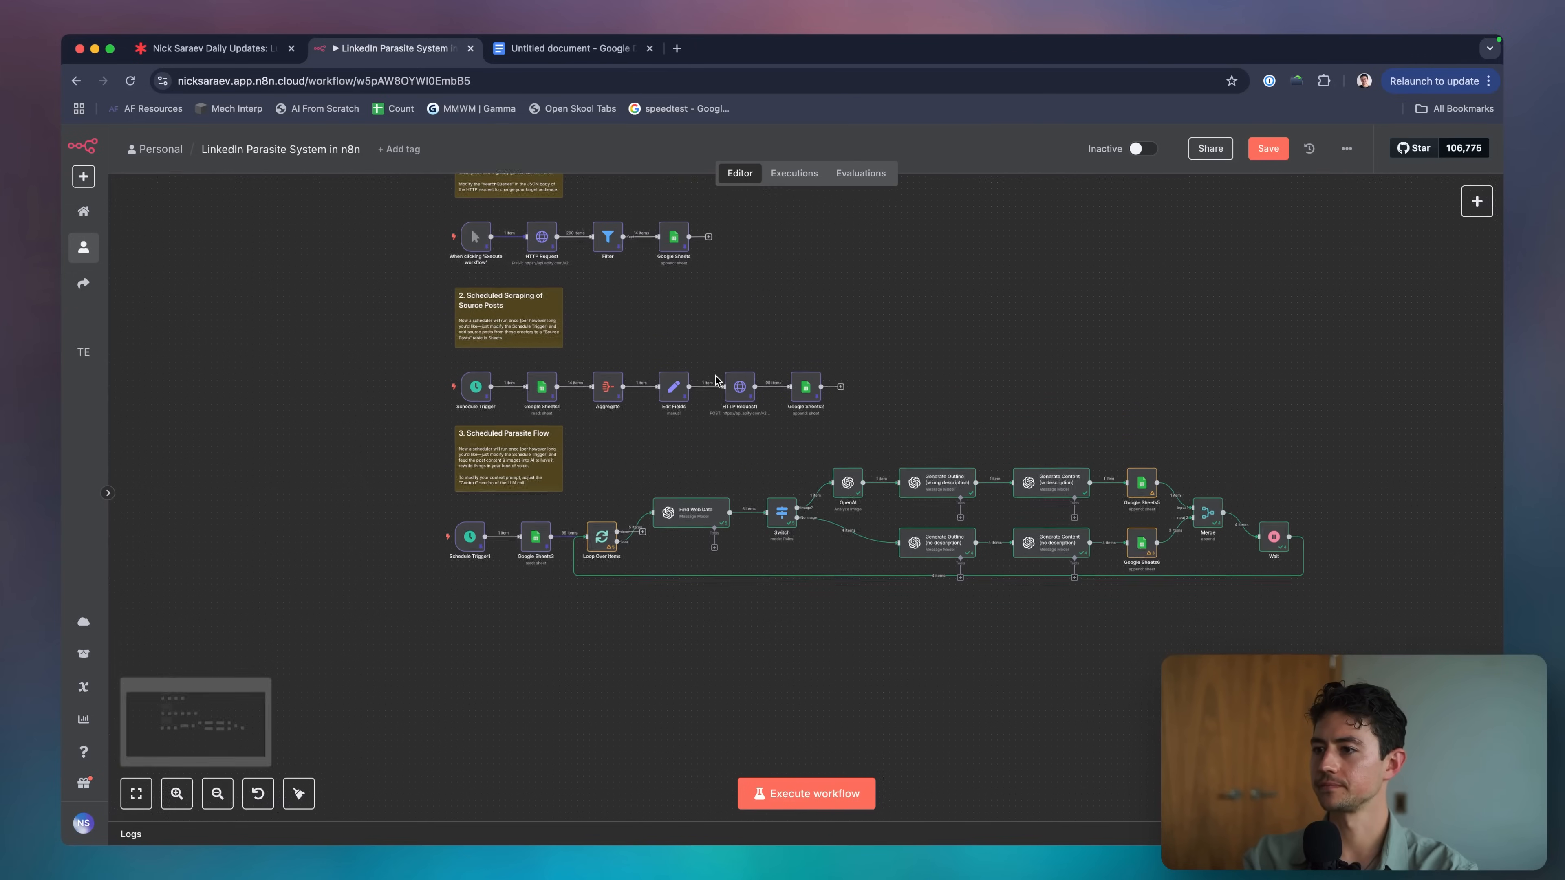
scroll(833, 669, up, 2)
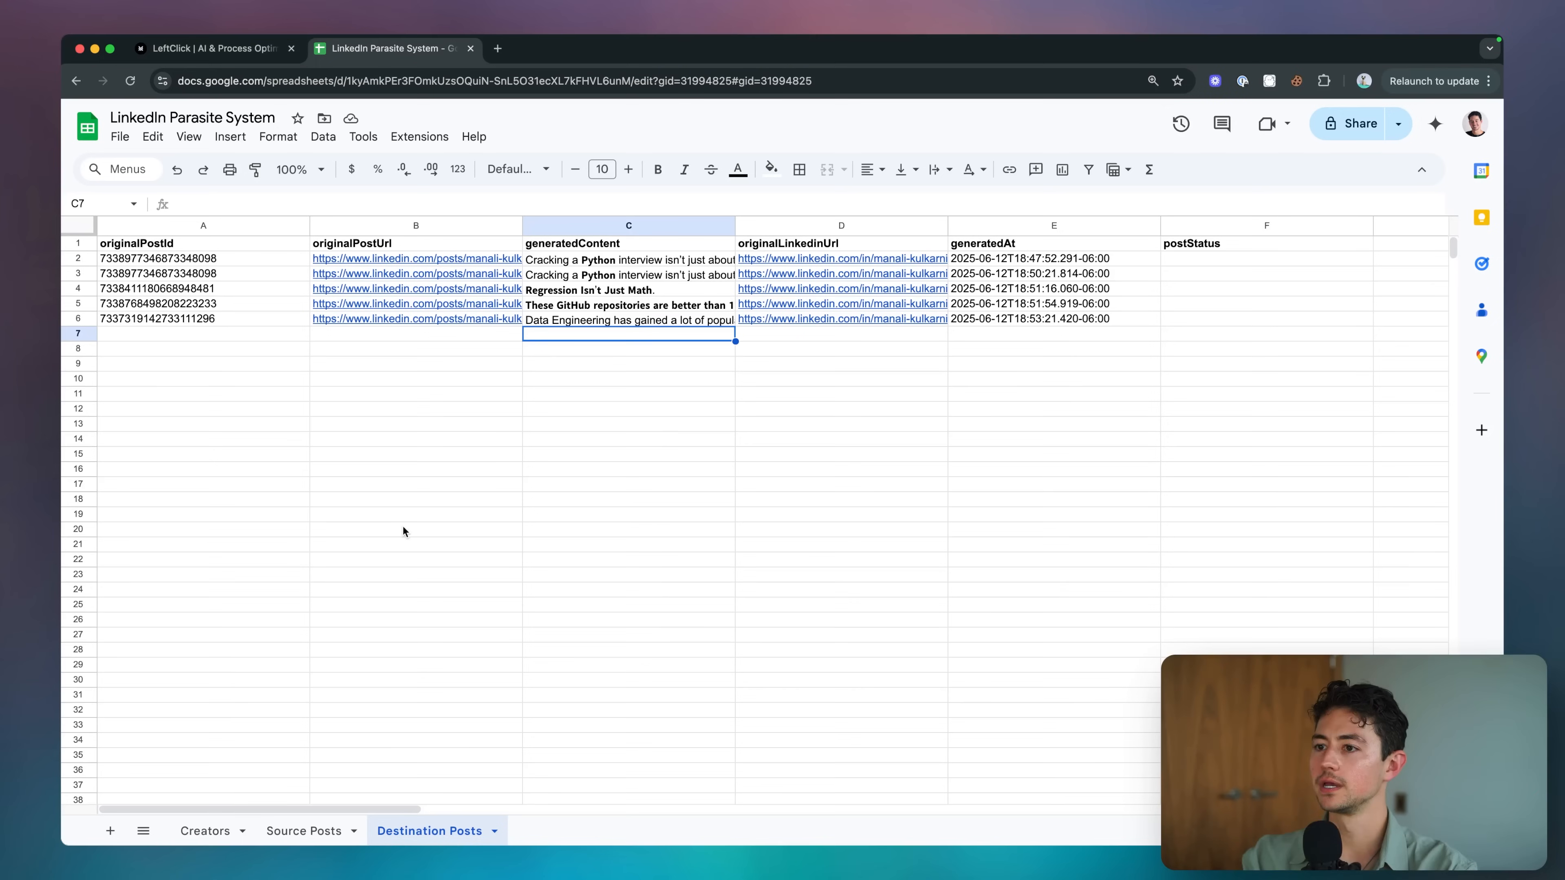
drag(187, 265, 1025, 313)
key(Delete)
Drop the Schedule Trigger1 link, wire the manual trigger into Google Sheets3, and run a test.
click(898, 351)
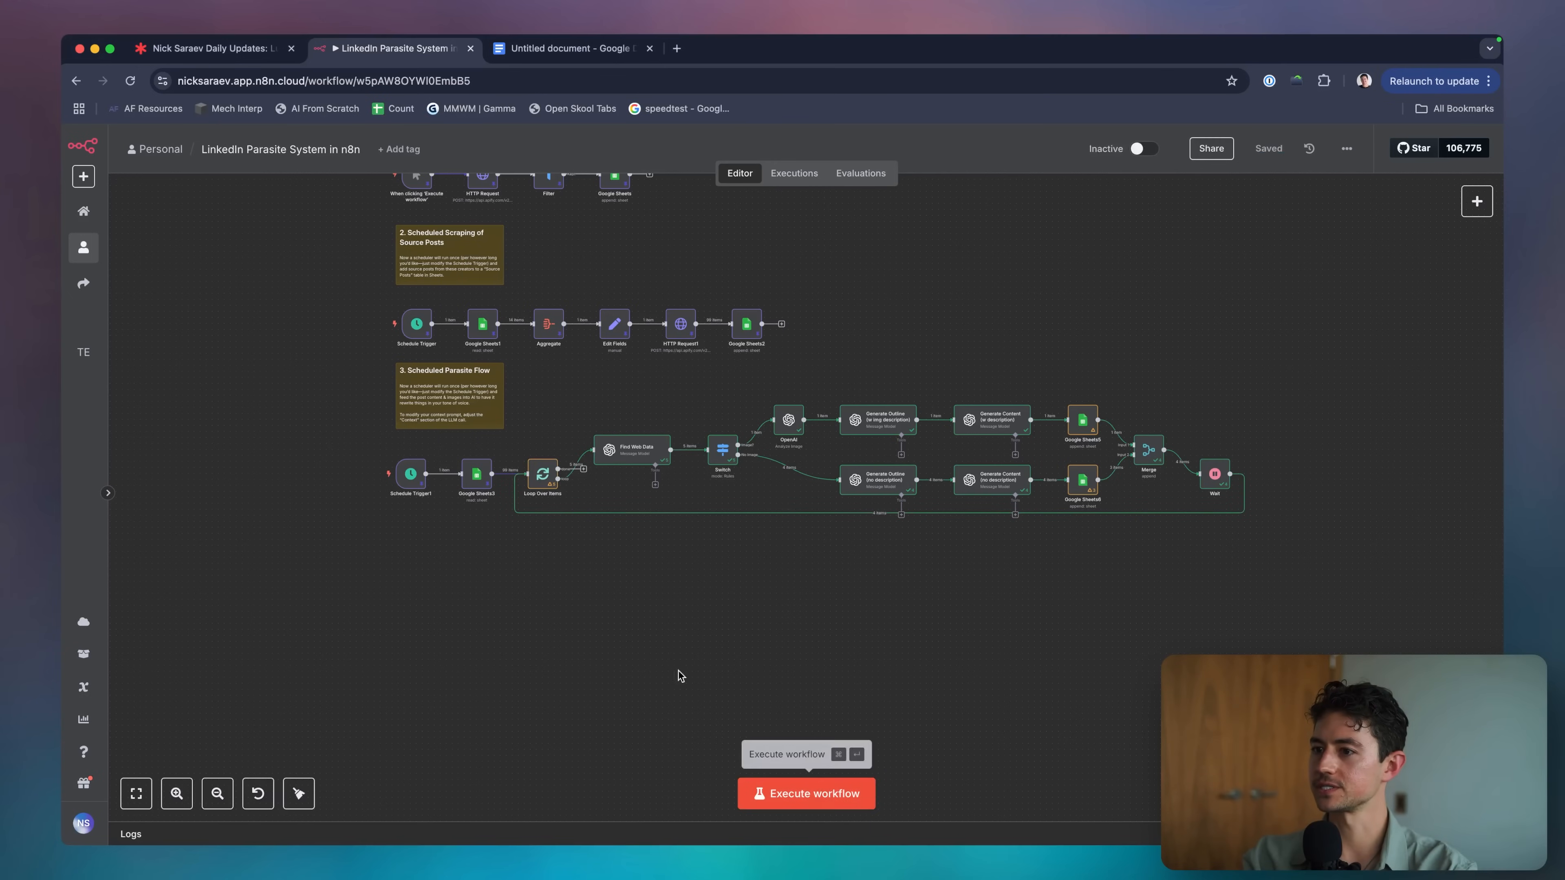
scroll(598, 612, up, 2)
click(450, 526)
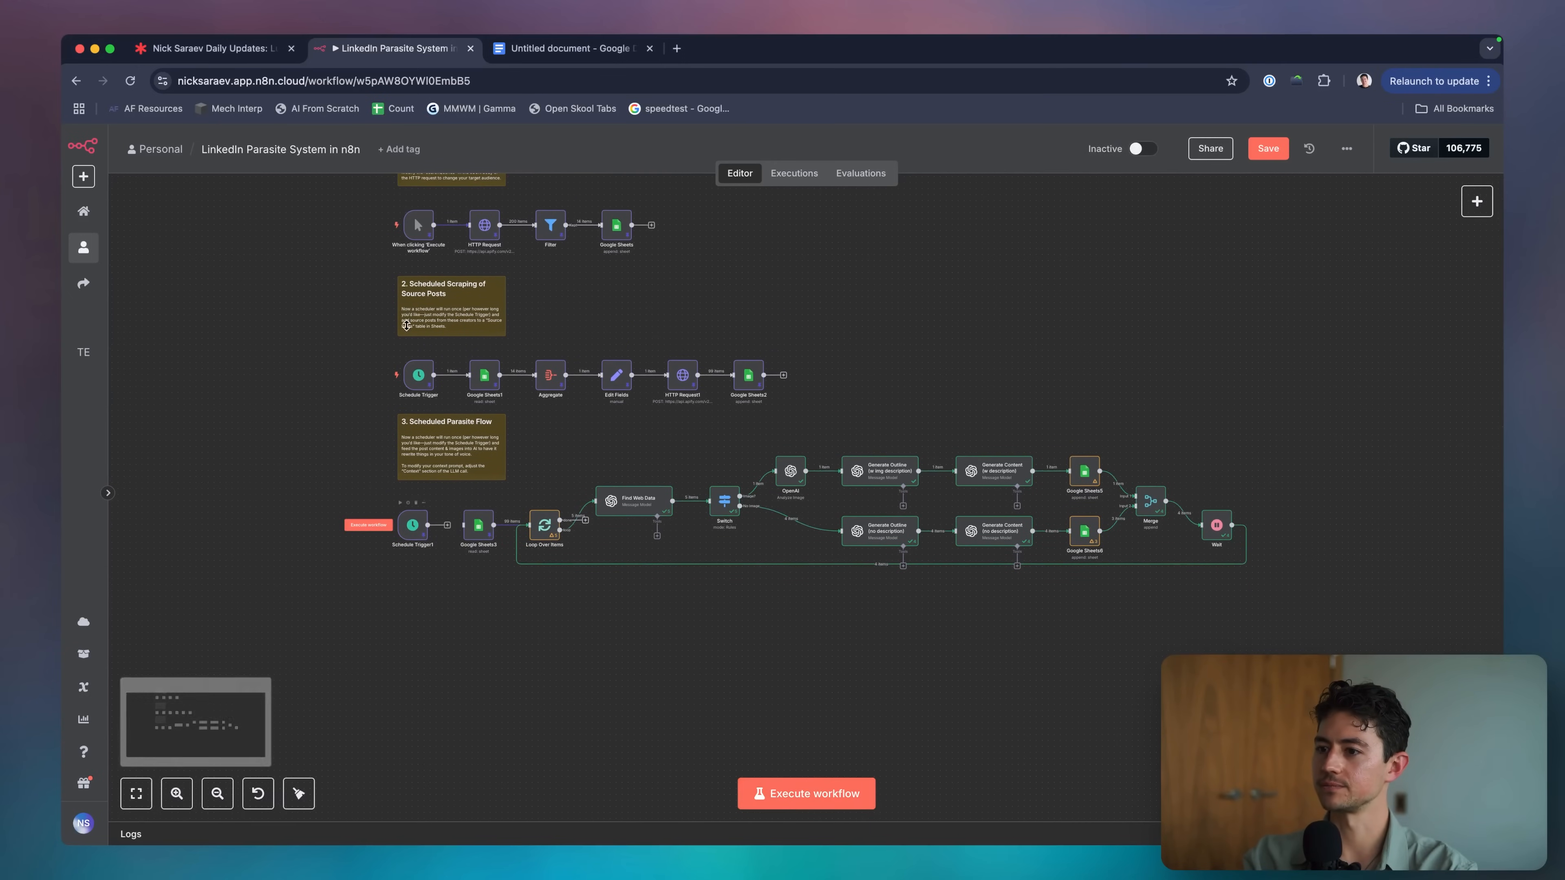
drag(414, 225, 414, 534)
click(409, 256)
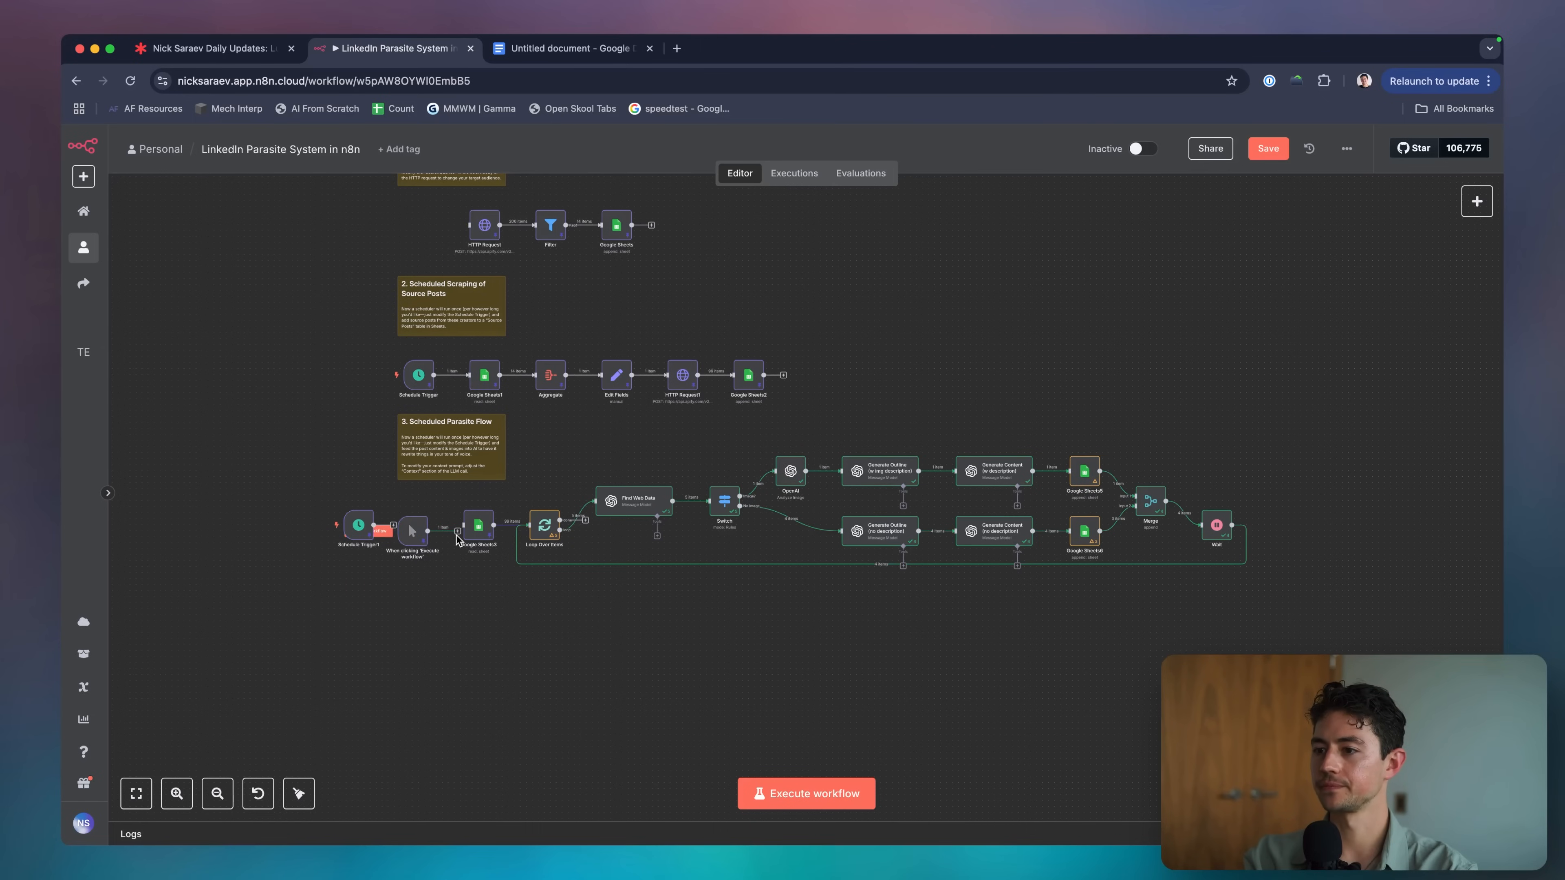
drag(412, 527, 419, 527)
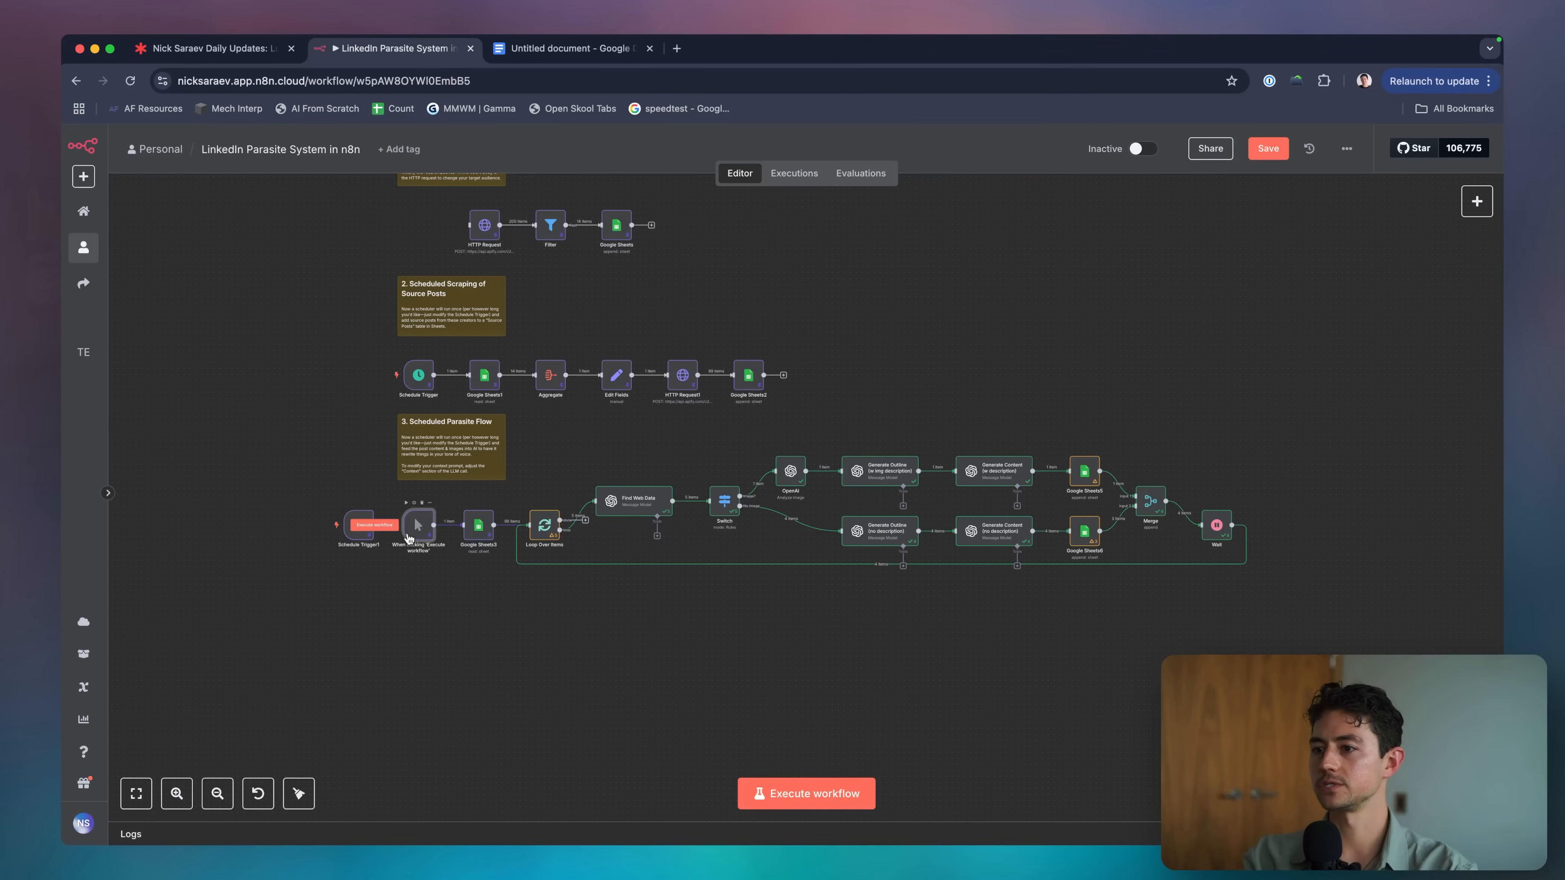
click(787, 793)
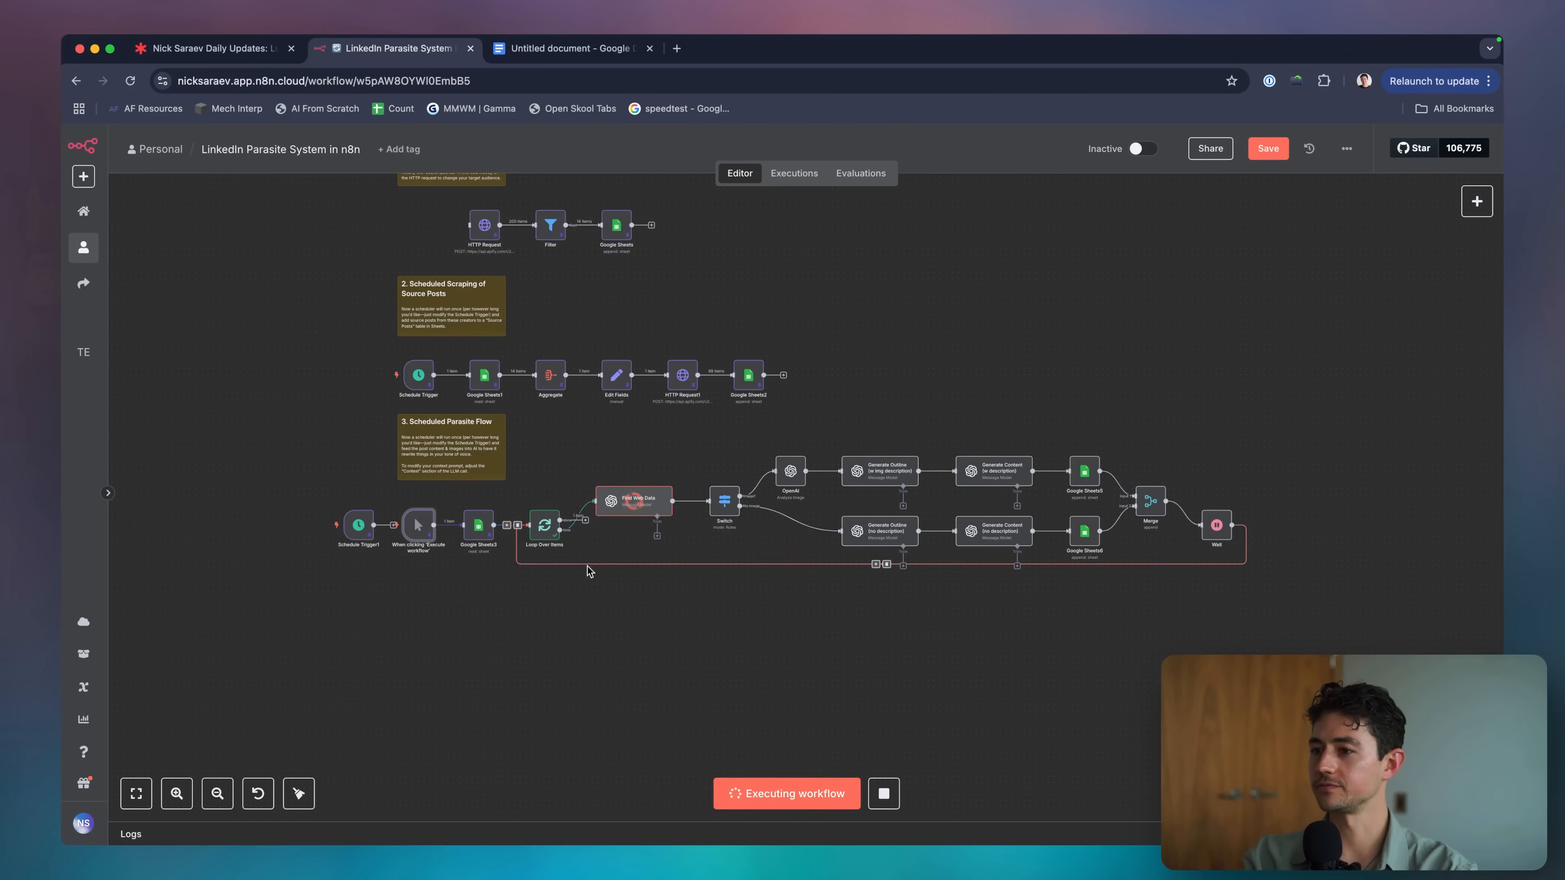
Draw green checkmarks beside items 5 and 6 of the Lucidspark scope list.
key(super+1)
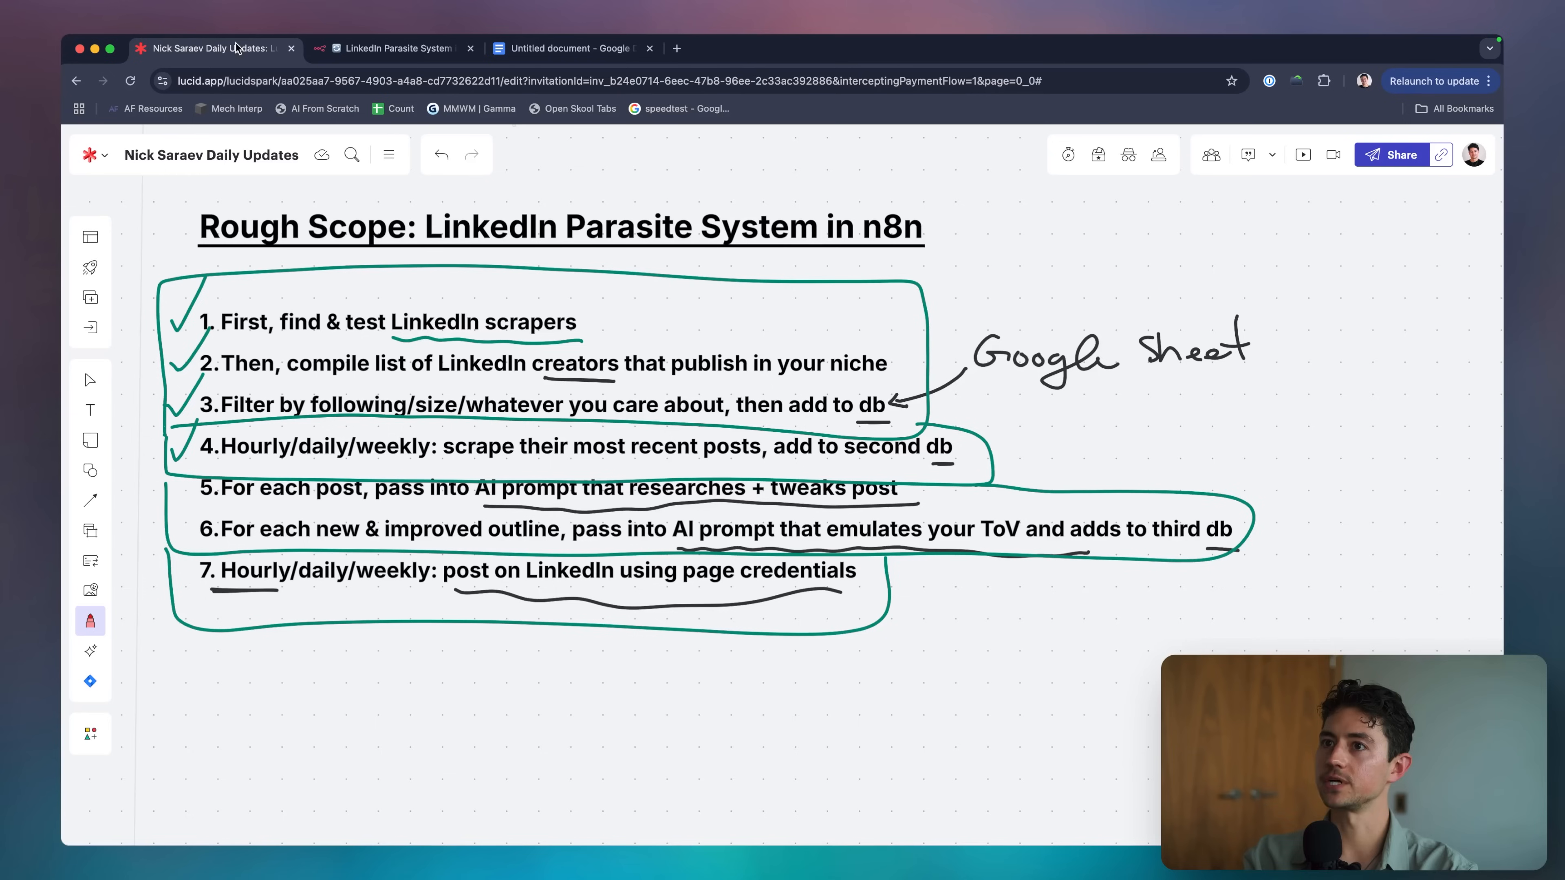
drag(172, 479, 220, 443)
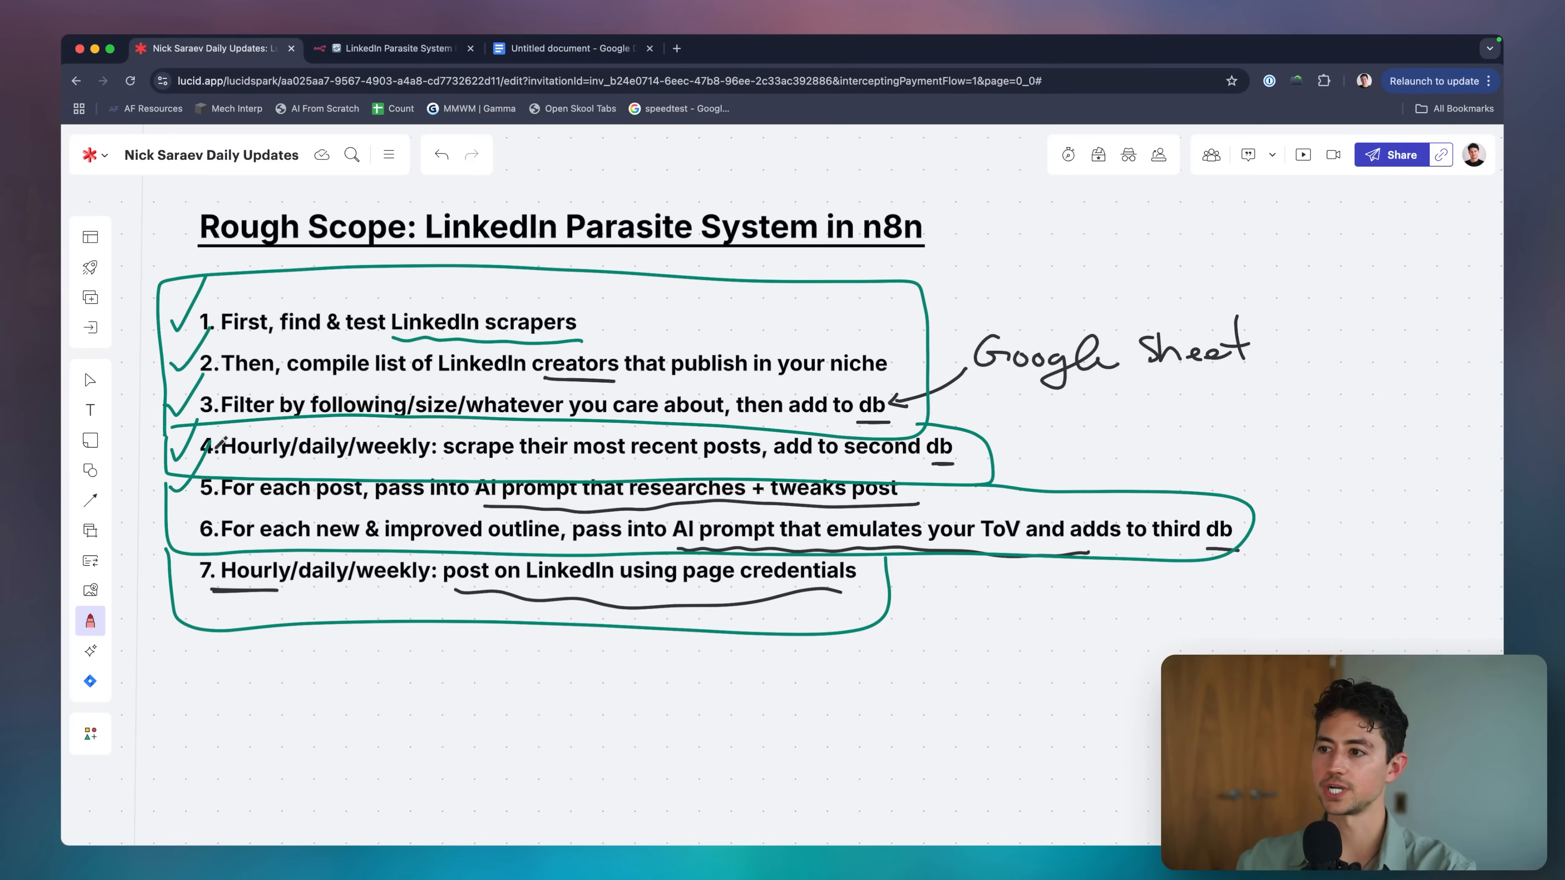
drag(172, 521, 205, 481)
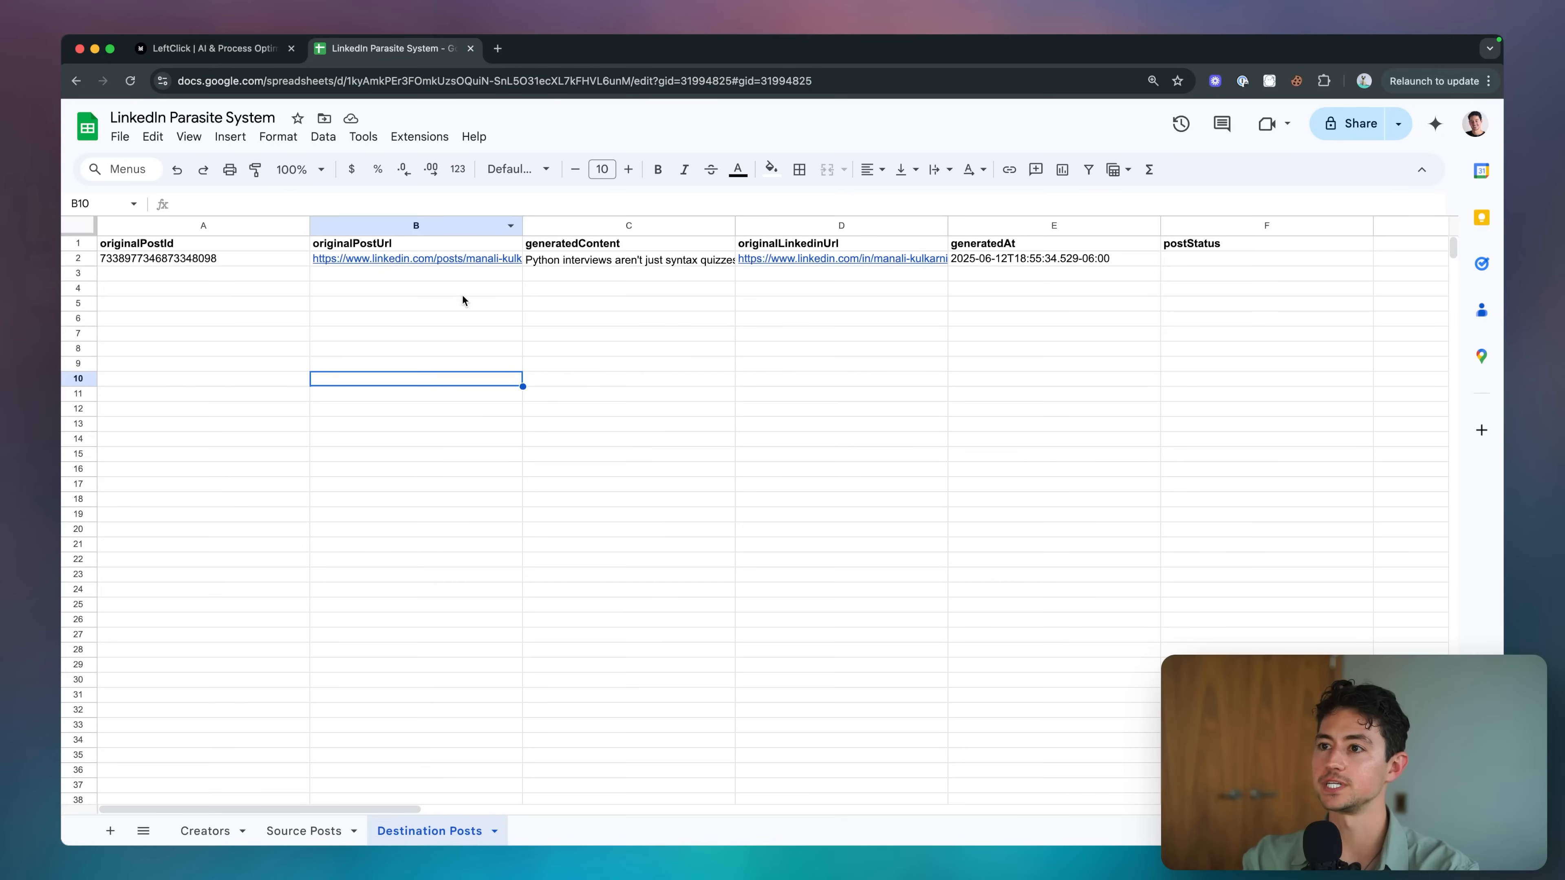
Return to Destination Posts and inspect the new row's originalPostId.
click(419, 293)
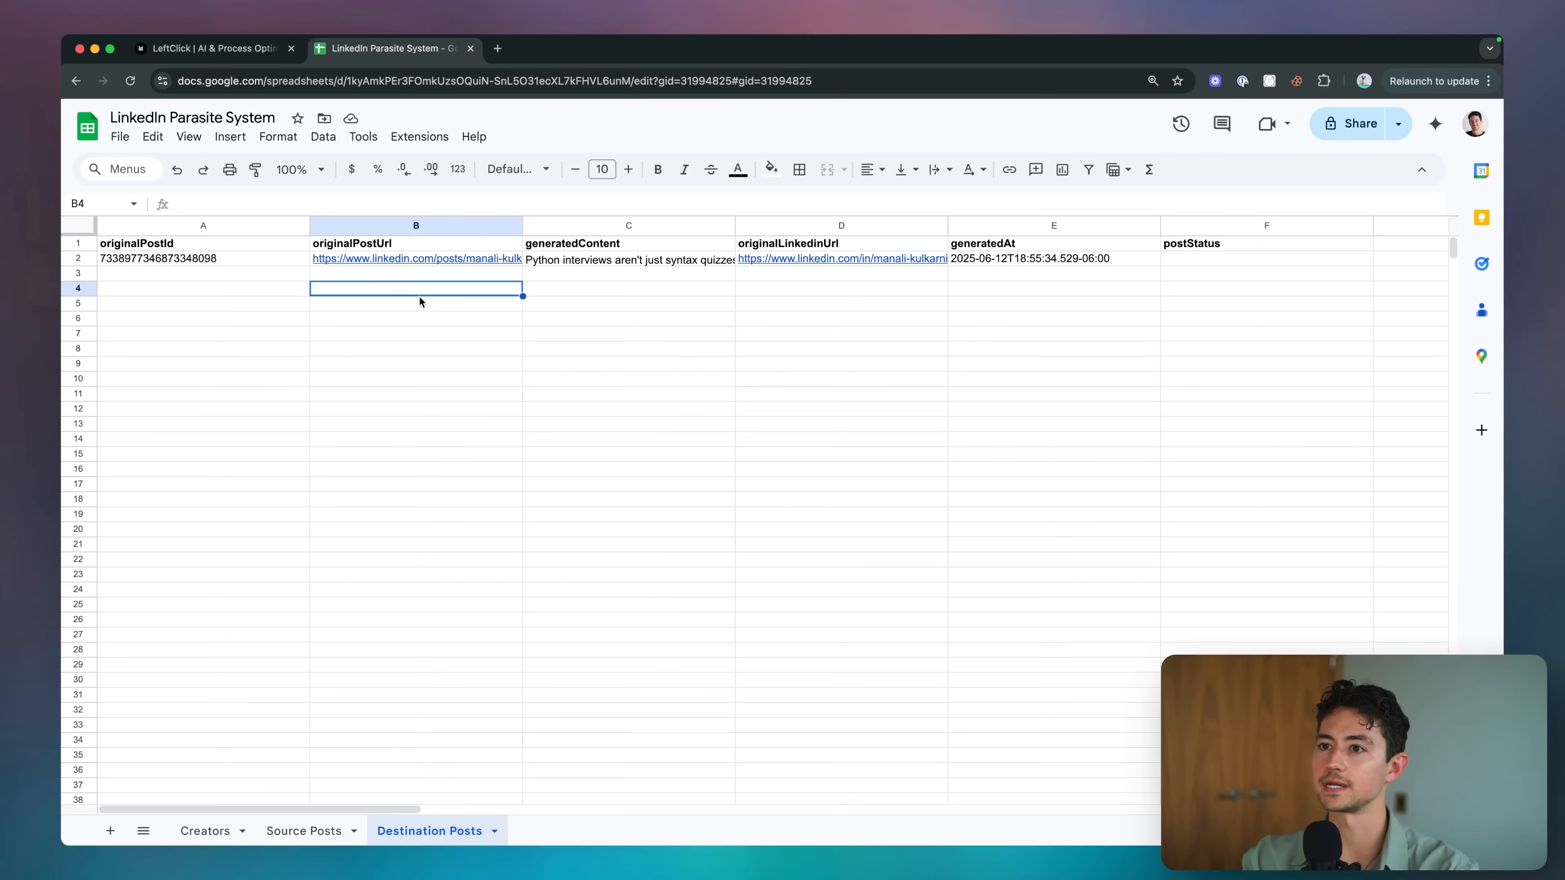
click(238, 261)
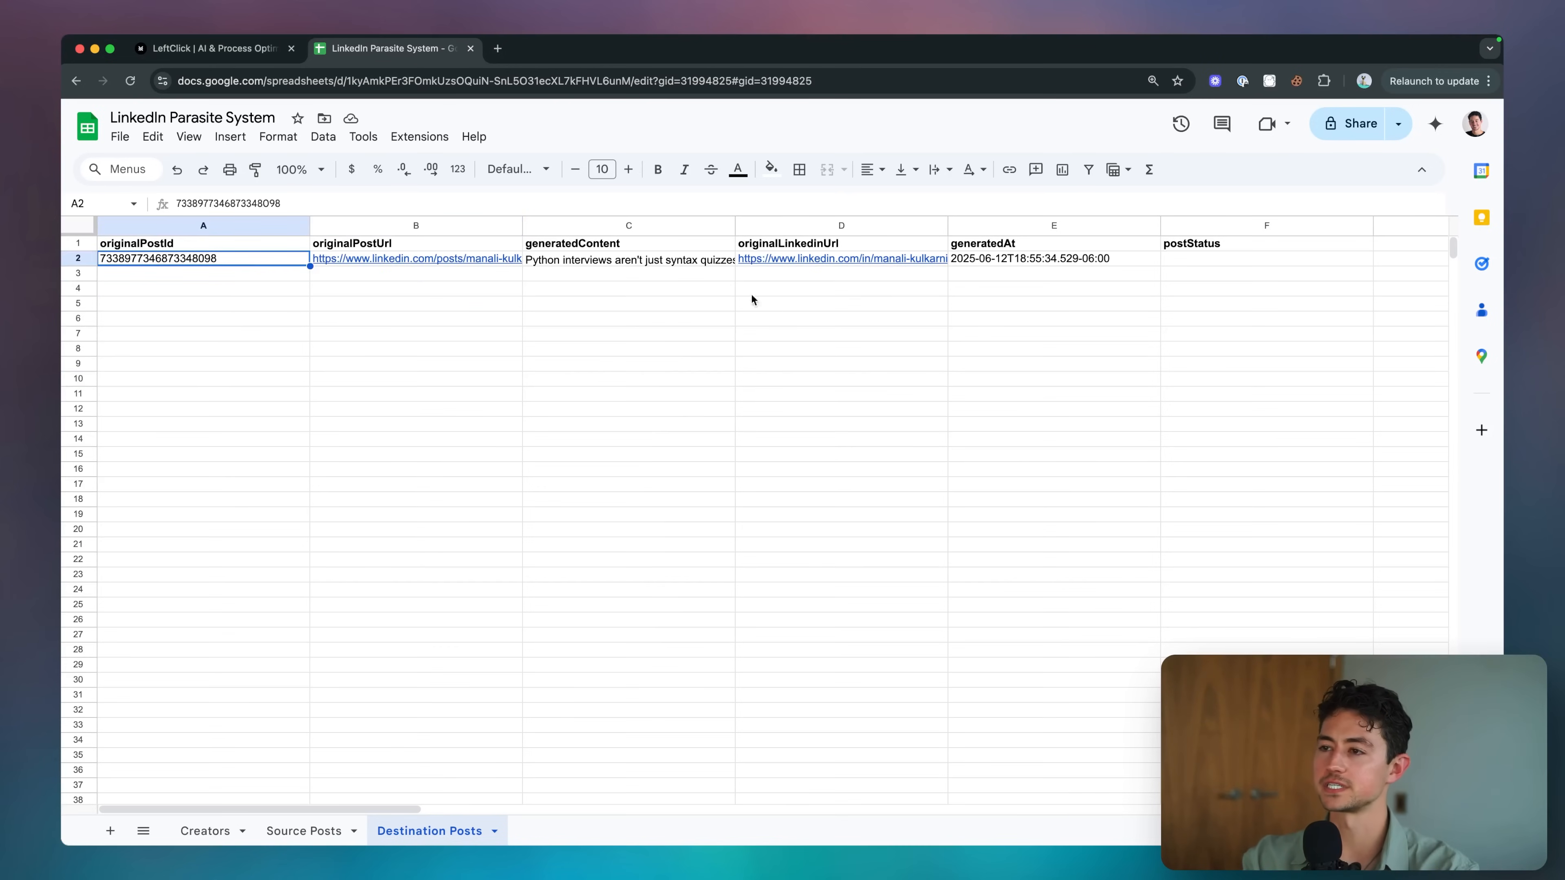
scroll(924, 281, down, 2)
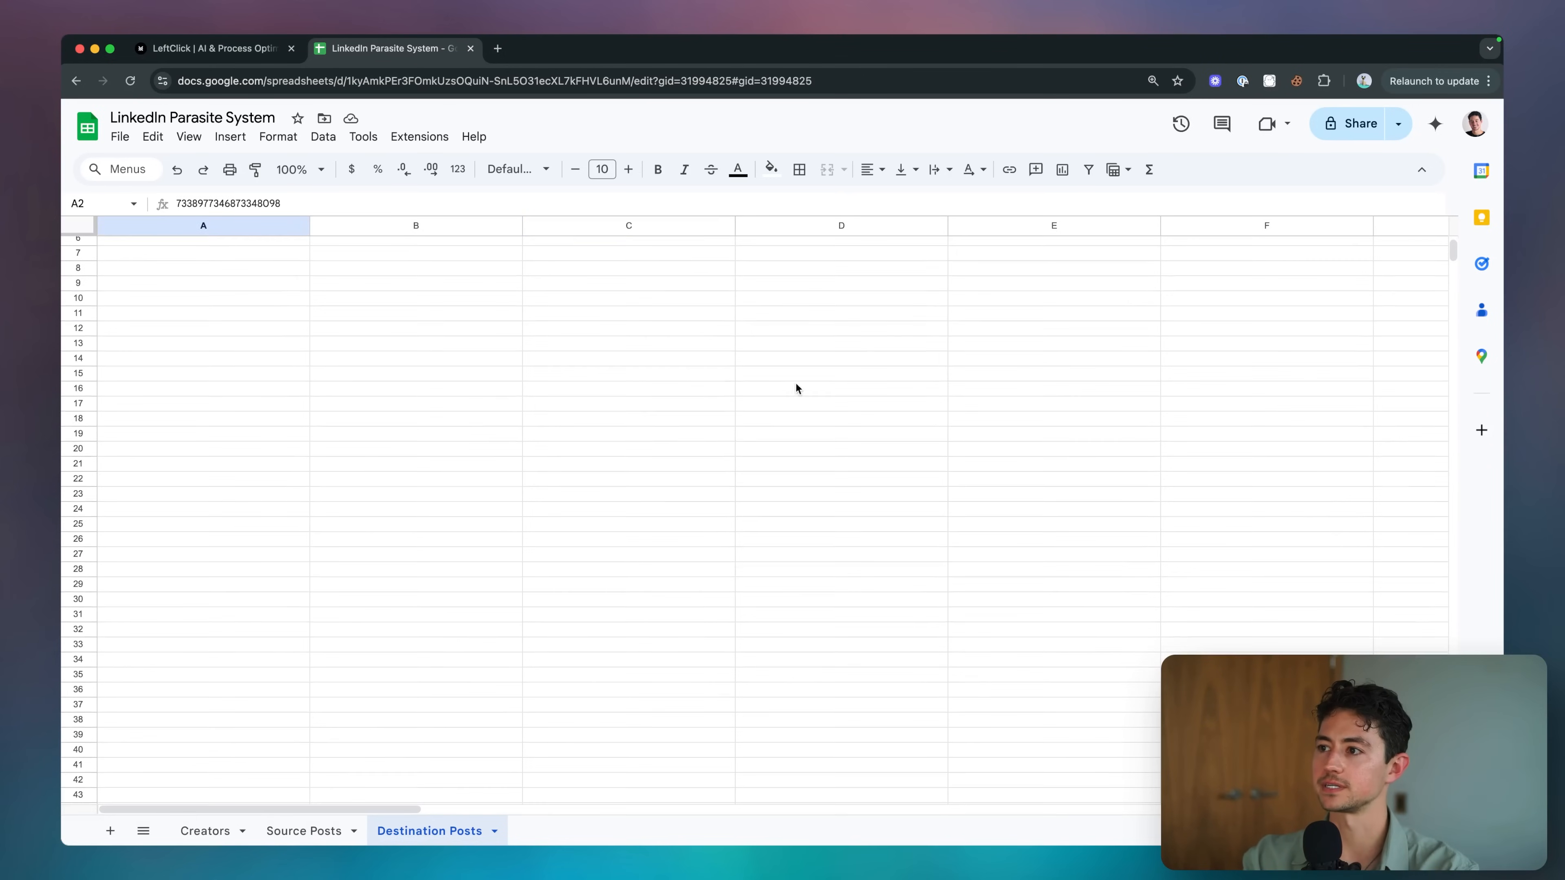
click(586, 417)
scroll(370, 426, up, 2)
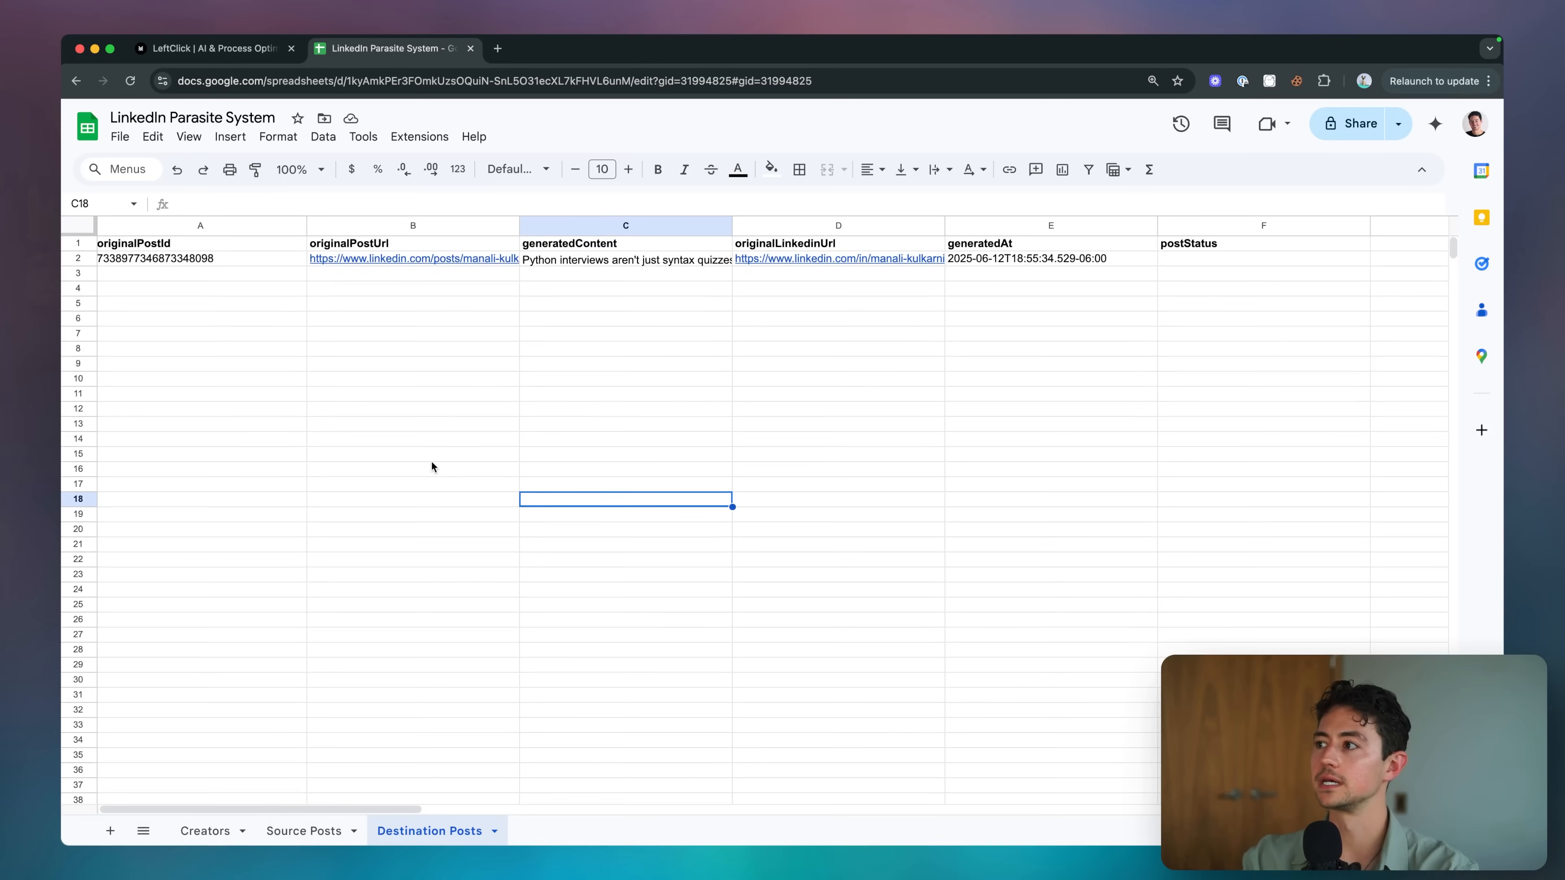
Enter draft as the postStatus for both generated rows and check the generatedAt timestamp.
click(1225, 259)
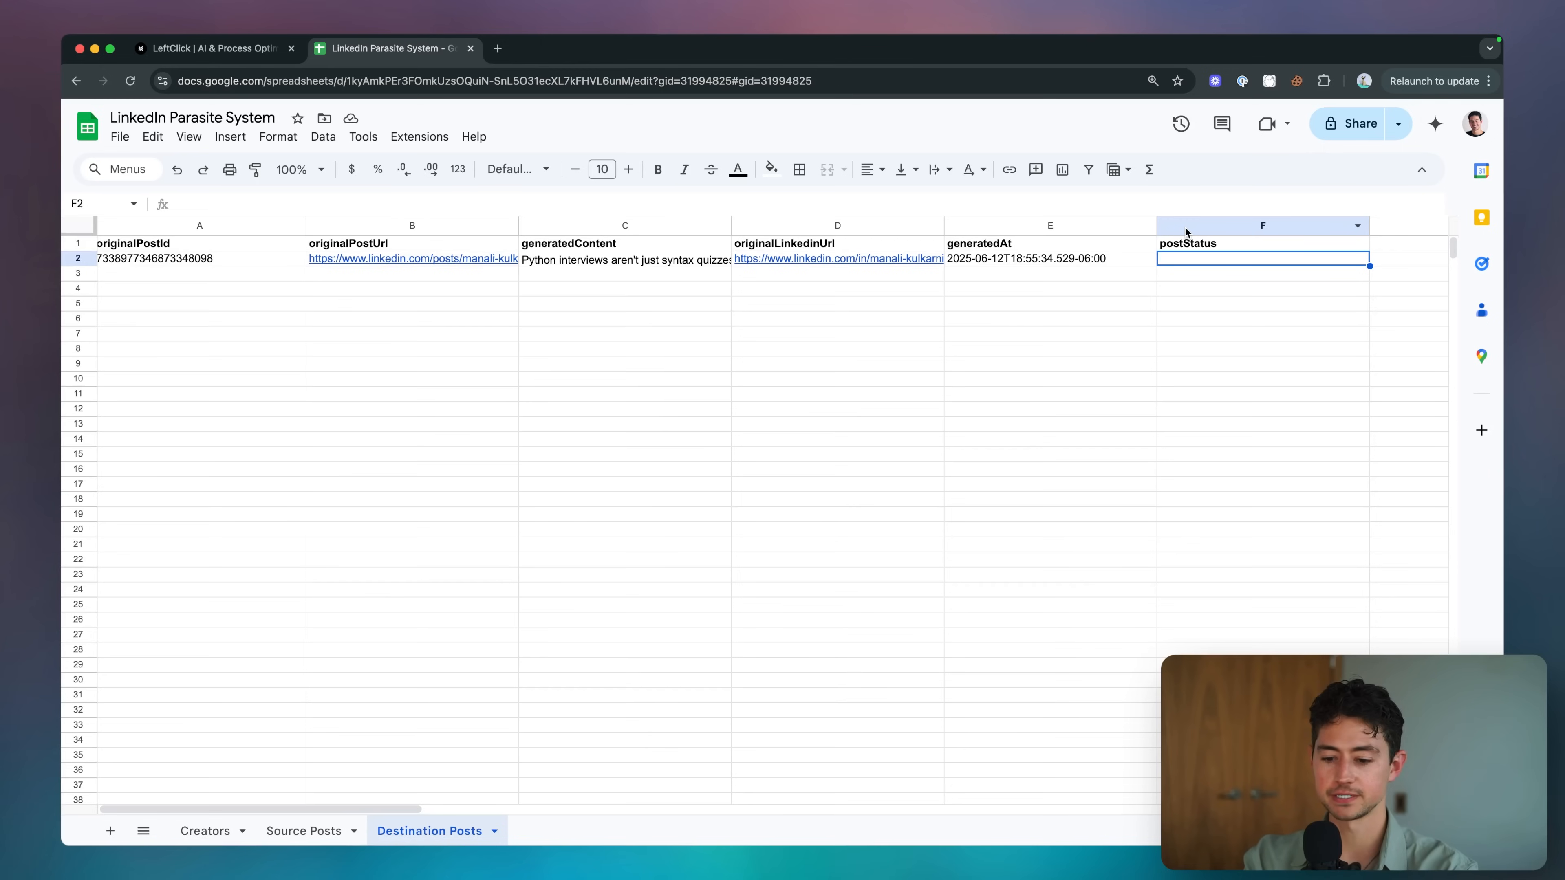
text(draft)
key(Return)
click(1221, 258)
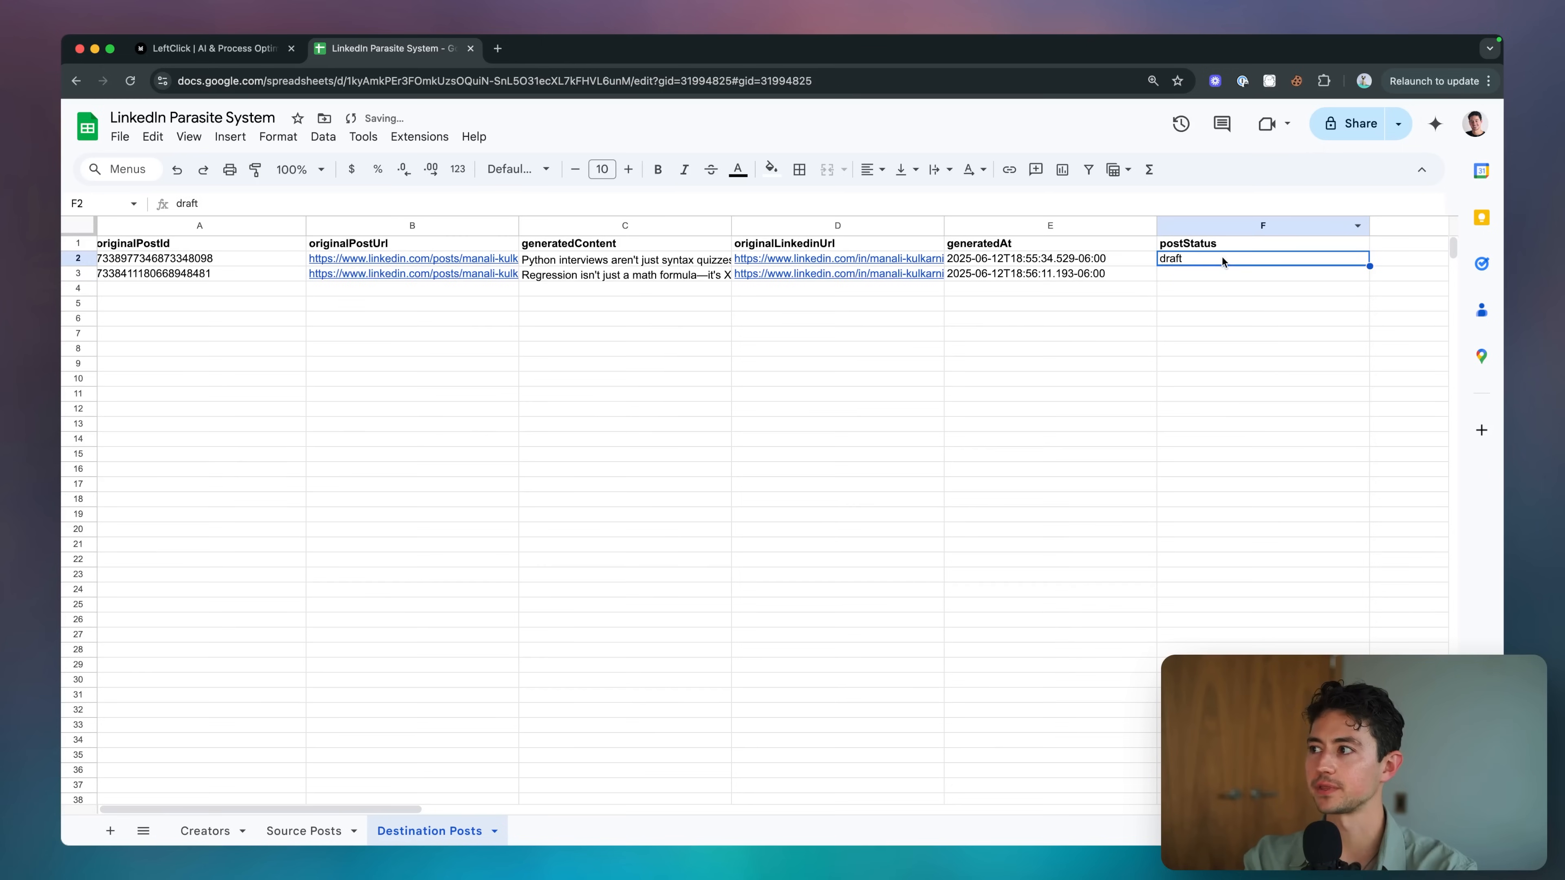
key(Down)
text(draft)
key(Return)
key(Up)
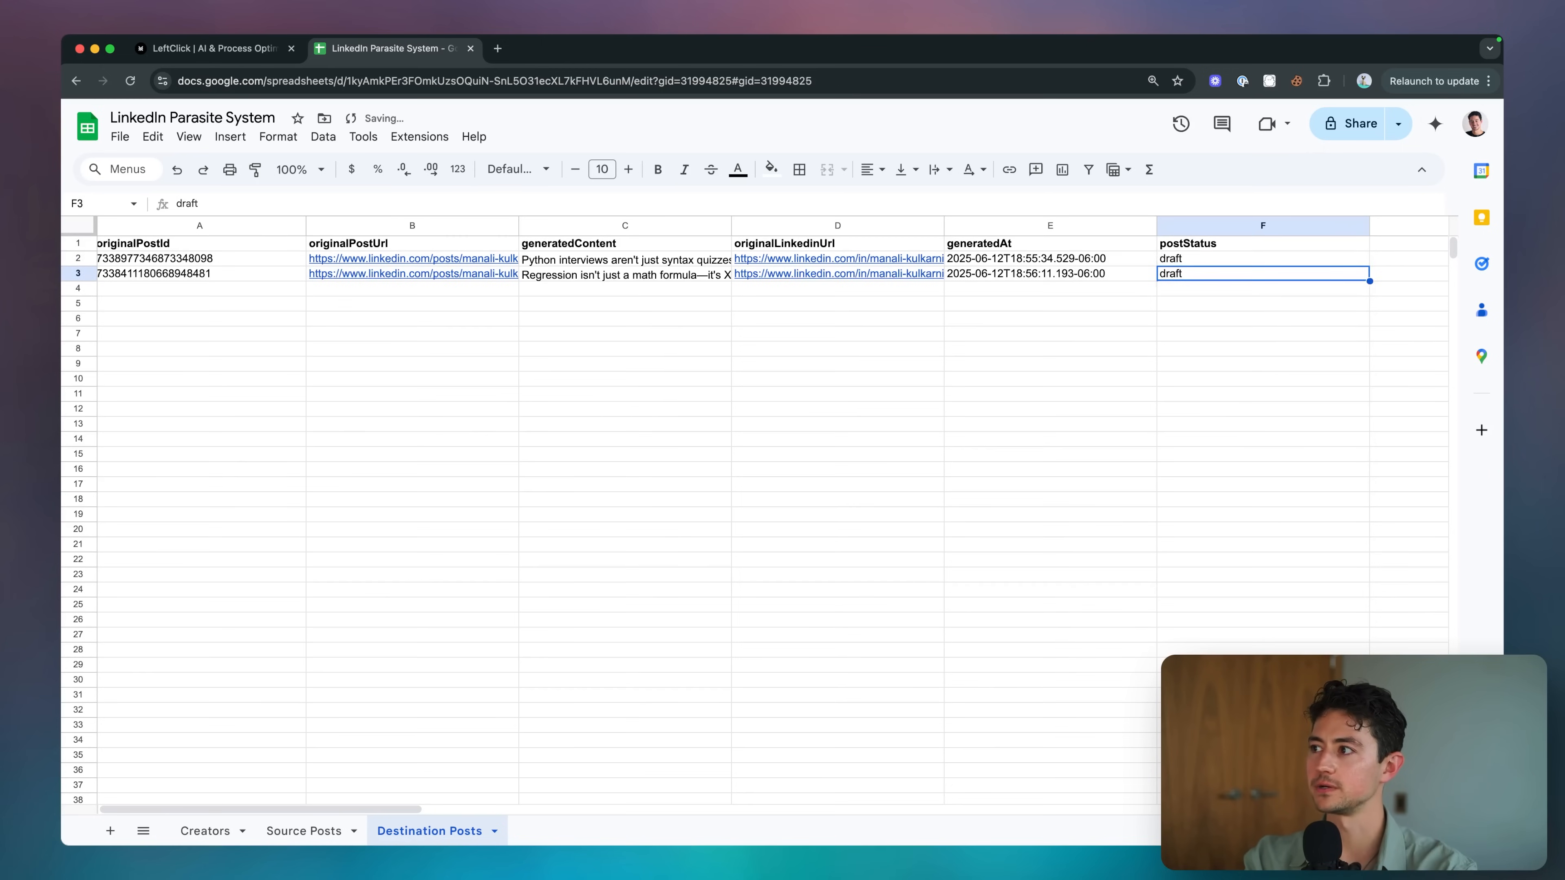
click(1221, 258)
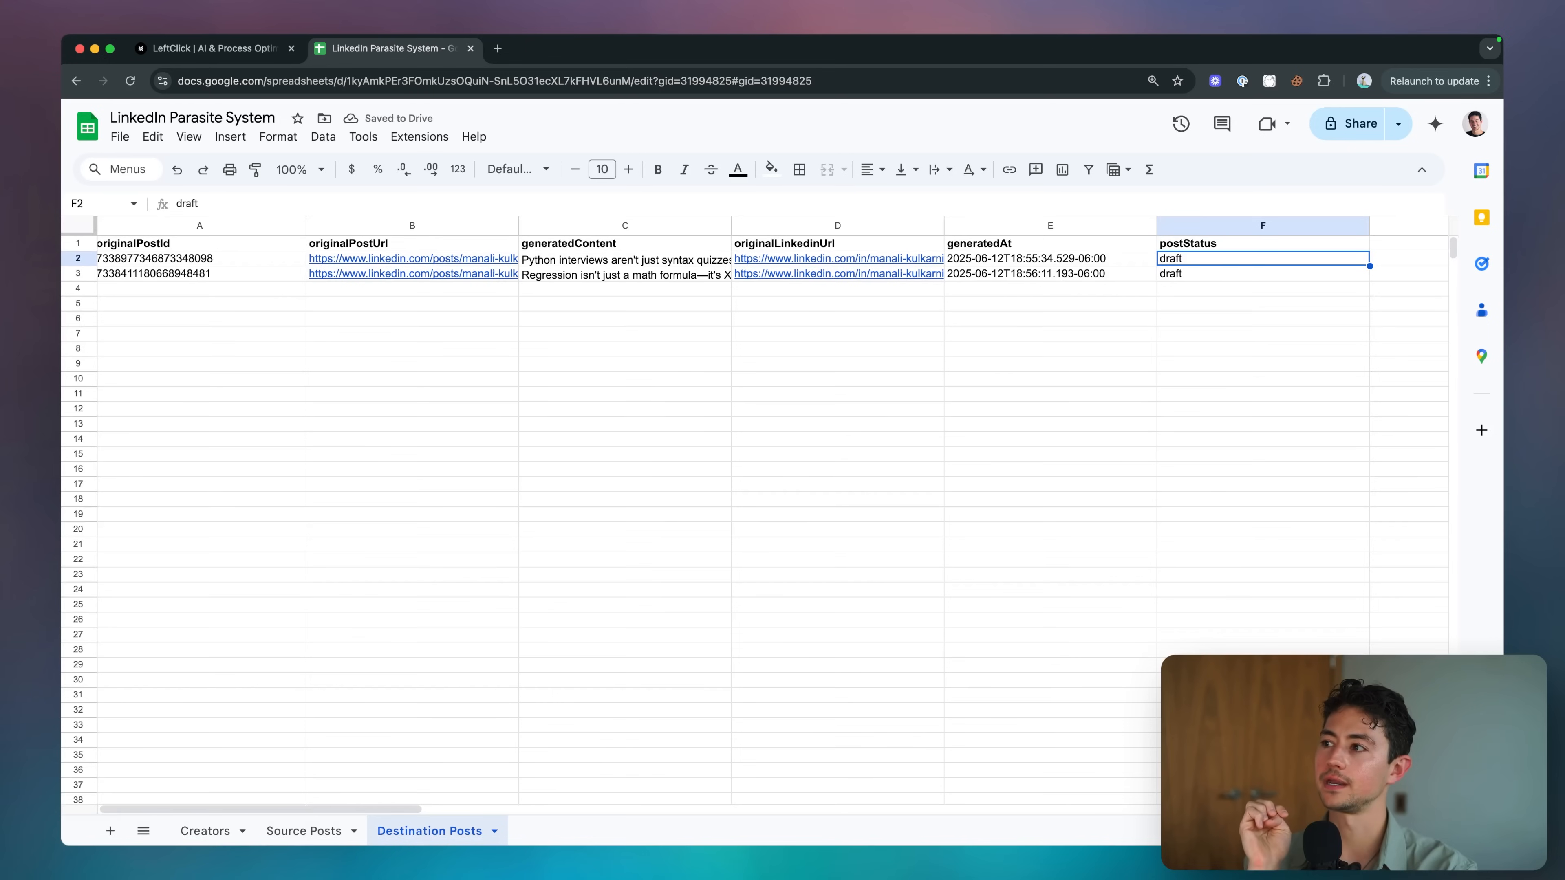
click(1050, 259)
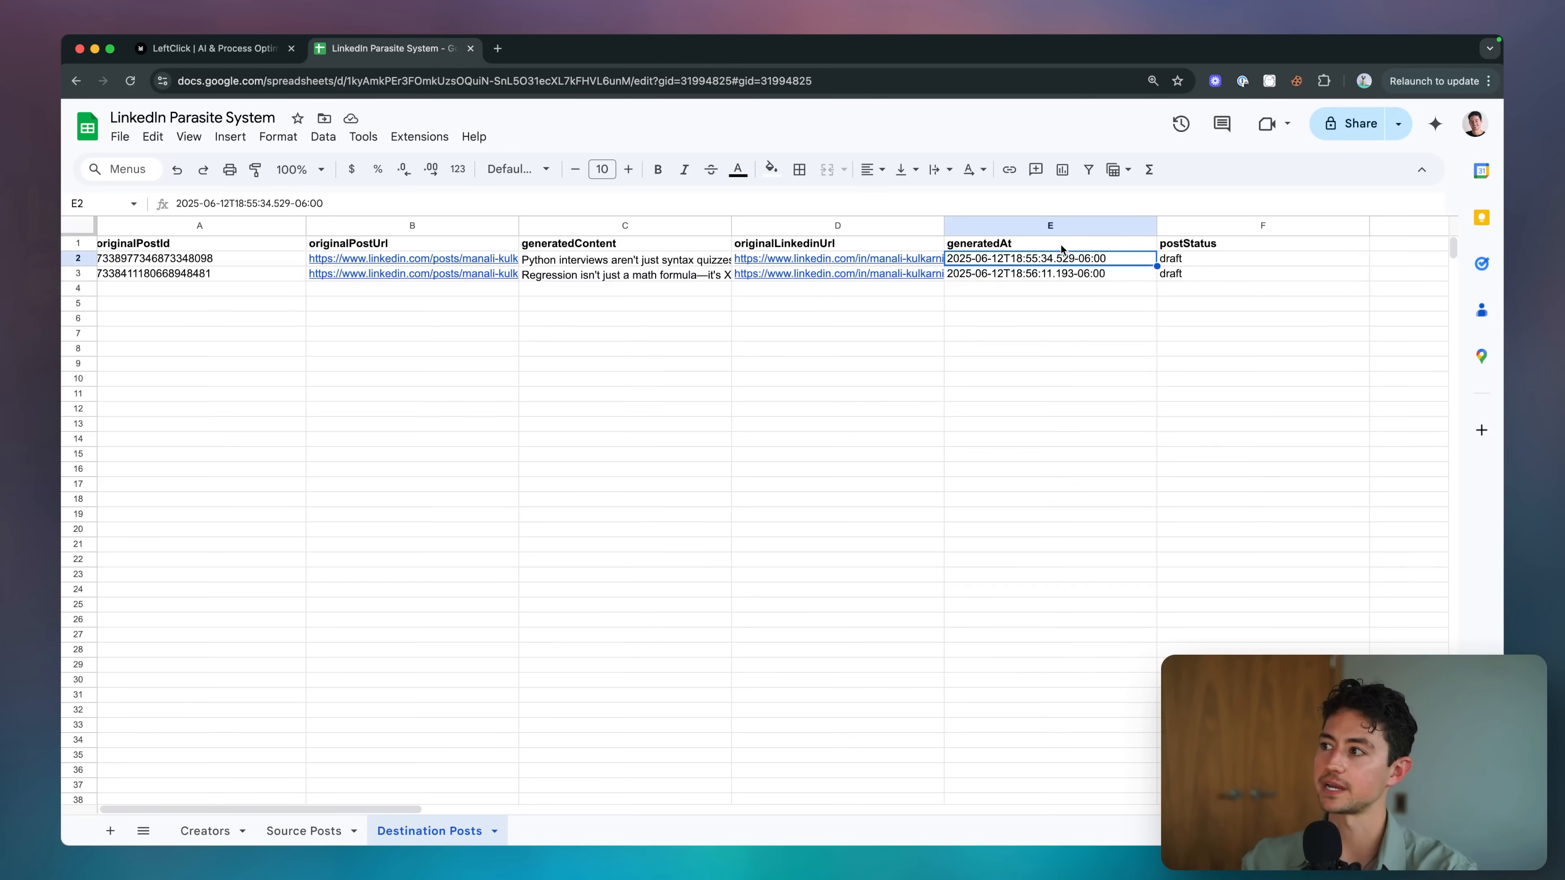
click(1199, 272)
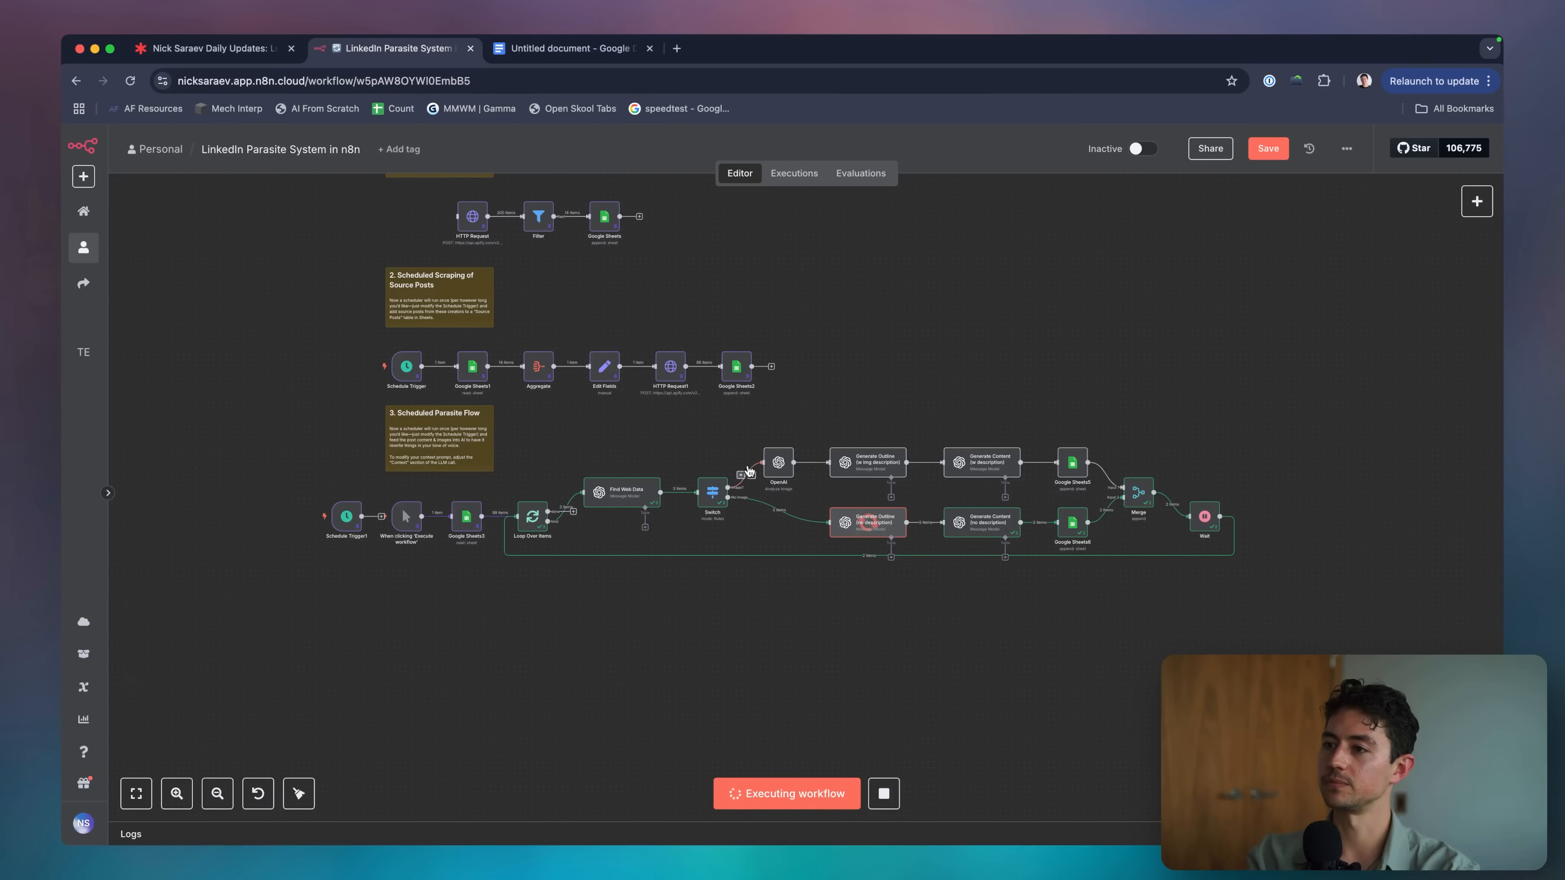
Save the workflow and shift the lower parasite flow and Schedule Trigger1 to make room.
key(cmd+s)
scroll(716, 437, left, 2)
drag(1207, 594, 405, 446)
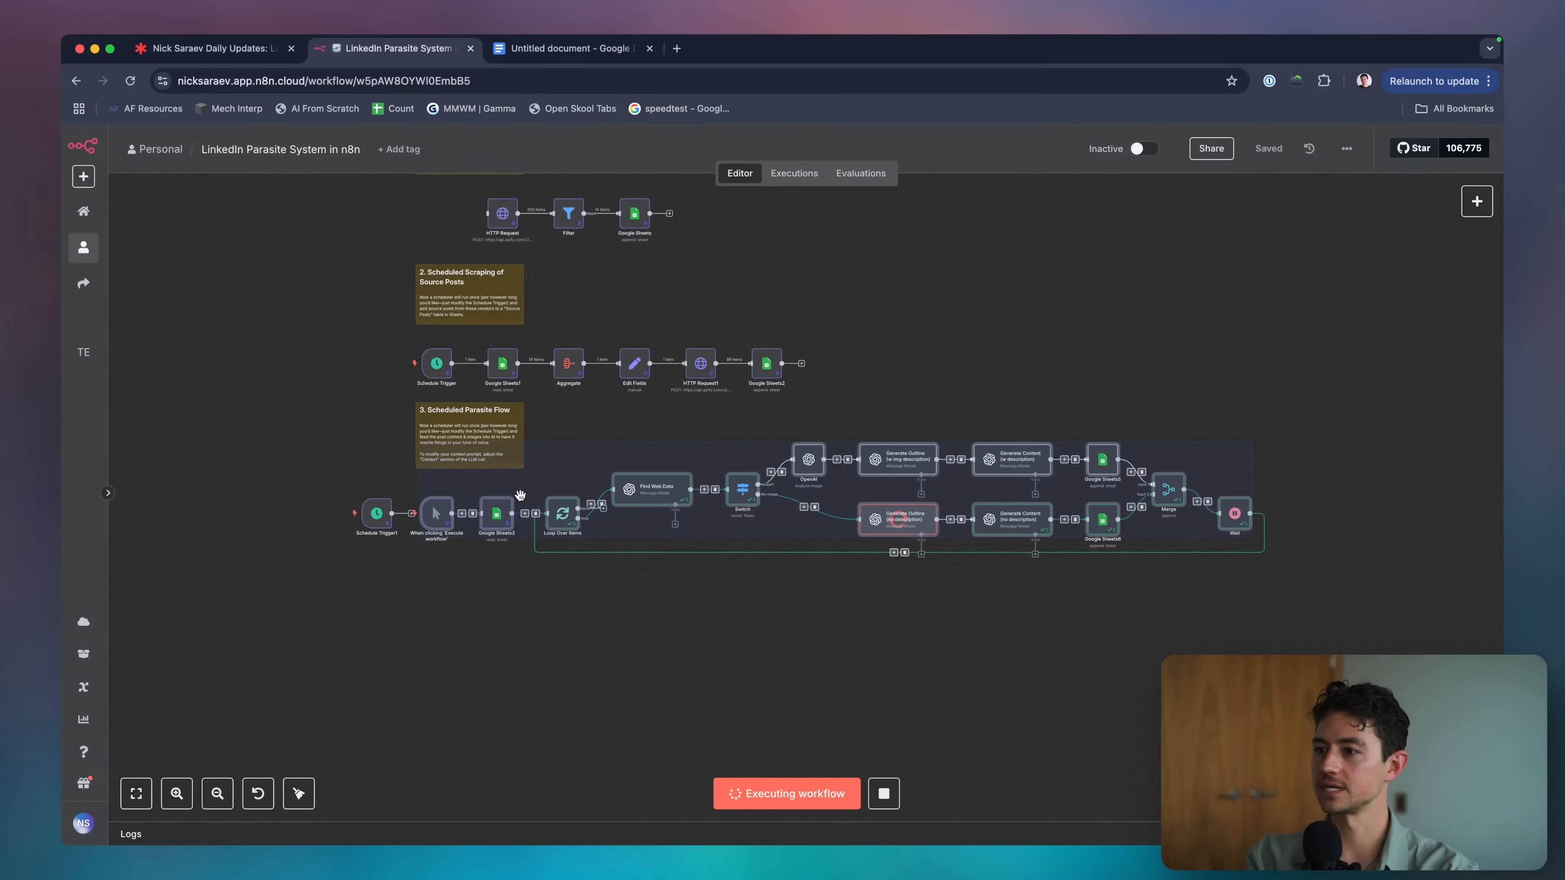
drag(503, 517, 504, 523)
click(502, 603)
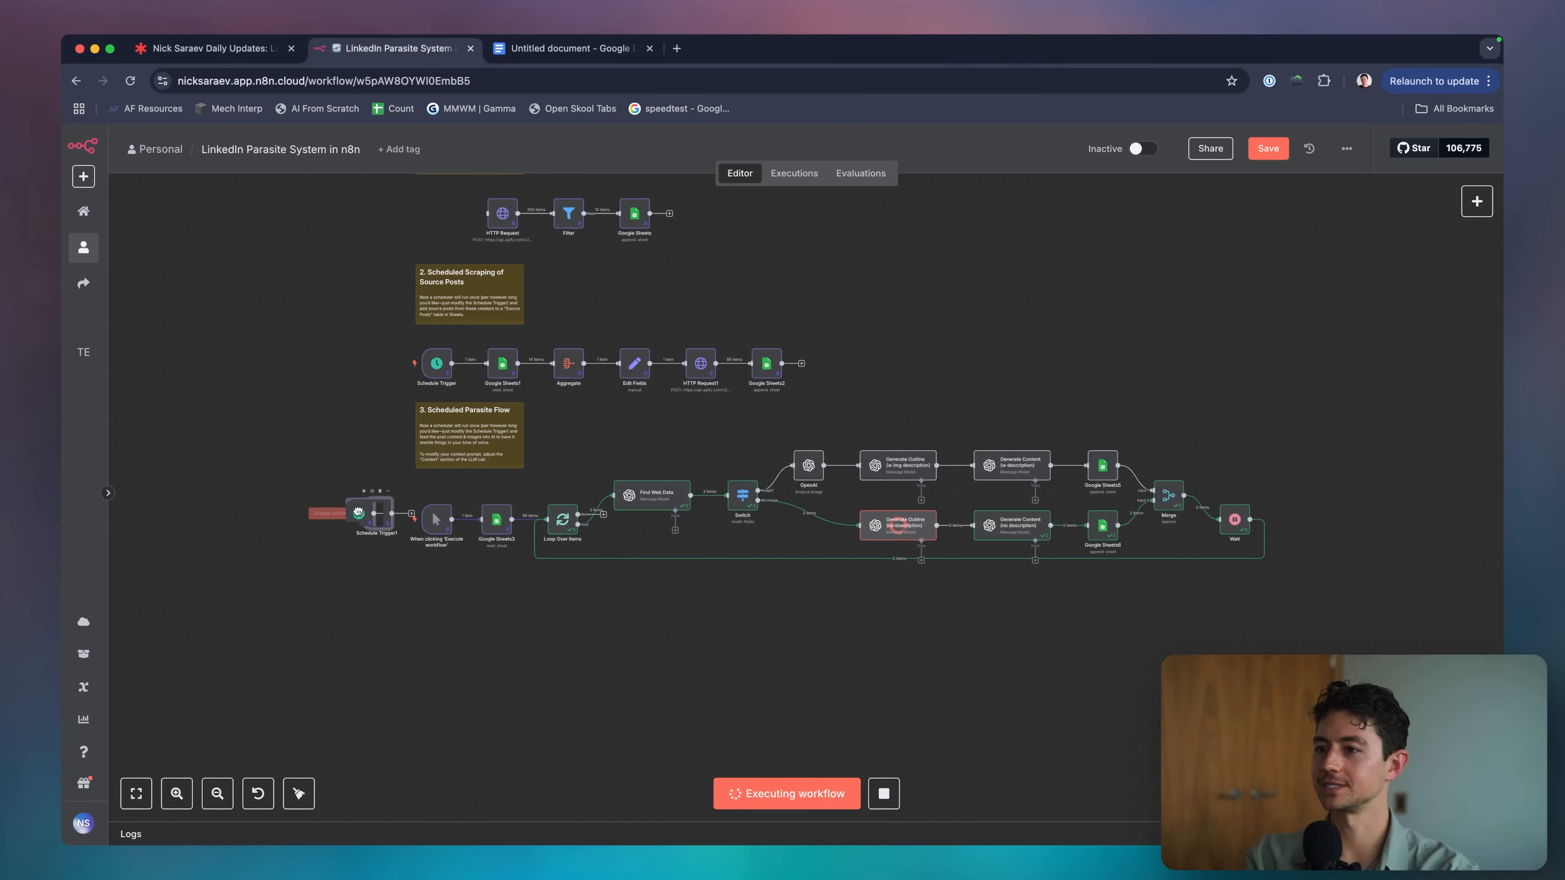
drag(373, 517, 271, 565)
Paste a copy of the sticky note below the flow and retitle it '## 3. Scheduled LinkedIn Poster'.
key(super+v)
drag(475, 595, 415, 571)
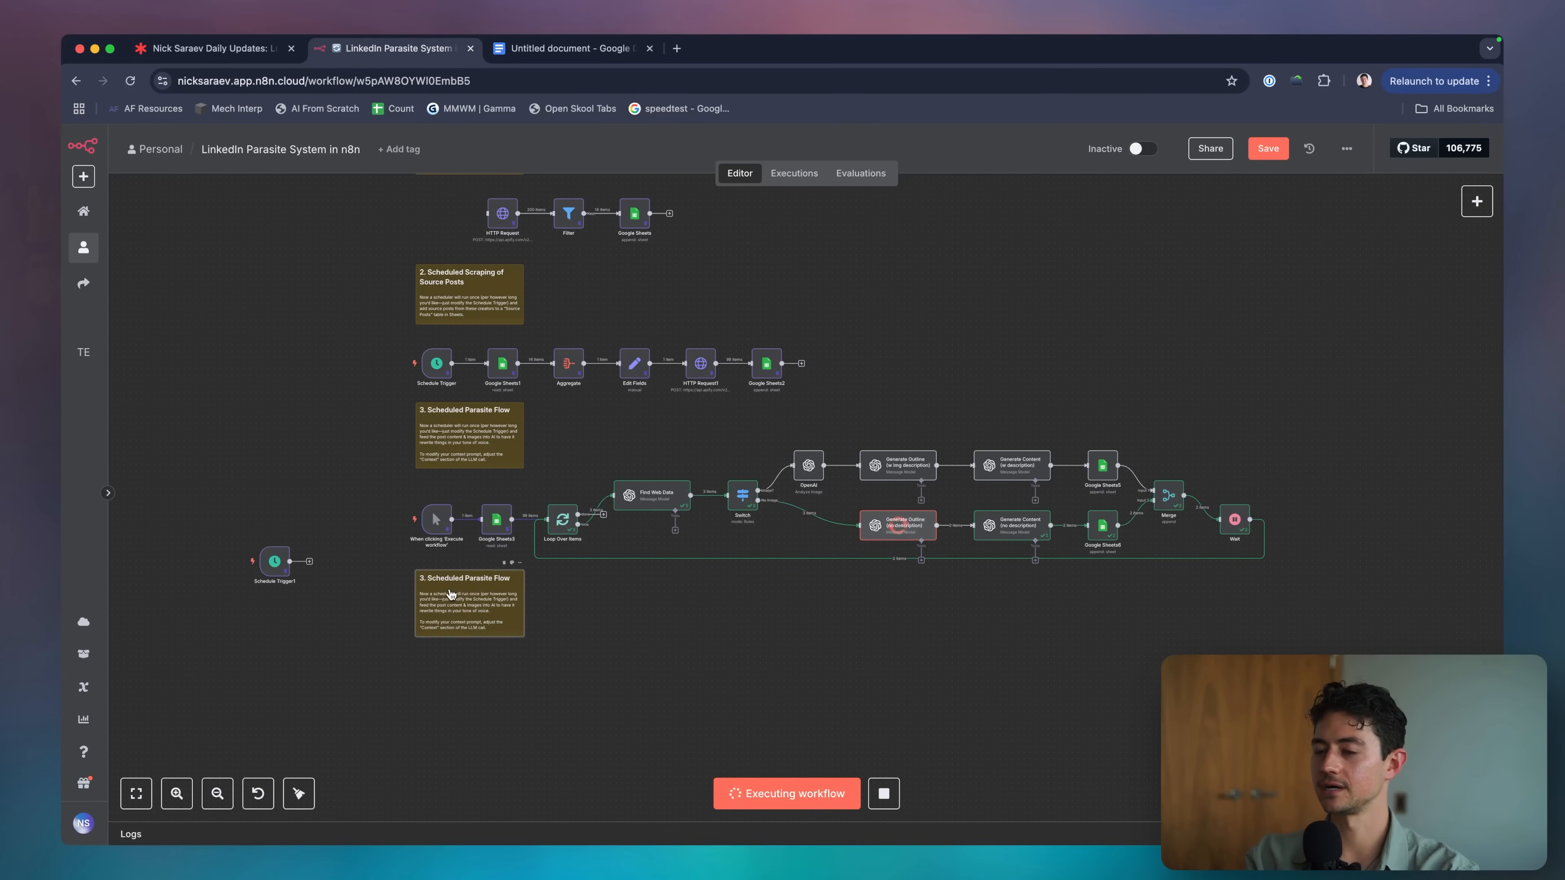
double_click(487, 592)
scroll(398, 624, up, 5)
key(super+a)
text(## 3. Scheduled LinkedIn Poster)
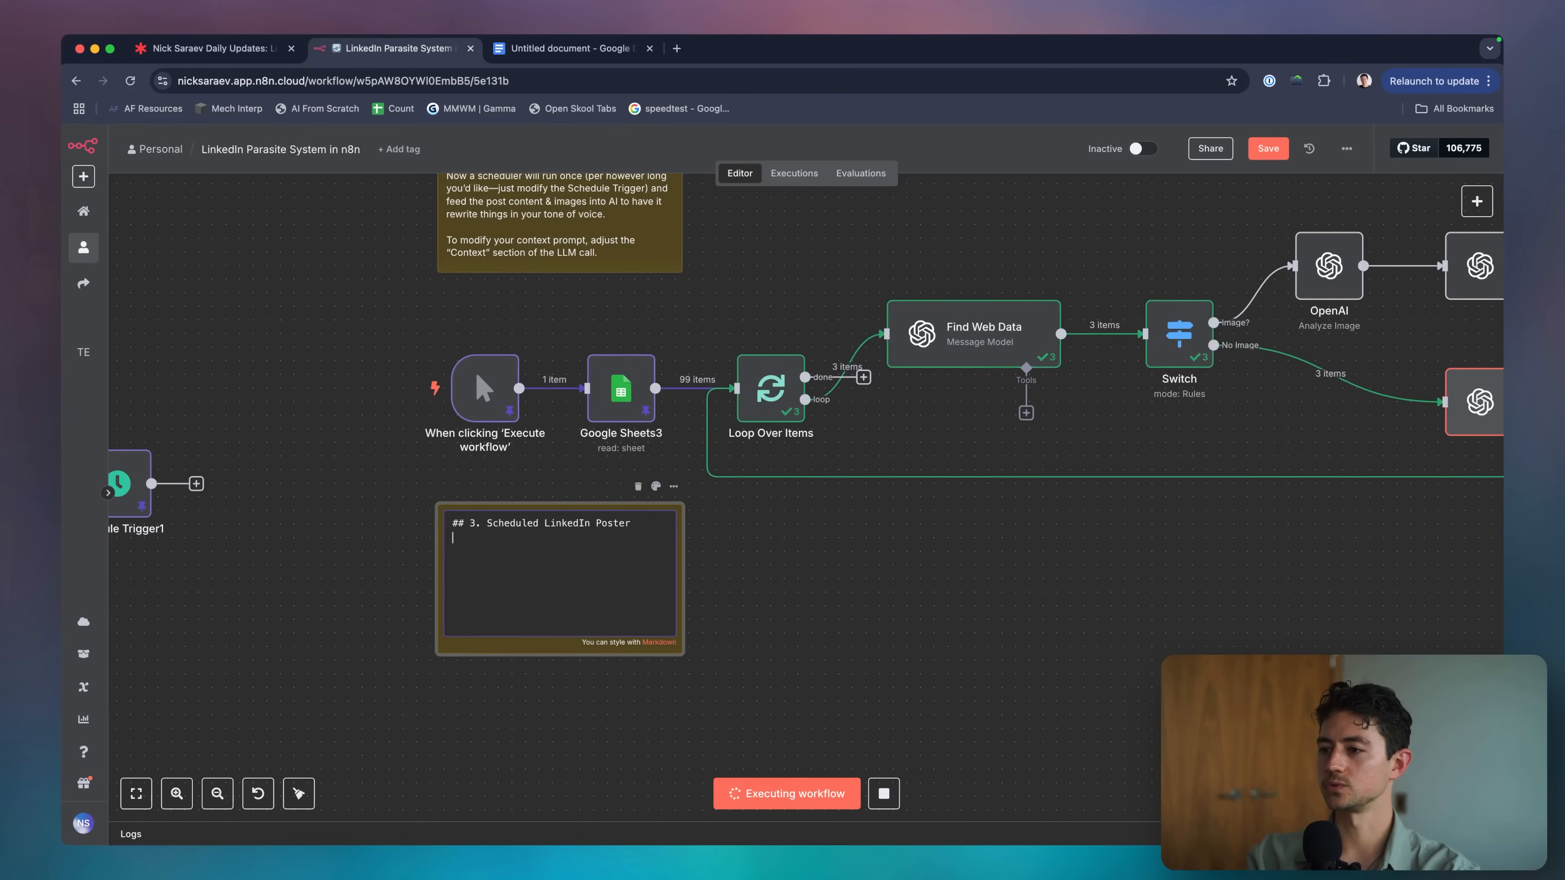
text(  Thi)
Add a description saying it posts to LinkedIn and sets destination posts to "Published".
click(644, 77)
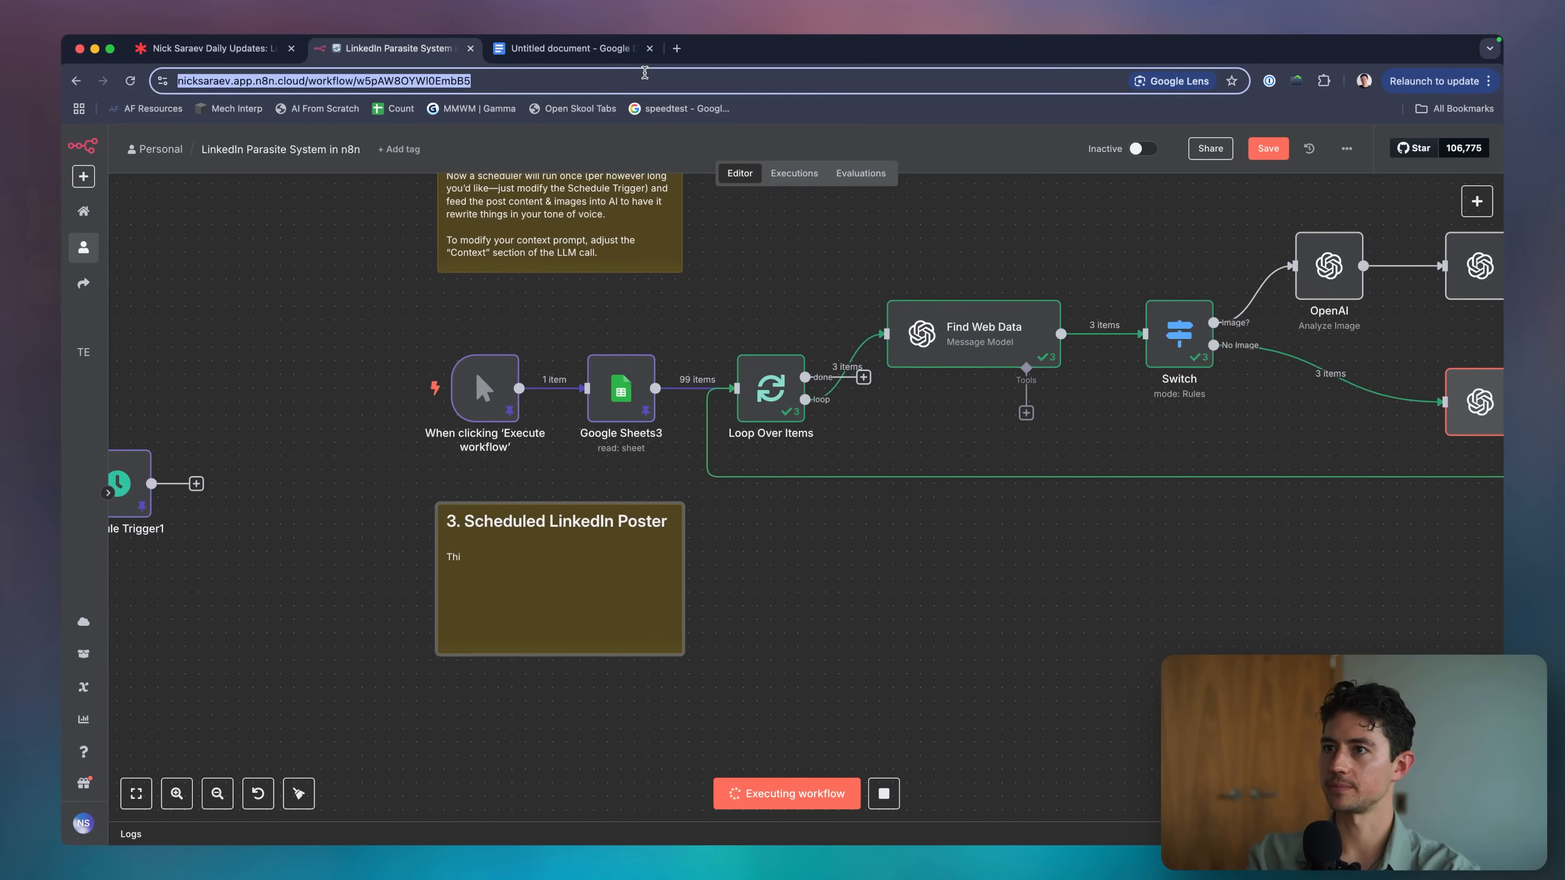
text(This posts on LinkedIn)
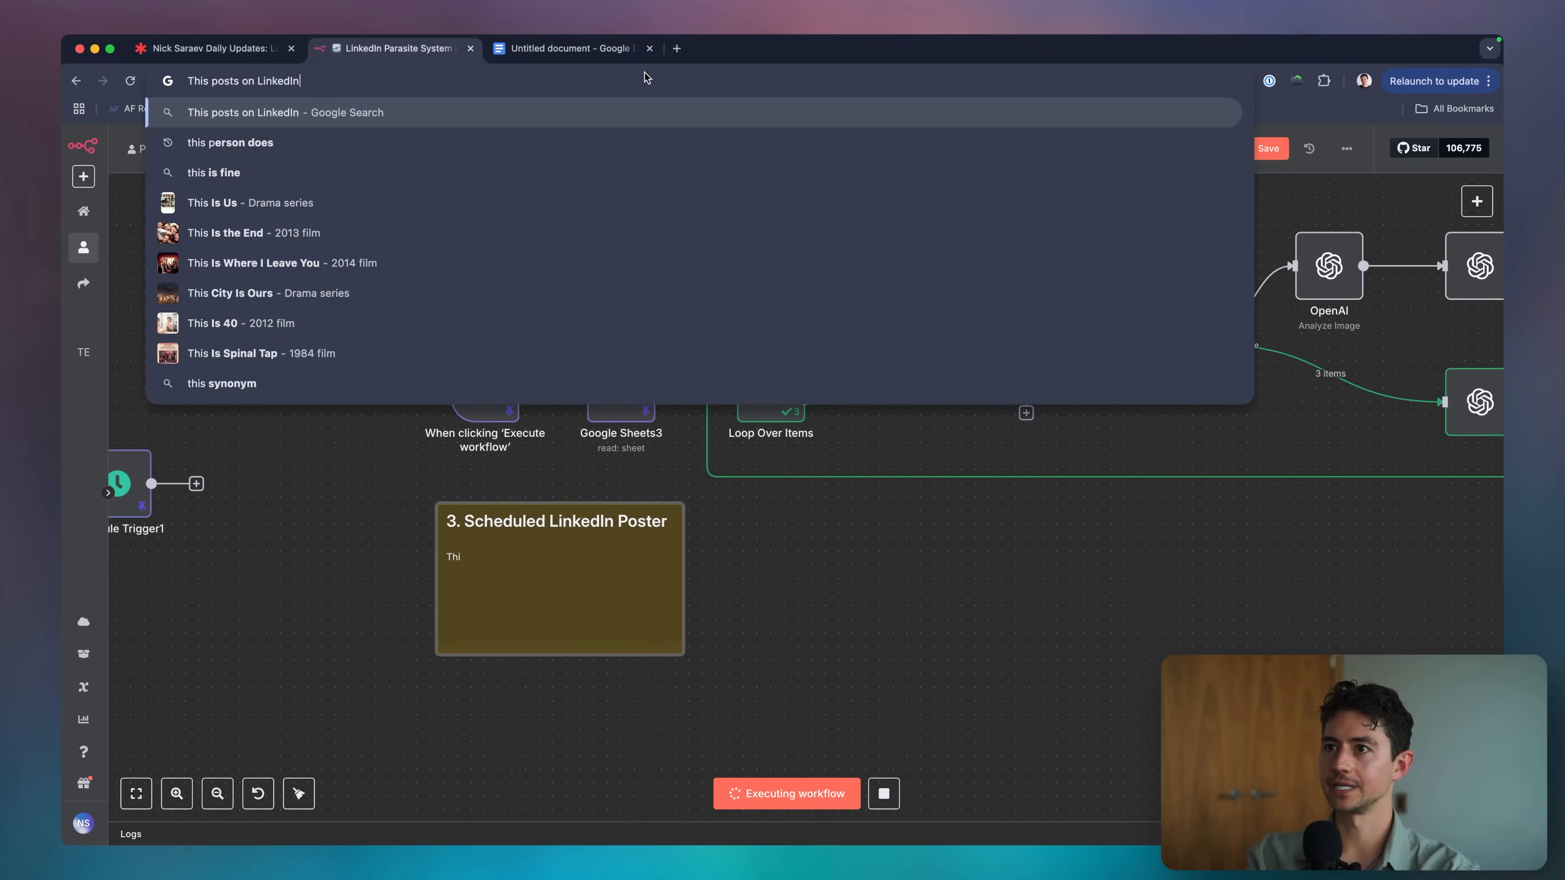
text(. You'll)
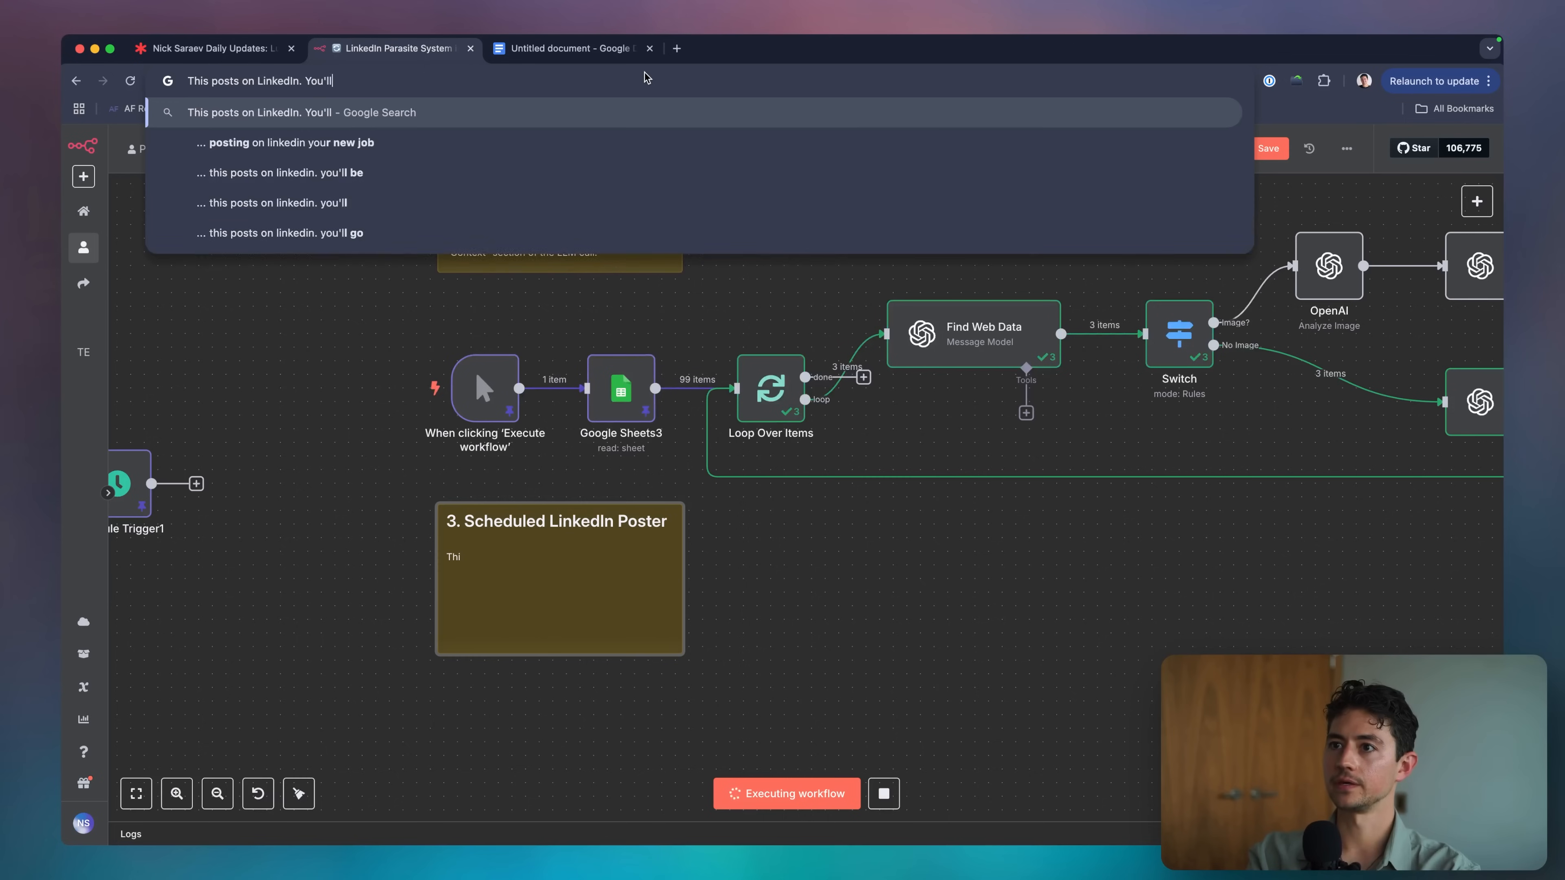
text( have to update your credential)
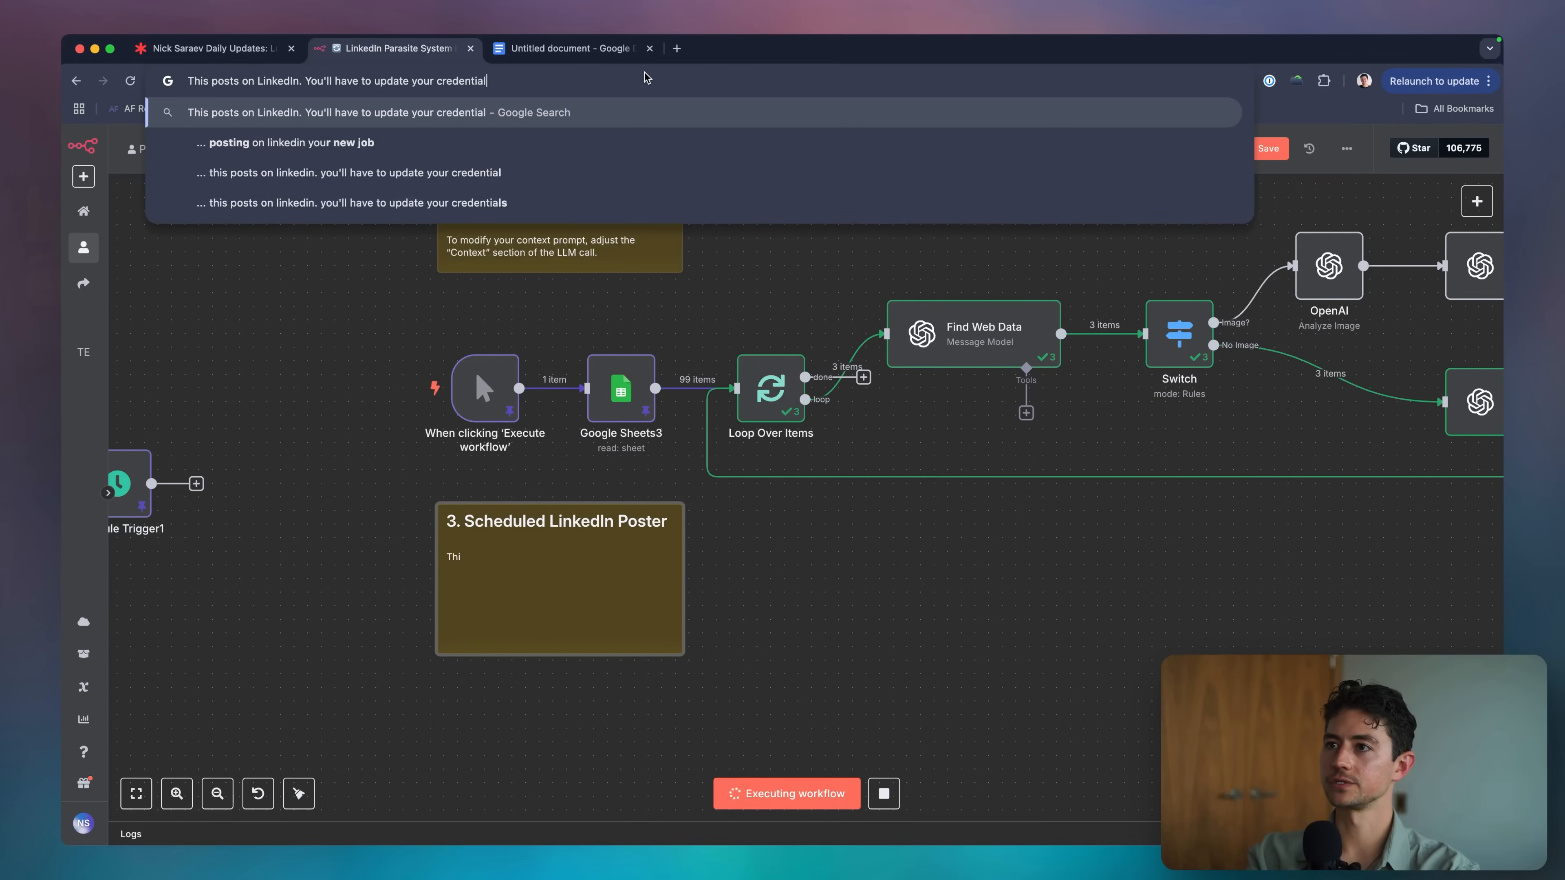
text(s in the HTTP request modul)
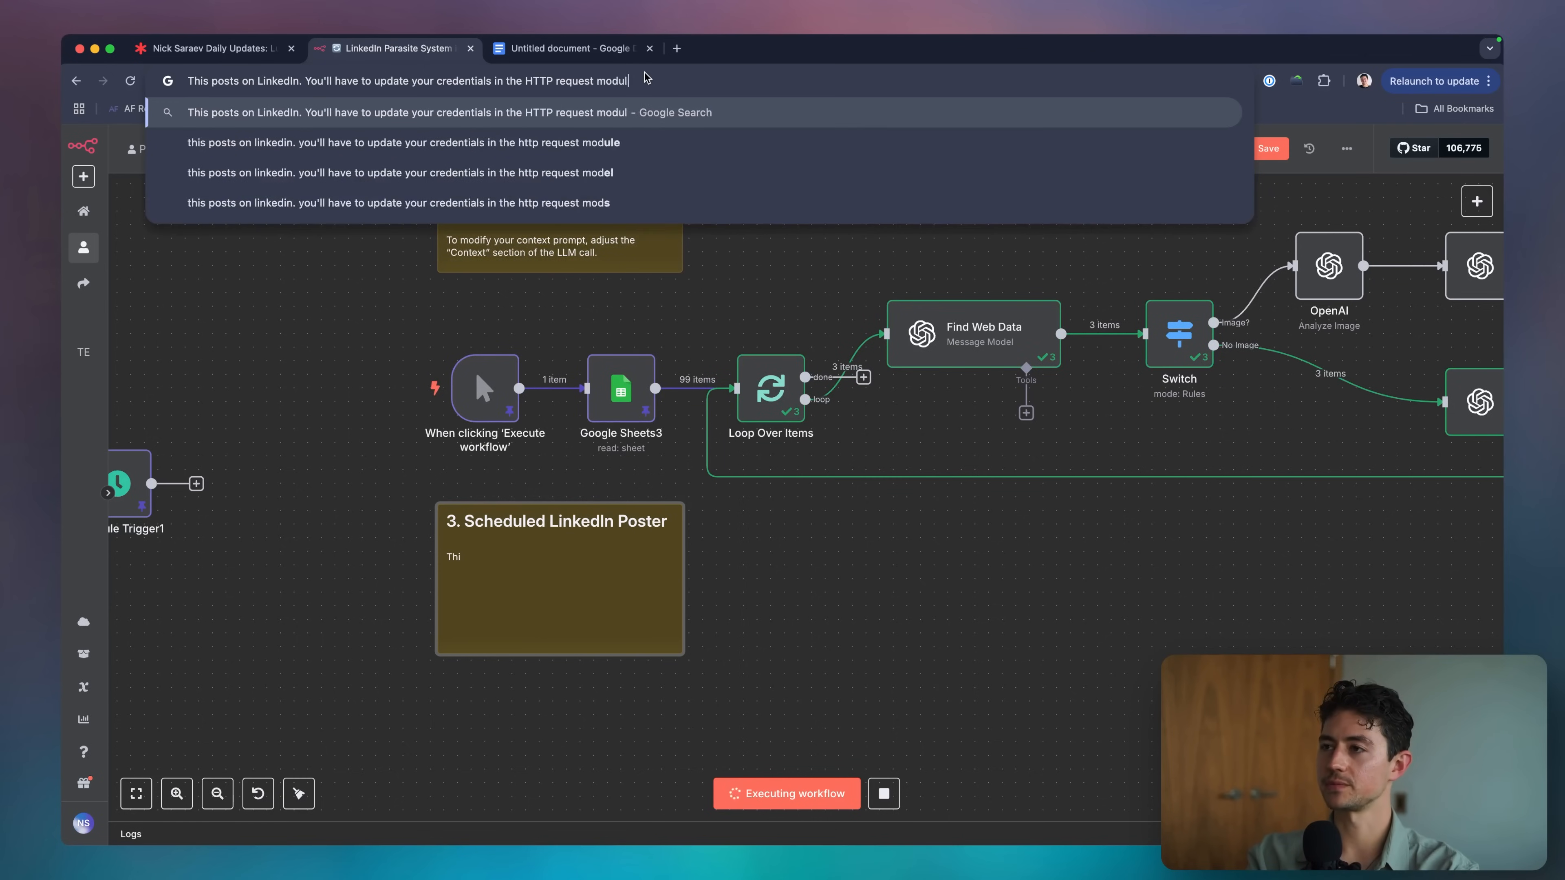
text(e.)
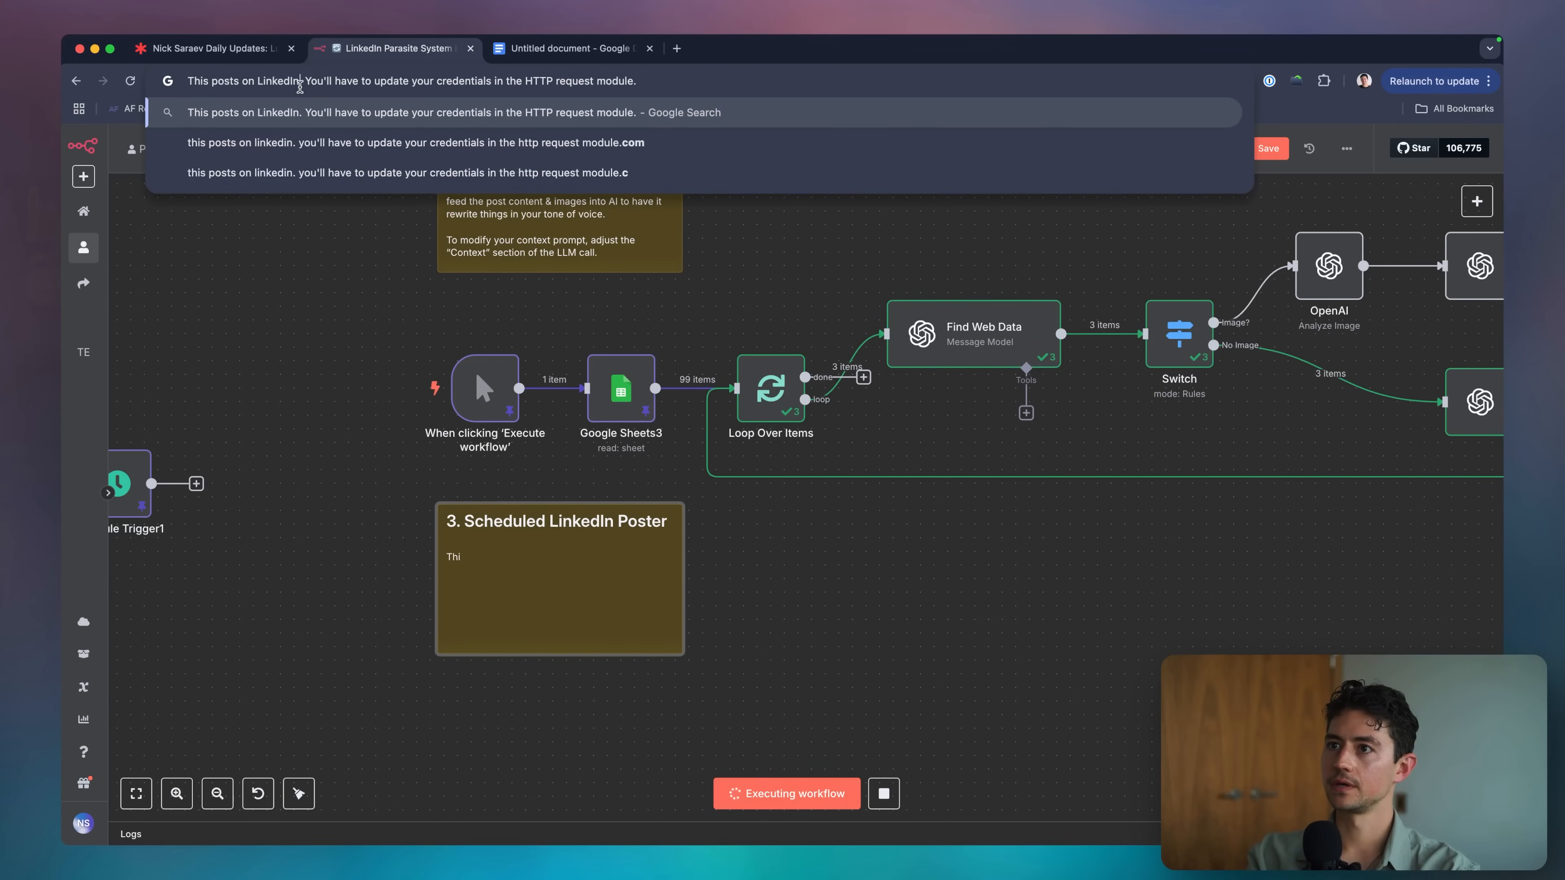
text( and then updates the Google Sheet)
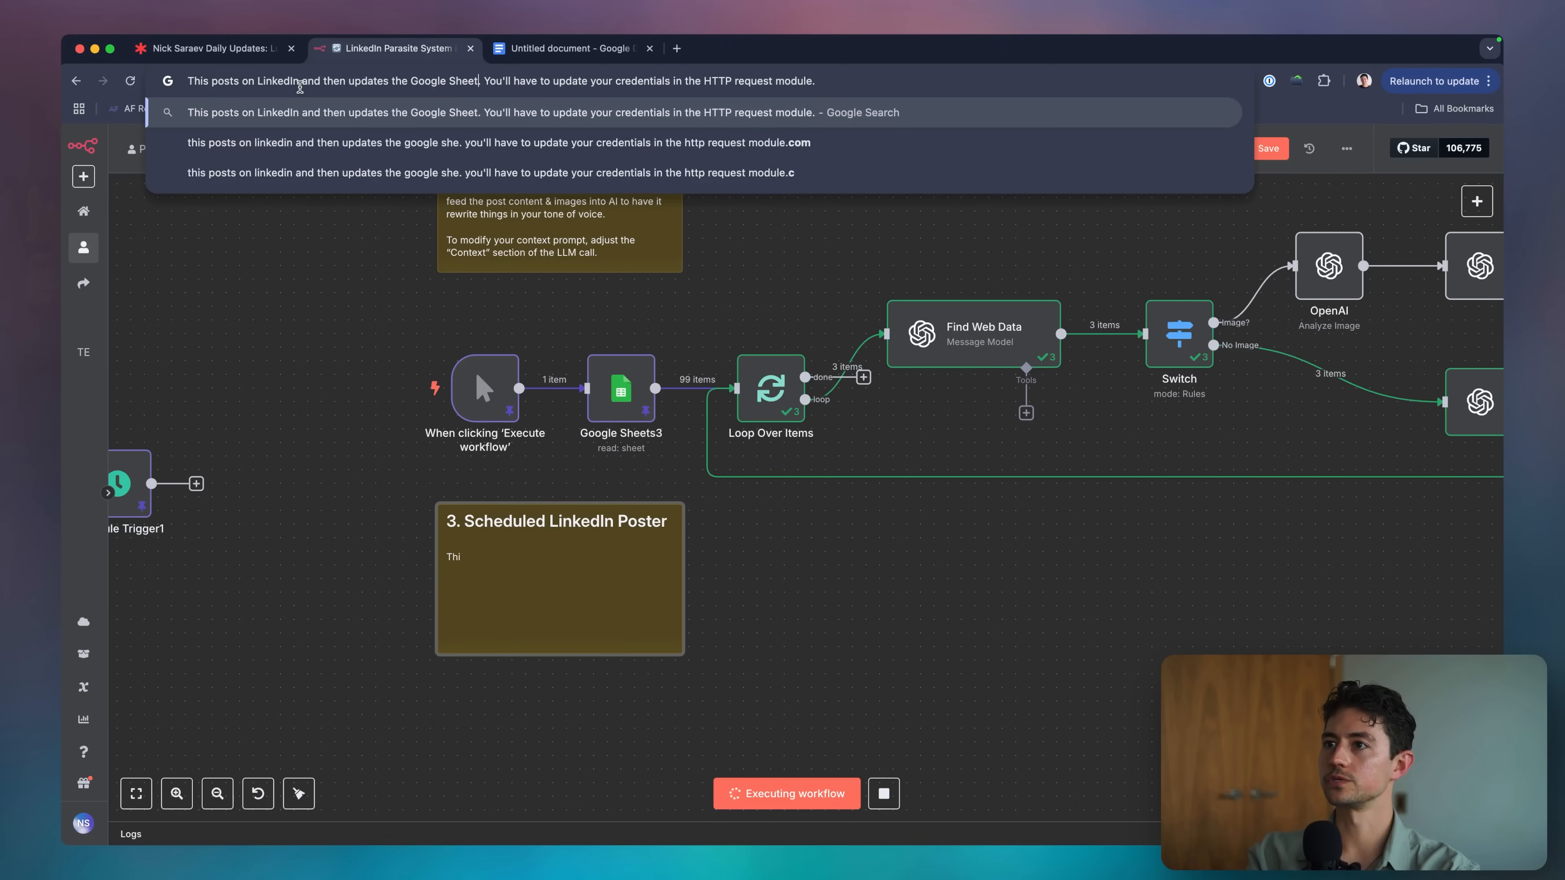
text( so that )
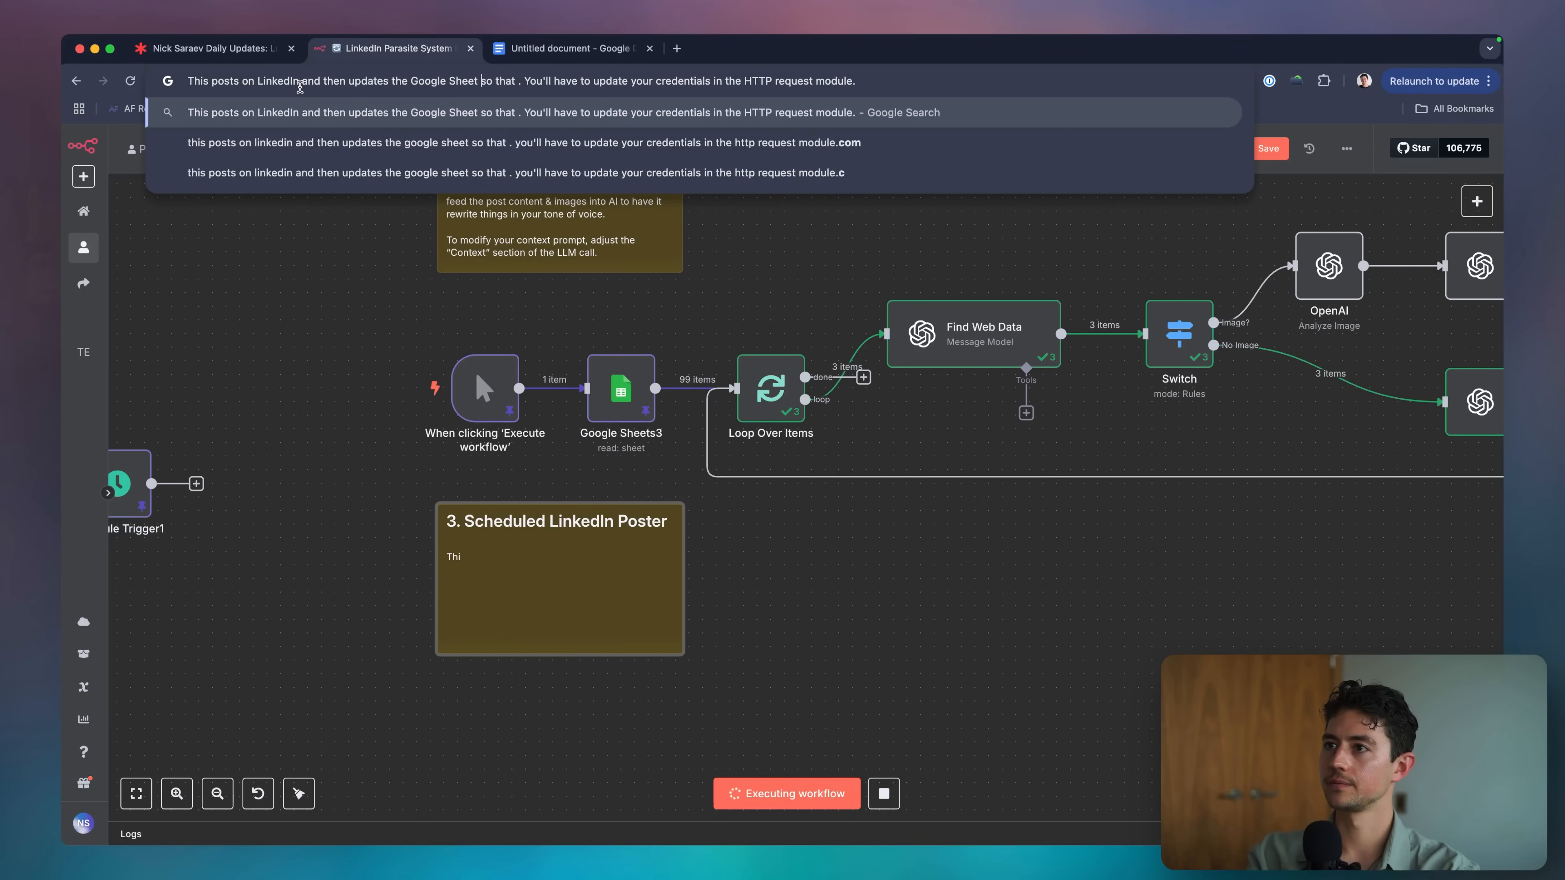
text(the posted de)
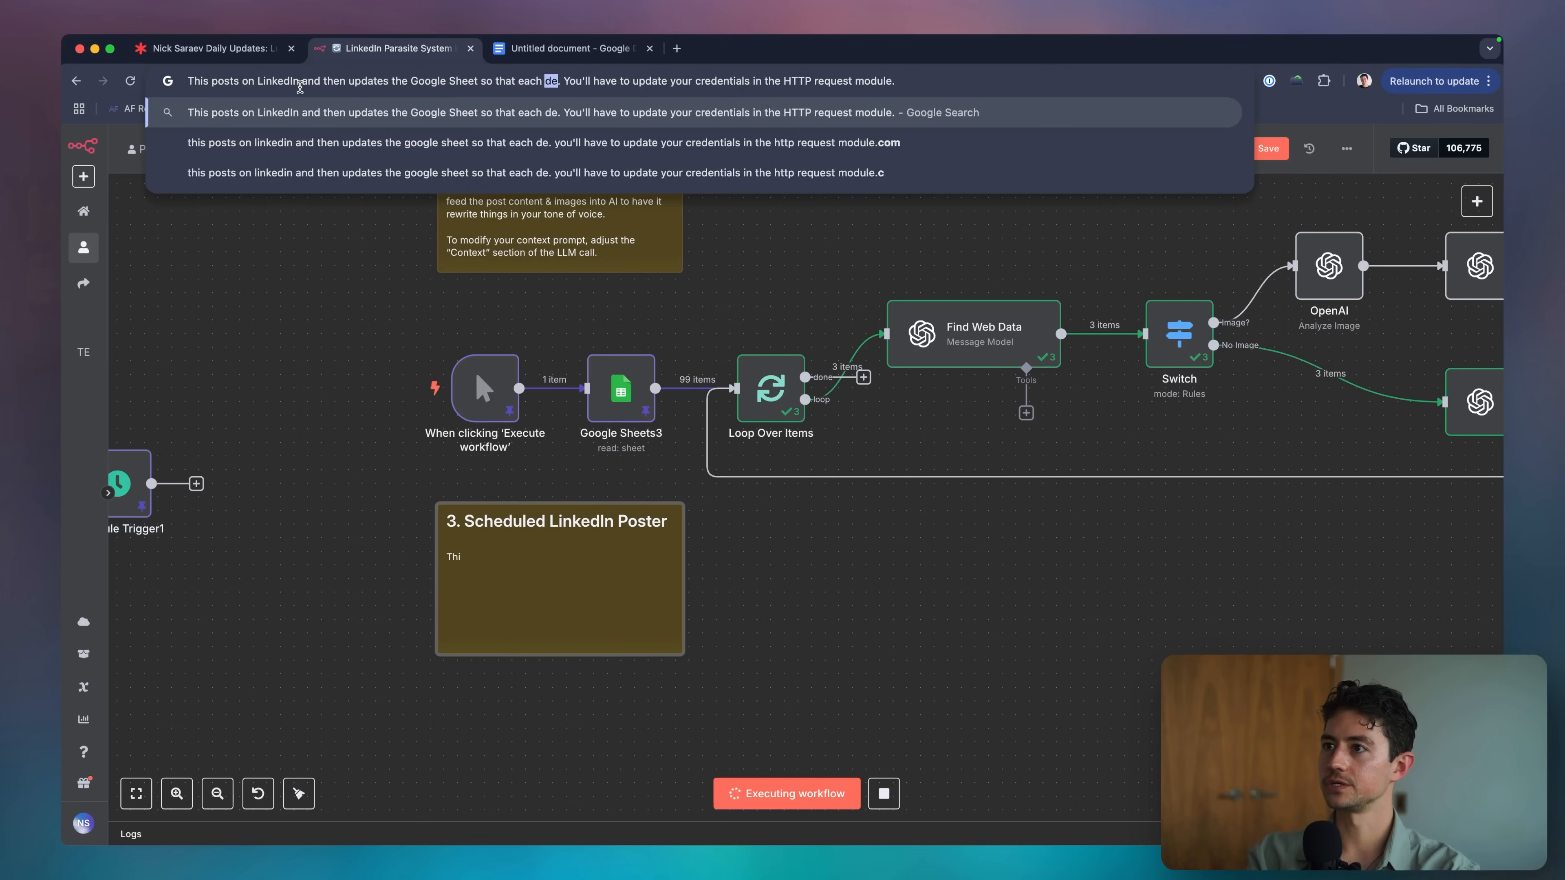
text(stination )
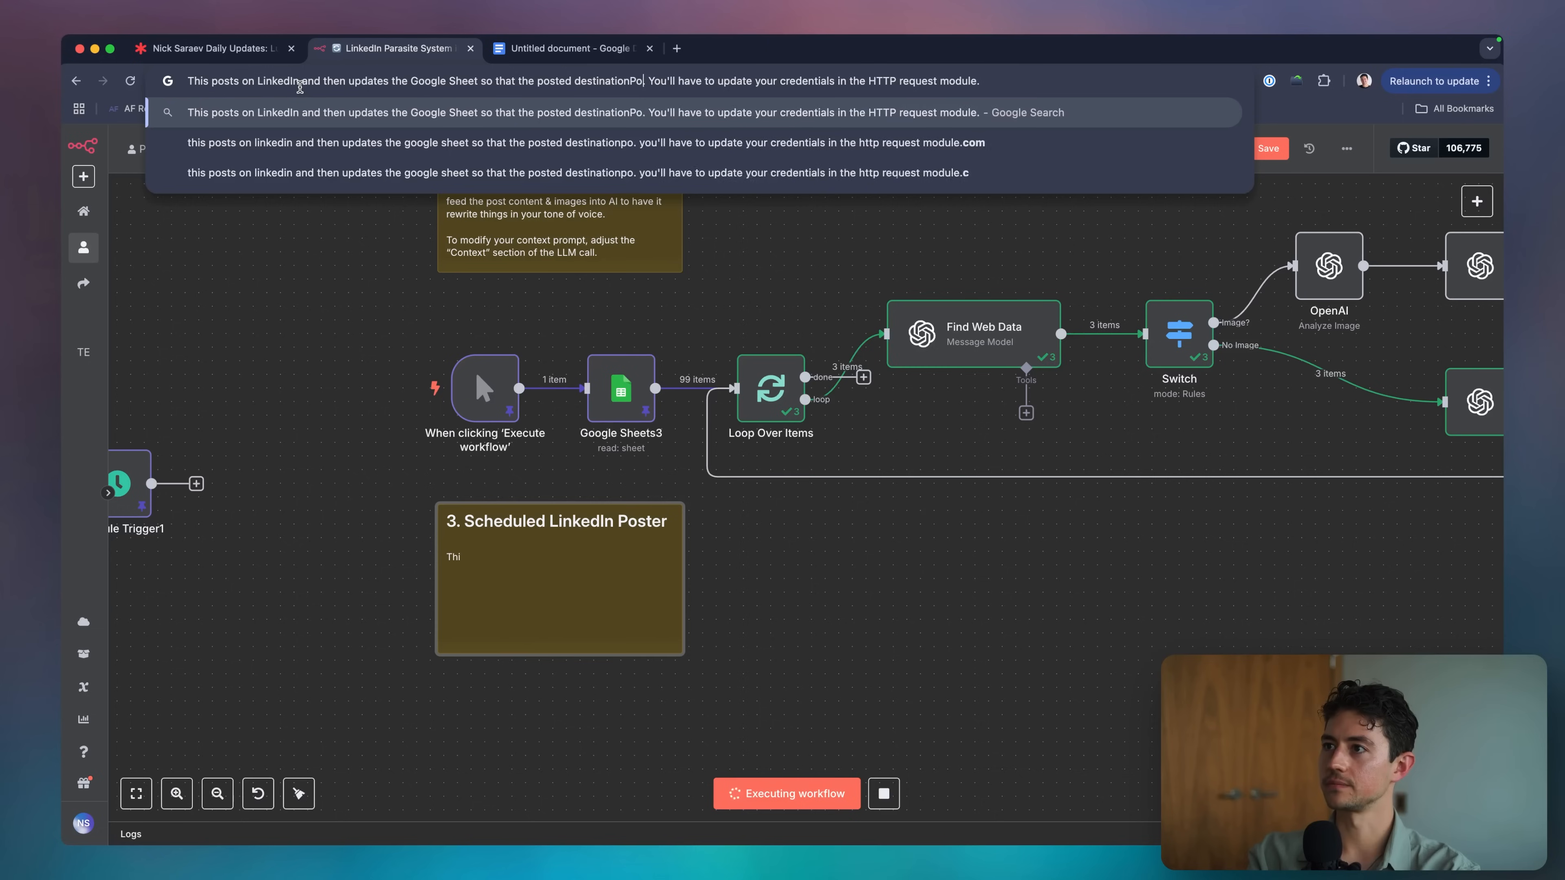
text(posts)
key(alt+Left)
key(alt+Left)
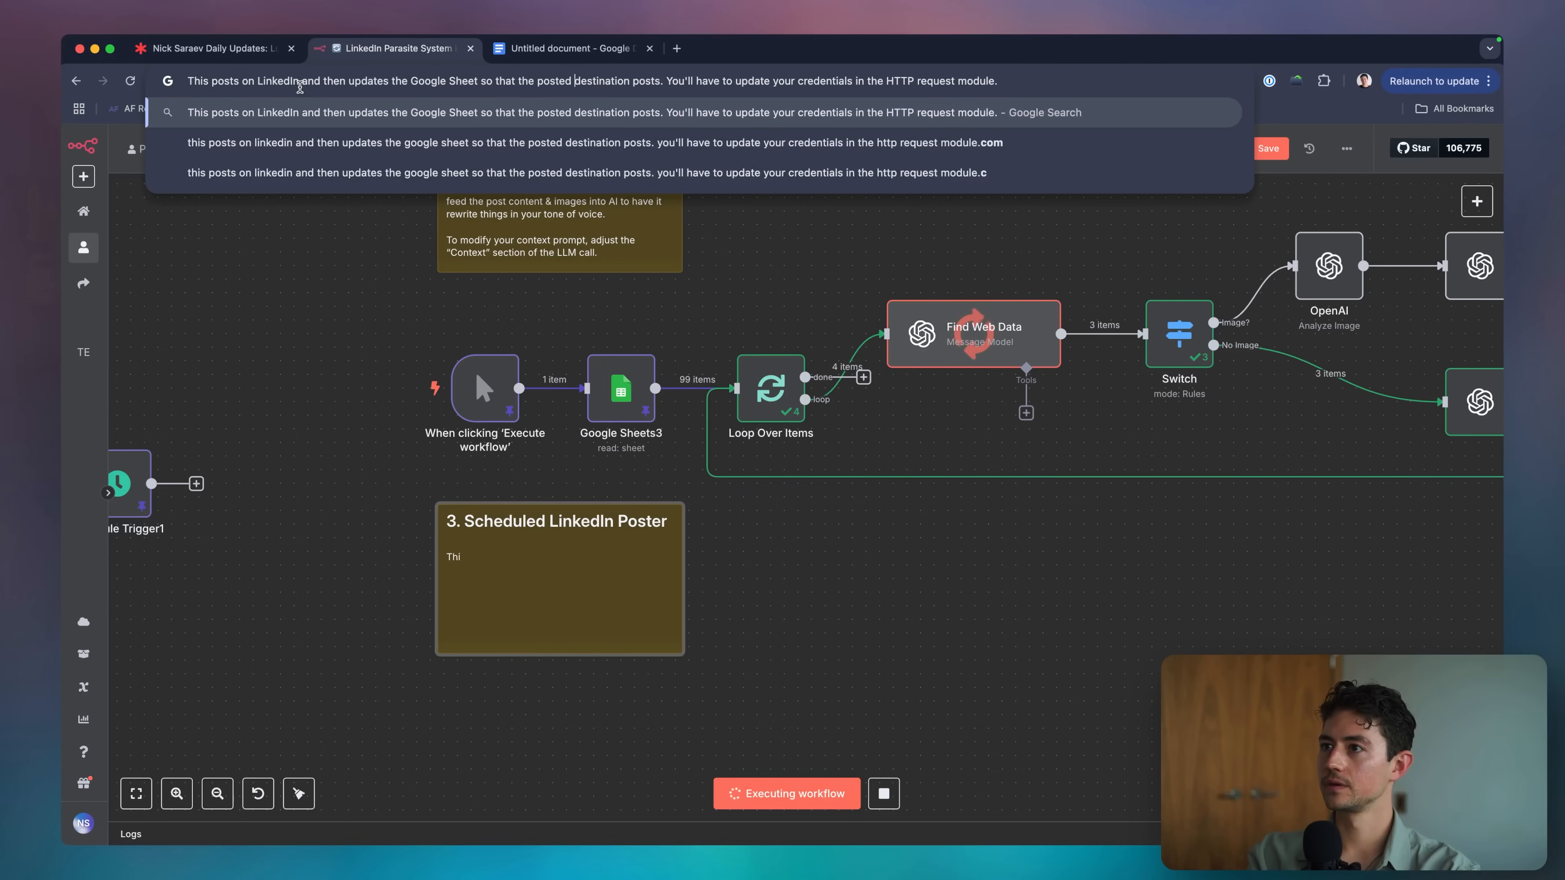
text(published)
key(alt+Right)
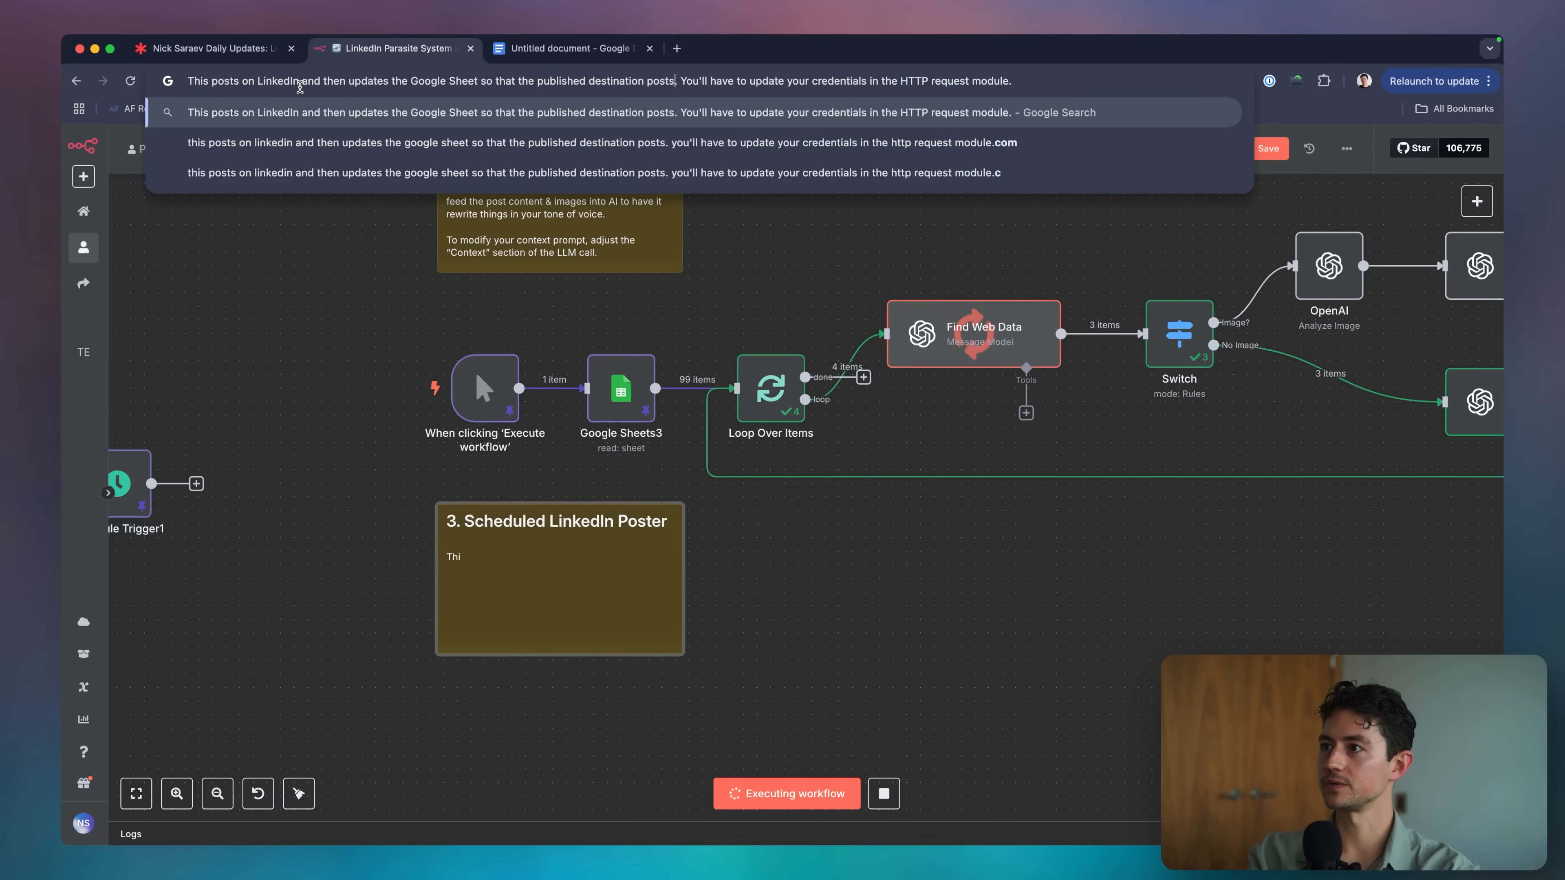
text(are set to "Publi)
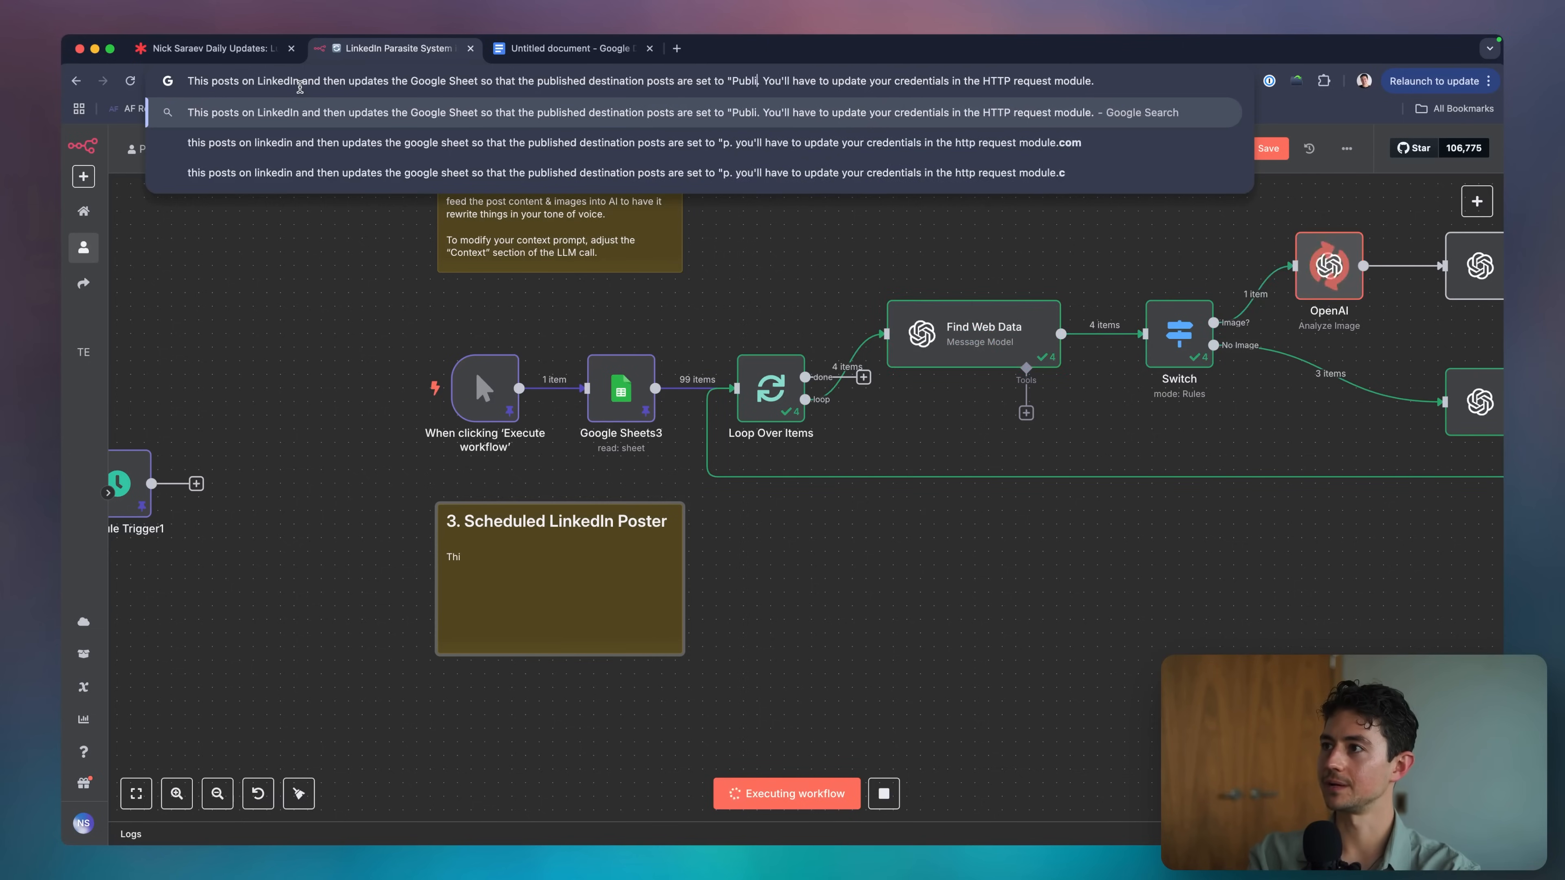
text(shed")
key(super+a)
key(super+c)
click(537, 556)
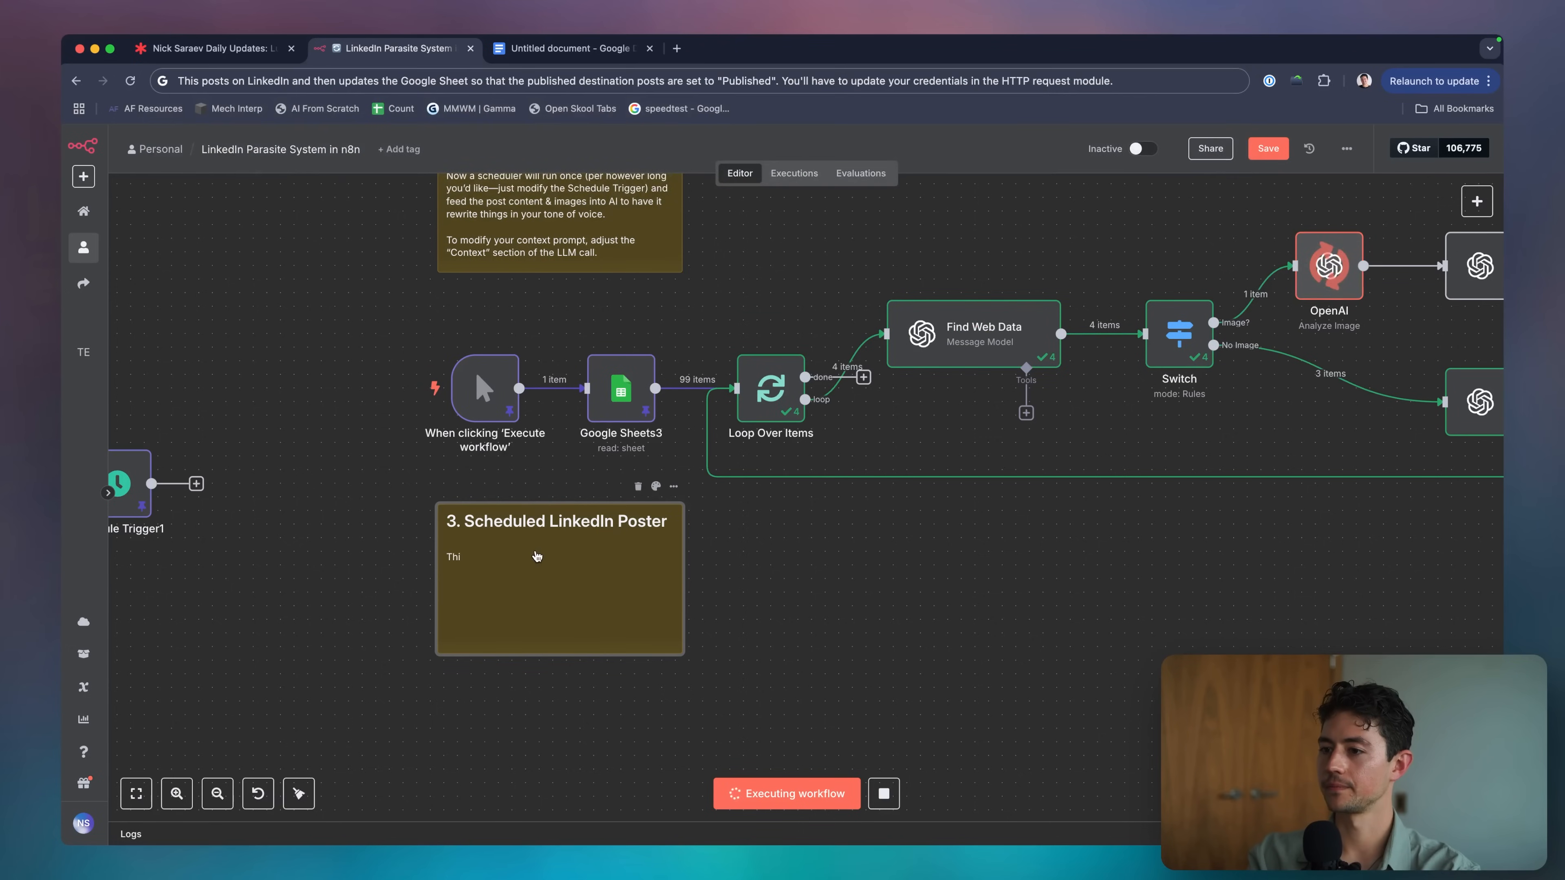
double_click(537, 556)
key(super+v)
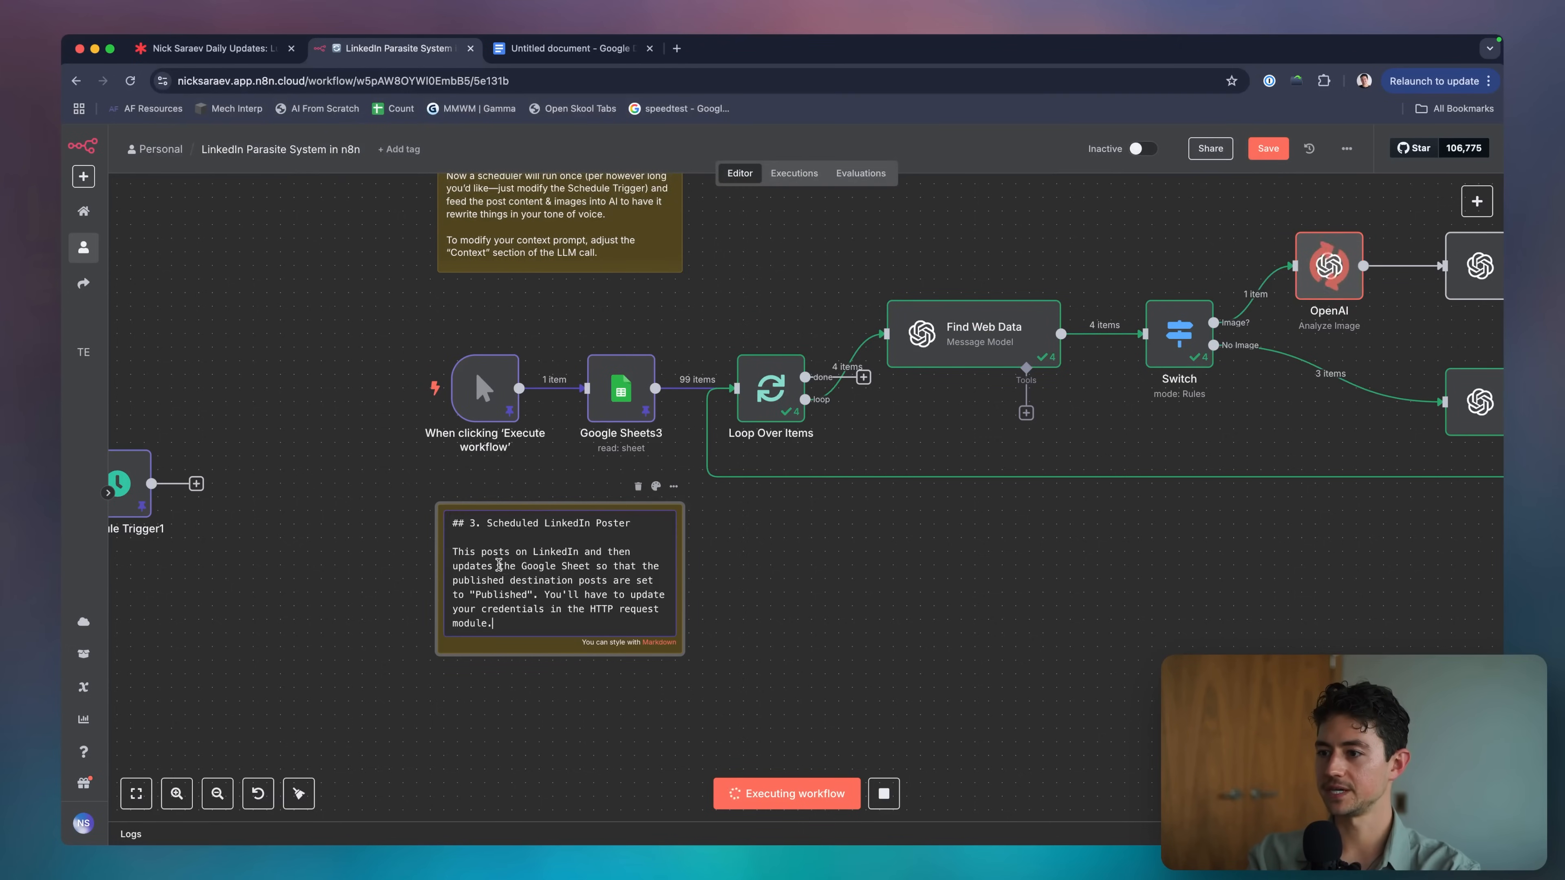
Resize the '3. Scheduled LinkedIn Poster' sticky note narrower.
click(774, 606)
scroll(716, 624, down, 3)
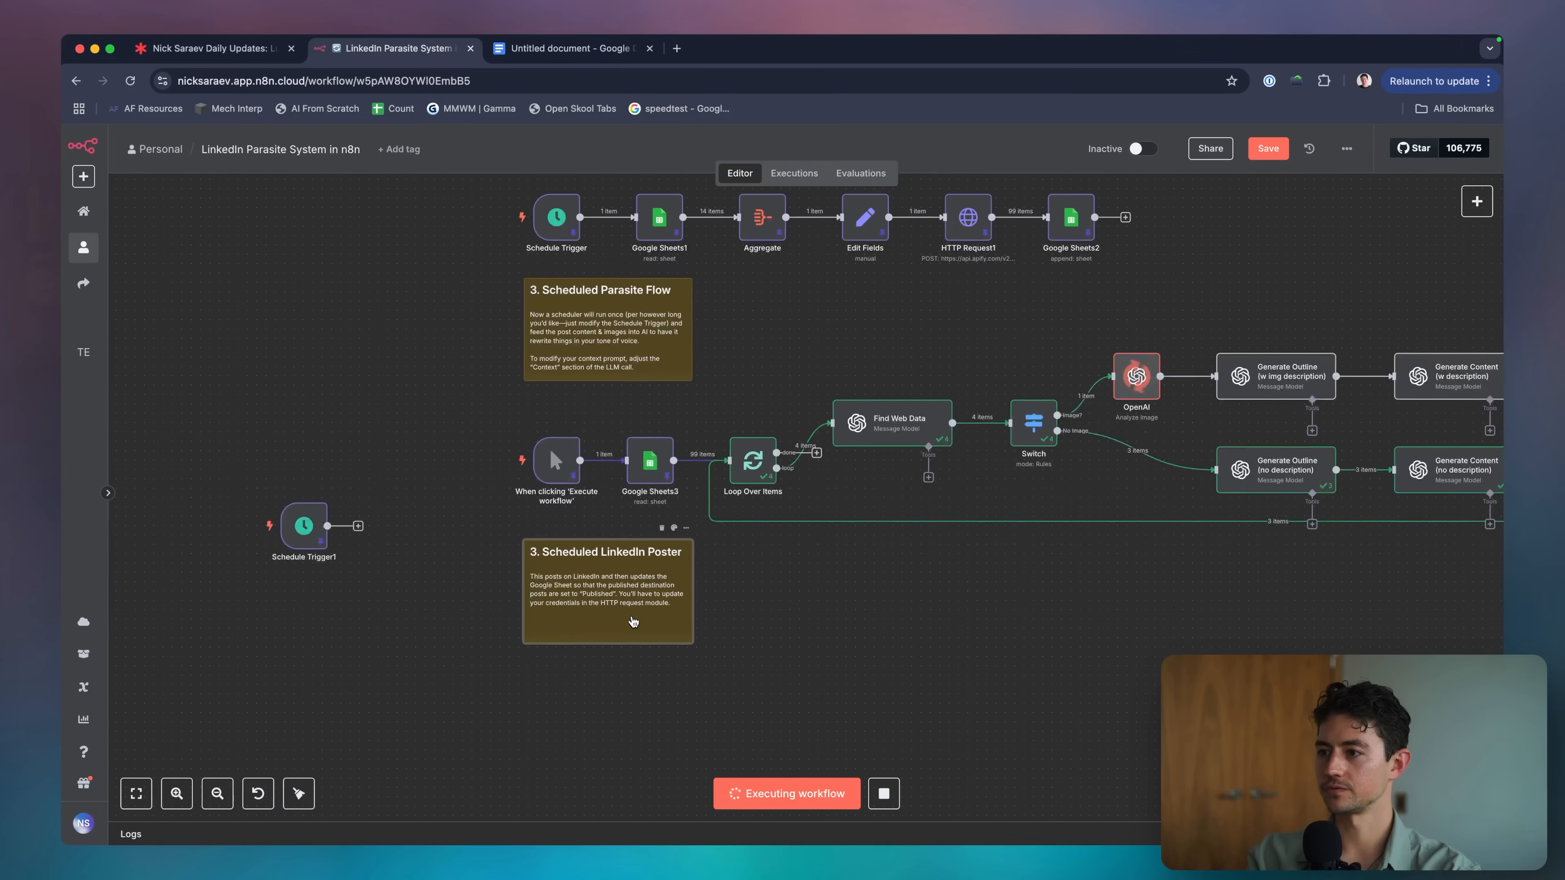
drag(685, 620, 675, 644)
Place Google Sheets4 below the new LinkedIn Poster sticky note.
click(757, 632)
scroll(757, 632, right, 2)
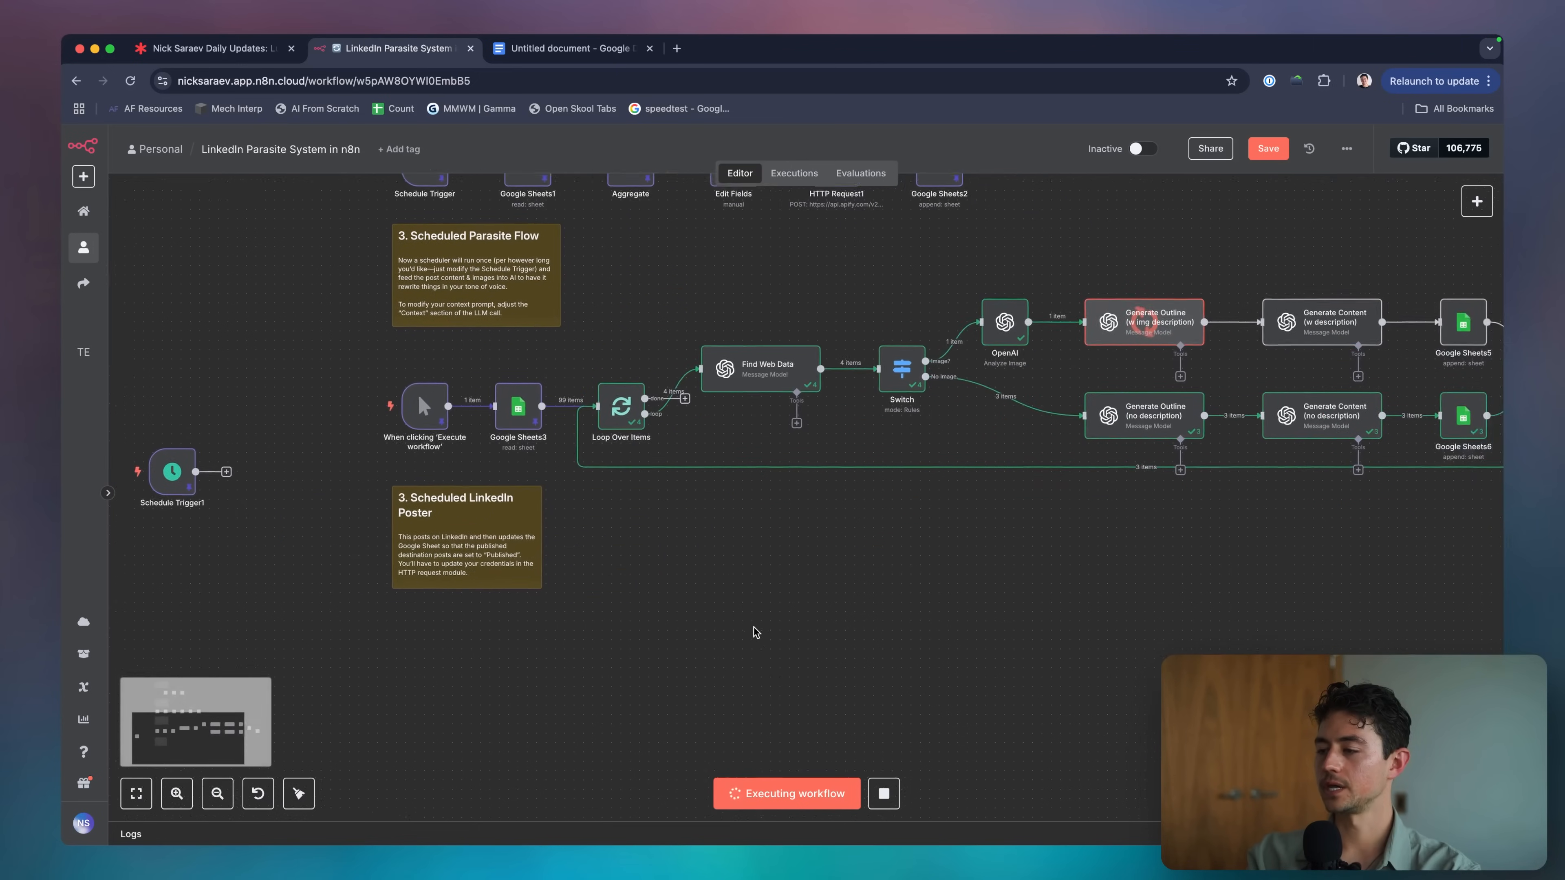
scroll(756, 633, down, 2)
scroll(650, 528, up, 1)
drag(555, 494, 590, 524)
click(643, 650)
scroll(566, 683, down, 2)
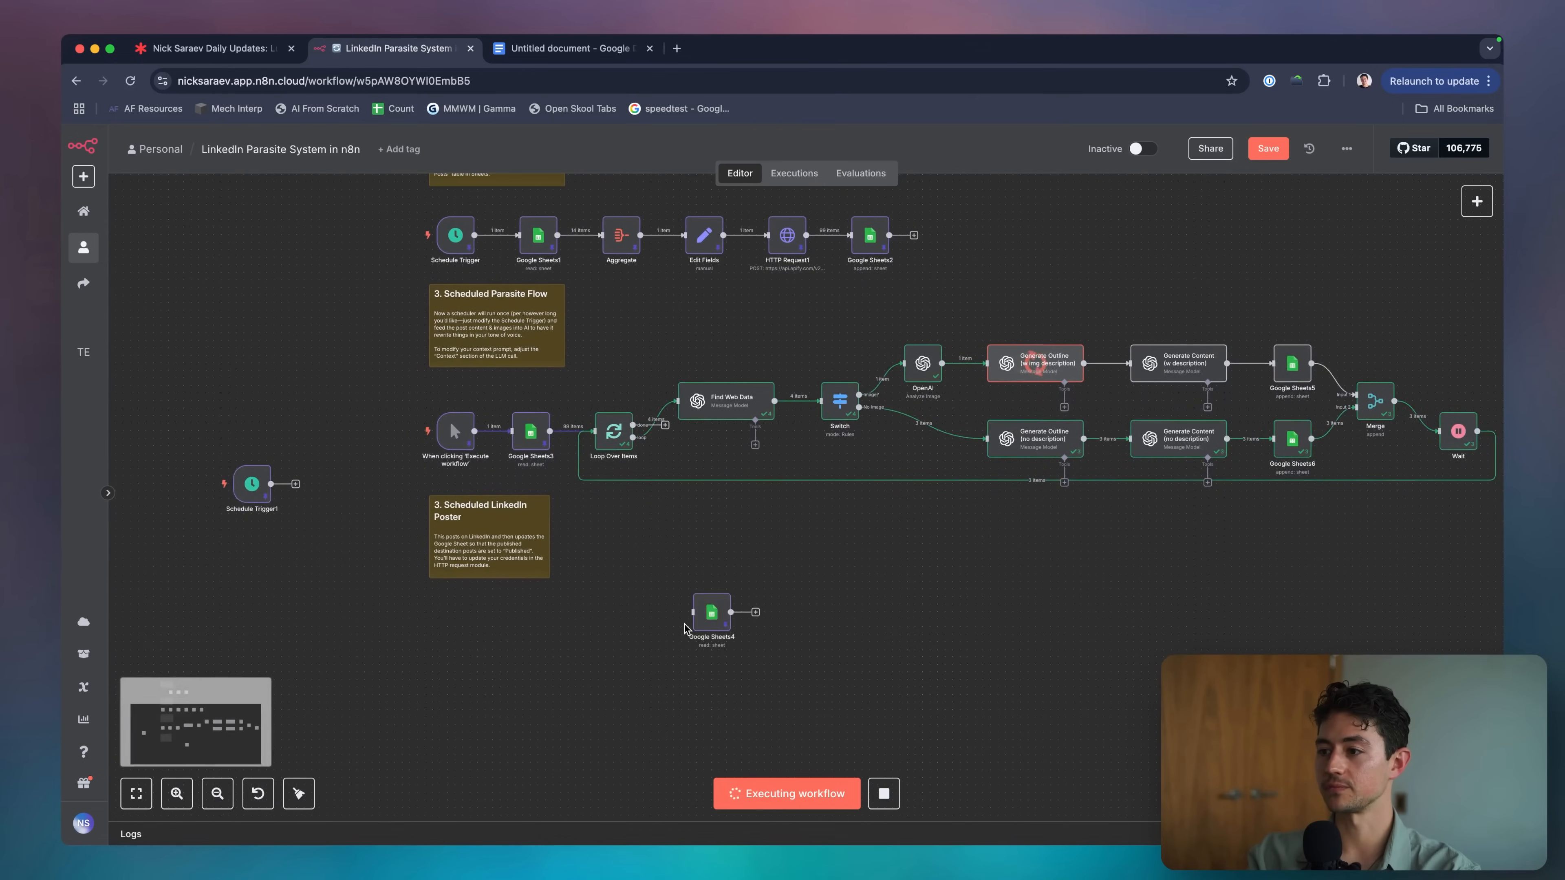
drag(714, 627, 530, 634)
Point Google Sheets4 at the Destination Posts sheet with a postStatus = draft filter.
scroll(534, 646, up, 5)
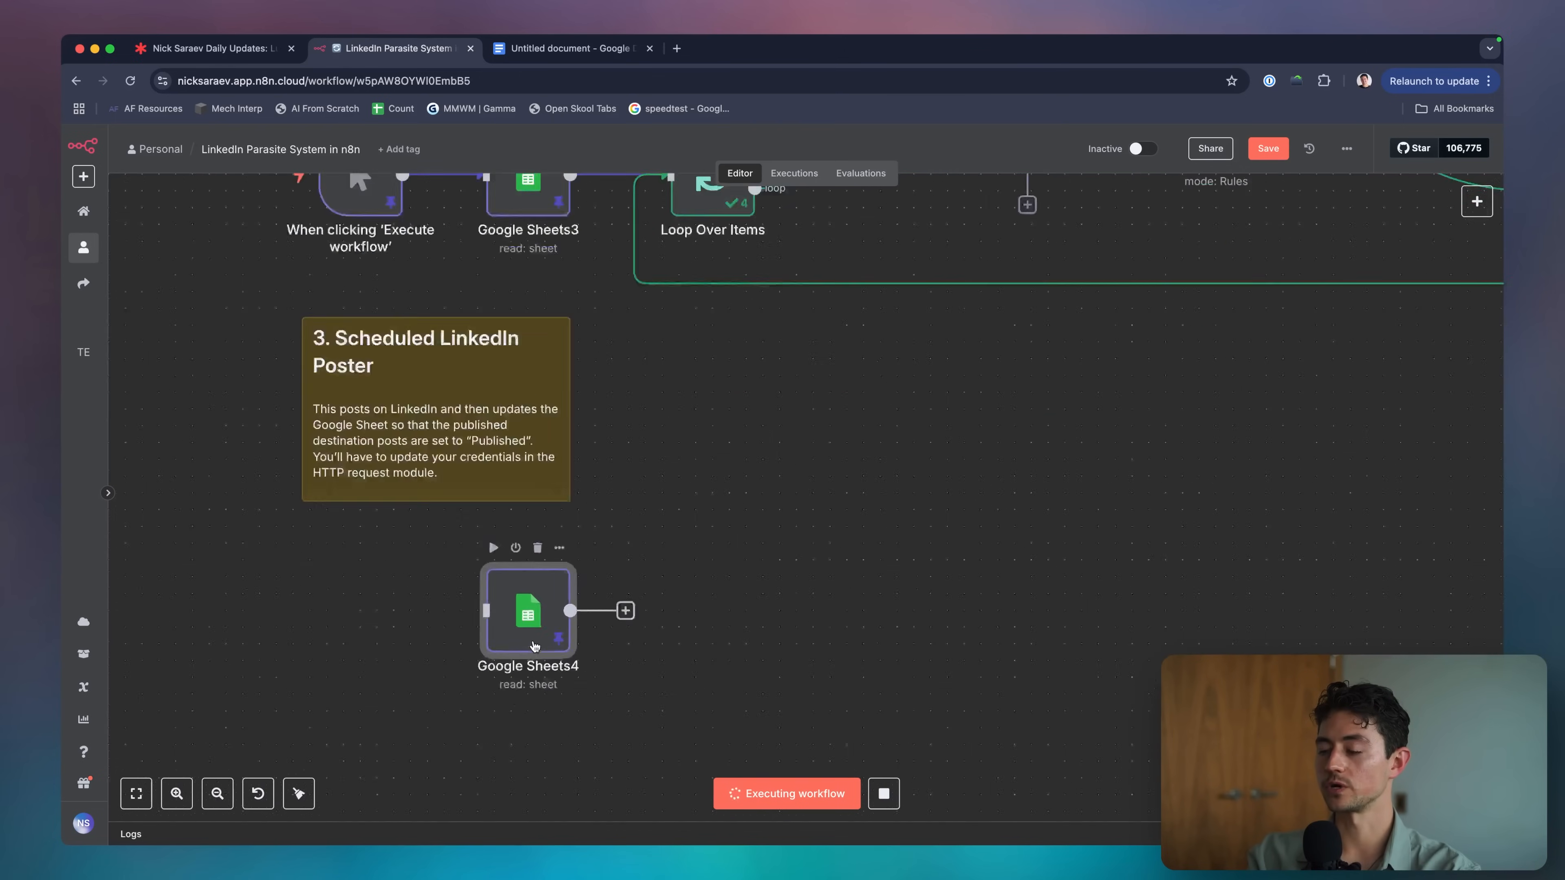
scroll(534, 646, down, 2)
double_click(530, 610)
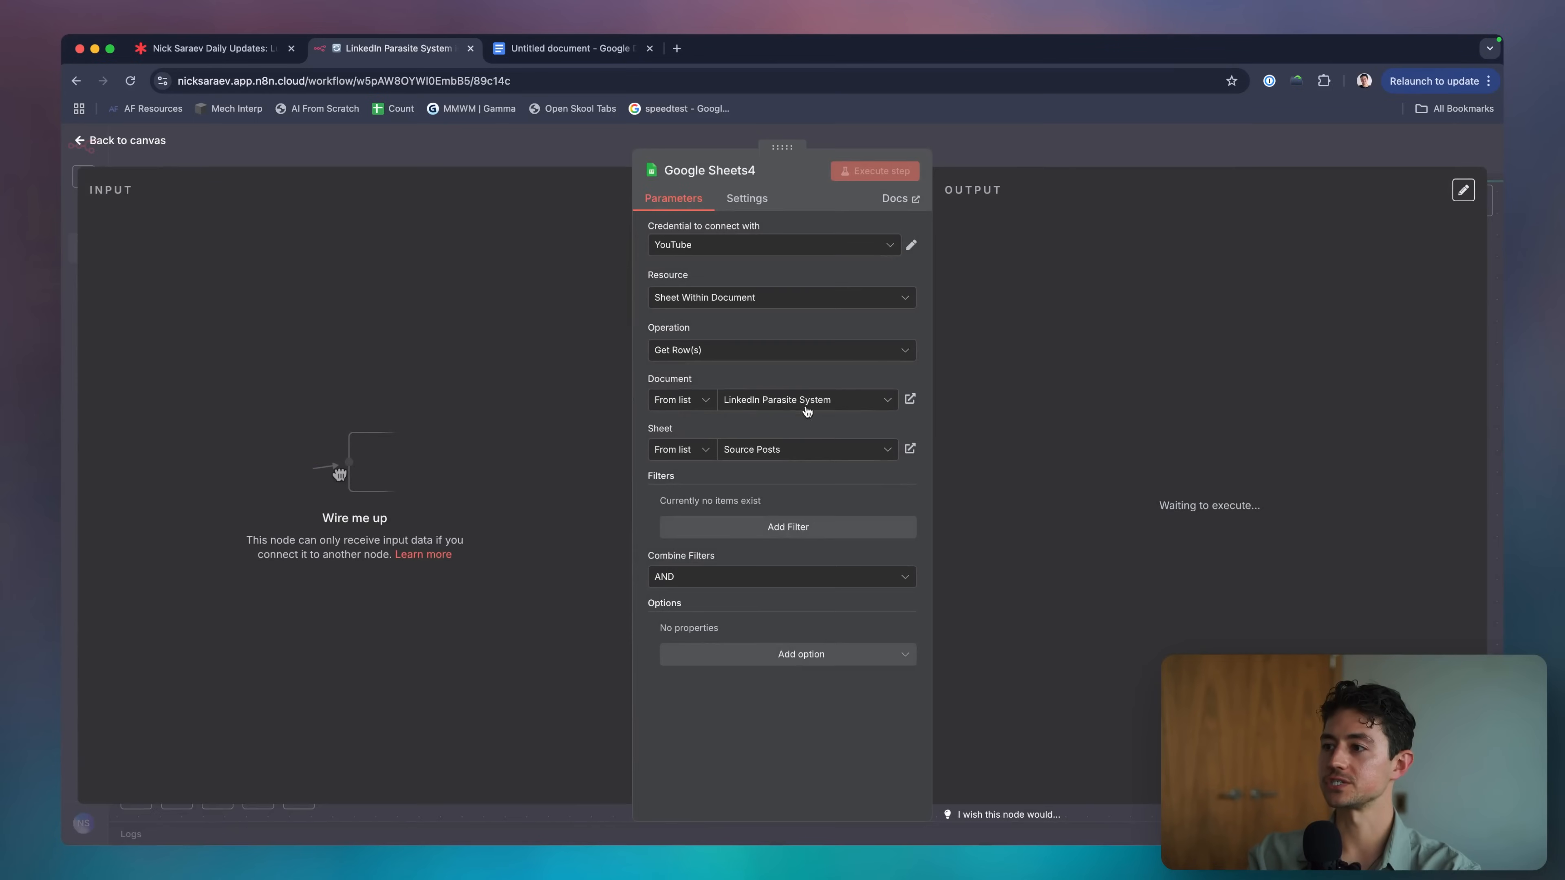
click(836, 454)
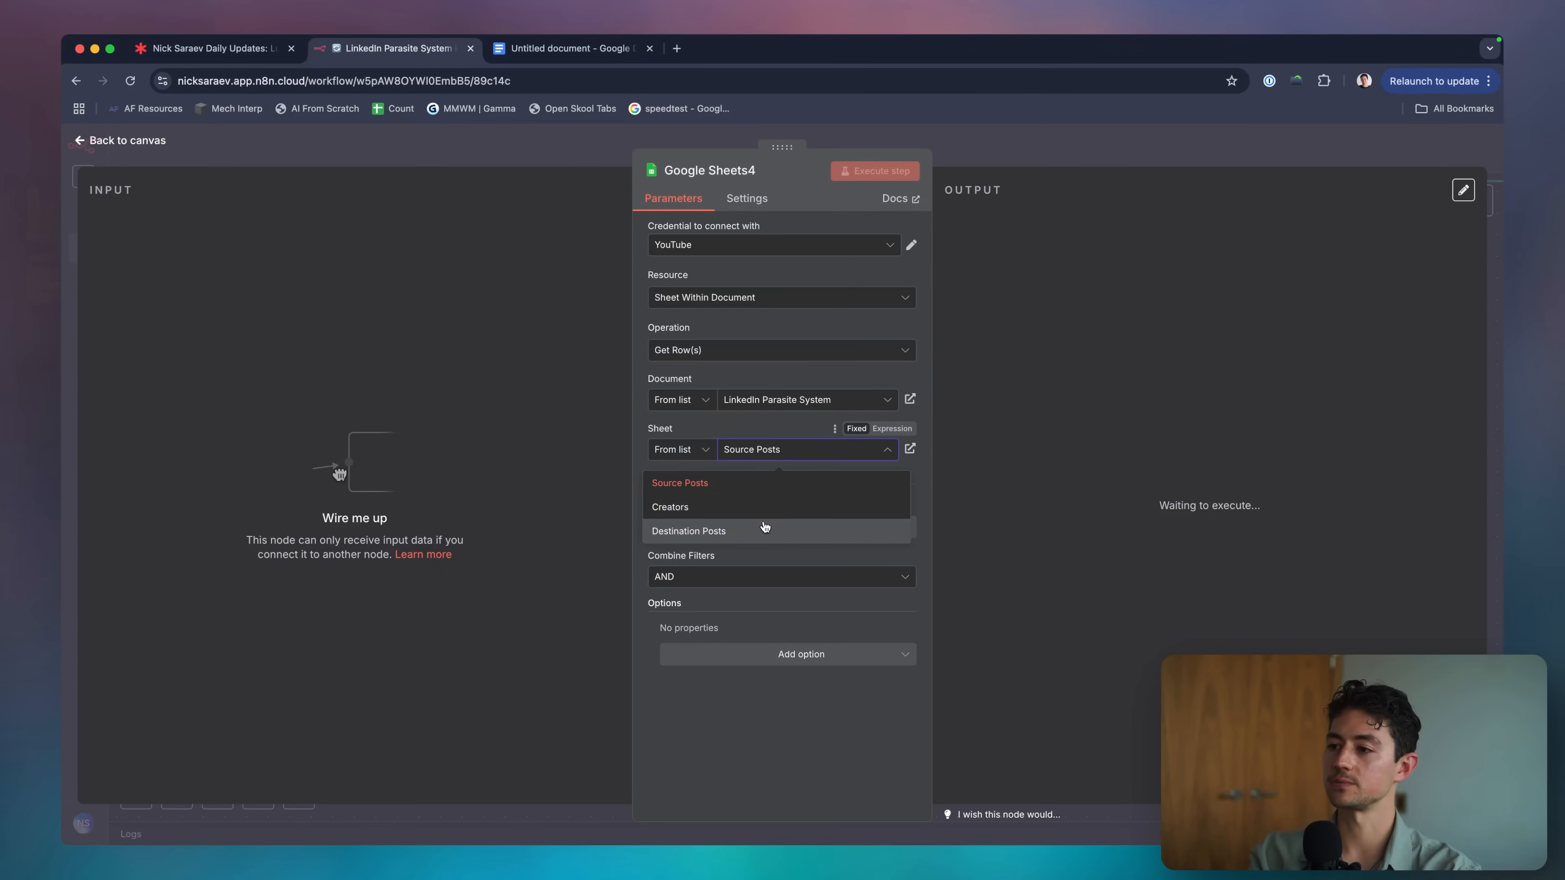
click(763, 529)
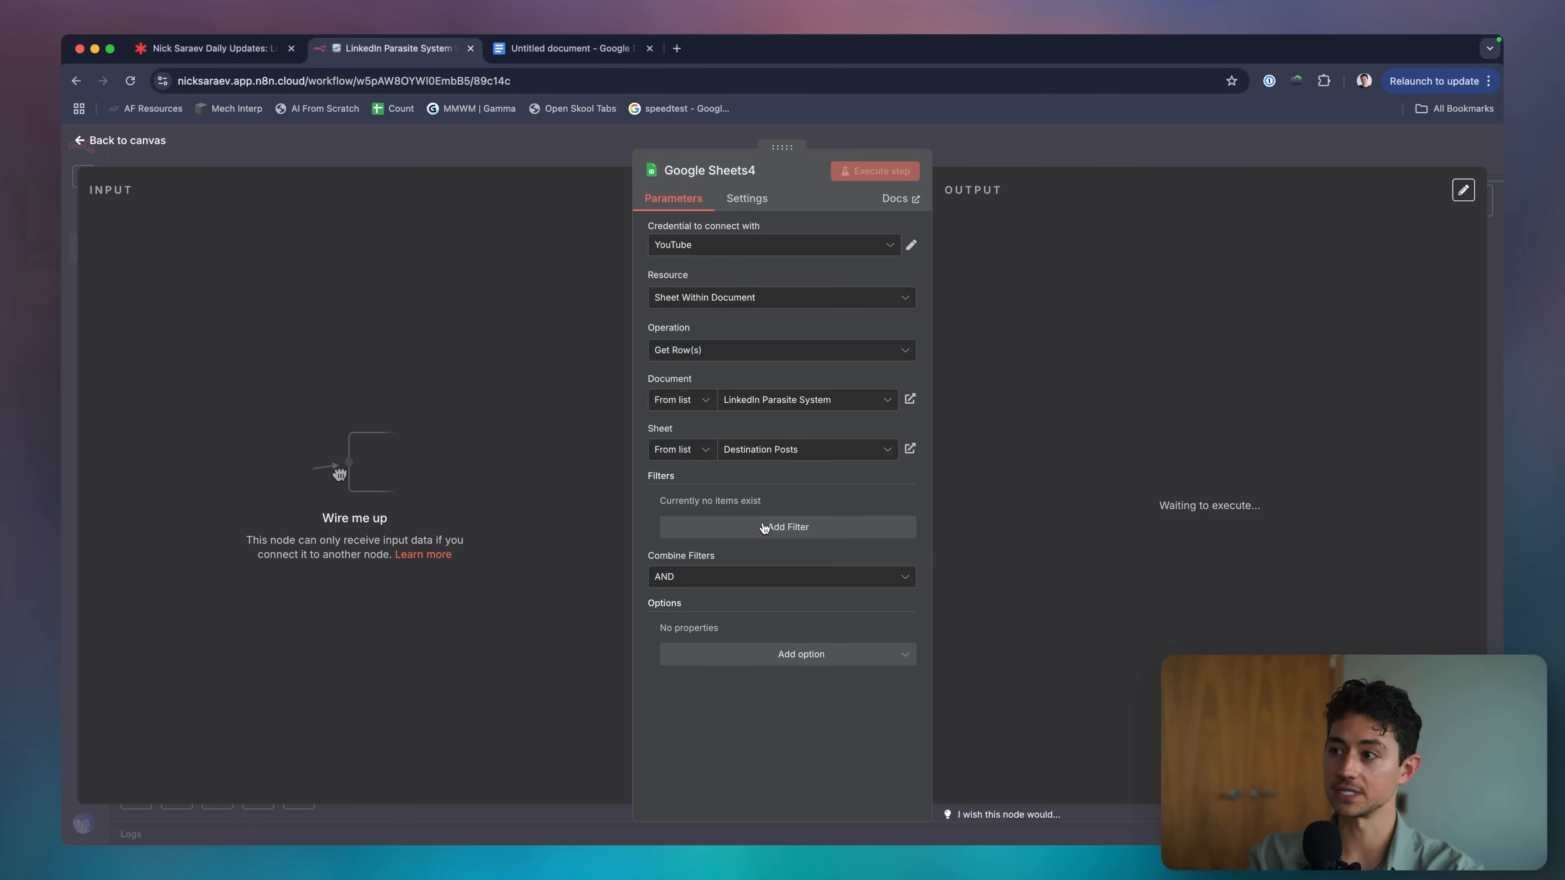
click(787, 527)
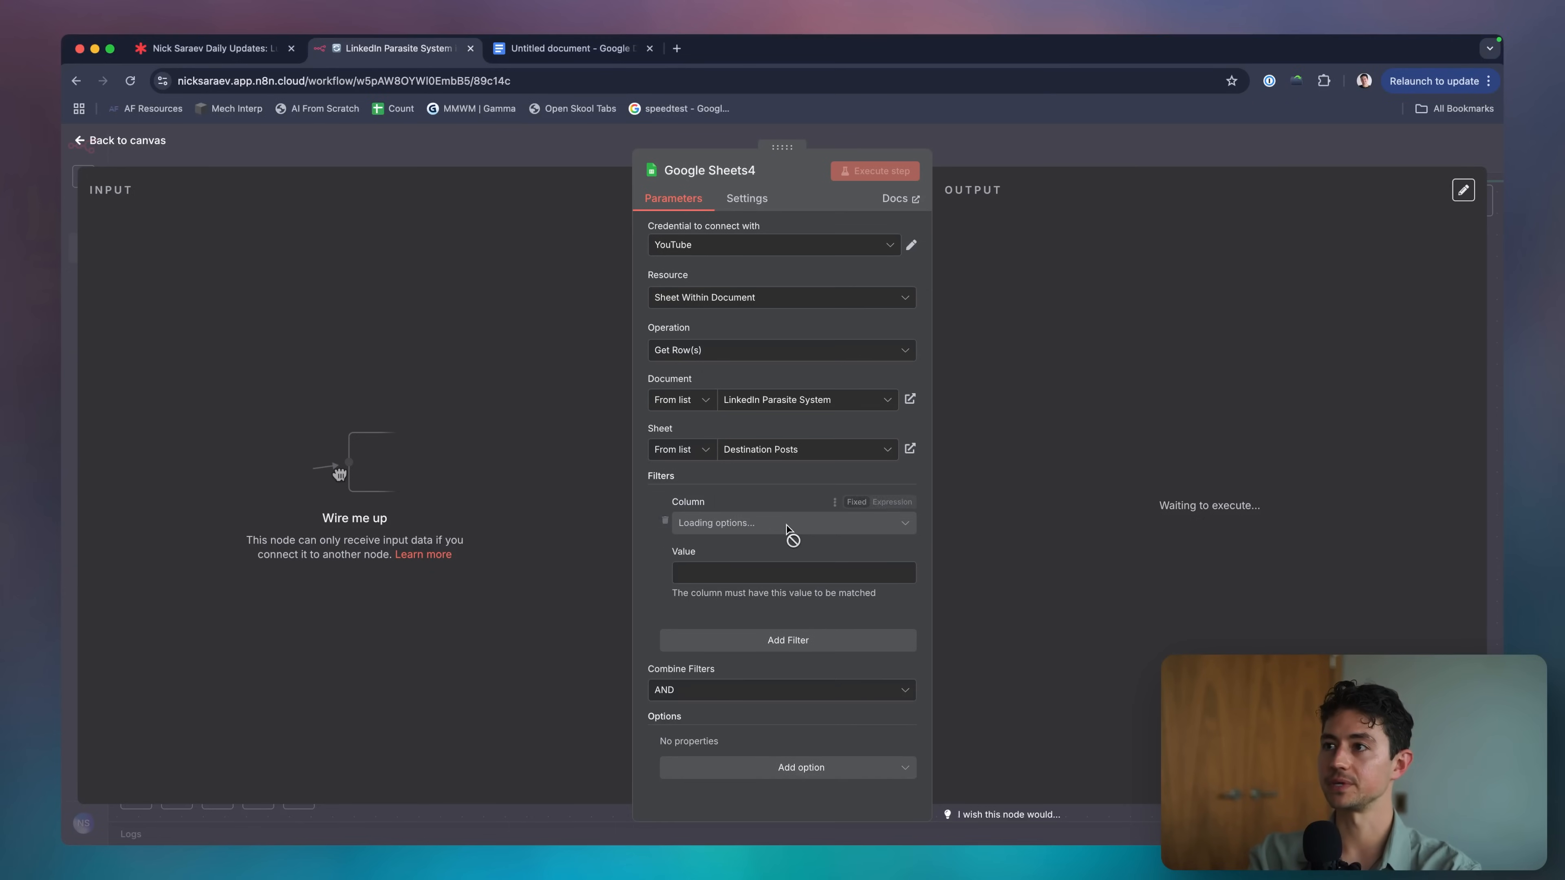
click(815, 523)
click(778, 689)
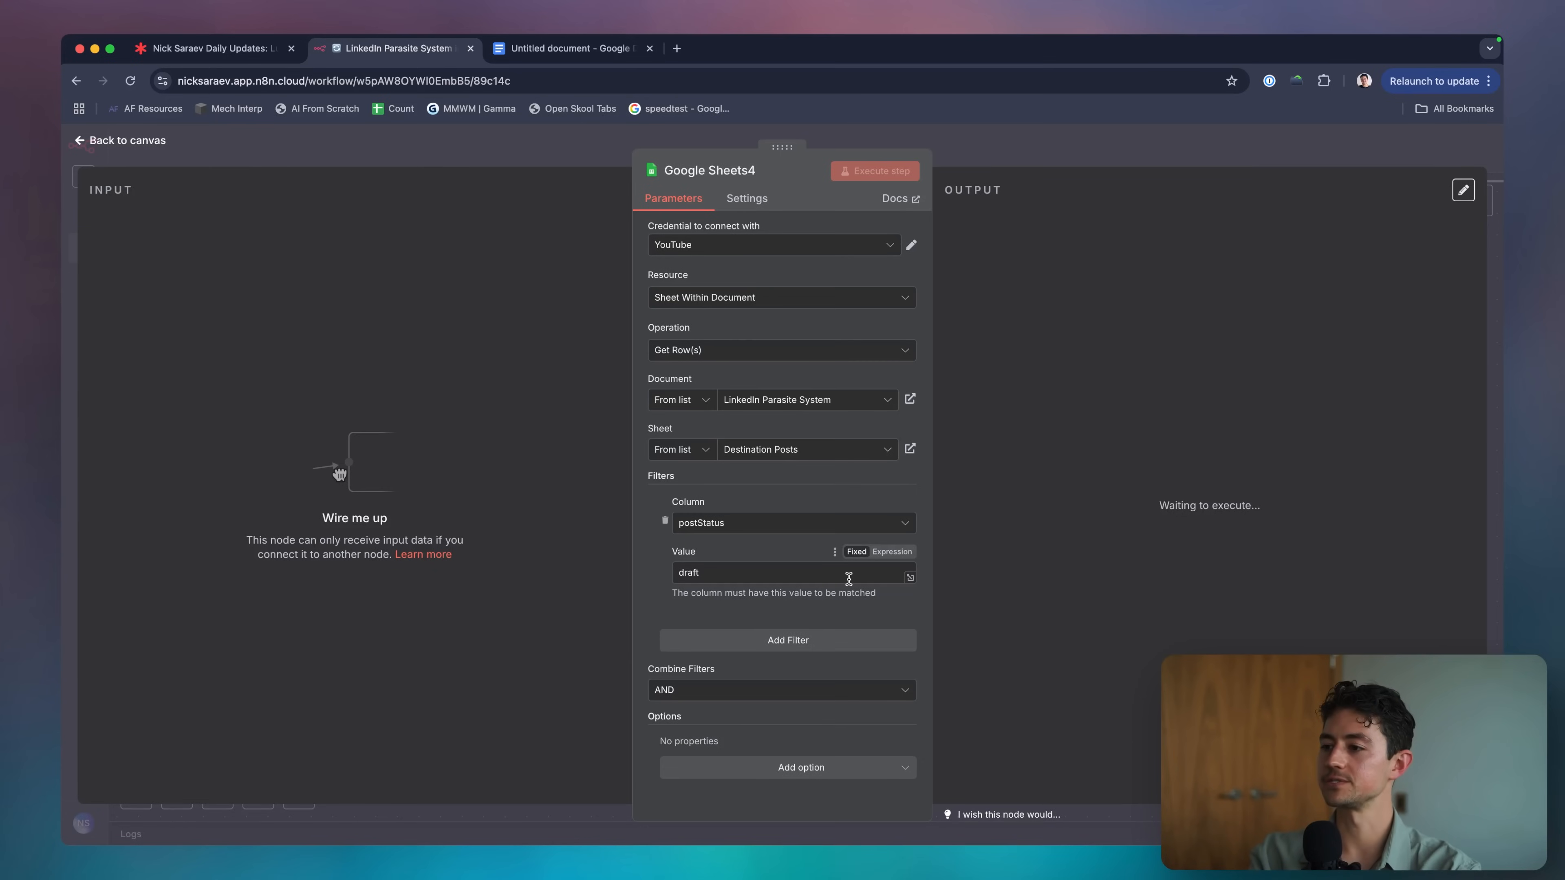
key(ctrl+a)
drag(742, 515, 728, 513)
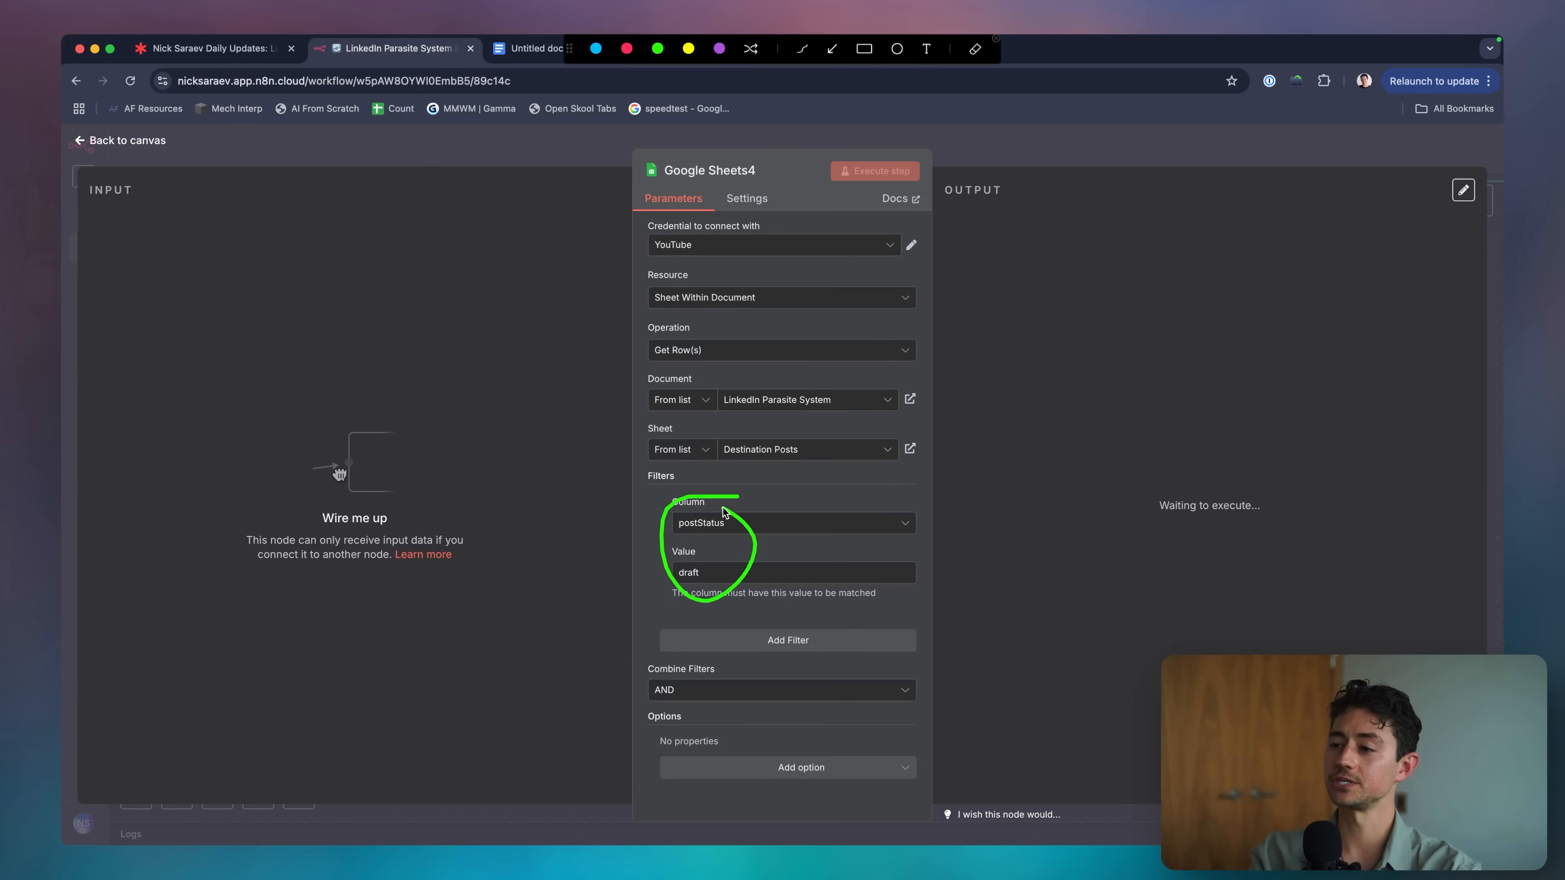
key(Escape)
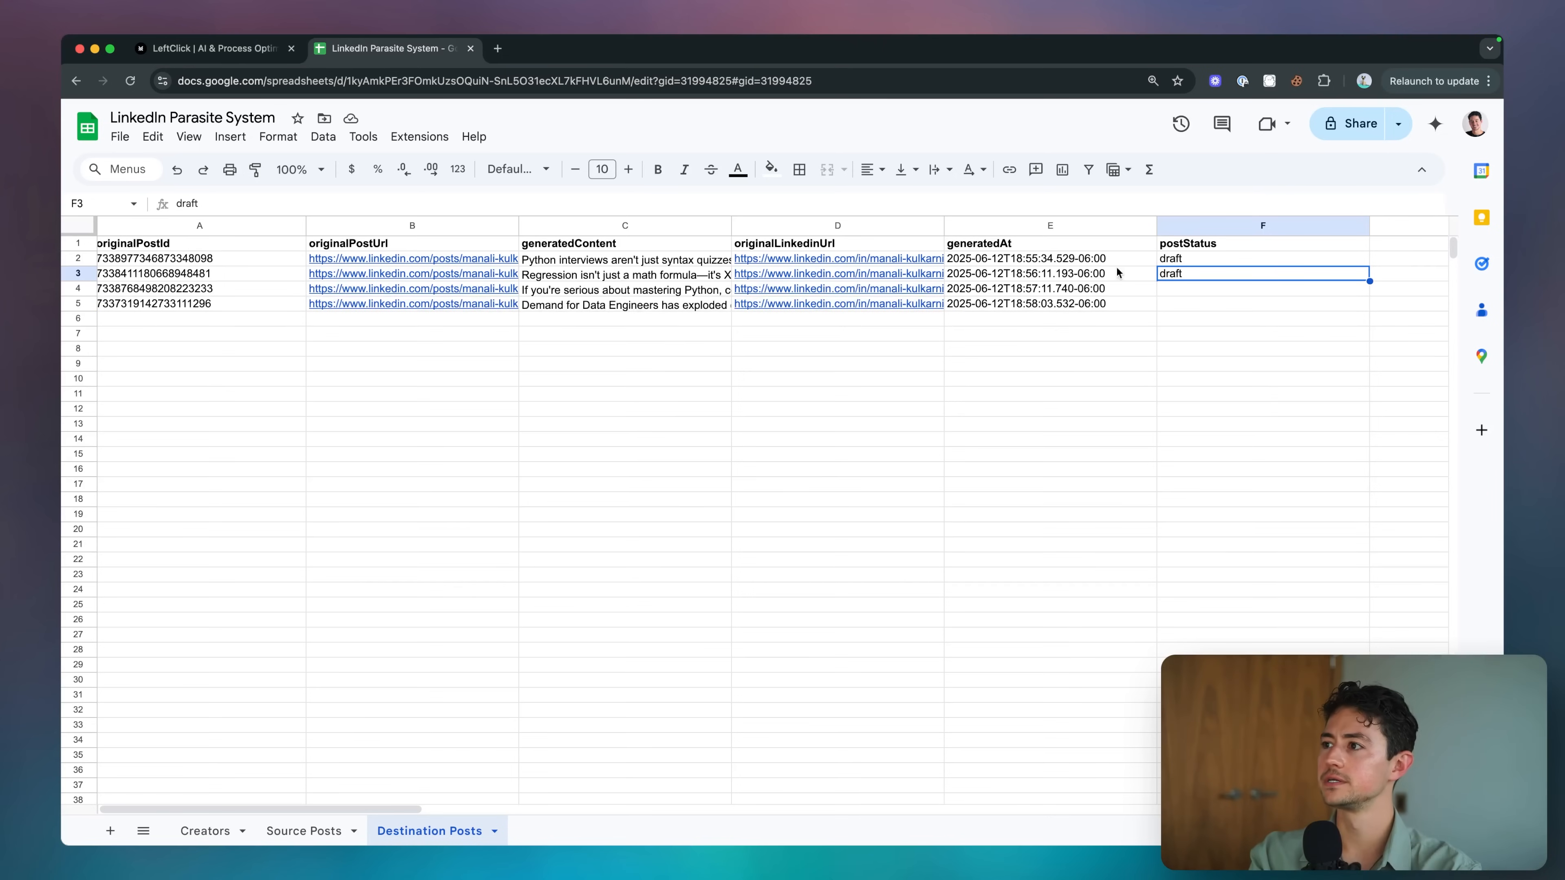
Copy 'draft' down the remaining postStatus cells in column F of the sheet.
click(1203, 260)
key(ctrl+c)
key(Left)
key(Down)
key(Right)
key(Down)
key(ctrl+v)
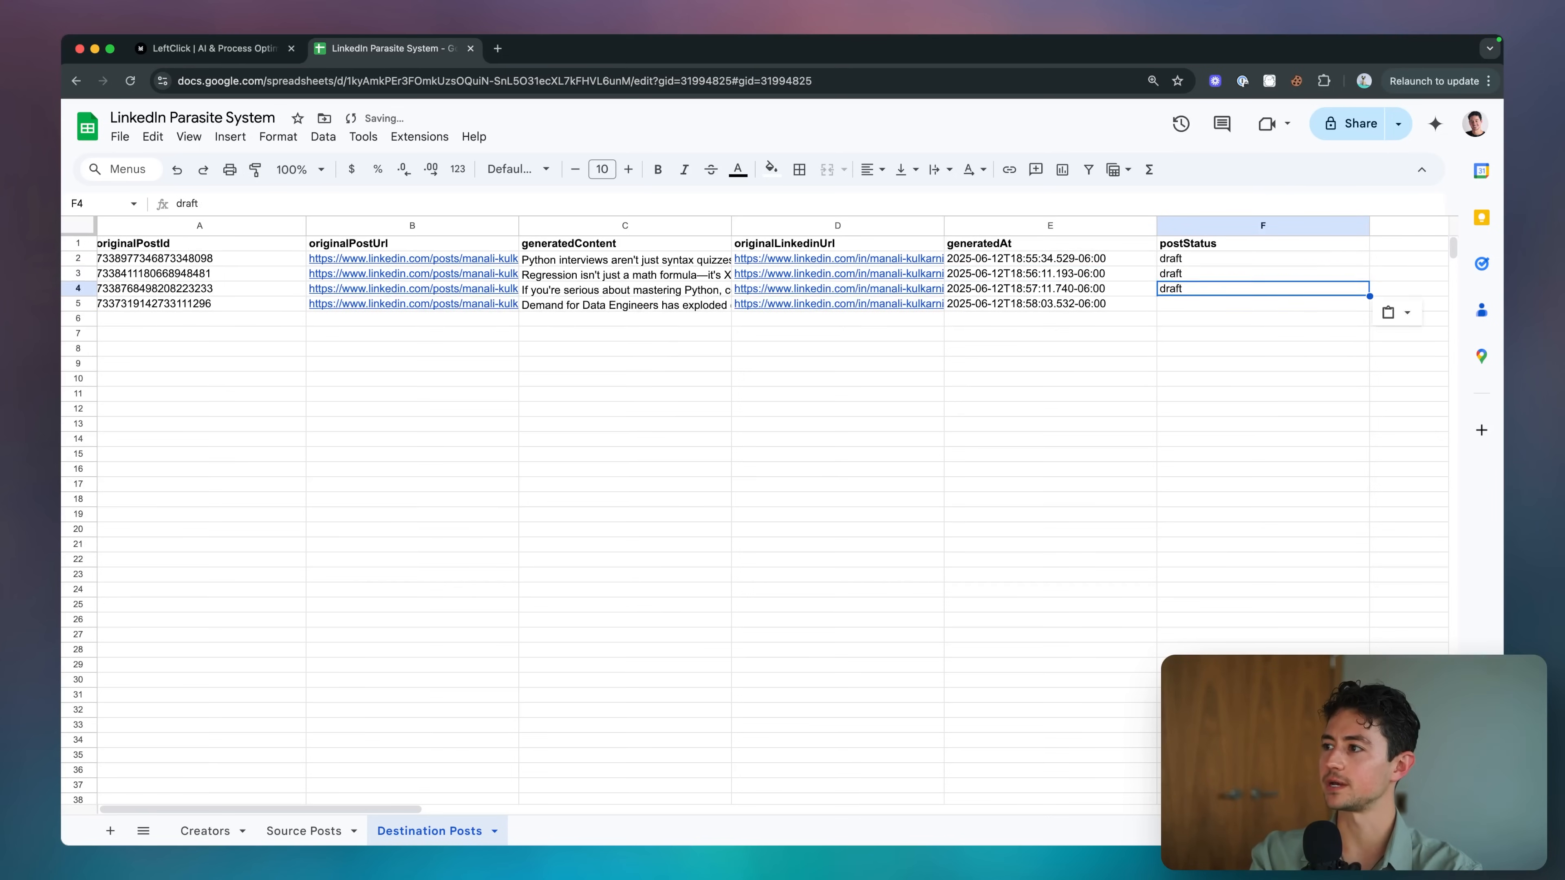
key(Down)
key(ctrl+v)
click(989, 294)
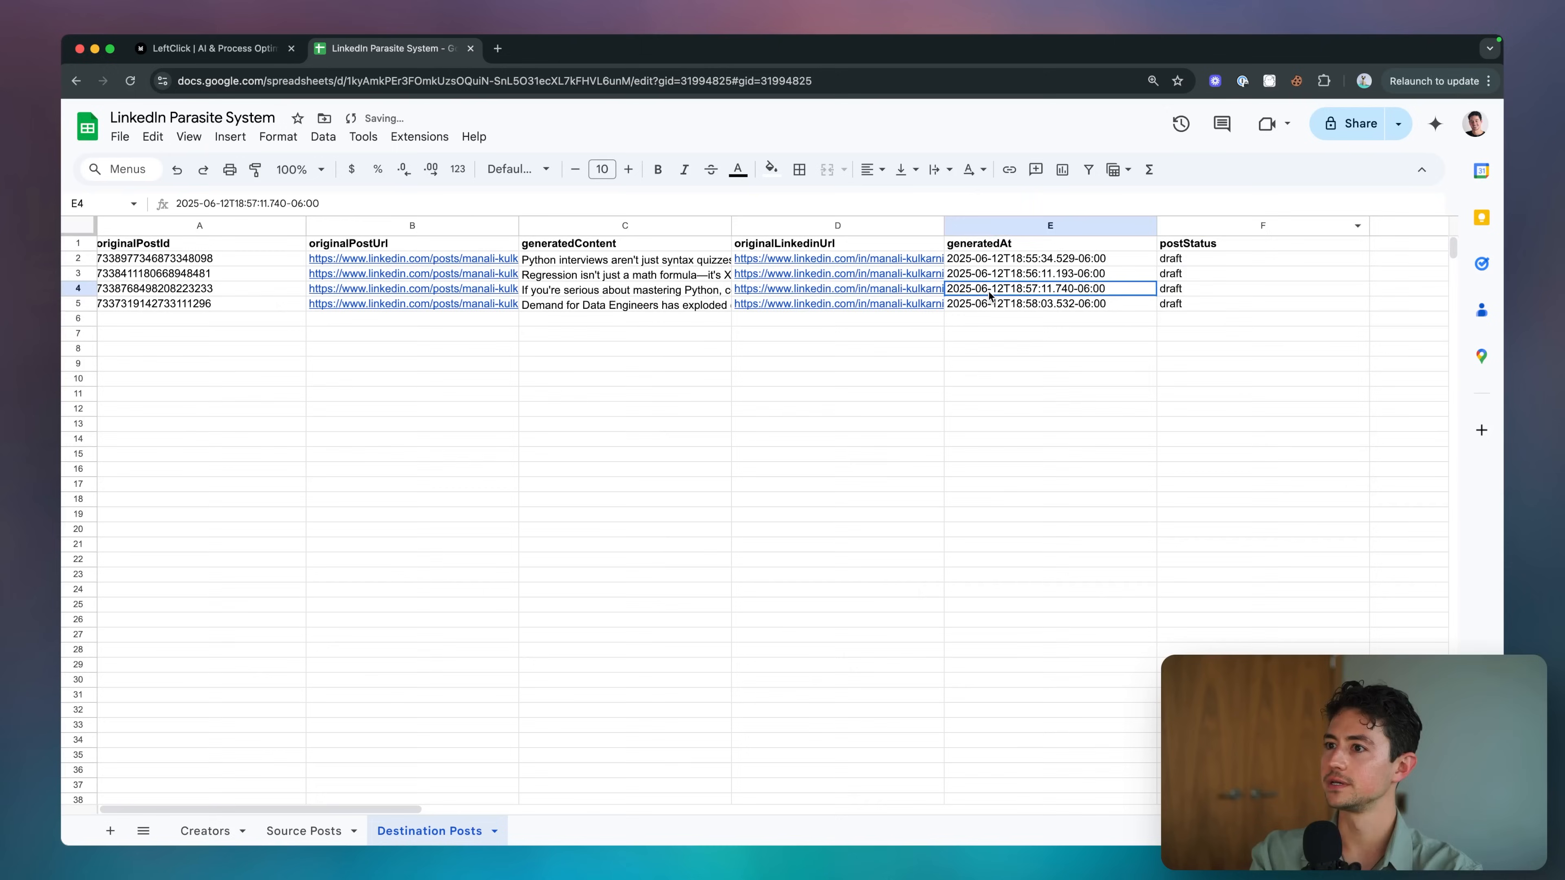
click(1198, 292)
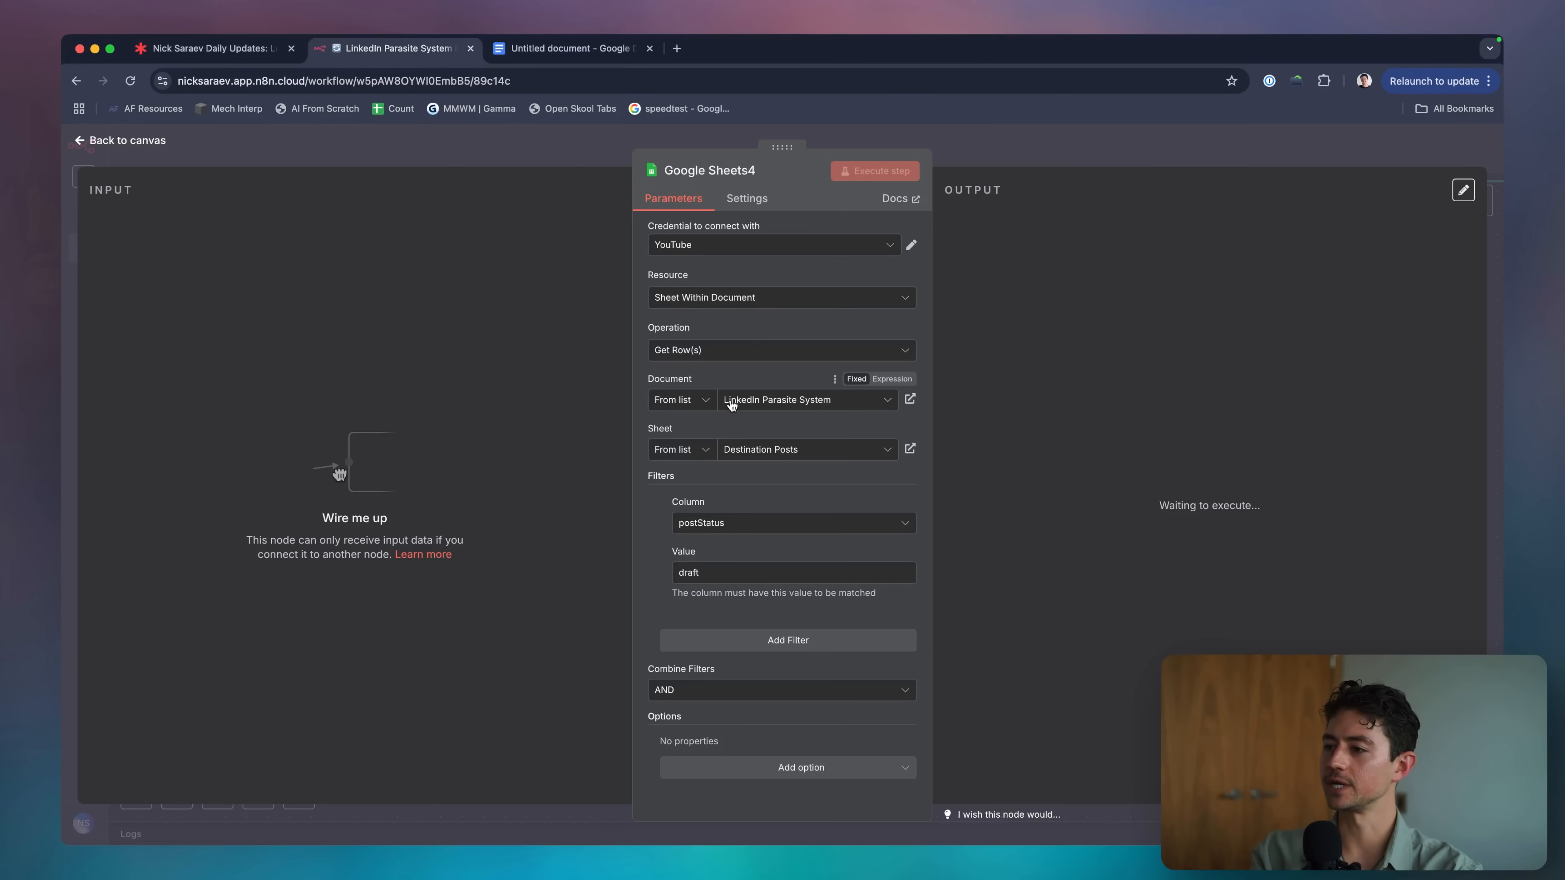
Connect the manual trigger to Google Sheets4 and execute the workflow.
key(Escape)
scroll(831, 428, down, 5)
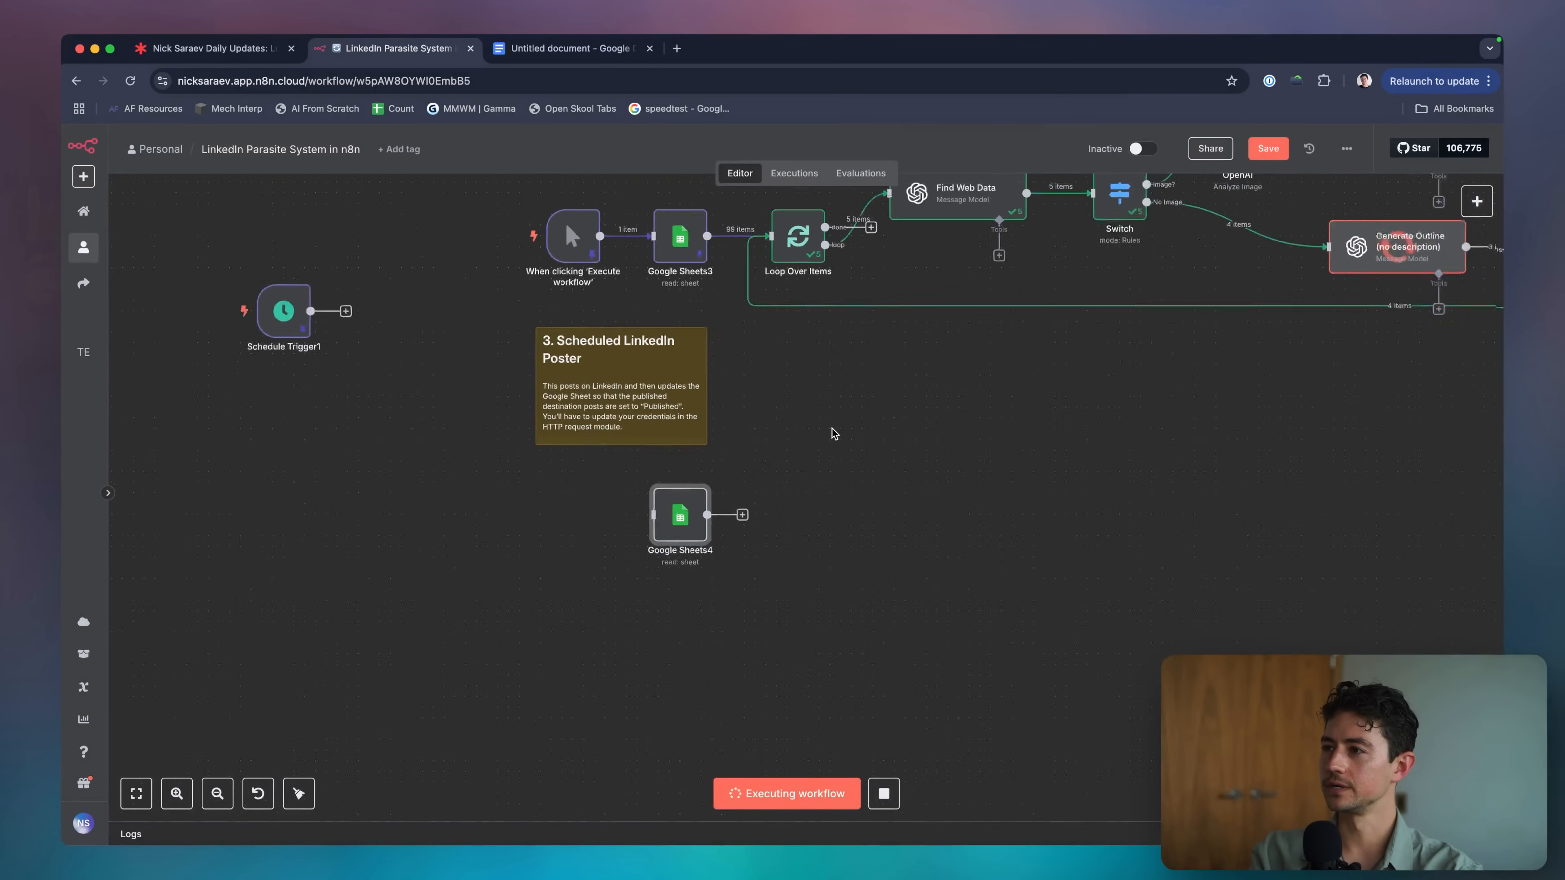
scroll(831, 429, right, 5)
scroll(831, 428, up, 2)
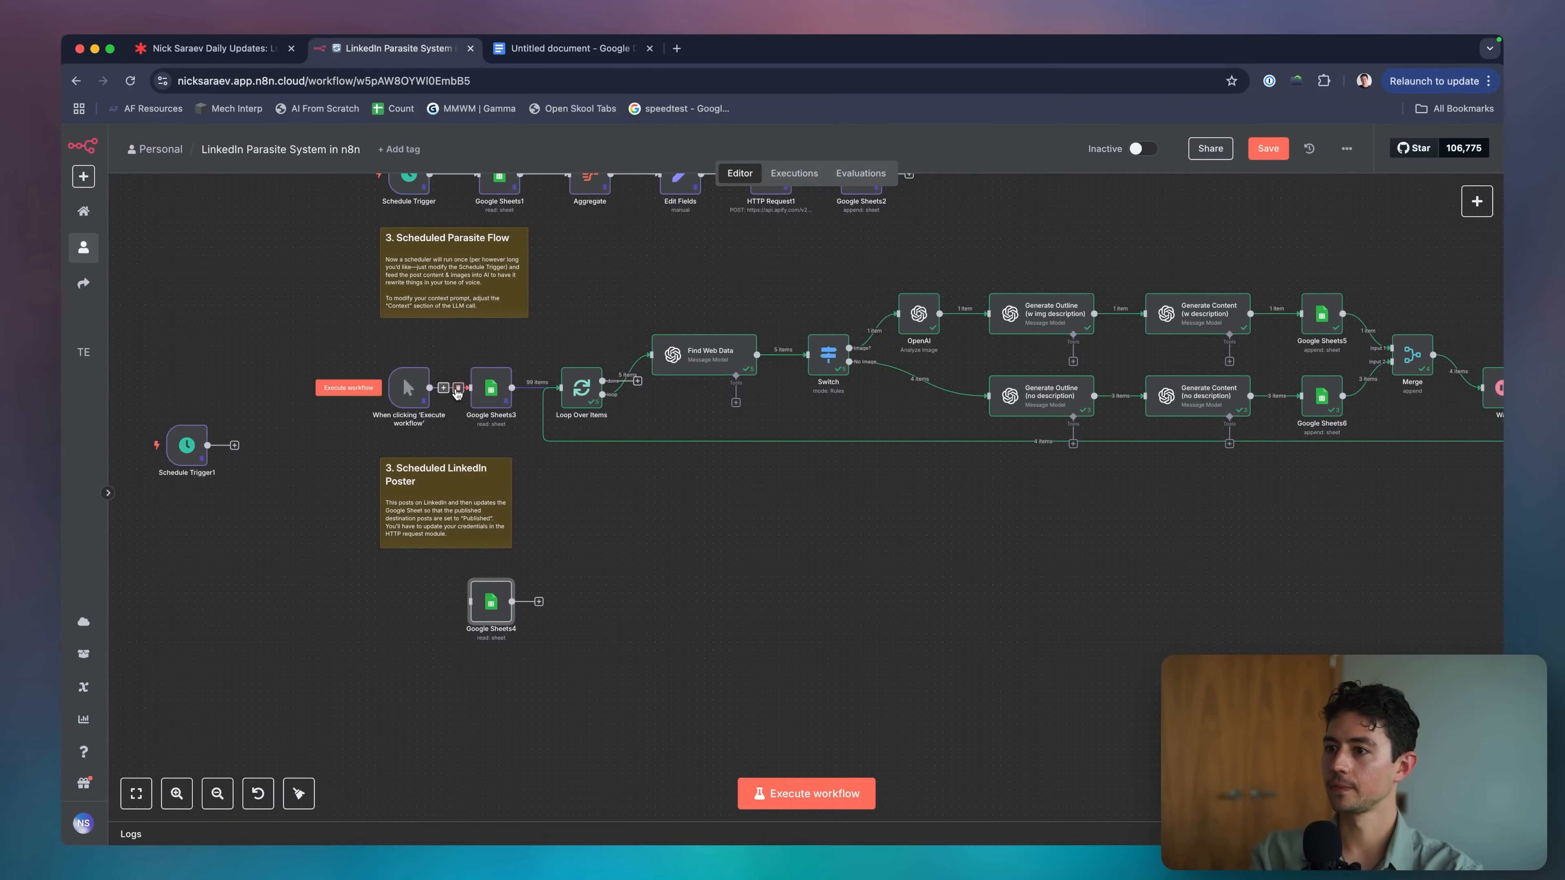
drag(407, 387, 400, 599)
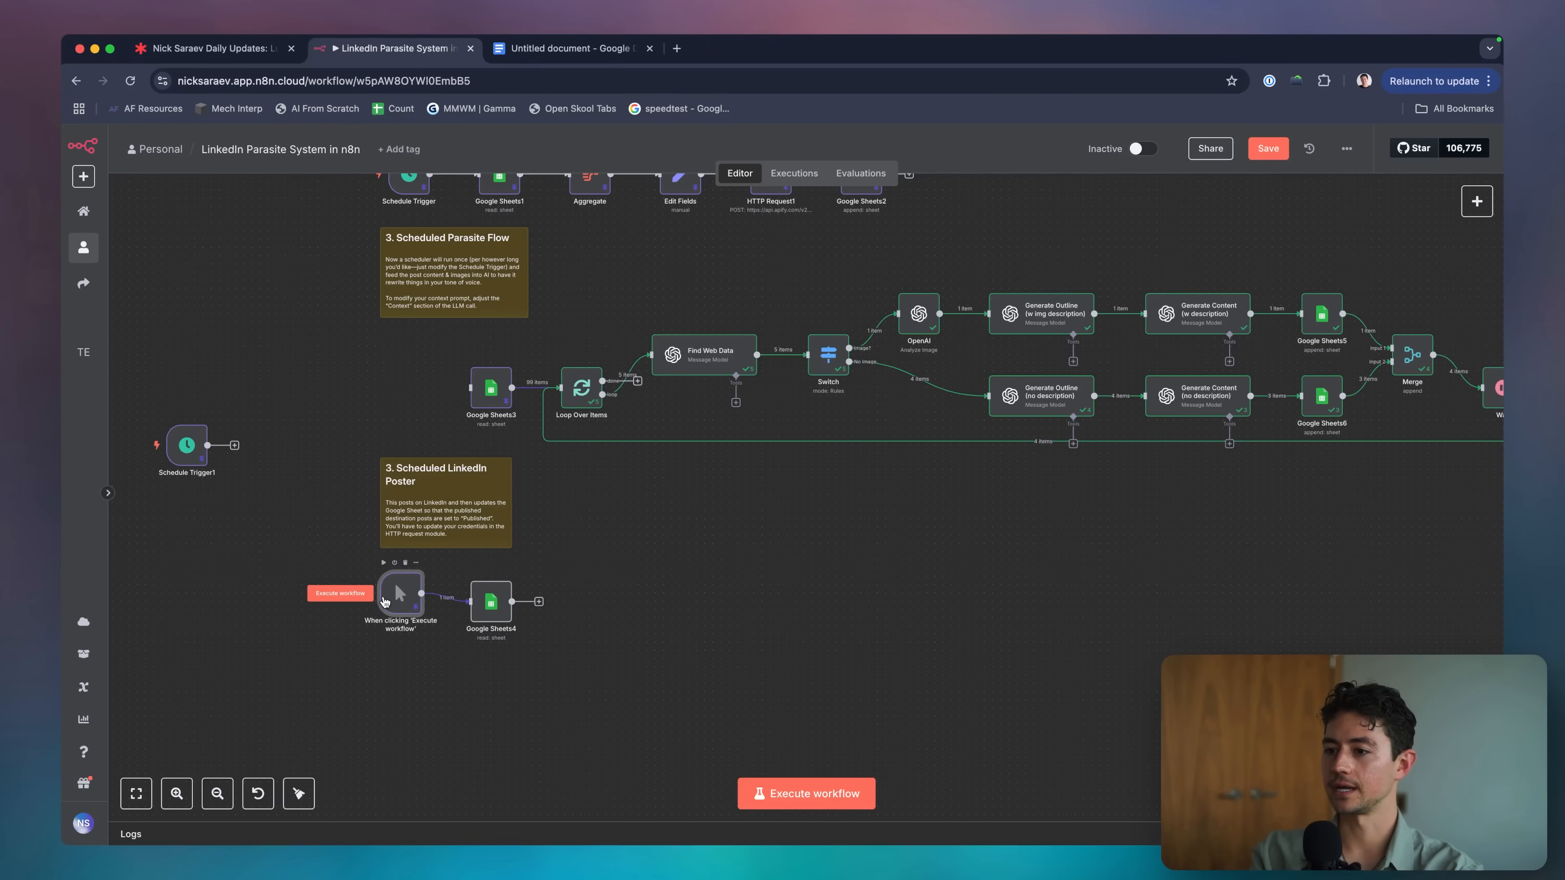
drag(384, 601, 392, 609)
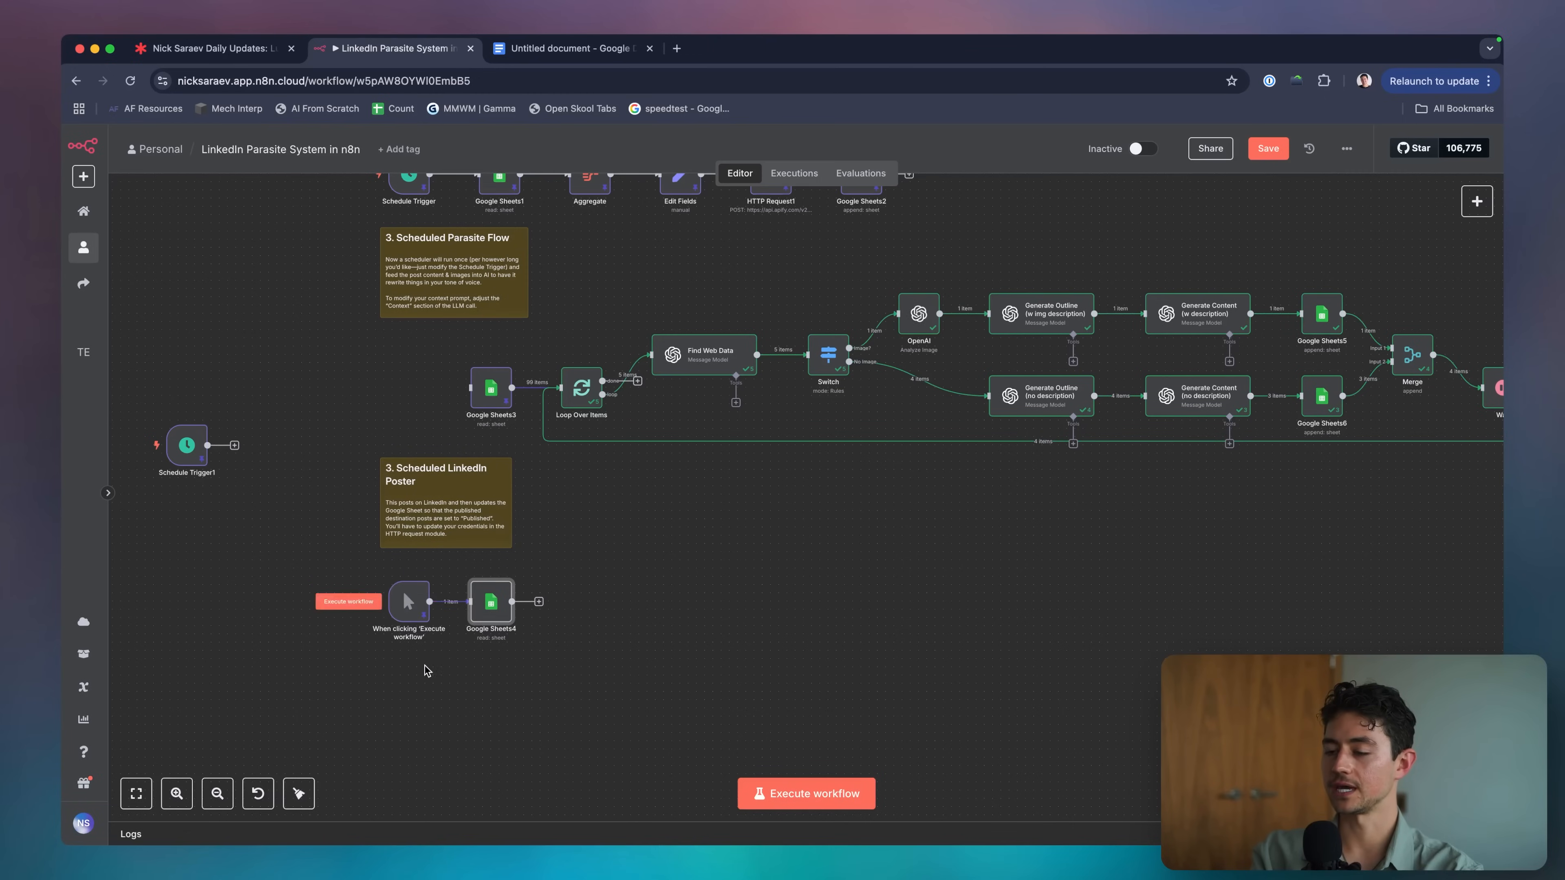
scroll(443, 679, up, 5)
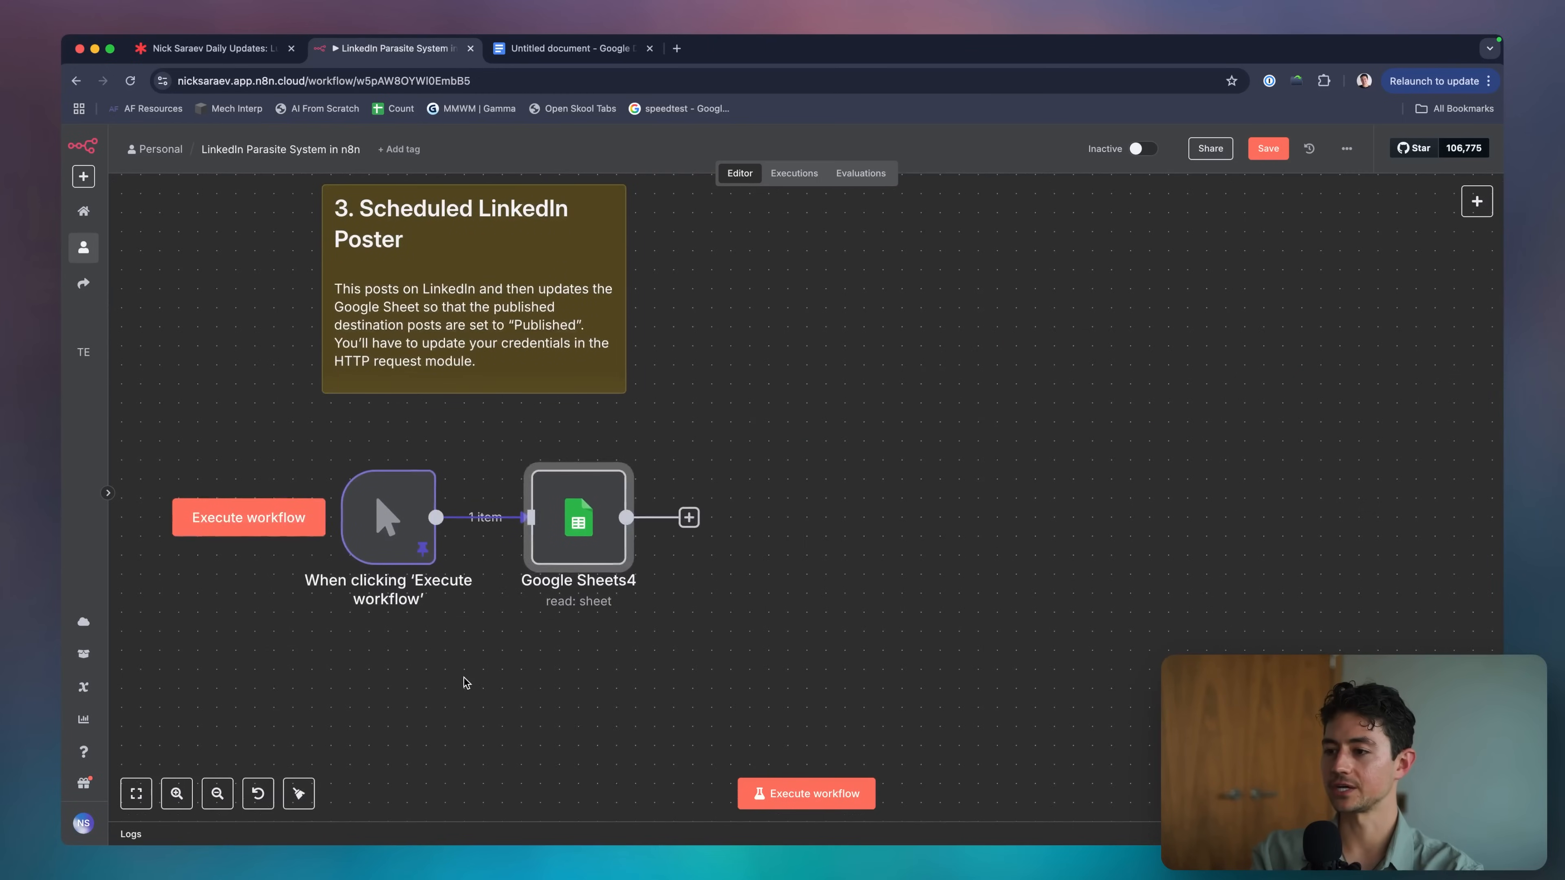
click(804, 793)
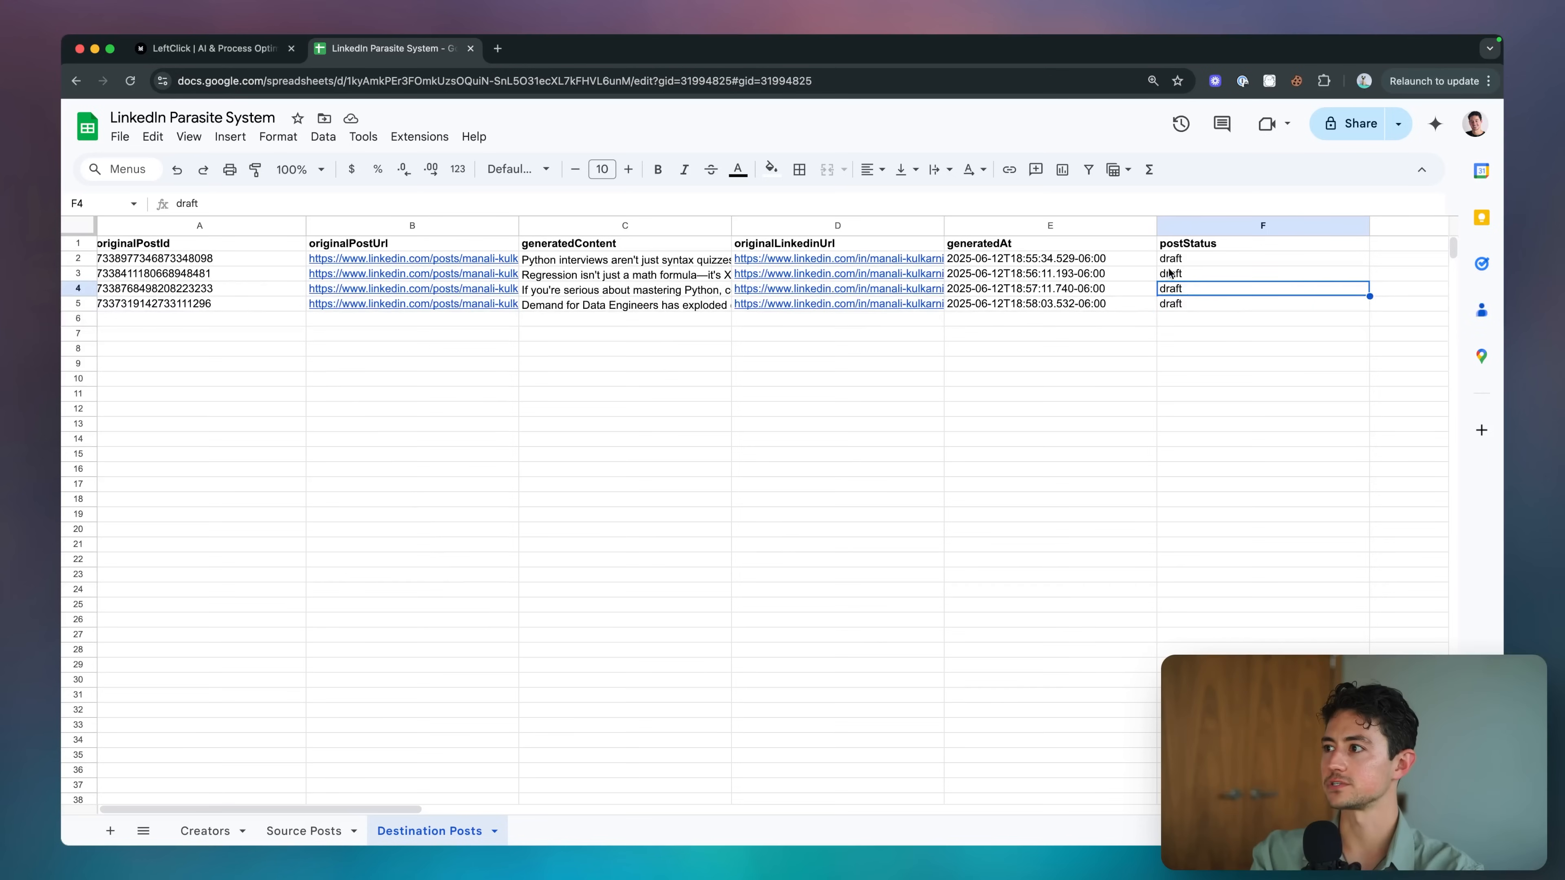
Check the postStatus cells and Google Sheets4's output of four draft rows.
drag(1170, 273, 1171, 303)
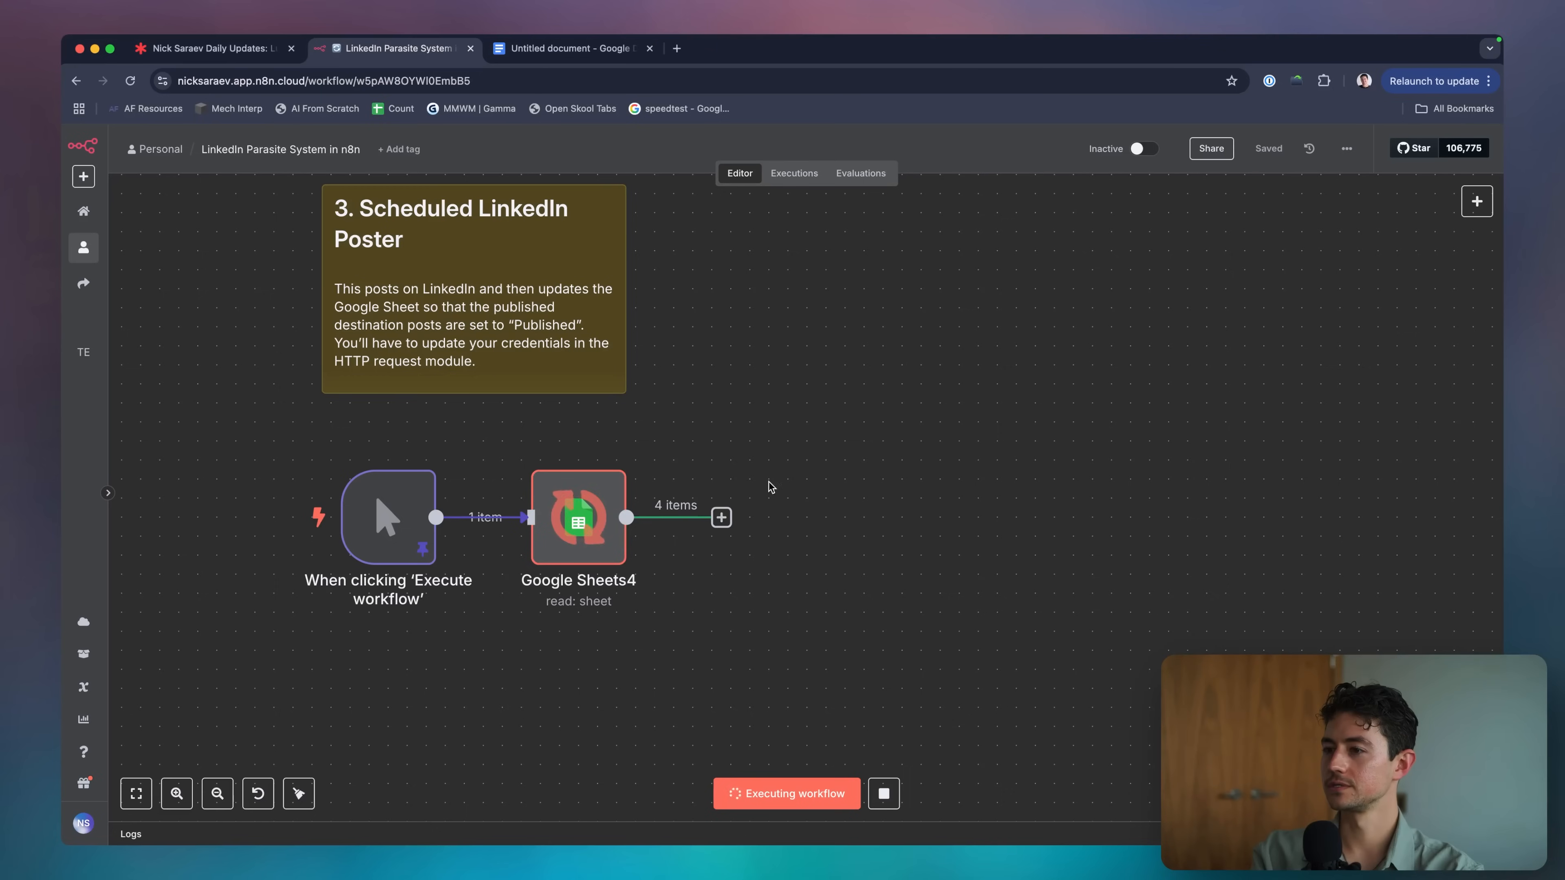
scroll(772, 512, right, 3)
scroll(678, 543, left, 5)
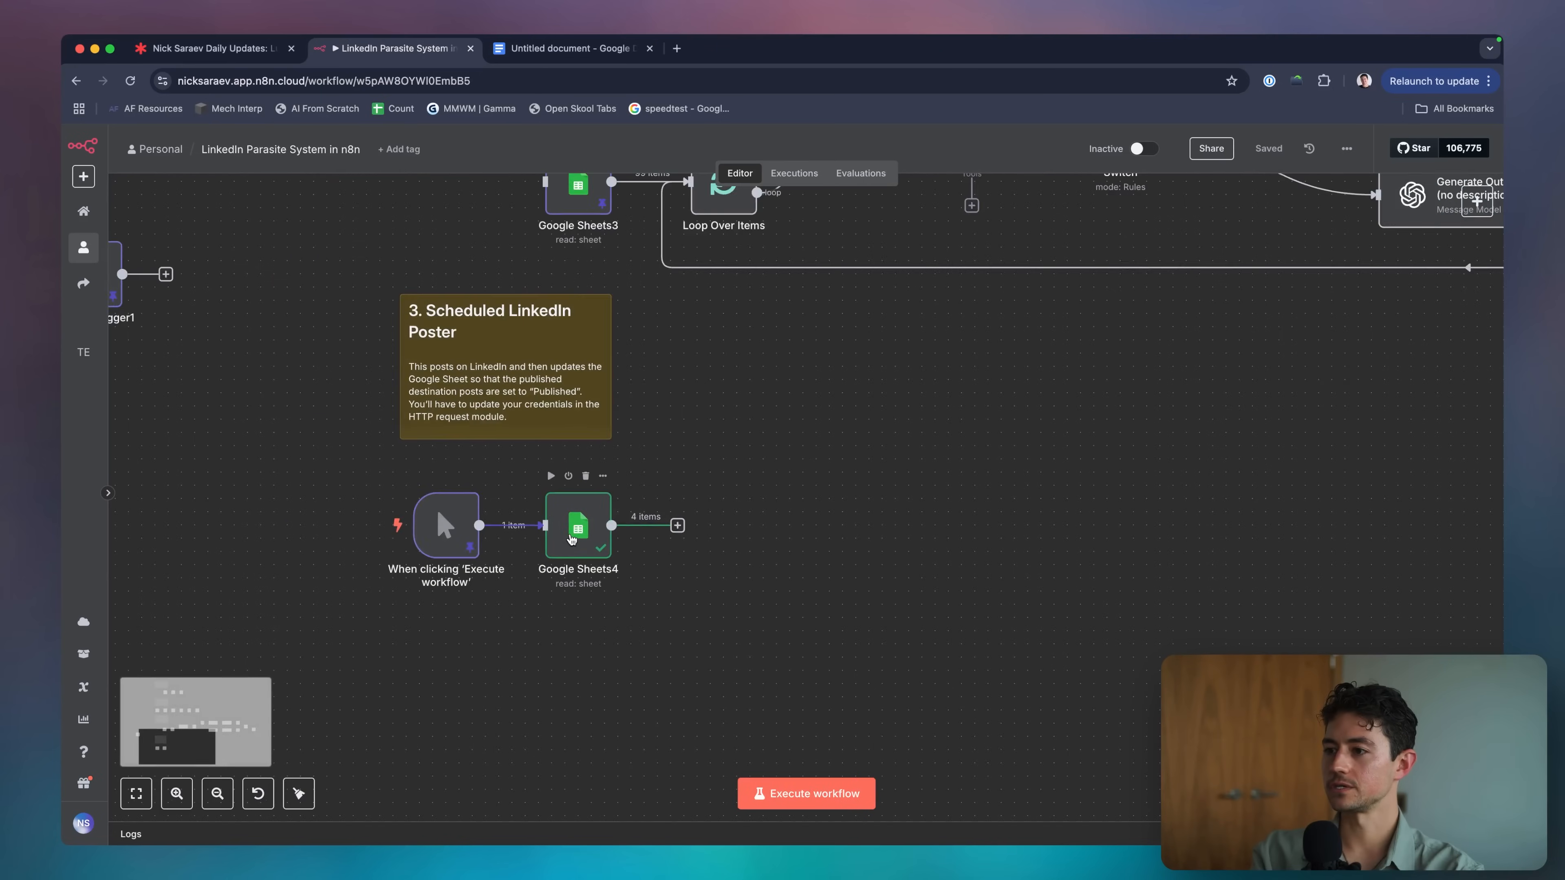
double_click(572, 540)
key(Escape)
scroll(1046, 478, down, 3)
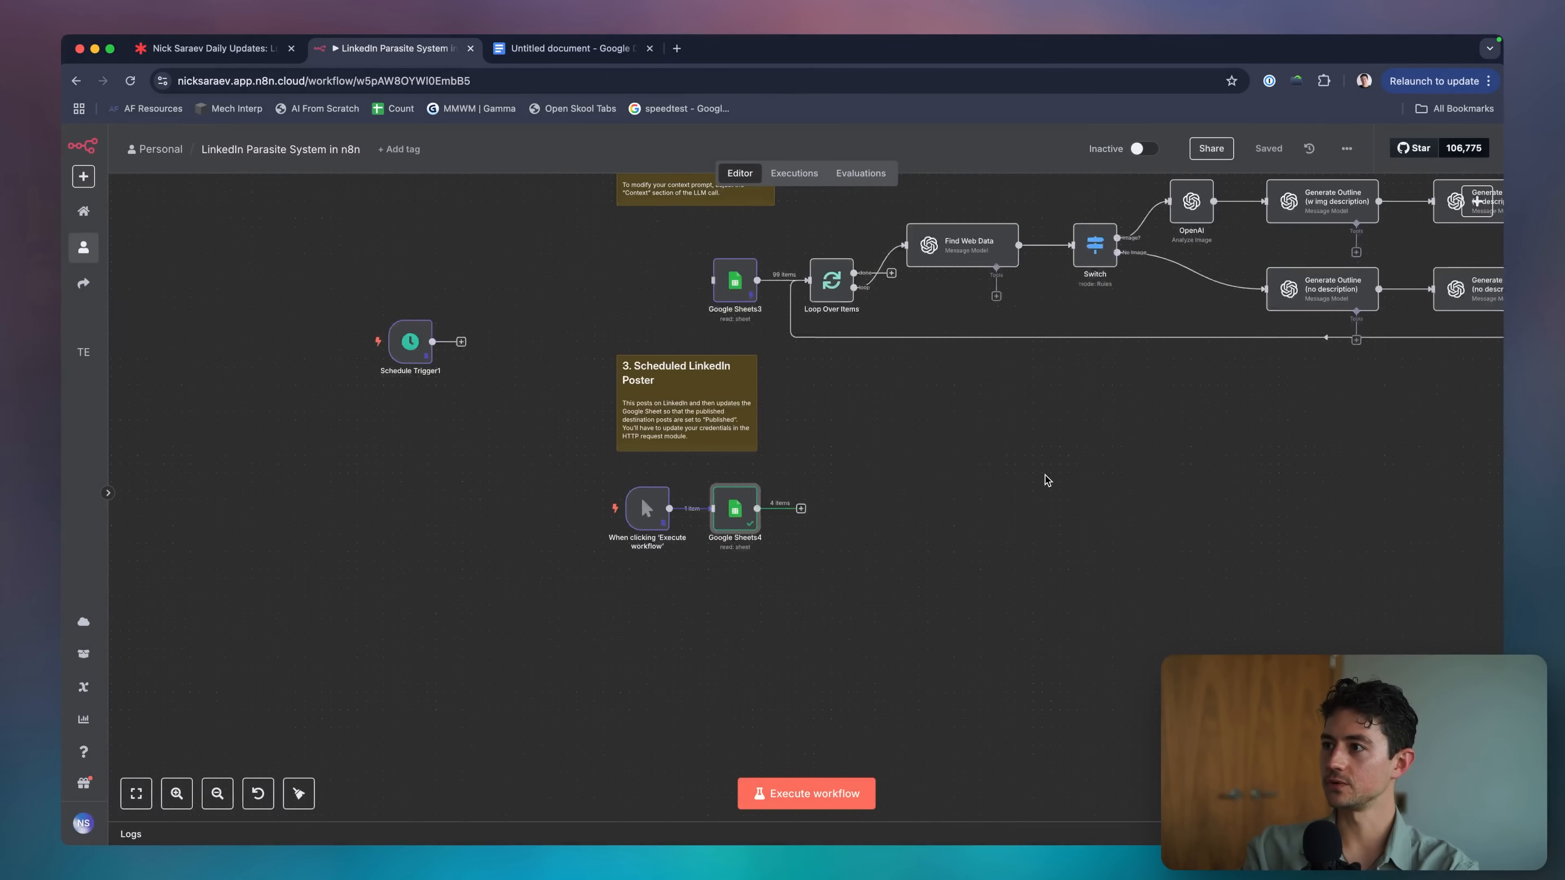
scroll(1046, 475, right, 10)
scroll(1046, 475, up, 3)
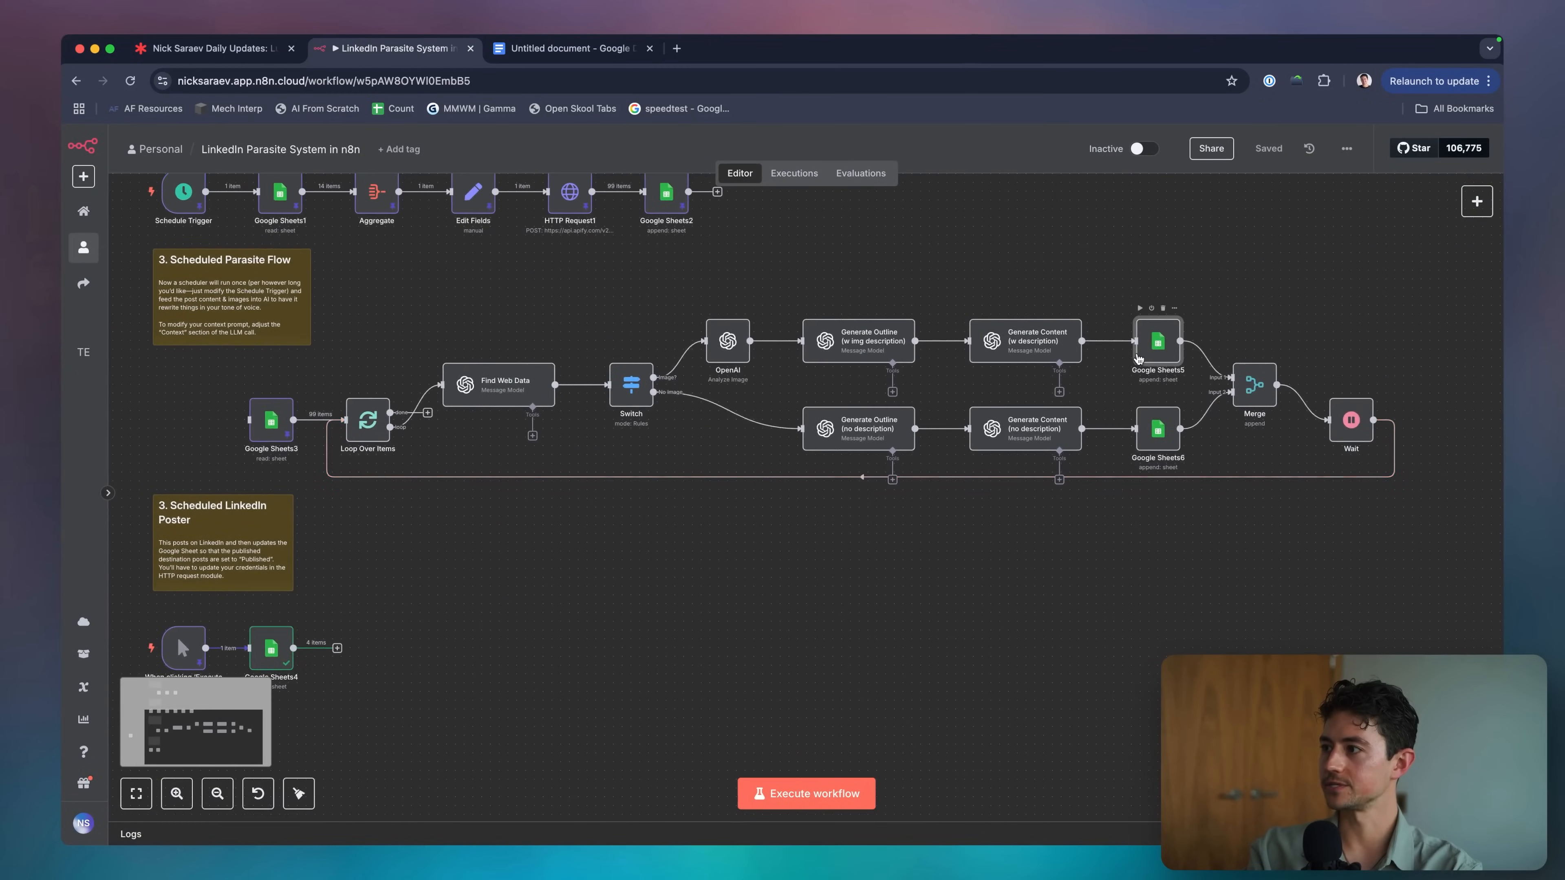
Compare postStatus in Google Sheets5 and Google Sheets6, then save the workflow.
double_click(1139, 359)
scroll(795, 554, down, 5)
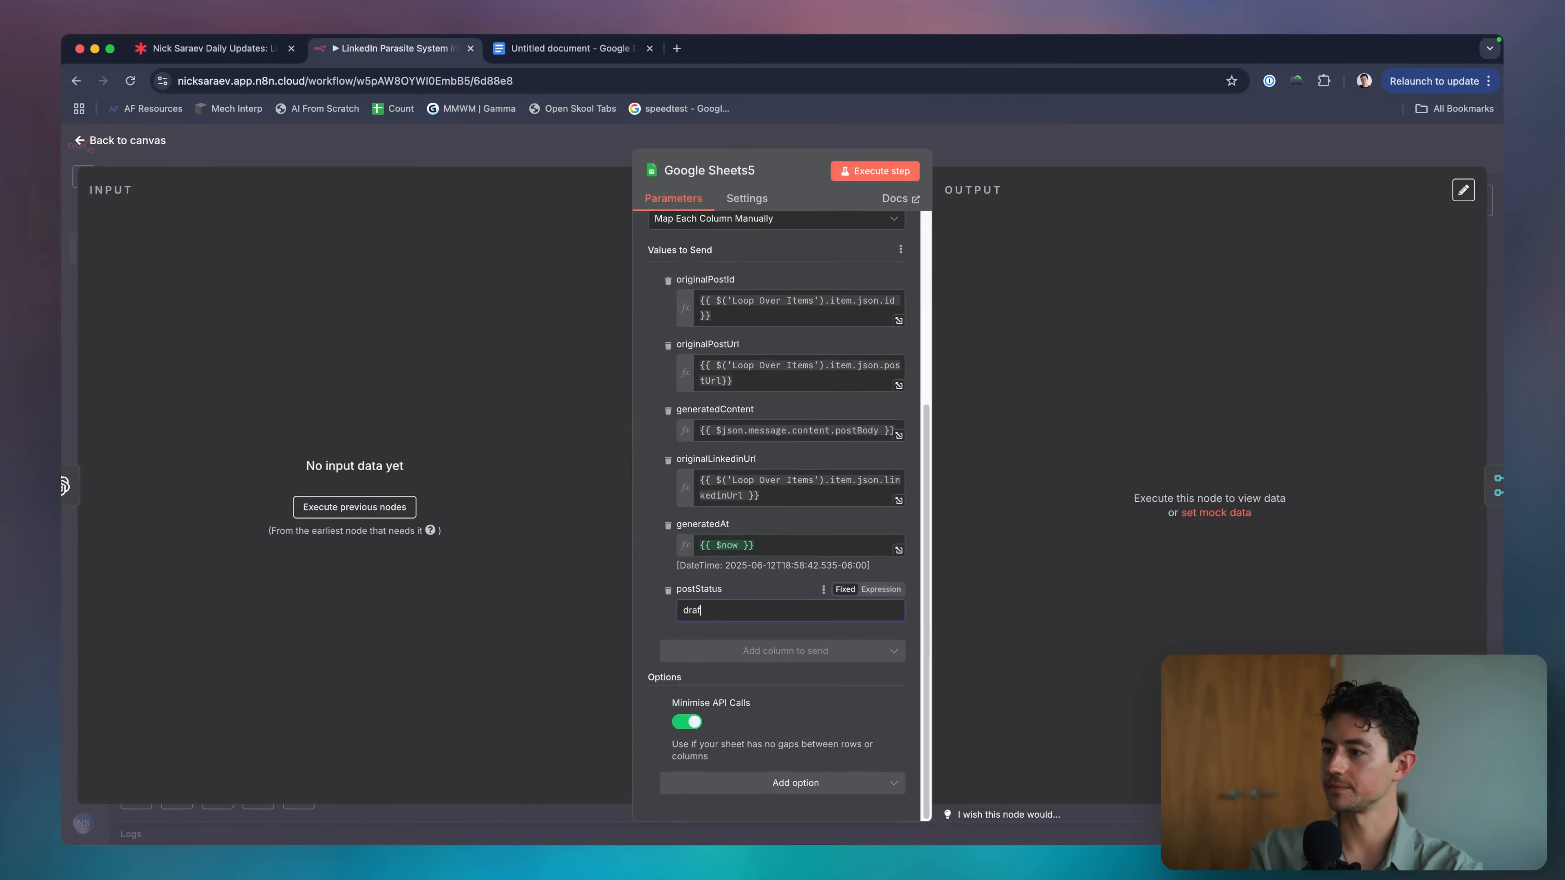
click(1088, 147)
double_click(1153, 427)
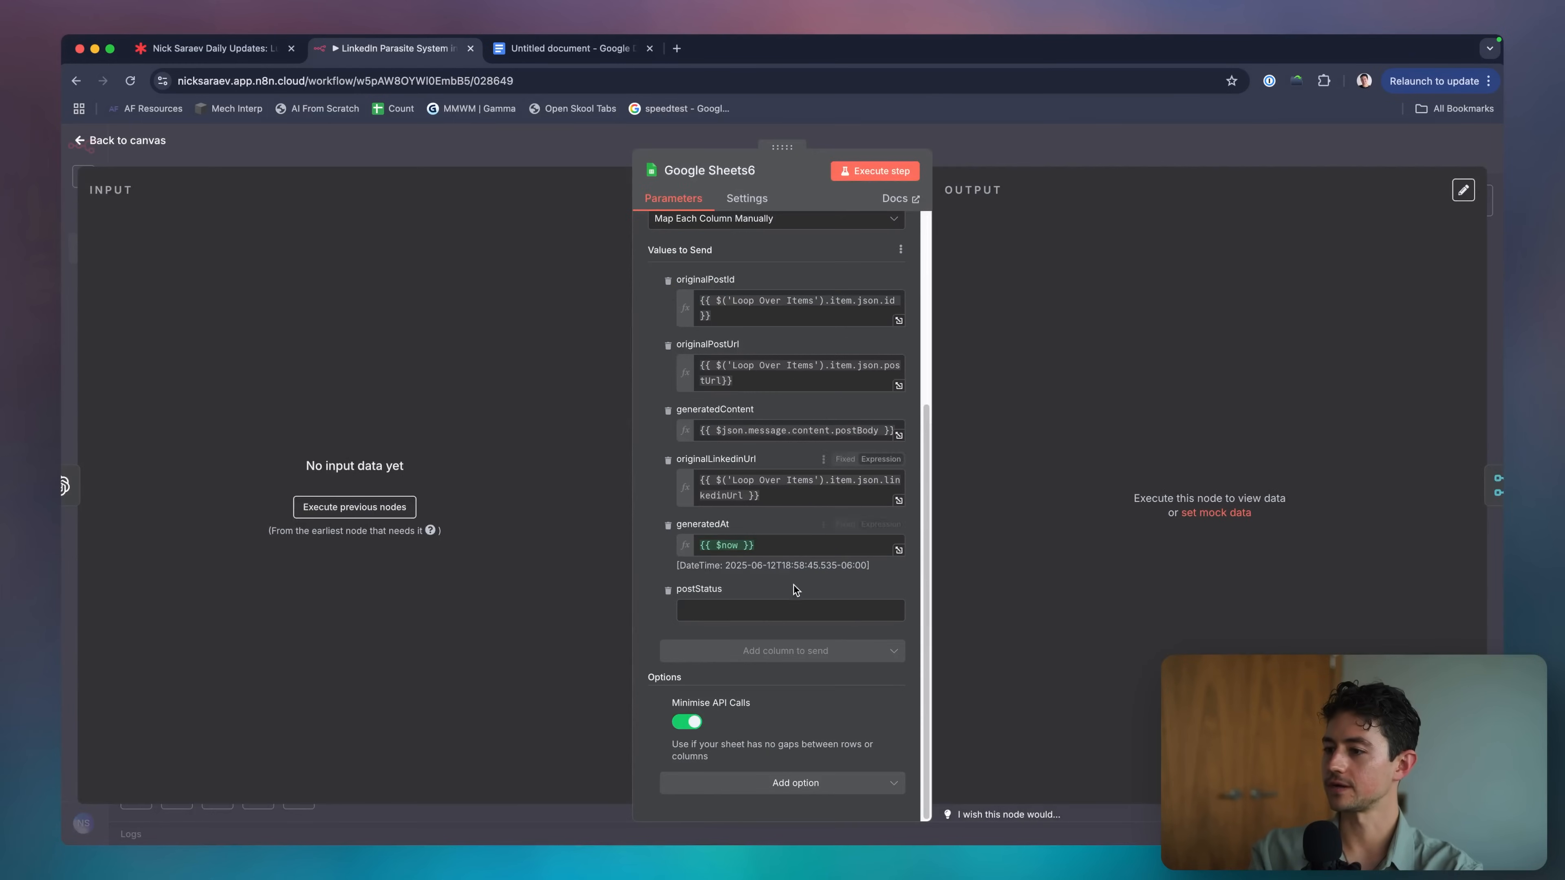
click(1056, 148)
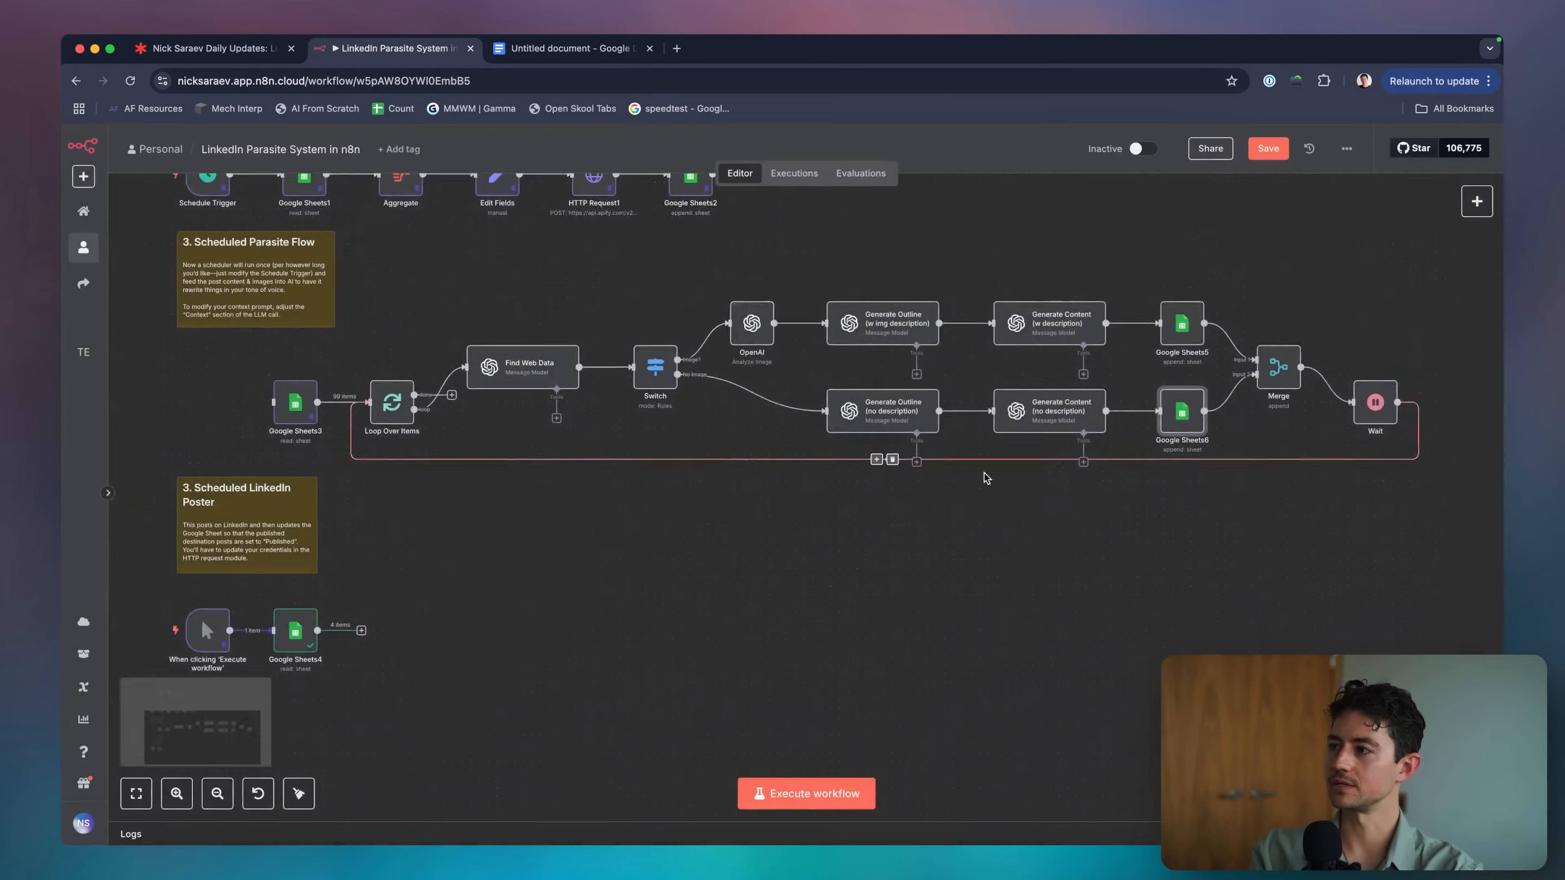
scroll(984, 472, down, 3)
scroll(984, 472, left, 3)
scroll(822, 497, right, 3)
scroll(822, 496, up, 1)
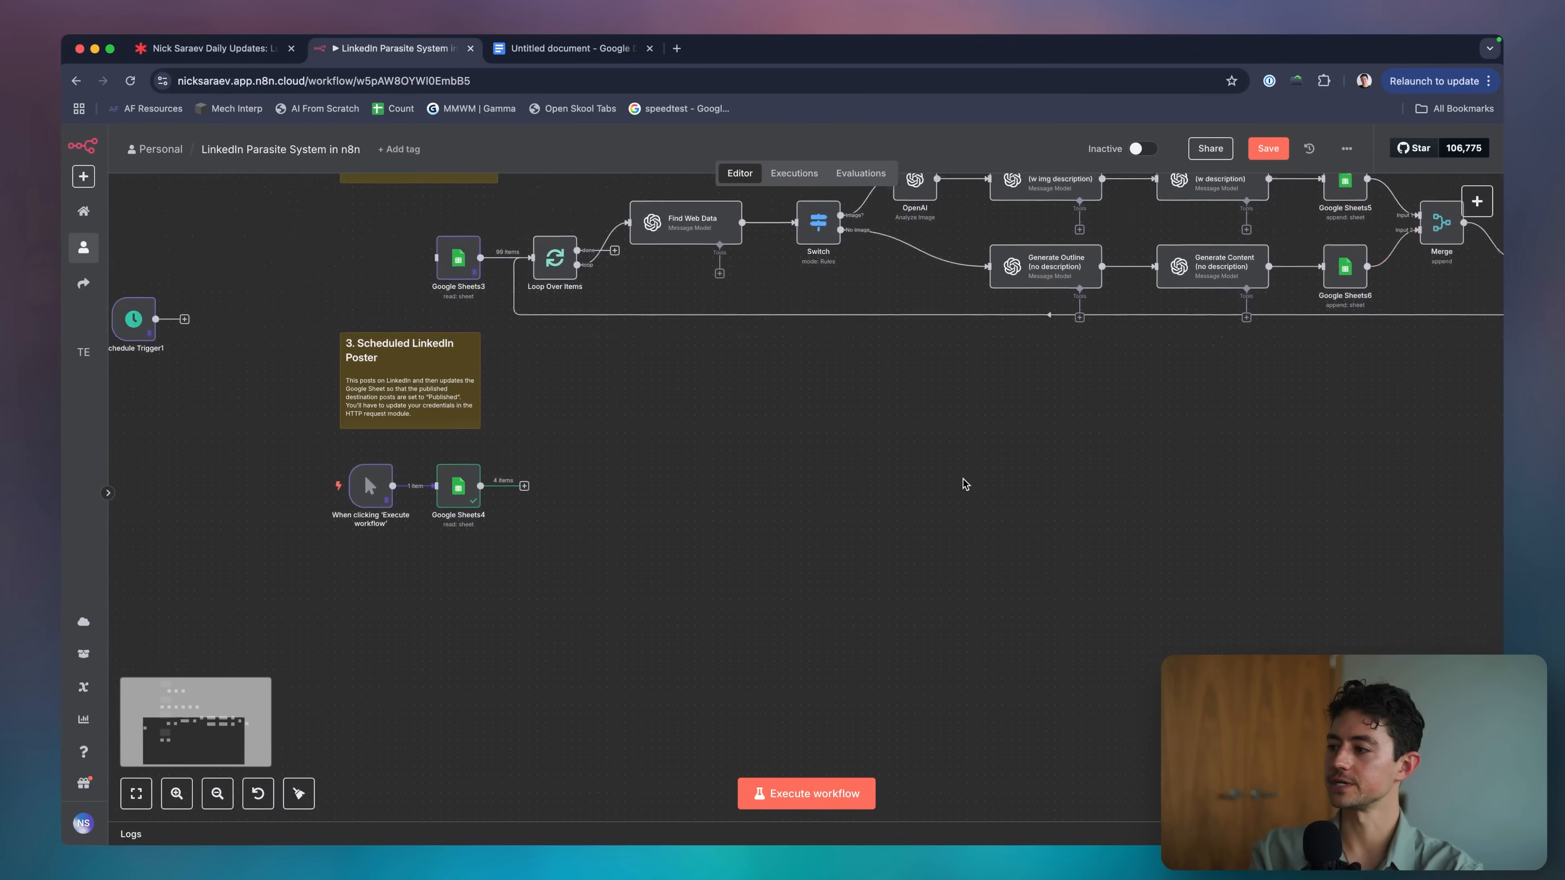
key(cmd+s)
Move the two LinkedIn Poster section nodes up slightly.
scroll(1059, 413, left, 5)
scroll(1058, 412, down, 2)
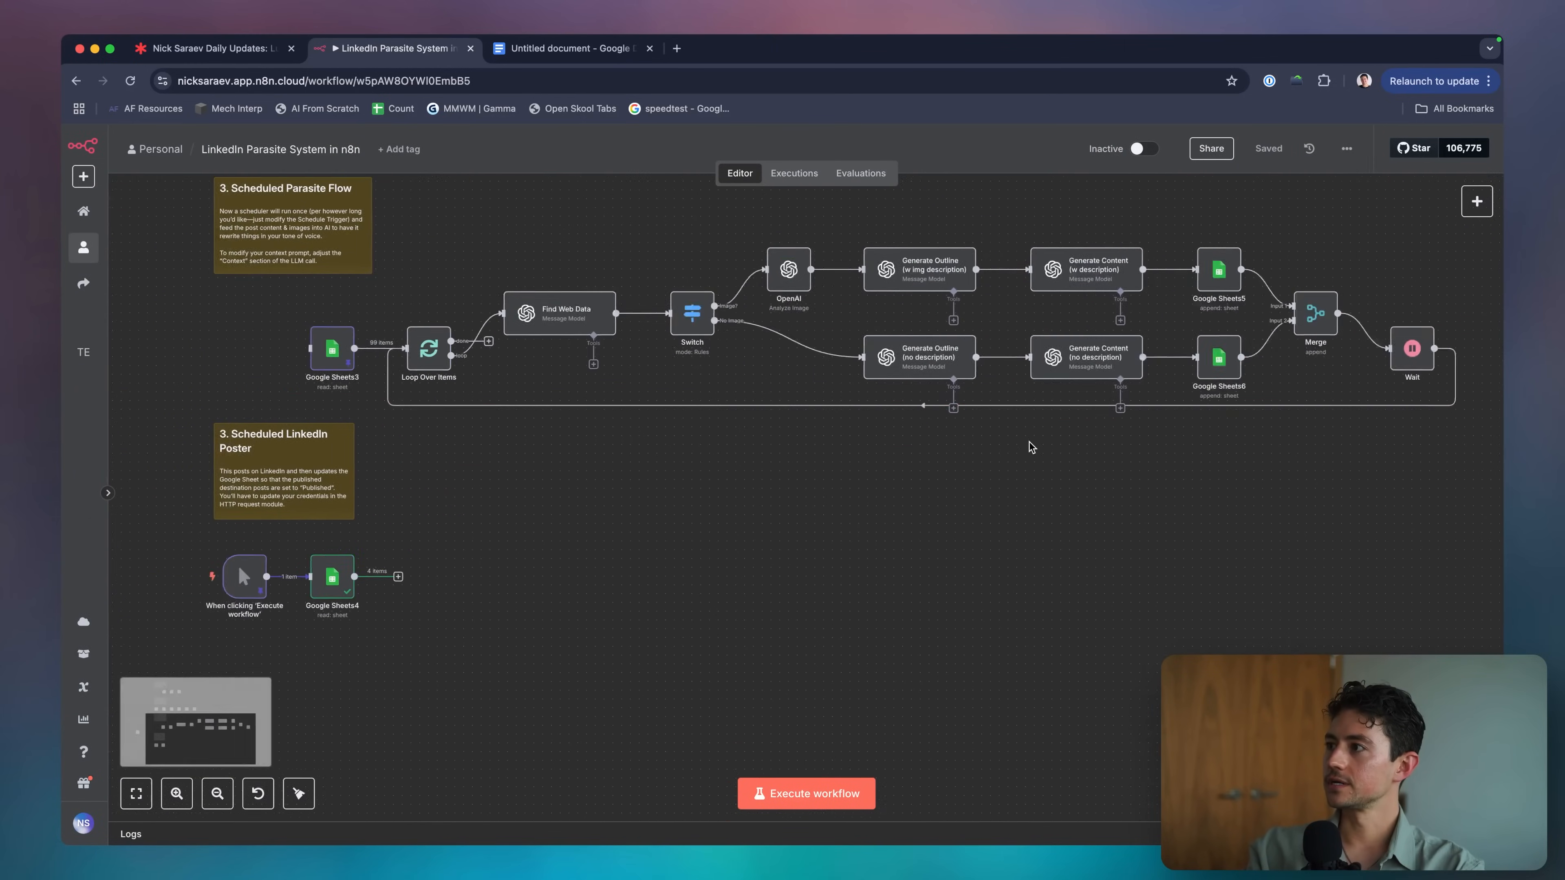
scroll(437, 410, up, 5)
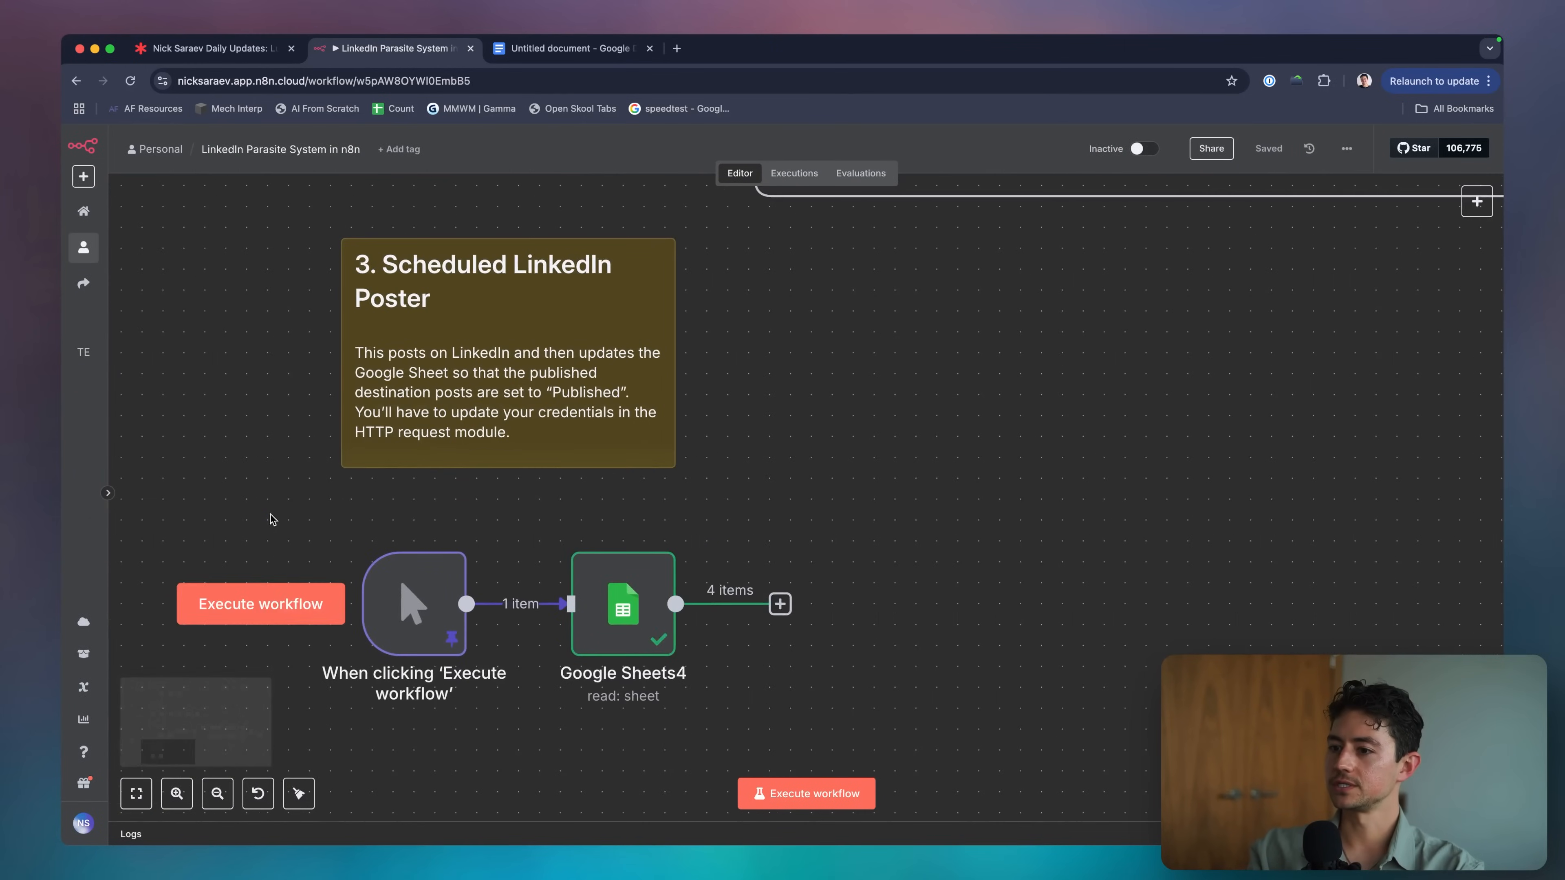
drag(738, 672, 260, 492)
drag(644, 600, 644, 578)
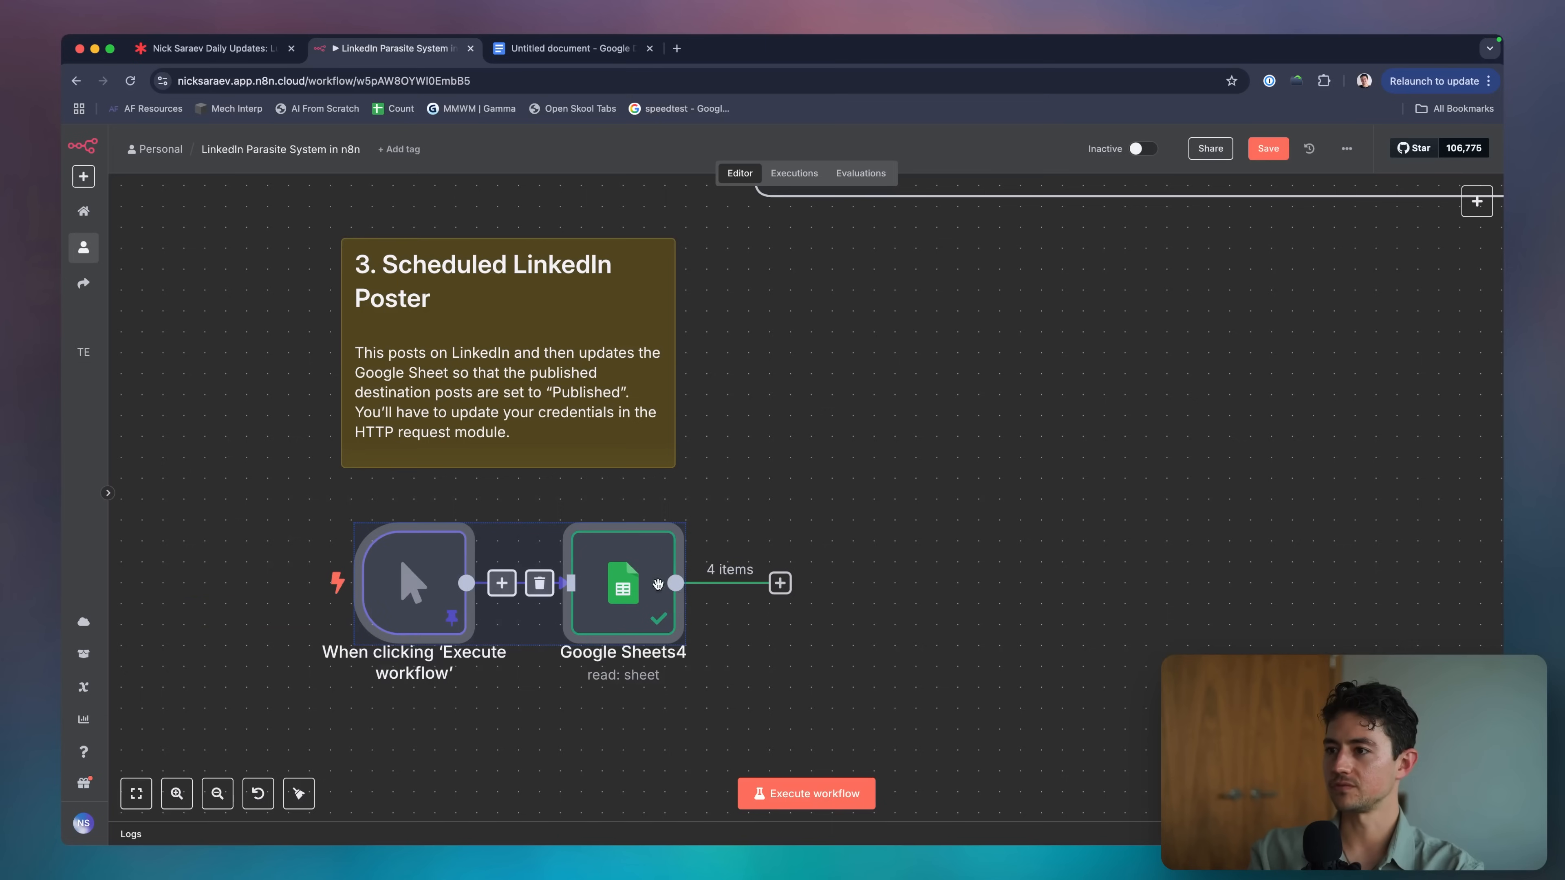
click(779, 682)
scroll(779, 683, right, 2)
scroll(780, 682, down, 2)
scroll(611, 620, left, 3)
scroll(612, 619, down, 2)
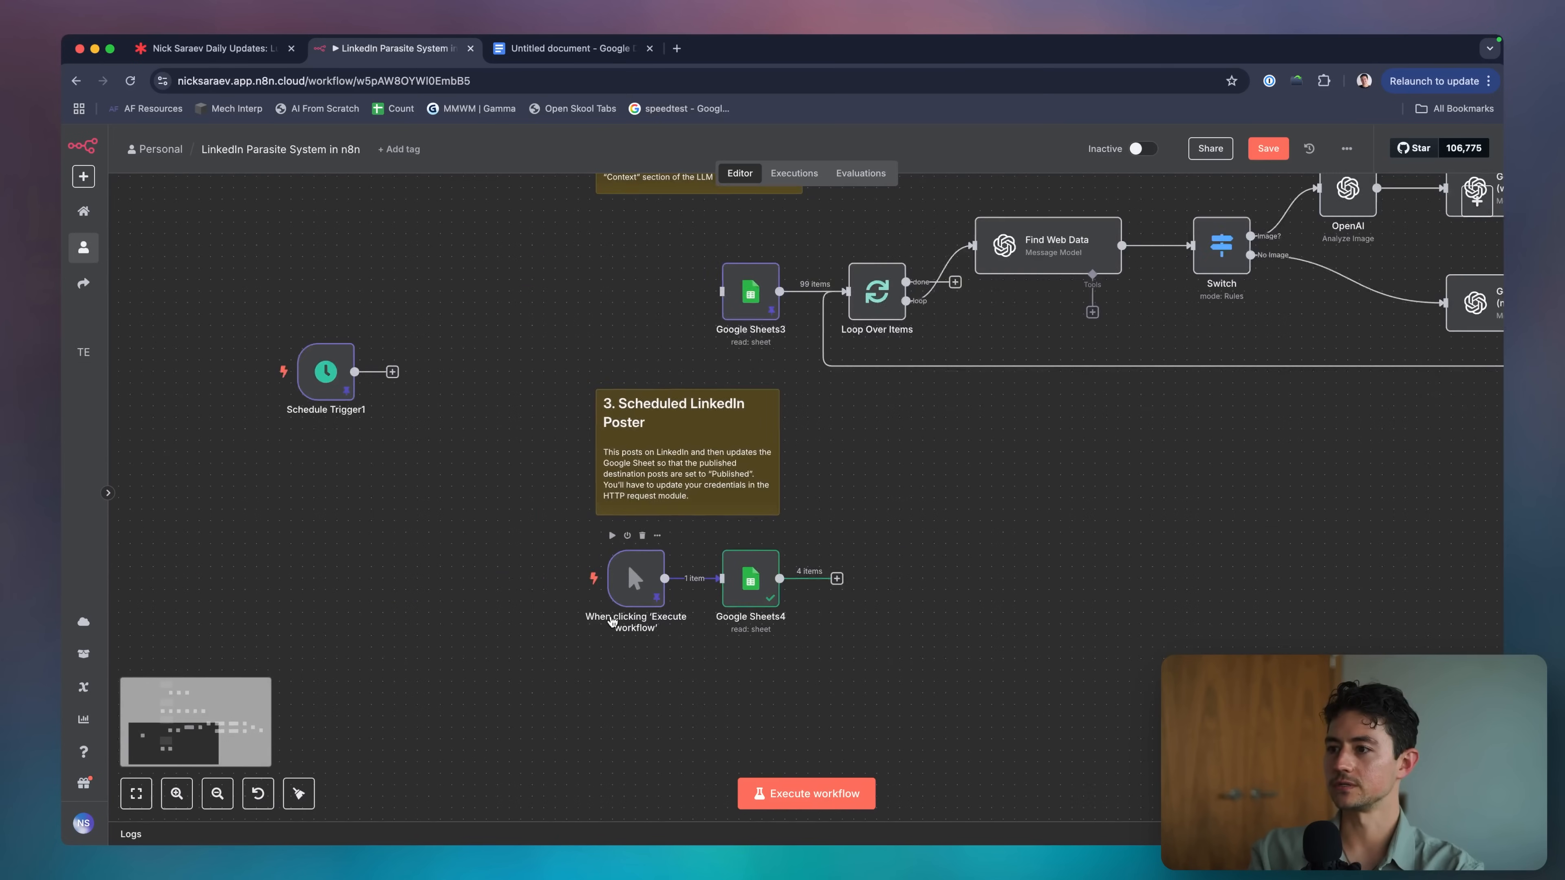
scroll(613, 617, right, 2)
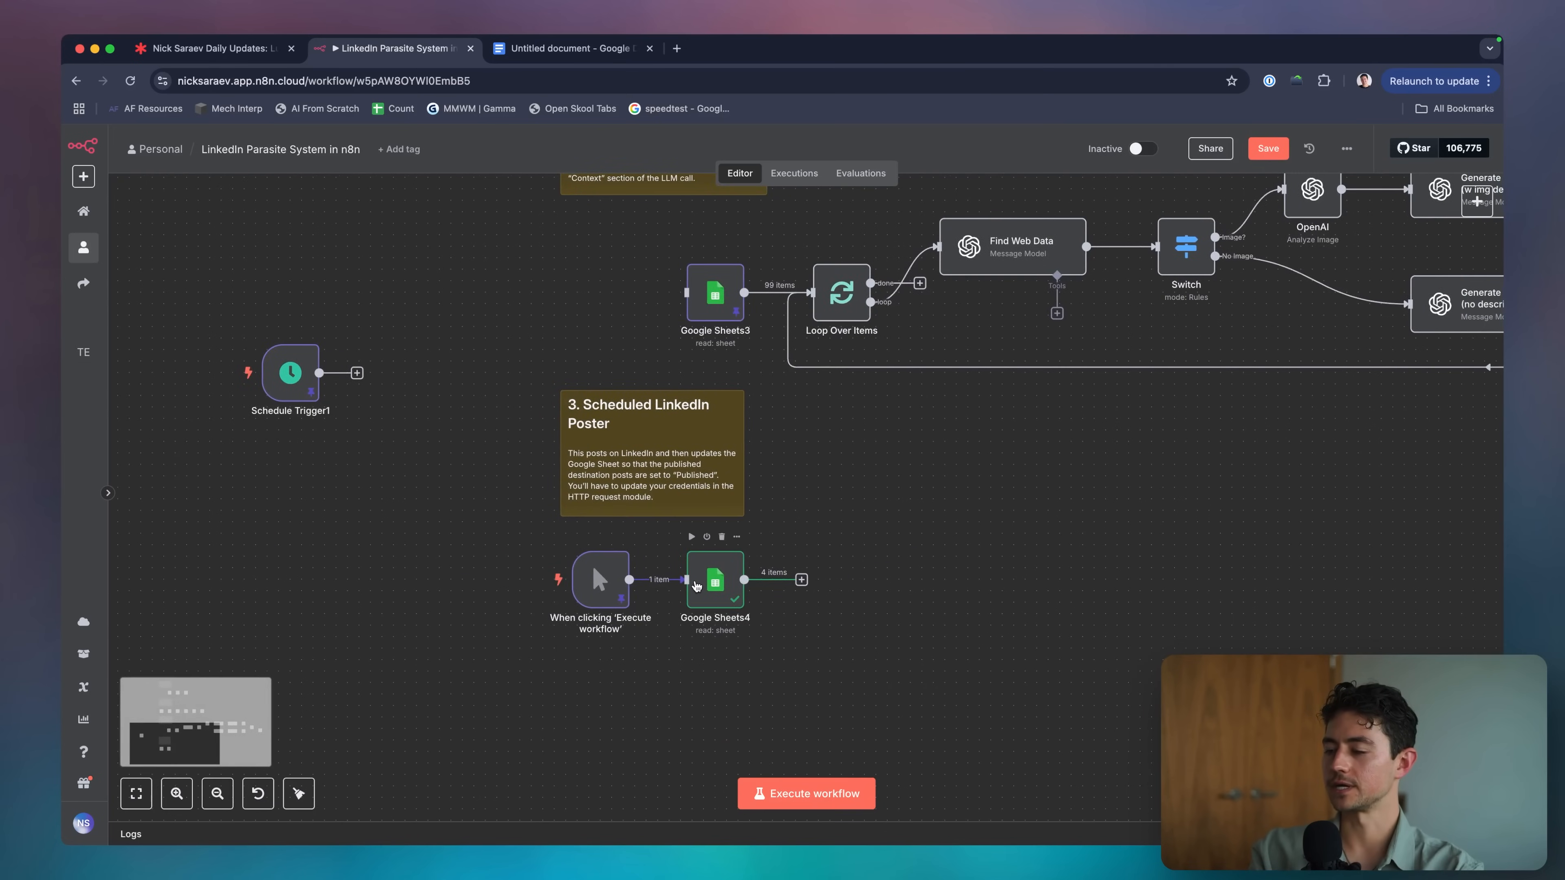
double_click(697, 585)
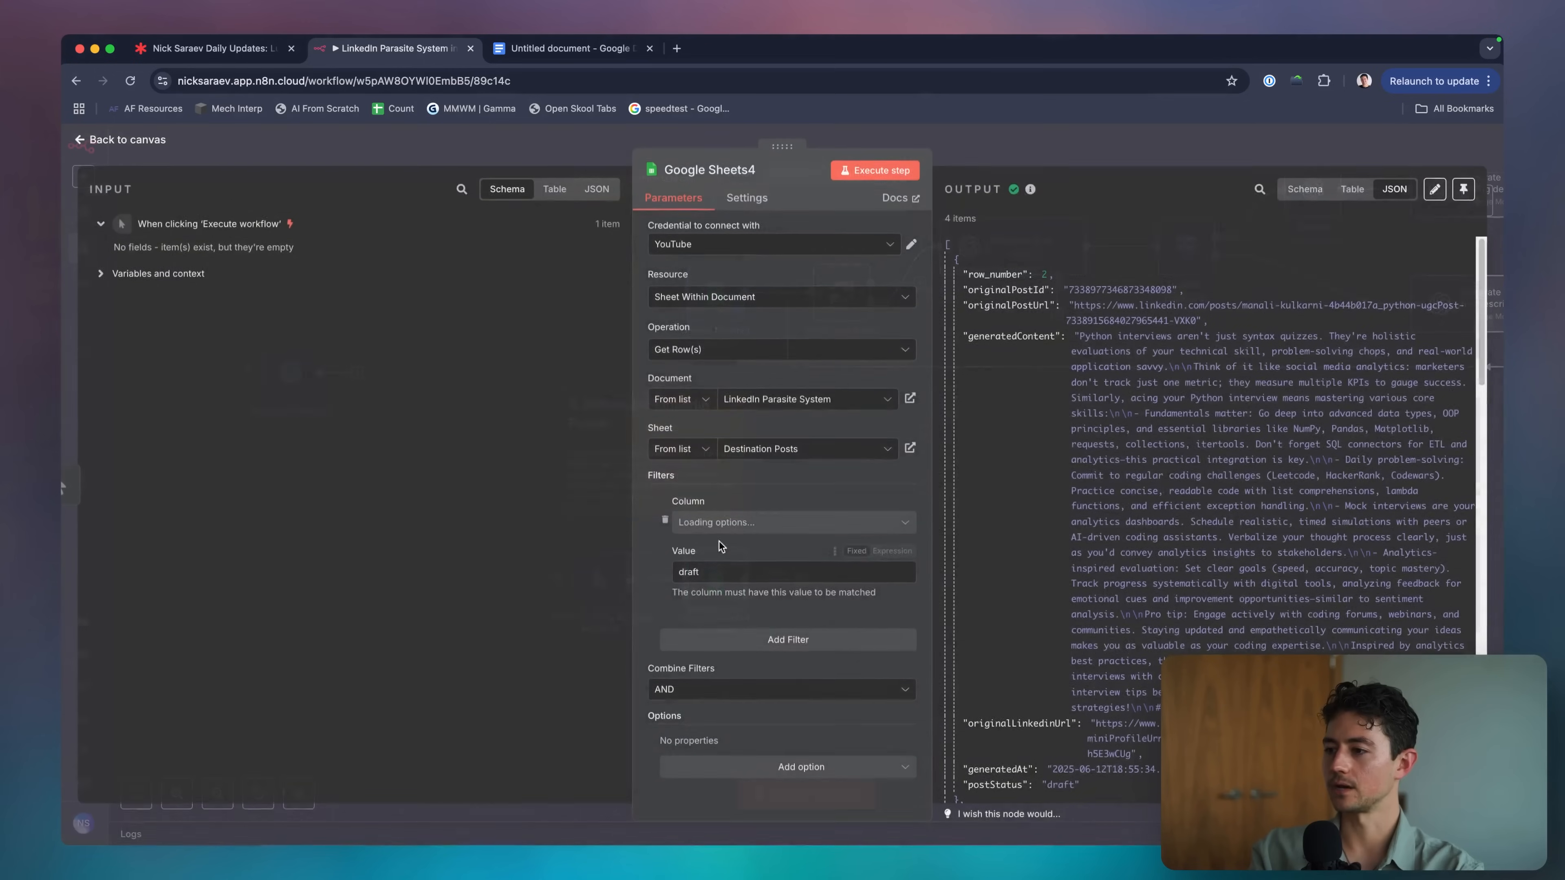
Enable Return only First Matching Row on Google Sheets4 and test it to get one draft row.
click(761, 770)
click(760, 725)
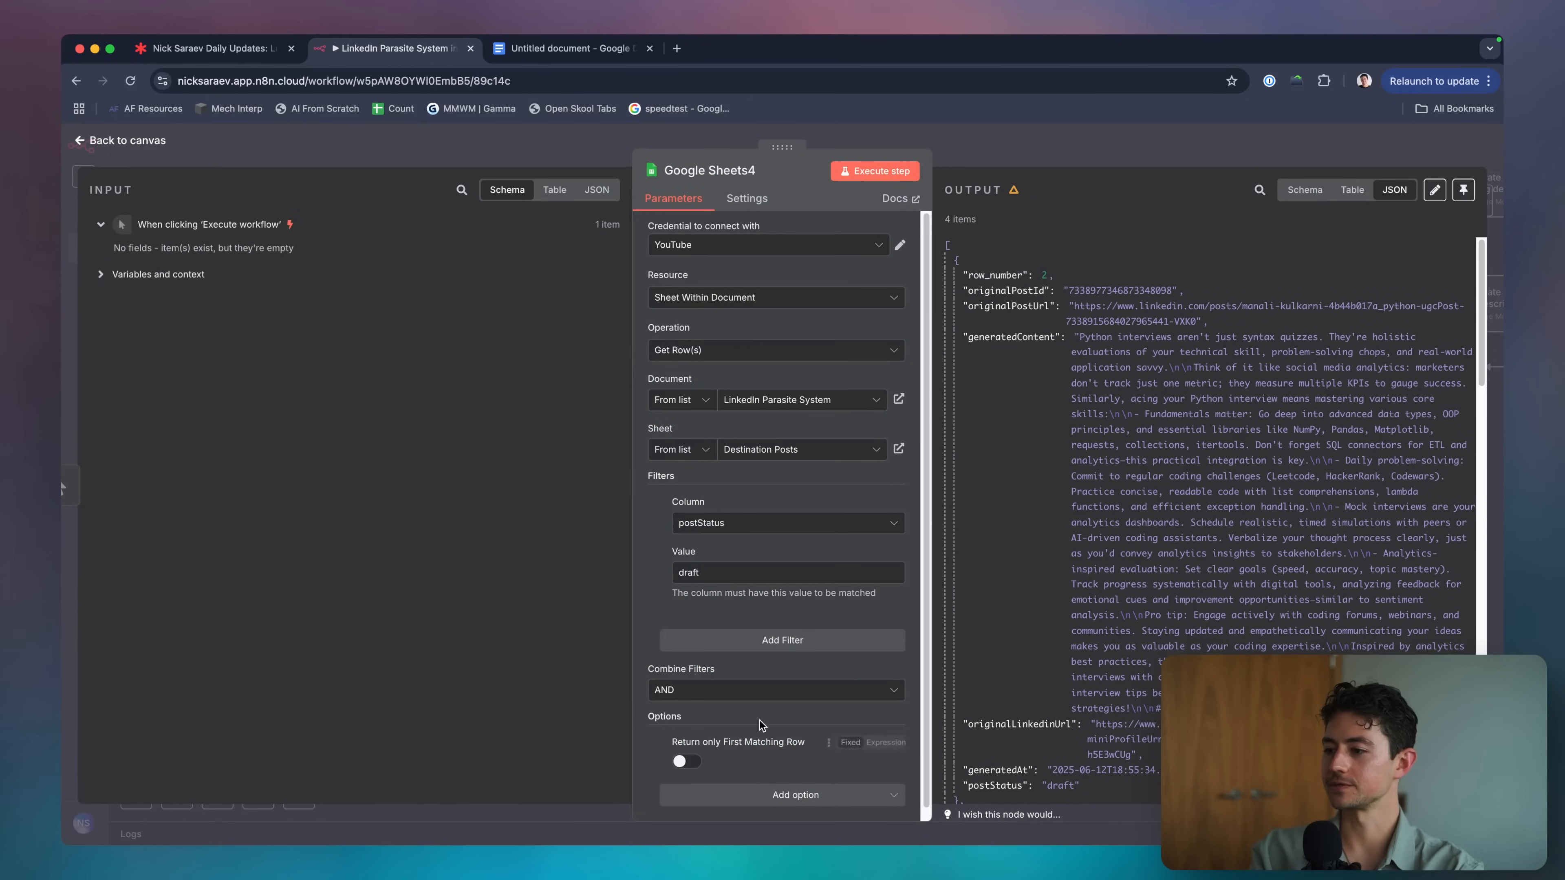
click(685, 751)
click(875, 170)
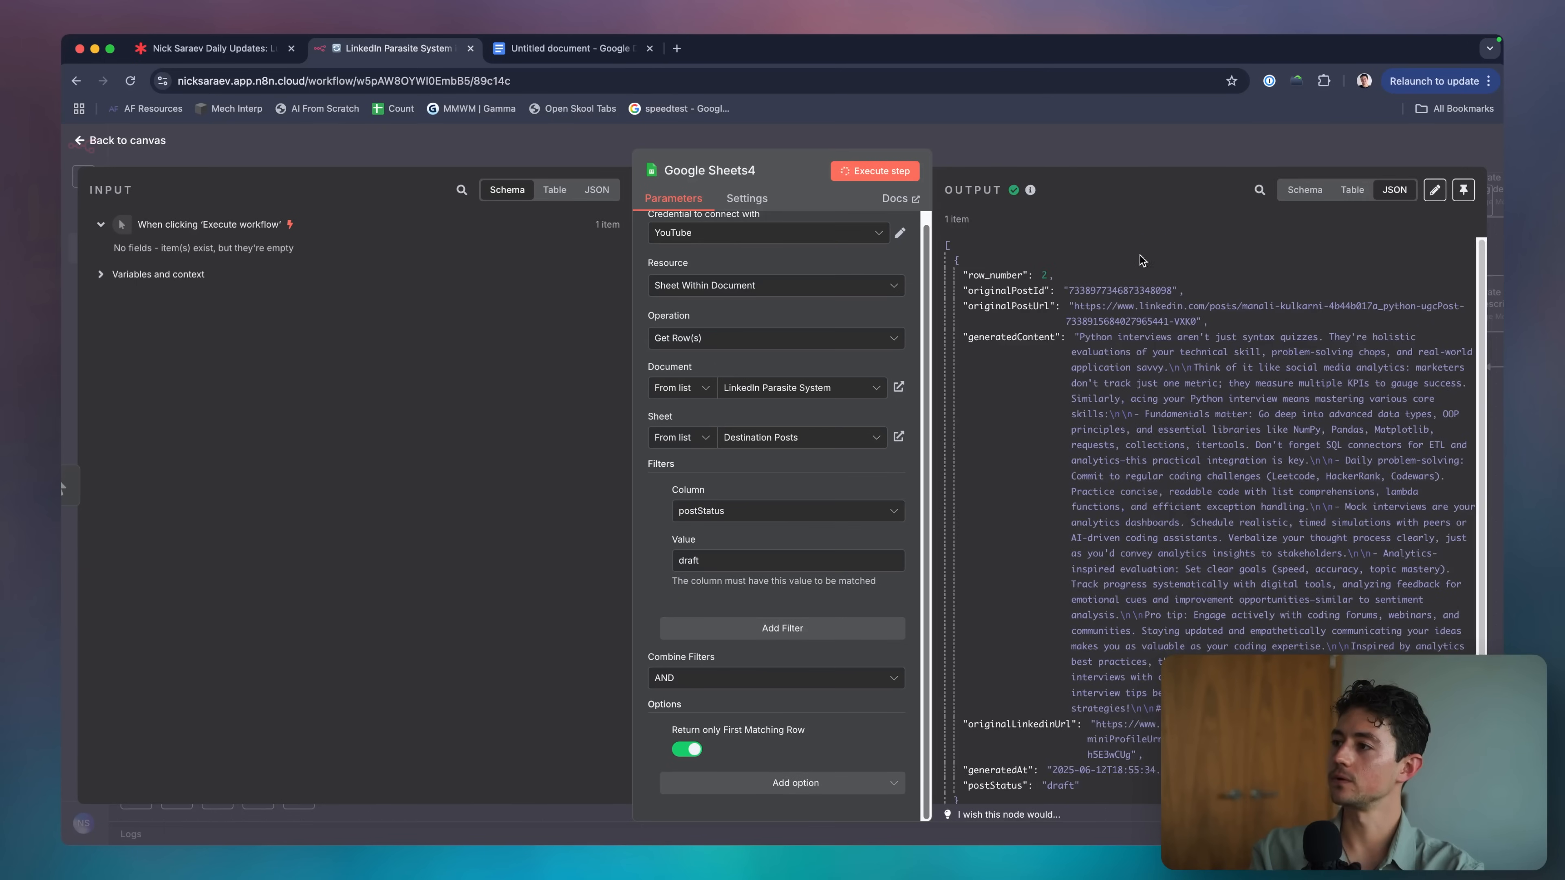
scroll(1048, 370, down, 2)
scroll(1078, 308, up, 2)
key(Escape)
scroll(875, 457, up, 3)
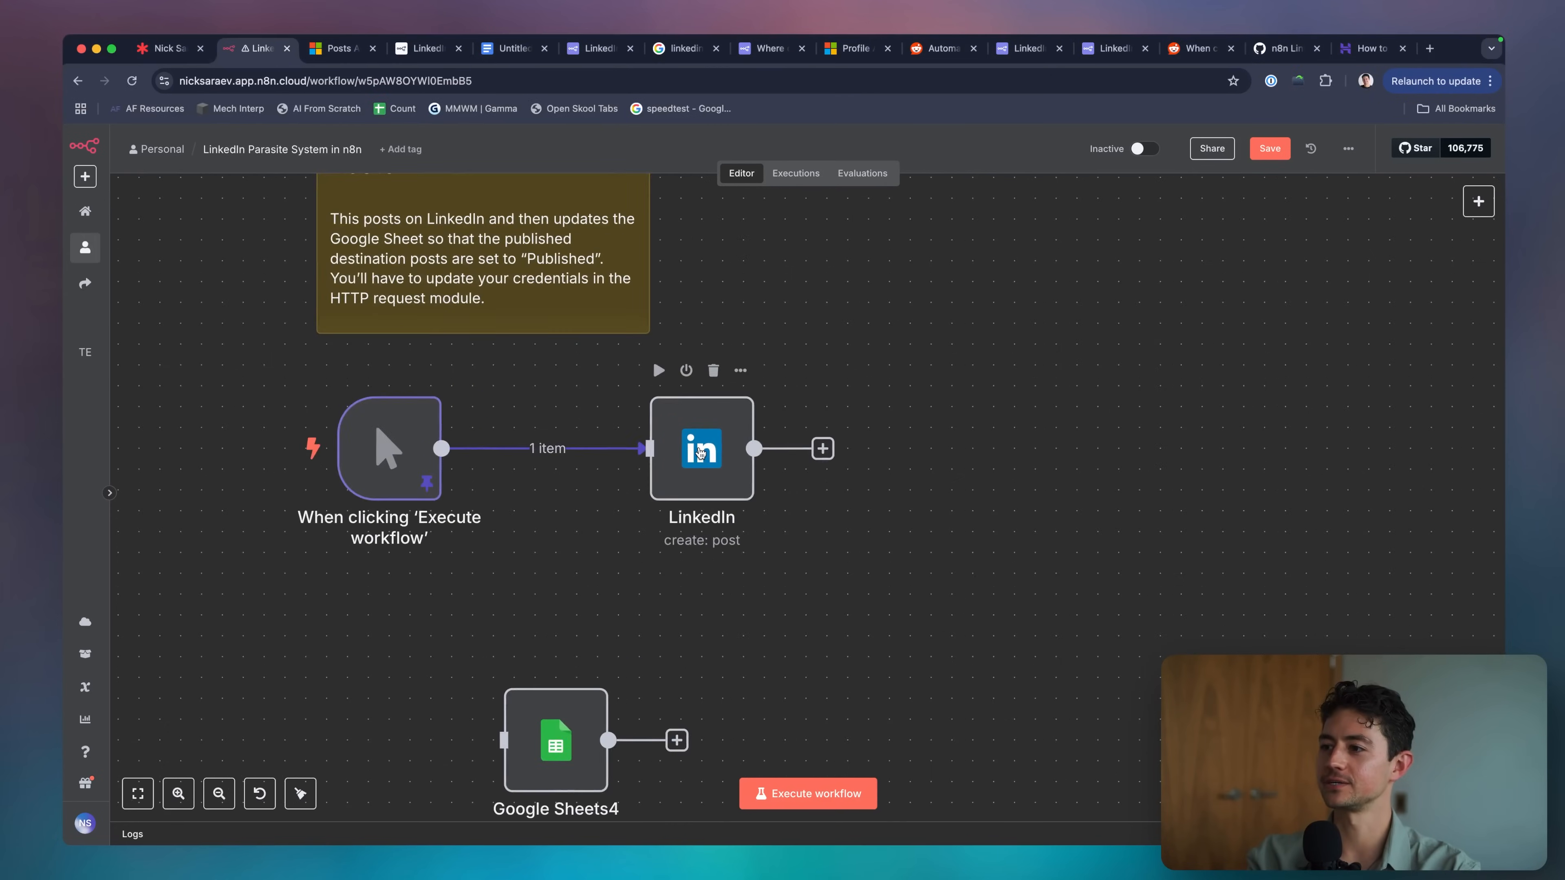
Try a new LinkedIn credential with Organization Support off, then discard it.
double_click(708, 452)
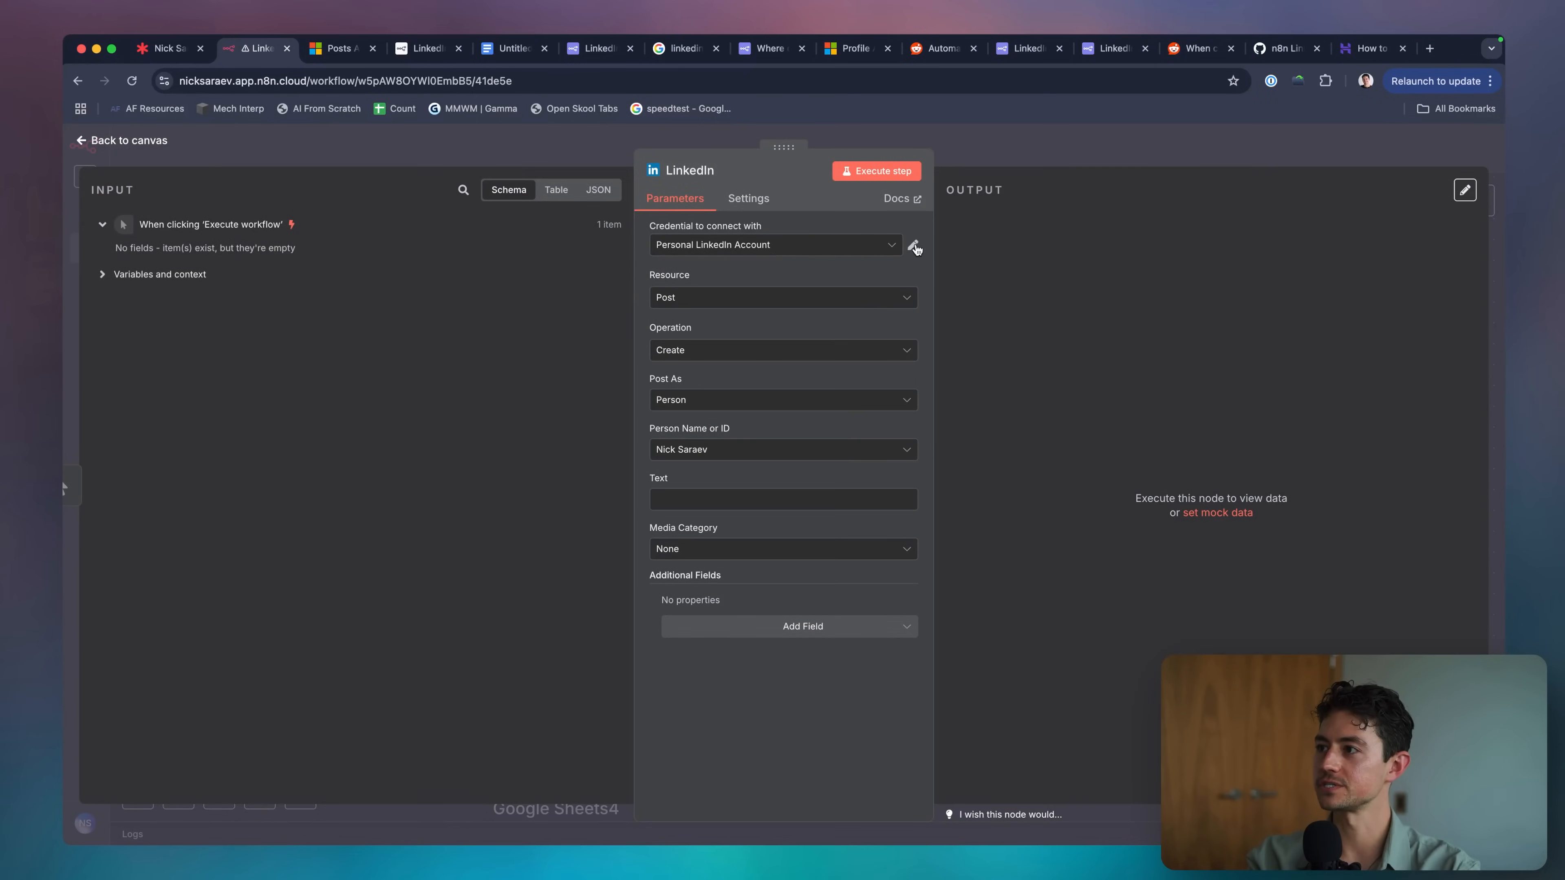
click(914, 247)
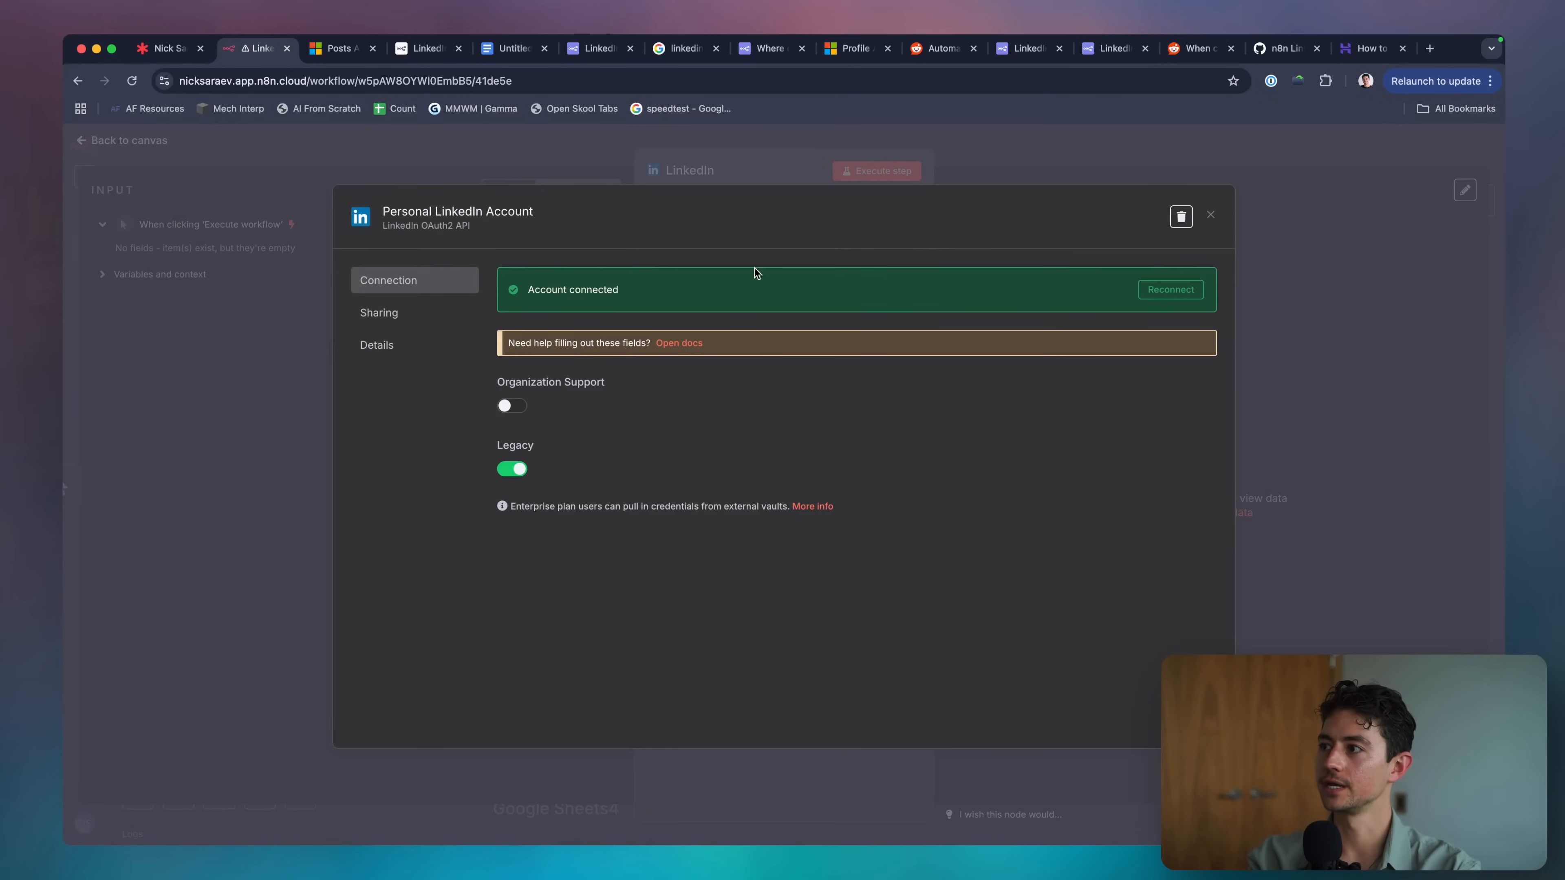
key(Escape)
click(789, 245)
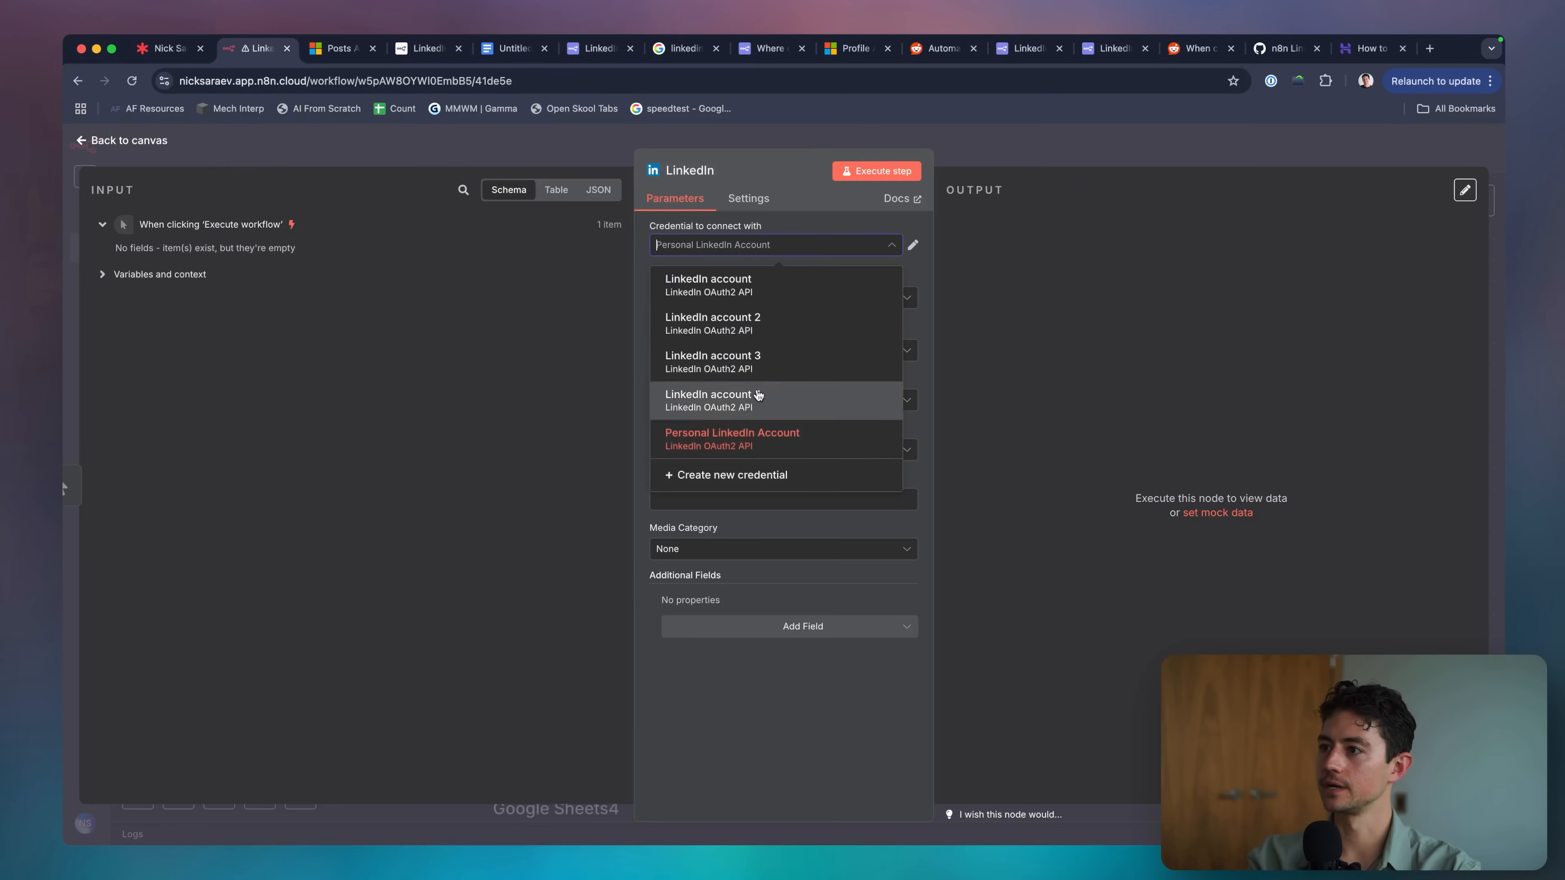
click(752, 461)
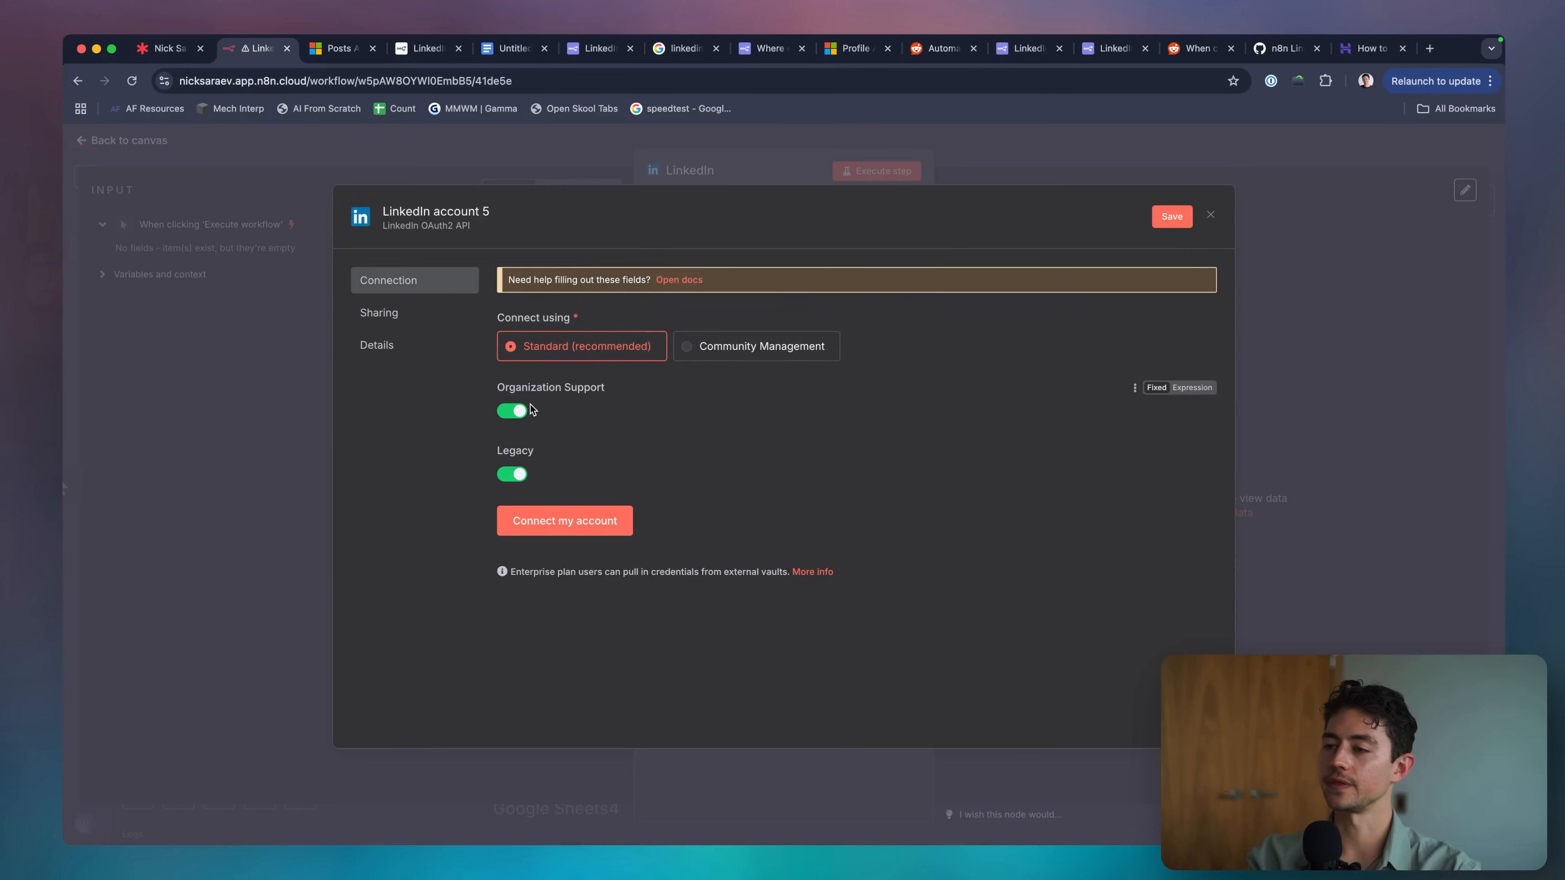
click(516, 413)
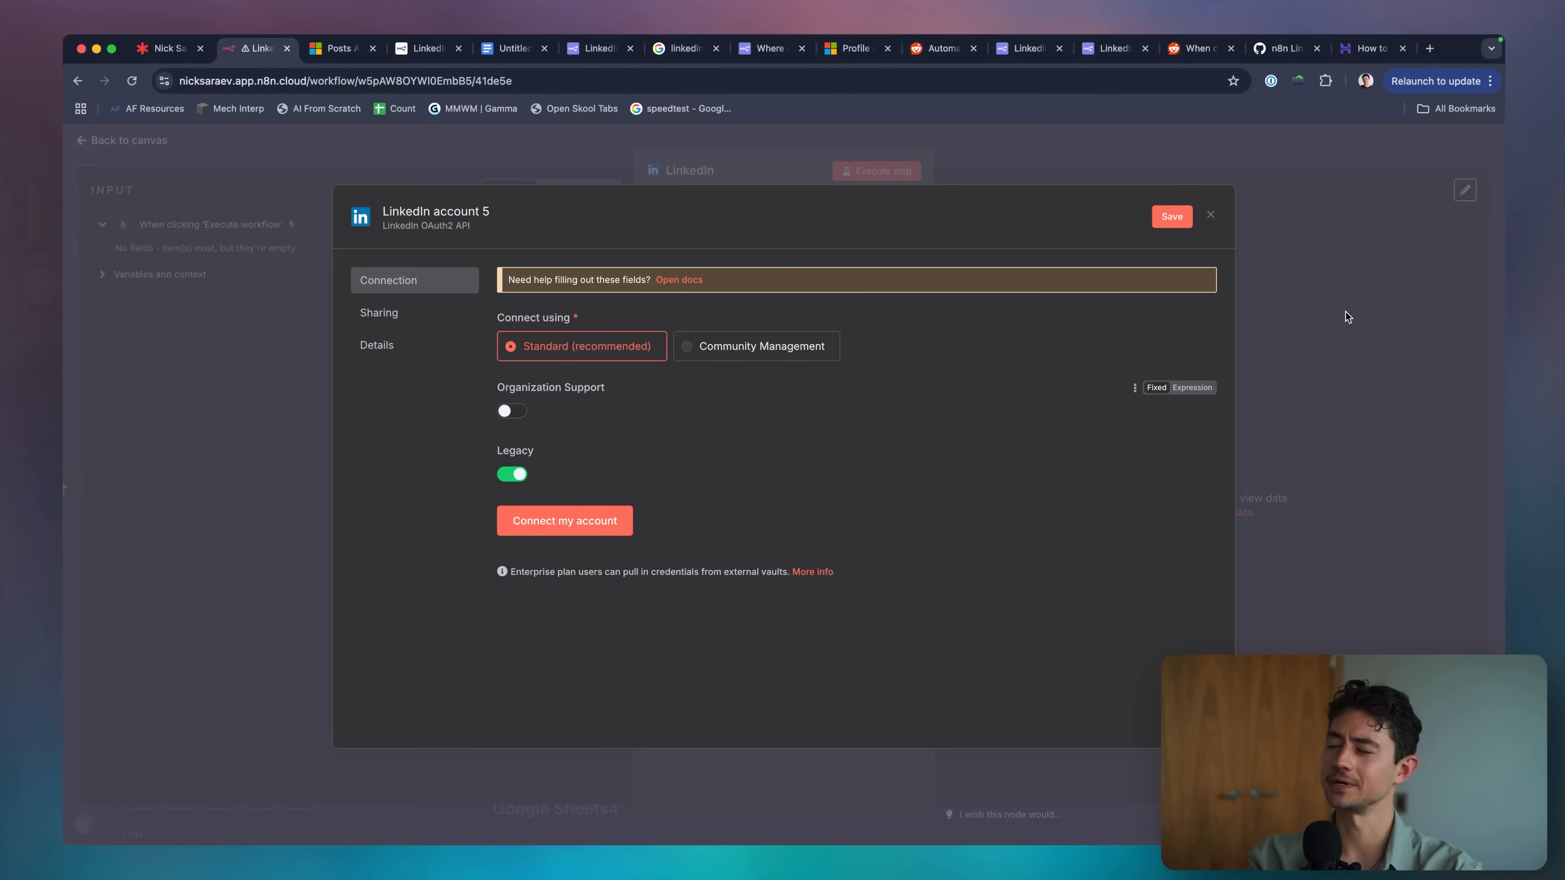
key(Escape)
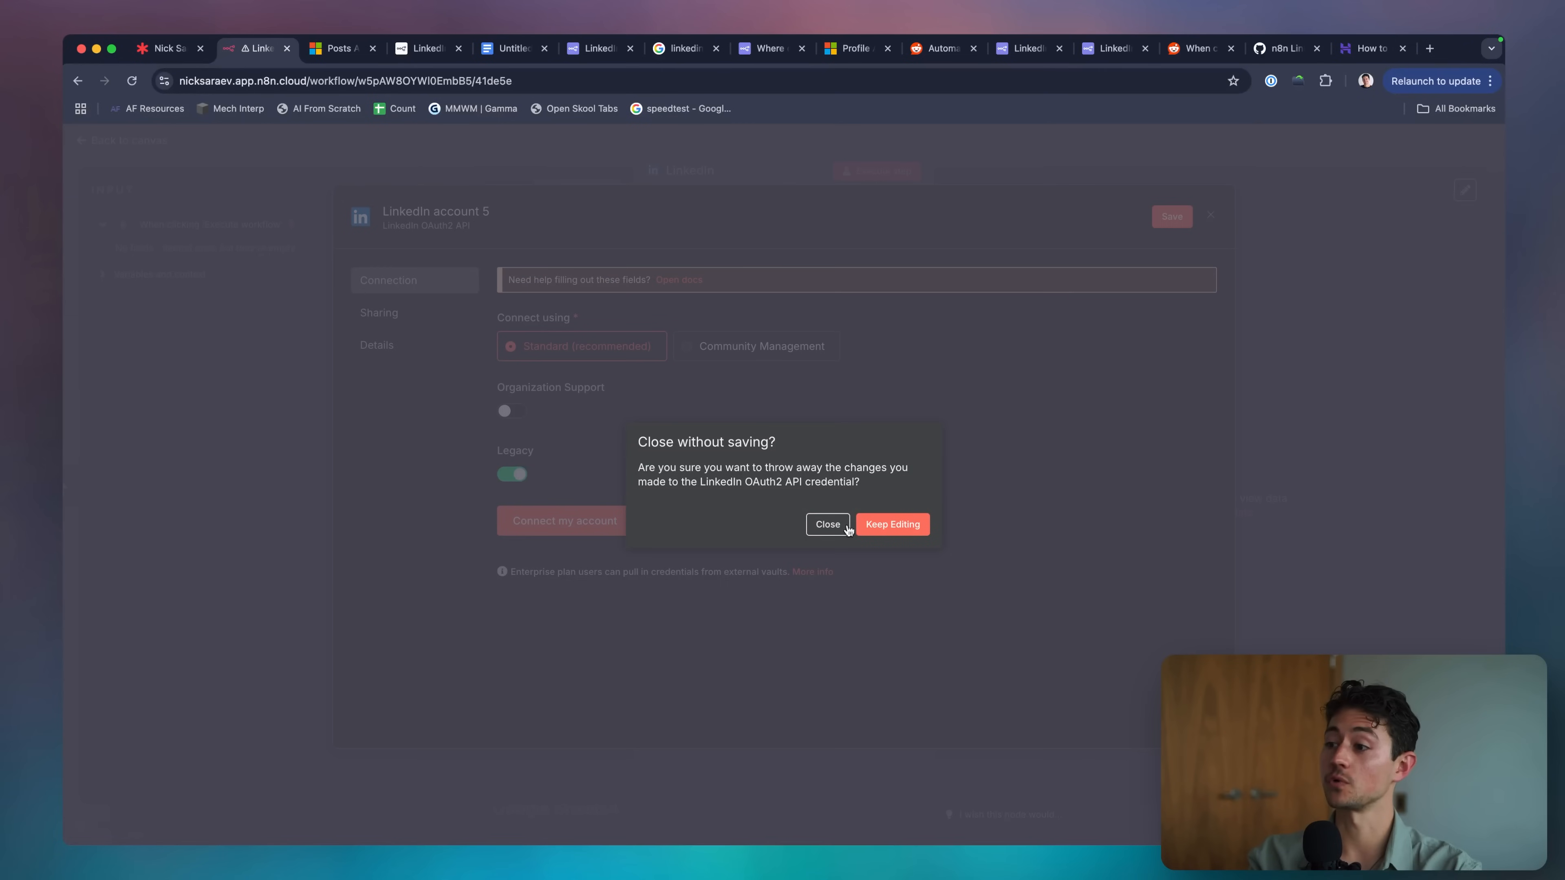
click(848, 530)
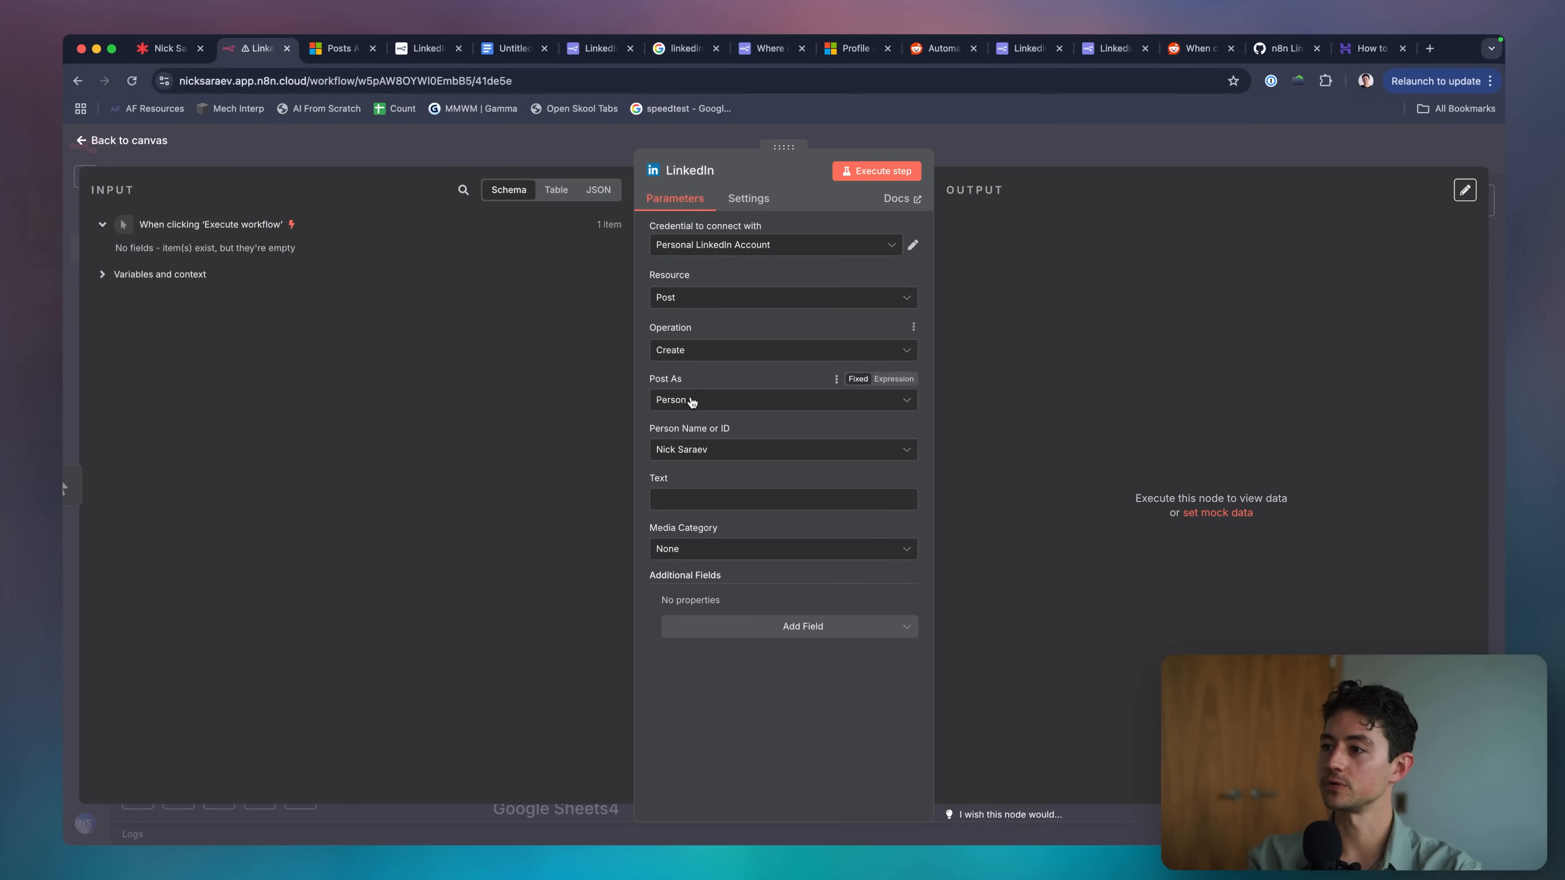
Set the LinkedIn post text to 'Hello world!' and add Visibility: Connections.
click(702, 499)
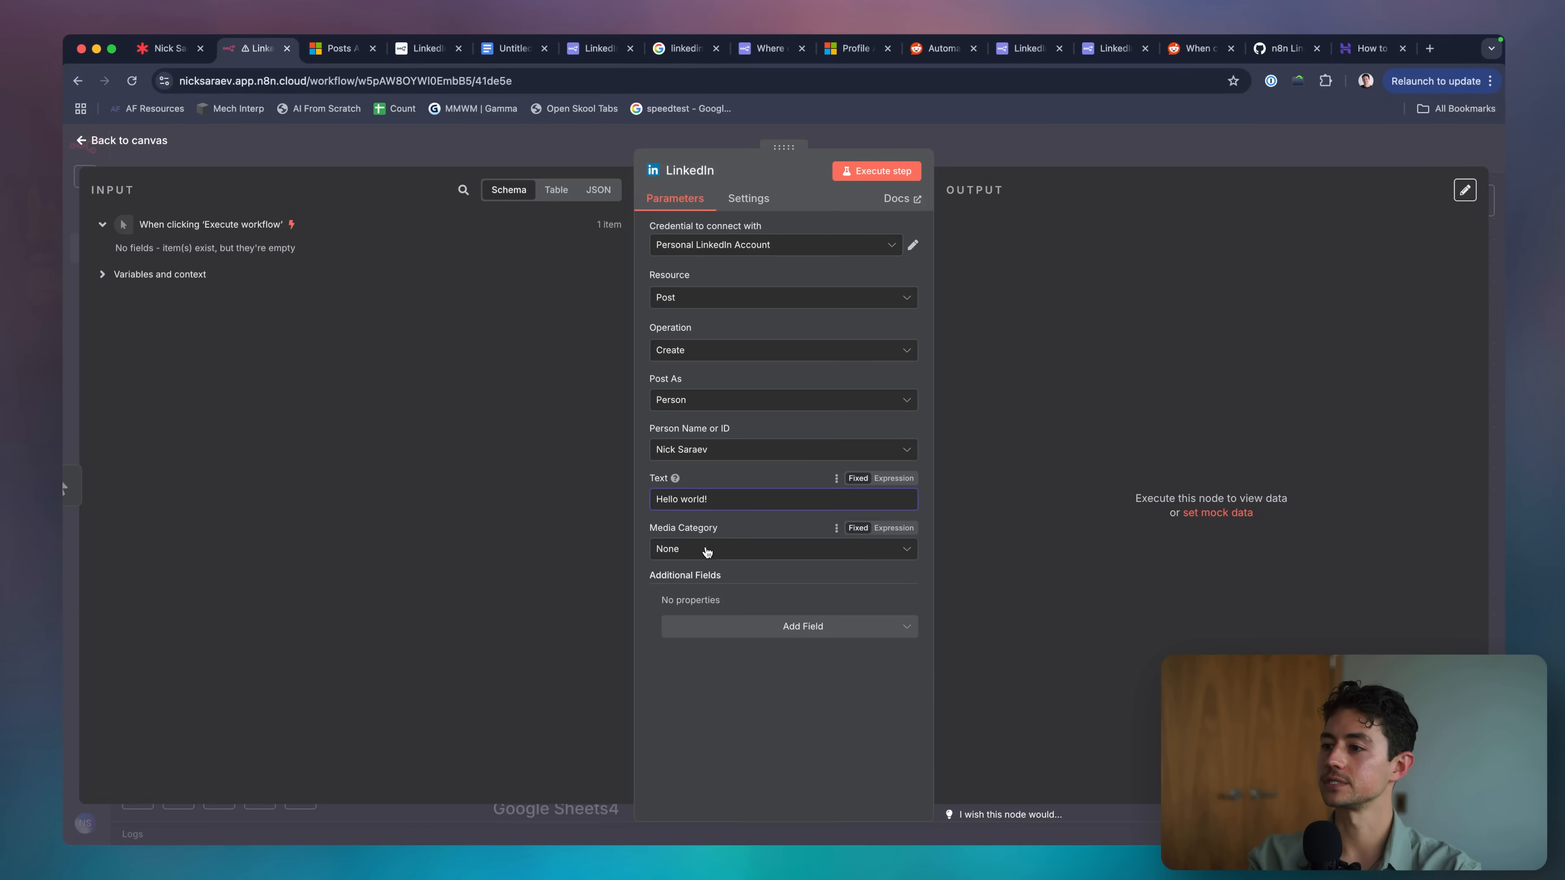
click(735, 624)
click(734, 666)
click(741, 624)
click(693, 655)
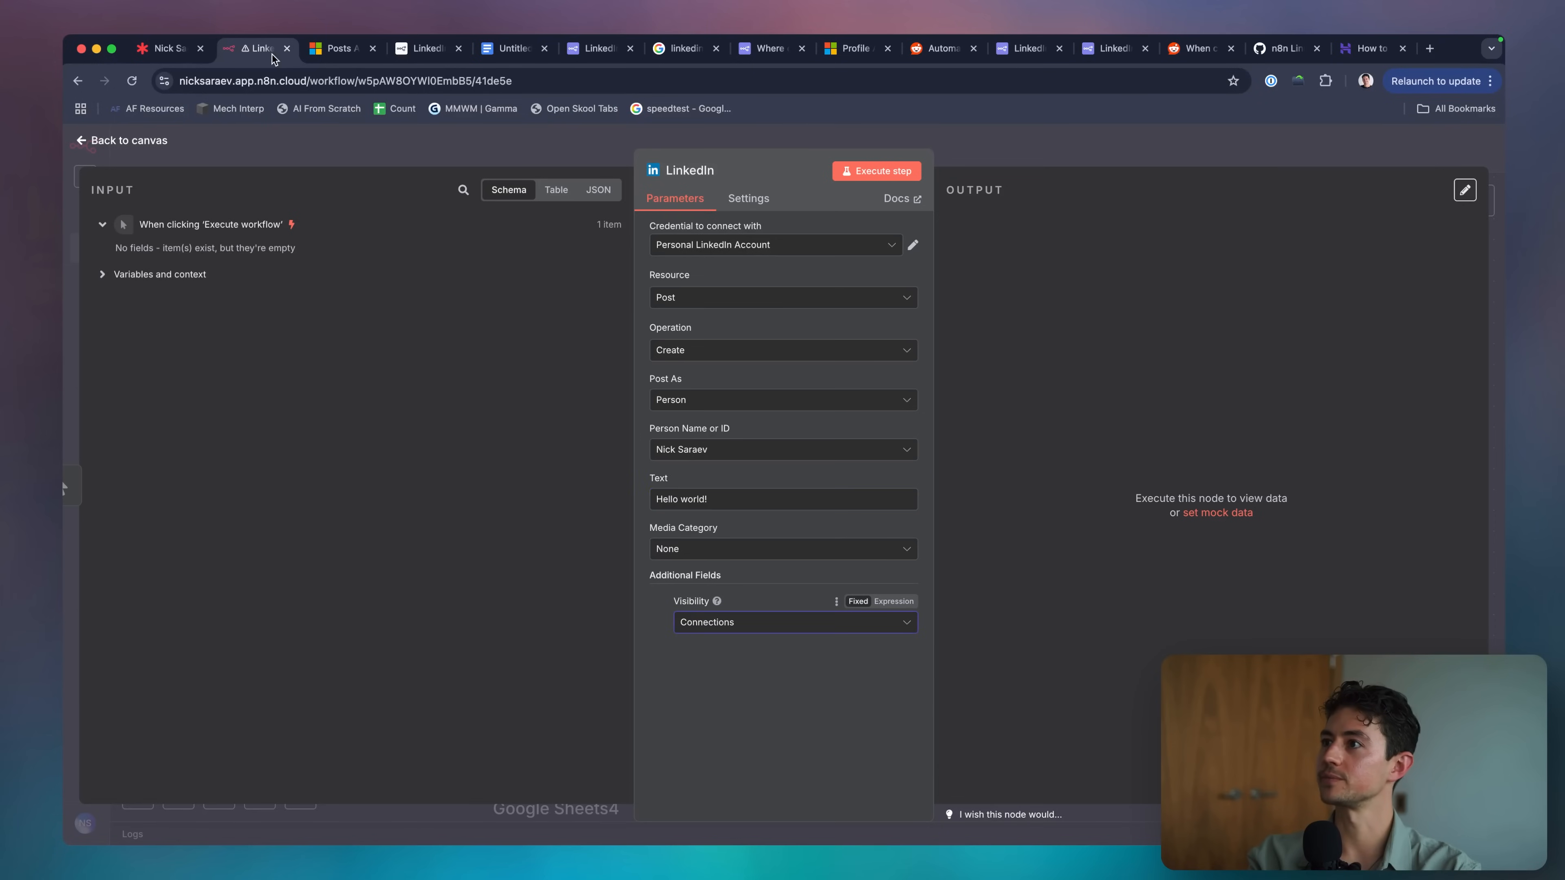
Open LinkedIn in a new tab placed beside the n8n tab.
key(ctrl+t)
text(lin)
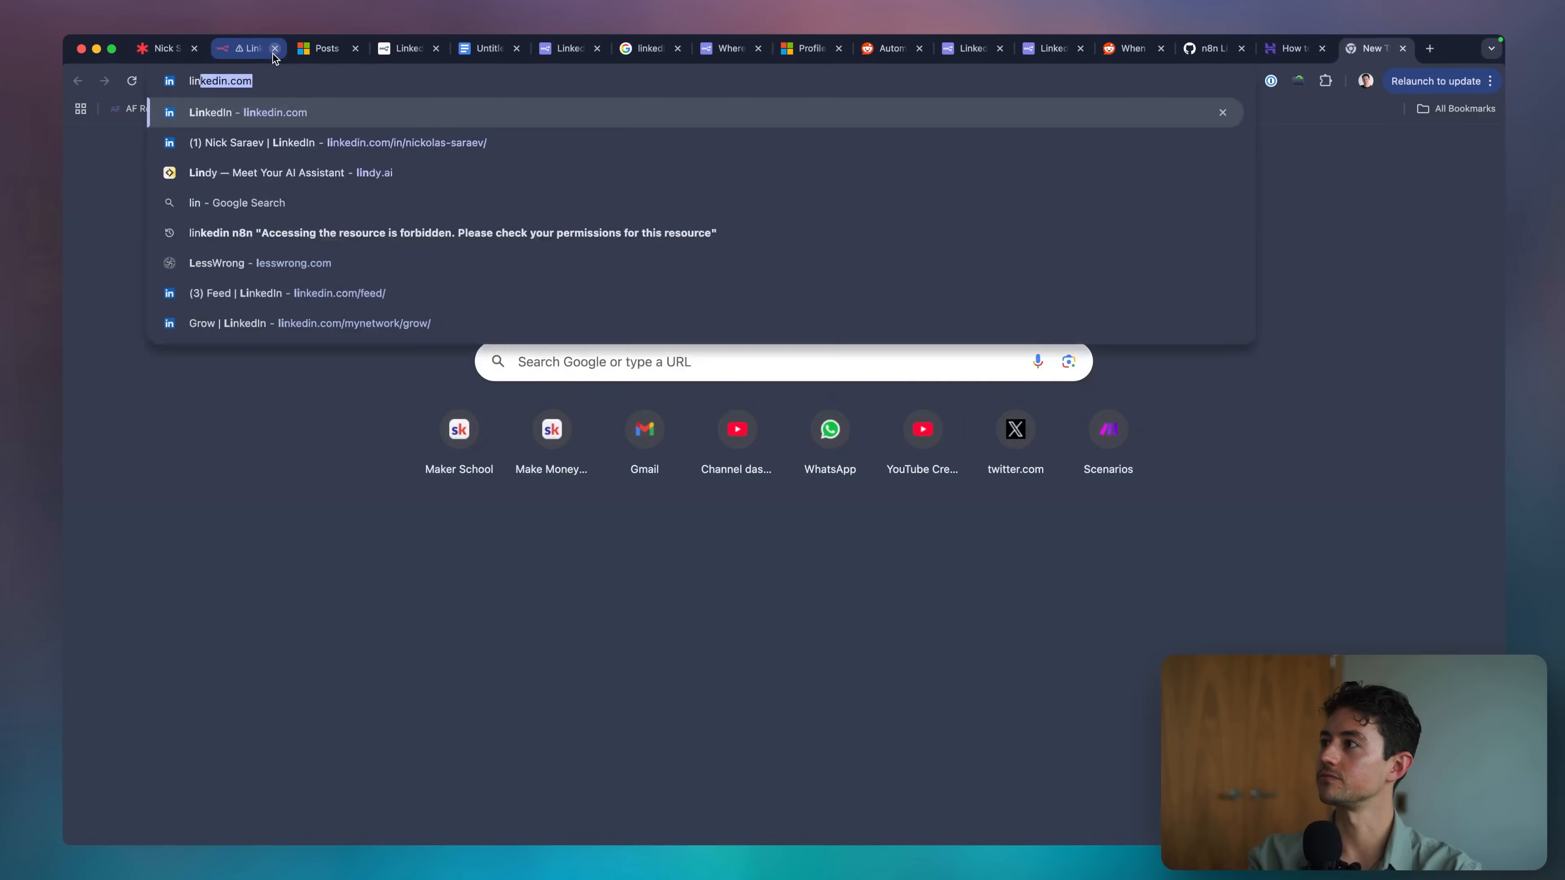
key(Return)
drag(1358, 52, 318, 56)
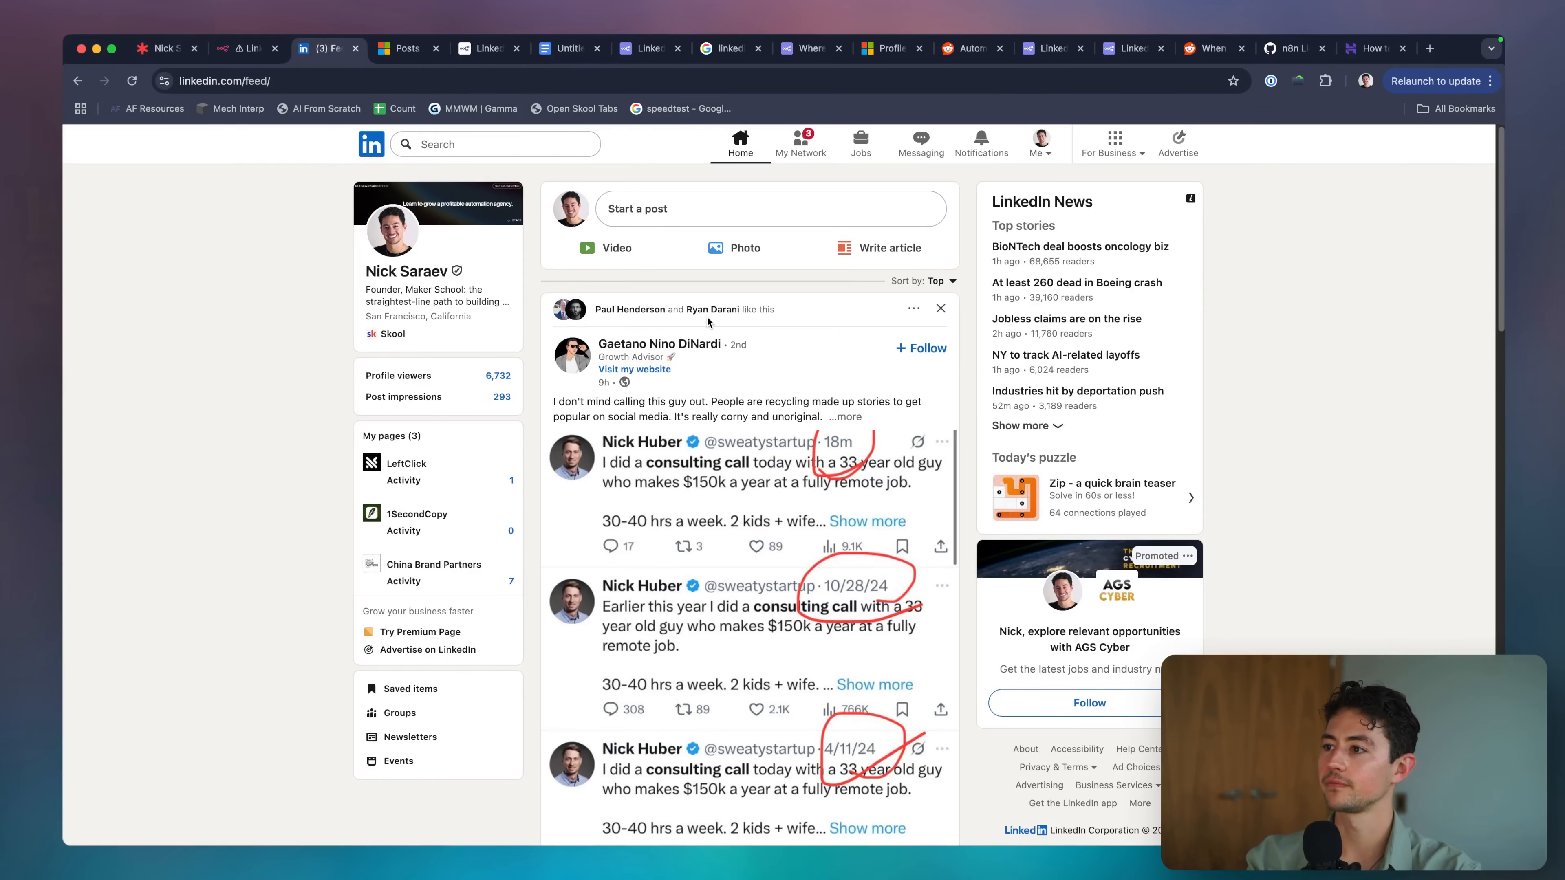
Keep visibility at Connections and execute the LinkedIn node to publish the post.
key(ctrl+shift+Tab)
click(807, 624)
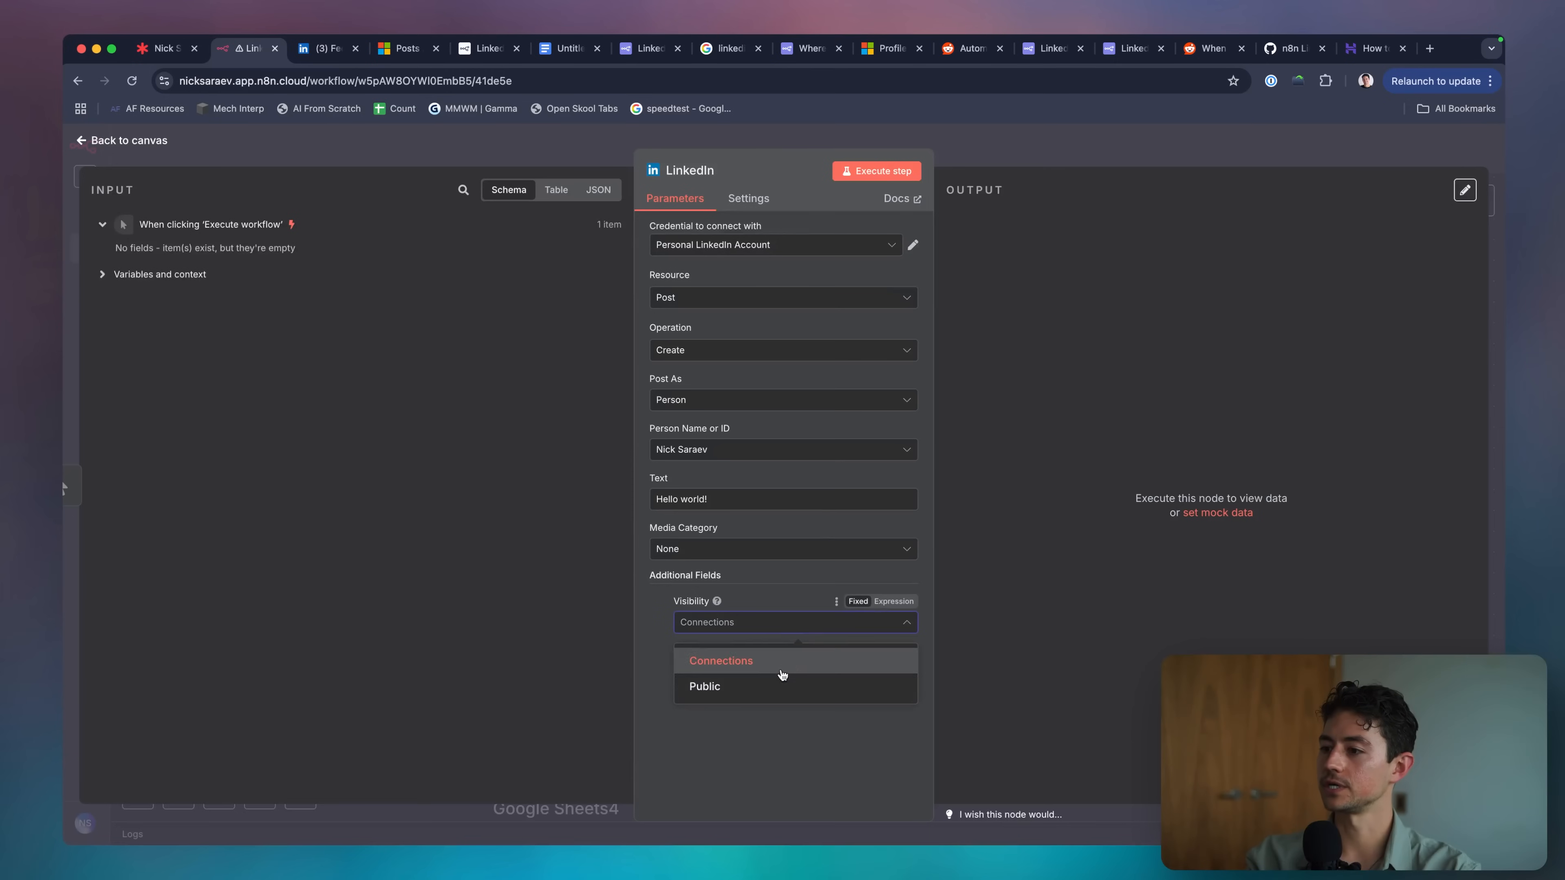
click(779, 673)
click(883, 172)
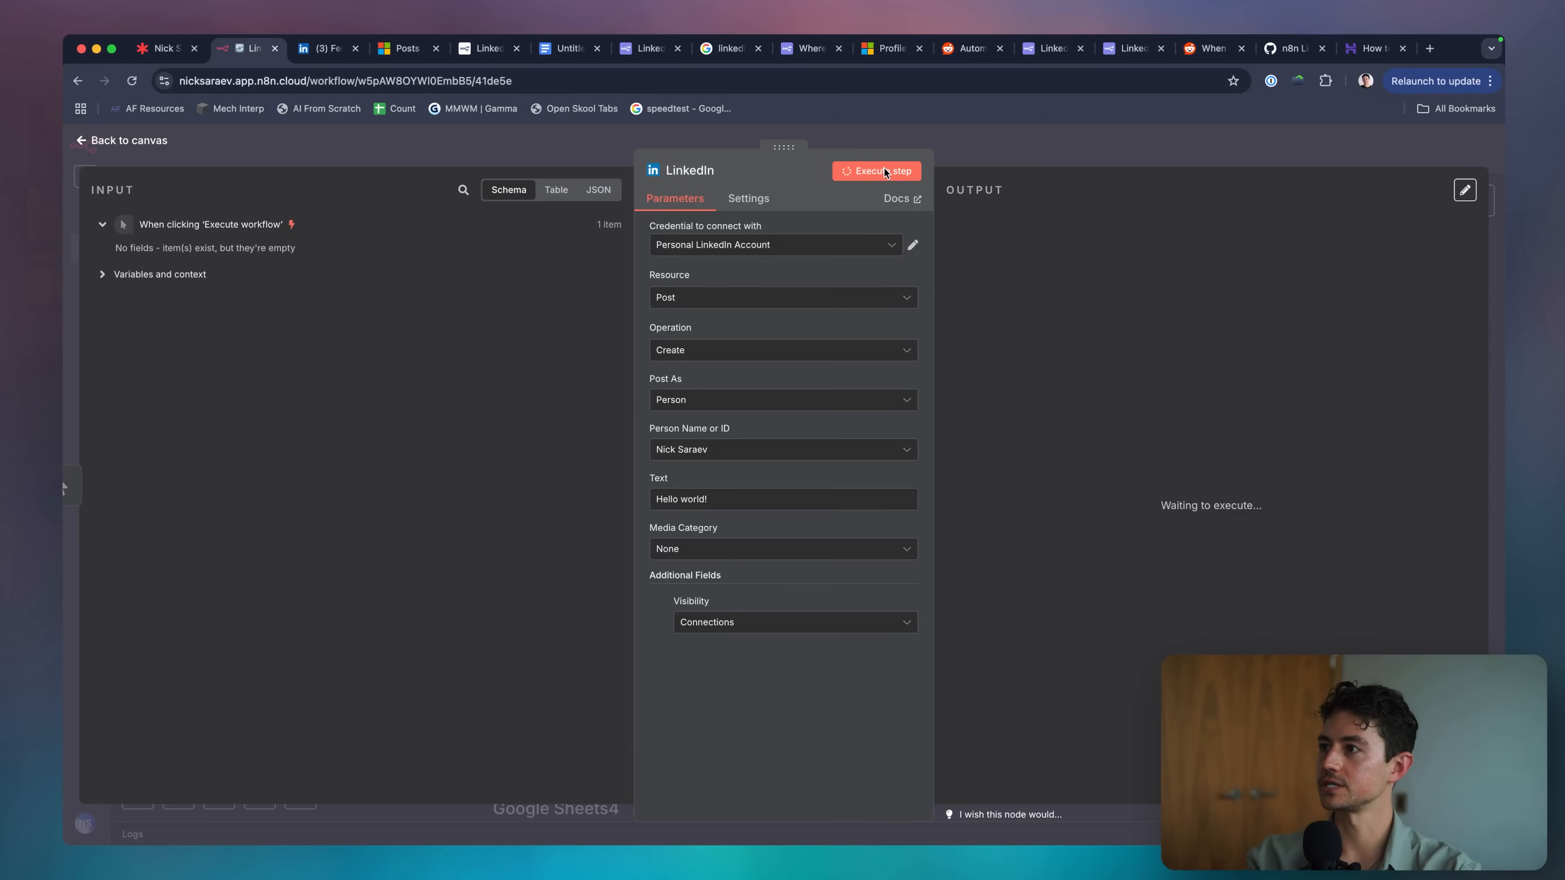
Find the 'Hello world!' post in the profile's Posts activity and delete it.
key(ctrl+Tab)
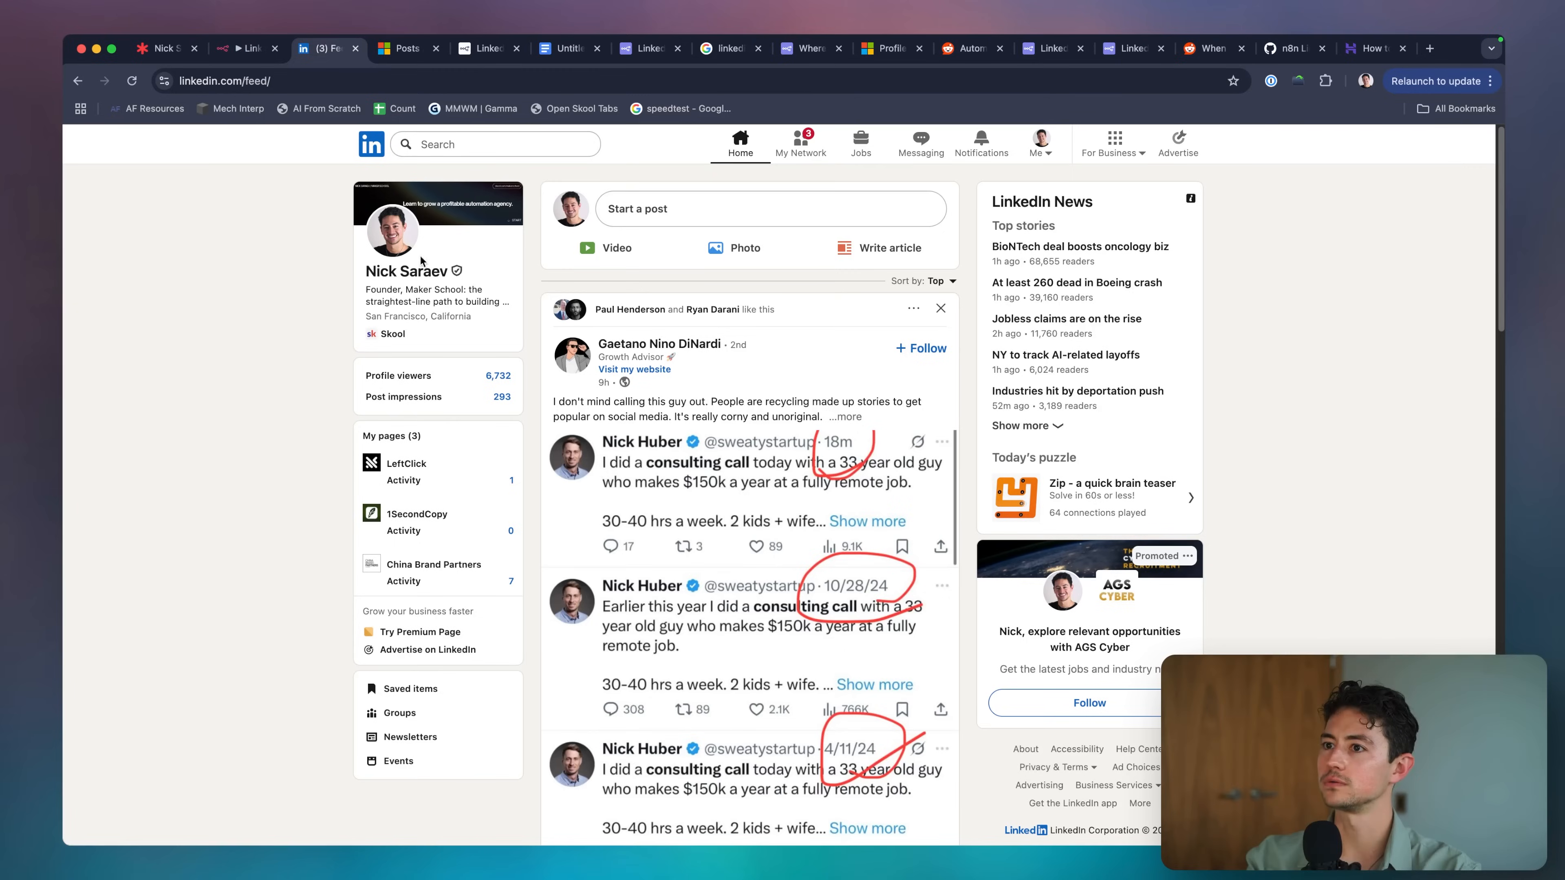
click(403, 275)
scroll(449, 302, down, 10)
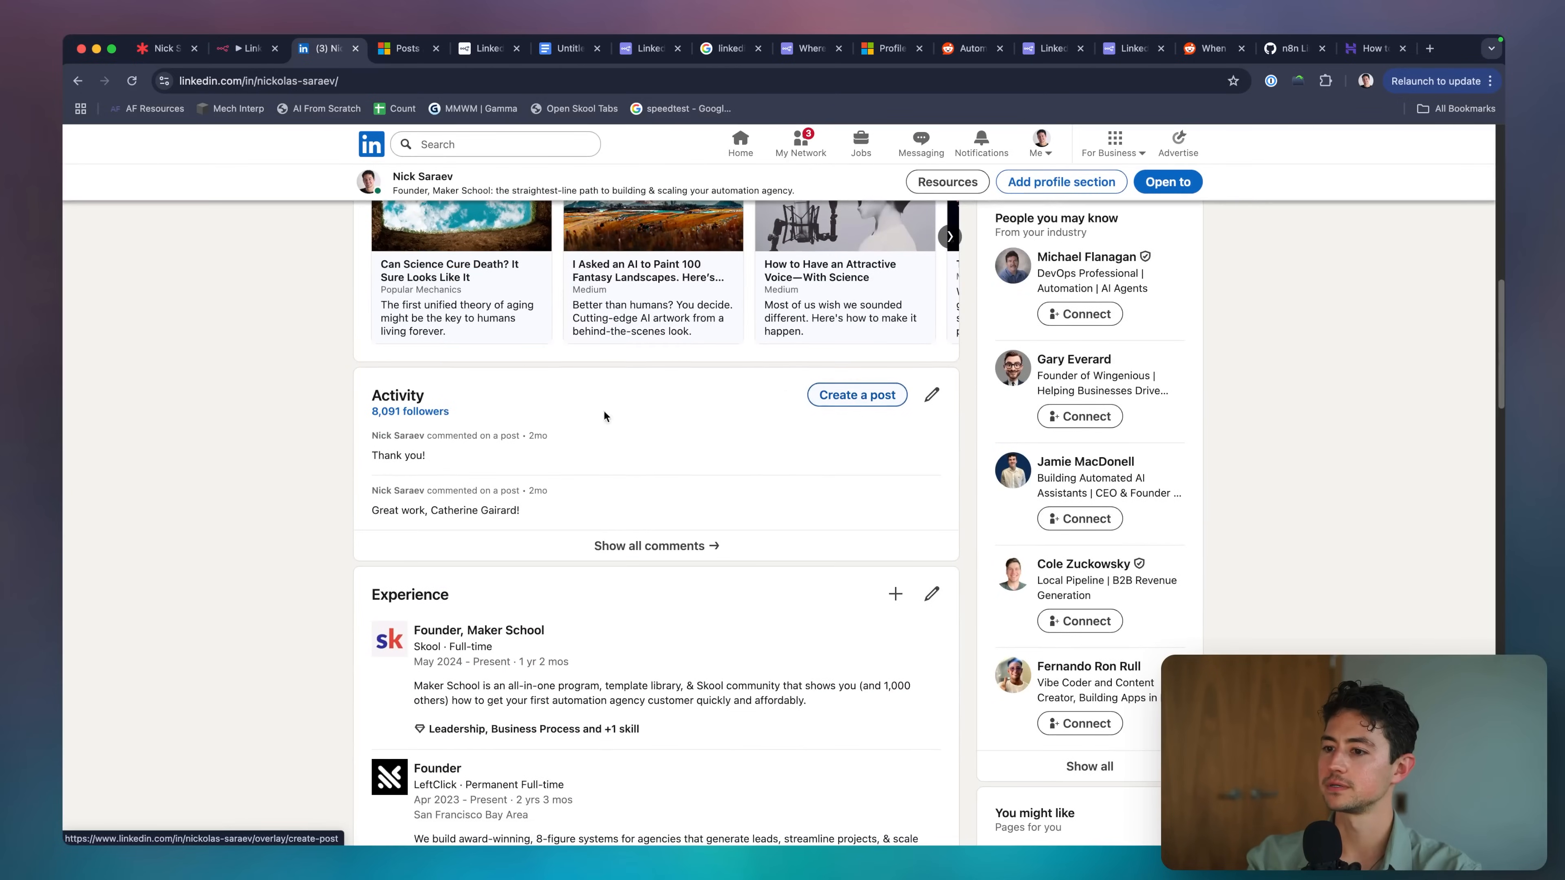
click(654, 546)
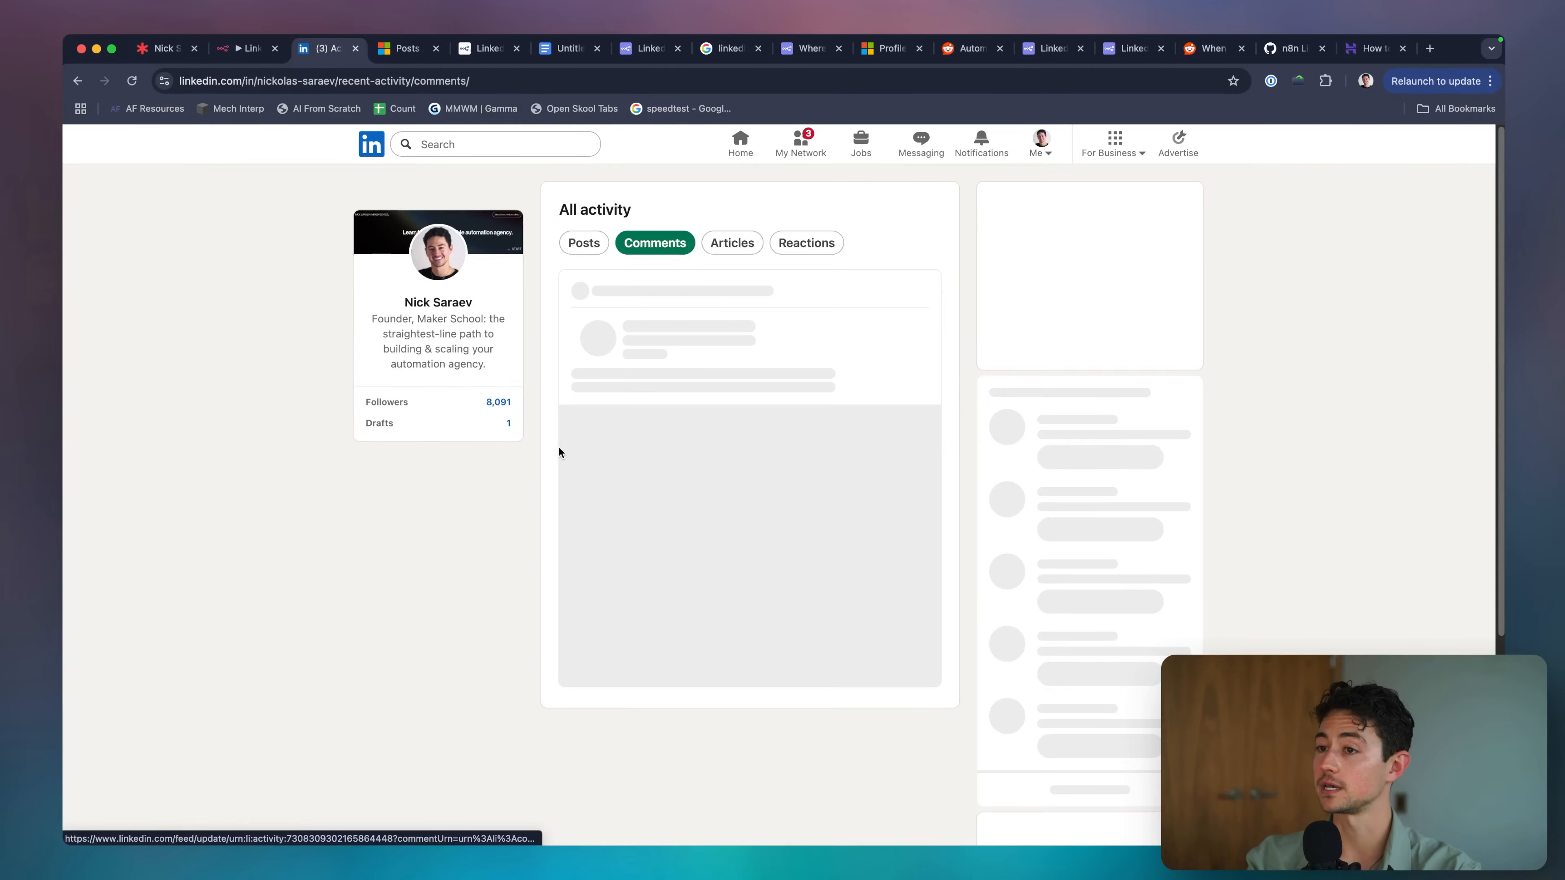
click(601, 244)
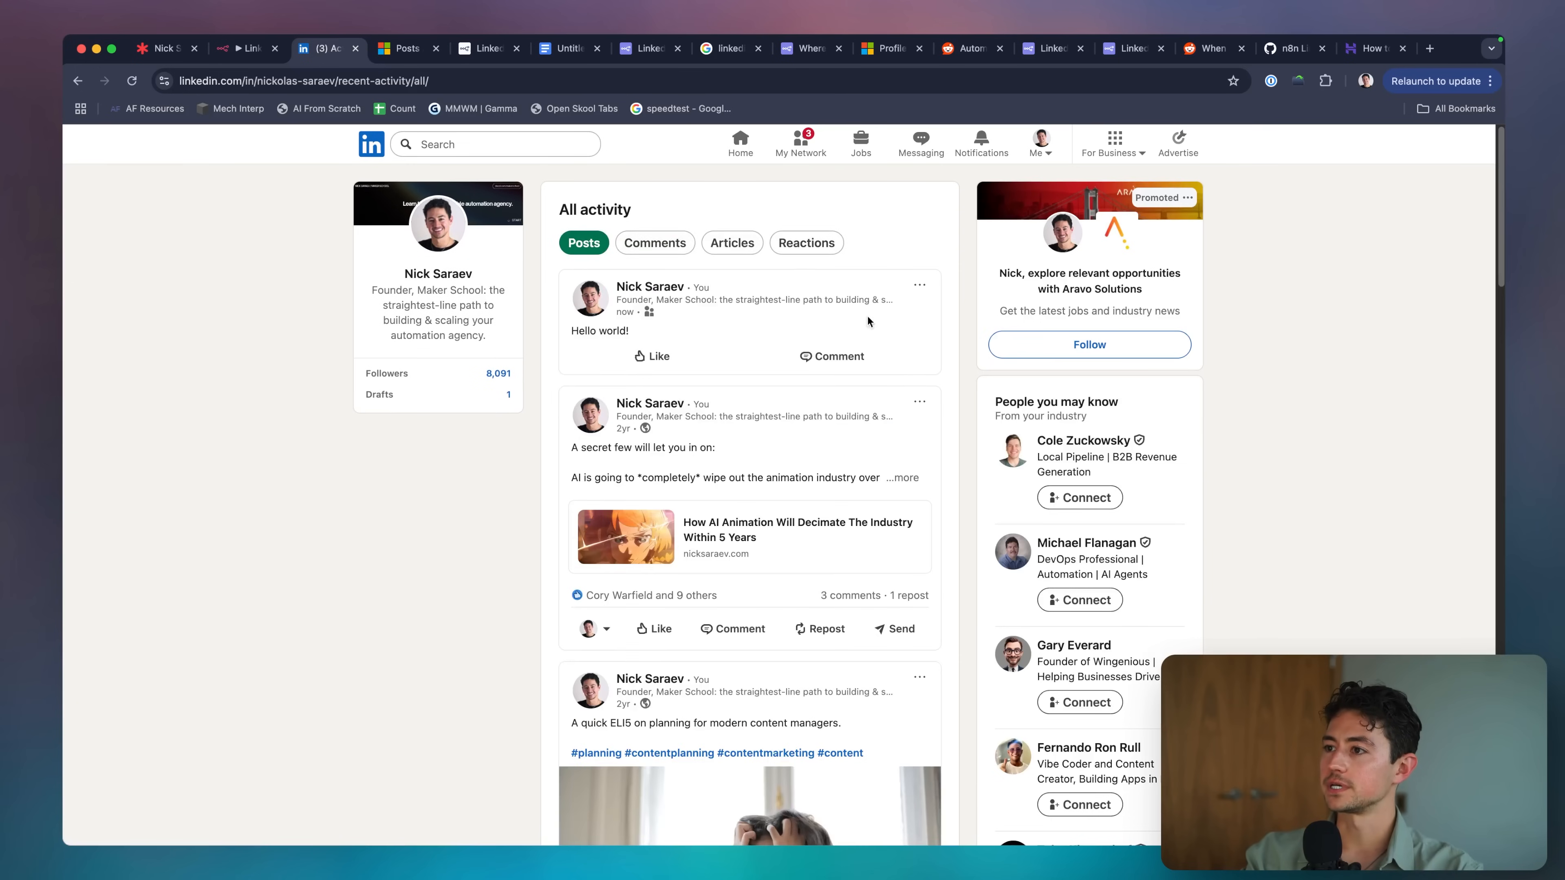
click(911, 285)
click(739, 493)
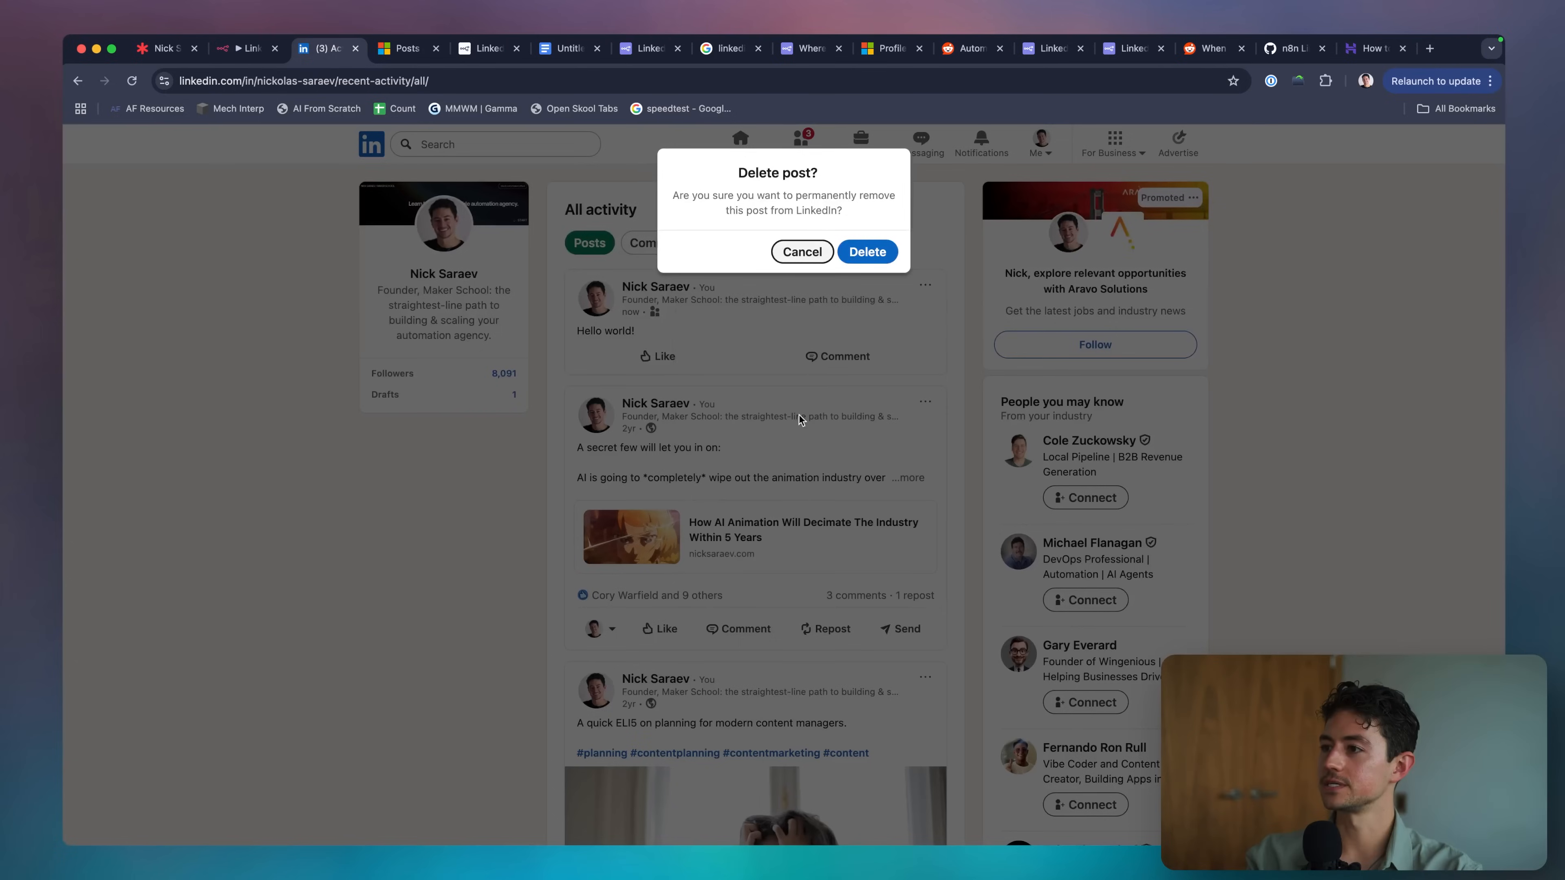
click(868, 252)
key(ctrl+shift+Tab)
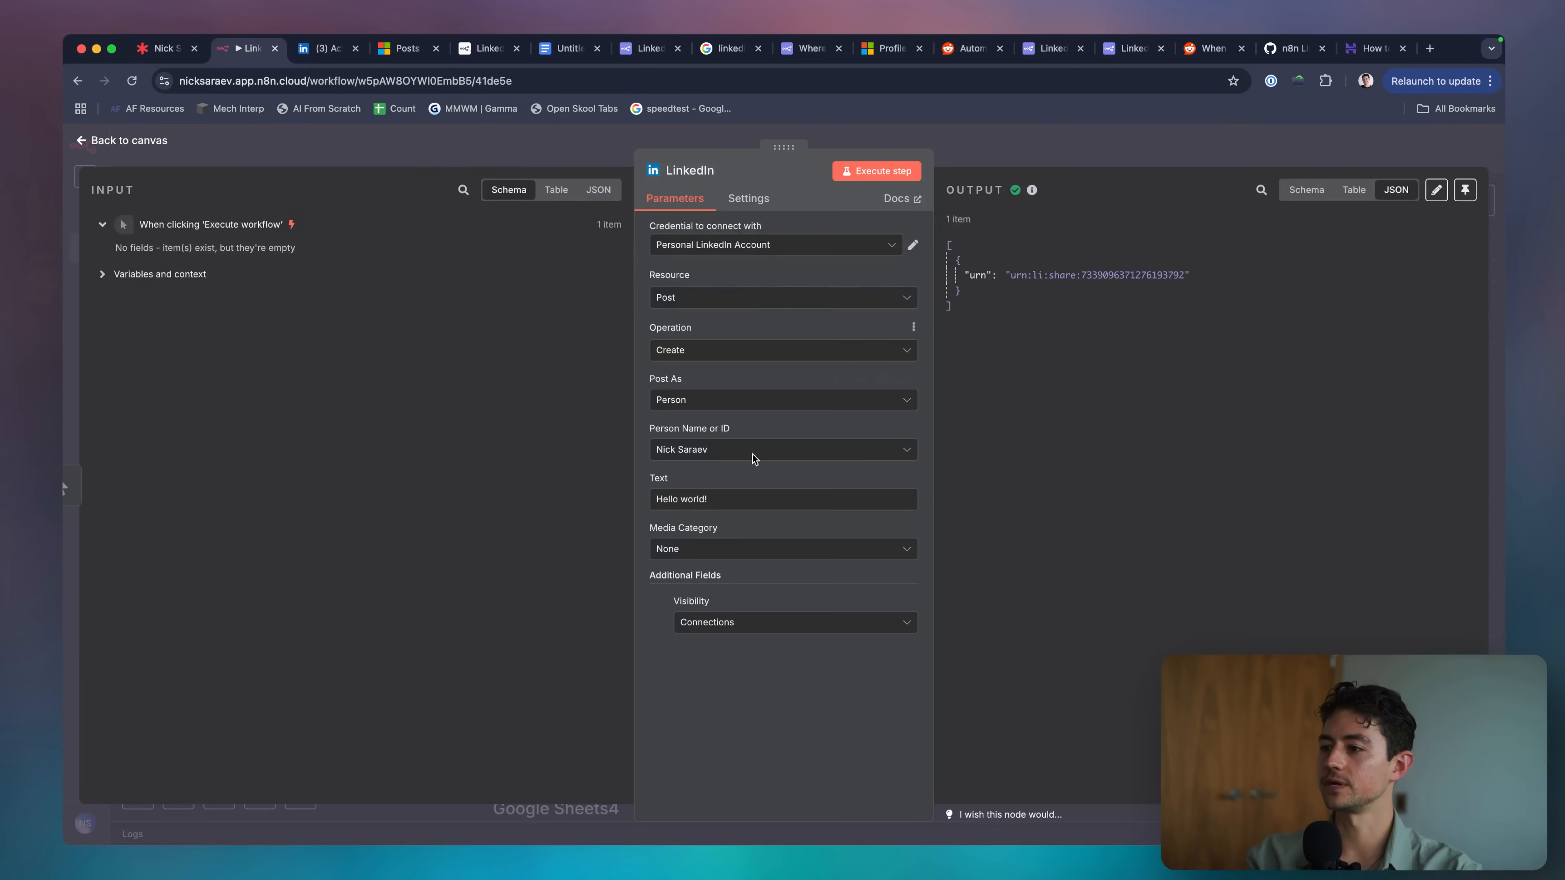
Insert Google Sheets4 between the trigger and the LinkedIn node and connect it.
triple_click(716, 500)
key(Escape)
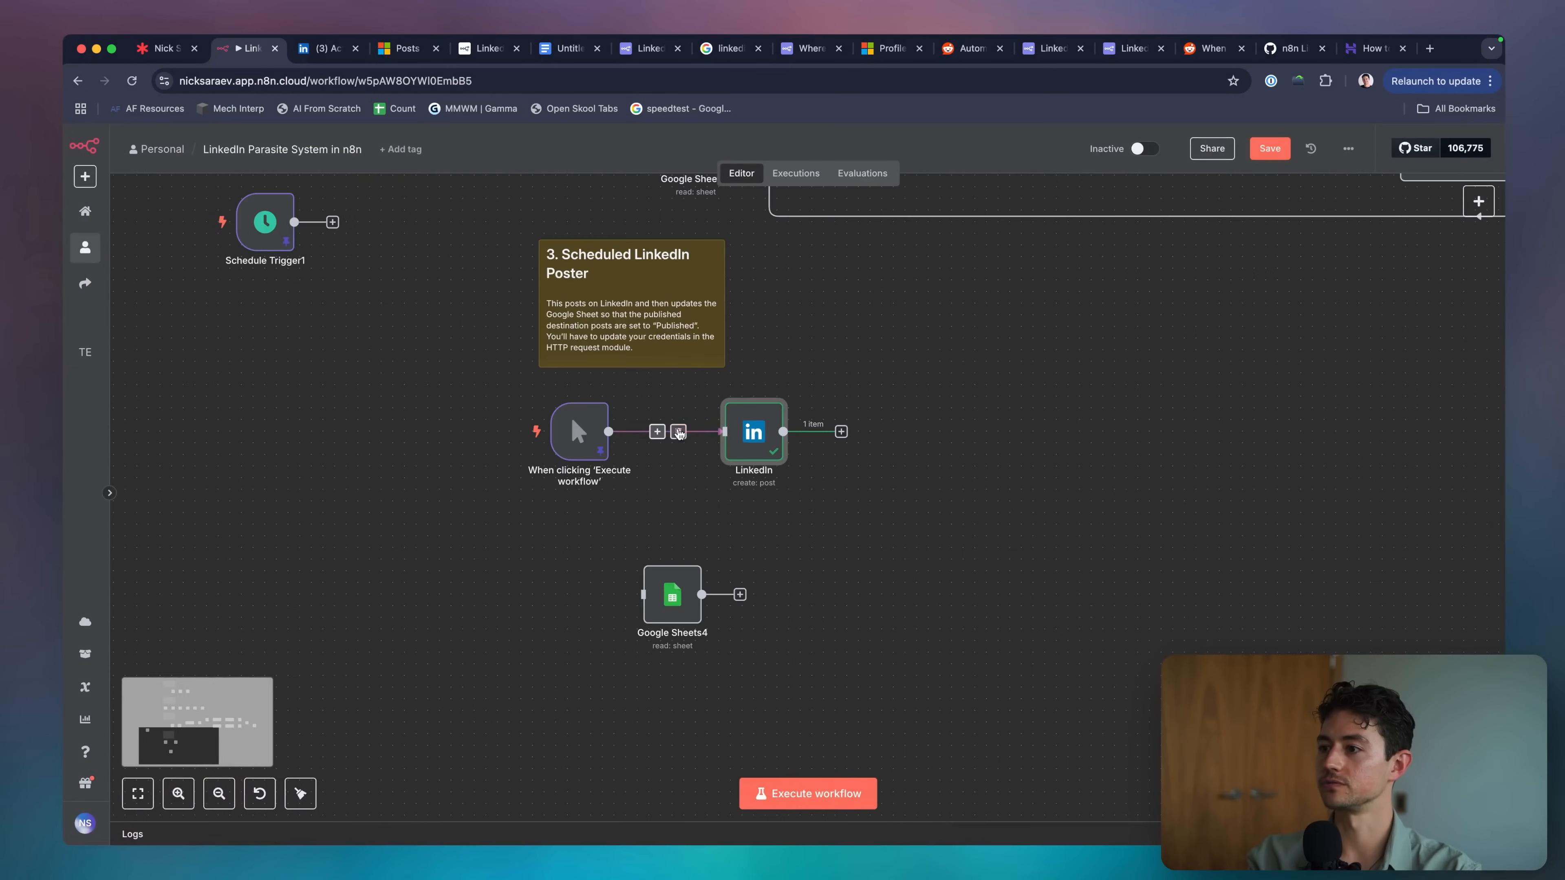
drag(754, 434, 825, 435)
drag(672, 595, 719, 432)
drag(609, 432, 705, 440)
Execute Google Sheets4 to fetch the draft row.
double_click(808, 436)
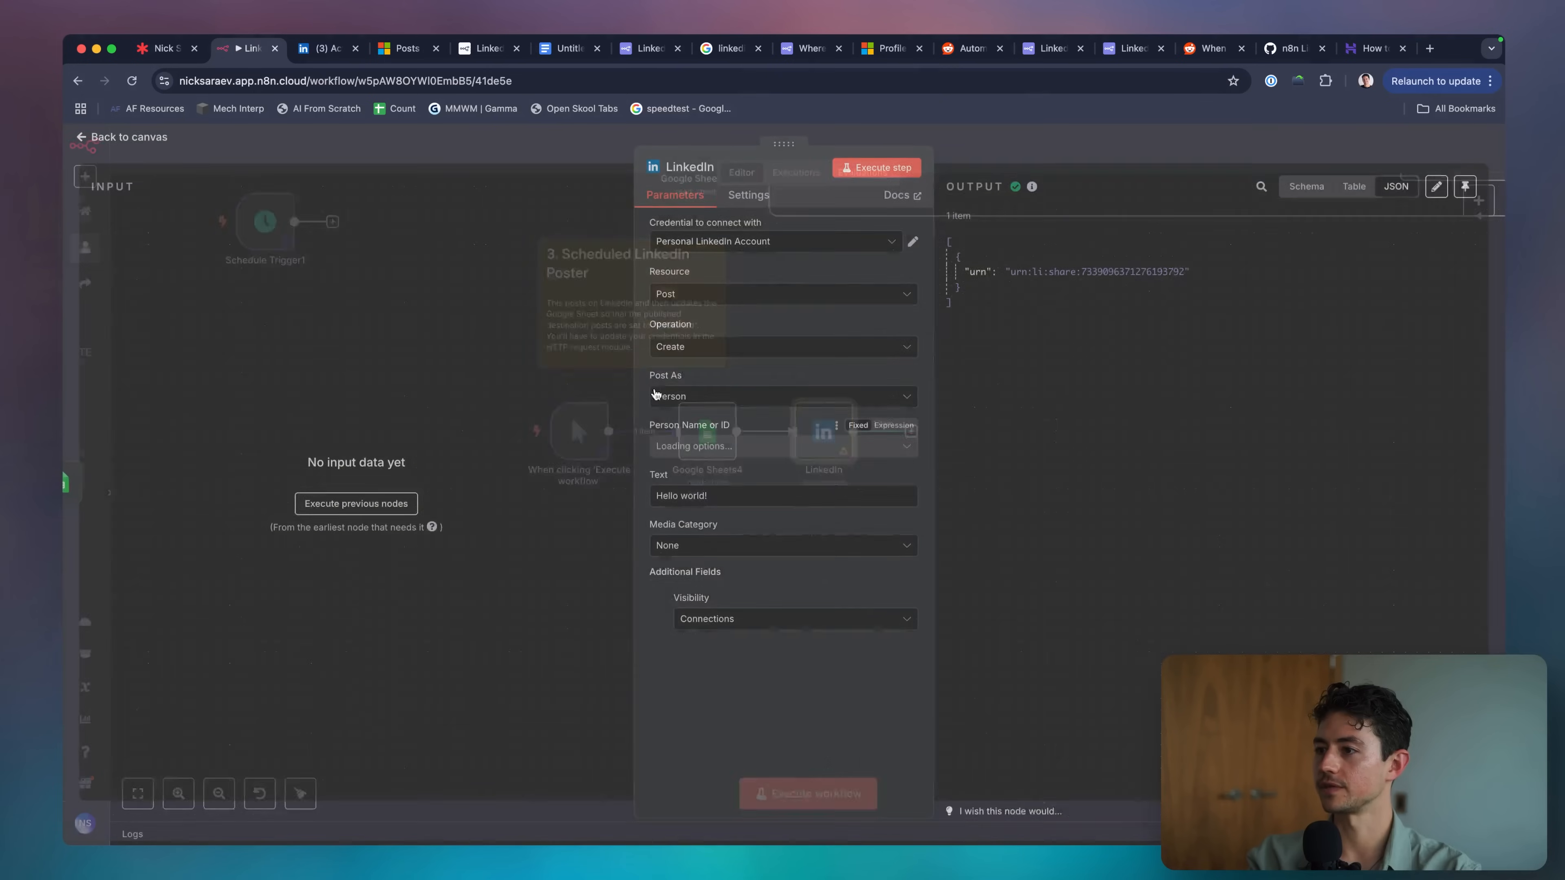
key(Escape)
click(706, 431)
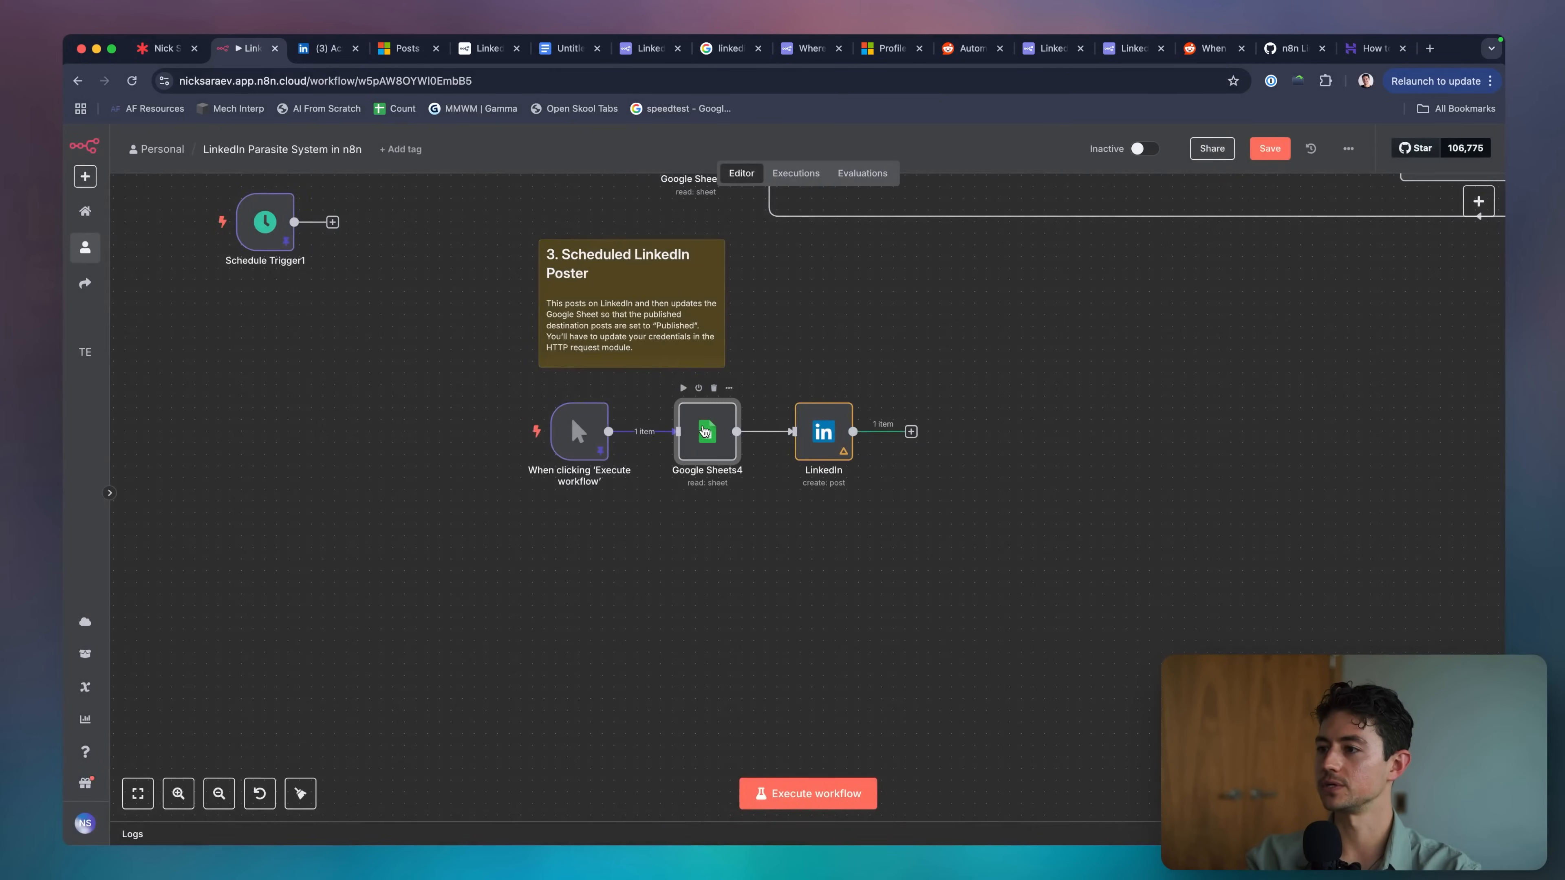
double_click(705, 430)
click(880, 173)
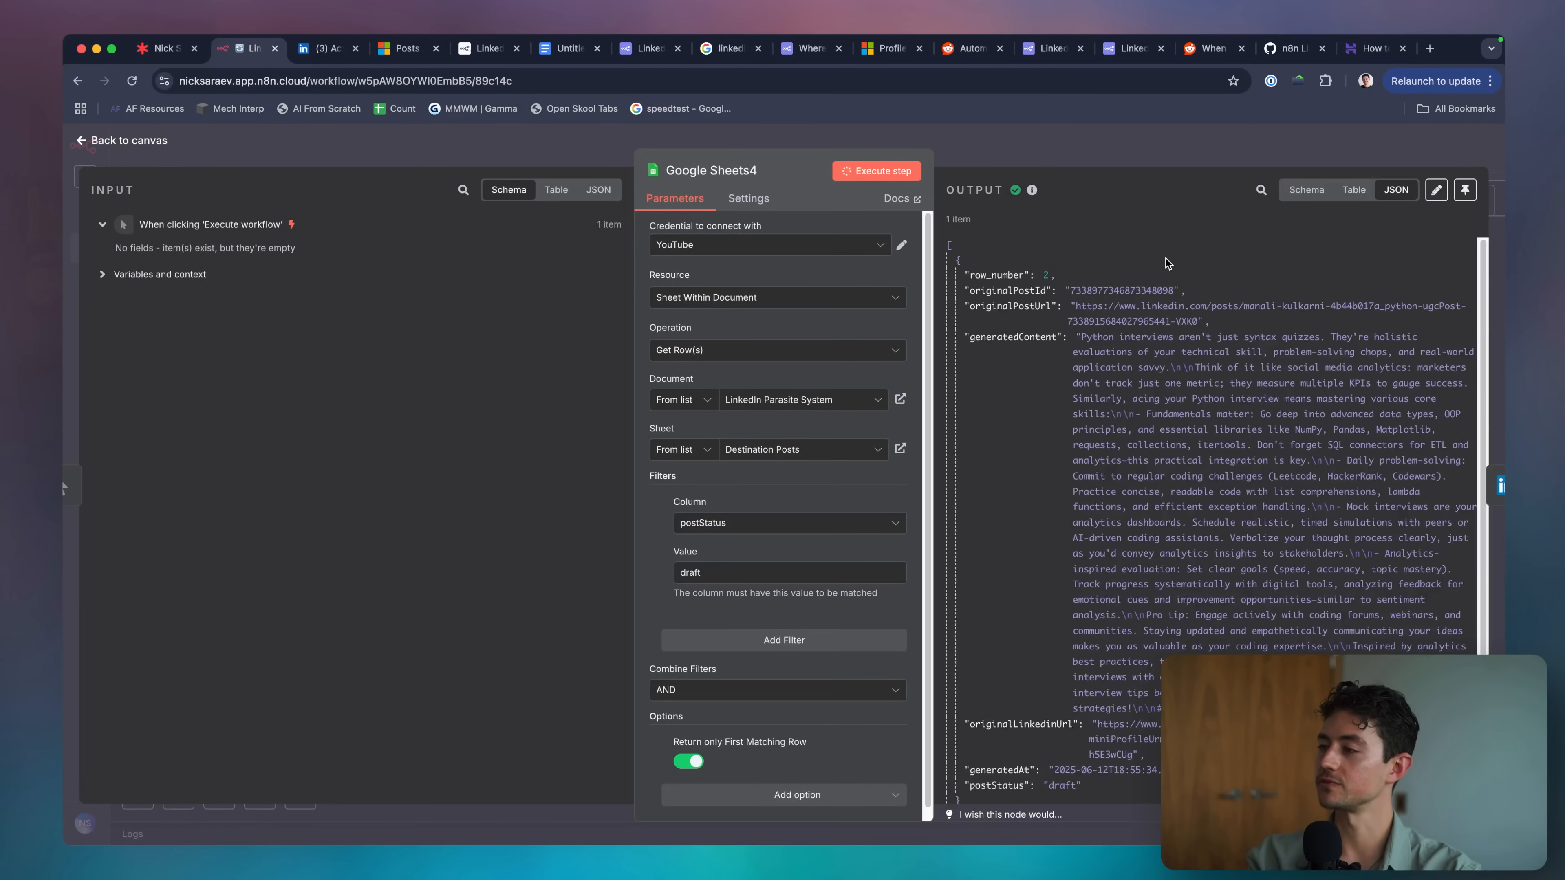
key(Escape)
Use {{ $json.generatedContent }} as the LinkedIn post text and publish it.
double_click(829, 433)
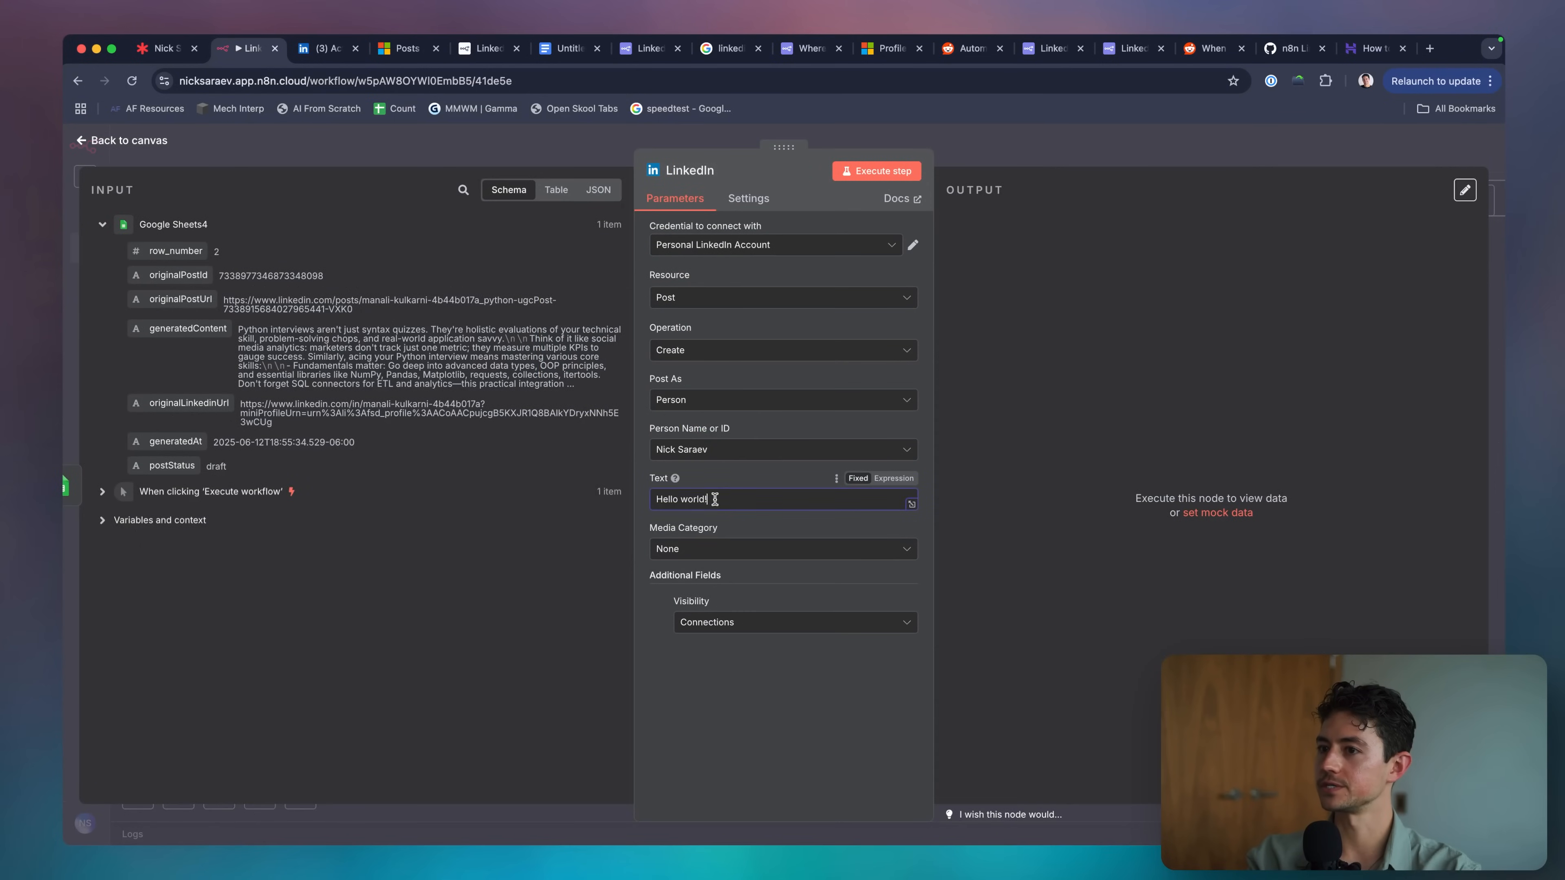
drag(188, 328, 775, 499)
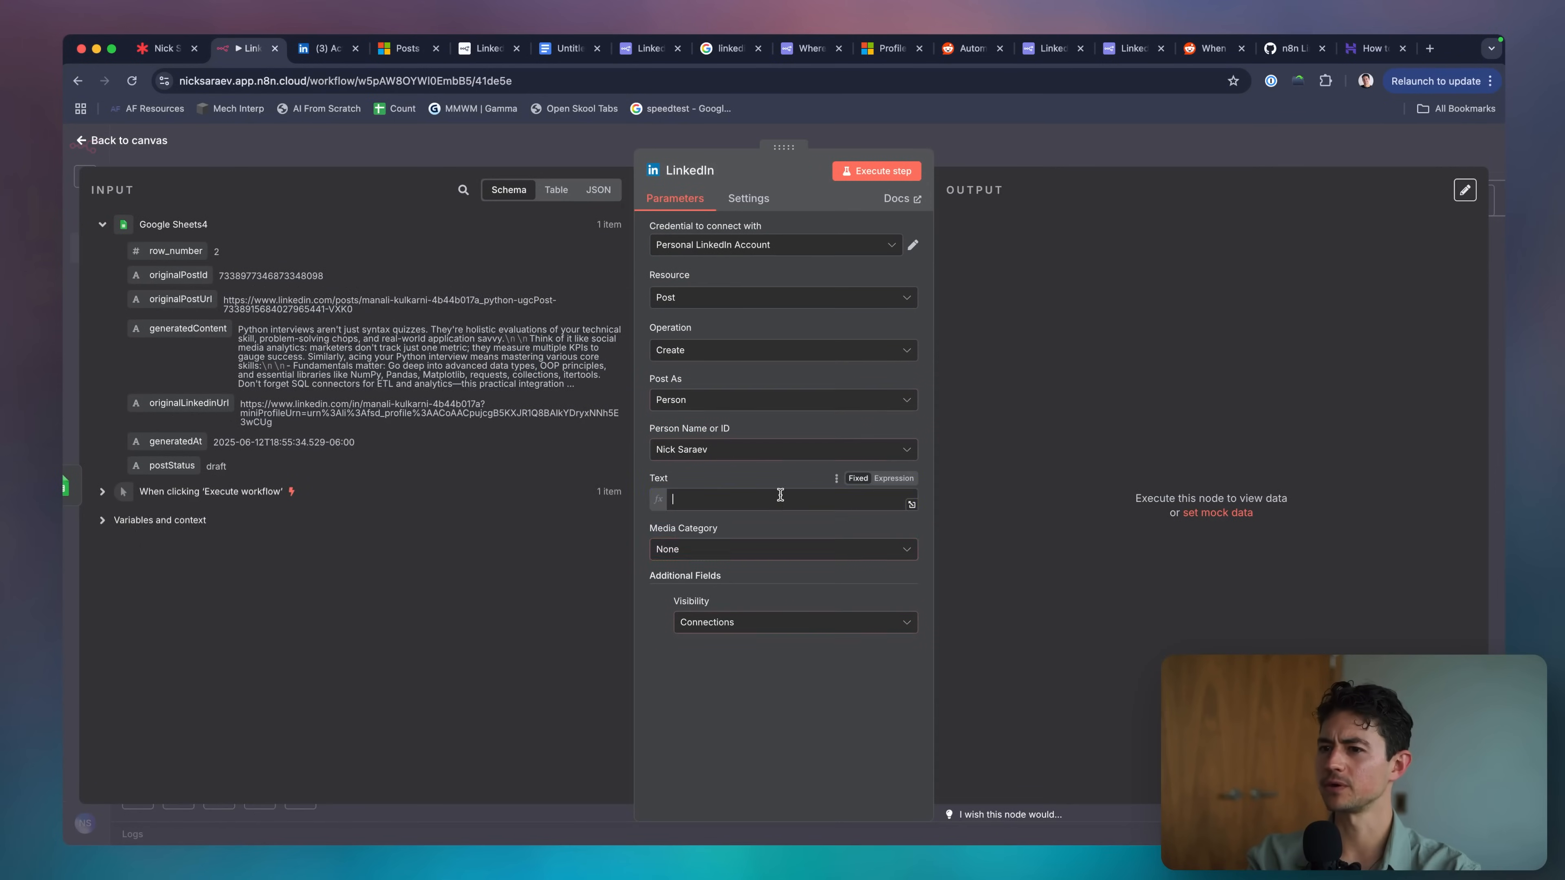
click(881, 173)
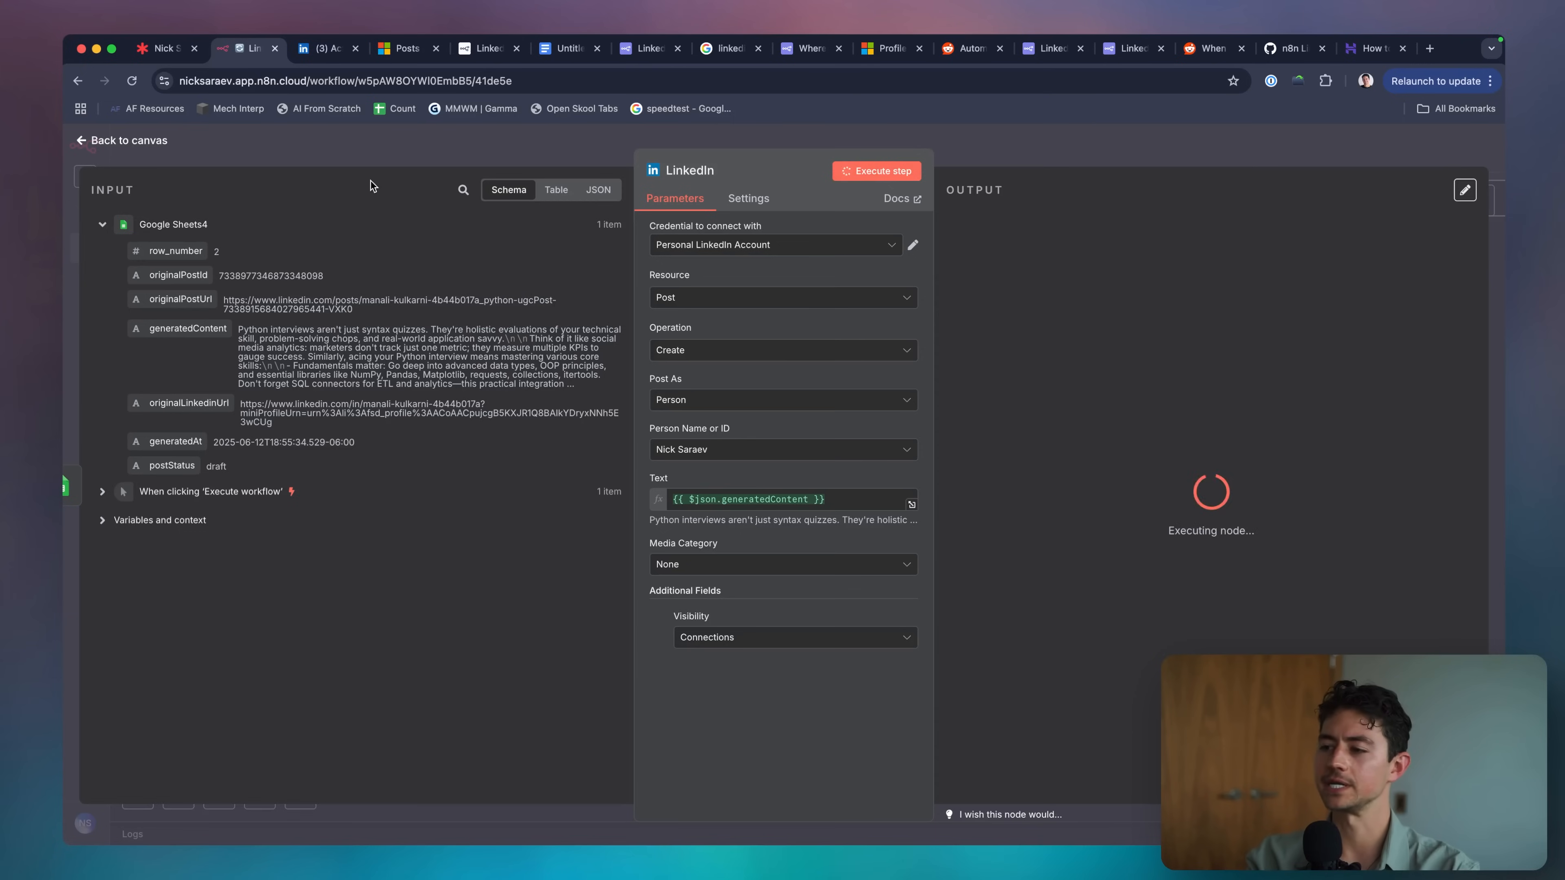
key(ctrl+Tab)
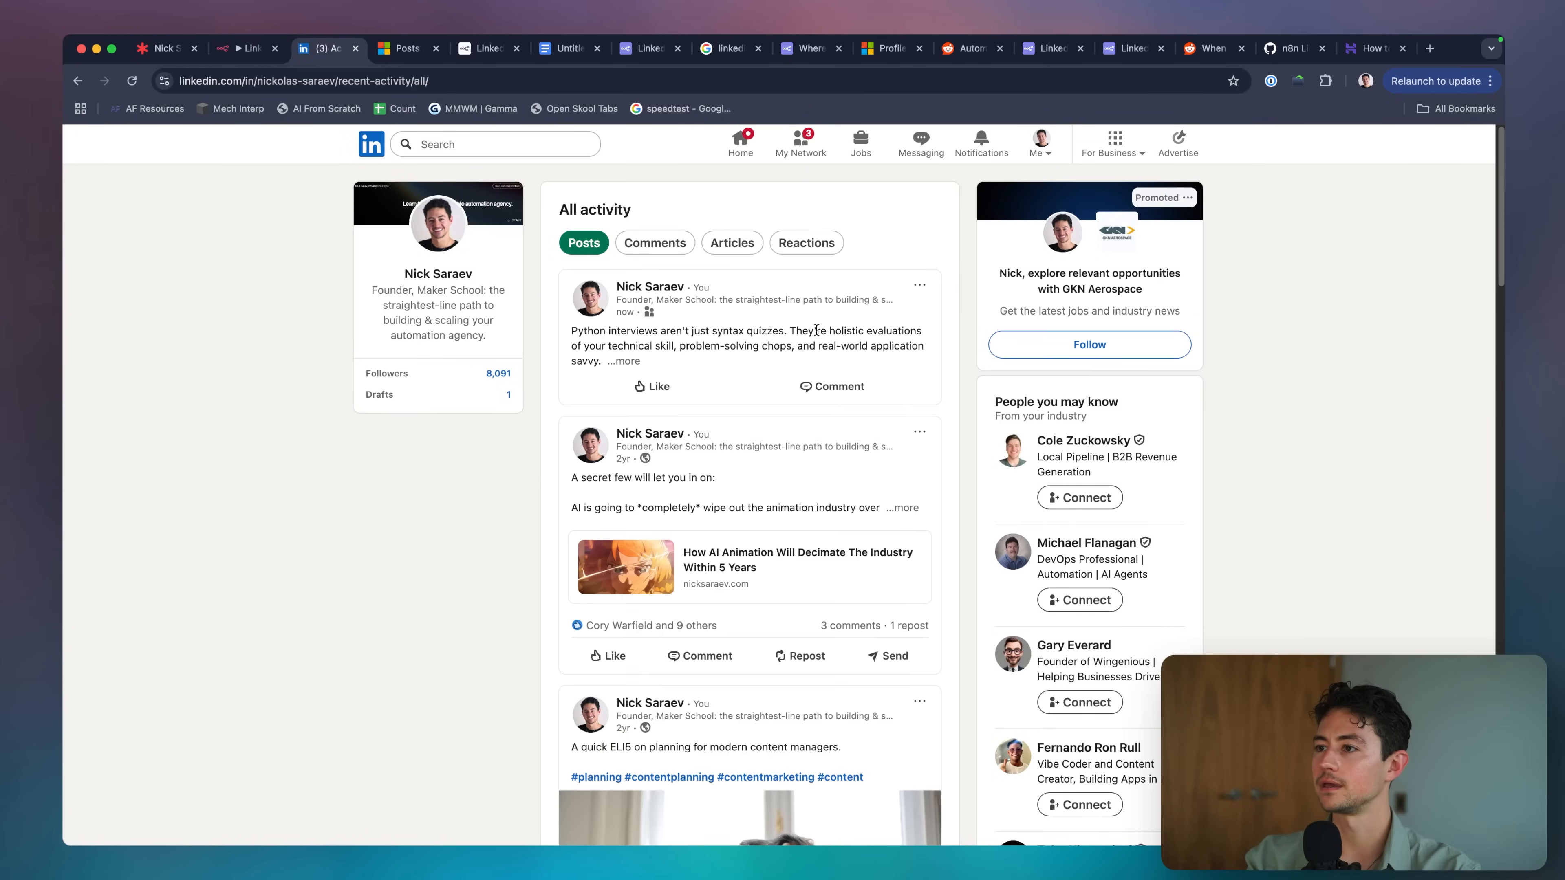
Expand the published Python interviews post on LinkedIn and delete it.
click(624, 361)
scroll(793, 426, down, 5)
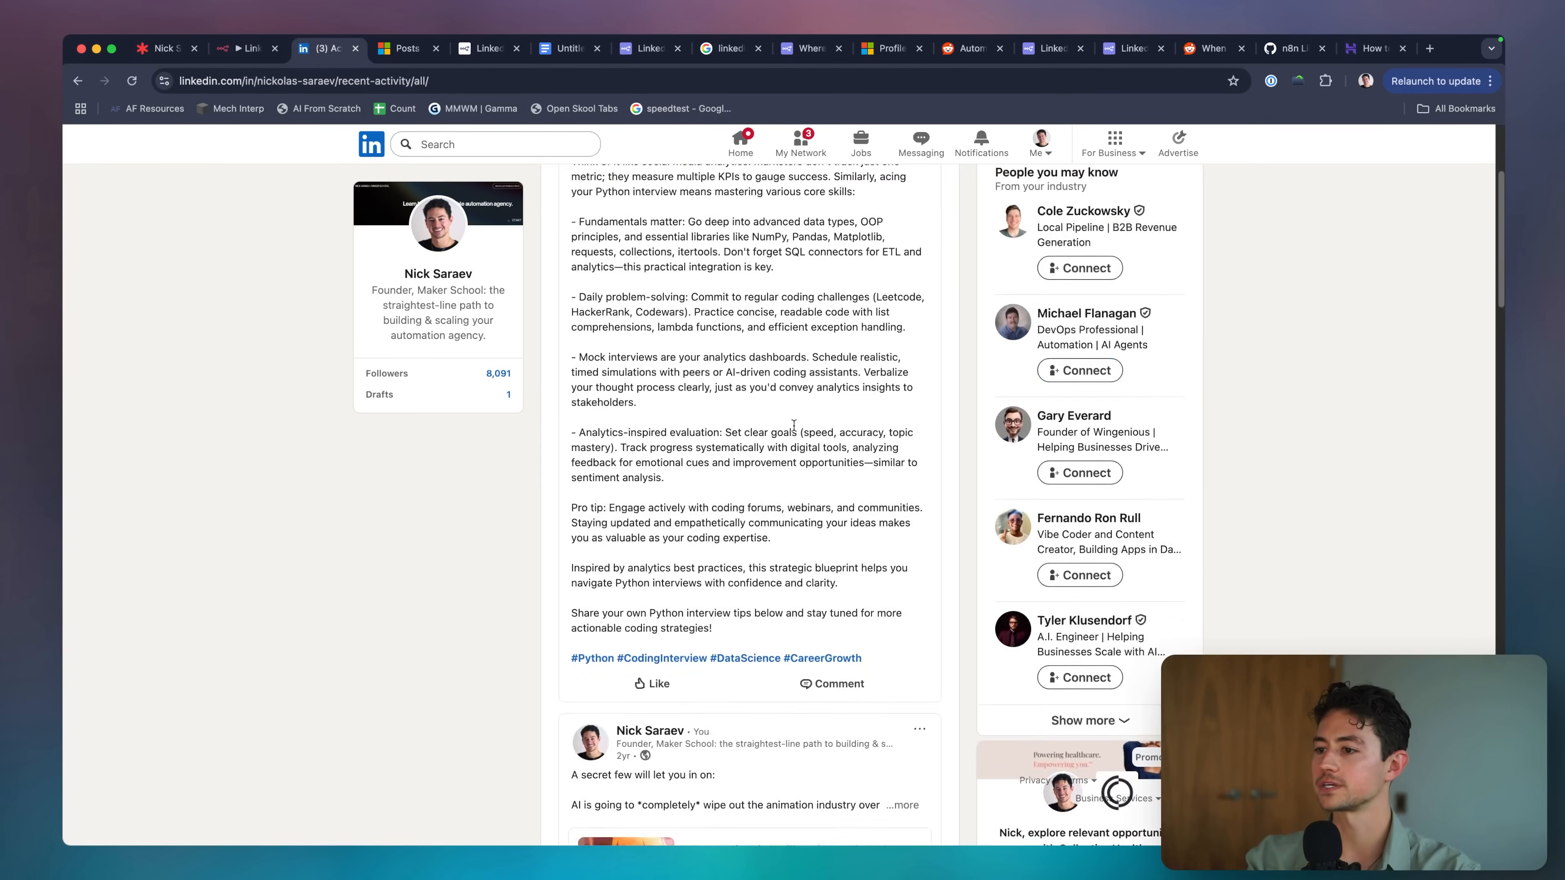
scroll(794, 425, up, 5)
scroll(943, 274, down, 1)
click(922, 285)
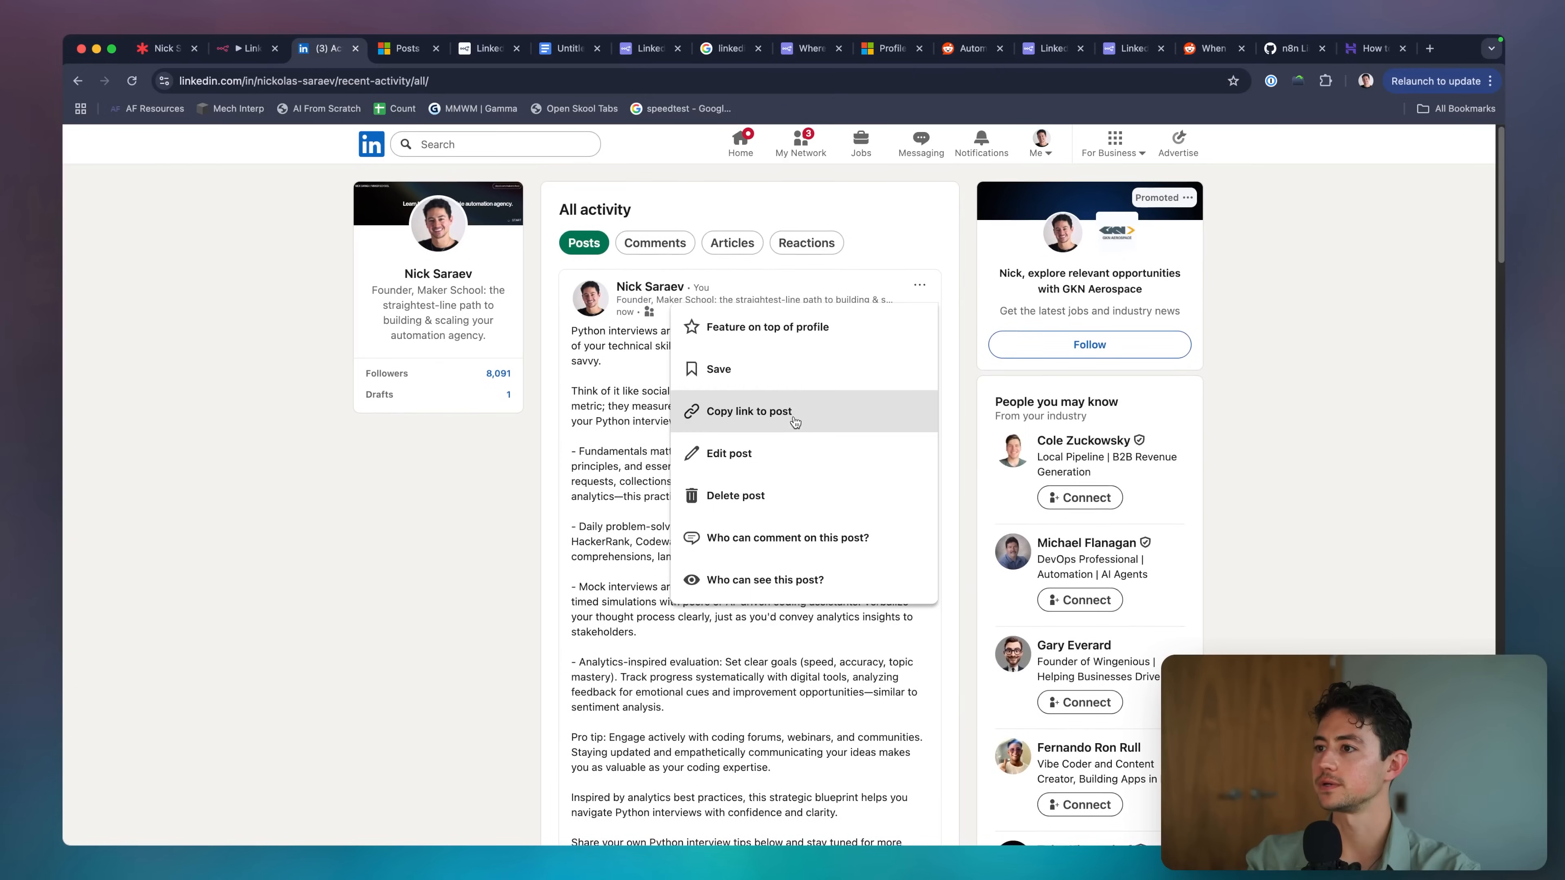
click(800, 496)
click(862, 253)
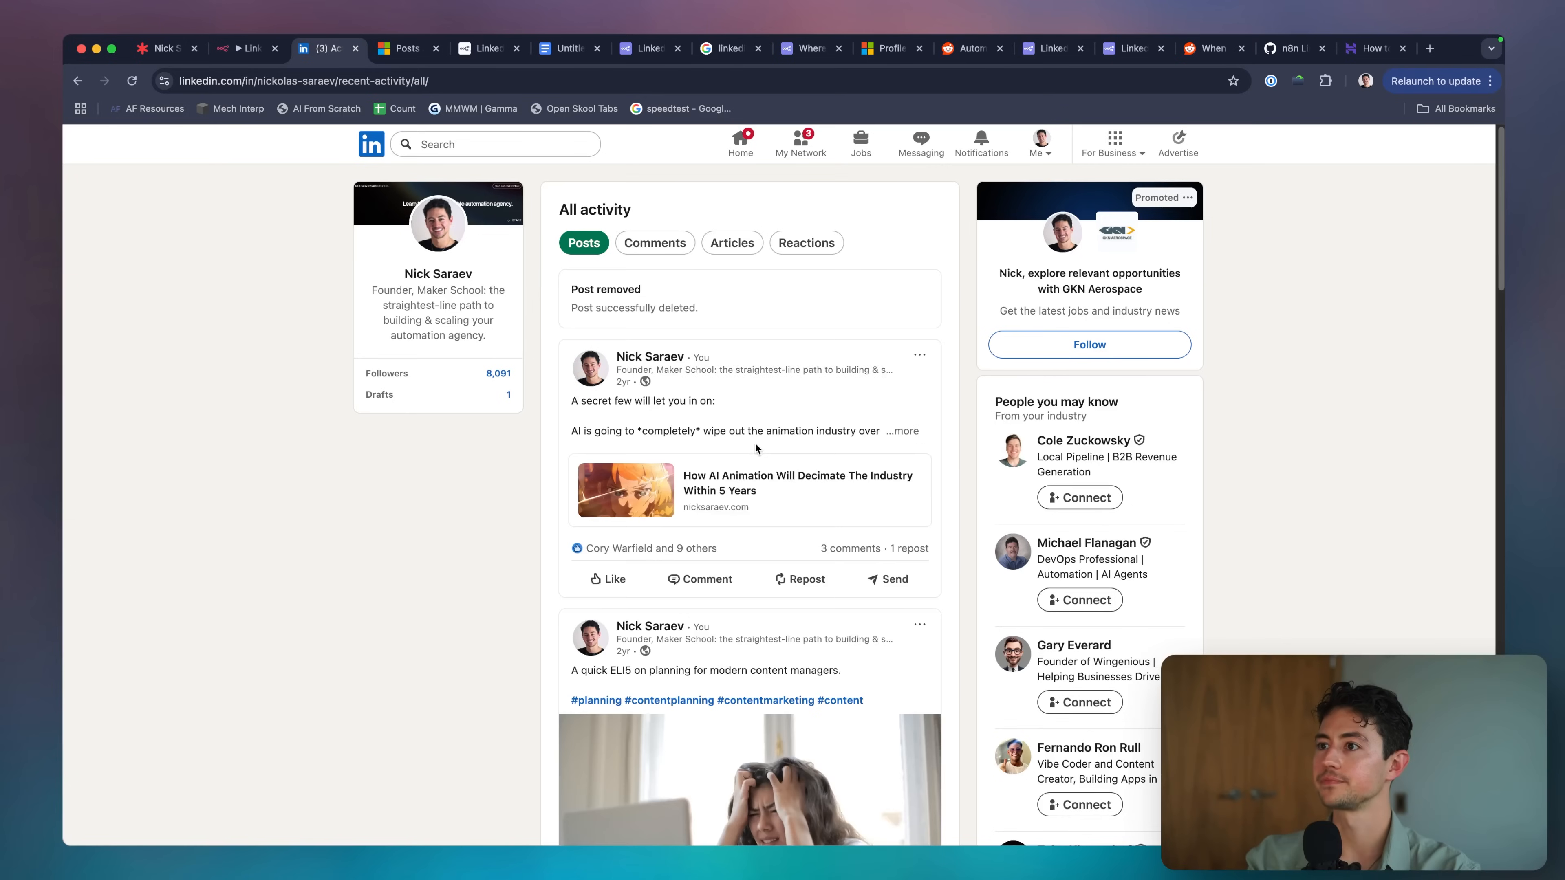
Return to the n8n workflow and close the LinkedIn node panel.
key(ctrl+shift+Tab)
click(1039, 138)
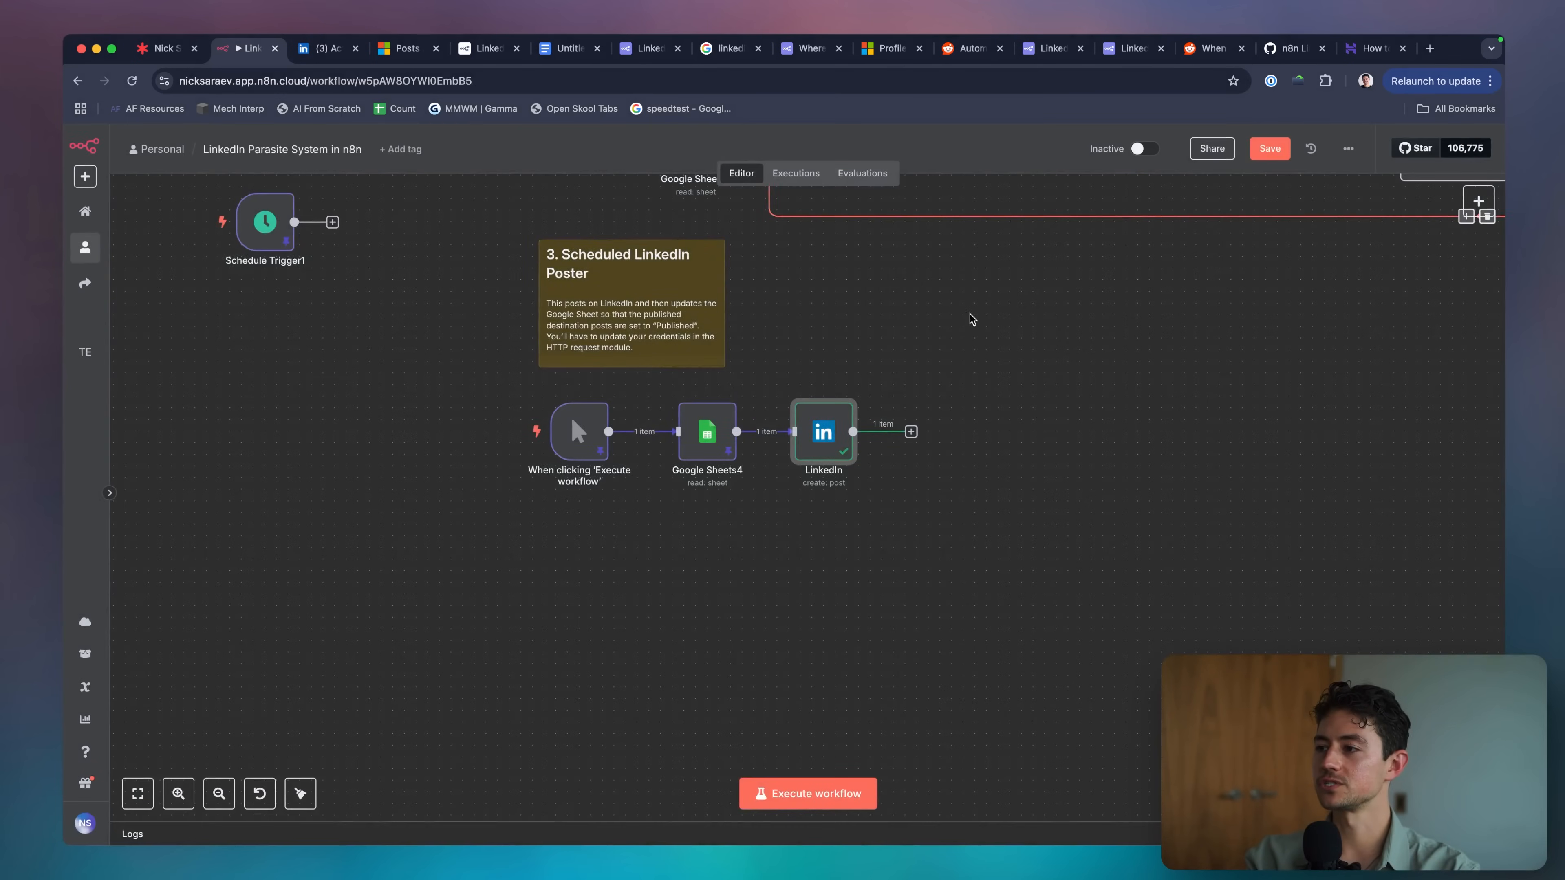
scroll(676, 444, right, 3)
scroll(676, 444, up, 1)
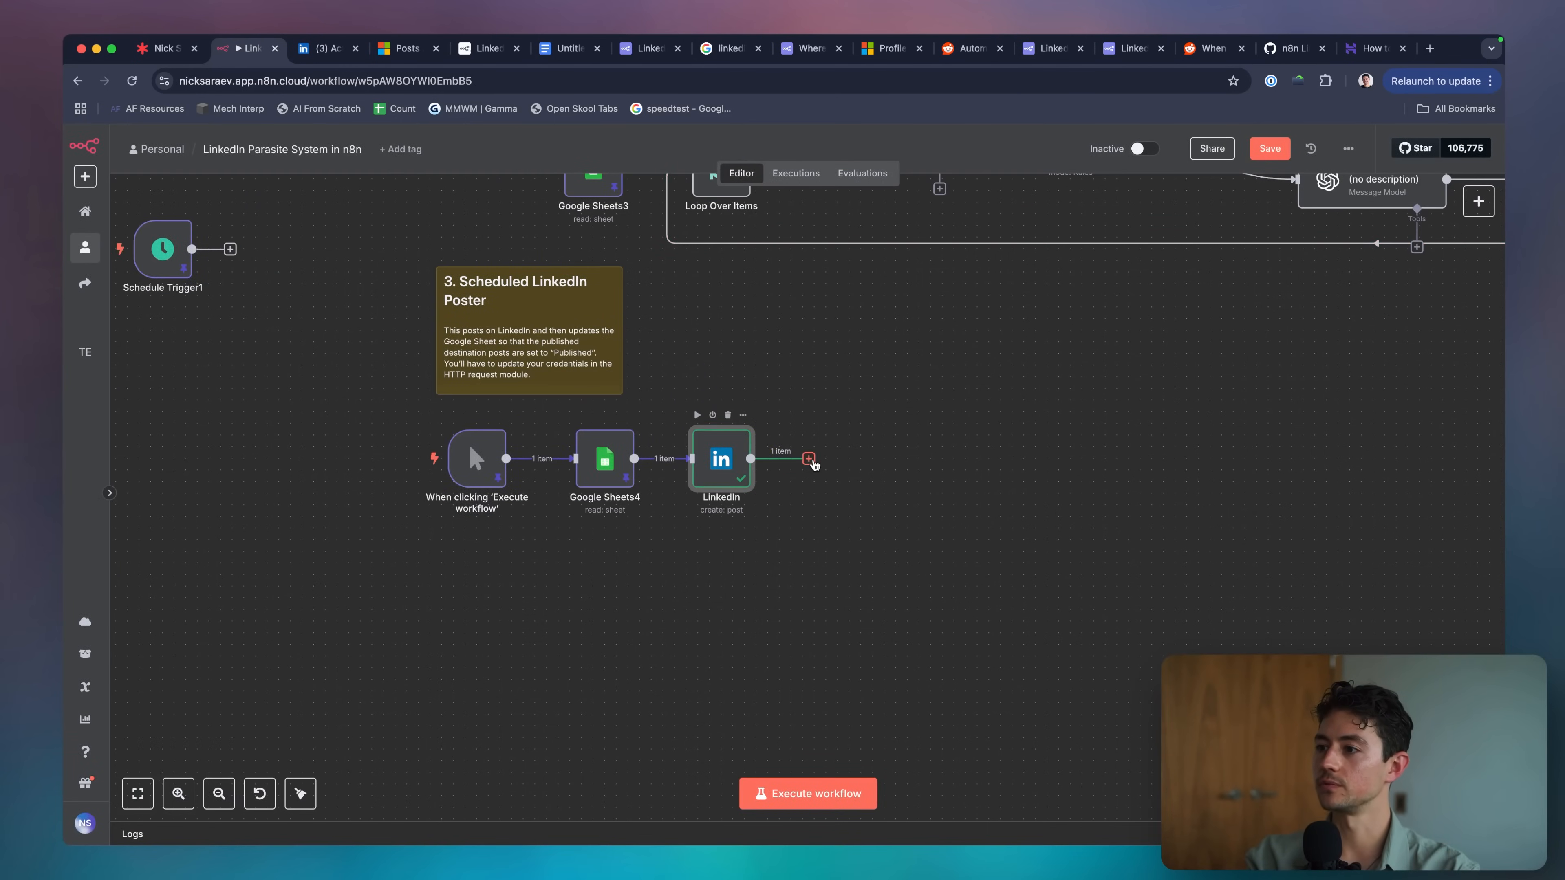
Add a Google Sheets 'Update row in sheet' node after the LinkedIn node.
click(809, 459)
text(sheet)
key(Return)
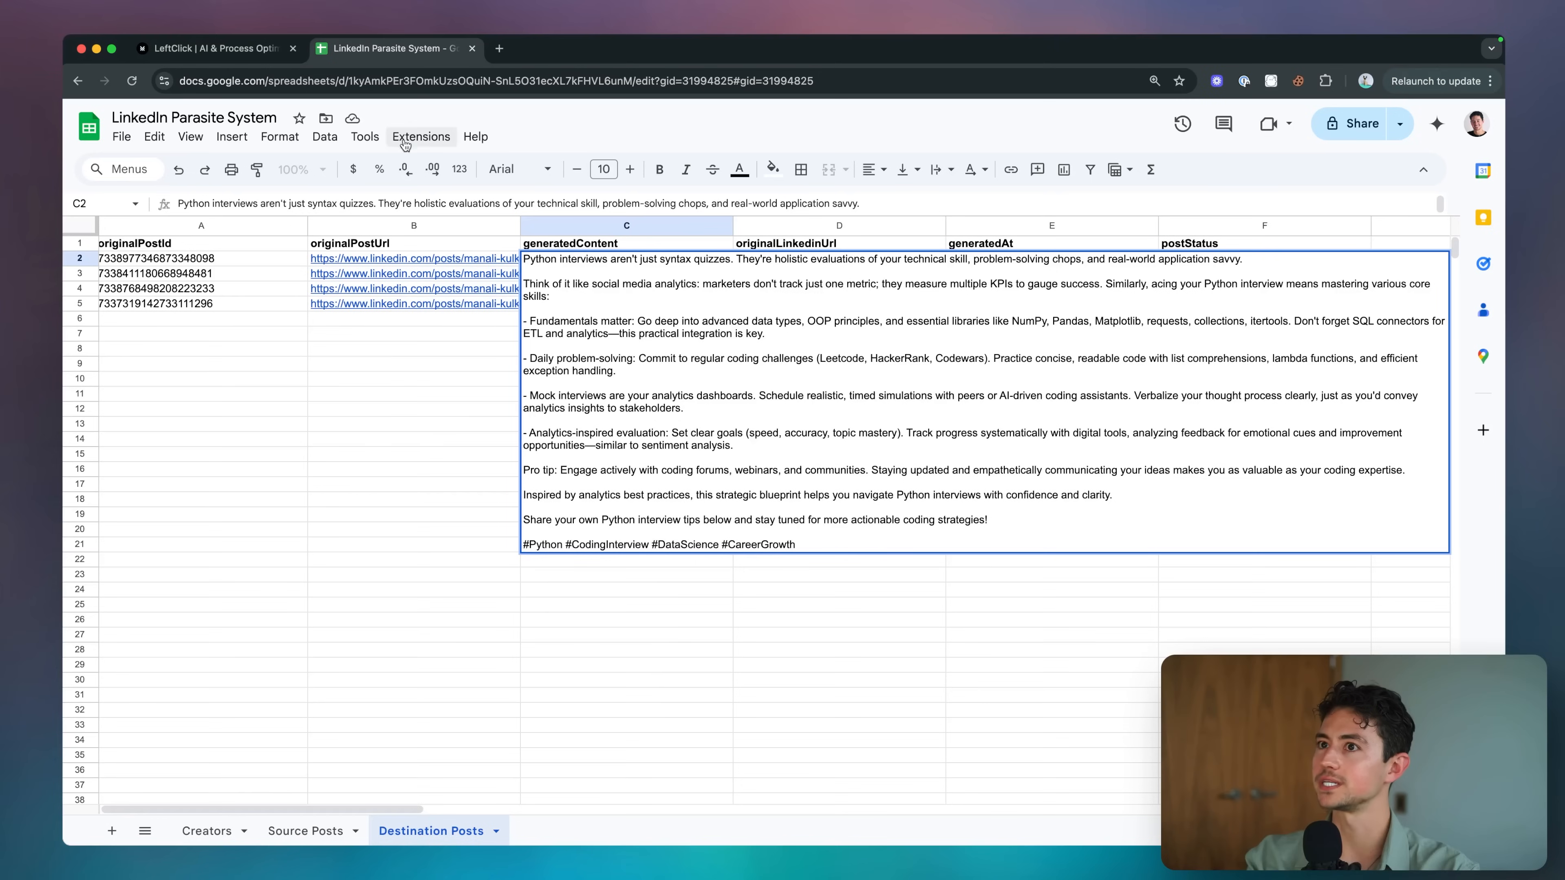
click(477, 298)
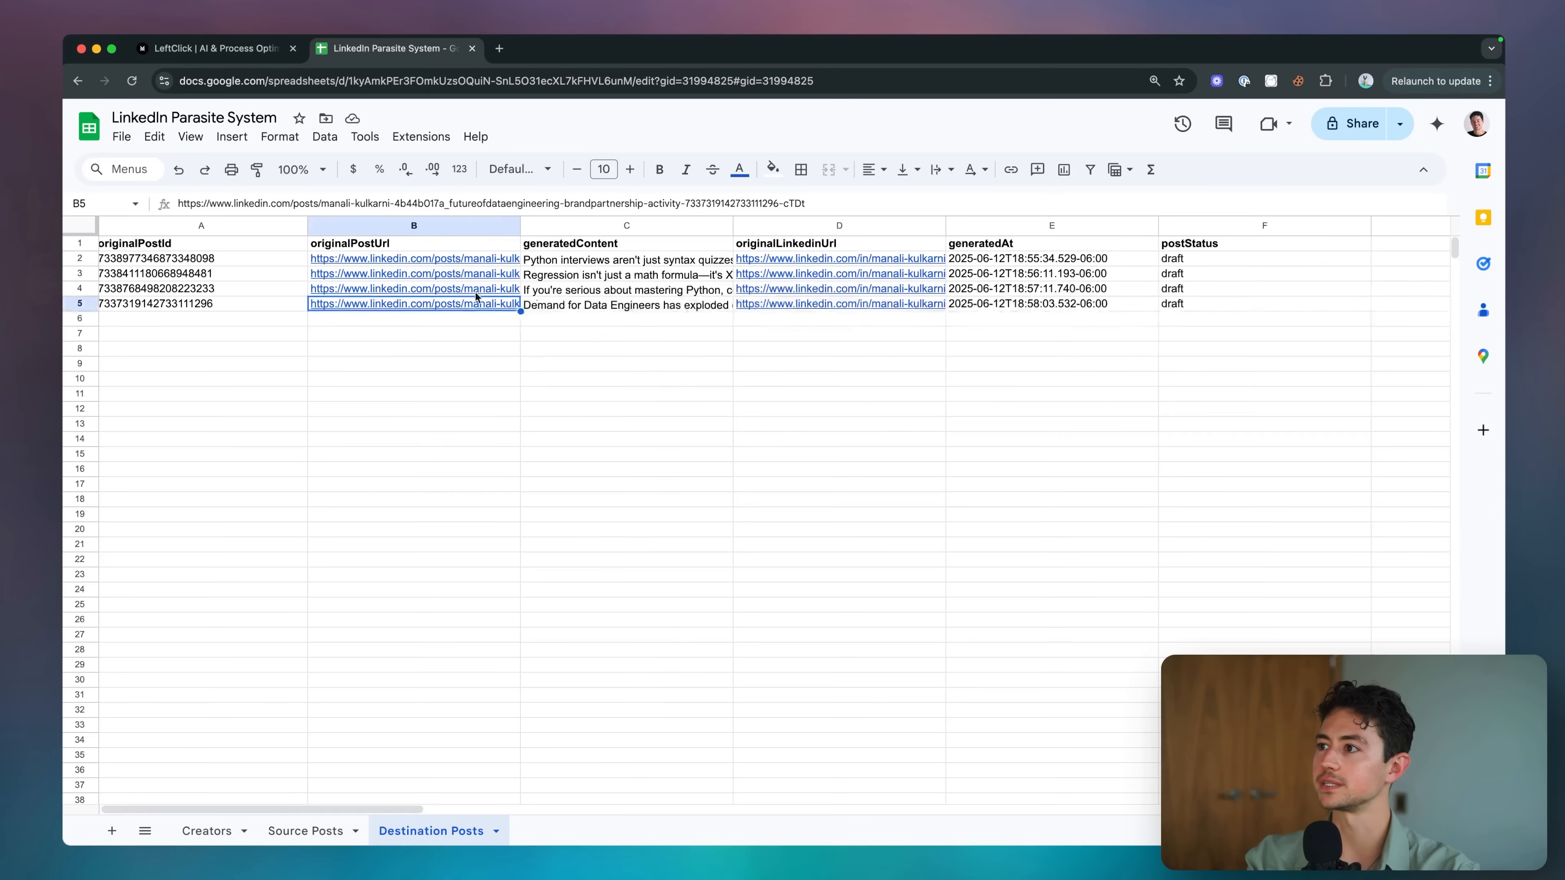
click(1179, 259)
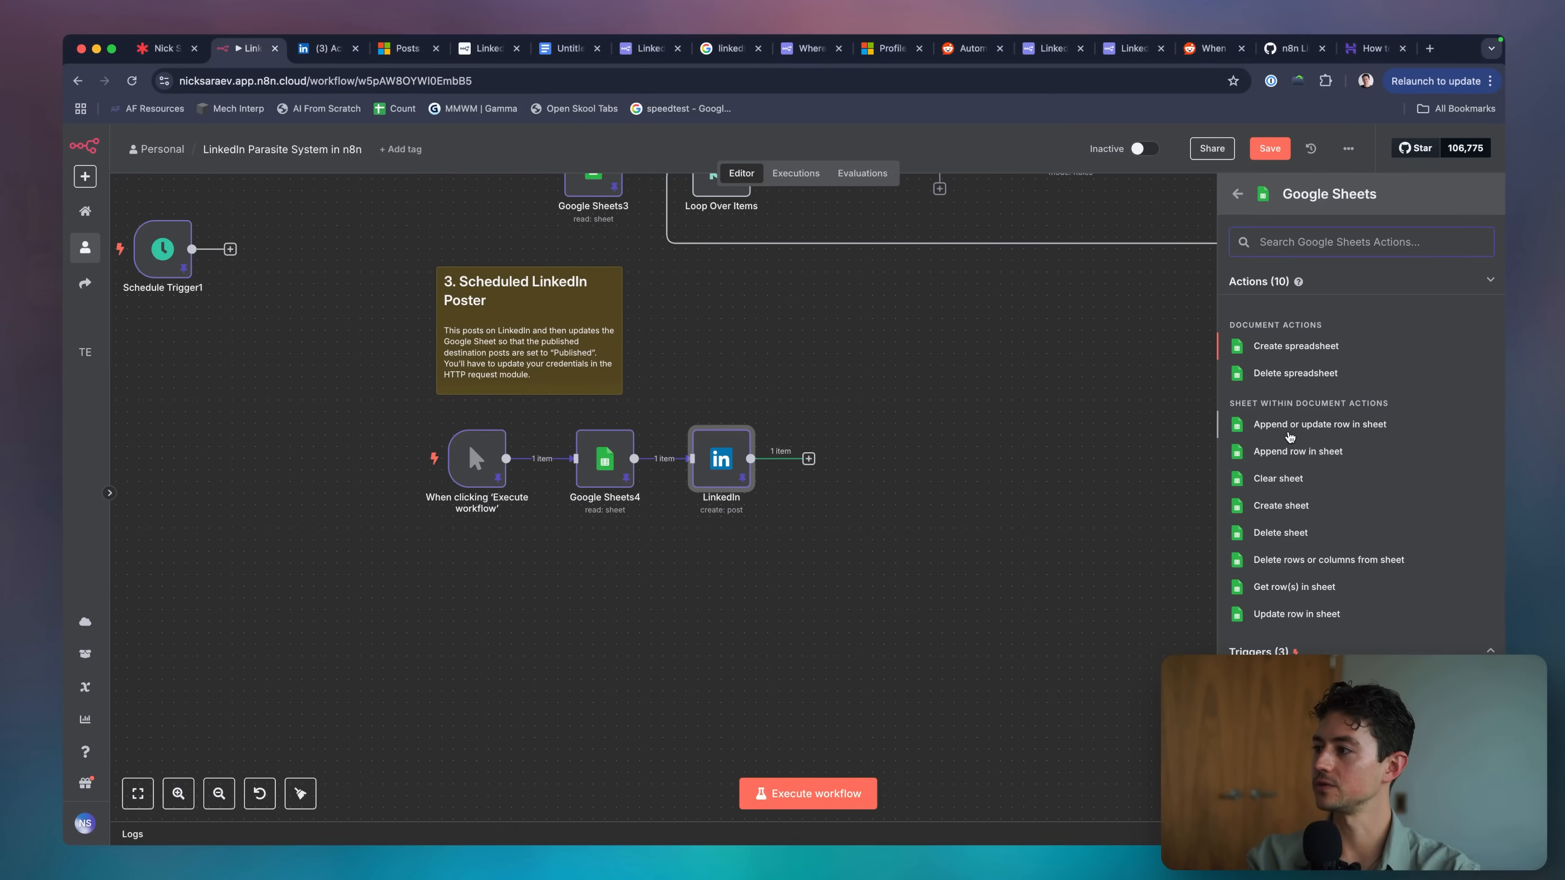
click(1297, 614)
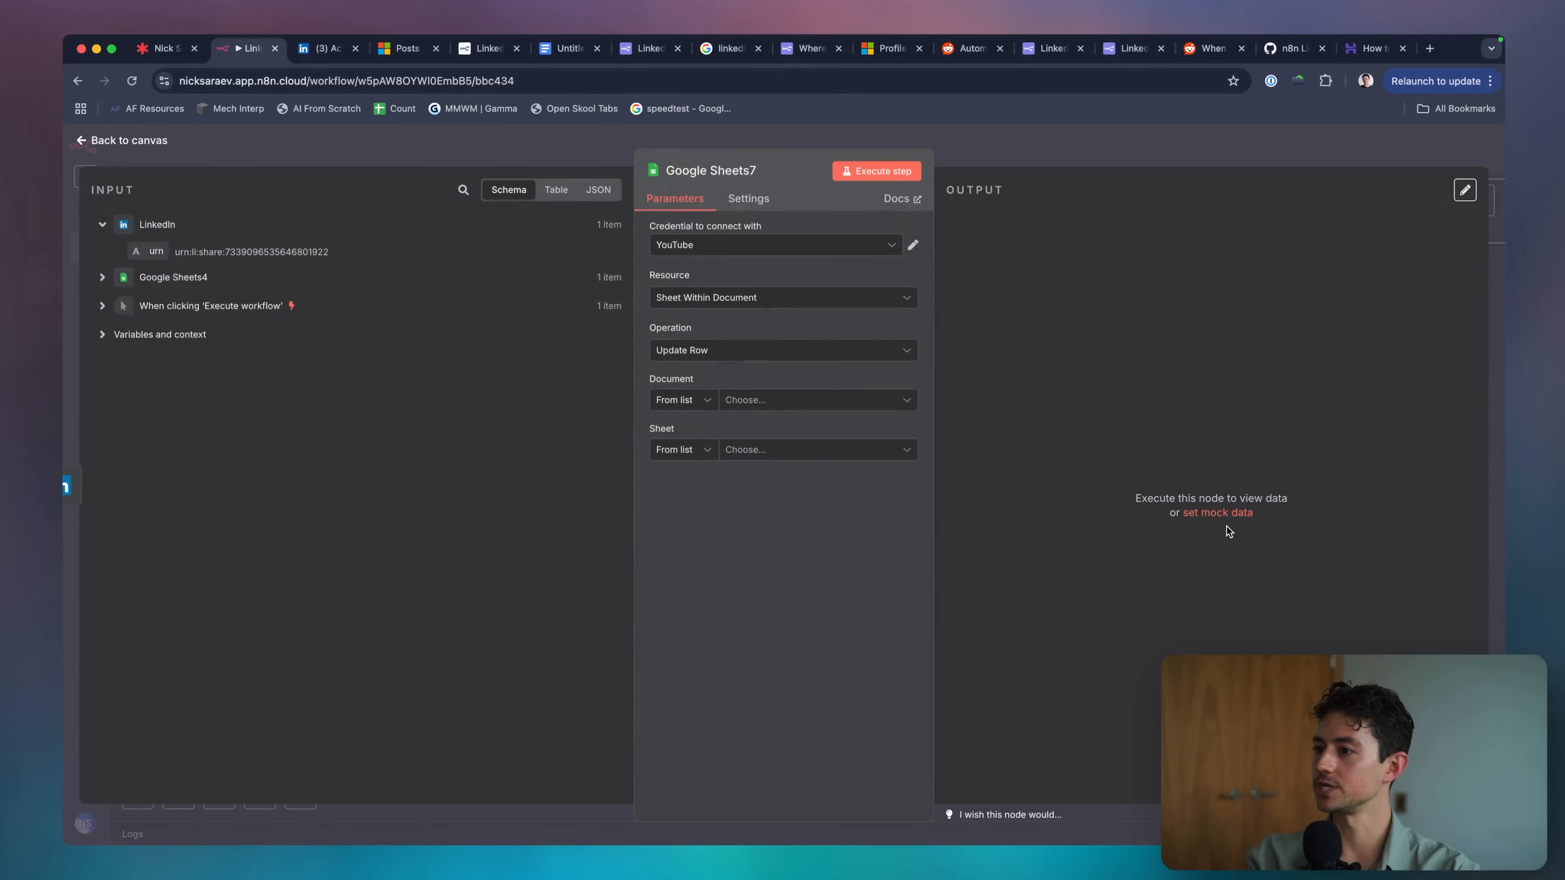
Target the Destination Posts sheet of the LinkedIn Parasite System spreadsheet.
click(780, 400)
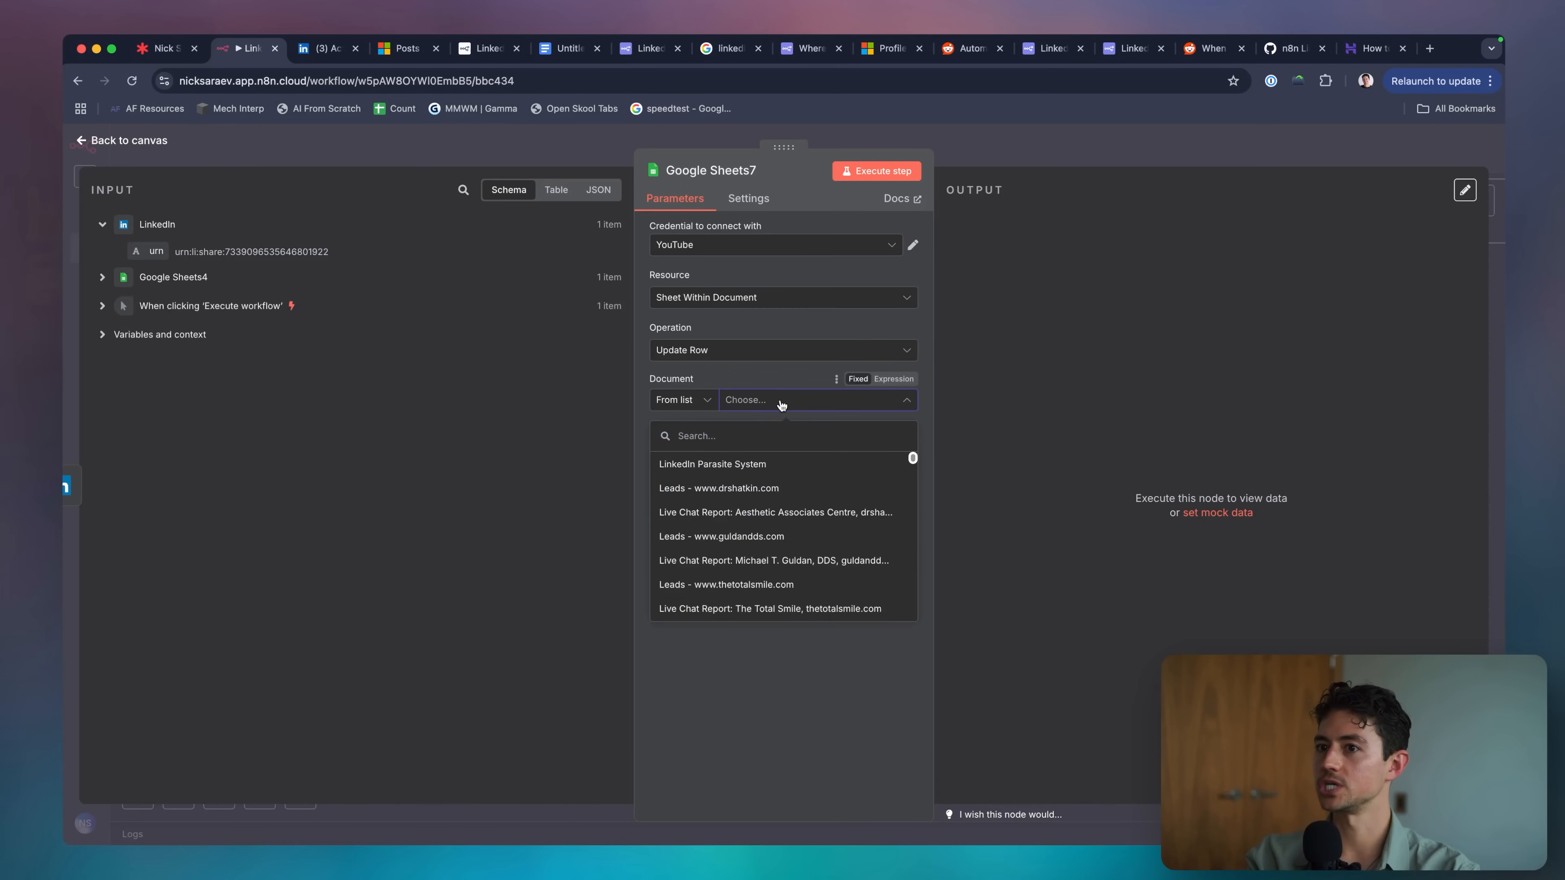
click(758, 464)
click(758, 451)
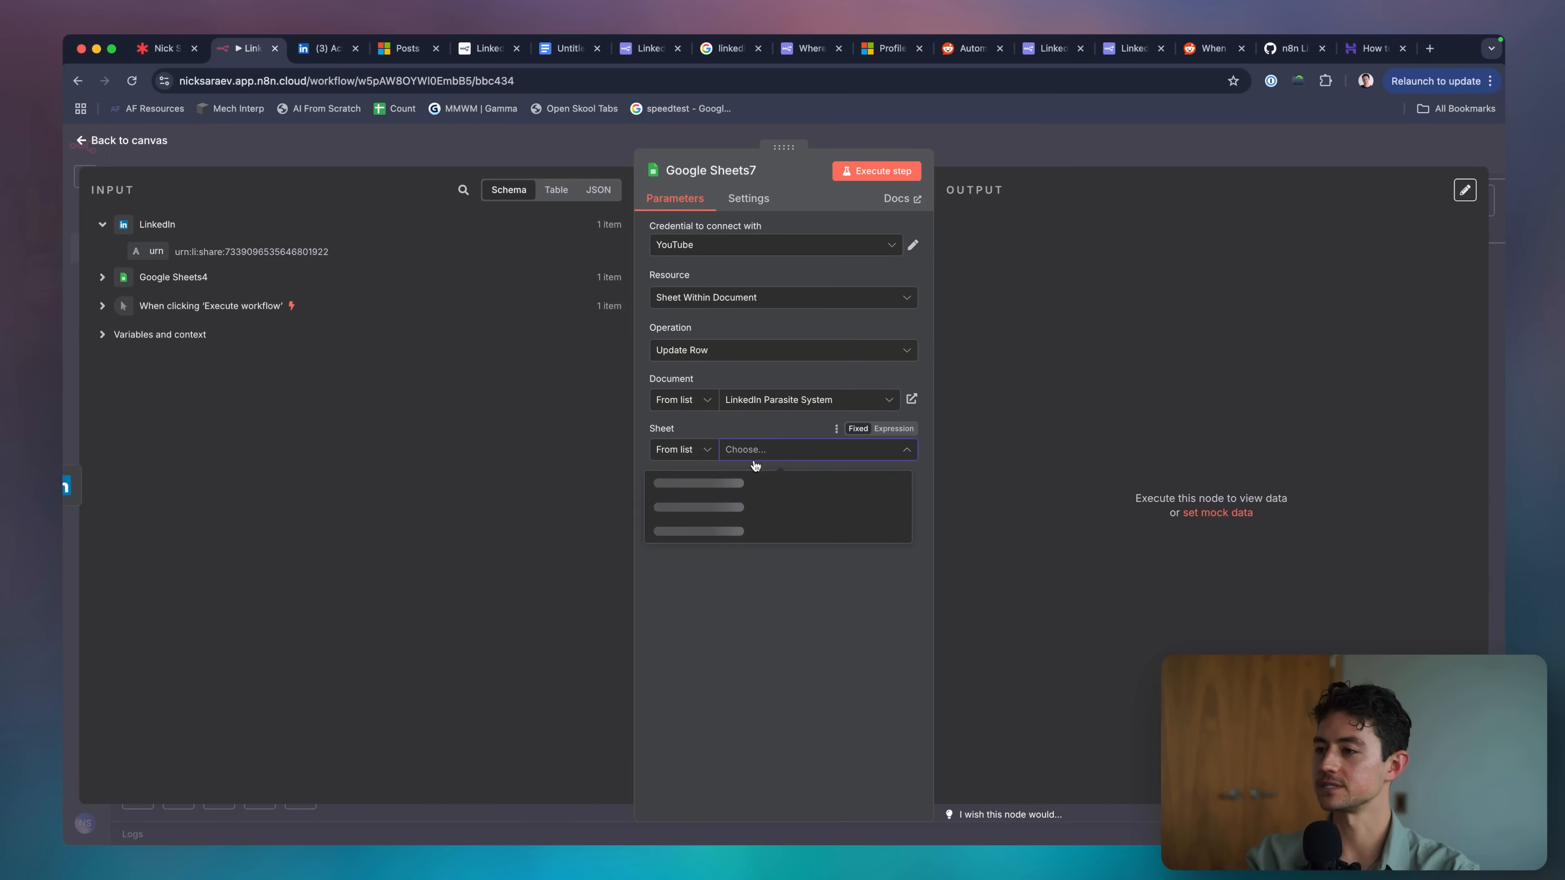
click(764, 531)
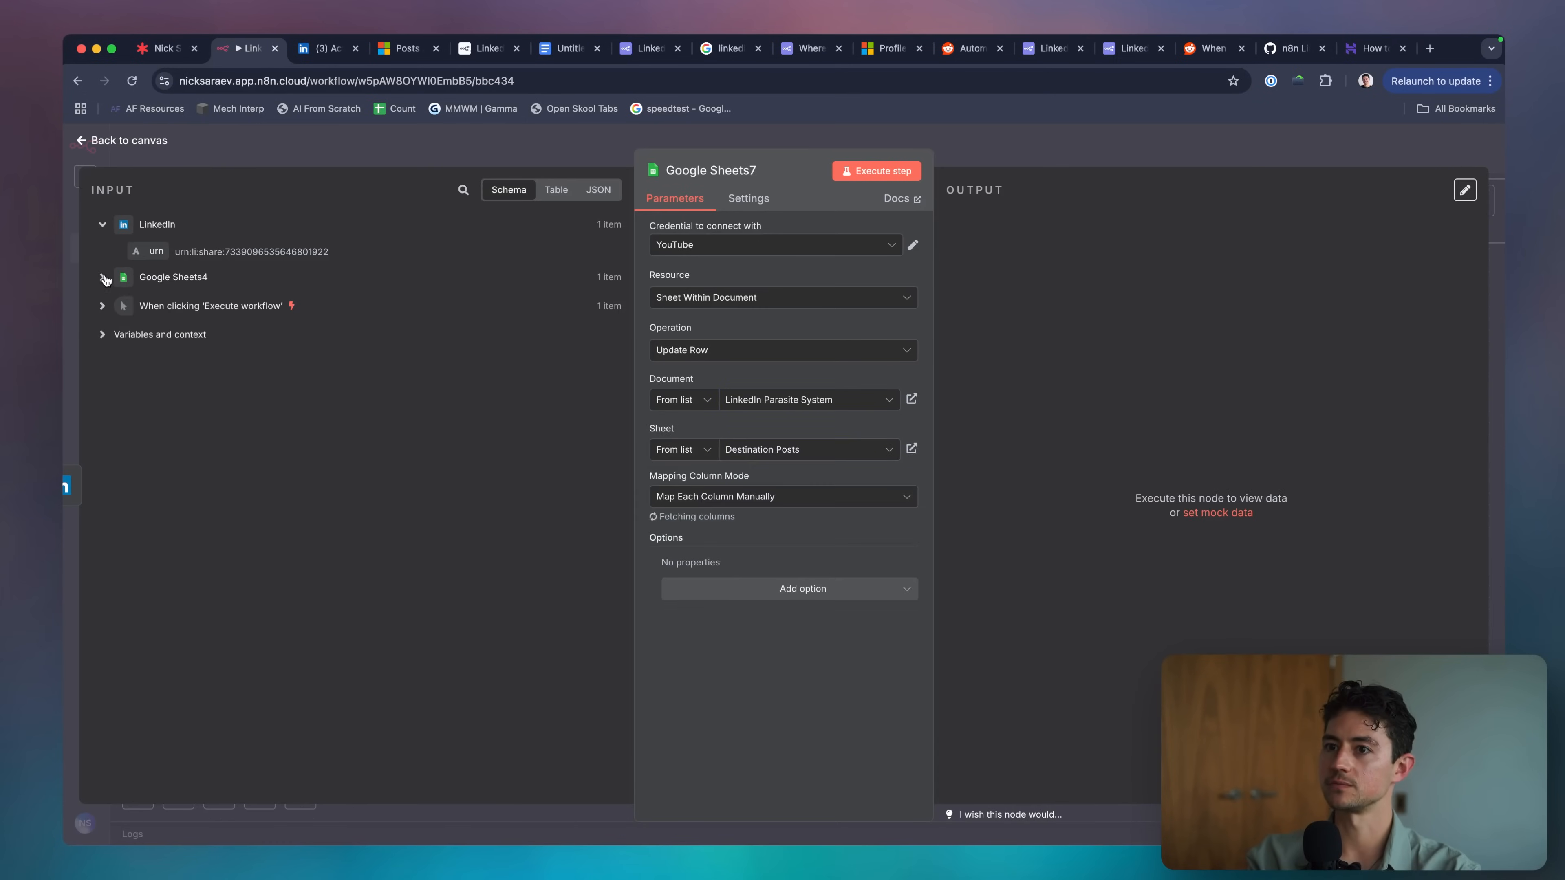
click(102, 277)
scroll(795, 678, down, 4)
click(797, 782)
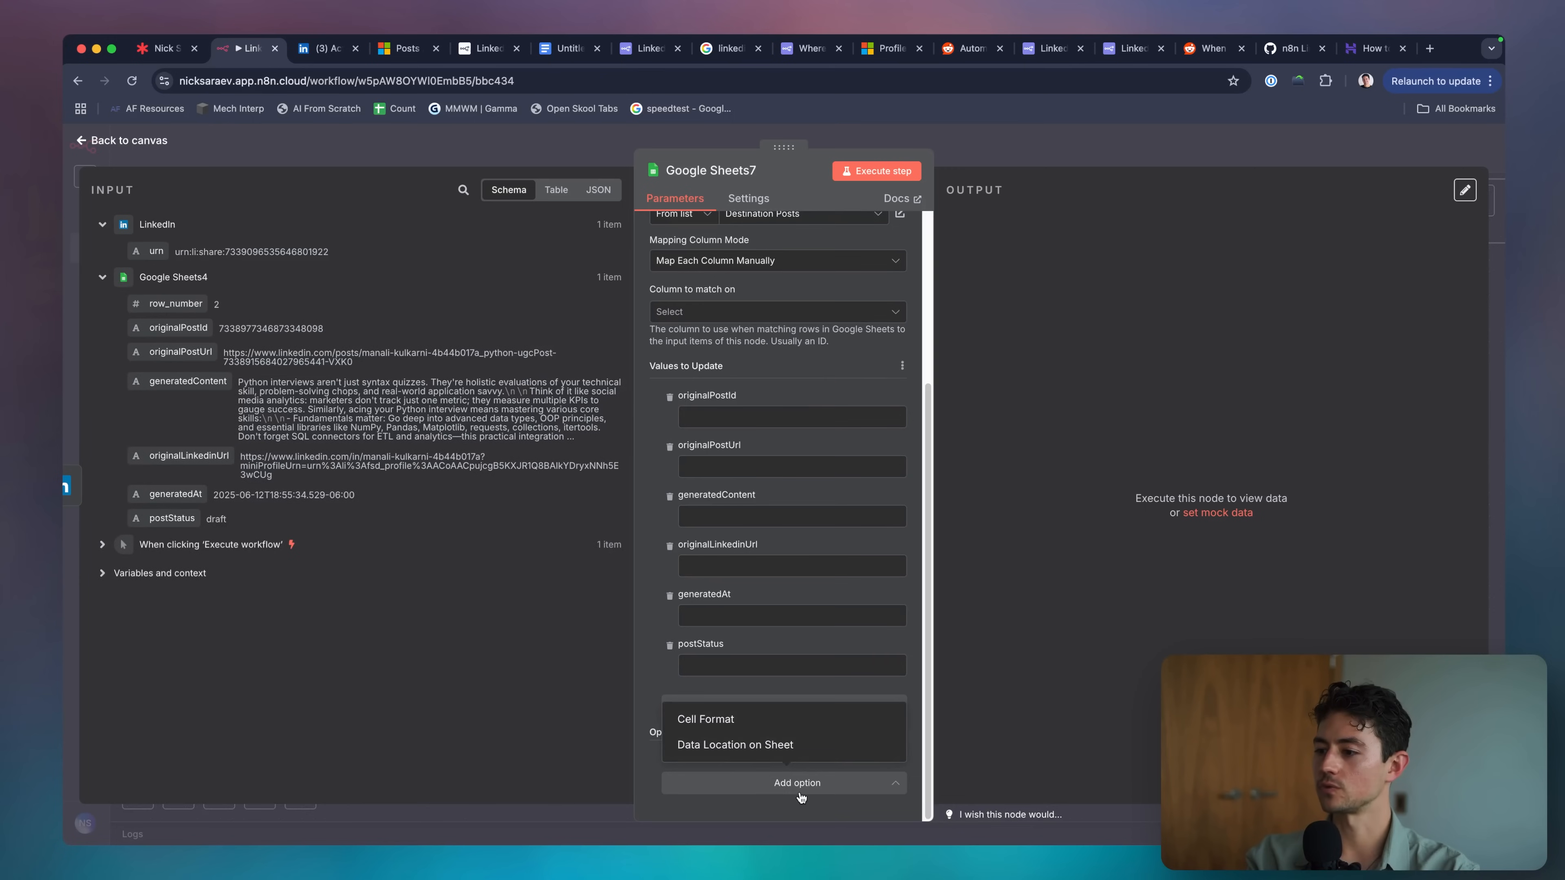
click(798, 783)
scroll(801, 555, up, 1)
Match on originalPostId from Google Sheets4 and set postStatus to 'published'.
click(696, 467)
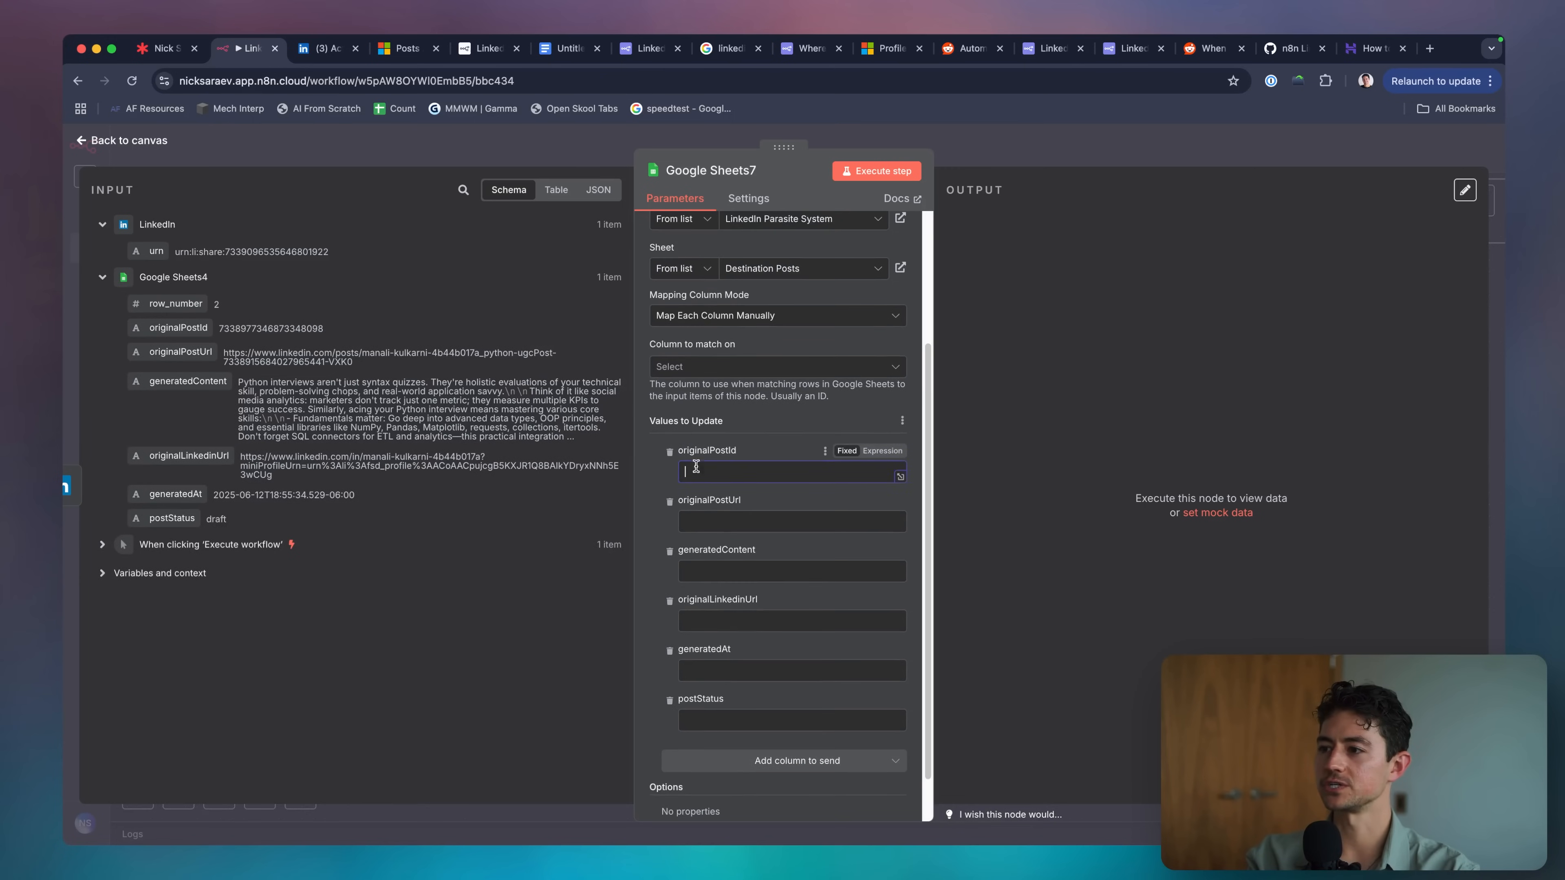
drag(178, 327, 717, 472)
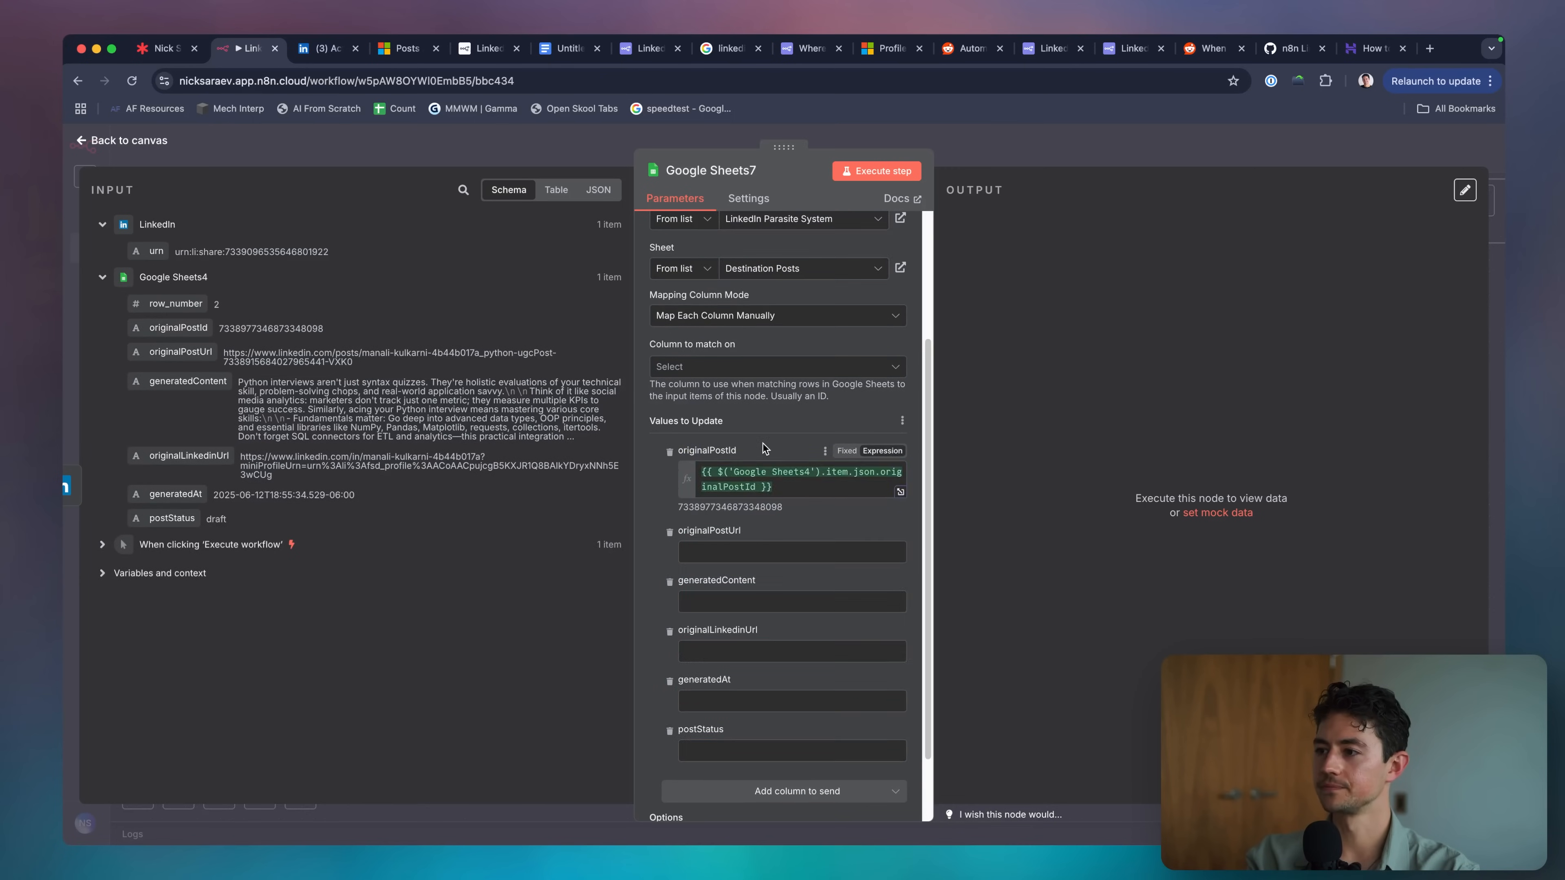
scroll(765, 448, down, 1)
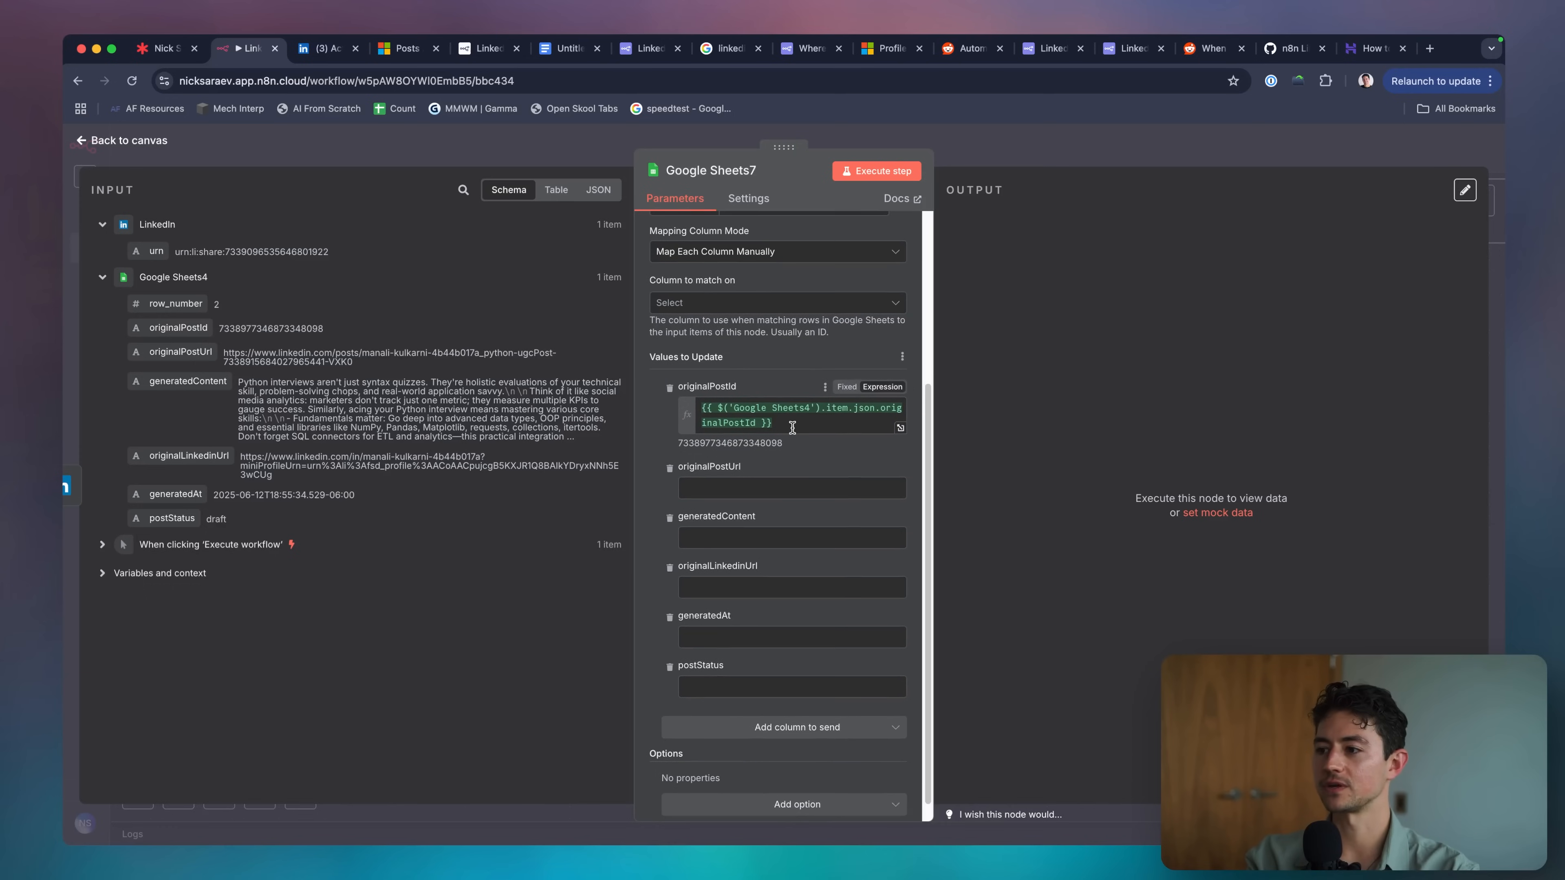
click(719, 685)
text(publish)
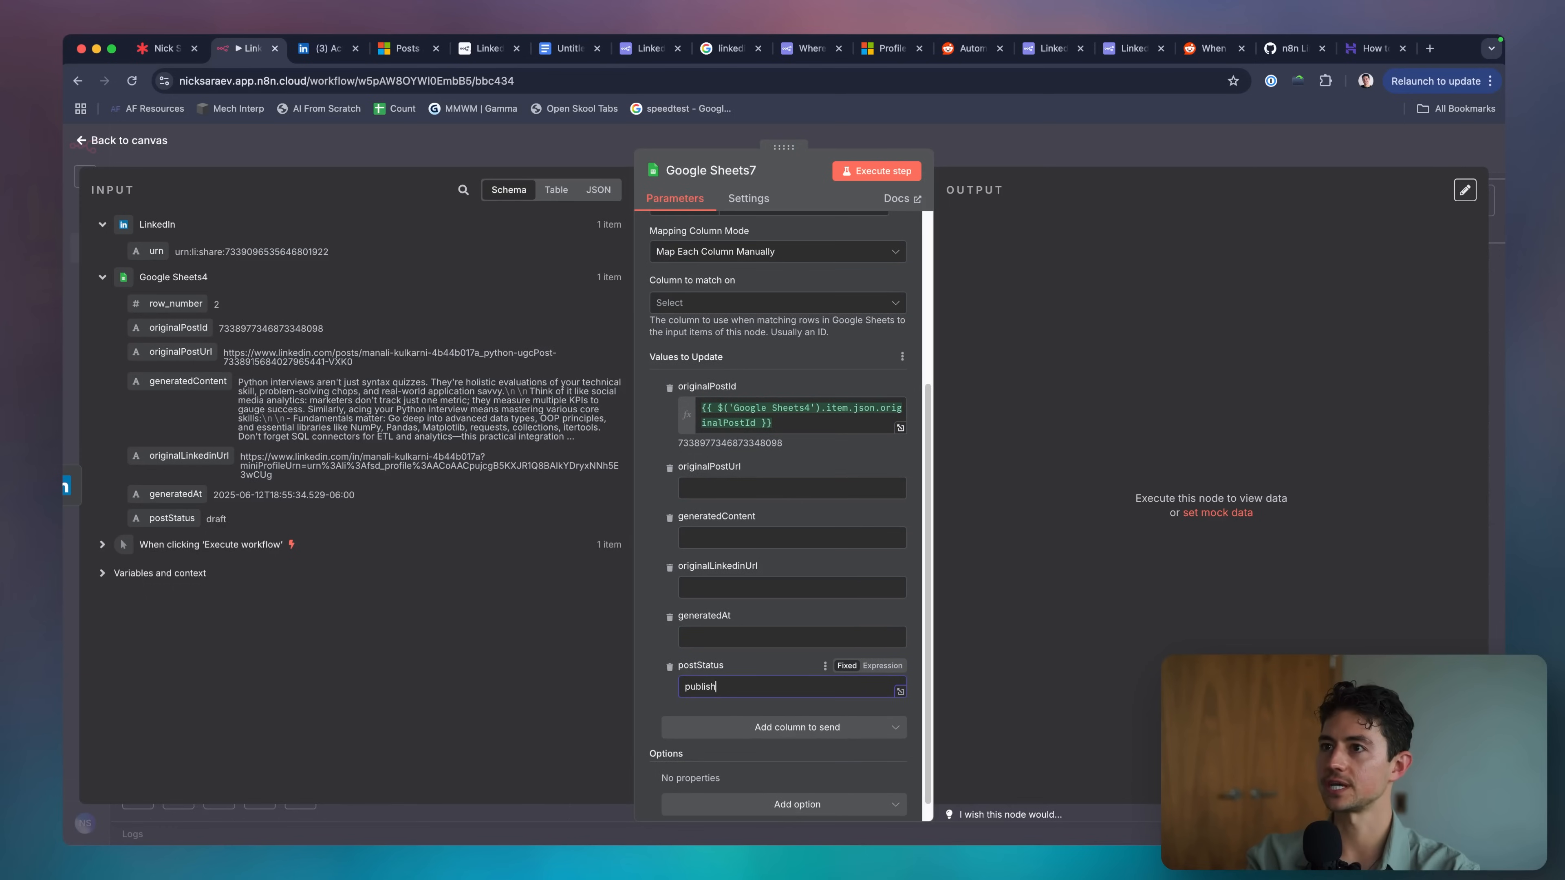
text(ed)
scroll(804, 561, down, 1)
scroll(885, 338, up, 10)
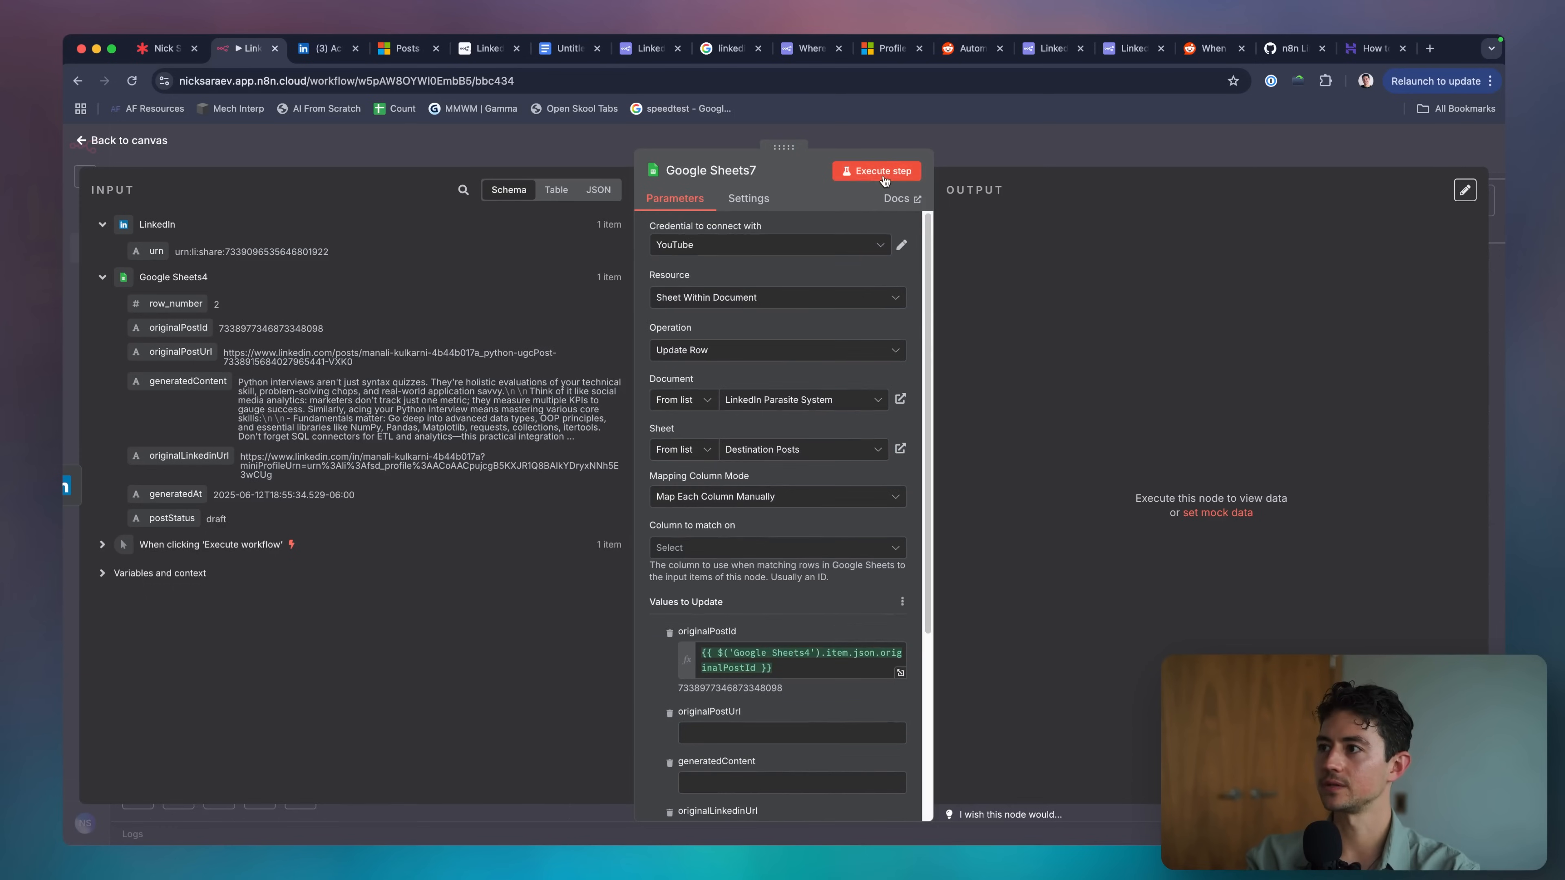
Execute the update and confirm row 2's postStatus reads published in the sheet.
click(877, 171)
key(super+Tab)
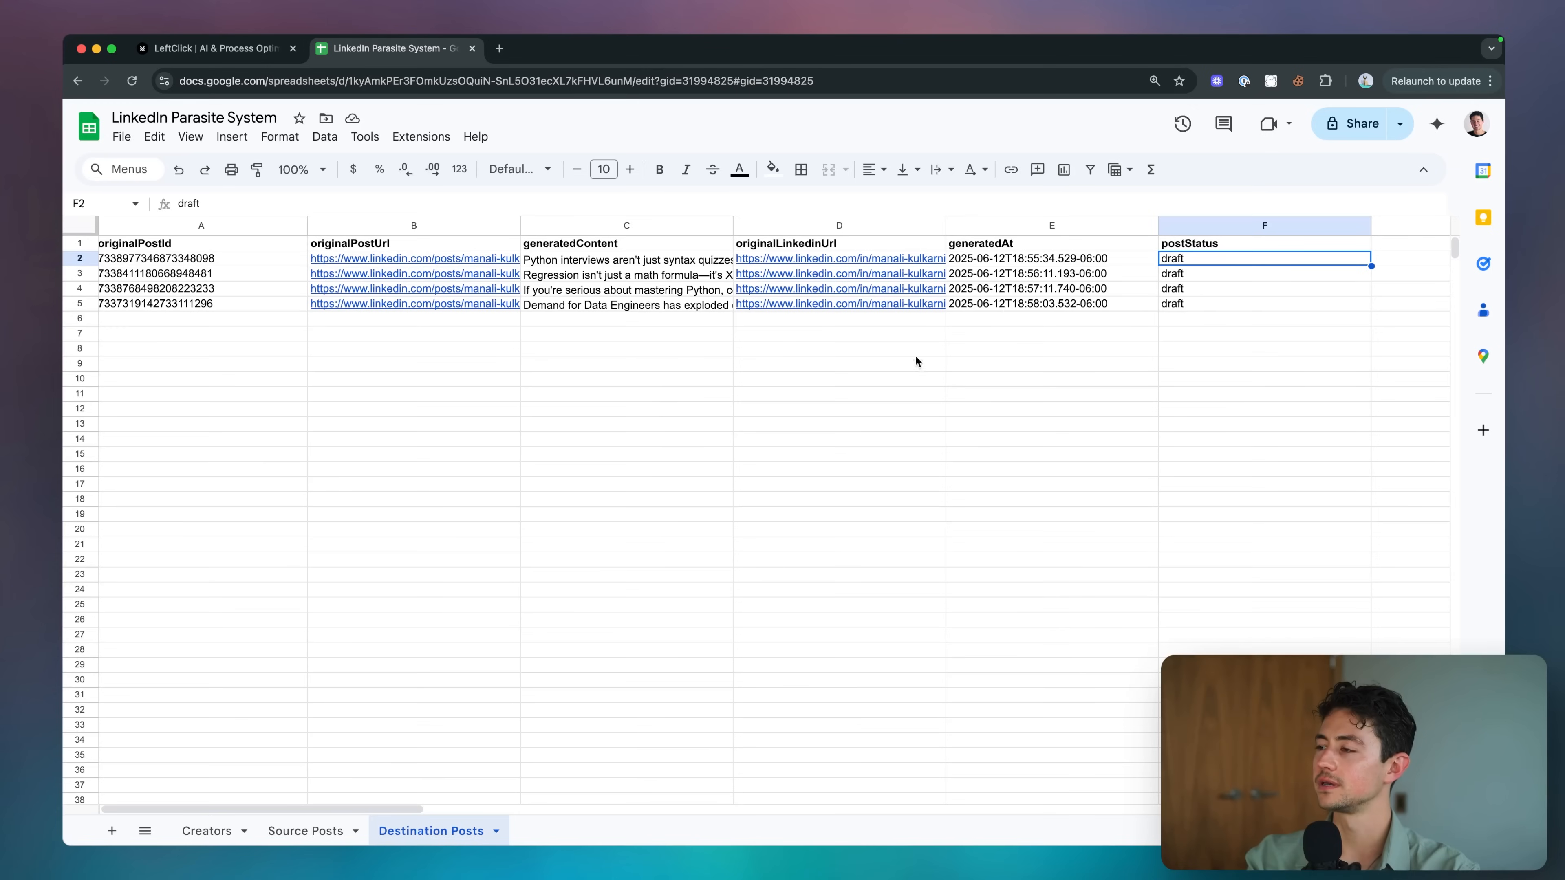
click(755, 366)
mouse_move(832, 273)
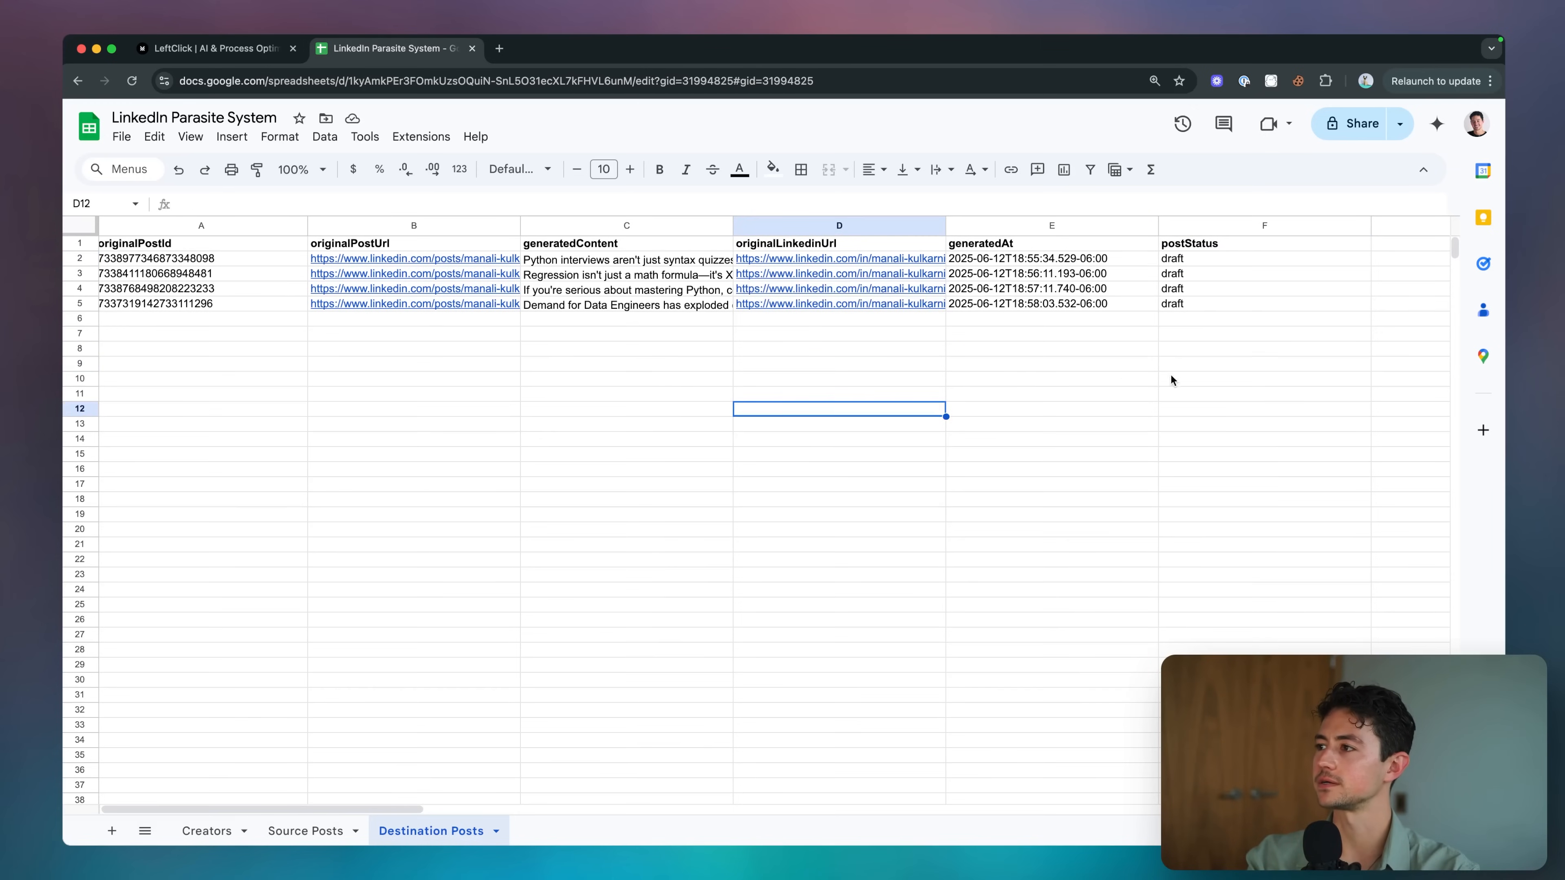
key(super+Tab)
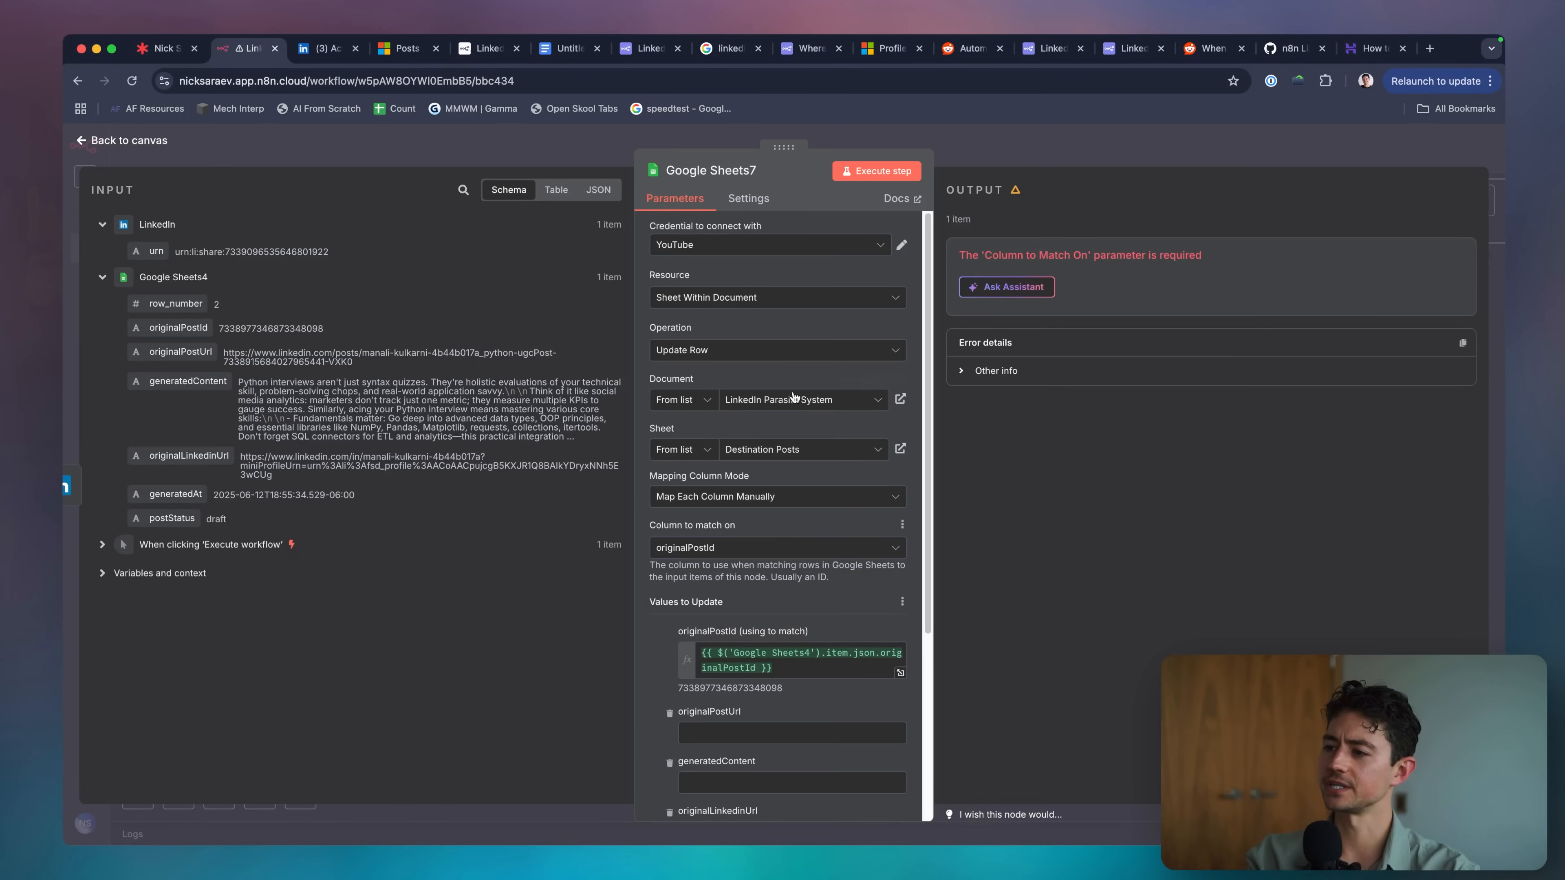
click(902, 176)
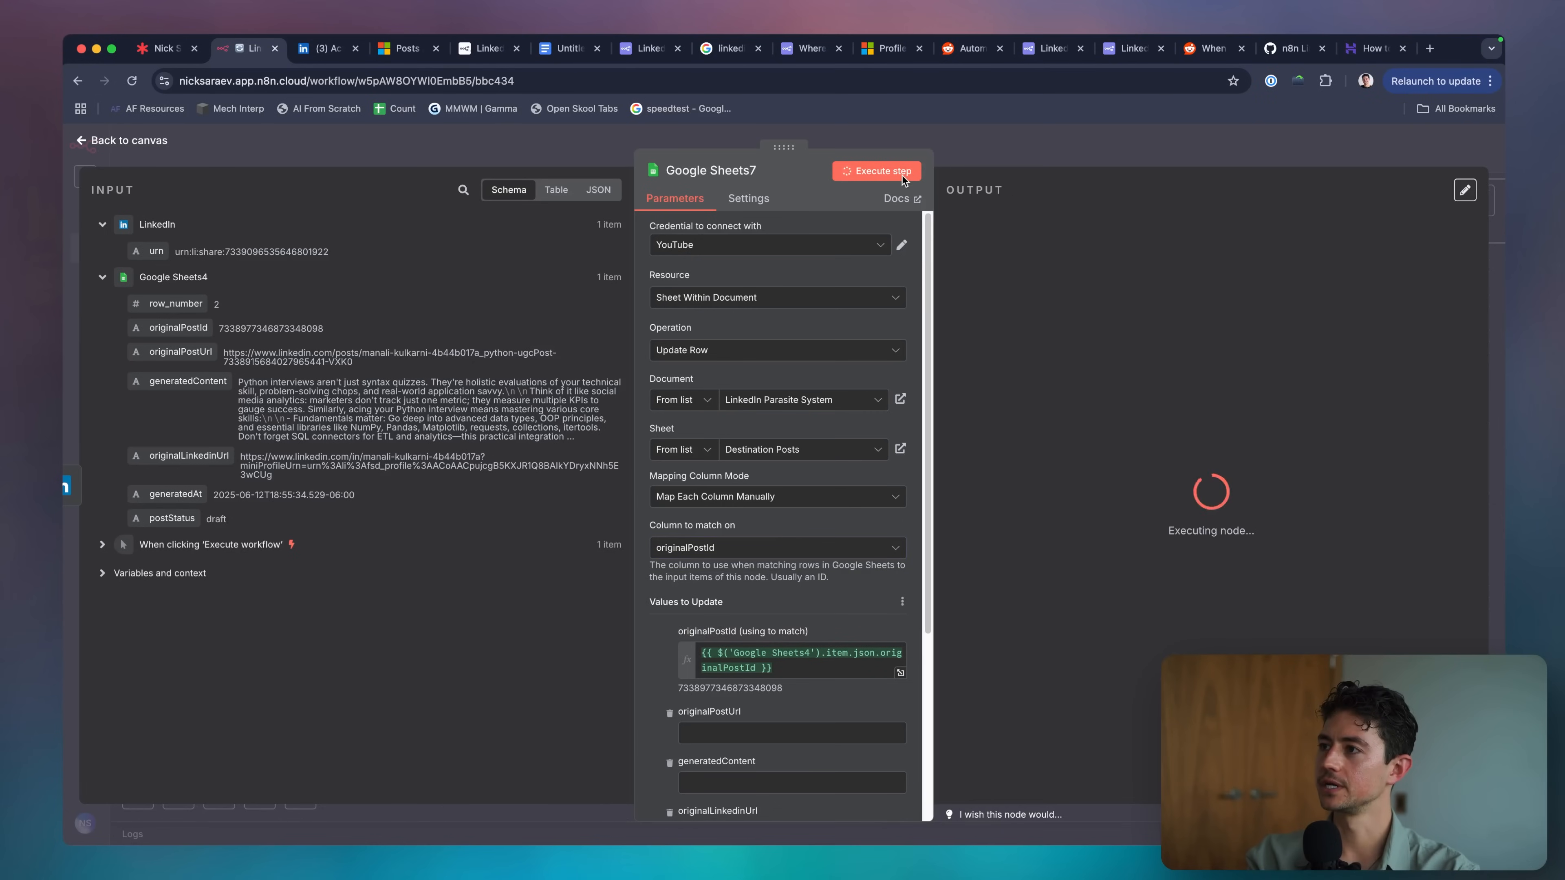
key(super+Tab)
click(1200, 262)
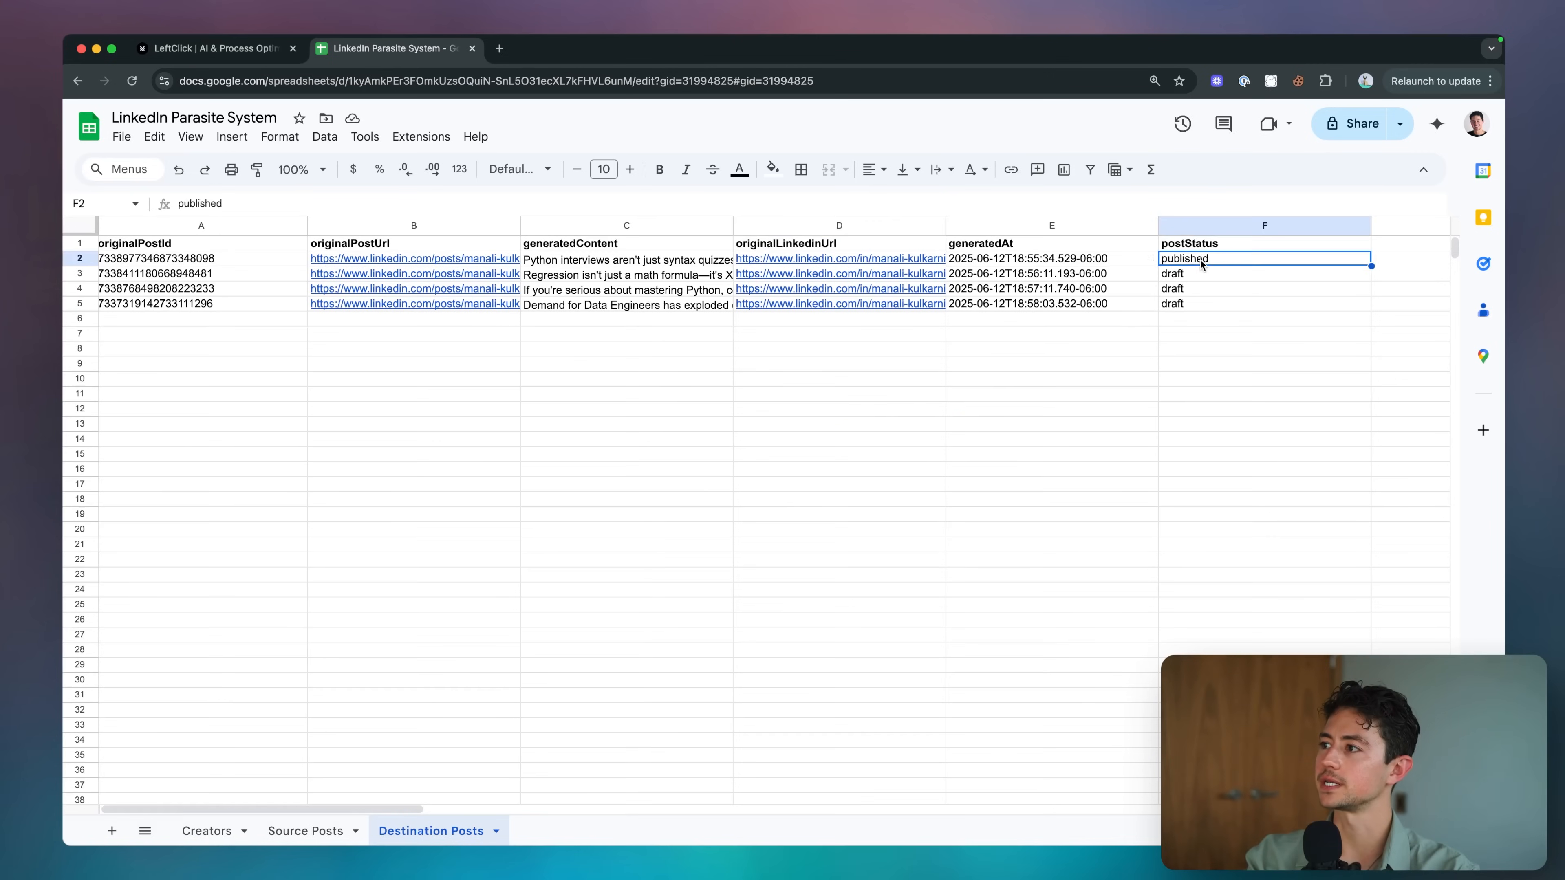
key(super+Tab)
key(Escape)
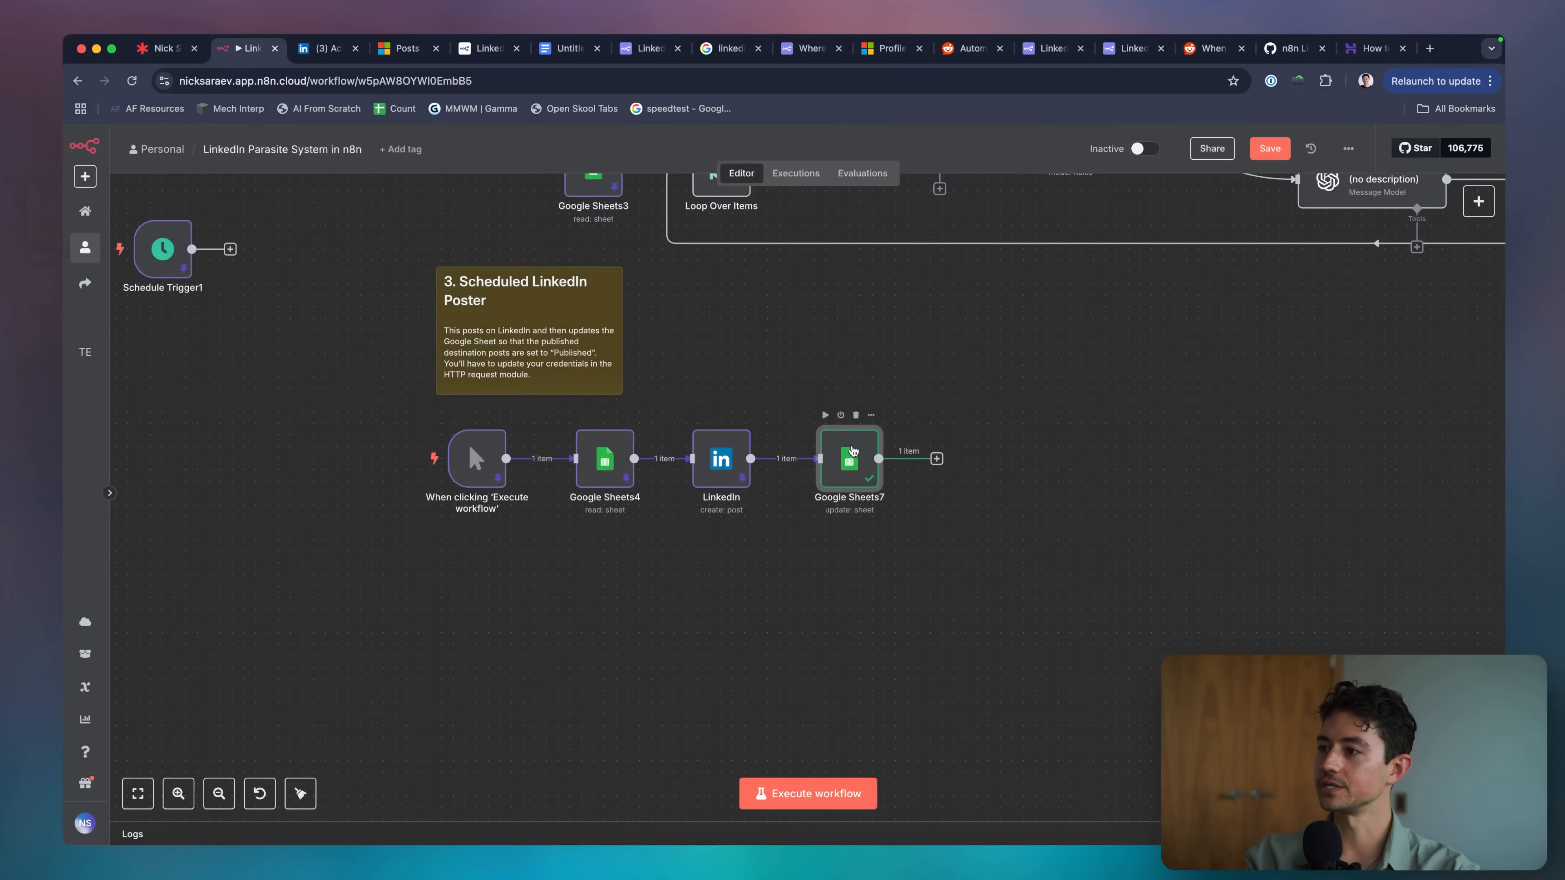
Unpin test data on LinkedIn, Google Sheets7 and Google Sheets4, then rerun Google Sheets4.
drag(907, 397, 602, 529)
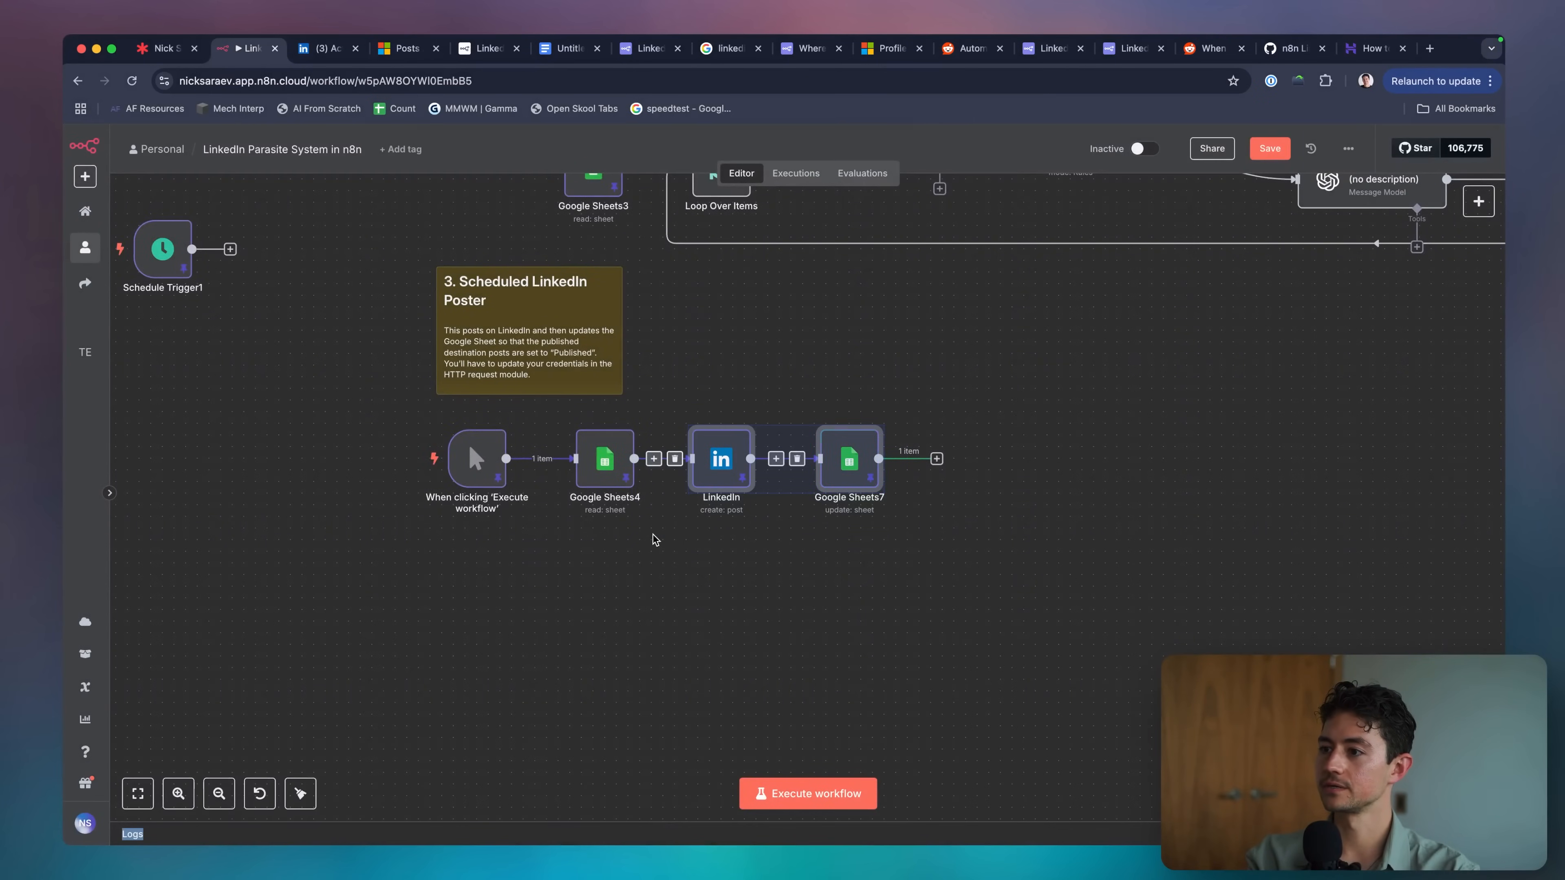
key(p)
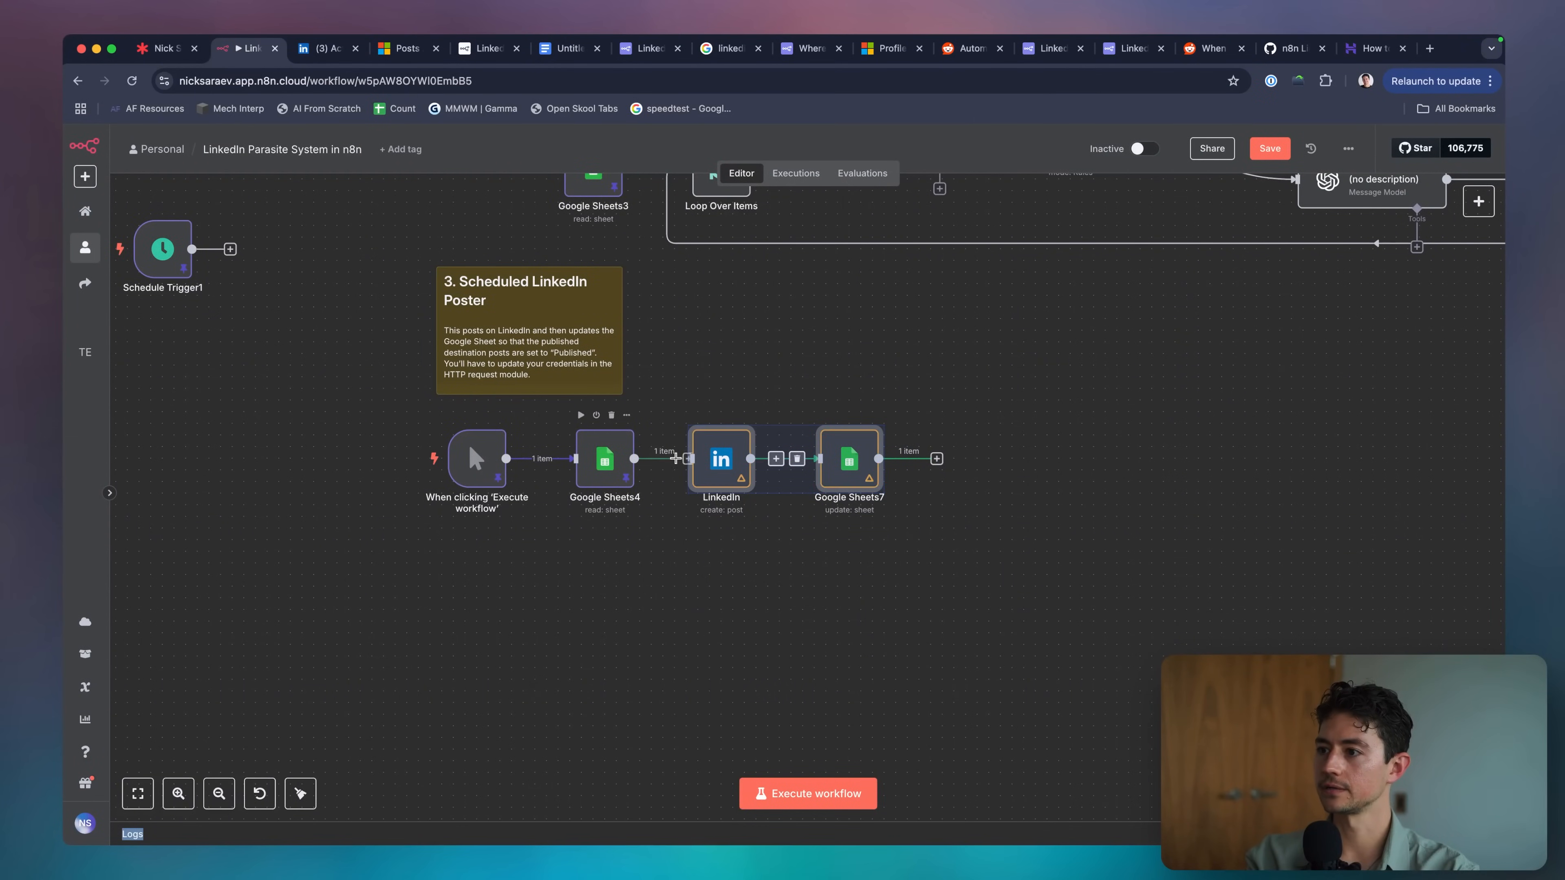
click(628, 459)
double_click(628, 459)
key(Escape)
key(p)
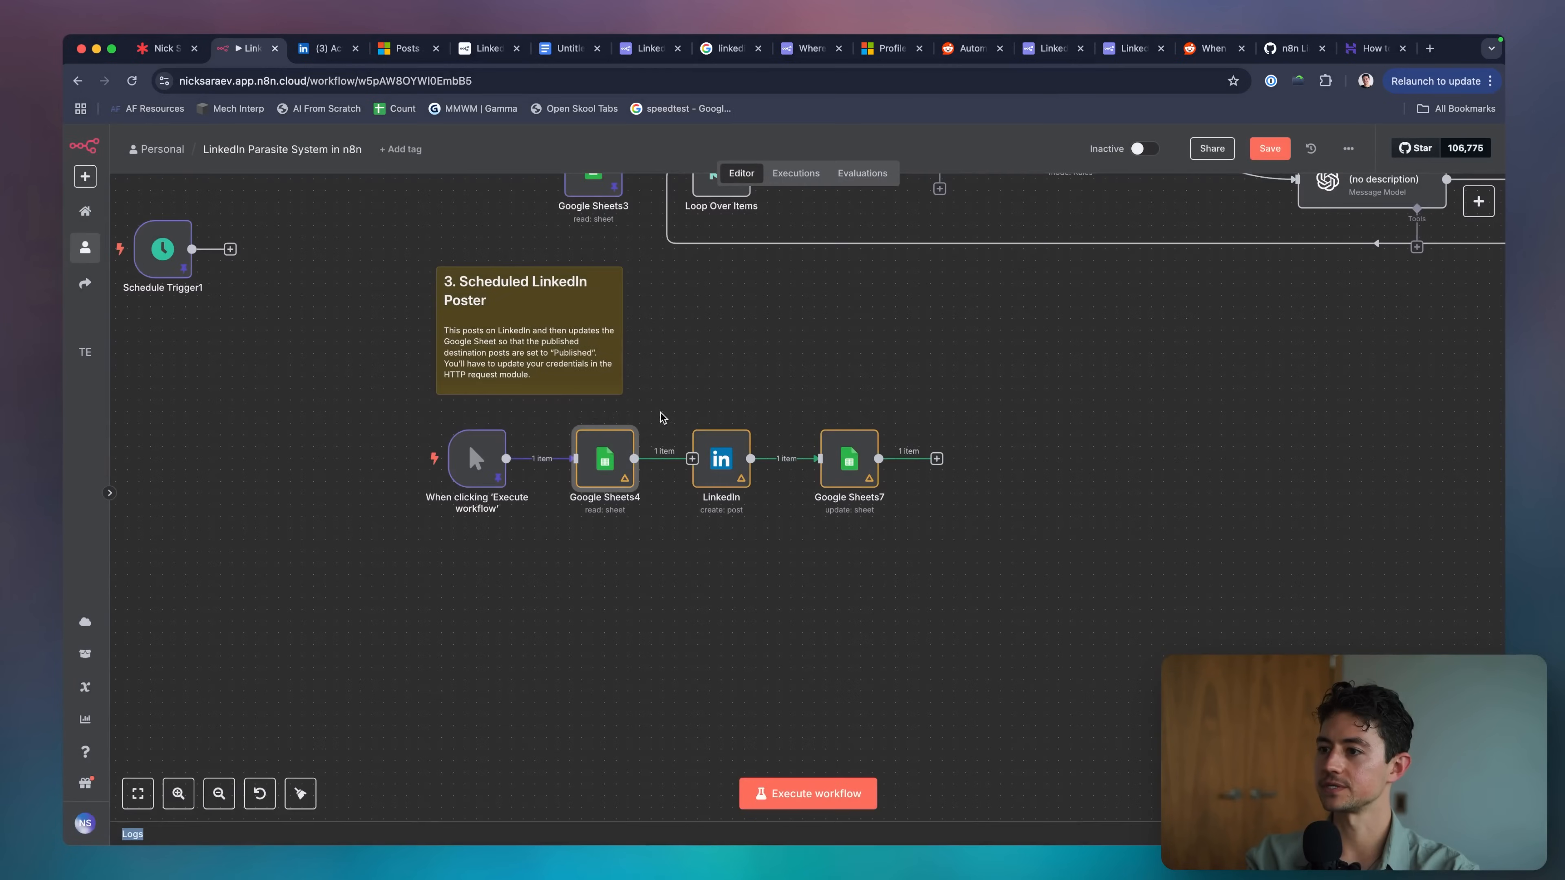
double_click(619, 467)
click(876, 171)
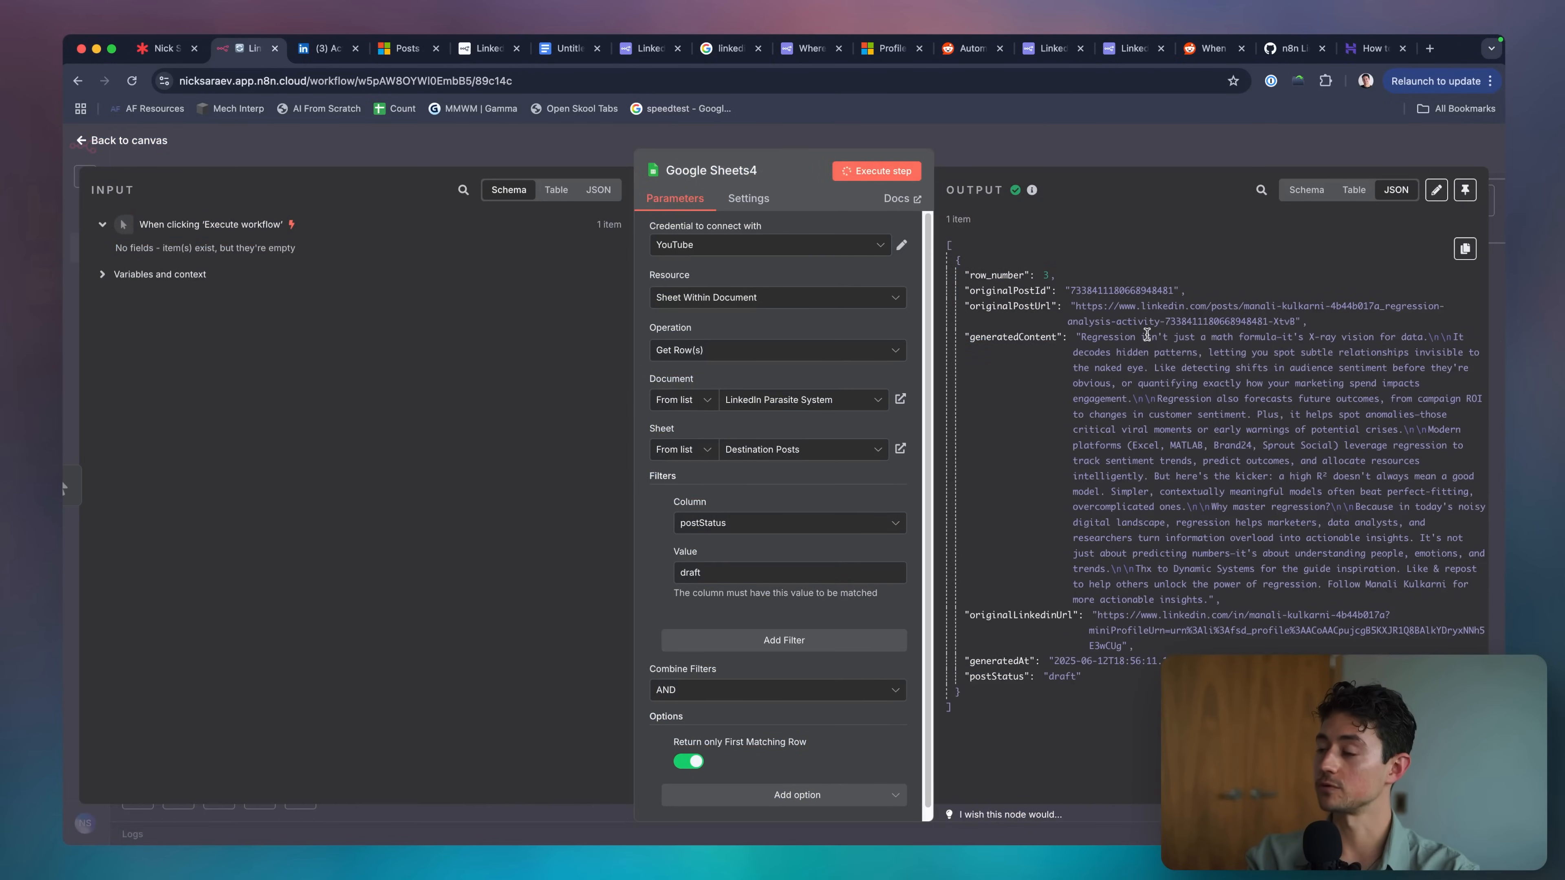
key(Escape)
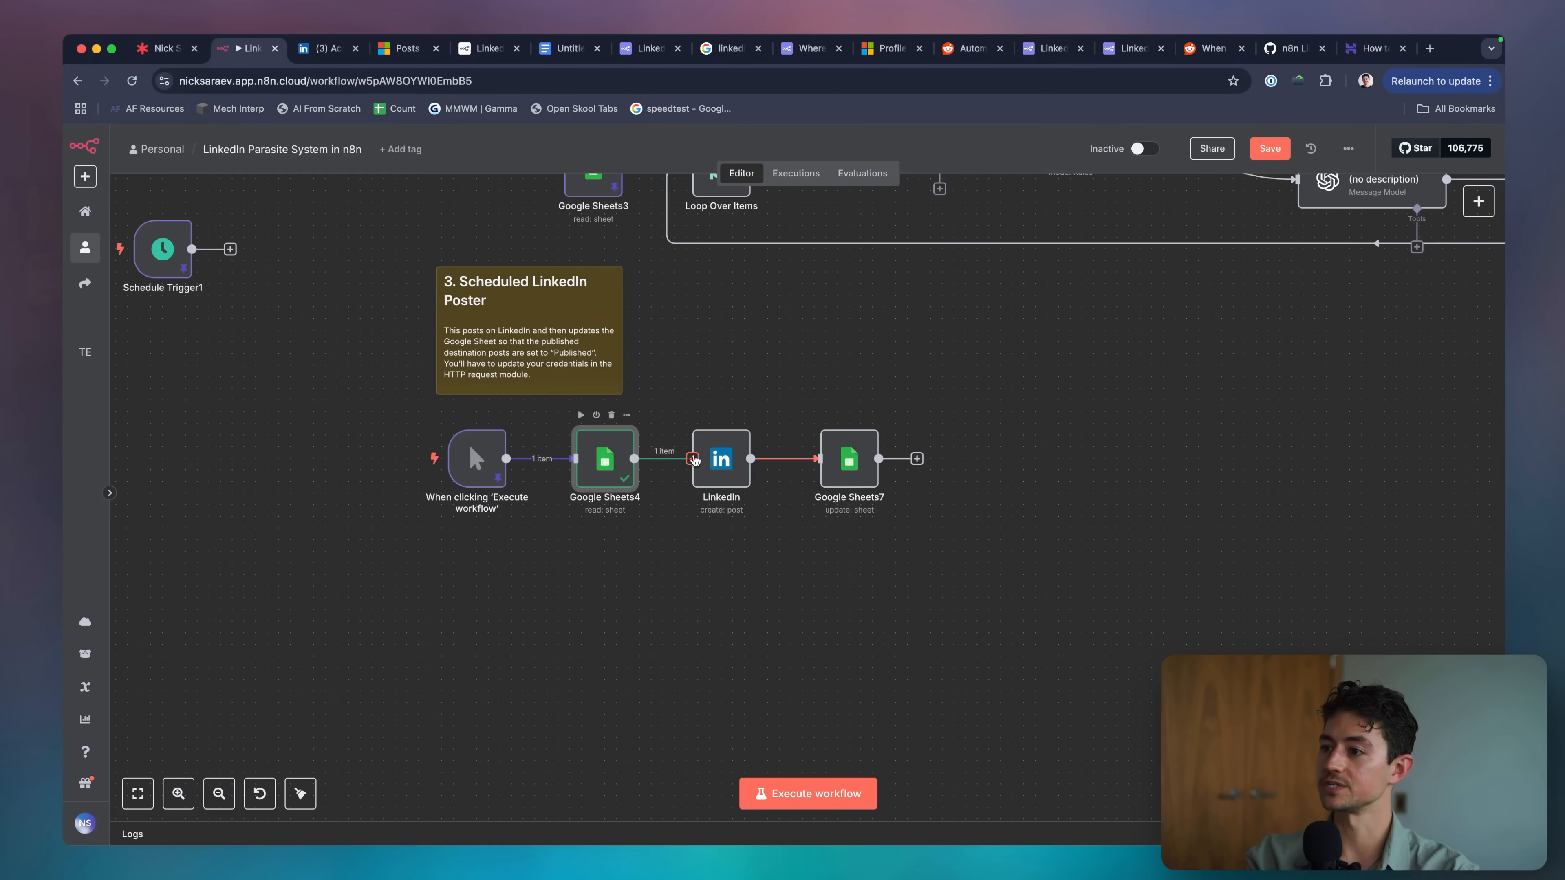
Retitle the LinkedIn Poster sticky note to 4.
scroll(741, 527, up, 5)
scroll(742, 527, left, 3)
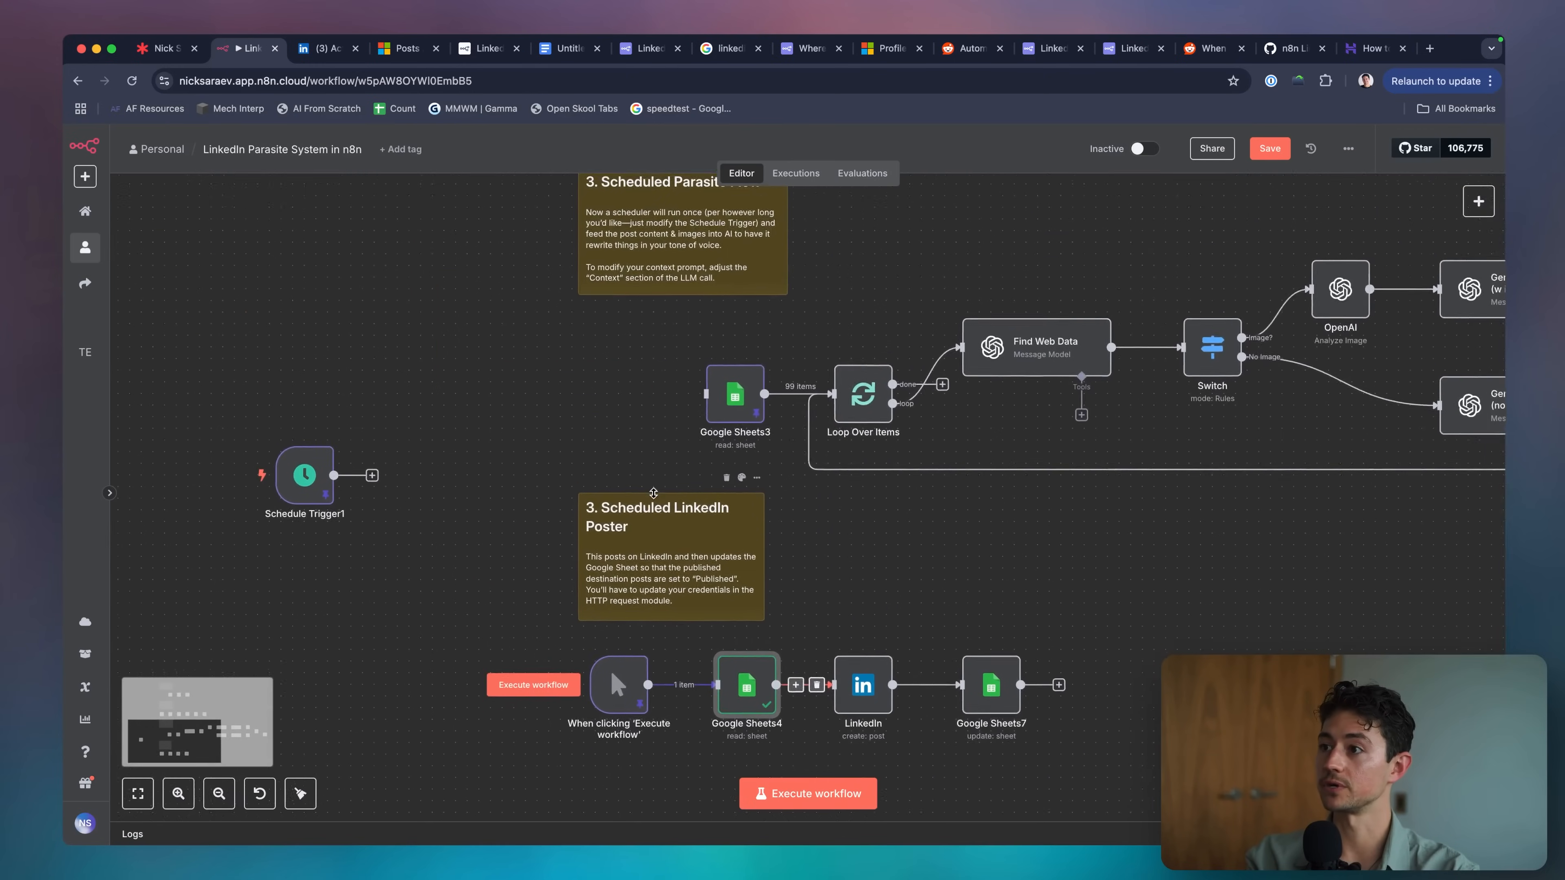
double_click(638, 531)
text(4)
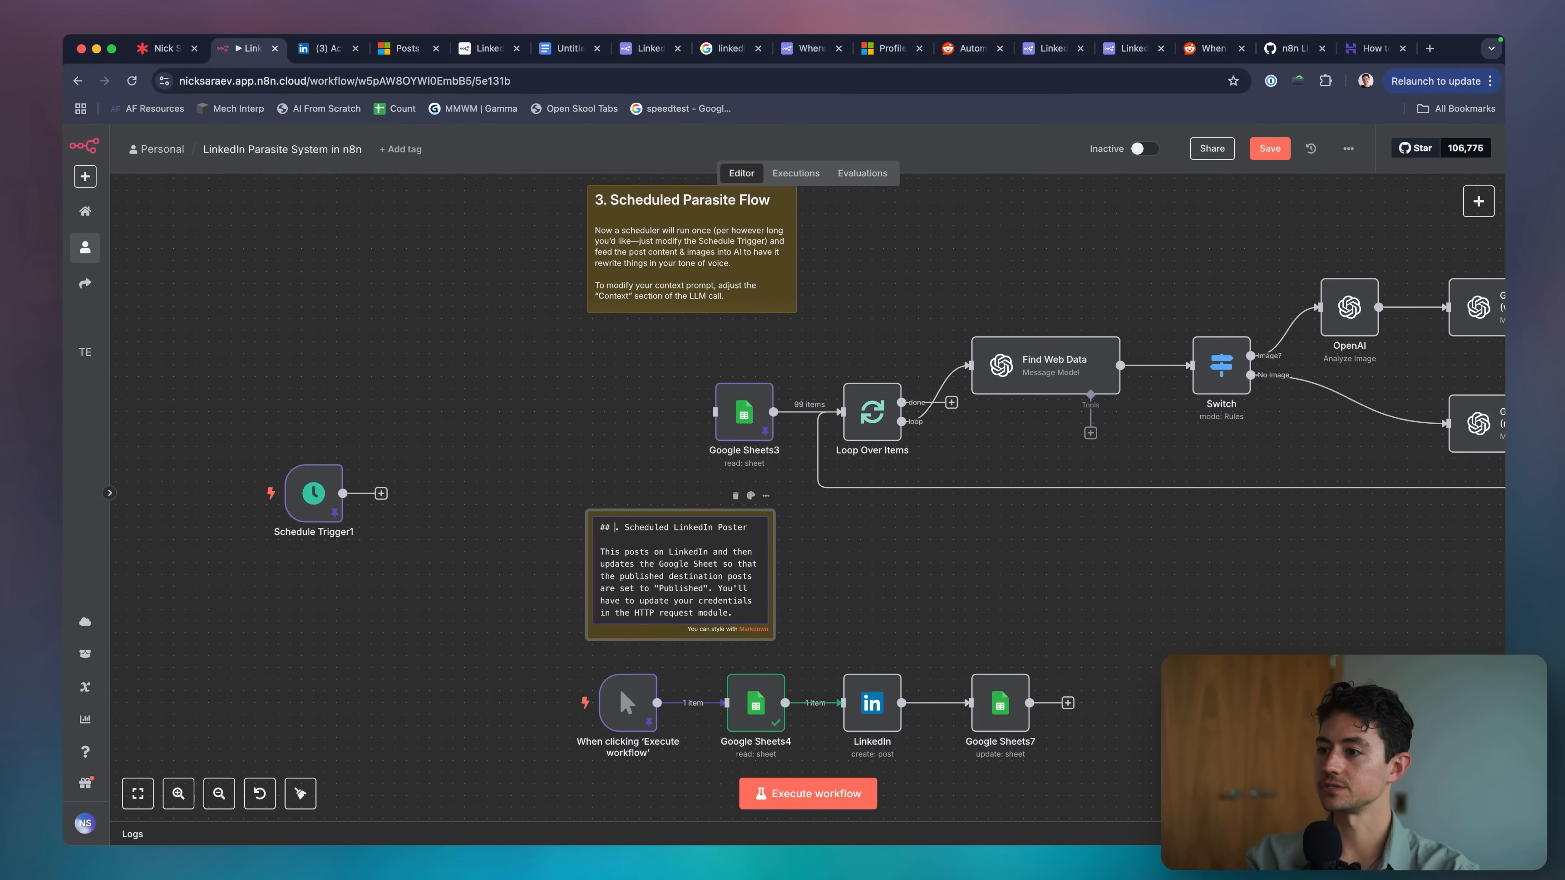
click(517, 563)
Move the manual trigger back beside the scraping flow's Initialization HTTP Request.
scroll(515, 564, down, 3)
scroll(514, 564, right, 1)
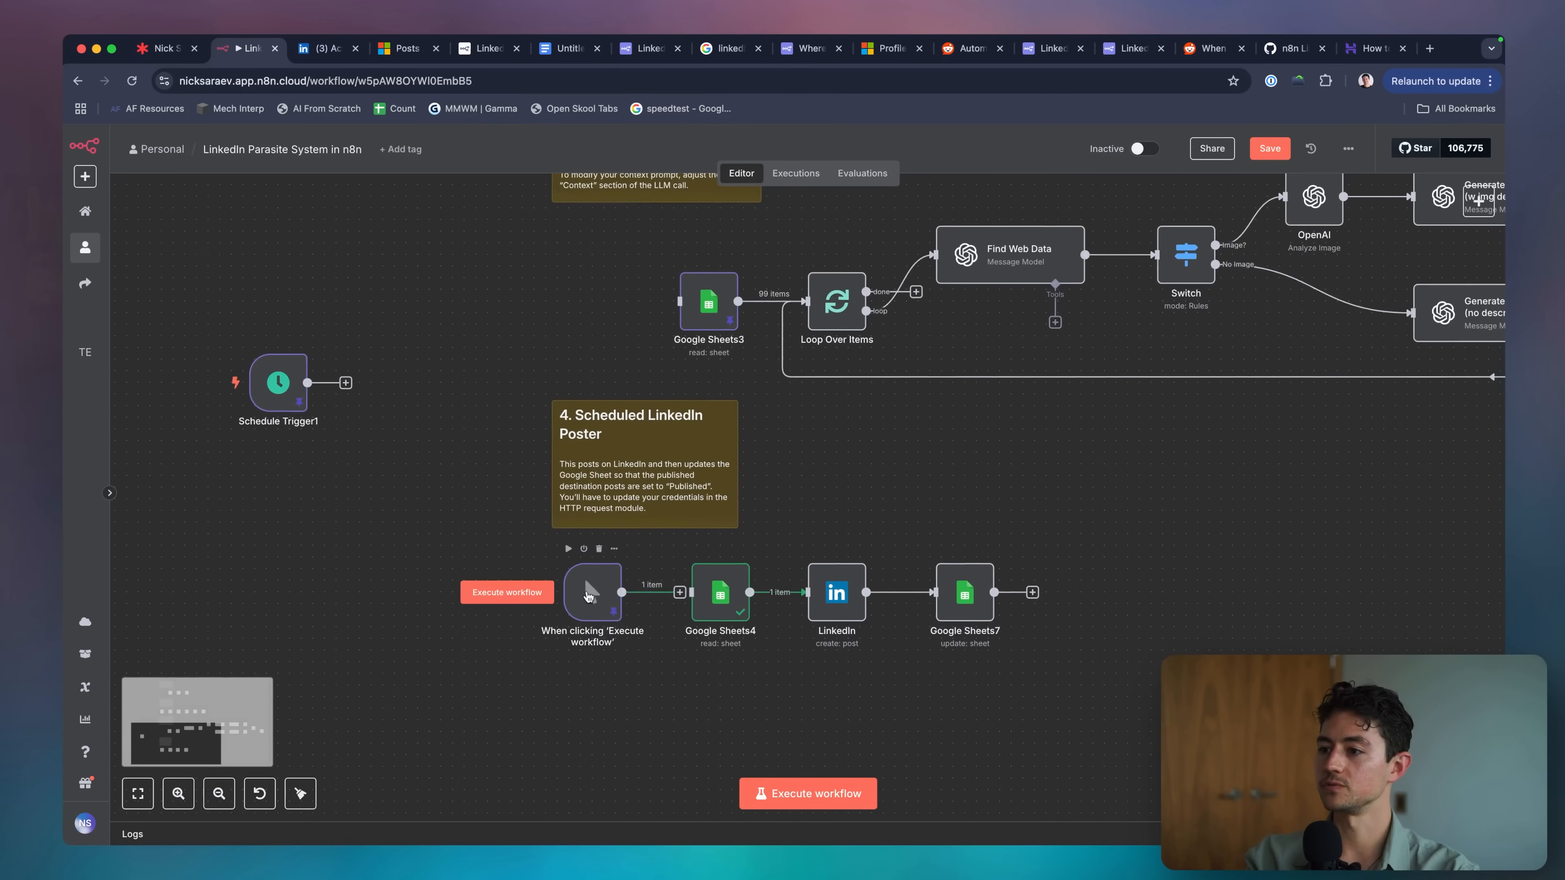
drag(585, 577, 446, 309)
scroll(445, 331, down, 3)
scroll(445, 331, up, 3)
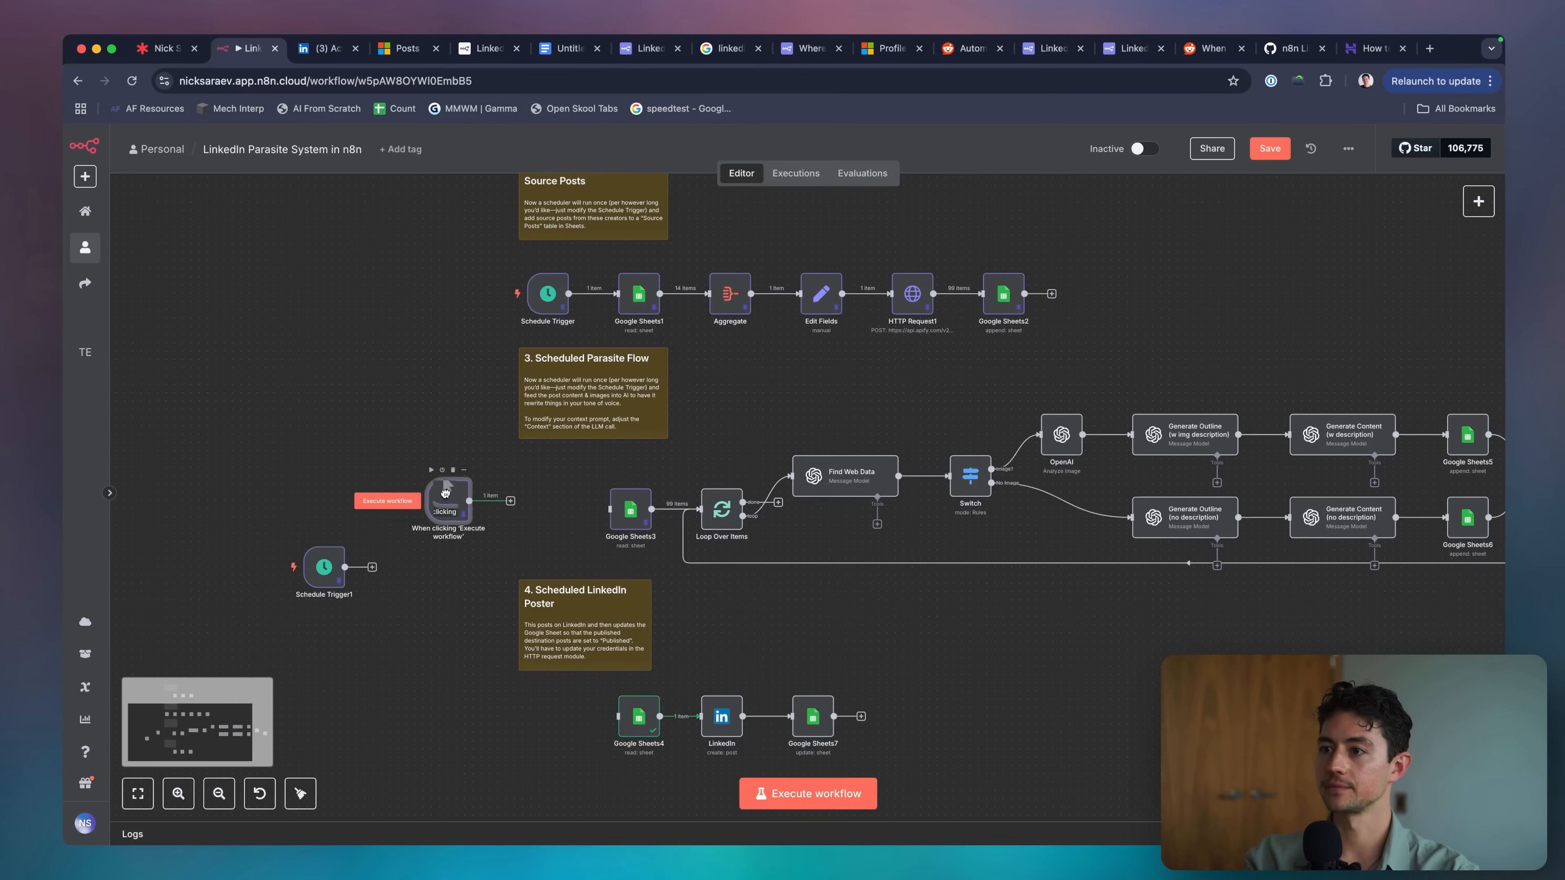
drag(452, 525, 443, 334)
Move Schedule Trigger1 toward the poster row and paste Schedule Trigger2 wired into Google Sheets3.
drag(329, 573, 561, 719)
key(ctrl+v)
drag(552, 492, 610, 509)
click(595, 510)
scroll(601, 494, down, 2)
scroll(567, 542, down, 2)
Review Schedule Trigger1's Days Between Triggers setting and wire it into the poster flow.
click(529, 629)
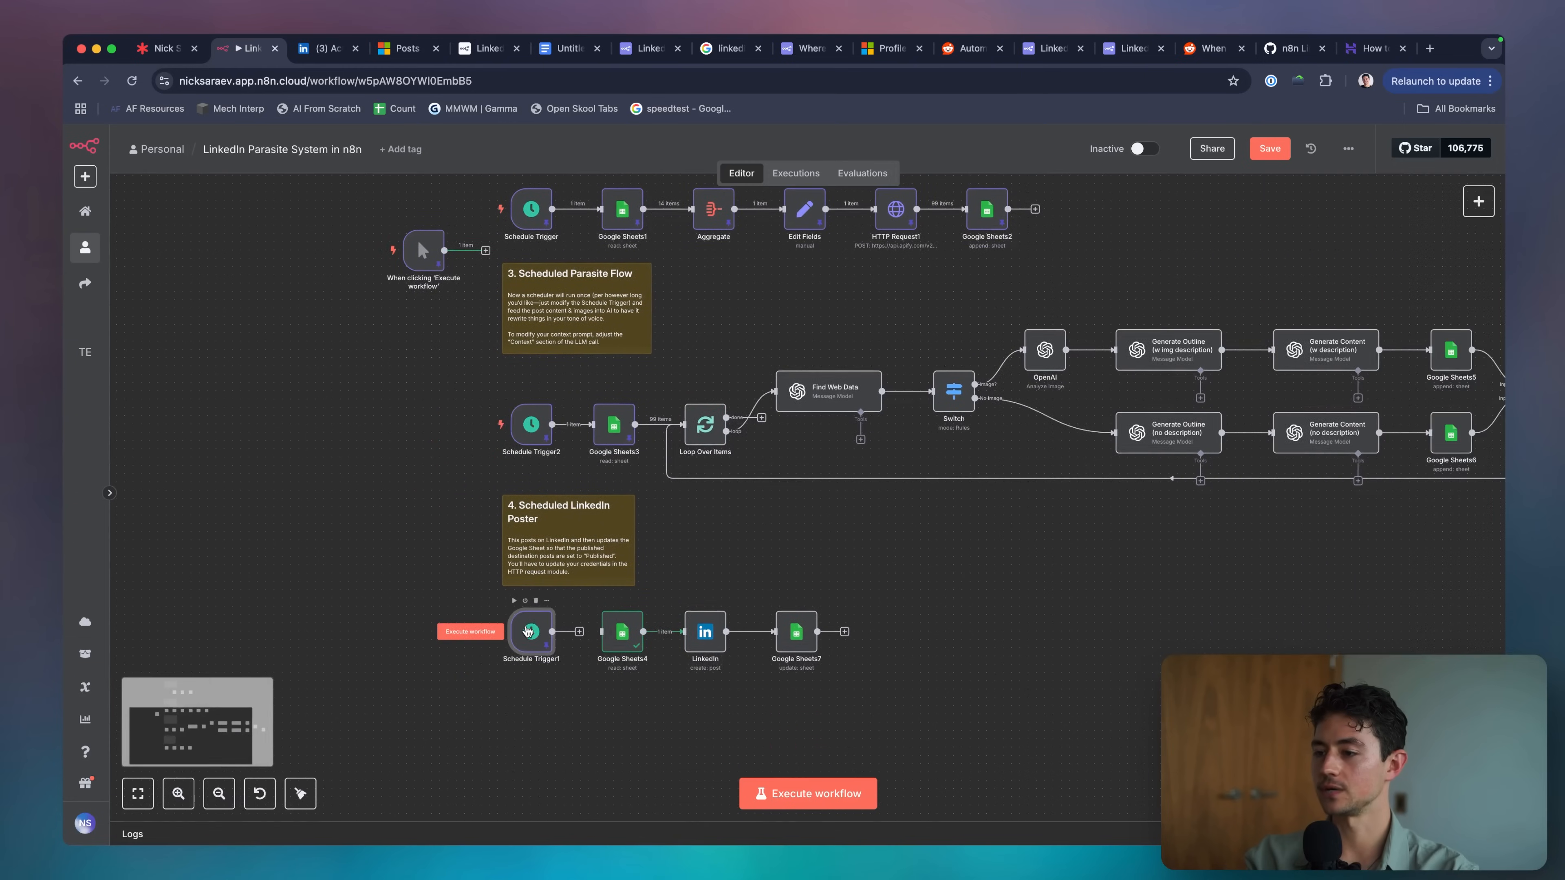
double_click(529, 630)
double_click(374, 381)
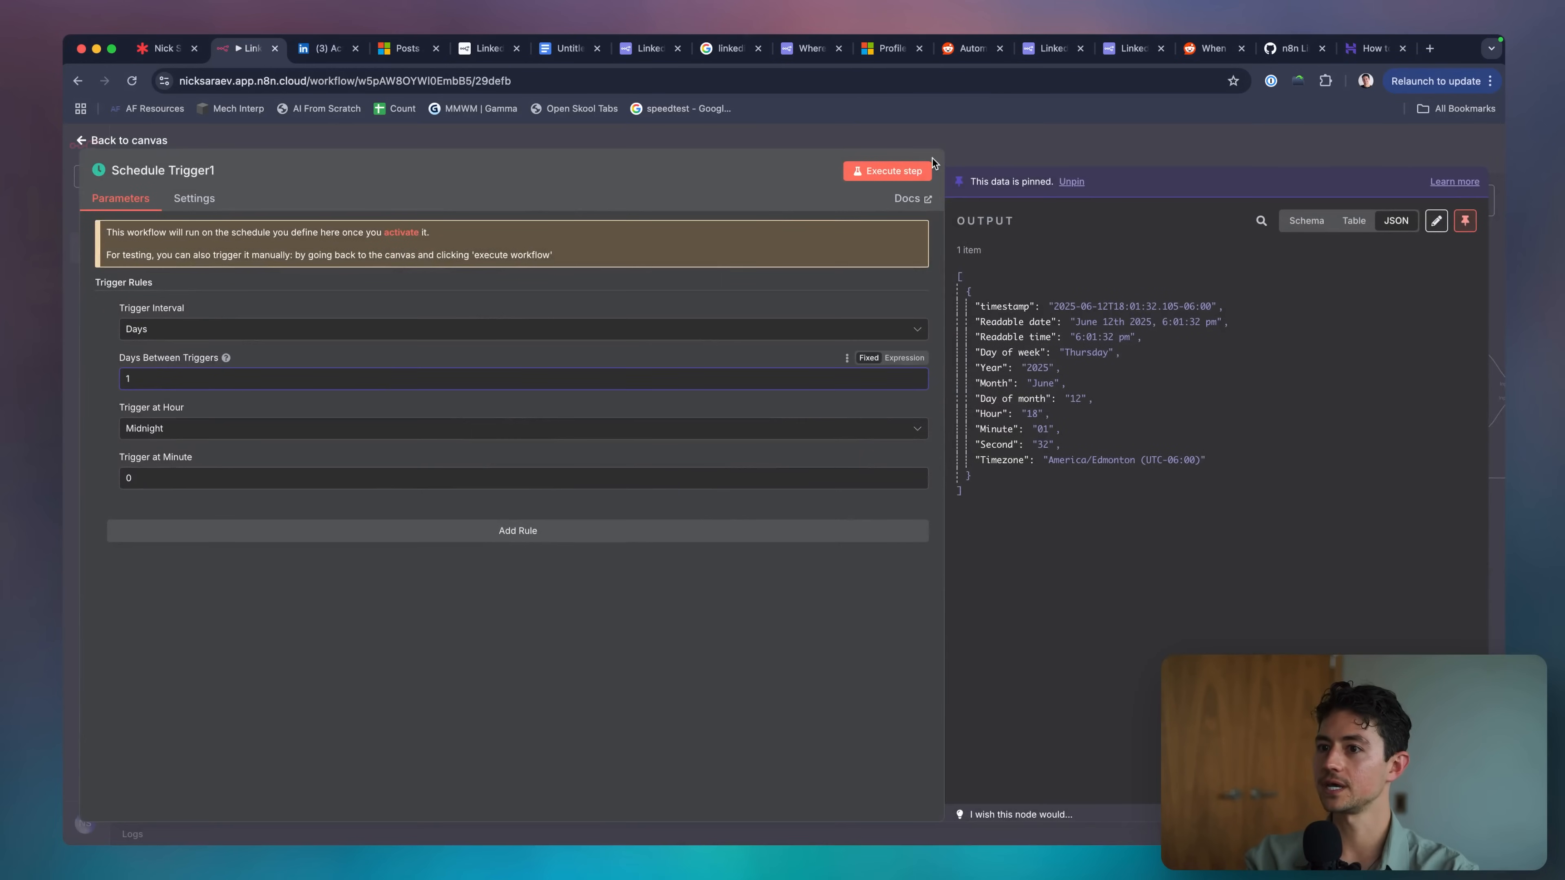
click(938, 143)
scroll(597, 517, up, 3)
scroll(597, 519, down, 1)
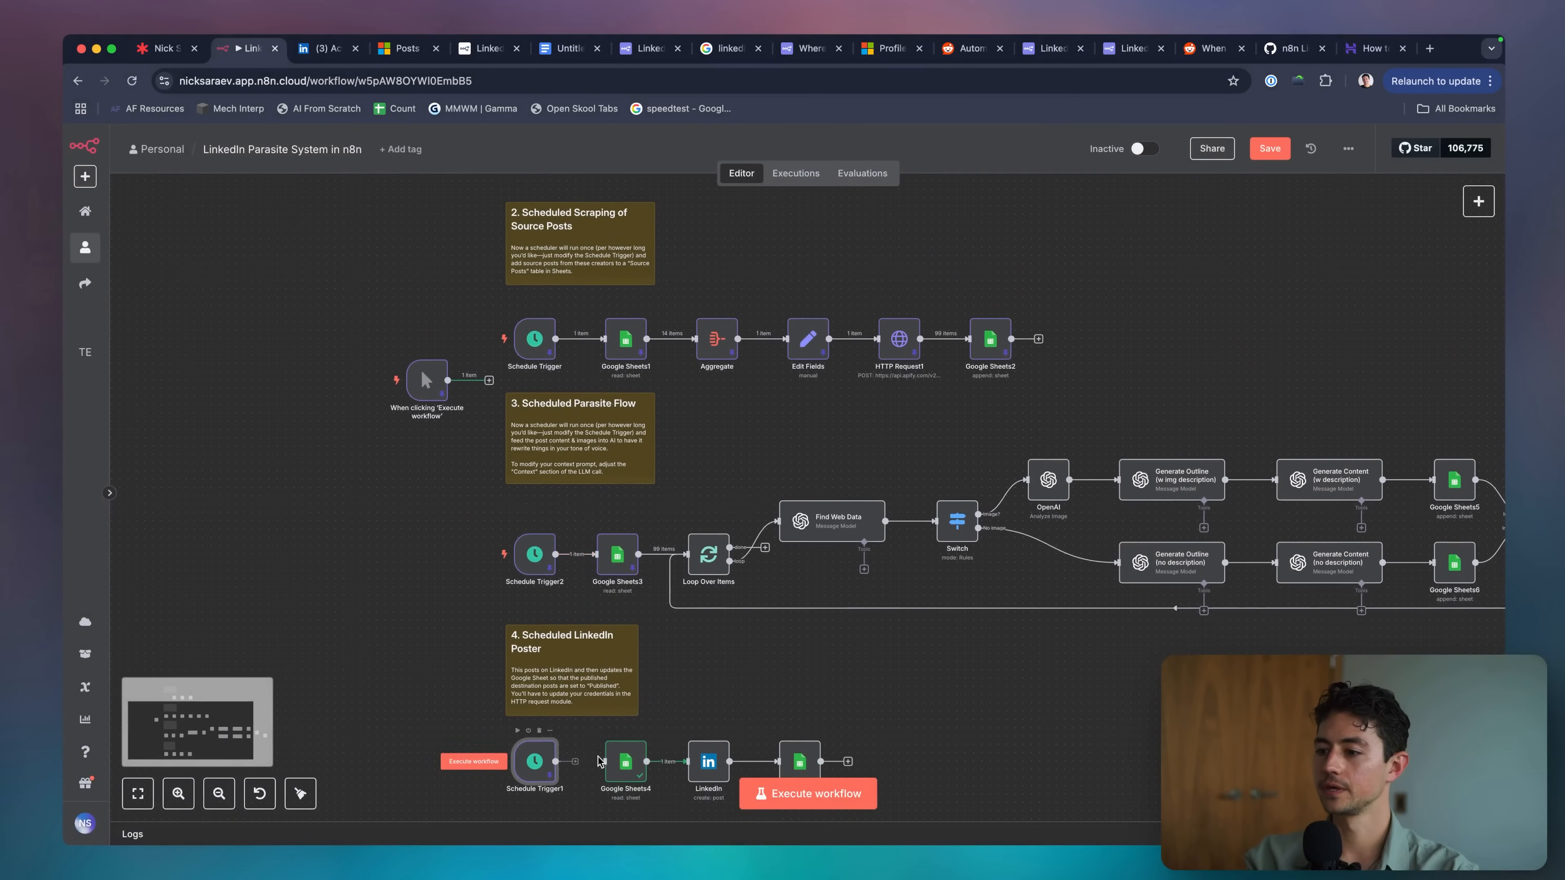
scroll(598, 762, up, 5)
drag(444, 614, 520, 388)
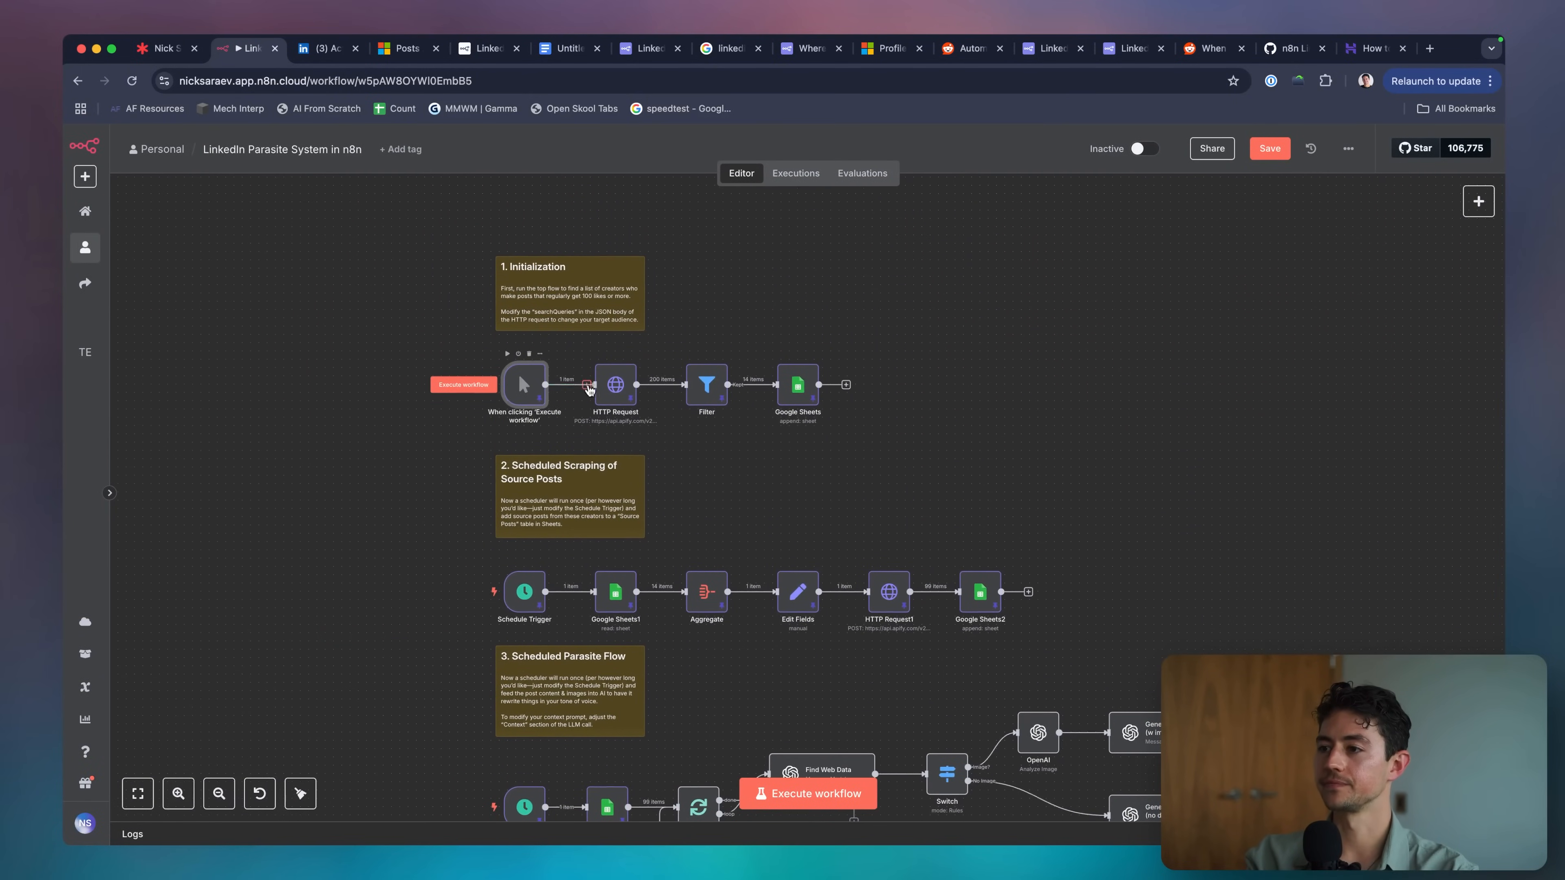